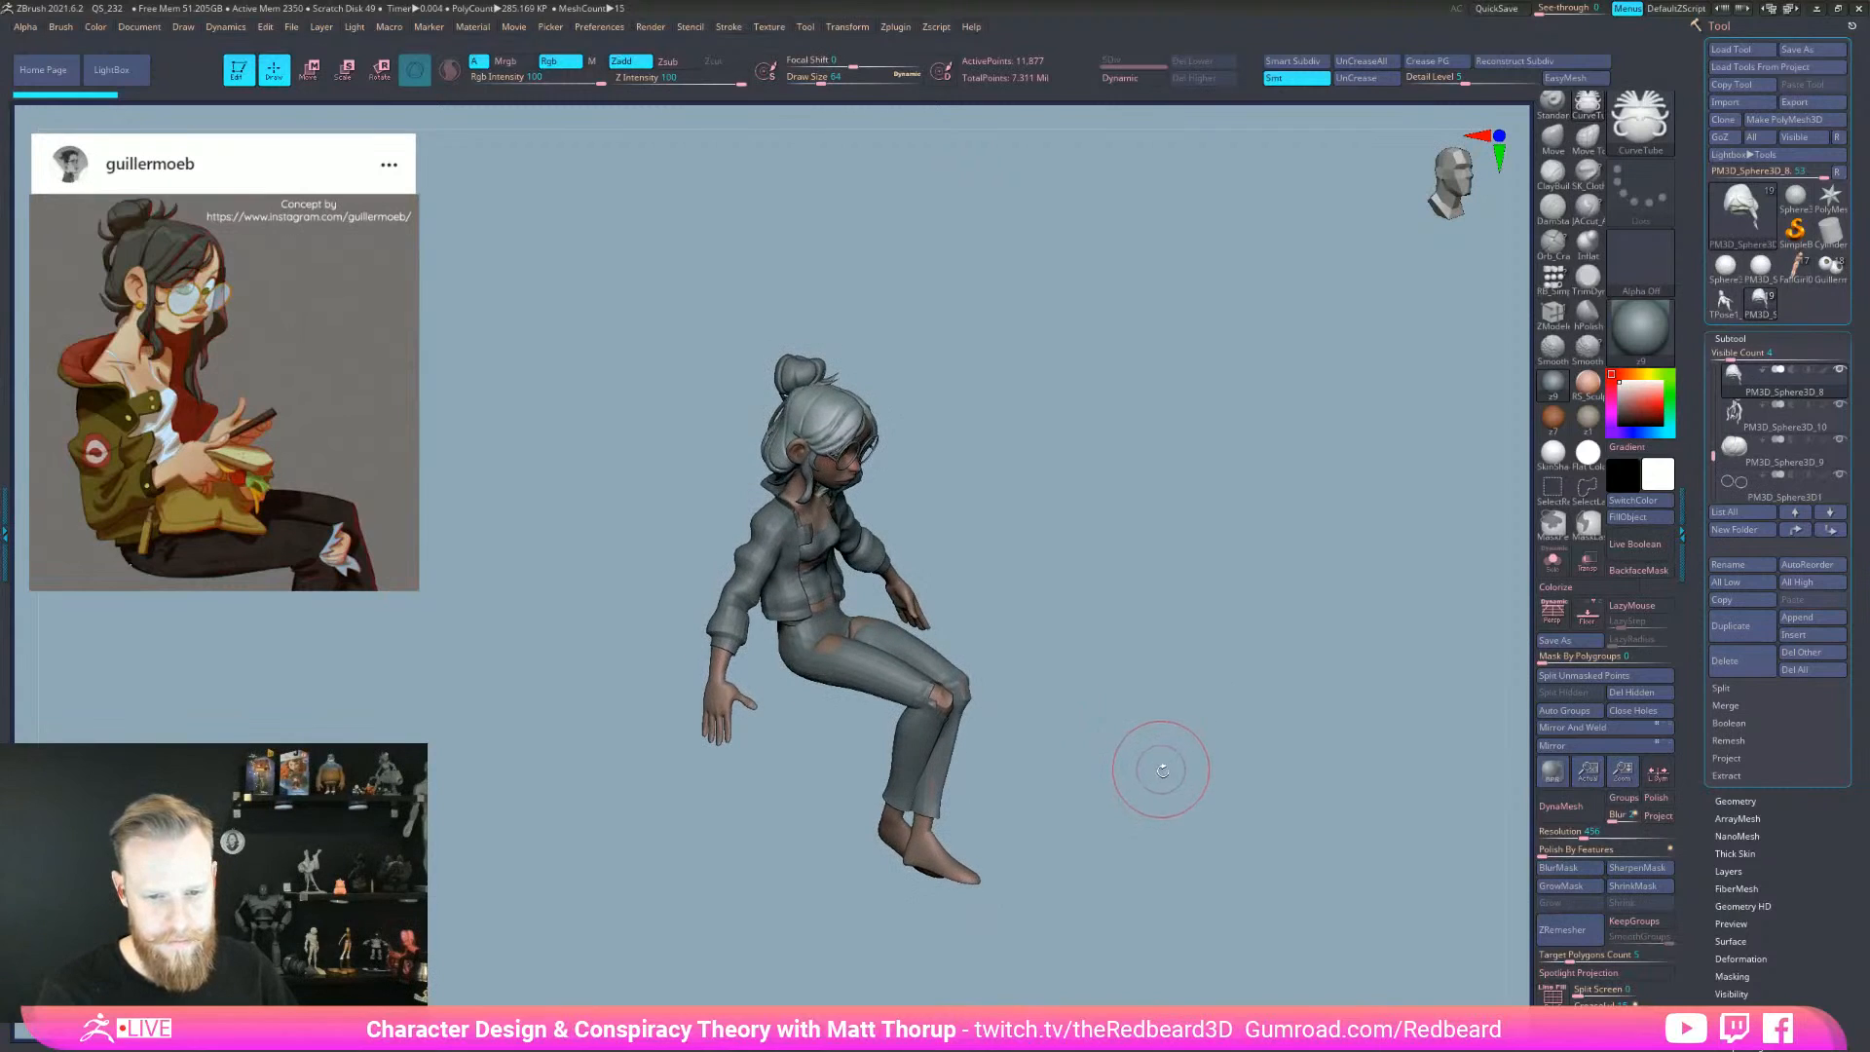
key(space)
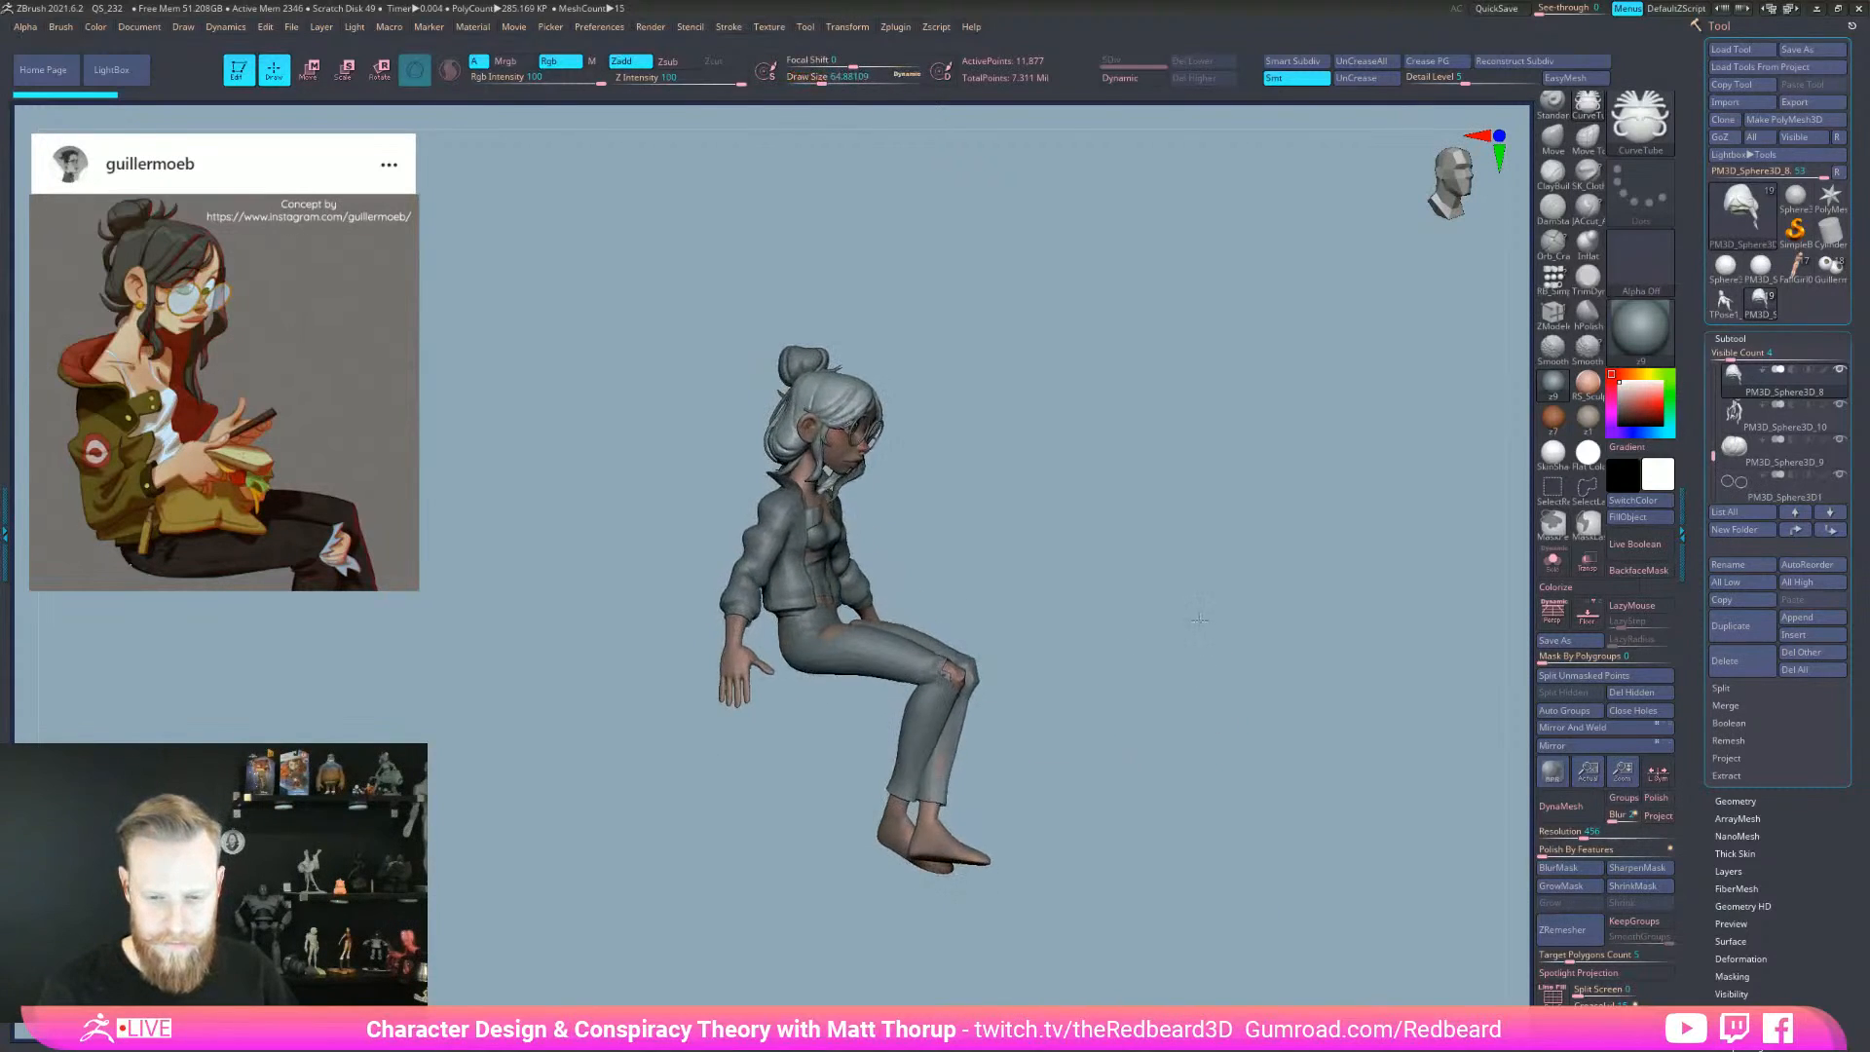
drag(1198, 614, 1146, 625)
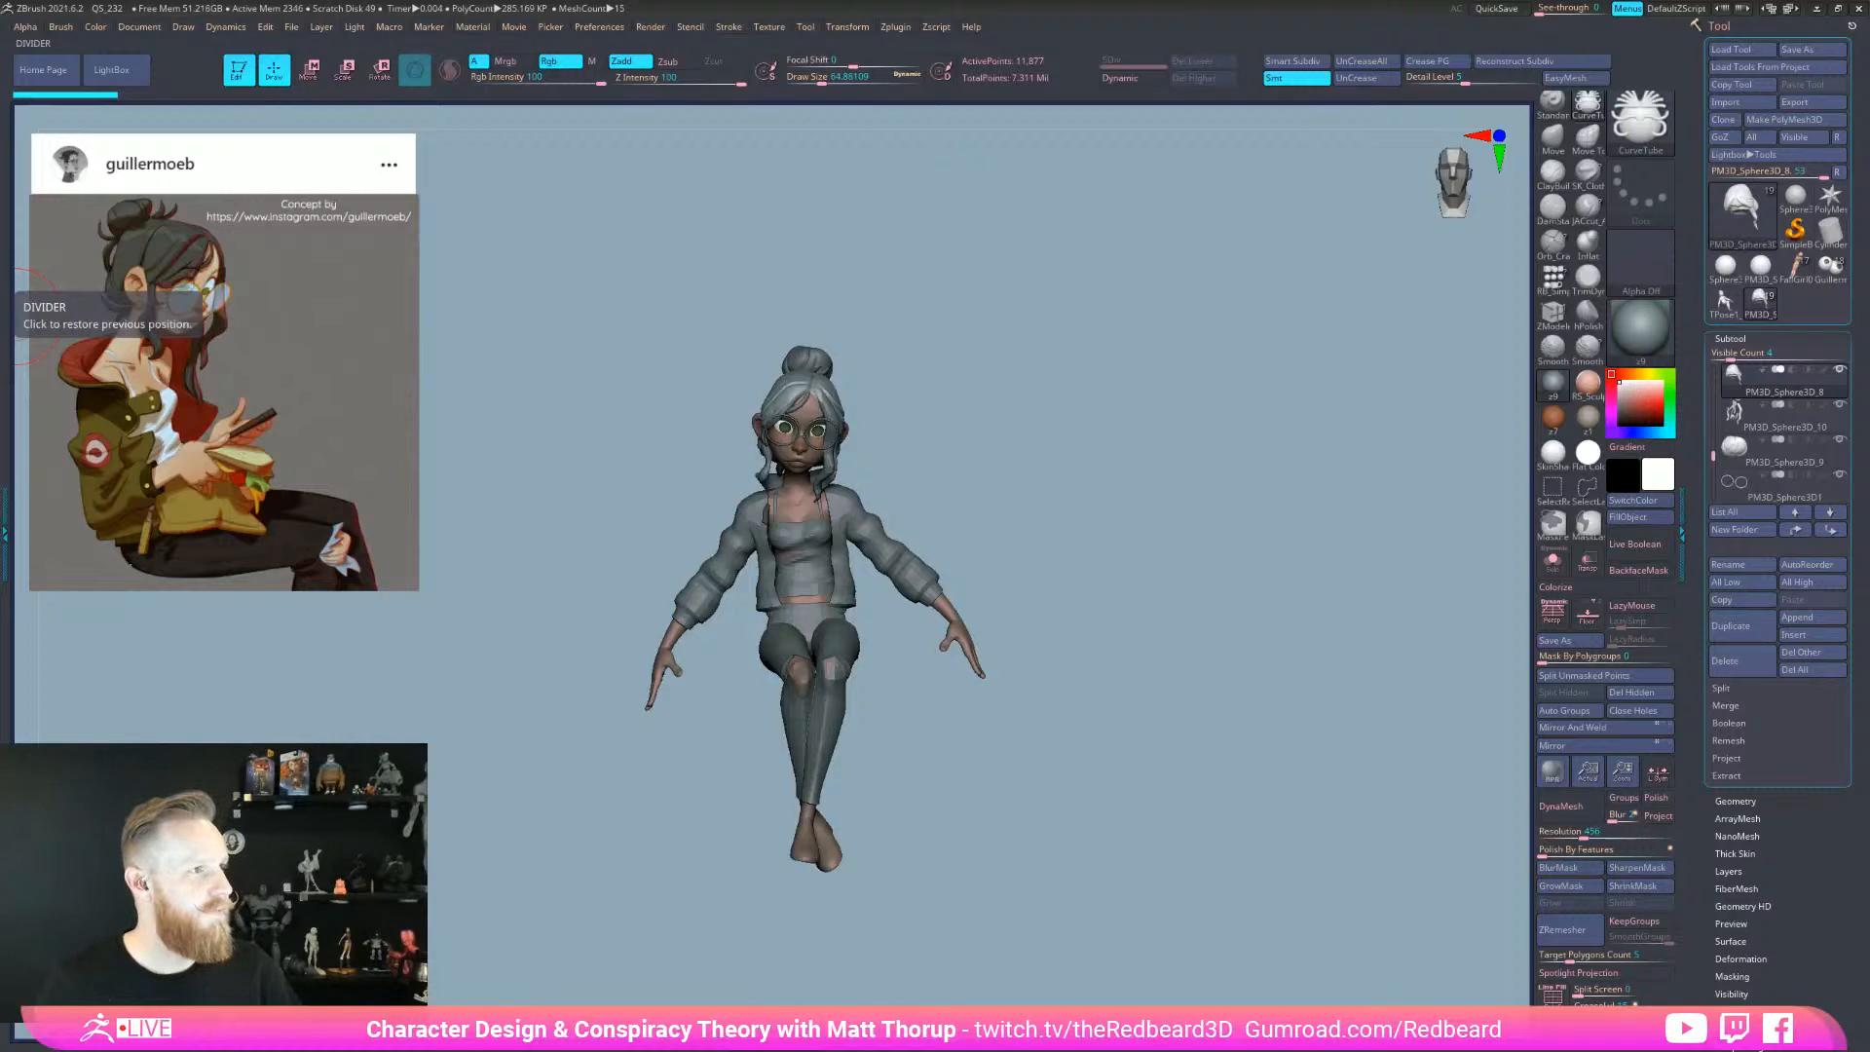
mouse_move(1100, 774)
mouse_down()
mouse_move(1062, 784)
mouse_move(1094, 806)
mouse_move(1056, 743)
mouse_up()
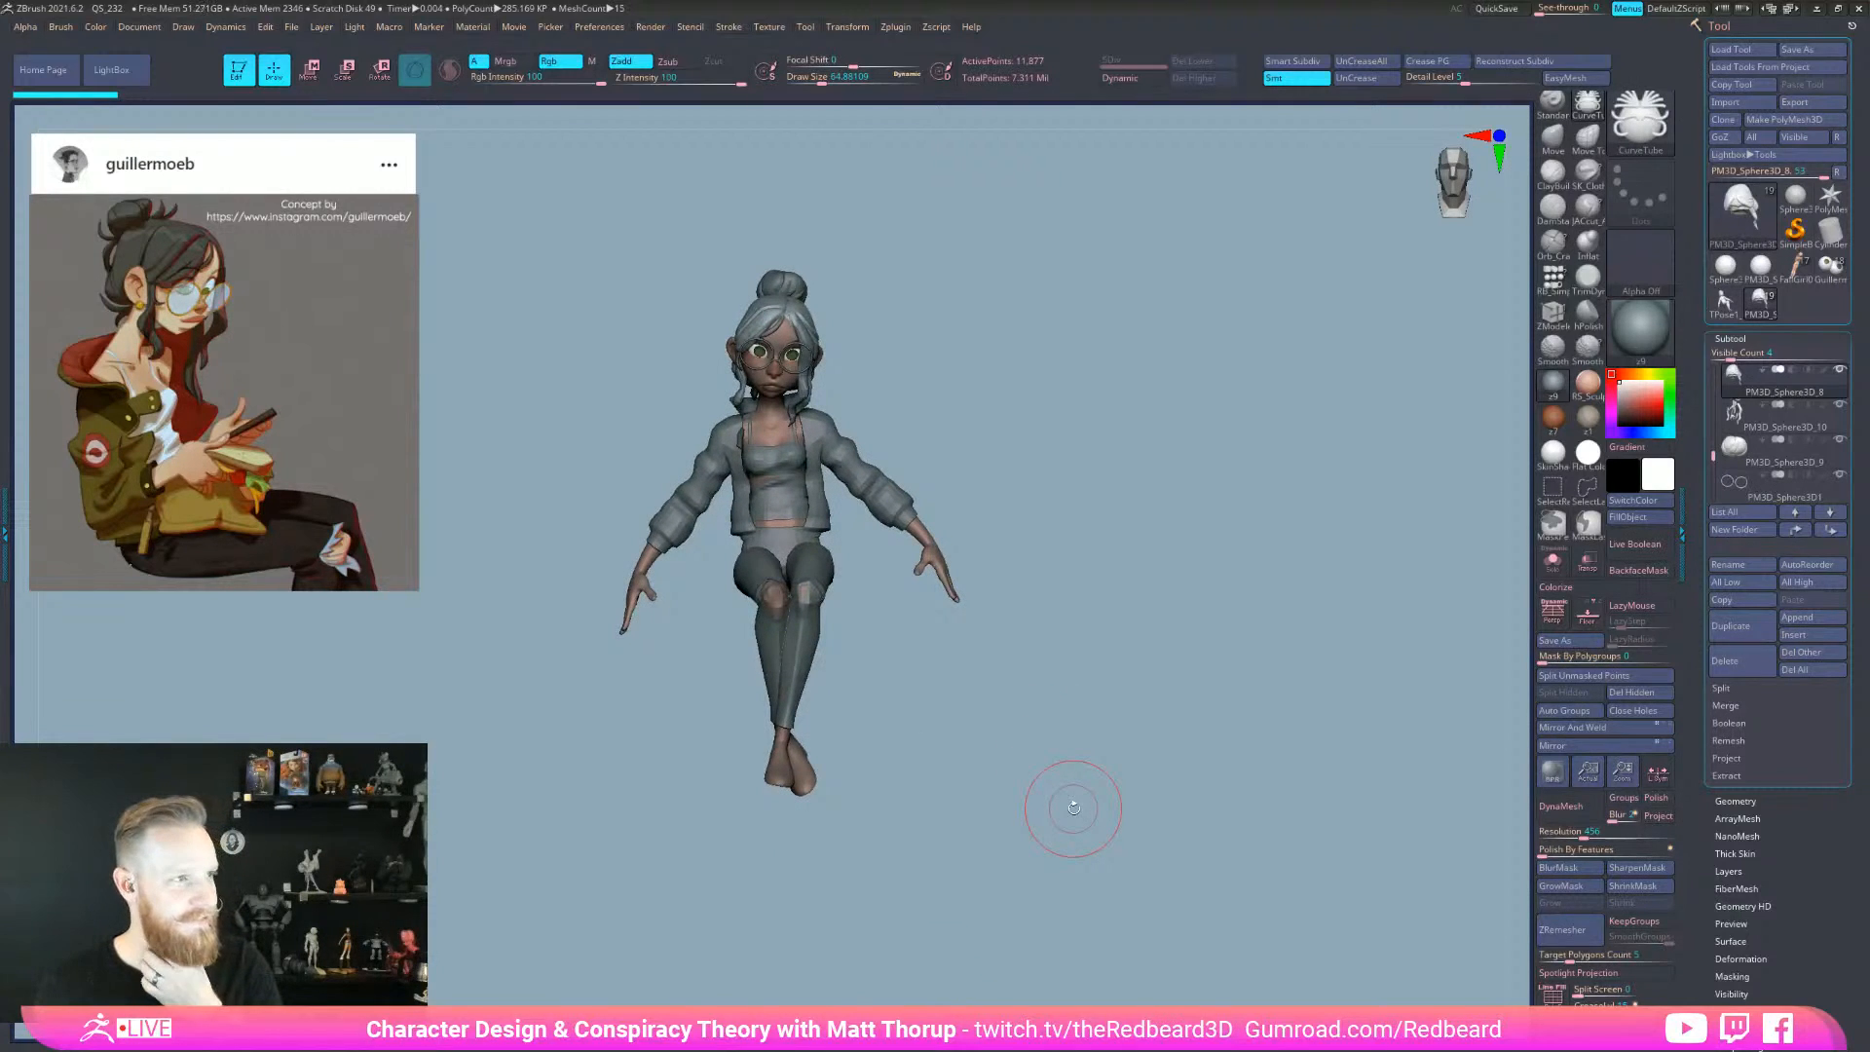
mouse_move(1181, 793)
mouse_down()
mouse_move(1149, 769)
mouse_move(1021, 768)
mouse_move(989, 791)
mouse_move(1085, 772)
mouse_up()
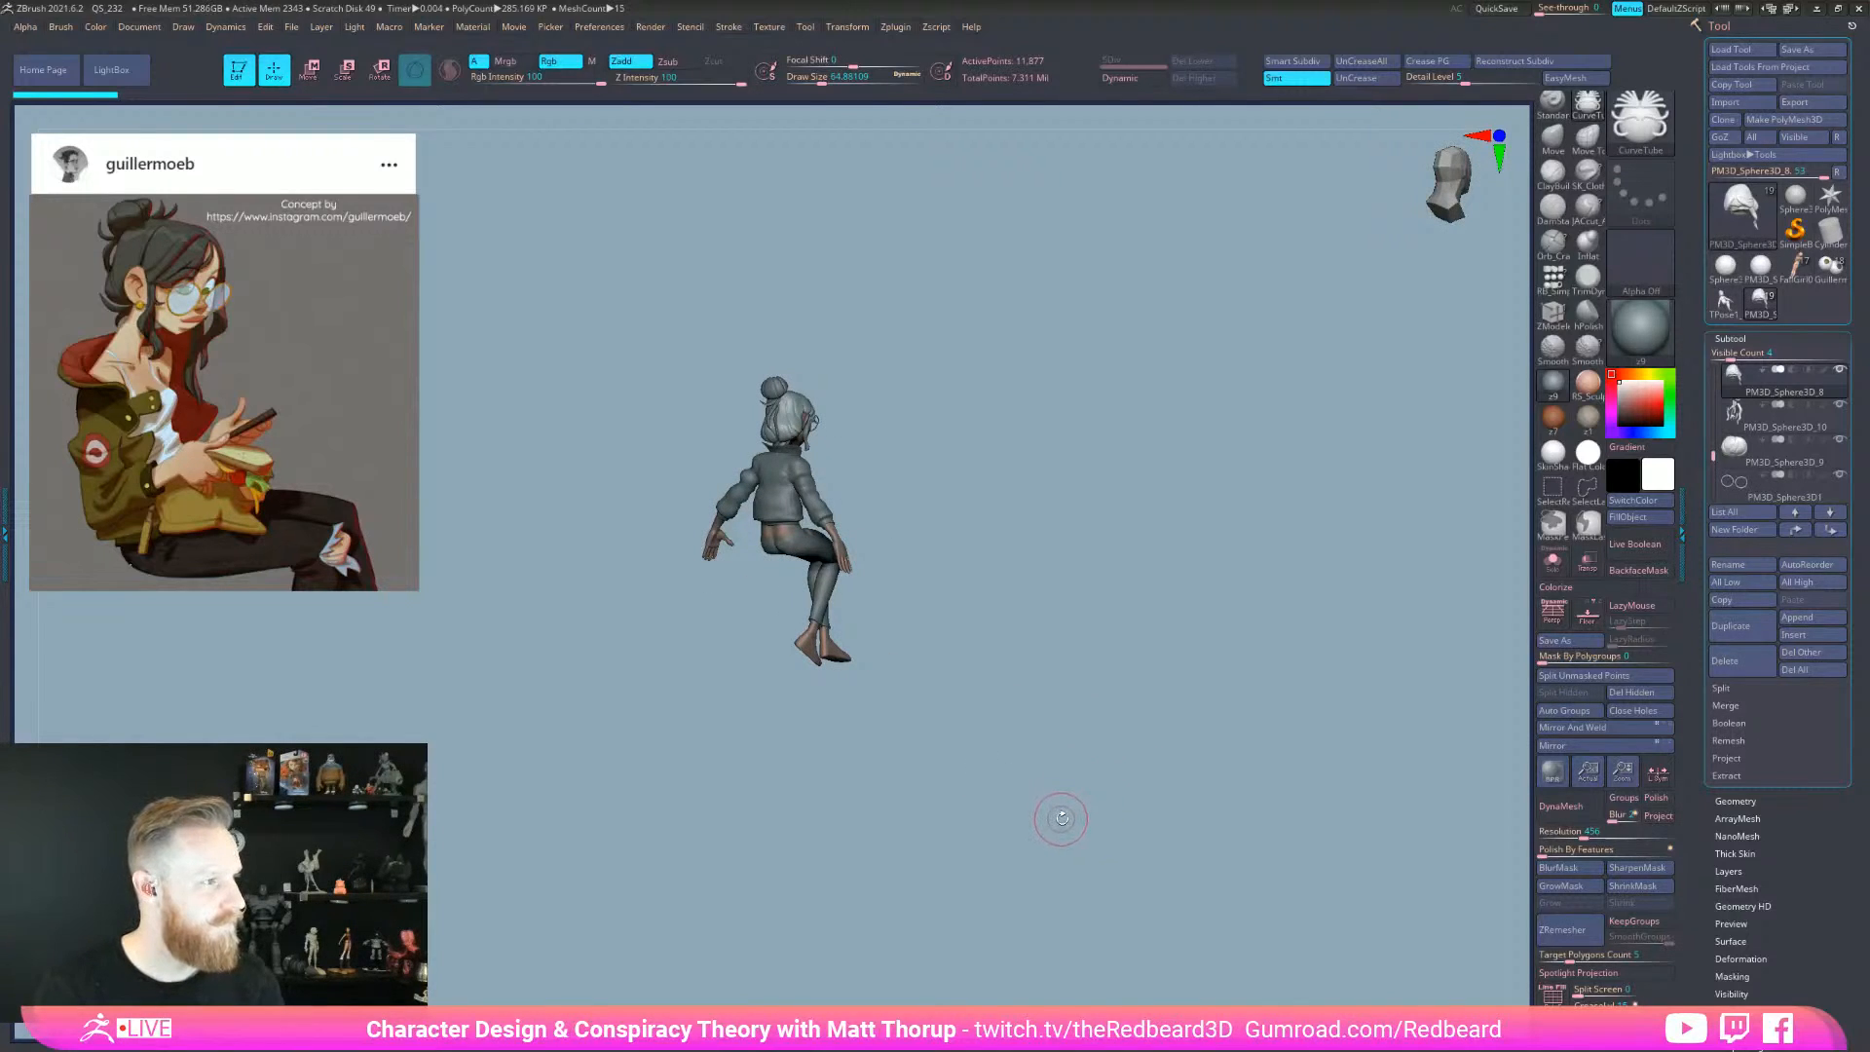
mouse_move(1046, 779)
mouse_down()
mouse_move(948, 813)
mouse_move(1246, 783)
mouse_up()
- Switch the material applied to the seated figure to z91
alt+drag(1158, 550, 1130, 685)
click(1643, 314)
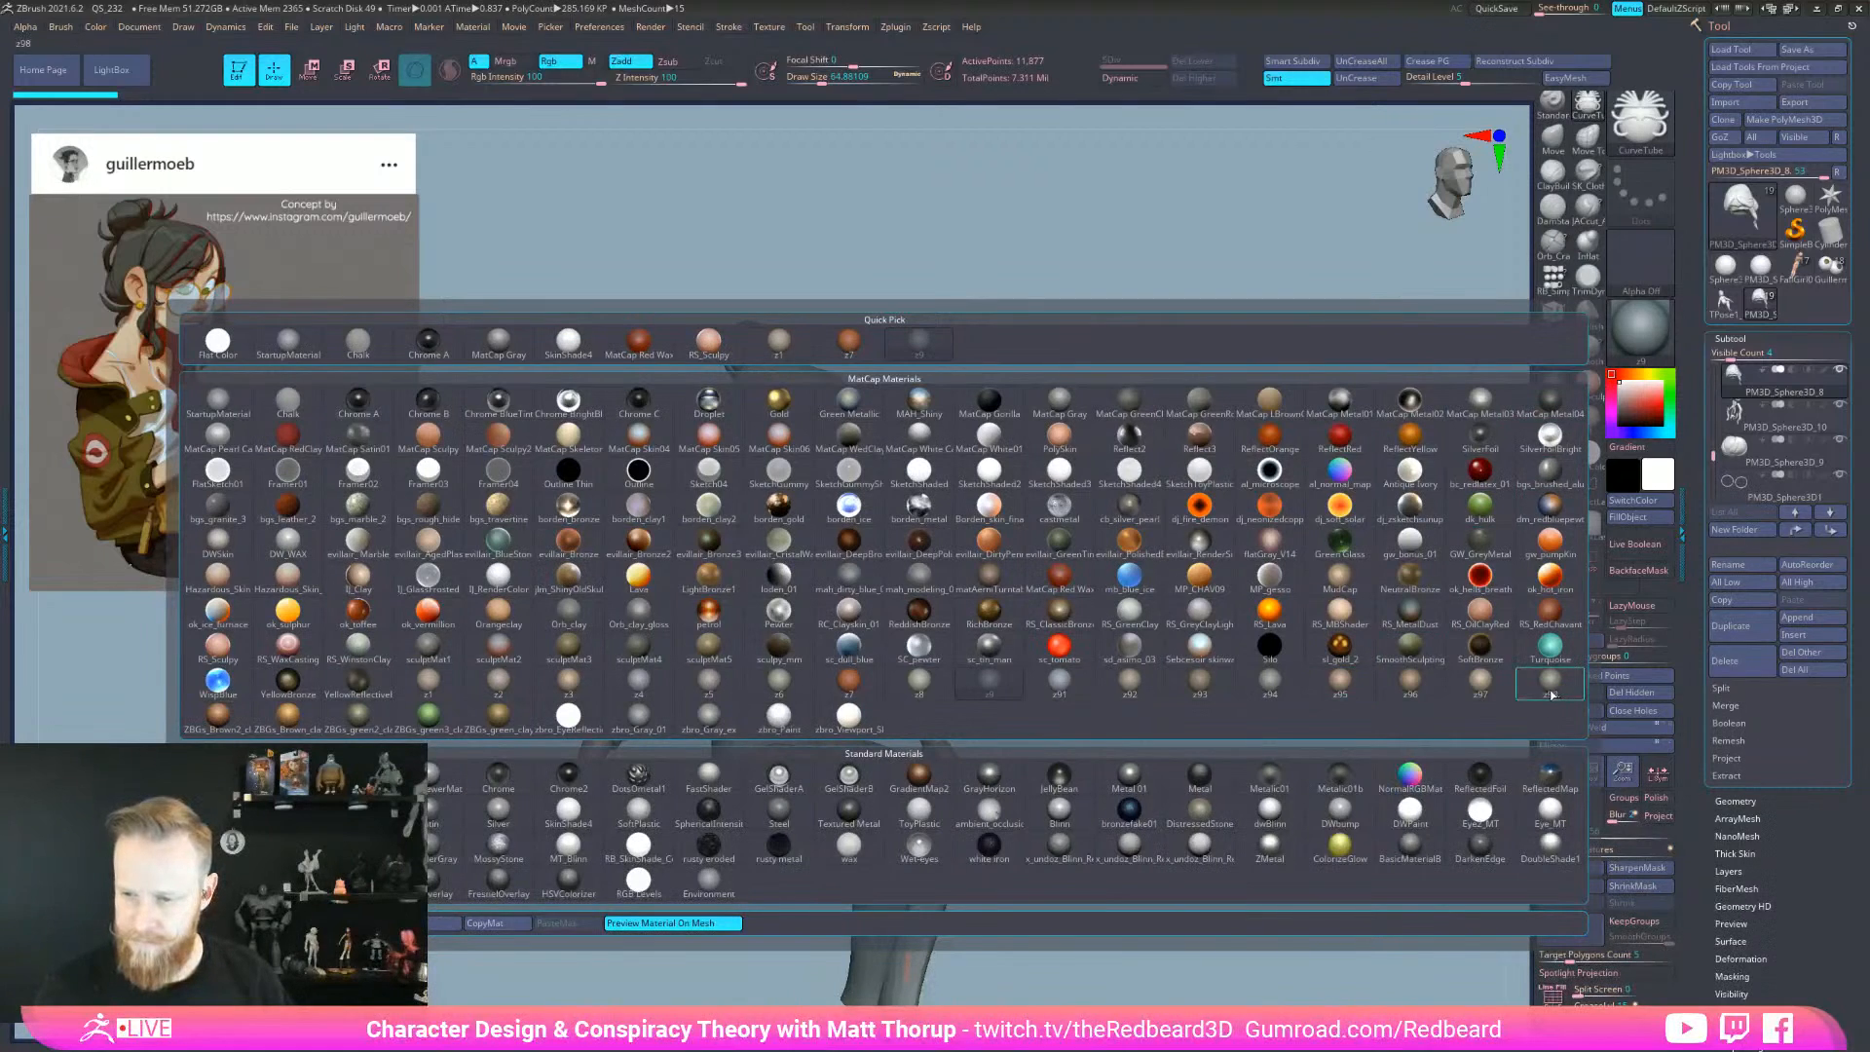
click(1059, 684)
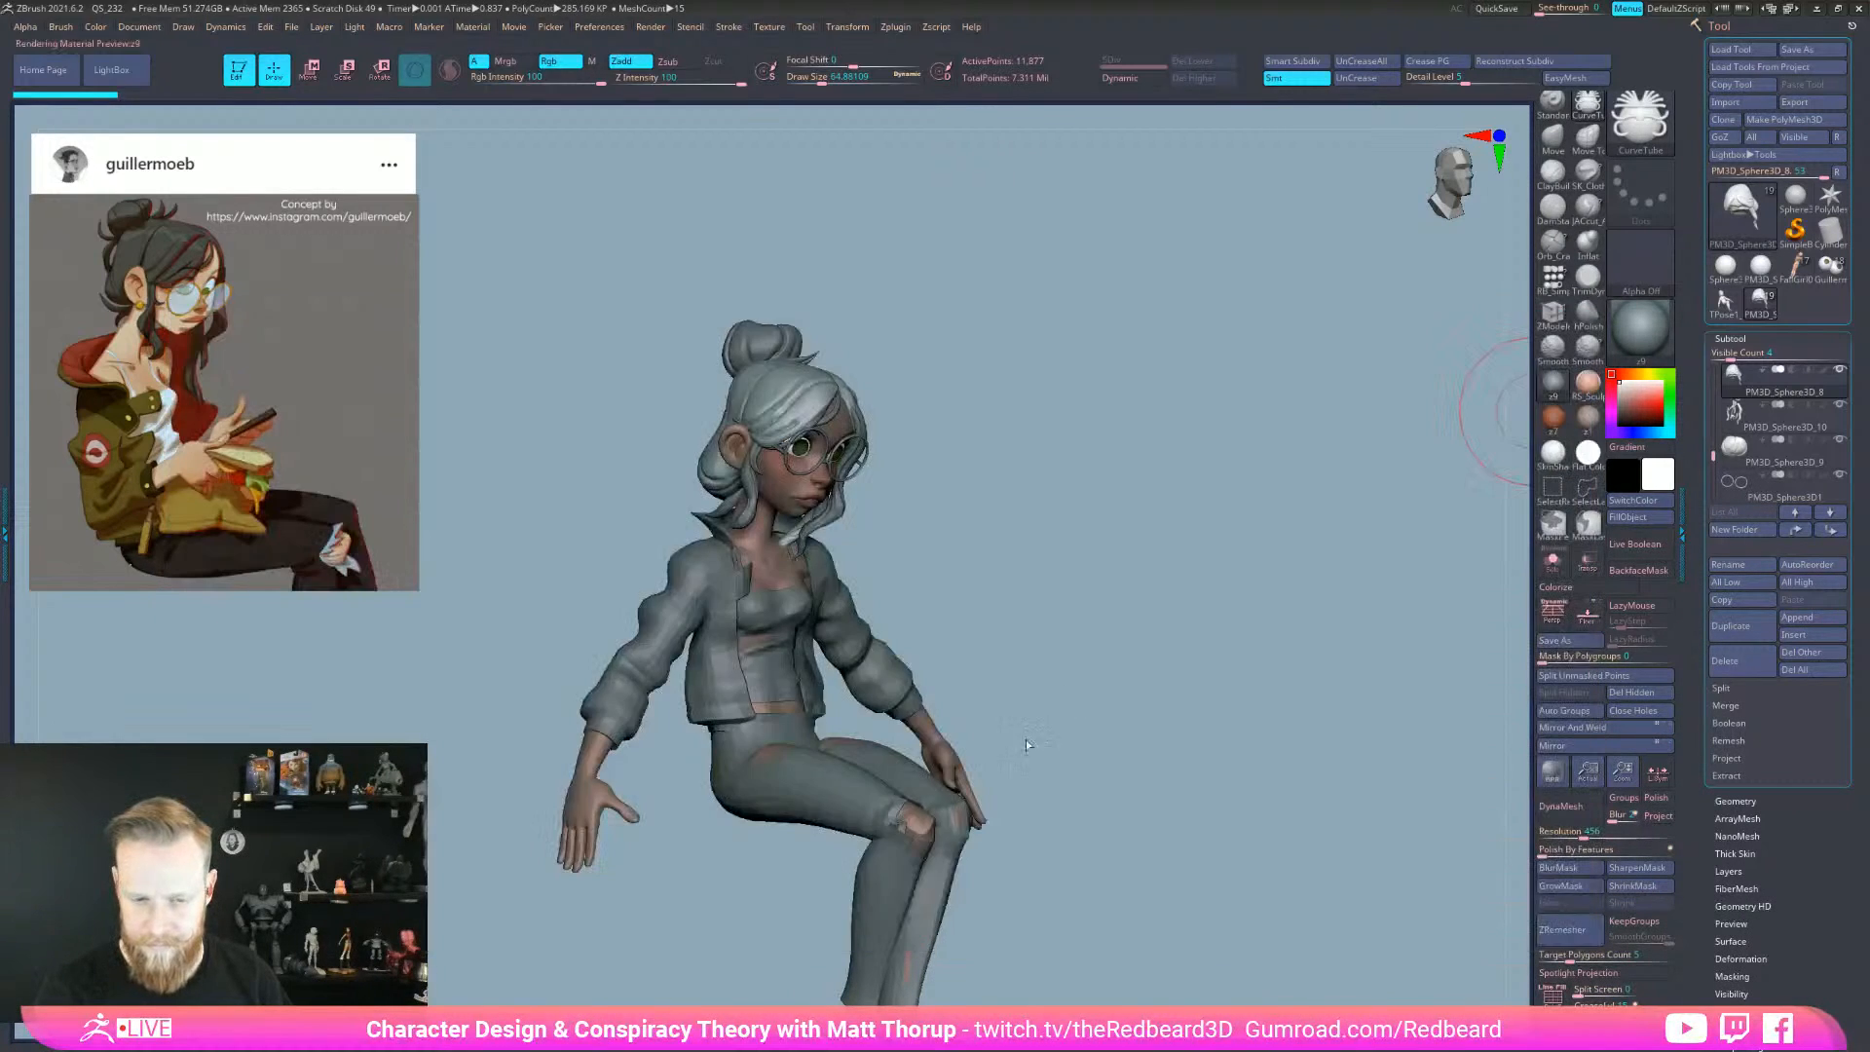
mouse_move(1155, 842)
mouse_down()
mouse_move(1081, 818)
mouse_move(1019, 825)
mouse_move(1098, 826)
mouse_move(997, 834)
mouse_move(1089, 841)
mouse_up()
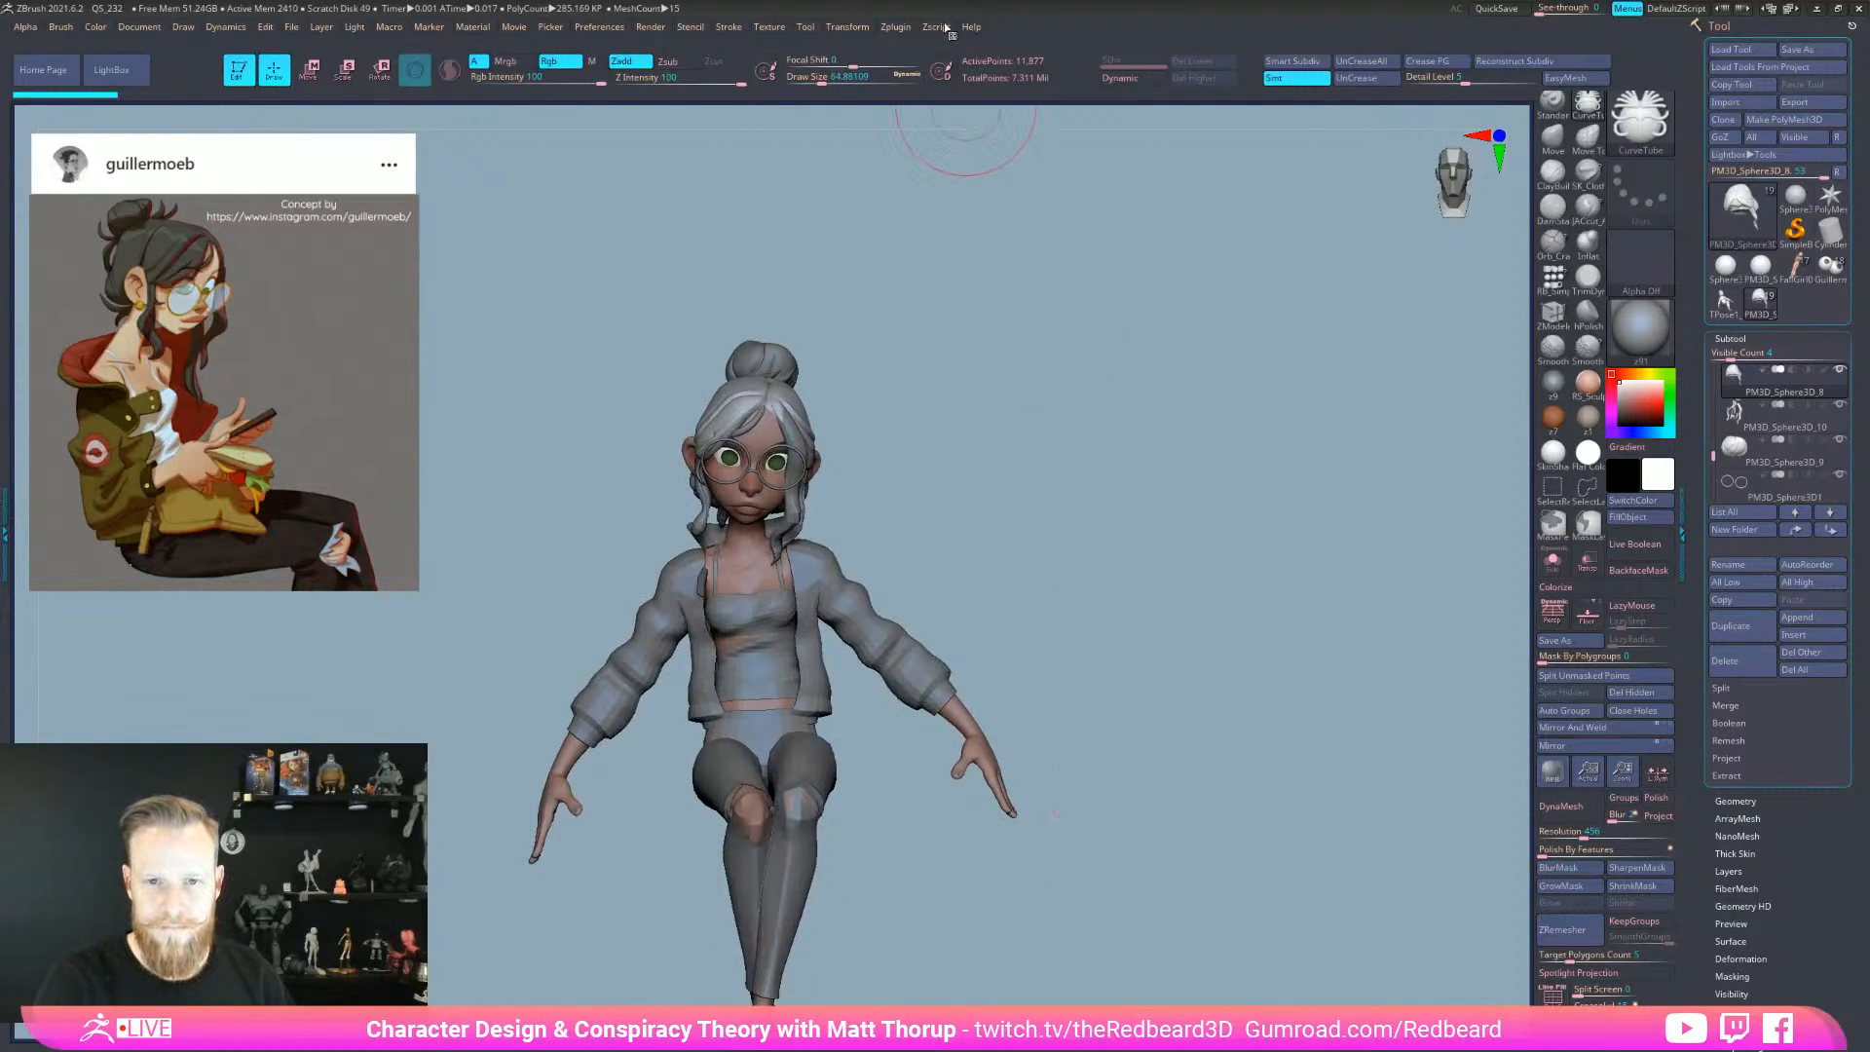
- Use Transpose Master to generate a combined TPoseMesh of the character's subtools for posing
click(935, 26)
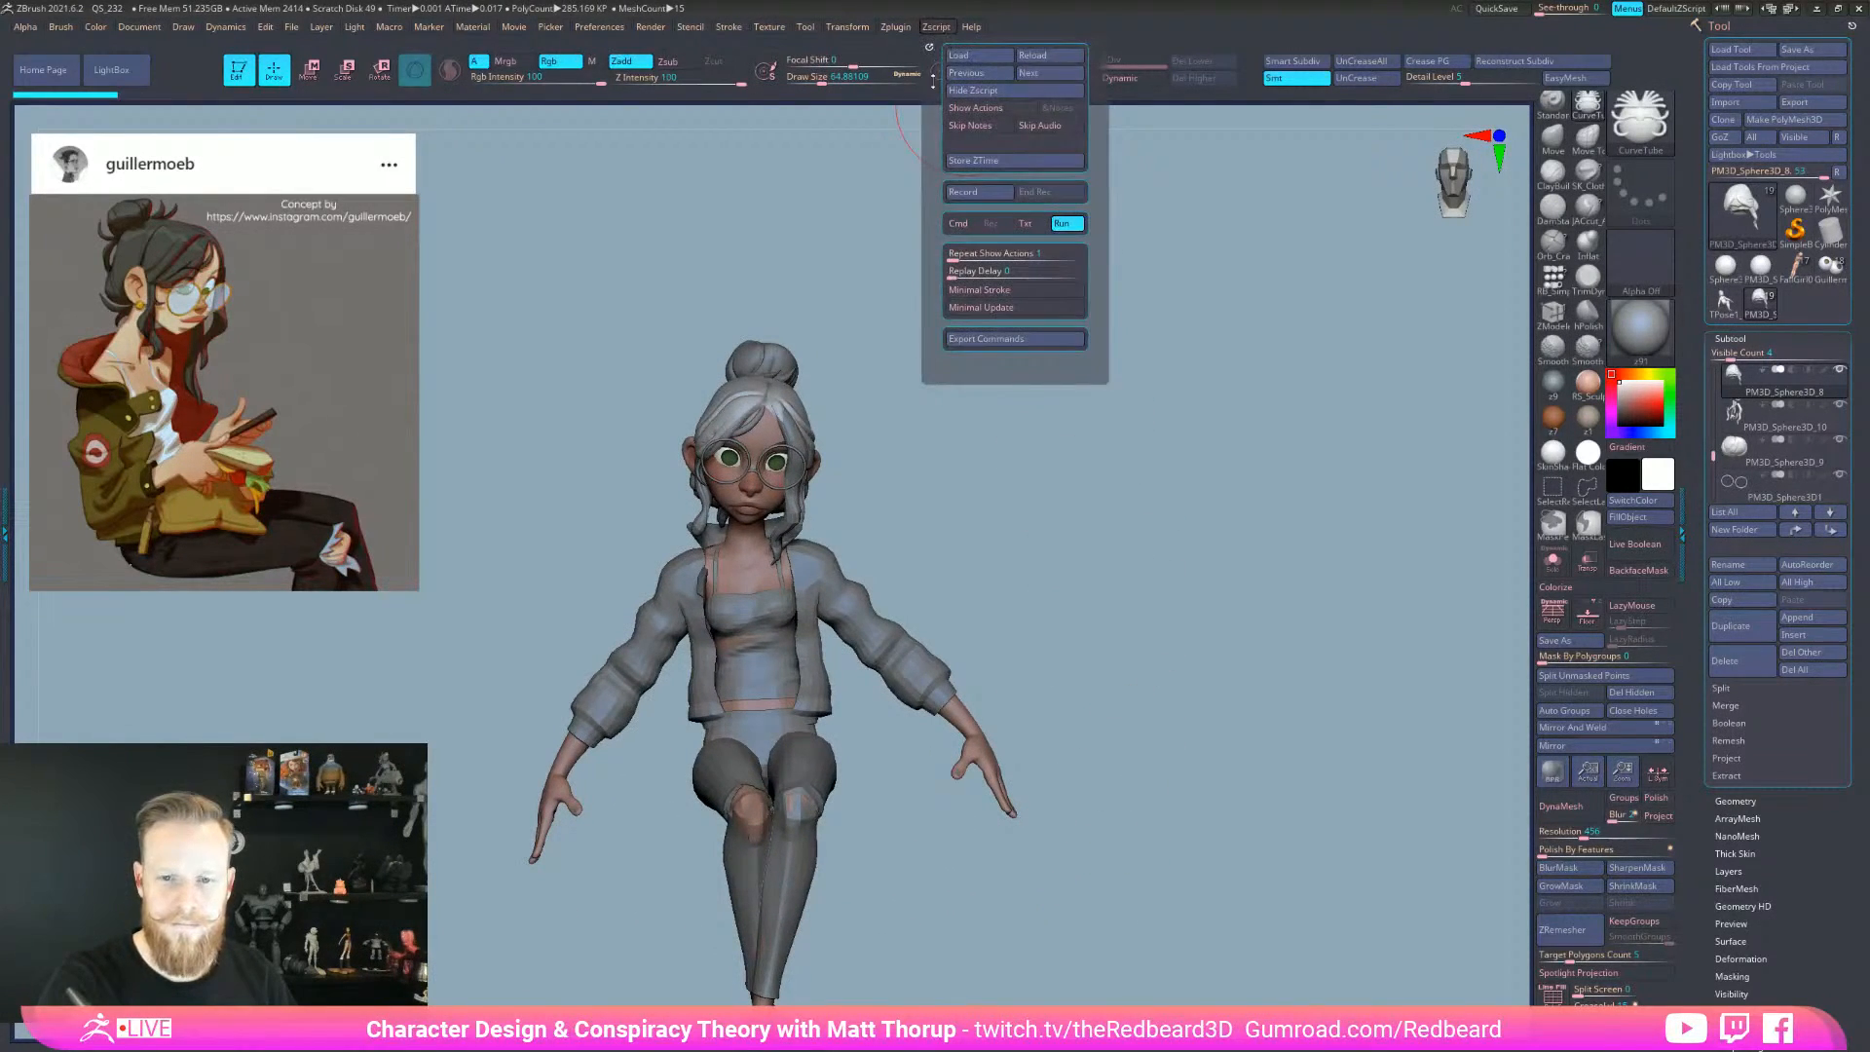
click(895, 30)
click(897, 27)
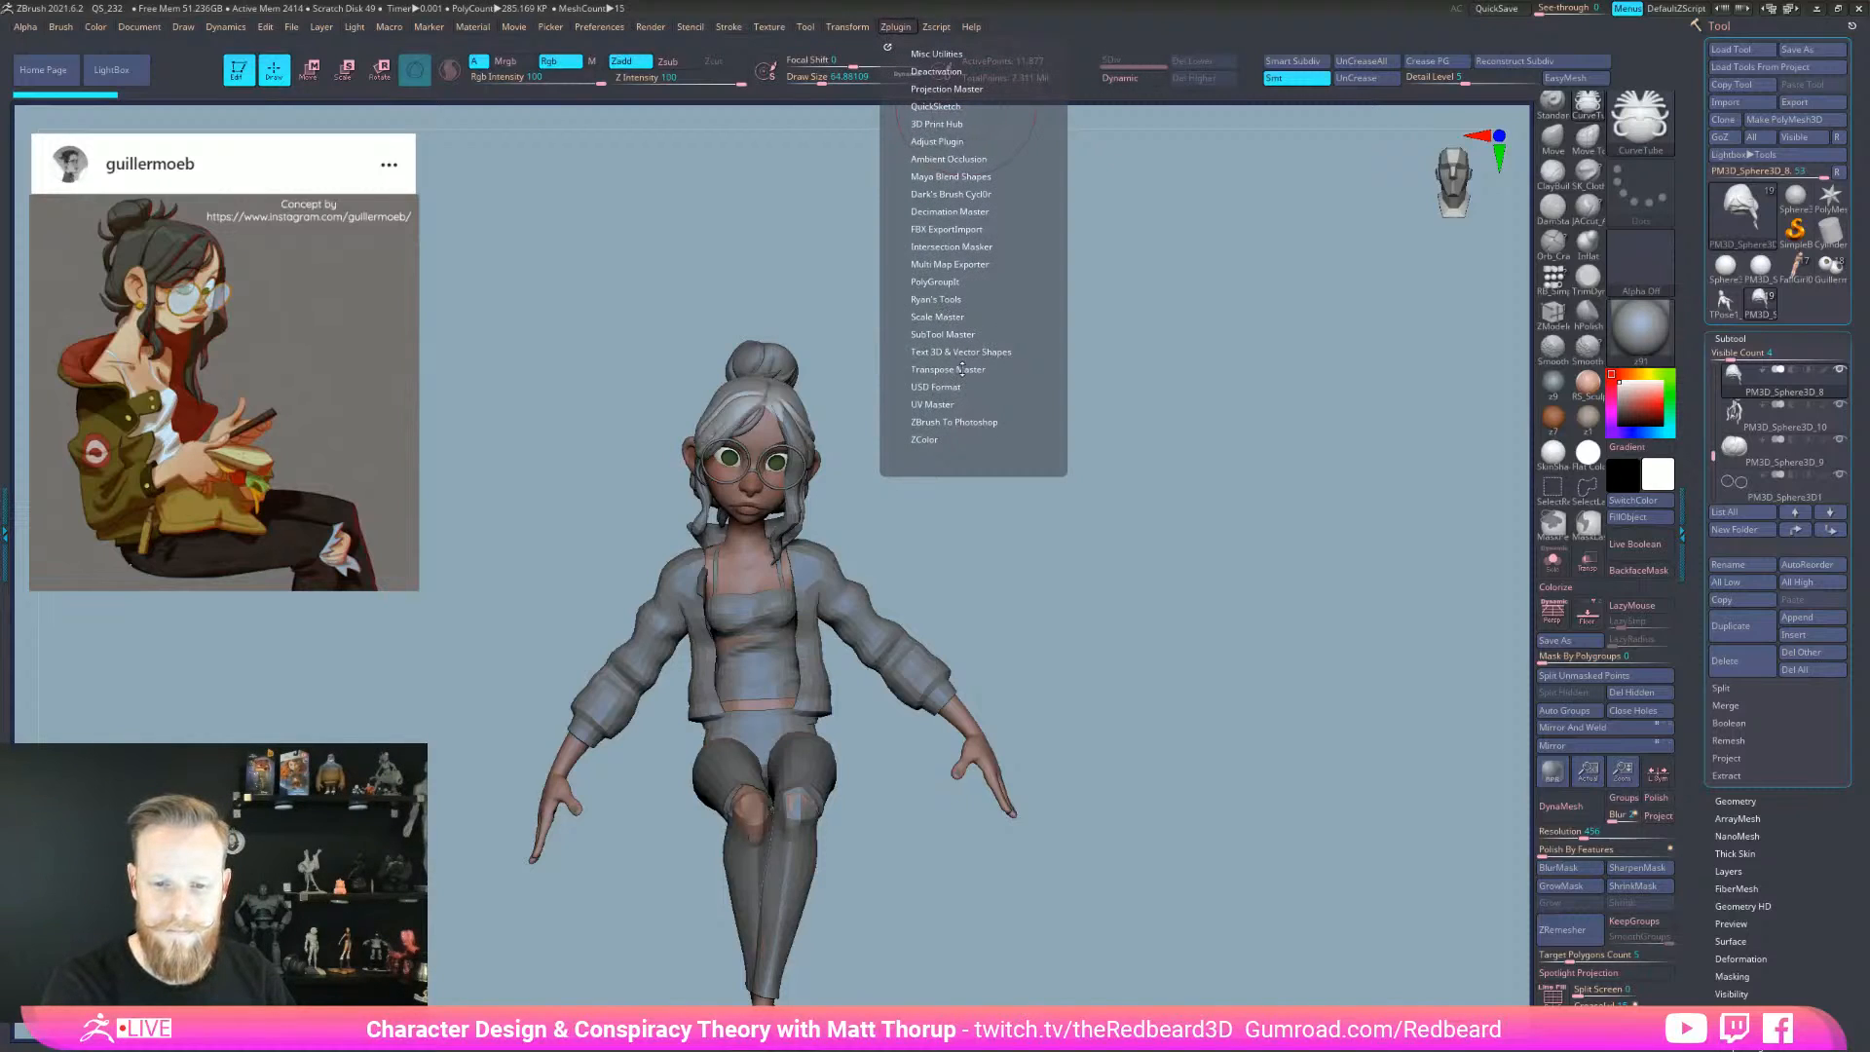
click(952, 334)
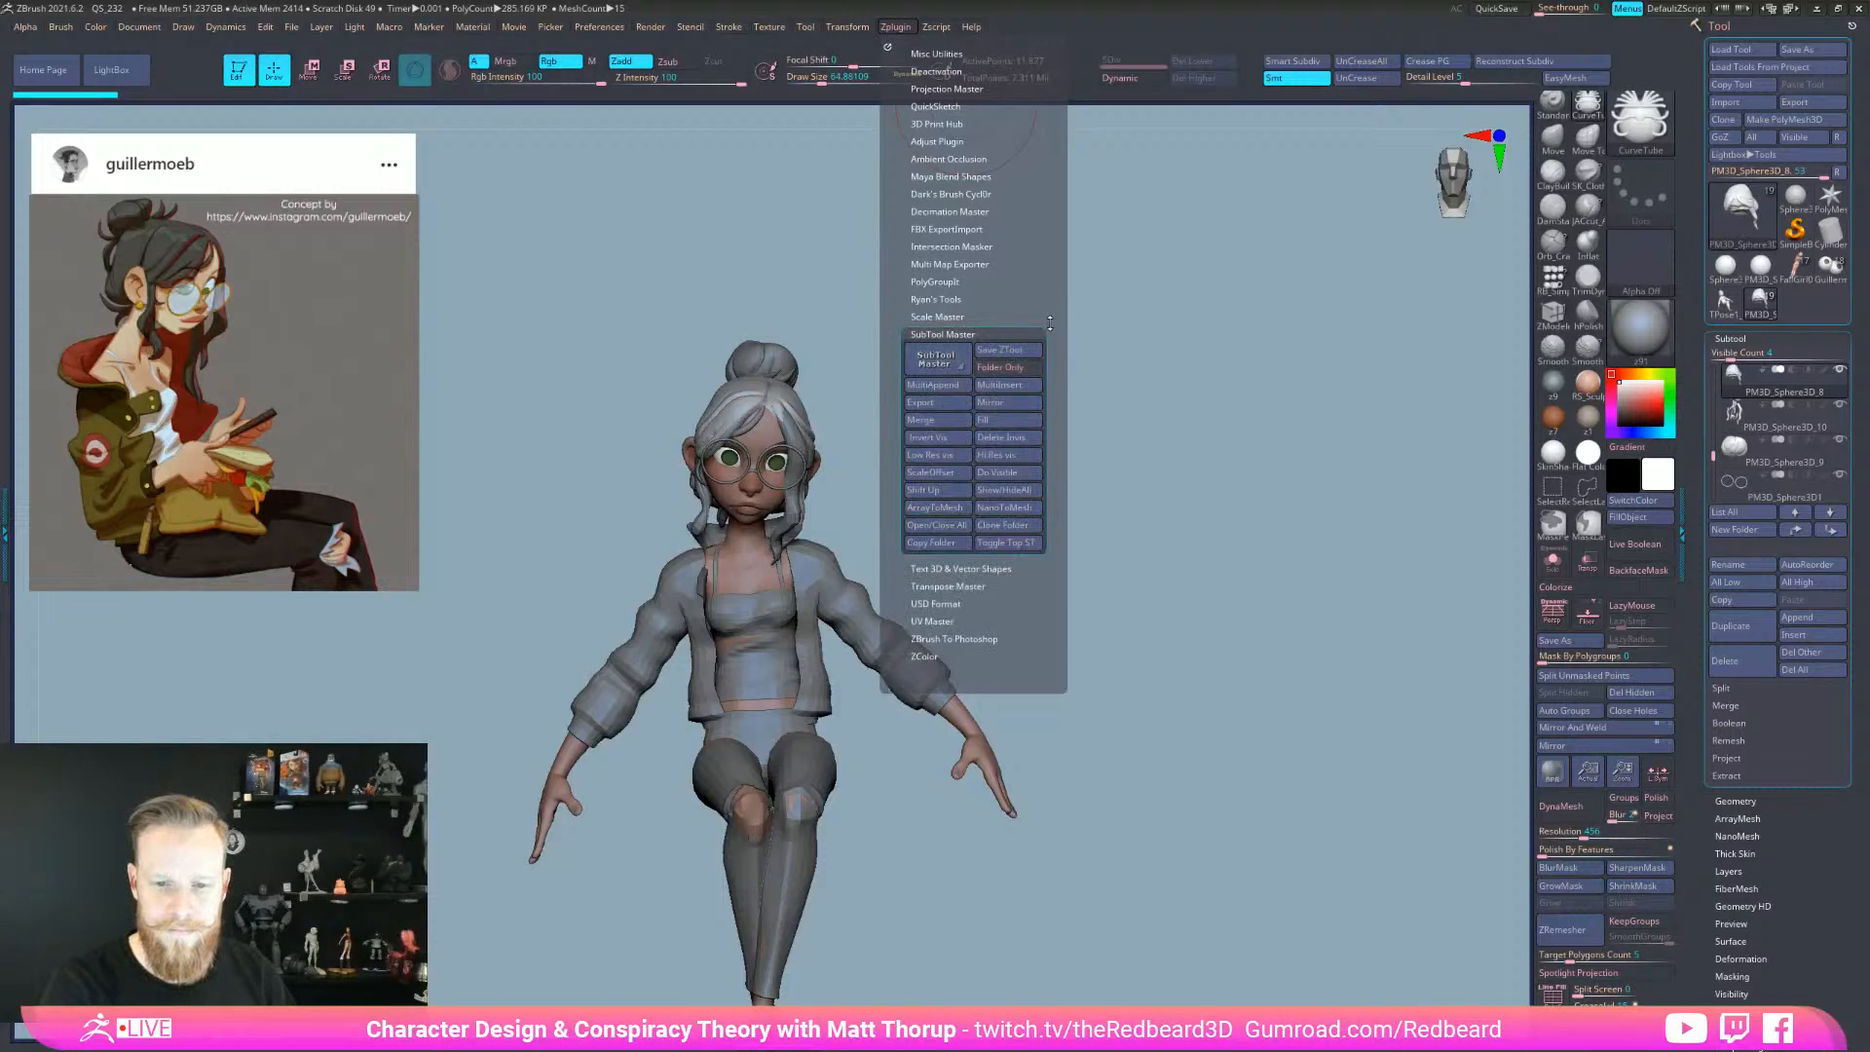
click(964, 334)
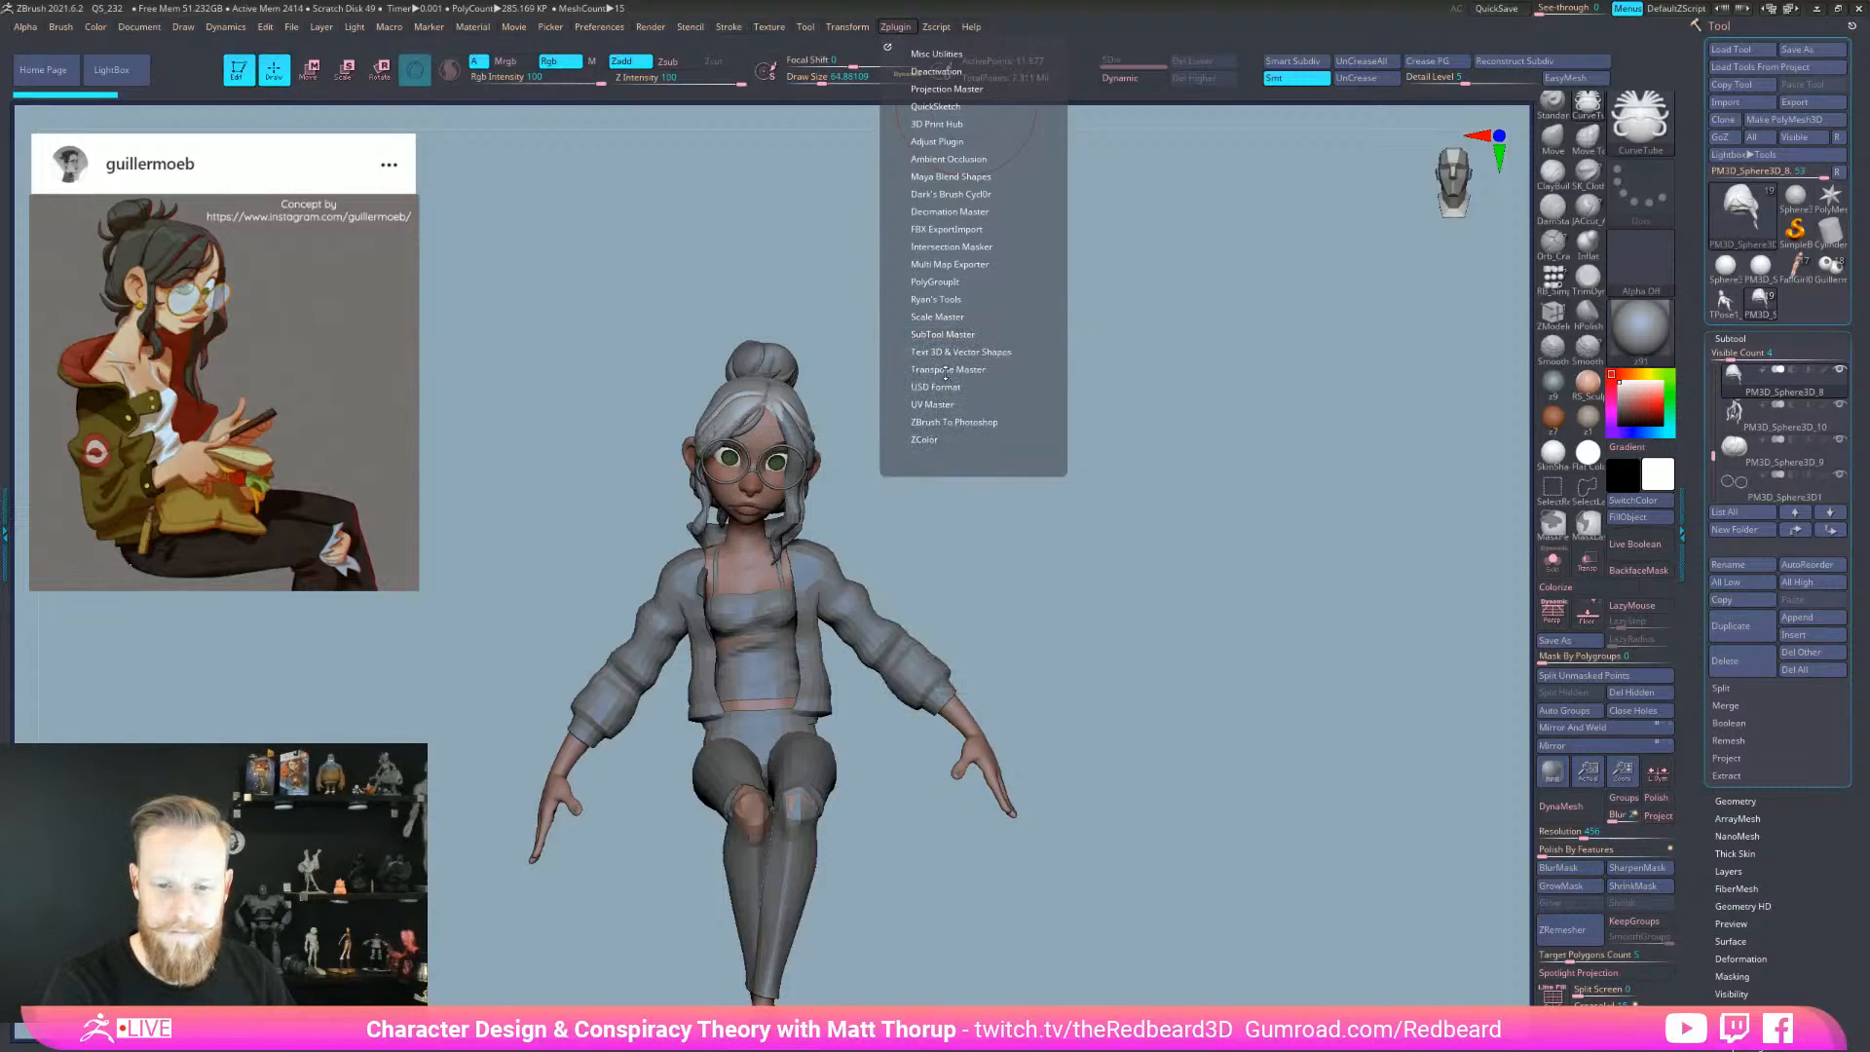
click(946, 369)
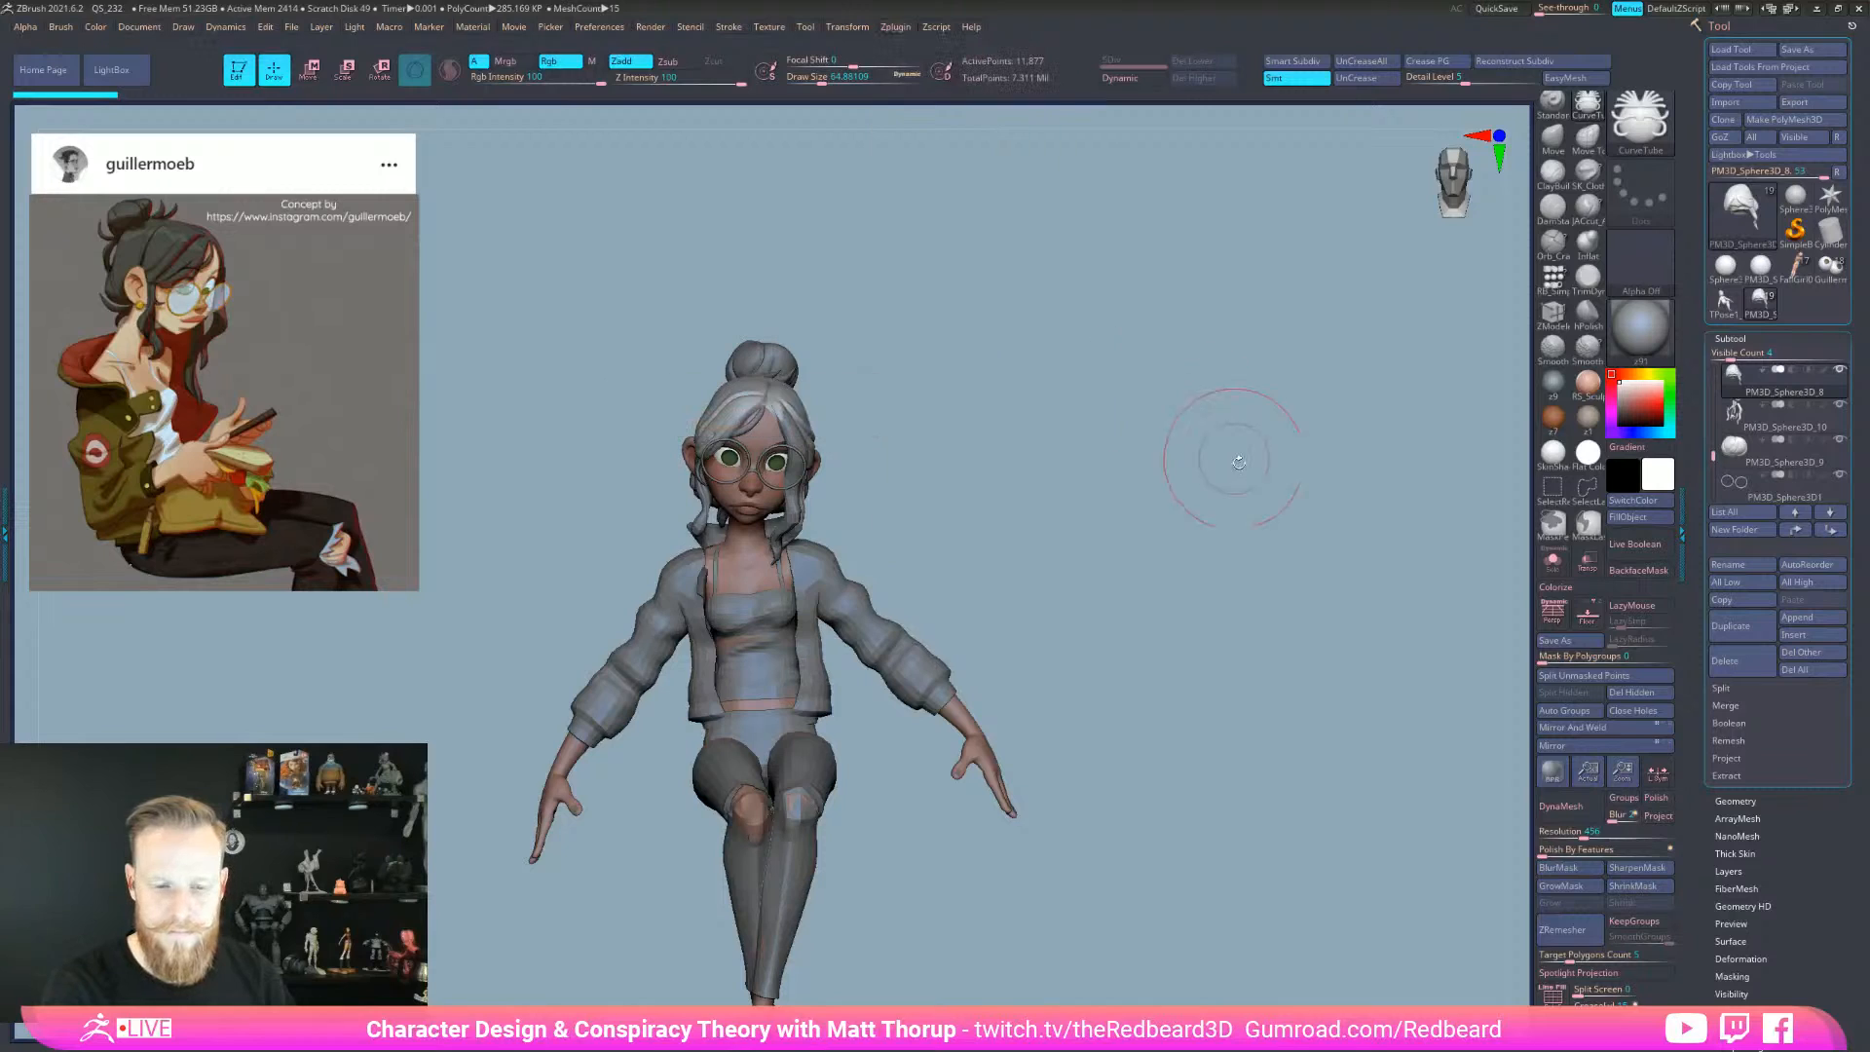
drag(1149, 755, 1143, 712)
click(839, 29)
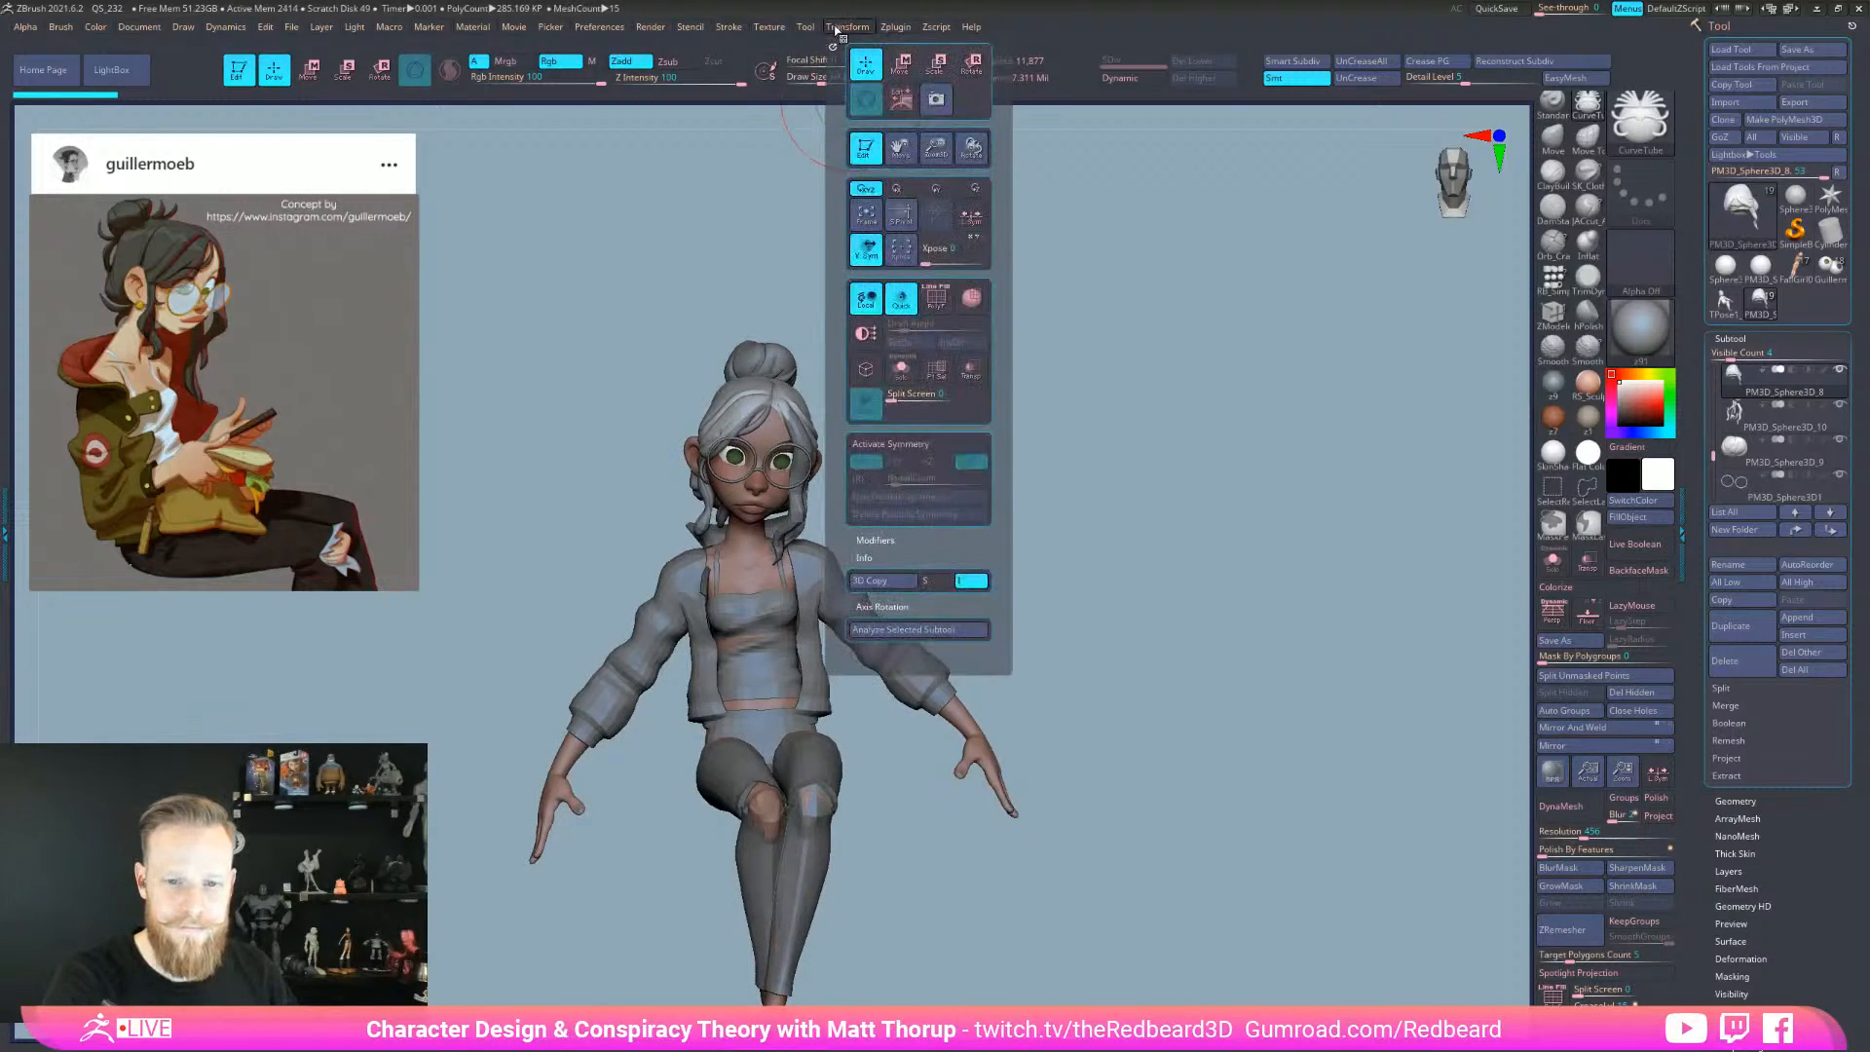
mouse_move(769, 31)
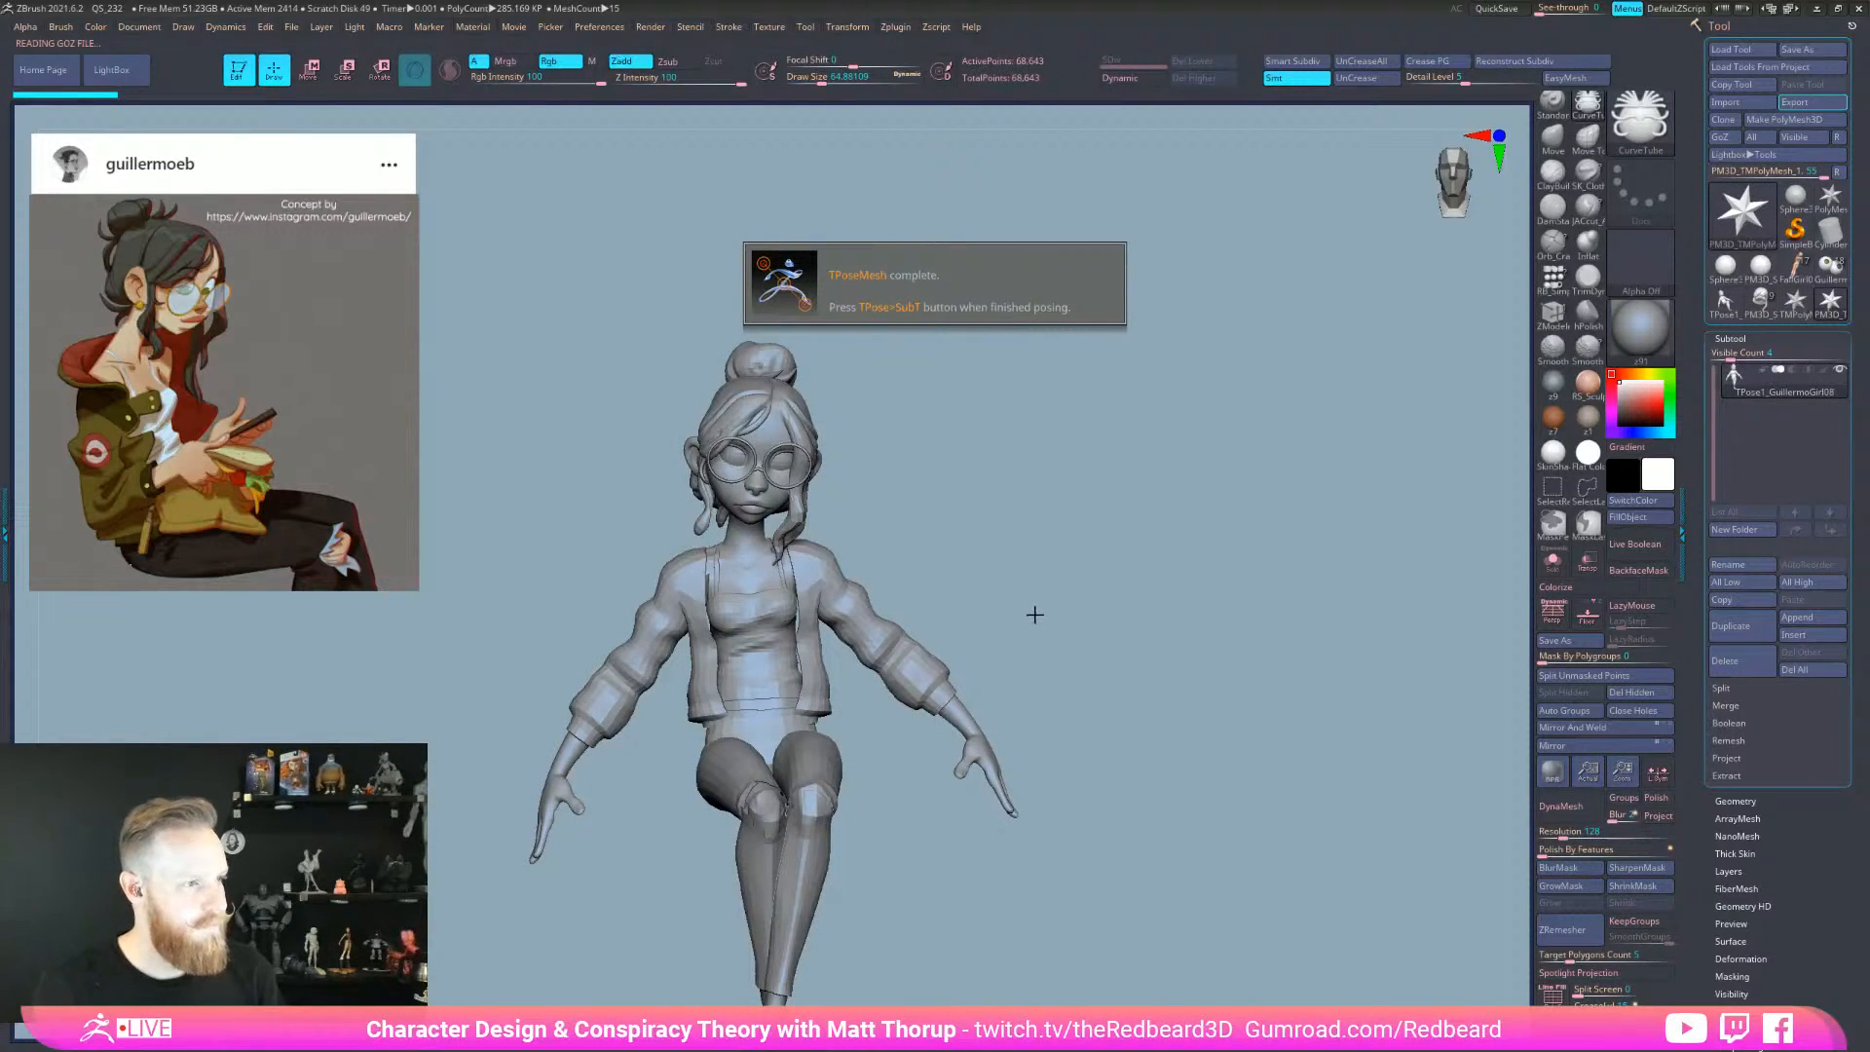
- Examine the combined posing mesh from three-quarter and front views, close up and at a distance
mouse_move(1039, 647)
mouse_down()
mouse_move(1120, 651)
mouse_move(1189, 710)
mouse_move(1014, 710)
mouse_move(1126, 730)
mouse_move(1122, 761)
mouse_move(1081, 760)
mouse_move(1024, 705)
mouse_move(1064, 701)
mouse_move(1178, 765)
mouse_move(1149, 758)
mouse_up()
key(space)
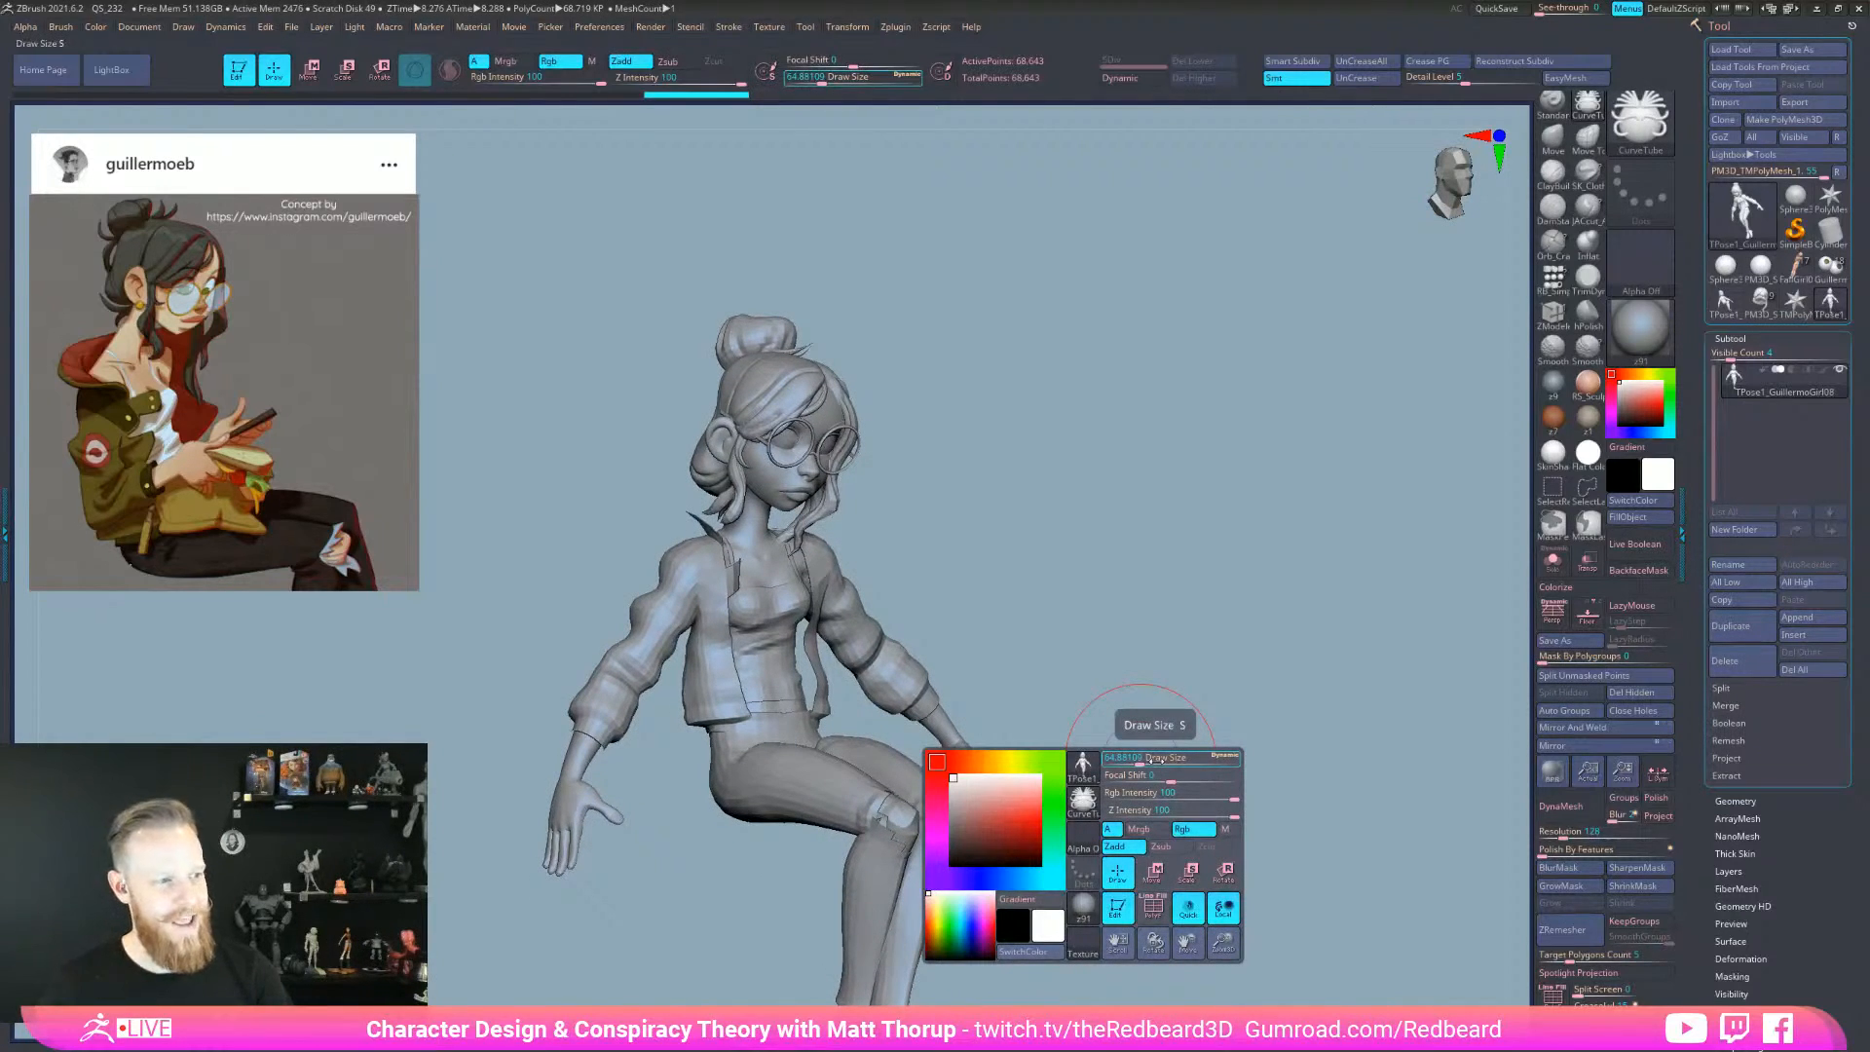
drag(1198, 623, 1201, 702)
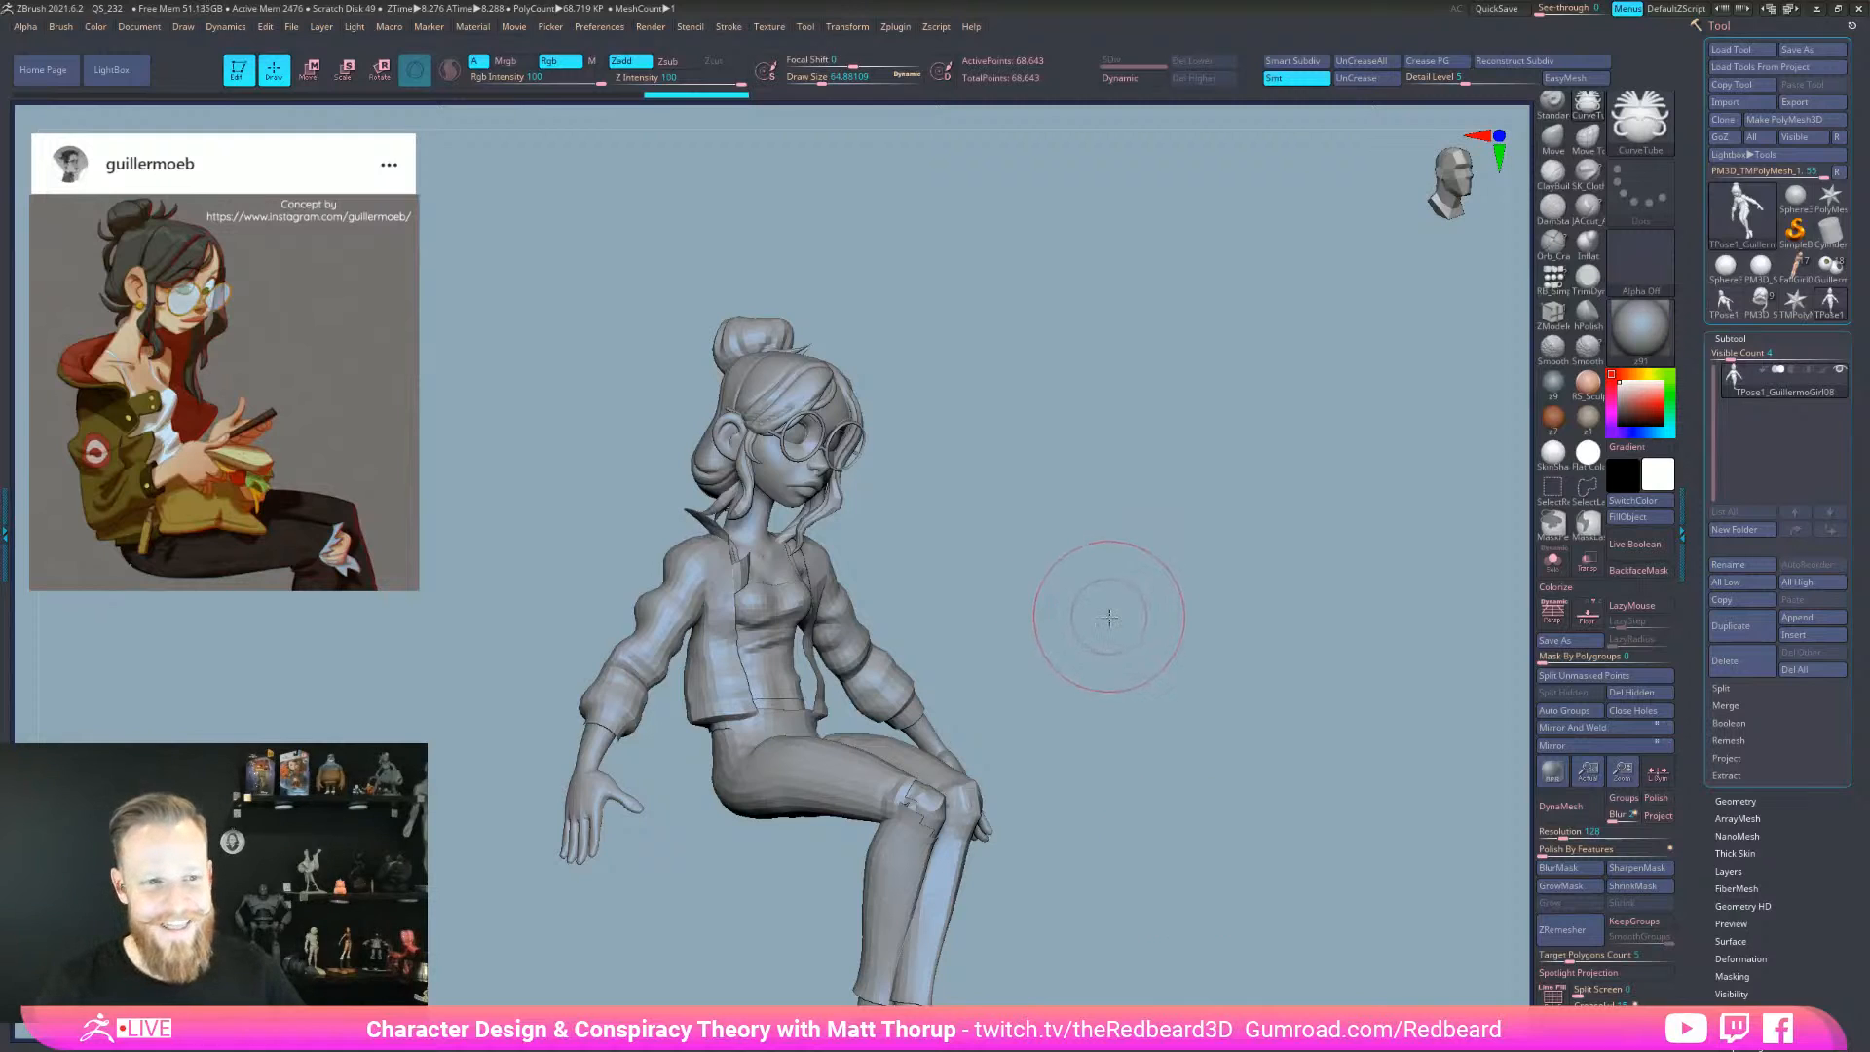
right_drag(1106, 614, 1048, 713)
mouse_move(1026, 488)
ctrl+right_down()
mouse_move(981, 493)
mouse_move(1065, 488)
ctrl+right_up()
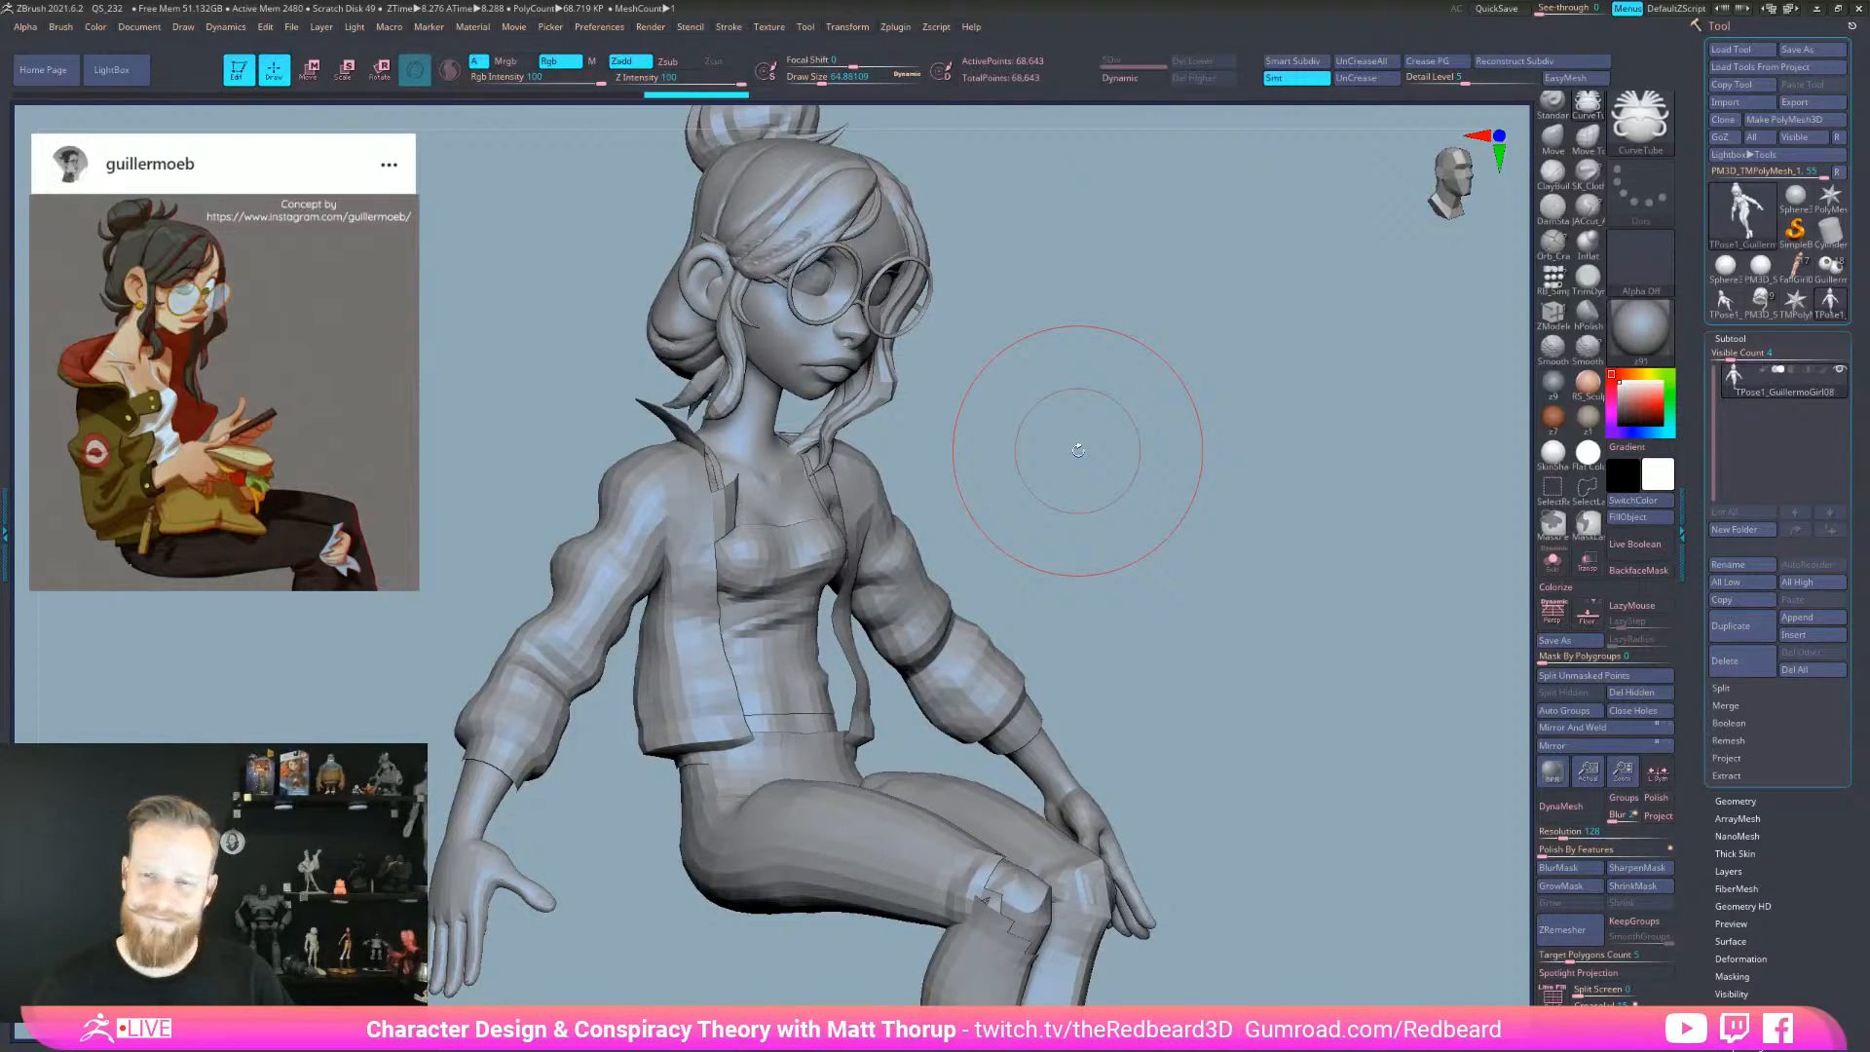
mouse_move(1165, 544)
right_down()
mouse_move(1139, 551)
mouse_move(1189, 551)
mouse_move(1137, 562)
right_up()
alt+drag(1136, 562, 1046, 524)
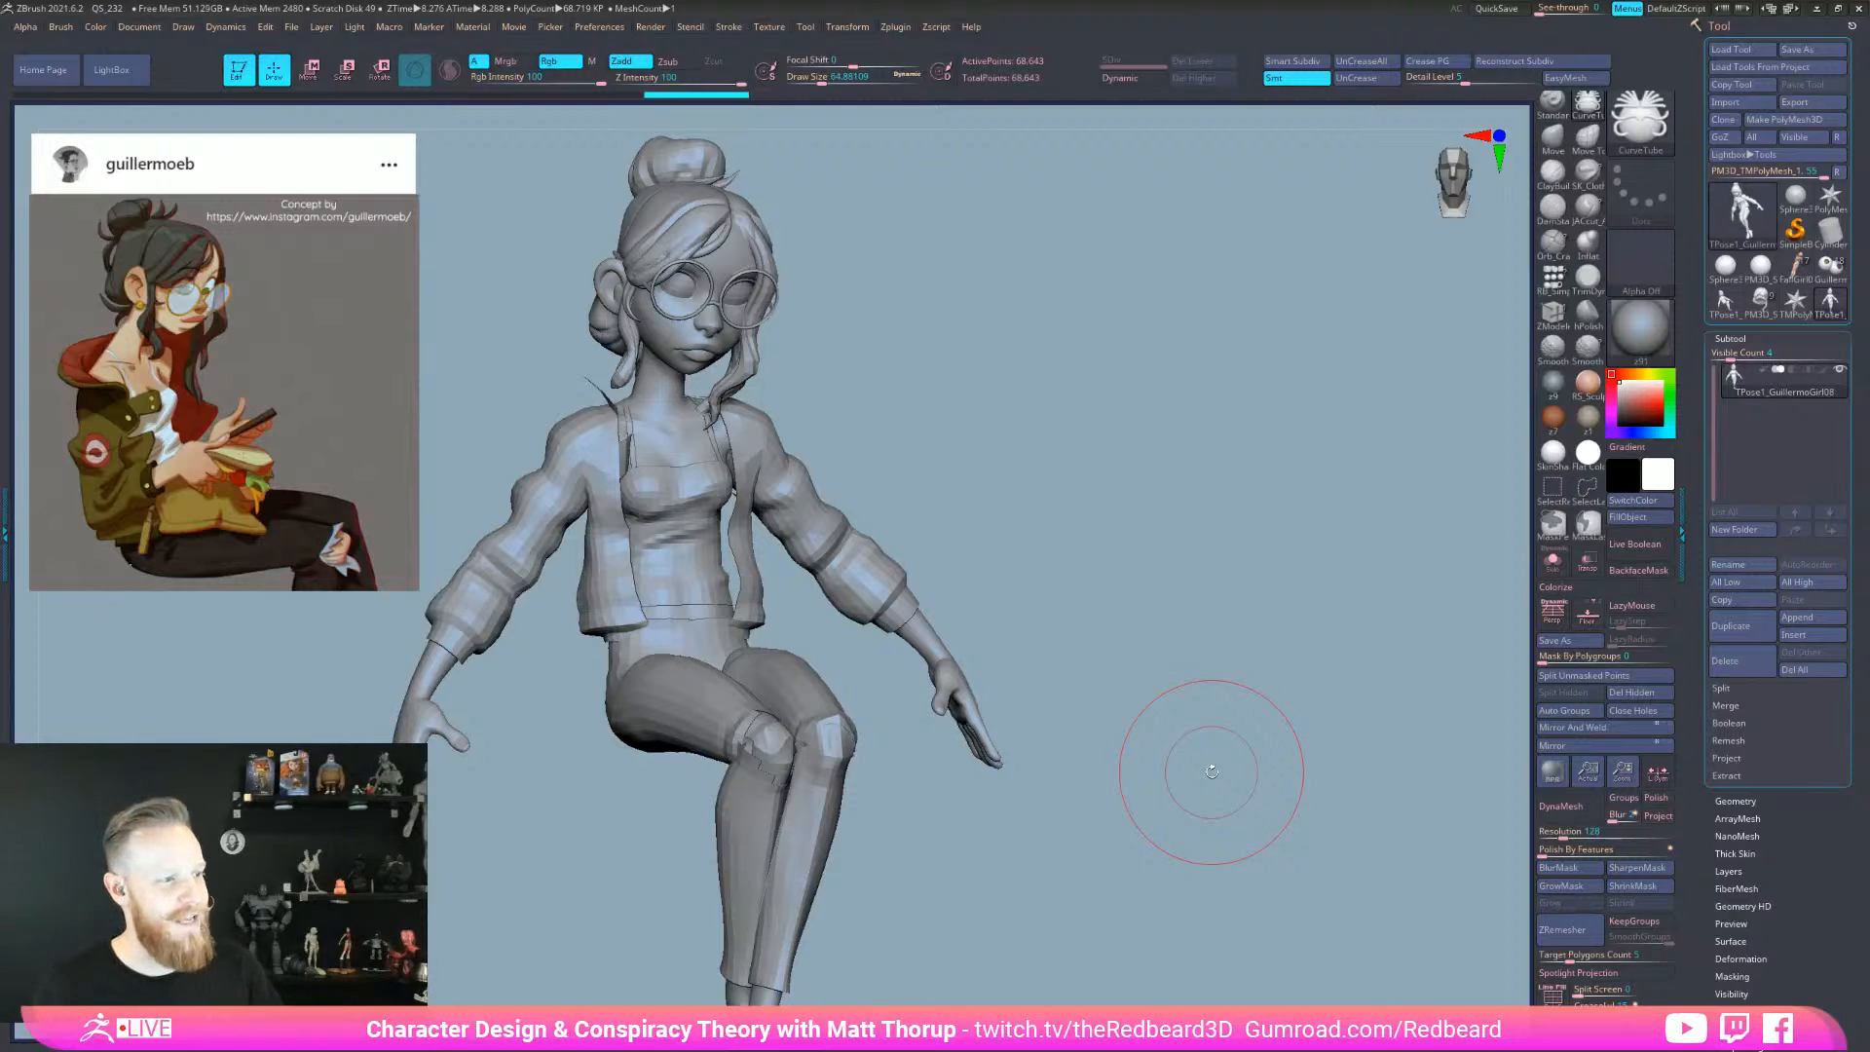
mouse_move(1094, 563)
mouse_down()
mouse_move(1123, 604)
mouse_move(1119, 572)
mouse_move(1094, 588)
mouse_move(1137, 582)
mouse_move(1077, 534)
mouse_move(1256, 708)
mouse_move(1108, 670)
mouse_up()
- Turn on the polyframe display and hide the hair, the bun and the loose strands
key(shift+f)
mouse_move(1108, 670)
alt+mouse_down()
mouse_move(1148, 722)
mouse_move(1148, 697)
alt+mouse_up()
ctrl+shift+click(811, 389)
ctrl+shift+drag(1035, 359, 1040, 362)
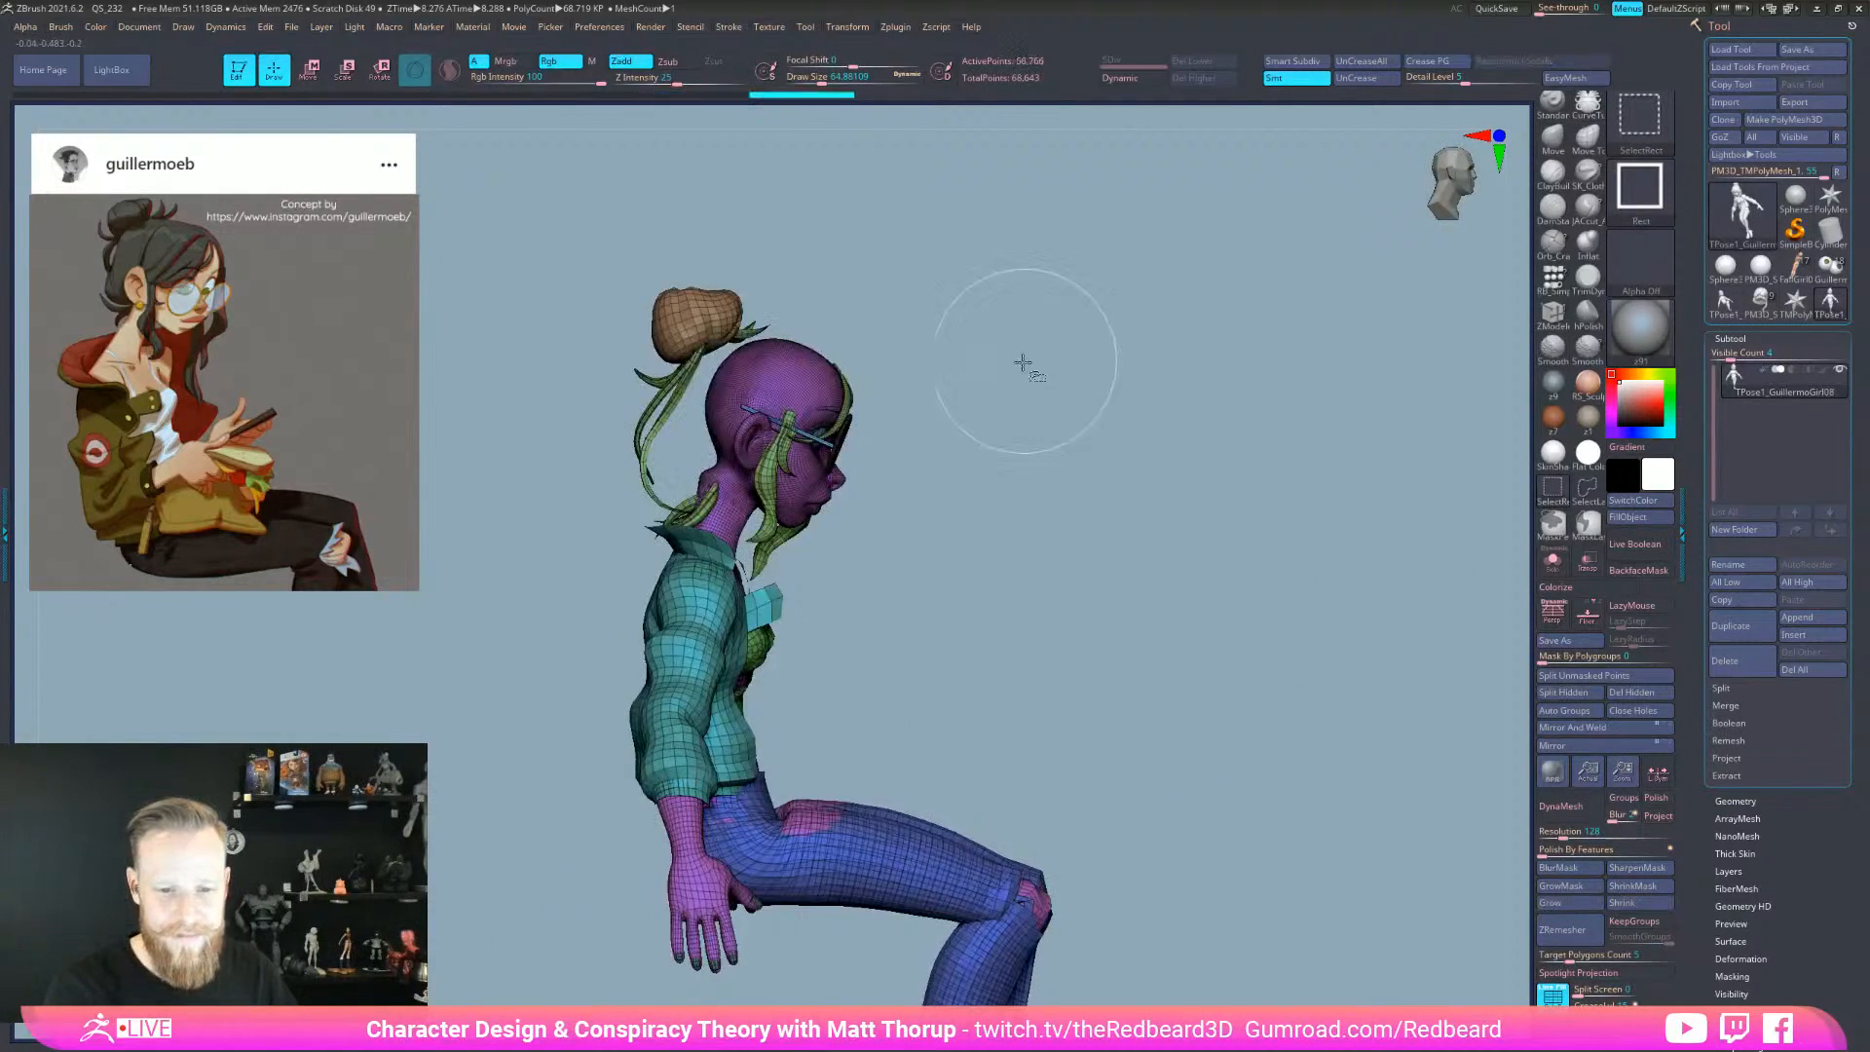
ctrl+shift+click(718, 338)
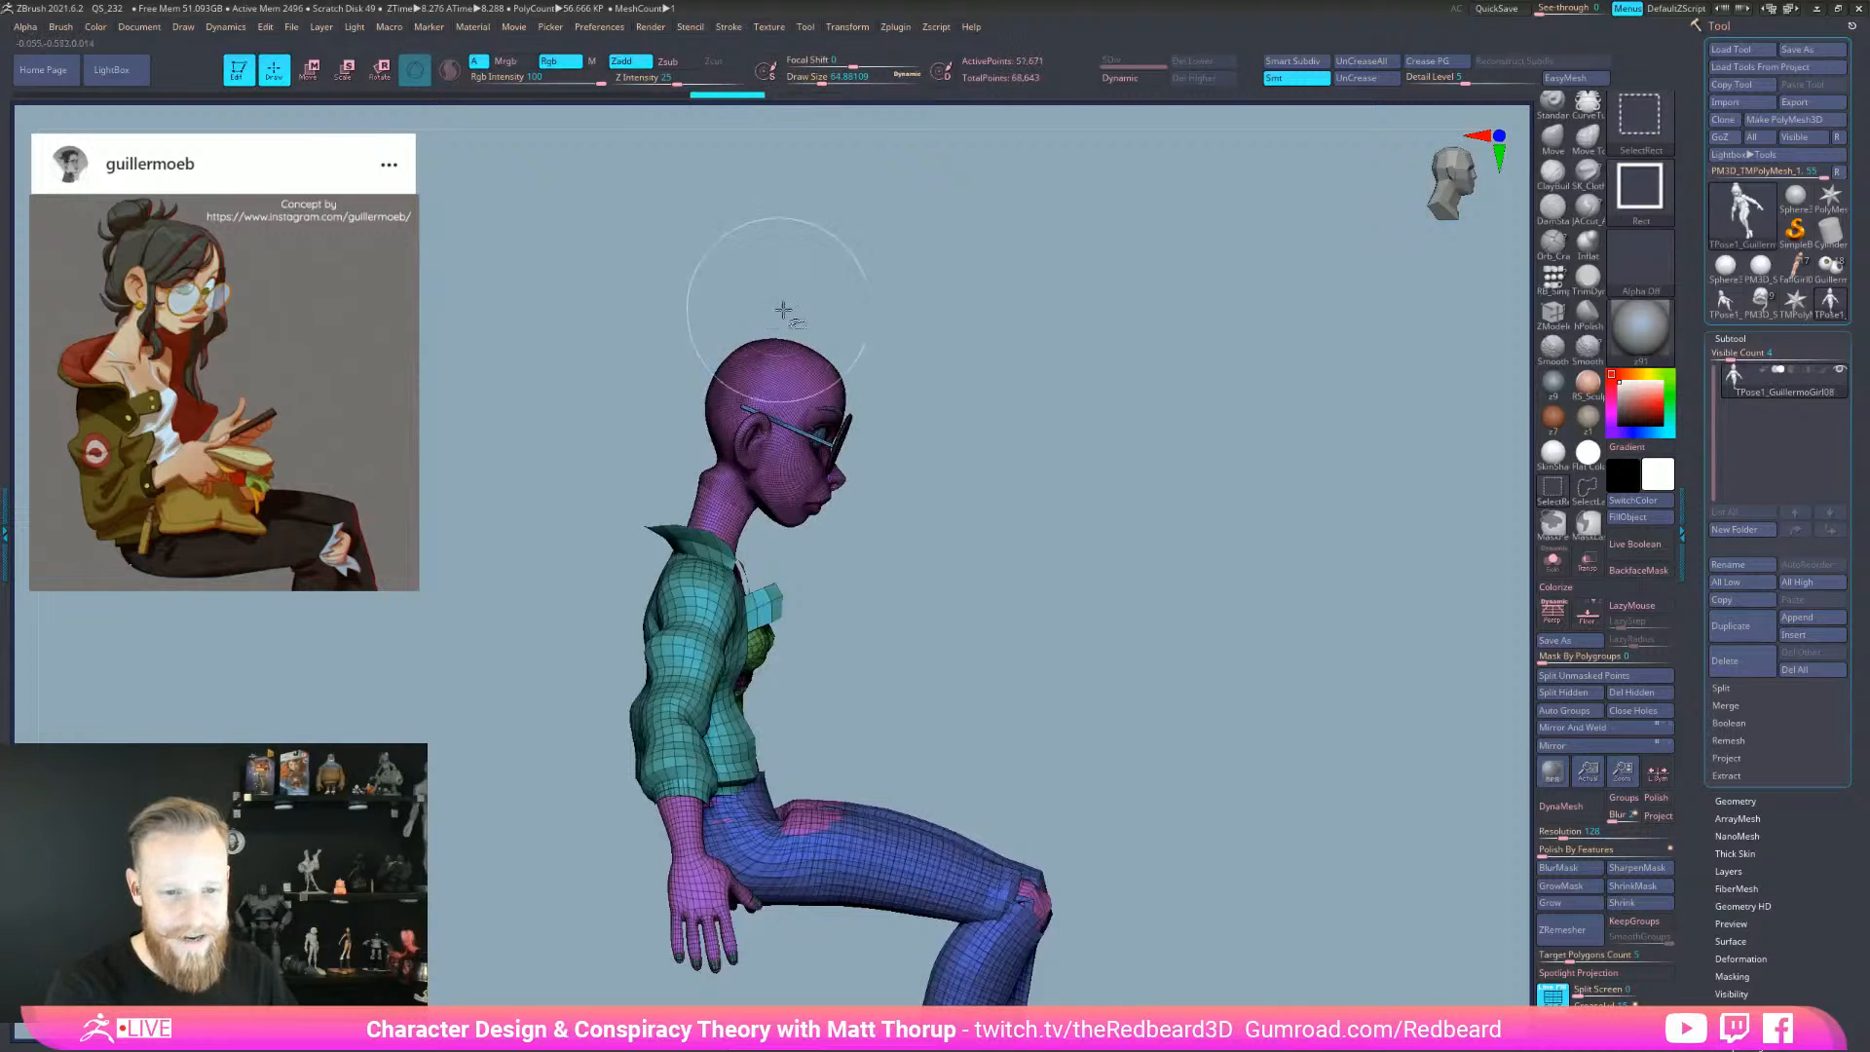
- Lasso-mask the head above the neck and turn the masked area into its own polygroup
mouse_move(977, 503)
alt+mouse_down()
mouse_move(1069, 555)
mouse_move(1079, 531)
alt+mouse_up()
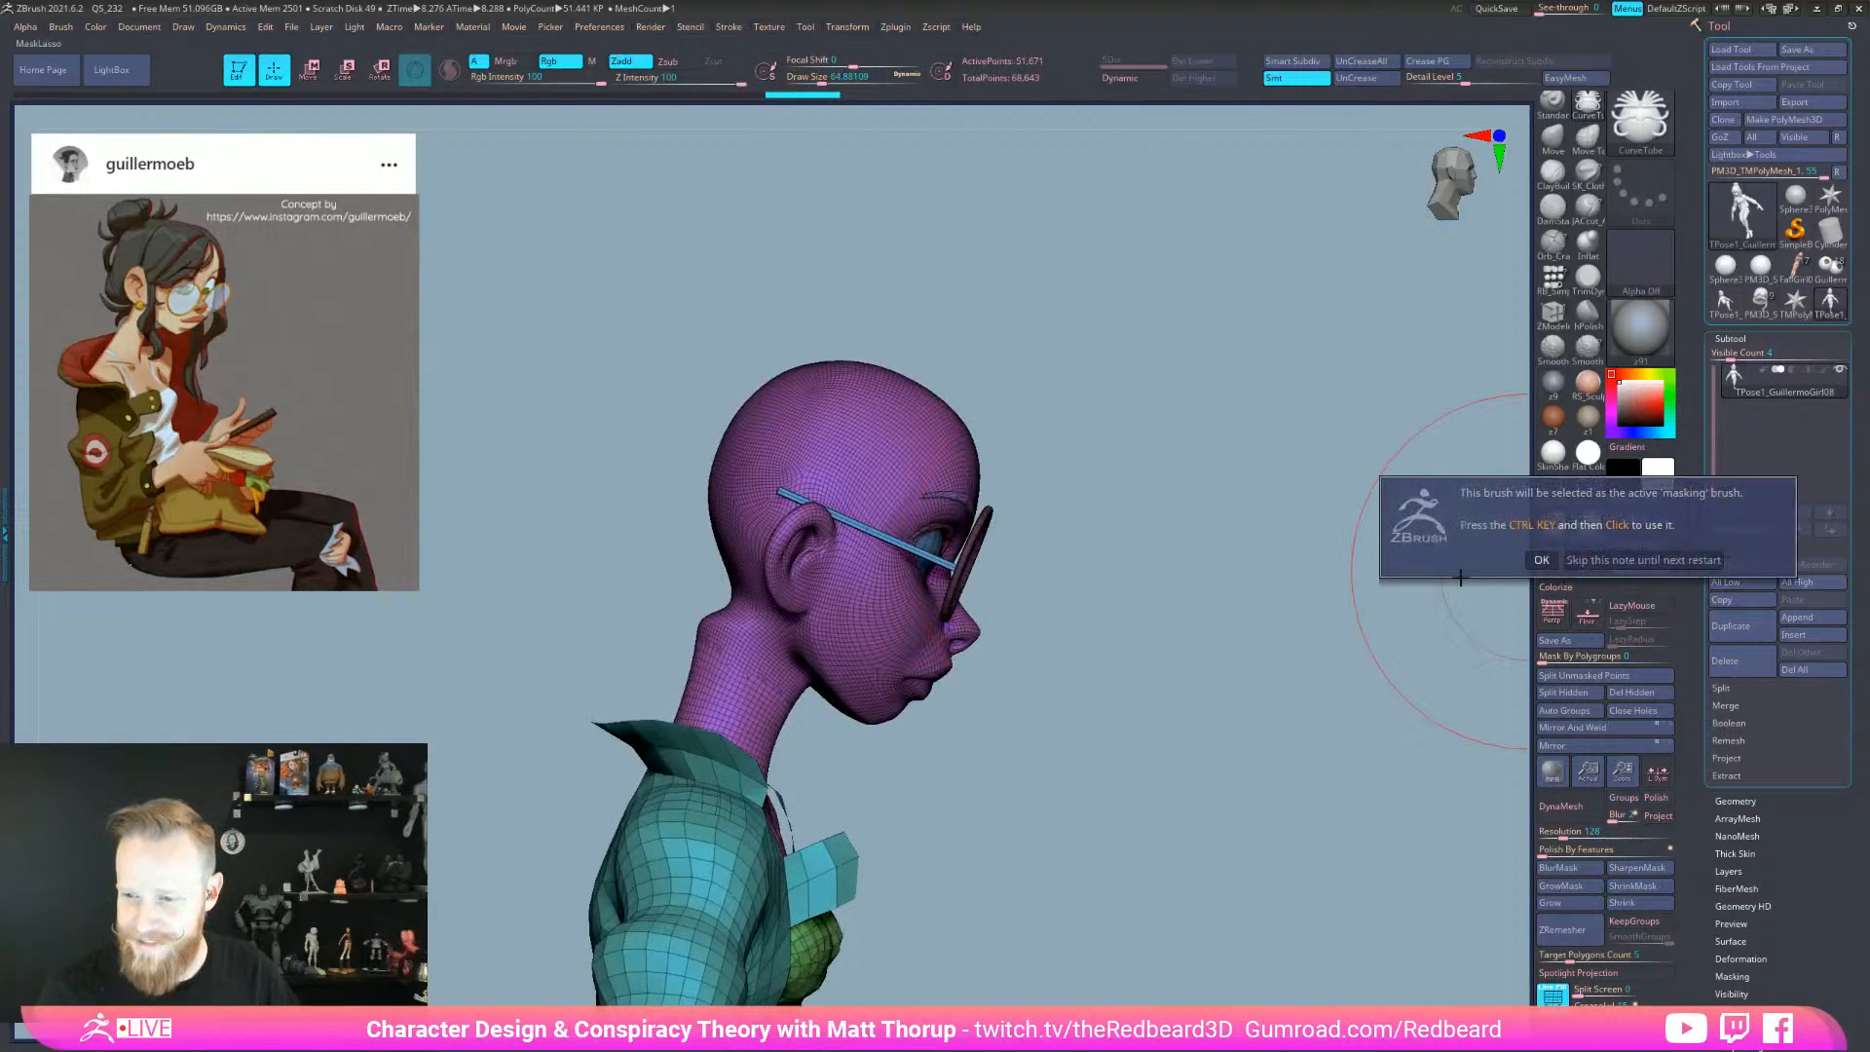
mouse_move(1091, 424)
ctrl+mouse_down()
mouse_move(974, 273)
mouse_move(667, 584)
mouse_move(1183, 516)
mouse_move(1137, 651)
ctrl+mouse_up()
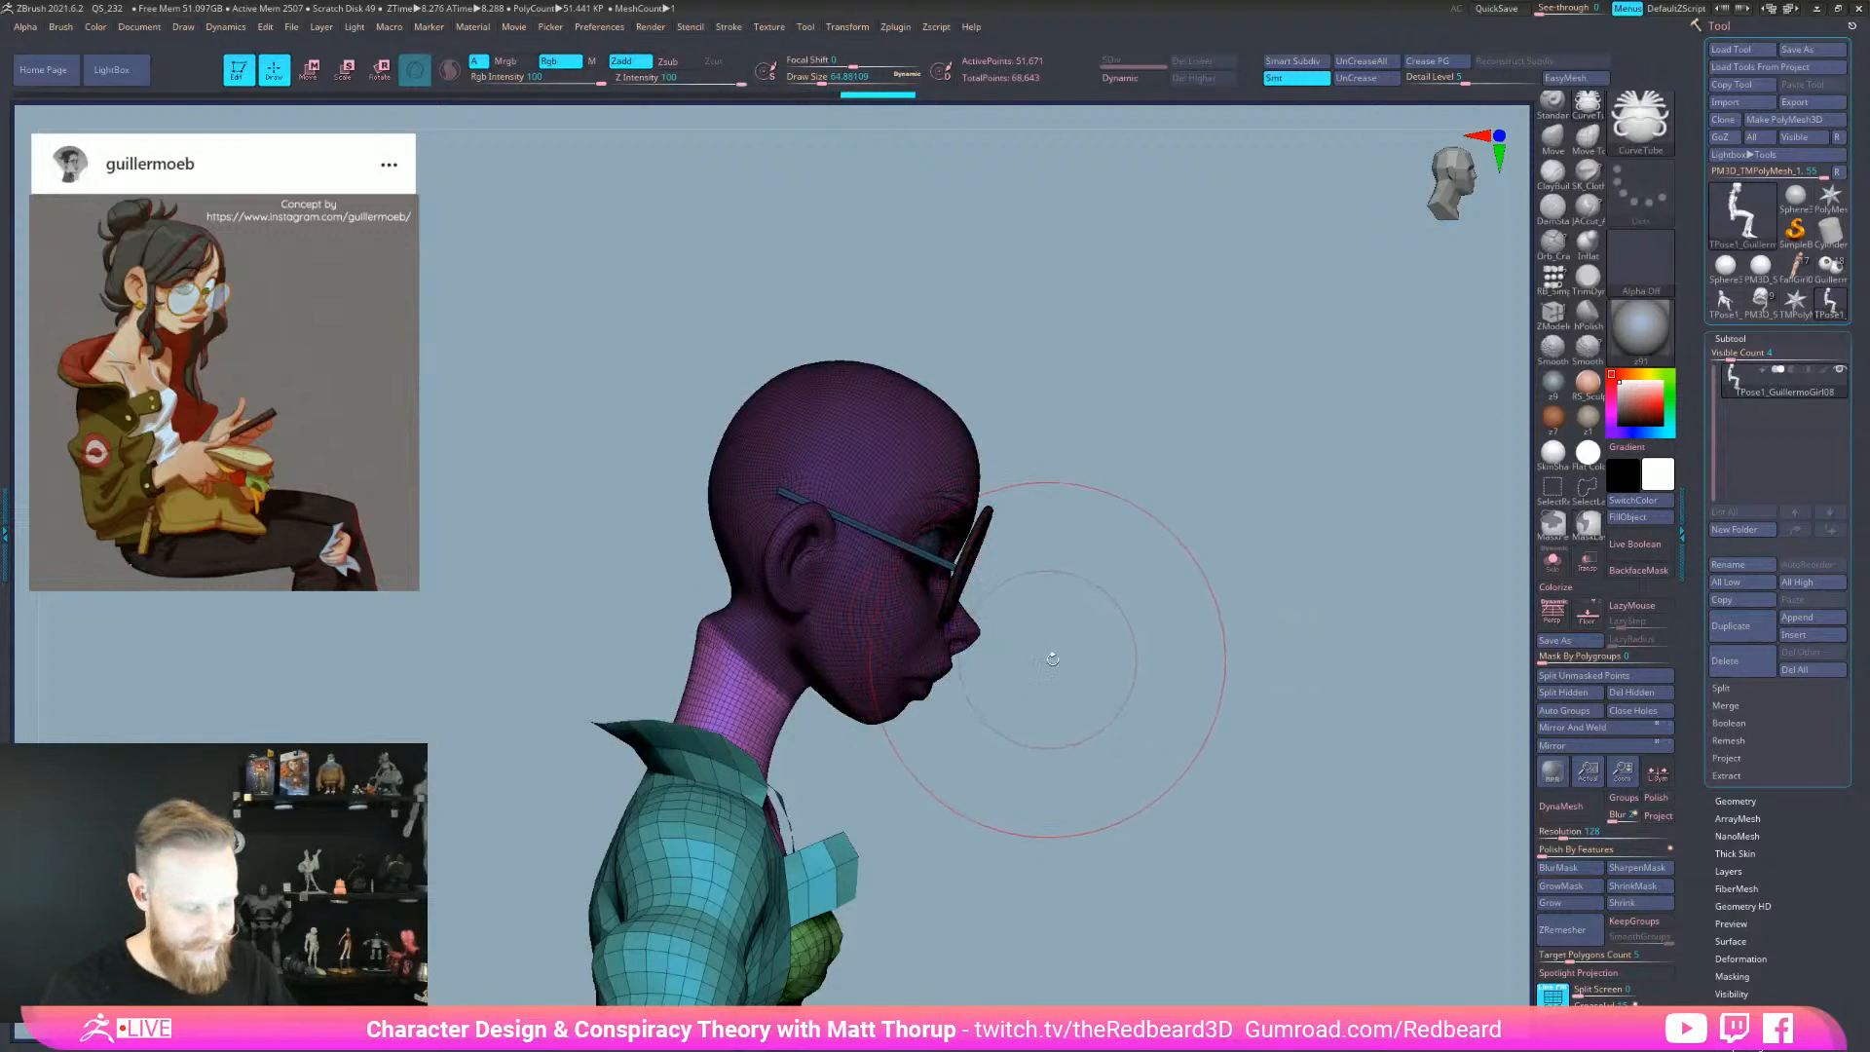
key(ctrl)
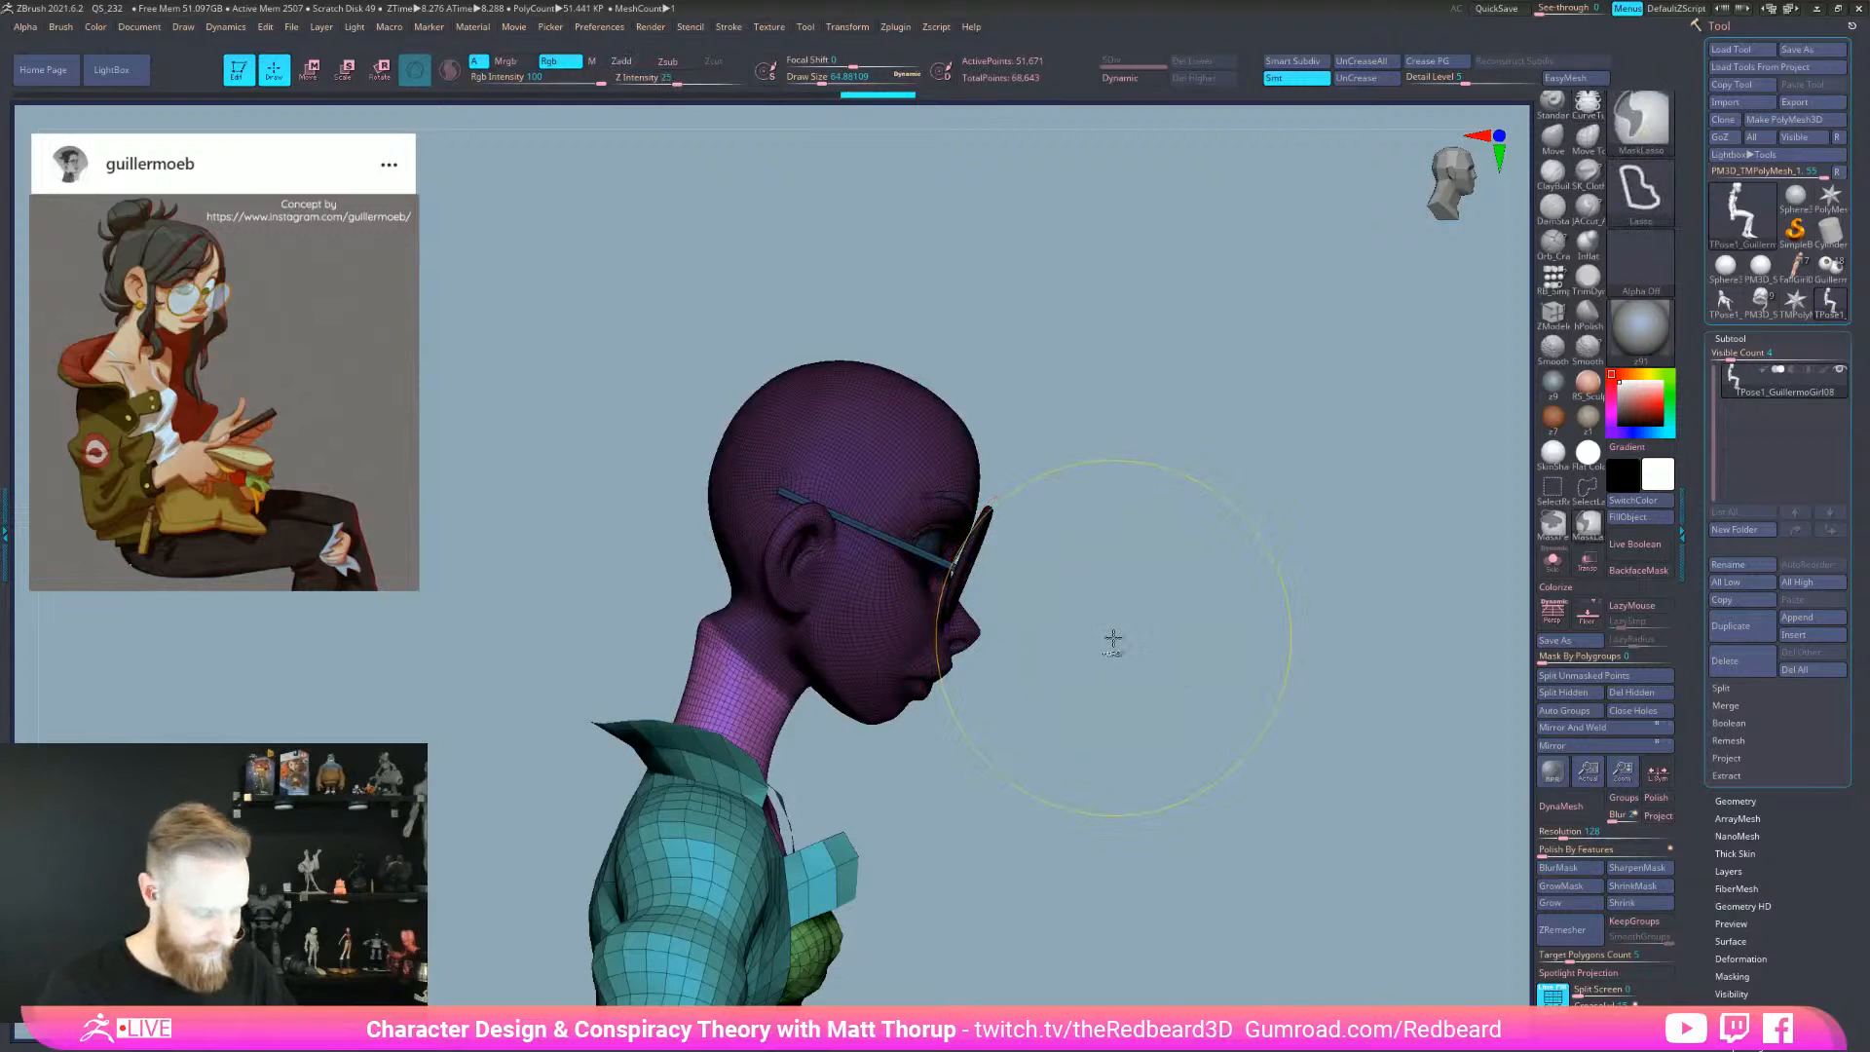
key(ctrl+w)
- Combine the head, glasses and all hair pieces into one polygroup, then show the whole figure
ctrl+shift+click(892, 639)
ctrl+shift+drag(1015, 616, 1211, 701)
key(ctrl+w)
ctrl+shift+click(1181, 716)
- Isolate the head-and-hair polygroup and inspect it from three-quarter, front and side views
ctrl+right_drag(1181, 715, 1107, 791)
alt+right_drag(1108, 792, 1151, 593)
drag(1150, 592, 1105, 742)
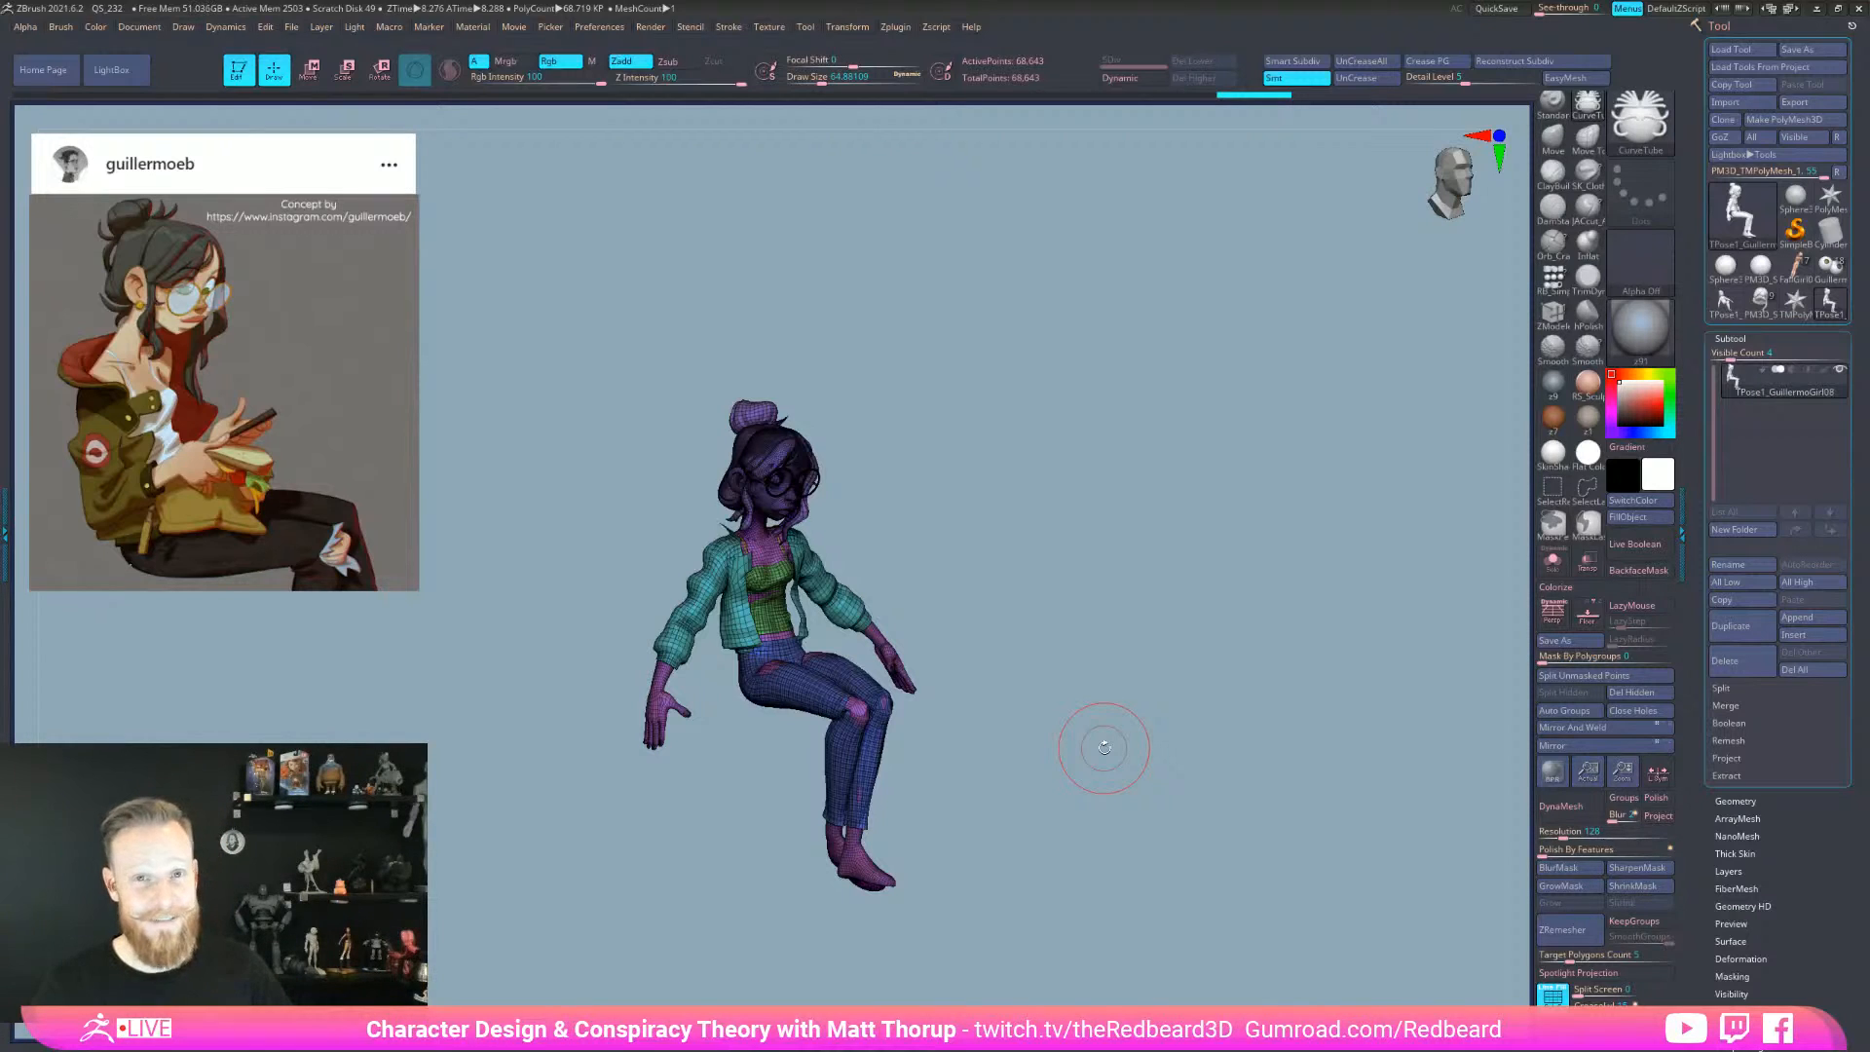
drag(1081, 589, 1155, 583)
mouse_move(1093, 598)
ctrl+right_down()
mouse_move(1067, 603)
mouse_move(1097, 589)
ctrl+right_up()
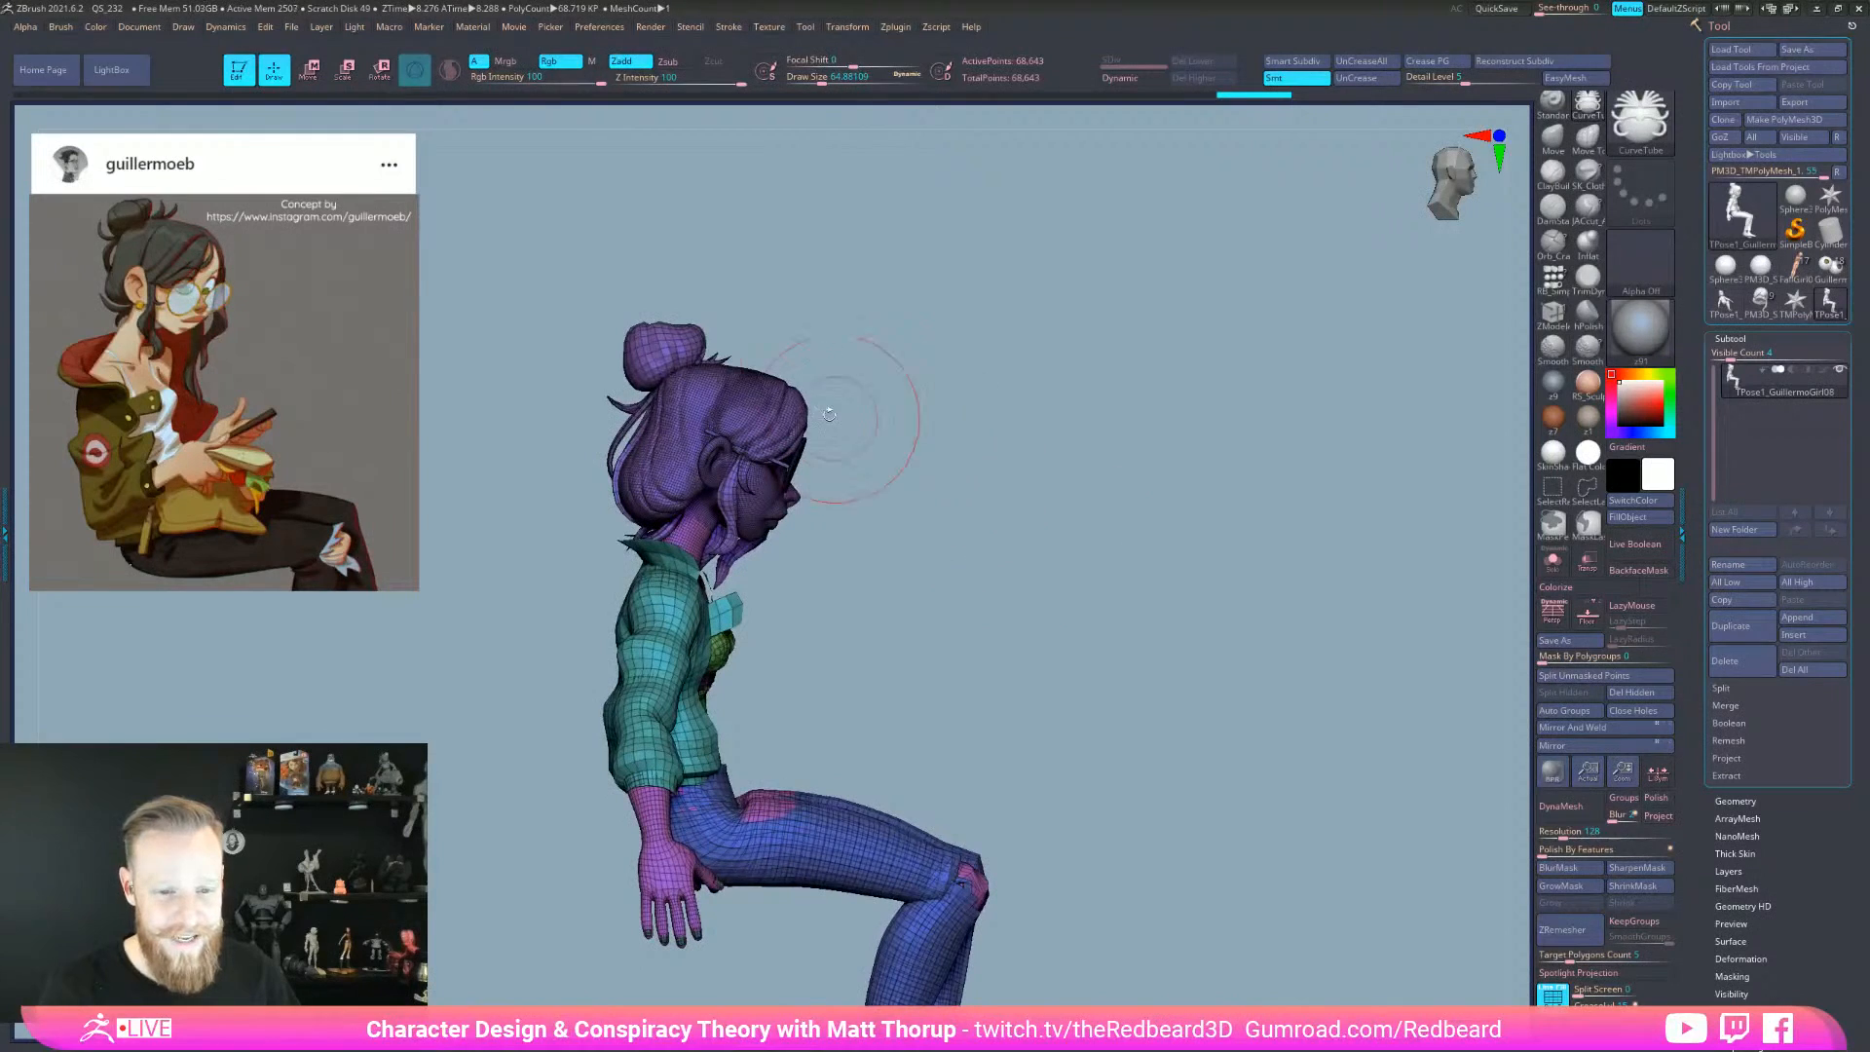
ctrl+shift+click(678, 341)
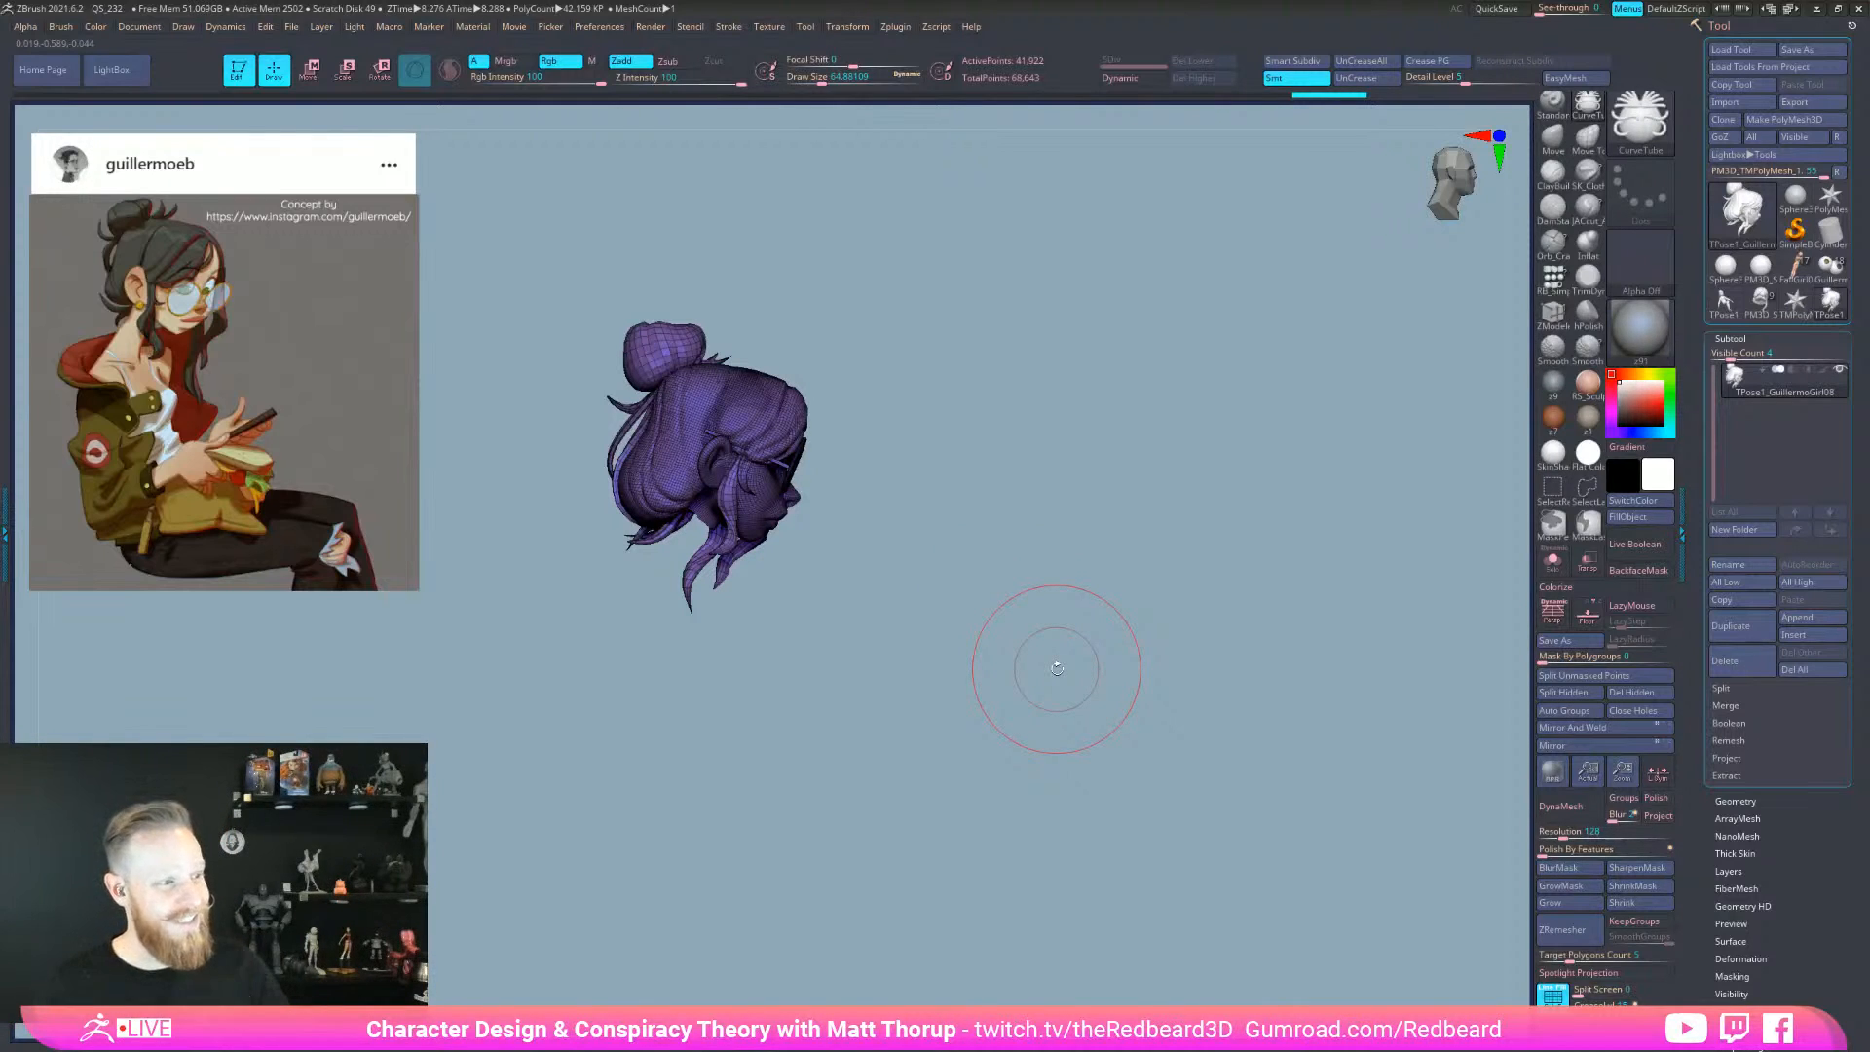
drag(1002, 730, 986, 774)
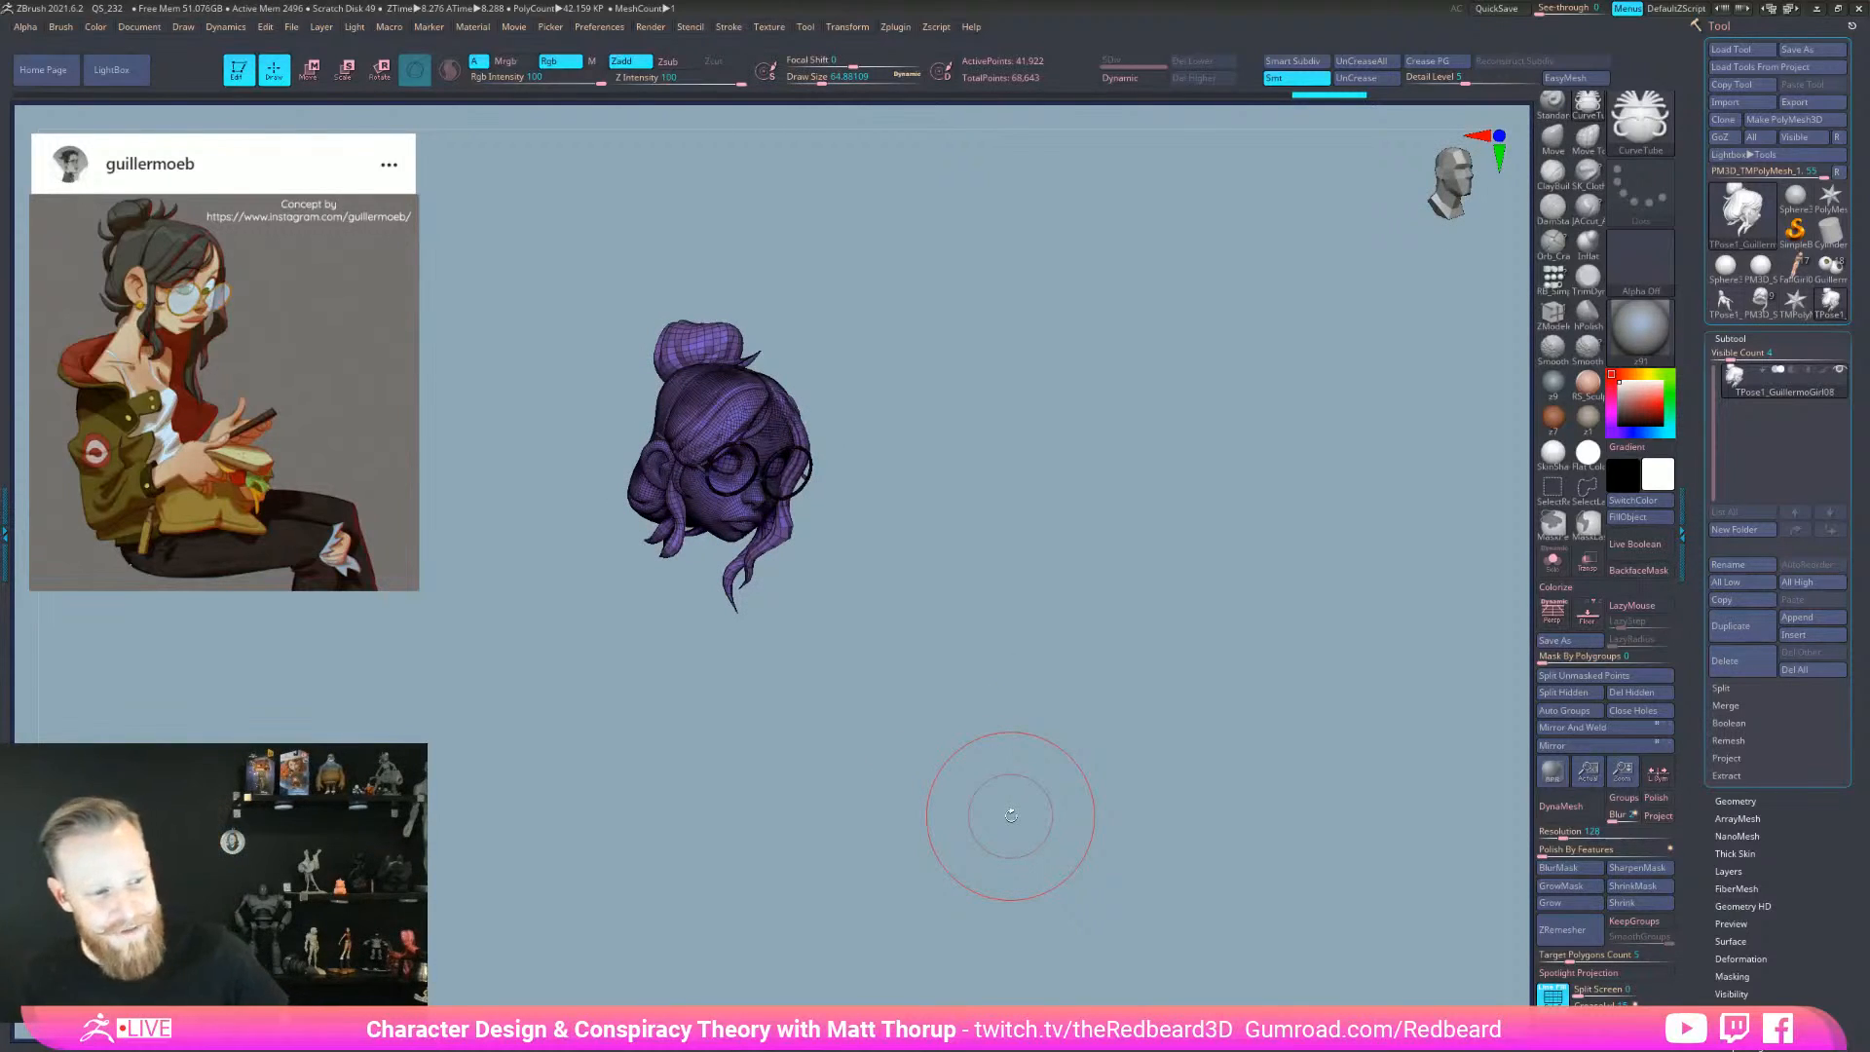
drag(1010, 816, 1018, 695)
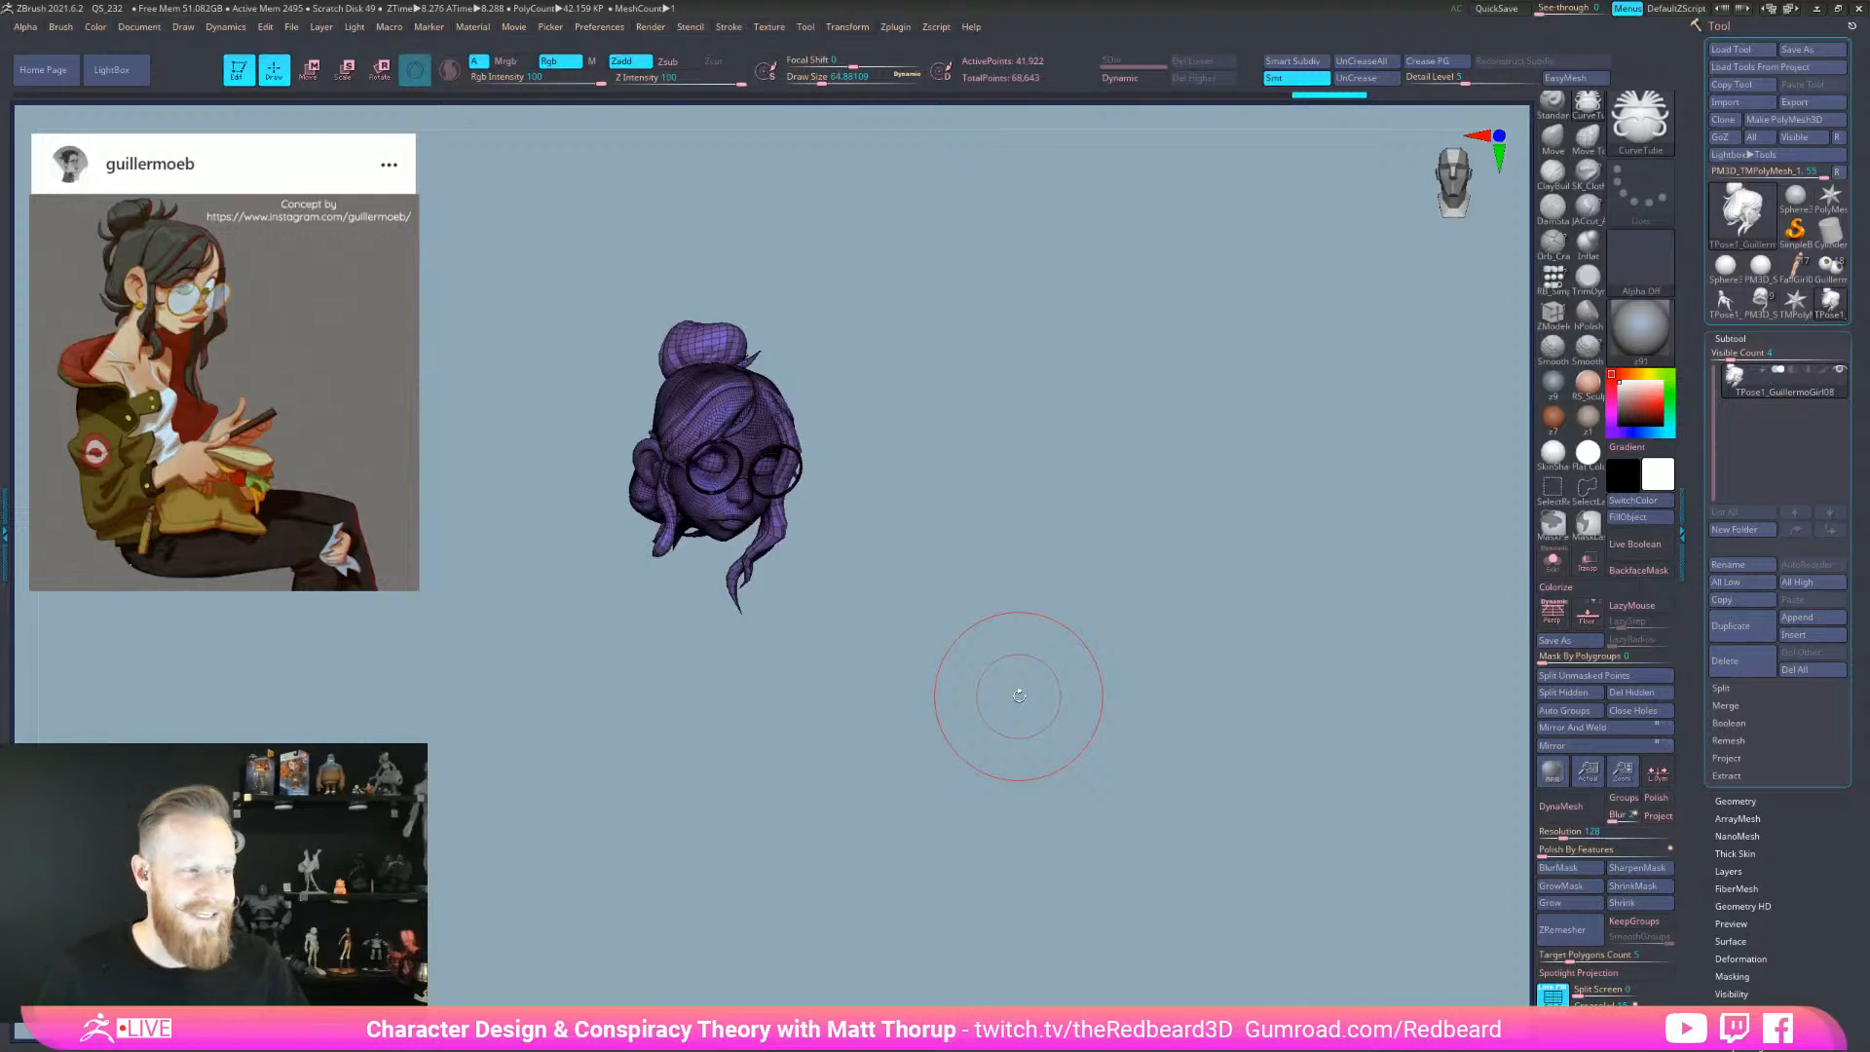
drag(1009, 529, 989, 530)
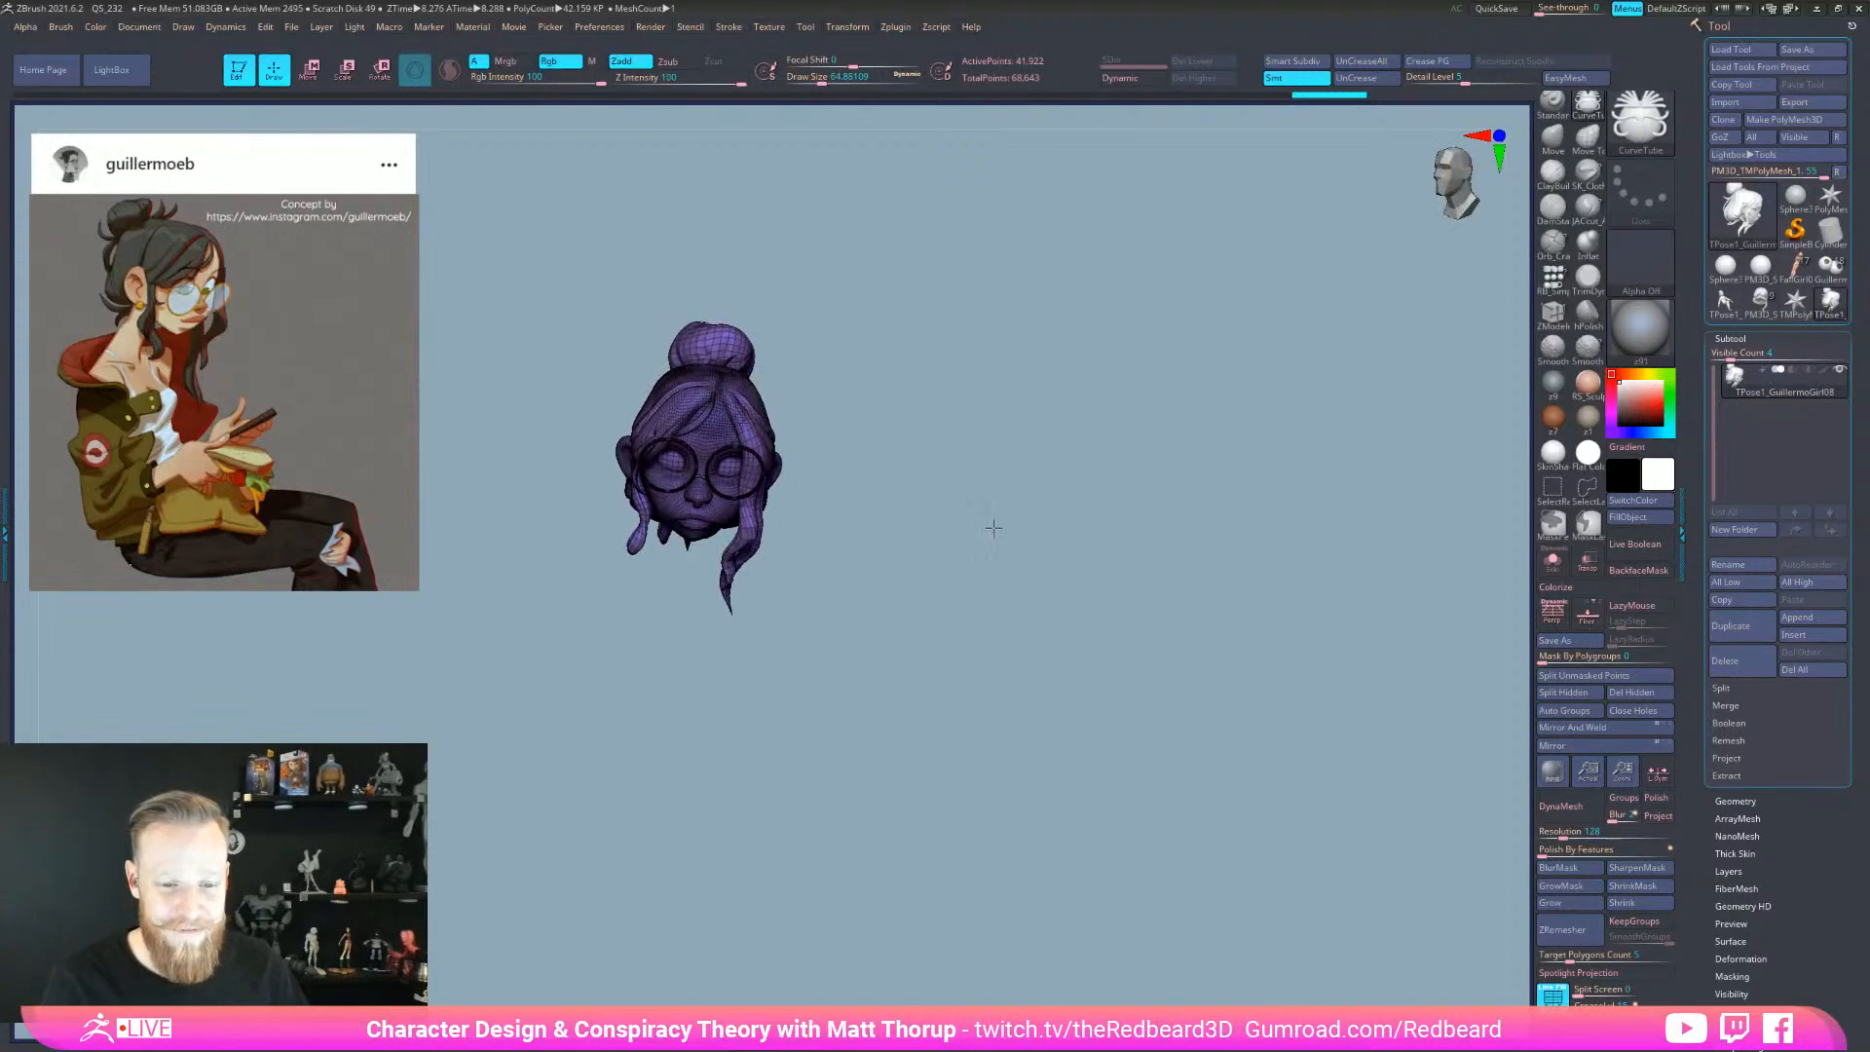
alt+drag(881, 580, 1002, 572)
drag(1014, 636, 993, 730)
mouse_move(994, 730)
mouse_down()
mouse_move(1014, 735)
mouse_move(963, 723)
mouse_move(960, 756)
mouse_move(981, 723)
mouse_up()
mouse_move(982, 722)
alt+mouse_down()
mouse_move(1143, 718)
mouse_move(1152, 695)
alt+mouse_up()
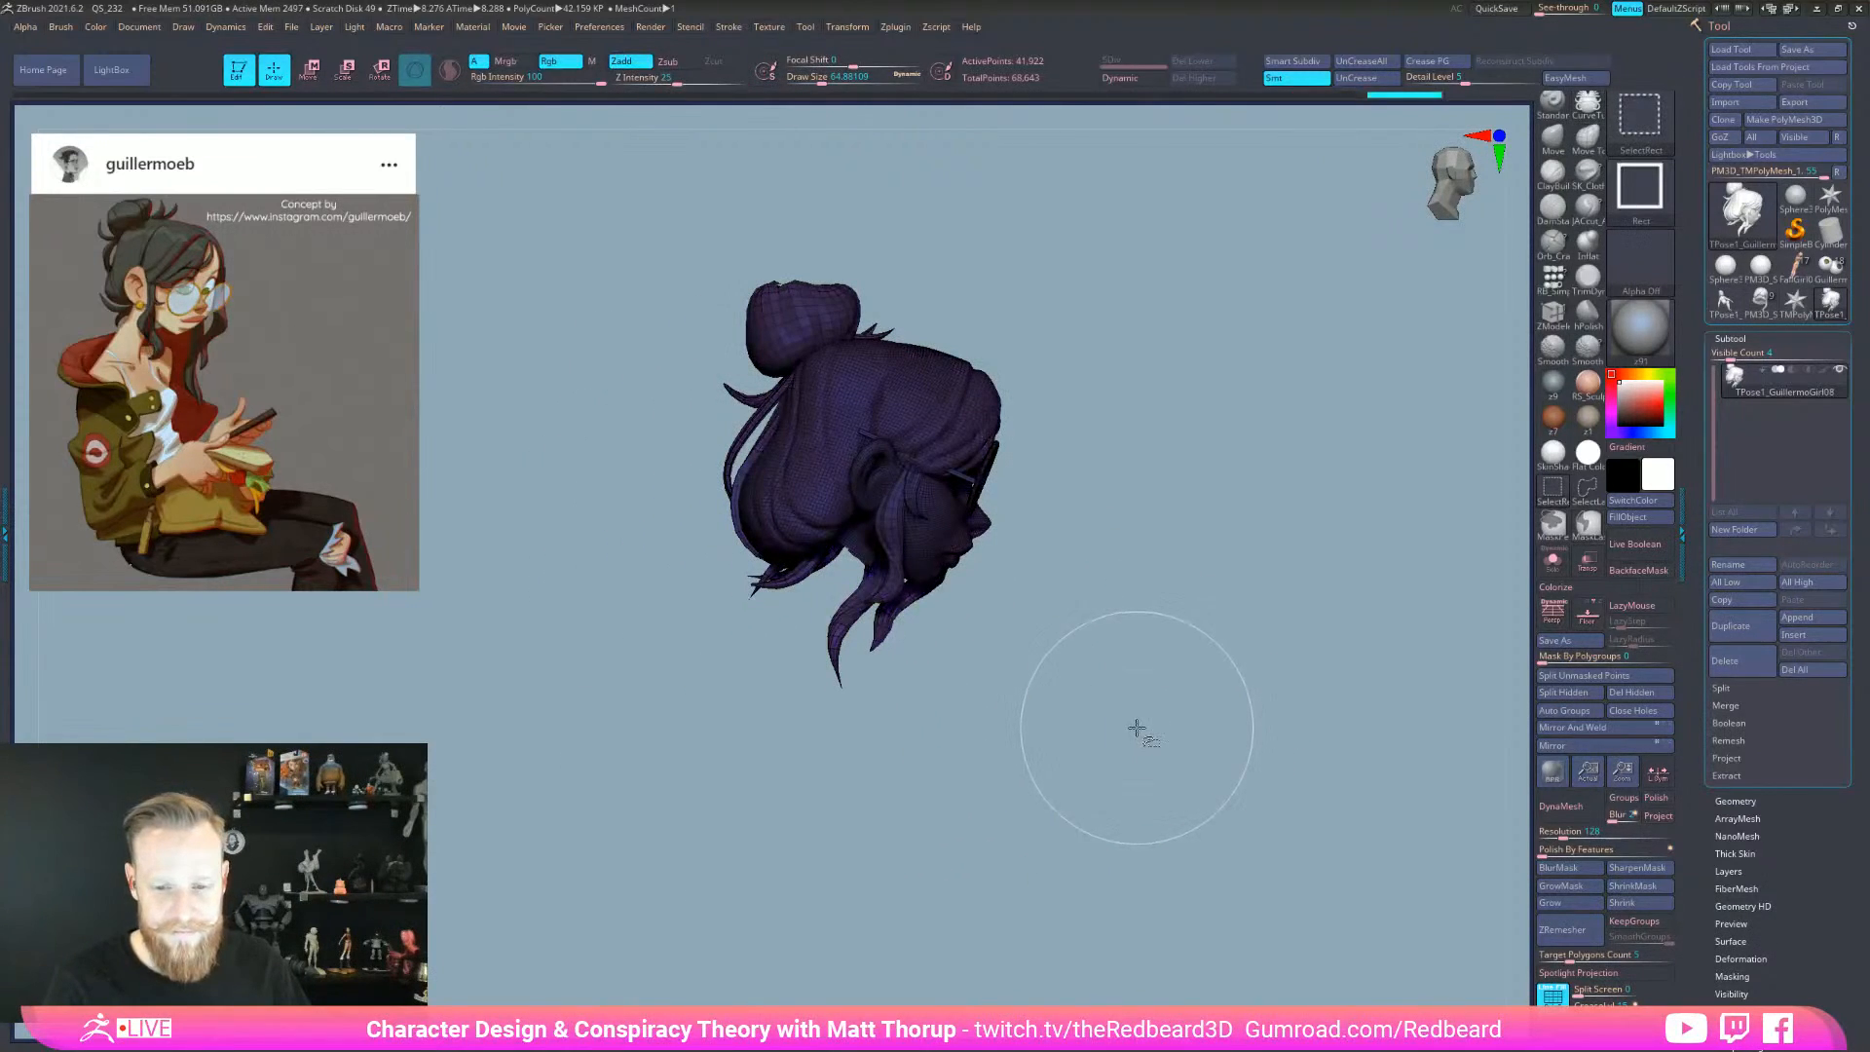
- Unhide the whole figure, then blur and invert the mask so the body is protected and the head and hair stay free
ctrl+shift+click(1135, 735)
ctrl+click(1137, 779)
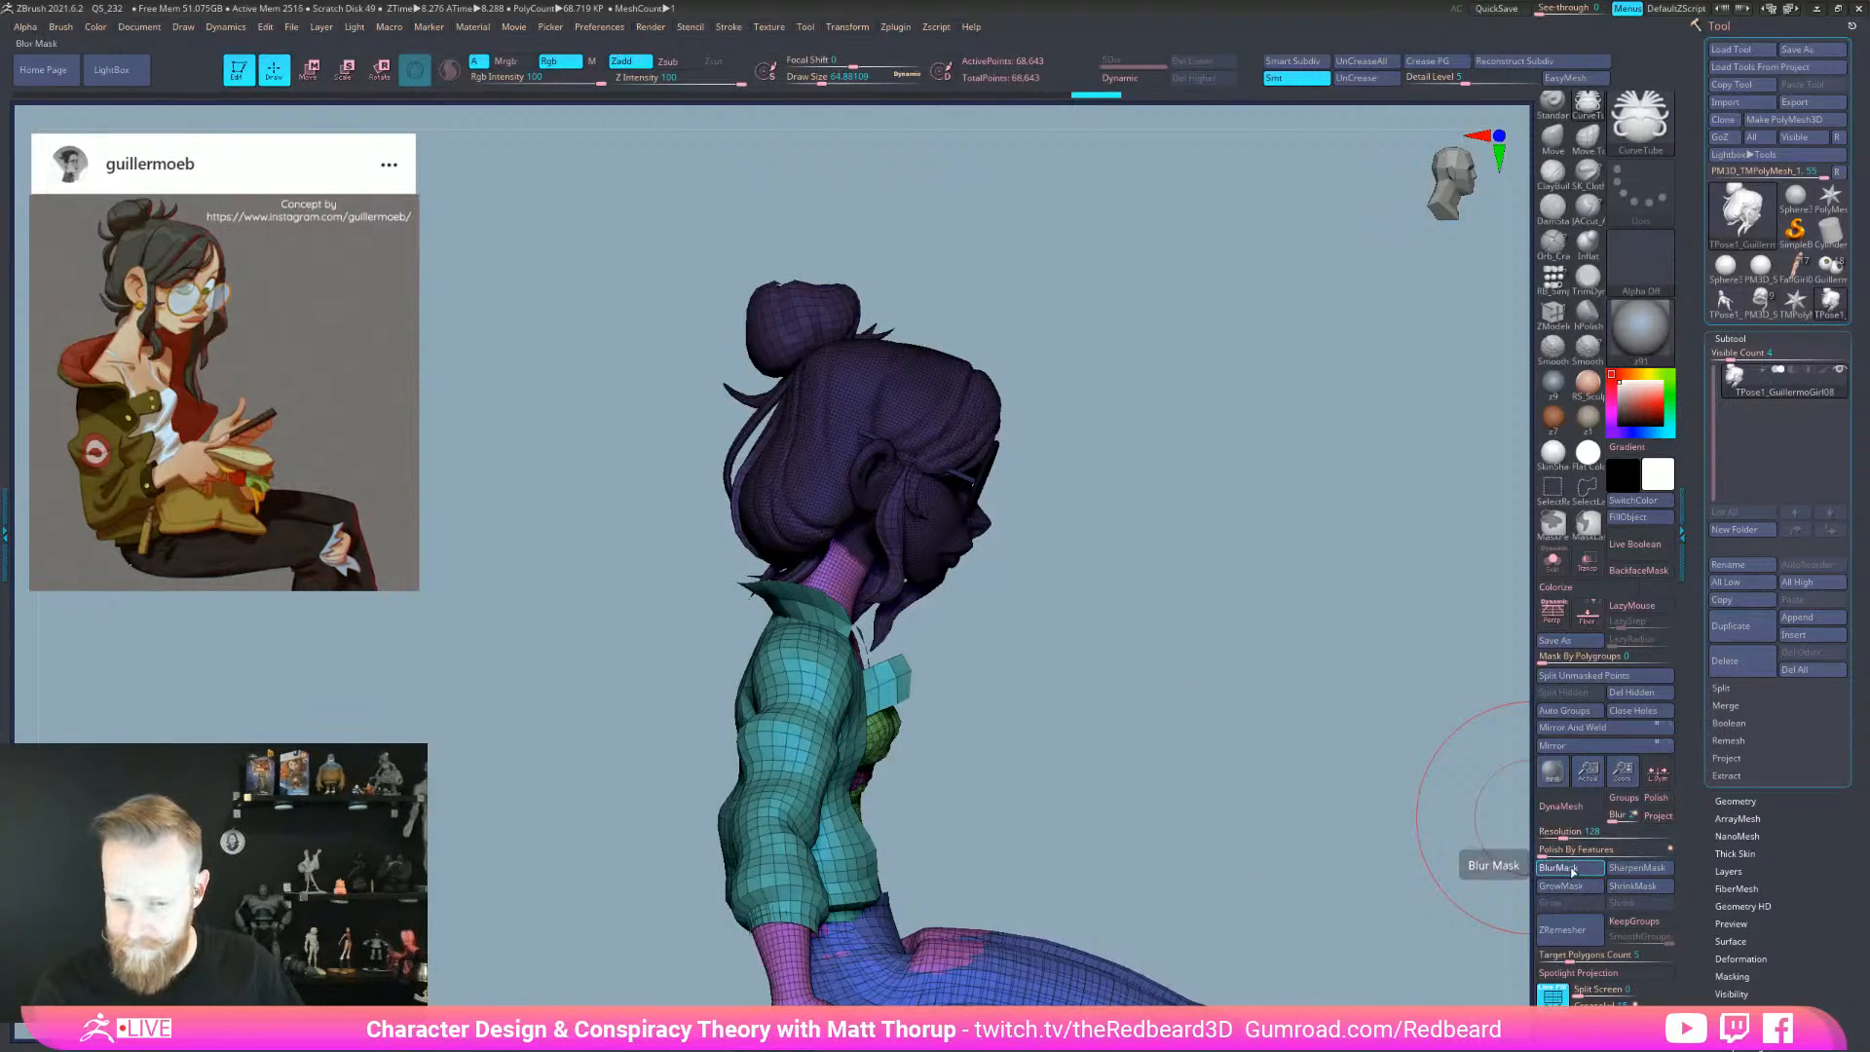
ctrl+click(1268, 807)
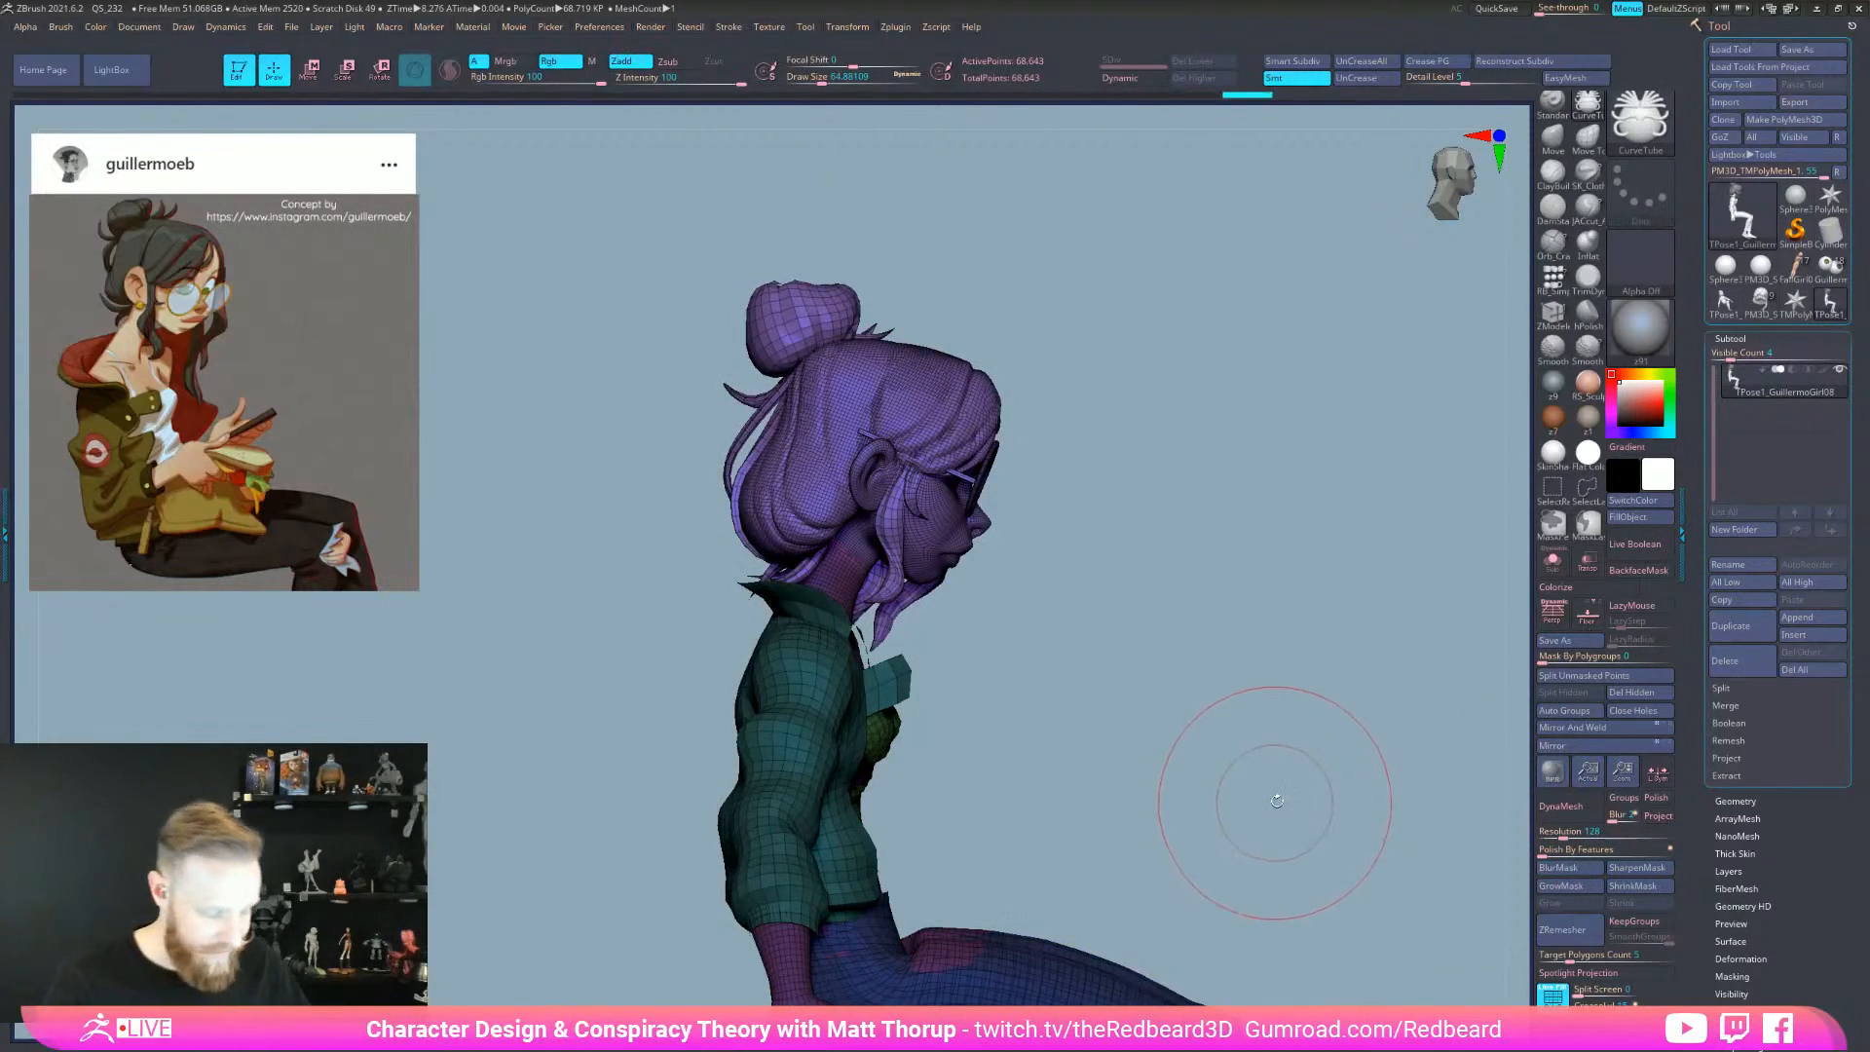
- Place the rotation gizmo near the top of the neck and tilt its axes about 29 degrees without rotating the head
key(r)
alt+drag(861, 484, 834, 543)
drag(1079, 634, 1071, 632)
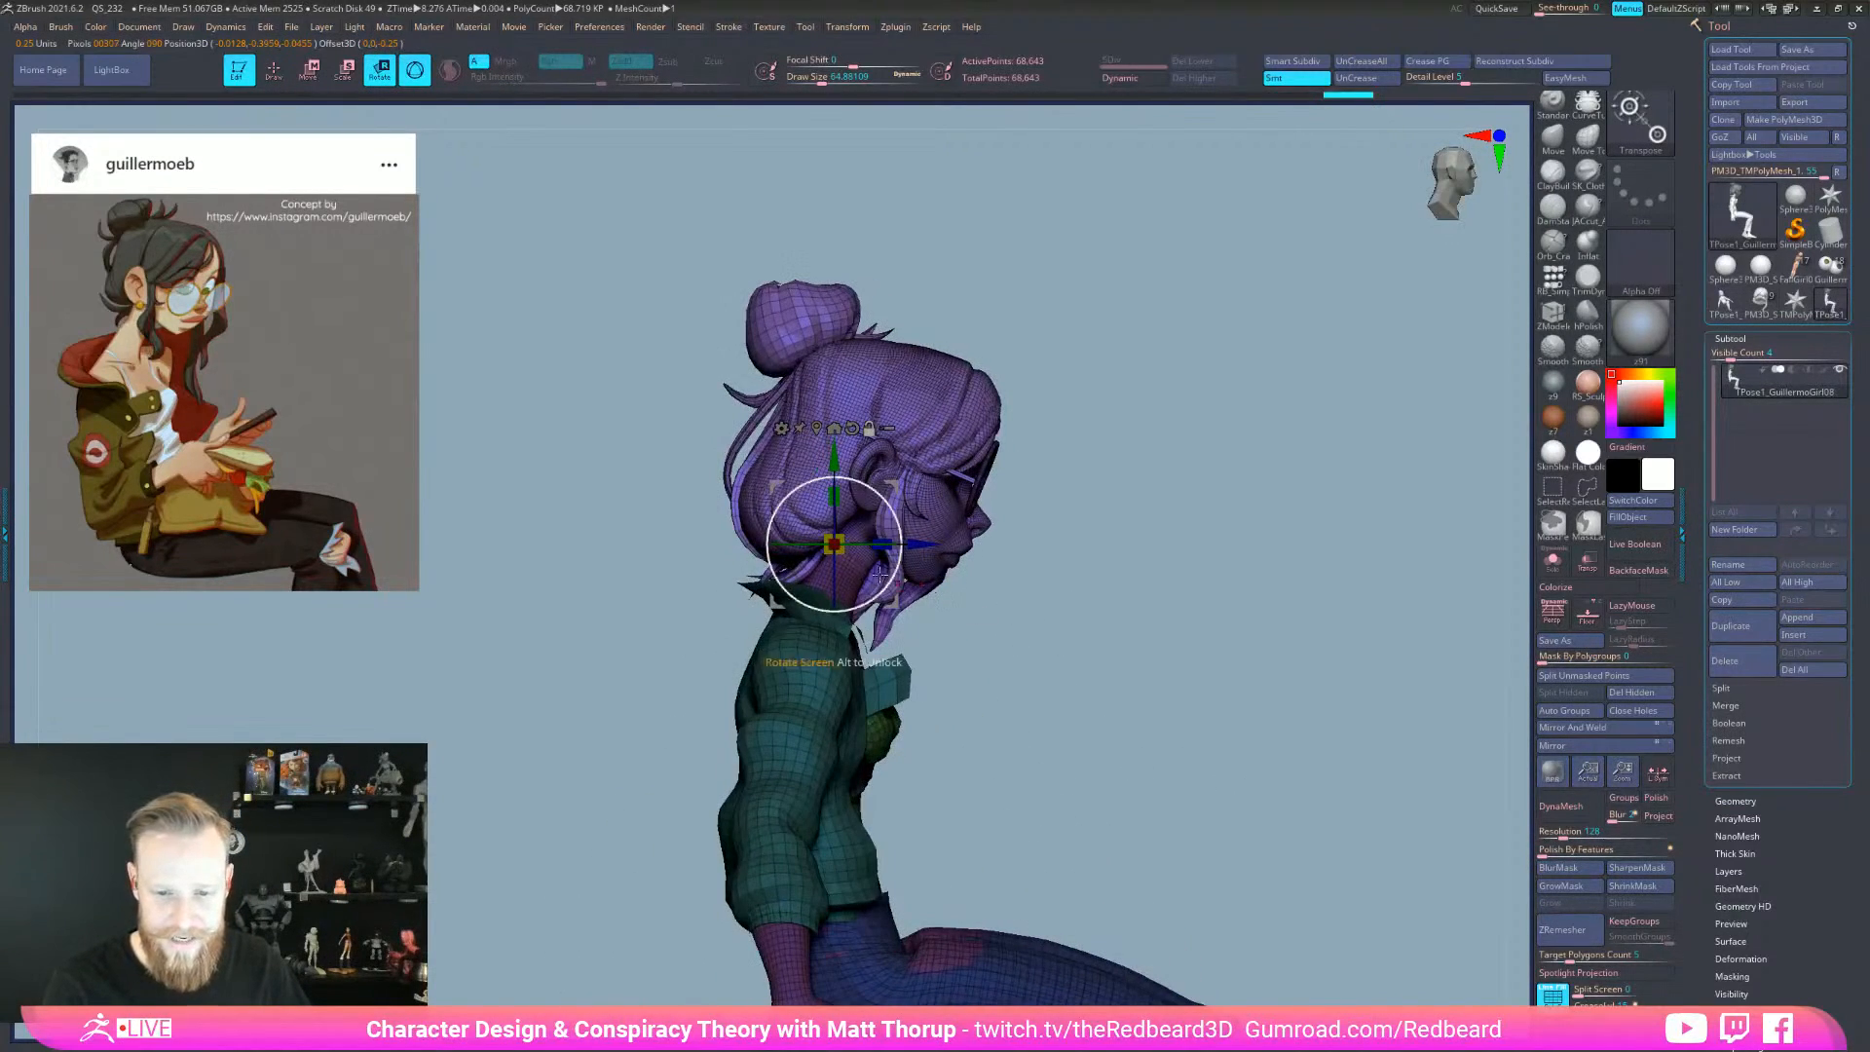
alt+drag(894, 584, 876, 606)
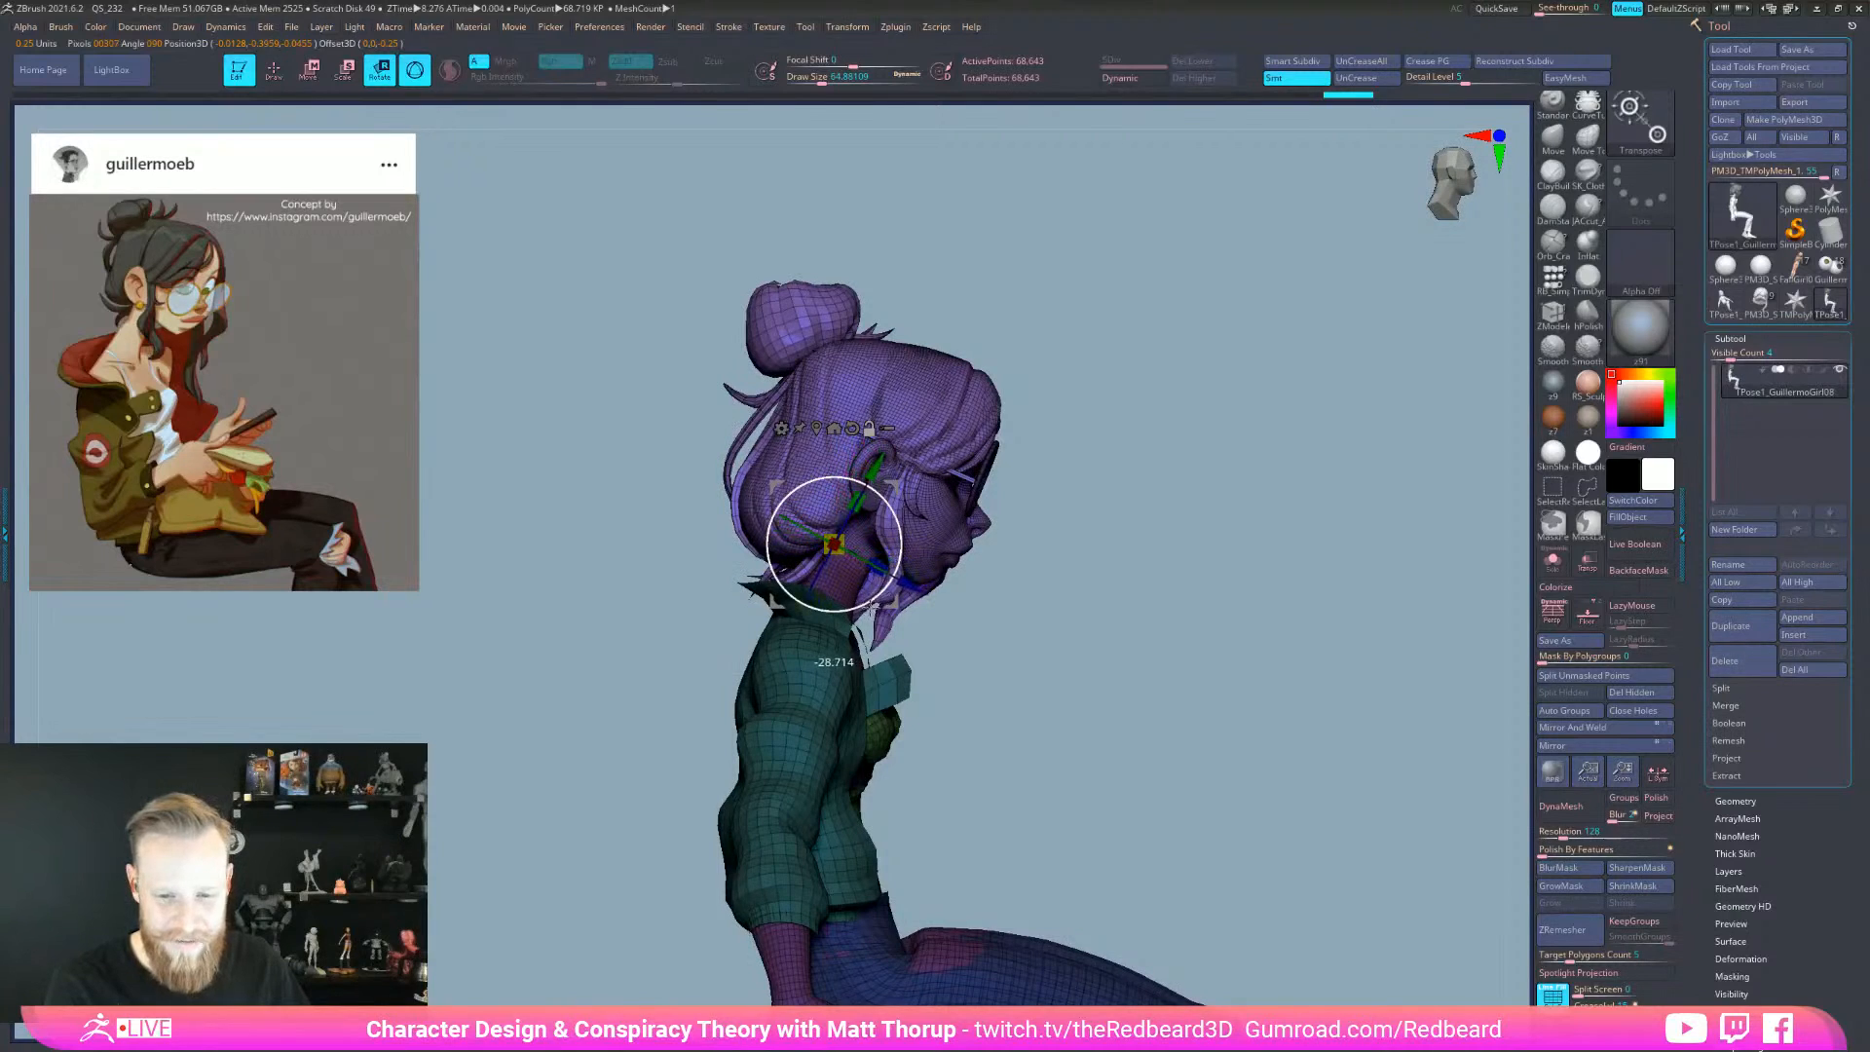
mouse_move(1014, 613)
shift+mouse_down()
mouse_move(998, 621)
mouse_move(1050, 617)
shift+mouse_up()
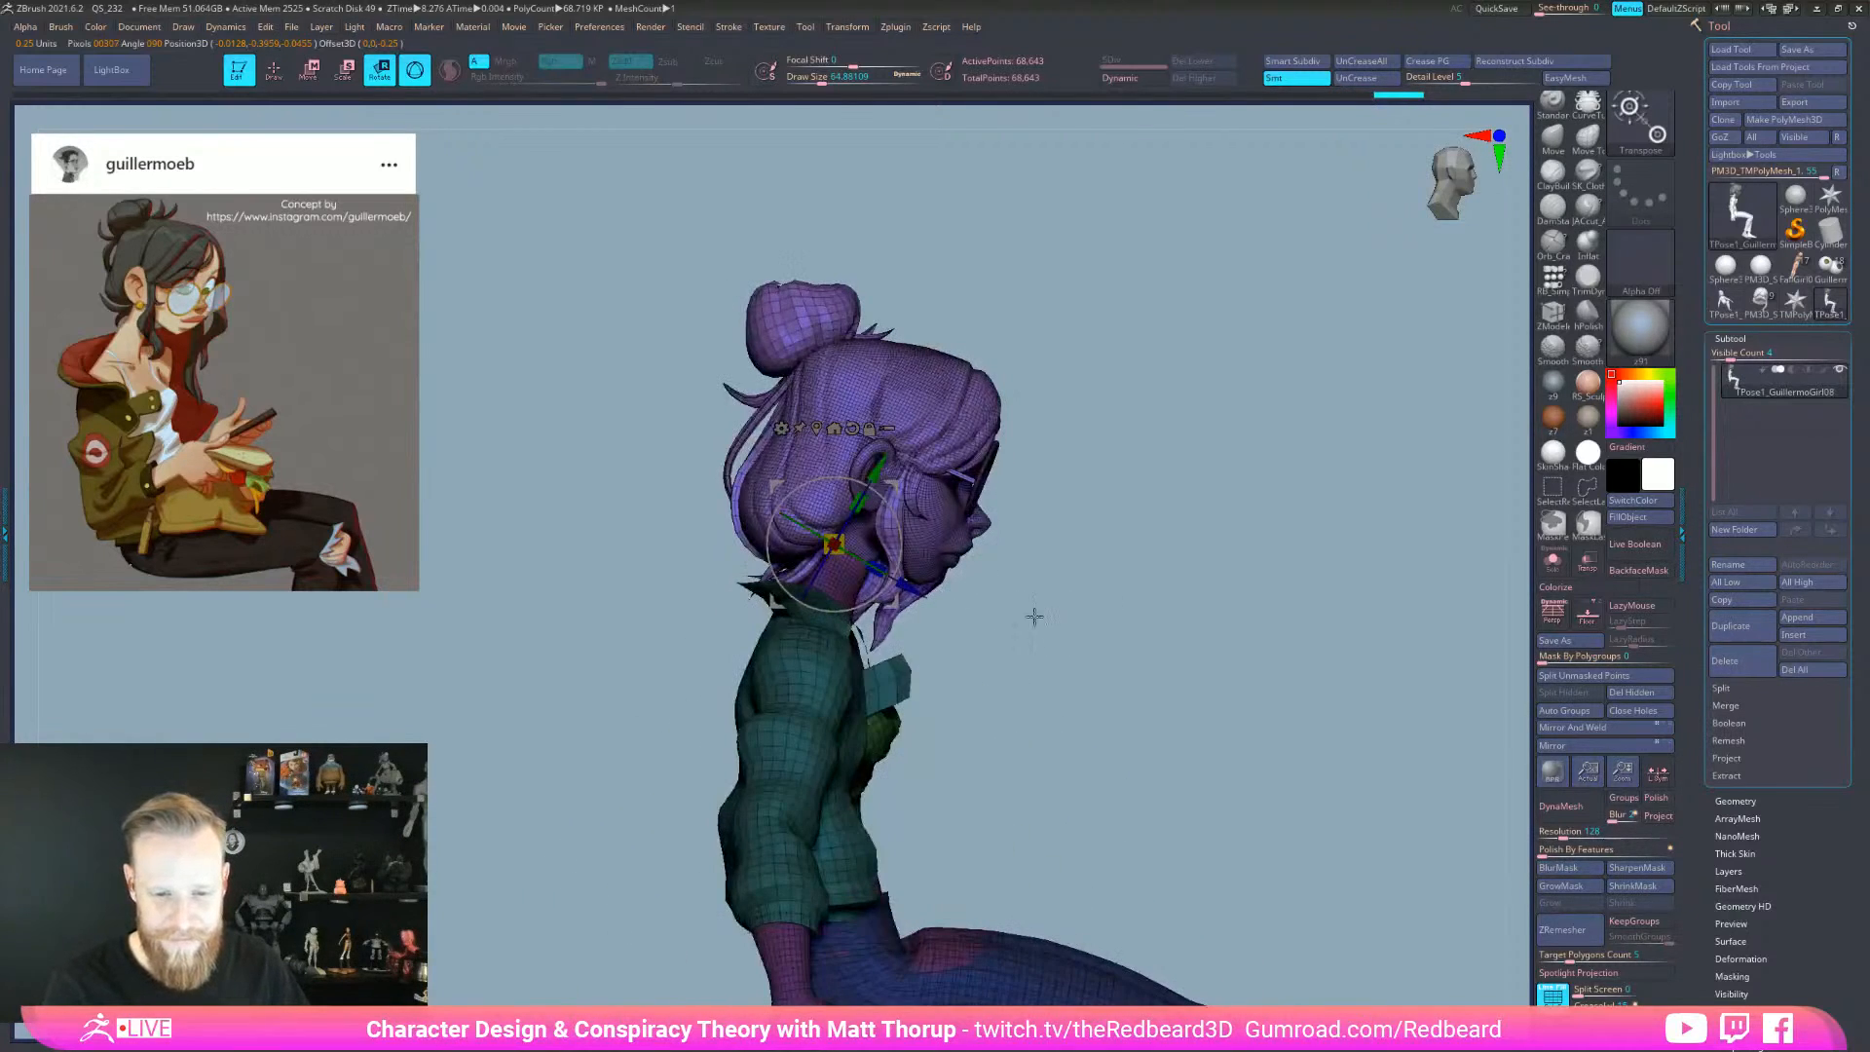
- Nudge the rotation gizmo at the neck, turn on perspective and hide the wireframe lines on the figure
drag(843, 546, 837, 553)
drag(1054, 645, 1091, 623)
click(1552, 613)
drag(1185, 726, 1160, 650)
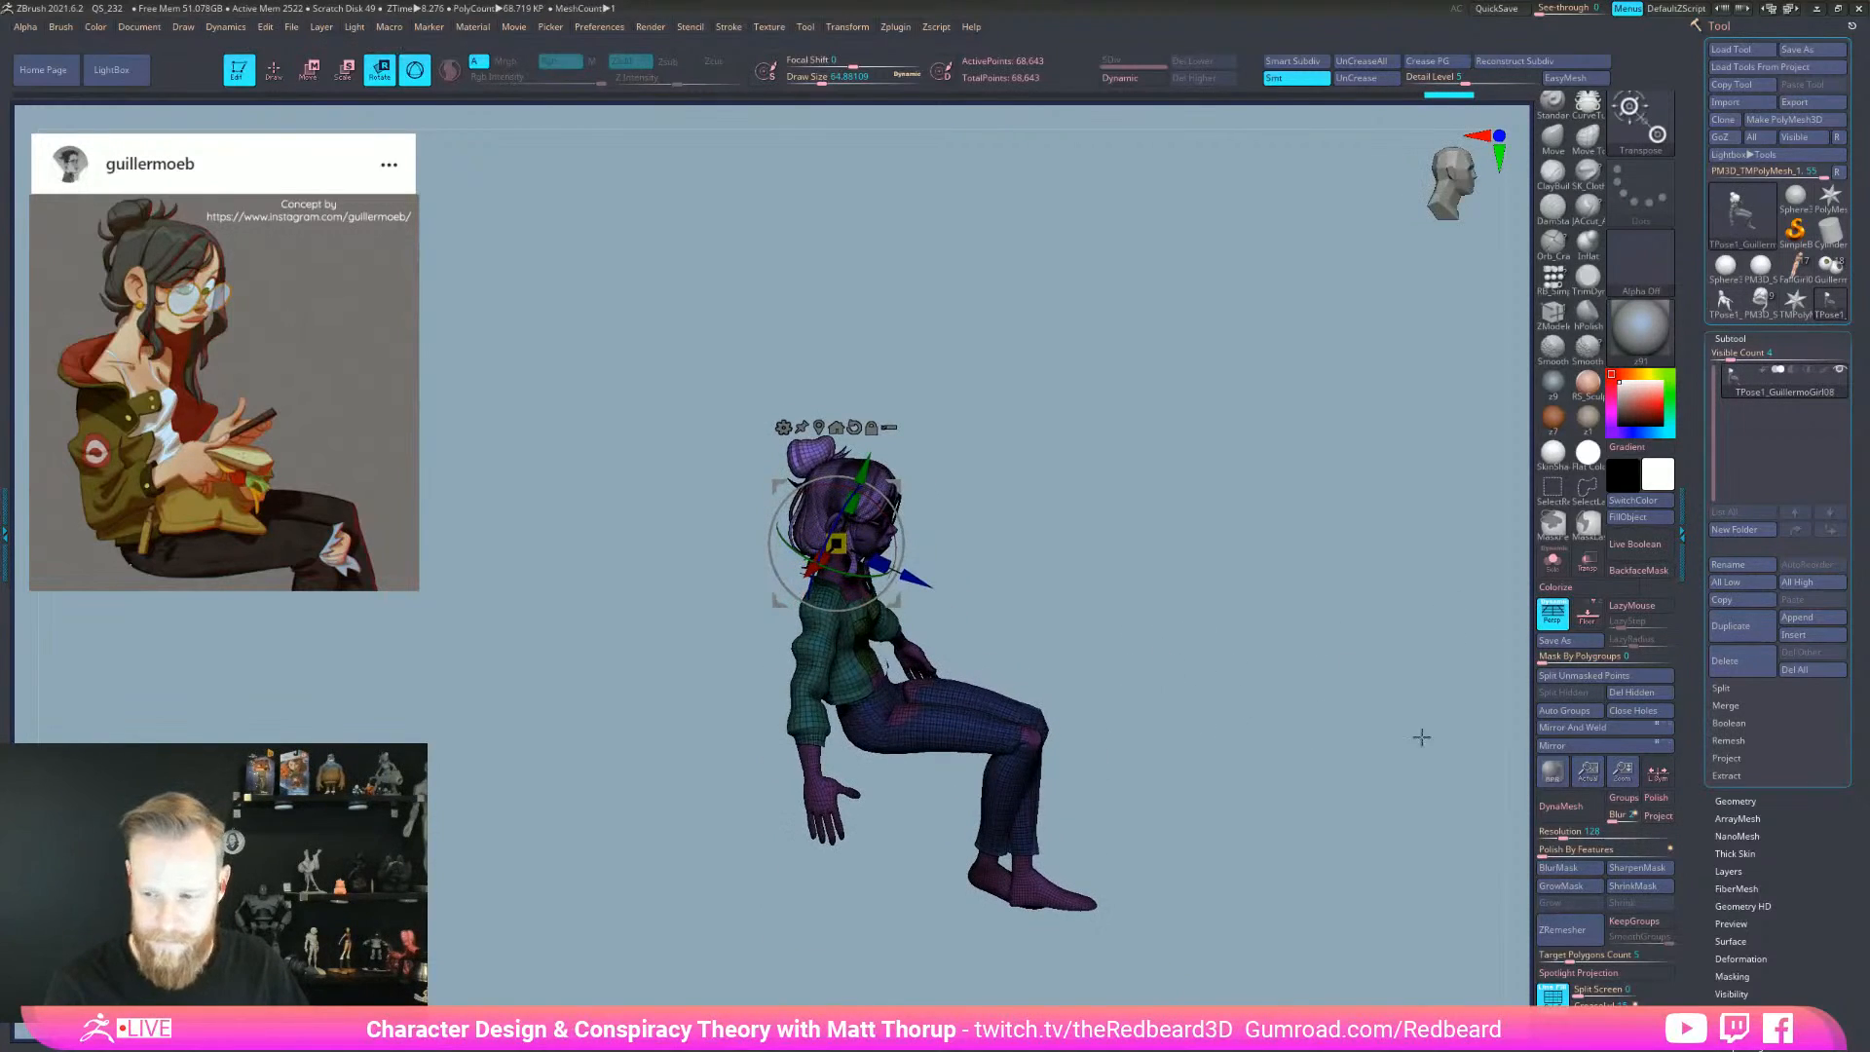
click(1550, 993)
- Turn and tilt the unmasked head about the neck pivot, checking it from side, three-quarter and front views
mouse_move(1241, 813)
mouse_down()
mouse_move(1149, 826)
mouse_move(1177, 743)
mouse_move(1127, 750)
mouse_move(1194, 752)
mouse_move(1164, 764)
mouse_up()
drag(839, 550, 839, 551)
mouse_move(1041, 608)
mouse_down()
mouse_move(1097, 634)
mouse_move(1015, 614)
mouse_up()
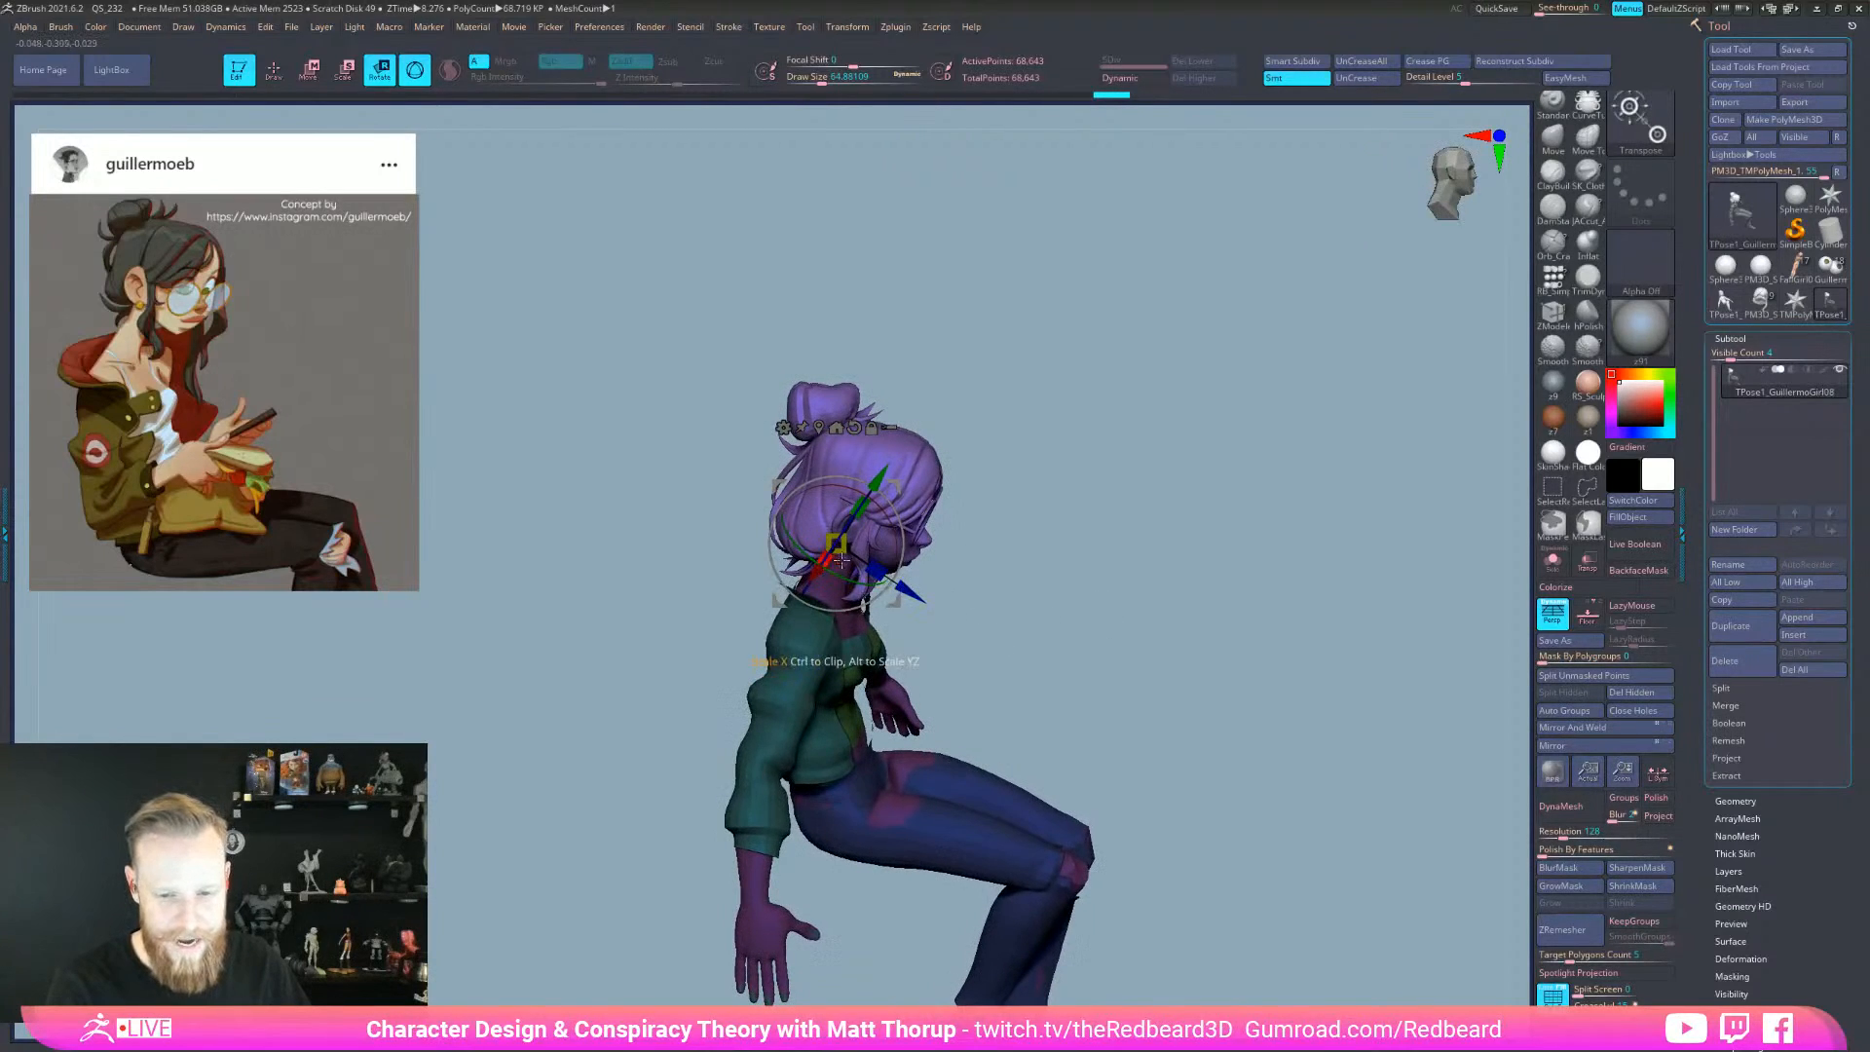
drag(839, 550, 840, 551)
mouse_move(1071, 533)
mouse_down()
mouse_move(1014, 528)
mouse_move(1052, 522)
mouse_up()
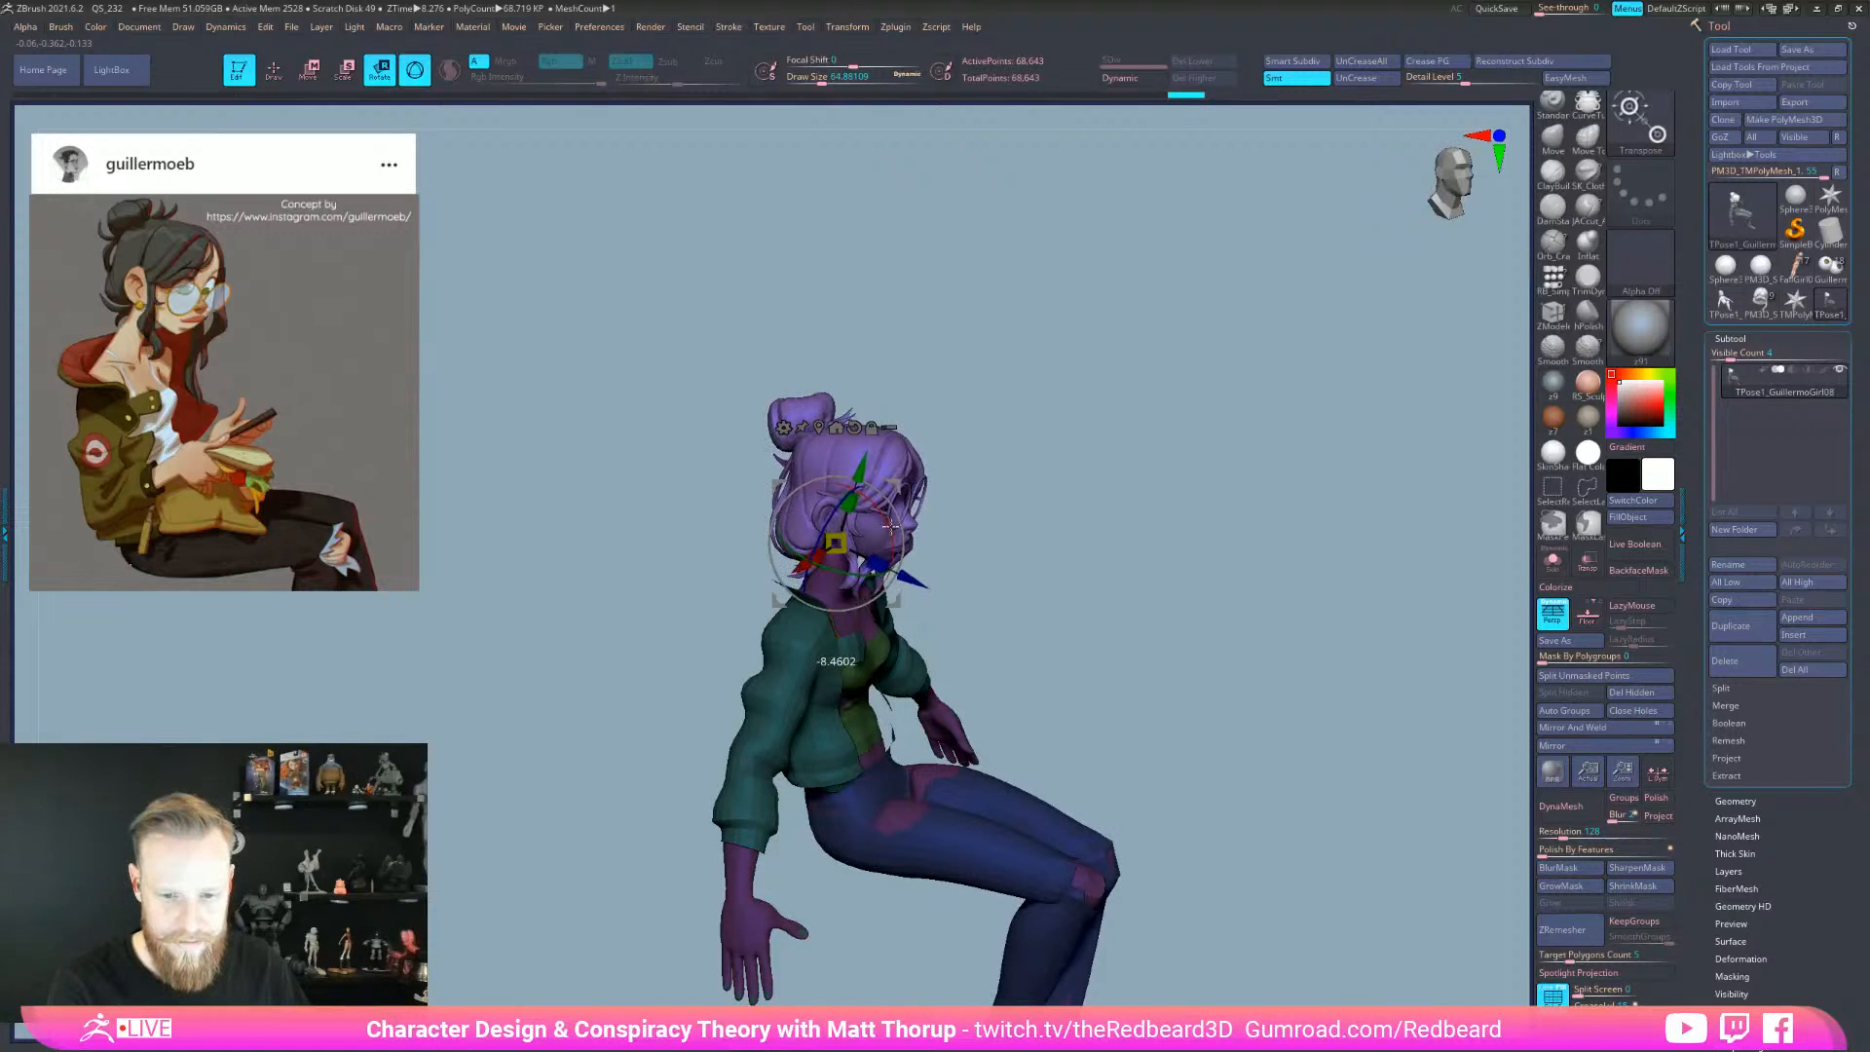
drag(891, 526, 891, 527)
drag(1095, 536, 891, 546)
mouse_move(1069, 613)
mouse_down()
mouse_move(1096, 638)
mouse_move(1079, 664)
mouse_move(1100, 608)
mouse_move(1059, 634)
mouse_up()
- Try a further rotation of the head from the side view, then undo the last two changes
key(space)
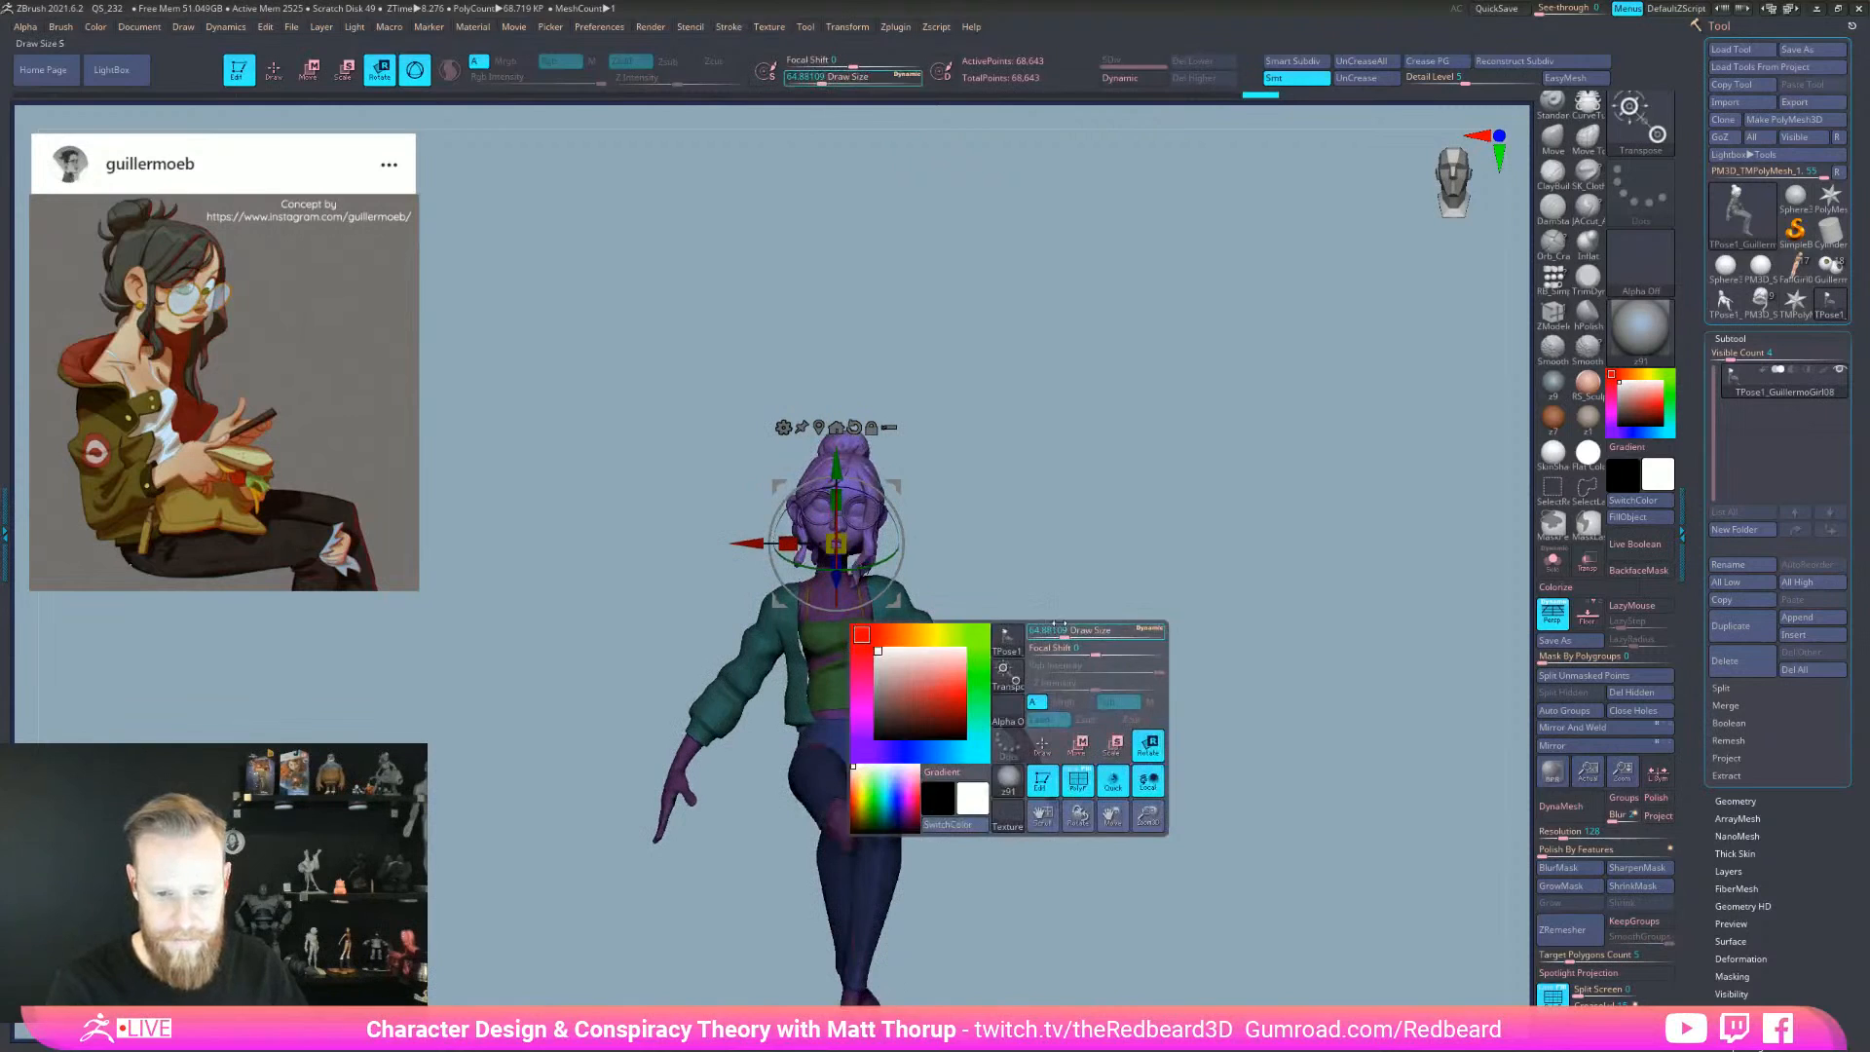
drag(1072, 568, 939, 545)
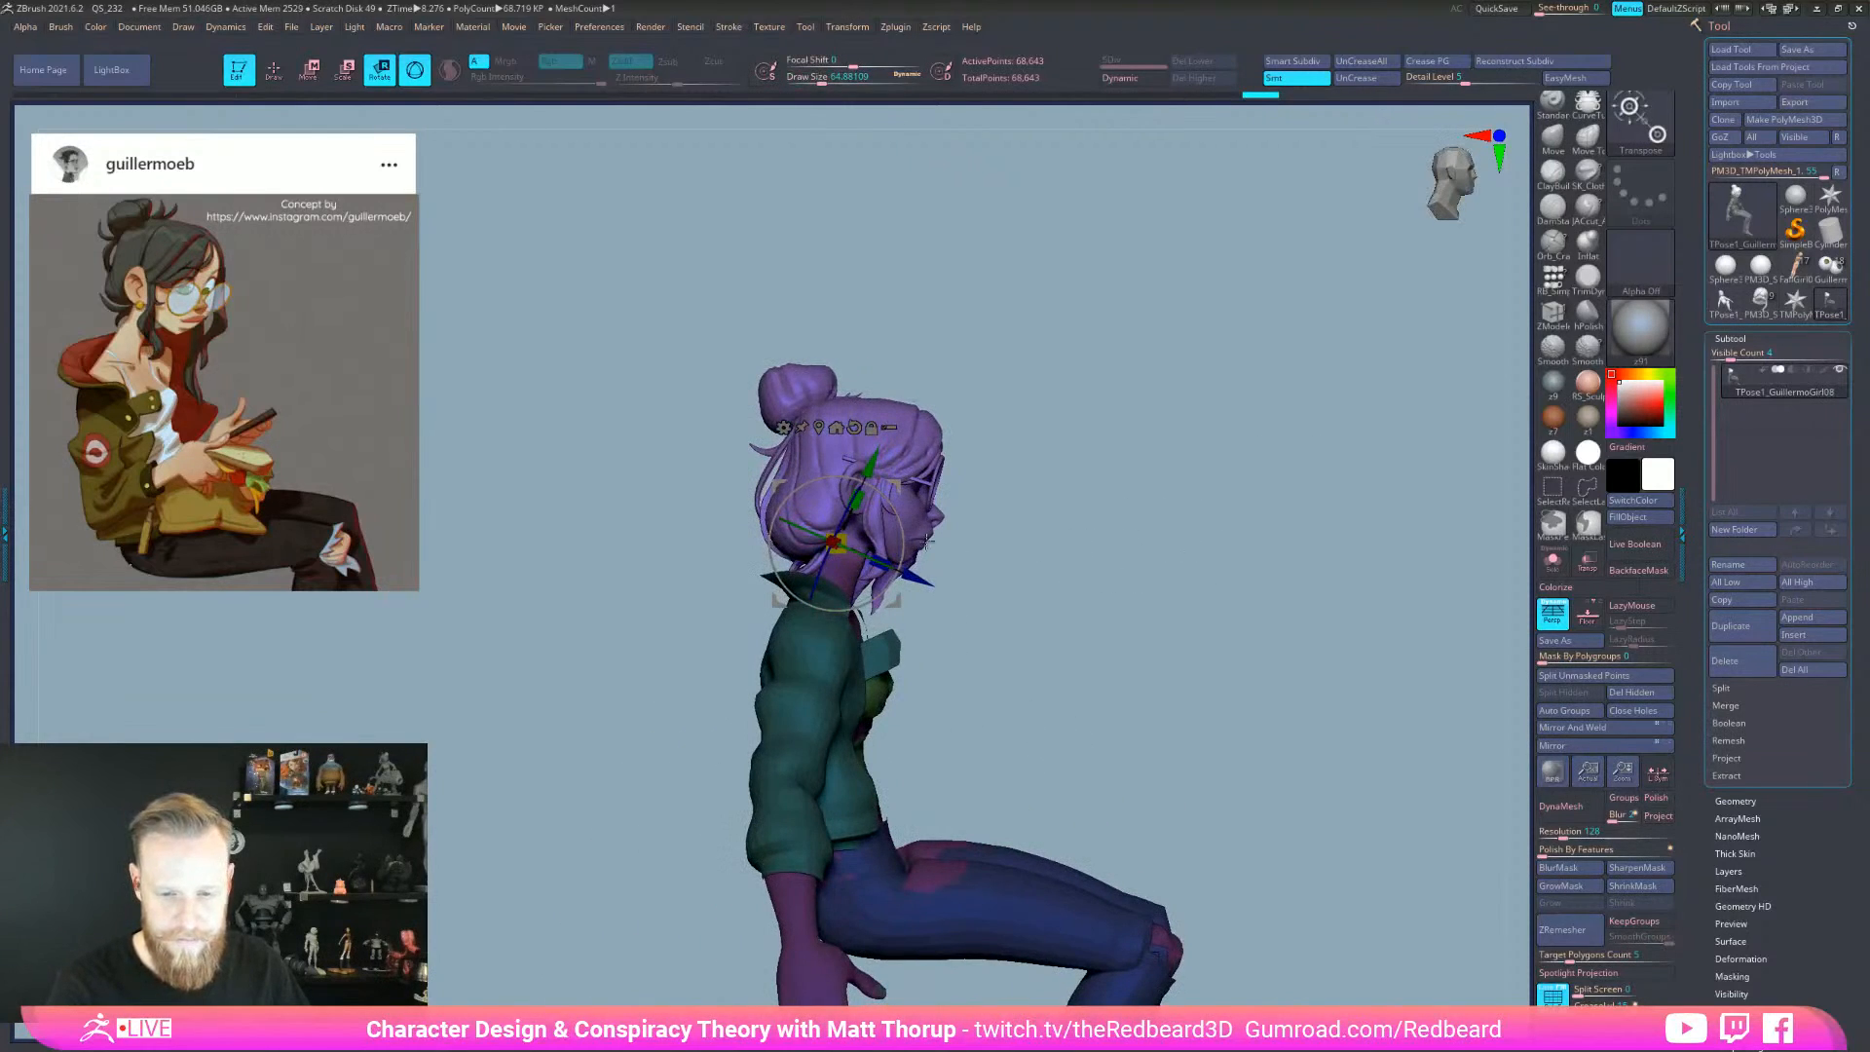
drag(873, 457, 872, 466)
alt+drag(1254, 695, 1171, 683)
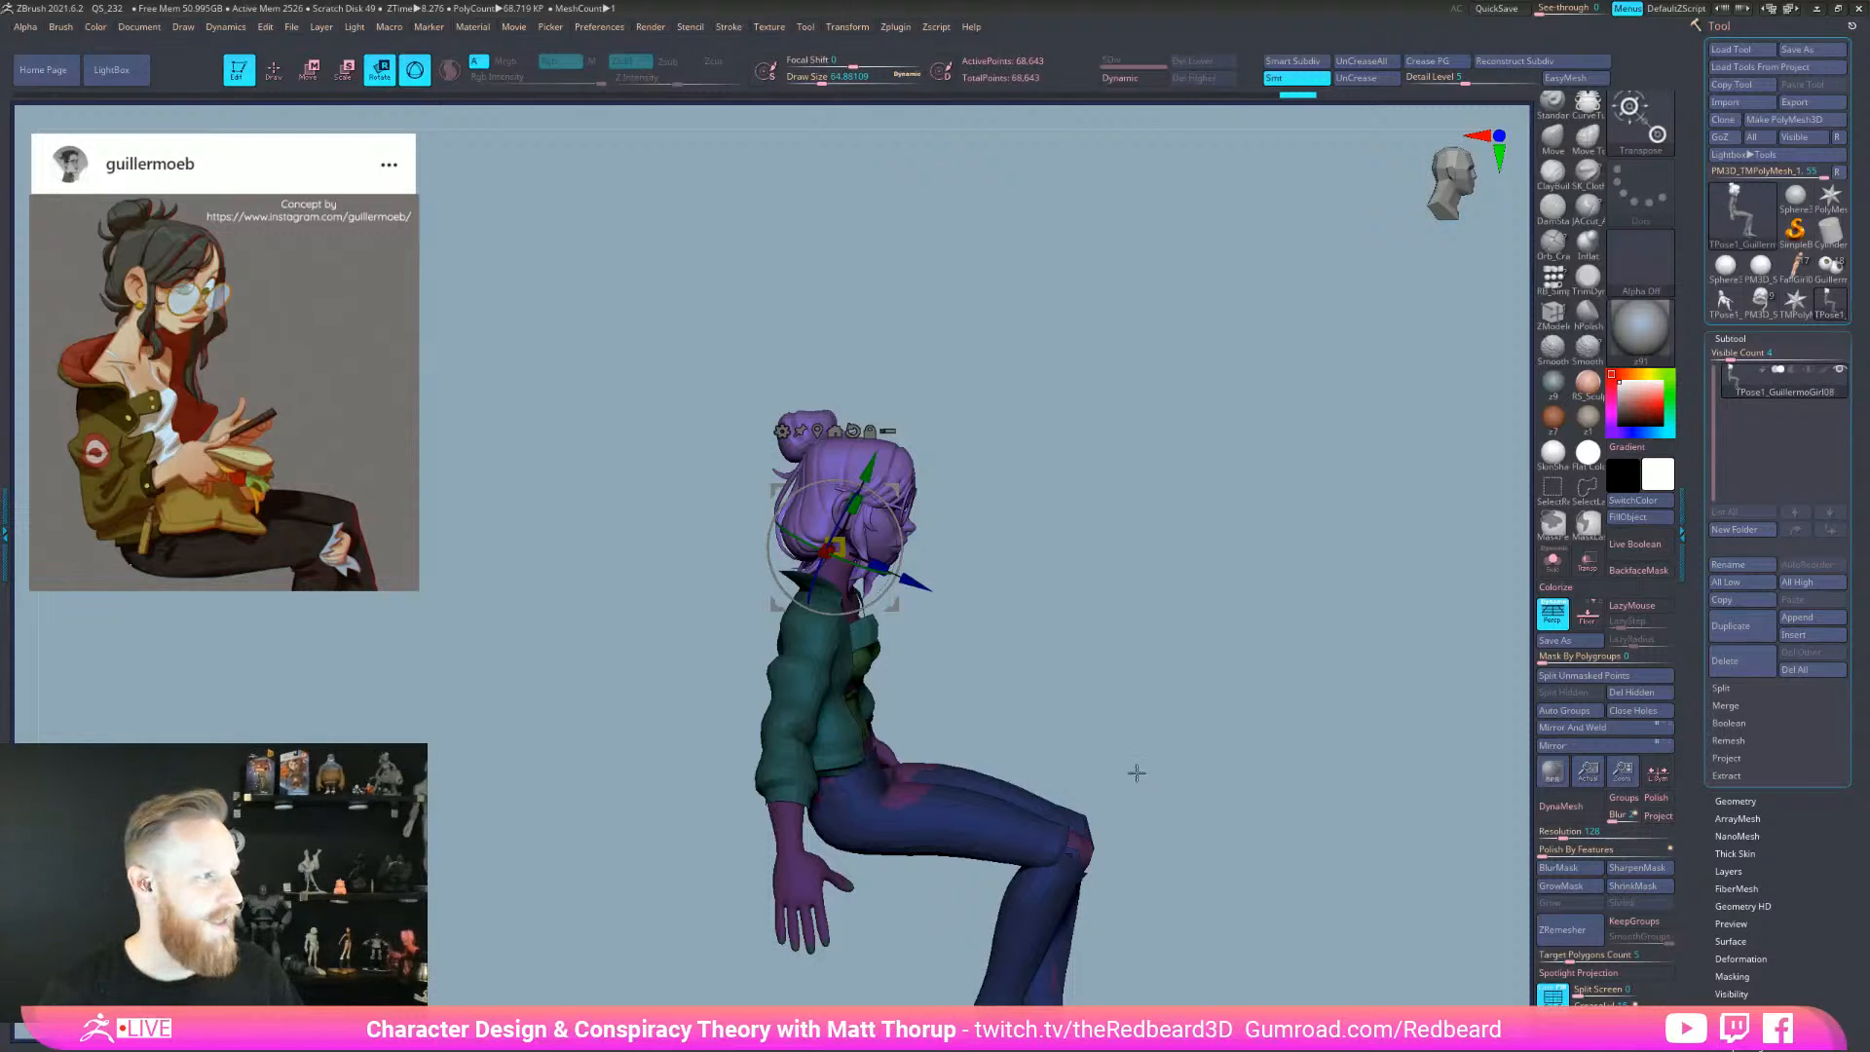
key(ctrl+z)
key(ctrl+z)
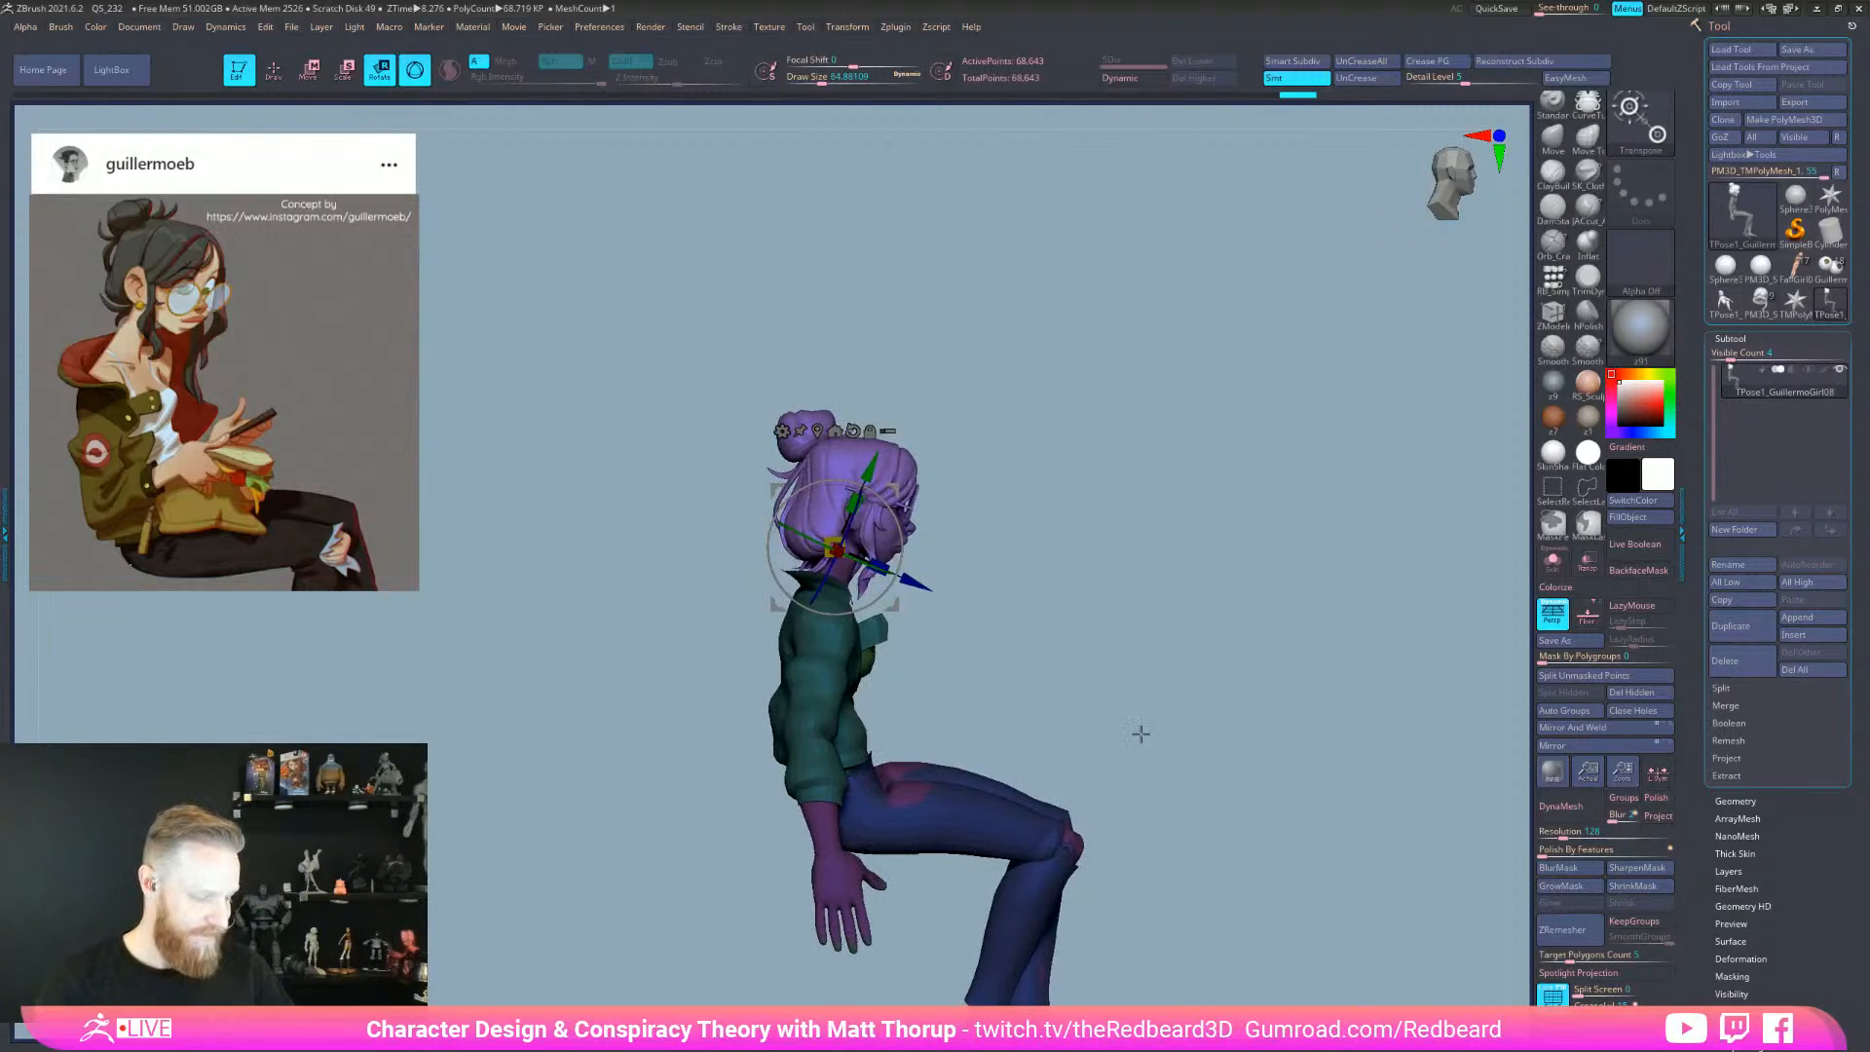
- Return to Draw mode, clear the mask and transfer the Transpose Master pose back to the subtools
key(q)
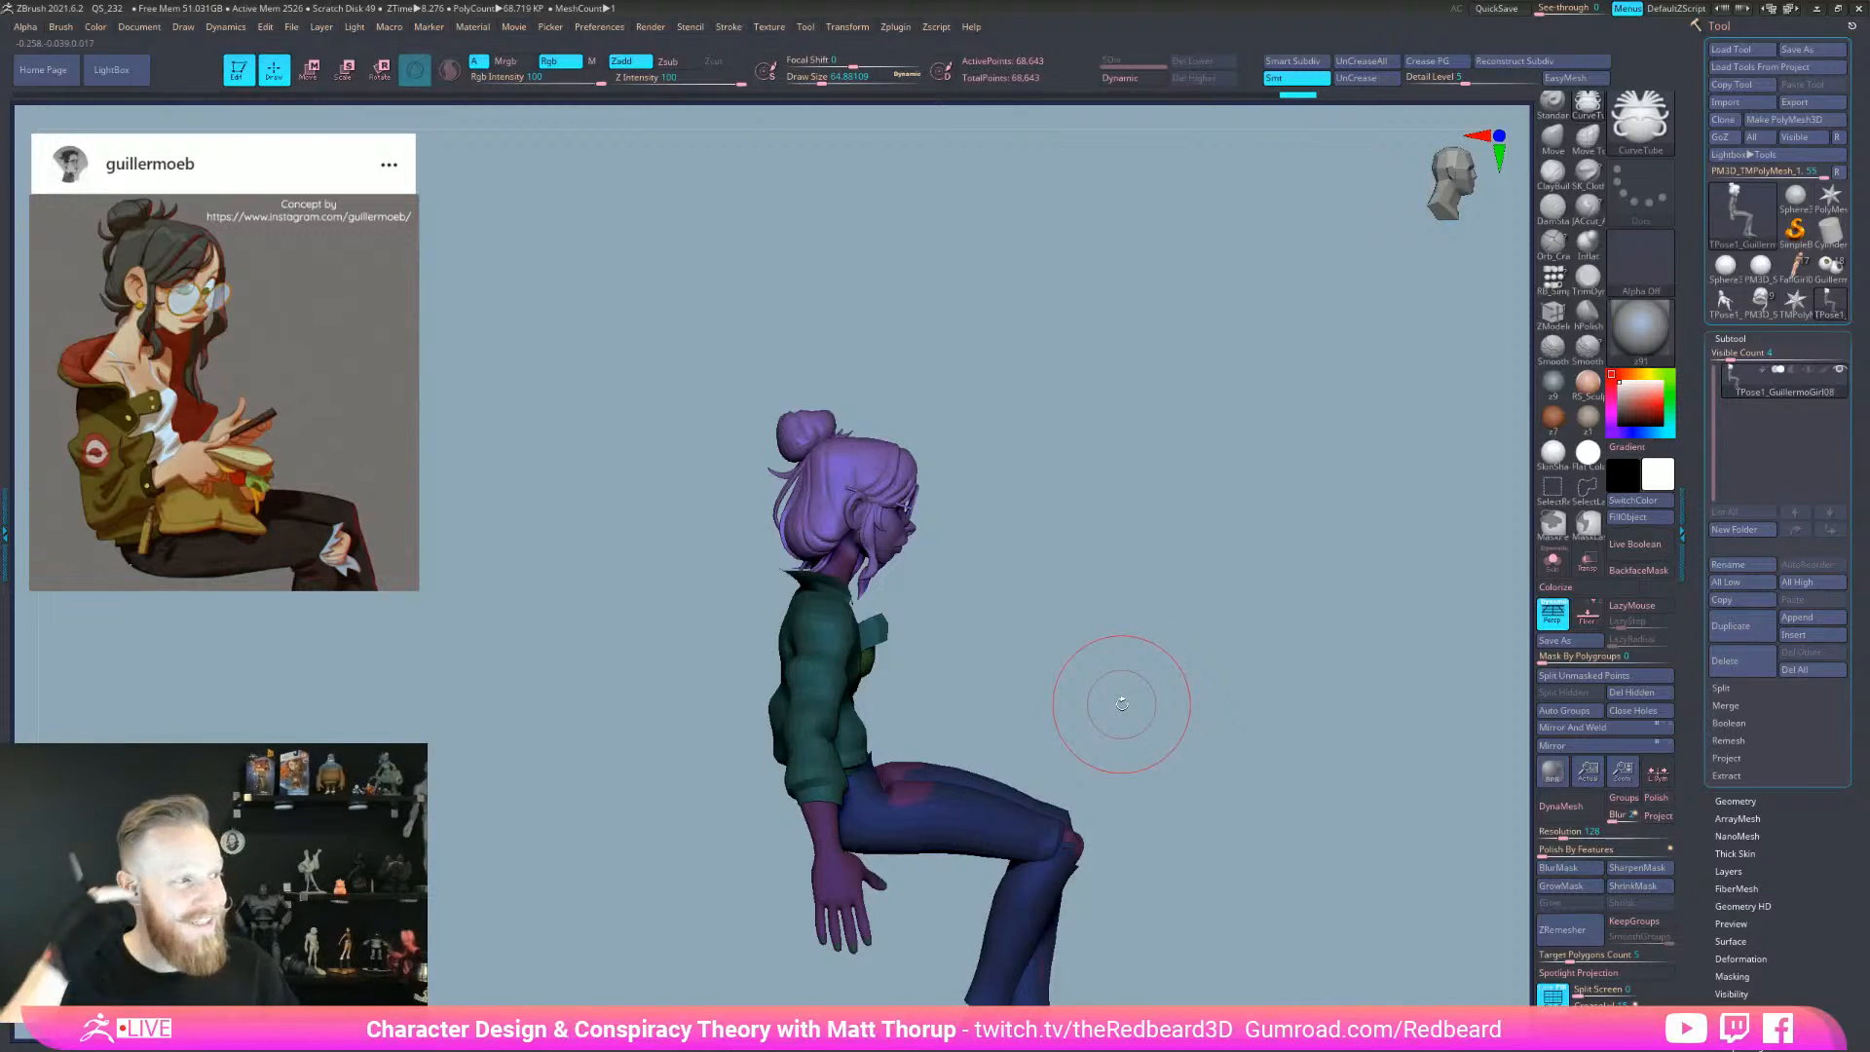
drag(1043, 614, 1301, 593)
mouse_move(1077, 668)
mouse_down()
mouse_move(1059, 545)
mouse_move(1217, 720)
mouse_up()
alt+drag(1295, 779, 1081, 538)
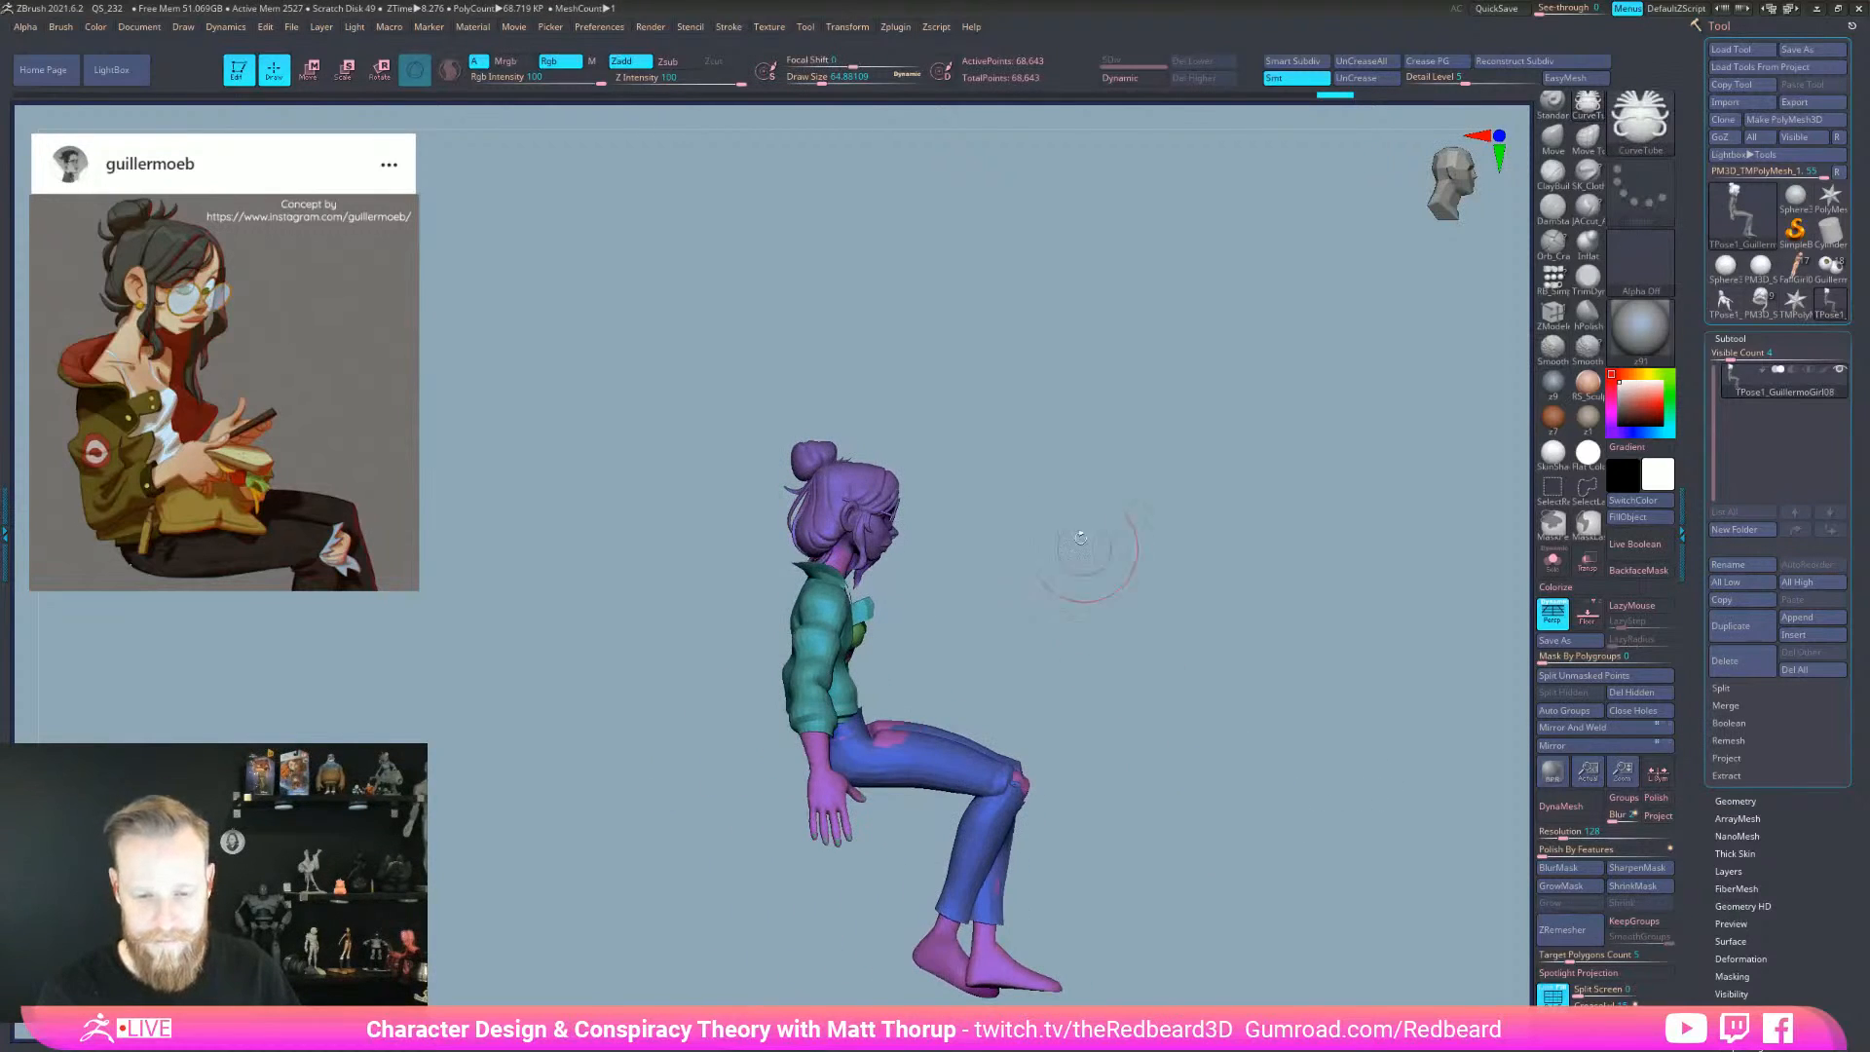
click(939, 26)
click(915, 27)
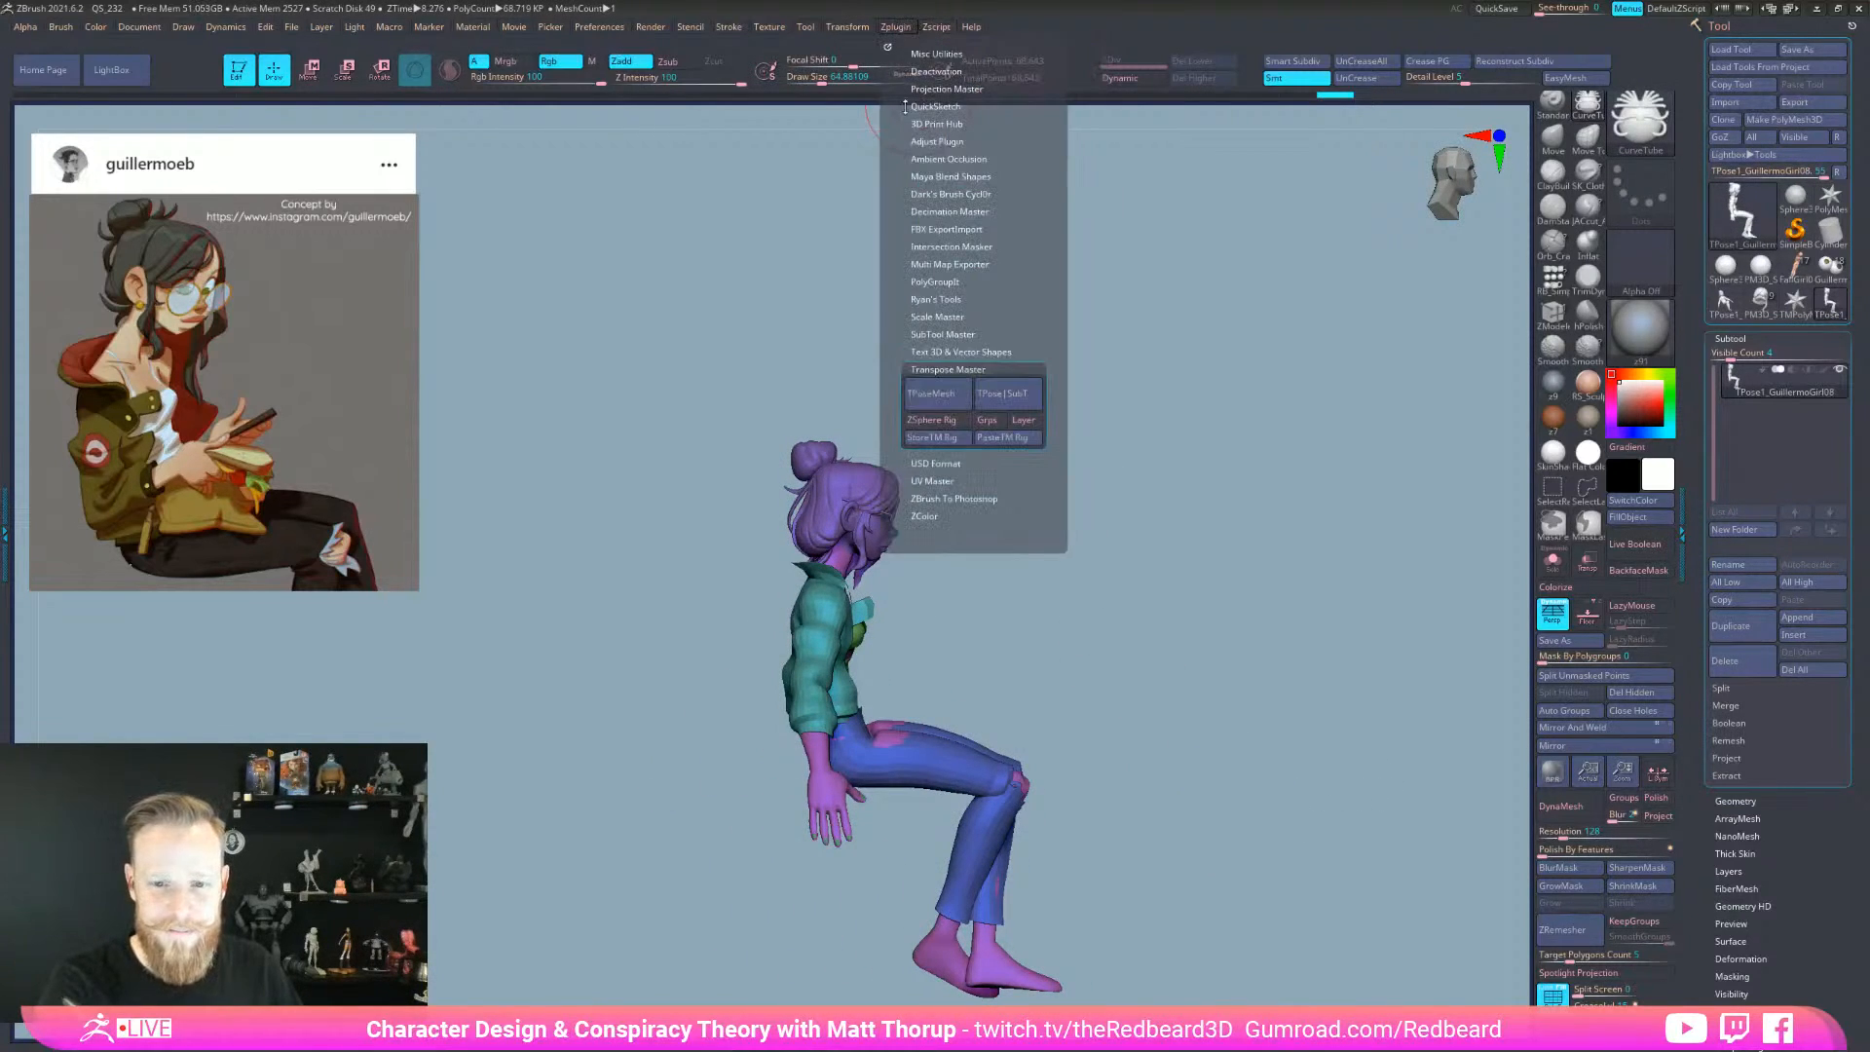
click(1022, 395)
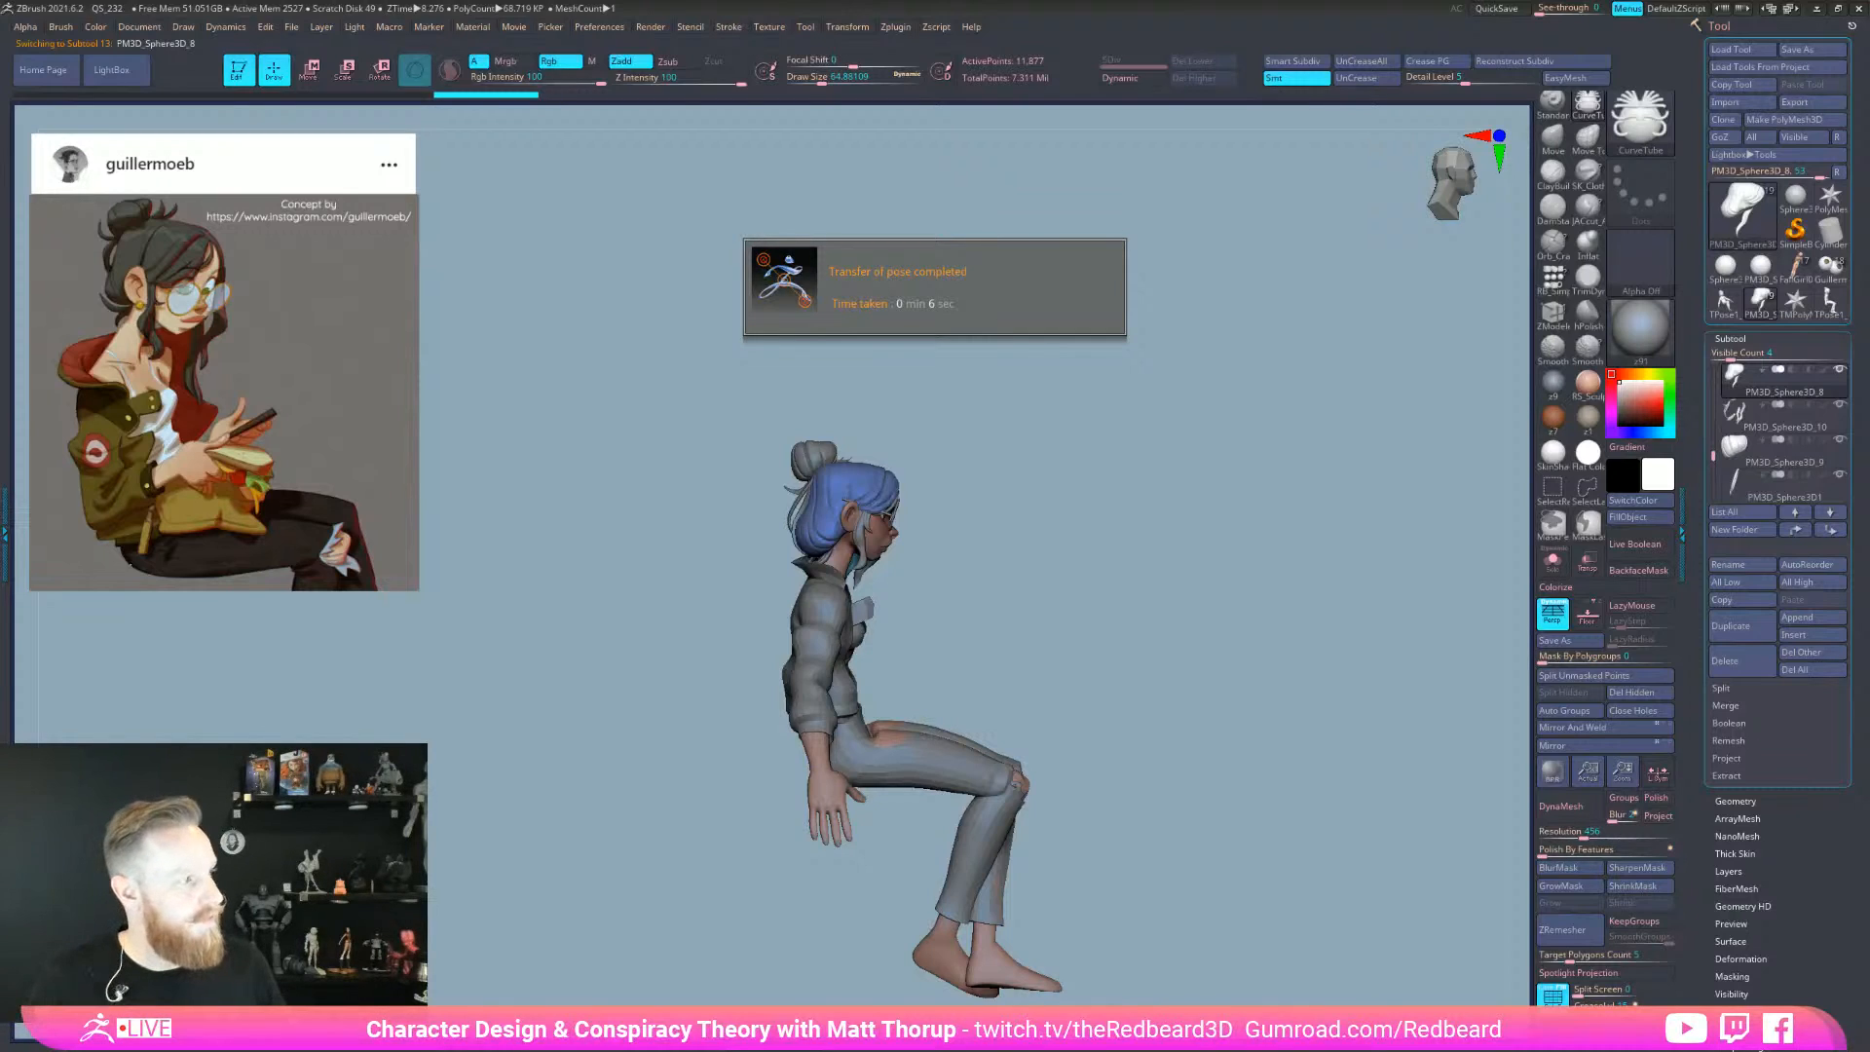
- View the posed full-detail figure from the front and turn off the polygroup colouring
key(XF86AudioRaiseVolume)
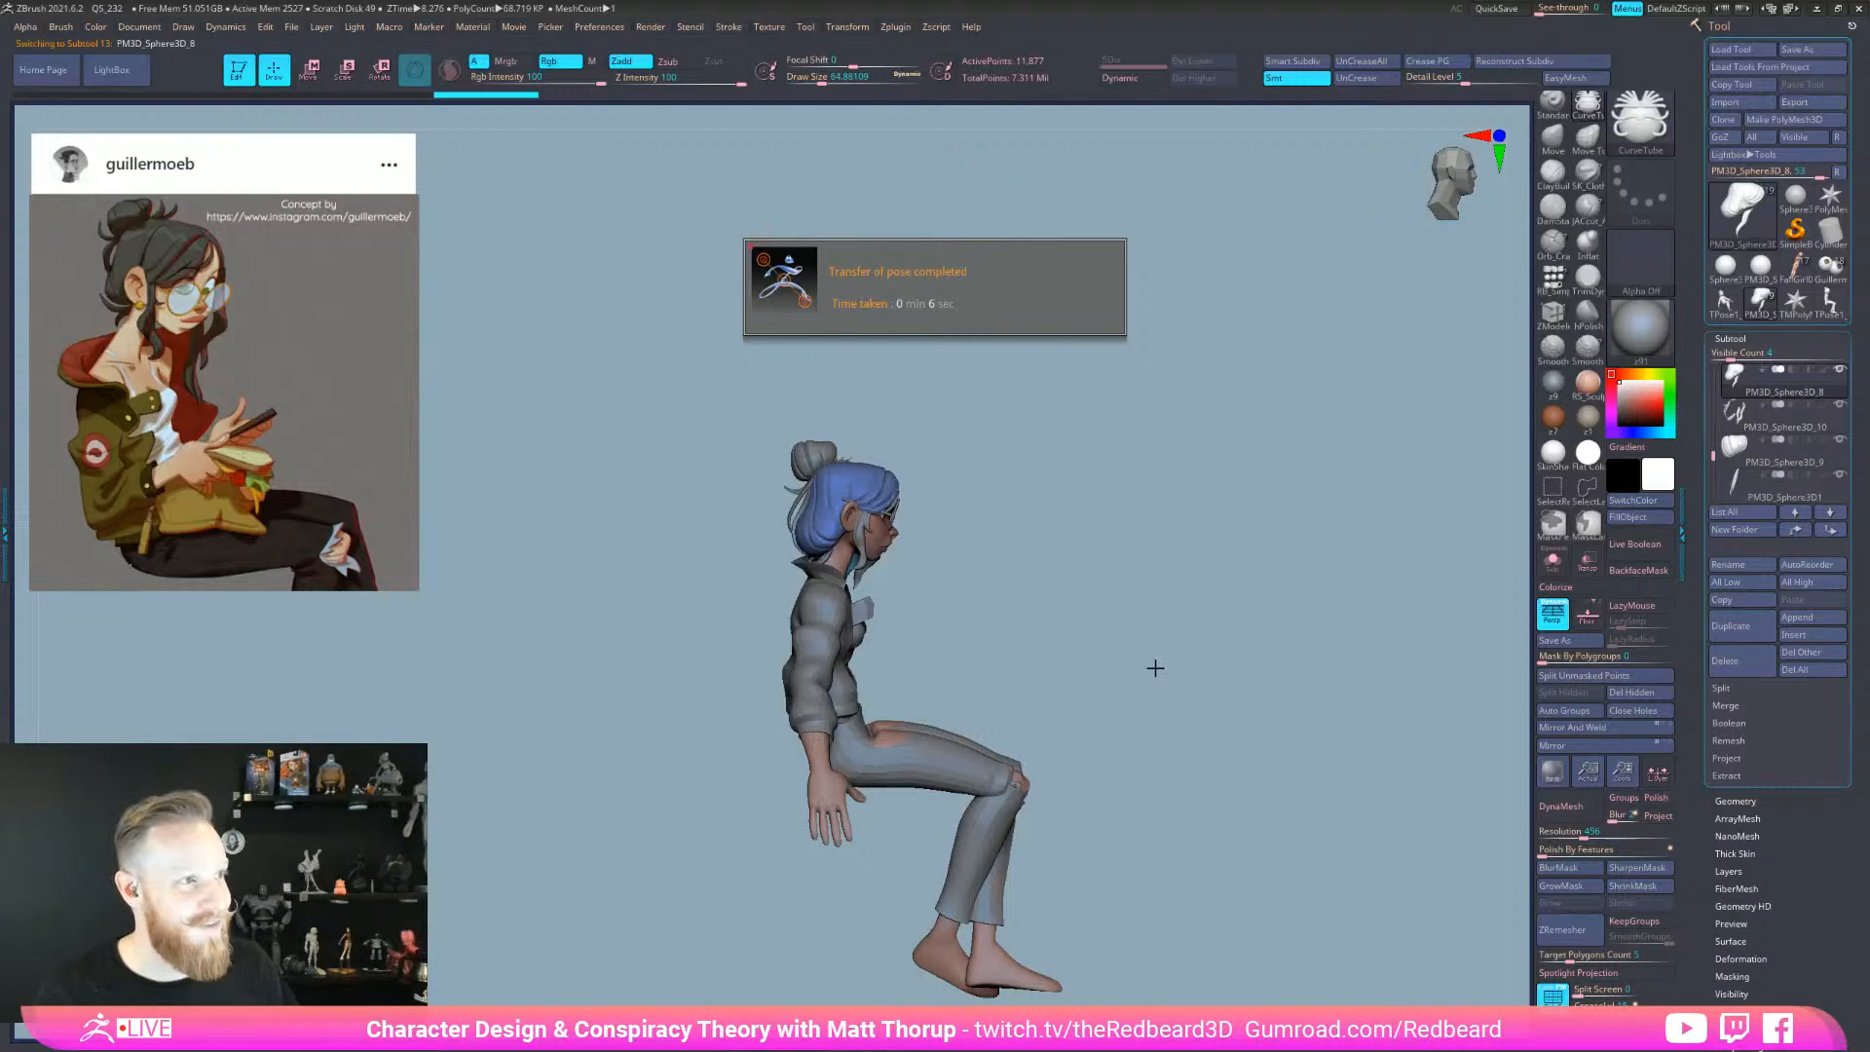
drag(1152, 692, 1097, 695)
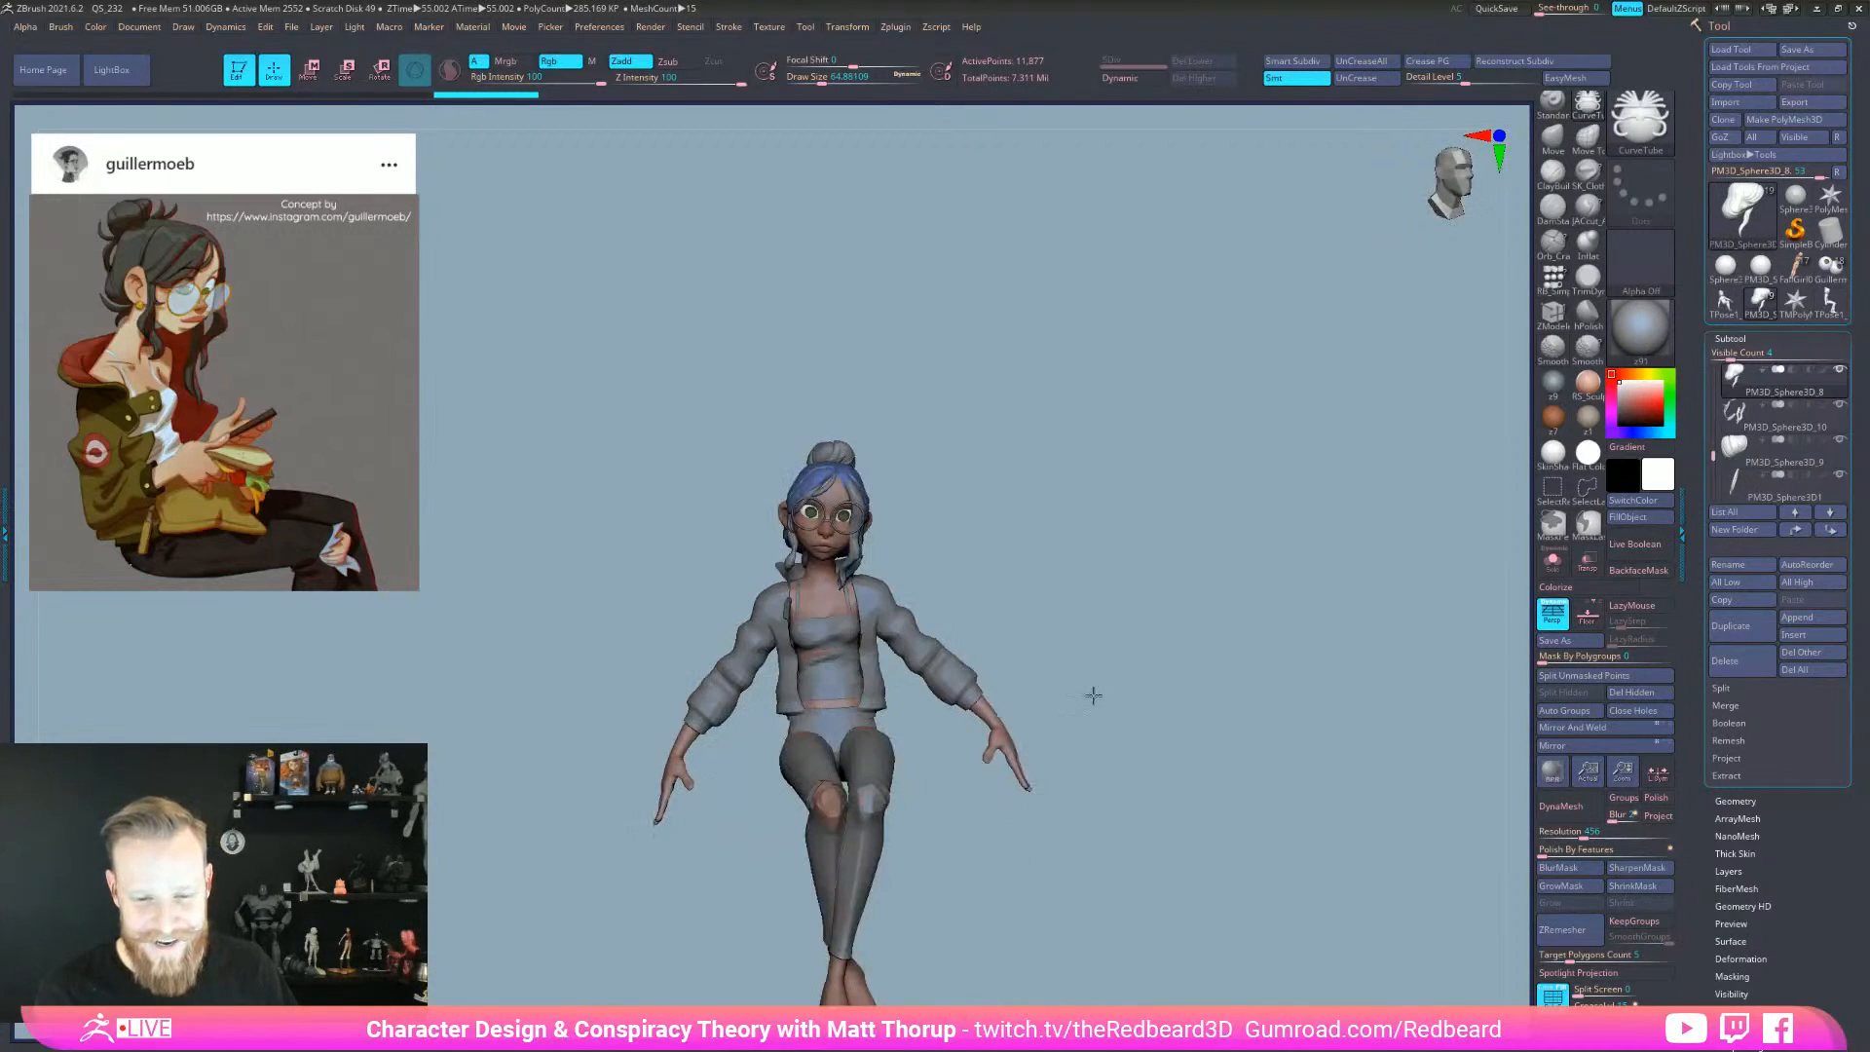
ctrl+right_drag(1080, 665, 1136, 668)
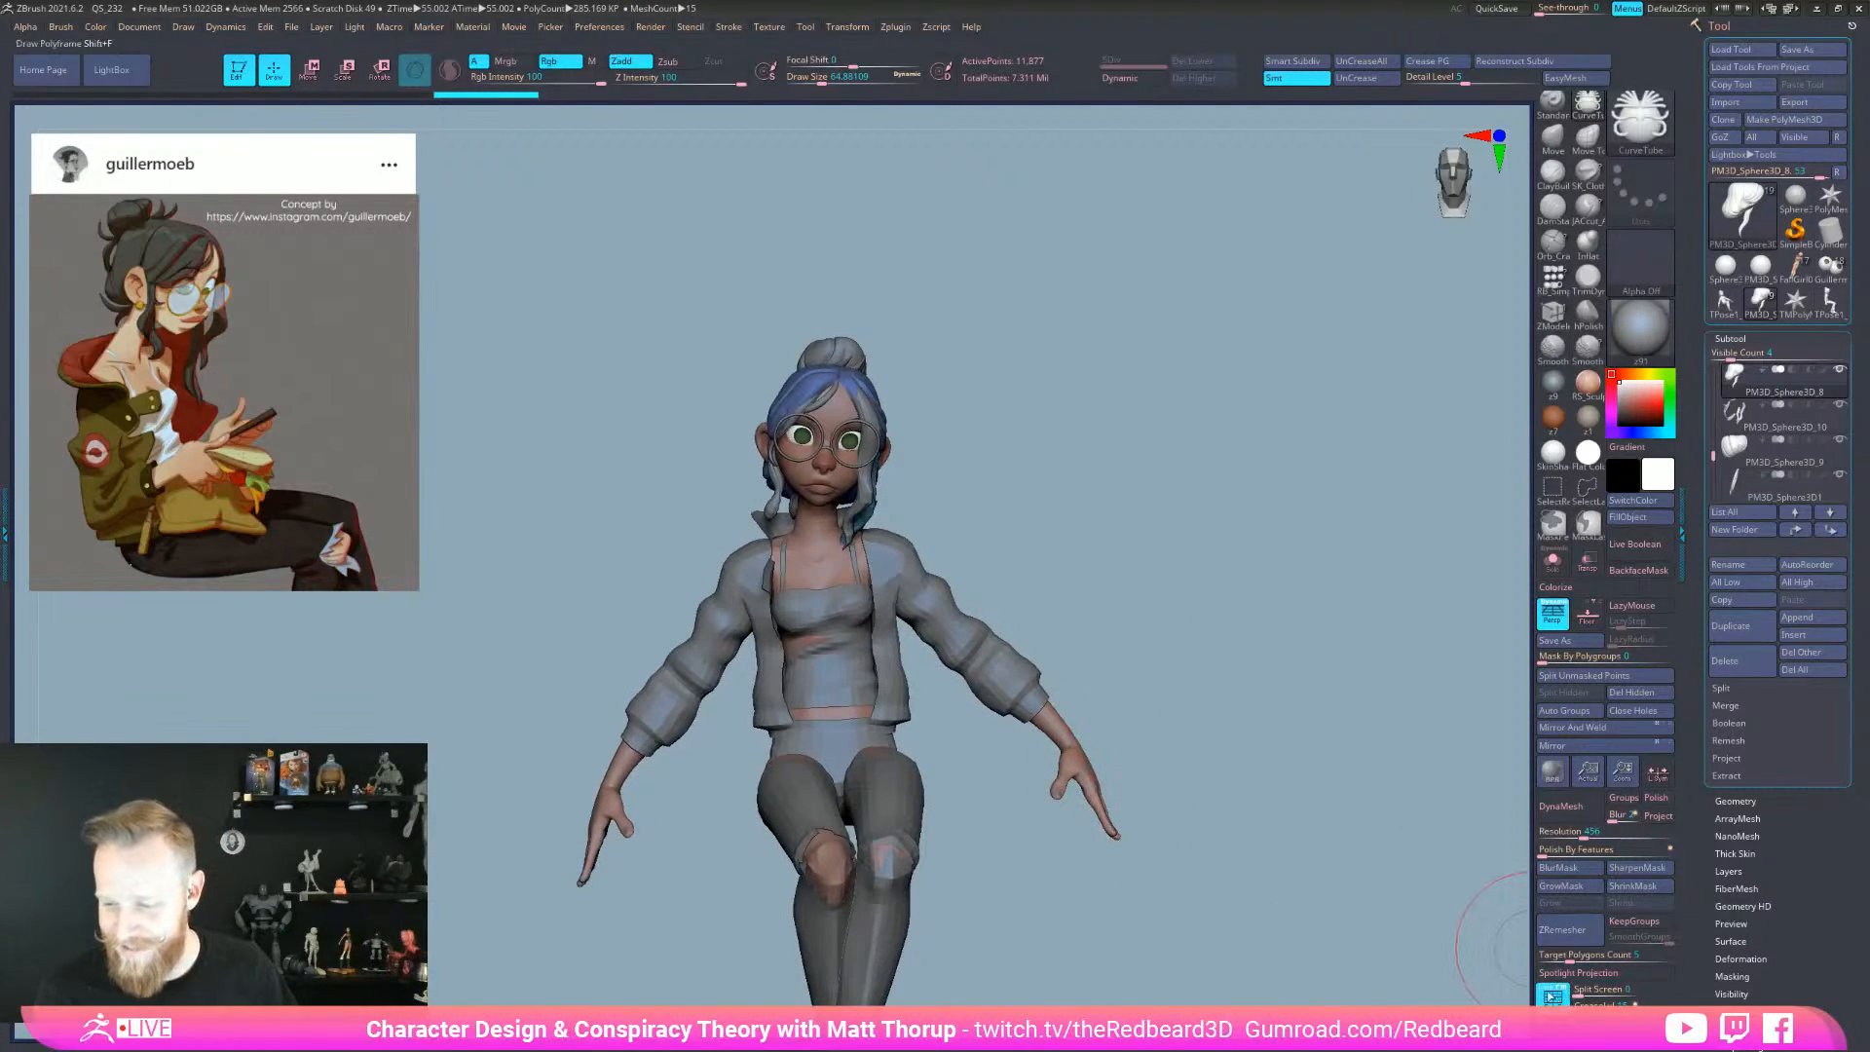
key(shift+f)
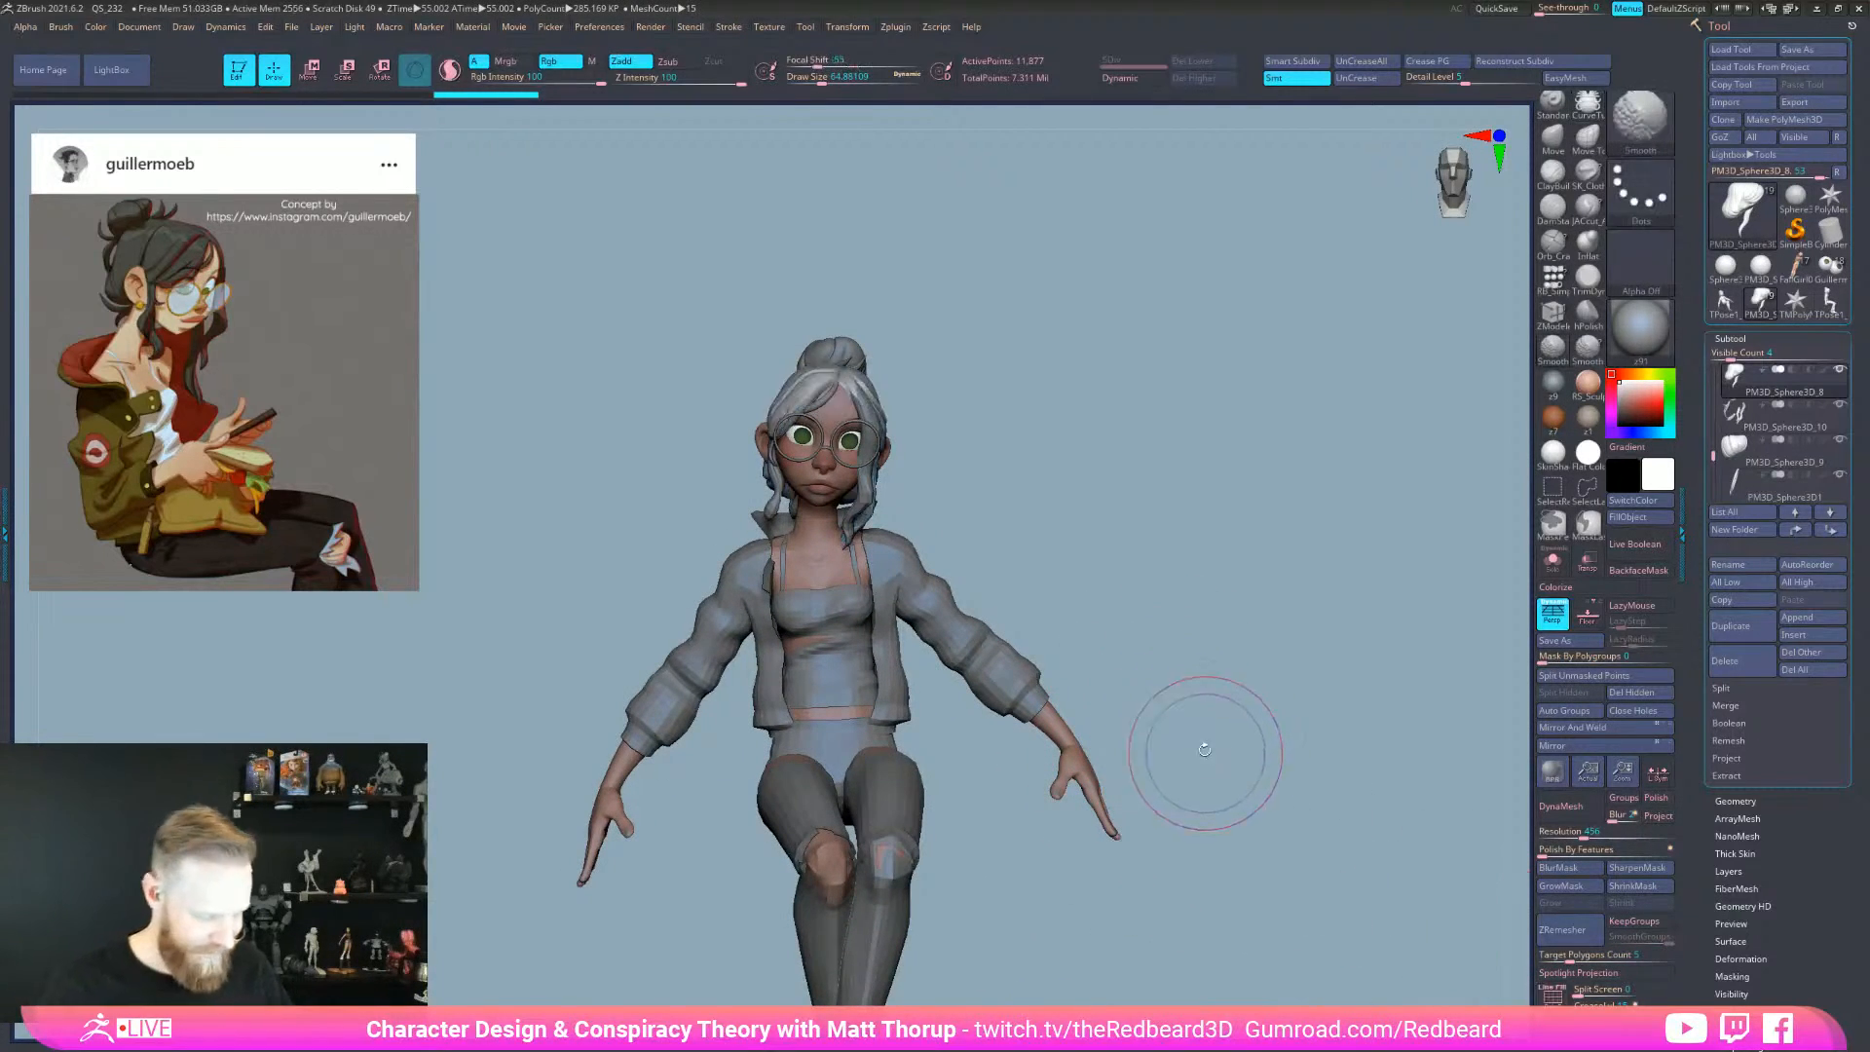
key(space)
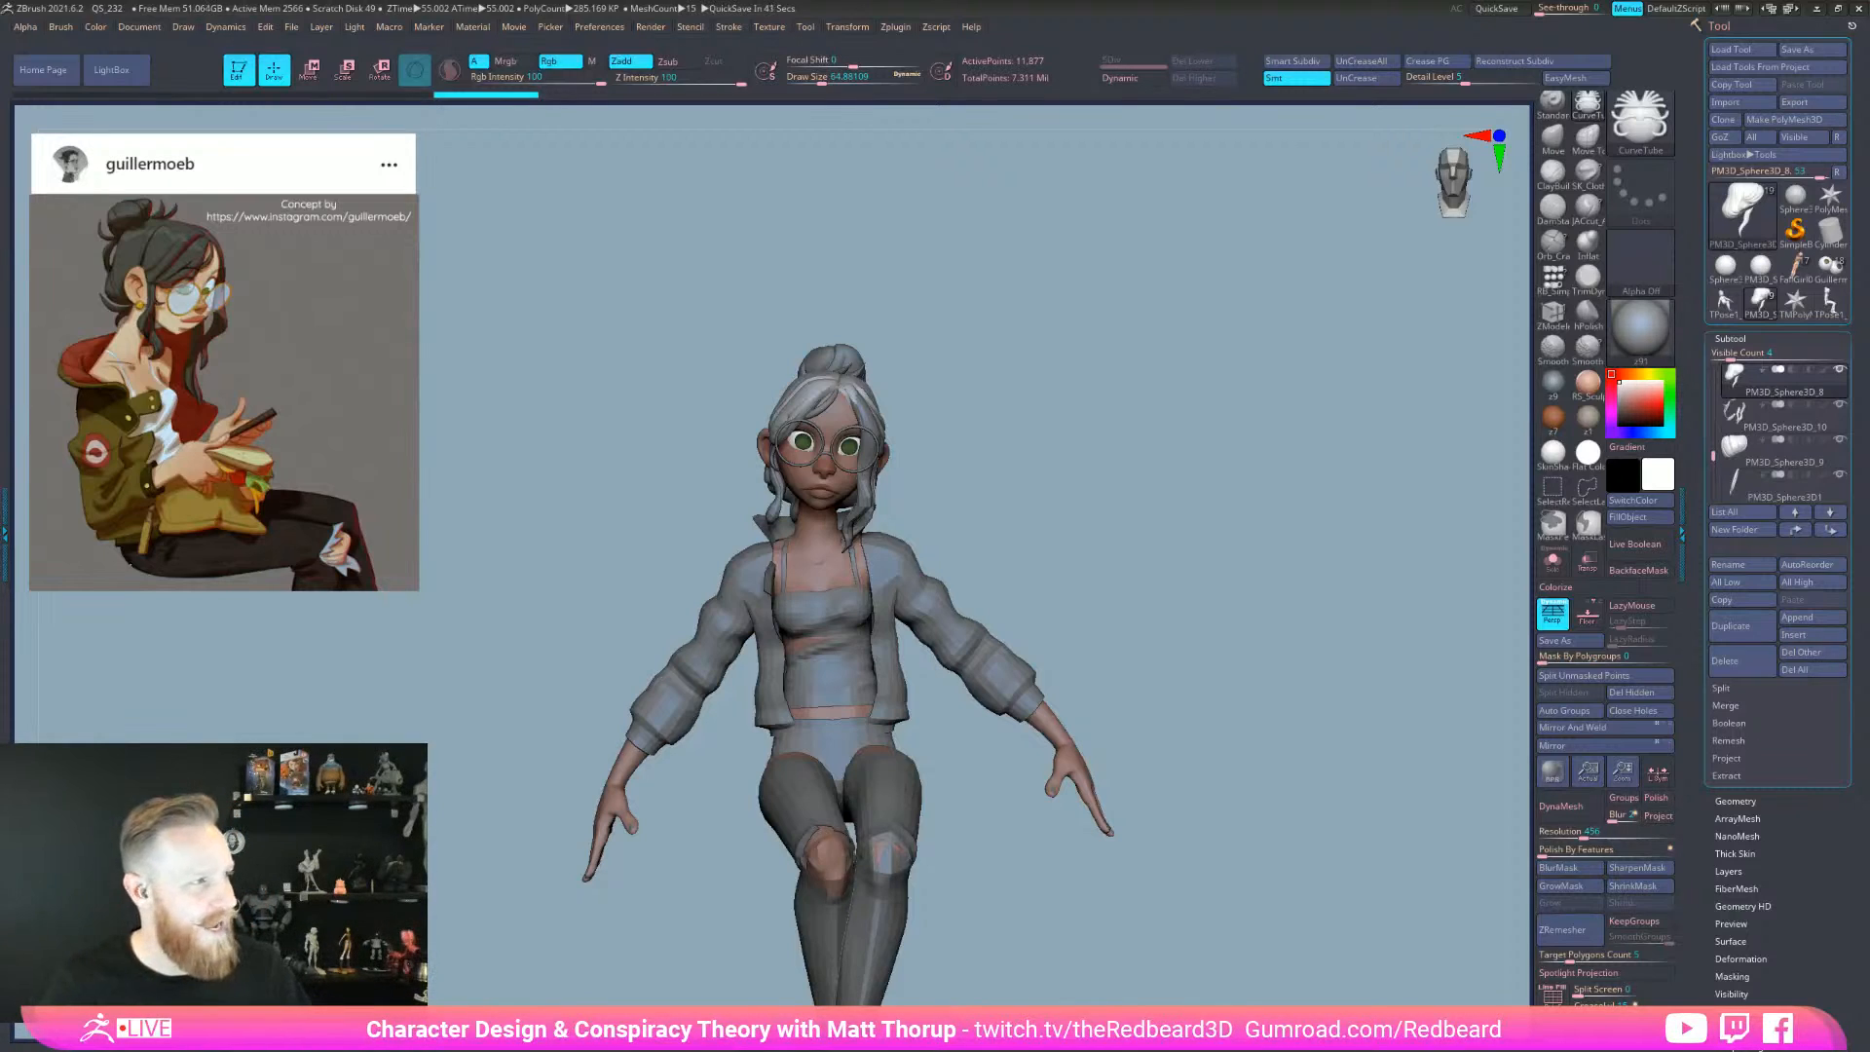
key(XF86AudioPlay)
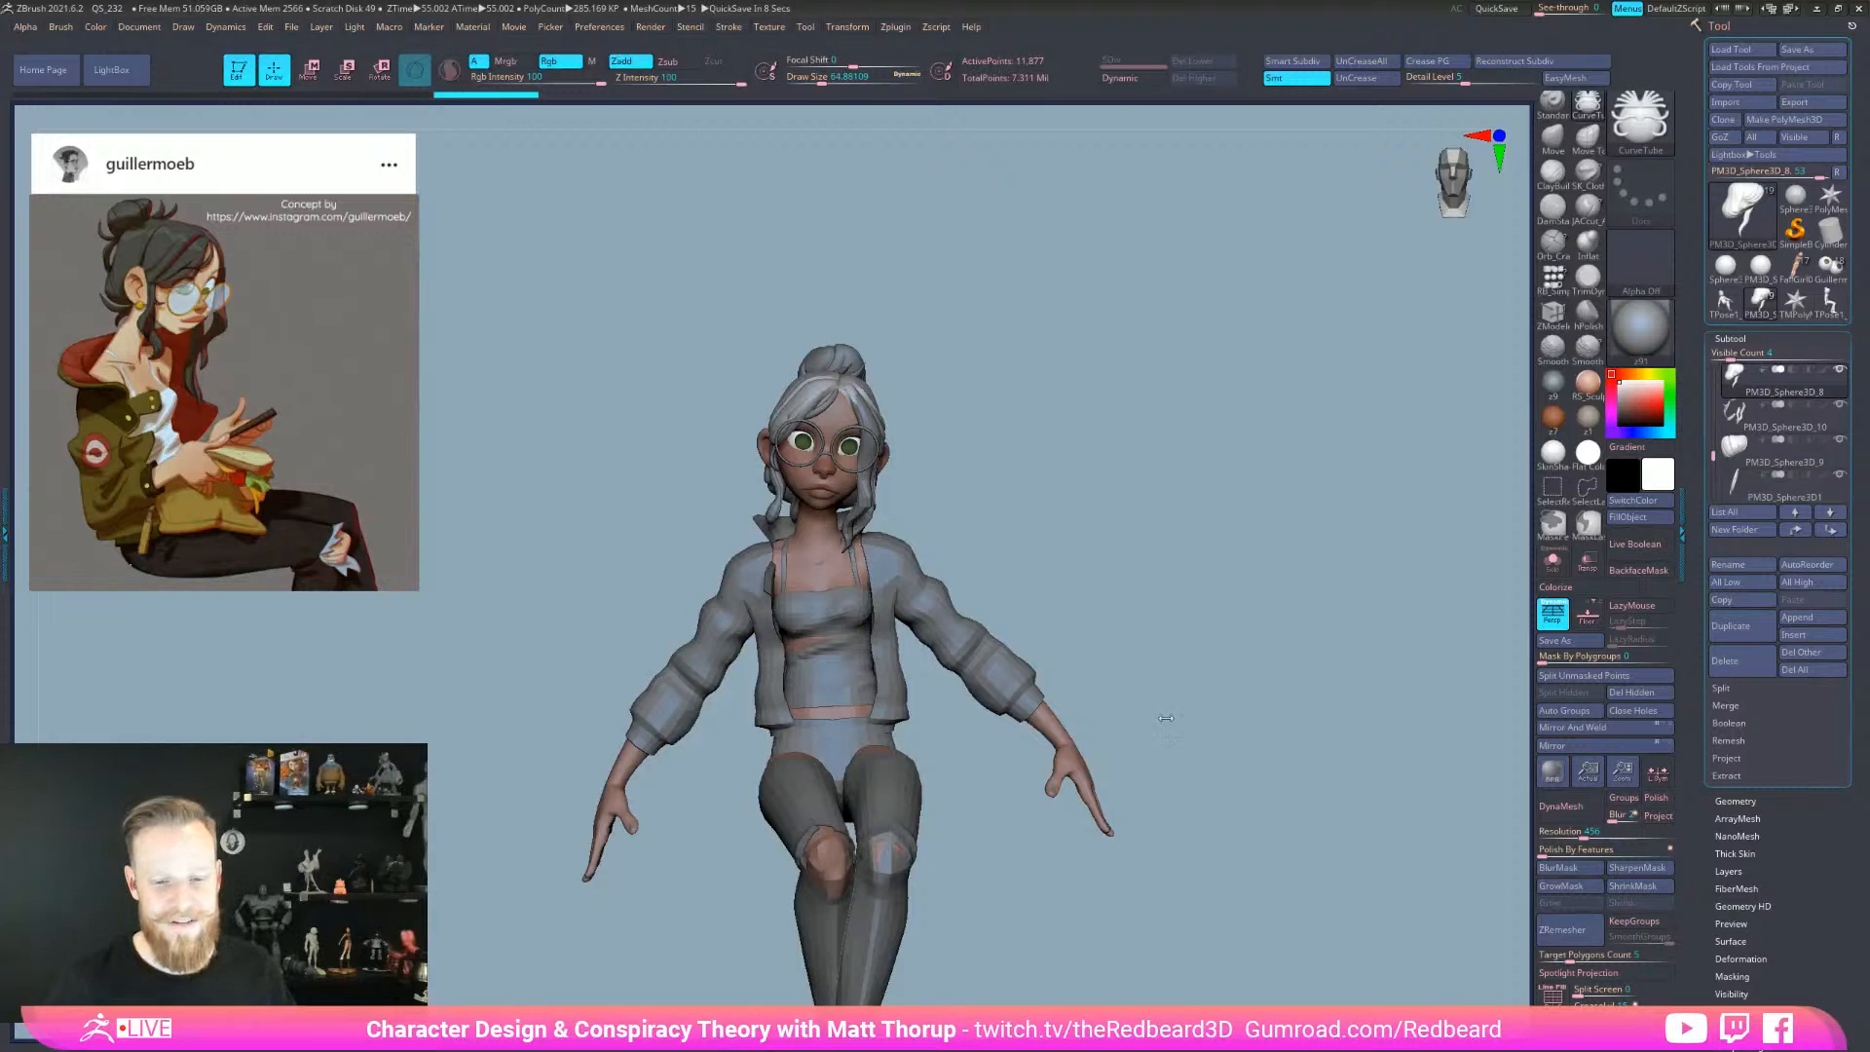
mouse_move(1176, 554)
mouse_down()
mouse_move(1106, 564)
mouse_move(1126, 563)
mouse_up()
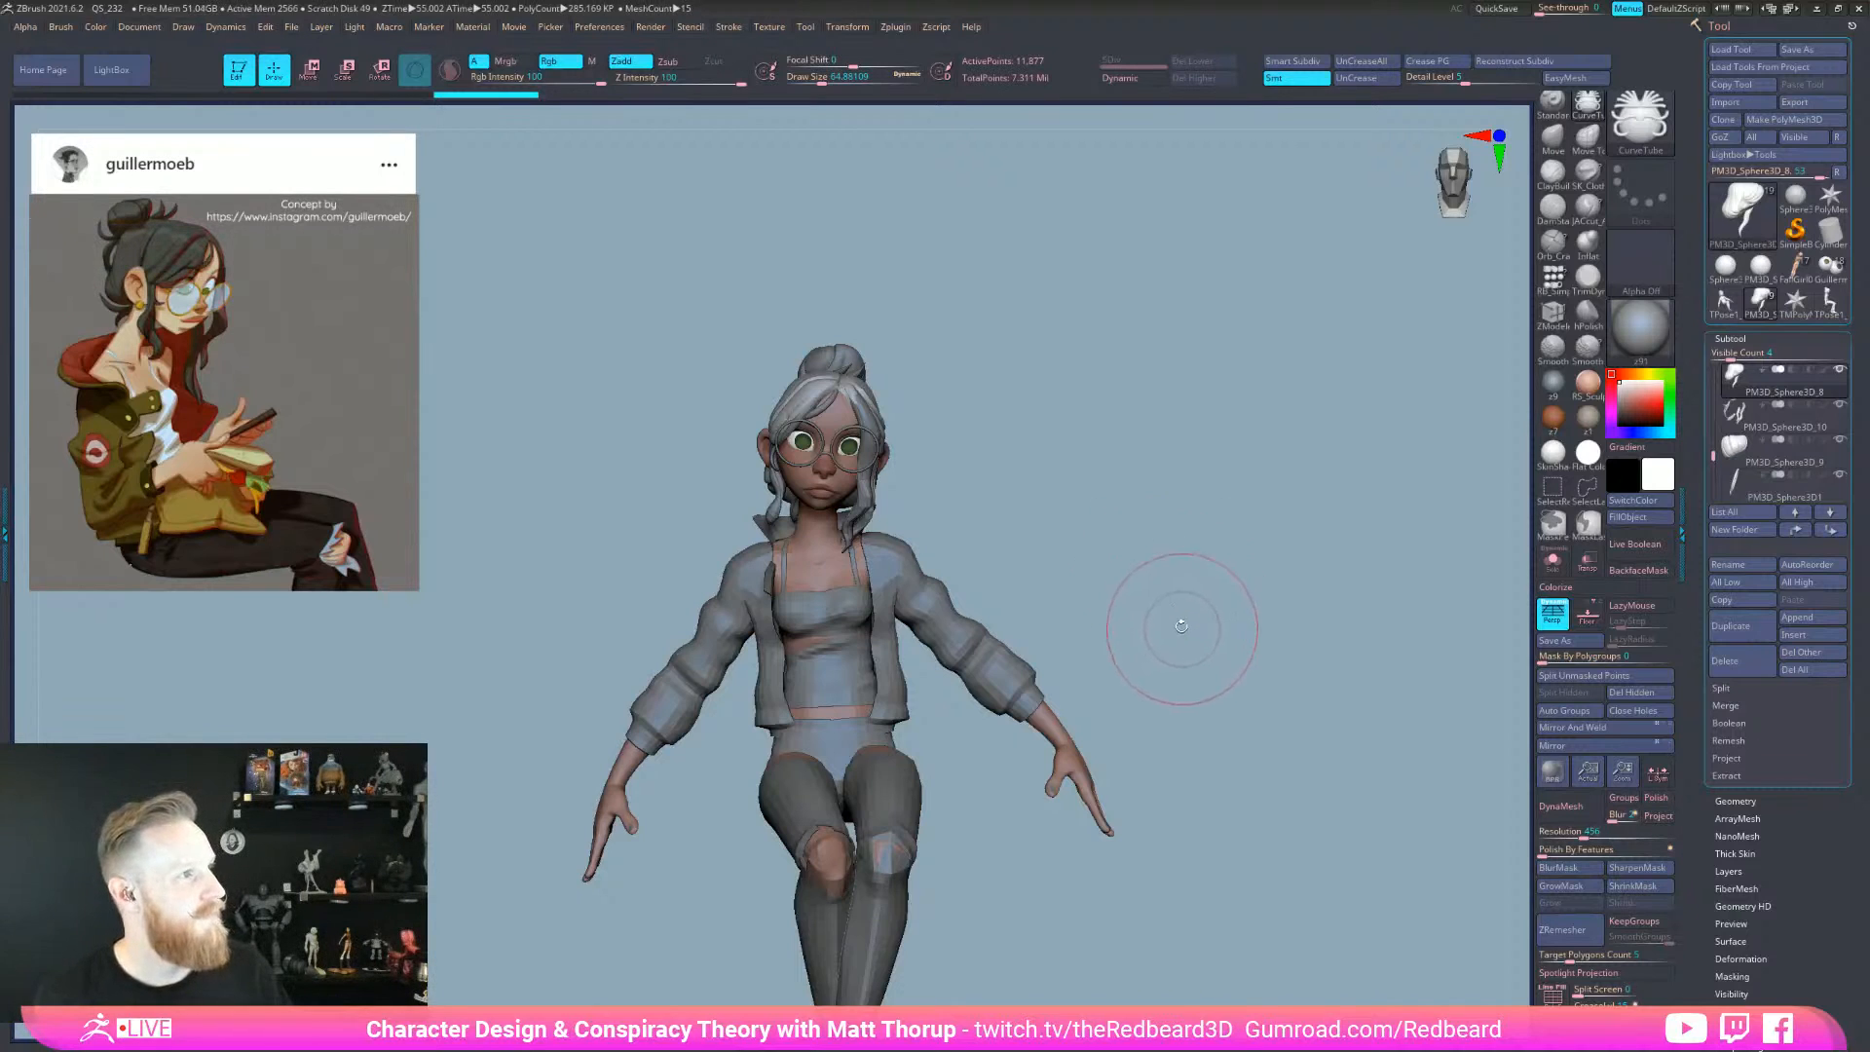
- Make the jacket the active subtool, reduce the brush size and switch to the Move brush
mouse_move(1124, 536)
mouse_down()
mouse_move(1119, 559)
mouse_move(1193, 551)
mouse_move(1110, 638)
mouse_move(1164, 626)
mouse_move(1096, 536)
mouse_move(1203, 586)
mouse_up()
alt+click(884, 517)
key(s)
drag(886, 499, 878, 499)
drag(1192, 462, 1194, 545)
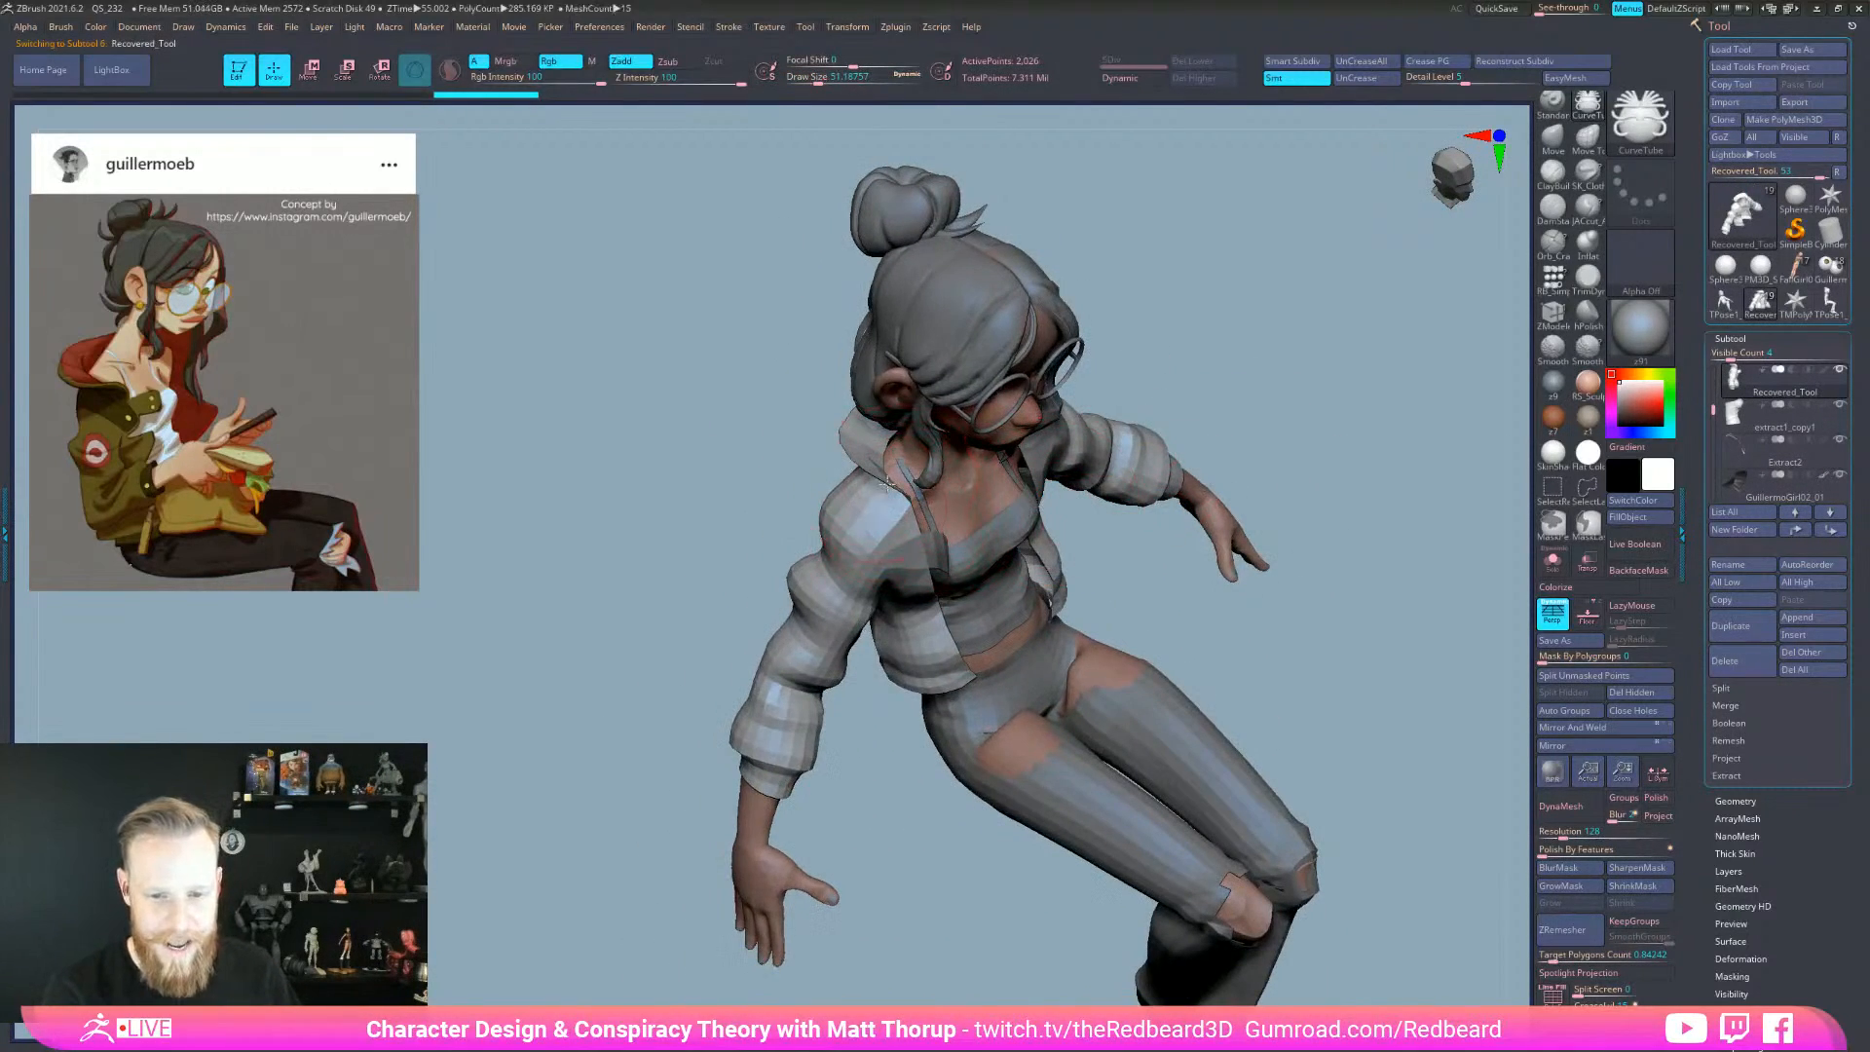
key(bracketleft)
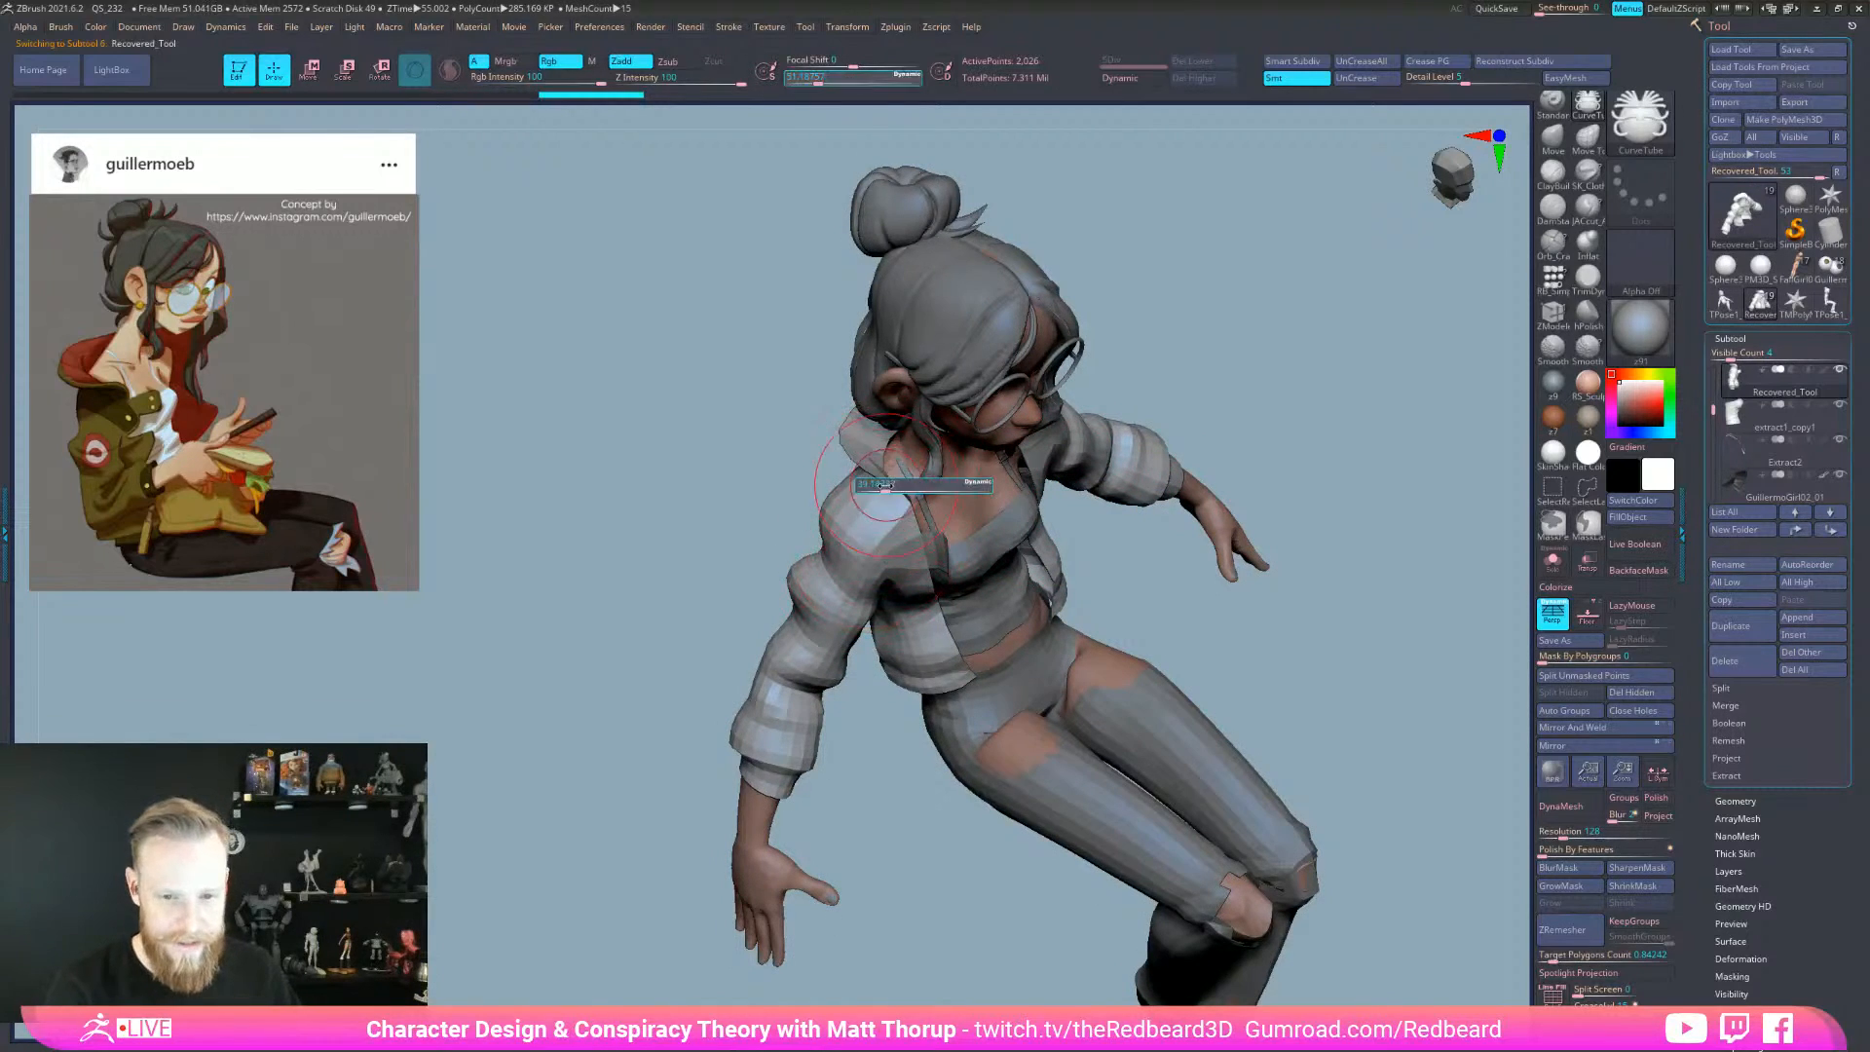
key(b)
key(m)
key(v)
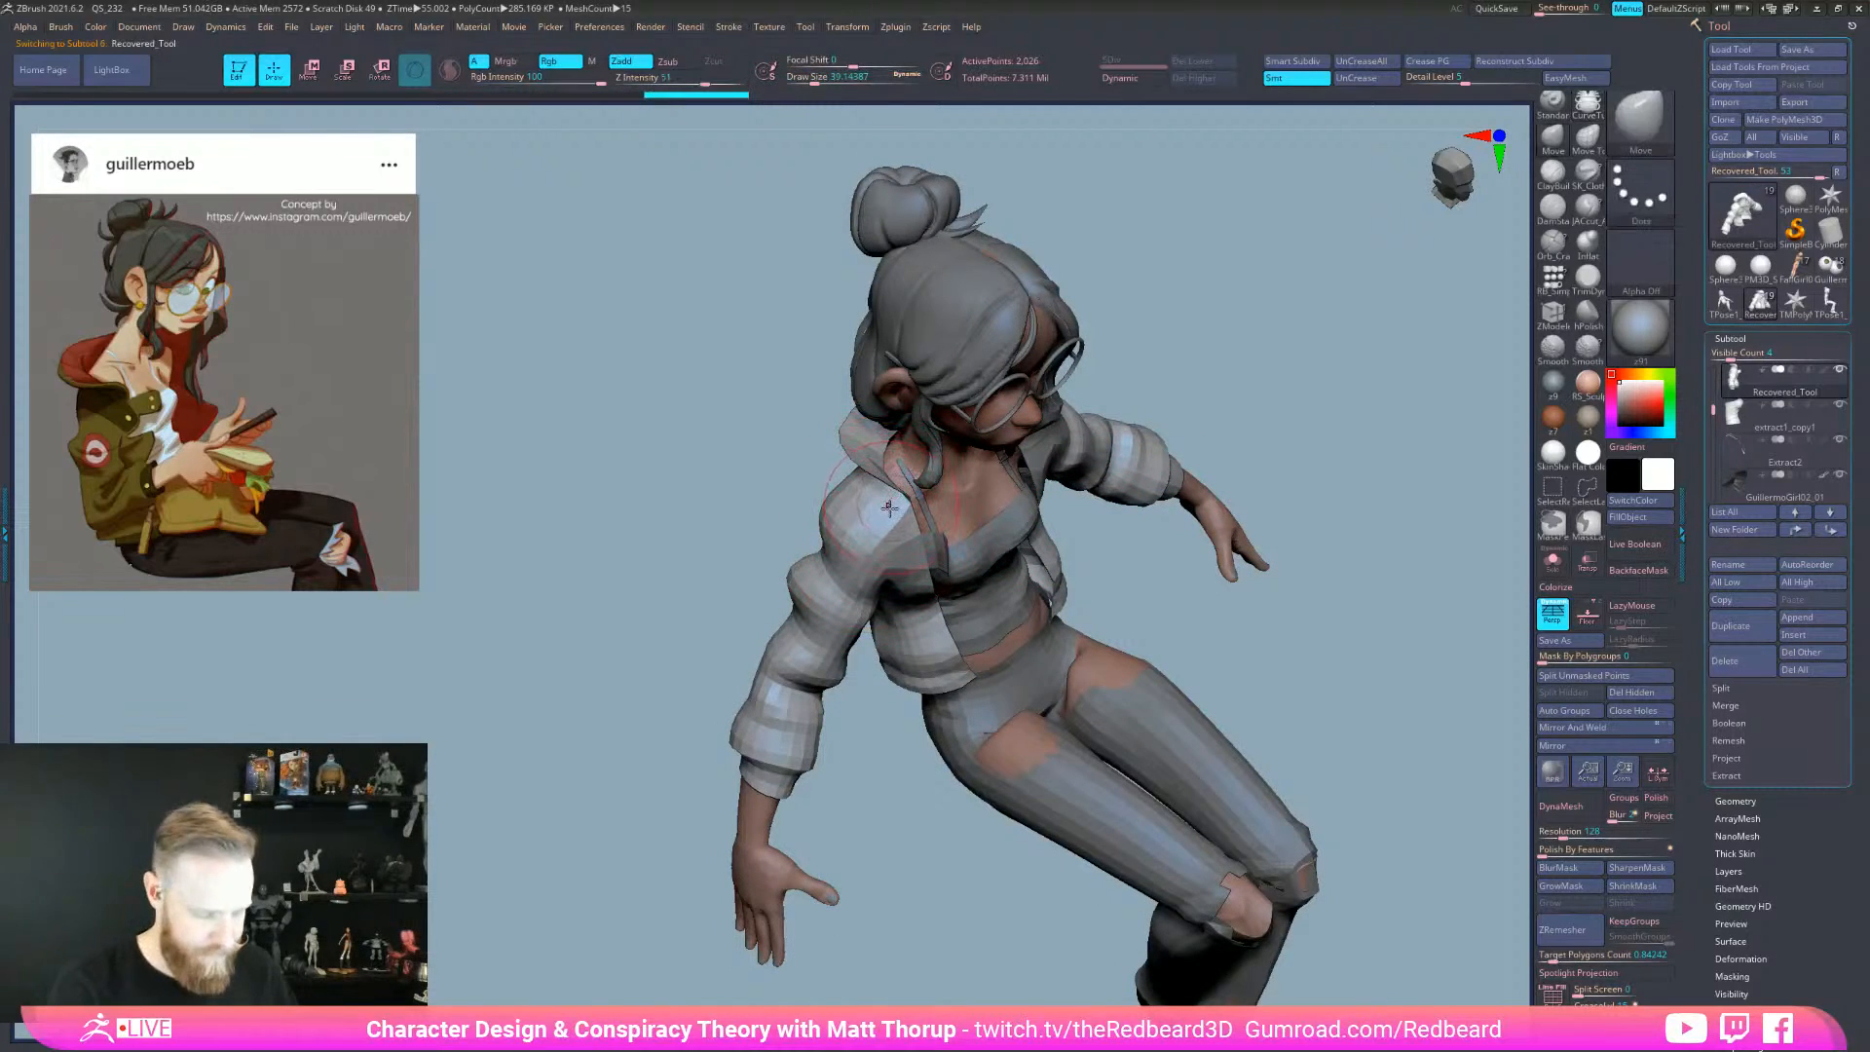
- Reshape the jacket collar around the right side and back of the neck with the Move brush, varying the brush size
key(s)
drag(887, 486, 882, 474)
drag(1235, 513, 1203, 492)
drag(814, 437, 828, 428)
key(bracketright)
mouse_move(715, 487)
mouse_down()
mouse_move(1072, 490)
mouse_move(1148, 500)
mouse_move(1135, 543)
mouse_move(876, 409)
mouse_move(925, 428)
mouse_move(1199, 384)
mouse_up()
drag(1188, 486, 964, 521)
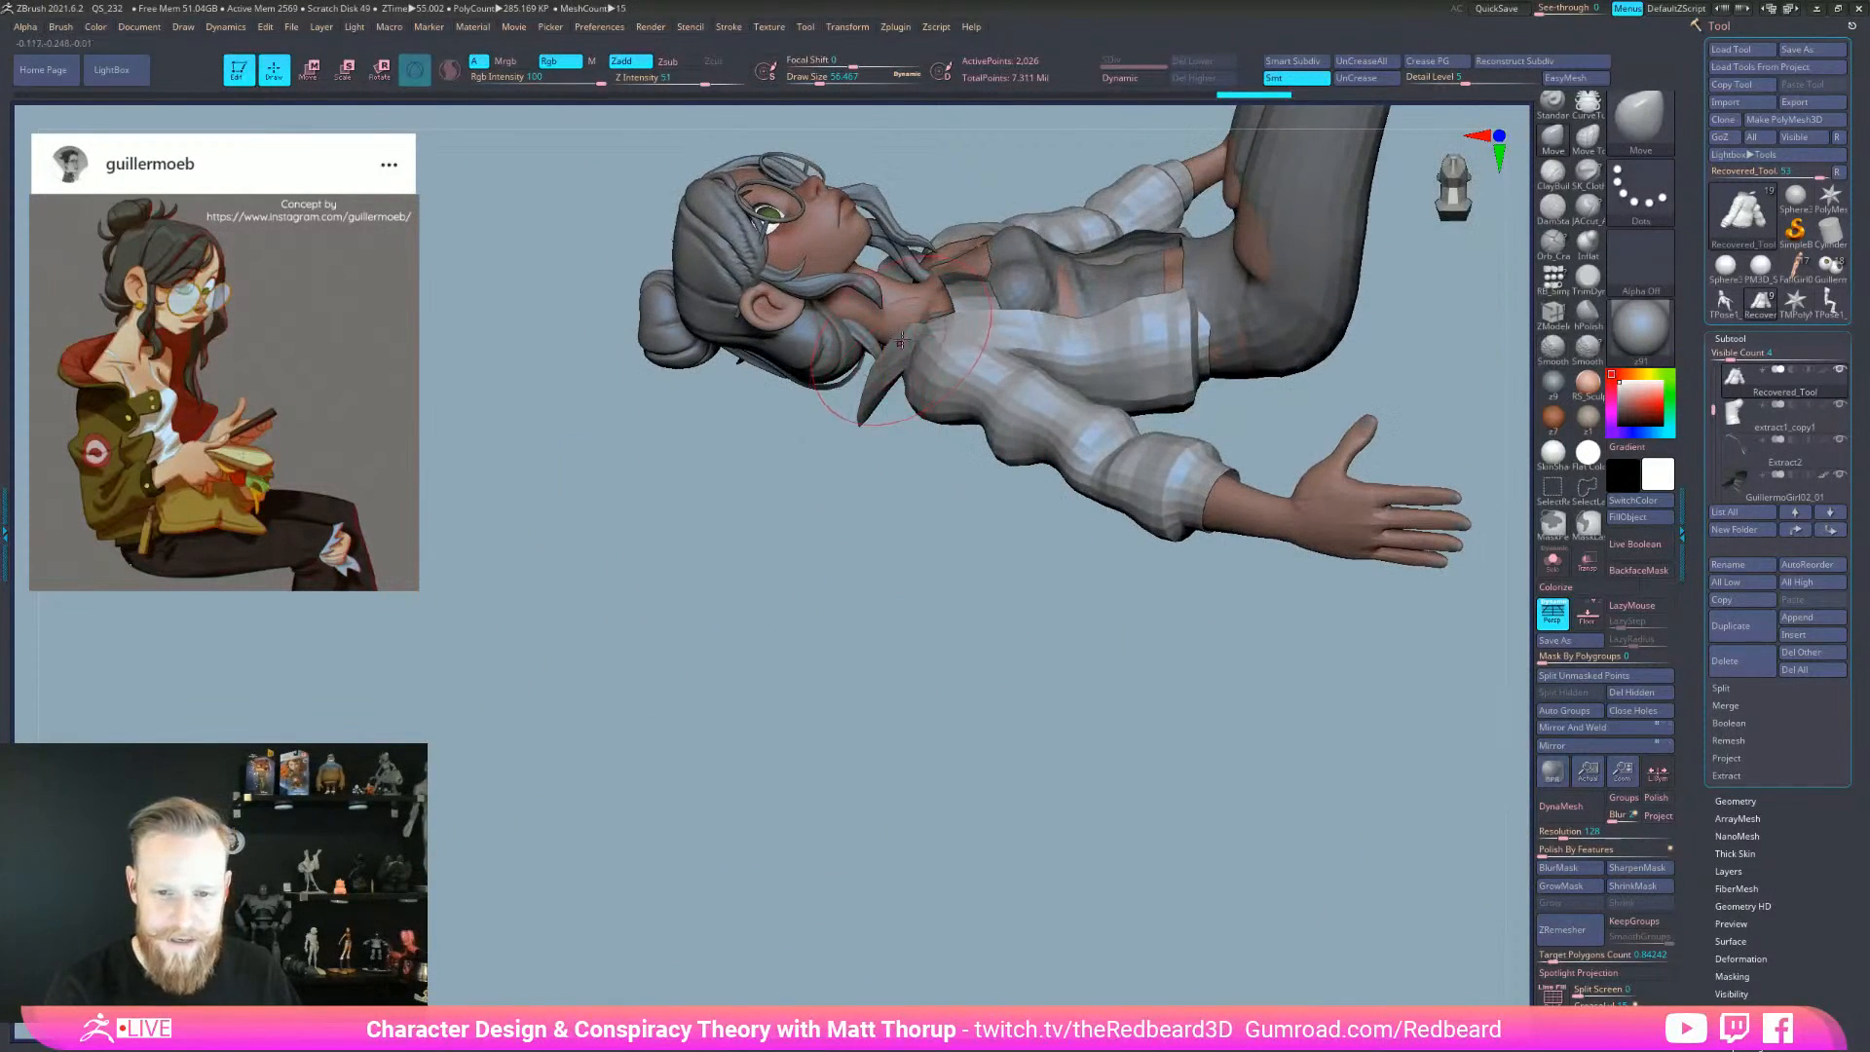
drag(920, 443, 905, 526)
drag(899, 352, 875, 360)
key([)
drag(838, 443, 959, 487)
drag(884, 375, 964, 359)
- Adjust the jacket collar on the figure's left side of the neck with a smaller Move brush of about 26
key([)
mouse_move(1168, 707)
mouse_down()
mouse_move(1236, 584)
mouse_move(1229, 517)
mouse_up()
mouse_move(1207, 651)
mouse_down()
mouse_move(1022, 655)
mouse_move(1110, 740)
mouse_up()
drag(1193, 450, 947, 410)
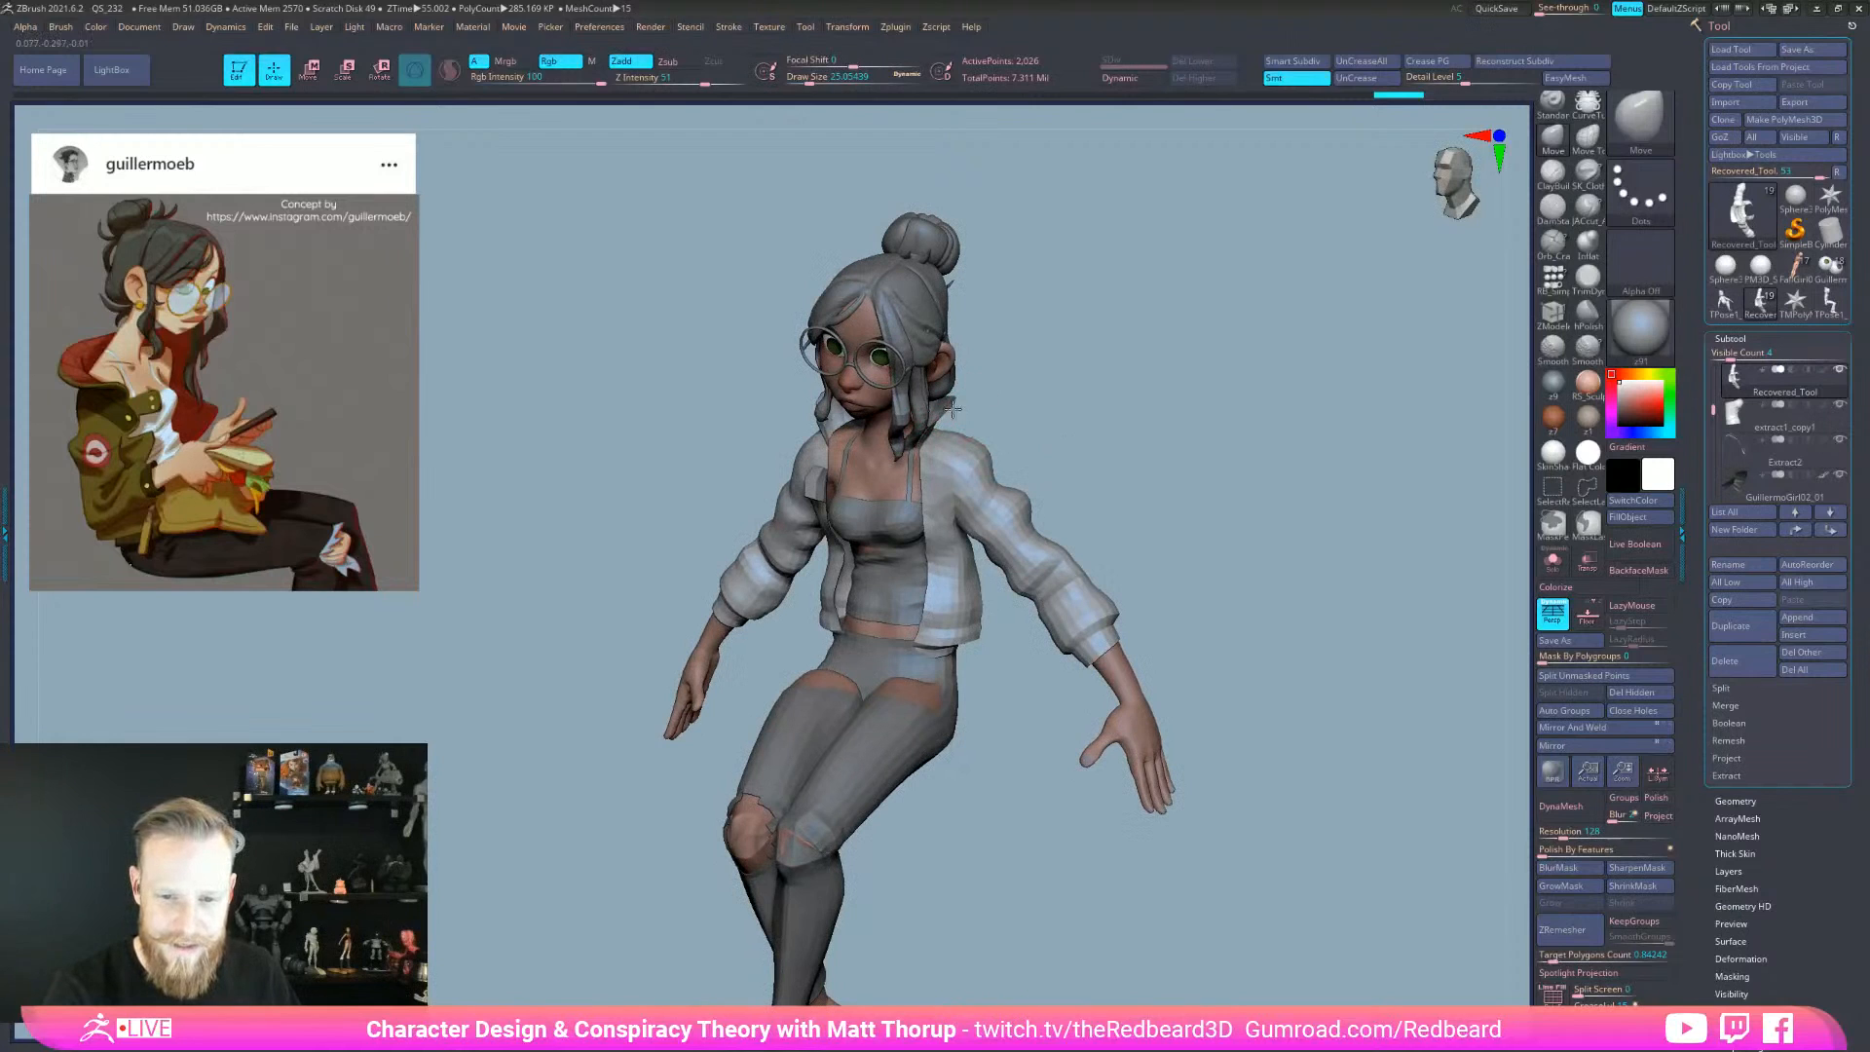
mouse_move(950, 399)
mouse_down()
mouse_move(1093, 409)
mouse_move(1045, 420)
mouse_move(983, 392)
mouse_move(918, 413)
mouse_up()
- Pull the jacket's open left front edge outward beside the torso with the Move brush
key(bracketright)
mouse_move(1061, 457)
shift+mouse_down()
mouse_move(1162, 500)
mouse_move(1235, 634)
shift+mouse_up()
shift+drag(1147, 563, 912, 581)
drag(965, 640, 1135, 522)
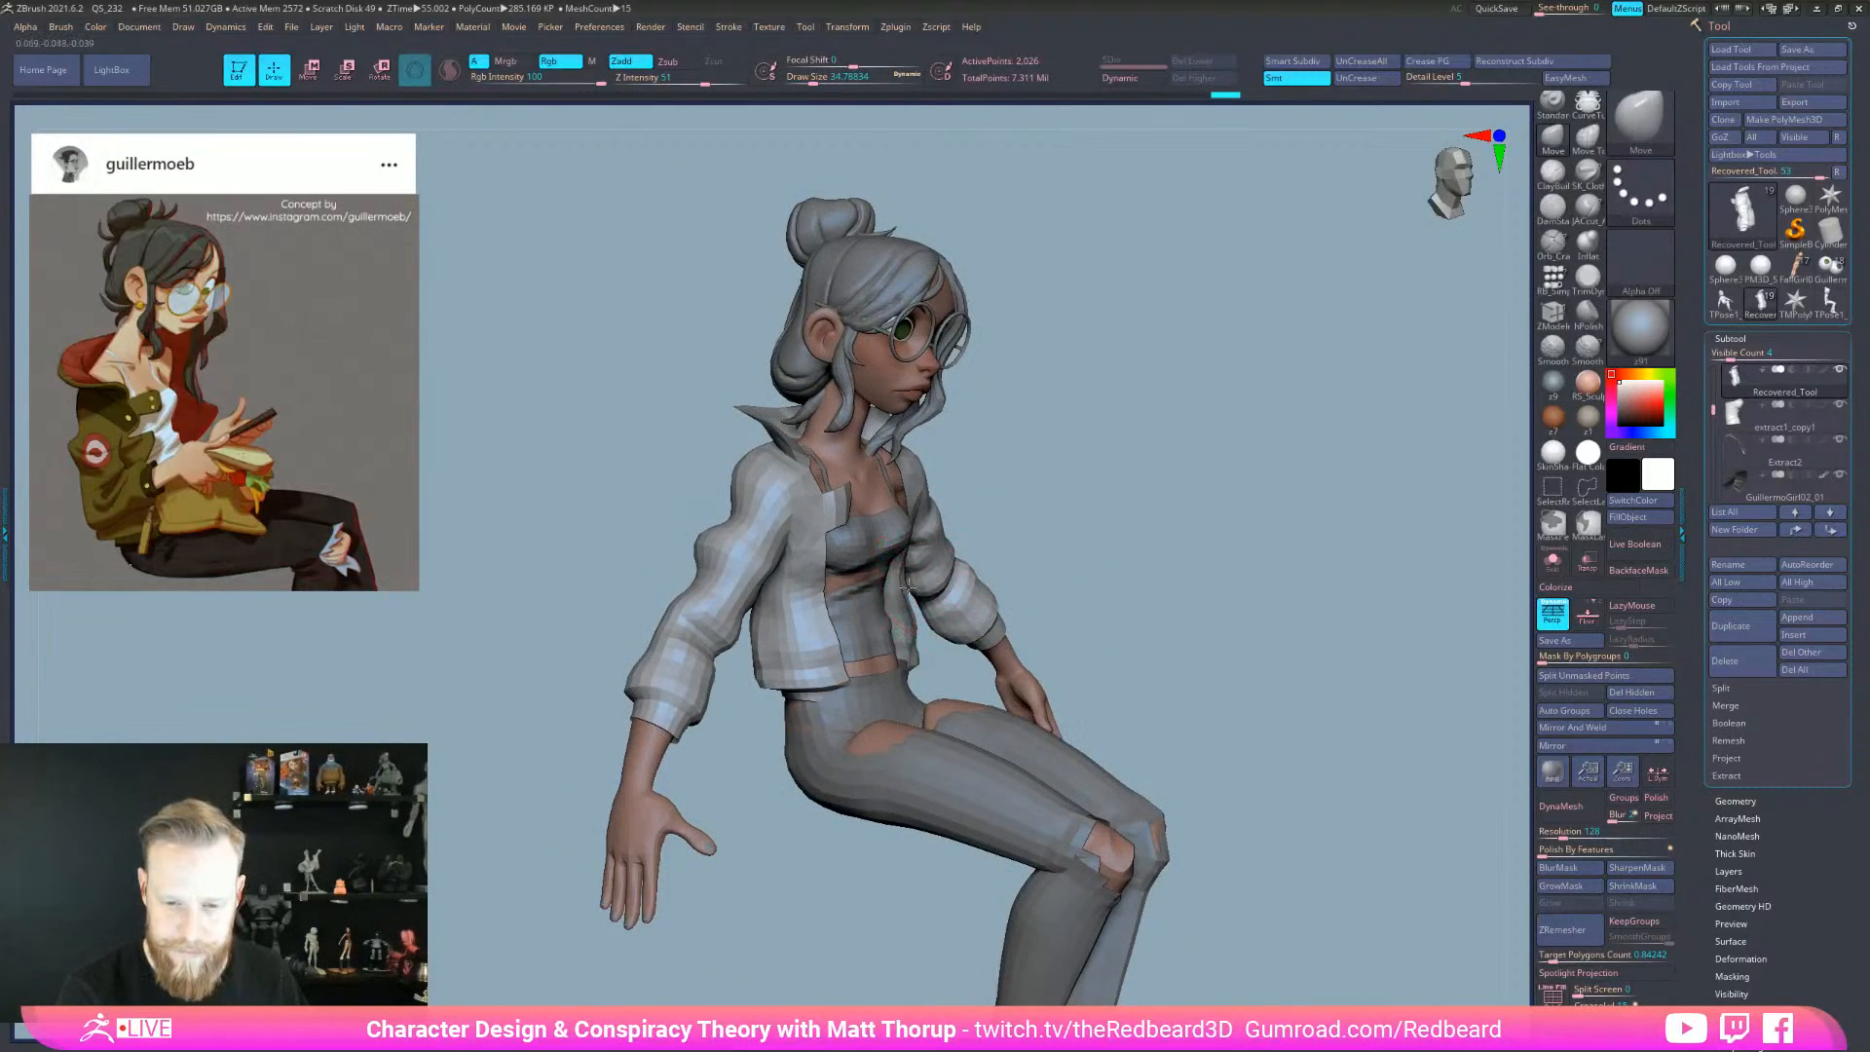
drag(904, 585, 929, 587)
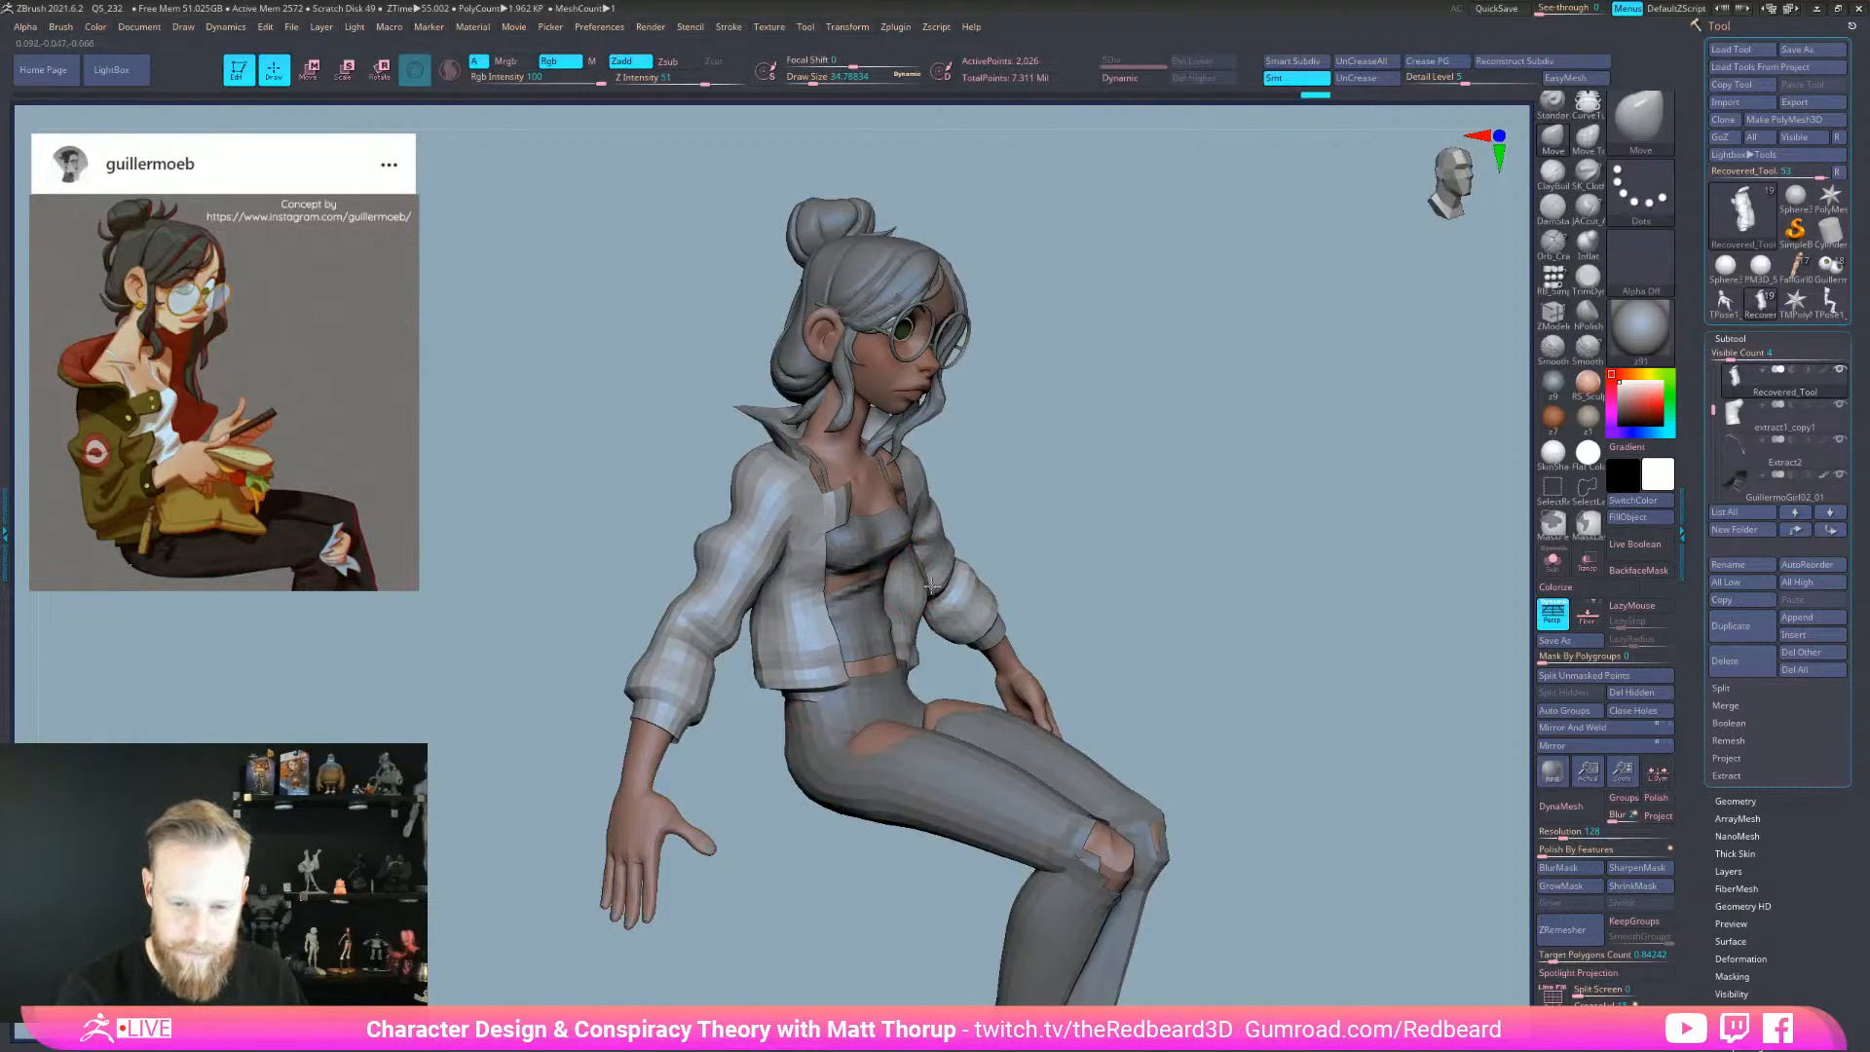
drag(1062, 559, 946, 581)
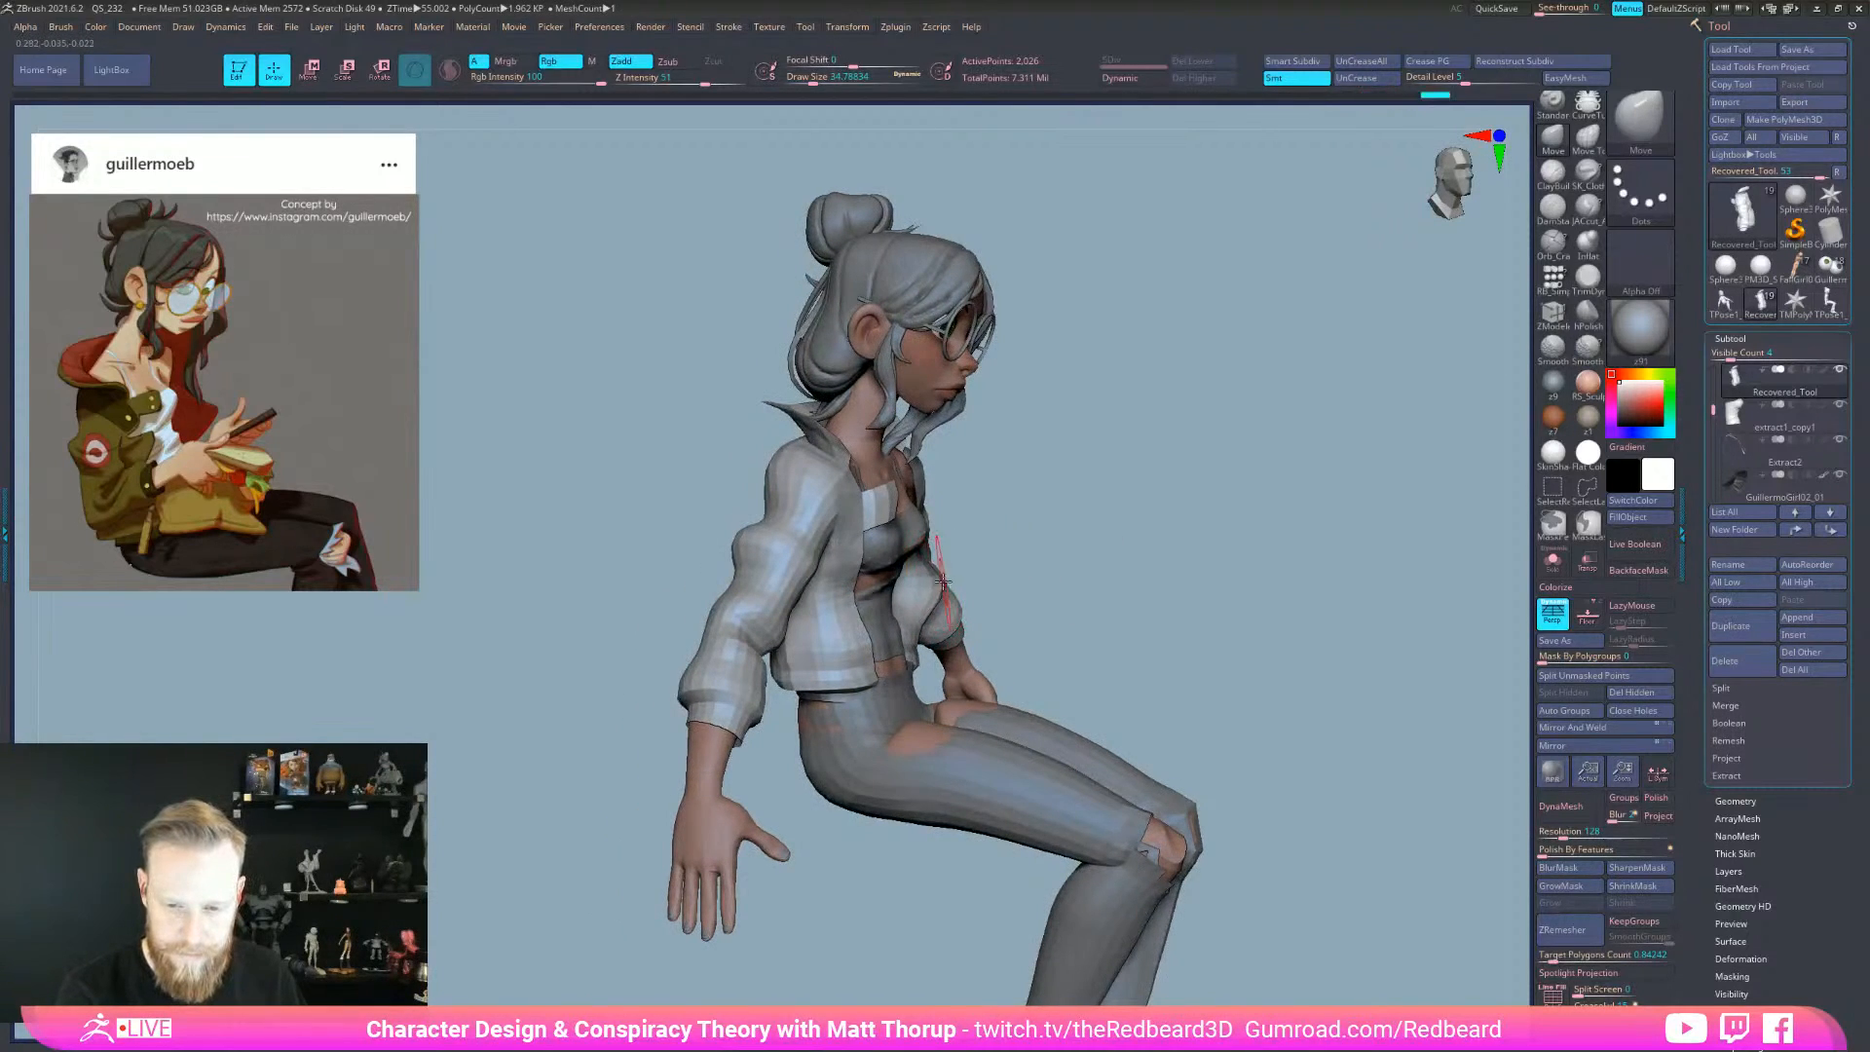
right_drag(944, 546, 918, 628)
key(s)
drag(918, 628, 927, 629)
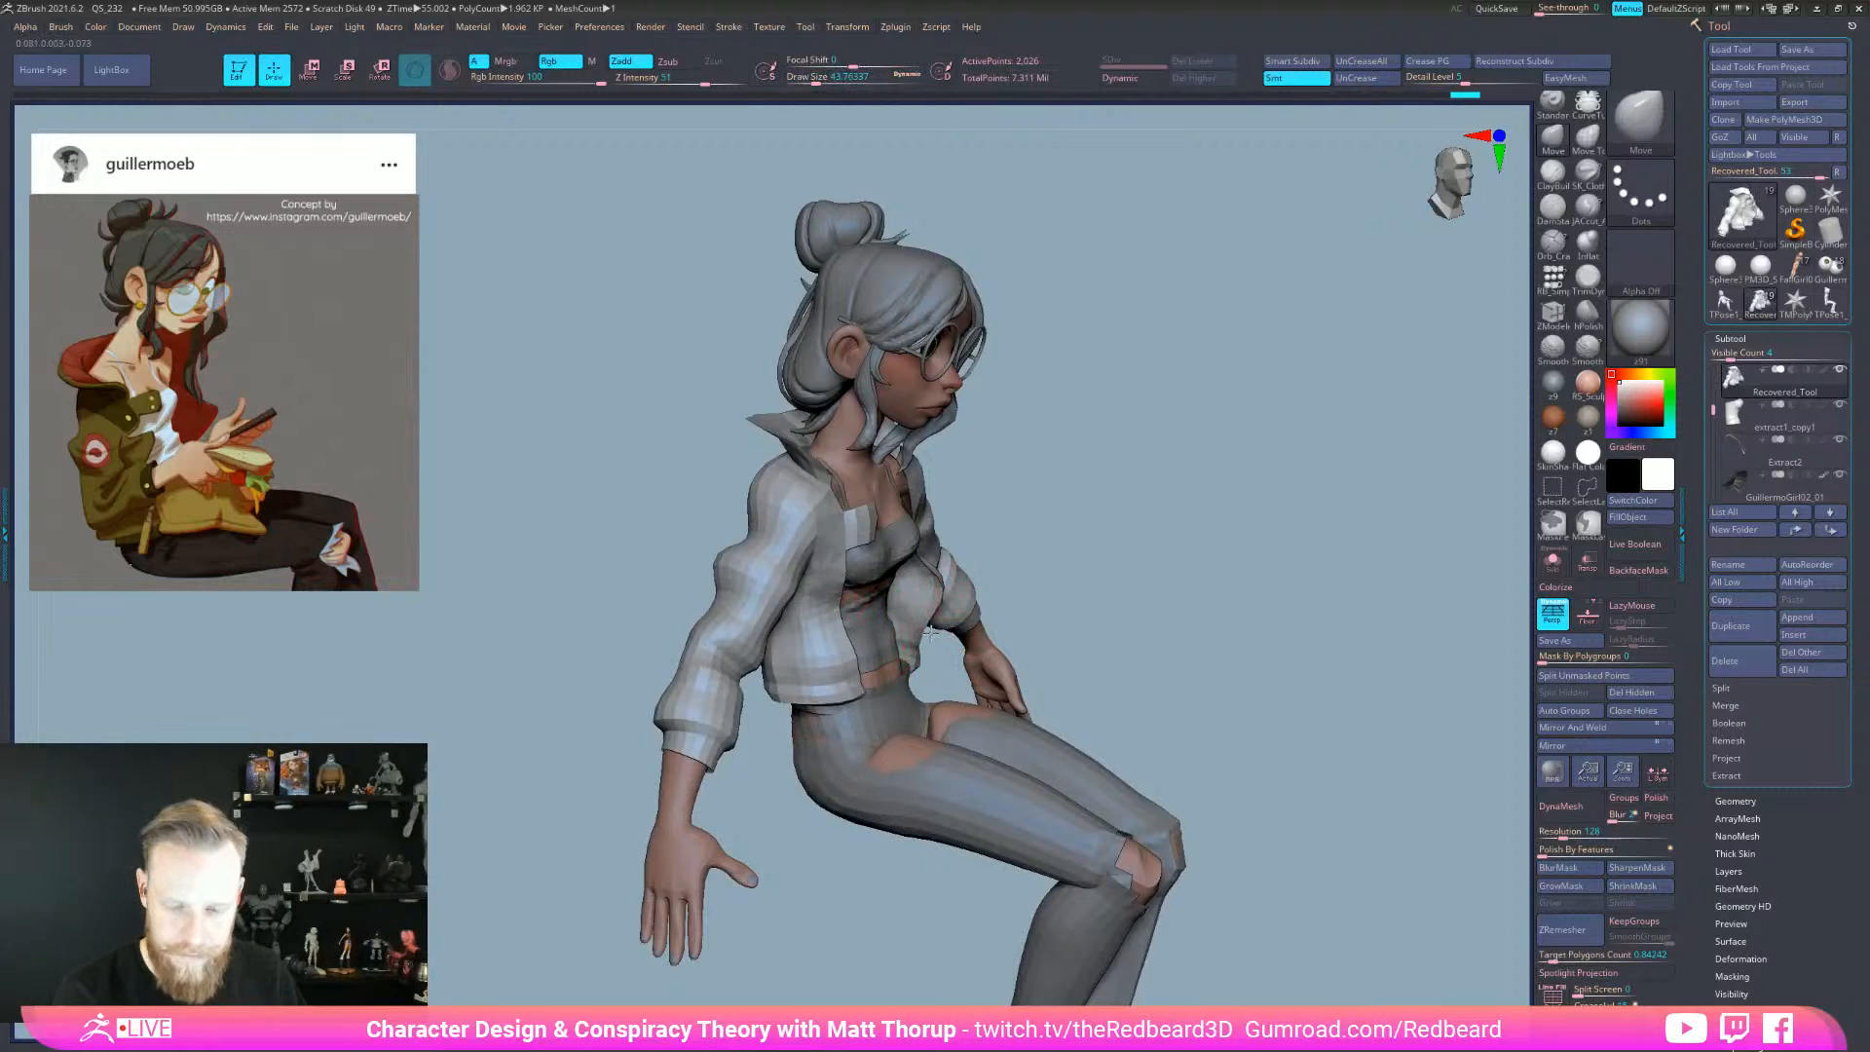
- Check the jacket on the full figure from the front and set the Move brush's draw size to about 74
drag(1131, 617, 1005, 781)
key(s)
drag(877, 608, 881, 620)
key(s)
drag(892, 615, 874, 619)
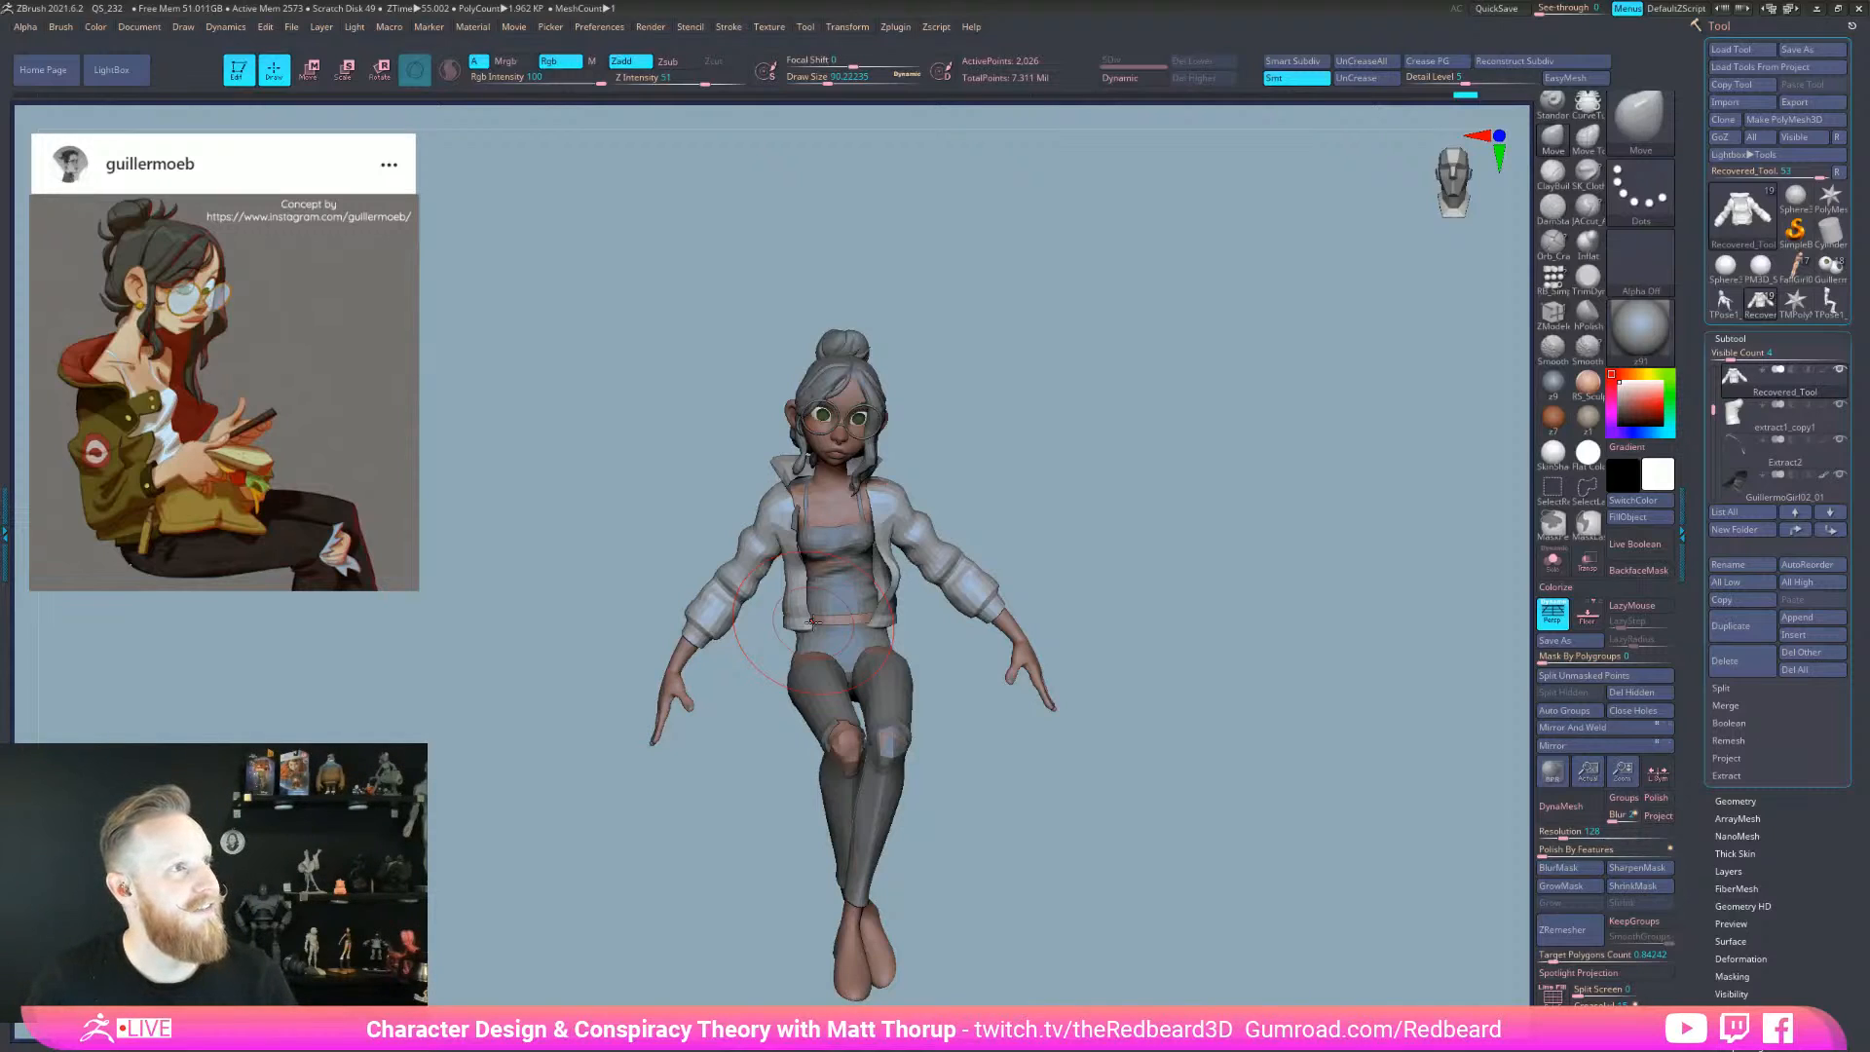
drag(1202, 637, 1208, 650)
key(s)
drag(888, 487, 876, 483)
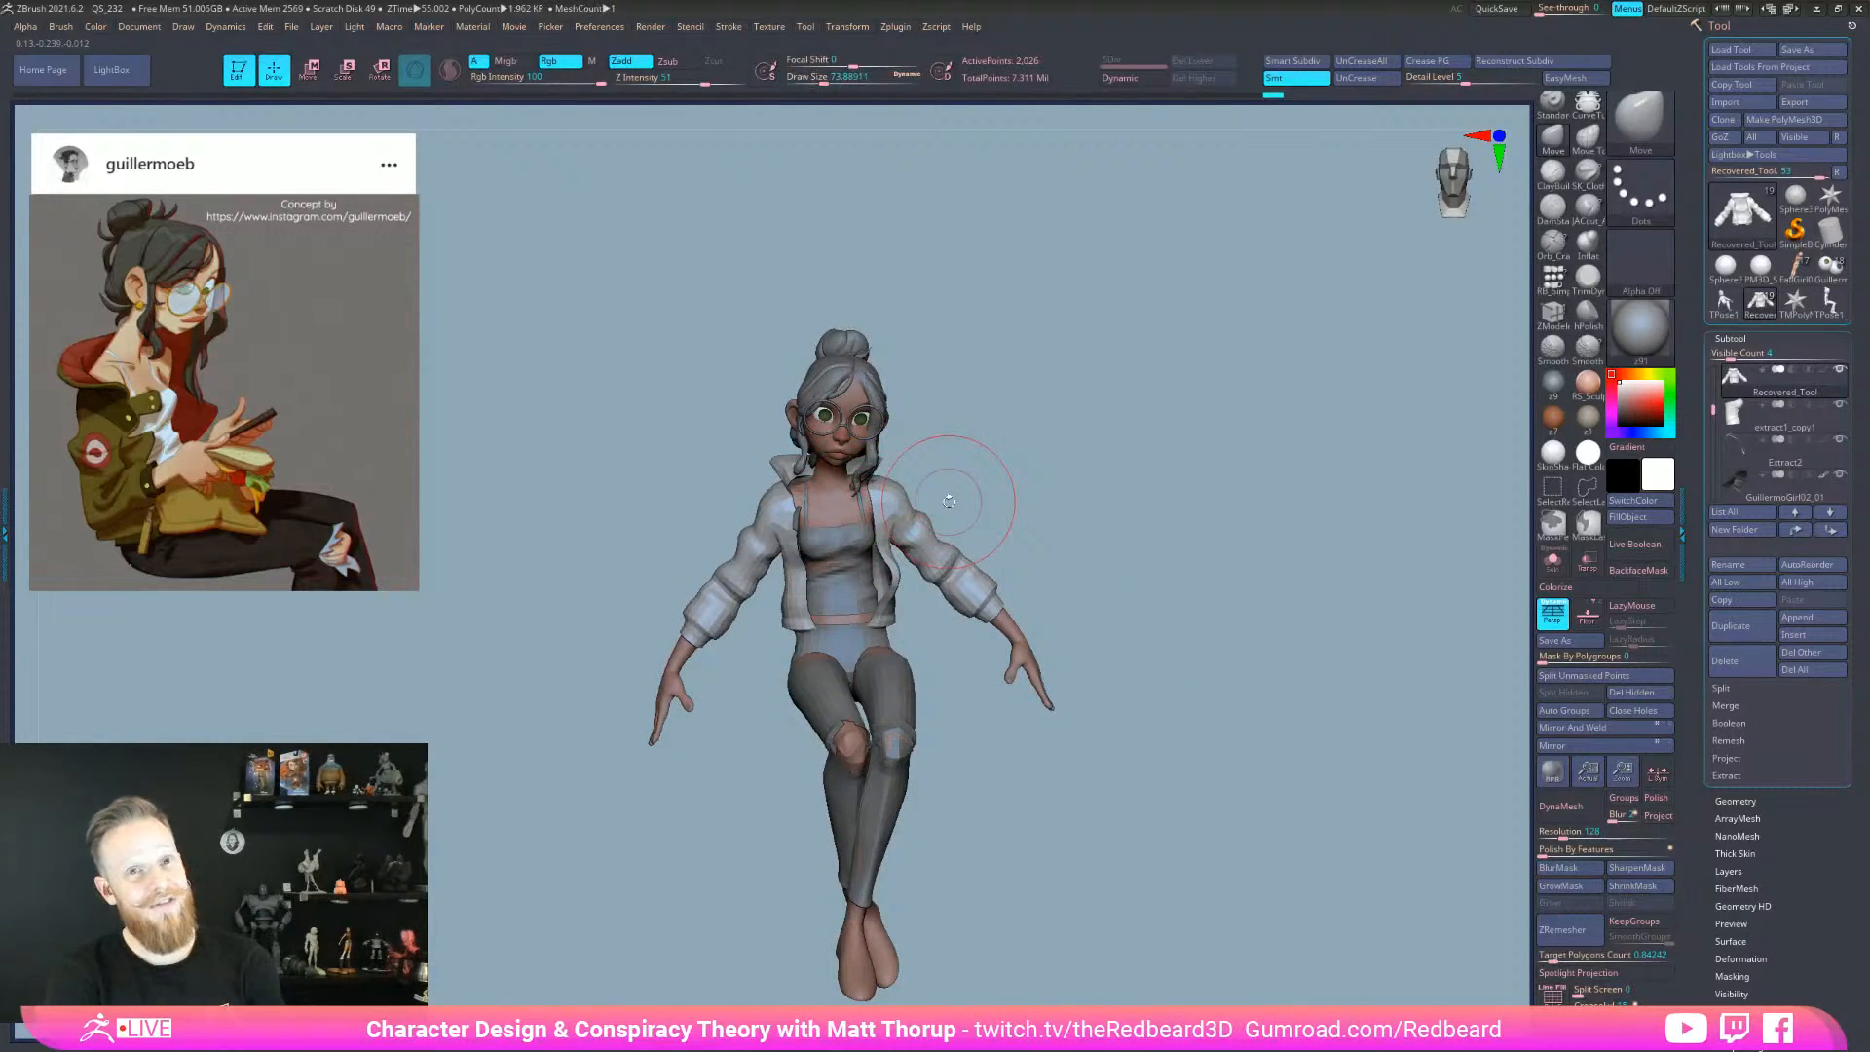
- Create a new low-resolution Transpose Master mesh from all the character's subtools
click(896, 26)
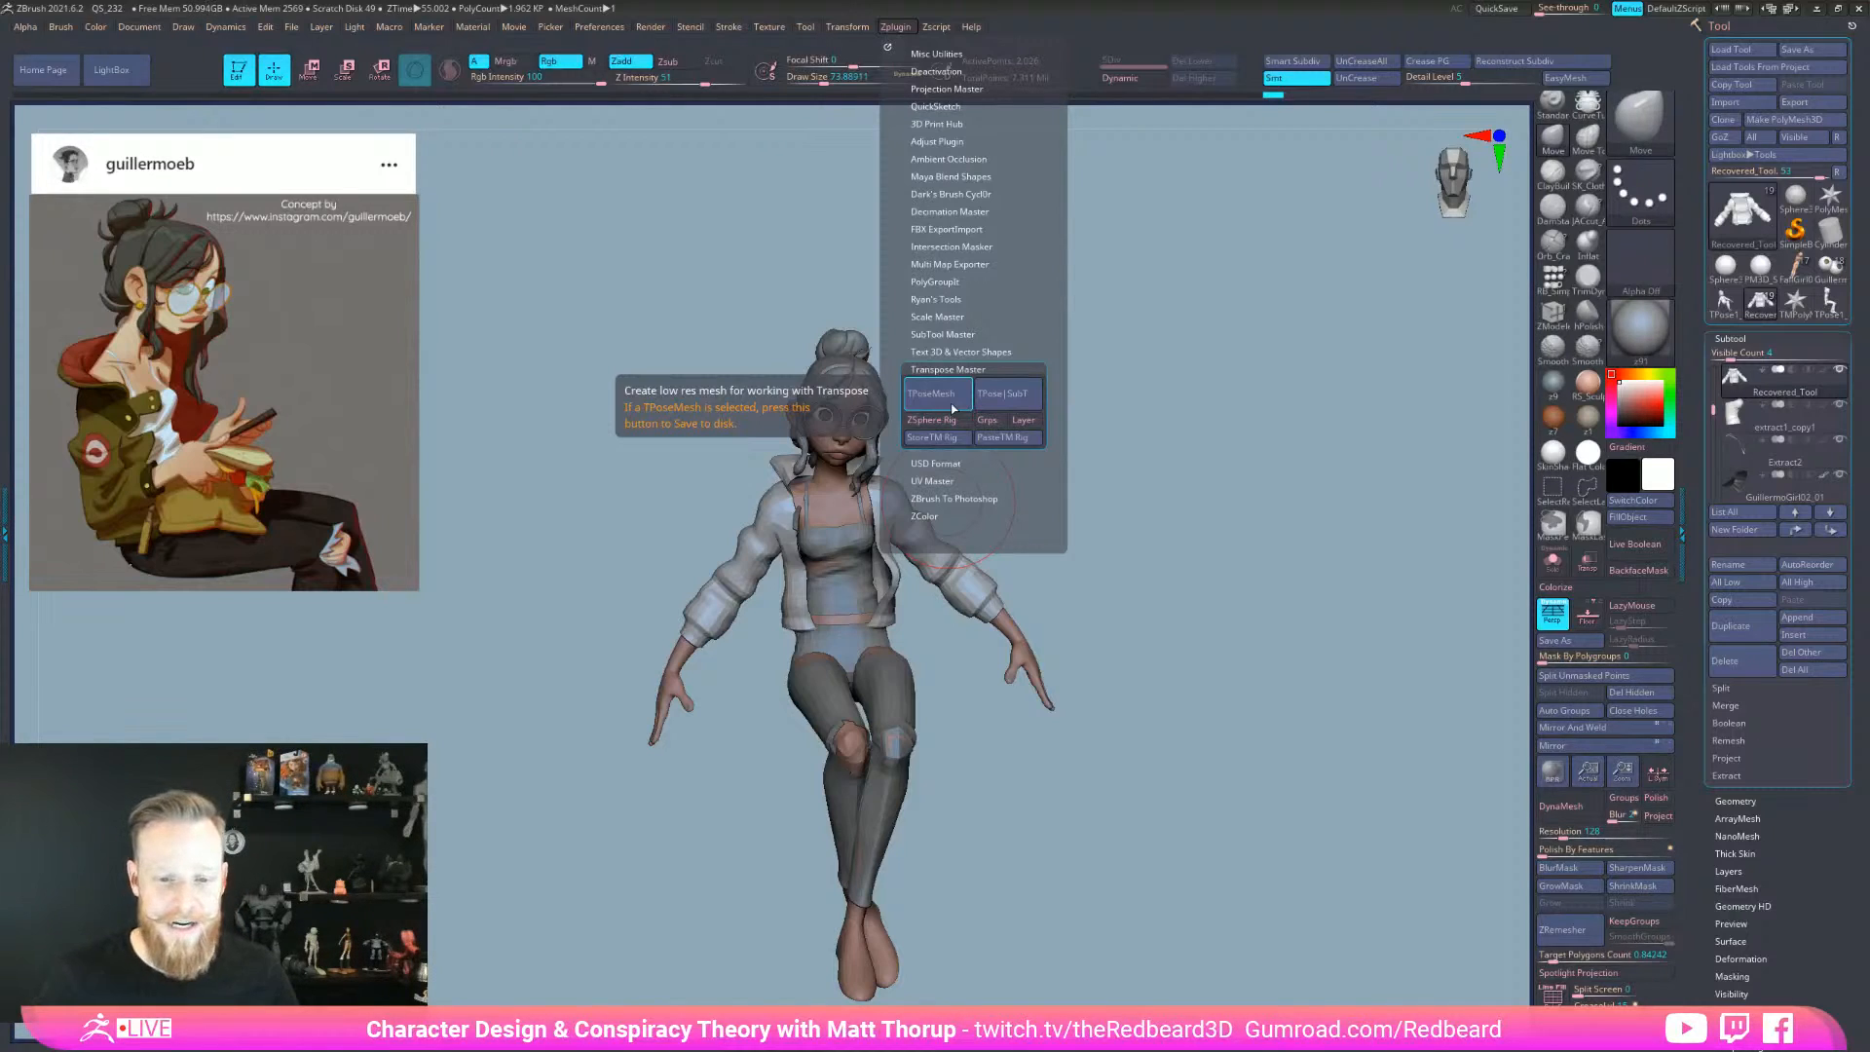
click(935, 28)
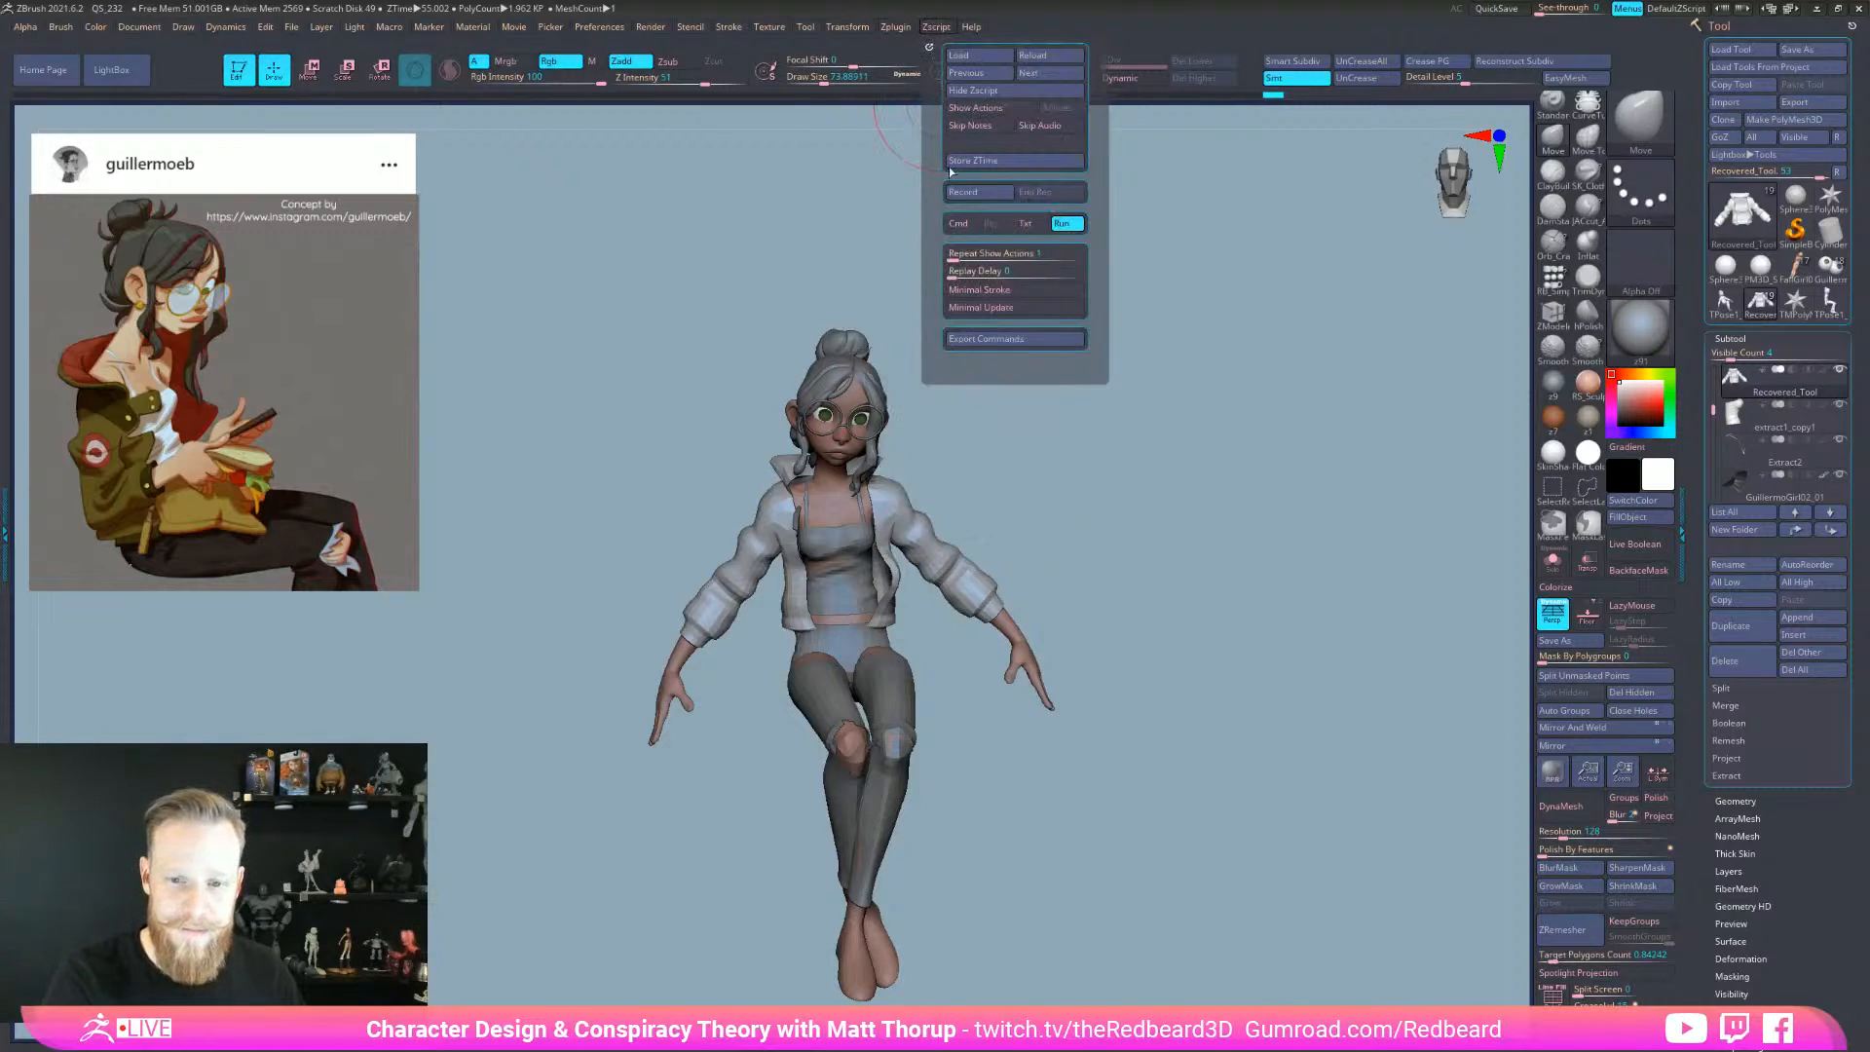
click(895, 27)
click(946, 395)
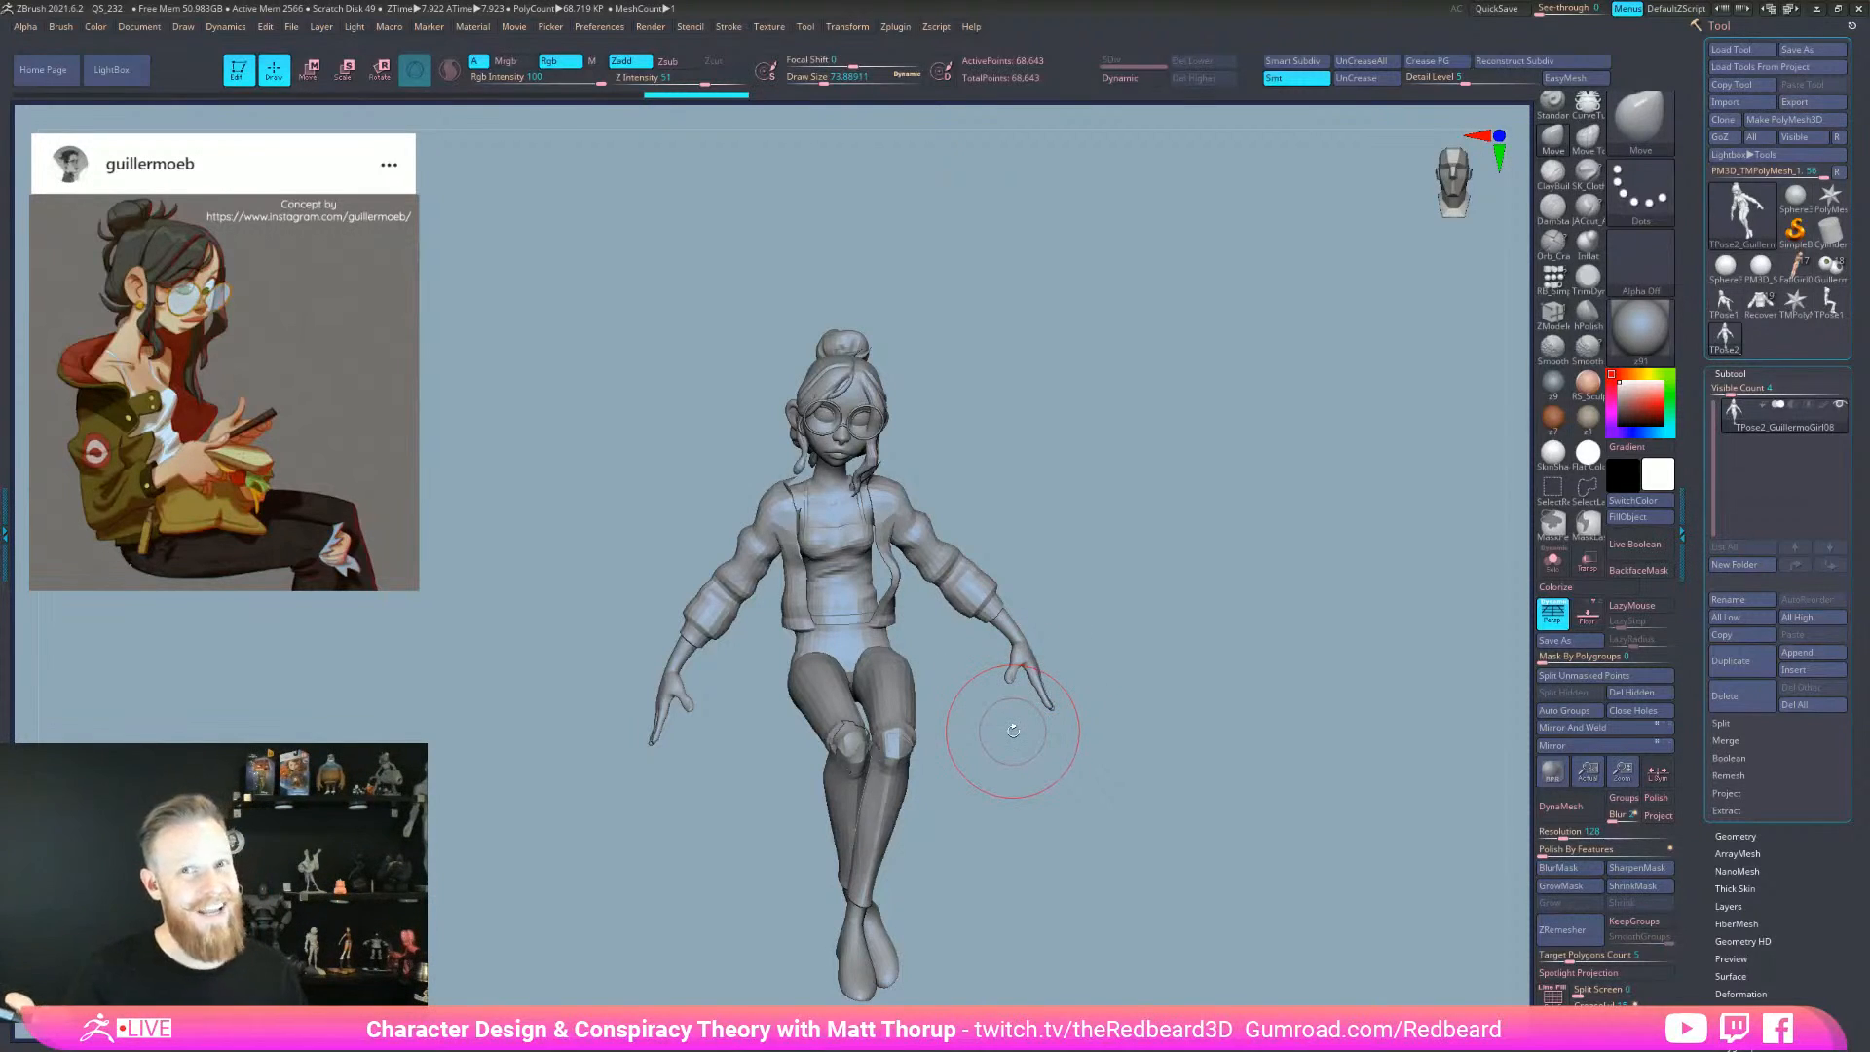
- Turn on the polyframe display and merge the whole posing mesh into a single polygroup
mouse_move(1002, 716)
mouse_down()
mouse_move(1090, 723)
mouse_move(985, 718)
mouse_up()
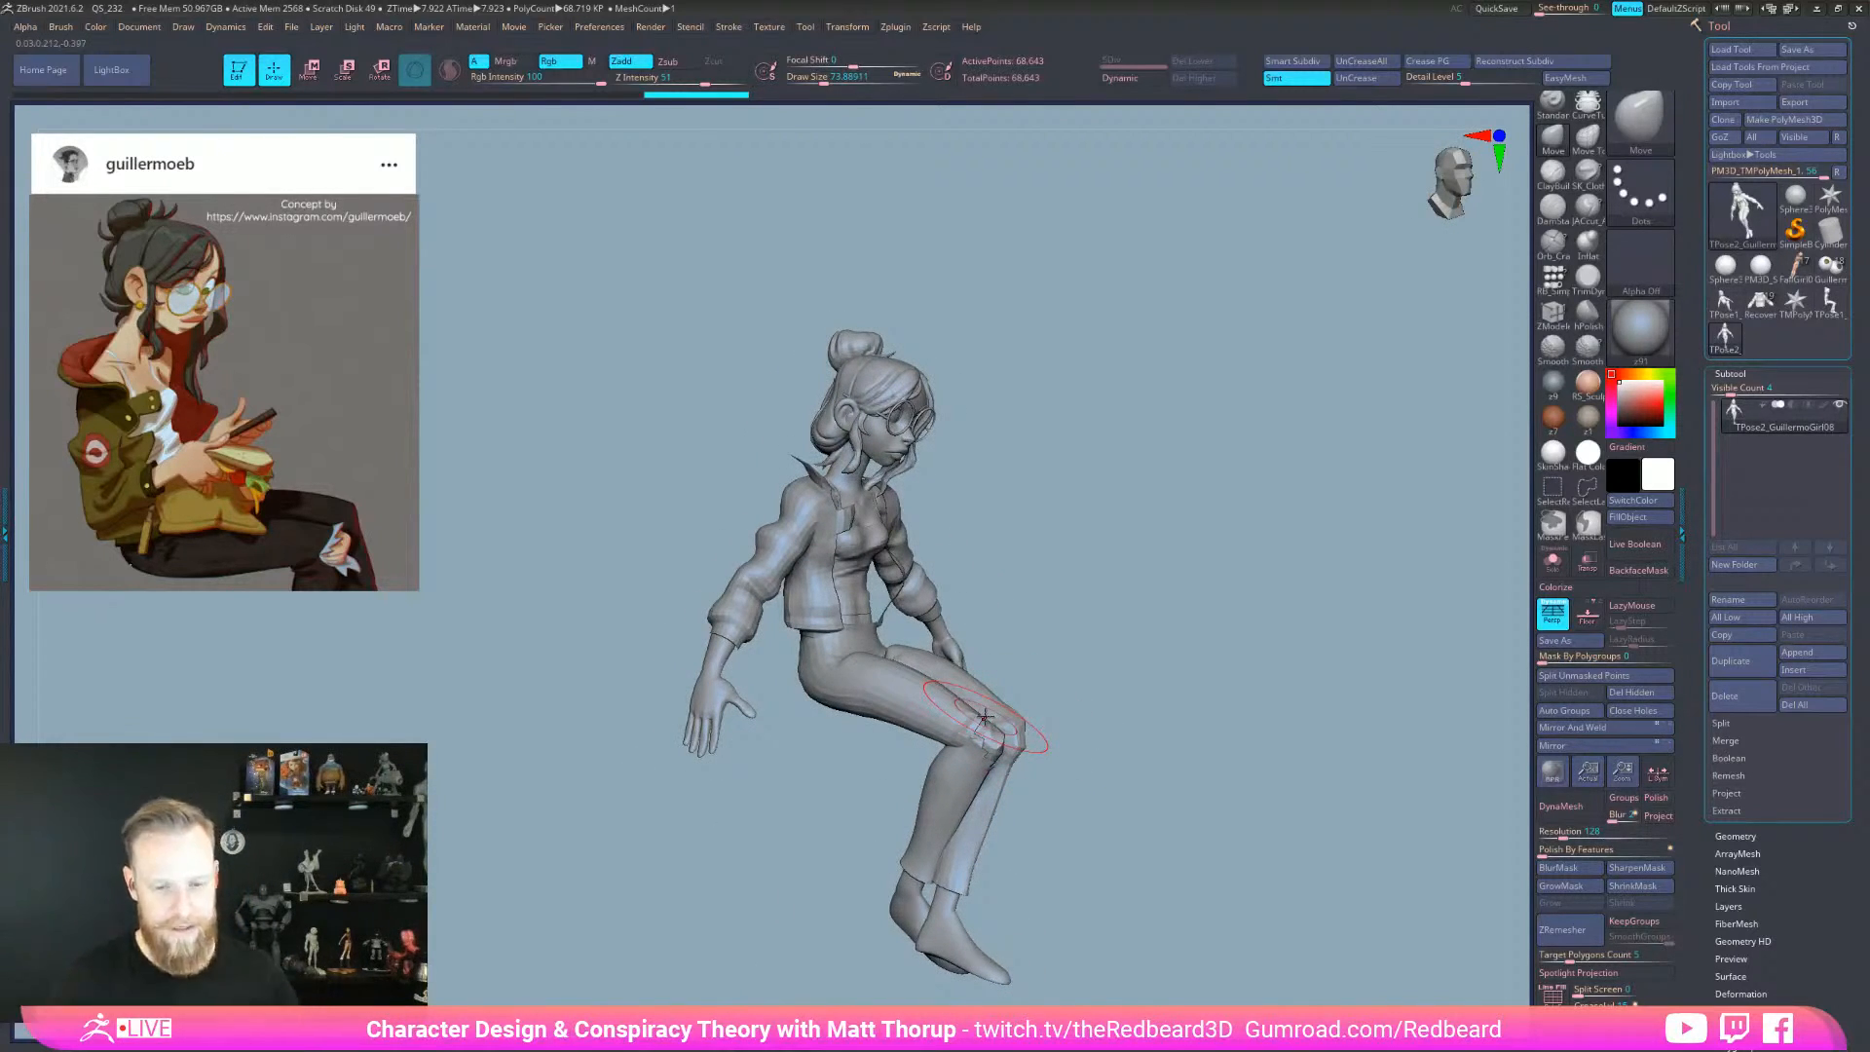
drag(1256, 623, 1140, 617)
key(shift+f)
mouse_move(766, 795)
alt+mouse_down()
mouse_move(970, 845)
mouse_move(1130, 530)
mouse_move(1101, 522)
alt+mouse_up()
key(ctrl+w)
- Lasso-mask the figure's right arm from the shoulder down and unmask the stray area on the body
mouse_move(923, 345)
ctrl+mouse_down()
mouse_move(964, 356)
mouse_move(930, 485)
ctrl+mouse_up()
right_drag(1023, 526, 959, 569)
ctrl+alt+drag(983, 617, 818, 501)
drag(960, 742, 1076, 808)
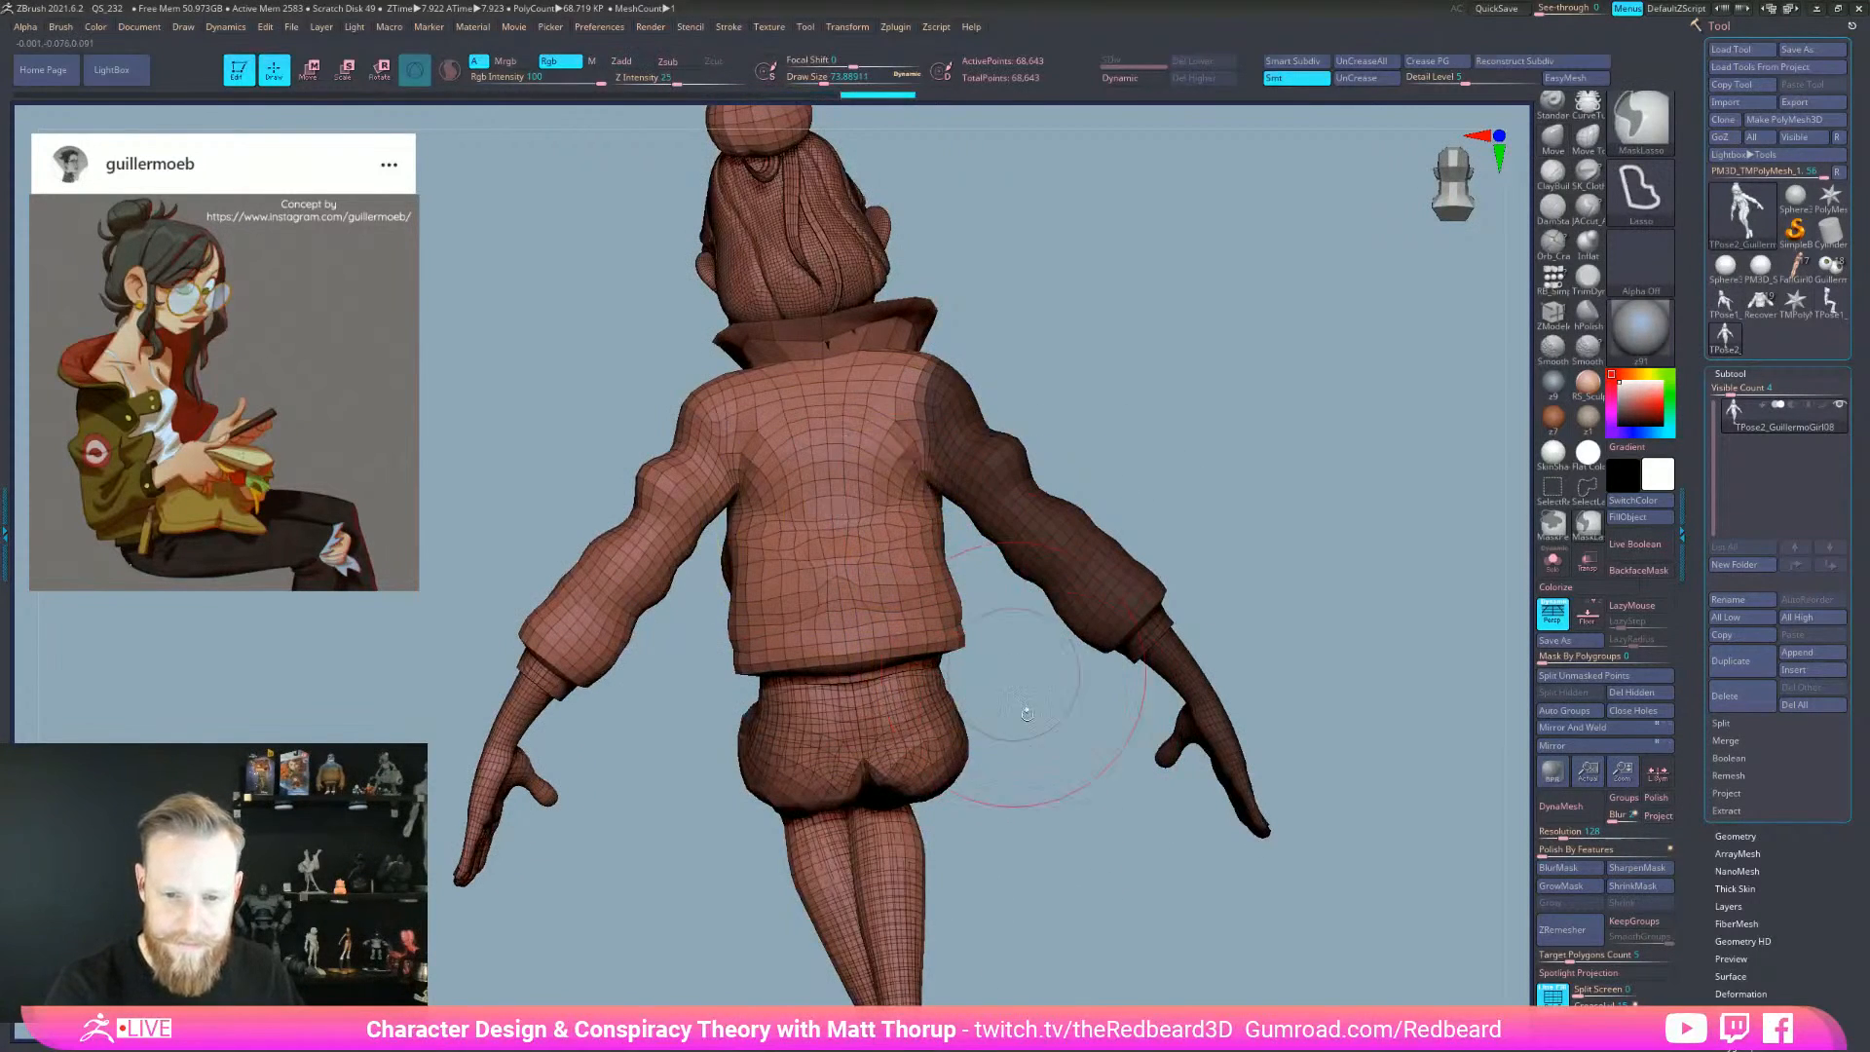
- Give the figure's right arm its own polygroup, and split its forearm and hand into a separate polygroup with a lasso mask
mouse_move(1276, 555)
mouse_down()
mouse_move(996, 850)
mouse_move(997, 826)
mouse_move(935, 808)
mouse_move(1011, 808)
mouse_move(837, 740)
mouse_move(633, 906)
mouse_move(959, 1003)
mouse_move(964, 760)
mouse_up()
mouse_move(1113, 917)
alt+mouse_down()
mouse_move(992, 925)
mouse_move(991, 808)
alt+mouse_up()
ctrl+drag(939, 668, 1009, 814)
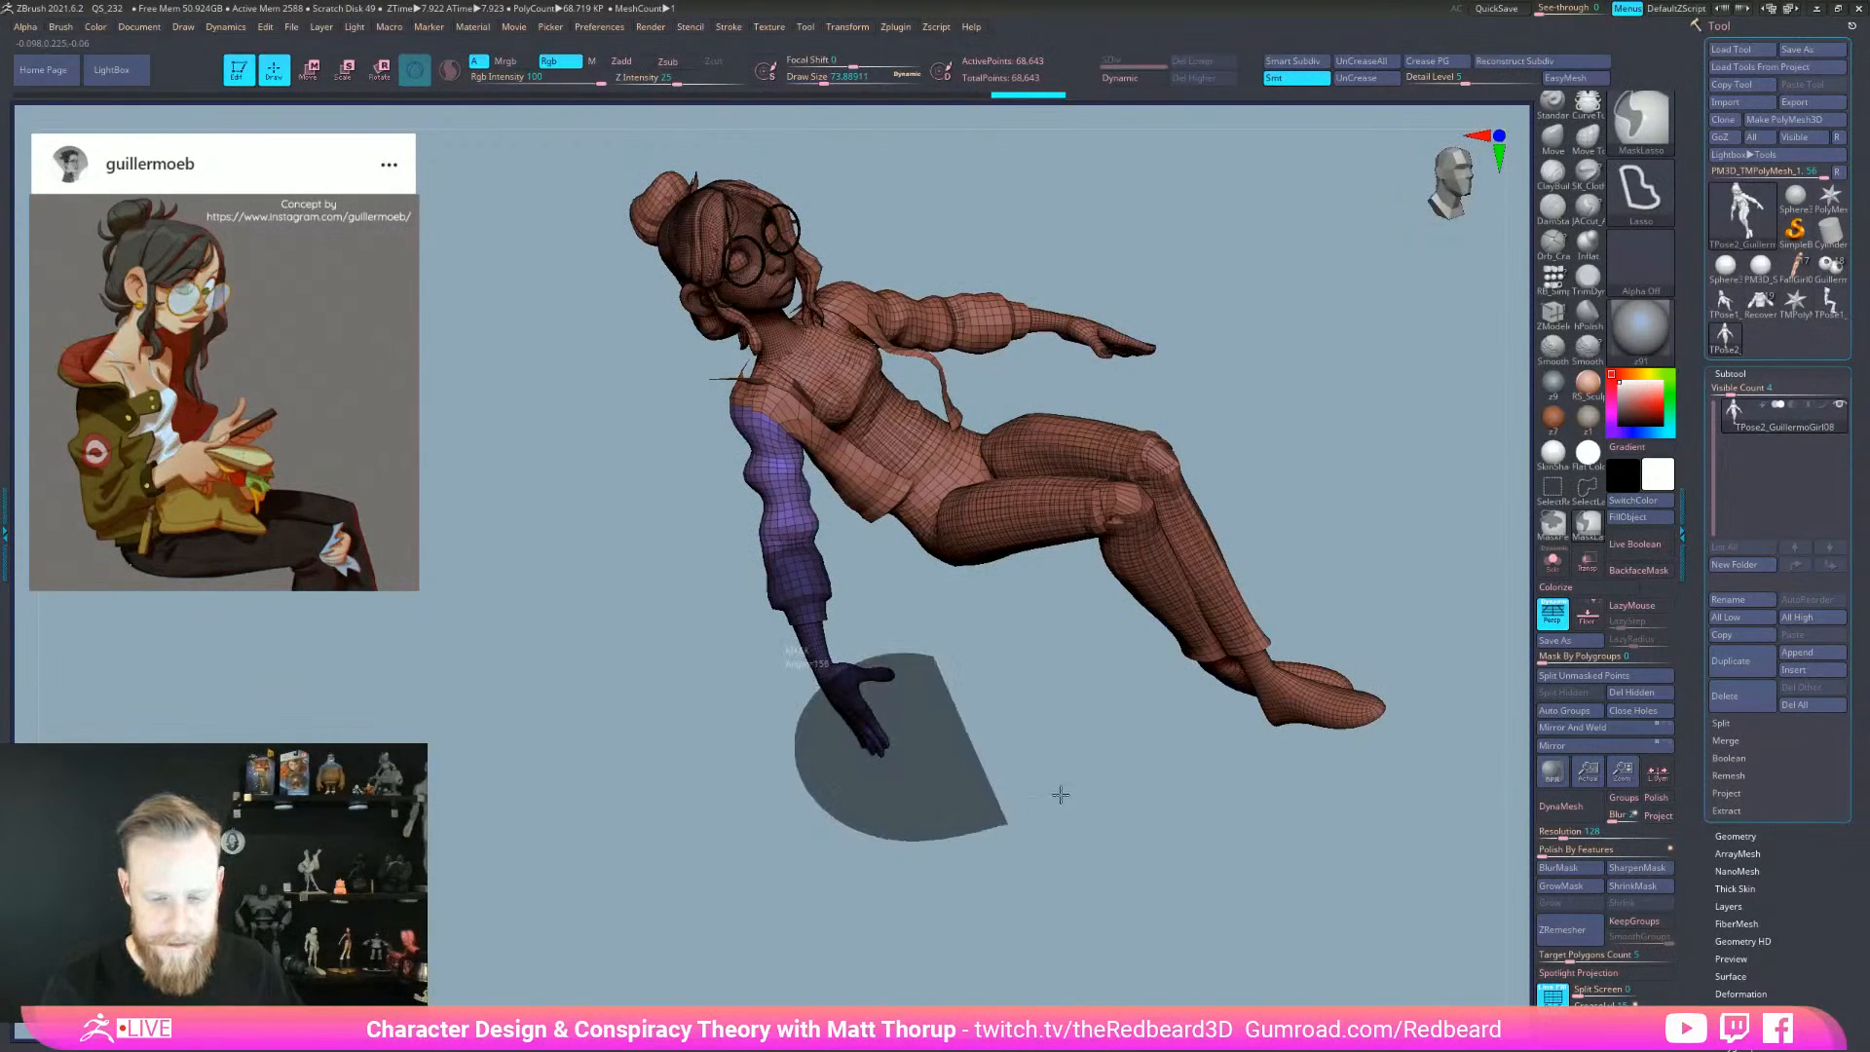
drag(926, 864, 989, 718)
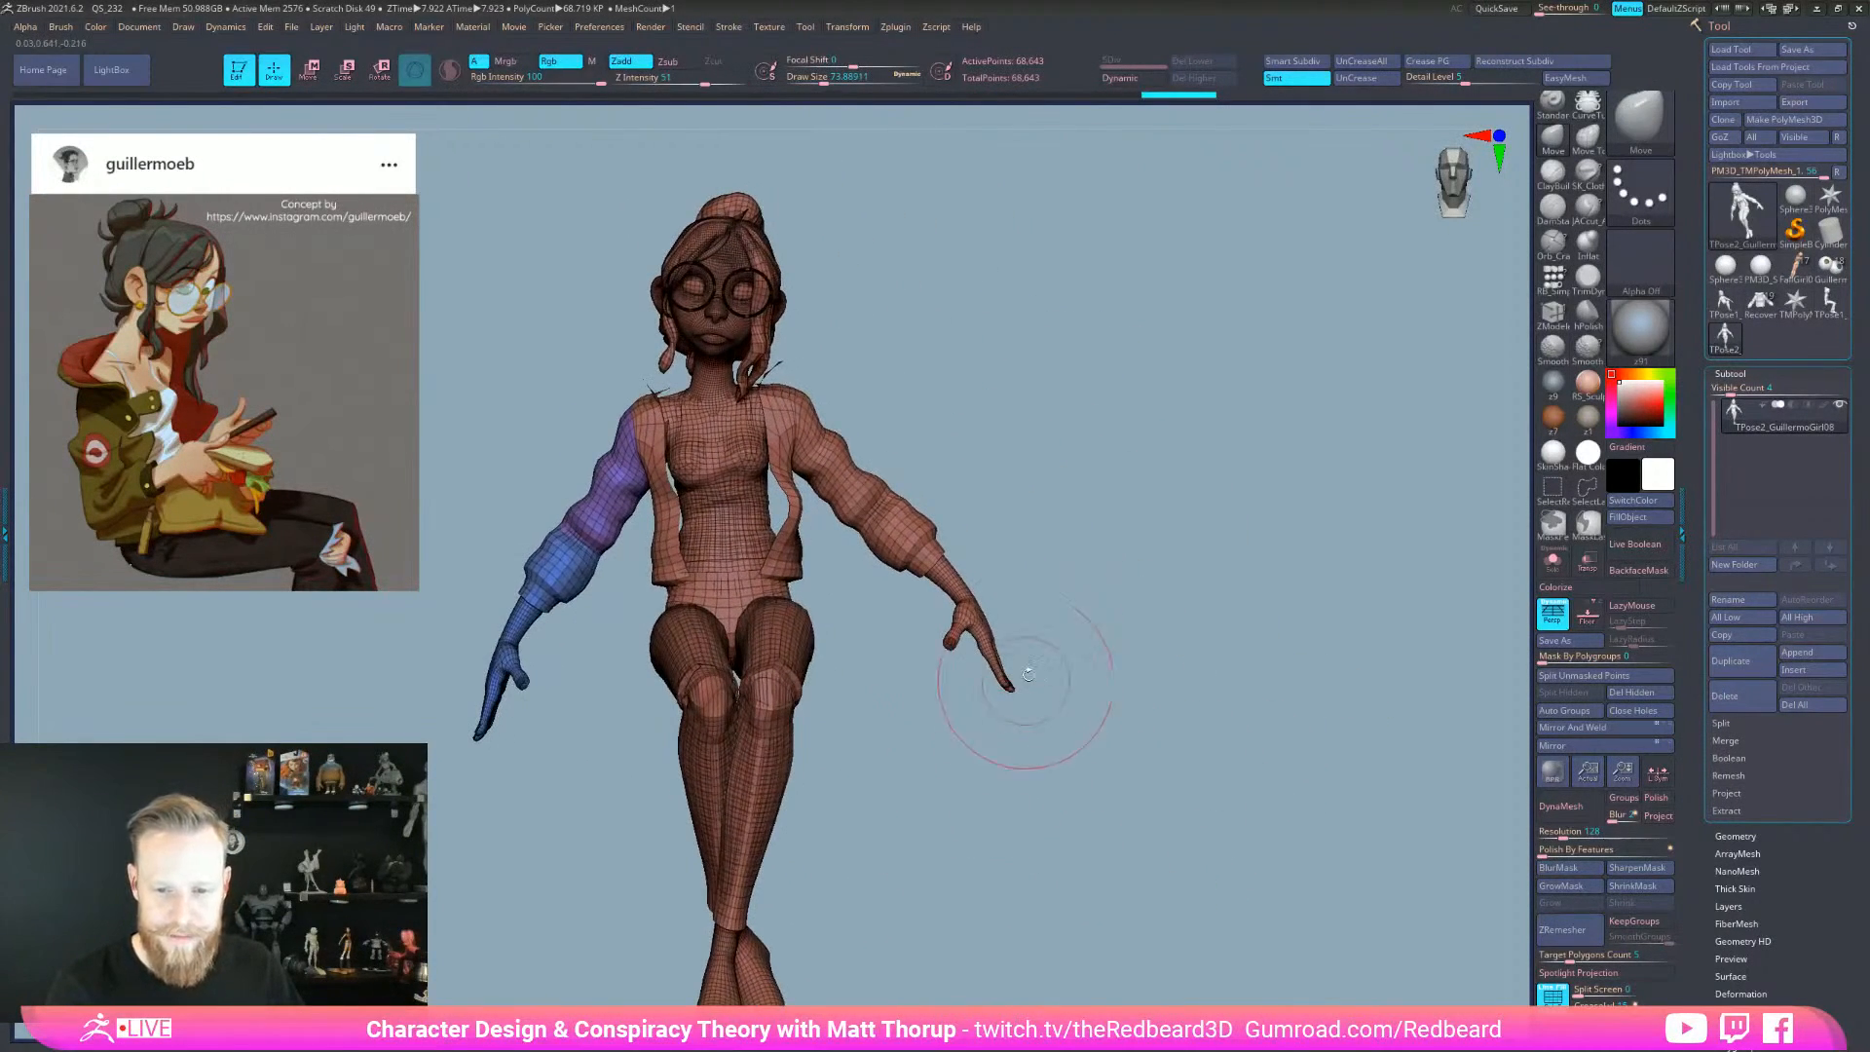
- Group the left forearm with its hand as one polygroup and the left upper arm as another, with the whole figure shown again
mouse_move(1044, 510)
ctrl+mouse_down()
mouse_move(873, 492)
mouse_move(852, 600)
mouse_move(1090, 769)
mouse_move(1151, 706)
ctrl+mouse_up()
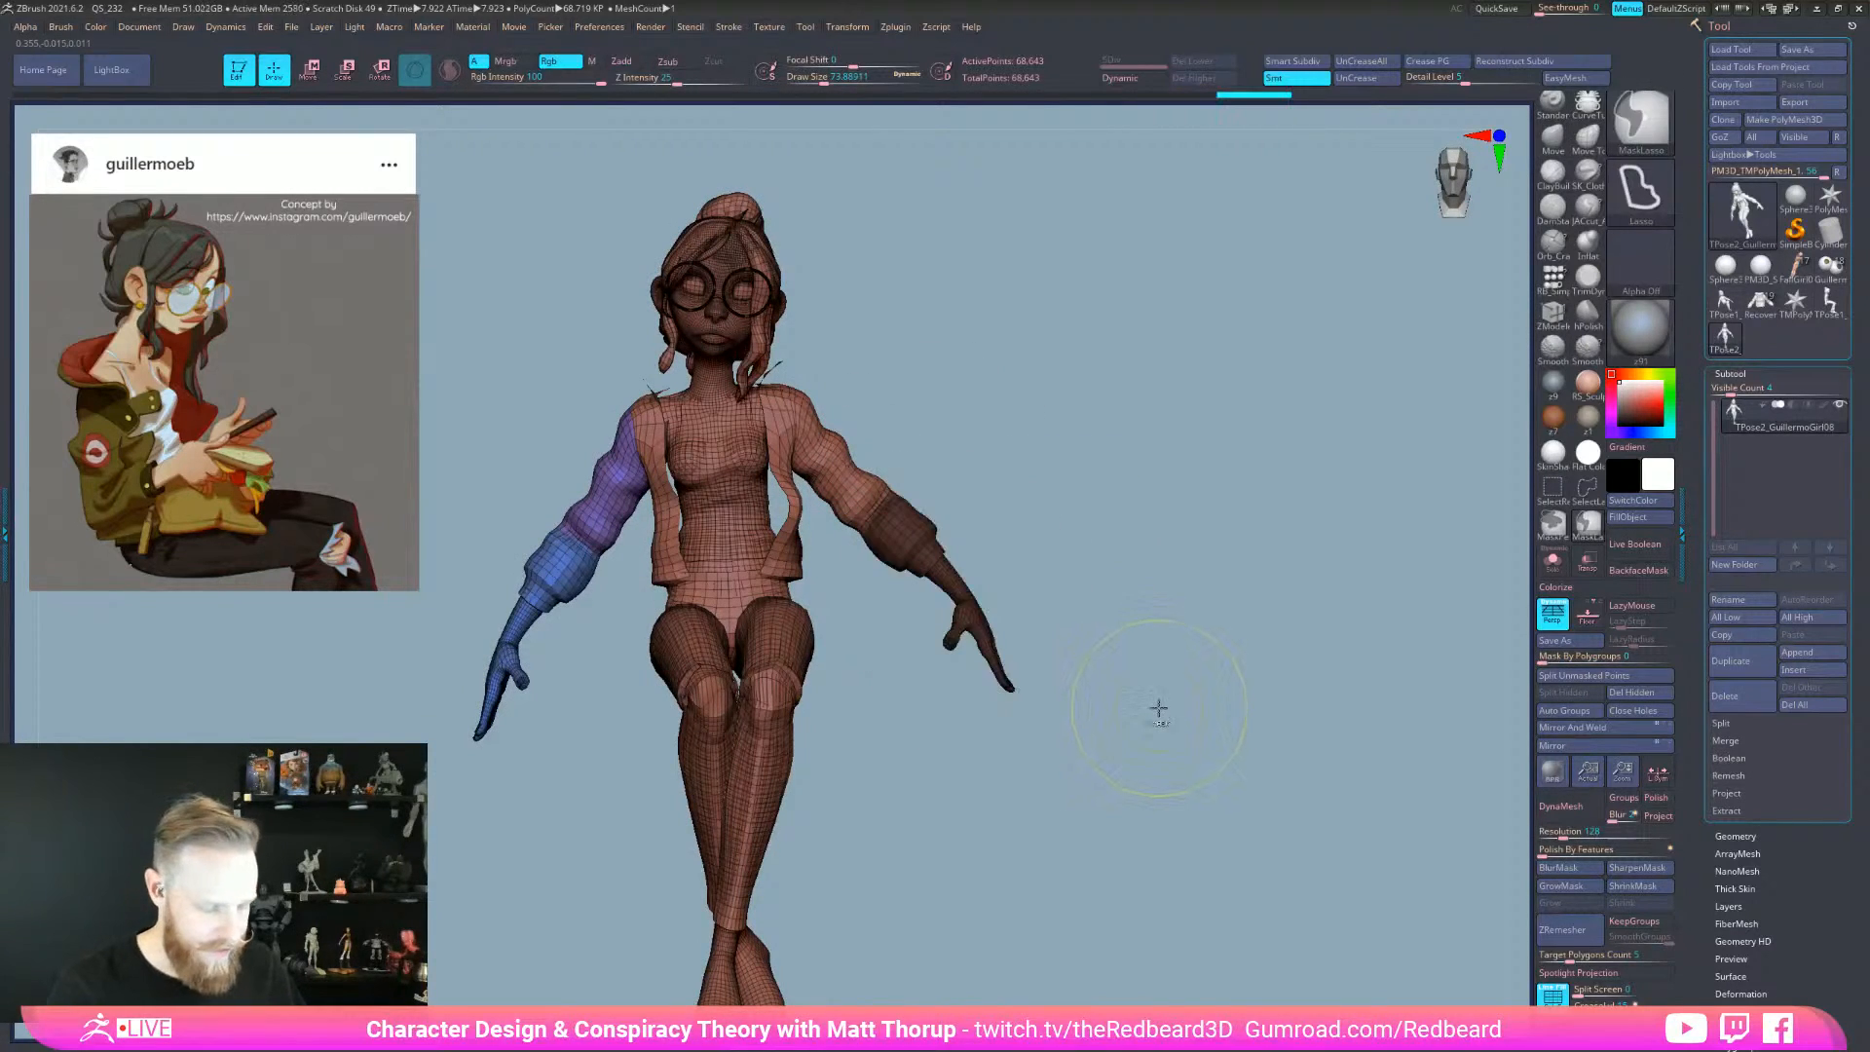
key(ctrl+w)
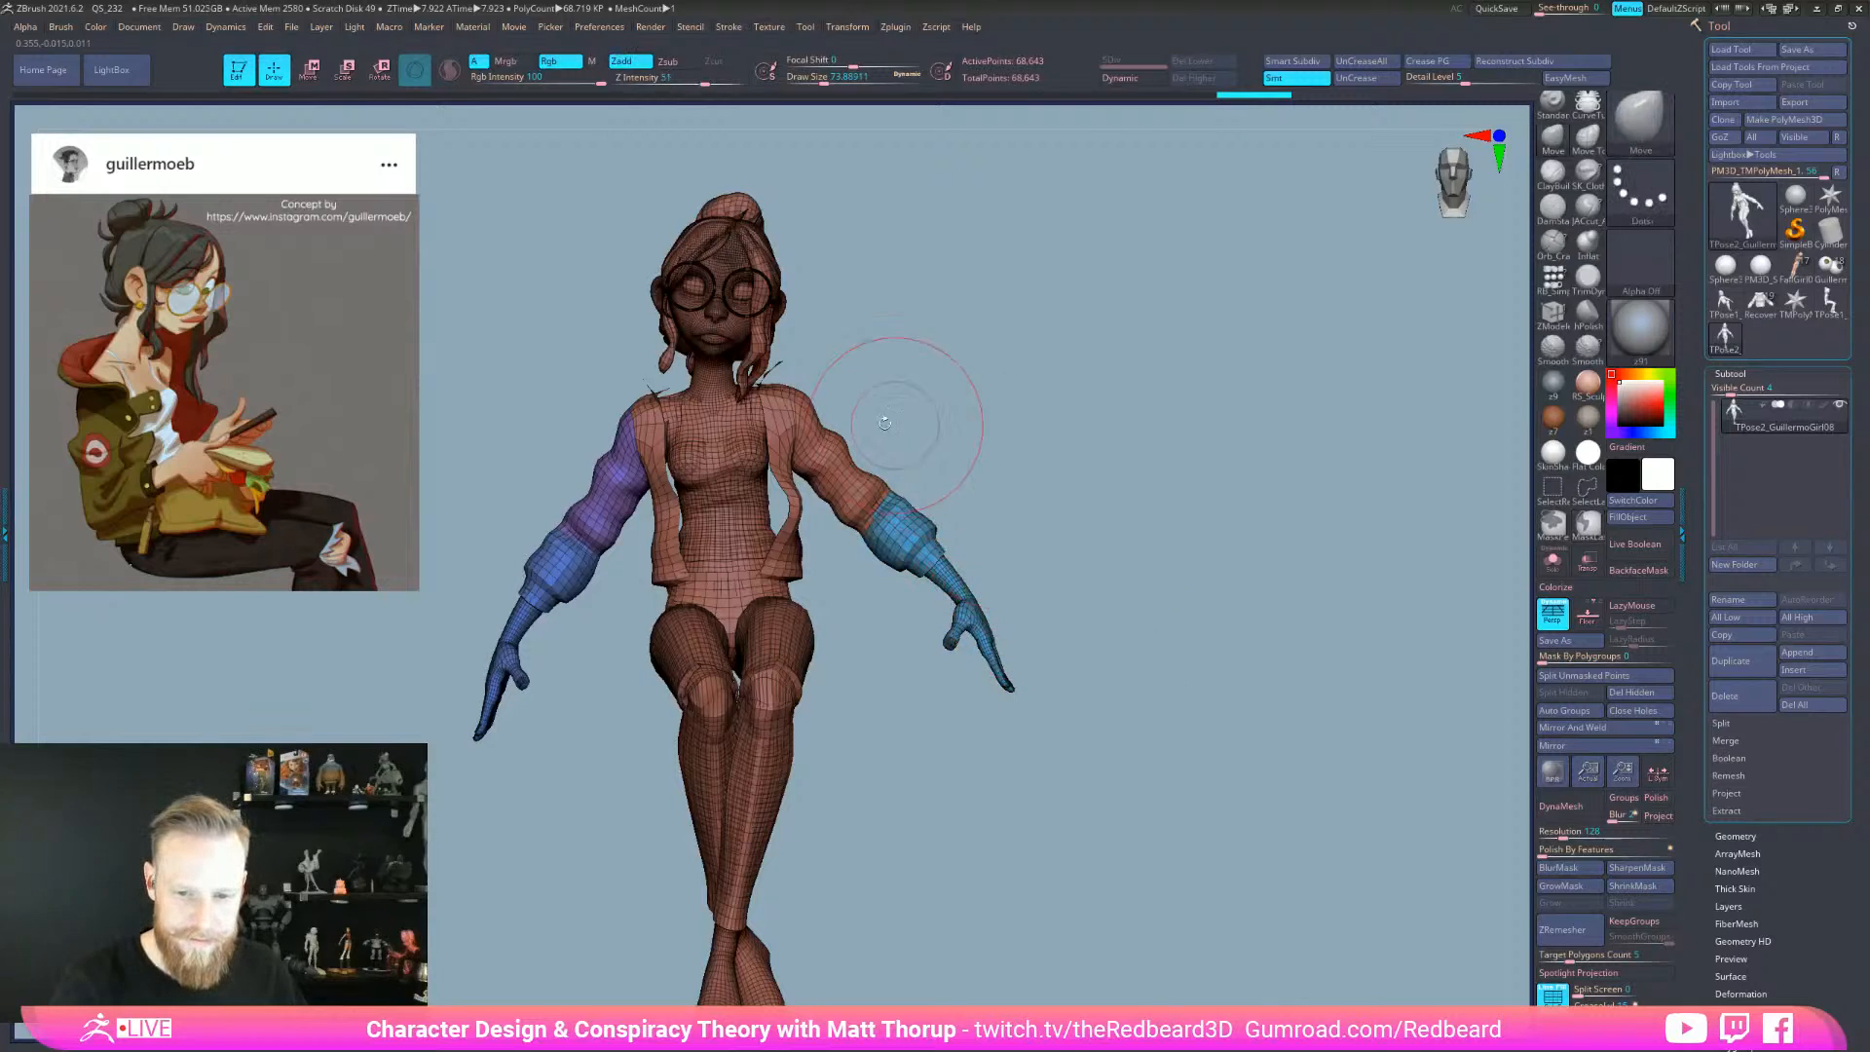
ctrl+shift+click(928, 544)
mouse_move(969, 446)
ctrl+shift+mouse_down()
mouse_move(949, 449)
mouse_move(960, 464)
mouse_move(973, 388)
mouse_move(1103, 519)
ctrl+shift+mouse_up()
right_click(1103, 520)
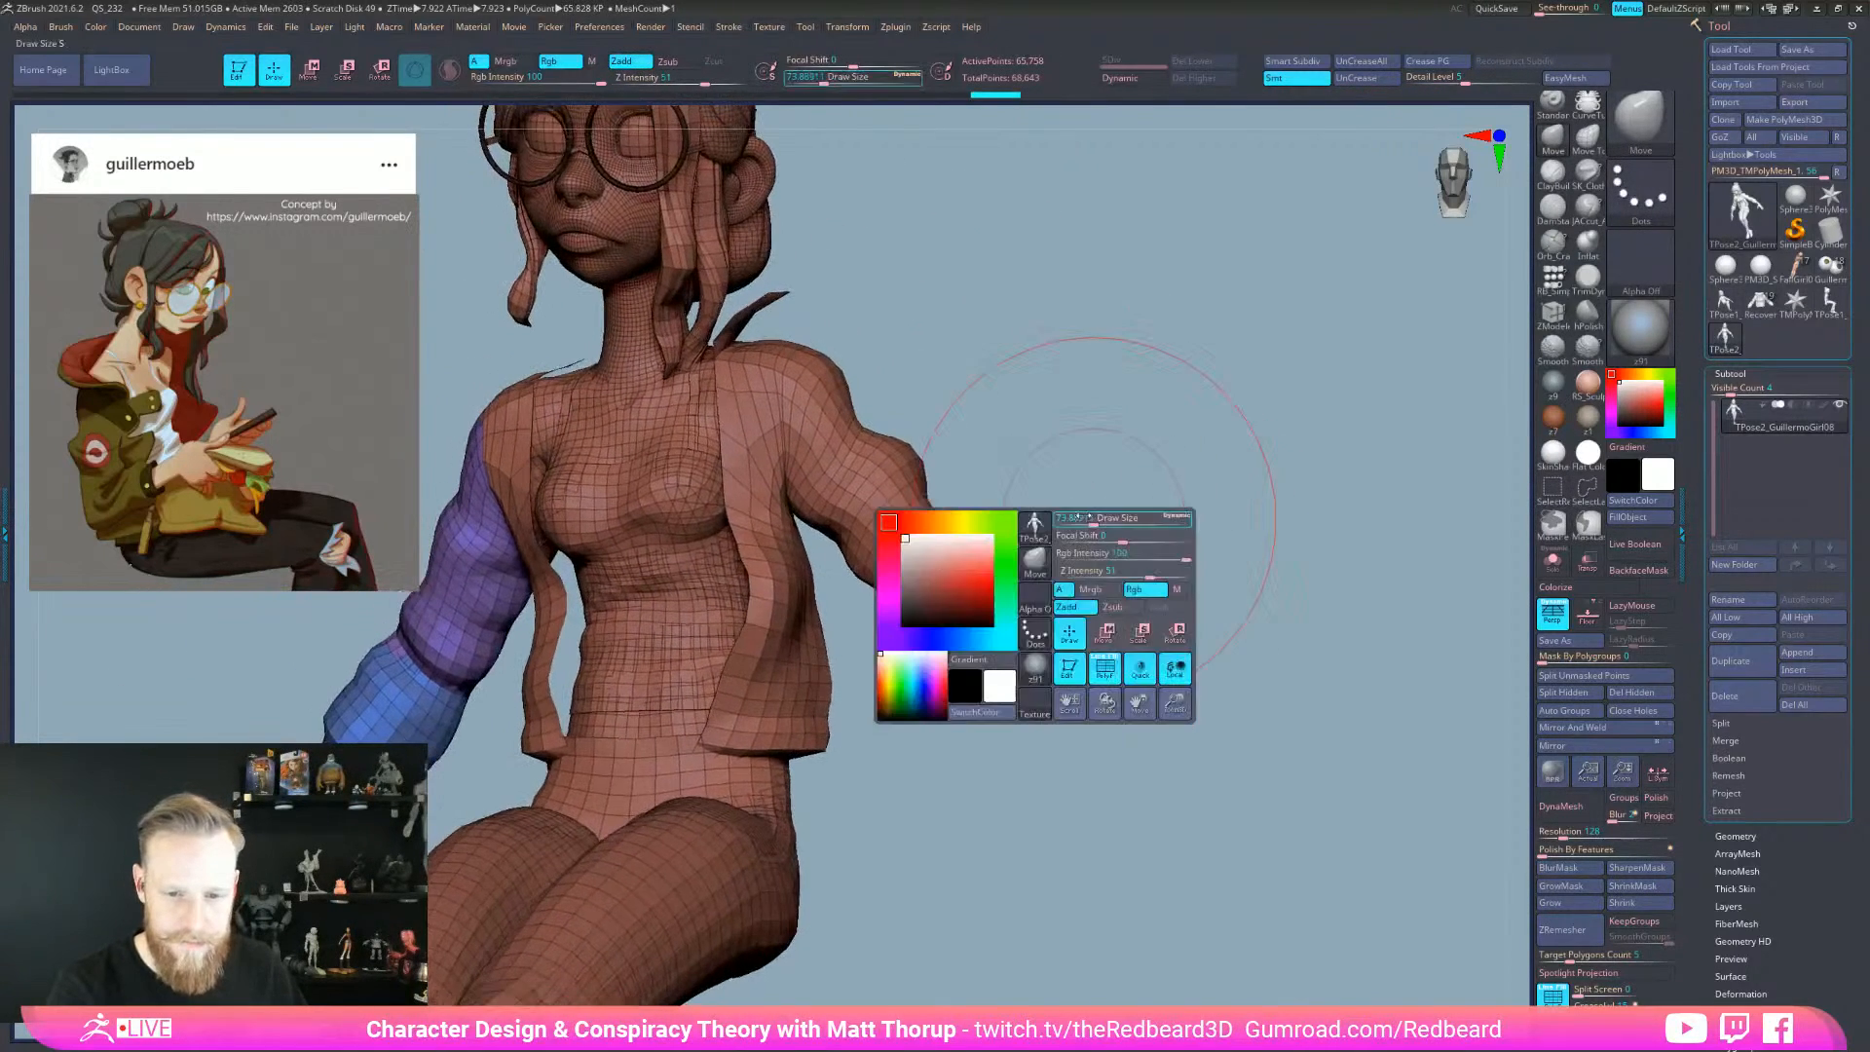
mouse_move(1025, 353)
mouse_down()
mouse_move(1062, 453)
mouse_move(1032, 516)
mouse_move(864, 661)
mouse_move(1213, 663)
mouse_move(1081, 726)
mouse_up()
key(ctrl+w)
mouse_move(1001, 792)
mouse_down()
mouse_move(1127, 814)
mouse_move(1271, 772)
mouse_move(922, 891)
mouse_move(1091, 750)
mouse_move(1092, 788)
mouse_up()
ctrl+shift+click(1272, 779)
- Isolate the right arm's upper and lower polygroups, mask them, and show the whole figure again
drag(959, 843, 1110, 816)
drag(937, 882, 1178, 866)
alt+drag(995, 871, 740, 862)
ctrl+shift+click(1043, 487)
ctrl+shift+drag(1236, 455, 1225, 487)
ctrl+alt+shift+click(1038, 609)
ctrl+shift+click(1210, 521)
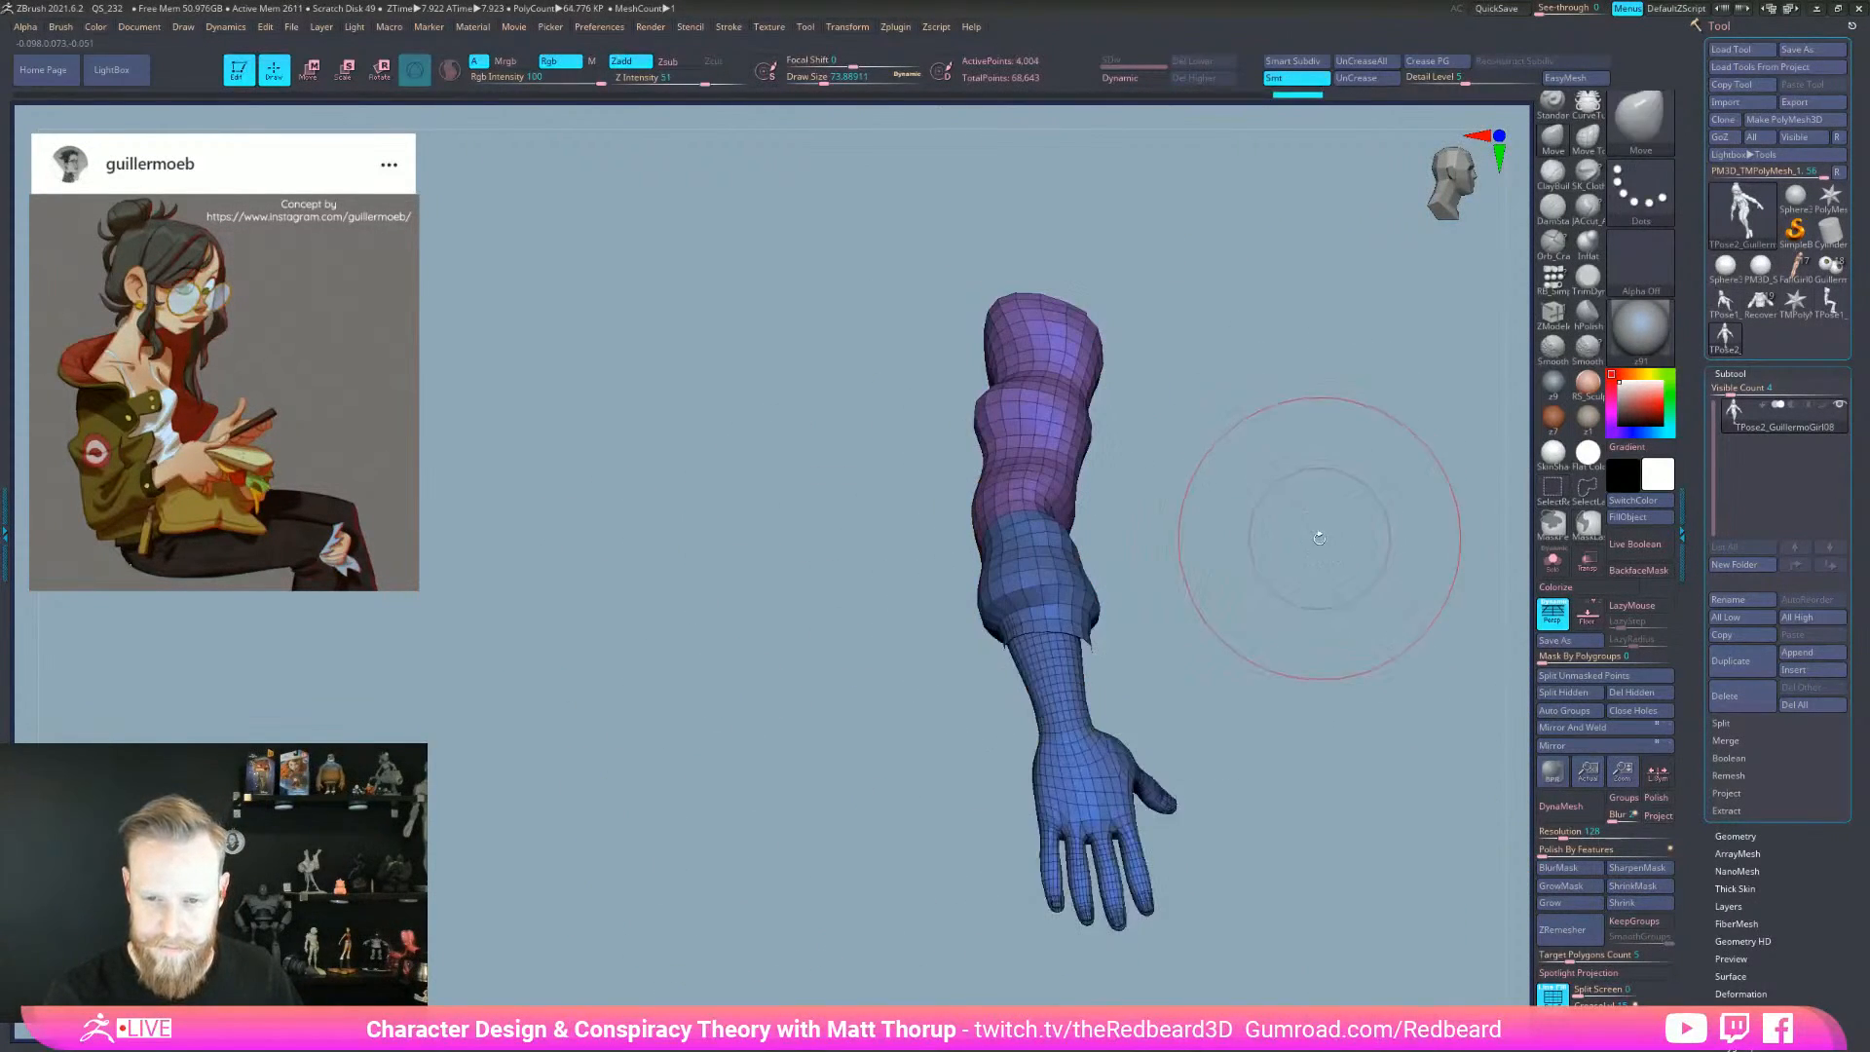
key(w)
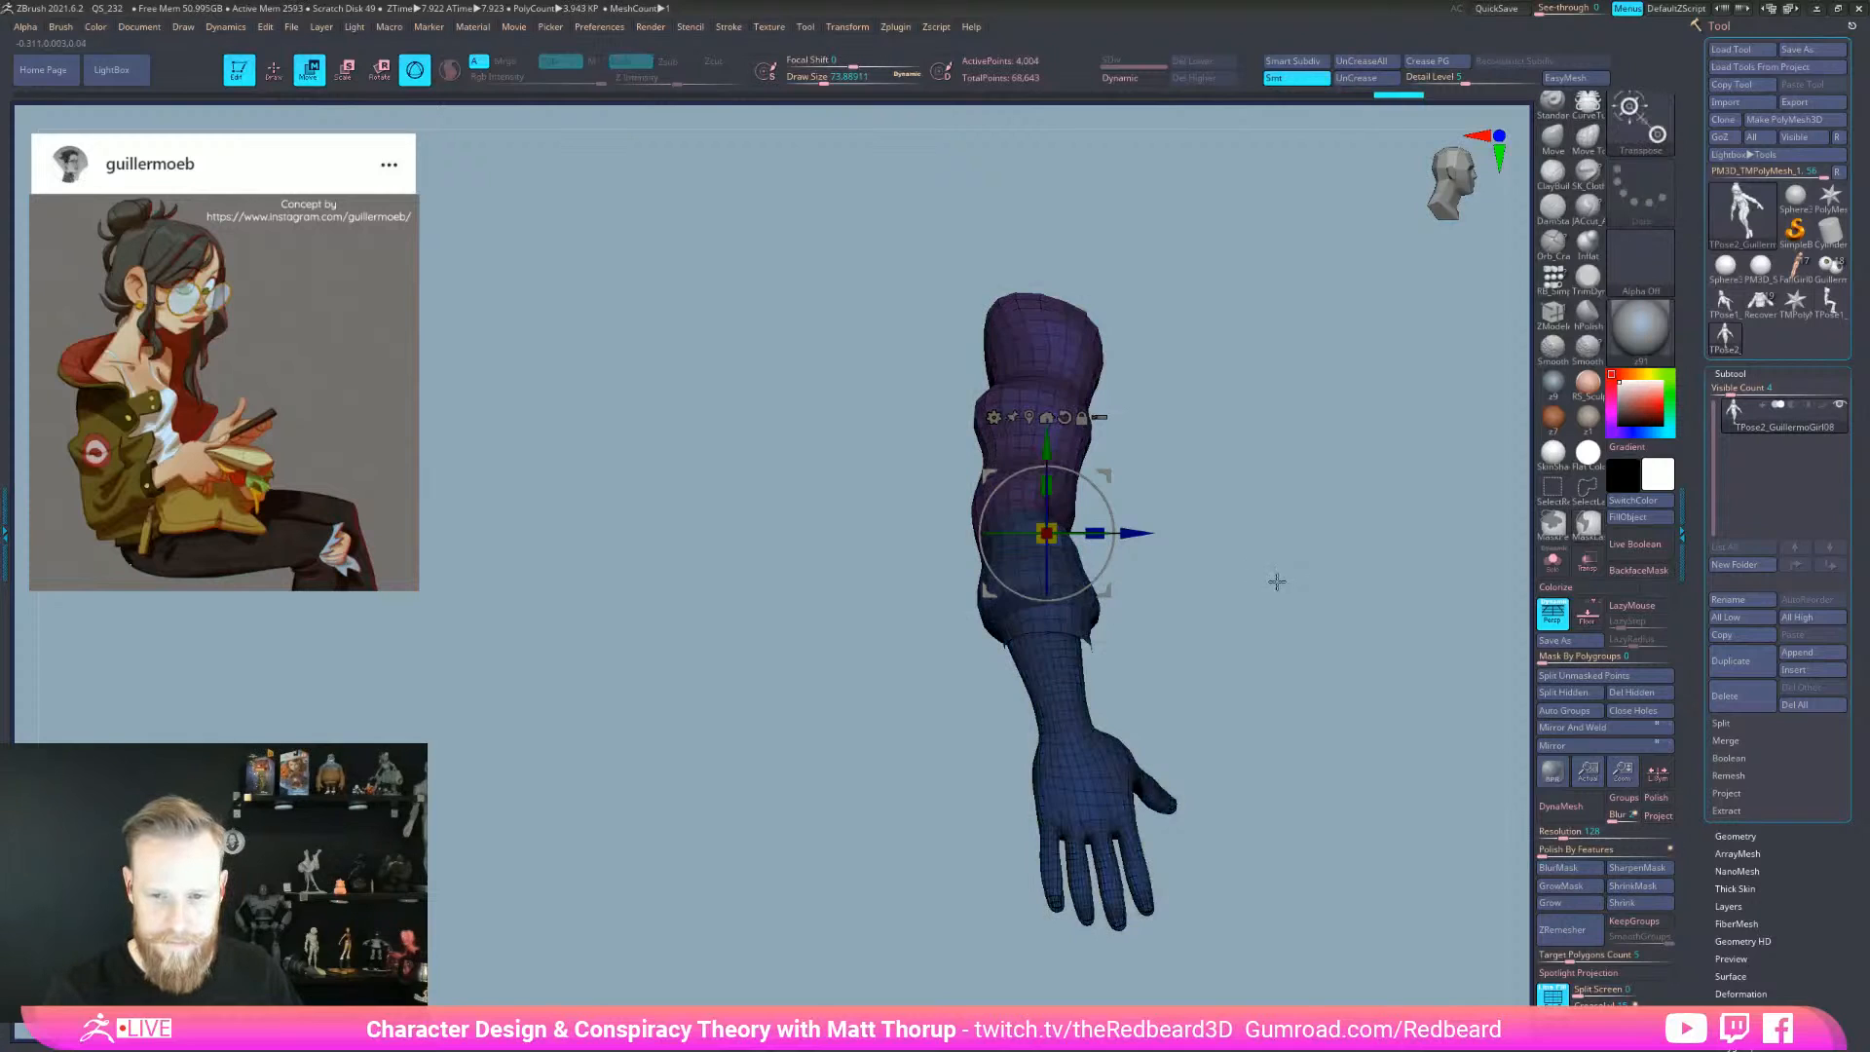
ctrl+shift+click(1280, 579)
- Invert the mask to leave only the right arm editable, and blur the mask's edge at the shoulder
drag(1280, 580, 1383, 618)
key(ctrl)
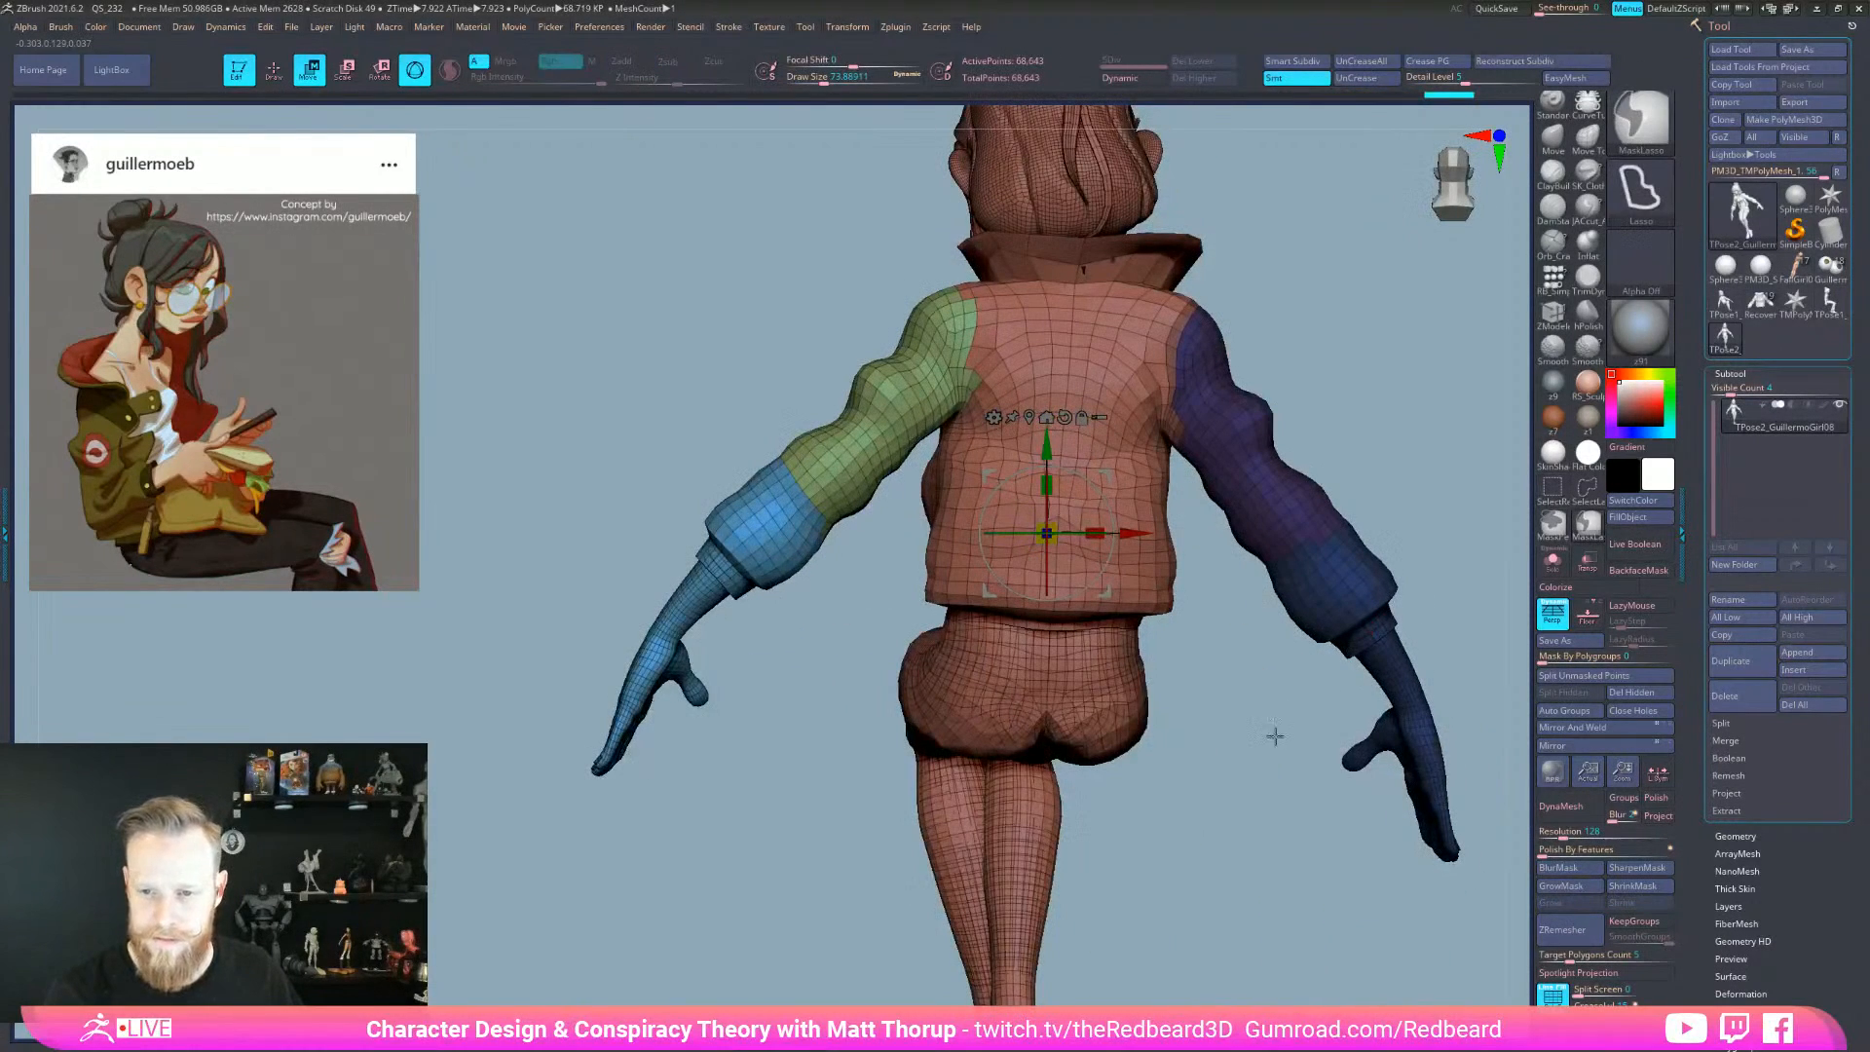
ctrl+click(1275, 772)
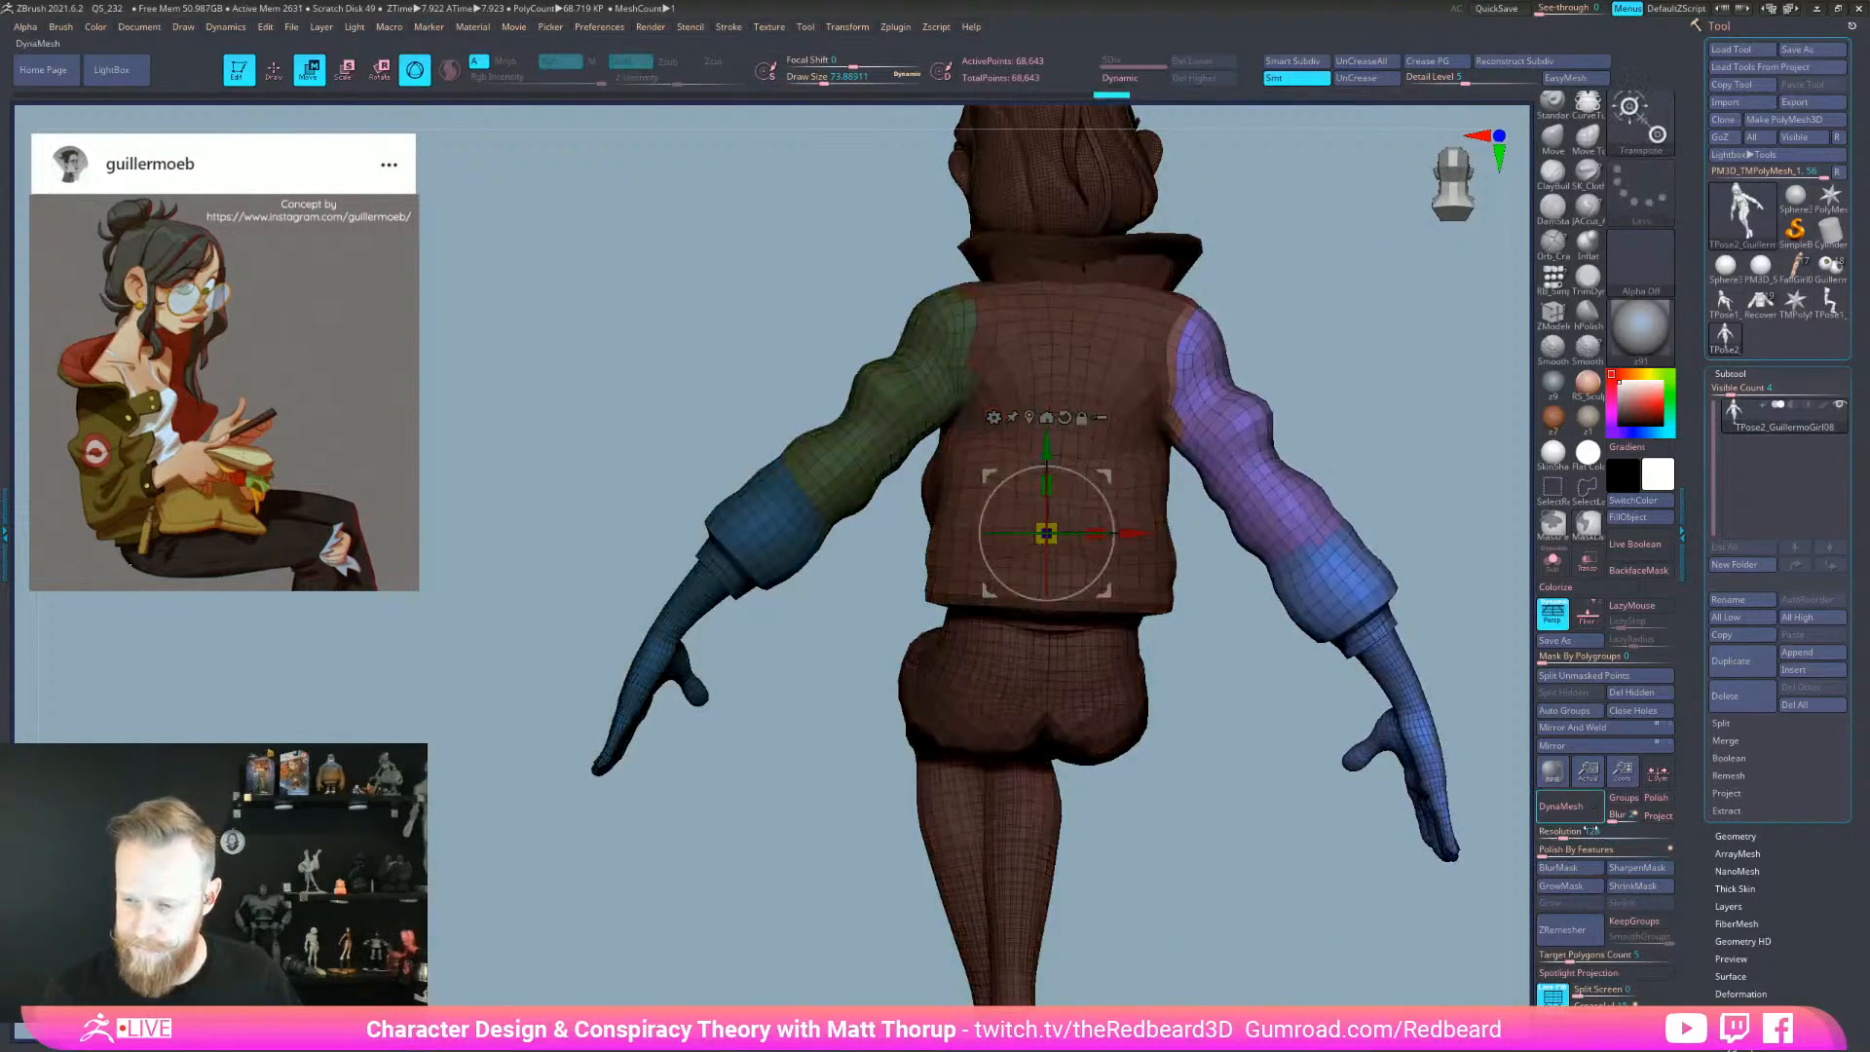
click(1568, 866)
- Position the transform gizmo at the right shoulder joint, checking its placement from the front and the back
mouse_move(1106, 592)
alt+mouse_down()
mouse_move(1232, 404)
mouse_move(1009, 341)
alt+mouse_up()
key(ctrl)
mouse_move(1295, 725)
mouse_down()
mouse_move(1165, 784)
mouse_move(1143, 734)
mouse_move(1085, 734)
mouse_move(1103, 743)
mouse_up()
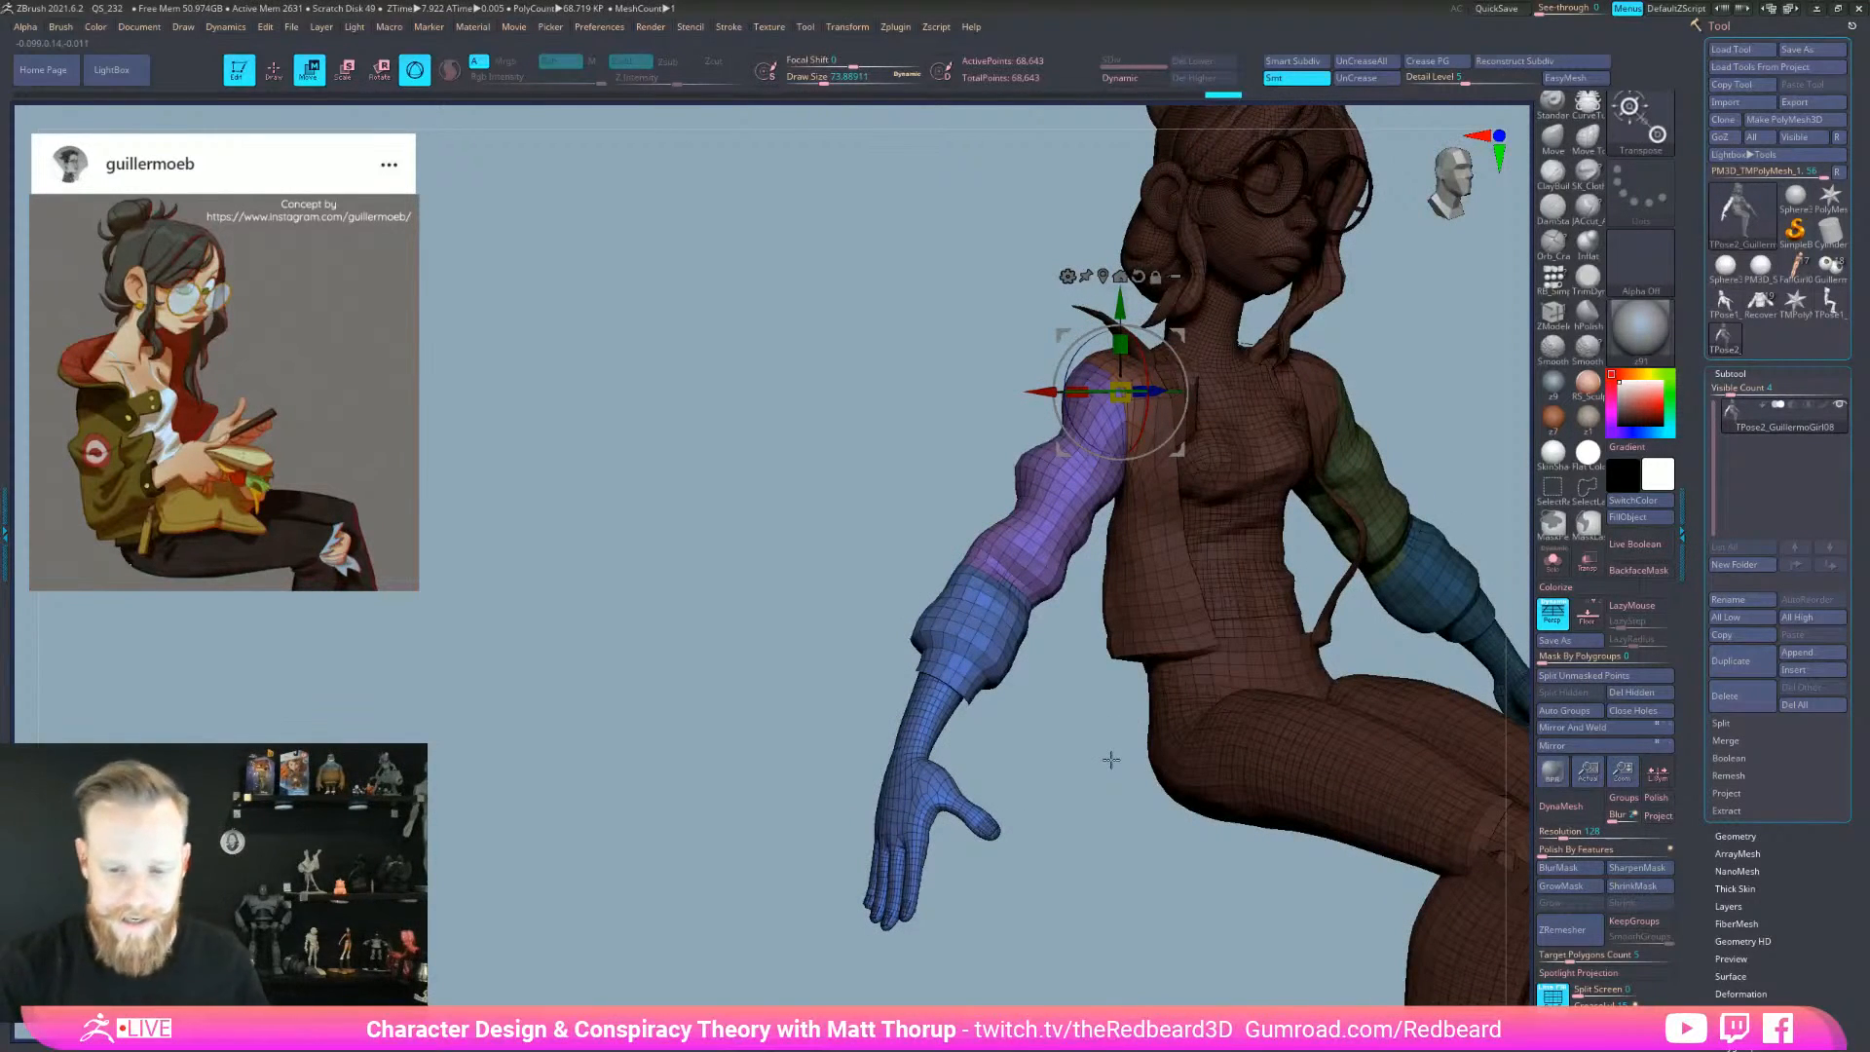
drag(1098, 556, 1093, 553)
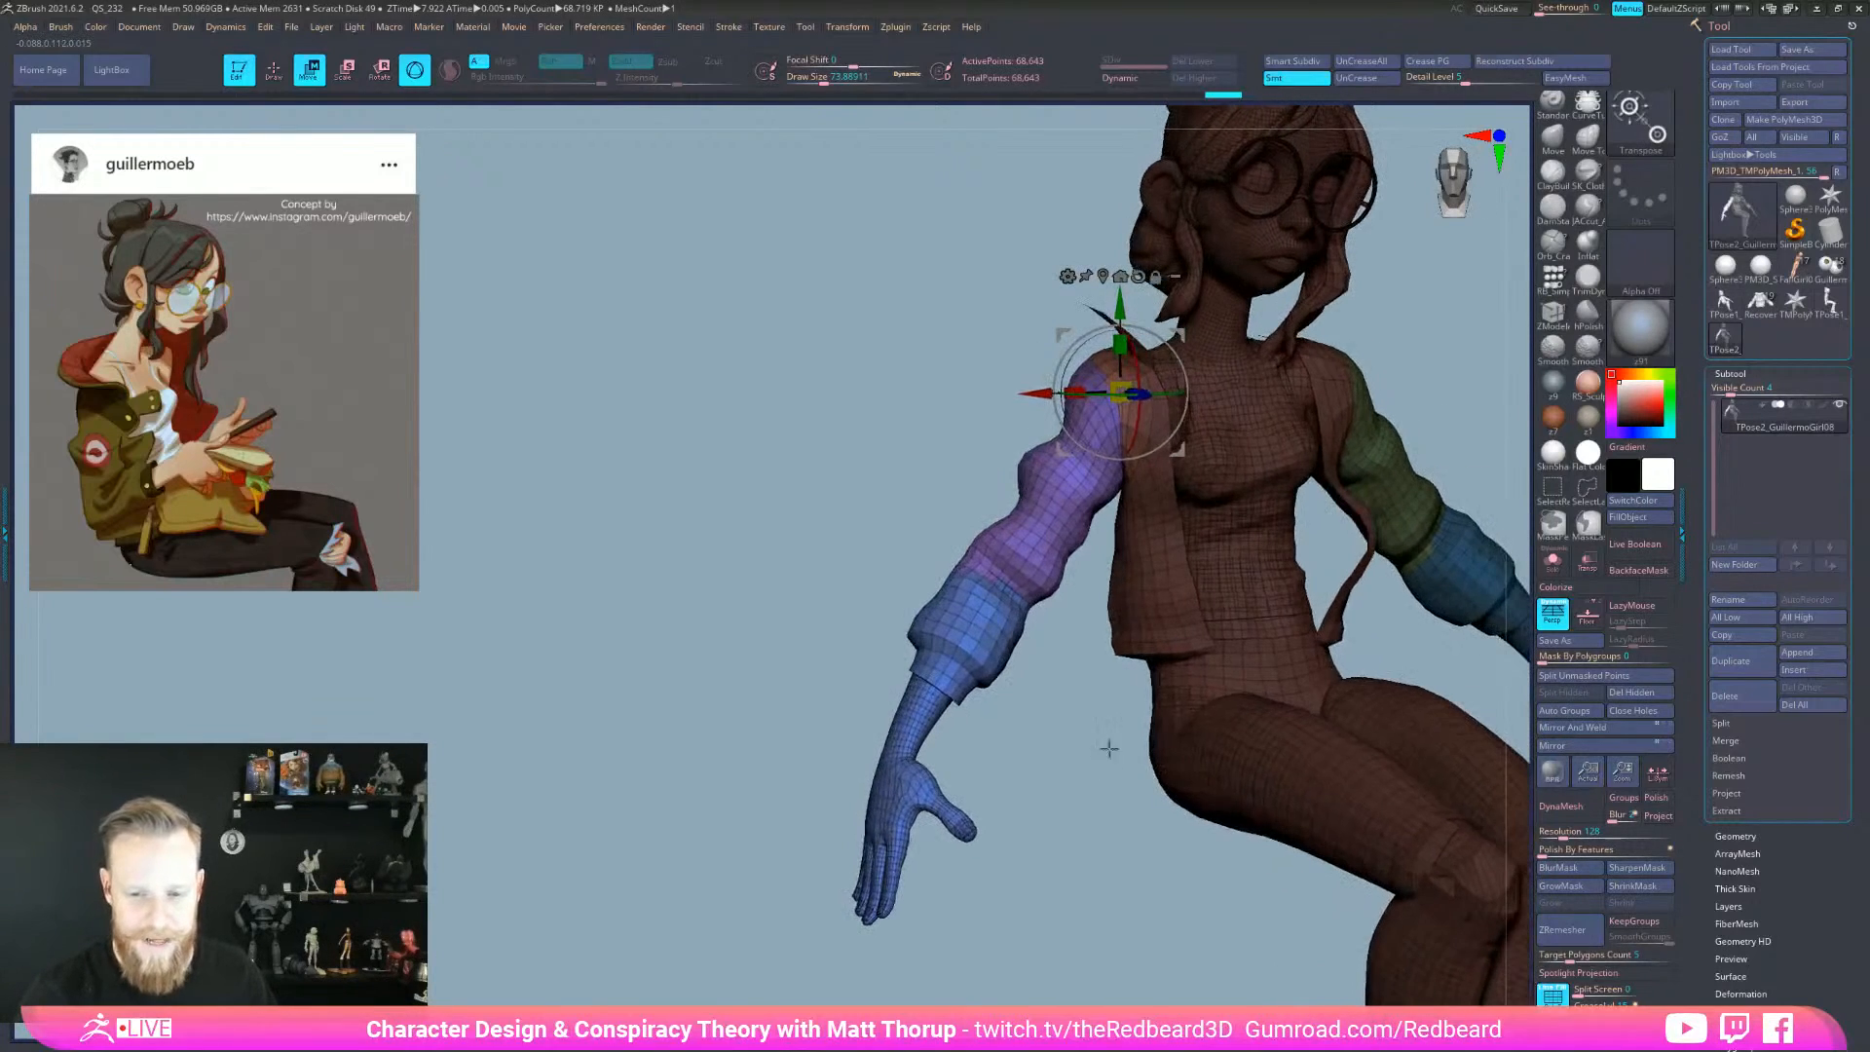
key(ctrl)
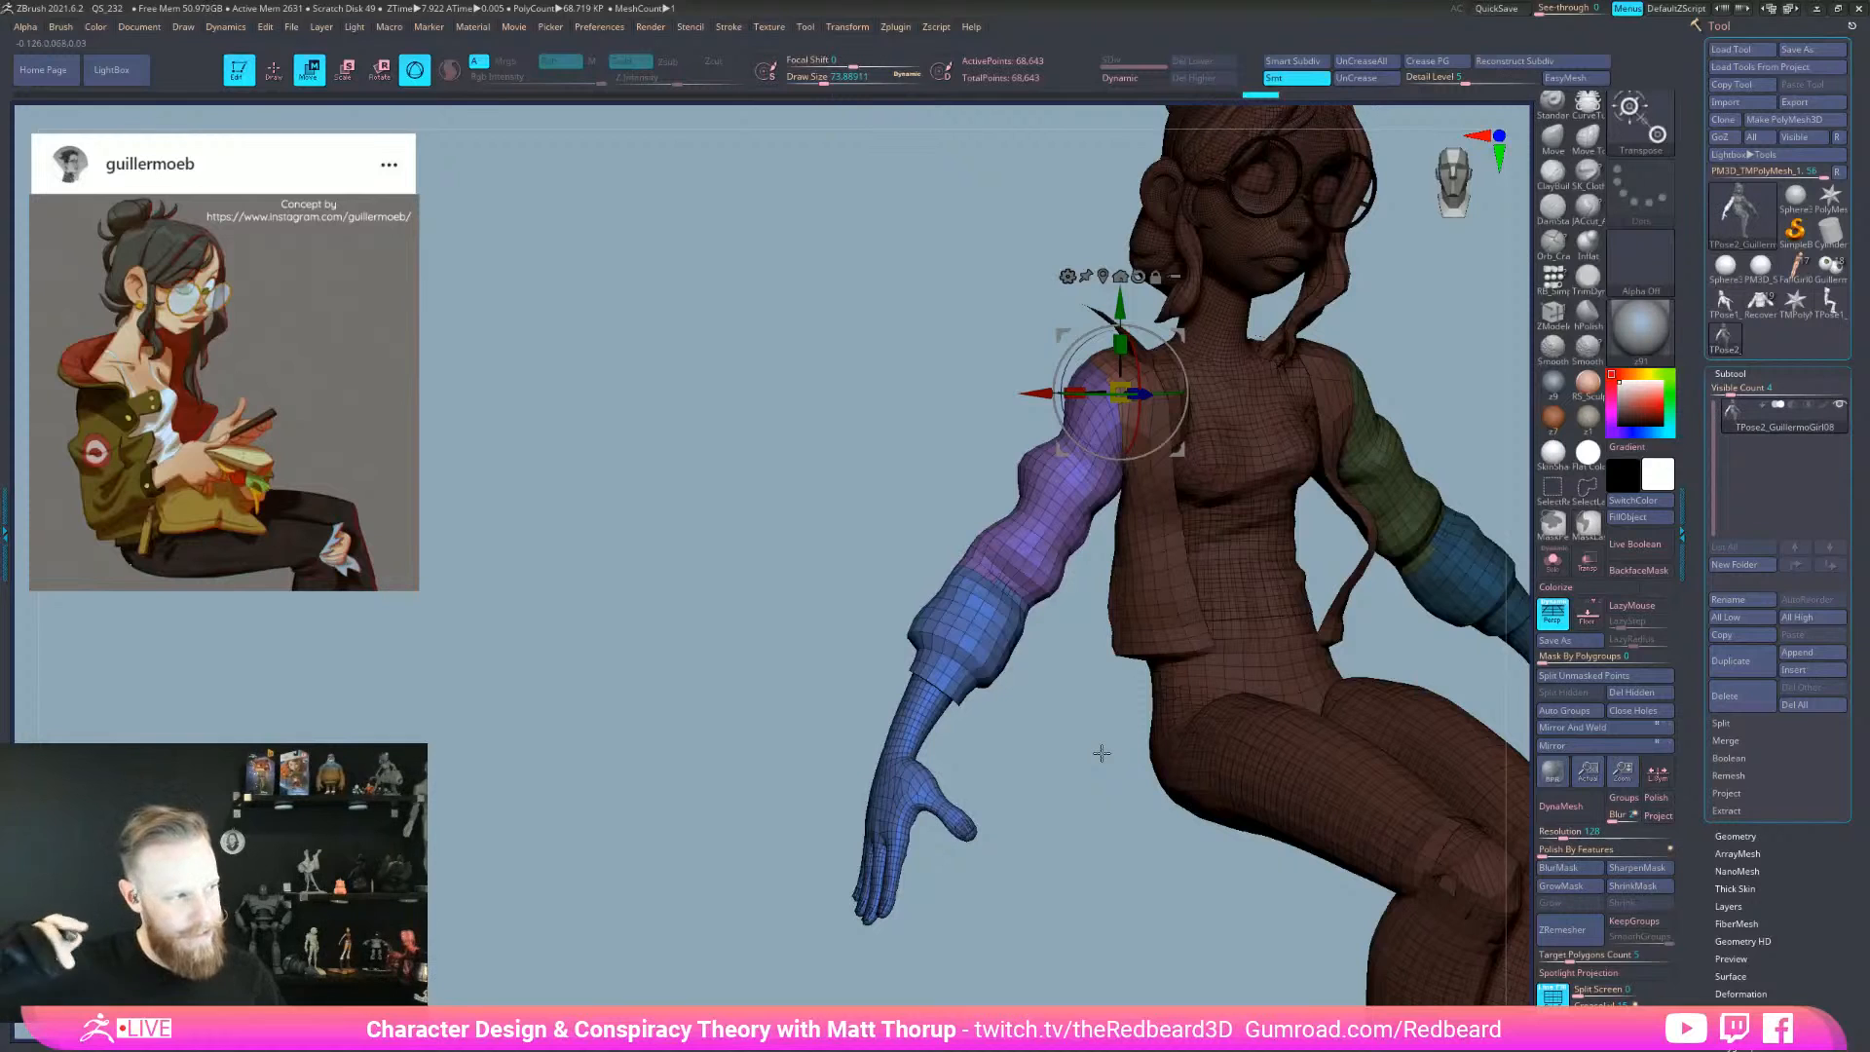
drag(1100, 752, 1277, 762)
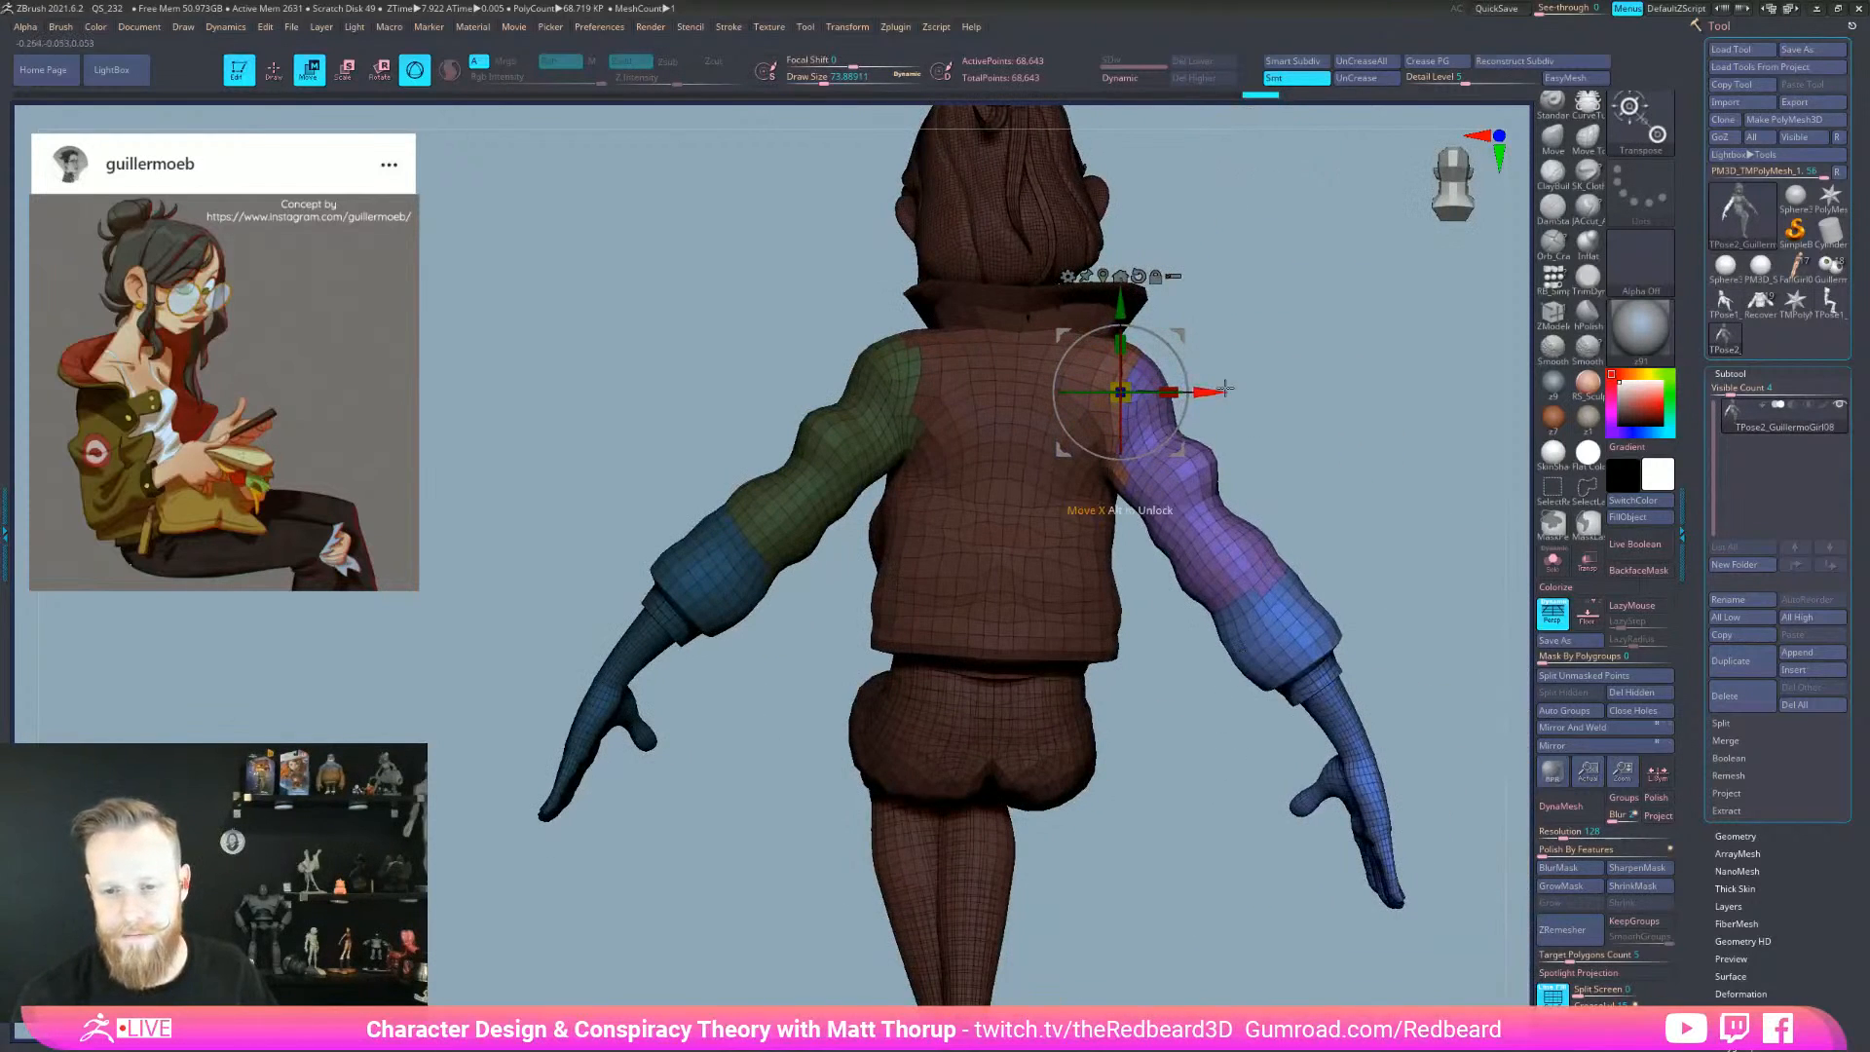
alt+drag(1185, 407, 1145, 456)
- Rotate the right arm down from the shoulder until it hangs beside the torso, and nudge it into place
drag(1302, 400, 1195, 401)
key(ctrl+z)
drag(1327, 471, 1161, 471)
drag(1010, 421, 1064, 425)
drag(910, 718, 985, 720)
right_drag(985, 721, 1118, 579)
drag(1099, 483, 1100, 493)
right_drag(1327, 478, 1238, 499)
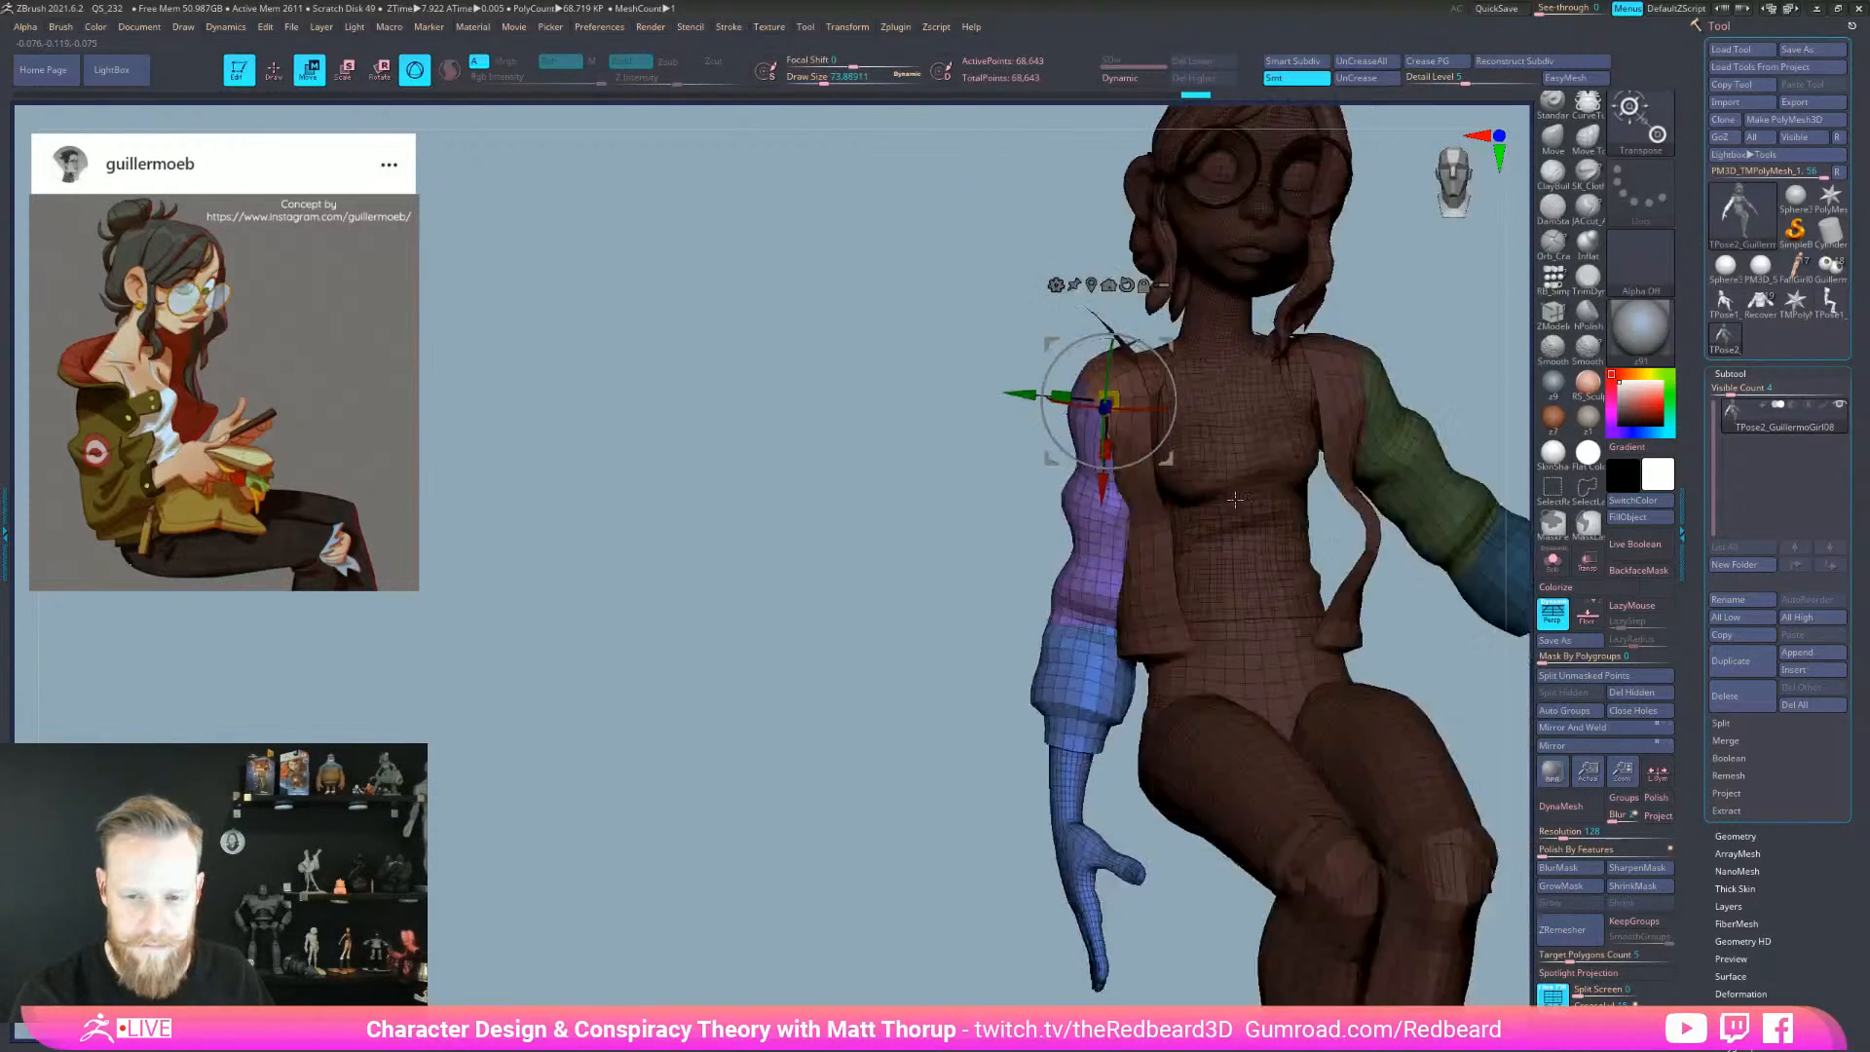
drag(1103, 487, 1103, 490)
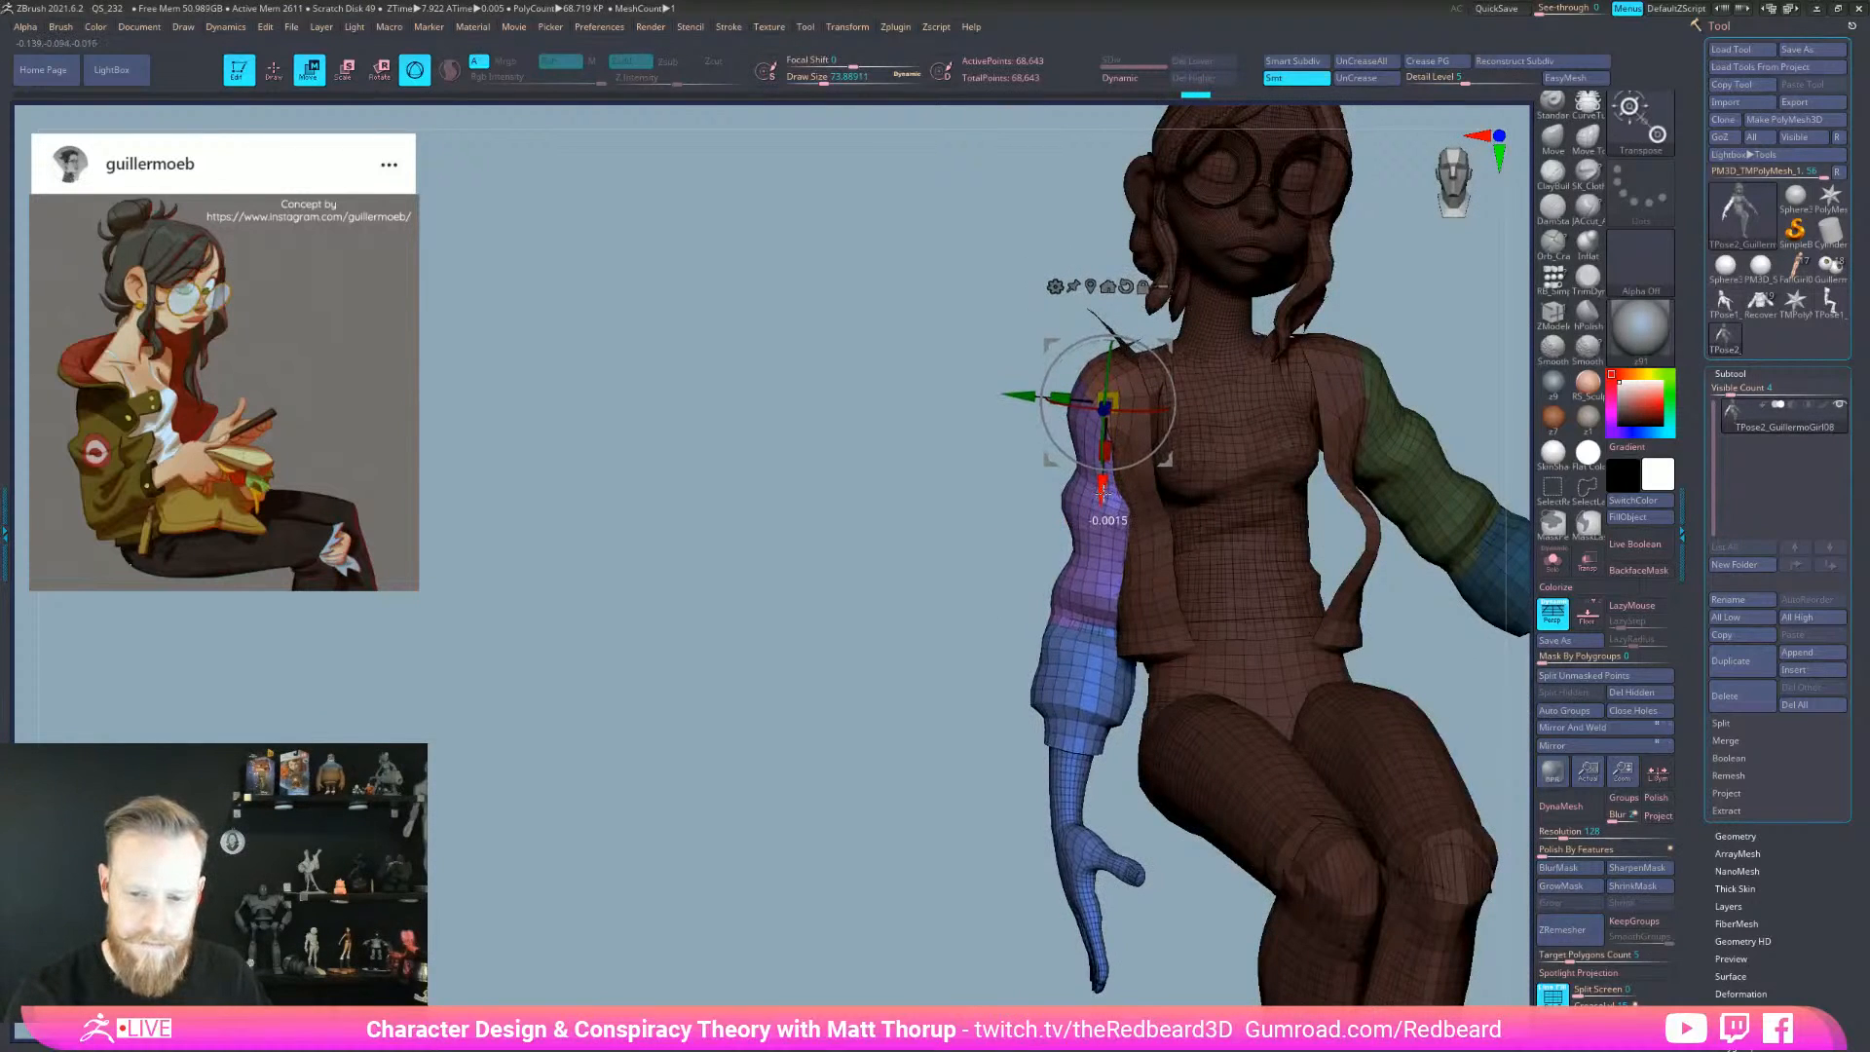
drag(1177, 424, 1174, 429)
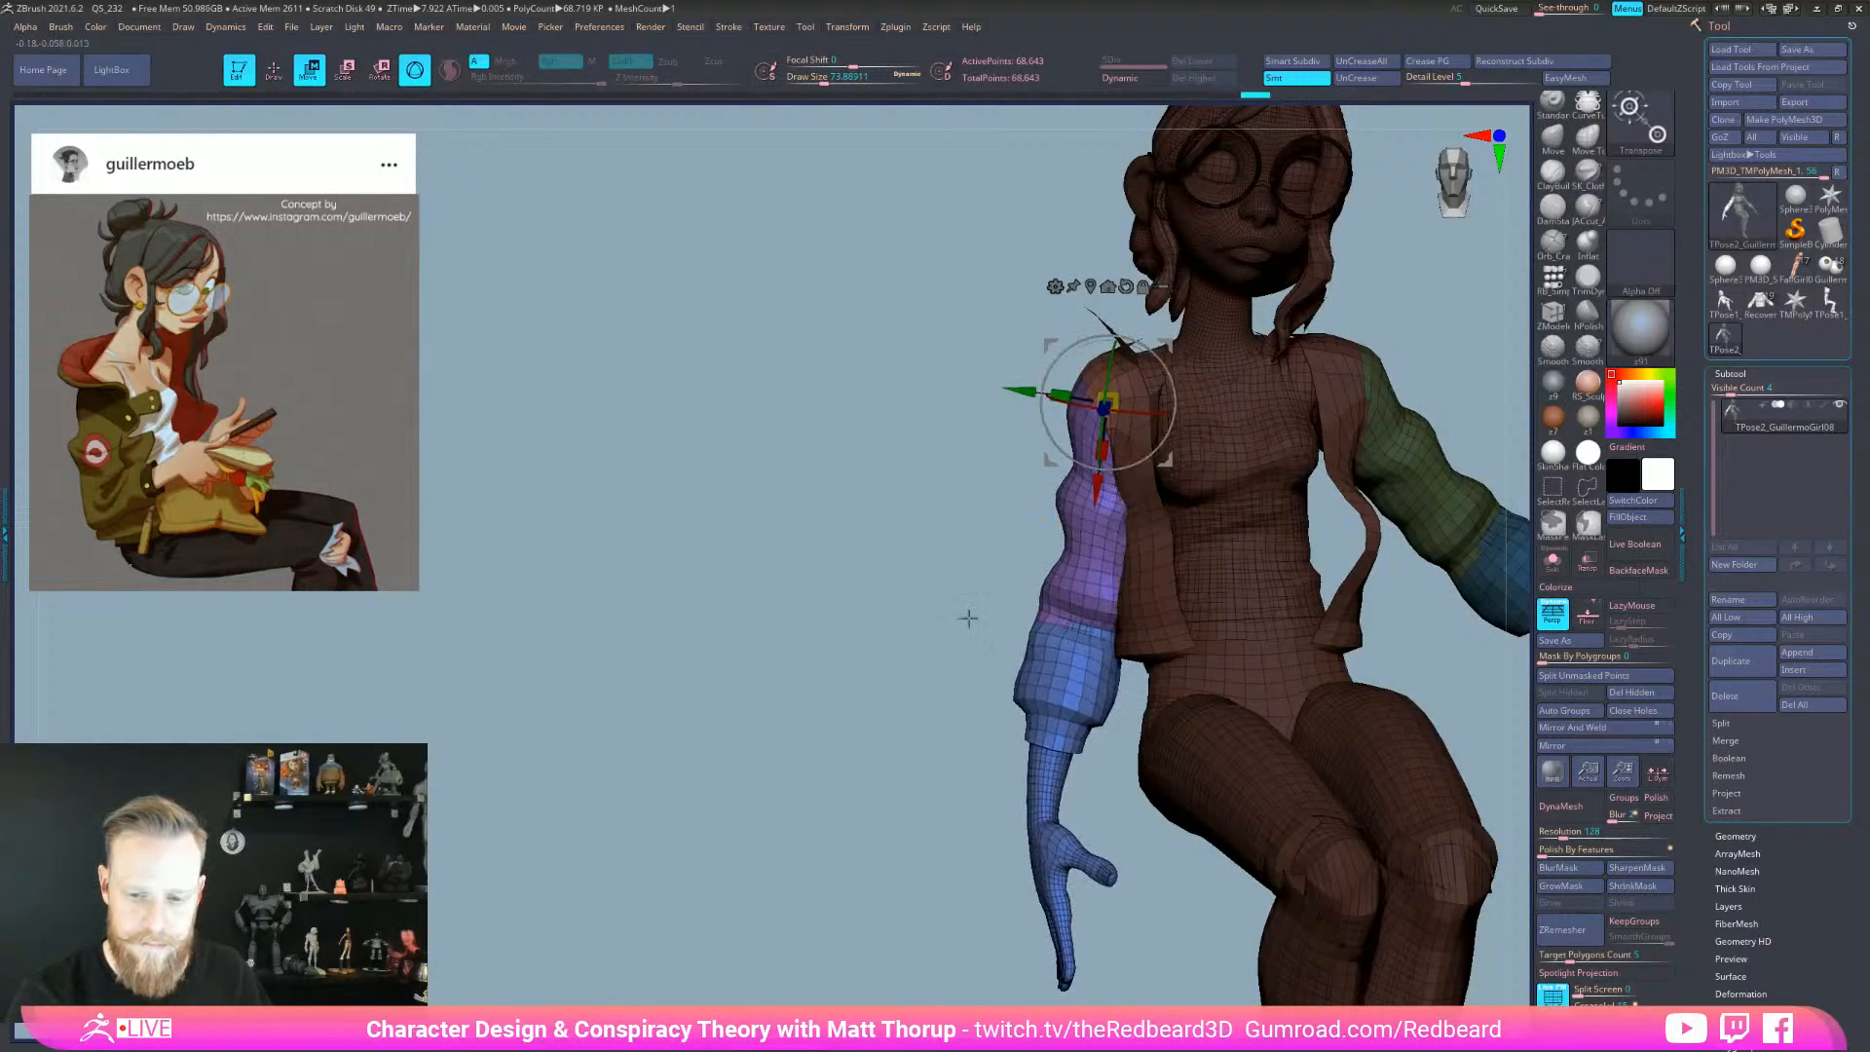
right_drag(1176, 429, 1309, 584)
- Mask everything except the right forearm and hand using the forearm's polygroup, and blur the mask's edge at the elbow
key(q)
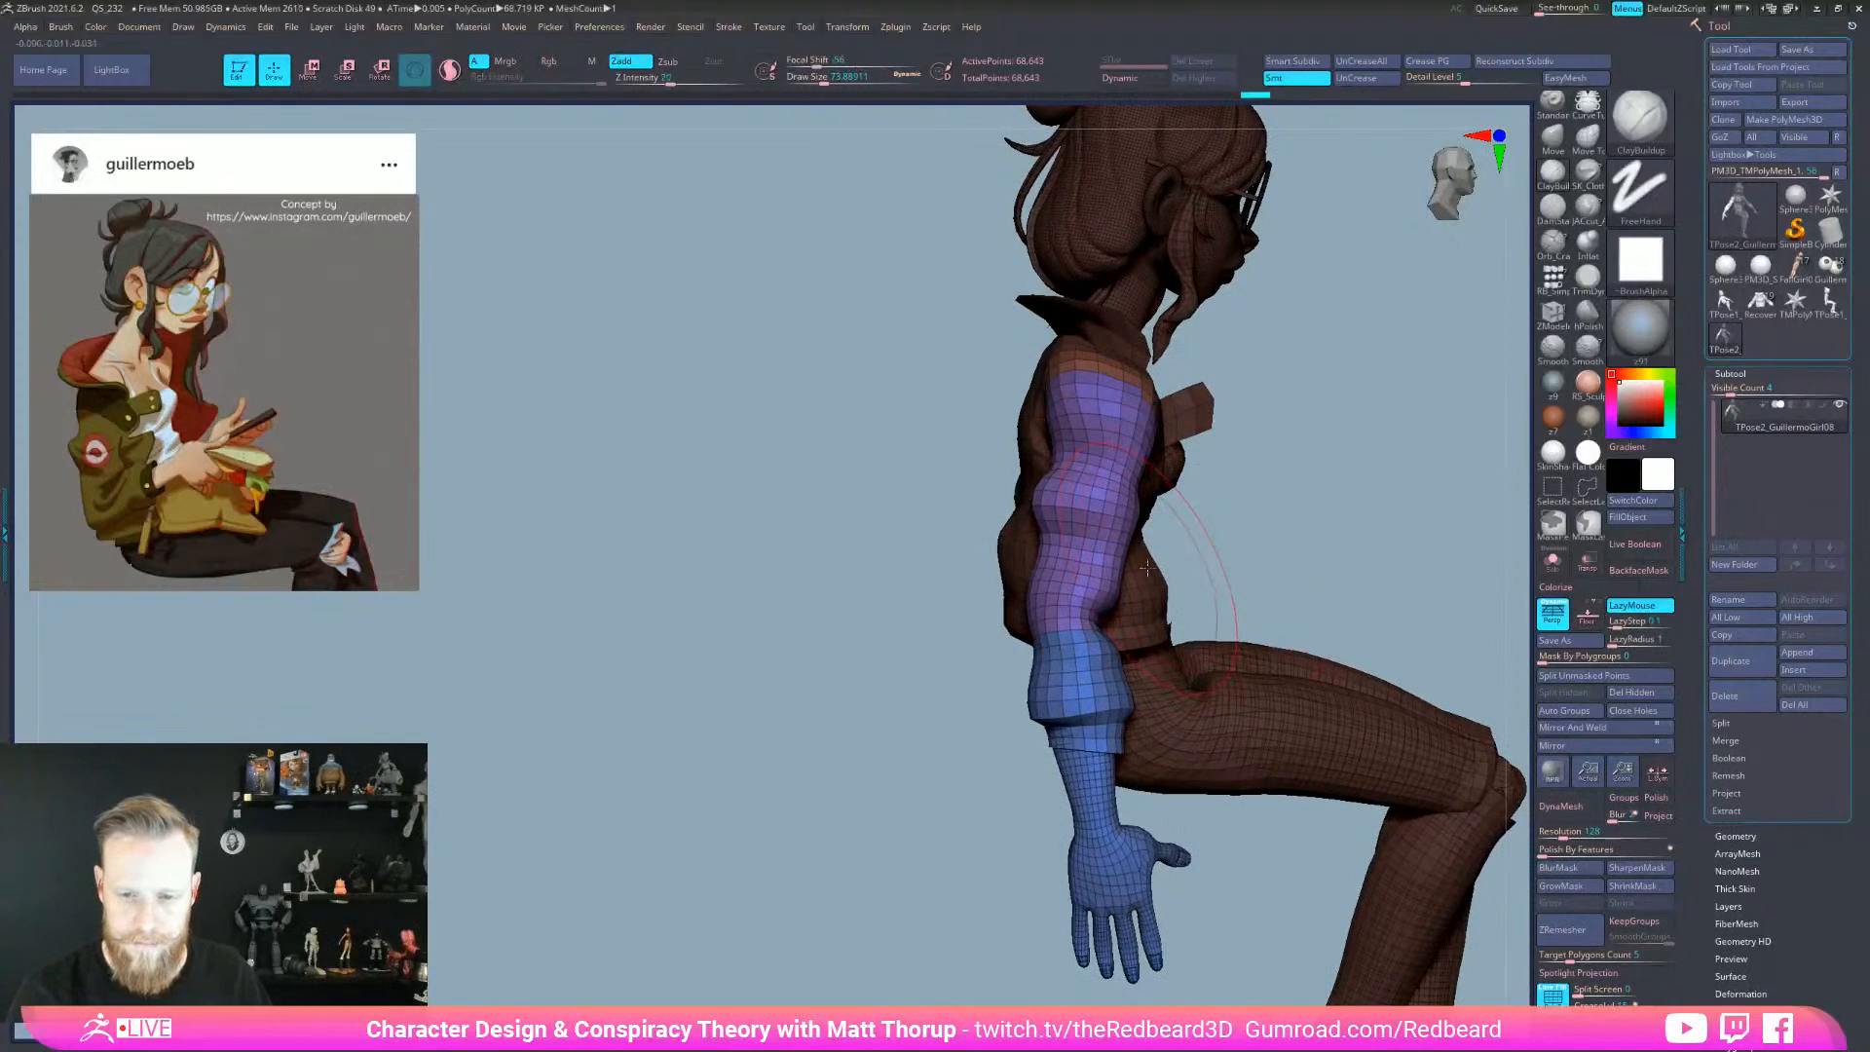
ctrl+shift+click(1120, 678)
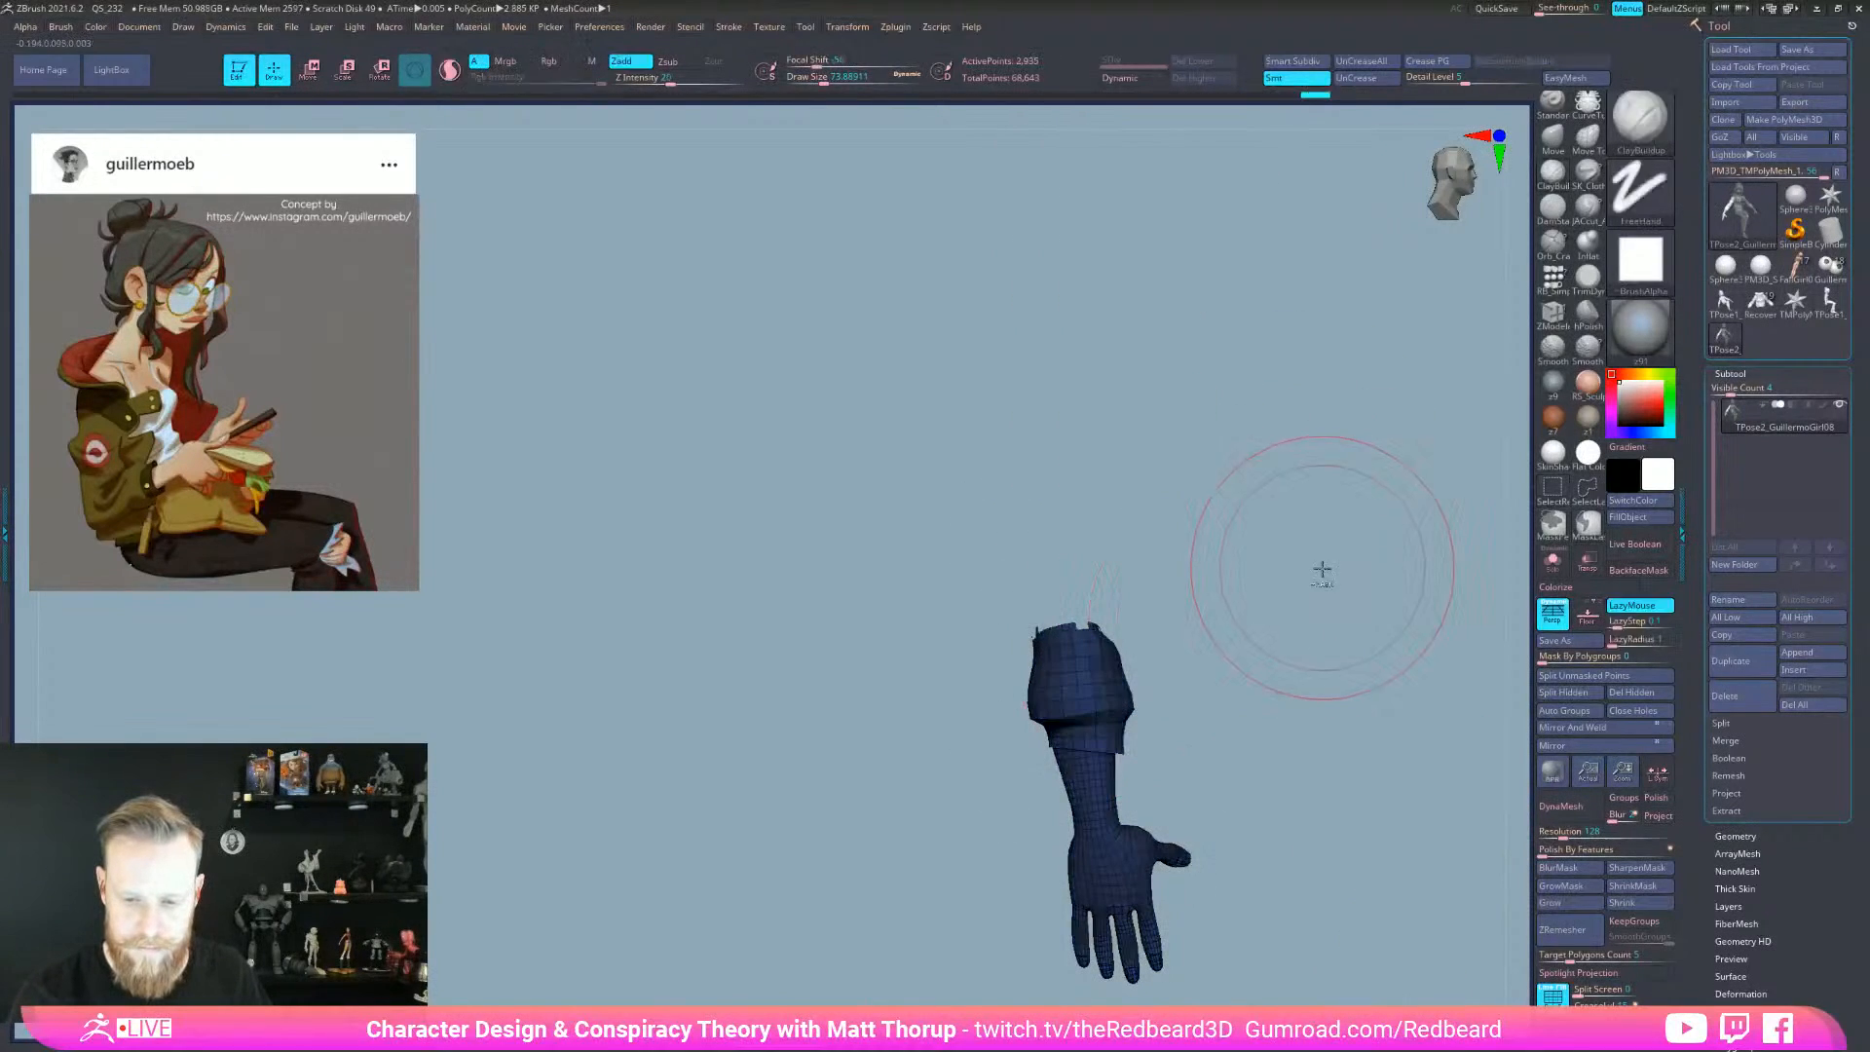
ctrl+shift+click(1324, 582)
mouse_move(1225, 857)
alt+right_down()
mouse_move(1122, 709)
mouse_move(1130, 688)
alt+right_up()
right_drag(1043, 883, 1038, 460)
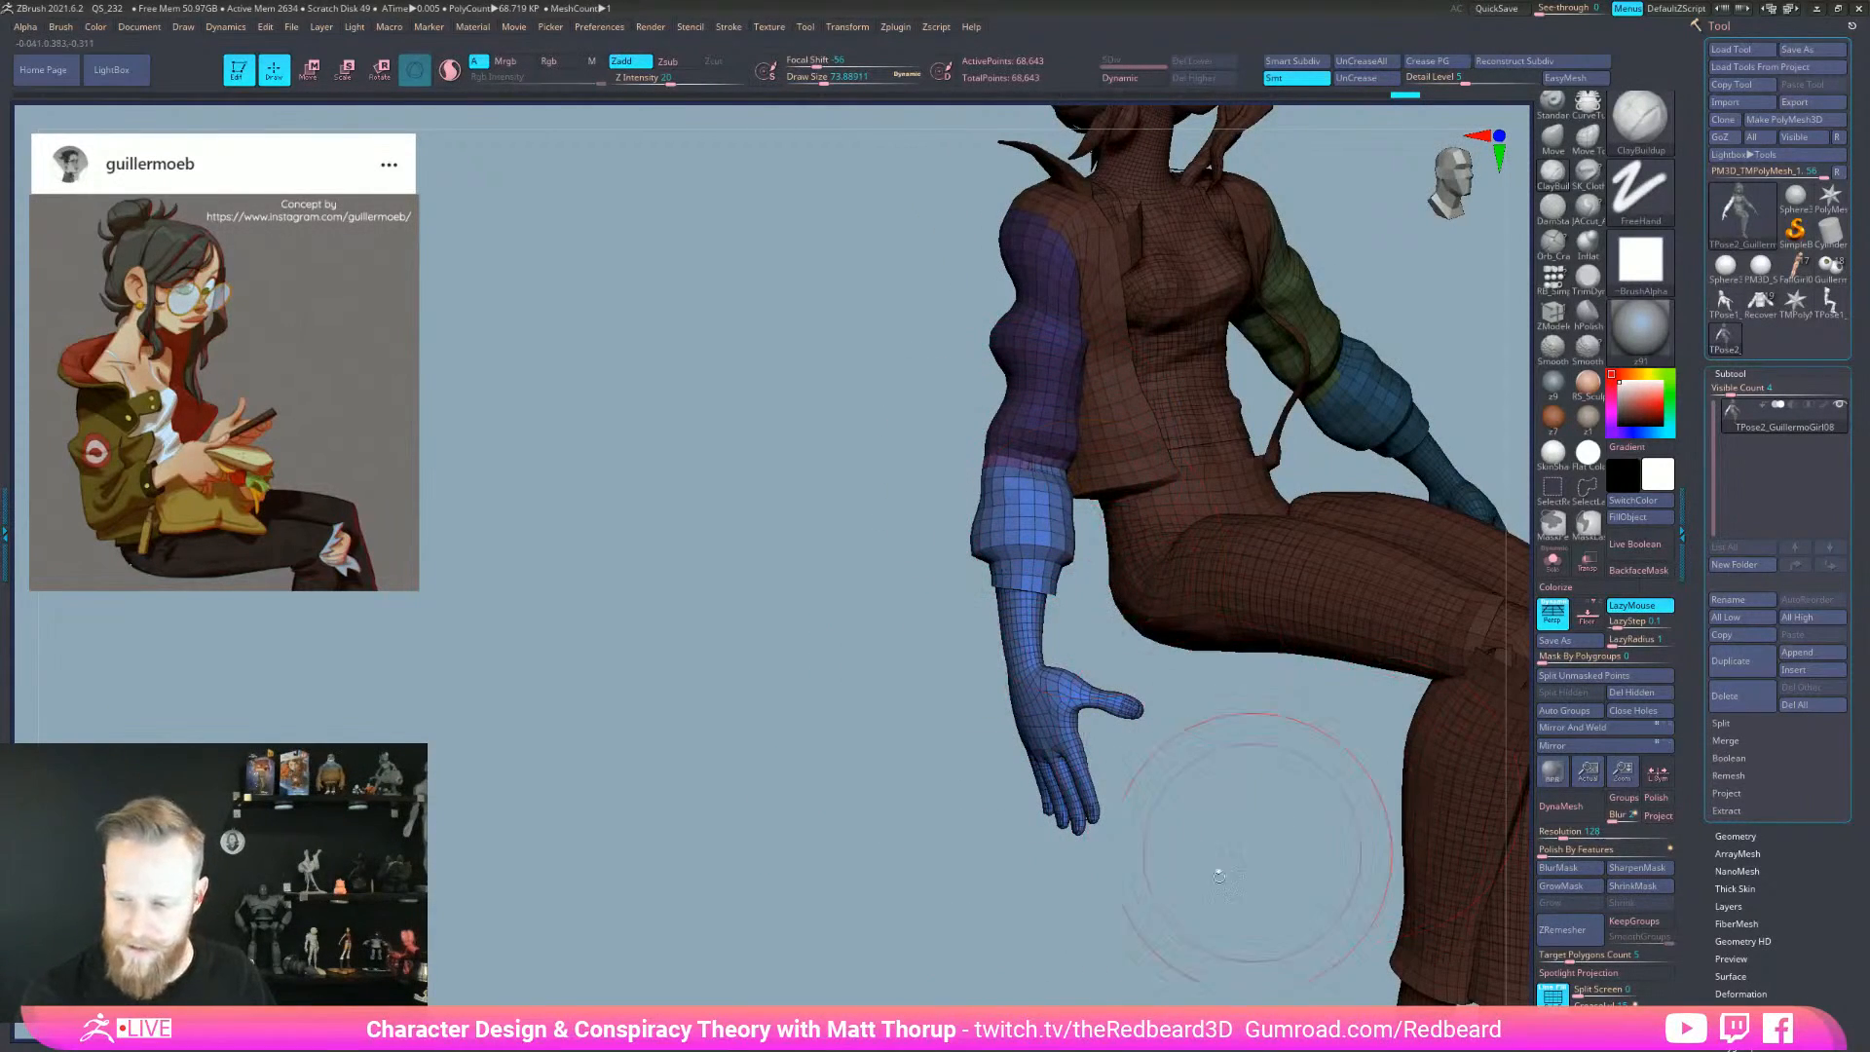
mouse_move(1168, 824)
right_down()
mouse_move(1236, 817)
mouse_move(1081, 847)
right_up()
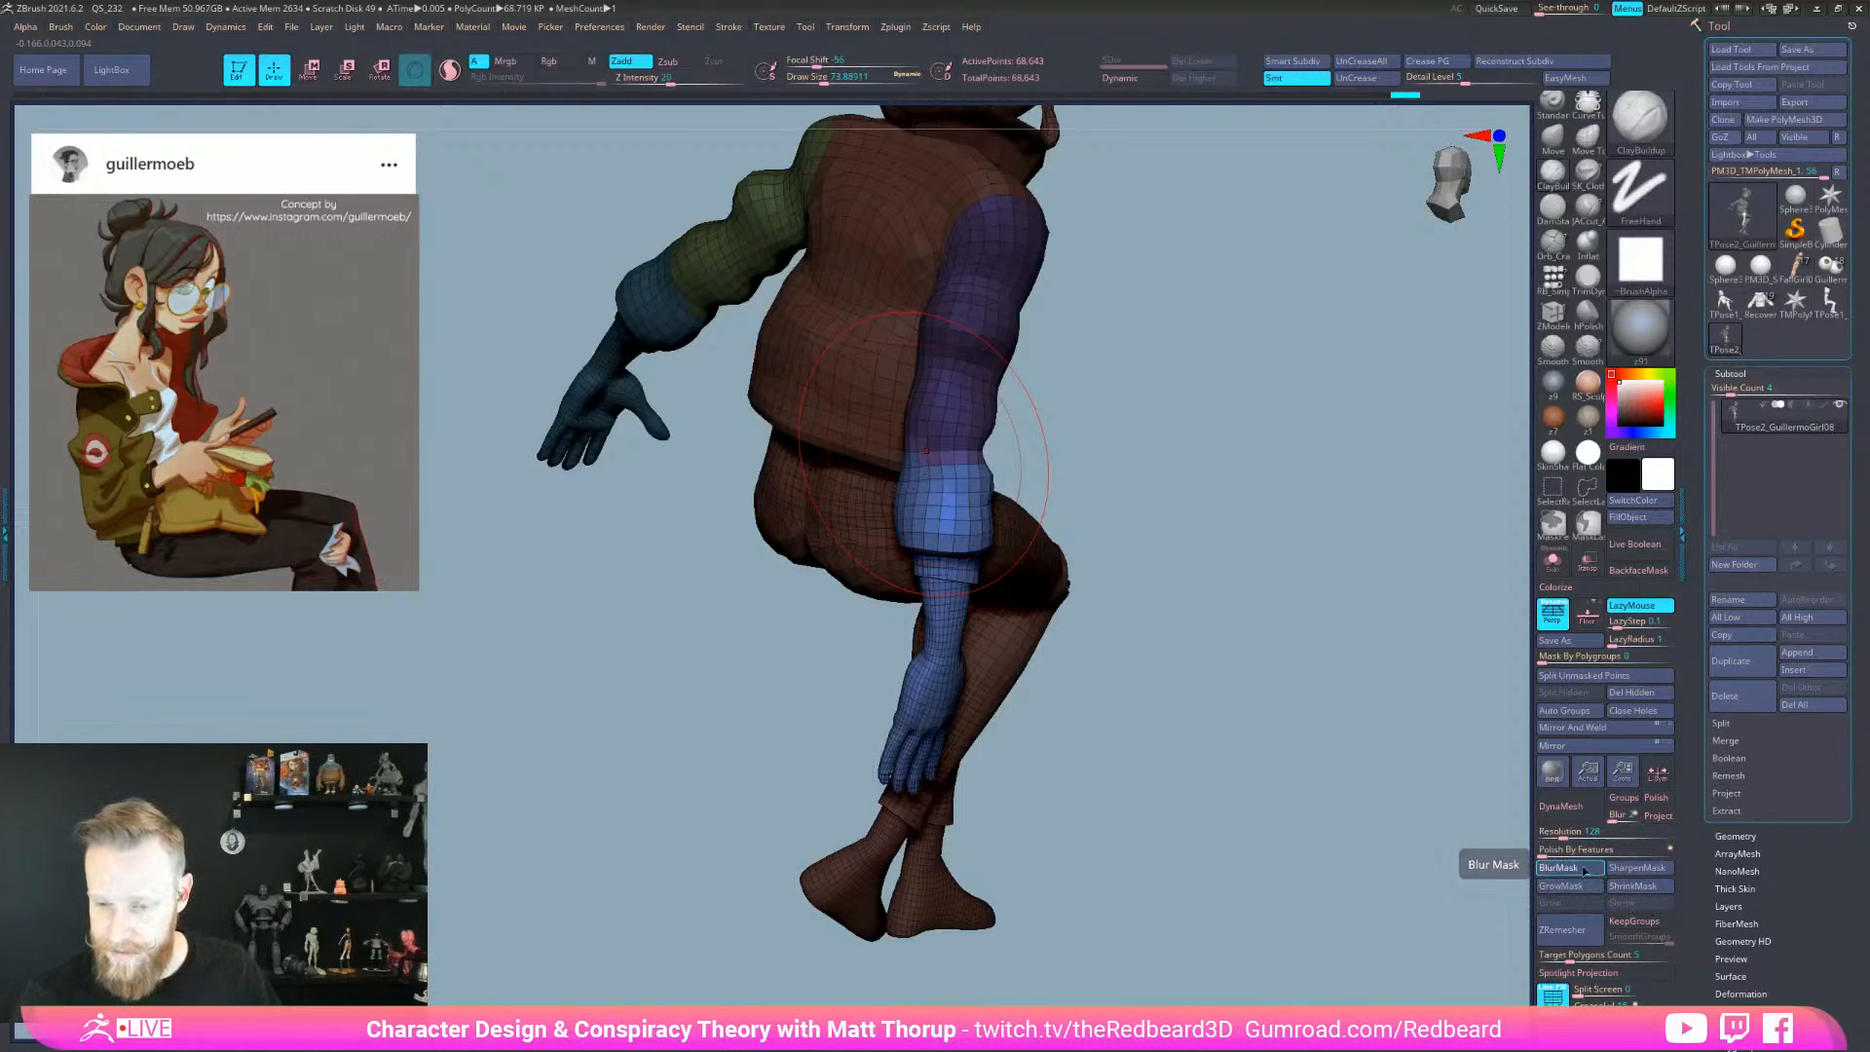
mouse_move(1412, 682)
right_down()
mouse_move(1222, 690)
mouse_move(1166, 538)
right_up()
- Place the gizmo at the right elbow and rotate the forearm forward to about horizontal above the lap
key(ctrl)
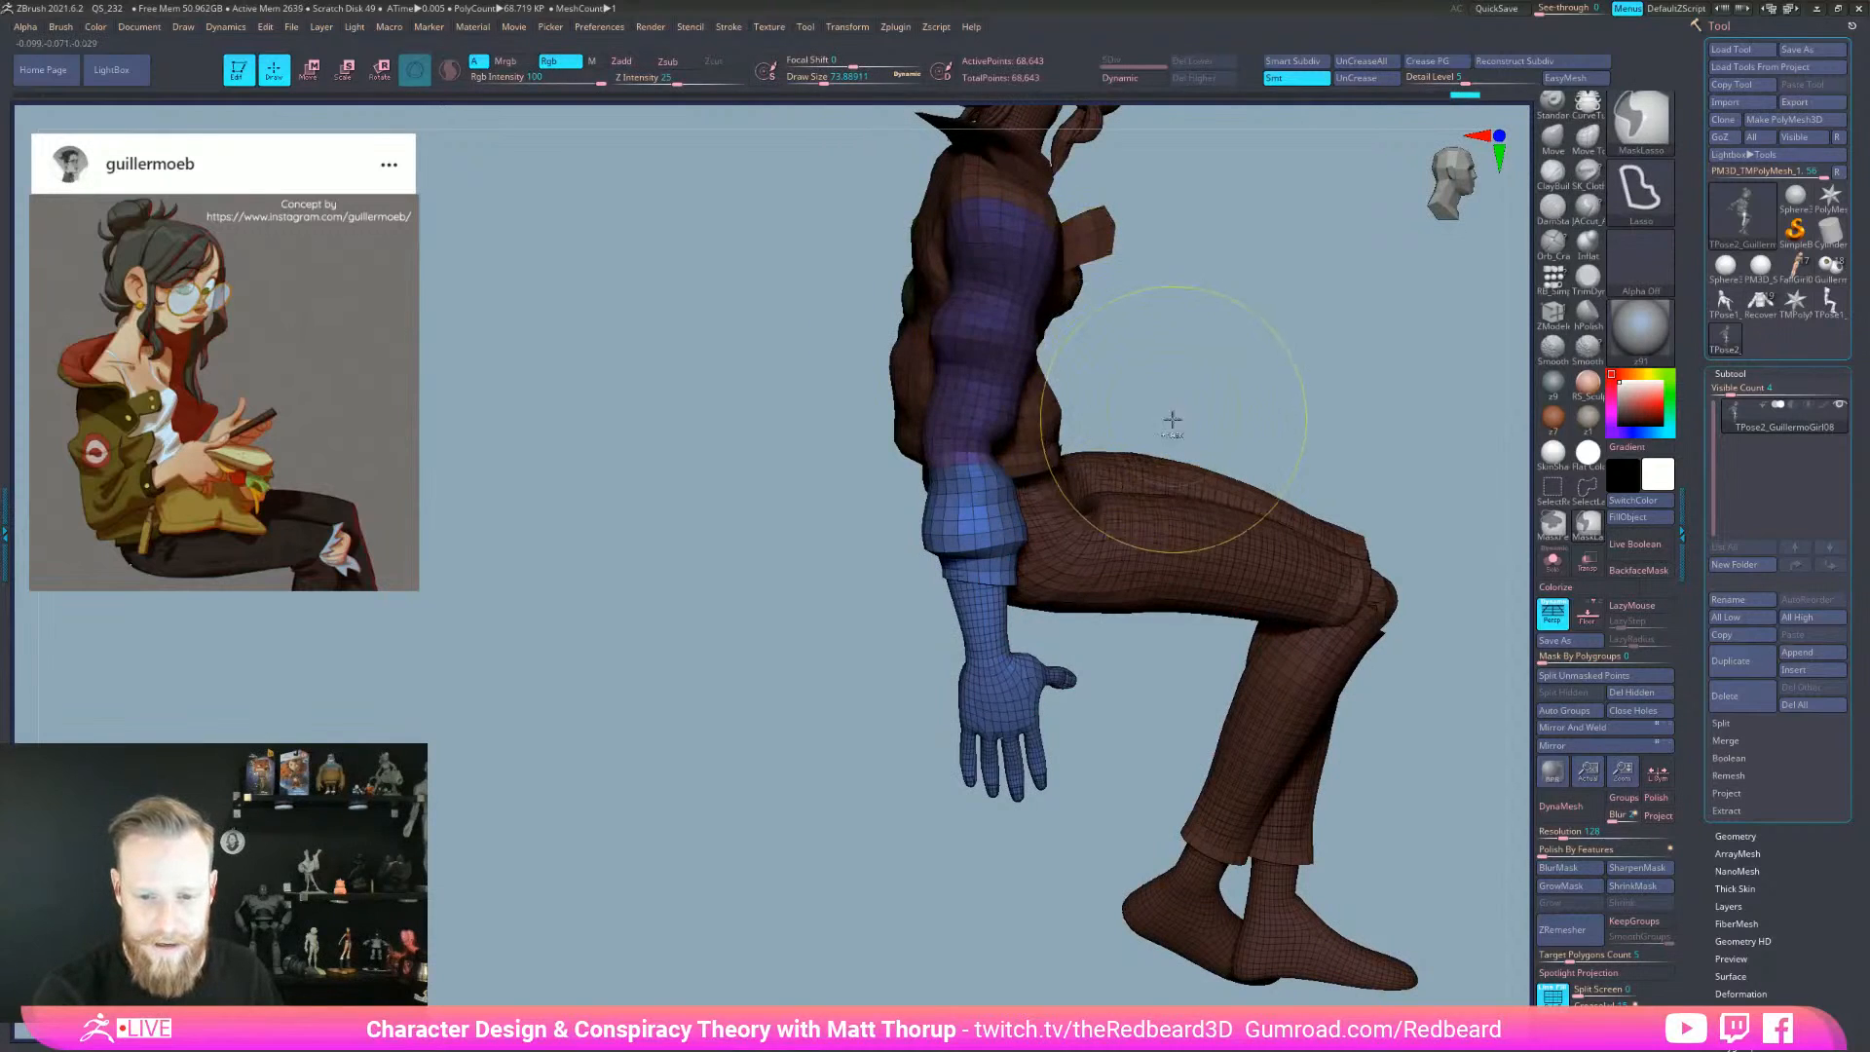
right_drag(1137, 292, 1036, 448)
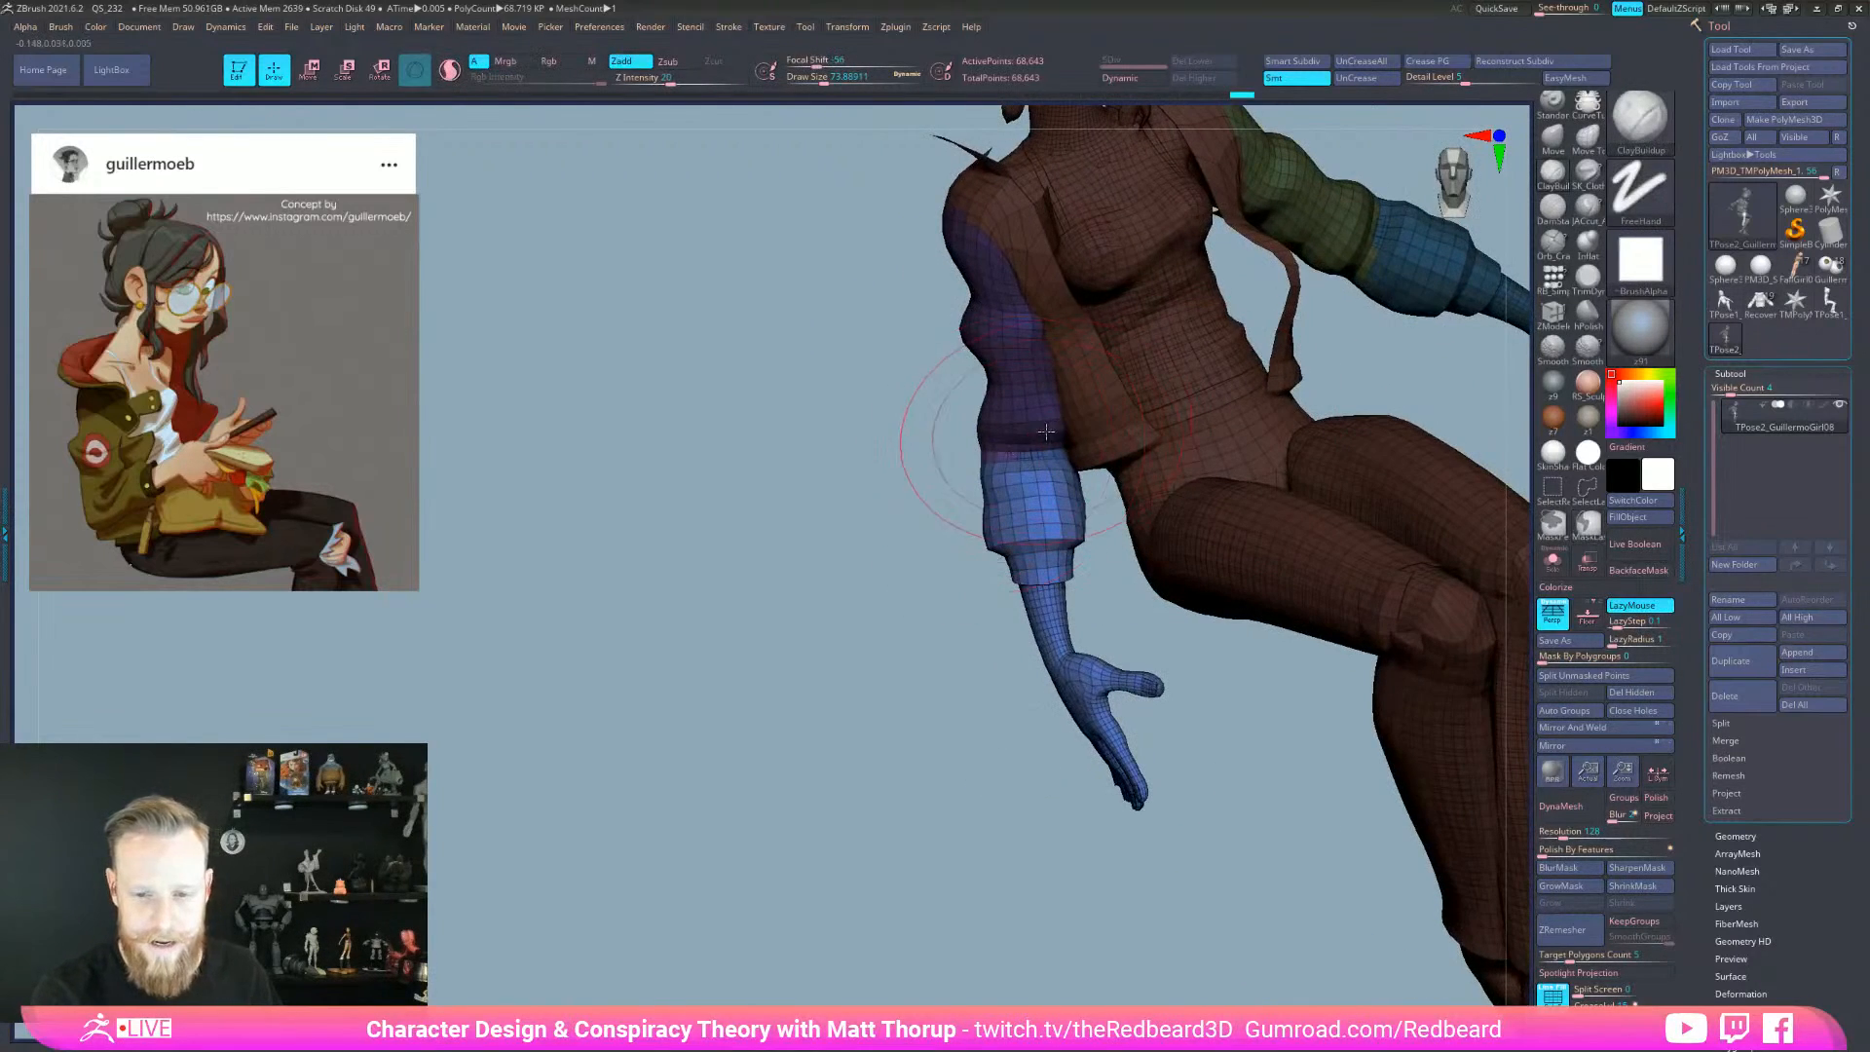
right_drag(930, 633, 1178, 589)
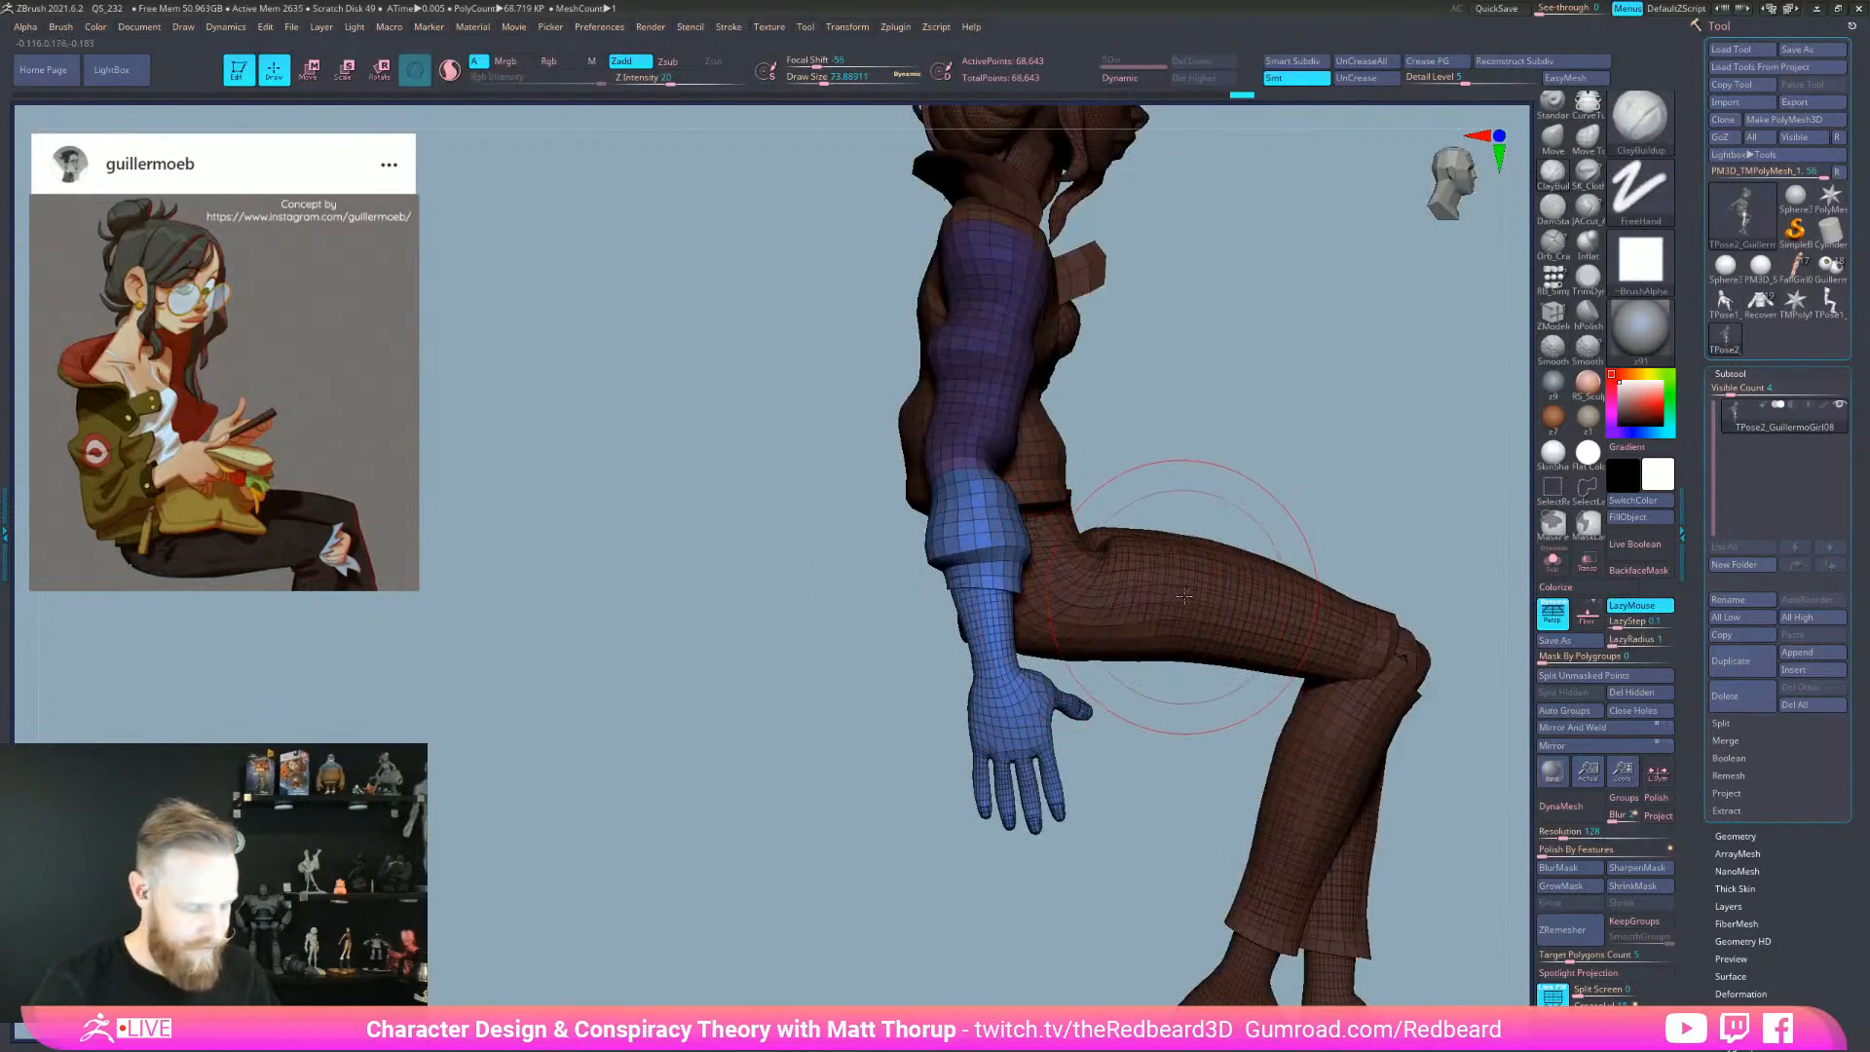
key(e)
alt+drag(993, 339, 956, 456)
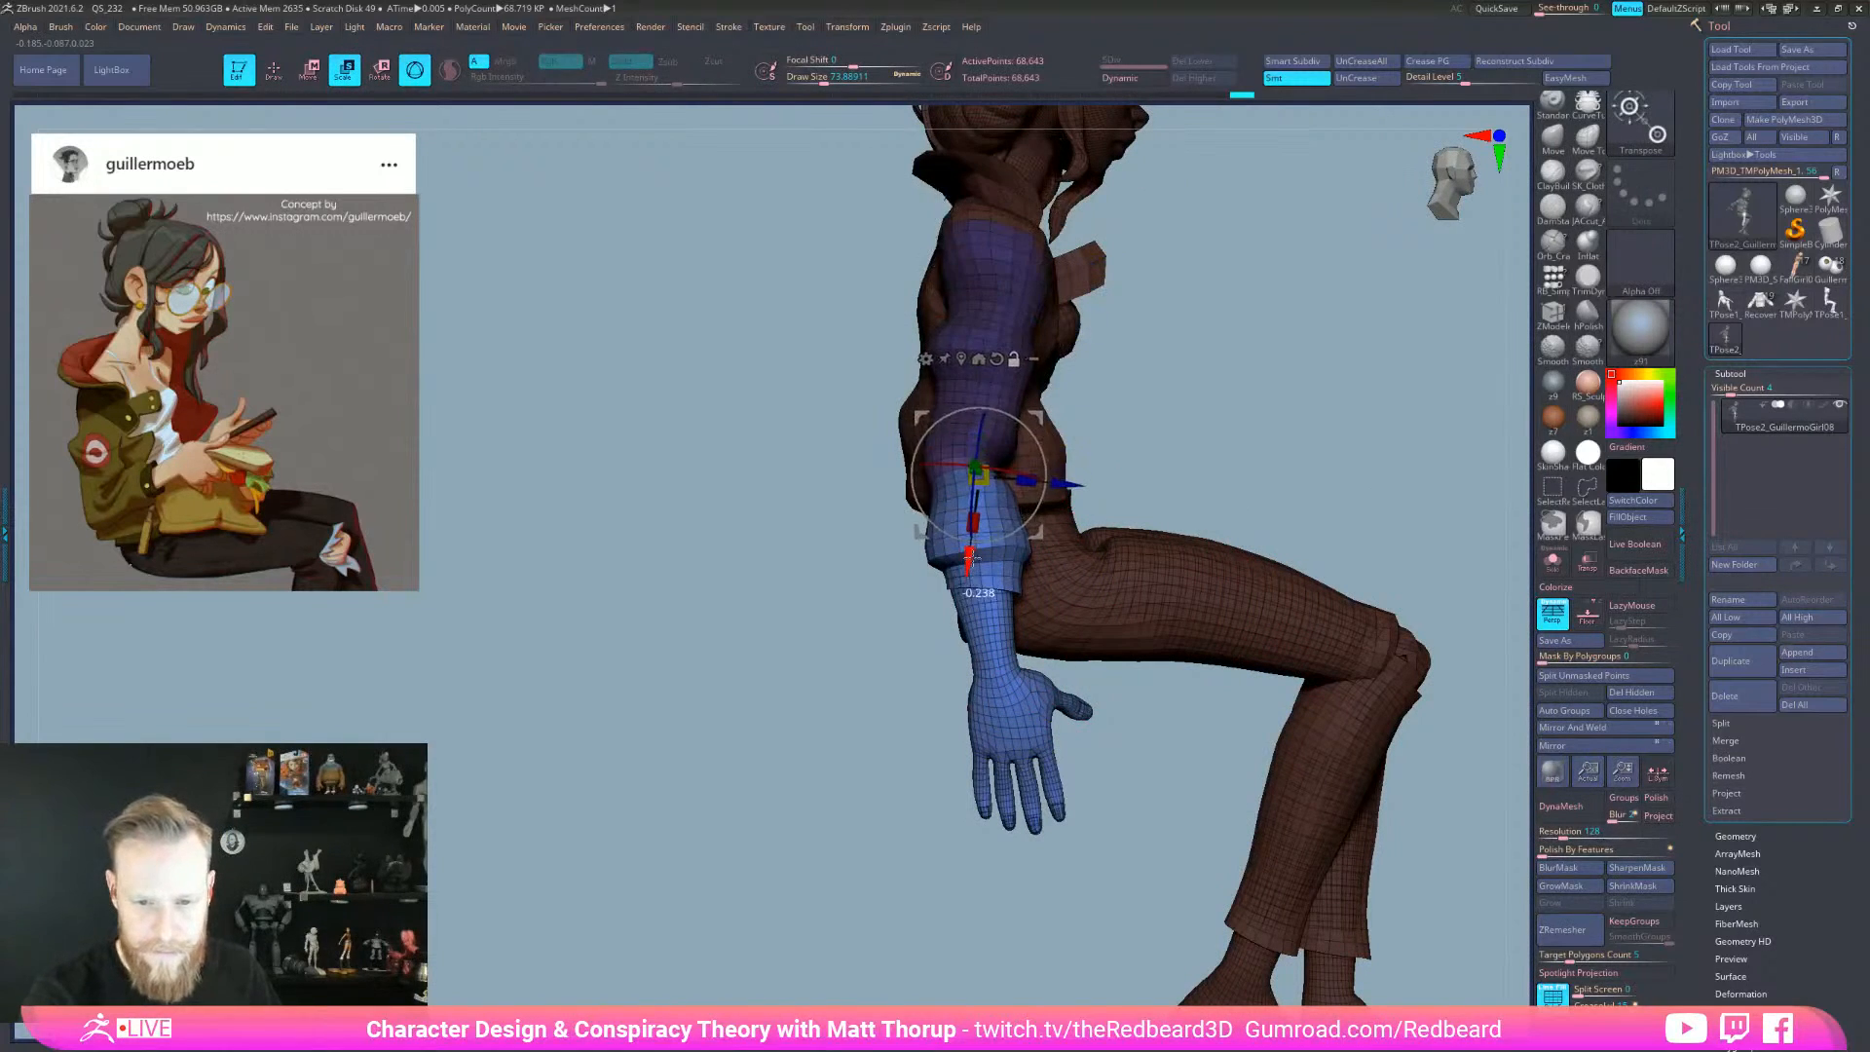
right_drag(1174, 440, 1231, 441)
right_drag(1012, 493, 1045, 494)
drag(1009, 494, 1090, 337)
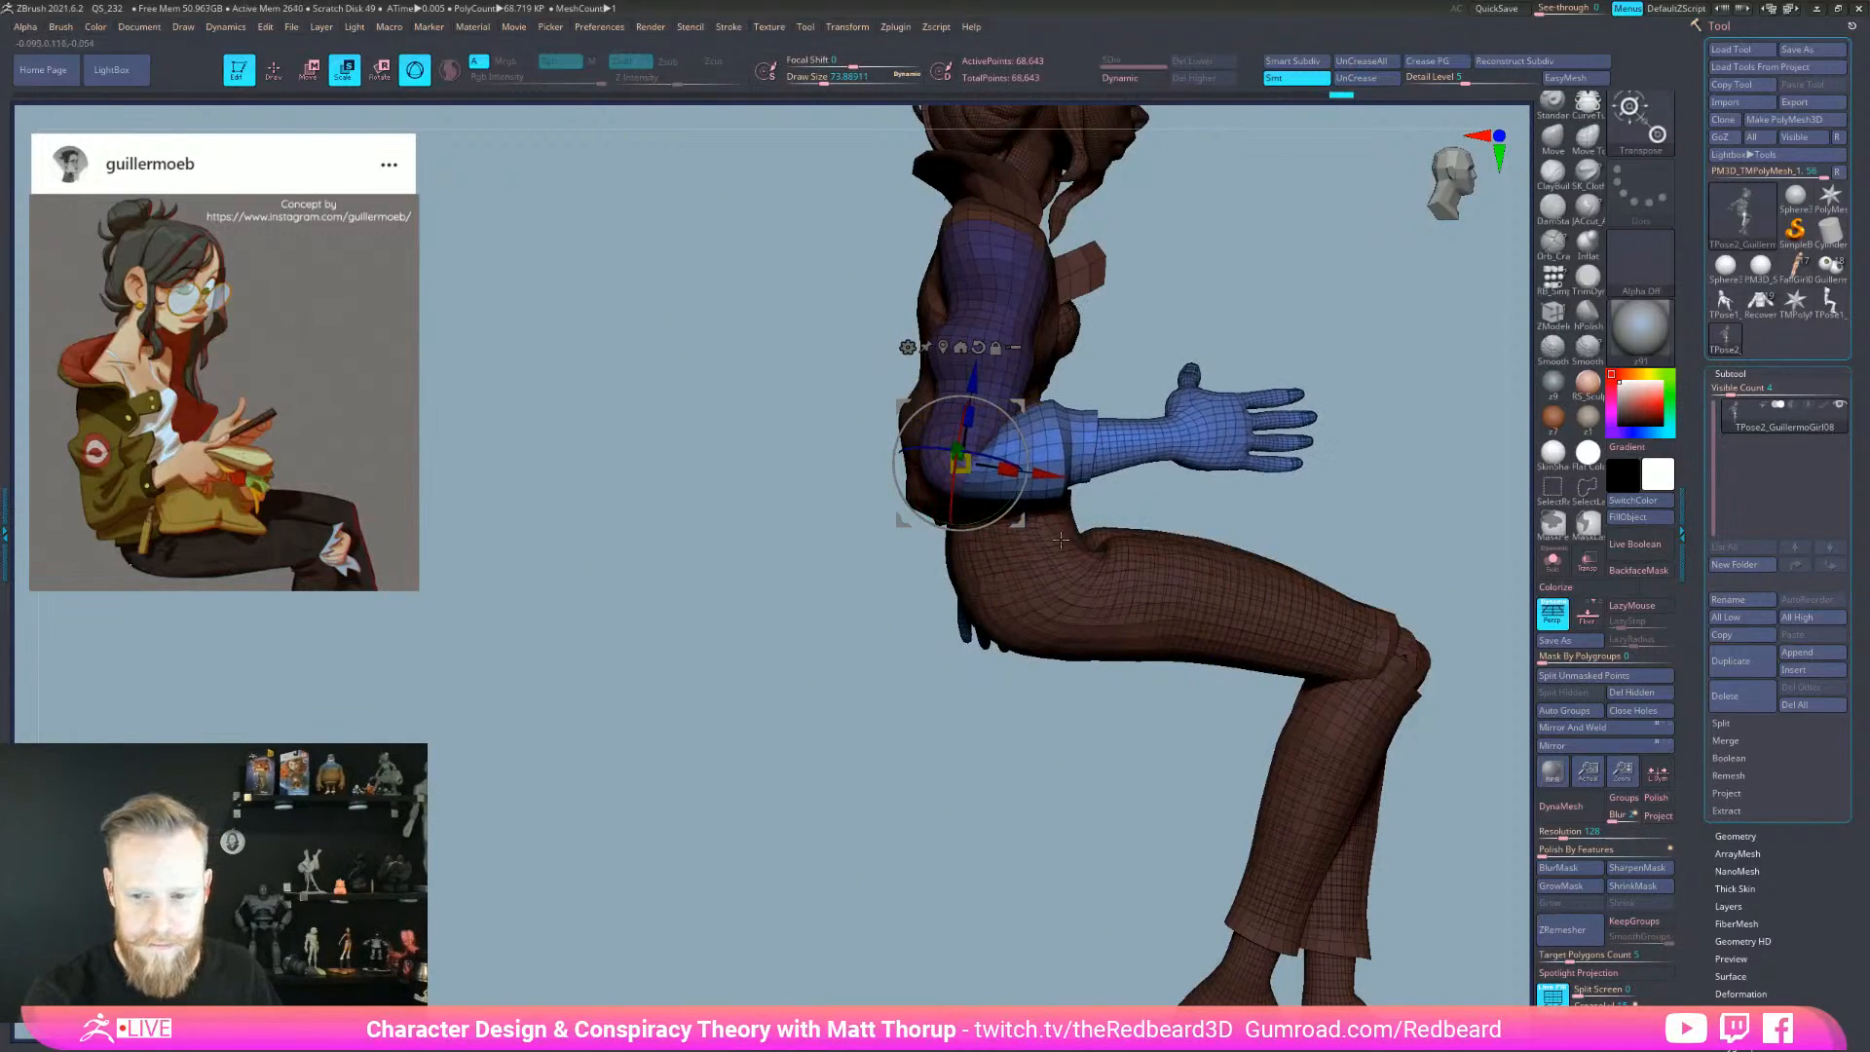
alt+right_drag(1040, 649, 912, 770)
drag(883, 613, 883, 603)
ctrl+right_drag(1190, 526, 1199, 637)
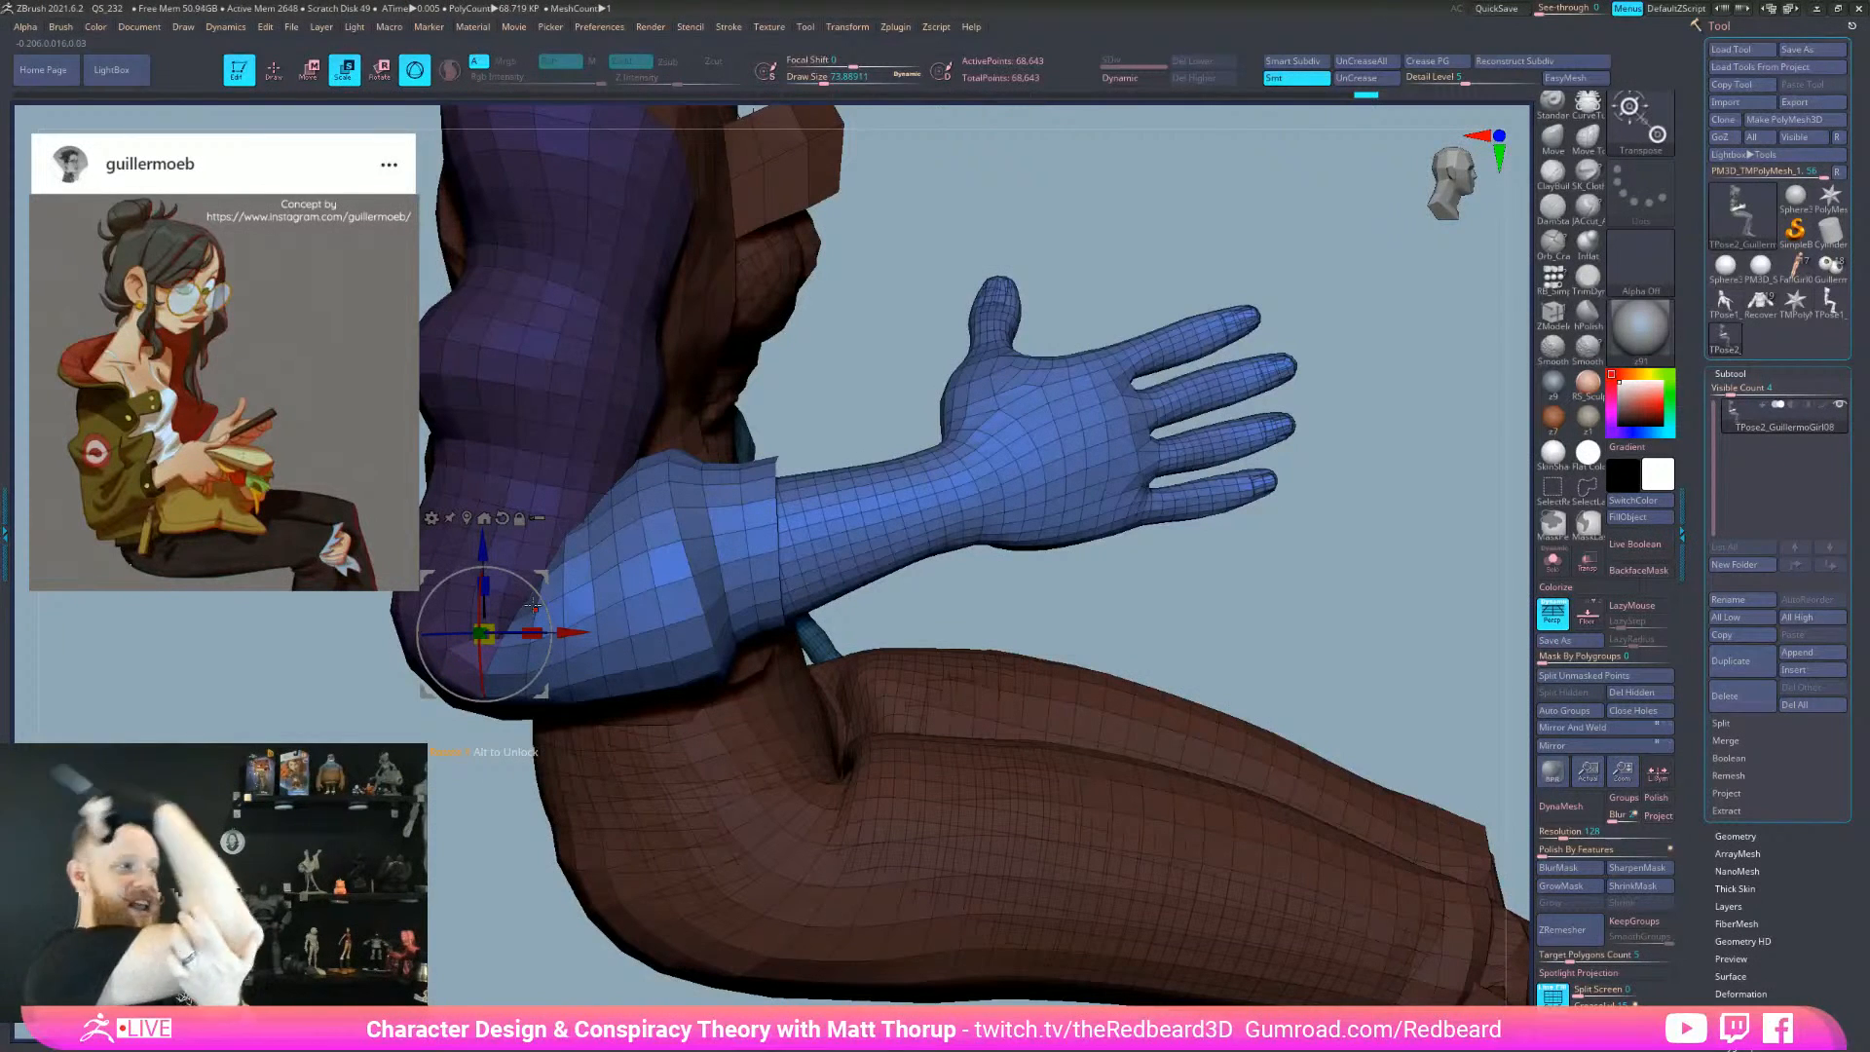
- Clear the mask and reshape the bent right elbow with the Move Topological brush at a draw size of about 35
drag(1193, 565, 1352, 509)
mouse_move(857, 686)
mouse_down()
mouse_move(812, 699)
mouse_move(1227, 688)
mouse_move(1101, 681)
mouse_up()
key(q)
drag(1251, 672, 915, 634)
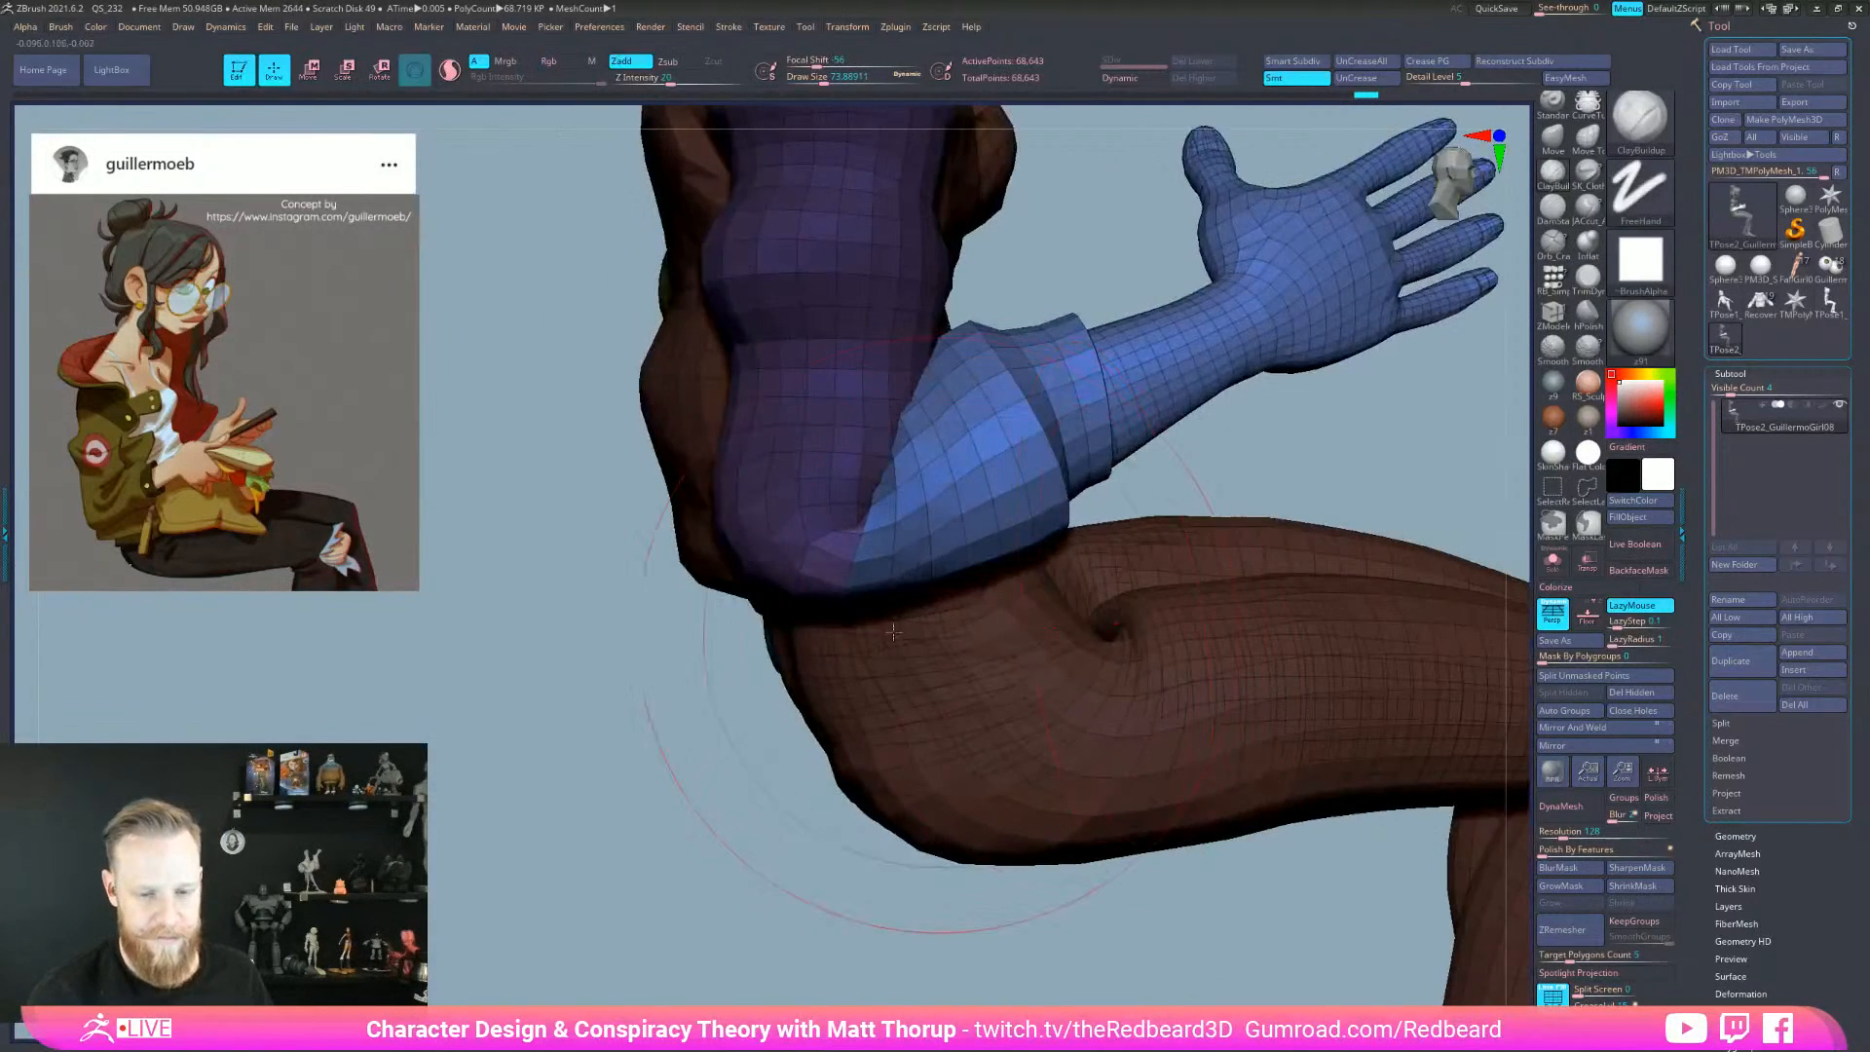
key(b)
key(m)
key(t)
key(s)
drag(802, 588, 758, 592)
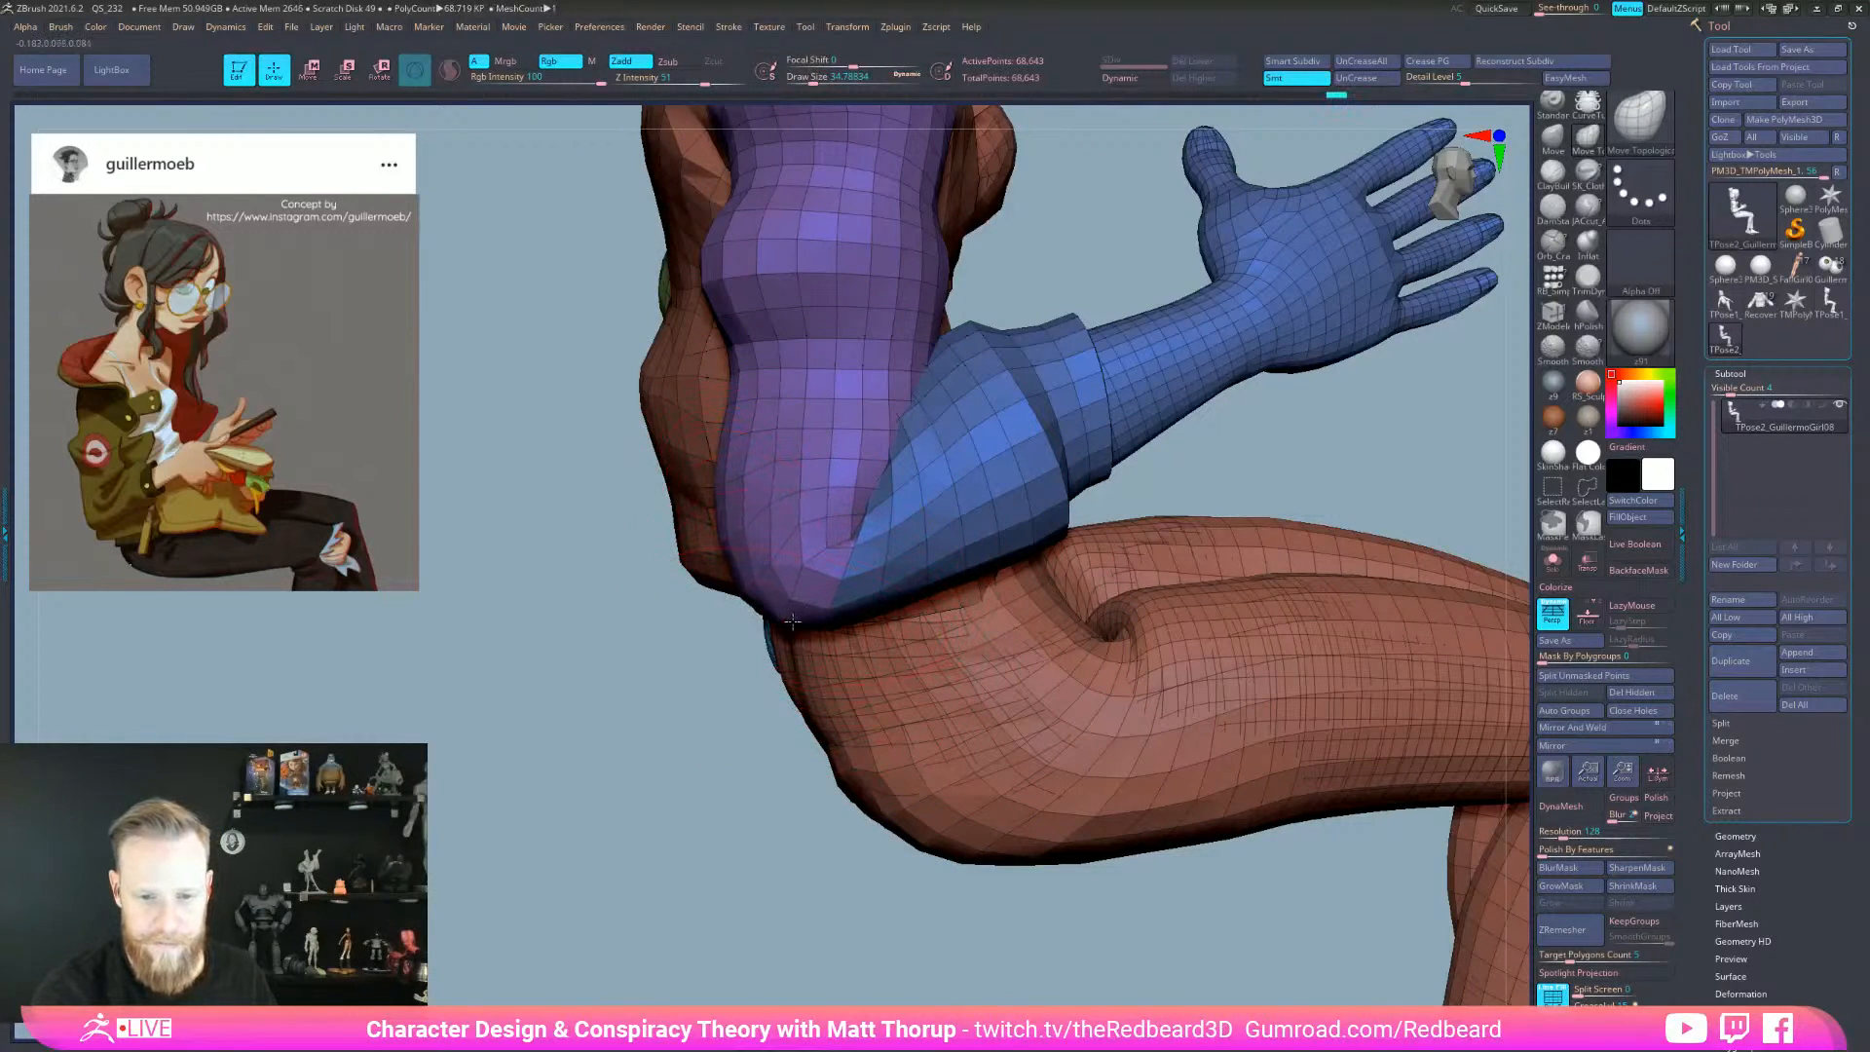
mouse_move(1252, 575)
ctrl+right_down()
mouse_move(960, 709)
mouse_move(1101, 809)
mouse_move(1043, 789)
mouse_move(906, 823)
mouse_move(1183, 813)
mouse_move(1178, 567)
mouse_move(1118, 480)
ctrl+right_up()
mouse_move(1127, 417)
ctrl+mouse_down()
mouse_move(906, 407)
mouse_move(1081, 553)
ctrl+mouse_up()
right_drag(1080, 553, 1130, 558)
ctrl+drag(1131, 558, 1106, 492)
right_drag(1107, 492, 1018, 435)
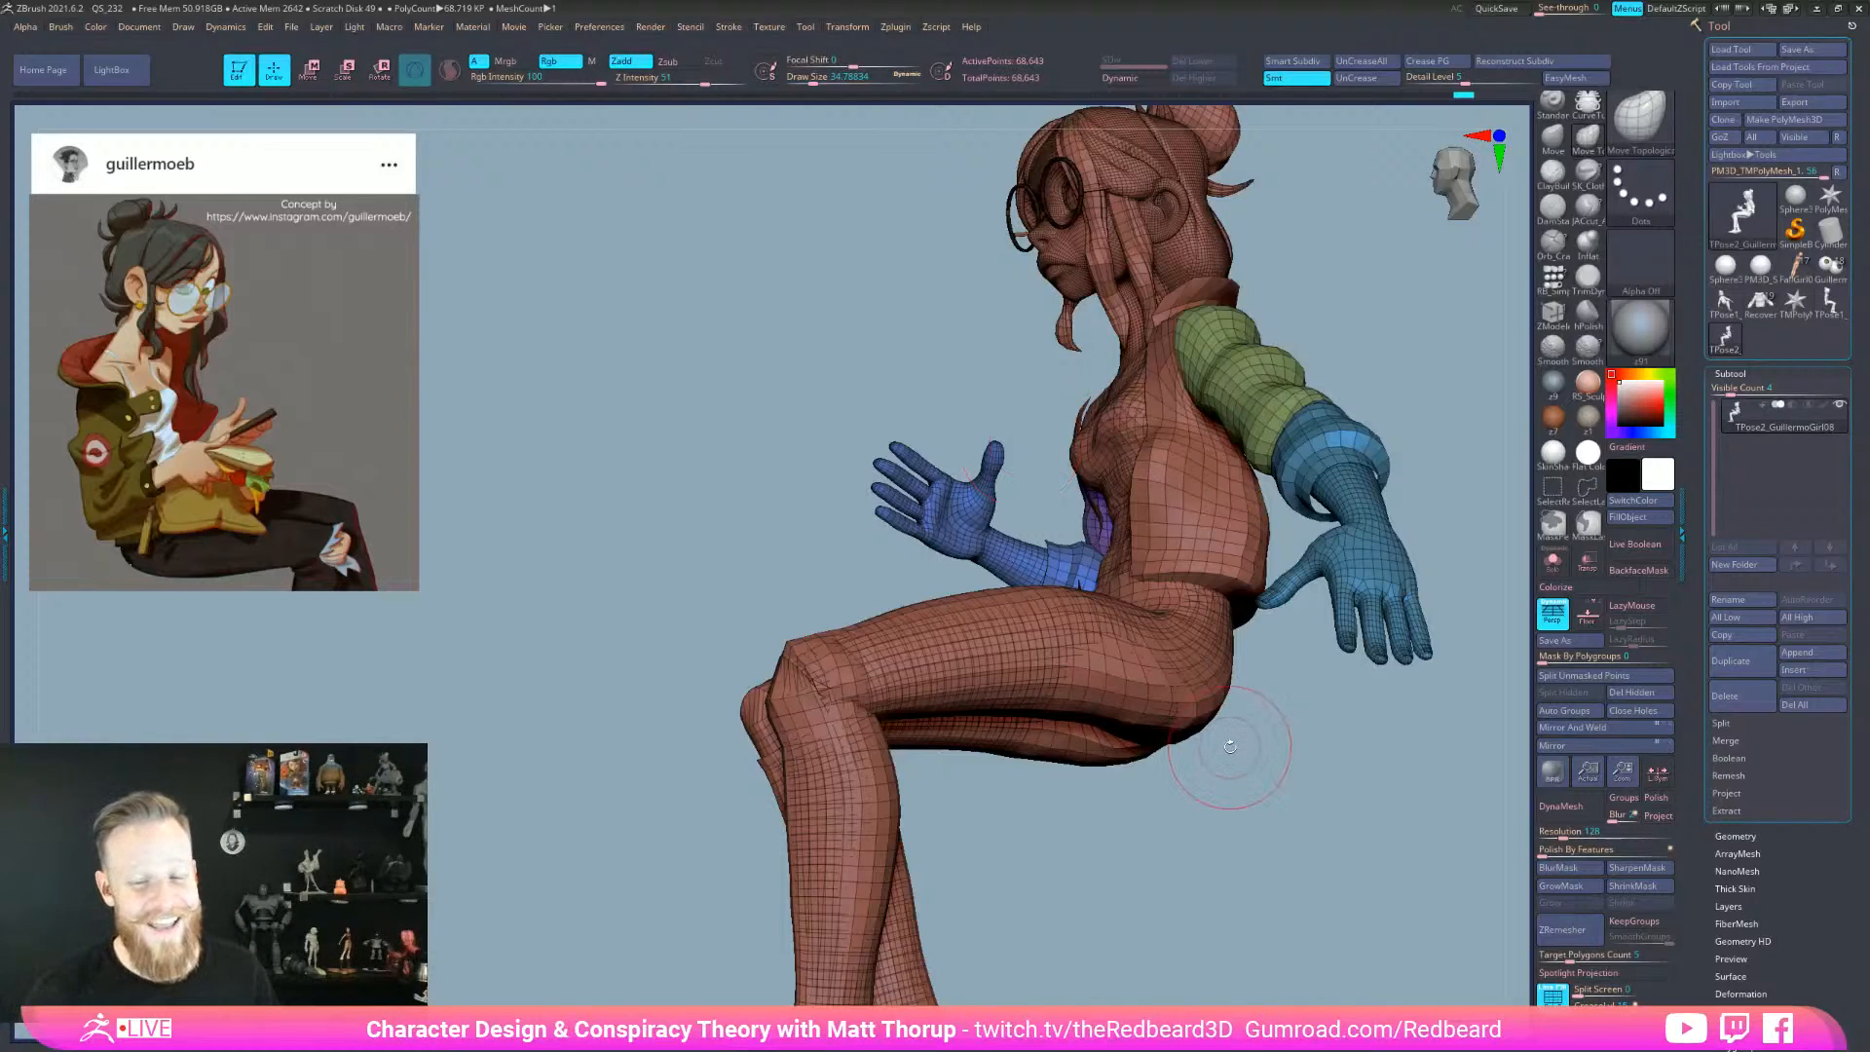
- Lasso-mask the right hand from the wrist and turn it into its own polygroup
drag(1298, 781, 1364, 750)
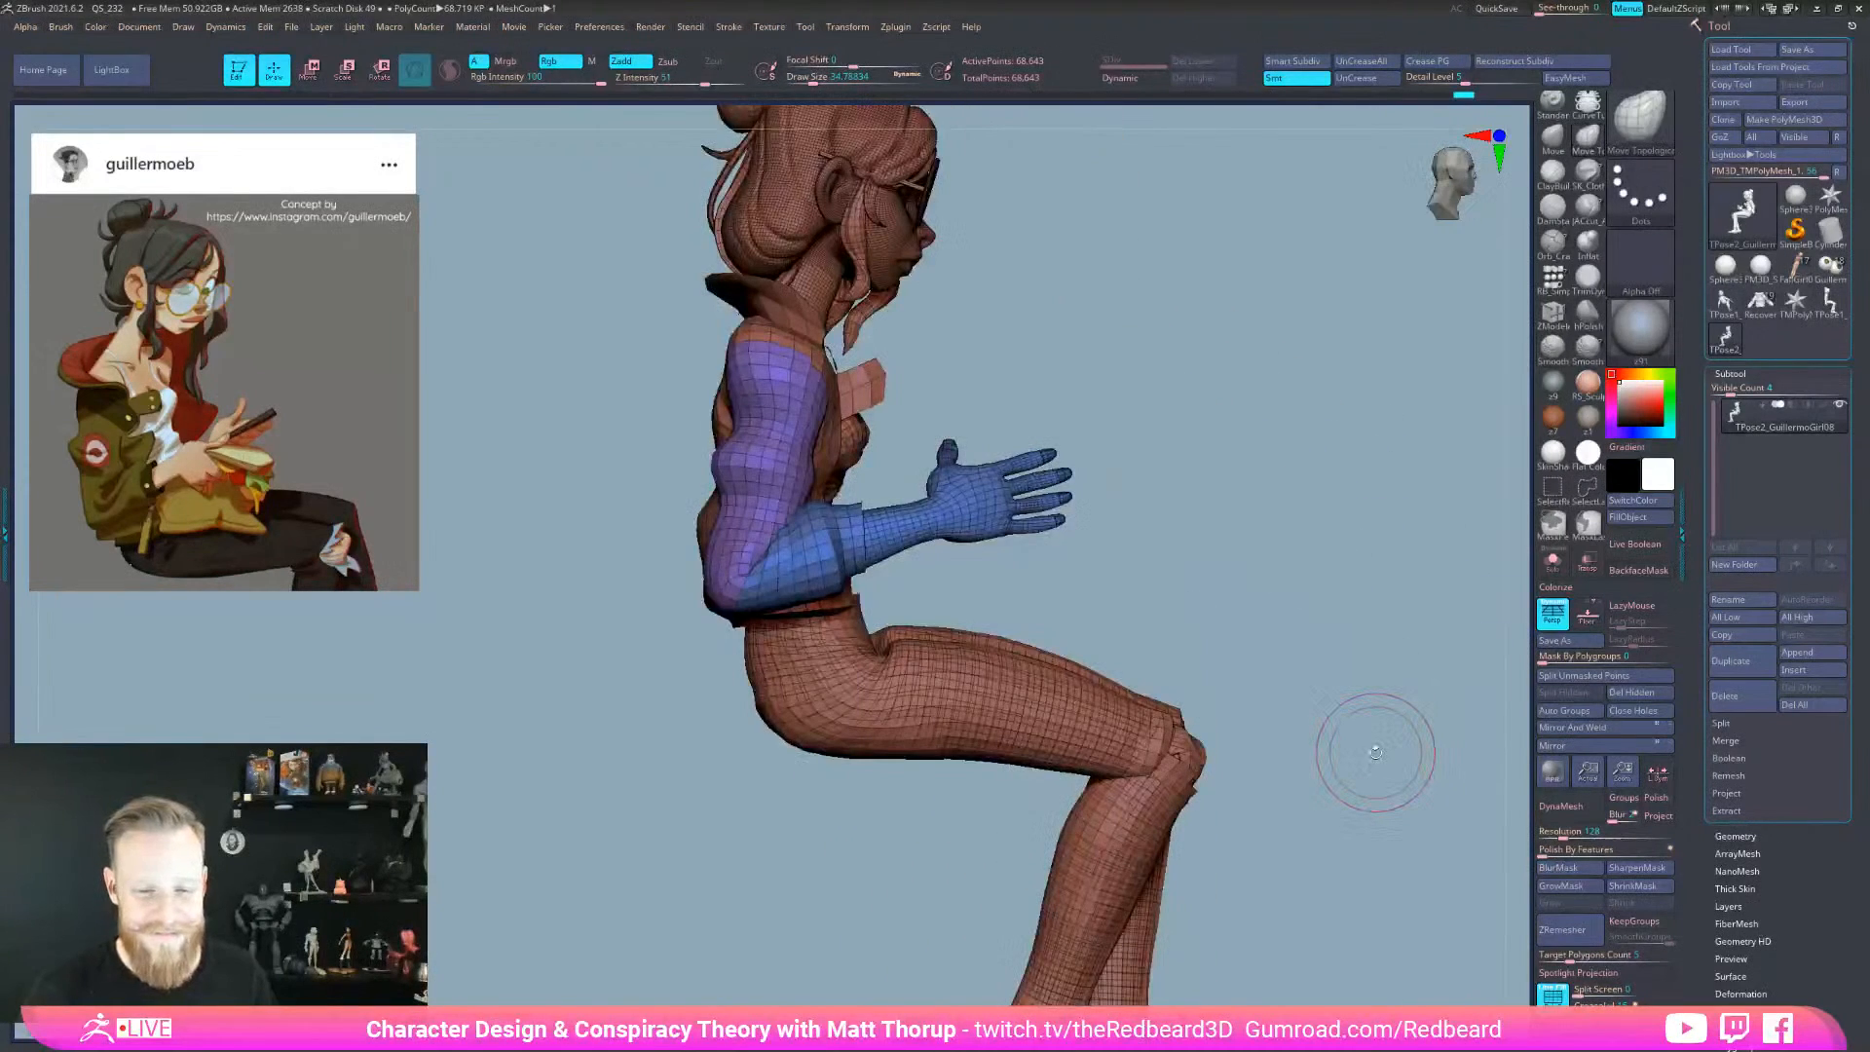
mouse_move(976, 382)
ctrl+mouse_down()
mouse_move(955, 563)
mouse_move(983, 559)
ctrl+mouse_up()
mouse_move(1160, 517)
mouse_down()
mouse_move(1139, 488)
mouse_move(1158, 425)
mouse_up()
ctrl+drag(1157, 428, 1159, 459)
mouse_move(1083, 381)
ctrl+mouse_down()
mouse_move(1017, 370)
mouse_move(911, 510)
mouse_move(1180, 502)
ctrl+mouse_up()
drag(1215, 482, 1275, 662)
ctrl+click(1310, 820)
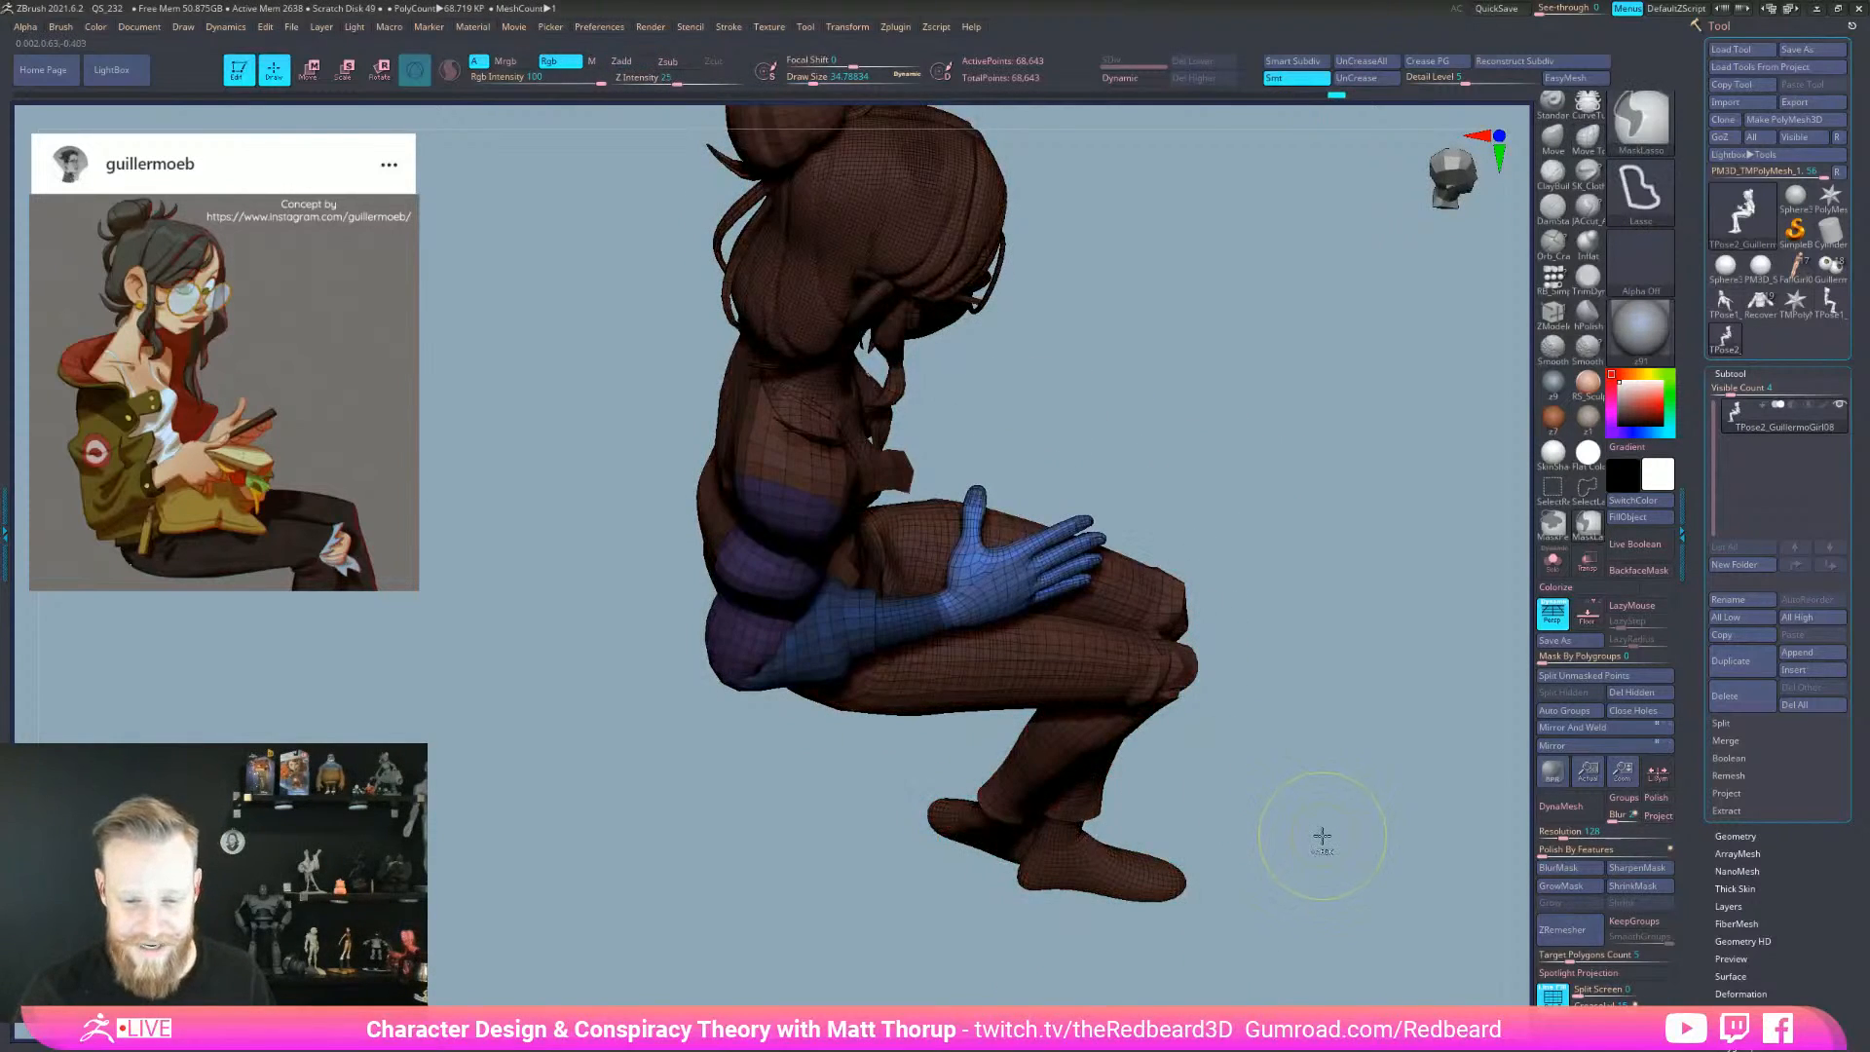
drag(1313, 860, 1298, 779)
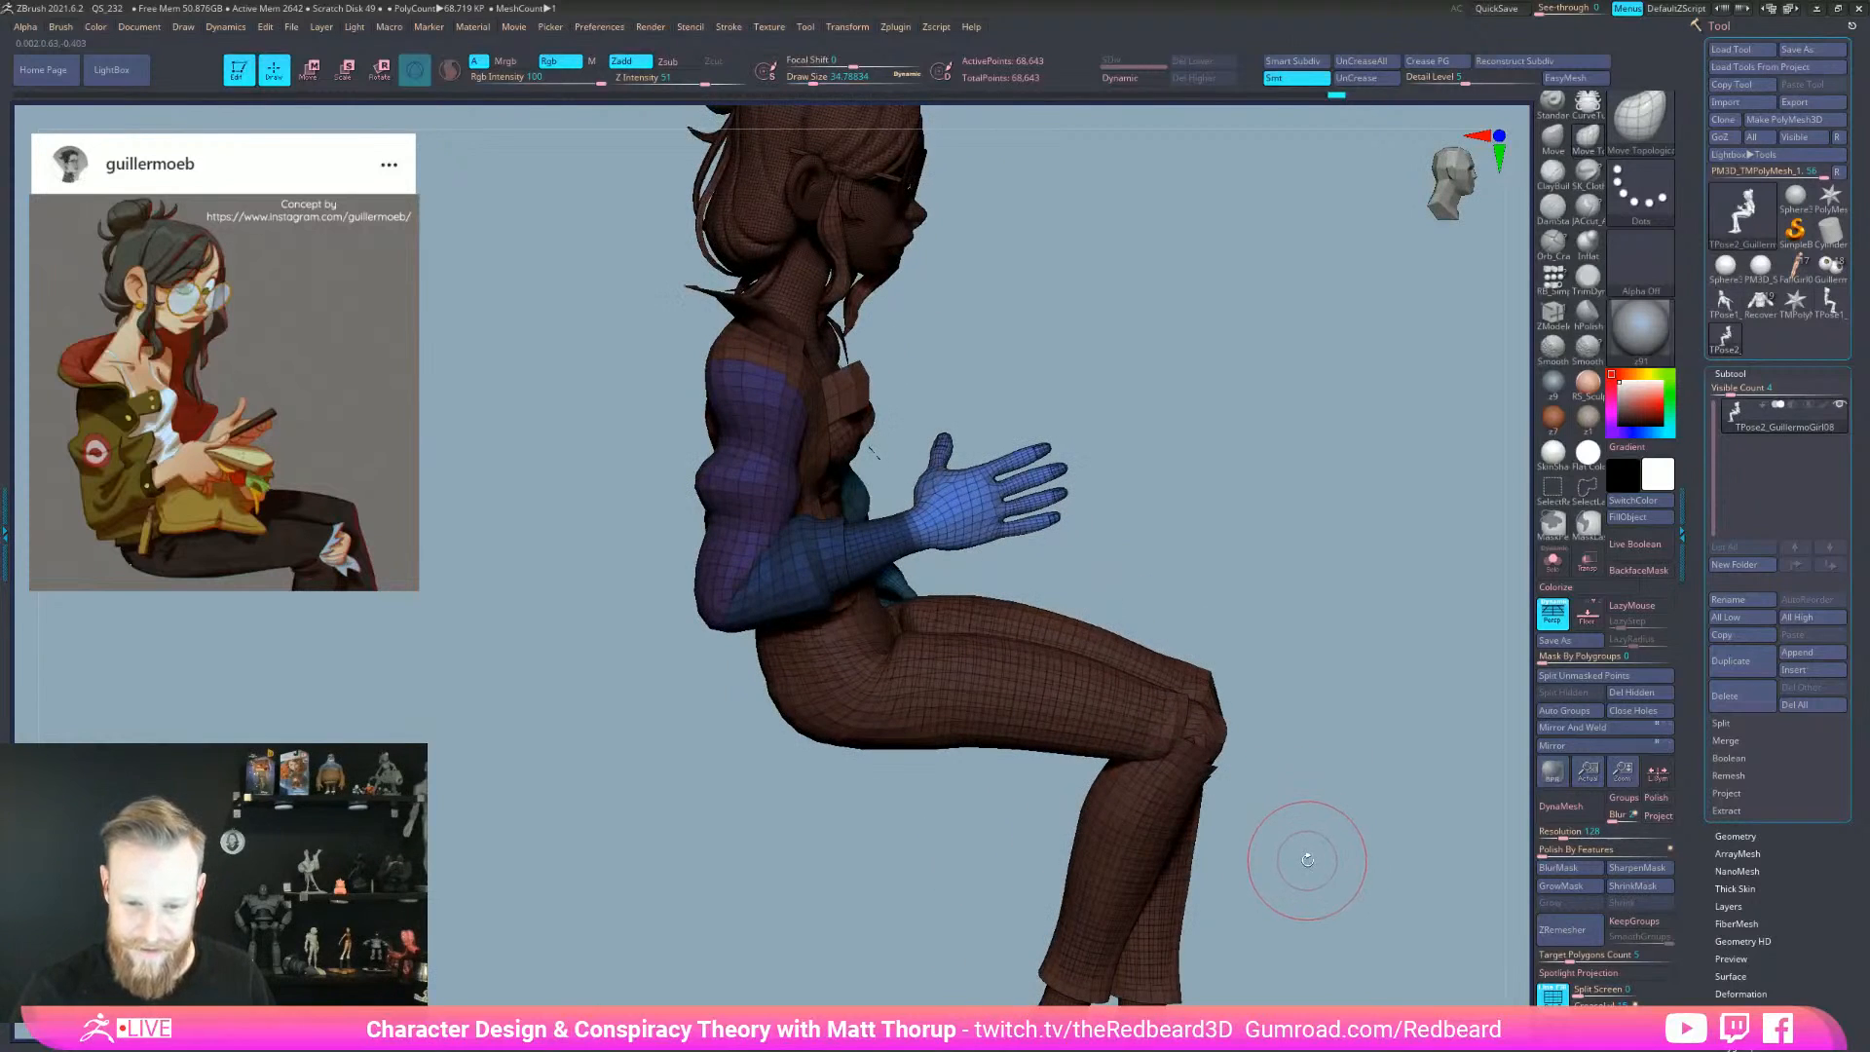
ctrl+click(1321, 865)
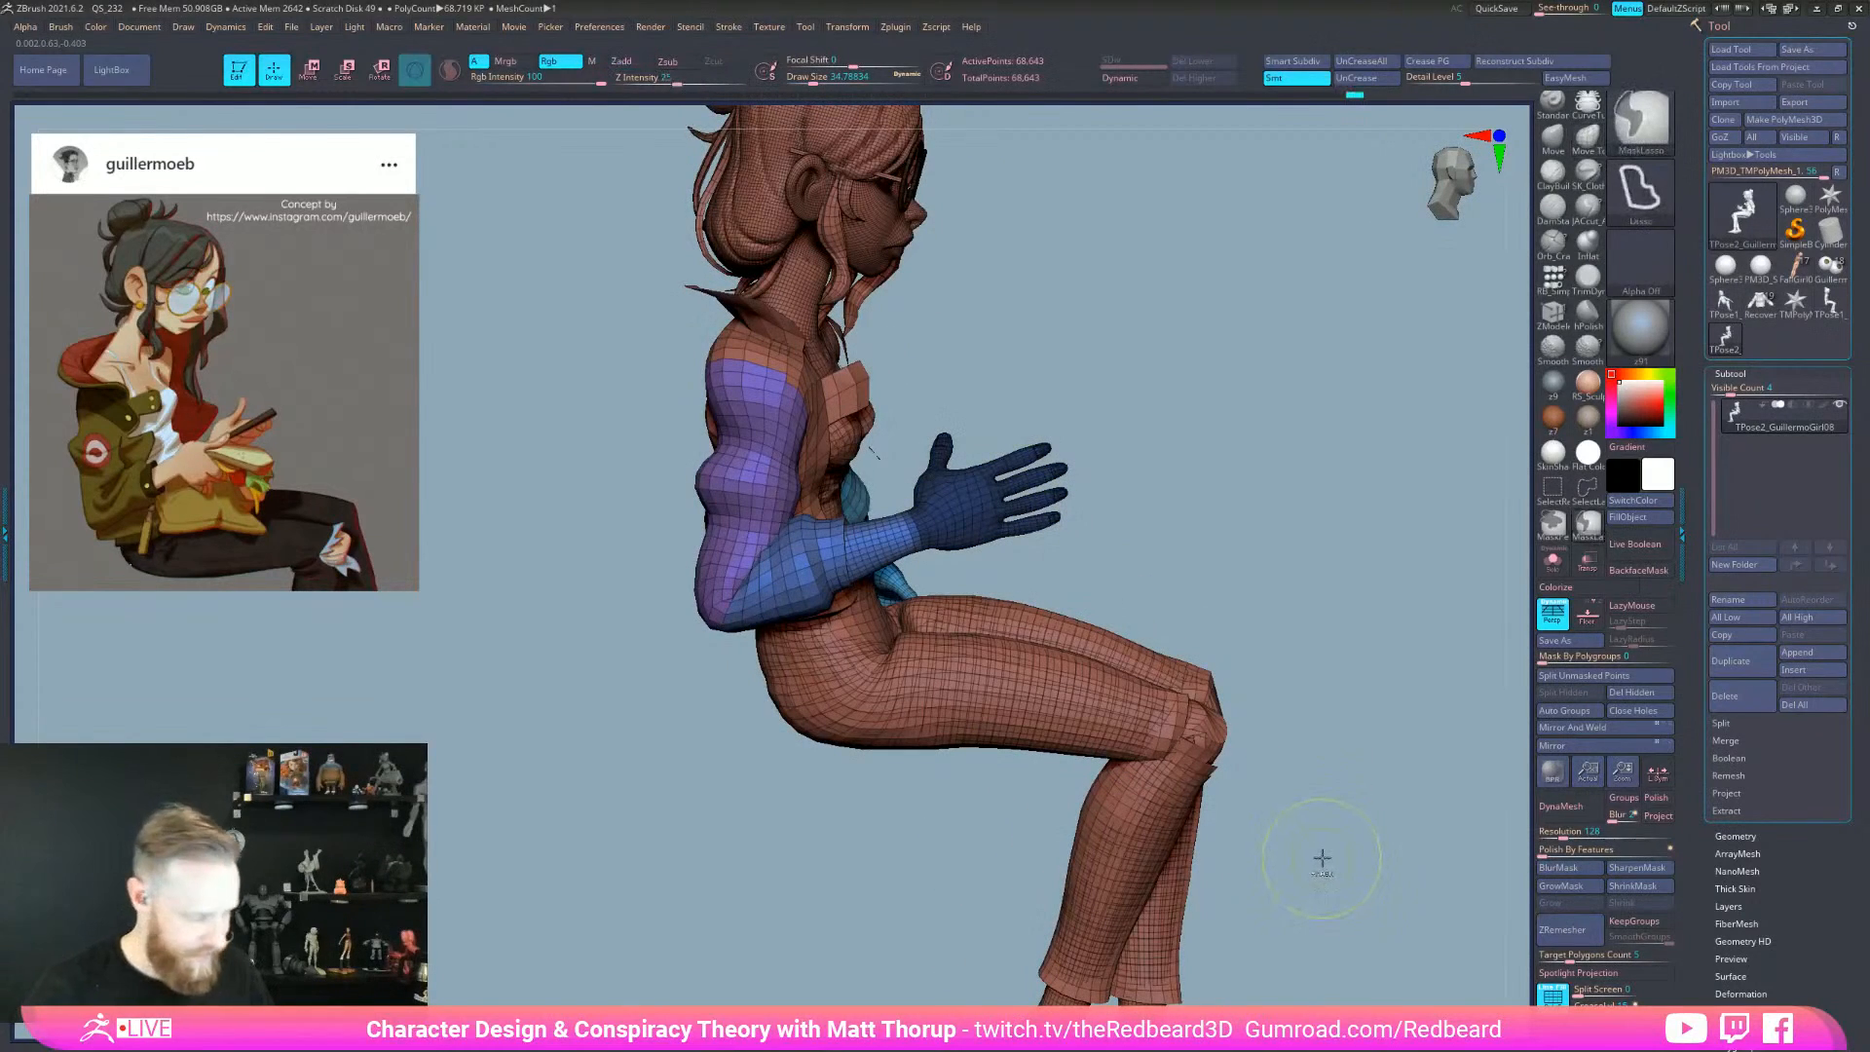
key(ctrl+w)
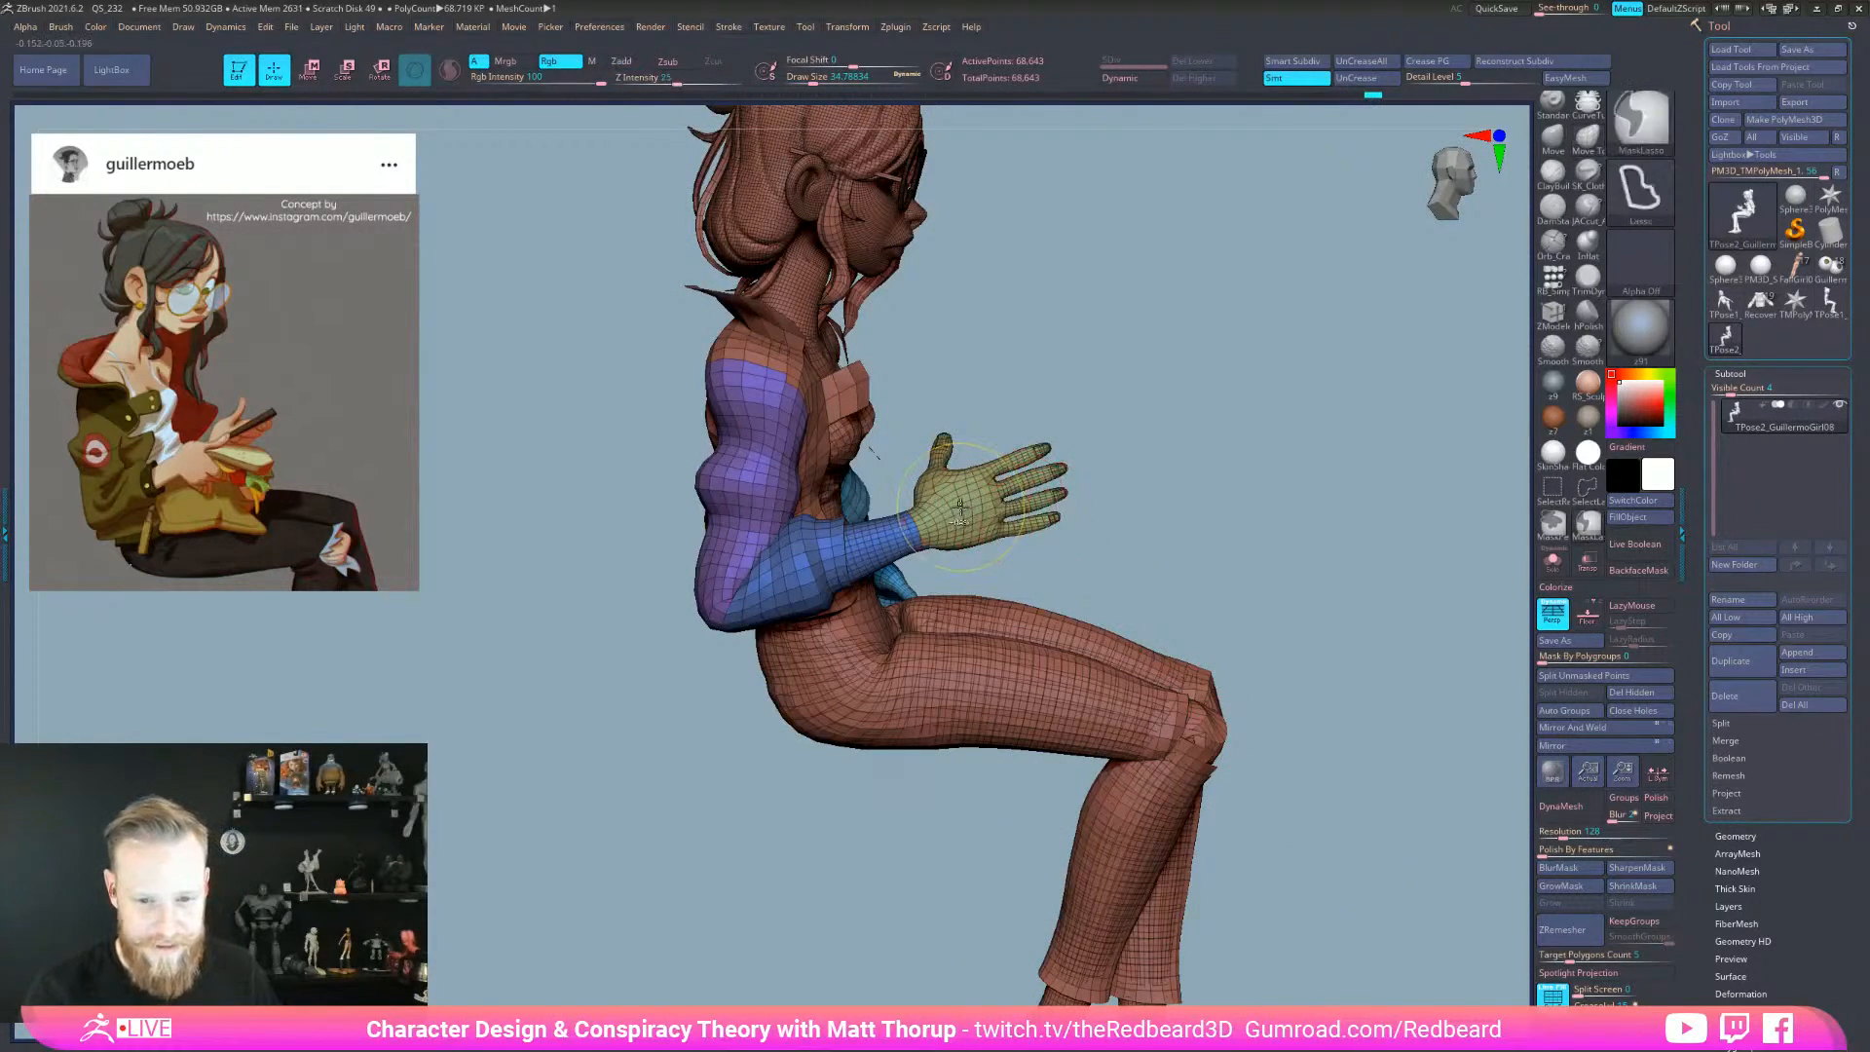
- Mask everything except the right hand by isolating its polygroup
ctrl+shift+click(1018, 506)
ctrl+click(1149, 492)
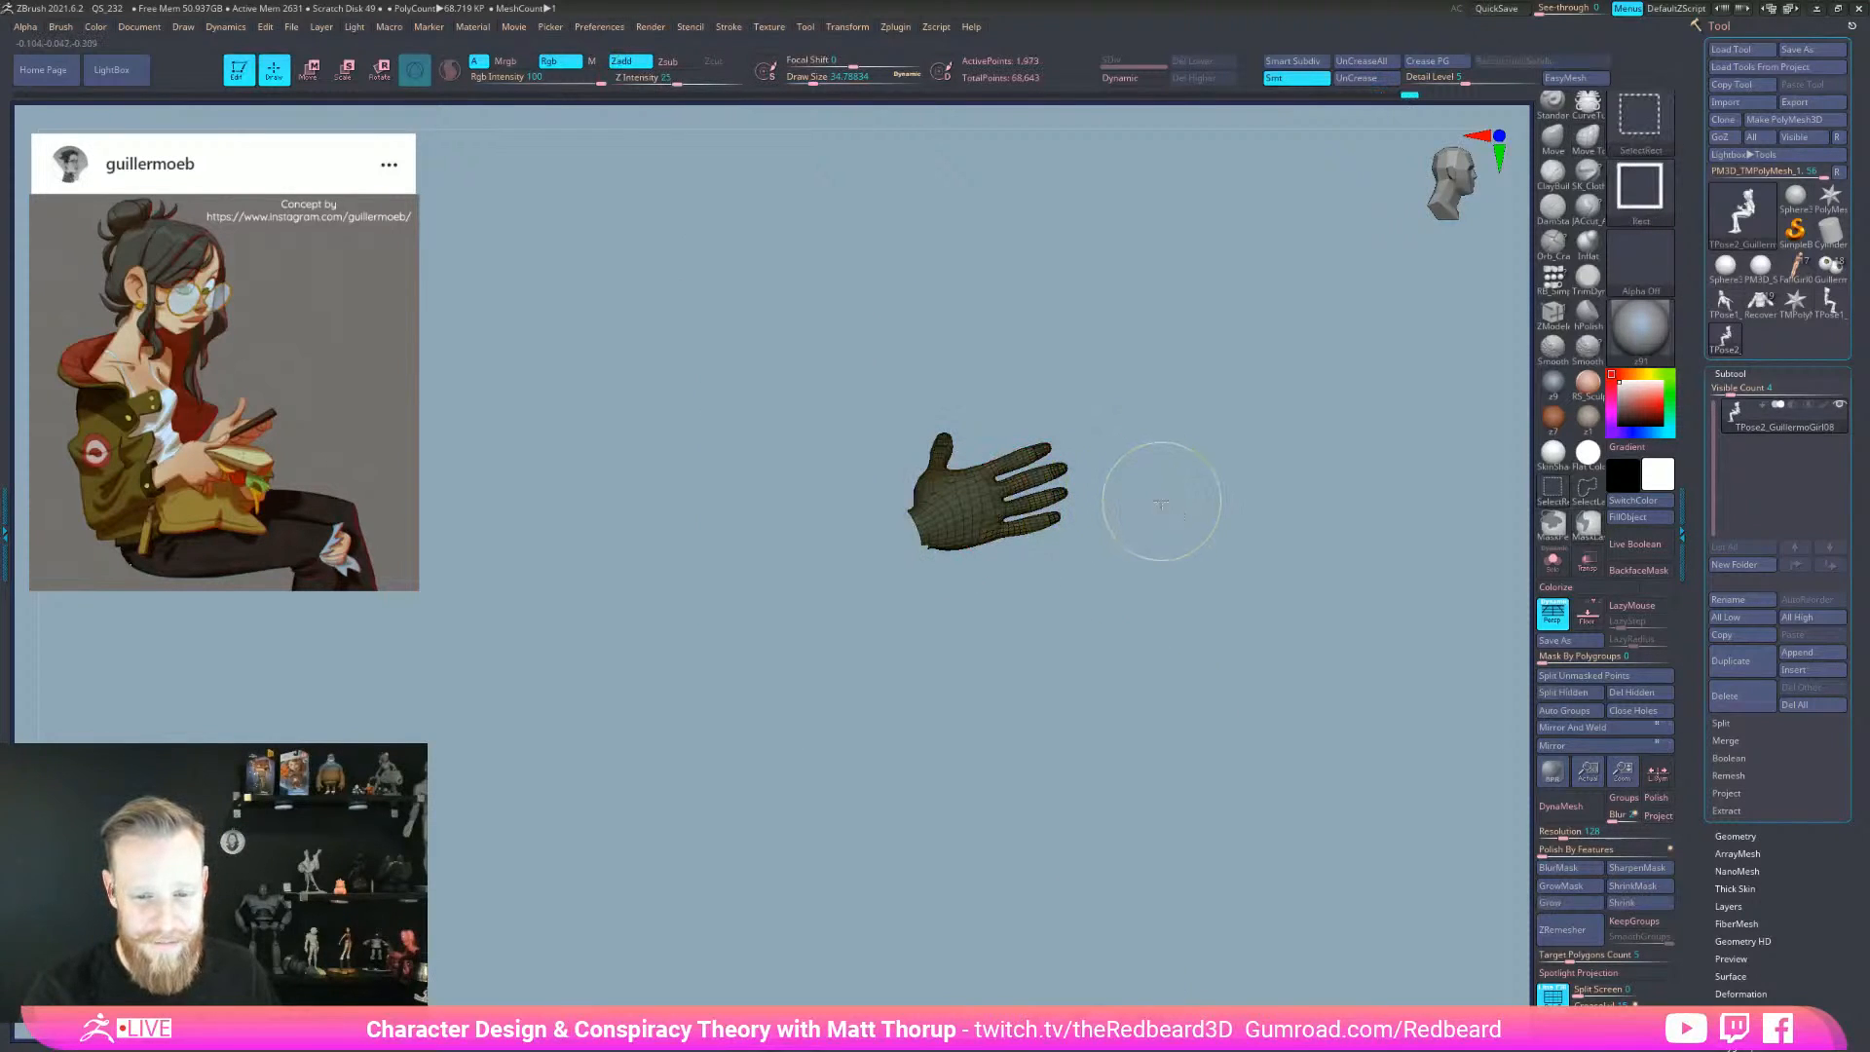
ctrl+shift+click(1168, 514)
ctrl+click(1303, 719)
- Place the gizmo at the right wrist and rotate the hand slightly as seen from below
key(e)
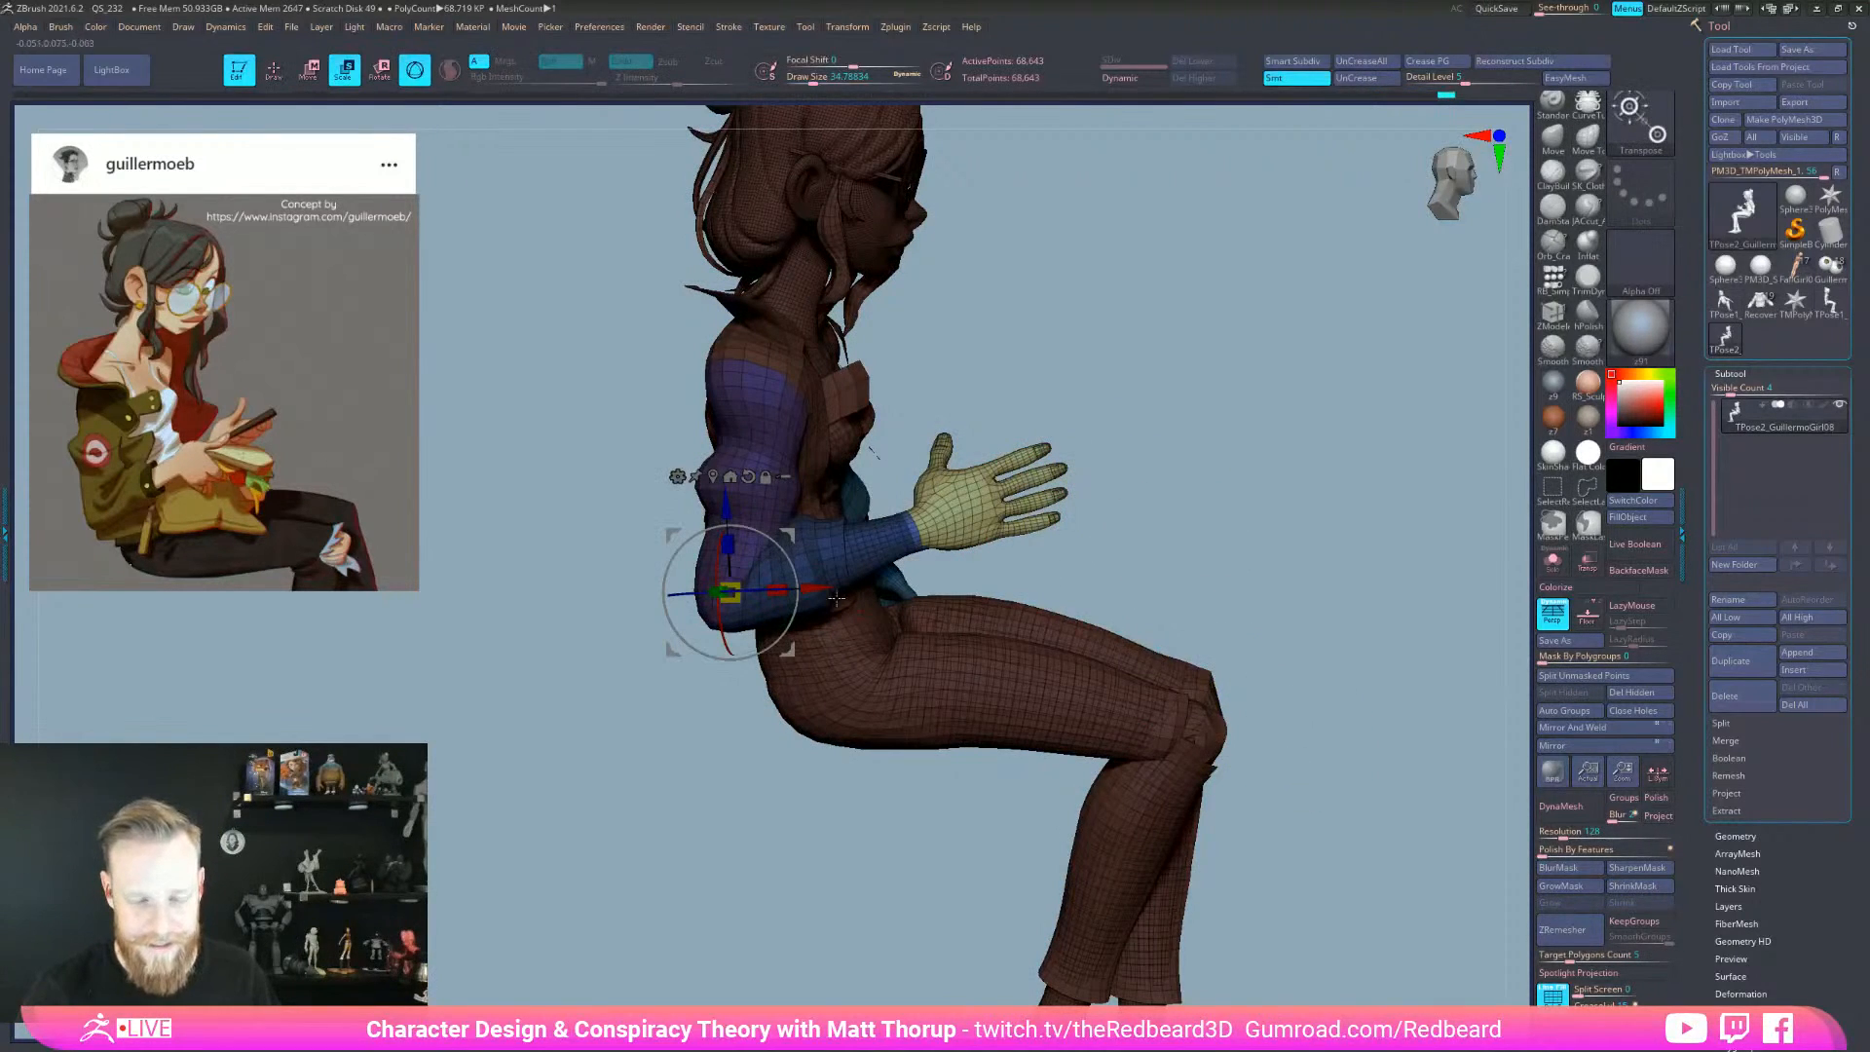
click(715, 477)
drag(1181, 500, 1235, 541)
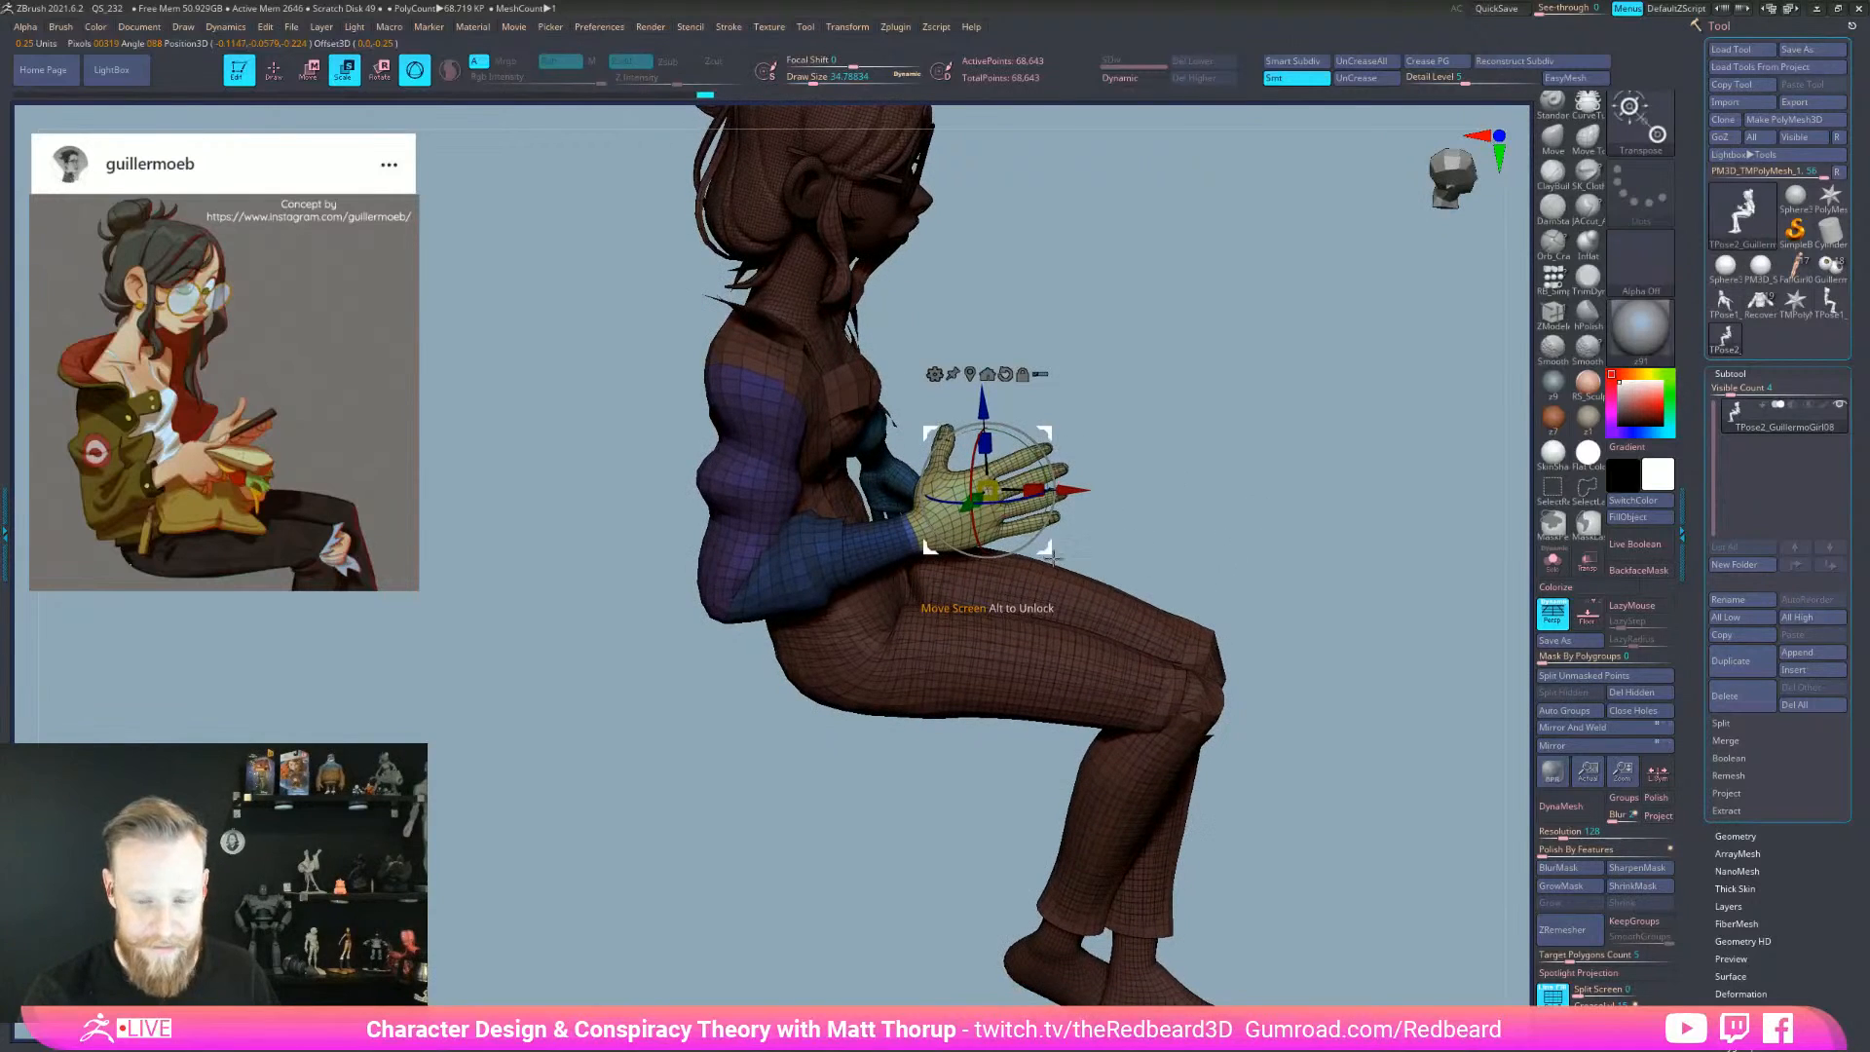
alt+drag(1044, 549, 969, 595)
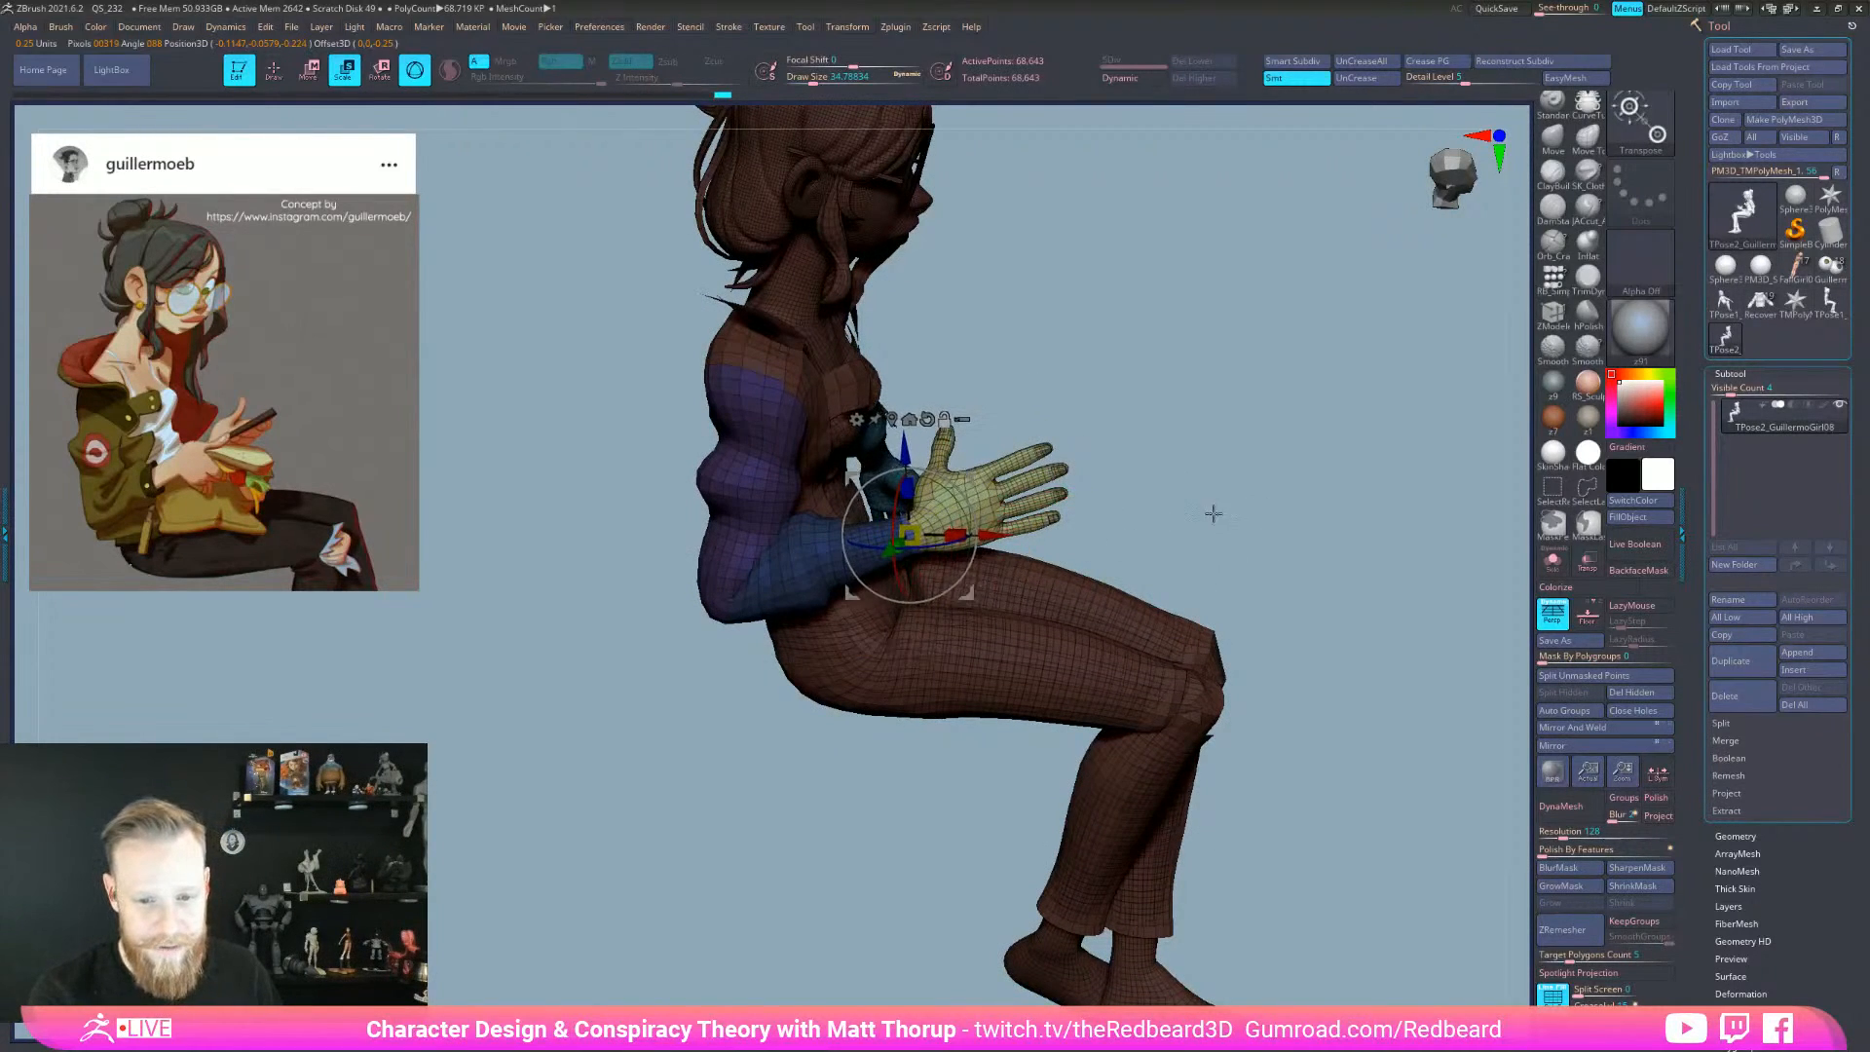
drag(1202, 514, 1137, 534)
drag(864, 805, 881, 645)
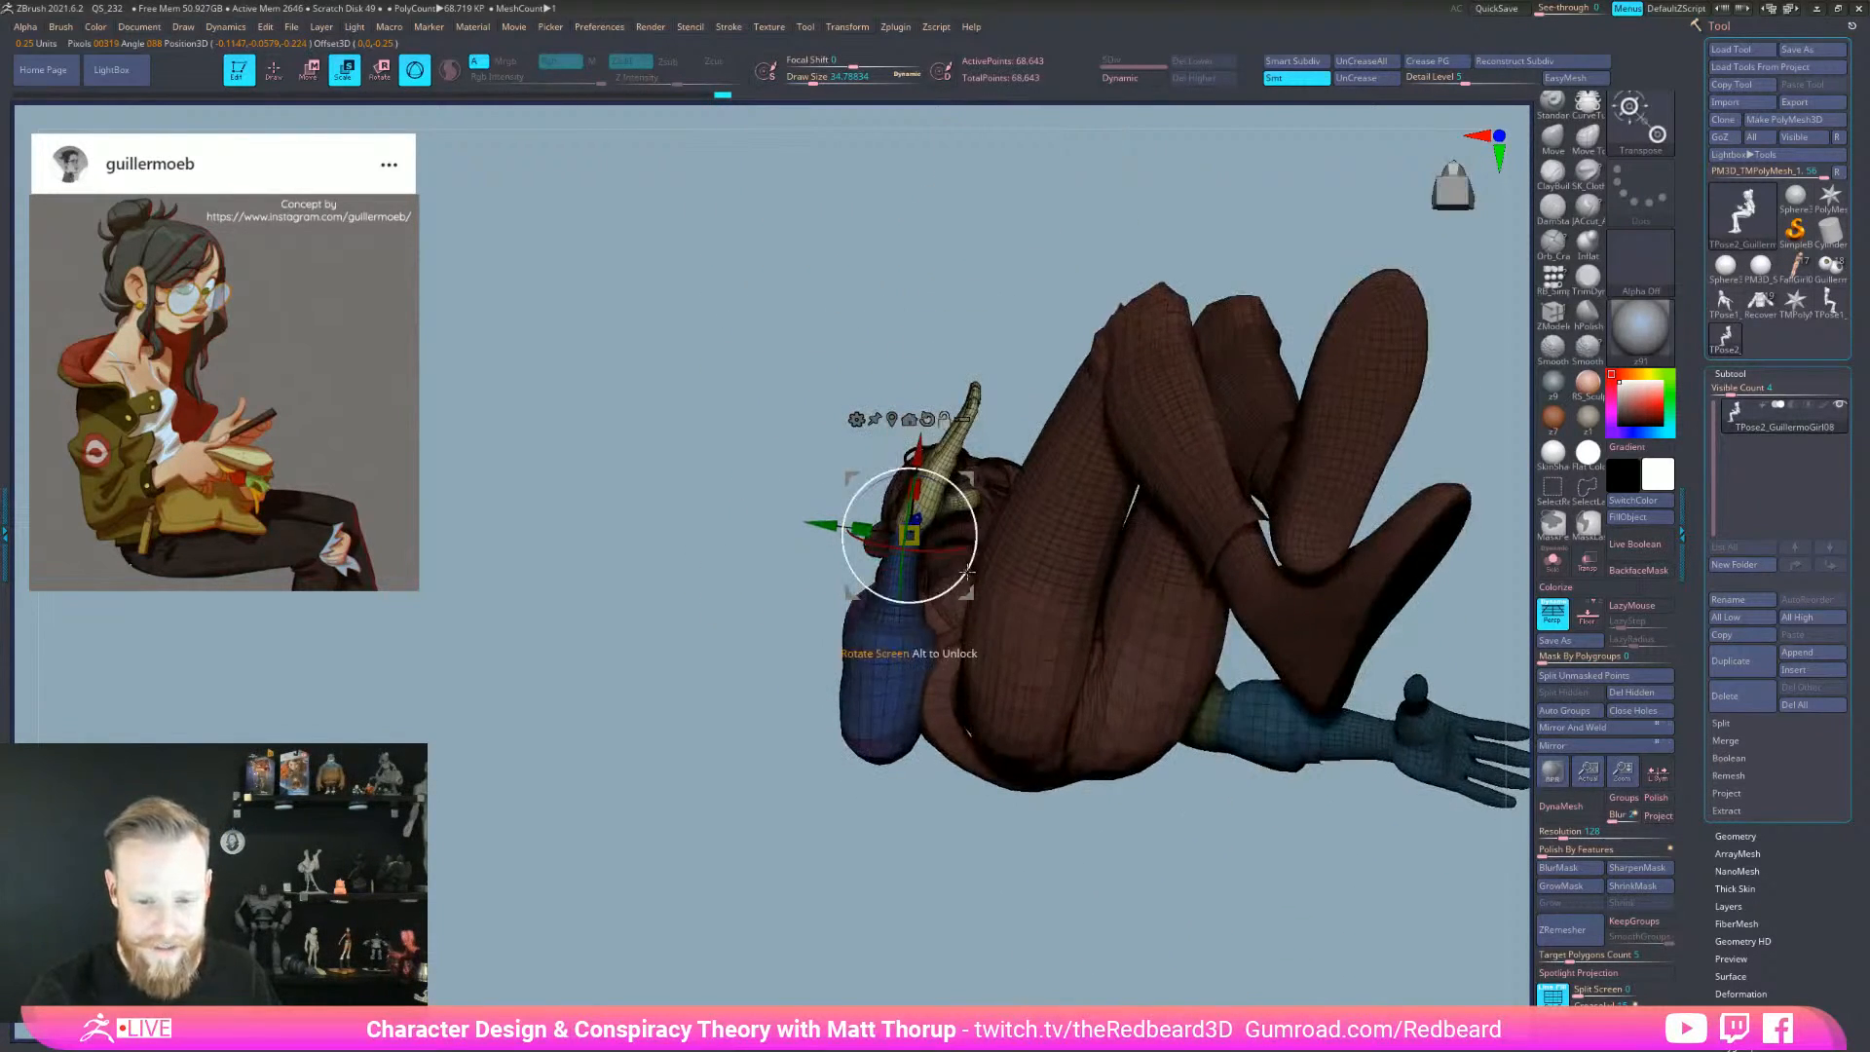
drag(964, 569, 960, 585)
drag(795, 753, 868, 822)
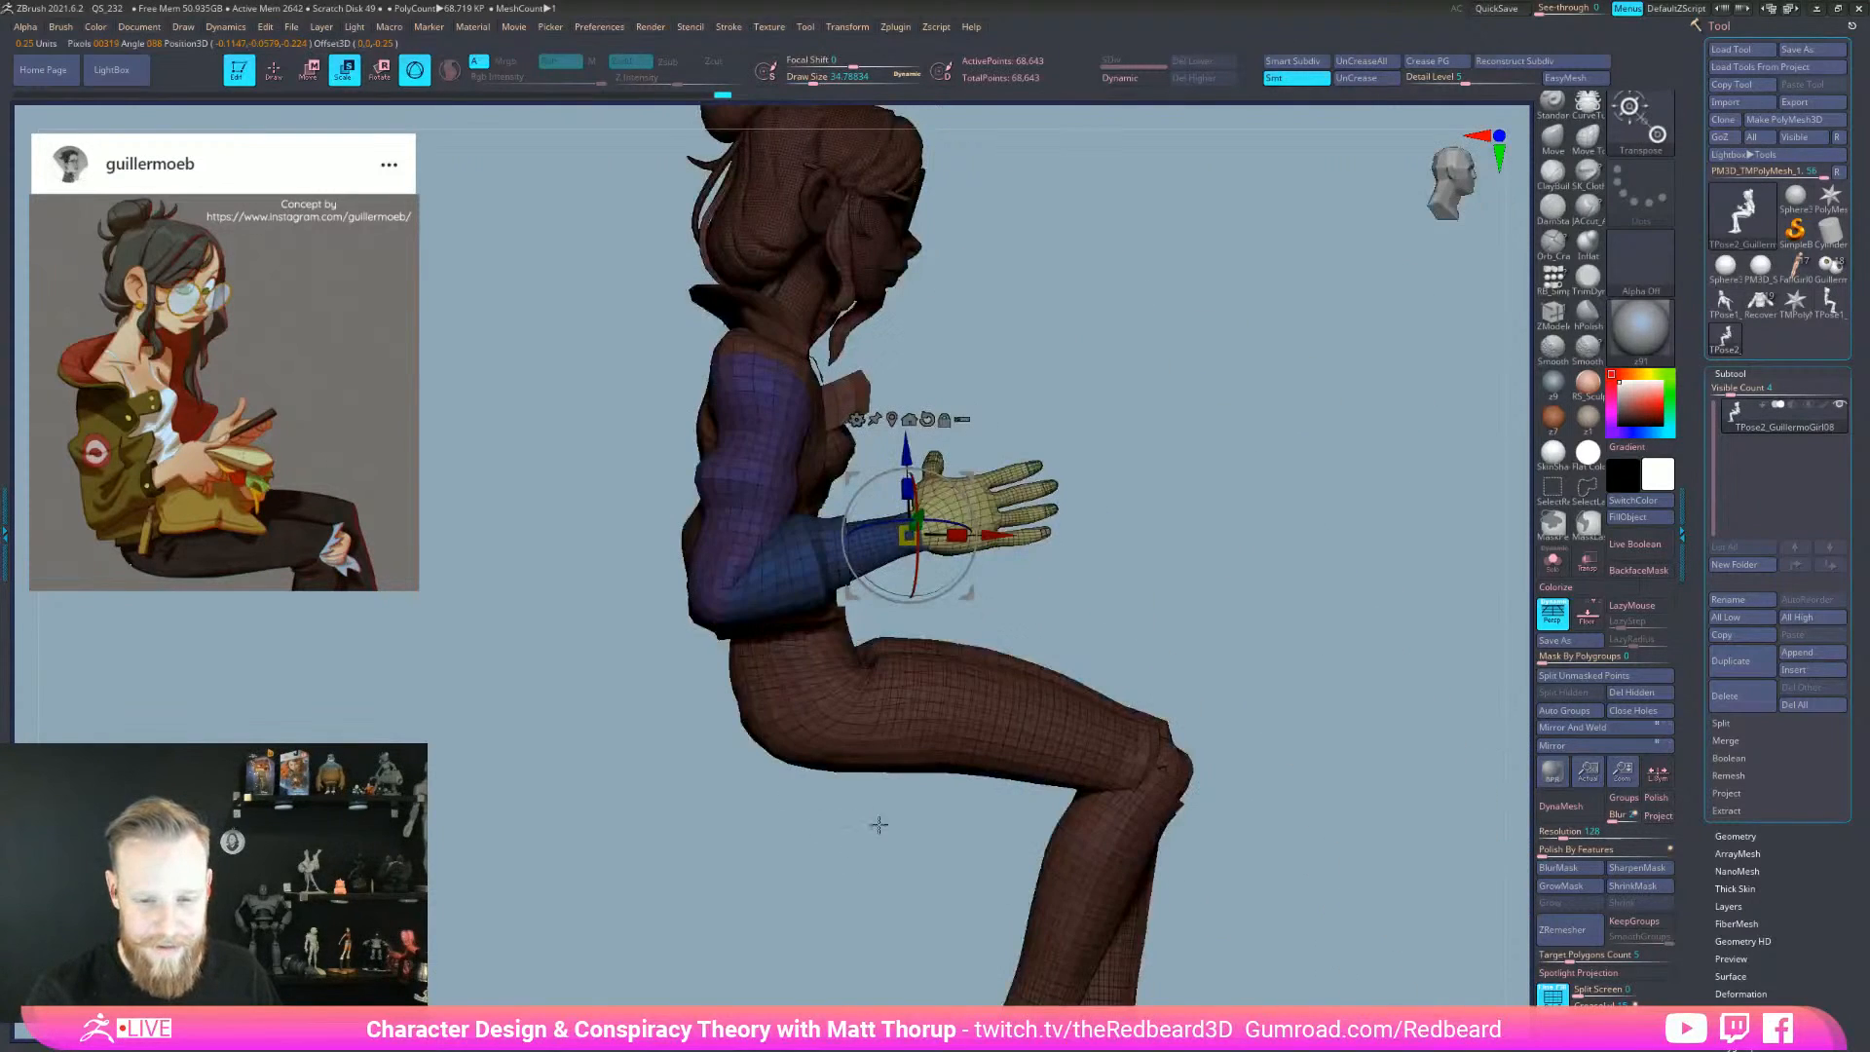
- Blur the mask's edge at the right wrist, tilt the hand slightly downward, and clear the mask
drag(956, 579, 952, 583)
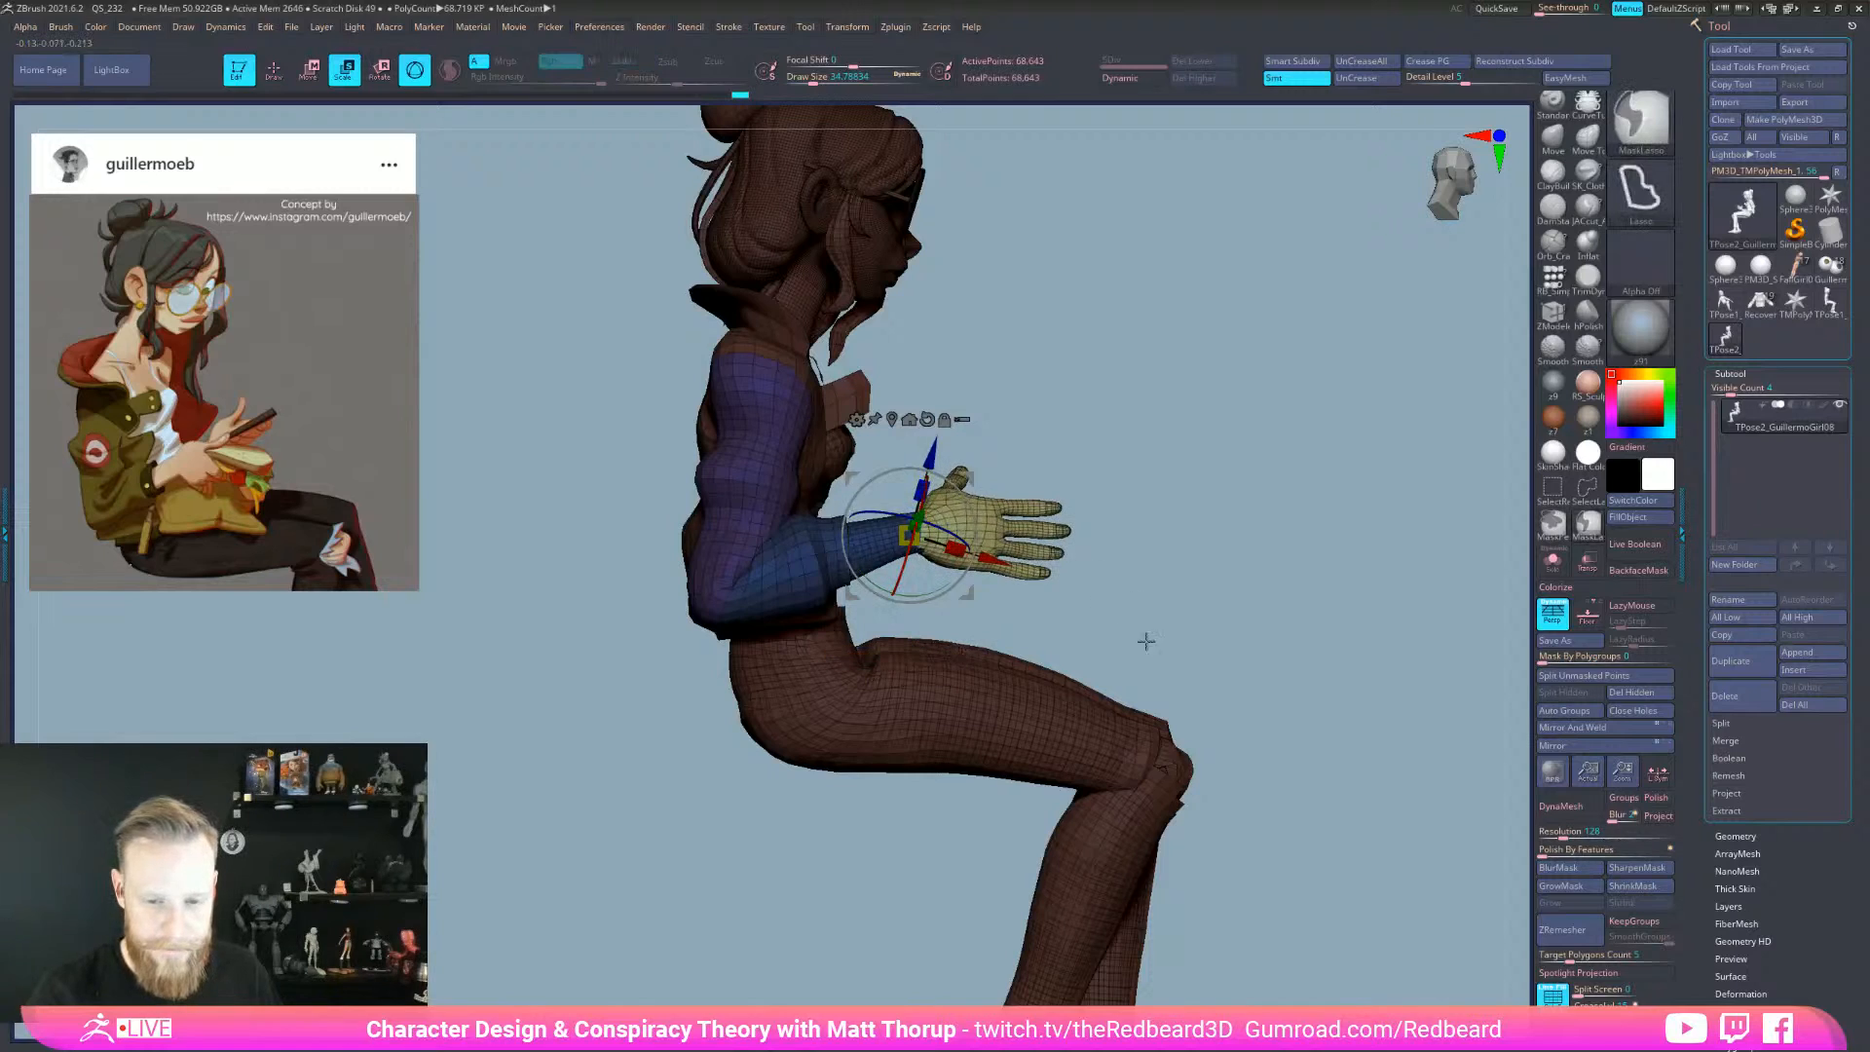
key(ctrl+z)
click(1570, 873)
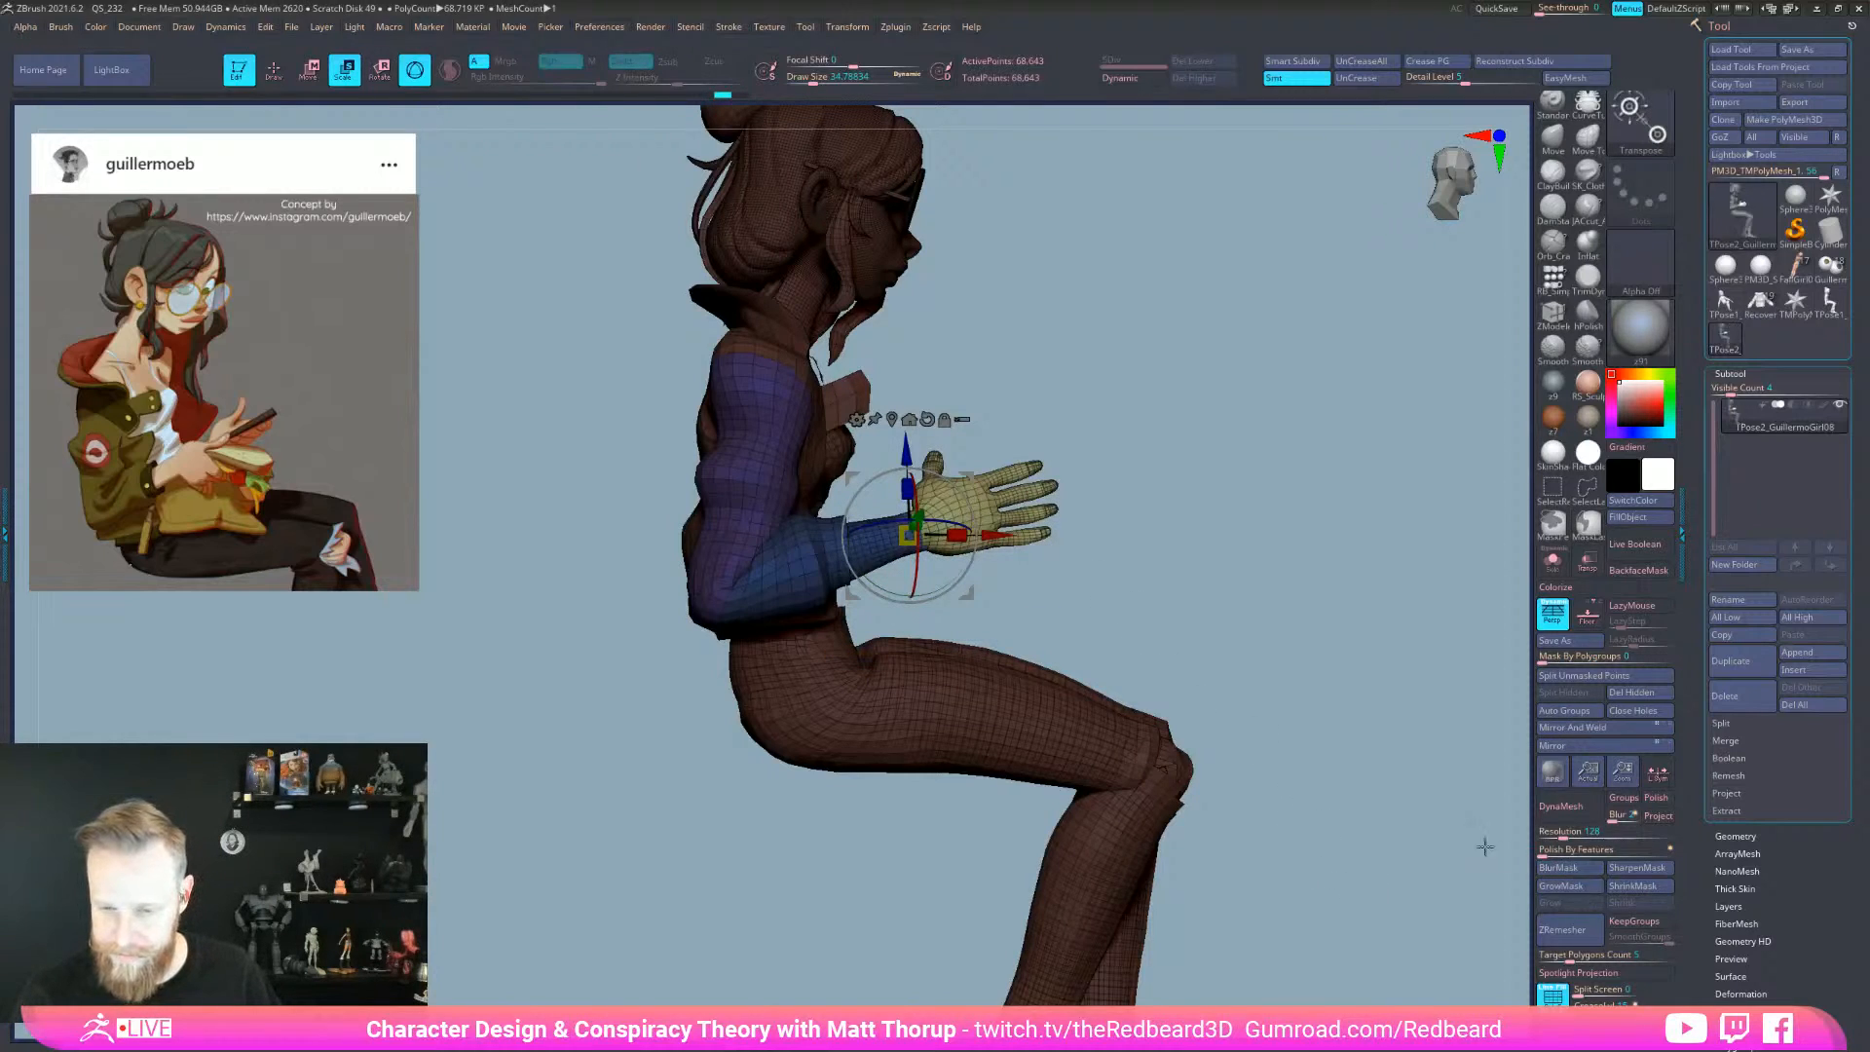
drag(917, 570, 962, 581)
drag(1198, 663, 783, 772)
drag(1281, 676, 1391, 693)
key(q)
ctrl+drag(1264, 610, 1314, 691)
alt+drag(1362, 771, 1093, 779)
right_click(1093, 800)
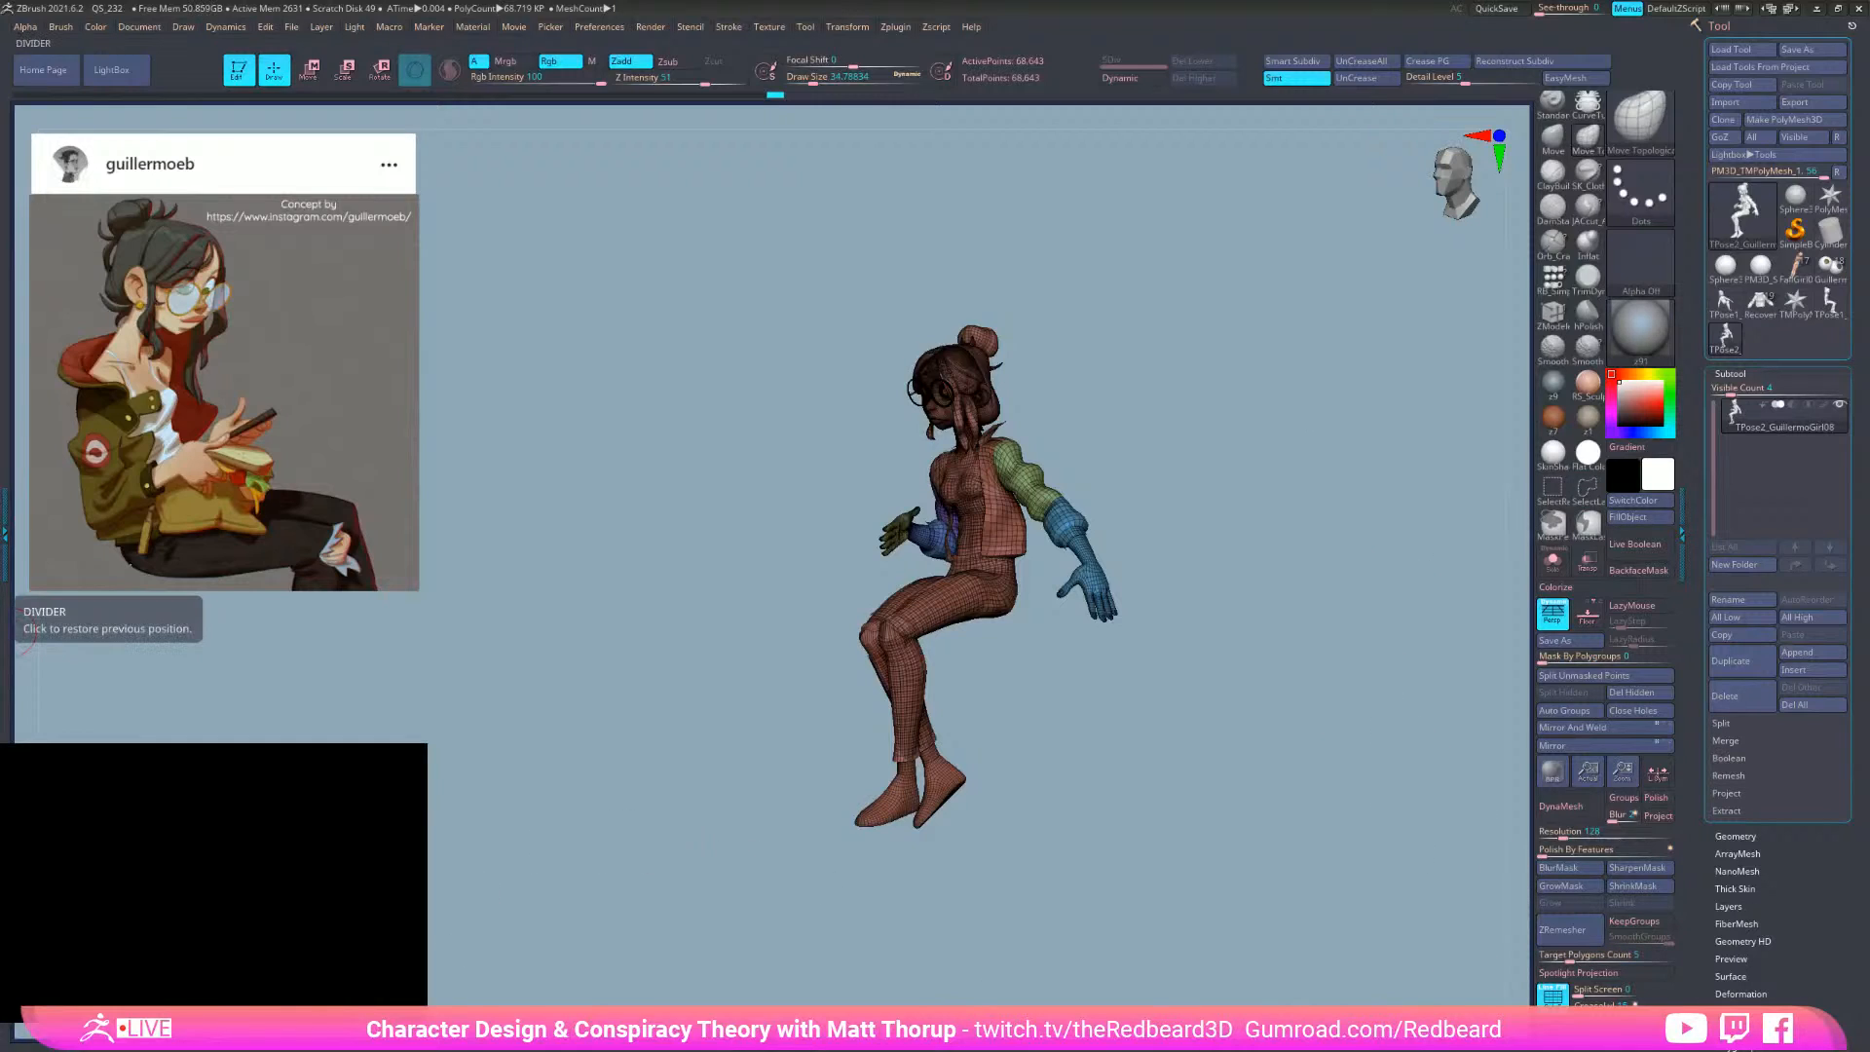
- Switch to the Logitech camera app, reselect the BRIO's 65° field of view, and put the app away
key(alt+Tab)
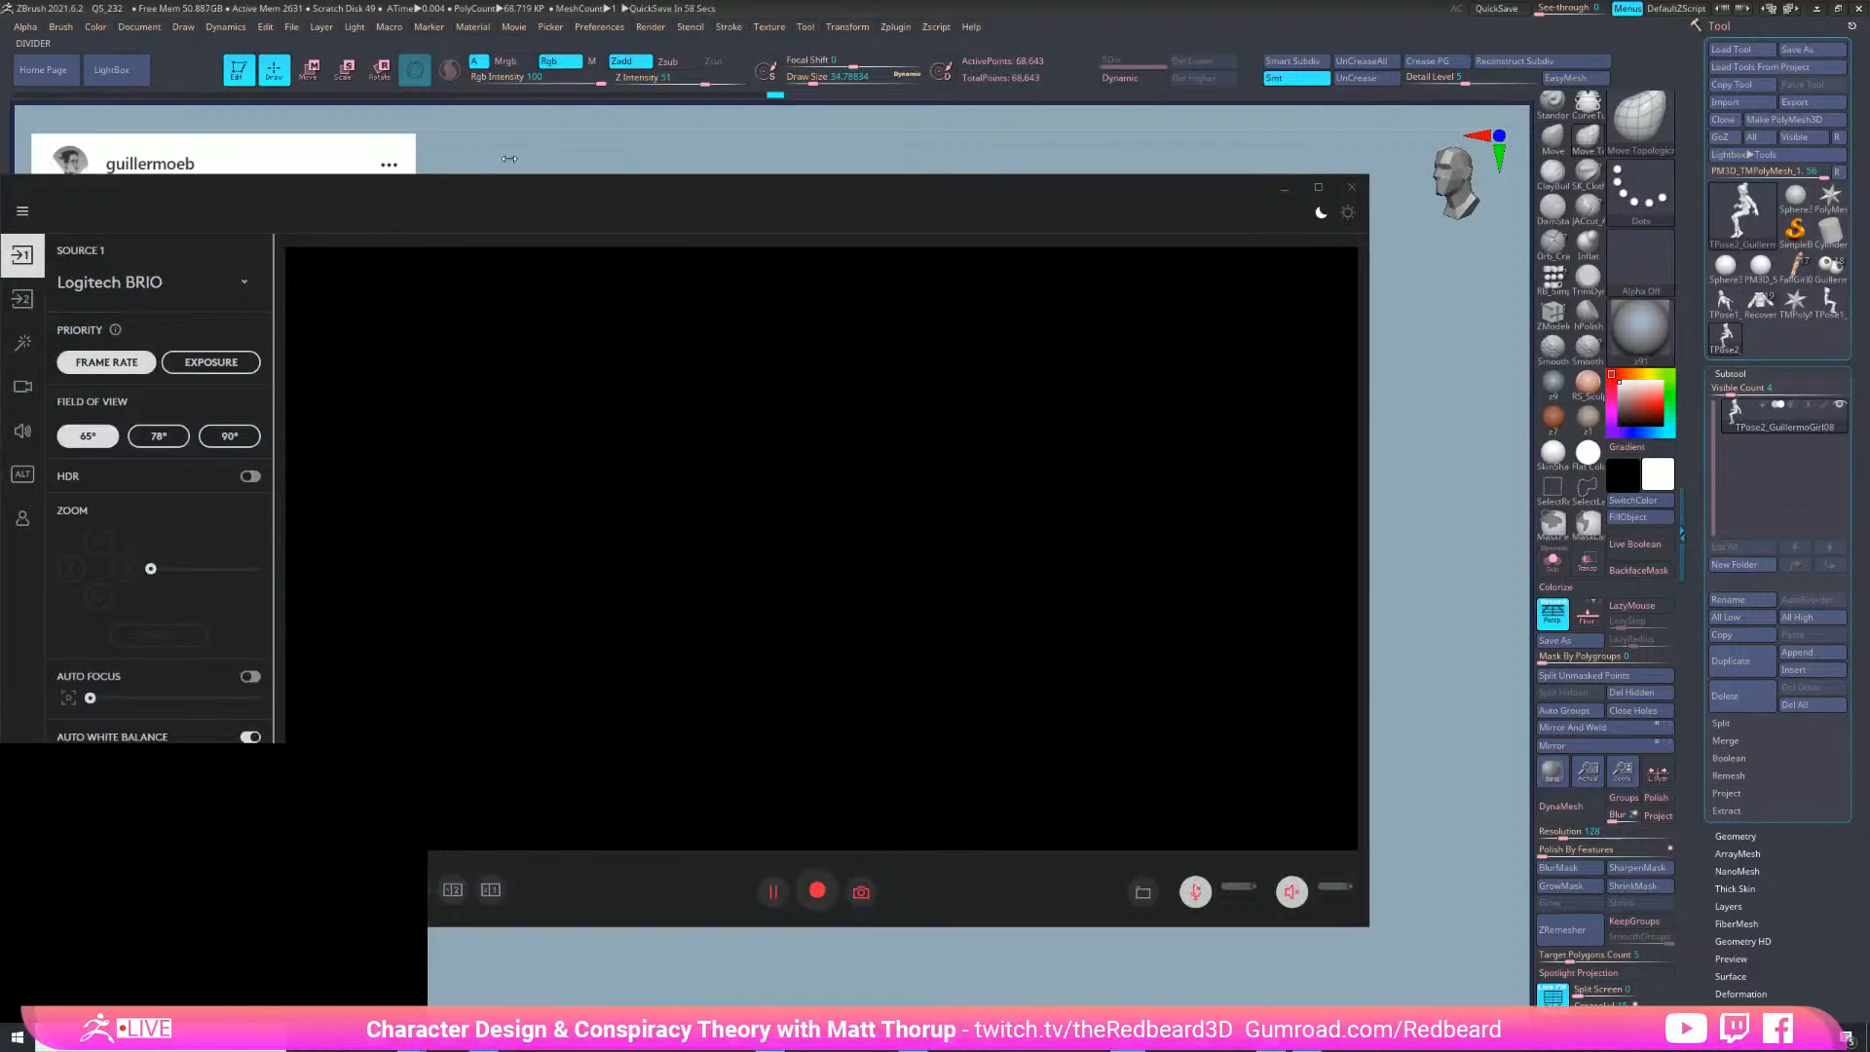
click(159, 436)
click(92, 440)
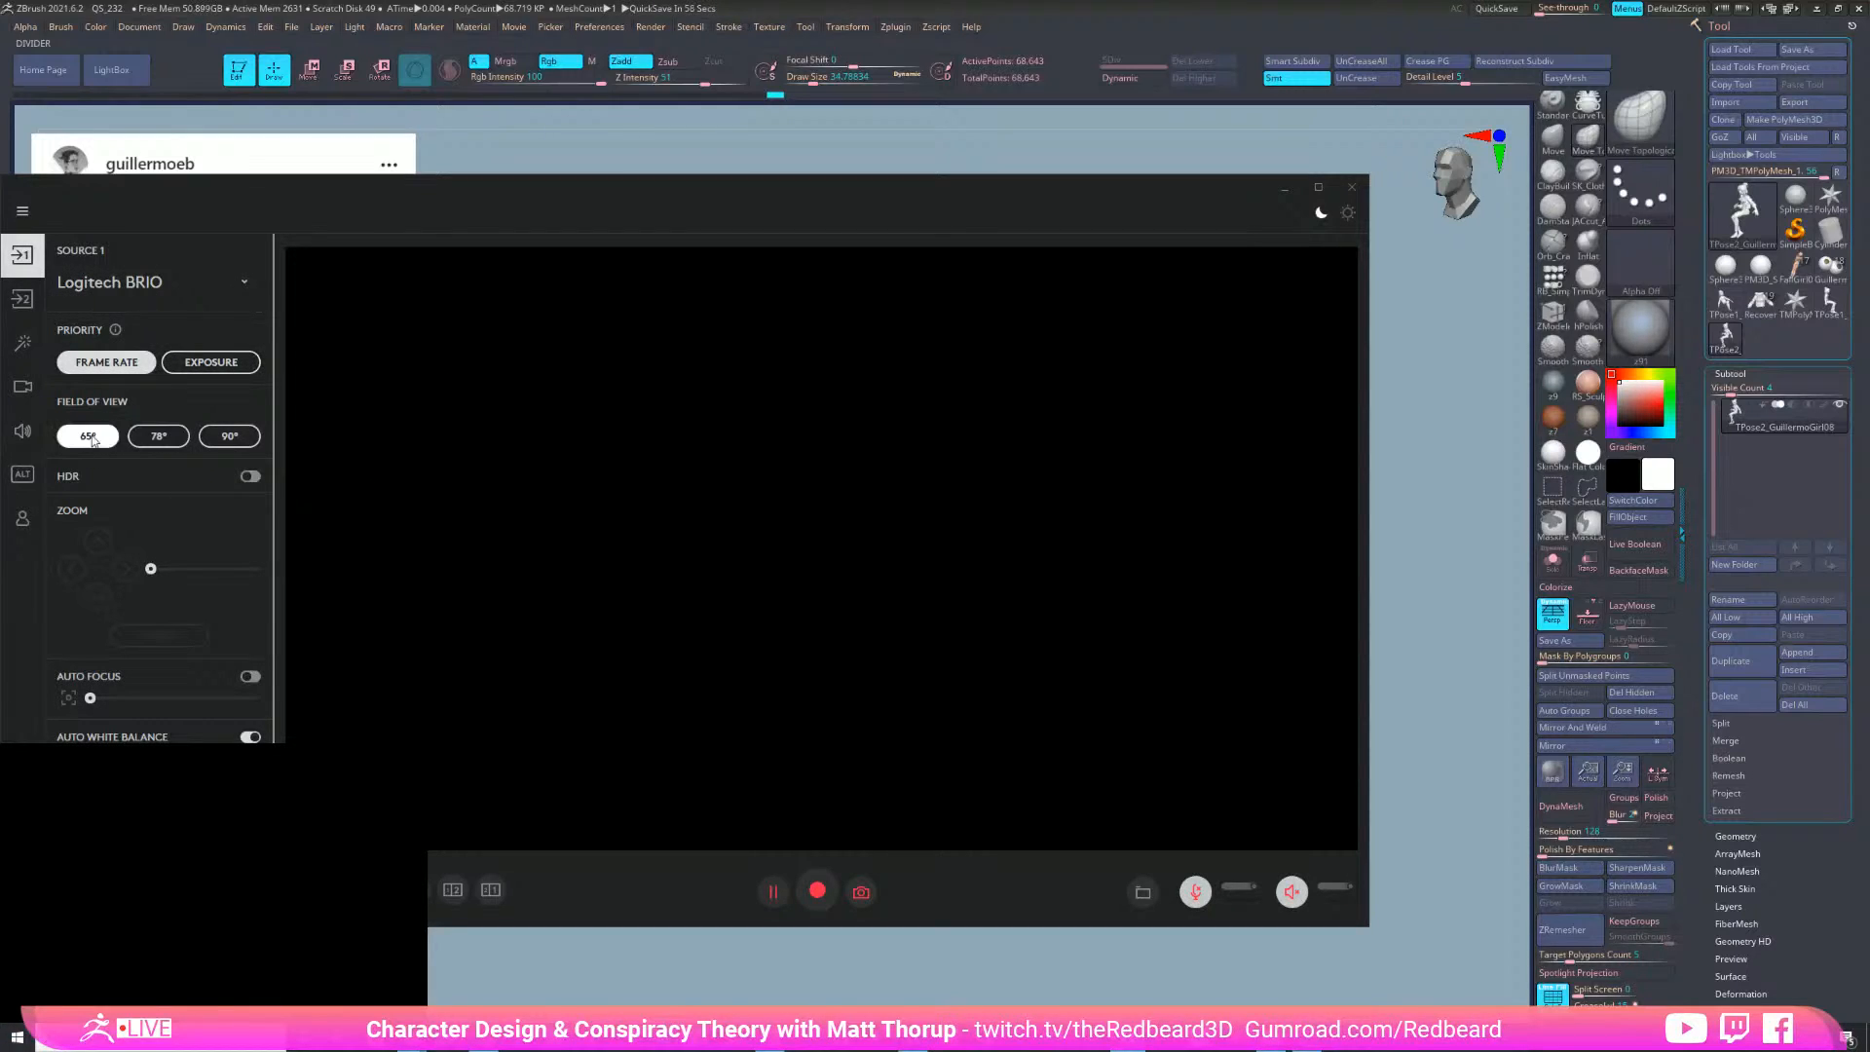
click(1351, 187)
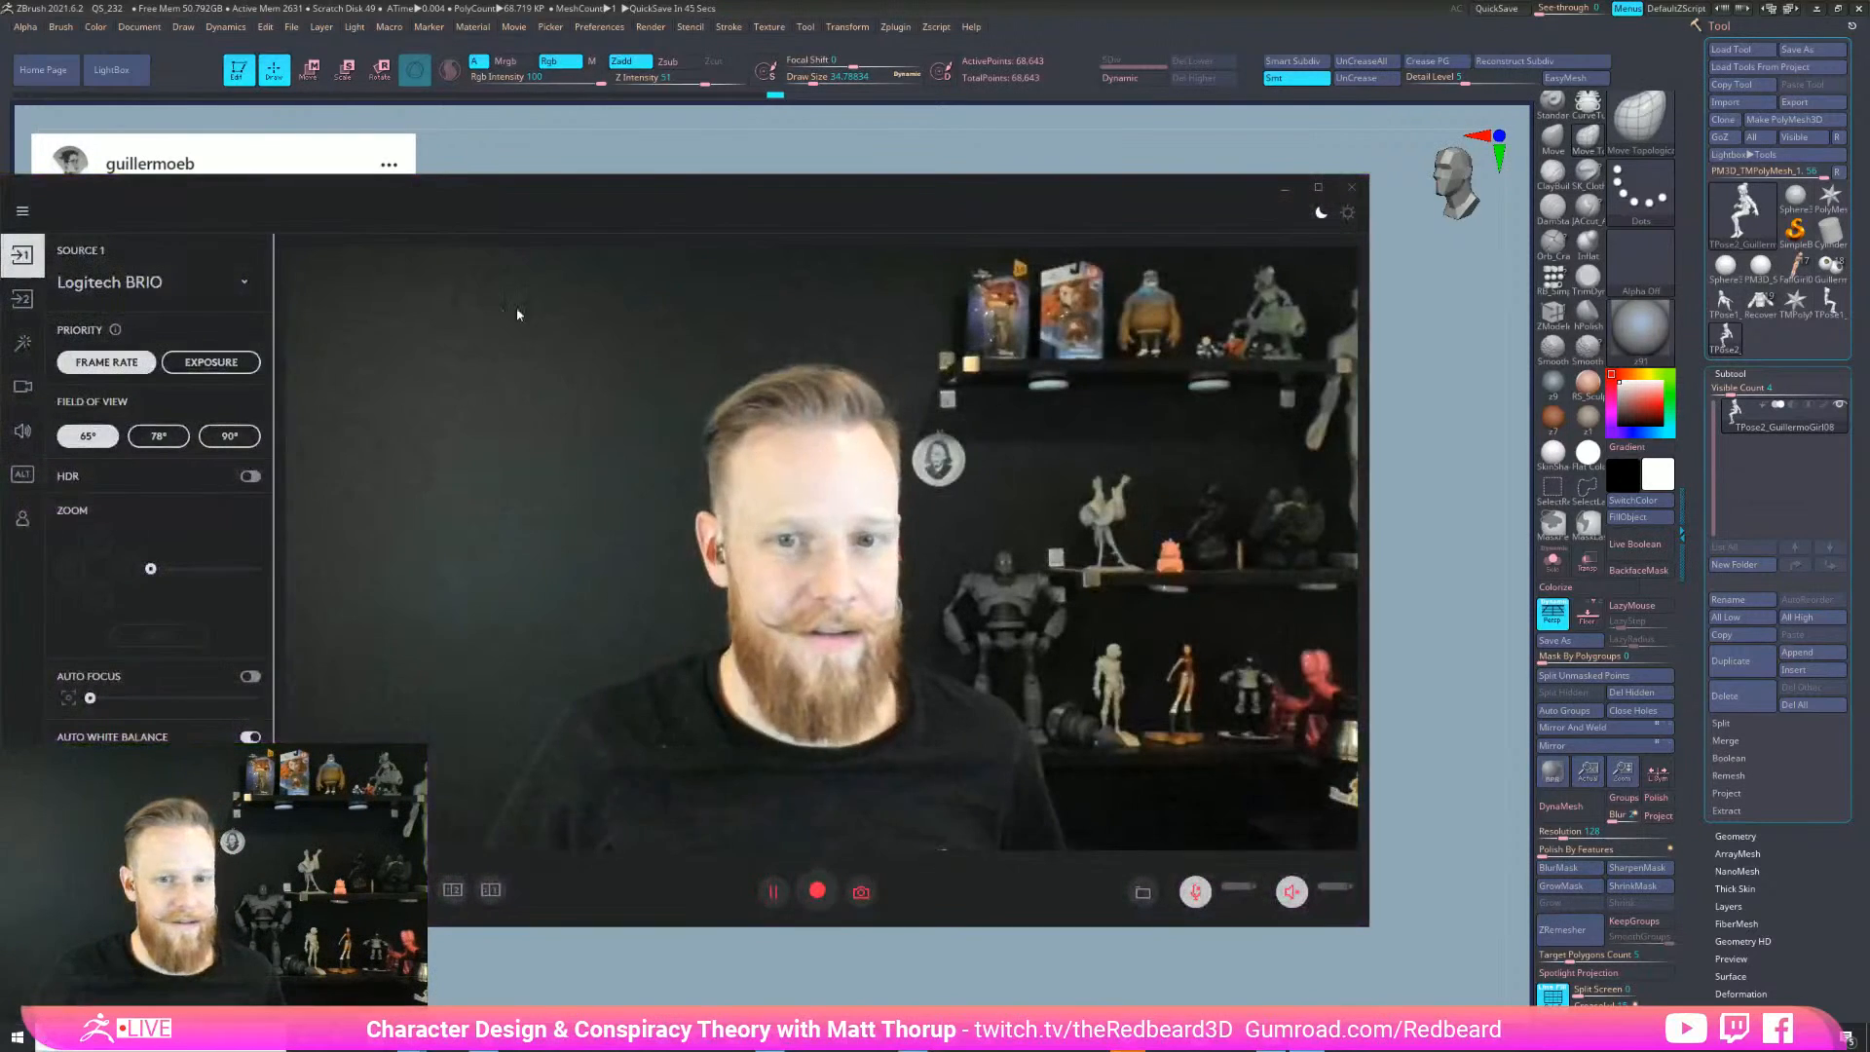
click(1350, 187)
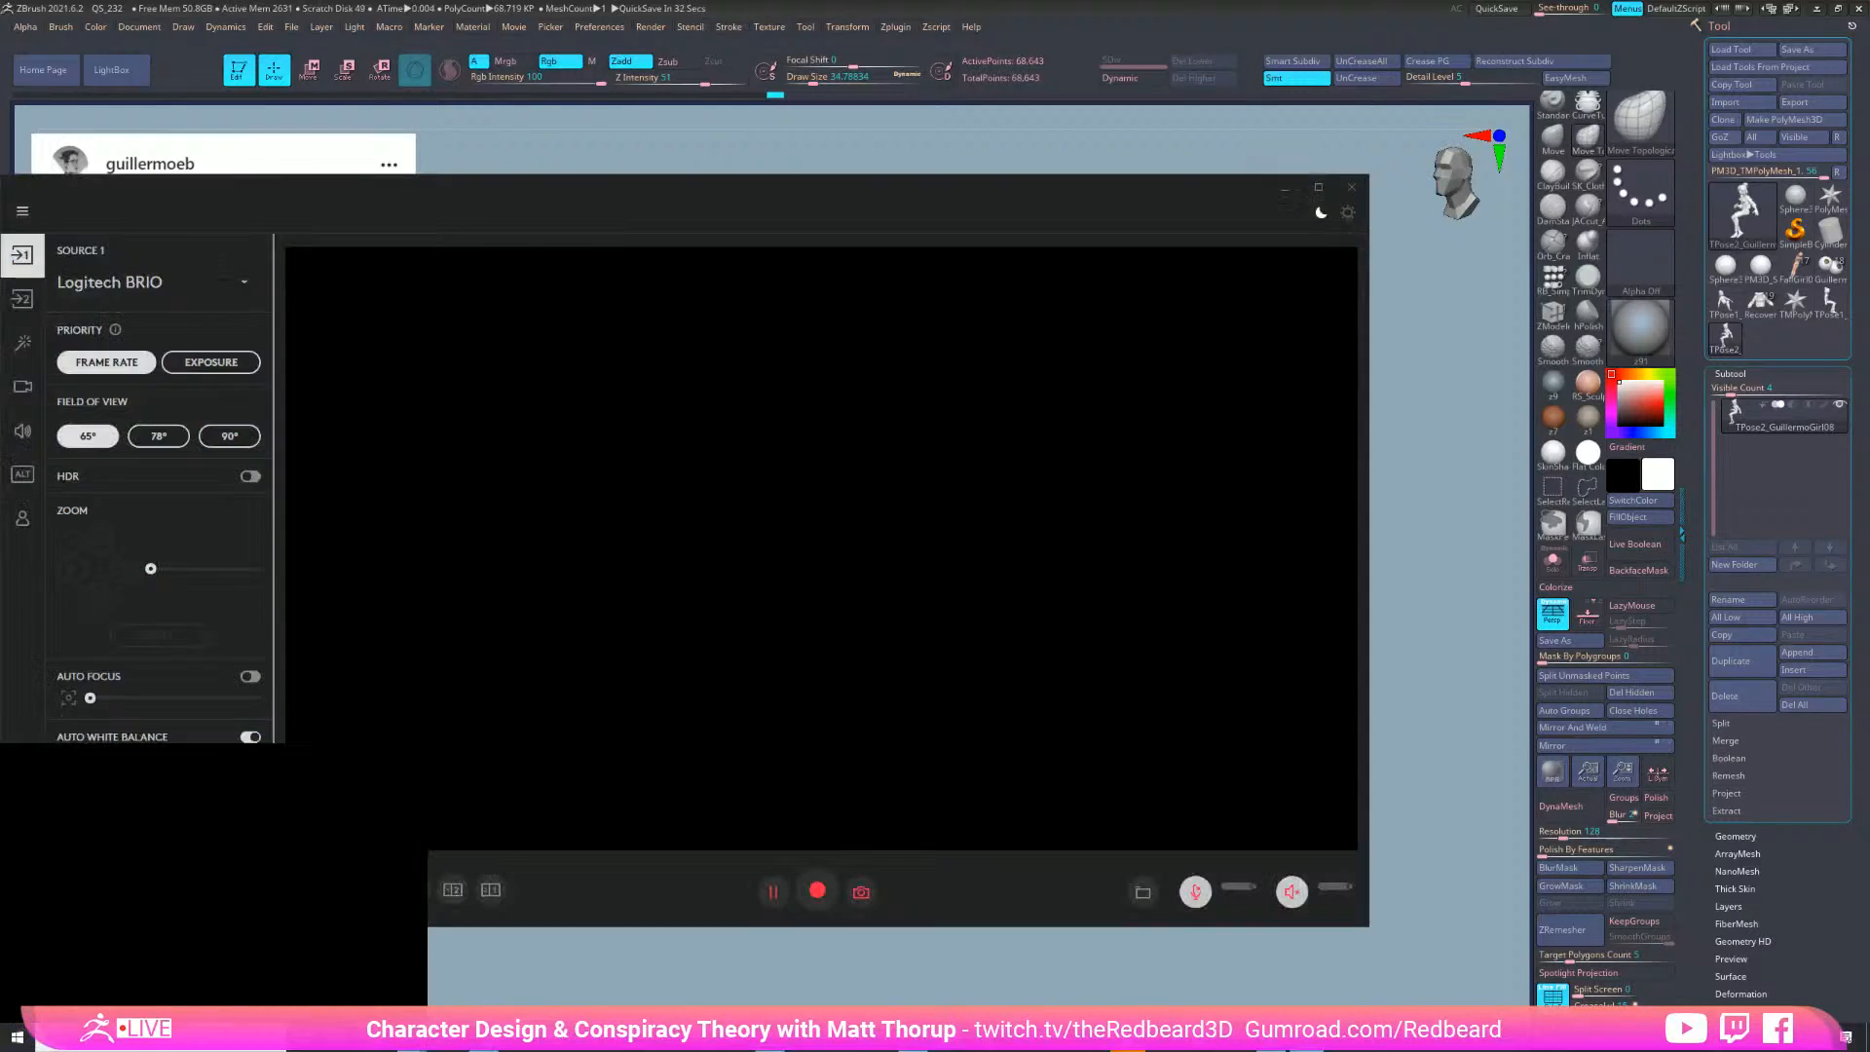
drag(758, 201, 0, 115)
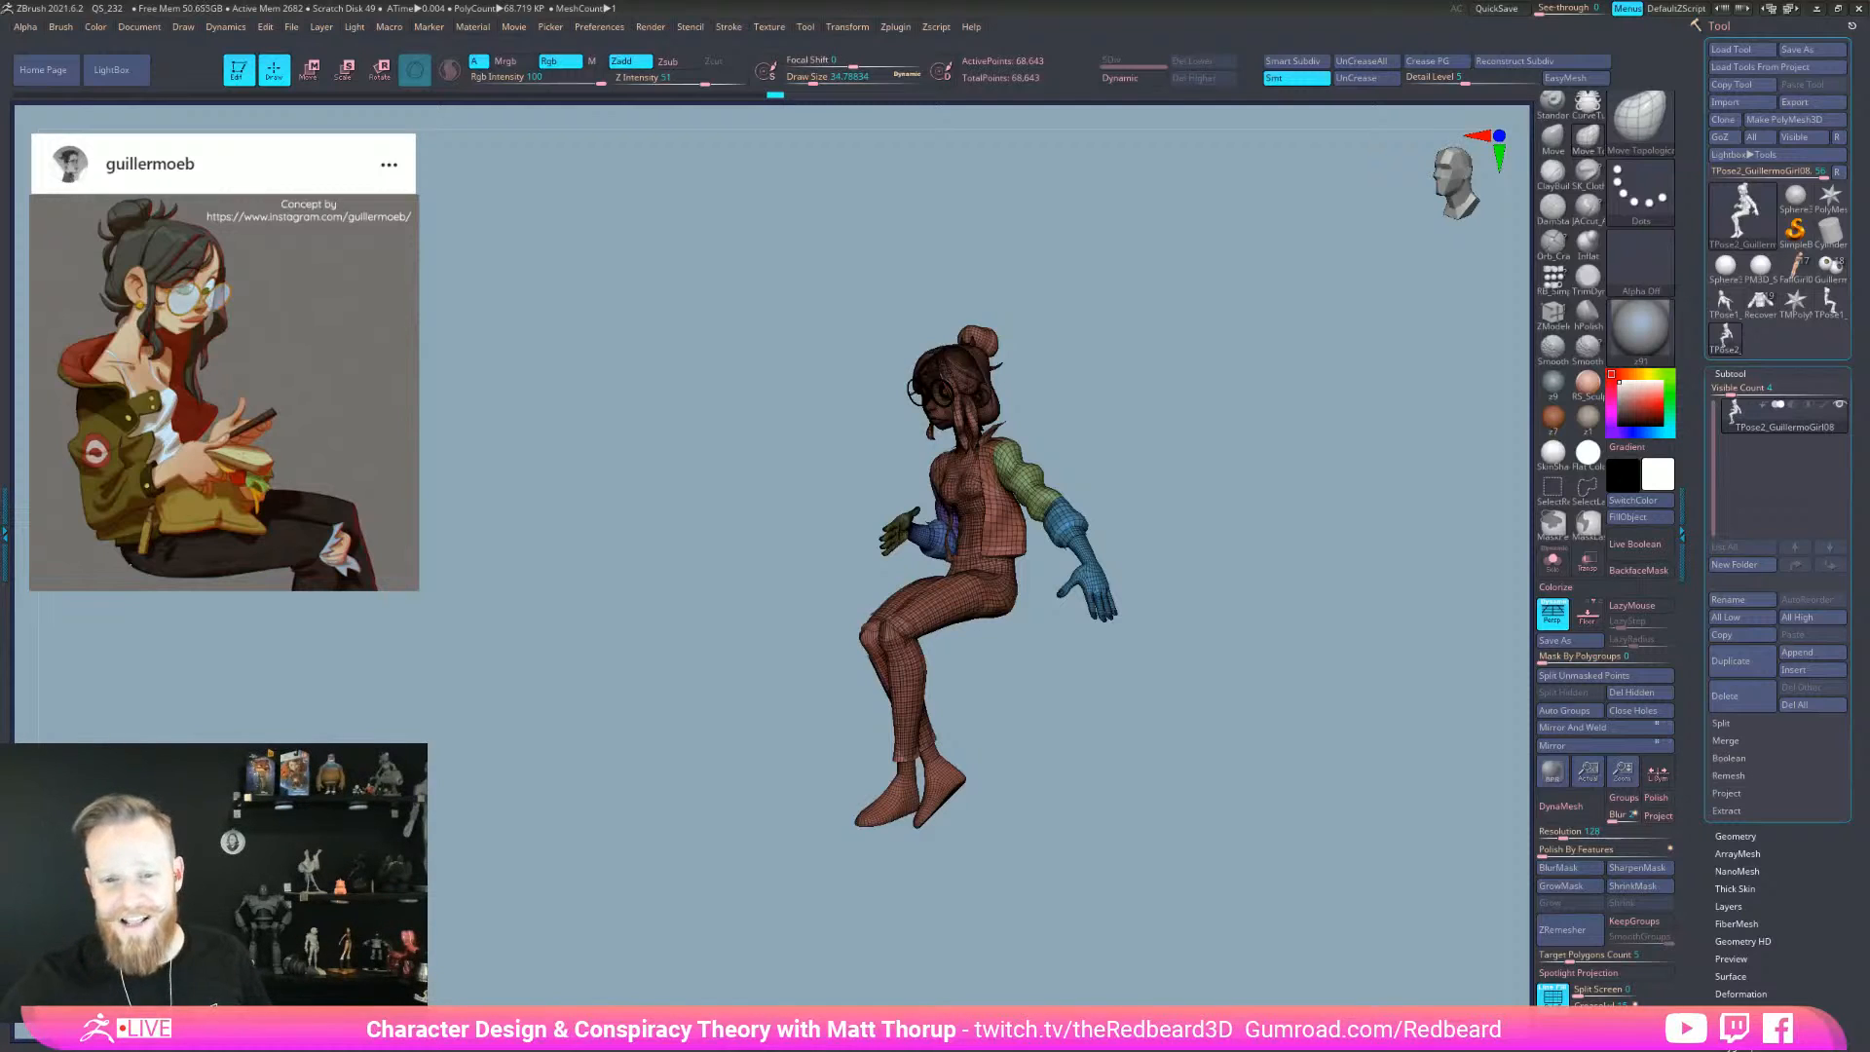
- Hide the wireframe lines on the model, keeping the polygroup colours displayed
drag(1128, 749, 1210, 787)
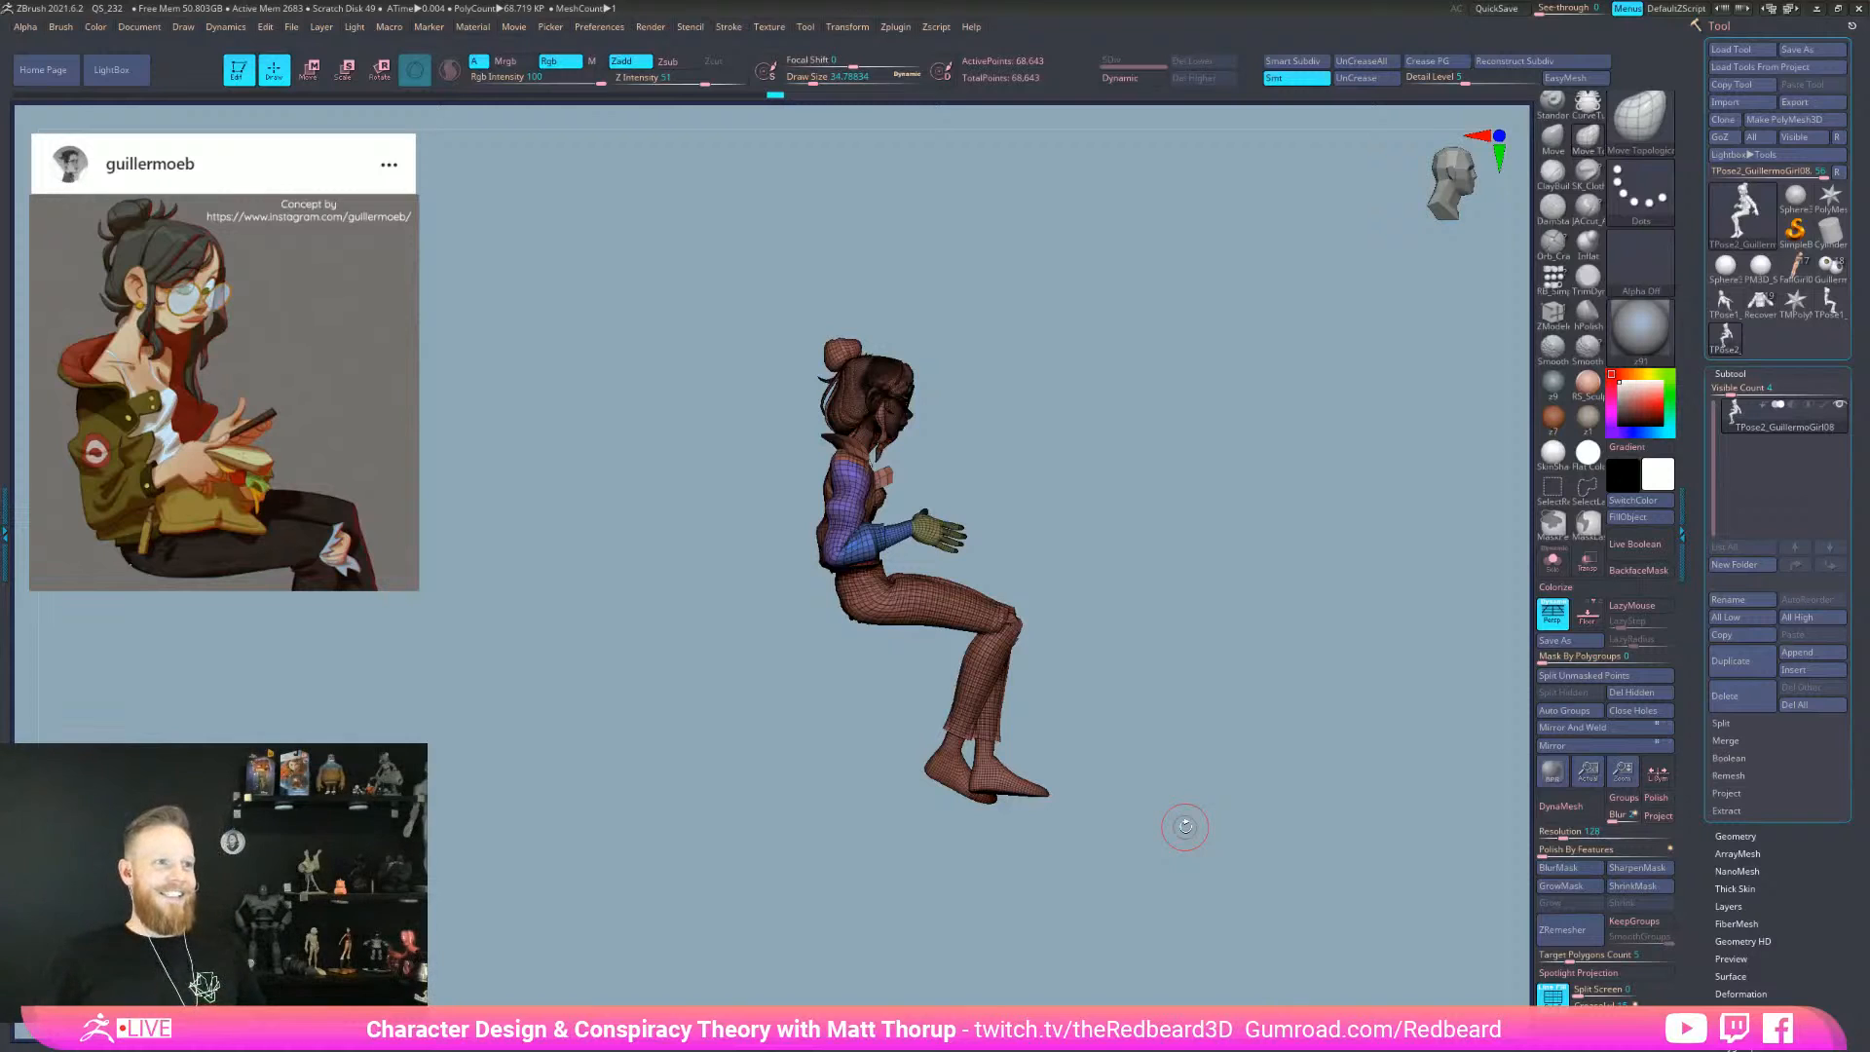
drag(1185, 826, 1206, 743)
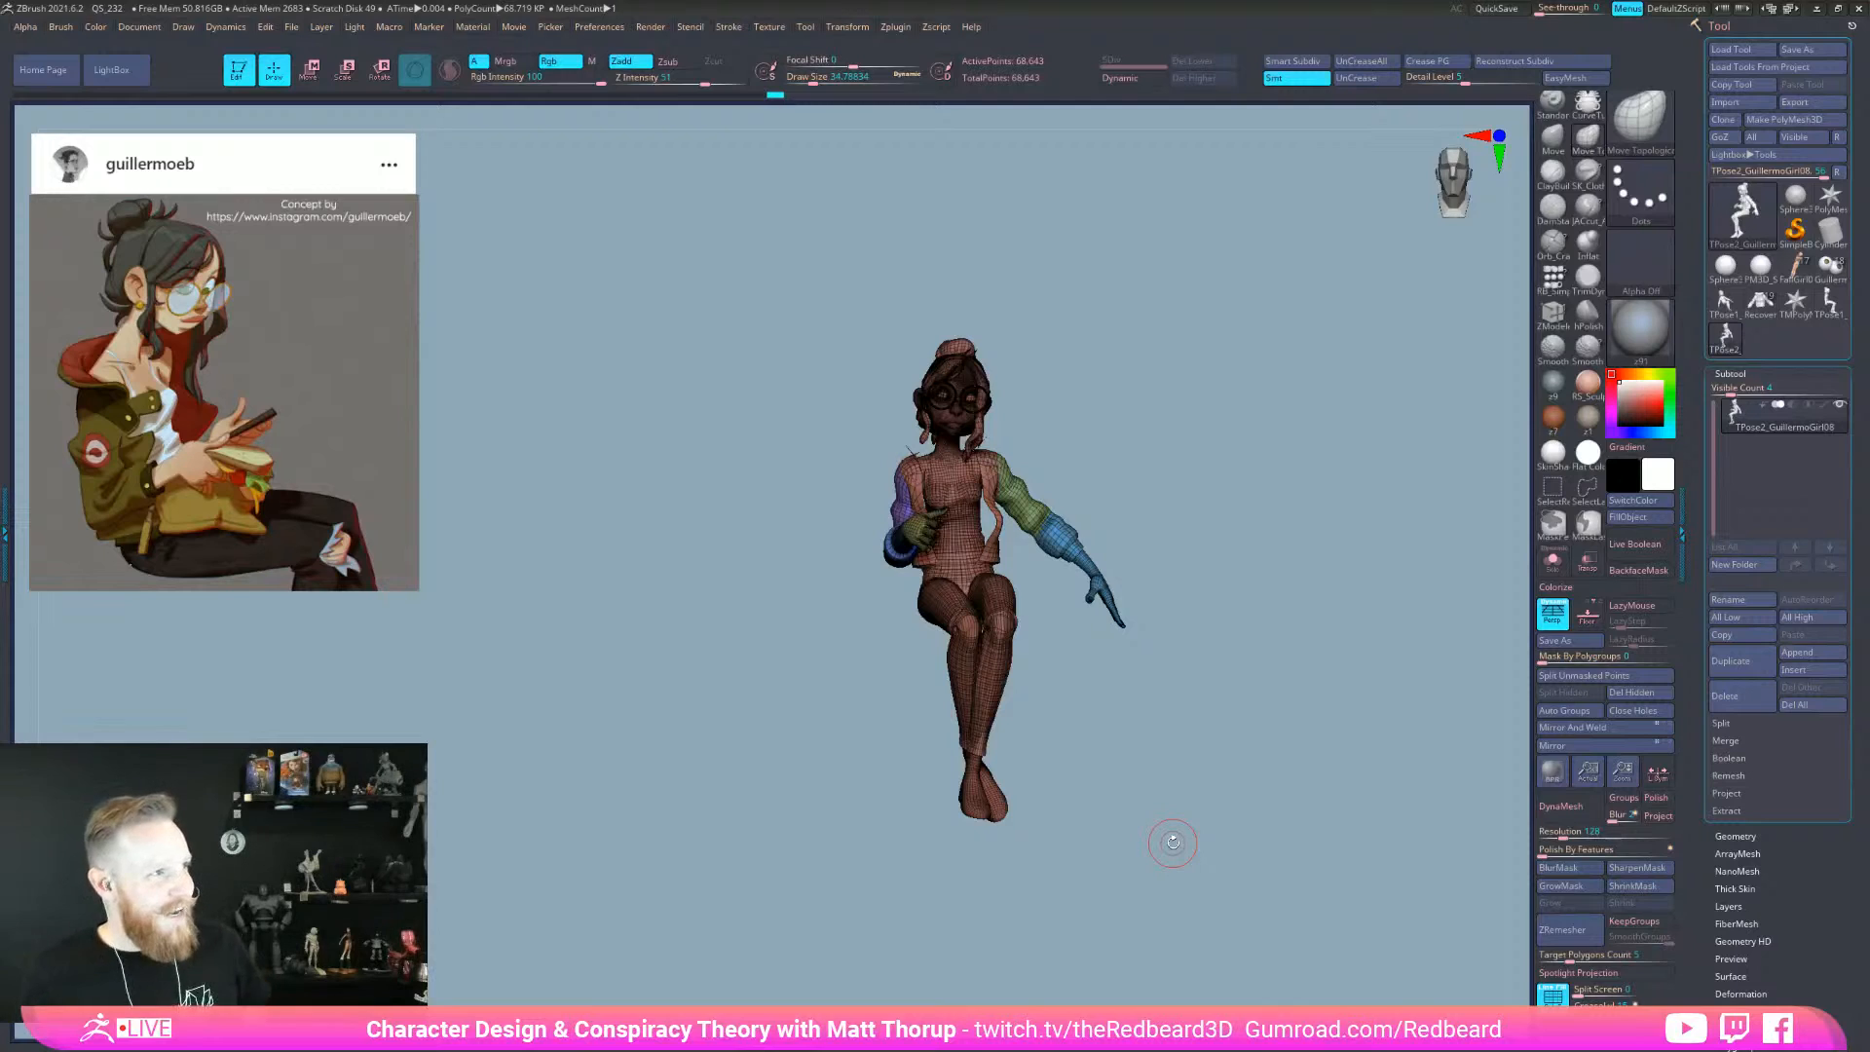
drag(1181, 471, 1159, 498)
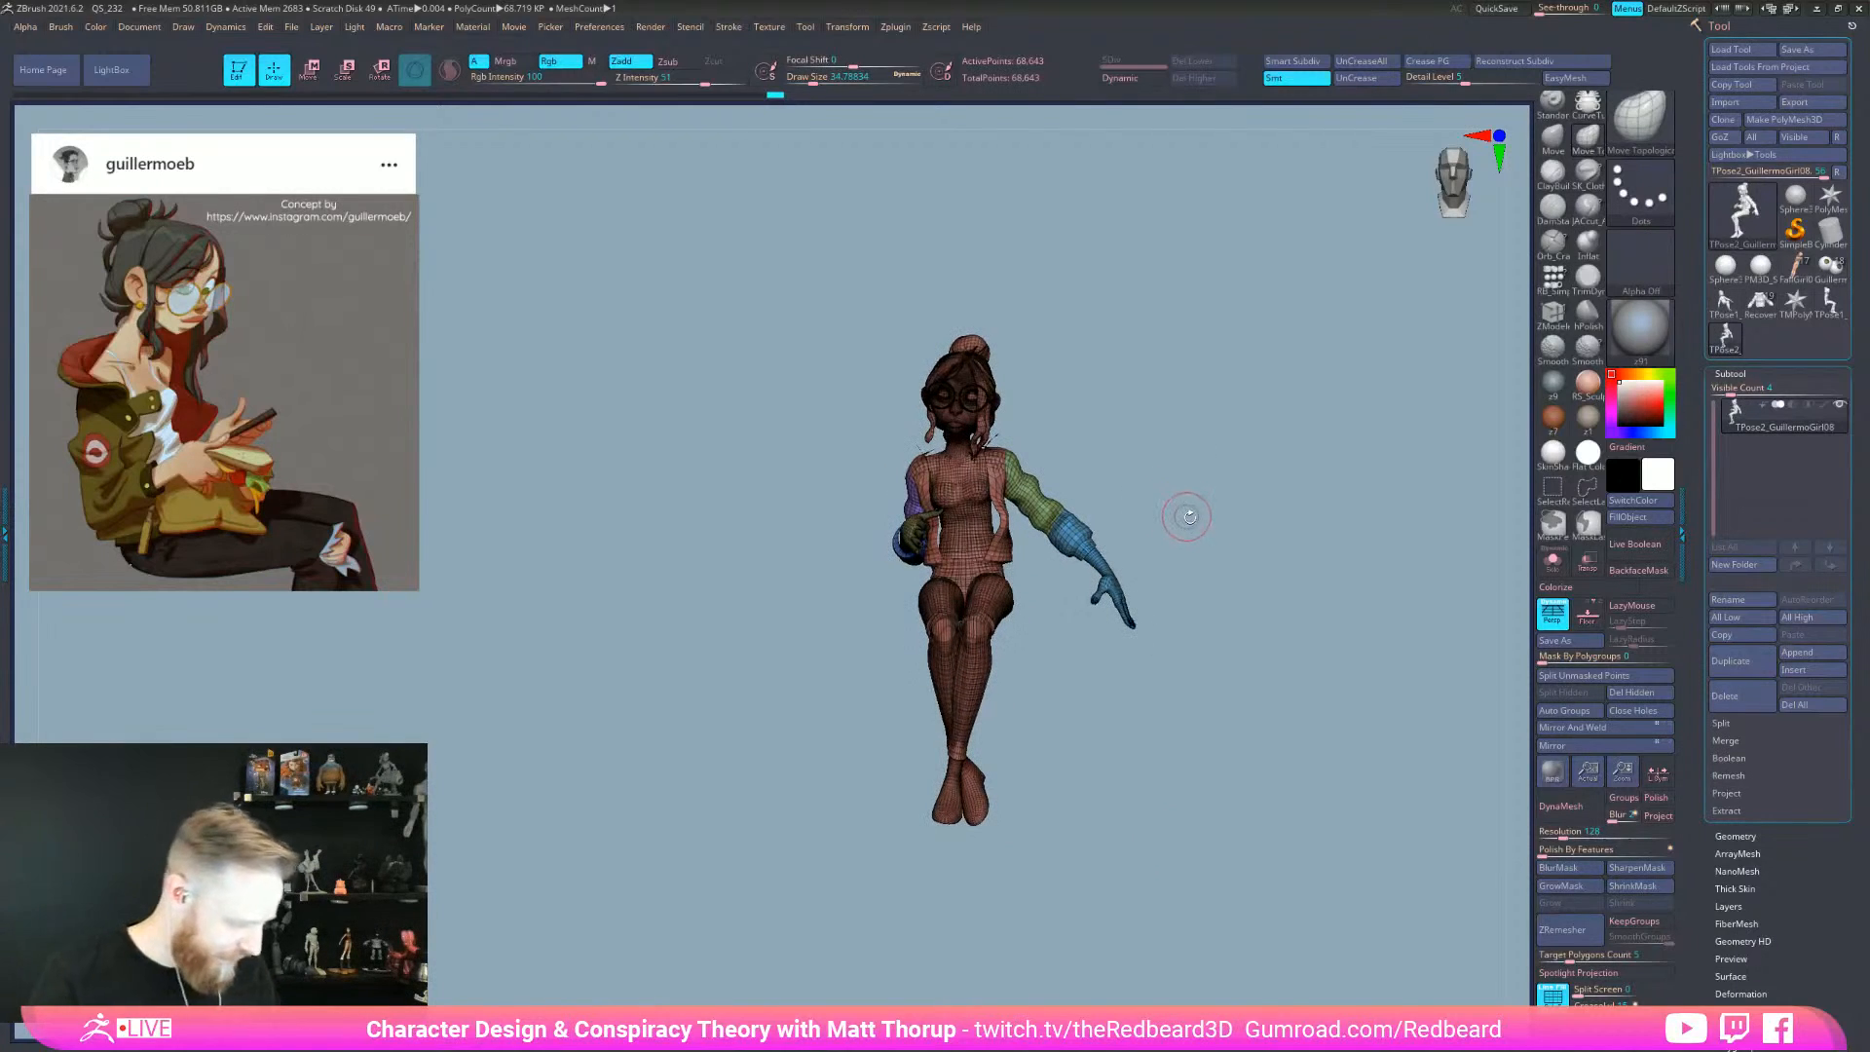
click(1552, 992)
alt+drag(1169, 778, 1274, 807)
alt+drag(1274, 807, 1077, 860)
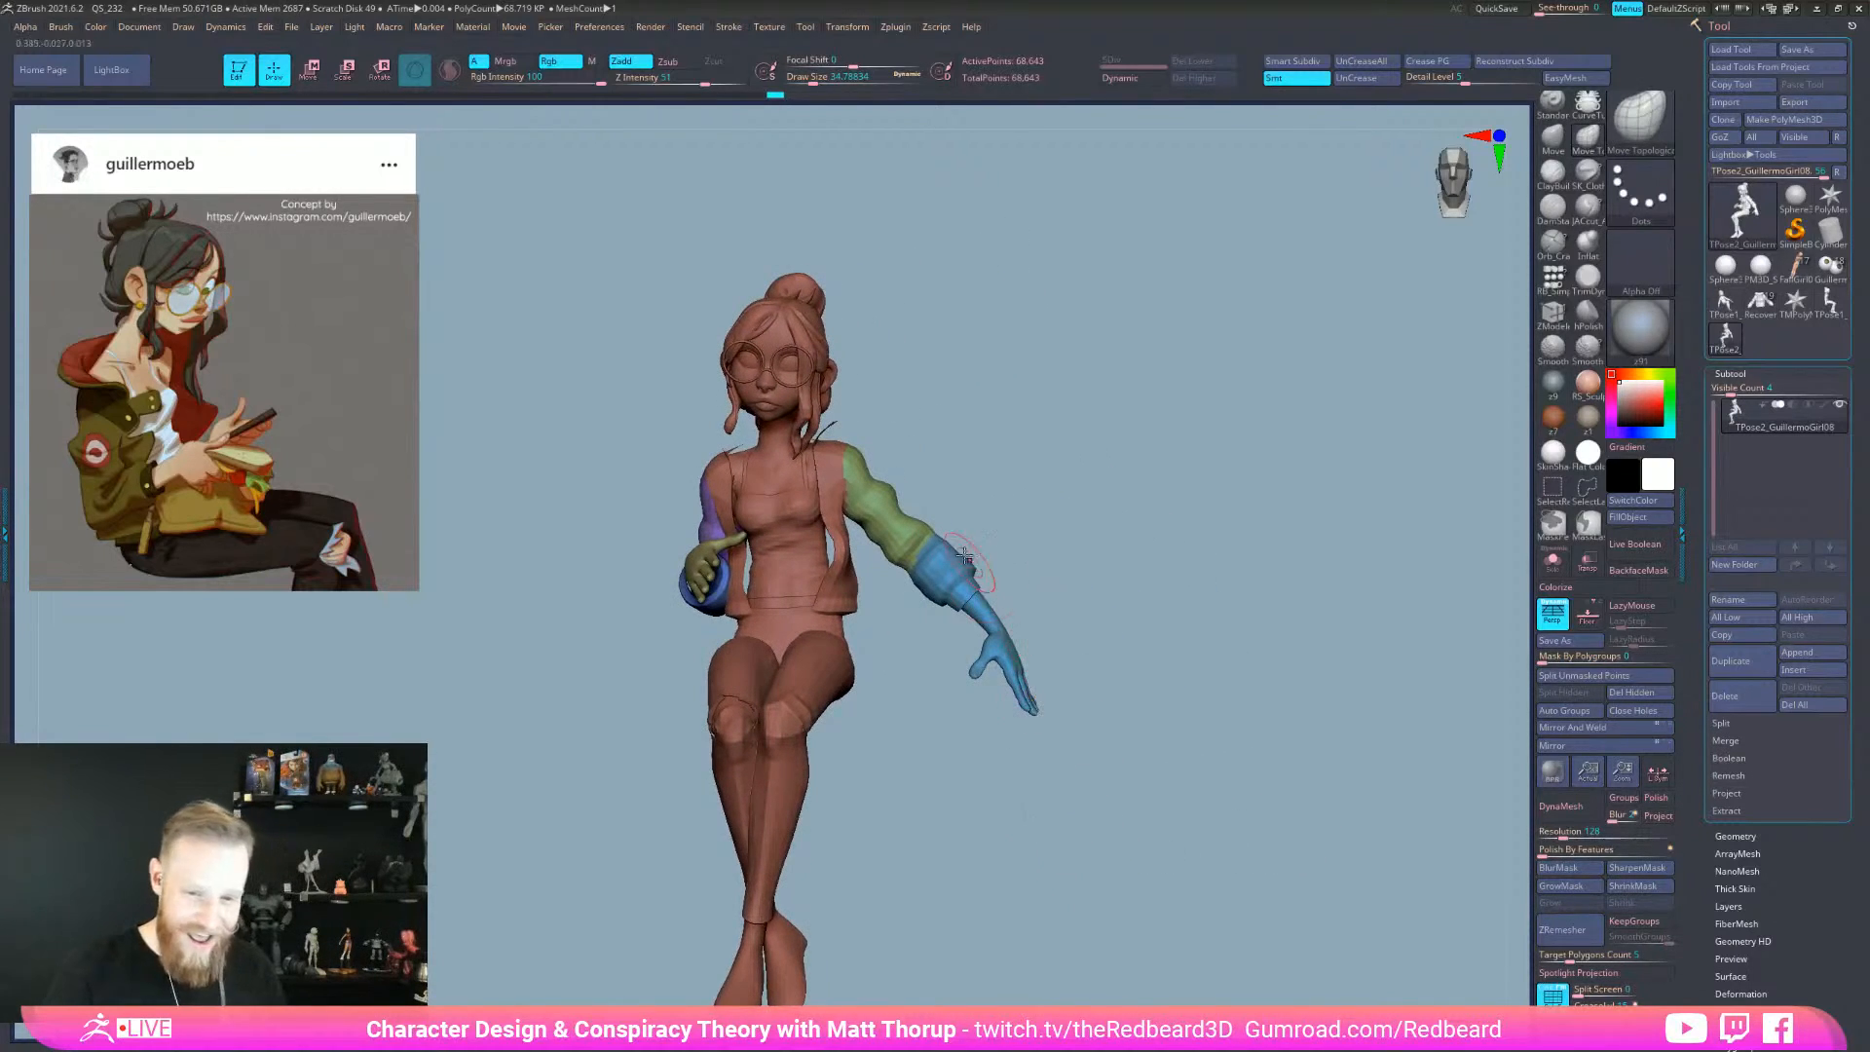
- Mask the whole left arm using its upper-arm and forearm polygroups, and blur the mask's edge at the shoulder
ctrl+shift+click(905, 534)
ctrl+shift+click(1022, 511)
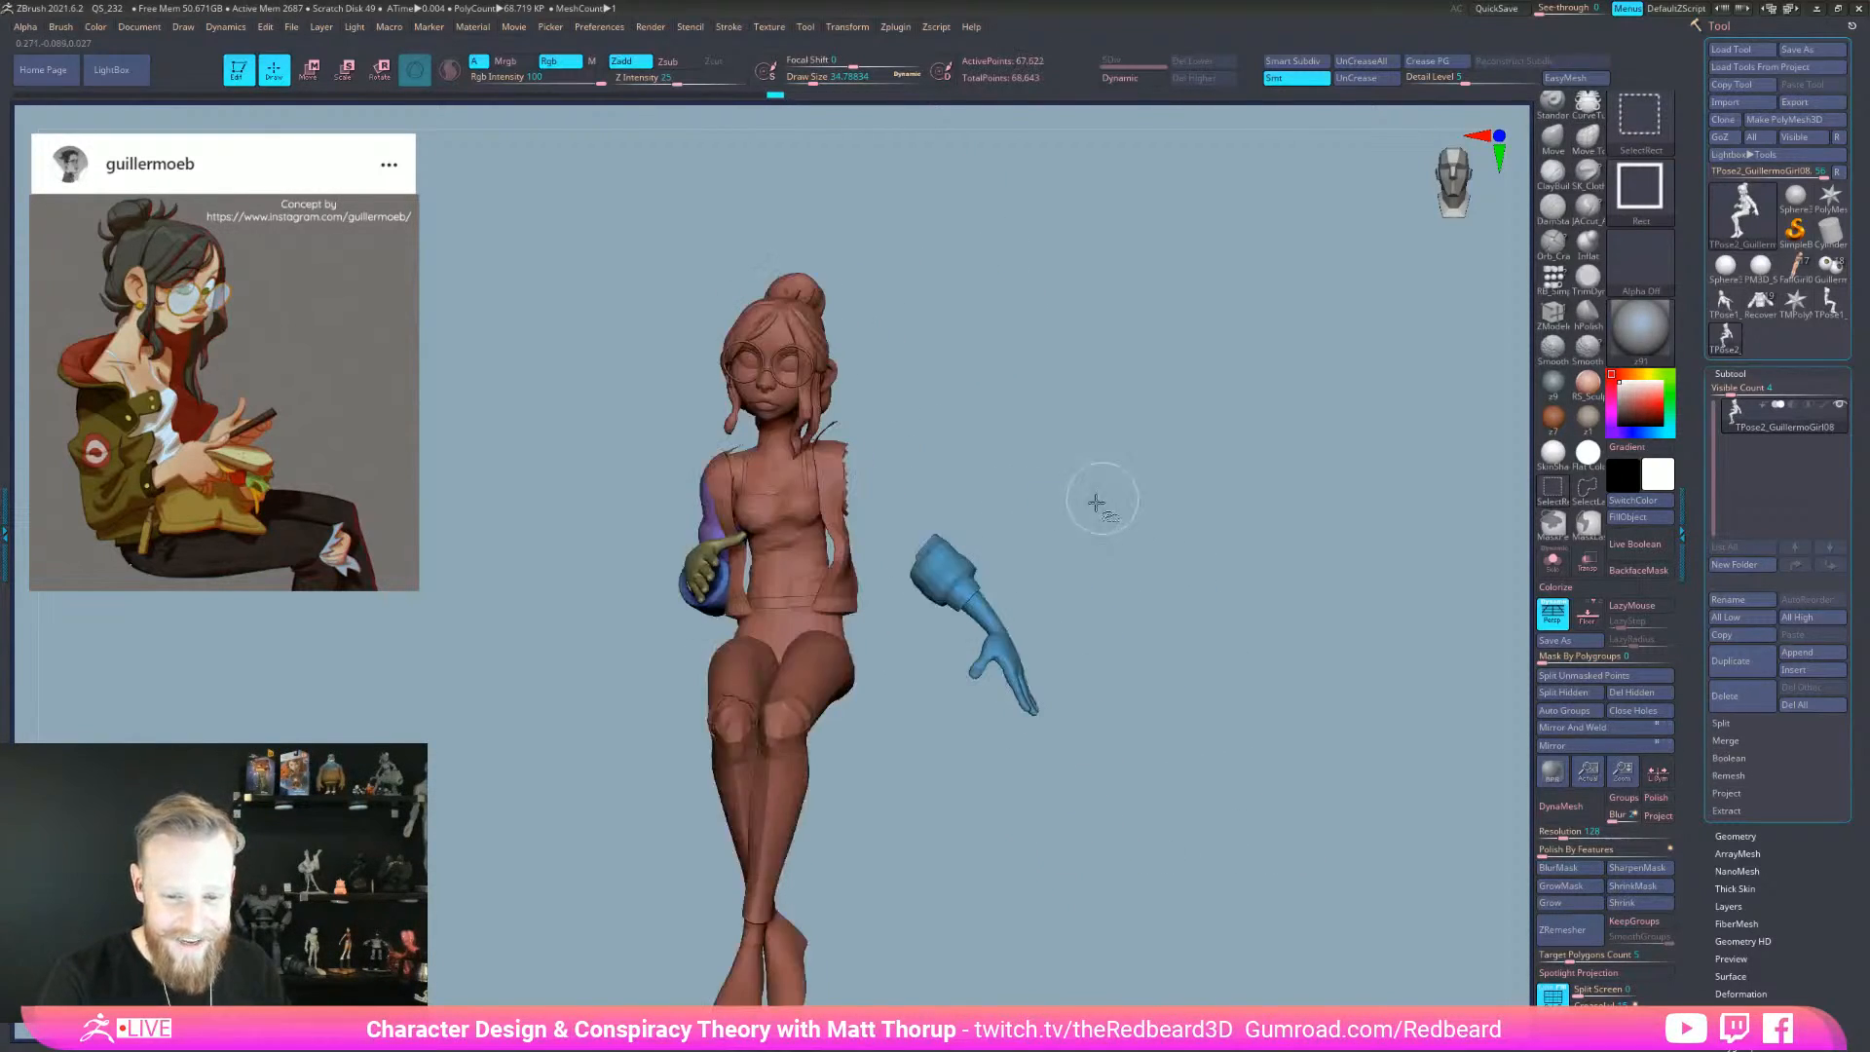
ctrl+shift+click(959, 584)
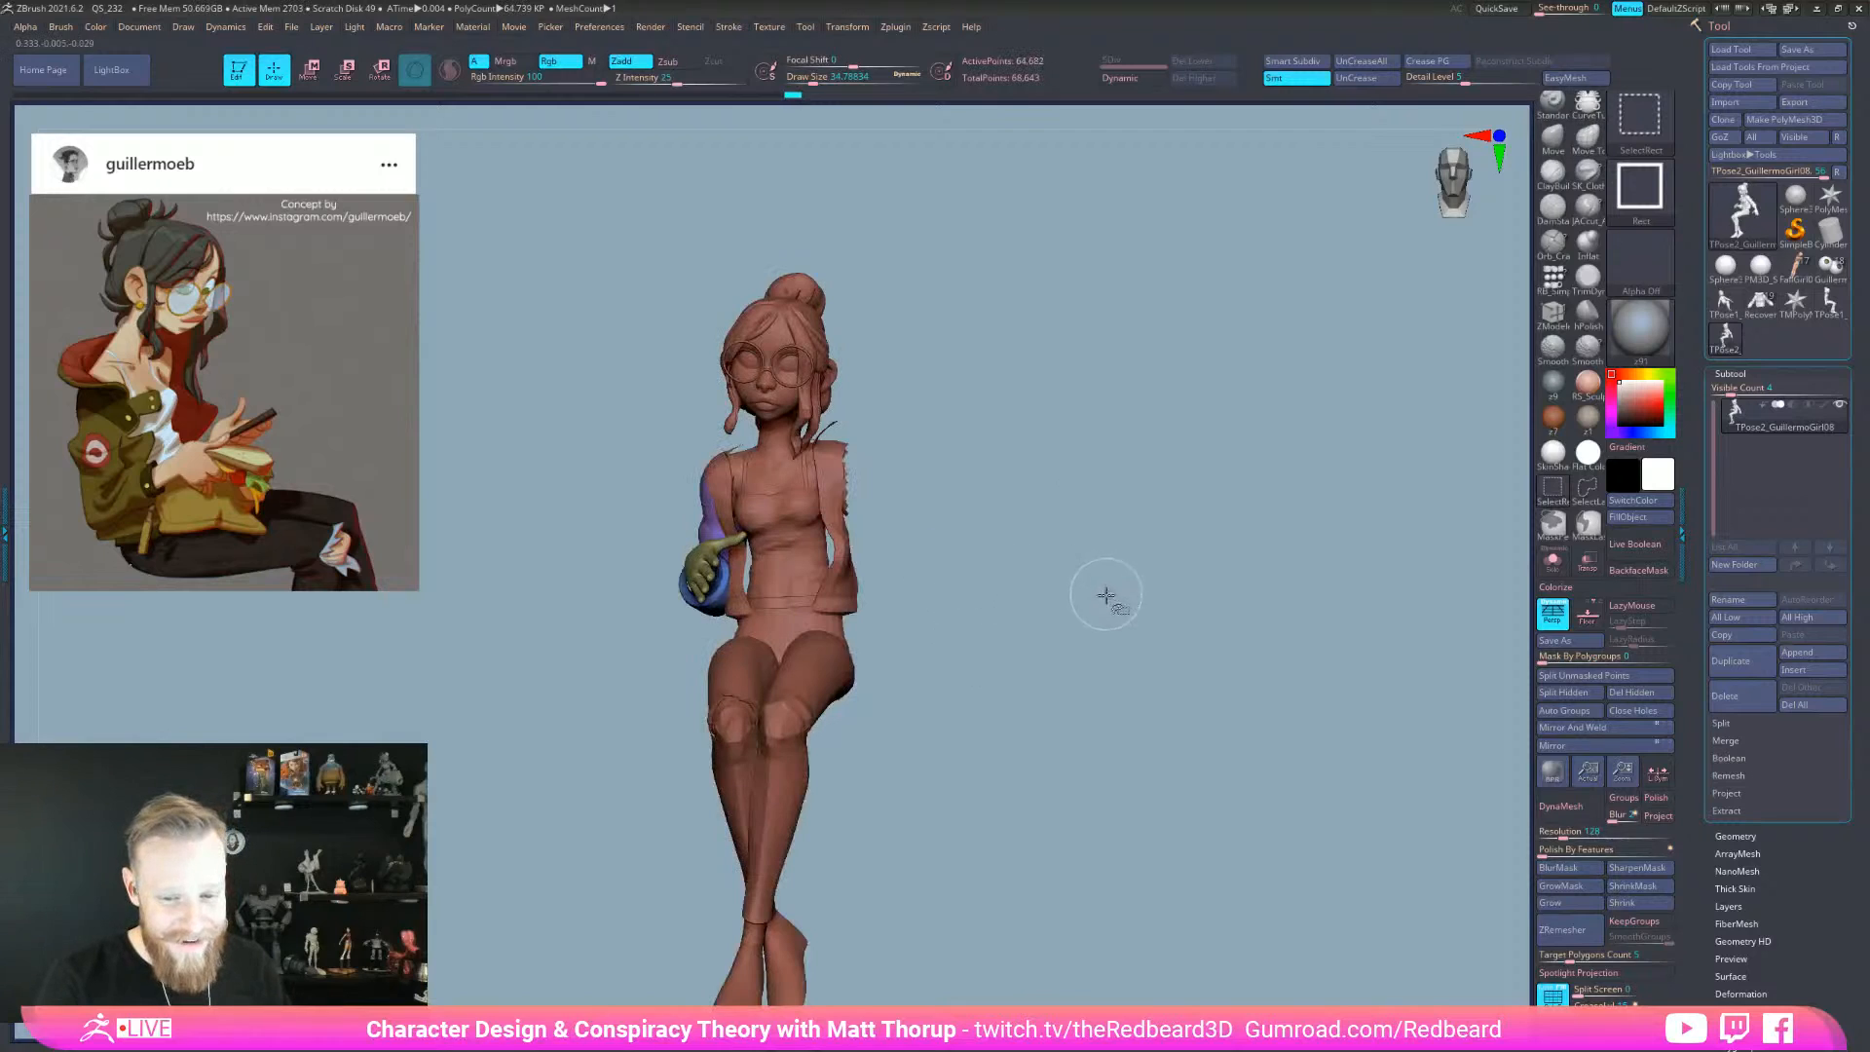
ctrl+click(1115, 681)
ctrl+shift+click(1115, 686)
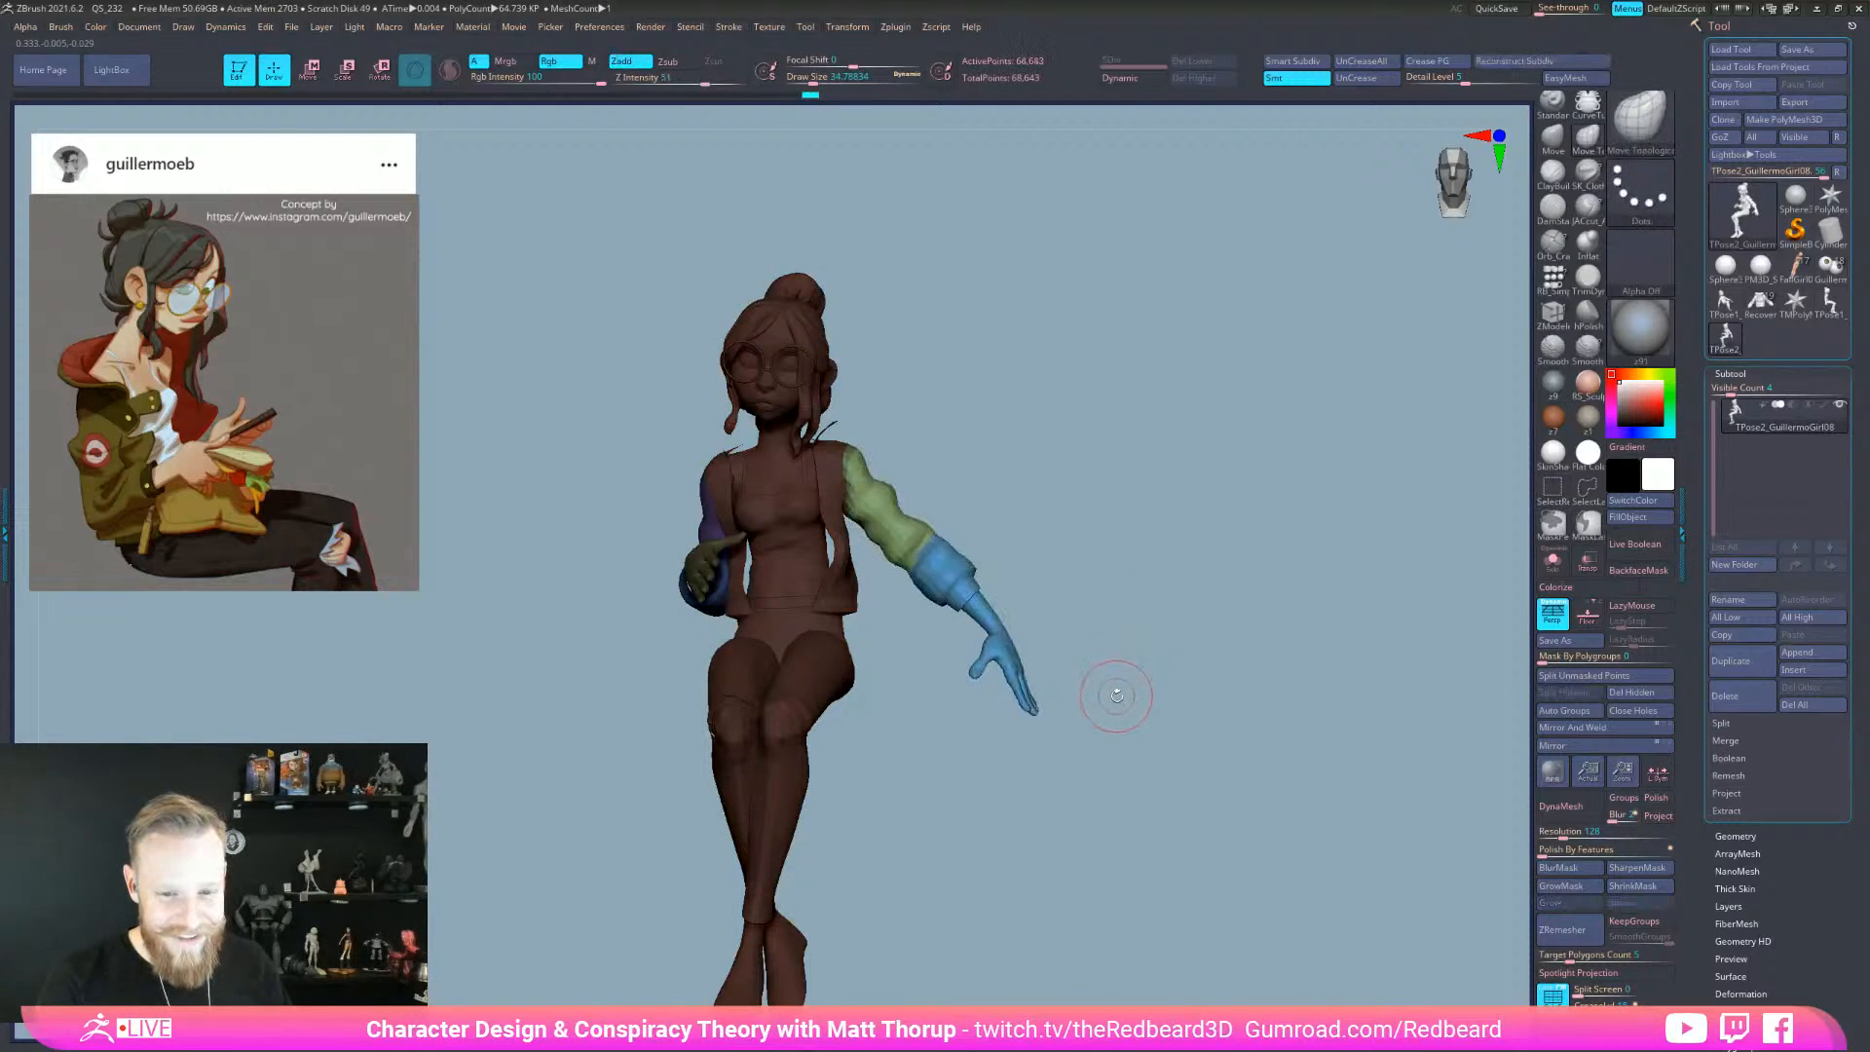
ctrl+click(1295, 876)
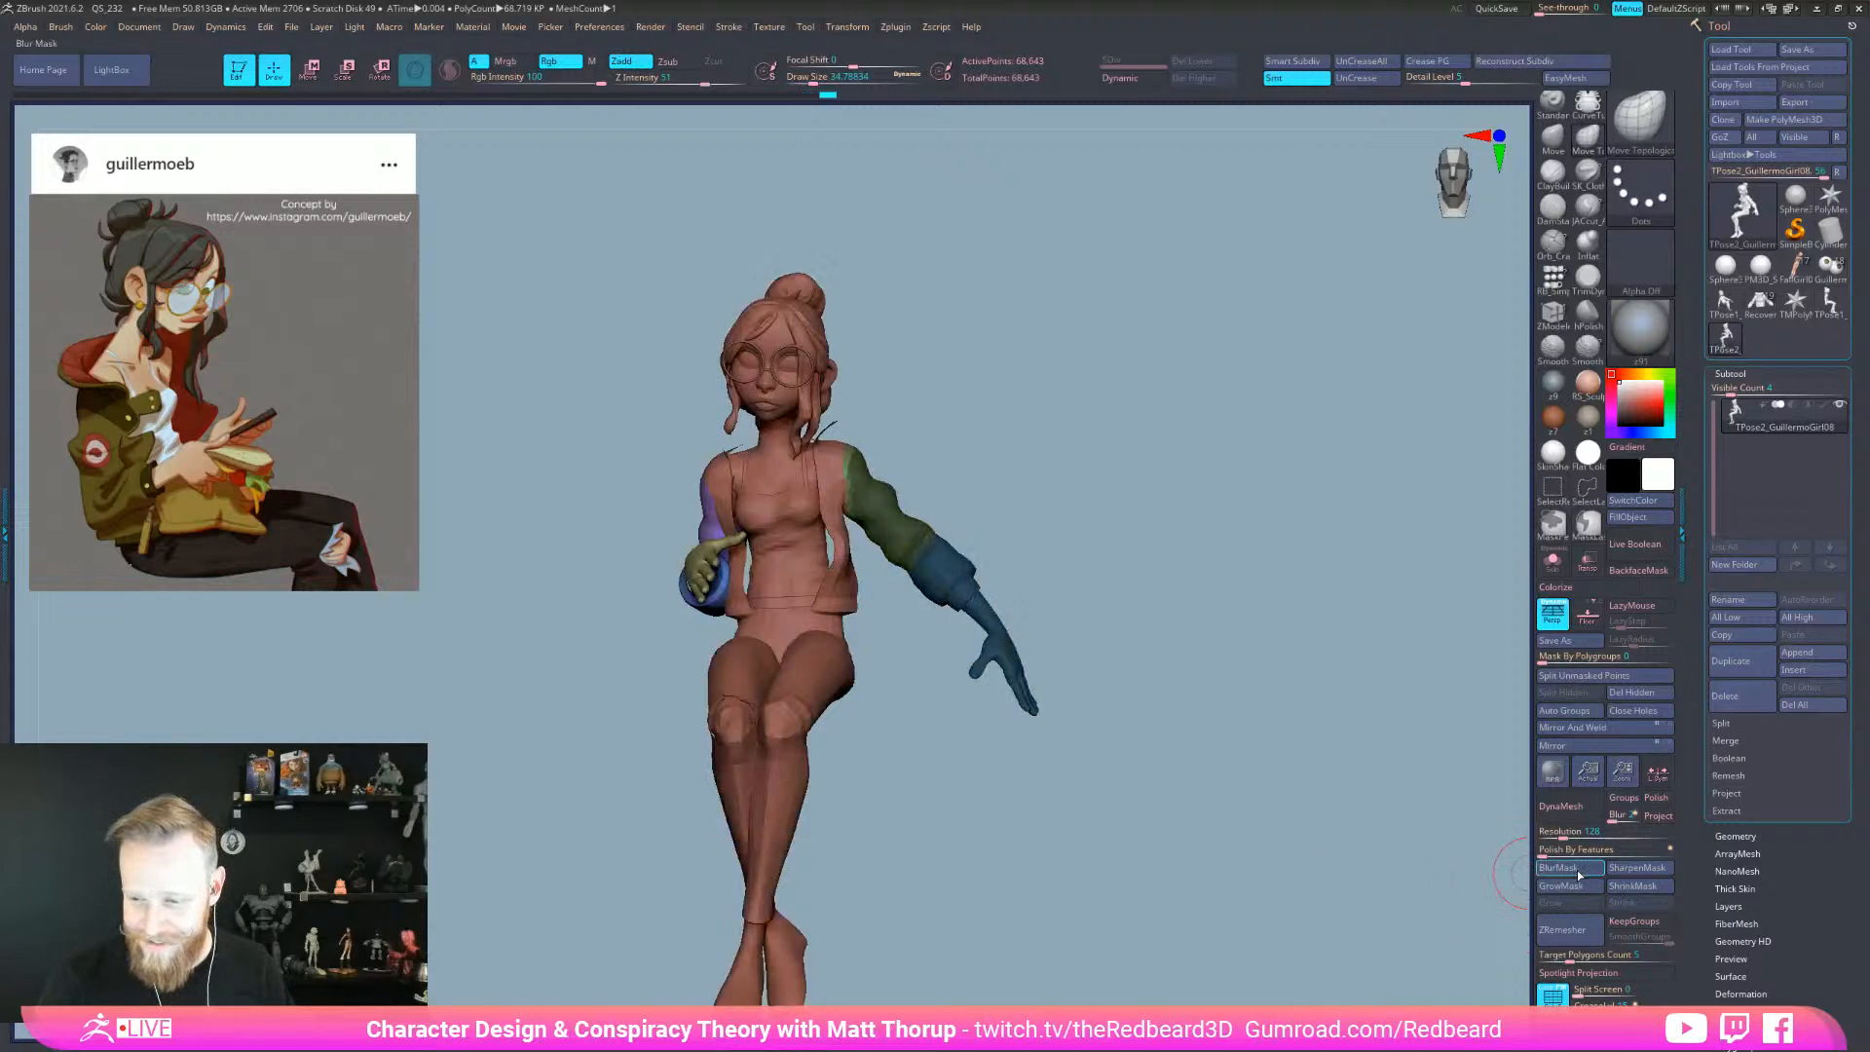
- Touch up the left arm's mask around the armpit, front and back, and invert the mask to free the arm
drag(1043, 754, 1055, 458)
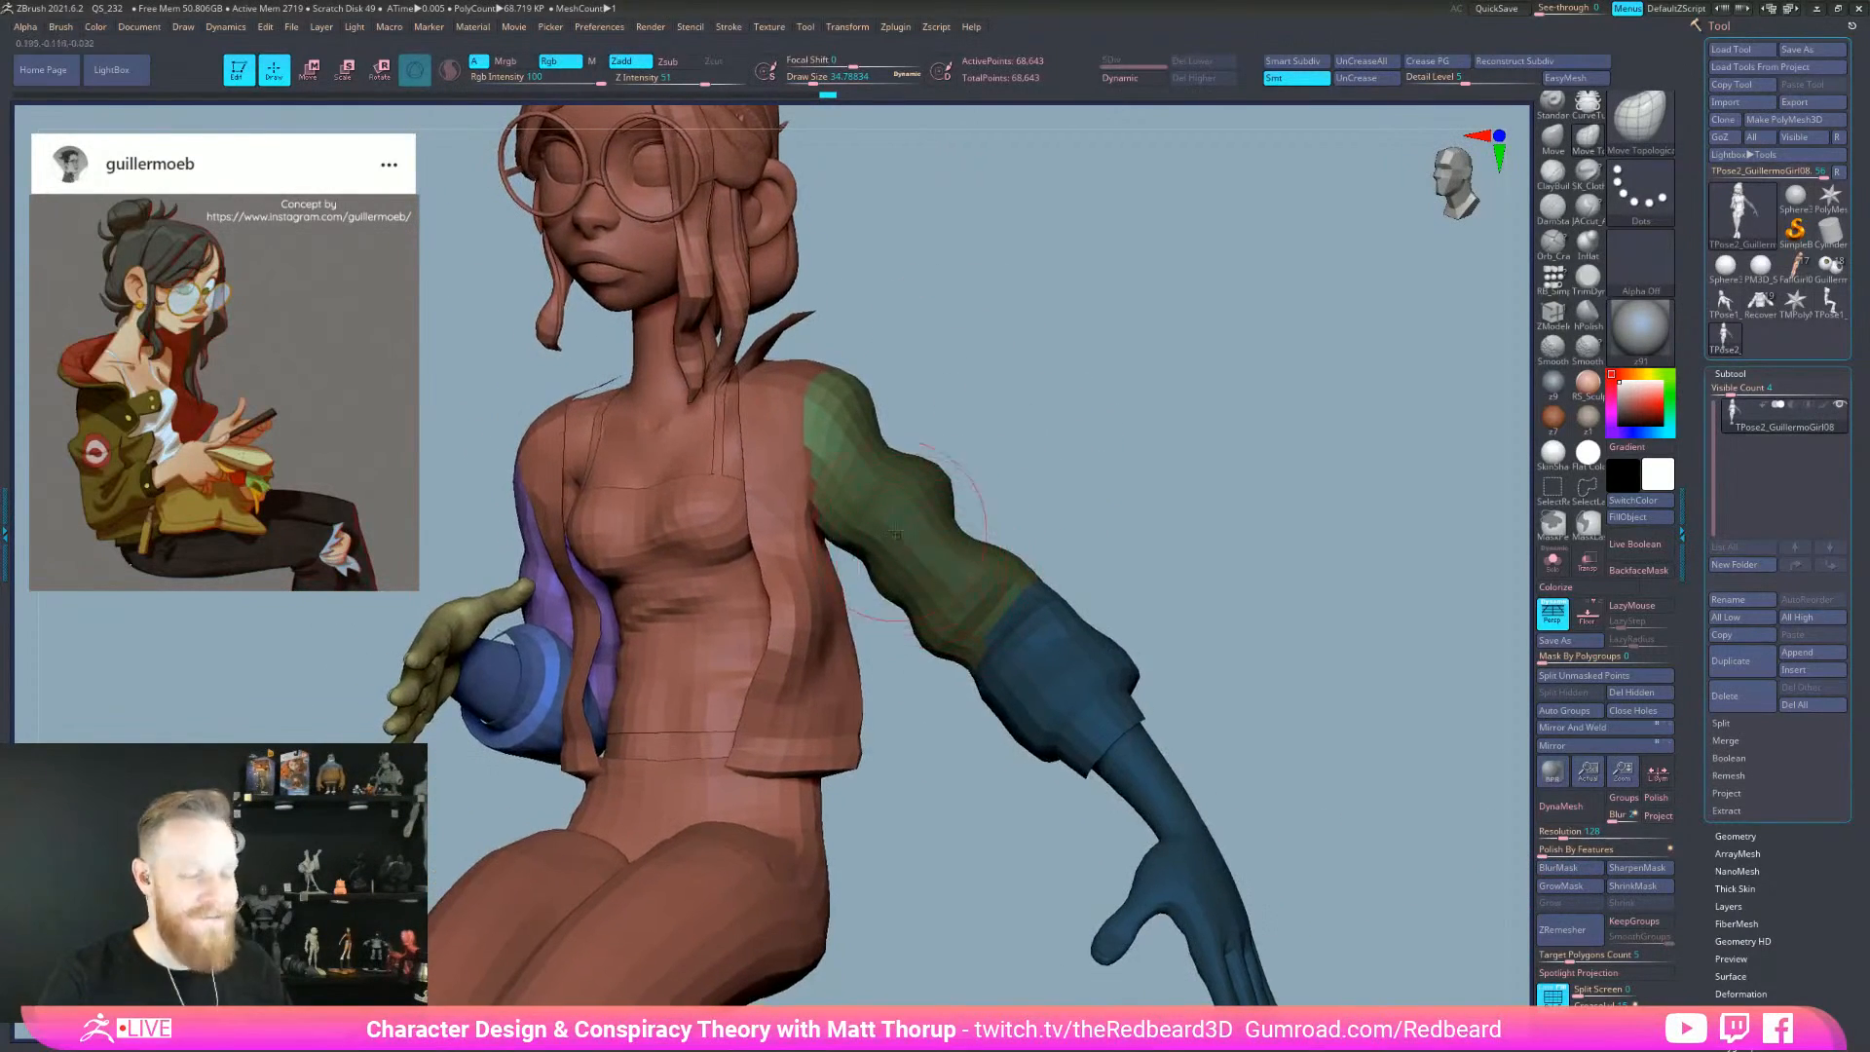
drag(861, 574, 935, 623)
drag(820, 584, 843, 590)
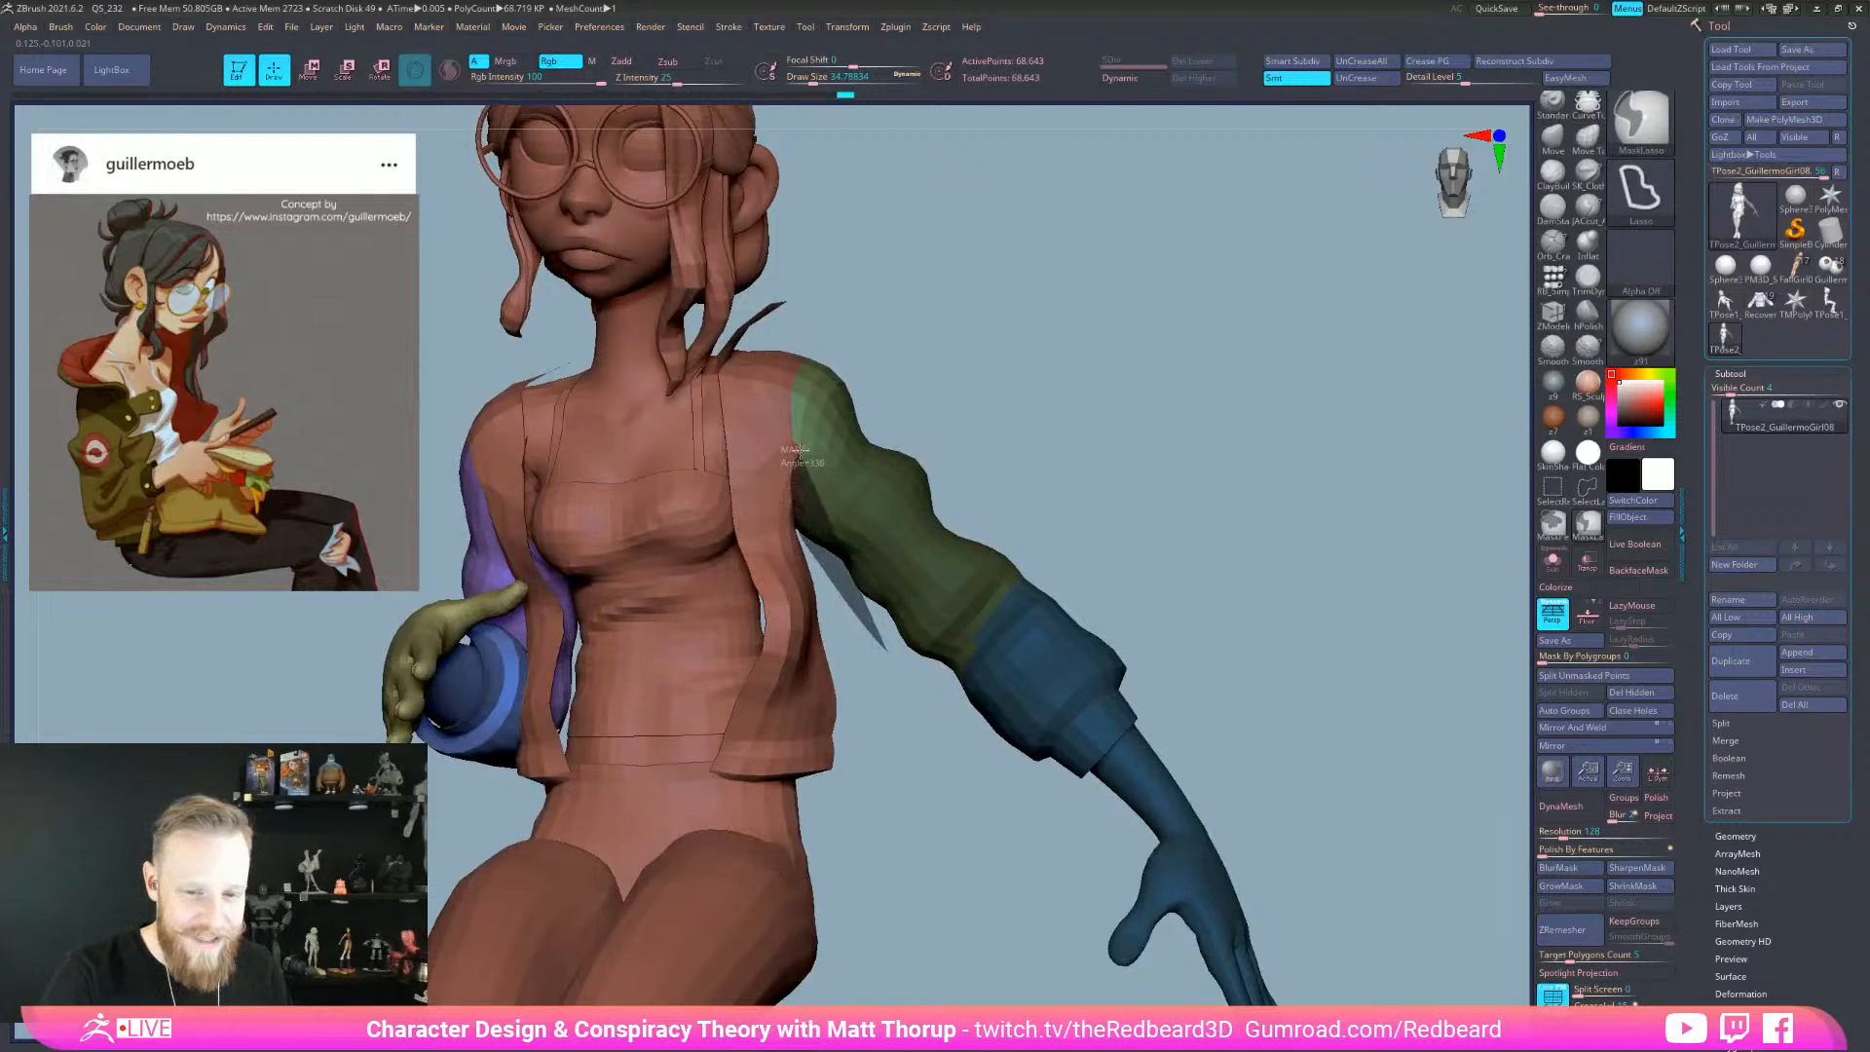
drag(1165, 426, 888, 672)
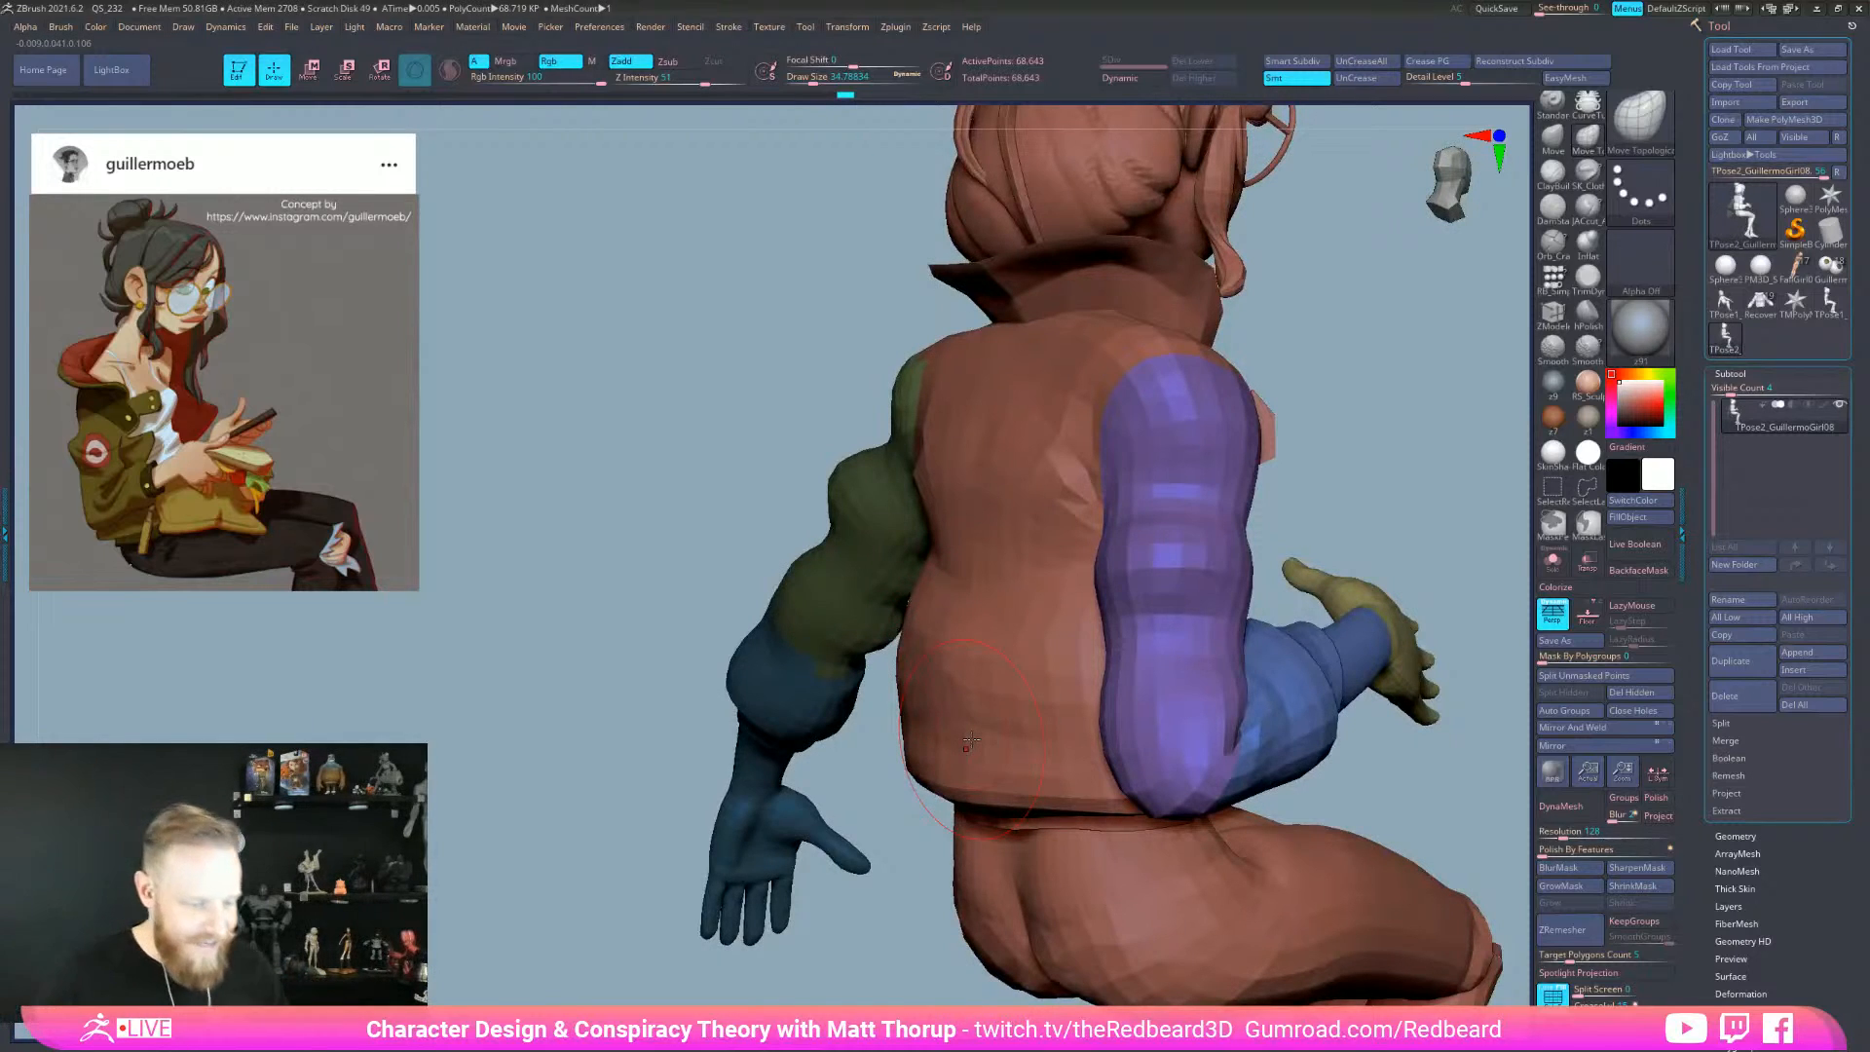
drag(645, 772, 787, 772)
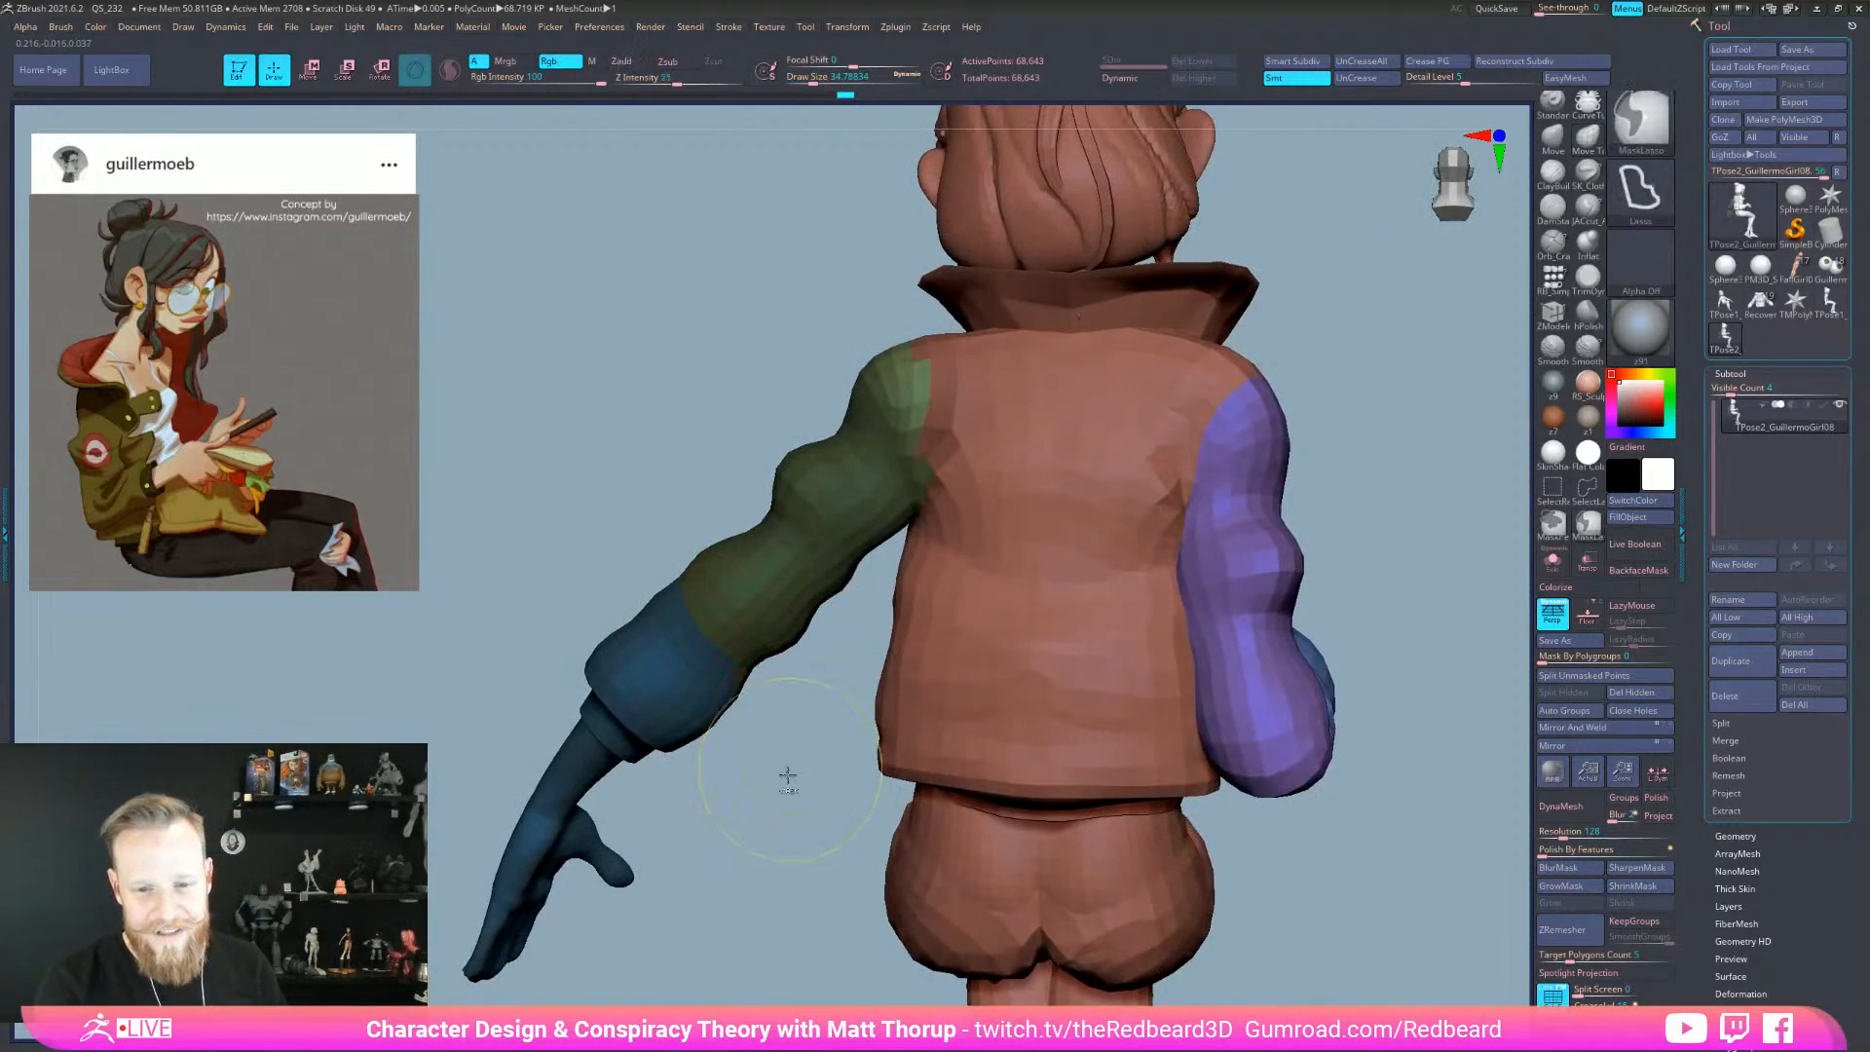
ctrl+click(791, 779)
- Place the gizmo at the centre of the left shoulder joint
key(e)
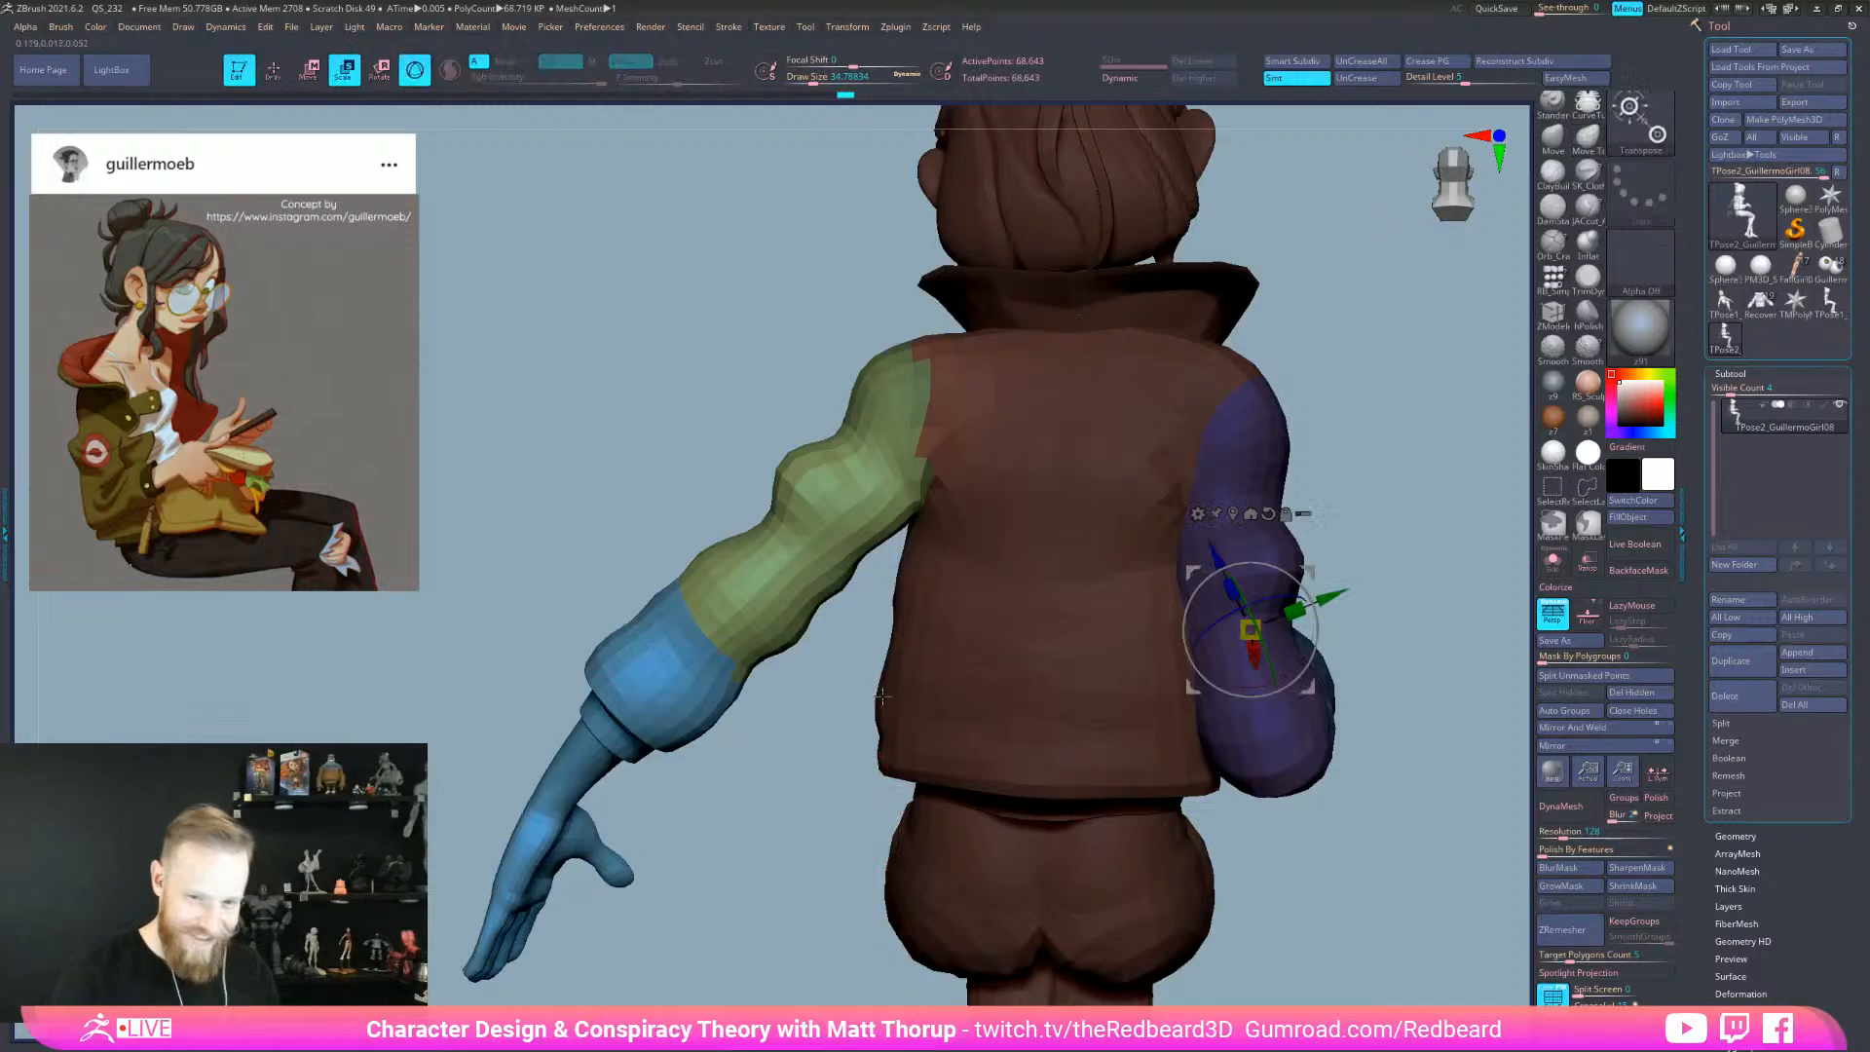
click(900, 407)
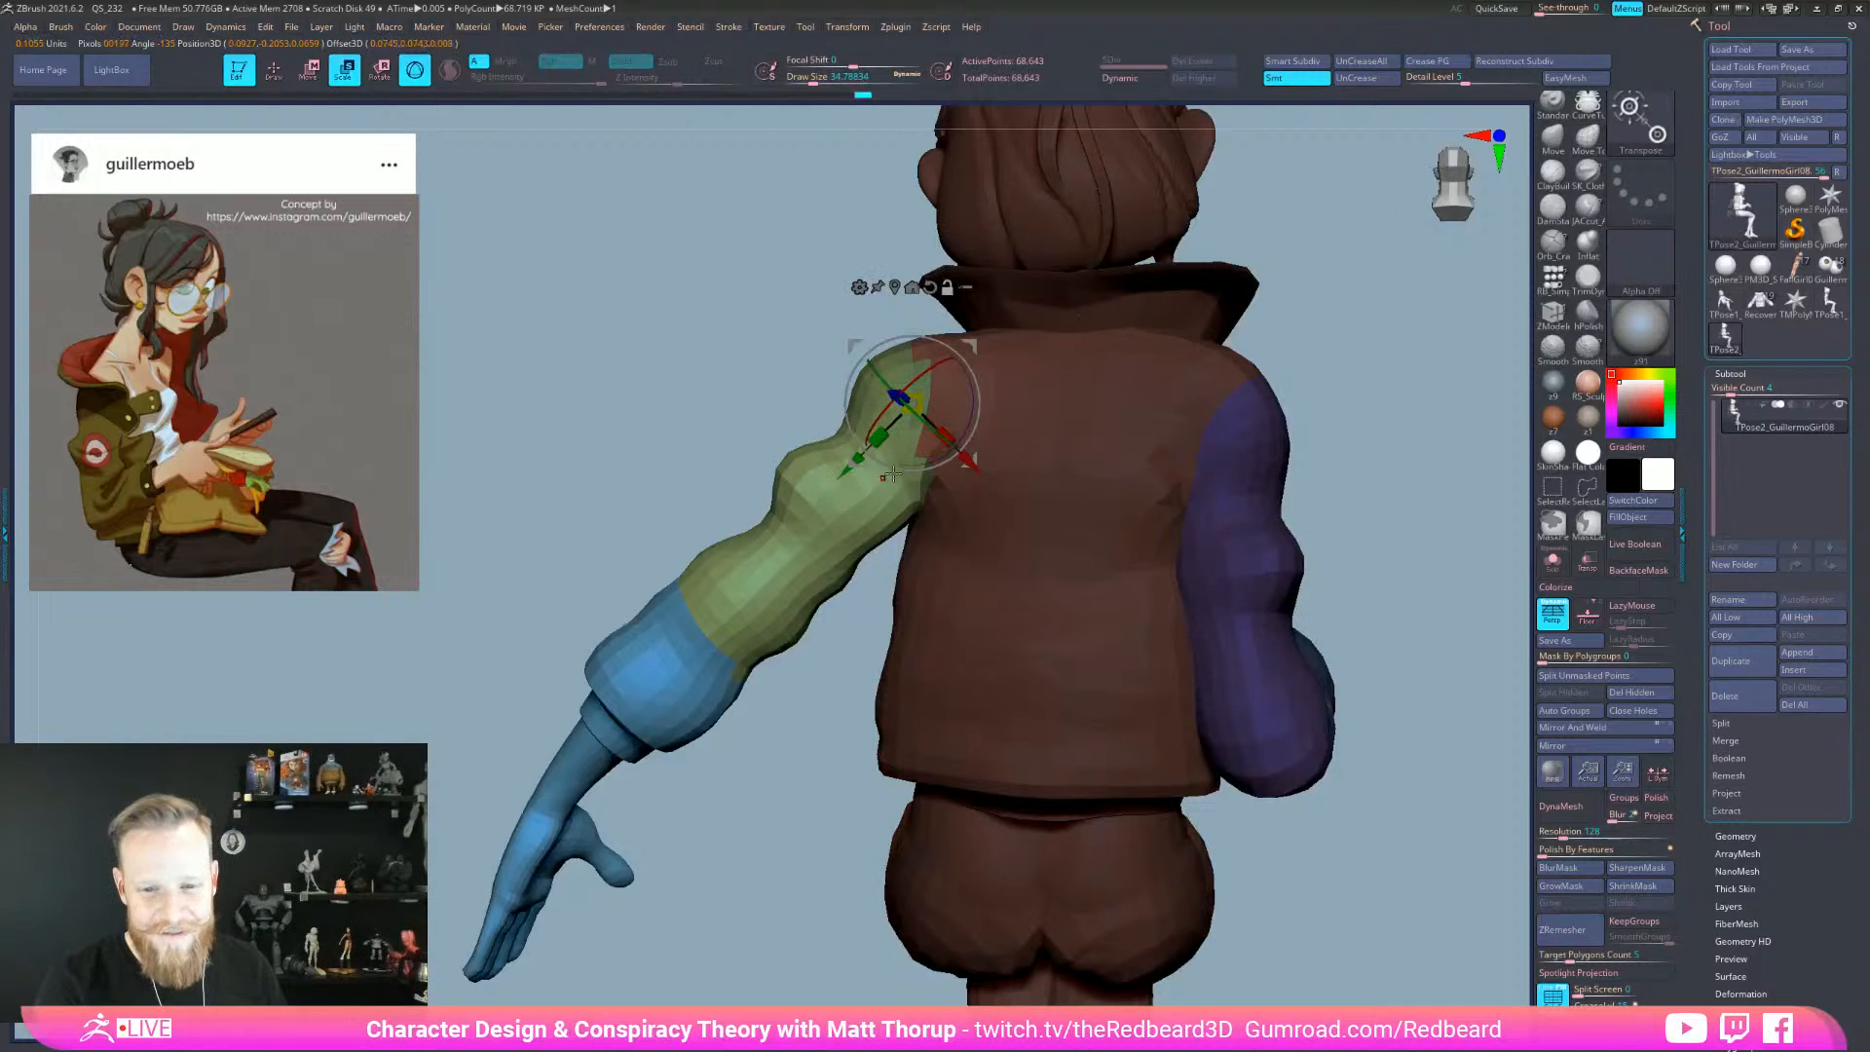
drag(714, 401, 790, 425)
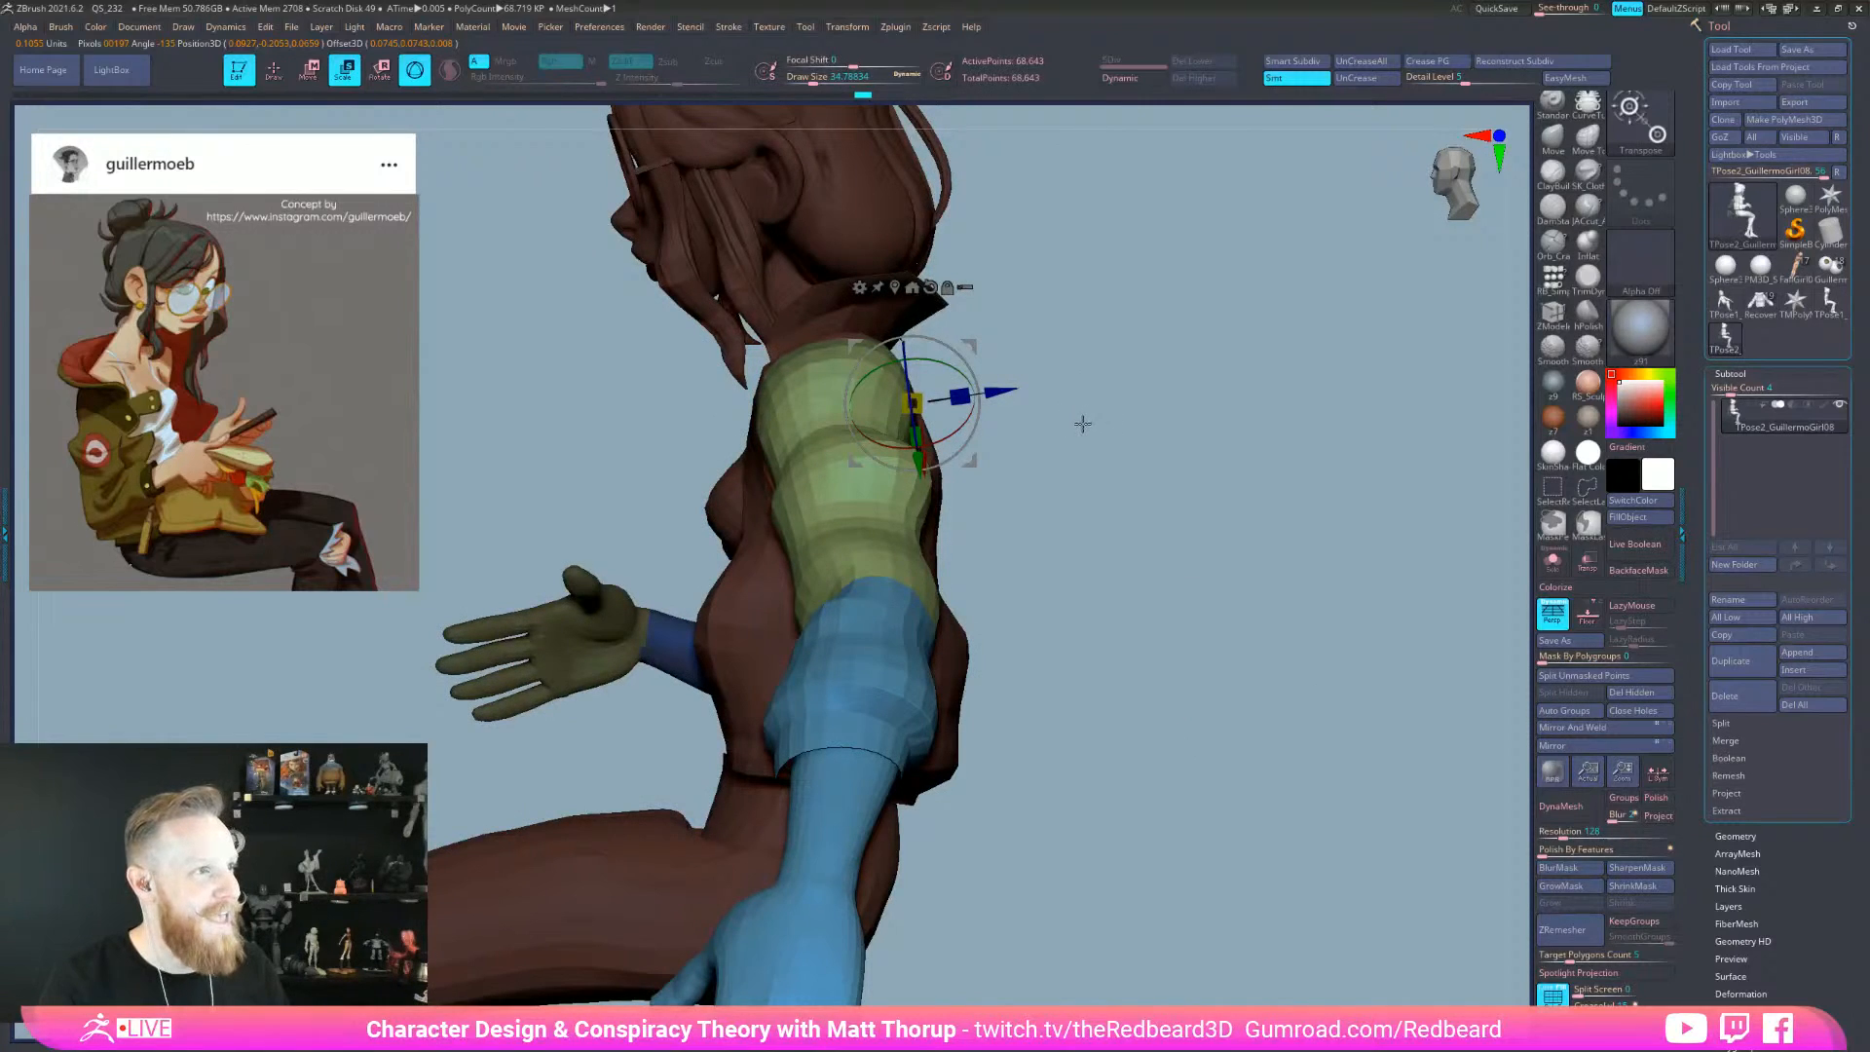
drag(1008, 394, 1081, 440)
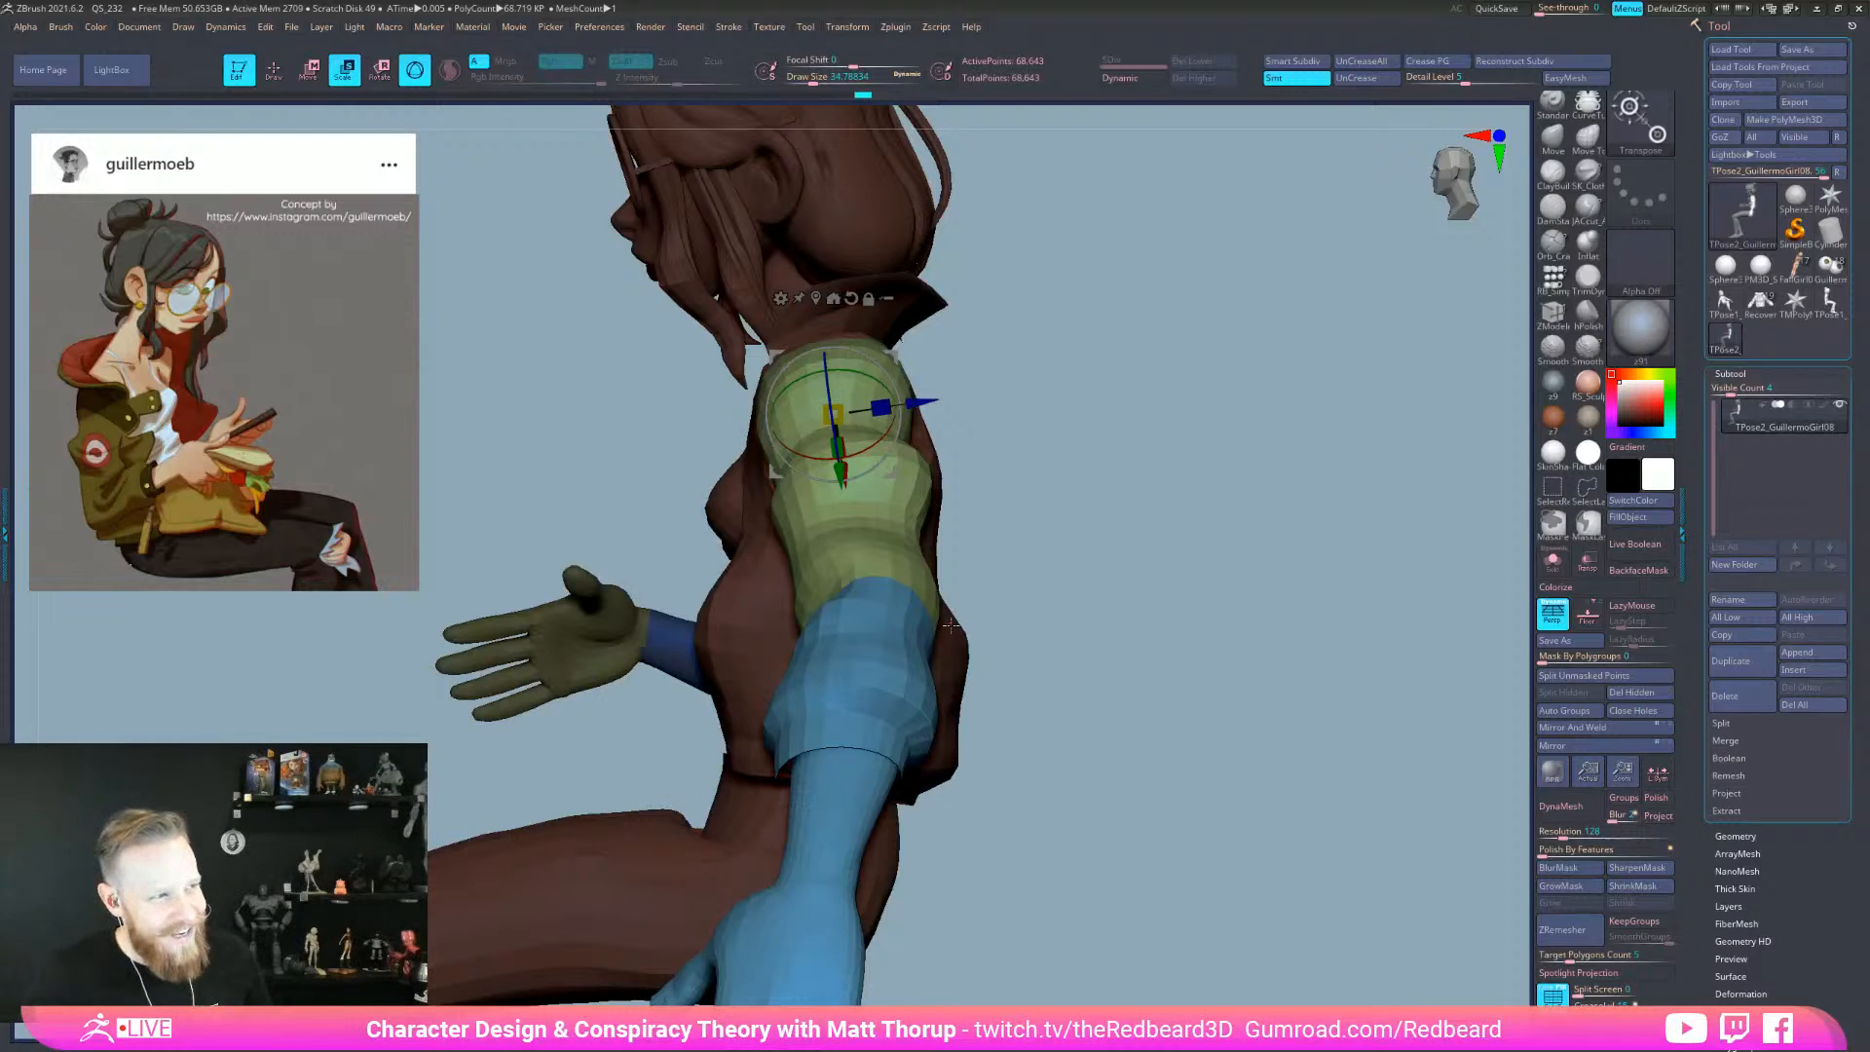
drag(1026, 363, 1166, 478)
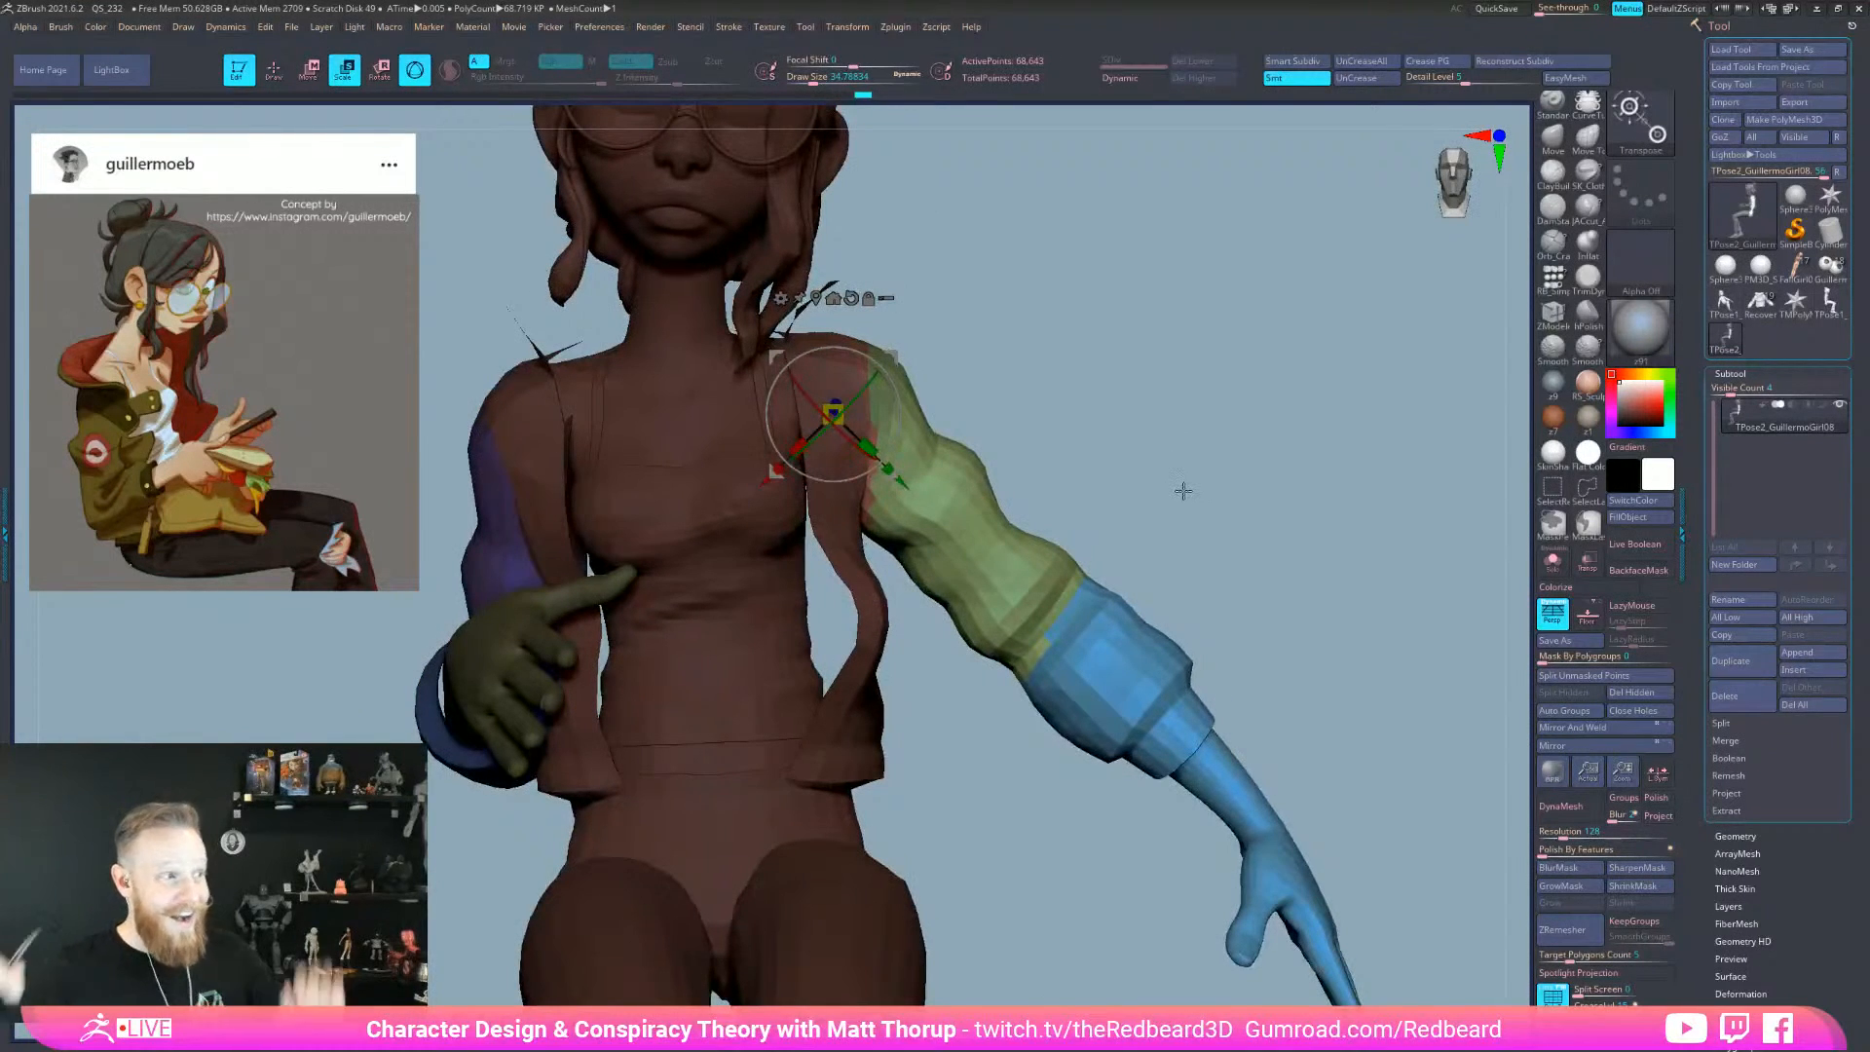
- Rotate the left arm down from the shoulder until it hangs close to the torso
drag(894, 395, 896, 439)
drag(1127, 451, 1056, 467)
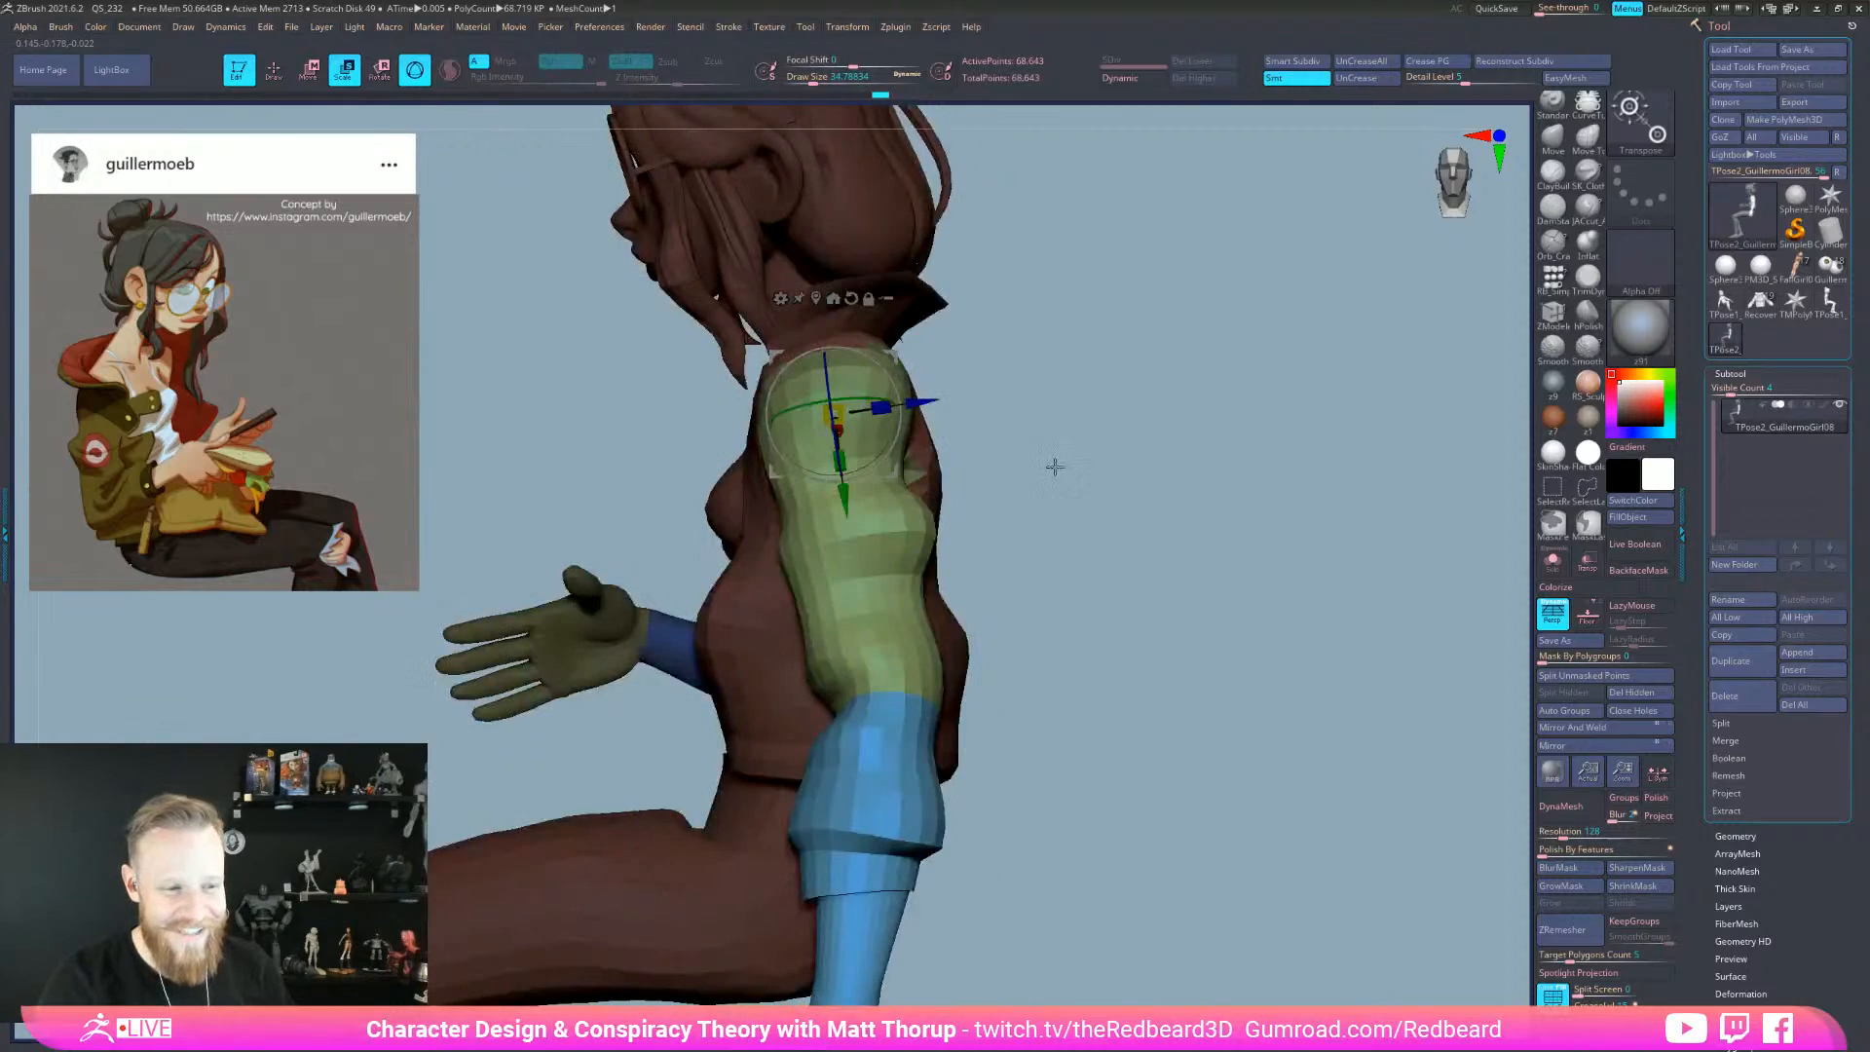
drag(873, 456, 886, 443)
drag(993, 467, 1044, 464)
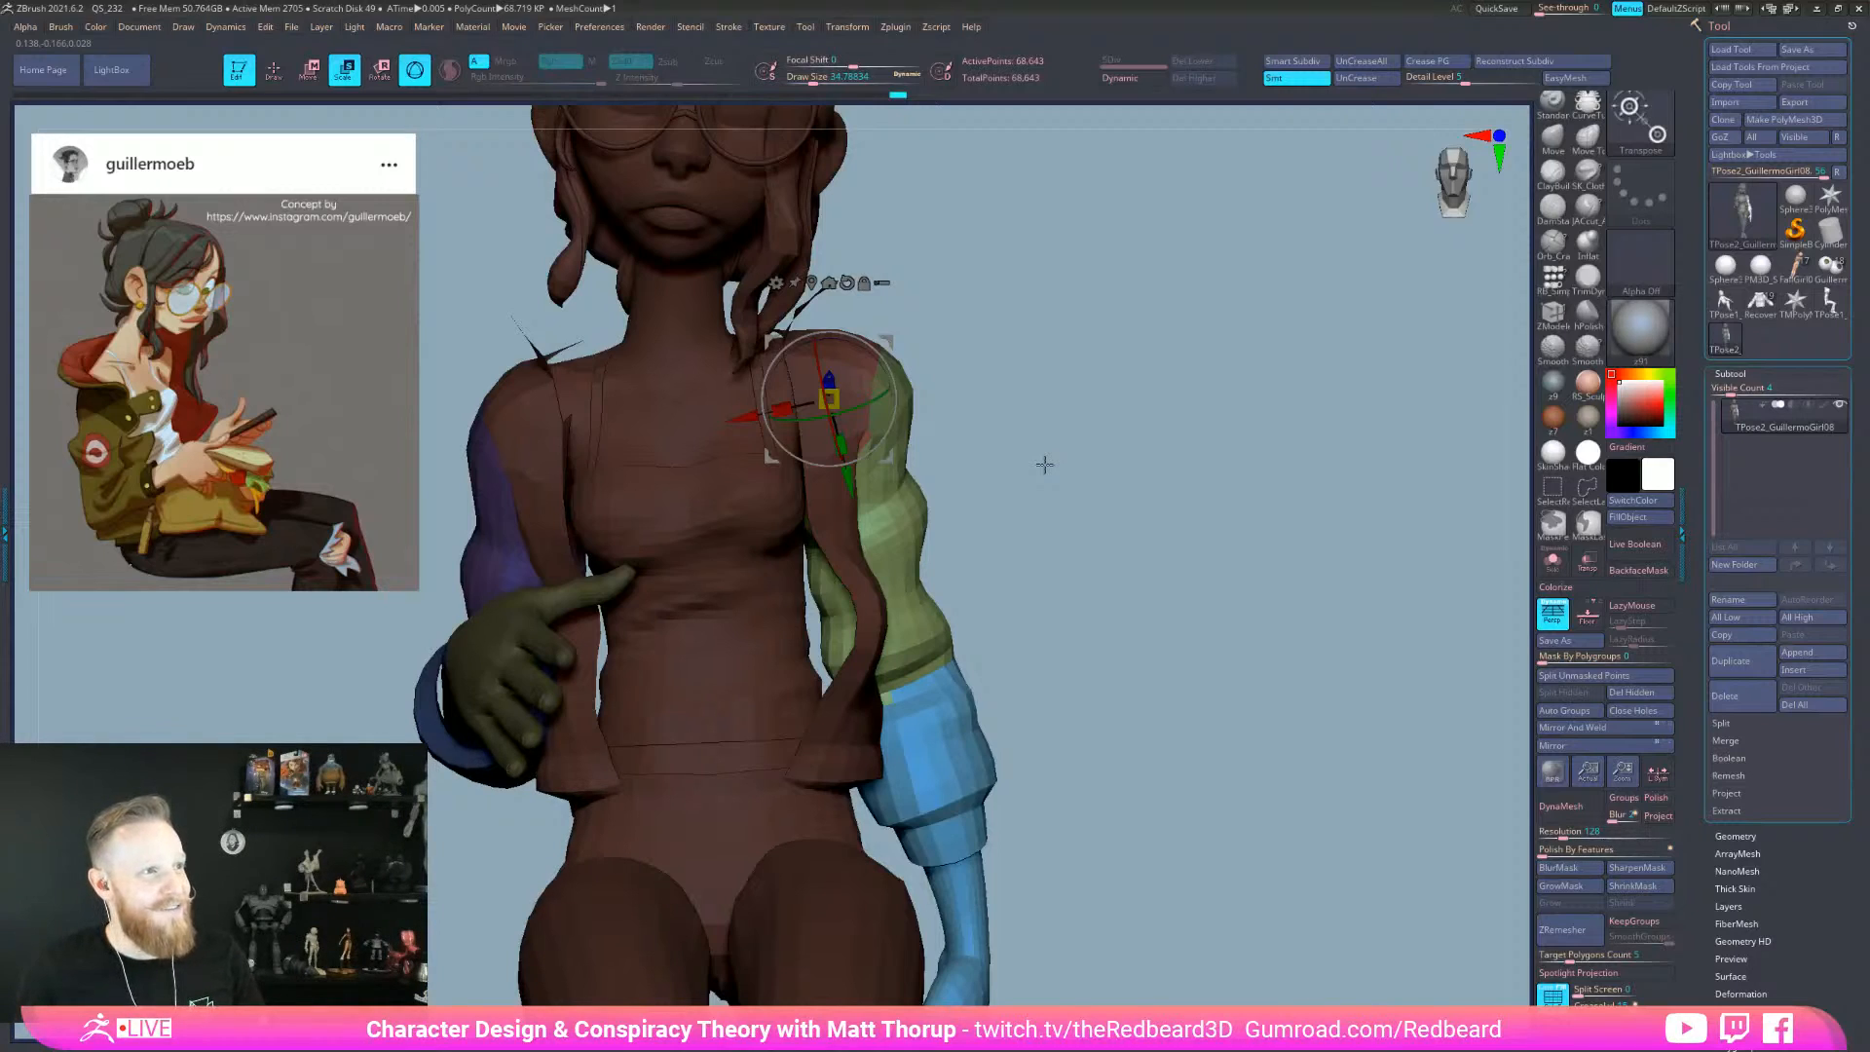
- Nudge the lowered left arm inward toward the torso and slightly forward at the shoulder
drag(750, 418, 754, 417)
drag(1022, 437, 869, 444)
drag(1305, 464, 1151, 532)
drag(897, 389, 879, 389)
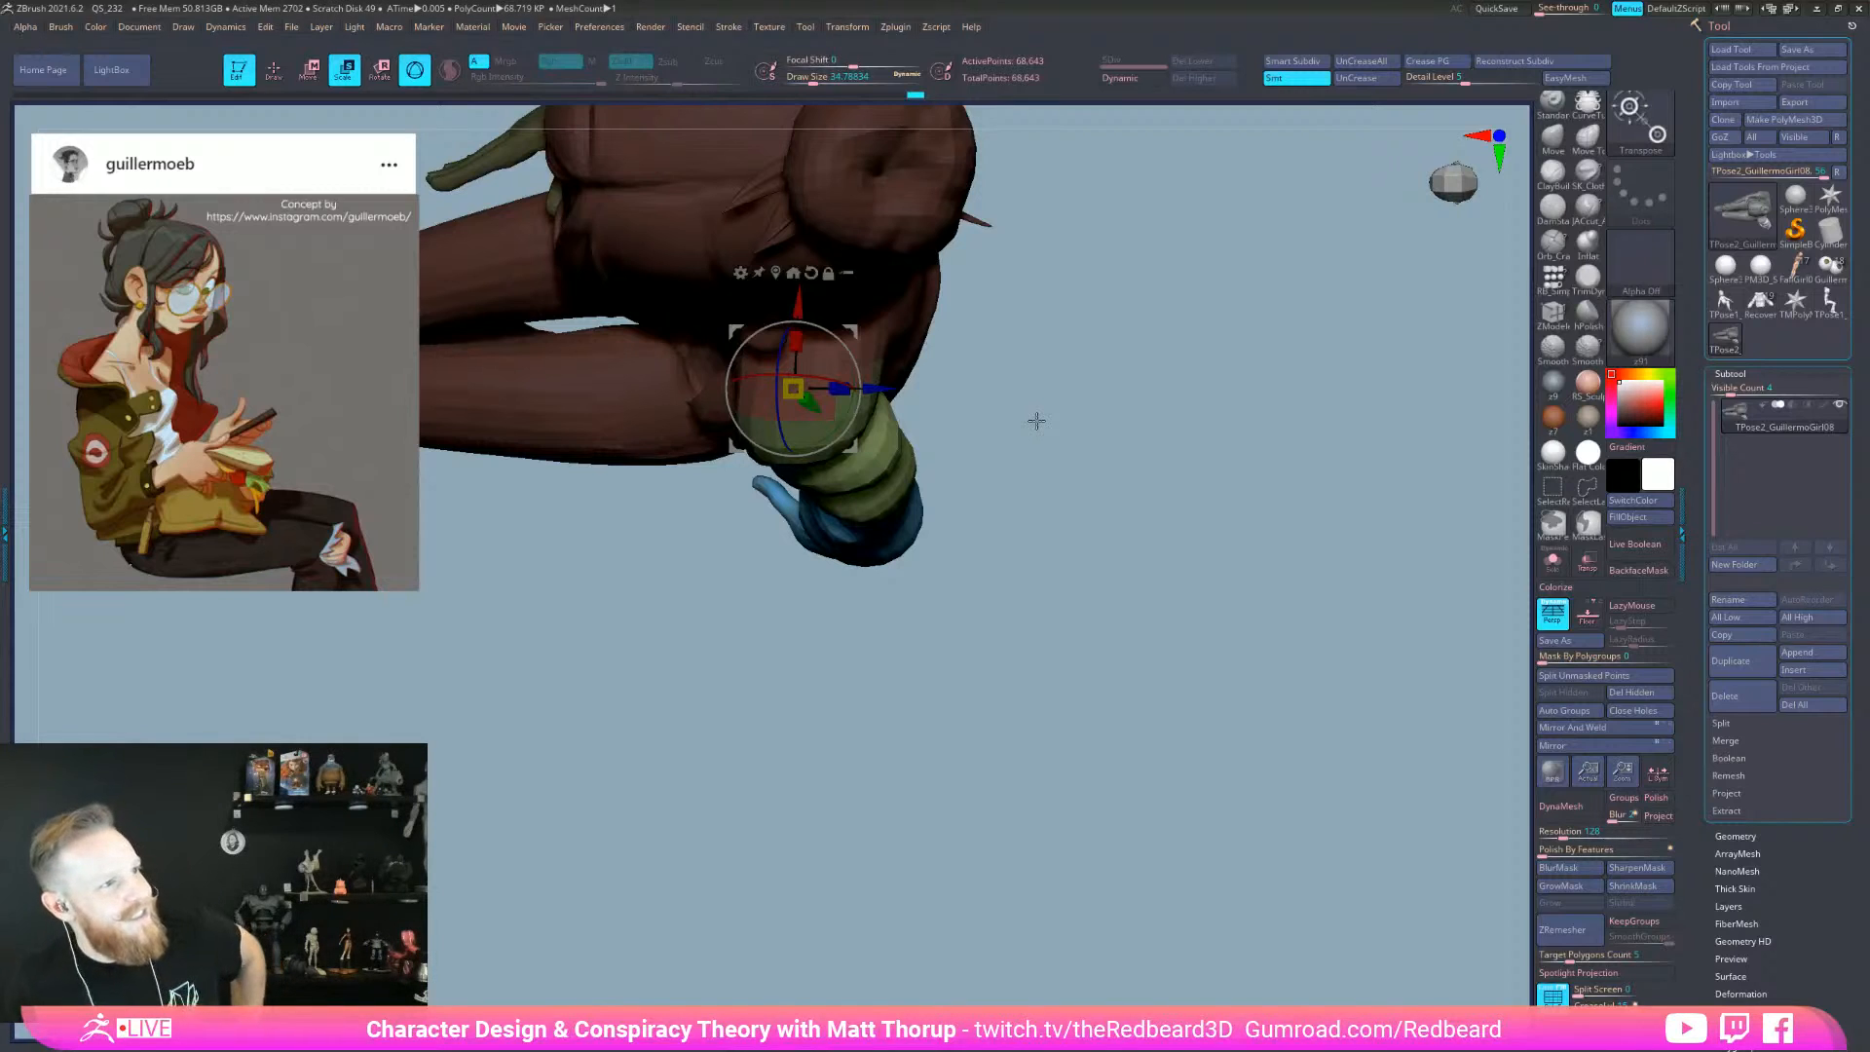
drag(1036, 420, 1186, 730)
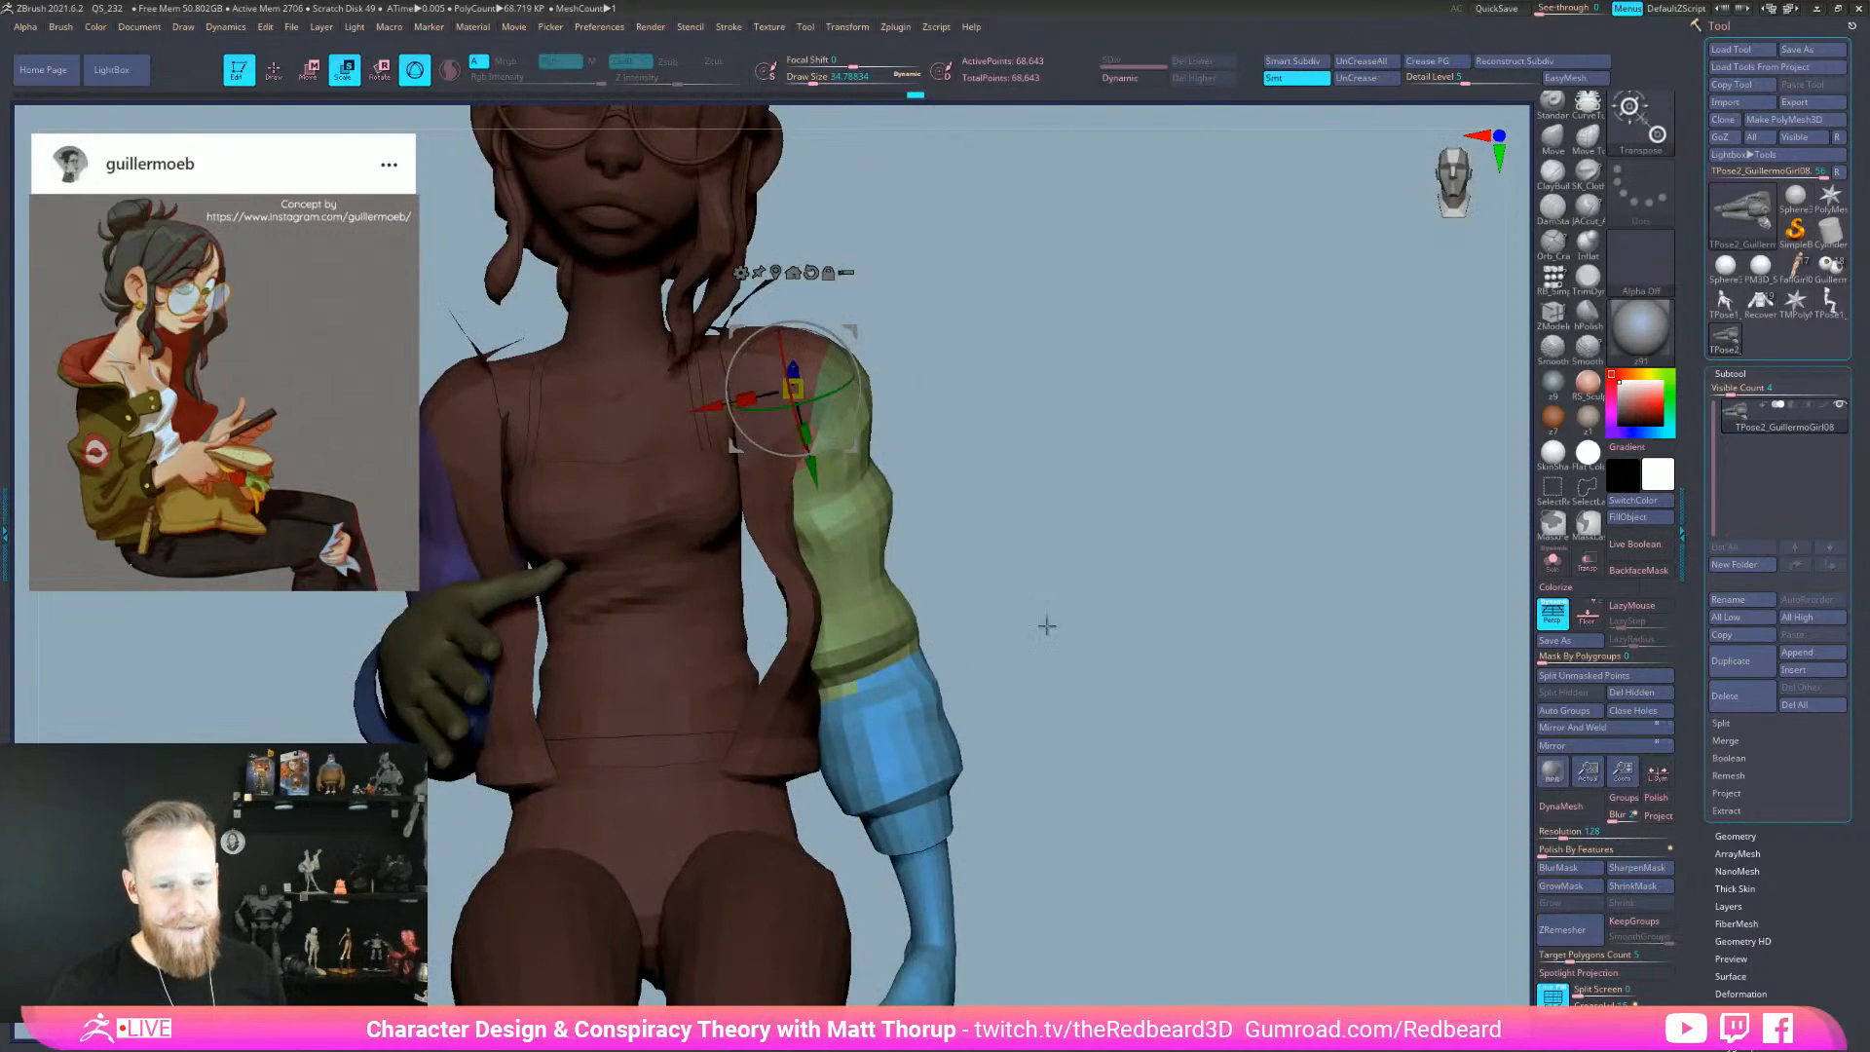
- Finish nudging the left arm at the shoulder and clear the mask from the whole figure
drag(812, 474, 812, 470)
key(q)
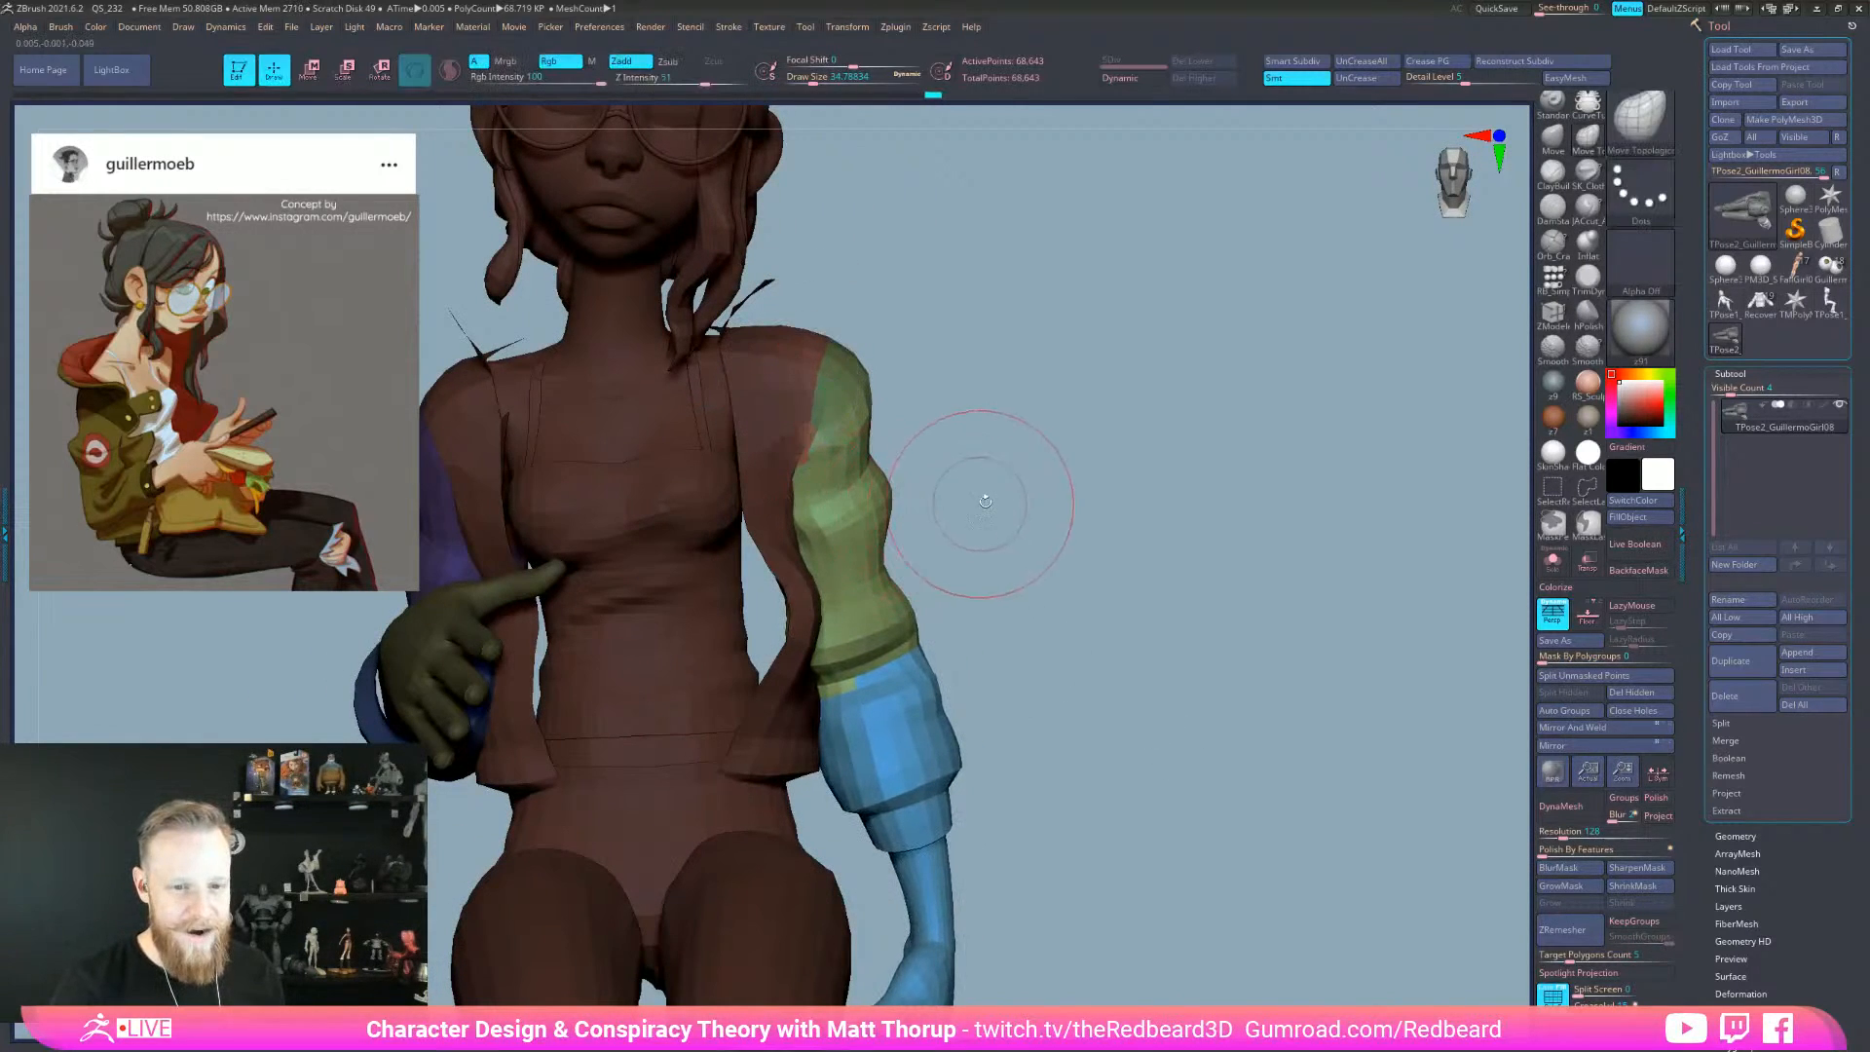
ctrl+click(994, 477)
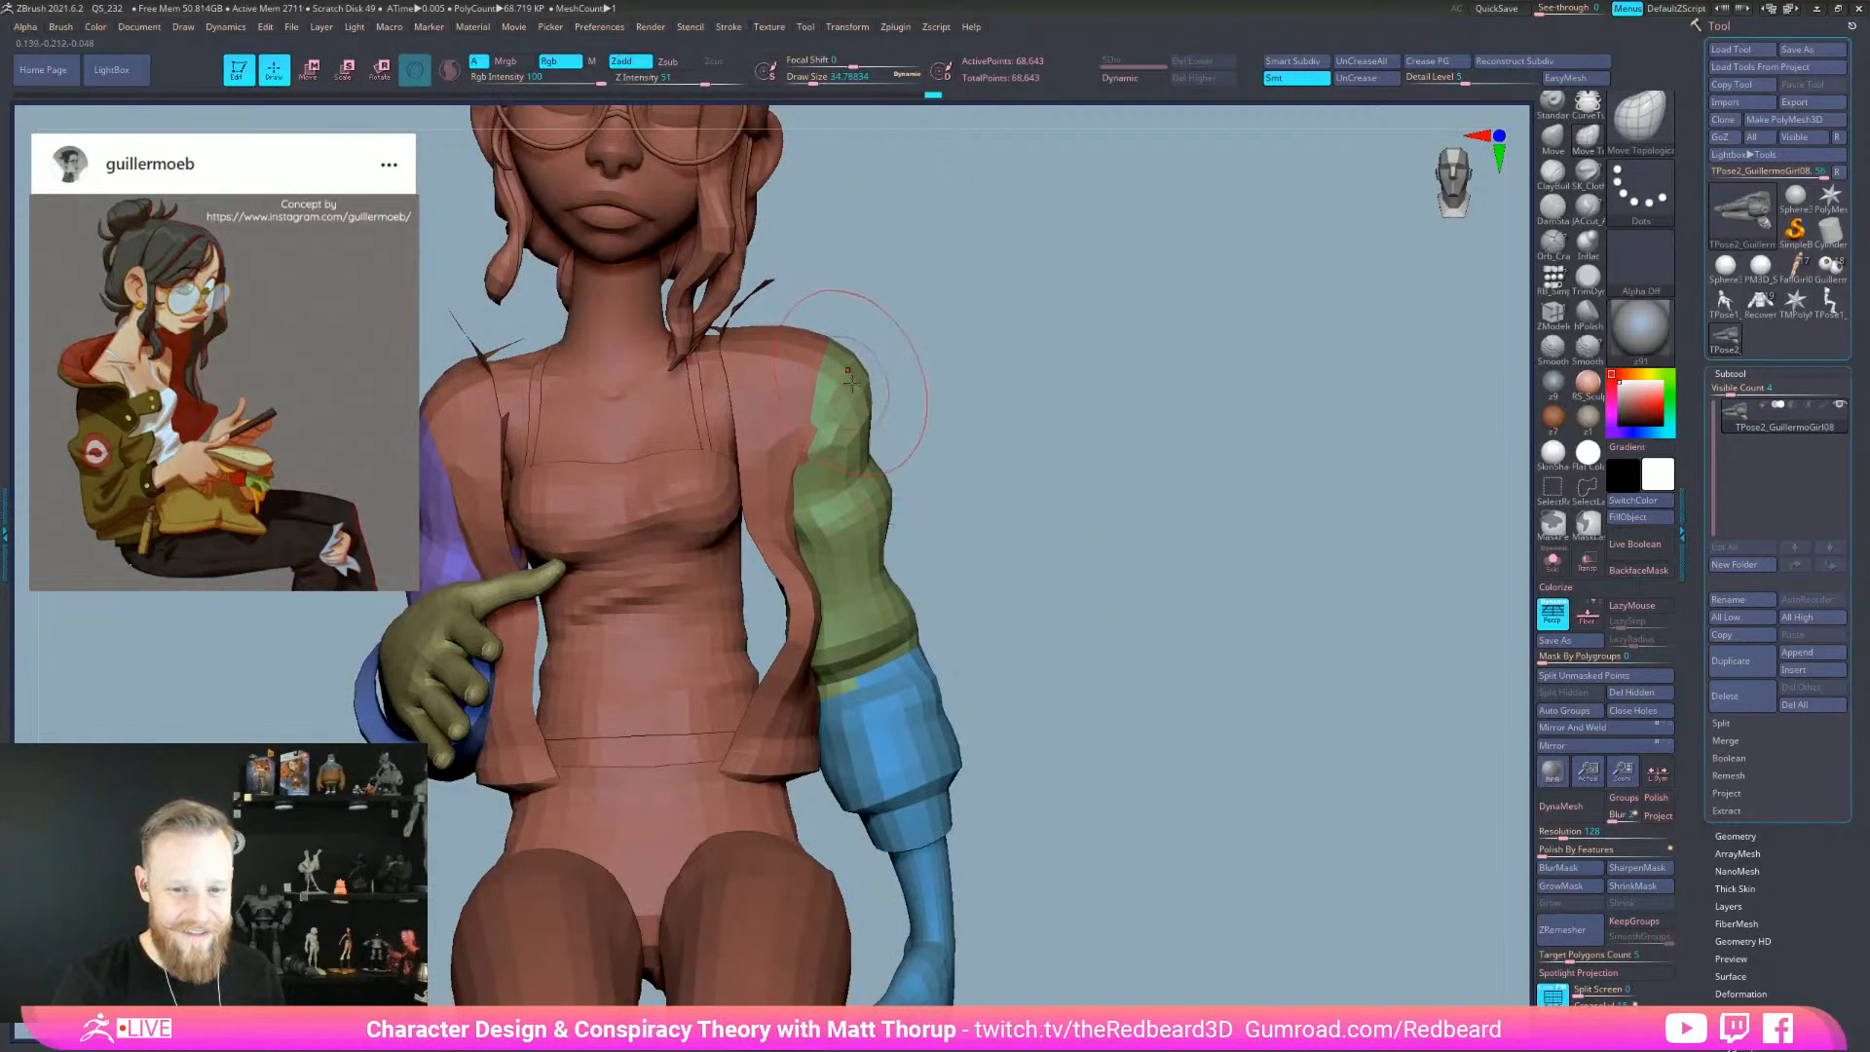
- Reshape the left shoulder with an enlarged Move brush and smooth the sleeve where it meets the back of the jacket
key(b)
key(m)
key(v)
key(s)
drag(805, 367, 811, 367)
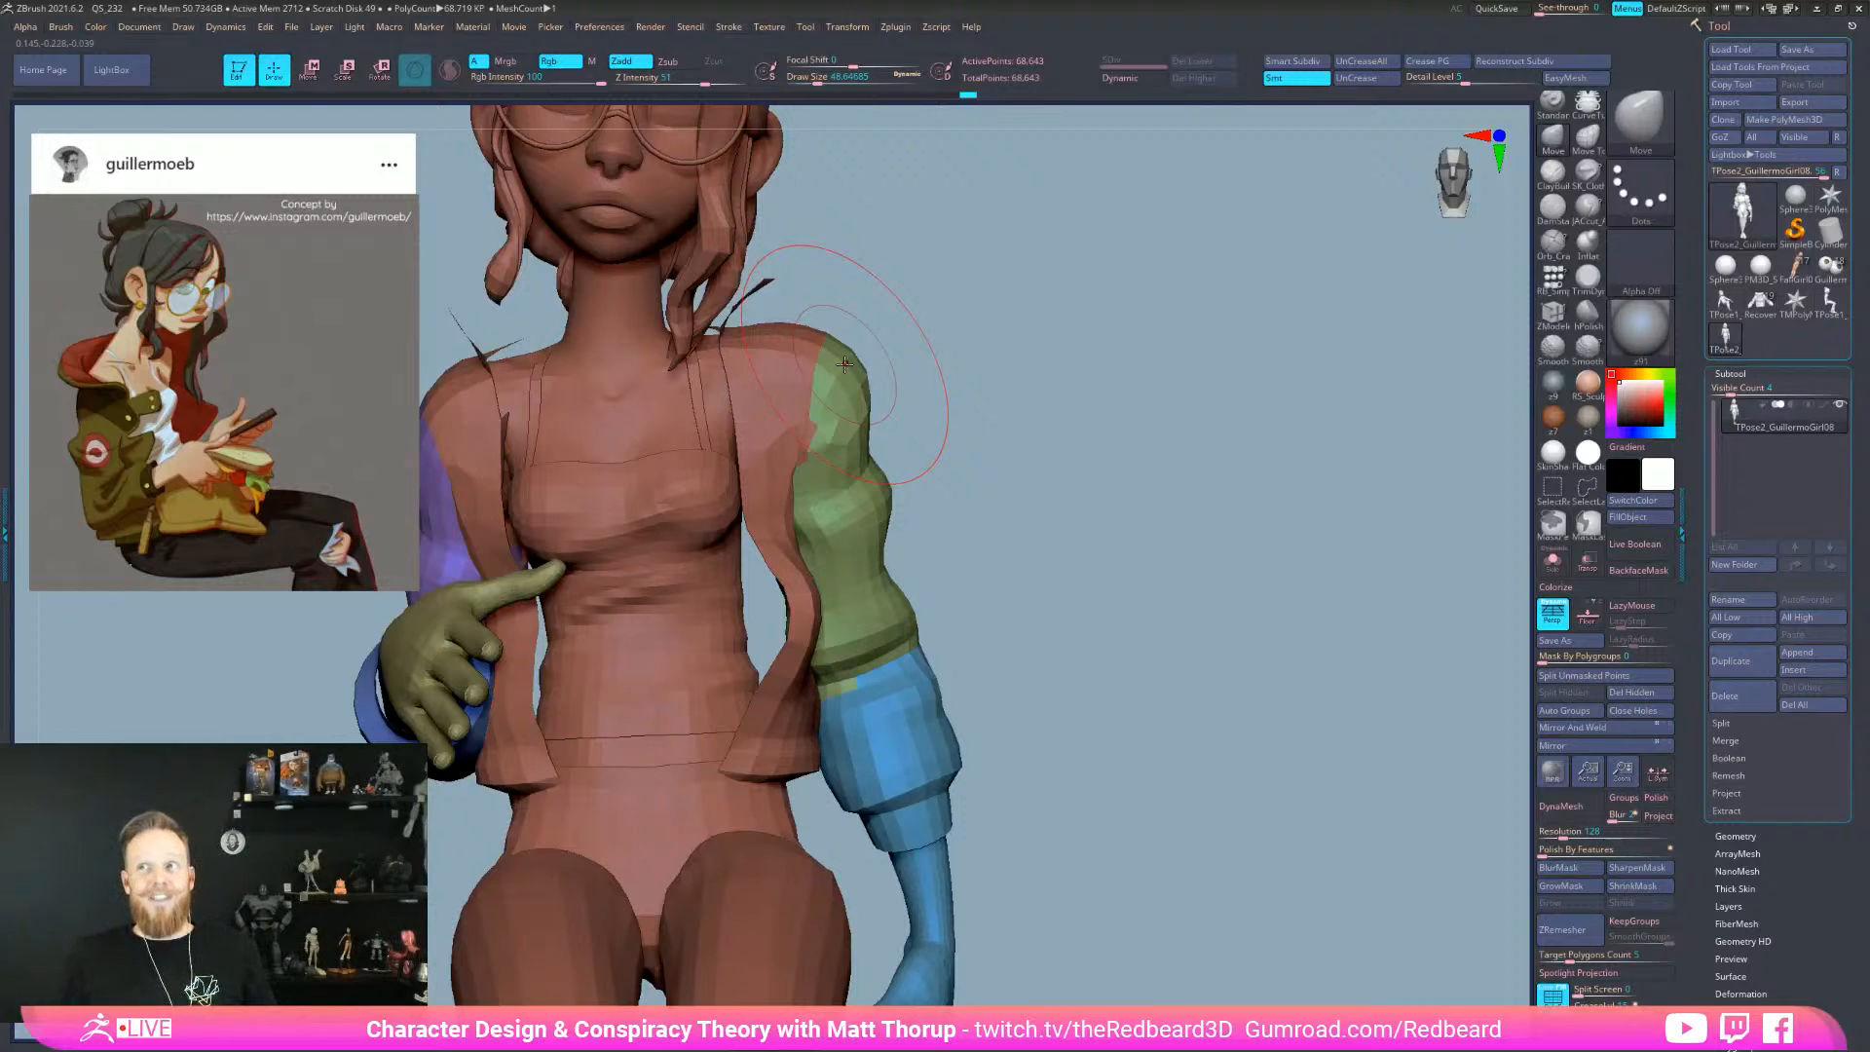
mouse_move(1120, 546)
mouse_down()
mouse_move(1006, 568)
mouse_move(1172, 542)
mouse_move(956, 440)
mouse_move(933, 462)
mouse_up()
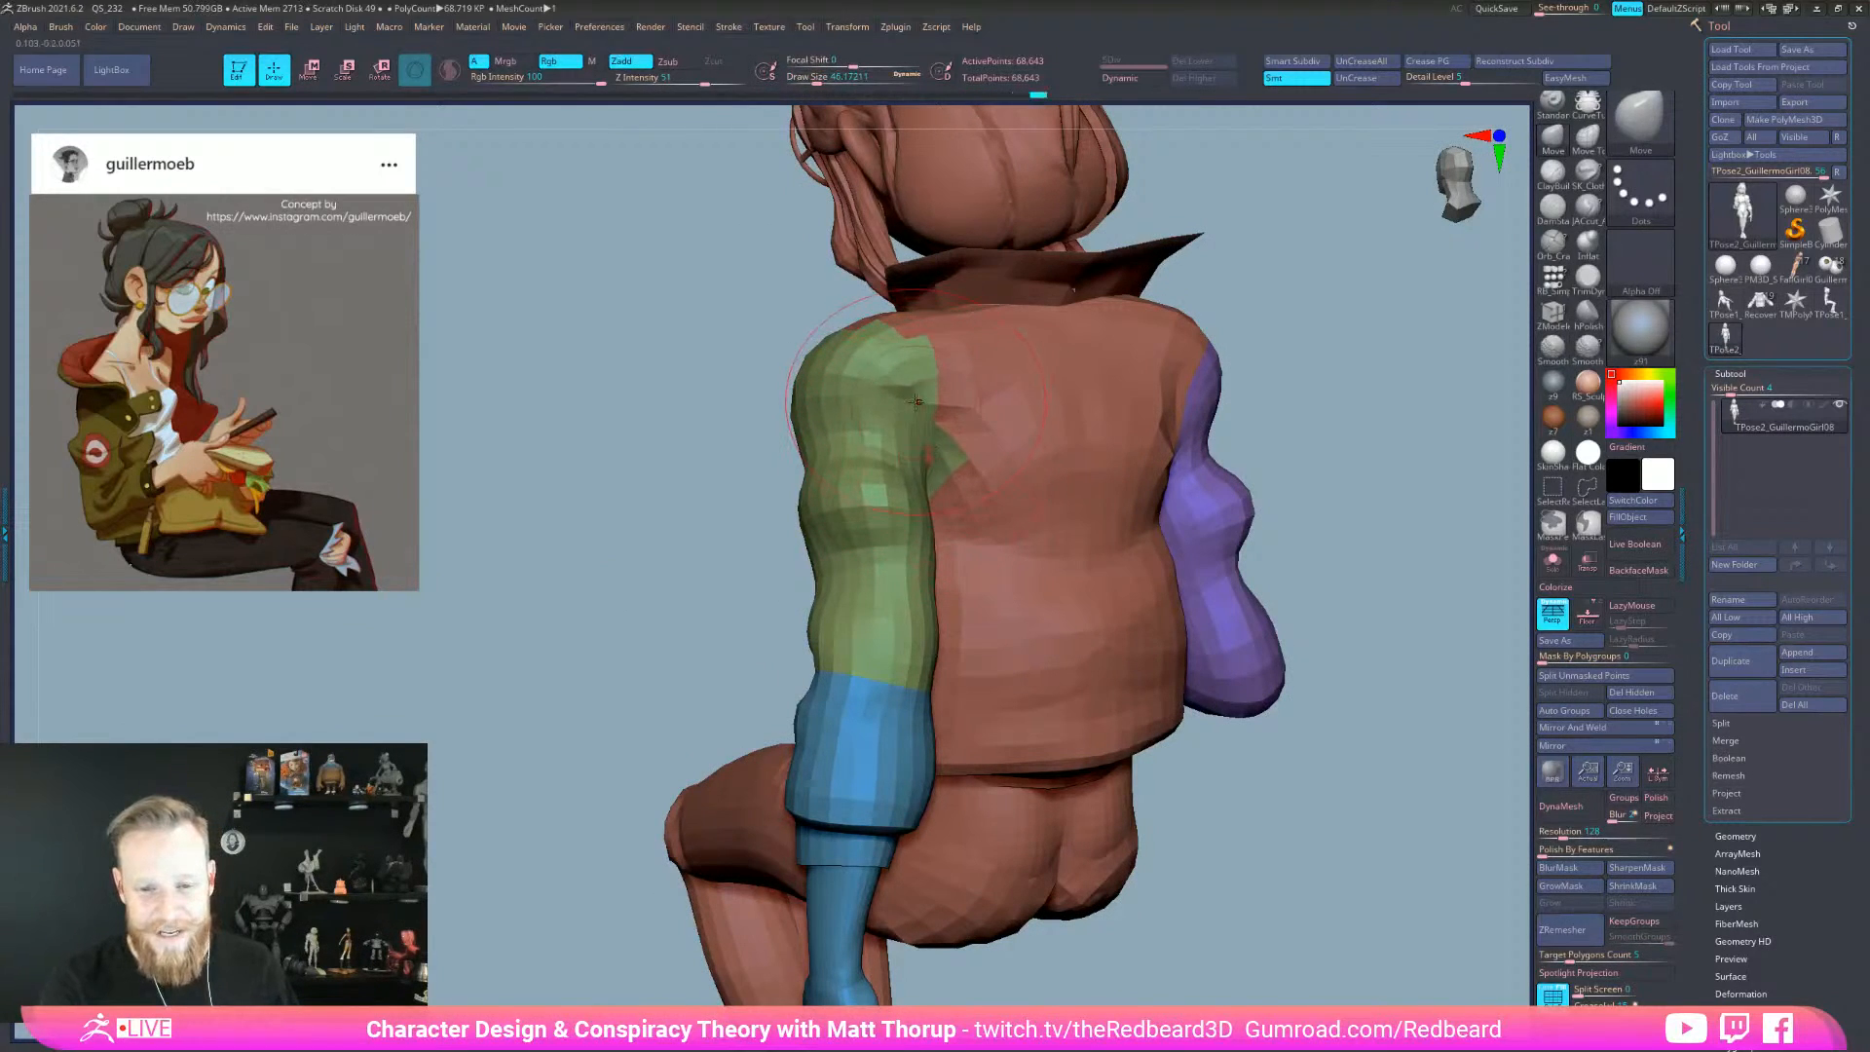
shift+drag(909, 390, 915, 397)
mouse_move(1230, 409)
mouse_down()
mouse_move(1271, 422)
mouse_move(1198, 422)
mouse_up()
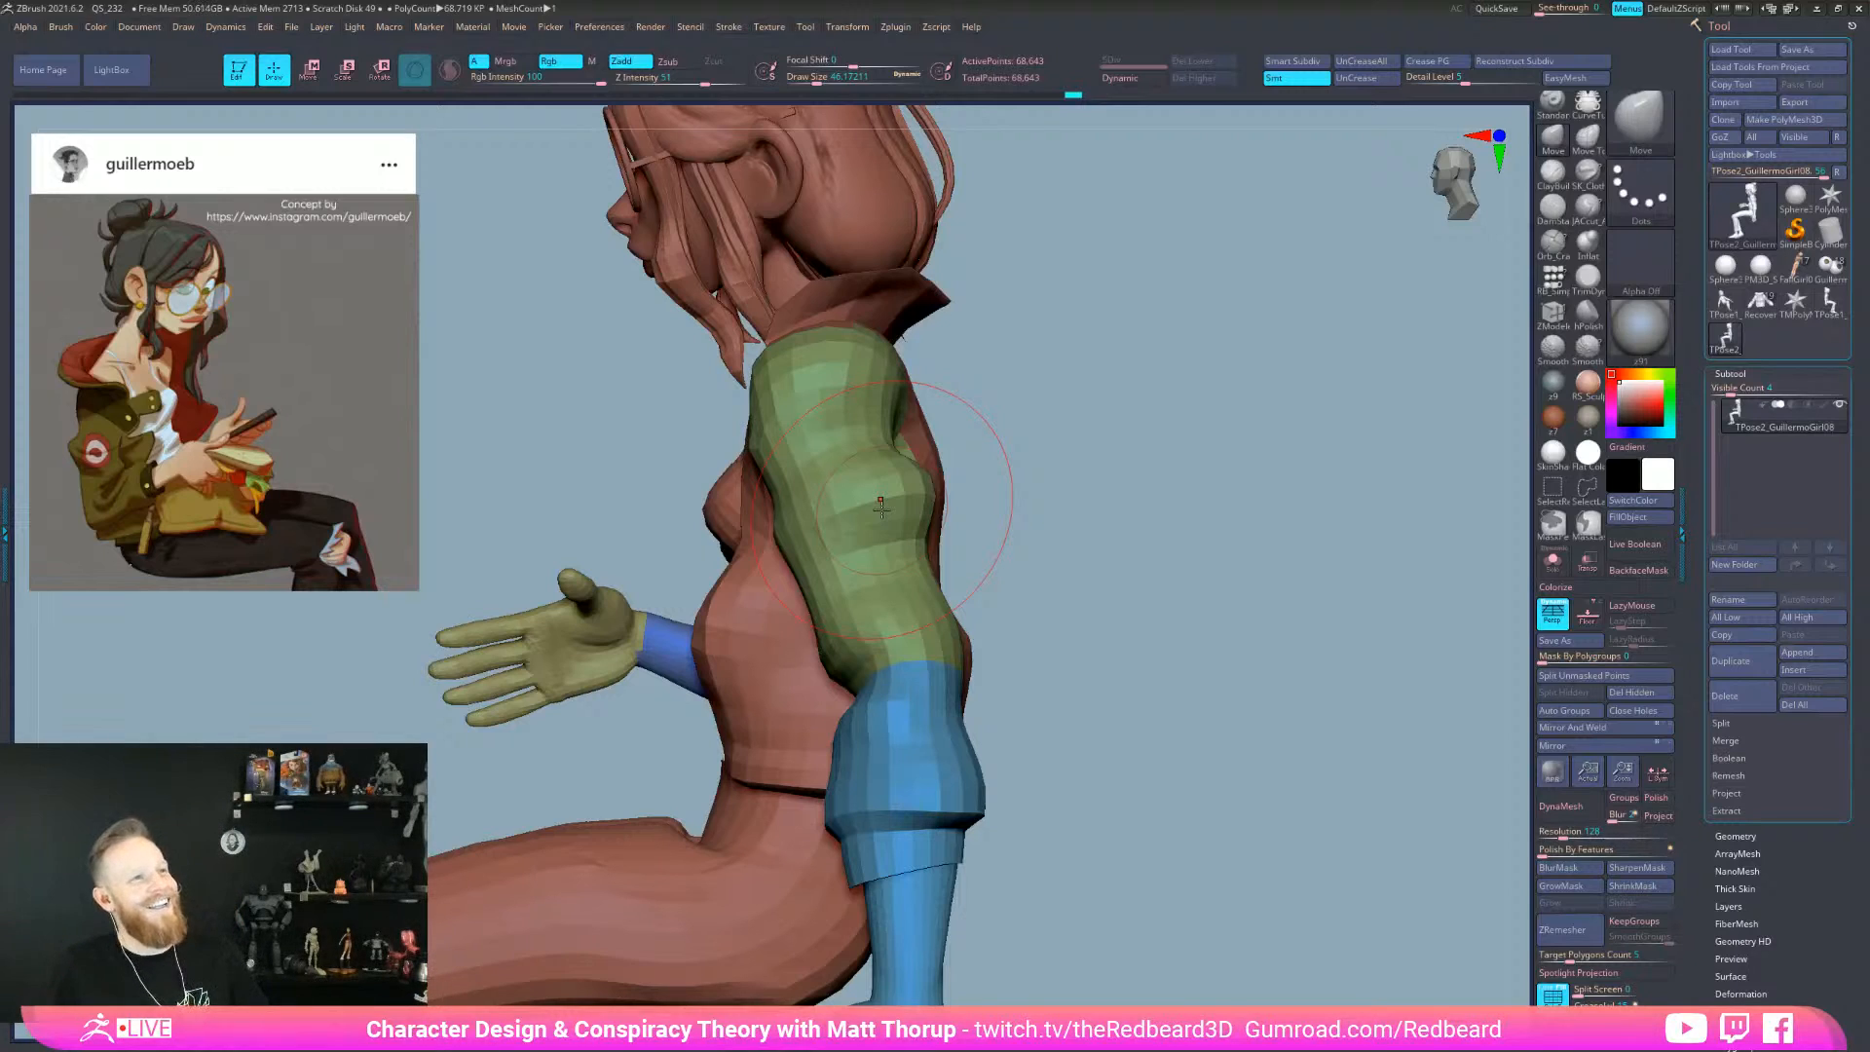
mouse_move(1071, 486)
mouse_down()
mouse_move(1127, 480)
mouse_move(1014, 480)
mouse_move(973, 392)
mouse_up()
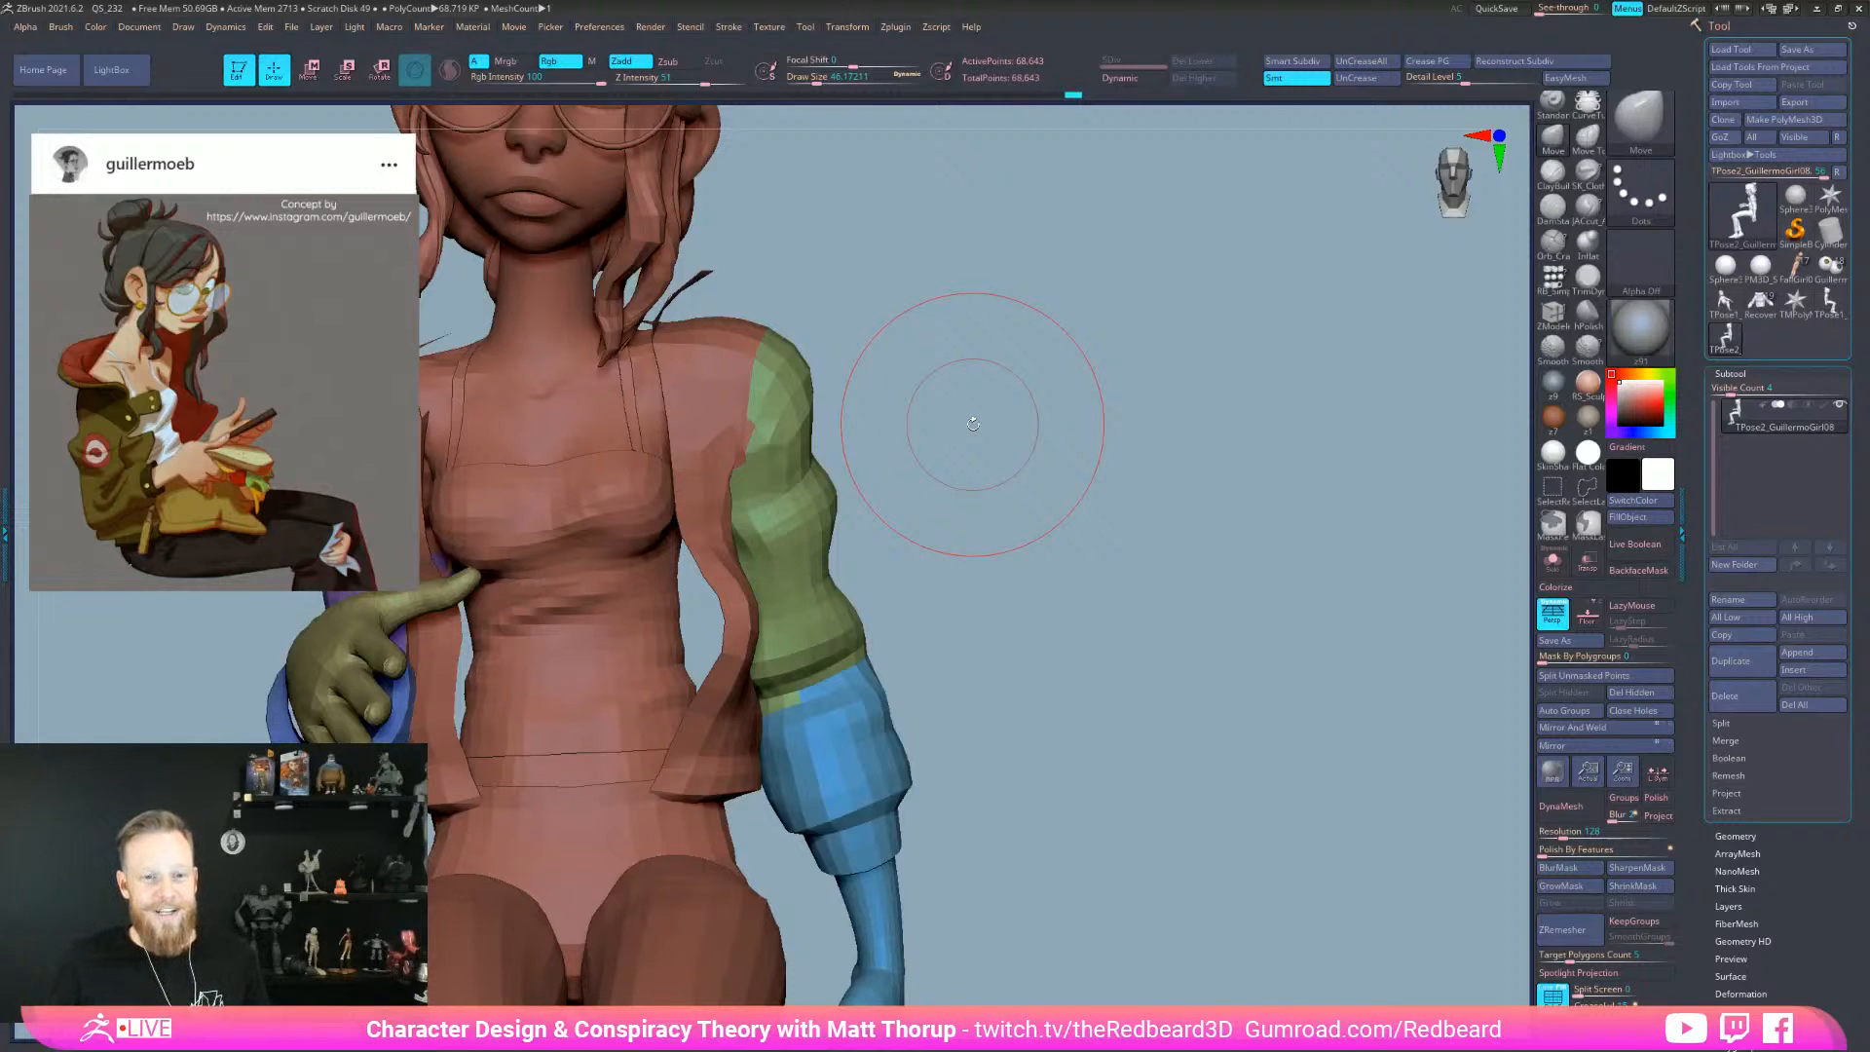
- Mask everything except the left forearm and hand using their polygroup, show the full figure again, and blur the mask
mouse_move(973, 423)
mouse_down()
mouse_move(901, 692)
mouse_move(998, 801)
mouse_up()
ctrl+shift+click(896, 724)
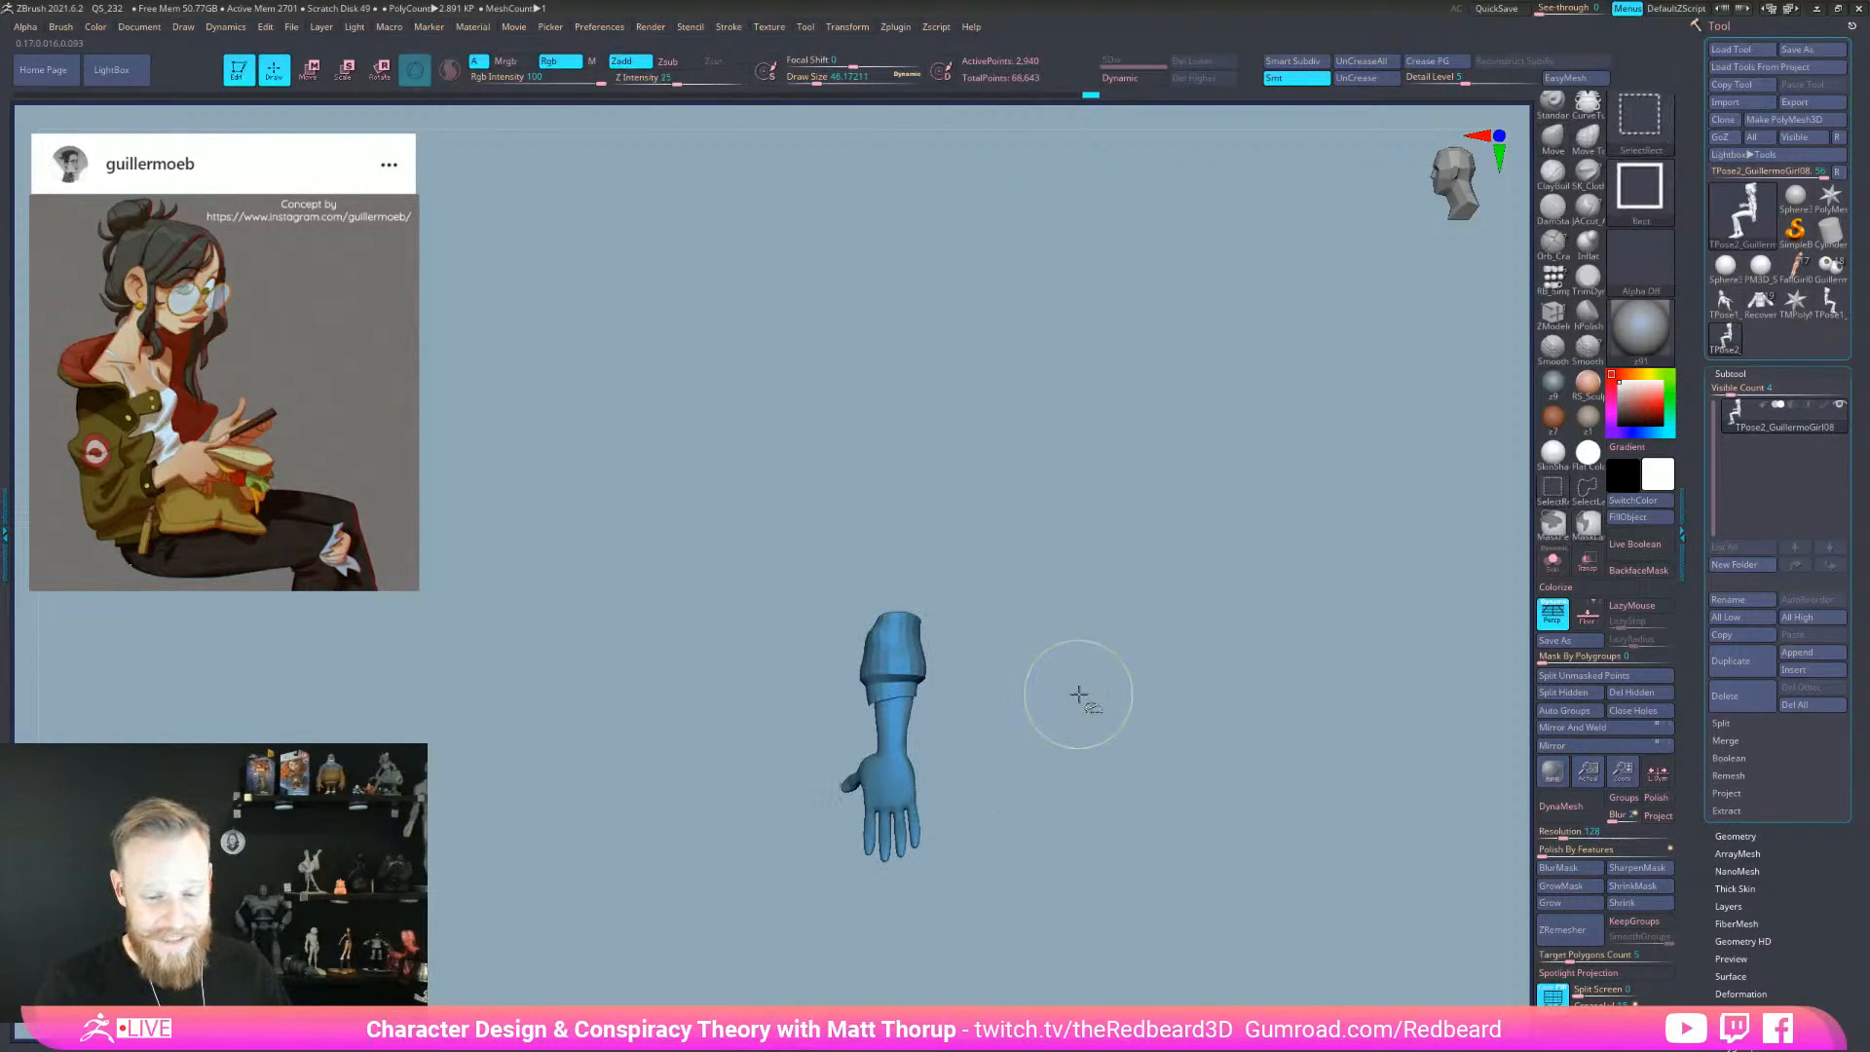
ctrl+shift+click(1178, 695)
drag(1126, 751, 1189, 750)
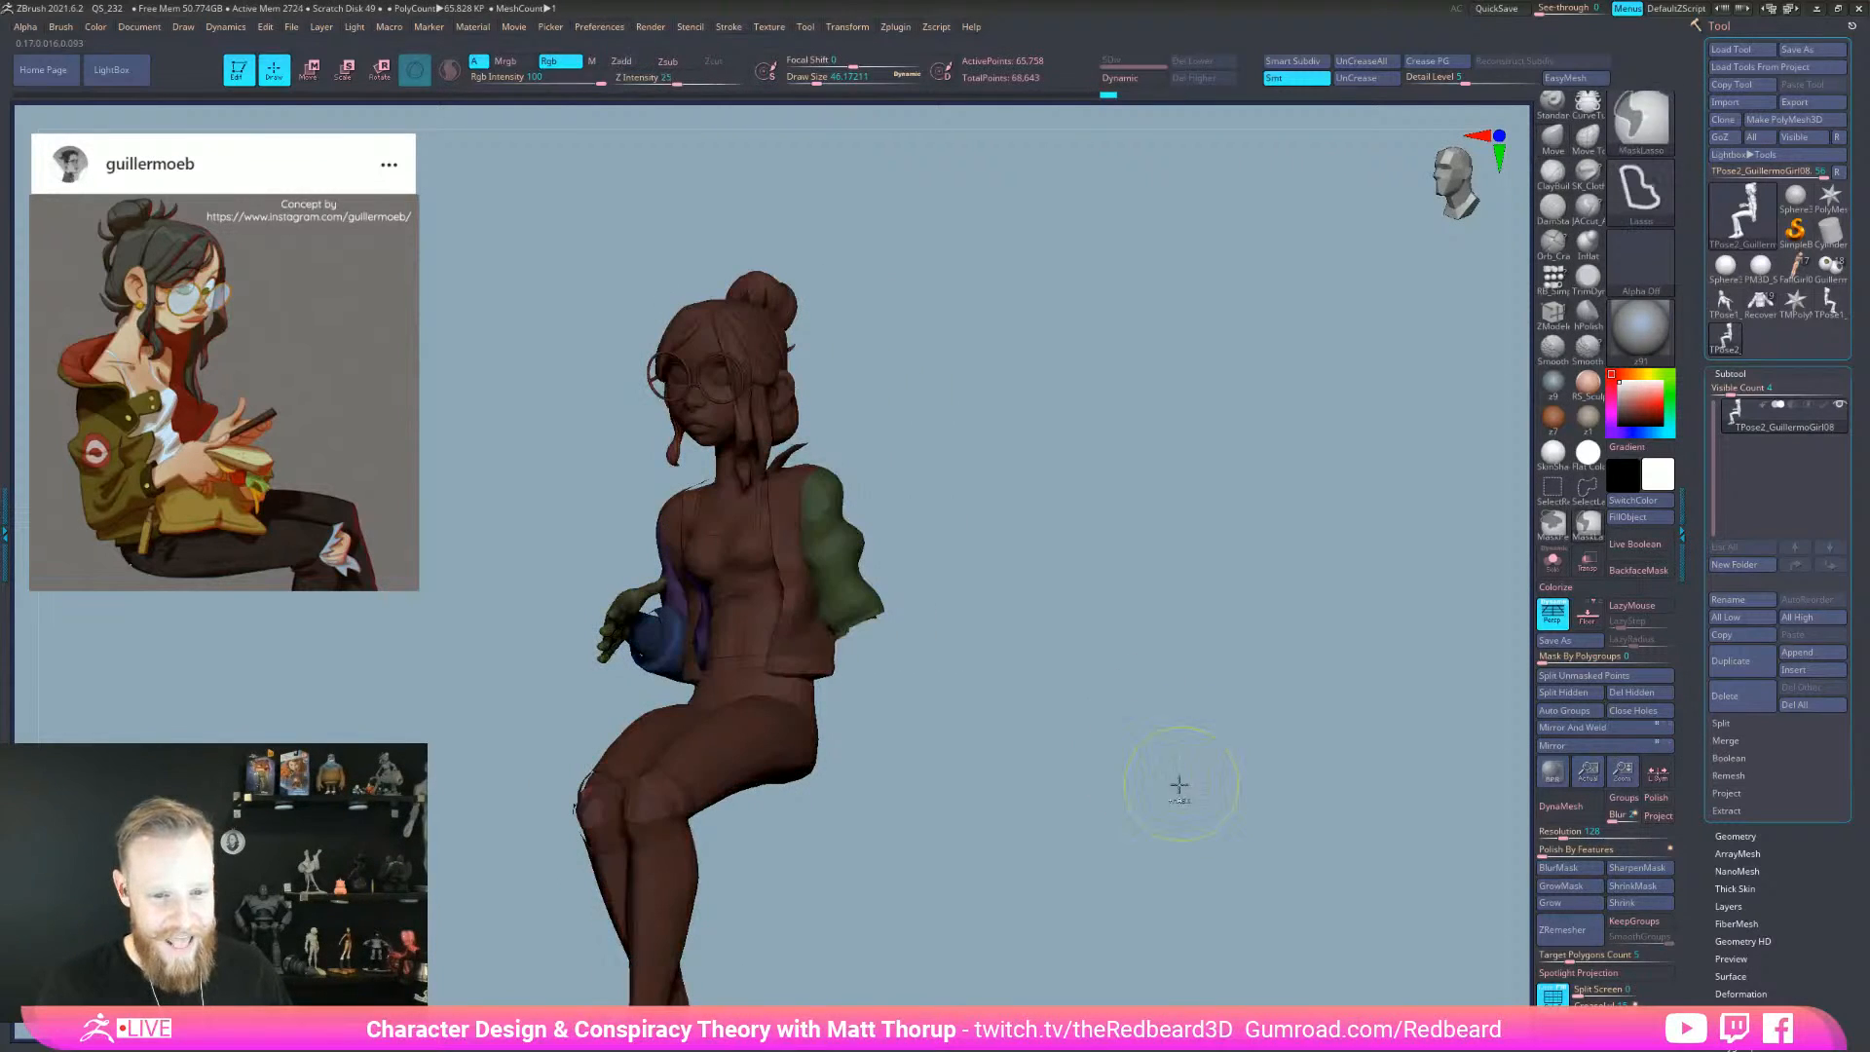
drag(1148, 785, 1086, 825)
key(e)
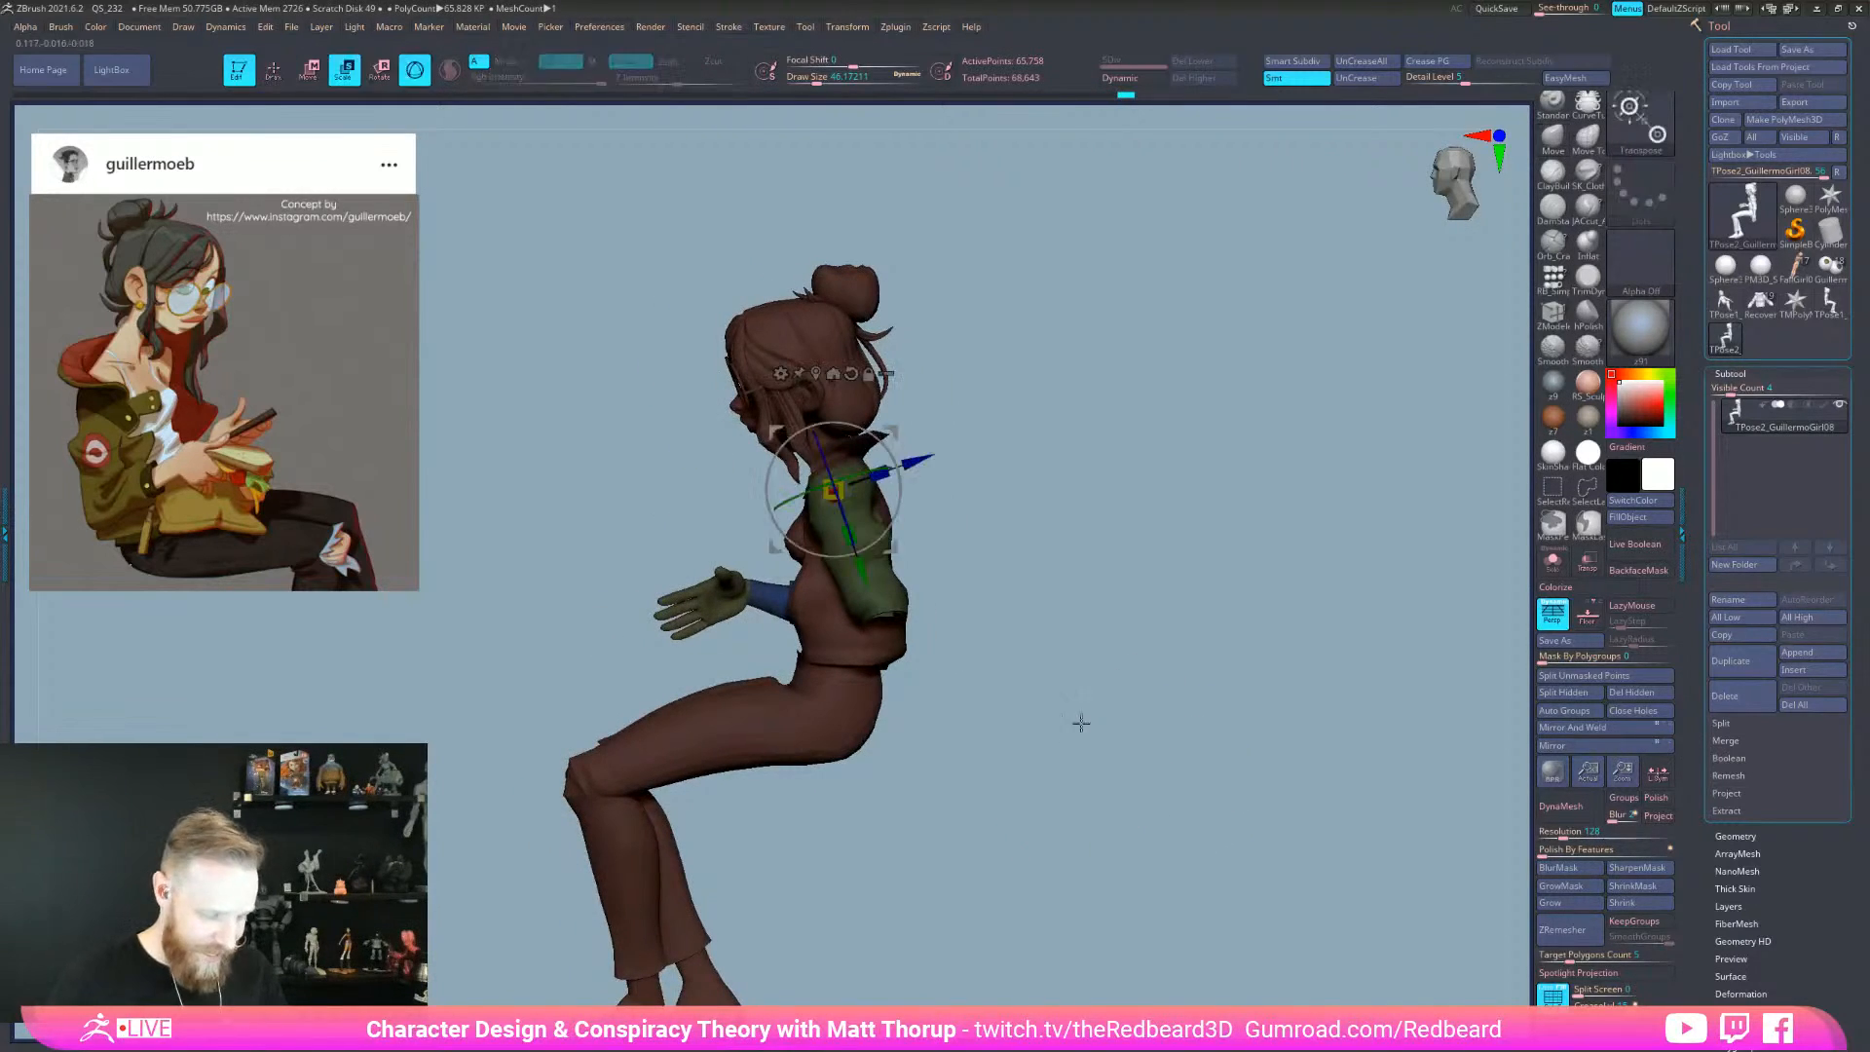
ctrl+shift+click(1020, 560)
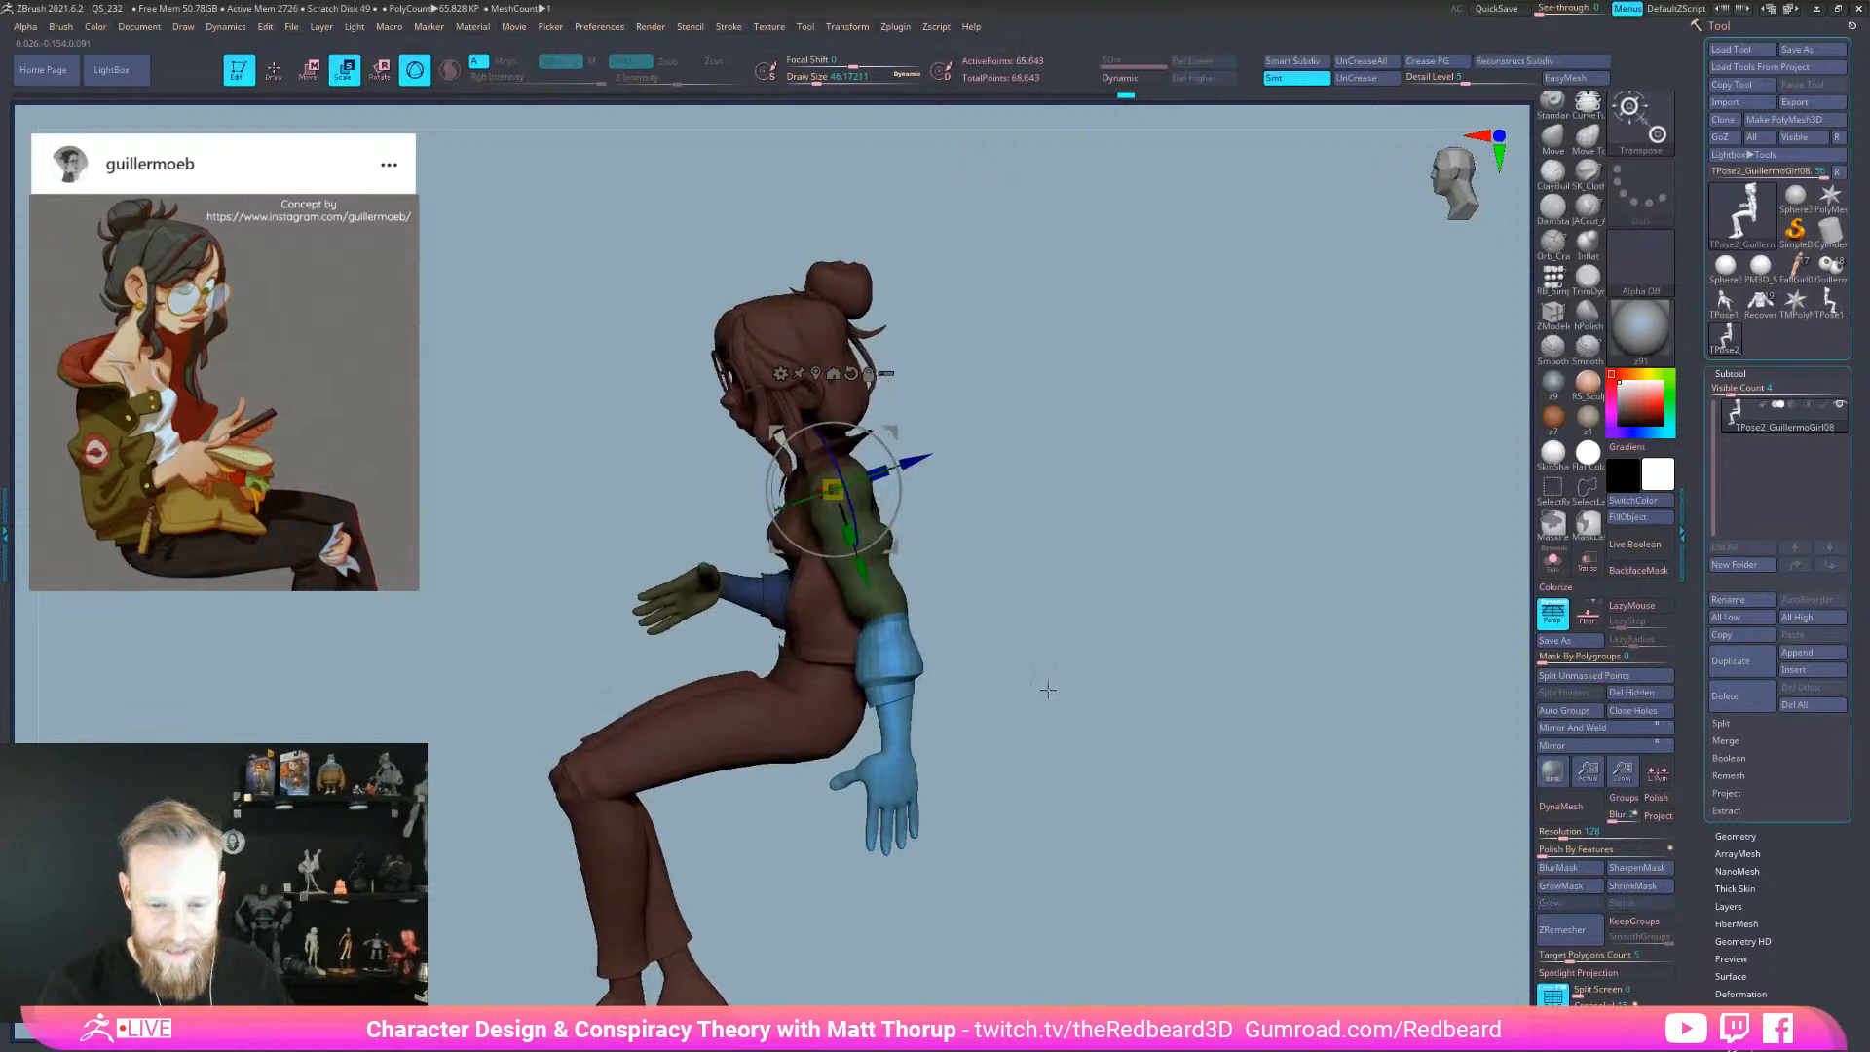
click(1575, 867)
mouse_move(1062, 787)
alt+mouse_down()
mouse_move(1215, 801)
mouse_move(1194, 822)
mouse_move(1164, 664)
alt+mouse_up()
ctrl+drag(663, 655, 884, 631)
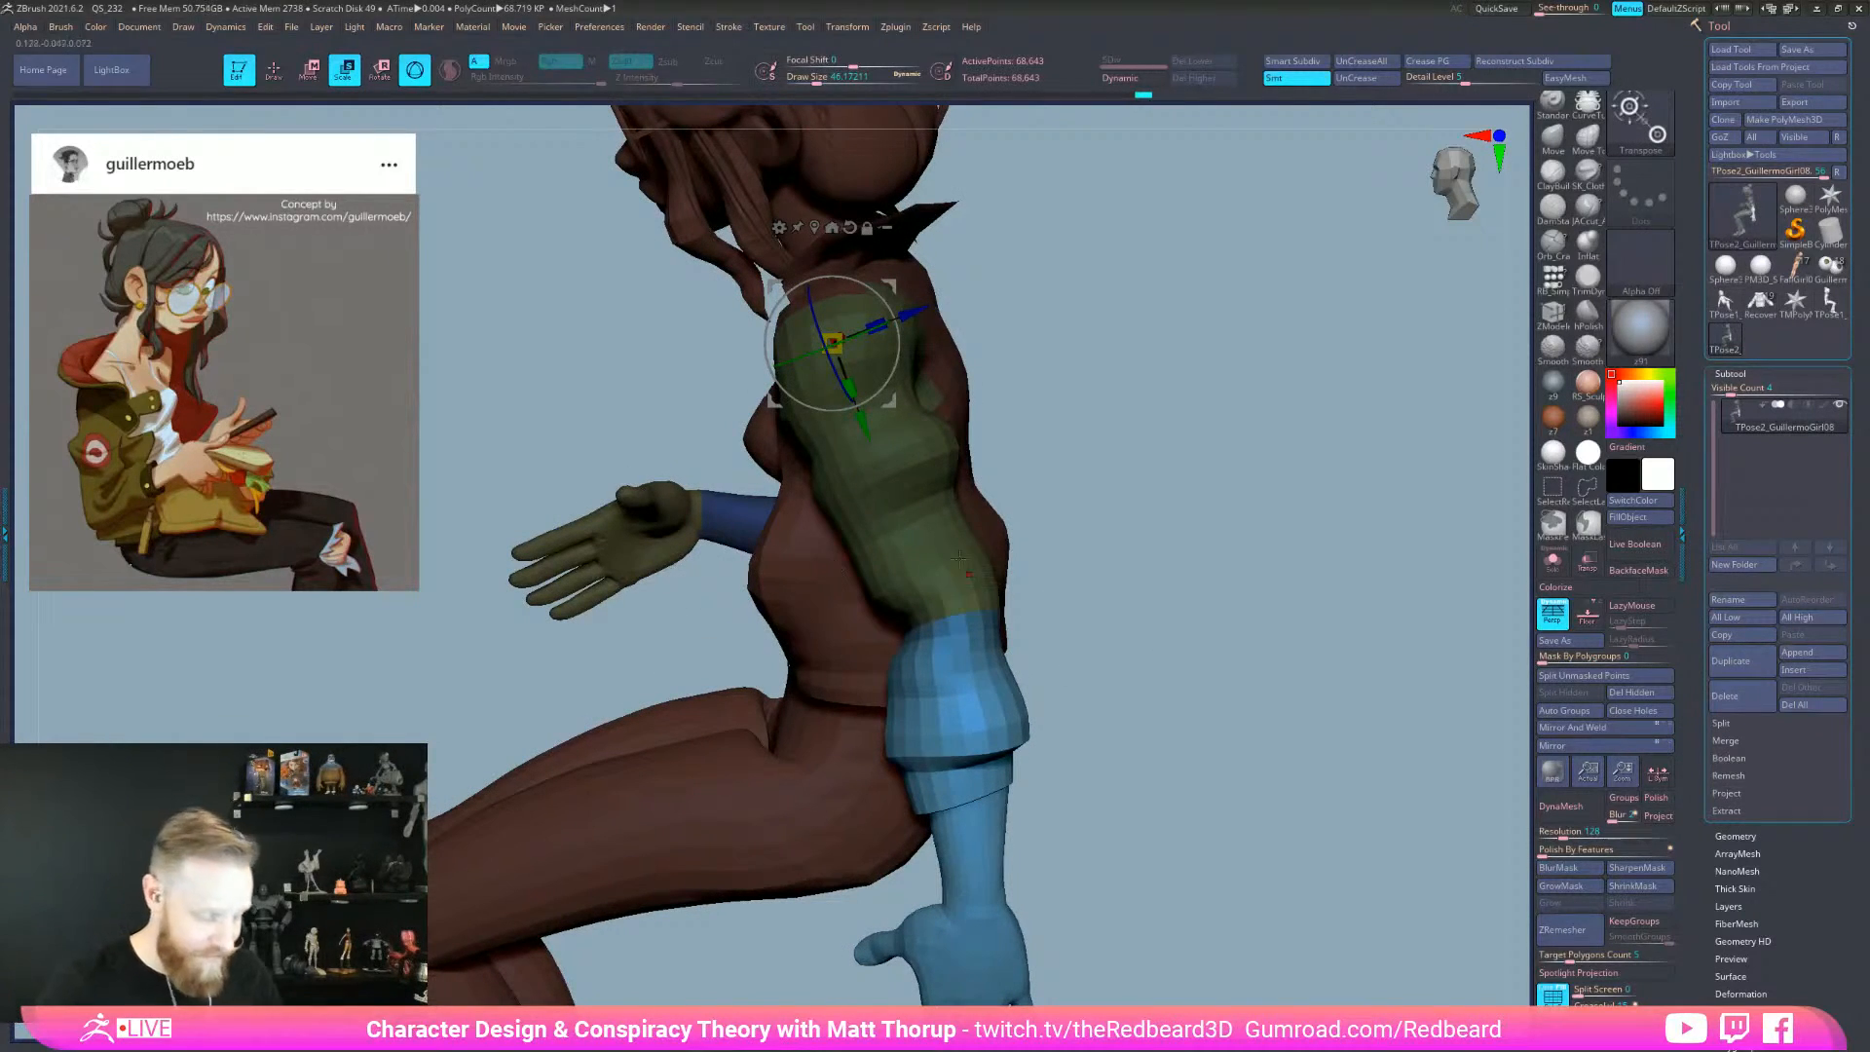
- Place the gizmo at the centre of the left elbow, checking its position from the back and side
alt+drag(832, 343, 1024, 638)
shift+drag(1160, 643, 1103, 649)
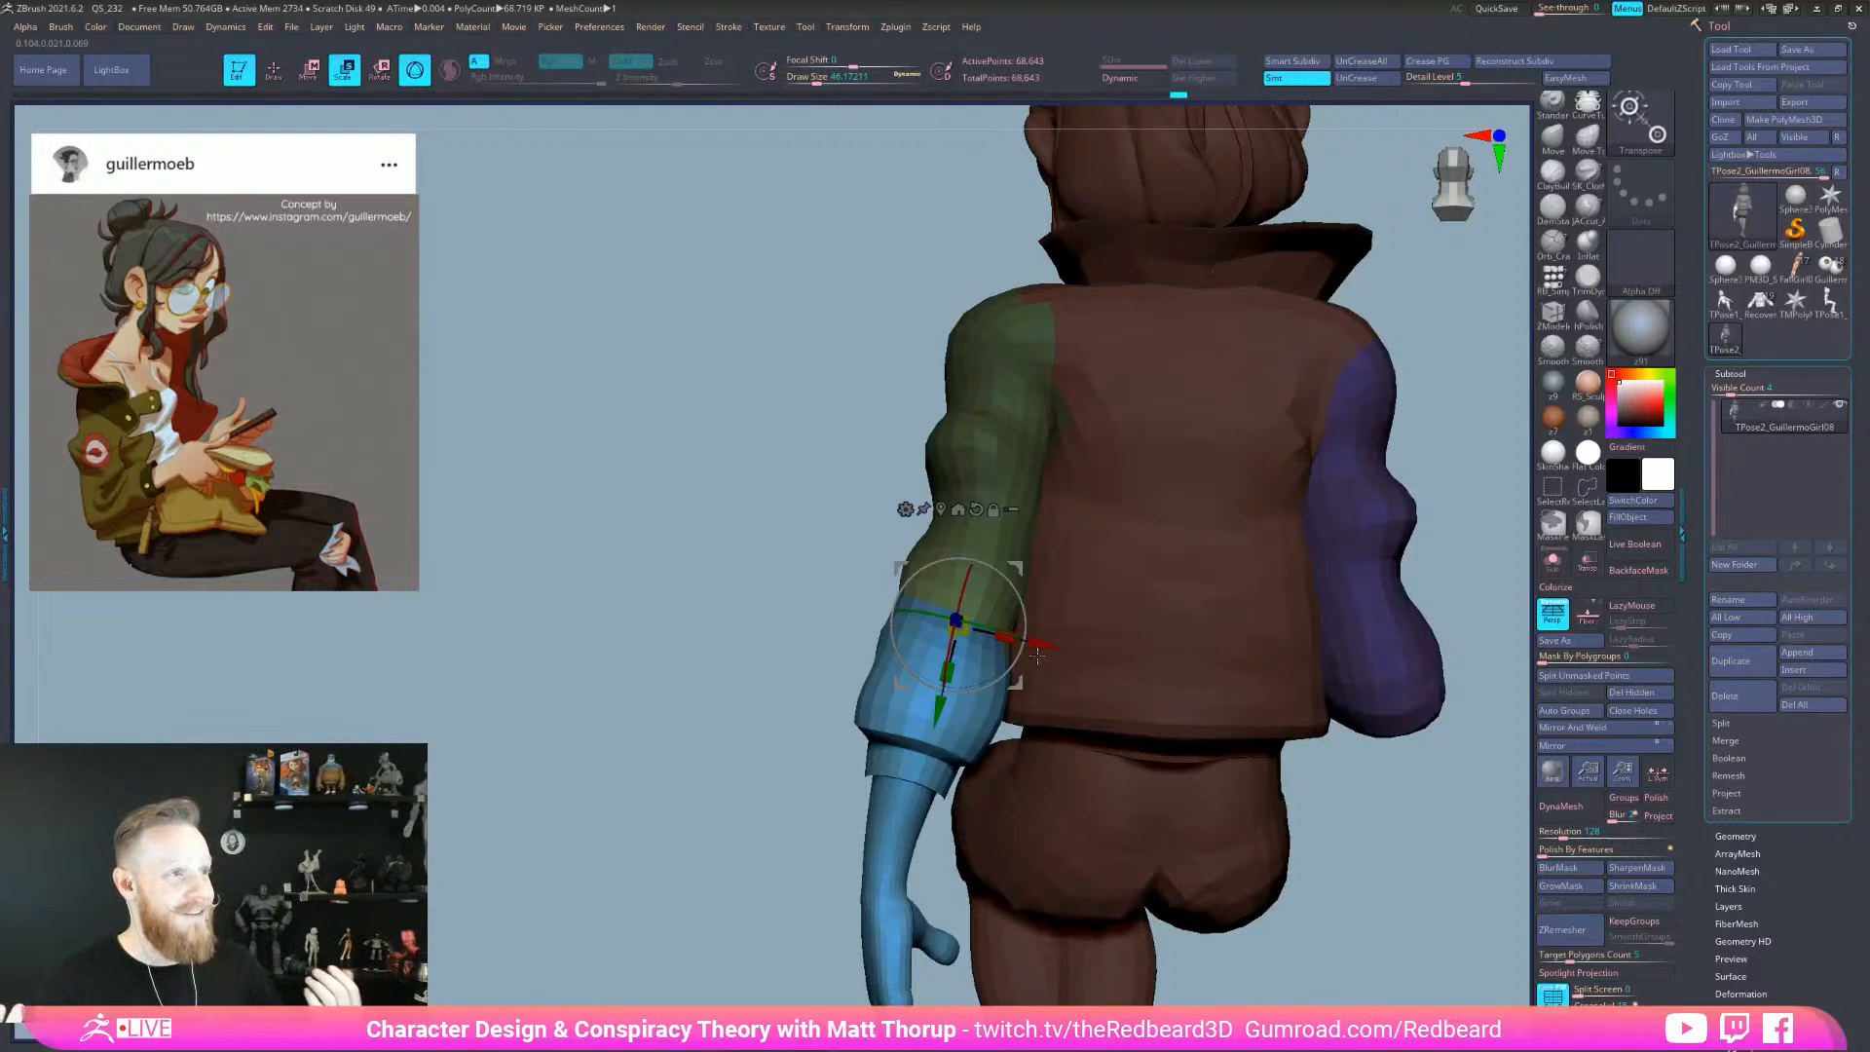
drag(734, 771, 866, 787)
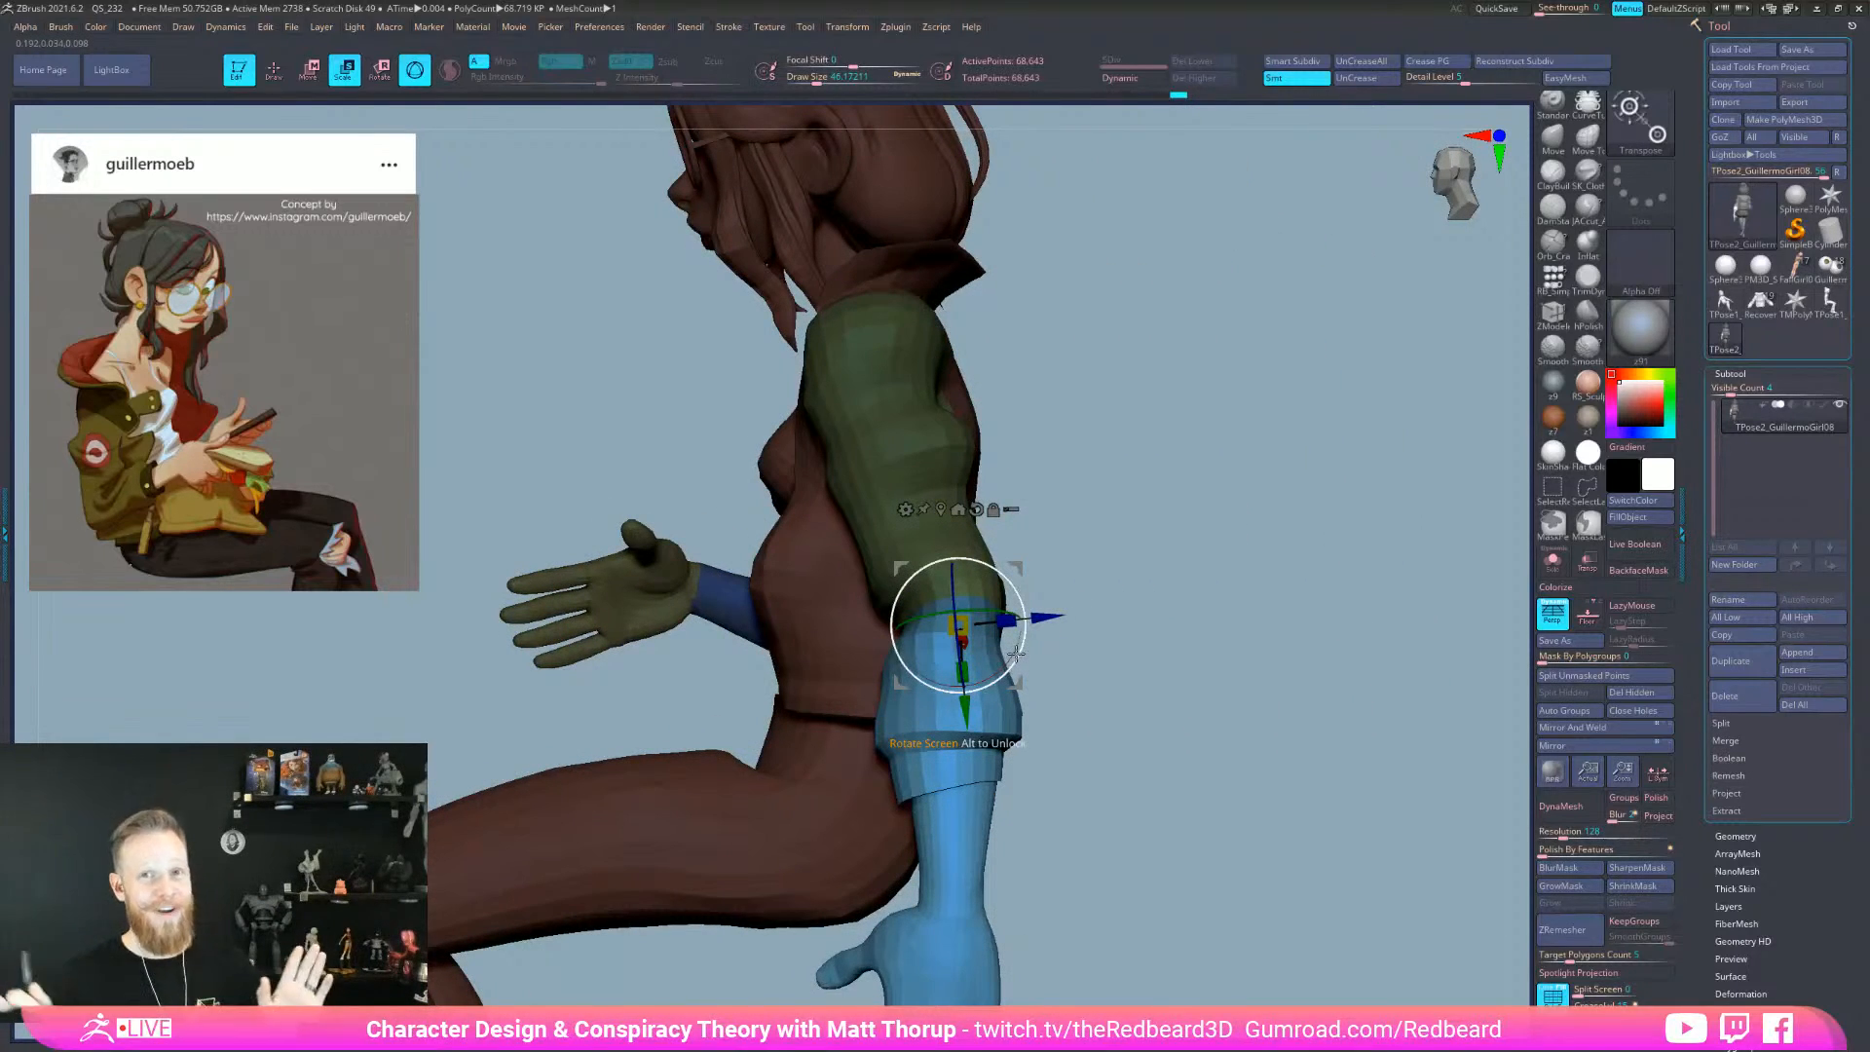
- Bend the left forearm at the elbow until it points forward, and turn it slightly inward toward the torso
mouse_move(1008, 654)
mouse_down()
mouse_move(973, 680)
mouse_move(938, 672)
mouse_move(1020, 654)
mouse_up()
drag(1176, 670, 1245, 679)
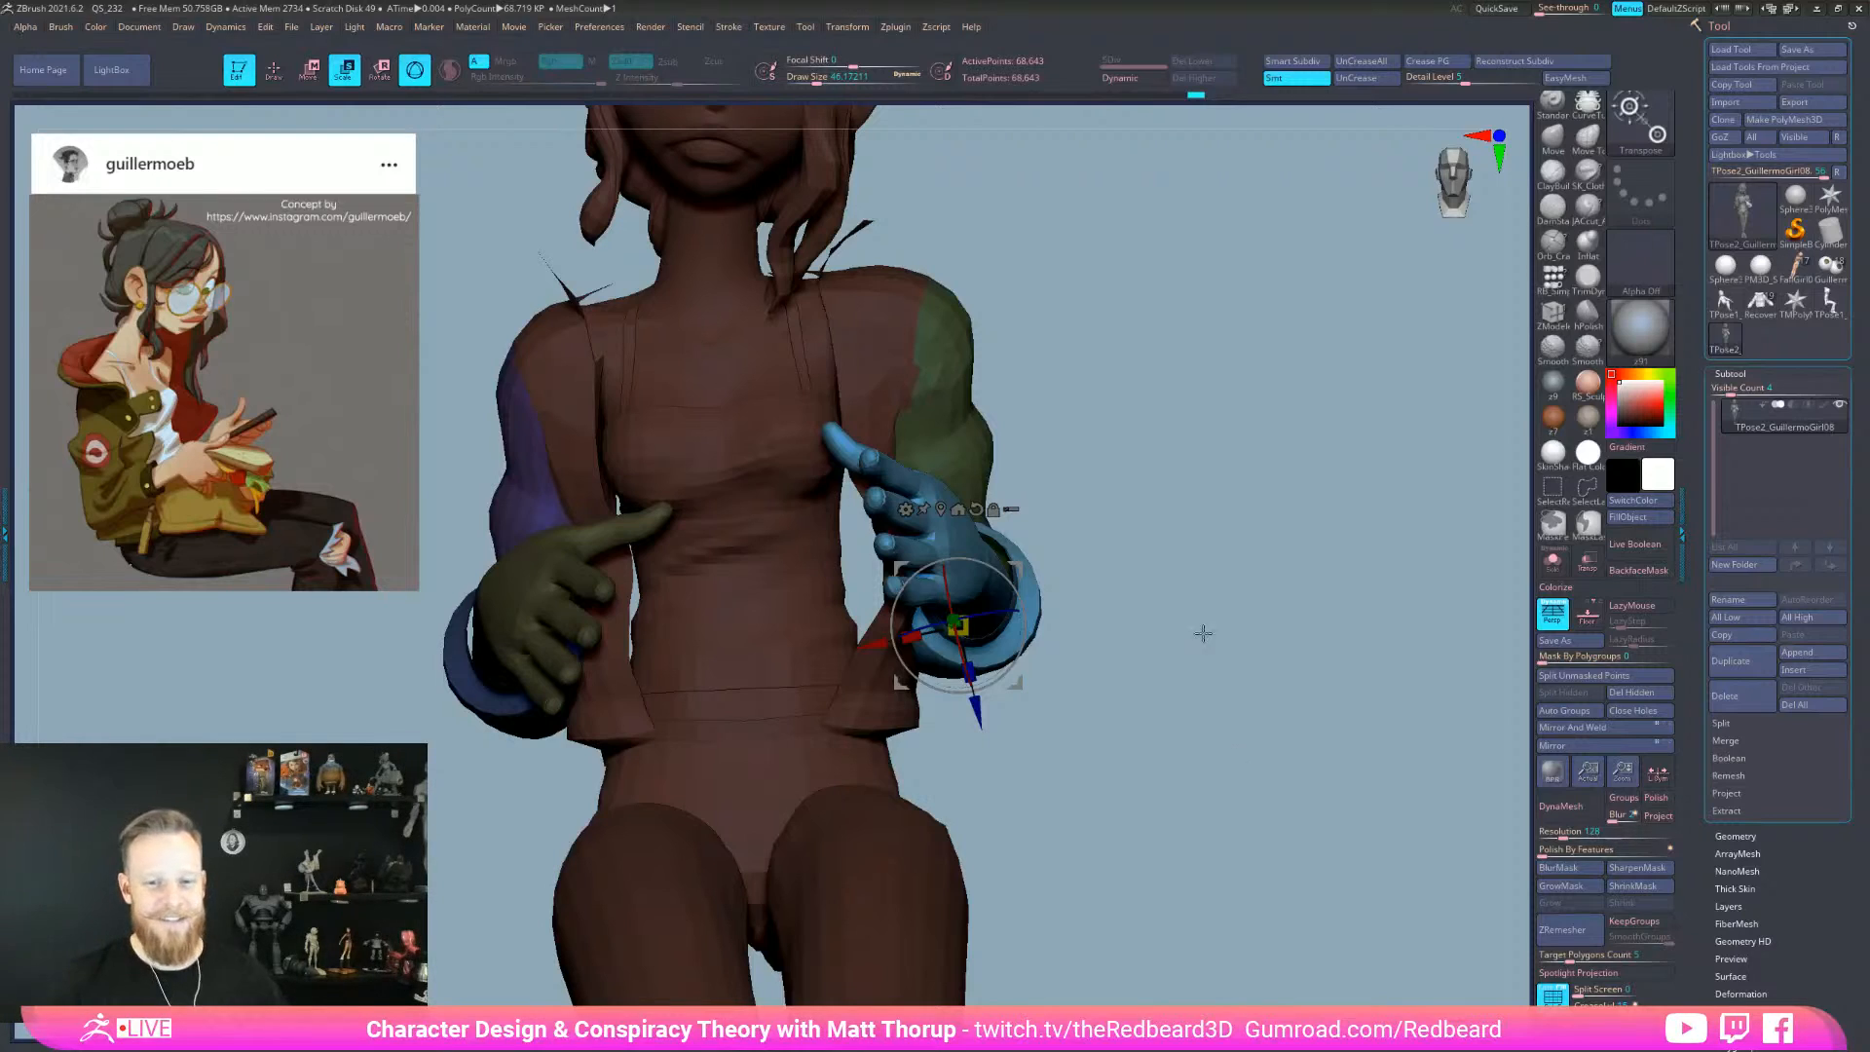
drag(1004, 612, 996, 610)
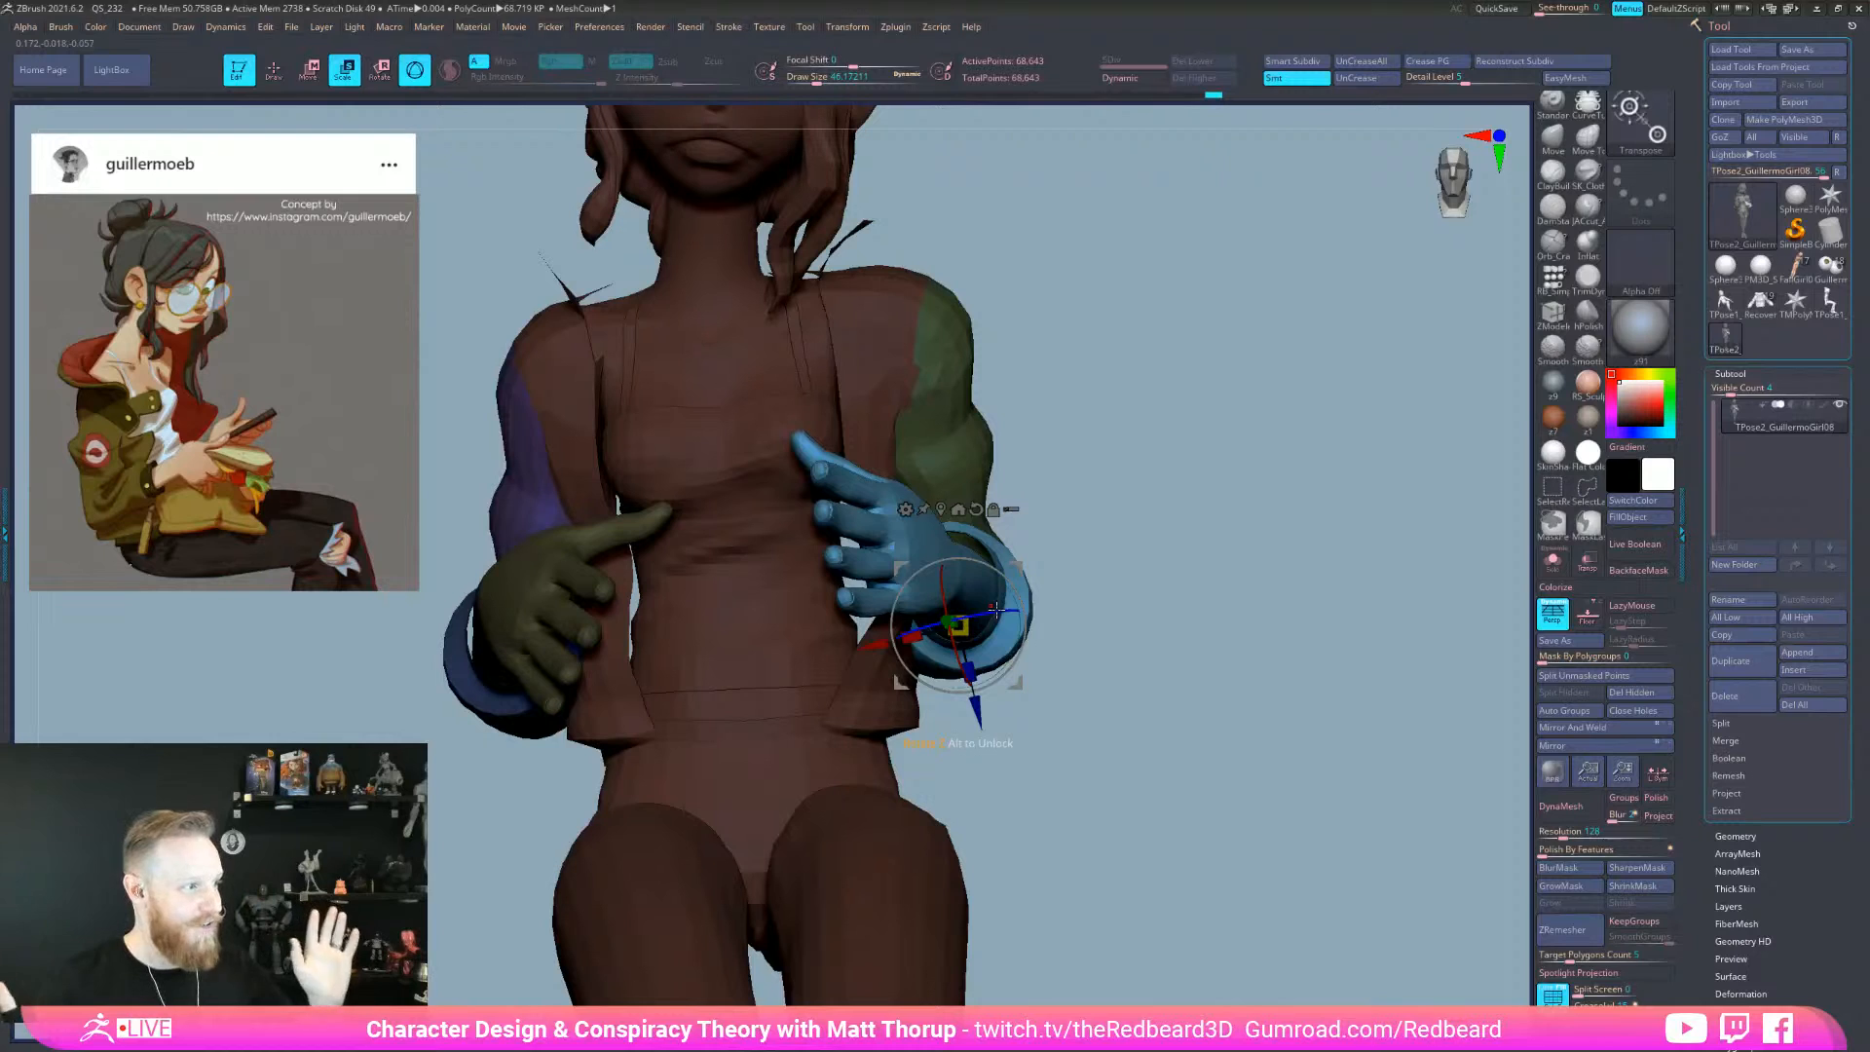
right_drag(996, 609, 1108, 608)
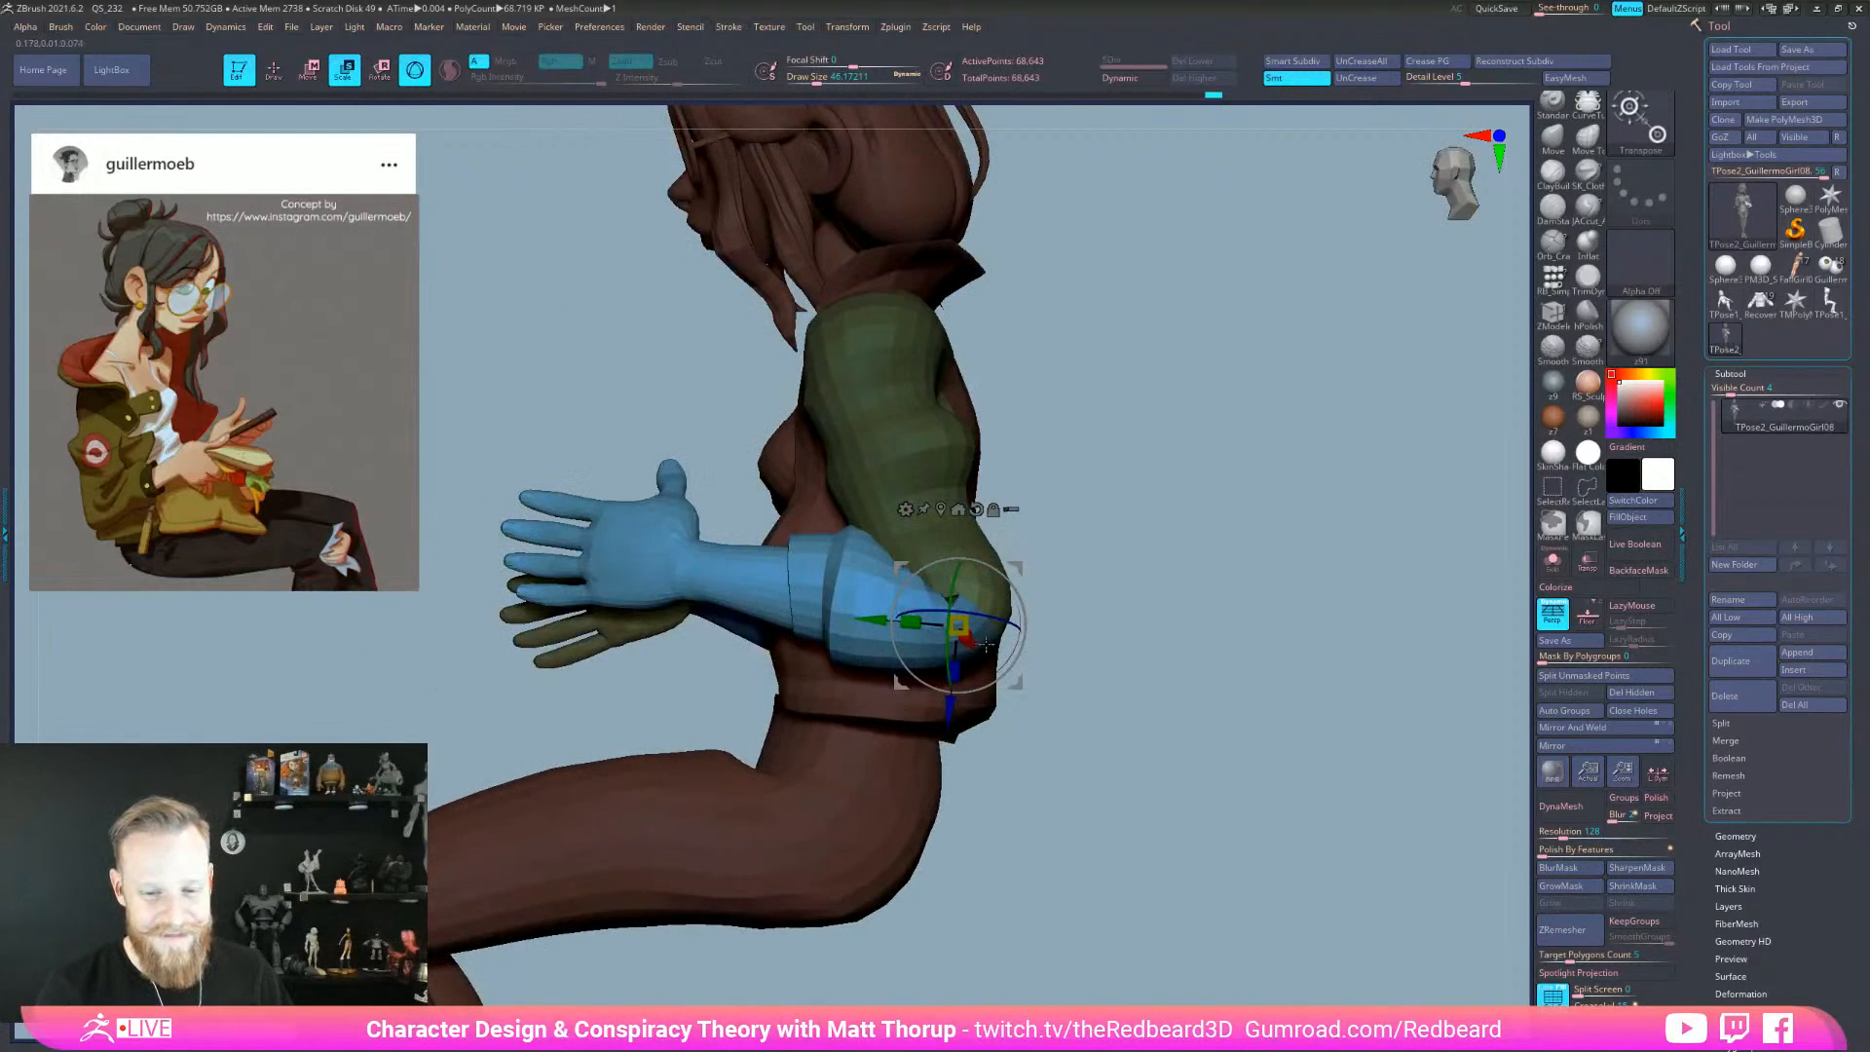
drag(1162, 659, 1175, 667)
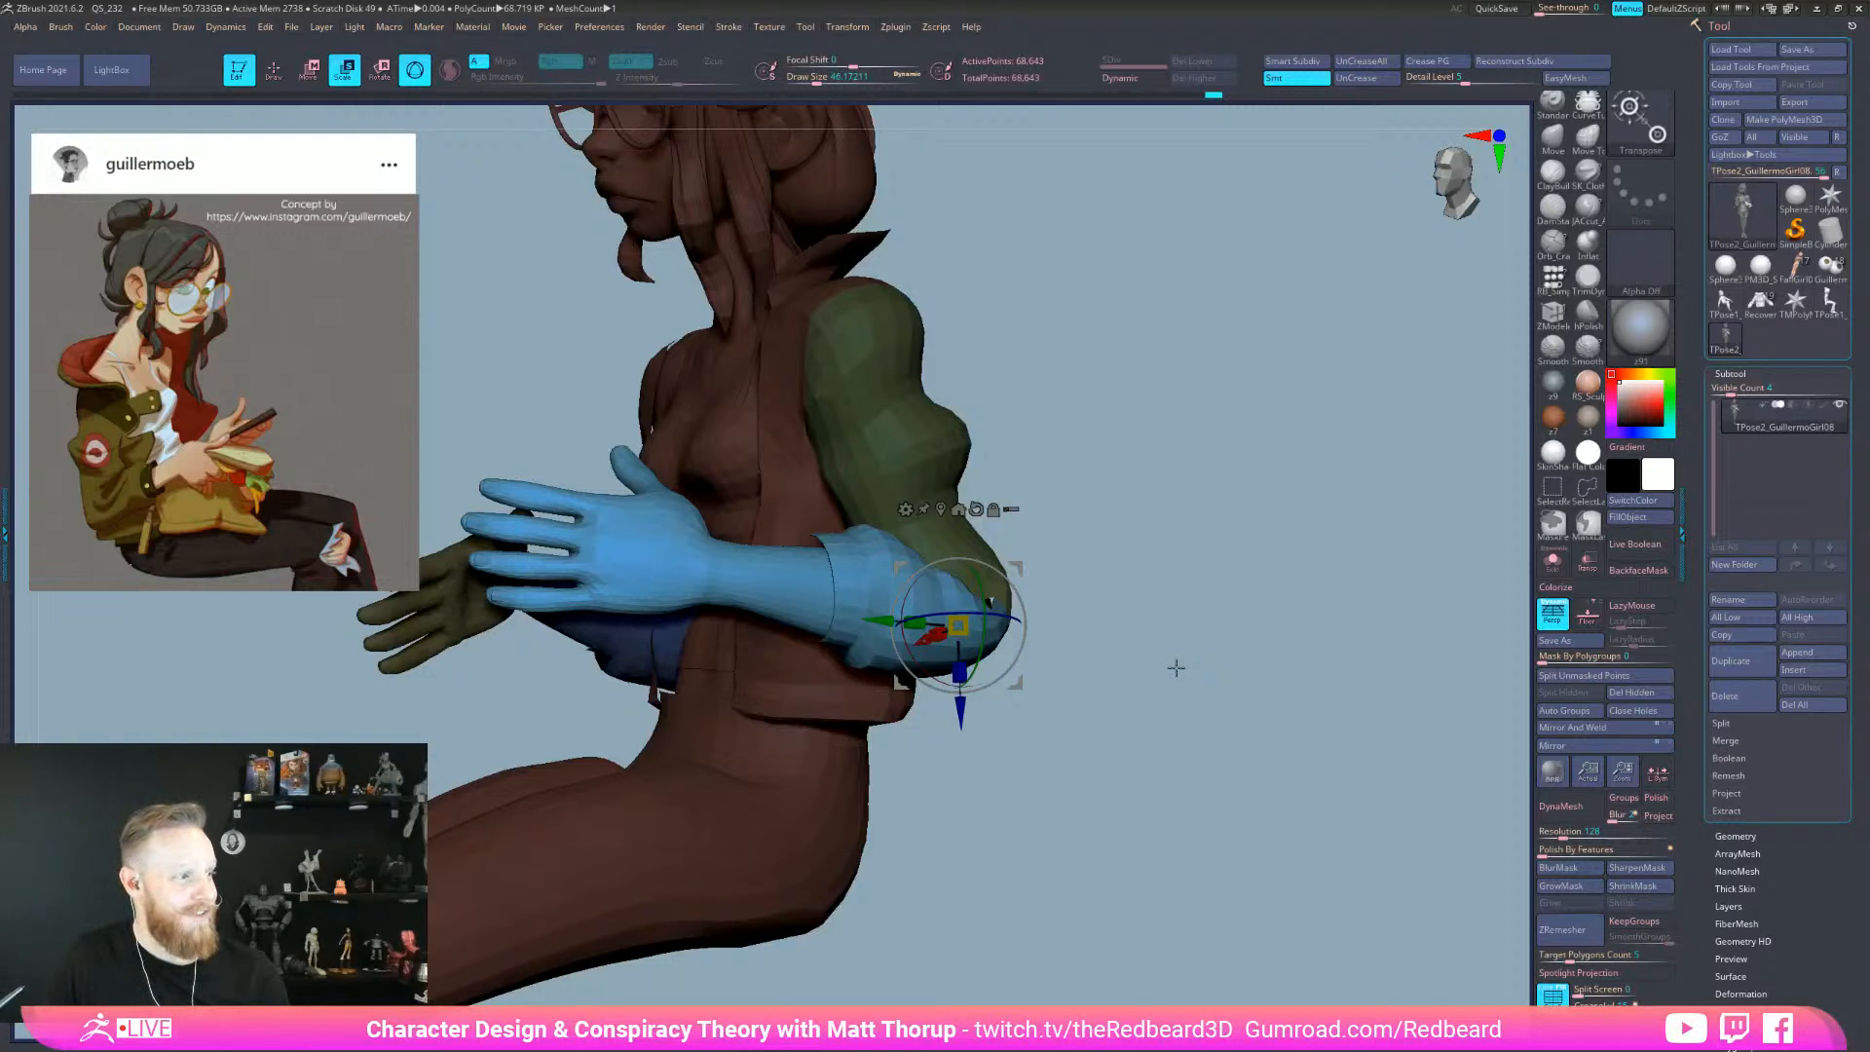
drag(1176, 667, 1102, 698)
mouse_move(812, 597)
mouse_down()
mouse_move(779, 820)
mouse_move(1095, 590)
mouse_up()
mouse_move(1147, 516)
ctrl+mouse_down()
mouse_move(752, 672)
mouse_move(1091, 866)
ctrl+mouse_up()
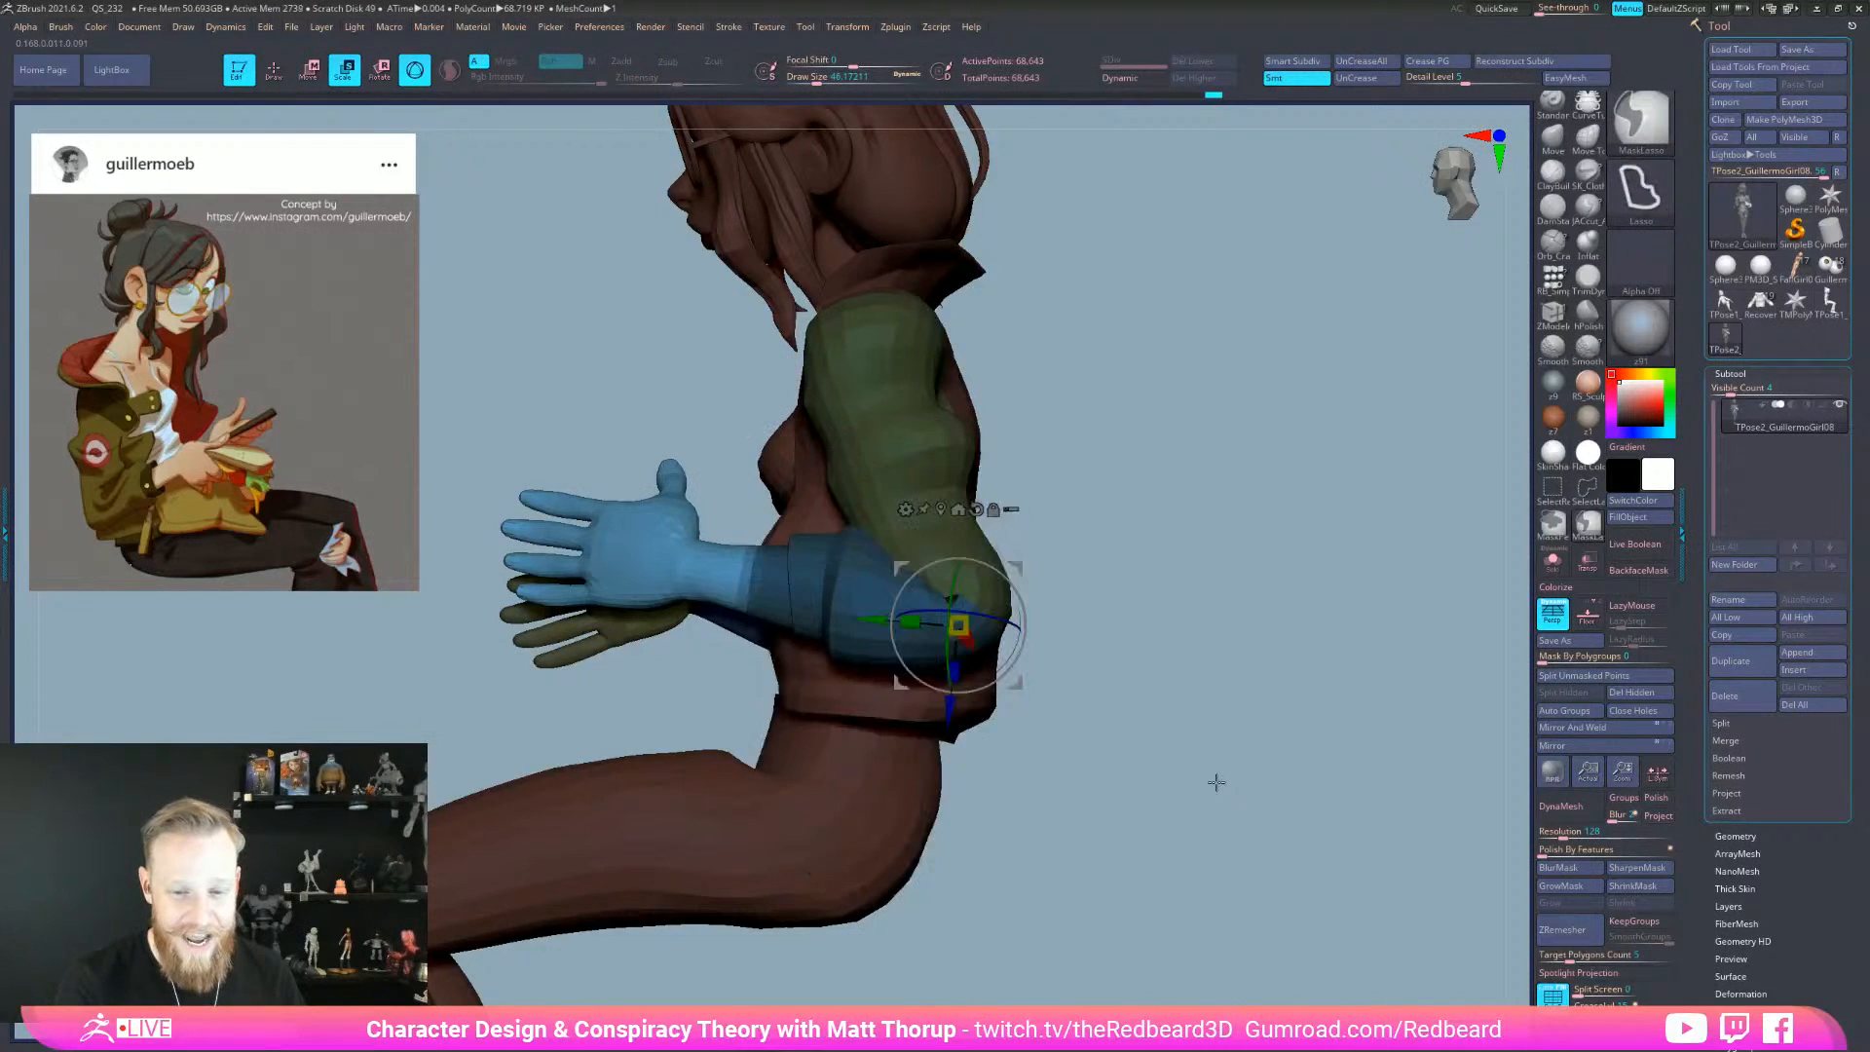
click(1579, 865)
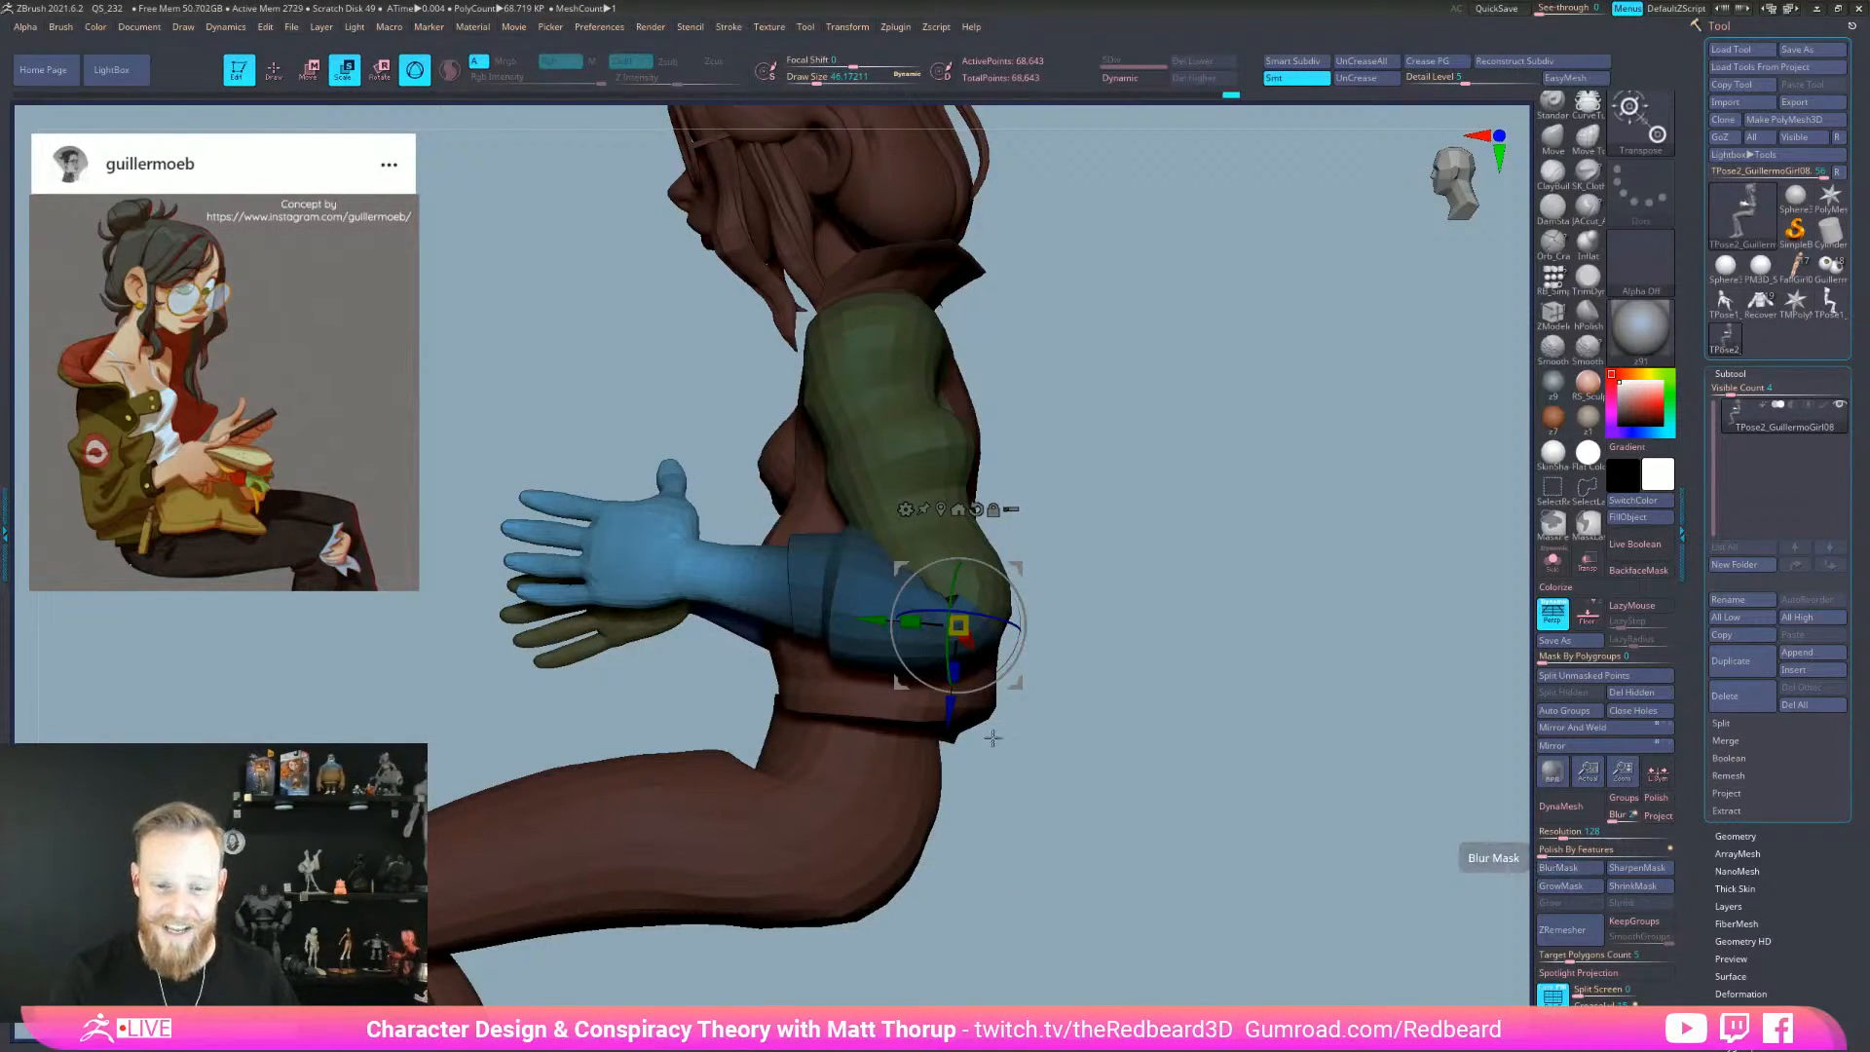
drag(869, 620, 737, 609)
alt+drag(815, 699, 817, 669)
drag(814, 589, 818, 638)
key(ctrl+z)
key(ctrl+z)
key(ctrl+z)
key(ctrl+z)
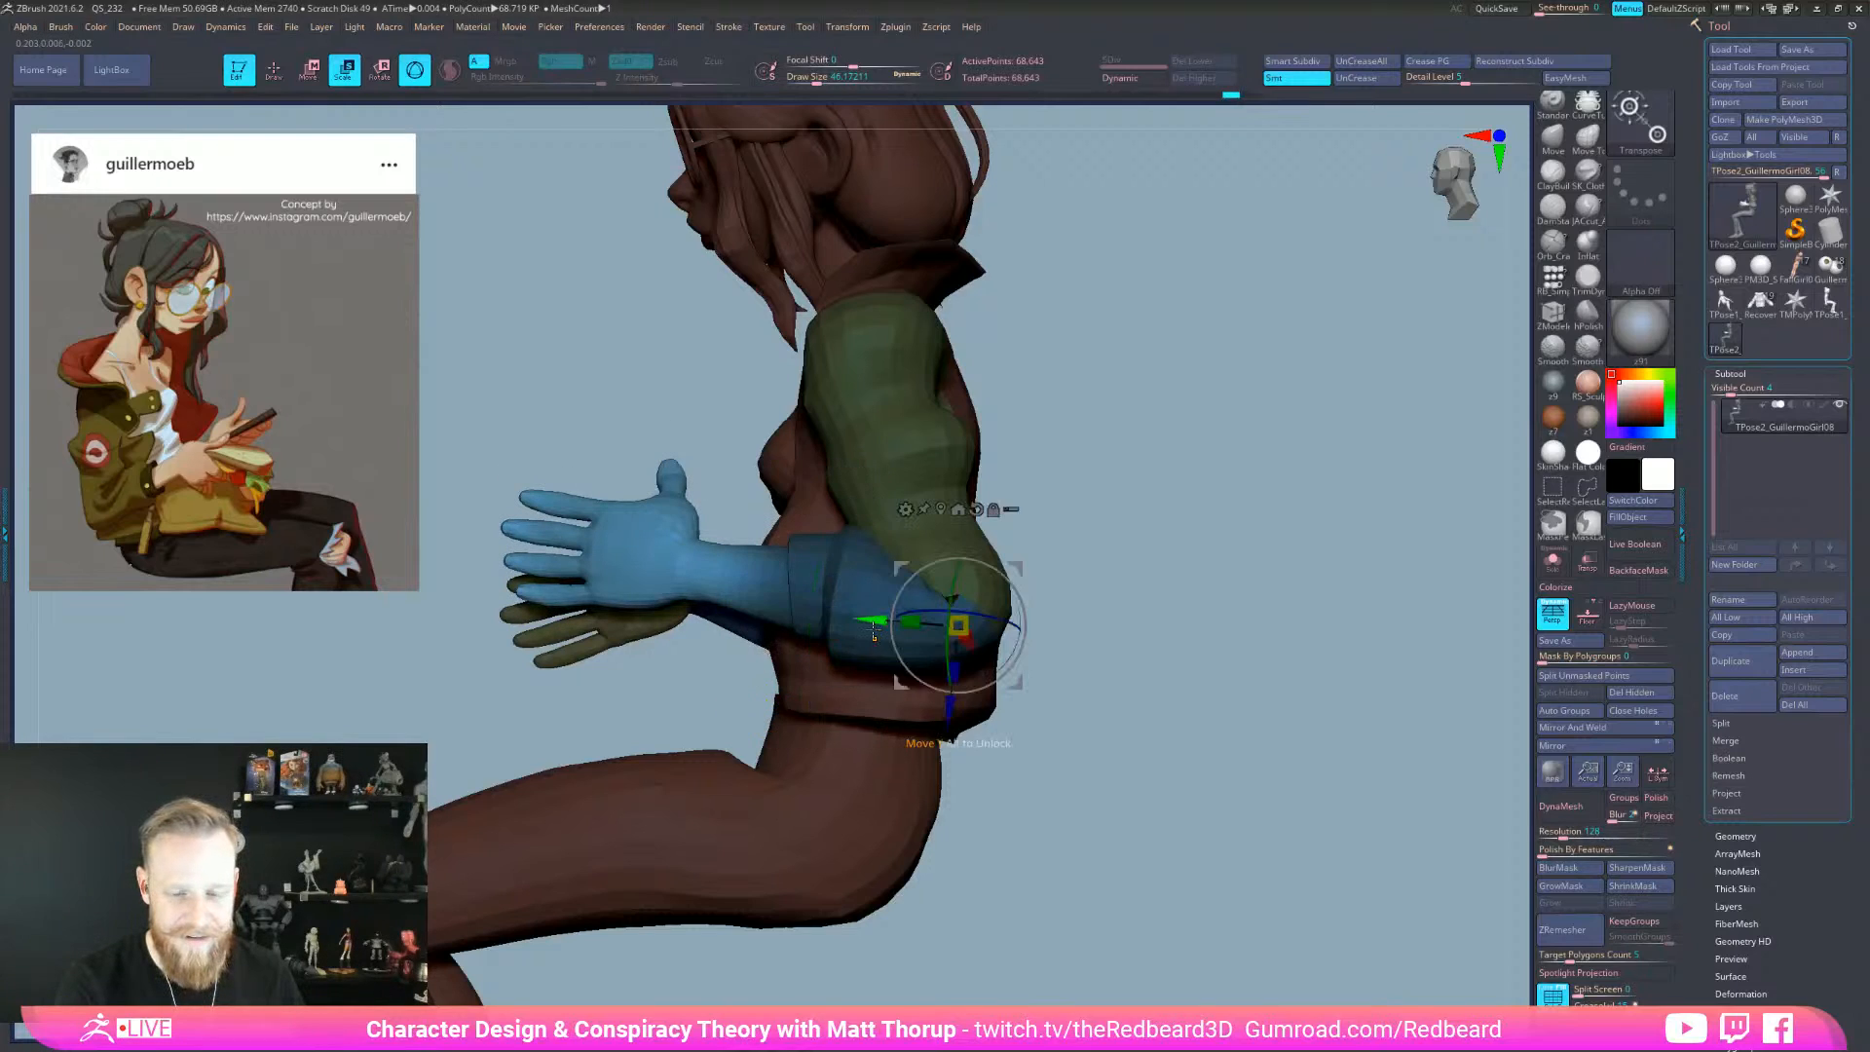
key(ctrl+z)
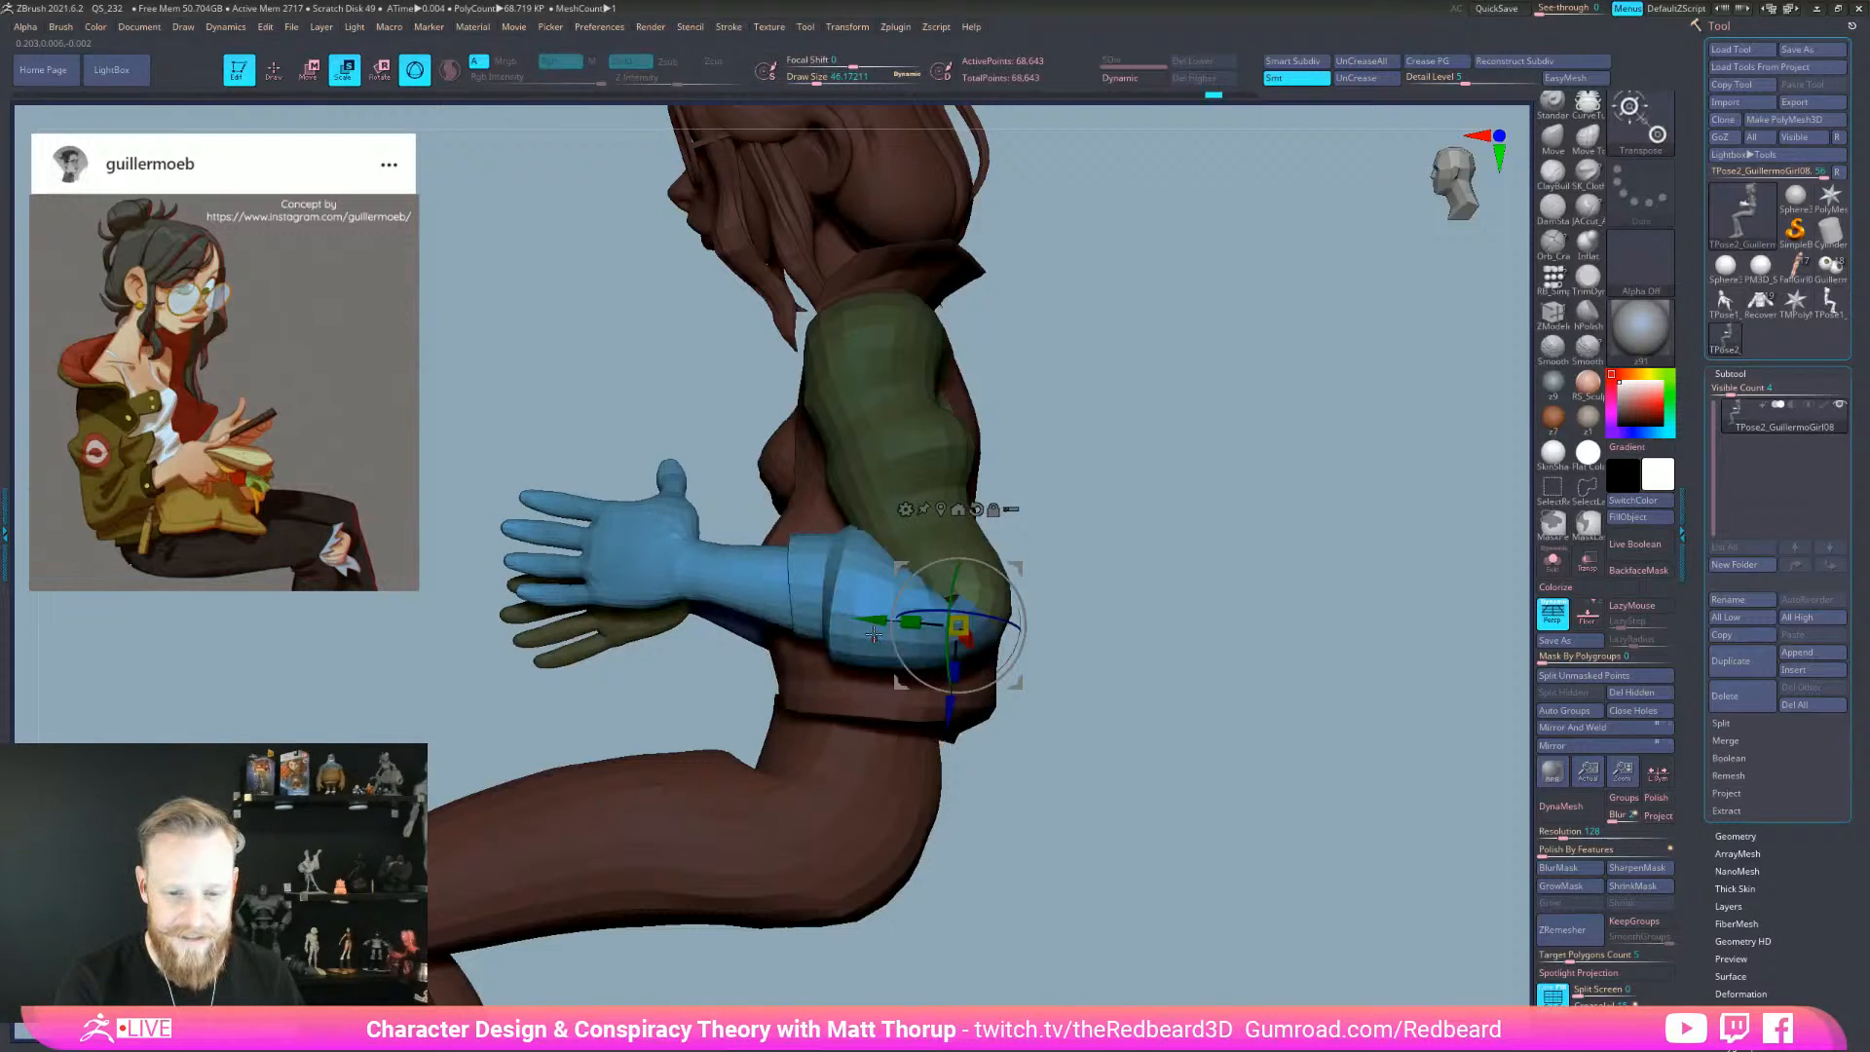
- Mask the left forearm's sleeve so the hand and wrist stay free, blur the mask, and reposition the gizmo for the hand
mouse_move(1094, 532)
ctrl+mouse_down()
mouse_move(812, 429)
mouse_move(832, 850)
ctrl+mouse_up()
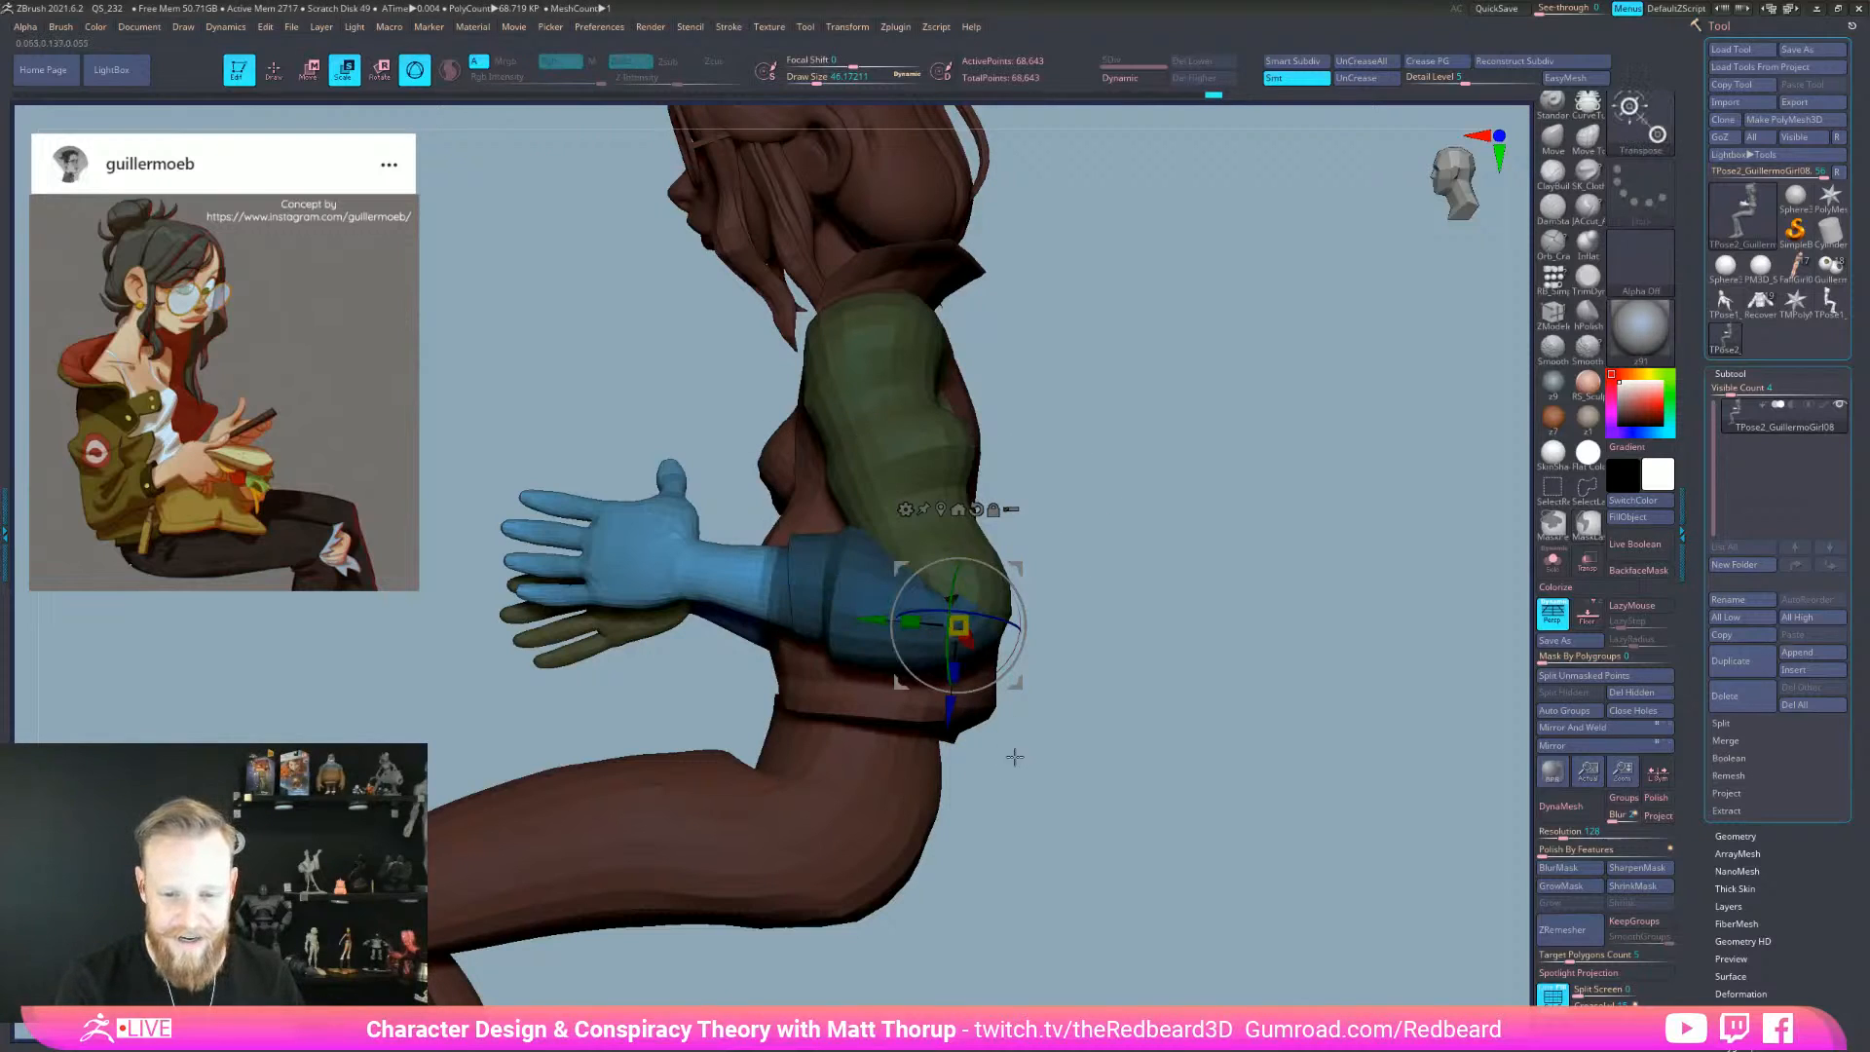
click(1582, 870)
drag(942, 631, 953, 658)
mouse_move(1098, 670)
mouse_down()
mouse_move(1134, 702)
mouse_move(1092, 697)
mouse_up()
alt+drag(951, 717, 952, 702)
alt+drag(872, 603, 887, 662)
- Rotate the left hand at the wrist so that its palm turns upward
drag(1078, 637, 1093, 718)
mouse_move(912, 519)
mouse_down()
mouse_move(916, 502)
mouse_move(907, 520)
mouse_up()
drag(889, 618, 884, 646)
drag(1085, 537, 1127, 576)
- Examine the arm and hand pose from the front and both sides against the concept art
drag(1140, 702, 1241, 723)
drag(1130, 743, 1209, 724)
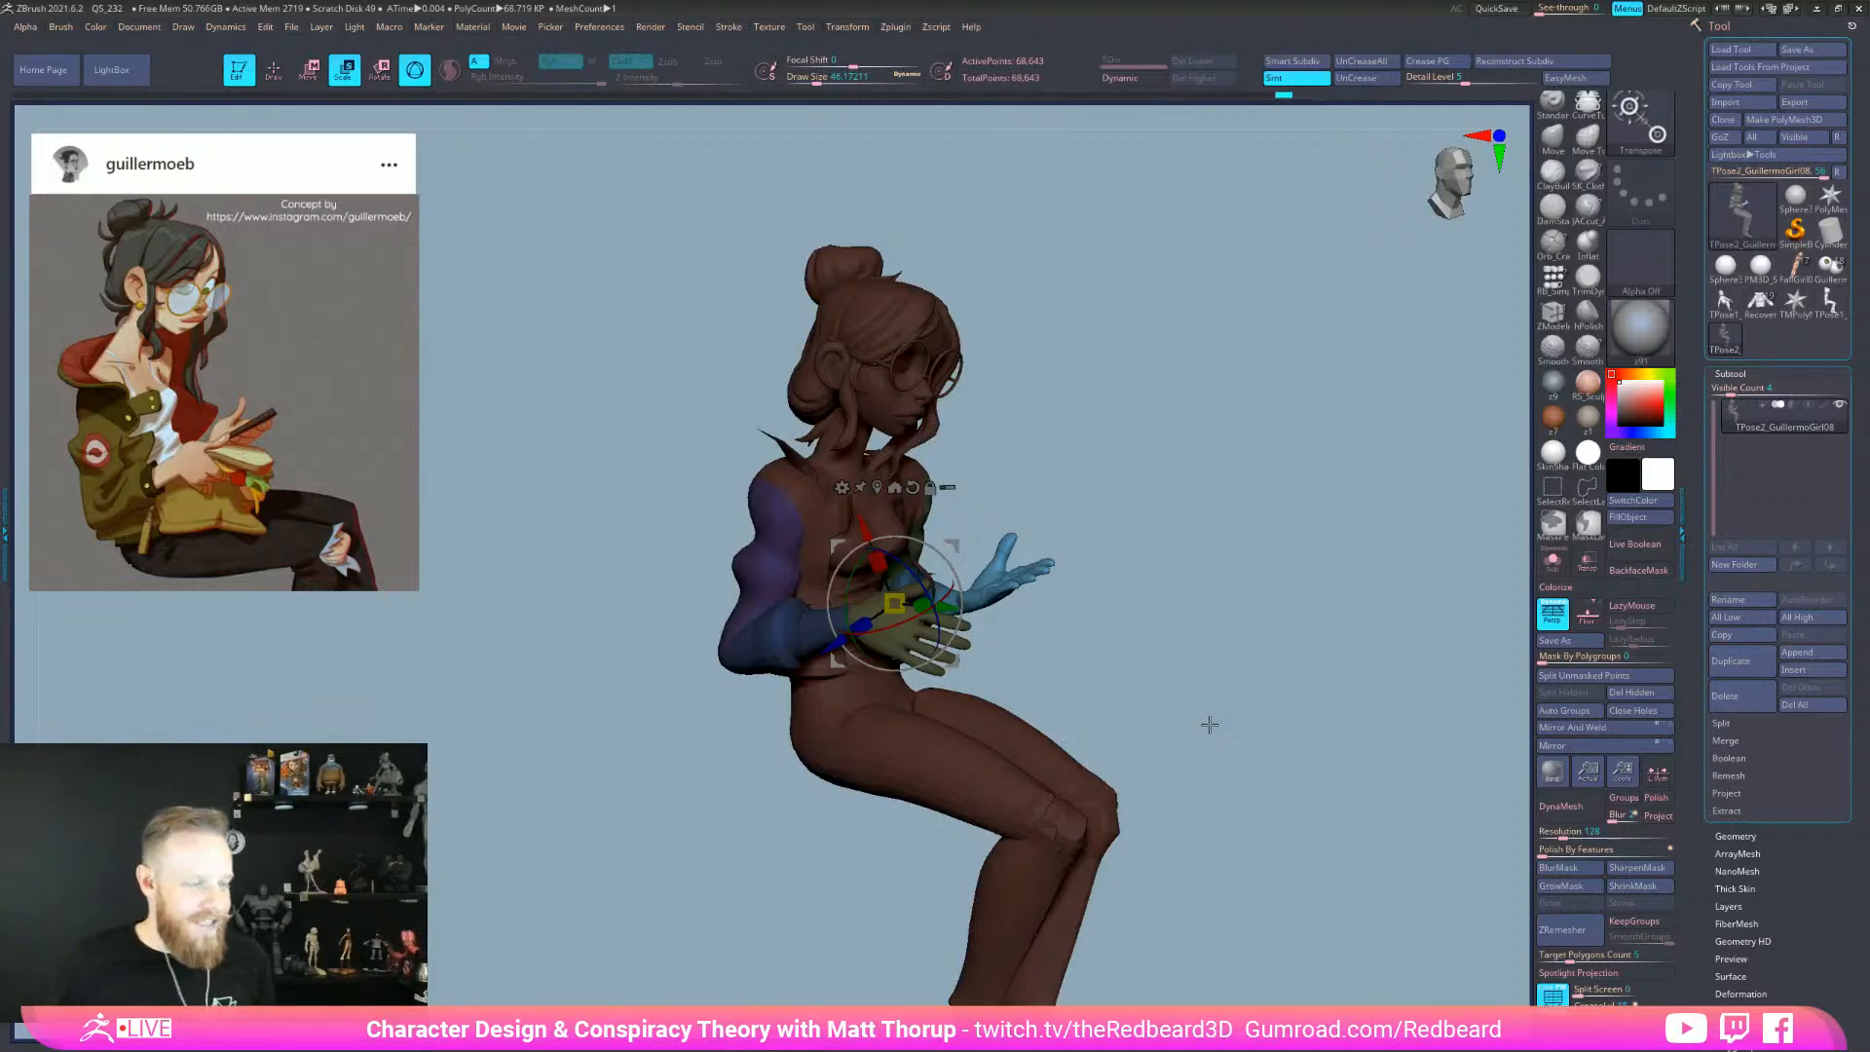
drag(1156, 652, 1101, 695)
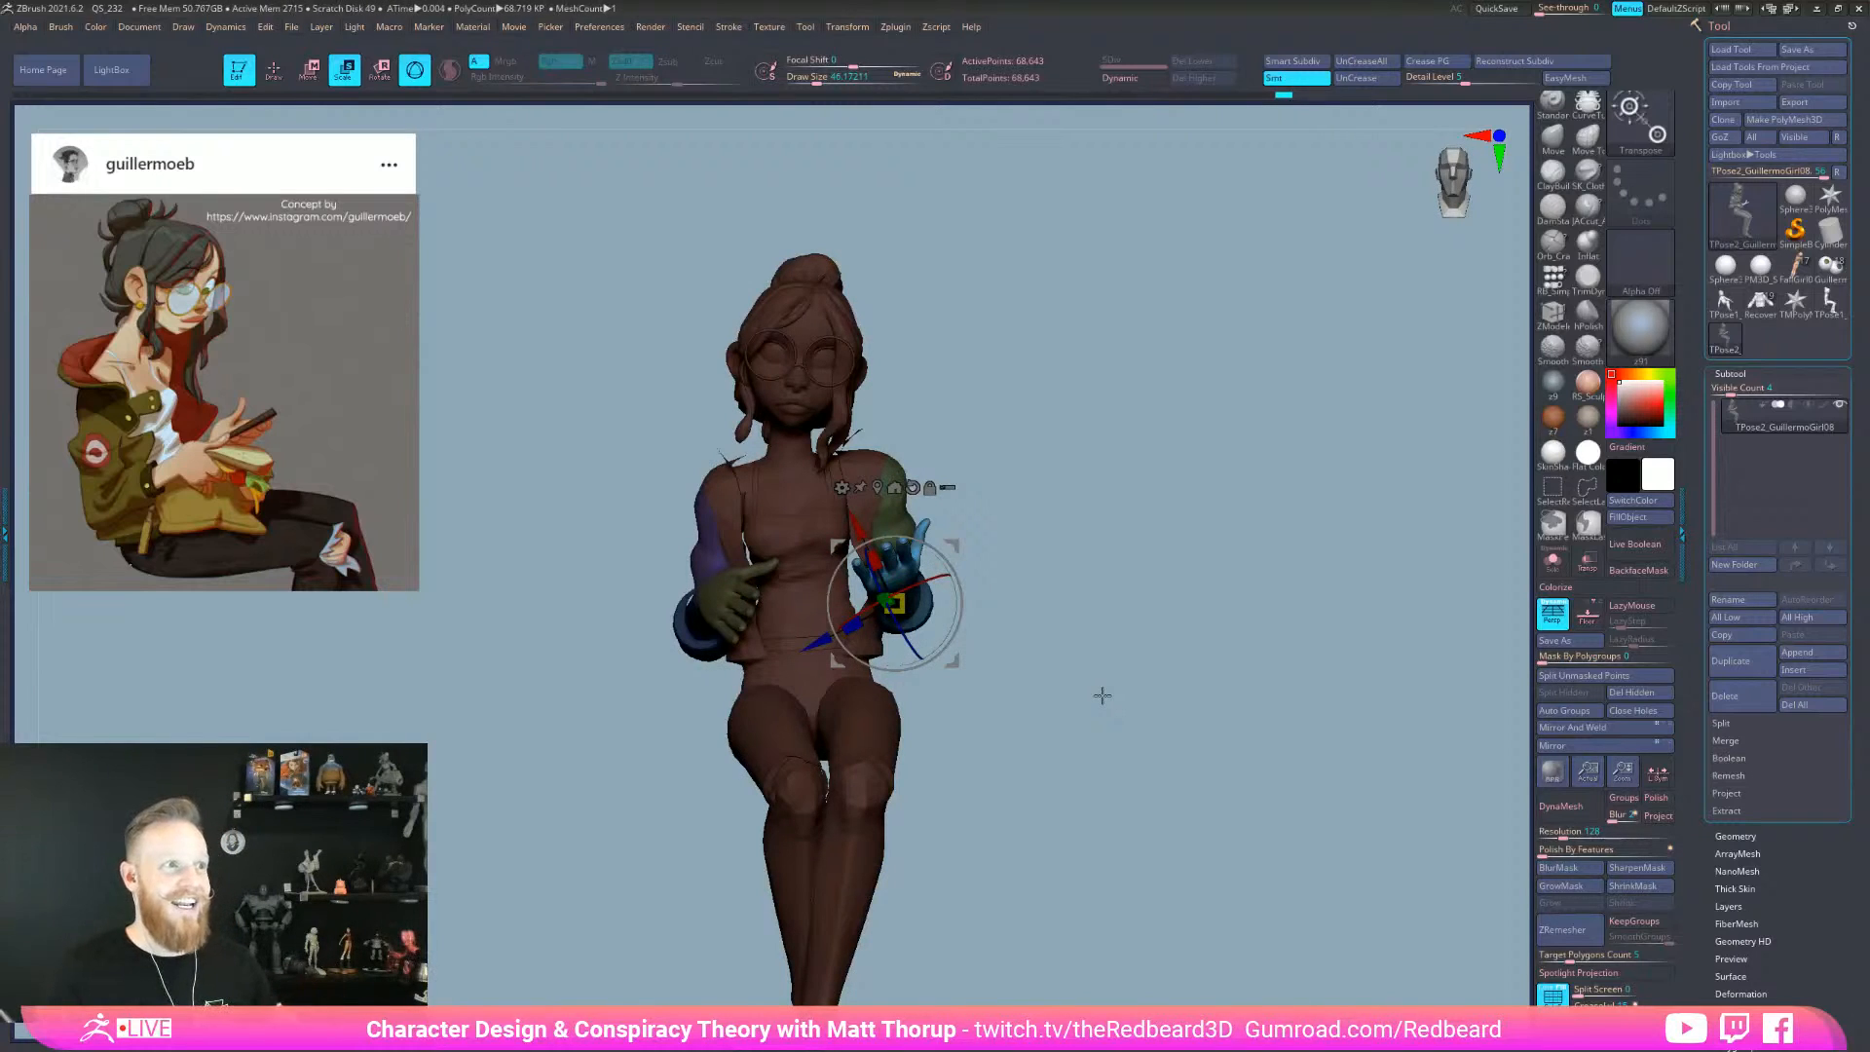
mouse_move(1143, 578)
mouse_down()
mouse_move(1022, 606)
mouse_move(1154, 607)
mouse_up()
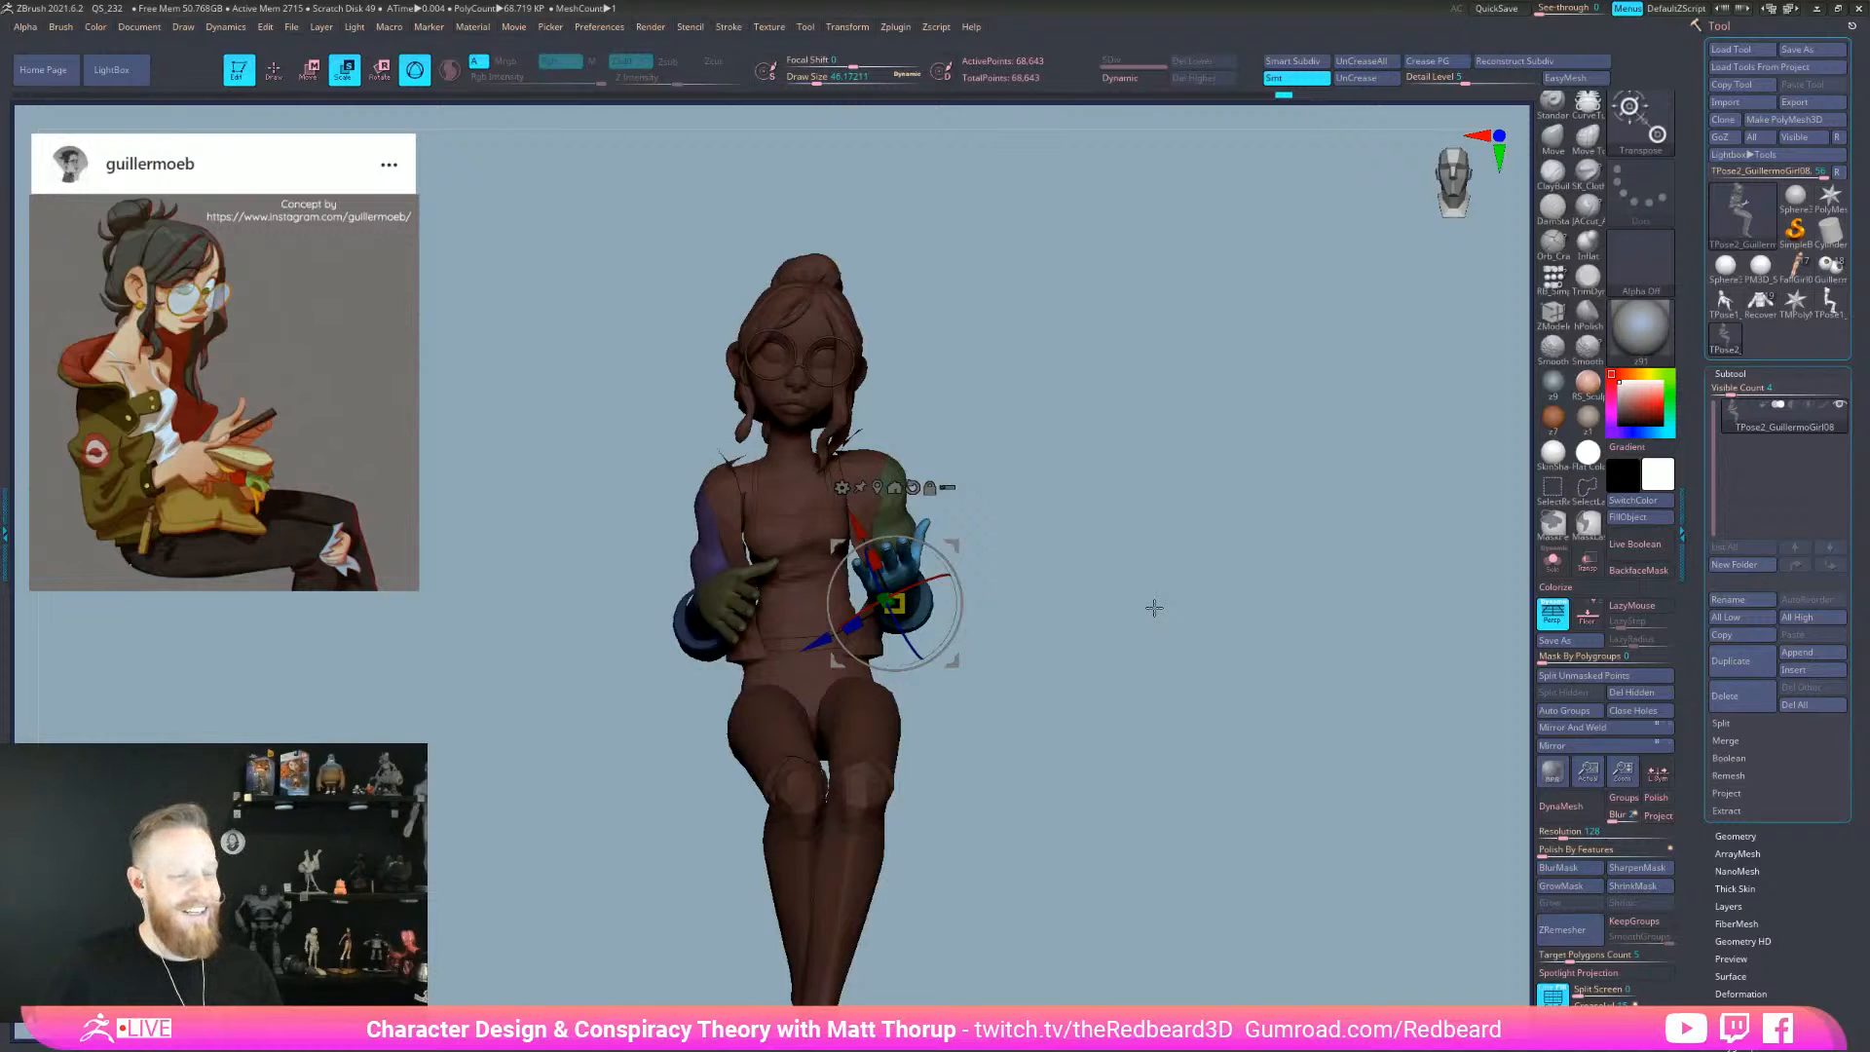
drag(1061, 702, 1075, 752)
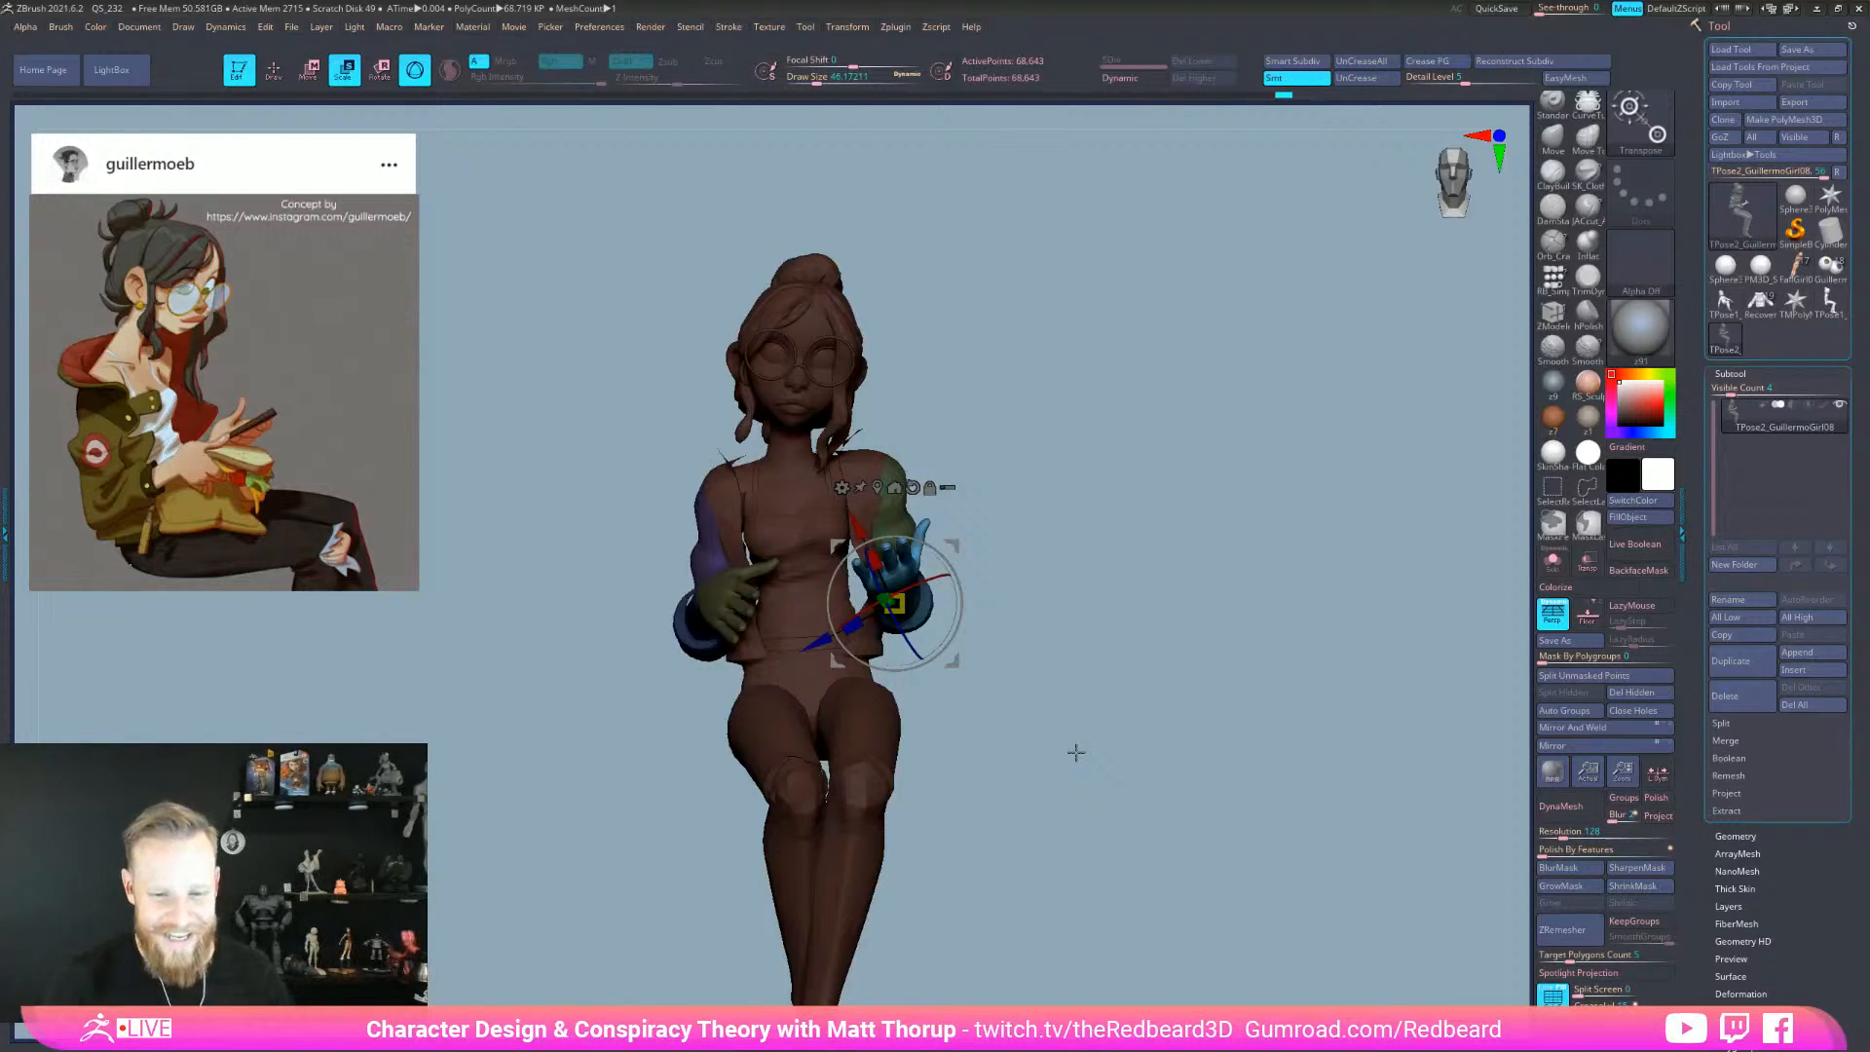
drag(1065, 756, 963, 906)
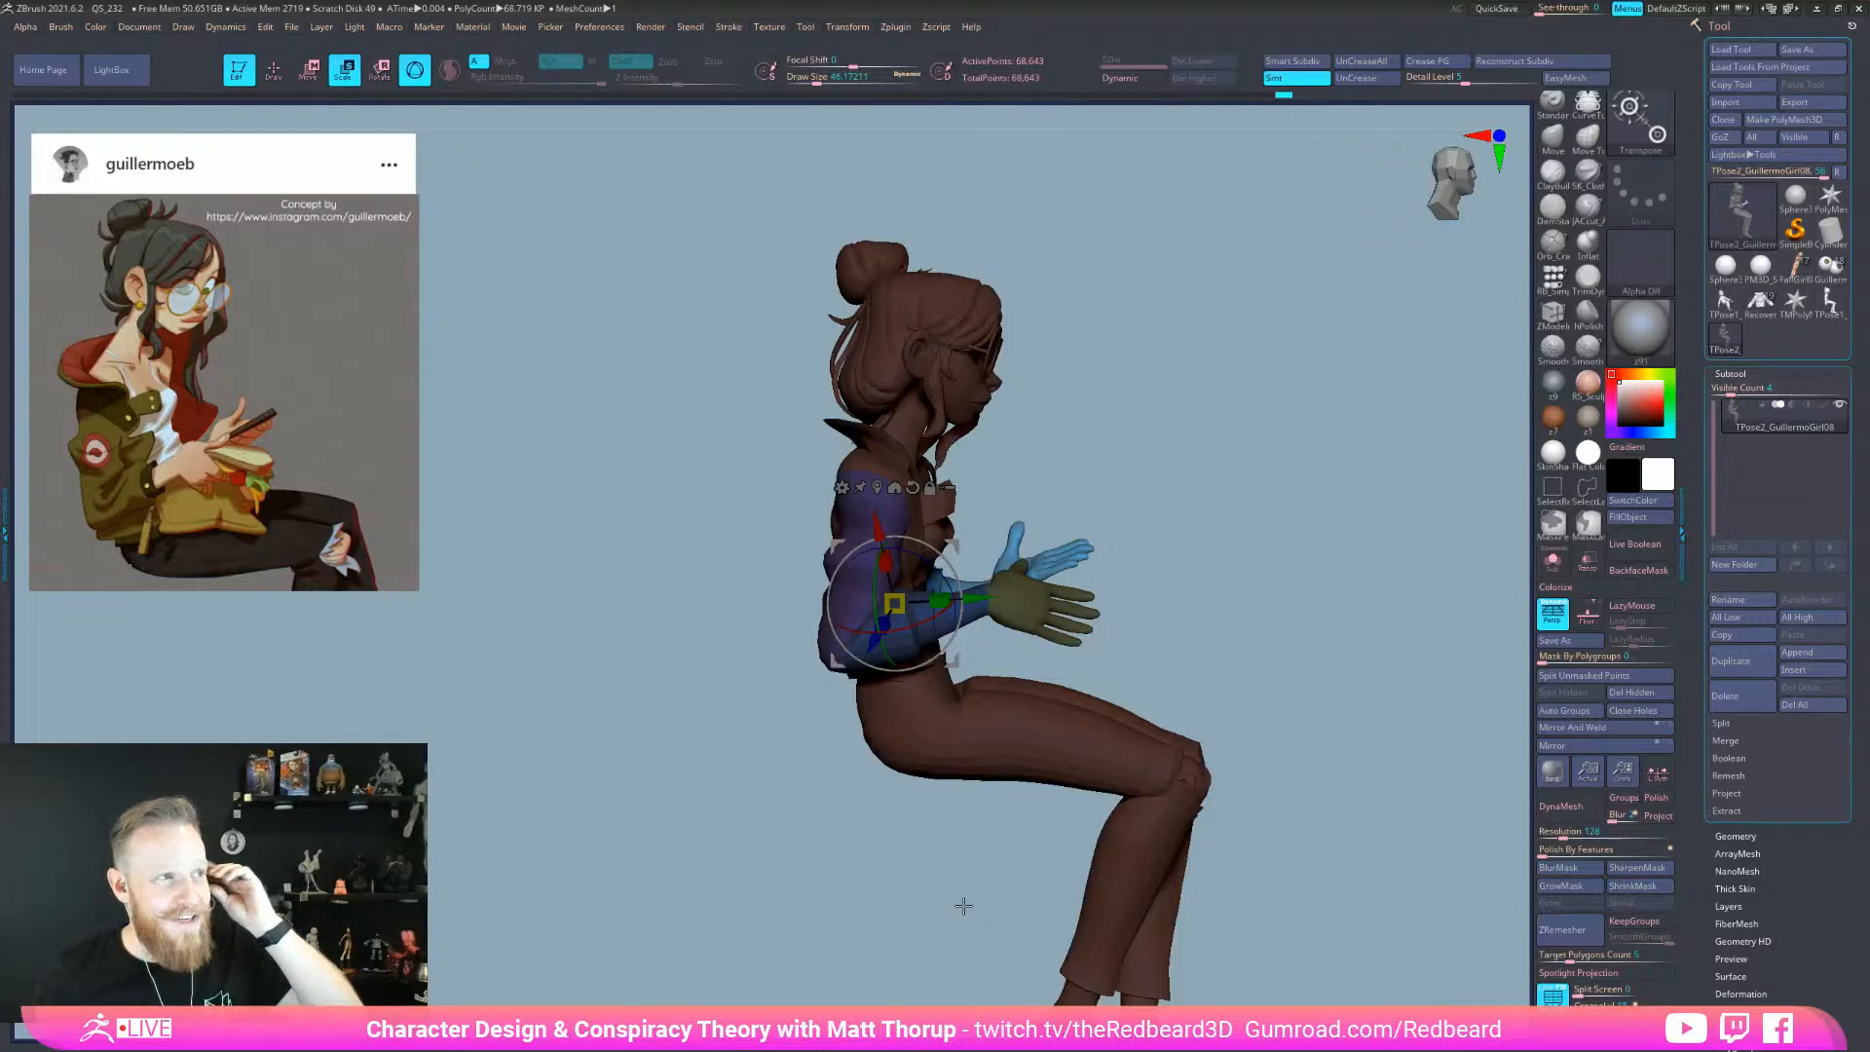
drag(1230, 546, 1120, 590)
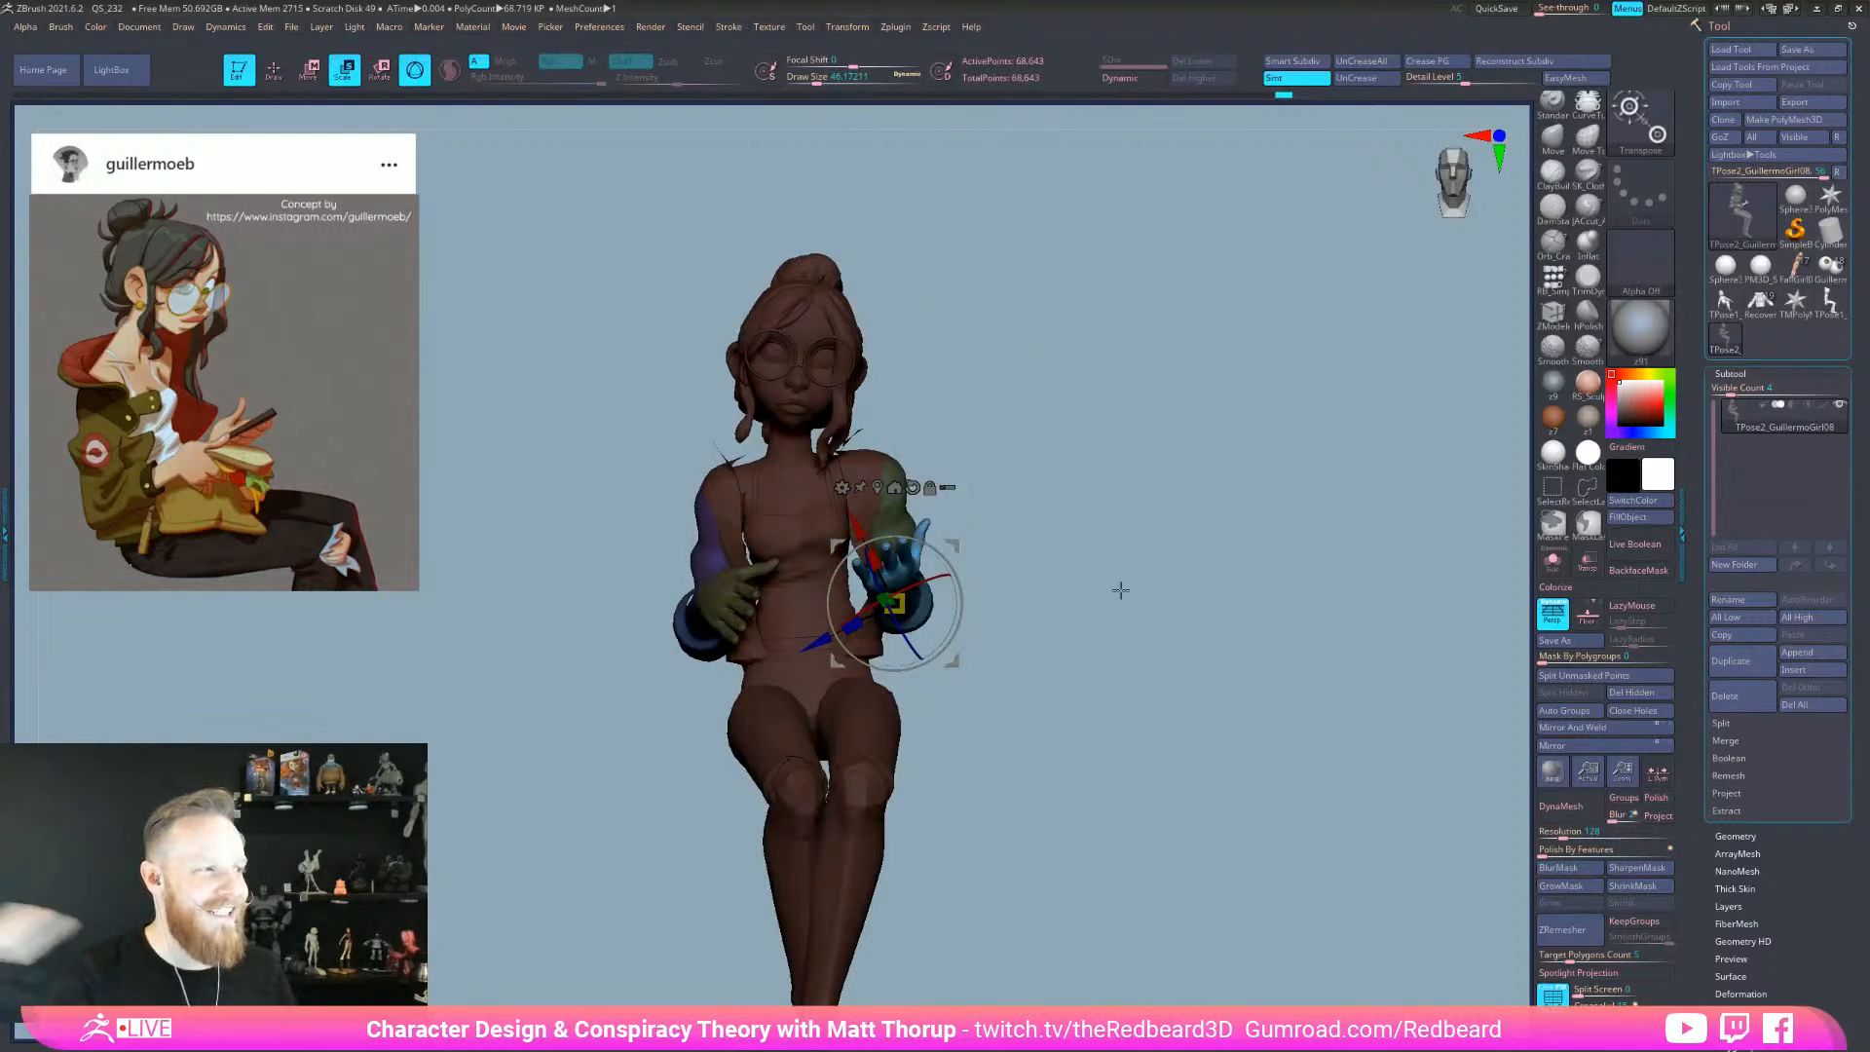
drag(1065, 471, 1172, 471)
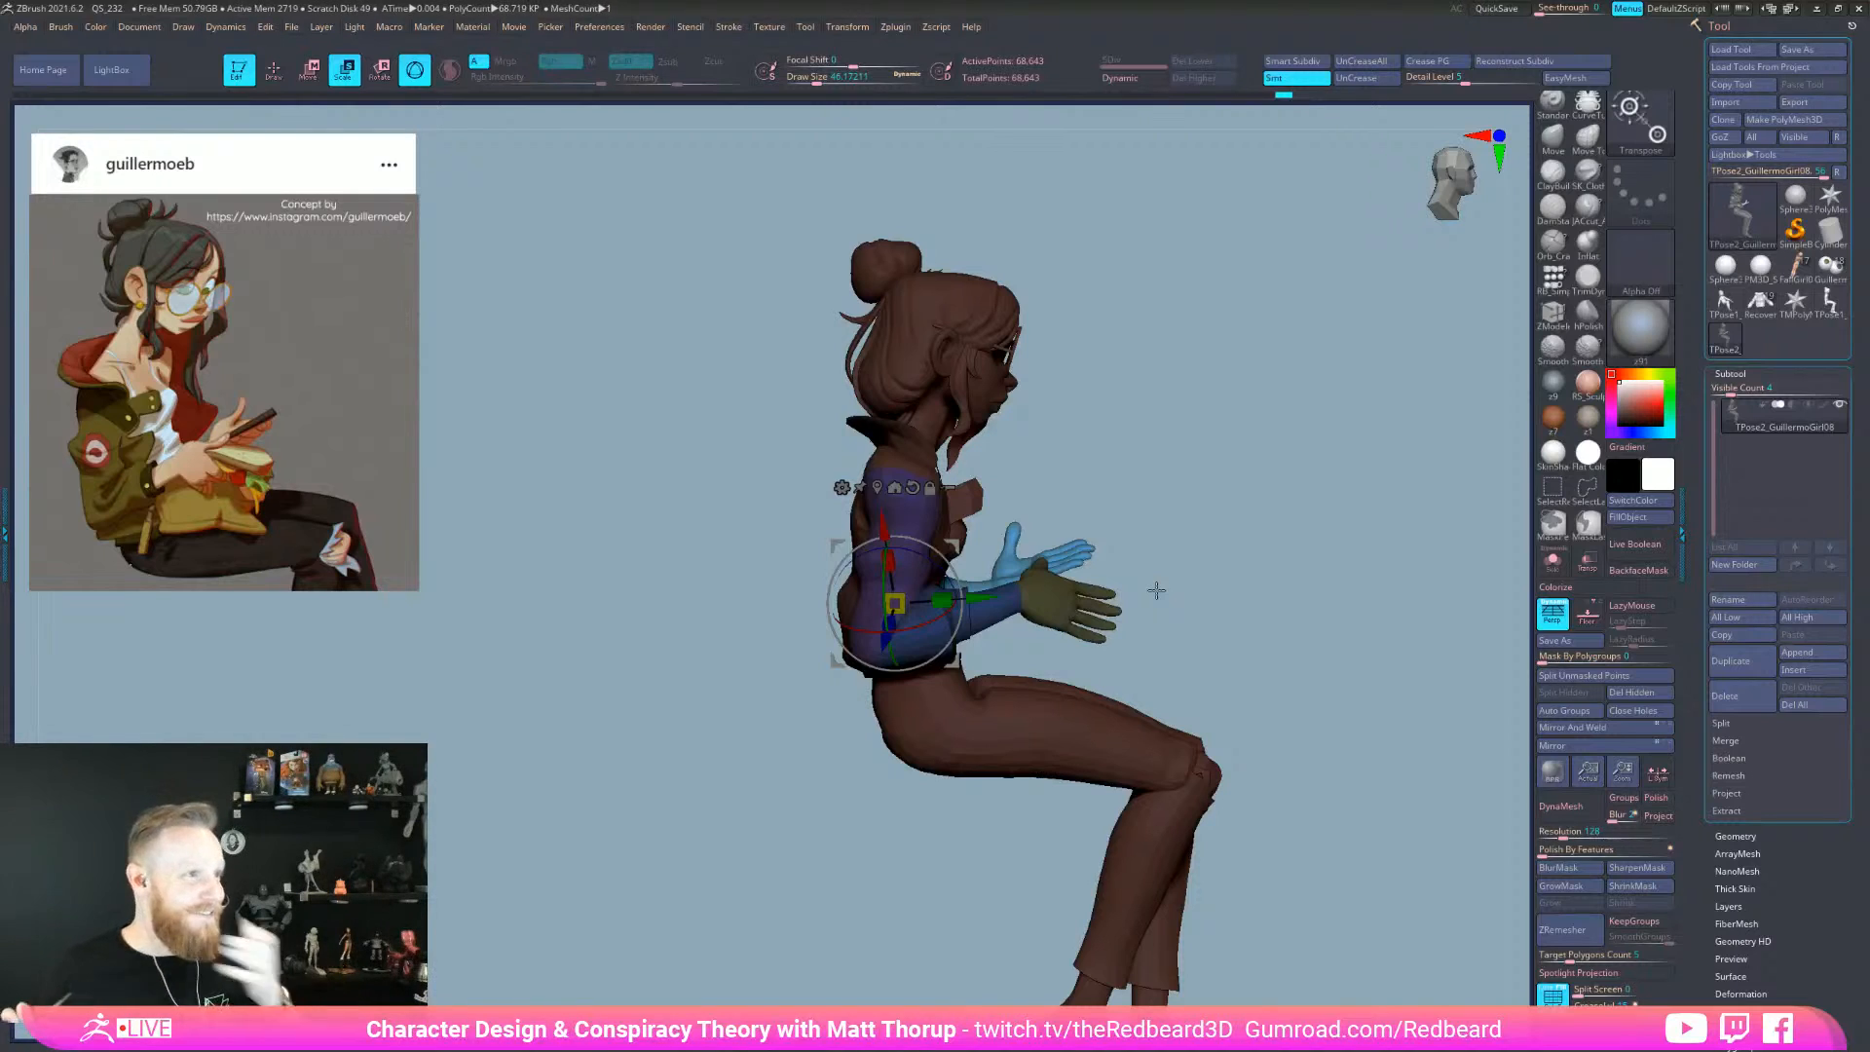
drag(1156, 590, 1087, 674)
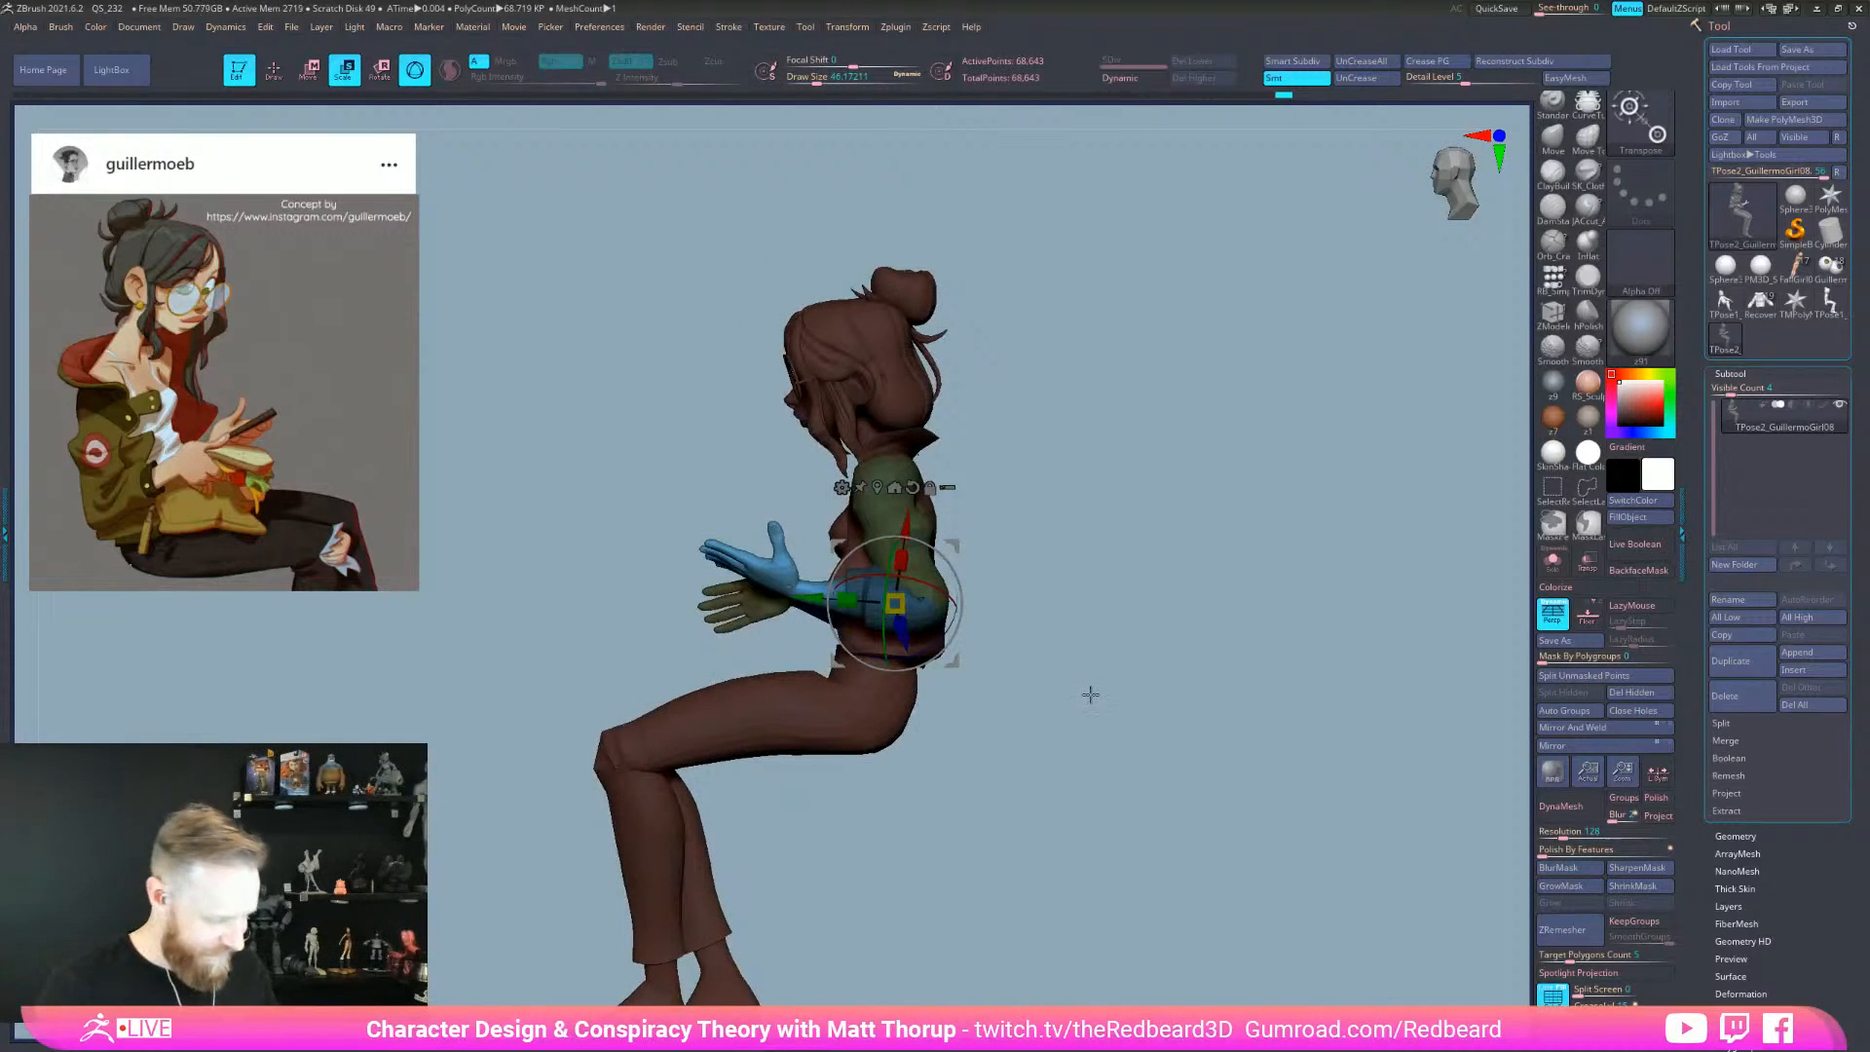
- Transfer the posed low-resolution mesh back to the original subtools with Transpose Master's TPose|SubT
key(q)
drag(1077, 542, 1177, 563)
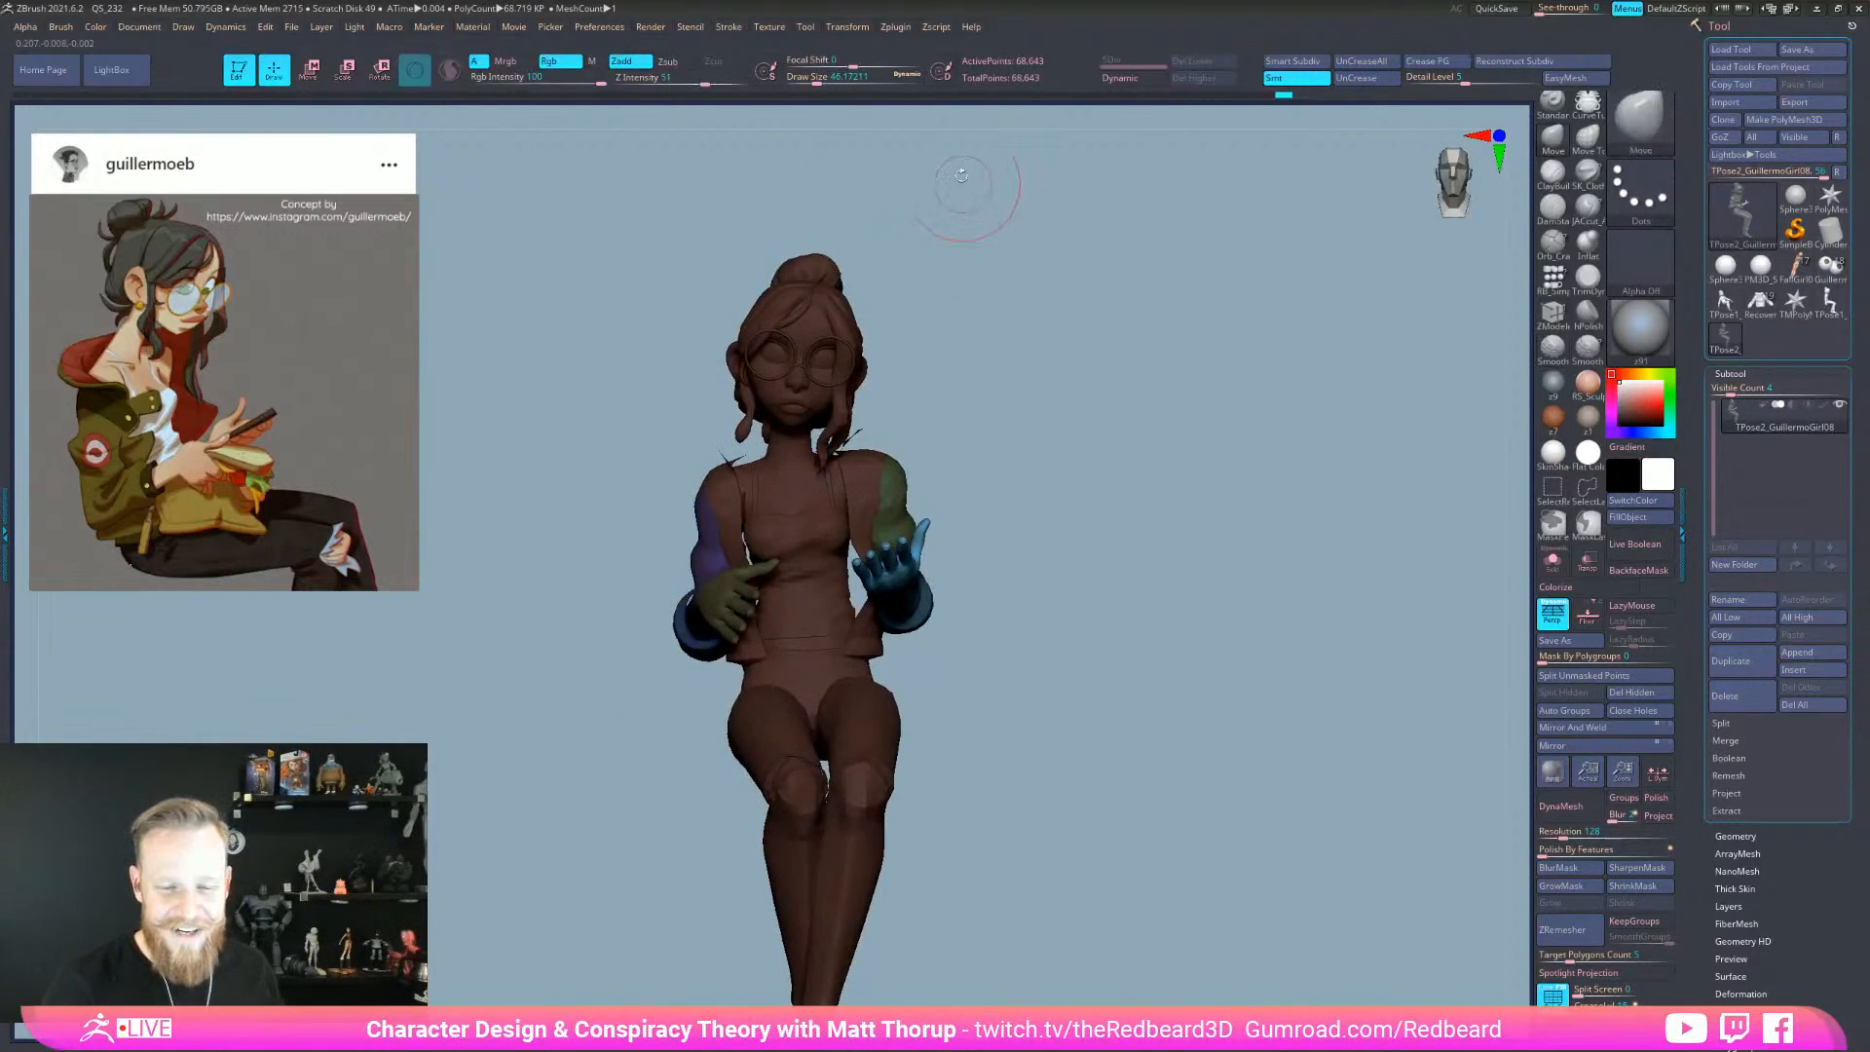
click(936, 26)
click(894, 26)
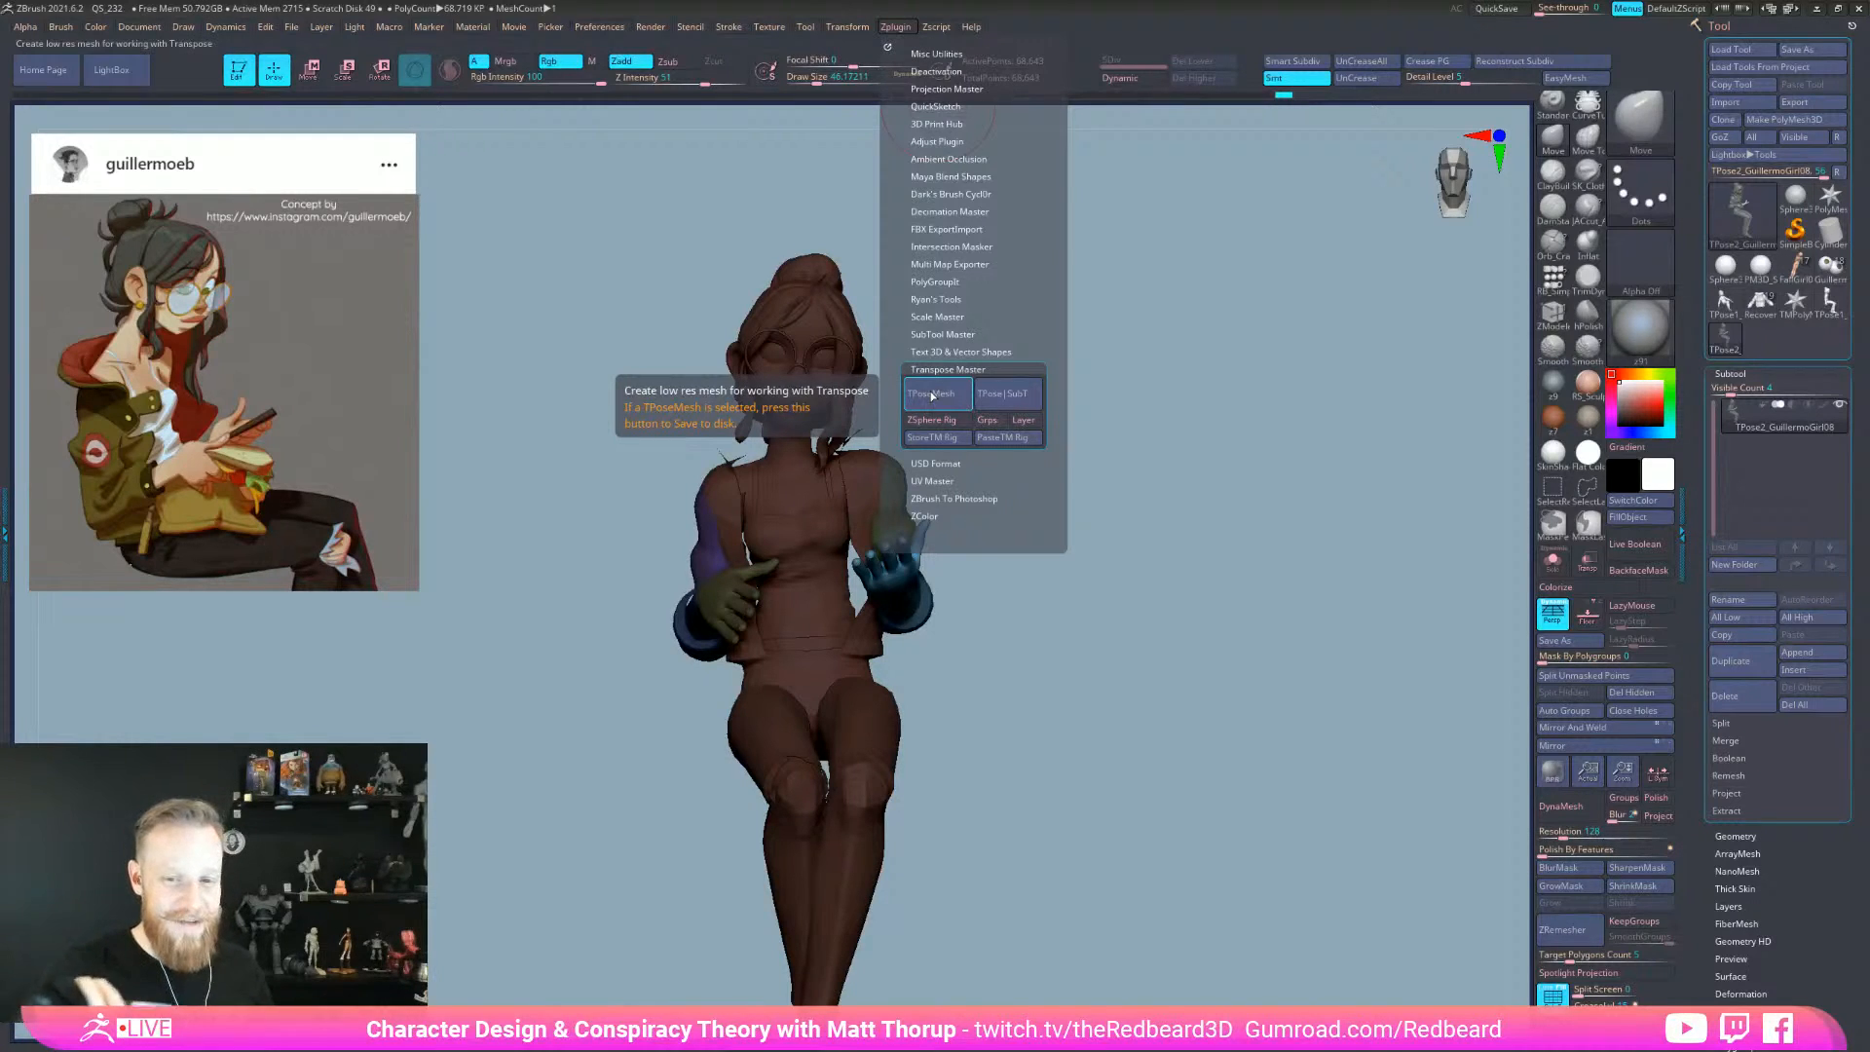
click(1007, 394)
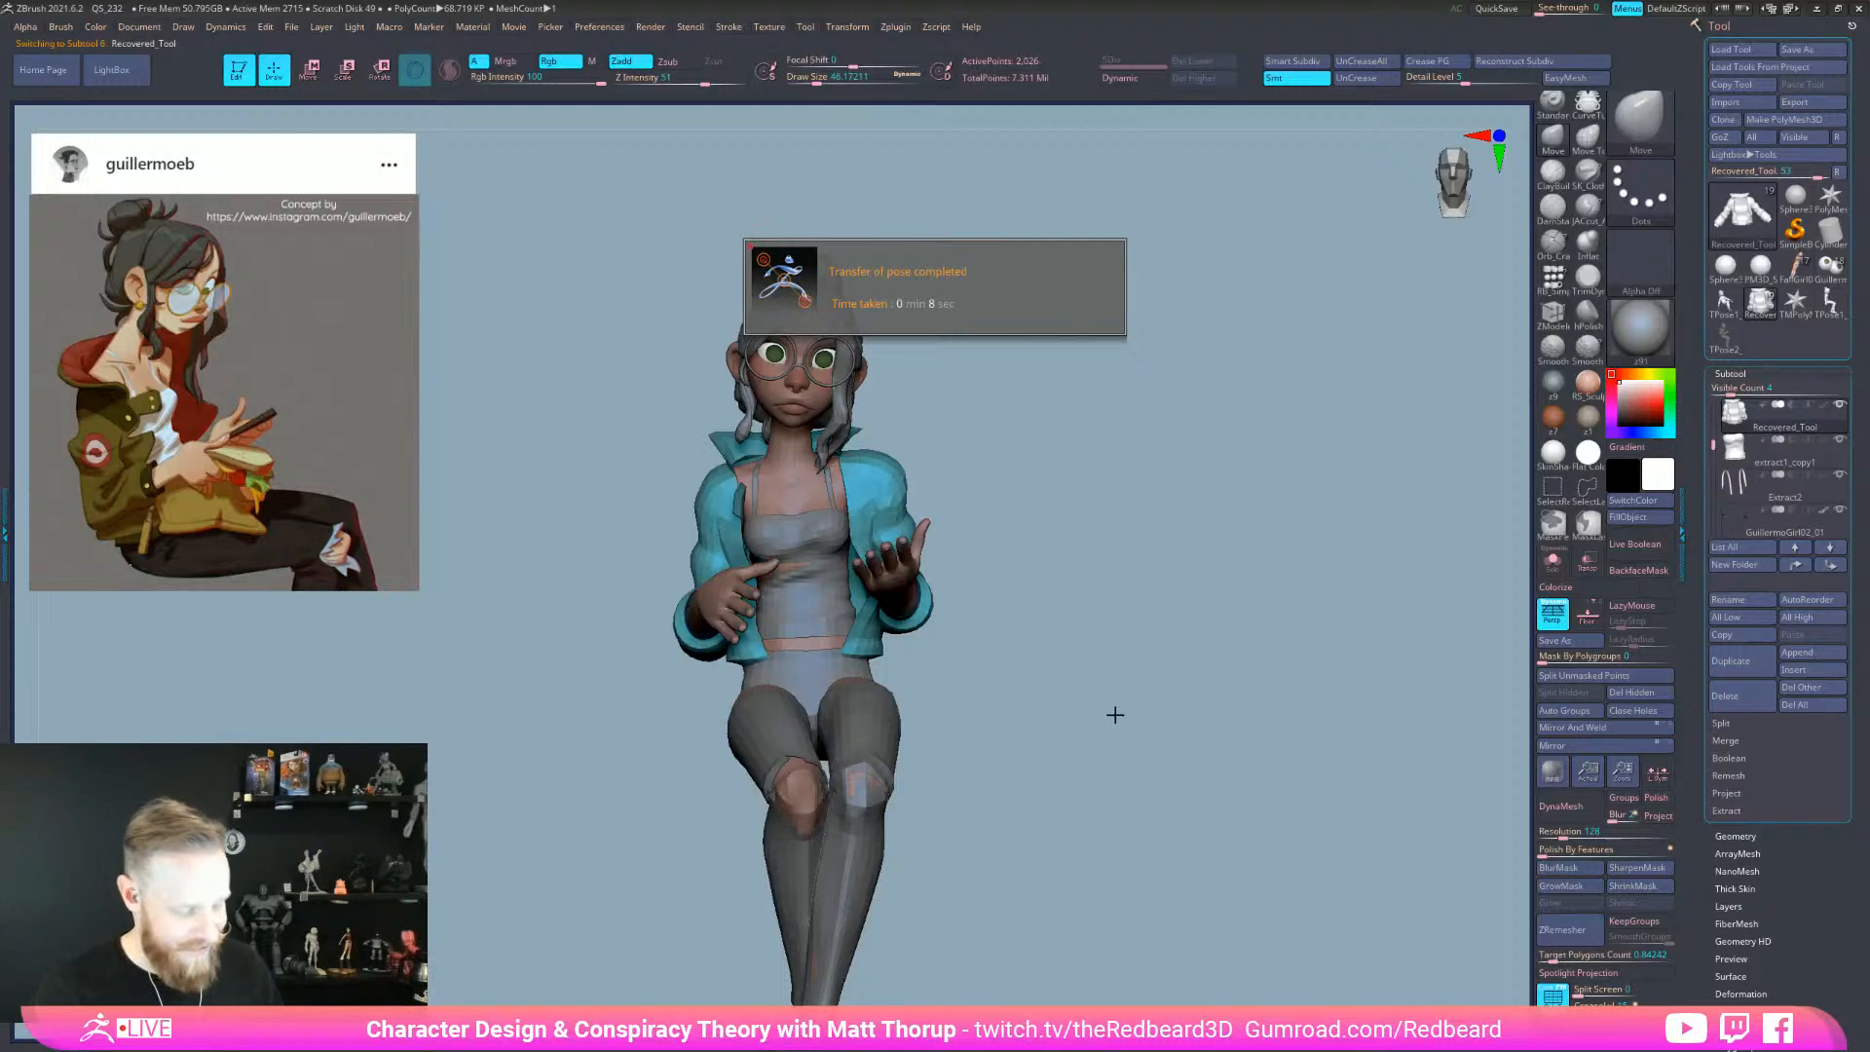
drag(1125, 827, 1363, 944)
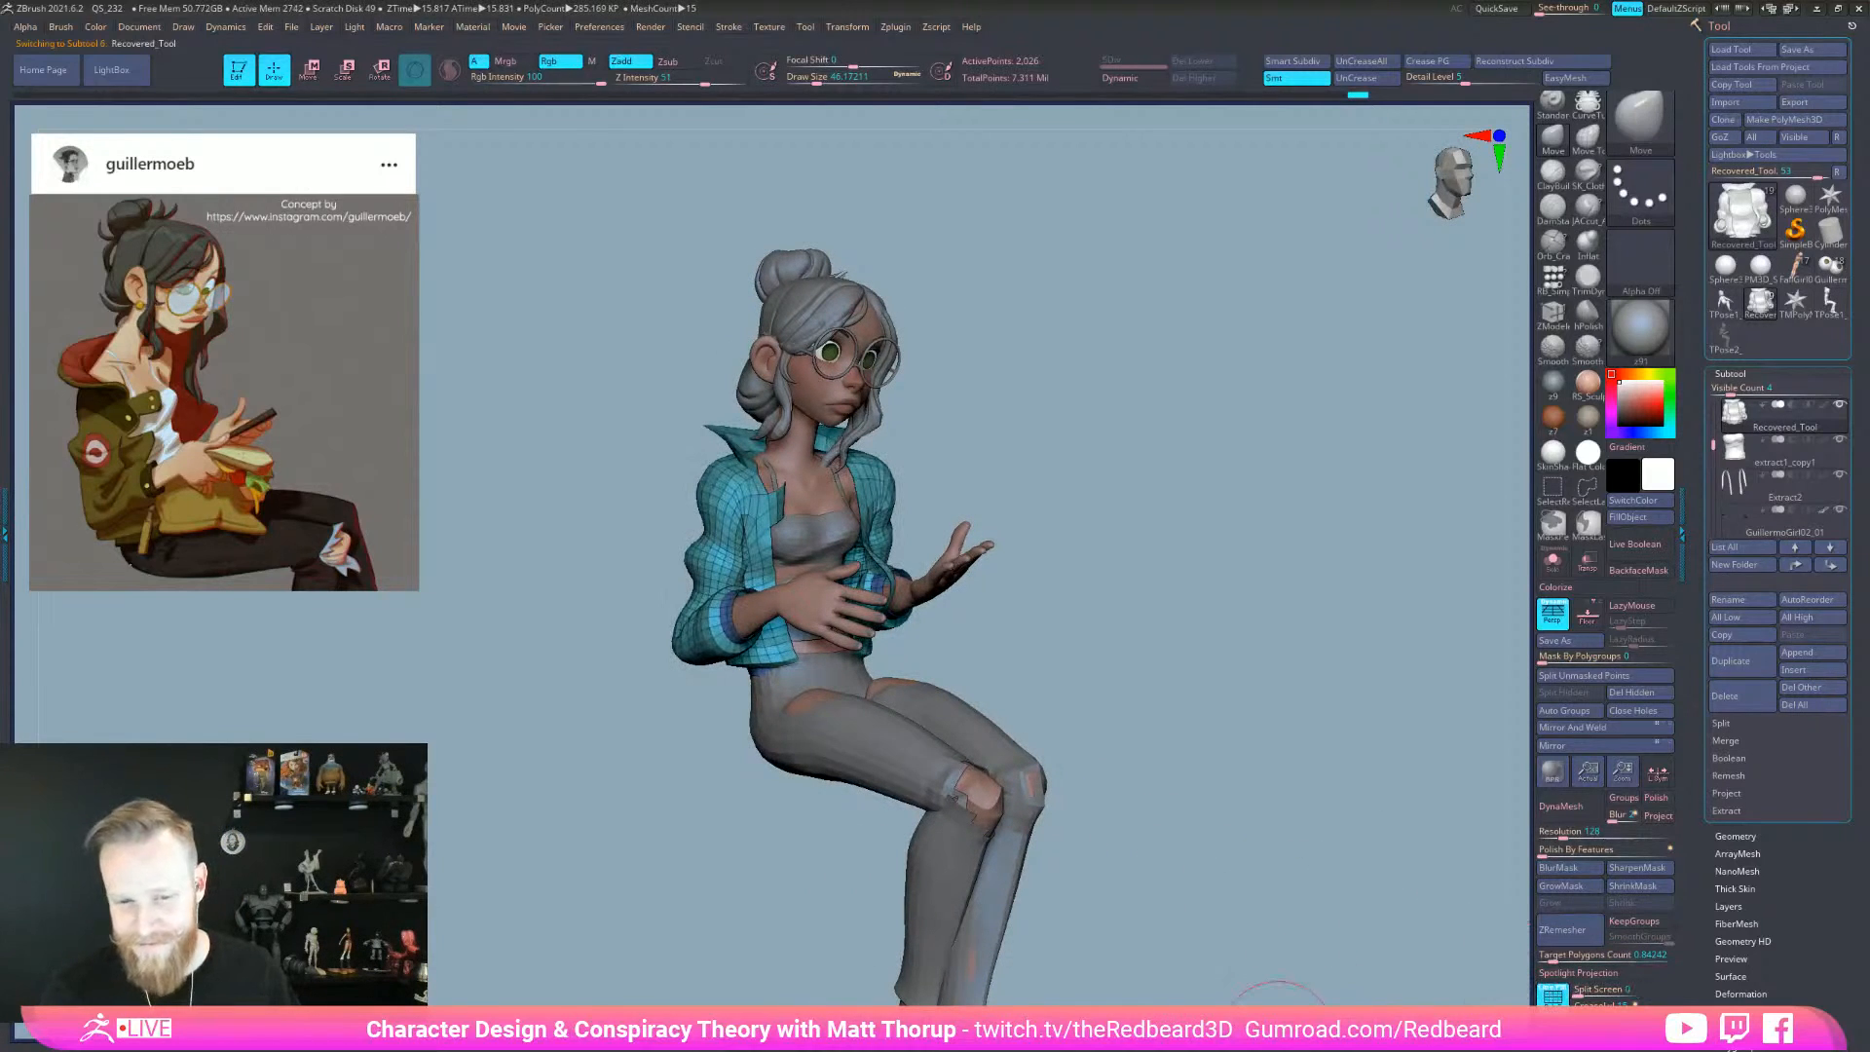
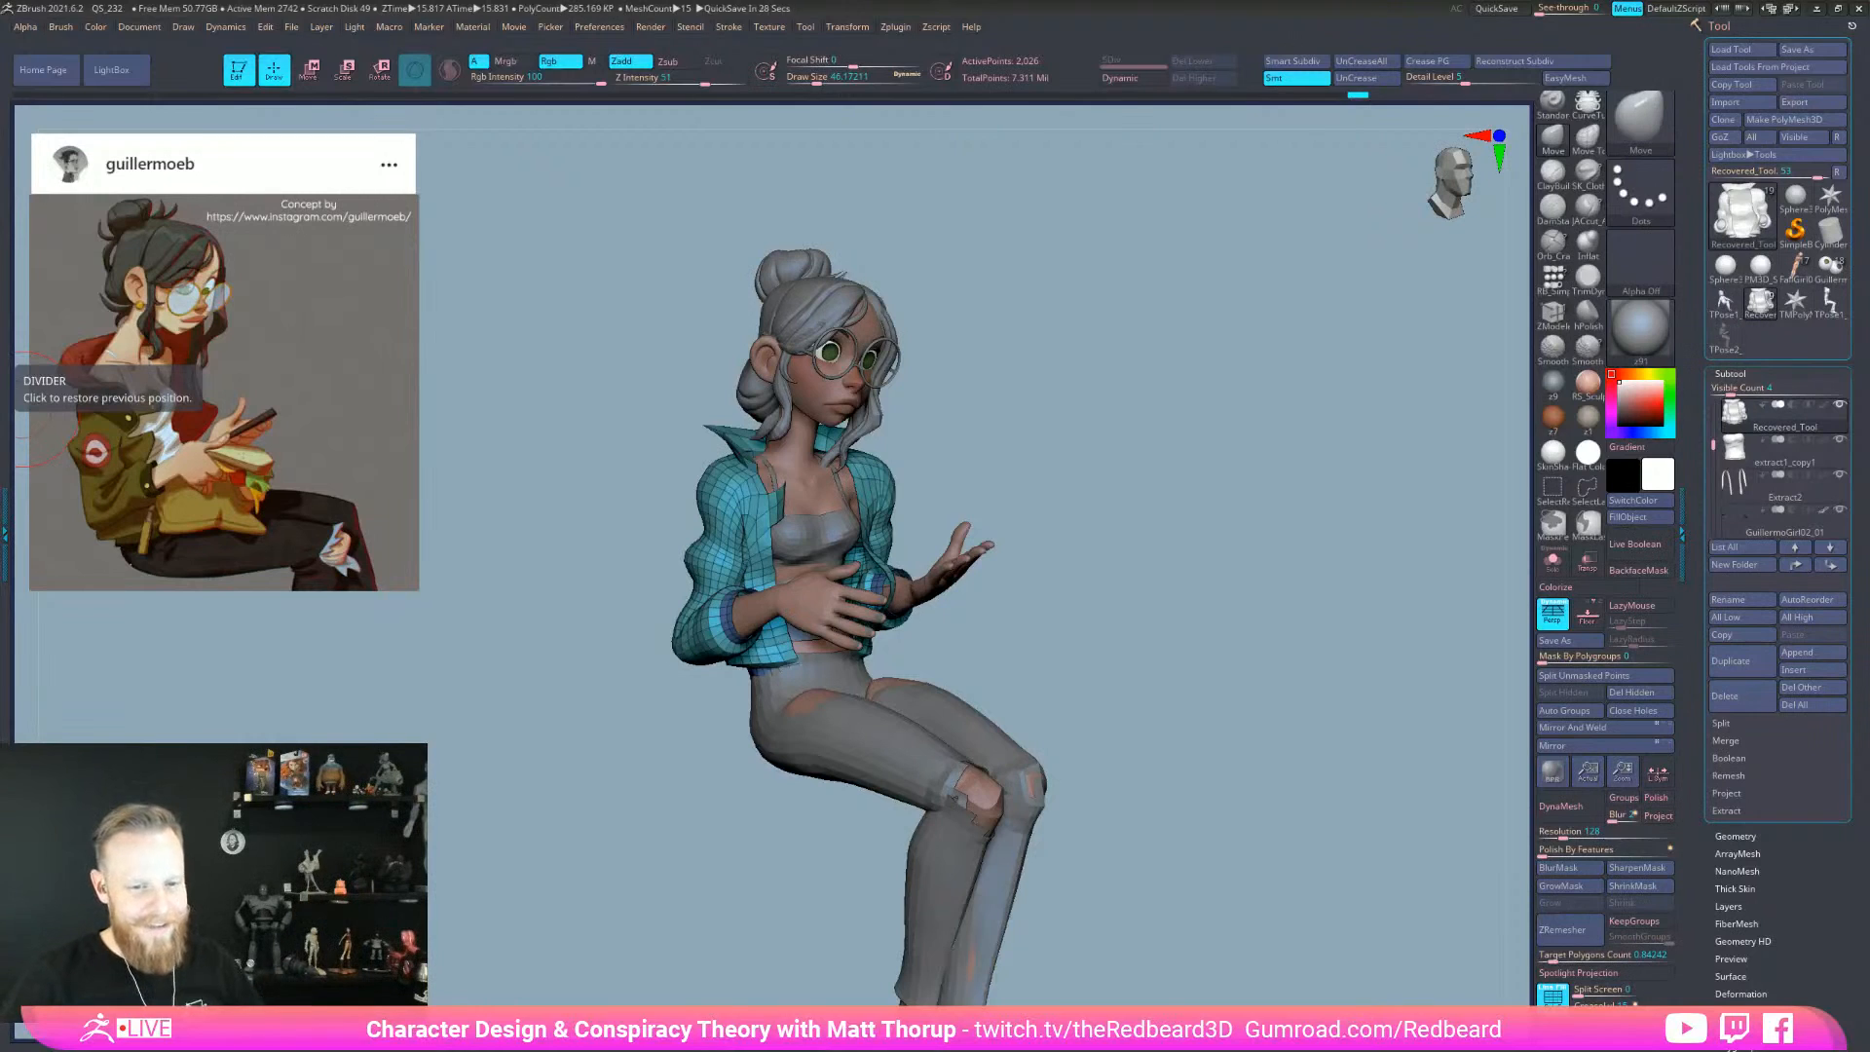
- Isolate the jacket subtool with Solo so that only its mesh and polygroups are displayed
mouse_move(1032, 703)
mouse_down()
mouse_move(1152, 701)
mouse_move(1076, 492)
mouse_move(1119, 529)
mouse_move(1004, 594)
mouse_up()
drag(1134, 628, 1026, 635)
ctrl+shift+click(902, 660)
ctrl+shift+click(987, 617)
ctrl+shift+click(1072, 621)
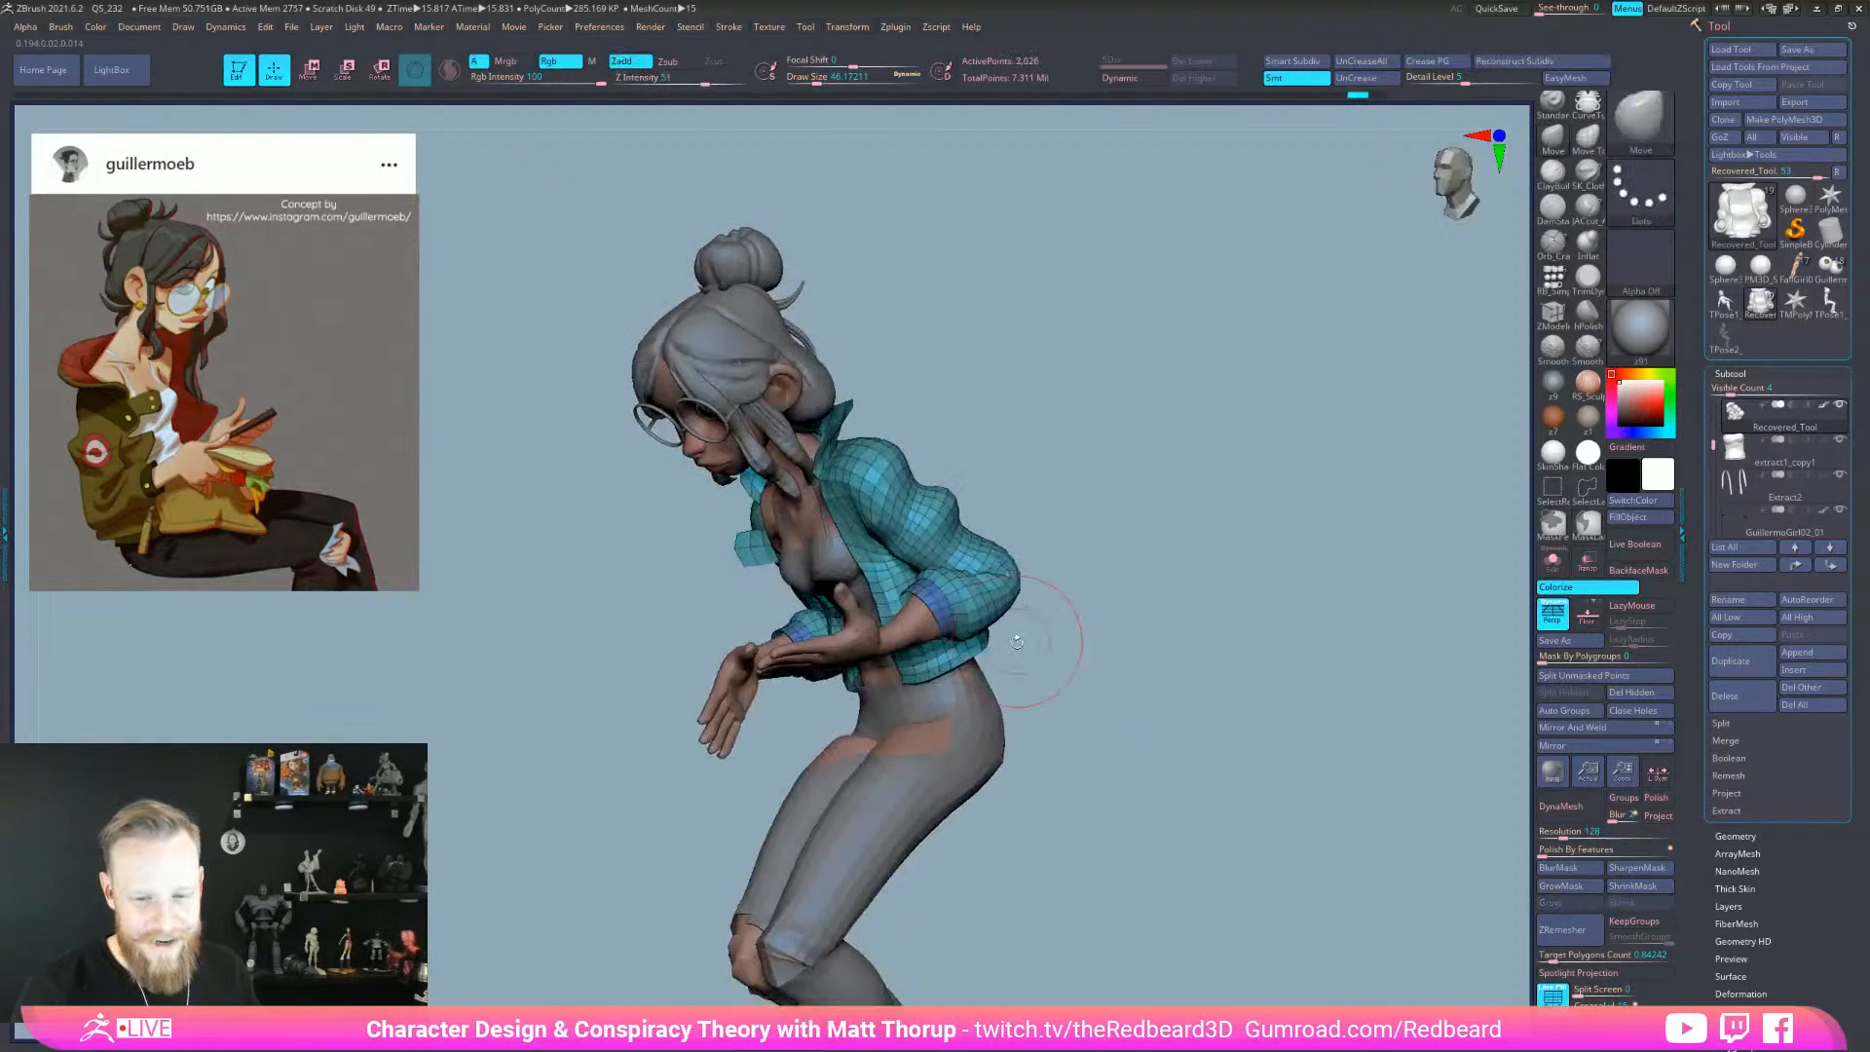
click(1552, 560)
drag(1120, 672, 1182, 710)
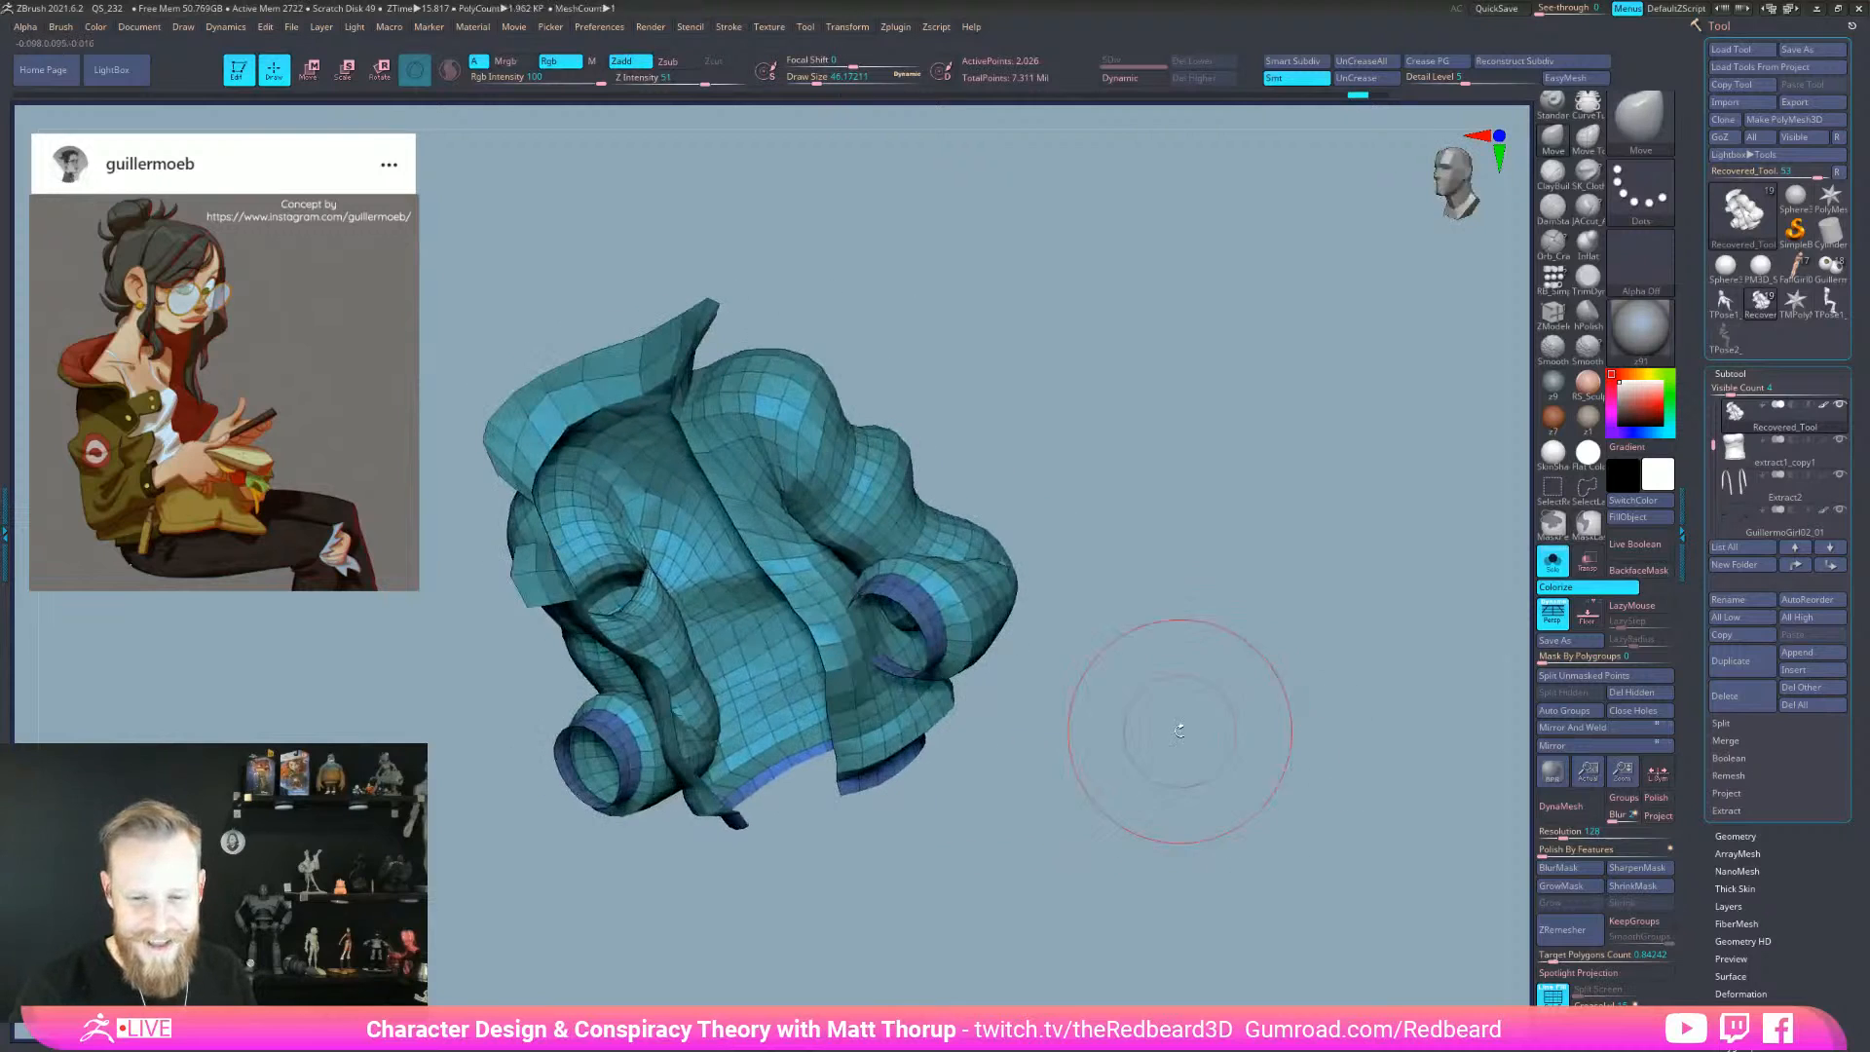
- Switch the selection brush to SelectLasso and hide the jacket's left cuff polygroup
ctrl+shift+click(996, 672)
drag(996, 664, 1002, 726)
ctrl+shift+click(1002, 731)
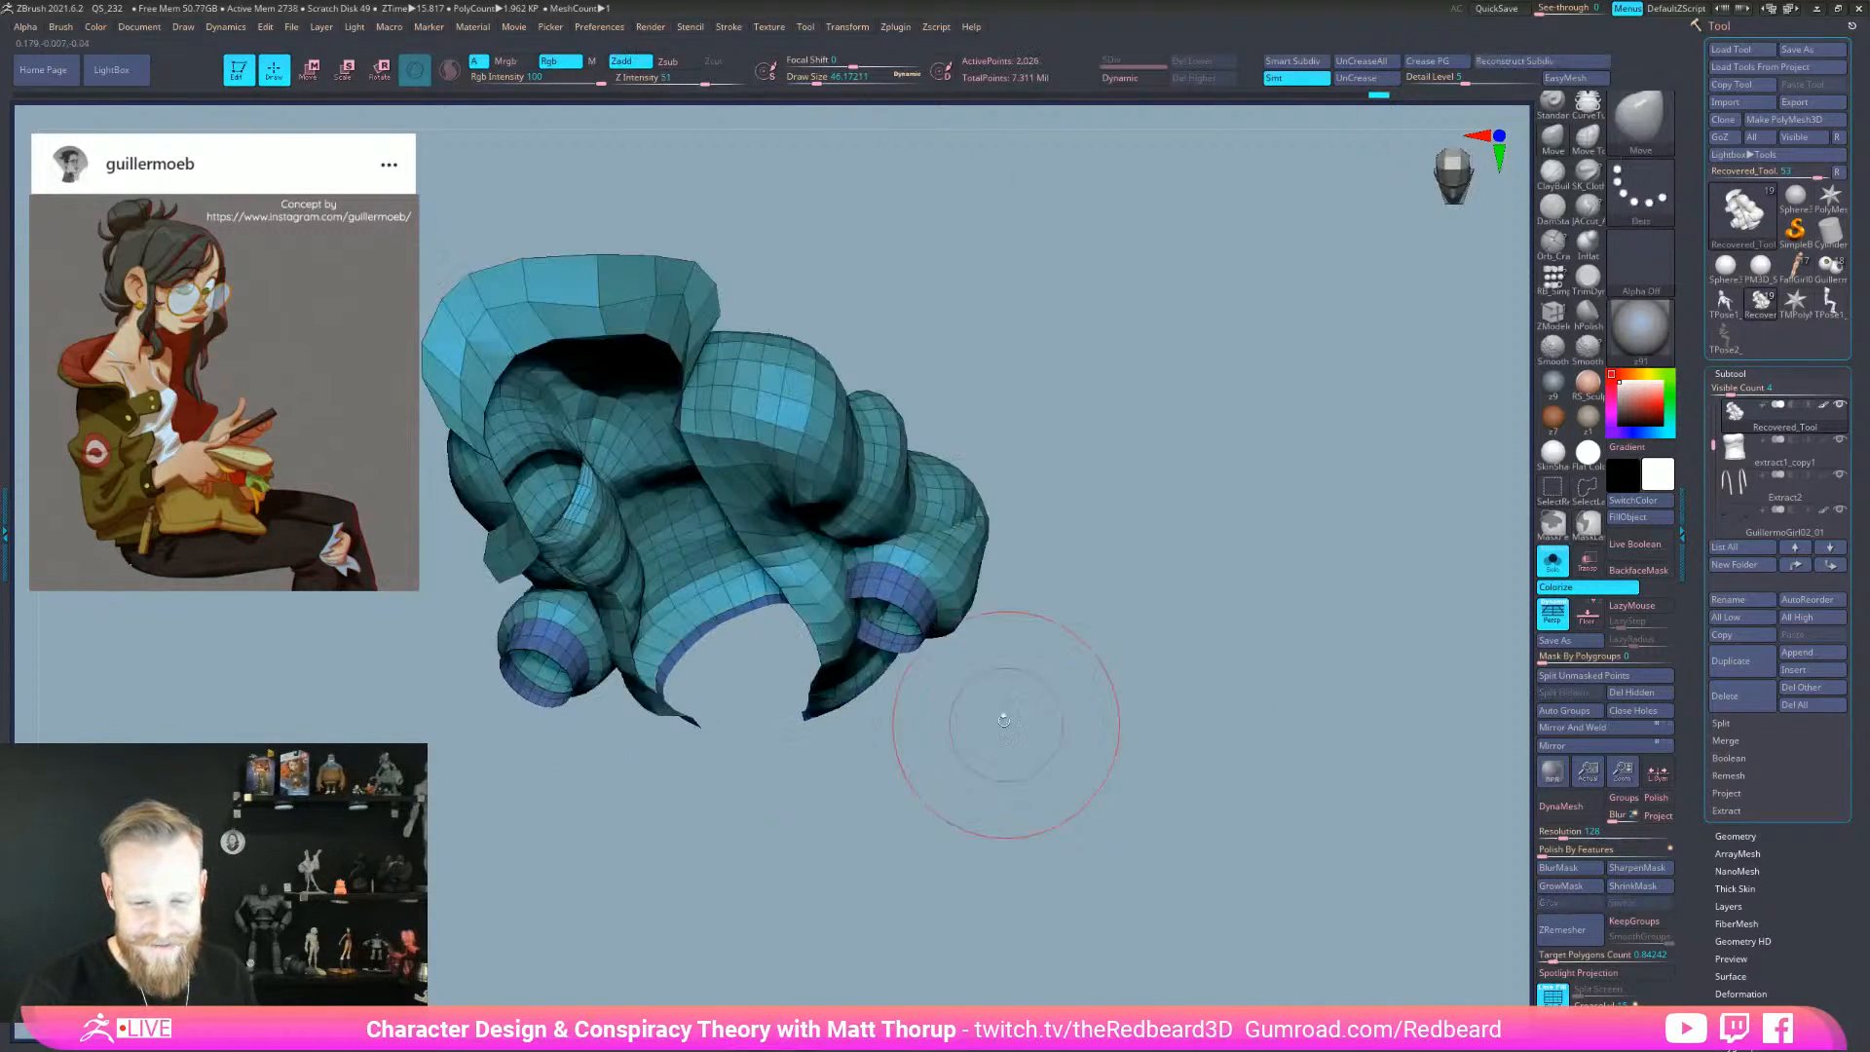
ctrl+shift+click(905, 589)
ctrl+shift+click(978, 642)
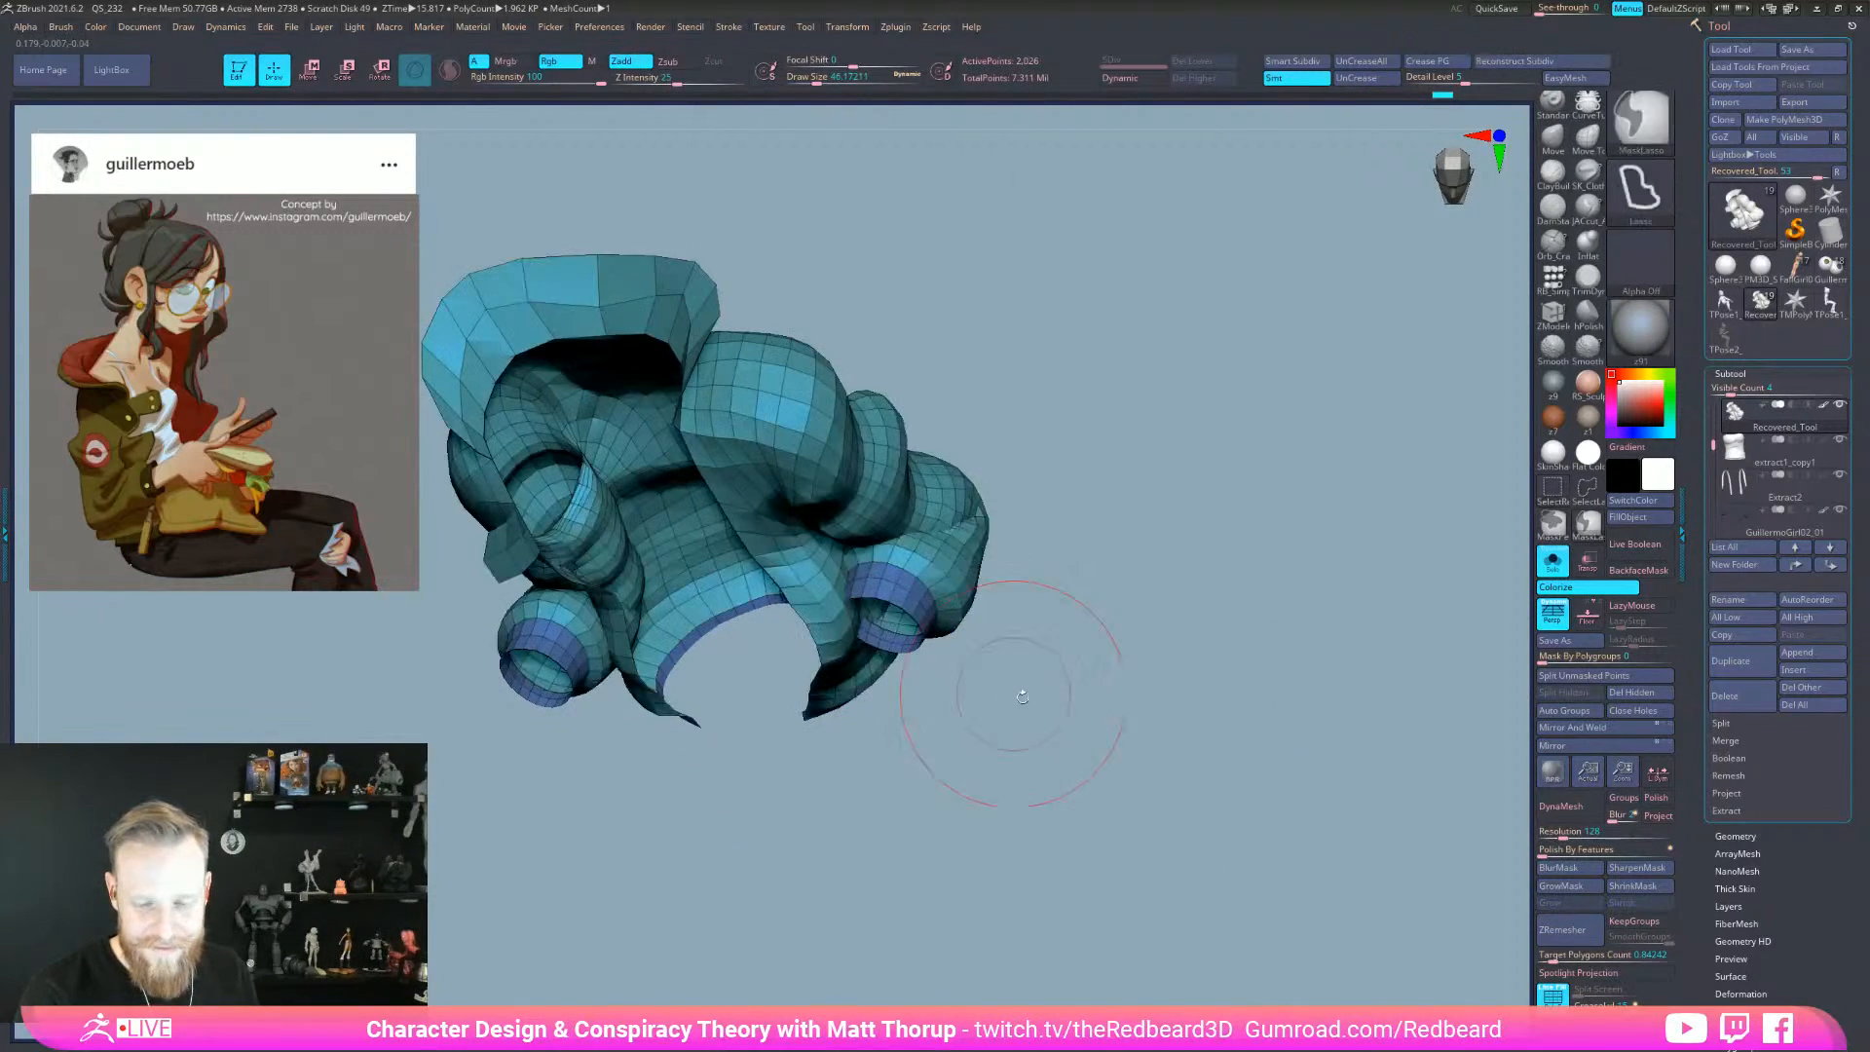
click(1587, 487)
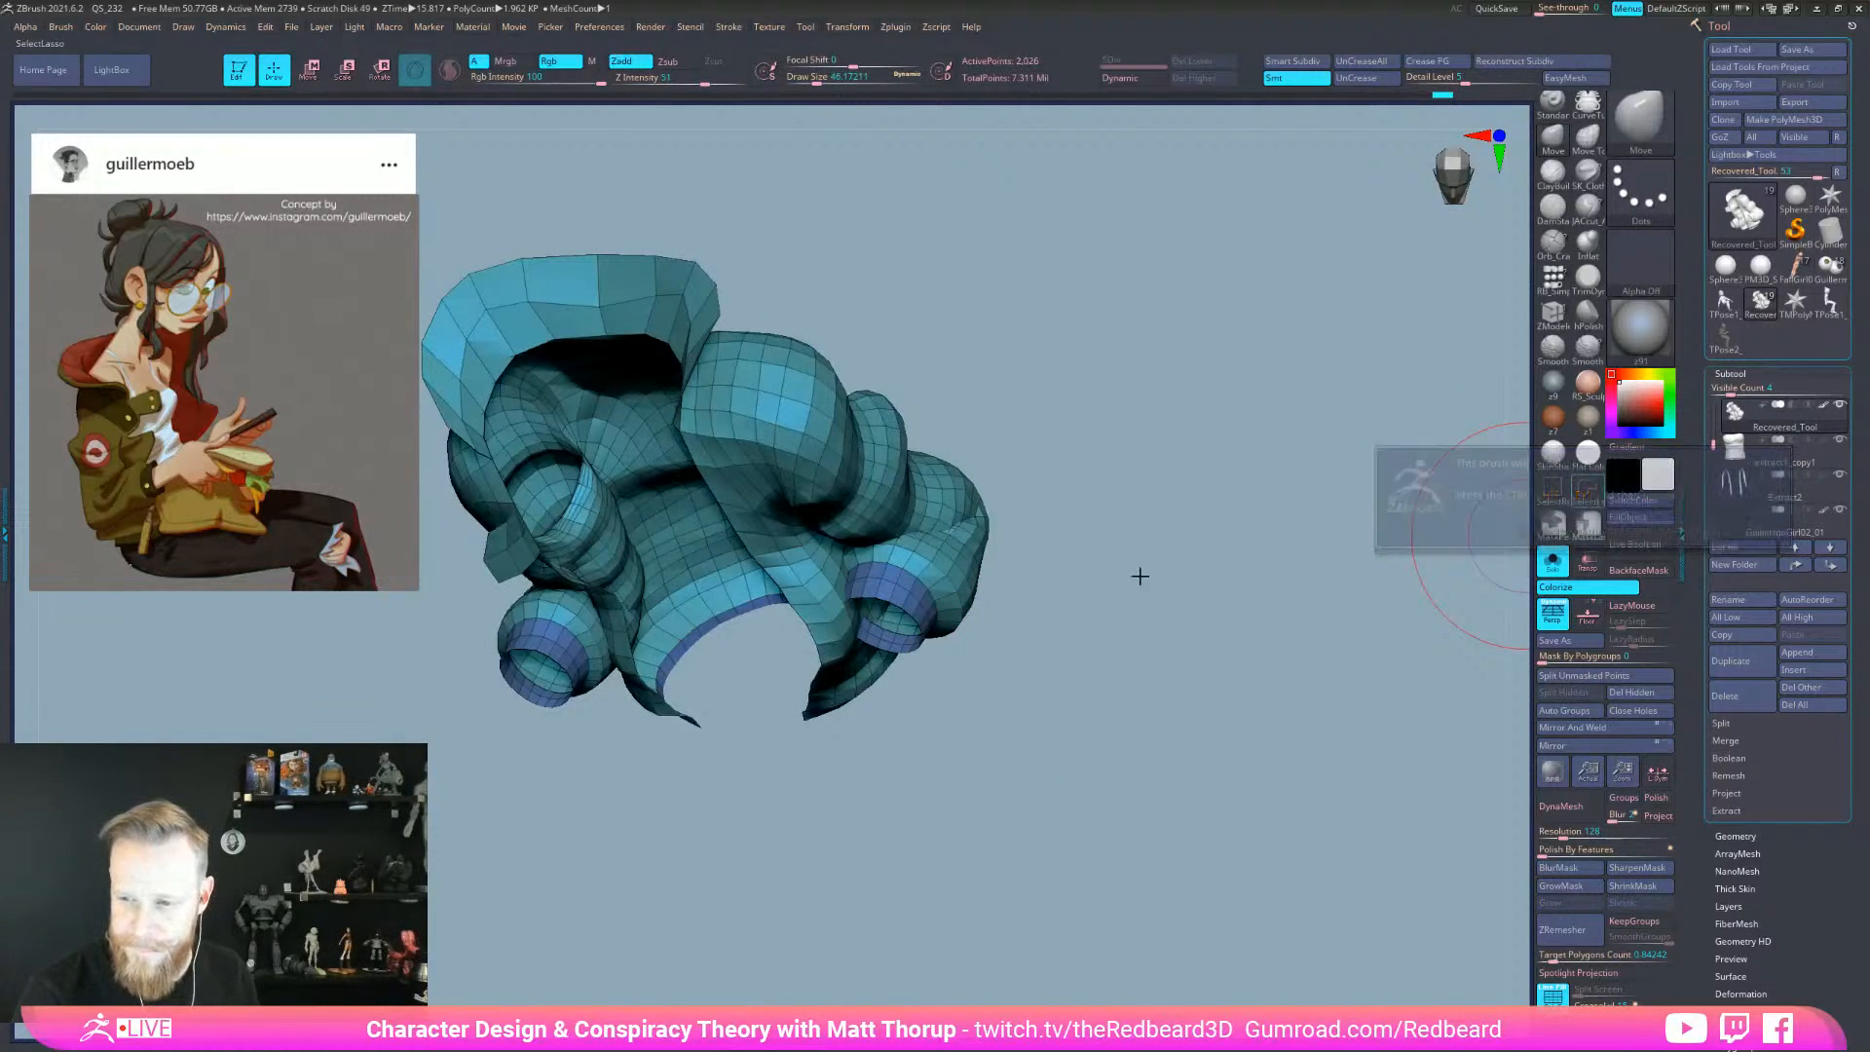
ctrl+shift+click(905, 601)
ctrl+shift+click(912, 604)
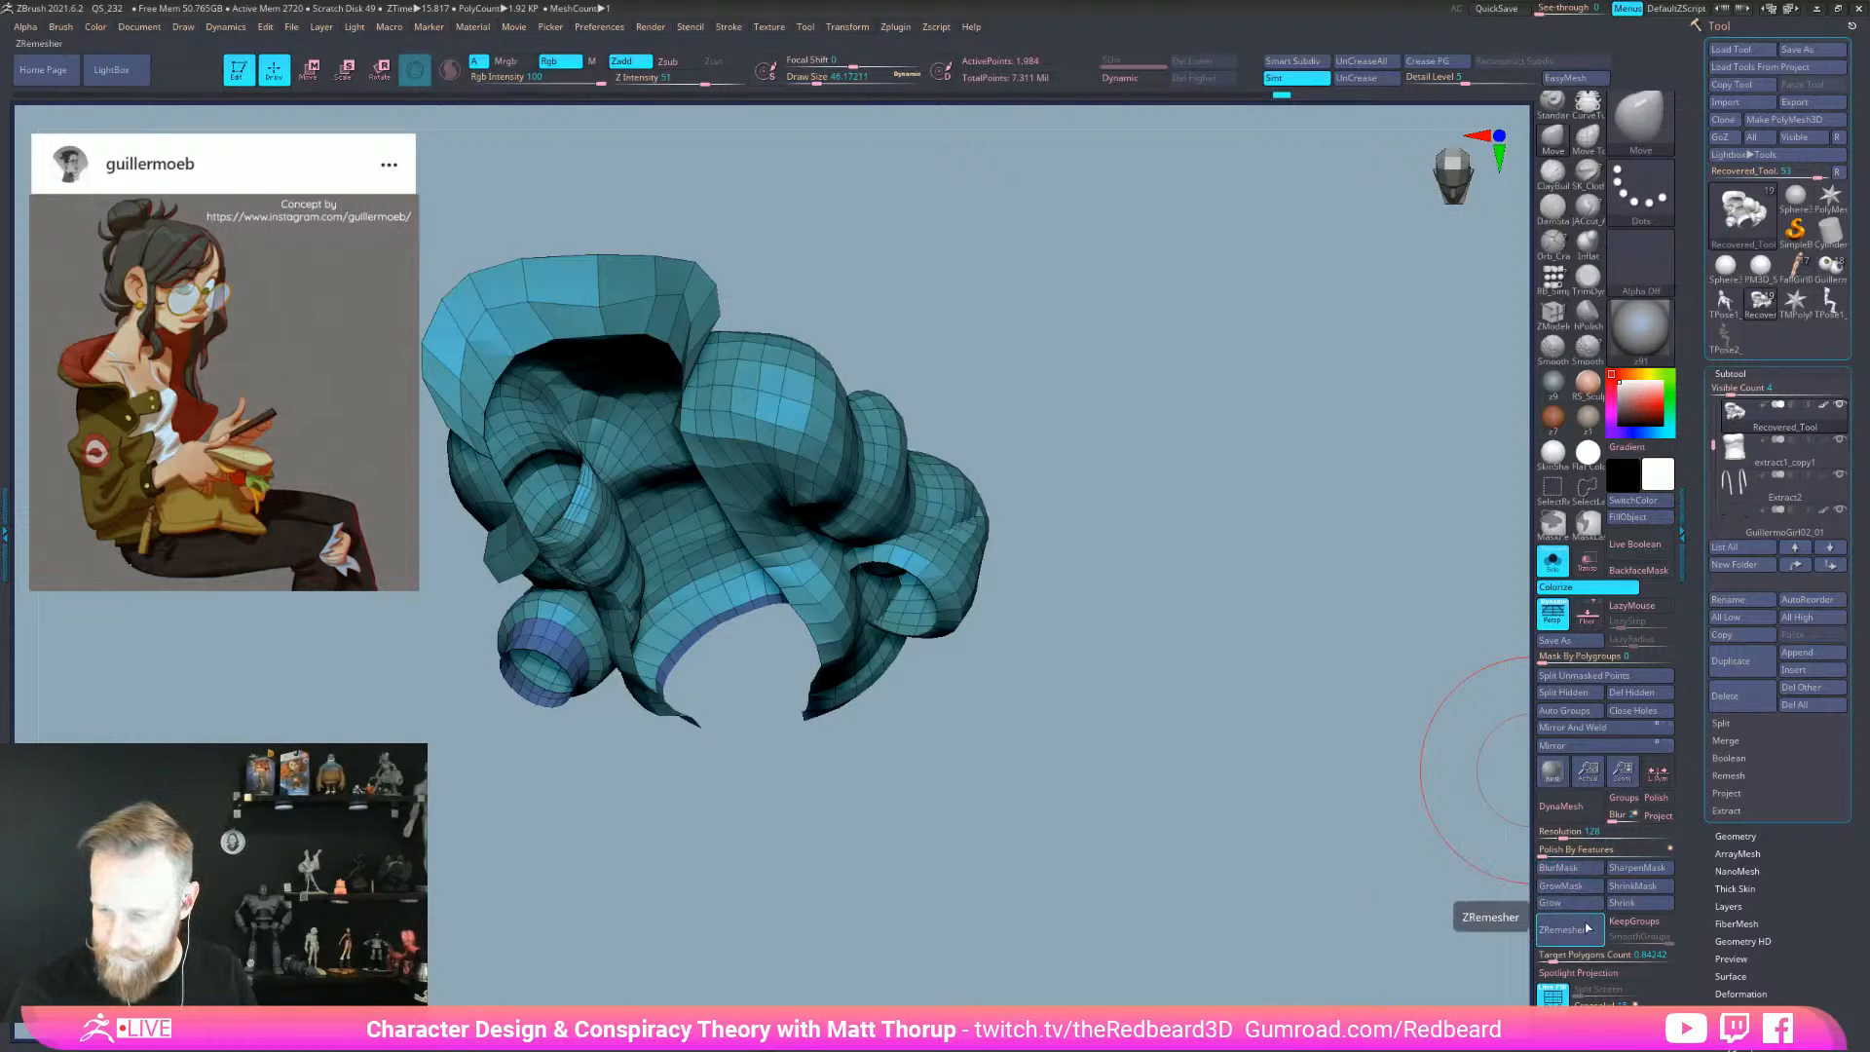
- Shrink the jacket's visible area repeatedly from the hidden cuff until the whole left sleeve is hidden up to the shoulder
click(1639, 904)
click(1639, 903)
click(1639, 903)
click(1640, 903)
click(1639, 904)
click(1639, 903)
click(1640, 904)
click(1640, 903)
click(1639, 904)
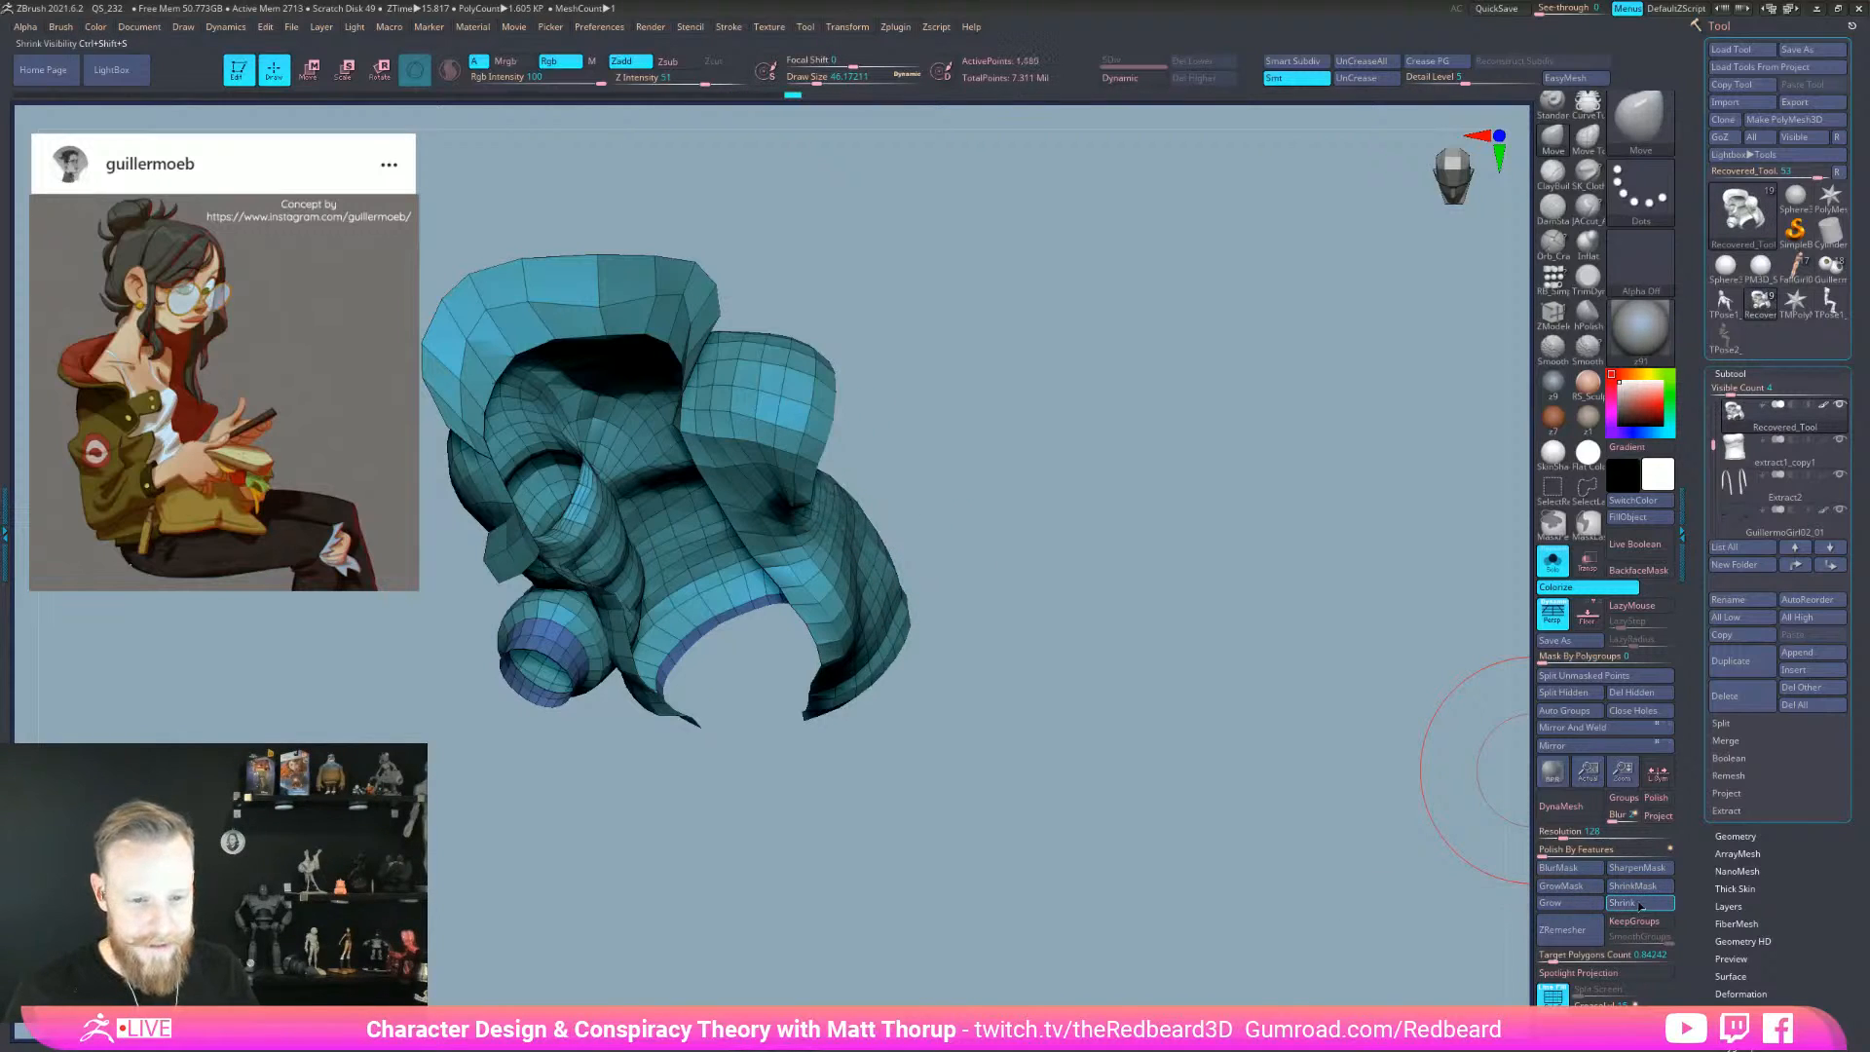
click(1639, 904)
- Isolate the left sleeve, assign it a polygroup separate from its cuff, and show the whole jacket again
mouse_move(1172, 718)
mouse_down()
mouse_move(1190, 668)
mouse_move(1009, 822)
mouse_move(978, 875)
mouse_move(1205, 830)
mouse_move(1199, 846)
mouse_move(1180, 820)
mouse_up()
key(ctrl+z)
drag(989, 737, 949, 728)
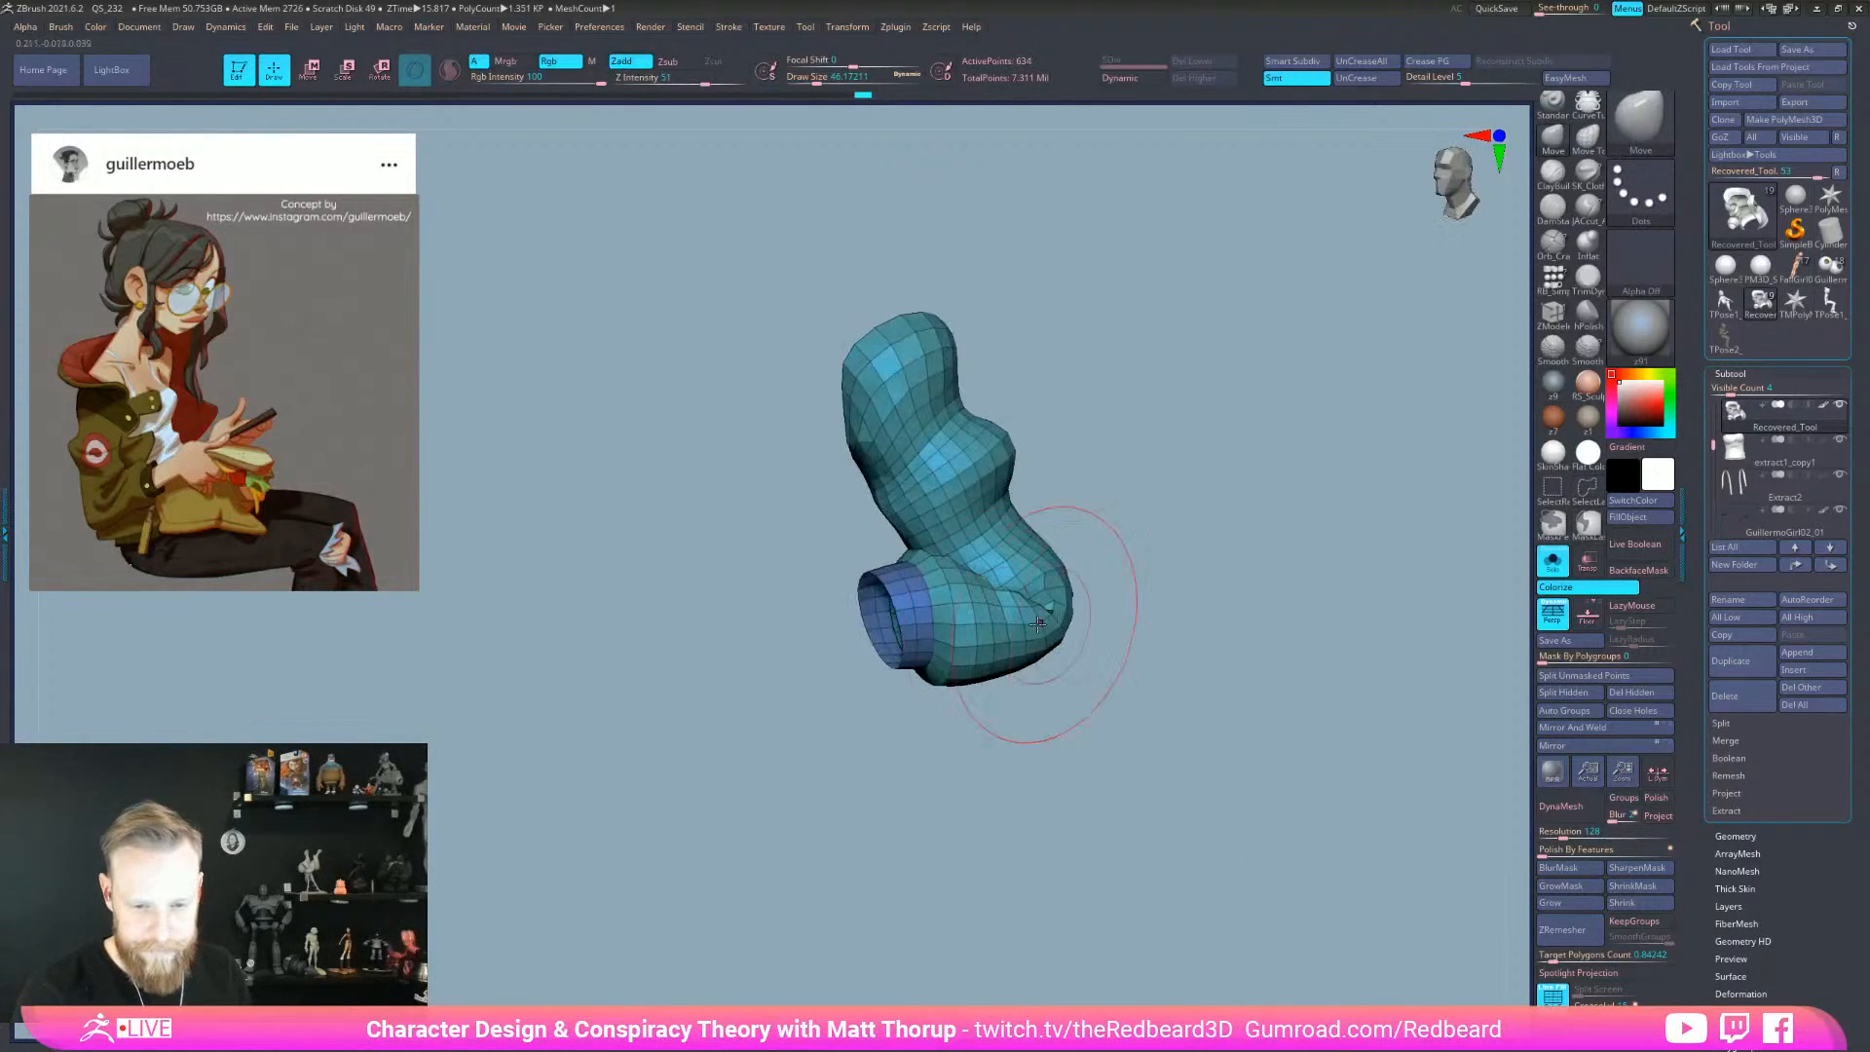
ctrl+shift+click(910, 609)
key(ctrl+w)
drag(1030, 796, 1120, 839)
ctrl+shift+click(1072, 822)
mouse_move(1120, 838)
alt+mouse_down()
mouse_move(1282, 808)
mouse_move(1210, 856)
mouse_move(1218, 806)
alt+mouse_up()
- Hide the right cuff and shrink the visible area until the right sleeve is hidden up to the shoulder, undoing any excess
ctrl+shift+click(1080, 653)
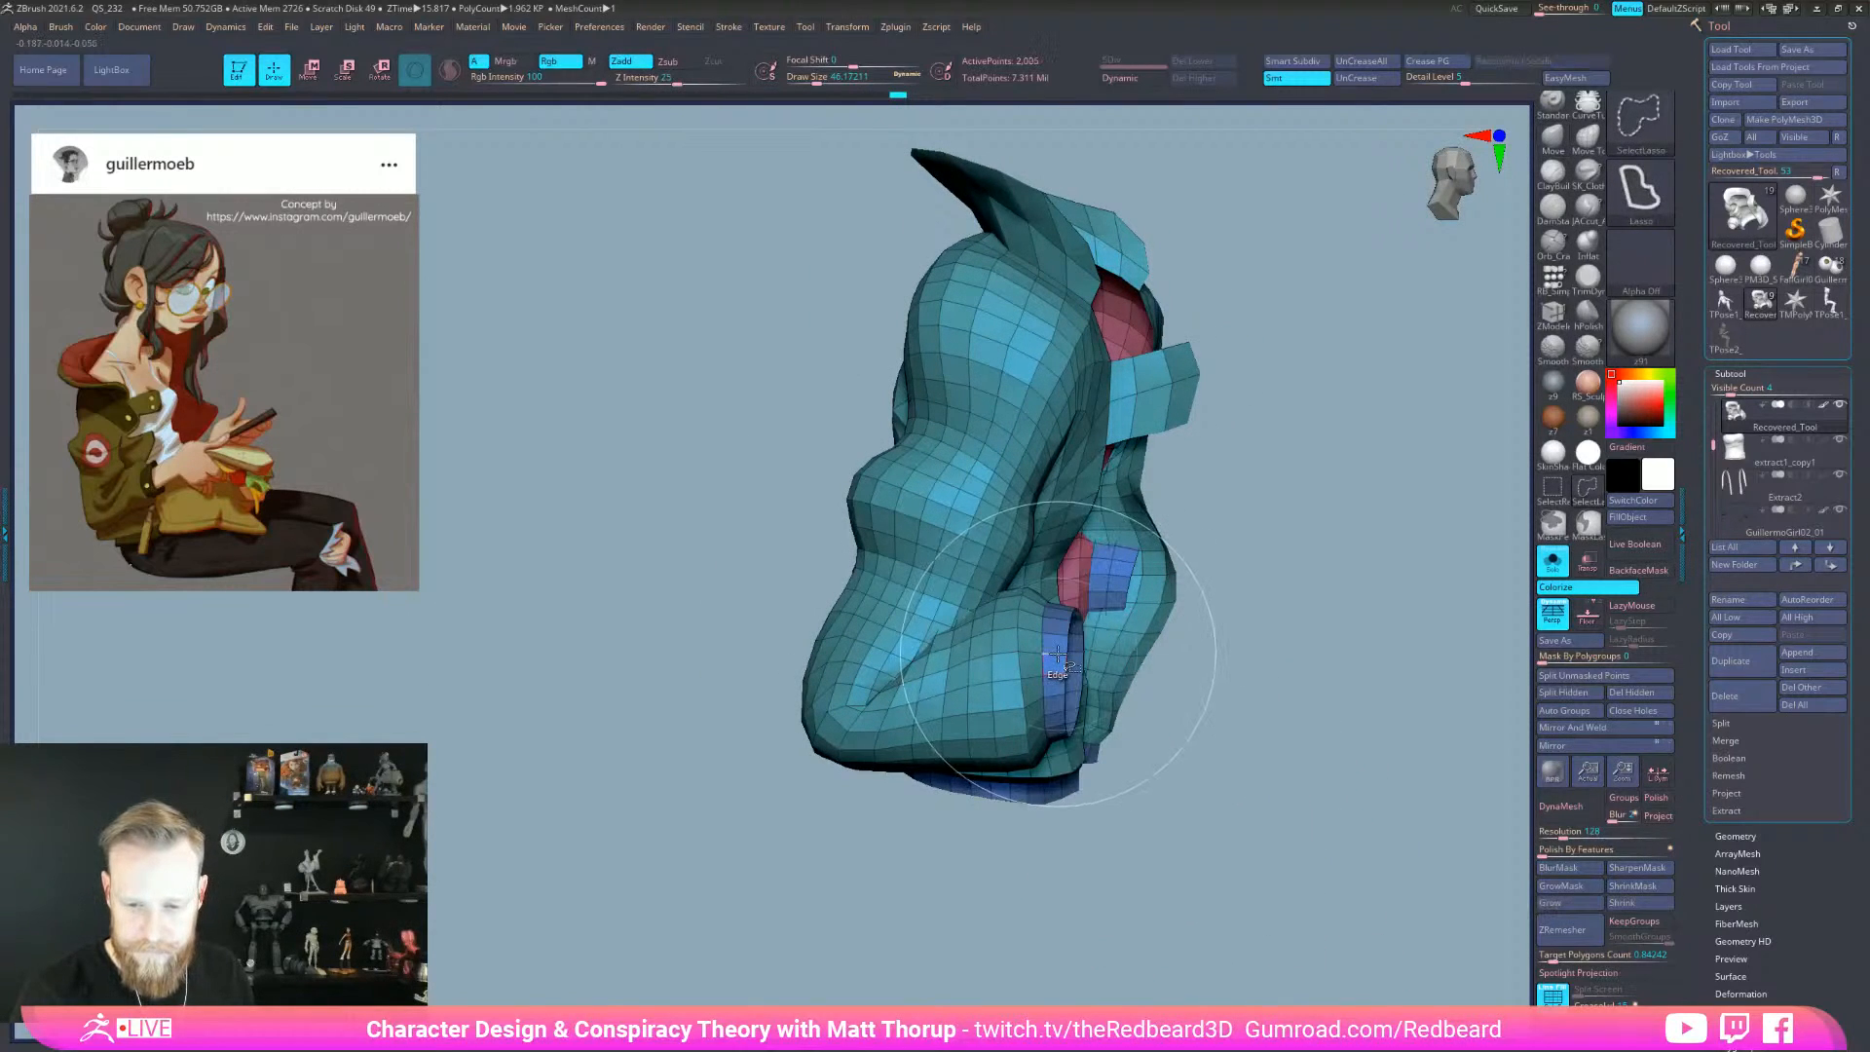
click(1655, 903)
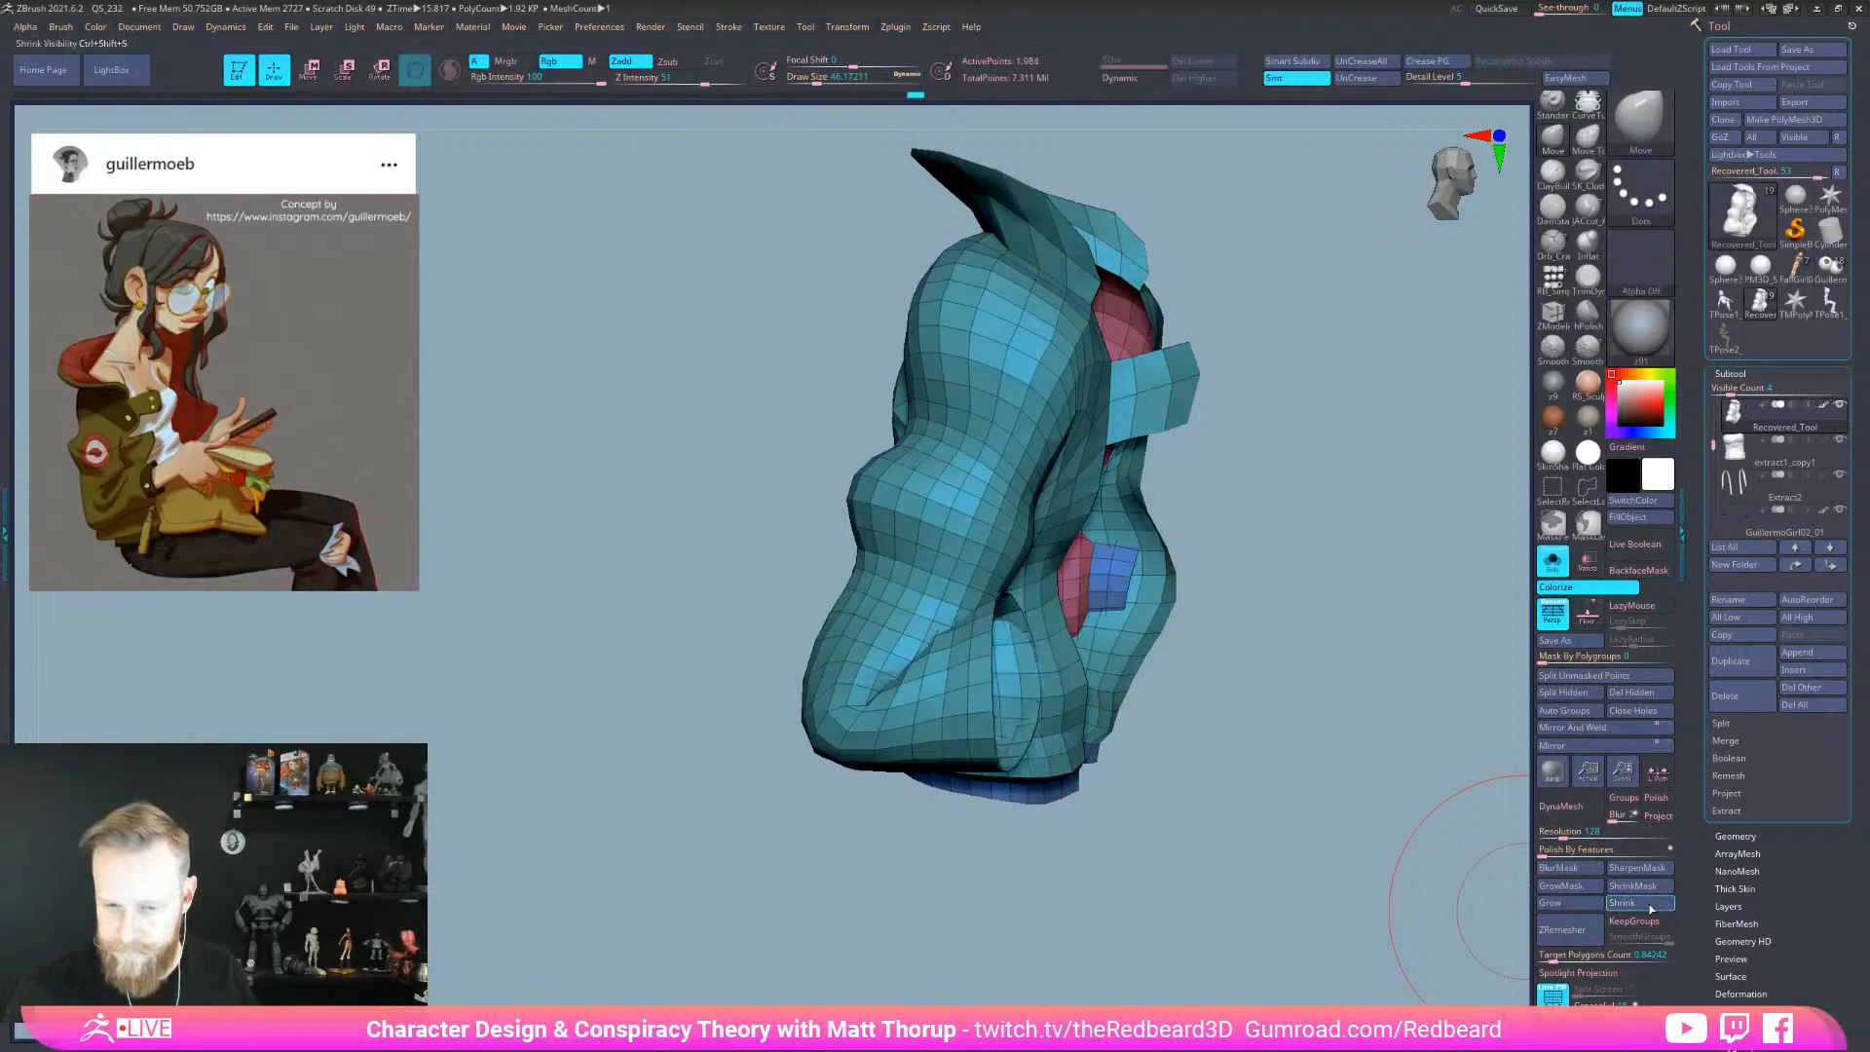
click(1652, 903)
click(1651, 904)
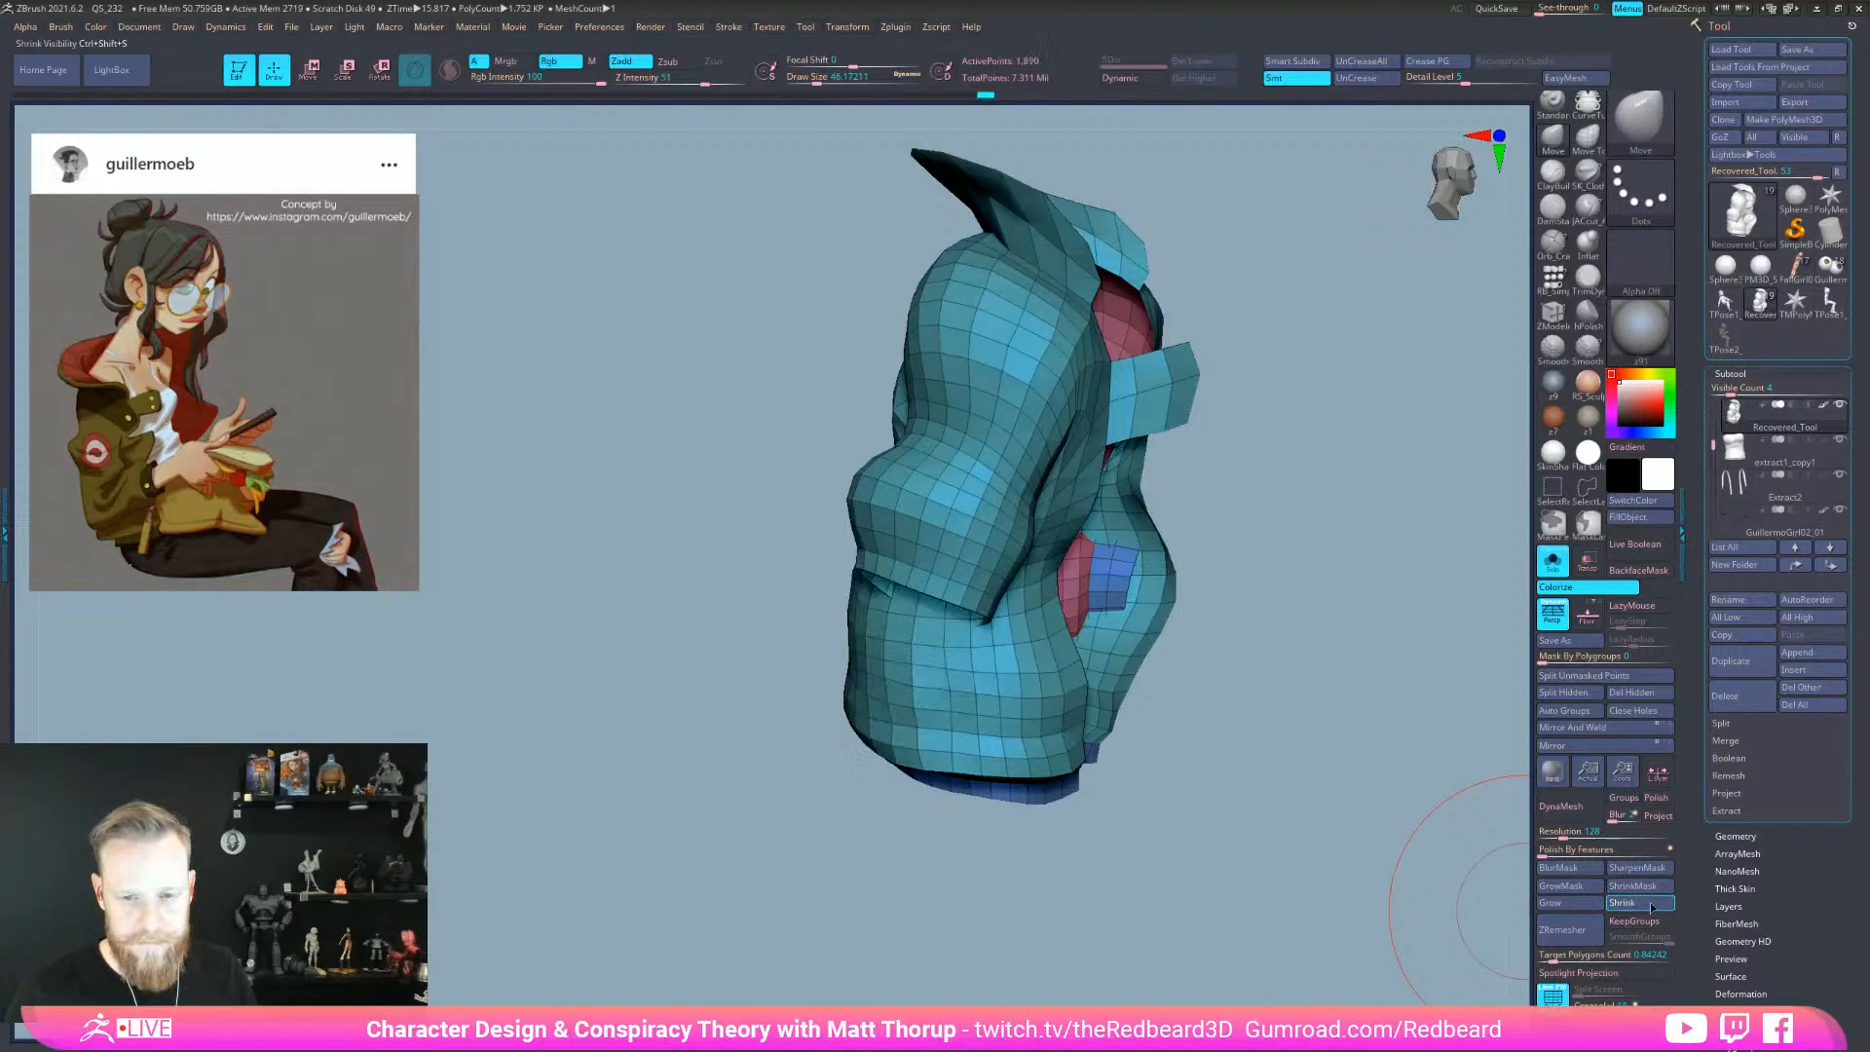
click(1652, 904)
click(1651, 904)
click(1652, 904)
click(1652, 904)
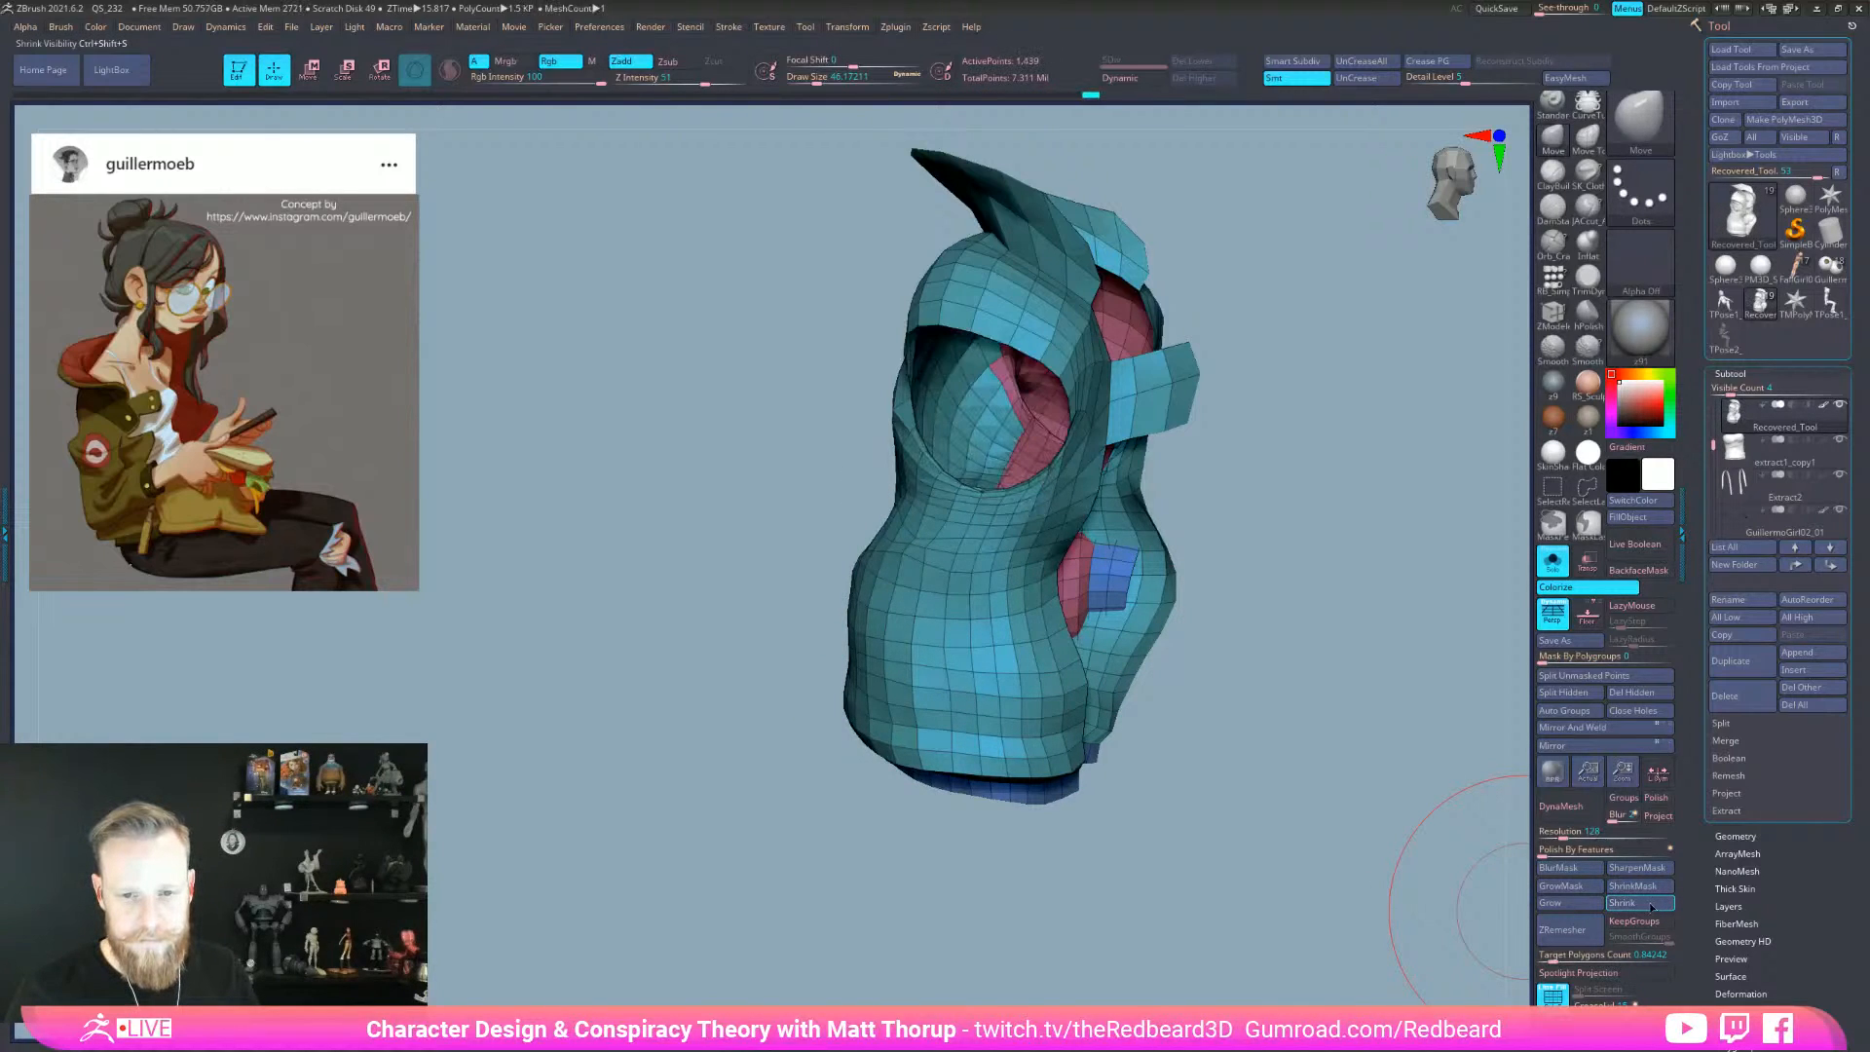
click(1651, 904)
mouse_move(1490, 886)
mouse_down()
mouse_move(1285, 865)
mouse_move(1519, 867)
mouse_up()
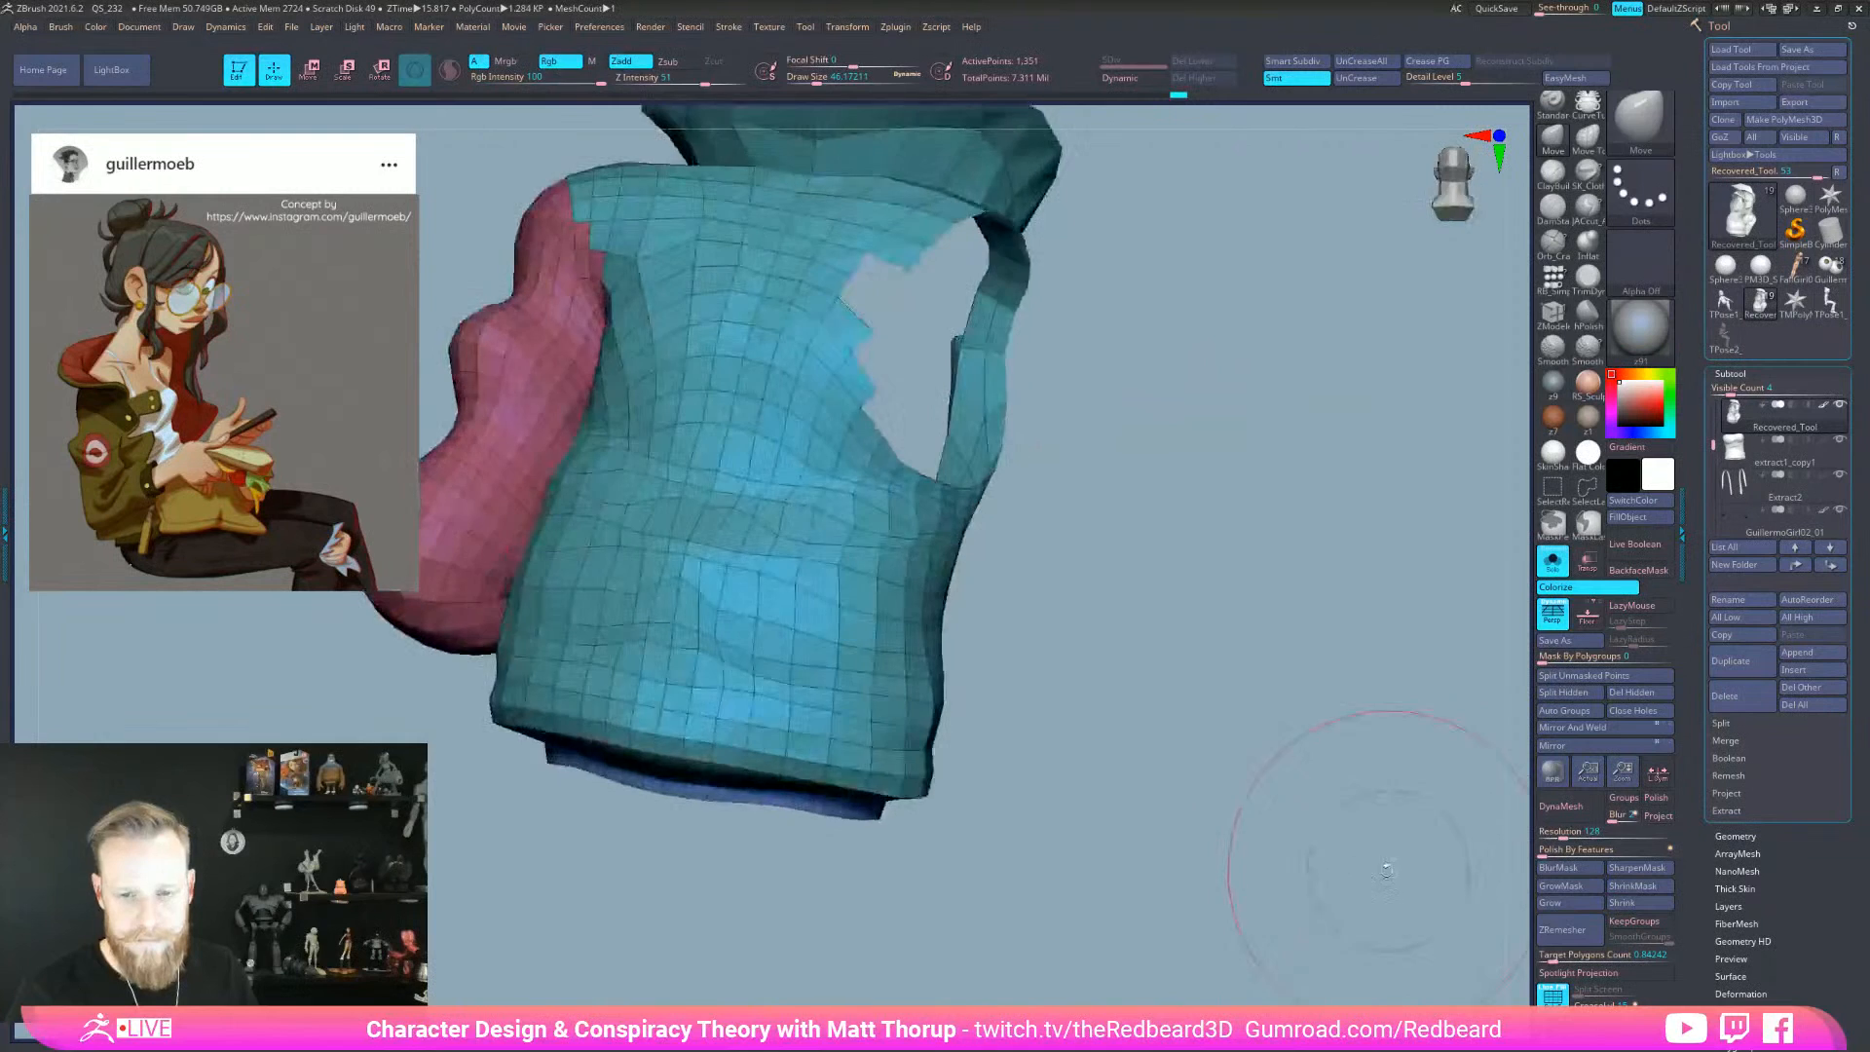
key(ctrl+shift+x)
drag(1339, 862, 1326, 870)
key(ctrl+z)
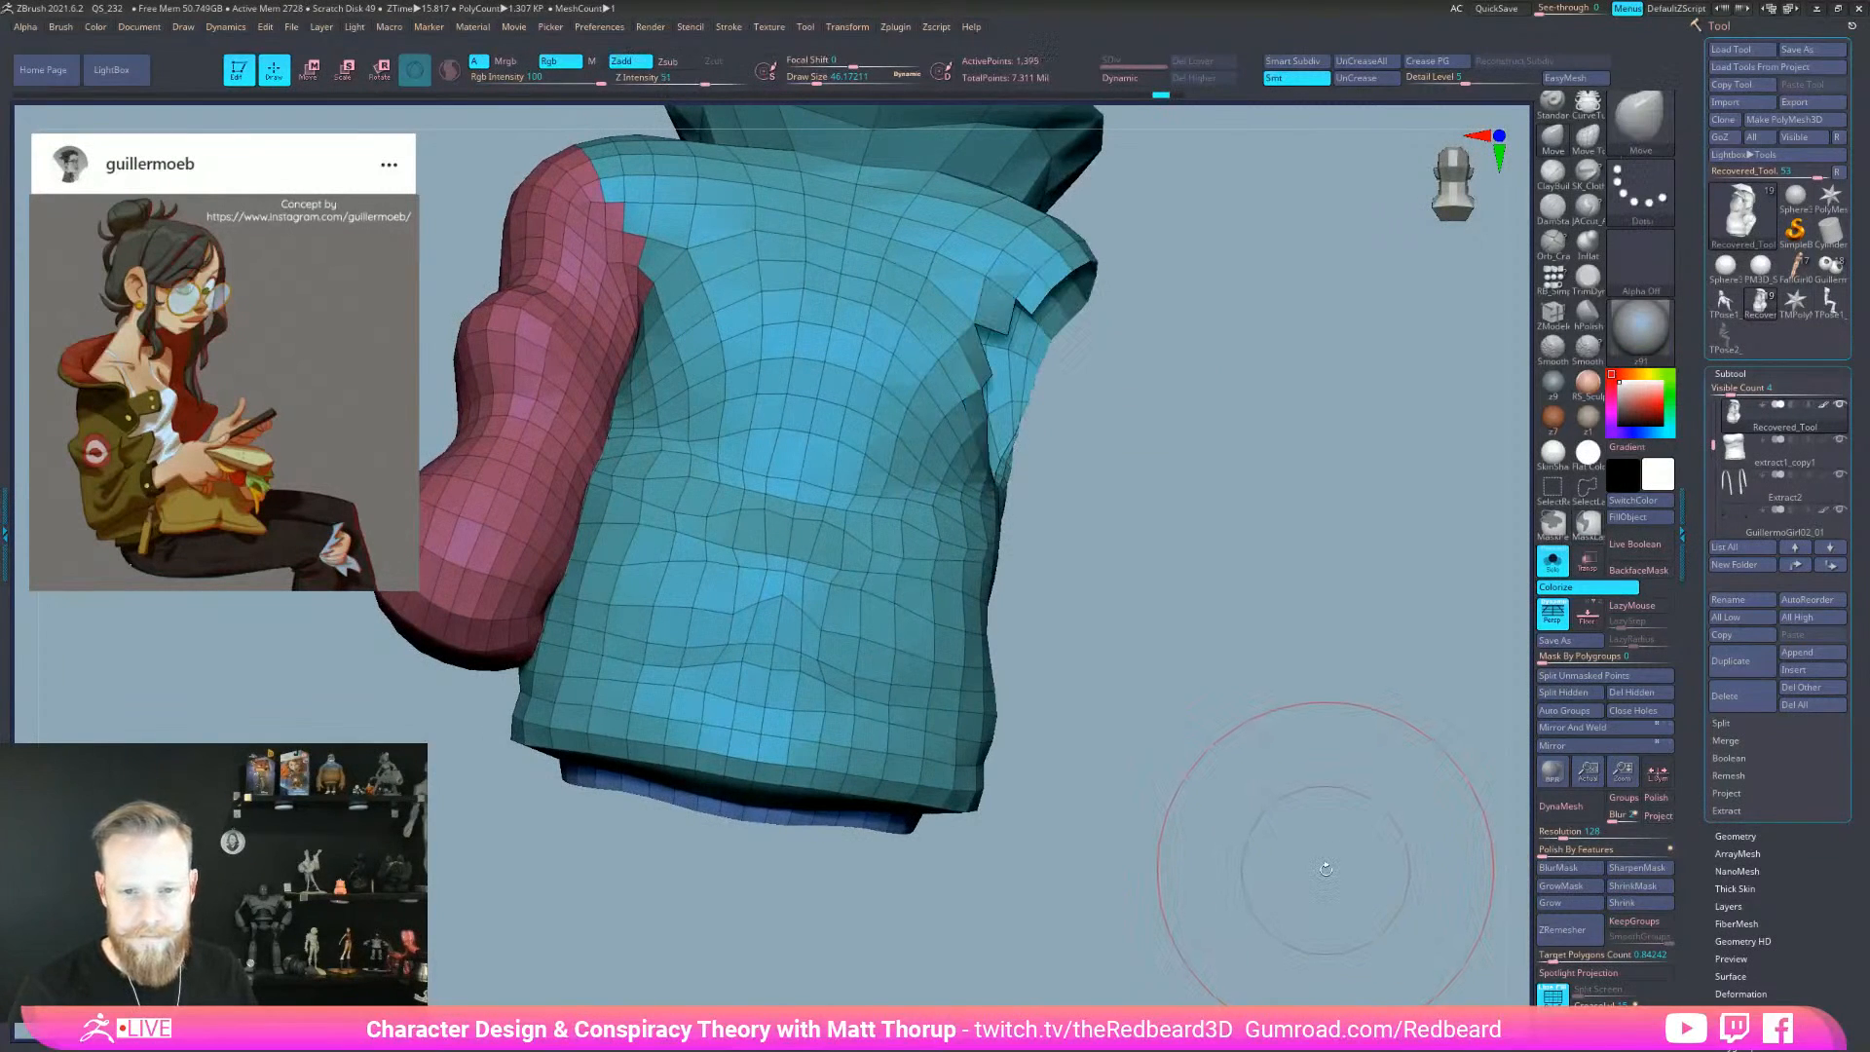
- Save the project as QS_232.zpr in the GuillermoEsteban folder
key(ctrl+s)
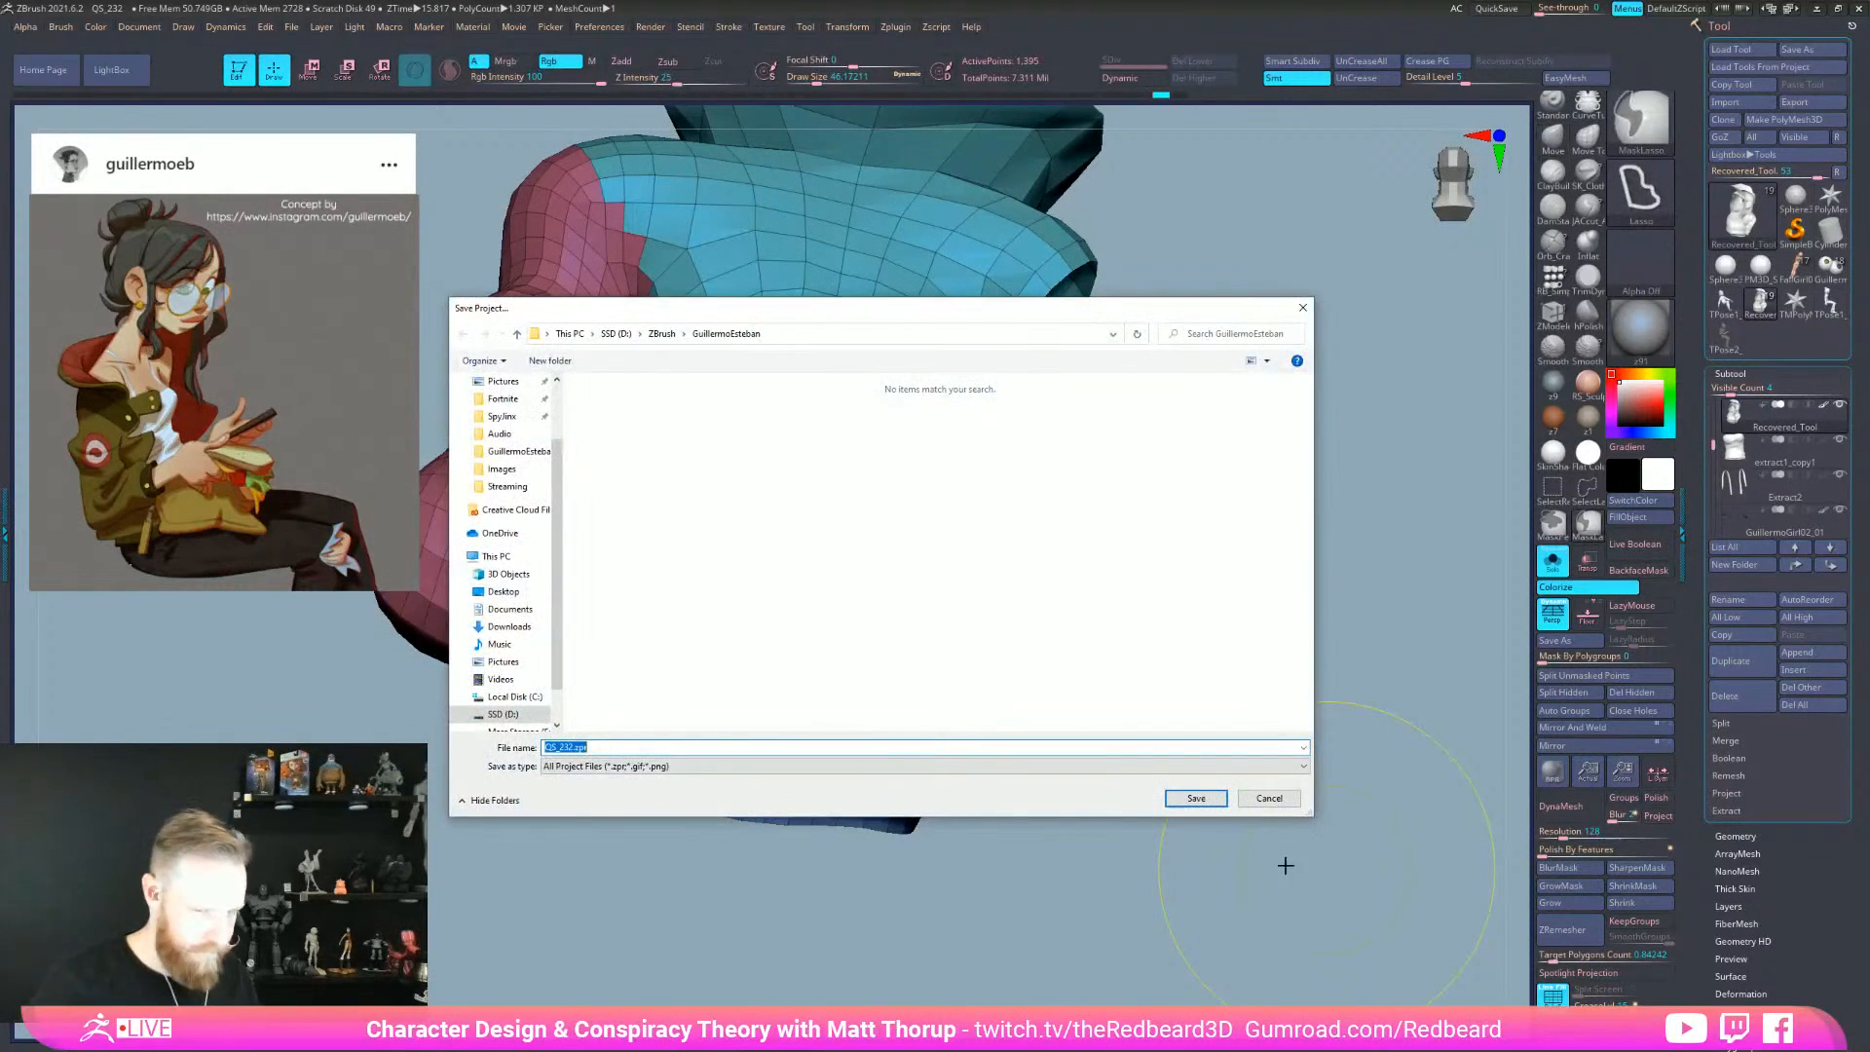
key(Return)
- Invert the visibility to isolate the right sleeve with its cuff, group it as one polygroup, and show the whole jacket
mouse_move(1258, 806)
ctrl+shift+mouse_down()
mouse_move(1318, 818)
mouse_move(1191, 804)
mouse_move(1243, 835)
ctrl+shift+mouse_up()
key(ctrl+w)
ctrl+shift+click(1244, 823)
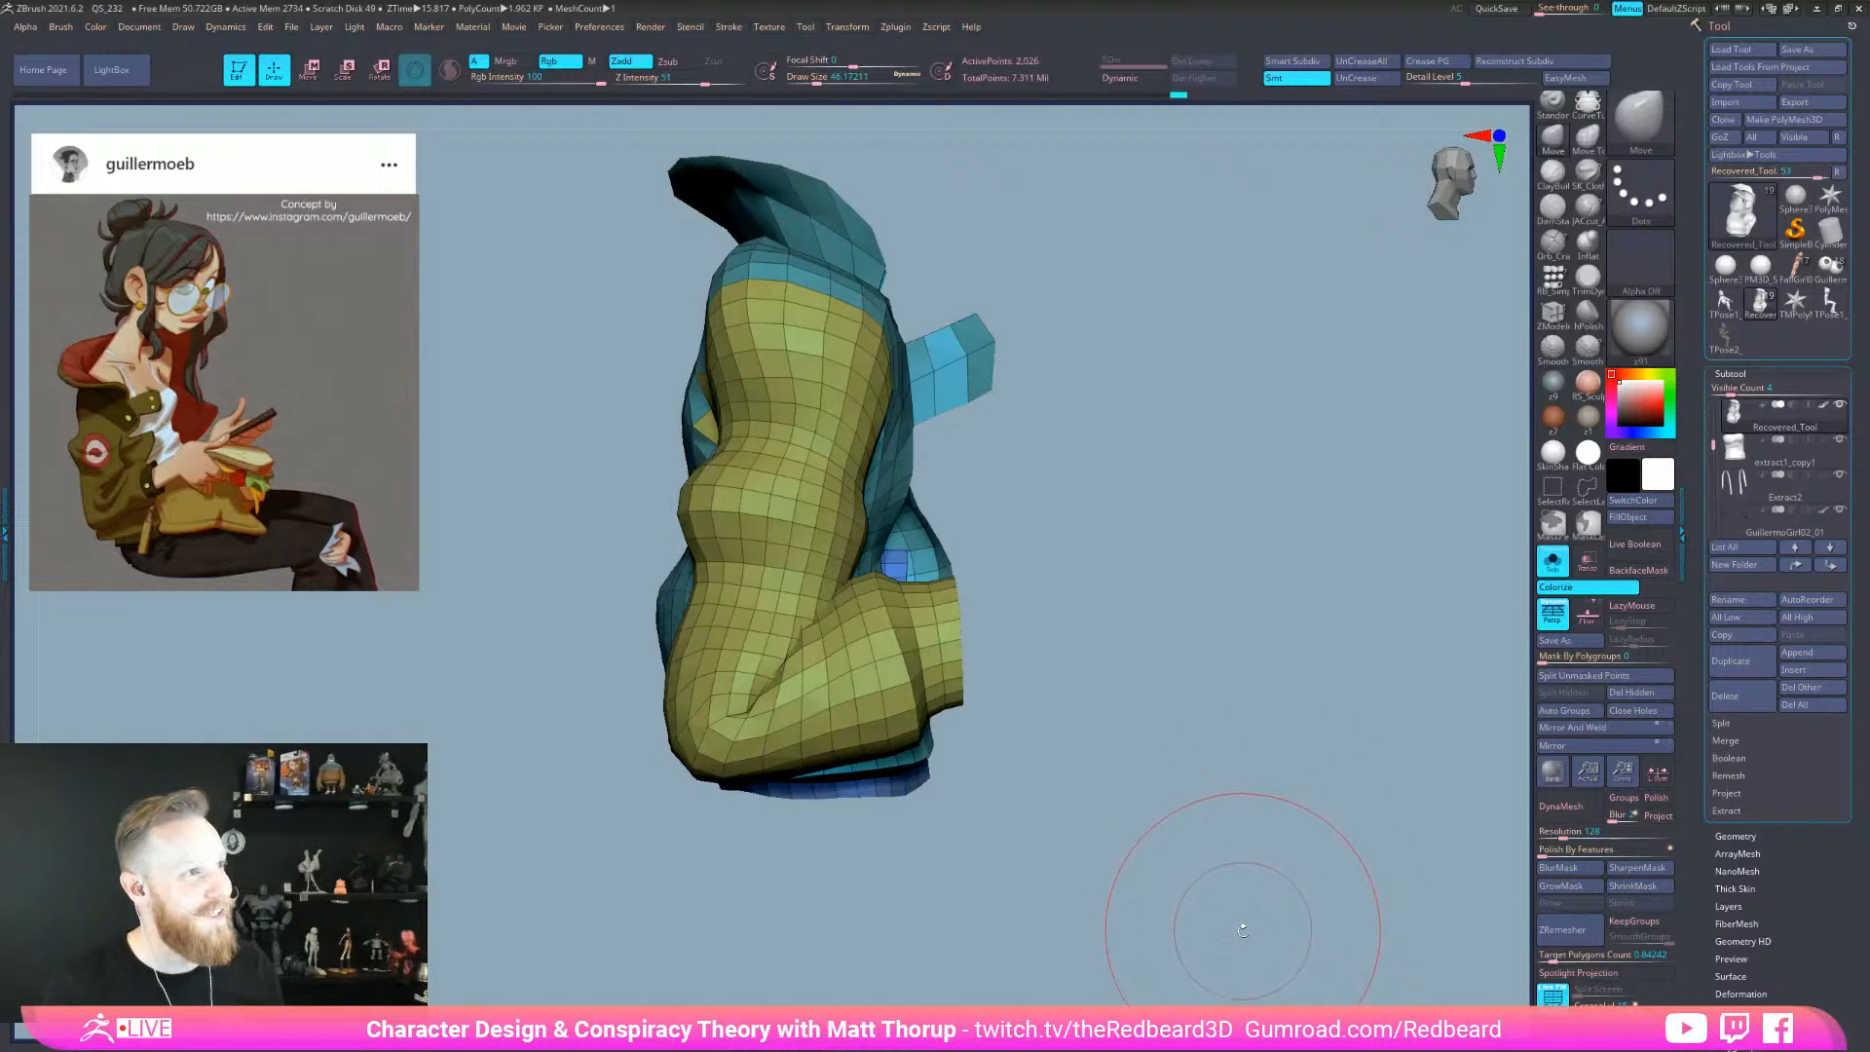
drag(1210, 876, 1226, 795)
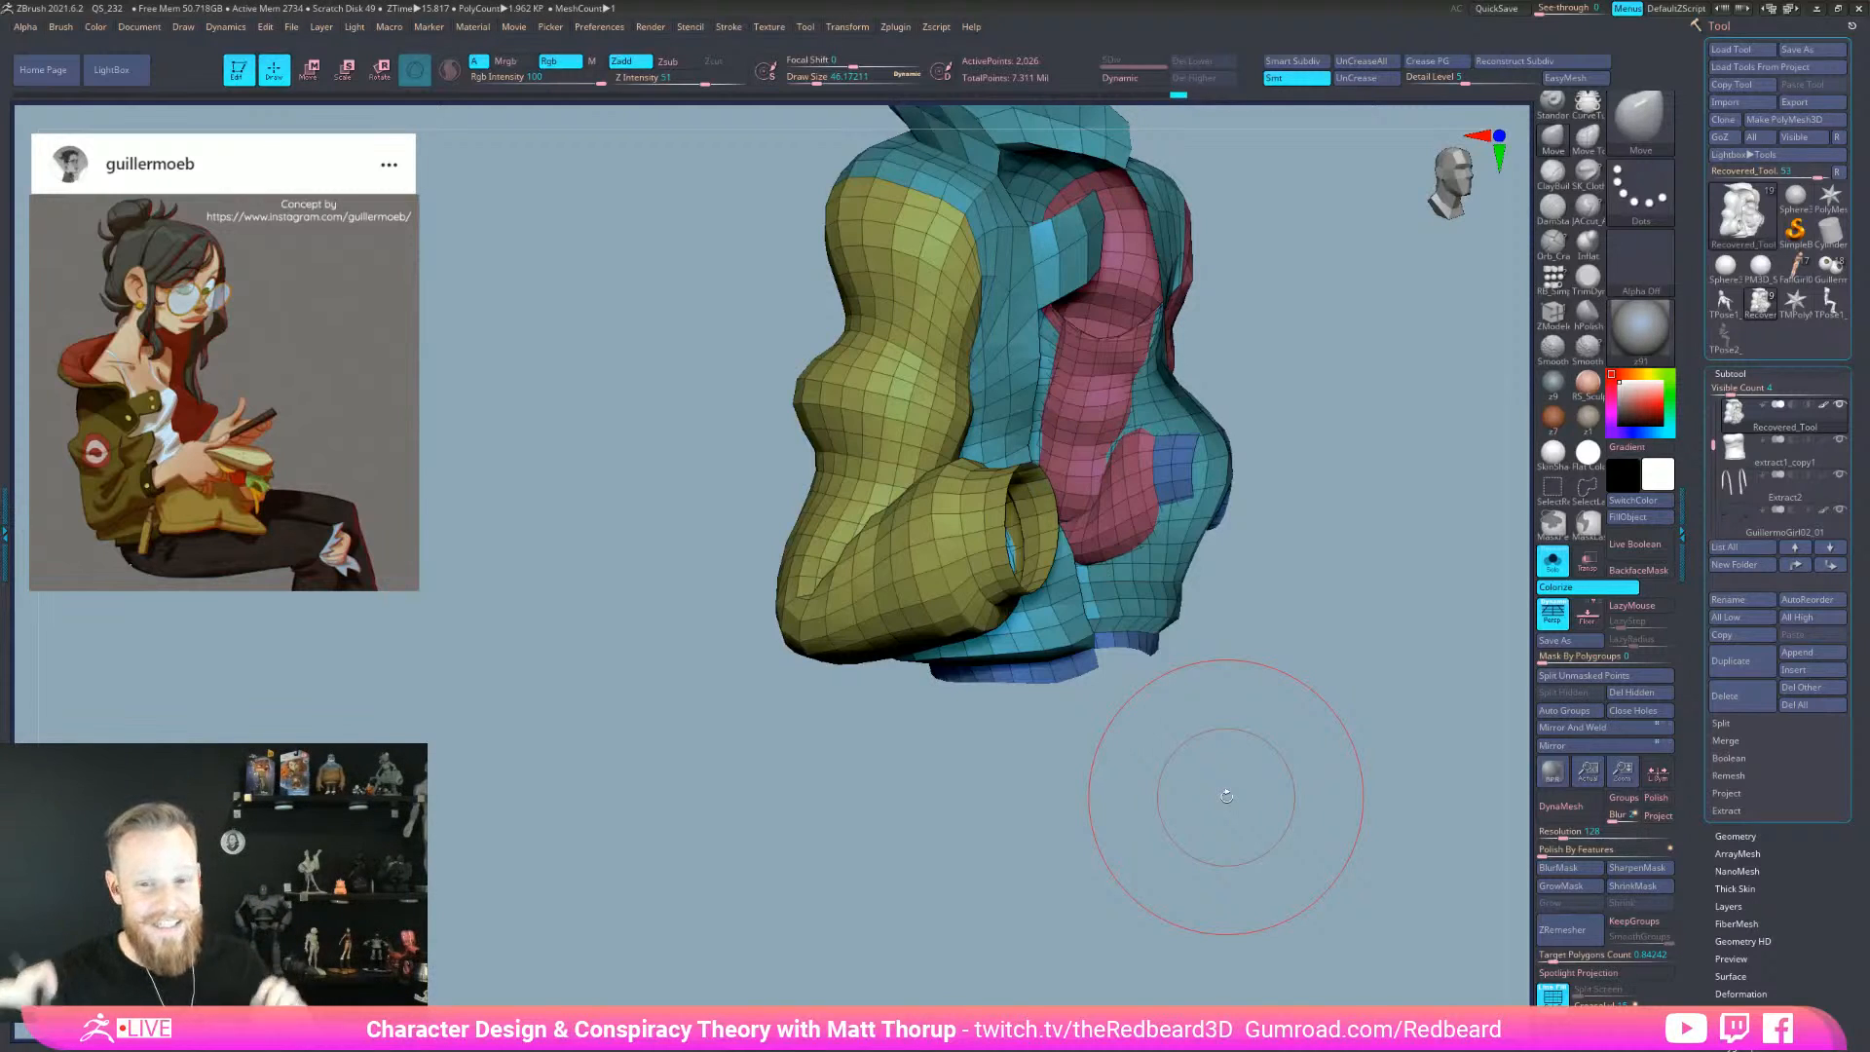
drag(1289, 776, 1332, 784)
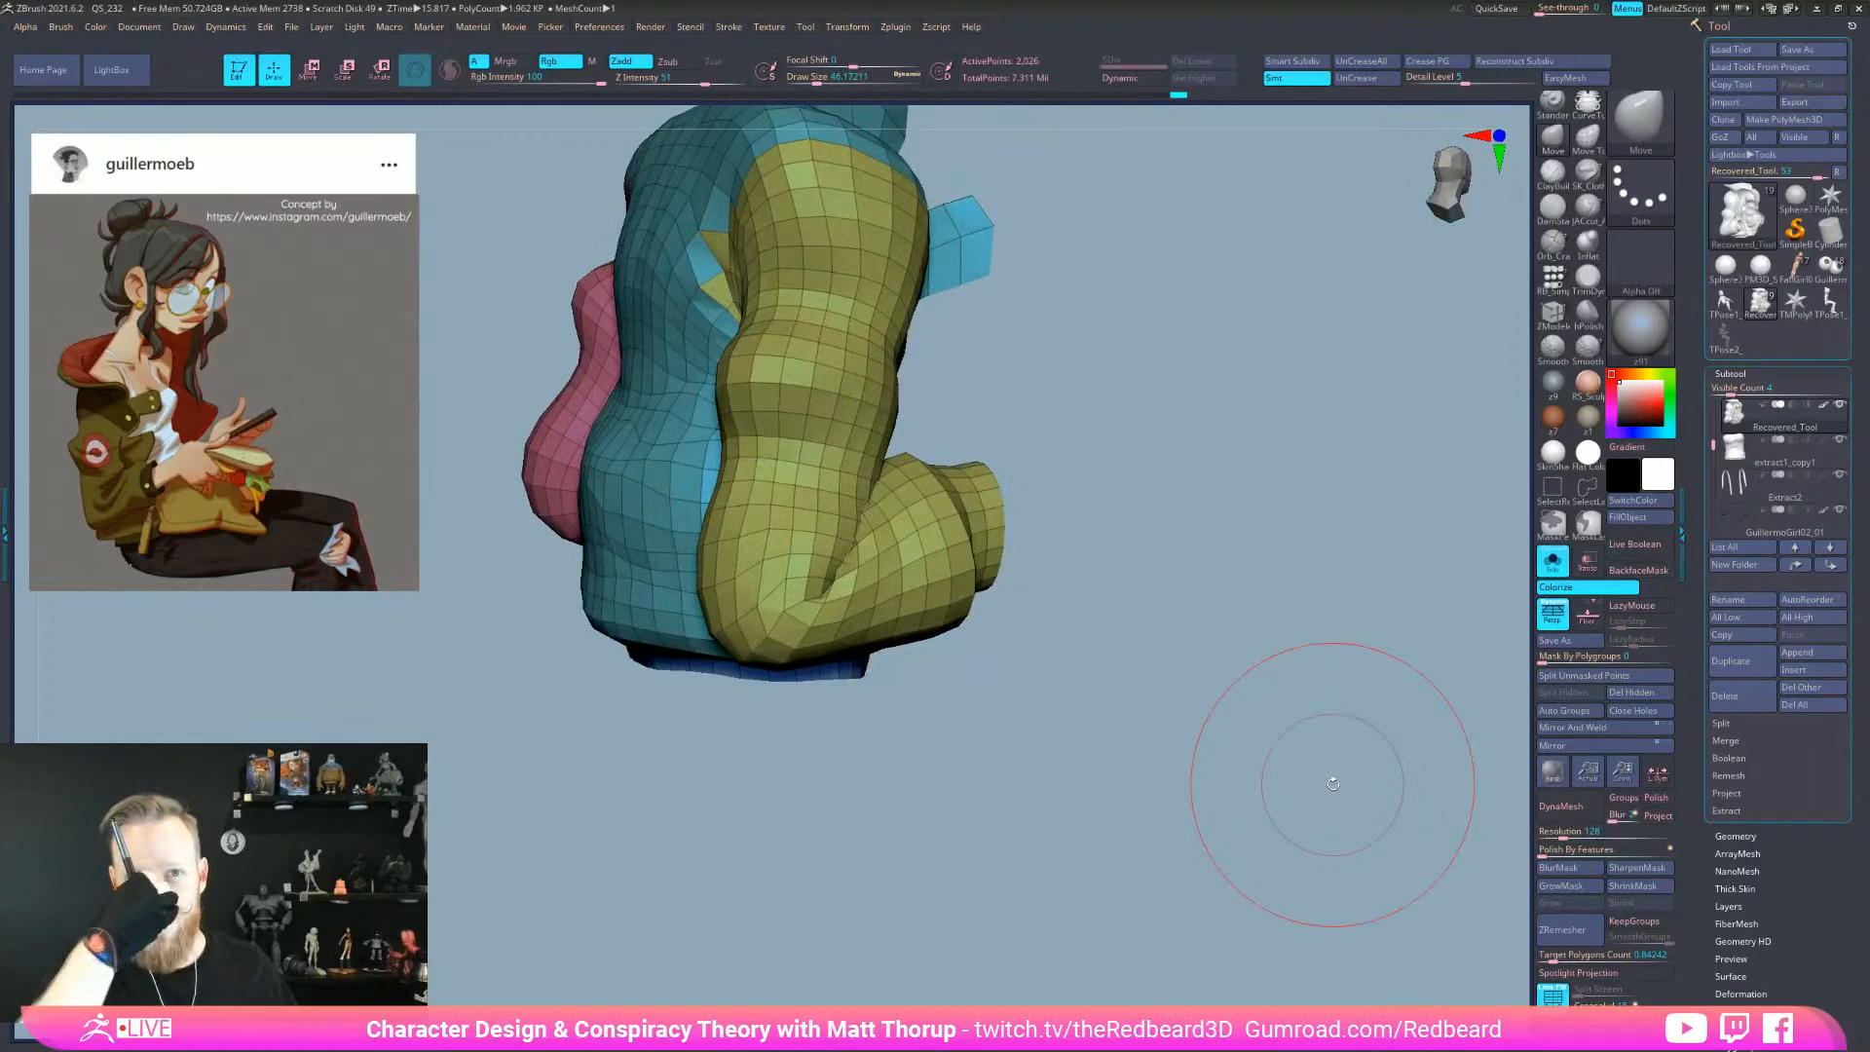
drag(1332, 784, 1174, 809)
drag(1175, 810, 1073, 823)
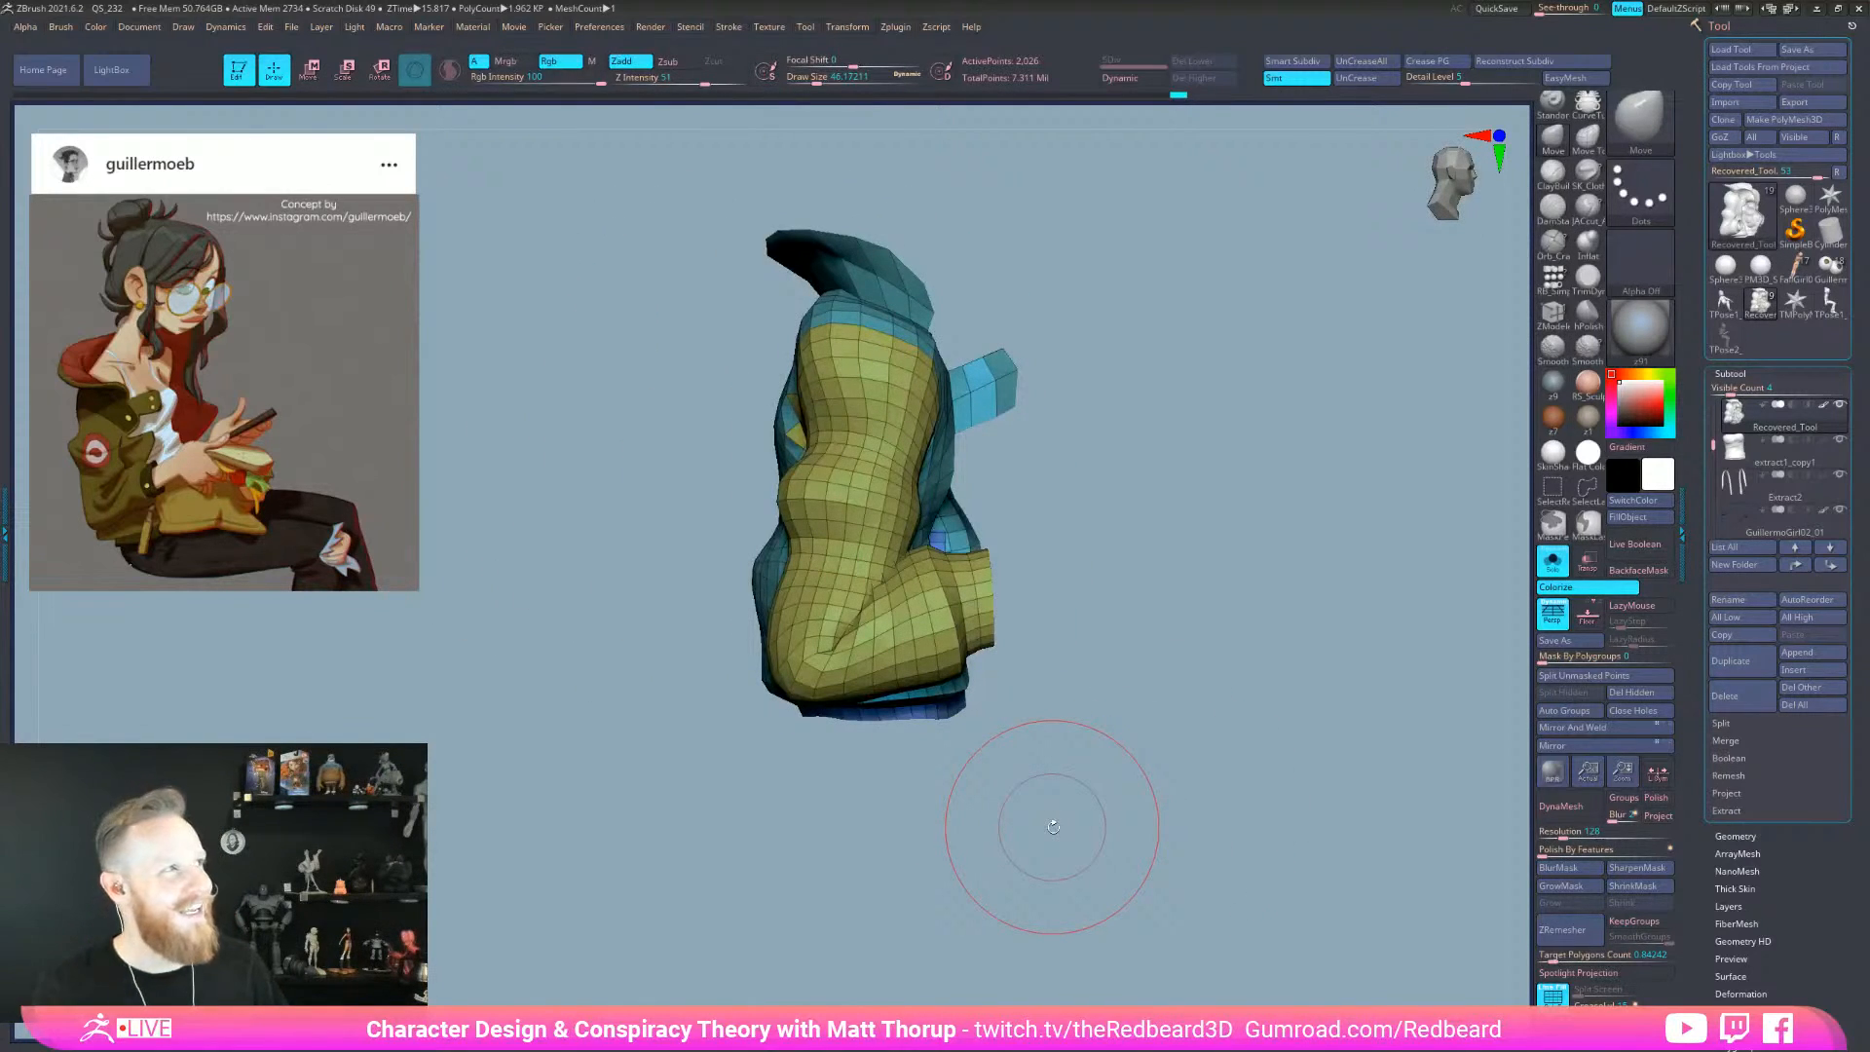
drag(1052, 827, 1056, 875)
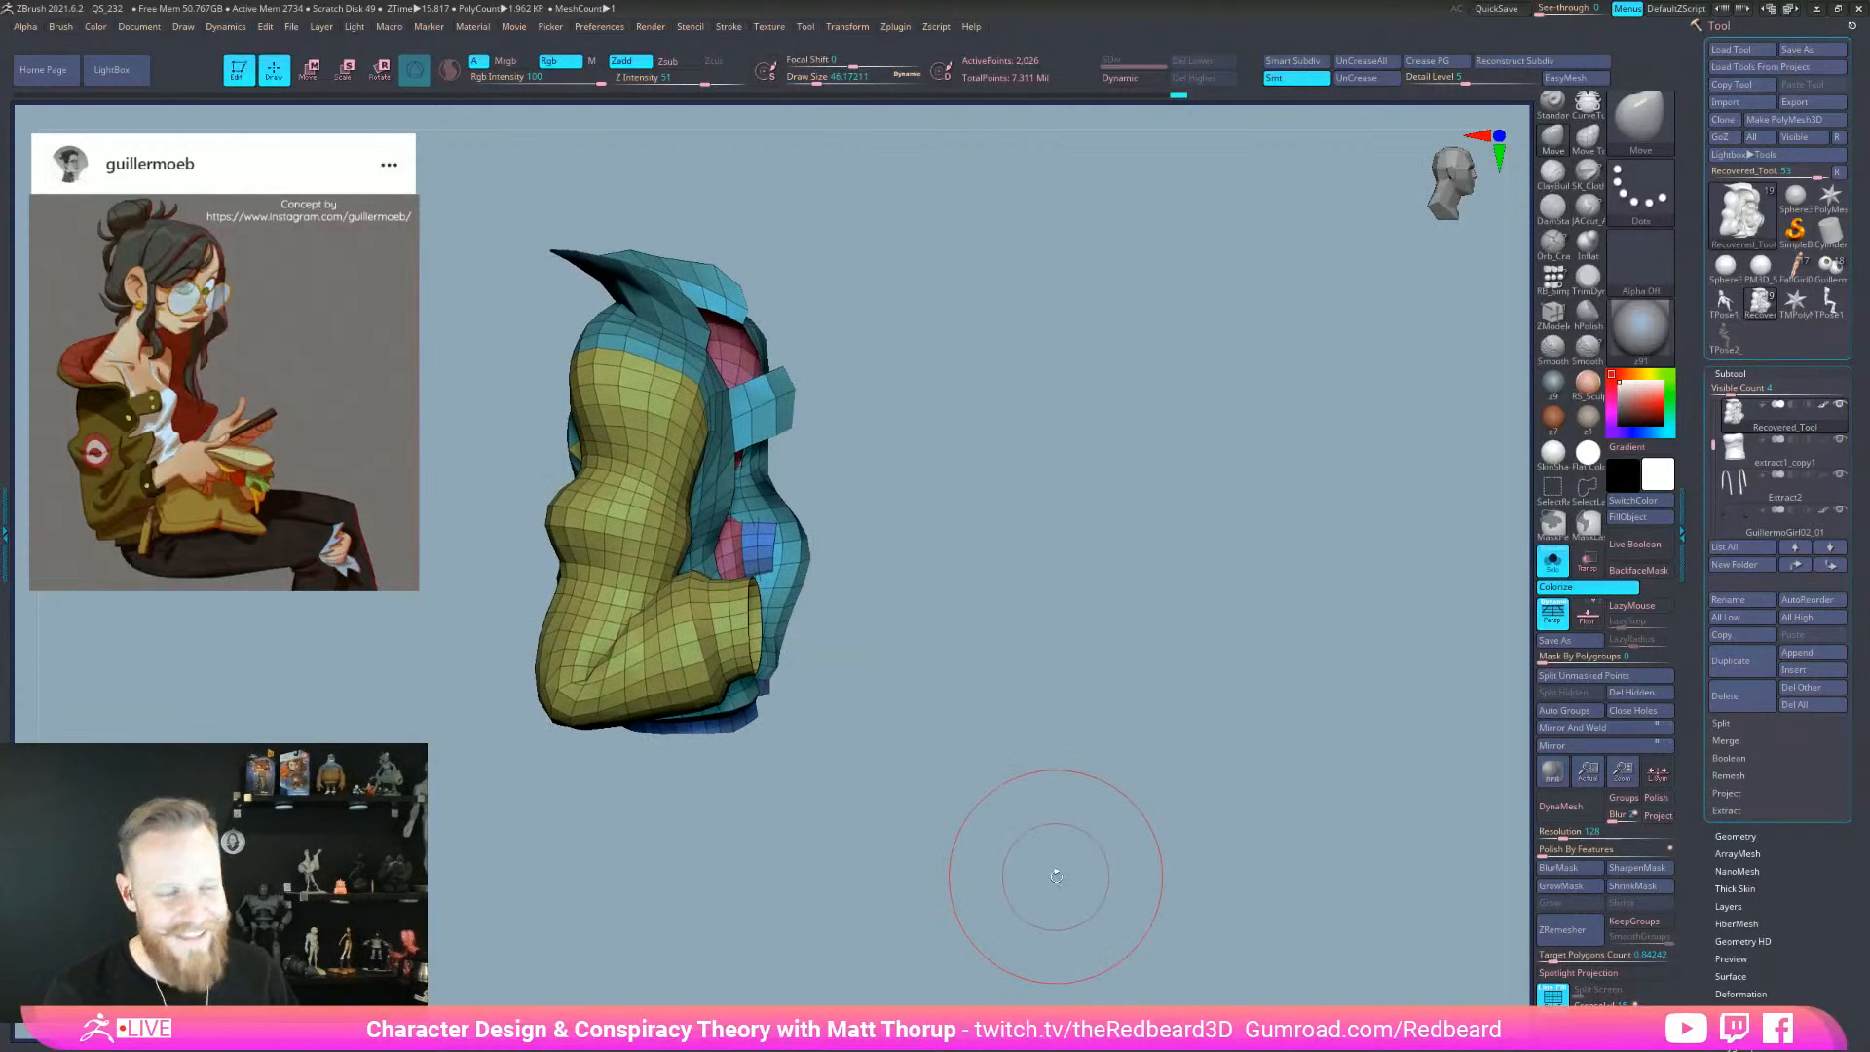
- Show the full figure again and mask both jacket sleeves, leaving the jacket's body polygroup unmasked
click(1564, 573)
drag(1320, 751, 1256, 740)
ctrl+shift+drag(1052, 612, 1071, 565)
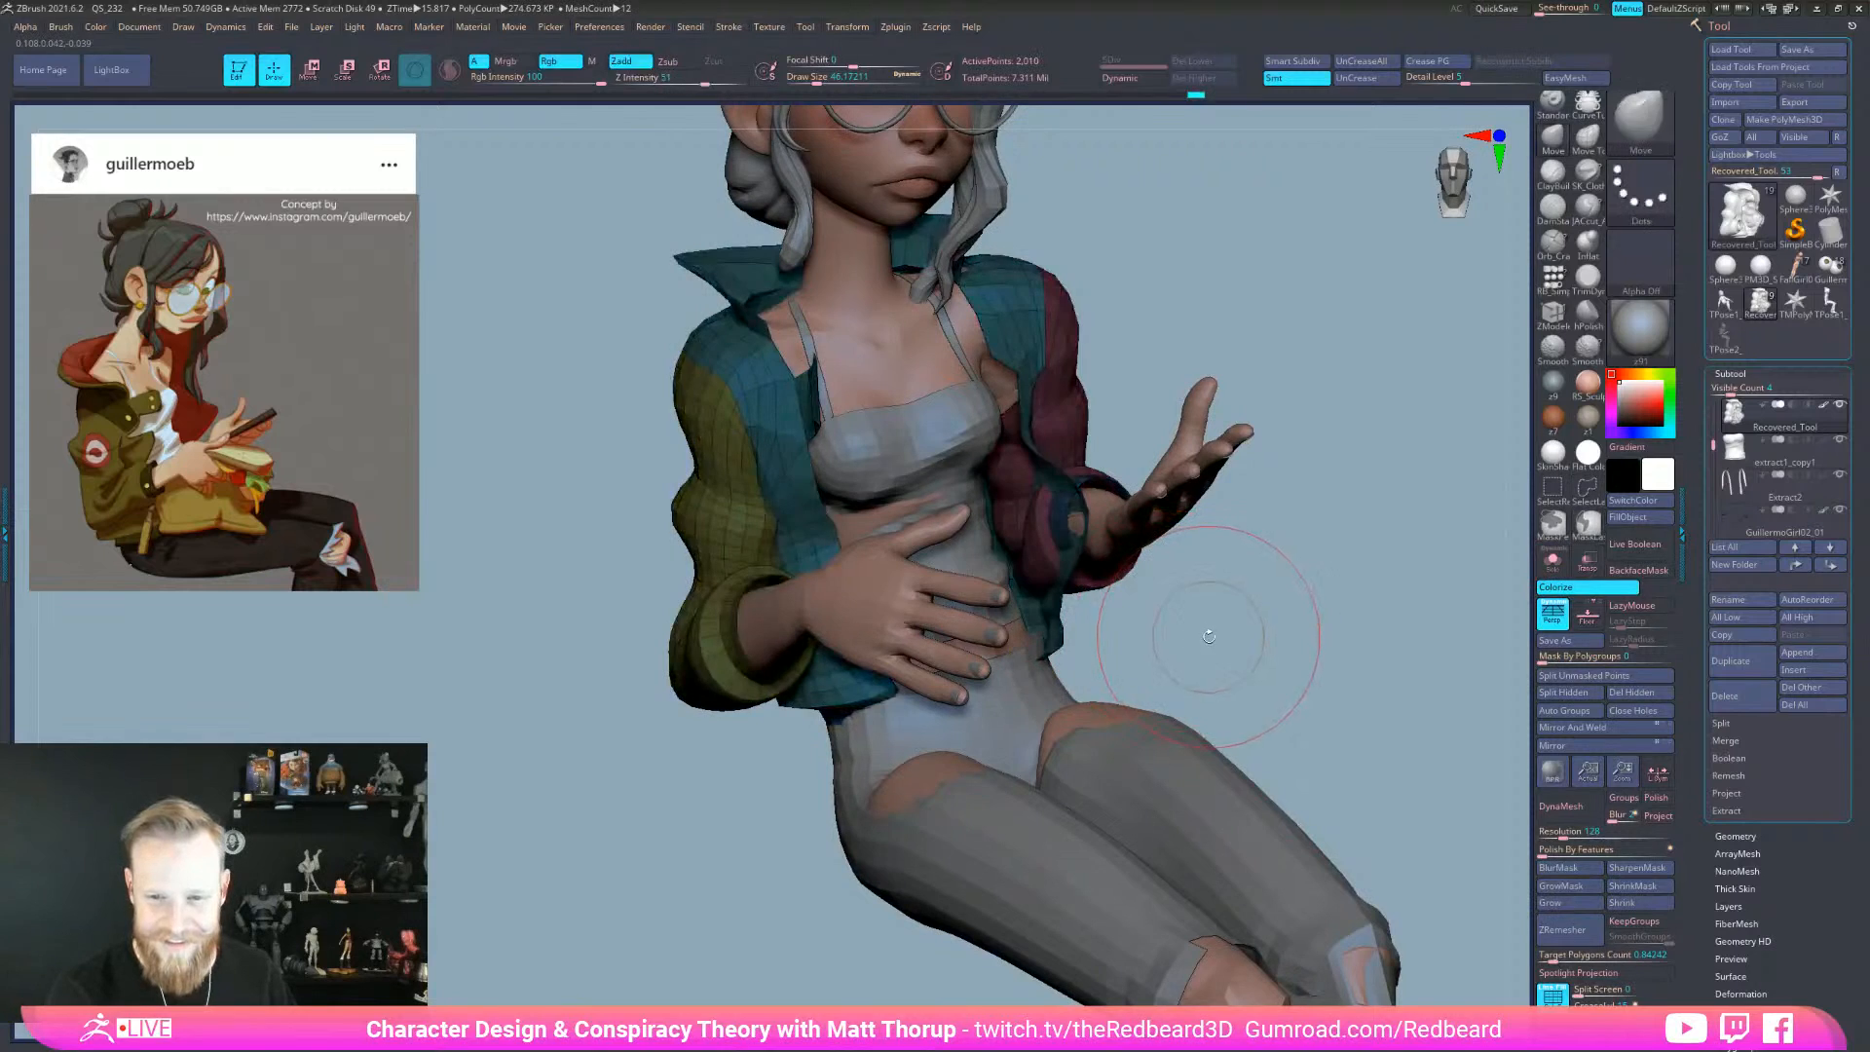
ctrl+shift+click(1309, 646)
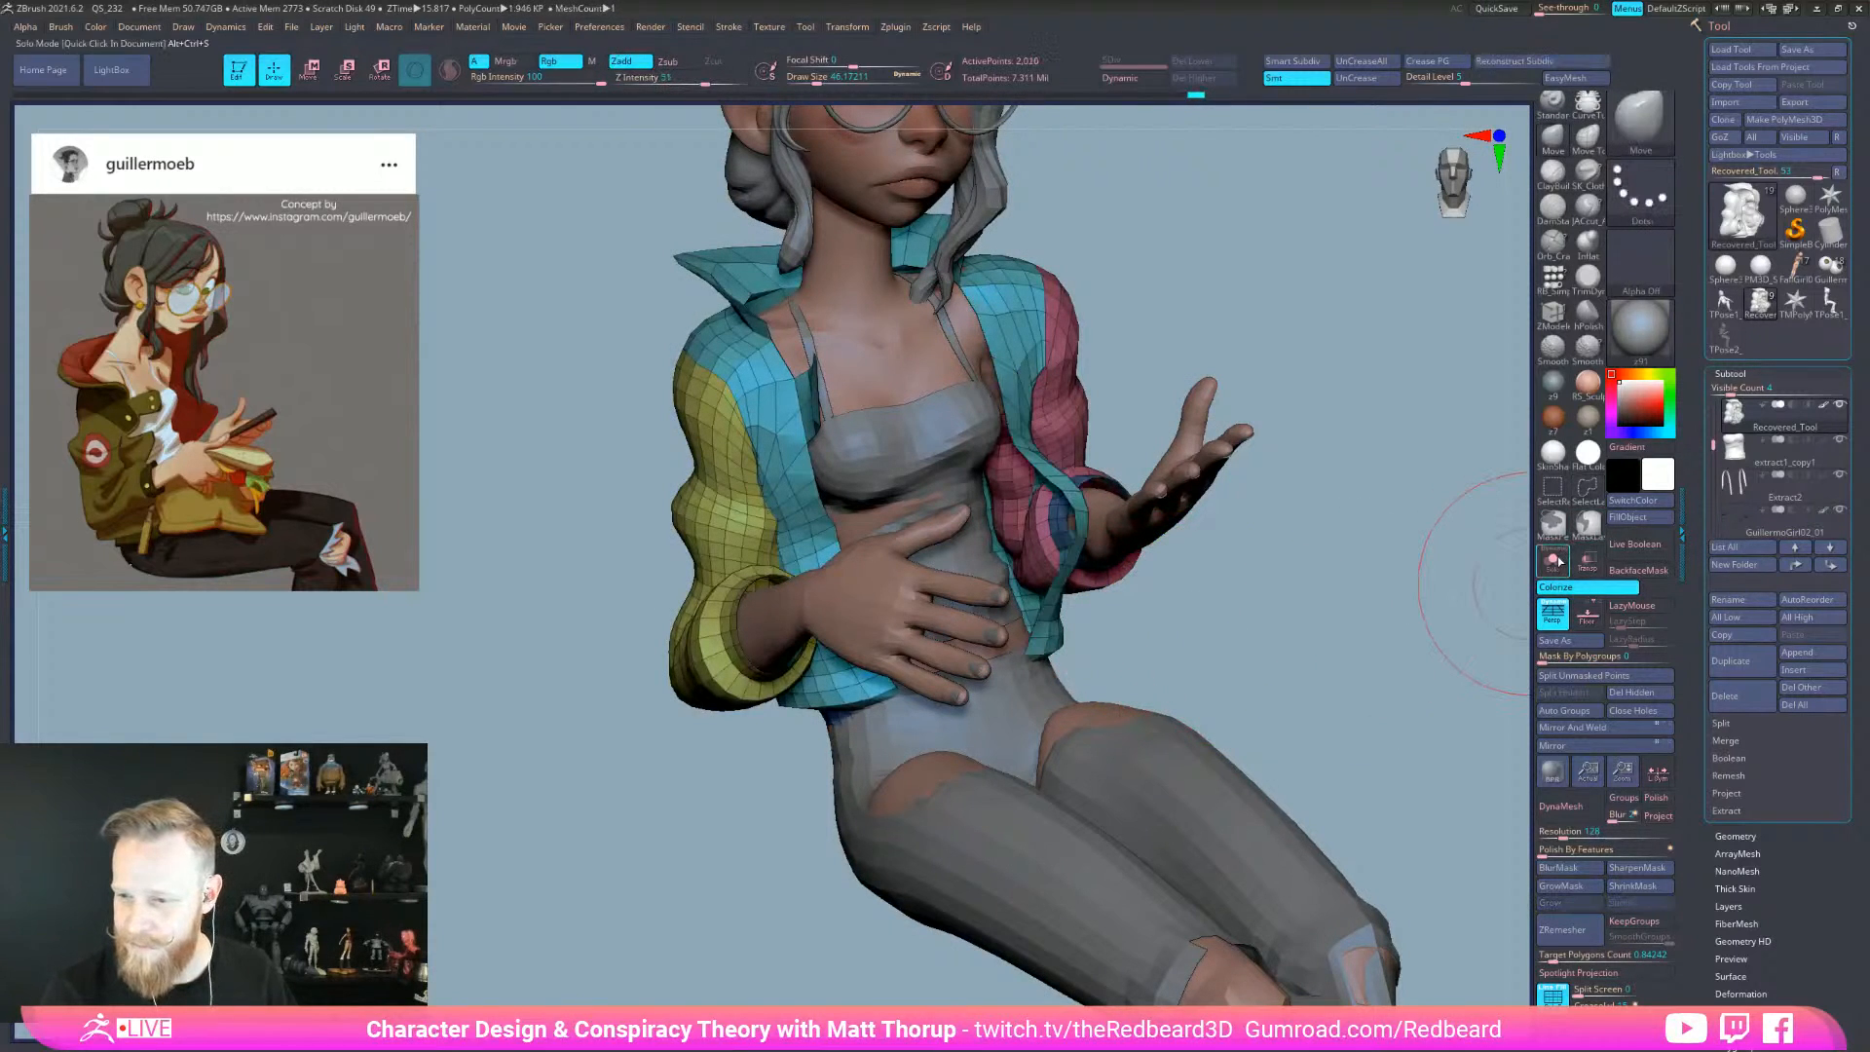
drag(1502, 517, 1636, 501)
drag(1131, 287, 1022, 311)
ctrl+shift+click(816, 439)
mouse_move(1327, 517)
mouse_down()
mouse_move(1348, 614)
mouse_move(1158, 701)
mouse_move(1210, 727)
mouse_move(1160, 715)
mouse_move(1202, 705)
mouse_move(1137, 738)
mouse_up()
ctrl+click(1175, 682)
ctrl+shift+click(1177, 686)
ctrl+click(1174, 687)
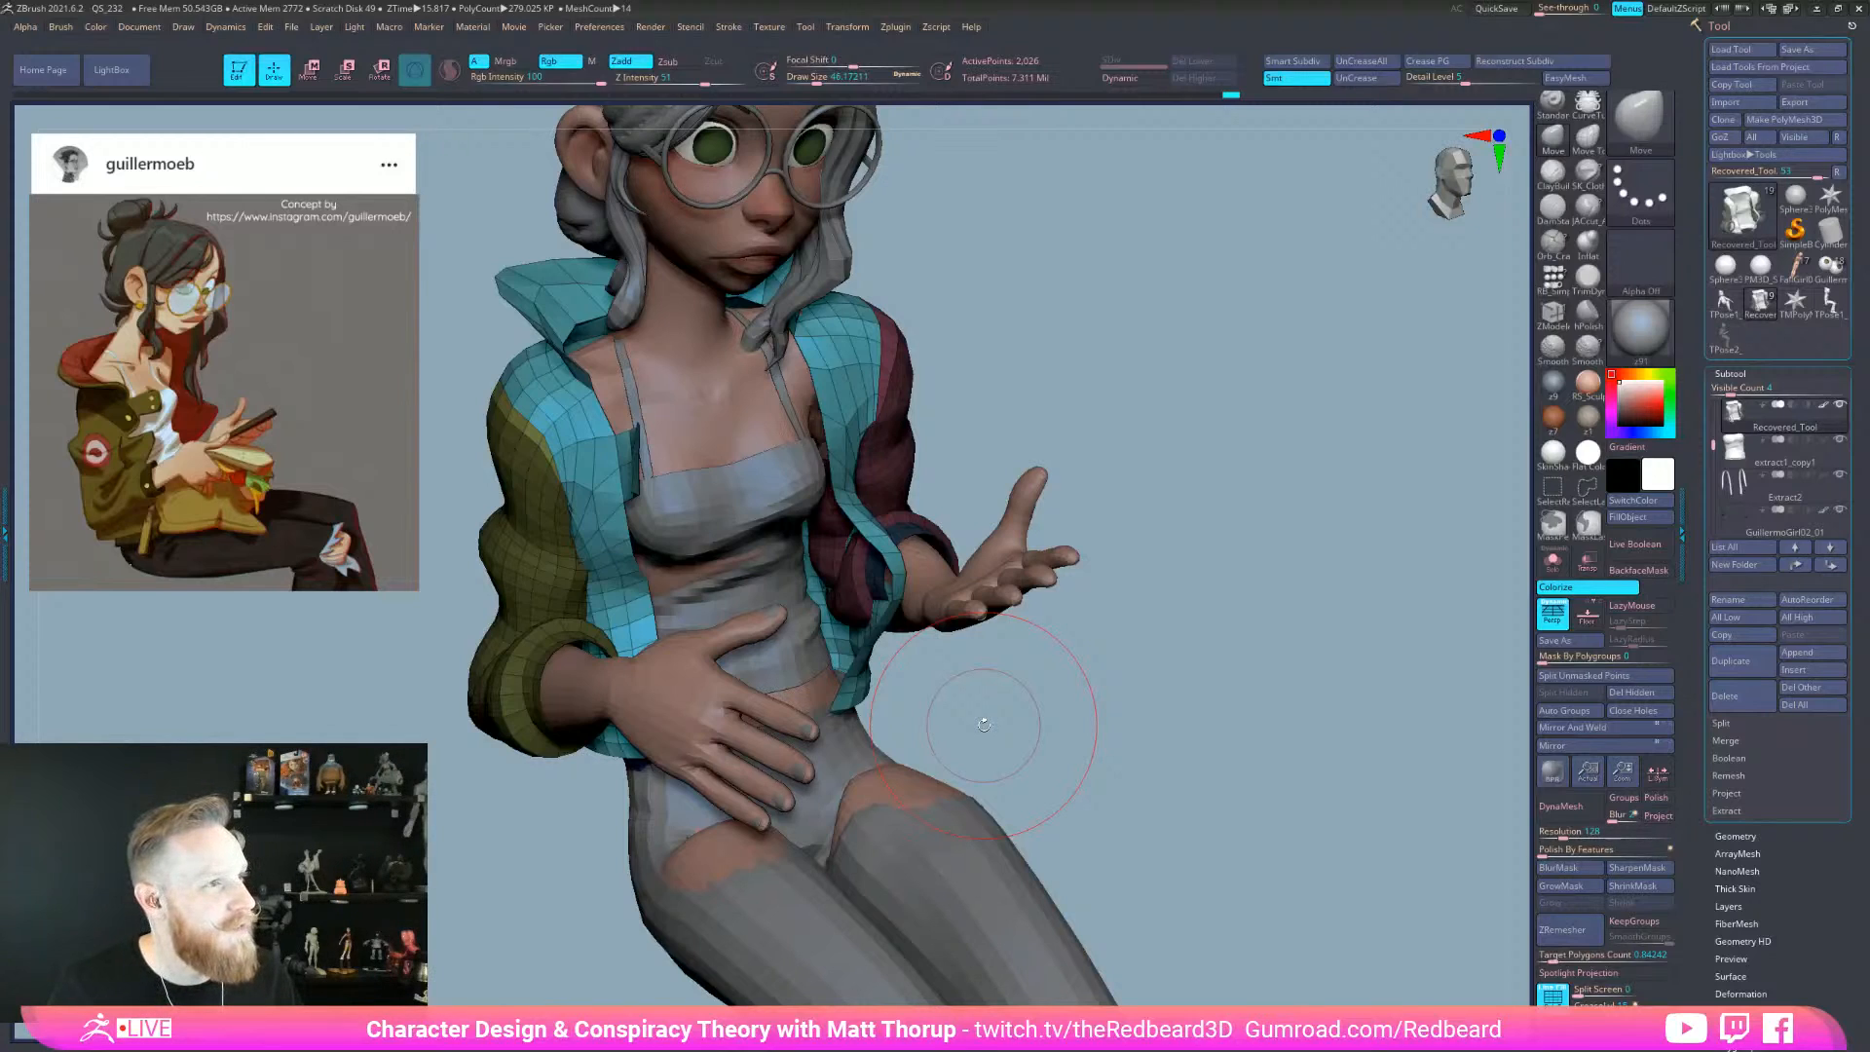
- Reshape the jacket body beside the masked left sleeve from the back with the Move brush, enlarging the brush as needed
drag(1151, 629, 807, 640)
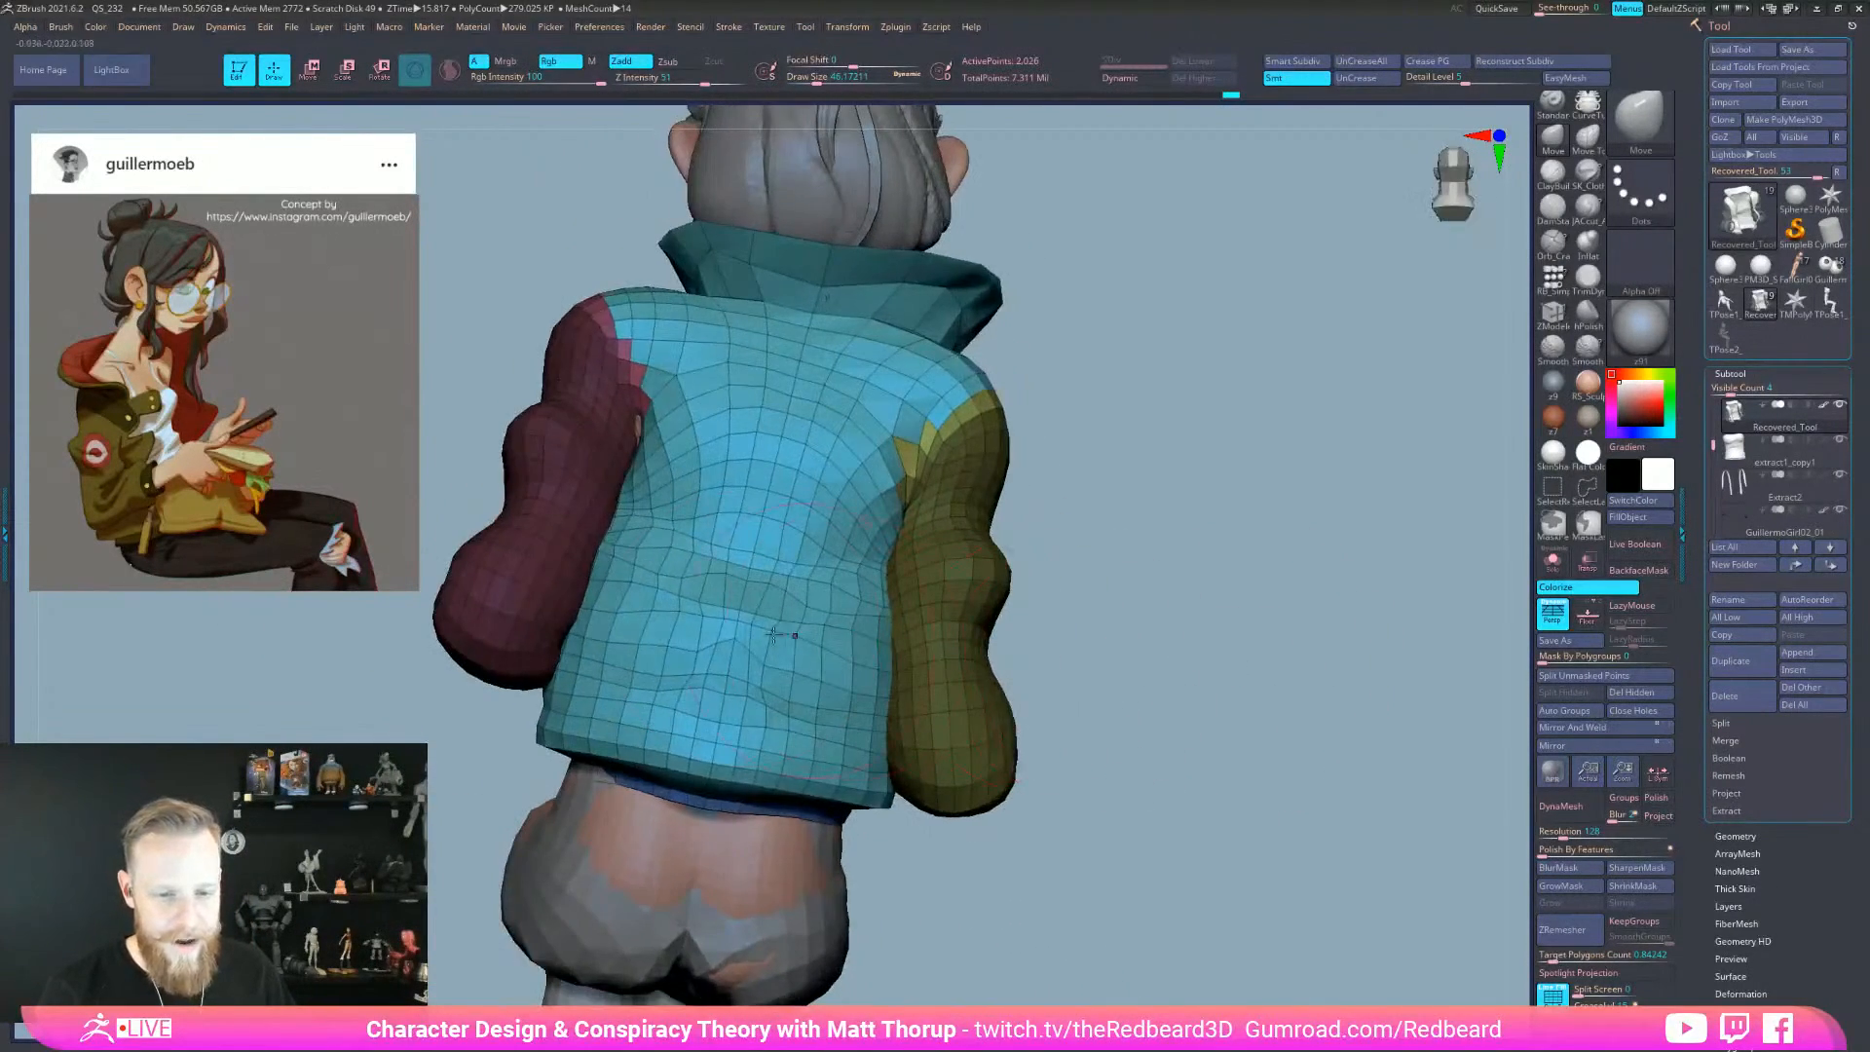
drag(583, 521, 633, 516)
drag(565, 643, 576, 652)
mouse_move(546, 740)
mouse_down()
mouse_move(557, 770)
mouse_move(552, 748)
mouse_up()
key(s)
mouse_move(526, 790)
mouse_down()
mouse_move(631, 767)
mouse_move(519, 785)
mouse_move(623, 785)
mouse_up()
key(bracketright)
drag(474, 670, 463, 683)
mouse_move(779, 546)
mouse_down()
mouse_move(806, 535)
mouse_move(835, 606)
mouse_move(1149, 720)
mouse_up()
key(bracketleft)
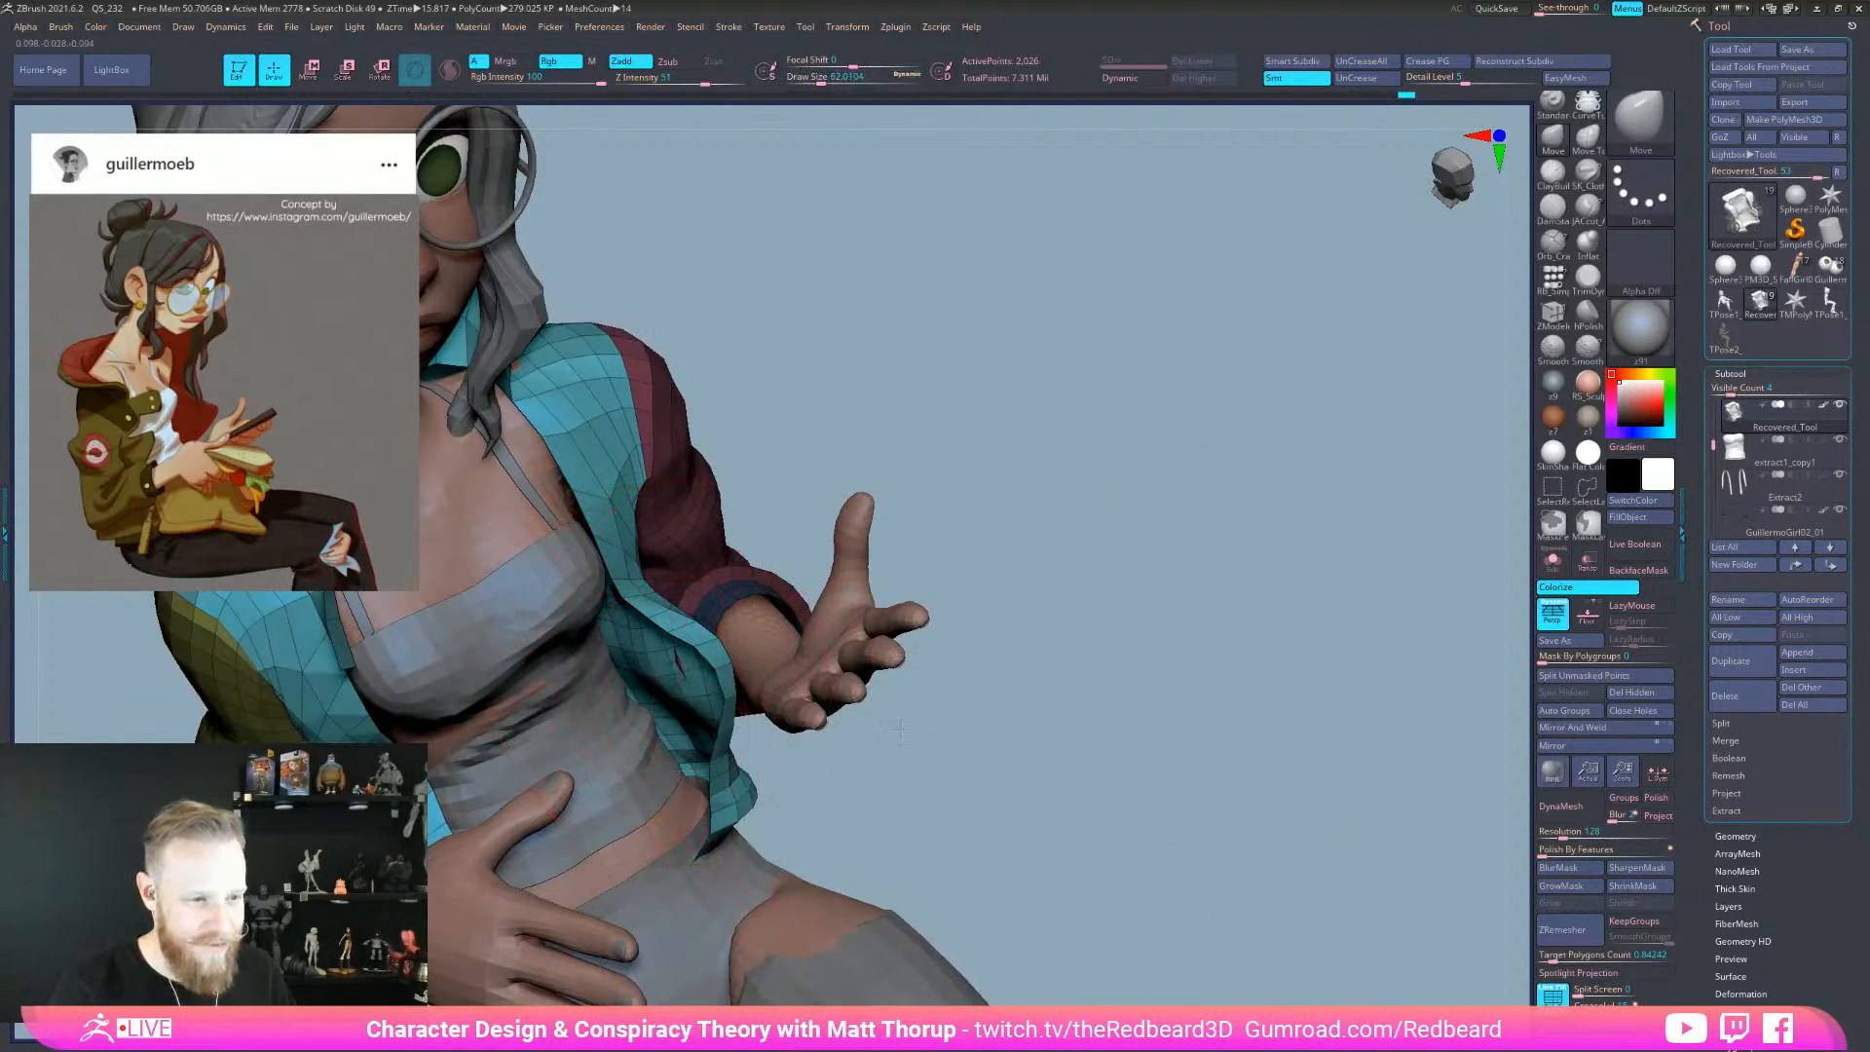
- Pull the jacket's left front panel into place around the torso and left sleeve with a larger Move brush
drag(897, 730, 1072, 720)
drag(840, 572, 877, 557)
mouse_move(812, 653)
mouse_down()
mouse_move(857, 563)
mouse_move(779, 565)
mouse_move(817, 545)
mouse_up()
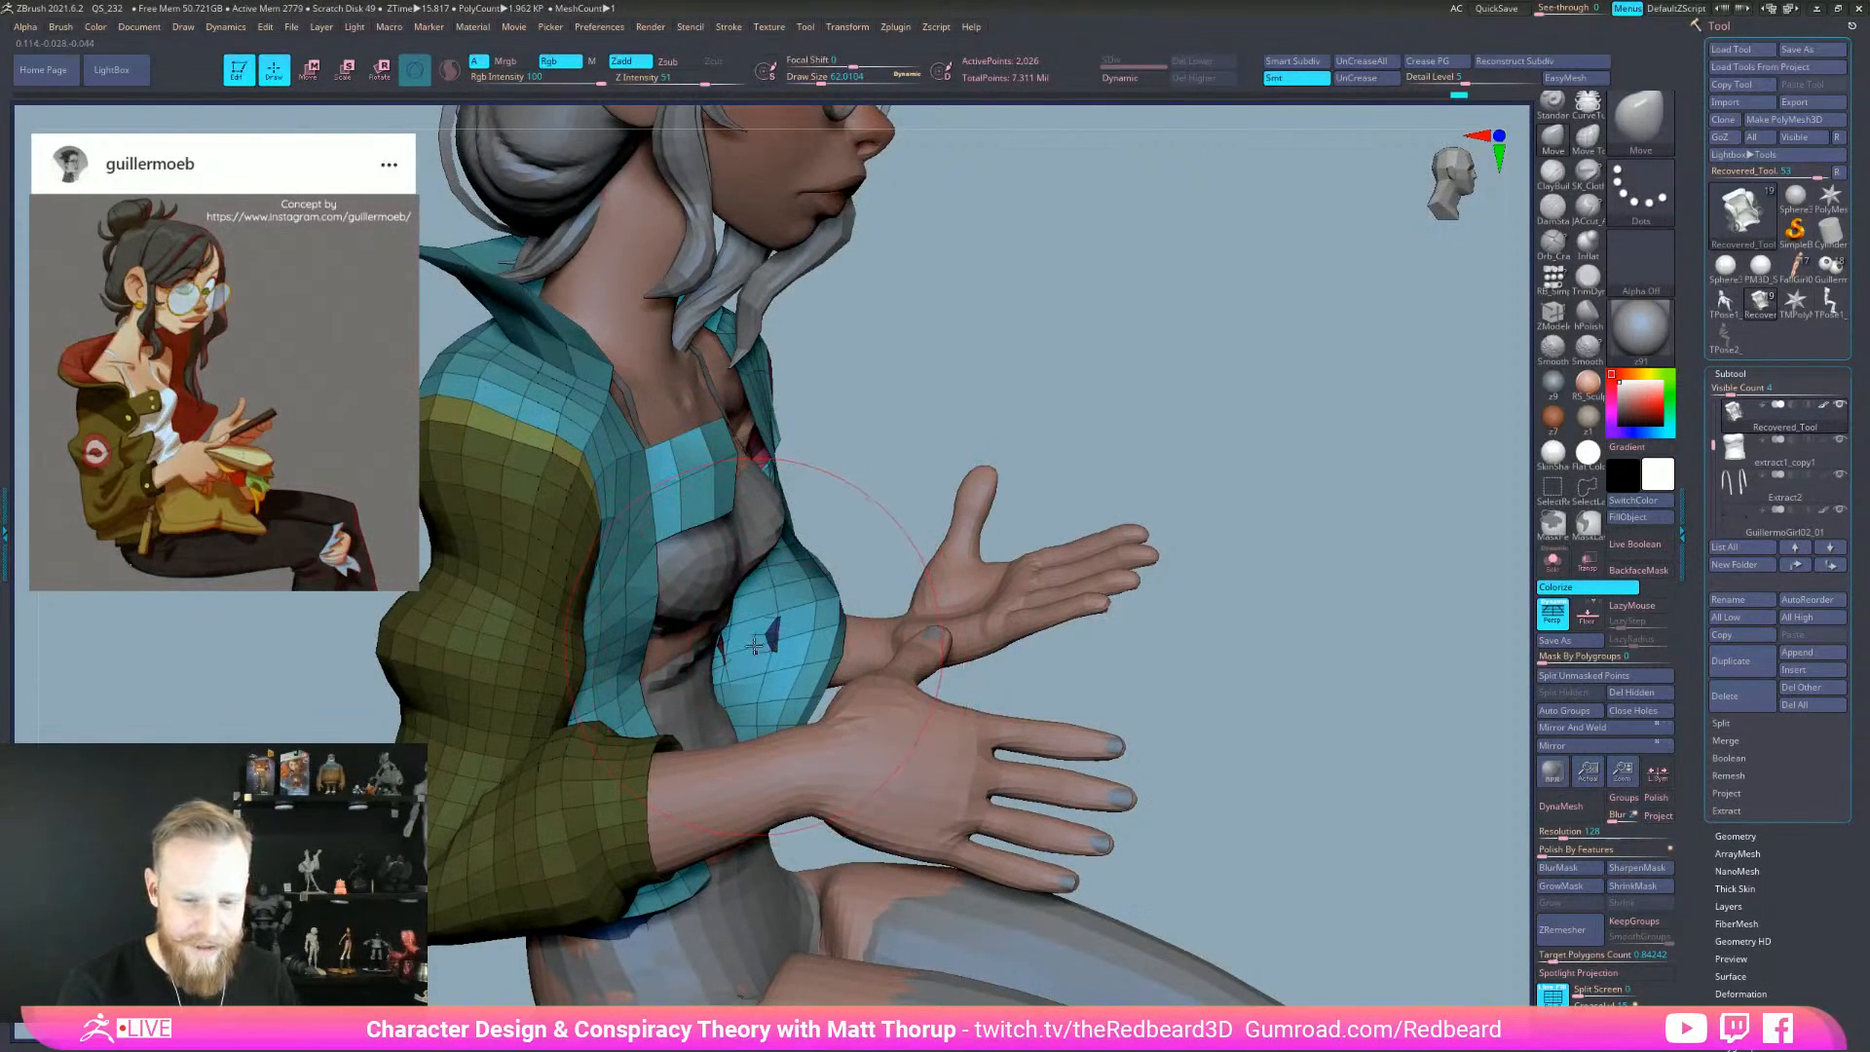
key(bracketright)
right_drag(837, 607, 779, 574)
drag(779, 575, 800, 553)
- Adjust the back of the jacket body beside the left sleeve with the Move brush
drag(1305, 516, 1155, 506)
ctrl+right_drag(1155, 506, 967, 529)
drag(1057, 468, 837, 487)
ctrl+right_drag(1127, 544, 1200, 531)
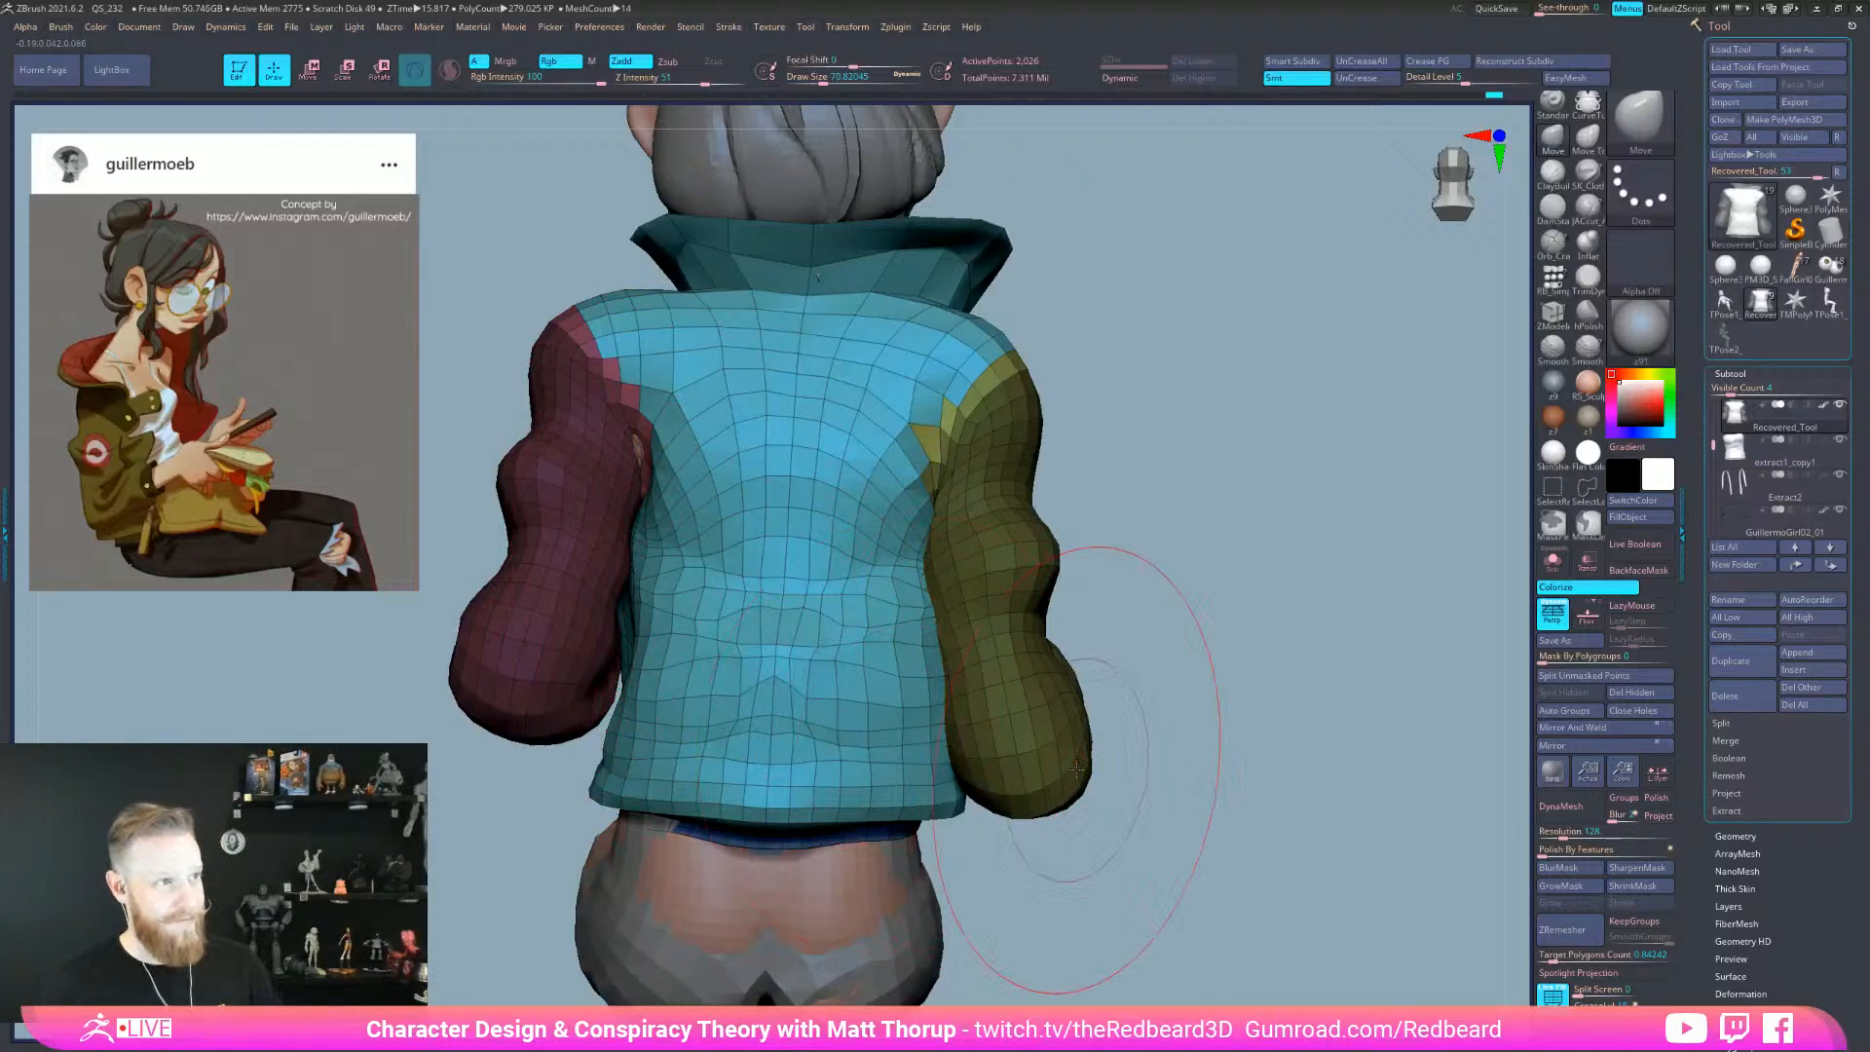
drag(1110, 478, 1271, 559)
right_drag(1273, 558, 1052, 550)
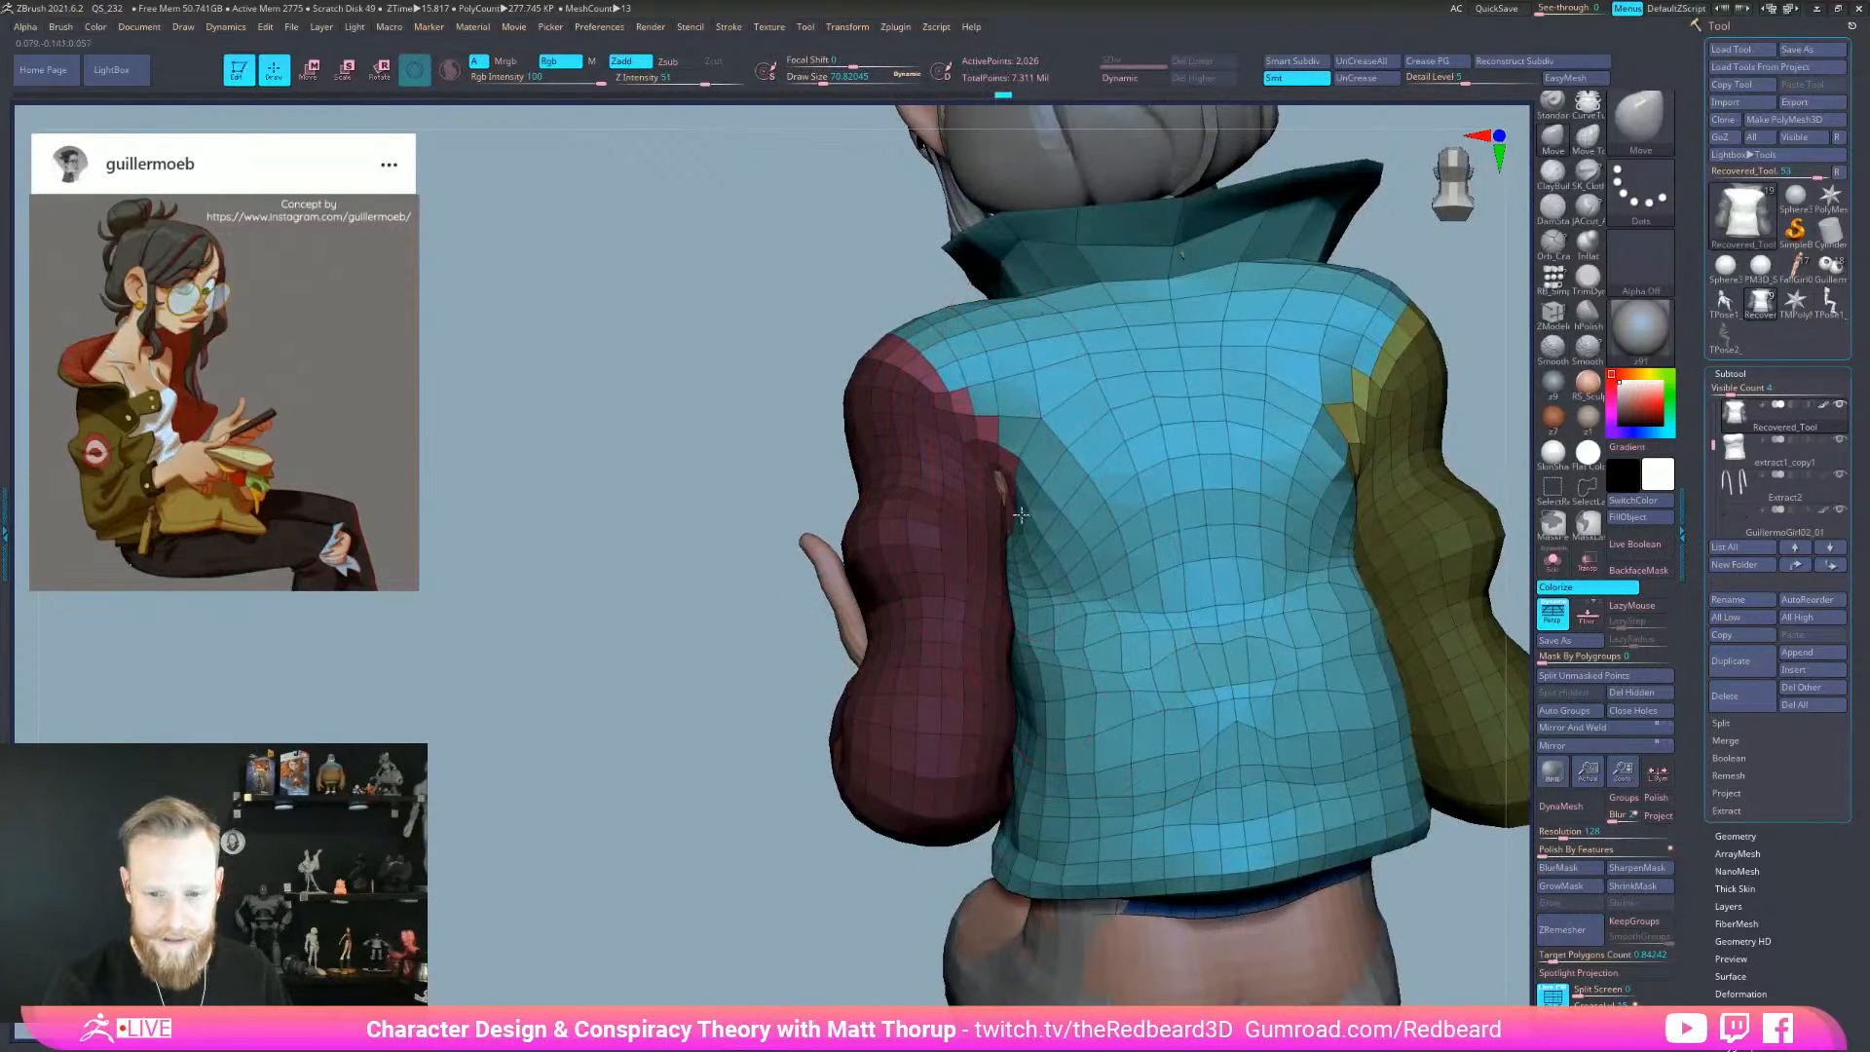
right_drag(978, 751, 938, 618)
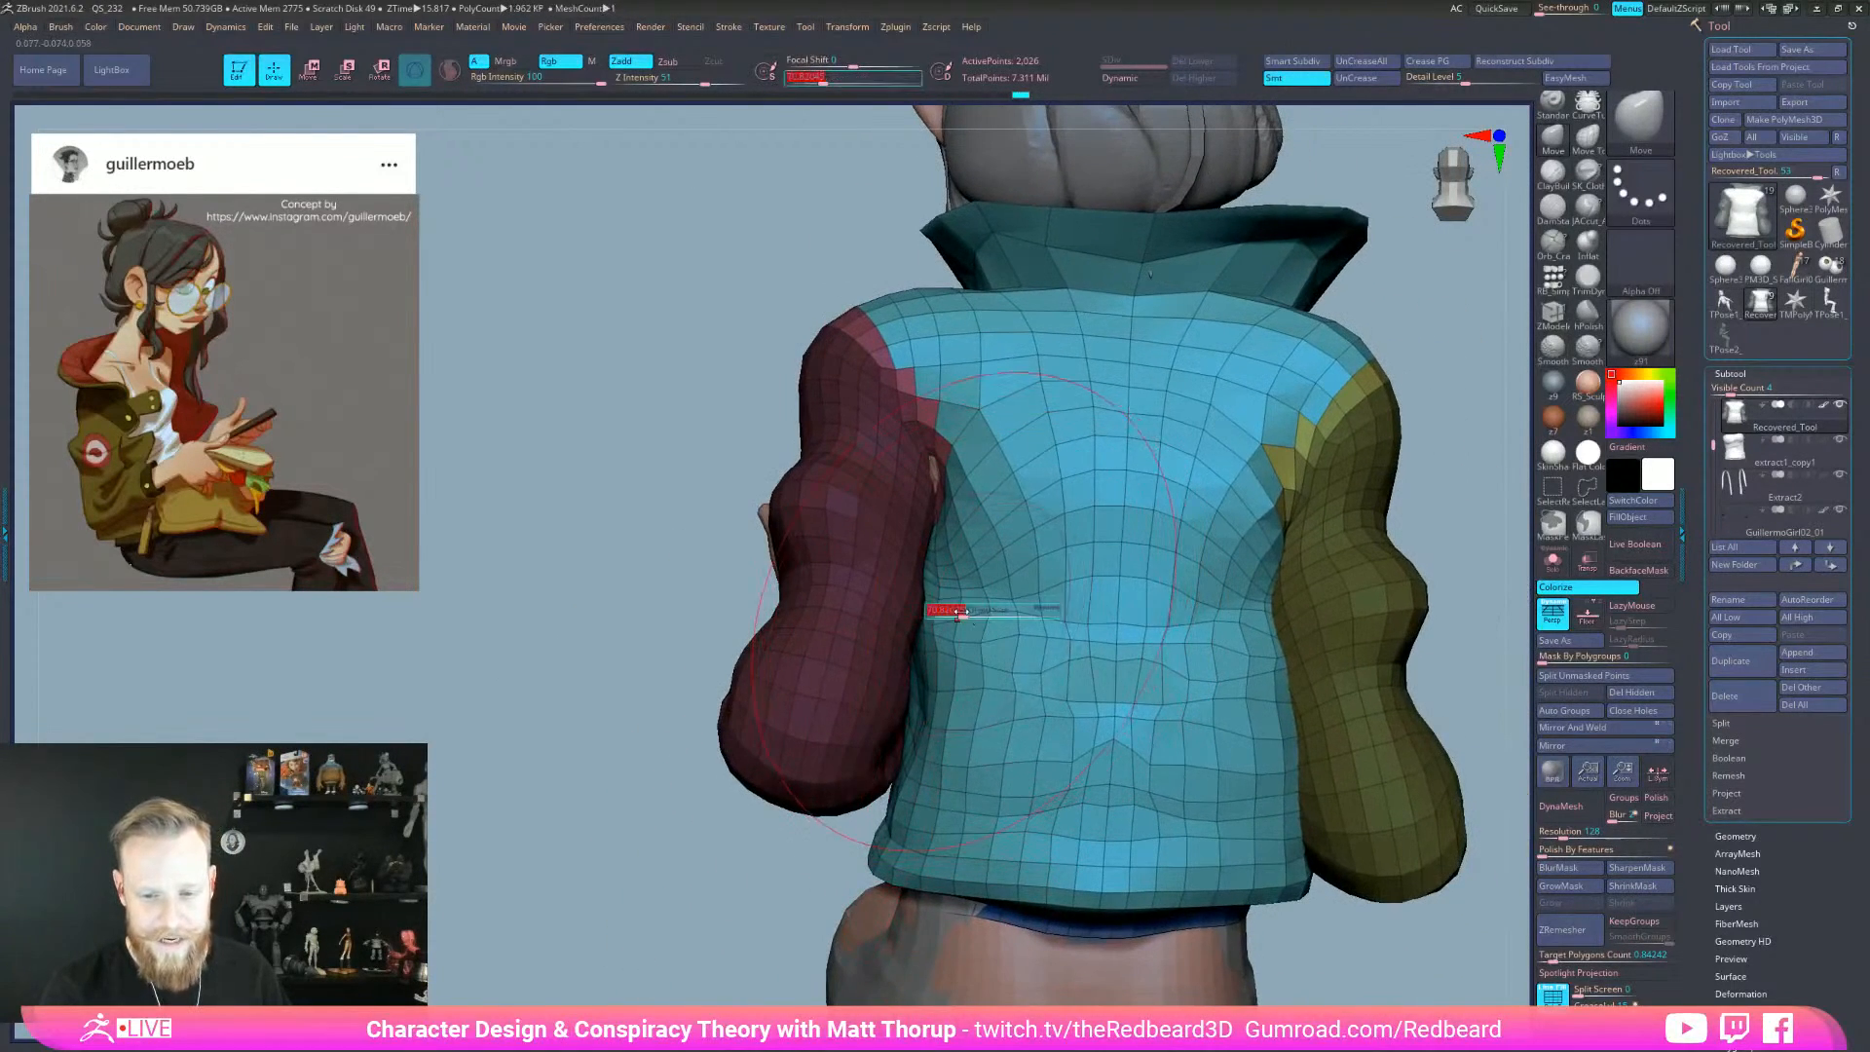
right_drag(890, 675, 1007, 569)
- Flatten the bulging edge of the jacket's left front panel from the side with progressively smaller Move brush sizes
key(bracketleft)
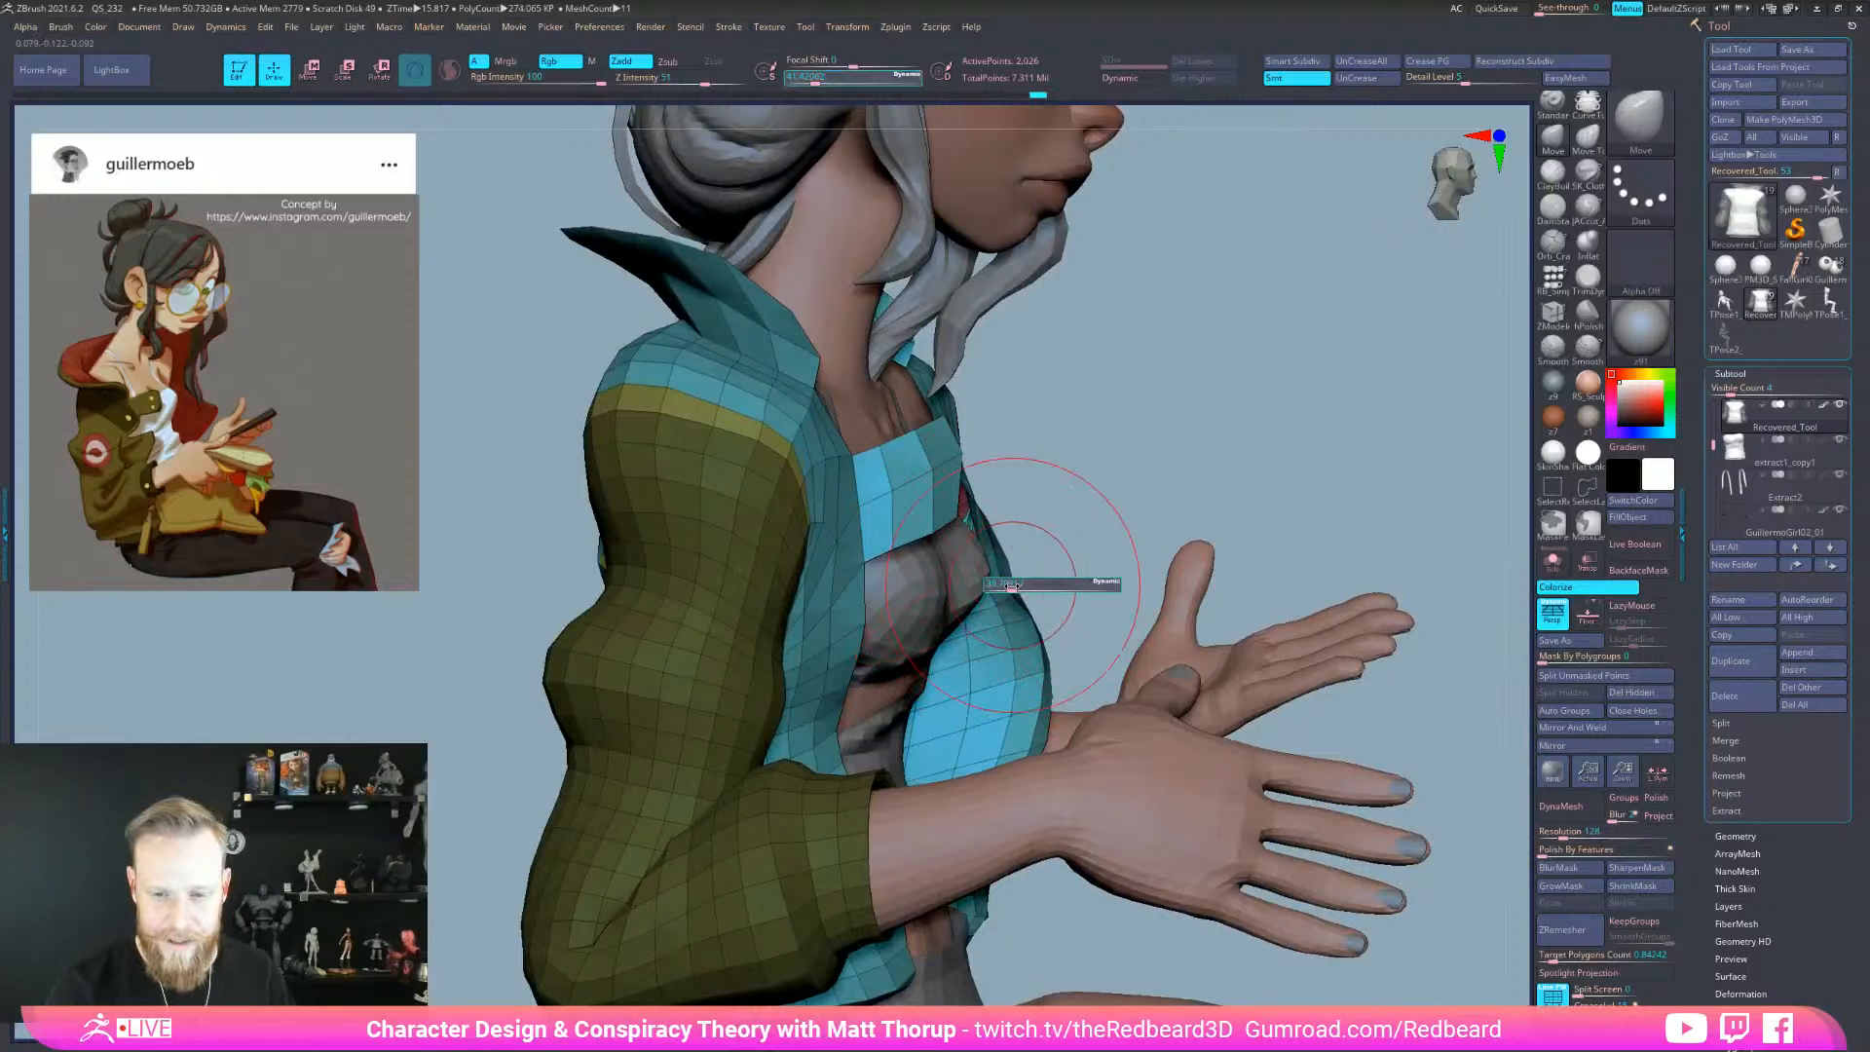
drag(989, 720, 1001, 745)
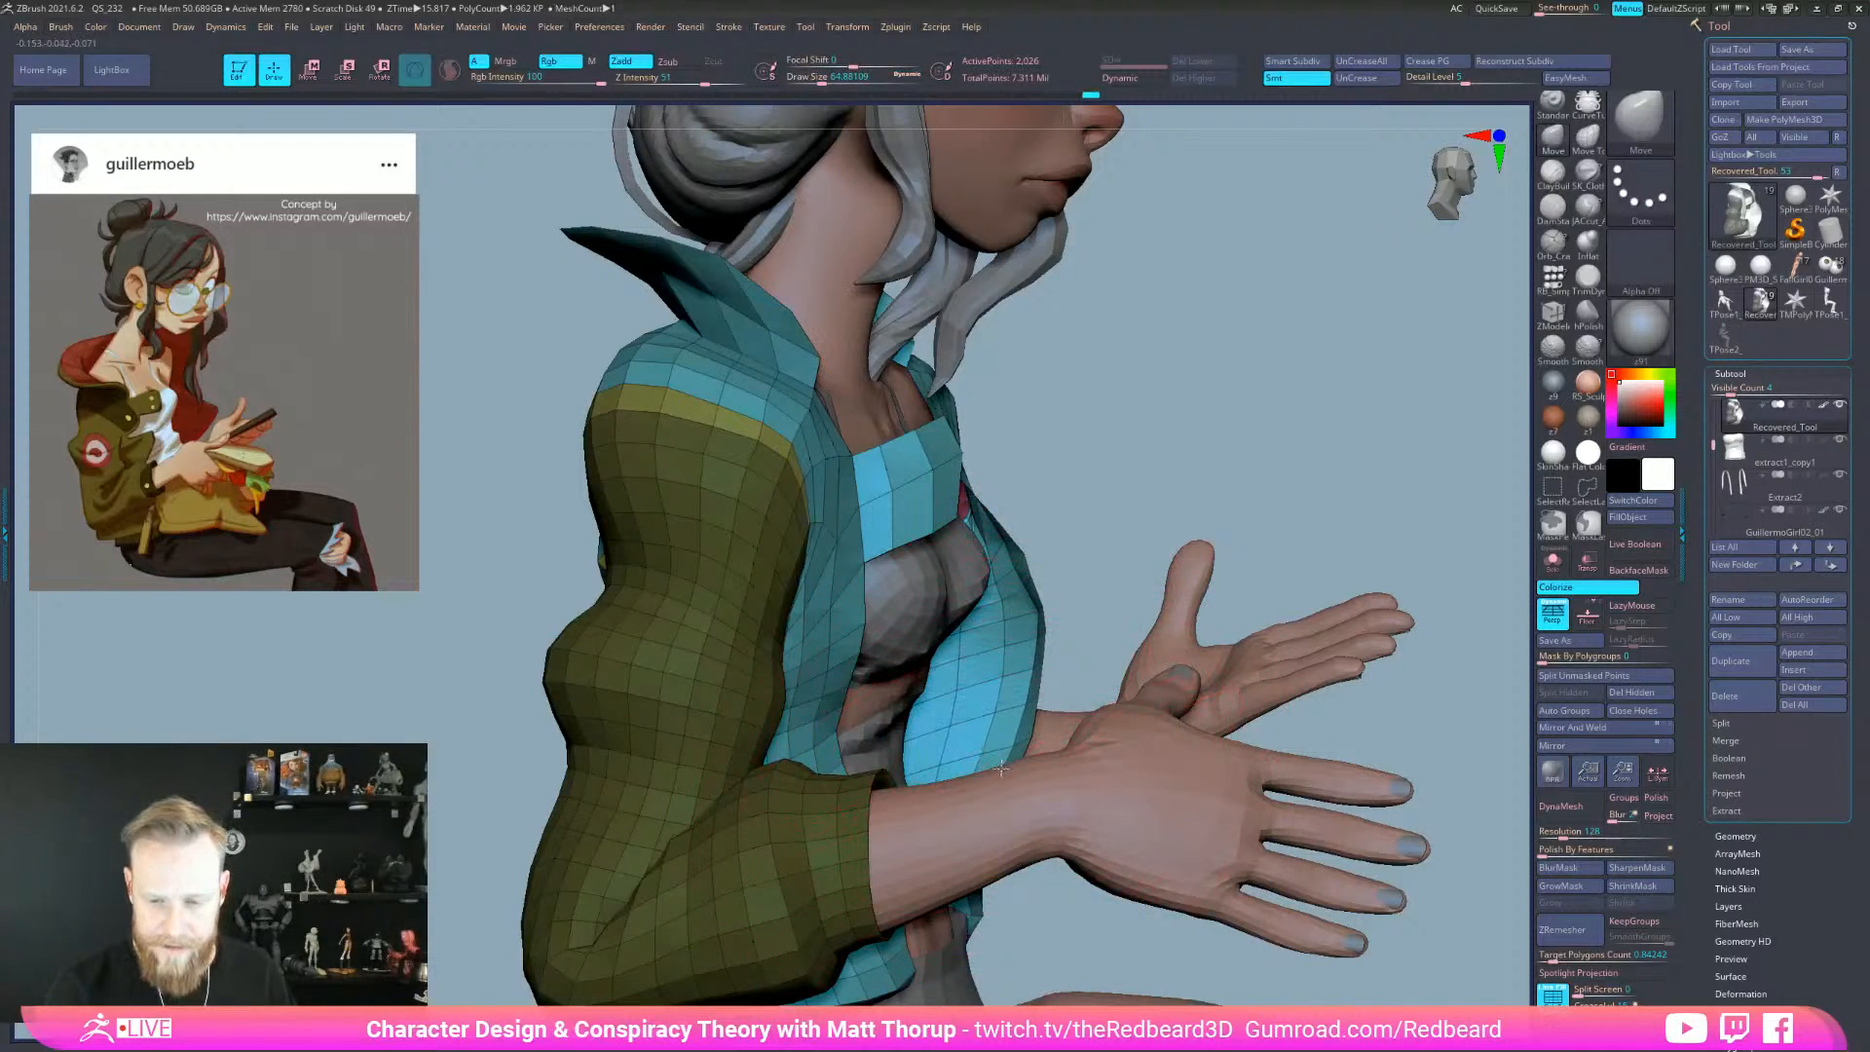
key(s)
drag(1026, 680, 1017, 681)
drag(1003, 670, 1032, 654)
right_drag(984, 619, 1050, 604)
right_drag(1108, 533, 1016, 562)
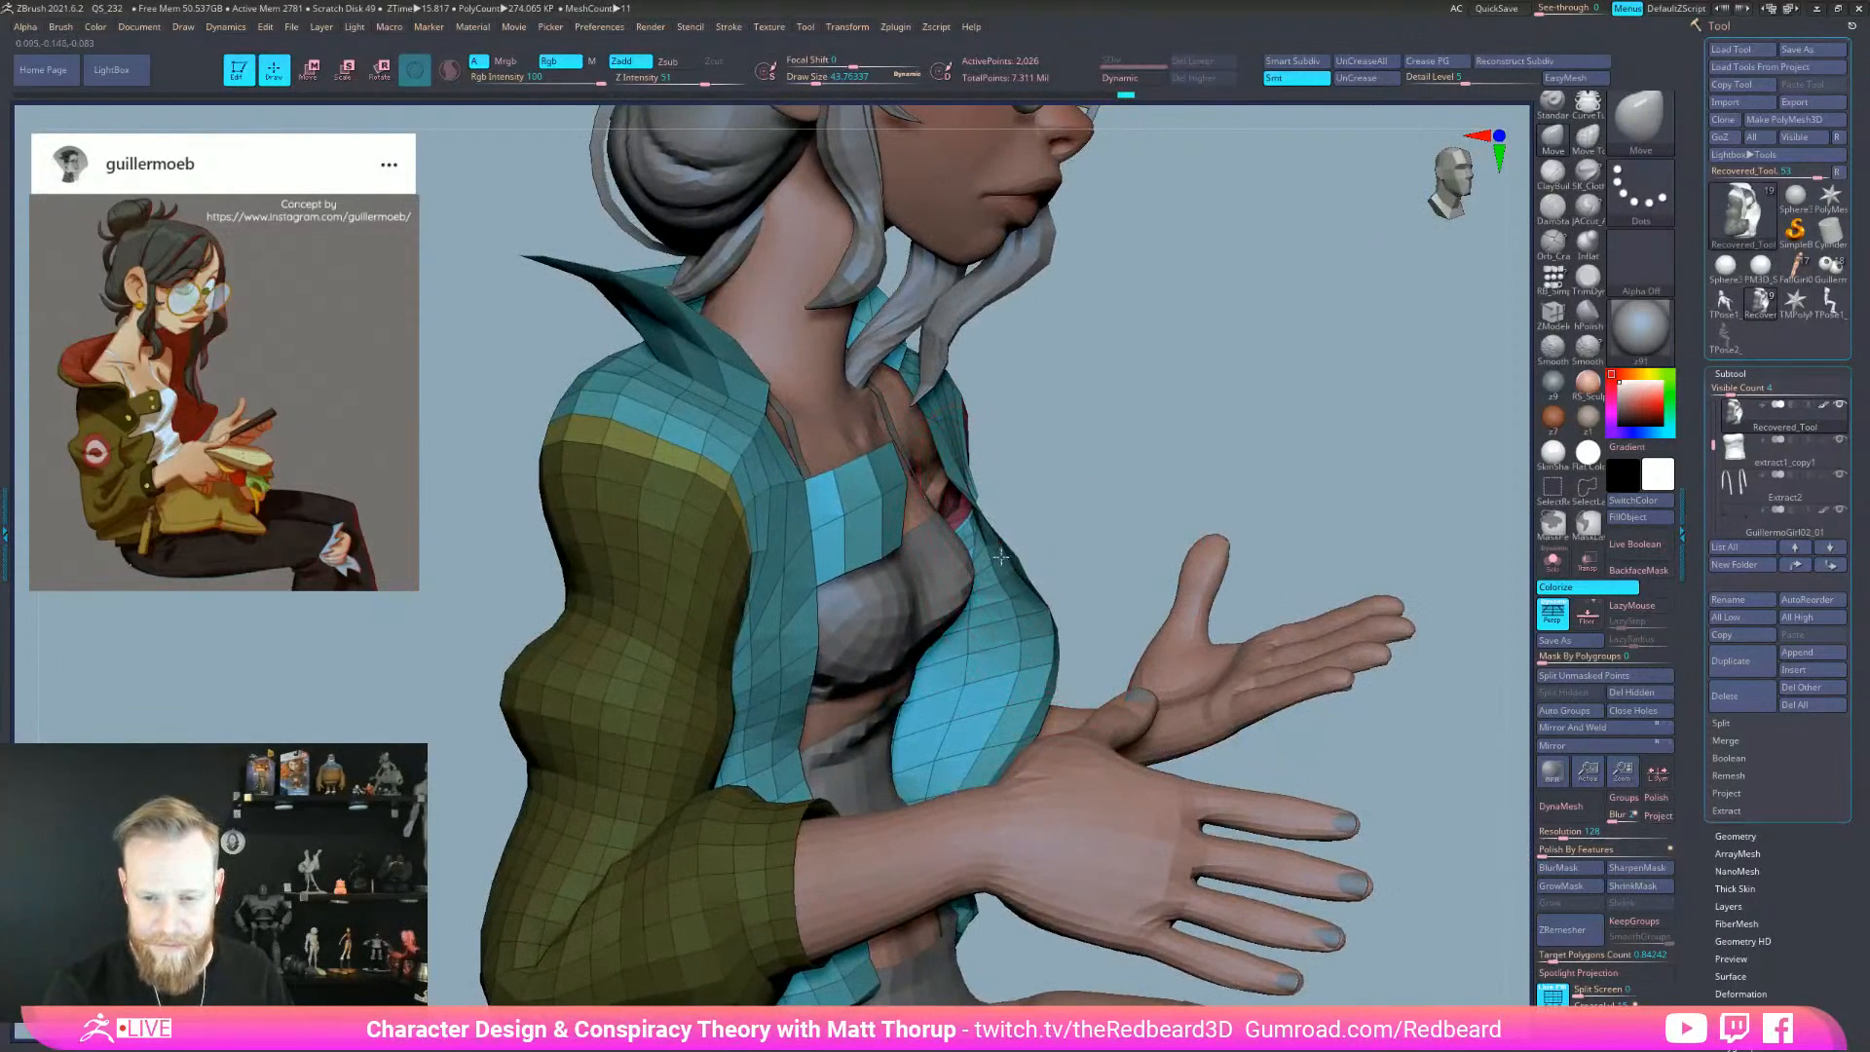
key(bracketleft)
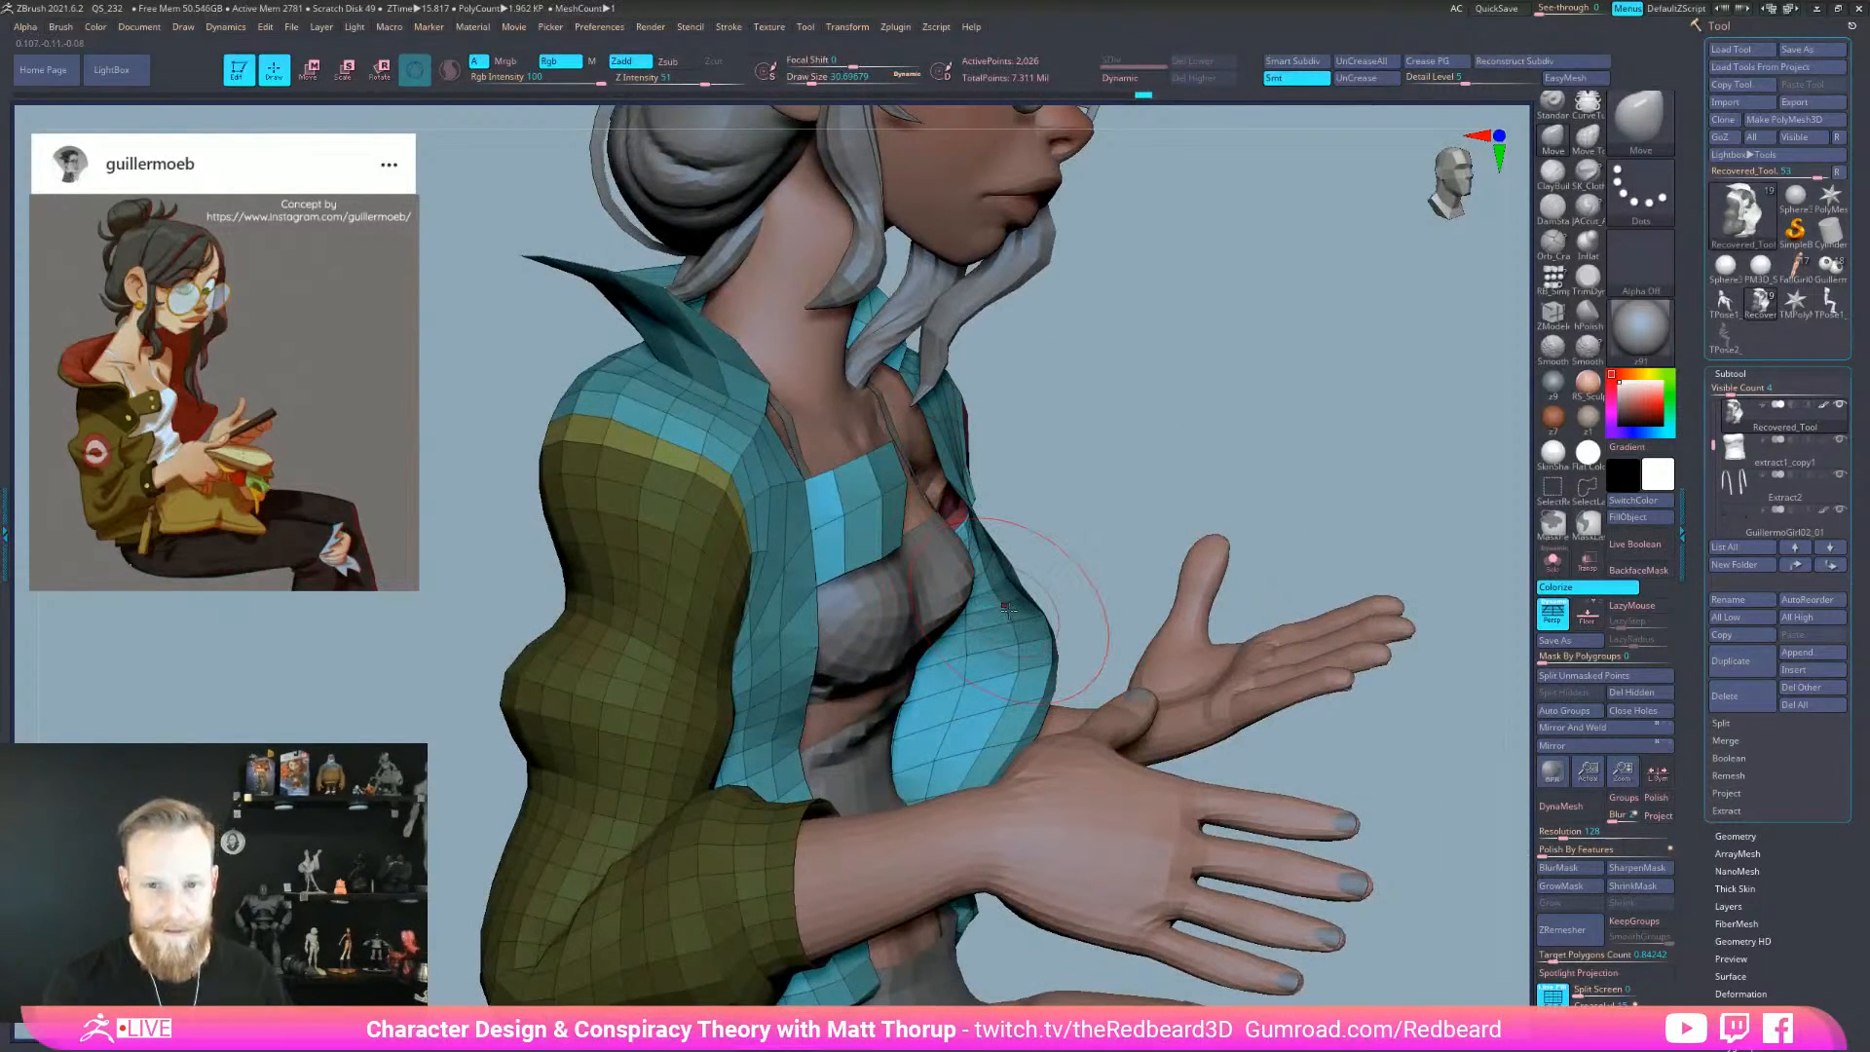
- Refine the front contour of the jacket's left panel from her left side with the Move brush
right_drag(1130, 484, 1018, 516)
right_drag(1251, 508, 1063, 558)
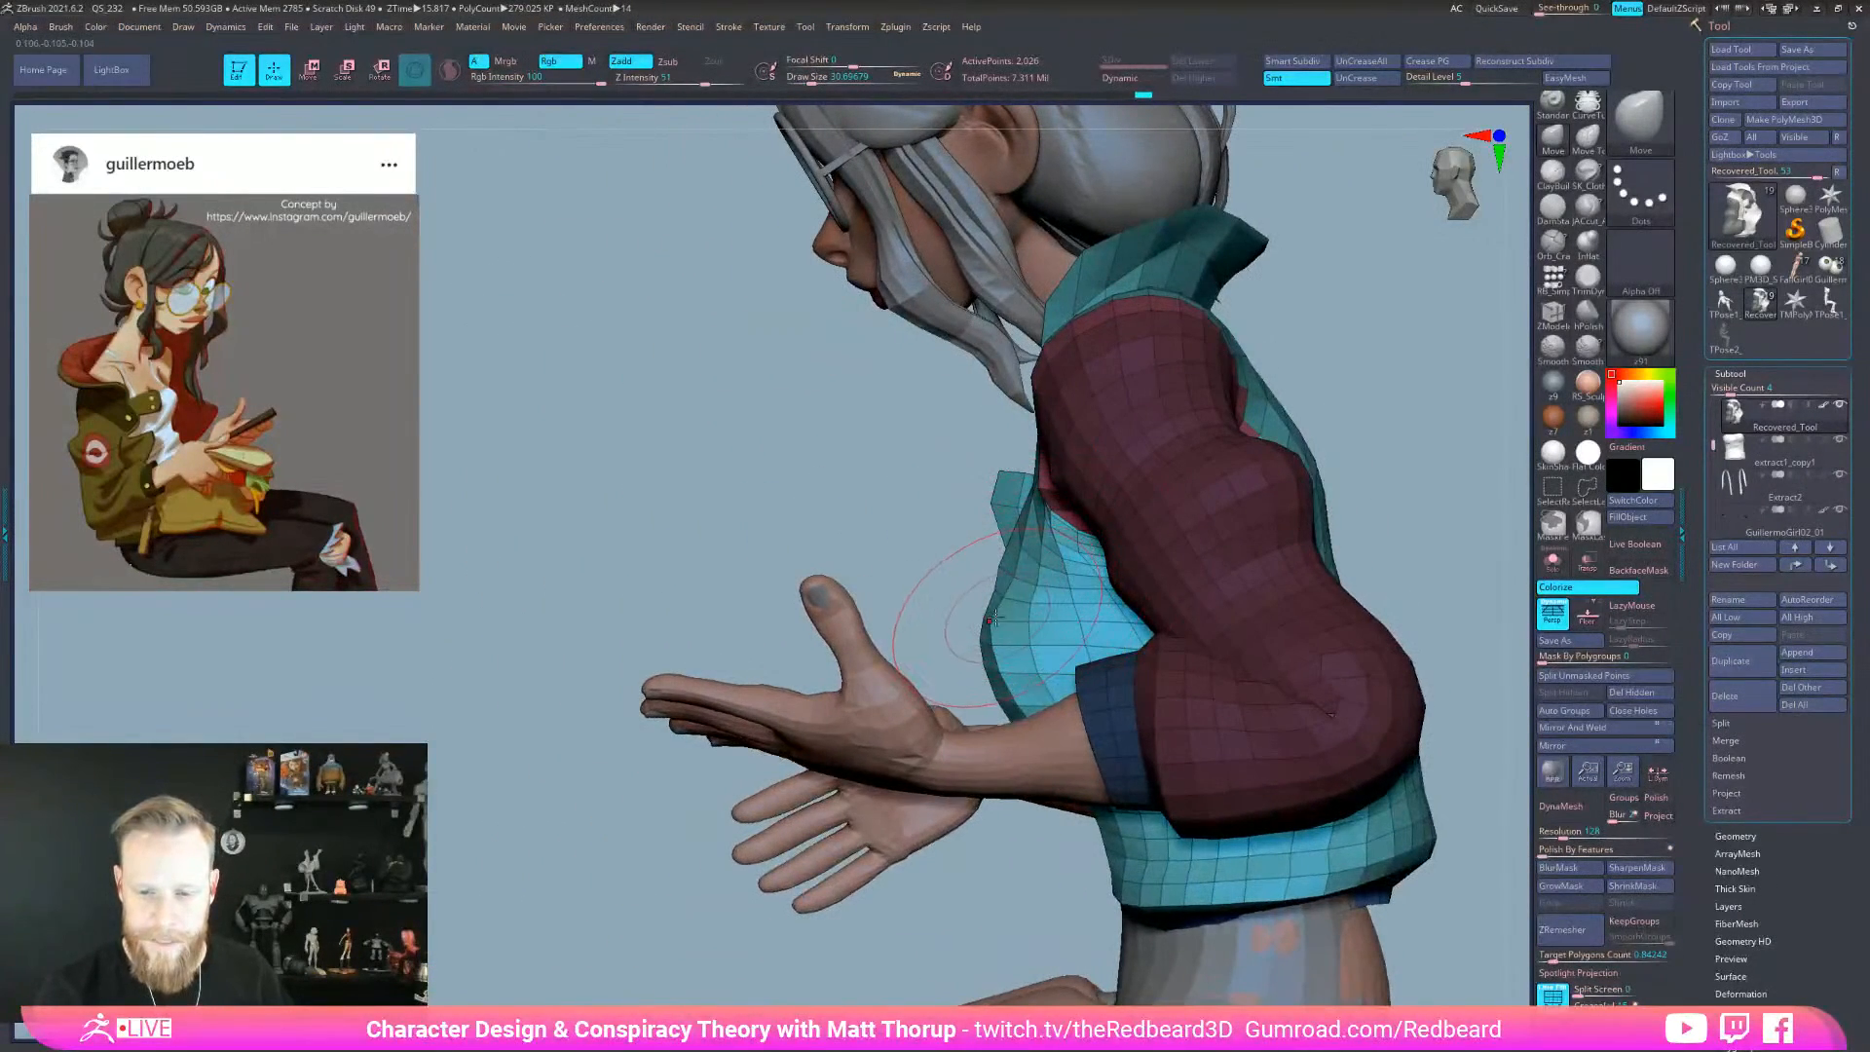
drag(998, 586, 1014, 547)
key(s)
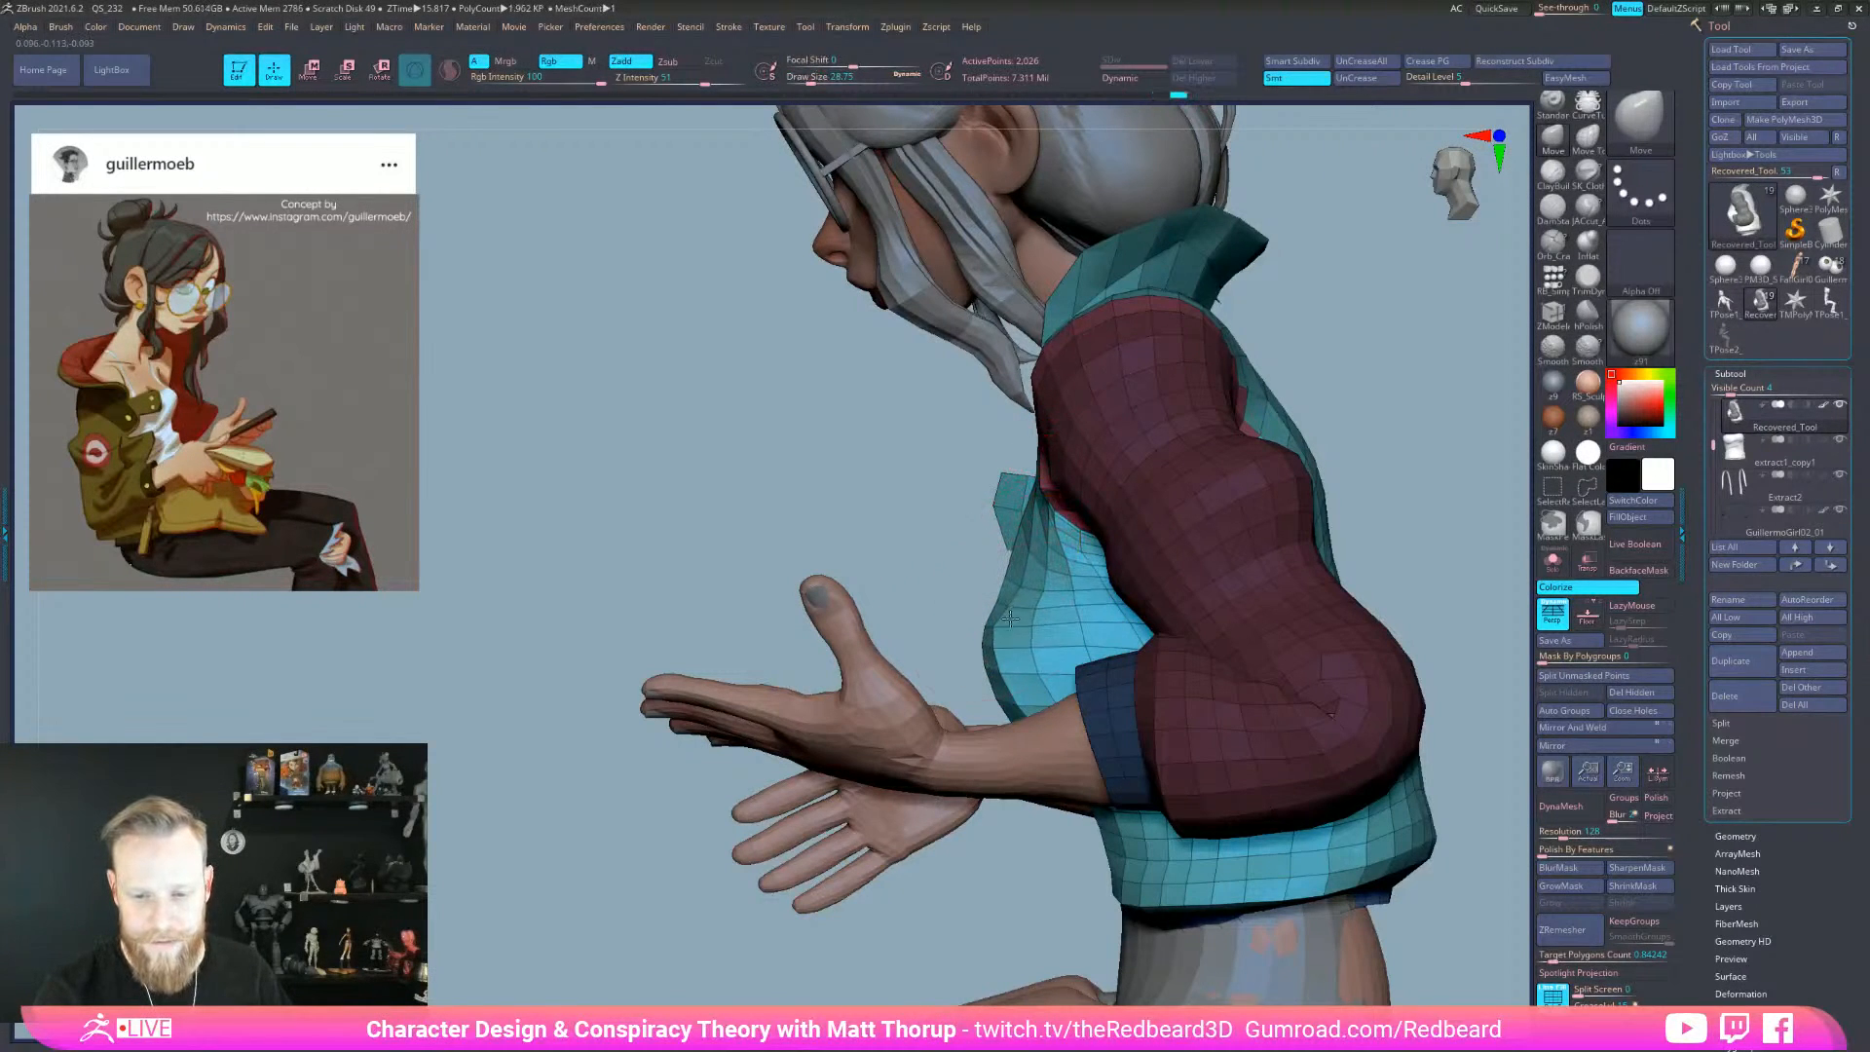
- Invert the jacket's mask to free the sleeves and reshape the right sleeve around the elbow from behind
right_drag(1028, 699, 894, 681)
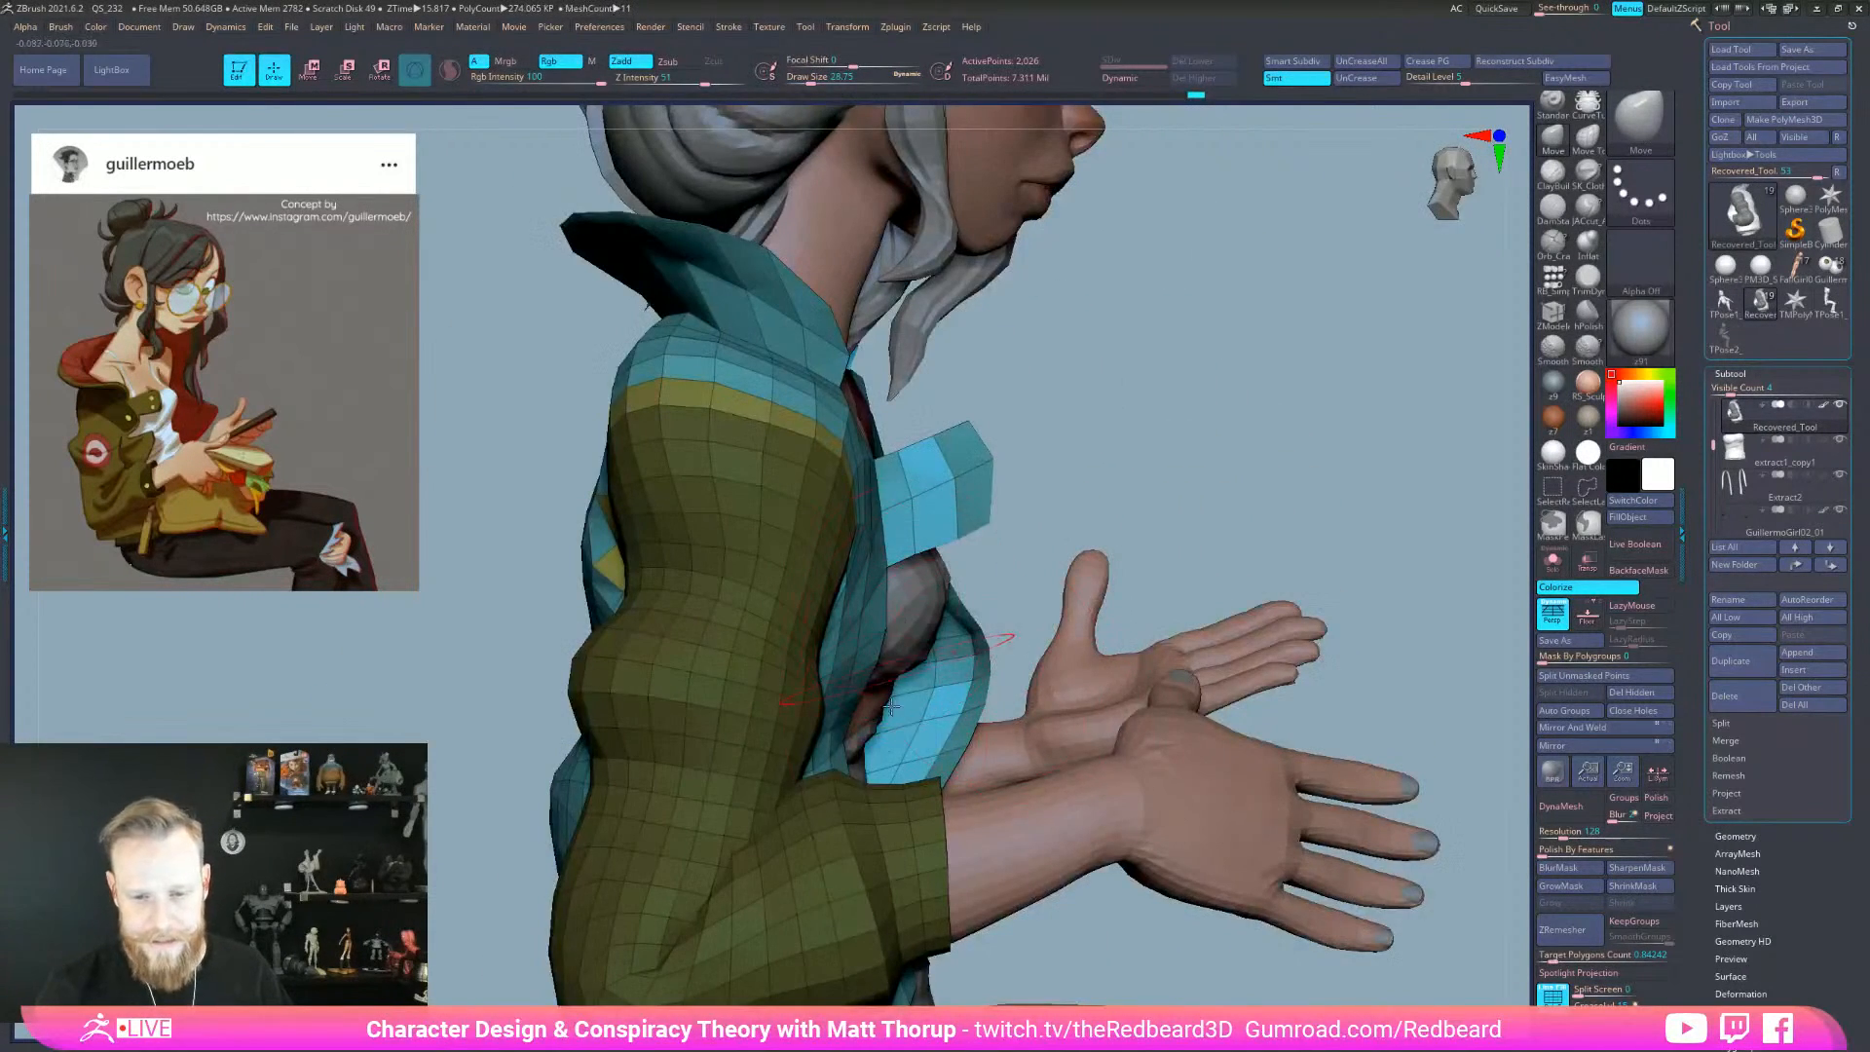
right_drag(958, 876, 838, 700)
right_drag(784, 659, 1141, 759)
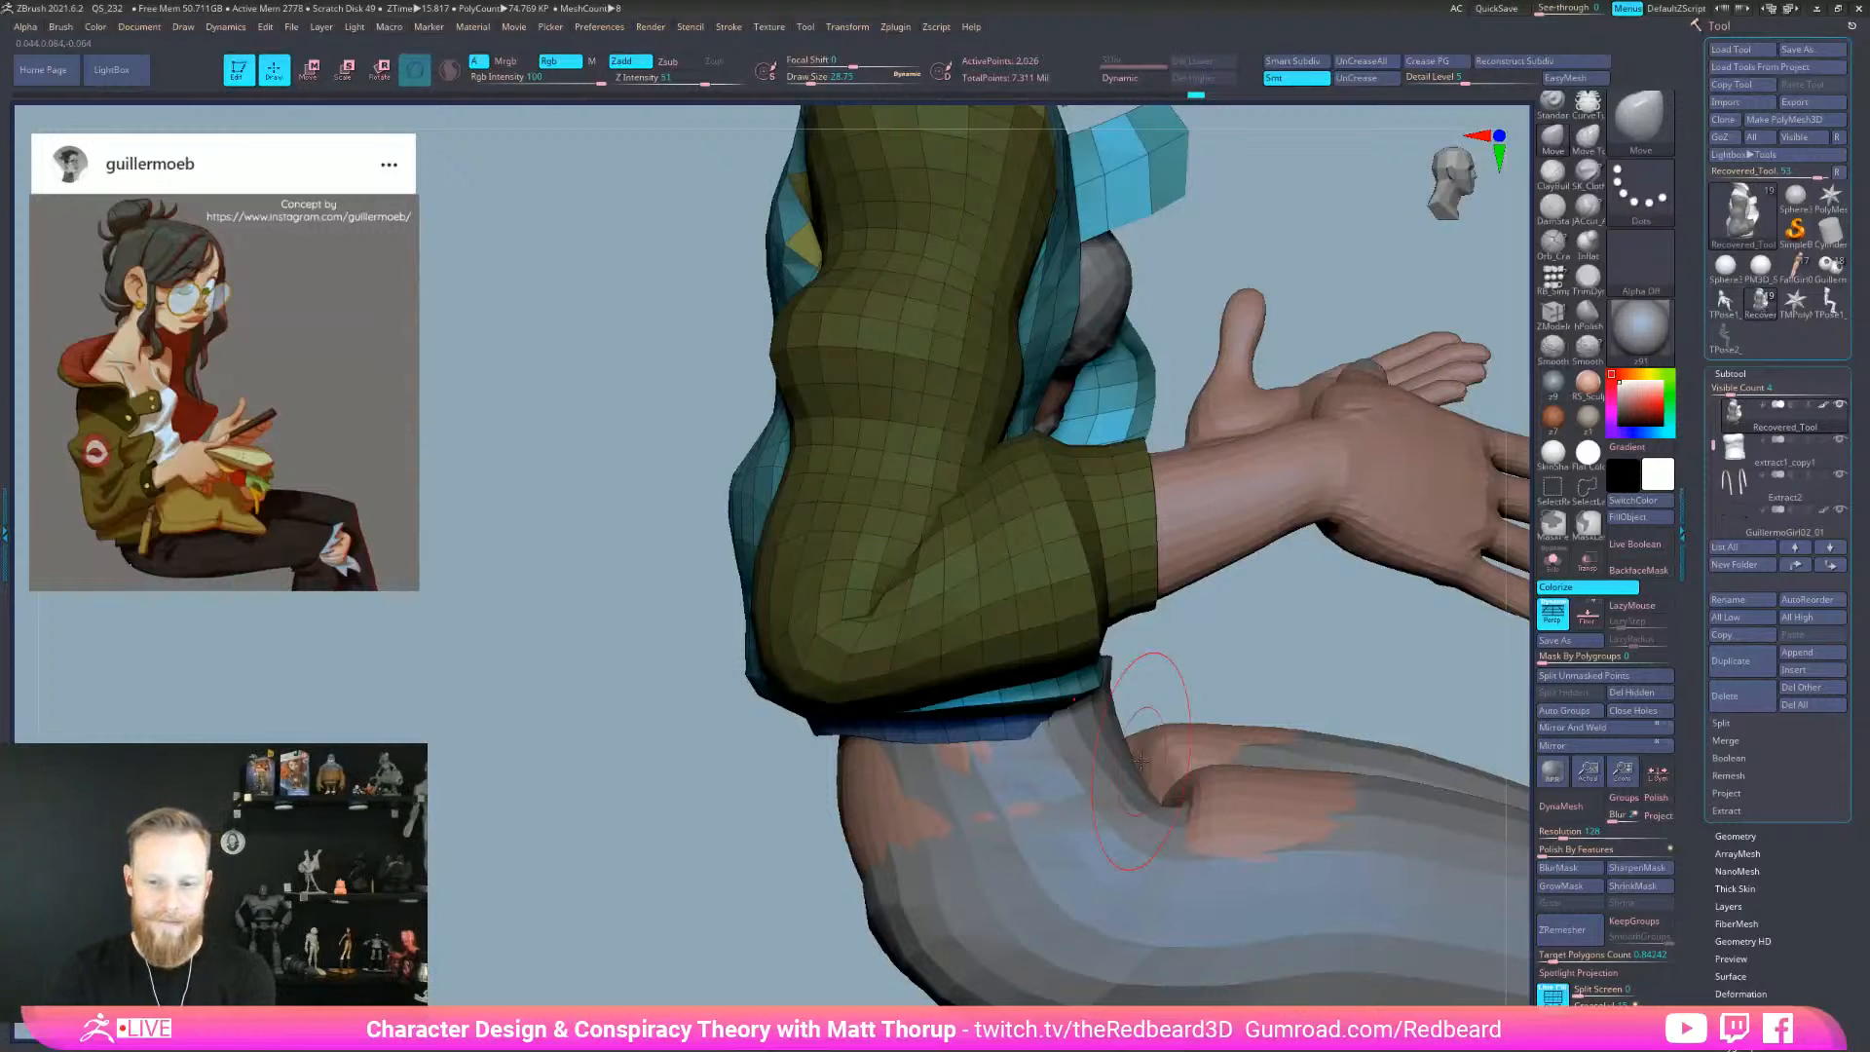
ctrl+click(1252, 629)
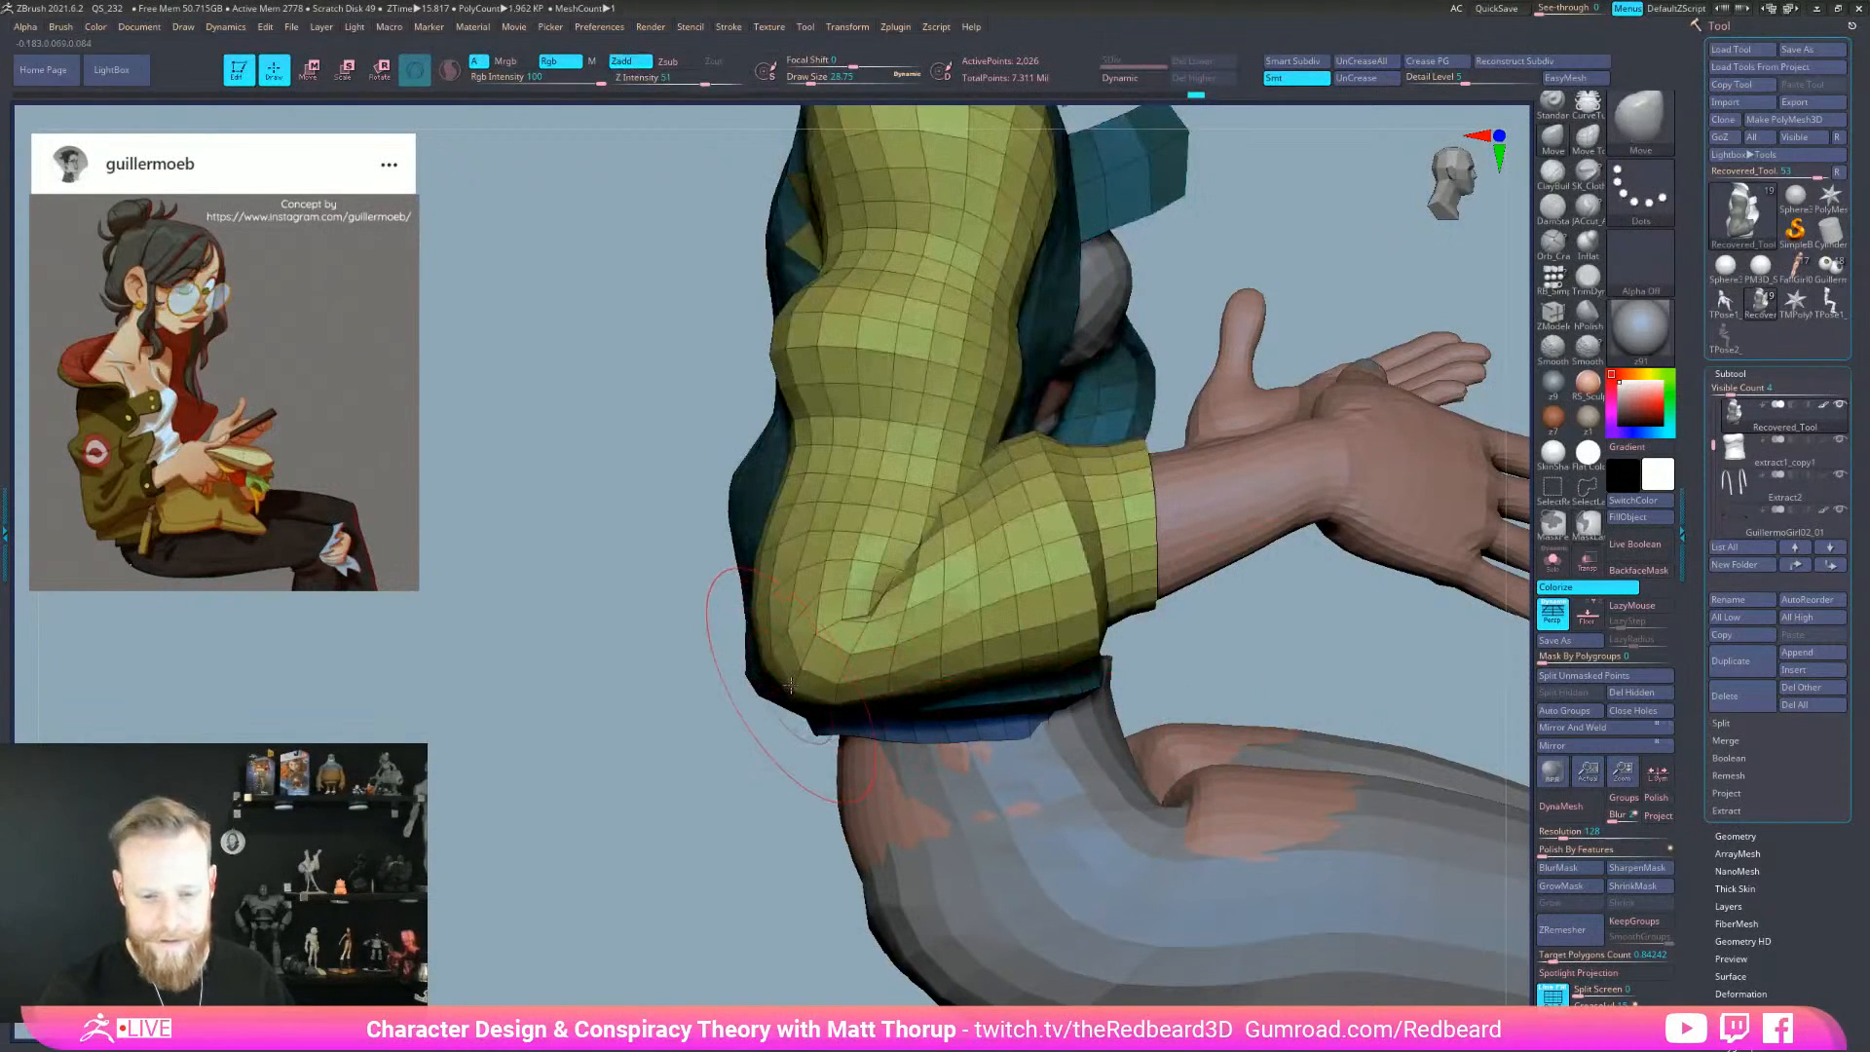
mouse_move(801, 708)
right_down()
mouse_move(847, 726)
mouse_move(807, 739)
right_up()
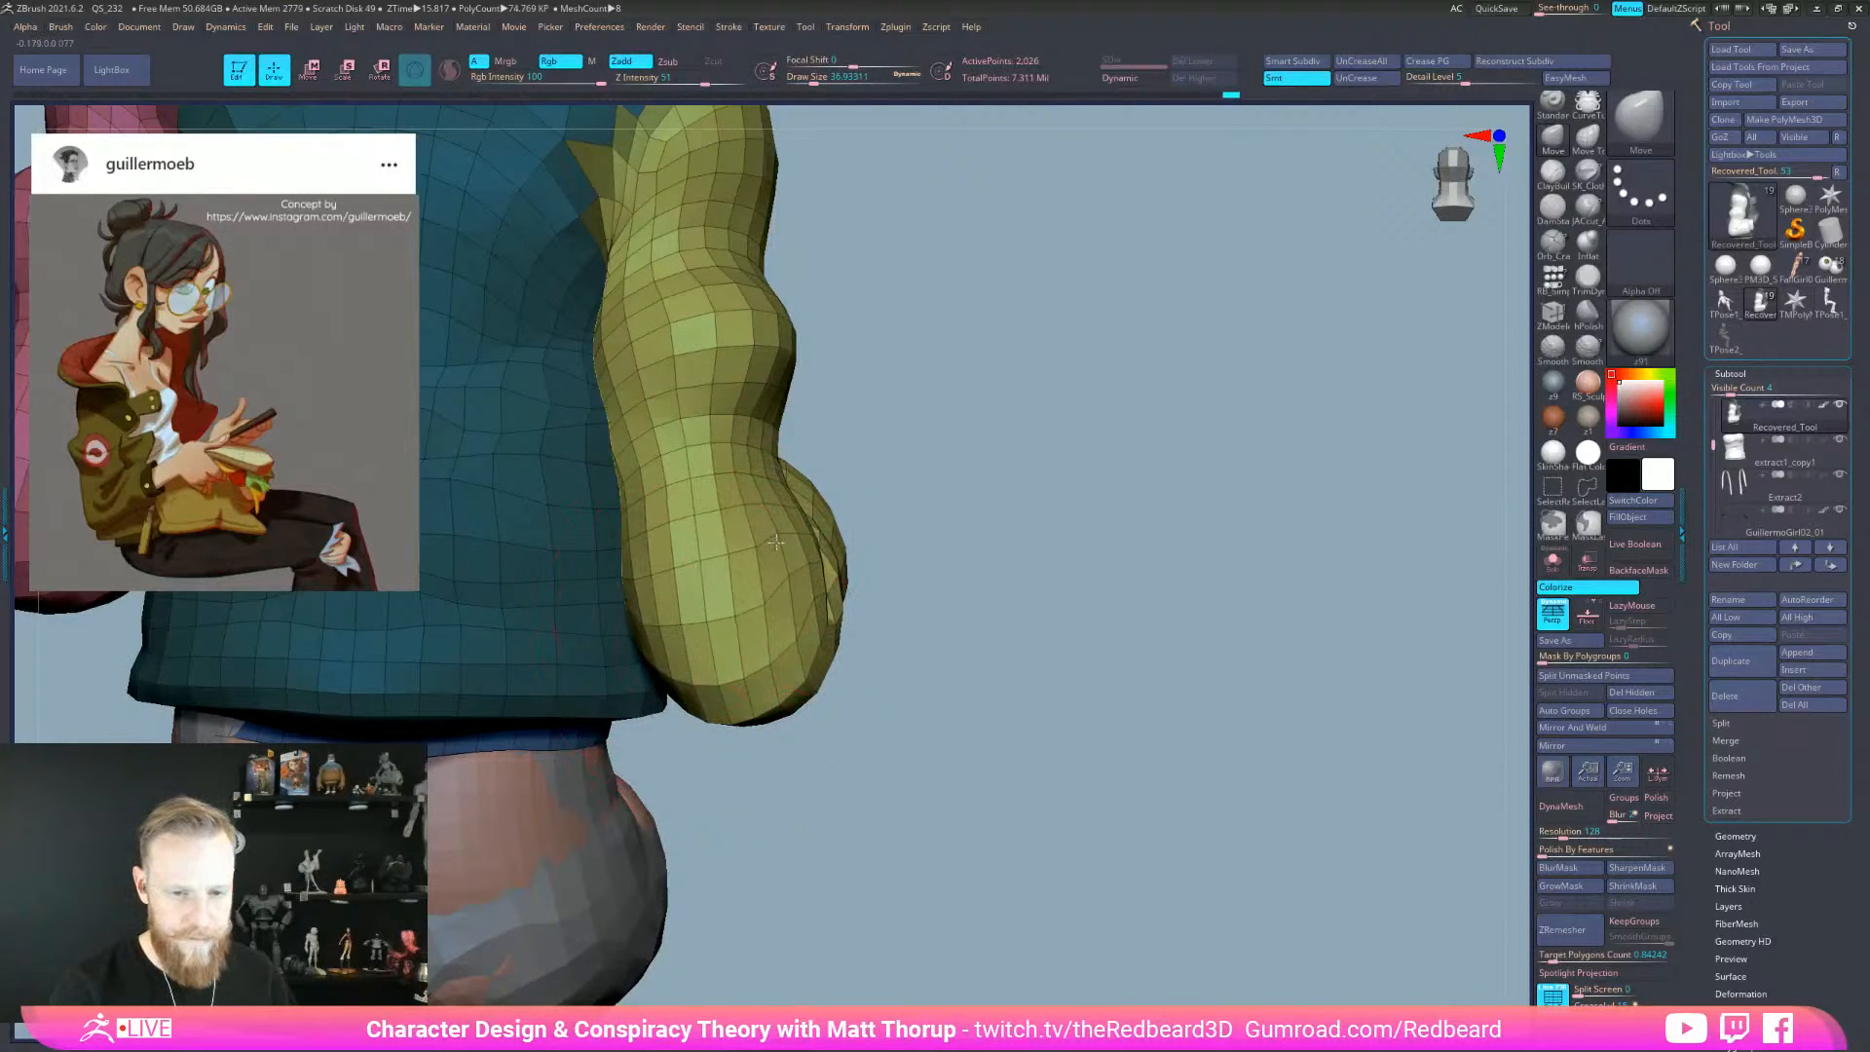
mouse_move(649, 610)
shift+mouse_down()
mouse_move(682, 676)
mouse_move(730, 642)
shift+mouse_up()
right_drag(919, 464, 865, 477)
key(bracketright)
- Pull the right sleeve's elbow into a sharper point and adjust its inner crease from the side with the Move brush
right_drag(721, 694, 714, 704)
mouse_move(843, 647)
right_down()
mouse_move(822, 613)
mouse_move(779, 633)
right_up()
key(s)
mouse_move(735, 668)
mouse_down()
mouse_move(713, 658)
mouse_move(810, 633)
mouse_up()
key(s)
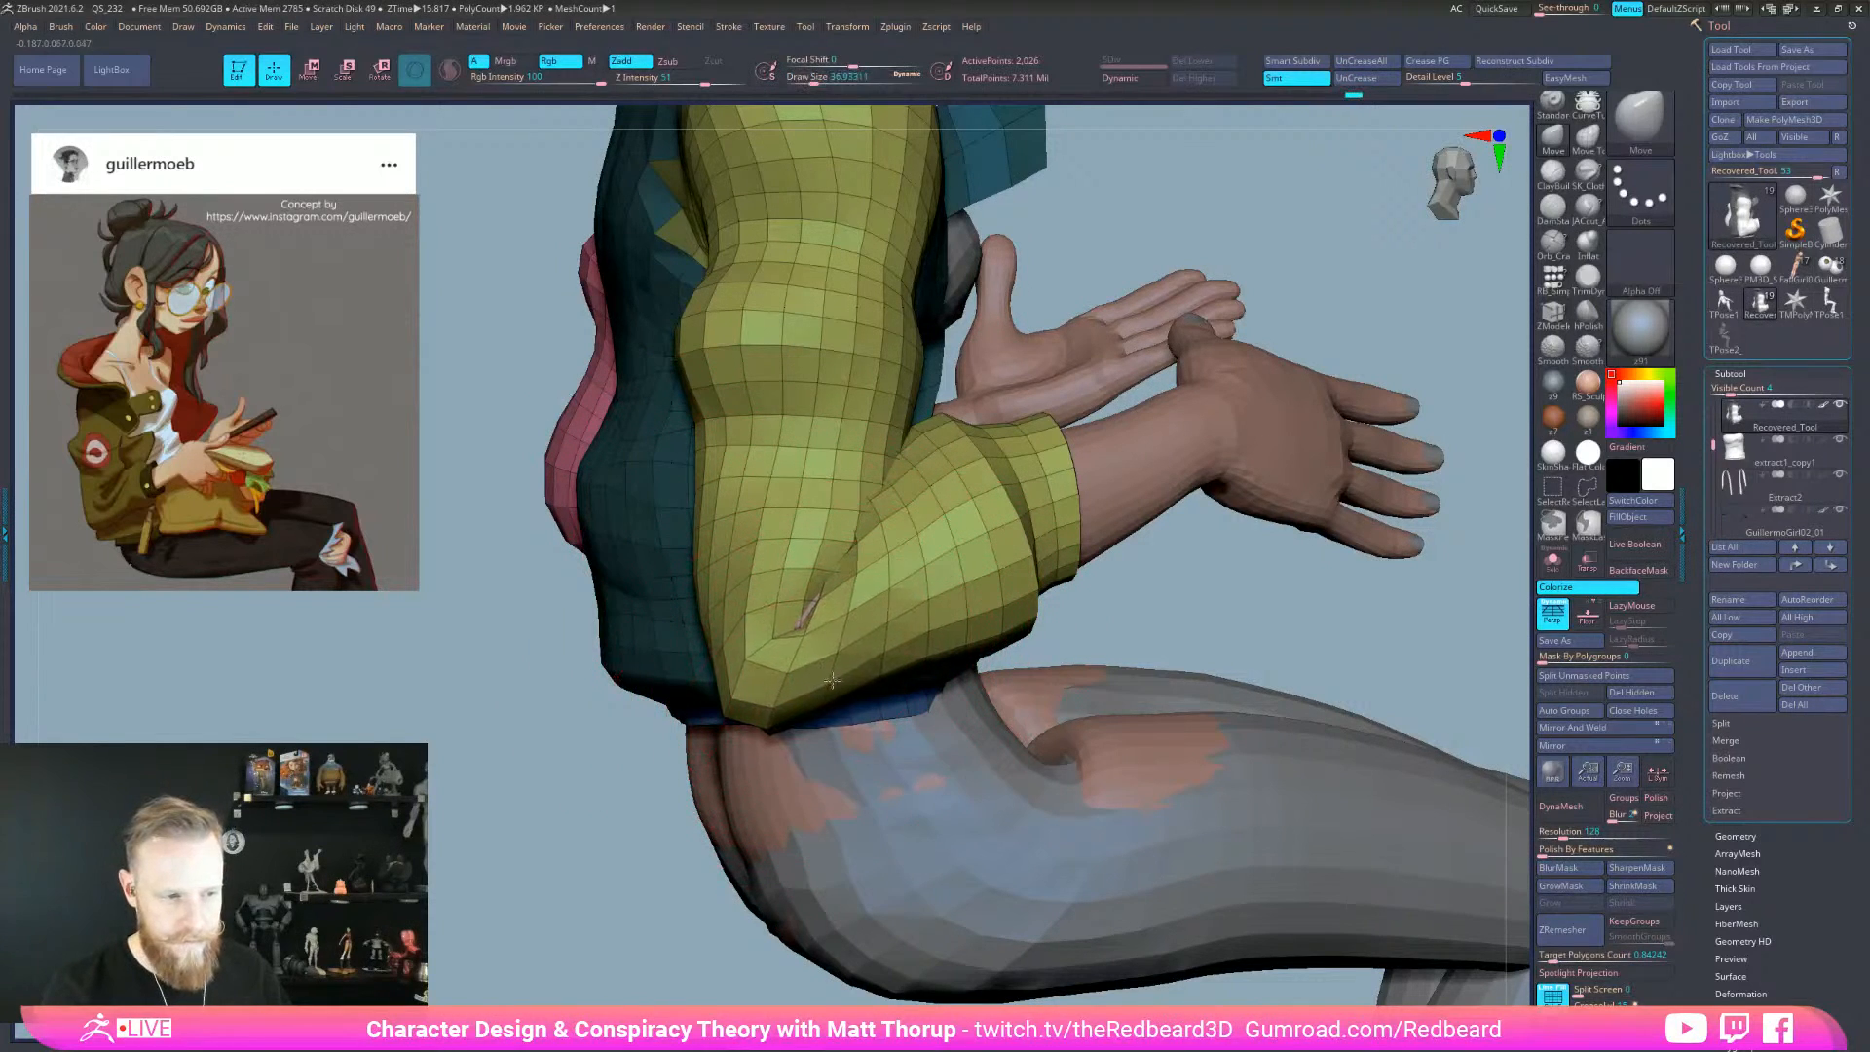
mouse_move(945, 644)
right_down()
mouse_move(946, 825)
mouse_move(926, 688)
right_up()
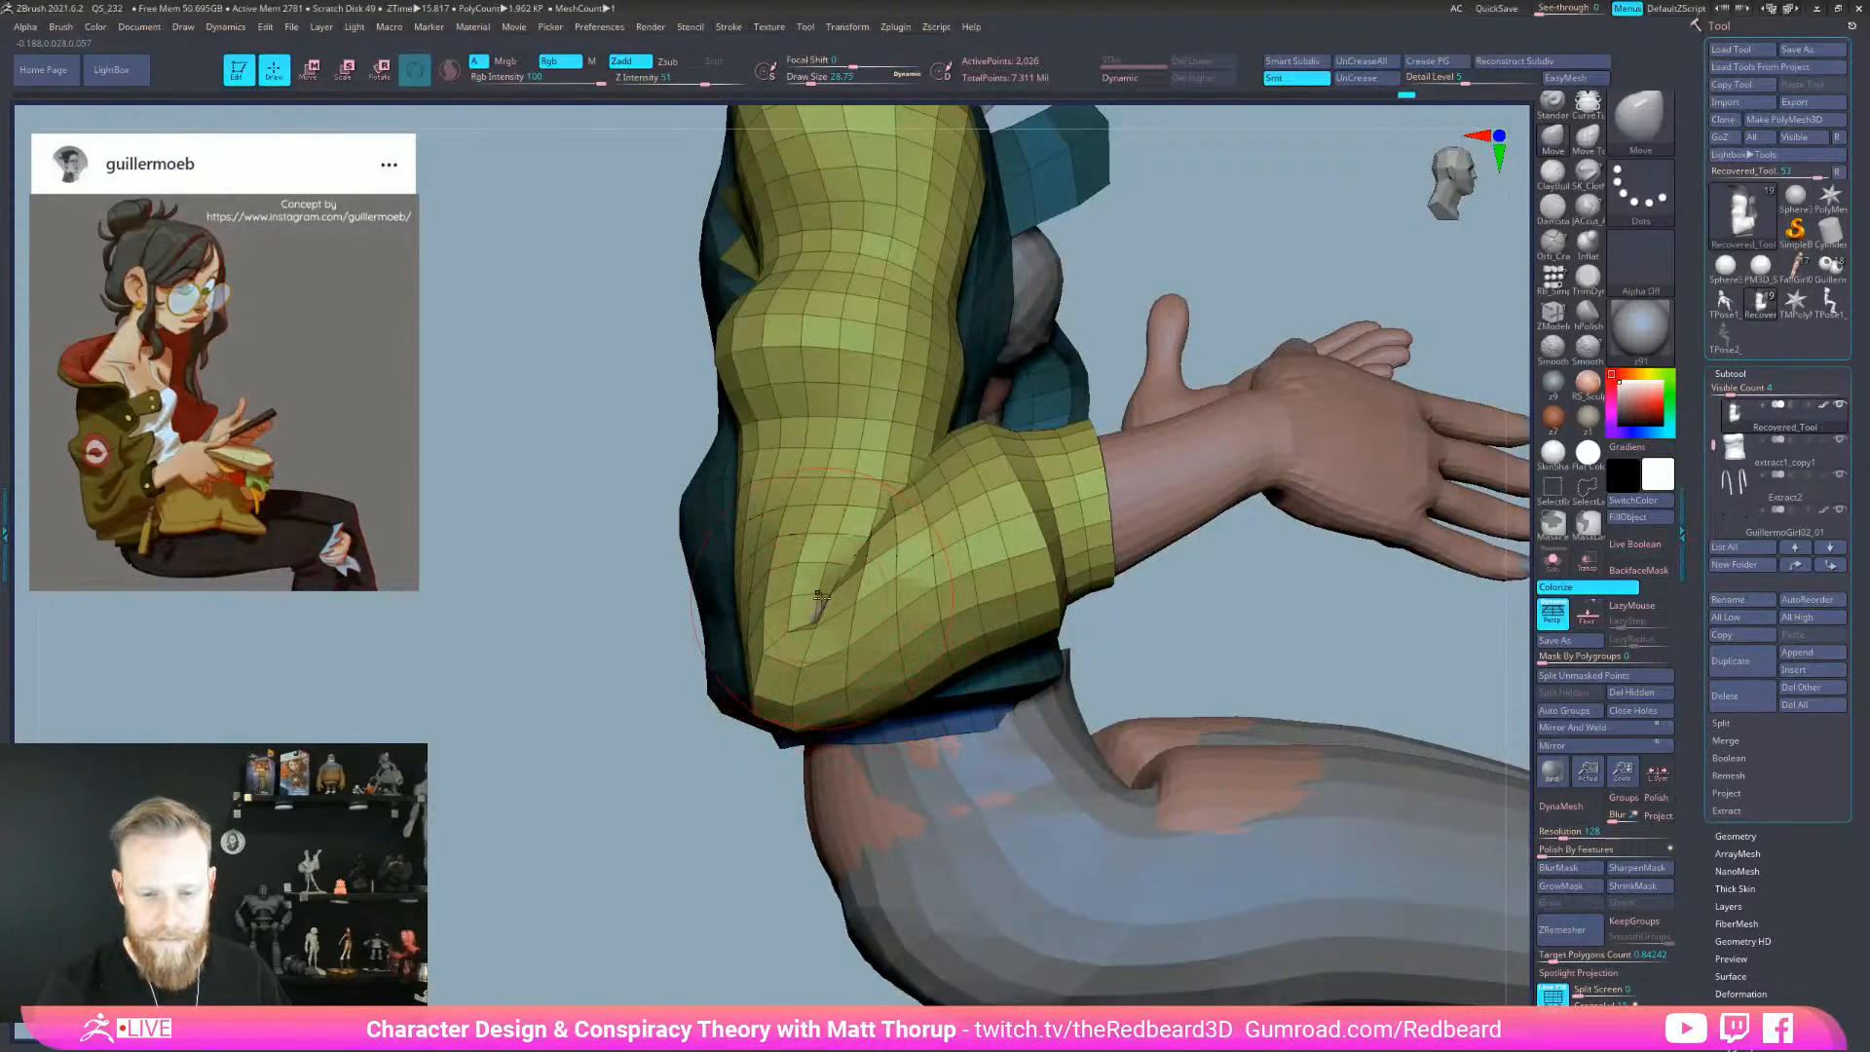
right_drag(849, 623, 891, 516)
key(s)
drag(891, 507, 904, 508)
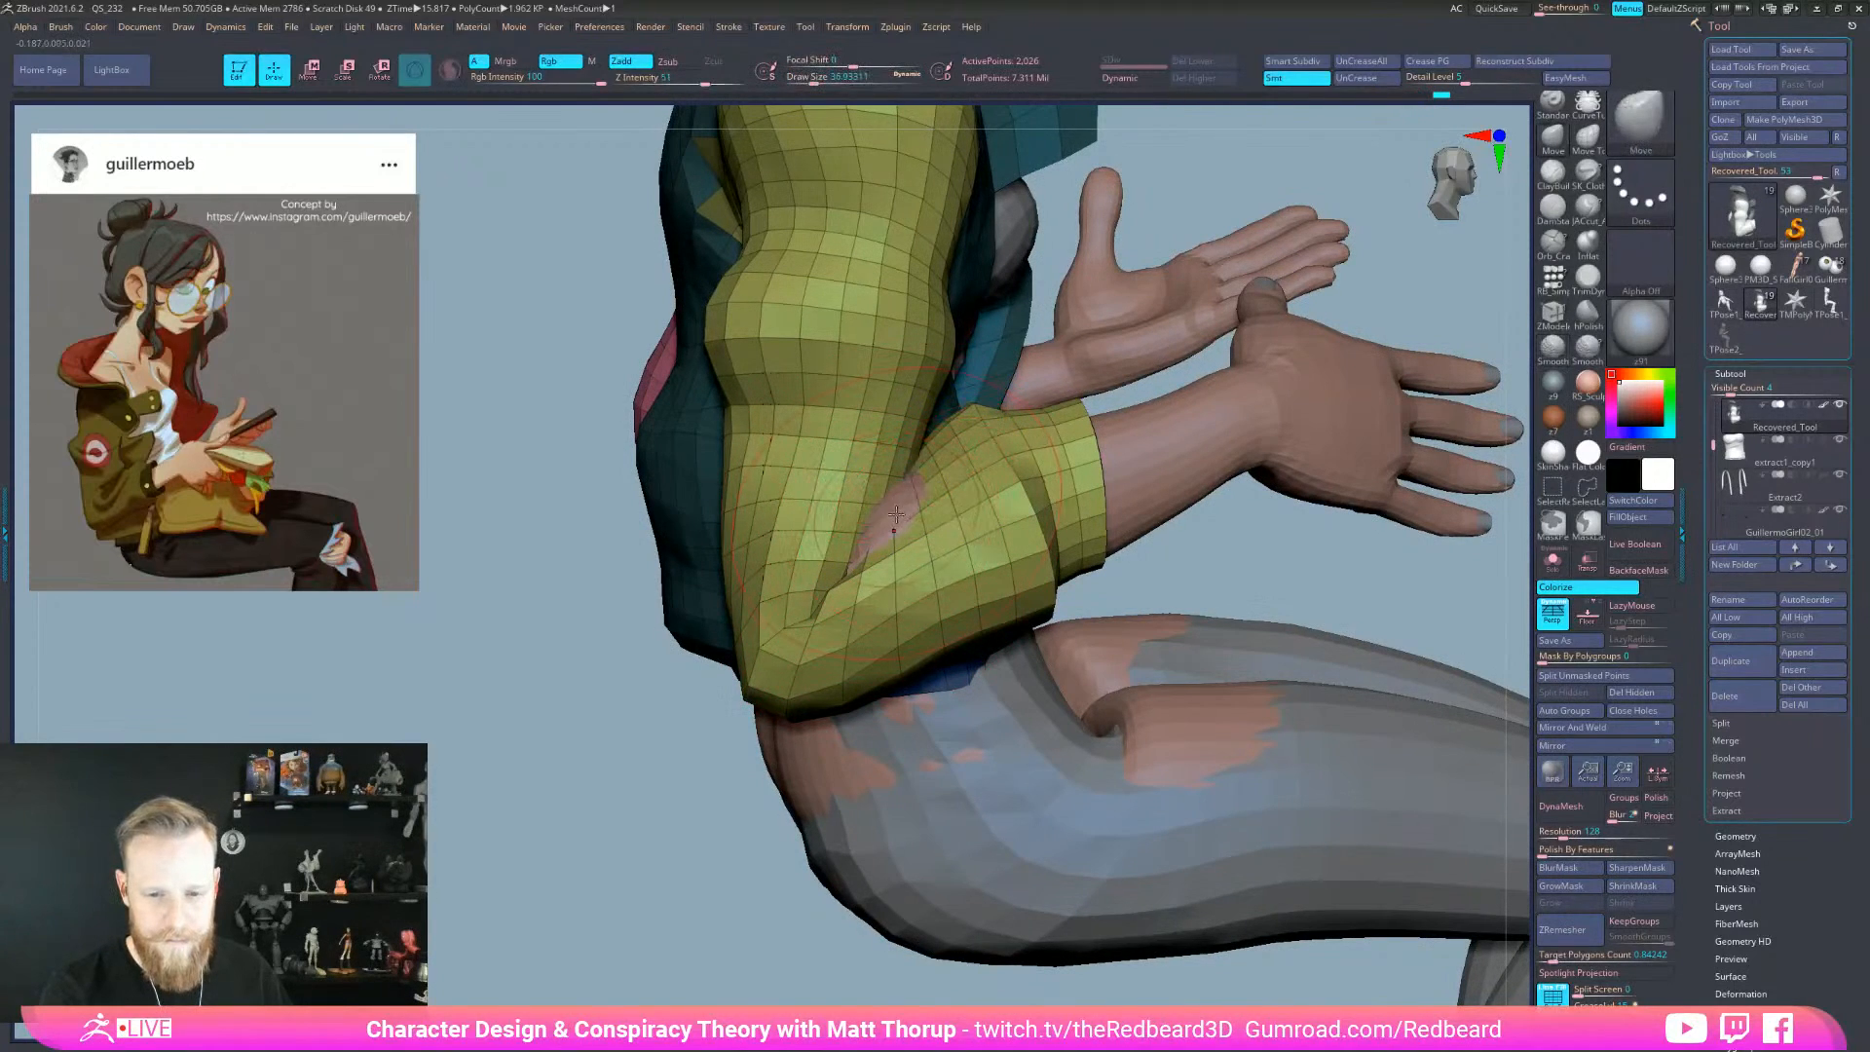
key(bracketleft)
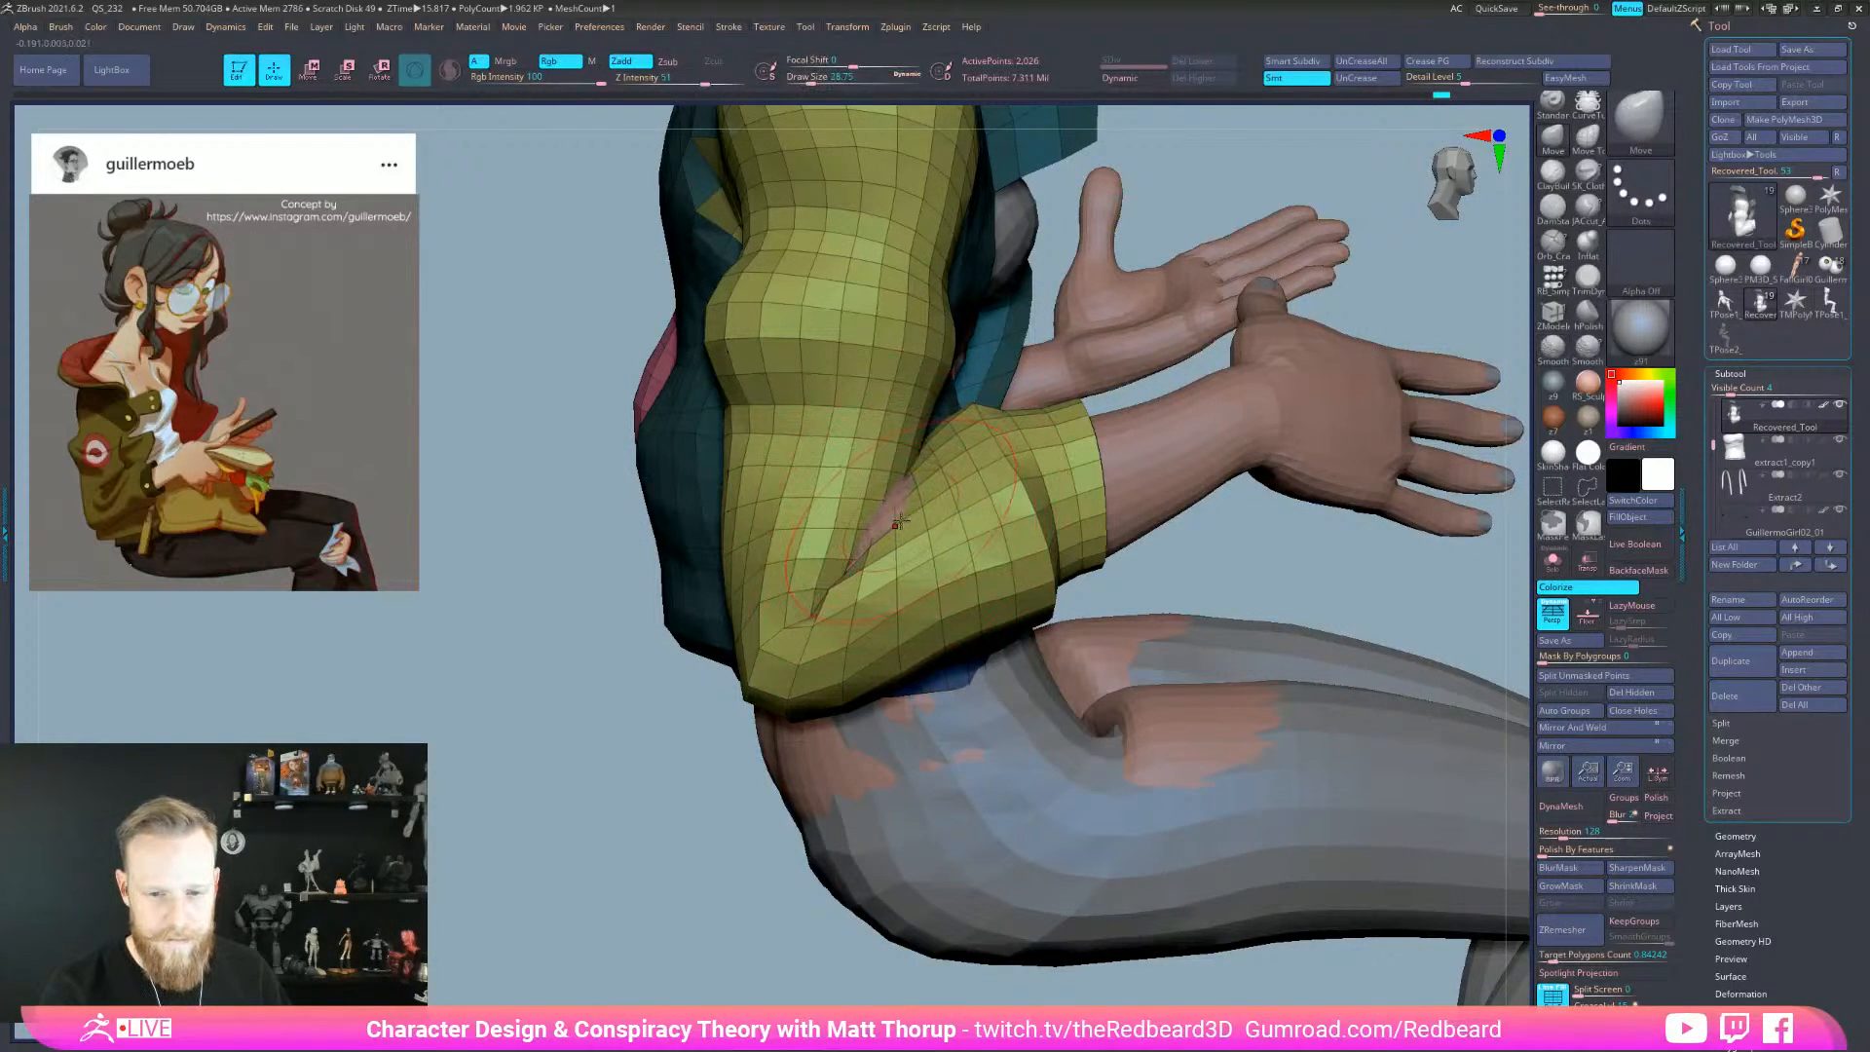
- Inflate the right sleeve's inner elbow crease over the protruding forearm with the Inflat brush and make the body the active subtool
key(b)
key(i)
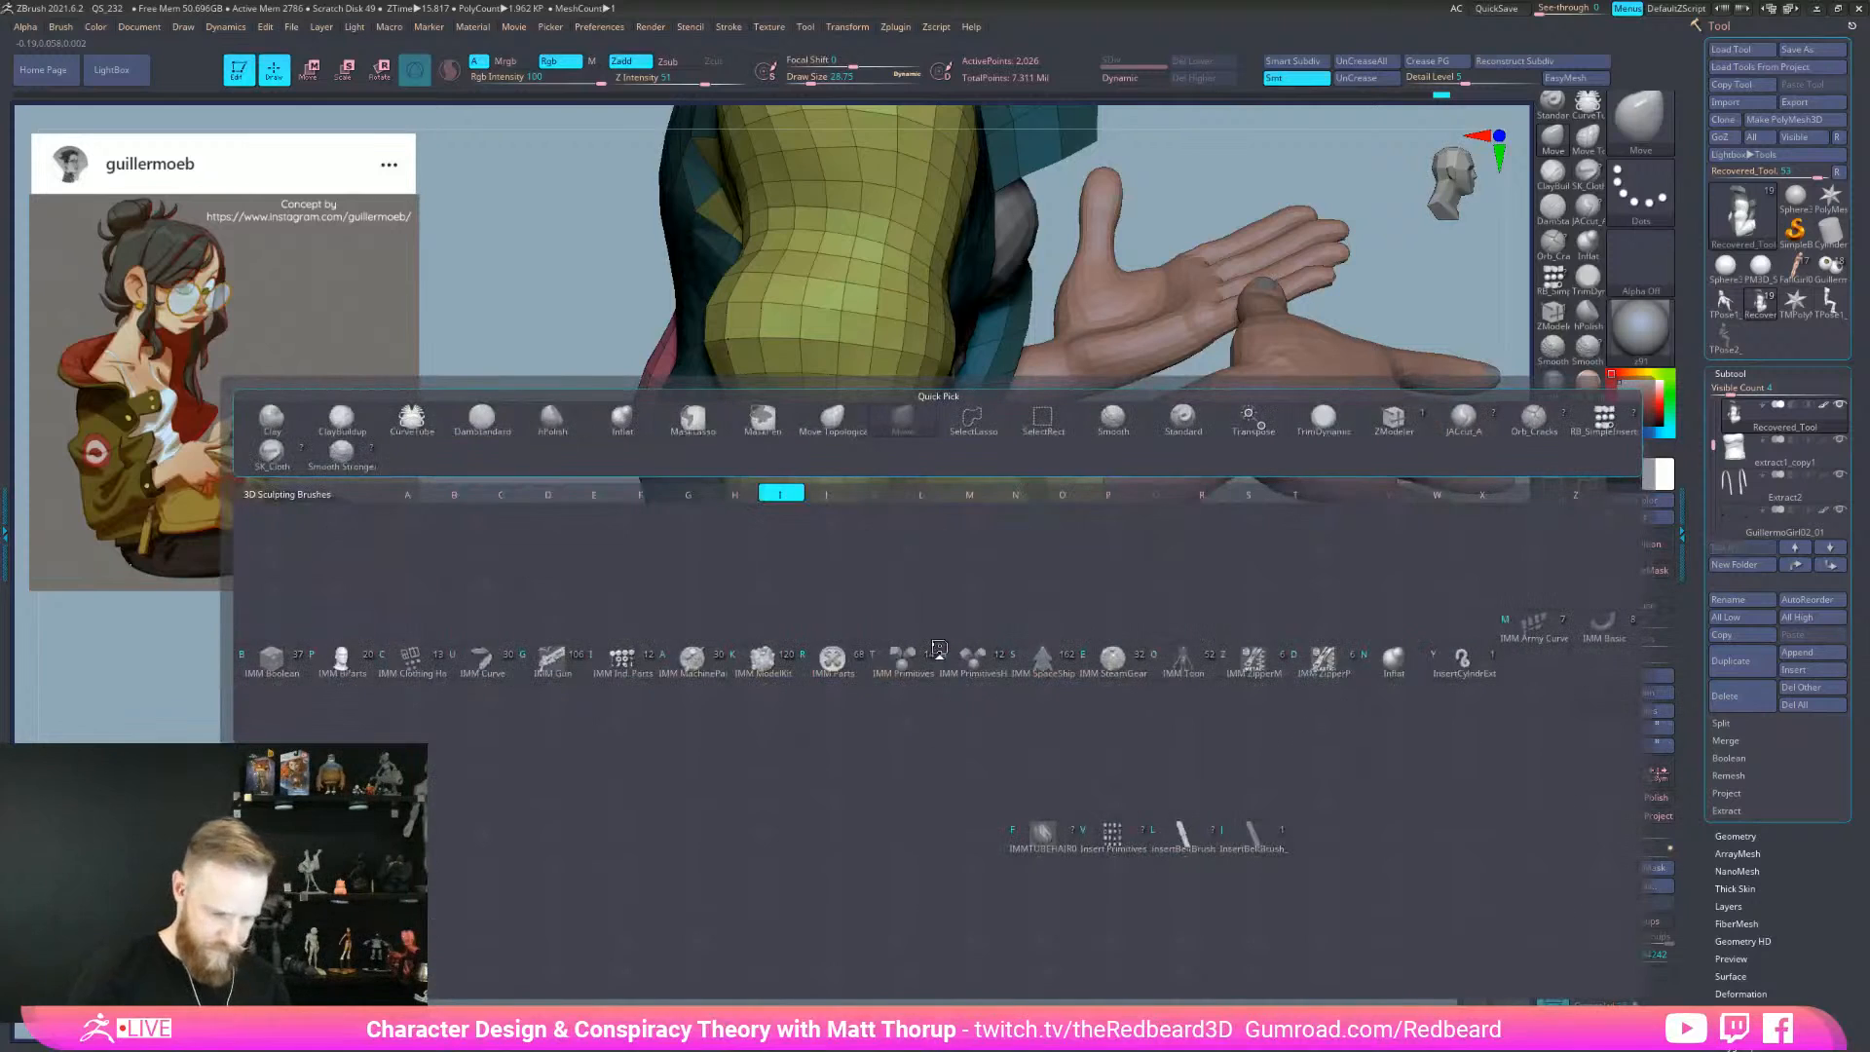
key(t)
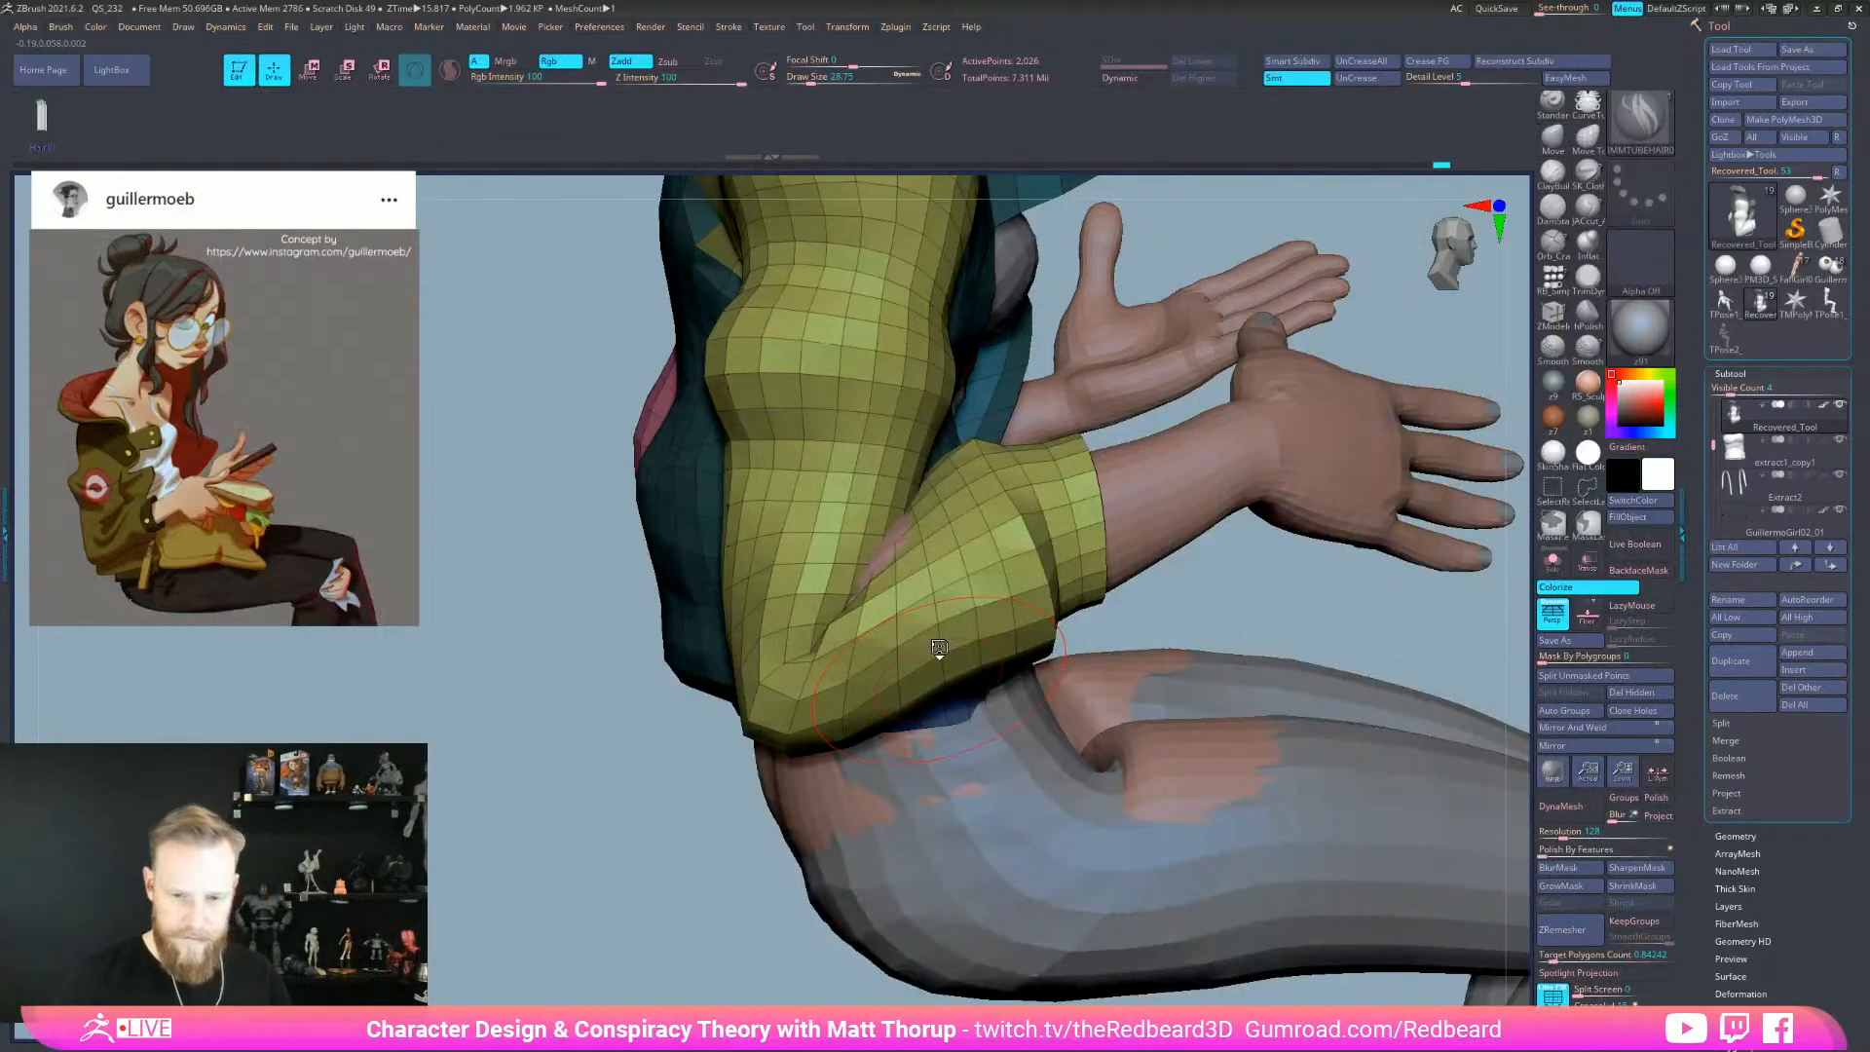
click(1589, 243)
drag(879, 538, 935, 443)
key(bracketleft)
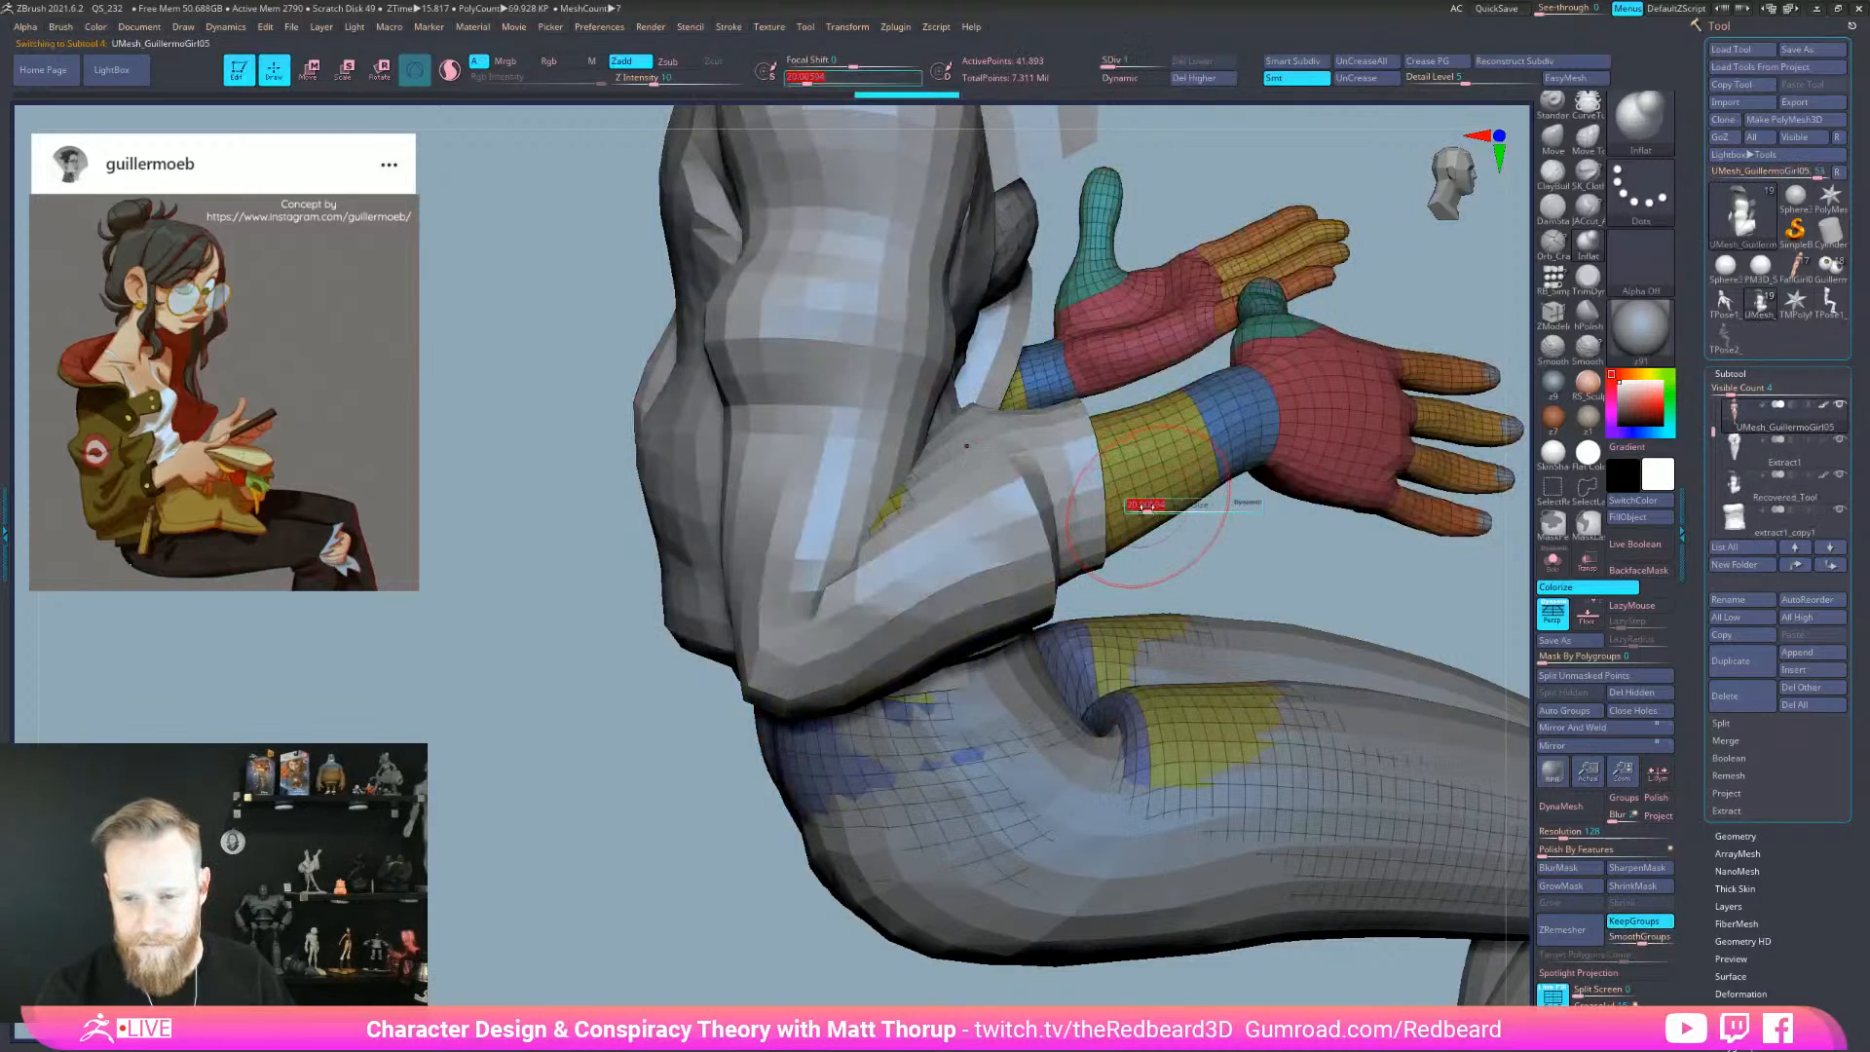
- Undo the last two changes on the body mesh and push its right forearm inside the sleeve with the Move brush
key(ctrl+z)
key(ctrl+z)
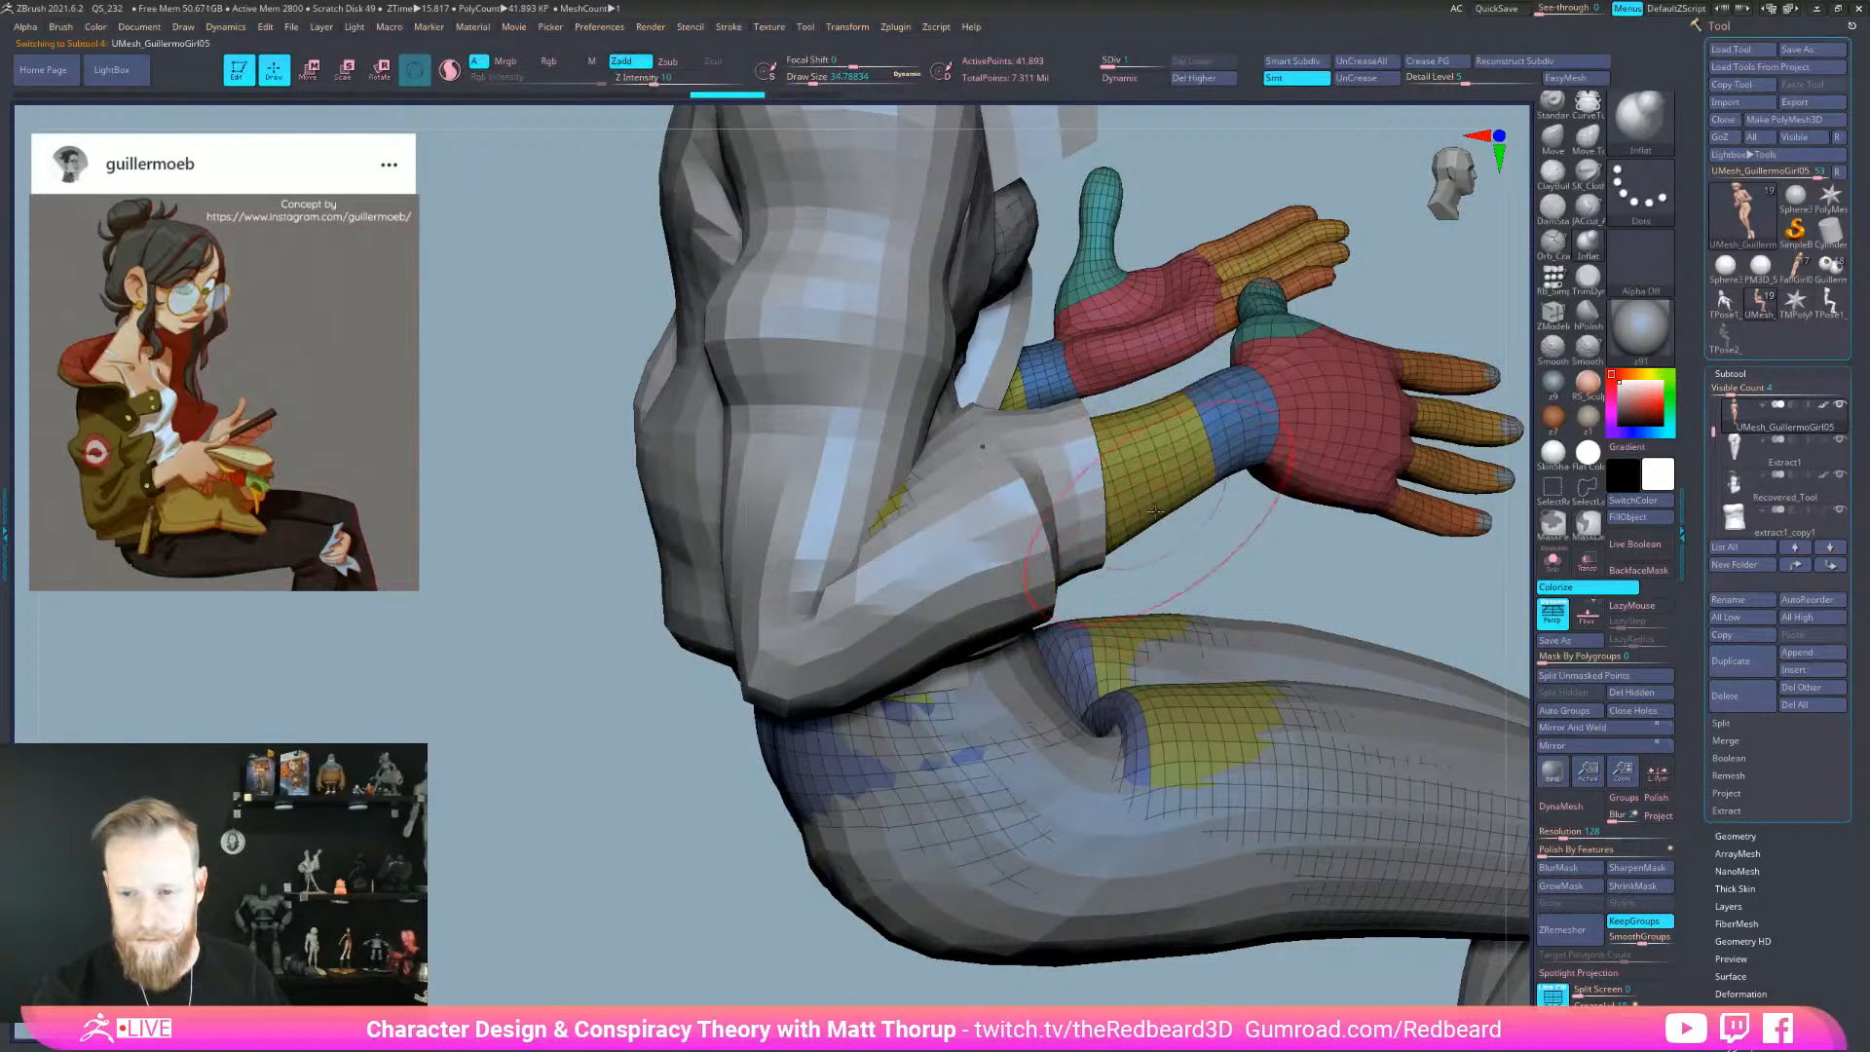
right_drag(1141, 518, 1193, 537)
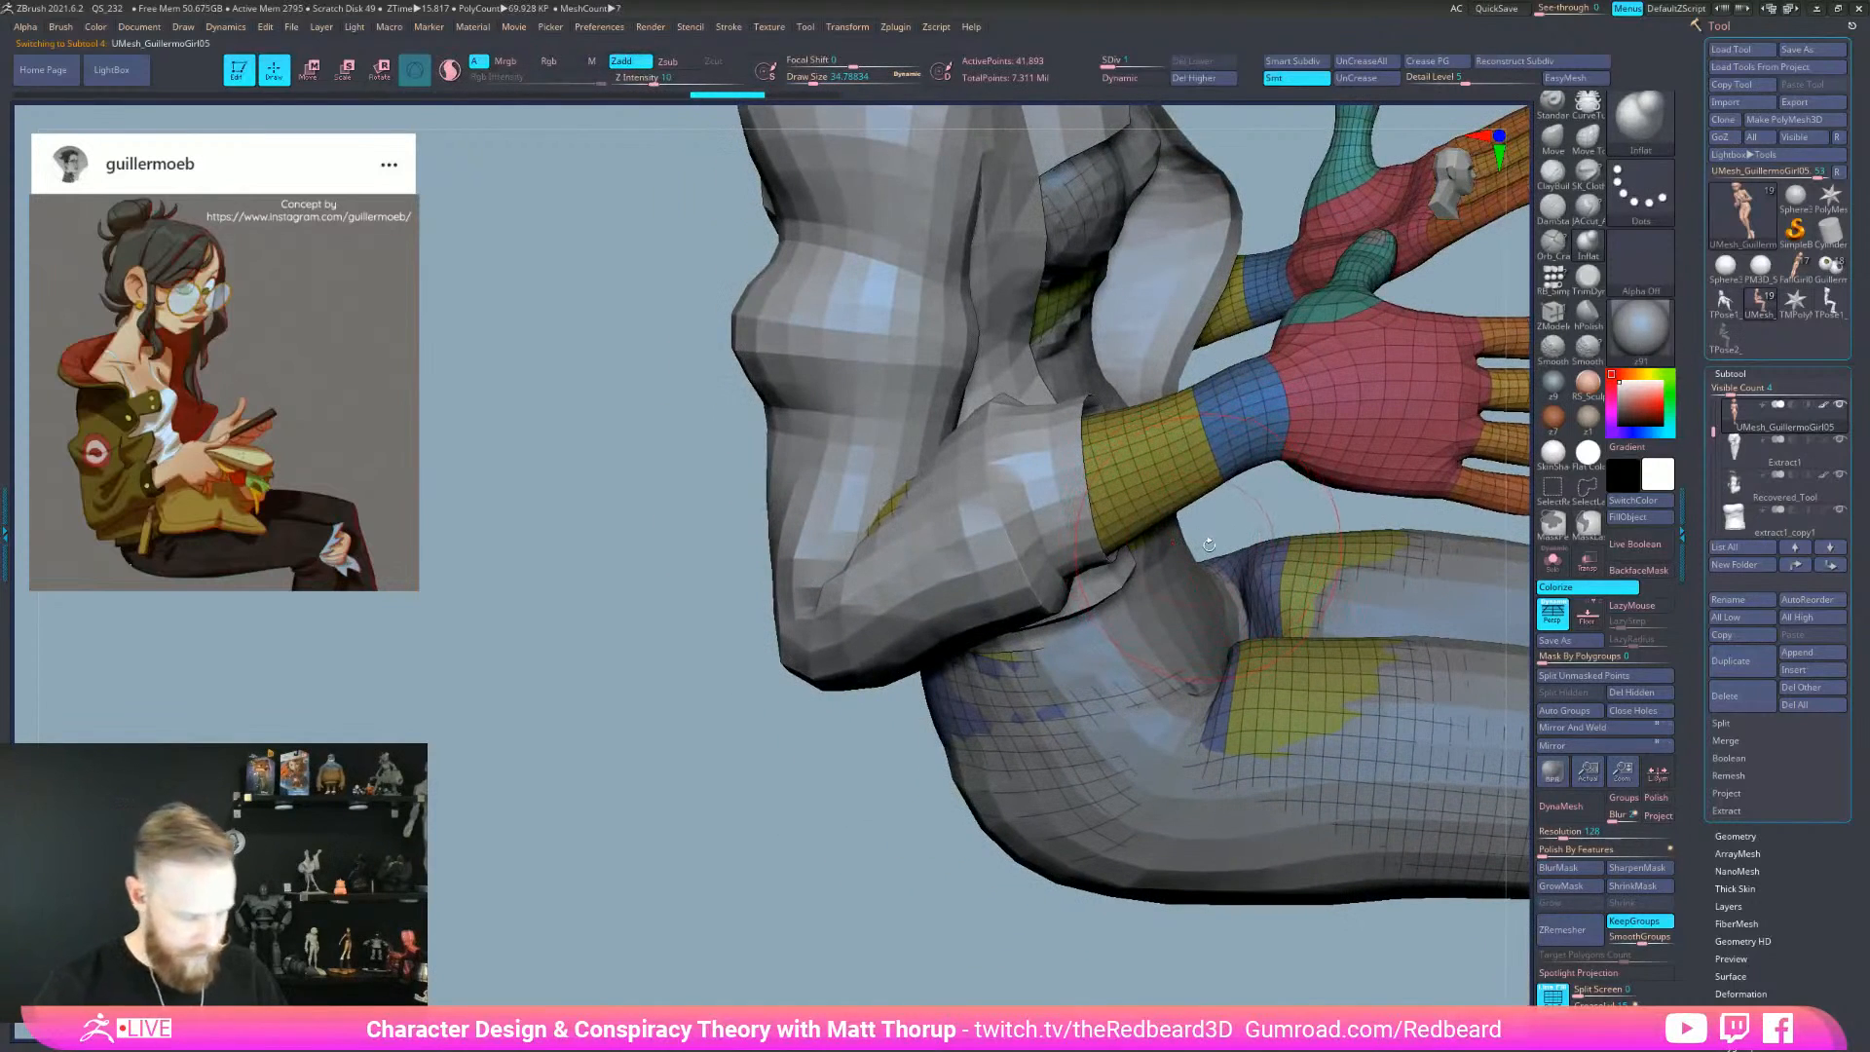
key(b)
key(m)
key(v)
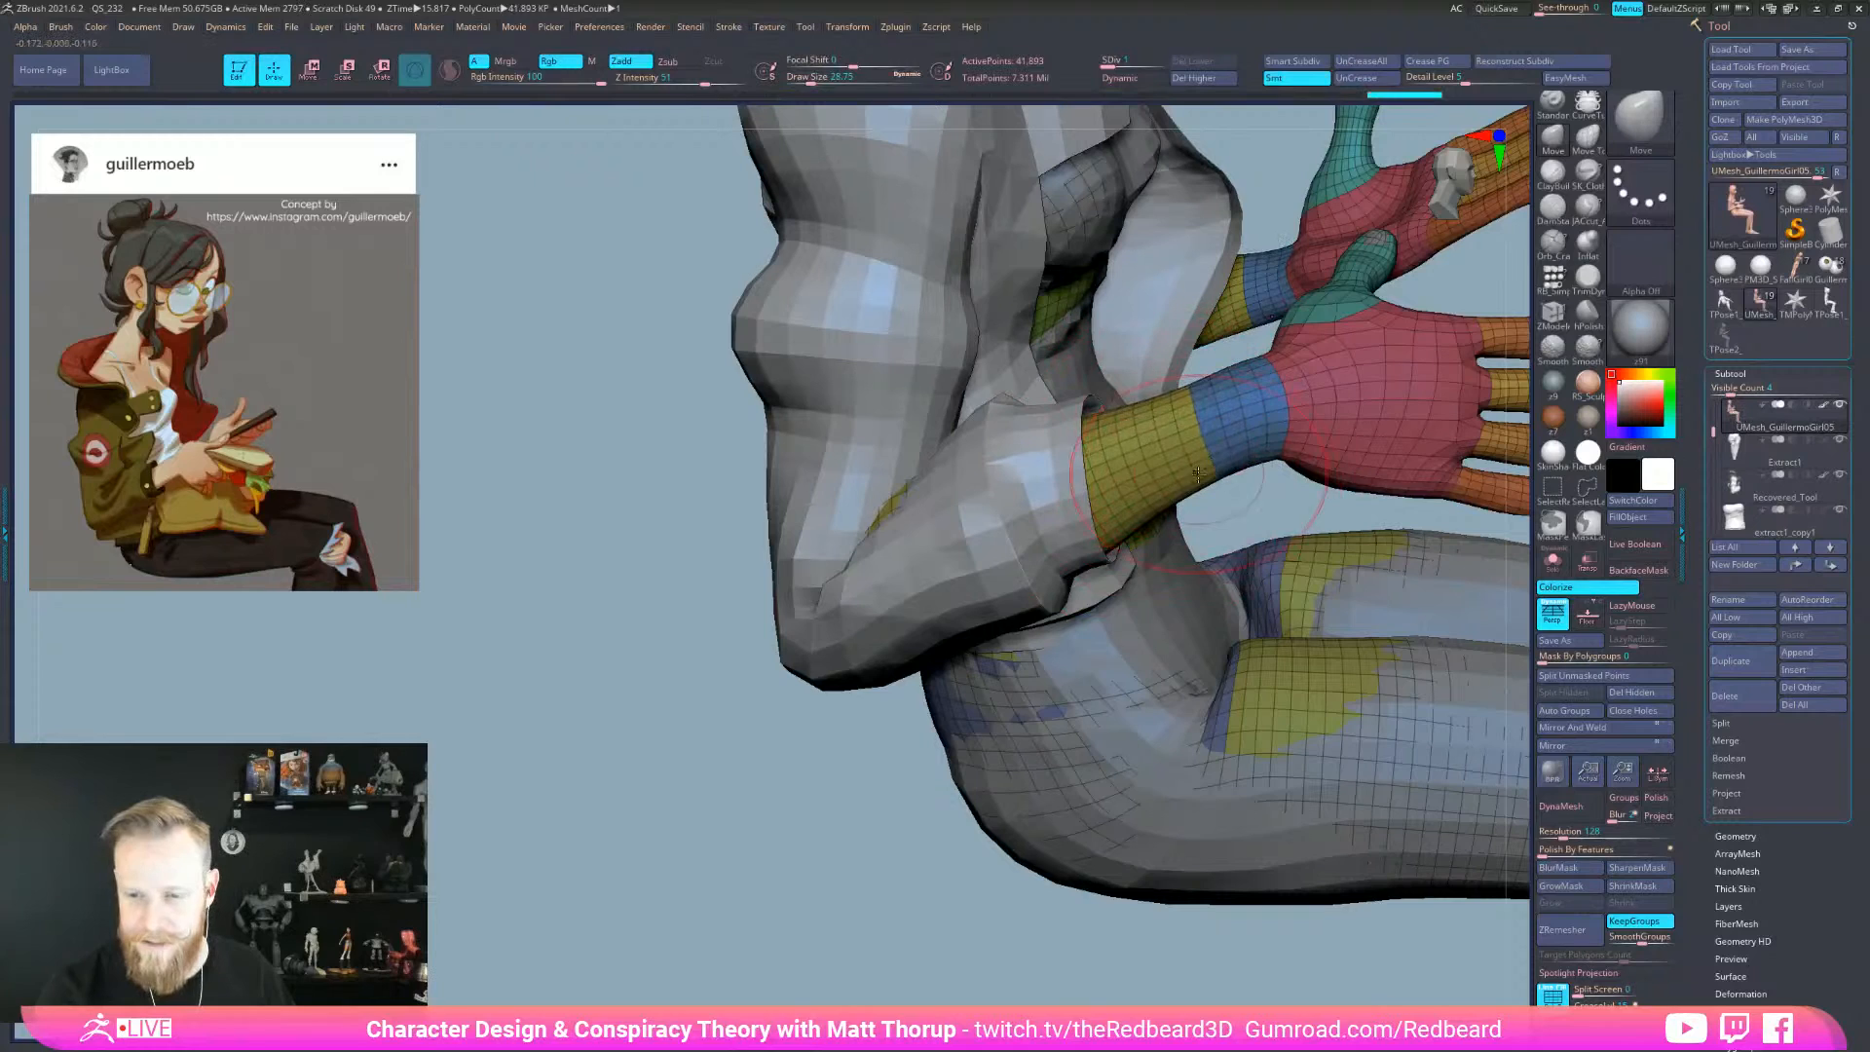
key(bracketright)
key(bracketright)
drag(875, 535, 868, 573)
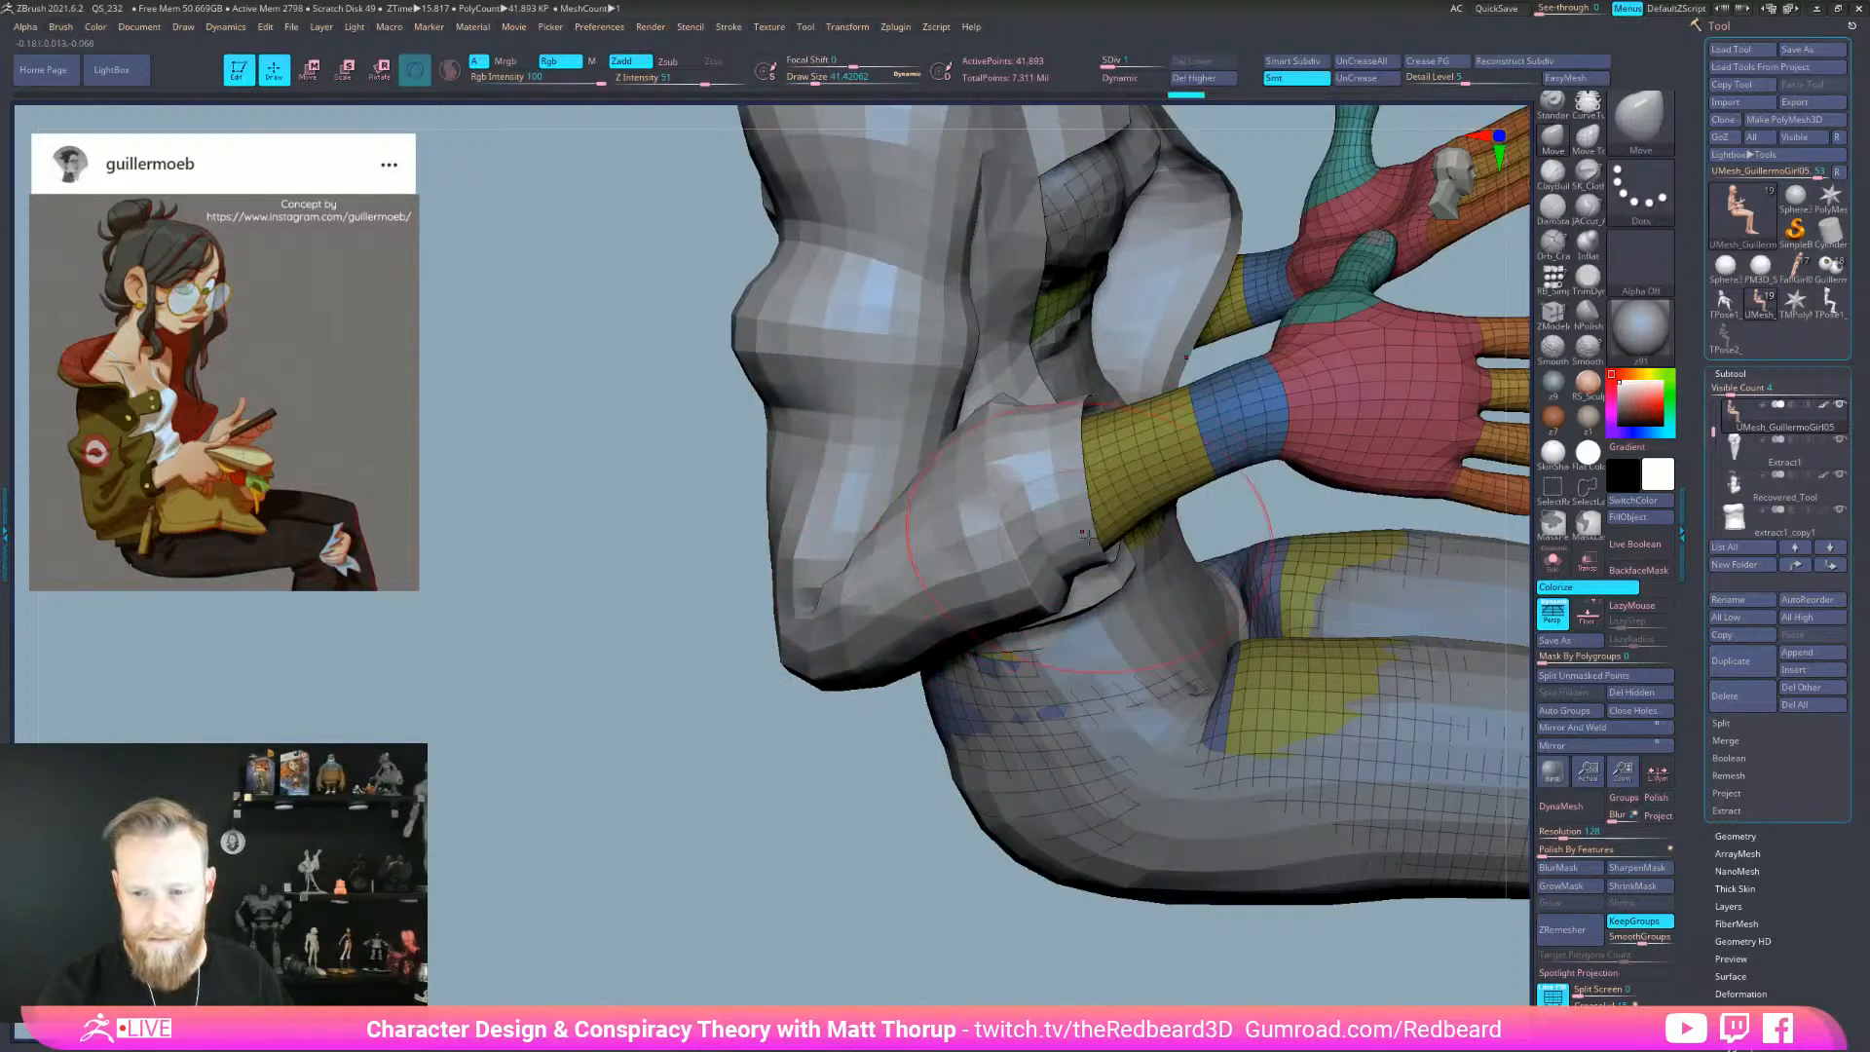
key(bracketleft)
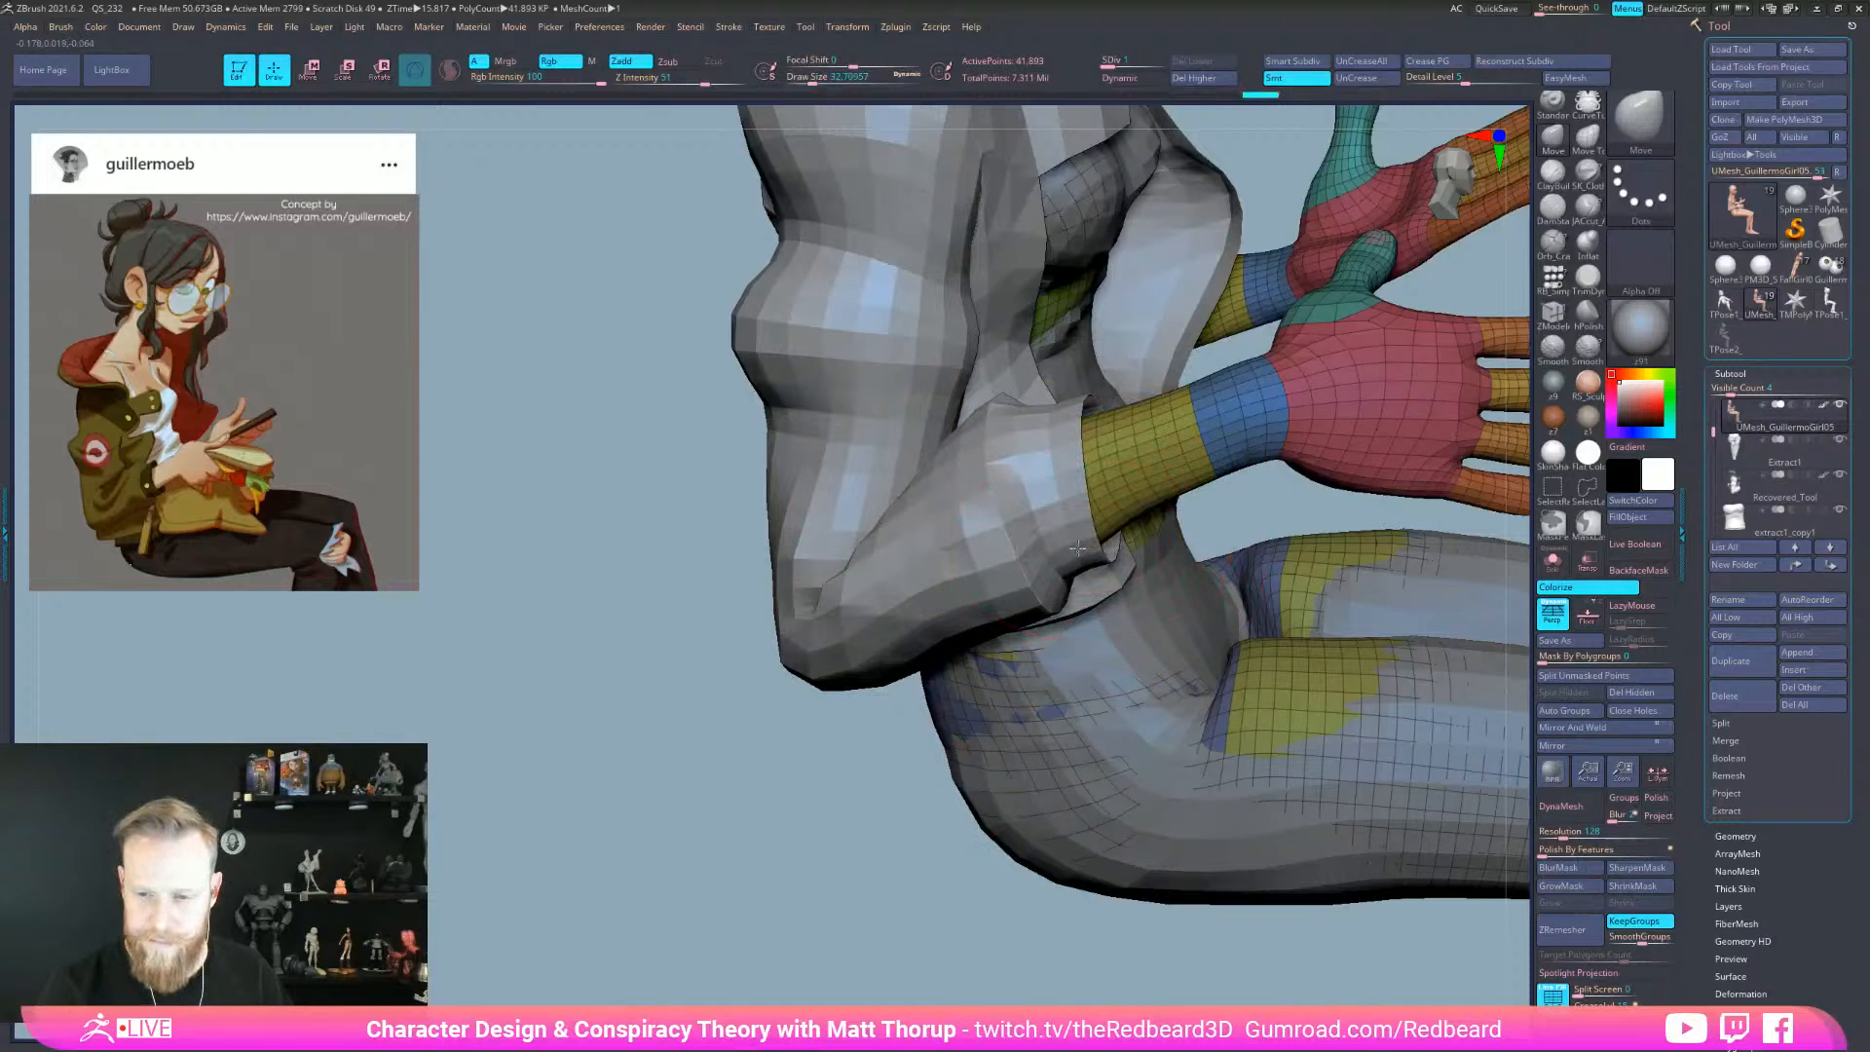
key(bracketleft)
key(bracketleft)
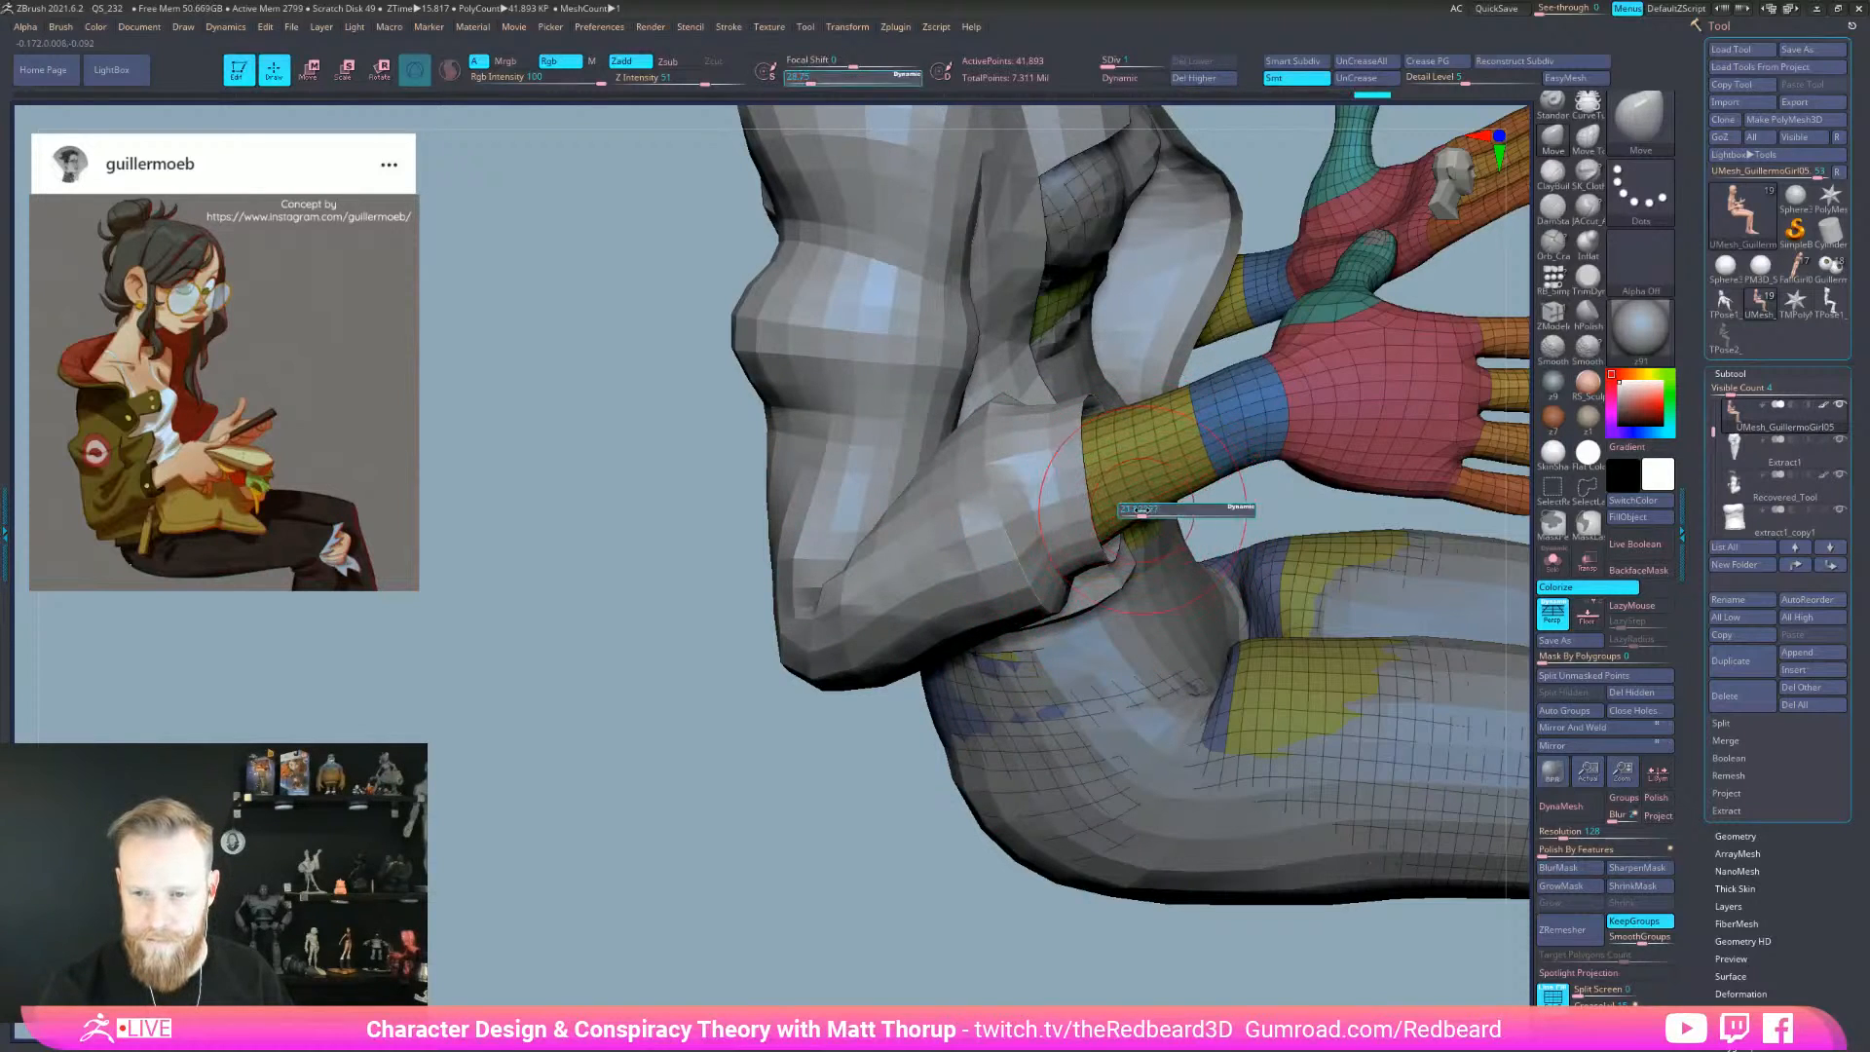
- Adjust the body's right forearm and wrist near the sleeve opening with a smaller Move brush
right_drag(1040, 491, 1052, 701)
ctrl+right_drag(1266, 769, 1334, 672)
right_drag(1451, 574, 1344, 460)
right_drag(947, 826, 1091, 713)
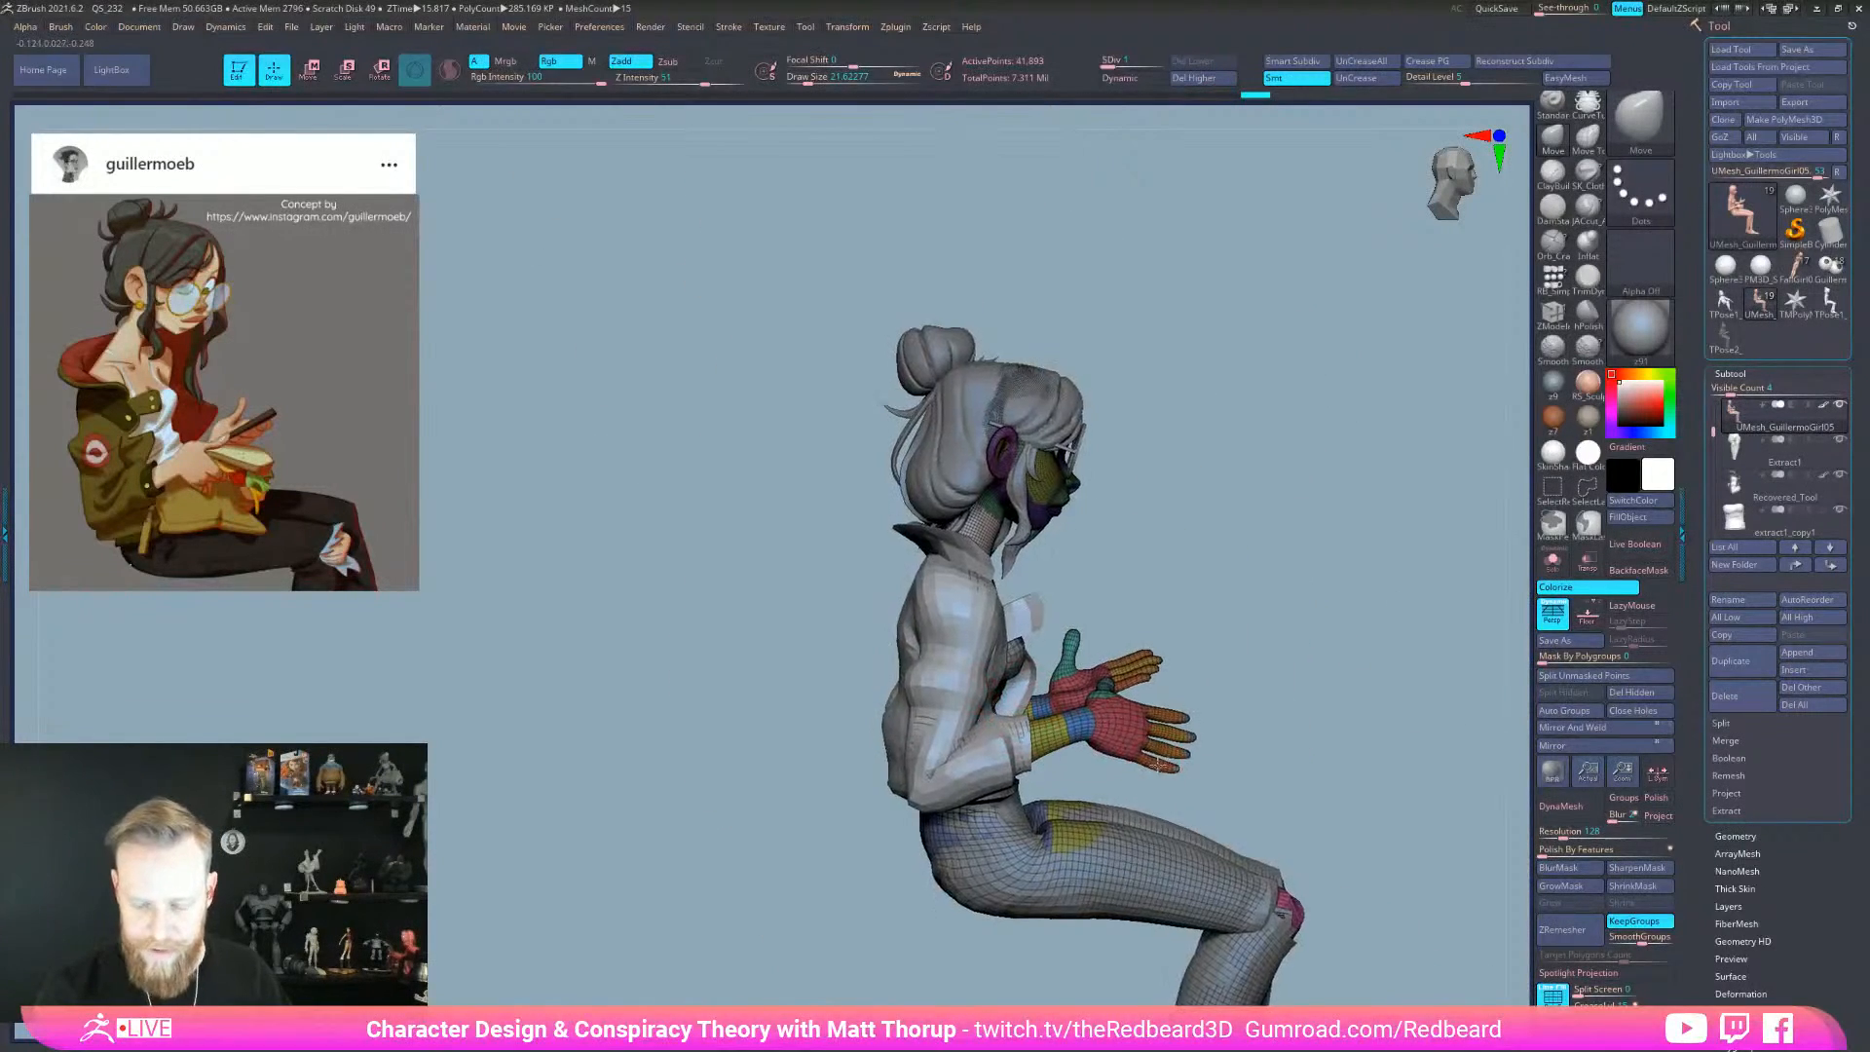
ctrl+right_drag(1156, 765, 1034, 723)
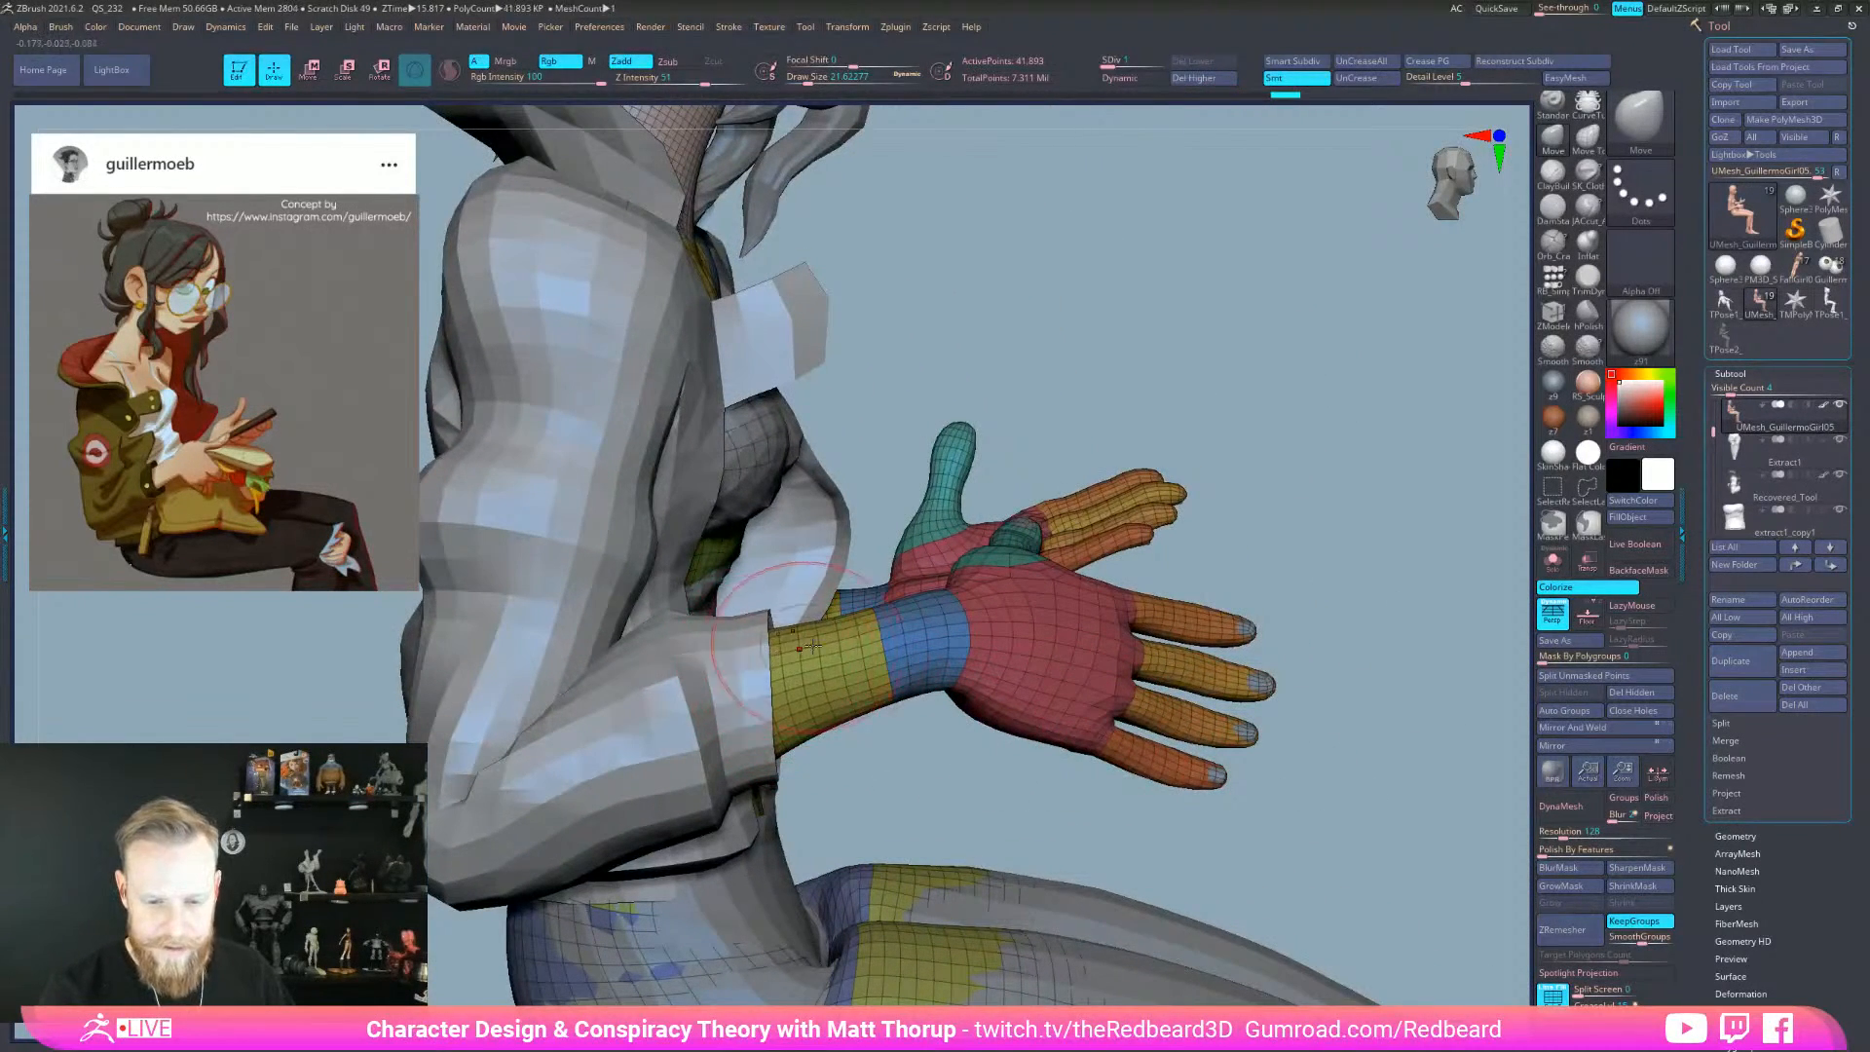
drag(928, 604, 930, 601)
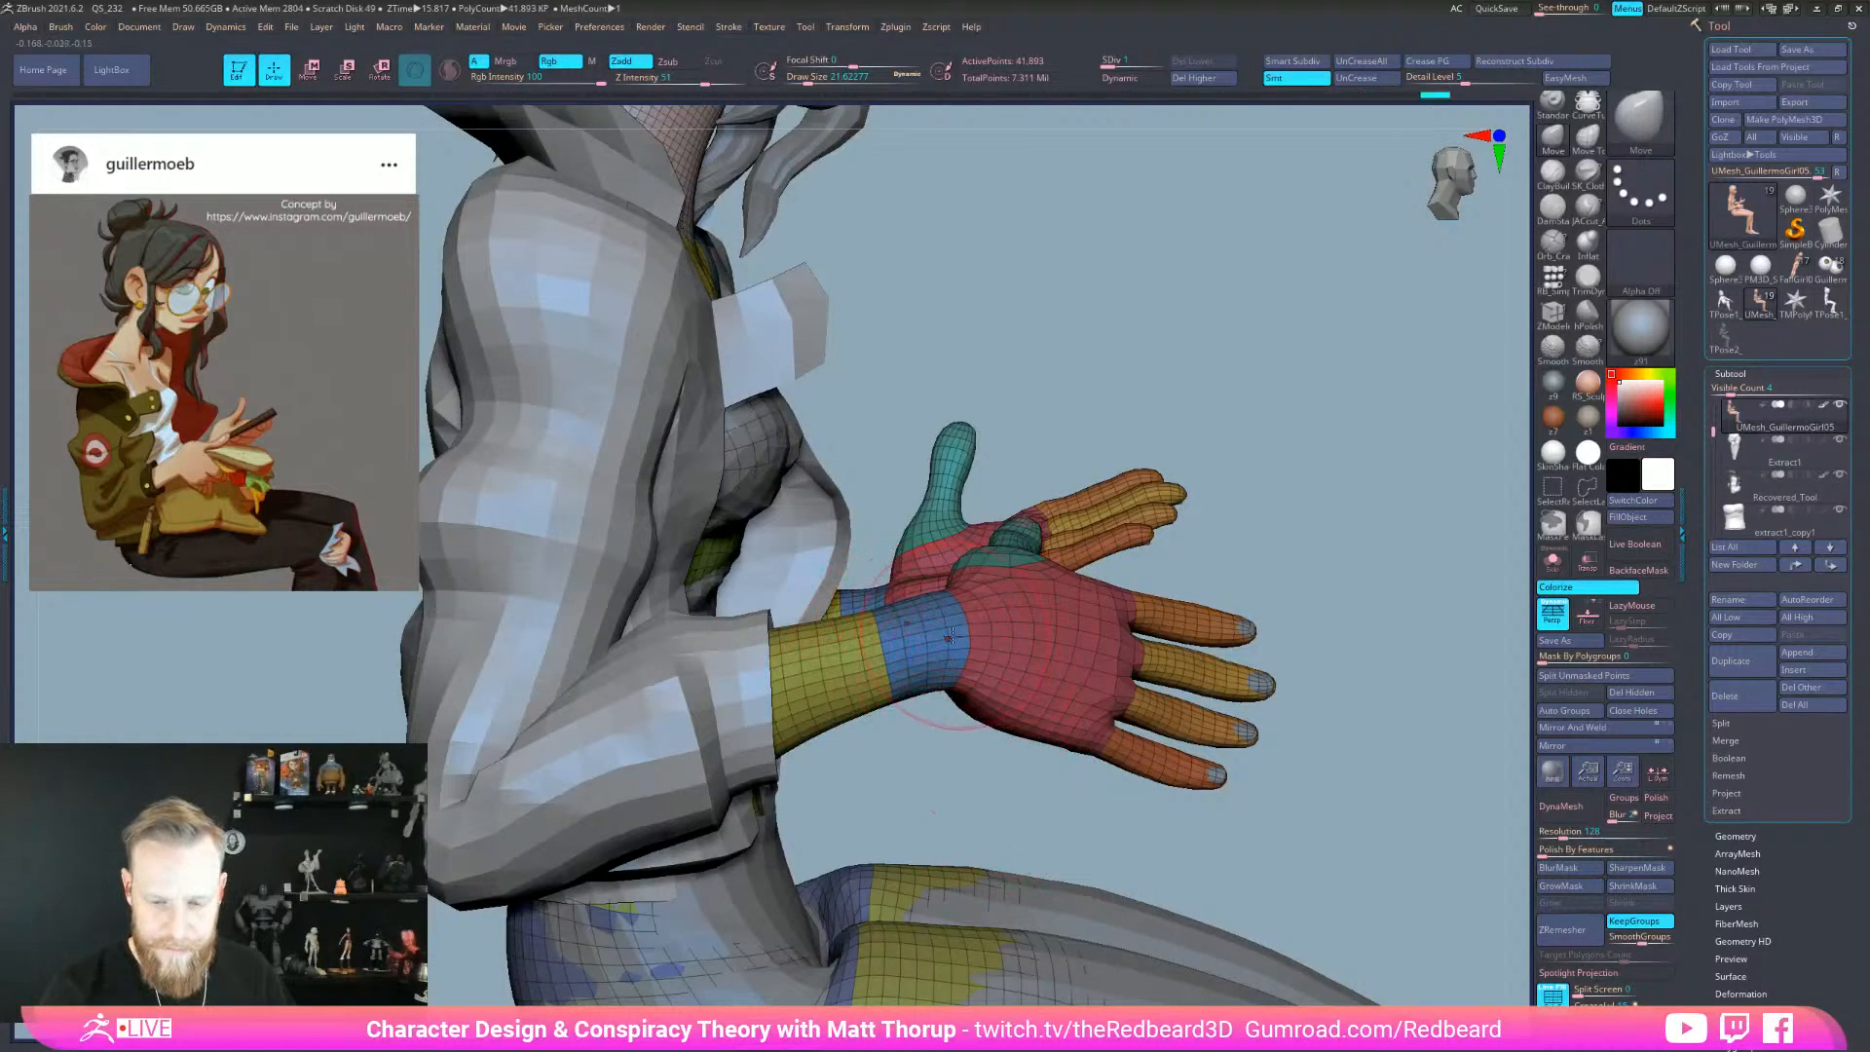
- Nudge the left forearm into its sleeve, isolate the body's forearm polygroups and reshape the left forearm with the Move brush
mouse_move(1117, 780)
right_down()
mouse_move(1022, 801)
mouse_move(876, 779)
mouse_move(997, 722)
mouse_move(1151, 744)
right_up()
drag(1017, 721, 1078, 719)
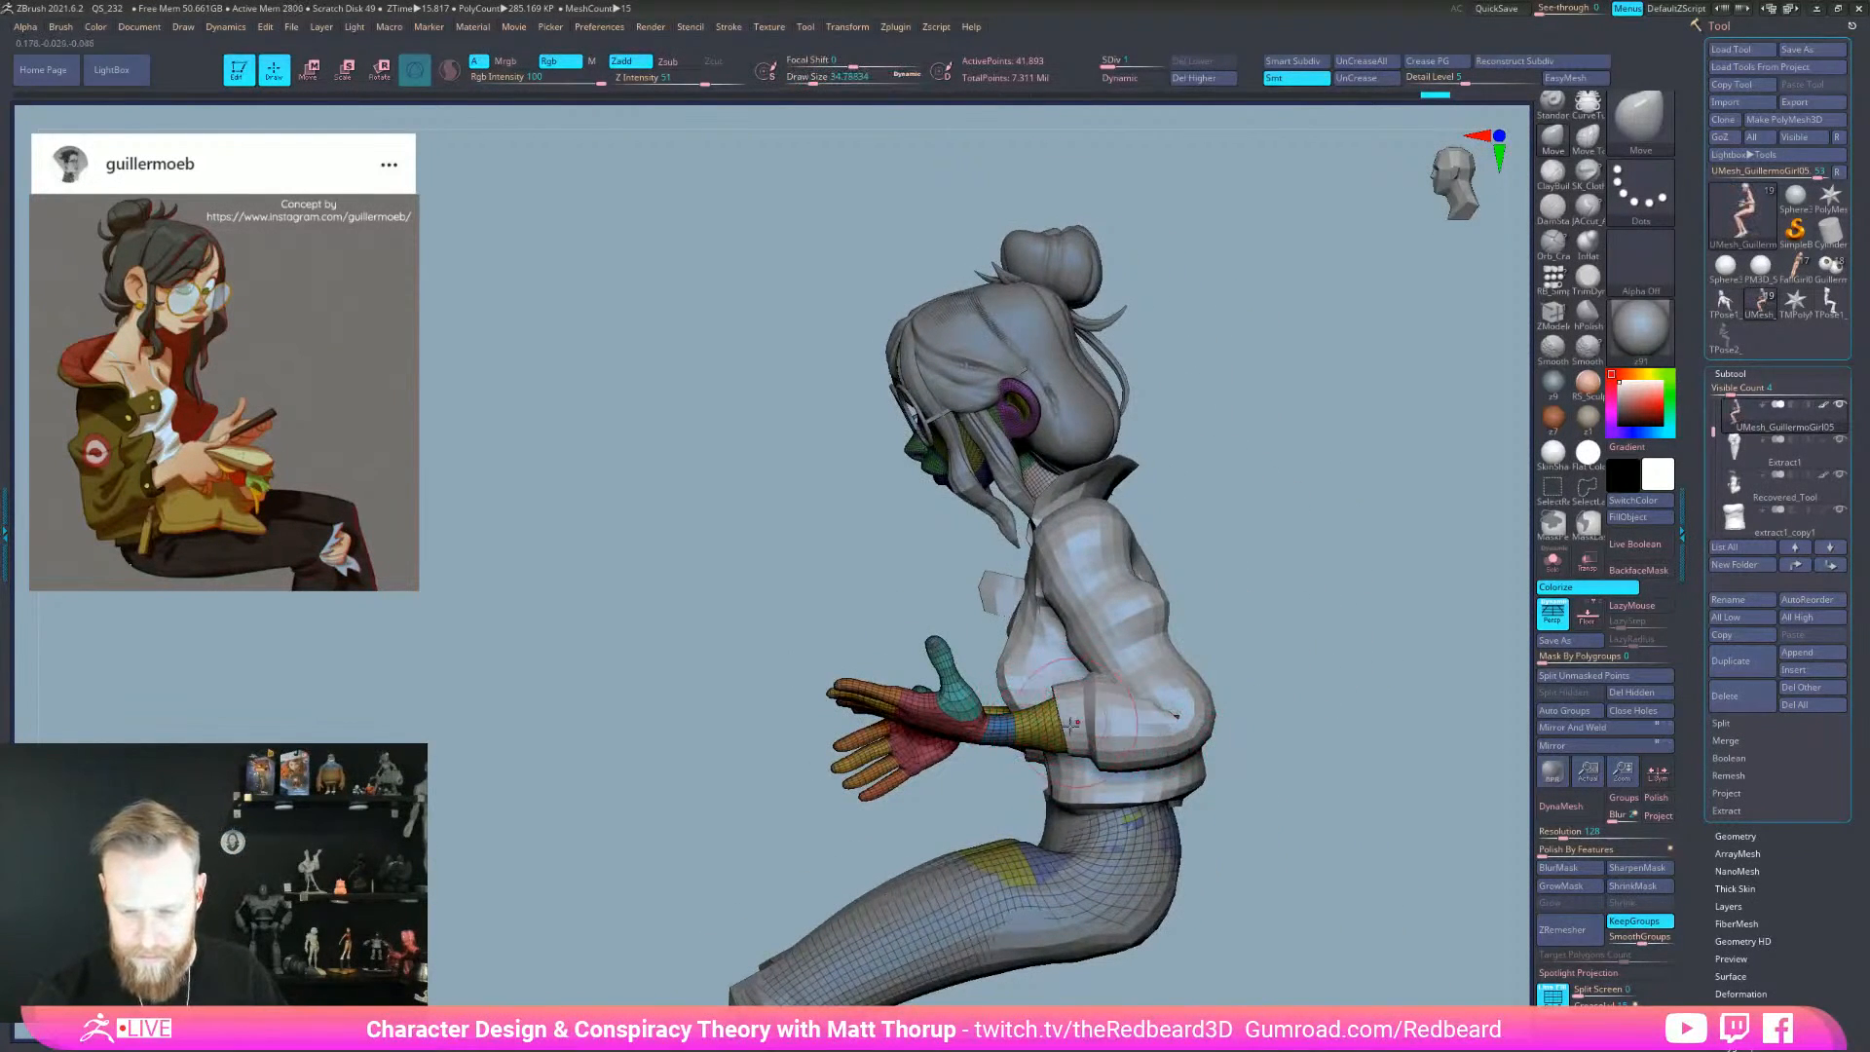
click(1552, 562)
key(shift)
ctrl+shift+click(1320, 830)
mouse_move(1354, 857)
alt+right_down()
mouse_move(1261, 763)
mouse_move(1191, 818)
alt+right_up()
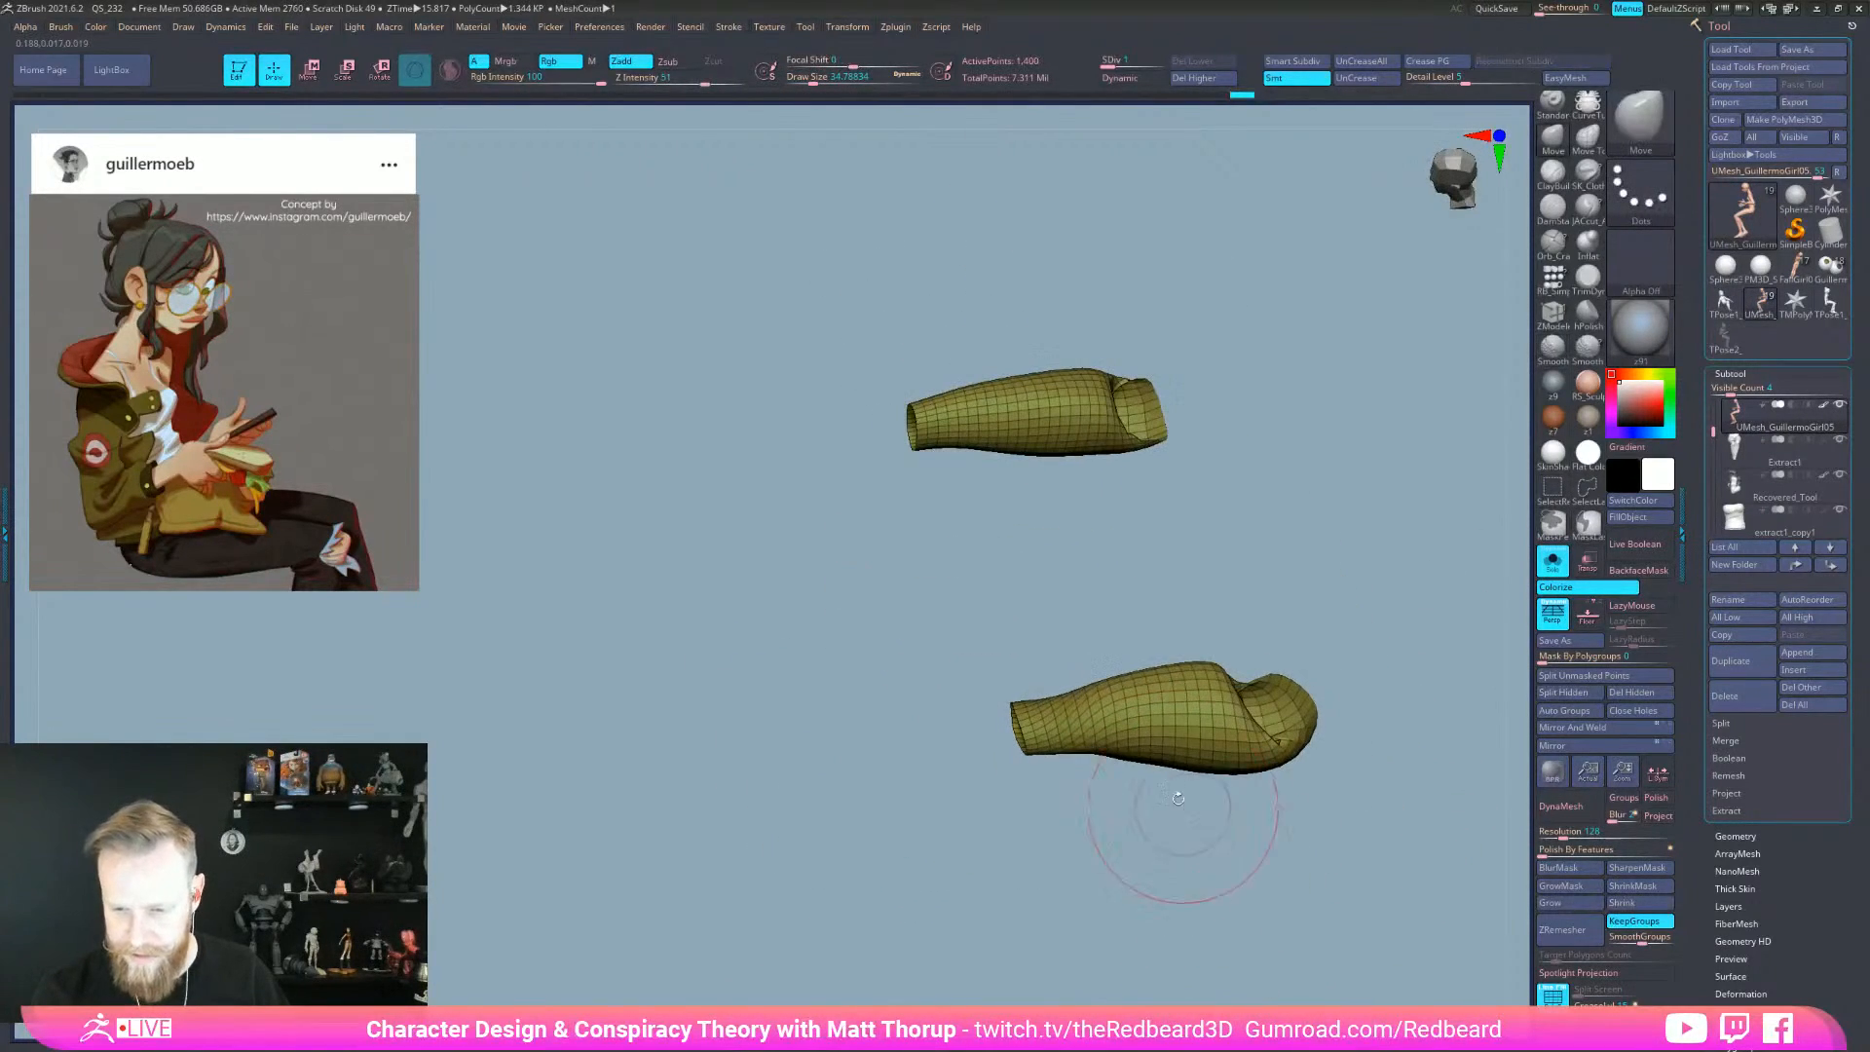
key(shift)
shift+right_drag(1176, 722, 1201, 676)
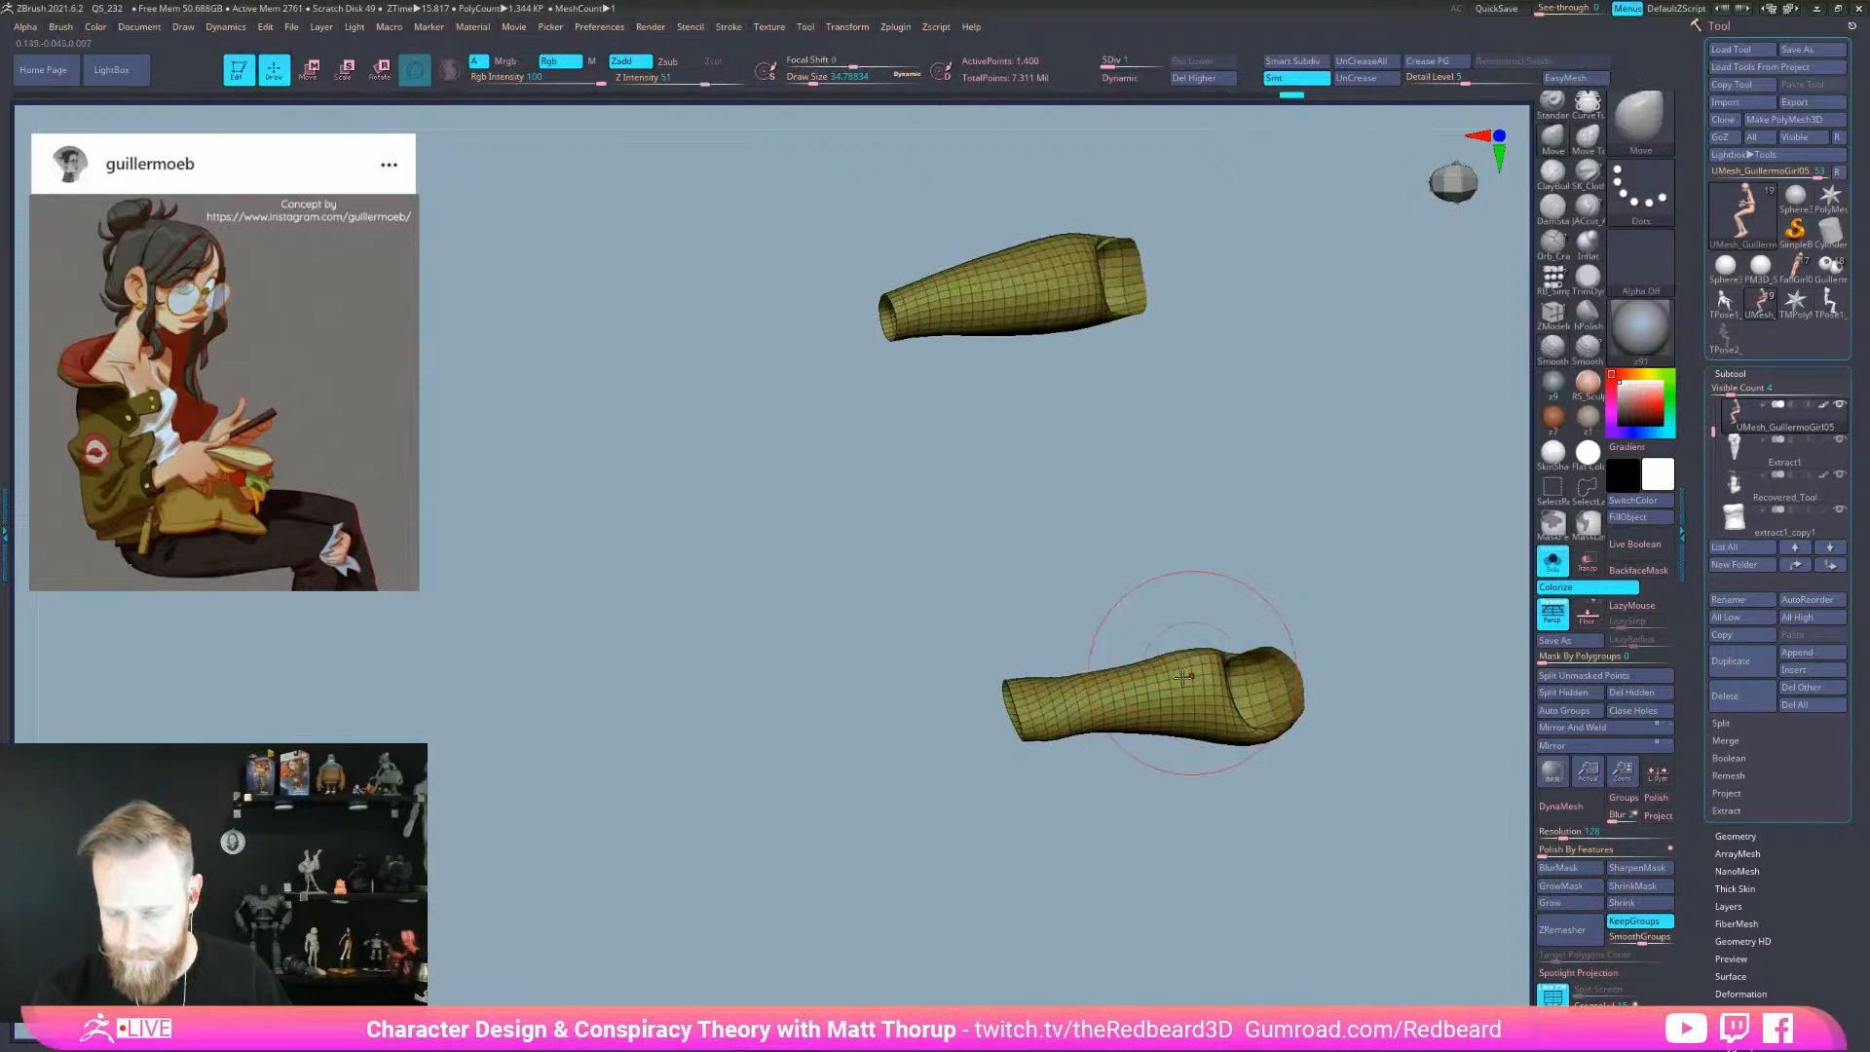
mouse_move(1224, 594)
right_down()
mouse_move(1093, 681)
mouse_move(1122, 632)
right_up()
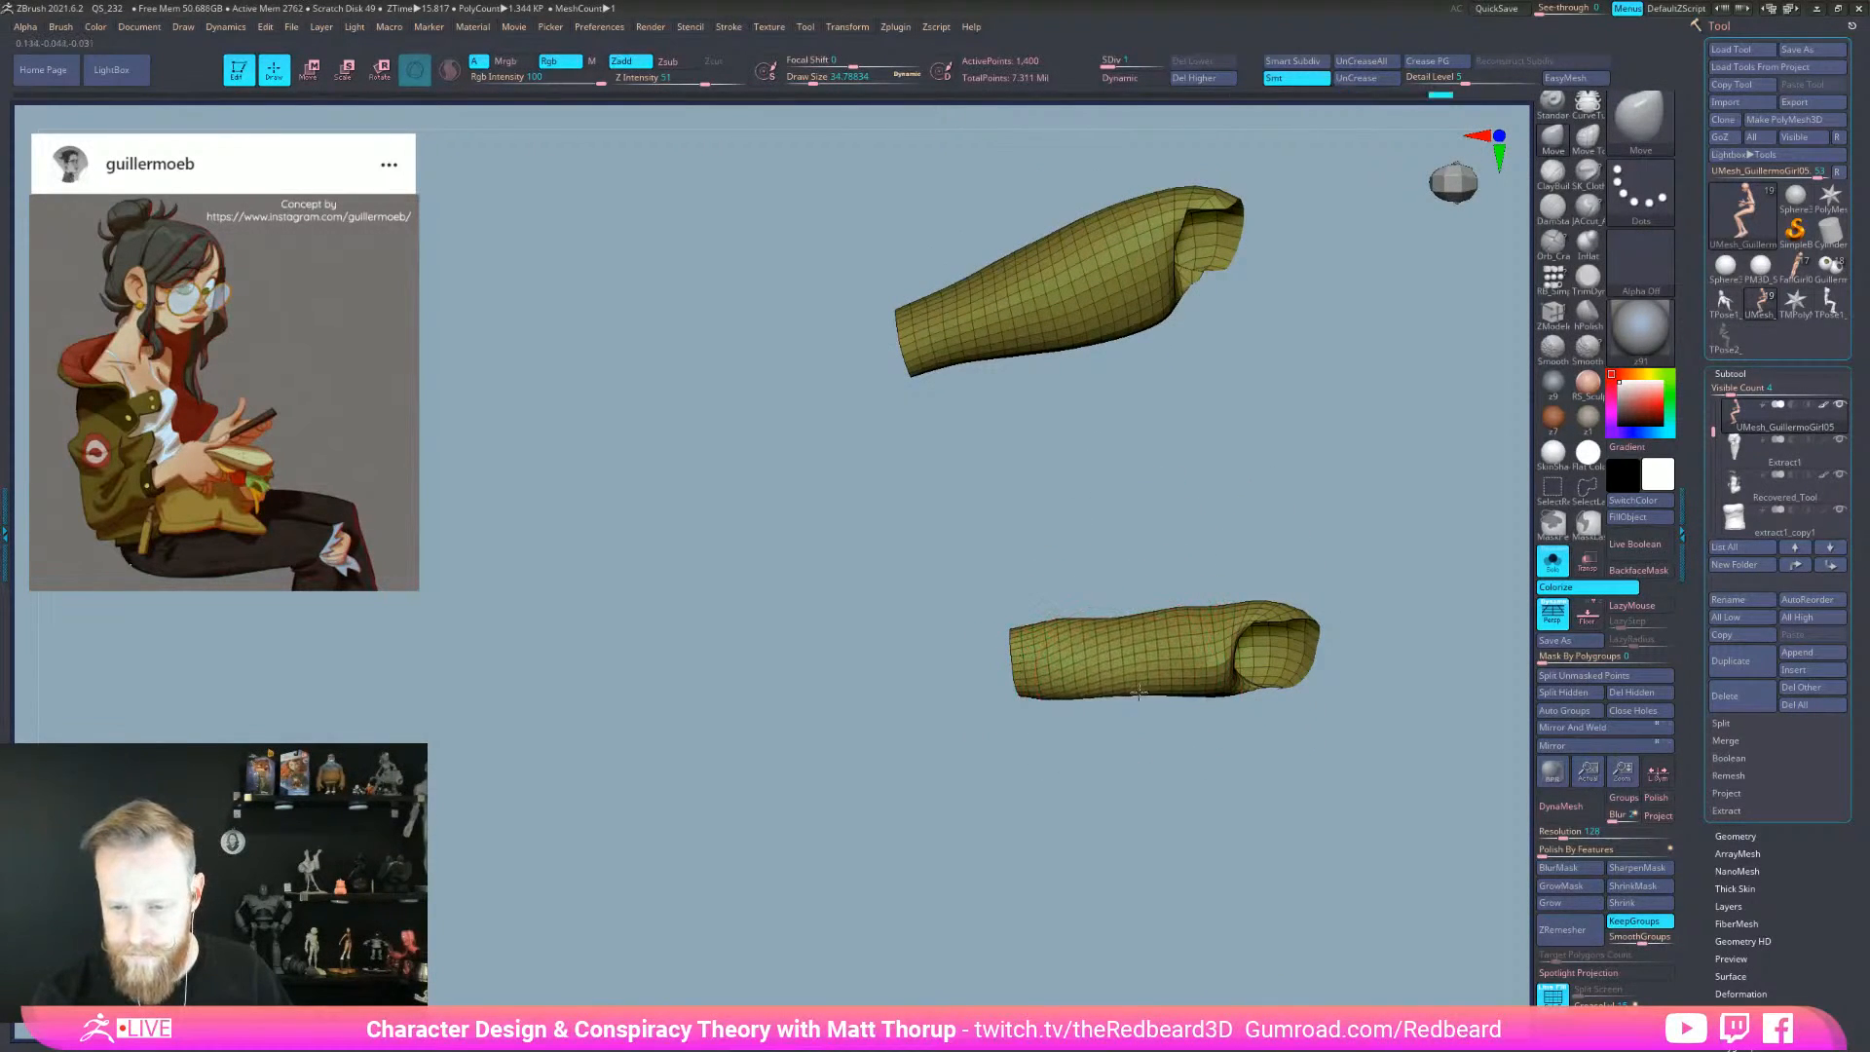
drag(1078, 619, 1178, 619)
- Show the whole body mesh again, refine the left forearm and elbow from several angles, and turn Solo mode off
ctrl+shift+click(1208, 849)
mouse_move(1252, 937)
right_down()
mouse_move(1361, 703)
mouse_move(1341, 669)
right_up()
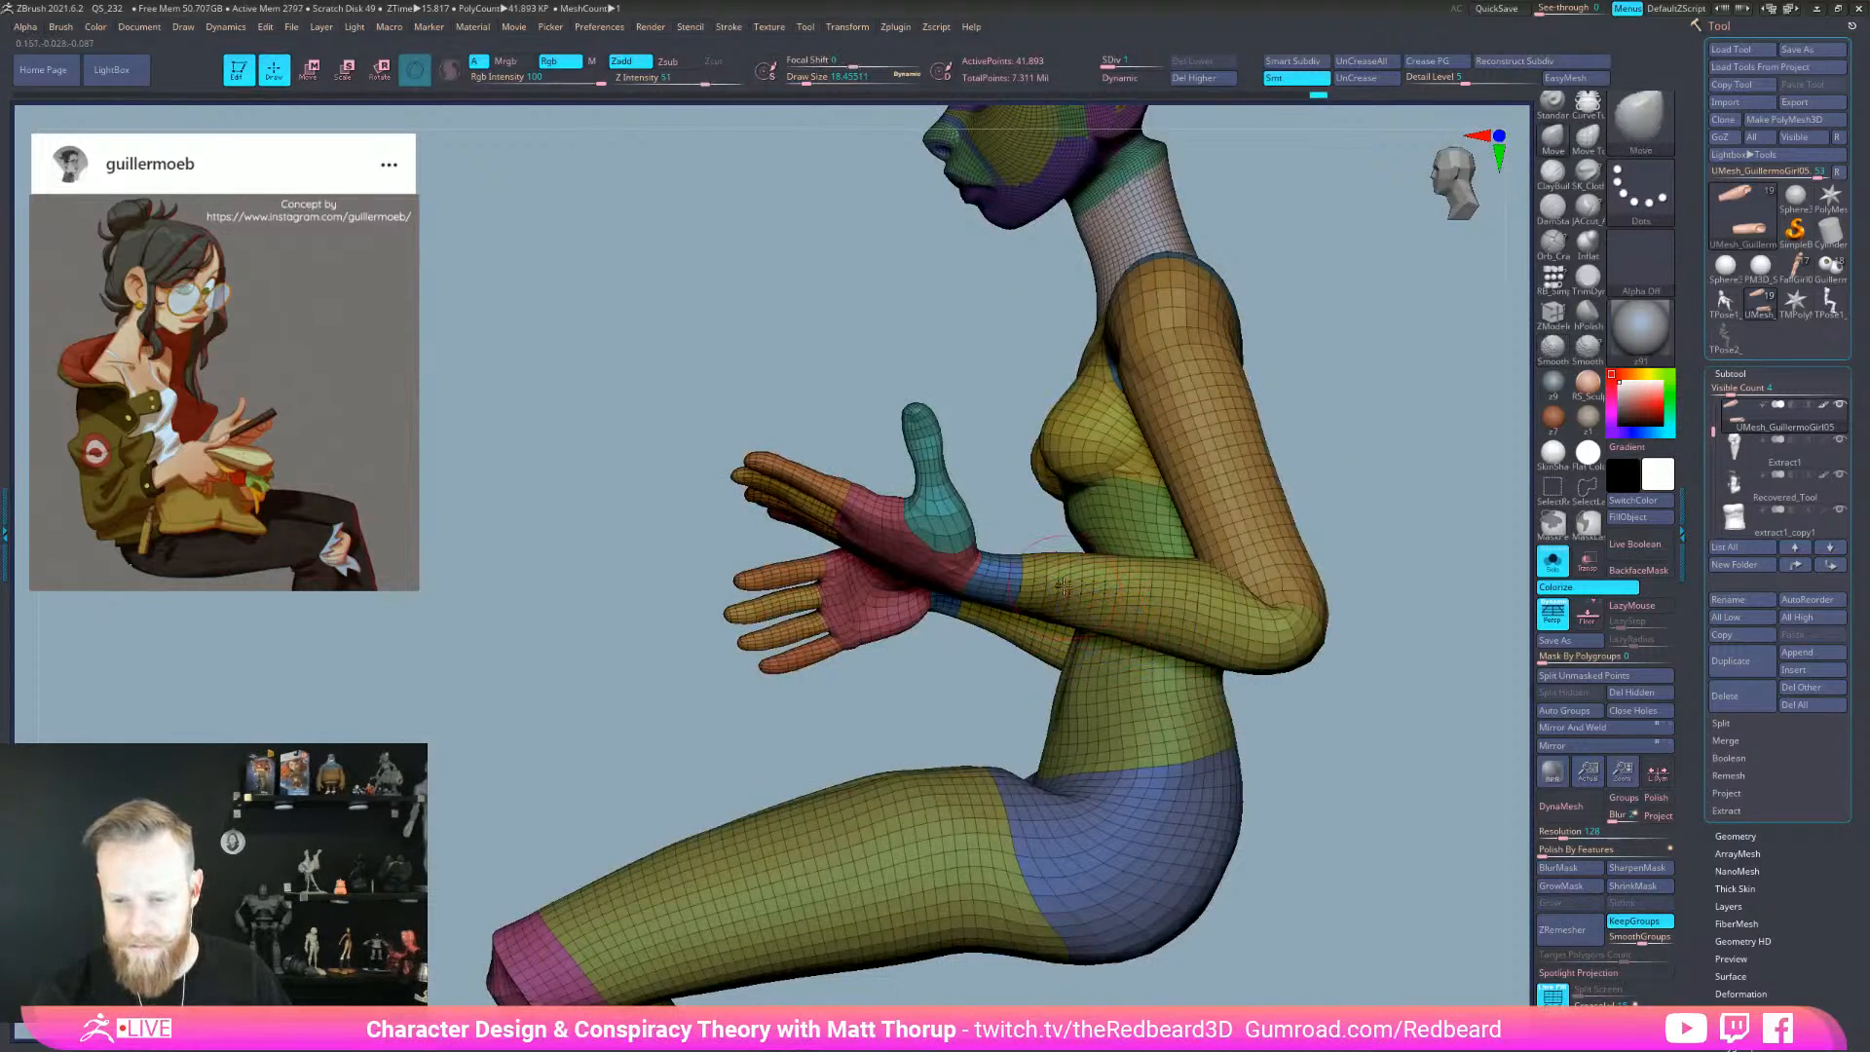
right_drag(1183, 554, 1077, 577)
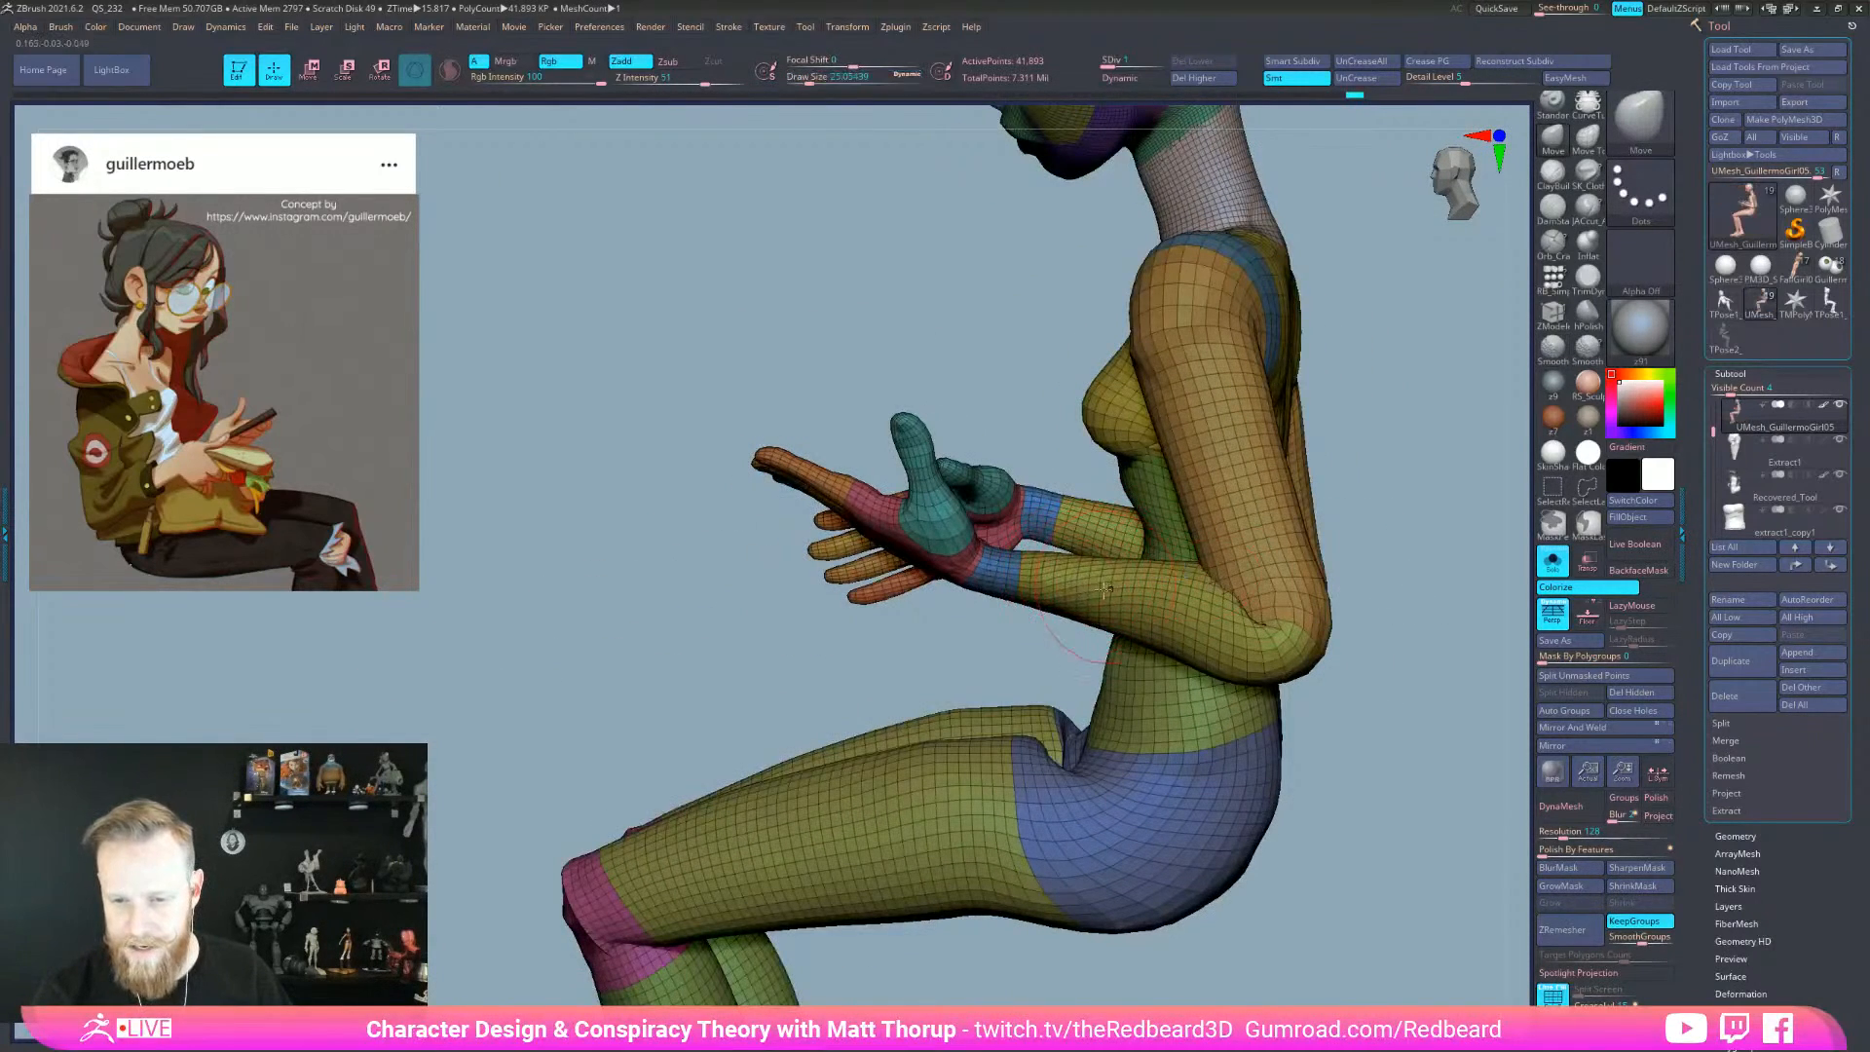
key(shift)
right_drag(1162, 643, 1310, 657)
mouse_move(1382, 754)
right_down()
mouse_move(1305, 765)
mouse_move(1343, 710)
mouse_move(1217, 657)
mouse_move(1020, 639)
right_up()
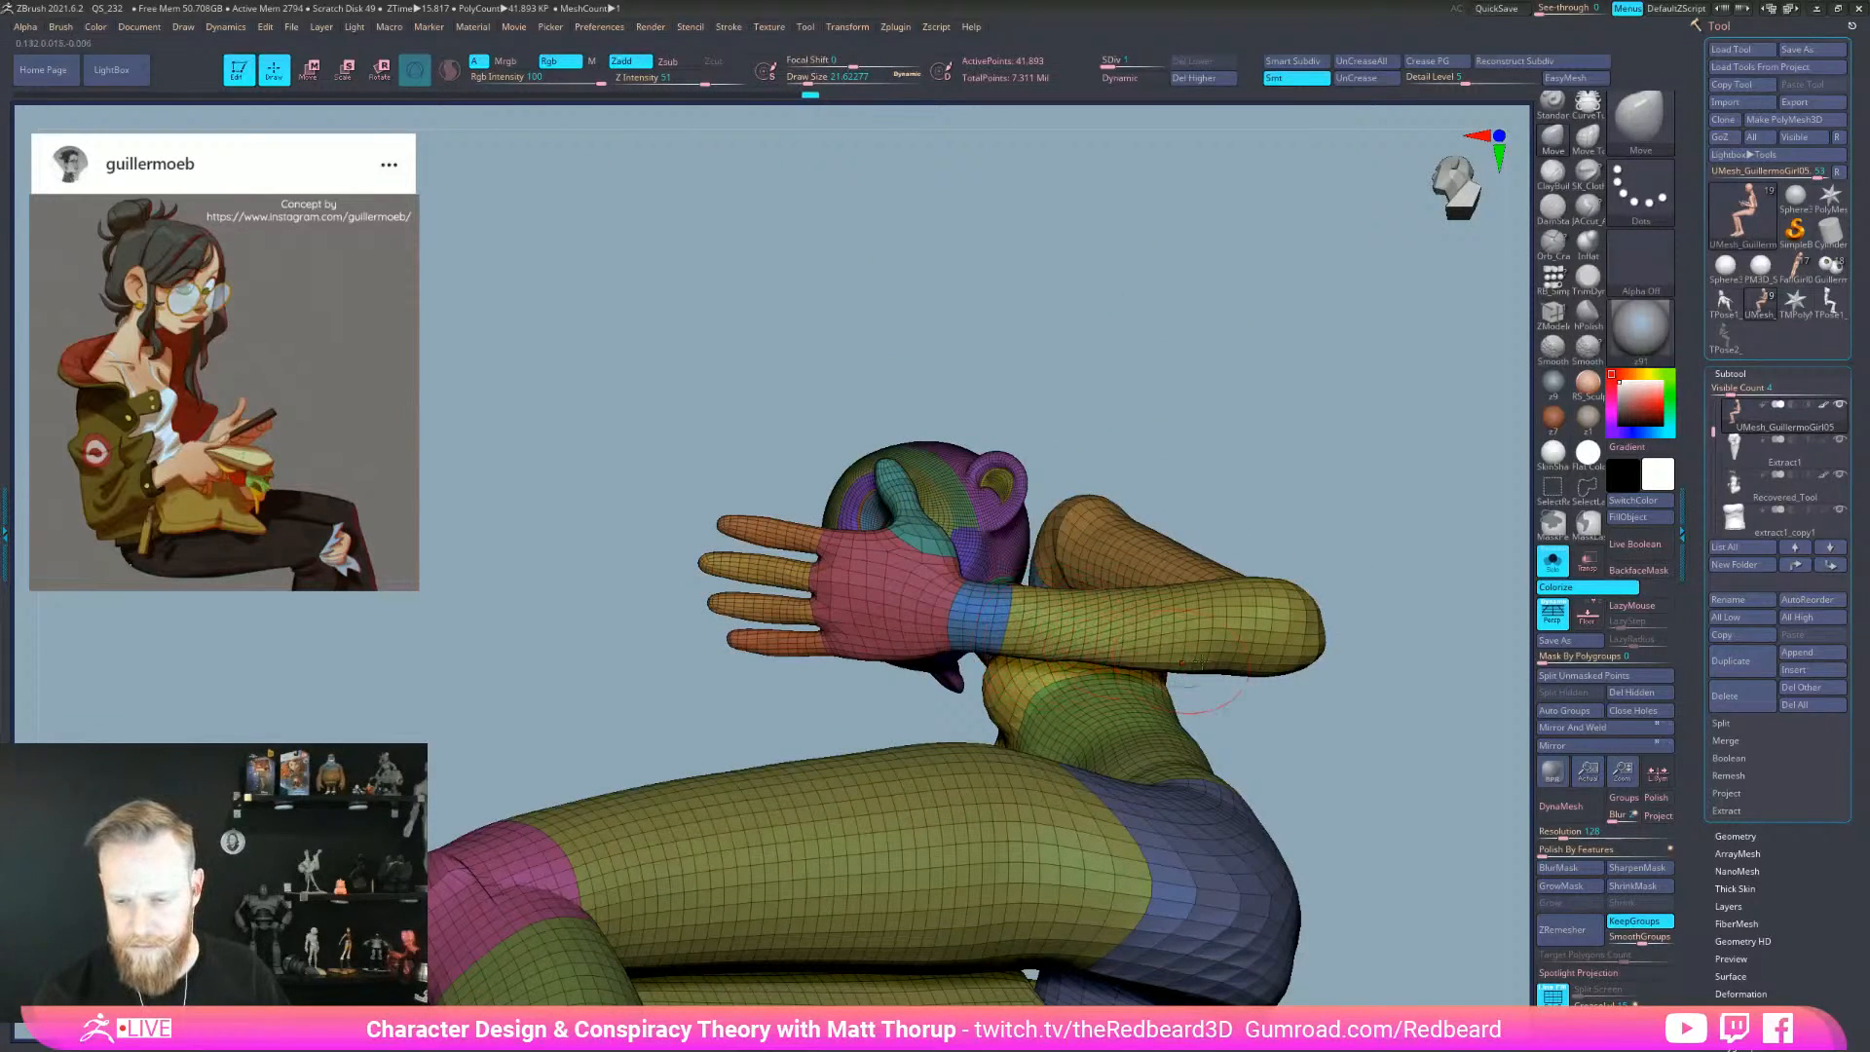
mouse_move(1234, 670)
mouse_down()
mouse_move(1265, 661)
mouse_move(1227, 672)
mouse_up()
right_drag(1359, 678, 1348, 818)
mouse_move(1296, 678)
mouse_down()
mouse_move(1311, 658)
mouse_move(1311, 680)
mouse_move(1322, 625)
mouse_up()
click(1551, 561)
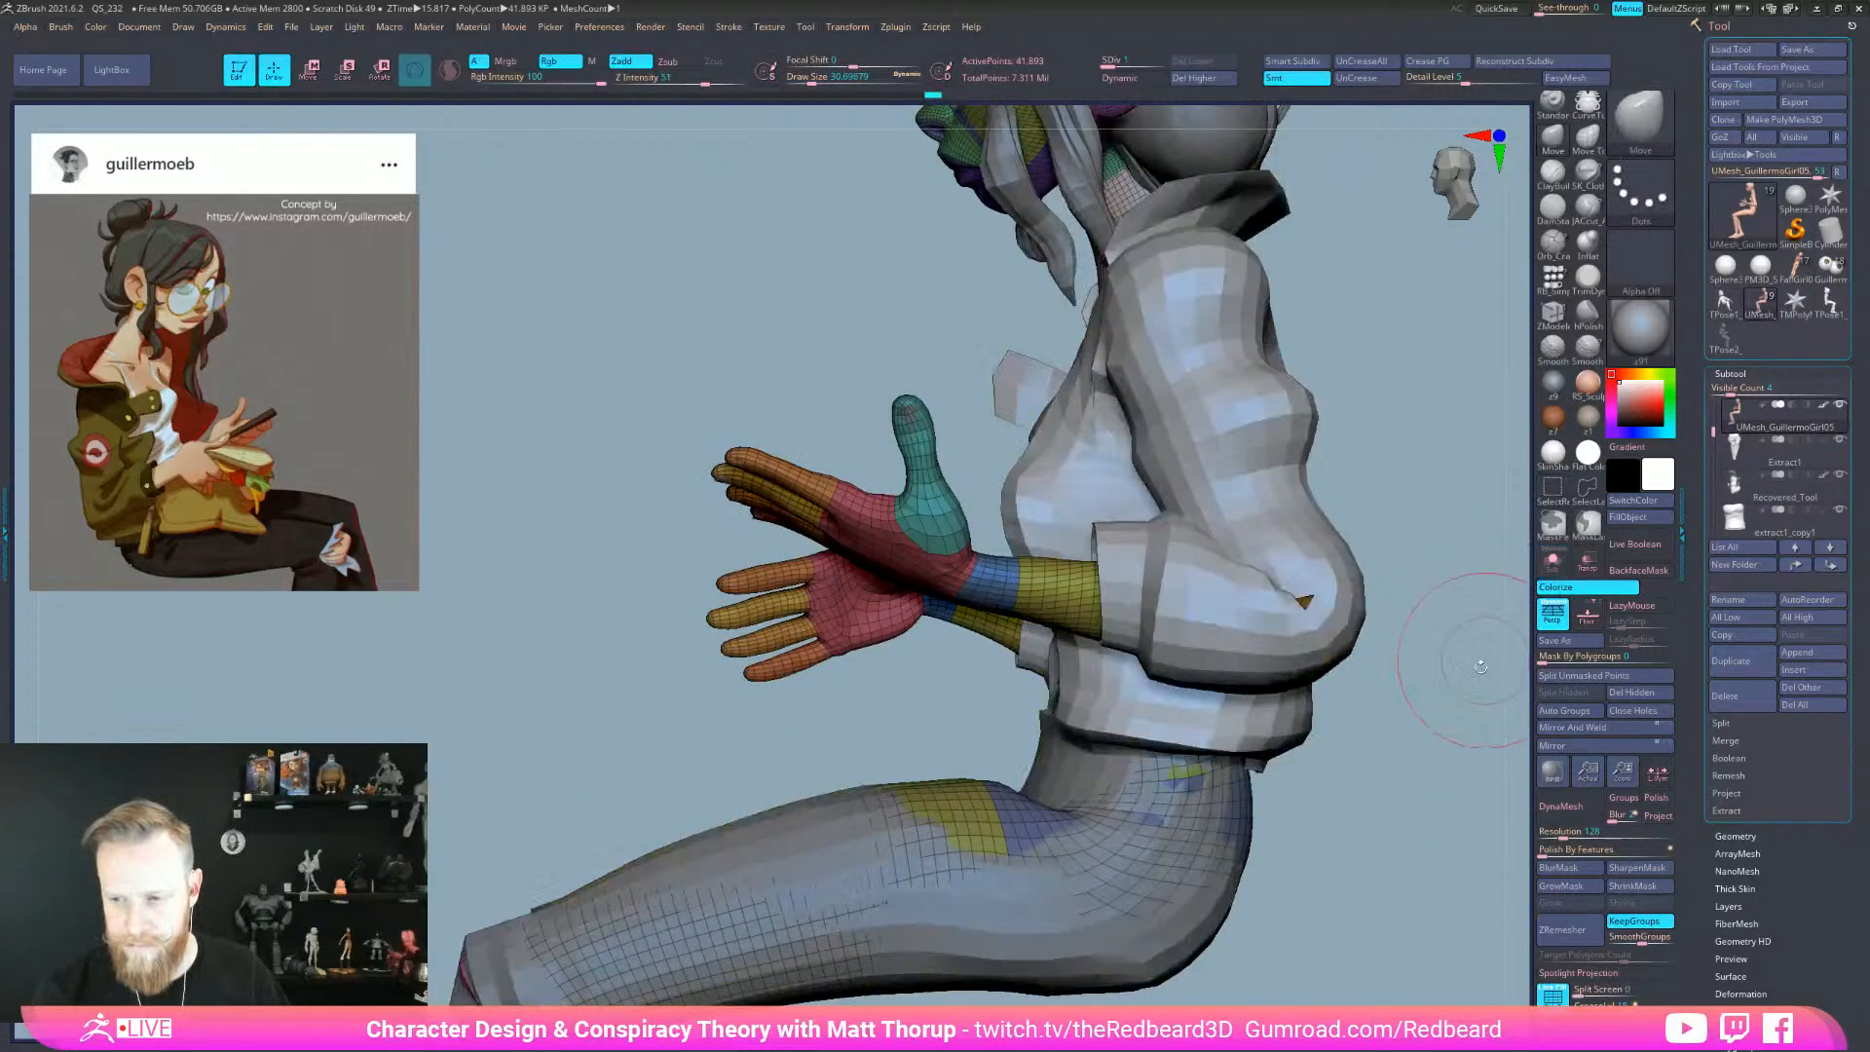
- Inspect the hands from several angles and isolate the polygroup of one matching finger on each of the body's hands
mouse_move(1426, 846)
ctrl+right_down()
mouse_move(1294, 822)
mouse_move(1198, 763)
mouse_move(1402, 793)
mouse_move(1266, 759)
mouse_move(1135, 769)
ctrl+right_up()
key(ctrl+shift+s)
key(ctrl+shift+s)
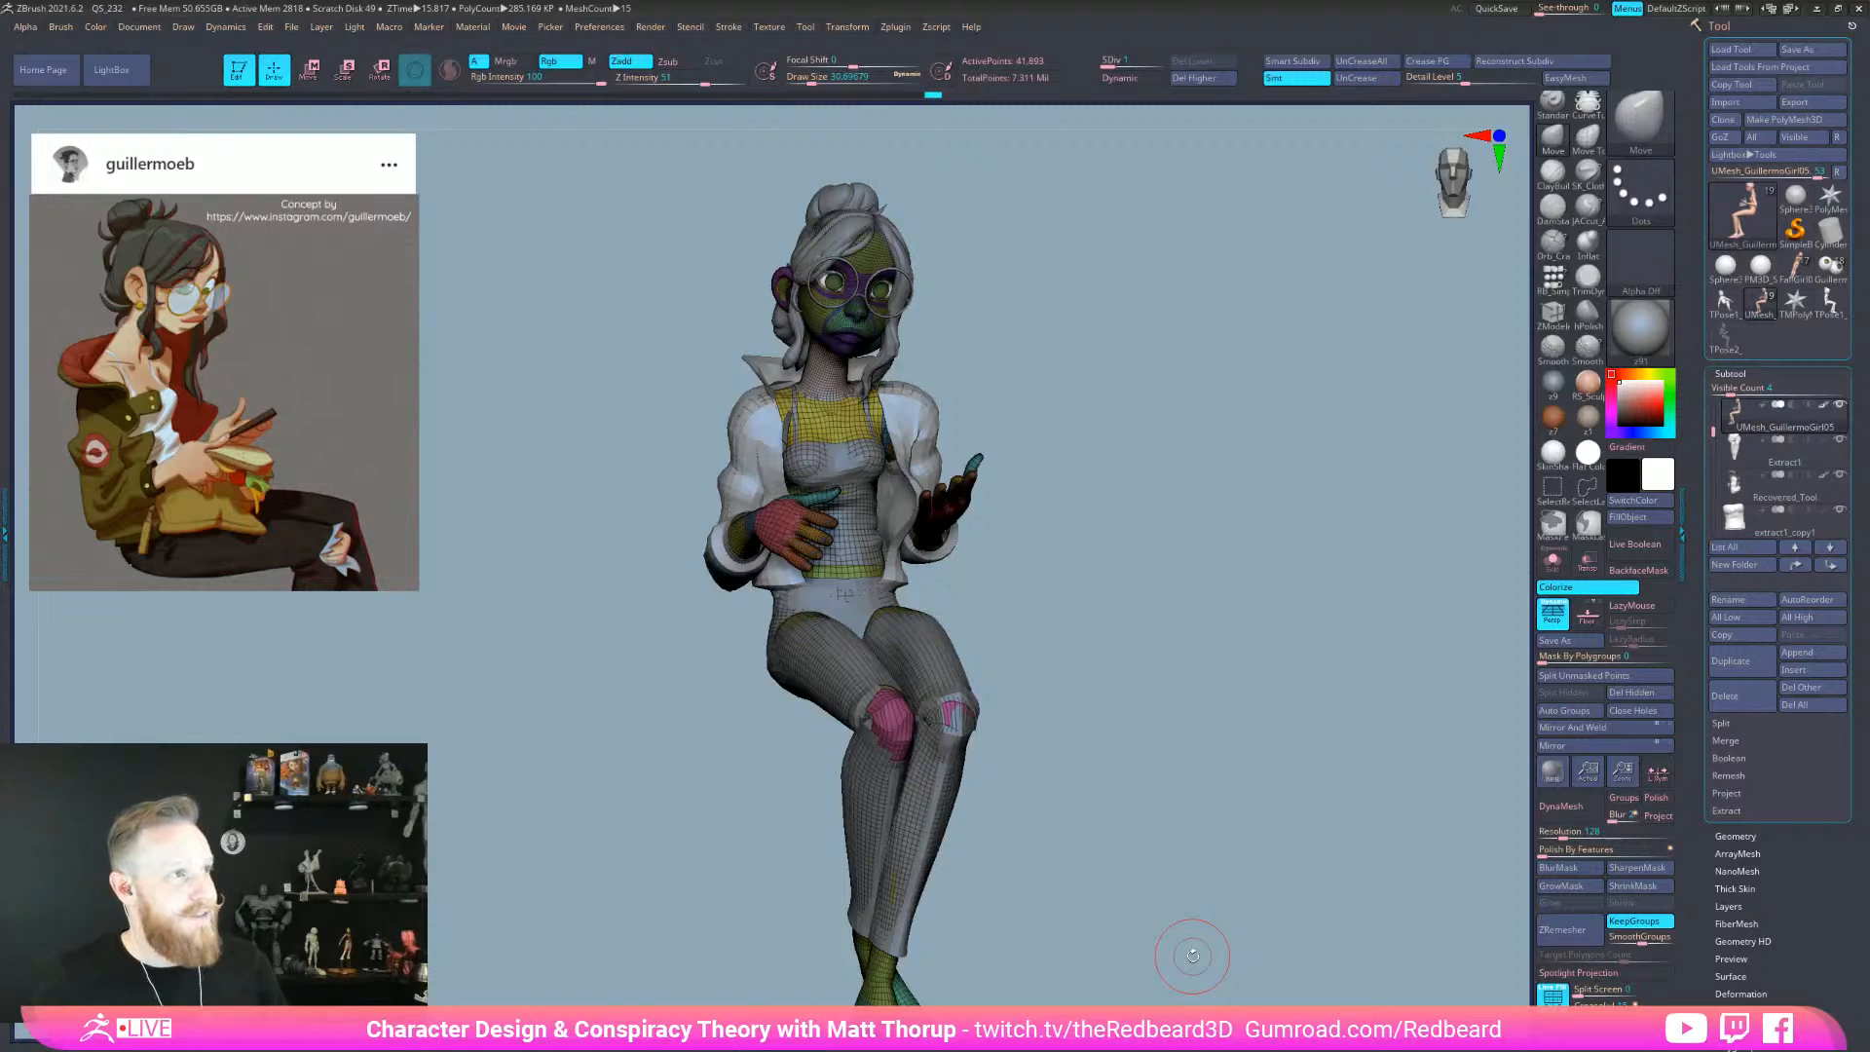
drag(1221, 735, 1247, 767)
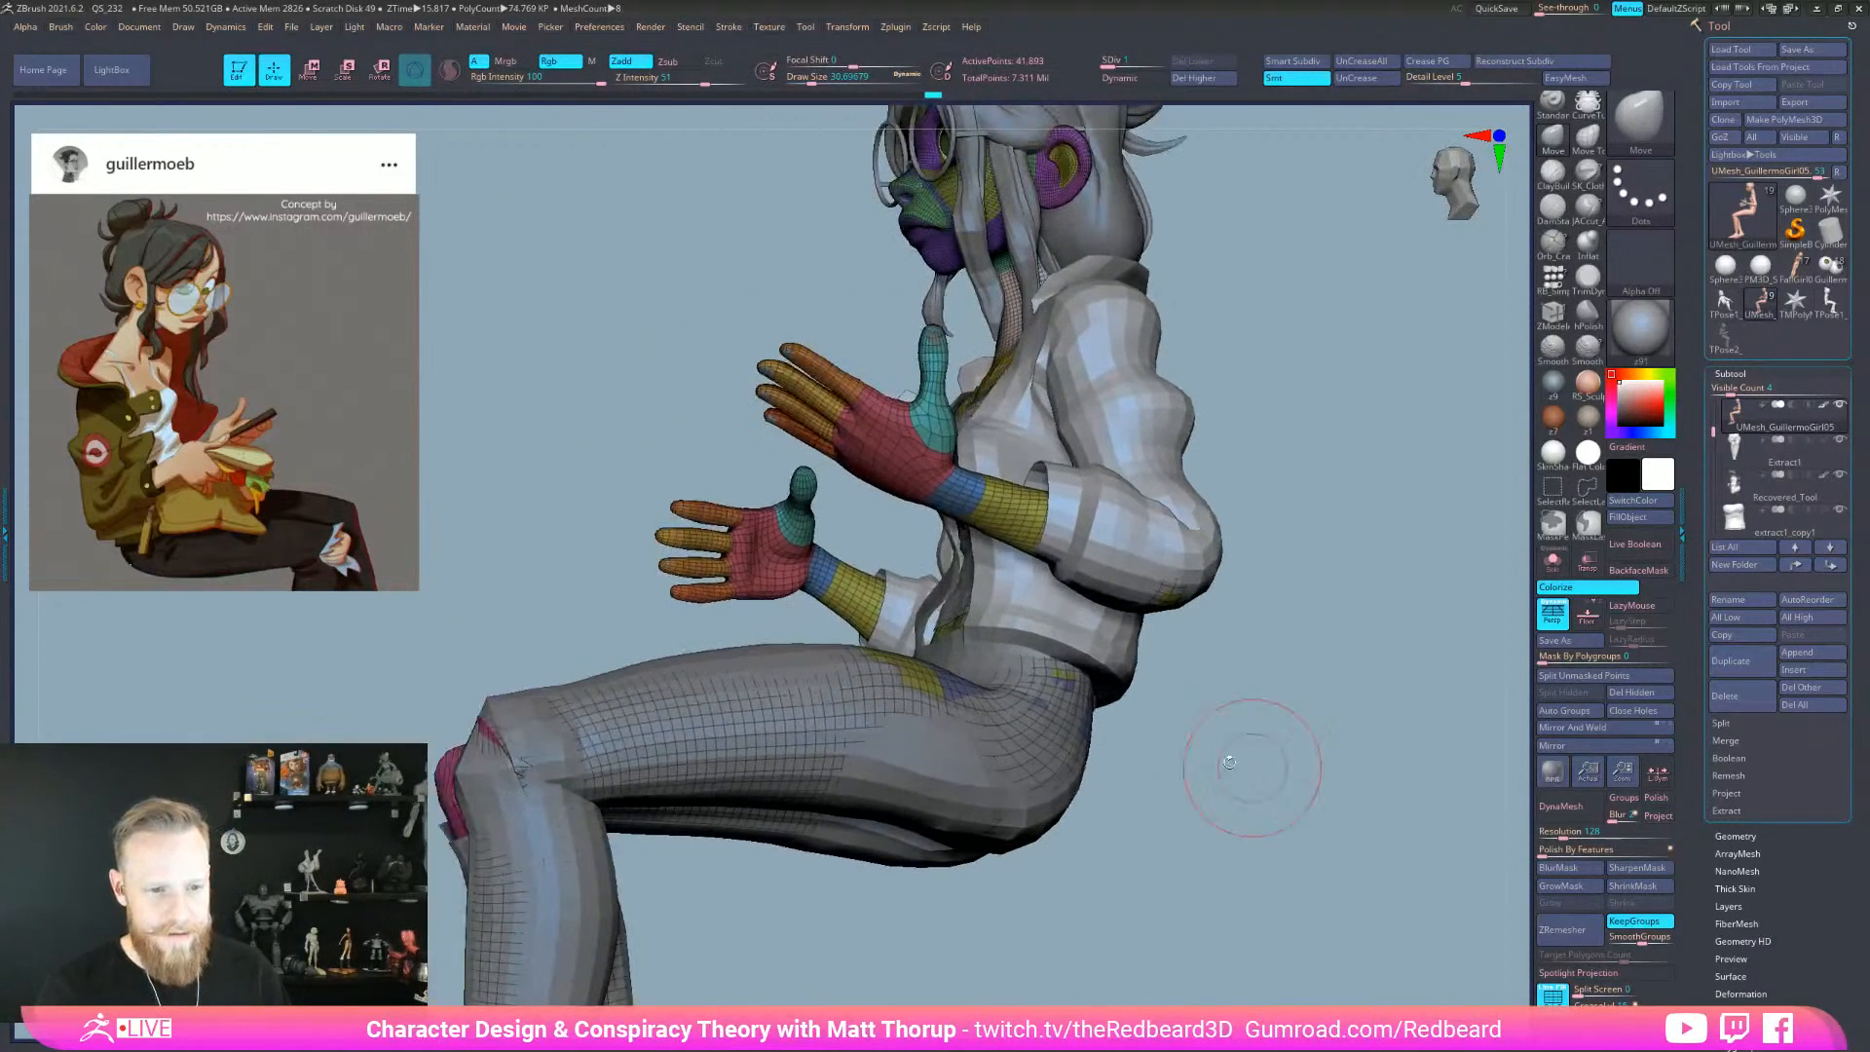
drag(849, 339, 849, 730)
mouse_move(804, 635)
mouse_down()
mouse_move(814, 710)
mouse_move(788, 717)
mouse_move(837, 724)
mouse_move(780, 743)
mouse_move(810, 480)
mouse_move(981, 351)
mouse_up()
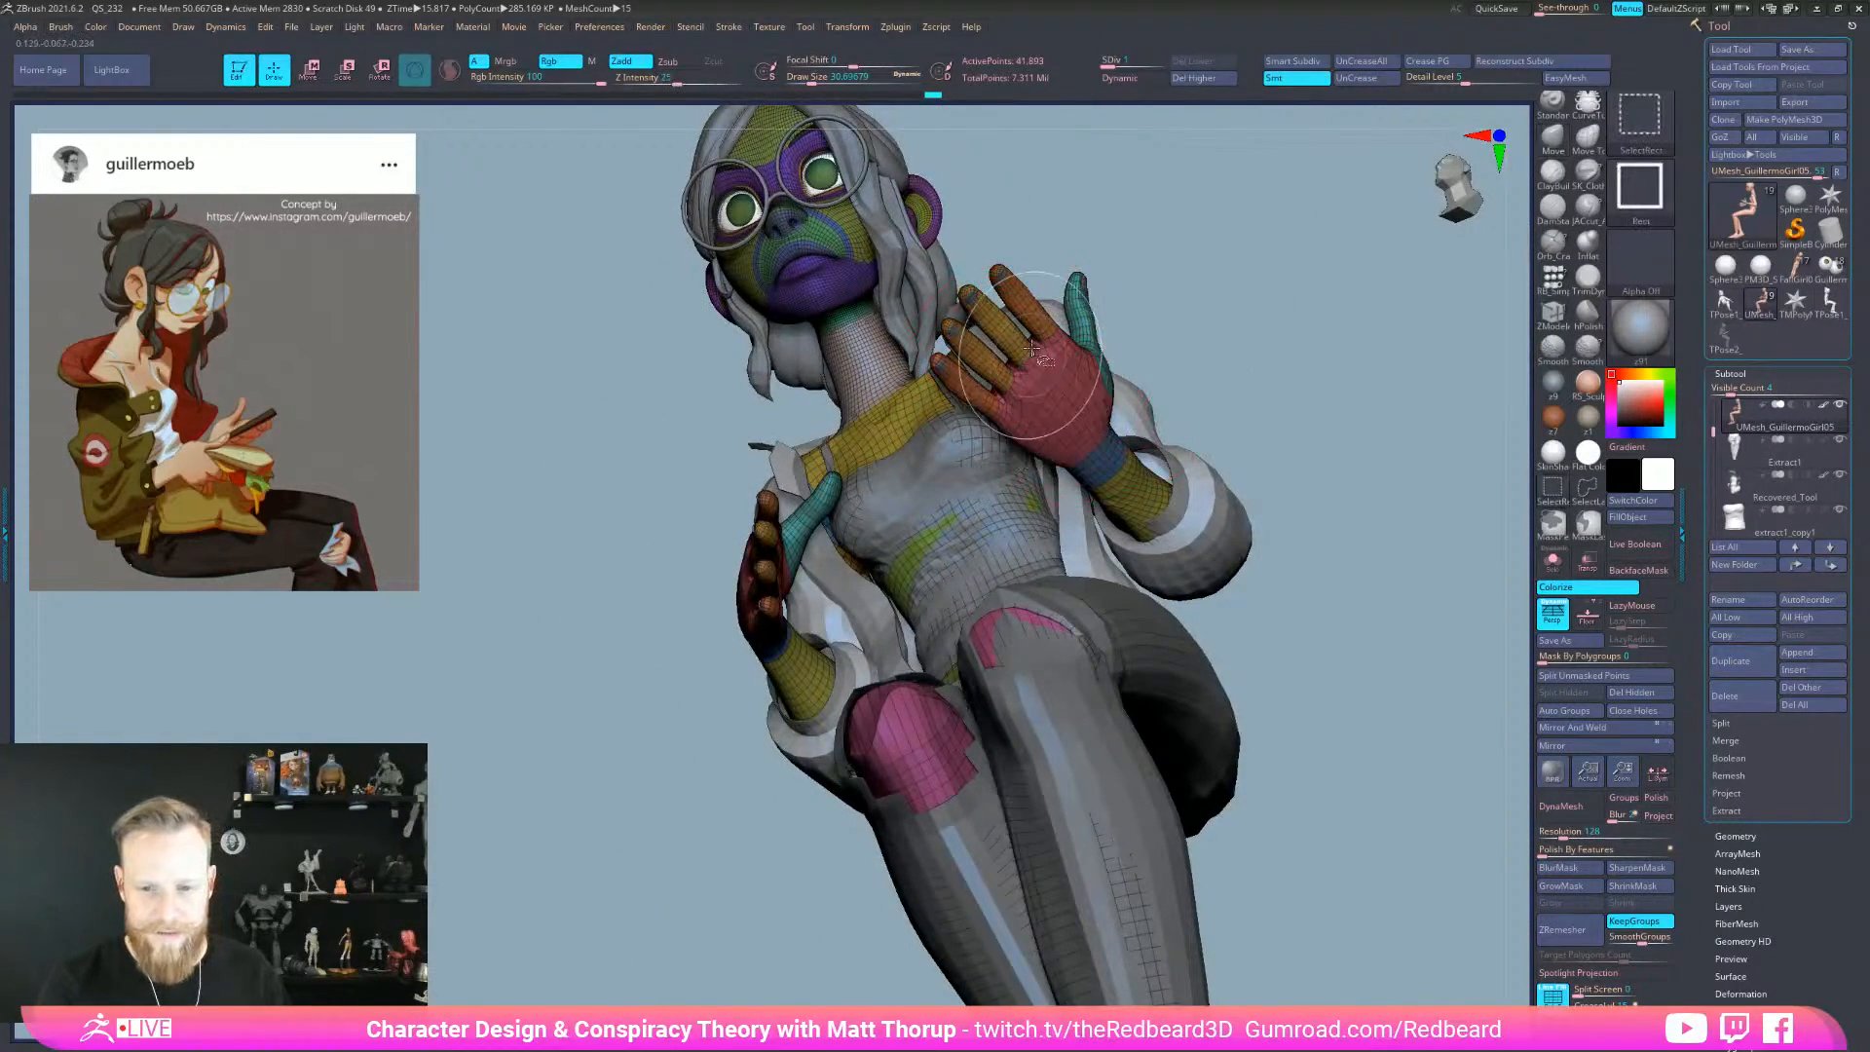
ctrl+shift+click(1021, 318)
alt+drag(1202, 352, 814, 414)
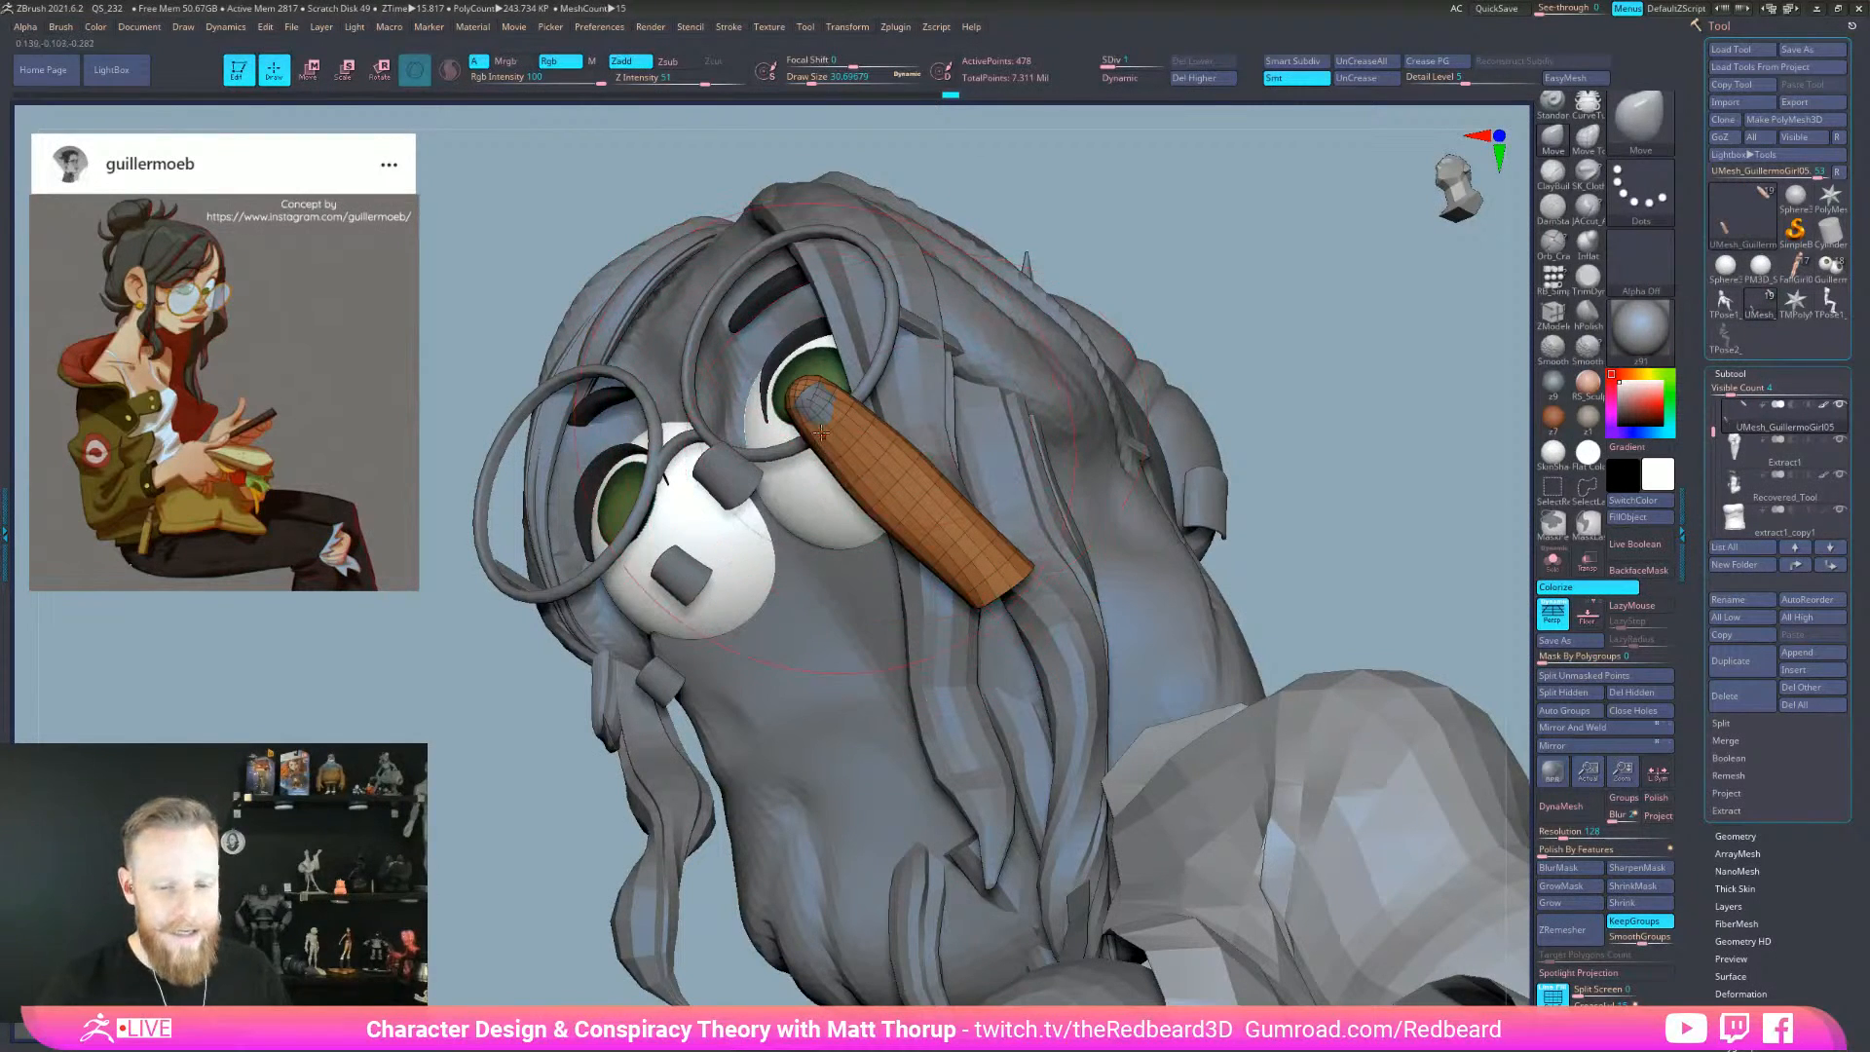
mouse_move(864, 492)
right_down()
mouse_move(1068, 709)
mouse_move(1077, 663)
mouse_move(983, 584)
mouse_move(1034, 659)
mouse_move(1021, 701)
right_up()
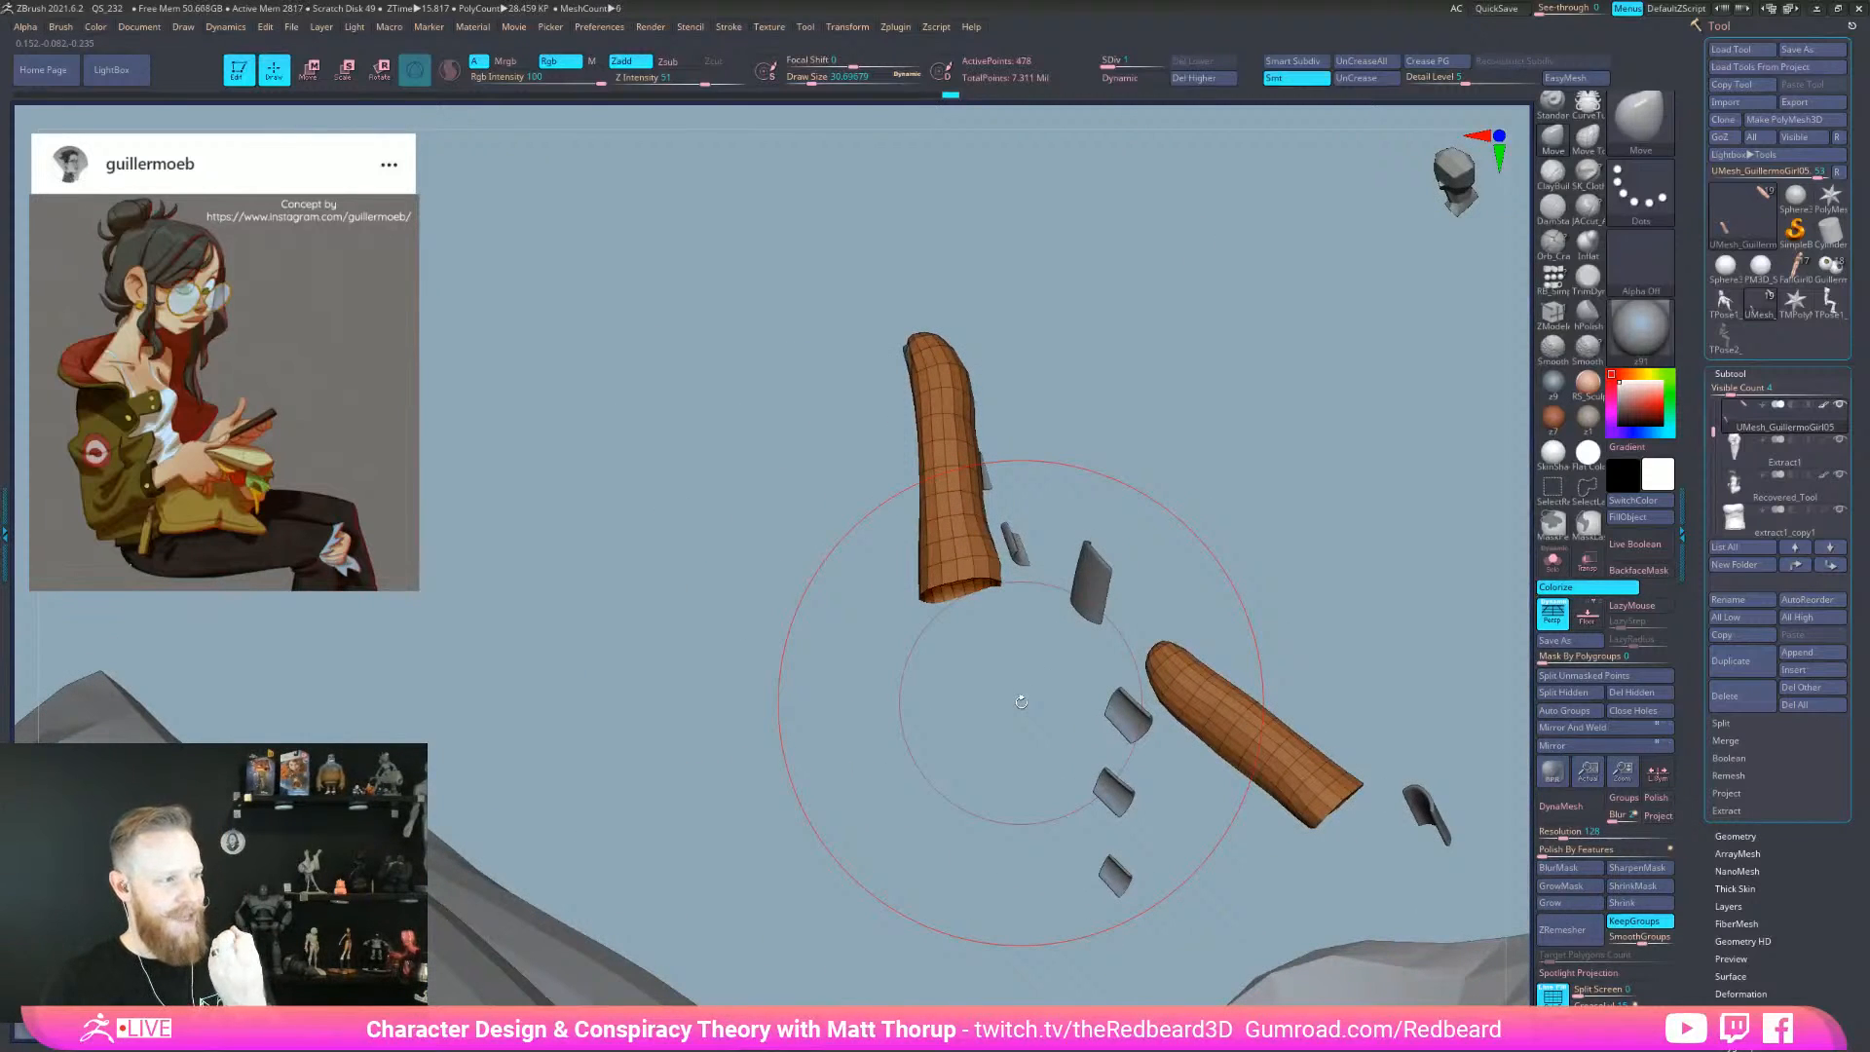
drag(1017, 699, 965, 679)
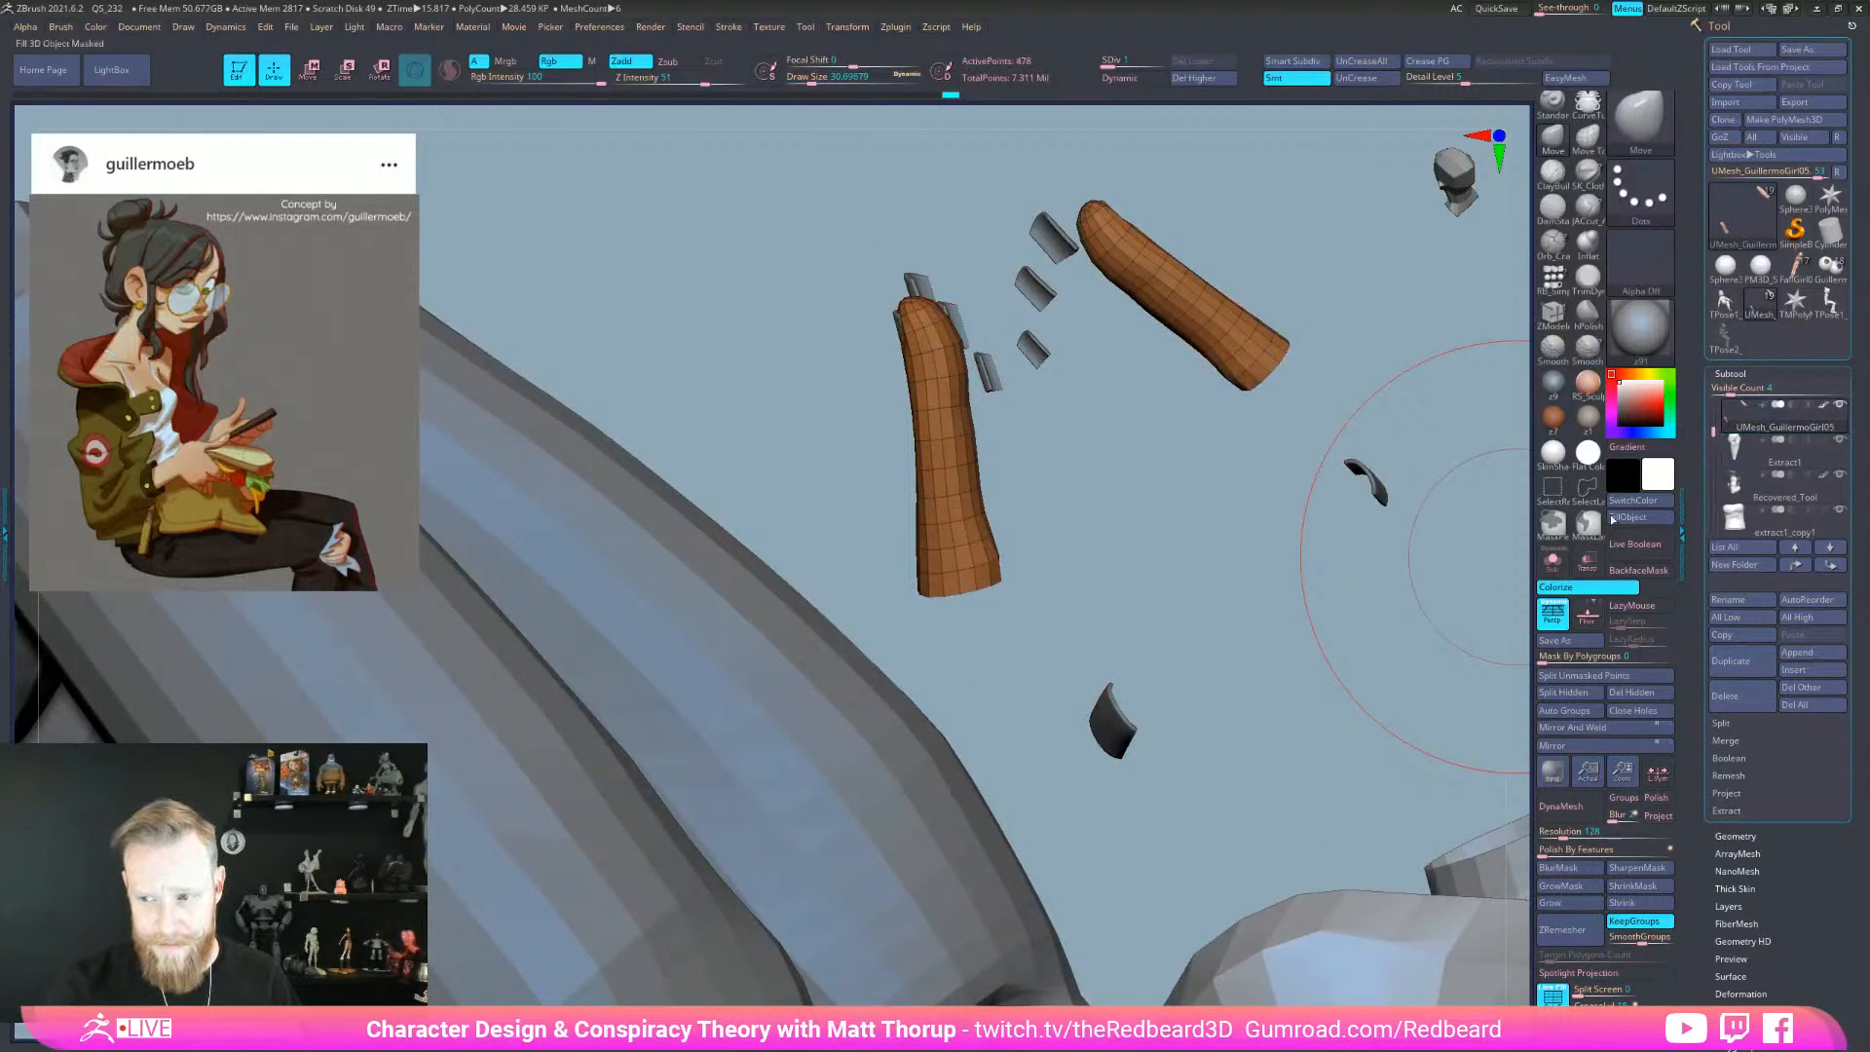
- Mask the other finger and the lower part of this finger, and give the unmasked fingertip its own polygroup
click(905, 27)
mouse_move(1122, 591)
mouse_down()
mouse_move(1172, 588)
mouse_move(1227, 551)
mouse_move(1112, 585)
mouse_move(1116, 642)
mouse_move(1129, 623)
mouse_move(1094, 644)
mouse_move(1052, 585)
mouse_up()
mouse_move(1149, 536)
ctrl+mouse_down()
mouse_move(961, 201)
mouse_move(1081, 623)
ctrl+mouse_up()
ctrl+click(1273, 528)
mouse_move(1273, 528)
mouse_down()
mouse_move(1315, 526)
mouse_move(877, 668)
mouse_move(964, 674)
mouse_move(857, 628)
mouse_move(897, 636)
mouse_up()
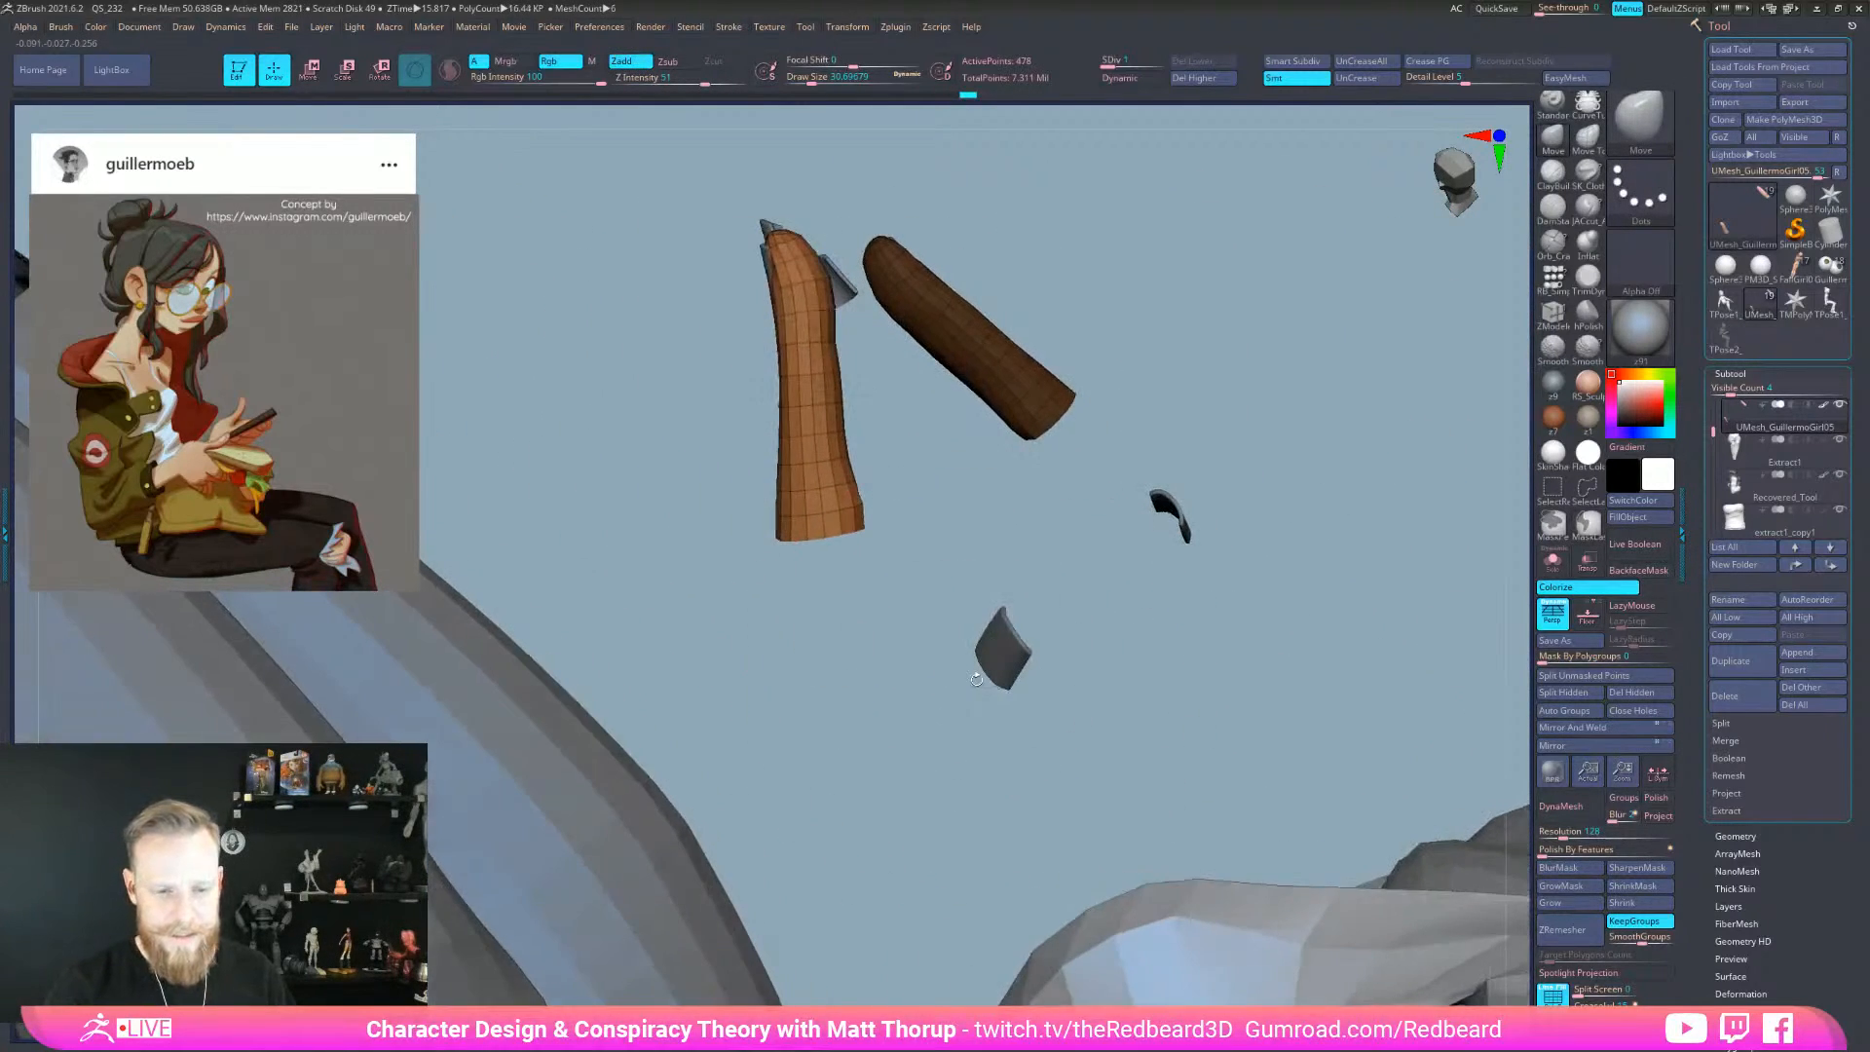
key(w)
mouse_move(863, 436)
mouse_down()
mouse_move(939, 467)
mouse_move(880, 394)
mouse_move(689, 361)
mouse_move(877, 313)
mouse_up()
mouse_move(903, 407)
ctrl+mouse_down()
mouse_move(722, 371)
mouse_move(776, 342)
mouse_move(854, 413)
ctrl+mouse_up()
mouse_move(925, 600)
mouse_down()
mouse_move(994, 615)
mouse_move(1002, 588)
mouse_move(956, 570)
mouse_move(922, 626)
mouse_move(682, 420)
mouse_move(806, 421)
mouse_up()
key(ctrl+w)
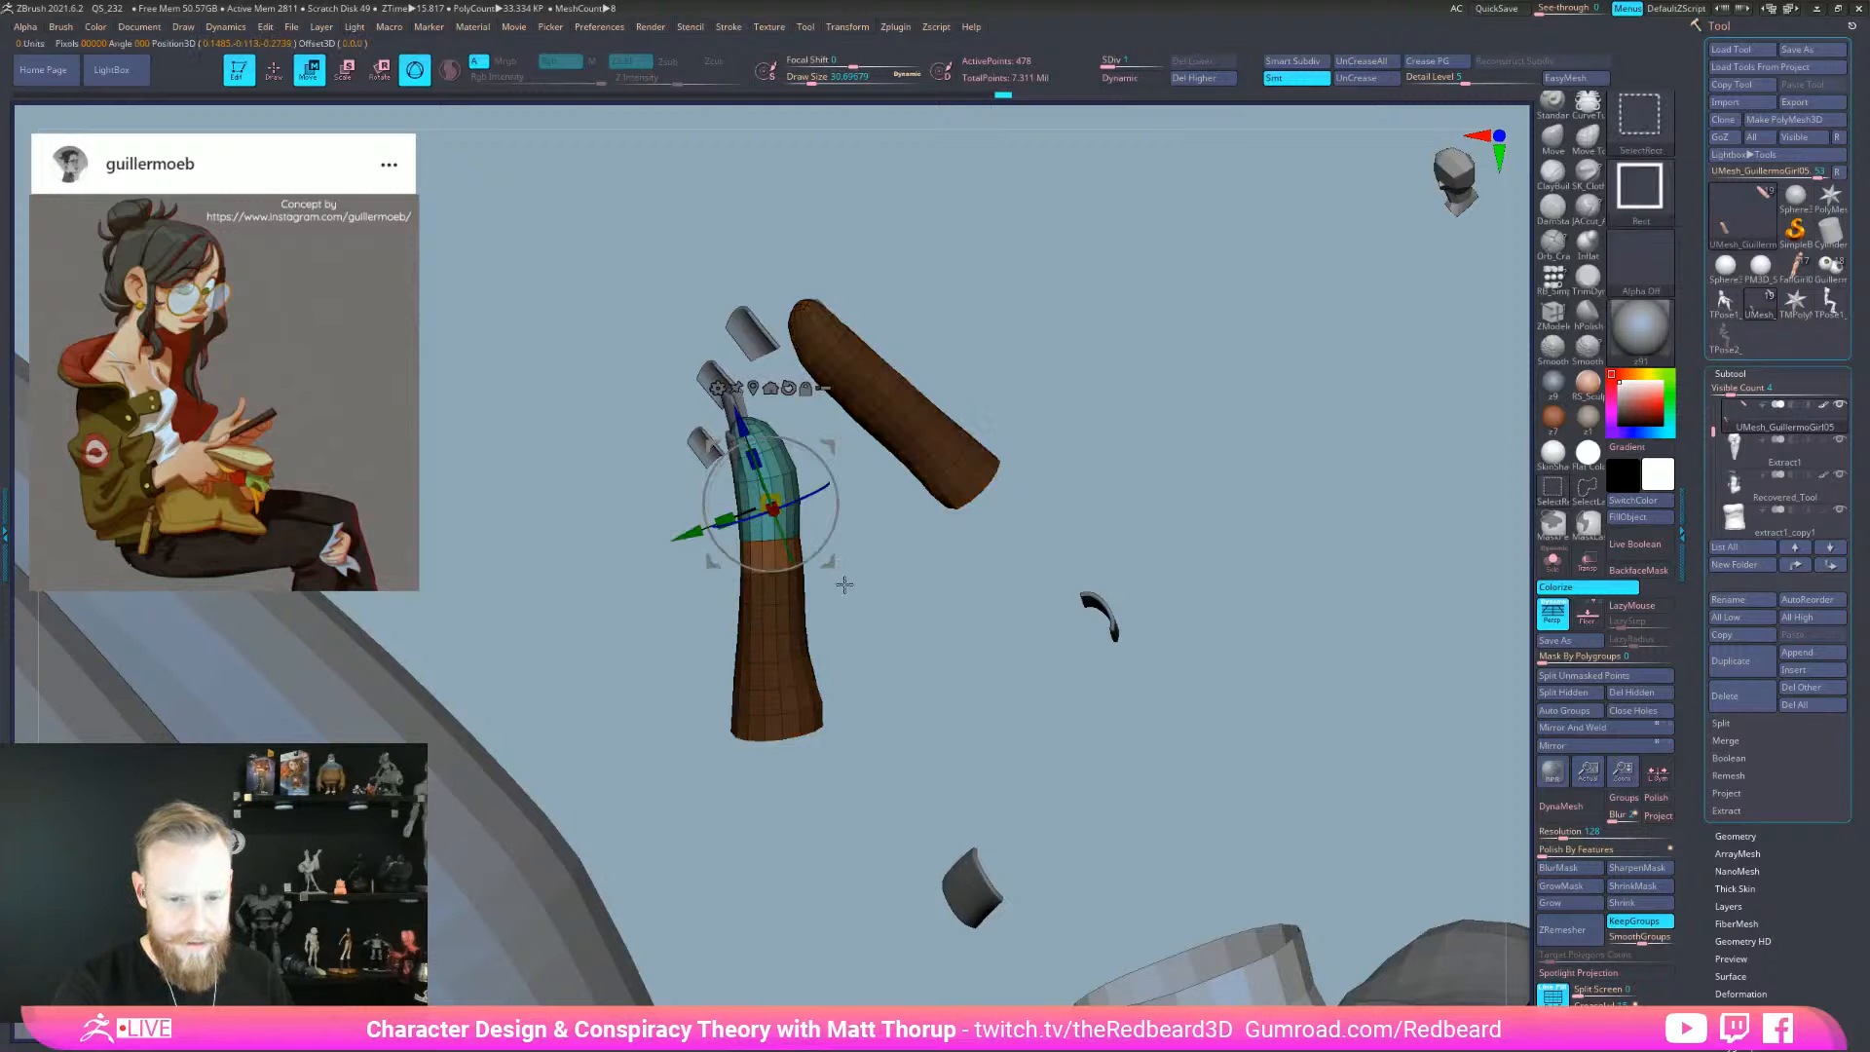
- Mask the base segment of the same finger and assign it a separate polygroup
key(q)
drag(876, 687, 823, 668)
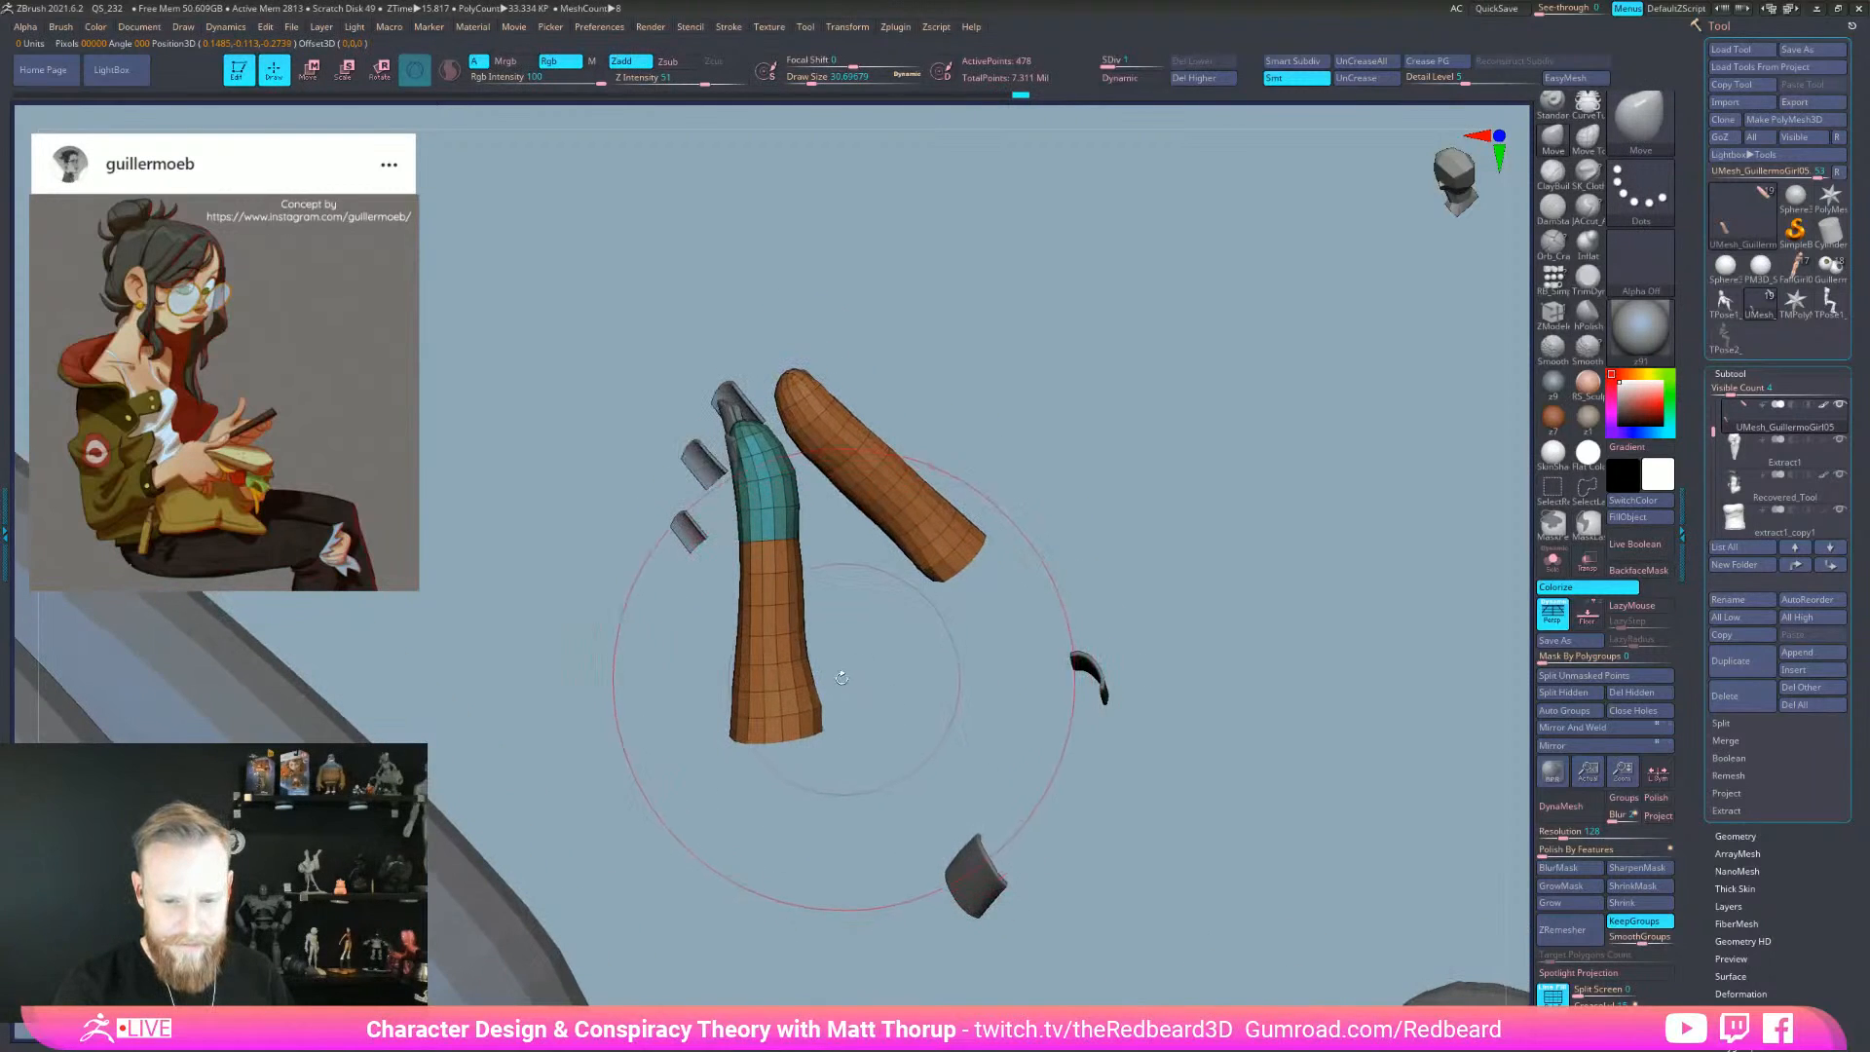
key(ctrl)
mouse_move(680, 773)
ctrl+mouse_down()
mouse_move(876, 765)
mouse_move(769, 621)
mouse_move(812, 807)
mouse_move(956, 785)
mouse_move(882, 774)
ctrl+mouse_up()
key(ctrl+w)
drag(737, 687, 826, 566)
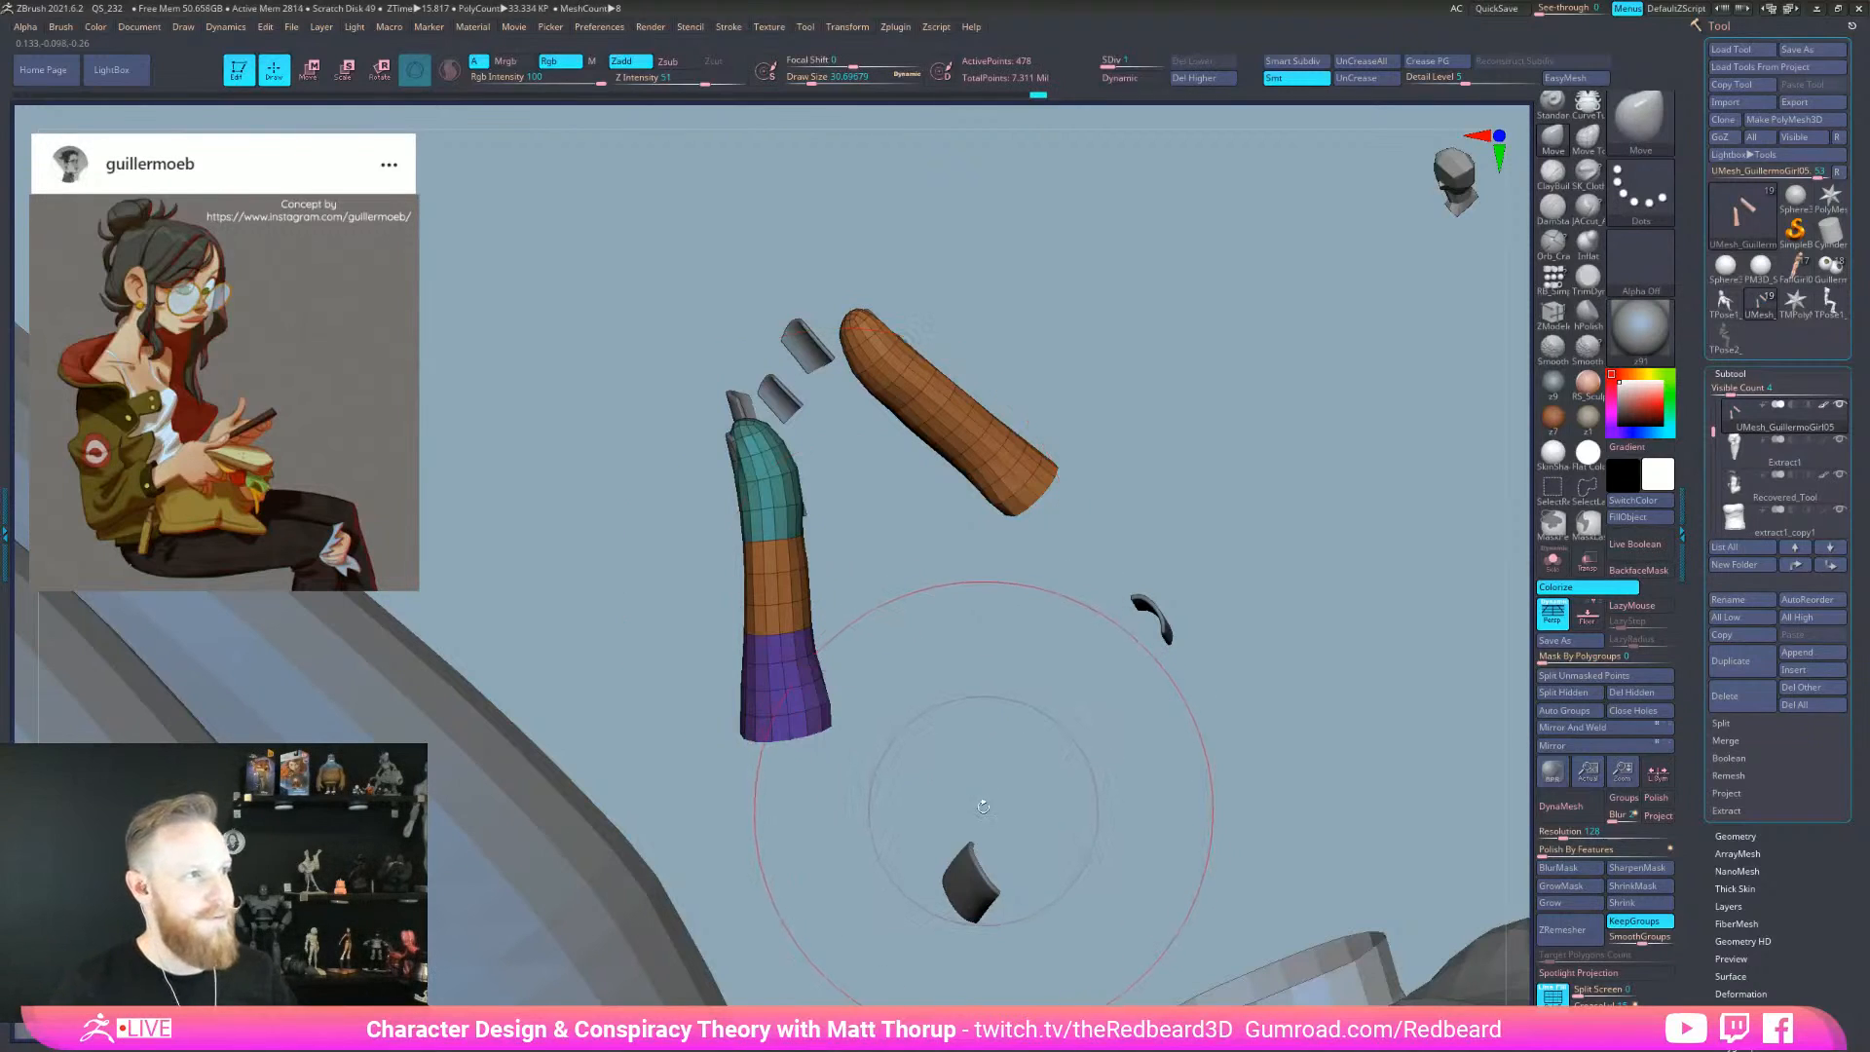
- Mask everything except the fingertip area and align the transform gizmo to the joint below the fingertip
key(w)
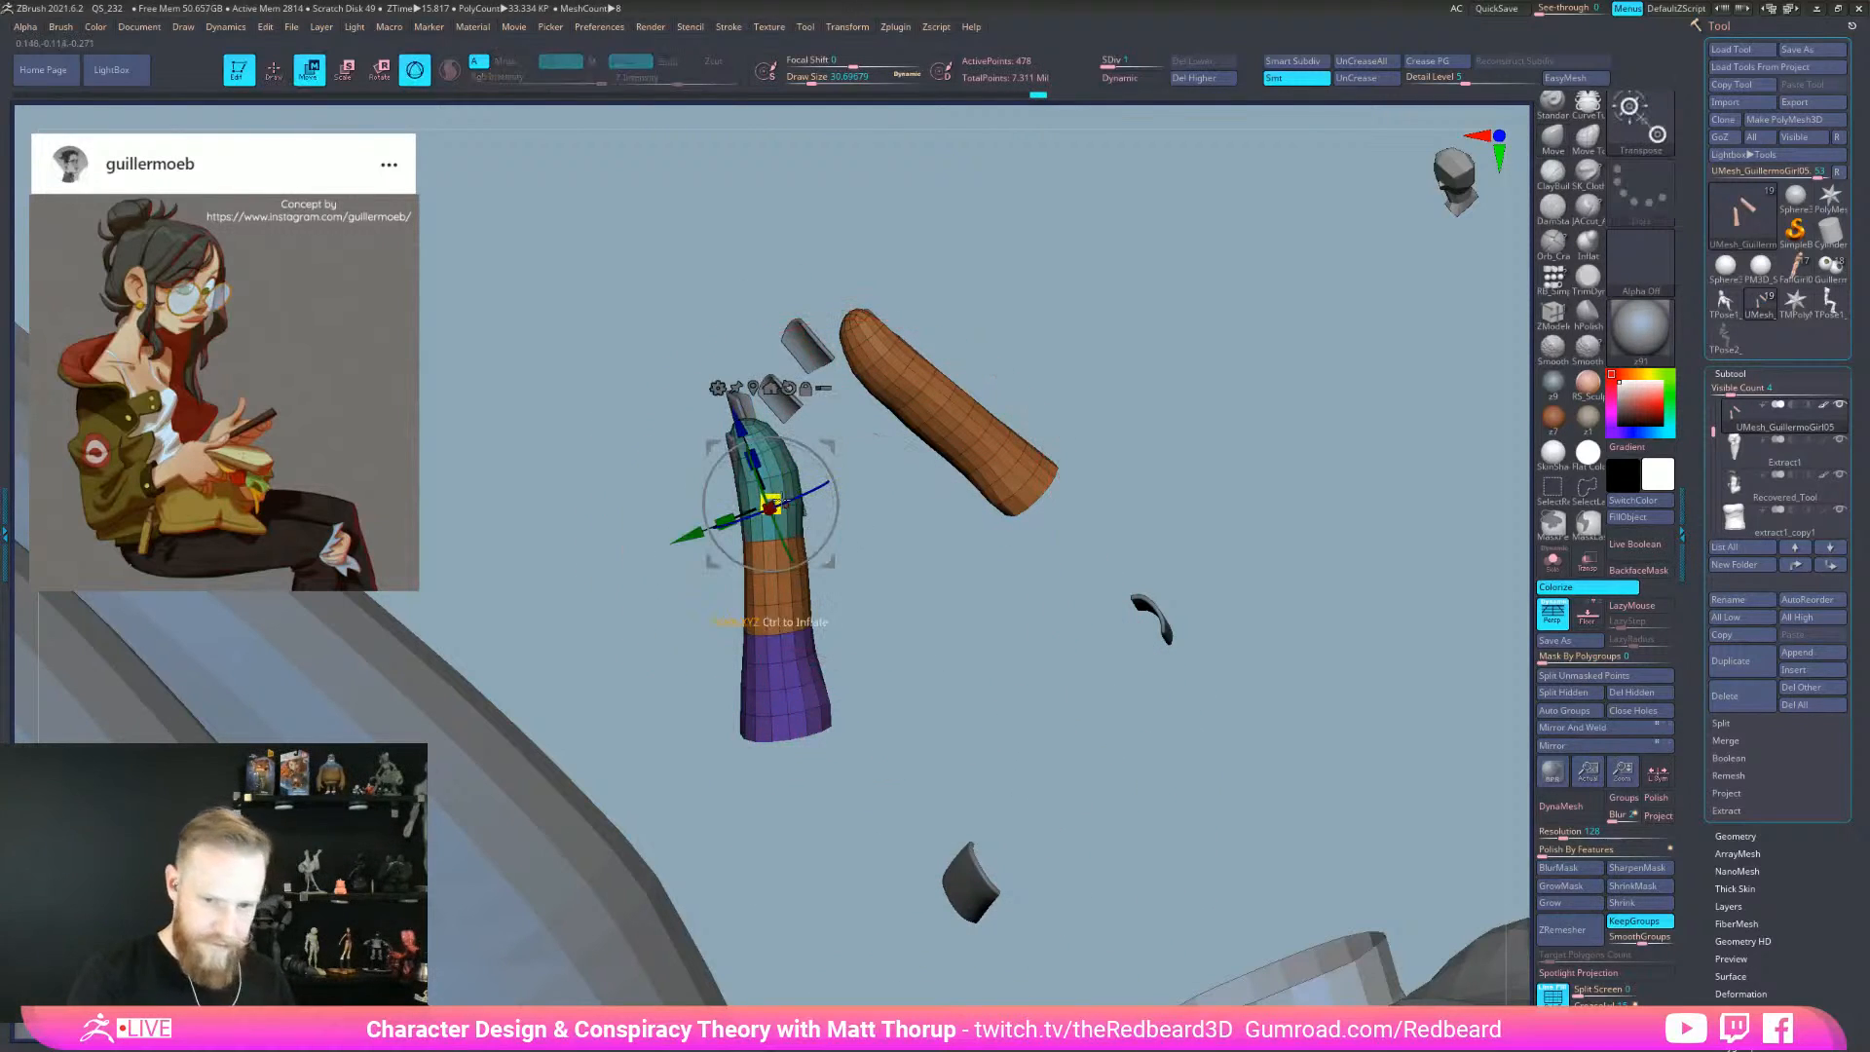
ctrl+click(757, 449)
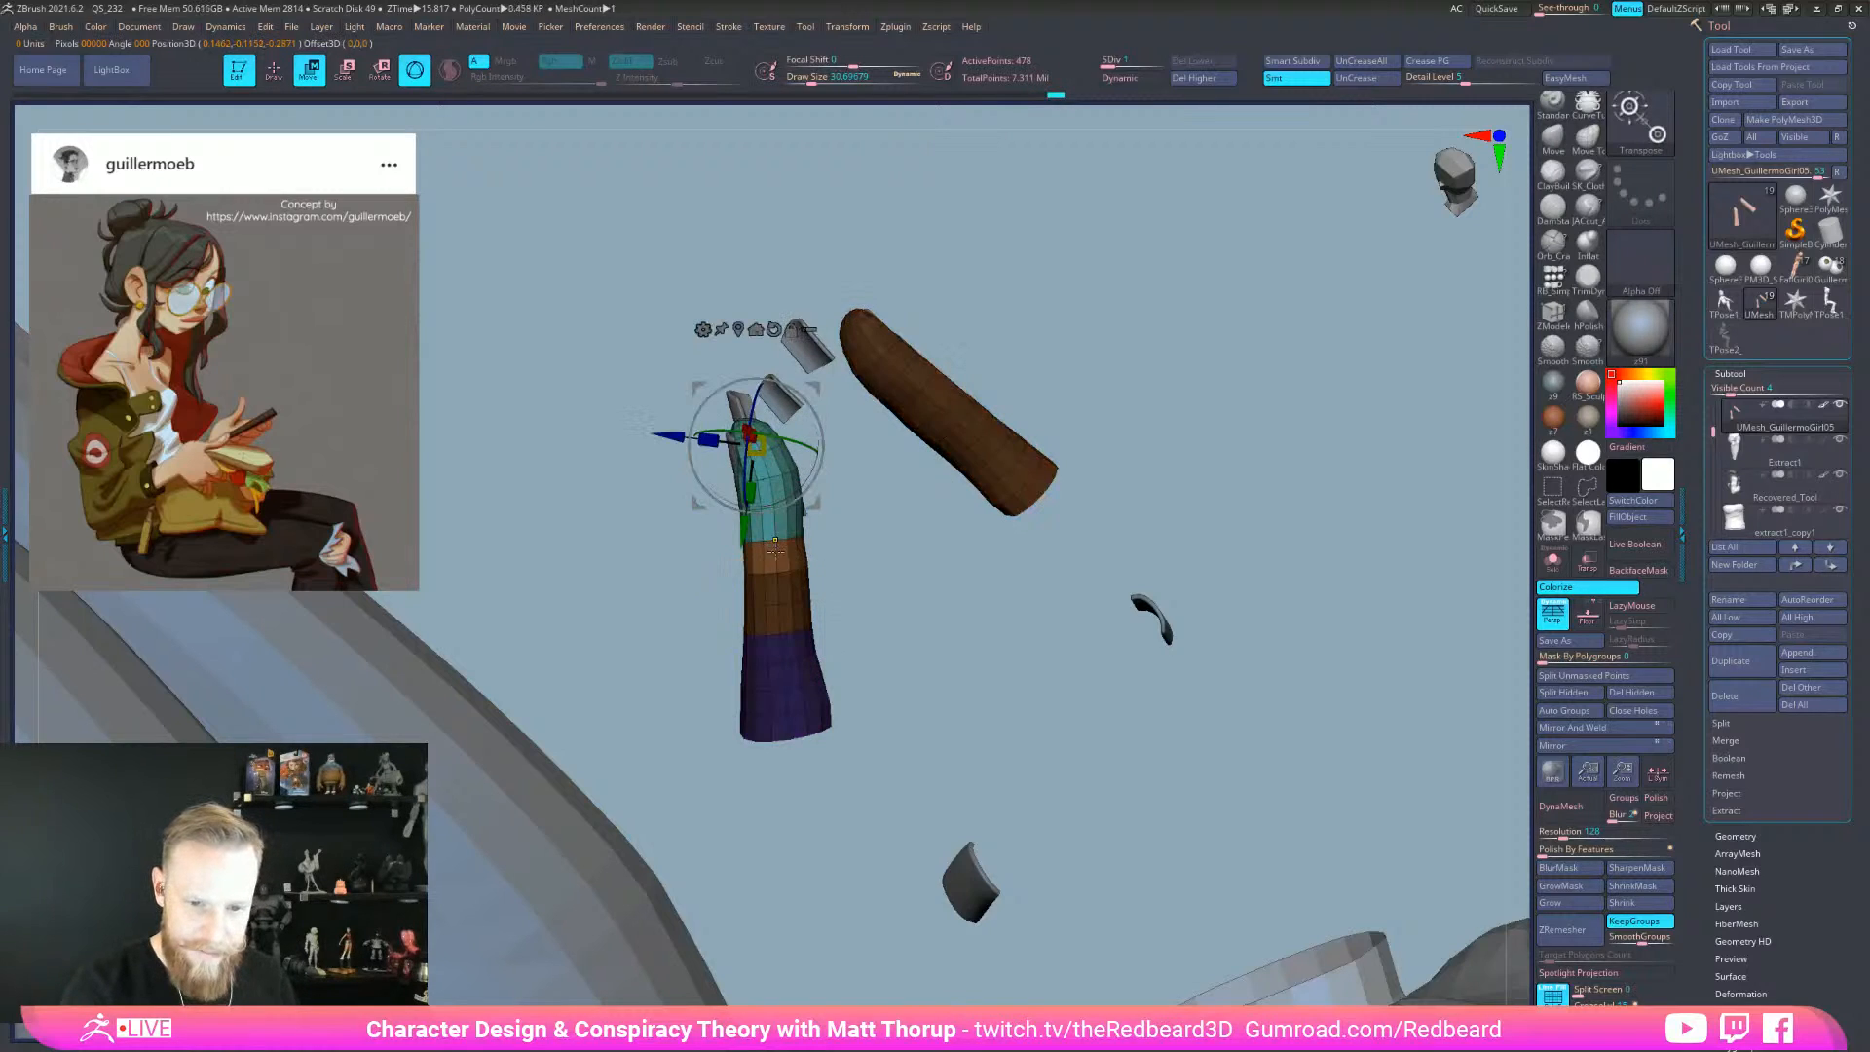
alt+drag(776, 540, 762, 444)
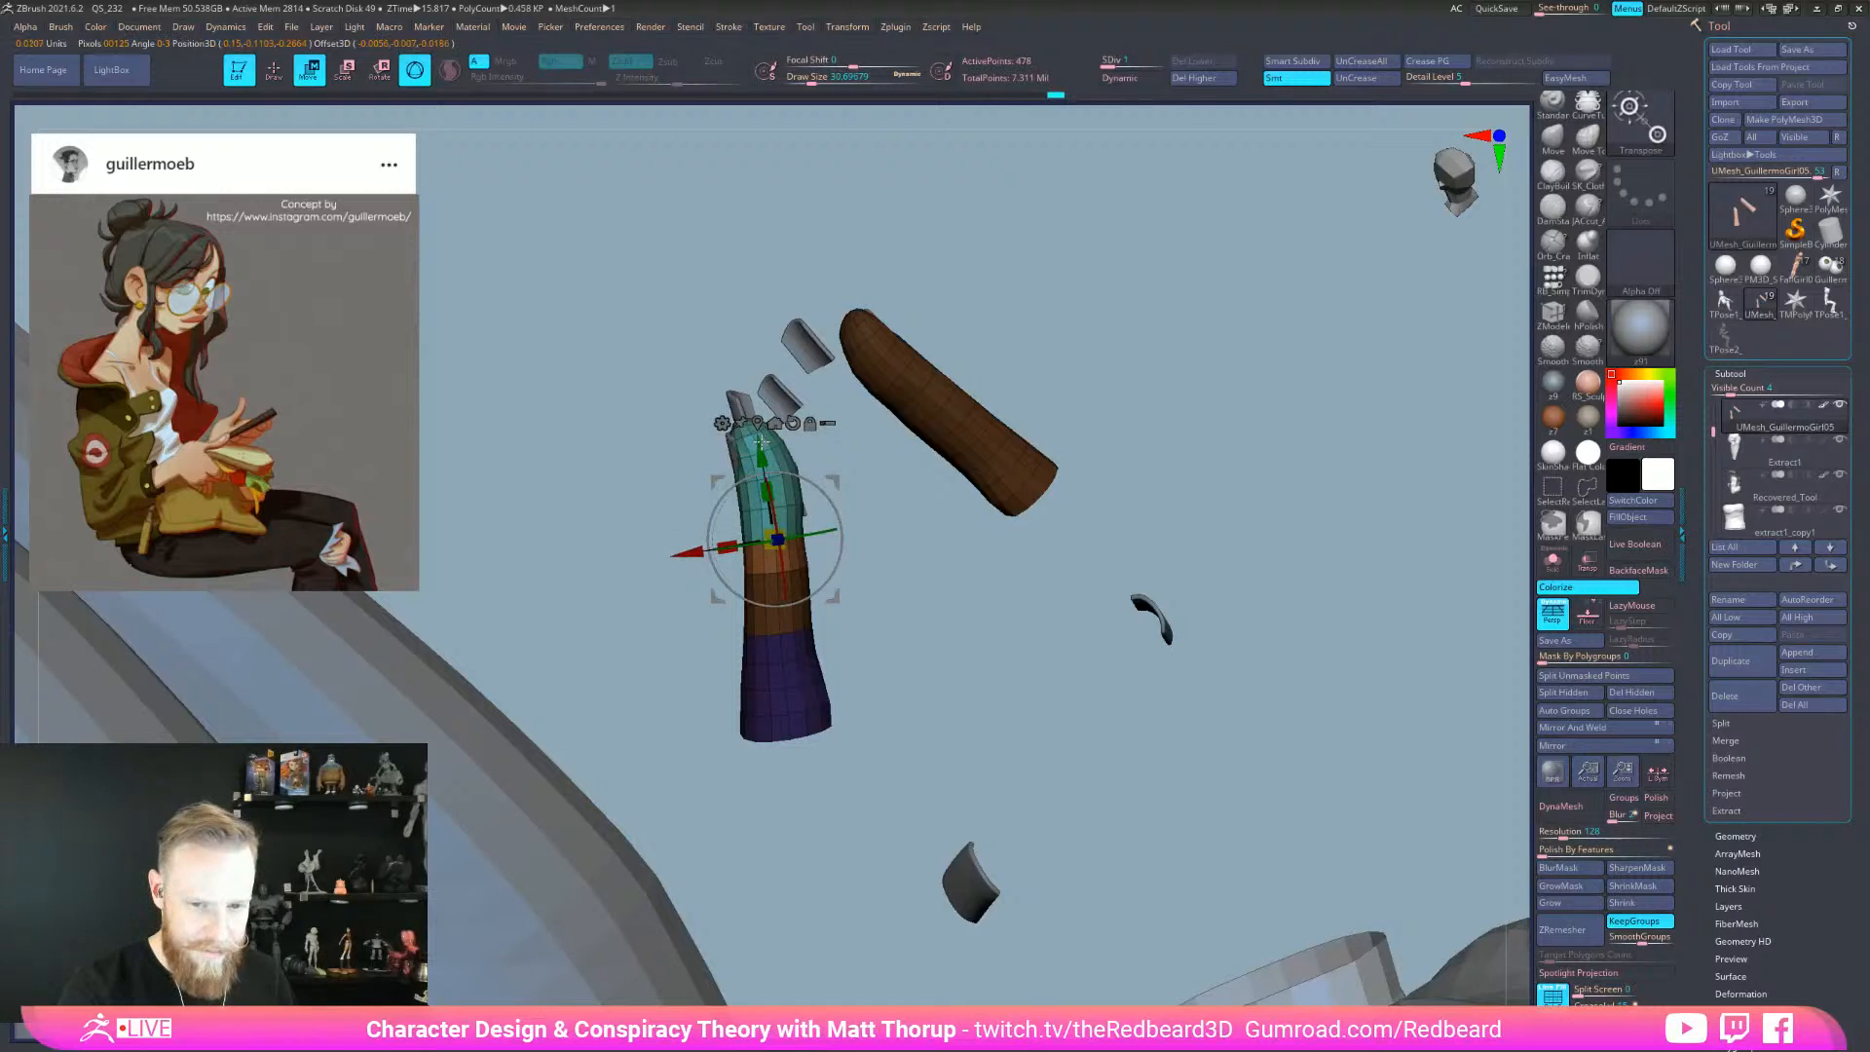
drag(1014, 669, 1139, 667)
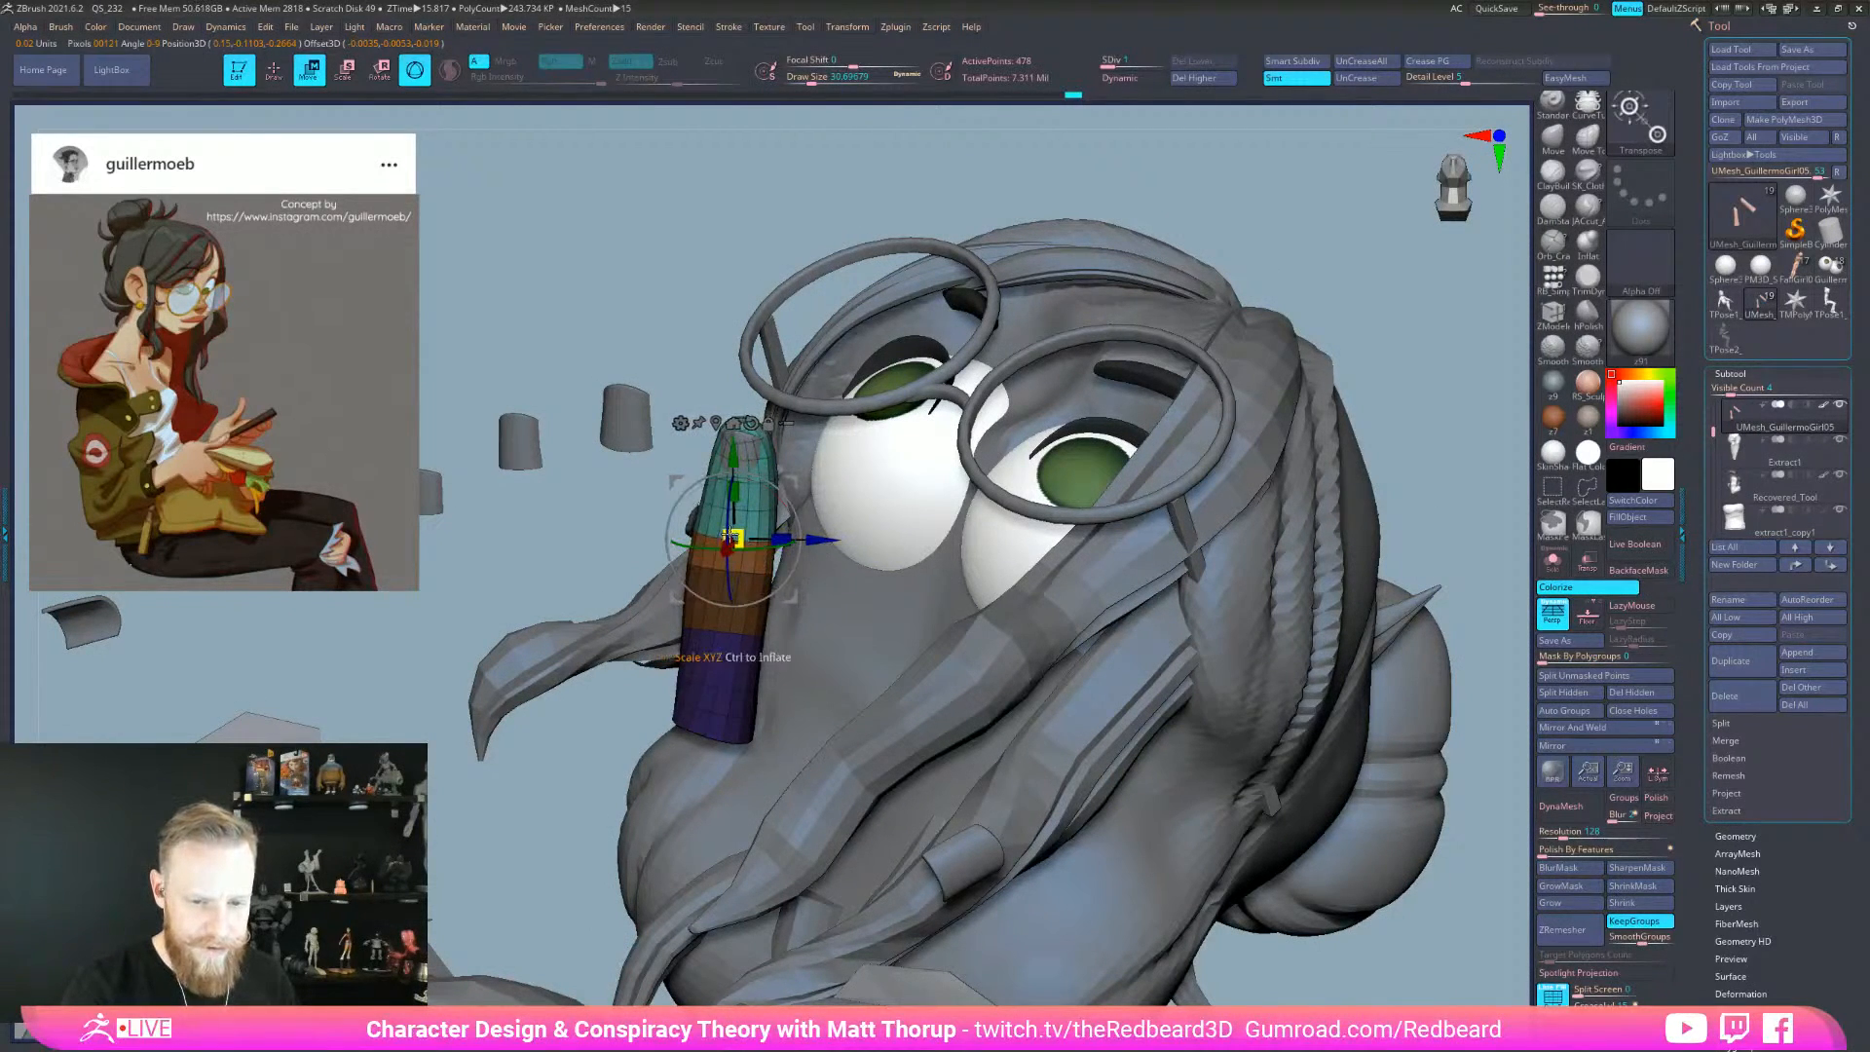
right_drag(736, 575, 596, 592)
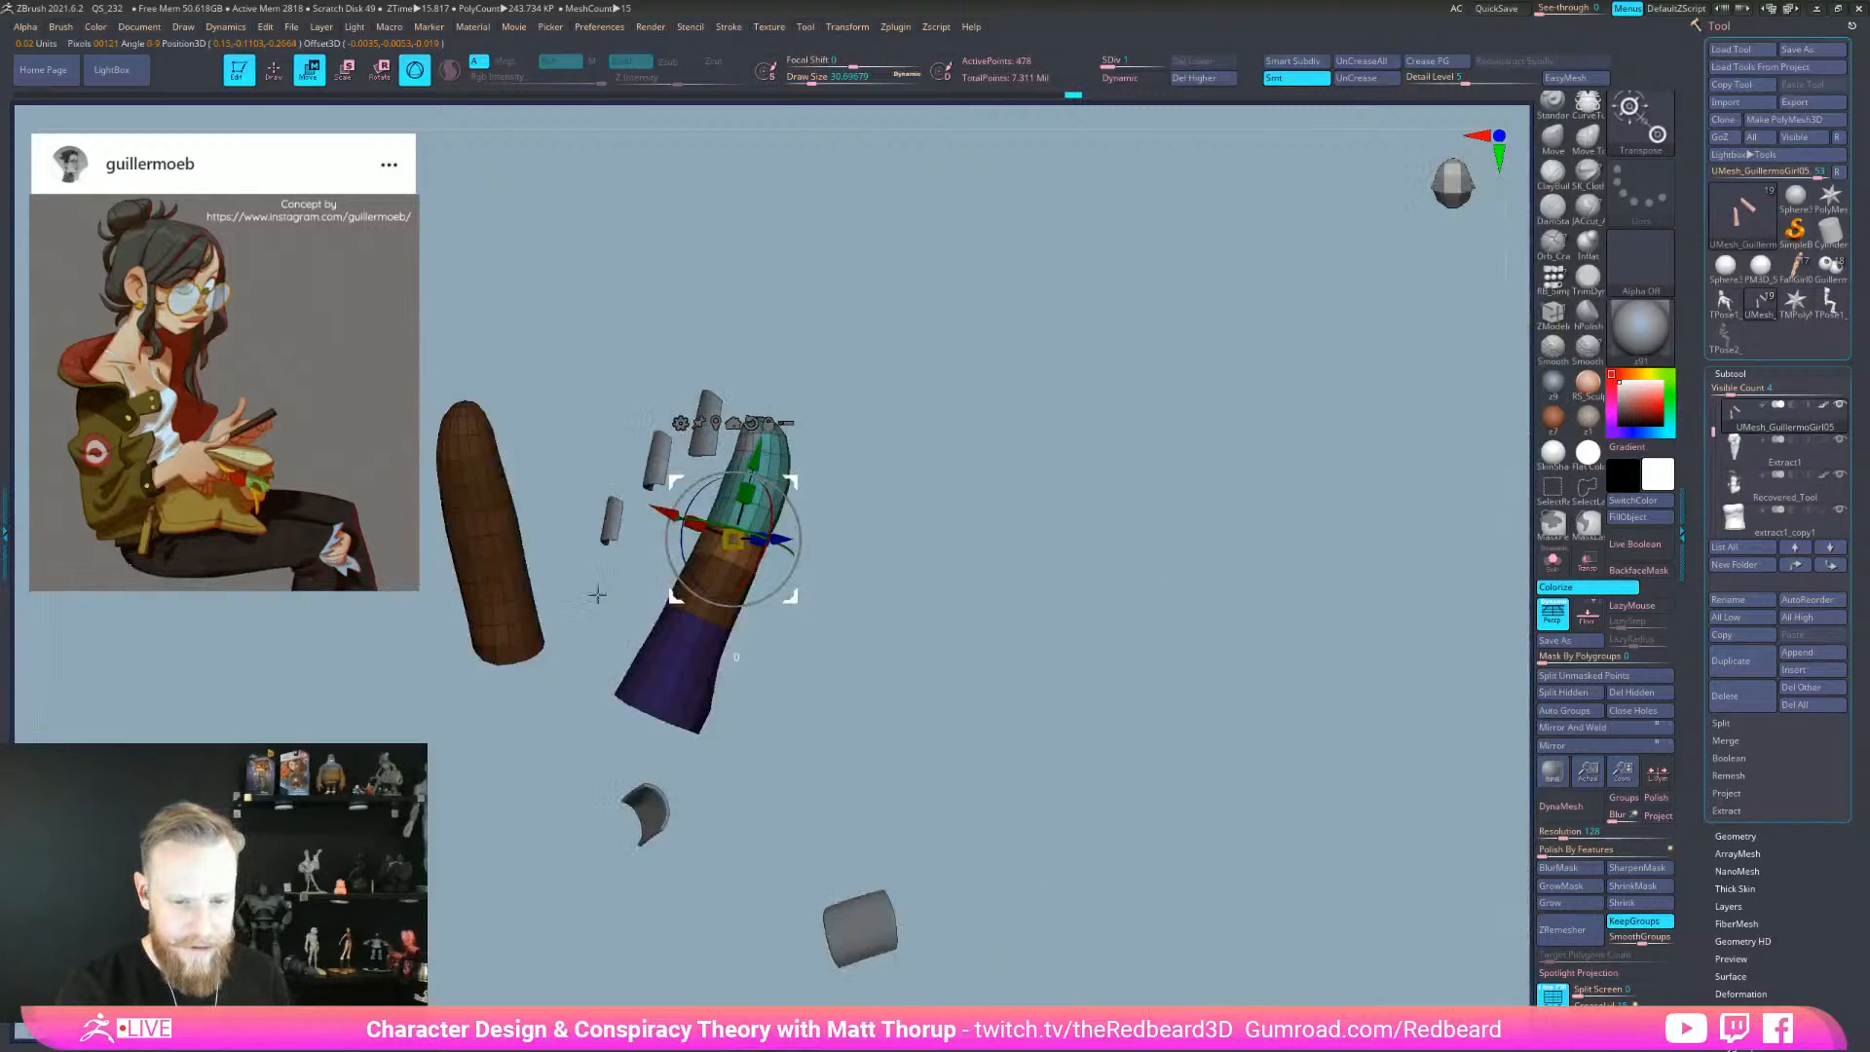
right_drag(867, 574, 788, 564)
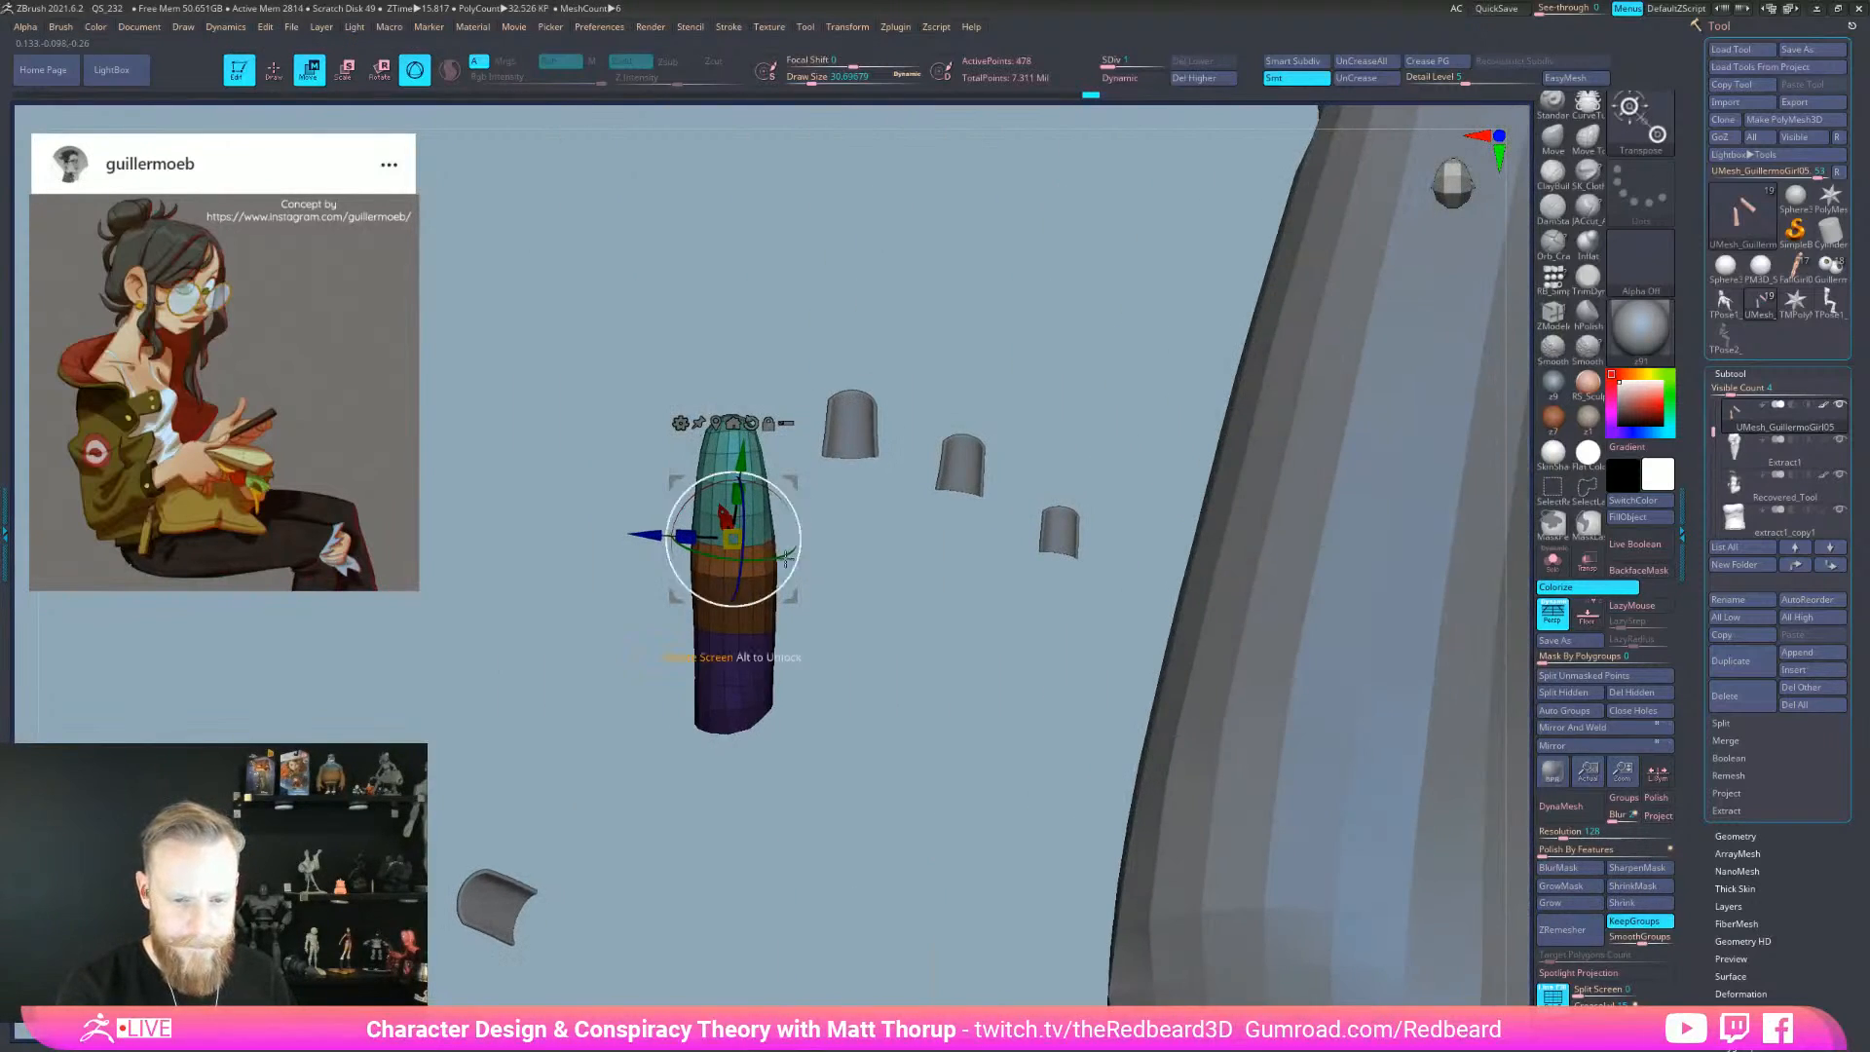
drag(752, 560, 755, 559)
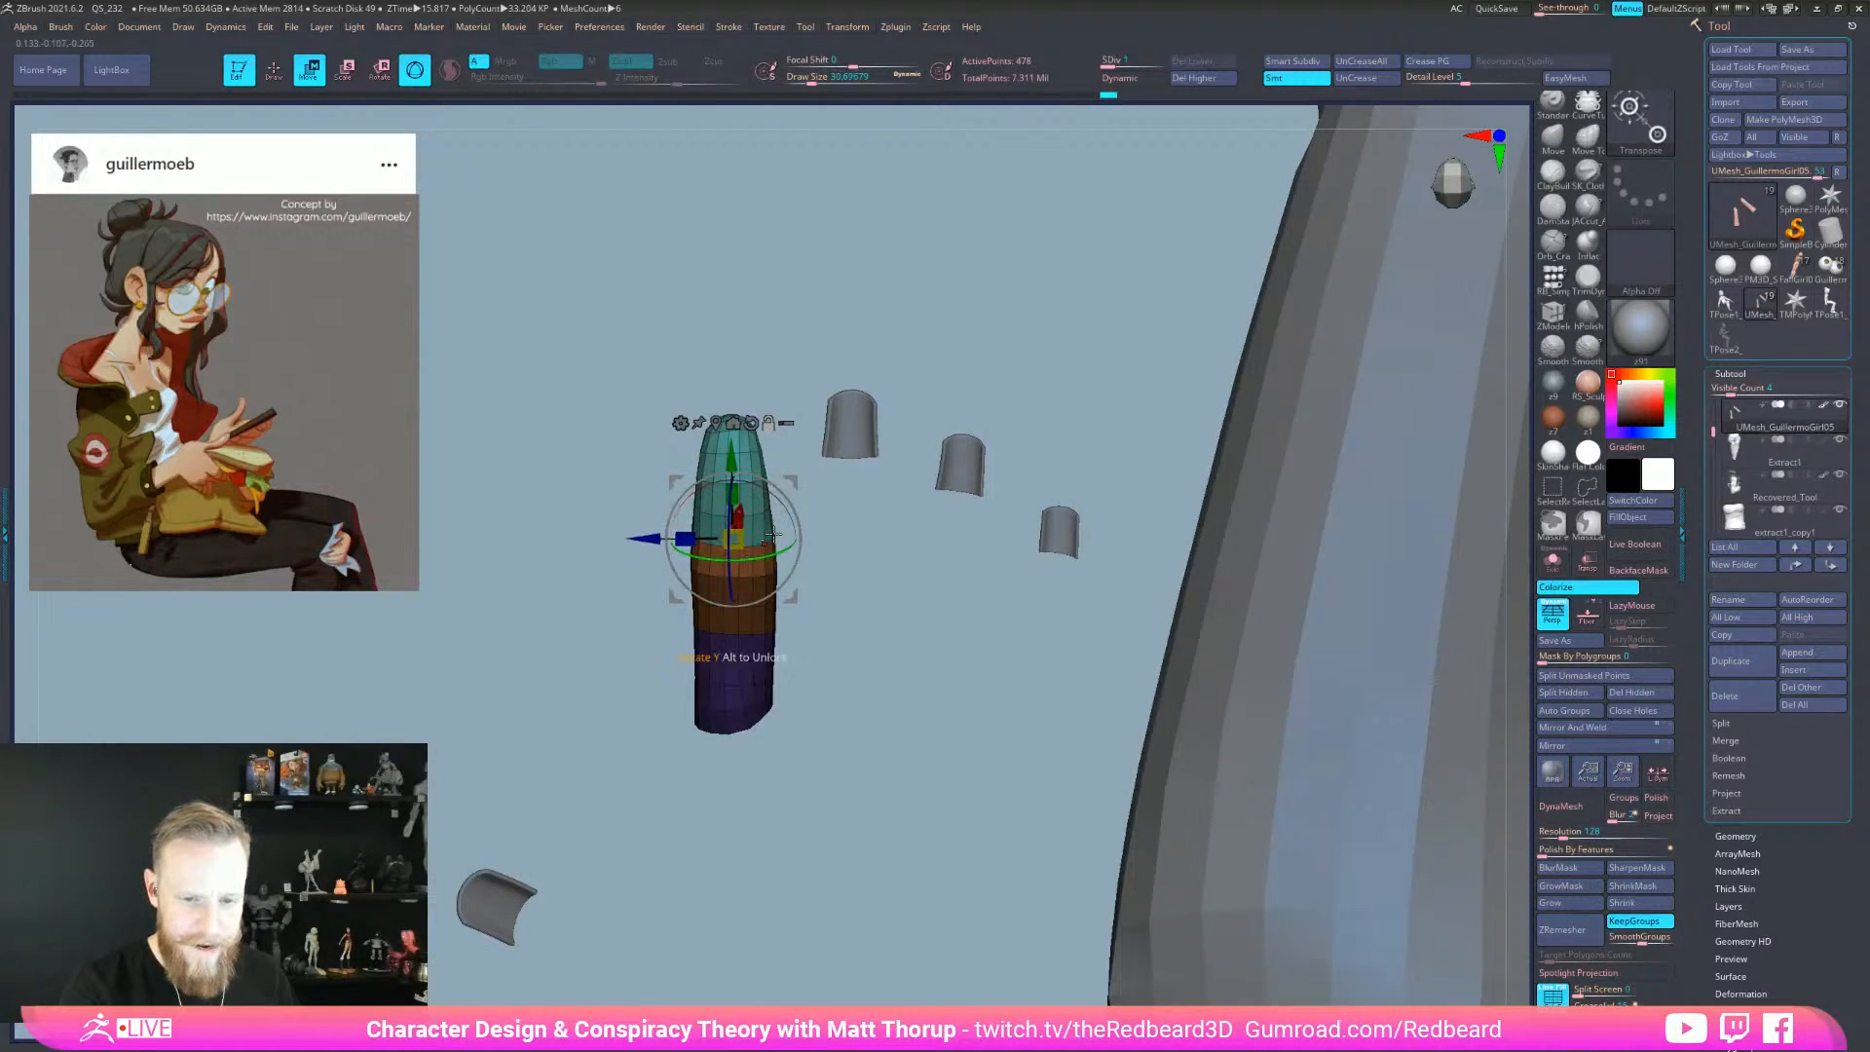
right_drag(799, 502, 928, 546)
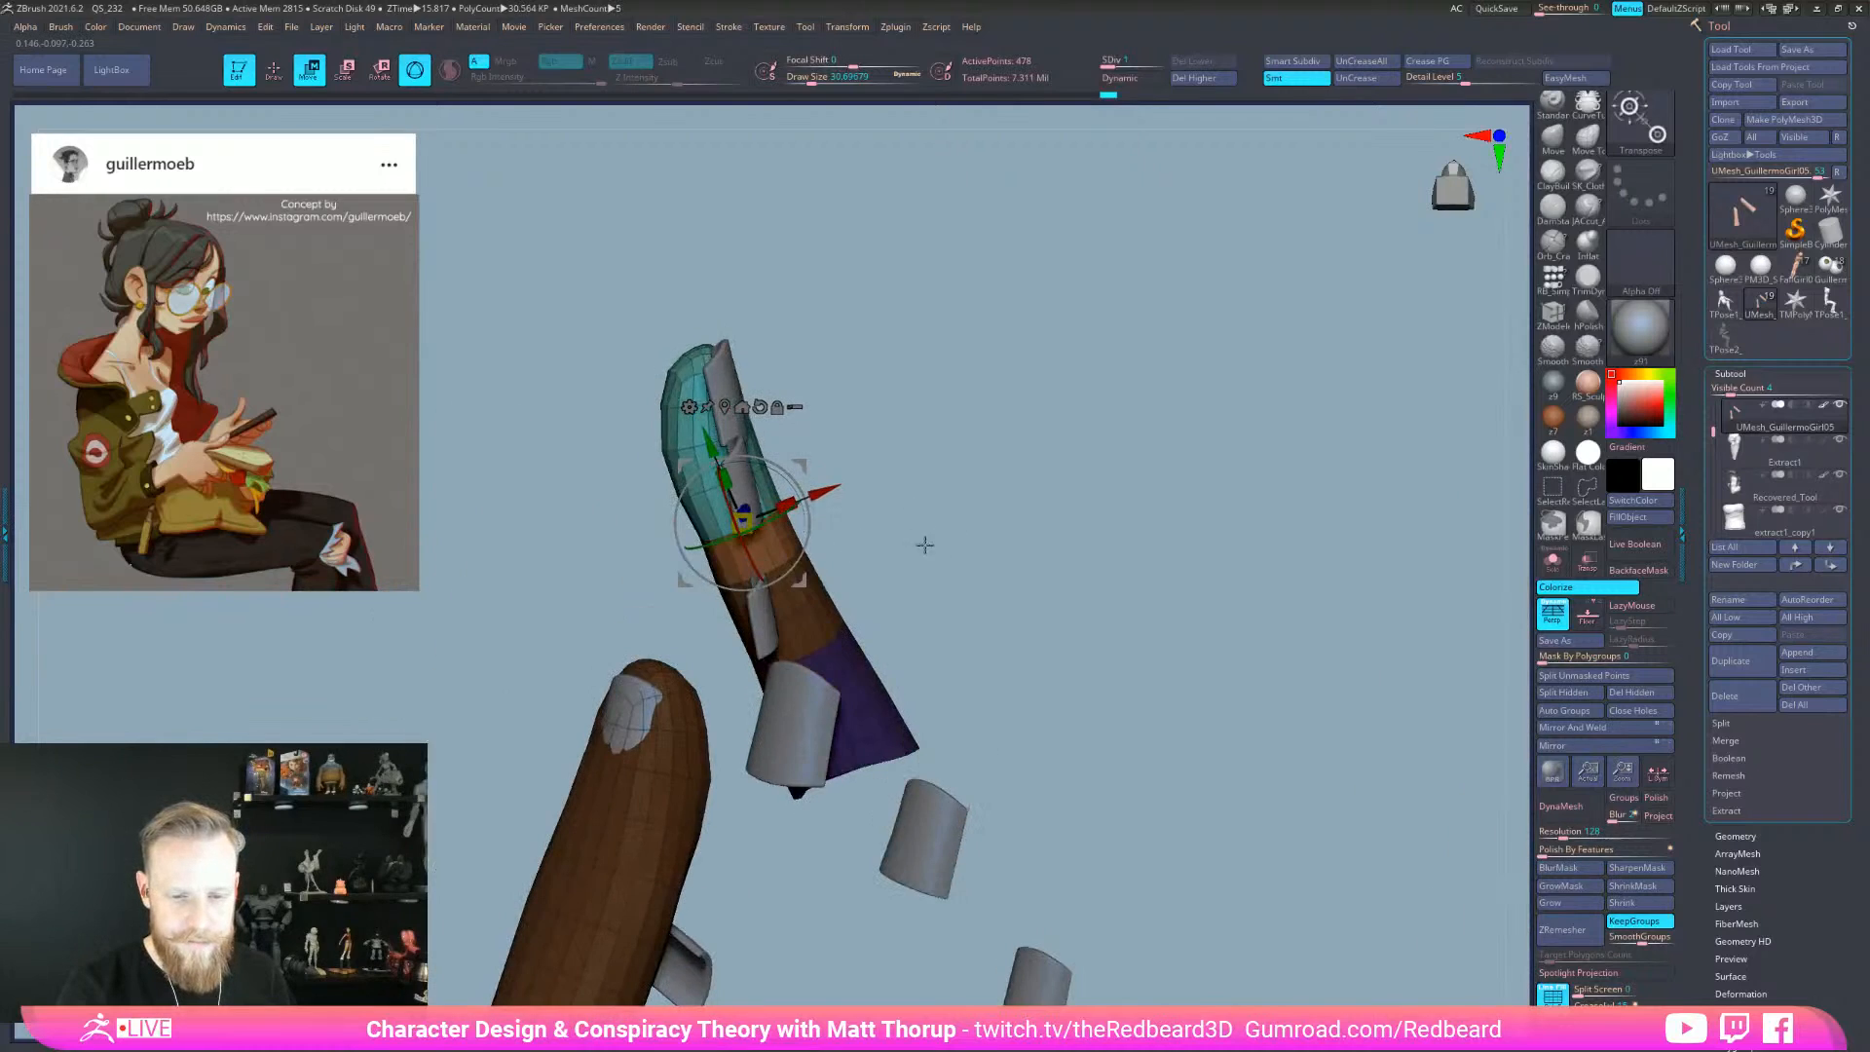
- Try bending the fingertip at its joint by rotating it with the gizmo, adjusting the mask between attempts
drag(803, 520, 800, 498)
right_drag(839, 542, 849, 542)
key(ctrl+z)
mouse_move(808, 521)
mouse_down()
mouse_move(773, 487)
mouse_move(876, 469)
mouse_up()
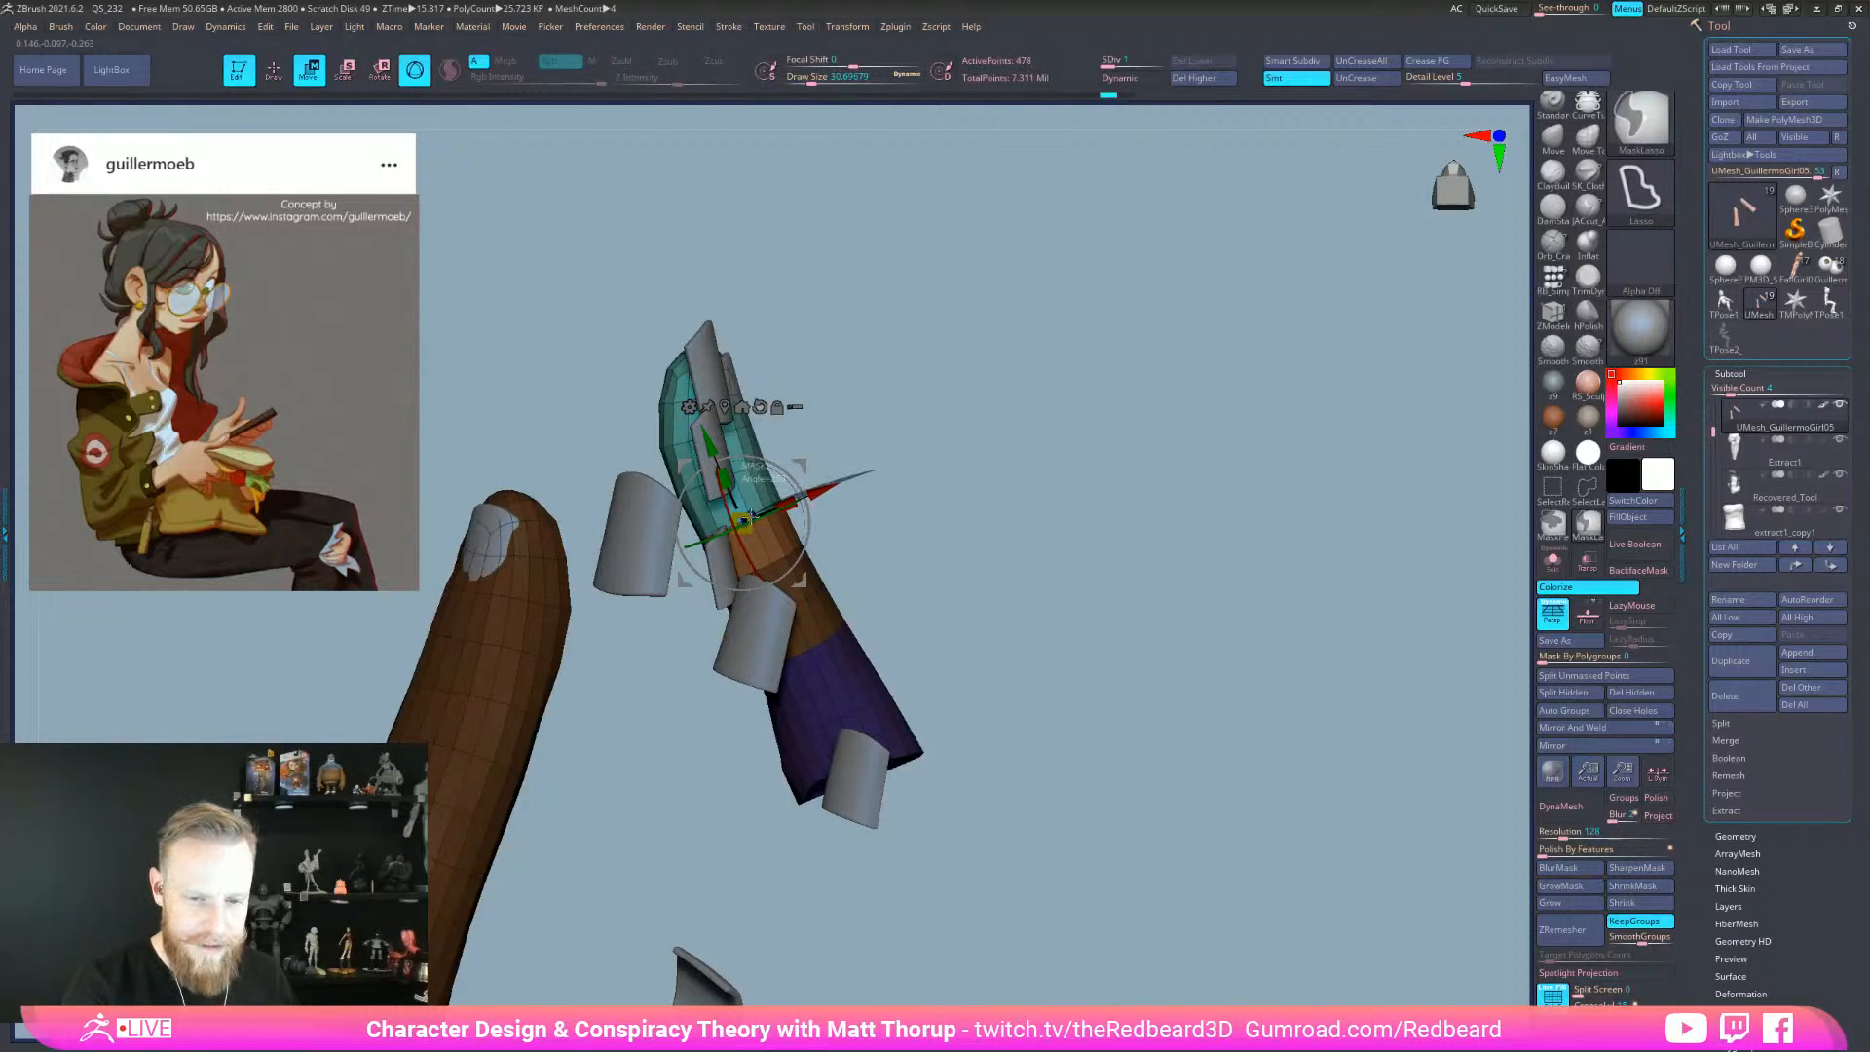
ctrl+drag(749, 517, 782, 608)
drag(796, 531, 795, 480)
key(ctrl+z)
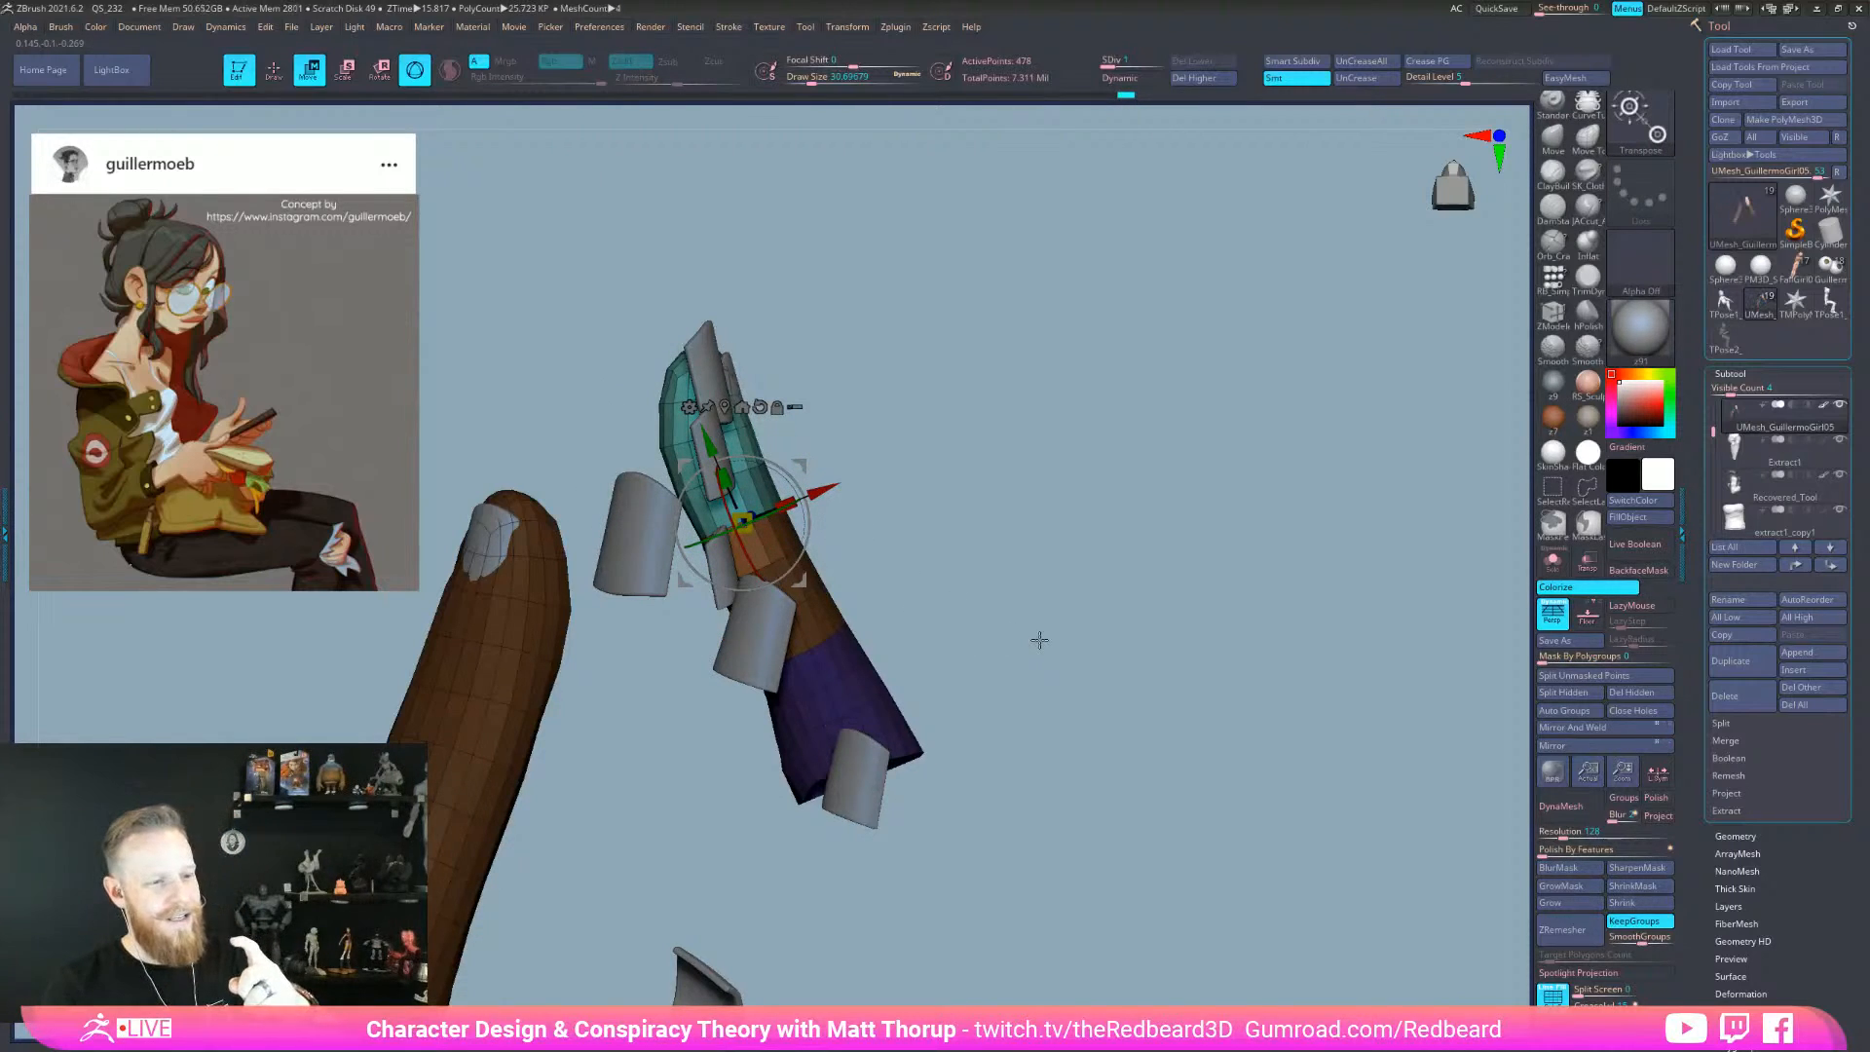
drag(798, 524, 1099, 732)
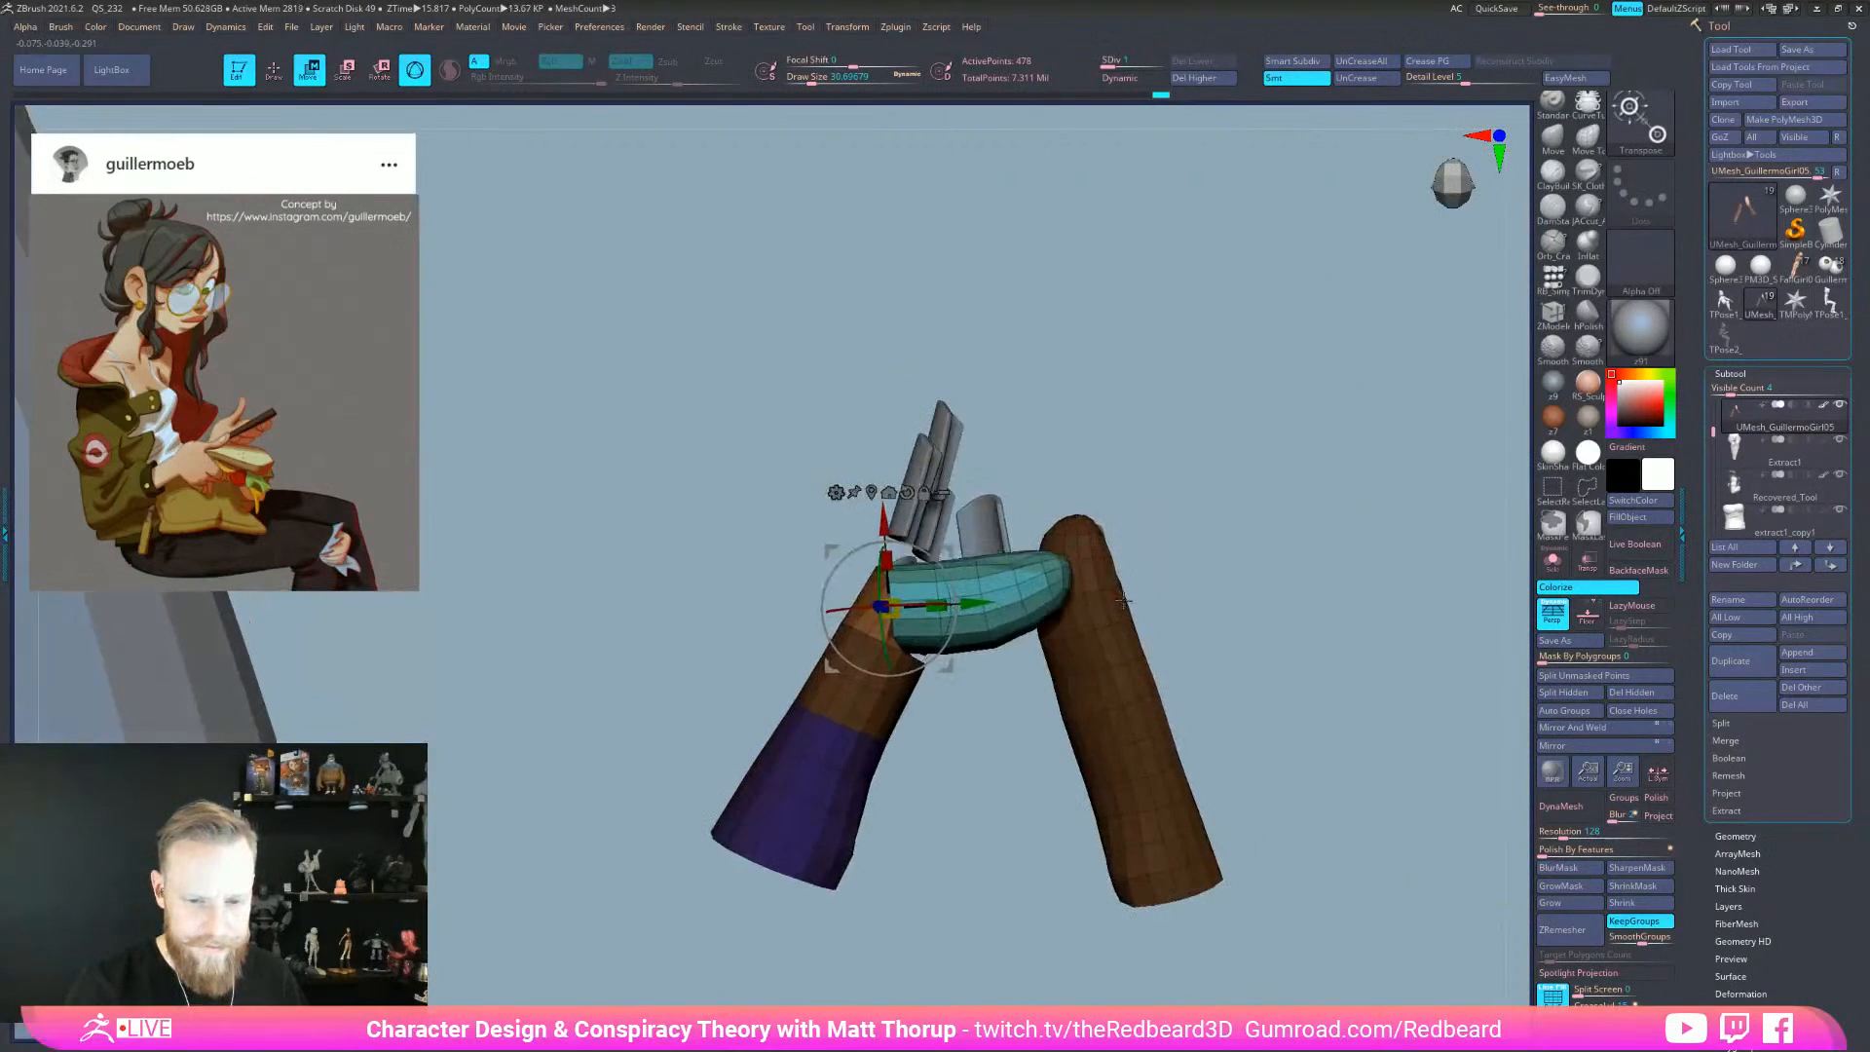
- Undo the fingertip rotation, its masks and the new finger polygroups, and return to Draw mode
ctrl+right_drag(1099, 732, 942, 776)
key(ctrl+z)
key(ctrl+z)
key(ctrl+z)
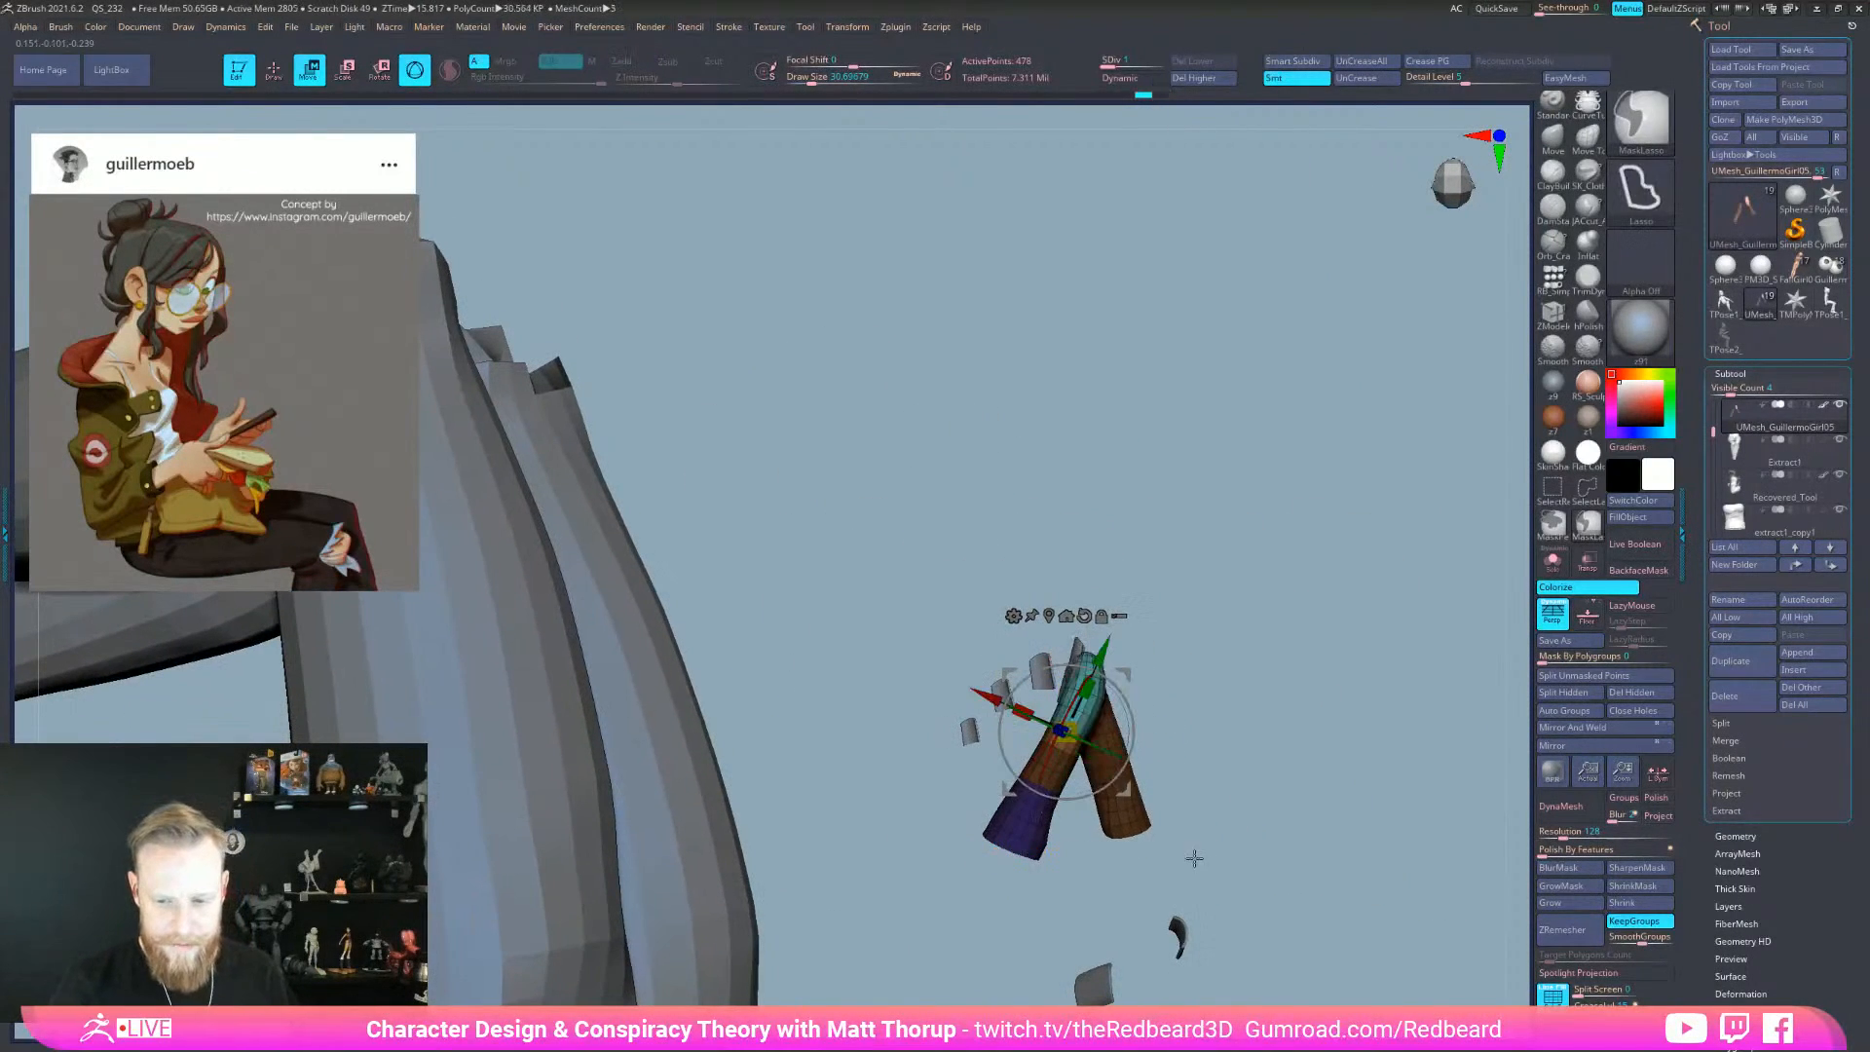
key(q)
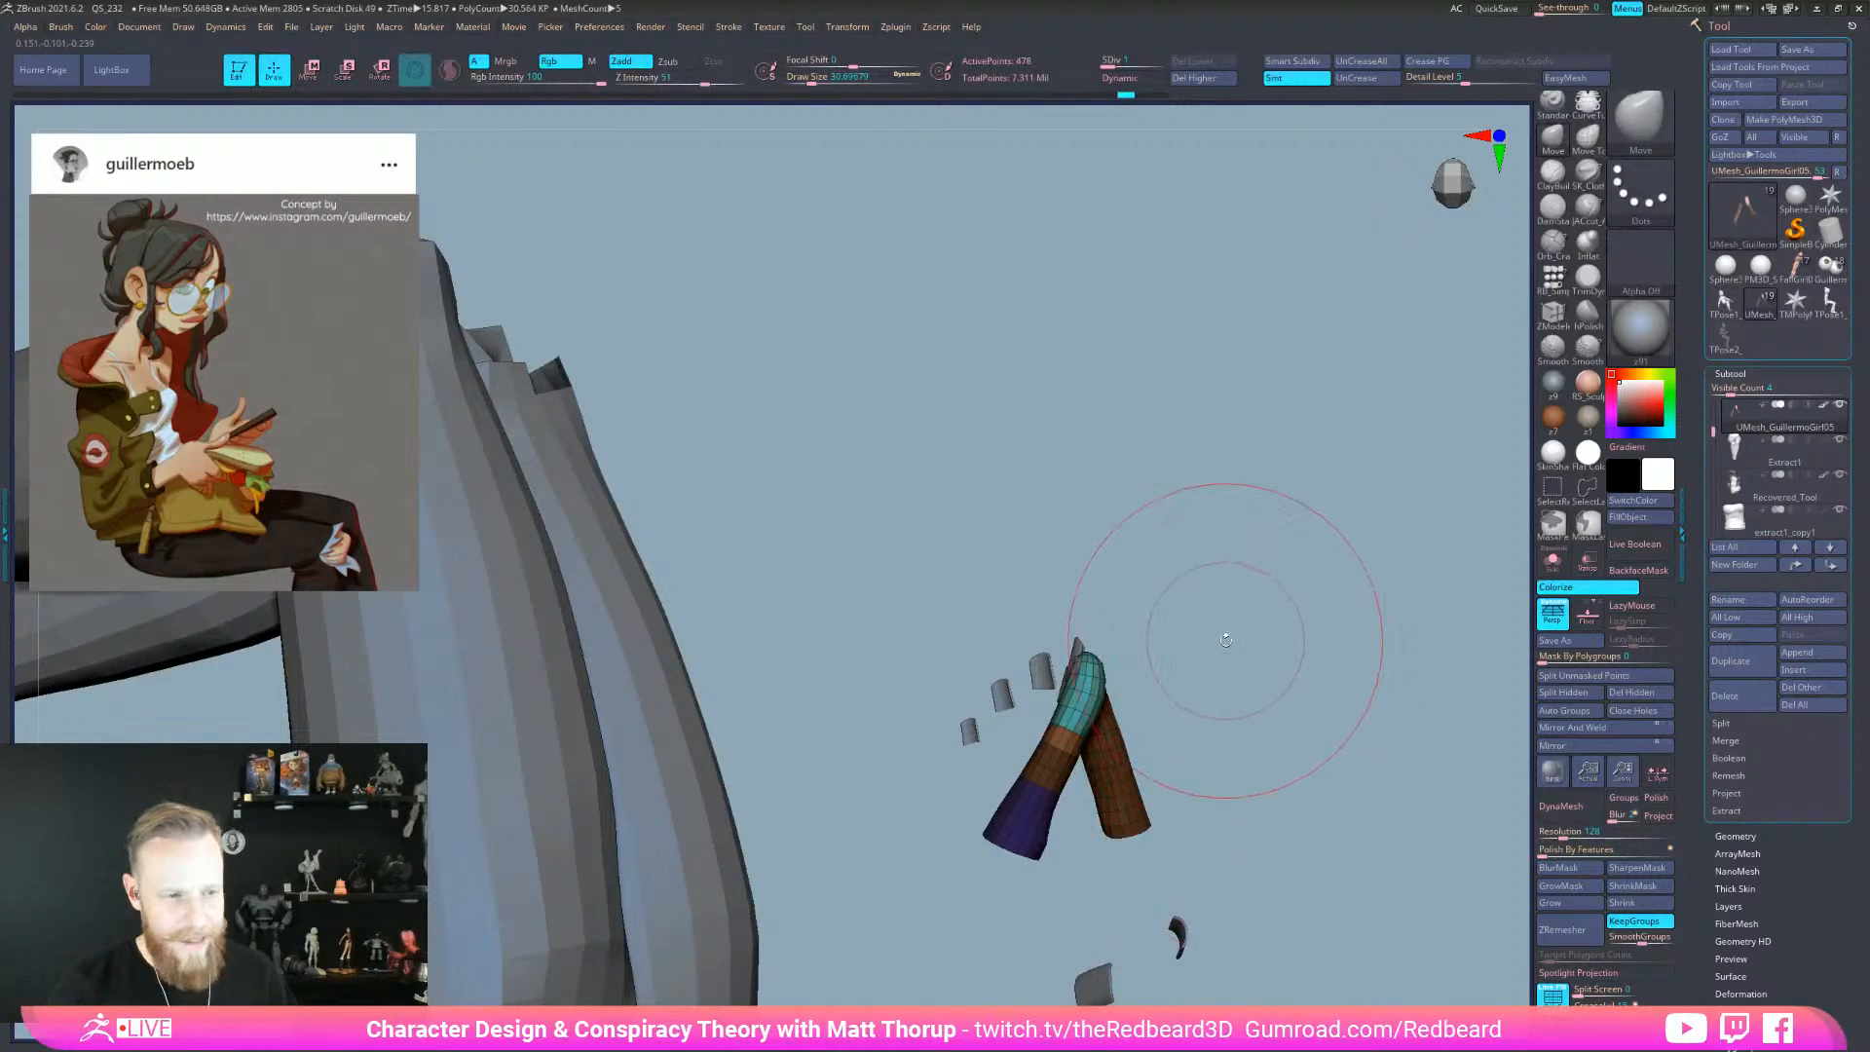
drag(1252, 693, 1303, 802)
key(ctrl+z)
key(ctrl+z)
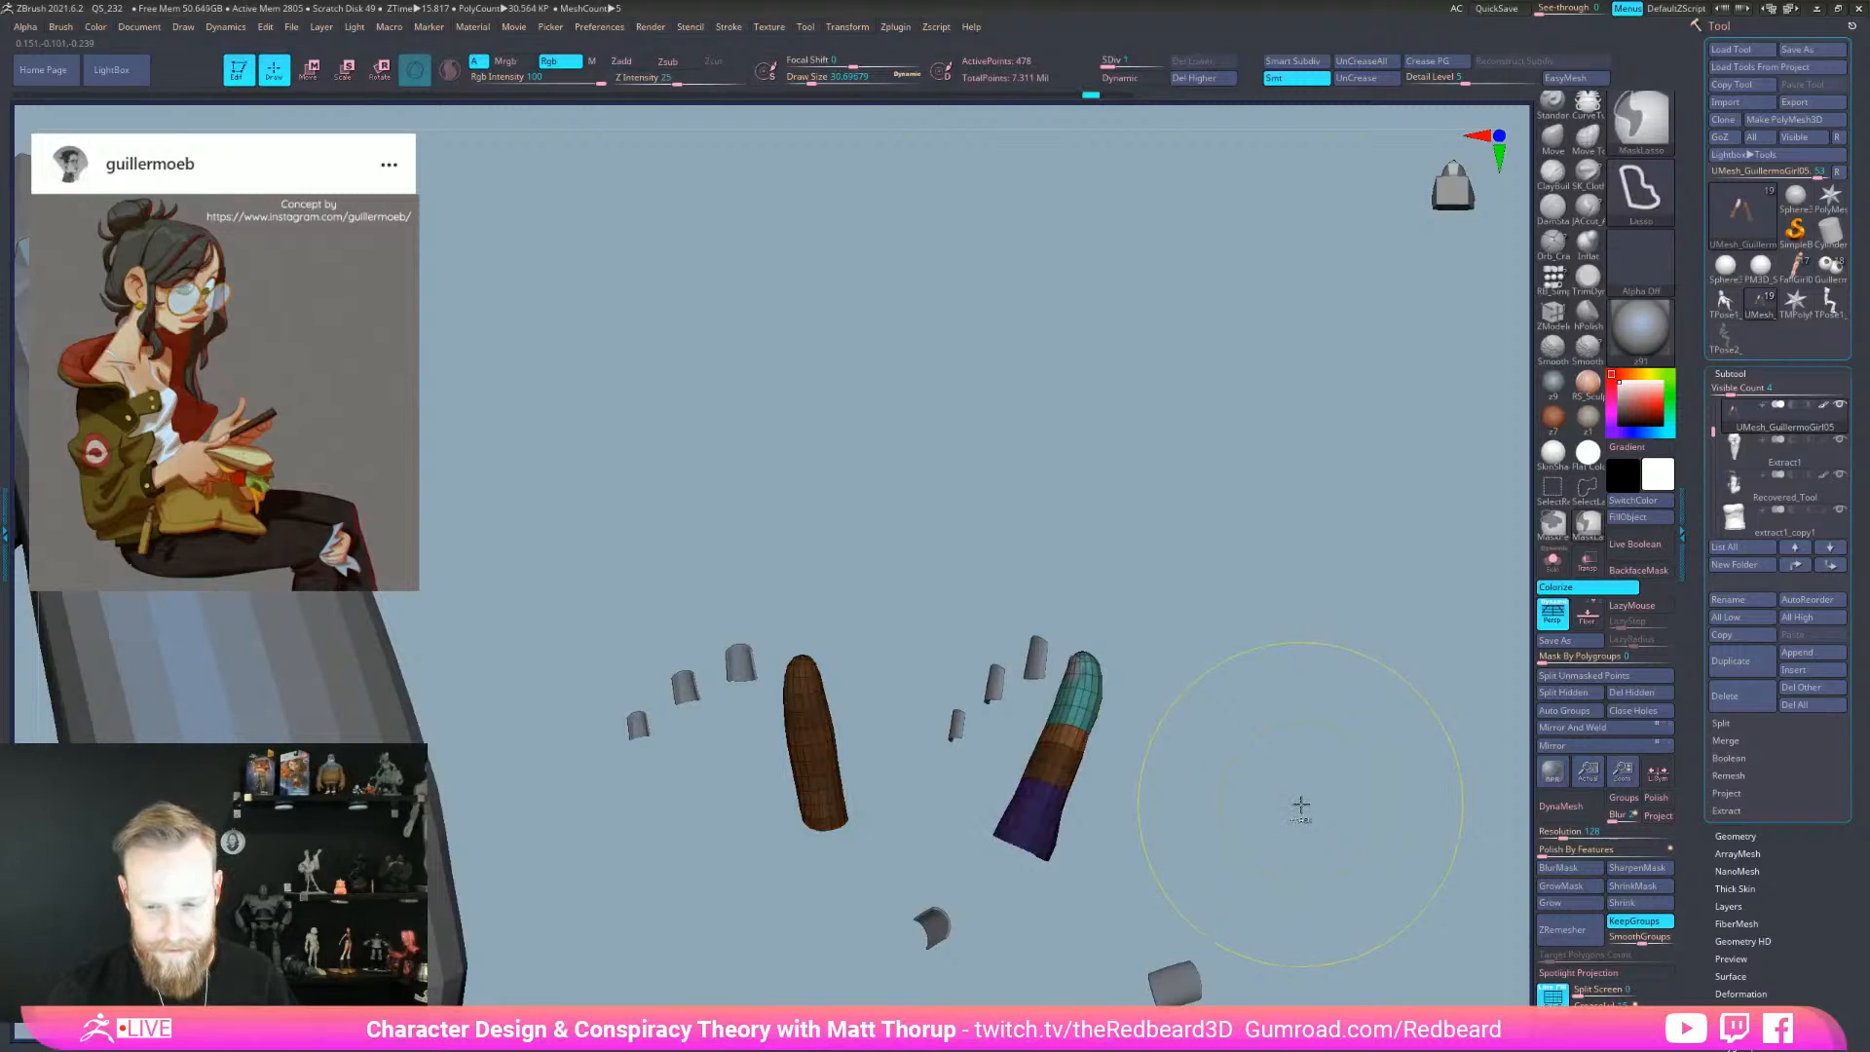
key(ctrl+z)
key(ctrl+z)
key(ctrl+z)
key(ctrl+z)
key(ctrl+z)
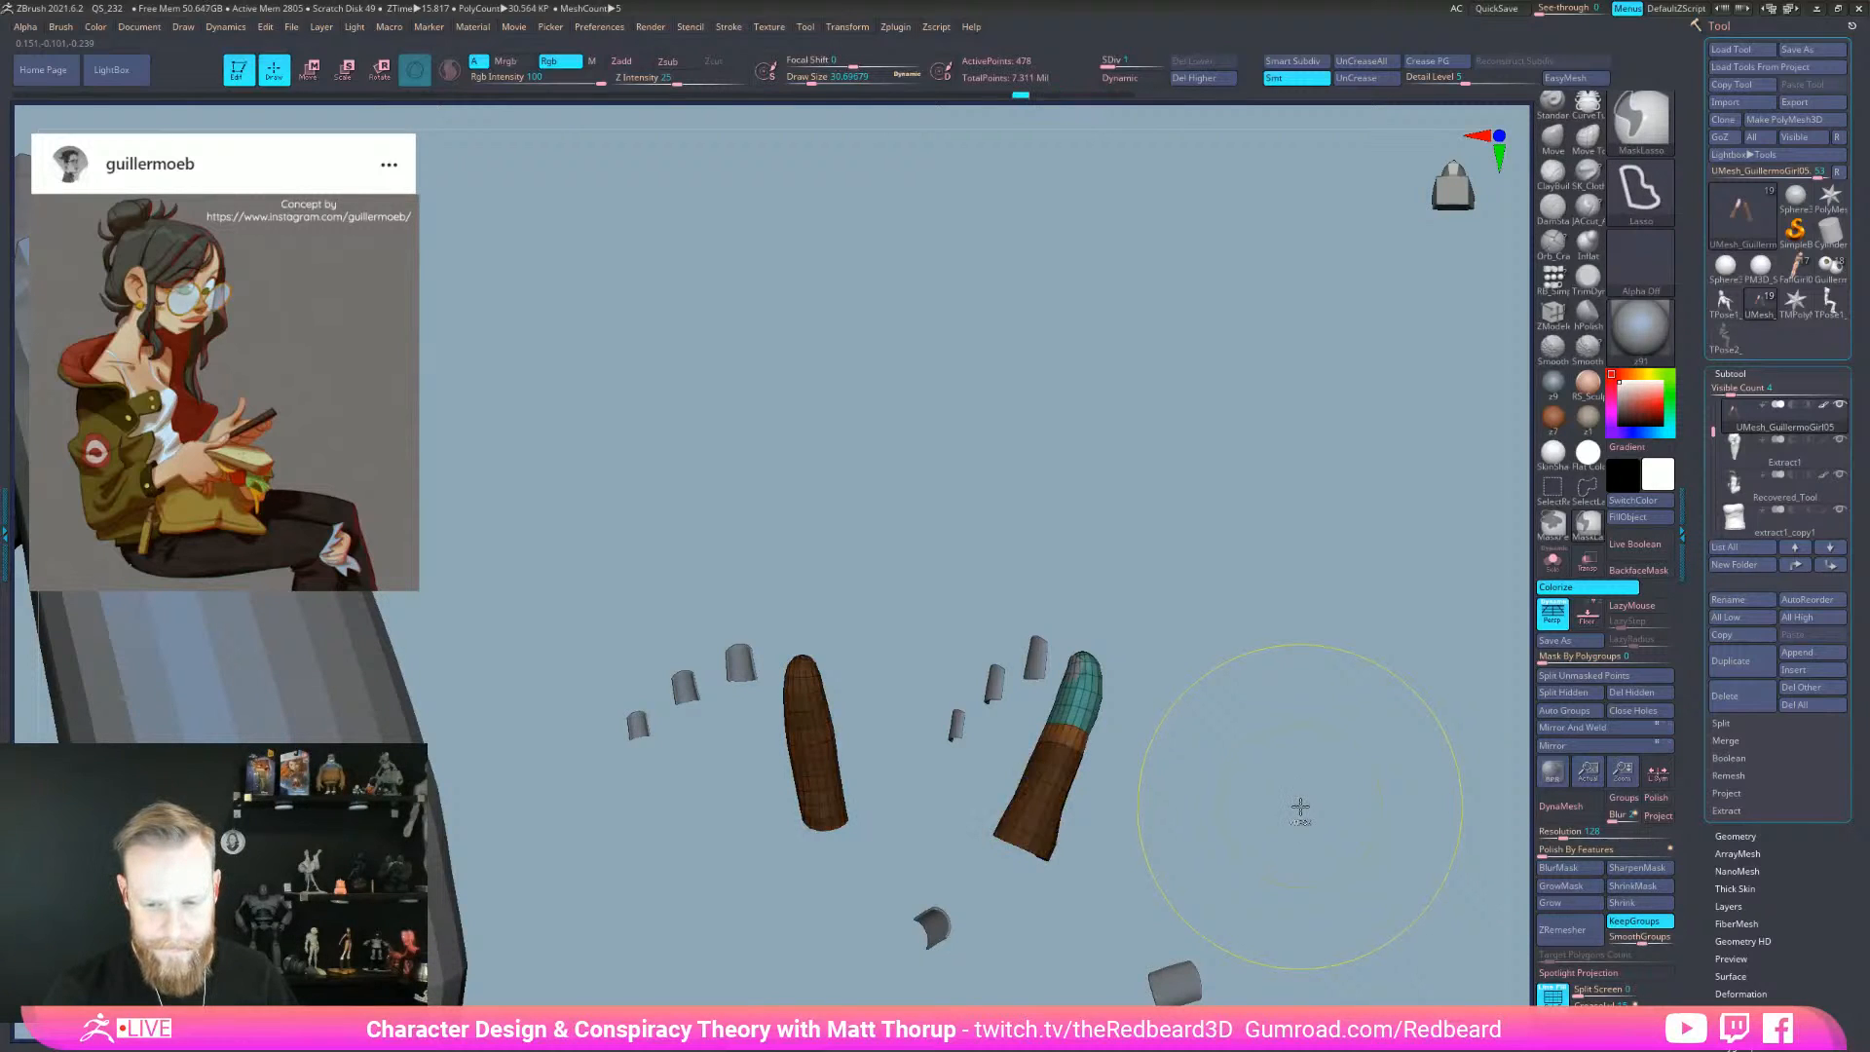
key(ctrl+shift+z)
key(ctrl+z)
key(ctrl+z)
key(ctrl+z)
- Show the whole body mesh again and turn off its polygroup wireframe display
mouse_move(1243, 580)
ctrl+right_down()
mouse_move(1196, 720)
mouse_move(1253, 756)
ctrl+right_up()
right_drag(1181, 588, 1175, 760)
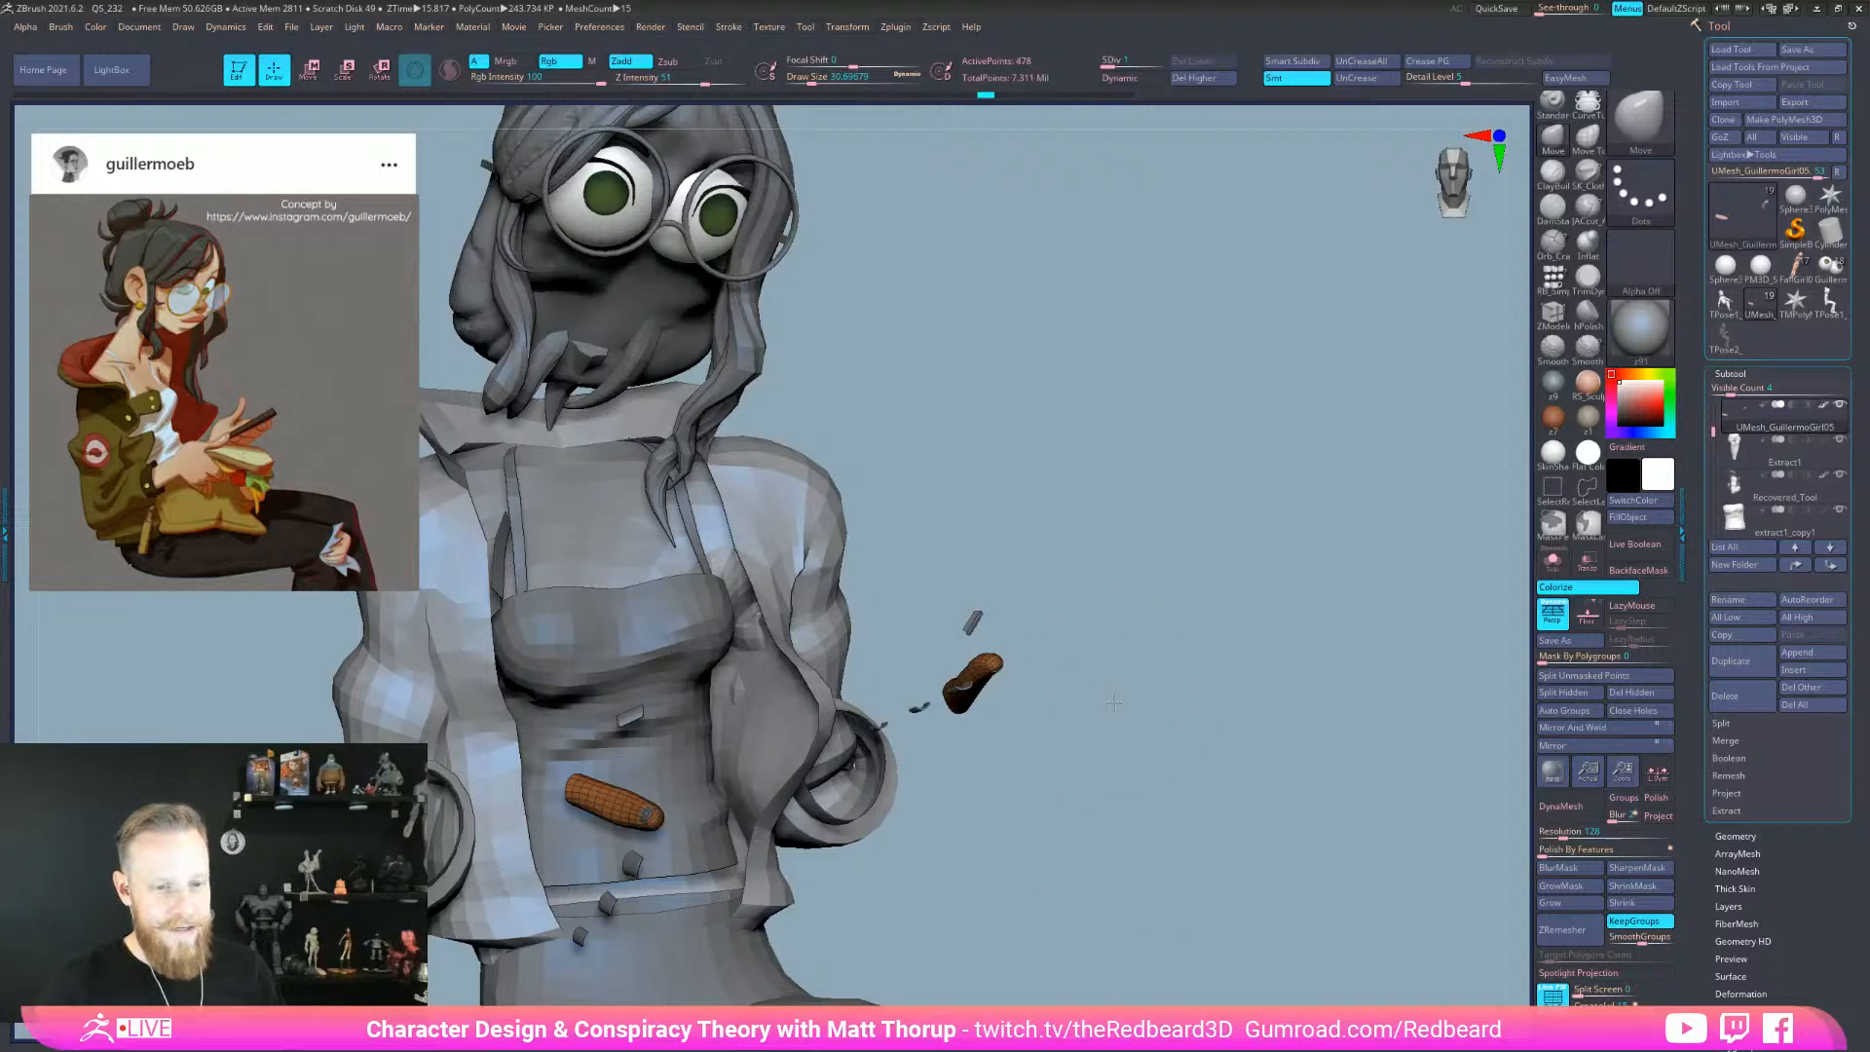
key(f)
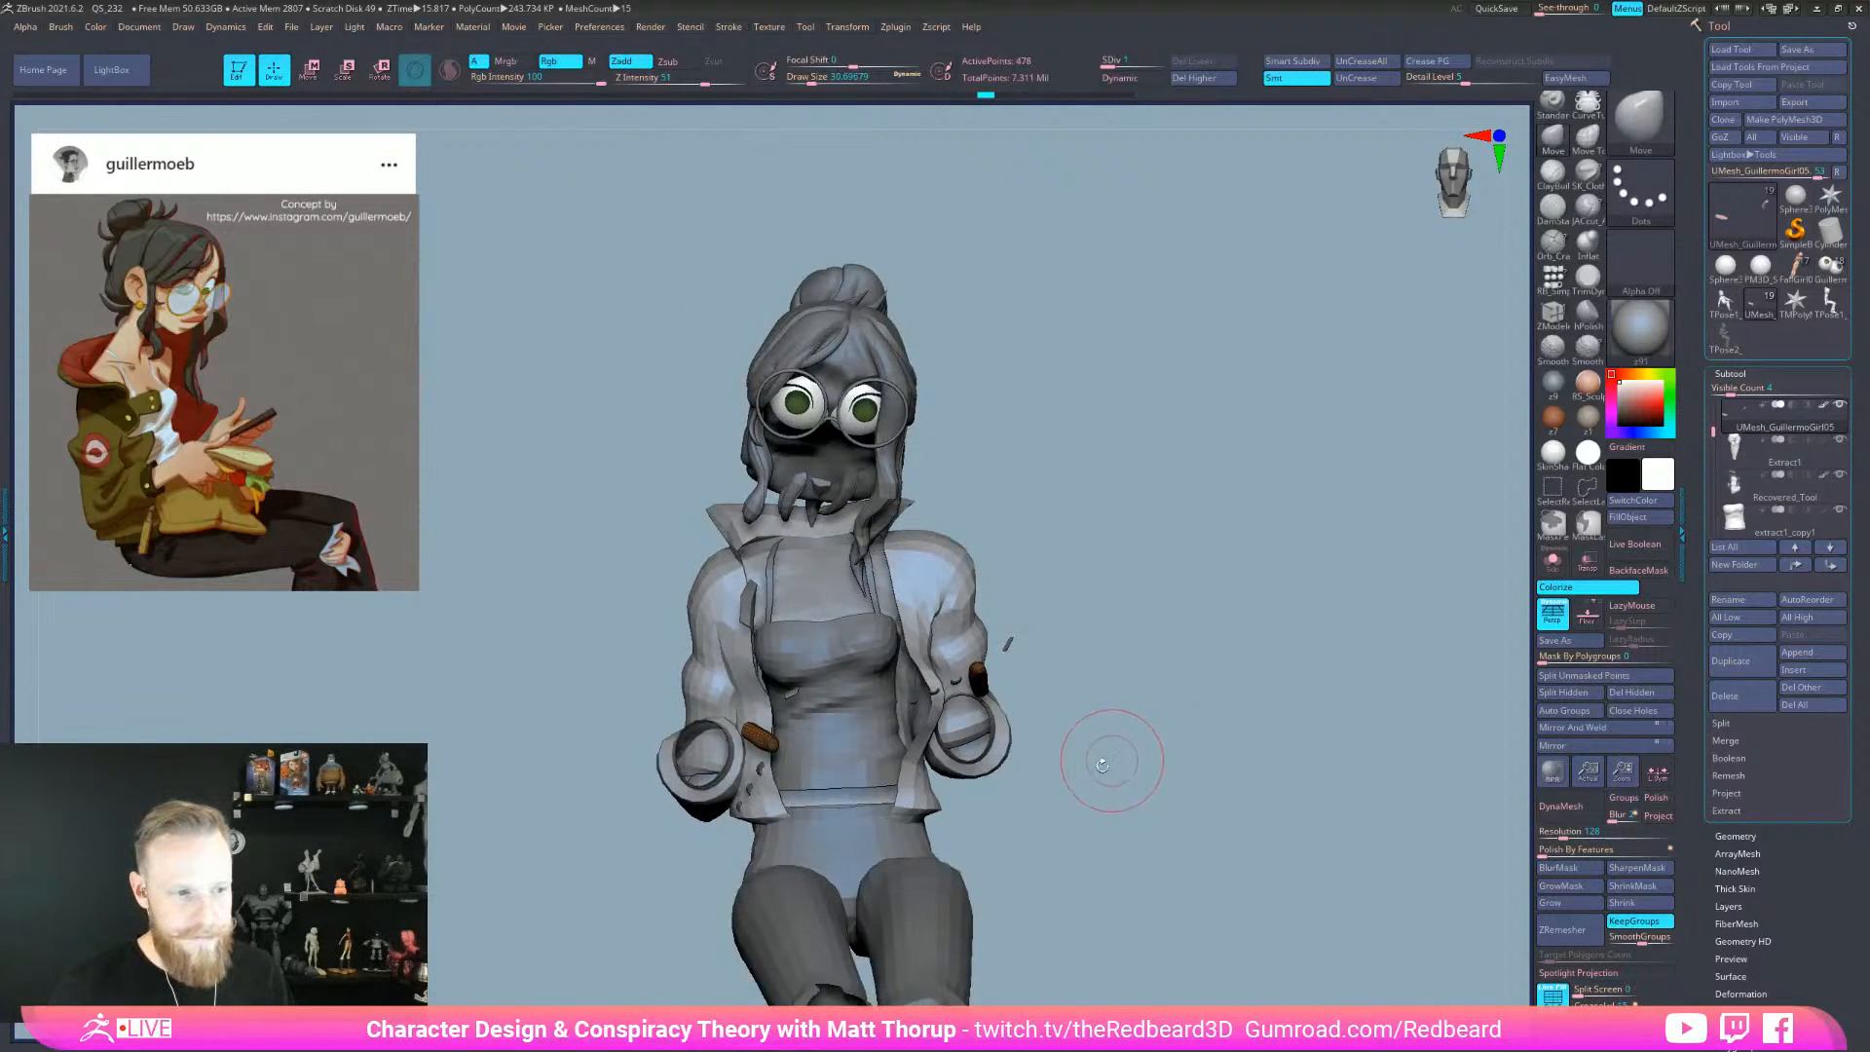
drag(1130, 815, 1056, 552)
ctrl+shift+click(1176, 804)
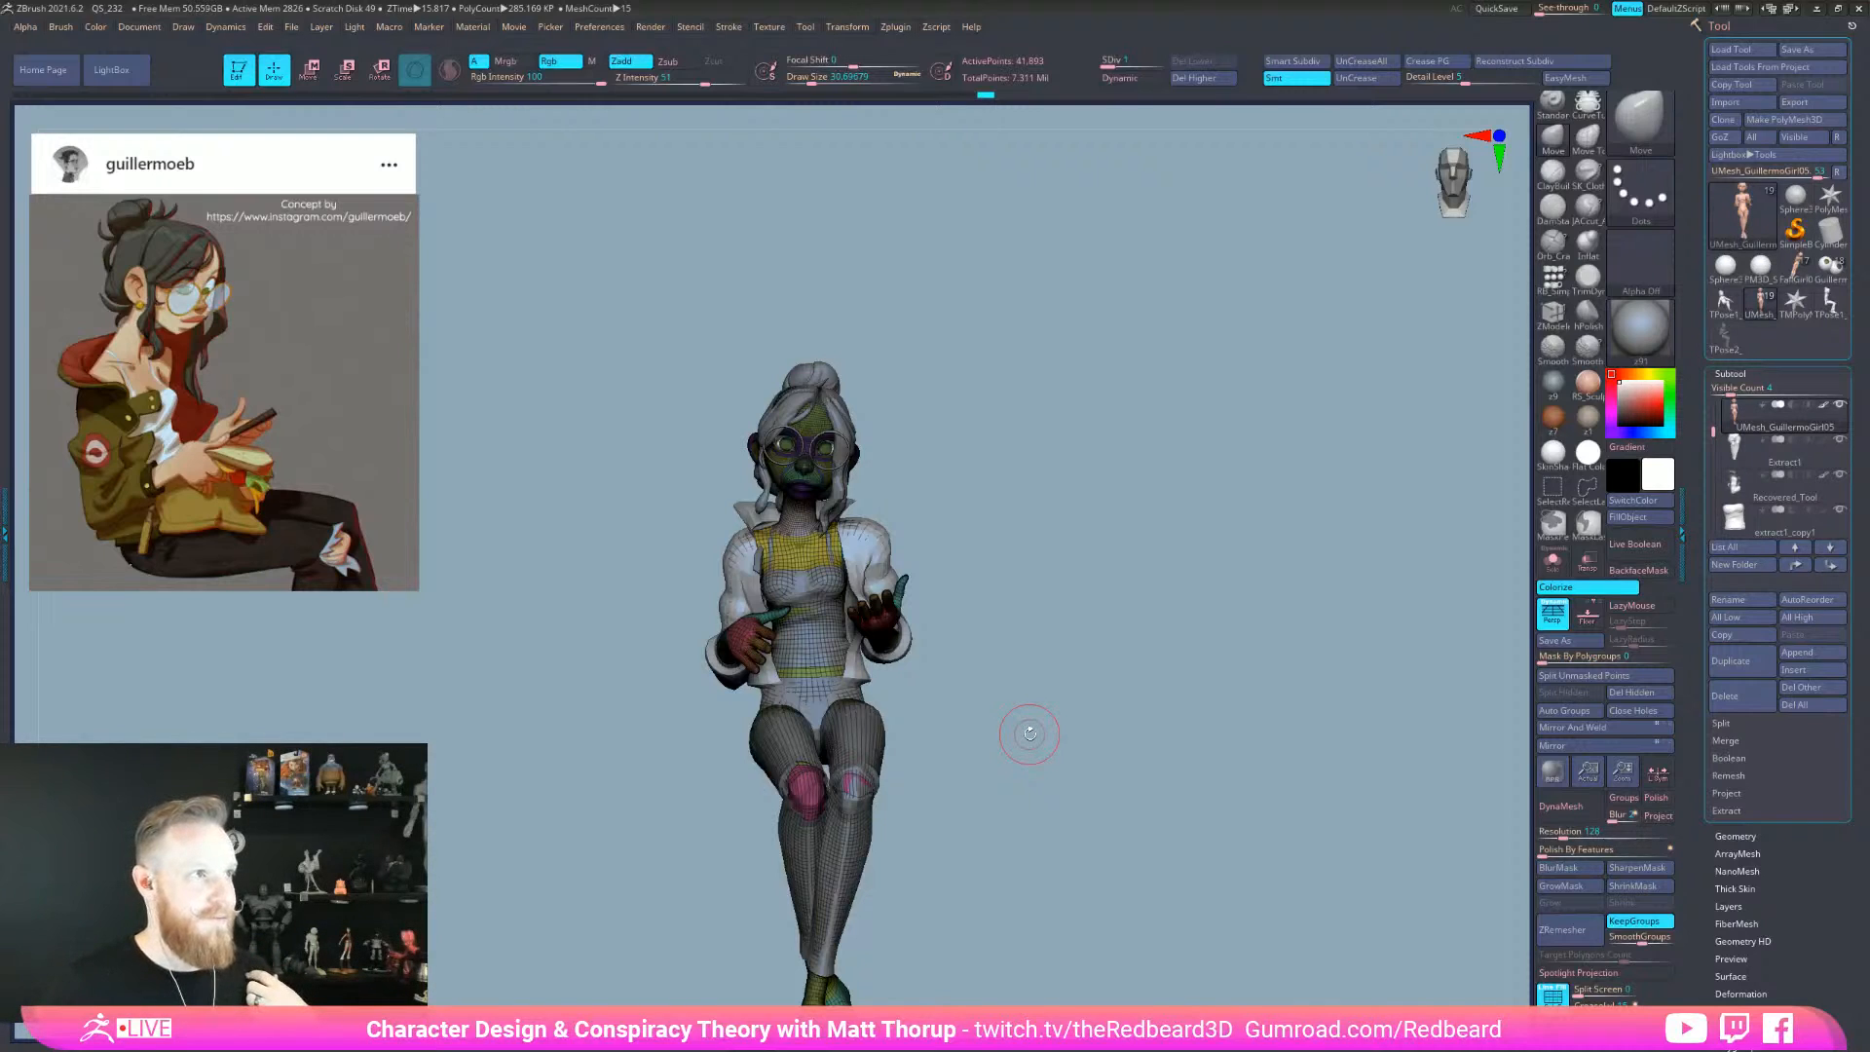
drag(1030, 733, 1176, 739)
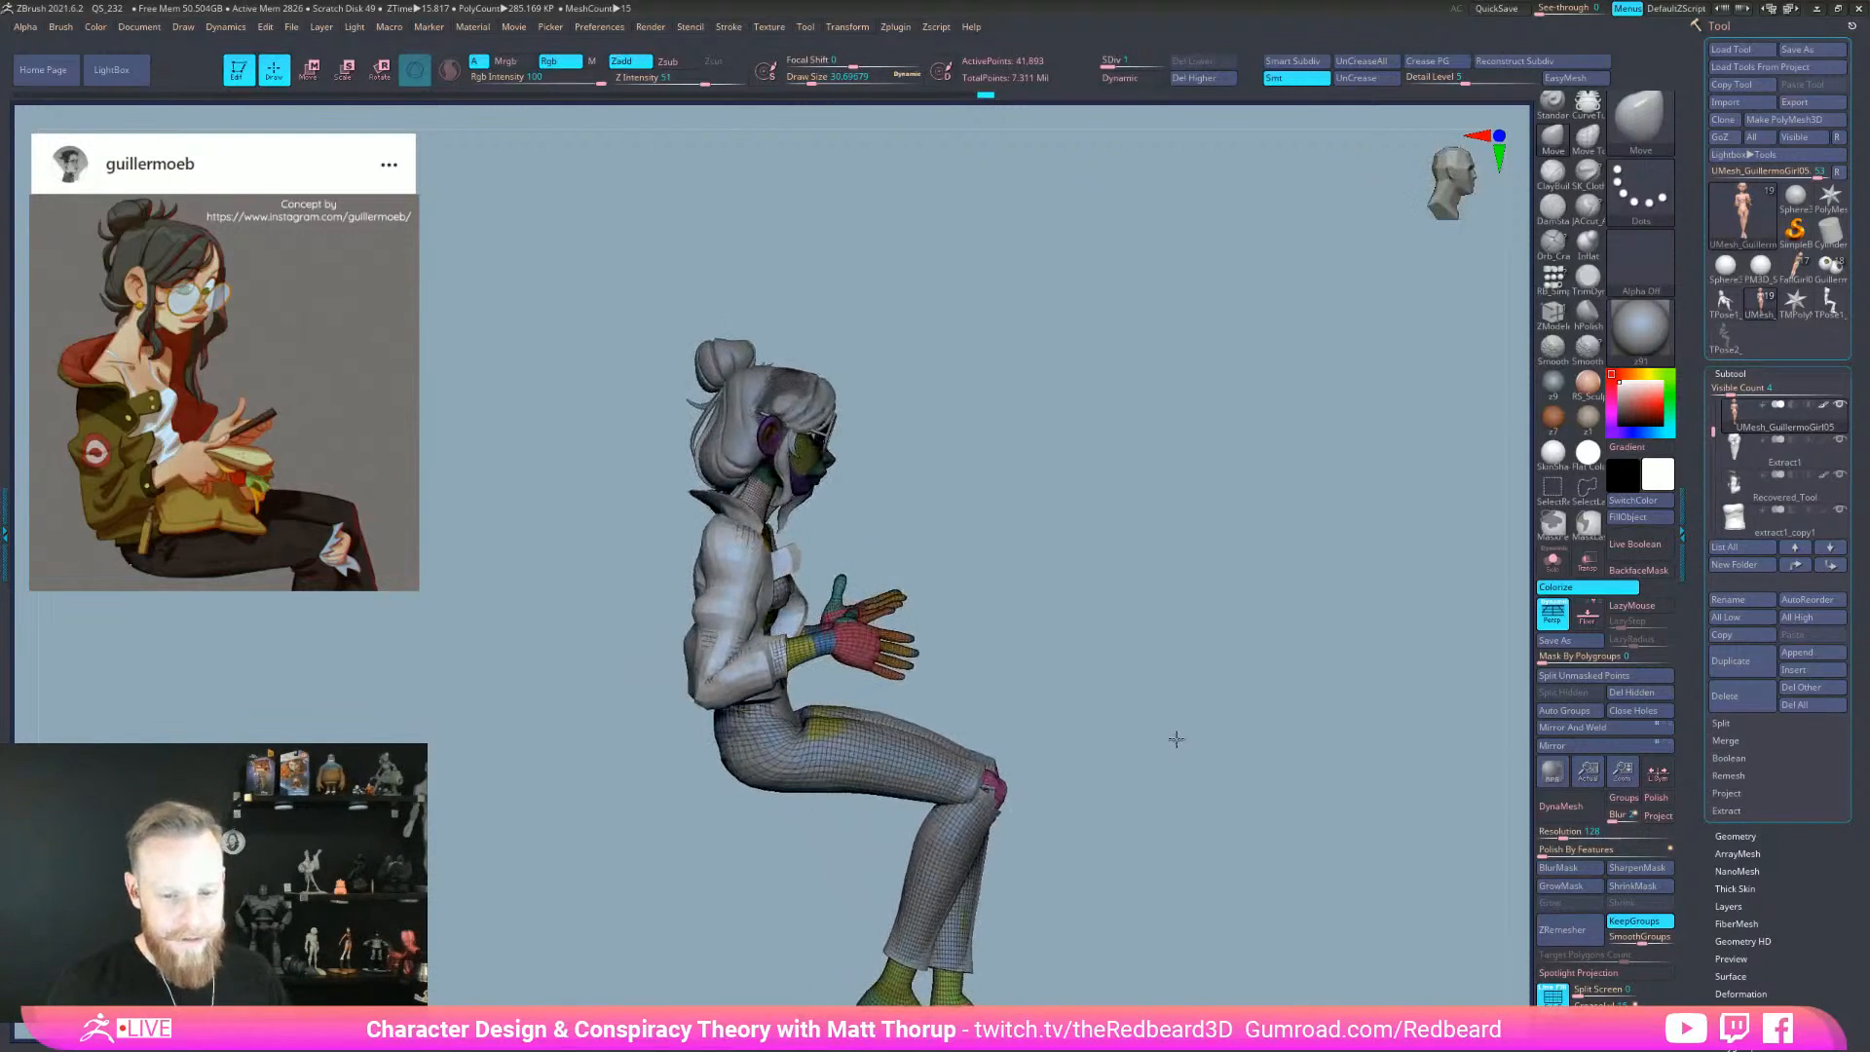
key(shift+f)
mouse_move(1217, 851)
mouse_down()
mouse_move(1235, 853)
mouse_move(1119, 852)
mouse_up()
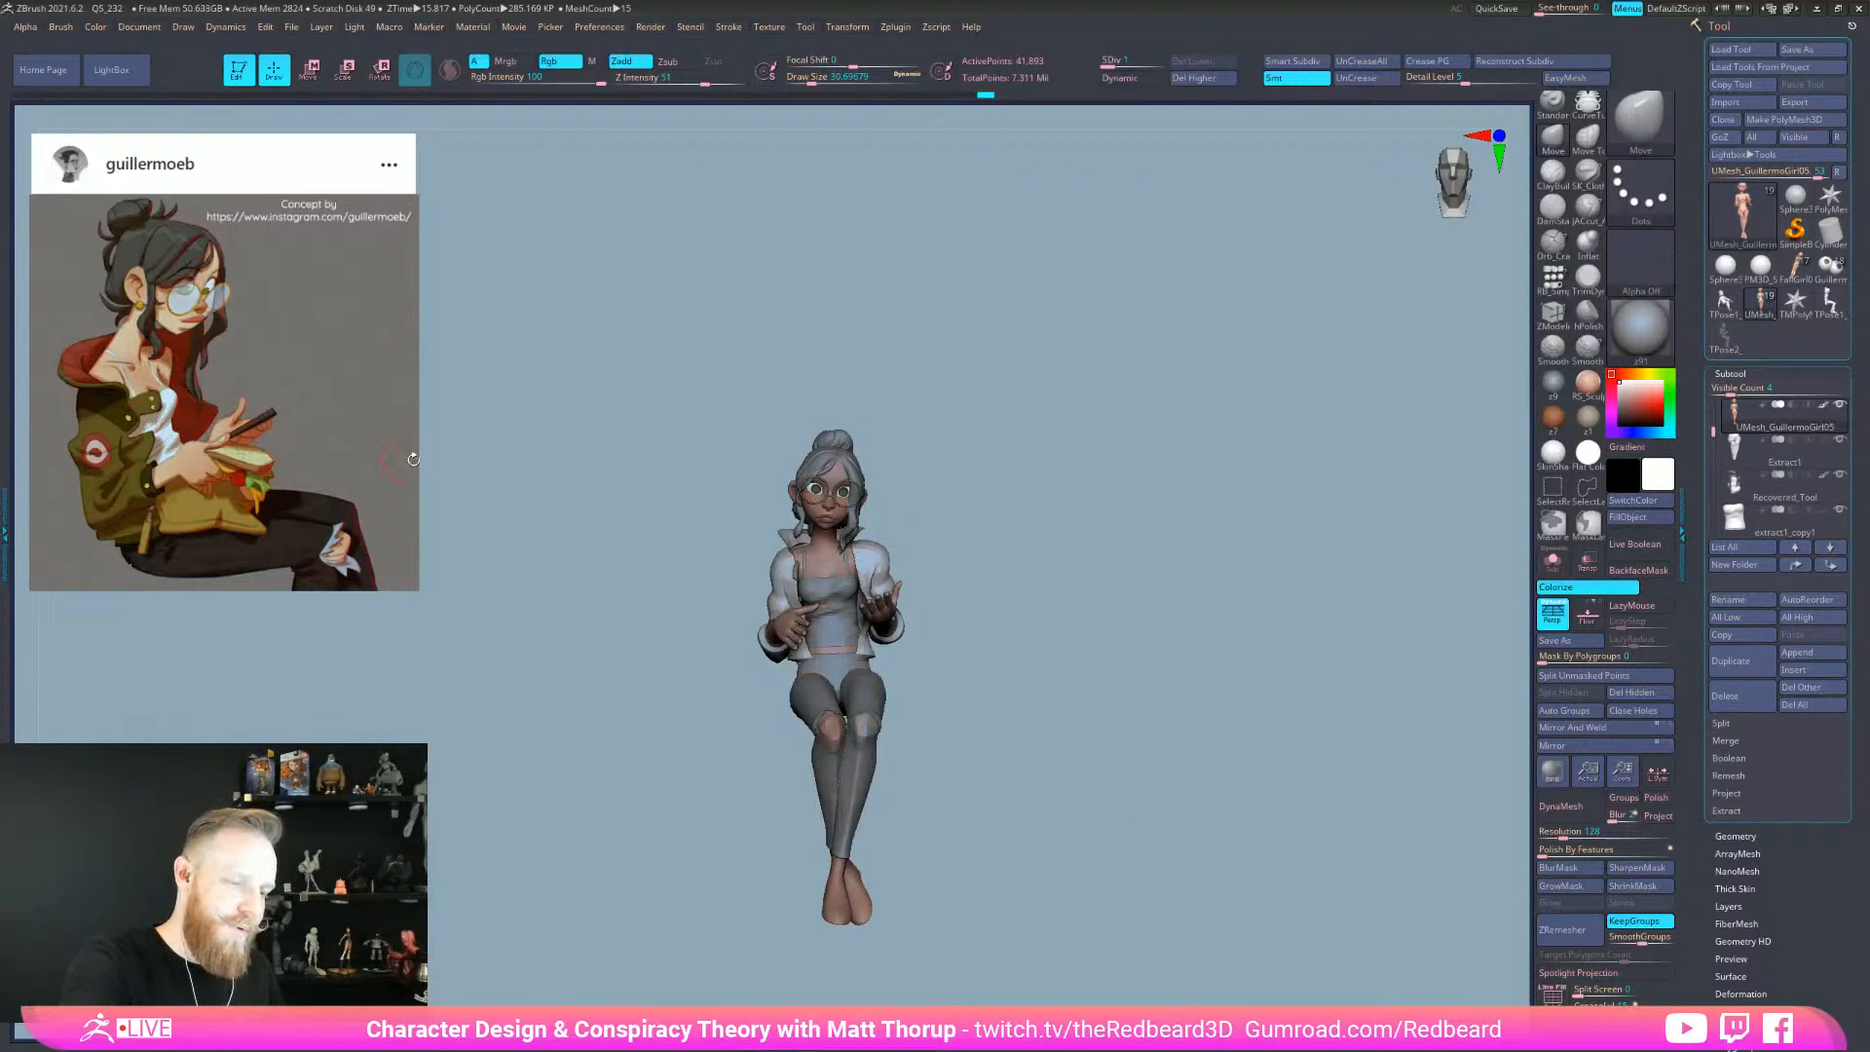
- Switch to Photoshop, add a new layer above the concept art layers and pick a bright red foreground colour
key(alt+Tab)
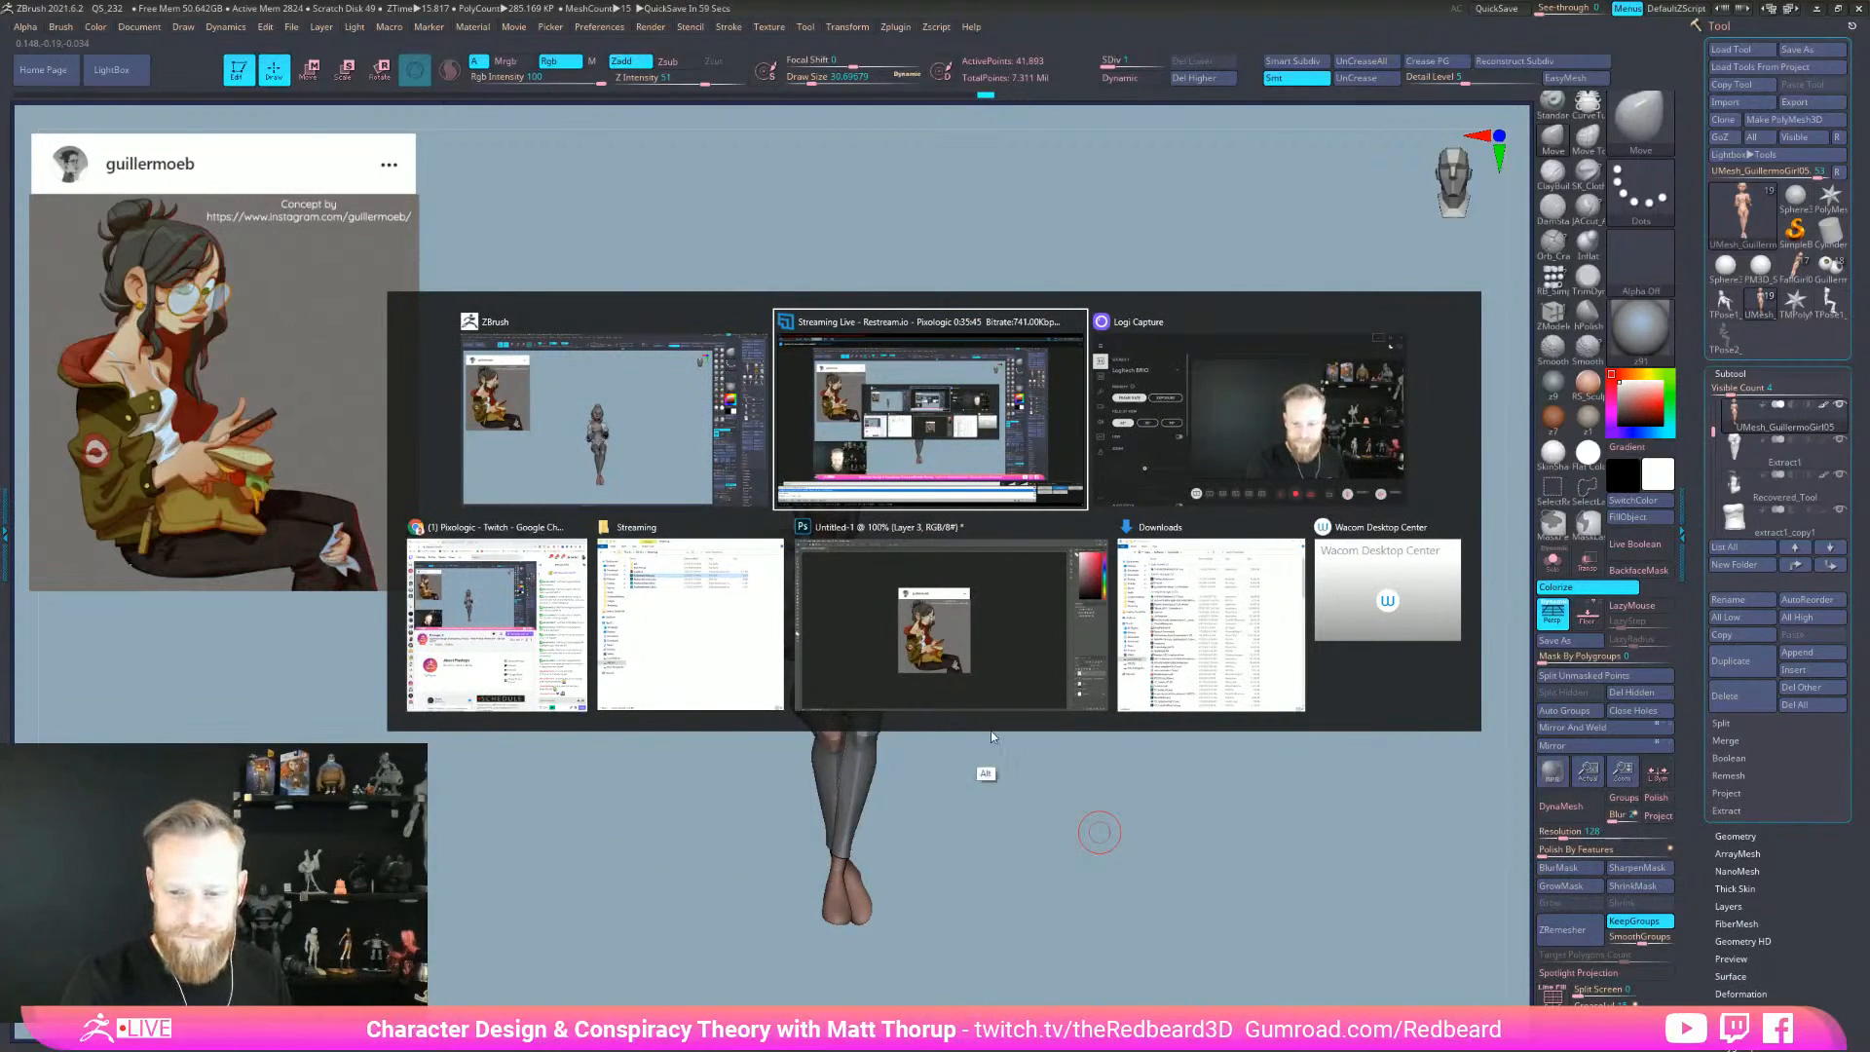
click(974, 687)
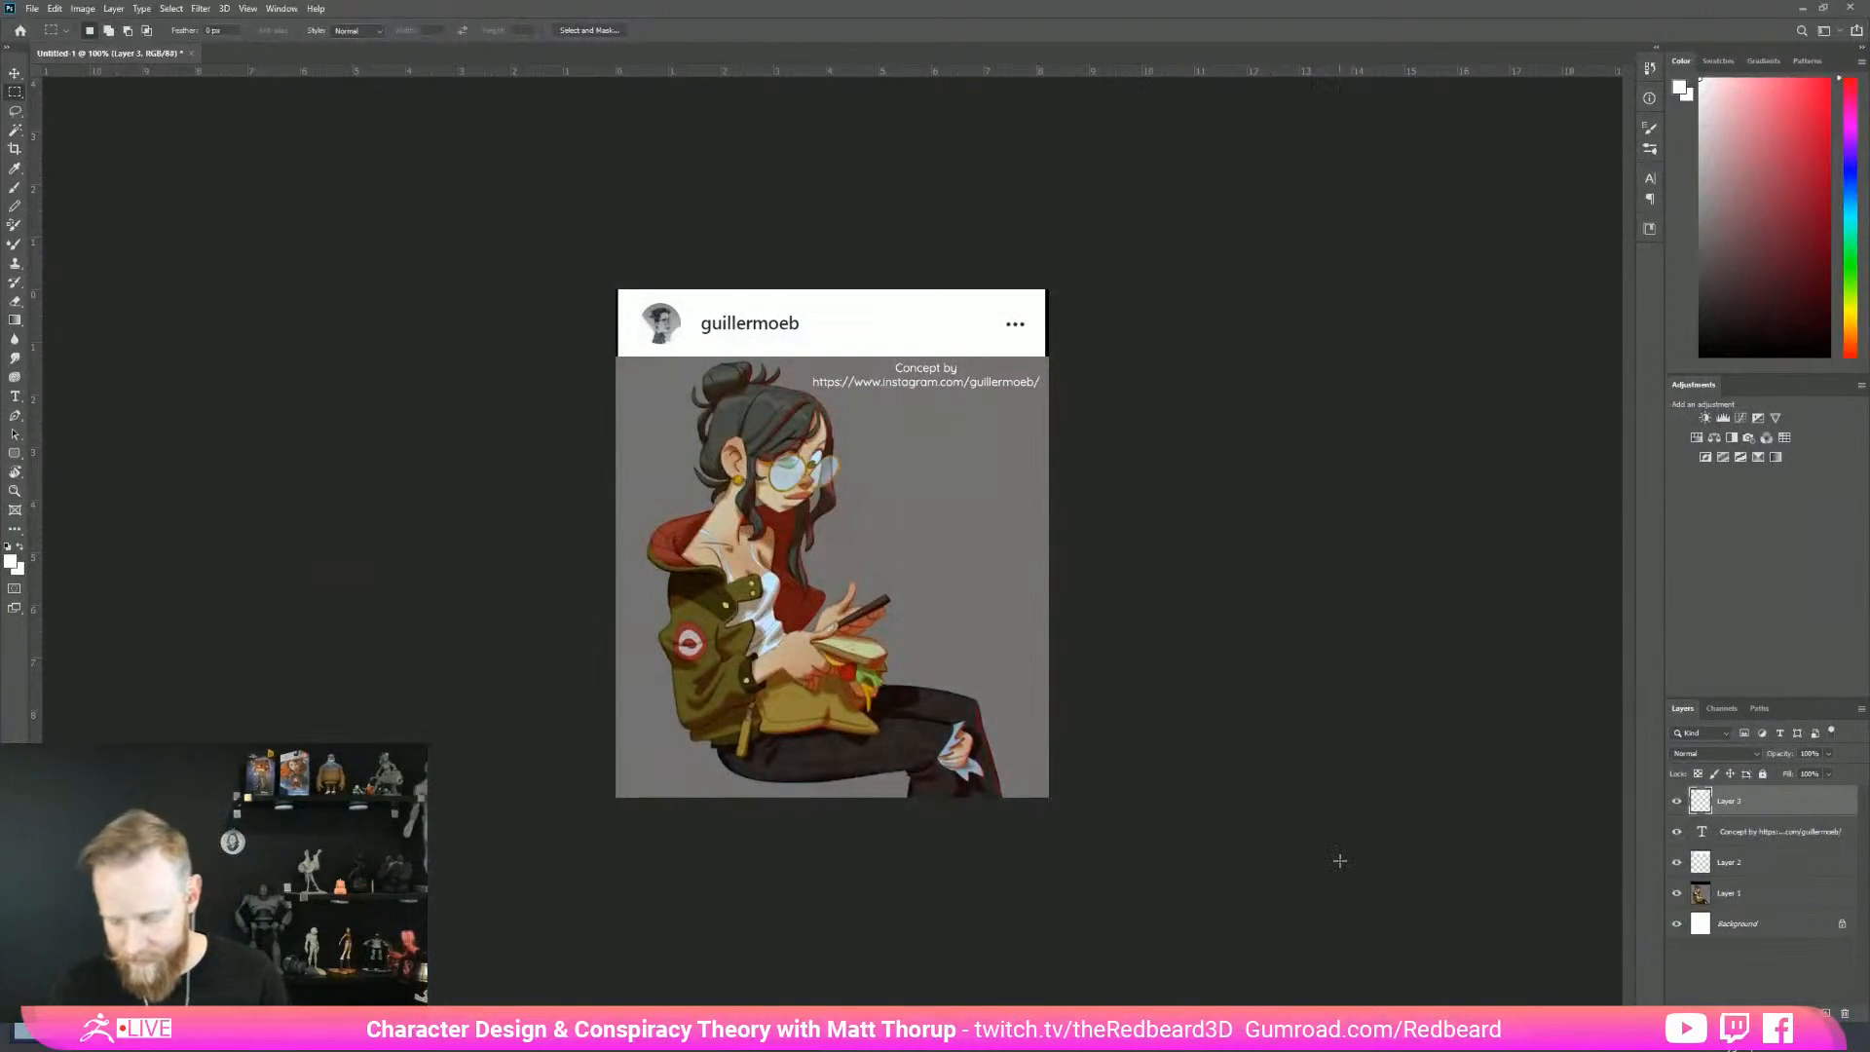
key(ctrl+plus)
key(ctrl+minus)
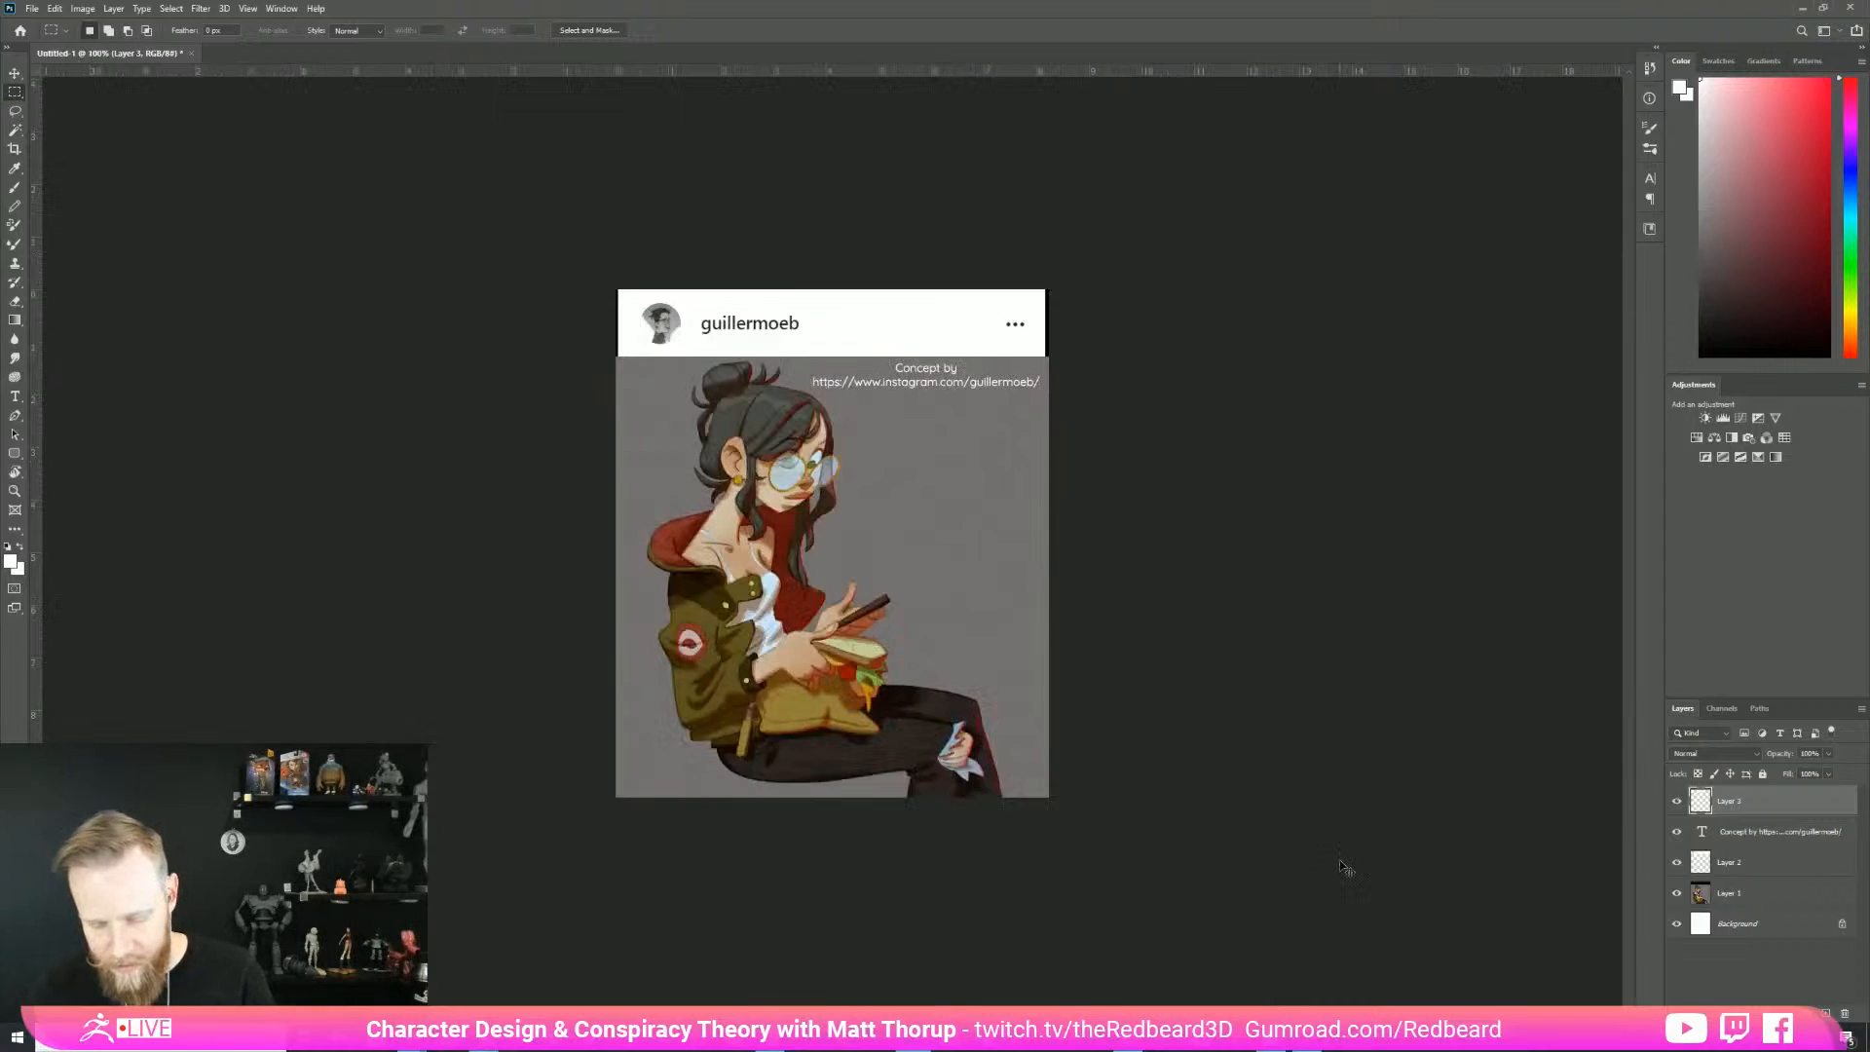
click(1827, 1013)
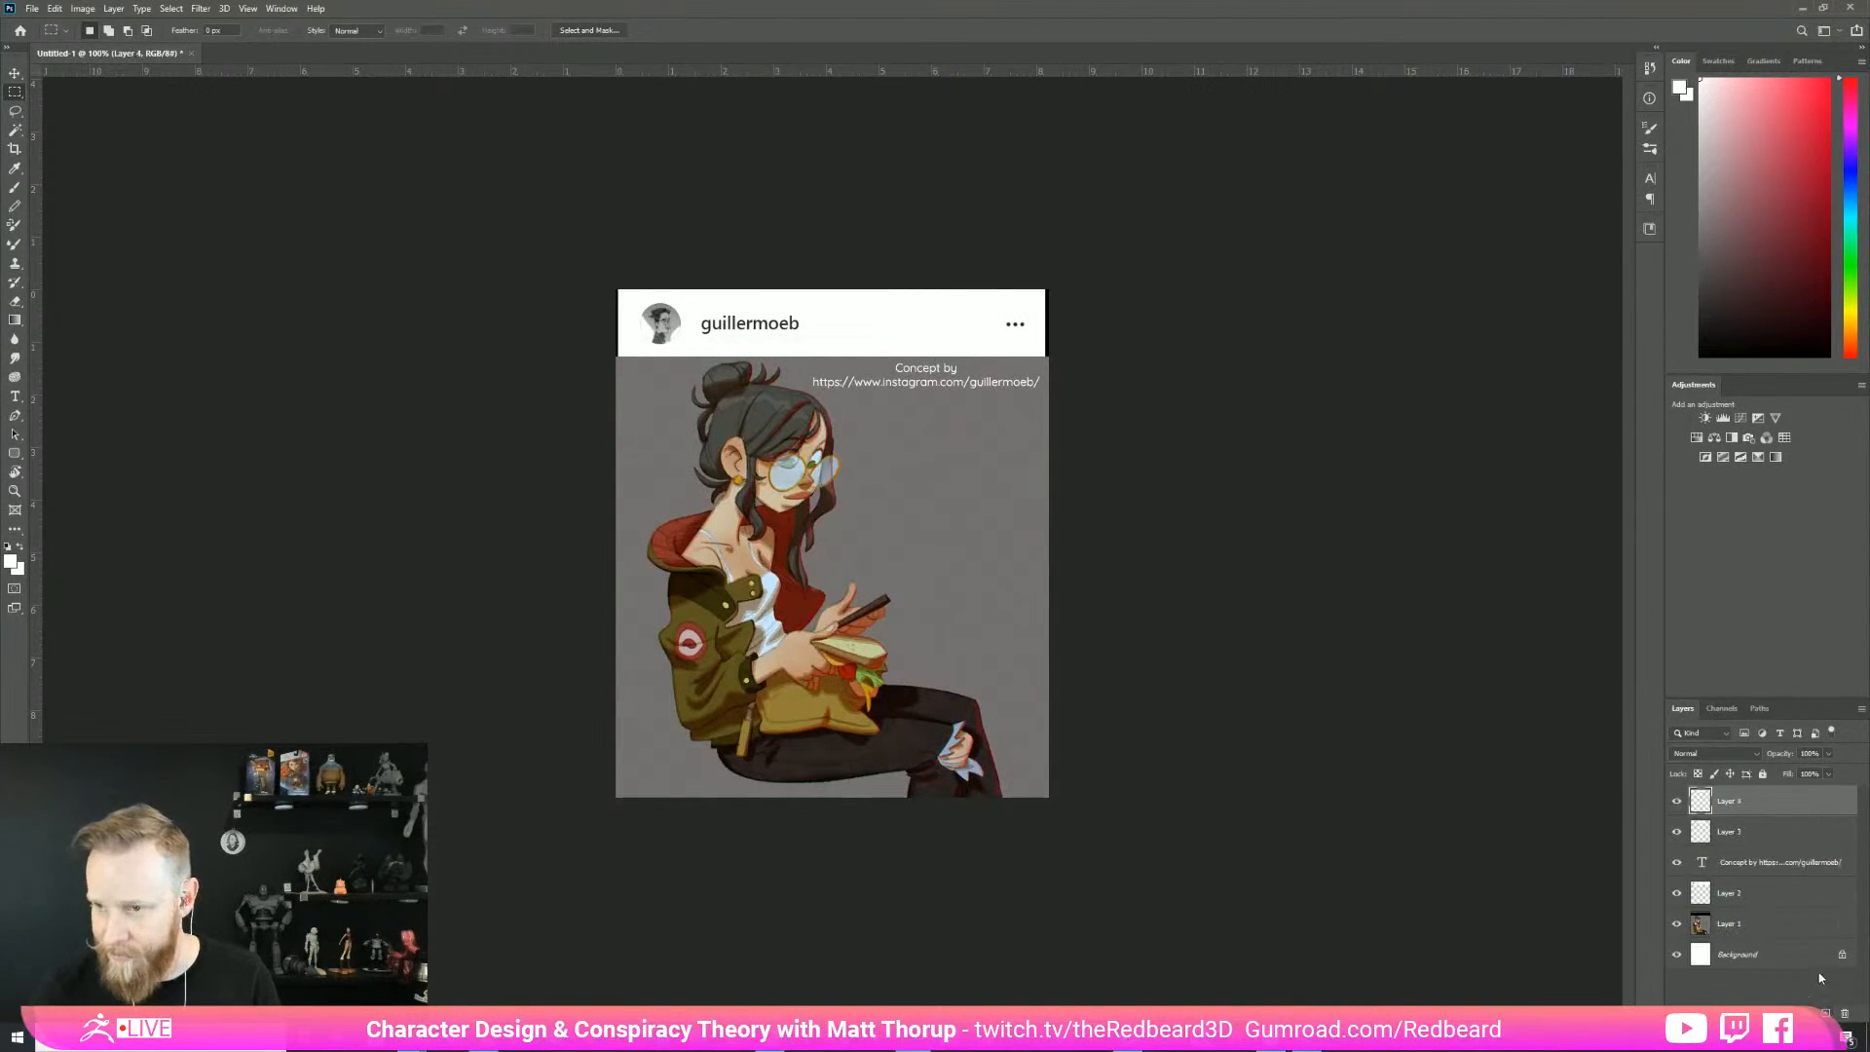
click(1826, 89)
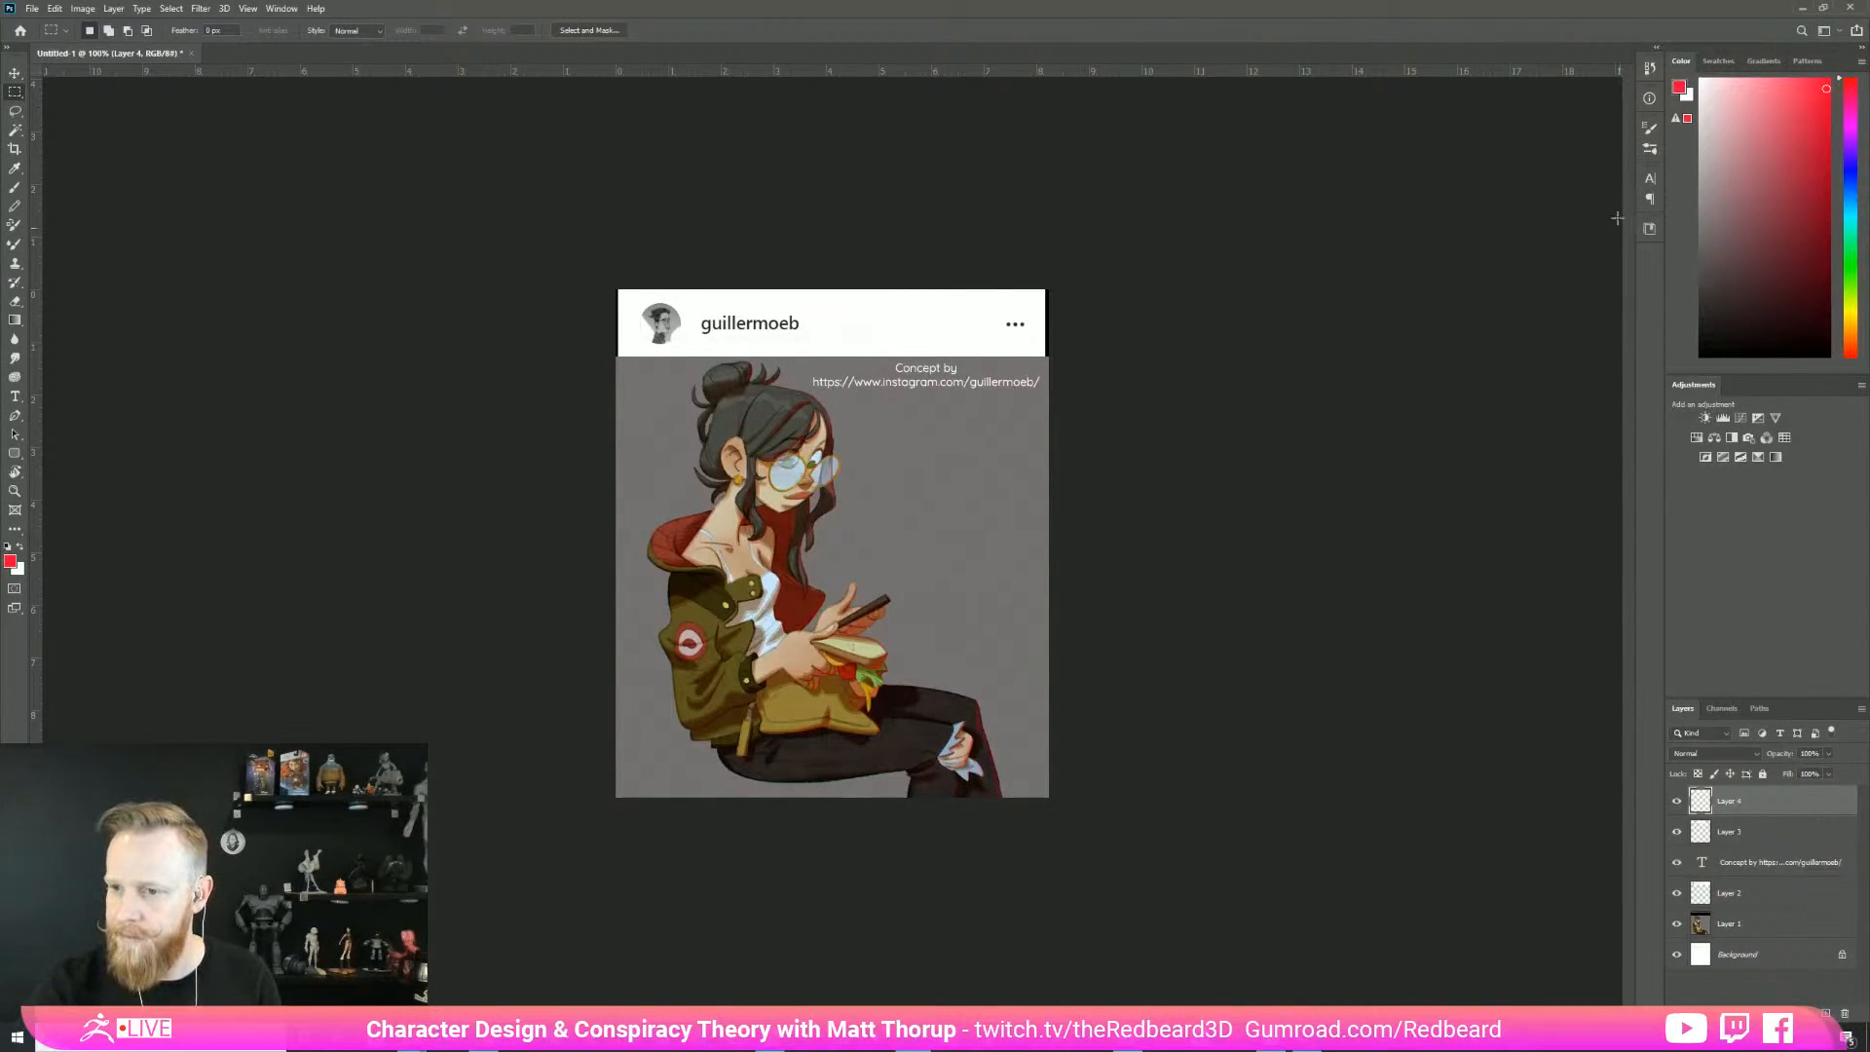
- Fill Layer 3 with white, lower its opacity to fade the concept art, and make Layer 4 active for brushing
key(b)
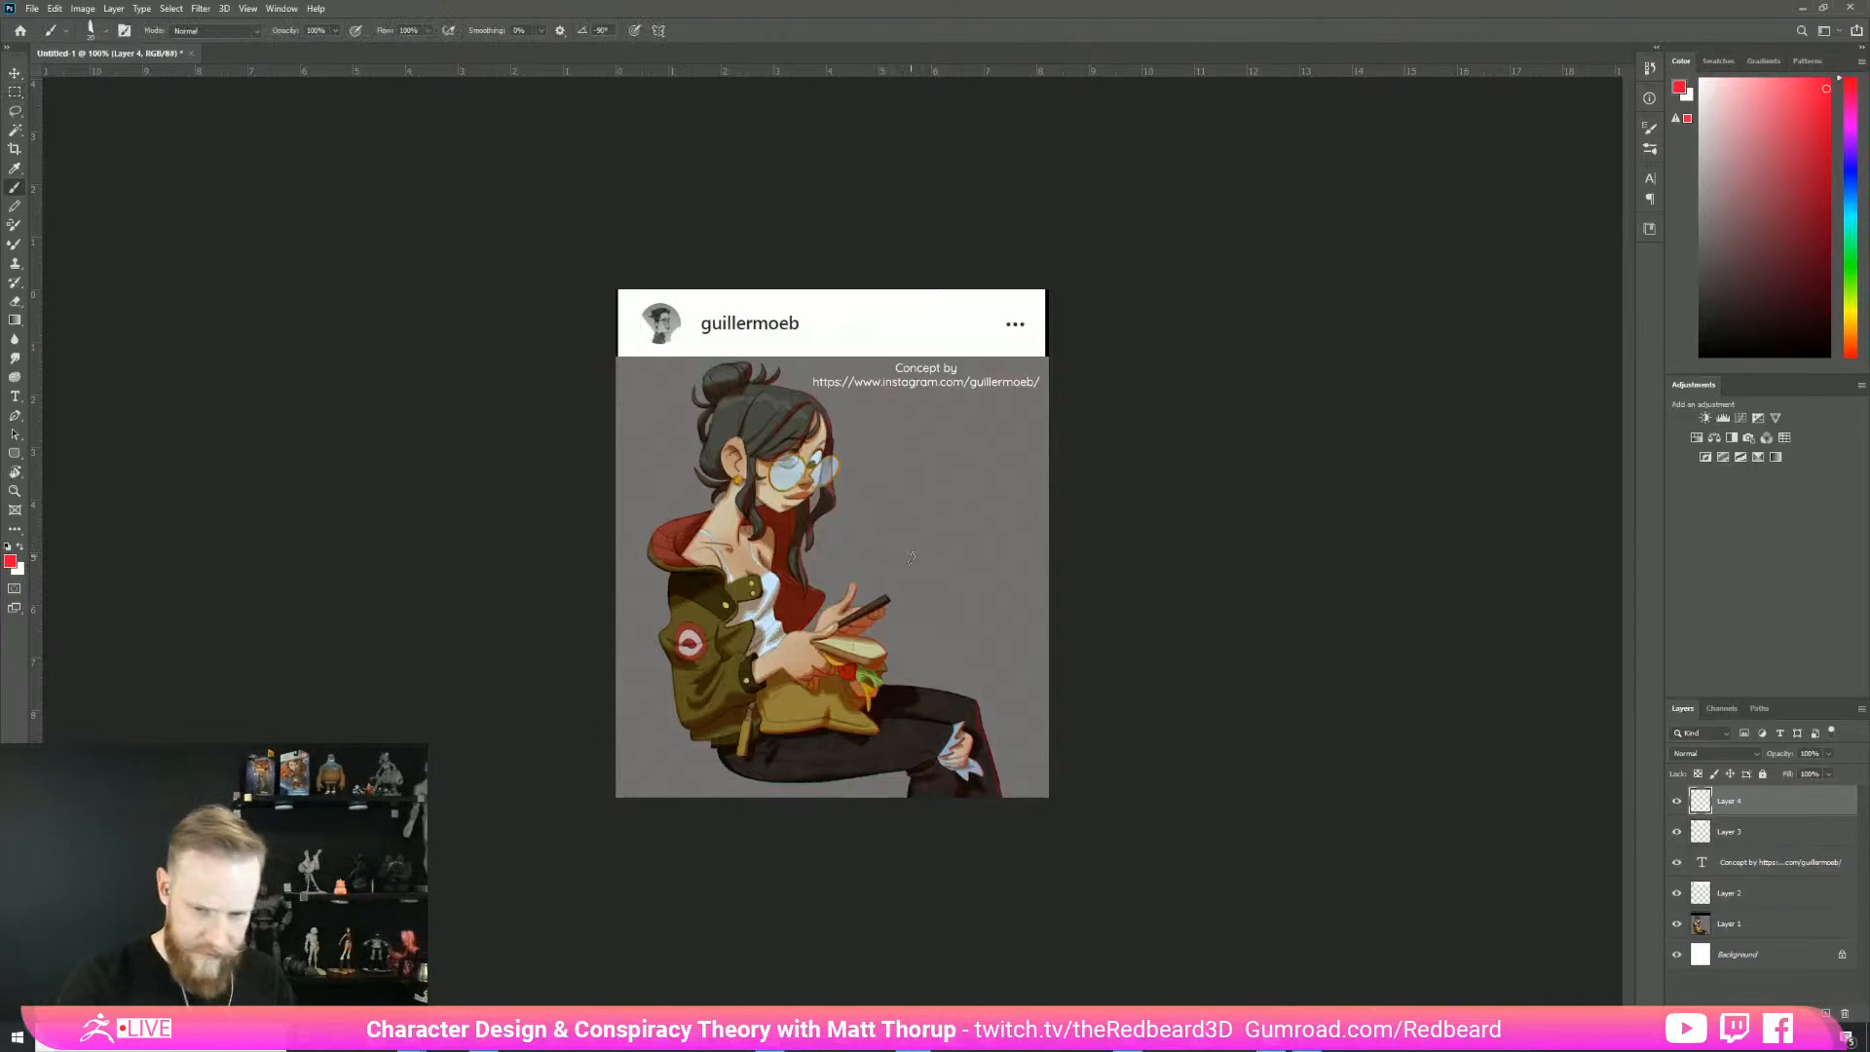
click(1751, 835)
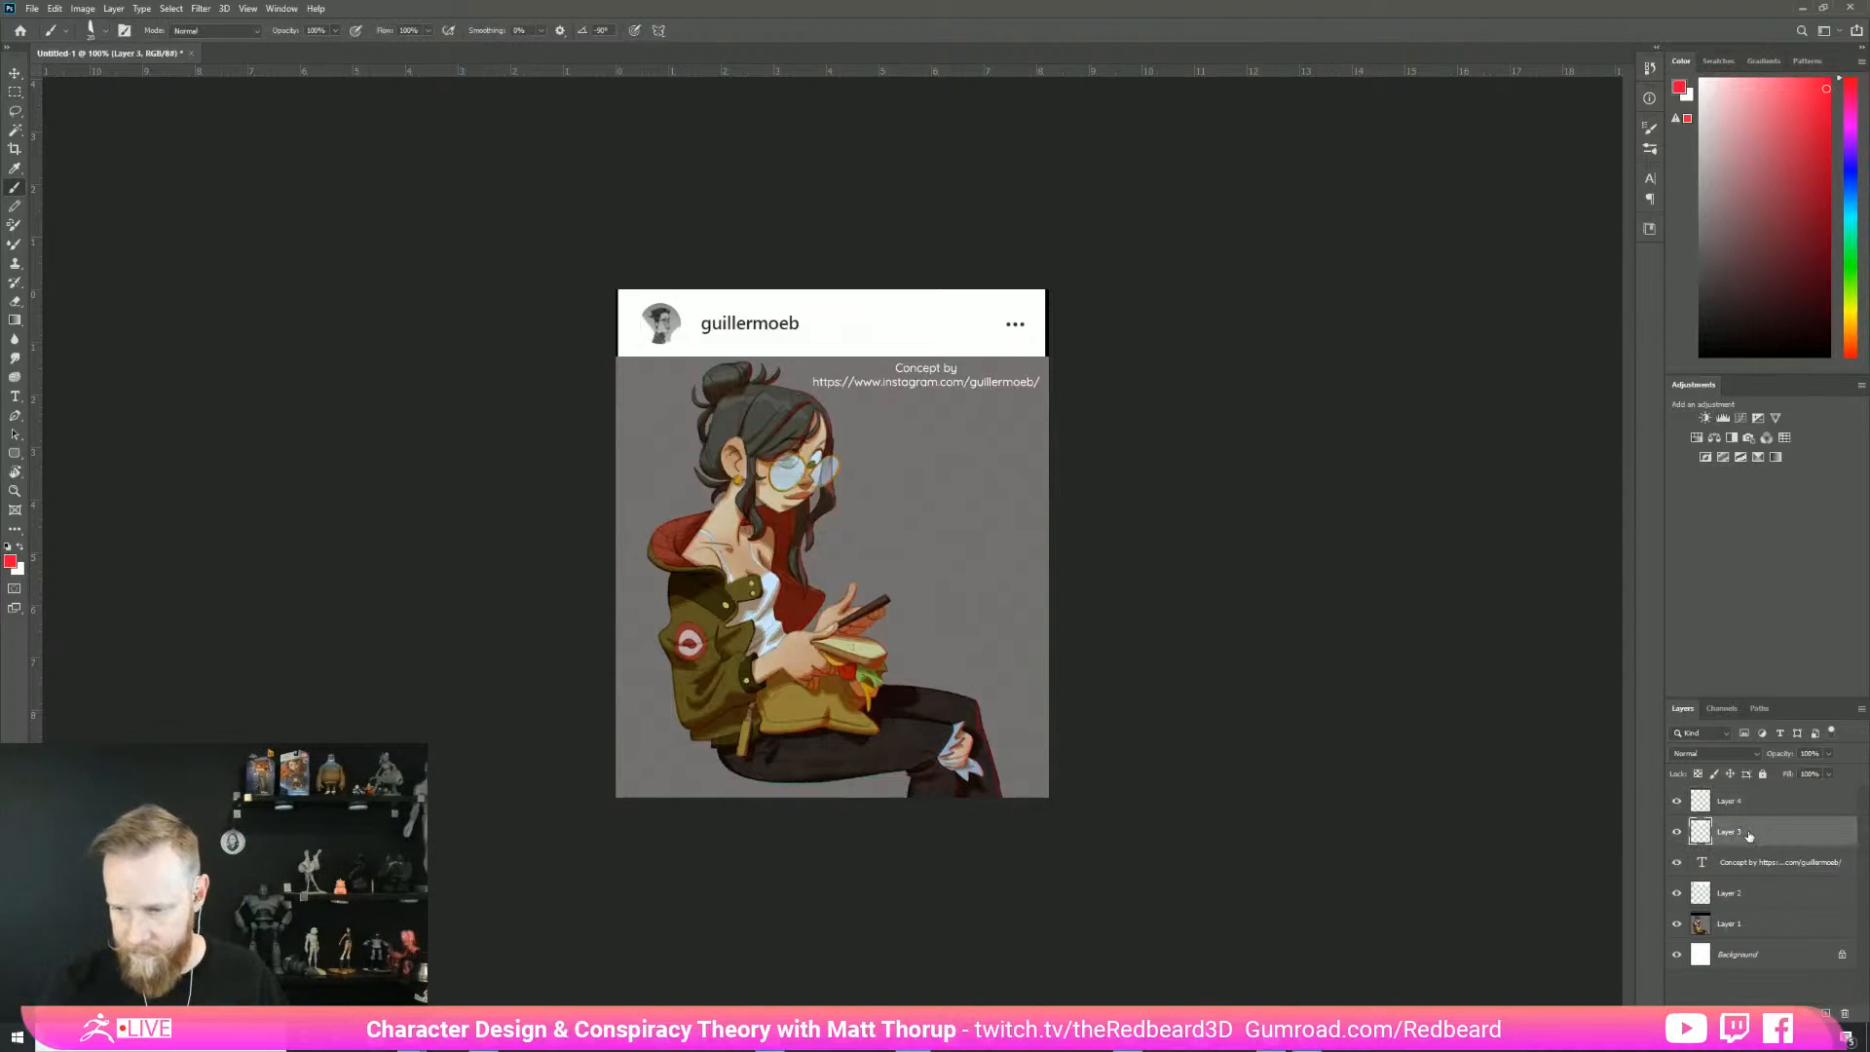
key(ctrl+BackSpace)
click(1829, 753)
drag(1782, 776, 1789, 774)
click(1768, 810)
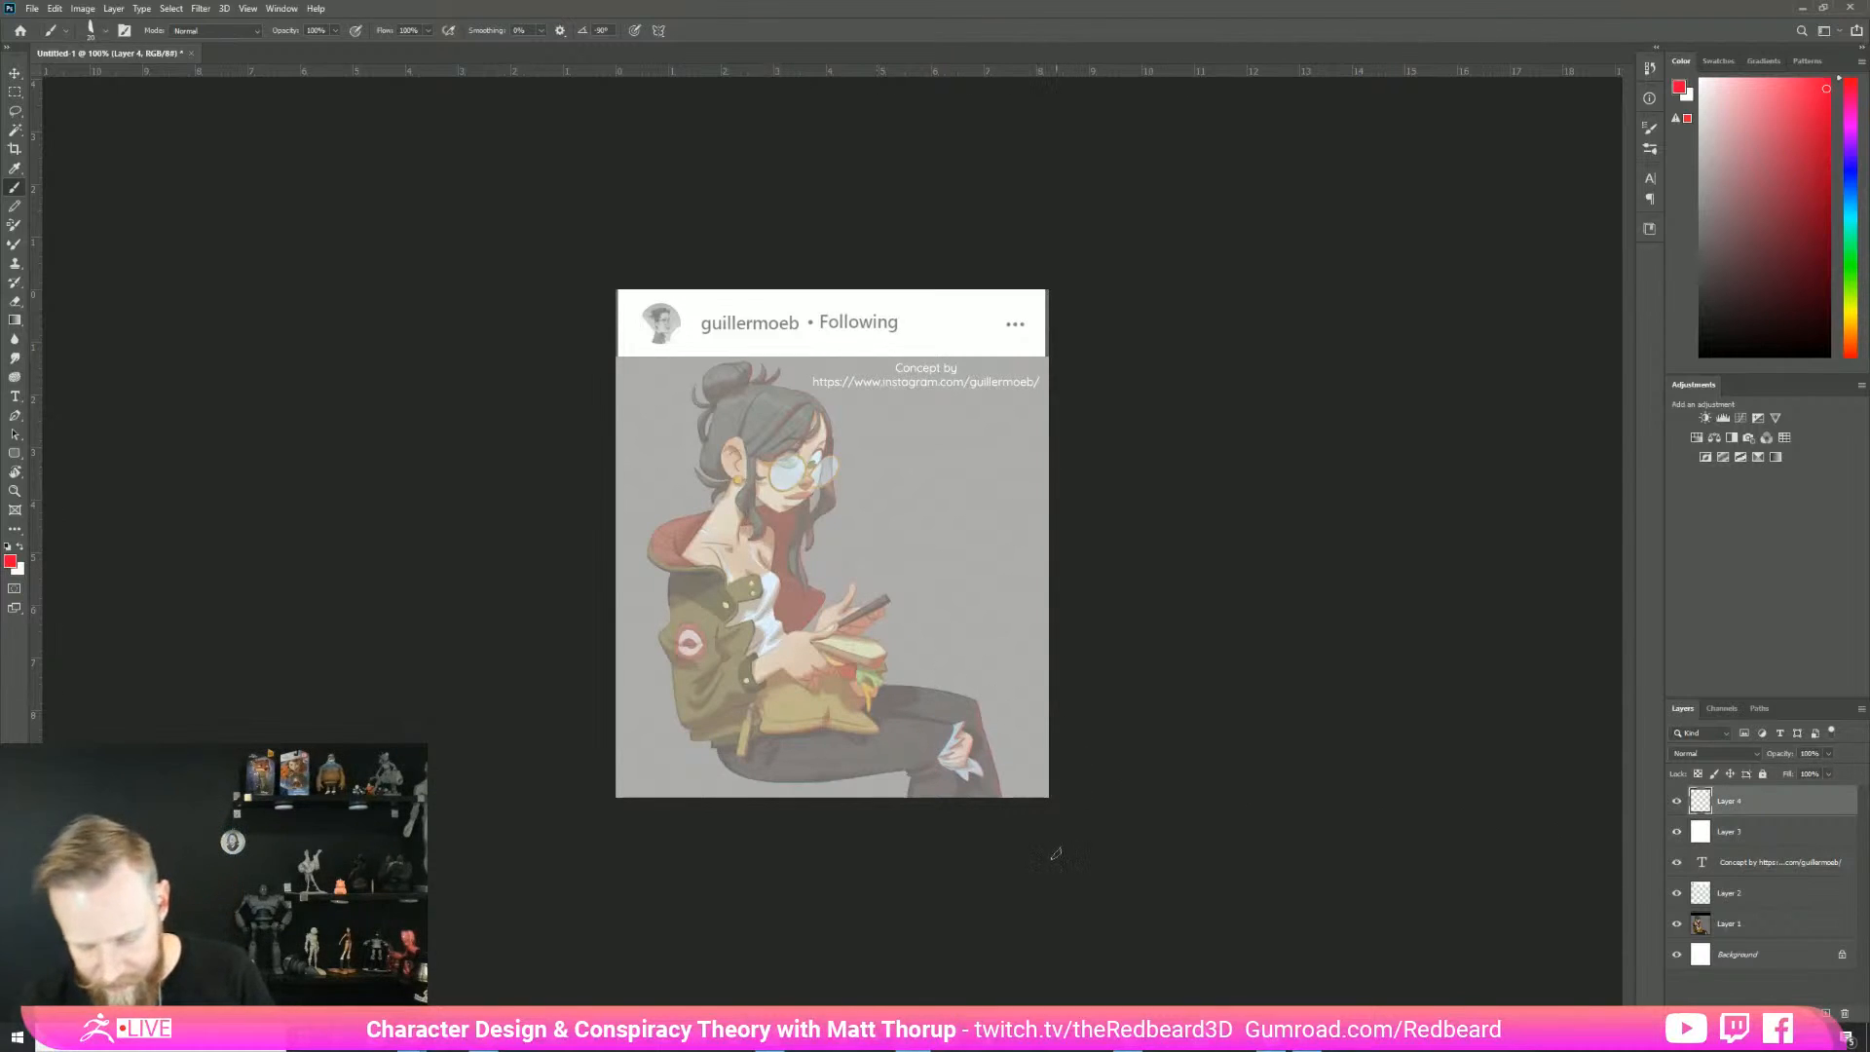
- Sketch red contours over the faded concept for the girl's back, front torso line and pelvis
mouse_move(703, 513)
mouse_down()
mouse_move(696, 663)
mouse_move(716, 722)
mouse_up()
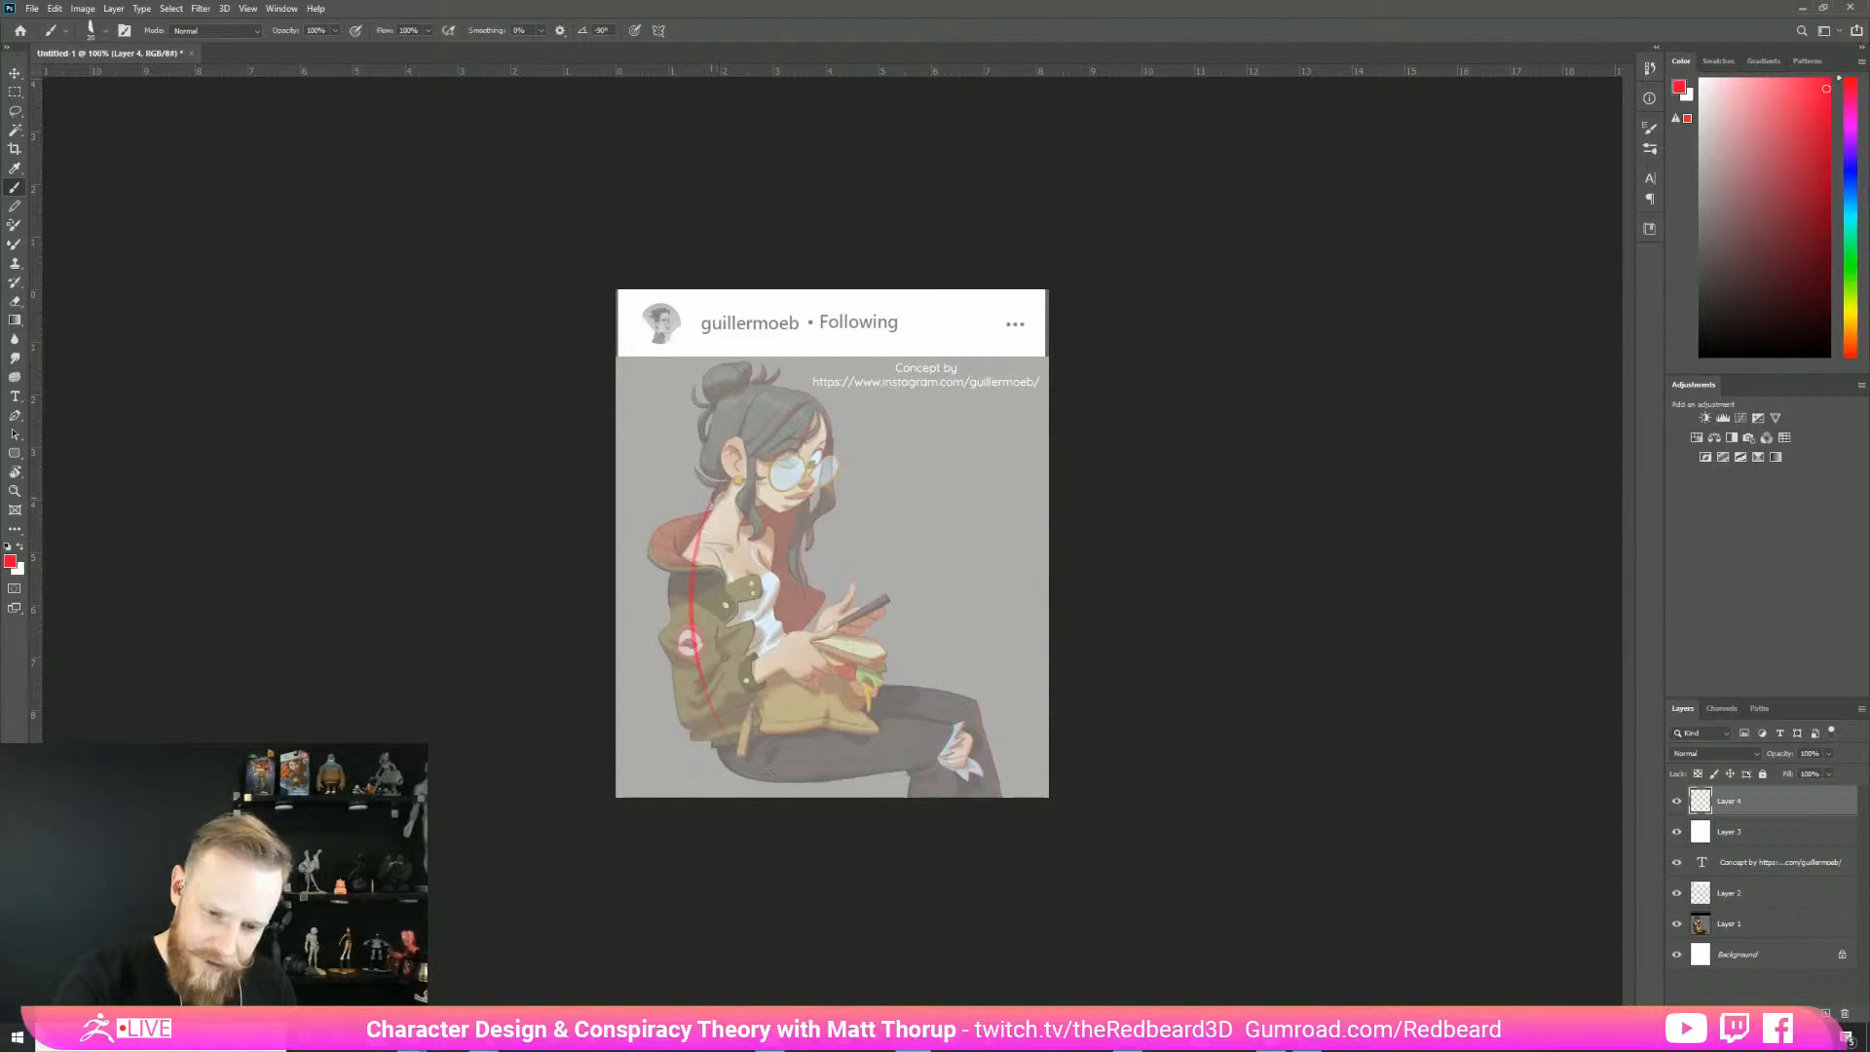
mouse_move(745, 529)
mouse_down()
mouse_move(787, 649)
mouse_move(816, 674)
mouse_up()
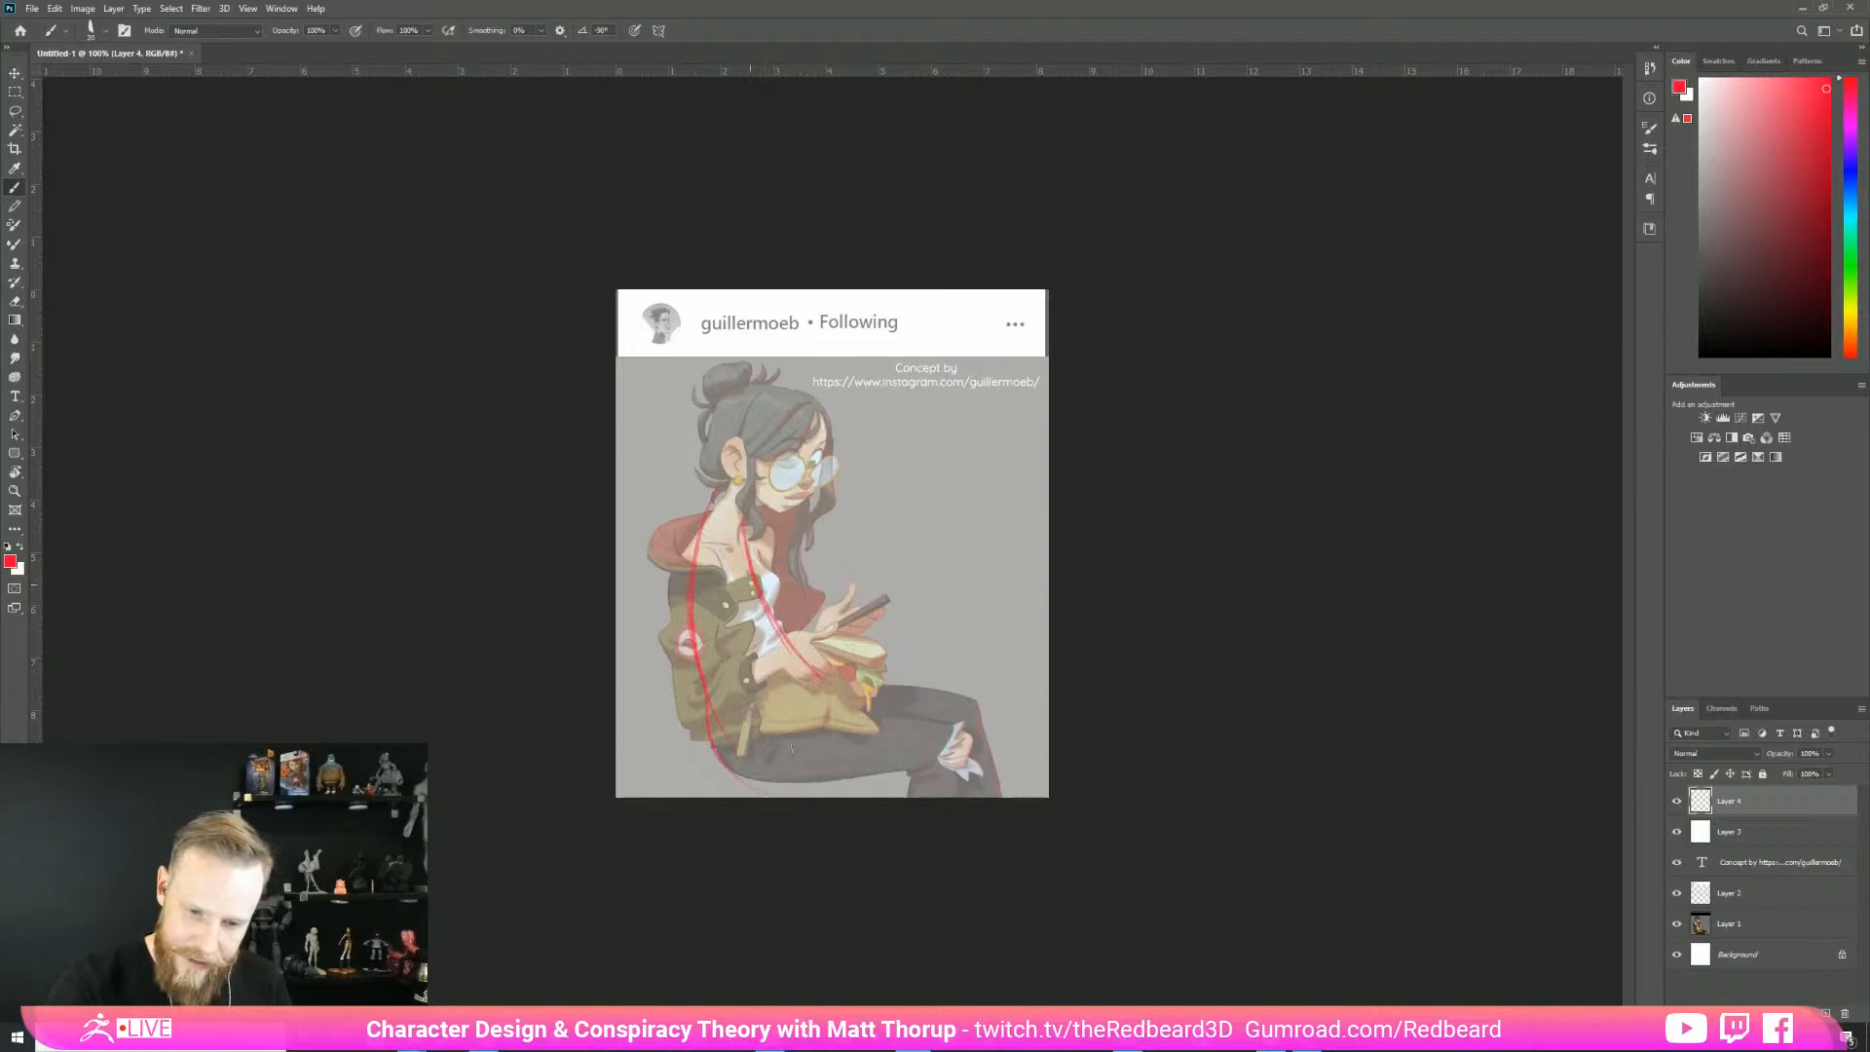
drag(734, 575, 784, 813)
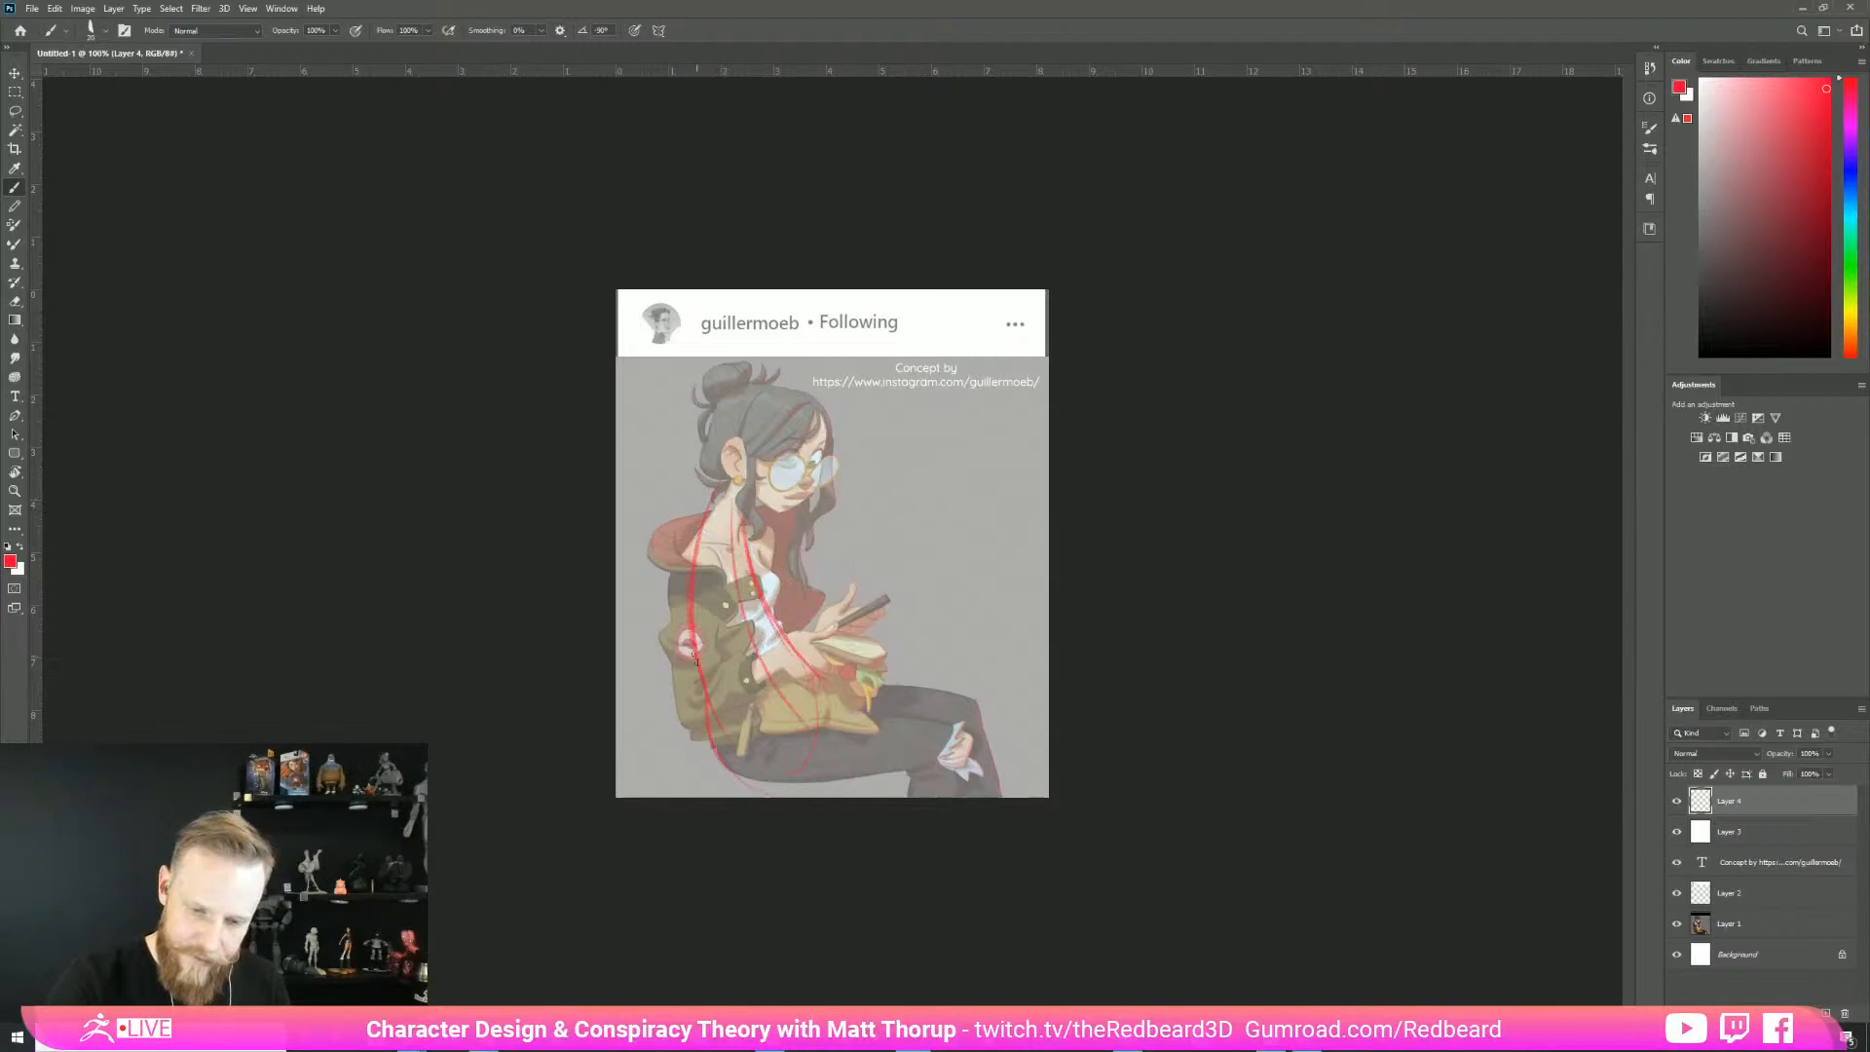
drag(810, 670, 762, 729)
mouse_move(752, 664)
mouse_down()
mouse_move(825, 715)
mouse_move(801, 779)
mouse_up()
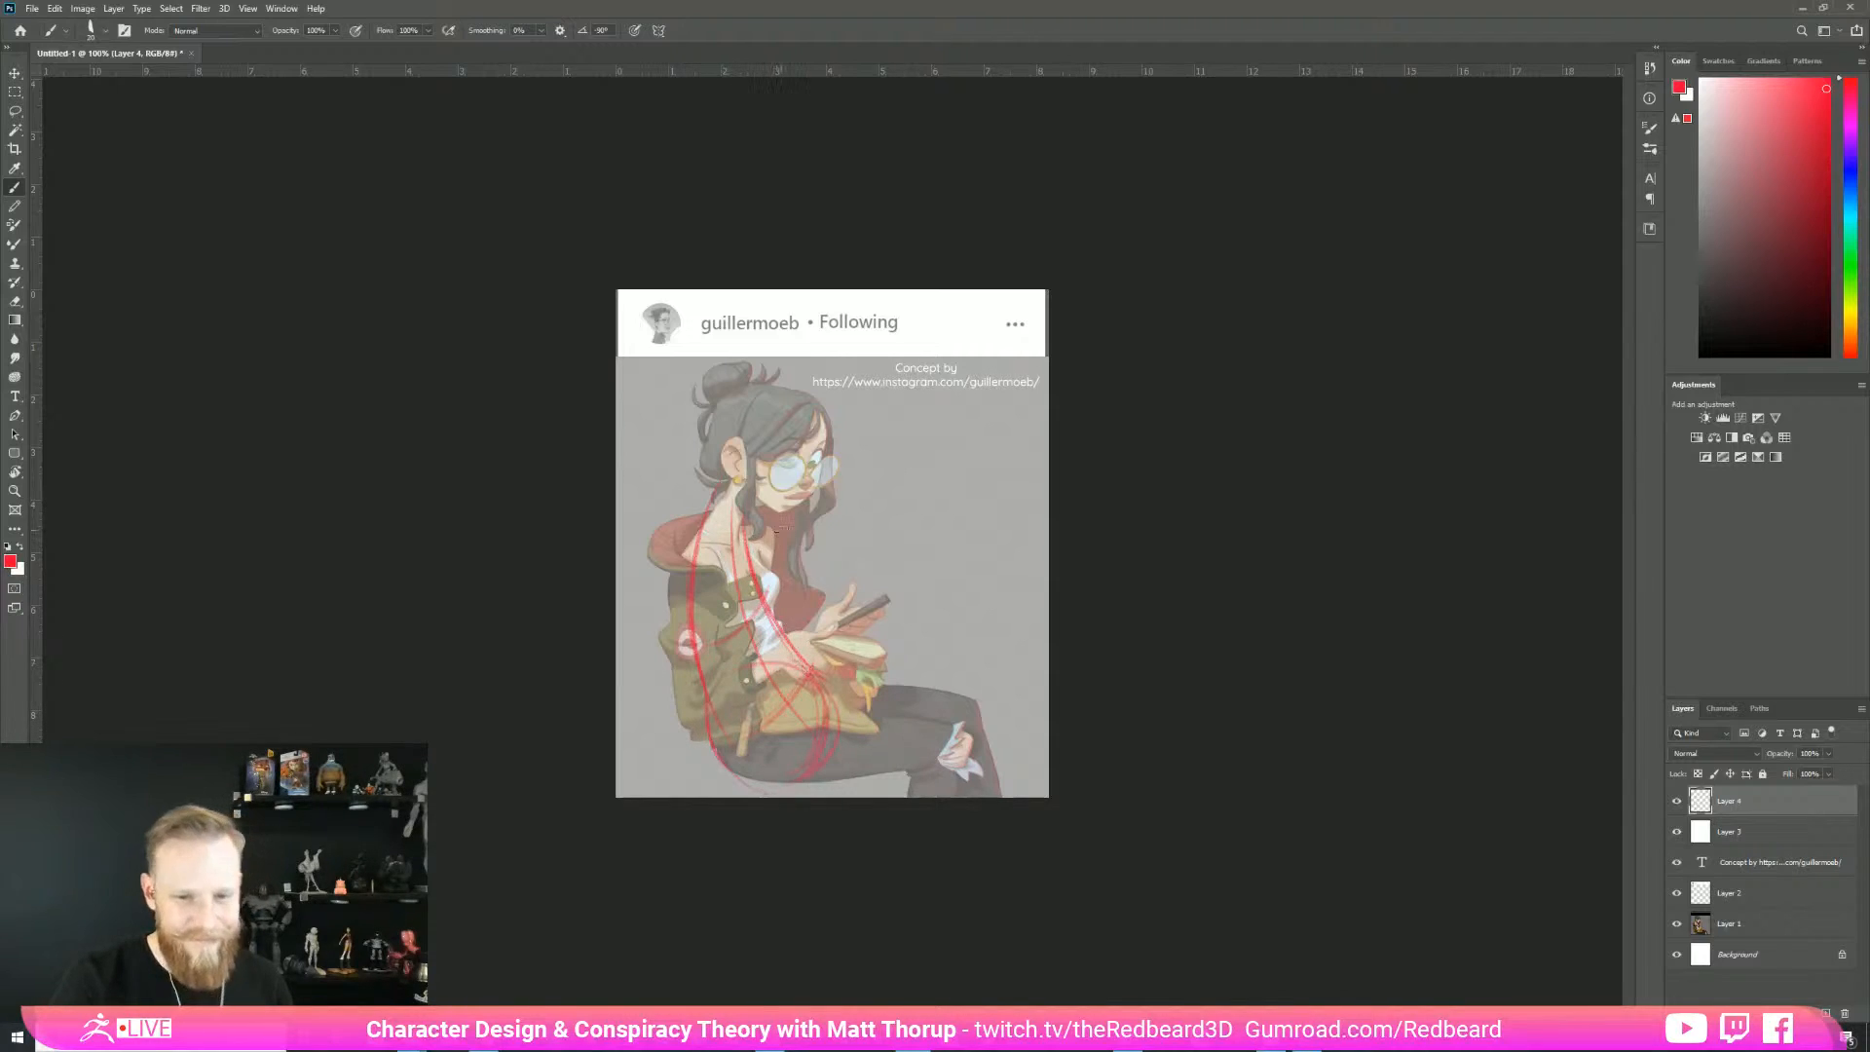
- Sketch the seat line under the hips, the shoulder curve and the neck-to-back line in red
drag(742, 779, 902, 777)
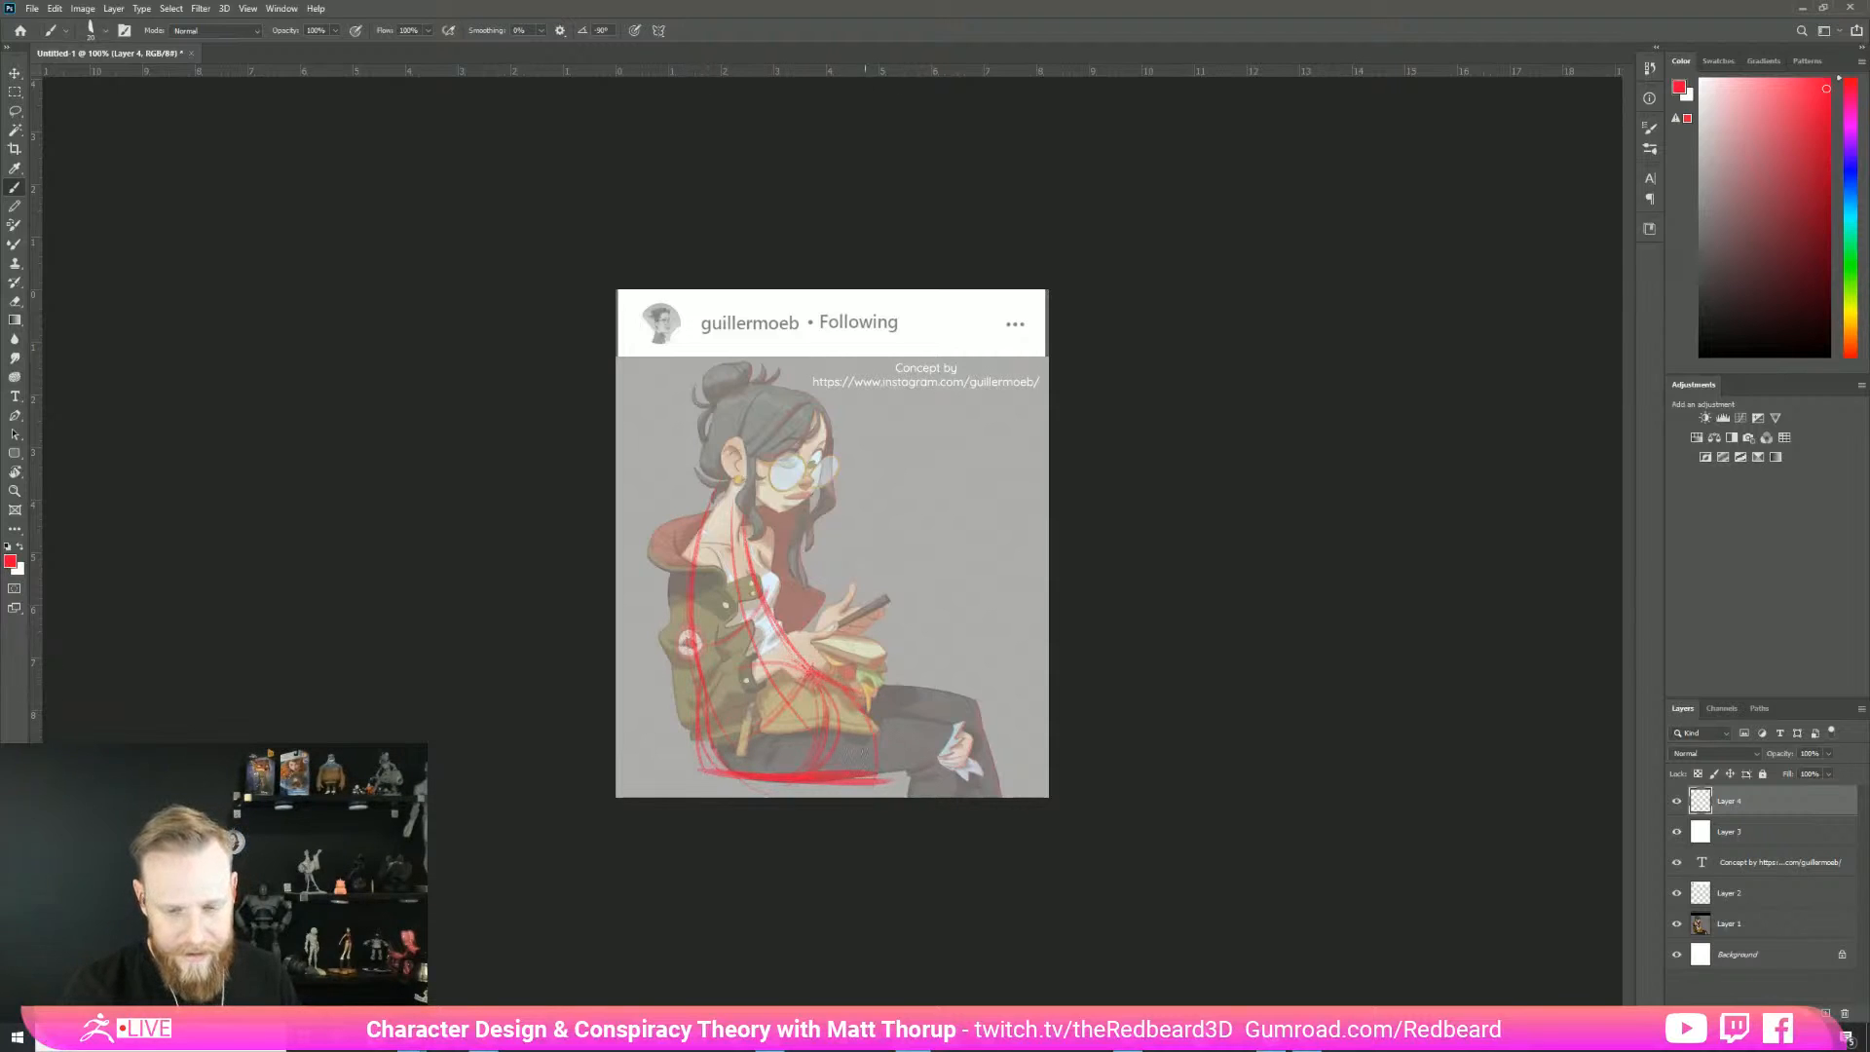
mouse_move(773, 529)
mouse_down()
mouse_move(685, 572)
mouse_move(688, 595)
mouse_up()
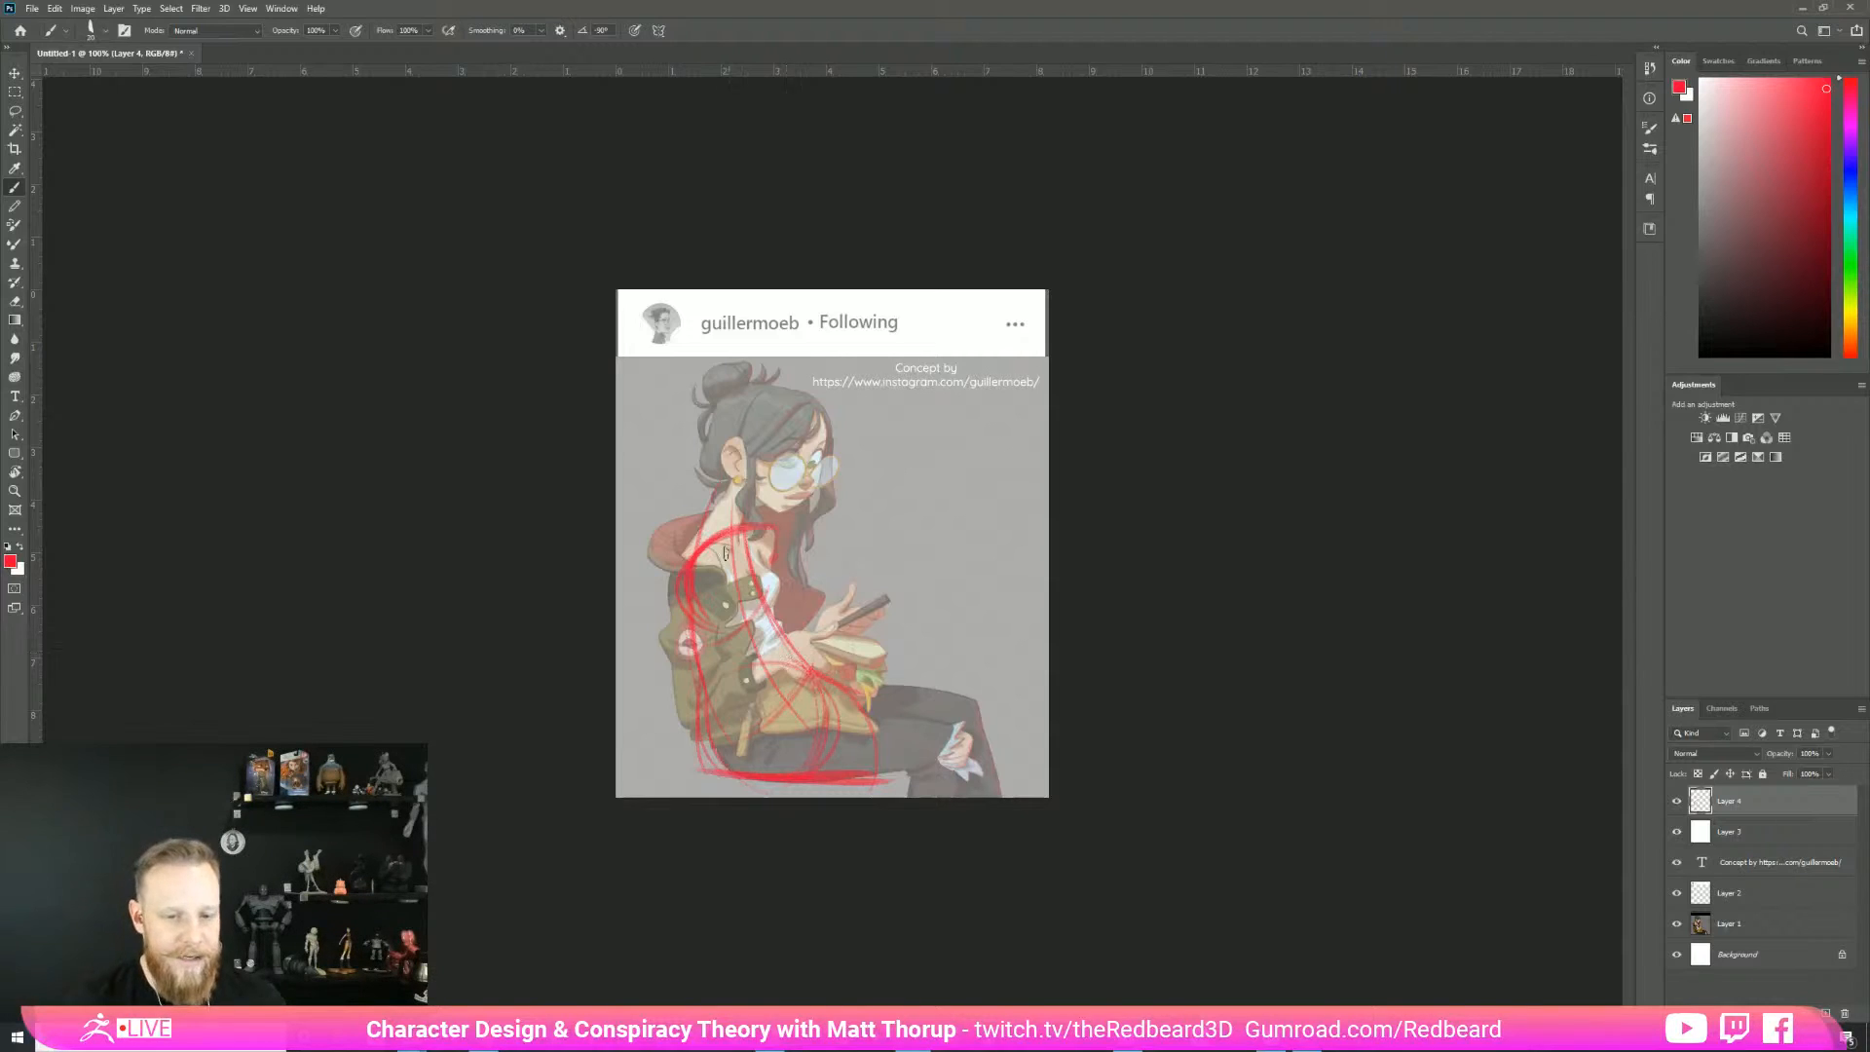
drag(738, 471, 697, 572)
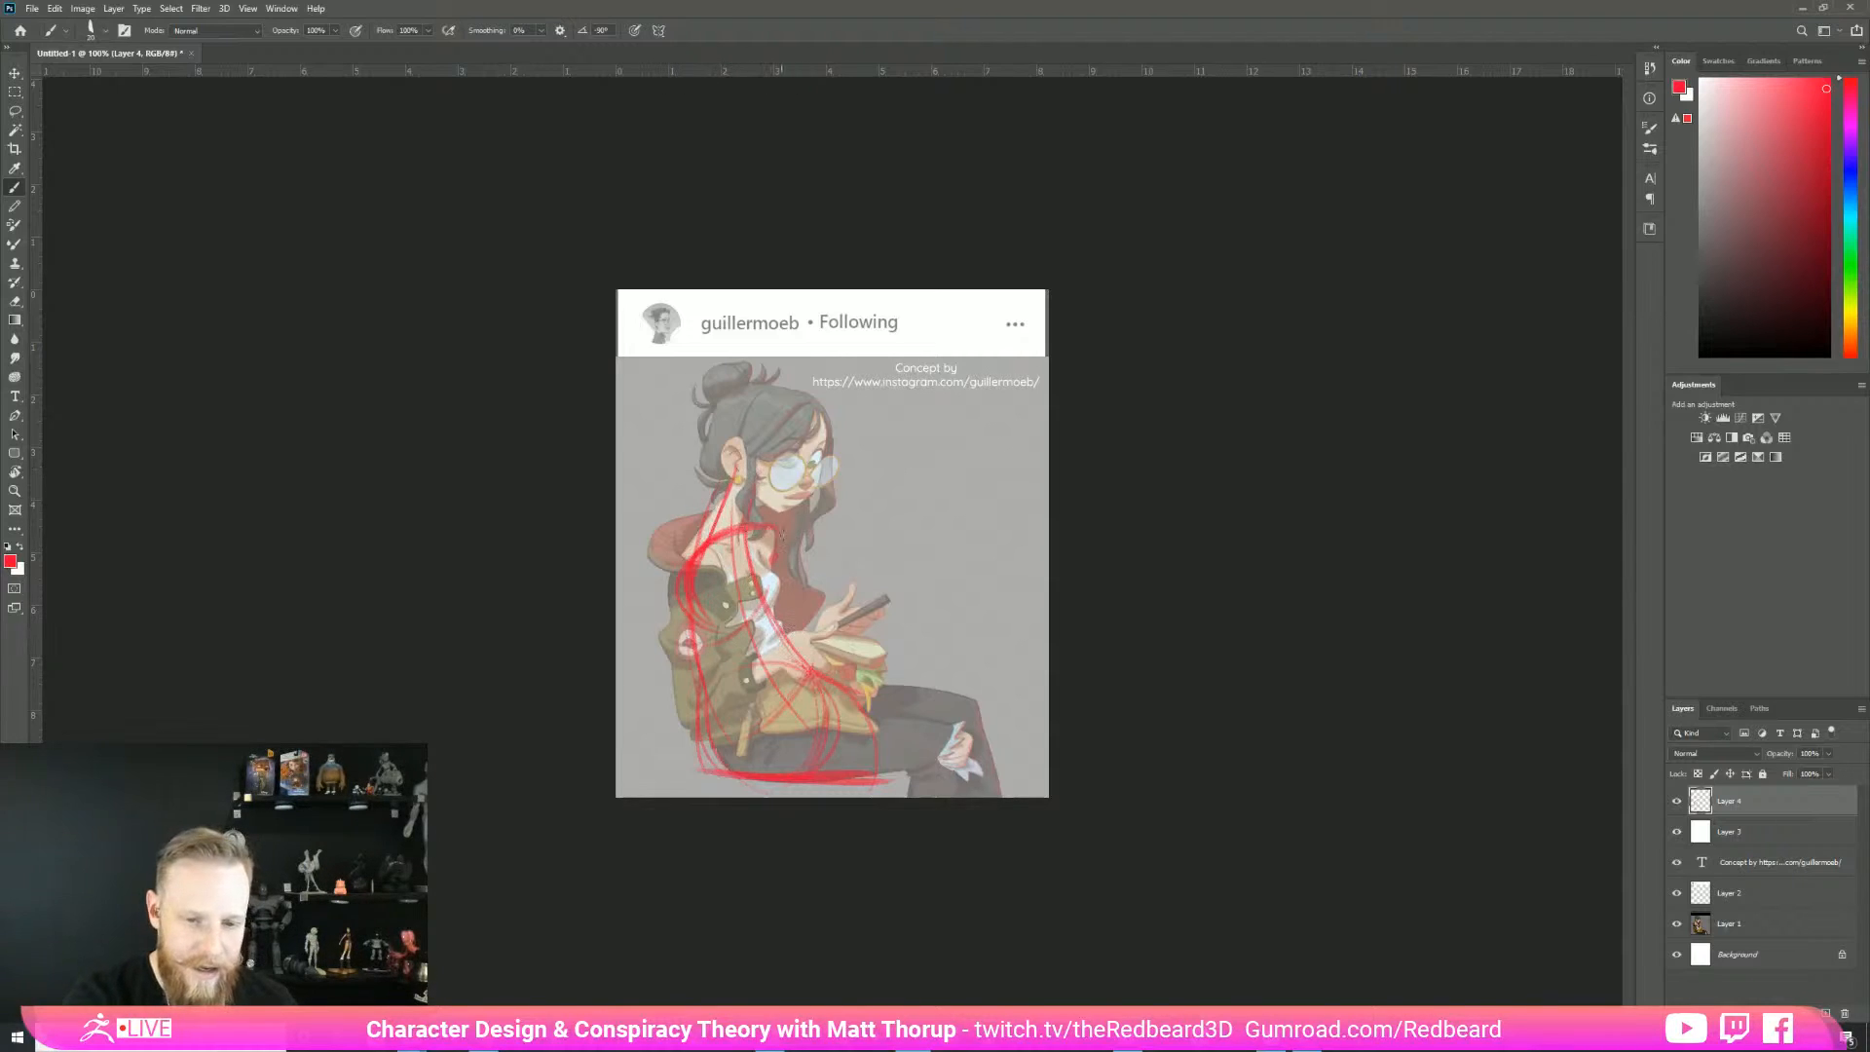
- Switch to ZBrush and create a combined posing mesh of the figure with Transpose Master's TPoseMesh
key(alt+Tab)
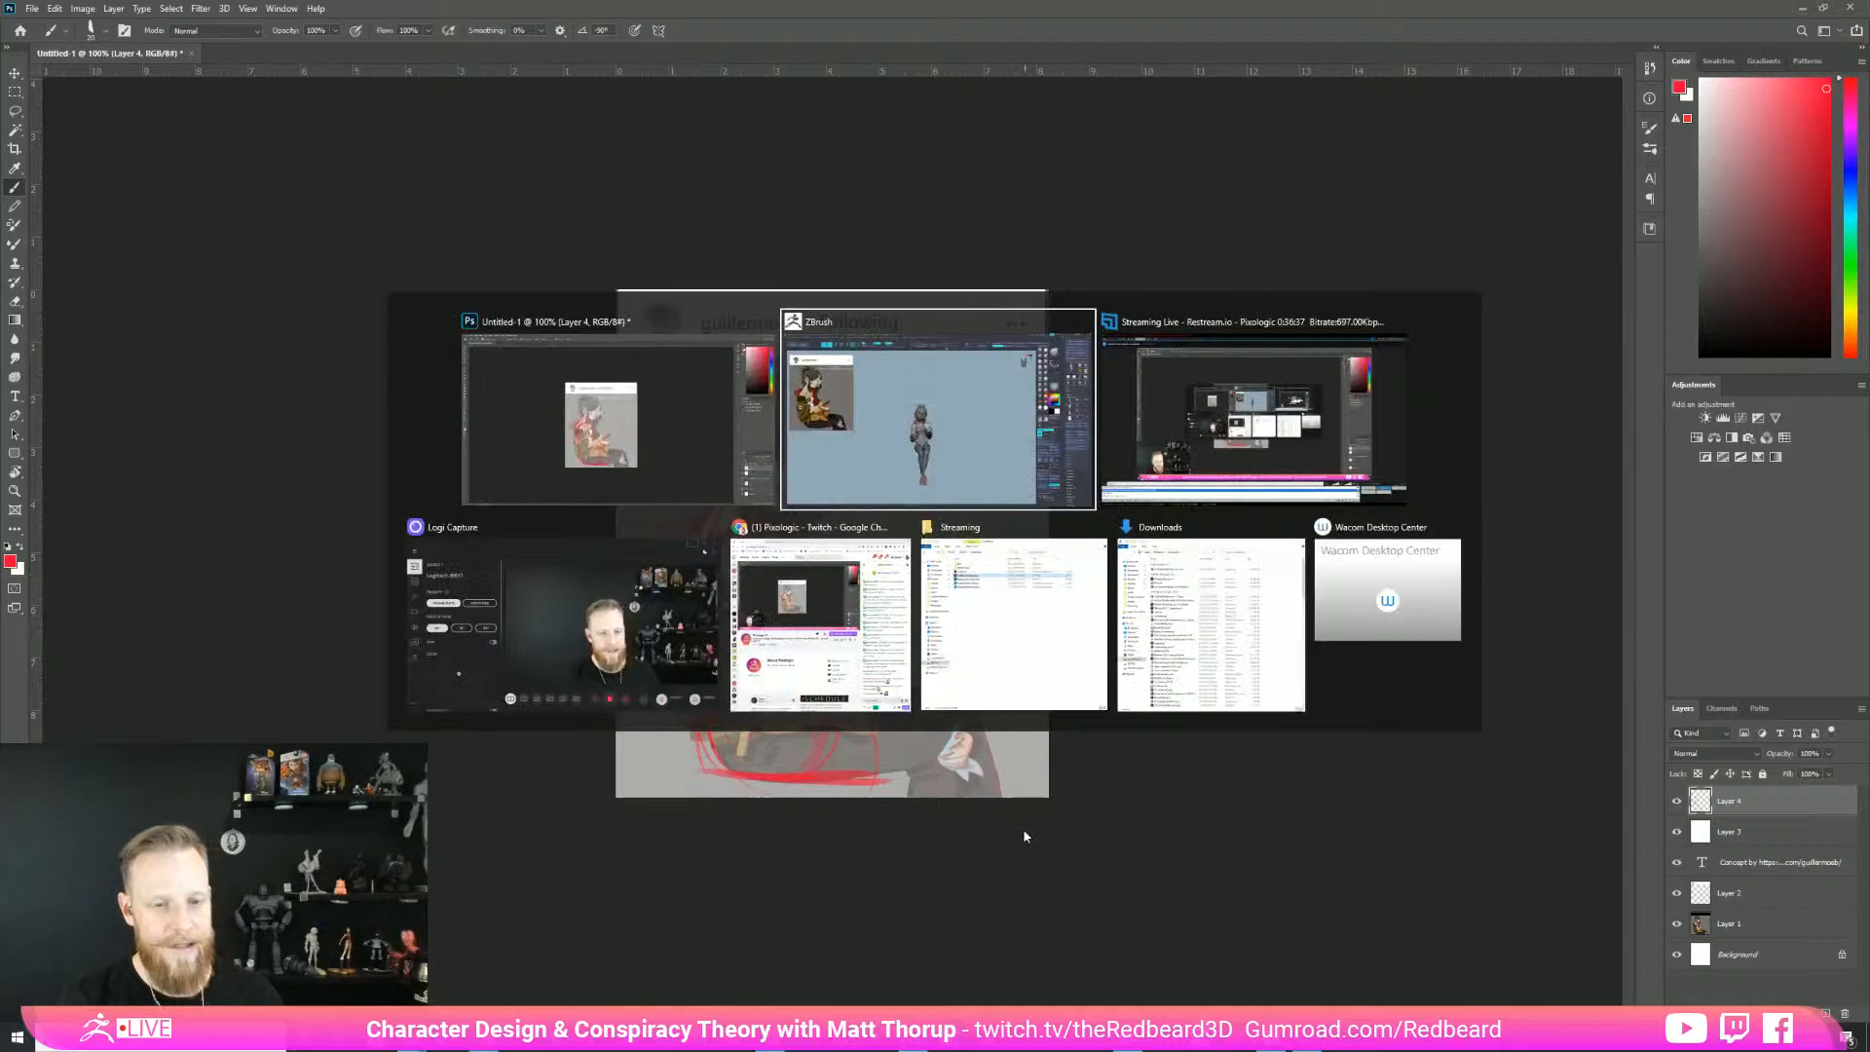
drag(1024, 834, 1071, 779)
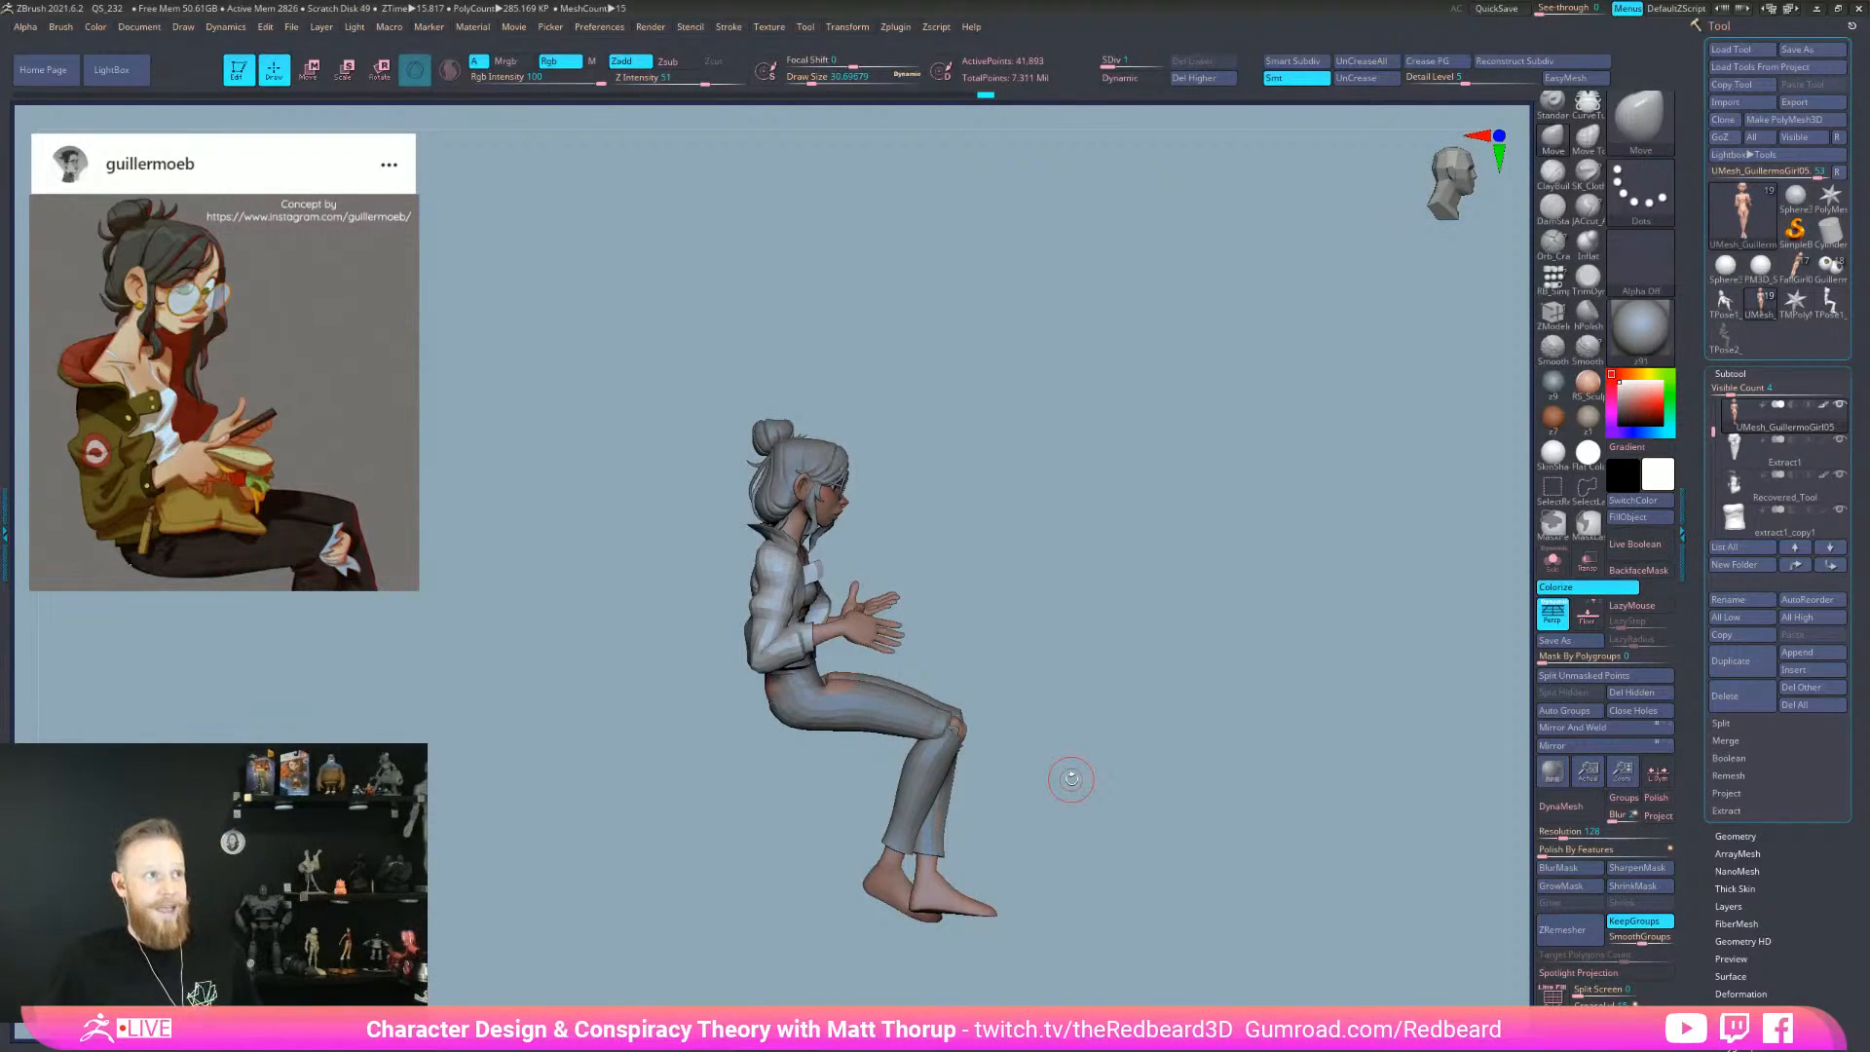
mouse_move(1072, 779)
mouse_down()
mouse_move(1116, 742)
mouse_move(1110, 708)
mouse_move(1134, 682)
mouse_move(1077, 678)
mouse_move(1156, 679)
mouse_move(1107, 664)
mouse_up()
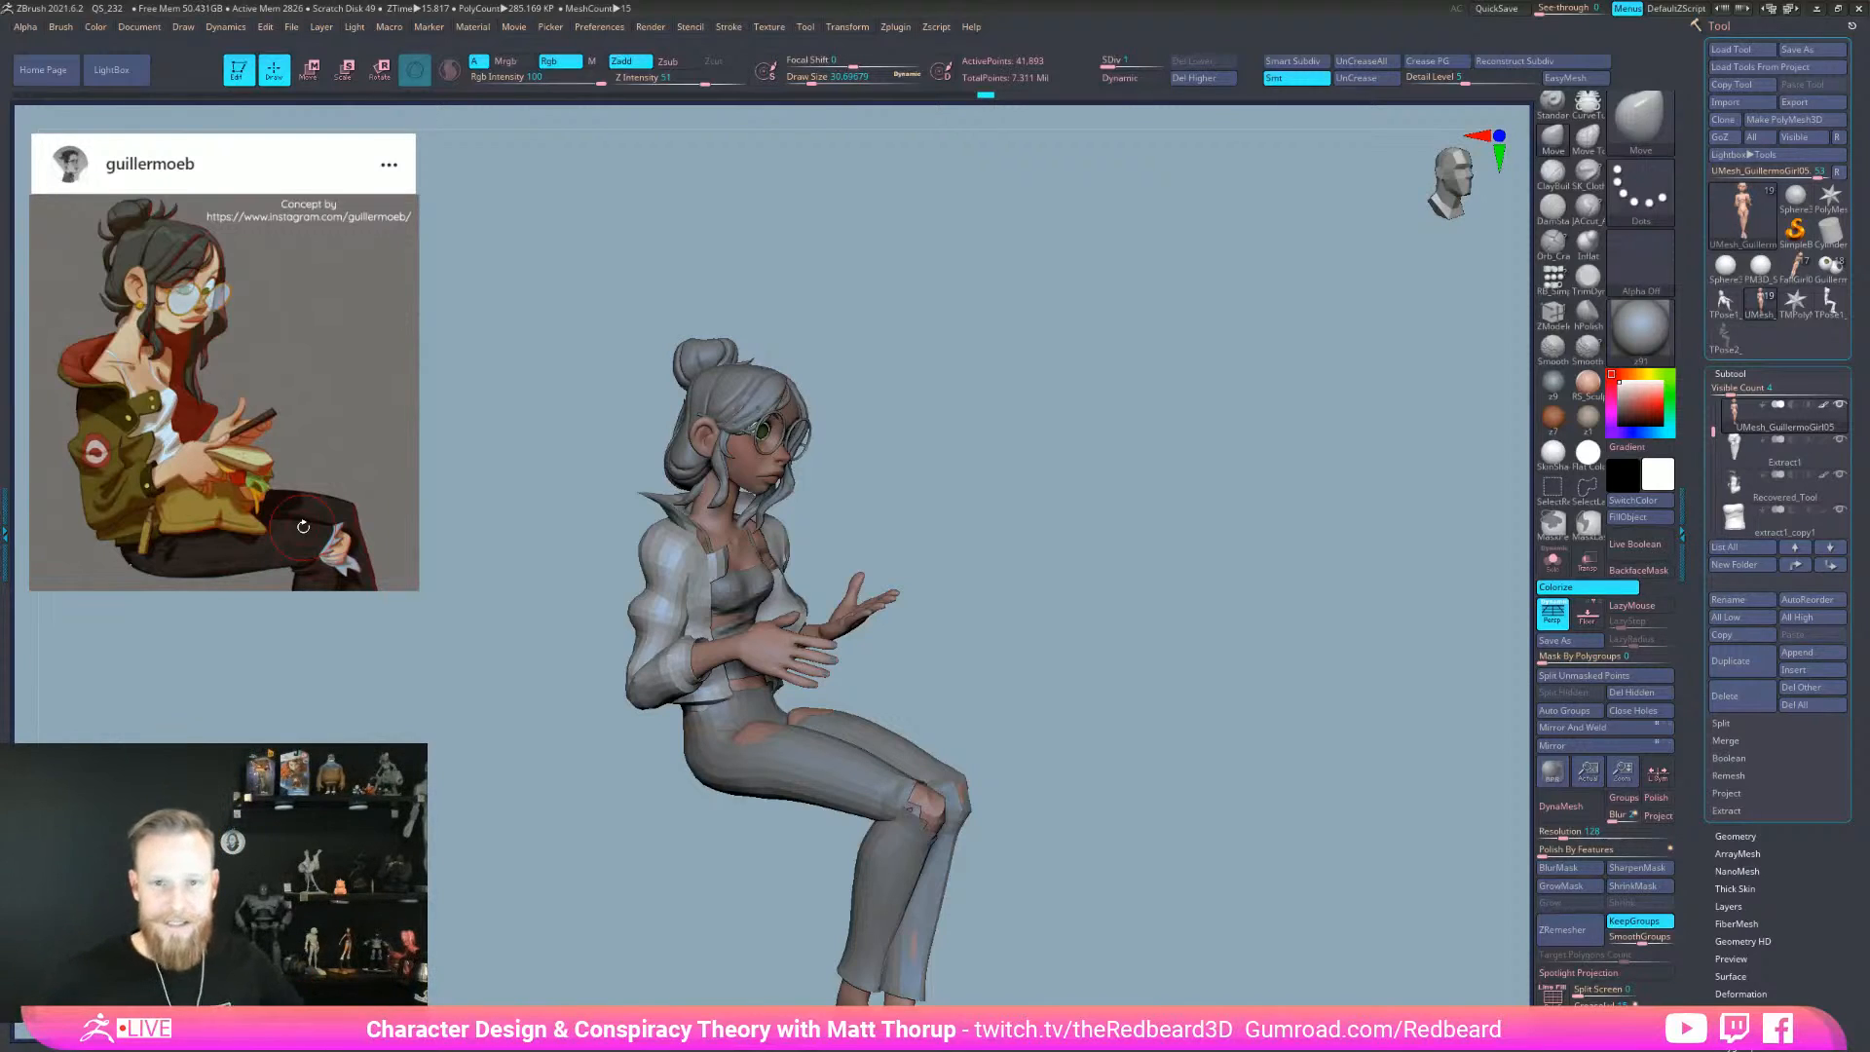
click(937, 29)
click(895, 28)
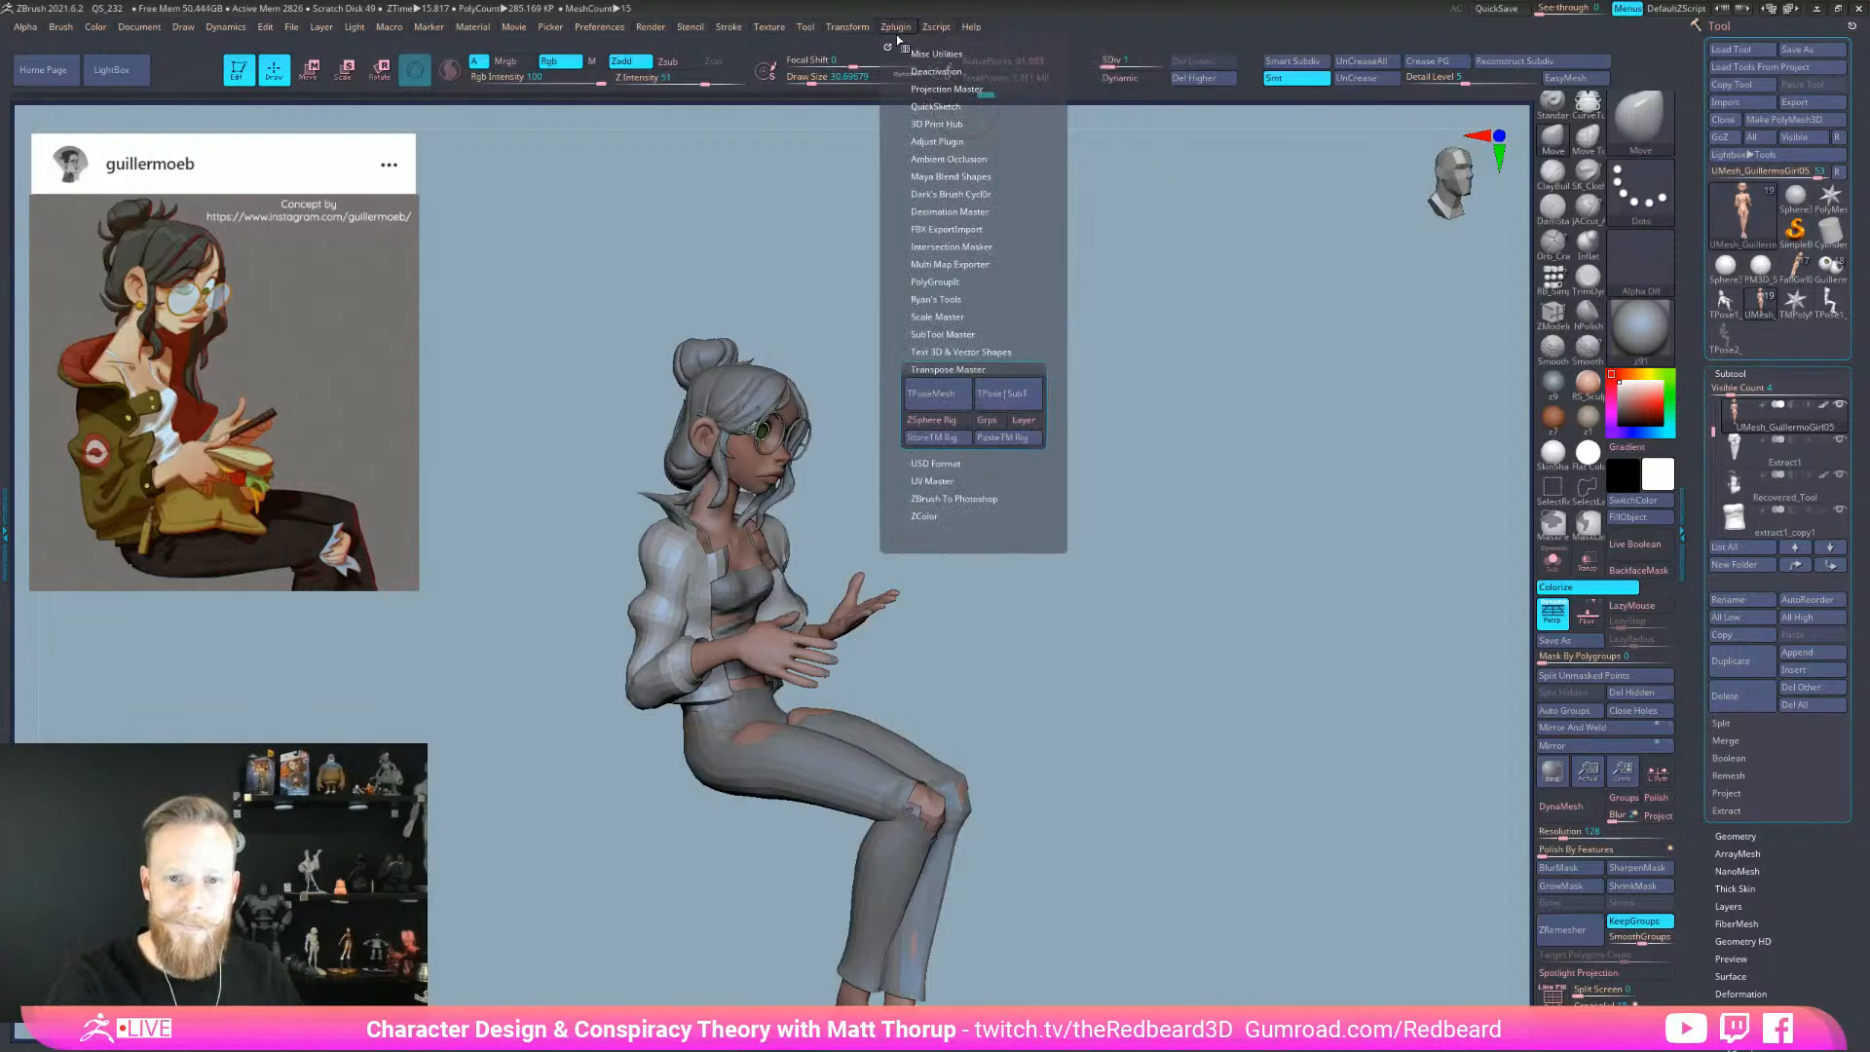
click(965, 391)
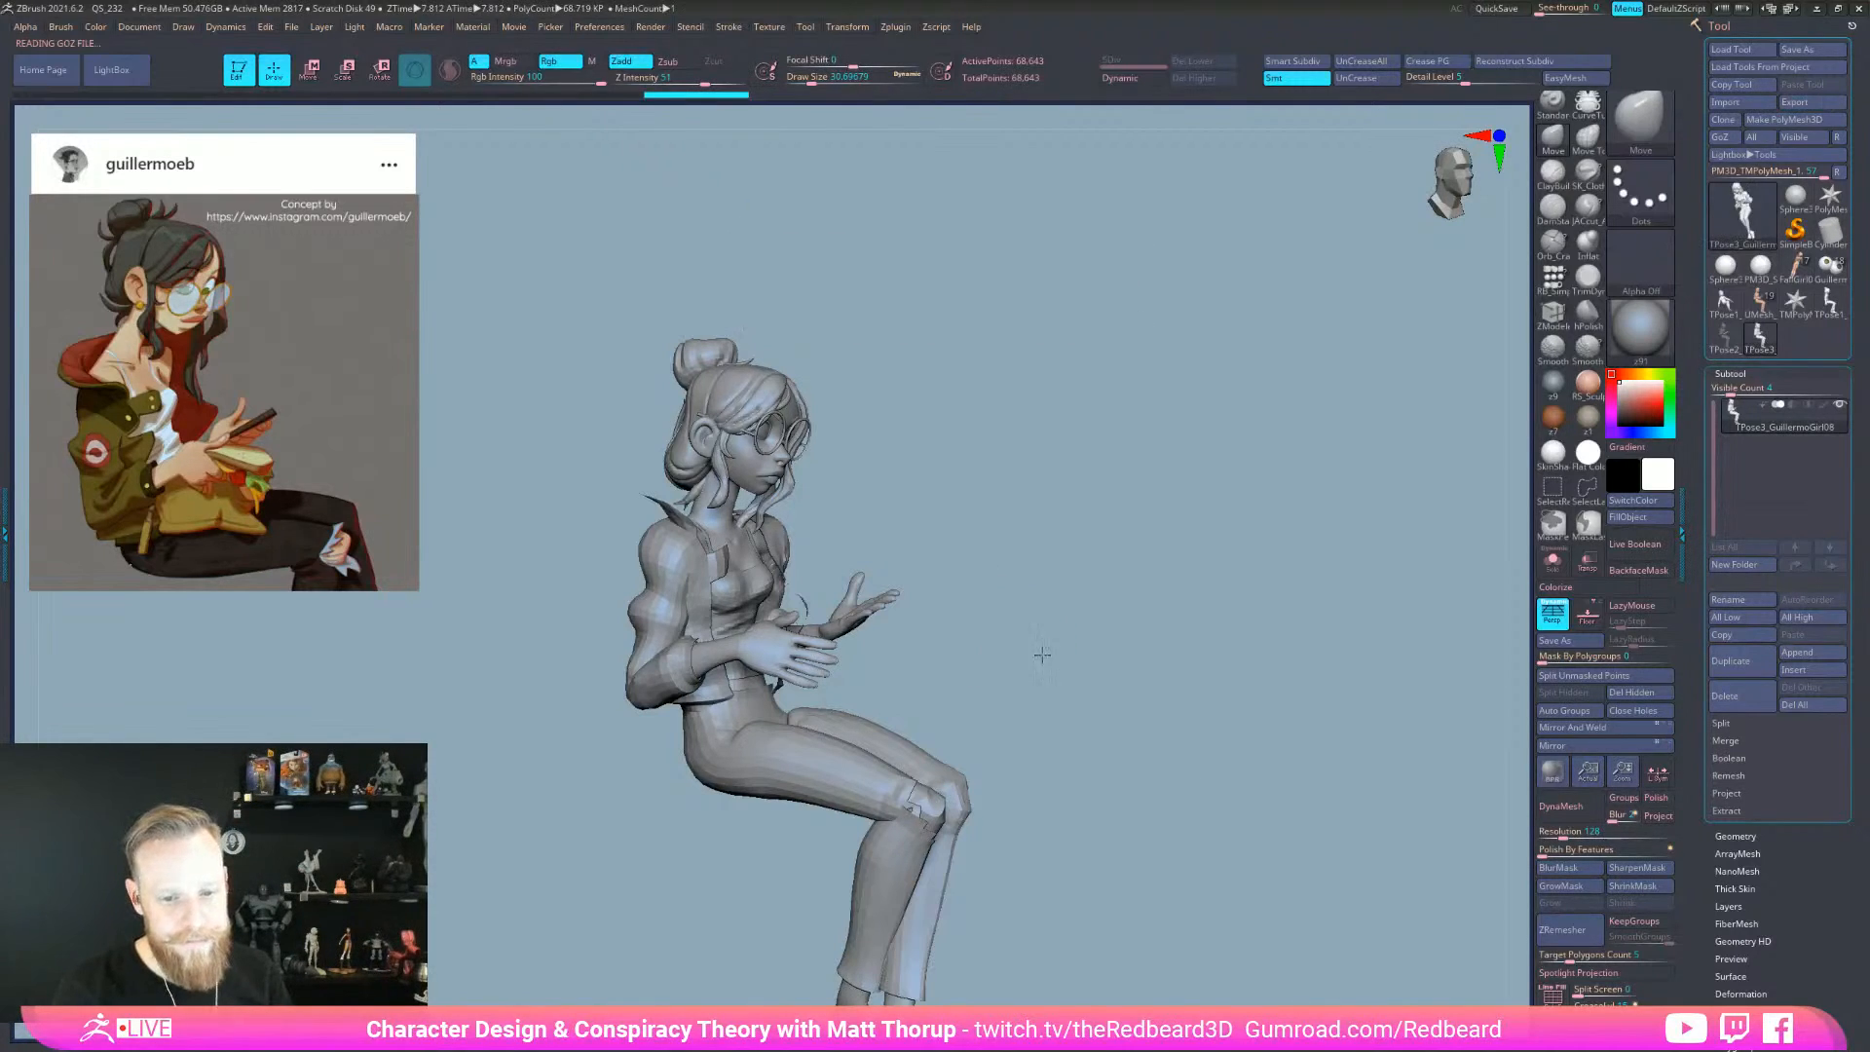
- Turn on the polygroup wireframe of the combined mesh and hide the jacket to expose the torso
drag(1024, 657, 1071, 651)
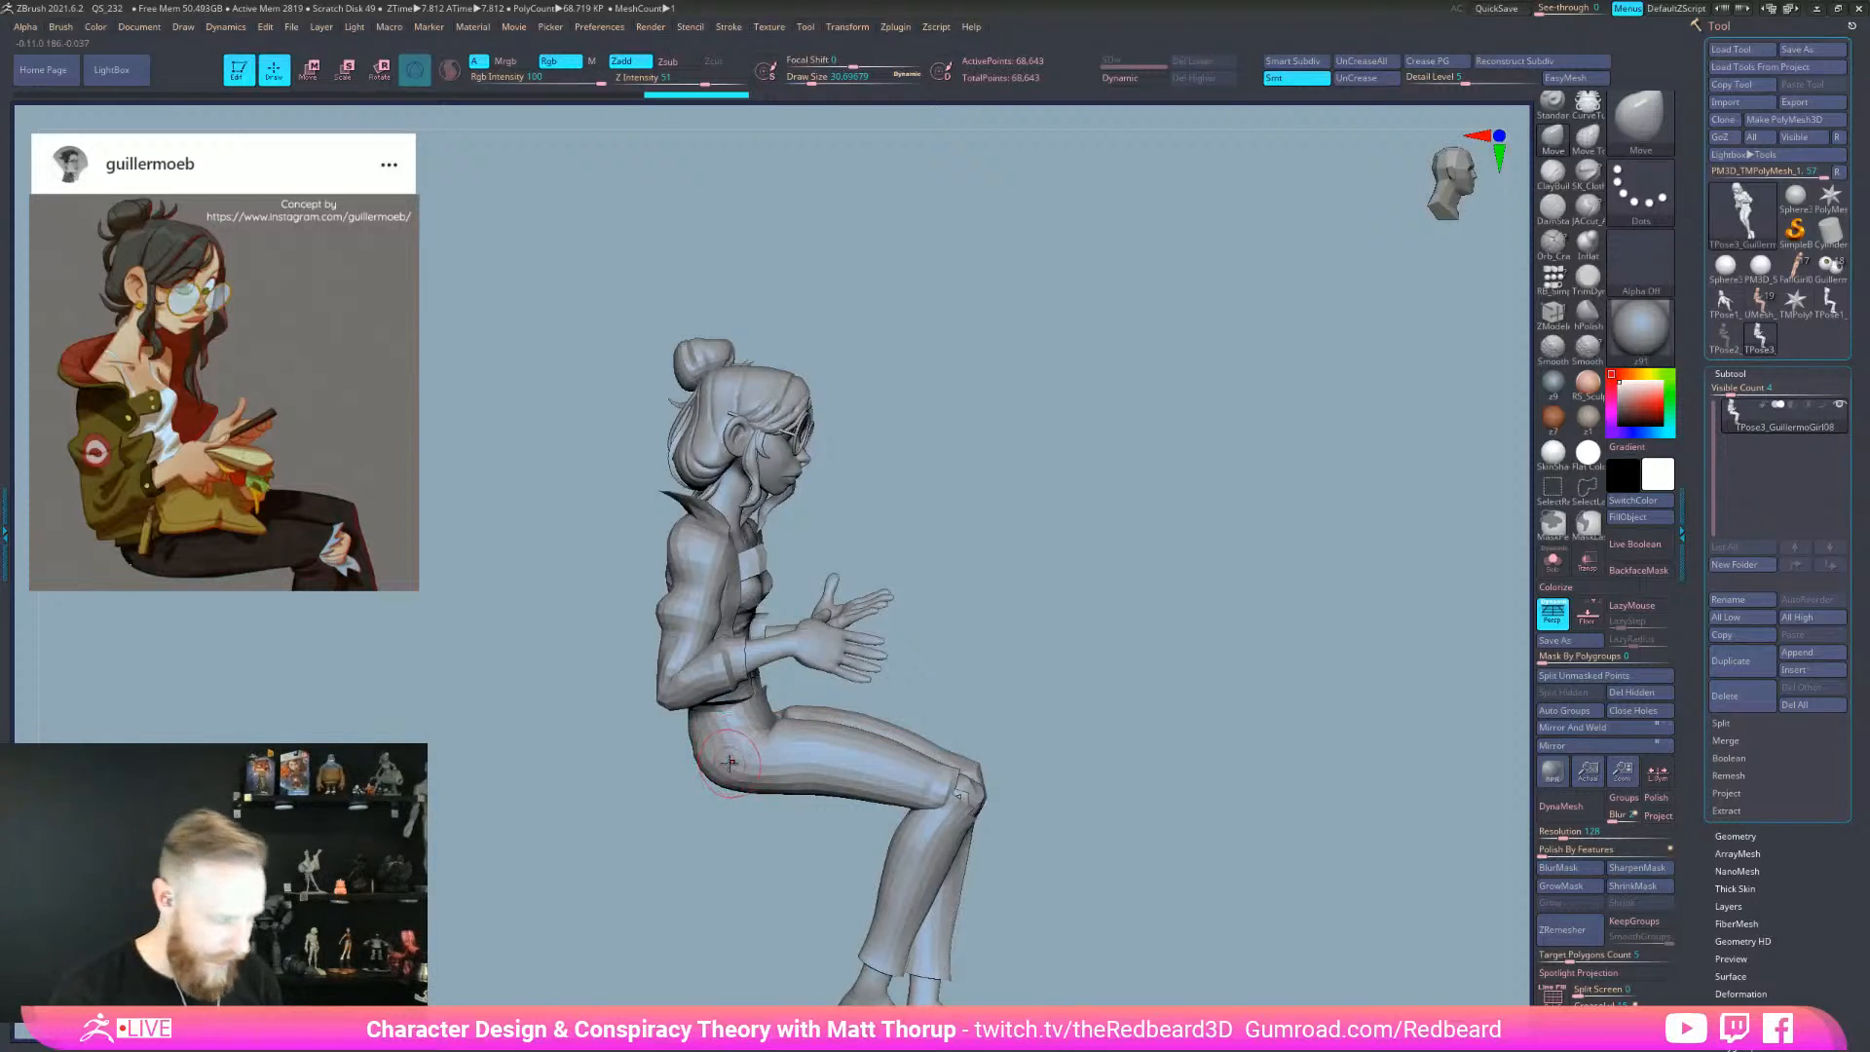
drag(720, 760, 741, 761)
mouse_move(1025, 701)
mouse_down()
mouse_move(1114, 697)
mouse_move(989, 725)
mouse_up()
key(shift+f)
drag(1110, 702, 1116, 646)
ctrl+shift+click(745, 632)
mouse_move(919, 606)
ctrl+shift+mouse_down()
mouse_move(1079, 606)
mouse_move(1013, 643)
ctrl+shift+mouse_up()
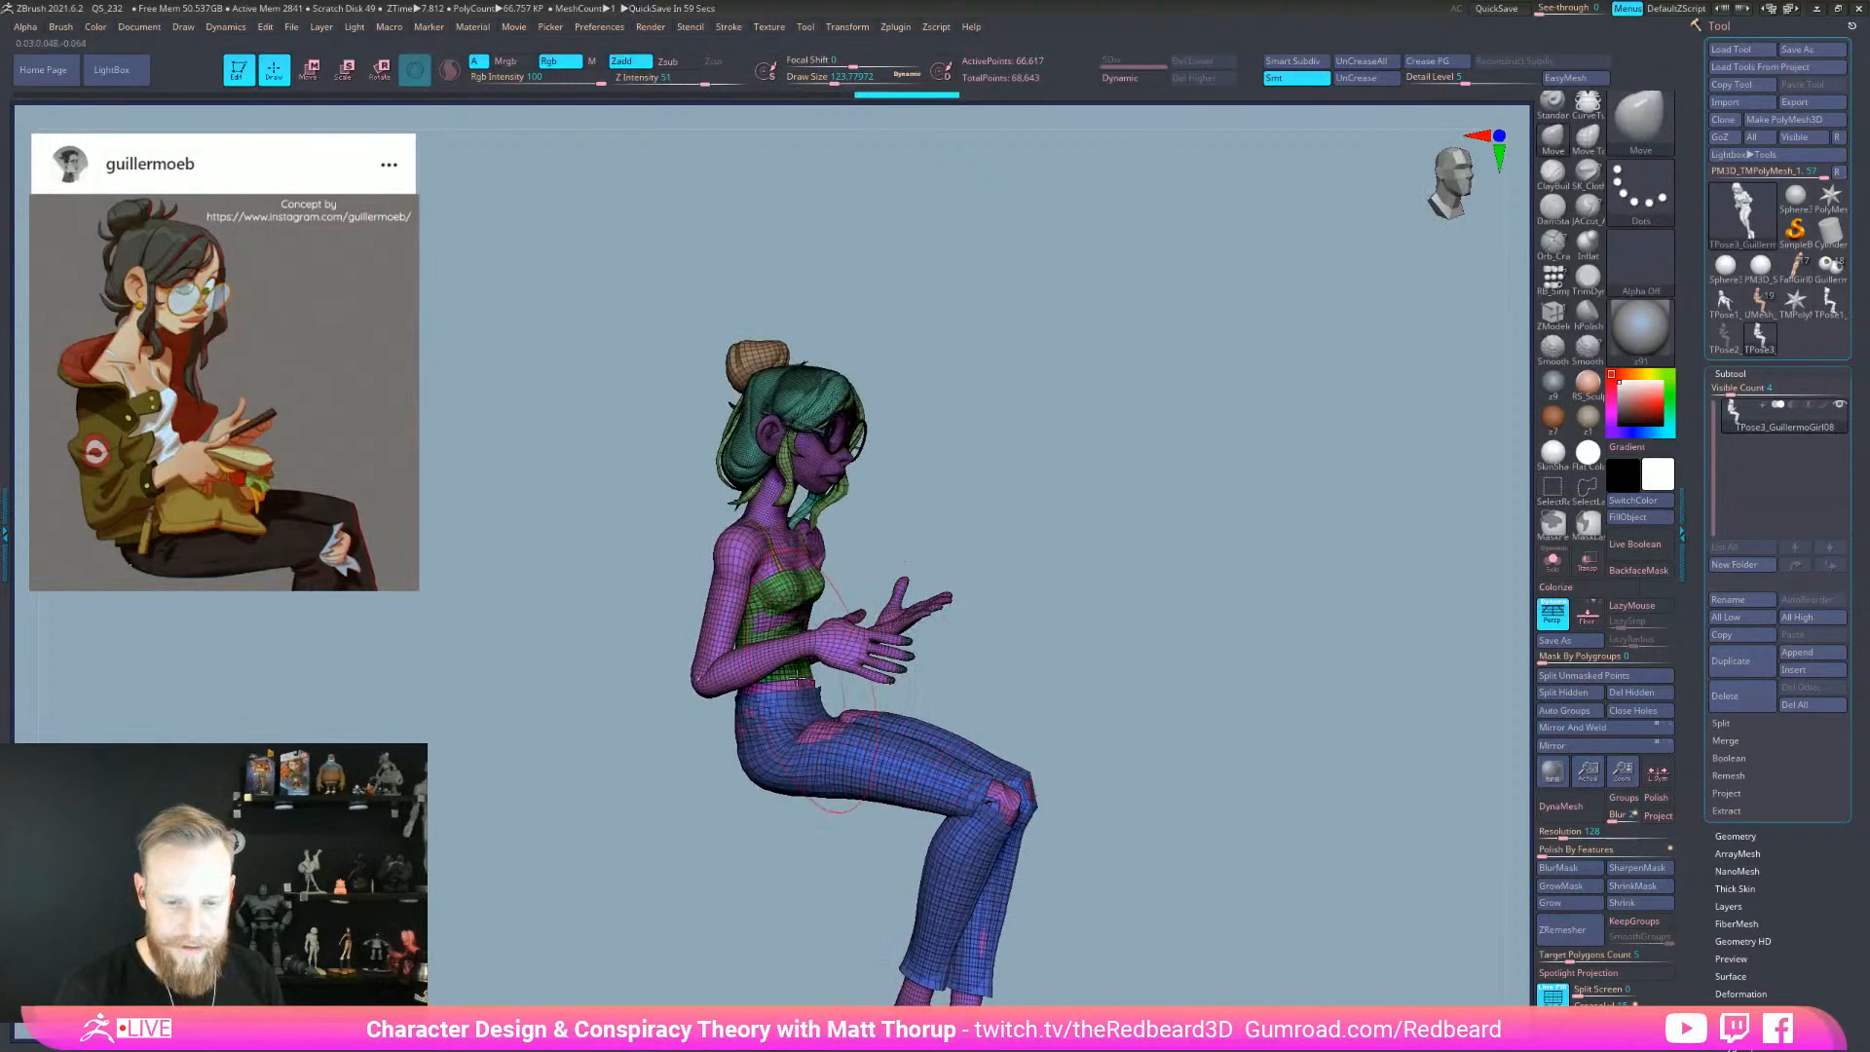
- Lasso-mask the body's torso and both arms, working from the side and back
drag(740, 662, 976, 688)
alt+drag(976, 689, 1094, 668)
mouse_move(867, 426)
ctrl+mouse_down()
mouse_move(818, 408)
mouse_move(763, 617)
mouse_move(870, 686)
ctrl+mouse_up()
ctrl+drag(563, 710, 587, 674)
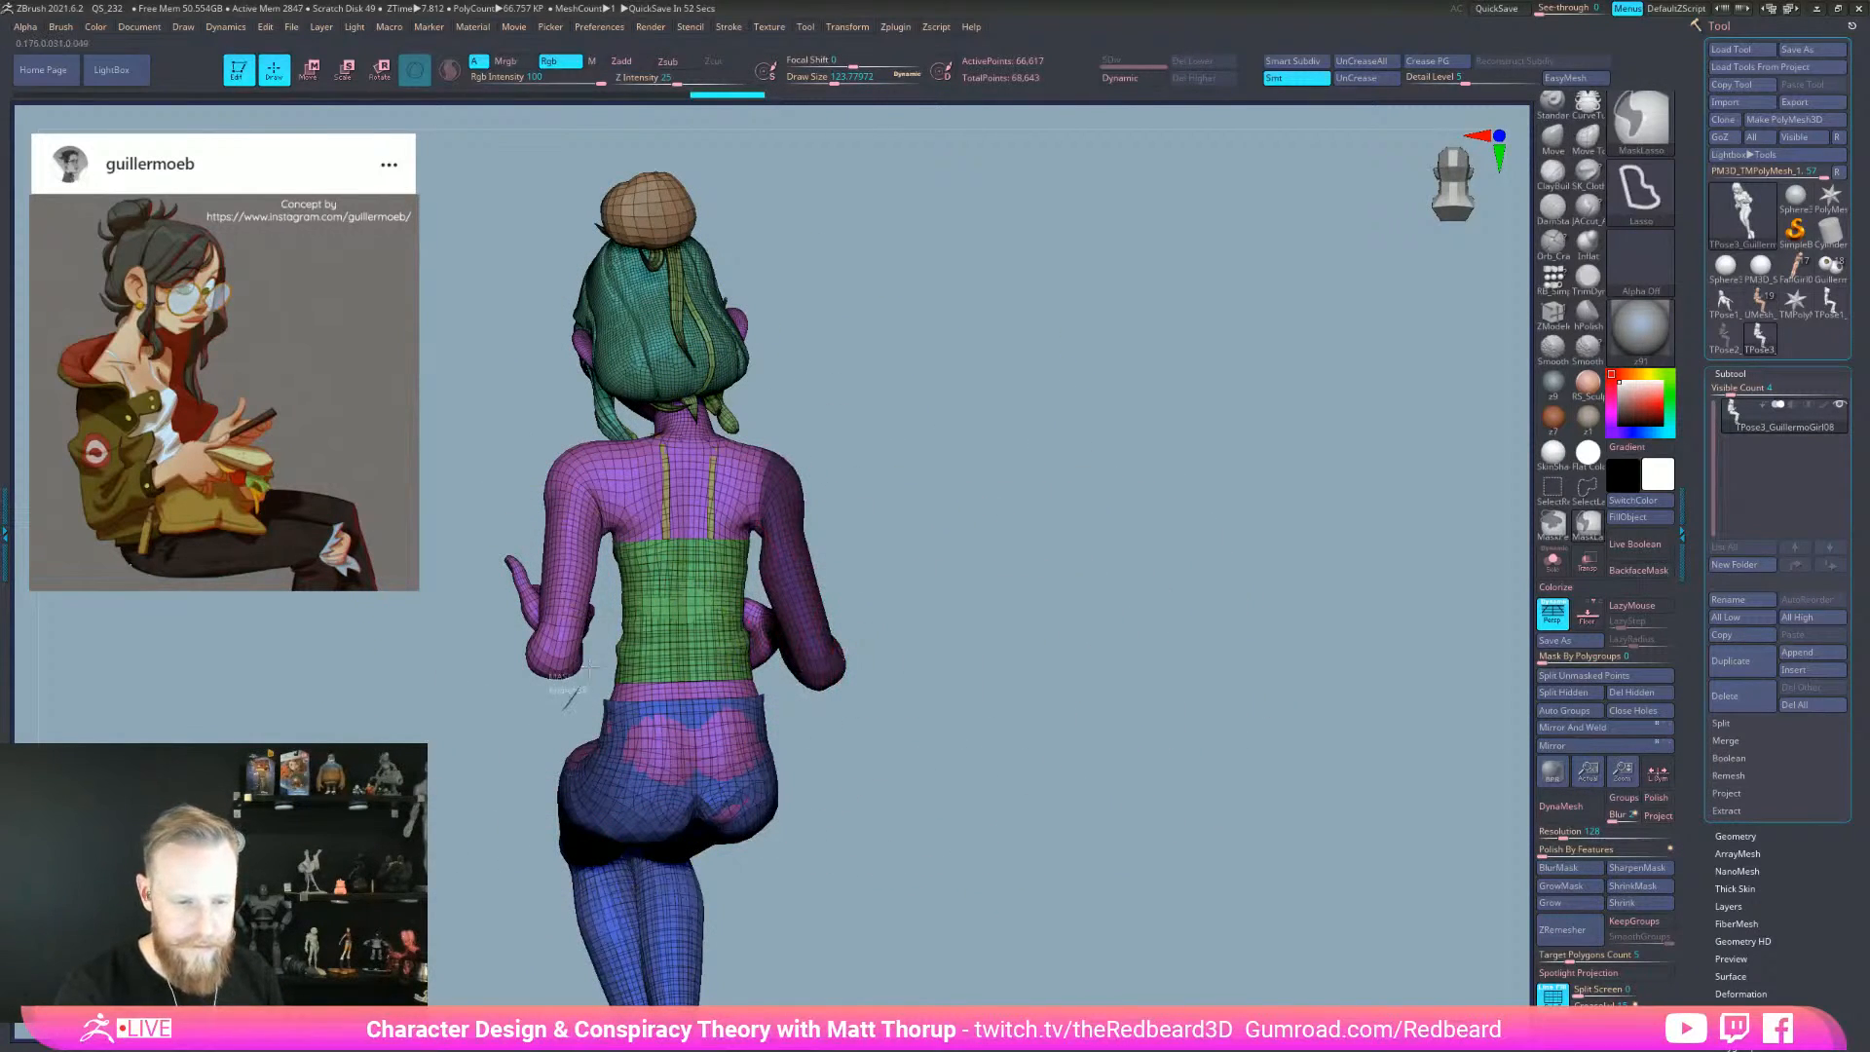
mouse_move(600, 534)
ctrl+mouse_down()
mouse_move(440, 531)
mouse_move(428, 559)
ctrl+mouse_up()
drag(1081, 596, 857, 569)
ctrl+drag(959, 510, 995, 650)
drag(1112, 642, 1050, 662)
drag(1144, 601, 1082, 616)
- Isolate and mask the jacket pieces, show the whole mesh and make the masked upper body and jacket one polygroup
mouse_move(1355, 643)
mouse_down()
mouse_move(1300, 626)
mouse_move(1207, 370)
mouse_move(945, 446)
mouse_move(728, 609)
mouse_up()
drag(1183, 525, 1300, 532)
mouse_move(706, 596)
mouse_down()
mouse_move(817, 610)
mouse_move(711, 545)
mouse_up()
drag(1168, 526, 1266, 558)
mouse_move(1233, 463)
ctrl+mouse_down()
mouse_move(1191, 382)
mouse_move(1162, 748)
ctrl+mouse_up()
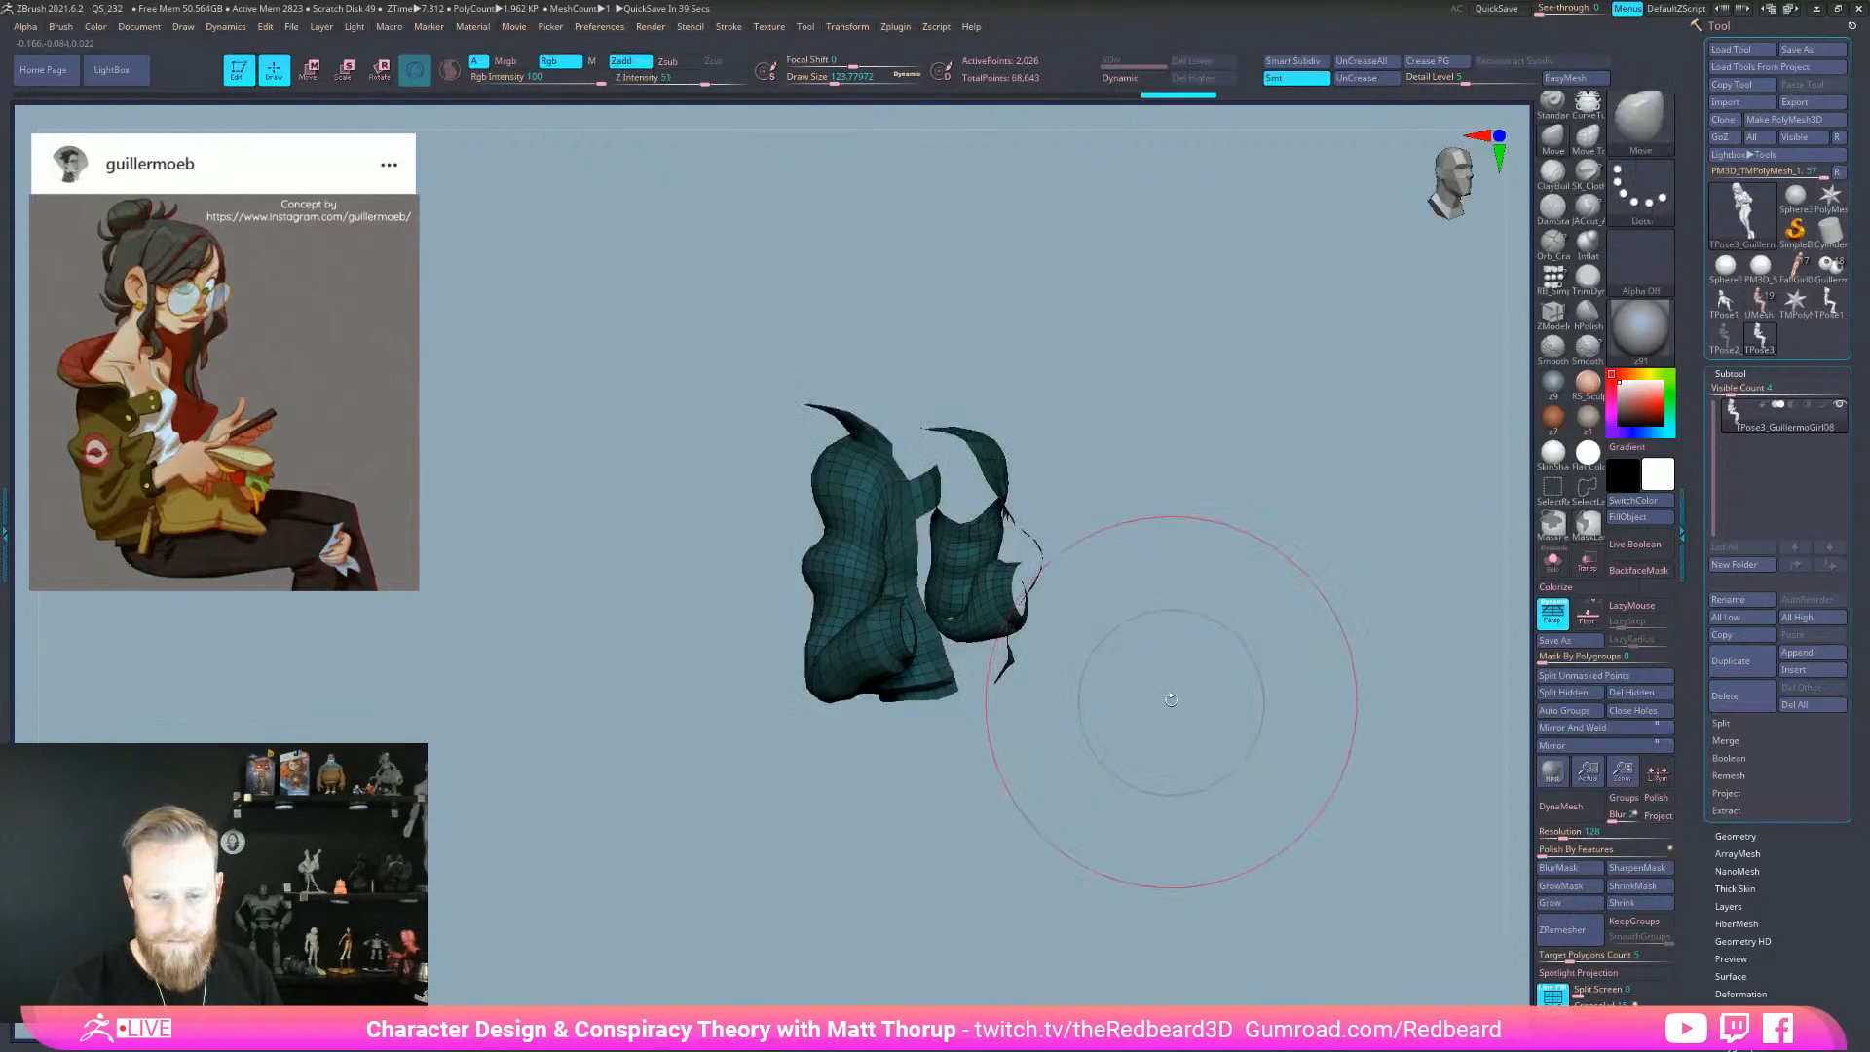
ctrl+shift+click(1195, 697)
key(ctrl+w)
- Isolate the legs and trousers, merge them into one polygroup and show the whole figure again
mouse_move(1278, 659)
mouse_down()
mouse_move(1300, 662)
mouse_move(1230, 589)
mouse_up()
ctrl+shift+click(960, 743)
key(ctrl+w)
ctrl+shift+click(1200, 640)
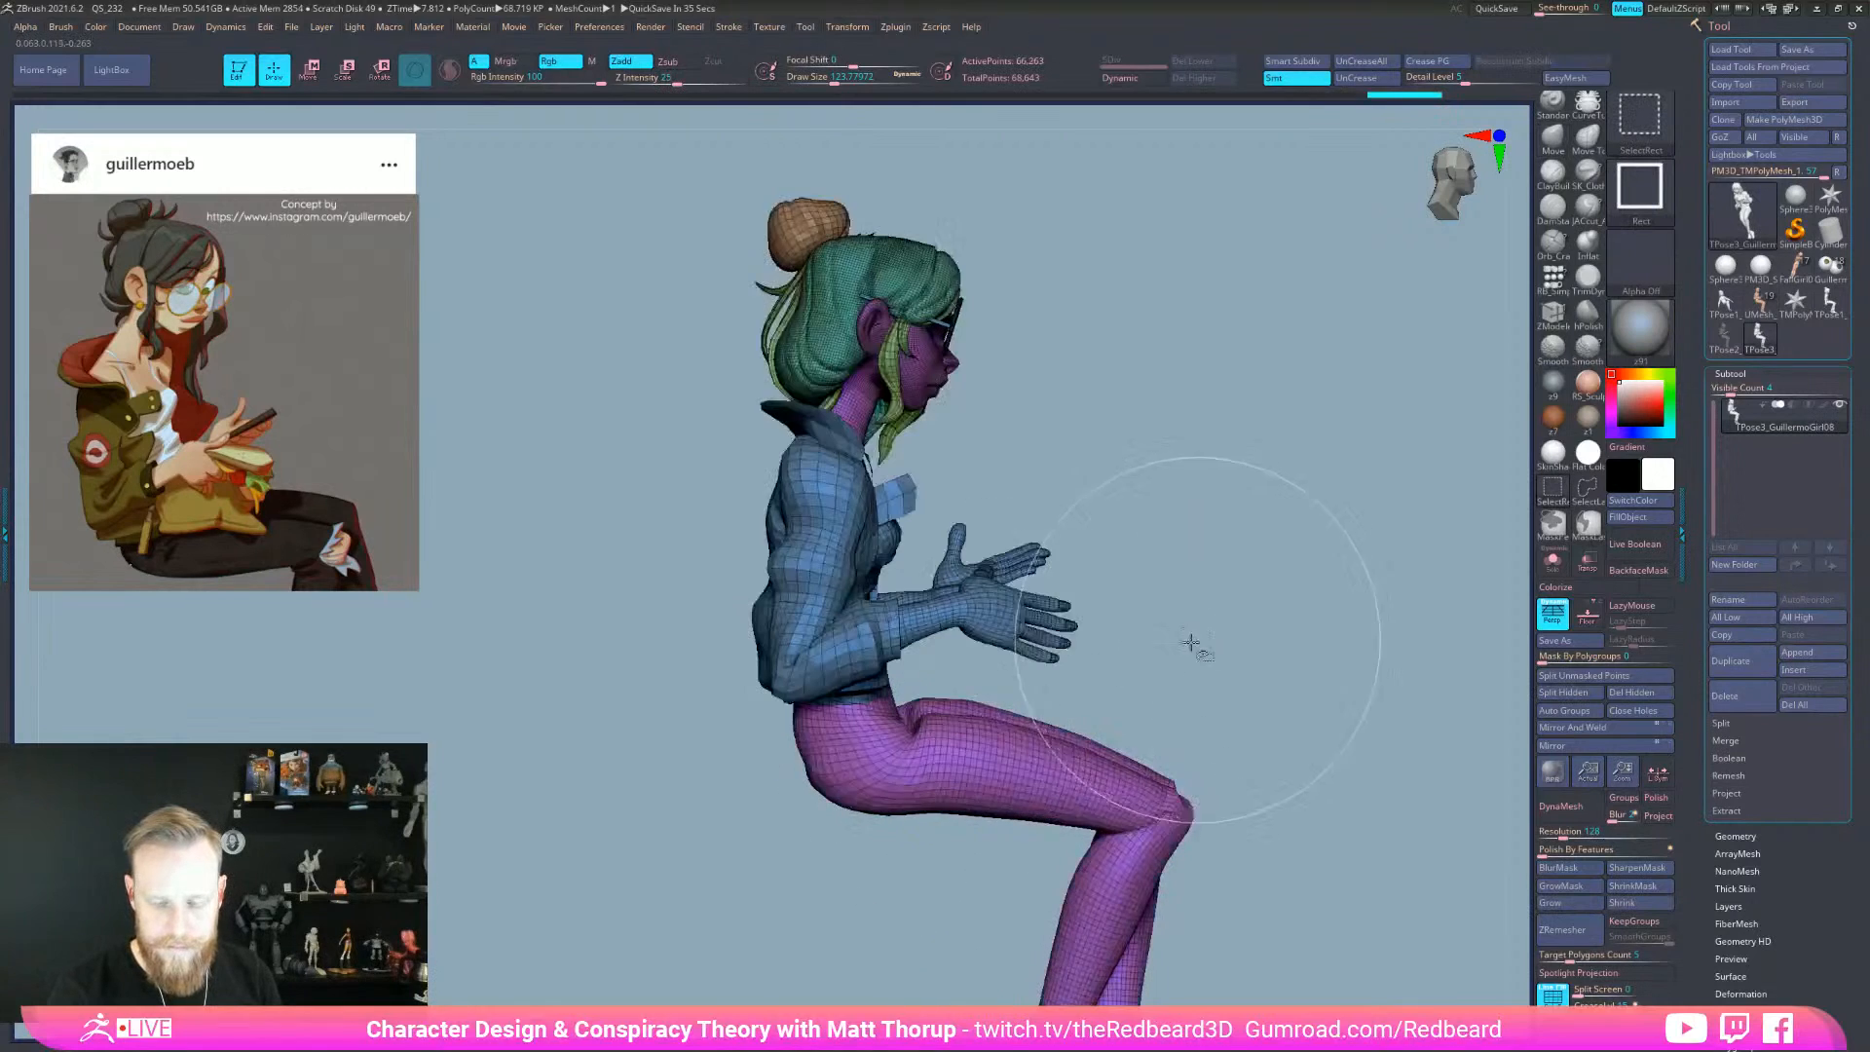
ctrl+shift+click(987, 754)
mouse_move(1219, 672)
ctrl+shift+mouse_down()
mouse_move(1247, 700)
mouse_move(1181, 689)
mouse_move(1197, 651)
mouse_move(767, 877)
mouse_move(1267, 792)
mouse_move(1231, 791)
mouse_move(1265, 769)
mouse_move(1176, 800)
ctrl+shift+mouse_up()
key(ctrl+w)
ctrl+shift+click(1228, 780)
- Raise the Mask By Polygroups brush setting to about 47
drag(1250, 693, 1194, 787)
mouse_move(1214, 866)
mouse_down()
mouse_move(1122, 771)
mouse_move(978, 770)
mouse_up()
drag(1118, 633, 1469, 294)
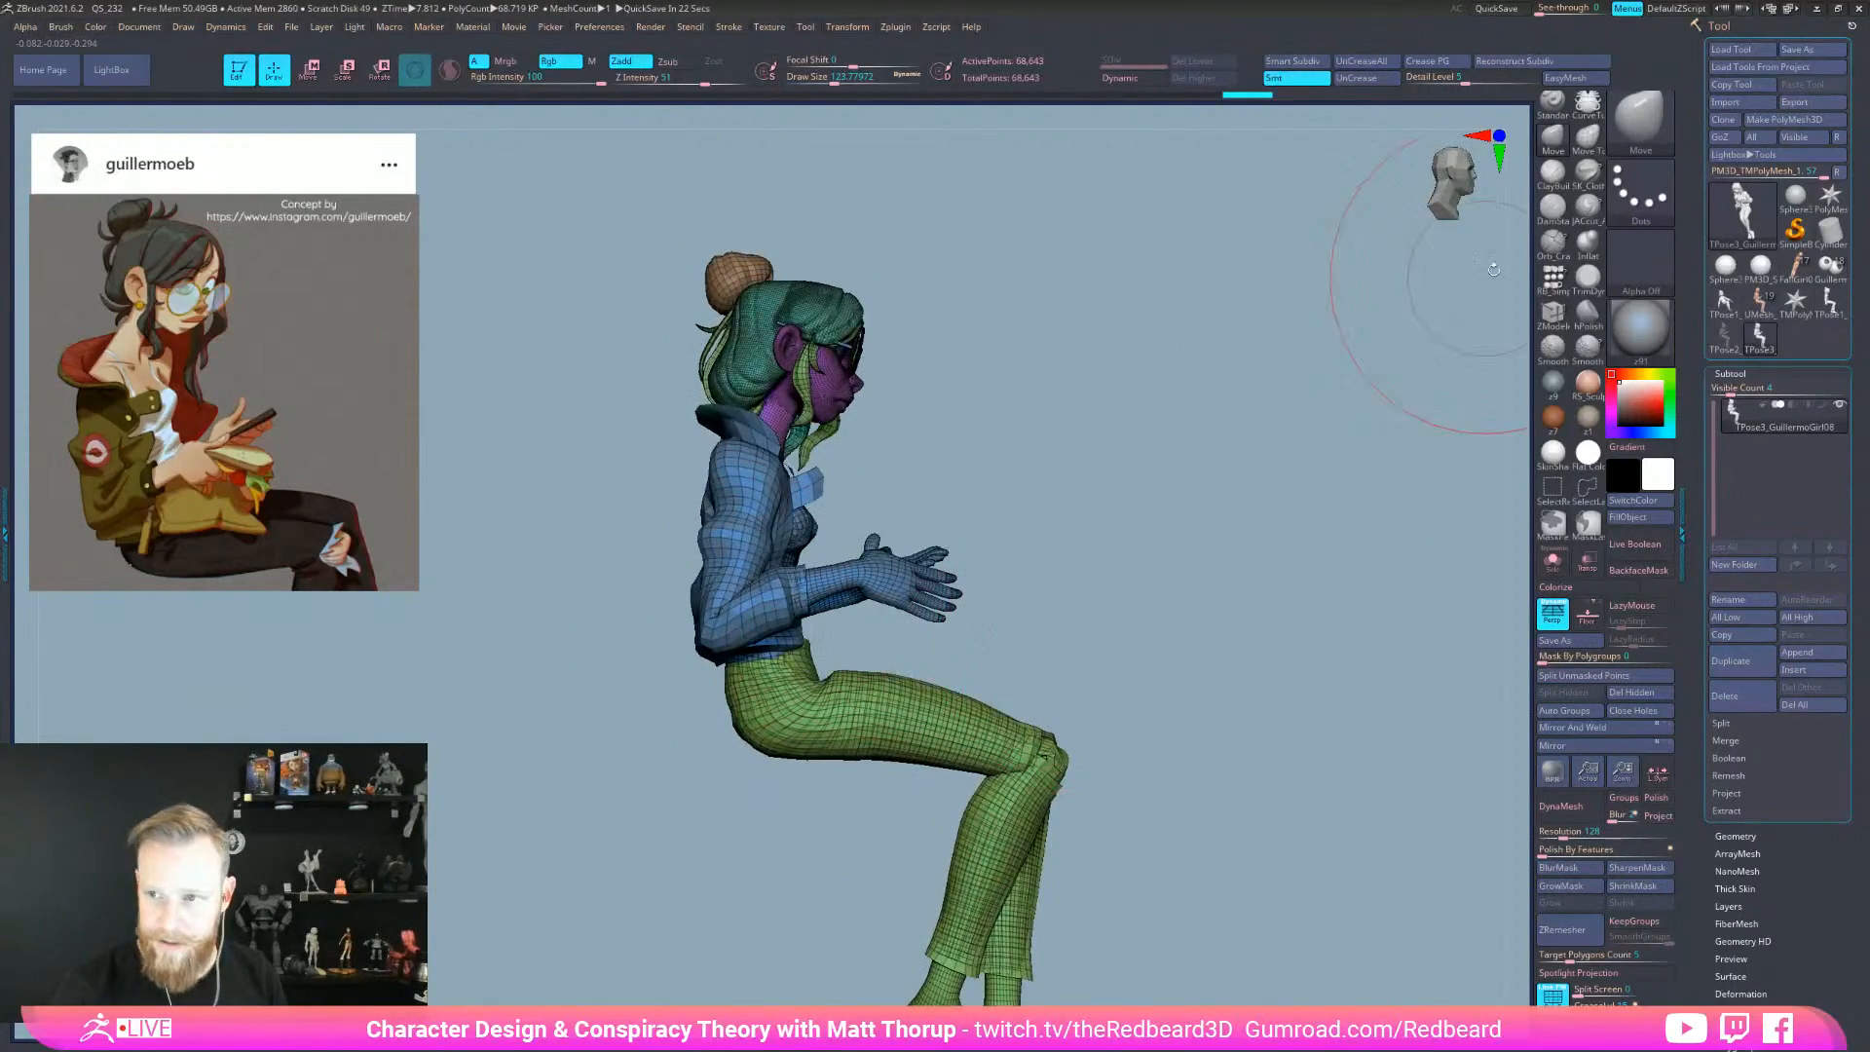
mouse_move(1135, 542)
mouse_down()
mouse_move(1130, 631)
mouse_move(1198, 716)
mouse_up()
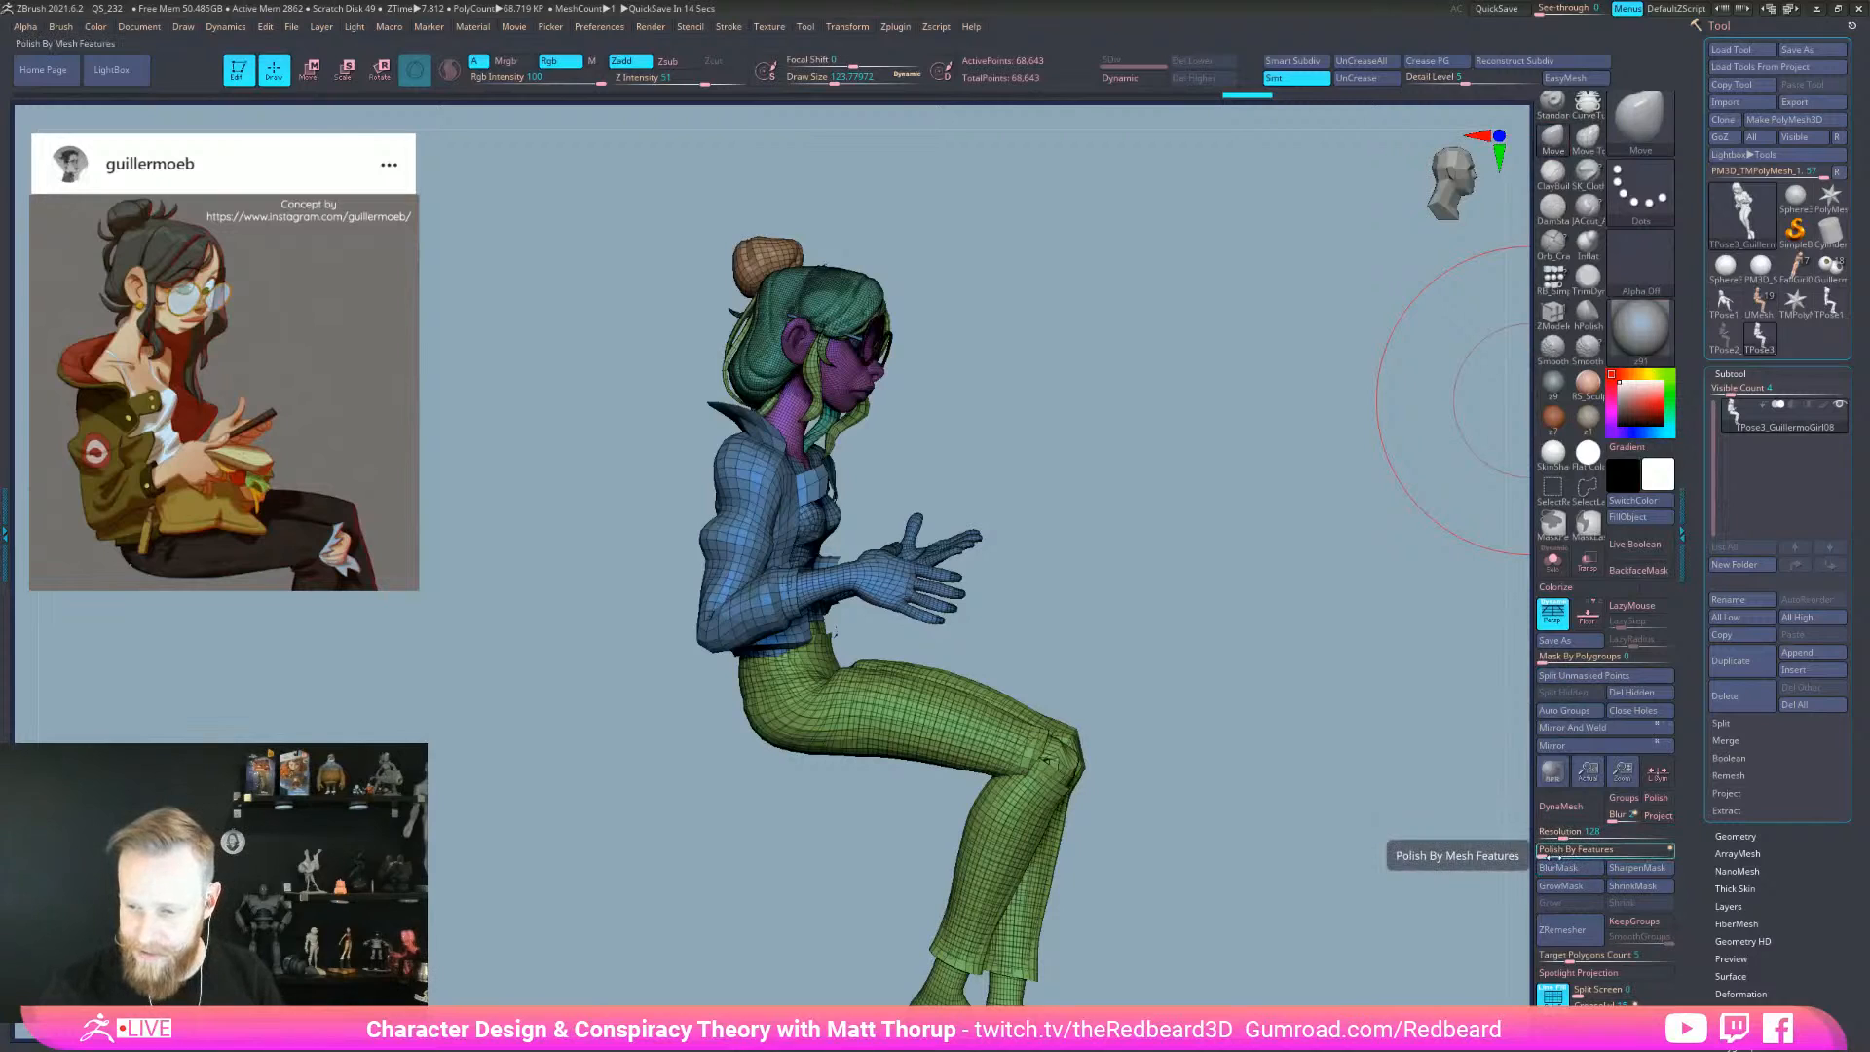
click(1546, 659)
drag(1546, 659, 1601, 663)
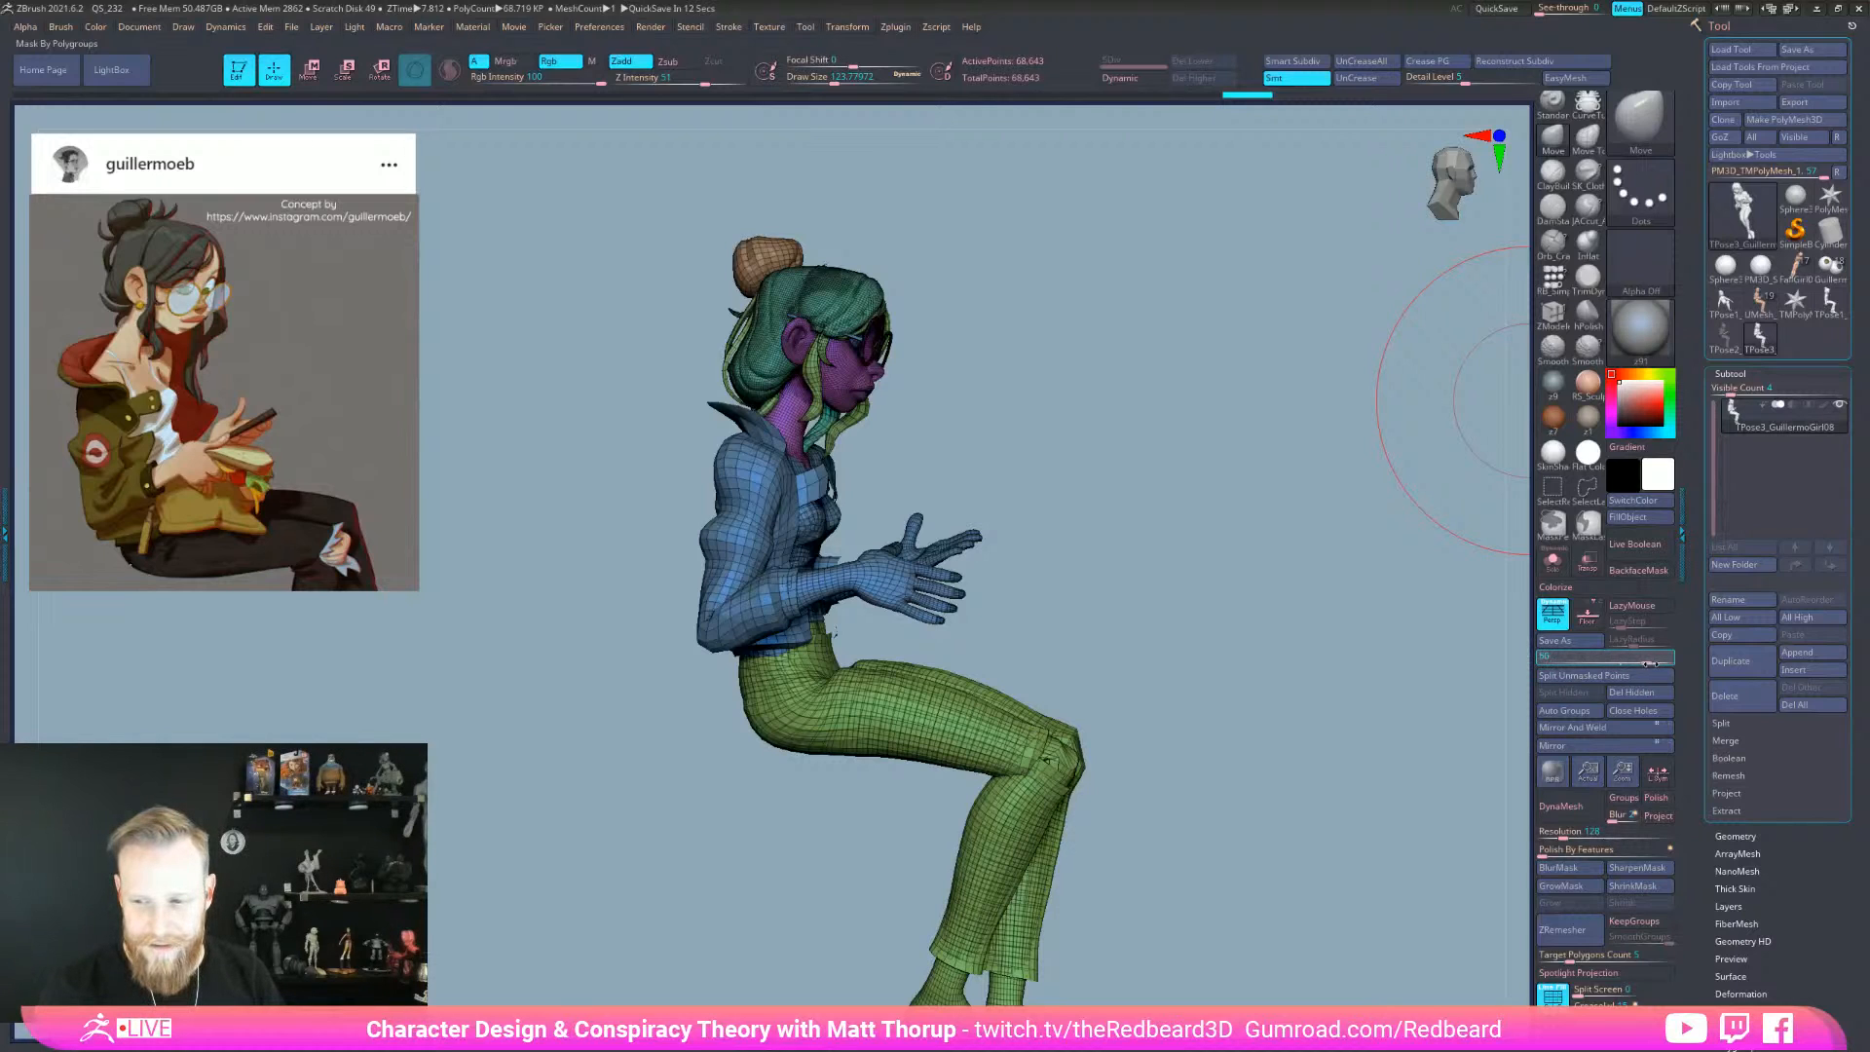
- Try reshaping the hips and seat of the trousers with the Move brush, undoing the attempts
shift+drag(1207, 697, 995, 699)
mouse_move(850, 741)
mouse_down()
mouse_move(876, 728)
mouse_move(839, 759)
mouse_up()
mouse_move(662, 784)
mouse_down()
mouse_move(954, 718)
mouse_move(801, 717)
mouse_up()
key(ctrl+z)
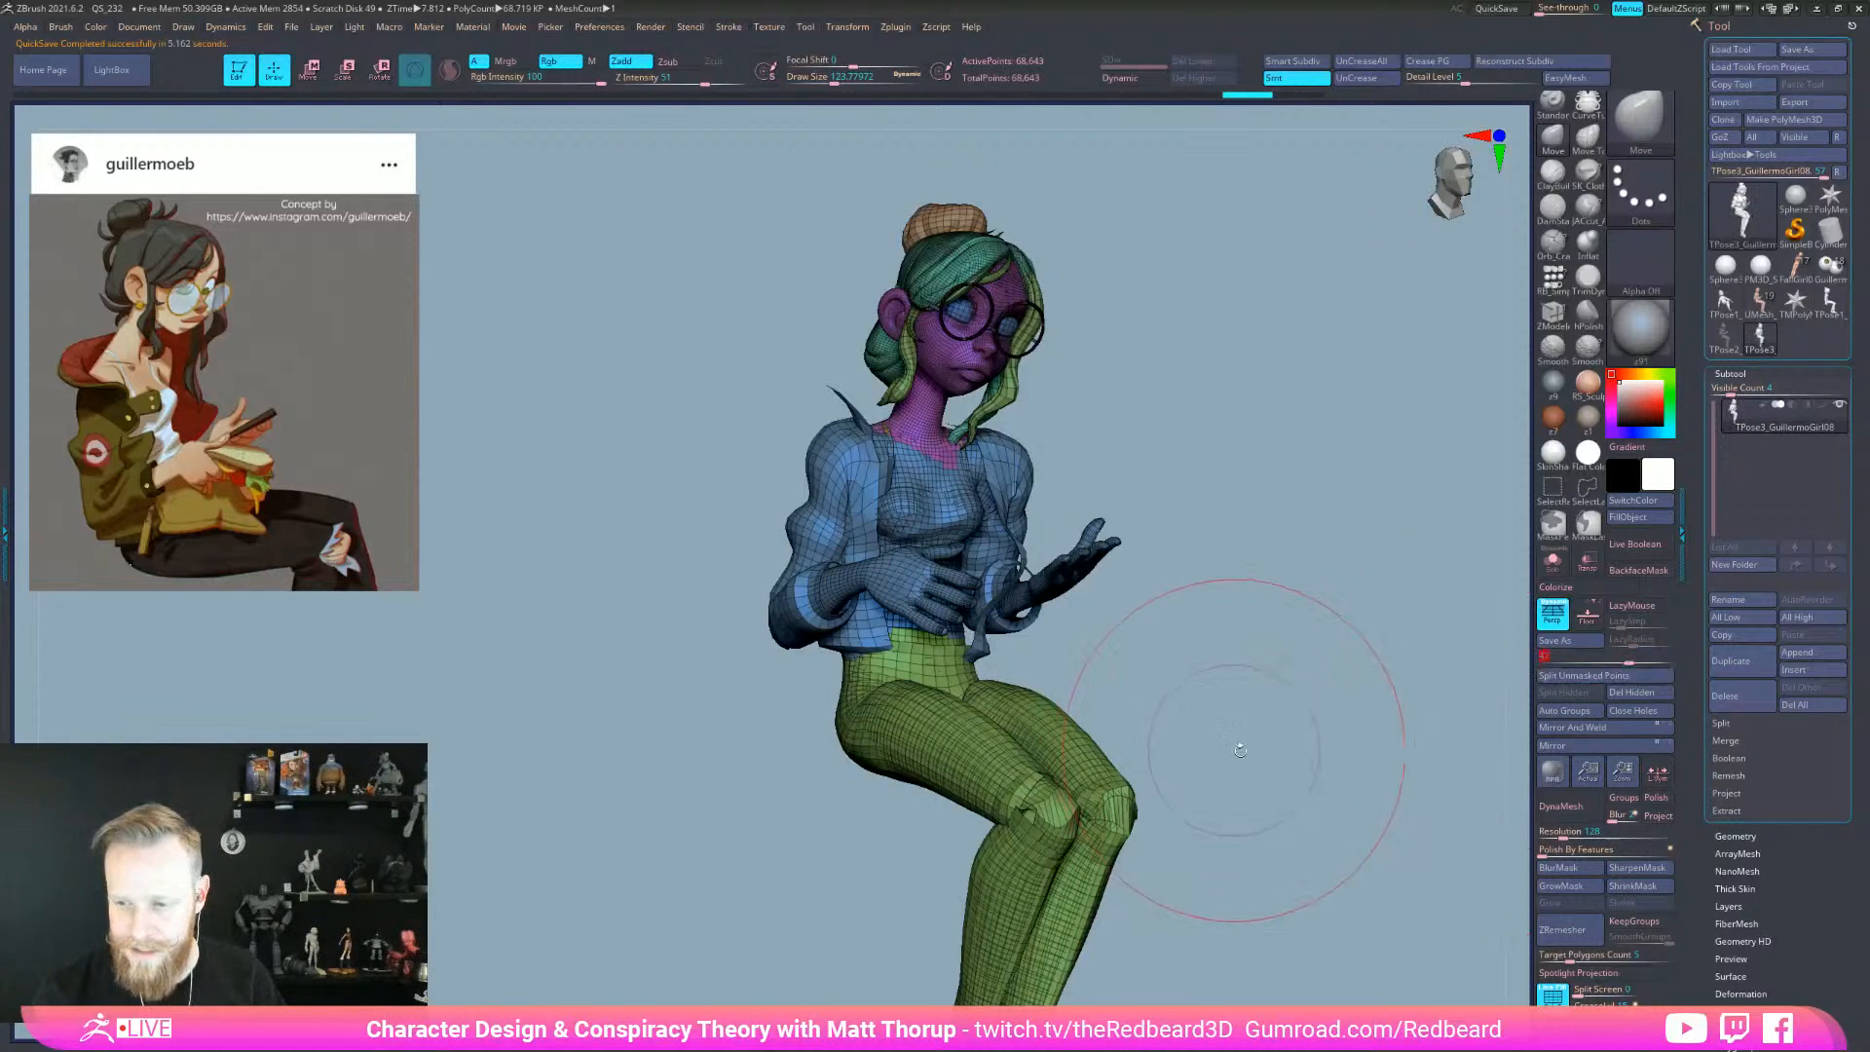
shift+drag(1230, 743, 1352, 743)
drag(818, 710, 860, 714)
key(ctrl+z)
- Set Mask By Polygroups to 39 and reshape the hips and seat of the trousers with the Move brush
key(s)
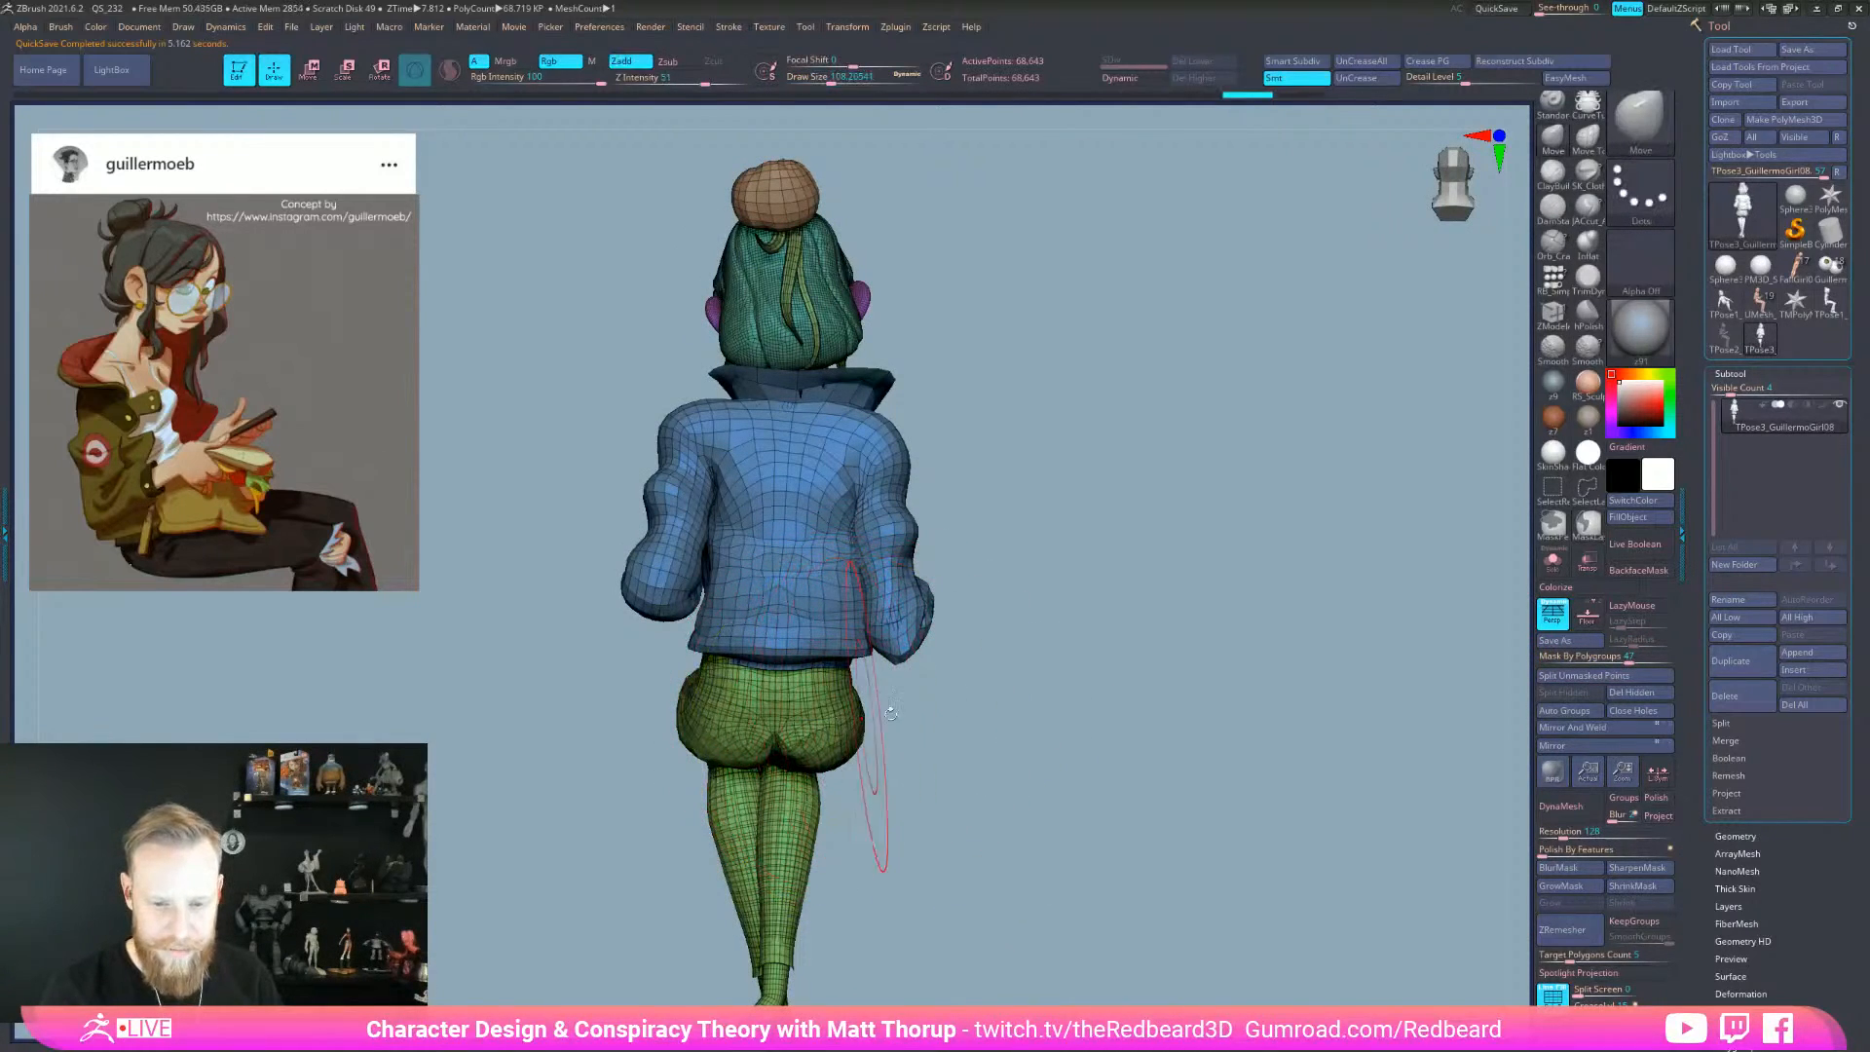
mouse_move(1628, 658)
mouse_down()
mouse_move(1595, 662)
mouse_move(1620, 660)
mouse_up()
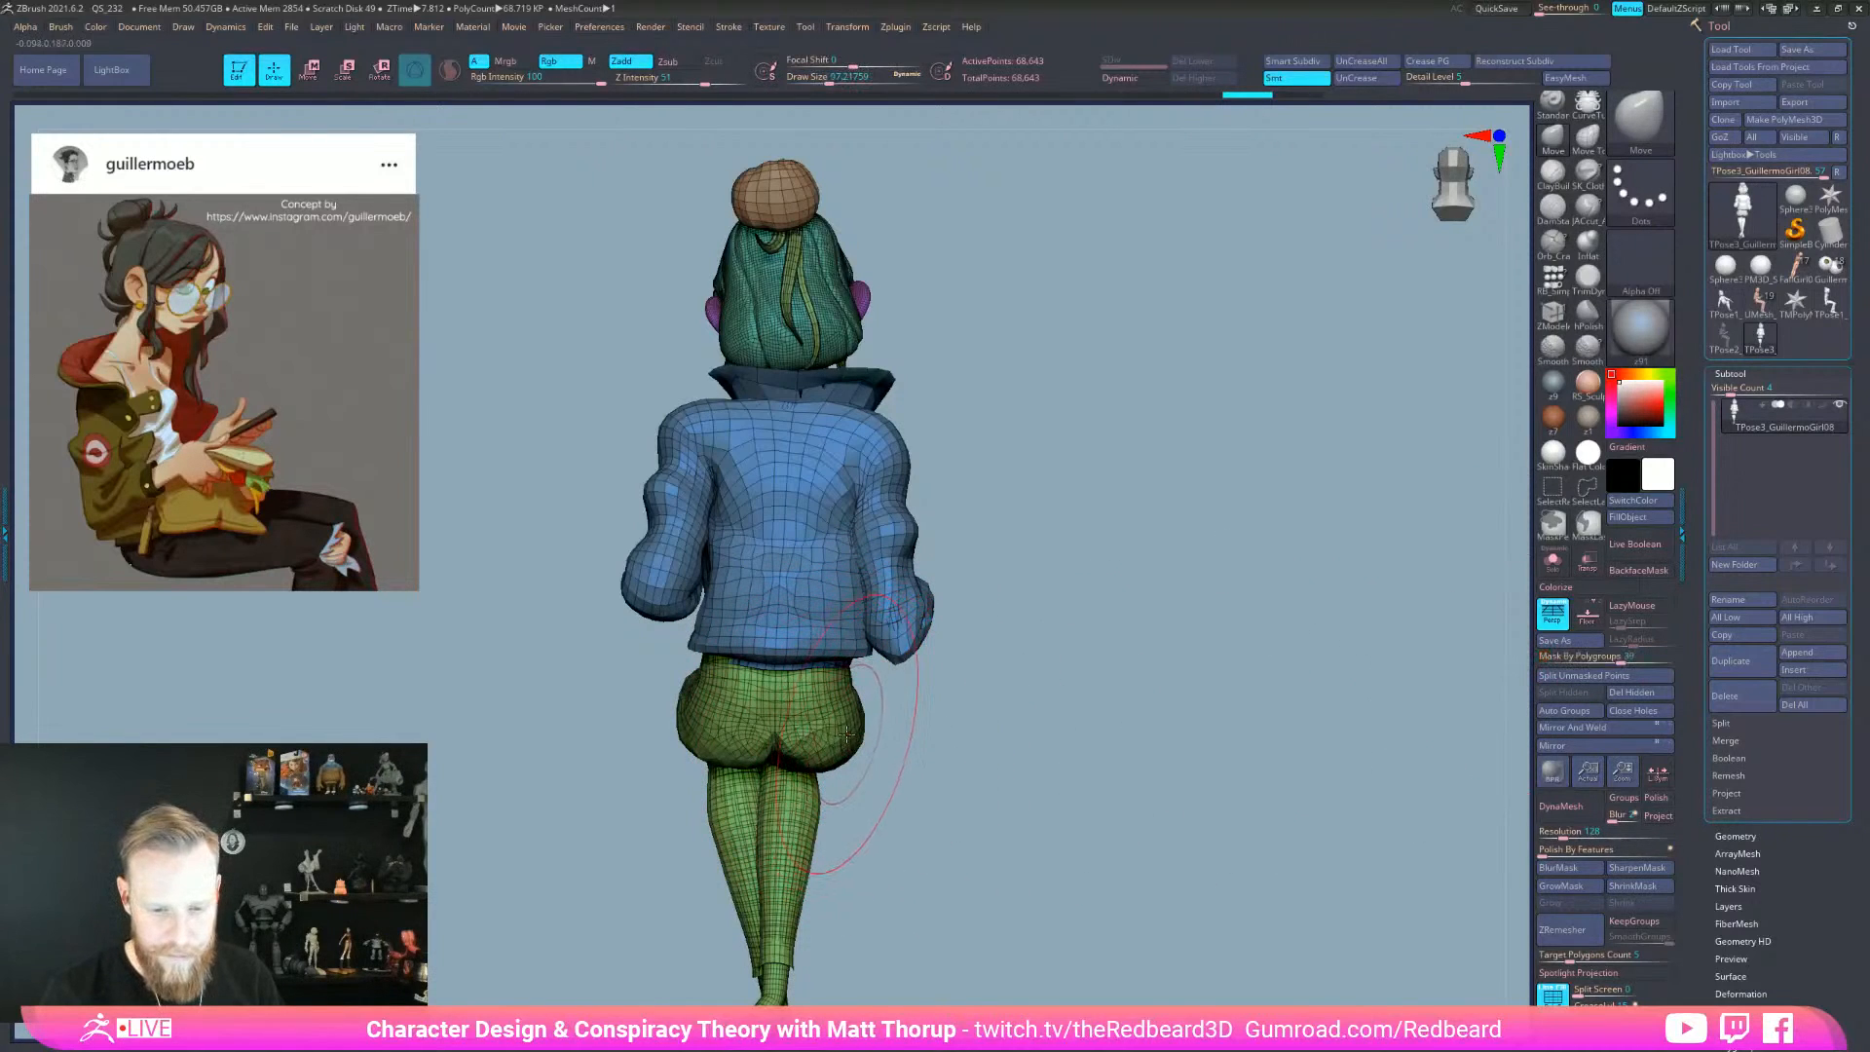
drag(947, 719, 867, 765)
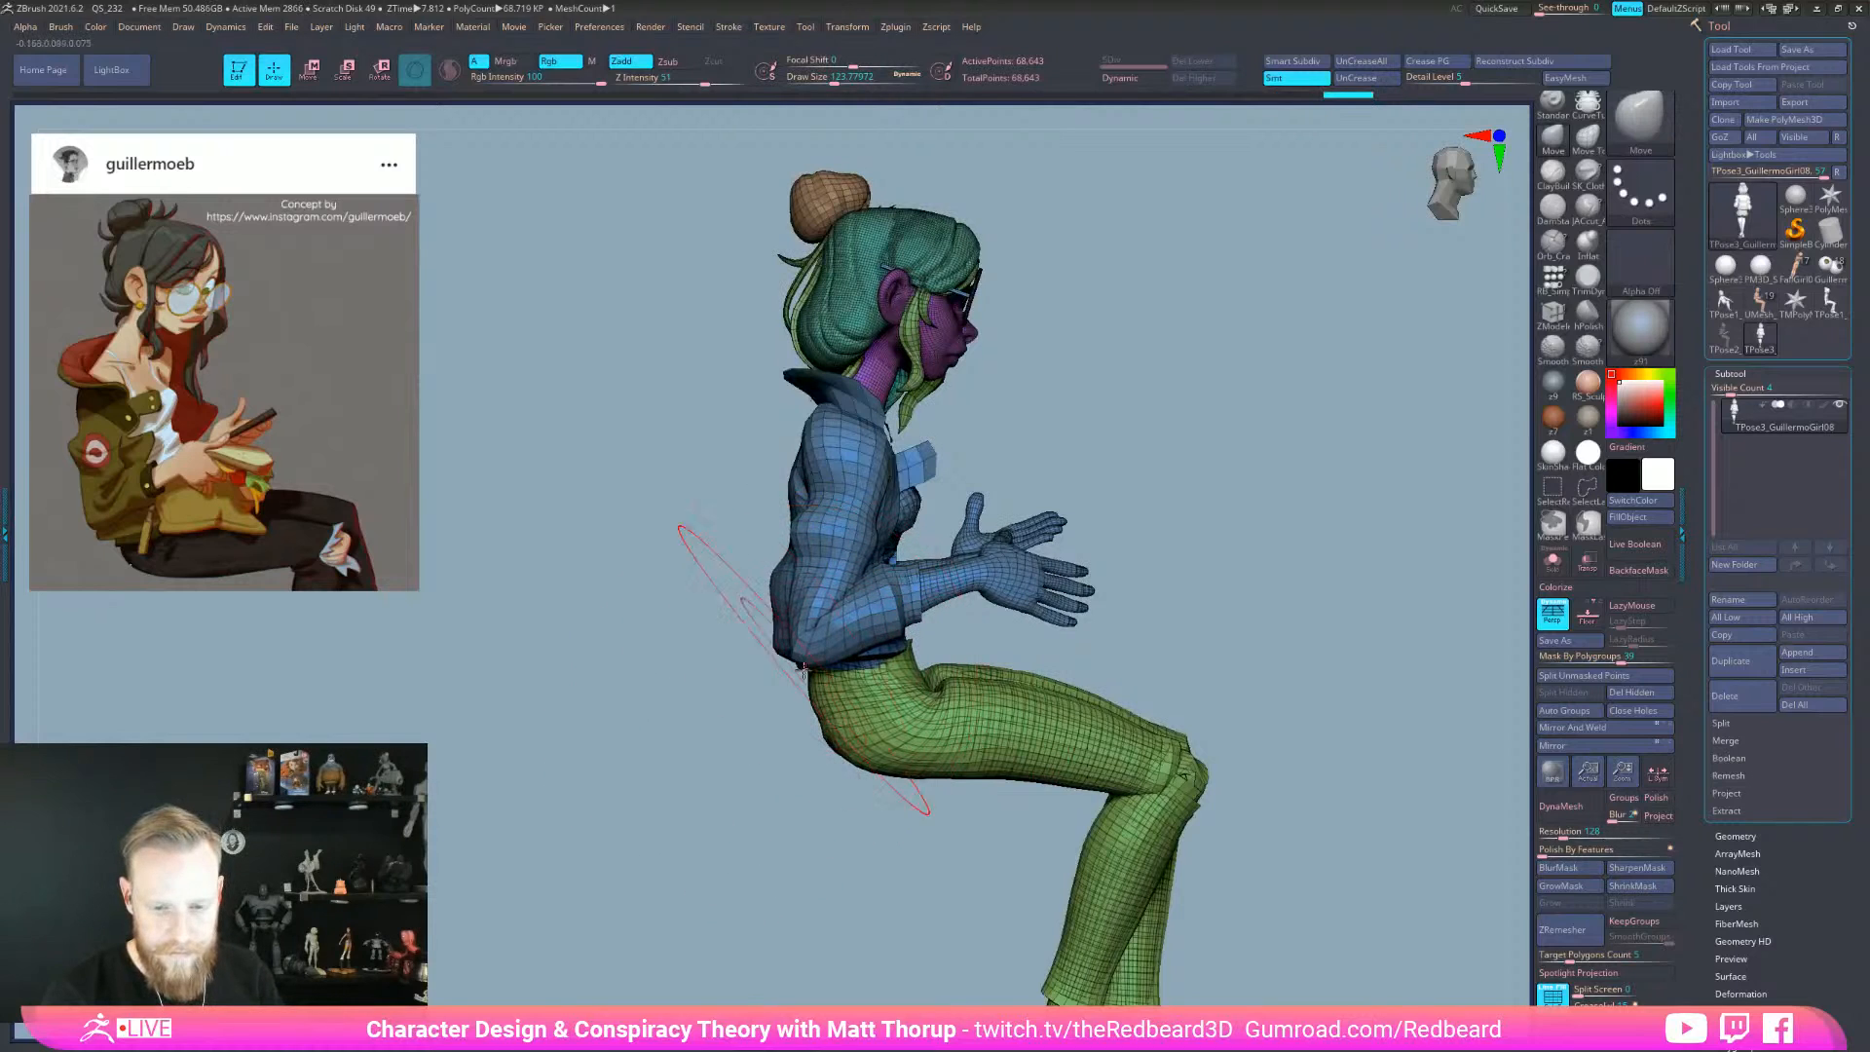
mouse_move(1097, 645)
mouse_down()
mouse_move(991, 627)
mouse_move(954, 726)
mouse_up()
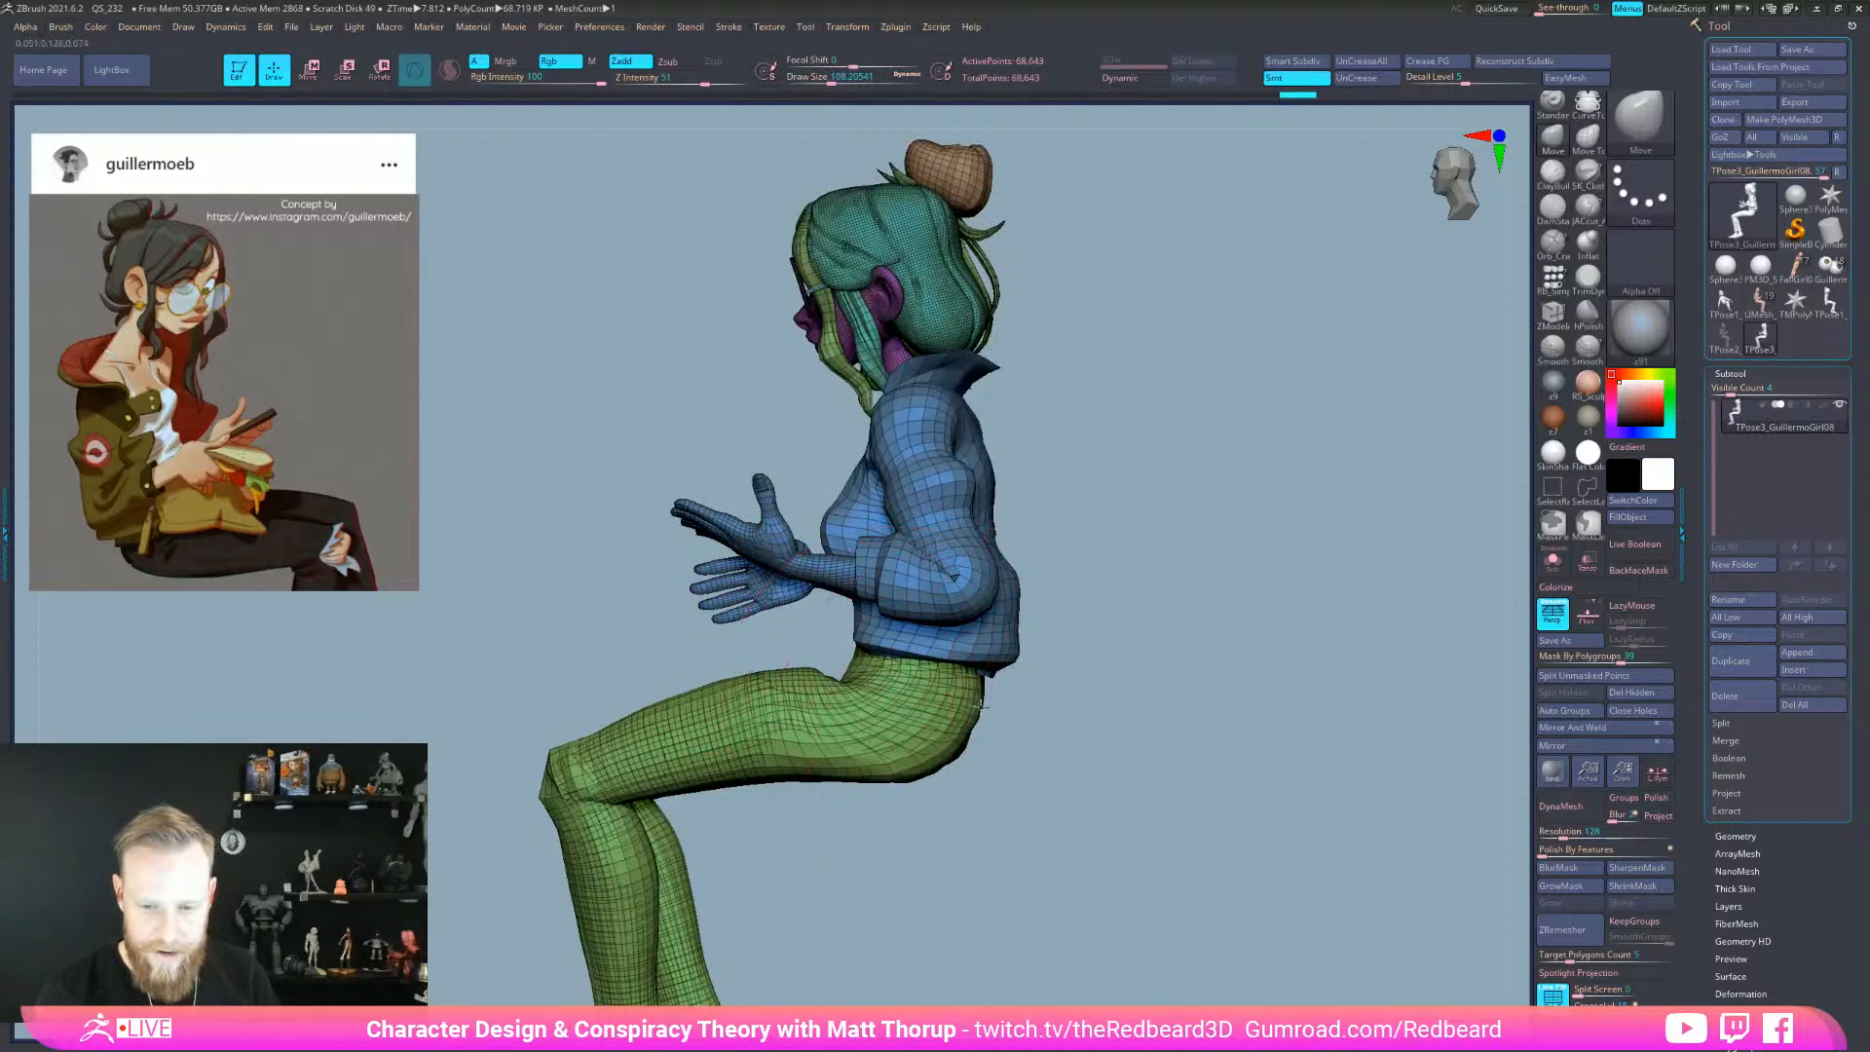
drag(1072, 733, 1127, 745)
mouse_move(993, 847)
mouse_down()
mouse_move(922, 794)
mouse_move(877, 808)
mouse_move(857, 774)
mouse_move(896, 789)
mouse_move(925, 769)
mouse_up()
drag(1043, 718, 1141, 677)
right_drag(1102, 699, 1071, 682)
drag(1116, 713, 1137, 719)
- Reshape the jacket's back and lower edge above the trousers with the Move Topological brush
key(bracketright)
key(bracketright)
key(bracketright)
mouse_move(1303, 709)
alt+right_down()
mouse_move(920, 642)
mouse_move(776, 572)
alt+right_up()
mouse_move(990, 604)
right_down()
mouse_move(1055, 605)
mouse_move(857, 623)
mouse_move(1130, 606)
mouse_move(1136, 630)
mouse_move(1208, 623)
right_up()
key(s)
drag(1156, 504, 1166, 503)
right_drag(1167, 501, 993, 502)
drag(1030, 353, 1014, 380)
drag(996, 623, 1030, 623)
mouse_move(957, 775)
right_down()
mouse_move(1041, 749)
mouse_move(1014, 710)
right_up()
mouse_move(1209, 672)
right_down()
mouse_move(1223, 664)
mouse_move(1197, 672)
right_up()
right_drag(1296, 708, 941, 472)
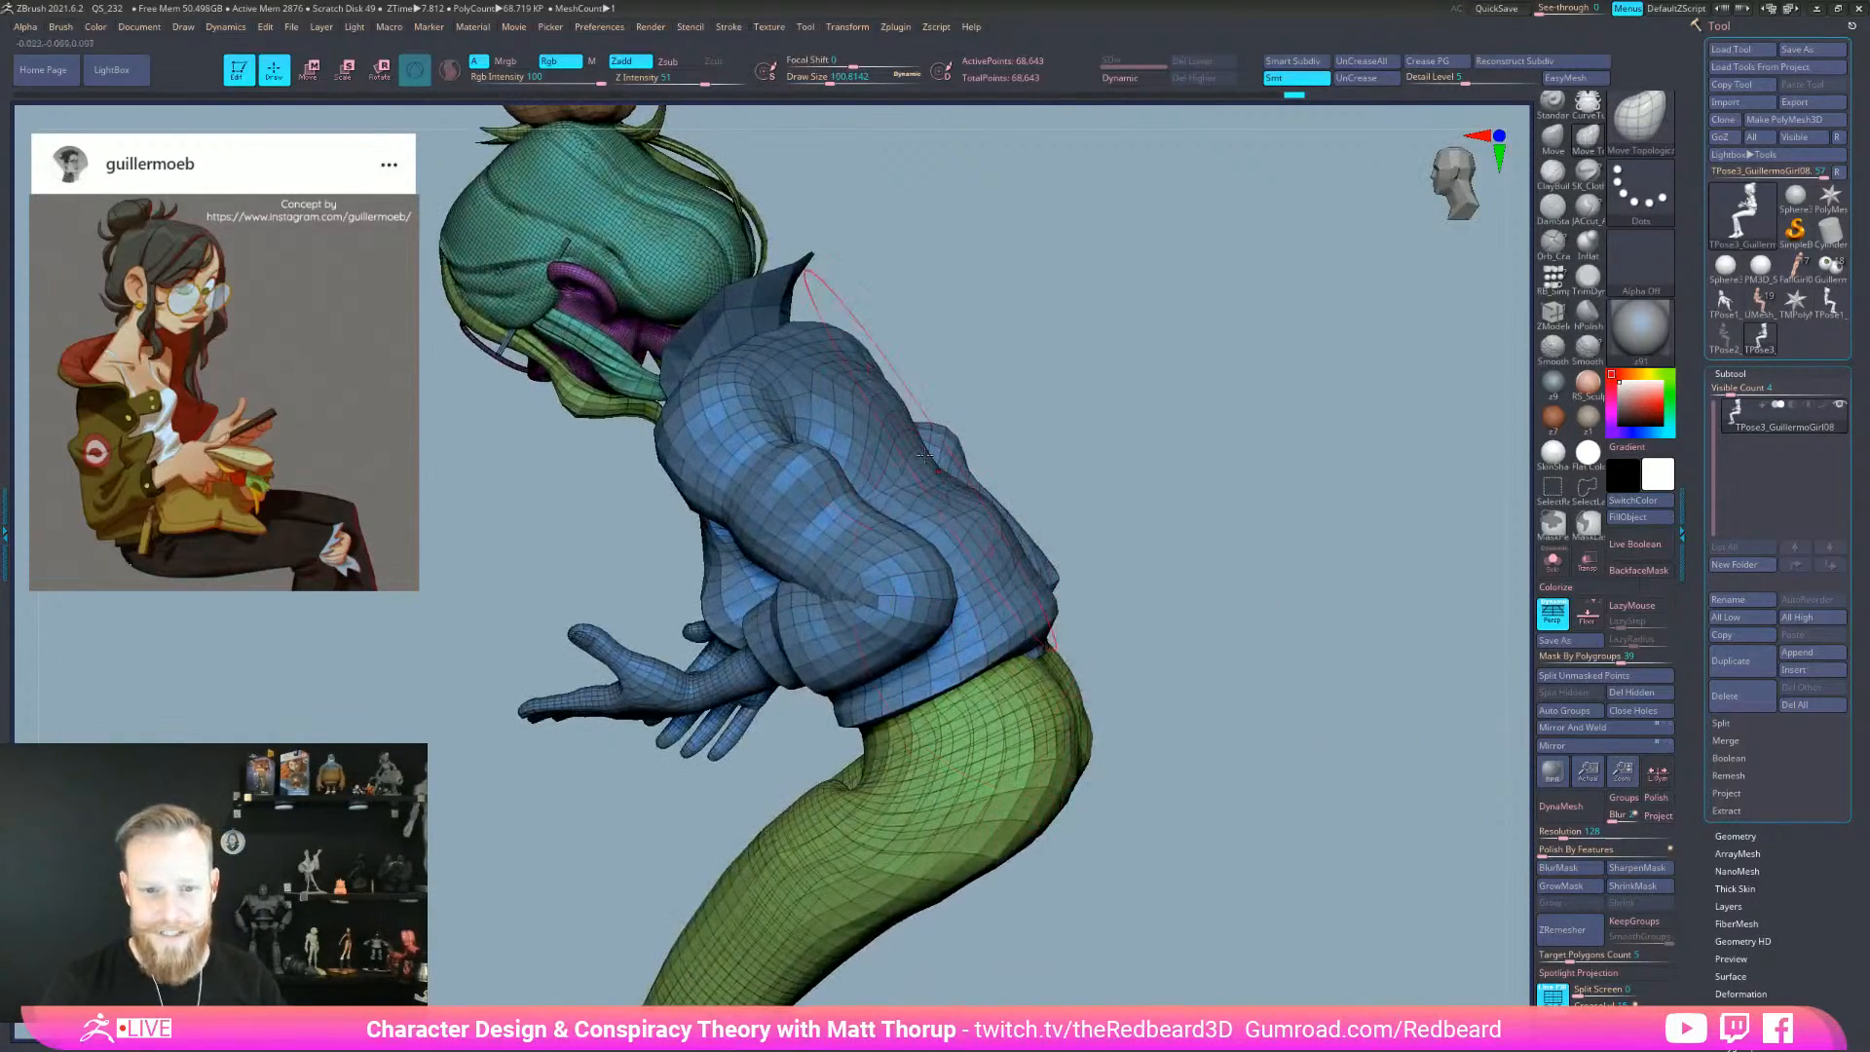
- Switch back to the Move brush at a smaller size and reshape the jacket's shoulder and upper sleeve from the front
right_drag(978, 382, 1139, 455)
key(s)
mouse_move(1020, 350)
mouse_down()
mouse_move(1011, 285)
mouse_move(1033, 288)
mouse_move(1031, 349)
mouse_up()
key(s)
key(b)
key(m)
key(v)
key(s)
key(bracketright)
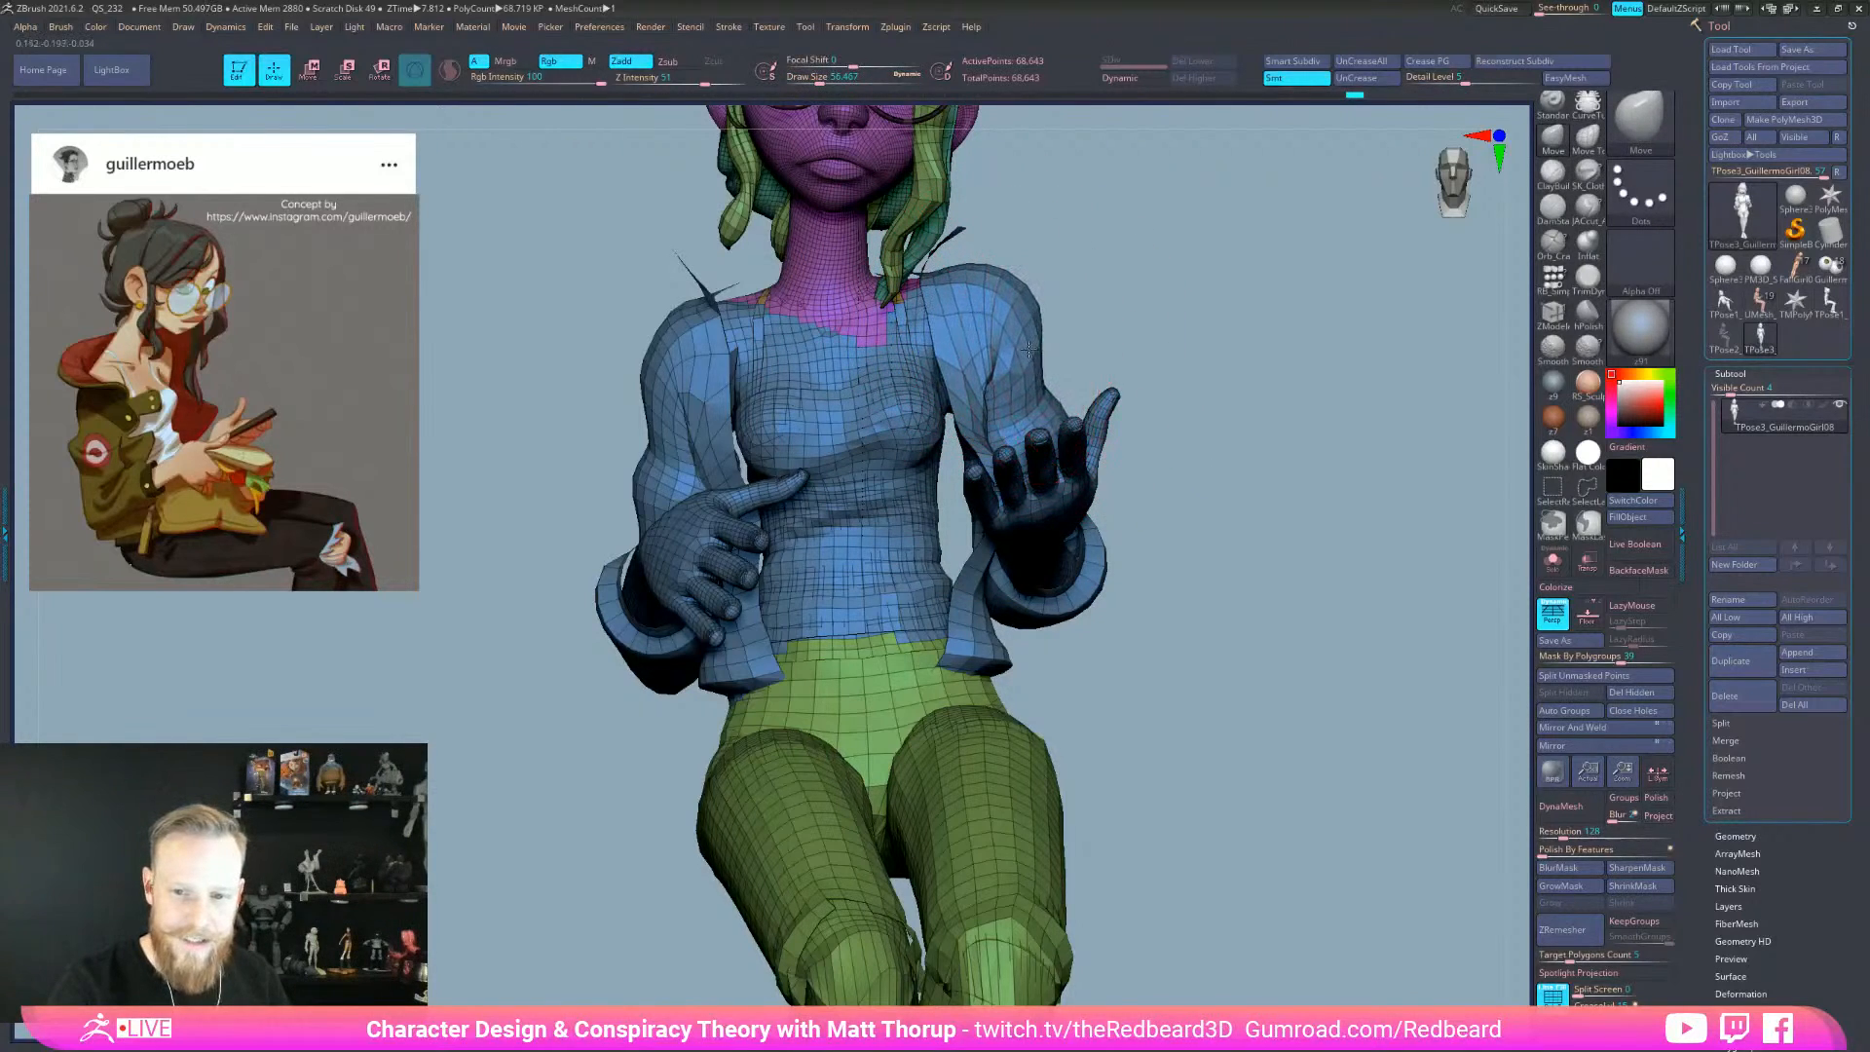
mouse_move(672, 340)
mouse_down()
mouse_move(669, 421)
mouse_move(959, 421)
mouse_move(654, 322)
mouse_up()
alt+drag(935, 409, 1135, 505)
drag(650, 371, 638, 386)
- Refine the volume of the jacket's sleeve and shoulder from the side and from above
mouse_move(981, 394)
mouse_down()
mouse_move(1018, 480)
mouse_move(779, 486)
mouse_up()
drag(812, 563, 819, 555)
drag(746, 723, 756, 715)
drag(708, 874, 715, 944)
key(s)
drag(777, 692, 787, 692)
drag(833, 669, 863, 708)
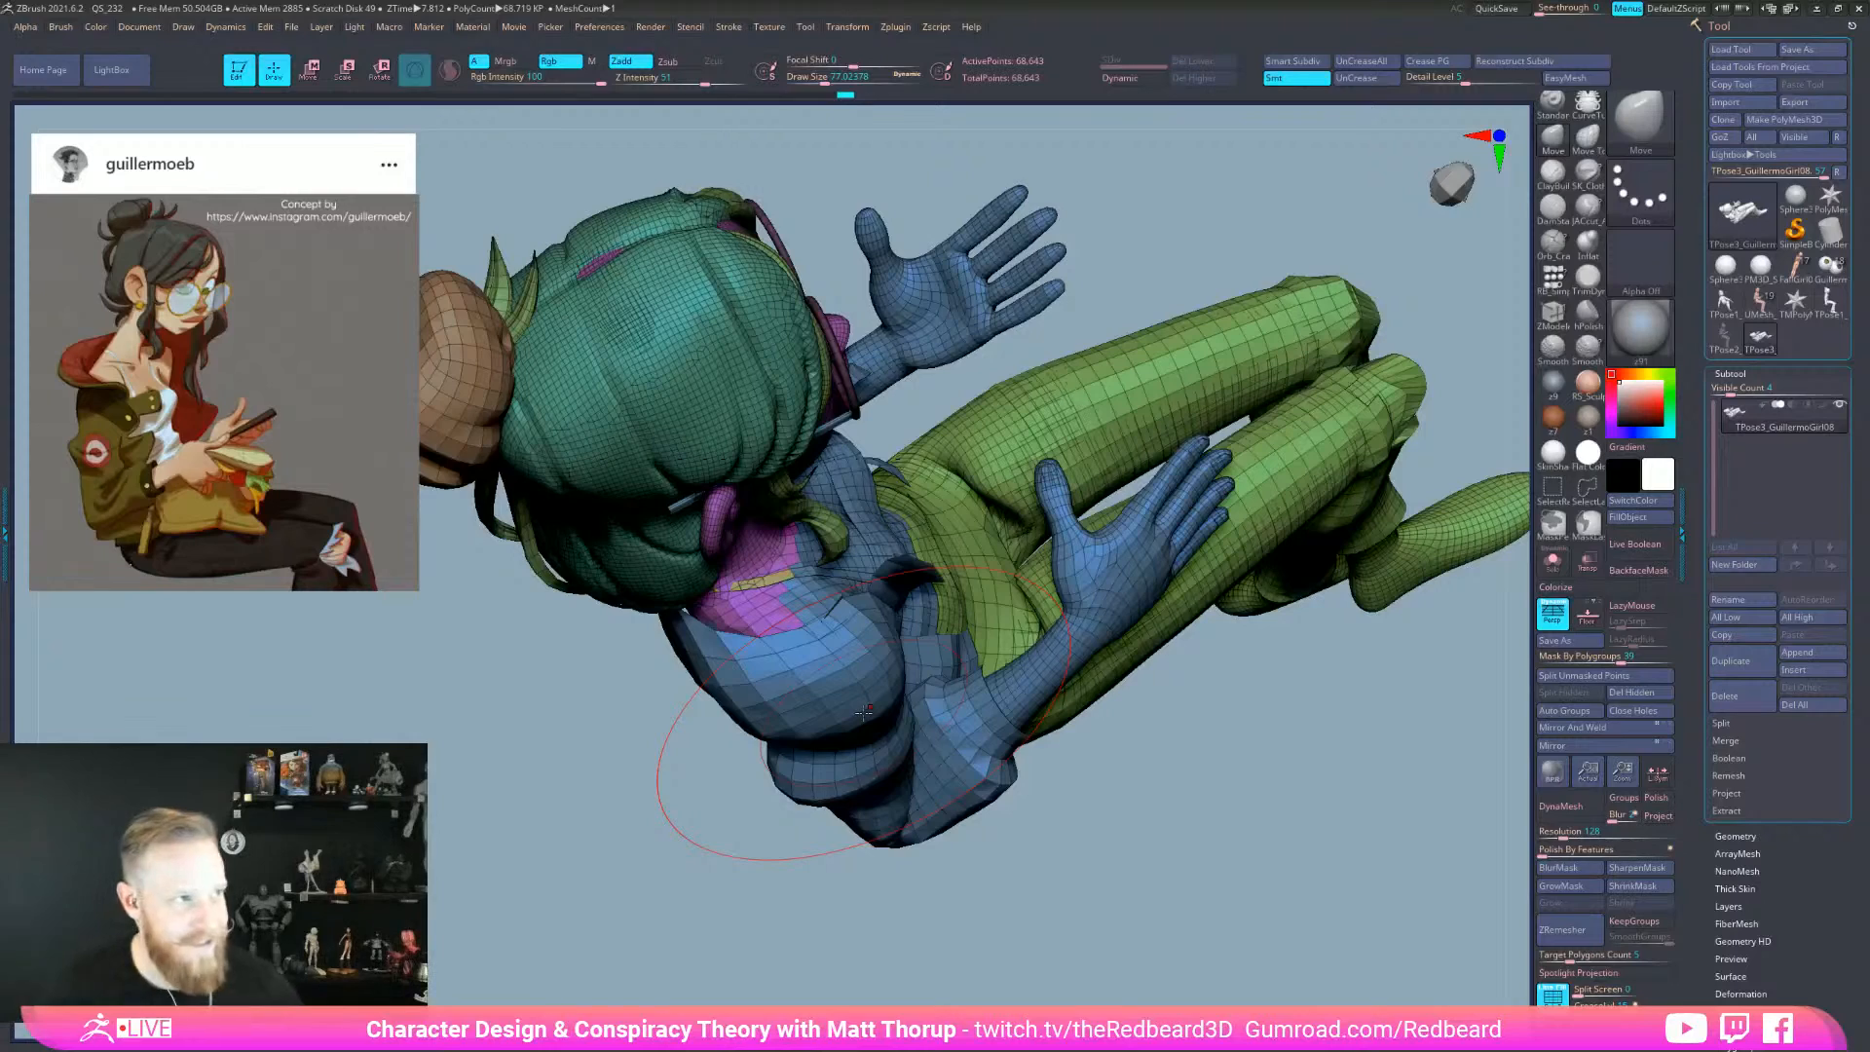
right_drag(863, 711, 879, 670)
key(s)
drag(879, 670, 873, 670)
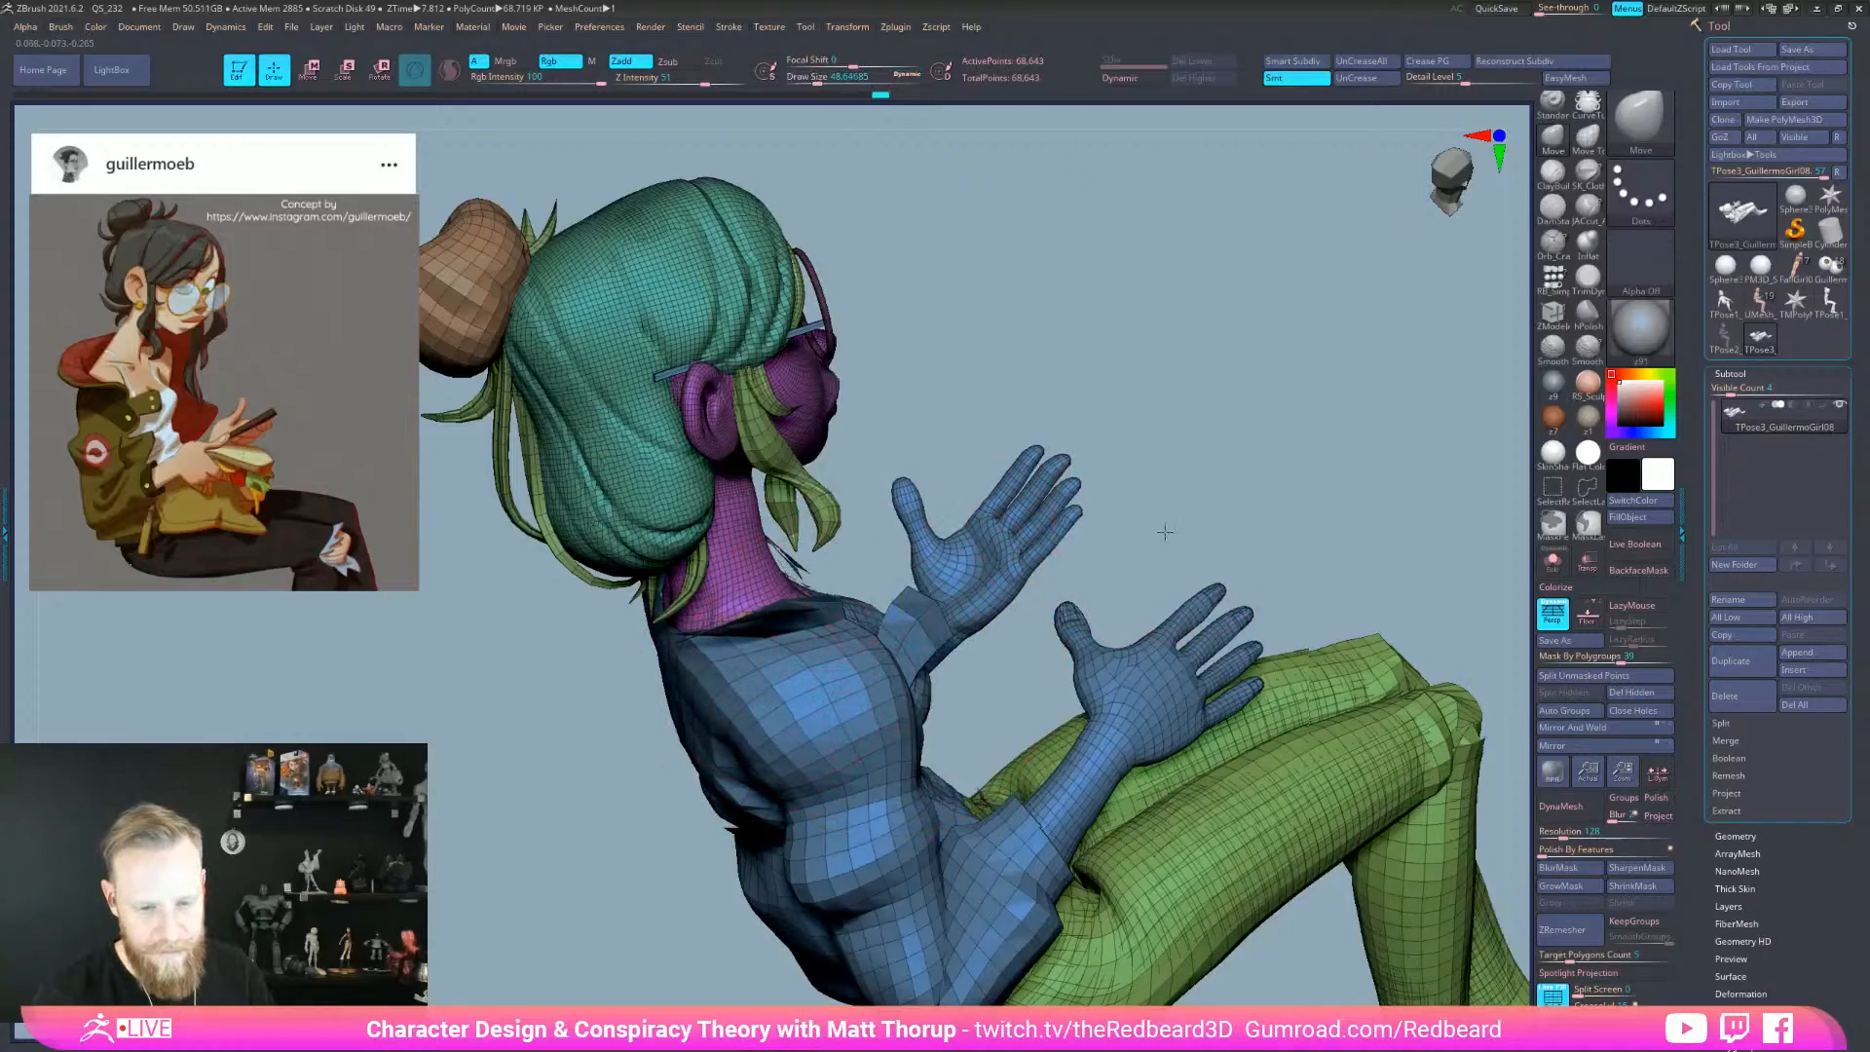
- Adjust the jacket's shoulder, upper back and collar area with a smaller Move brush, checking from several angles
drag(1166, 527, 1111, 579)
drag(770, 704, 784, 693)
mouse_move(702, 850)
mouse_down()
mouse_move(637, 877)
mouse_move(827, 925)
mouse_up()
drag(859, 320, 911, 335)
drag(1180, 816, 1274, 718)
key(s)
drag(747, 309, 737, 308)
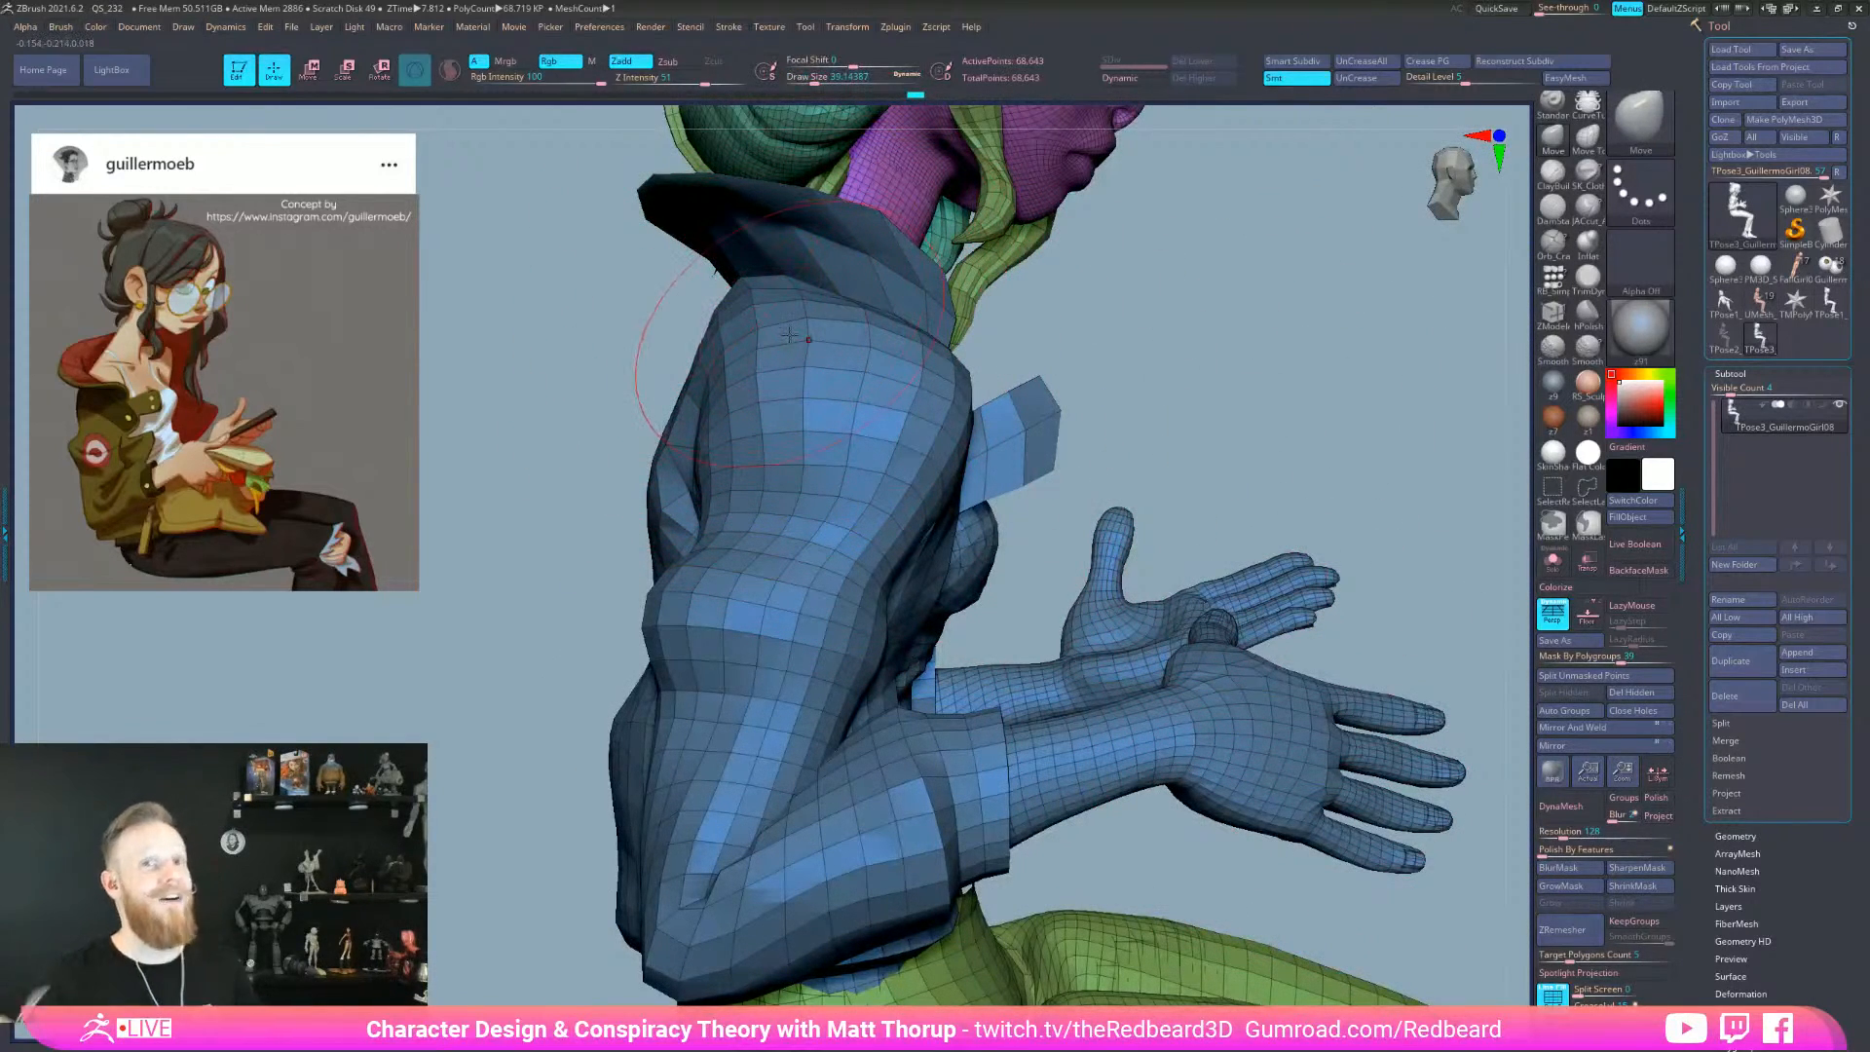
alt+drag(1309, 877, 1207, 847)
mouse_move(1114, 635)
mouse_down()
mouse_move(1131, 712)
mouse_move(1176, 771)
mouse_move(1322, 776)
mouse_move(1340, 693)
mouse_move(1129, 620)
mouse_up()
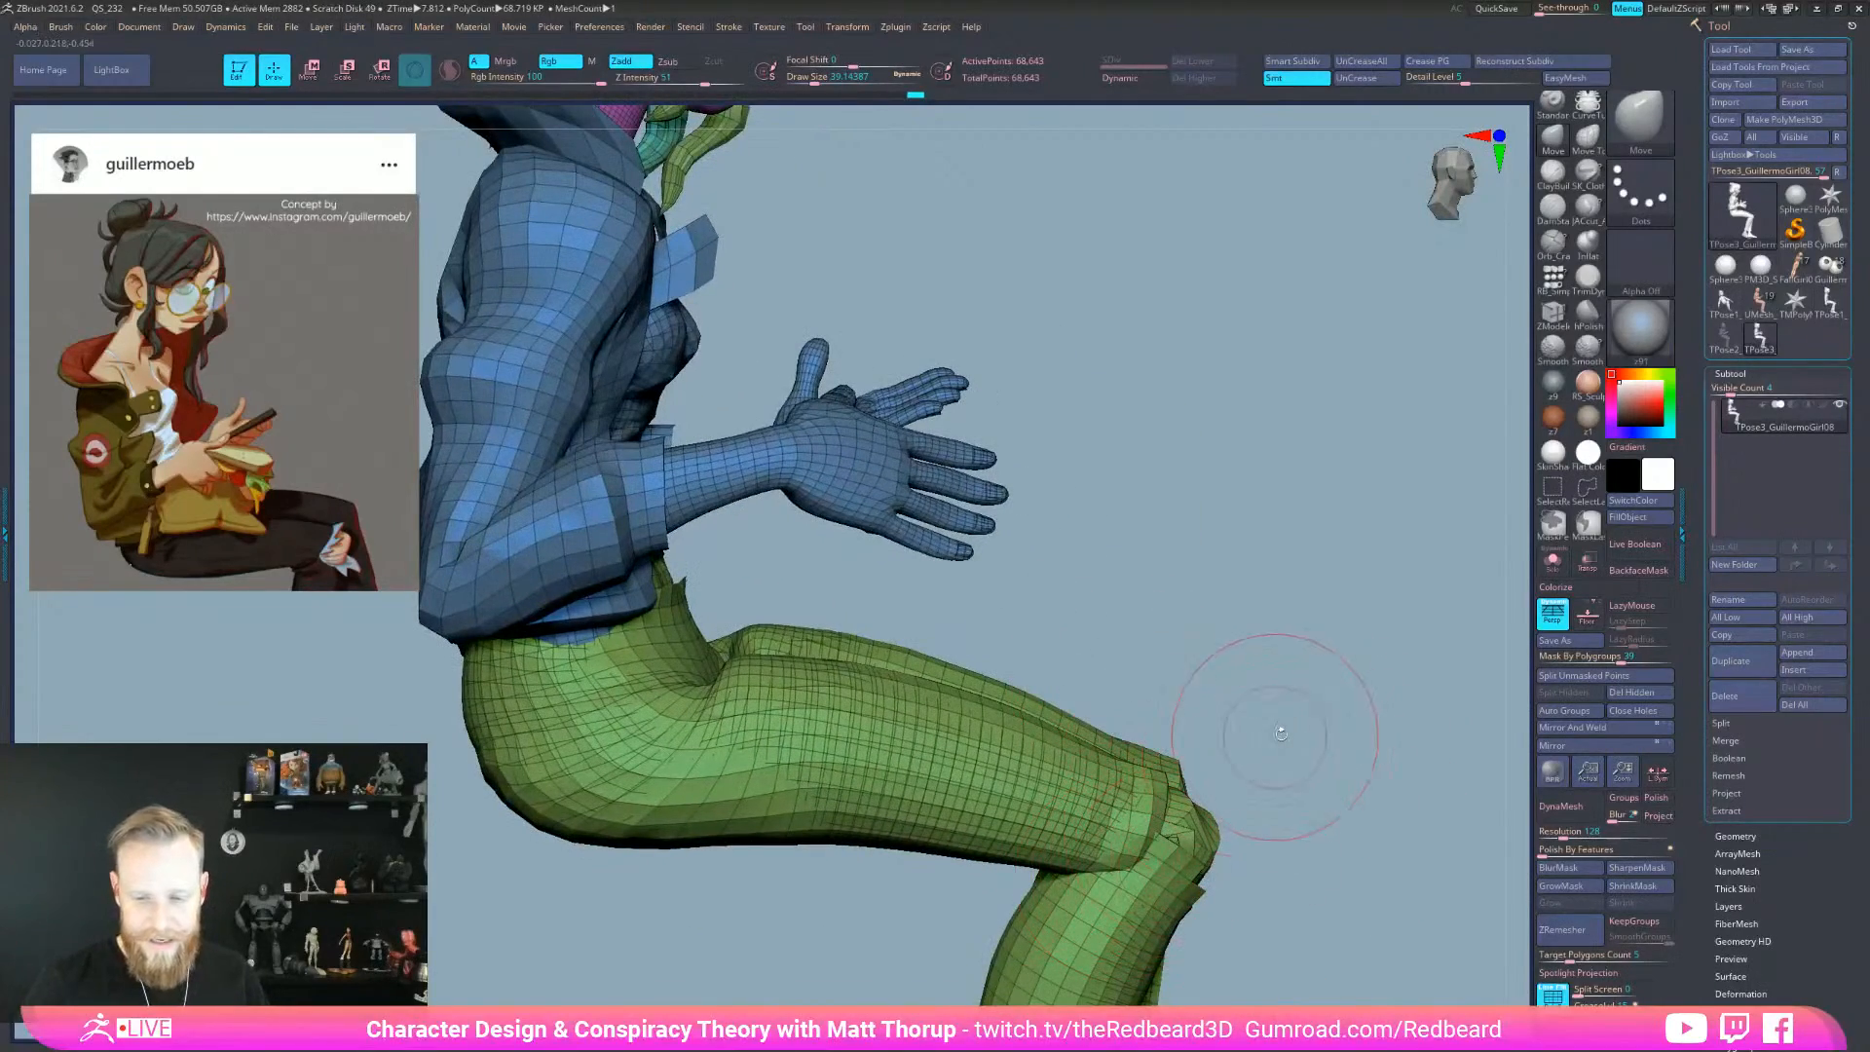
drag(951, 542, 1173, 619)
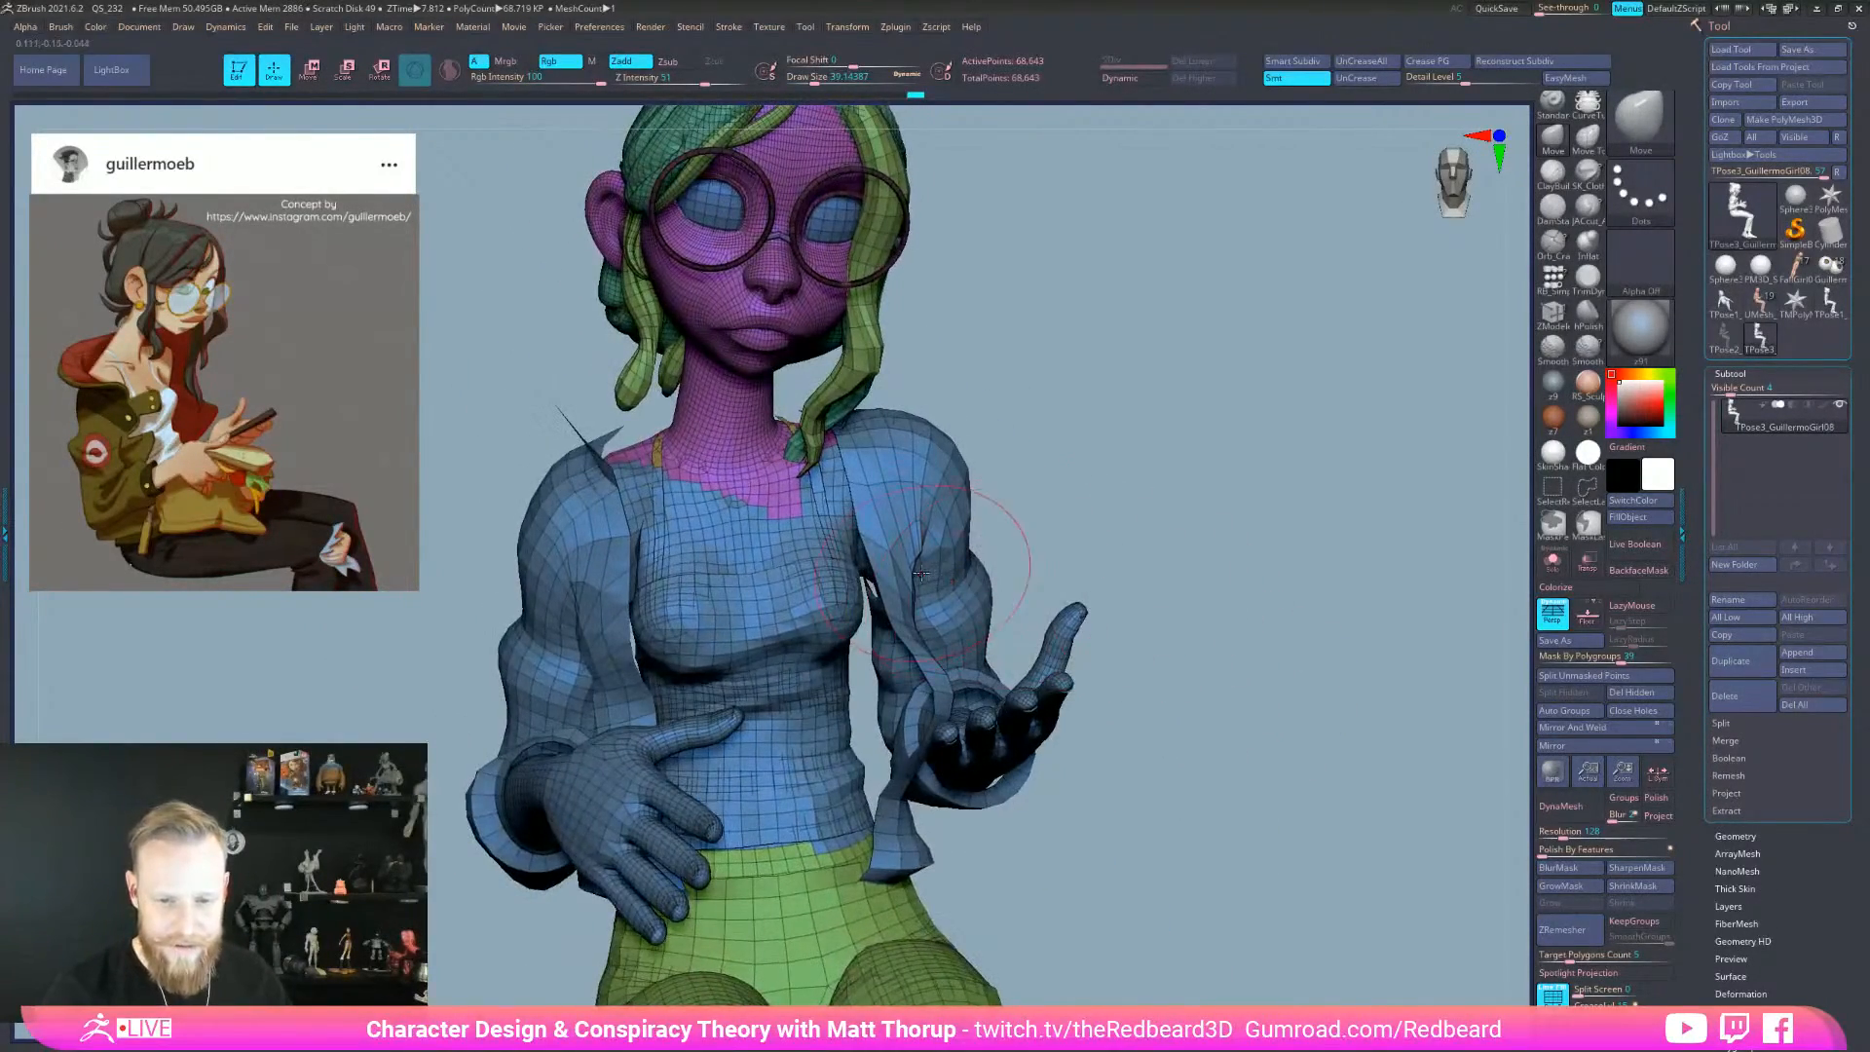
- Lasso-mask the jacket-sleeved arm with the open palm from the front view
drag(1107, 545, 1036, 531)
mouse_move(1022, 376)
mouse_down()
mouse_move(1023, 450)
mouse_move(808, 886)
mouse_move(833, 889)
mouse_move(948, 784)
mouse_up()
ctrl+drag(993, 493, 579, 777)
mouse_move(584, 828)
mouse_down()
mouse_move(734, 893)
mouse_move(1071, 847)
mouse_move(1264, 751)
mouse_move(1217, 701)
mouse_up()
mouse_move(1223, 793)
mouse_down()
mouse_move(1205, 825)
mouse_move(1211, 785)
mouse_move(1237, 827)
mouse_up()
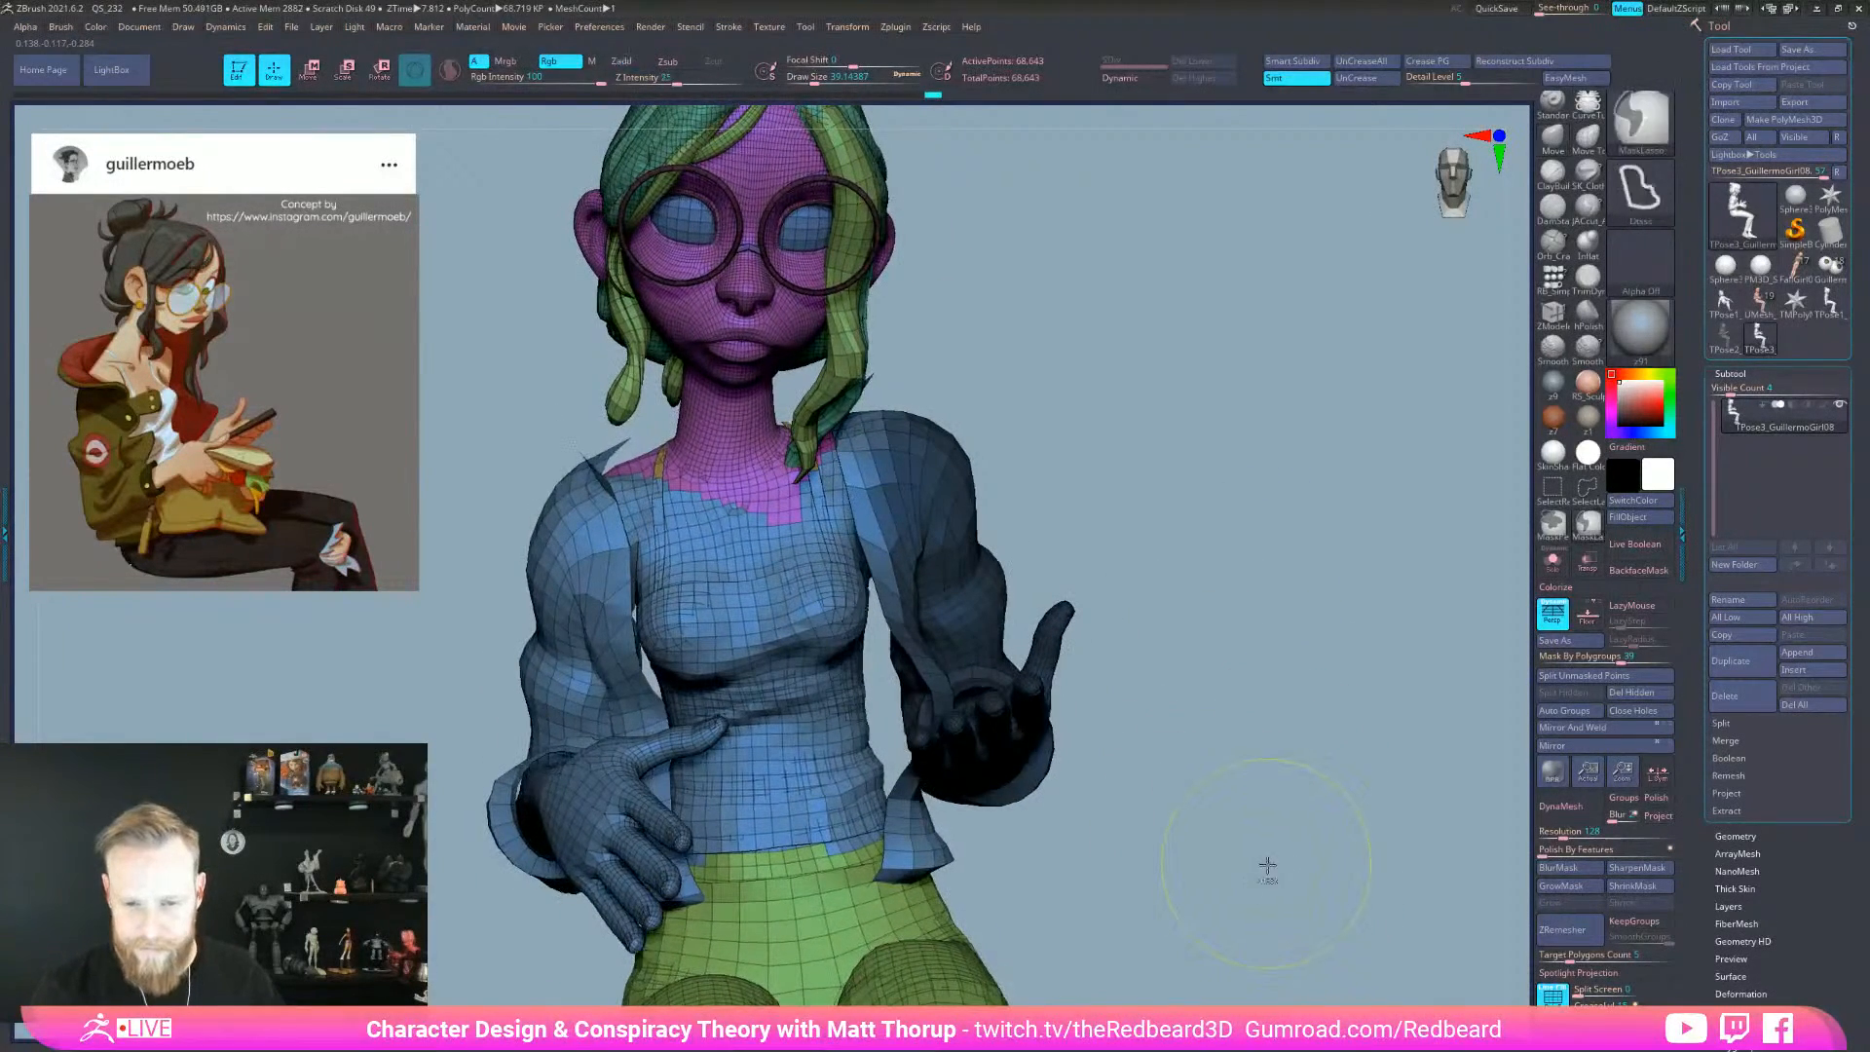
- Invert the mask, set Mask By Polygroups to 0, nudge the unmasked area with the transform gizmo and clear the mask
ctrl+click(1265, 864)
key(w)
click(1582, 660)
drag(685, 782, 662, 789)
ctrl+drag(1162, 664, 1174, 686)
- Smooth and reshape the jacket's shoulder above the open-palm arm with a smaller Move brush
key(q)
drag(1168, 652, 1119, 750)
shift+drag(839, 545, 891, 475)
mouse_move(1071, 433)
mouse_down()
mouse_move(882, 457)
mouse_move(905, 427)
mouse_up()
mouse_move(1121, 402)
mouse_down()
mouse_move(1007, 443)
mouse_move(1026, 444)
mouse_up()
mouse_move(695, 765)
mouse_down()
mouse_move(768, 706)
mouse_move(1237, 510)
mouse_up()
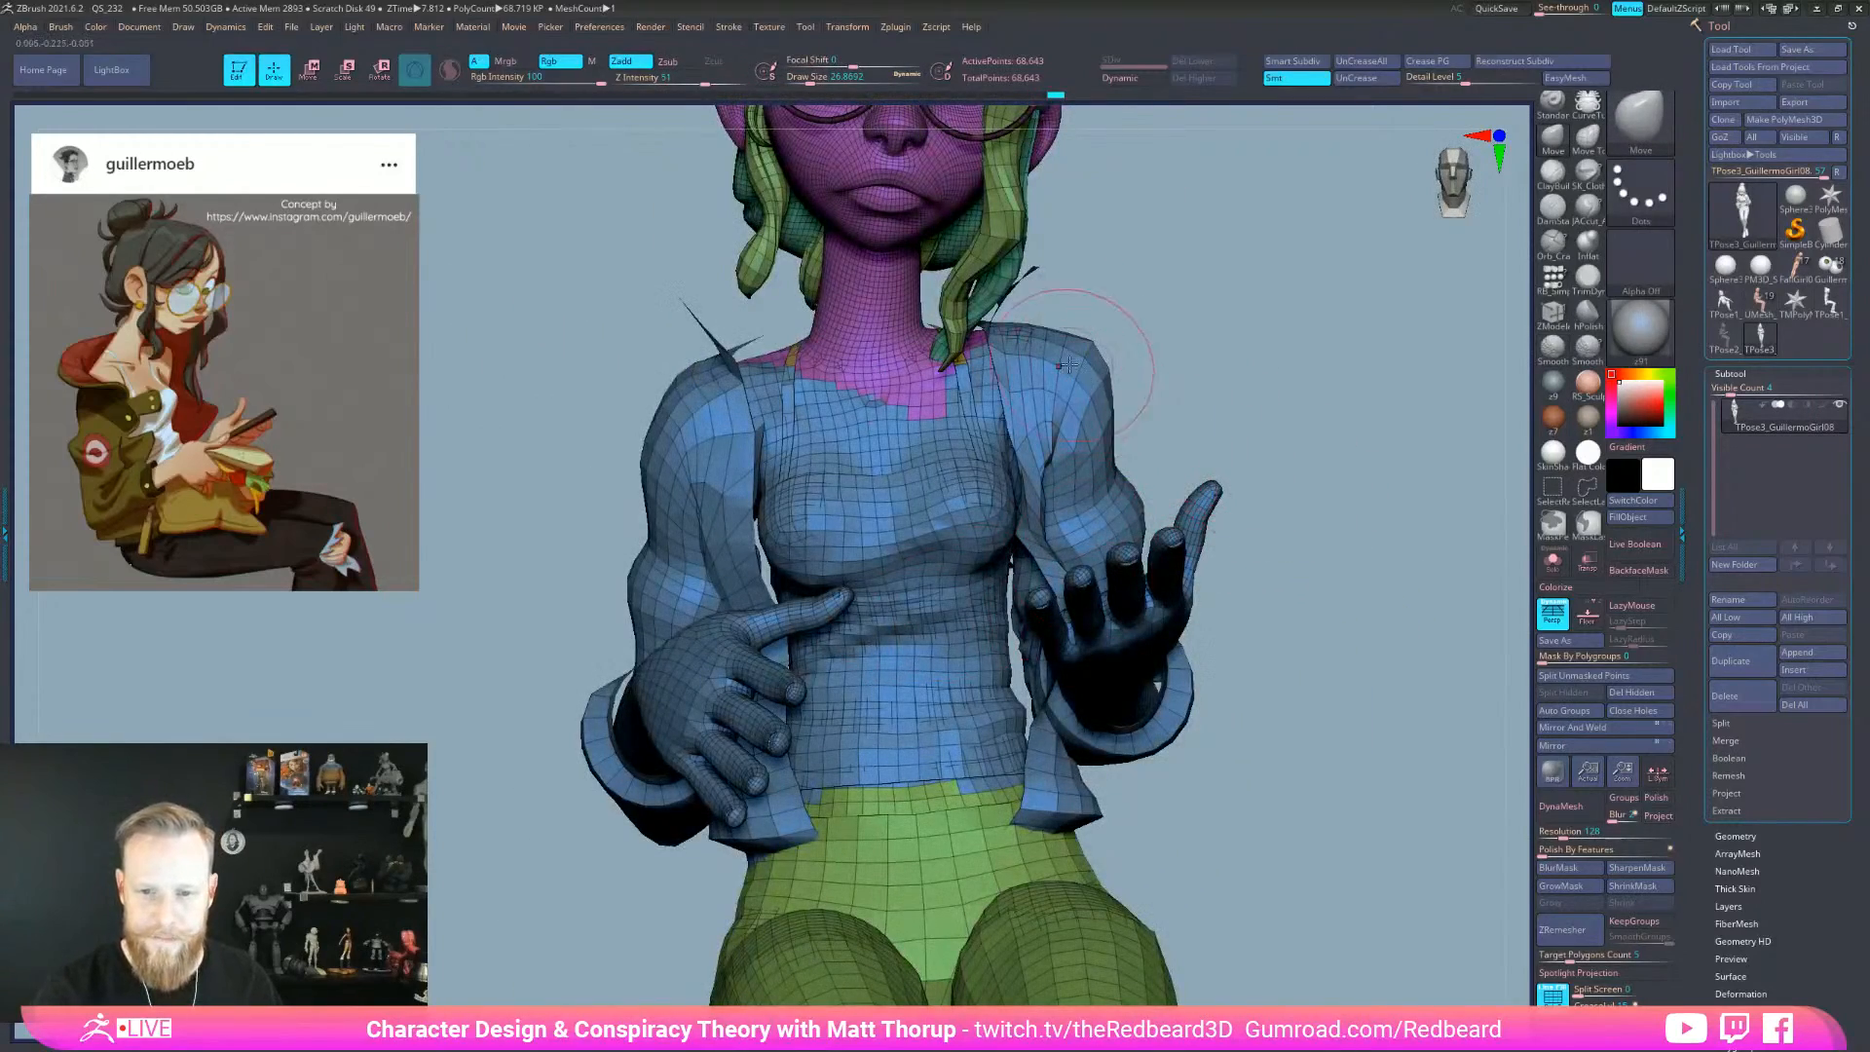
drag(1282, 450, 1217, 869)
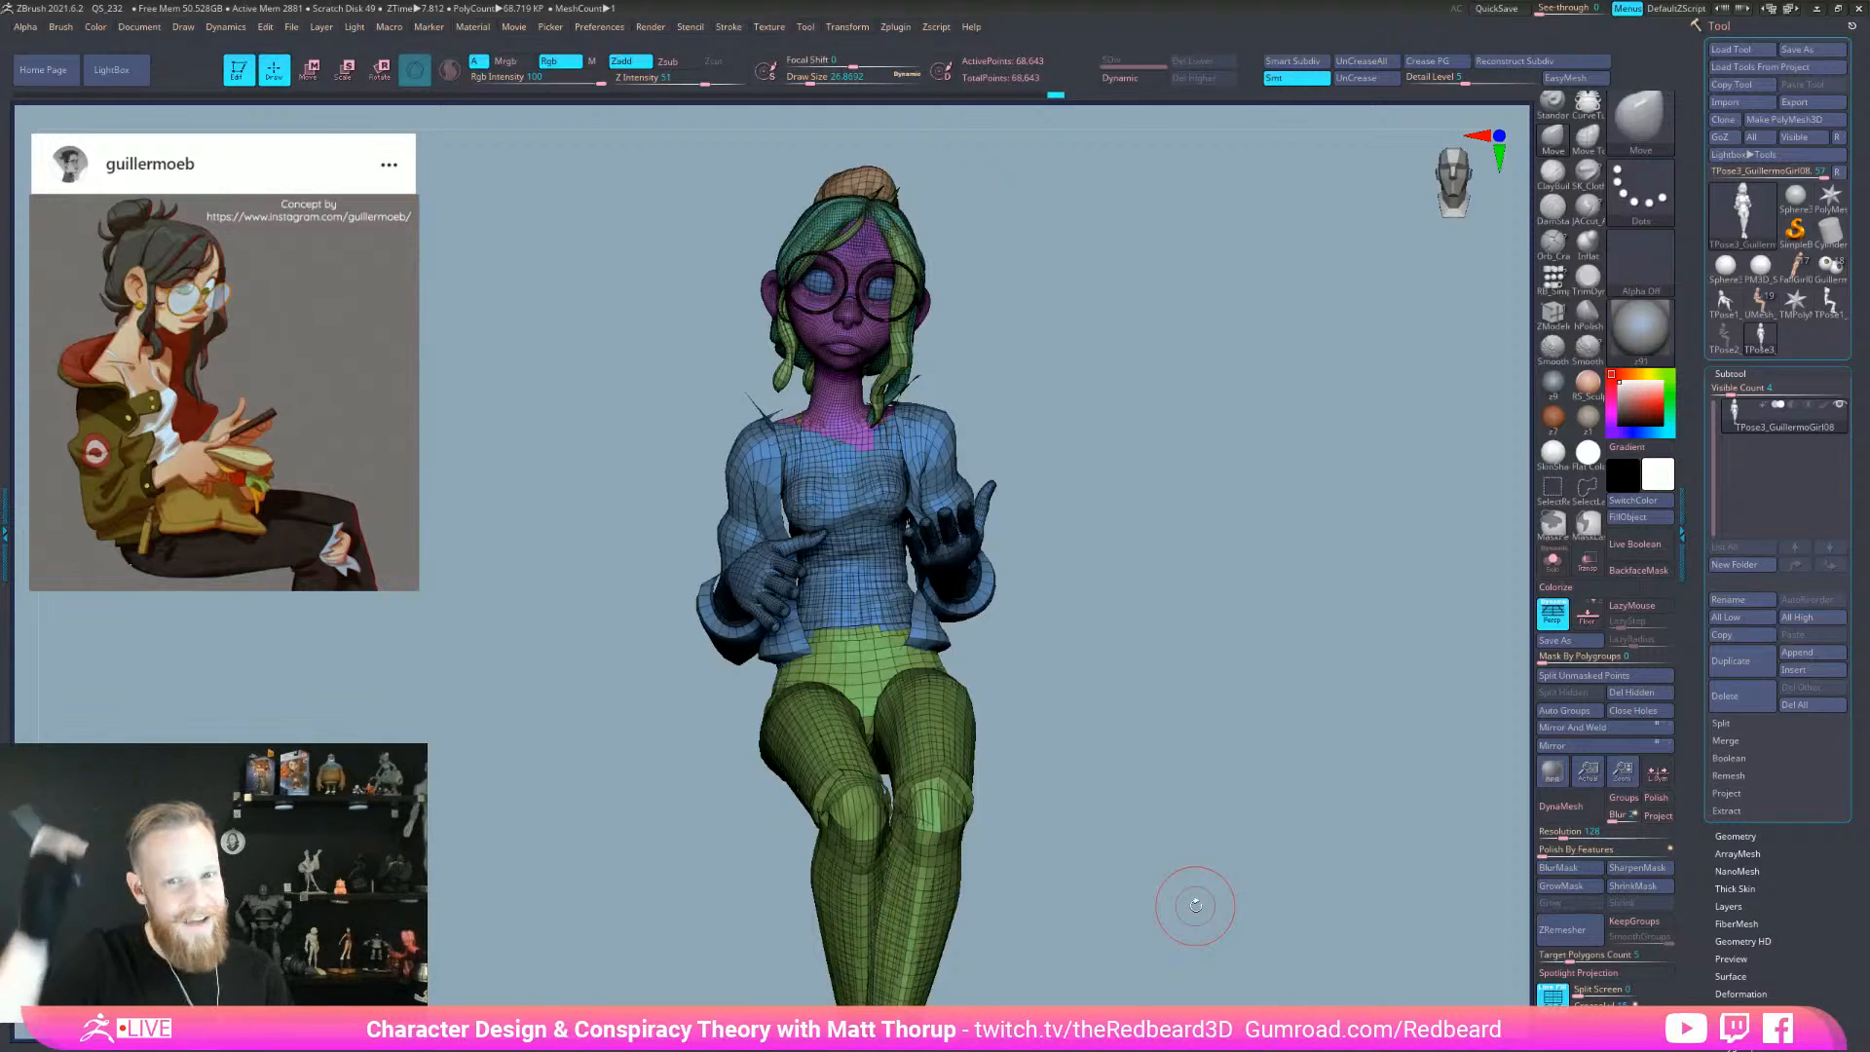
- Enlarge the Move brush and refine the seat of the trousers, checking from the side and from behind
drag(1195, 906, 1171, 679)
drag(1208, 617, 1295, 605)
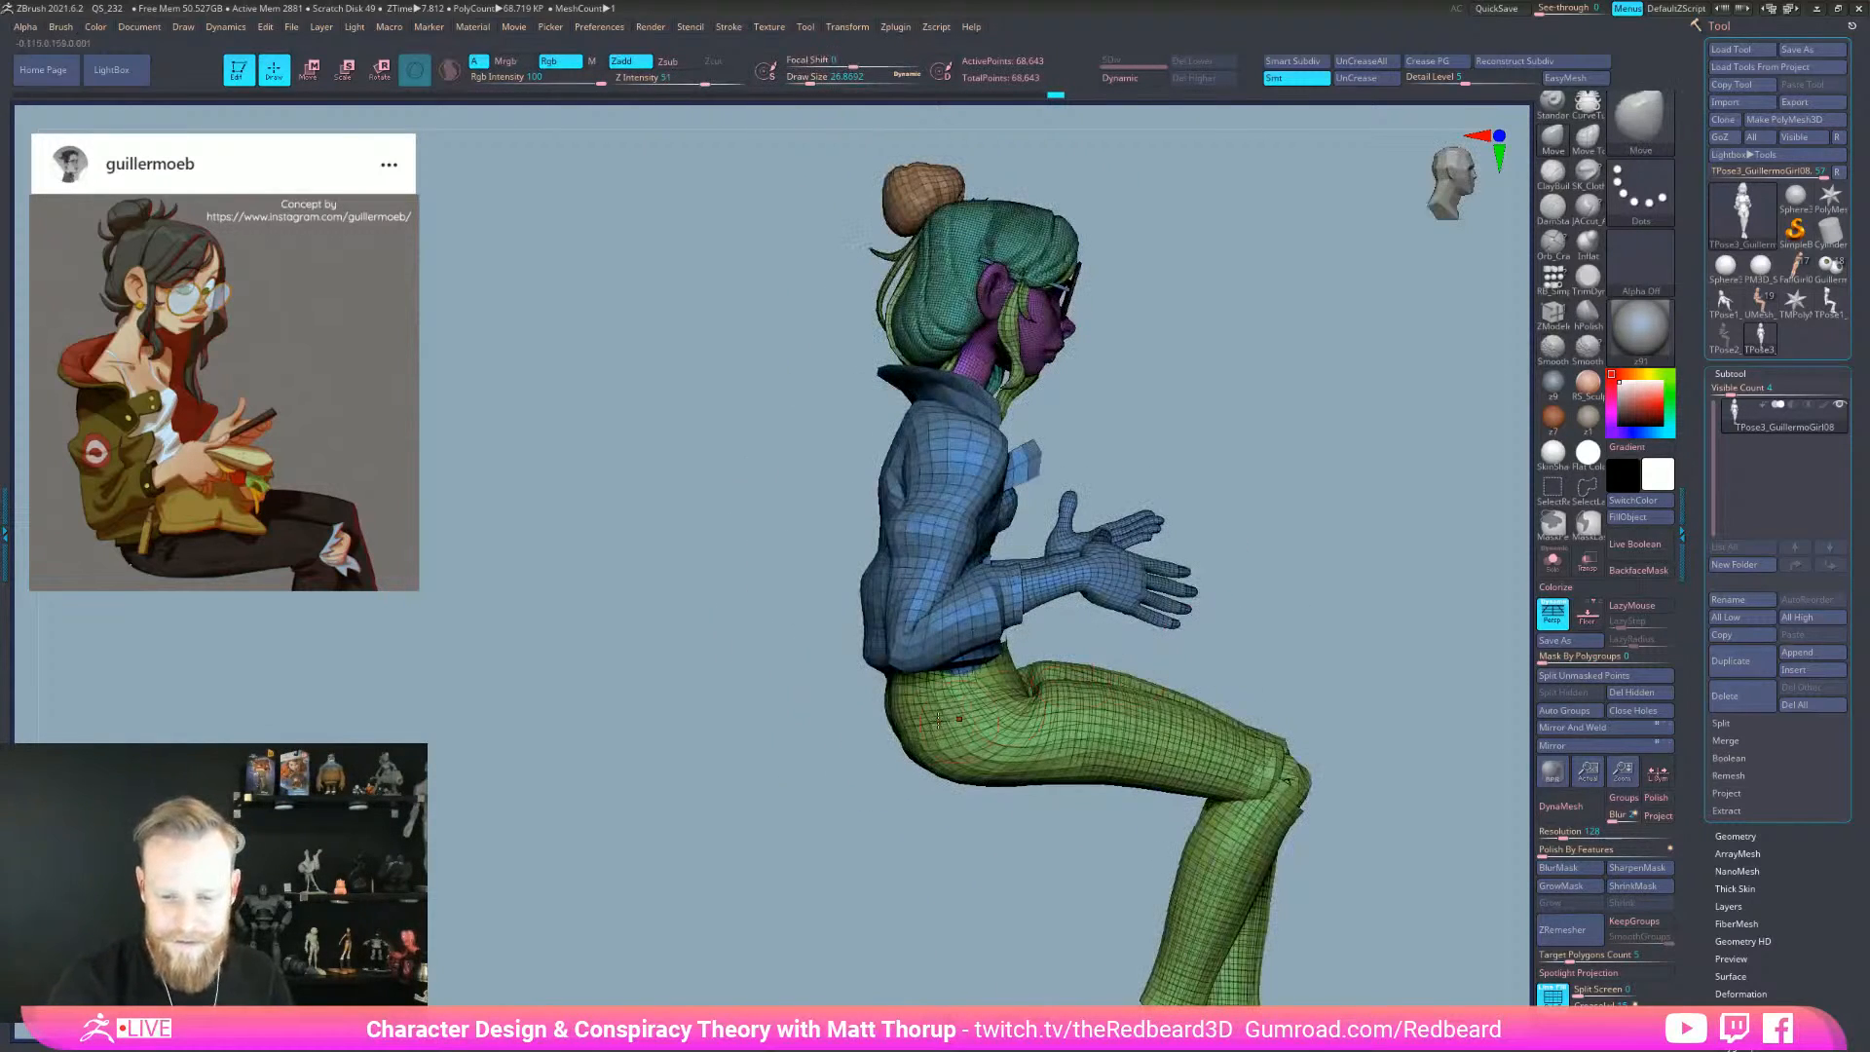
key(s)
drag(936, 737, 949, 738)
mouse_move(887, 820)
mouse_down()
mouse_move(923, 829)
mouse_move(960, 733)
mouse_up()
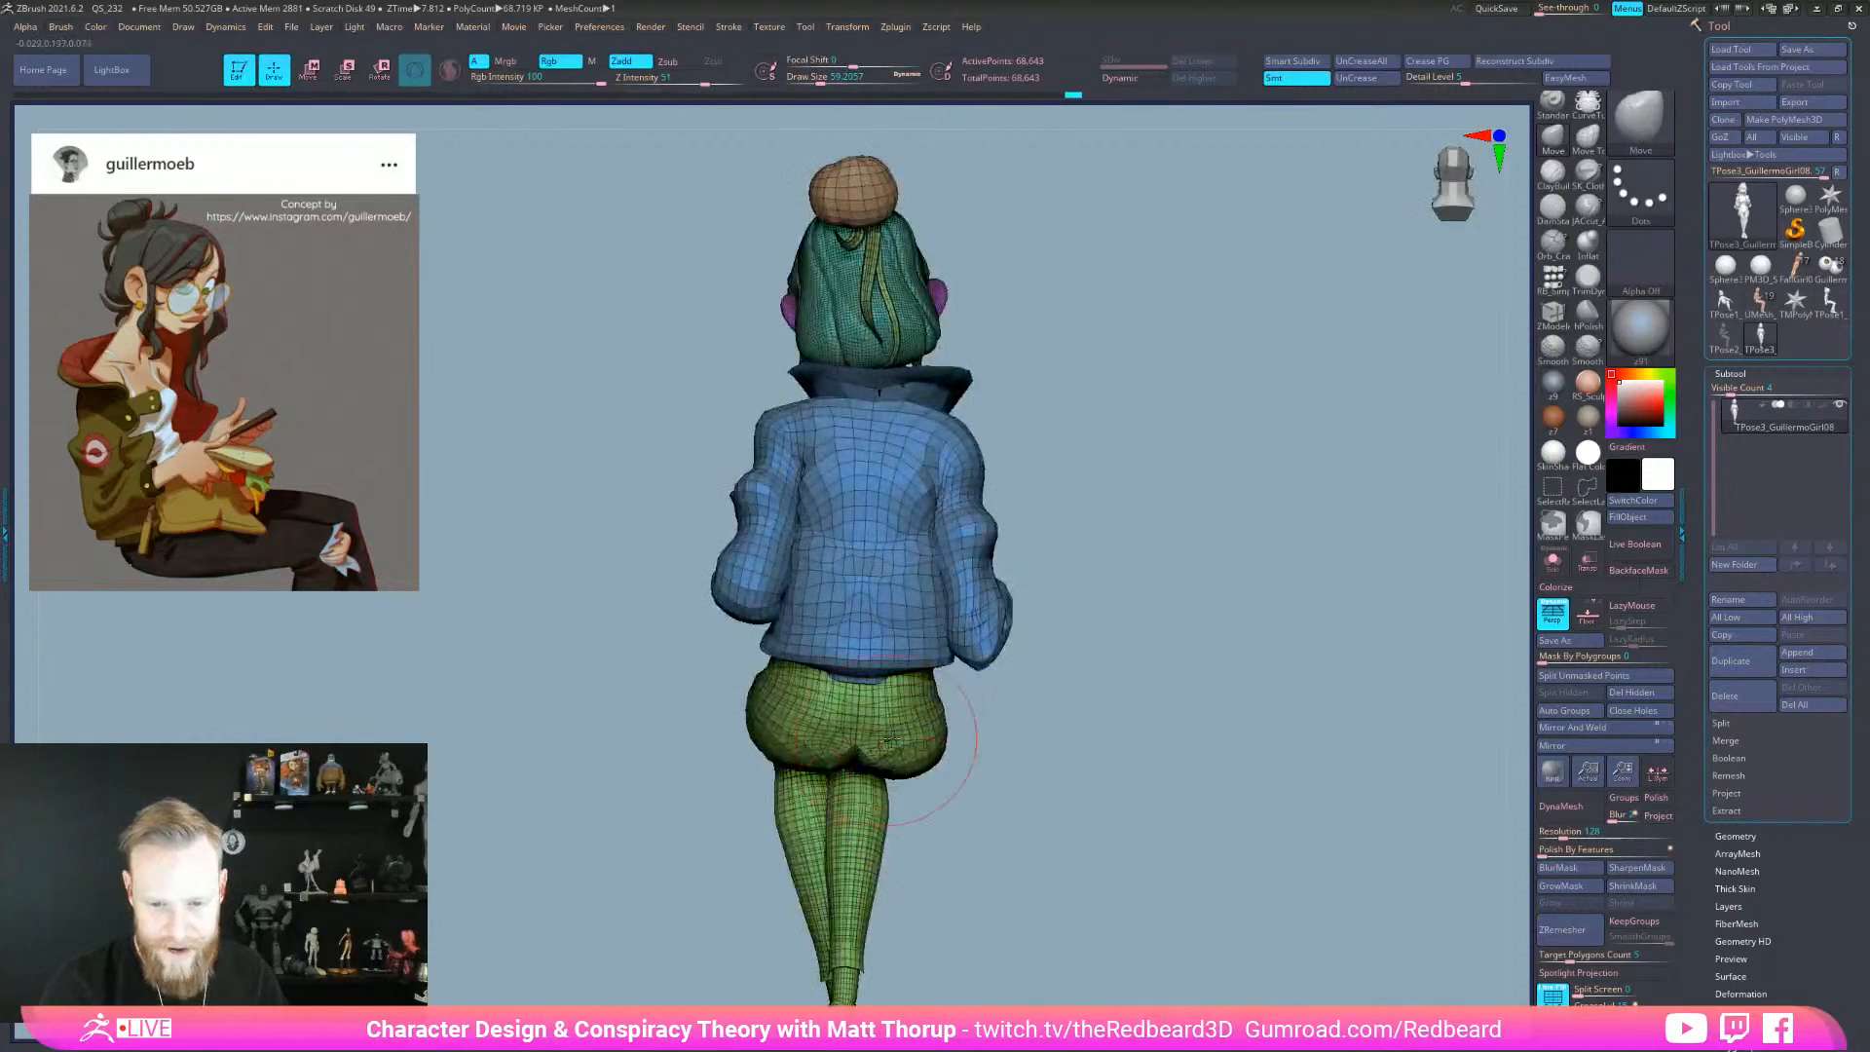
- Assign a gray MatCap material and hide the polyframe to judge the figure's forms from behind
click(1644, 333)
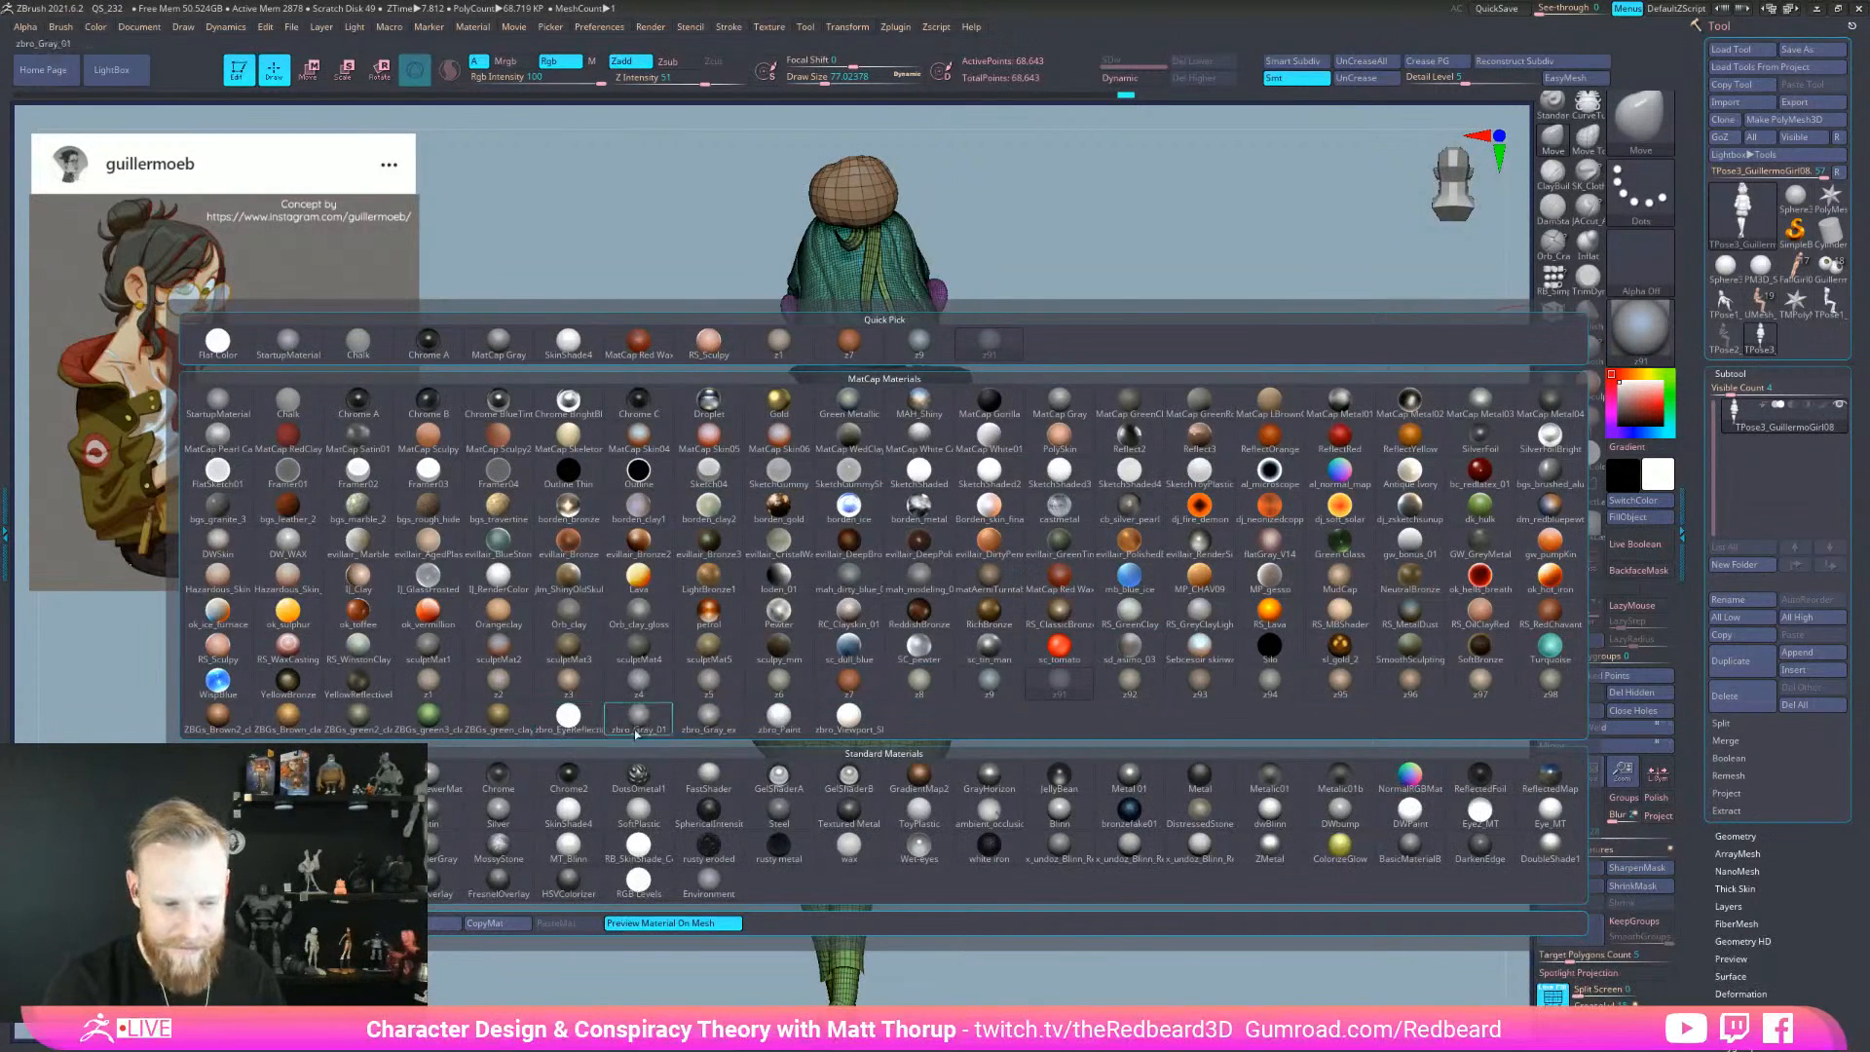
click(626, 734)
drag(1127, 754, 1339, 842)
key(shift+f)
drag(1305, 761, 995, 770)
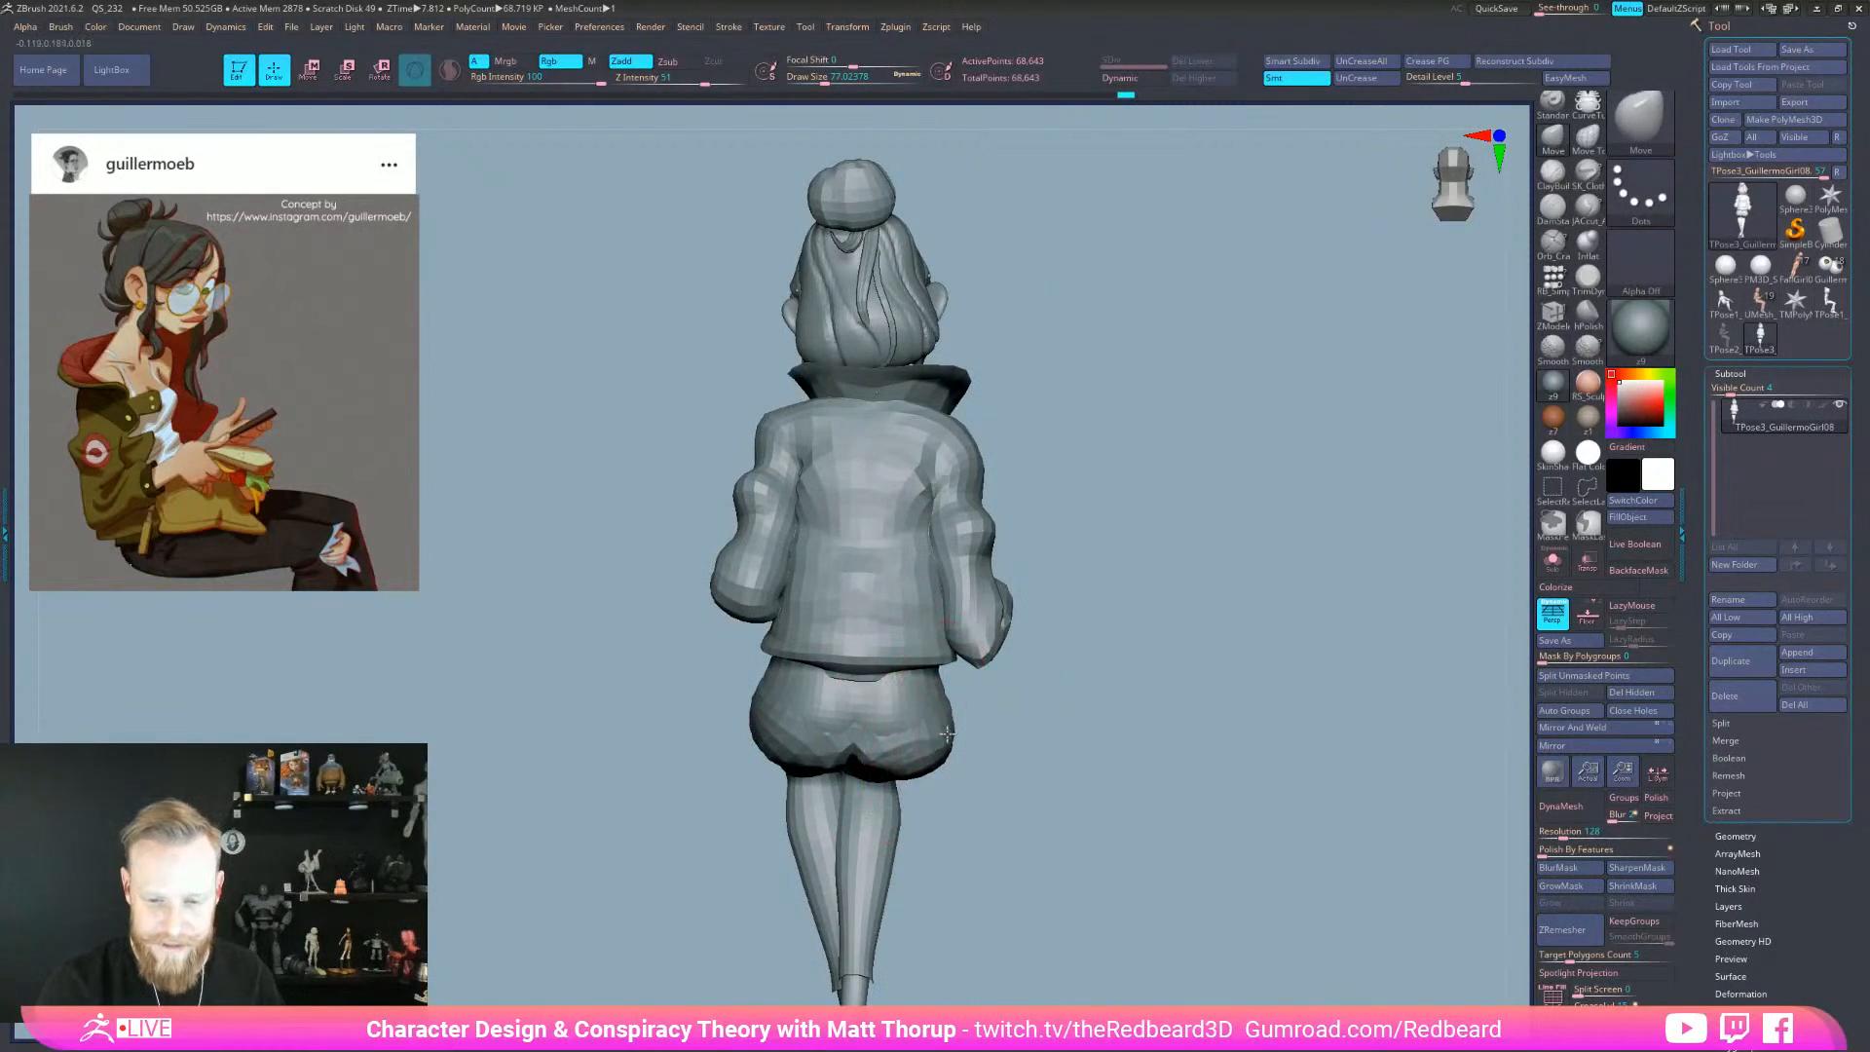
- Widen the trousers' hip from behind and enlarge the Move brush for broader changes from the side
drag(805, 738, 779, 732)
drag(1100, 694, 1189, 669)
key(bracketright)
key(bracketright)
key(s)
drag(810, 493, 1168, 547)
key(s)
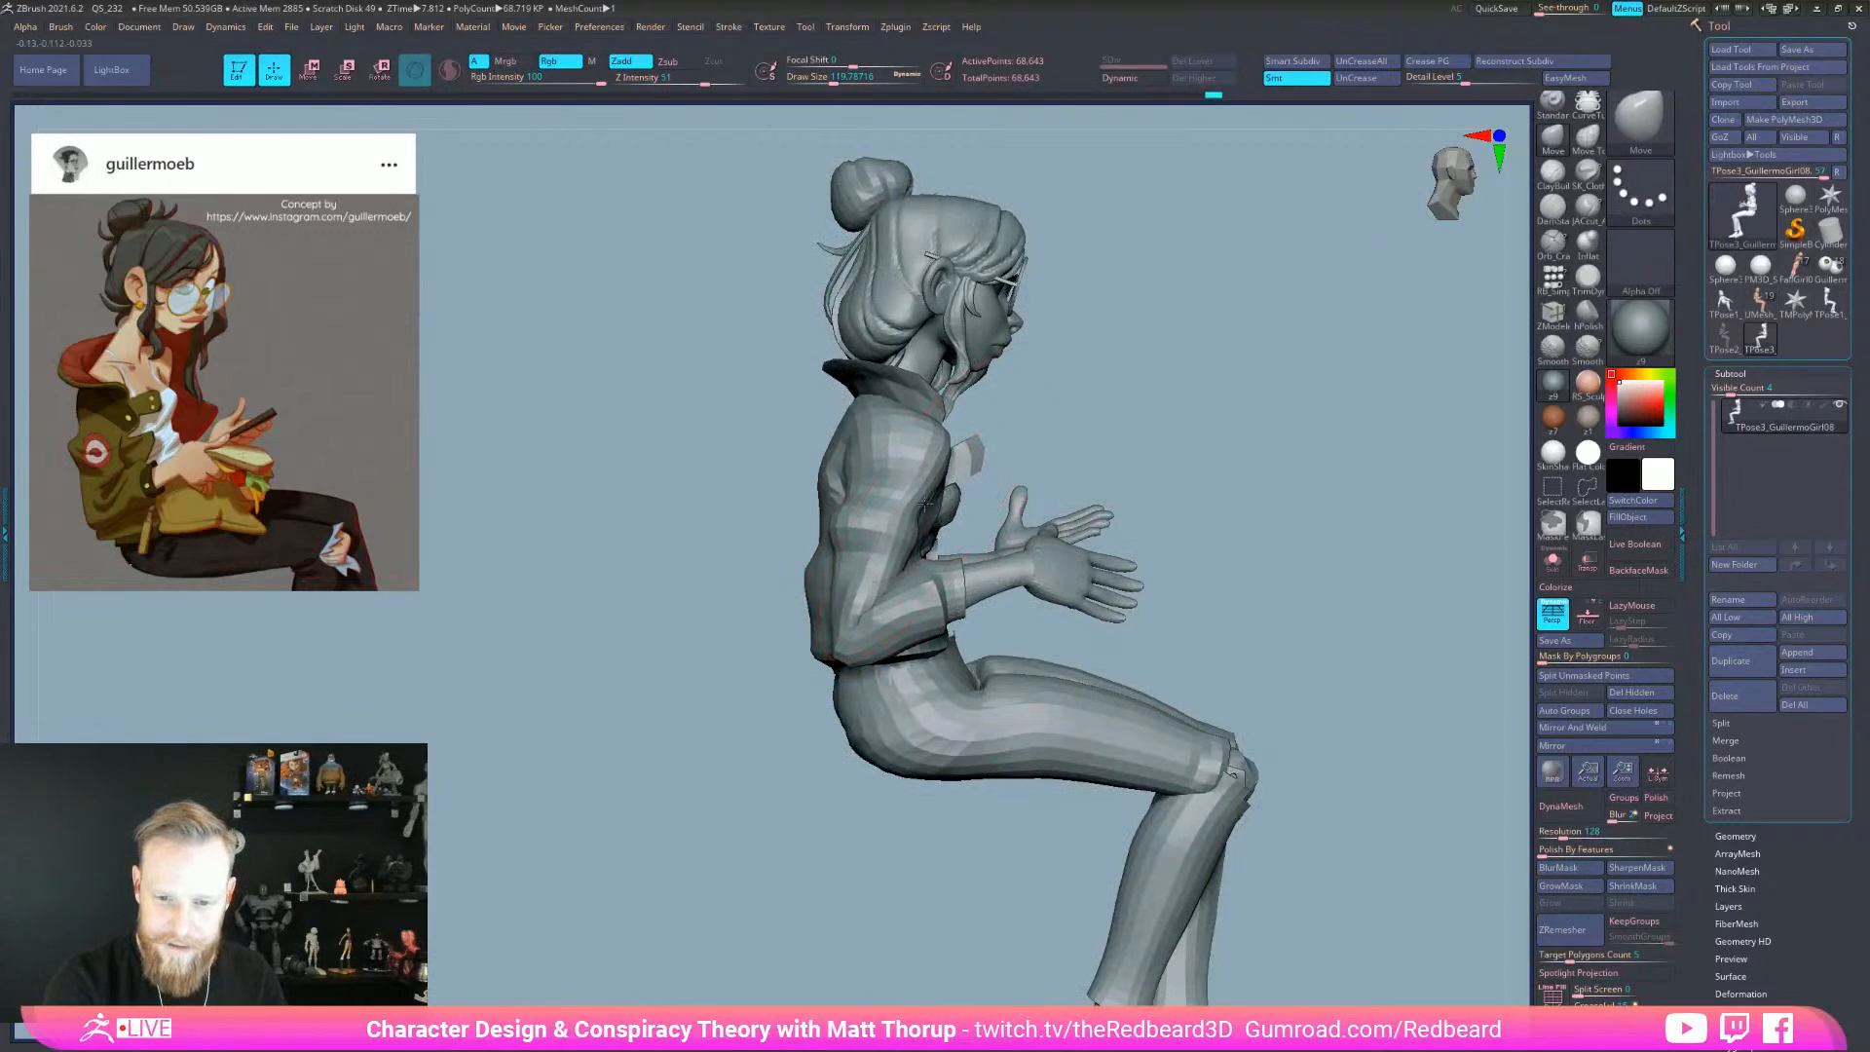
- Reshape the seat and lower back in side view with a very large Move brush
mouse_move(915, 872)
mouse_down()
mouse_move(942, 734)
mouse_move(970, 740)
mouse_up()
drag(959, 643, 959, 635)
drag(1208, 494, 1022, 624)
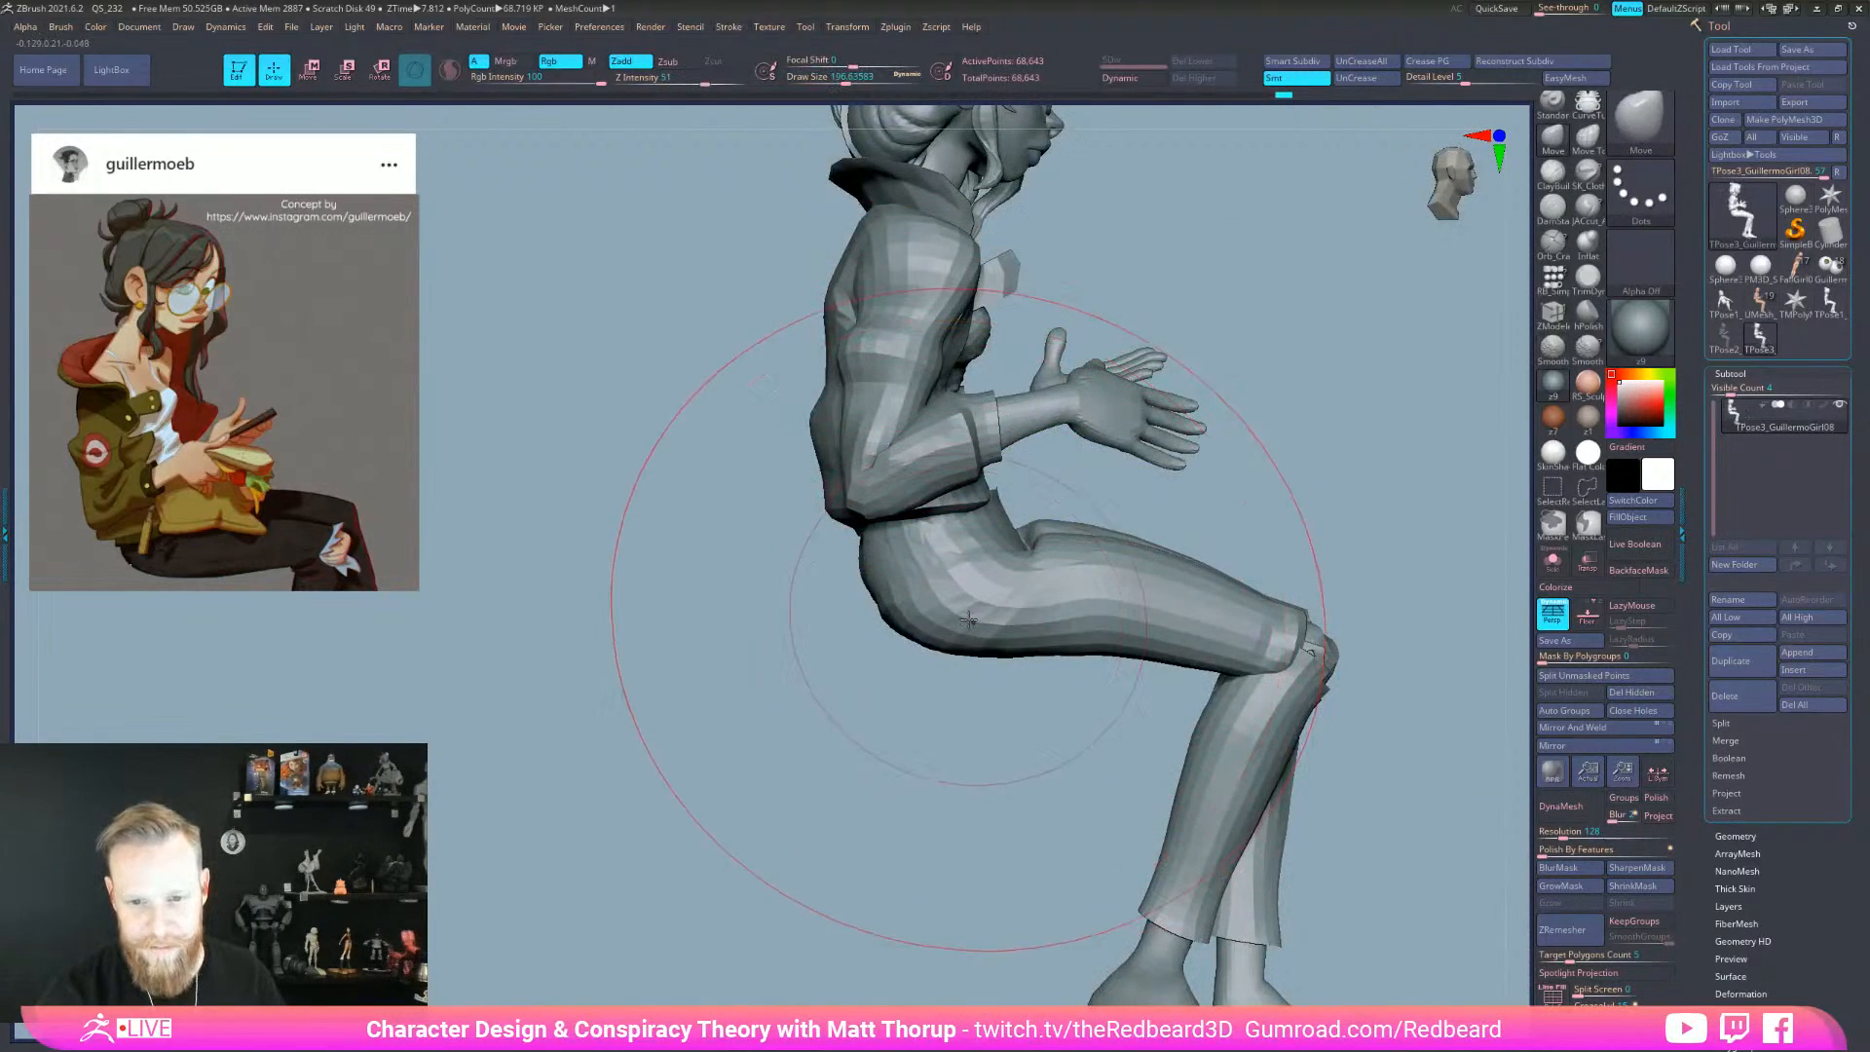
drag(814, 526, 814, 605)
drag(1336, 388, 1250, 462)
- Refine the torso and waist profile from a snapped side view while varying the Move brush size
key(s)
drag(1018, 444, 1005, 444)
mouse_move(1184, 493)
shift+mouse_down()
mouse_move(1050, 456)
mouse_move(1294, 509)
mouse_move(1274, 534)
mouse_move(1037, 531)
mouse_move(1155, 469)
shift+mouse_up()
key(s)
alt+drag(956, 626, 1295, 603)
key(s)
- Adjust the thighs and knees with a smaller Move brush, checking the whole seated figure from the front
drag(972, 506, 867, 516)
mouse_move(1139, 574)
mouse_down()
mouse_move(1272, 610)
mouse_move(1013, 701)
mouse_move(1173, 647)
mouse_up()
drag(1090, 730, 1194, 735)
key(s)
mouse_move(995, 687)
mouse_down()
mouse_move(1126, 747)
mouse_move(1120, 715)
mouse_move(989, 756)
mouse_up()
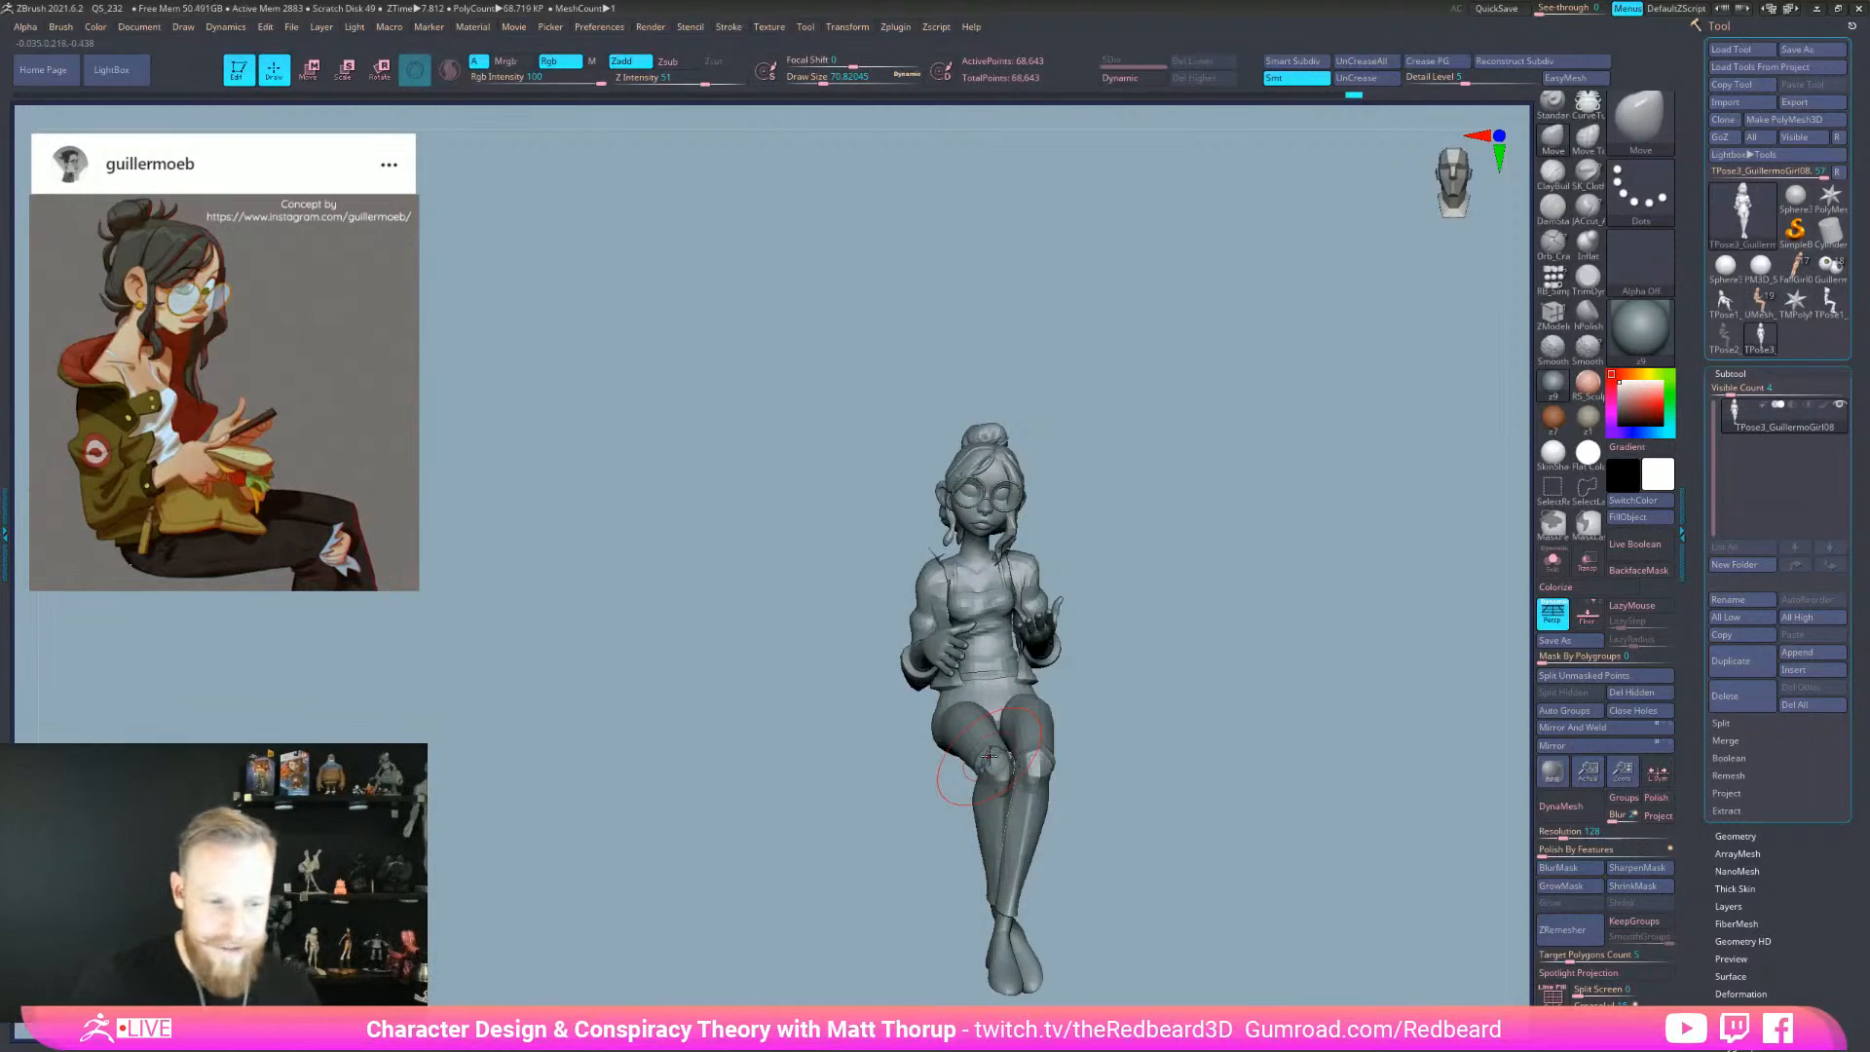
- Reshape the chest and upper torso with the Move brush, reducing its draw size to about 41 and about 33
drag(1169, 769, 1217, 772)
alt+drag(1217, 772, 1107, 818)
drag(1052, 663, 1164, 590)
drag(1082, 526, 1152, 541)
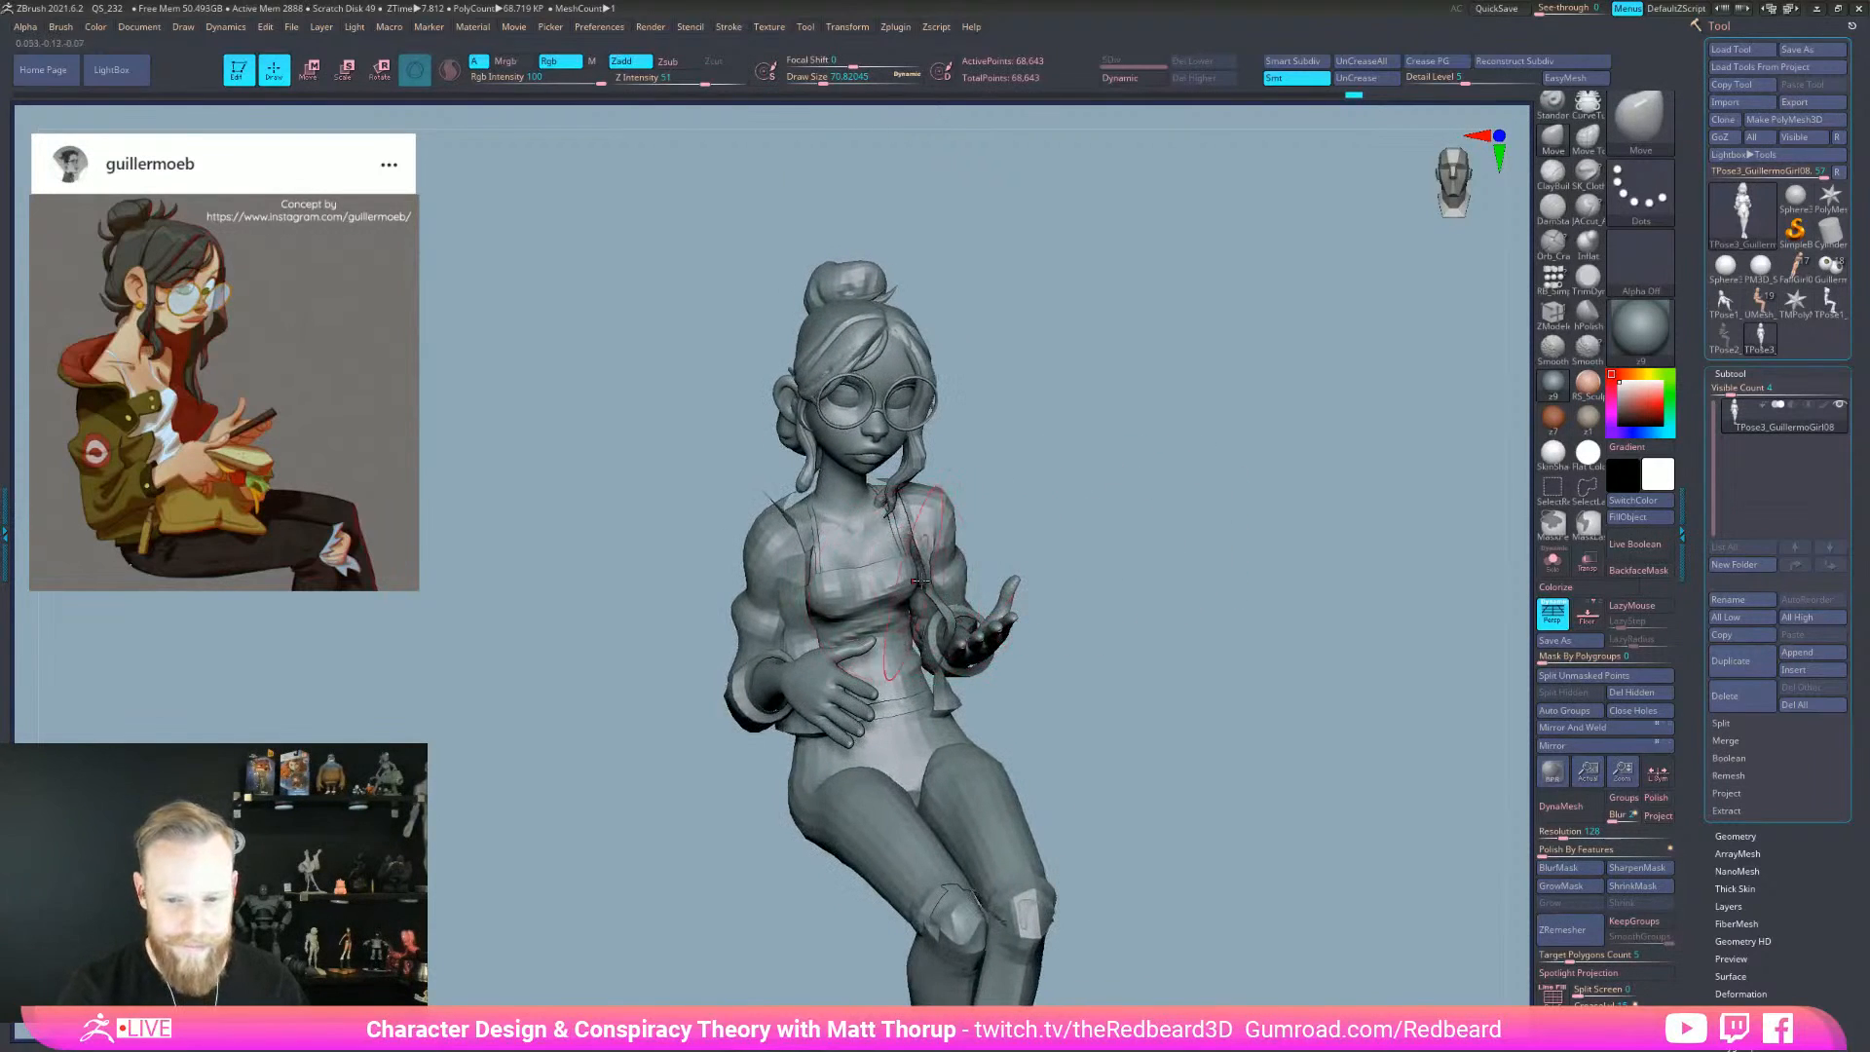
drag(1032, 564, 1168, 551)
alt+drag(1266, 508, 1078, 615)
key(s)
drag(844, 635, 833, 634)
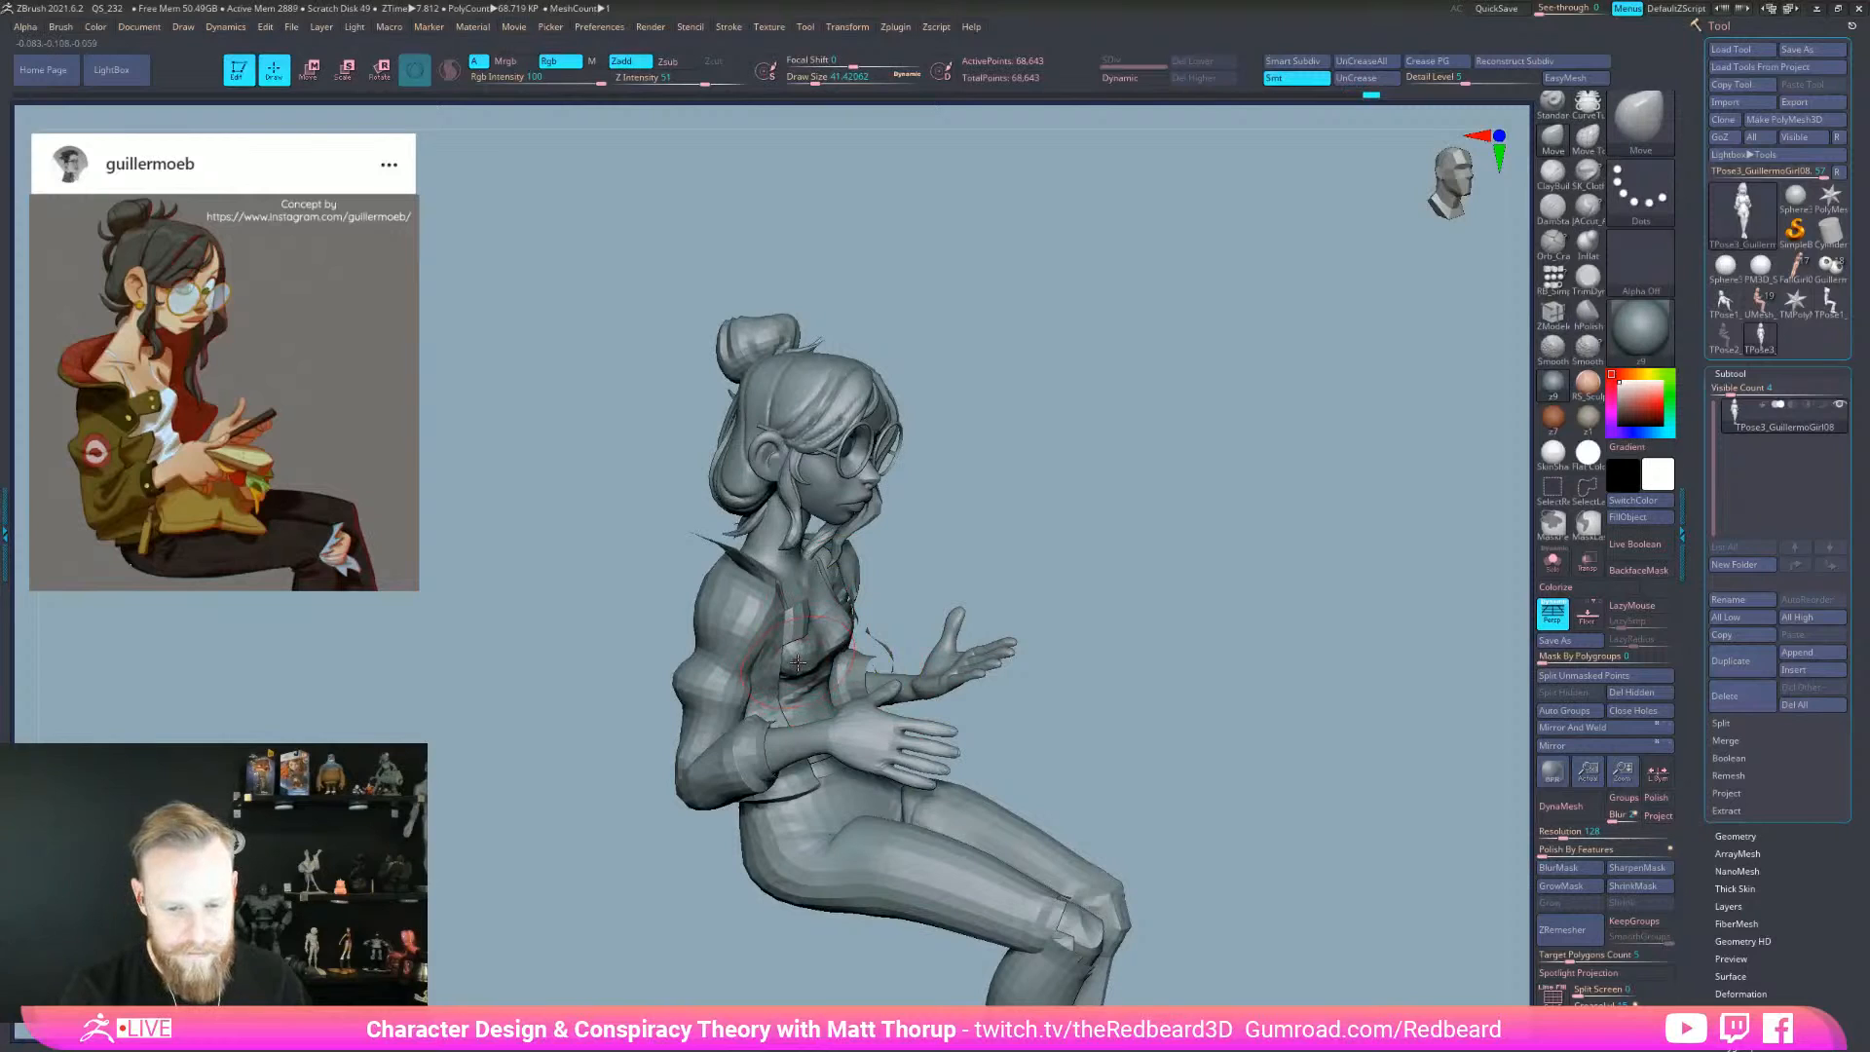
key(bracketleft)
drag(964, 633, 847, 650)
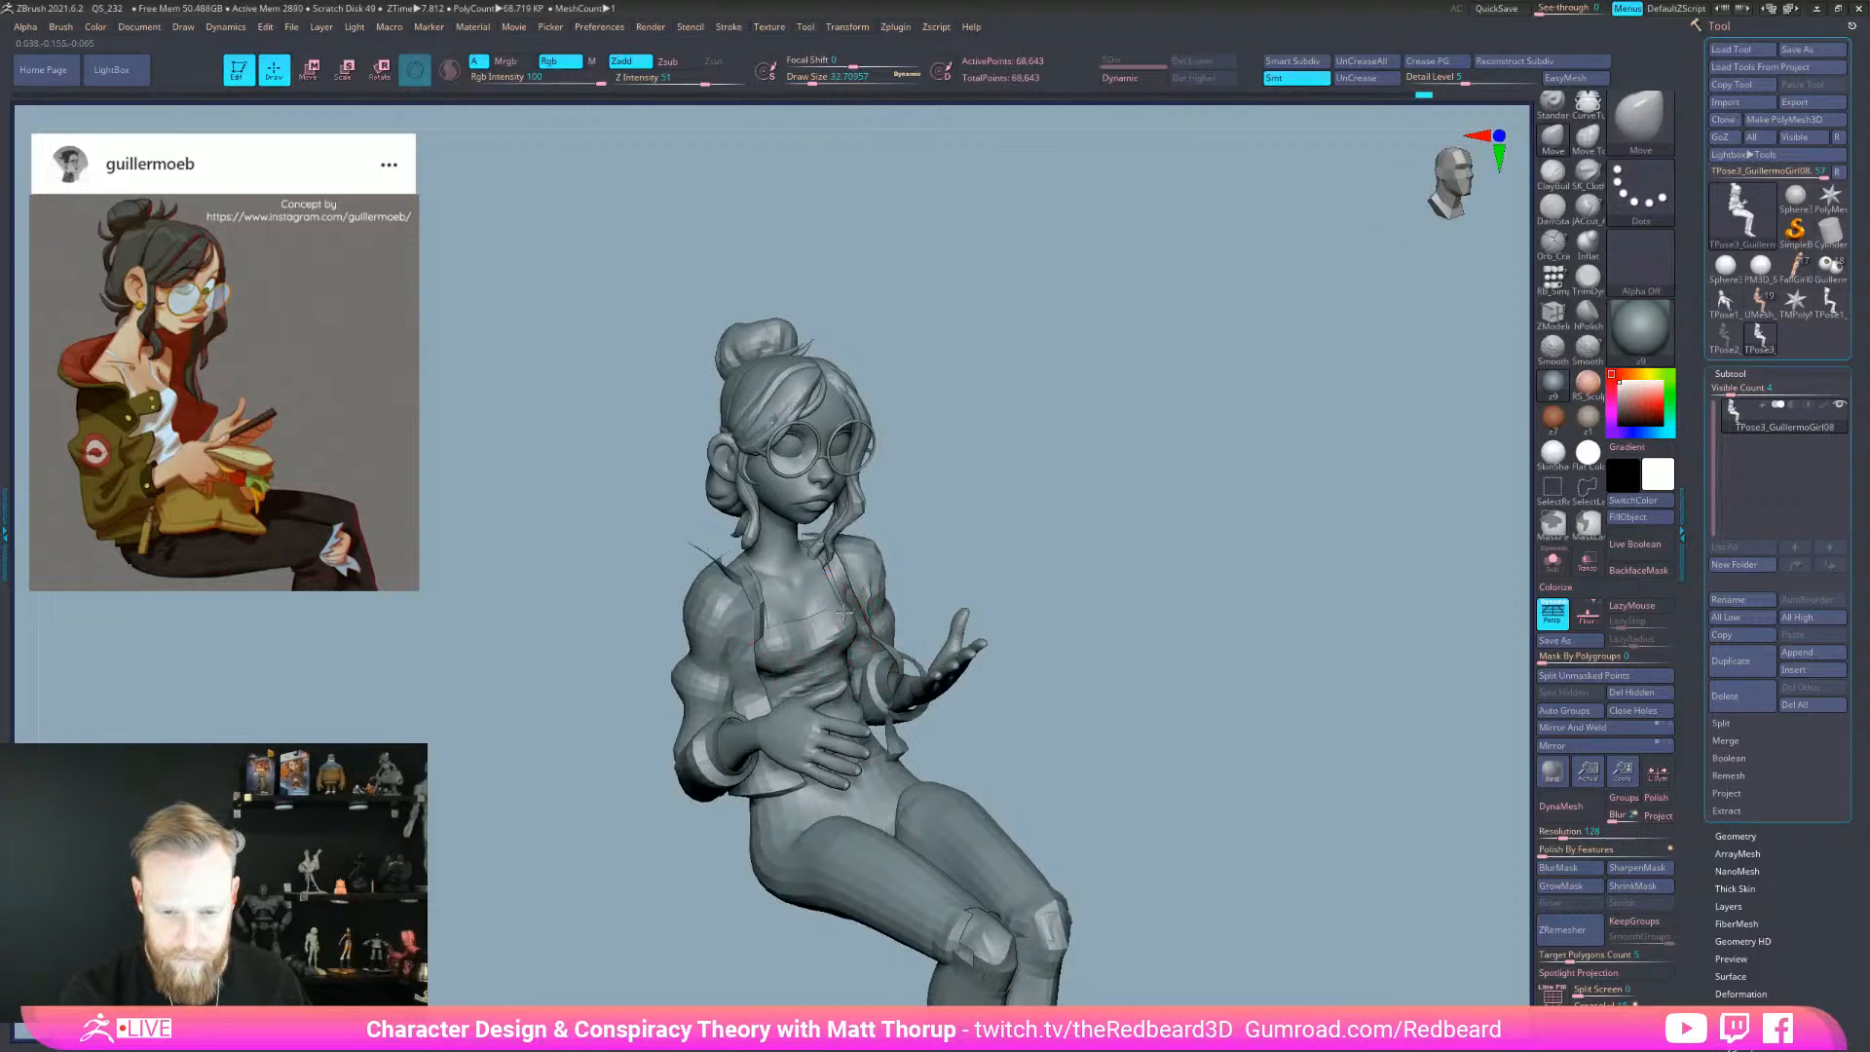
mouse_move(1040, 576)
right_down()
mouse_move(1085, 575)
mouse_move(1077, 626)
mouse_move(1077, 555)
mouse_move(1028, 573)
mouse_move(1141, 613)
right_up()
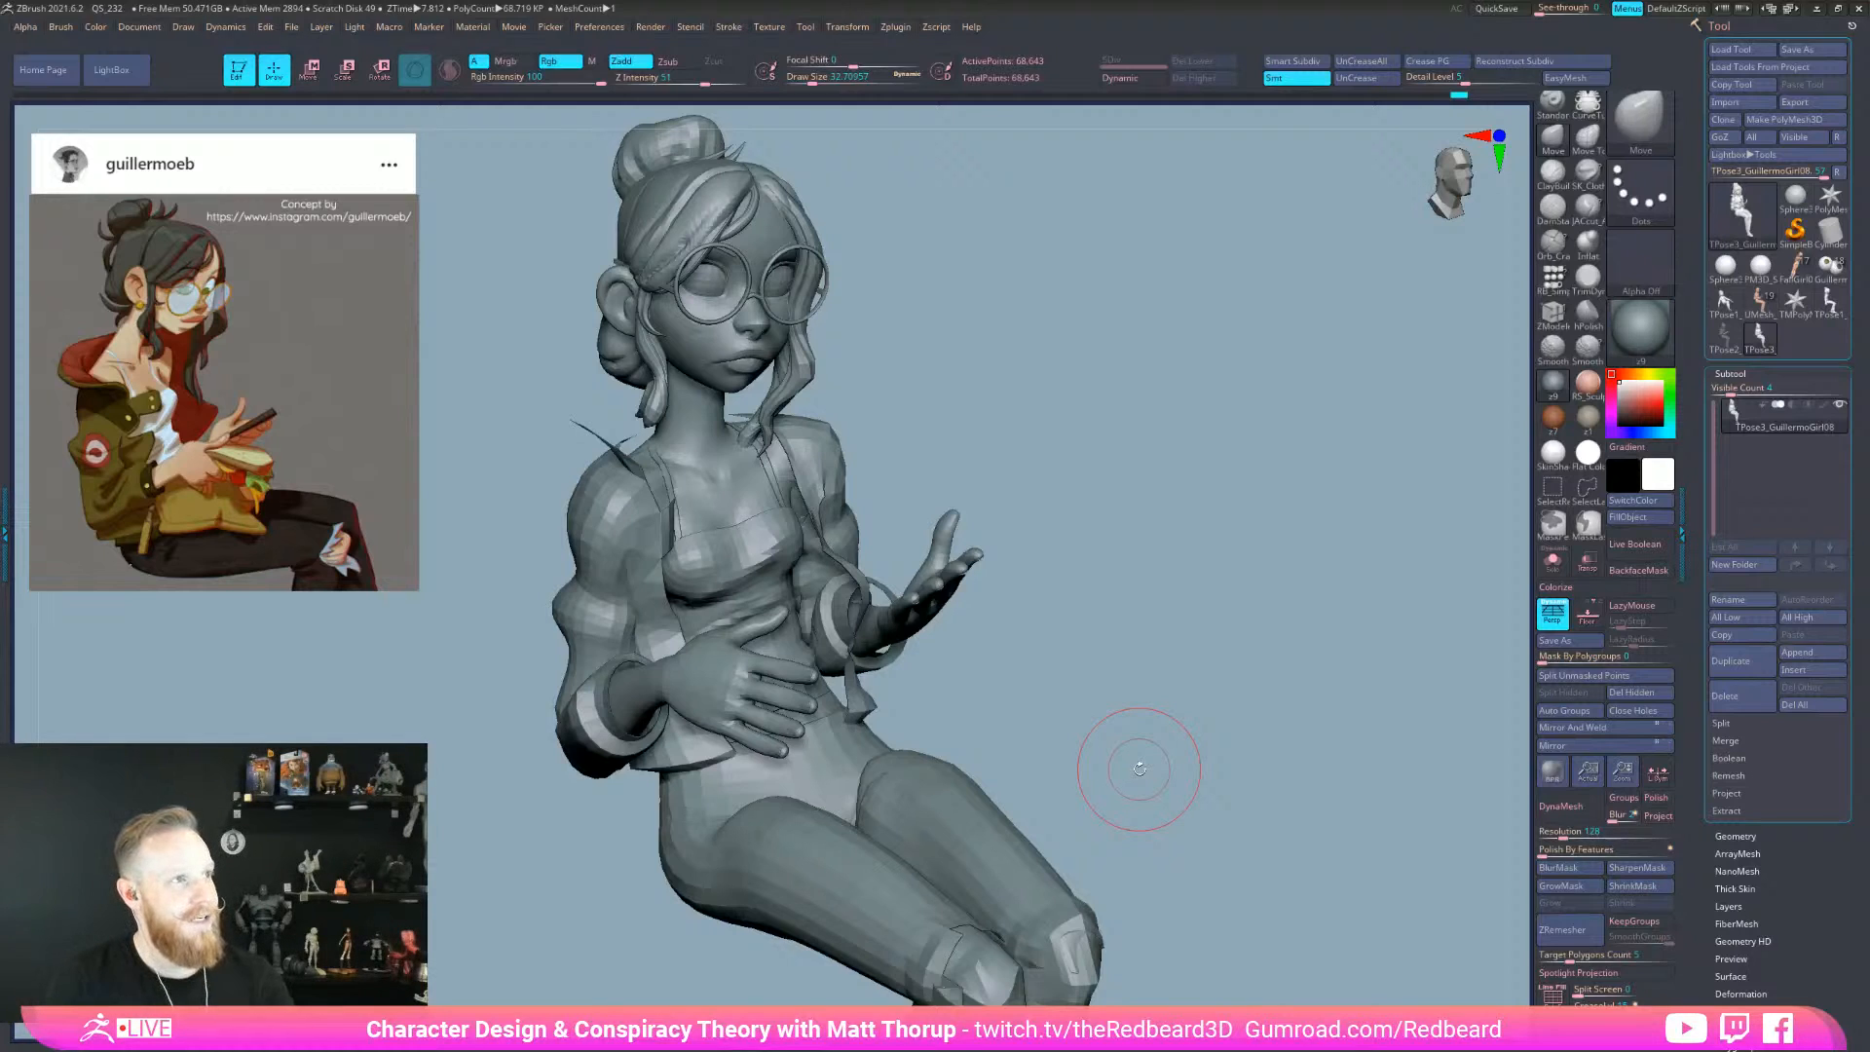
- Adjust the bust and waist contours from several angles with the Move brush at a draw size of about 33
drag(1139, 768, 1097, 634)
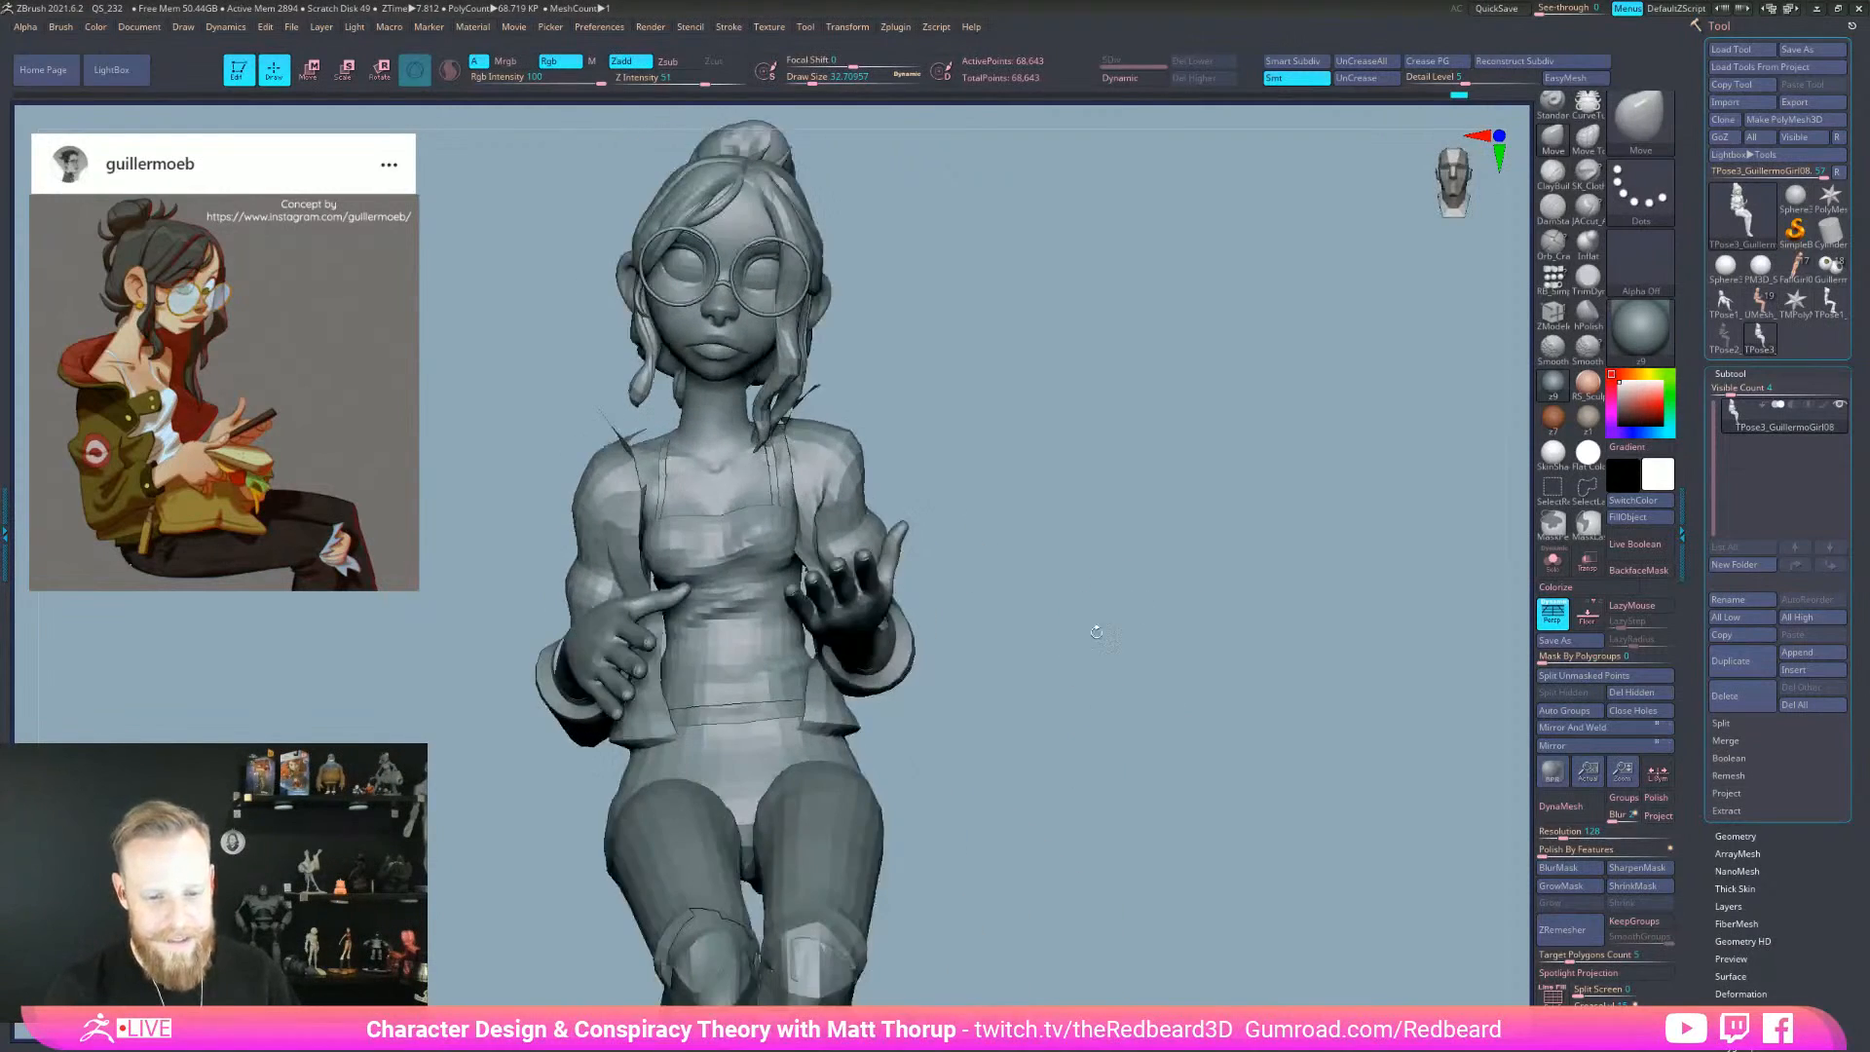
mouse_move(964, 709)
mouse_down()
mouse_move(1057, 710)
mouse_move(1002, 755)
mouse_up()
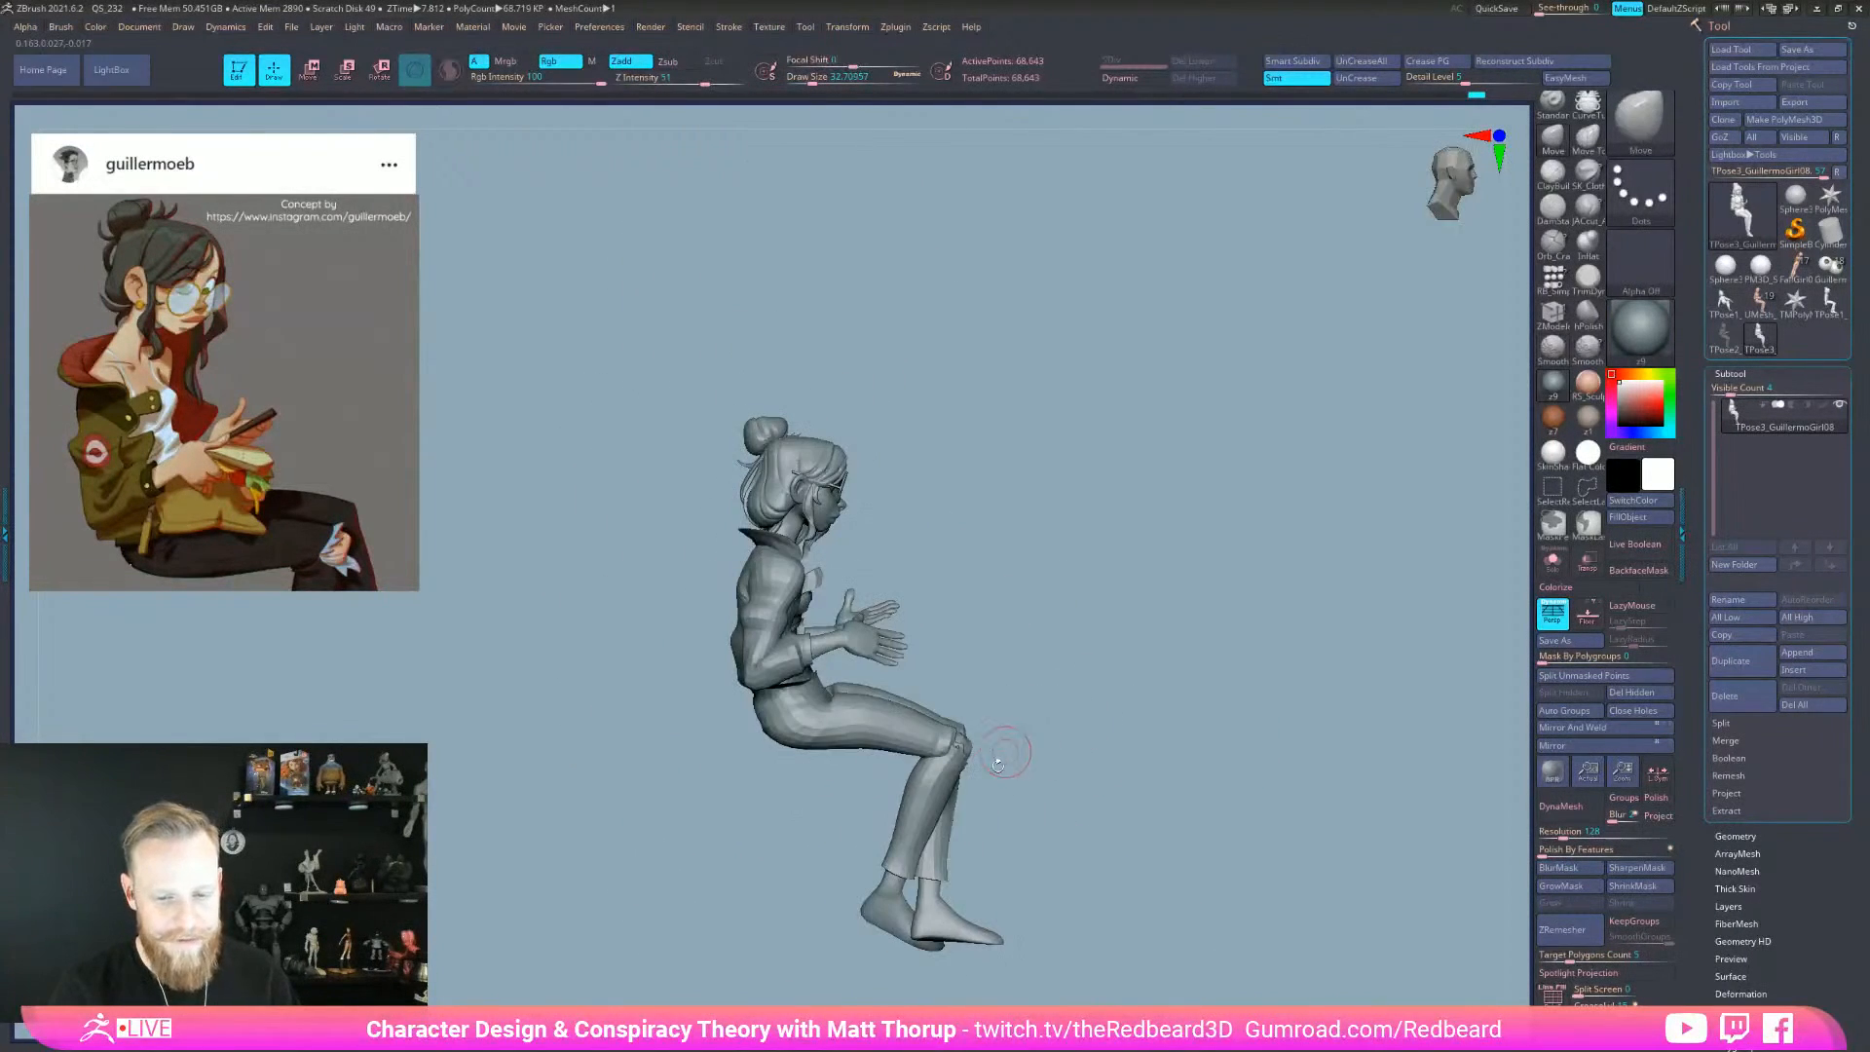
mouse_move(1124, 656)
mouse_down()
mouse_move(1061, 709)
mouse_move(823, 620)
mouse_up()
drag(971, 517, 697, 563)
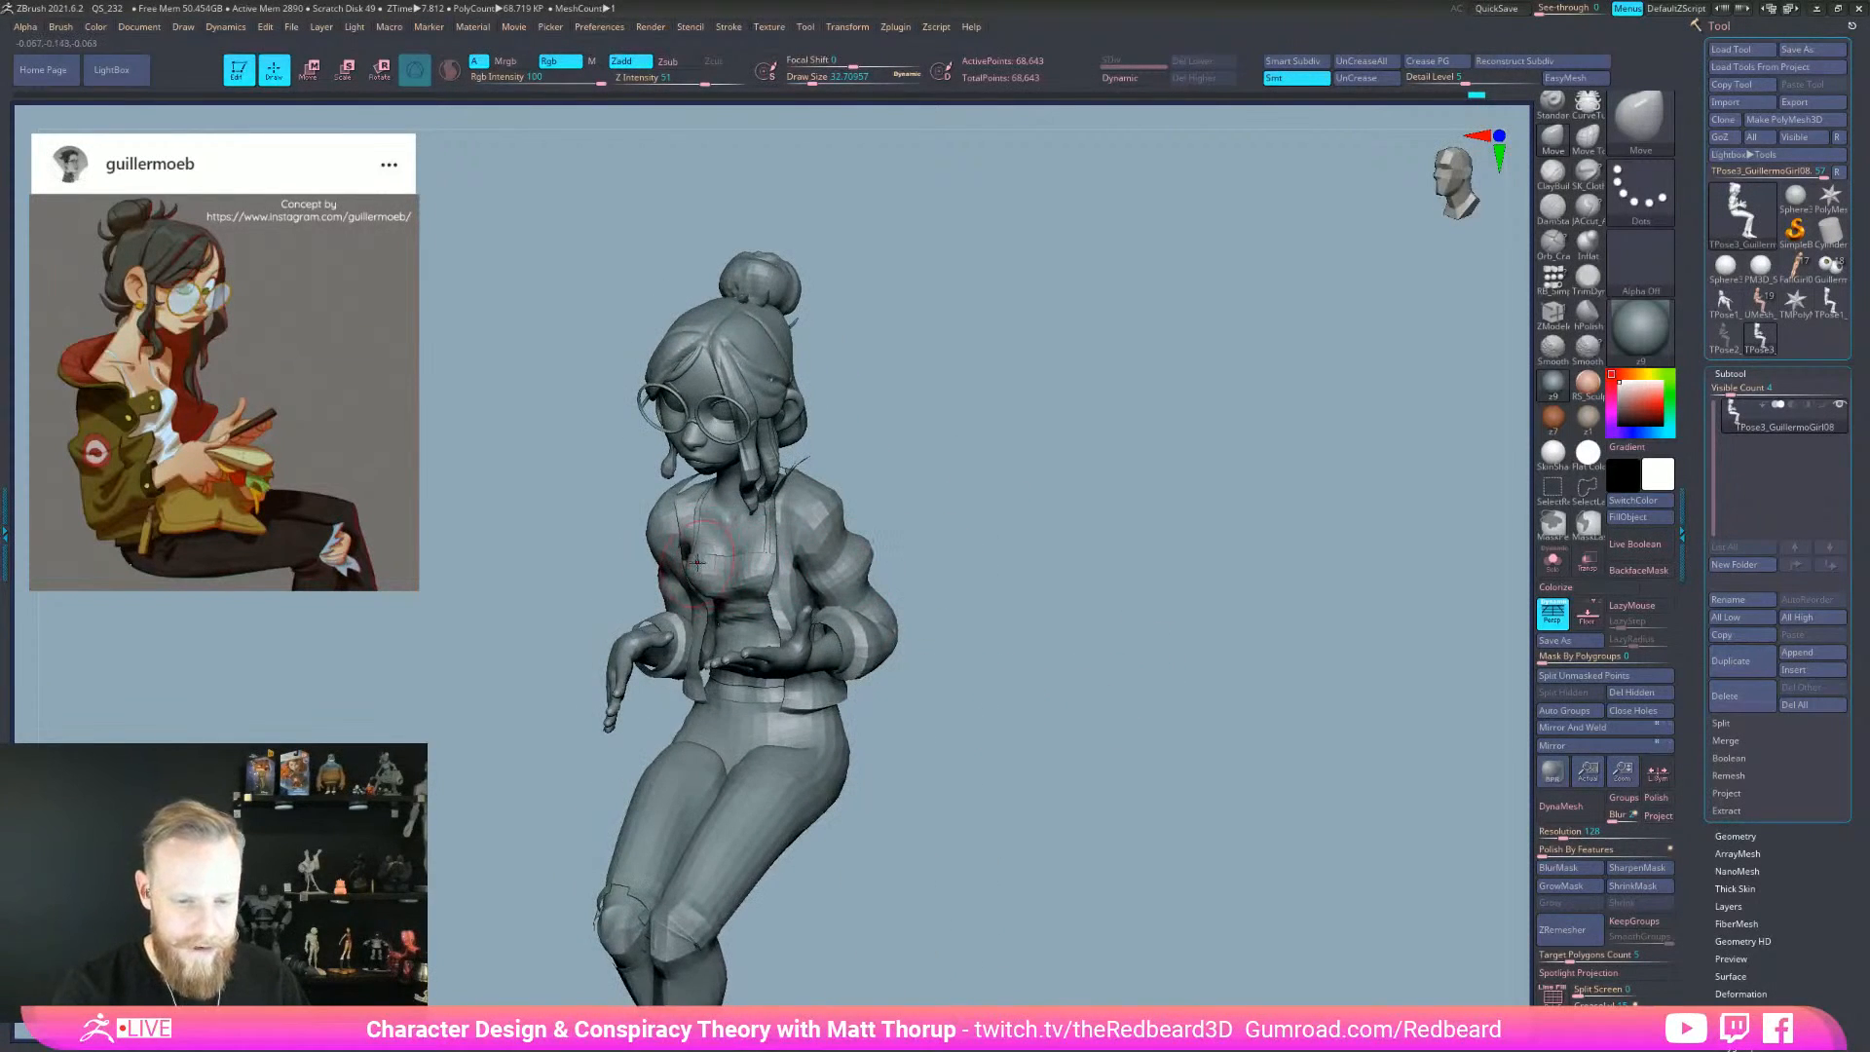
drag(920, 513, 695, 570)
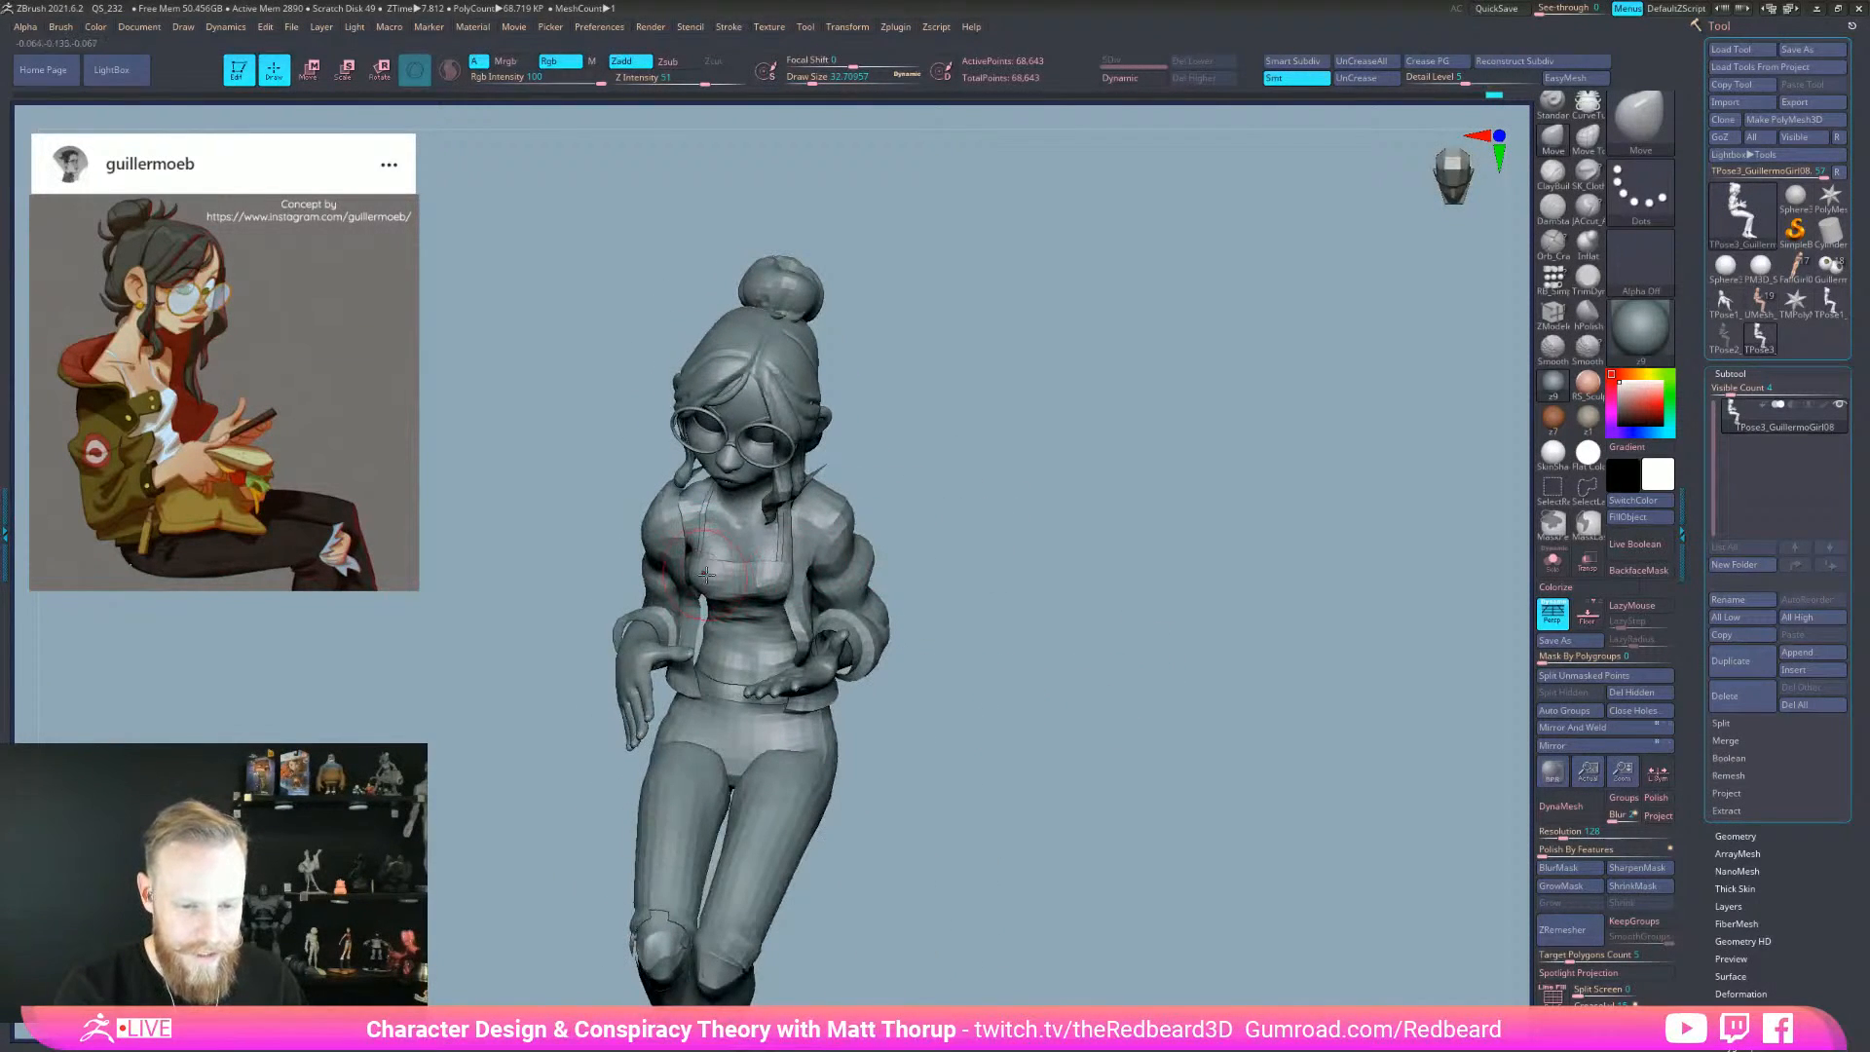
drag(985, 551, 787, 570)
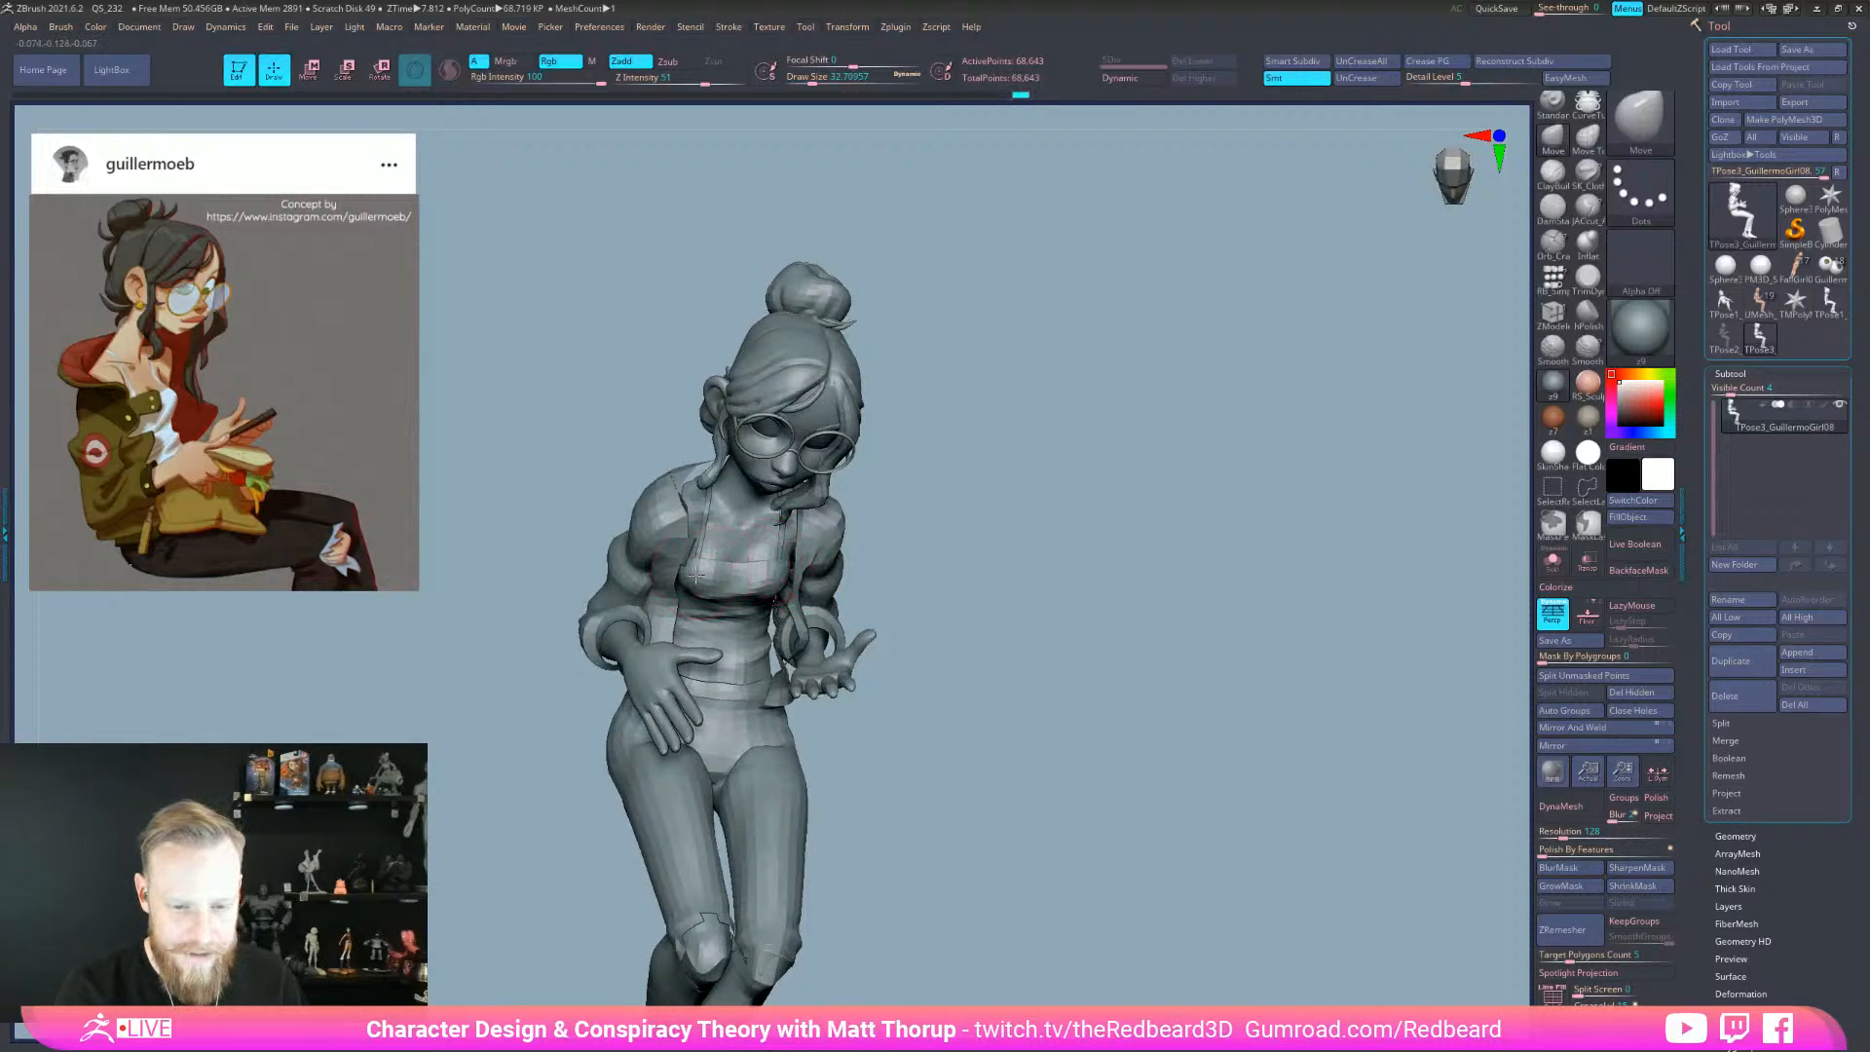
drag(938, 574, 804, 596)
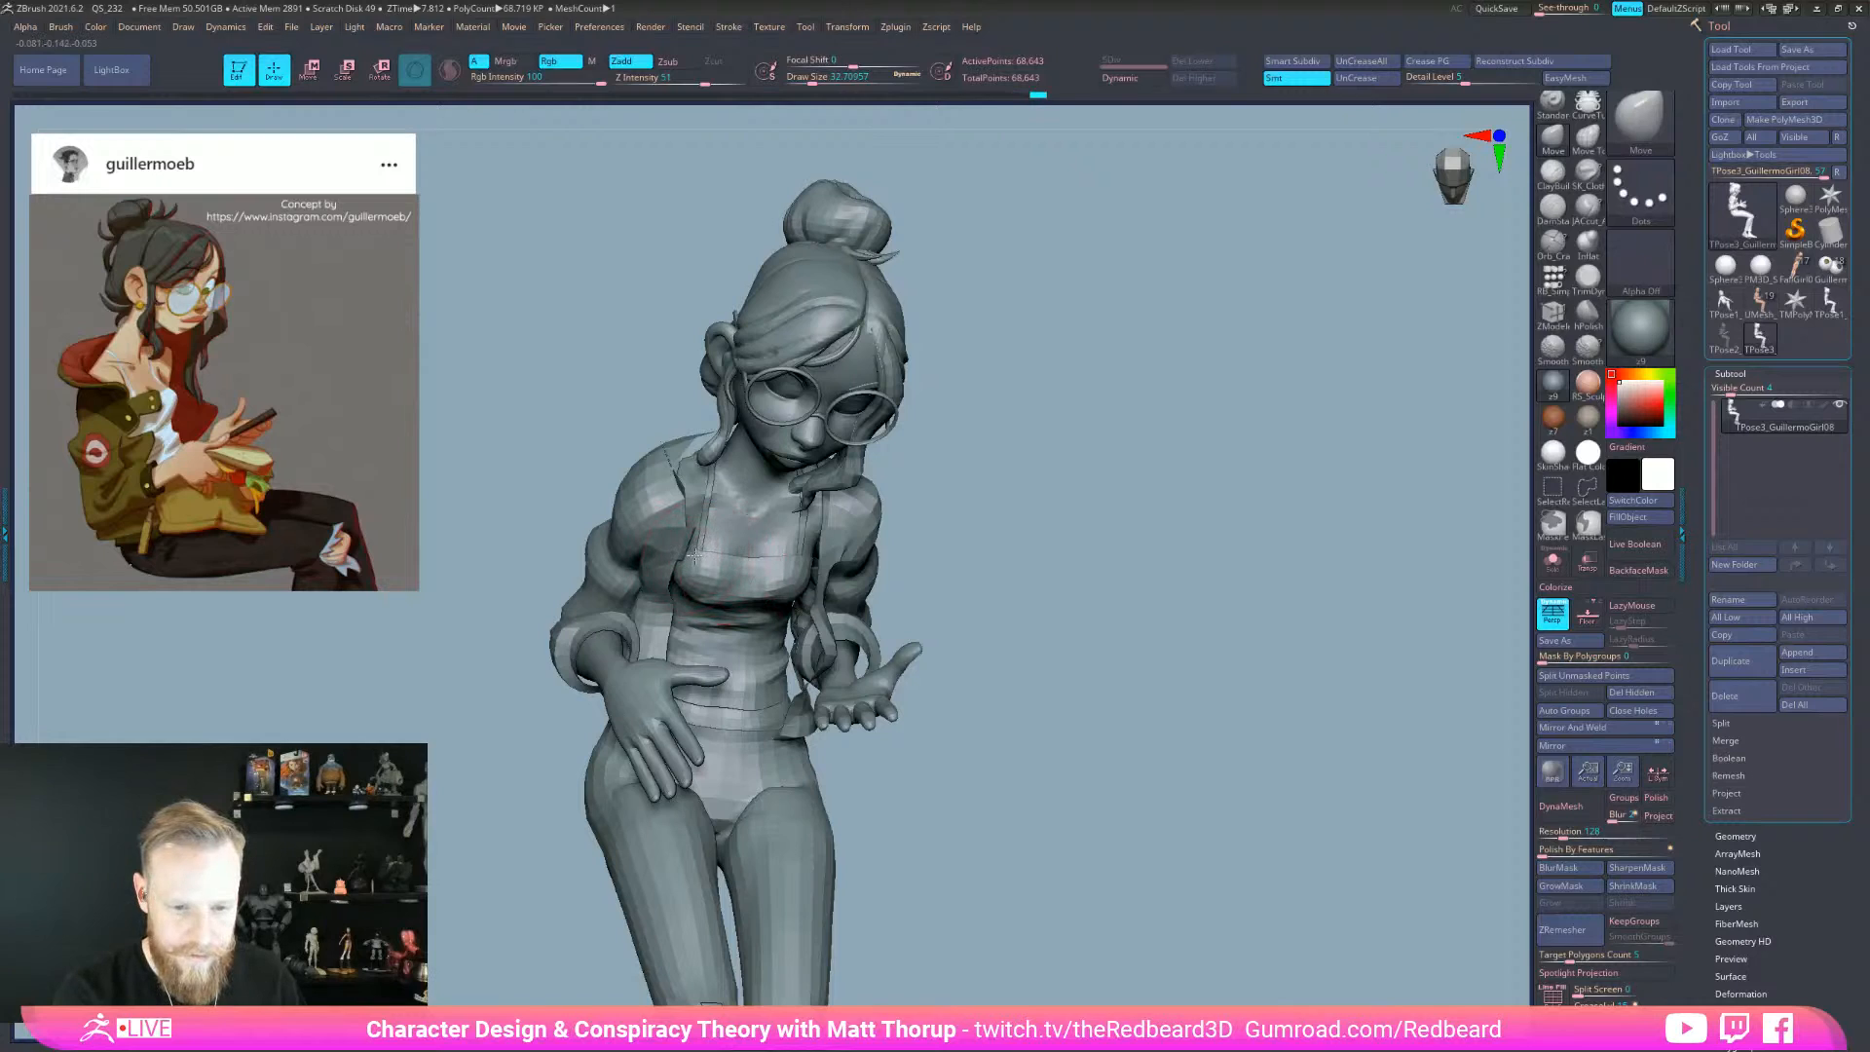
drag(1019, 549, 729, 594)
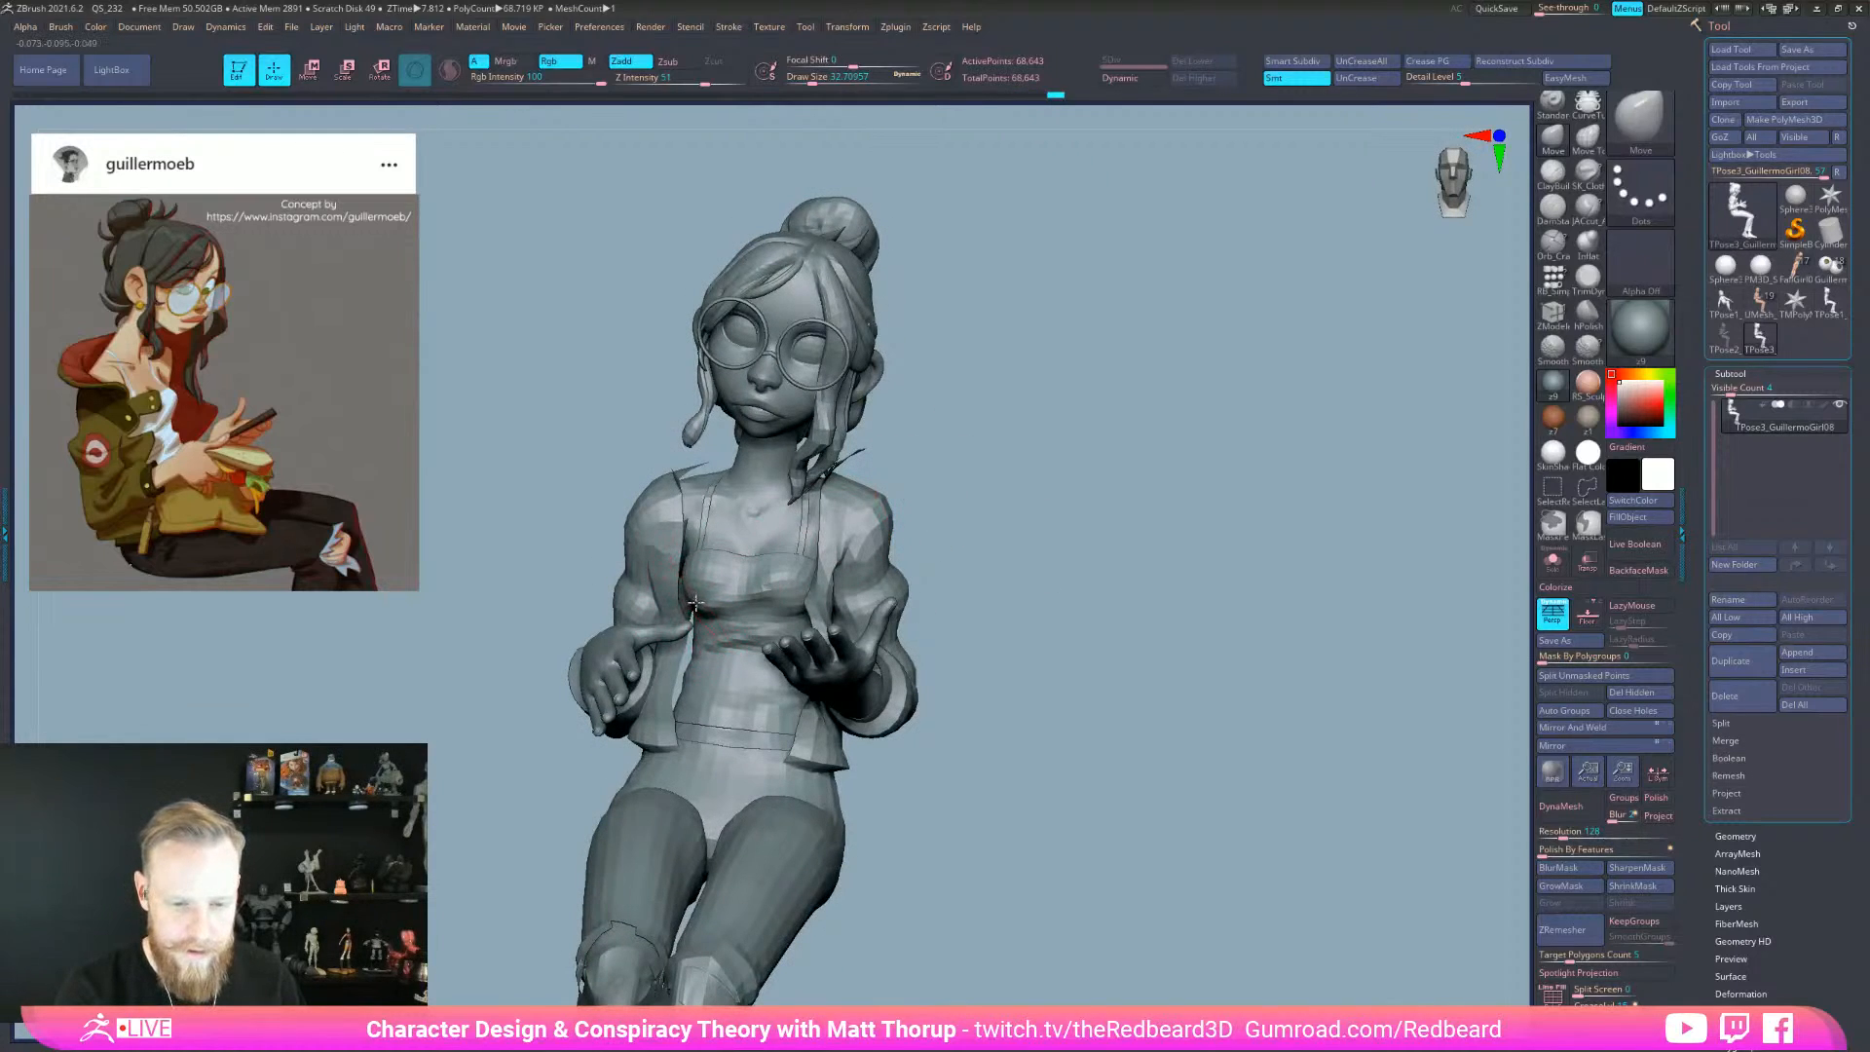
mouse_move(1012, 587)
mouse_down()
mouse_move(972, 585)
mouse_move(1077, 634)
mouse_move(703, 579)
mouse_up()
- Refine the underside of the bust with a smaller Move brush and smooth the area beside the jacket opening
key(s)
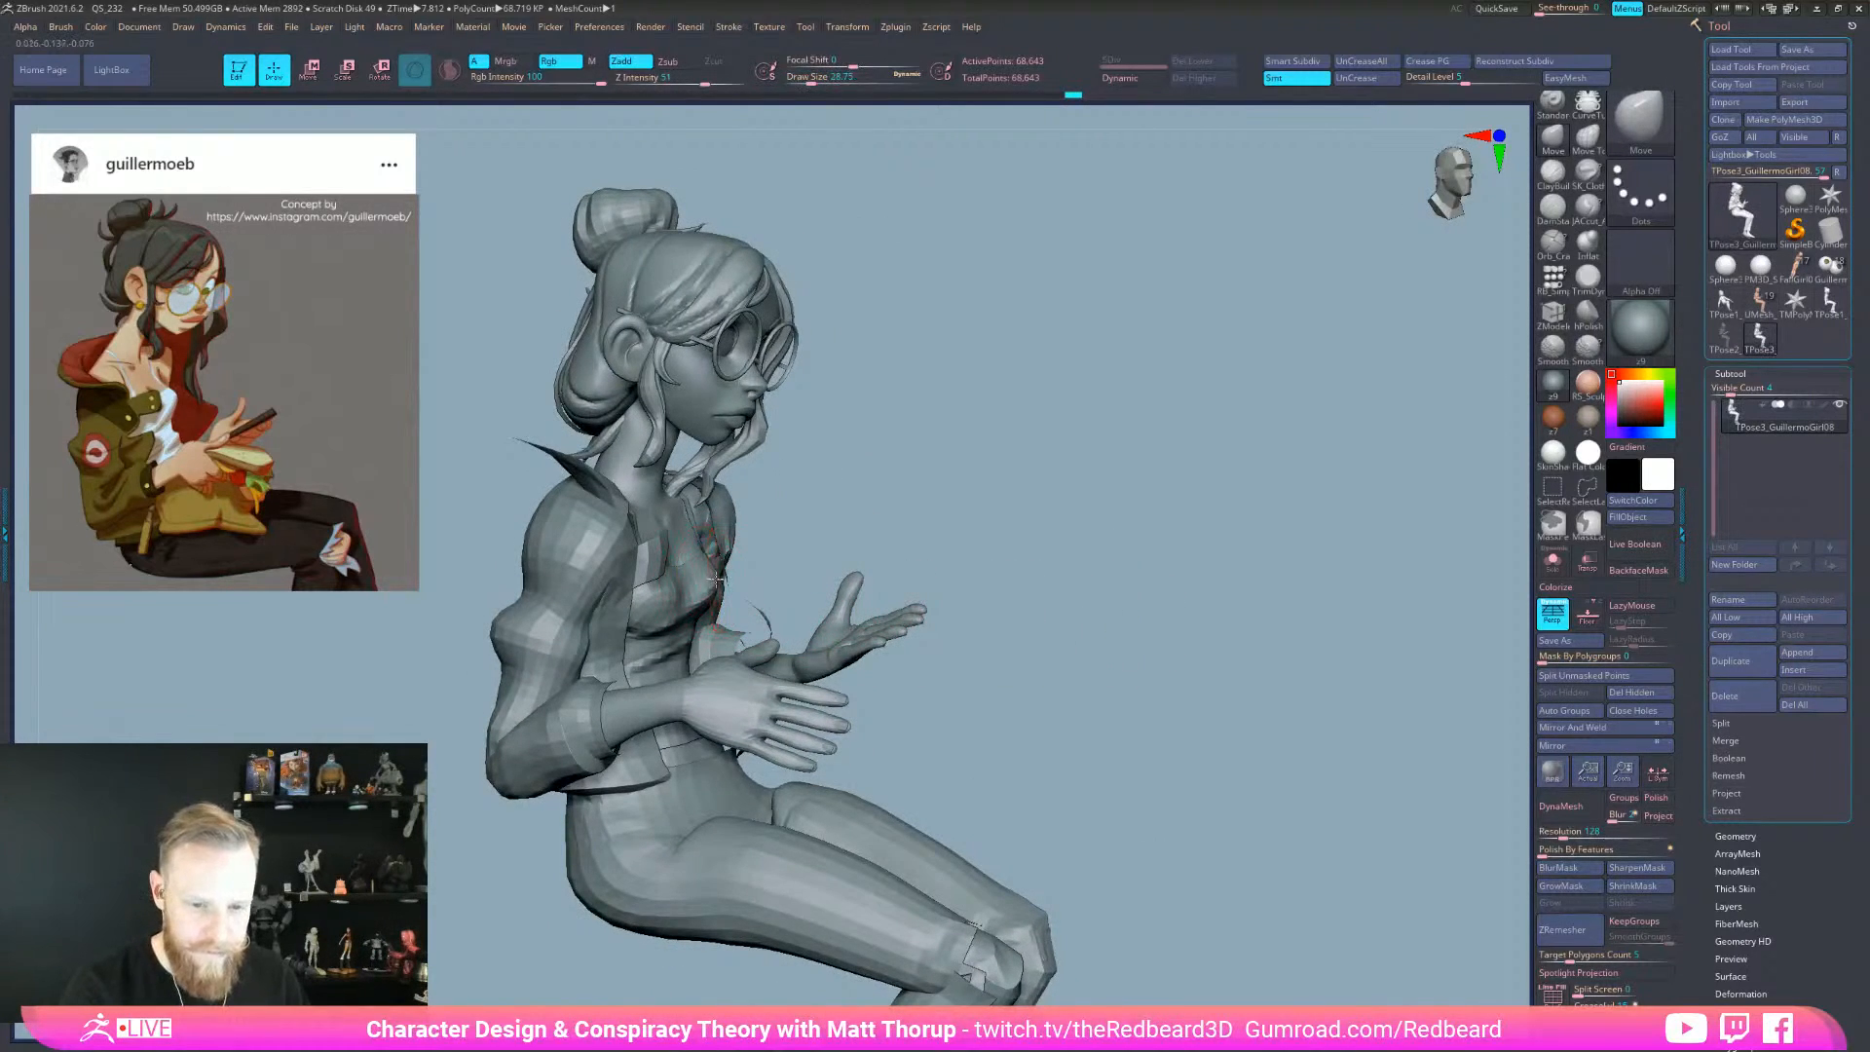
drag(787, 535, 898, 563)
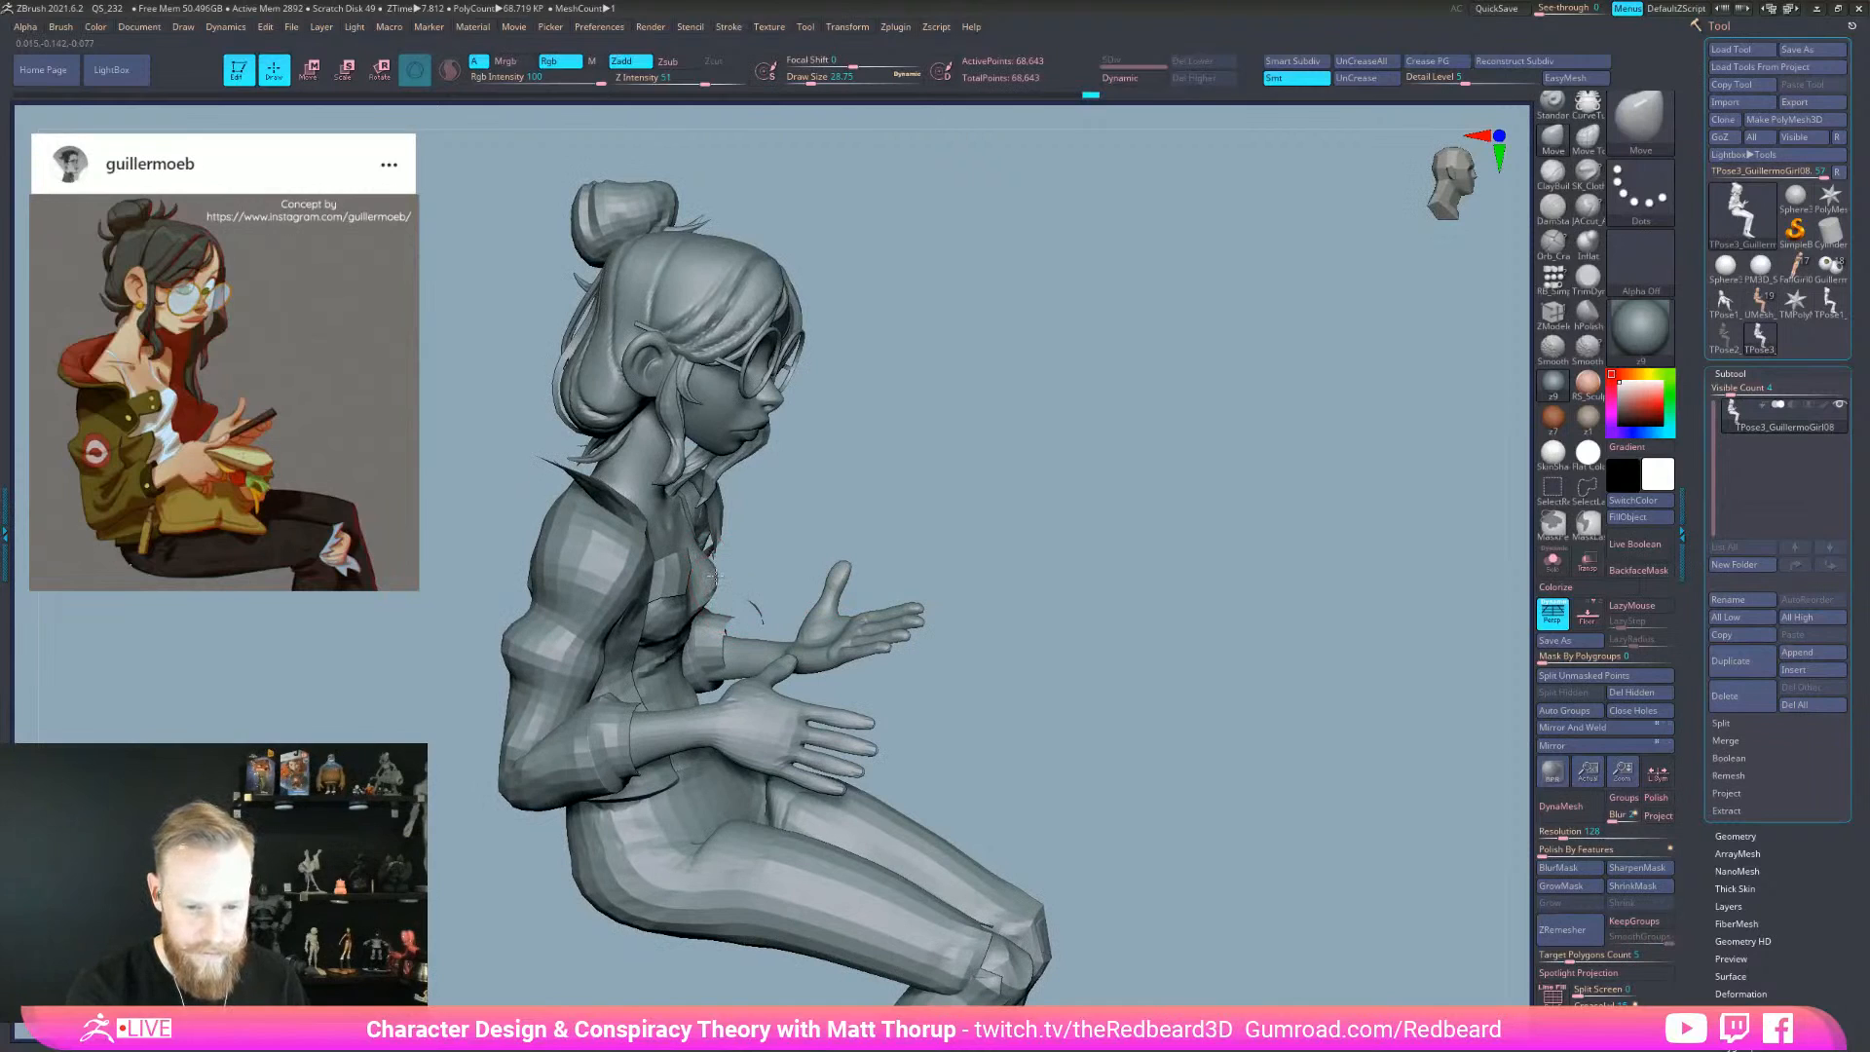
mouse_move(712, 576)
mouse_down()
mouse_move(856, 517)
mouse_move(677, 628)
mouse_up()
key(])
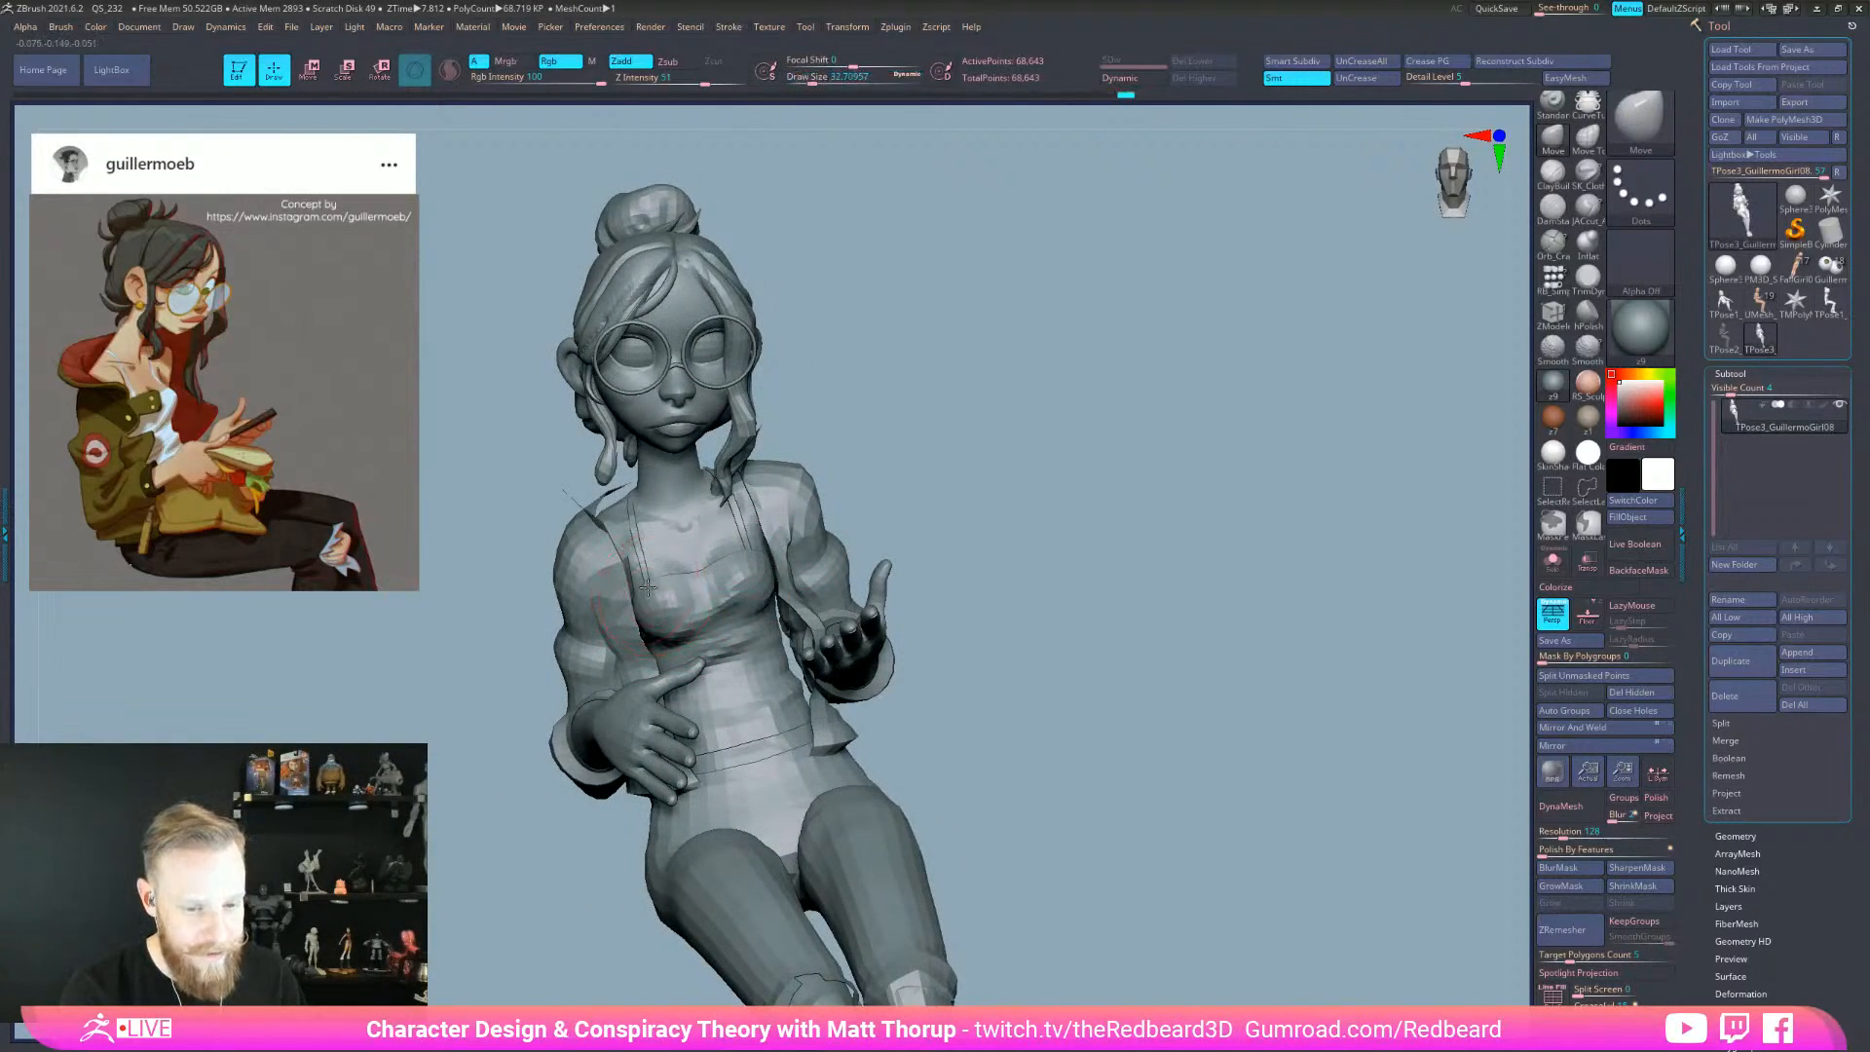
key([)
shift+drag(679, 638, 686, 623)
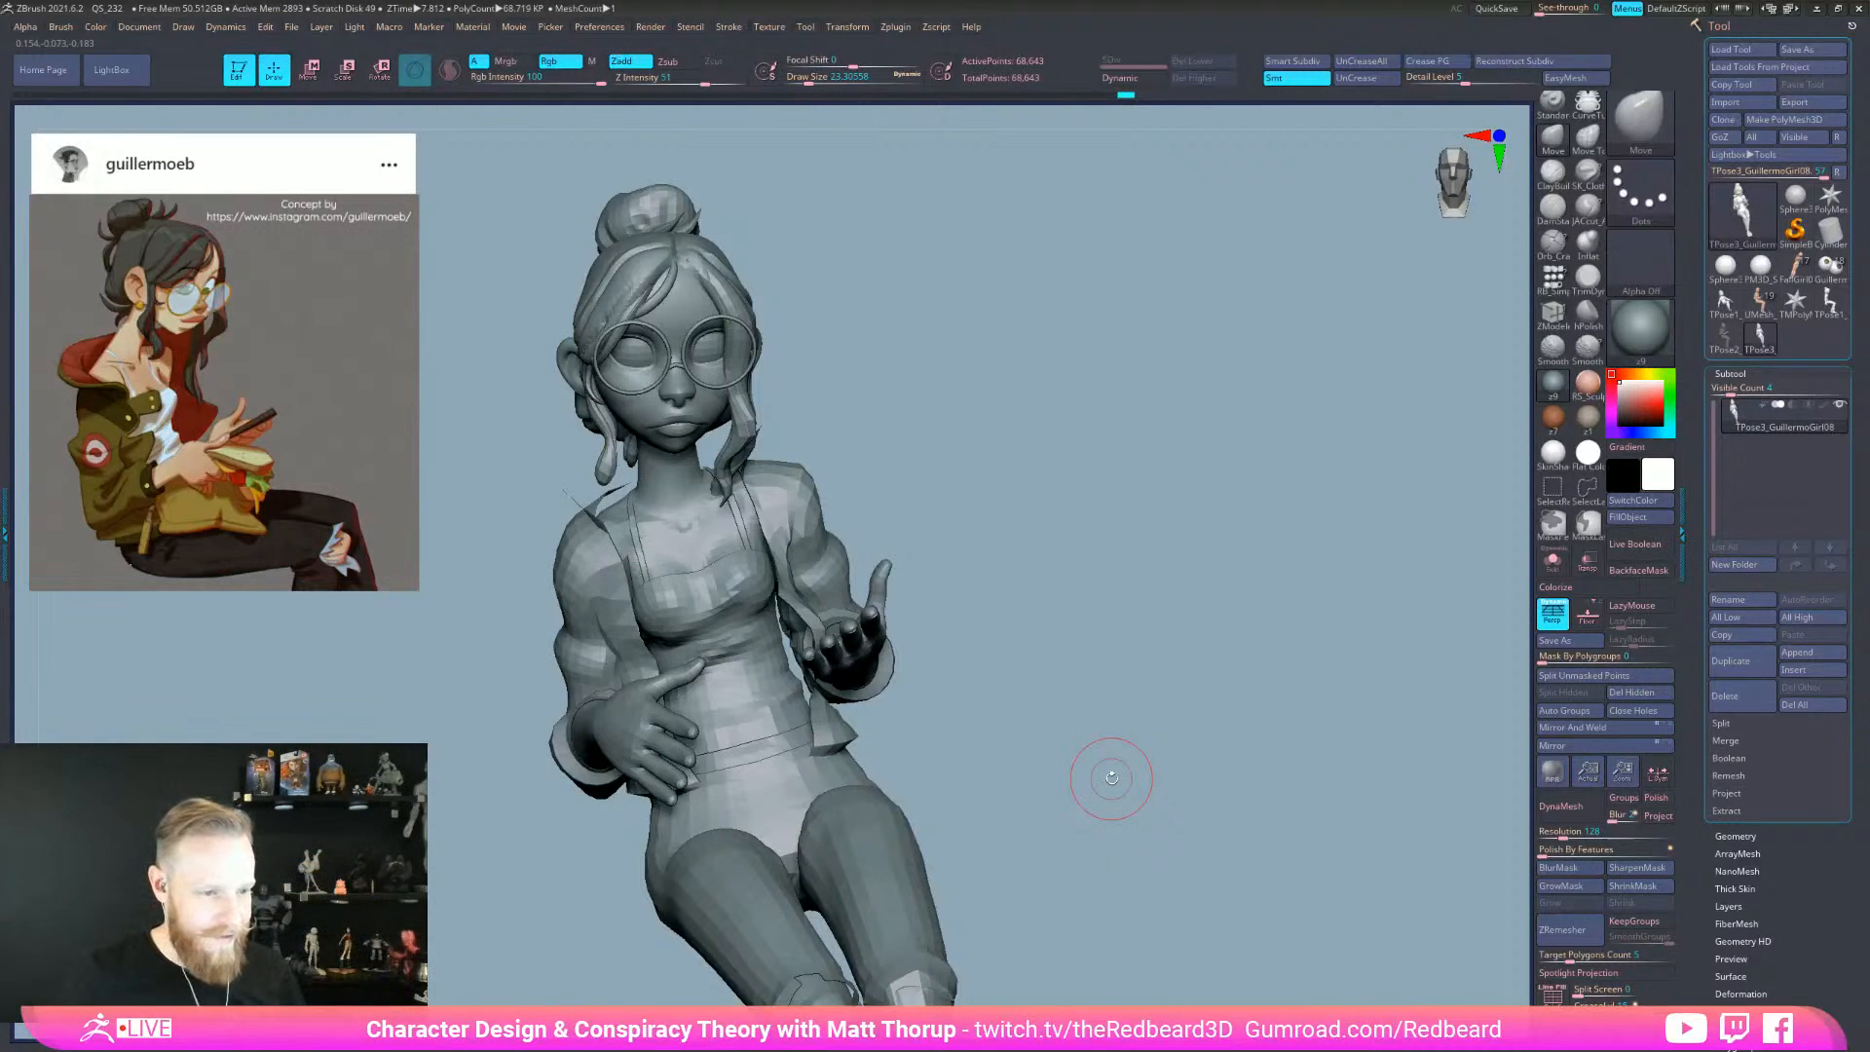
- Pull in the outer contour of the pants' seat from behind with the Move brush at about 108 draw size
mouse_move(1111, 777)
mouse_down()
mouse_move(1071, 692)
mouse_move(974, 623)
mouse_move(1052, 618)
mouse_move(954, 701)
mouse_up()
key(s)
drag(637, 829, 645, 830)
mouse_move(584, 881)
mouse_down()
mouse_move(610, 893)
mouse_move(689, 858)
mouse_move(675, 875)
mouse_up()
drag(467, 899, 469, 891)
key(s)
drag(531, 716, 565, 684)
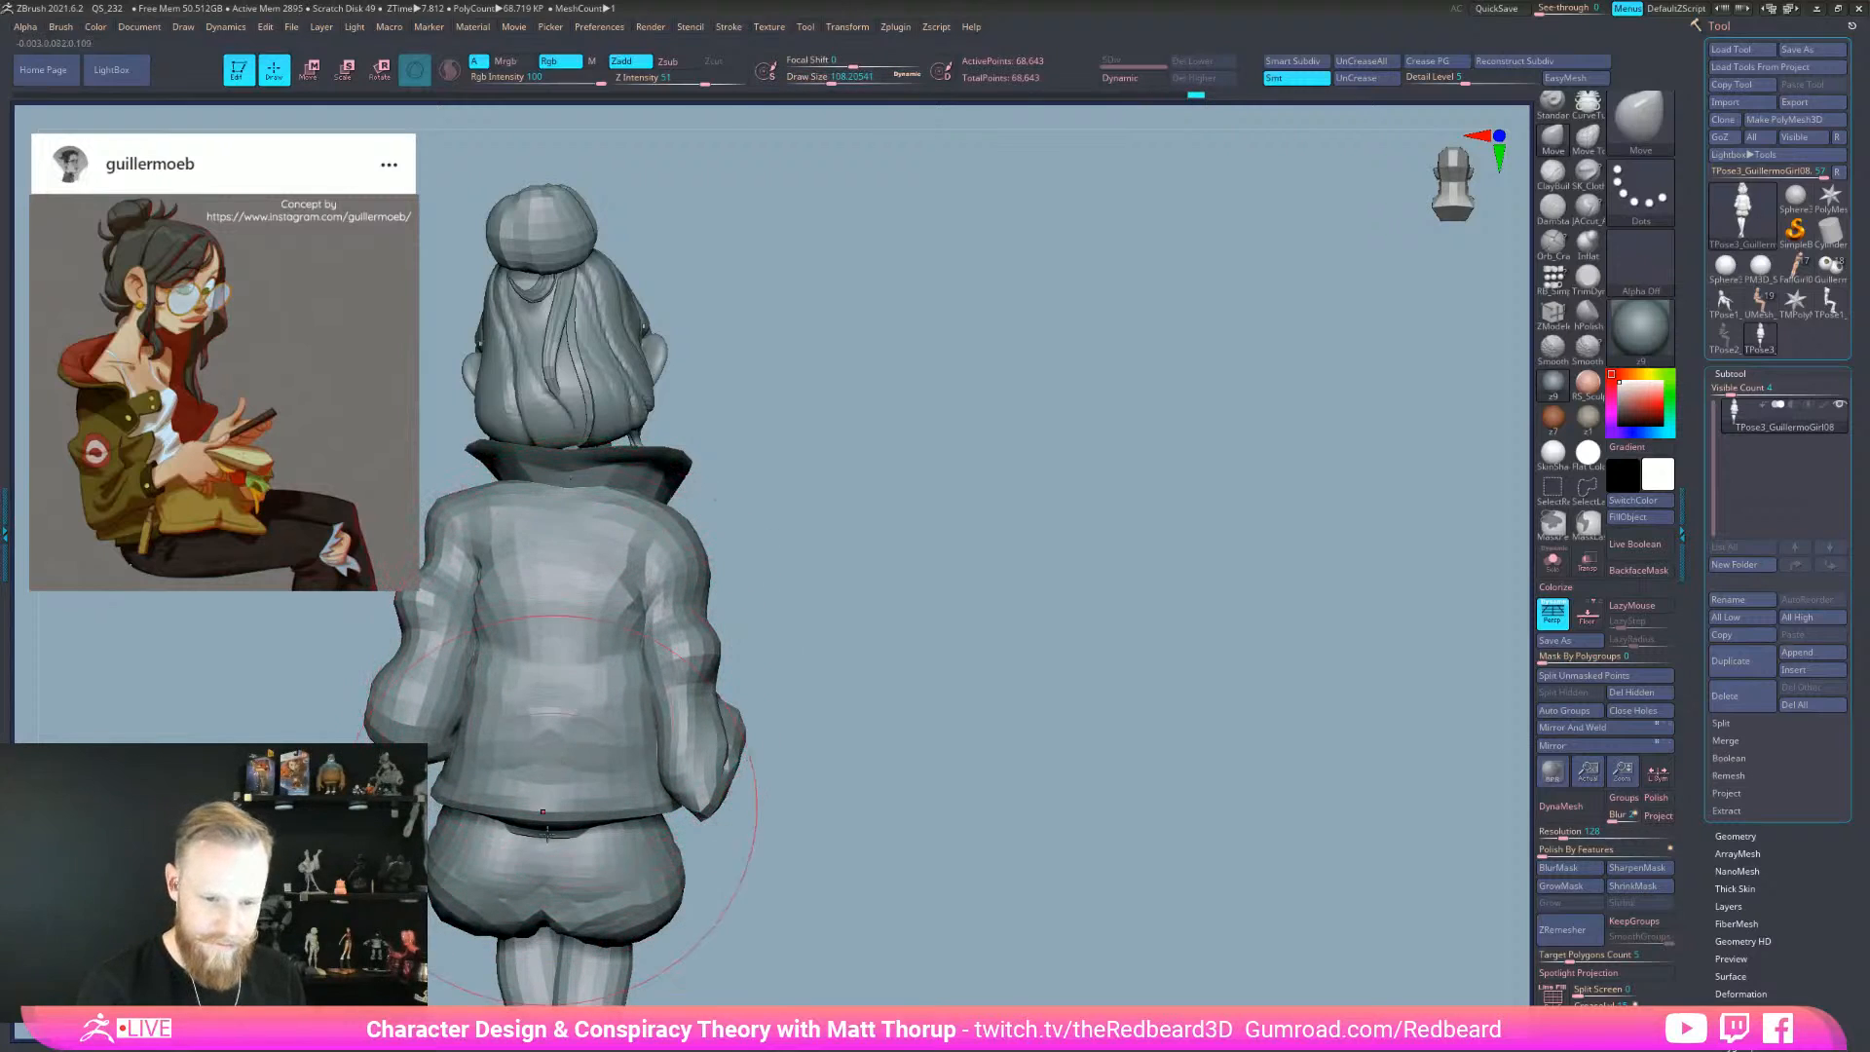
drag(469, 908, 479, 900)
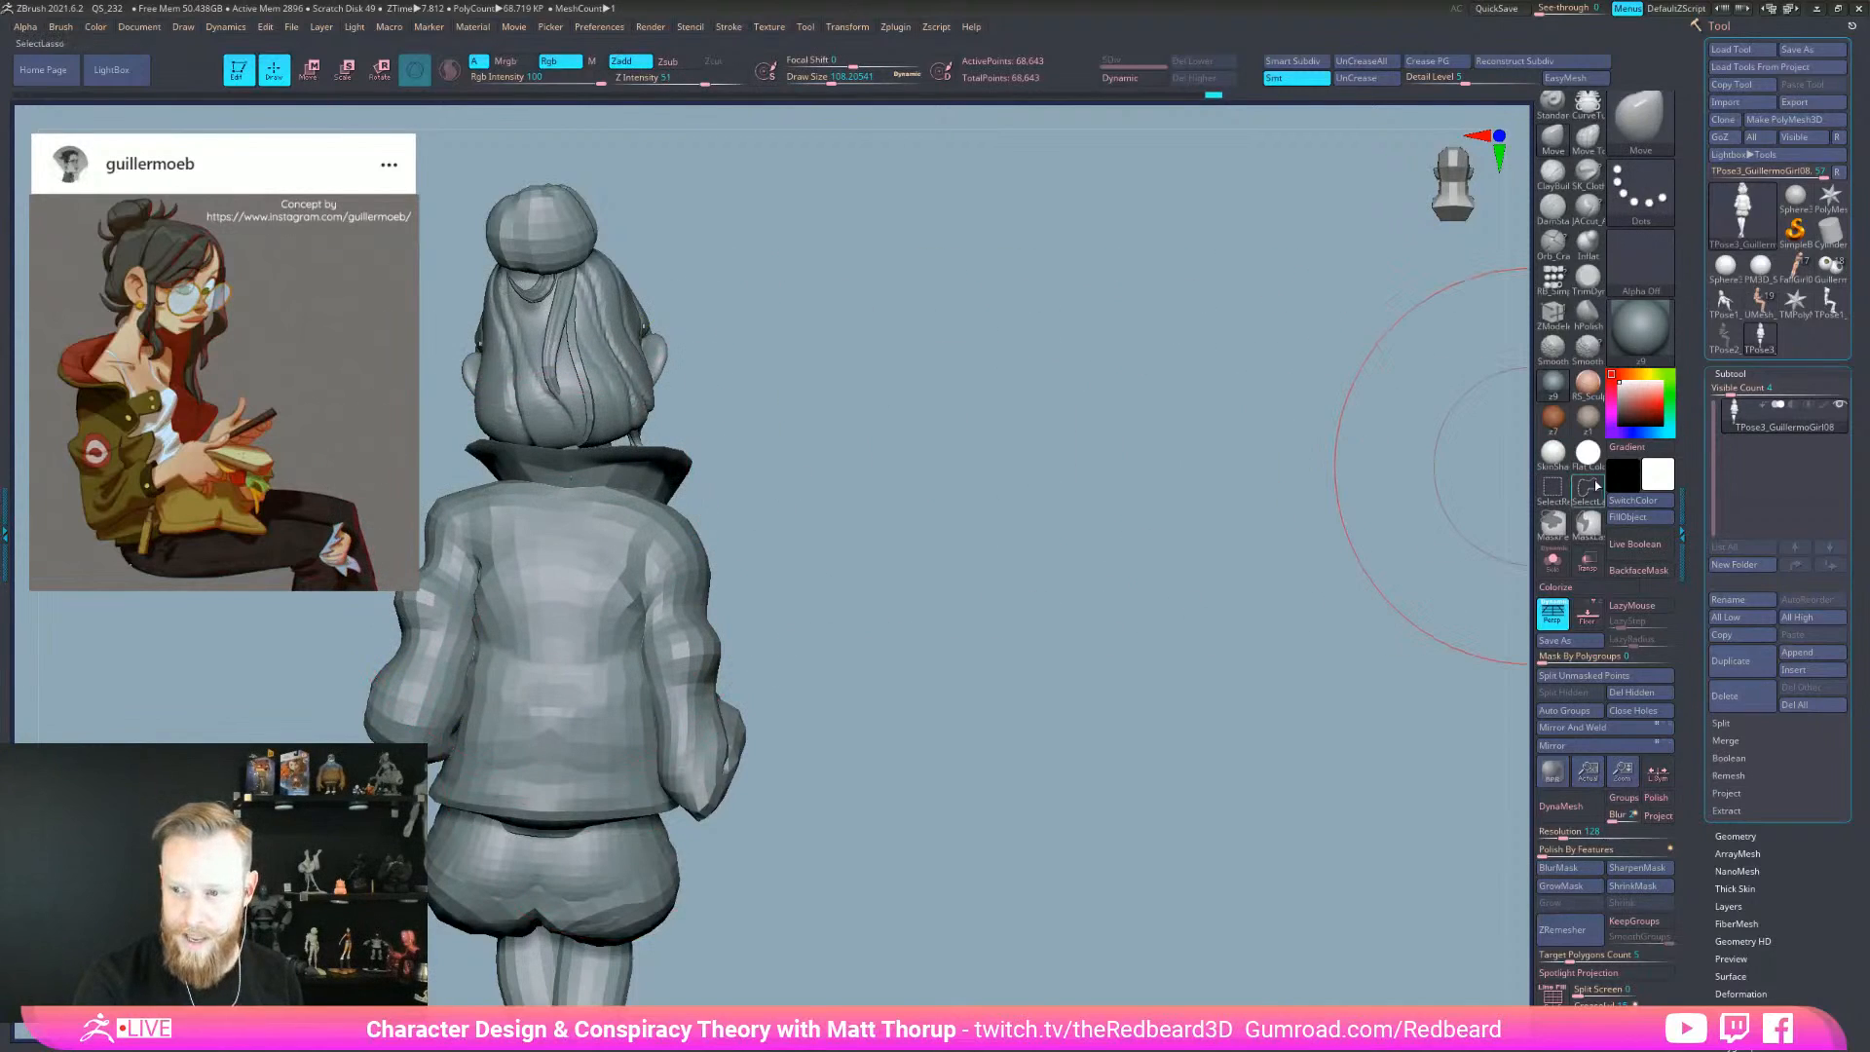
- Refine the fullness of the seat and hips in back view with the Move brush at about 120 draw size
alt+drag(1085, 635, 1295, 606)
mouse_move(793, 382)
ctrl+shift+mouse_down()
mouse_move(858, 752)
mouse_move(793, 913)
ctrl+shift+mouse_up()
ctrl+shift+click(950, 779)
key(s)
click(887, 654)
drag(887, 655, 870, 678)
key(s)
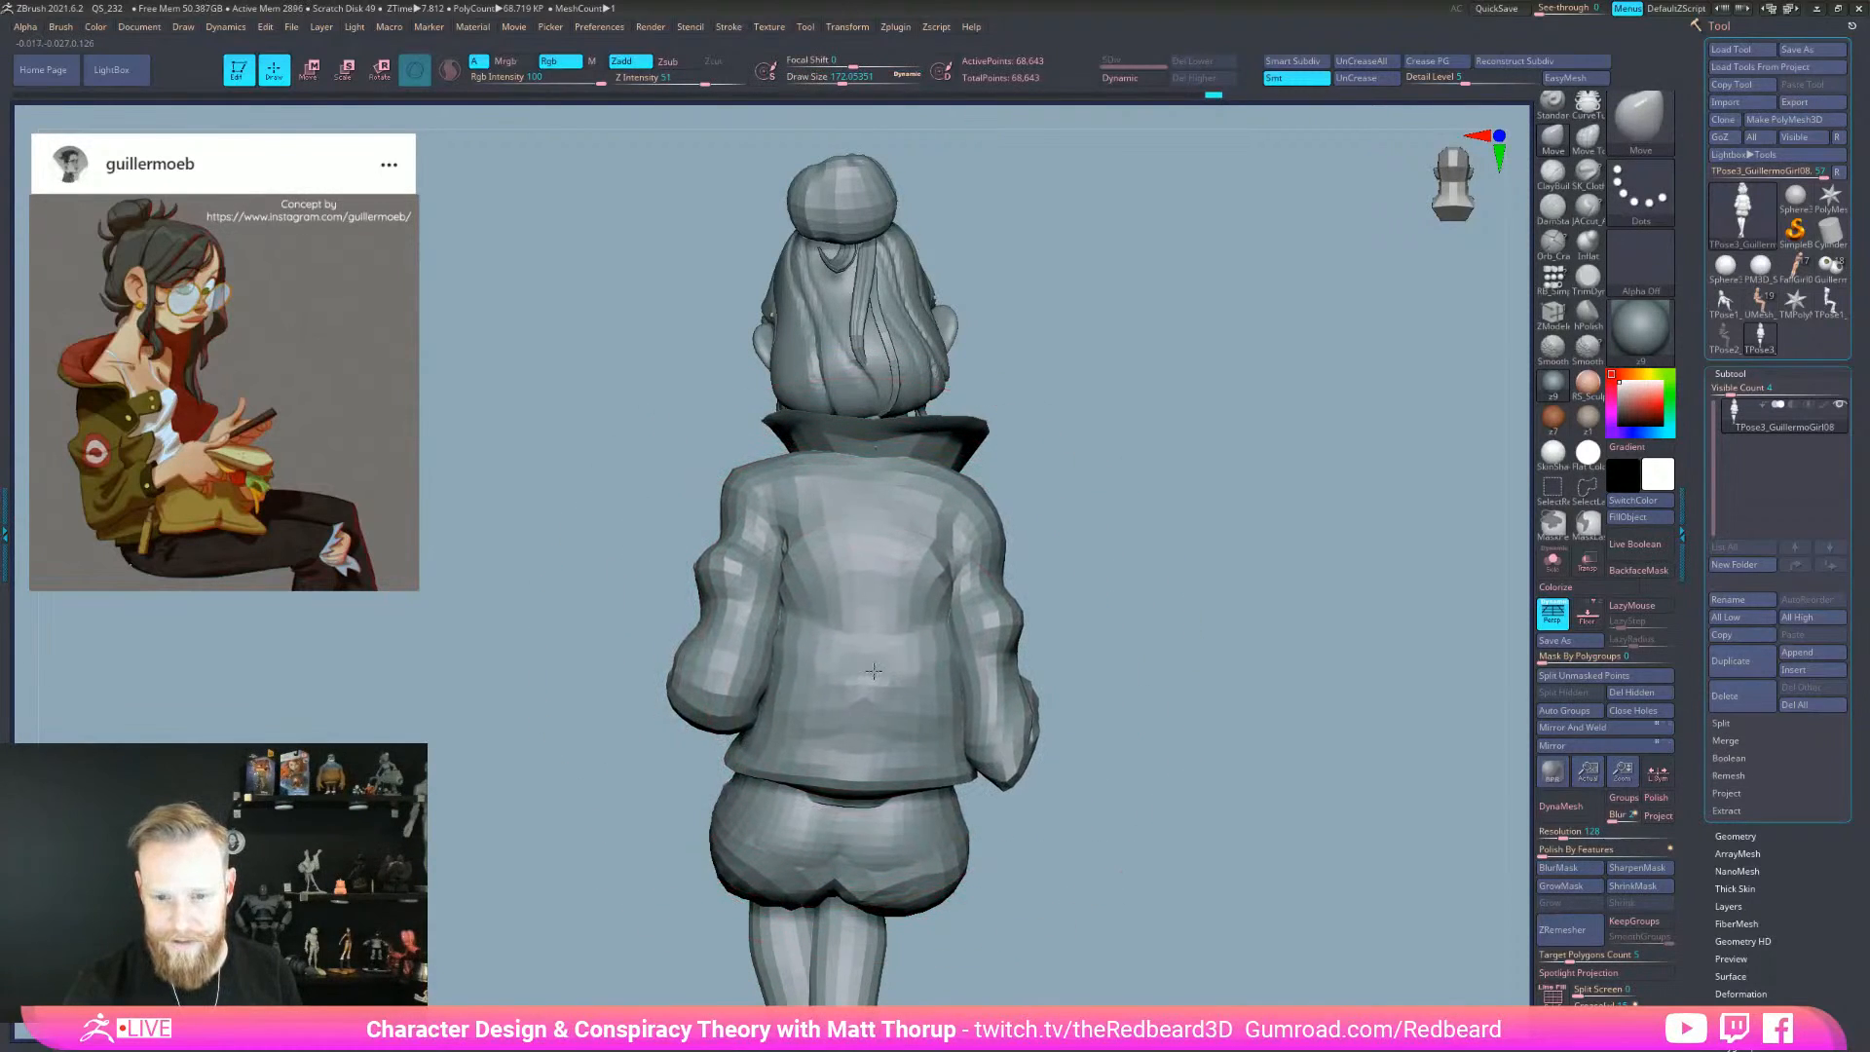
drag(826, 767, 833, 770)
key(s)
drag(767, 860, 770, 833)
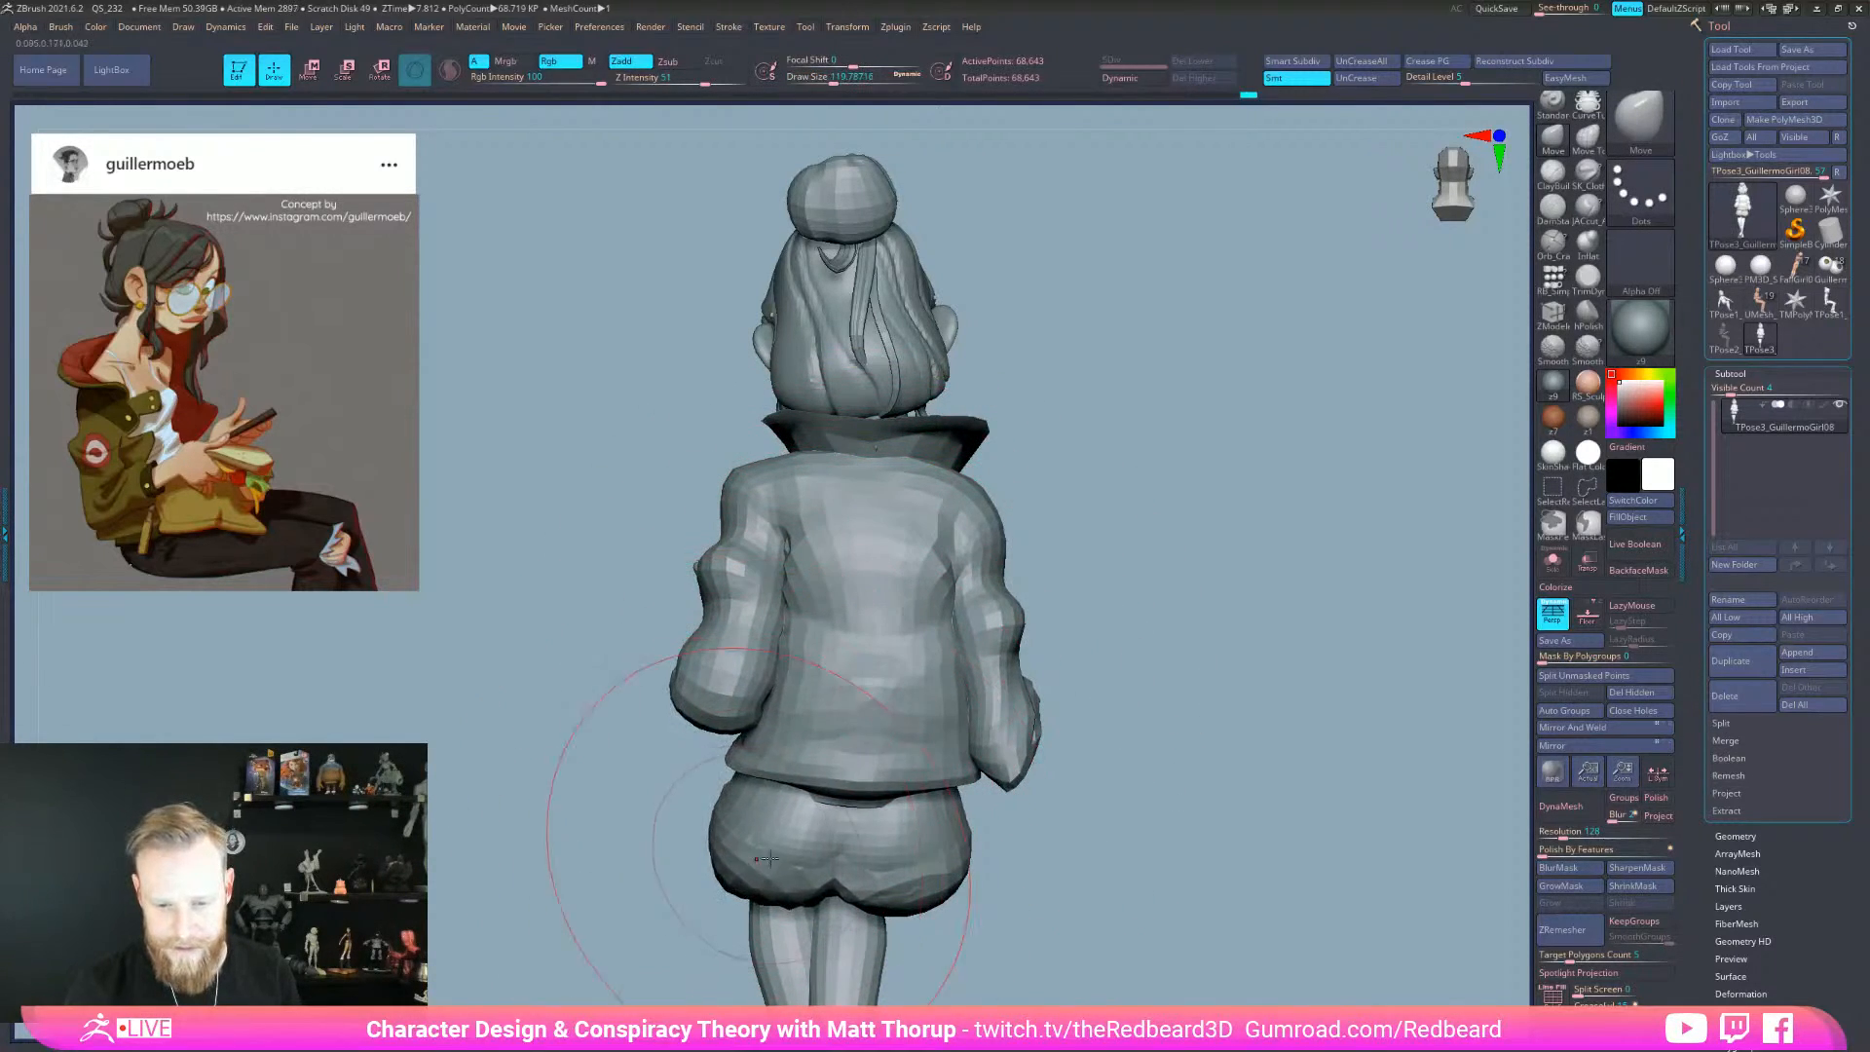
drag(949, 883, 940, 881)
- Adjust both shoulder contours of the jacket in back view, using a smaller Move brush
key(s)
drag(757, 482, 743, 482)
drag(746, 473, 725, 470)
key(s)
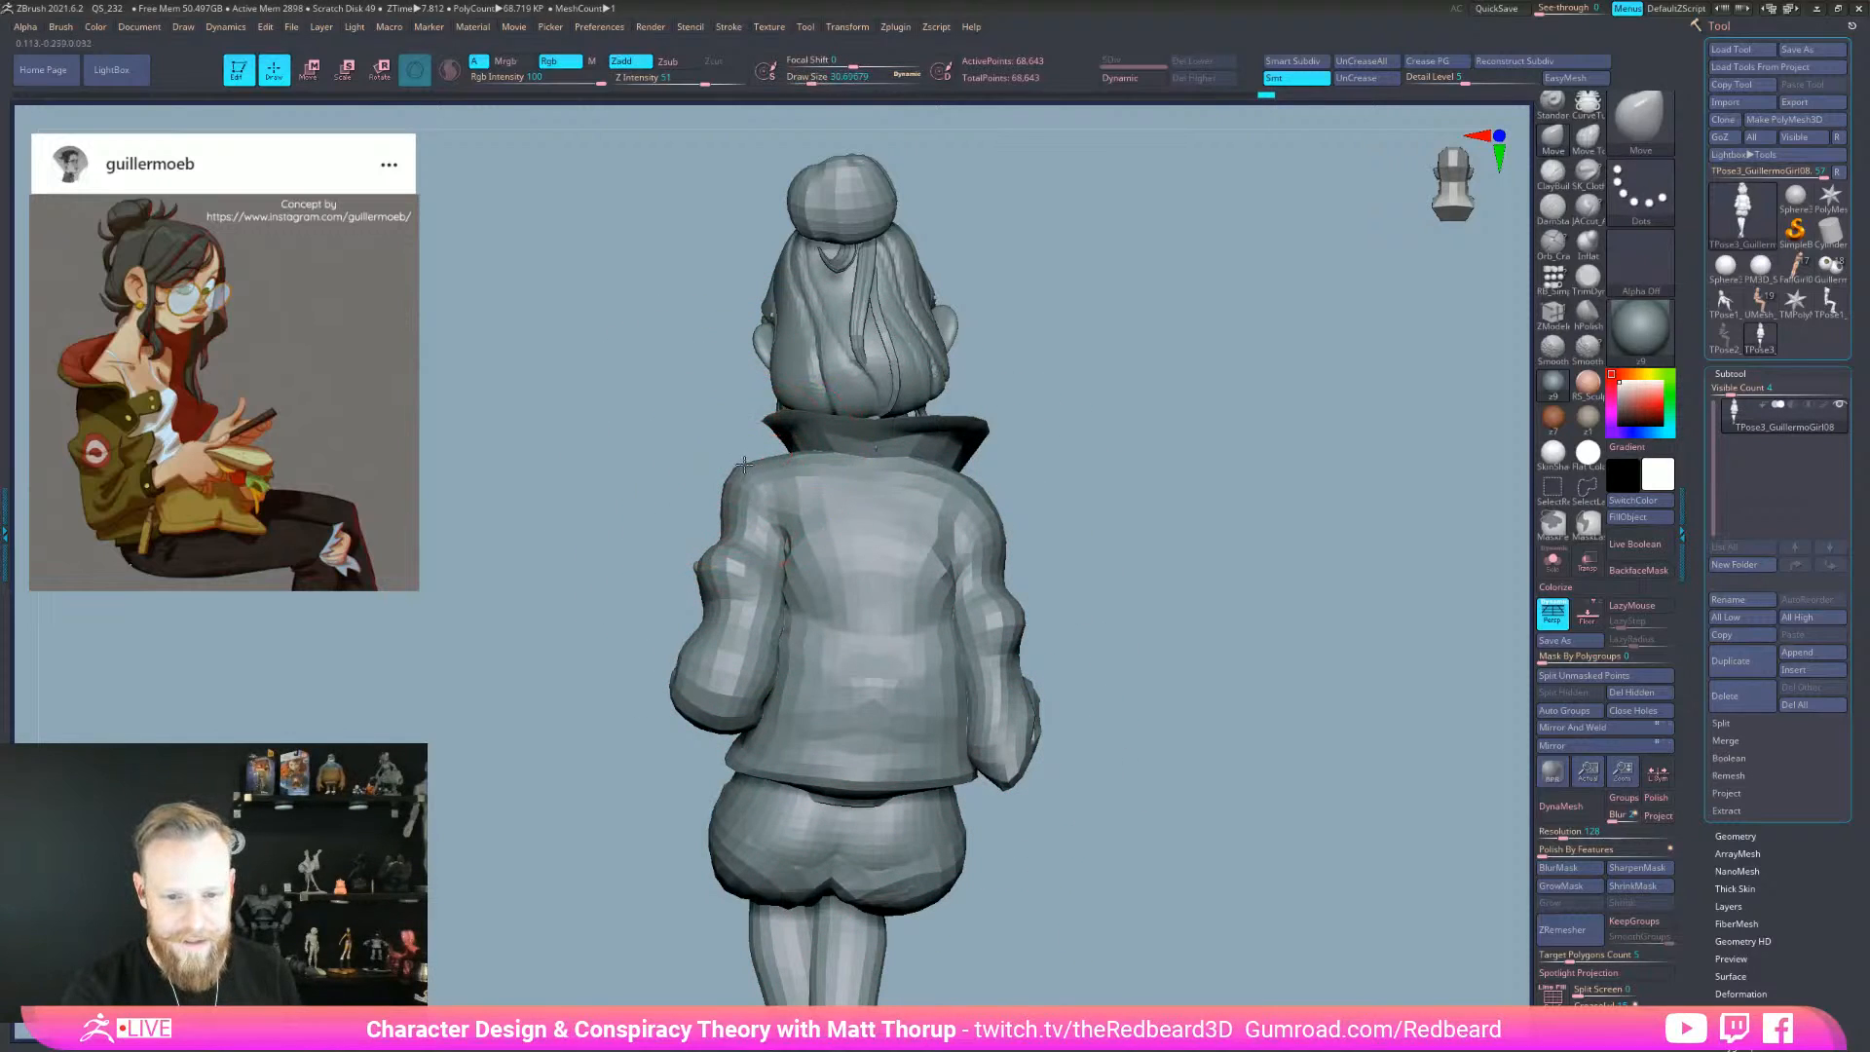
key(s)
drag(956, 484, 983, 524)
key(s)
drag(973, 530, 985, 524)
- Place a canvas snapshot of UMesh_GuillermoGirl05 beside TPose3_GuillermoGirl08, compare the two seated figures, and clear the snapshot
drag(1275, 518, 1018, 525)
alt+drag(1331, 546, 1063, 584)
alt+drag(949, 624, 938, 624)
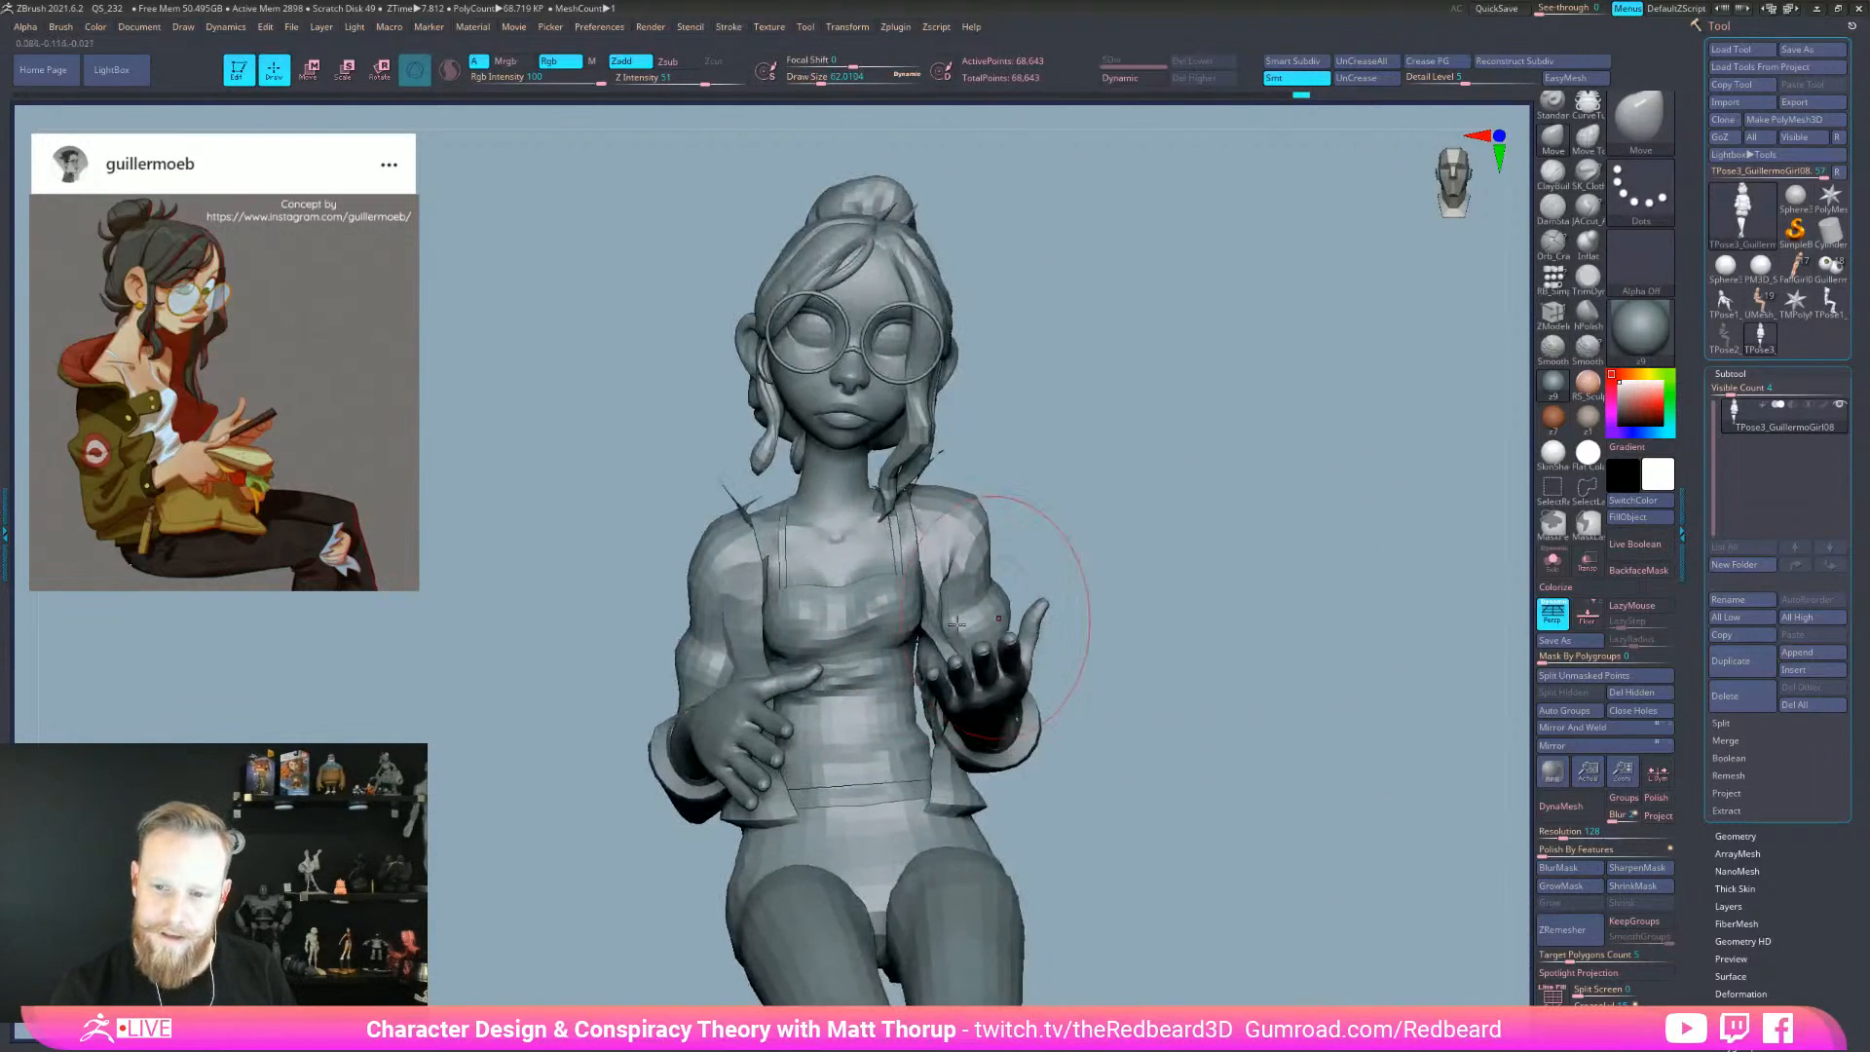
mouse_move(1327, 822)
alt+mouse_down()
mouse_move(1076, 760)
mouse_move(1118, 812)
mouse_move(1089, 822)
mouse_move(1190, 857)
mouse_move(1172, 826)
mouse_move(1196, 822)
mouse_move(1077, 793)
alt+mouse_up()
right_click(1077, 792)
drag(1202, 642, 1263, 658)
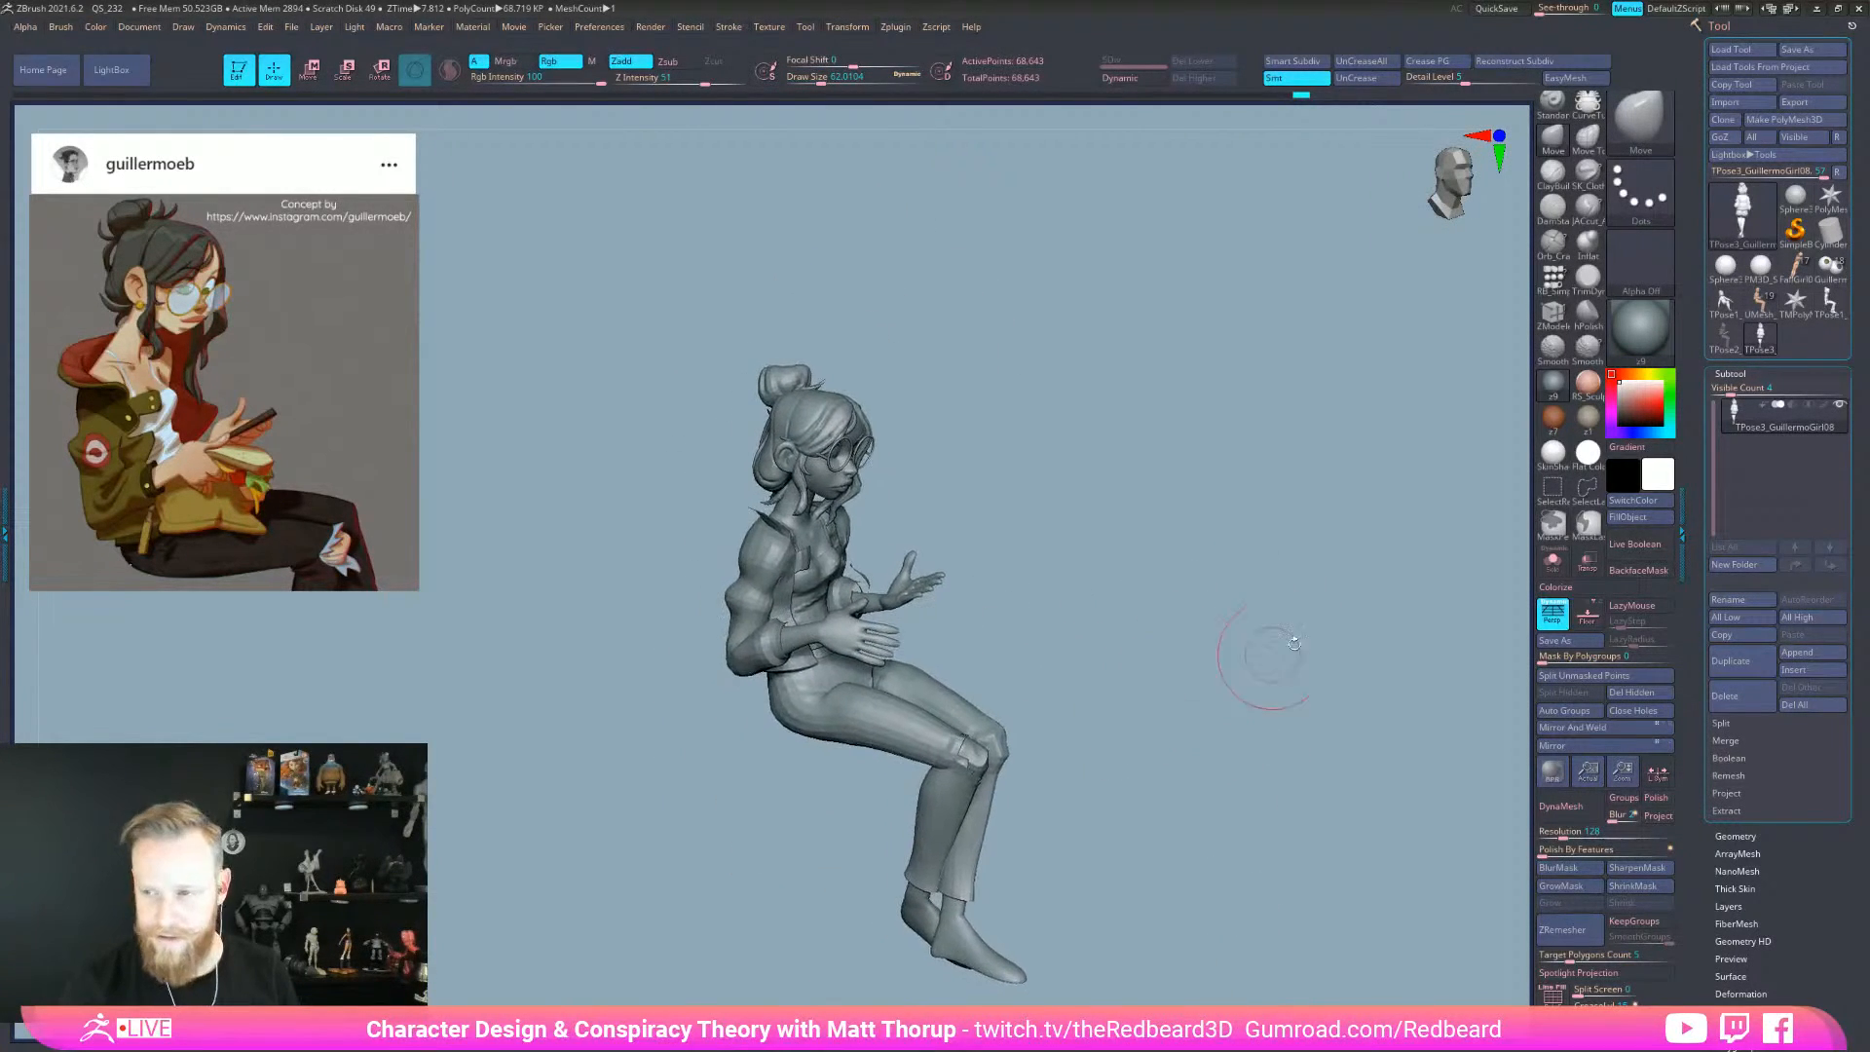
mouse_move(1119, 764)
alt+mouse_down()
mouse_move(1305, 693)
mouse_move(1125, 701)
mouse_move(1102, 674)
mouse_move(1090, 710)
mouse_move(1406, 709)
mouse_move(1337, 708)
alt+mouse_up()
click(1760, 305)
key(shift+s)
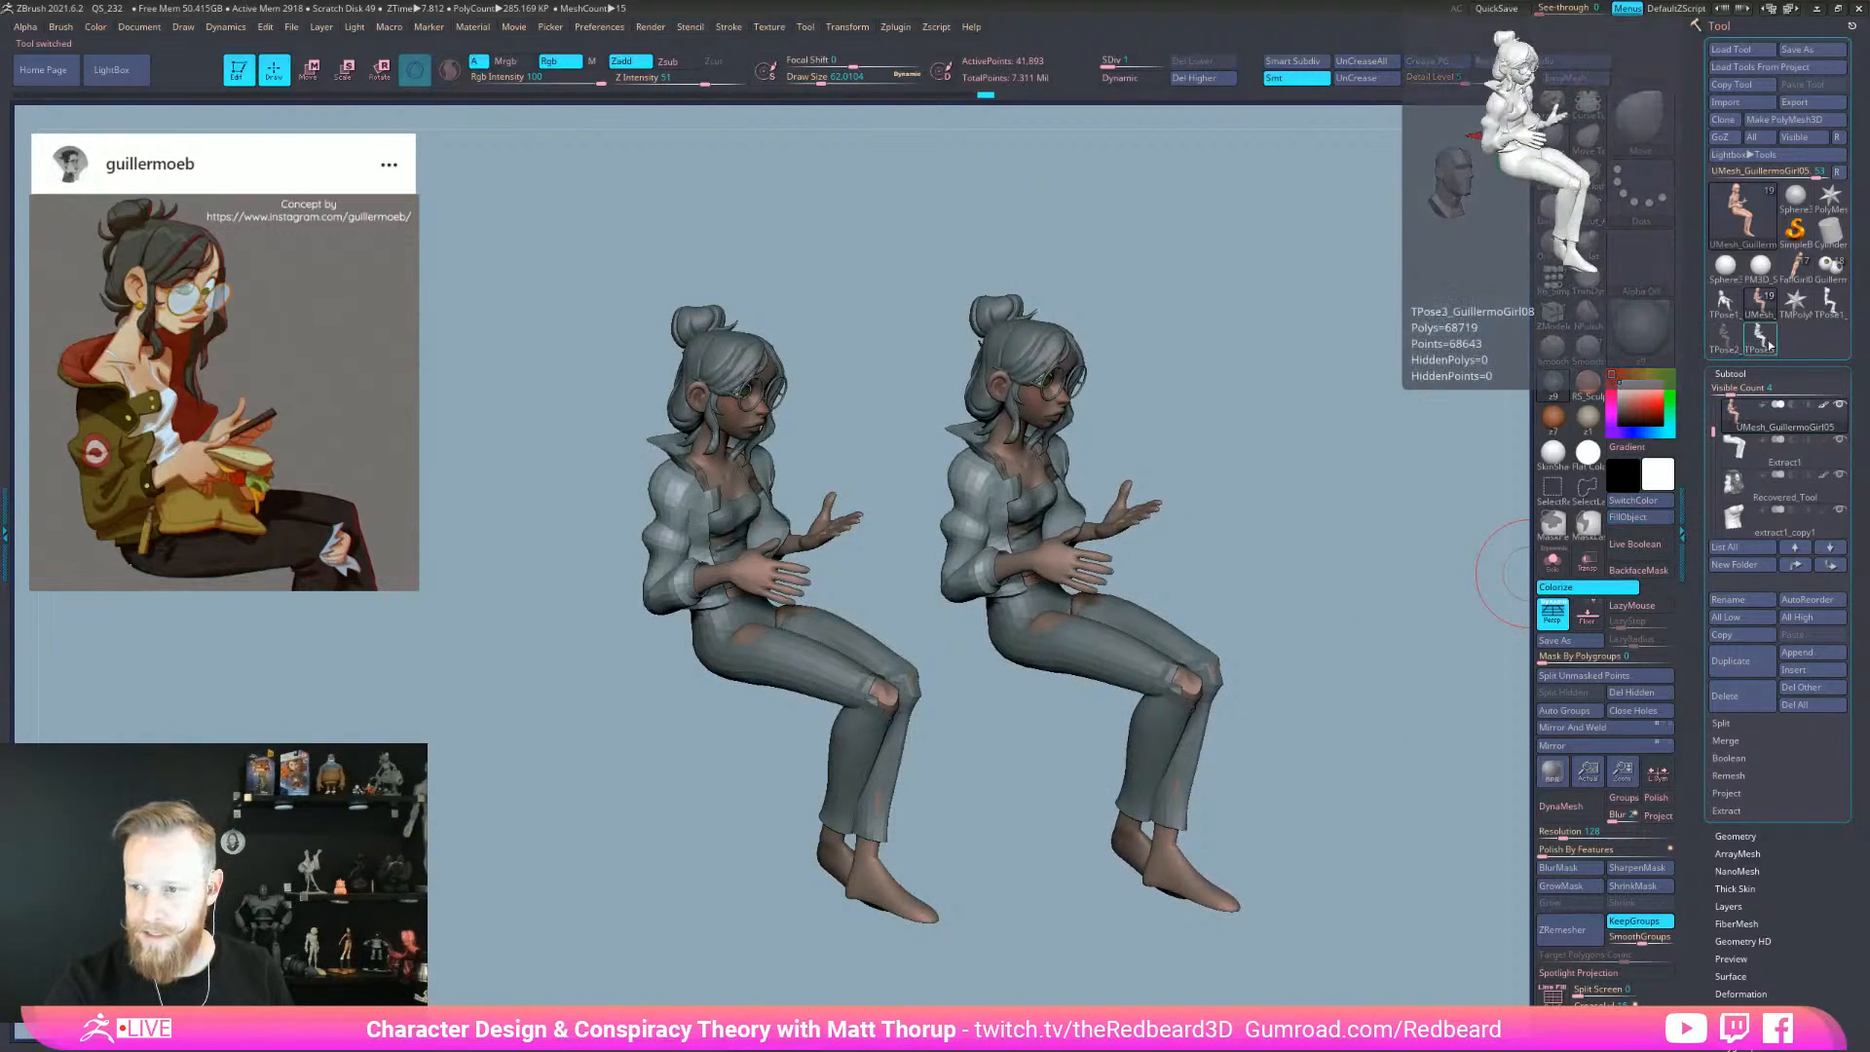
click(1764, 346)
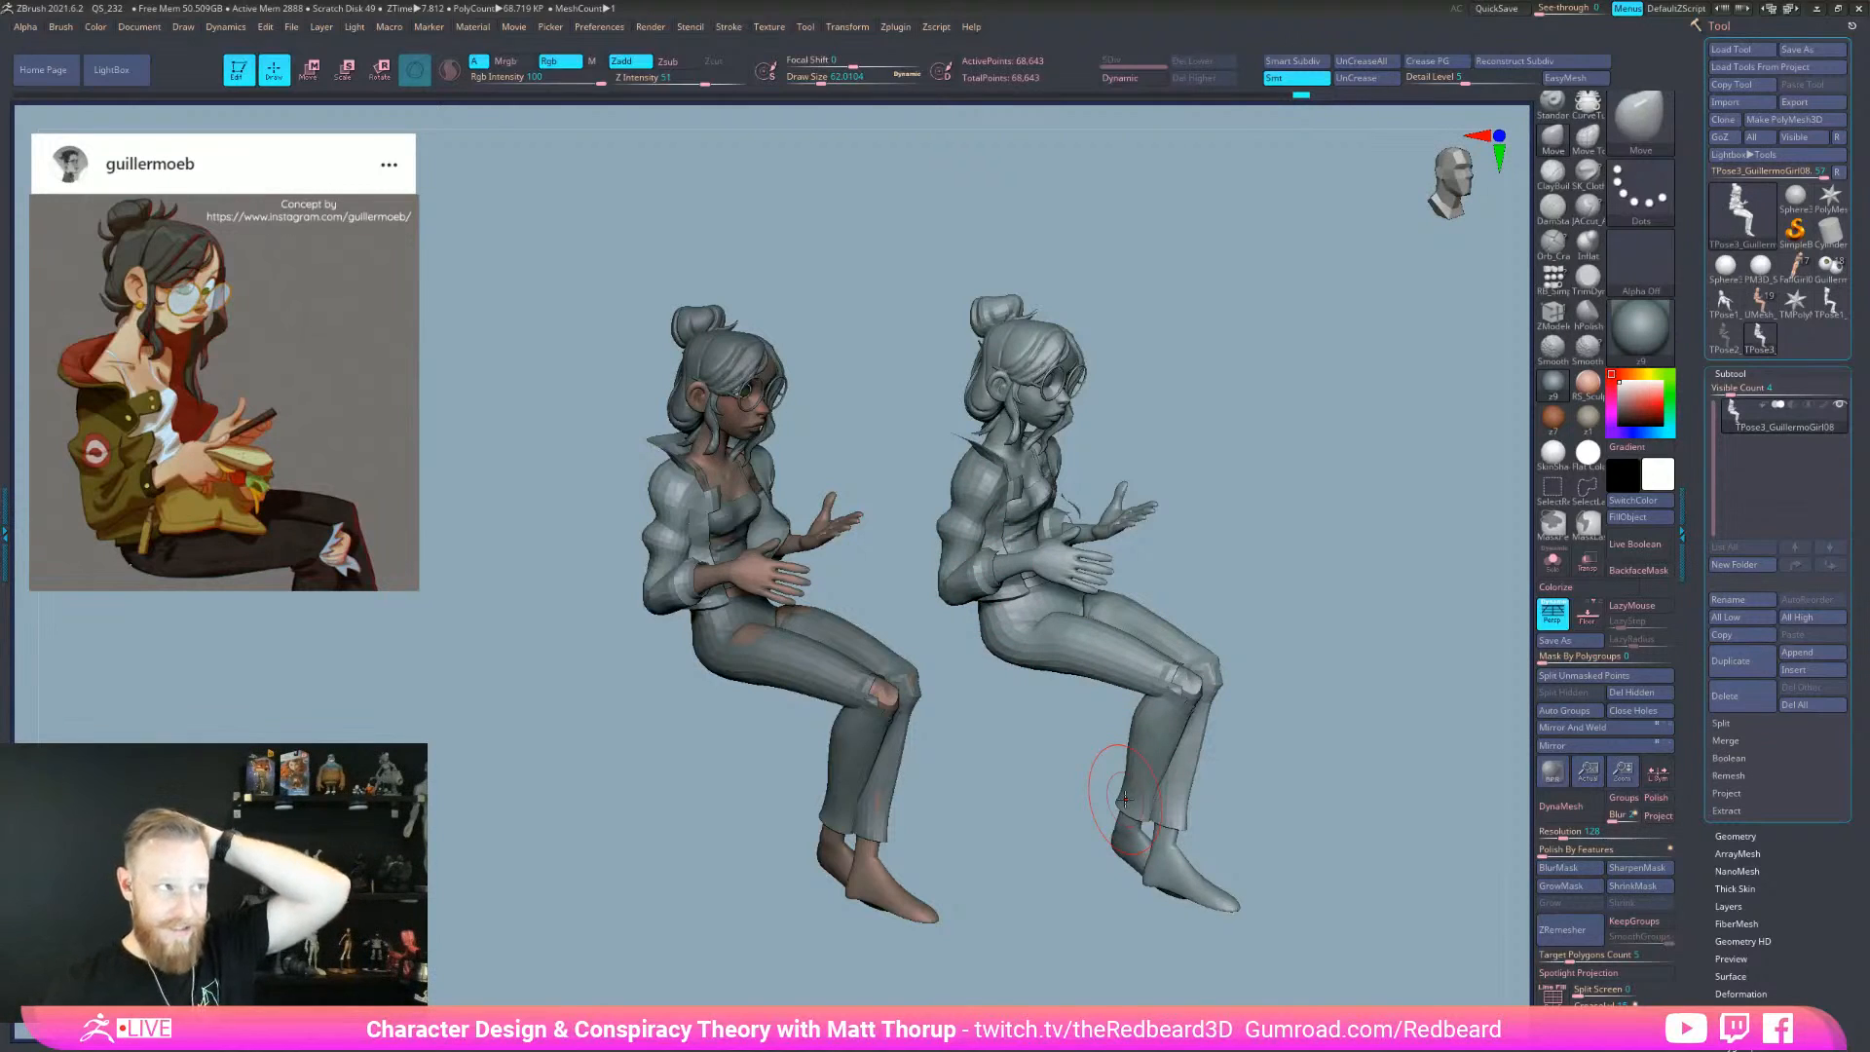
key(ctrl)
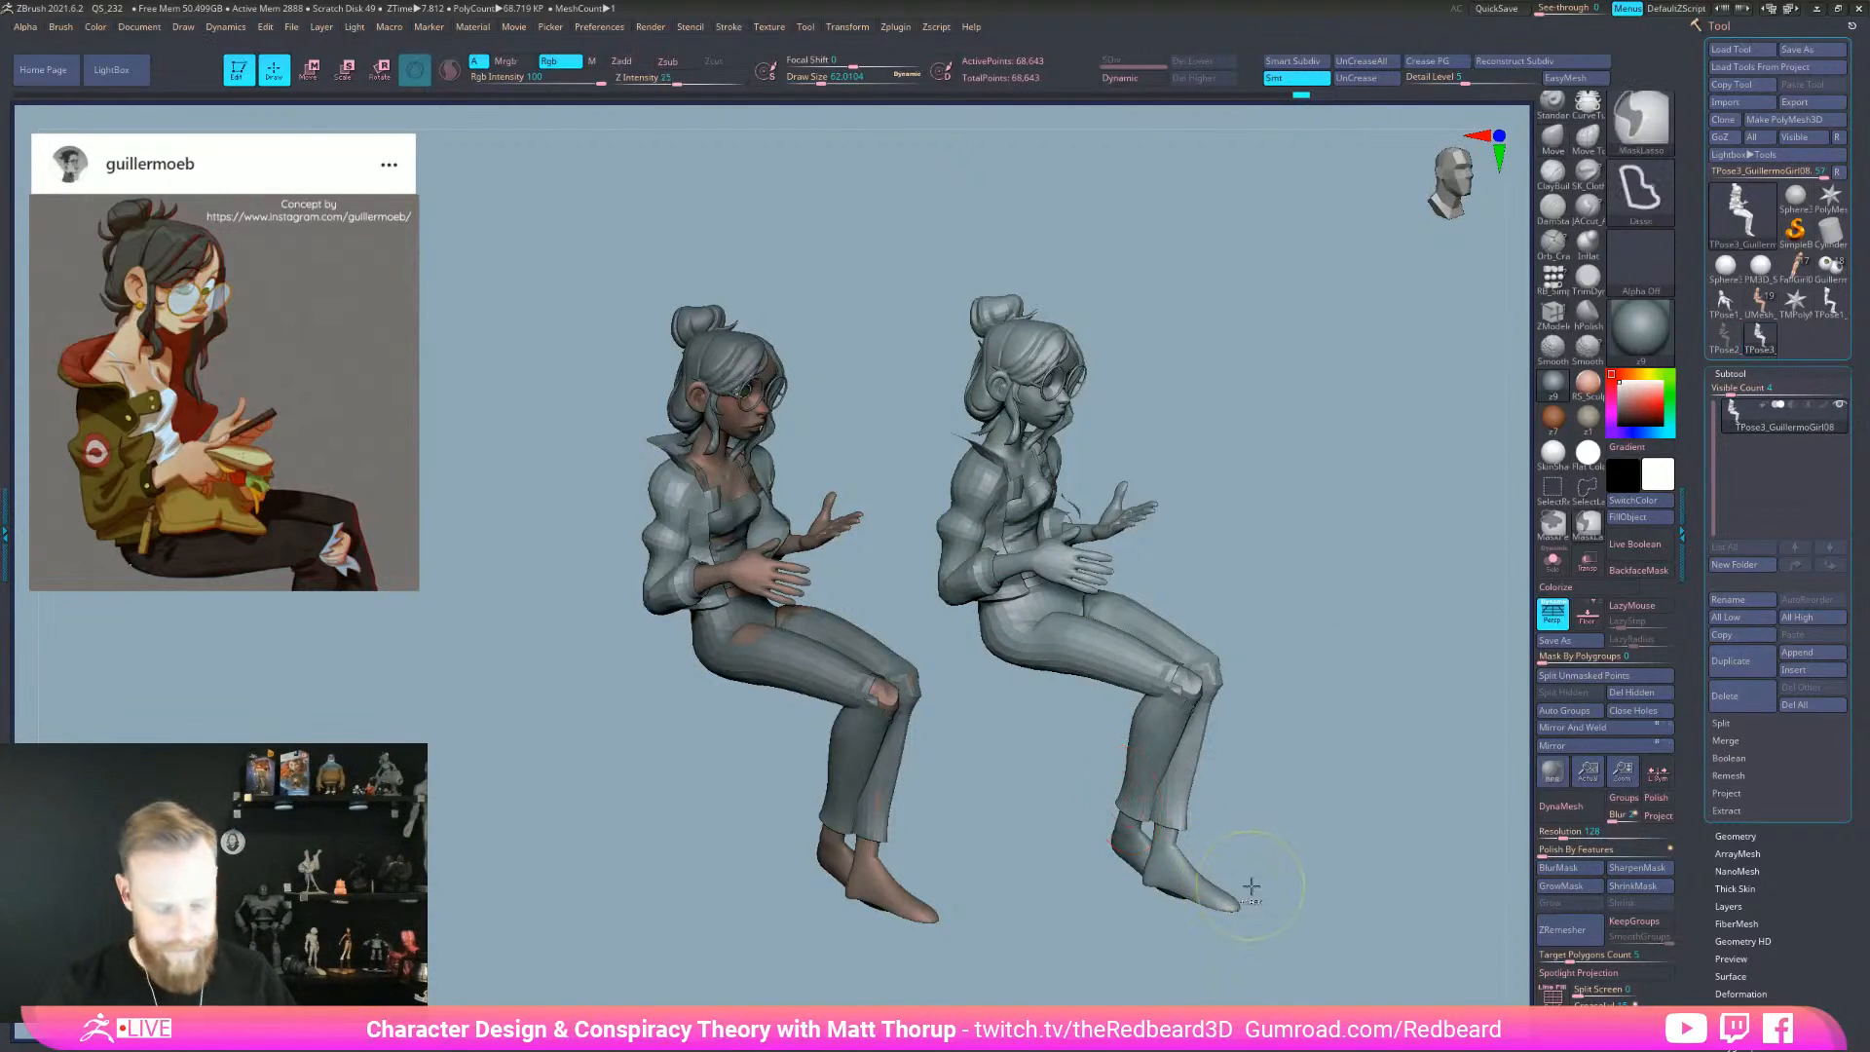
- Adjust the rear contour of the seat below the jacket hem in side view with the Move brush
drag(1279, 886, 917, 727)
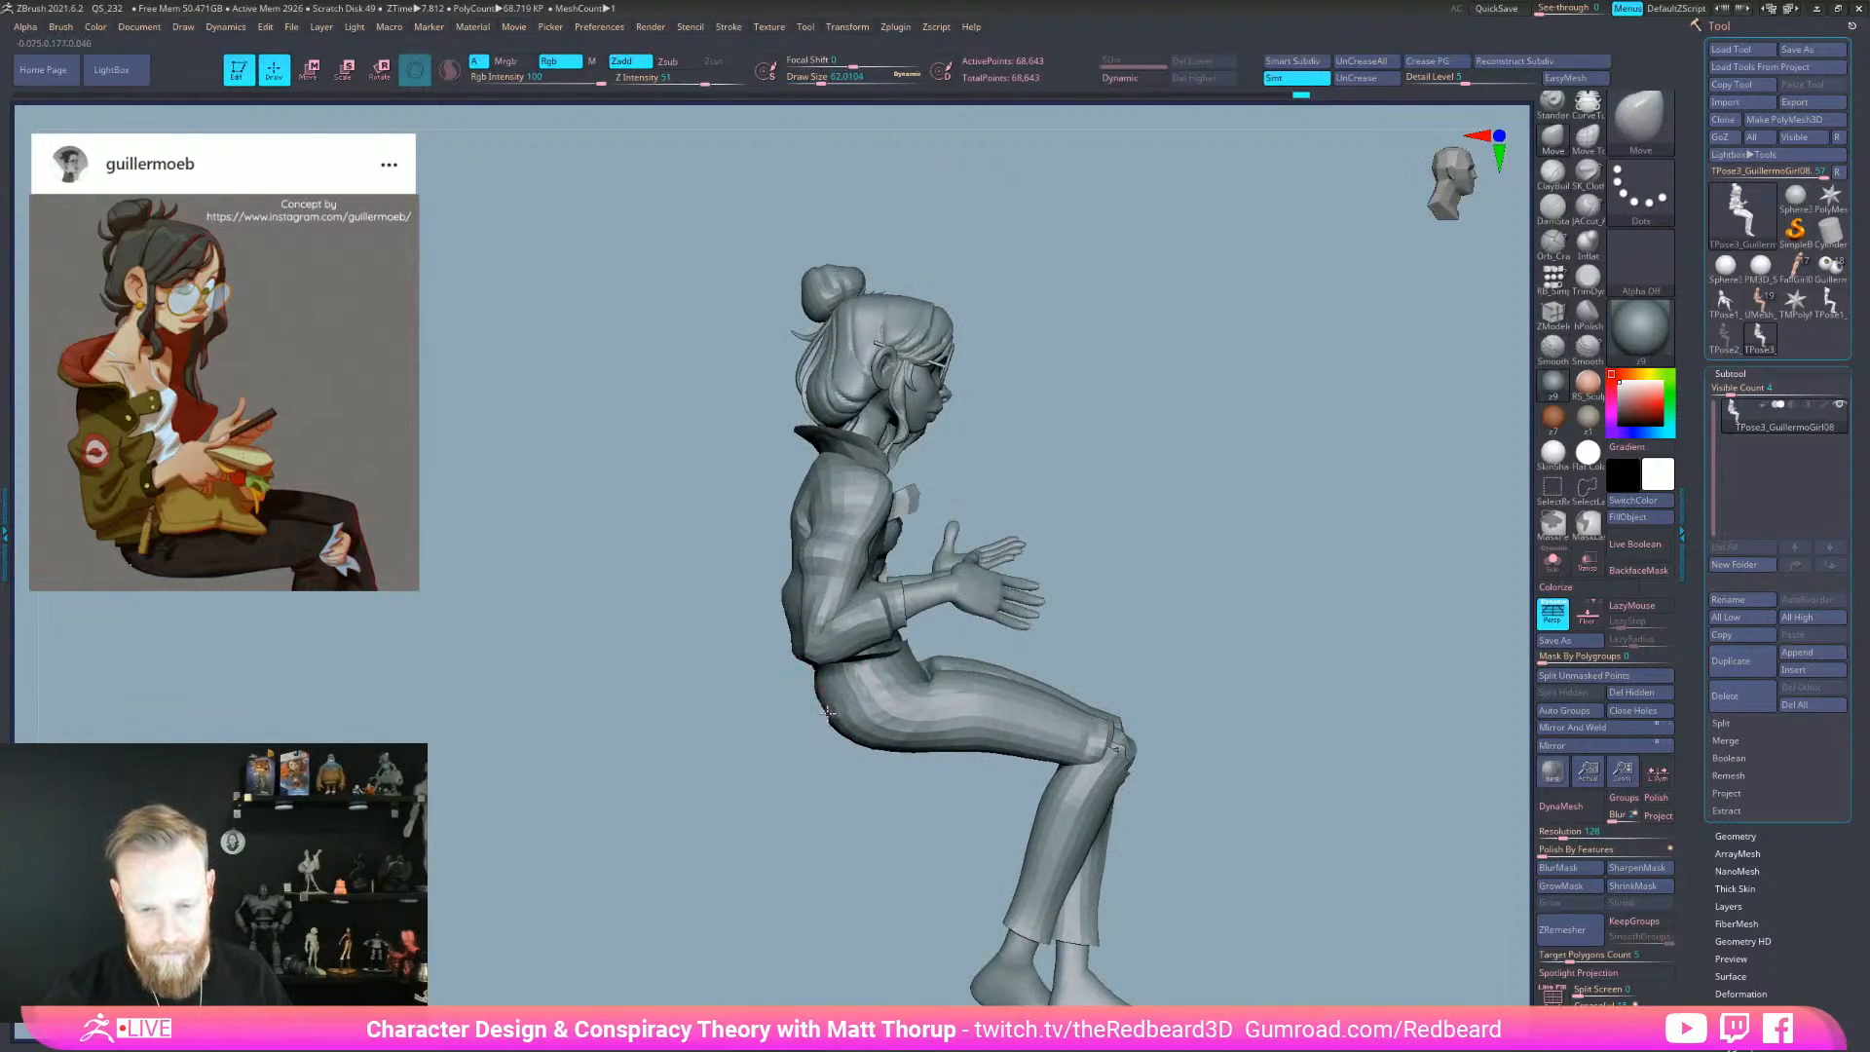
mouse_move(807, 804)
mouse_down()
mouse_move(984, 759)
mouse_move(809, 791)
mouse_up()
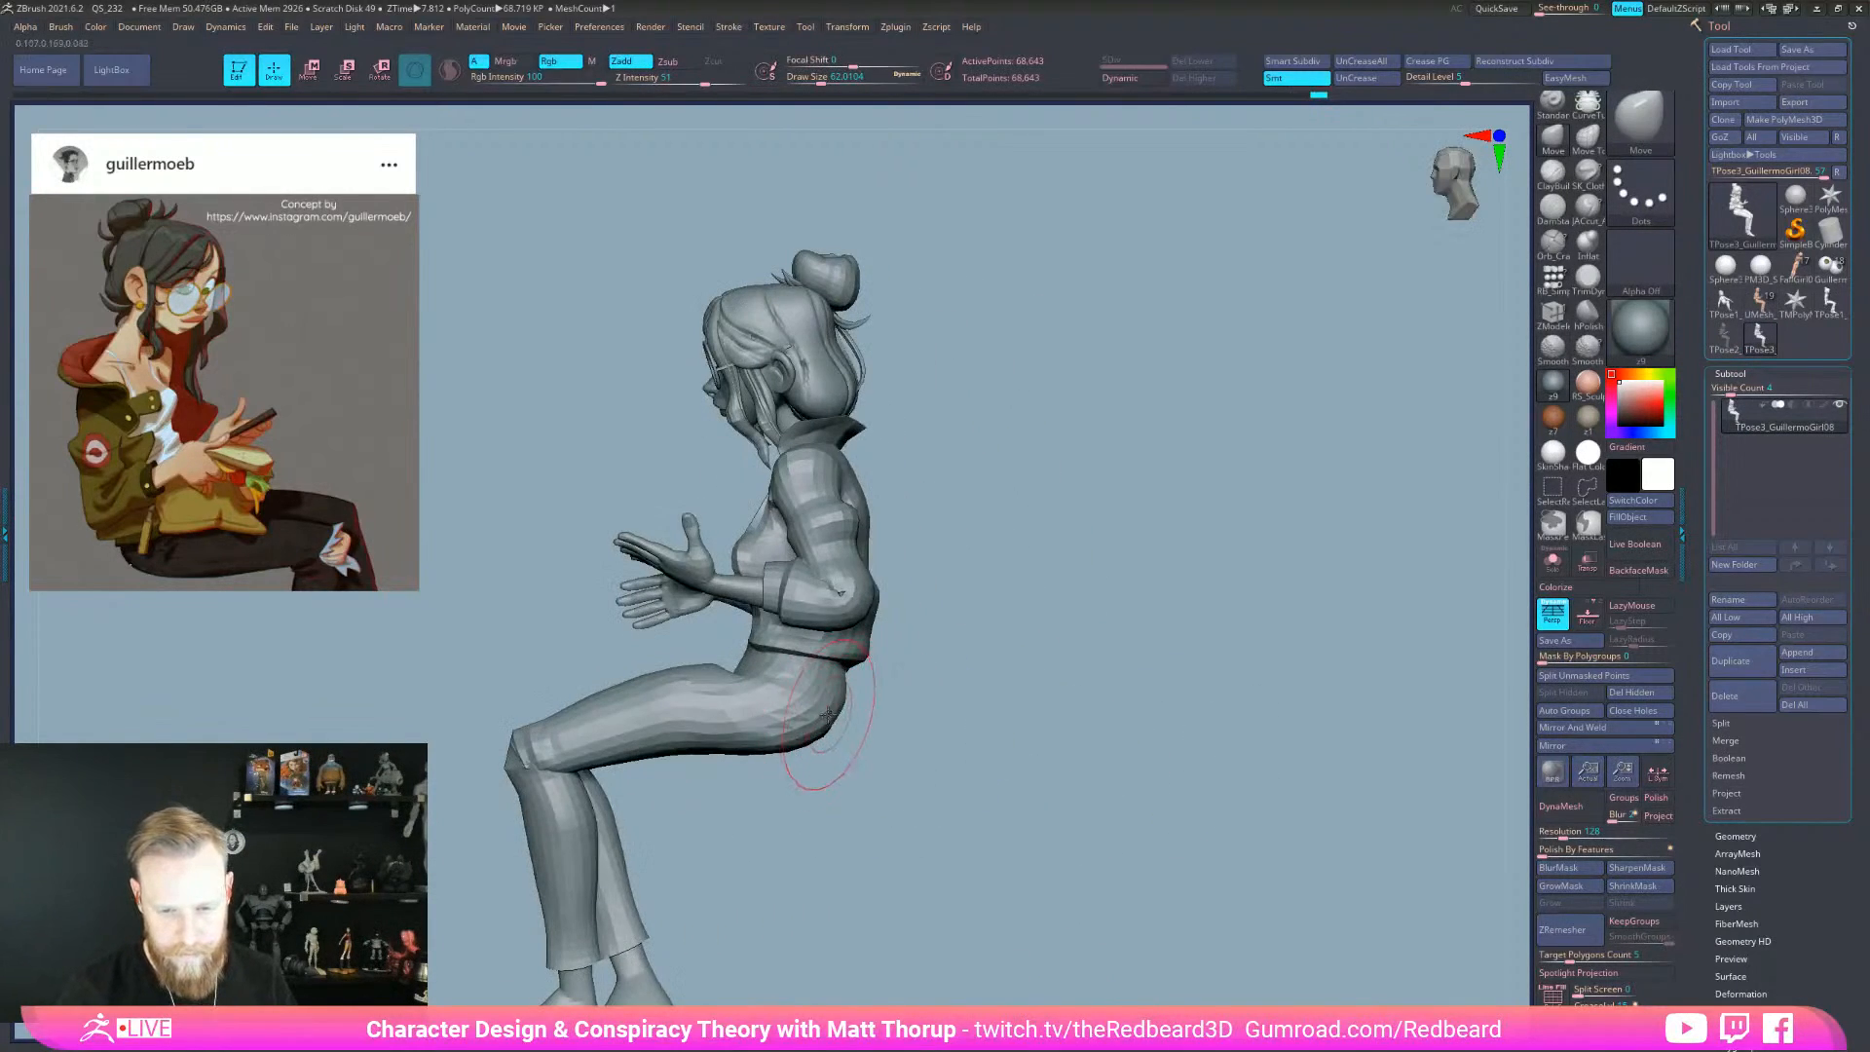
drag(843, 722, 1043, 730)
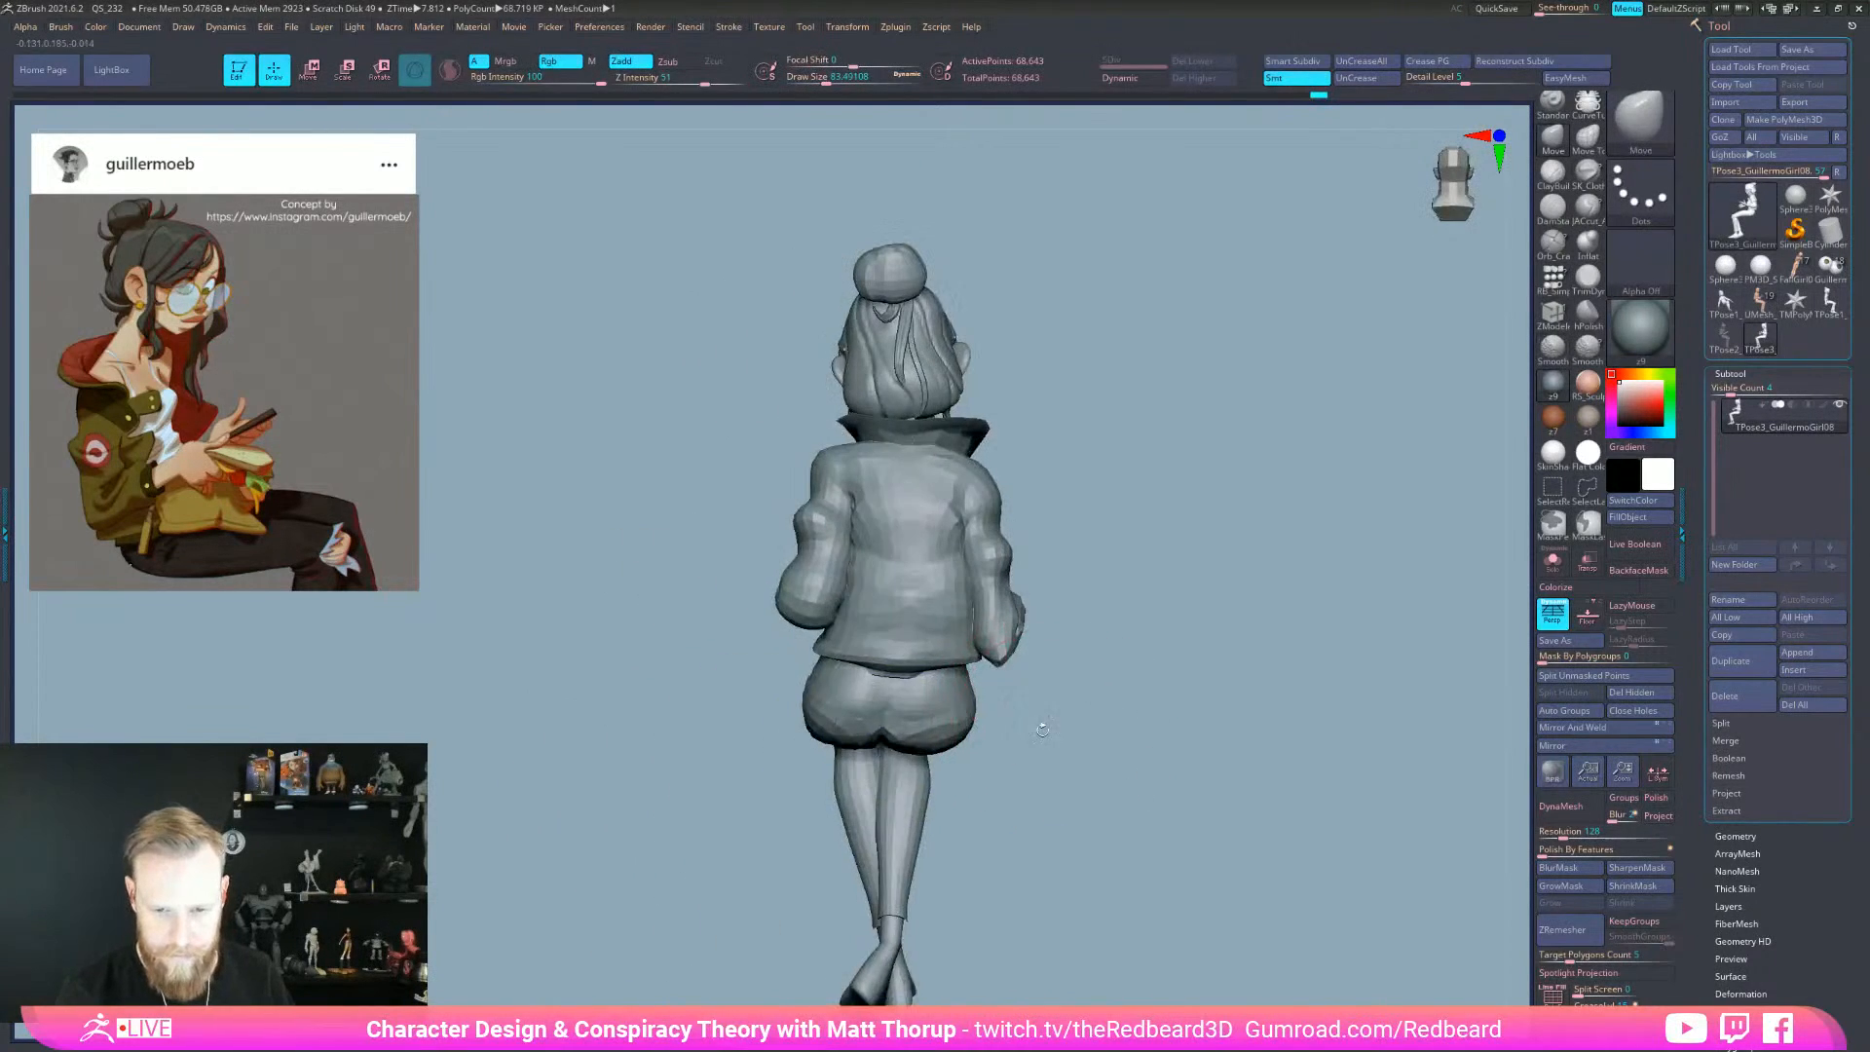
- Adjust the back contour of the jacket in side view with the Move brush at about 89 draw size
key(s)
click(845, 474)
drag(1084, 486, 1017, 496)
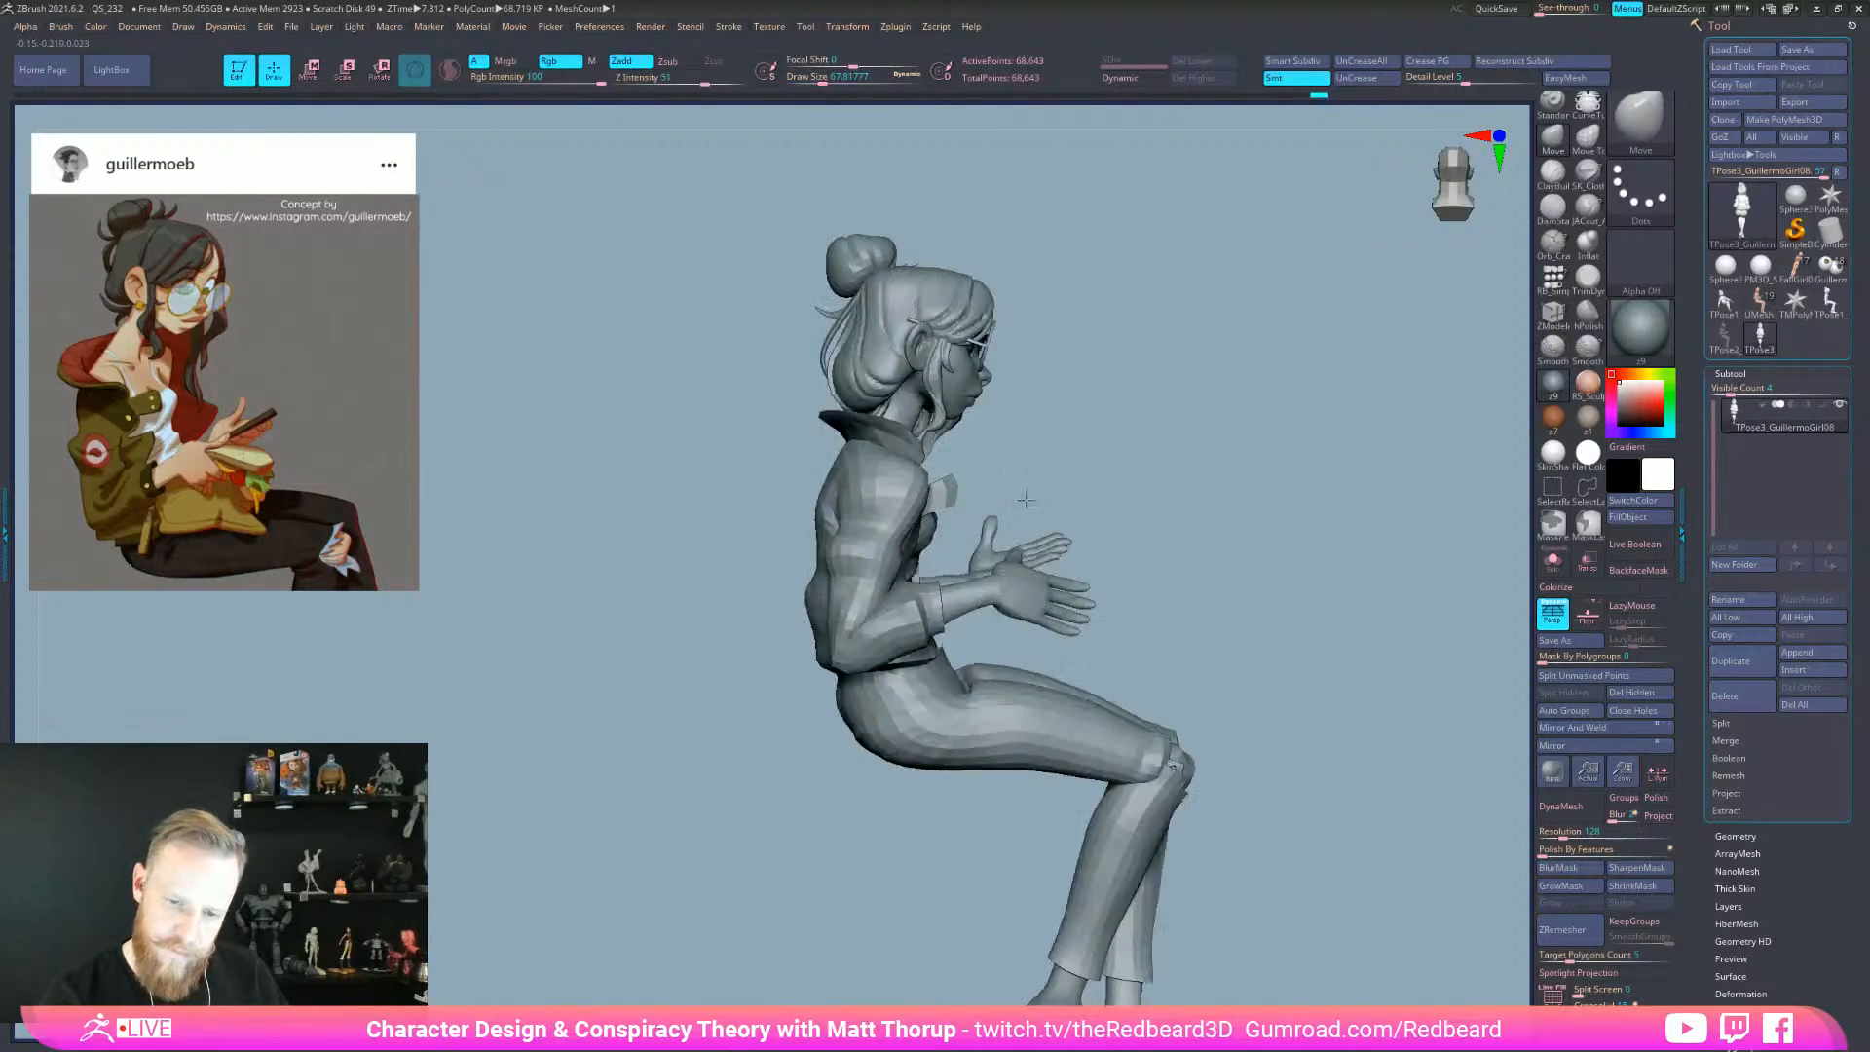
key(s)
drag(849, 494, 853, 494)
drag(793, 588, 814, 585)
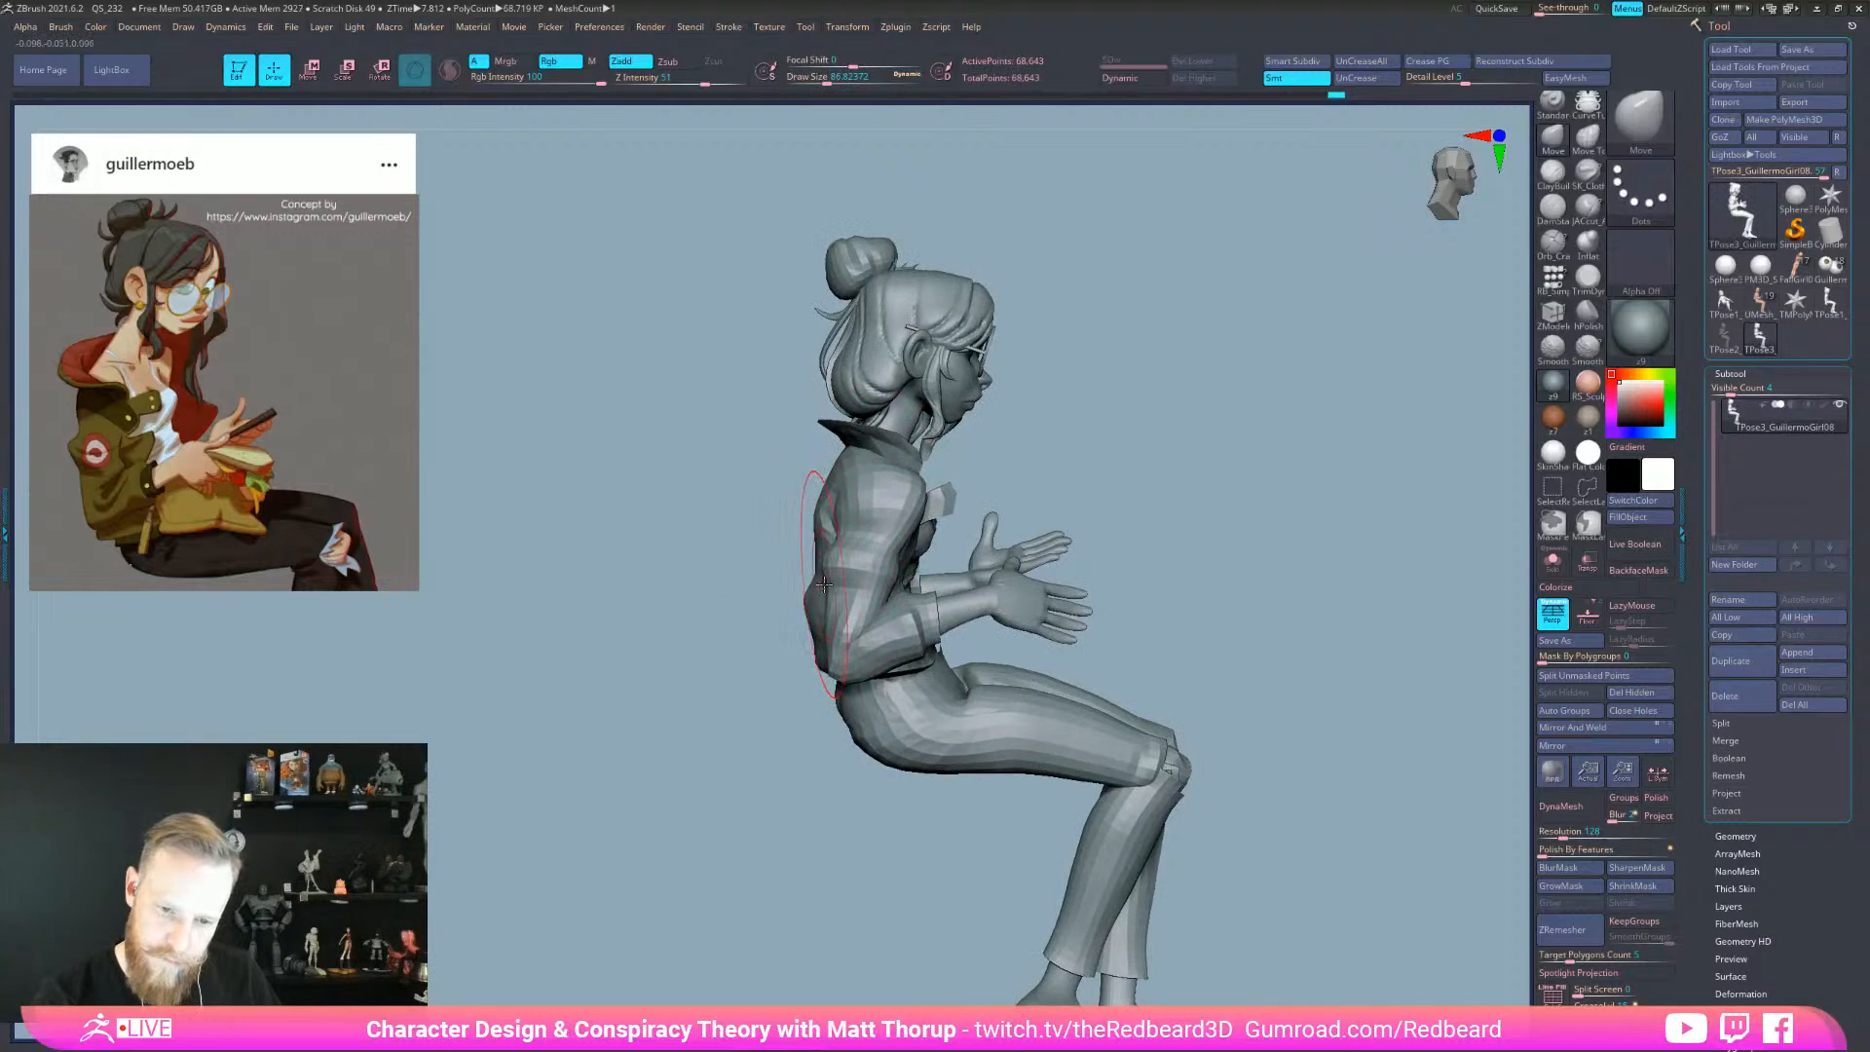
- Reshape the hips and outer thighs from above and the side, reducing the Move brush to about 59 draw size
mouse_move(1392, 557)
mouse_down()
mouse_move(1159, 617)
mouse_move(1167, 588)
mouse_move(1210, 634)
mouse_move(1194, 680)
mouse_move(1325, 692)
mouse_move(1273, 668)
mouse_move(967, 631)
mouse_up()
drag(1180, 615, 1099, 740)
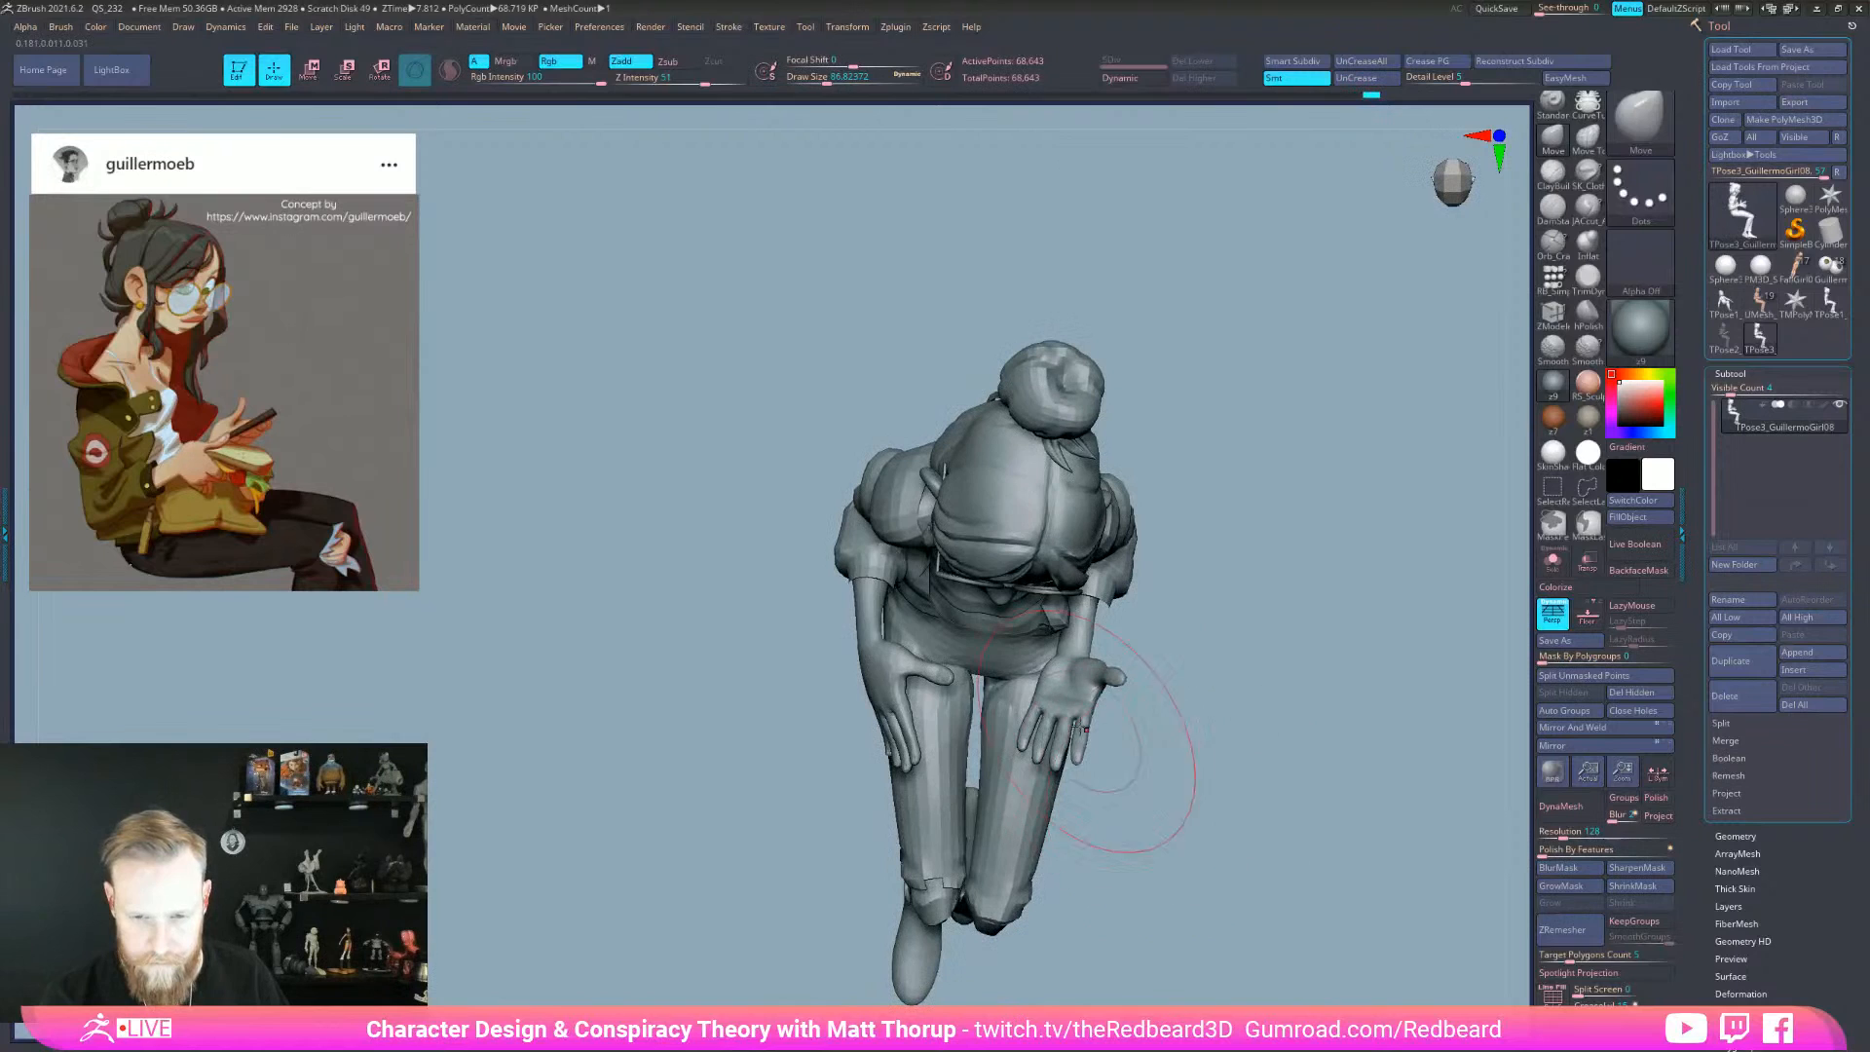
mouse_move(1010, 639)
mouse_down()
mouse_move(1126, 646)
mouse_move(1147, 750)
mouse_move(1063, 717)
mouse_move(1013, 725)
mouse_move(1049, 792)
mouse_move(935, 886)
mouse_up()
key(bracketleft)
key(bracketleft)
drag(1336, 593, 1028, 742)
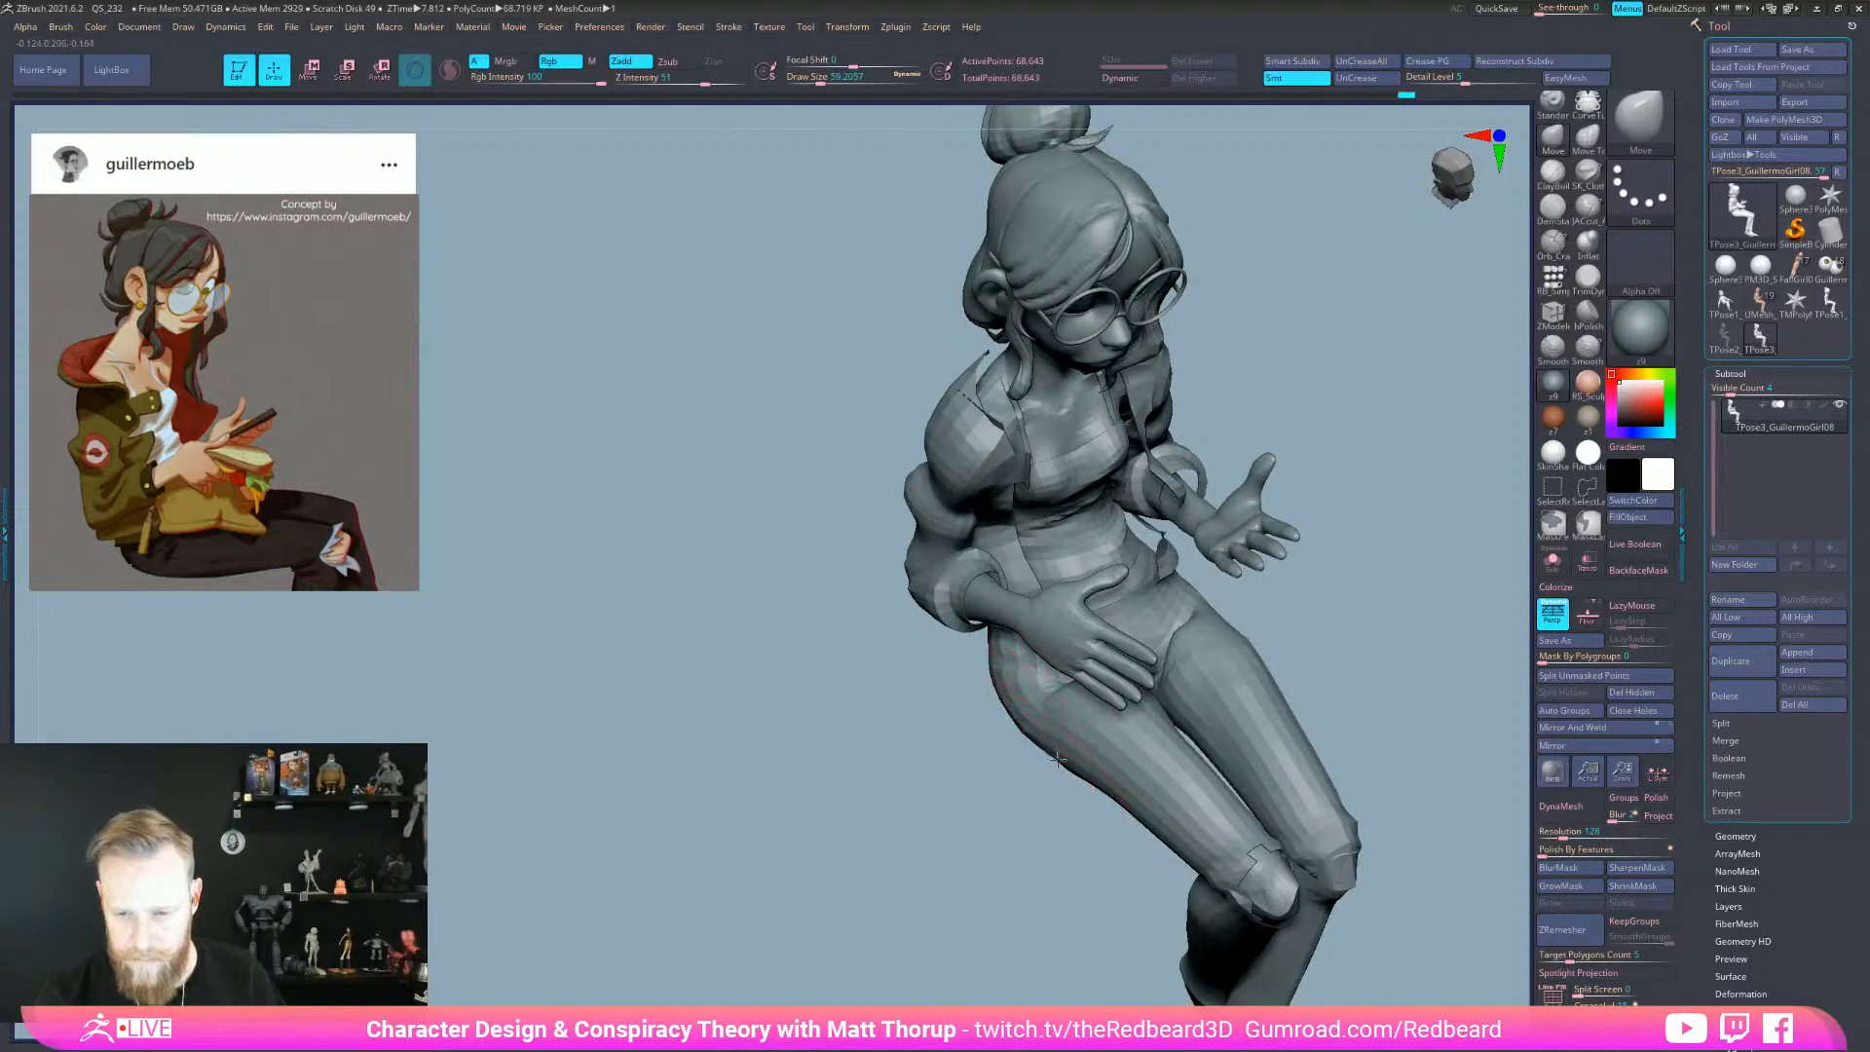
drag(1142, 729, 1097, 659)
- Refine the bust and the top's neckline area with the Move brush at about 31 and 29 draw size
key(s)
click(752, 571)
mouse_move(1032, 487)
mouse_down()
mouse_move(932, 491)
mouse_move(761, 560)
mouse_up()
key(s)
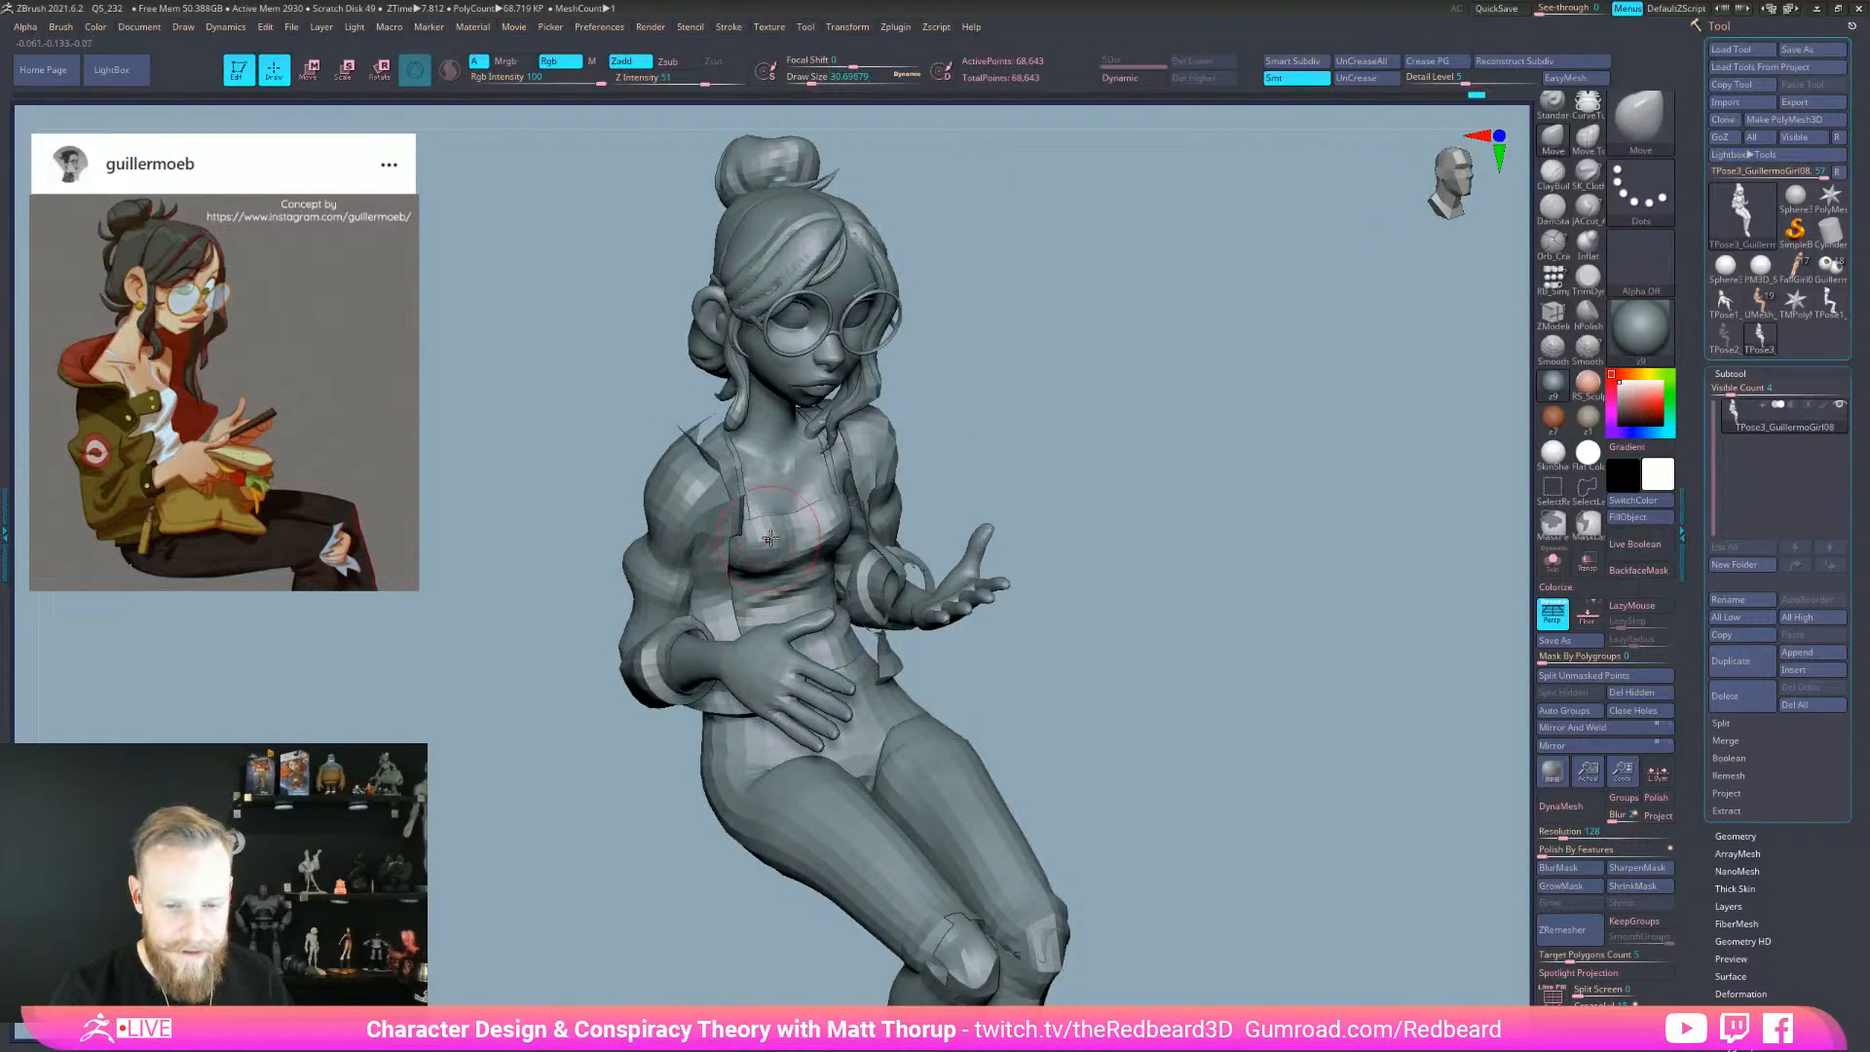
right_drag(767, 539, 798, 545)
key(s)
drag(798, 545, 791, 546)
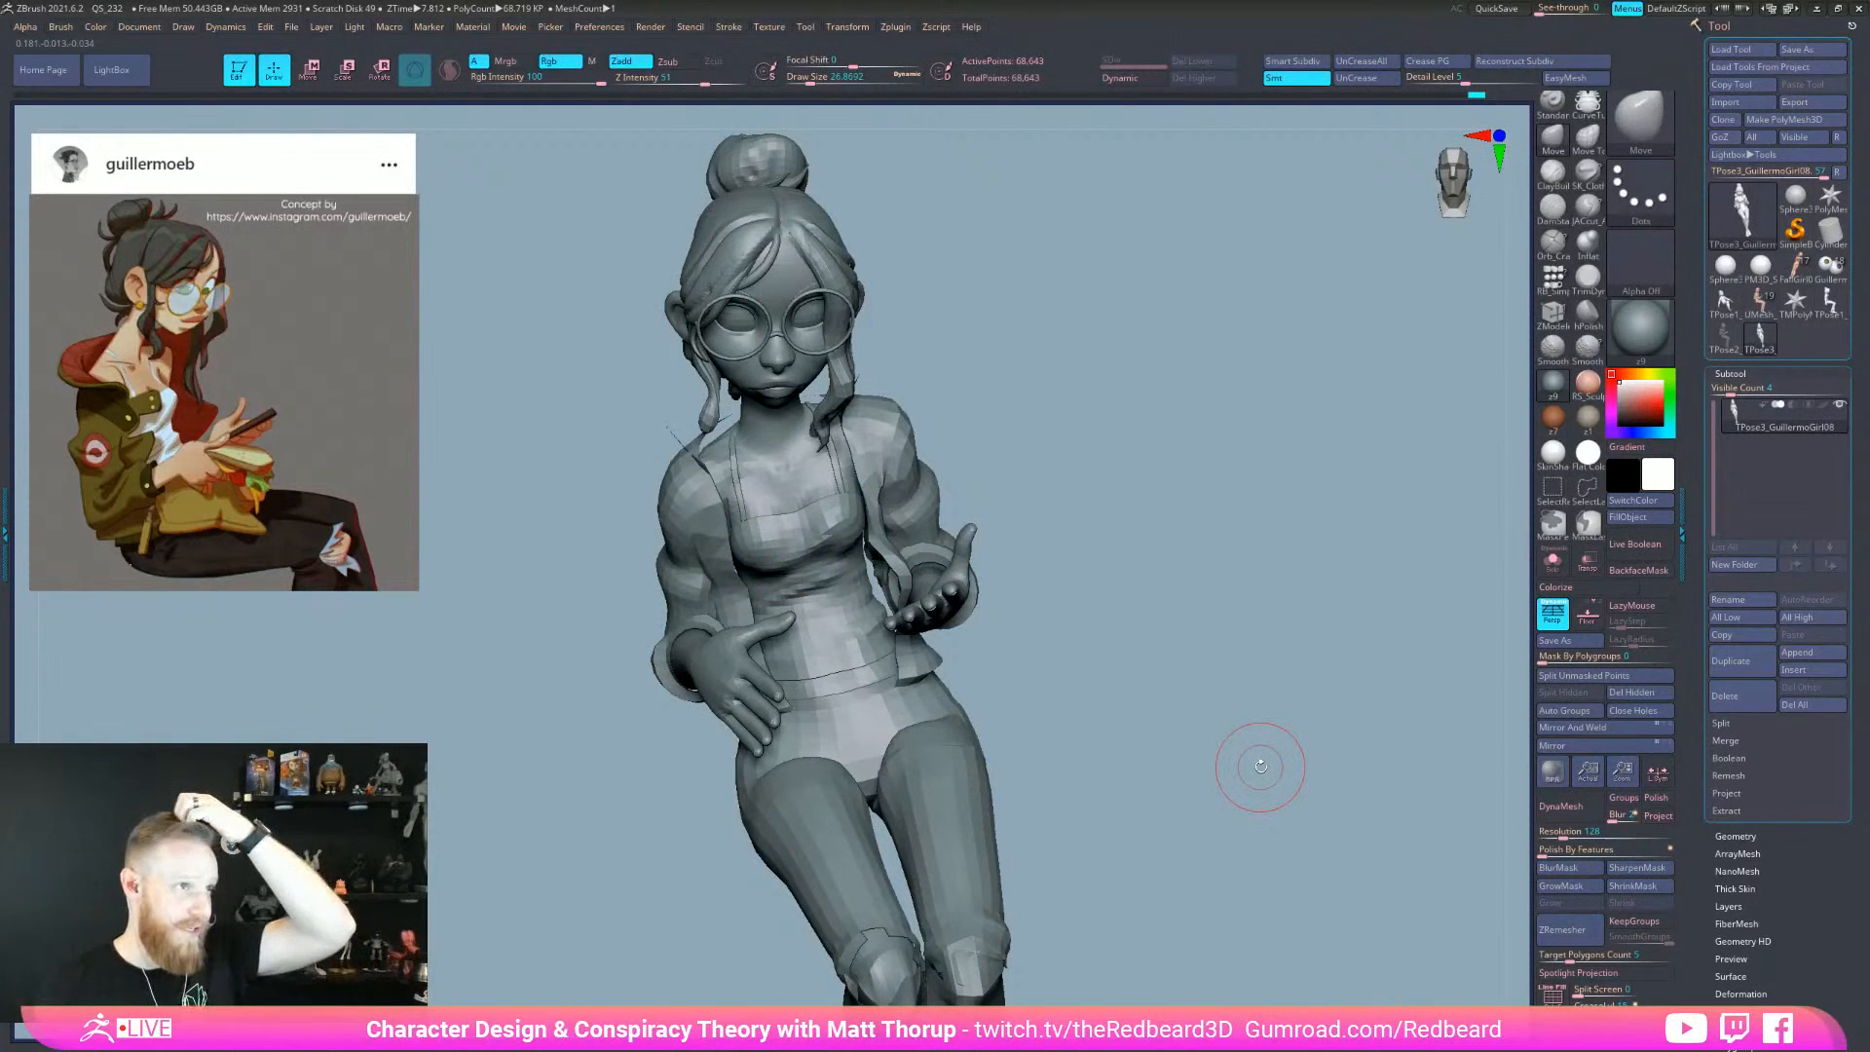
- Adjust the jacket's upper back contour in side view with the Move brush at about 77 draw size
right_drag(1256, 769, 1260, 609)
alt+right_drag(1183, 741, 1291, 823)
mouse_move(1291, 823)
right_down()
mouse_move(1353, 798)
mouse_move(1223, 764)
right_up()
key(s)
drag(732, 564, 743, 560)
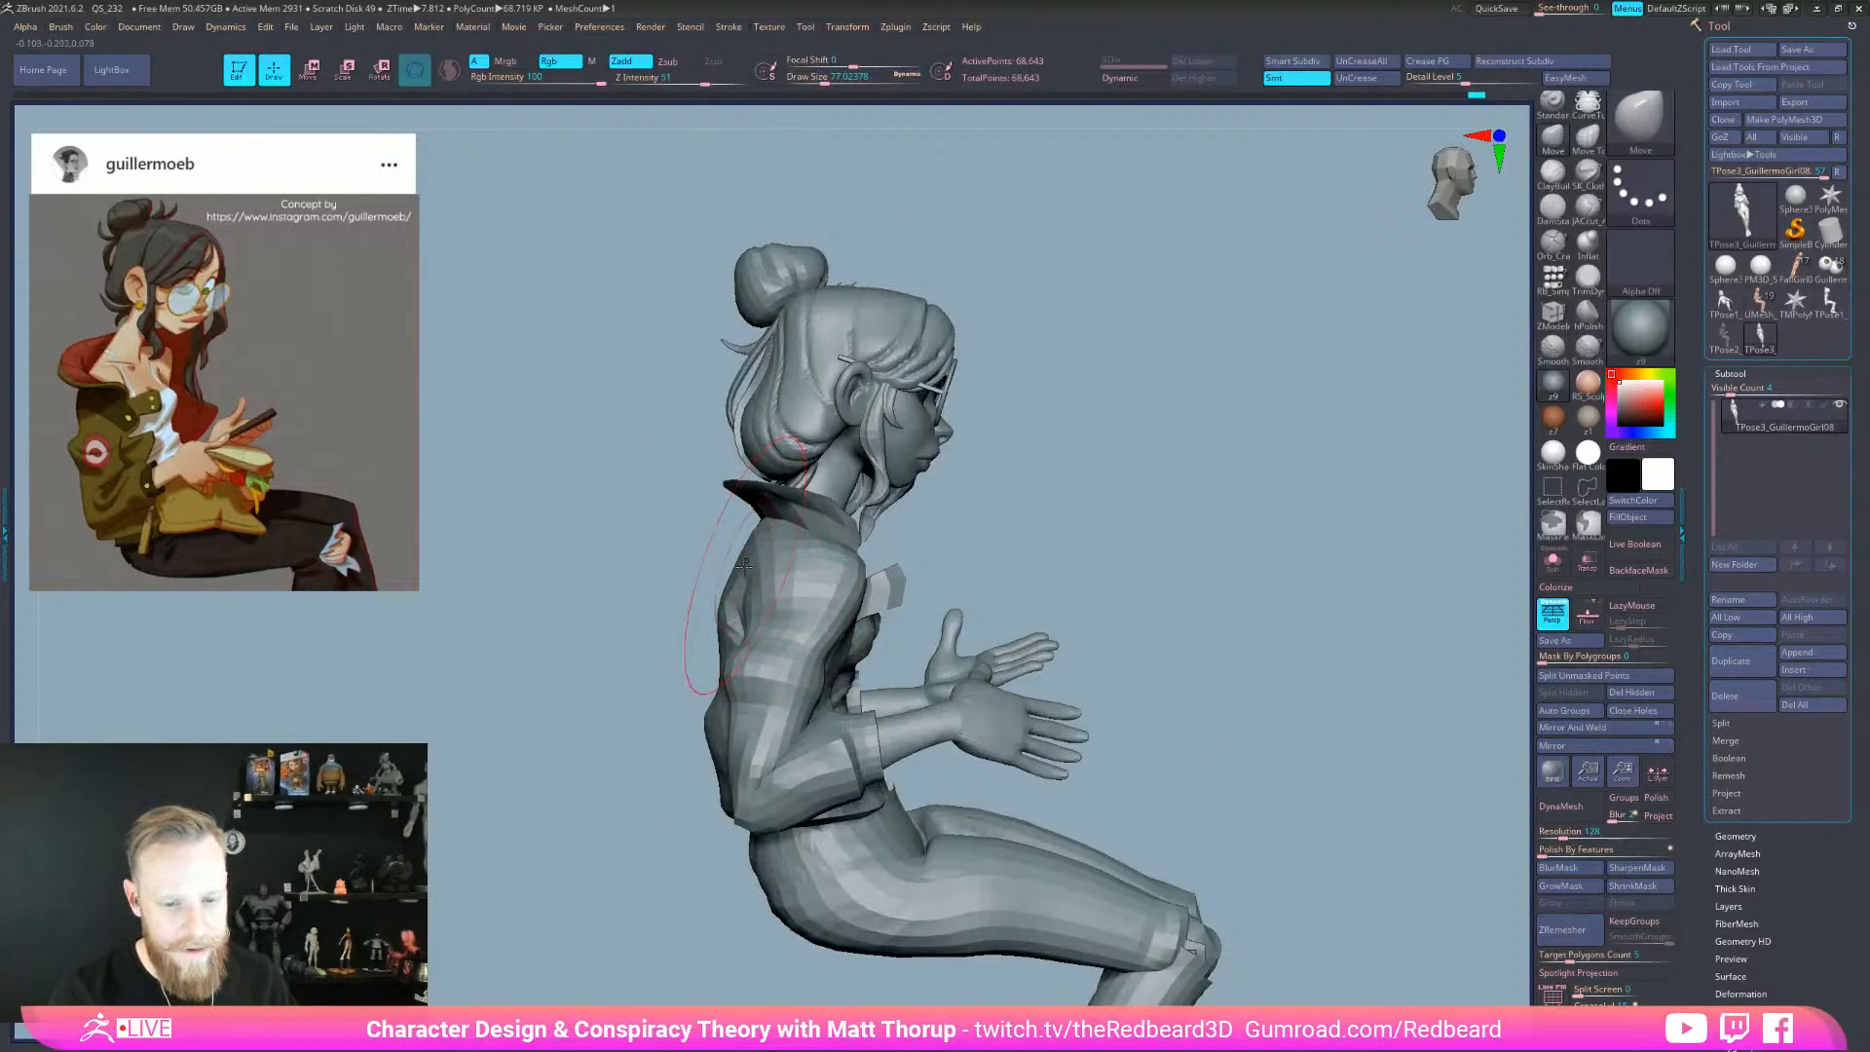
right_drag(1225, 643, 724, 715)
mouse_move(993, 860)
right_down()
mouse_move(1215, 813)
mouse_move(1163, 857)
mouse_move(1305, 835)
mouse_move(1160, 888)
mouse_move(1272, 892)
mouse_move(1148, 866)
mouse_move(1223, 868)
mouse_move(1198, 856)
mouse_move(1178, 885)
mouse_move(1239, 881)
mouse_move(1262, 813)
mouse_move(1147, 859)
mouse_move(1151, 880)
mouse_move(1114, 868)
right_up()
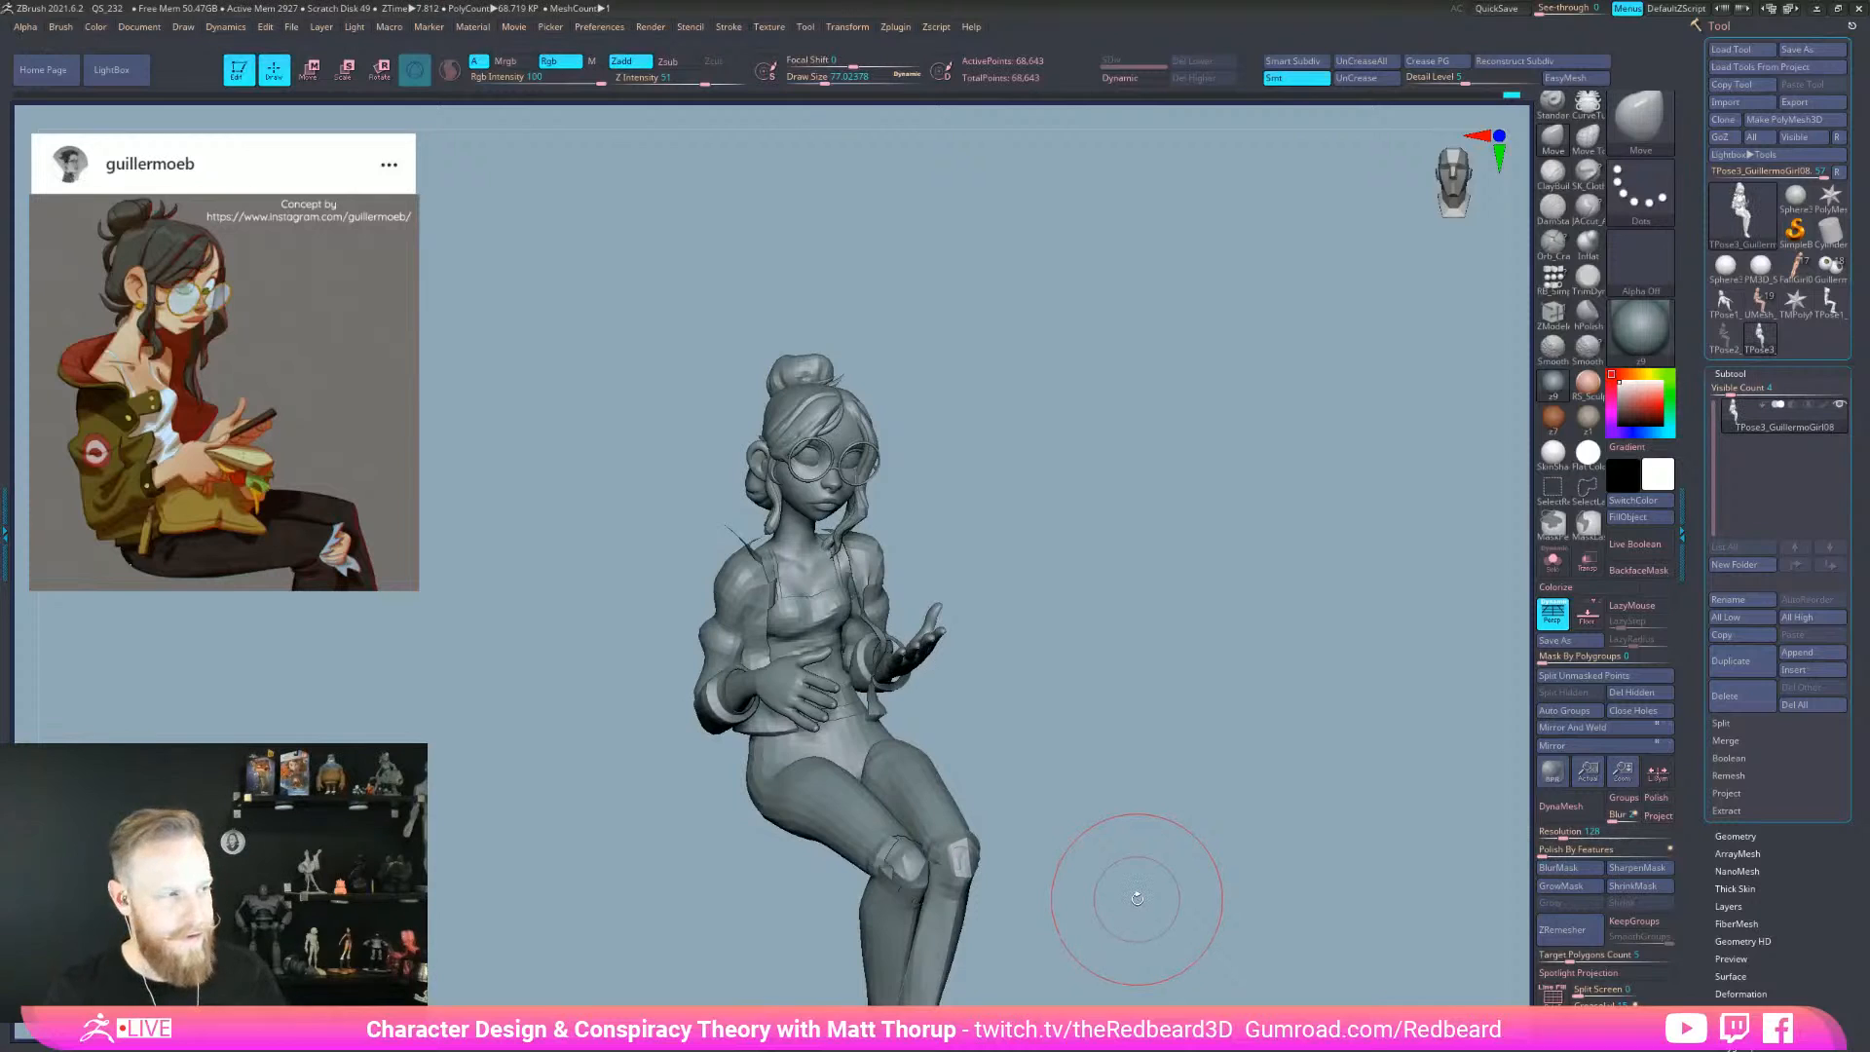
mouse_move(1145, 680)
right_down()
mouse_move(1165, 721)
mouse_move(1135, 700)
right_up()
- Transfer the pose from the merged transpose mesh back to the original subtools with Transpose Master
click(936, 27)
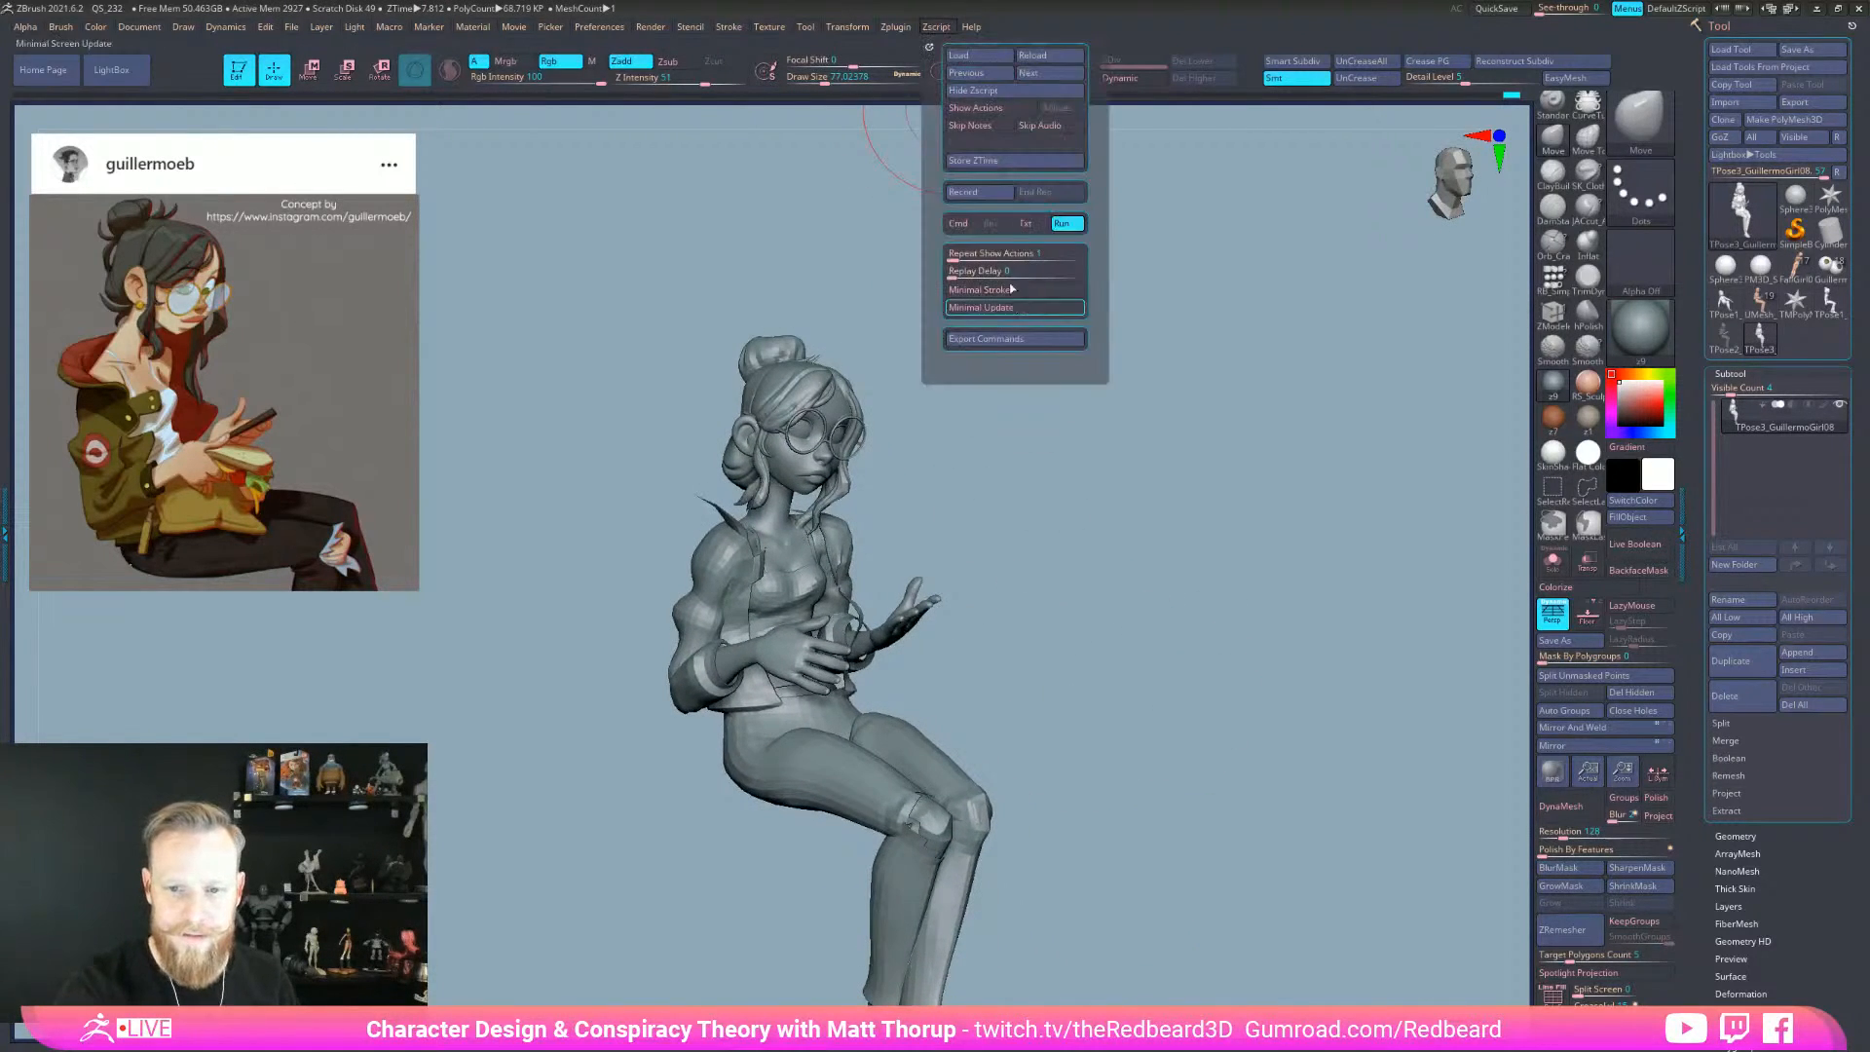
click(895, 27)
click(1007, 398)
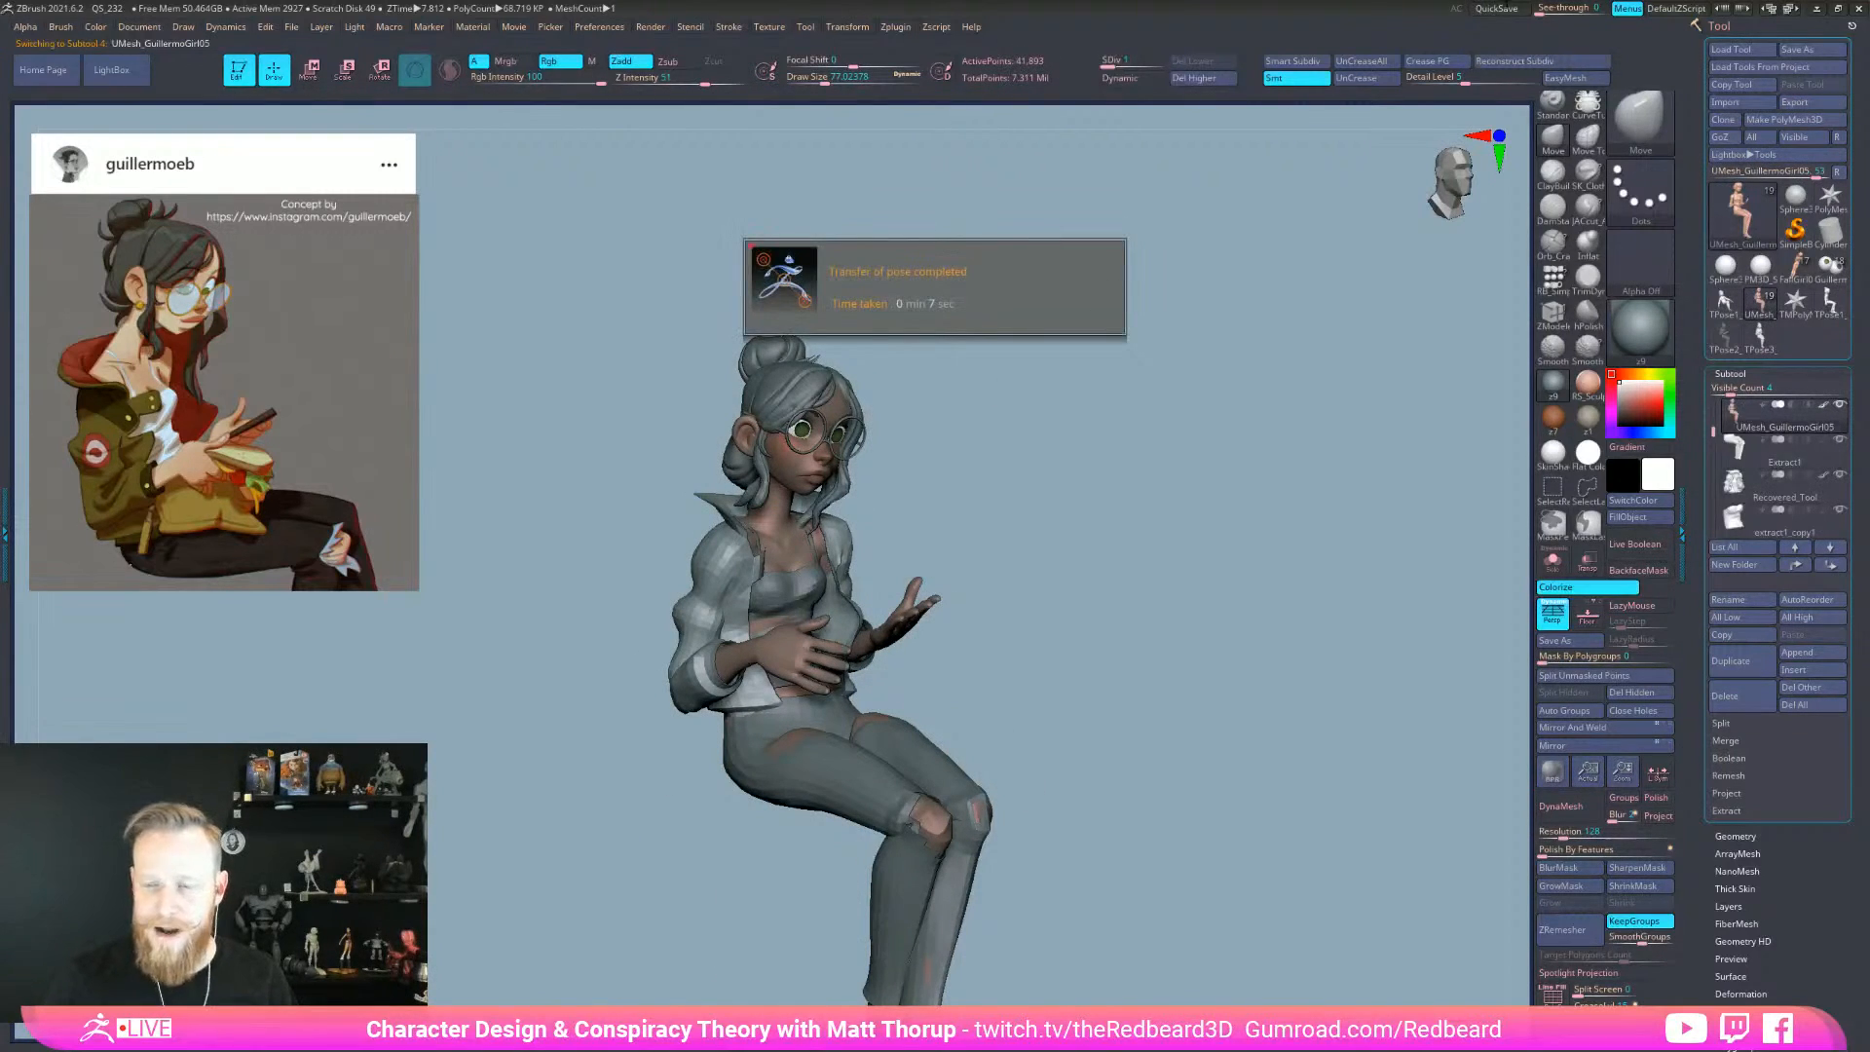
- Save the posed tool as the next numbered GuillermoGirl file
click(1806, 51)
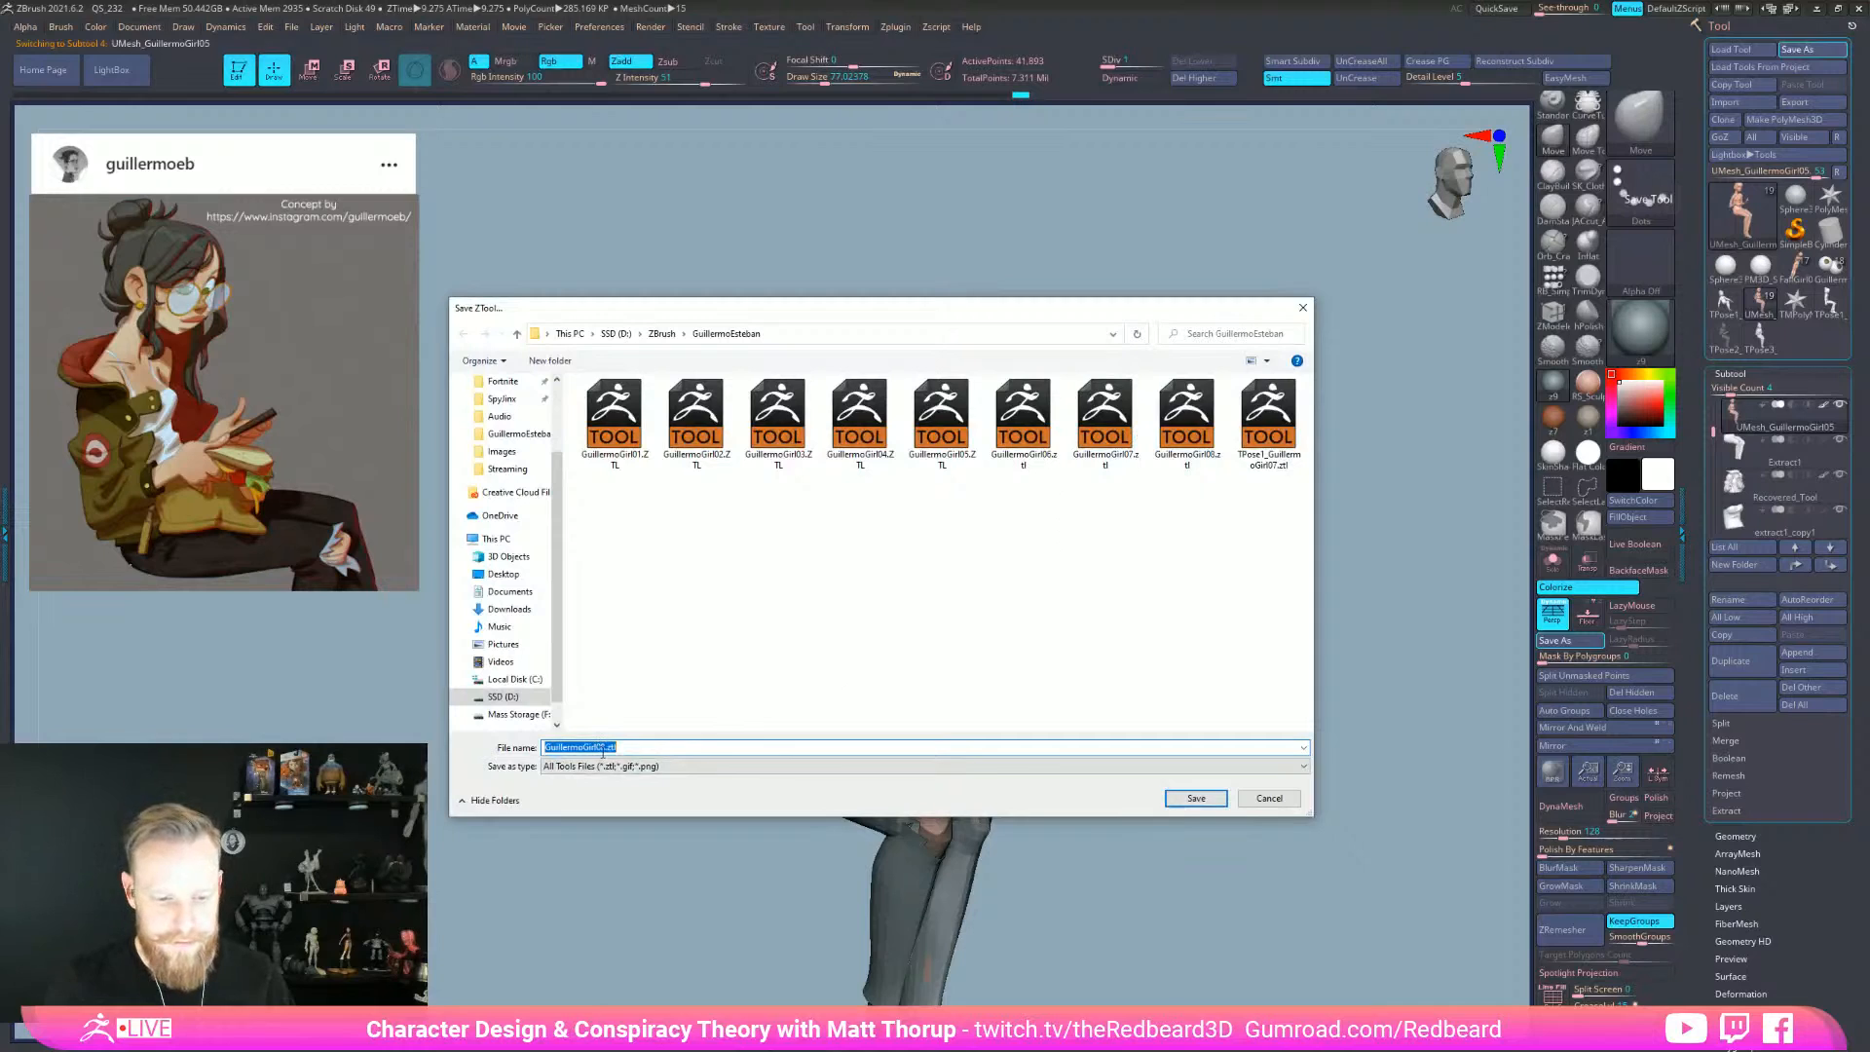
double_click(602, 750)
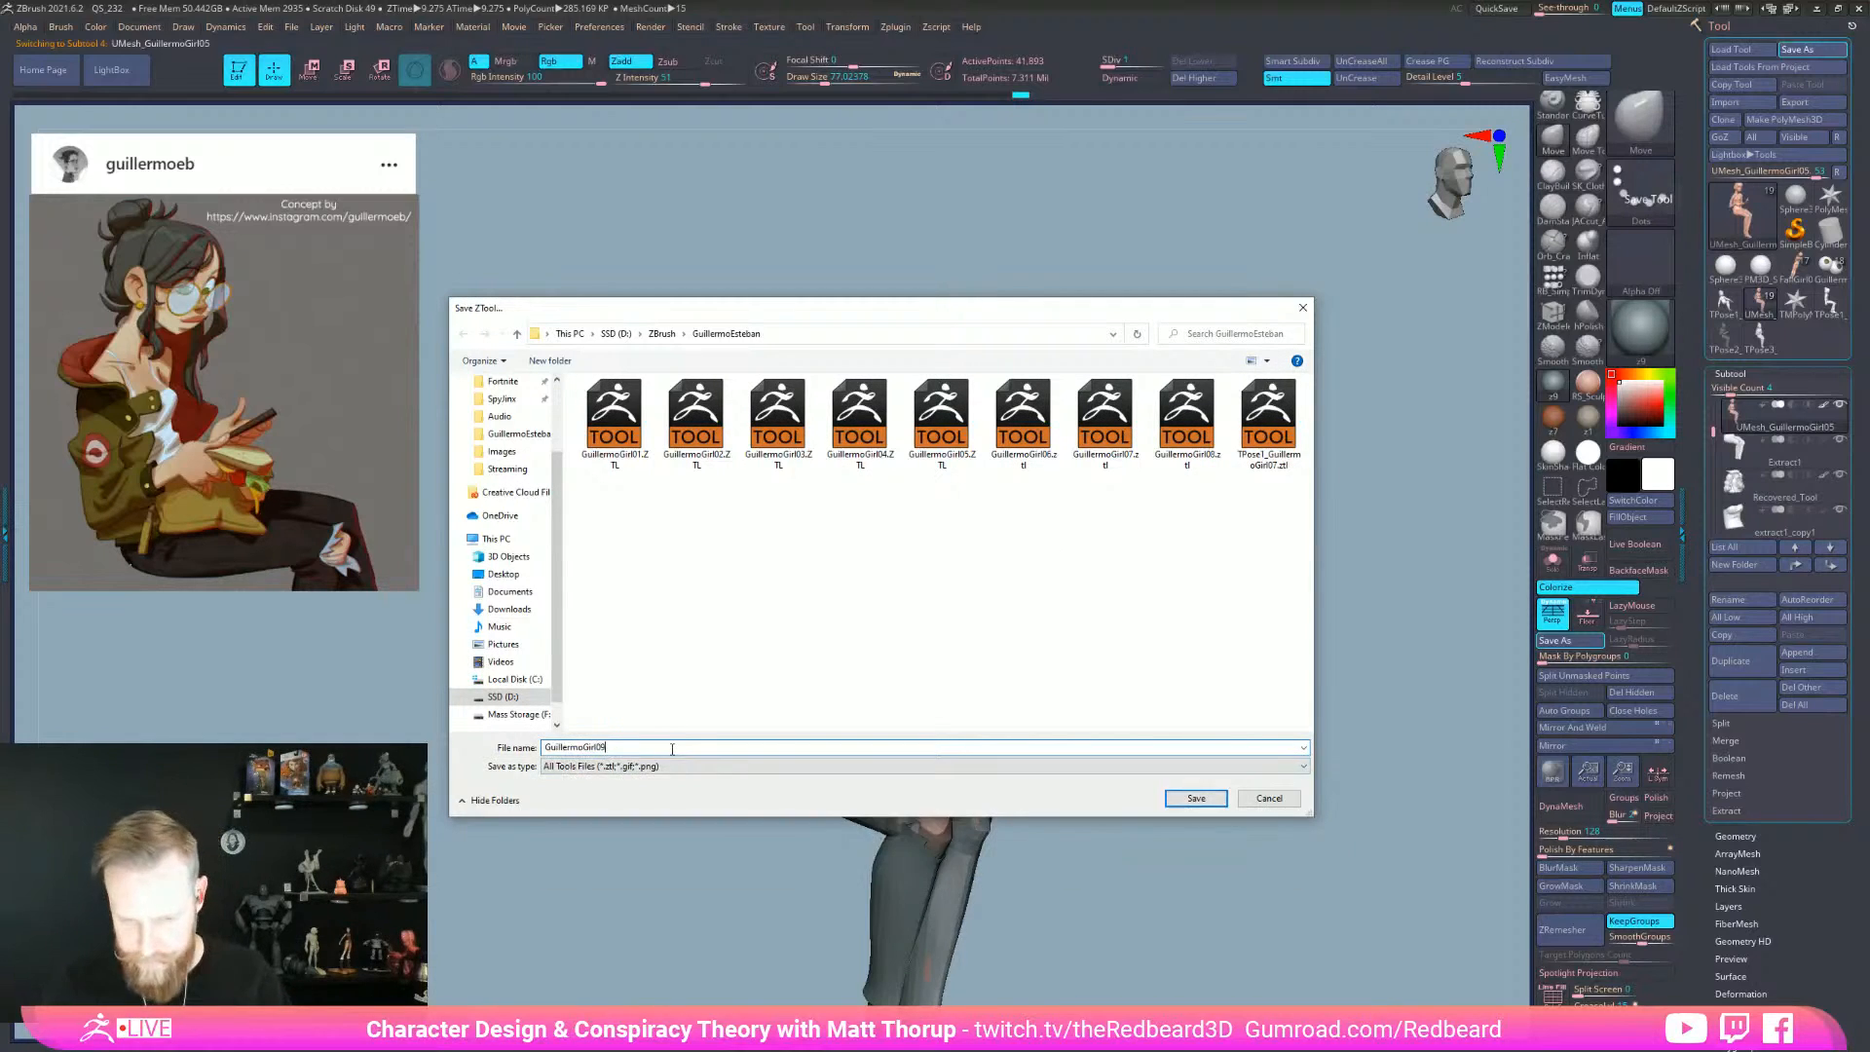
key(Return)
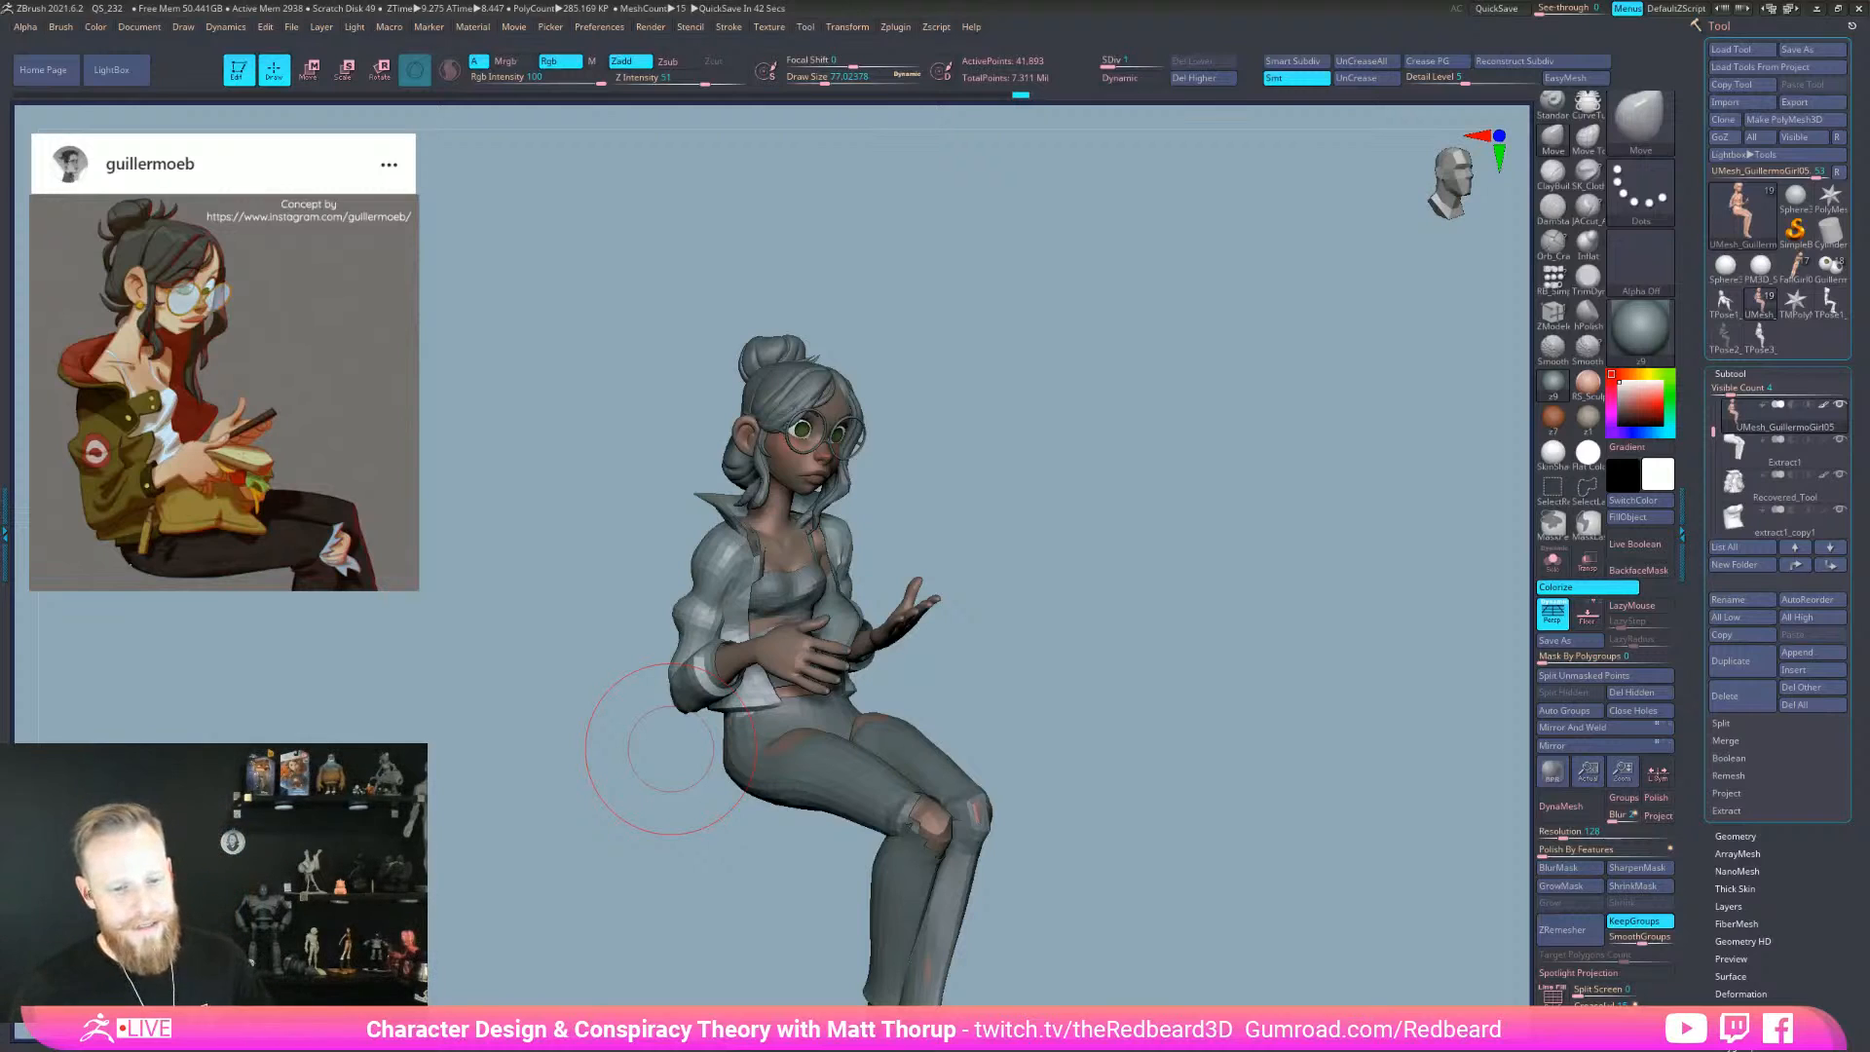
- Choose the Standard brush, make the jacket subtool active and show its polygroup wireframe
mouse_move(670, 749)
mouse_down()
mouse_move(1206, 764)
mouse_move(1188, 910)
mouse_up()
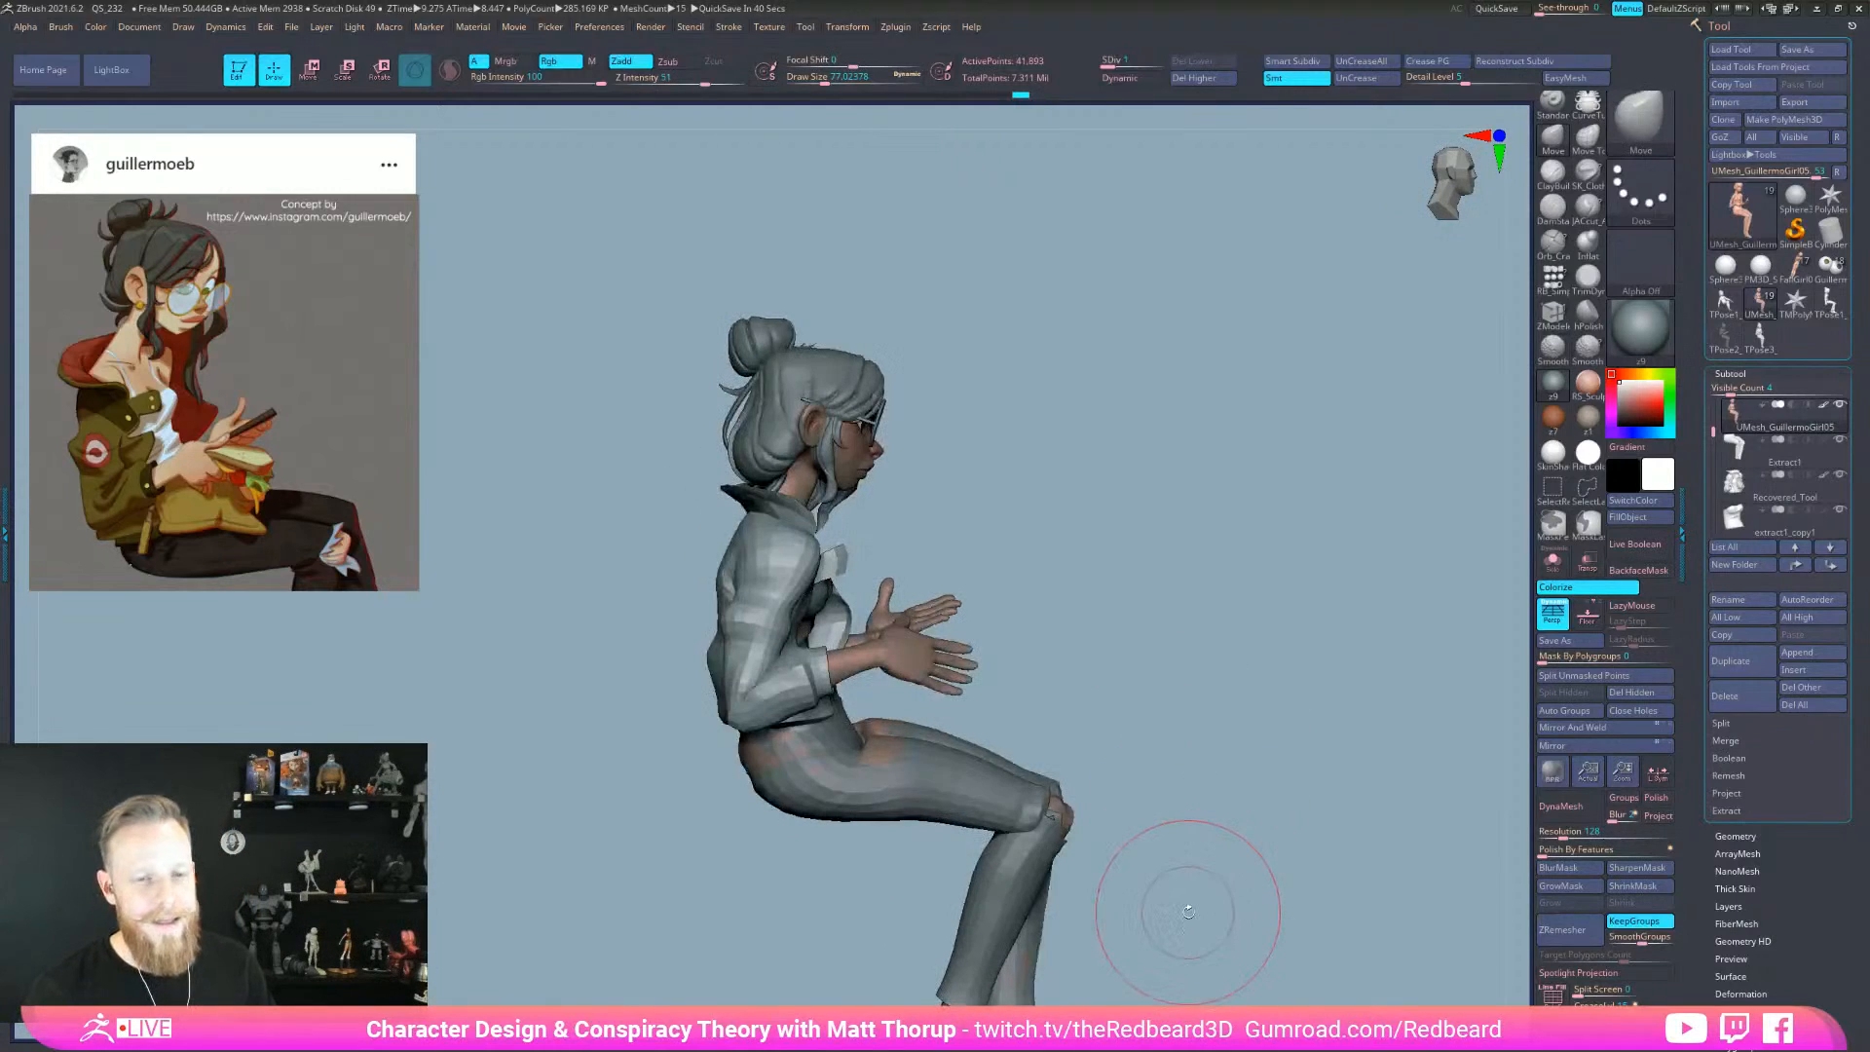
drag(1149, 679, 1108, 679)
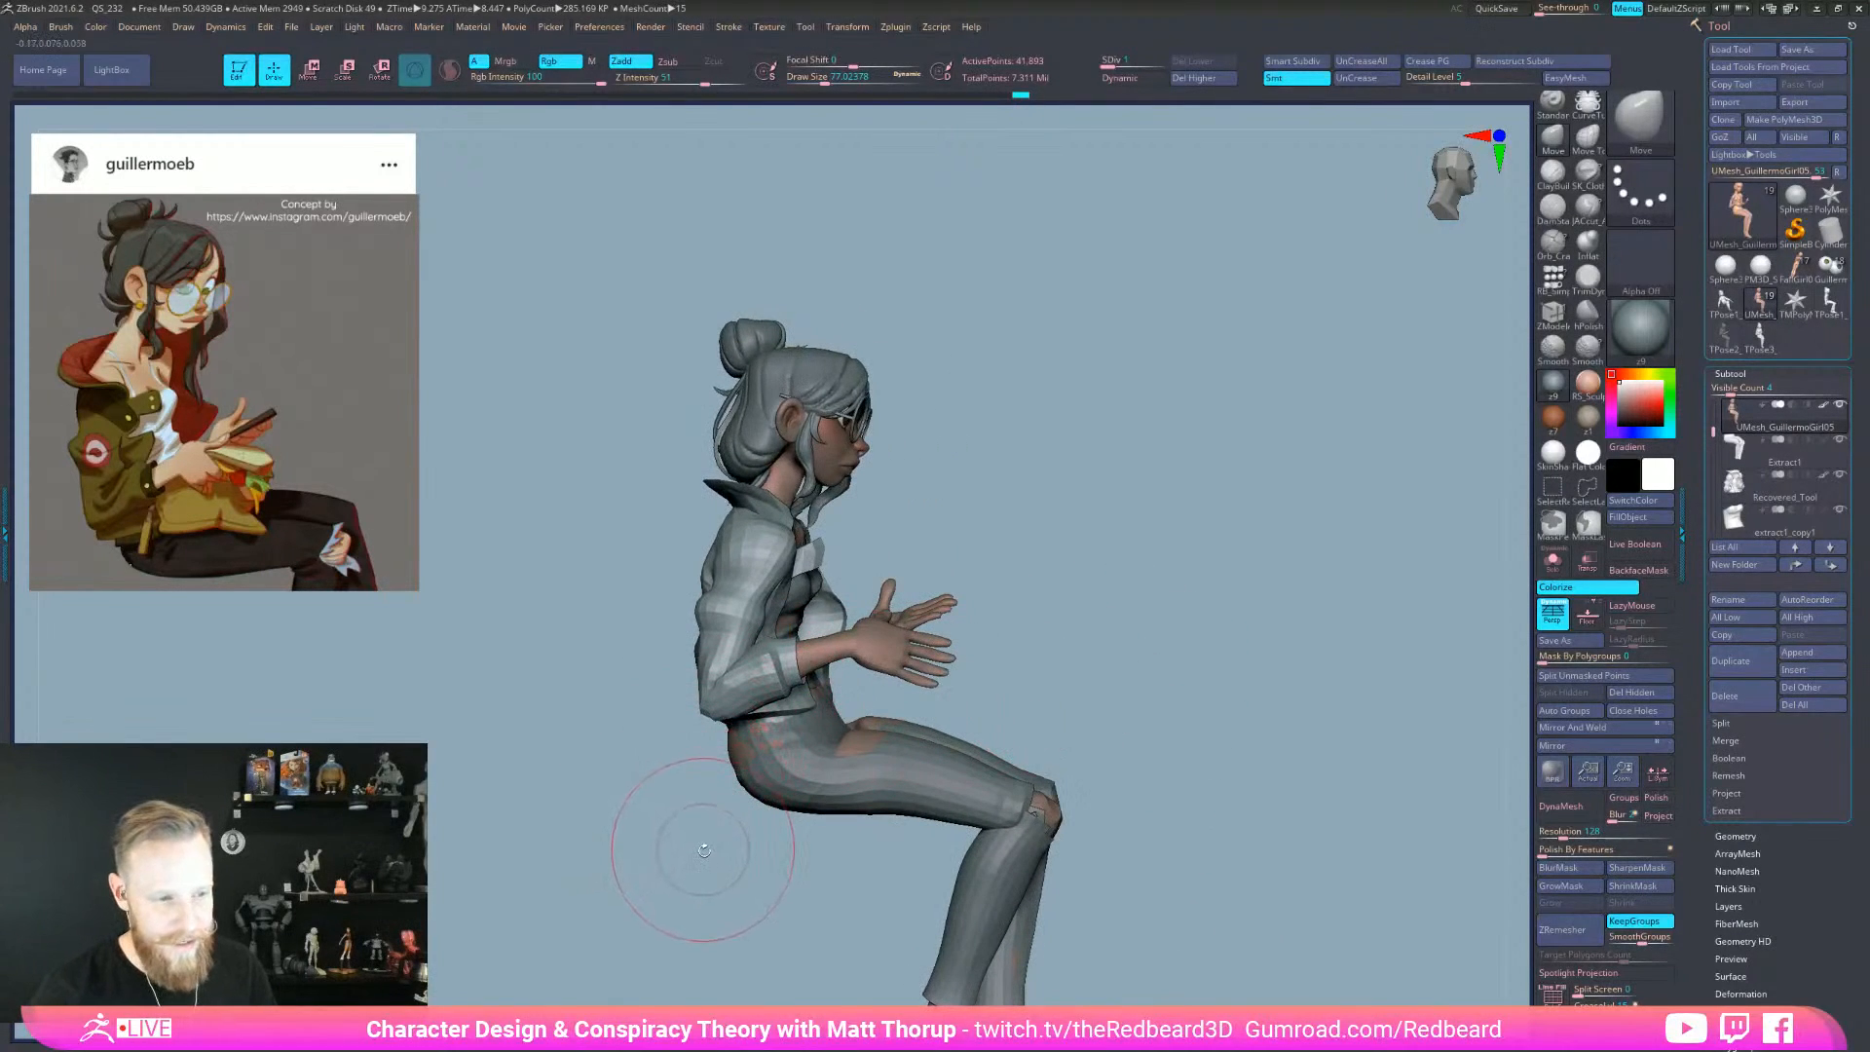
mouse_move(722, 836)
mouse_down()
mouse_move(916, 701)
mouse_move(1003, 585)
mouse_move(1216, 675)
mouse_move(1192, 711)
mouse_up()
key(b)
key(s)
key(t)
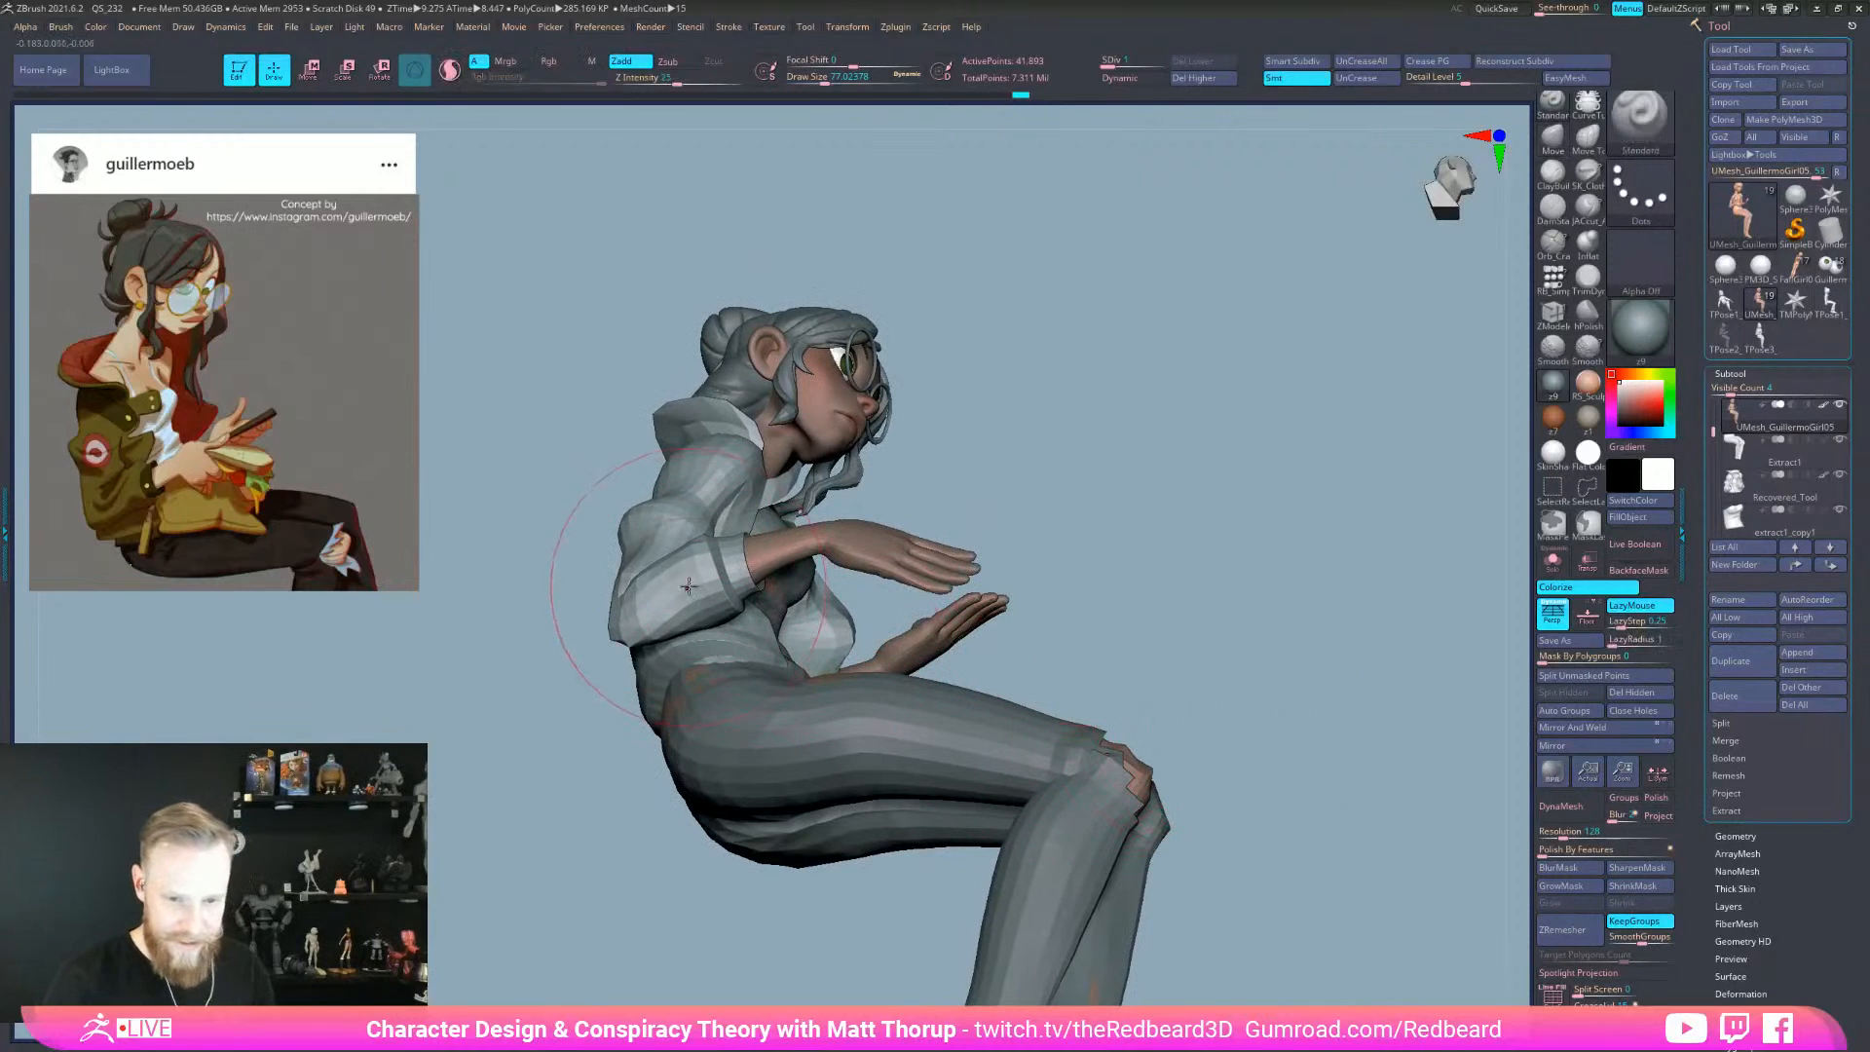
alt+click(692, 587)
drag(1110, 580, 1106, 770)
key(shift+f)
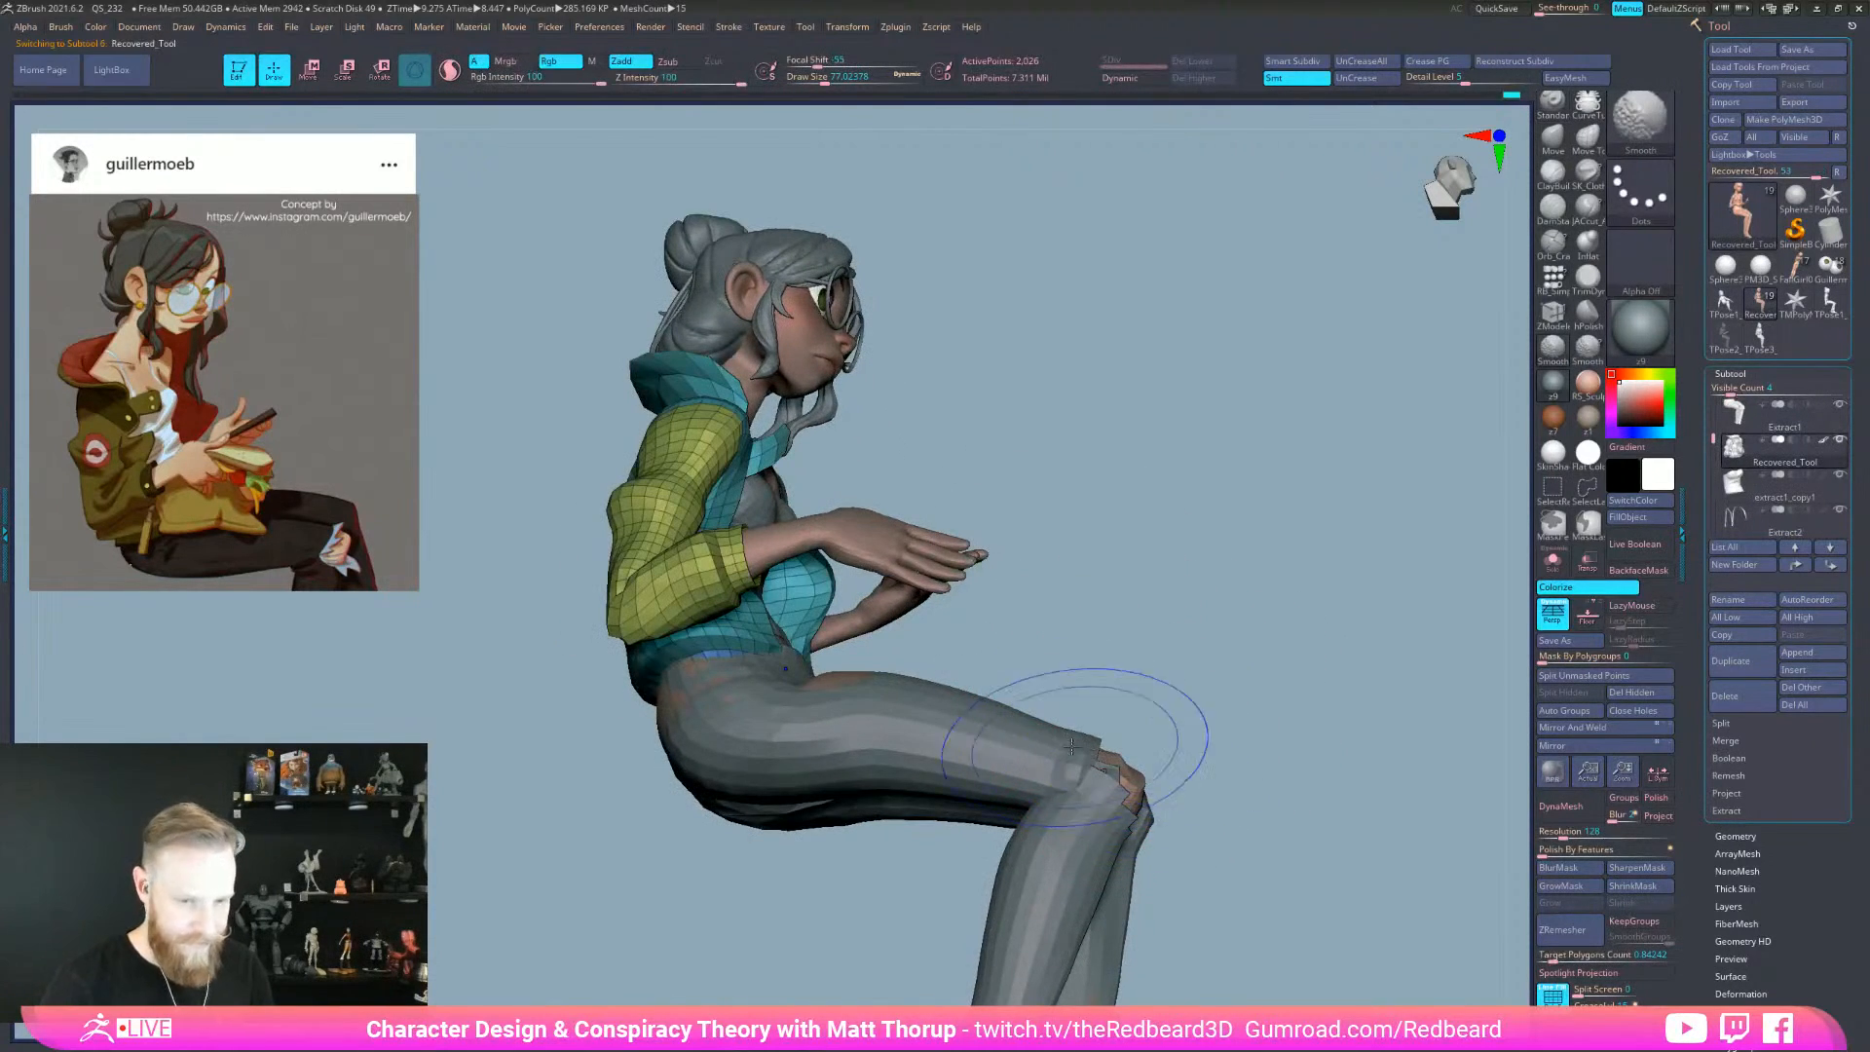
key(s)
drag(667, 564, 669, 565)
mouse_move(1047, 560)
mouse_down()
mouse_move(1031, 448)
mouse_move(985, 560)
mouse_up()
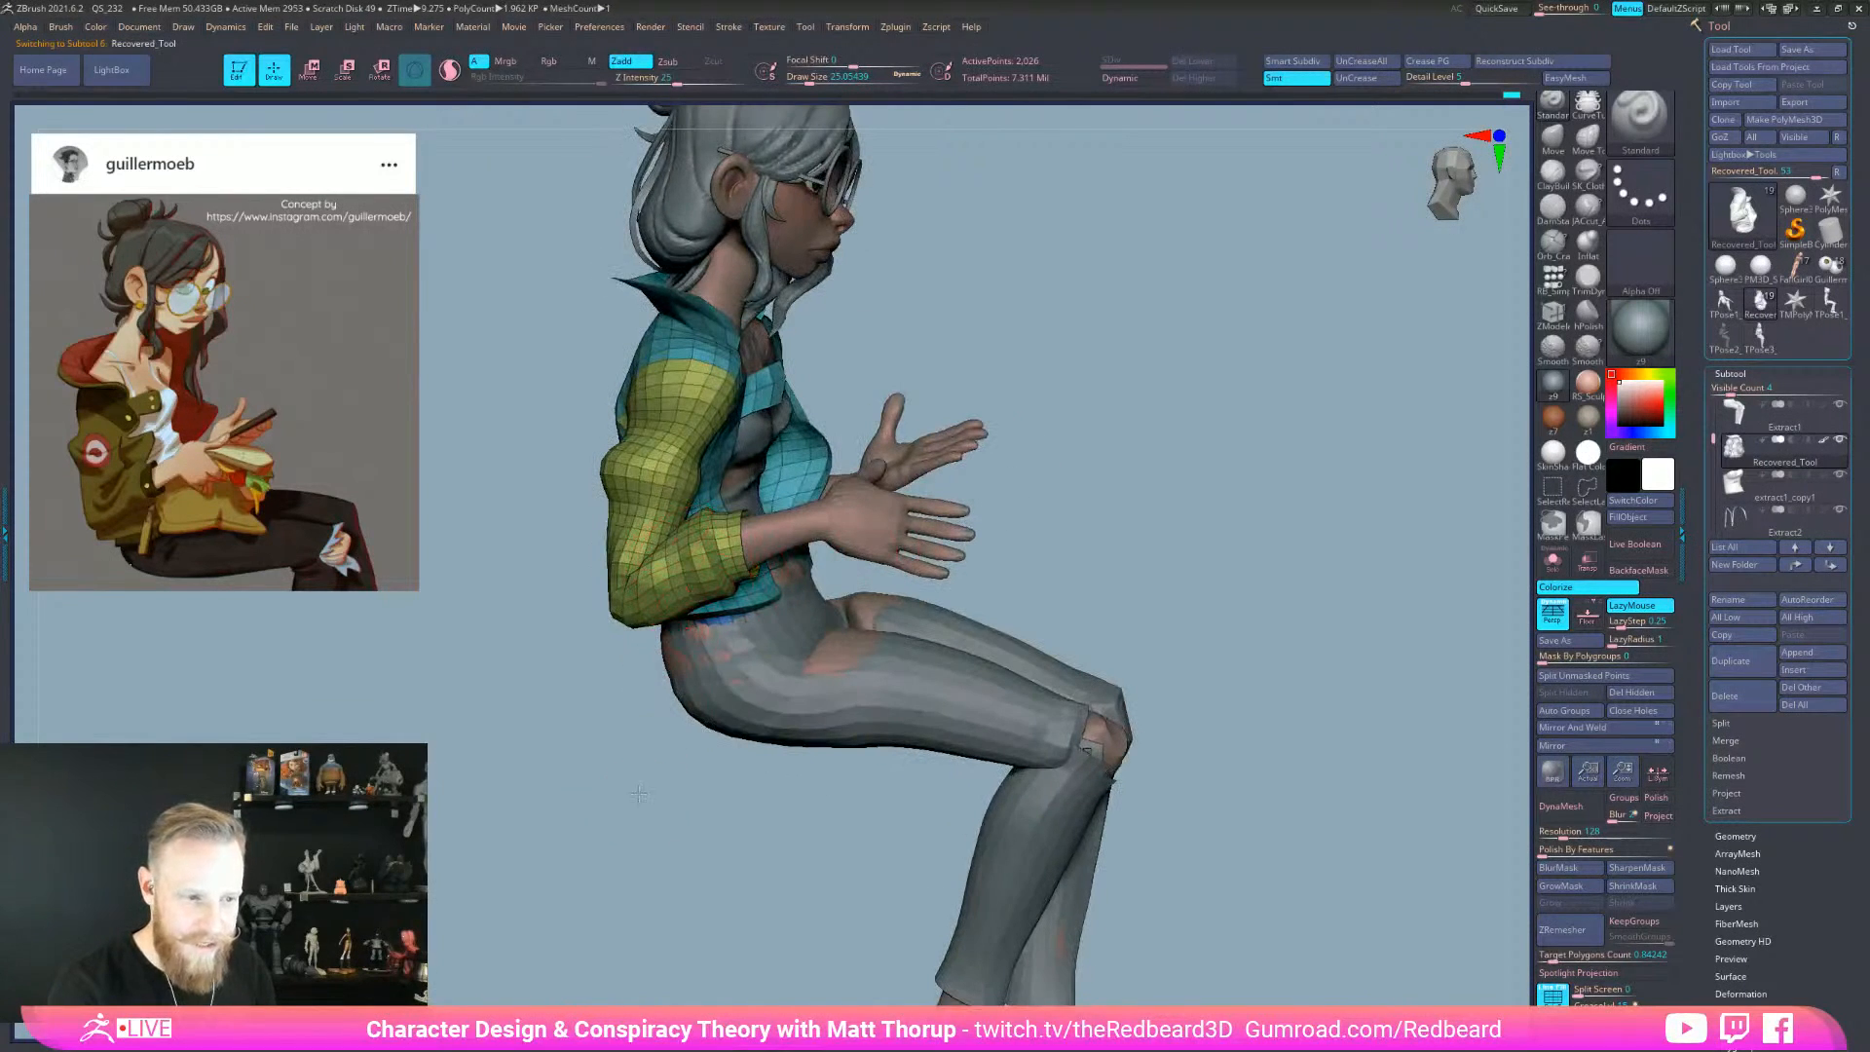
drag(638, 802, 670, 556)
key(ctrl+z)
- Reshape the jacket's rear hem and the near sleeve around the elbow in side view with the Move brush
mouse_move(818, 570)
right_down()
mouse_move(1231, 617)
mouse_move(1176, 530)
right_up()
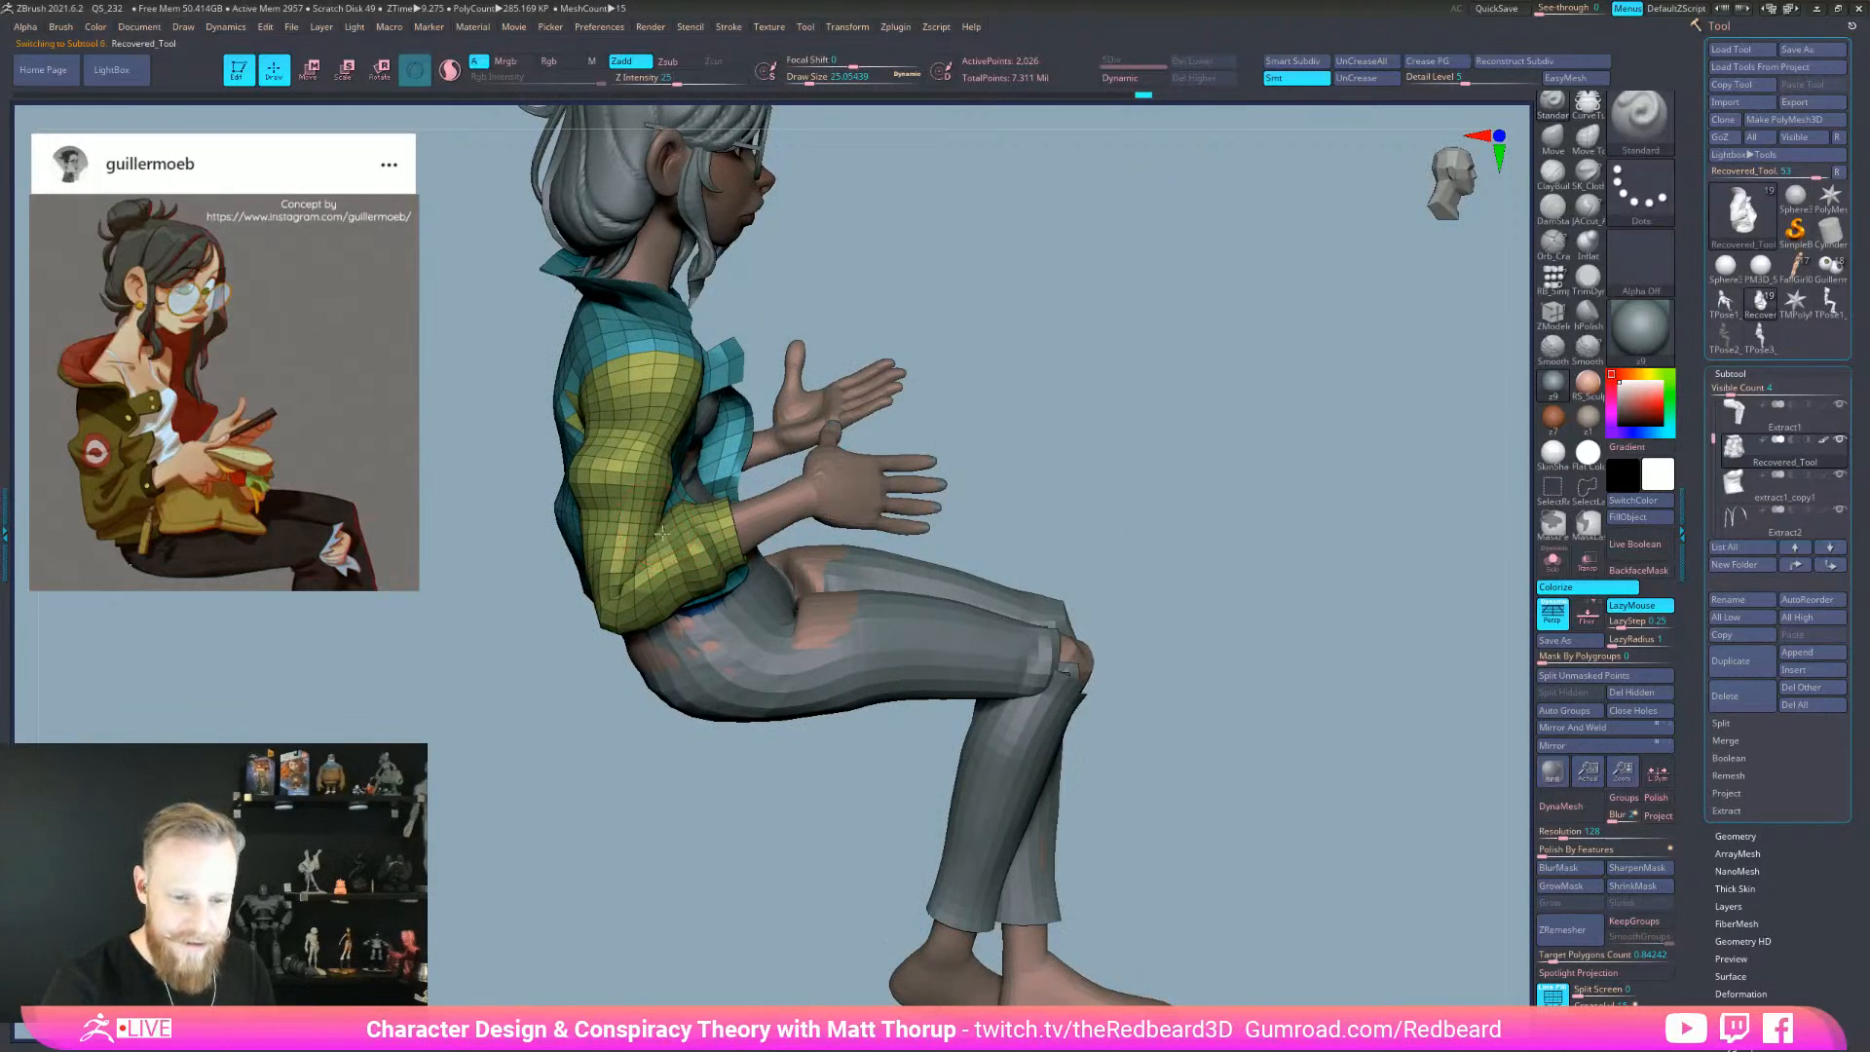
mouse_move(701, 793)
mouse_down()
mouse_move(701, 772)
mouse_move(710, 814)
mouse_up()
key(ctrl+shift)
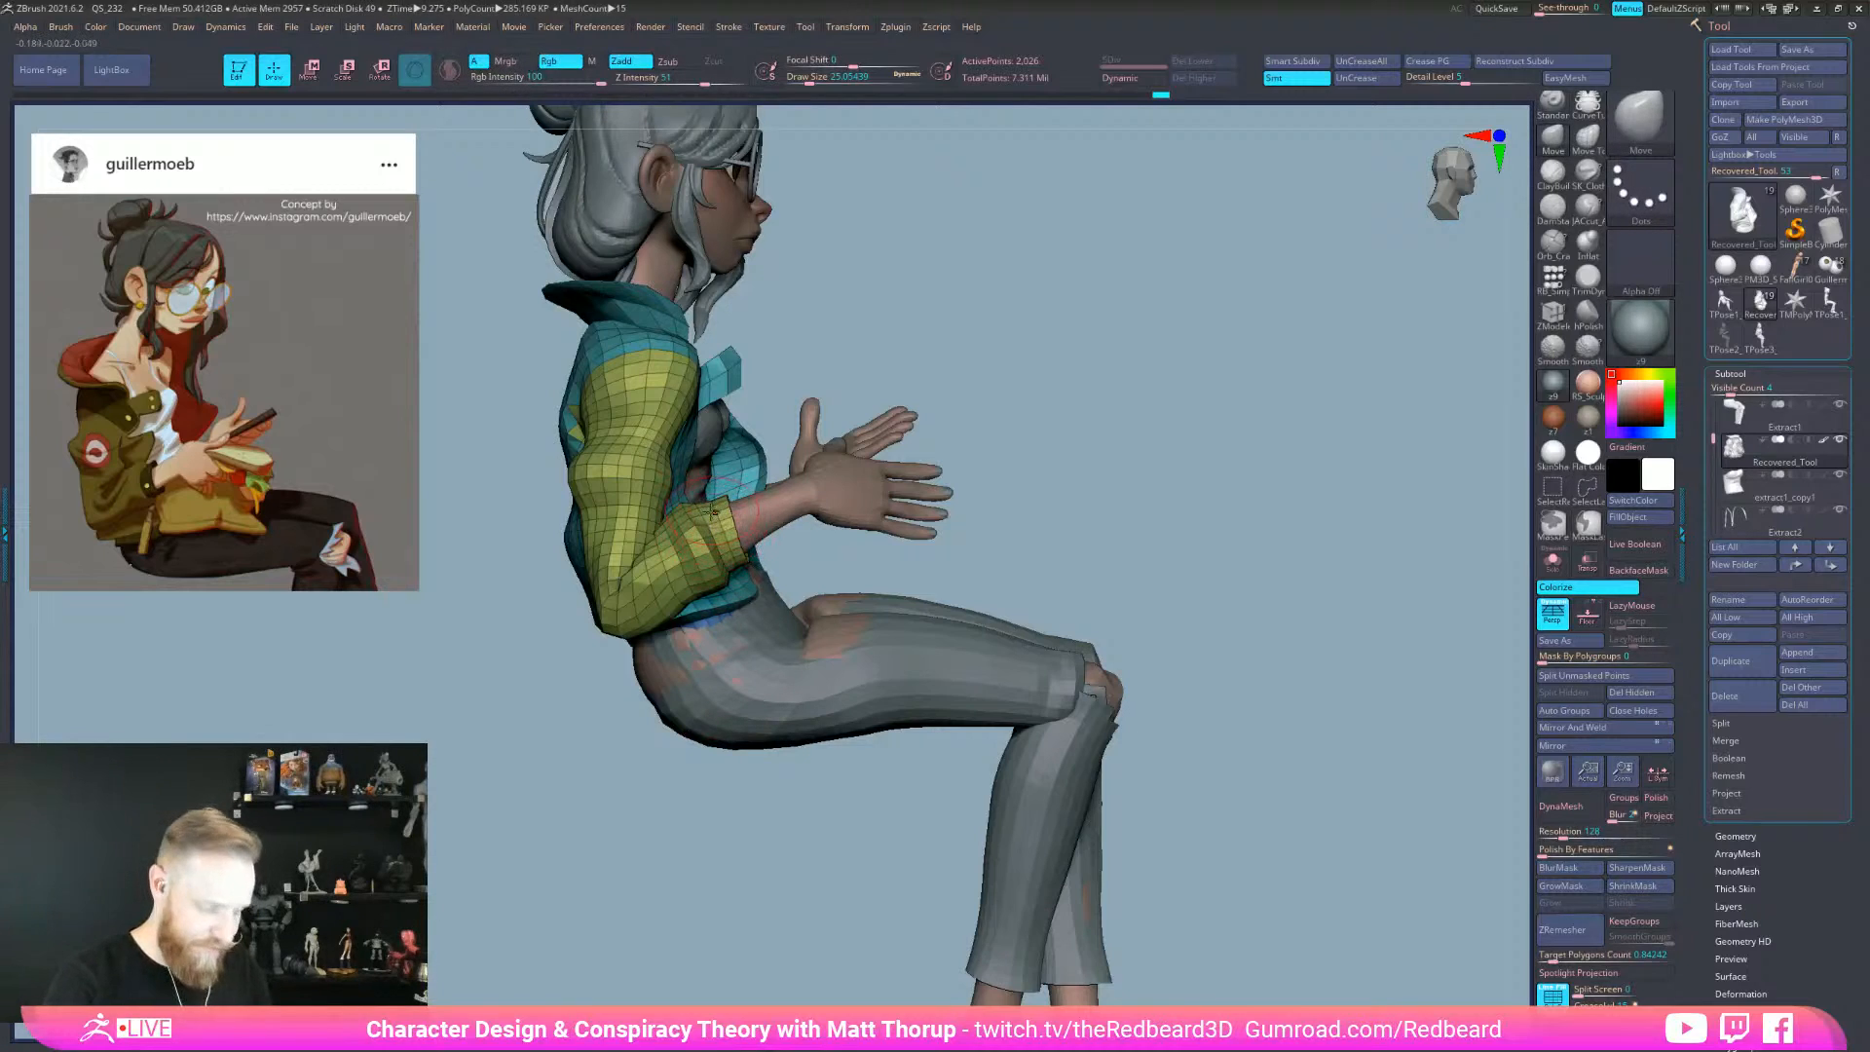
key(bracketleft)
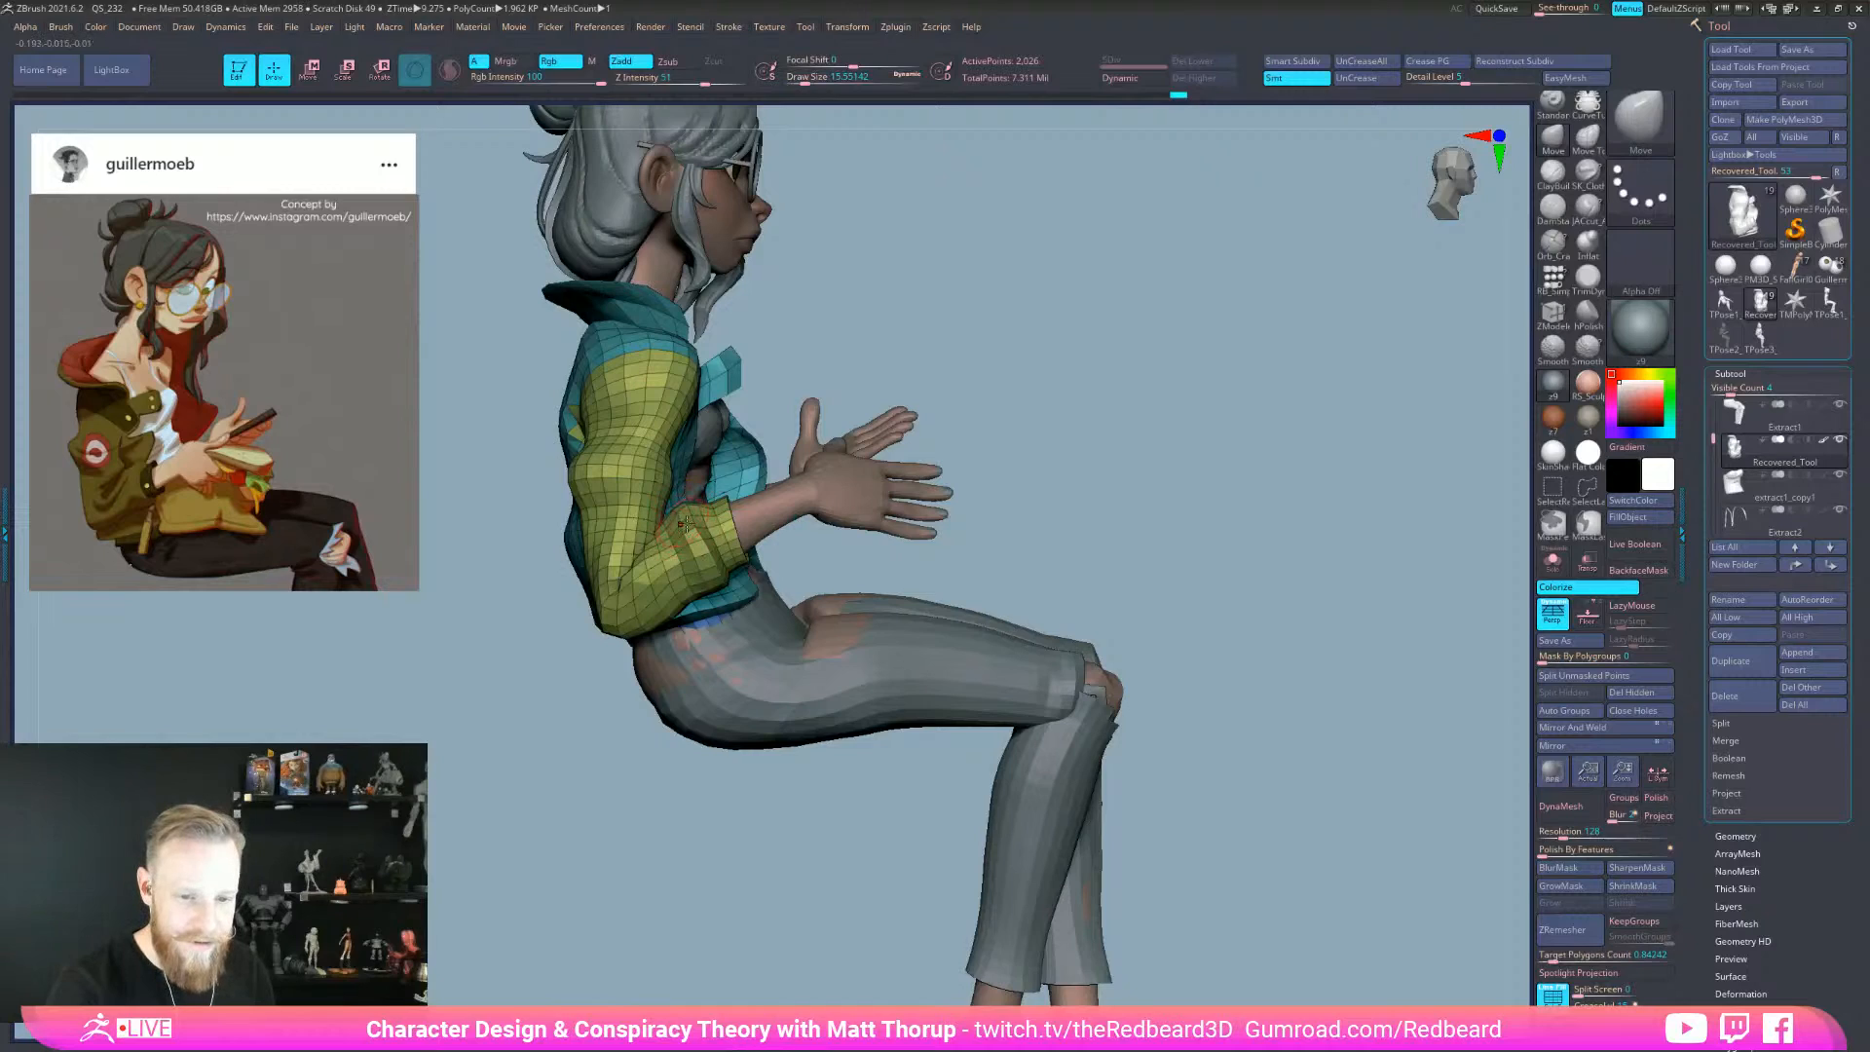
key(bracketright)
key(bracketright)
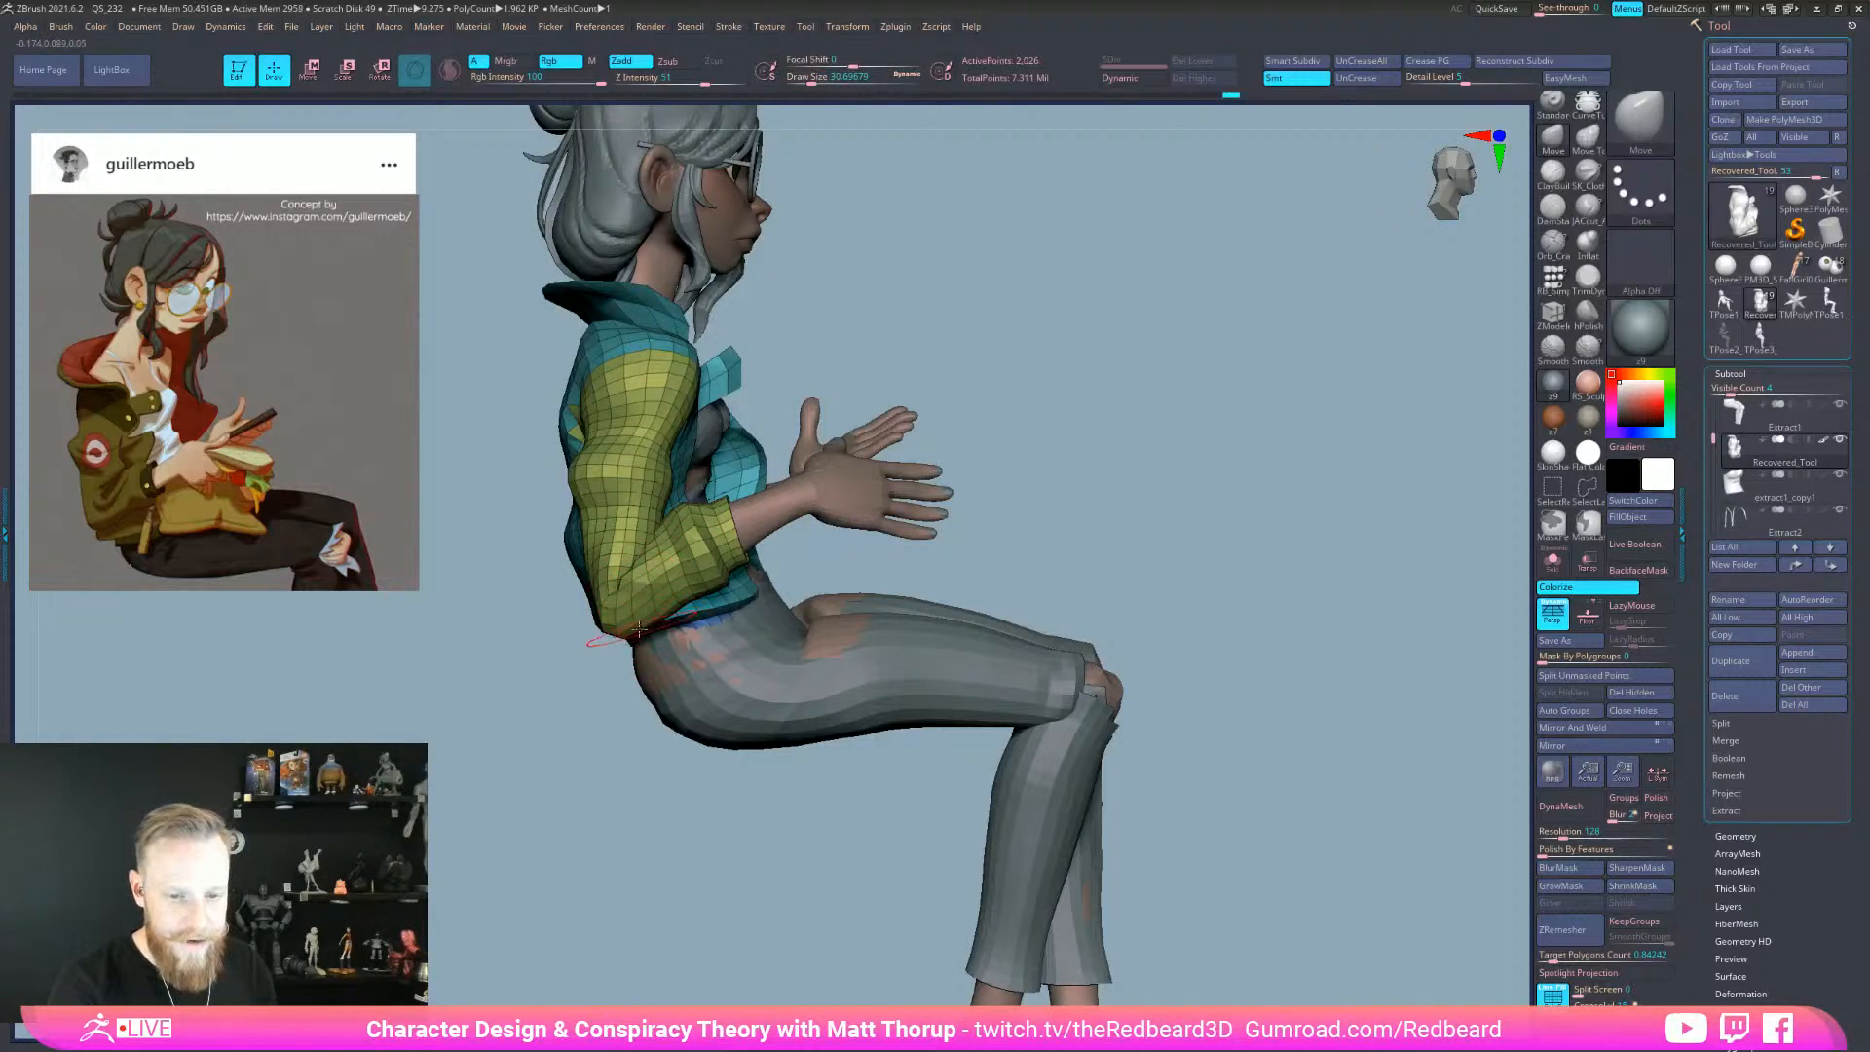
drag(612, 697, 621, 708)
click(662, 612)
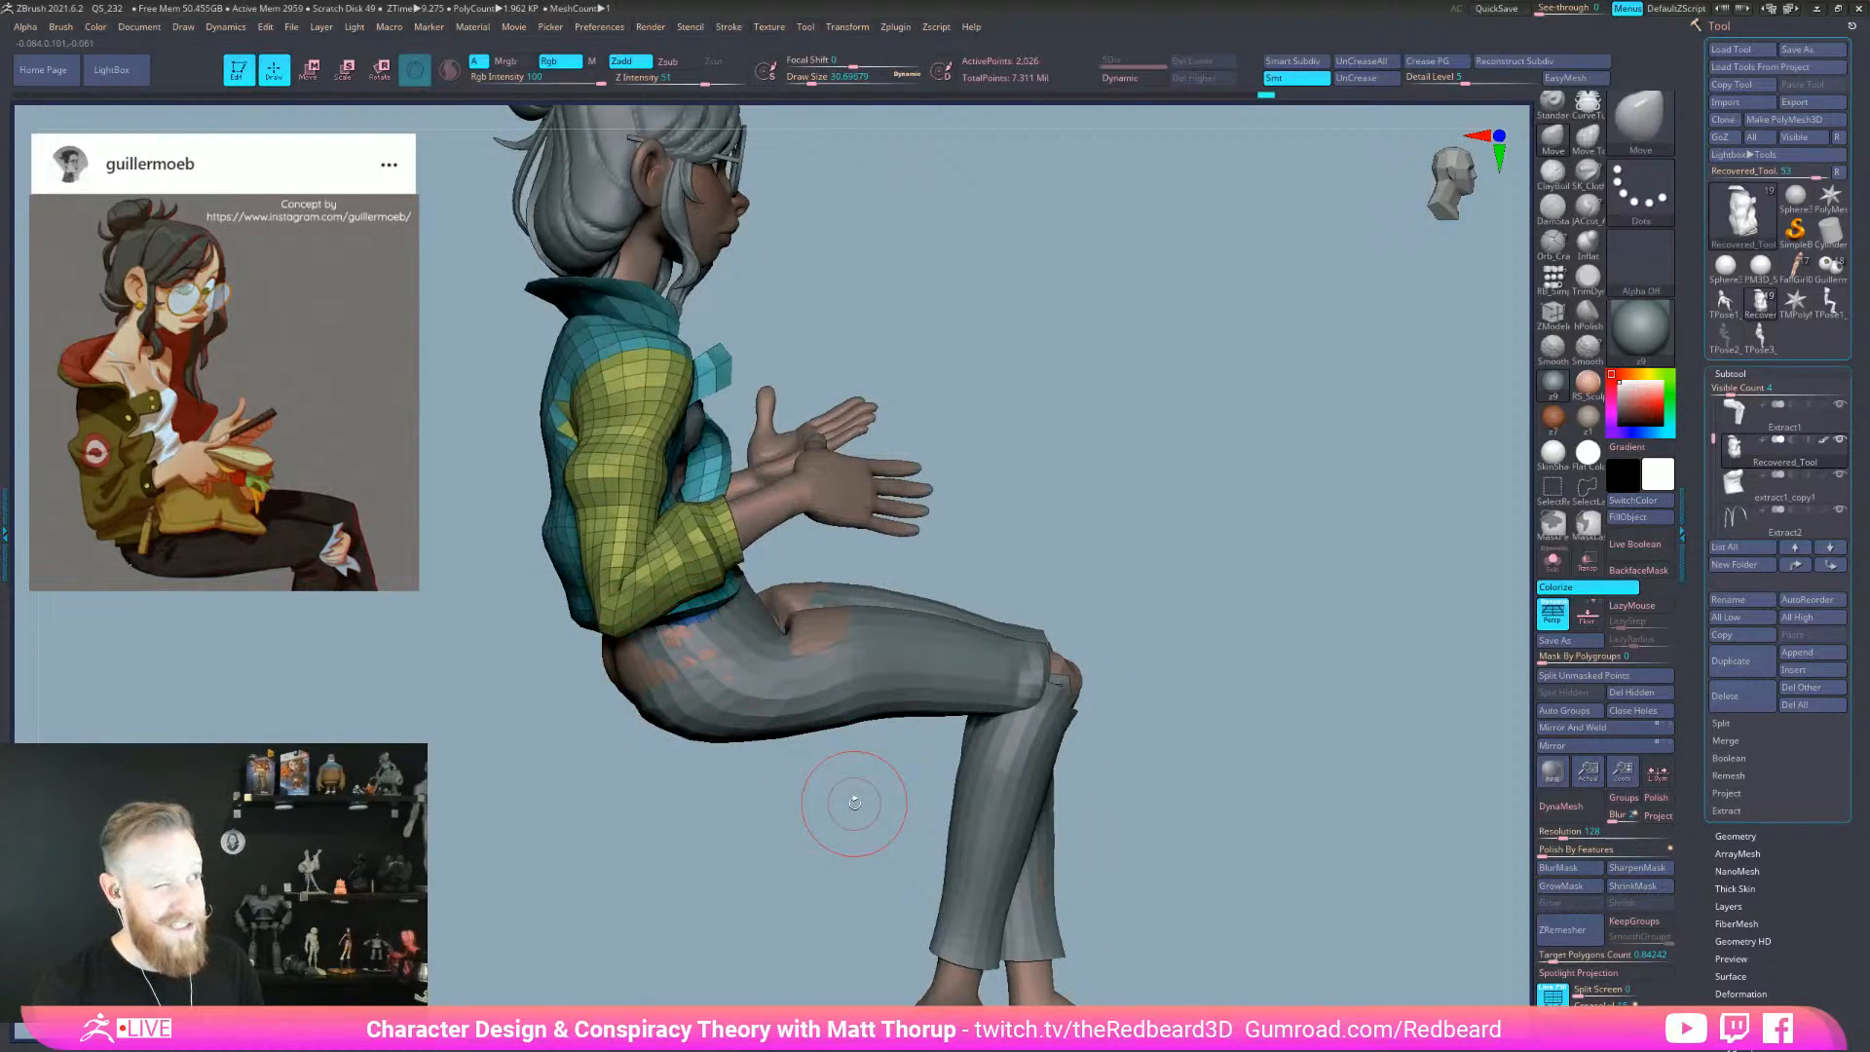
- Refine the near sleeve's forearm folds and cuff with the Move brush at about 20 and 15.6 draw size
right_drag(1001, 856, 775, 601)
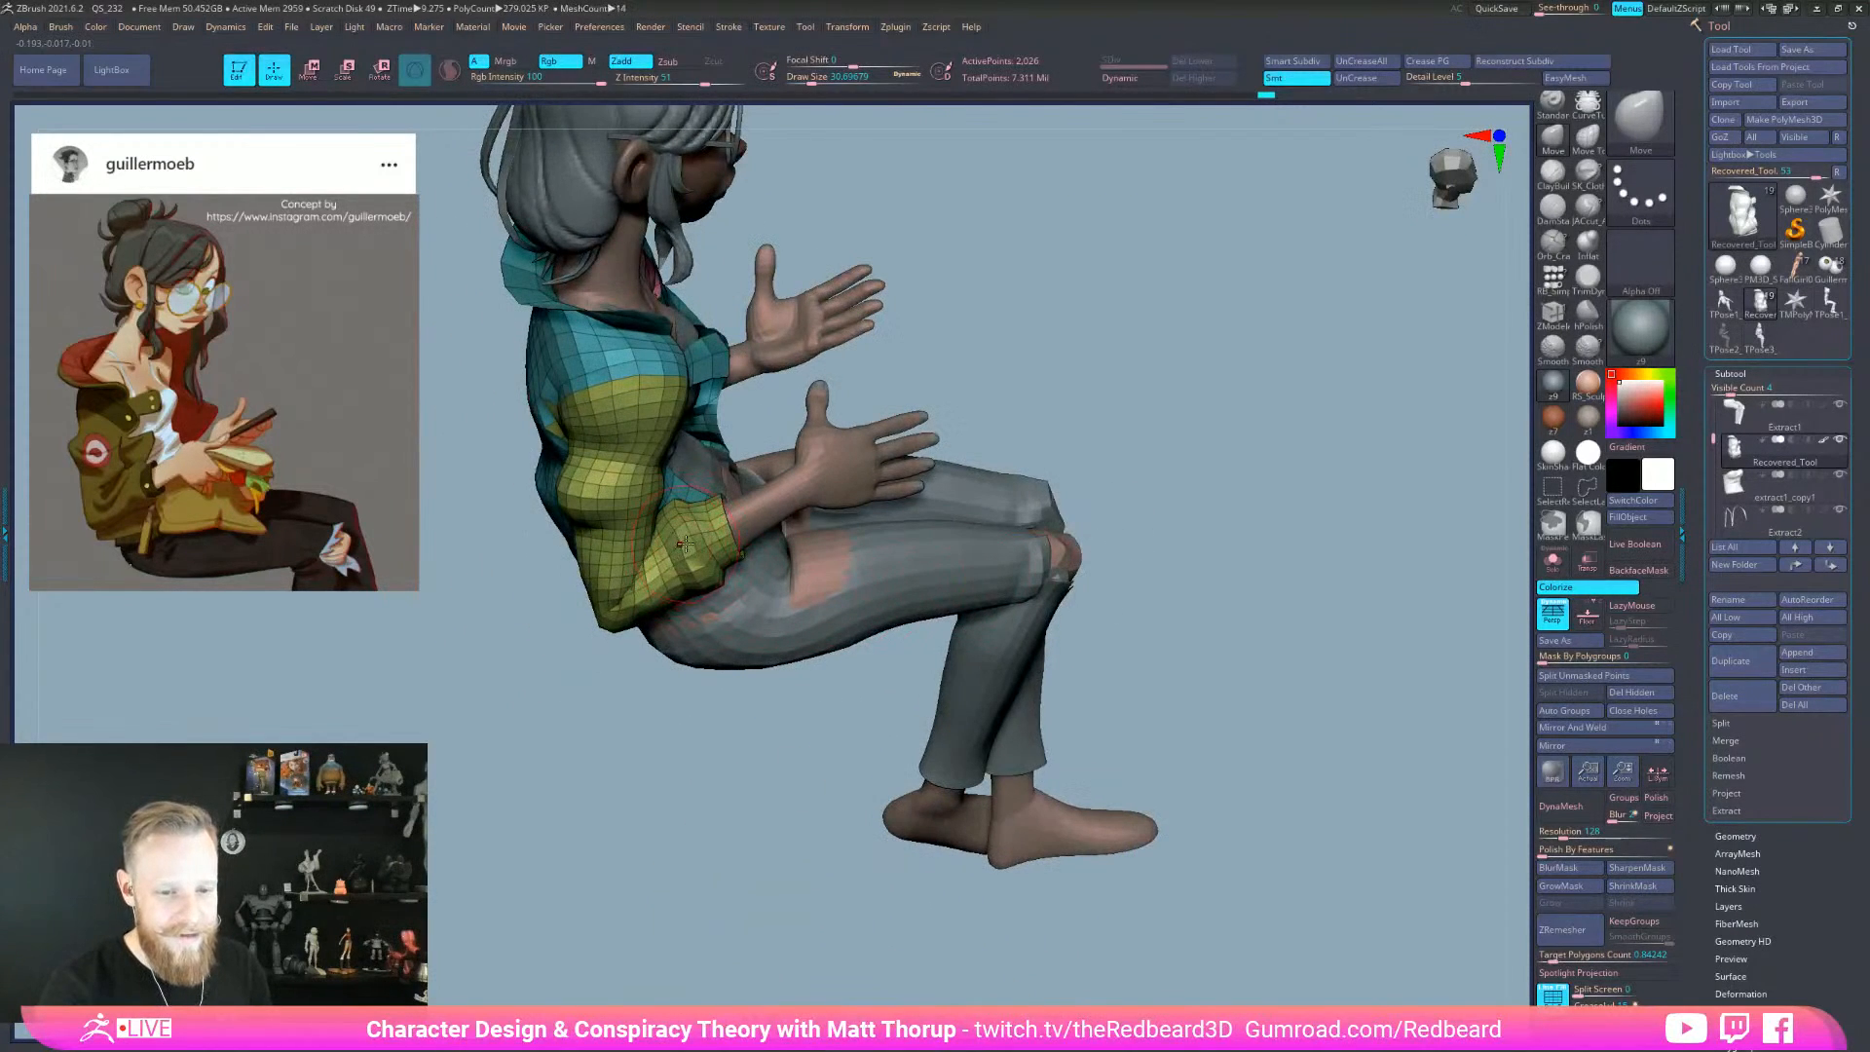
key(s)
drag(681, 543, 678, 543)
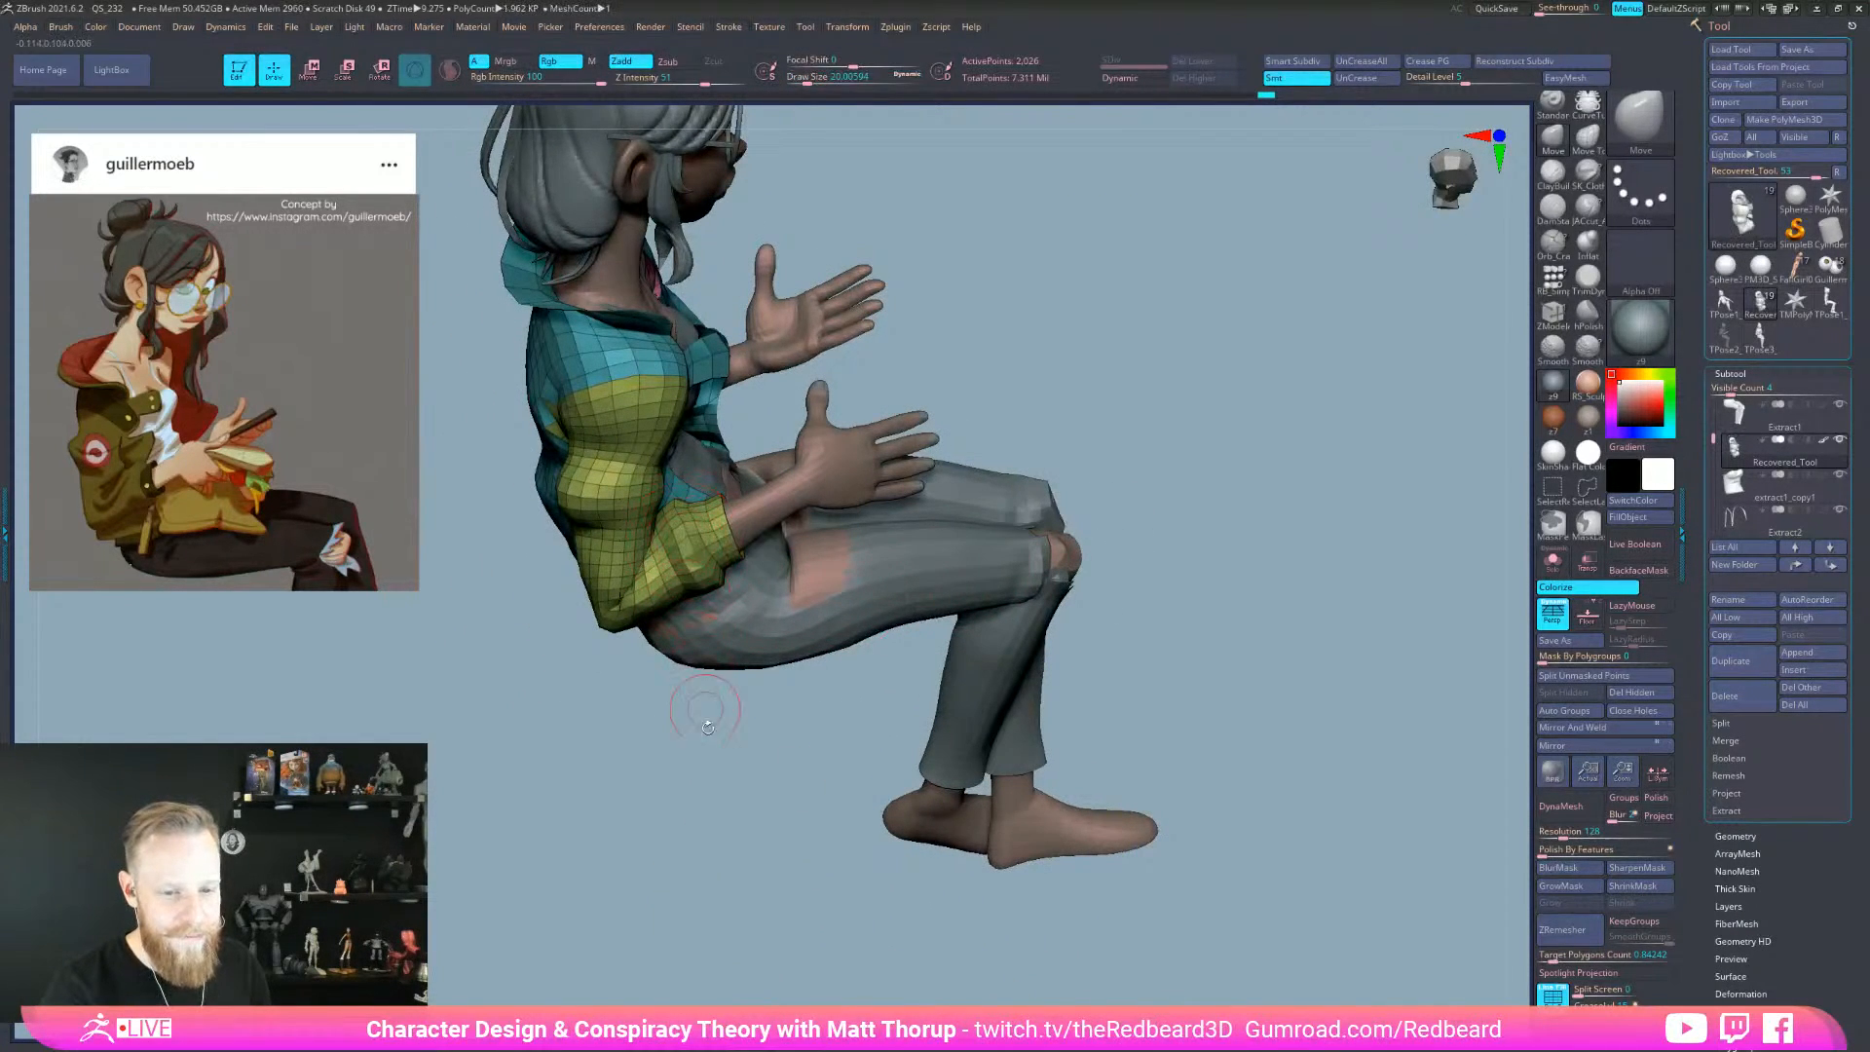
right_drag(707, 710, 750, 642)
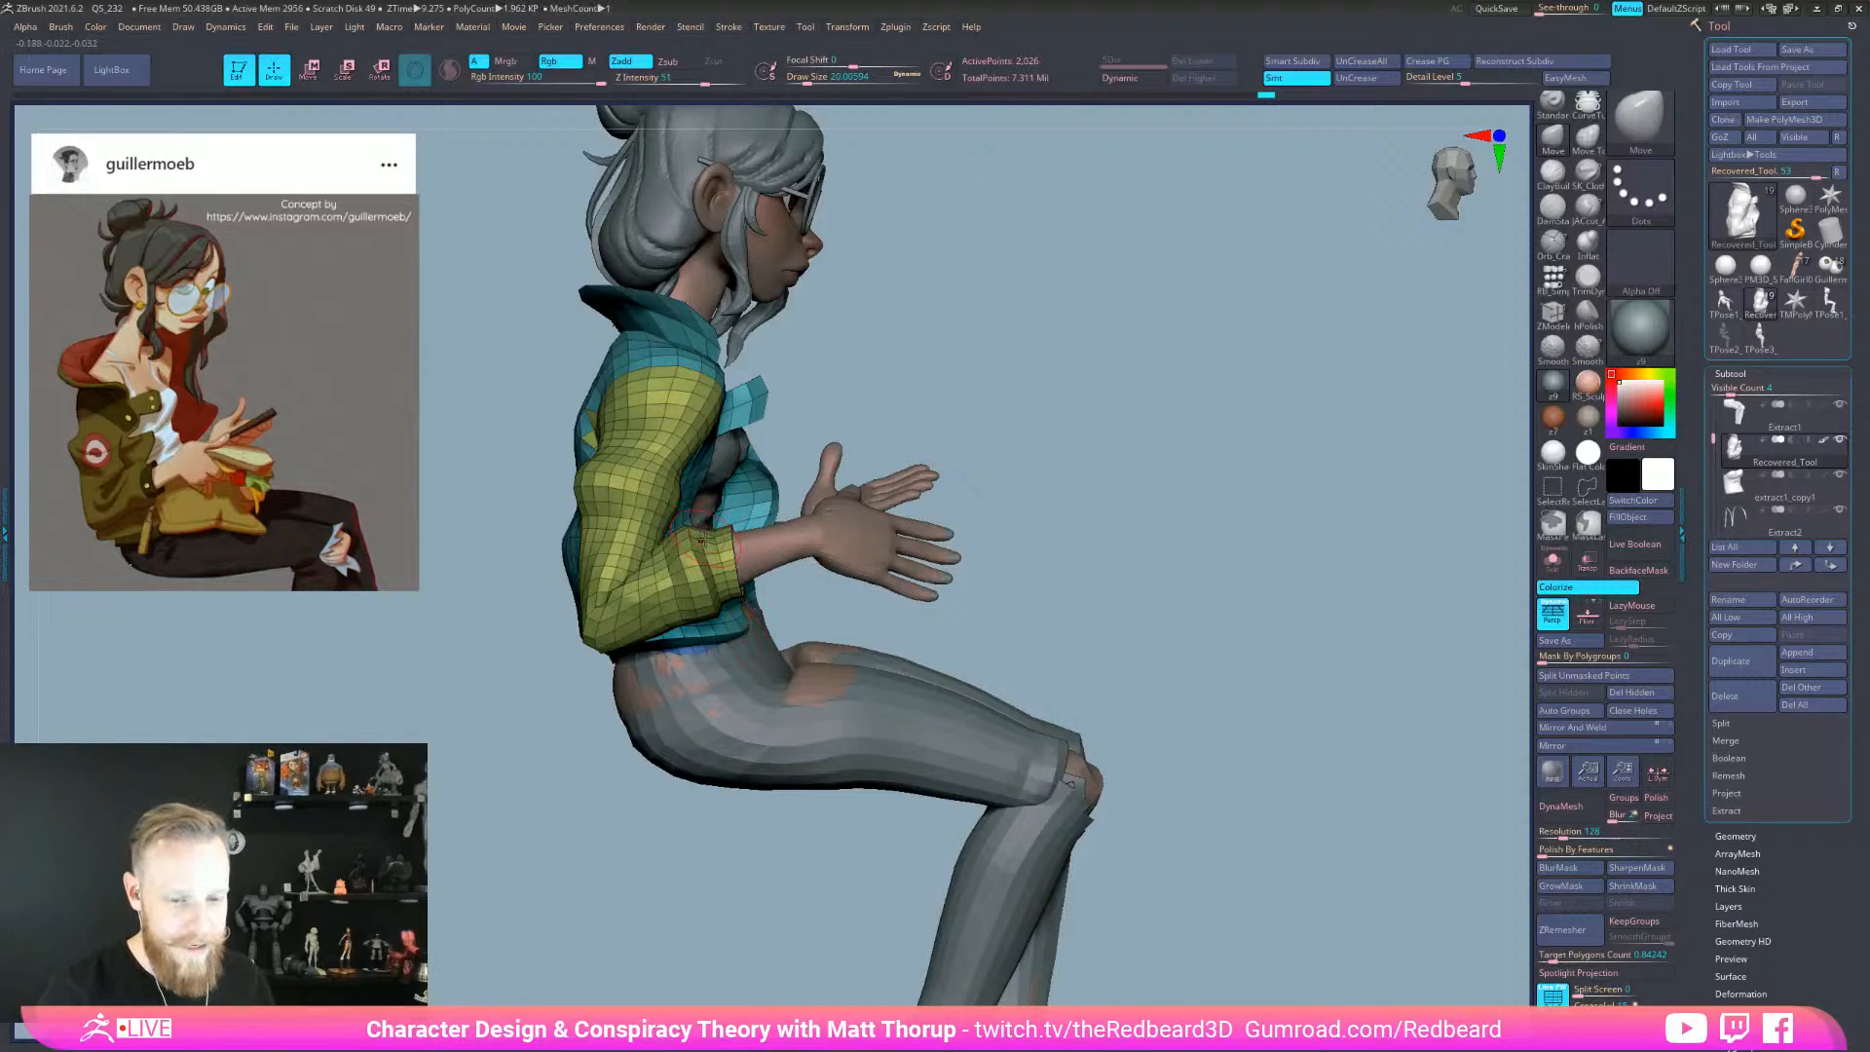
key(bracketleft)
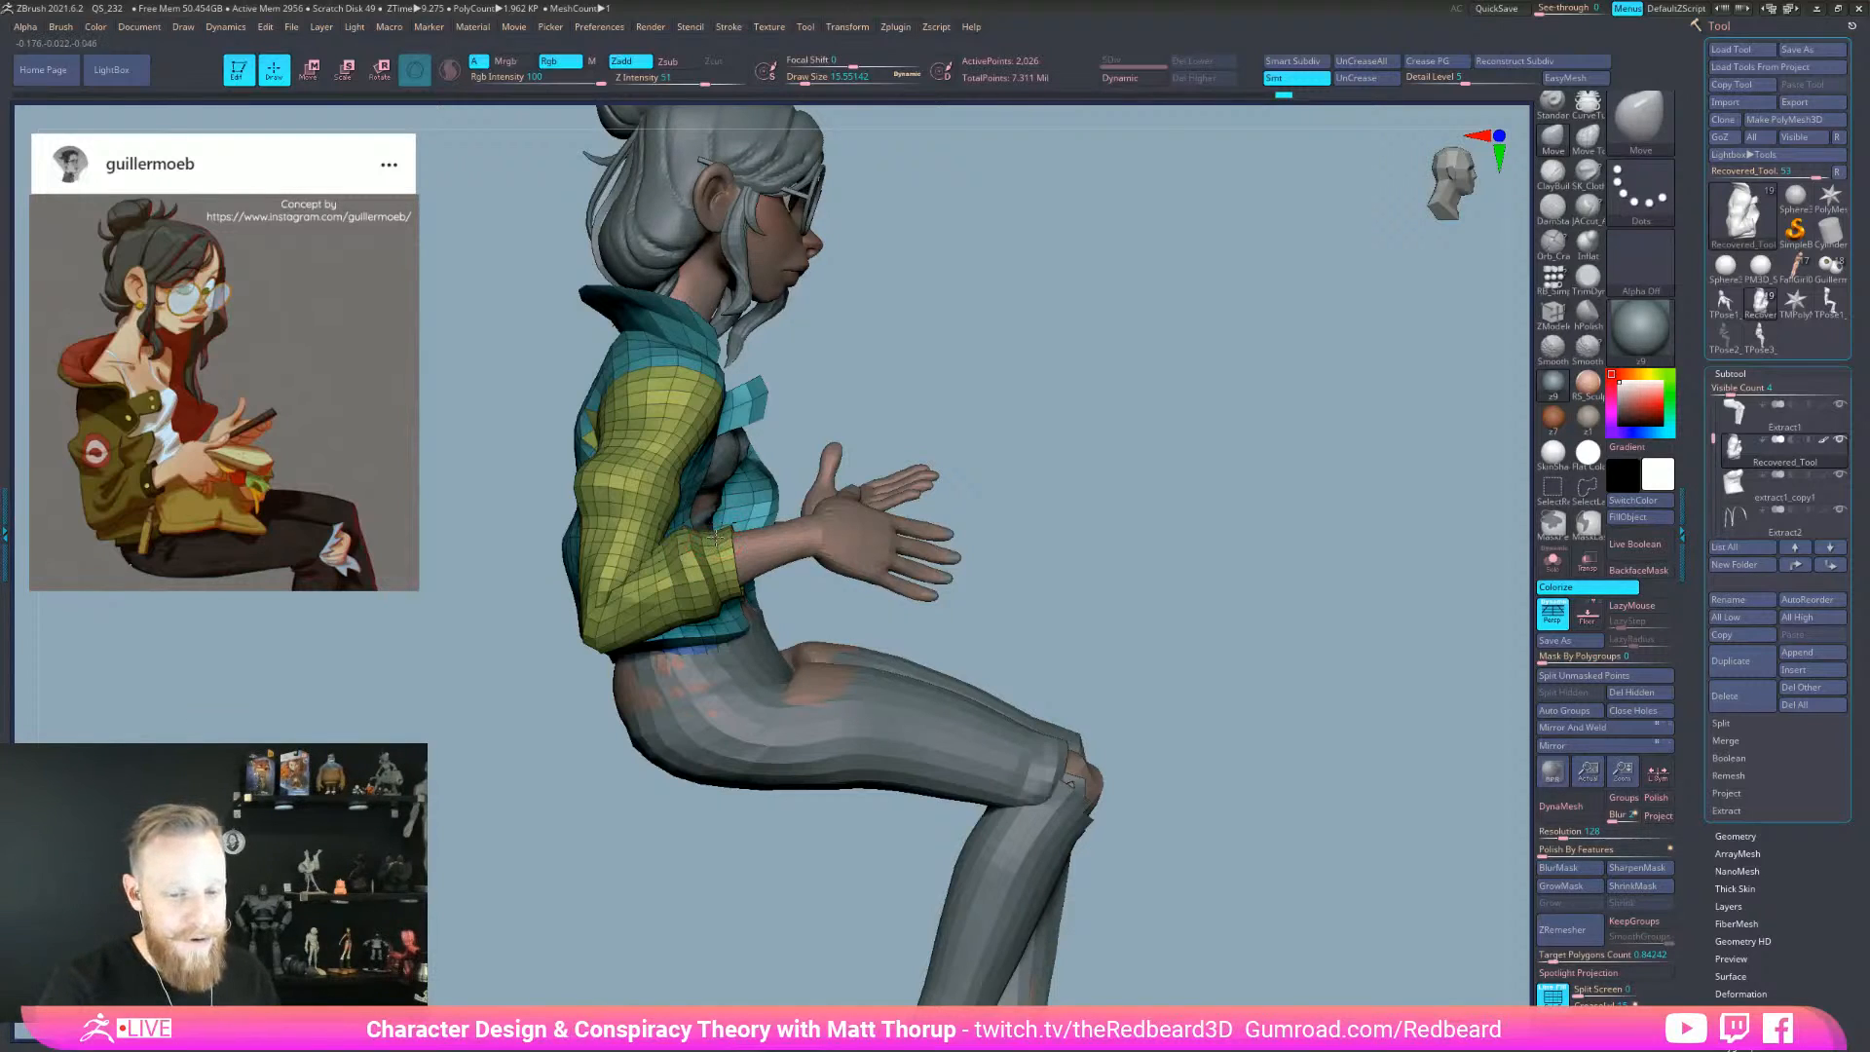
drag(709, 550, 703, 554)
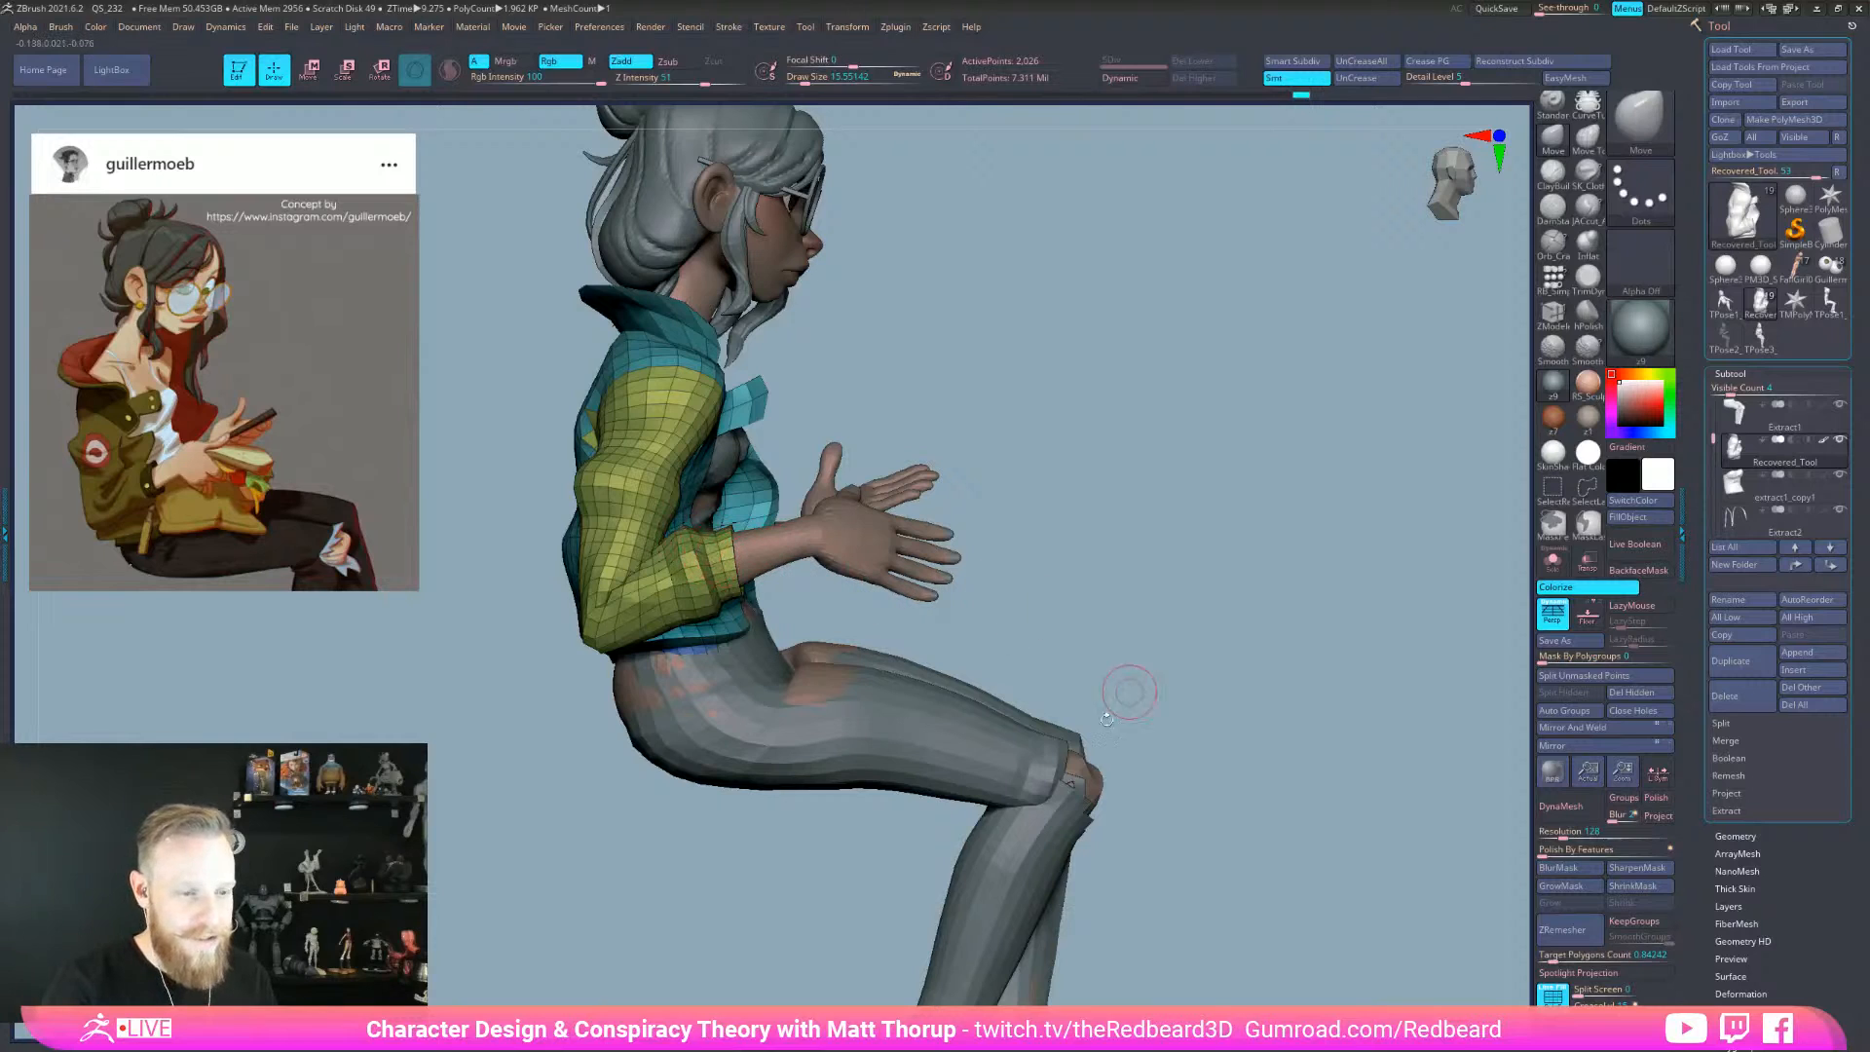
- Reshape the near sleeve's cuff opening around the wrist from side and front views with a larger Move brush
alt+drag(1010, 548, 1022, 712)
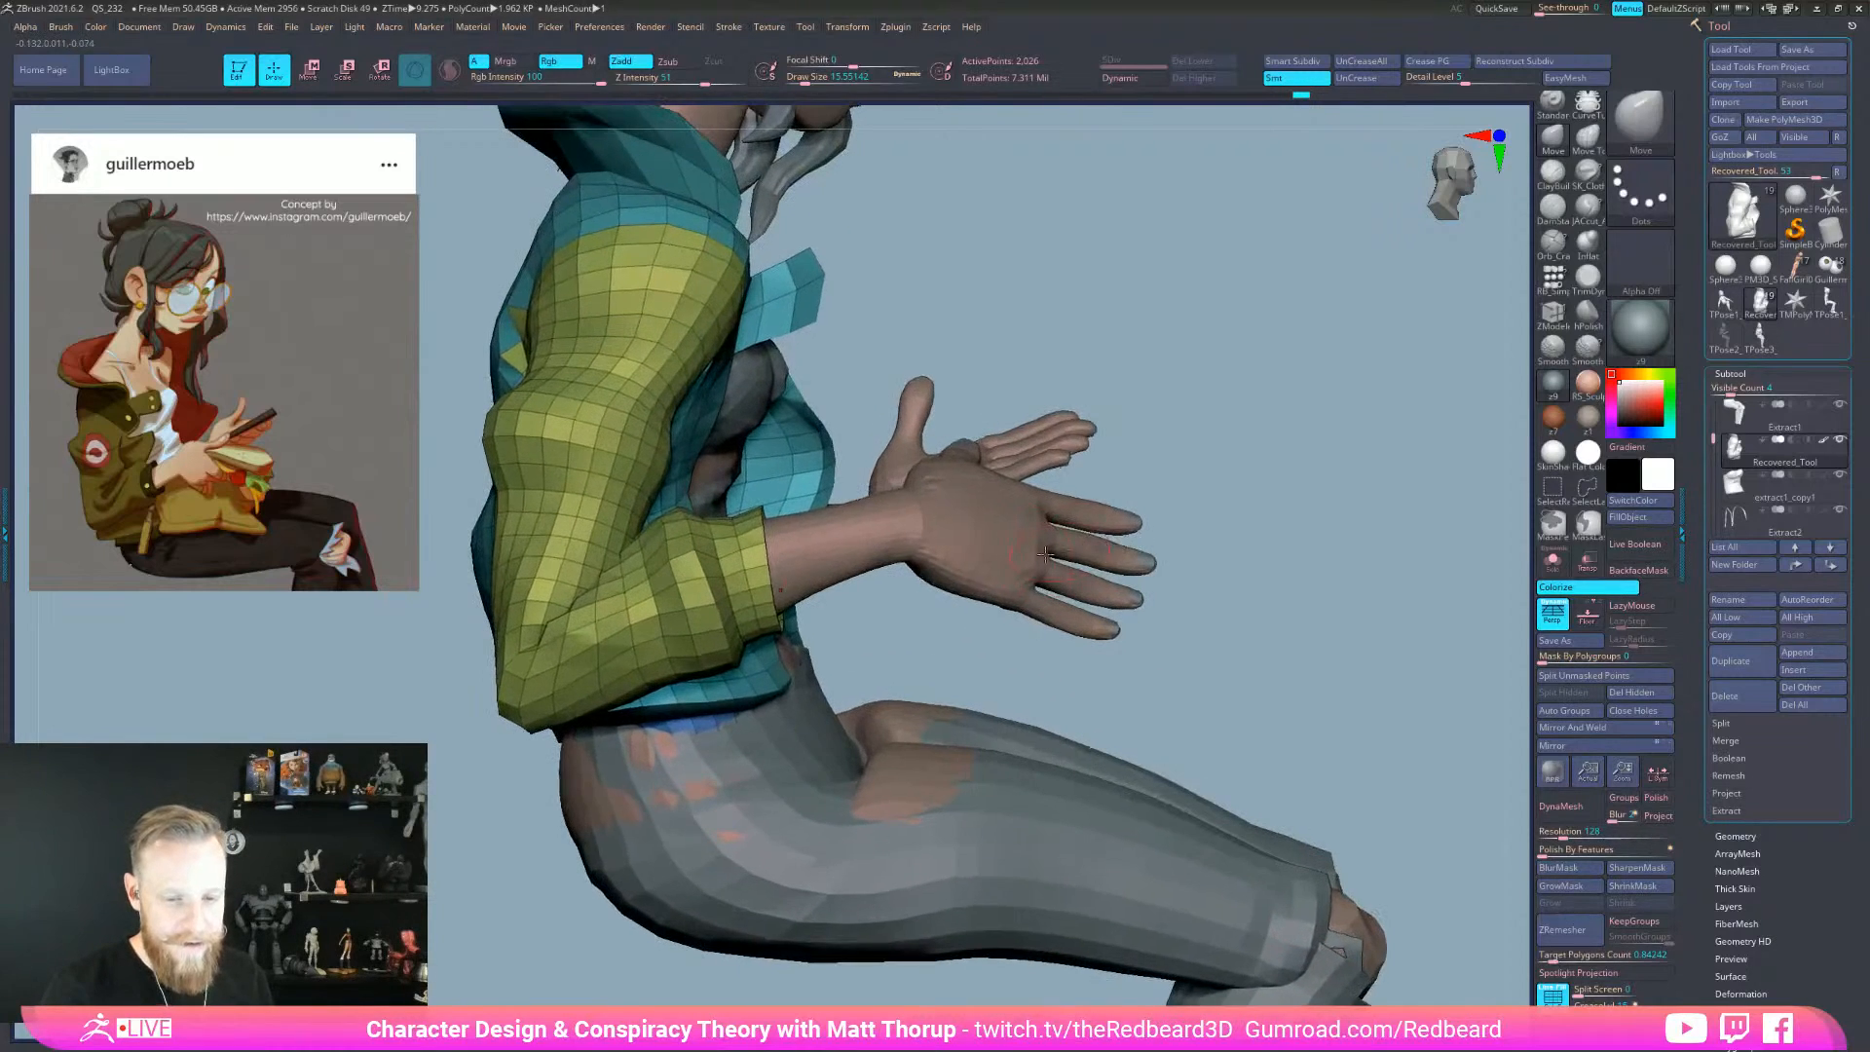
key(s)
click(756, 516)
drag(755, 518, 714, 527)
drag(1223, 625, 842, 643)
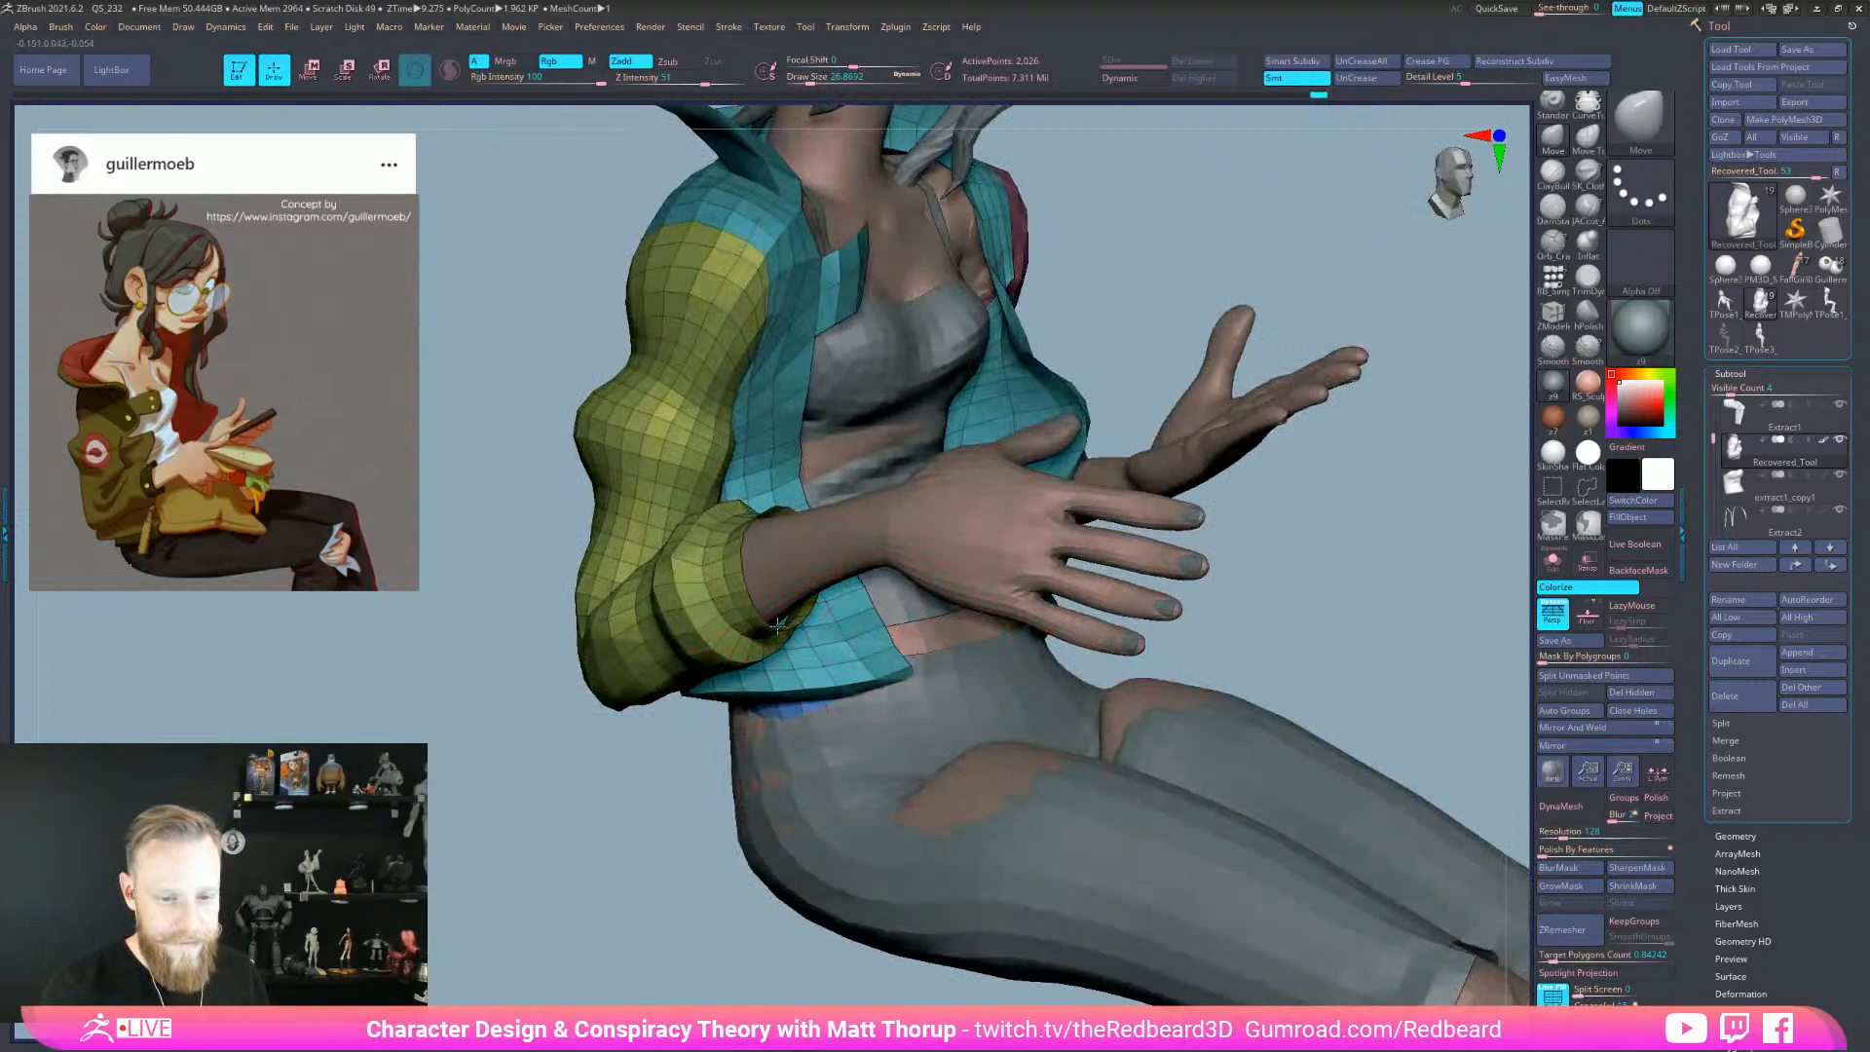
drag(808, 823, 671, 826)
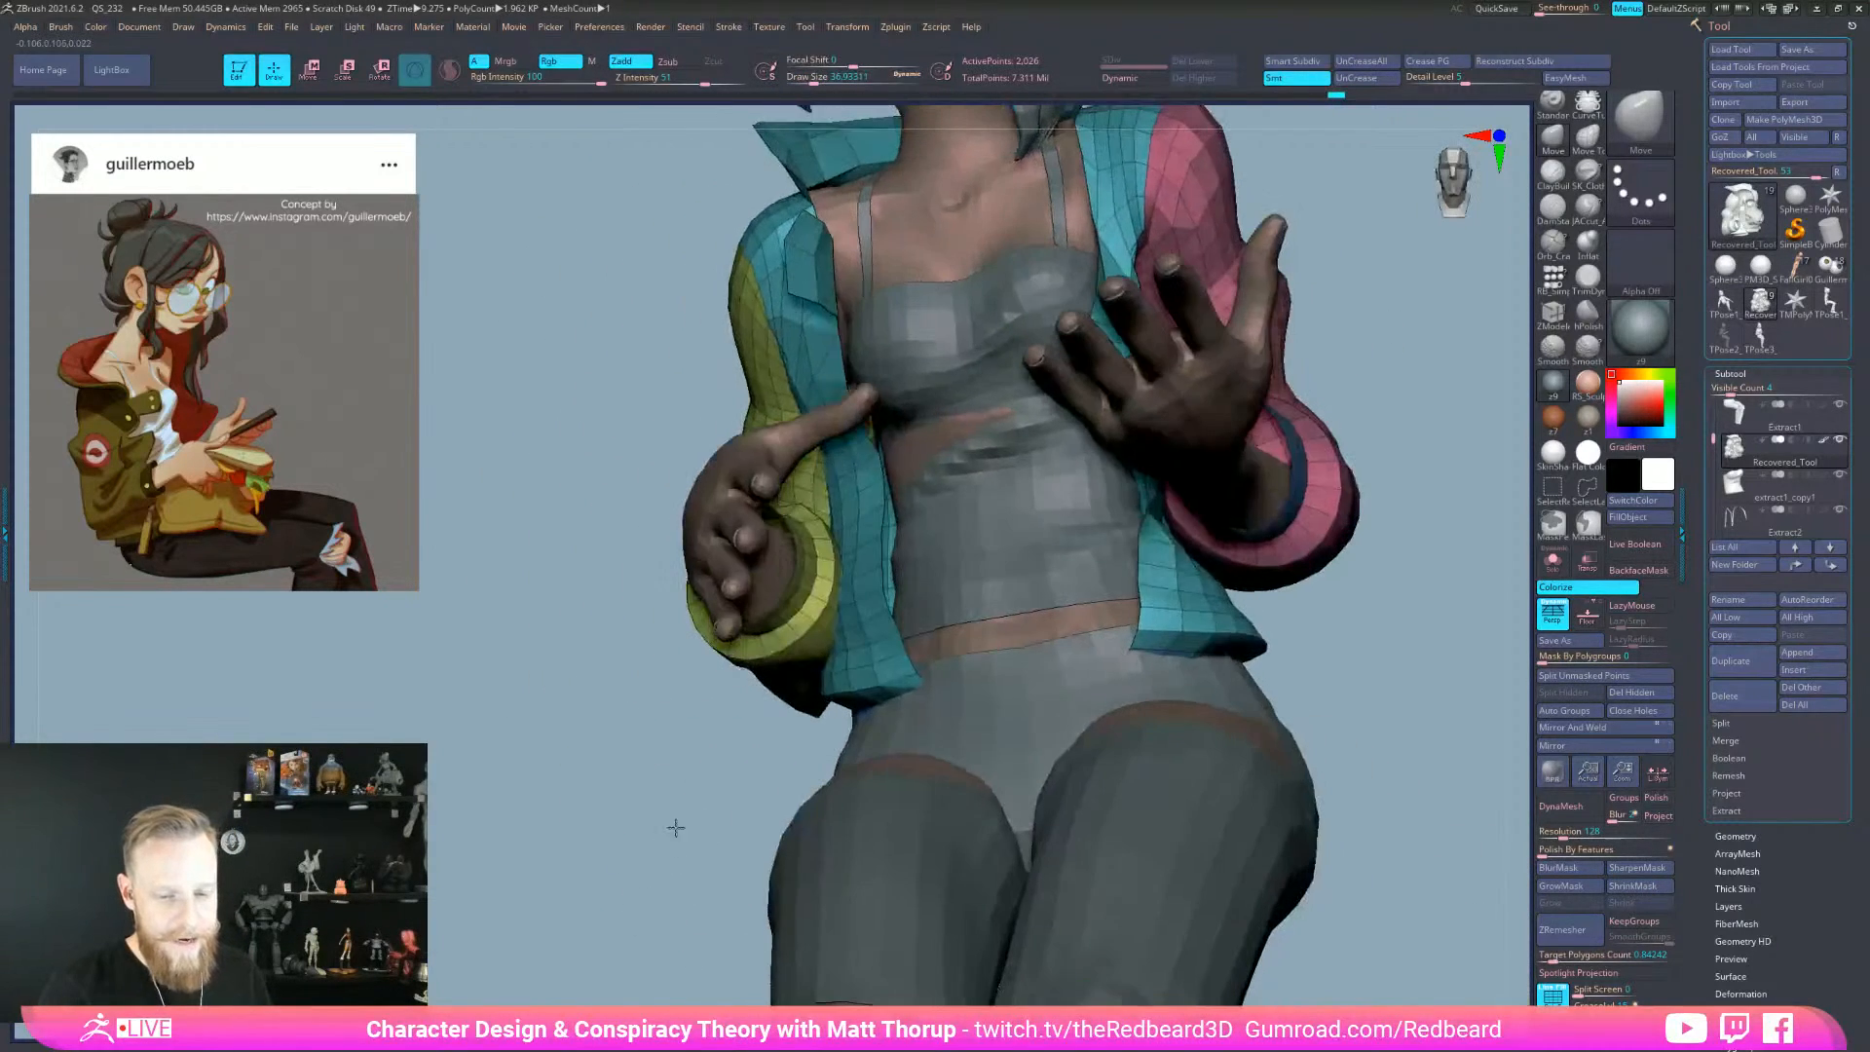
mouse_move(654, 605)
mouse_down()
mouse_move(722, 772)
mouse_move(915, 721)
mouse_up()
key(s)
drag(771, 526, 752, 524)
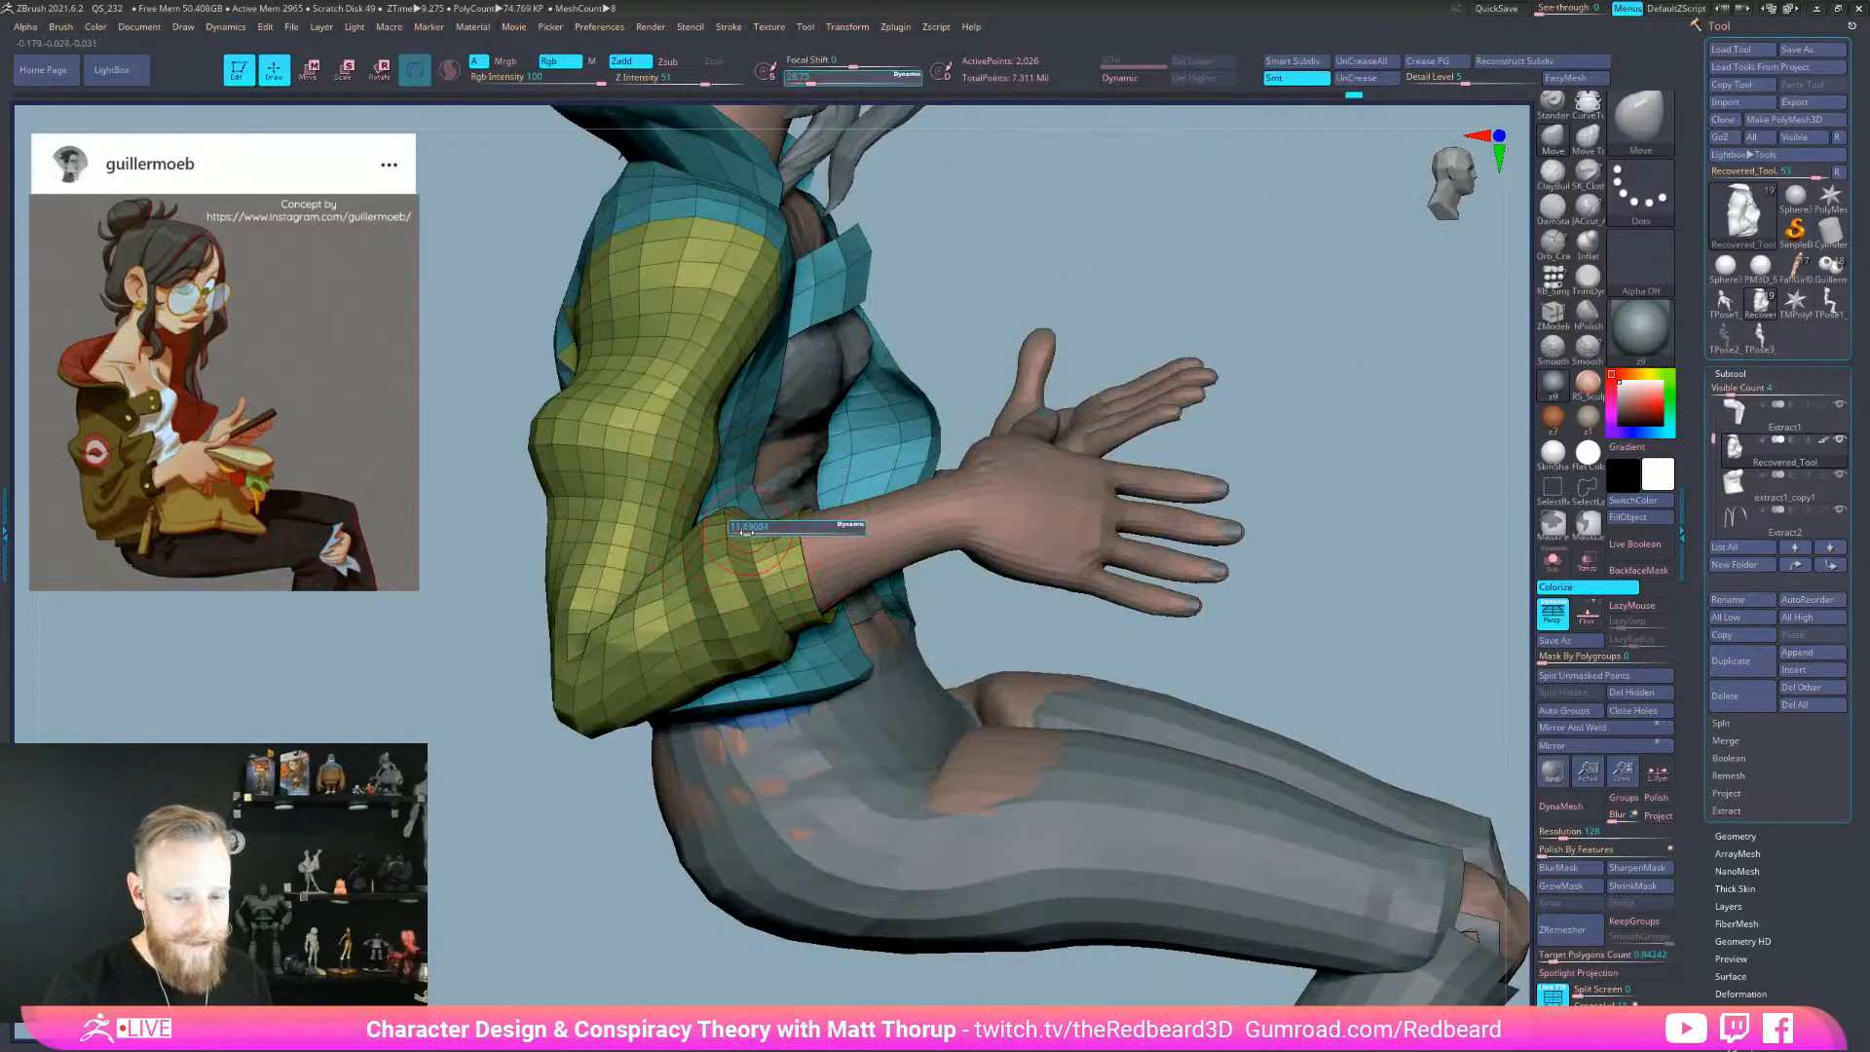
- Make the body subtool active and reshape the near forearm below the cuff with the Move brush at about 18 draw size
alt+click(860, 552)
drag(1368, 542, 1436, 540)
key(s)
drag(656, 578, 752, 563)
drag(1062, 598, 978, 600)
key(s)
mouse_move(851, 577)
mouse_down()
mouse_move(878, 559)
mouse_move(861, 569)
mouse_up()
key(s)
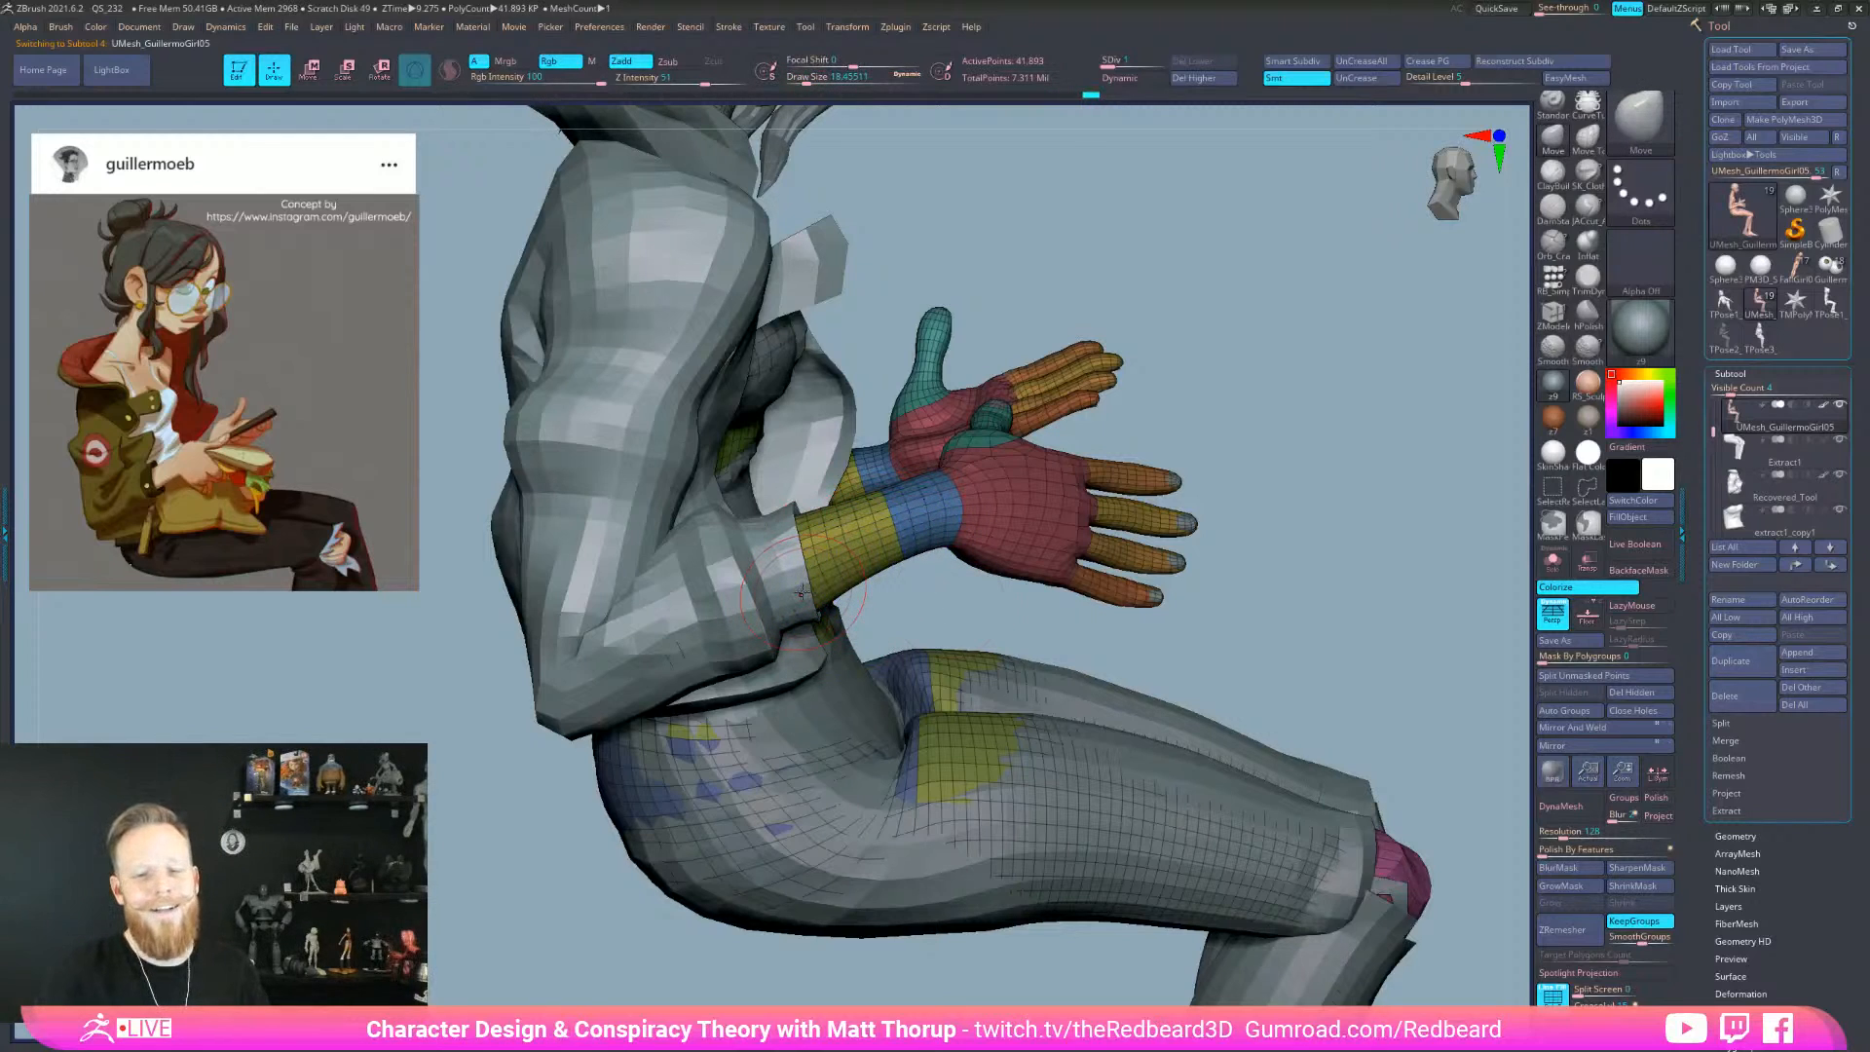
- Refine and smooth the near forearm and wrist with the hPolish, Move and Smooth brushes
right_drag(879, 556, 867, 575)
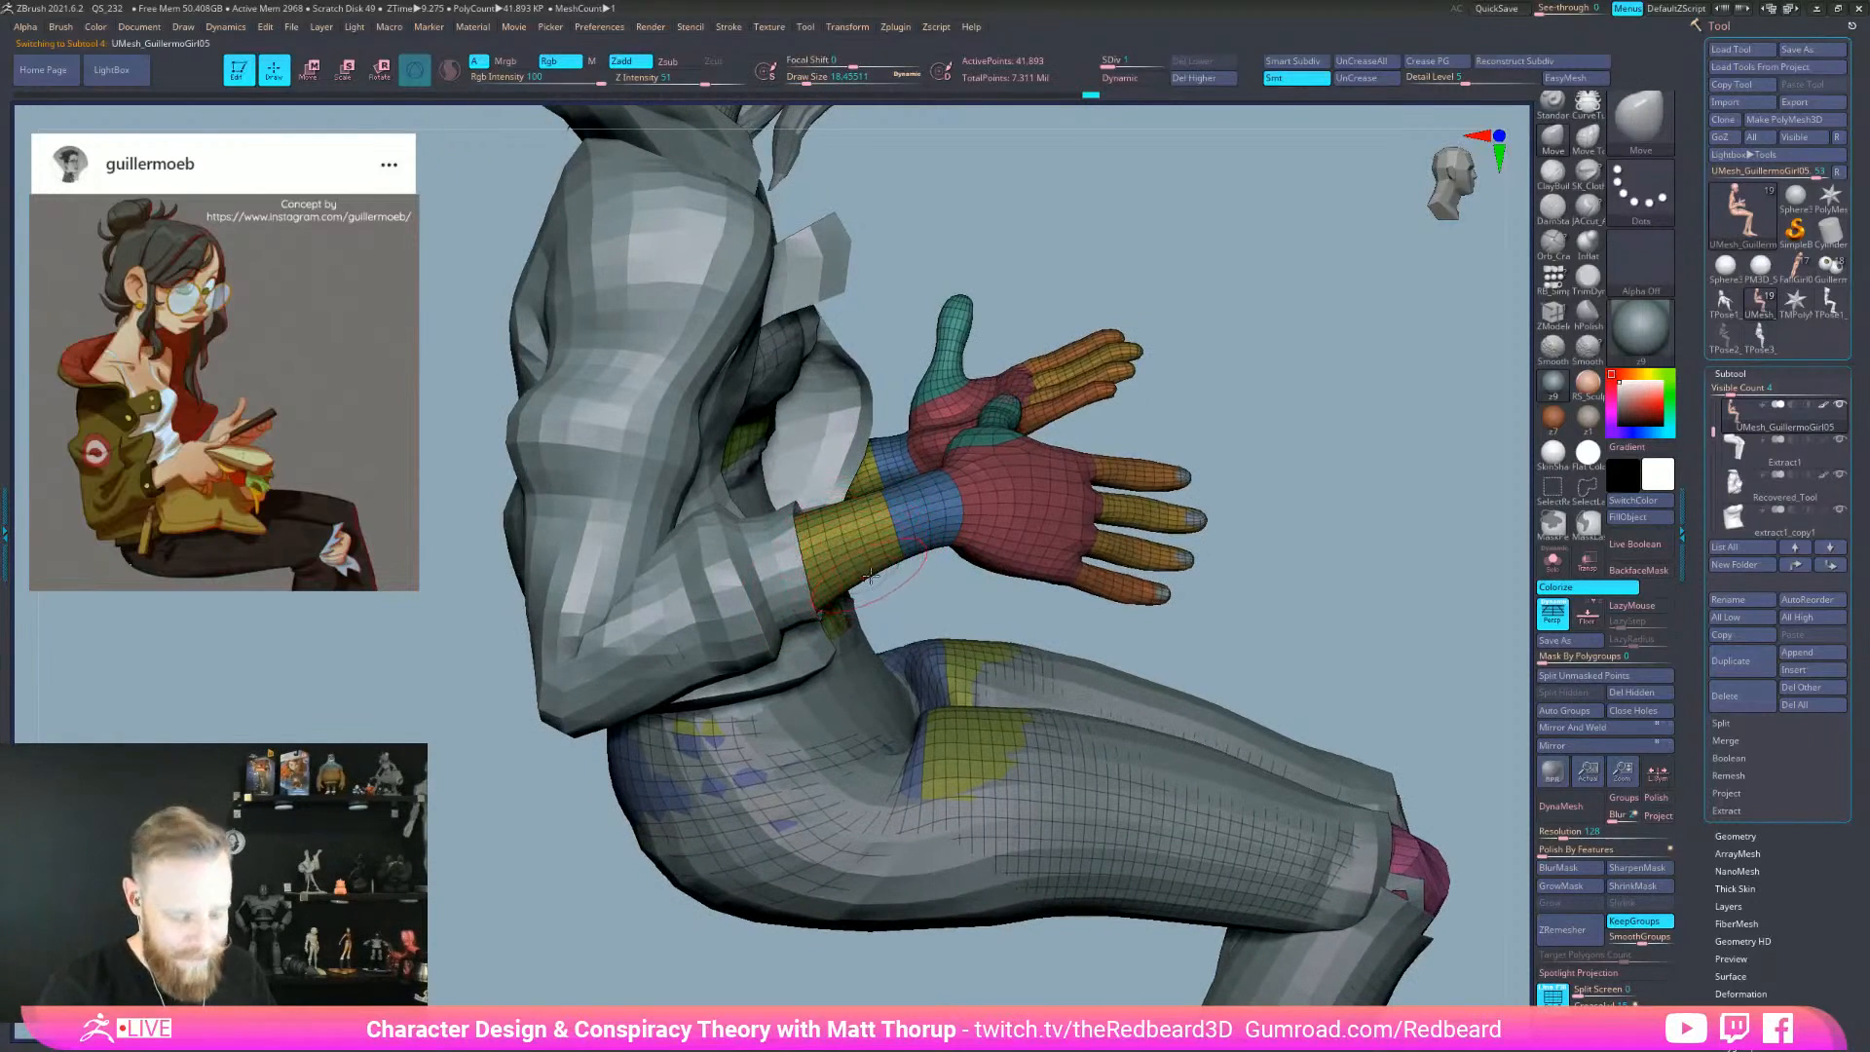
key(shift)
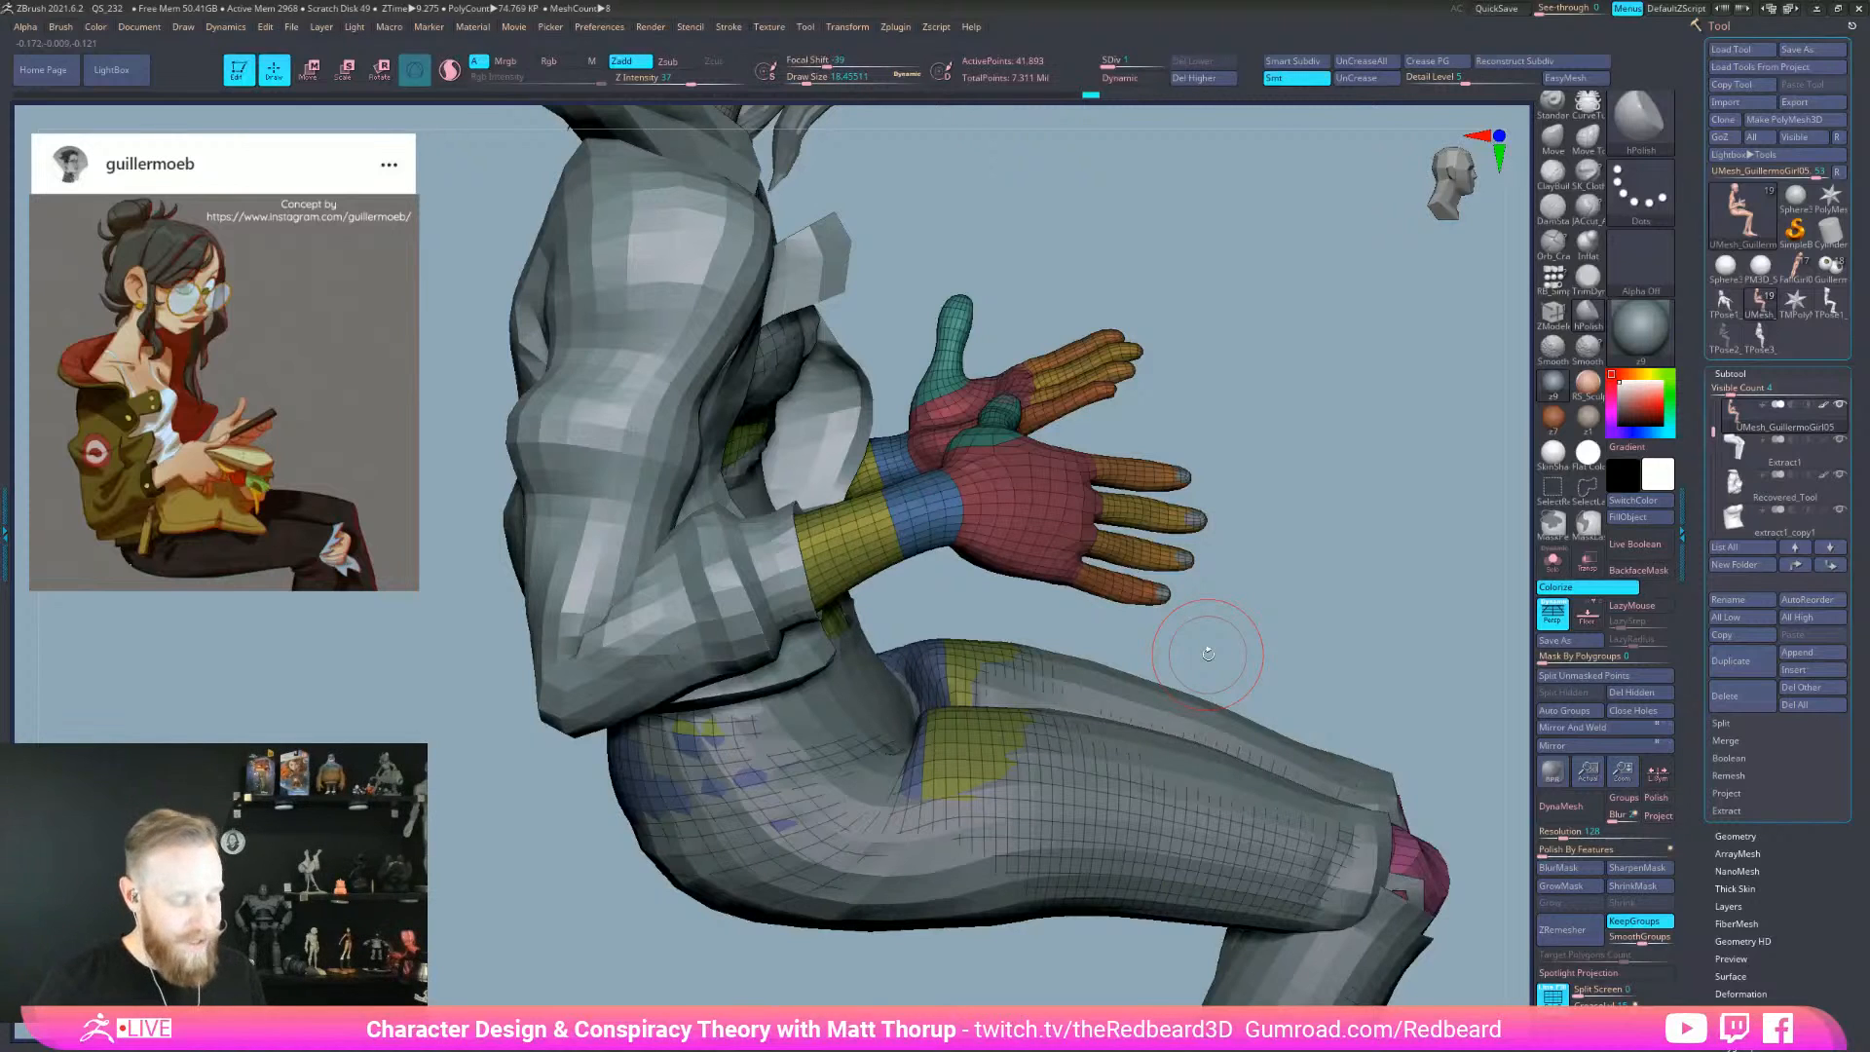
drag(1207, 564, 975, 577)
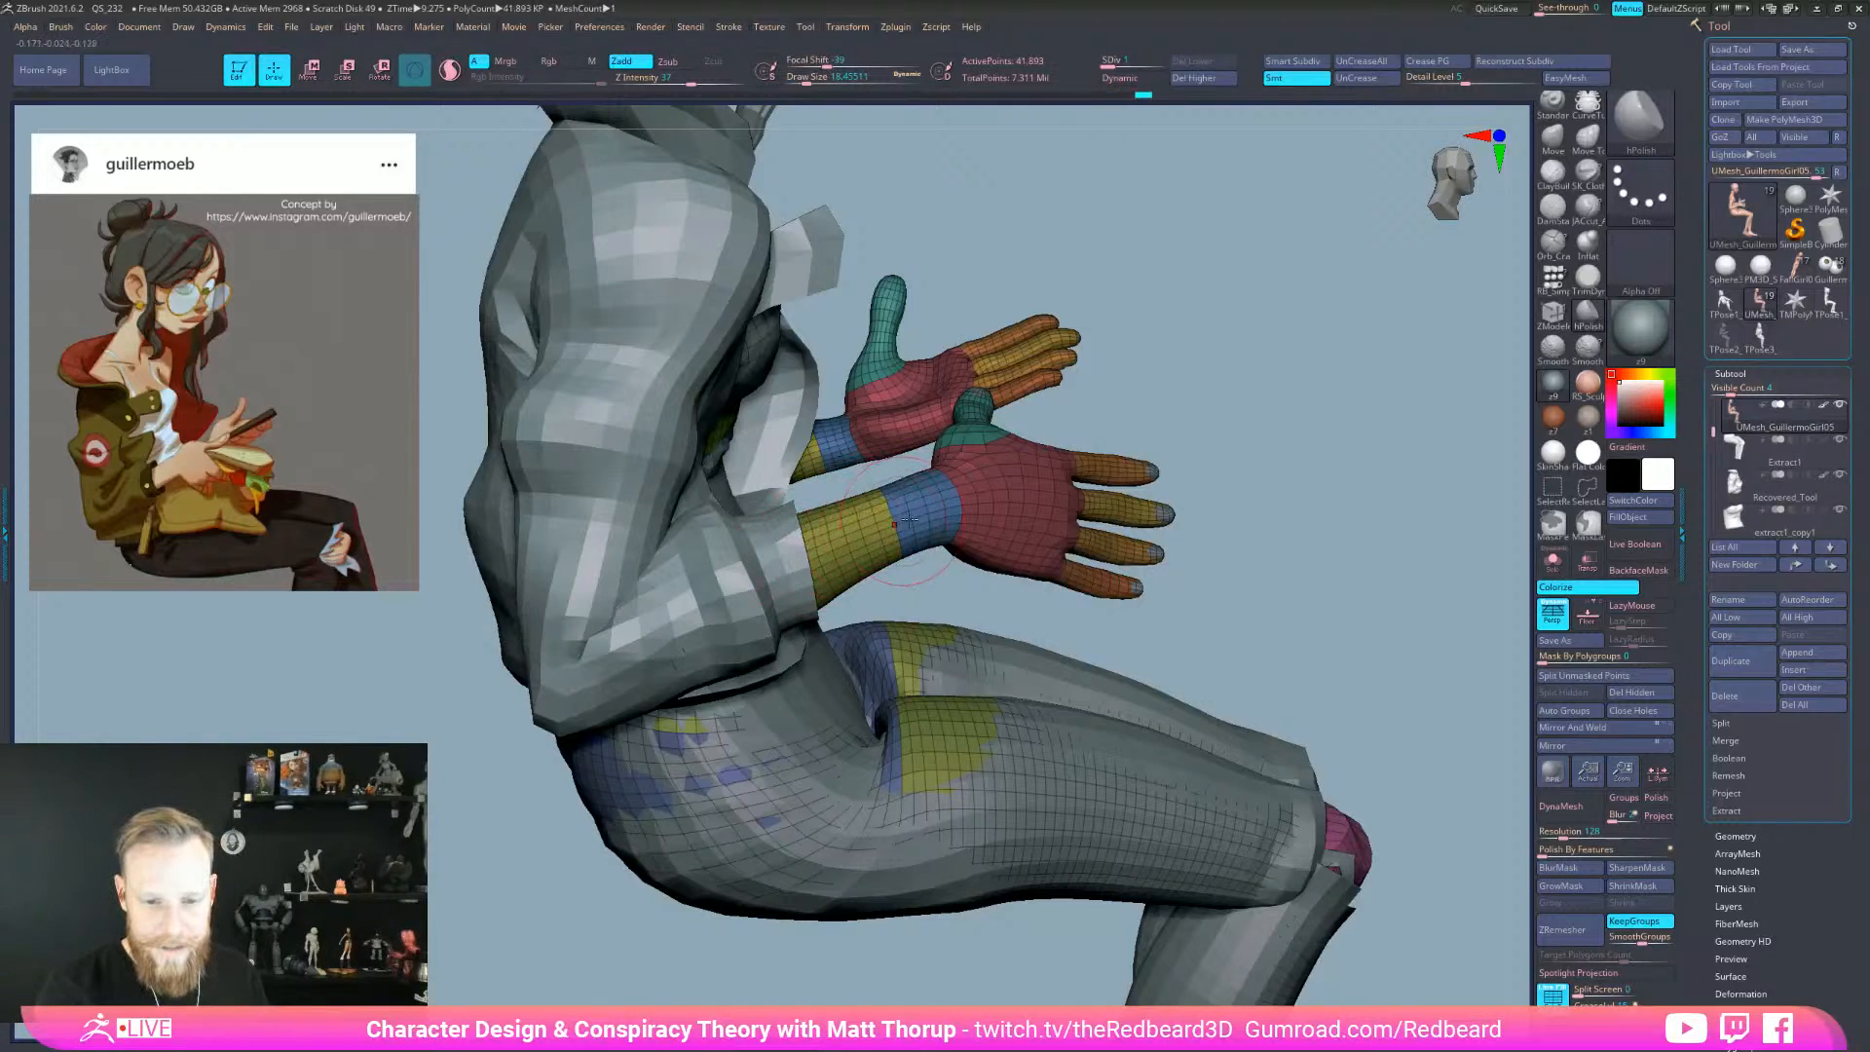
key(b)
key(m)
key(v)
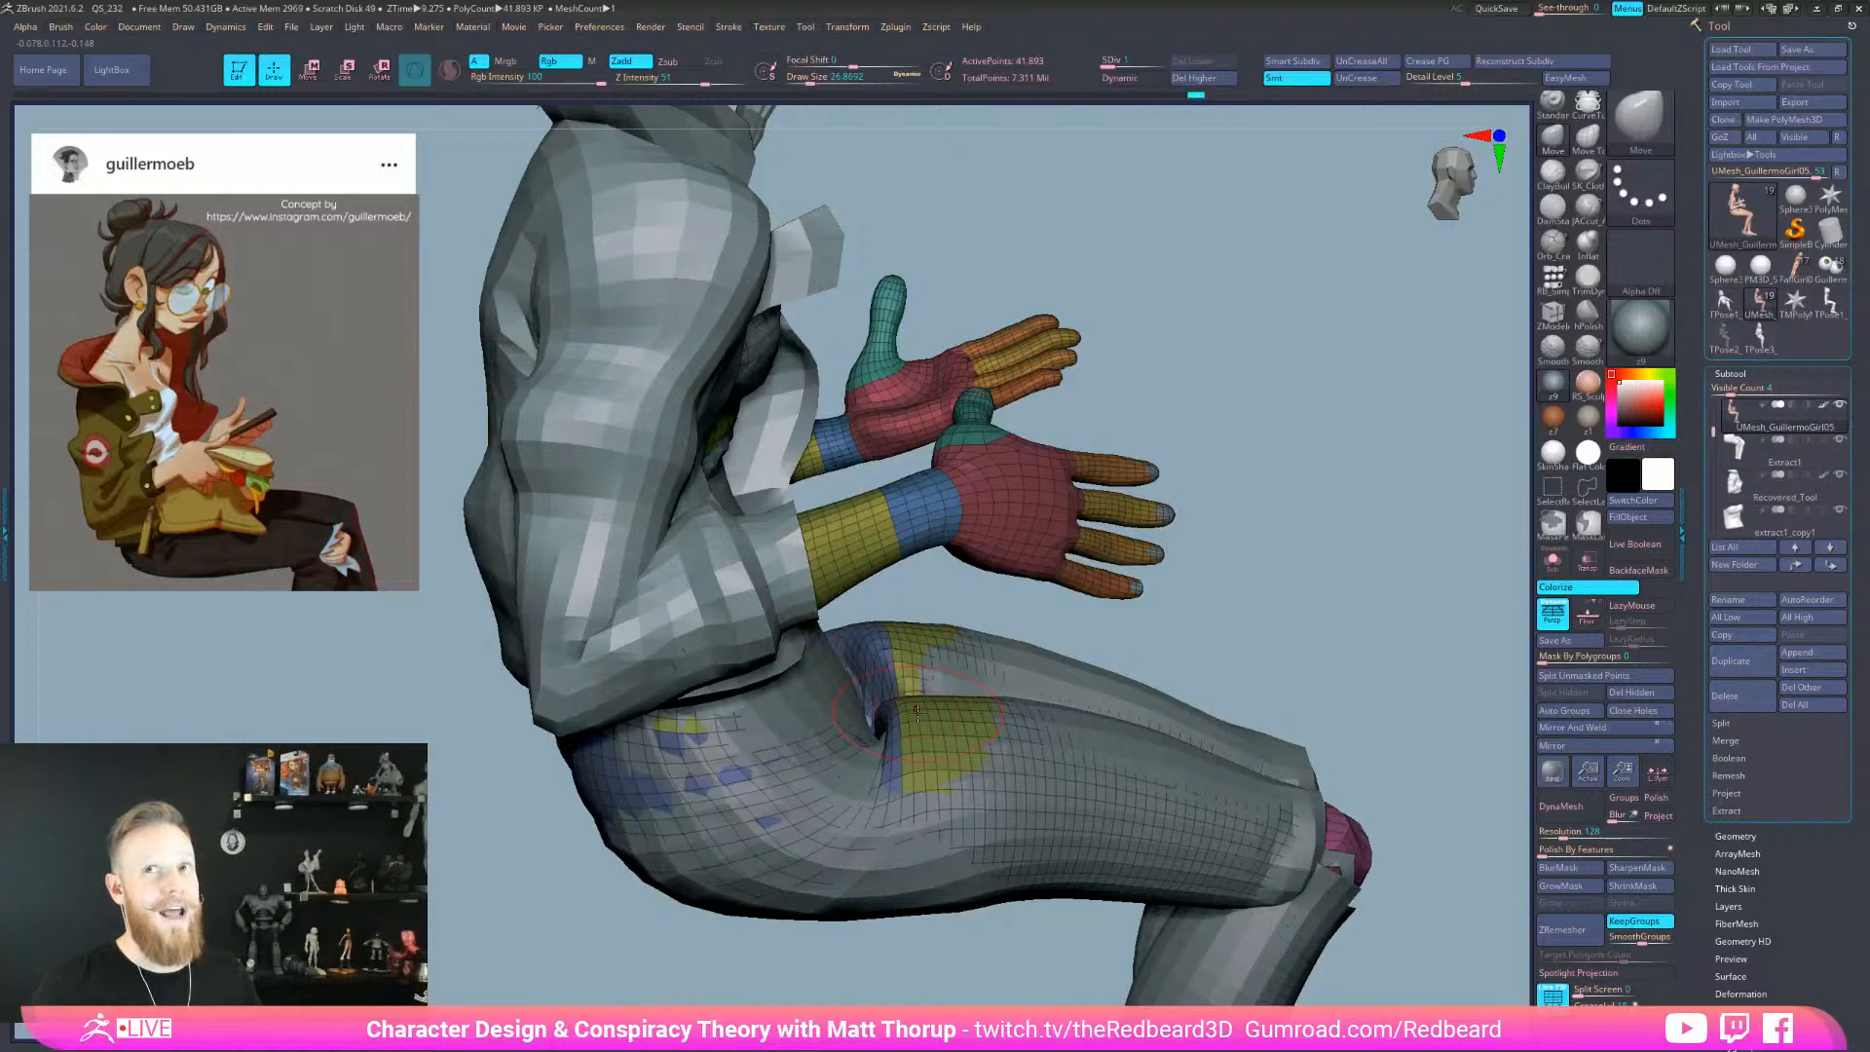
drag(1308, 595, 1239, 547)
key(shift)
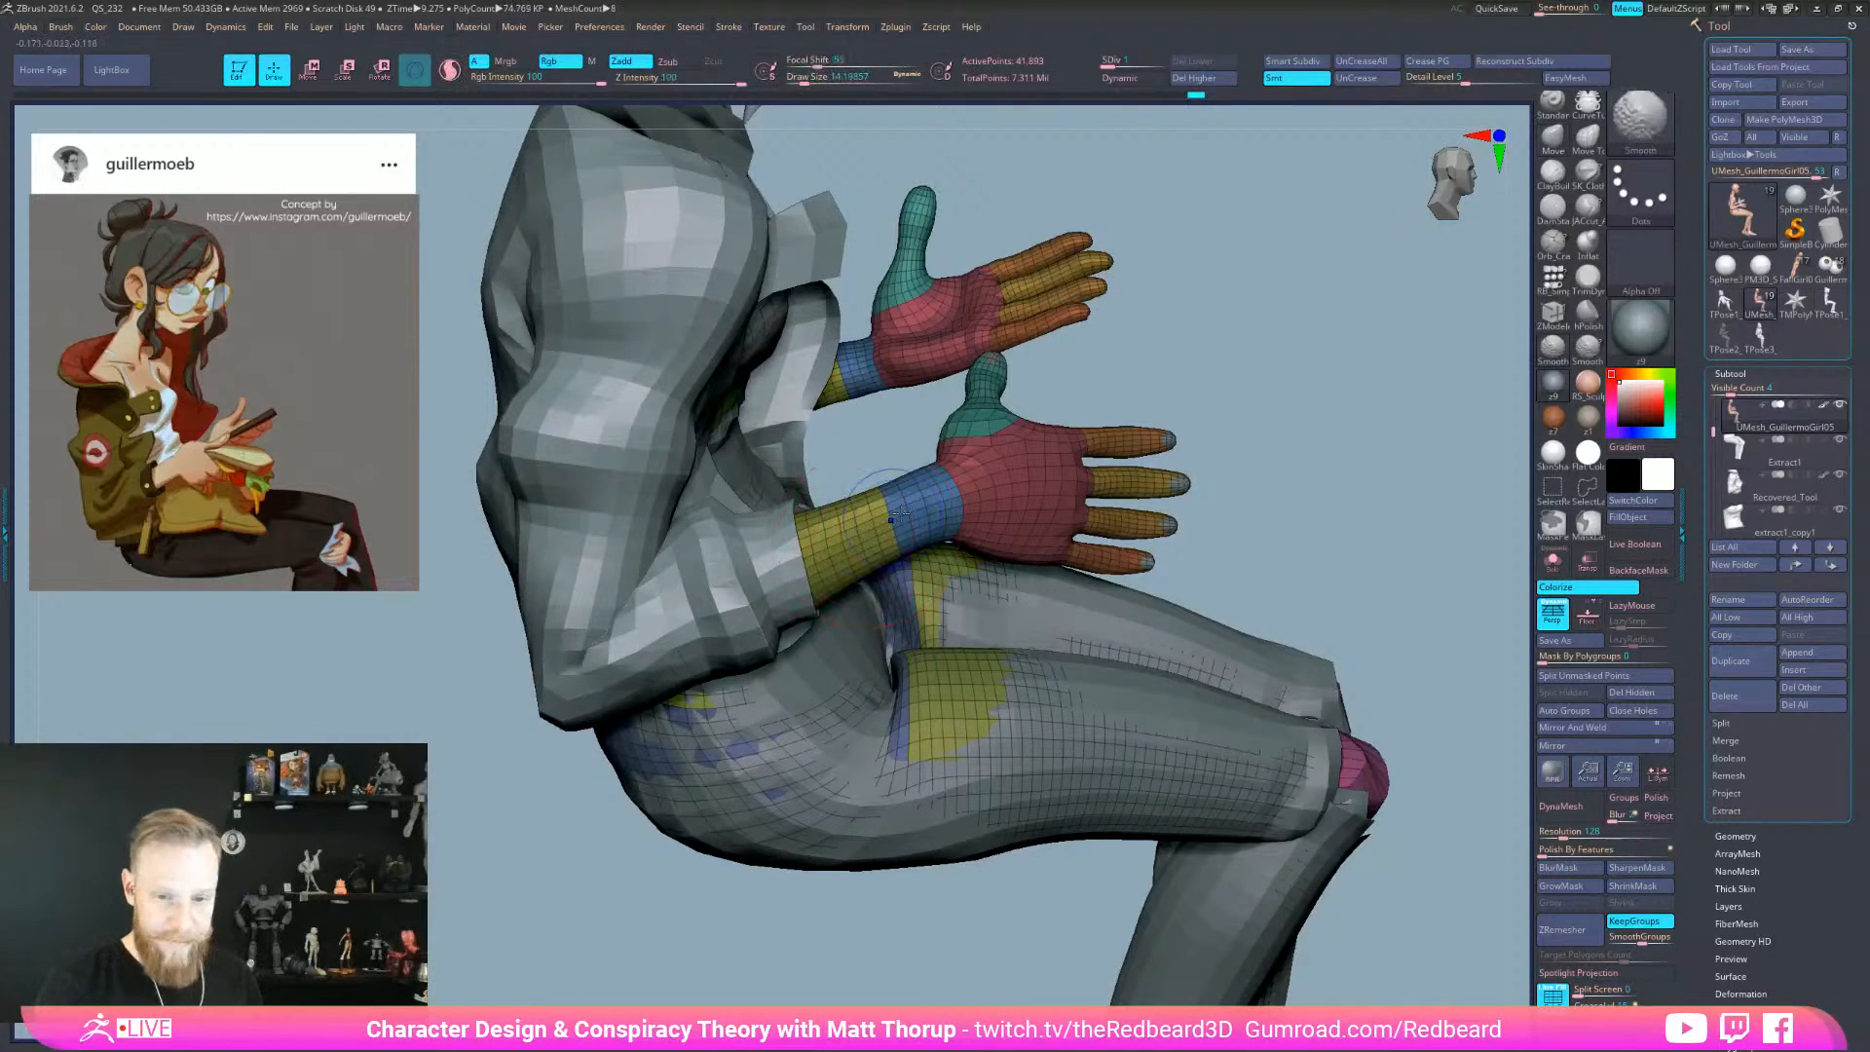
- Make the jacket subtool active and reshape the near sleeve's forearm and cuff with the Move brush at varying draw sizes
mouse_move(872, 516)
right_down()
mouse_move(1327, 513)
mouse_move(1290, 618)
mouse_move(1100, 623)
mouse_move(1305, 614)
mouse_move(734, 843)
mouse_move(737, 801)
mouse_move(923, 620)
right_up()
alt+click(923, 642)
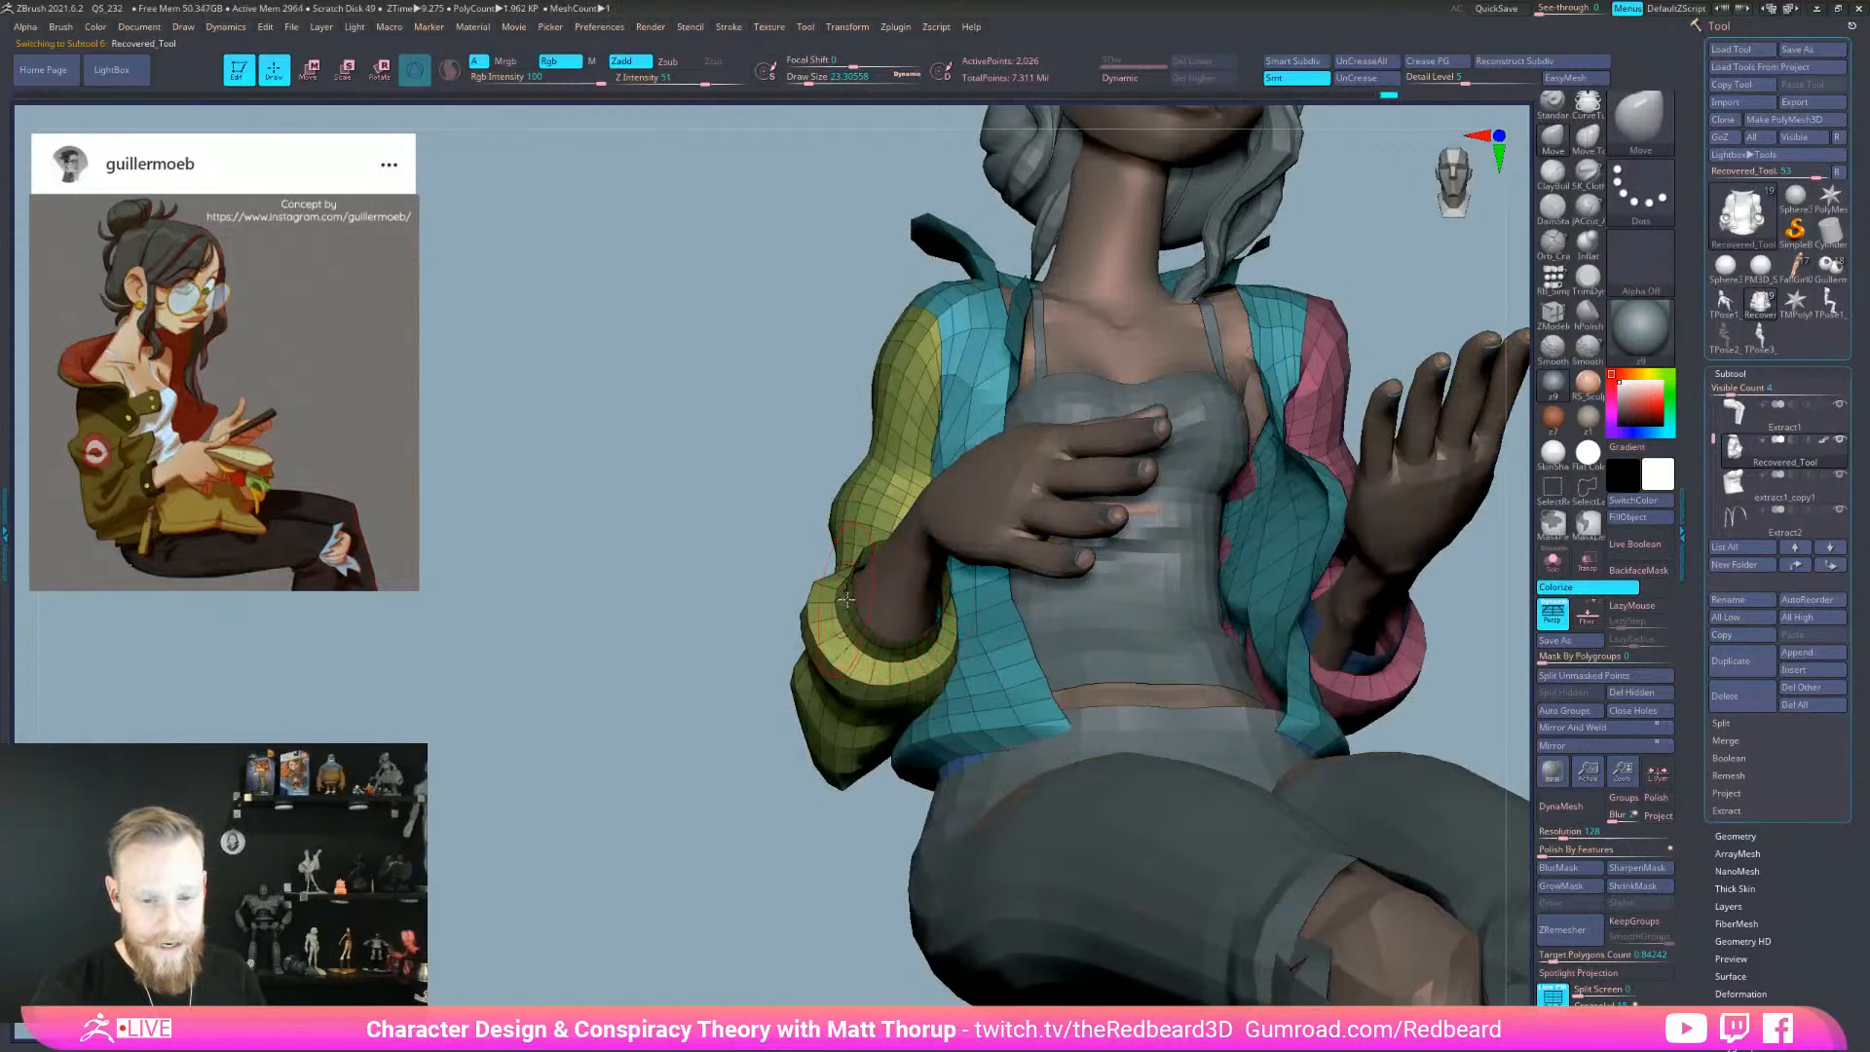
right_drag(857, 818, 898, 662)
key(bracketleft)
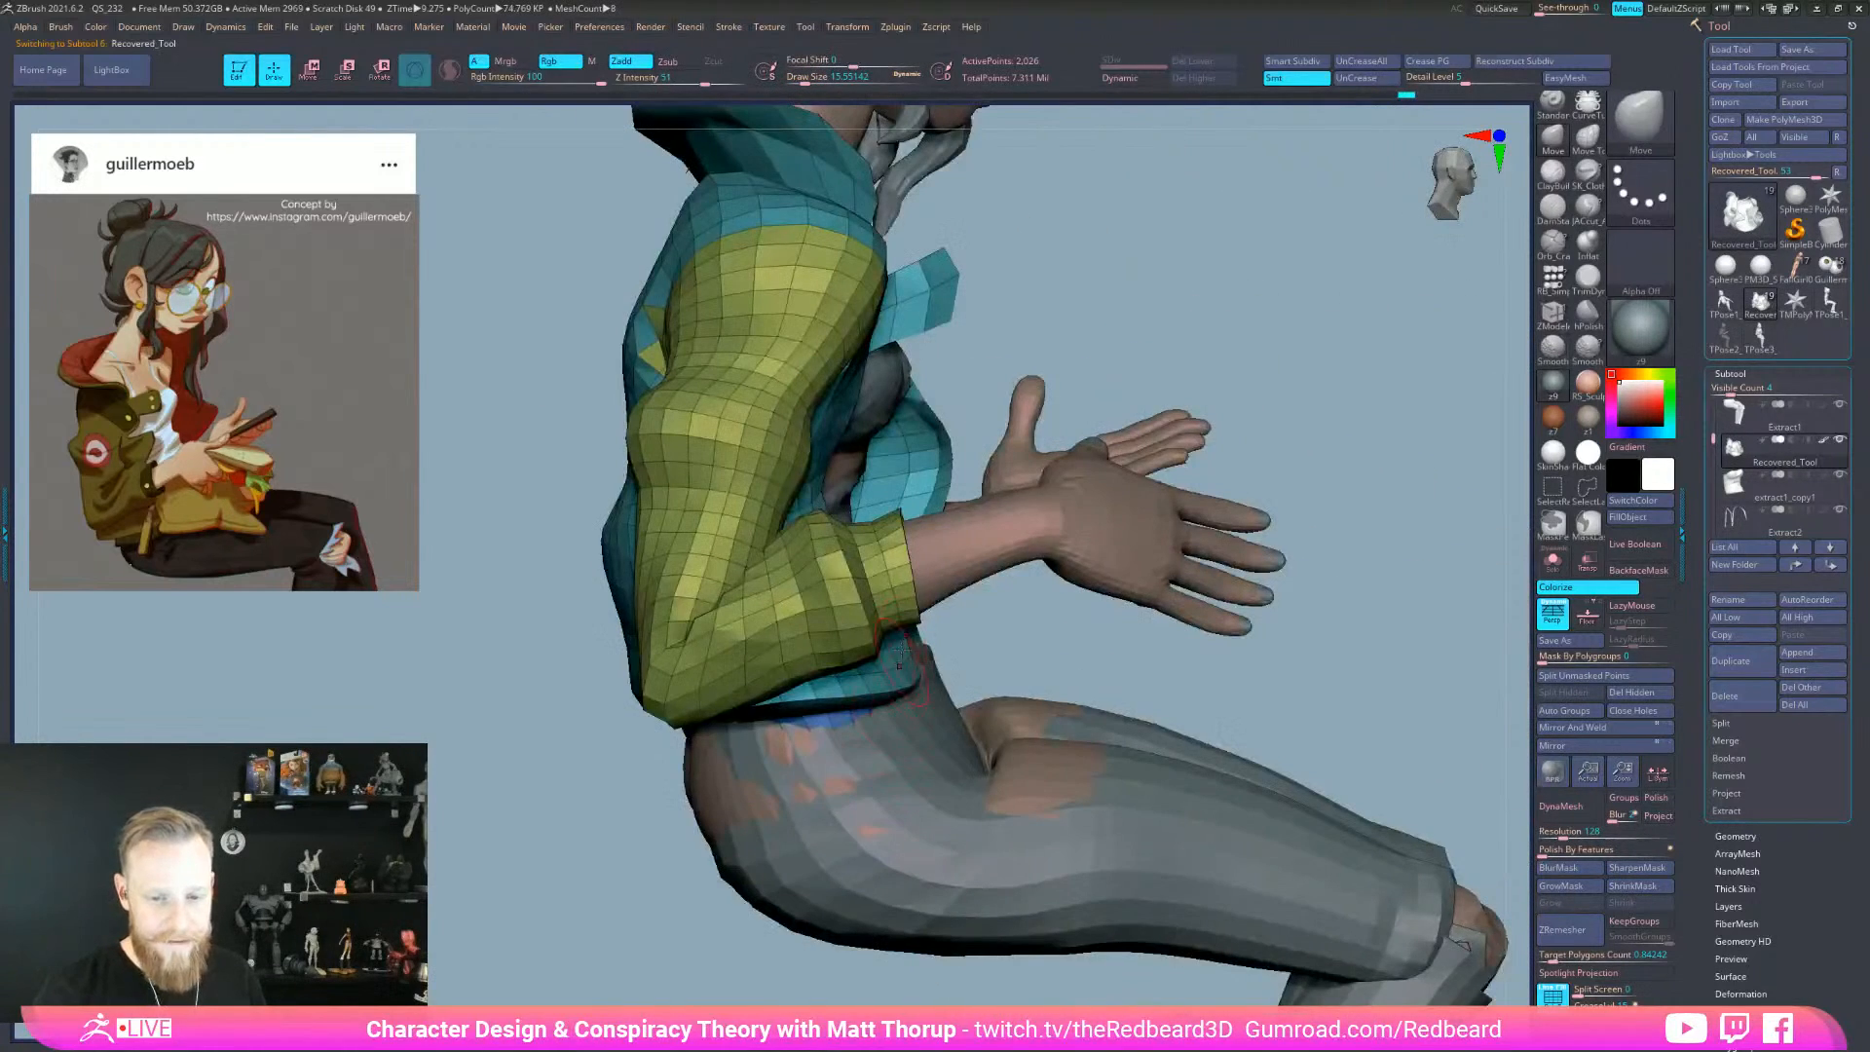
key(bracketright)
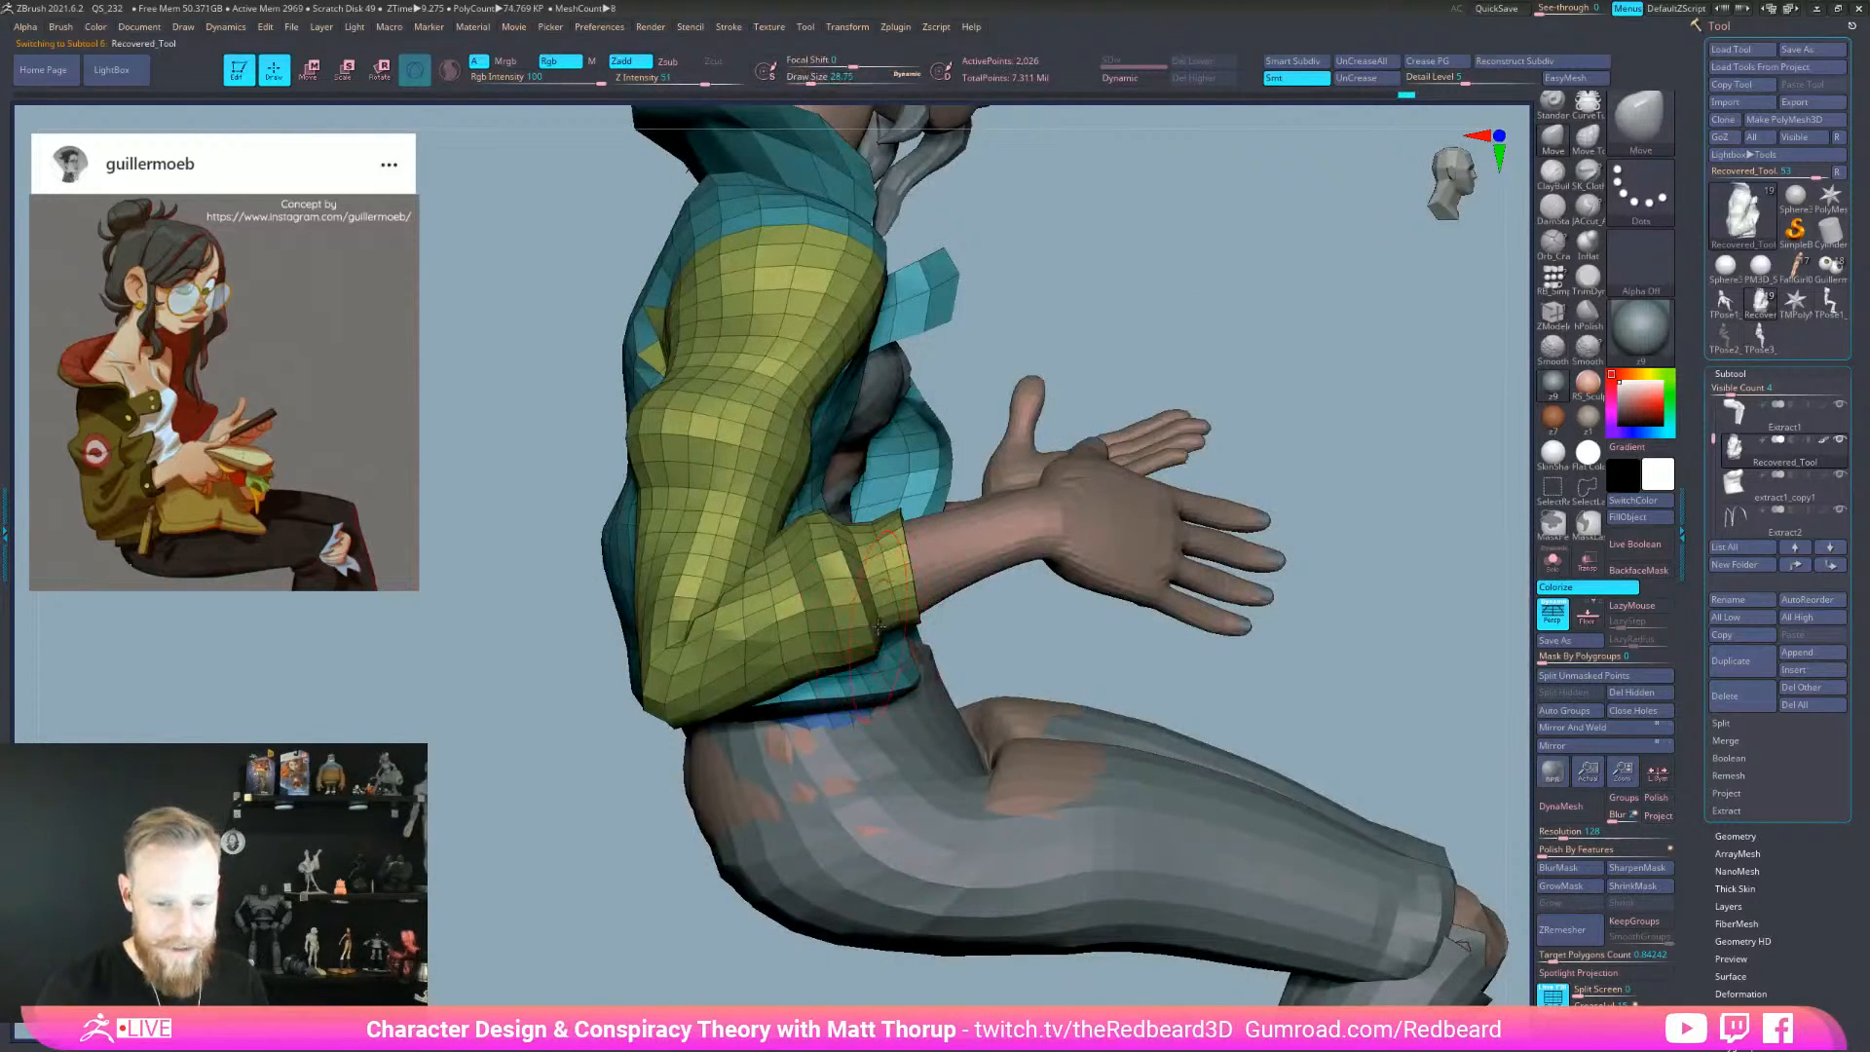
right_drag(852, 533, 850, 472)
key(bracketleft)
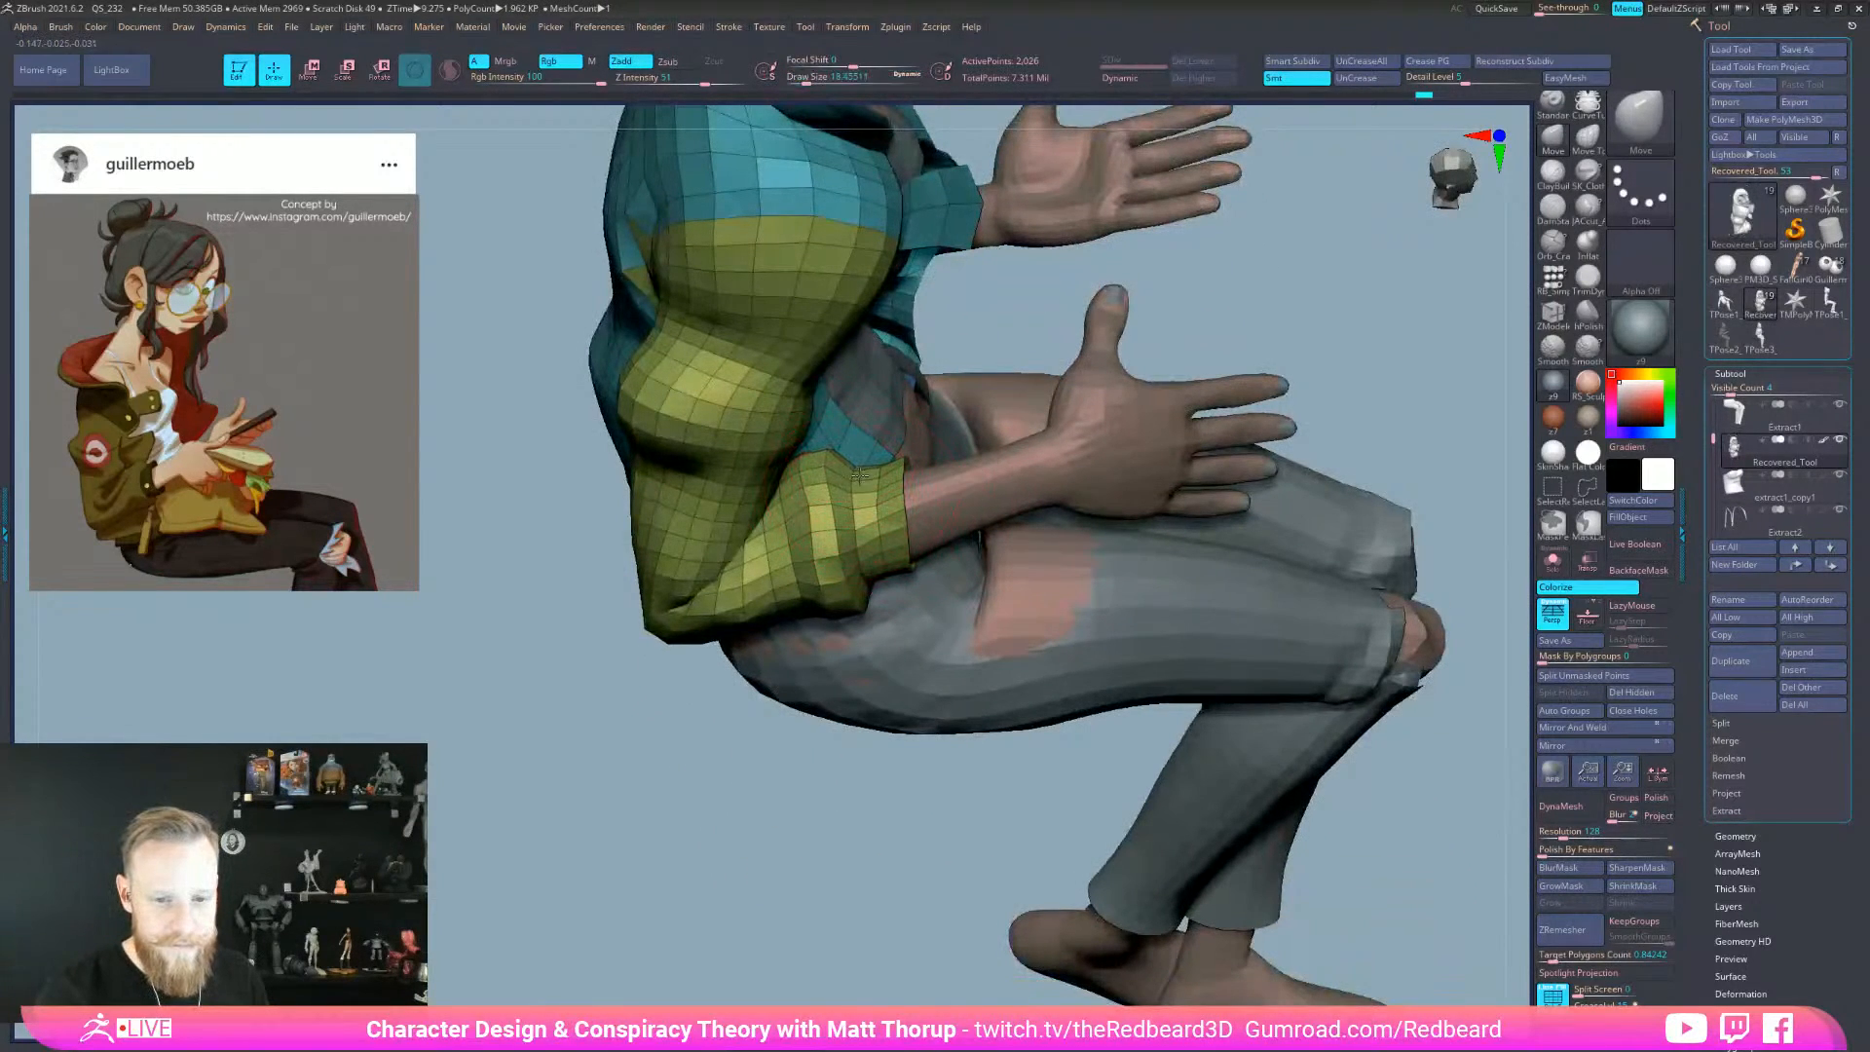
right_drag(901, 495, 886, 455)
key(bracketleft)
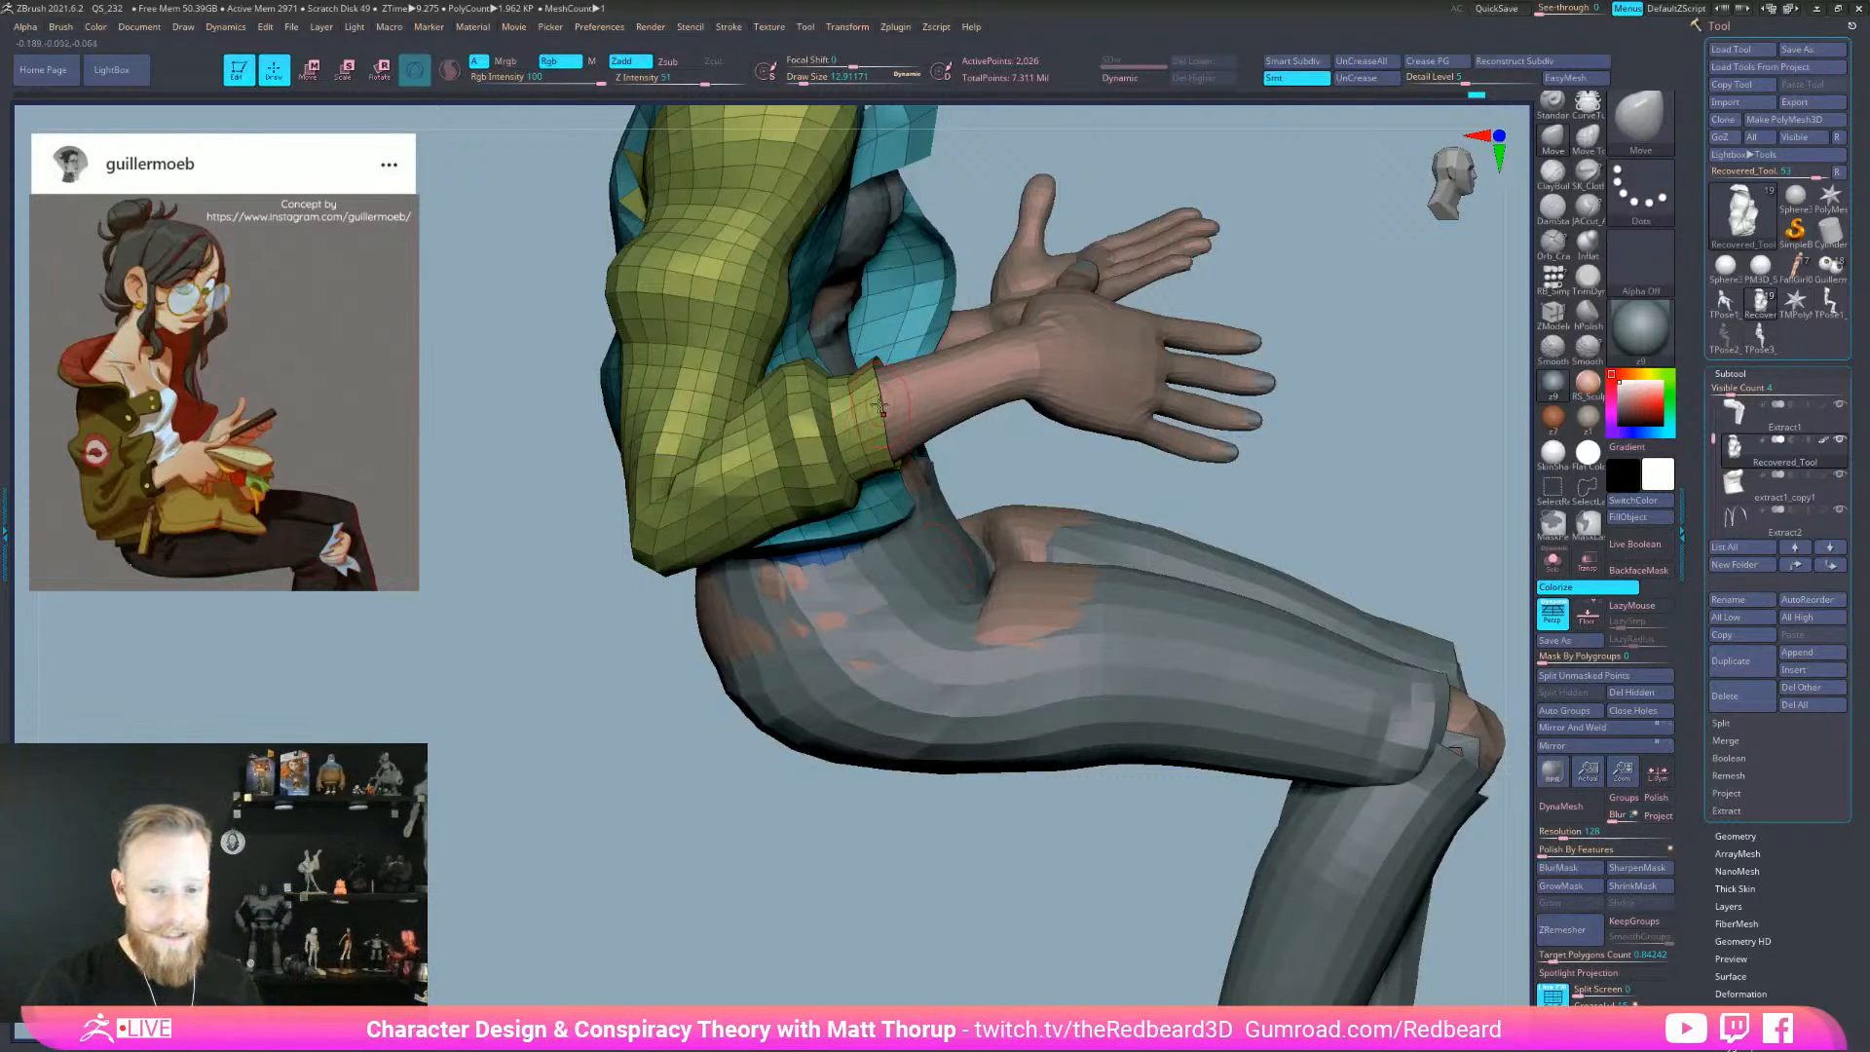
- Refine the near sleeve's cuff around the wrist from the side and underside with the Move brush at about 23 and 10.5 draw size
key(s)
drag(871, 407, 877, 405)
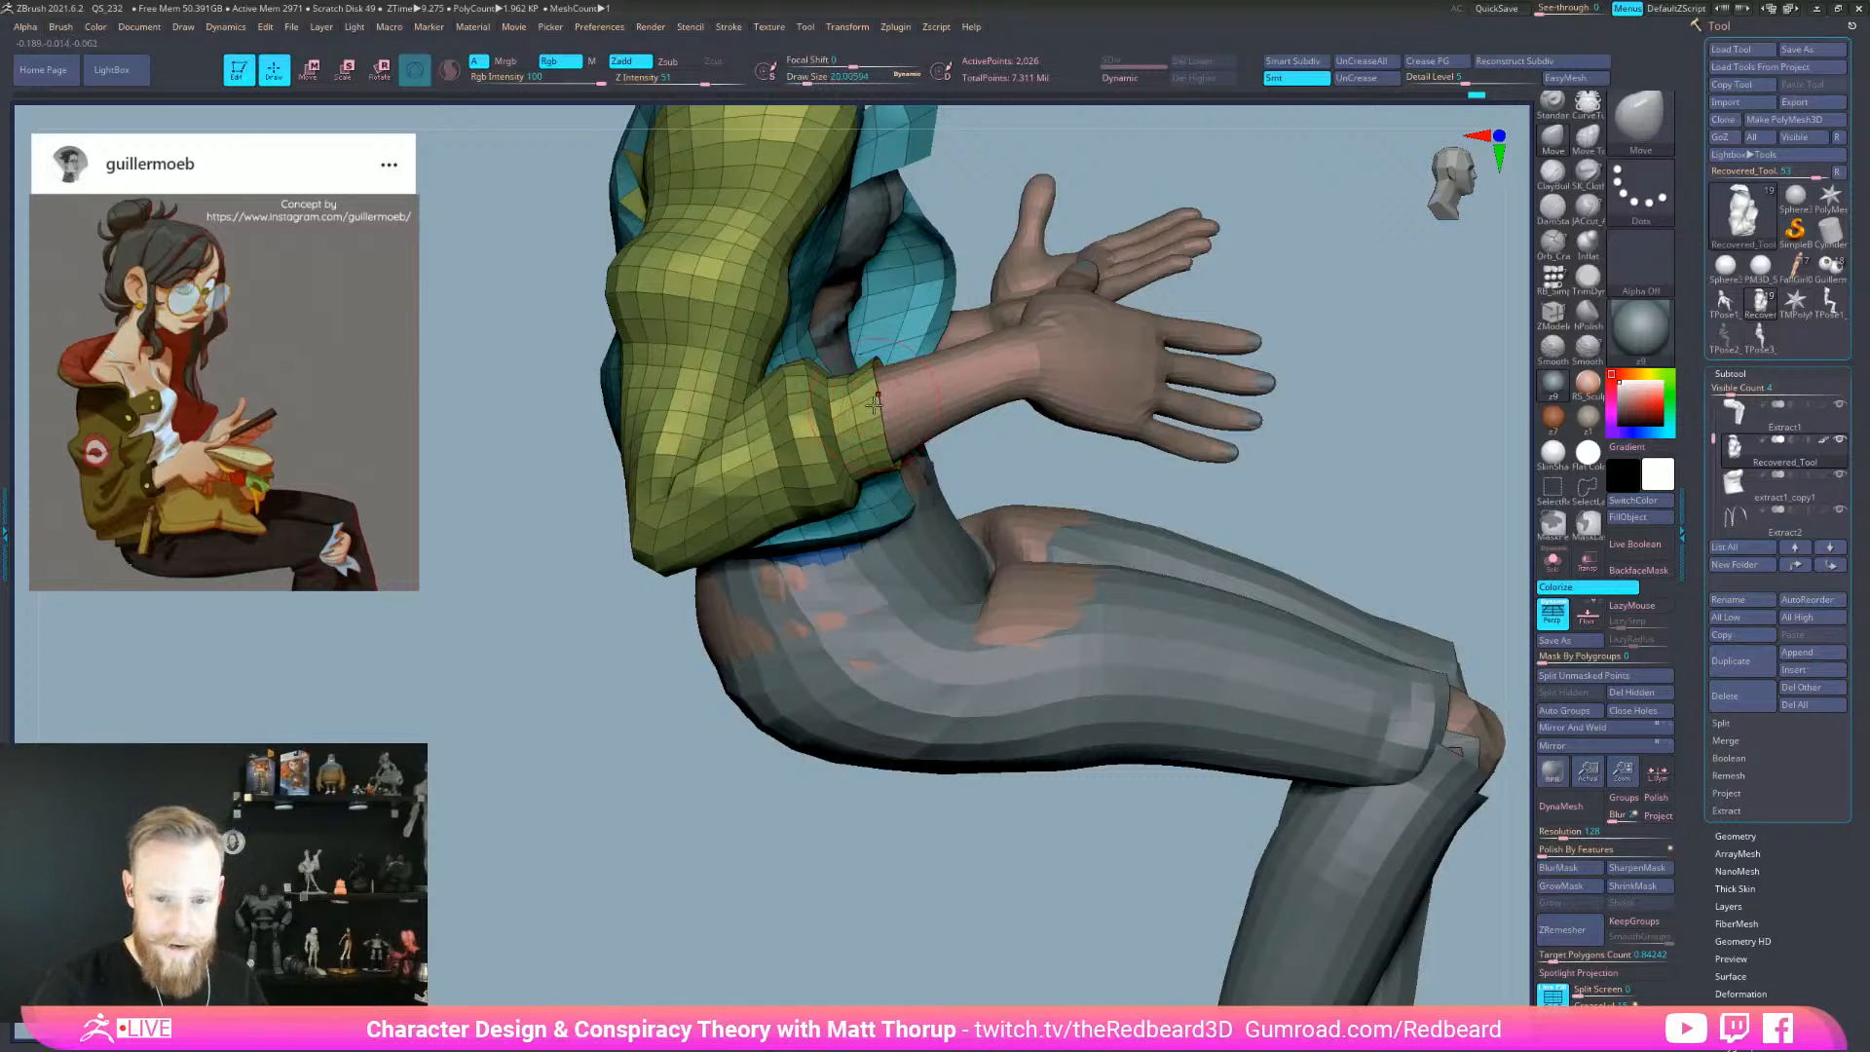
key(bracketleft)
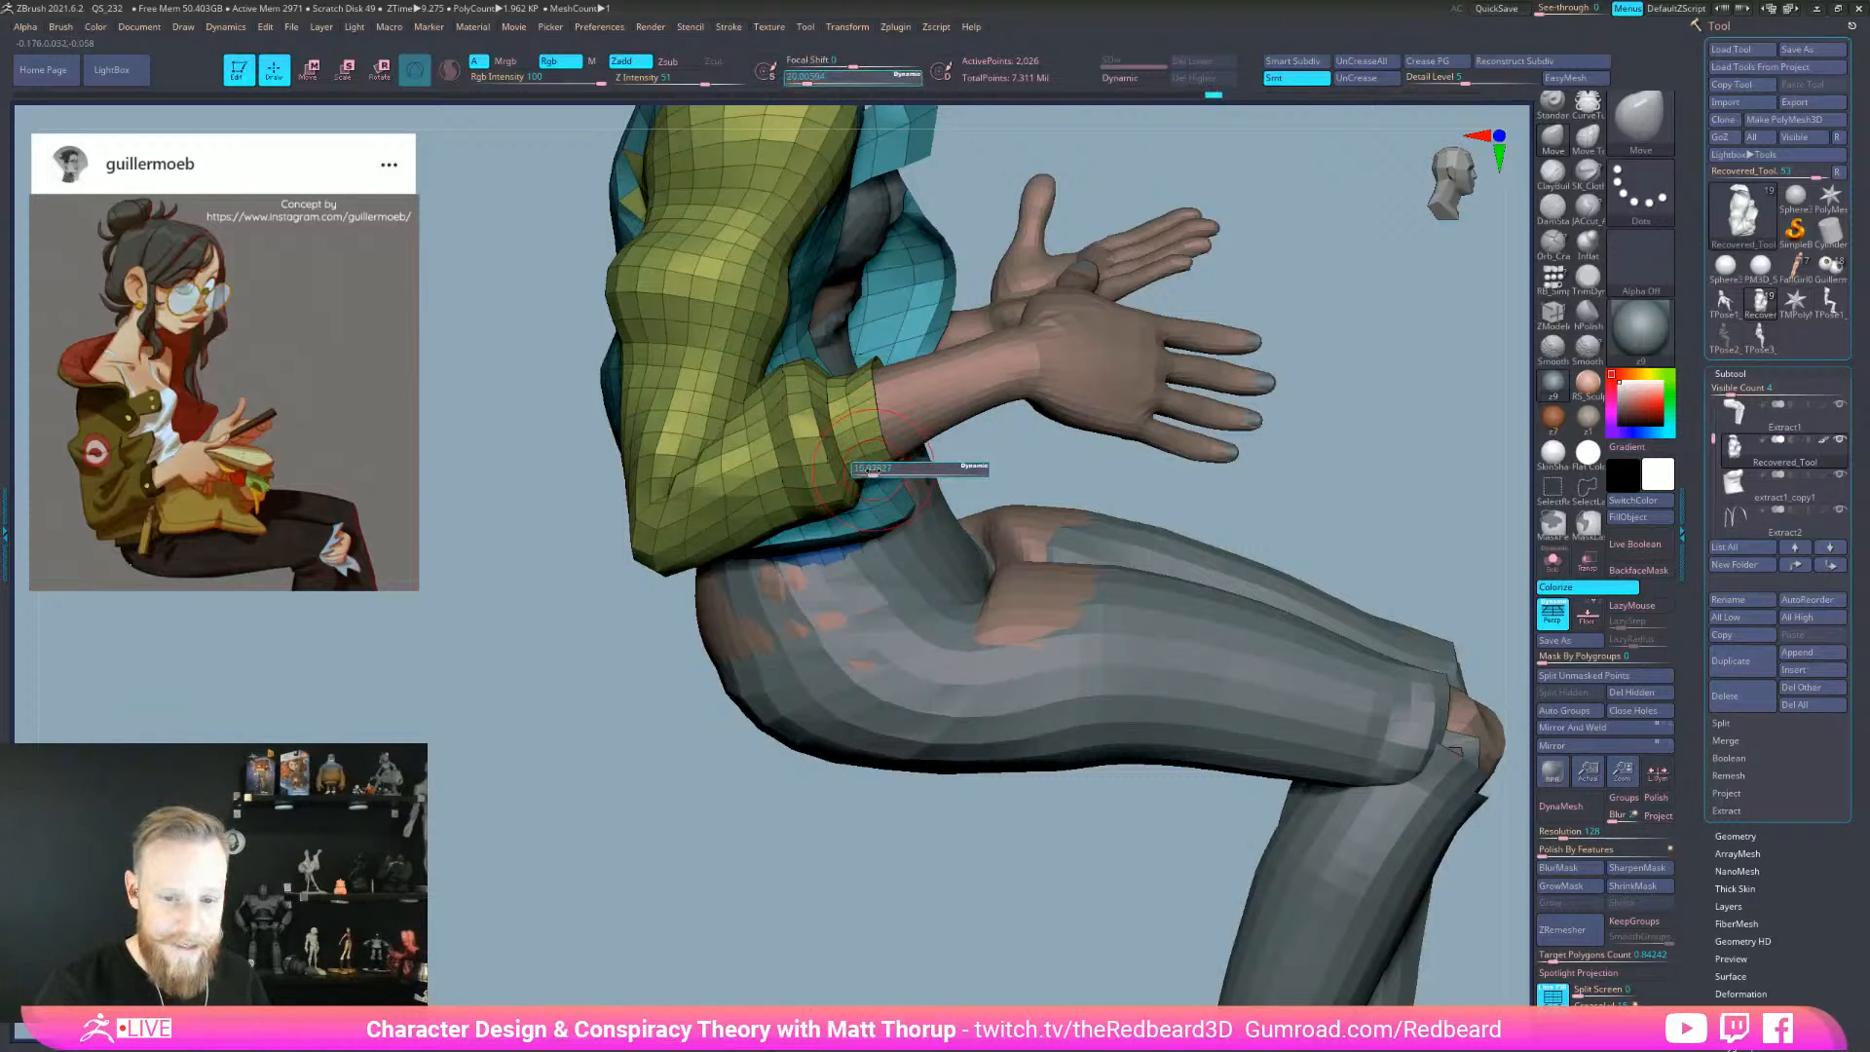
right_drag(843, 412, 861, 500)
mouse_move(765, 672)
right_down()
mouse_move(854, 704)
mouse_move(891, 635)
right_up()
drag(923, 357, 921, 347)
right_drag(832, 484, 723, 617)
drag(723, 616, 930, 414)
key(bracketleft)
key(bracketleft)
key(bracketleft)
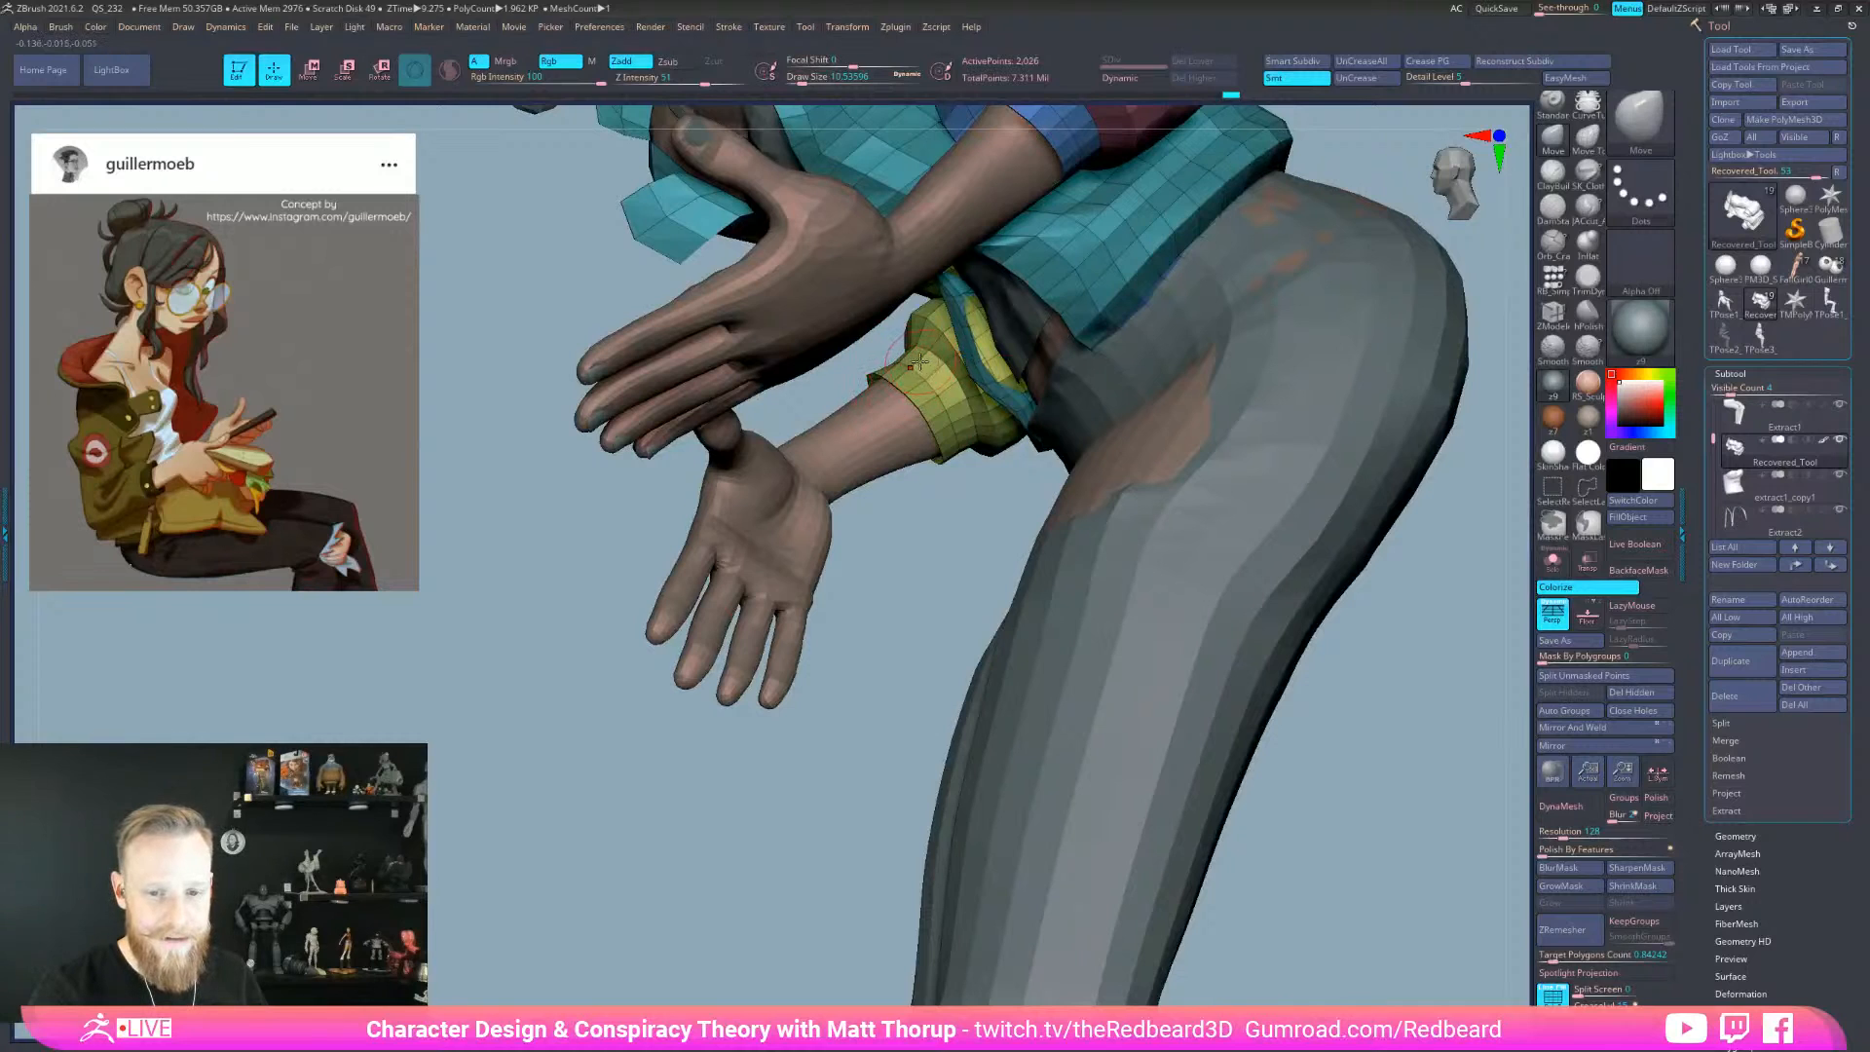
- Even out the near cuff's edge in side view with the Move brush at about 21.6 and 10.5 draw size
key(bracketright)
key(bracketright)
key(bracketright)
key(bracketright)
drag(945, 513, 1050, 466)
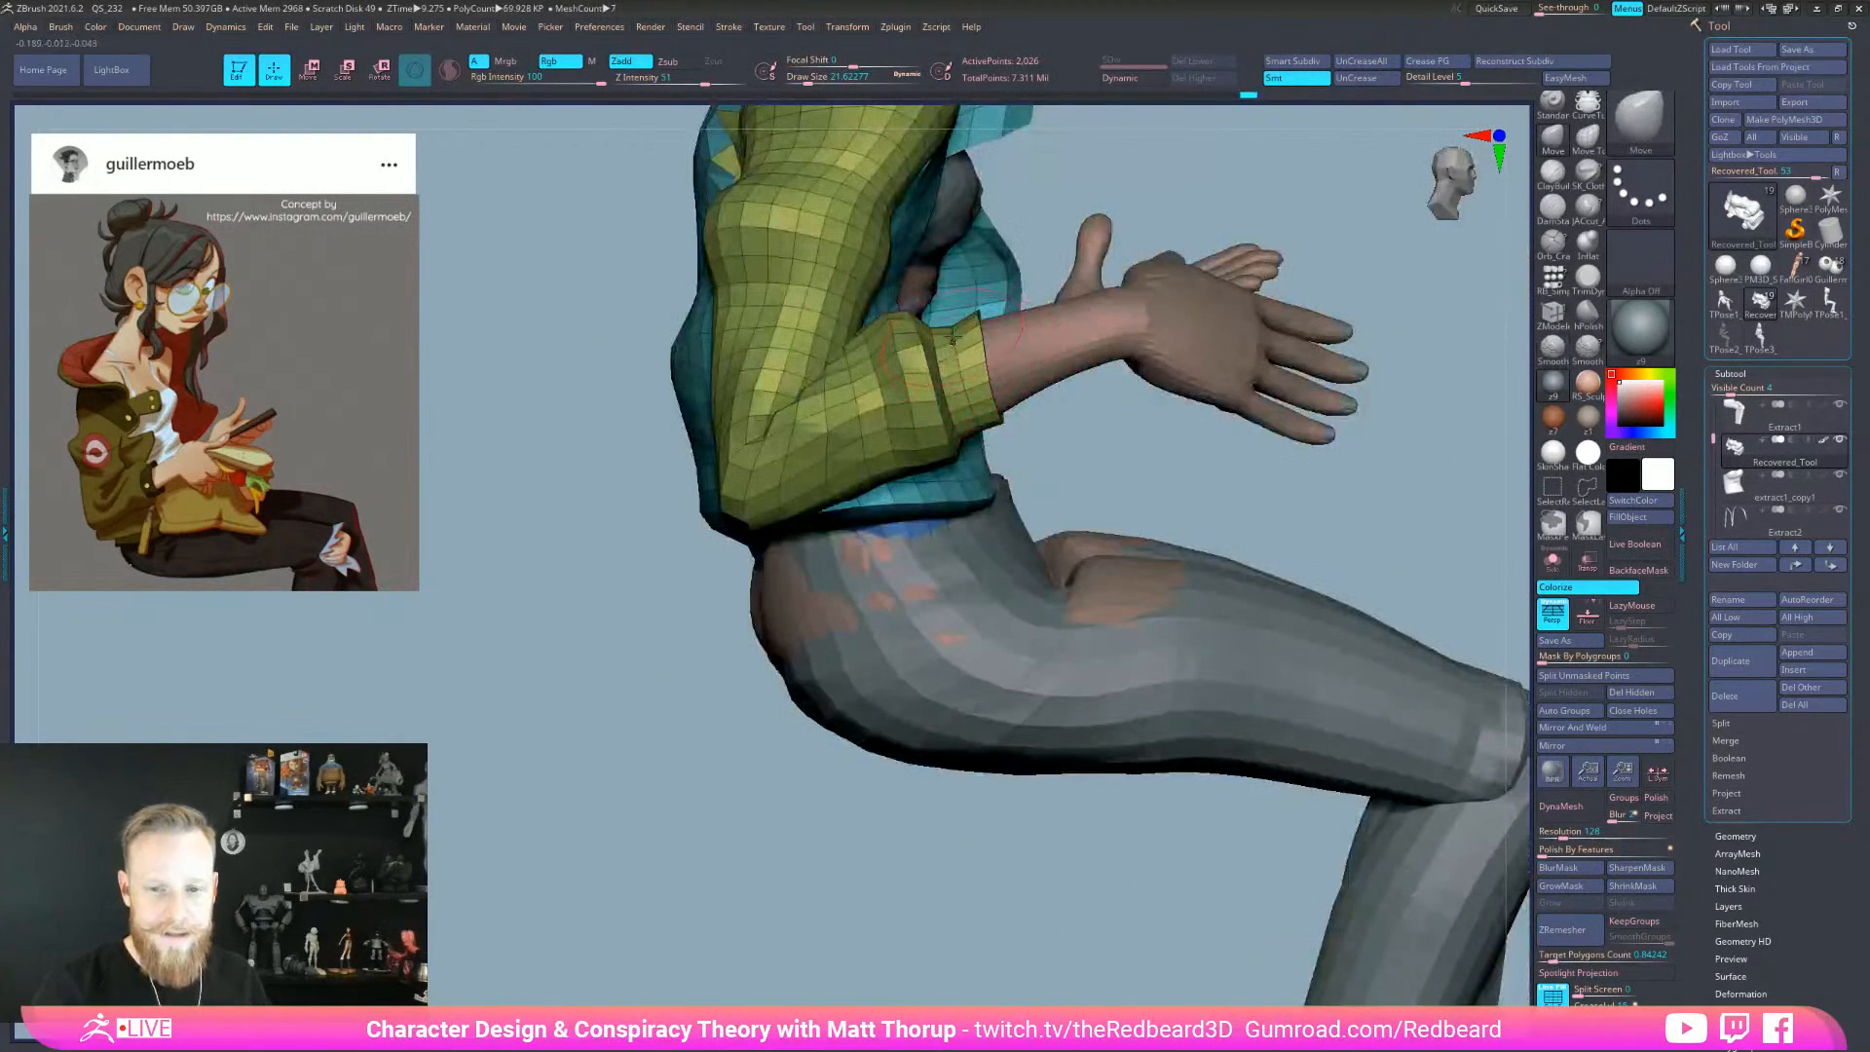
key(bracketleft)
key(bracketleft)
key(bracketleft)
key(bracketleft)
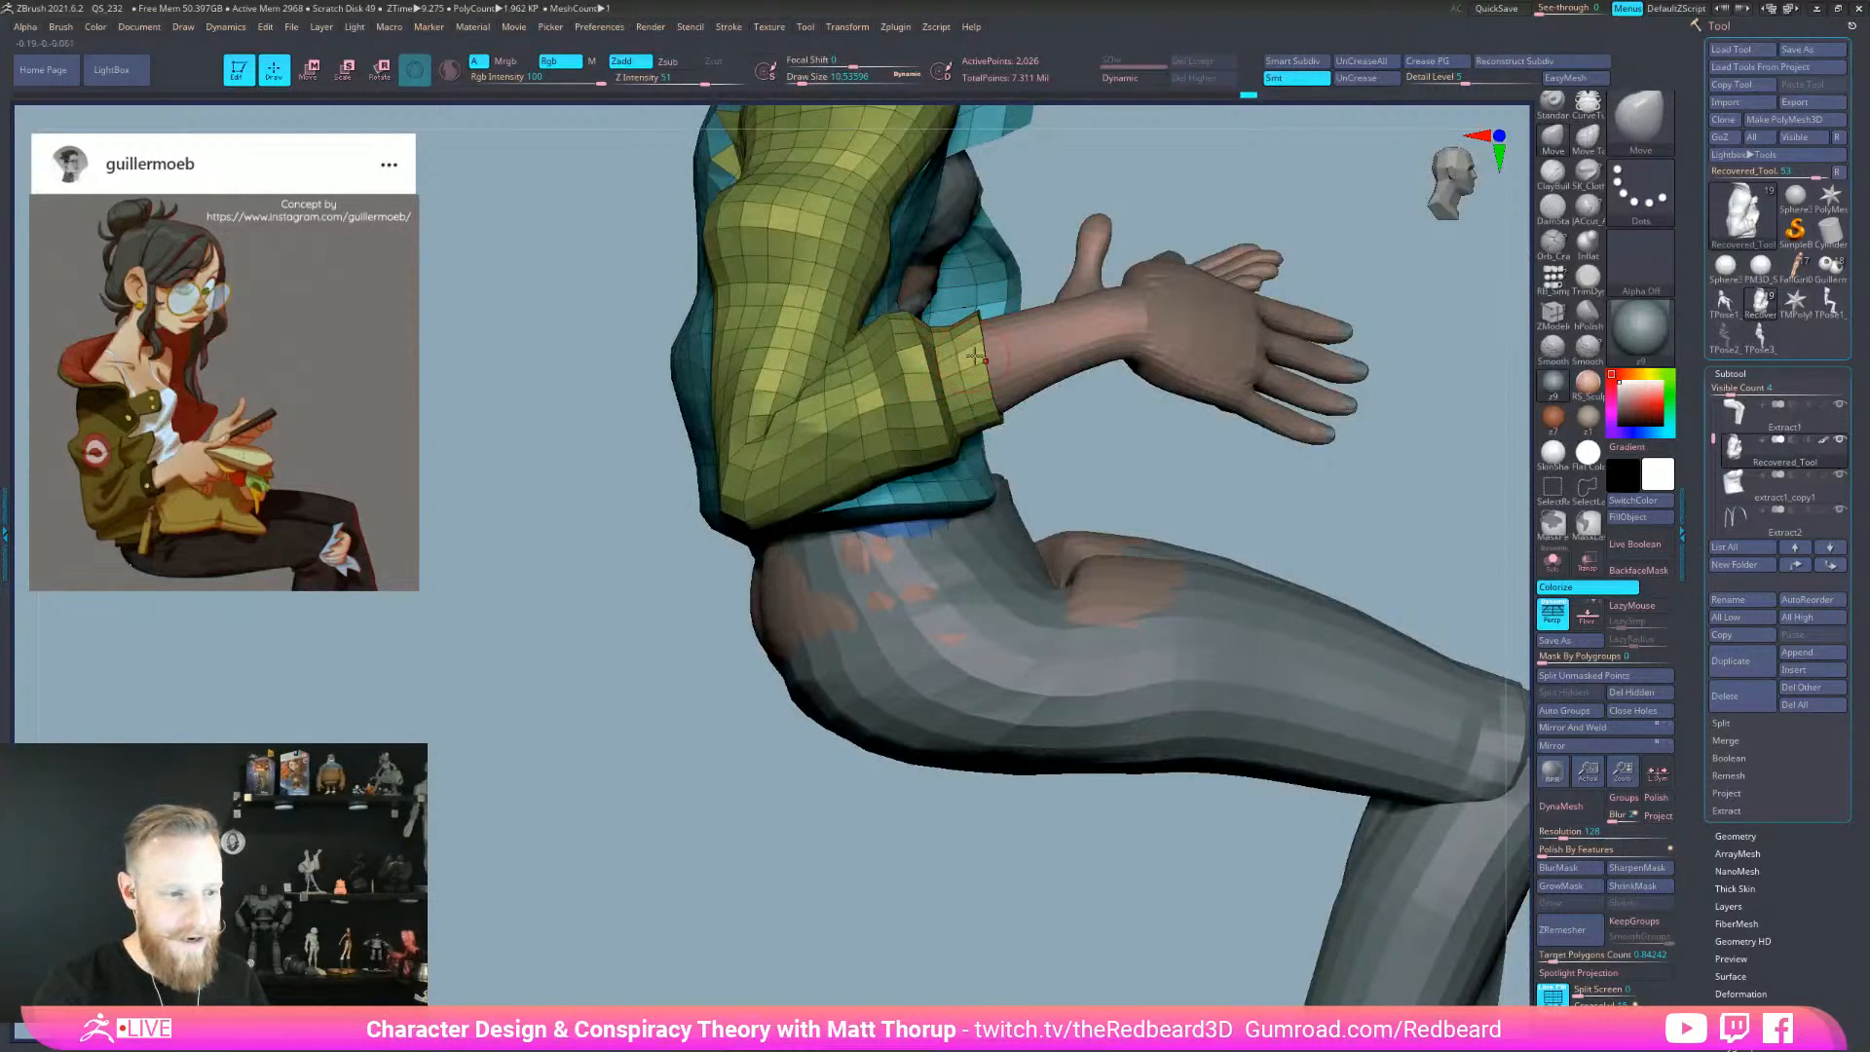
- Isolate the edge loops of the near sleeve's cuff, assign them a new polygroup and unhide the whole jacket
ctrl+shift+click(970, 348)
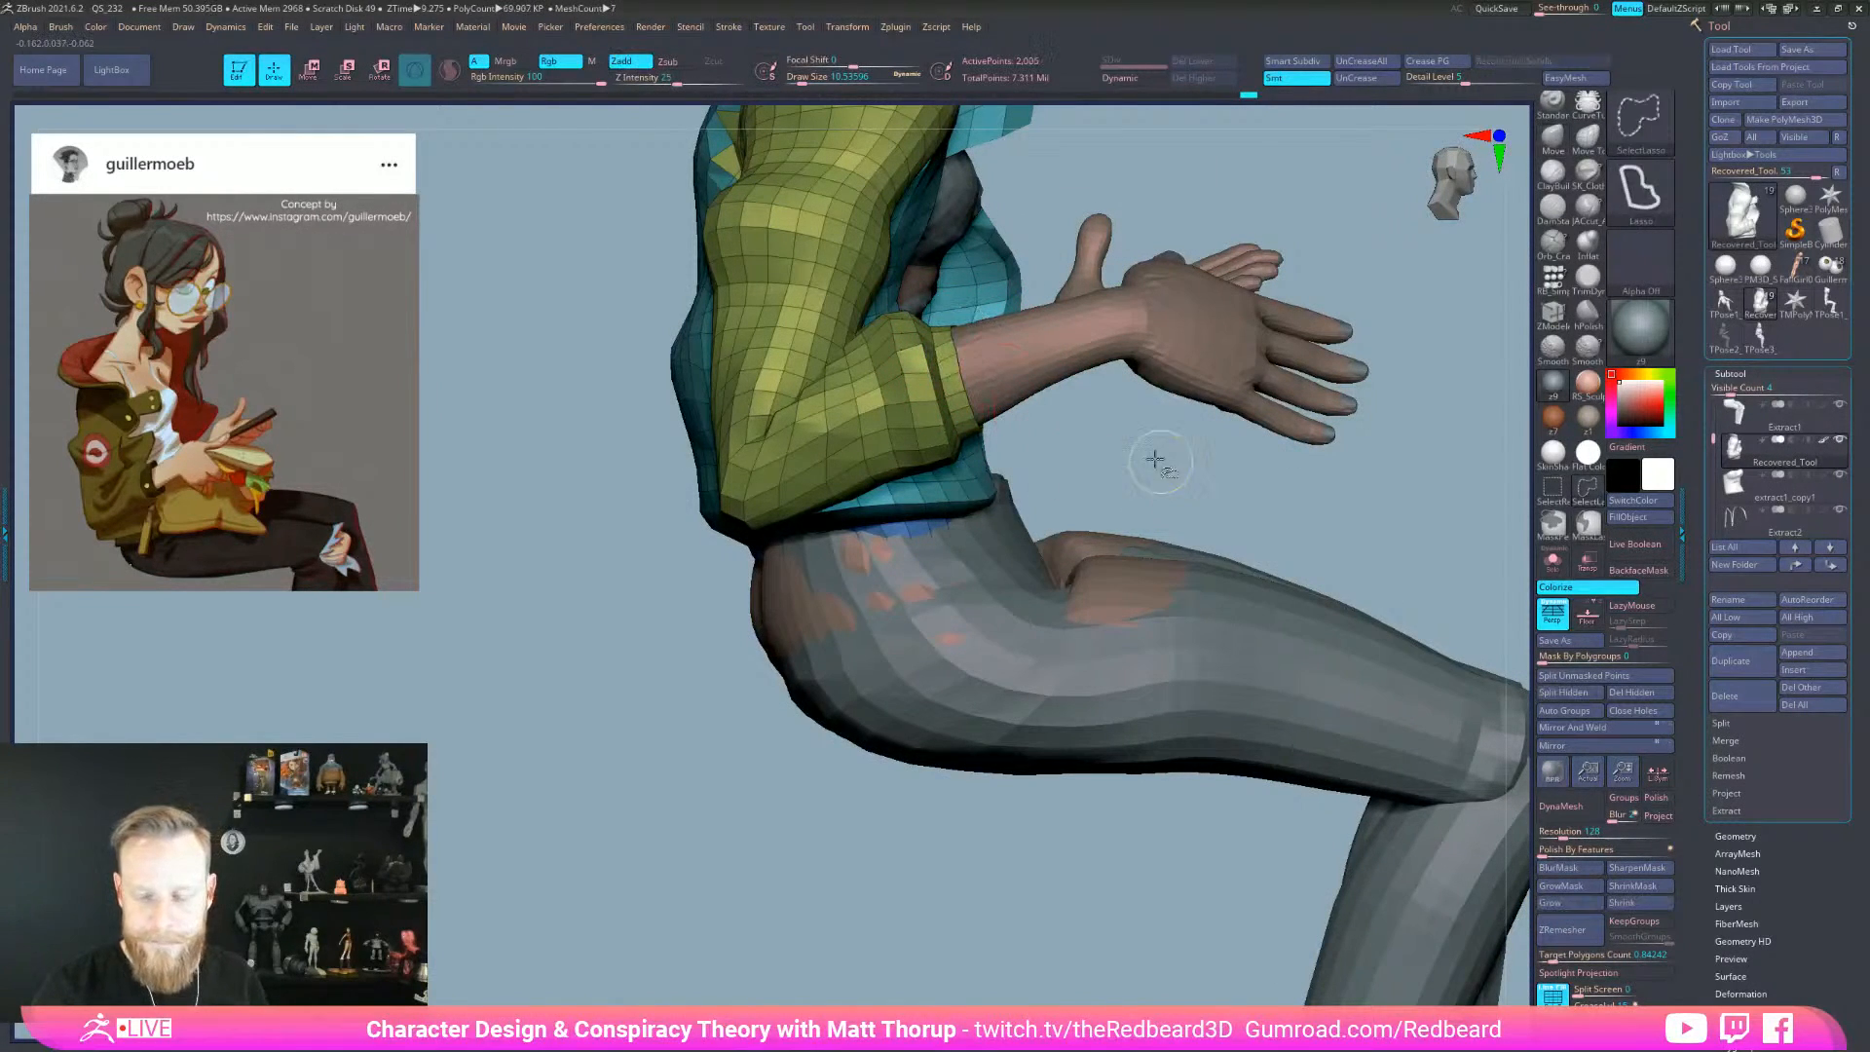
ctrl+shift+click(959, 375)
ctrl+shift+drag(1110, 444, 1225, 442)
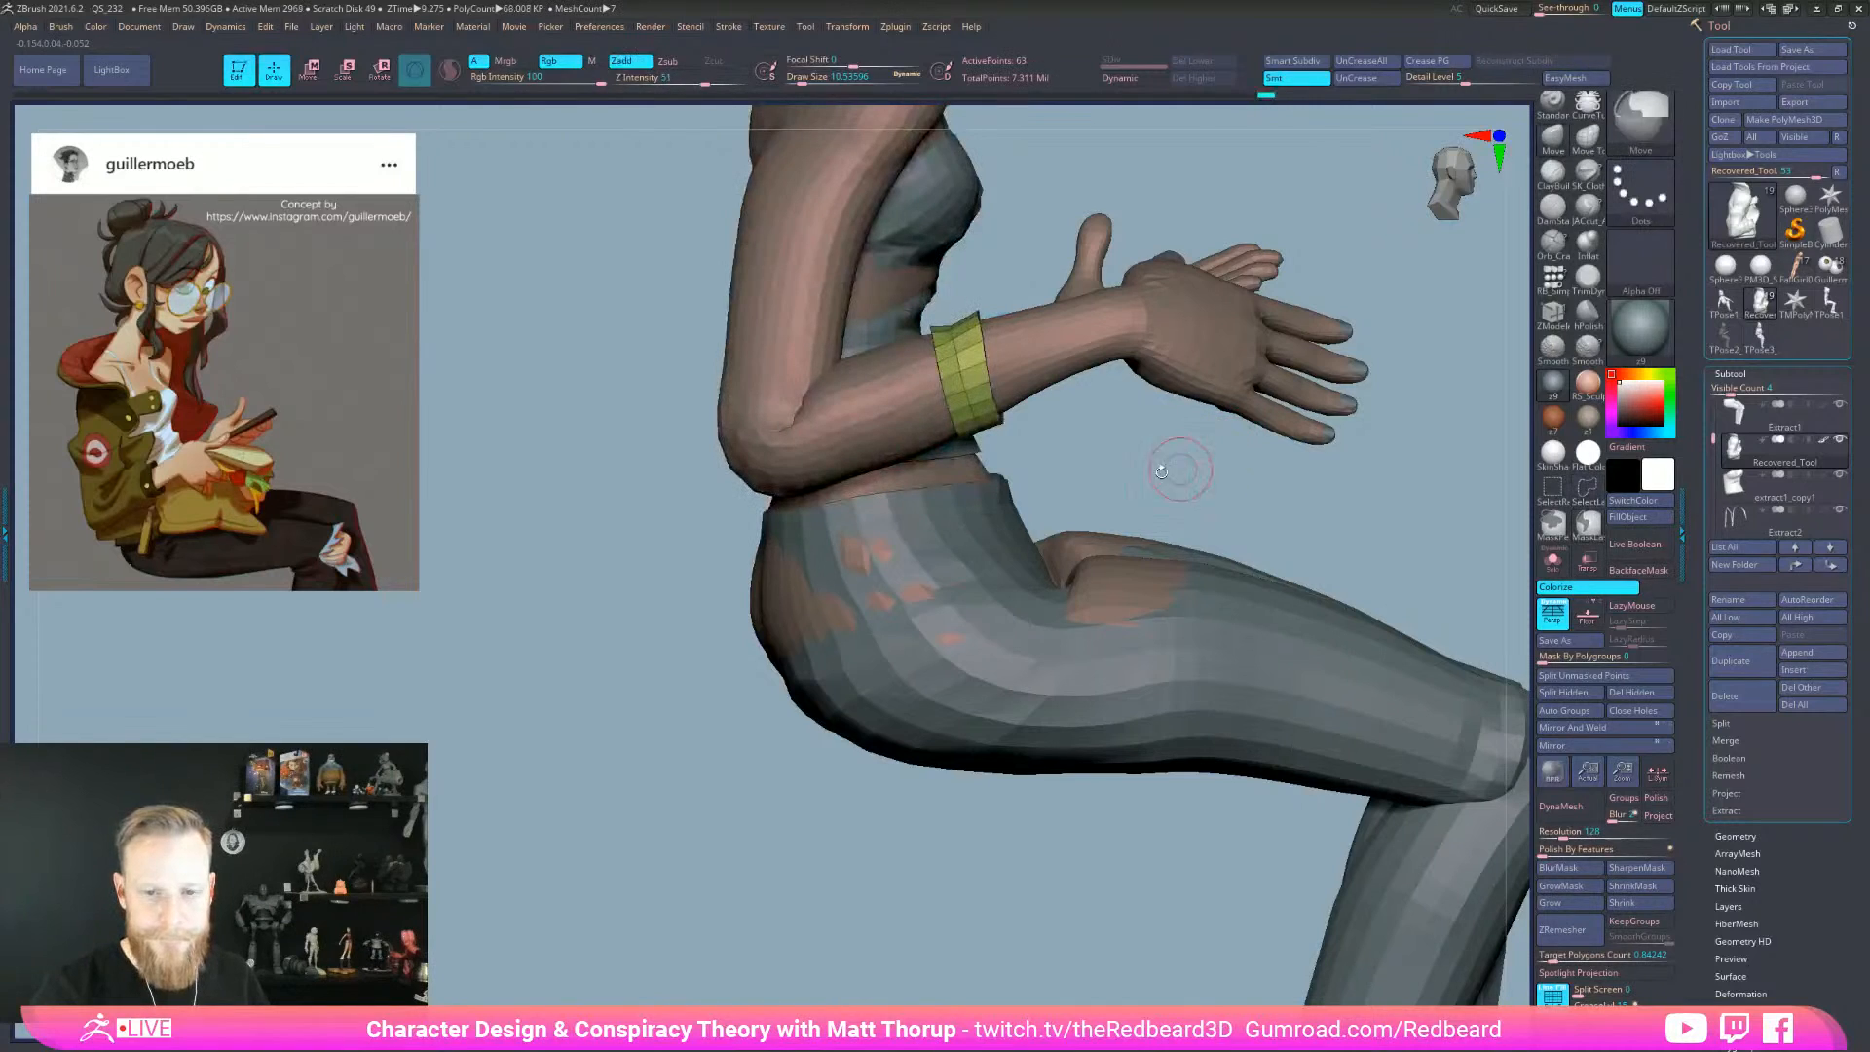
key(ctrl+w)
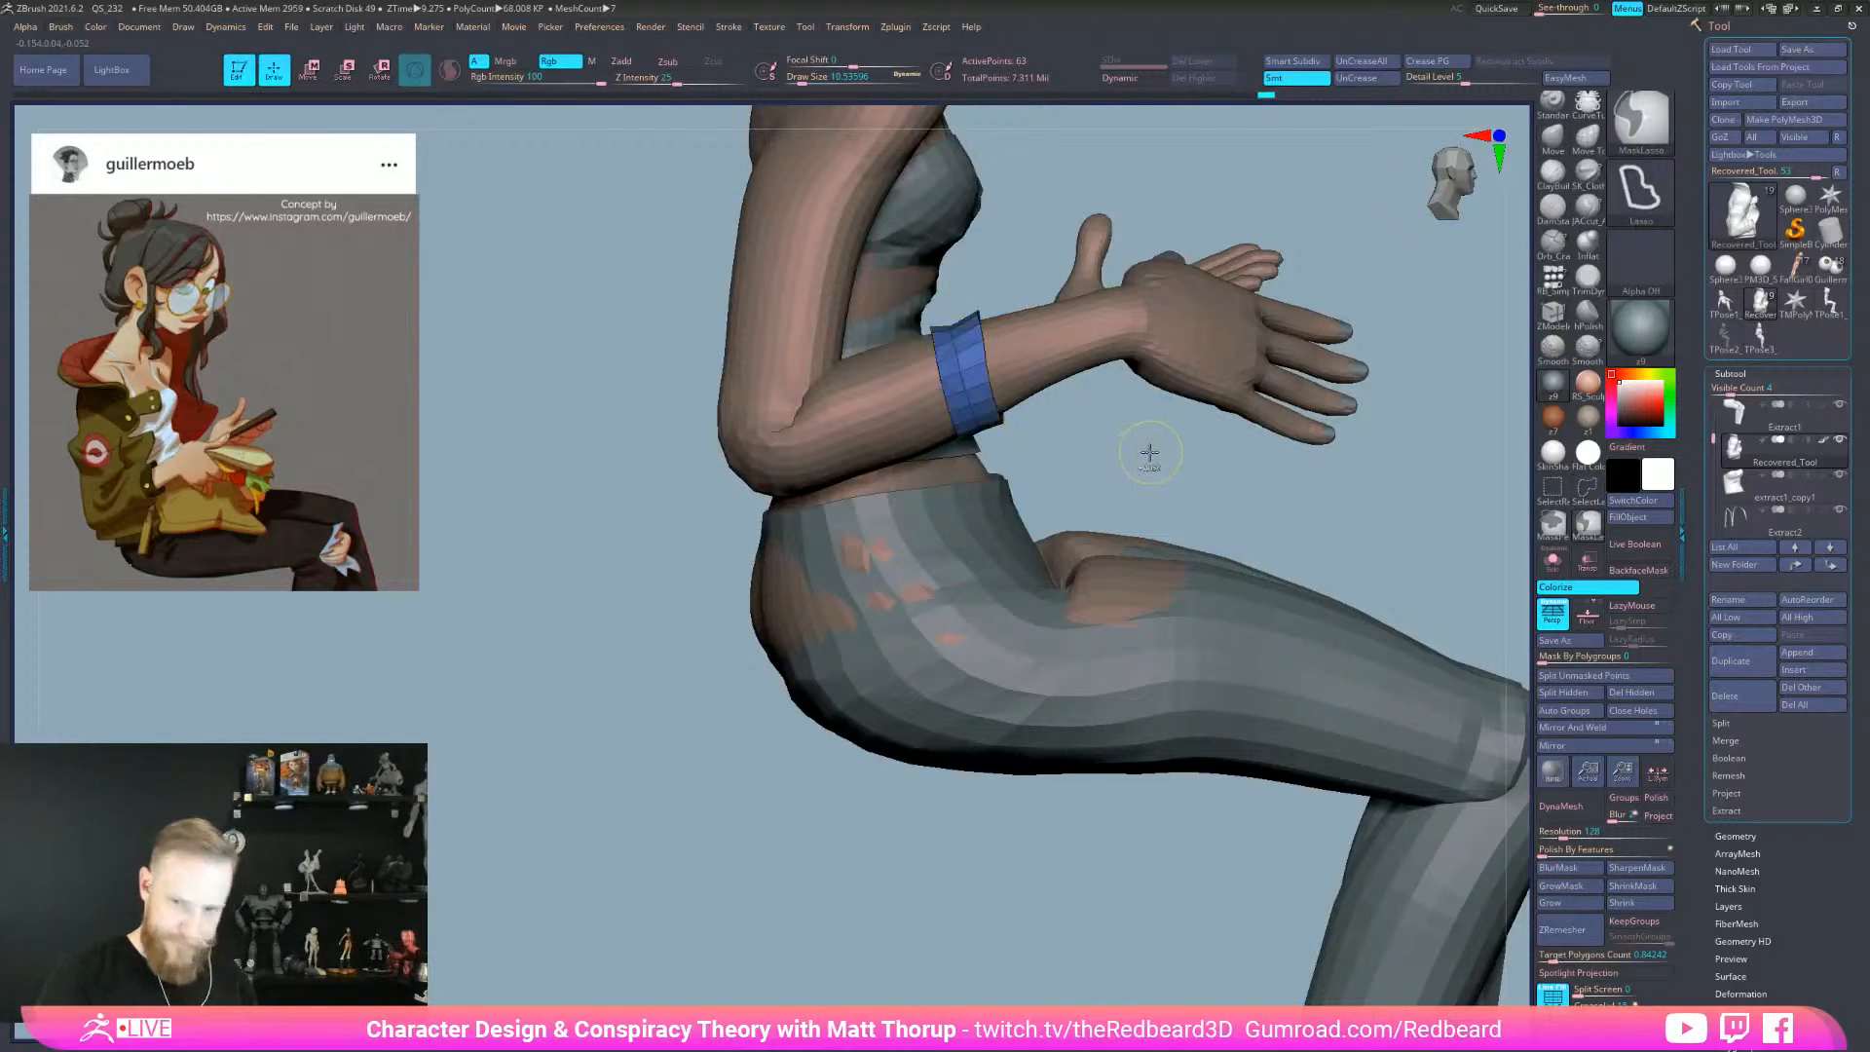
ctrl+shift+click(1131, 445)
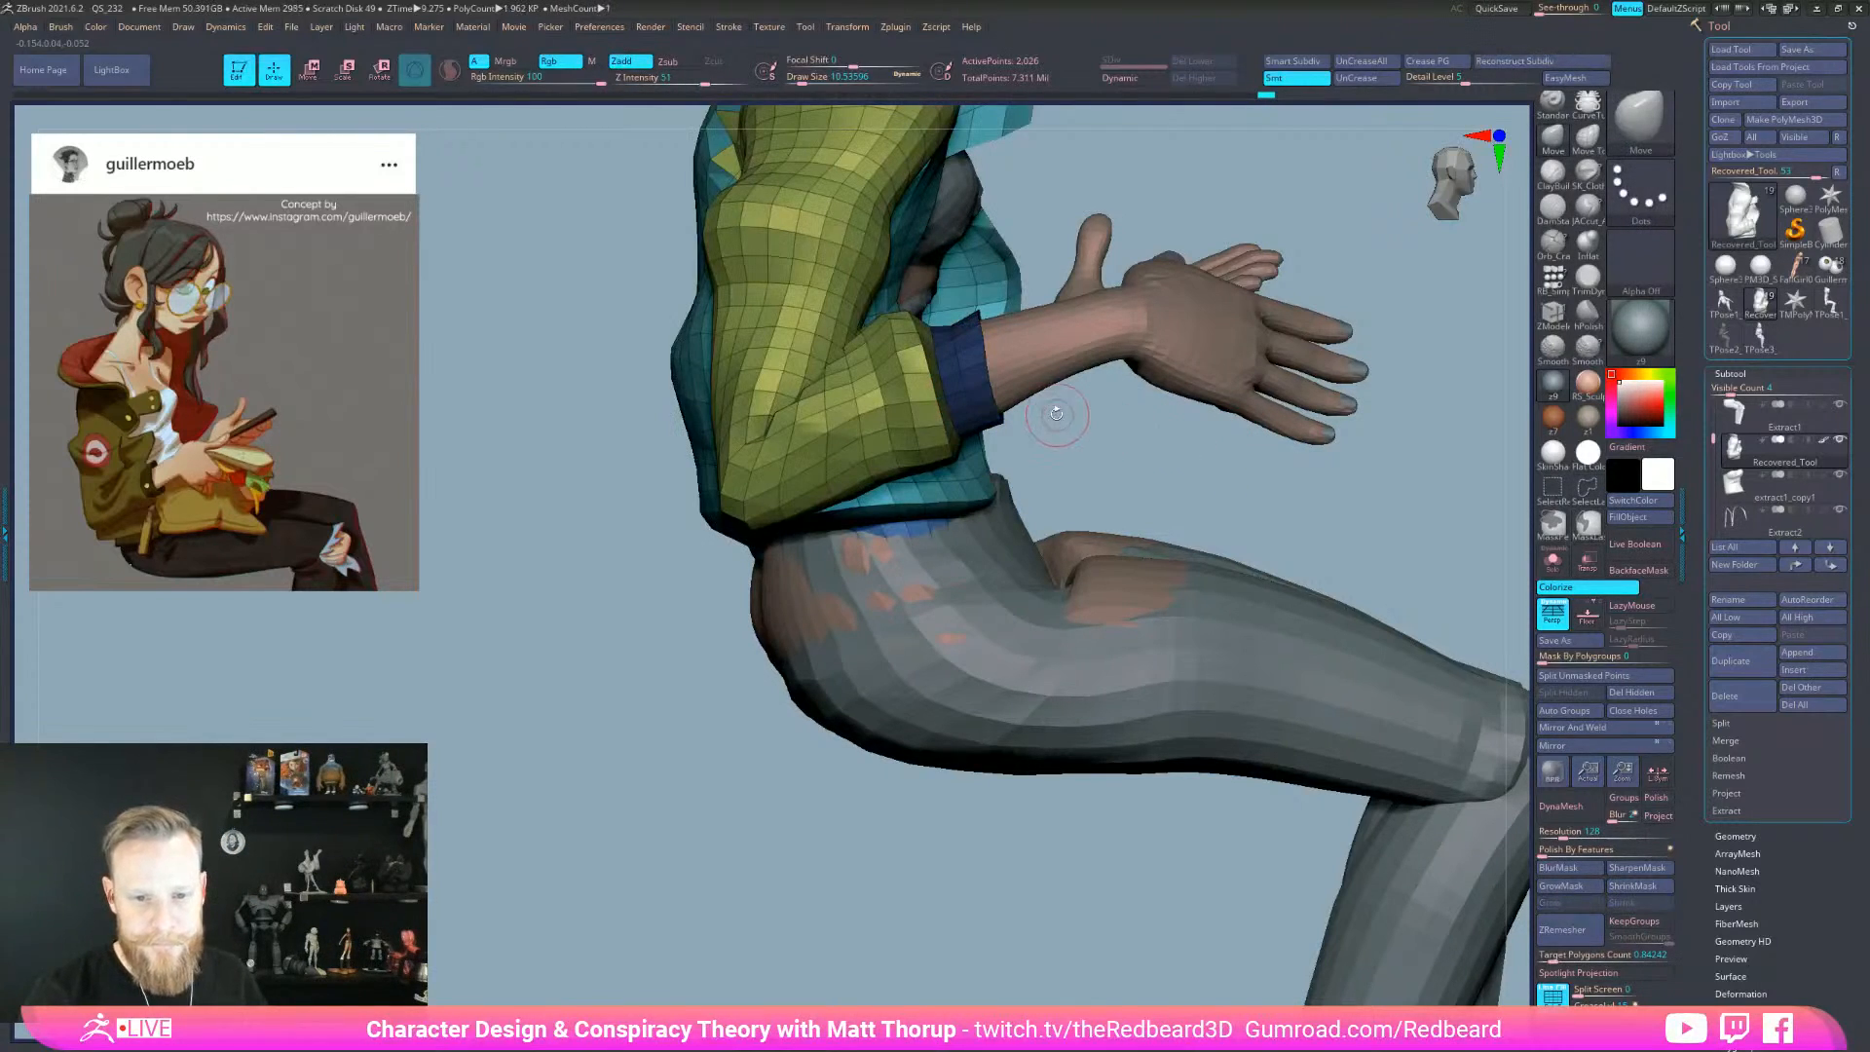
- Switch to the Move Topological brush and reshape the near sleeve's end above the cuff at about 21 draw size and larger
key(s)
drag(905, 333, 921, 310)
key(b)
key(m)
key(t)
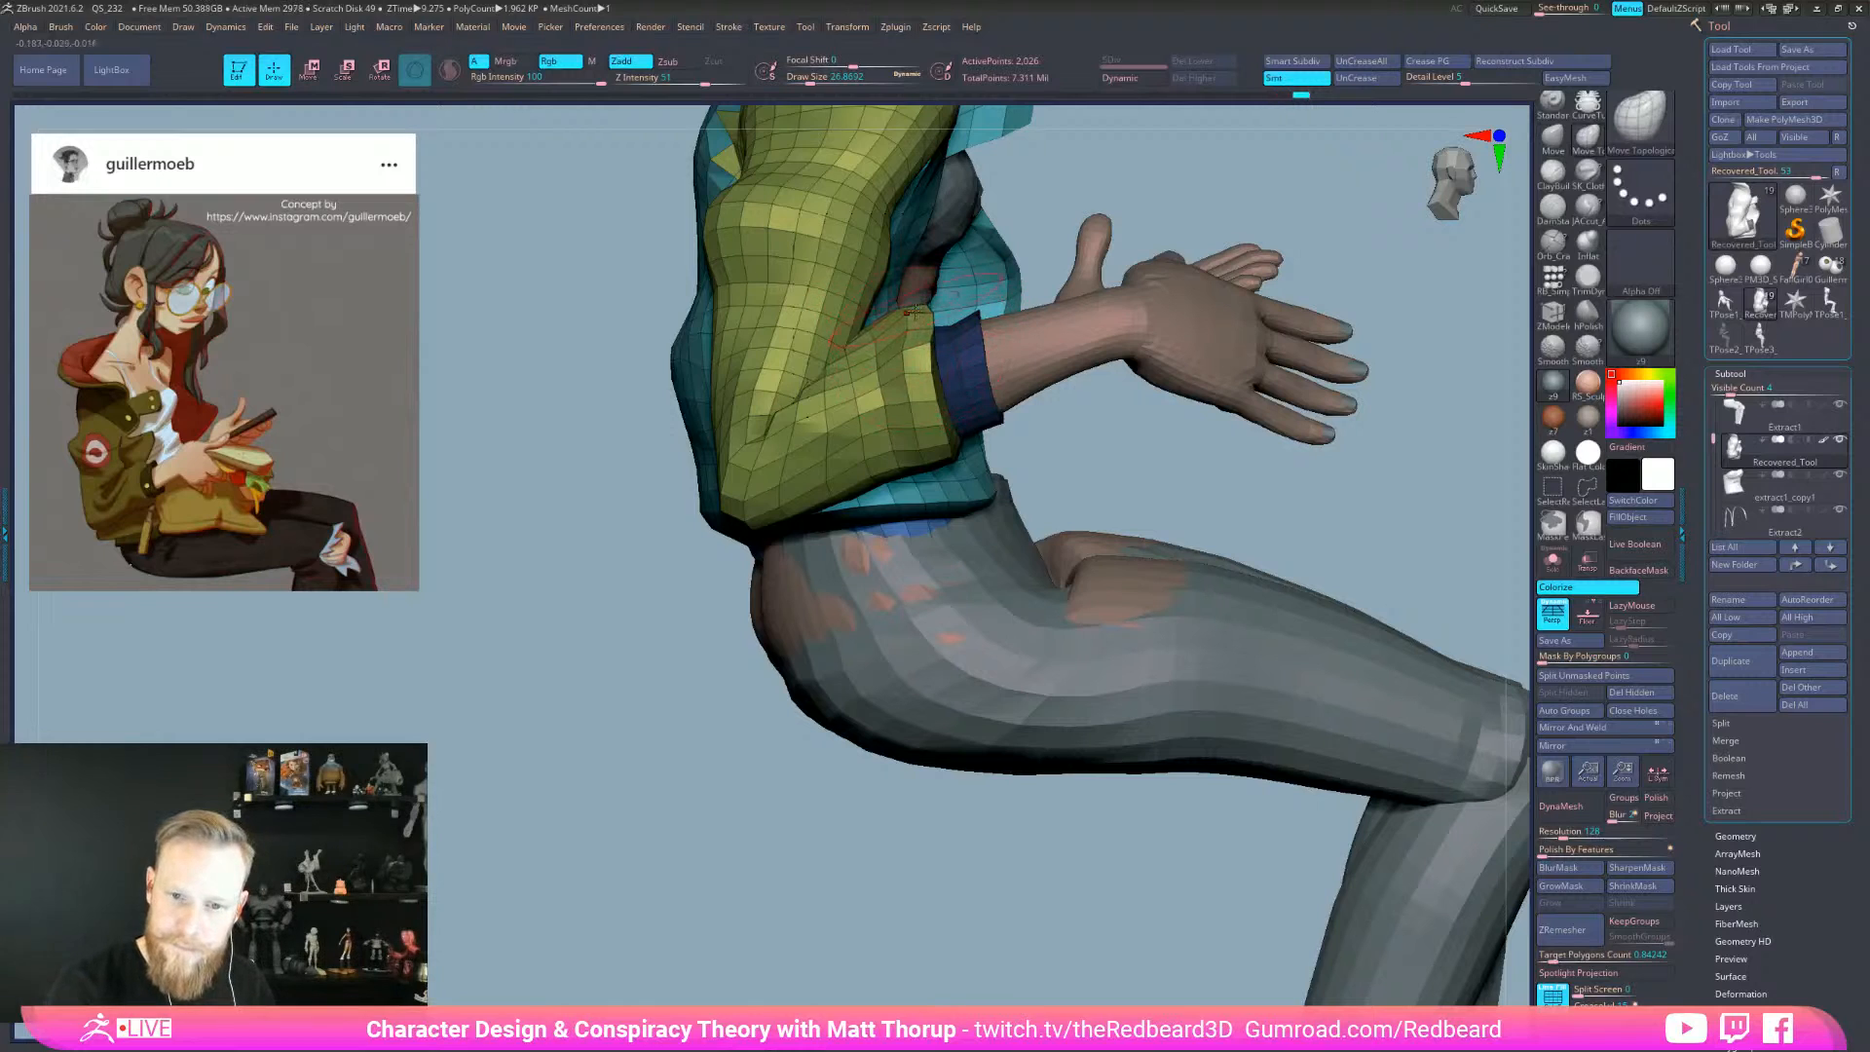
key(bracketright)
drag(931, 448, 946, 460)
- Shape the near sleeve's forearm and elbow from front, side and back with Move Topological, reducing the draw size to about 18.5
right_drag(946, 461, 1022, 360)
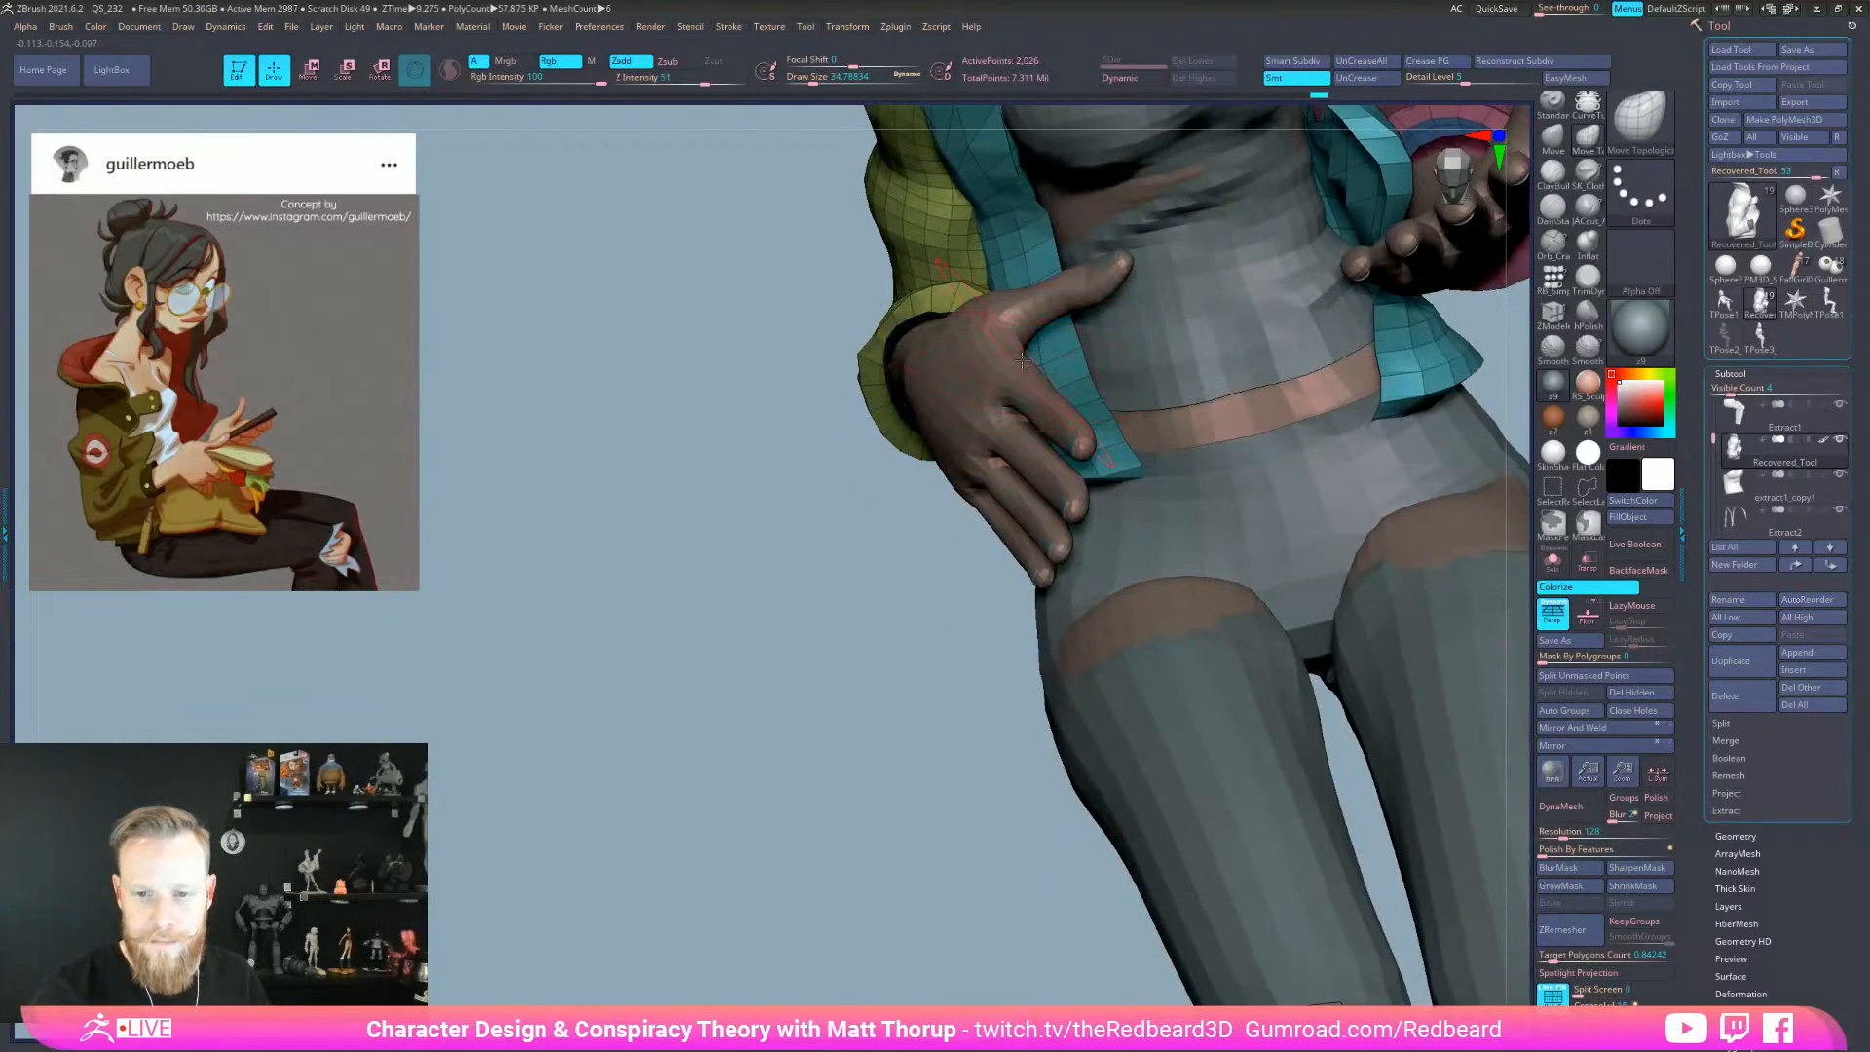
right_drag(916, 579, 912, 523)
mouse_move(758, 582)
right_down()
mouse_move(731, 510)
mouse_move(751, 434)
right_up()
key(s)
drag(793, 403, 818, 343)
right_drag(779, 336, 851, 331)
drag(809, 371, 800, 376)
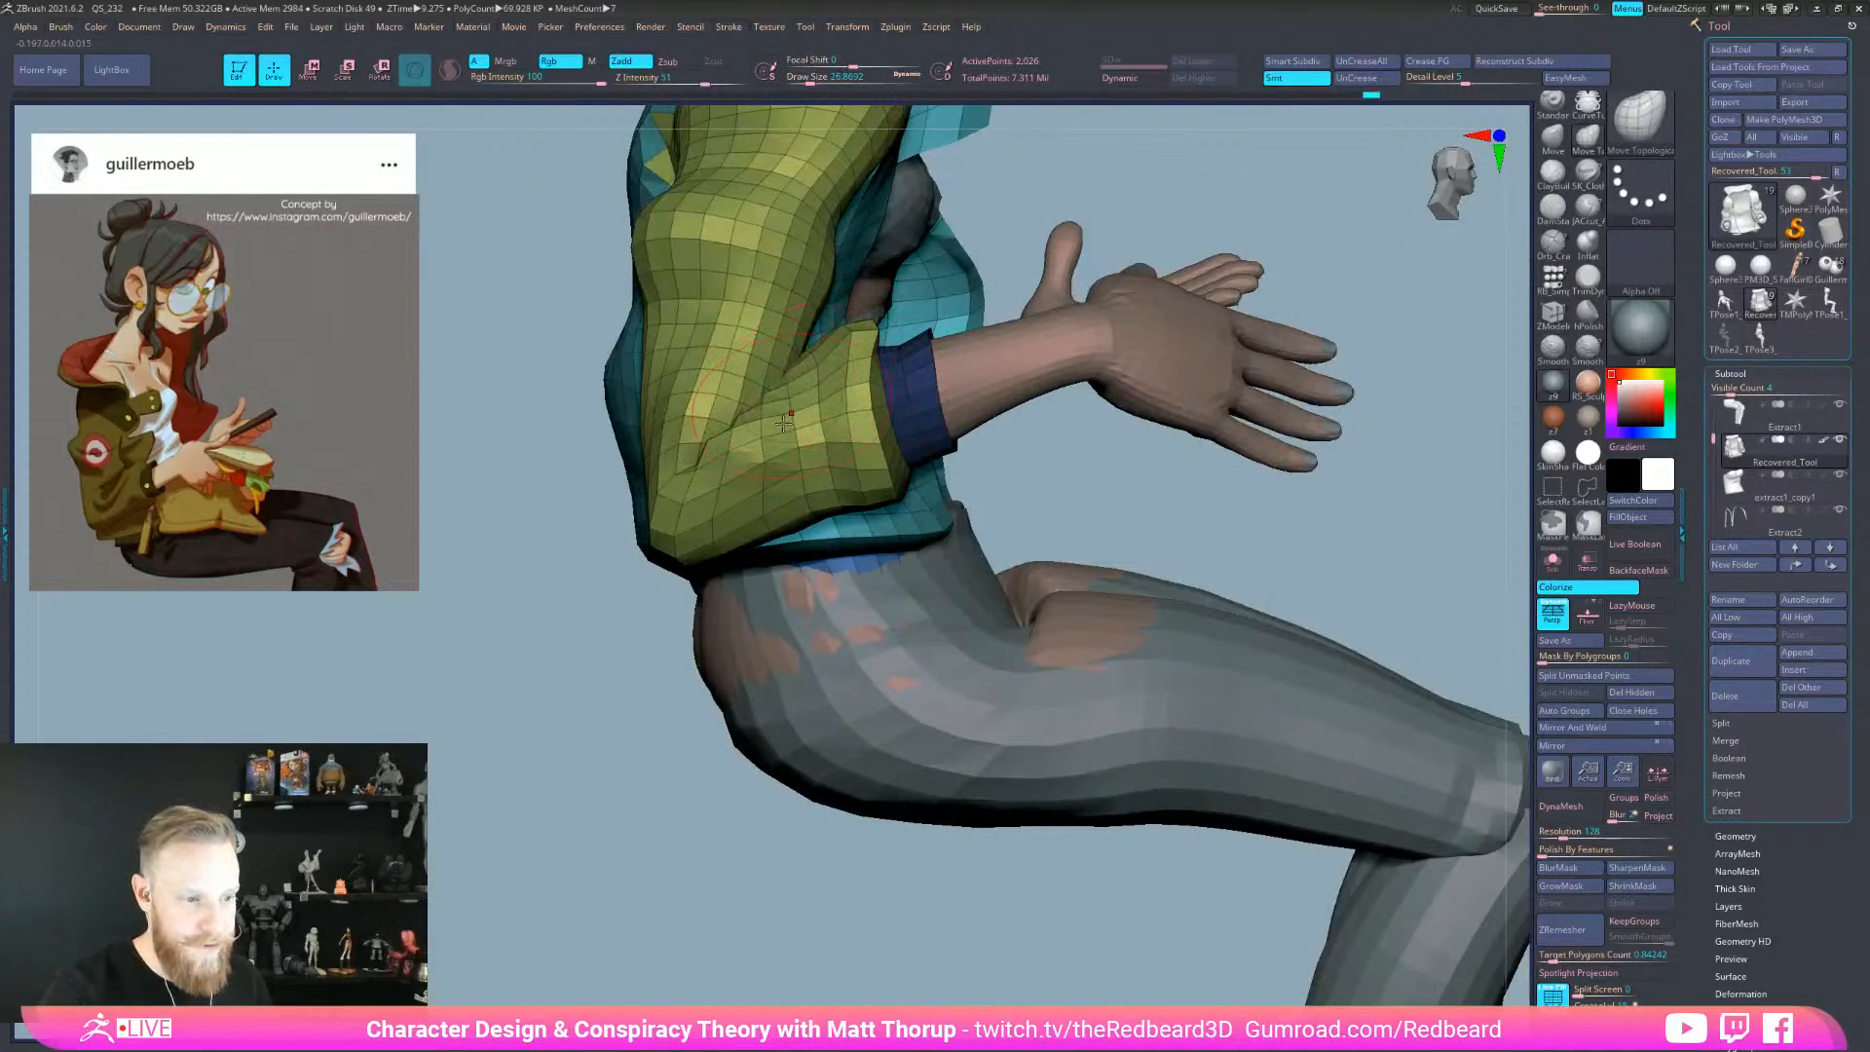
right_drag(641, 637, 690, 649)
key(s)
drag(669, 494, 672, 508)
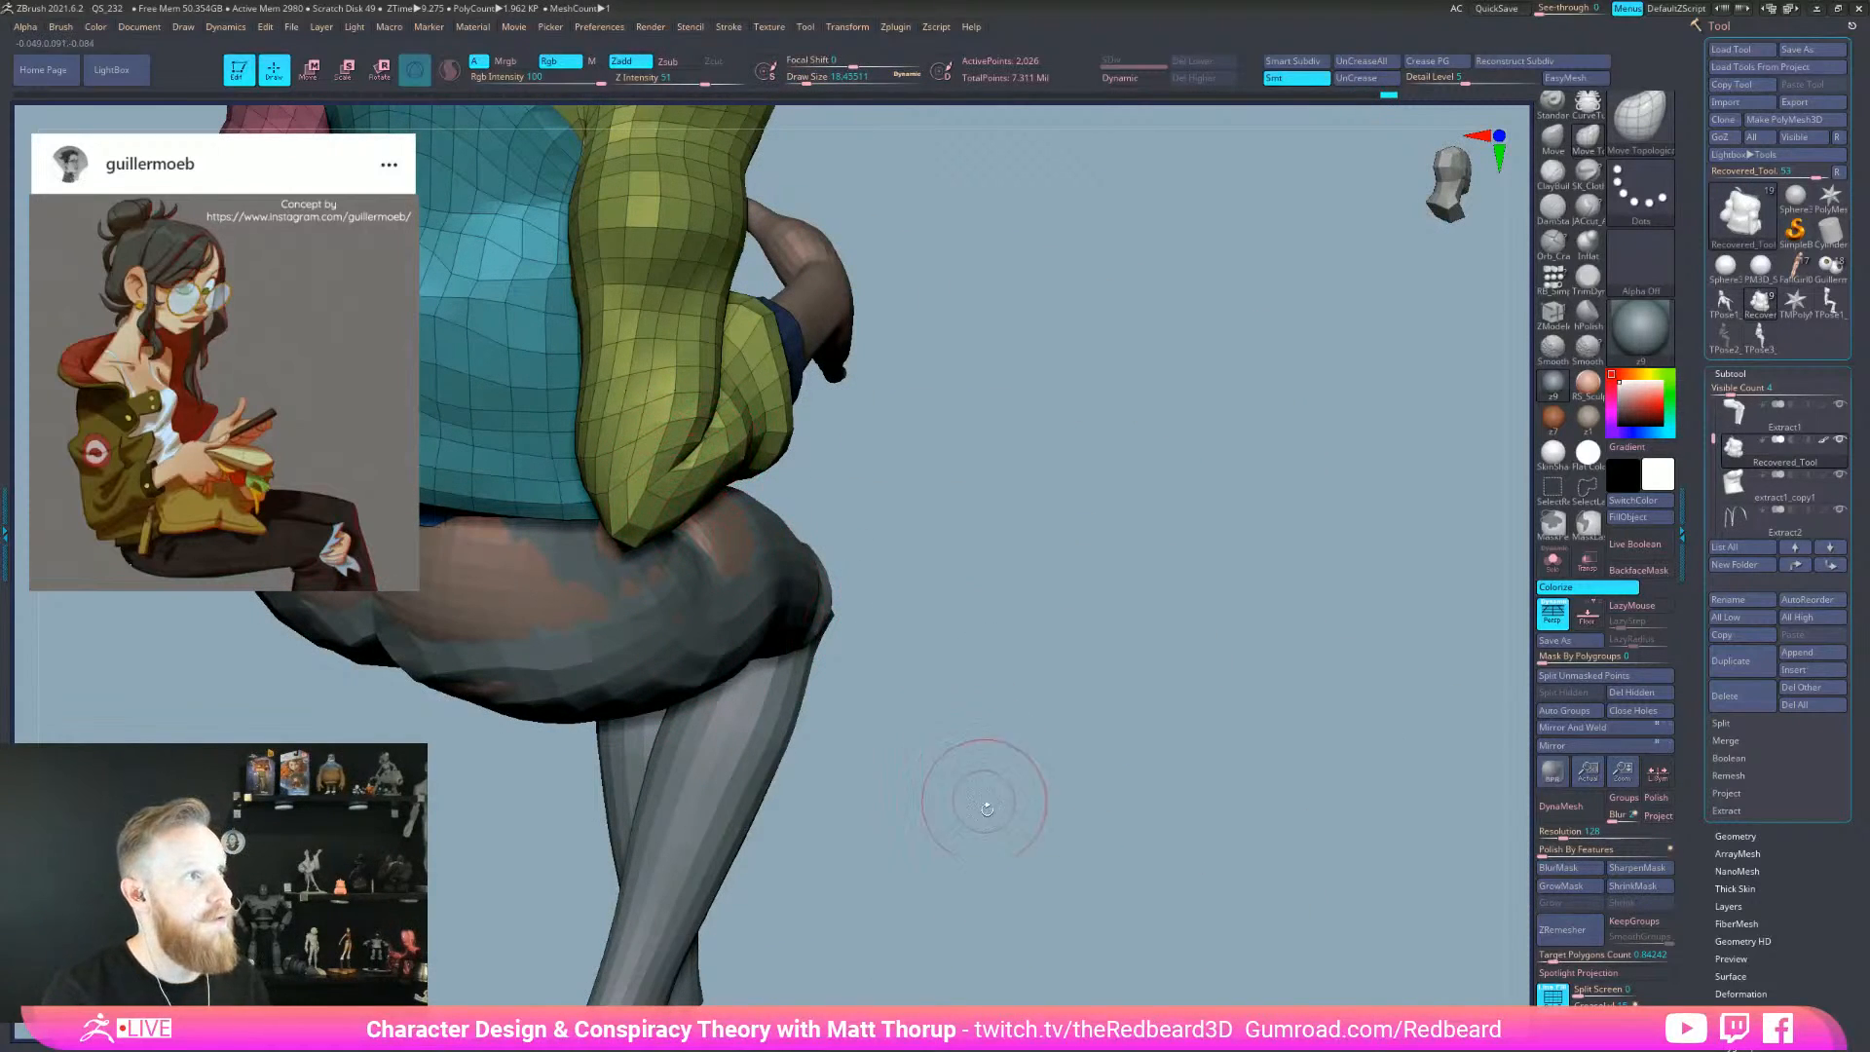
- Compare the full figure with the concept and adjust the jacket's shoulders from behind with Move Topological at about 34.8 and 32.7 draw size
mouse_move(1118, 718)
mouse_down()
mouse_move(1091, 725)
mouse_move(1156, 722)
mouse_move(1040, 722)
mouse_move(1194, 743)
mouse_move(974, 740)
mouse_move(894, 815)
mouse_move(1181, 763)
mouse_up()
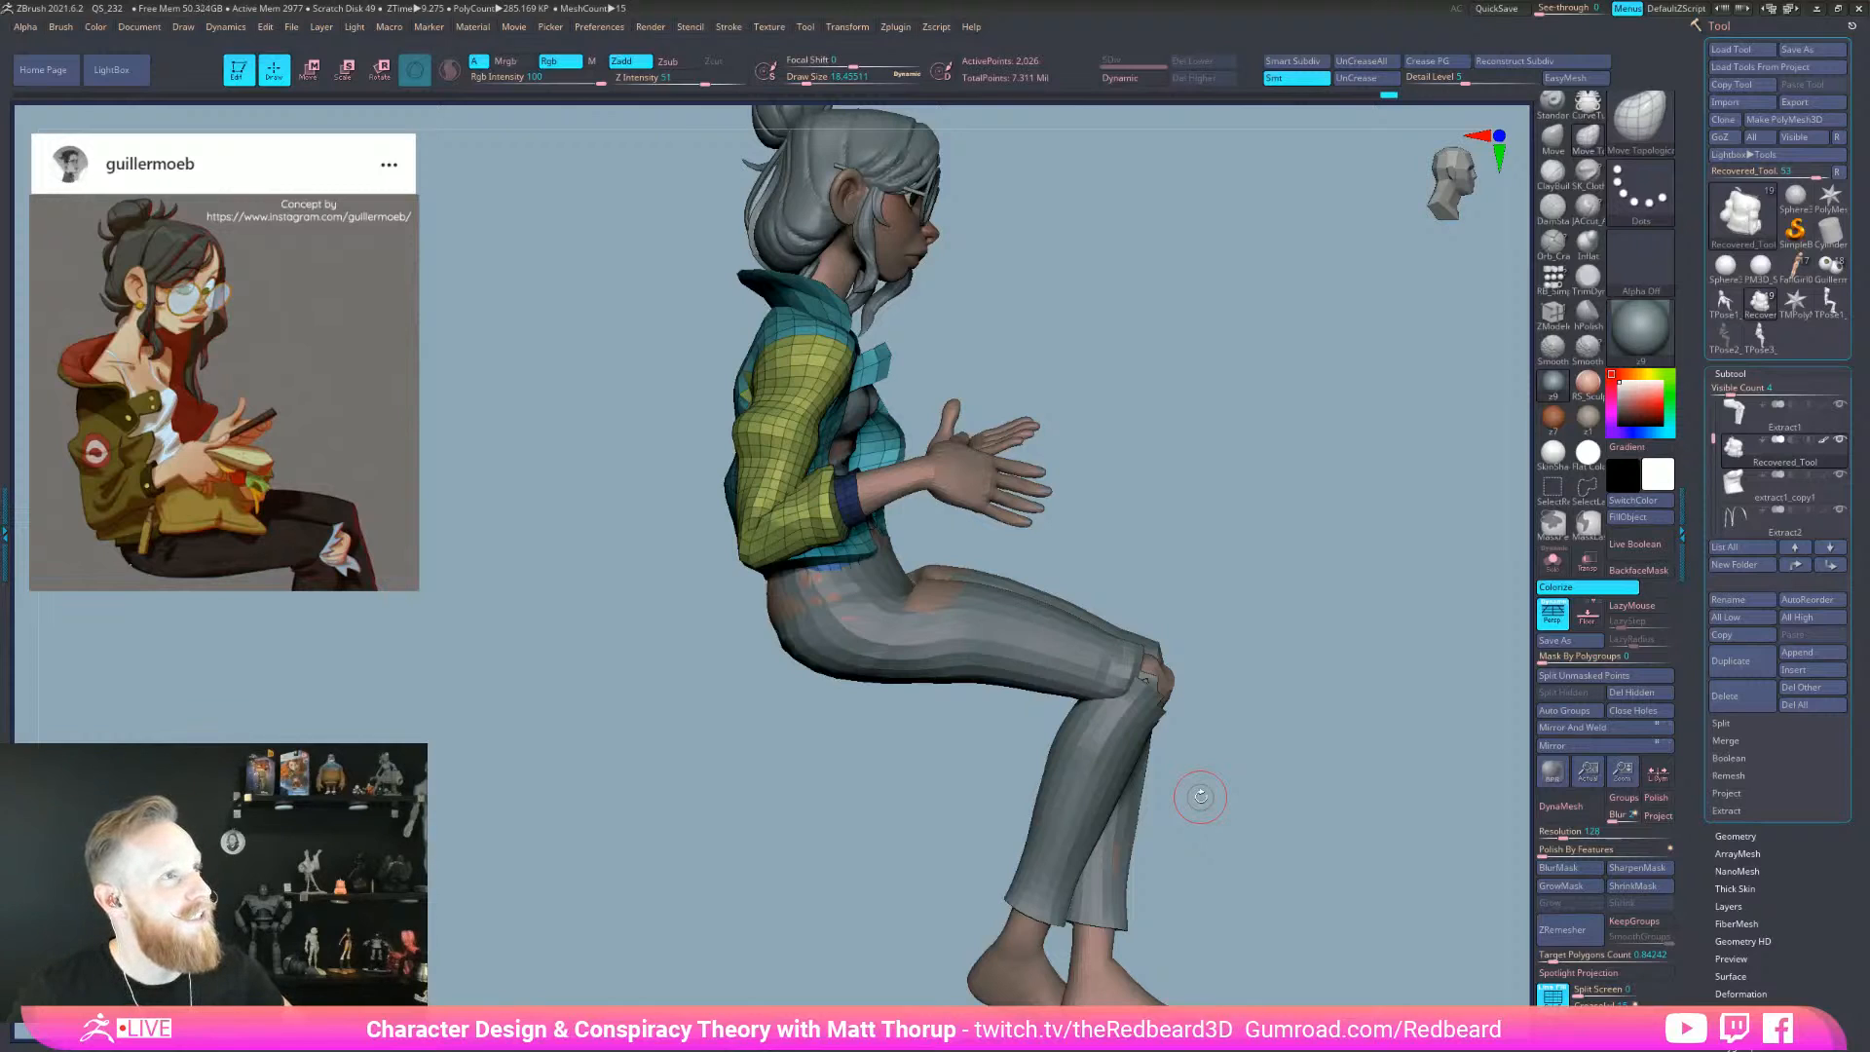
drag(876, 768, 860, 836)
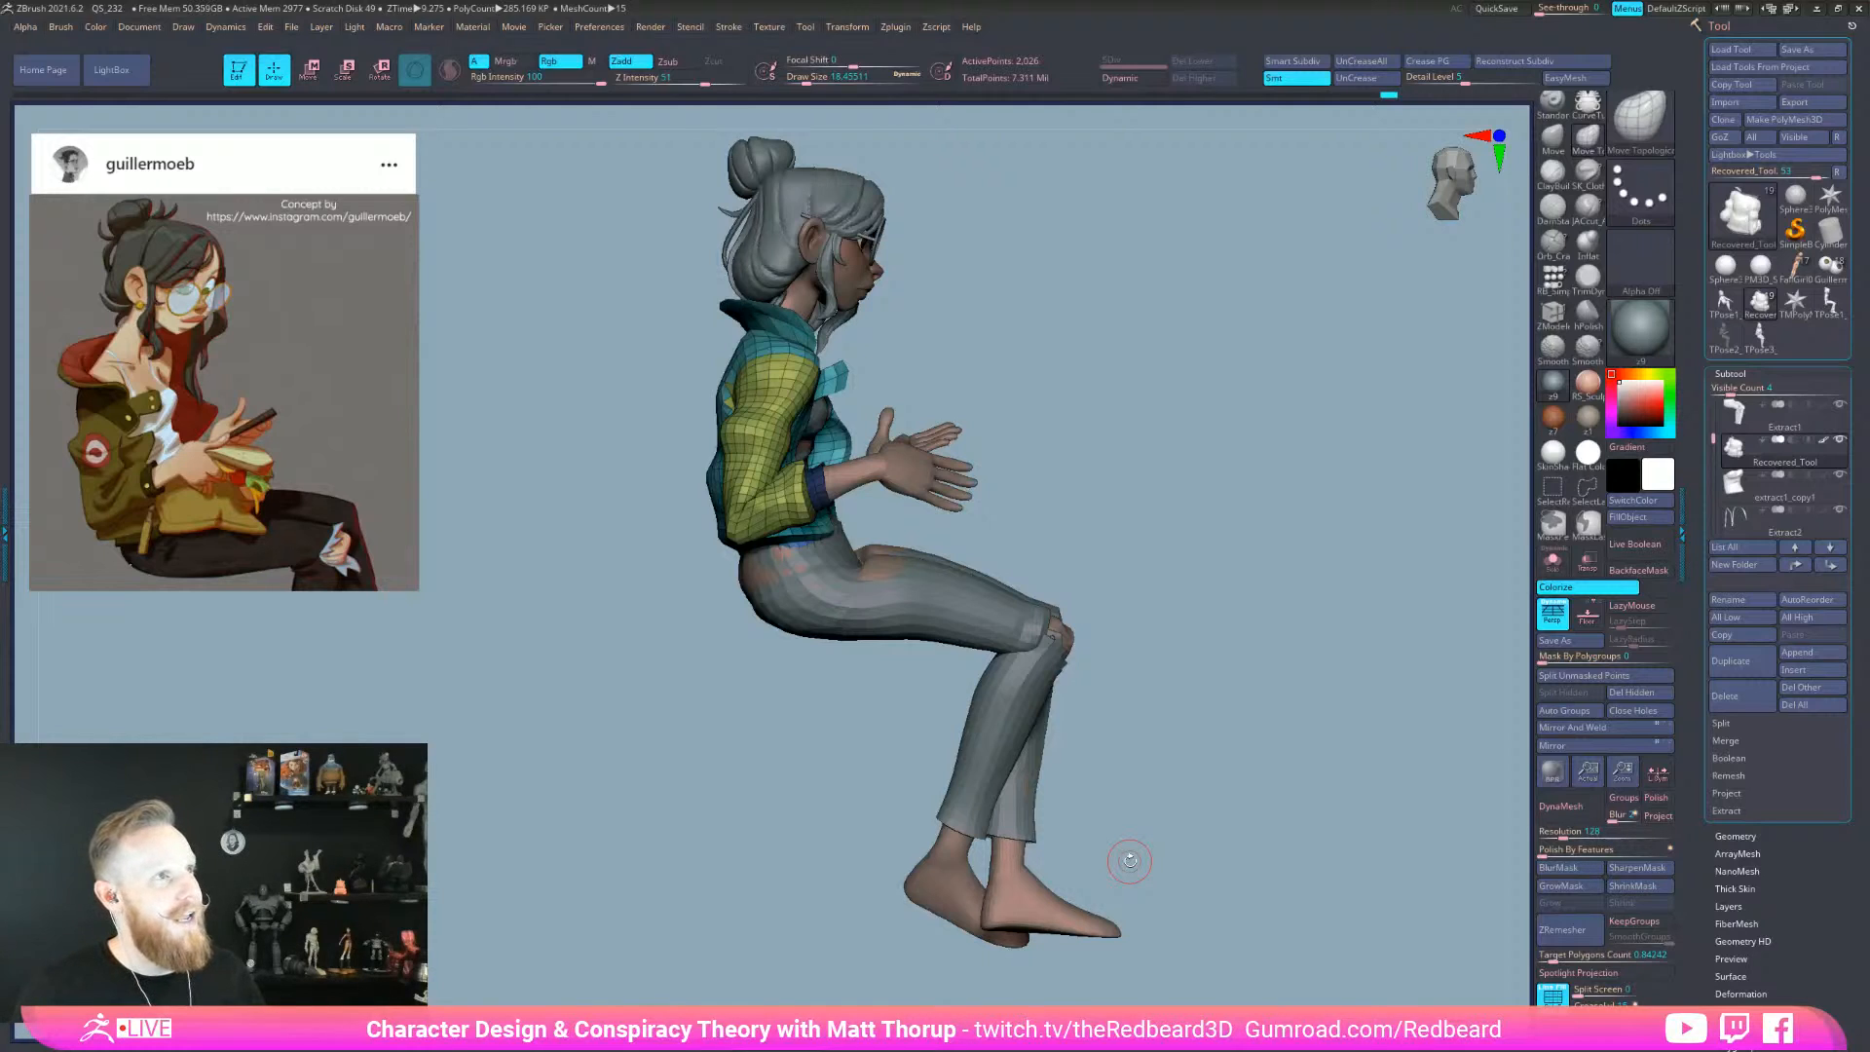
drag(1130, 860, 1247, 715)
key(s)
drag(923, 461, 929, 460)
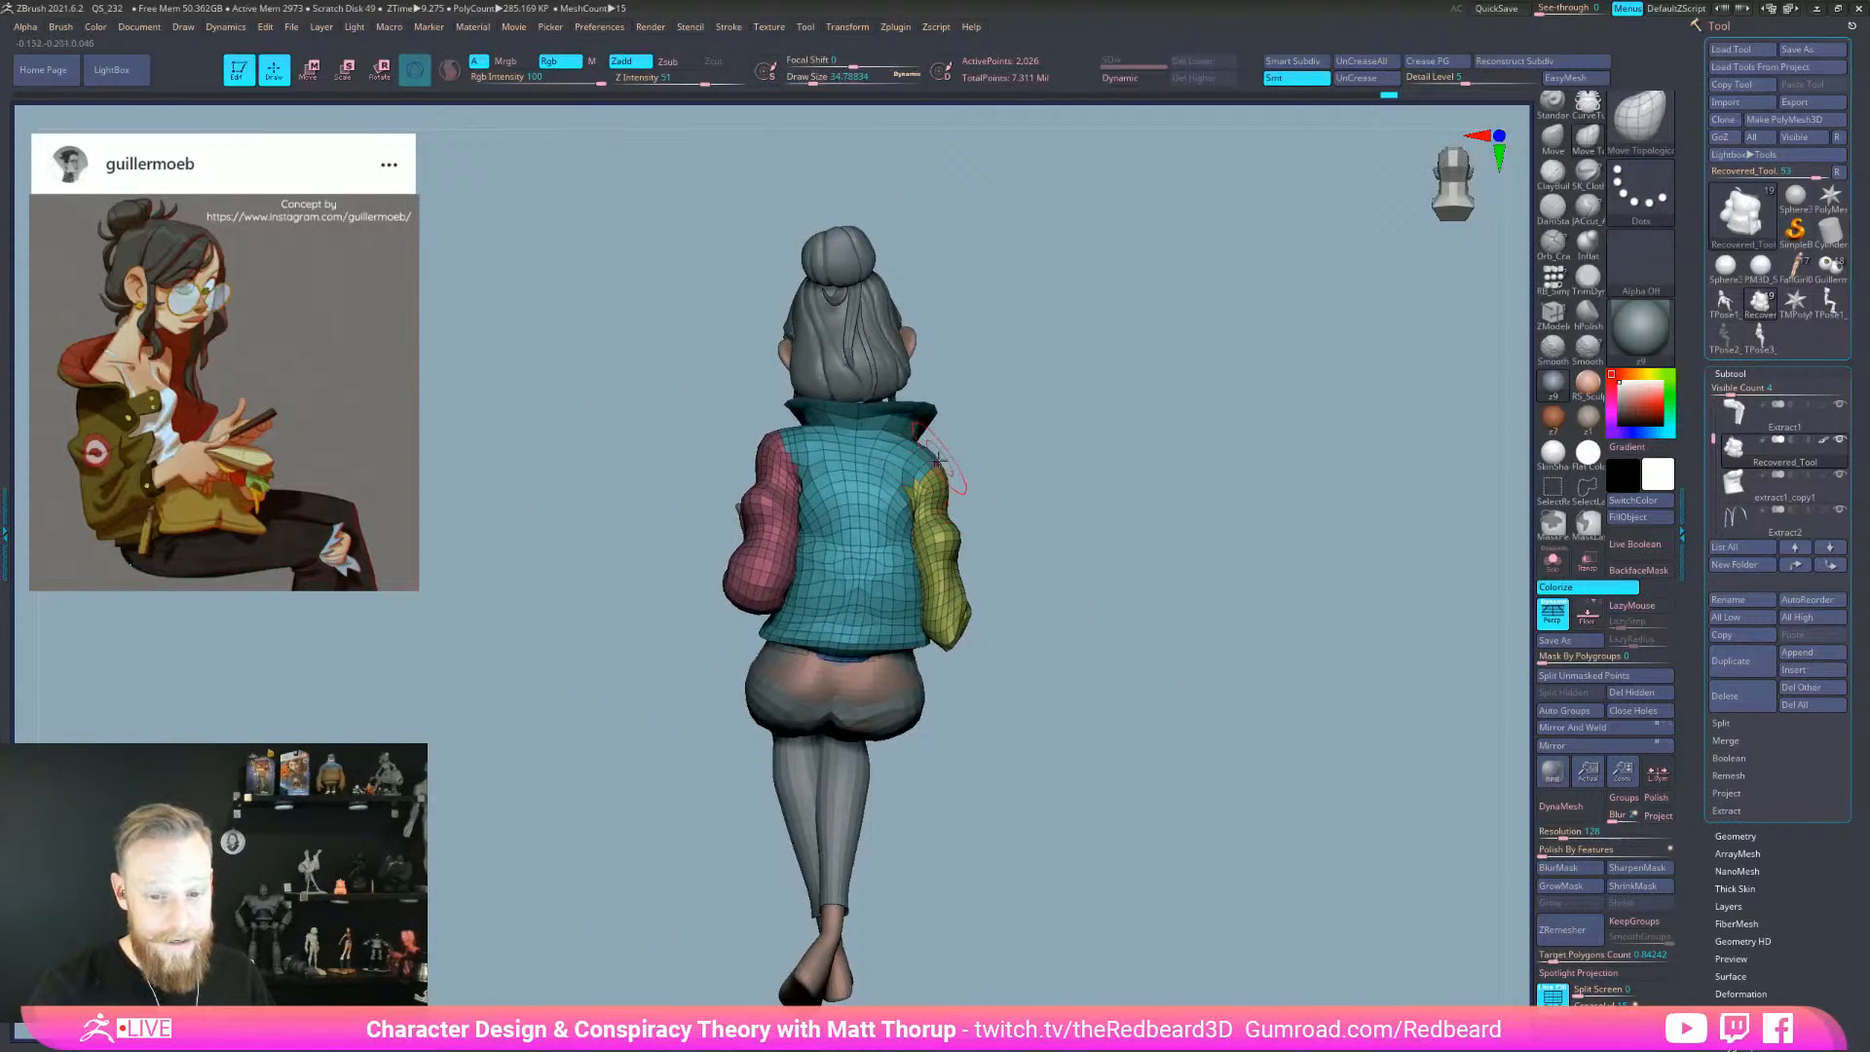
key(s)
click(913, 446)
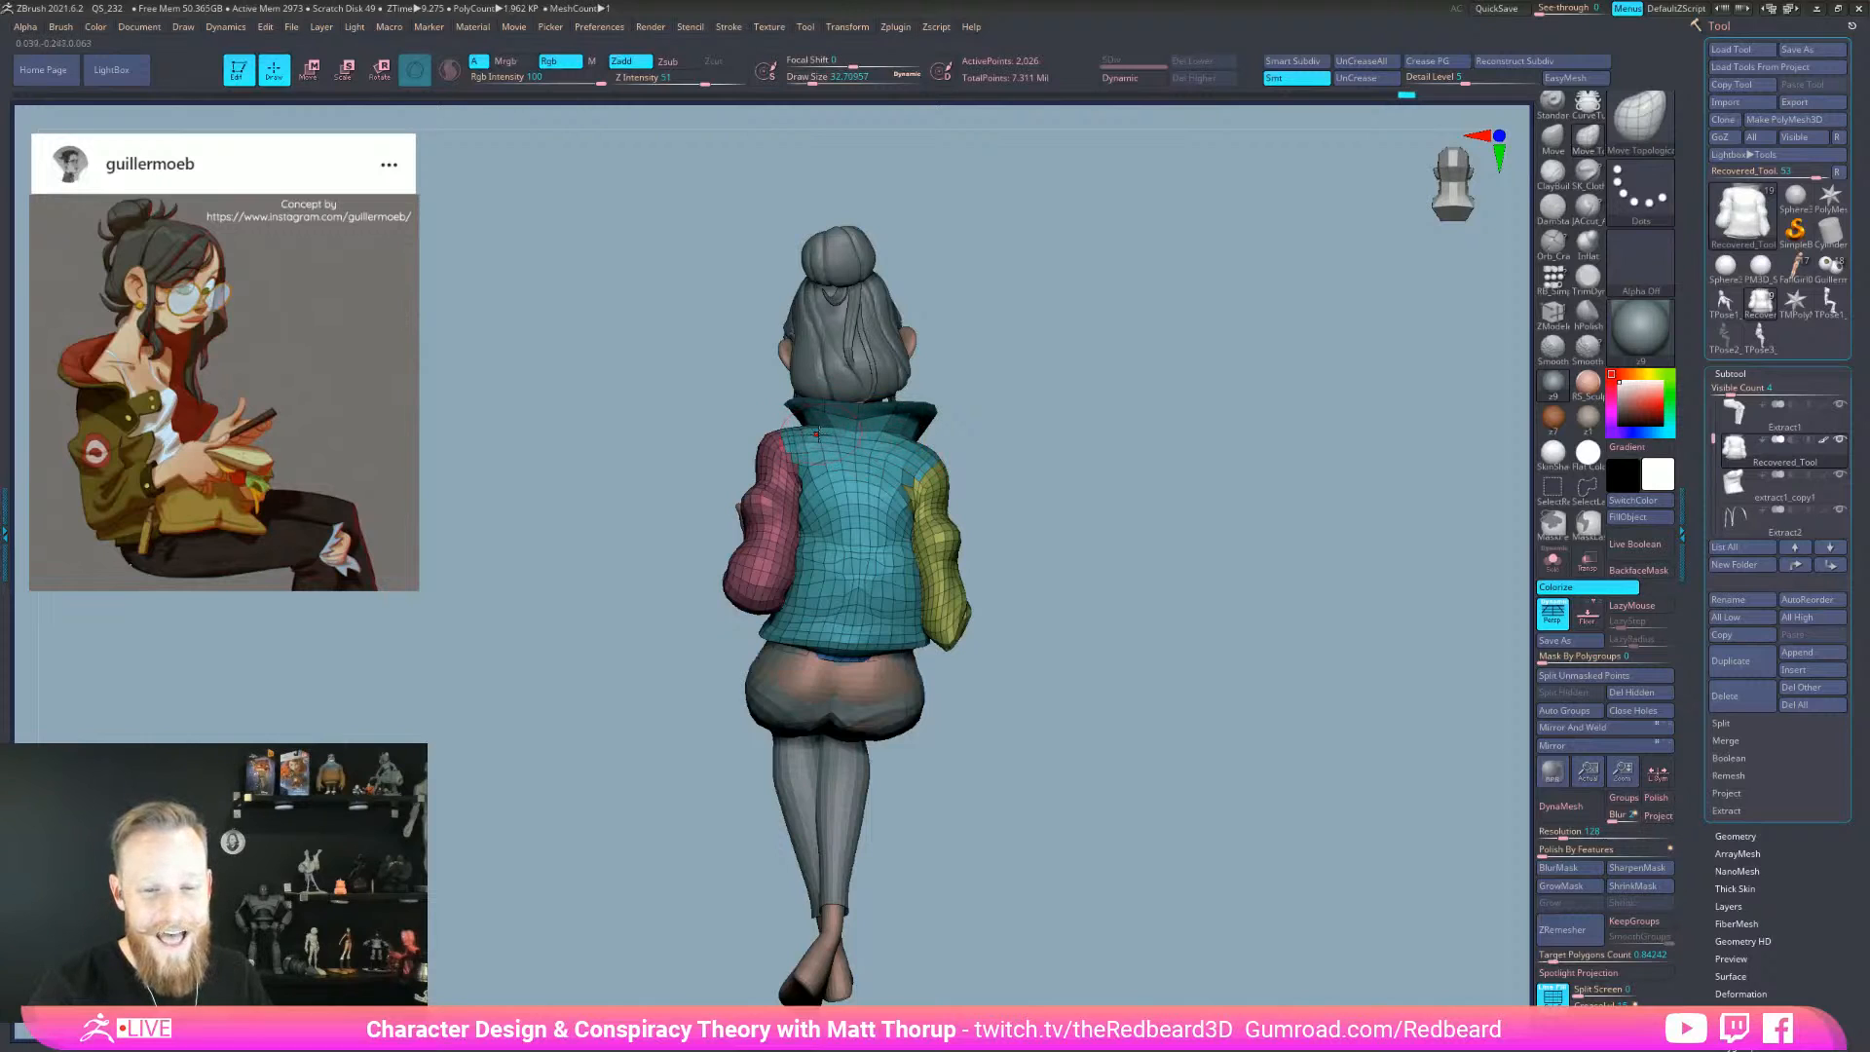
mouse_move(1129, 501)
mouse_down()
mouse_move(1101, 490)
mouse_move(1081, 545)
mouse_up()
- Reshape the near sleeve's inner elbow and adjacent jacket side with Move Topological at draw sizes between about 48.6 and 32.7
key(s)
drag(814, 511, 822, 511)
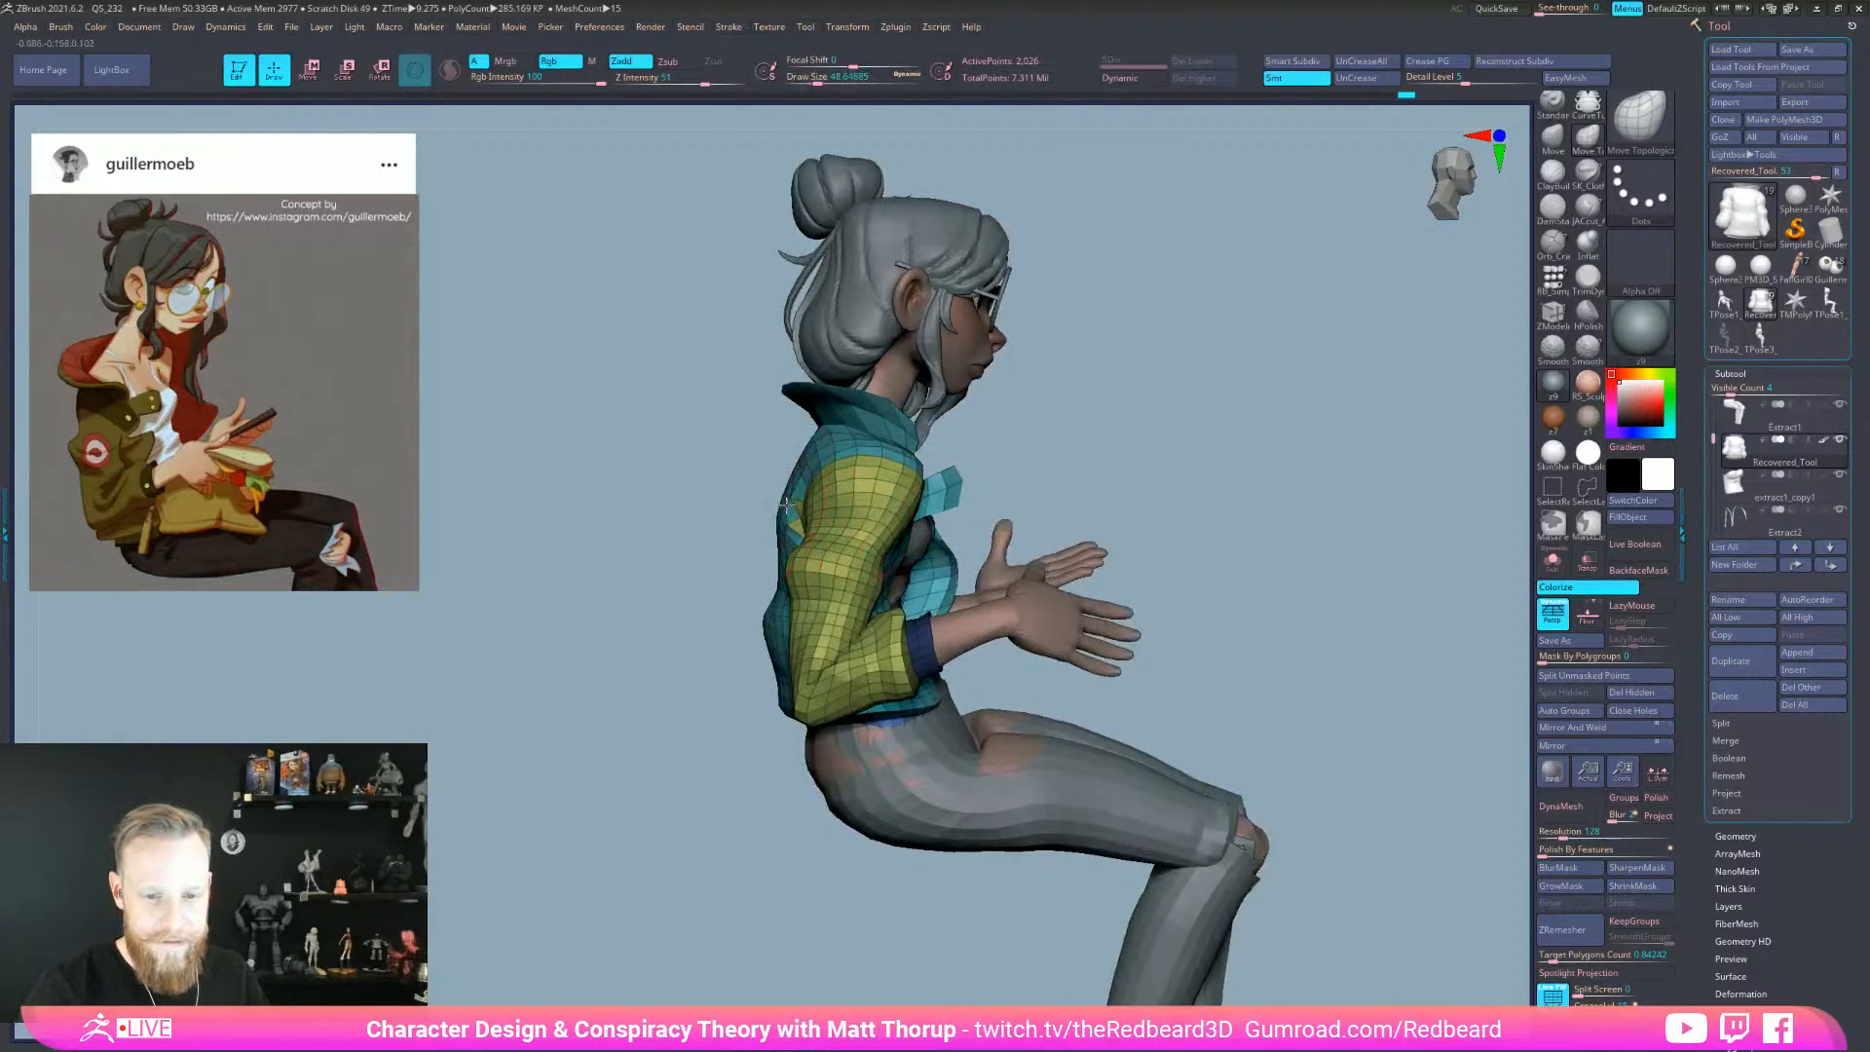
drag(1098, 967, 1120, 658)
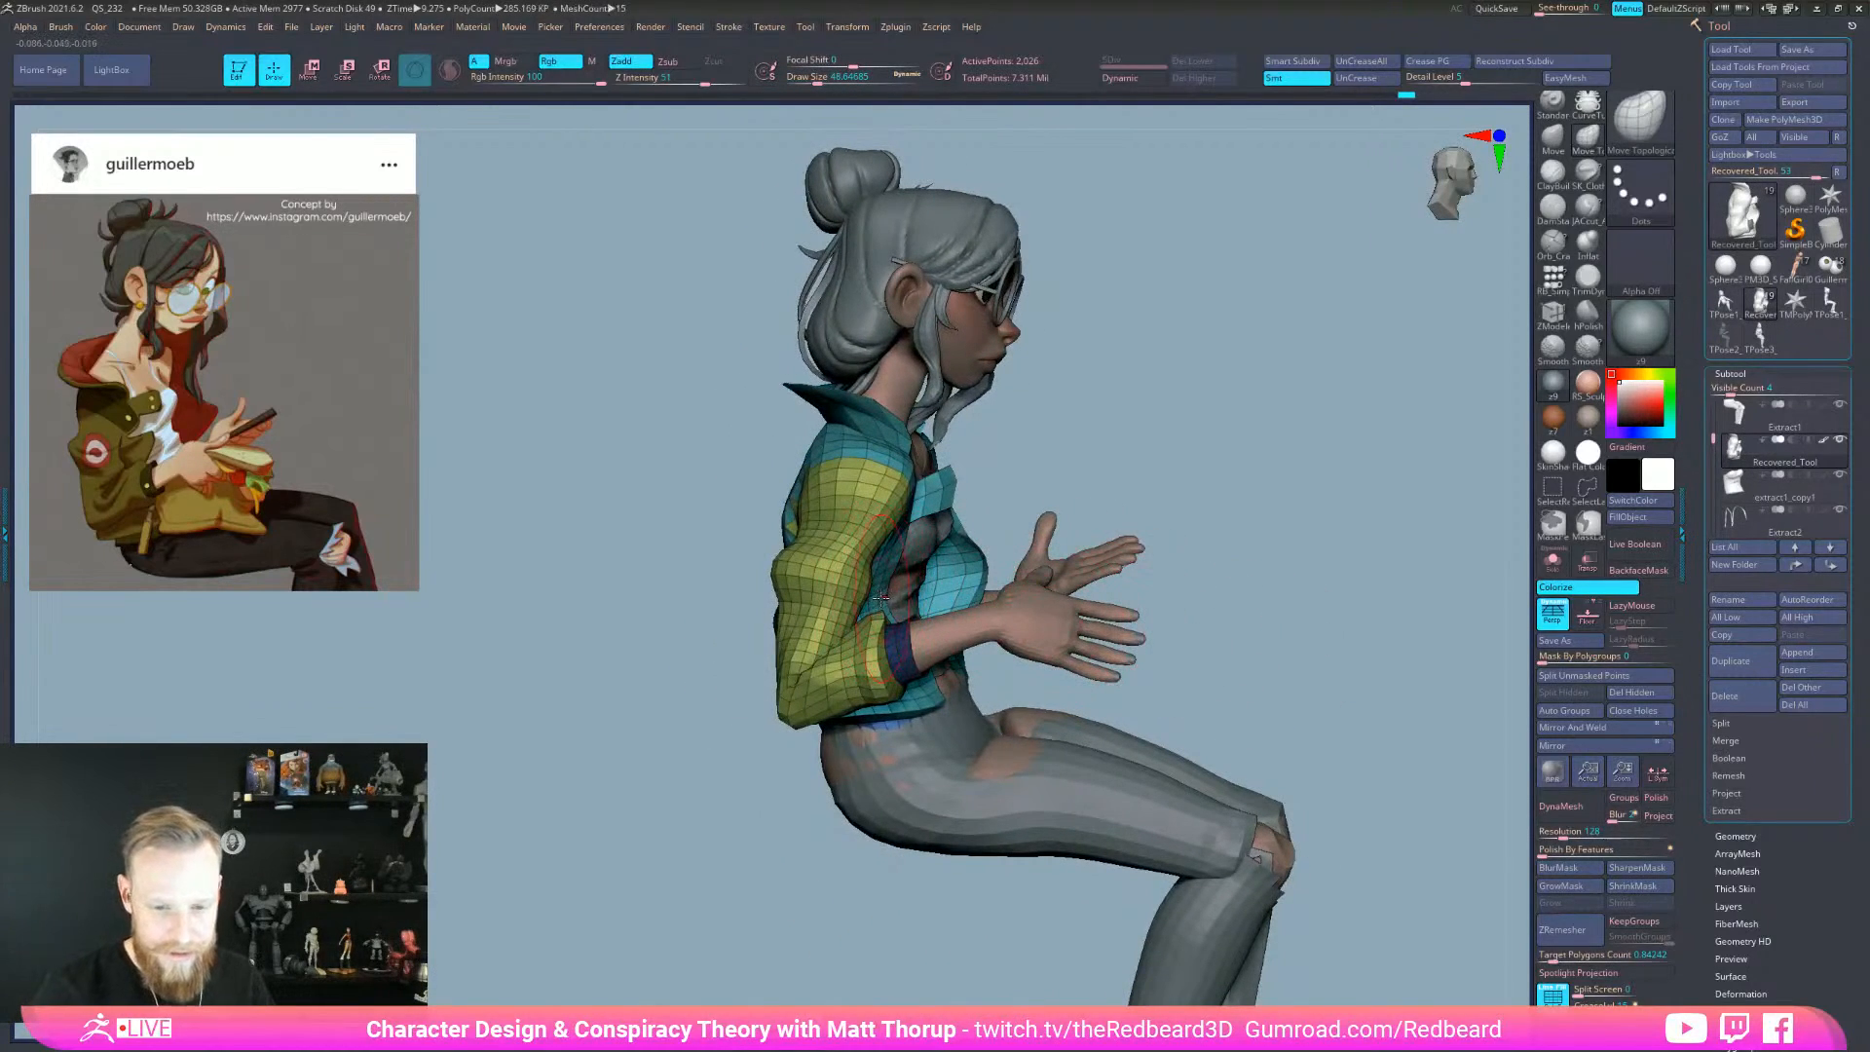
drag(1208, 498, 1110, 498)
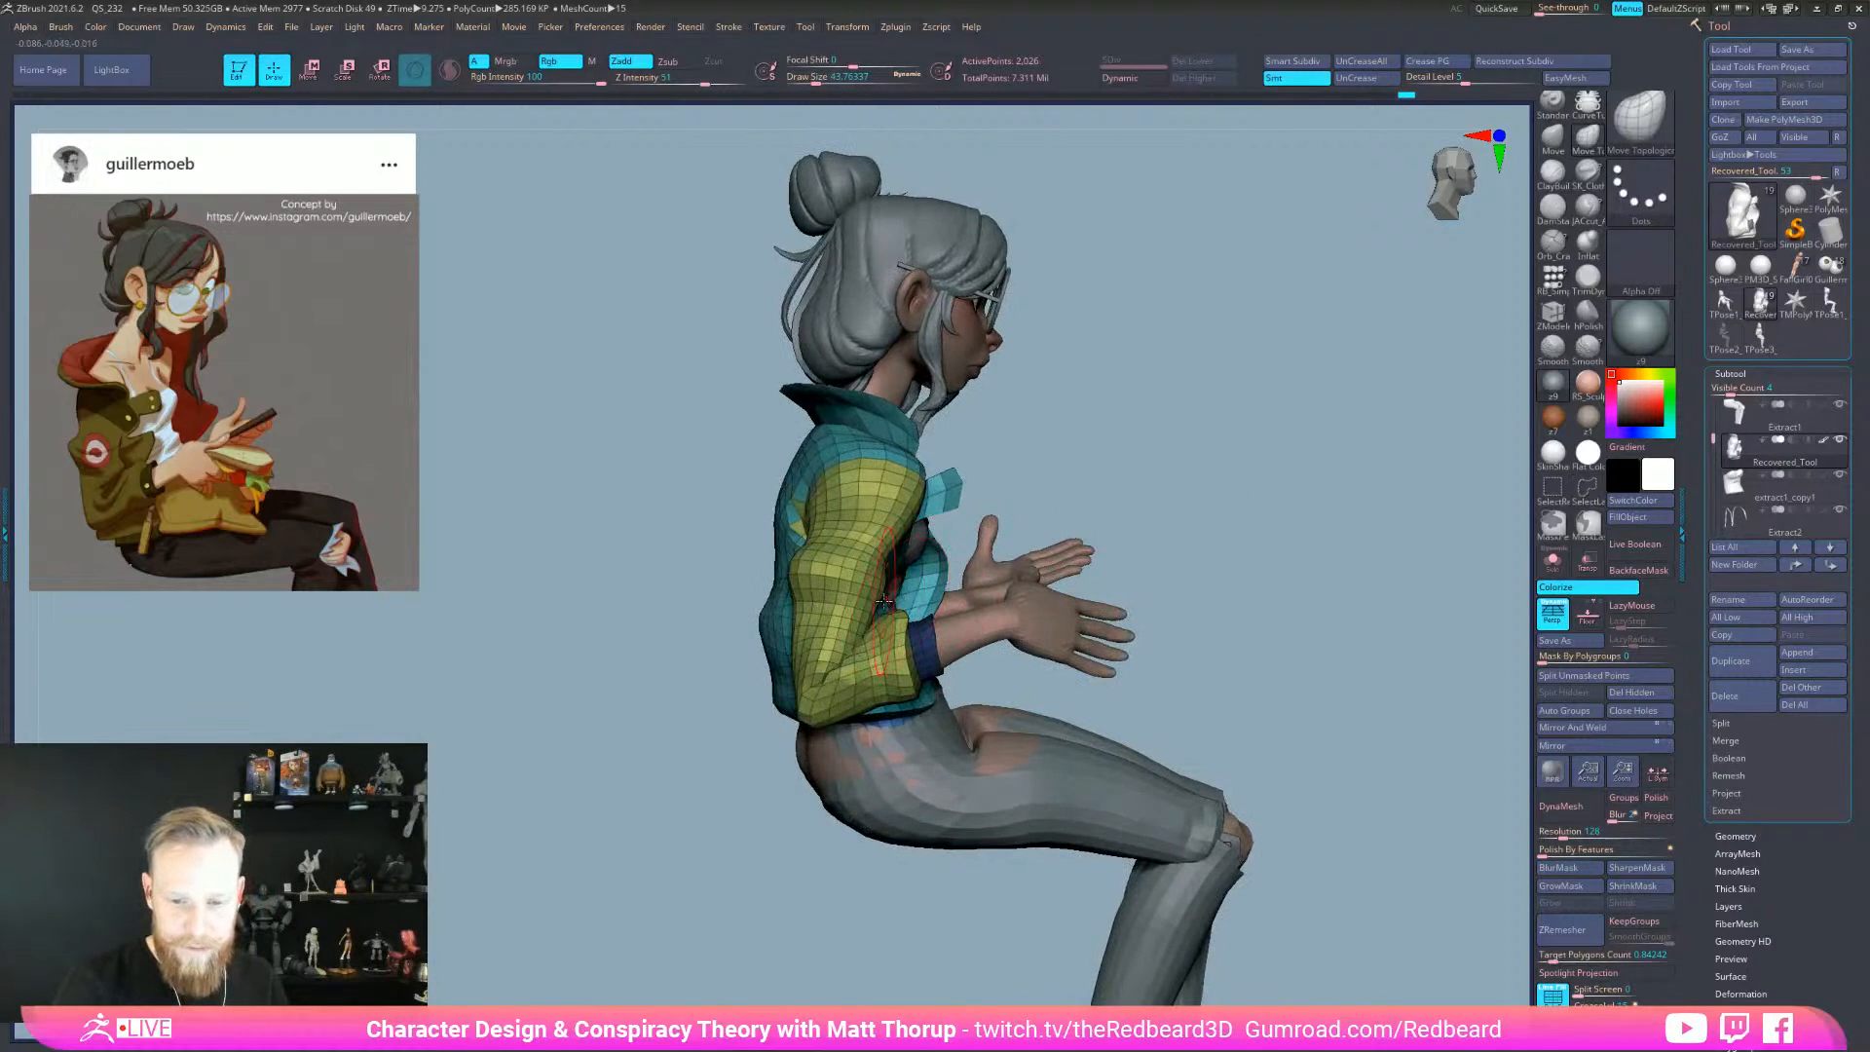
key(bracketleft)
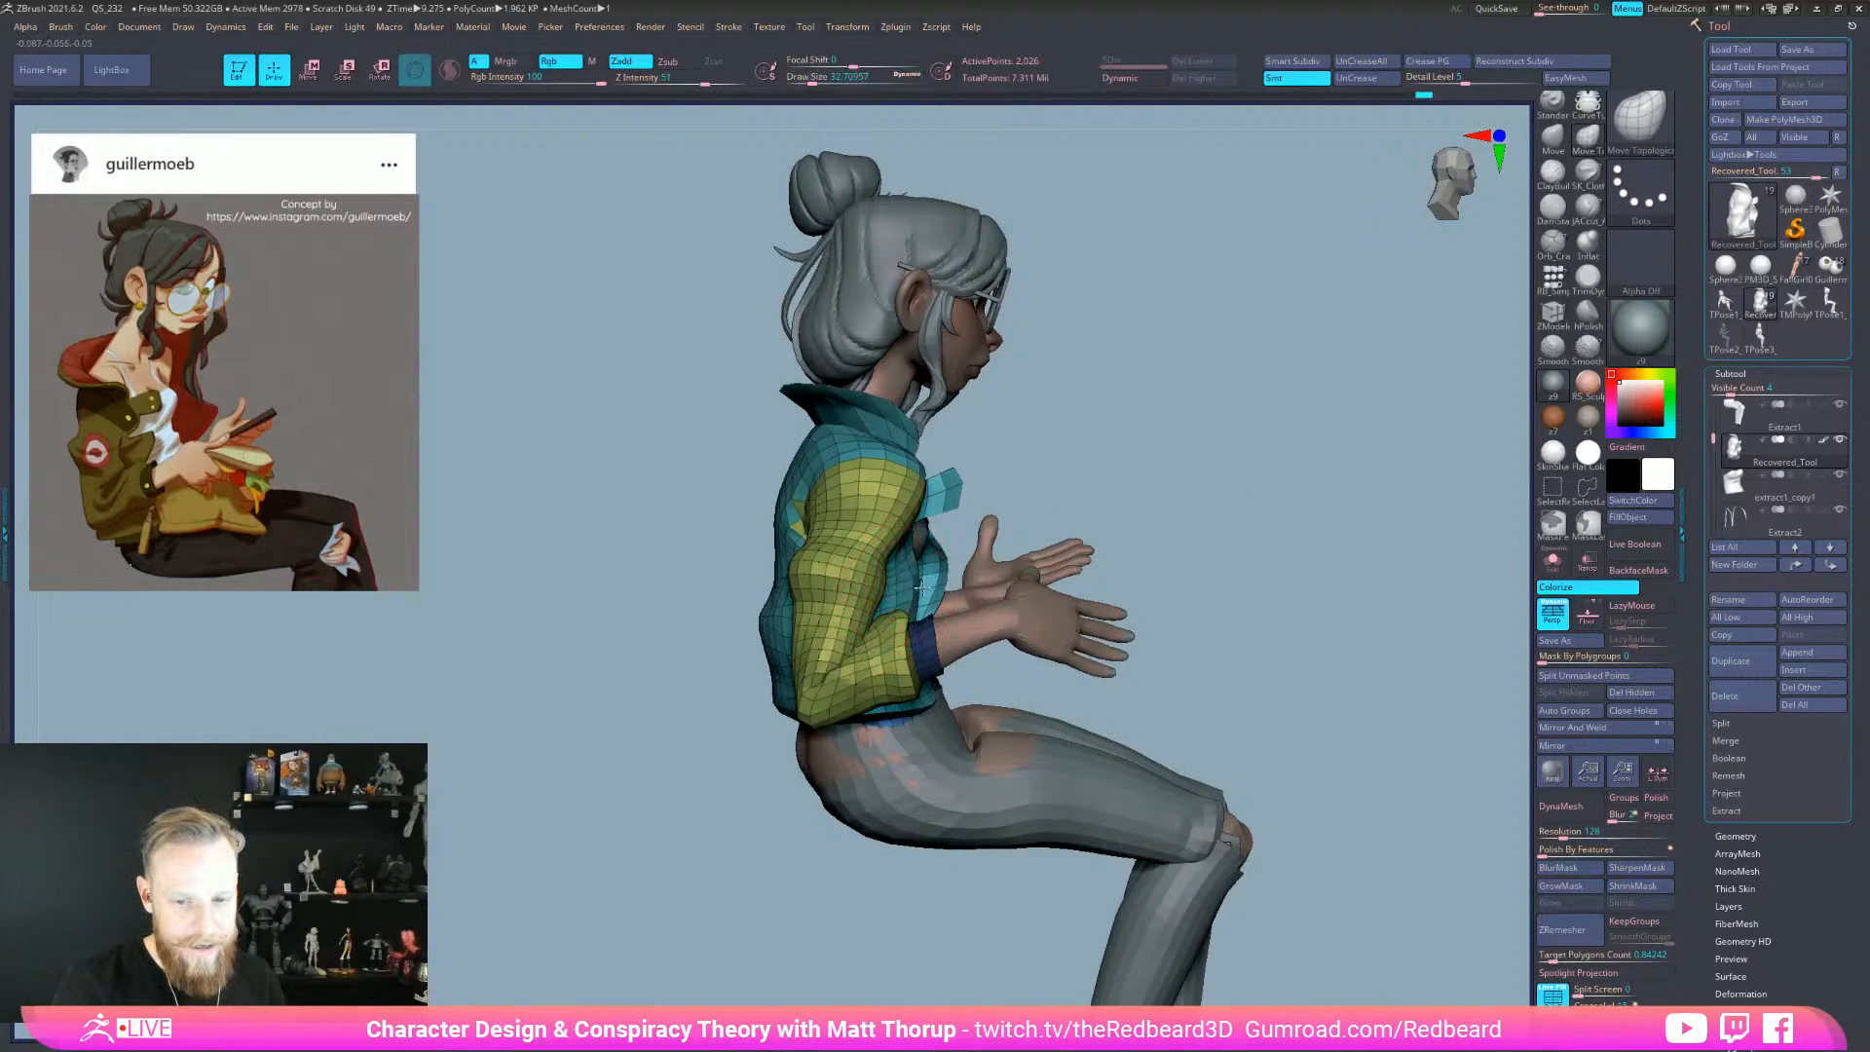
key(bracketright)
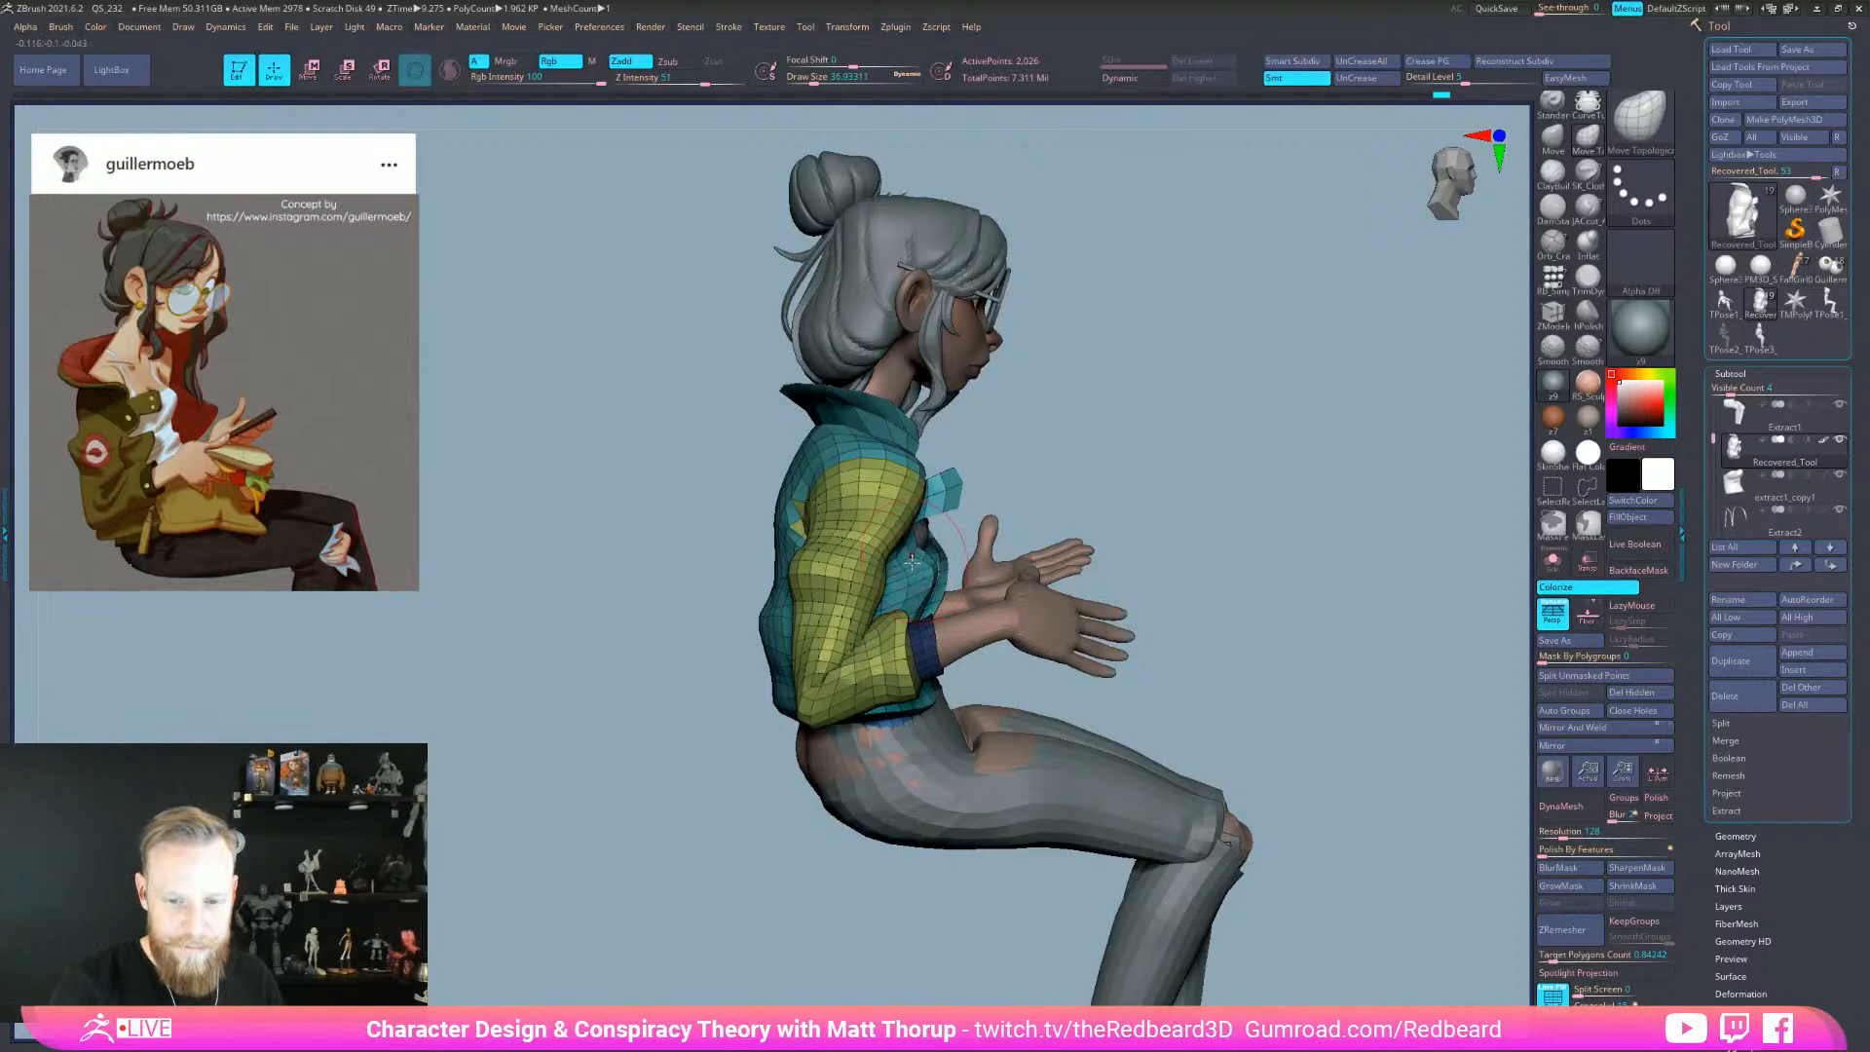
drag(1090, 524, 934, 585)
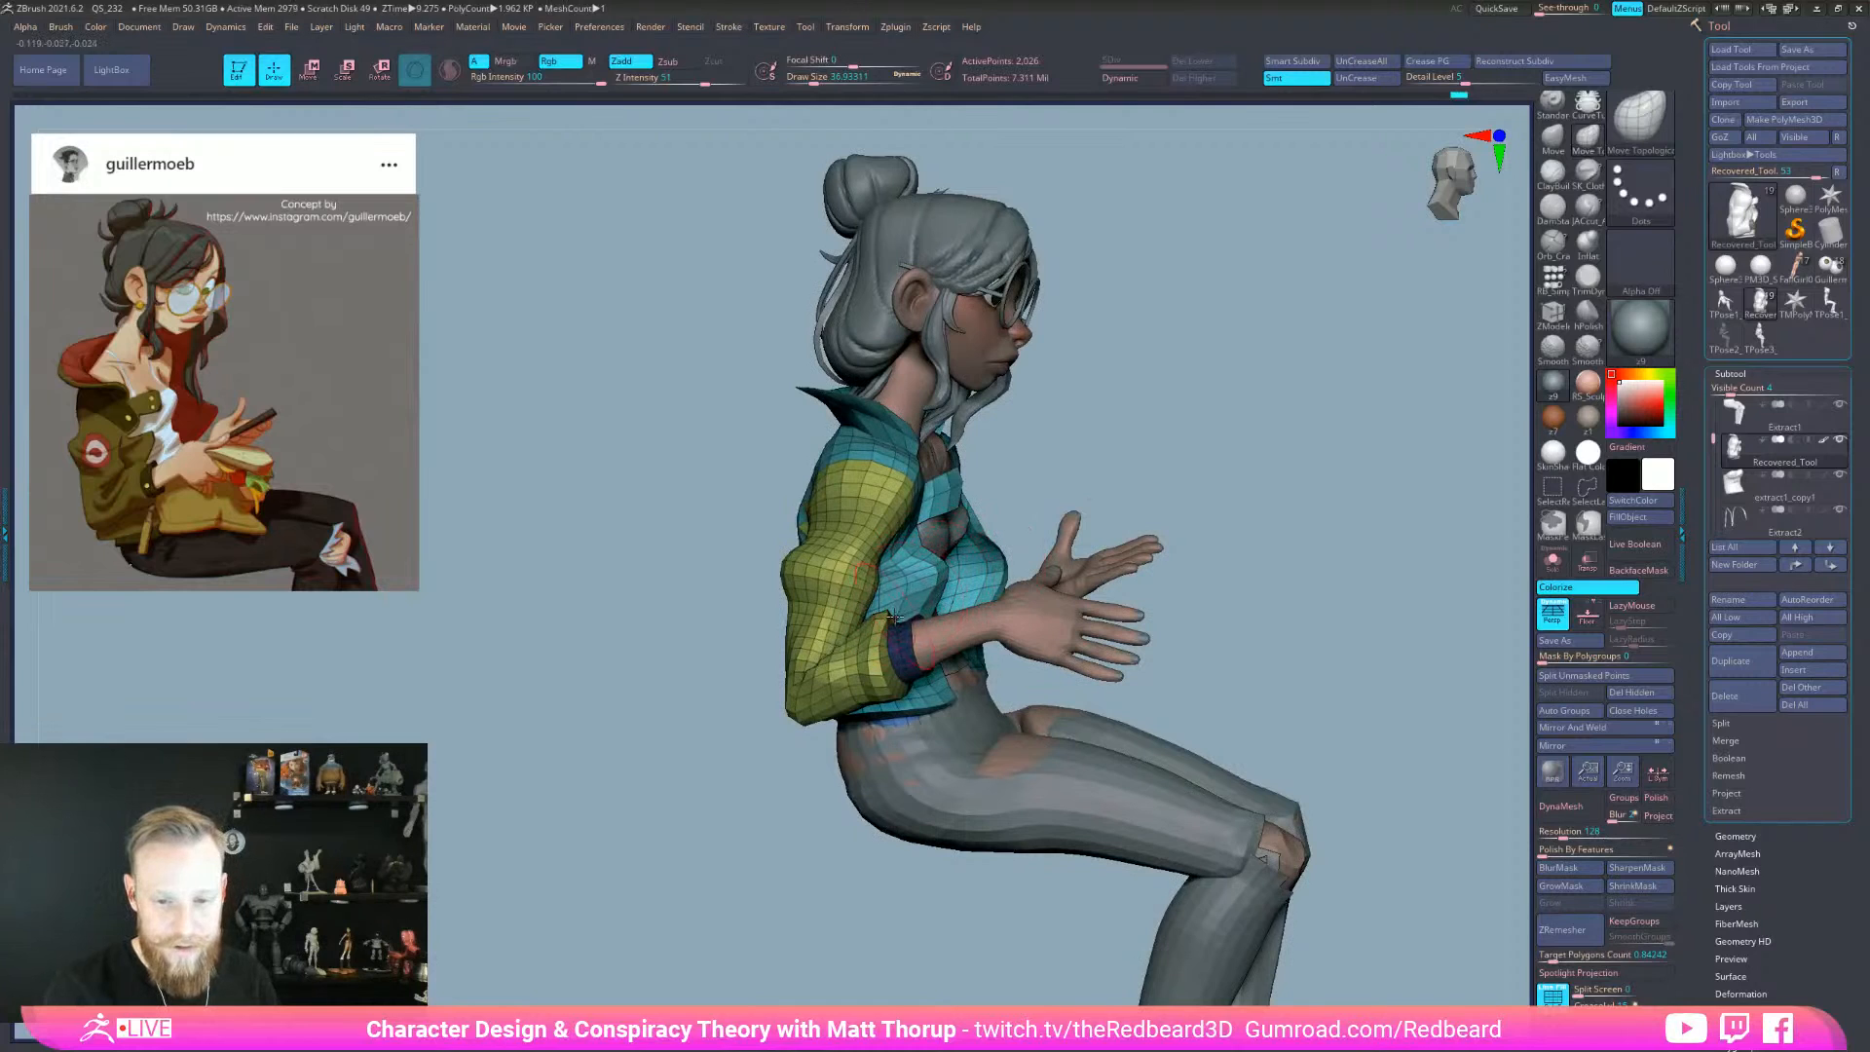
- Adjust the jacket's back and near sleeve silhouette from several angles with Move Topological at about 57.8 draw size
right_drag(1030, 547, 827, 647)
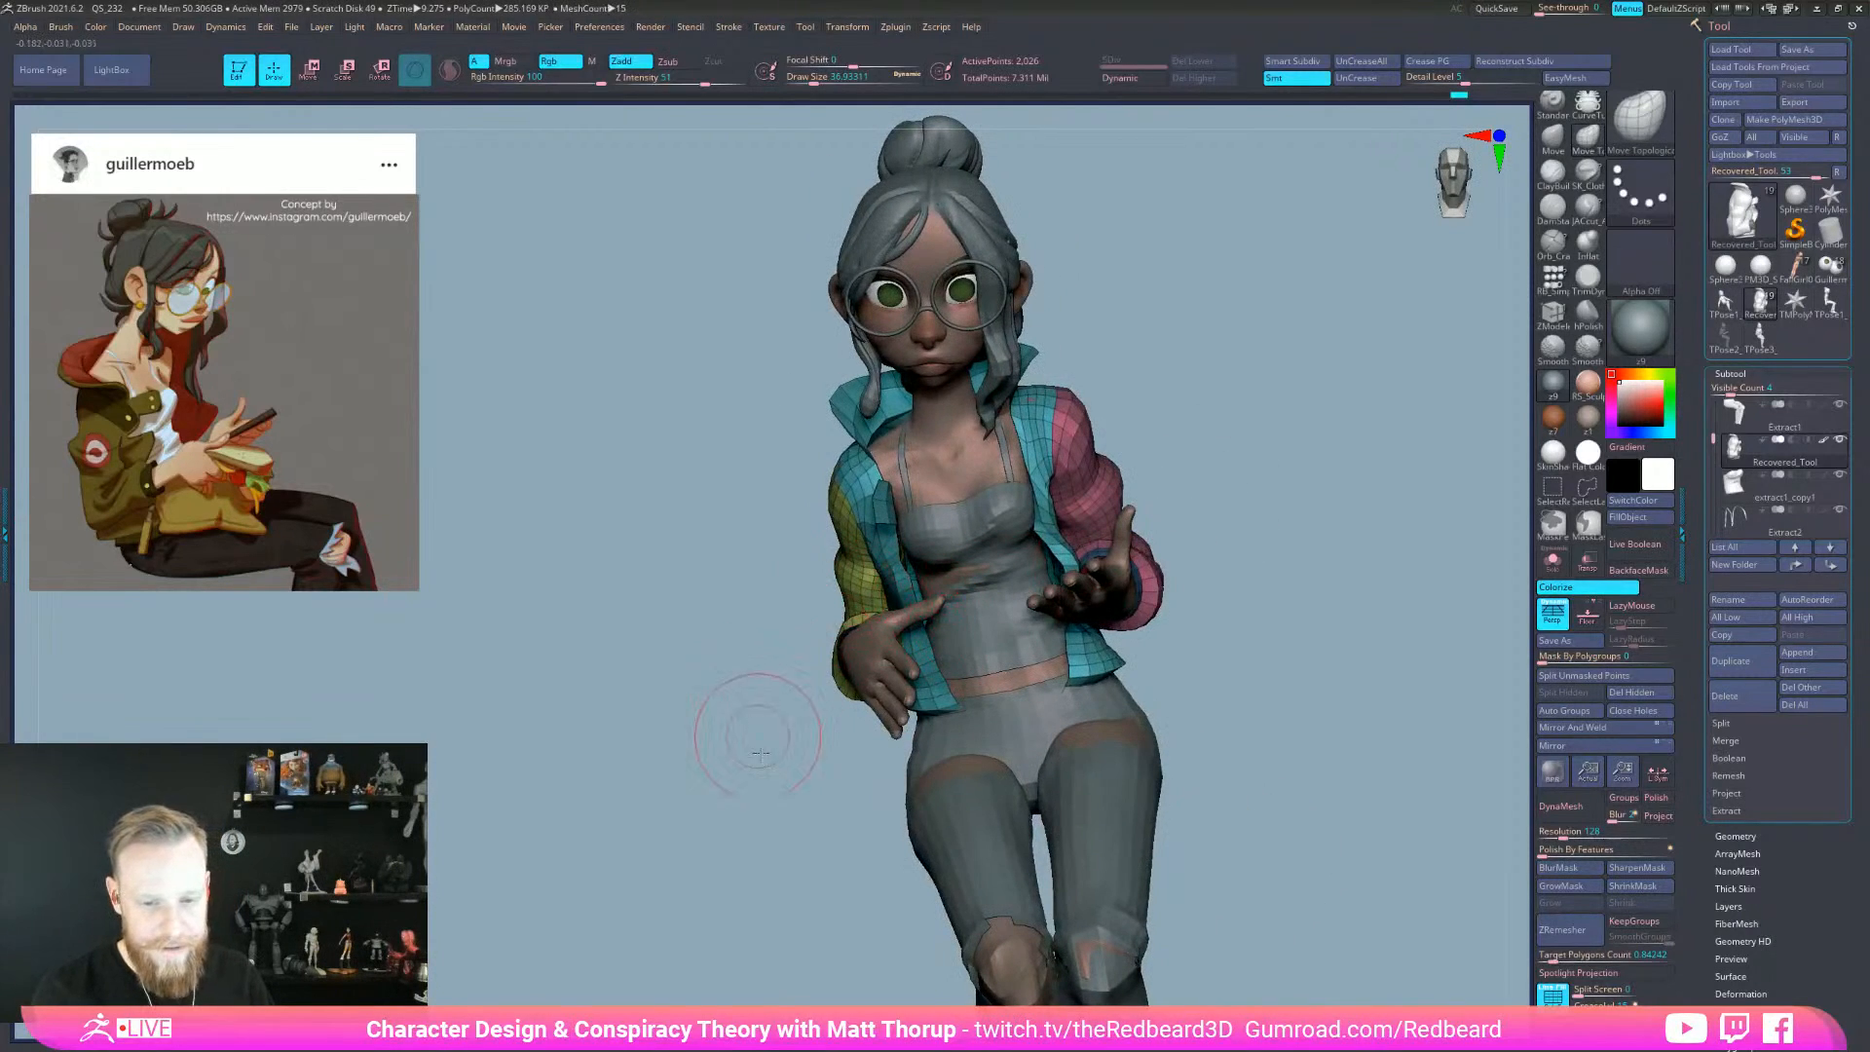
right_drag(759, 743, 856, 682)
mouse_move(907, 584)
right_down()
mouse_move(831, 791)
mouse_move(913, 732)
mouse_move(871, 623)
right_up()
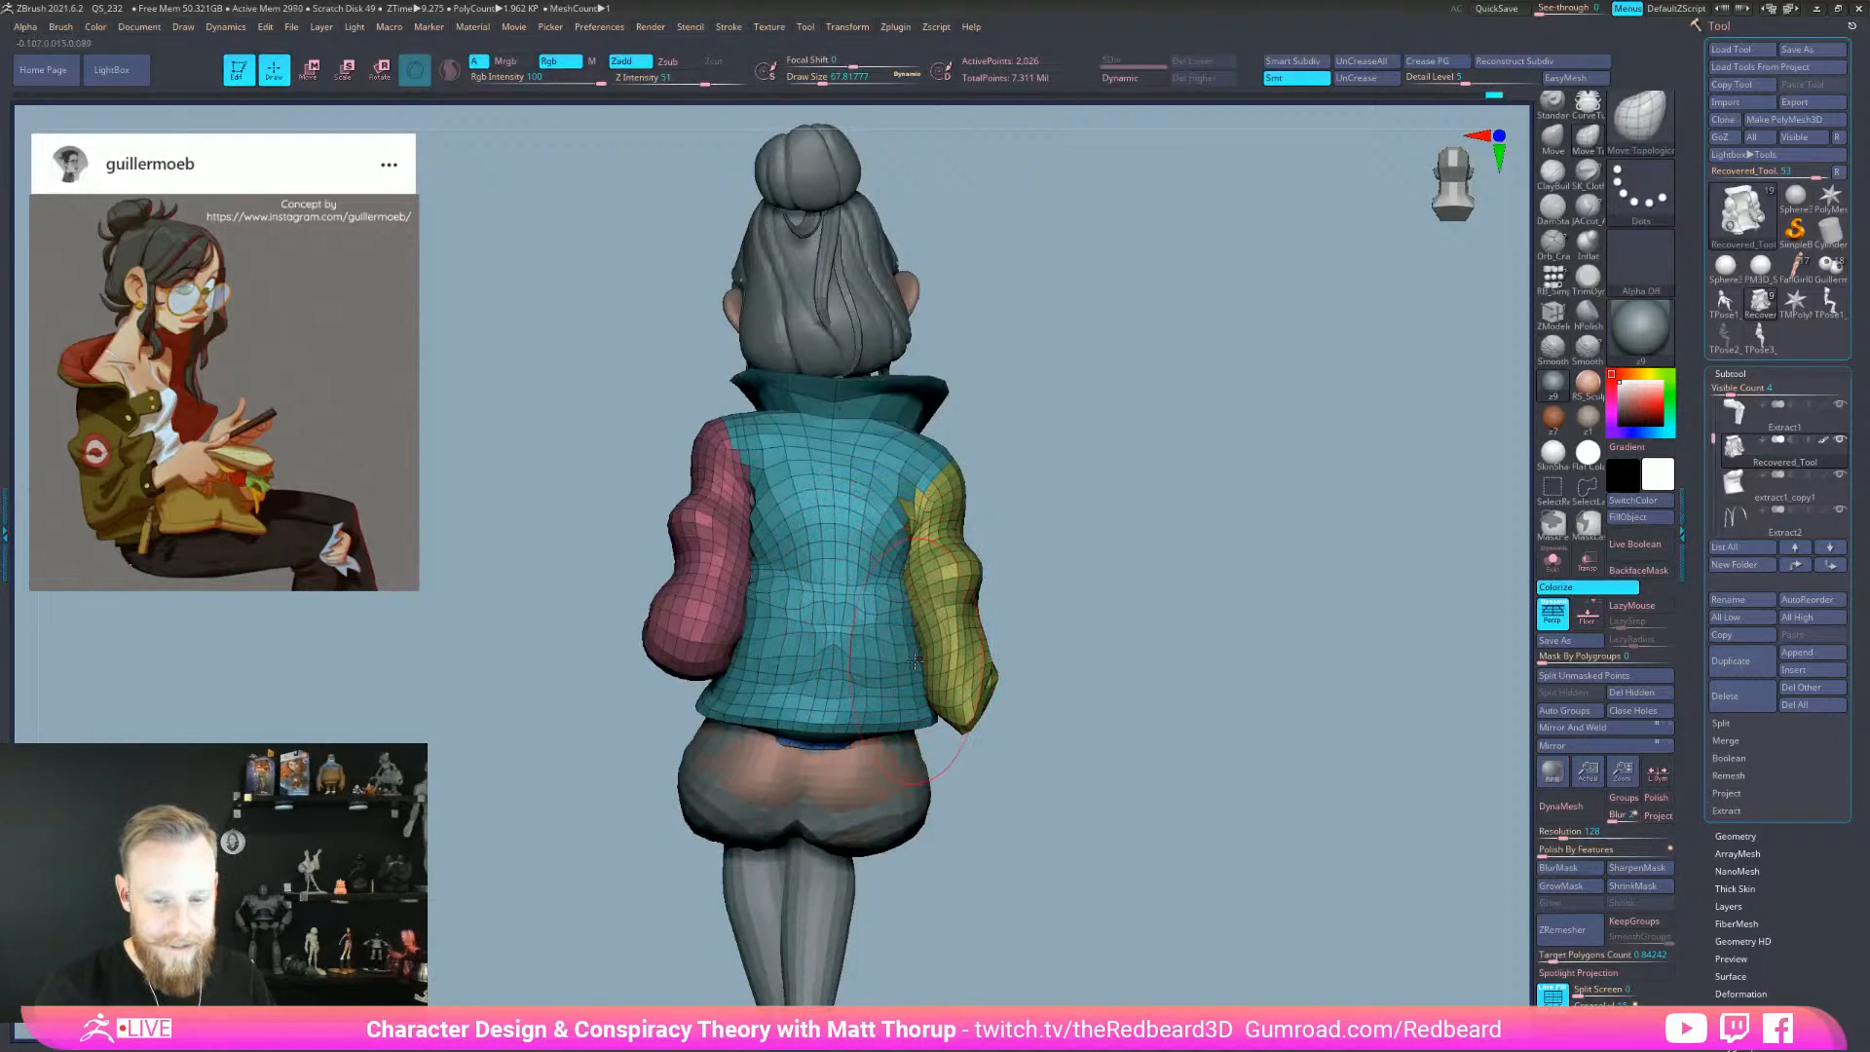
right_drag(1106, 555, 1043, 589)
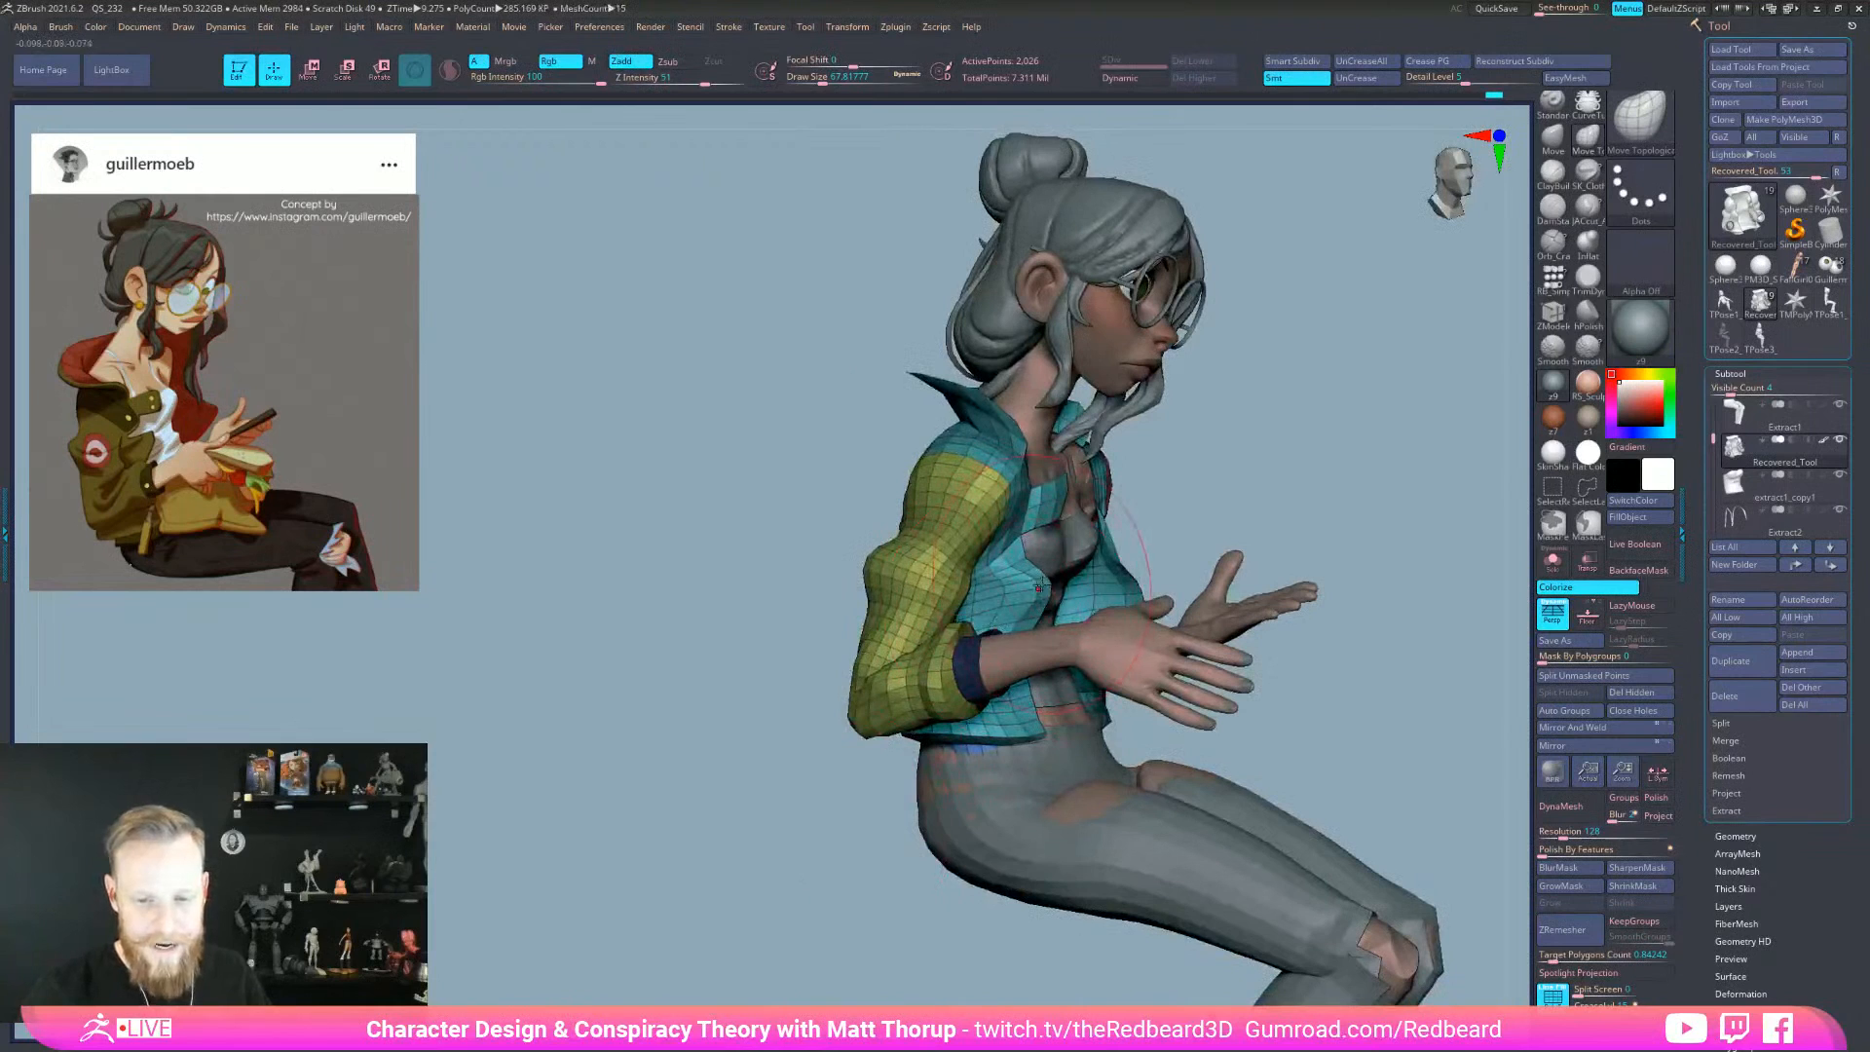
right_drag(1208, 443, 1235, 475)
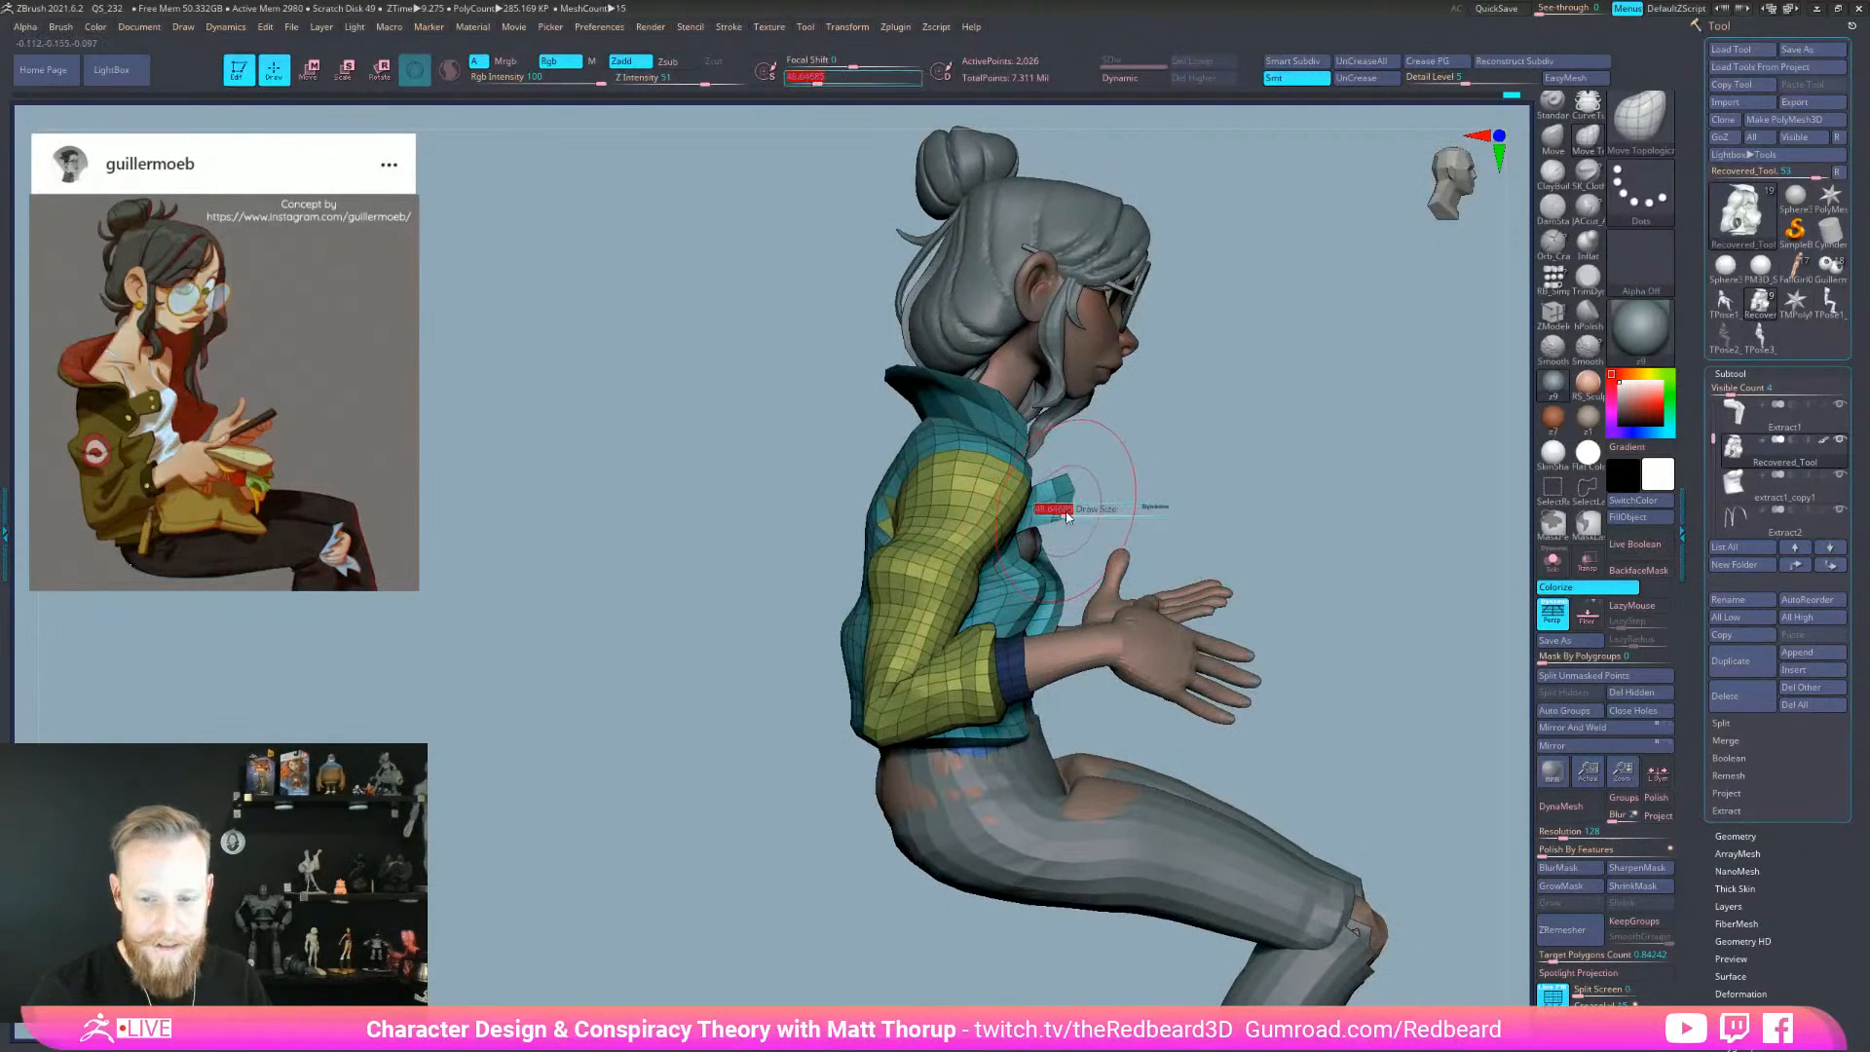
- Refine the near sleeve's elbow and outer contour from behind and the side with Move Topological at about 23.3 to 48.6 draw size
right_drag(769, 672, 1178, 752)
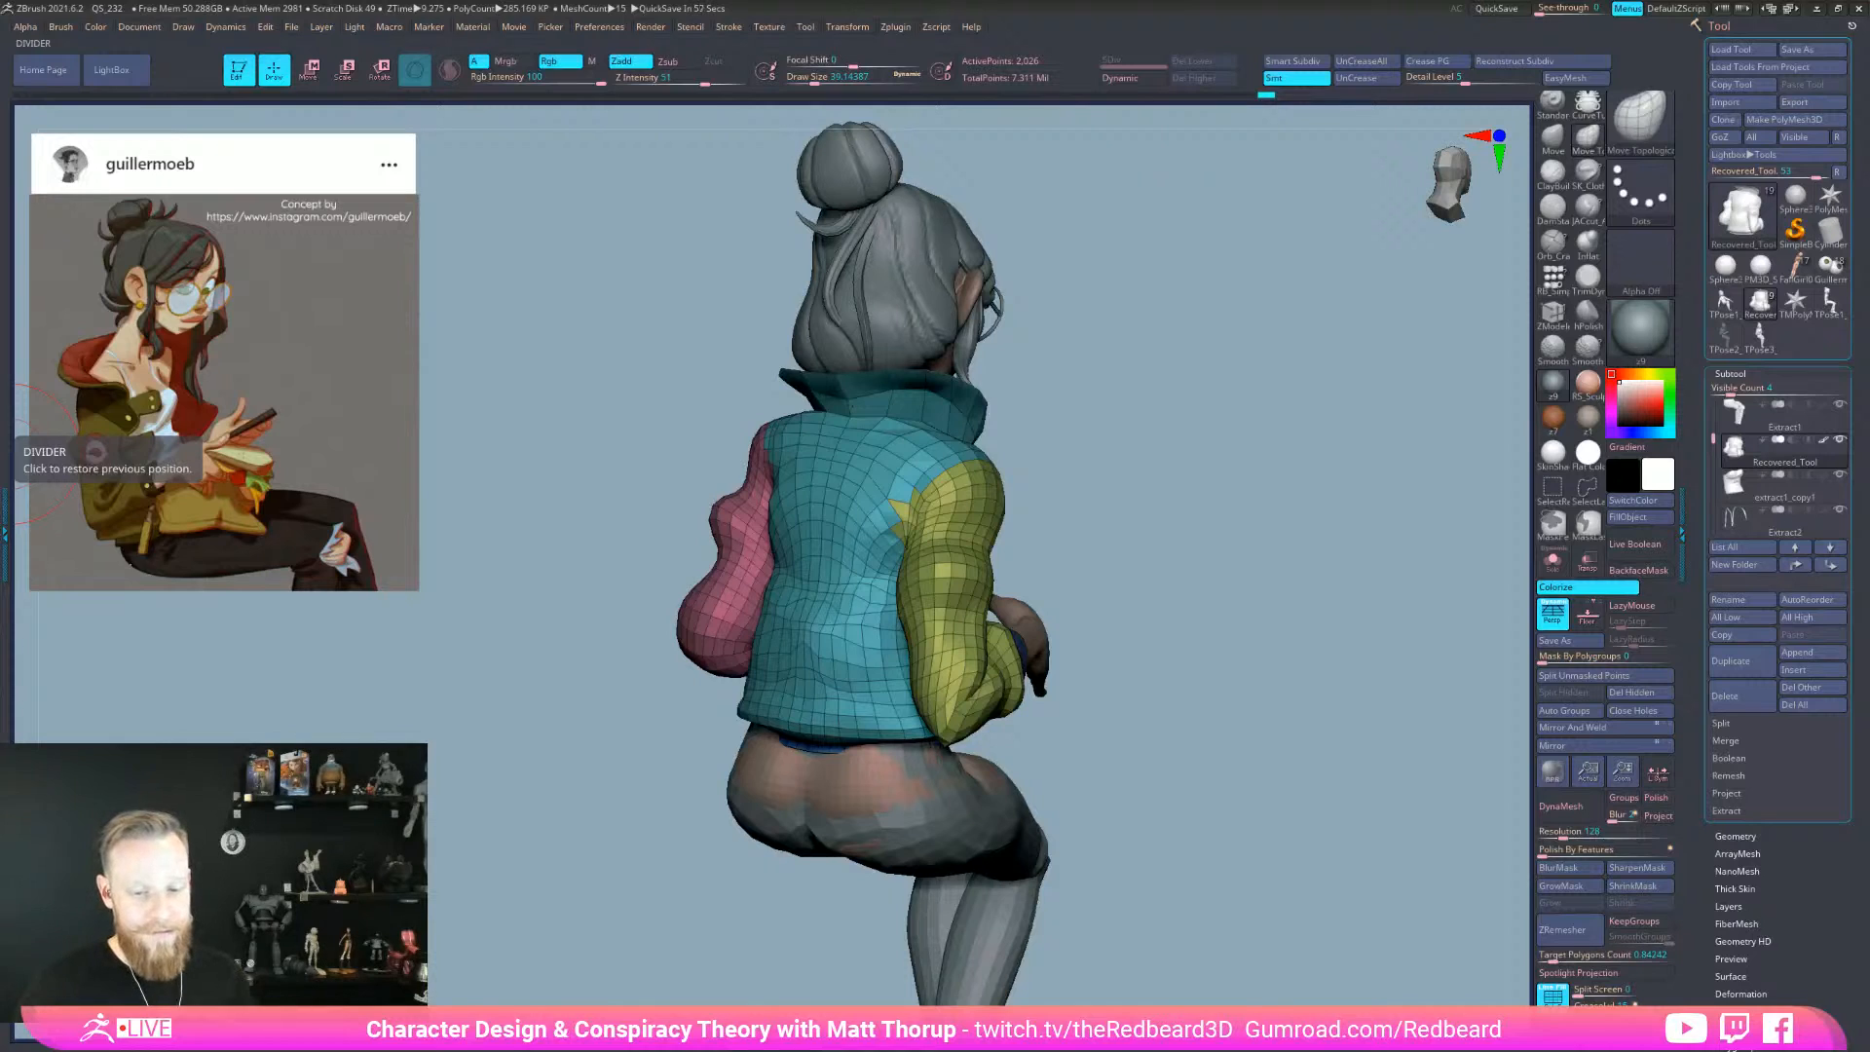
mouse_move(1106, 710)
mouse_down()
mouse_move(1018, 745)
mouse_move(926, 728)
mouse_move(953, 726)
mouse_up()
key(s)
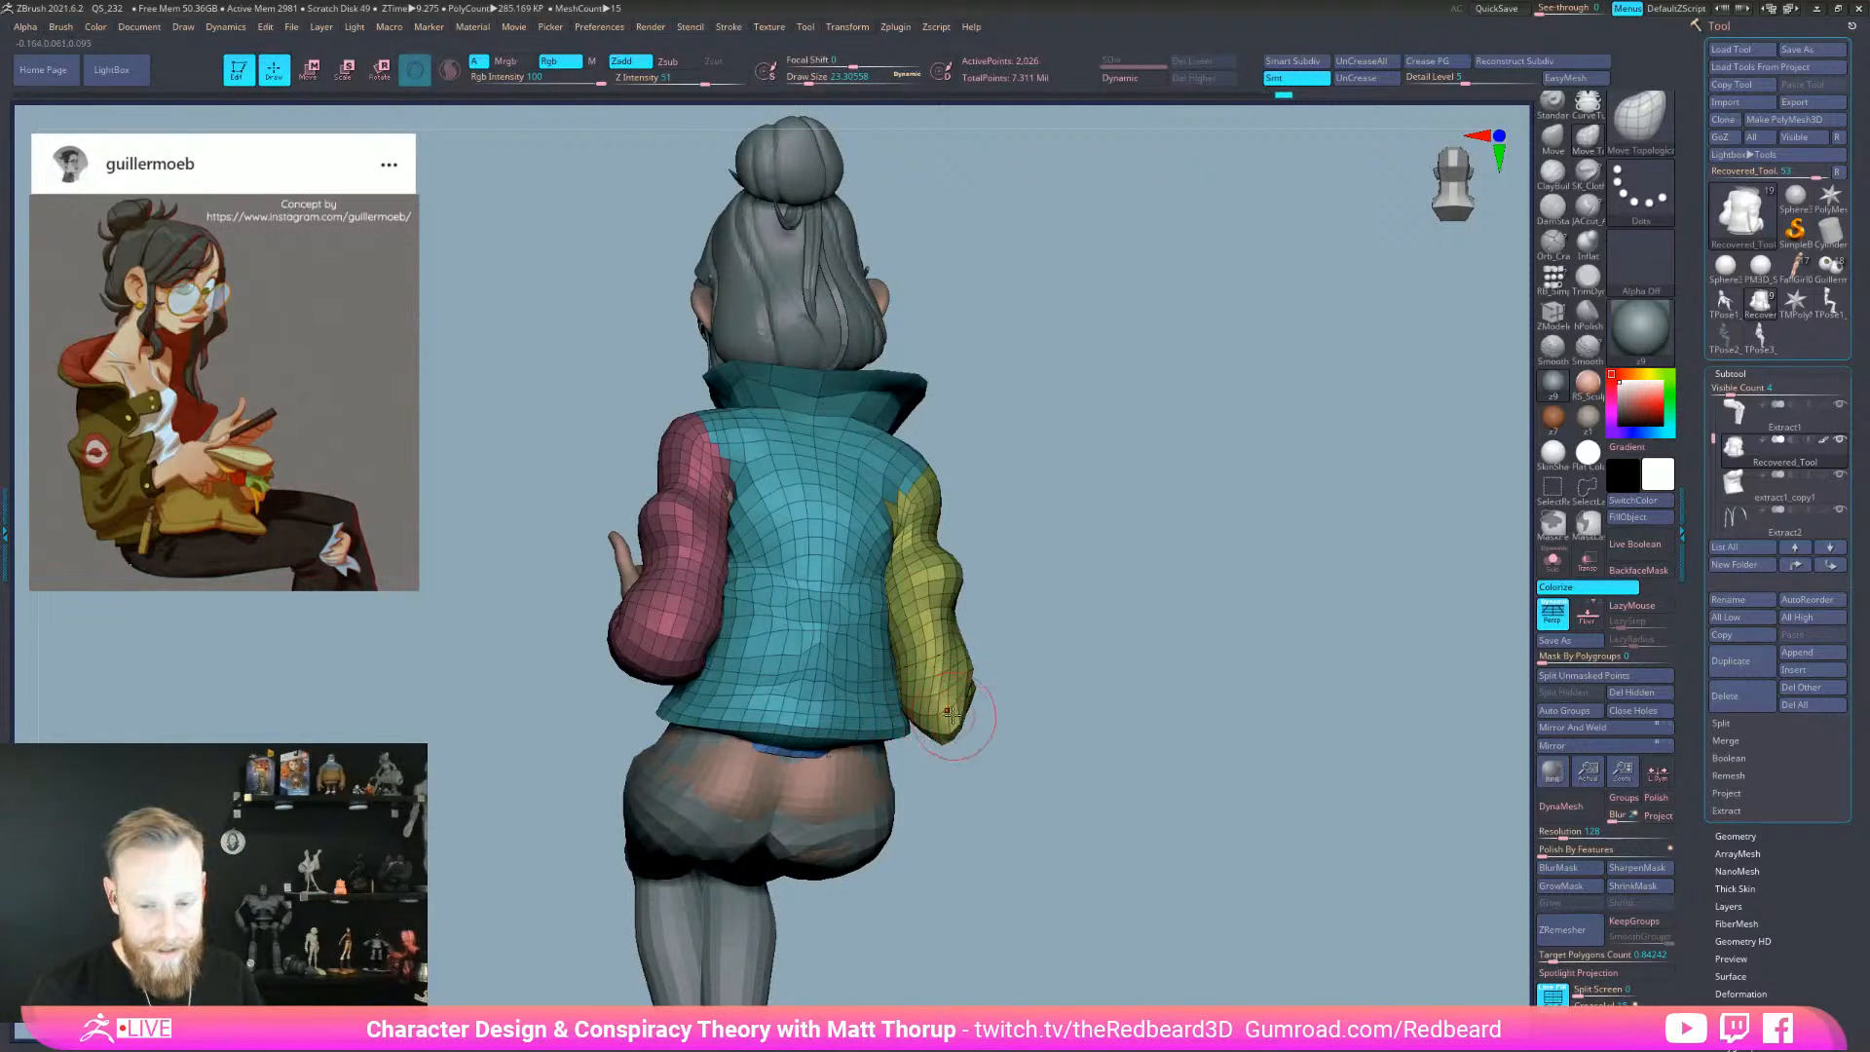
key(bracketright)
key(bracketright)
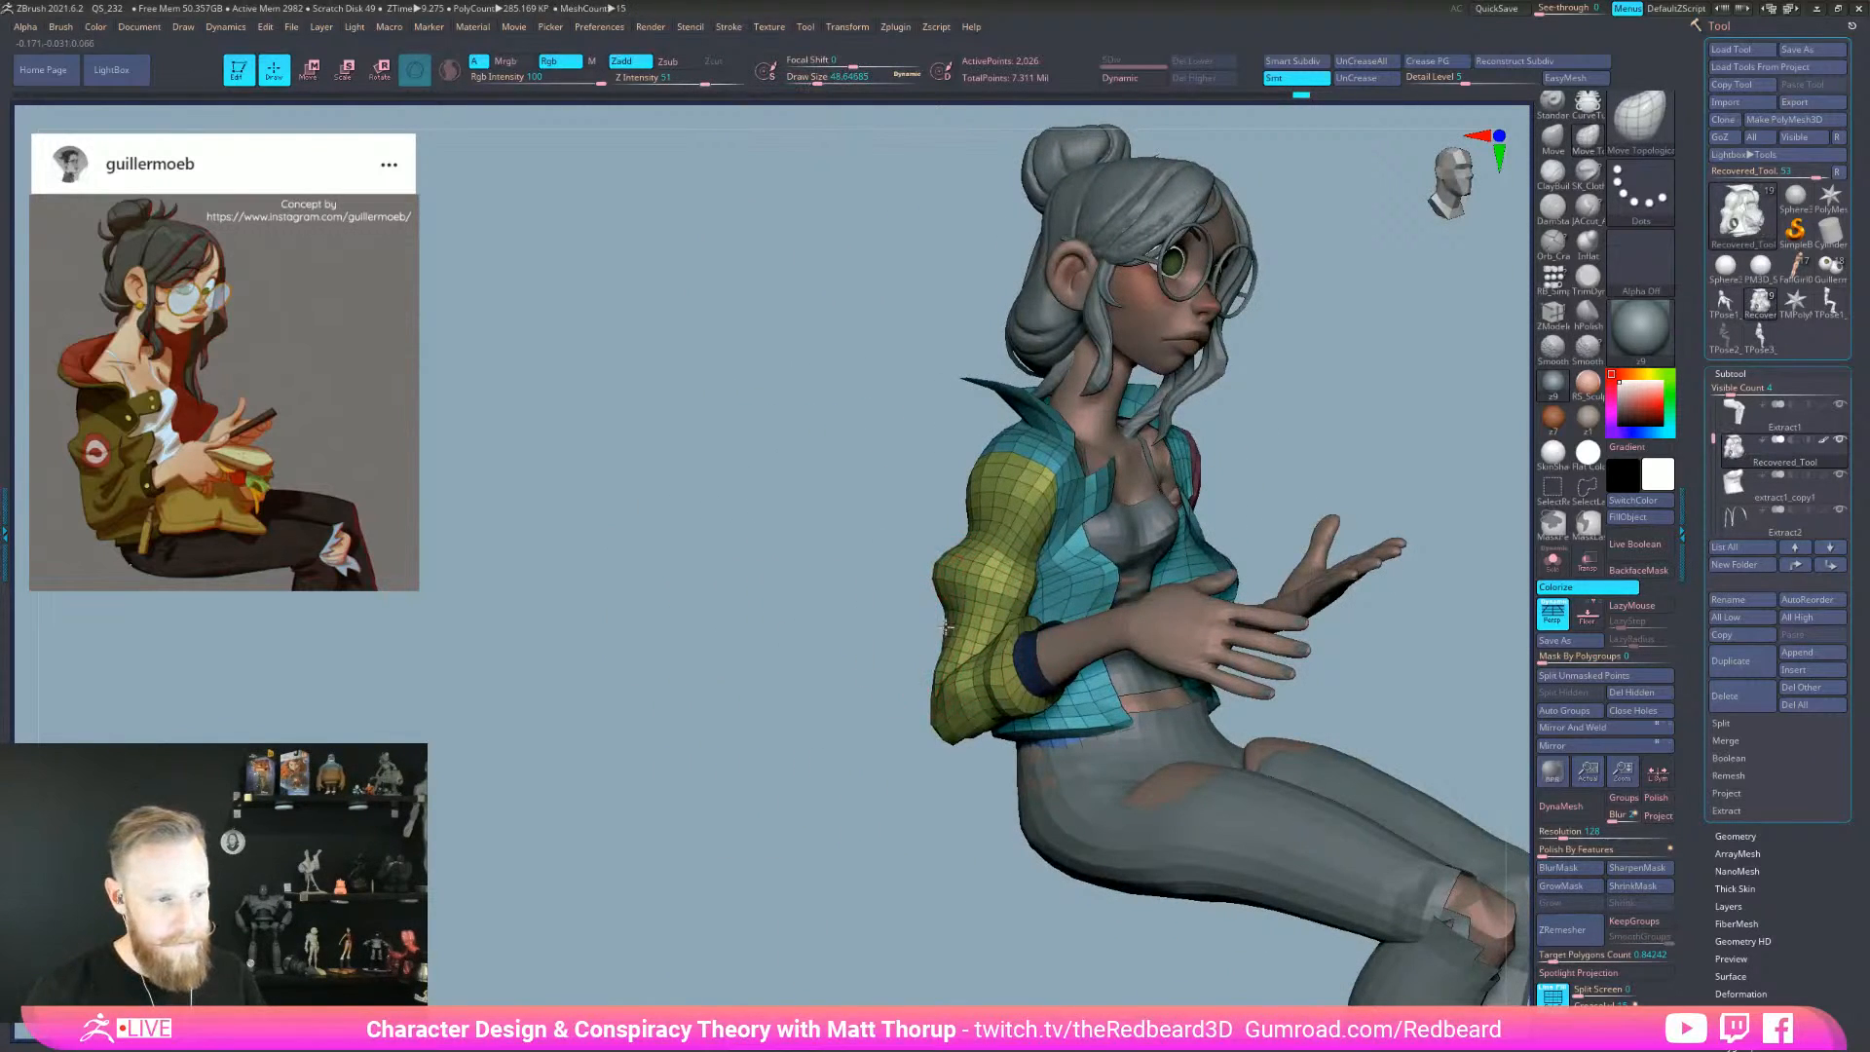
mouse_move(944, 627)
mouse_down()
mouse_move(930, 594)
mouse_move(914, 633)
mouse_move(959, 591)
mouse_move(948, 582)
mouse_up()
key(s)
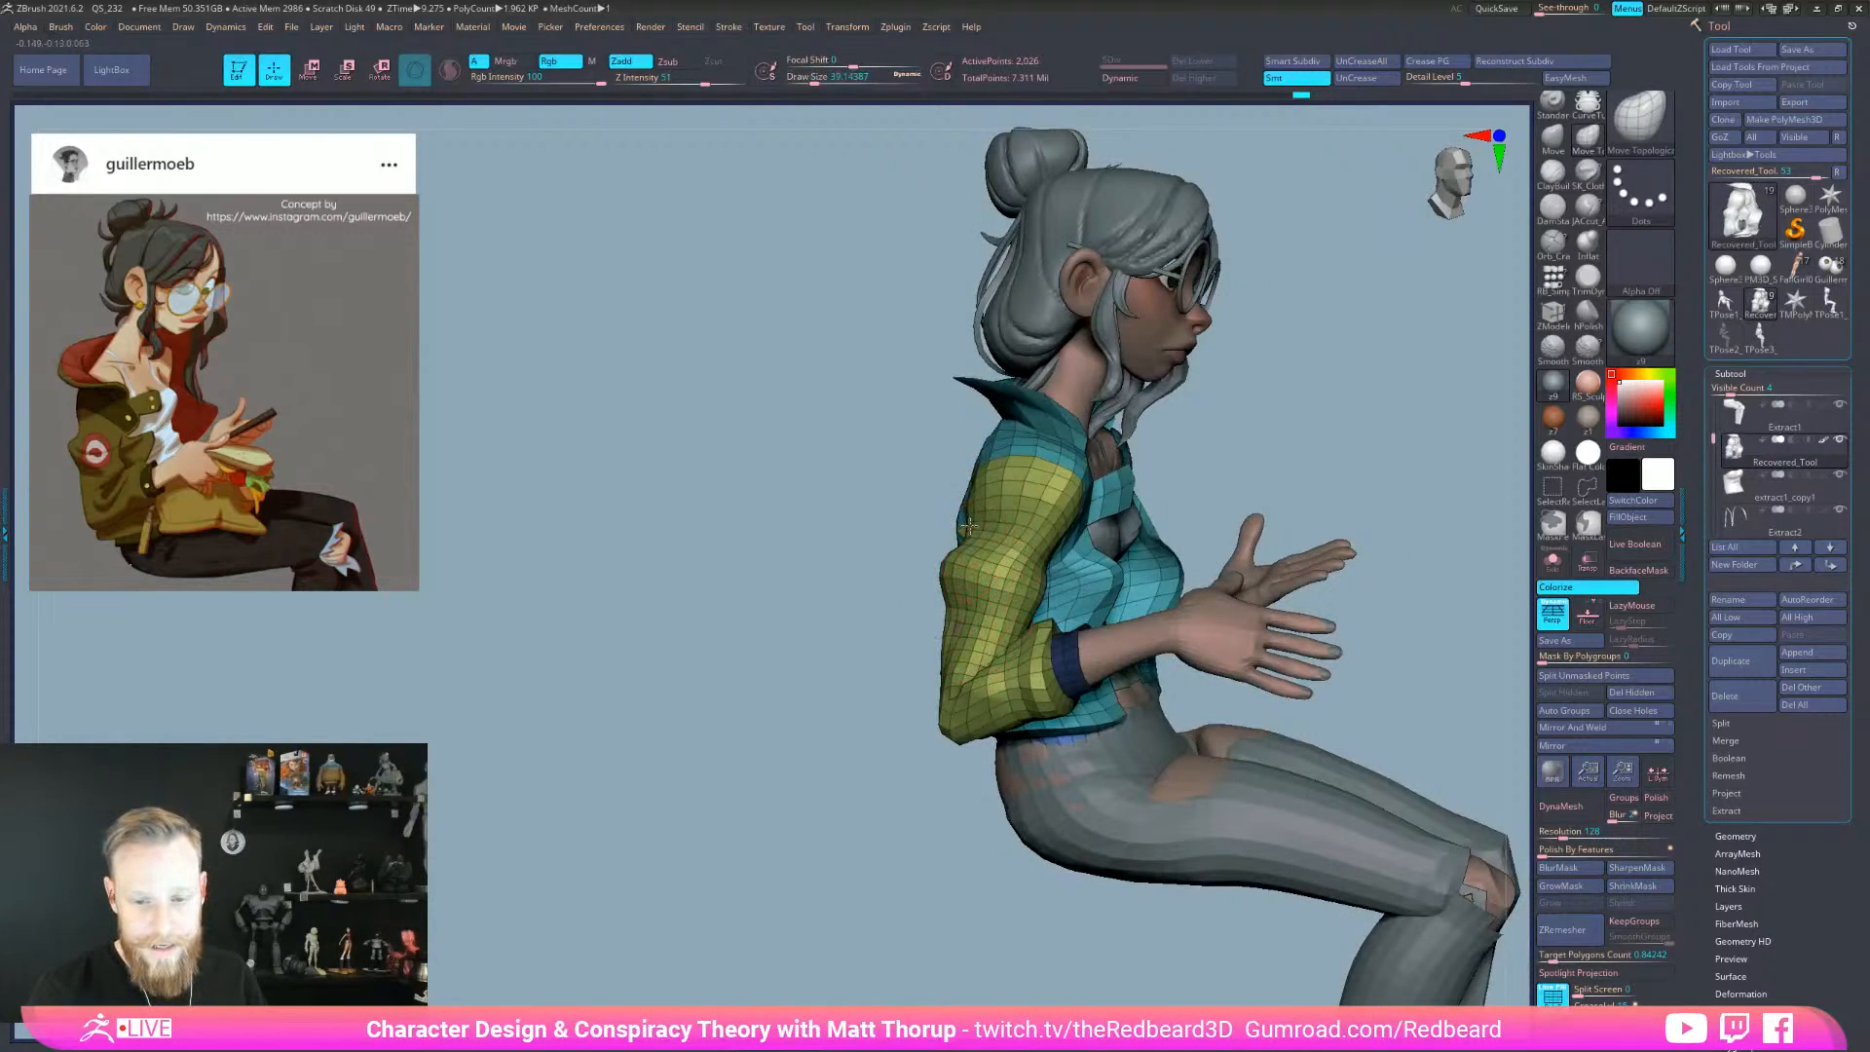
- Adjust the near sleeve's upper arm and inner elbow from side and back with Move Topological, reducing the draw size to about 19
key(bracketleft)
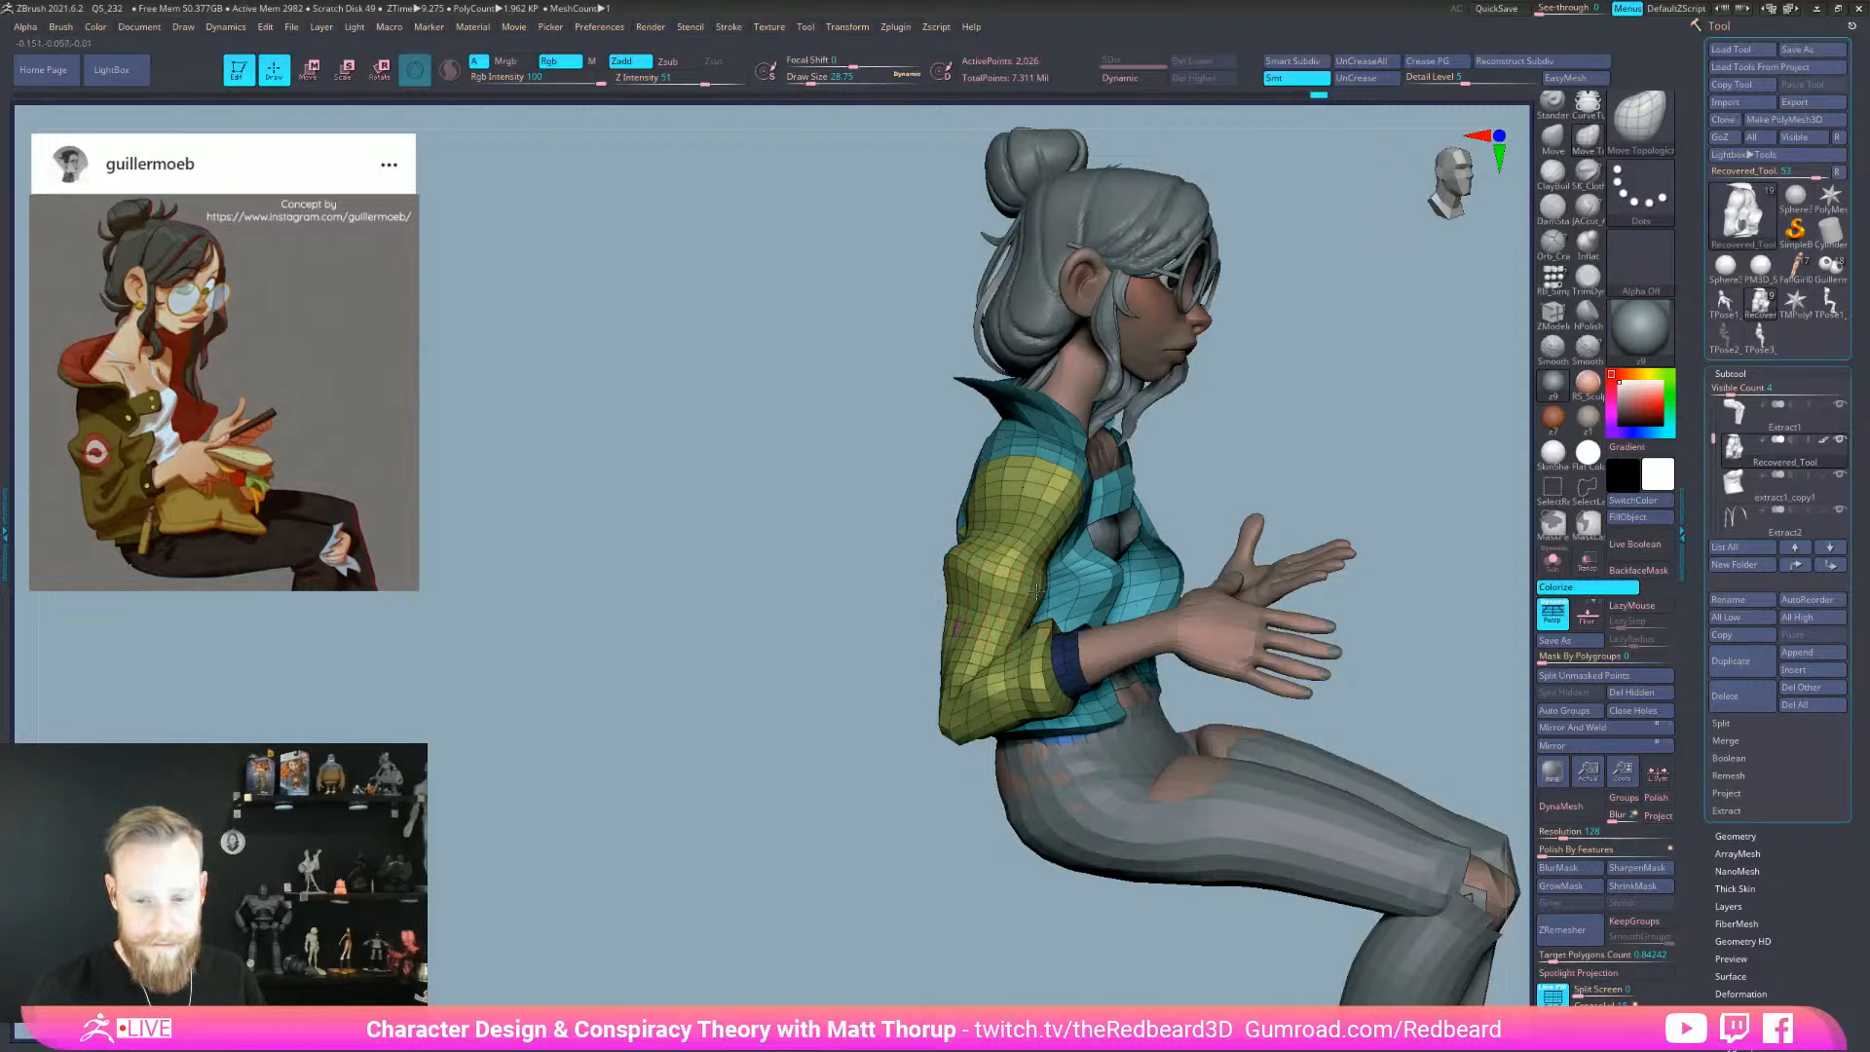
drag(866, 836, 943, 856)
drag(1351, 570, 1276, 600)
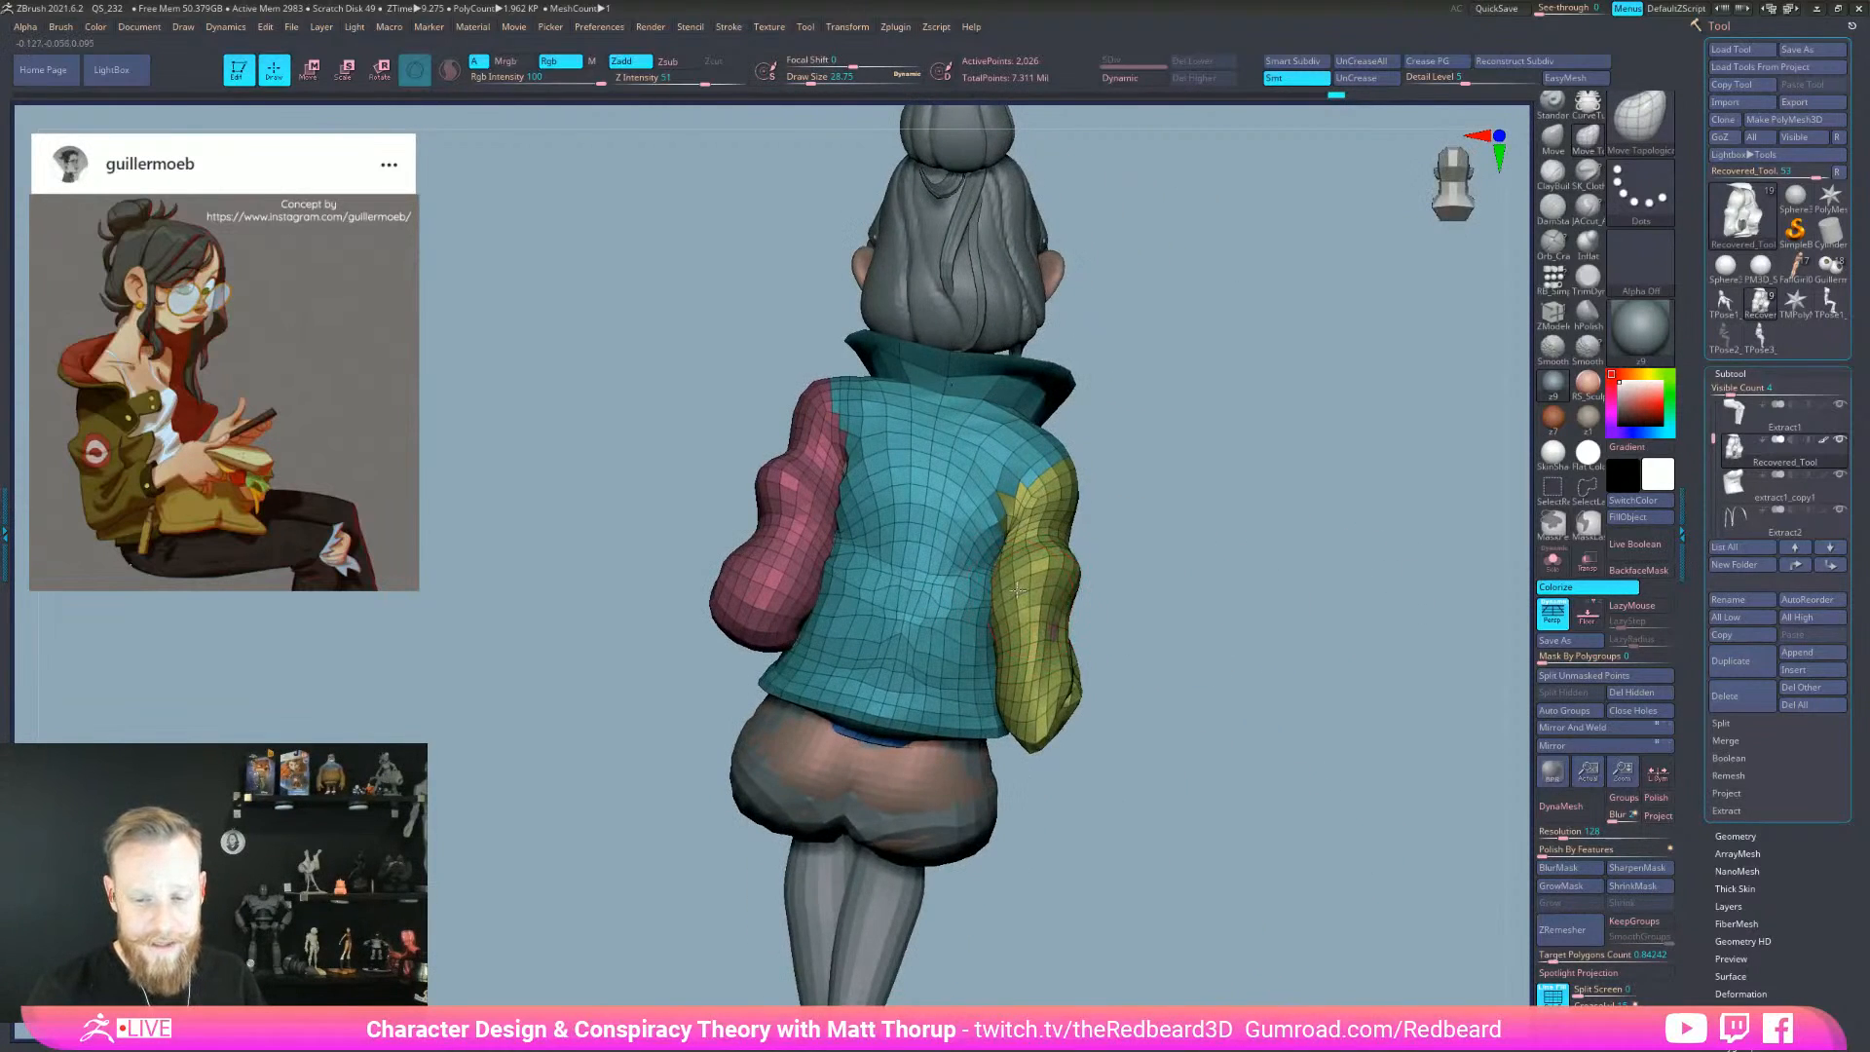
drag(1141, 579, 1034, 590)
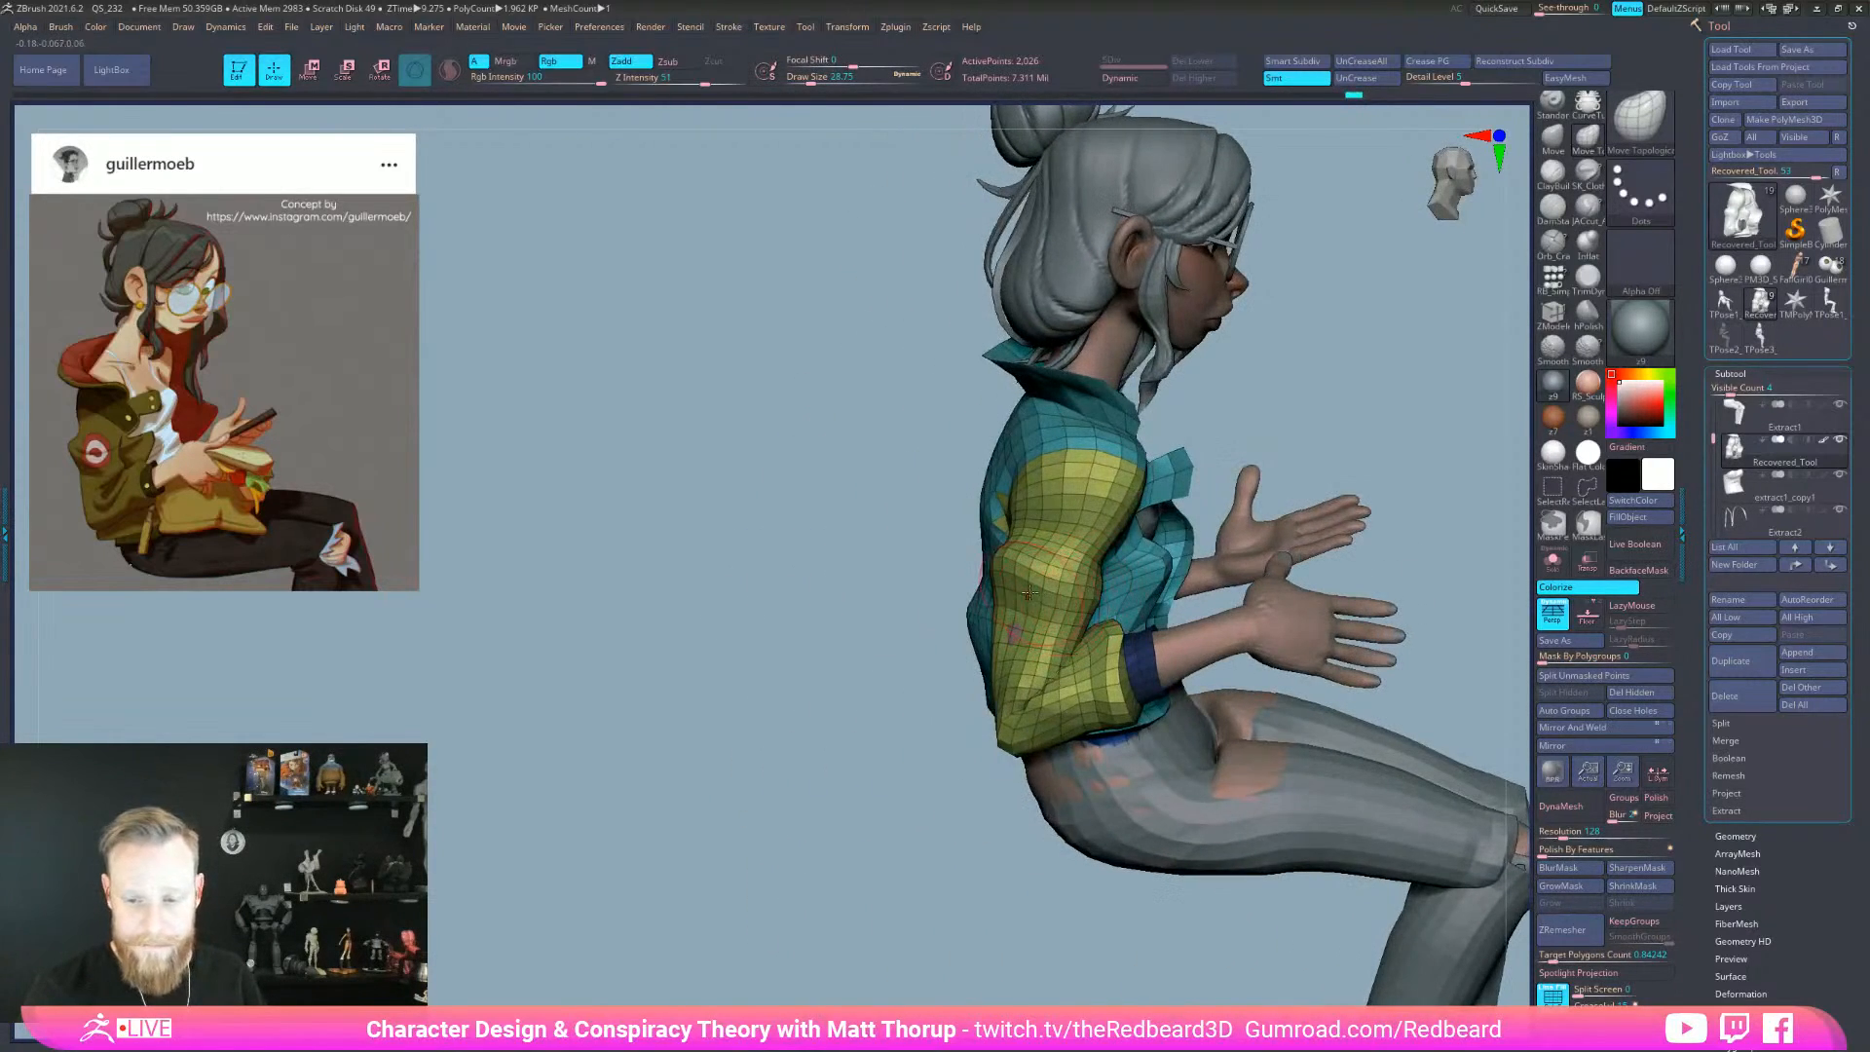
key(s)
click(1037, 591)
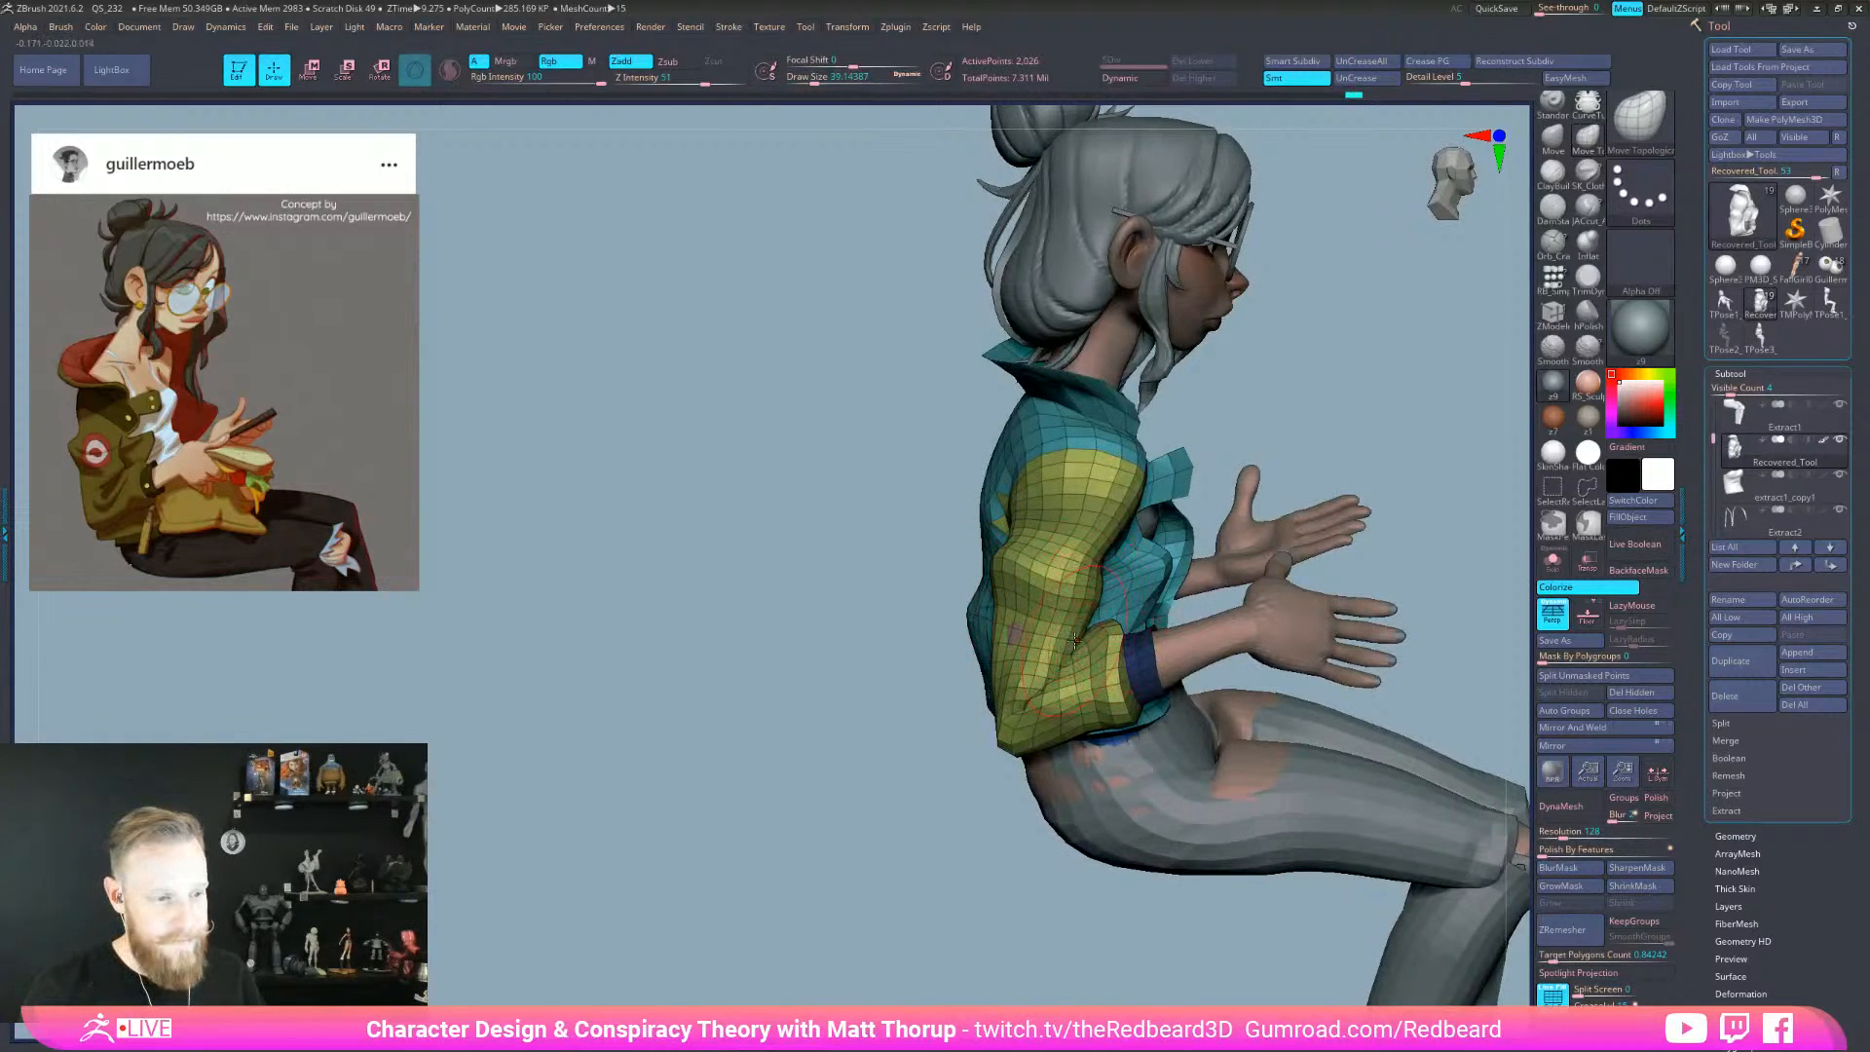
key(bracketleft)
key(bracketleft)
key(bracketleft)
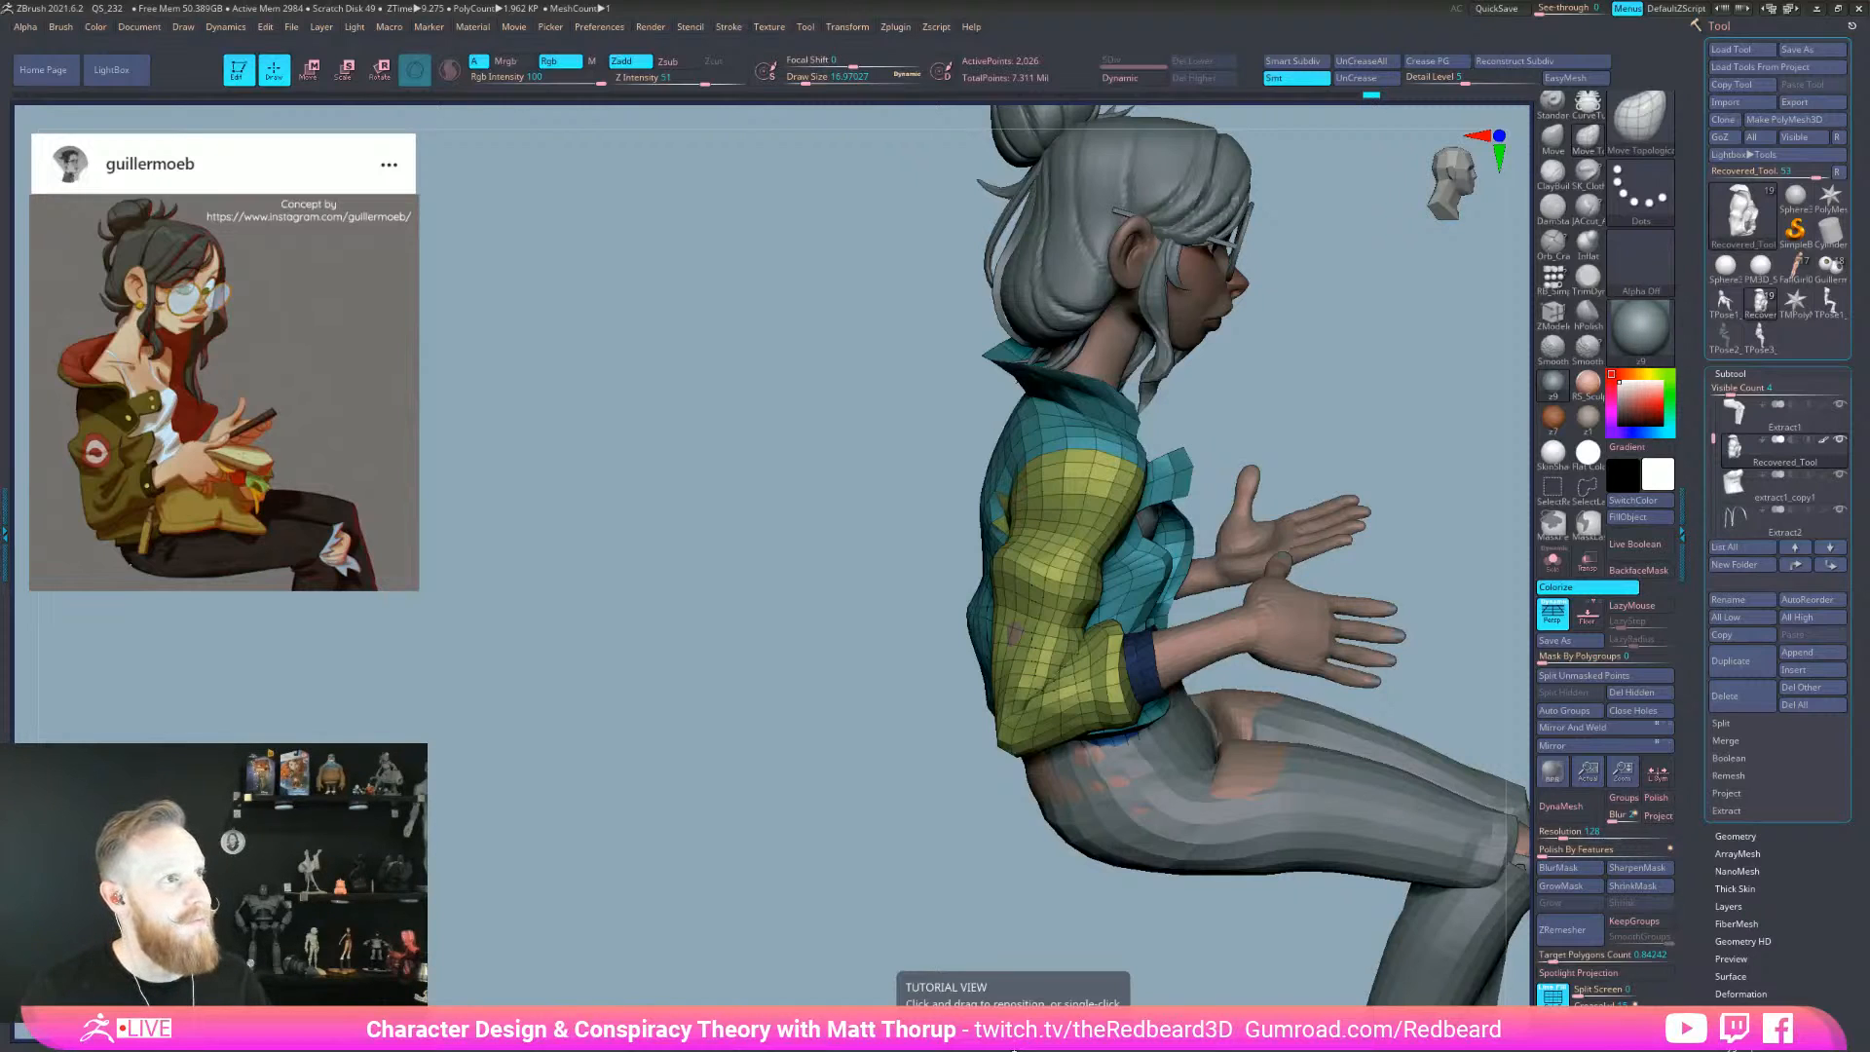
- Shape the back of the near sleeve and its elbow from side and back with Move Topological, starting at about 28.8 draw size
alt+drag(925, 781, 806, 783)
key(s)
drag(938, 638, 945, 636)
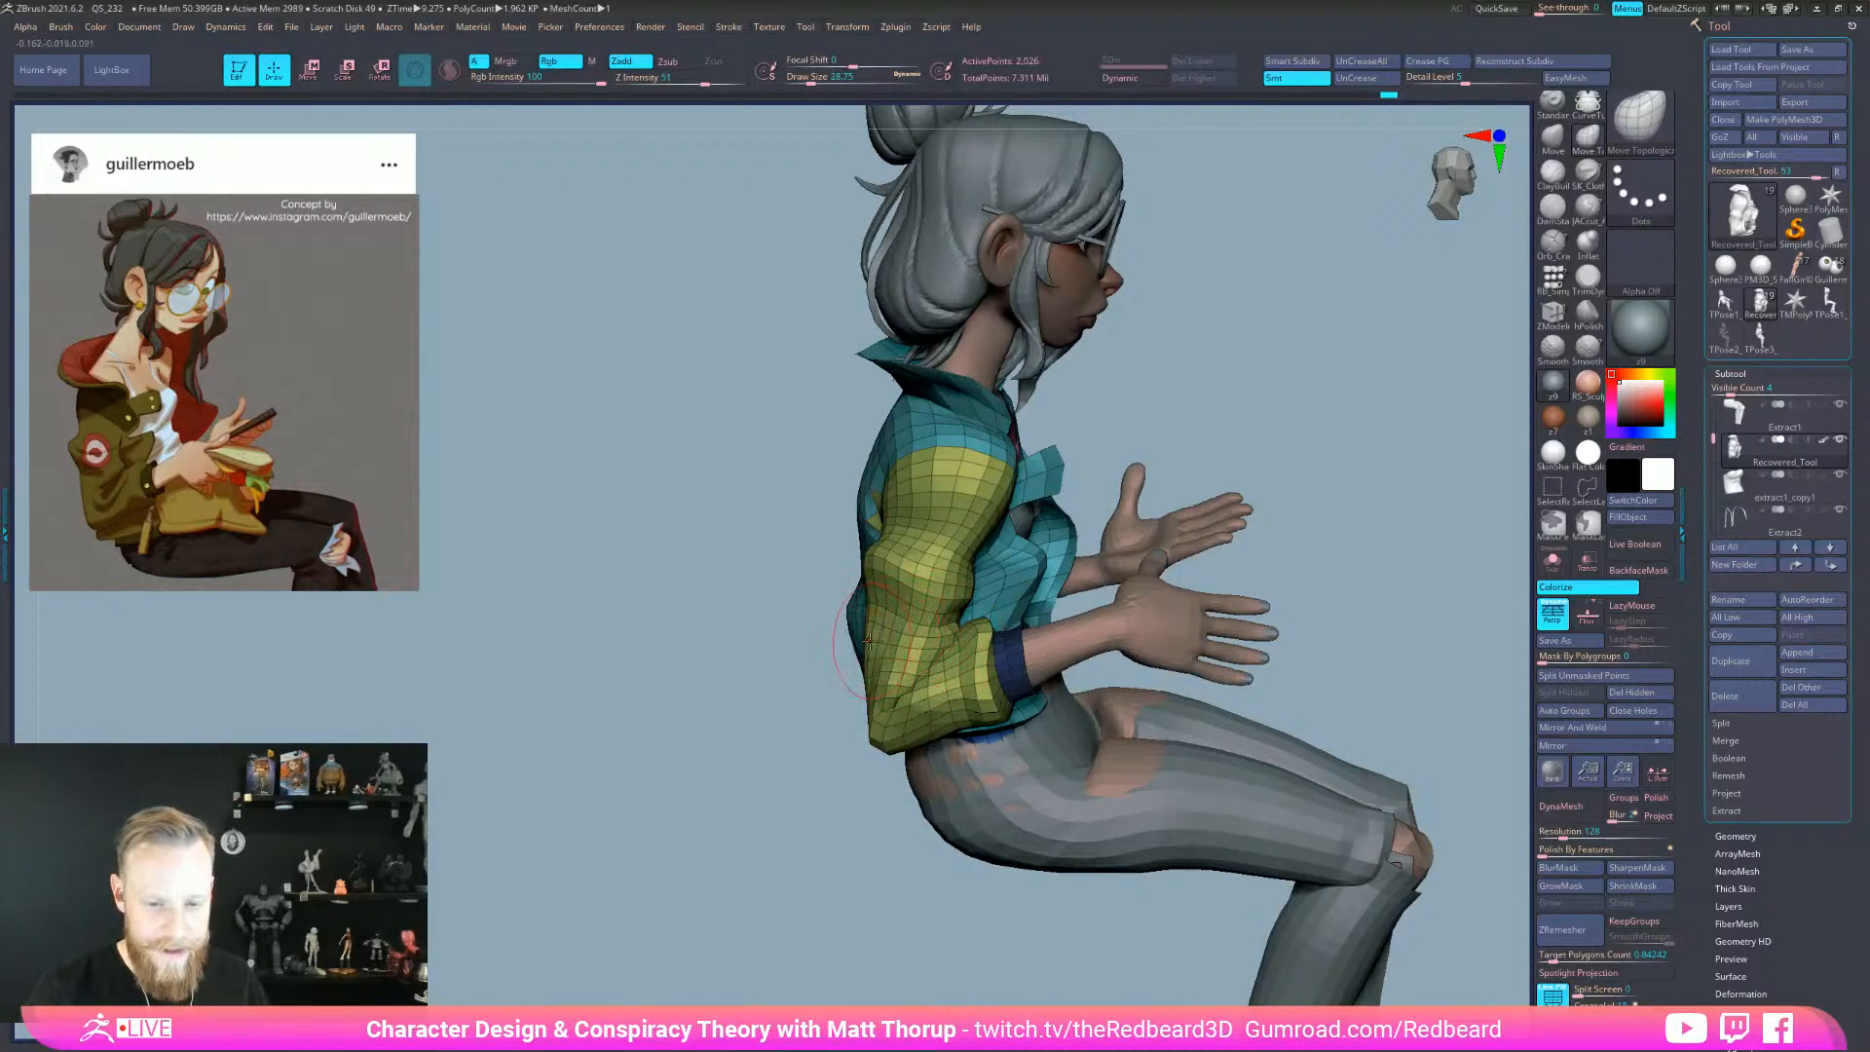
key(s)
mouse_move(857, 650)
mouse_down()
mouse_move(874, 650)
mouse_move(853, 681)
mouse_up()
key(s)
drag(825, 780, 861, 779)
drag(1165, 641, 1077, 666)
key(s)
drag(974, 698, 965, 698)
mouse_move(1052, 707)
mouse_down()
mouse_move(958, 726)
mouse_move(971, 711)
mouse_up()
- Switch to the body subtool and back to the jacket, adjusting the near shoulder with Move Topological at about 51.2 and 32.7 draw size
mouse_move(1077, 675)
shift+right_down()
mouse_move(964, 698)
mouse_move(890, 1001)
mouse_move(1015, 587)
shift+right_up()
right_drag(1184, 522, 1271, 518)
key(s)
drag(987, 547, 1005, 524)
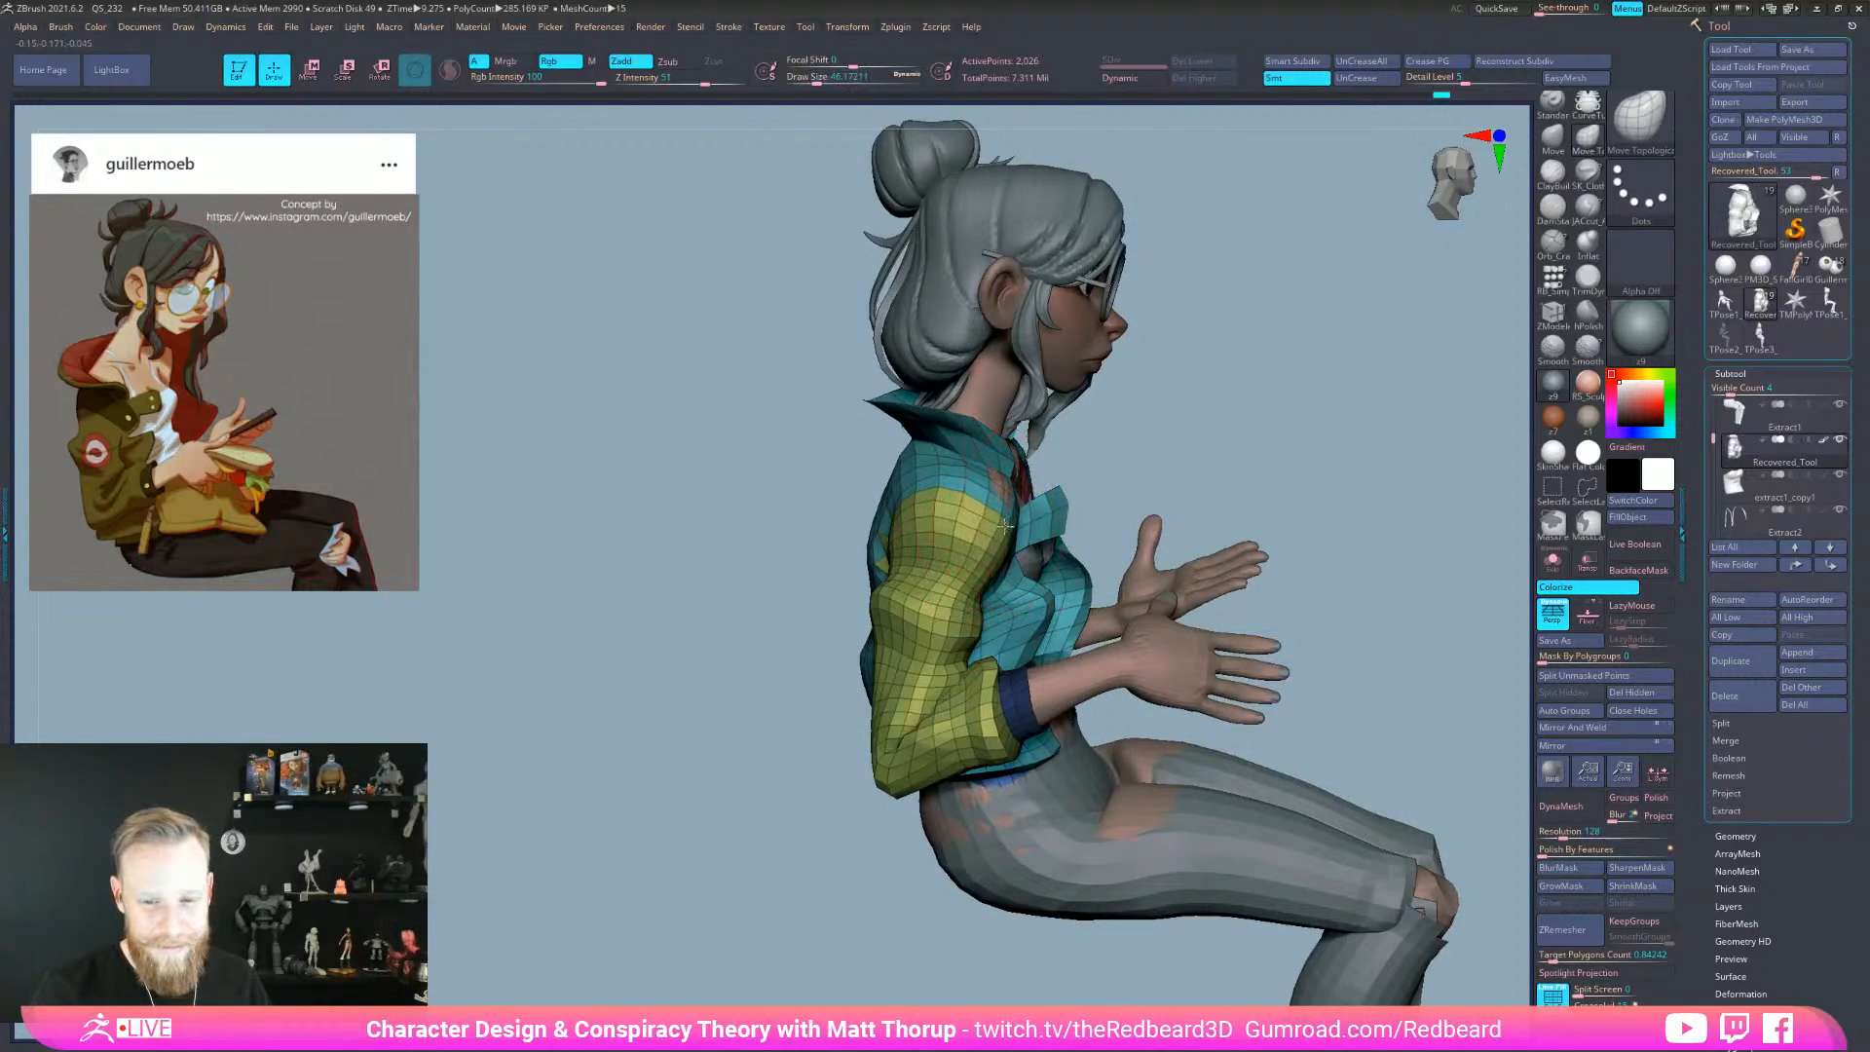
alt+click(999, 494)
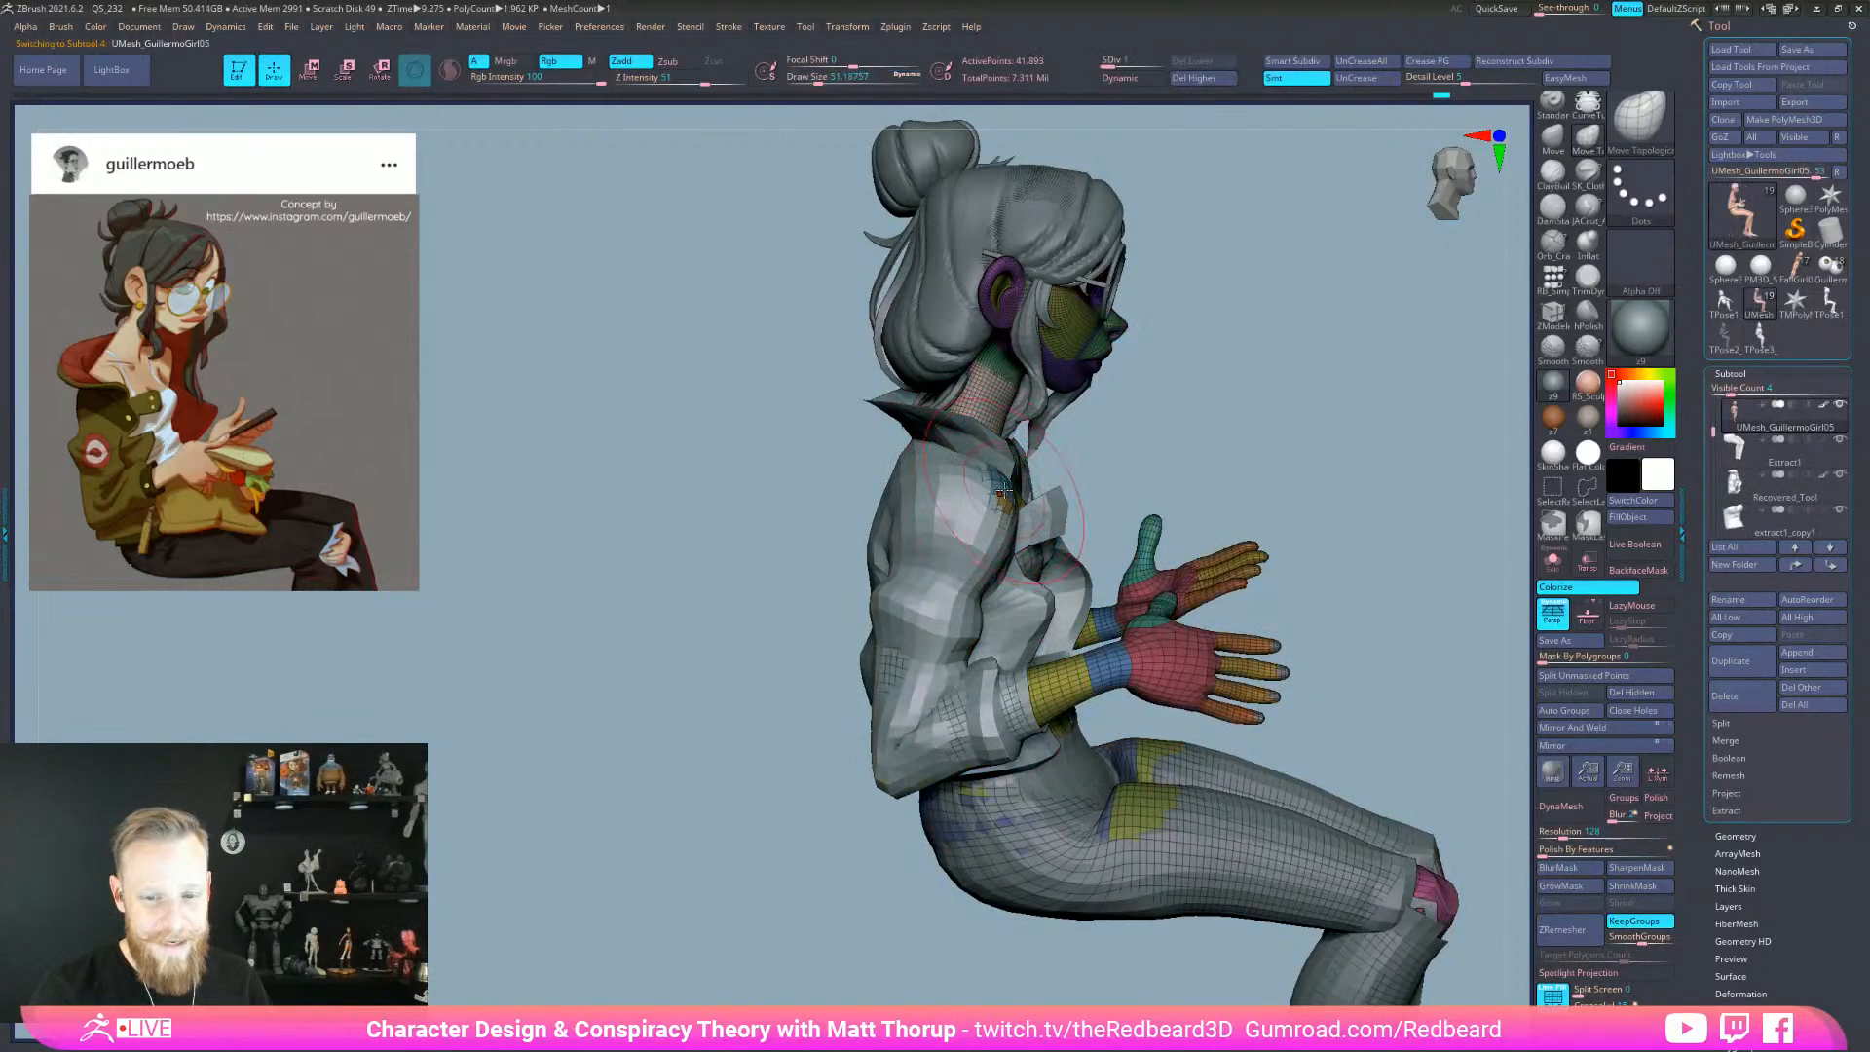
alt+click(919, 529)
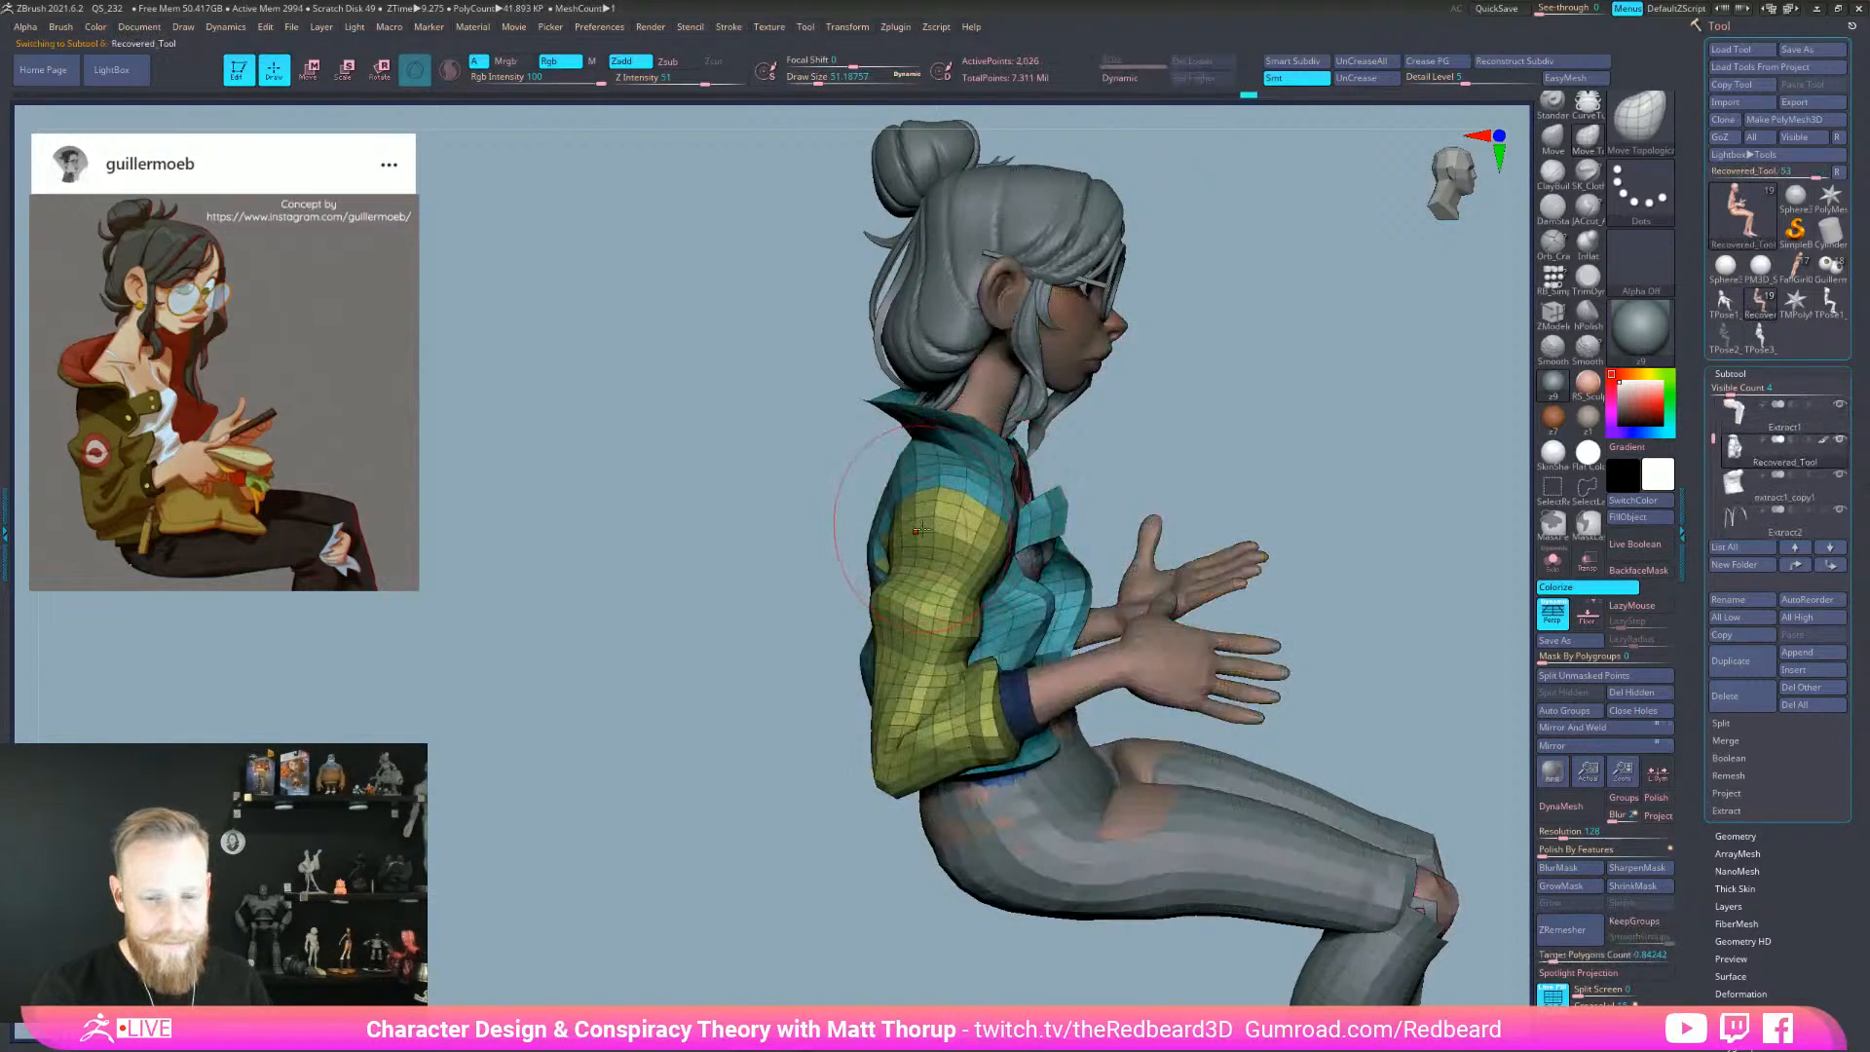
key(s)
drag(906, 544, 899, 544)
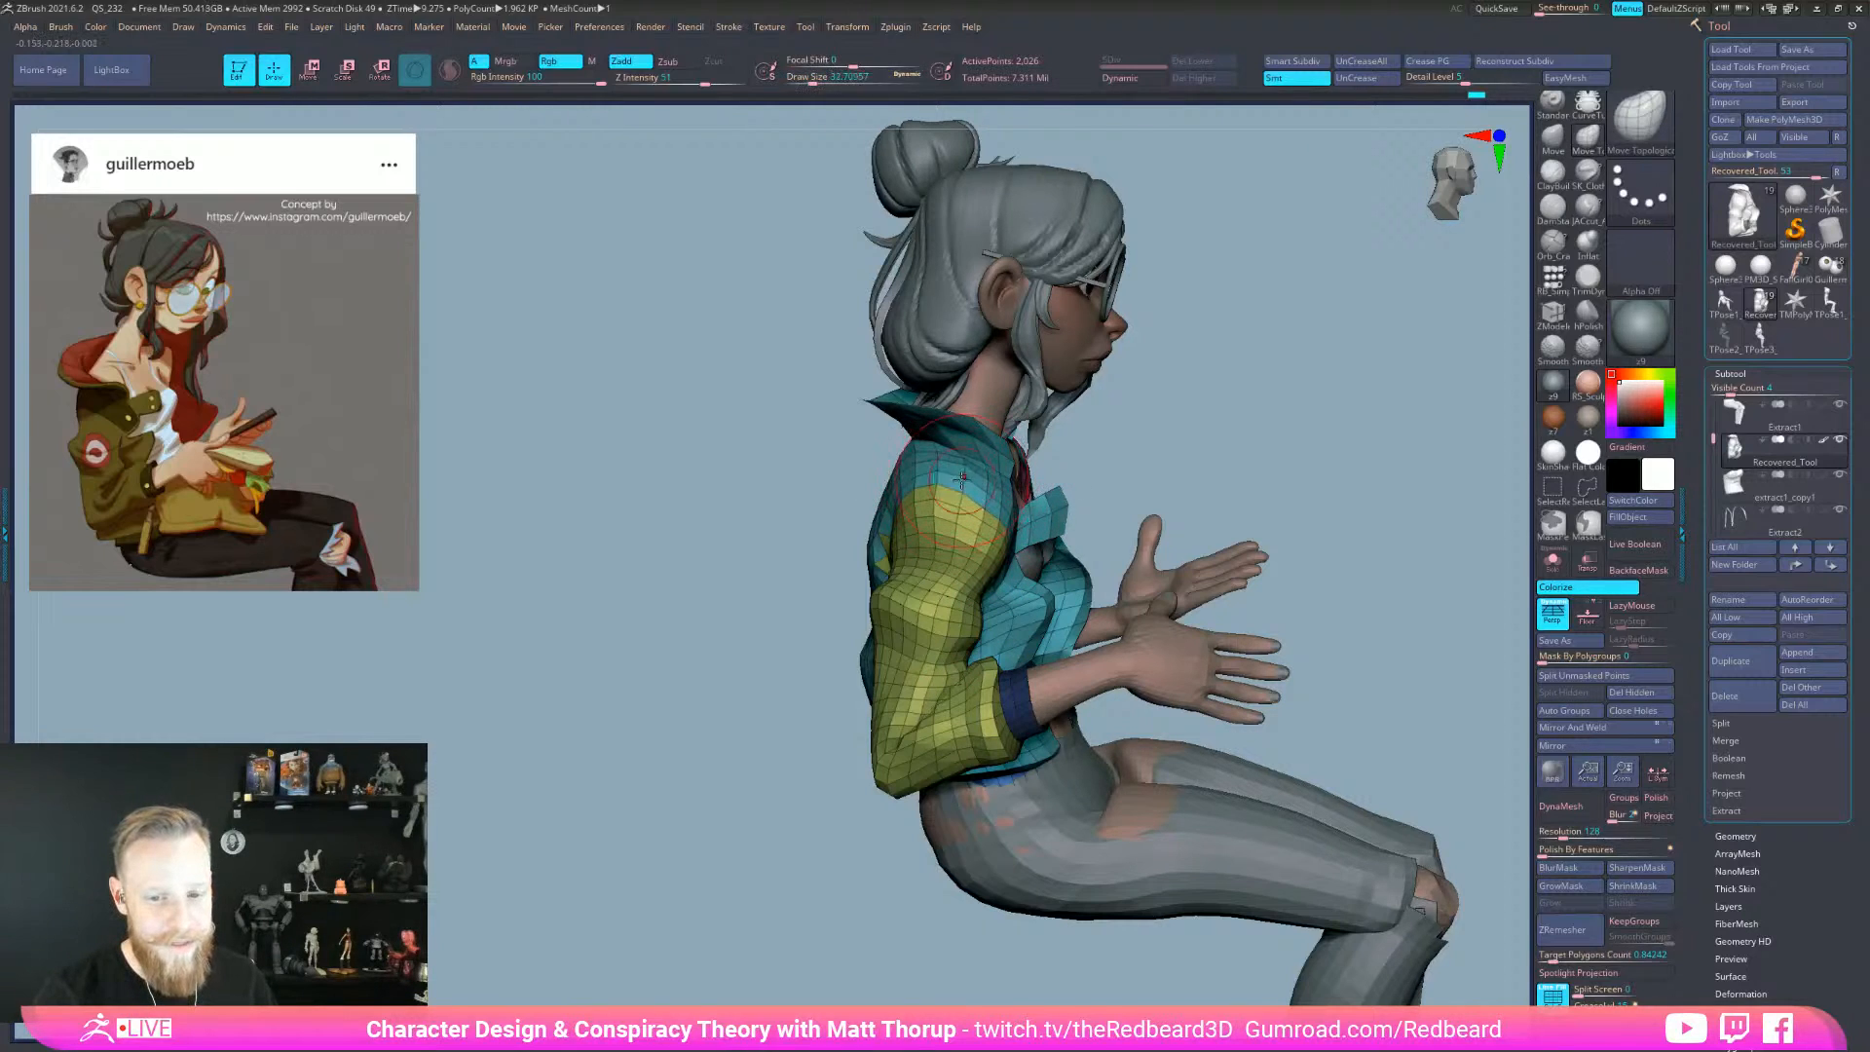
- Refine the near shoulder and upper sleeve from front and side with Move Topological at about 38.9 draw size
drag(1256, 429, 1075, 491)
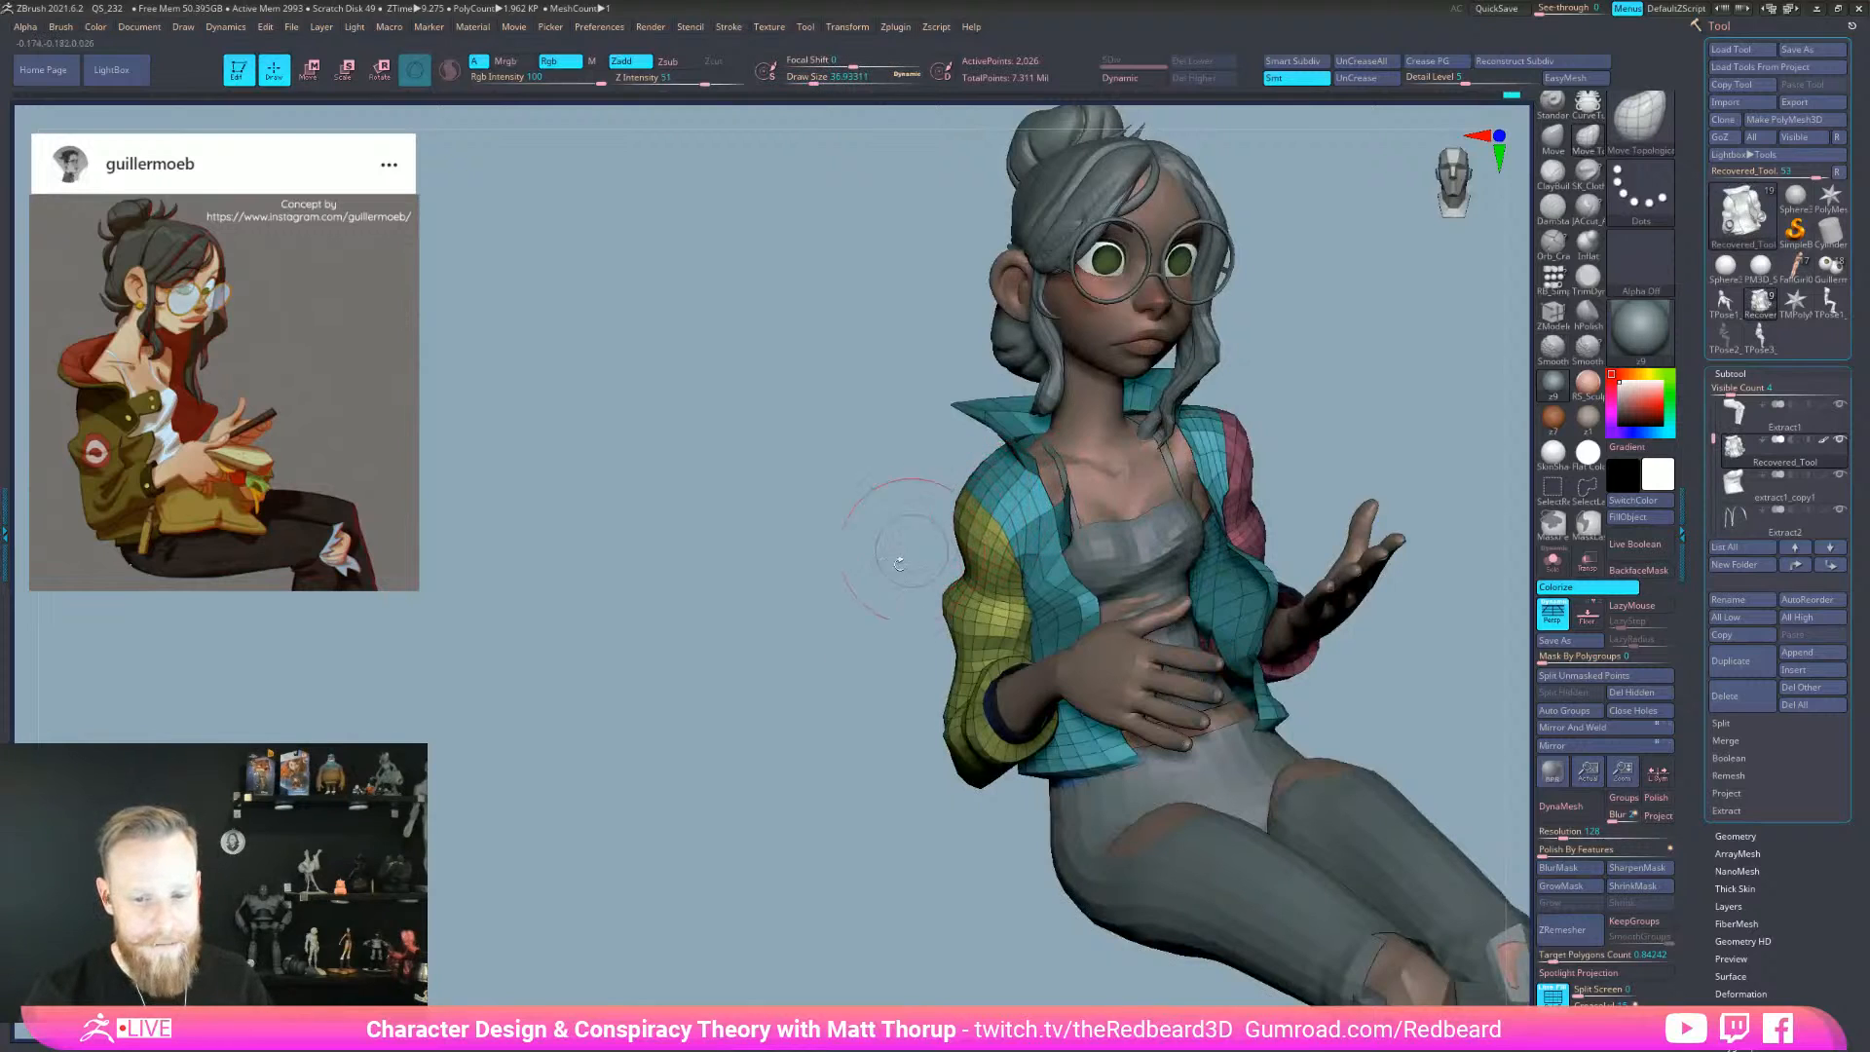
drag(910, 543, 1018, 547)
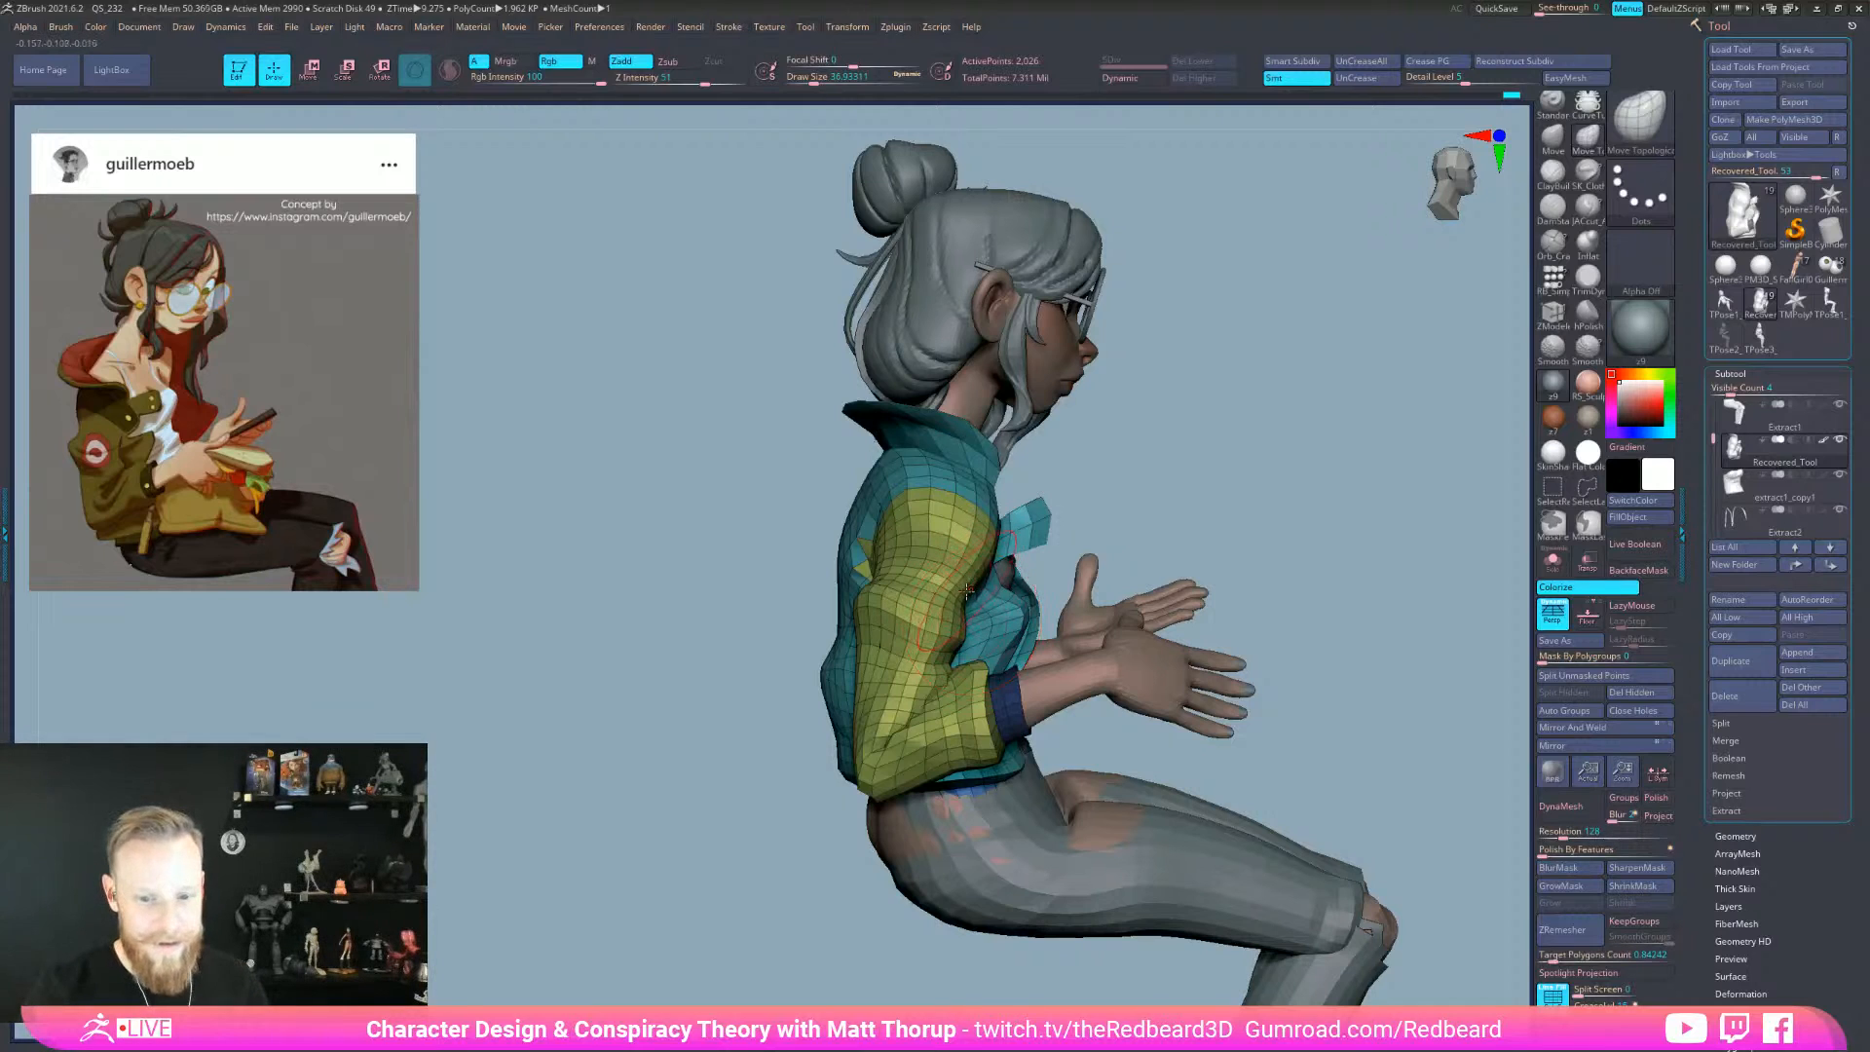
drag(1251, 497, 1061, 564)
drag(827, 891, 959, 609)
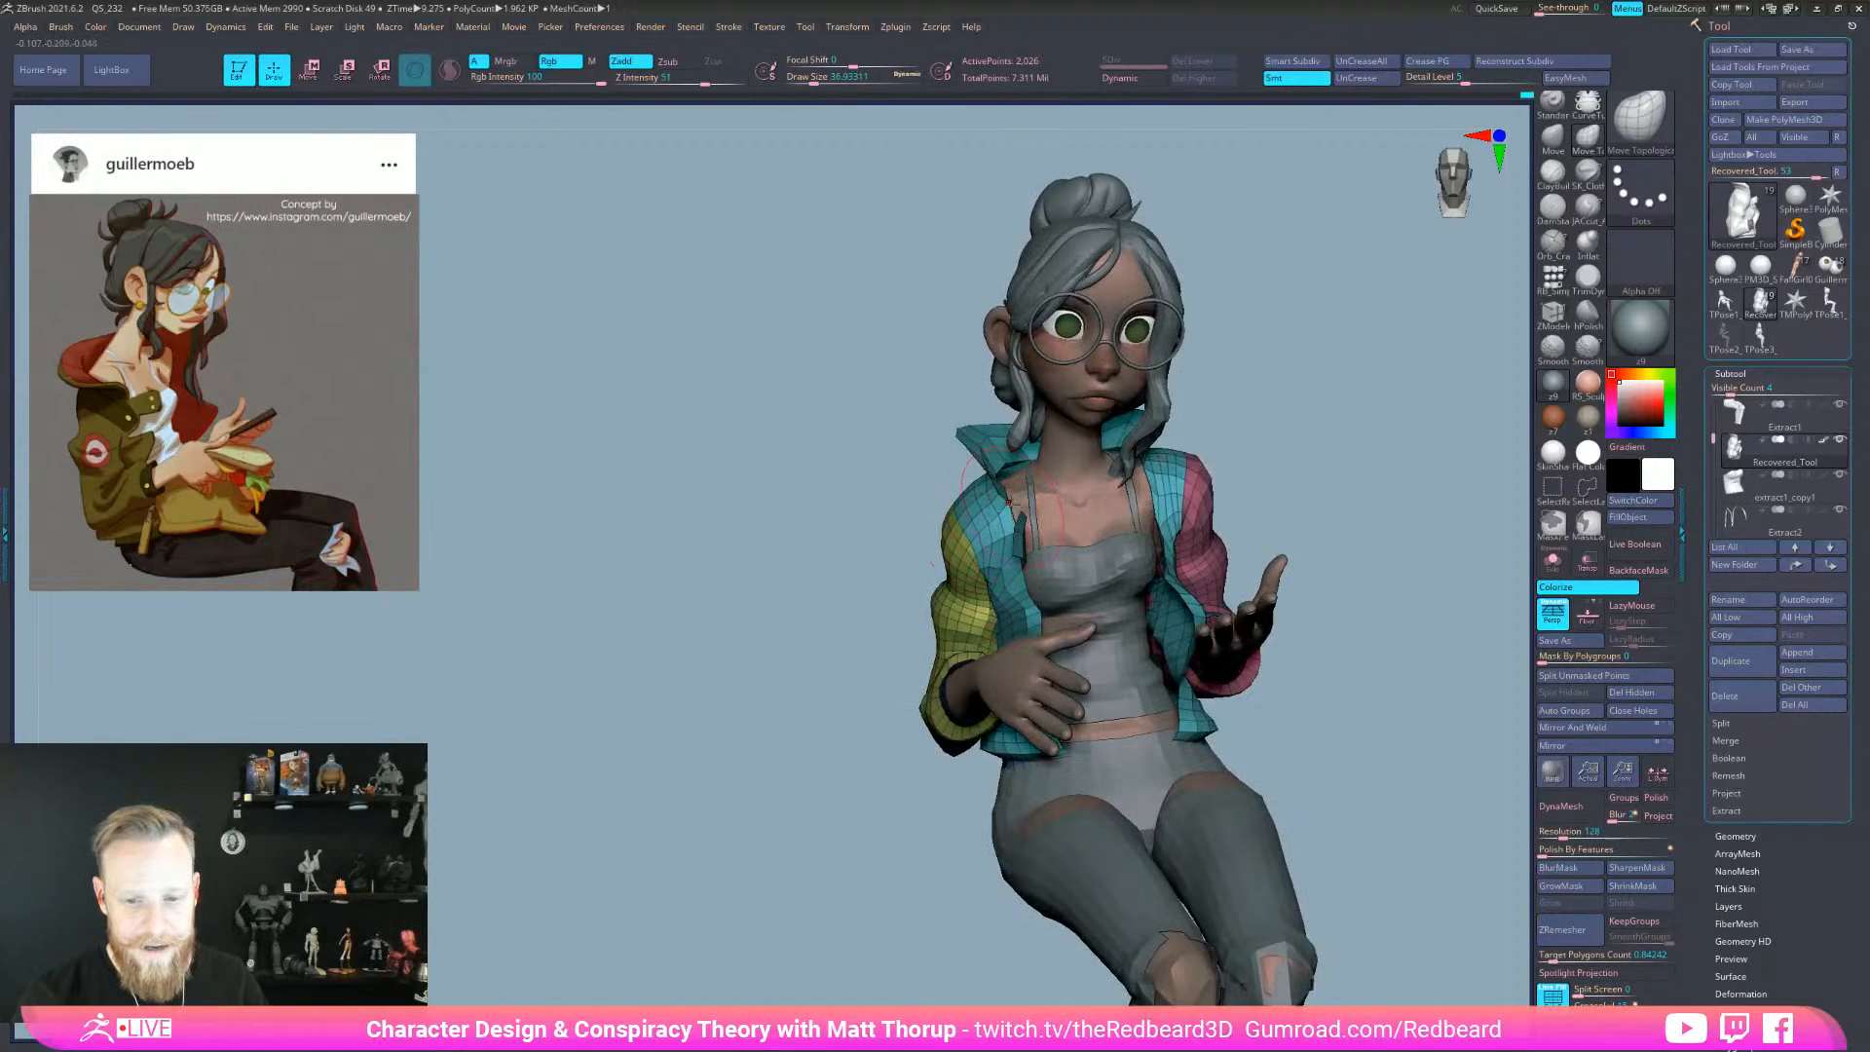
mouse_move(1334, 529)
mouse_down()
mouse_move(1128, 539)
mouse_move(1195, 506)
mouse_move(1181, 482)
mouse_move(1210, 459)
mouse_move(1189, 503)
mouse_move(1062, 482)
mouse_move(1161, 487)
mouse_up()
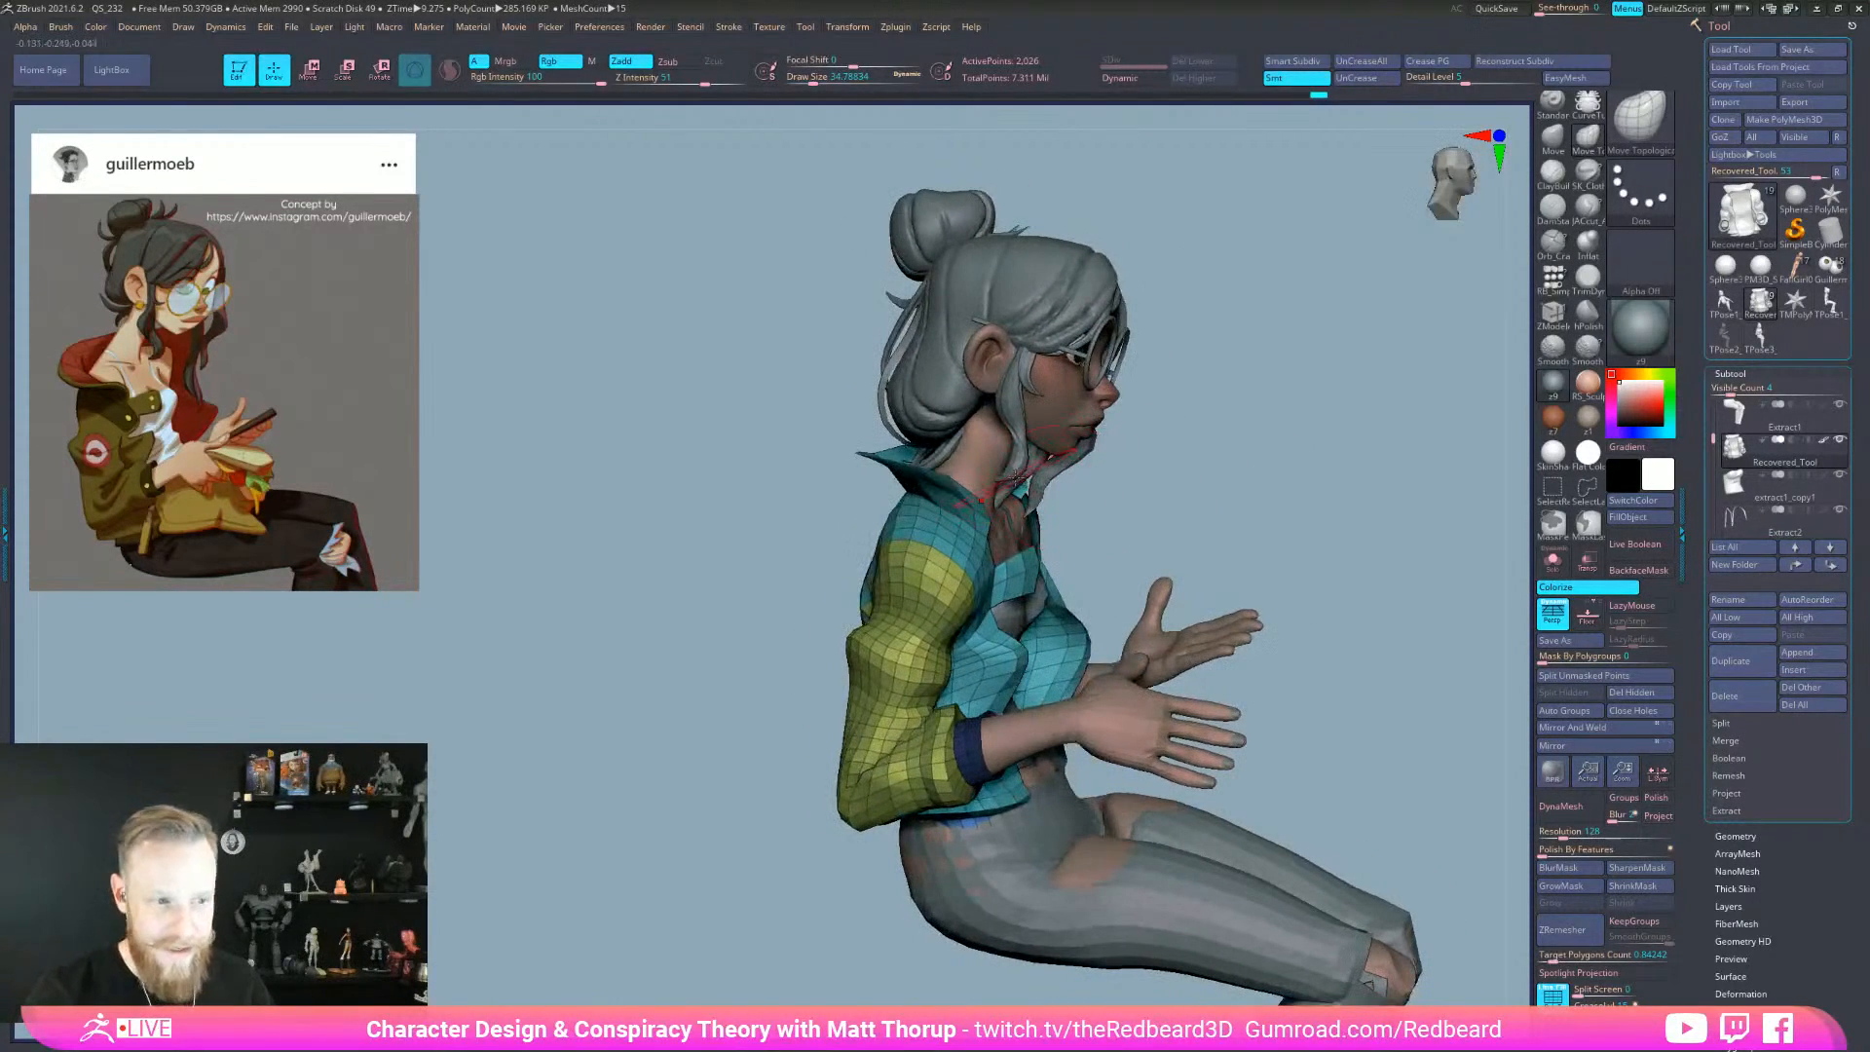
- Adjust the jacket's front edge below the collar from the far side with Move Topological at draw sizes between about 18.7 and 25.1
key(bracketright)
key(bracketright)
mouse_move(1043, 485)
mouse_down()
mouse_move(1207, 556)
mouse_move(721, 511)
mouse_up()
key(bracketleft)
key(bracketleft)
key(s)
click(1088, 488)
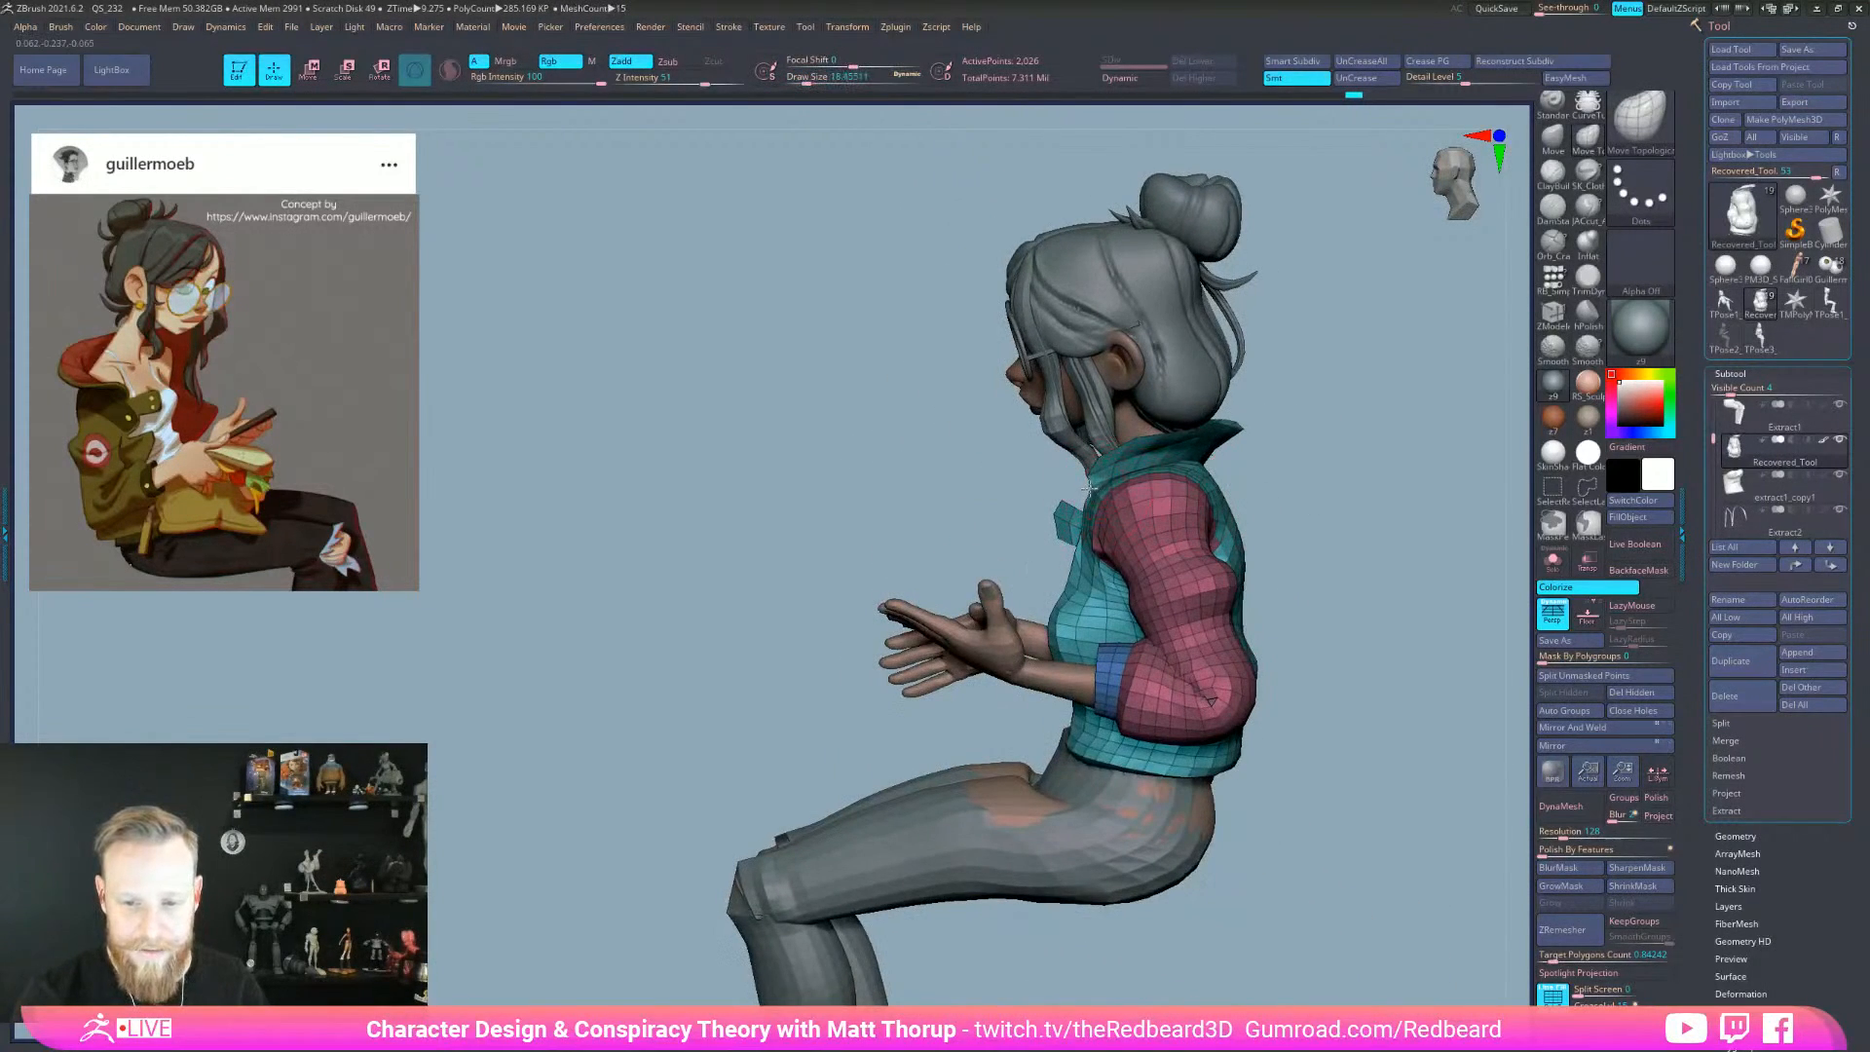
key(s)
click(1081, 510)
key(s)
click(1077, 535)
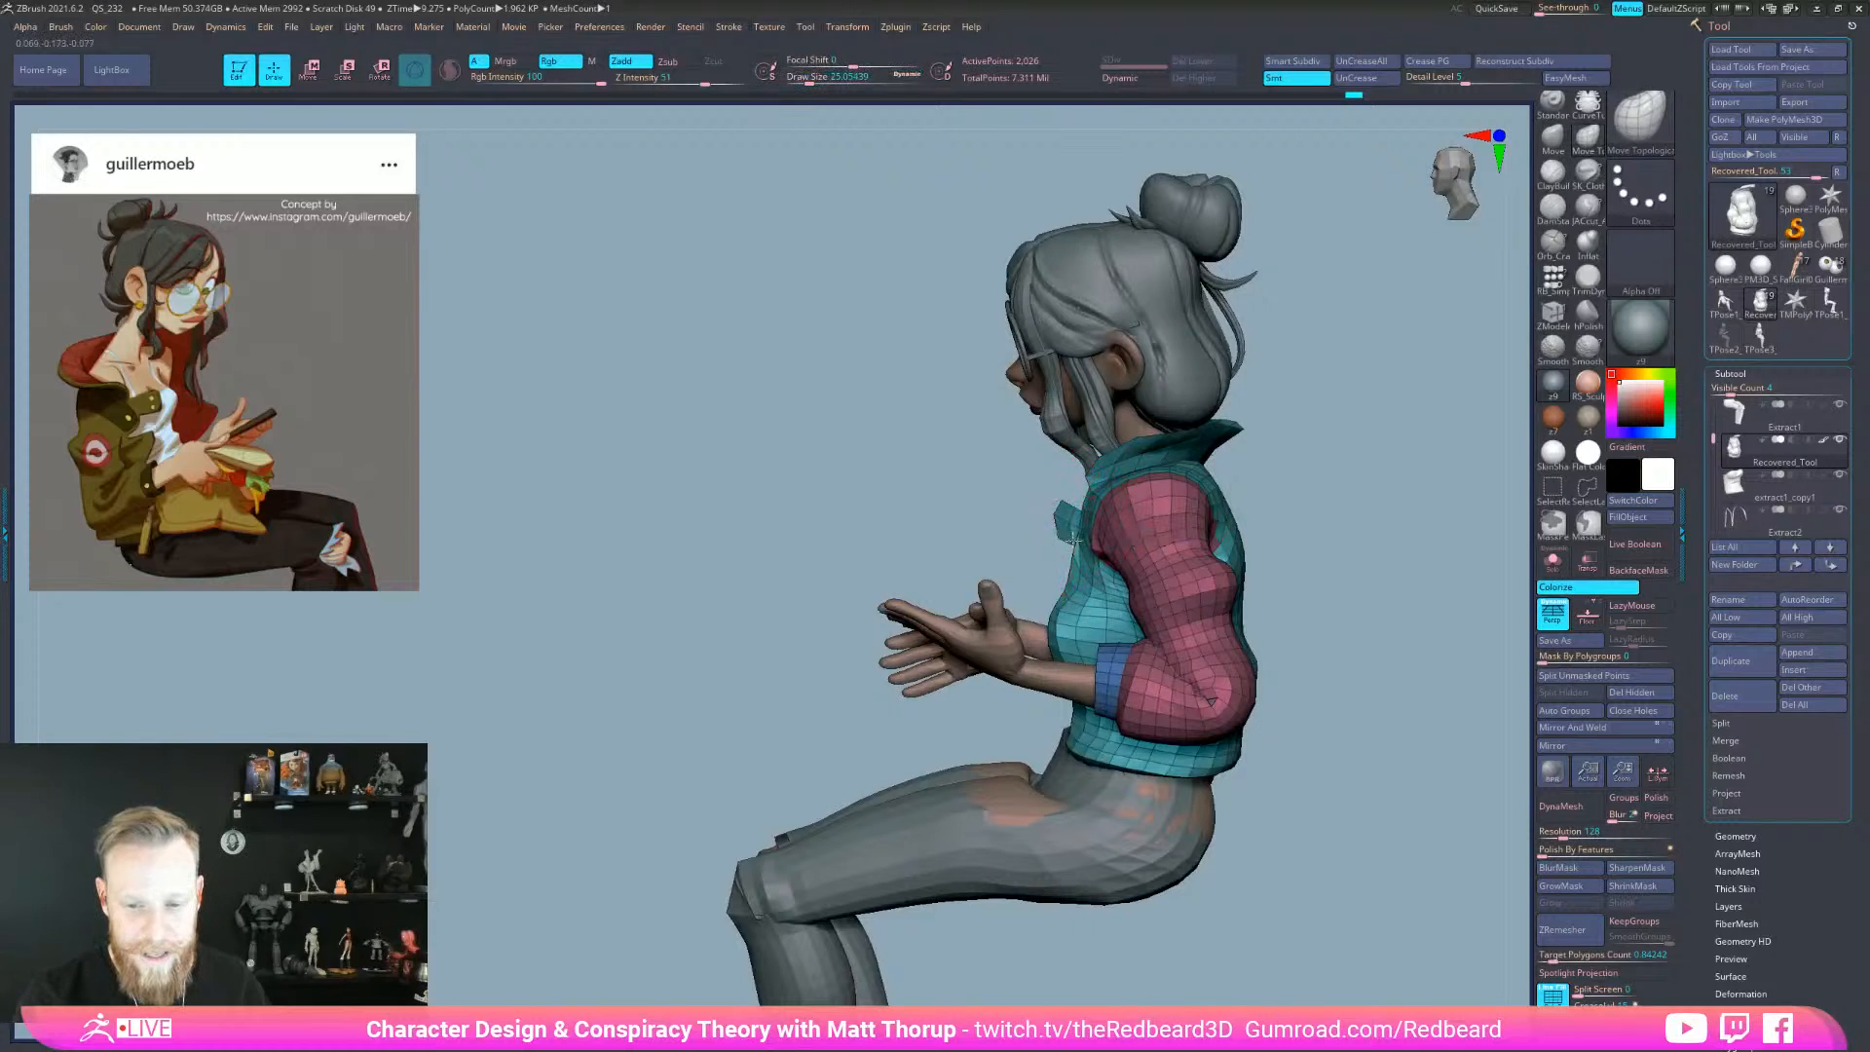
key(bracketleft)
key(bracketleft)
key(bracketleft)
- Refine the far front edge of the jacket beside the chest in close-up with Move Topological at about 15.6 draw size
right_drag(1229, 507, 1446, 526)
right_drag(1119, 574, 1348, 448)
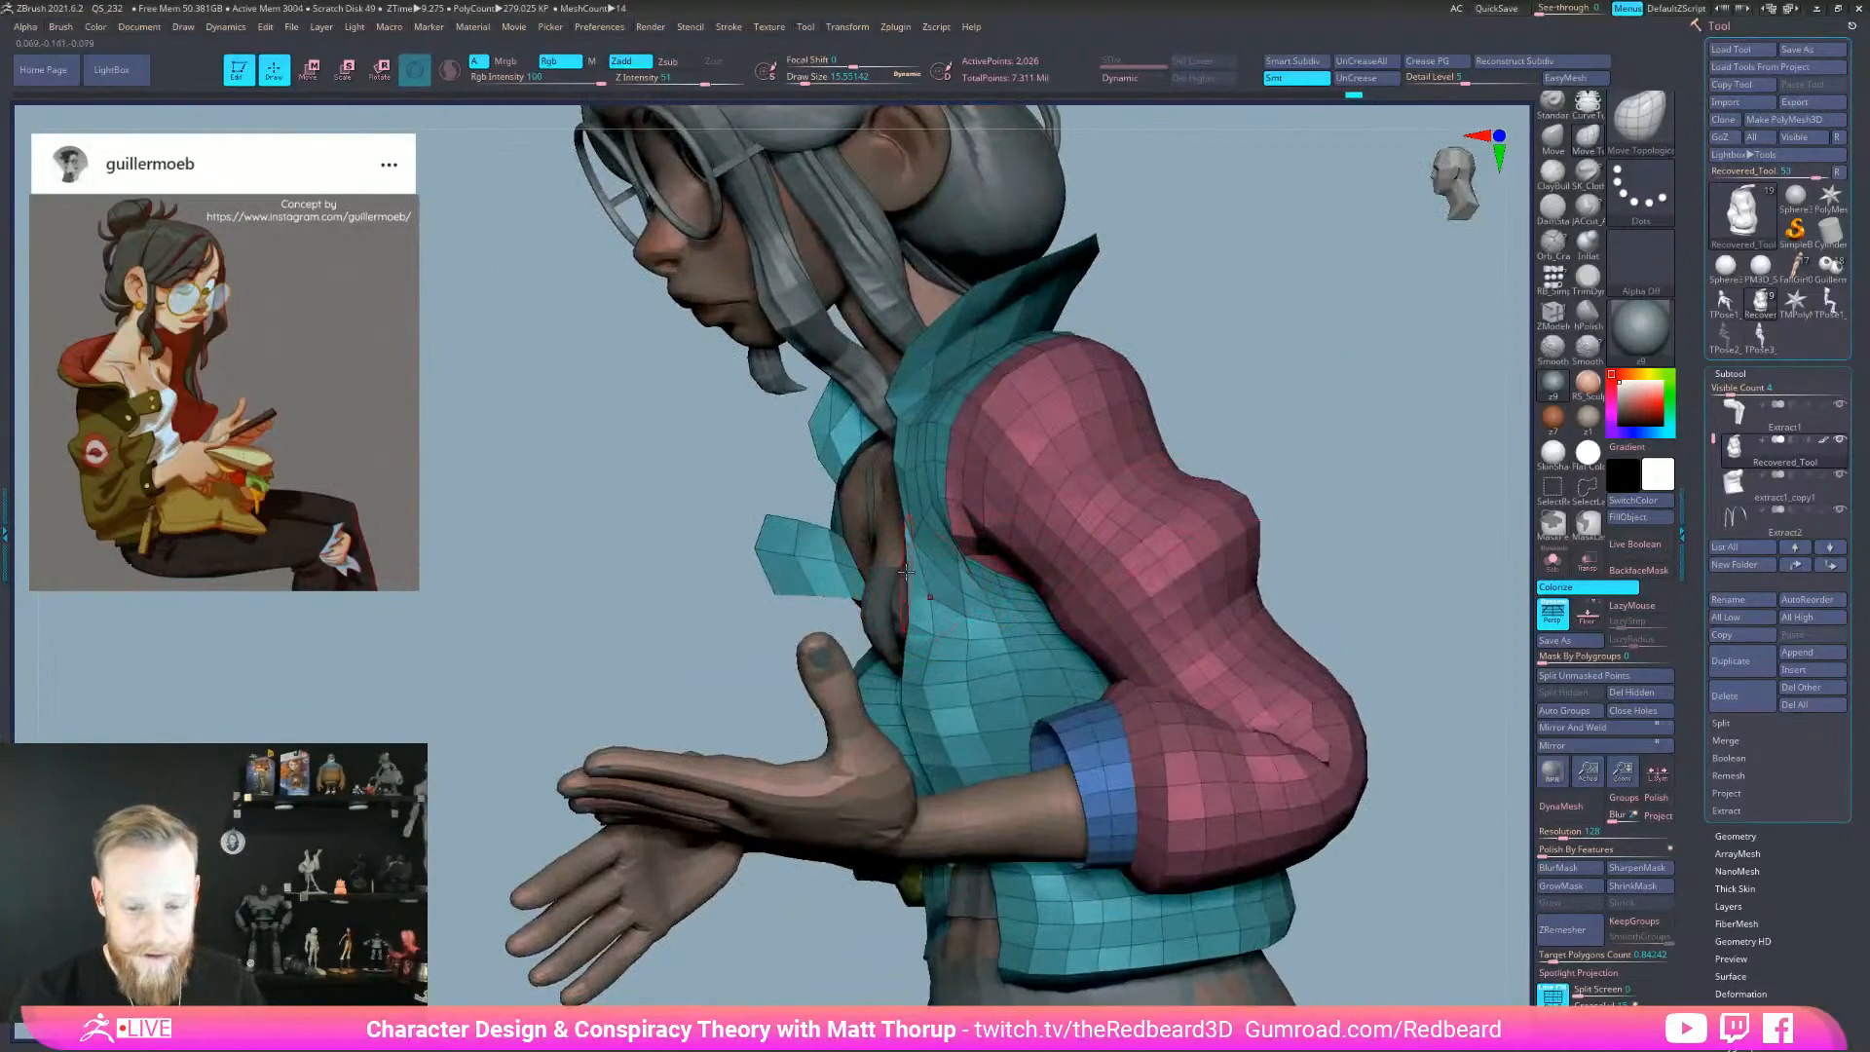
drag(907, 579, 900, 529)
key(s)
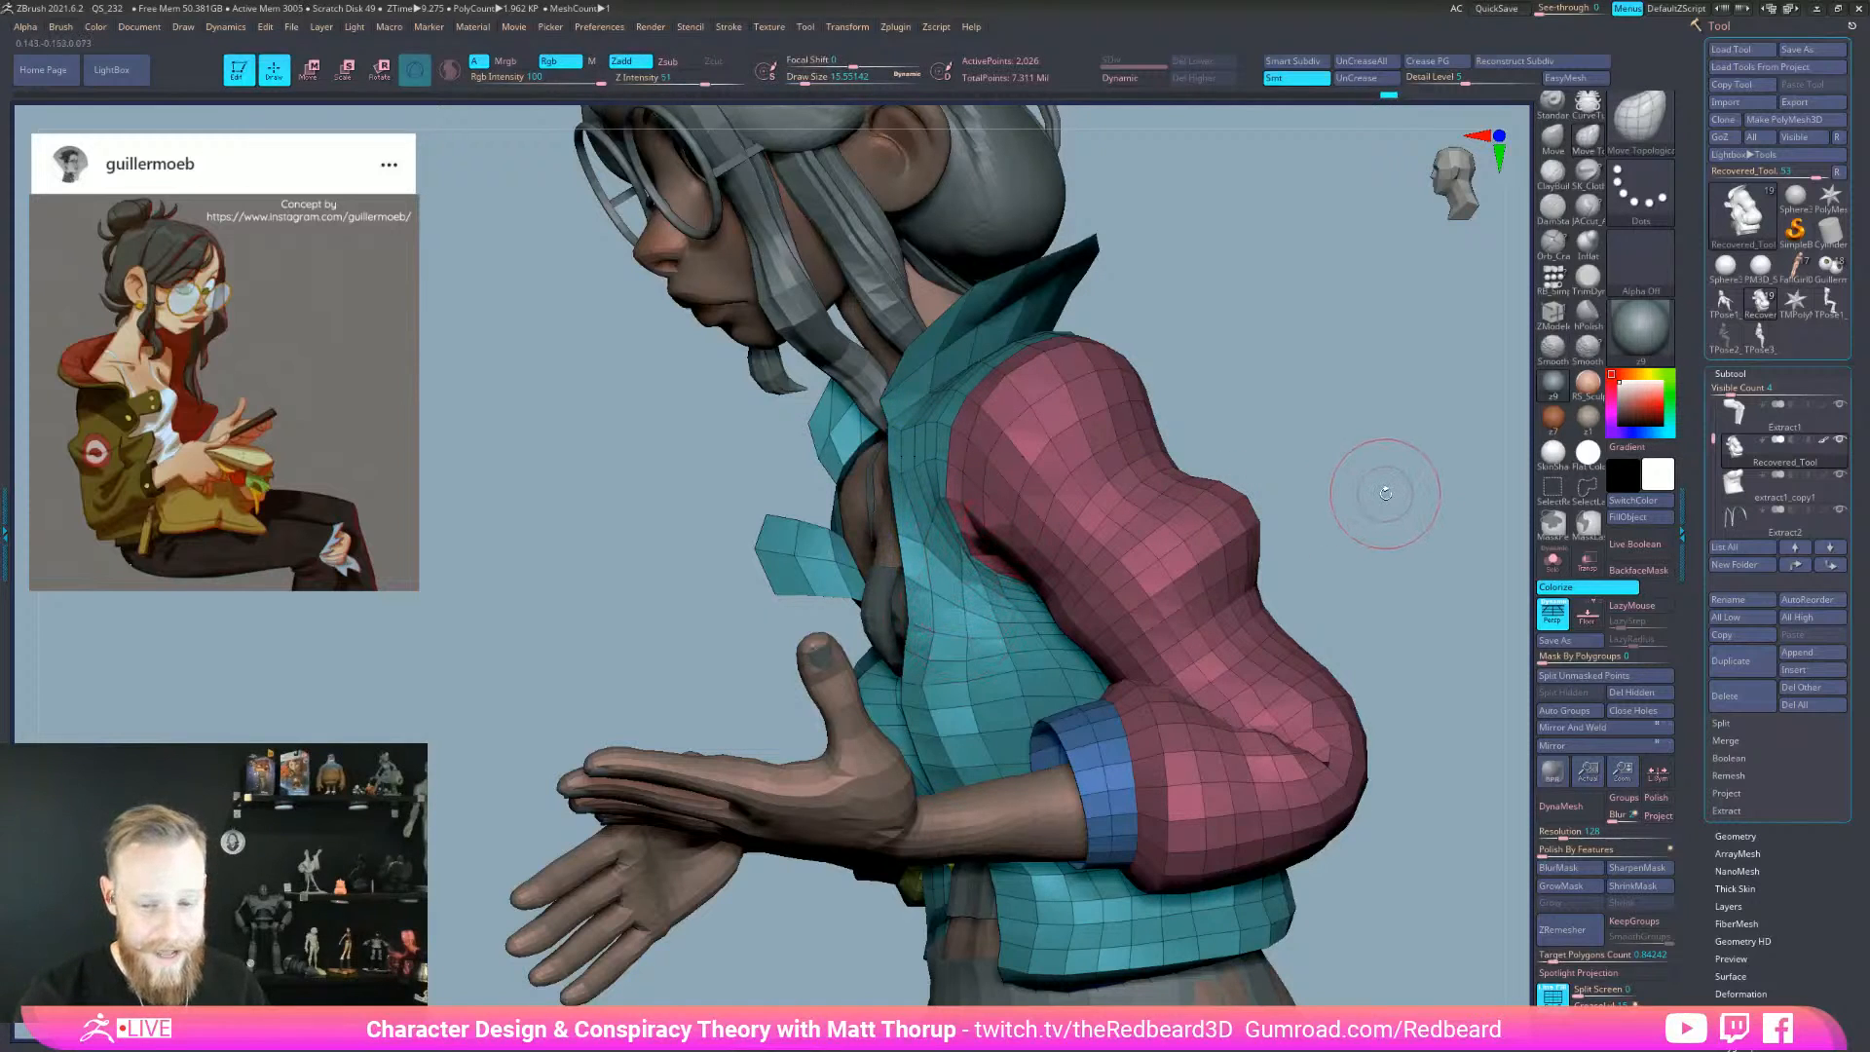
mouse_move(1385, 492)
mouse_down()
mouse_move(1324, 526)
mouse_move(1261, 610)
mouse_move(1126, 596)
mouse_move(1039, 625)
mouse_up()
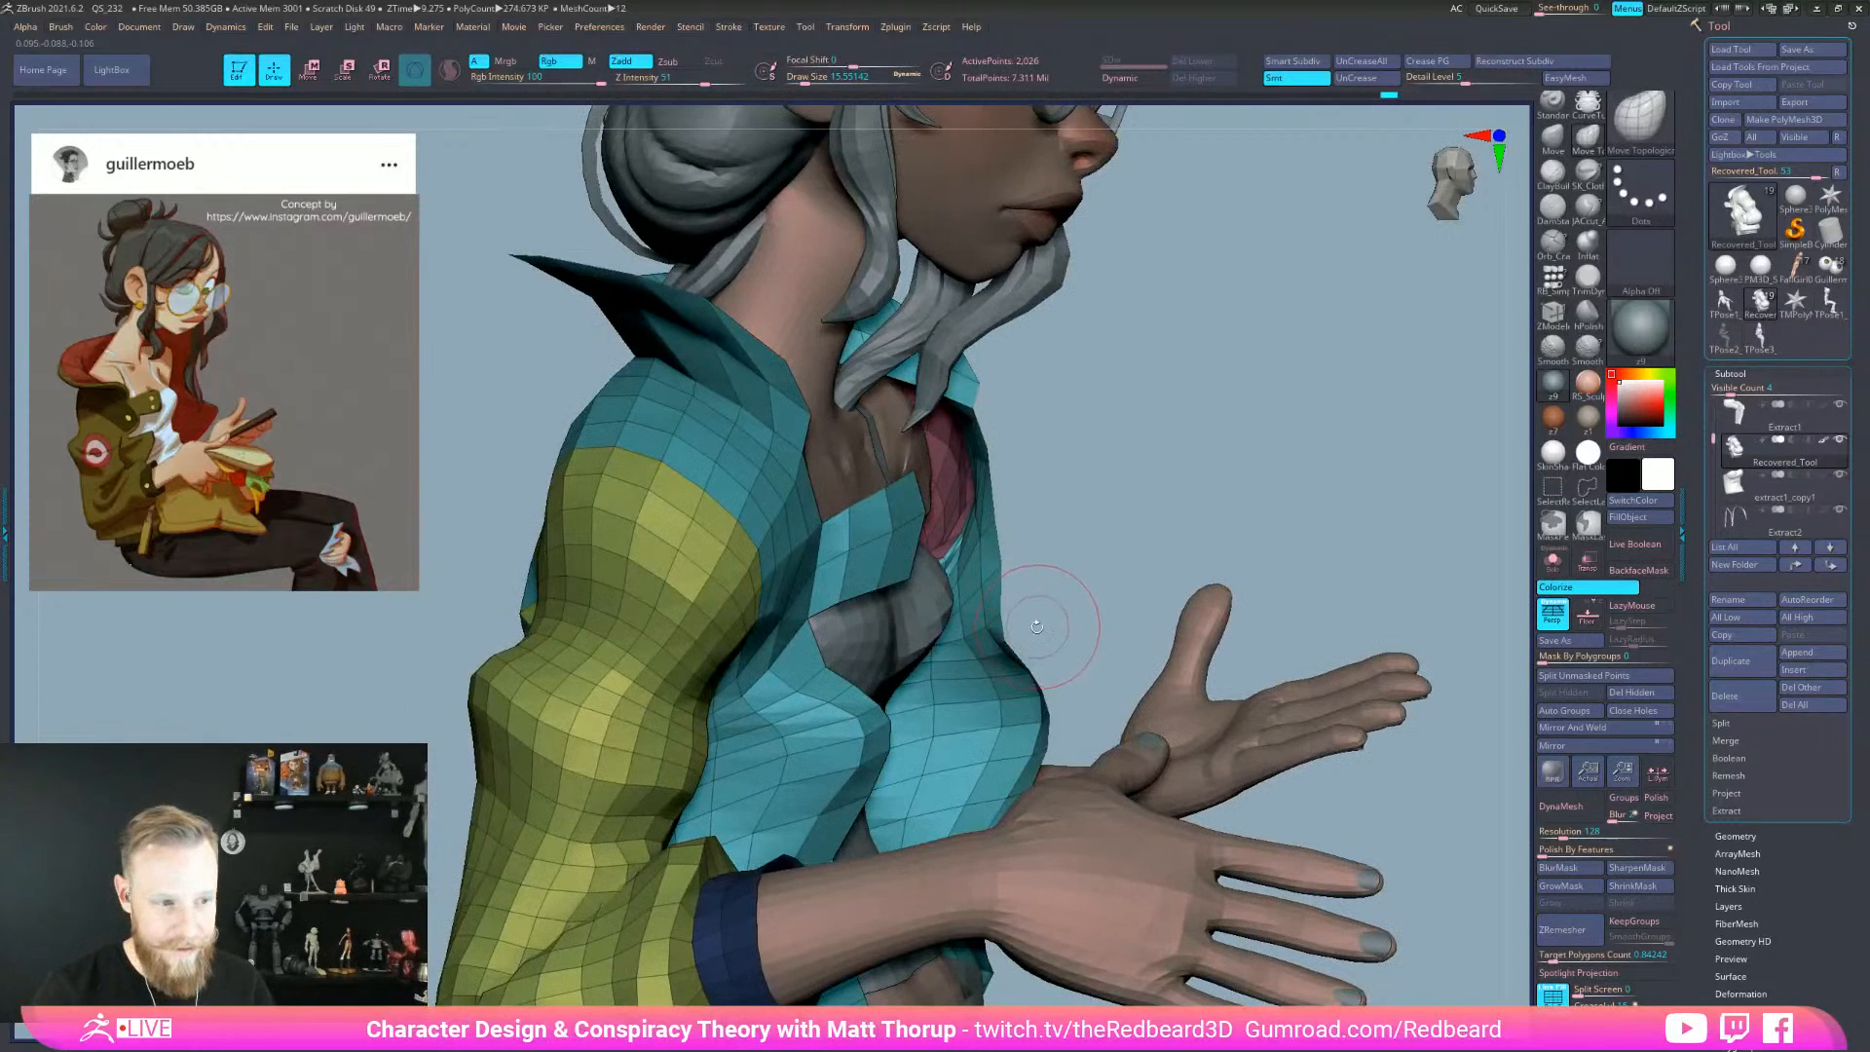
- Pull the tip of the far collar outward from a three-quarter view with Move Topological at about 34.8 draw size
mouse_move(1076, 546)
mouse_down()
mouse_move(1168, 541)
mouse_move(1137, 536)
mouse_up()
key(s)
drag(985, 412, 1032, 401)
mouse_move(1343, 395)
mouse_down()
mouse_move(1231, 385)
mouse_move(1220, 470)
mouse_up()
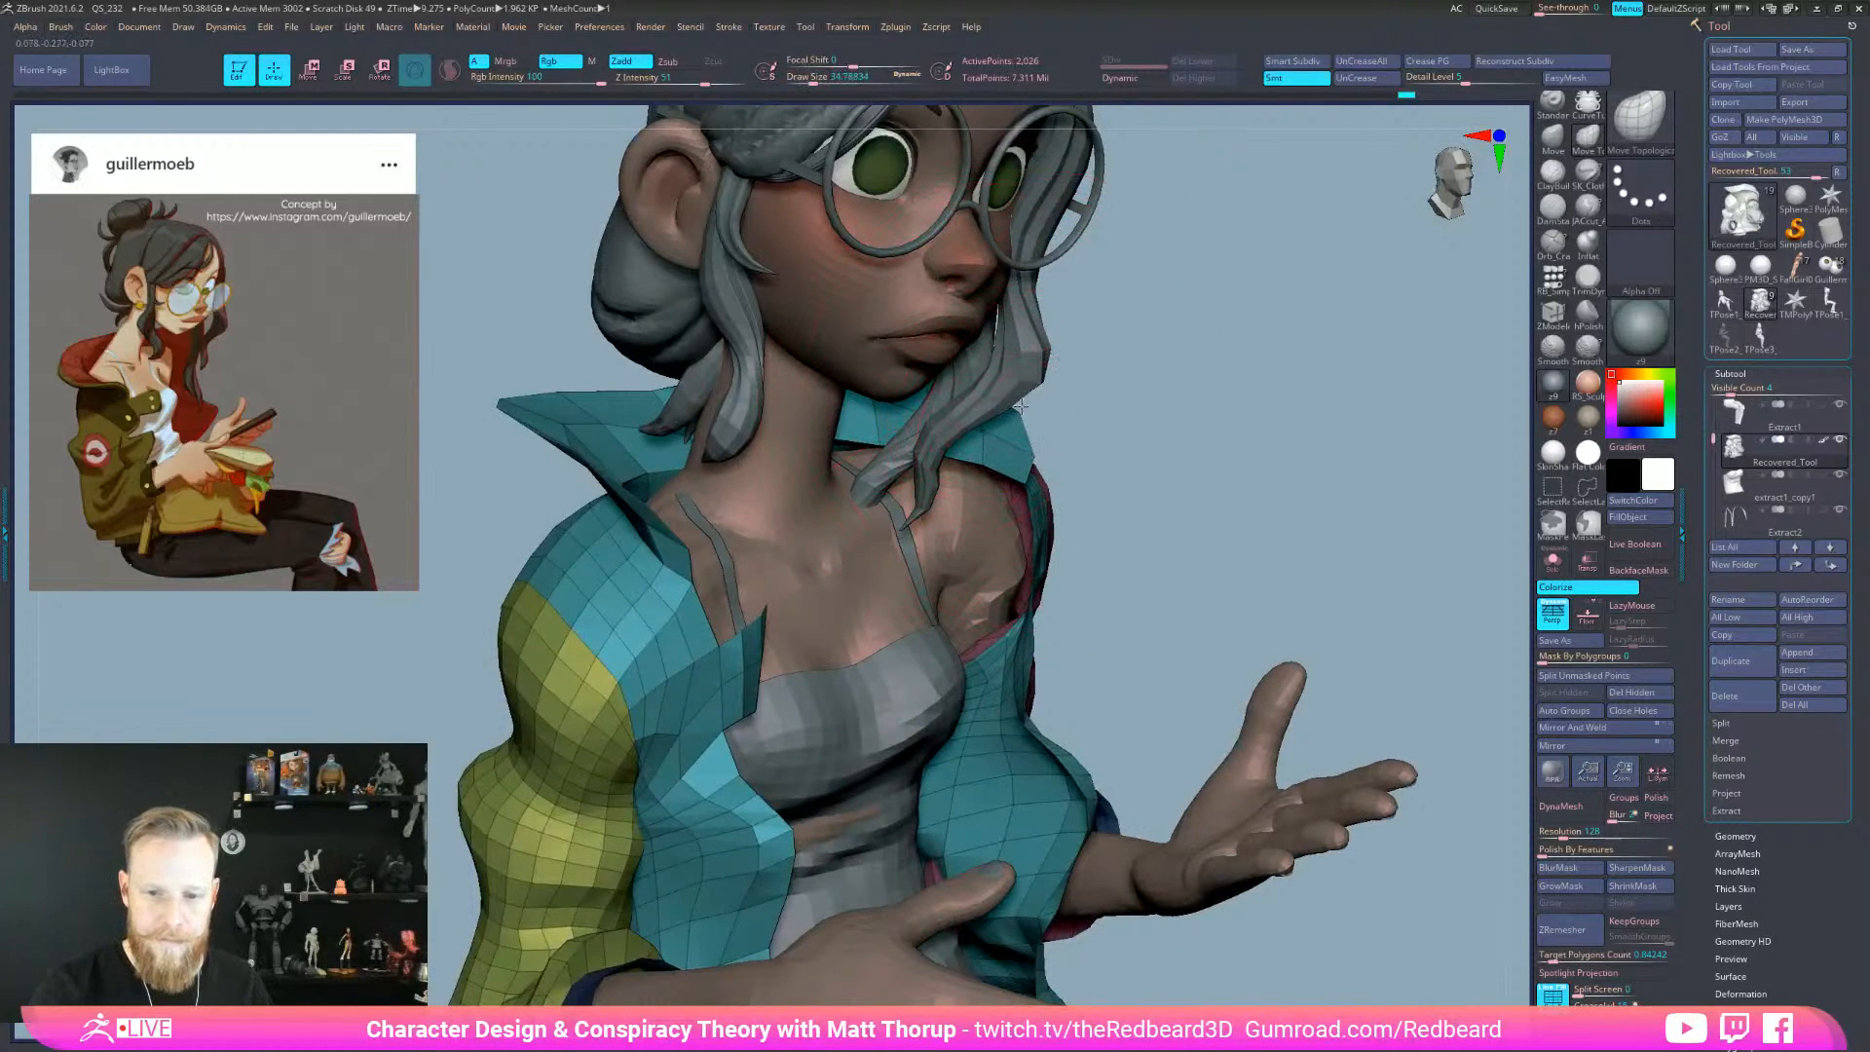
- Frame the figure and adjust the jacket's lower hem from side, back and front with Move Topological at about 88.6 draw size
key(f)
drag(1311, 682, 1299, 726)
drag(827, 820, 873, 779)
key(s)
drag(869, 711, 886, 712)
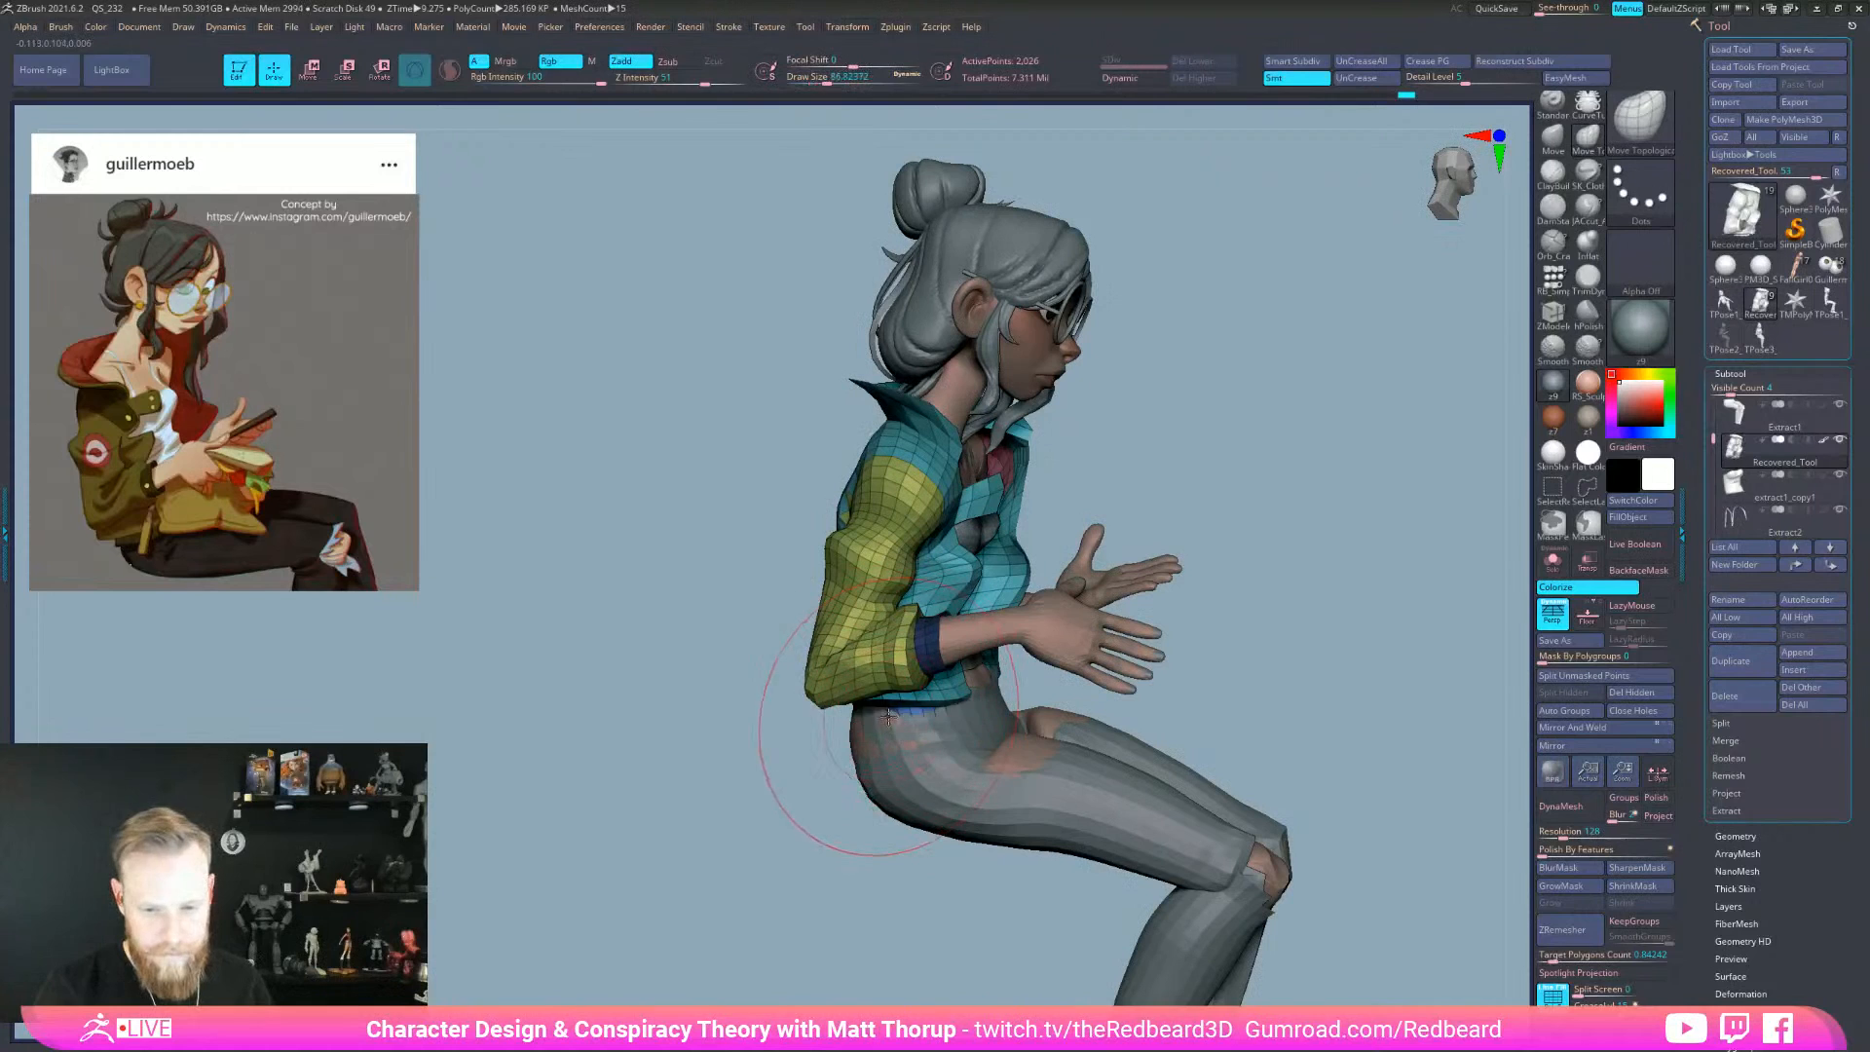
drag(662, 755, 873, 742)
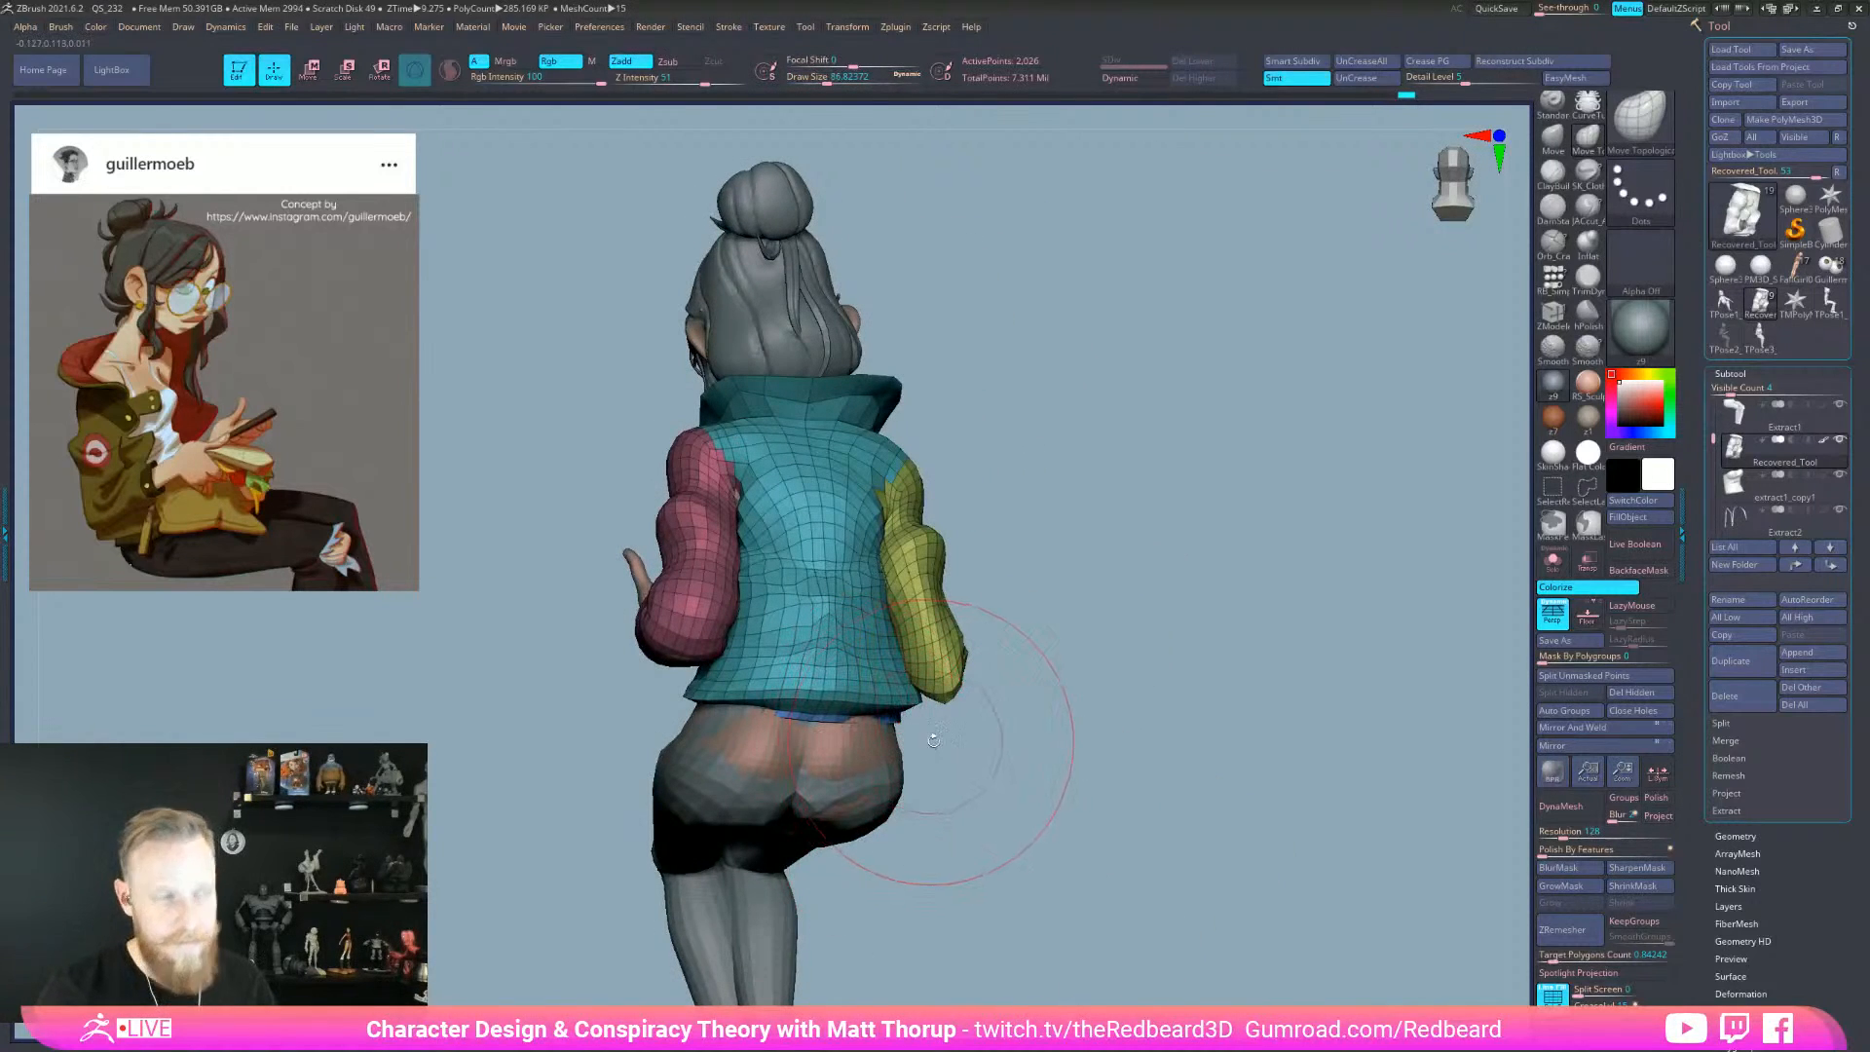
drag(1041, 839, 993, 759)
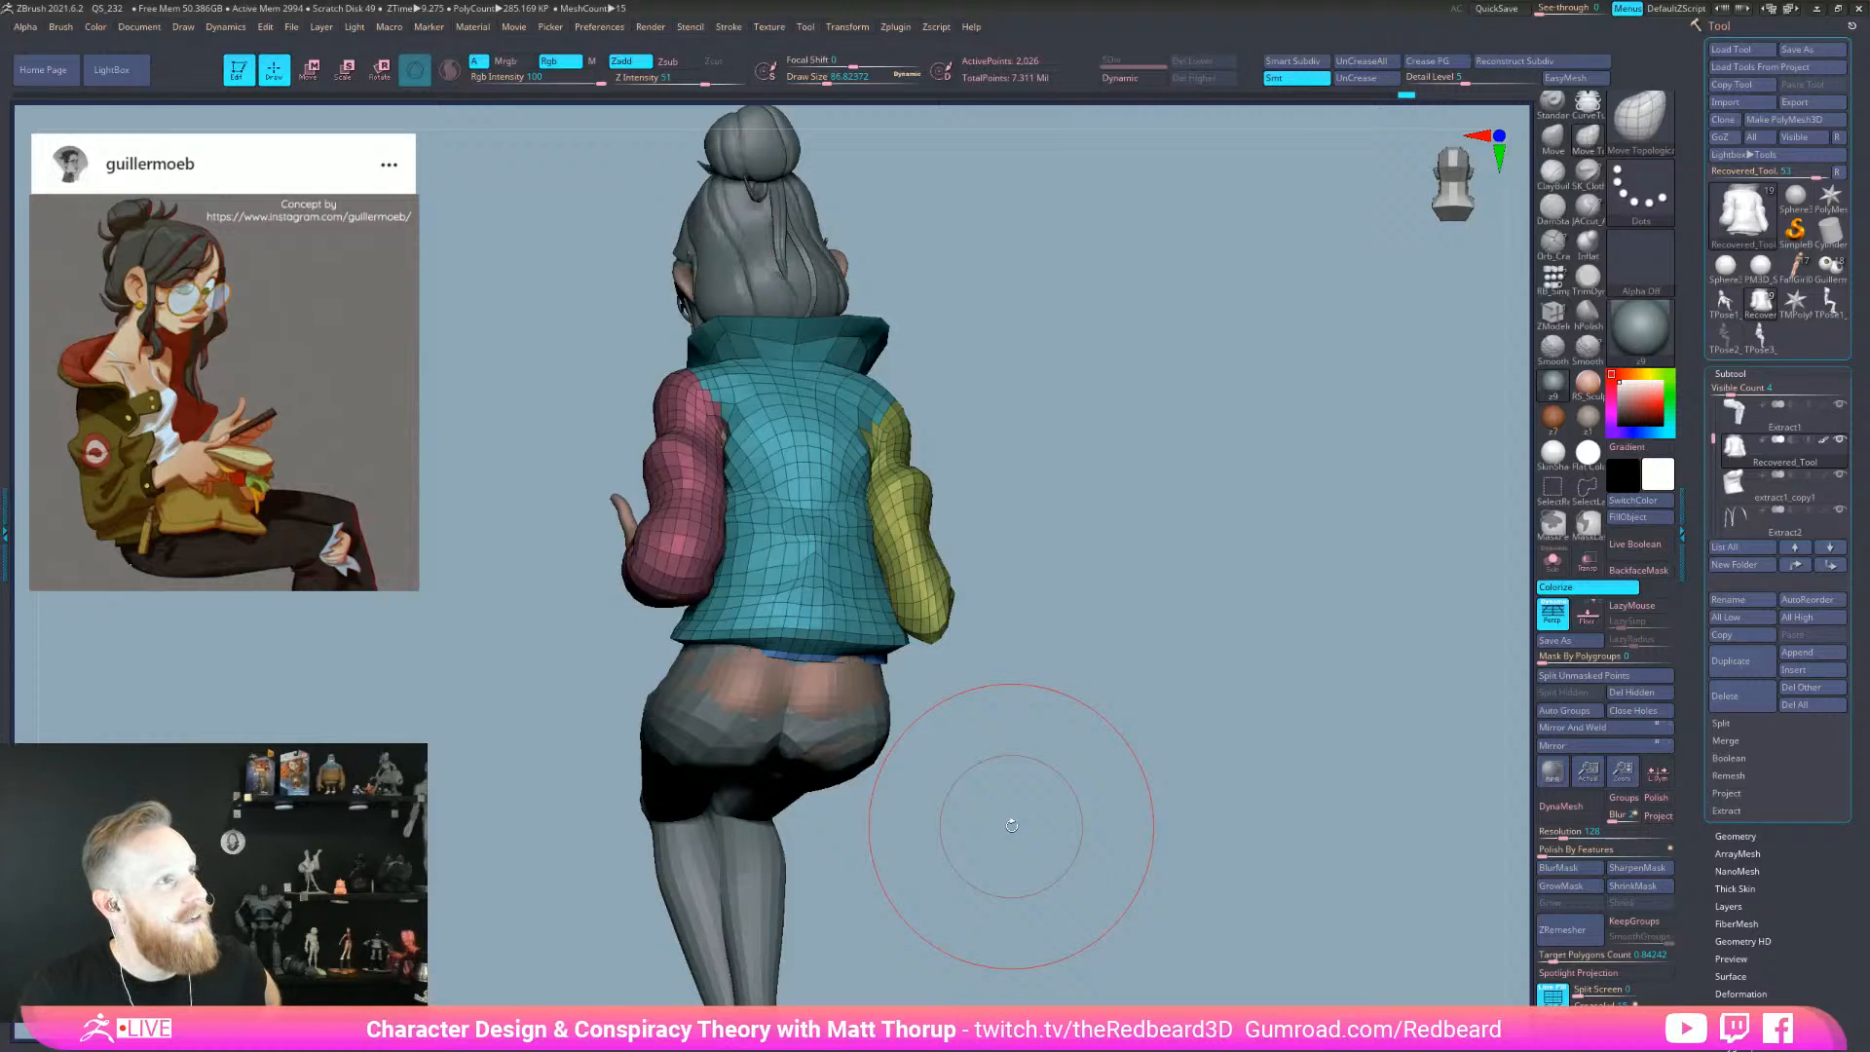
drag(1035, 655, 719, 633)
drag(930, 682, 955, 691)
right_drag(721, 655, 1106, 676)
right_drag(745, 671, 896, 668)
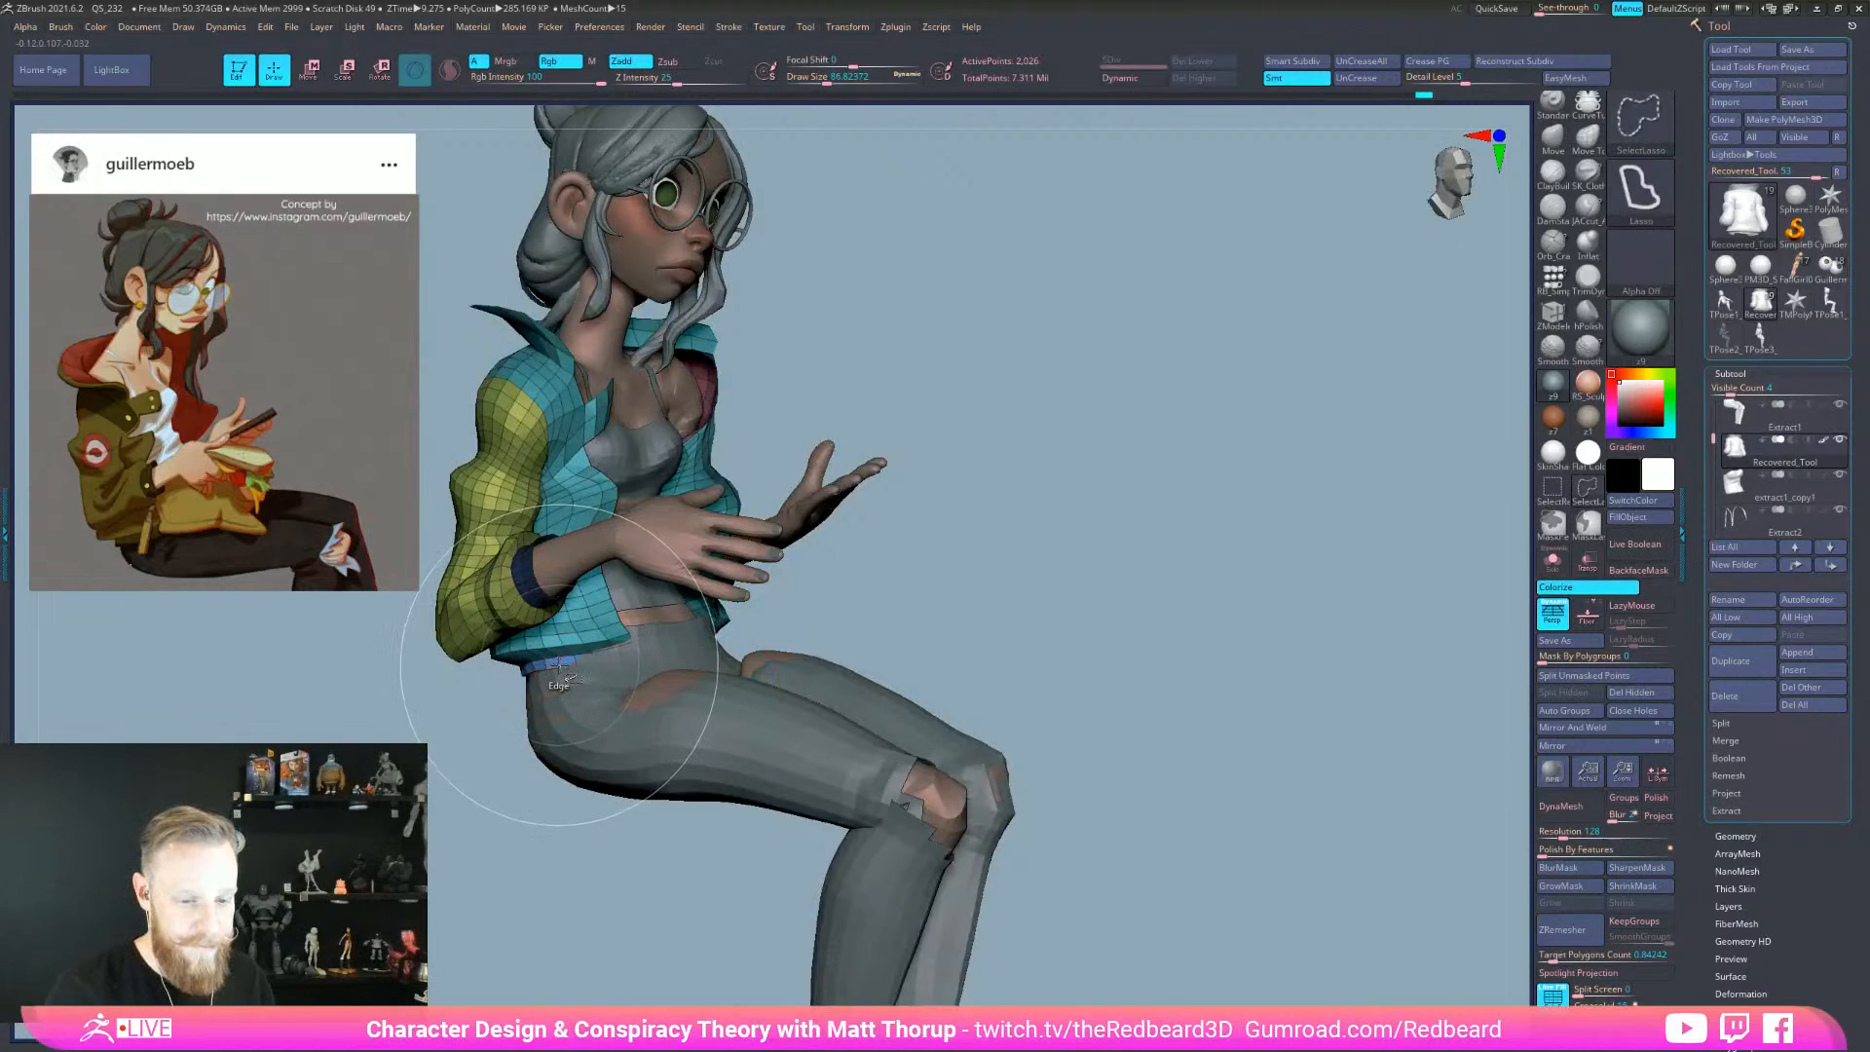
- Isolate the jacket's blue waistband polygroup, mask the rest of the jacket and show the whole jacket again
ctrl+shift+click(559, 665)
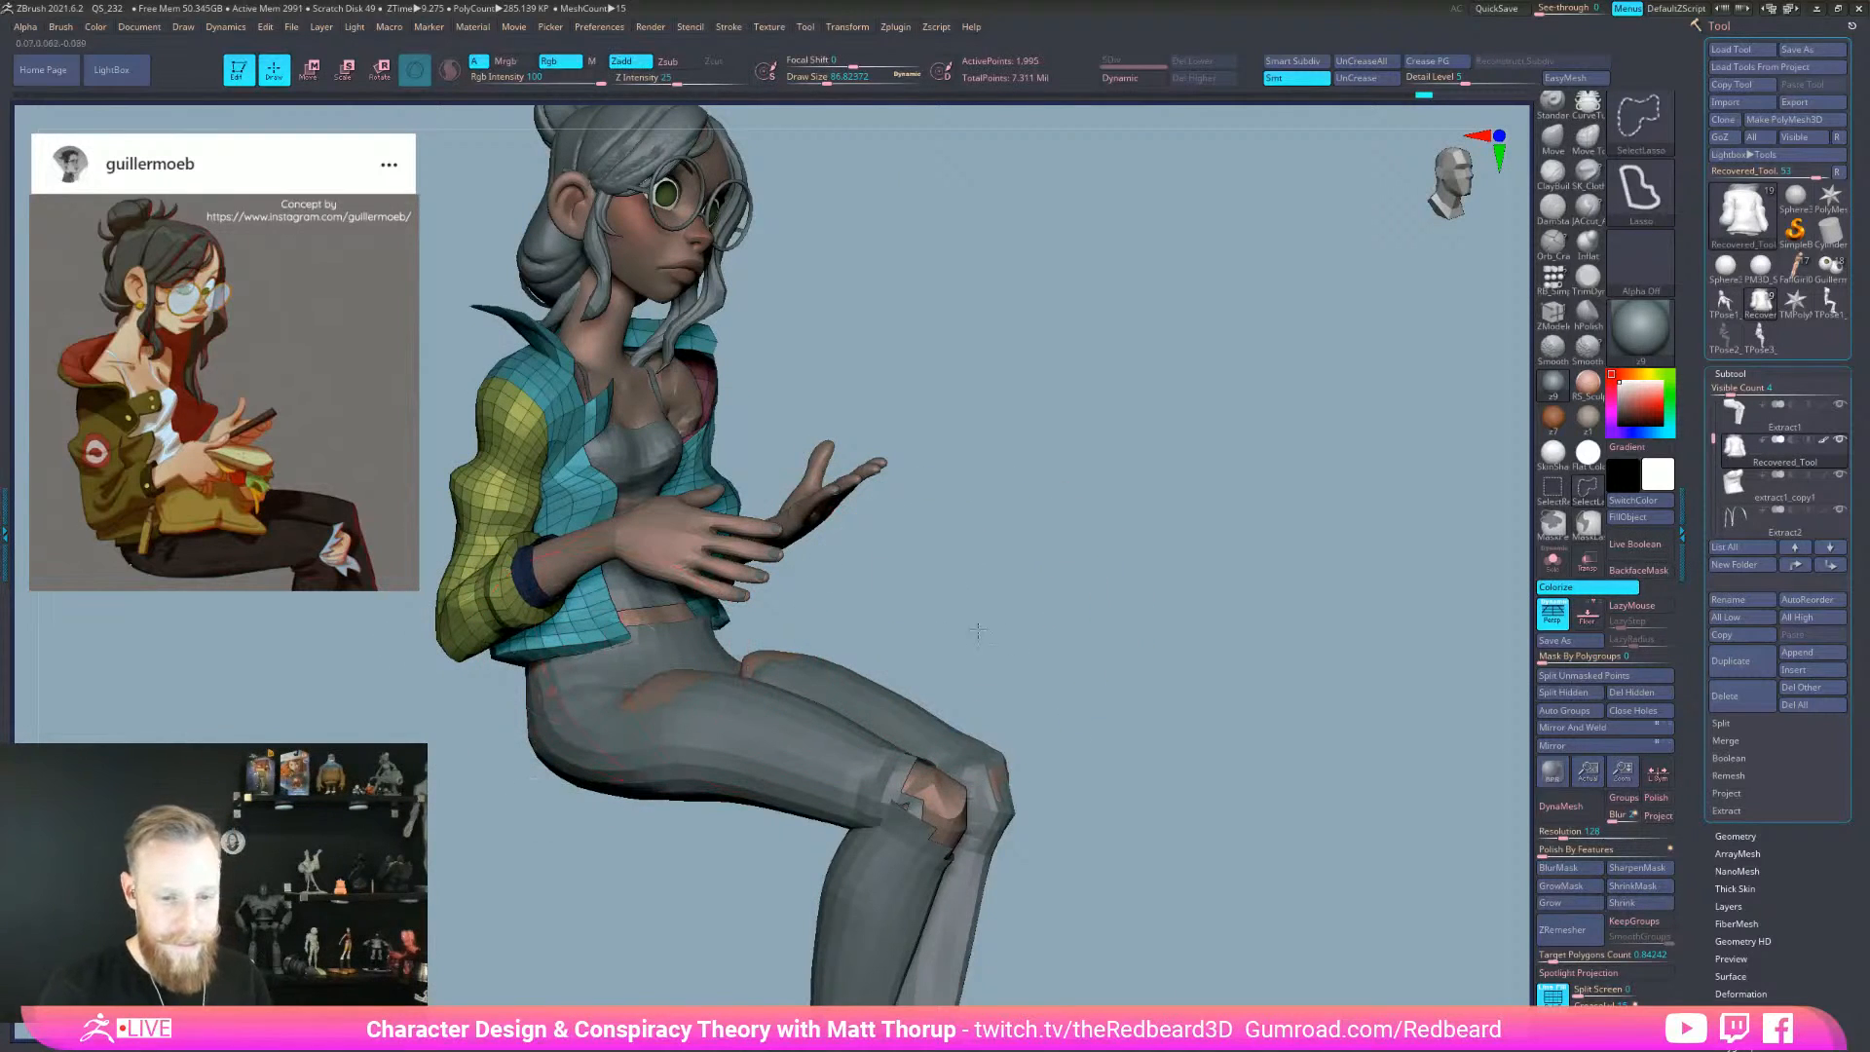
ctrl+shift+drag(964, 633, 1071, 639)
right_drag(1091, 653, 1079, 770)
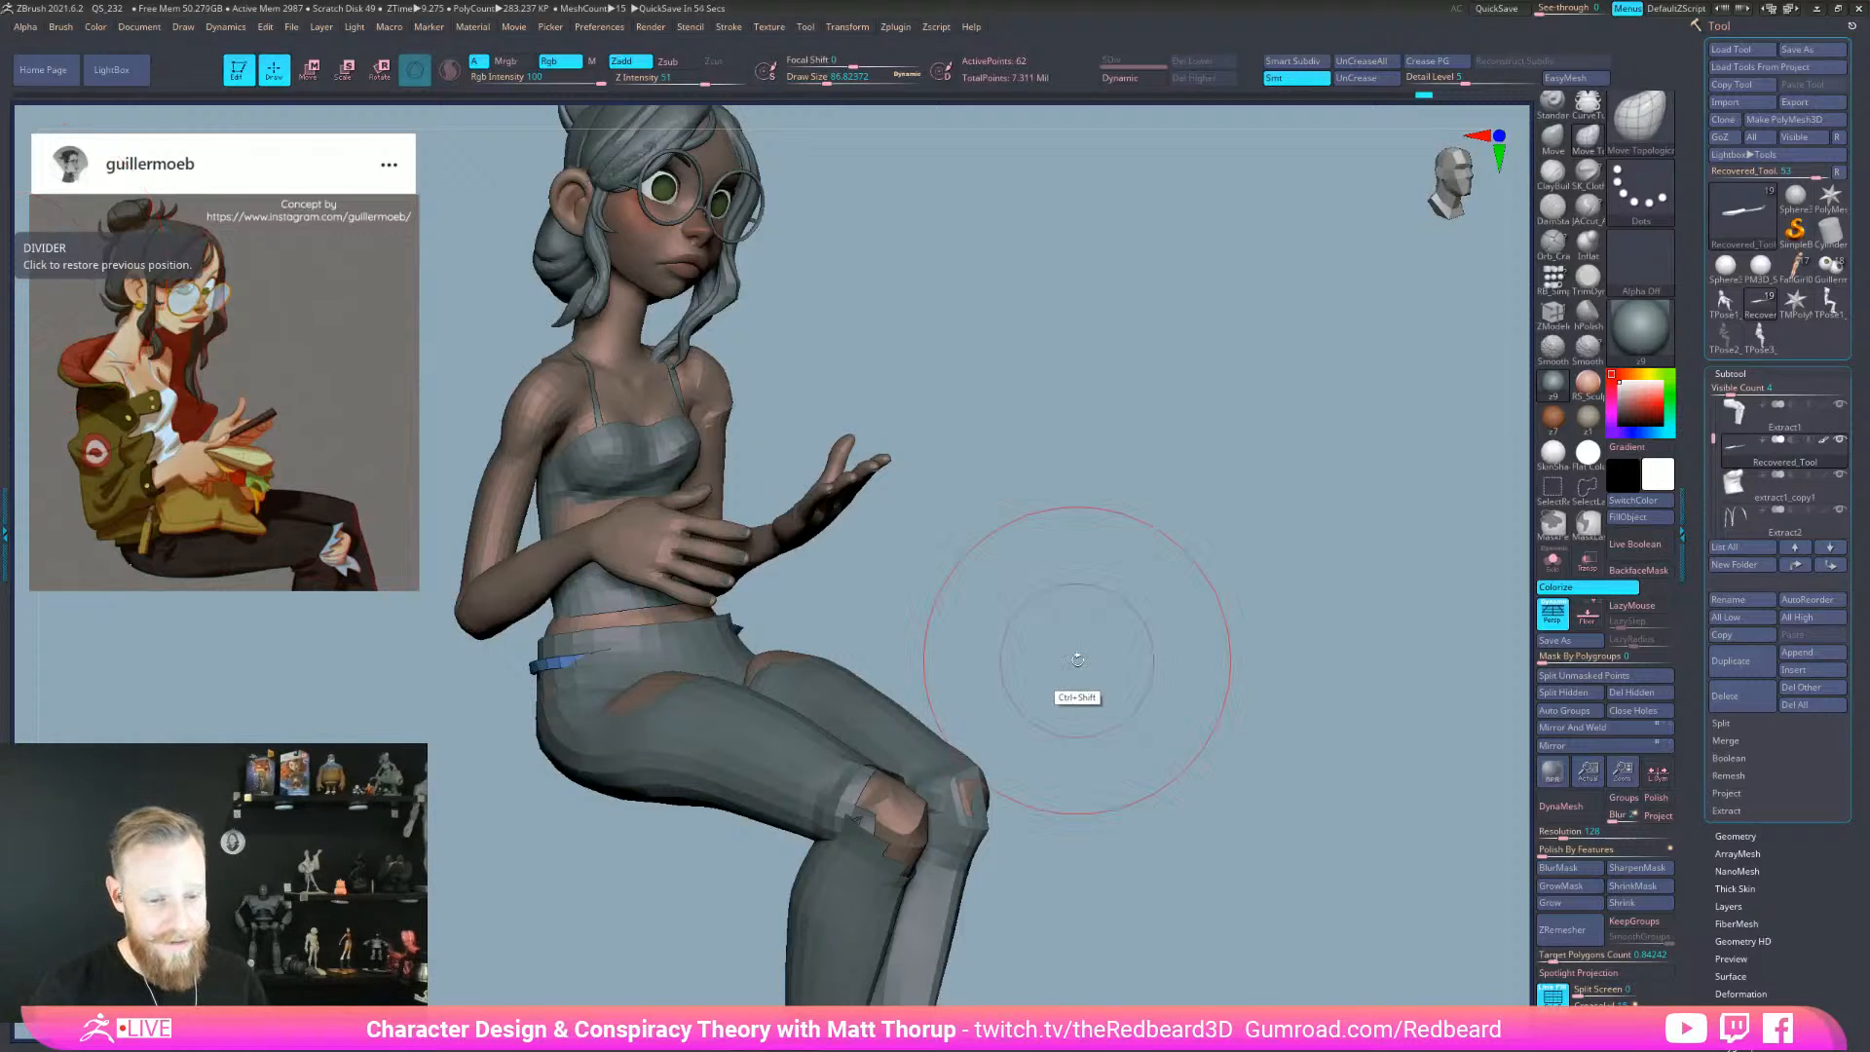
right_drag(1077, 660, 1147, 628)
ctrl+shift+click(1136, 668)
ctrl+click(1189, 692)
ctrl+shift+click(1187, 694)
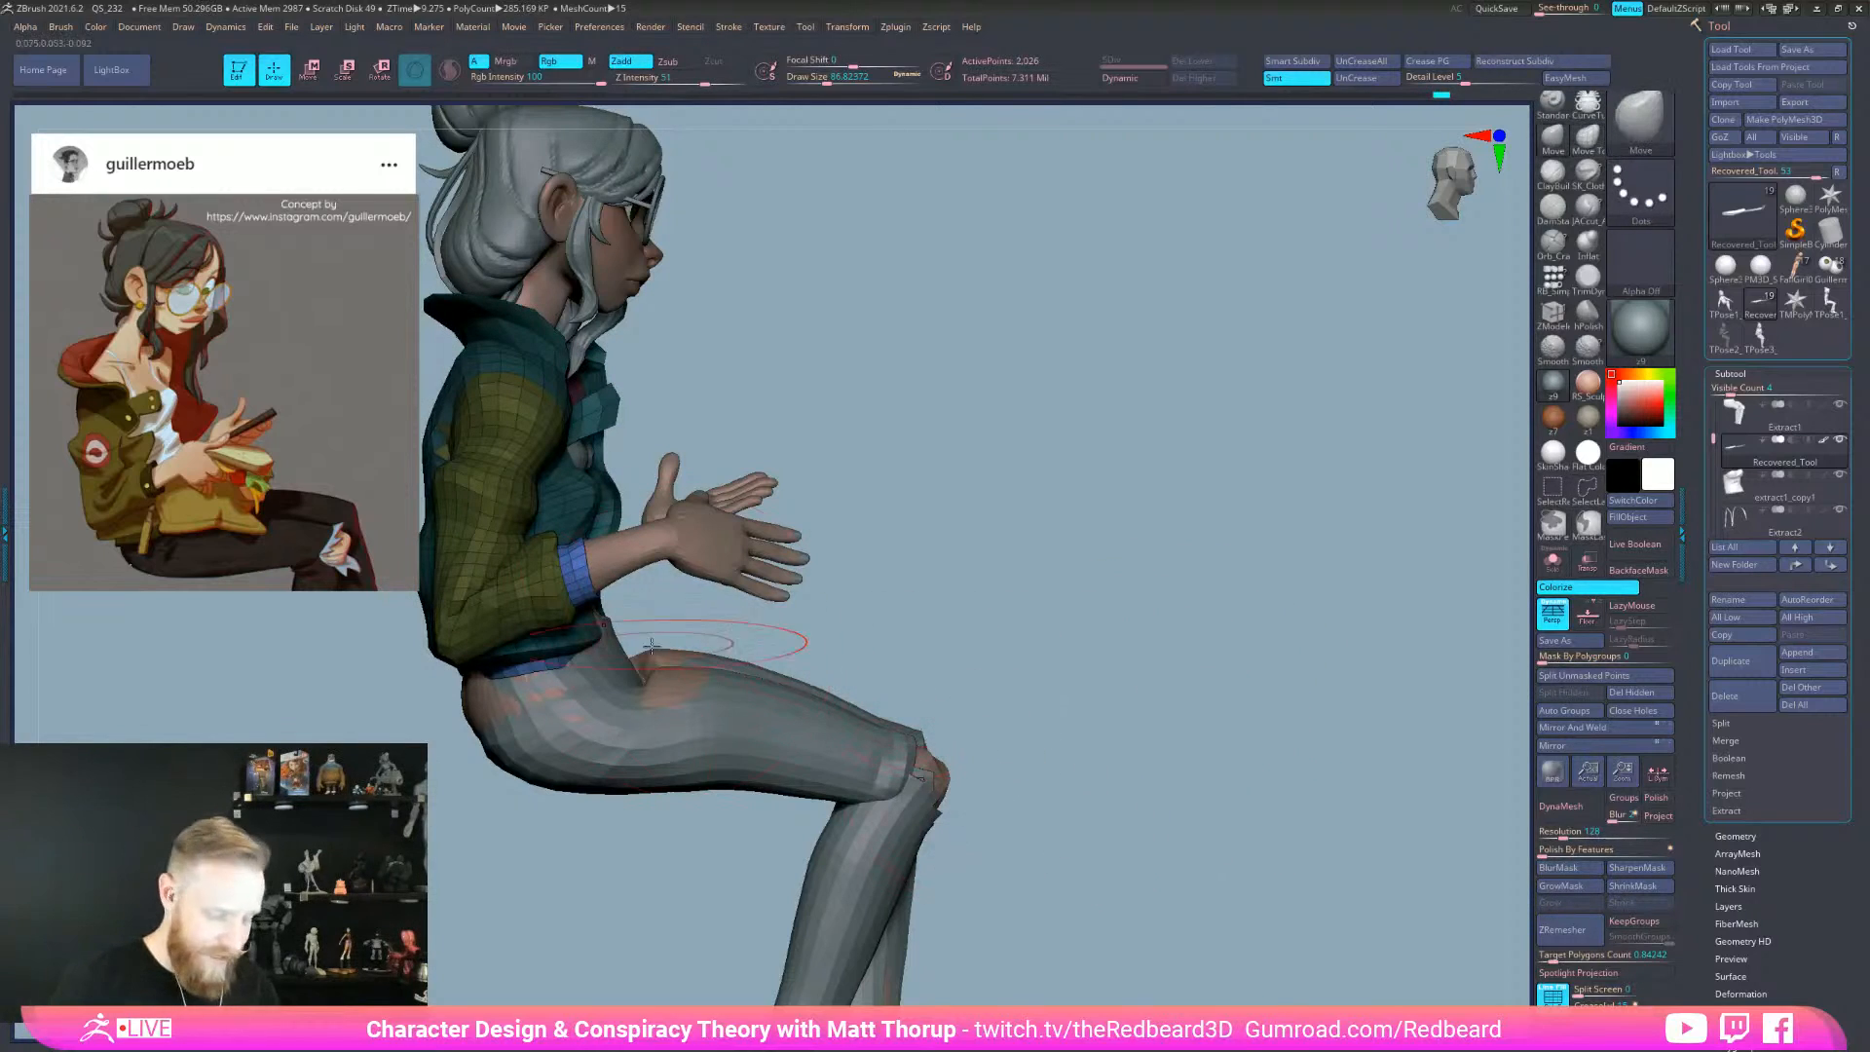
- Fit the waistband around the hips from side and front with Move and Move Topological at about 88.6 draw size
right_drag(472, 719, 477, 690)
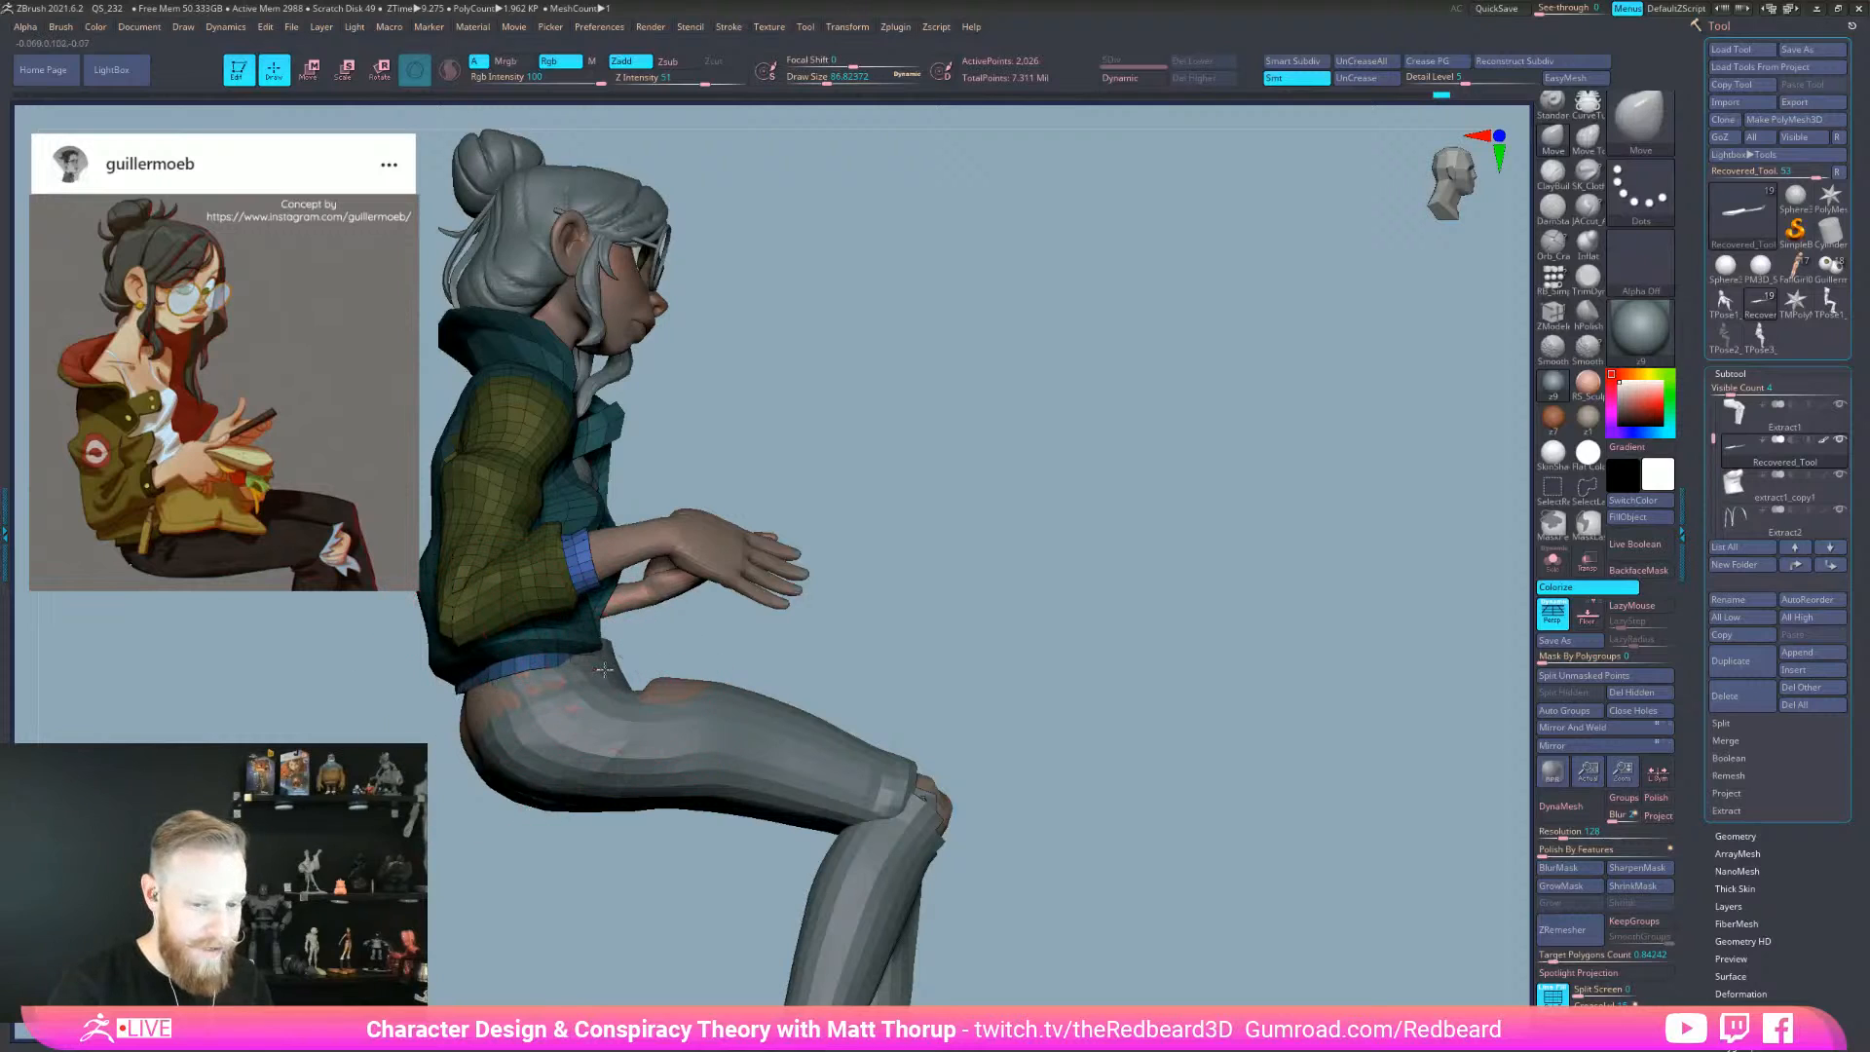
right_drag(620, 668, 949, 648)
right_drag(827, 670, 755, 664)
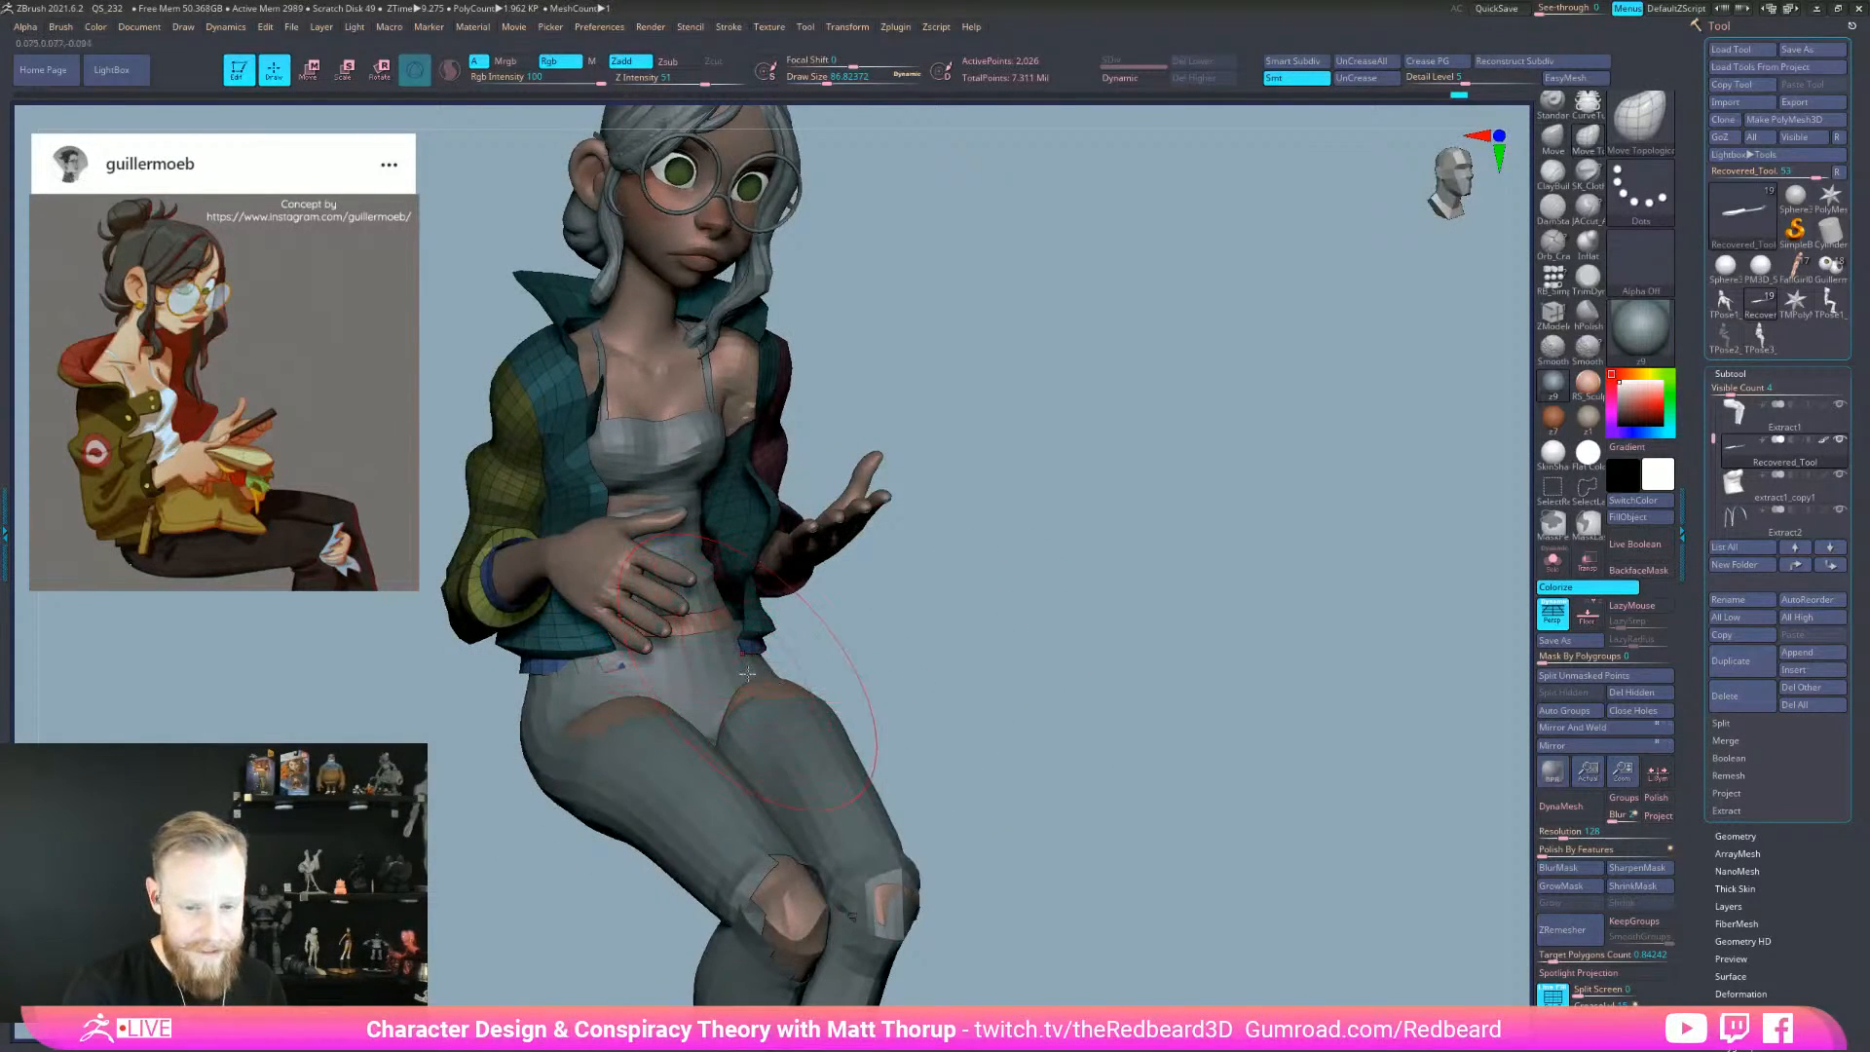
mouse_move(622, 684)
right_down()
mouse_move(638, 680)
mouse_move(615, 675)
right_up()
mouse_move(969, 664)
right_down()
mouse_move(886, 651)
mouse_move(932, 644)
right_up()
drag(932, 628, 913, 638)
right_drag(993, 635, 956, 624)
drag(957, 625, 922, 633)
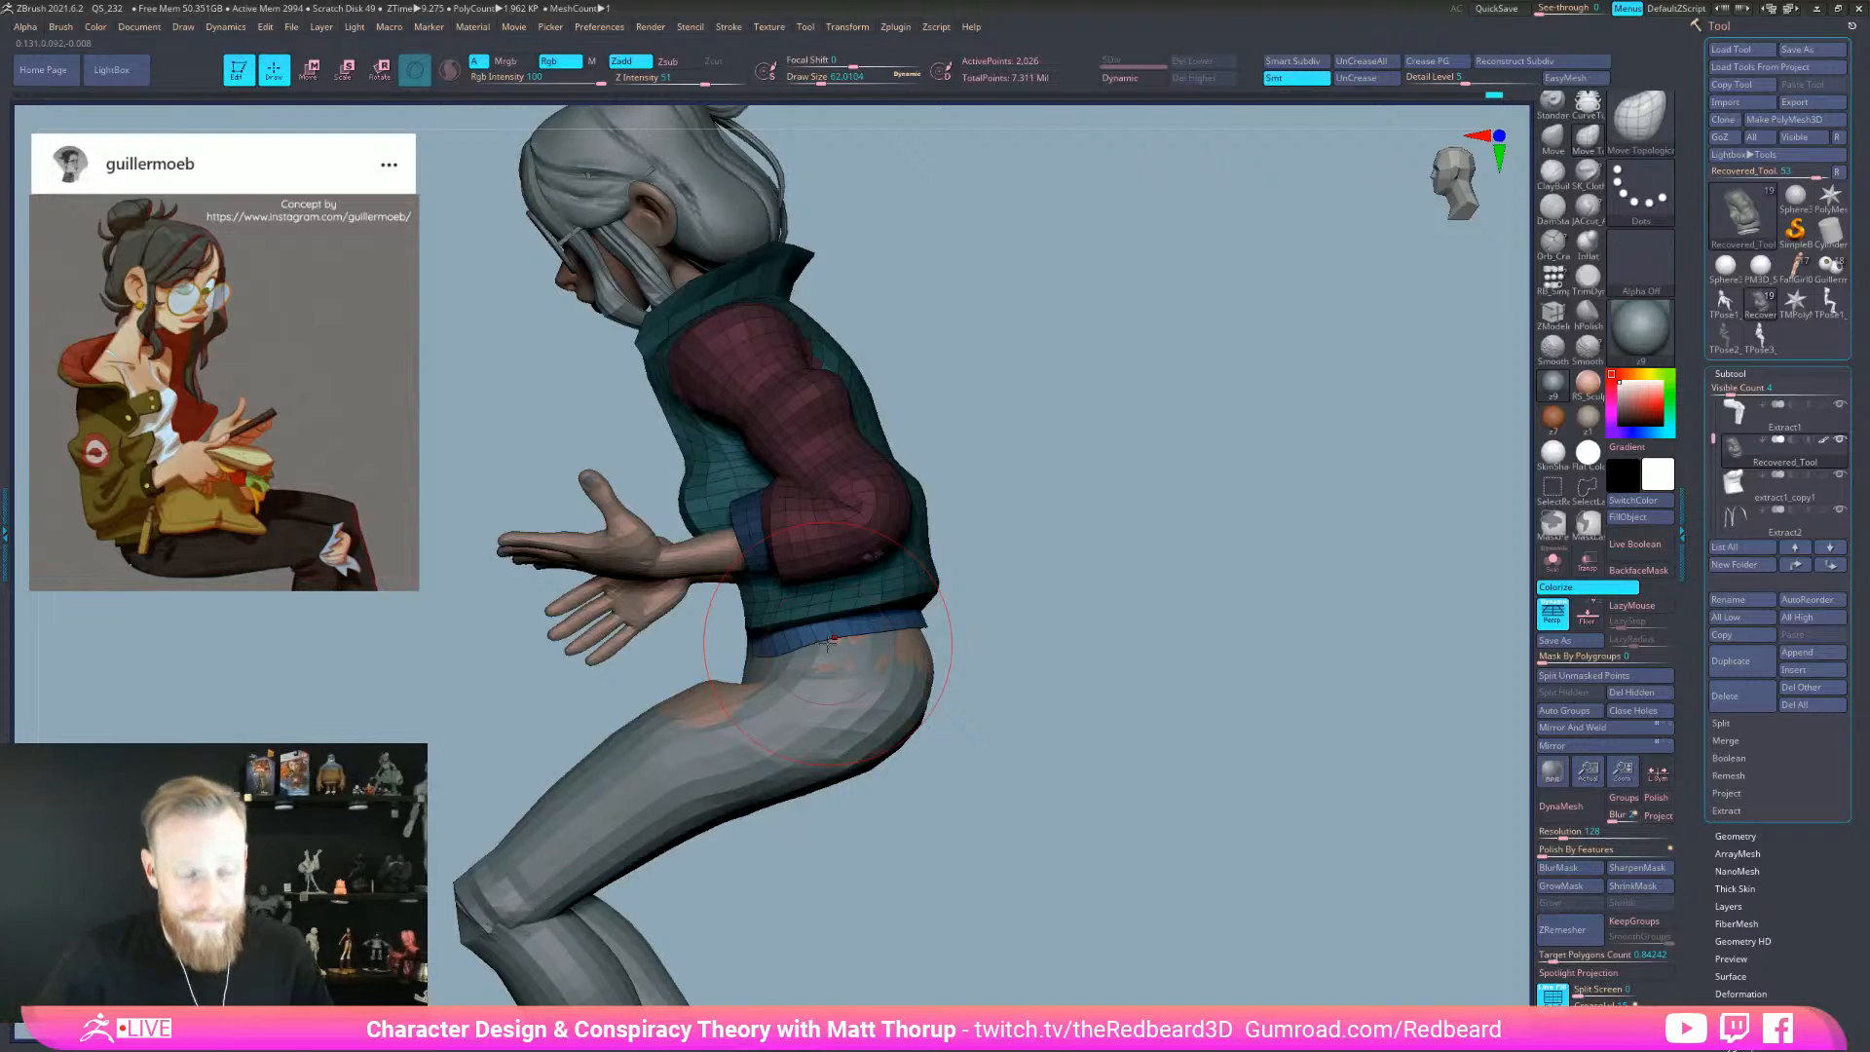
- Adjust the waistband from the far side and back with Move Topological at about 62 and 59.5 draw size, and clear the mask
key(s)
drag(776, 651, 769, 650)
drag(984, 633, 813, 634)
drag(1110, 628, 979, 624)
mouse_move(1057, 611)
right_down()
mouse_move(1037, 609)
mouse_move(1174, 577)
mouse_move(1167, 666)
right_up()
right_drag(893, 792, 846, 721)
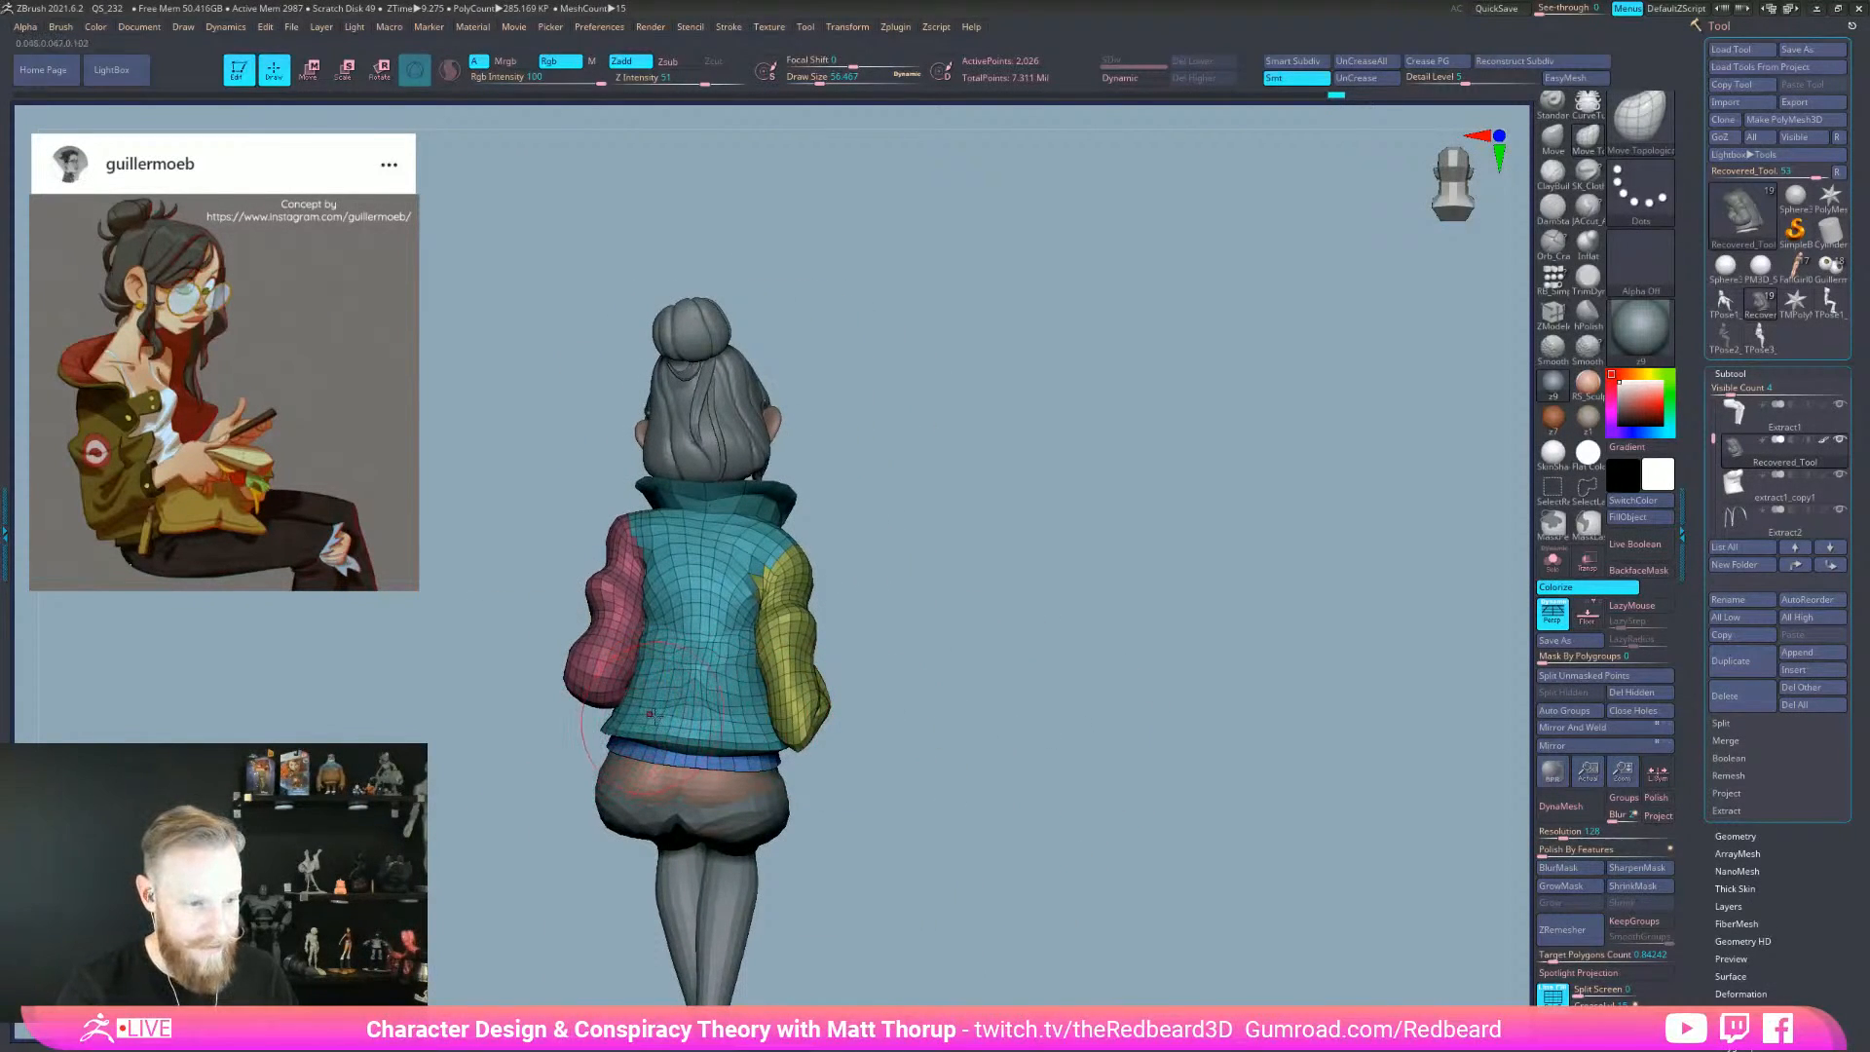
- Isolate the jacket's teal torso polygroup, hiding the sleeves, cuffs and waistband
mouse_move(543, 792)
right_down()
mouse_move(612, 725)
mouse_move(555, 742)
mouse_move(773, 762)
mouse_move(818, 790)
mouse_move(772, 827)
right_up()
ctrl+shift+click(613, 726)
right_drag(1168, 785, 956, 705)
ctrl+shift+click(1173, 772)
key(ctrl+z)
right_drag(1139, 709, 961, 686)
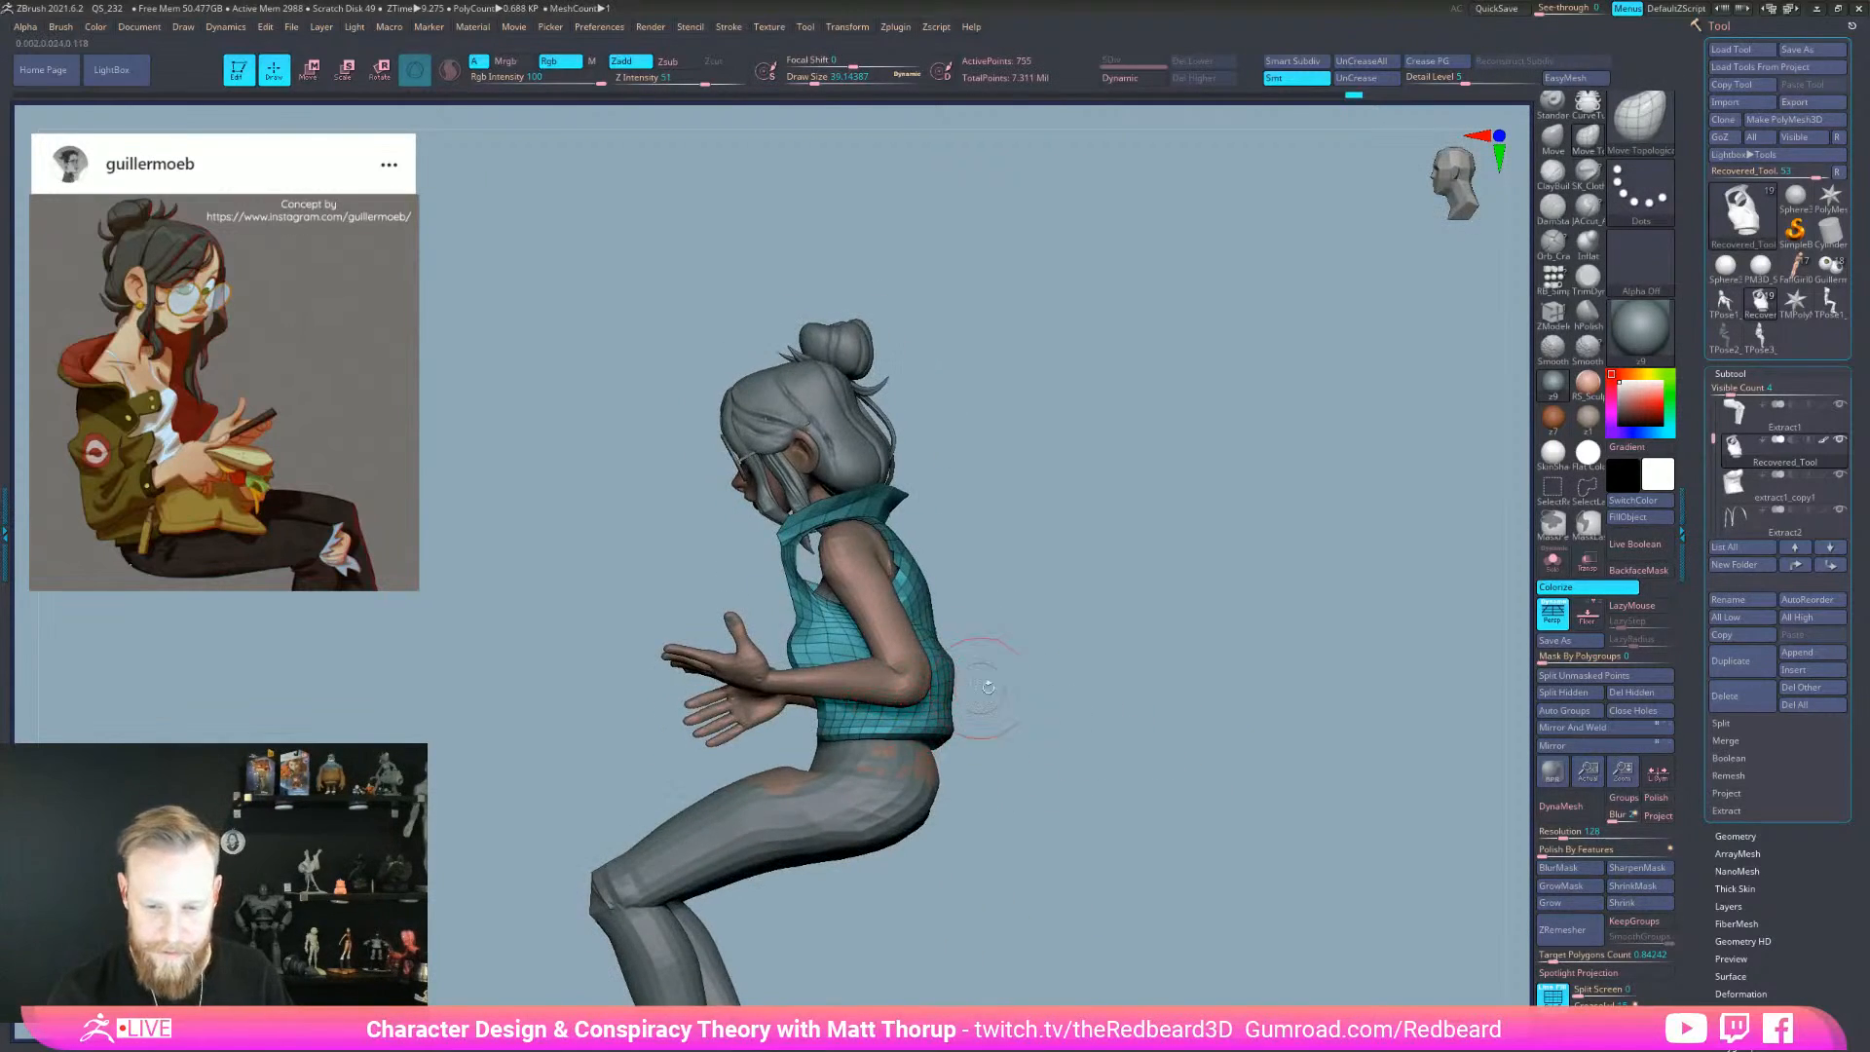
right_drag(1088, 688, 1020, 685)
- Solo the jacket torso, smooth its surface, and bring the other subtools back into view
click(1552, 562)
mouse_move(1498, 574)
ctrl+right_down()
mouse_move(1218, 763)
mouse_move(1119, 740)
ctrl+right_up()
mouse_move(973, 720)
shift+mouse_down()
mouse_move(930, 598)
mouse_move(949, 525)
shift+mouse_up()
right_drag(1098, 632, 1064, 708)
ctrl+shift+click(1064, 708)
key(ctrl+z)
mouse_move(1090, 725)
ctrl+shift+mouse_down()
mouse_move(1168, 714)
mouse_move(1194, 750)
ctrl+shift+mouse_up()
key(shift+alt+s)
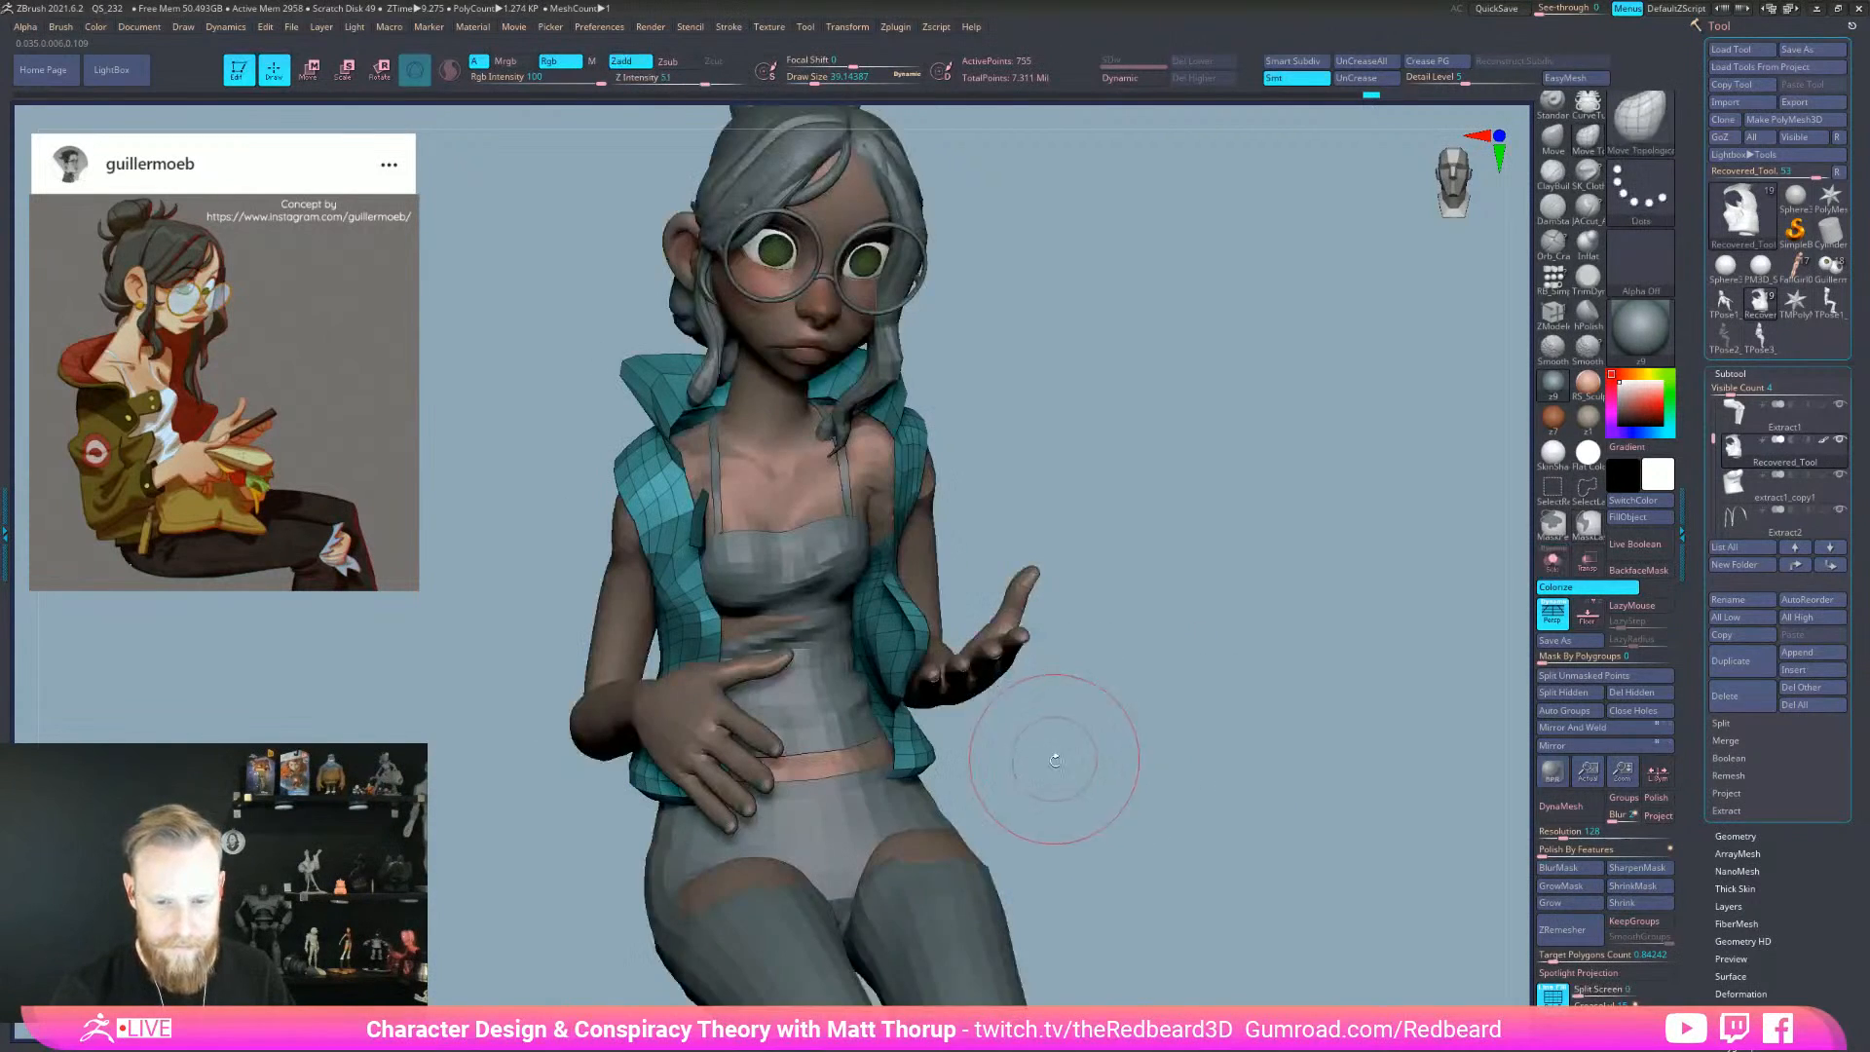
- Reshape the jacket's far front panel from front and three-quarter views with Move Topological at about 64.9 draw size
right_drag(1051, 755, 1009, 742)
drag(860, 670, 847, 663)
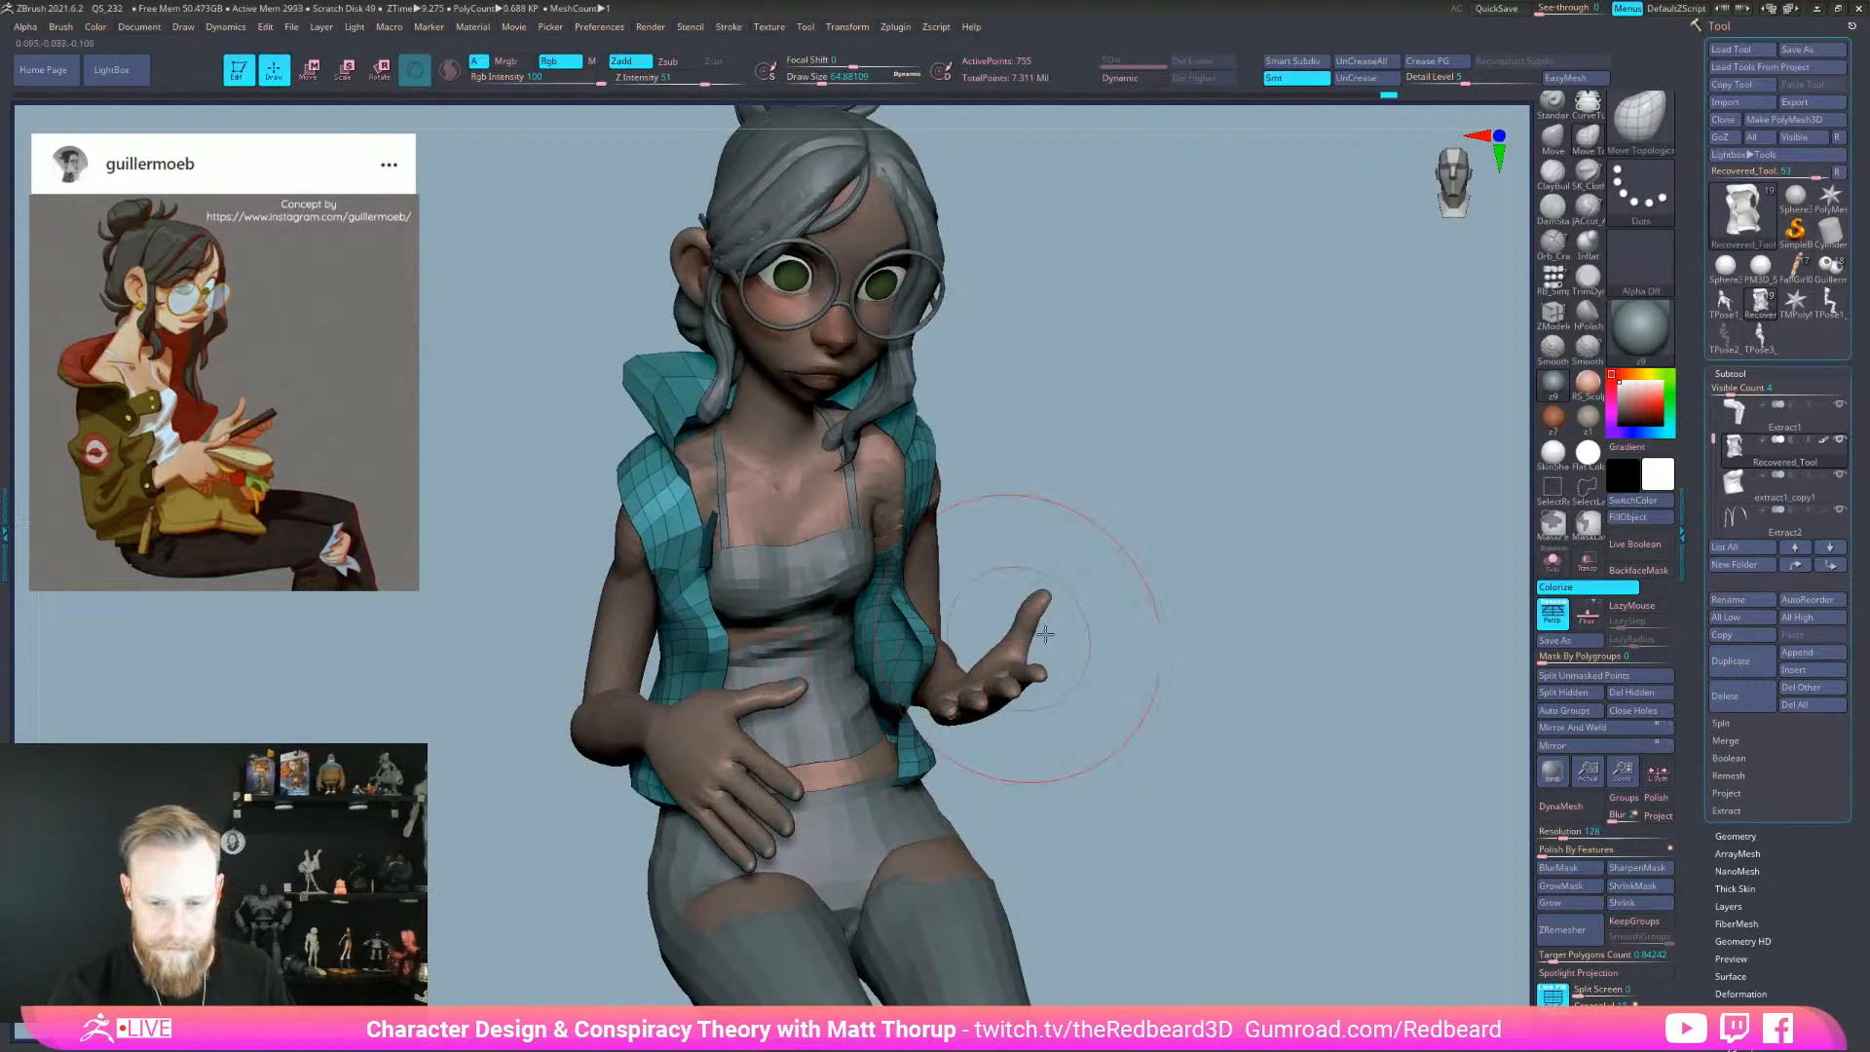
right_drag(1091, 595, 1013, 609)
right_drag(1009, 537, 910, 571)
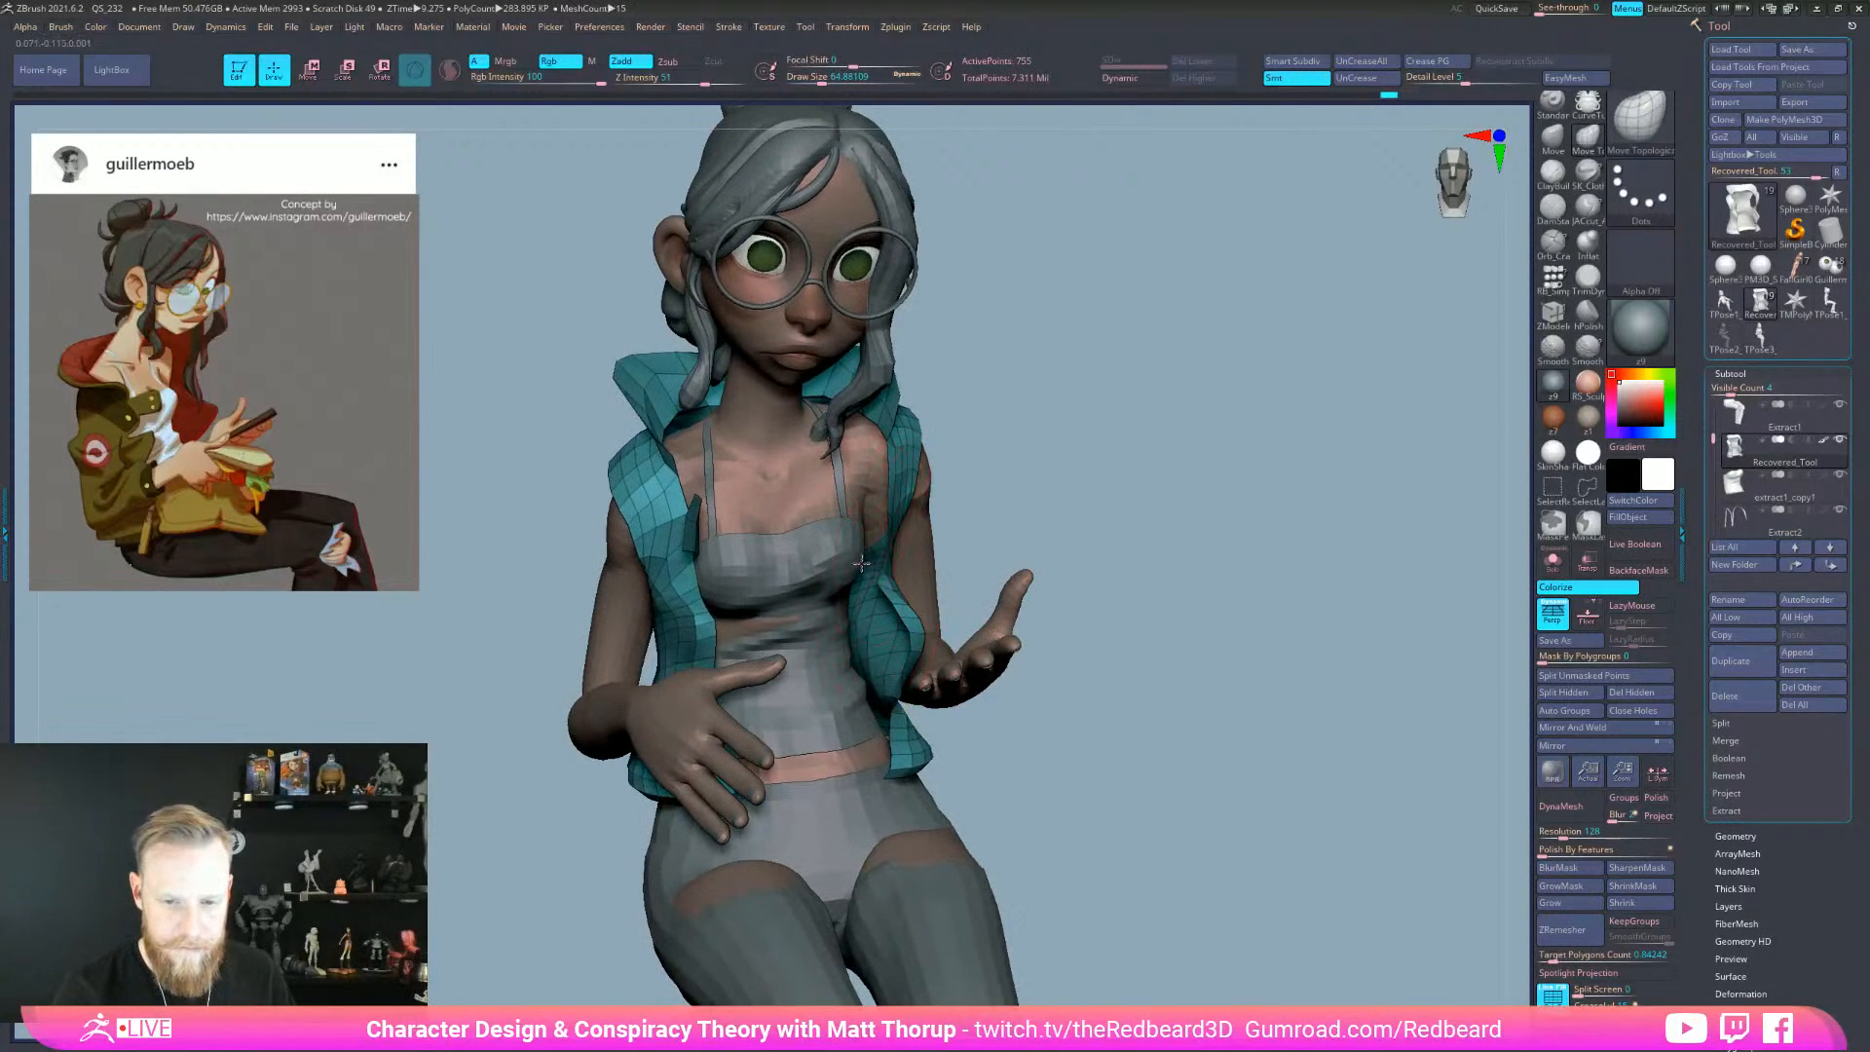
right_drag(1054, 557, 1120, 740)
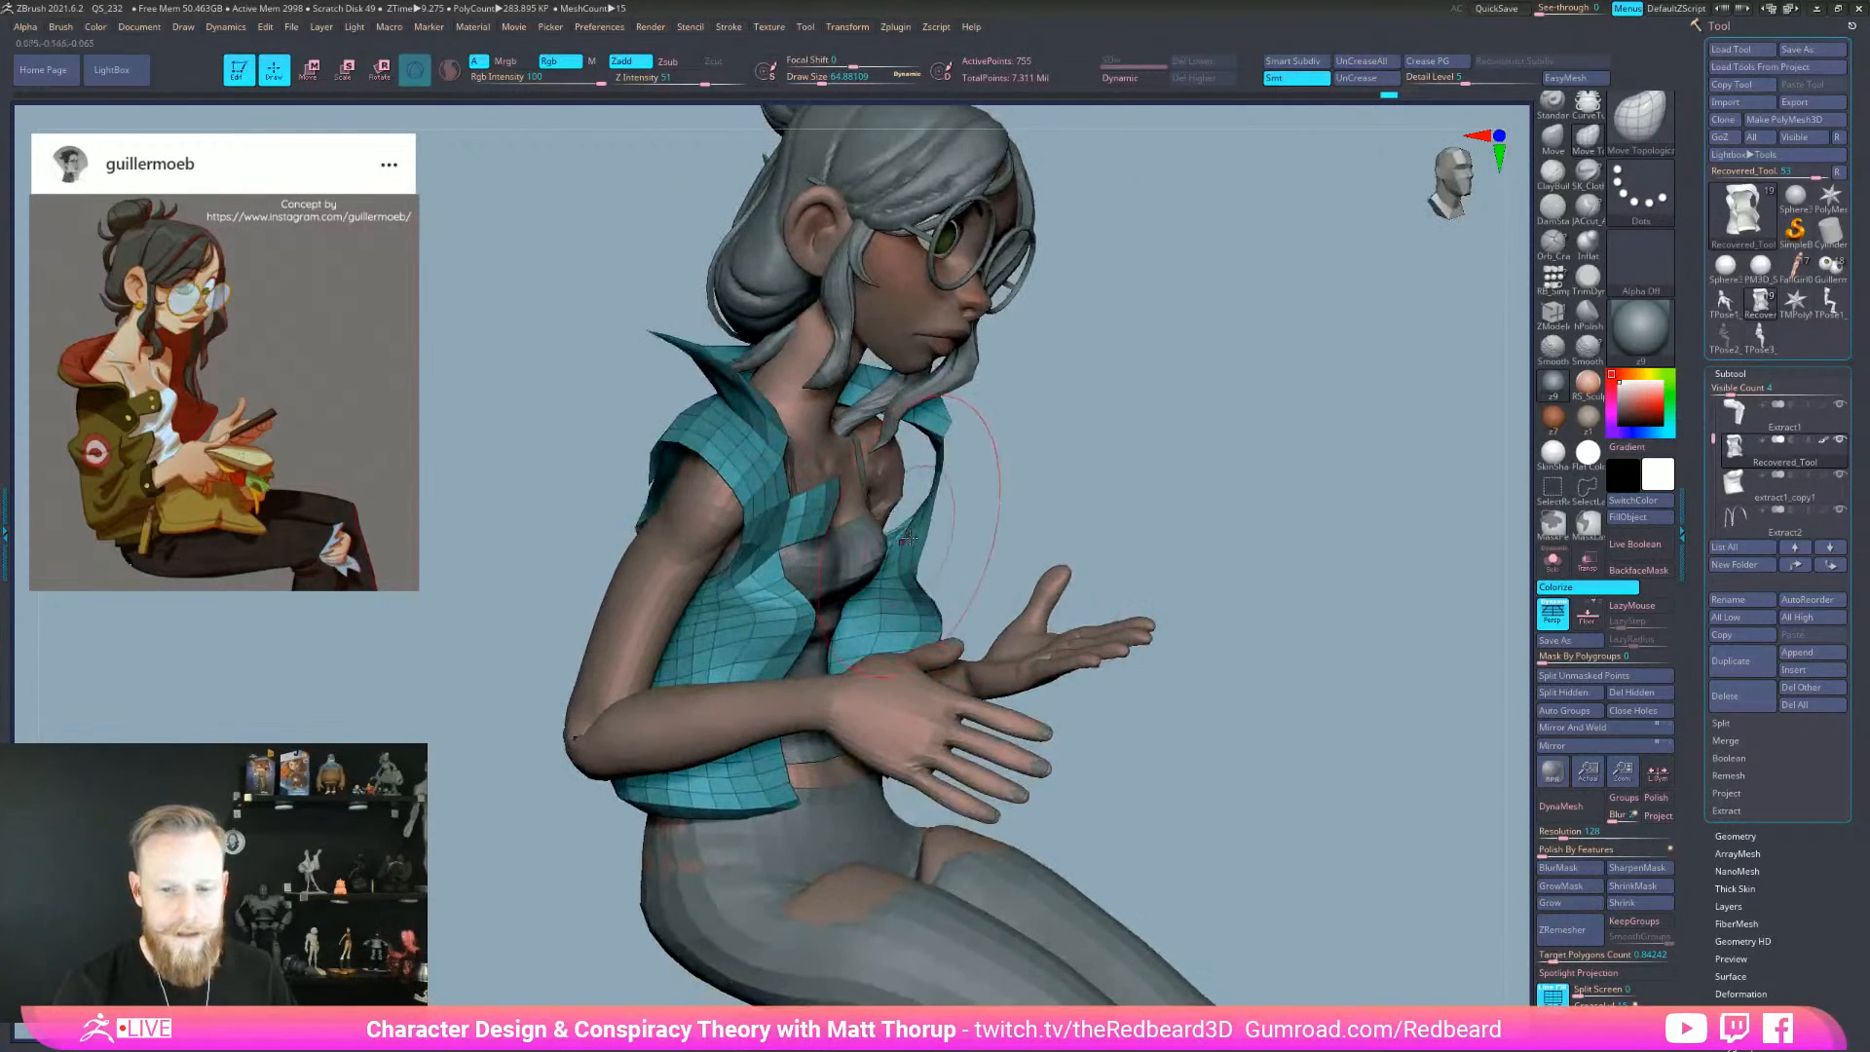
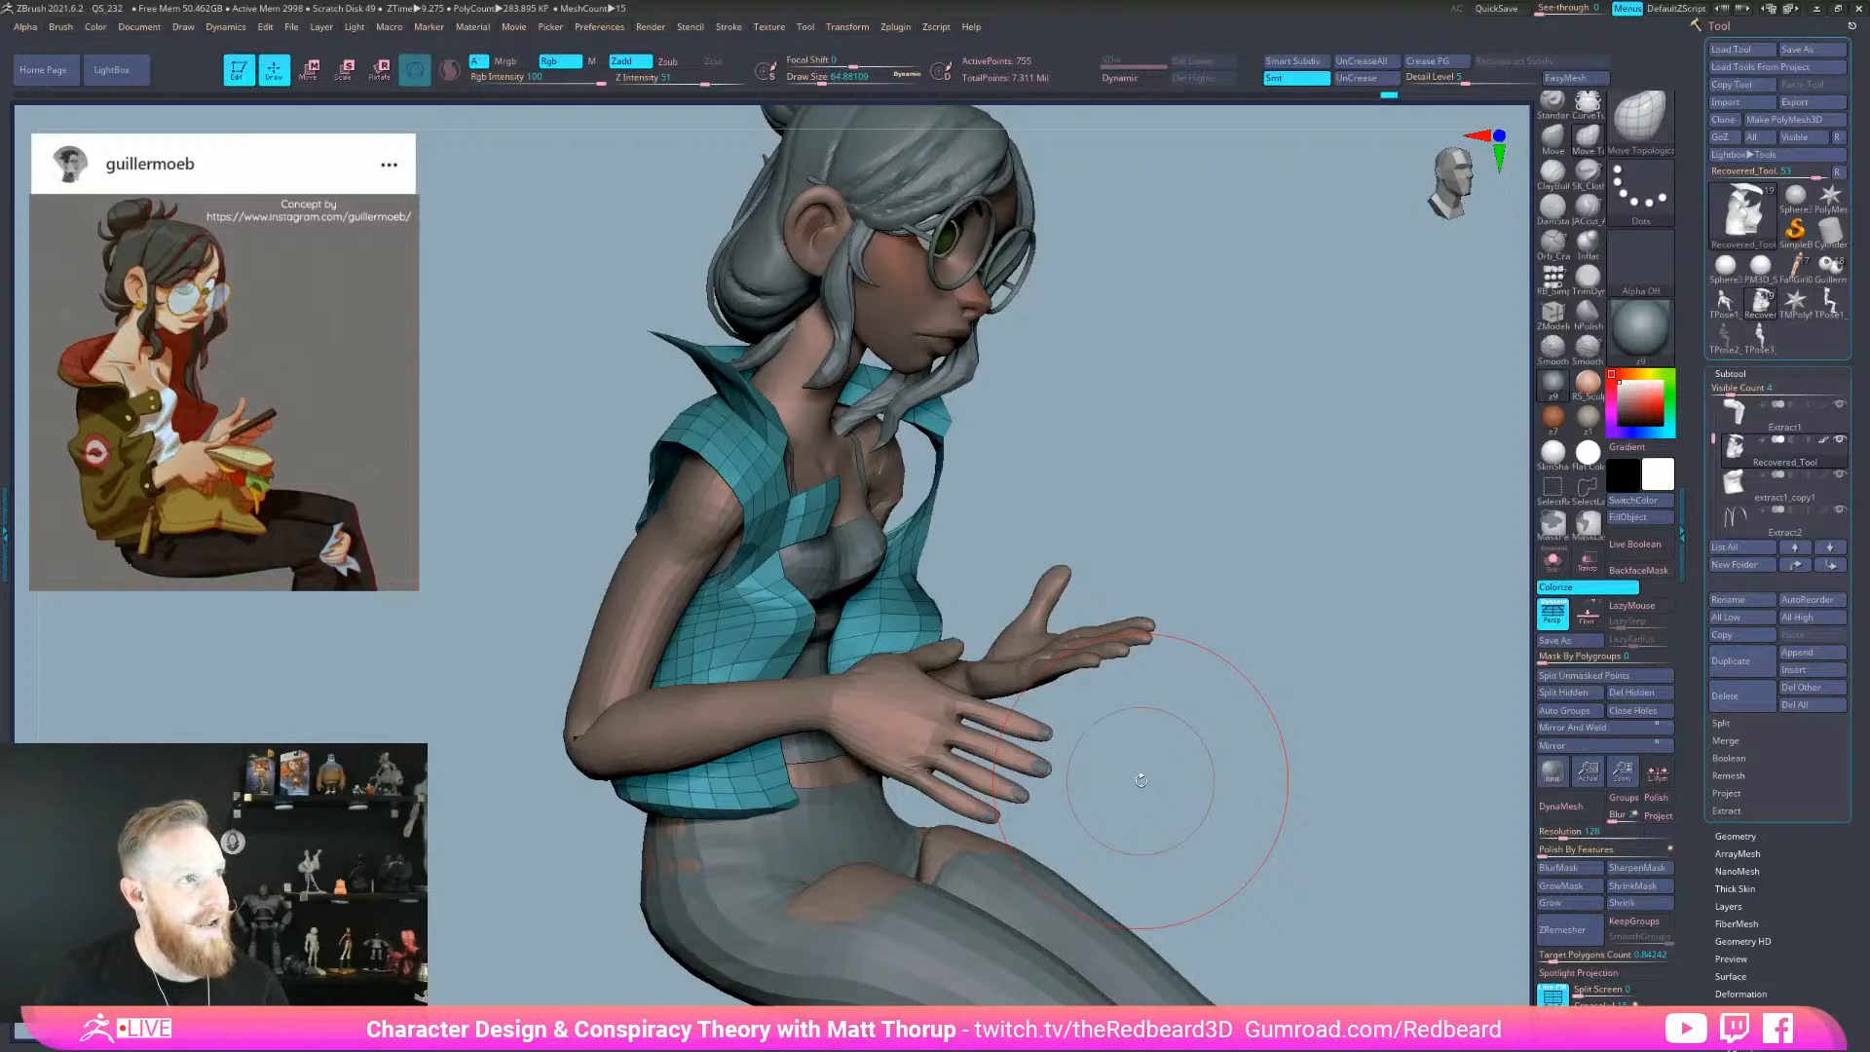
mouse_move(1093, 493)
mouse_down()
mouse_move(905, 531)
mouse_move(948, 565)
mouse_move(932, 616)
mouse_up()
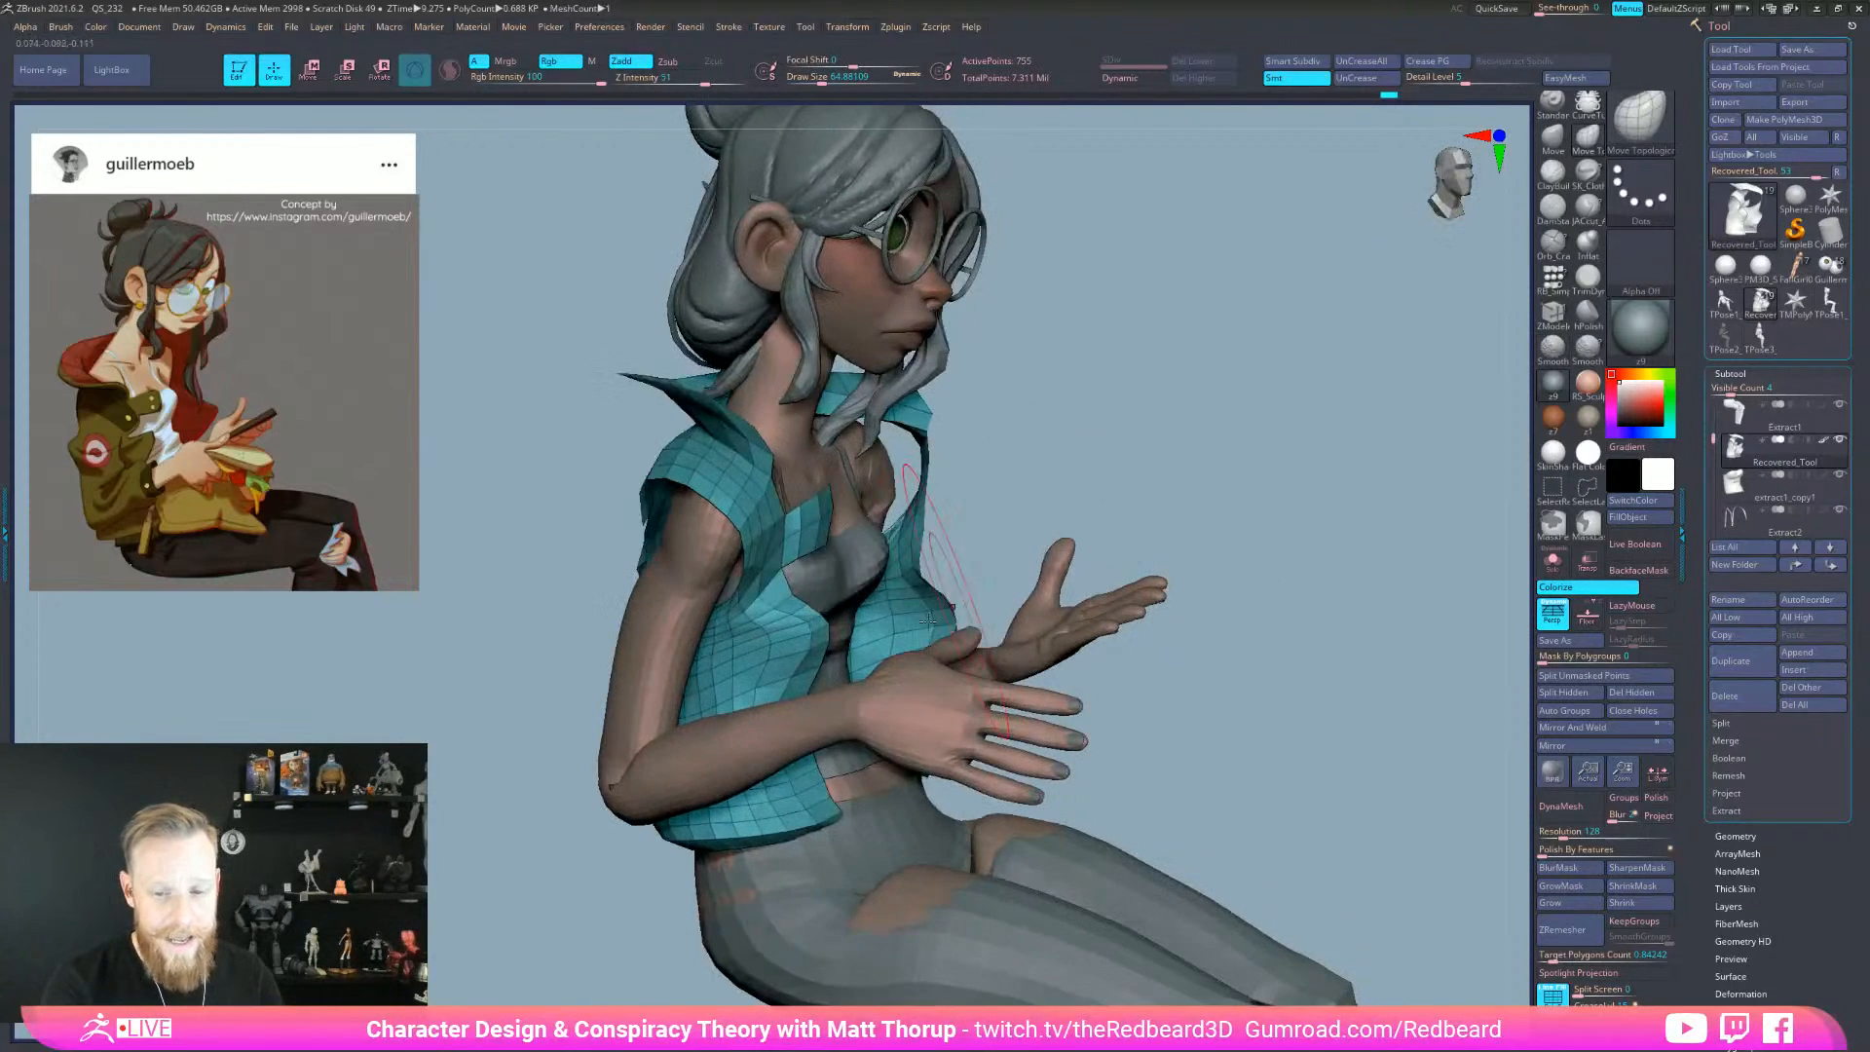
drag(1256, 521, 1057, 570)
mouse_move(1187, 567)
mouse_down()
mouse_move(1013, 584)
mouse_move(932, 619)
mouse_move(949, 614)
mouse_up()
- Refine the jacket's front opening from the side with Move Topological at about 21.8 and 39 draw size
key(s)
key(s)
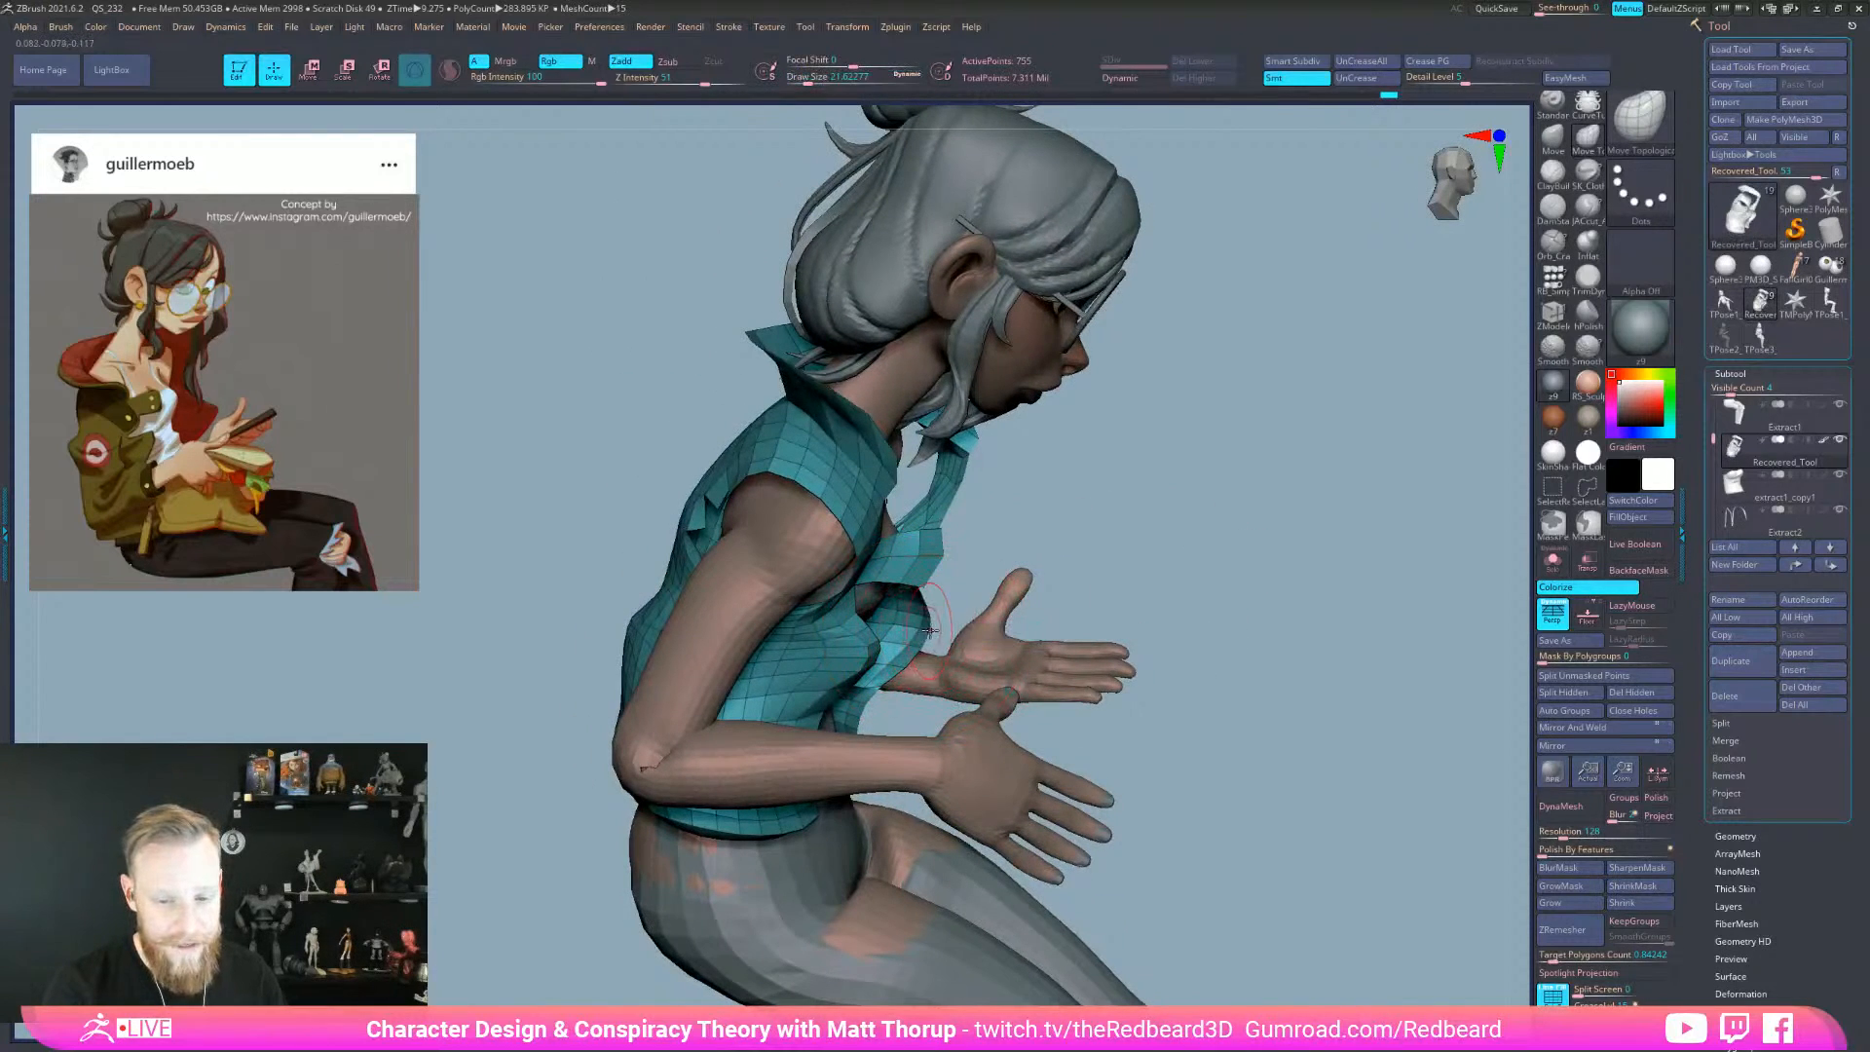
drag(1149, 506, 827, 560)
mouse_move(1168, 555)
mouse_down()
mouse_move(951, 583)
mouse_move(1311, 476)
mouse_move(1127, 530)
mouse_move(970, 538)
mouse_move(976, 569)
mouse_up()
key(s)
key(s)
drag(972, 577, 979, 579)
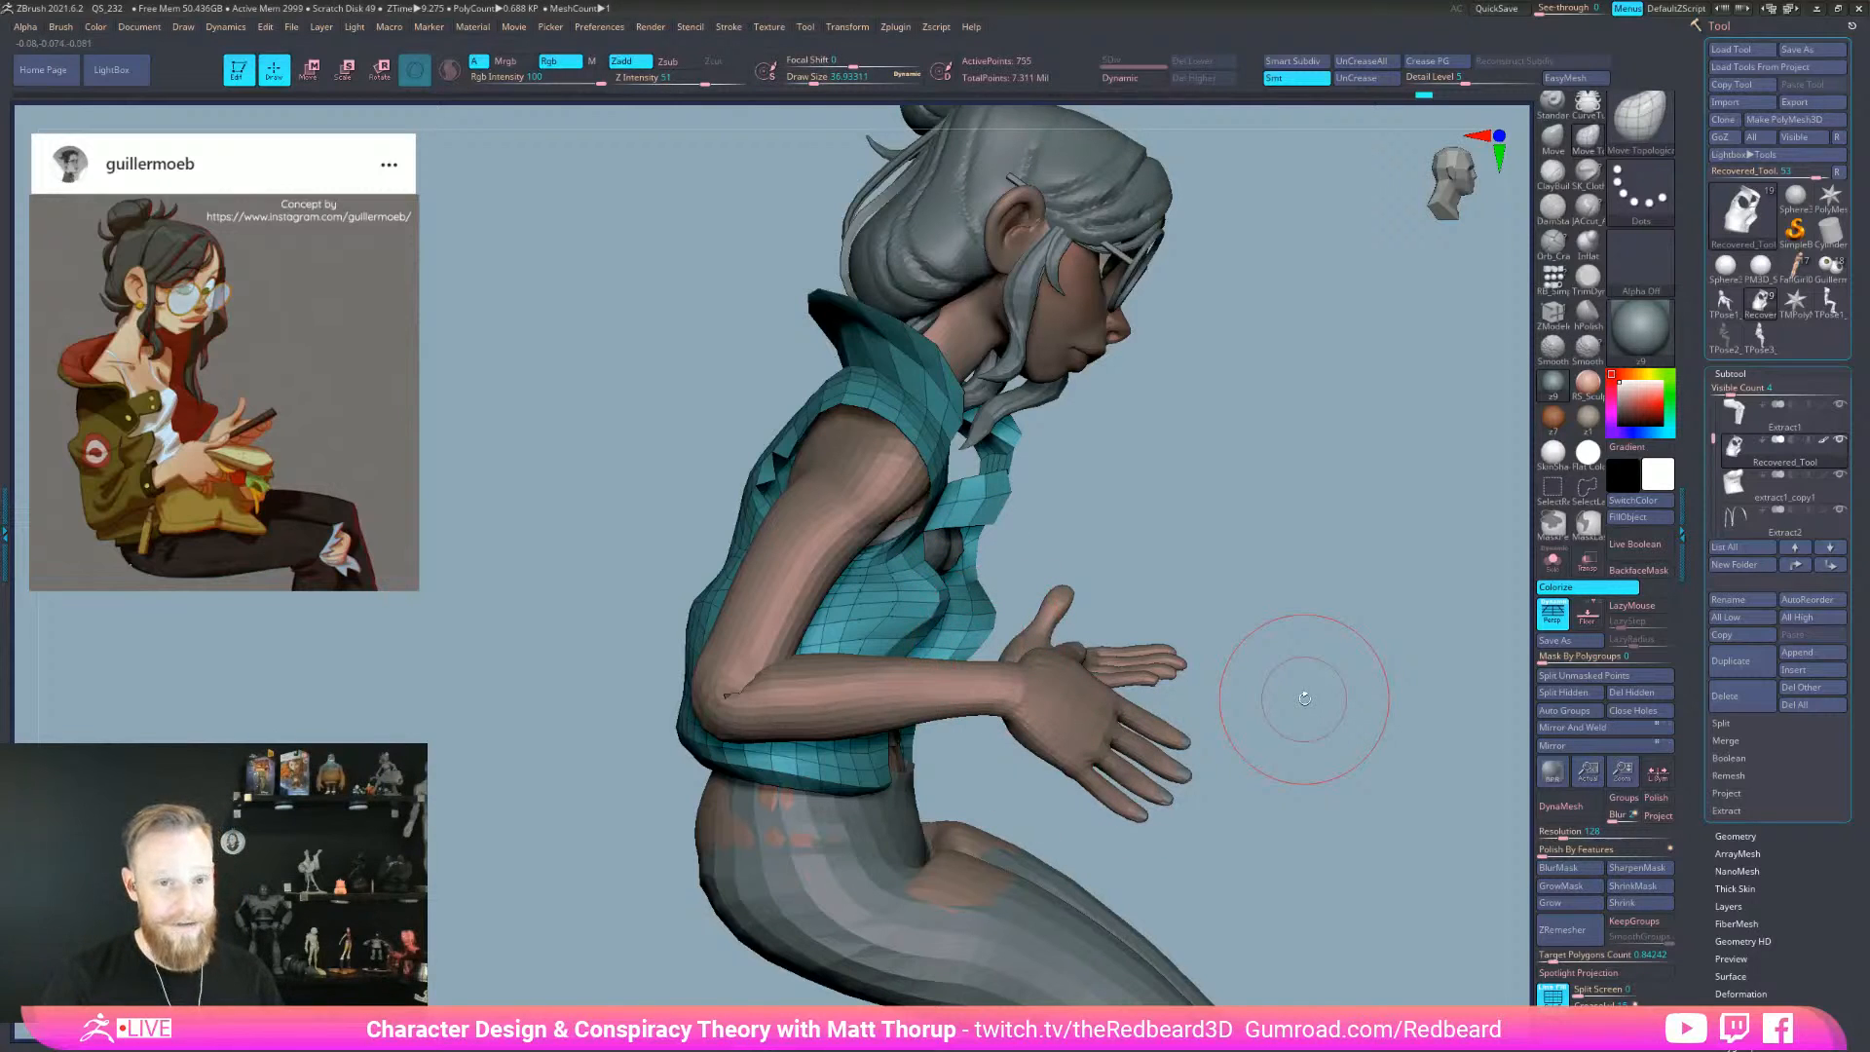
- Adjust the jacket's near front panel above the forearm with Move Topological at about 28.9 draw size
drag(1189, 501, 1089, 558)
key(s)
drag(869, 623, 893, 615)
drag(1135, 557, 1217, 533)
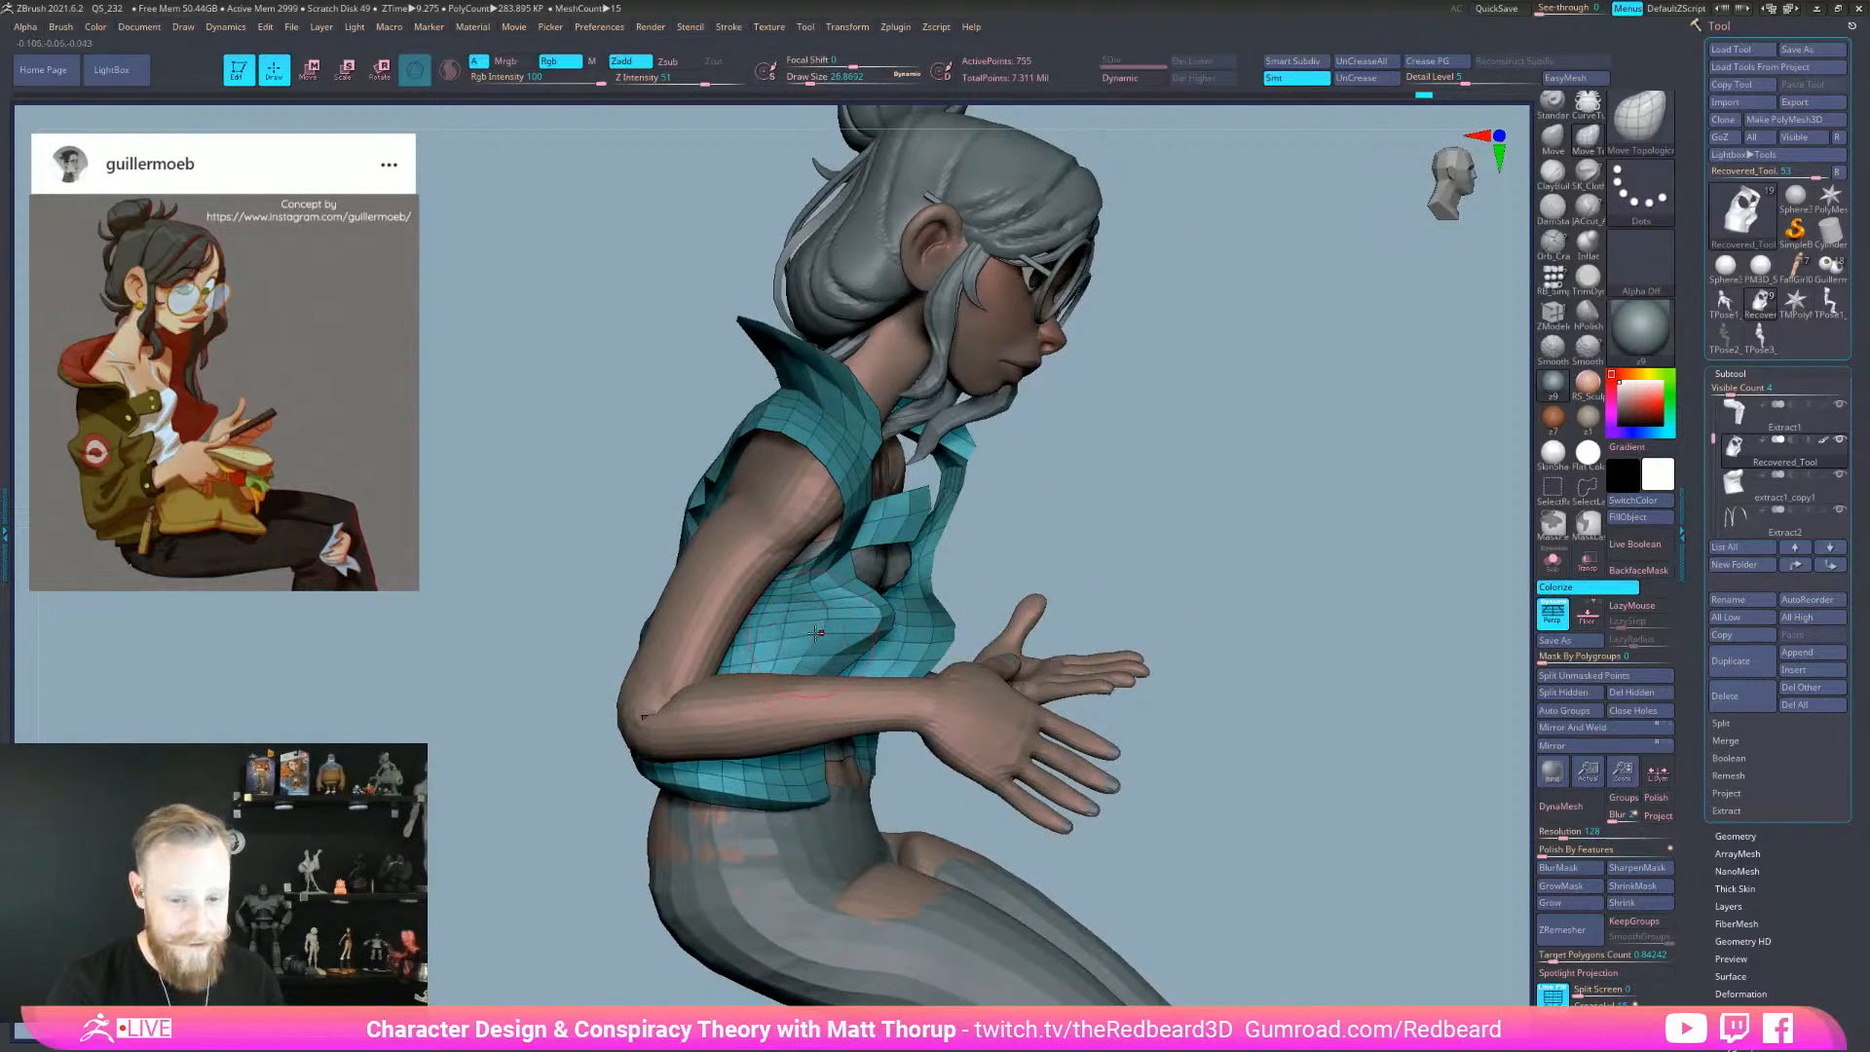
right_drag(810, 631, 856, 683)
key(s)
drag(823, 732, 843, 732)
- Shift the lower front edge behind the raised hand with Move Topological at about 23.3 draw size
drag(1193, 779, 779, 752)
key(s)
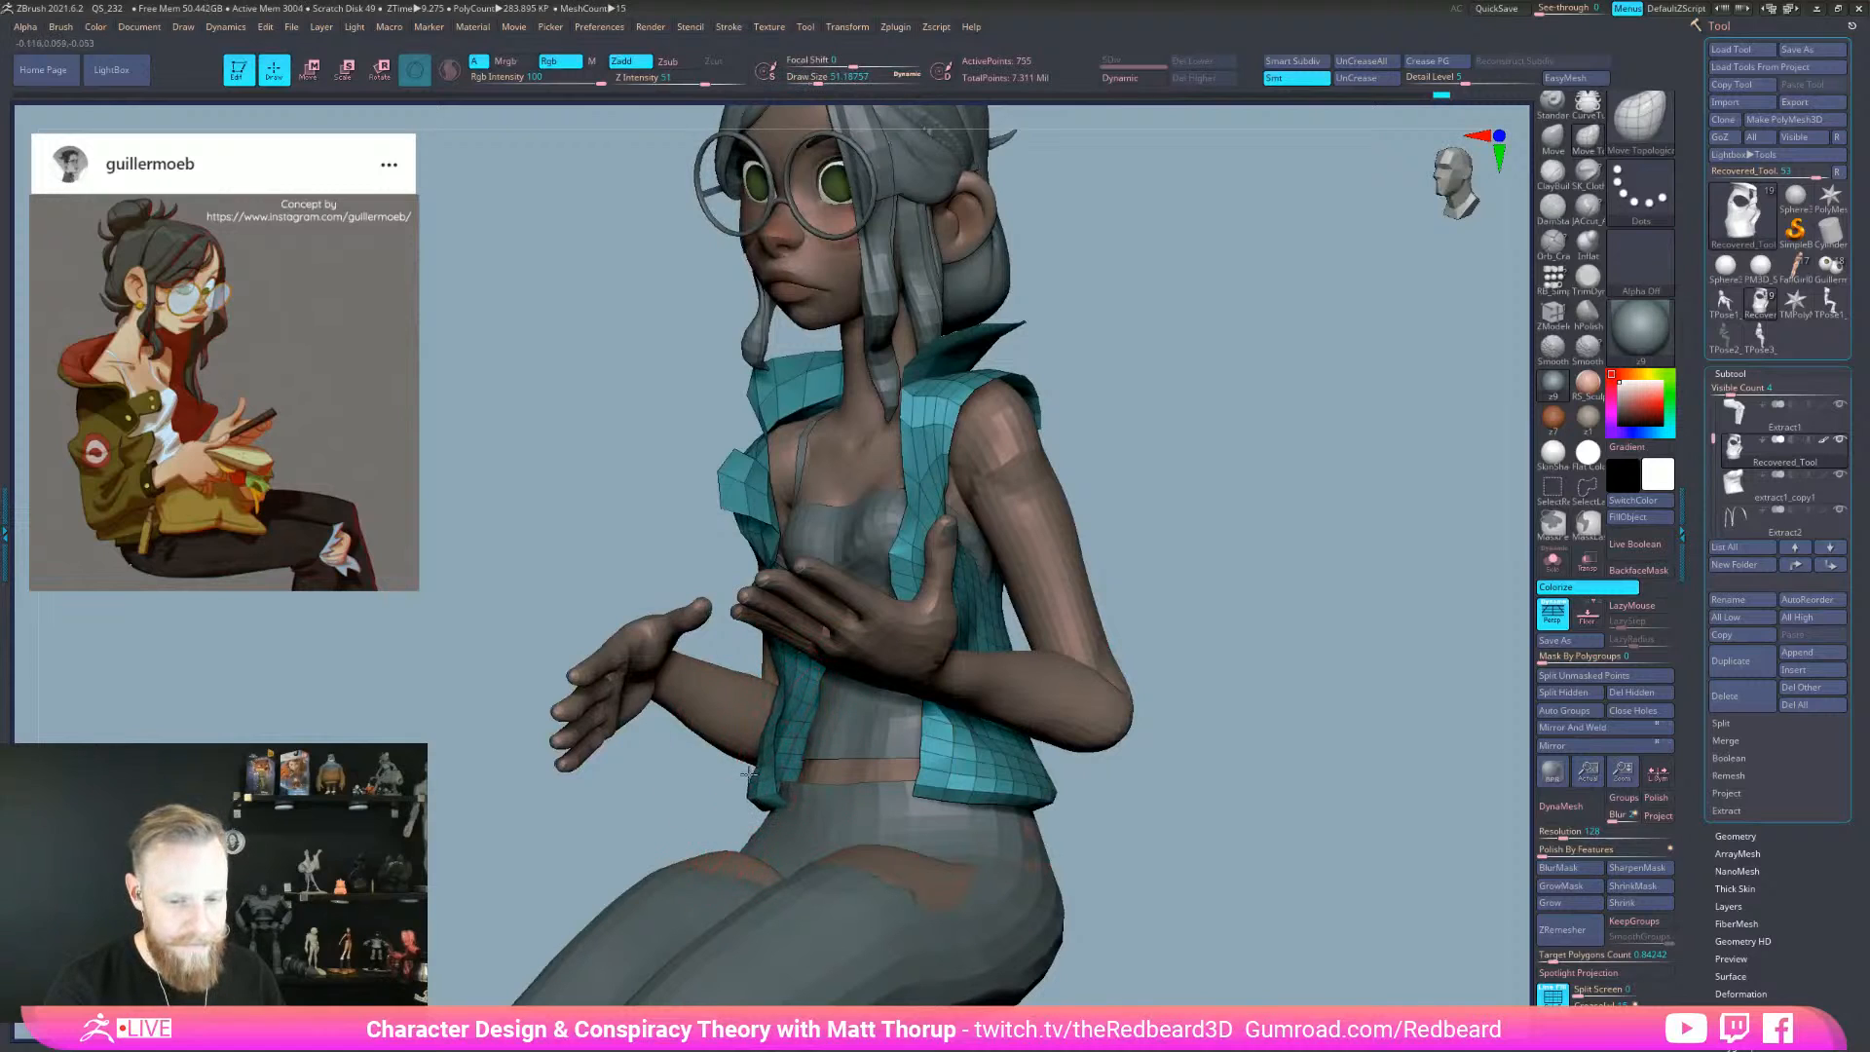
key(s)
drag(778, 688, 765, 704)
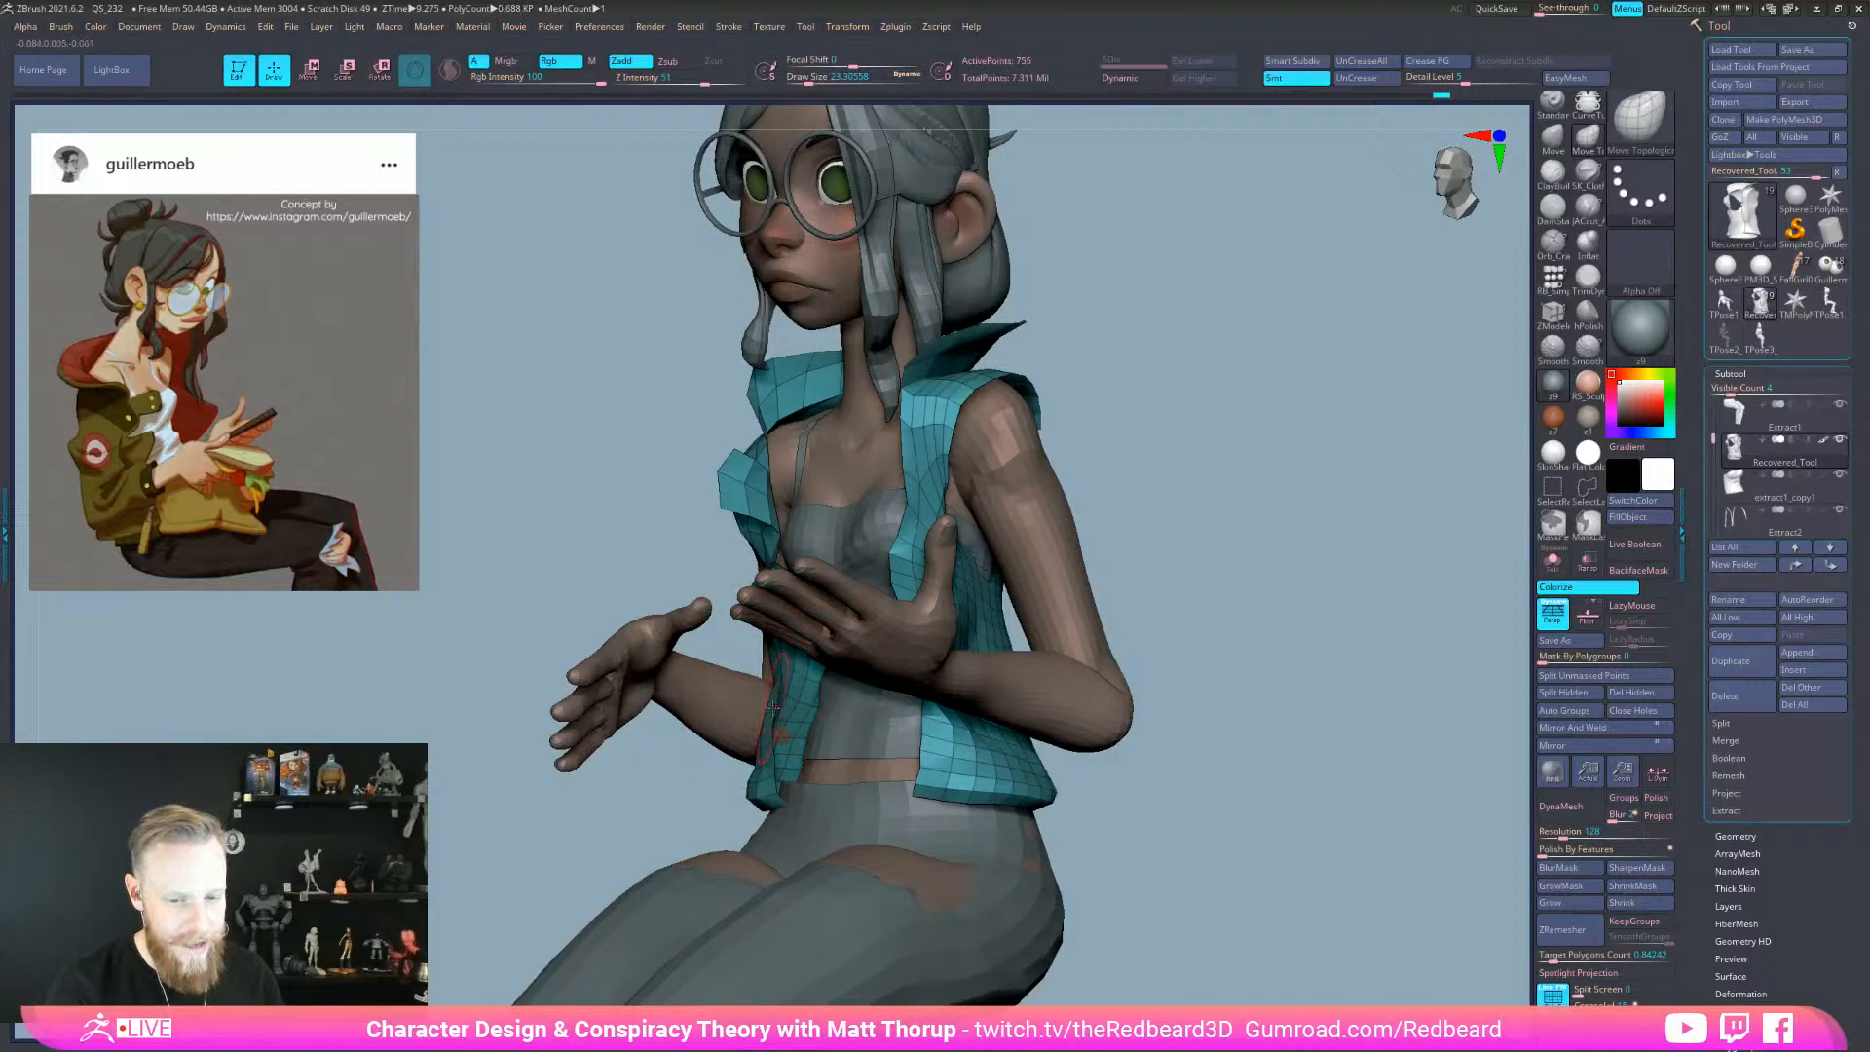
- Refine the far front edge at chest height with Move Topological at about 18.5 and 23.3 draw size
right_drag(1208, 810, 1243, 681)
alt+right_drag(1145, 645, 1036, 657)
key(bracketleft)
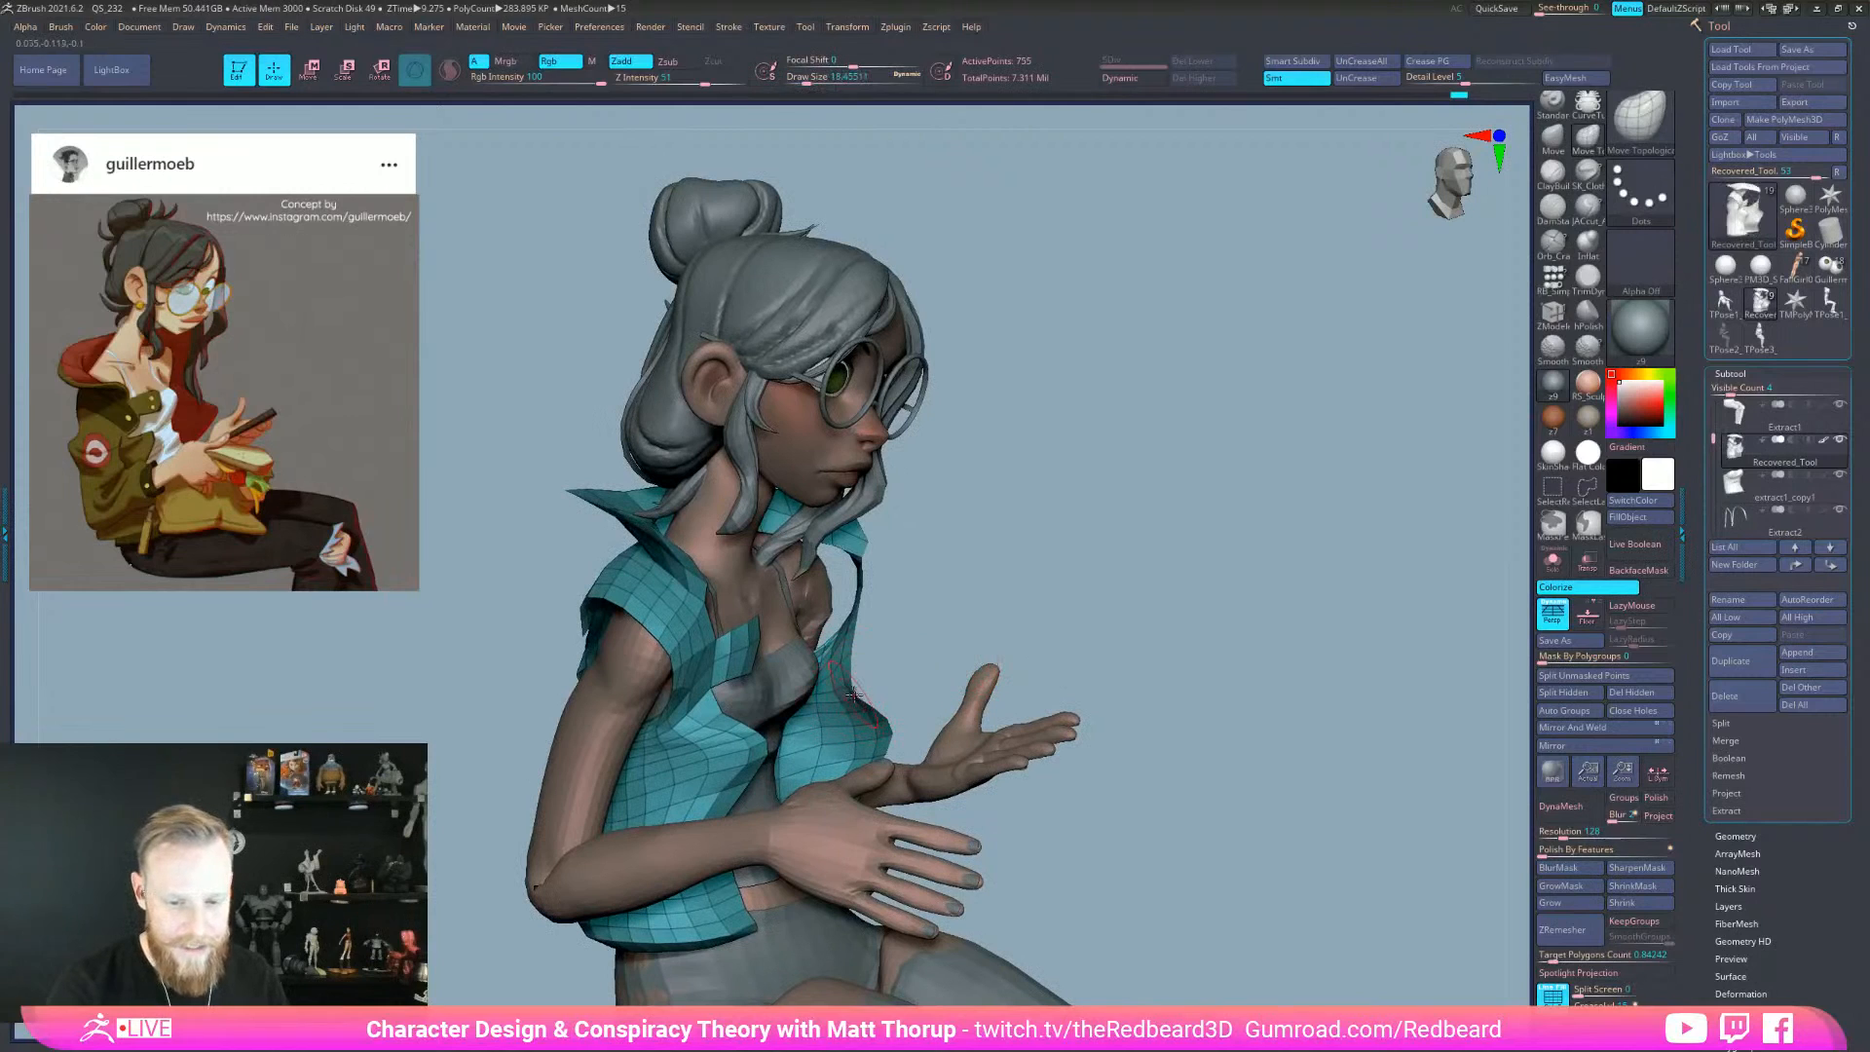
key(bracketleft)
drag(875, 689, 883, 656)
key(bracketright)
key(bracketright)
key(bracketright)
key(bracketleft)
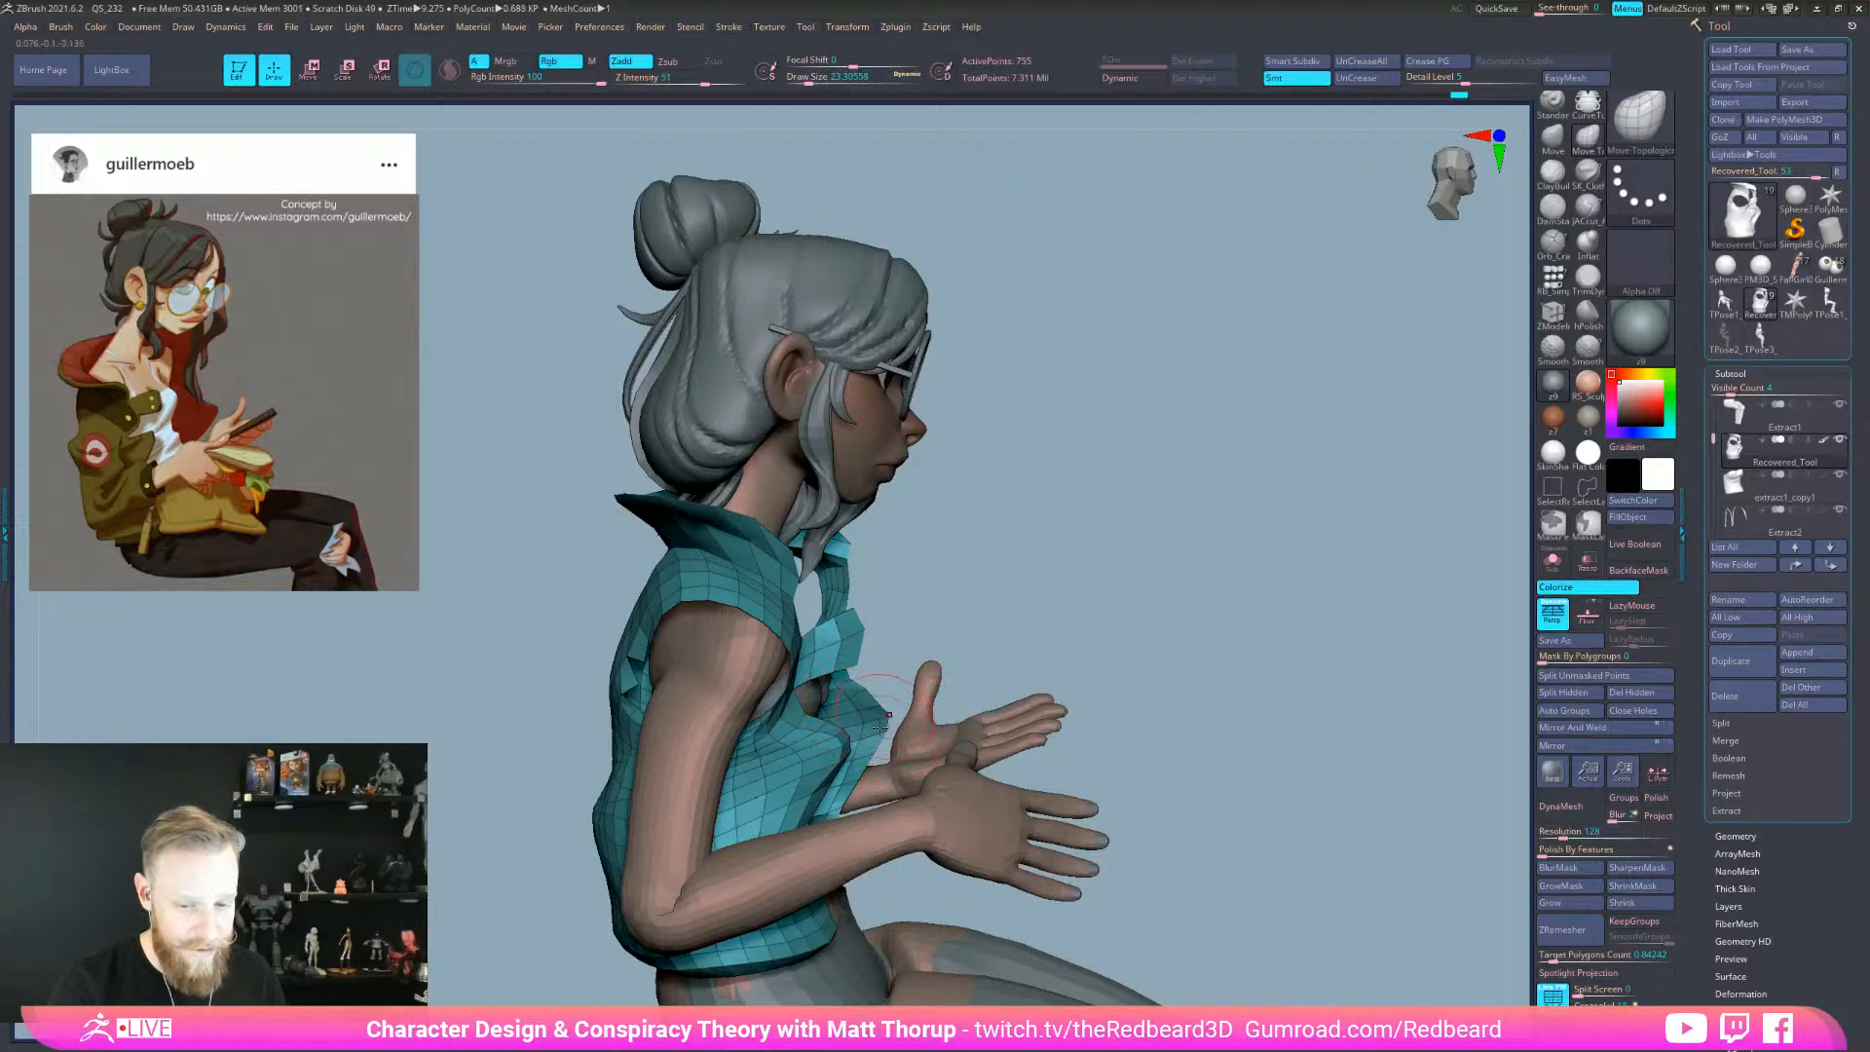
key(bracketright)
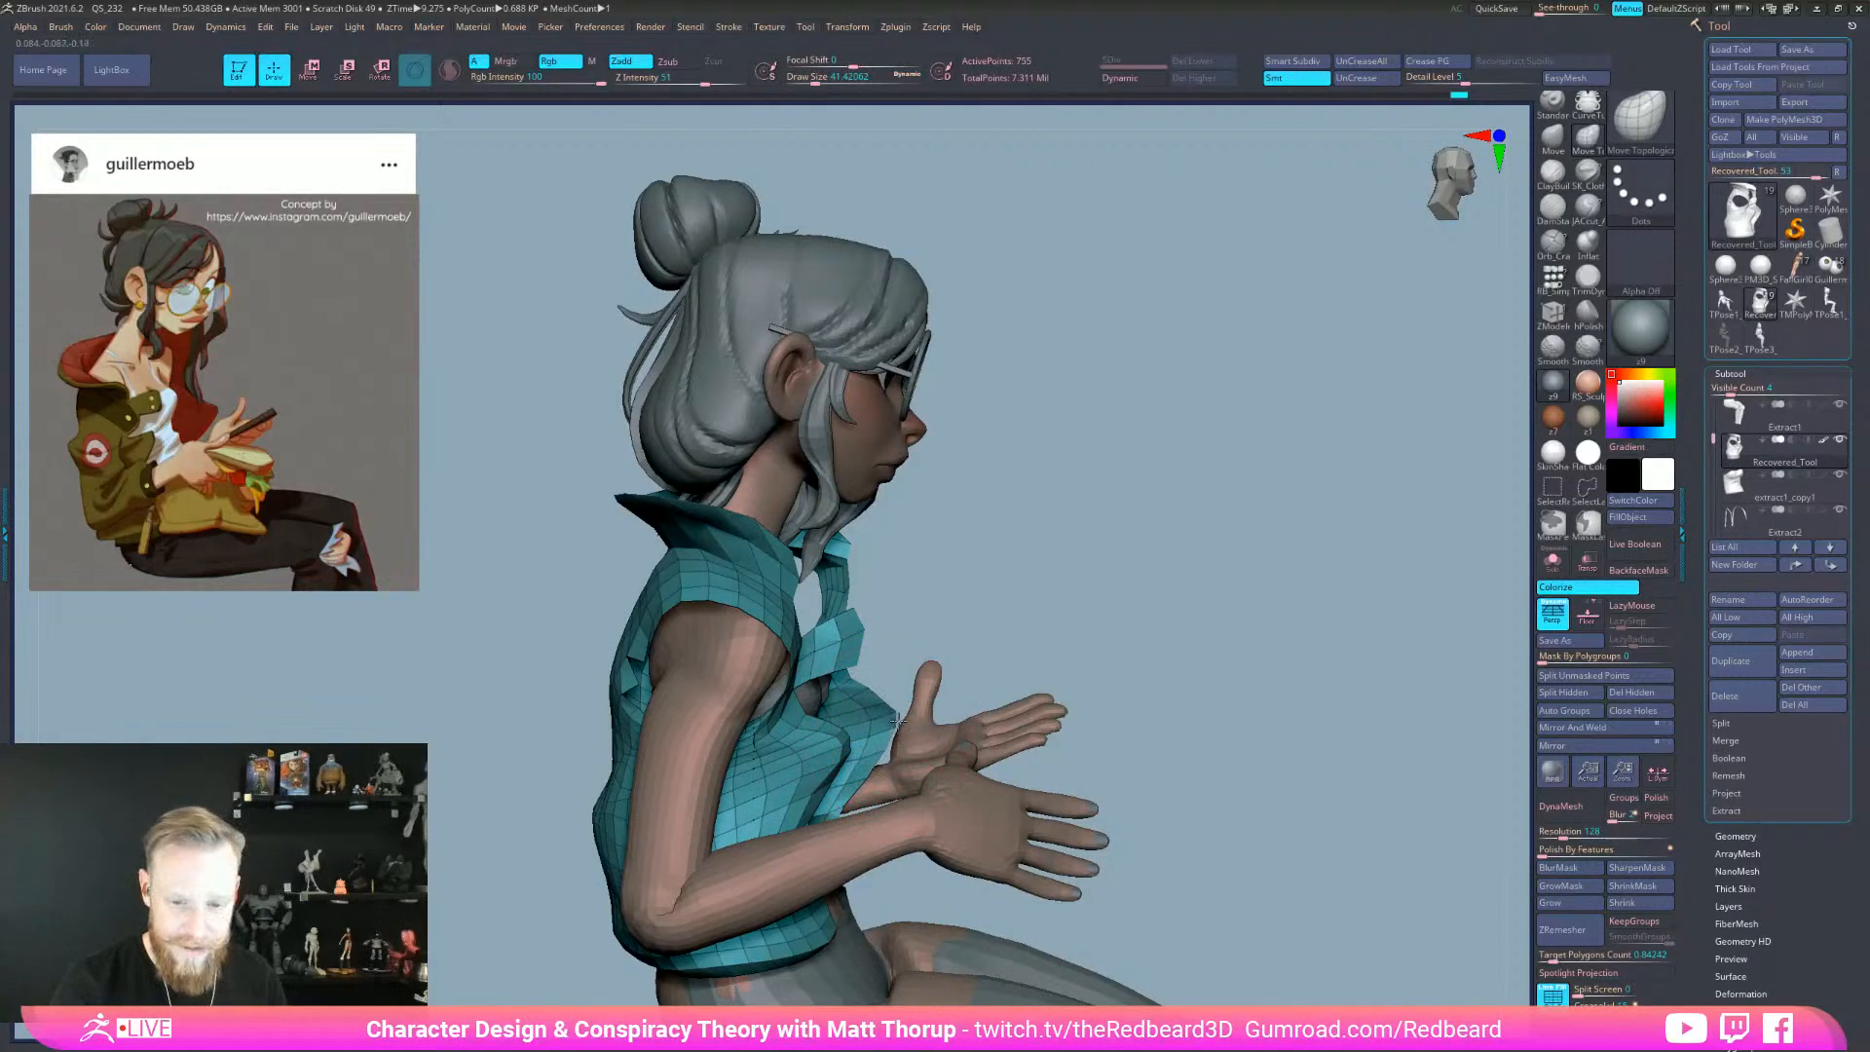
- Shape the jacket torso from front, far side and back with Move Topological at about 41.4 and 58.5 draw size
drag(1168, 609, 1032, 642)
drag(1223, 743, 1178, 682)
right_drag(1177, 682, 1156, 683)
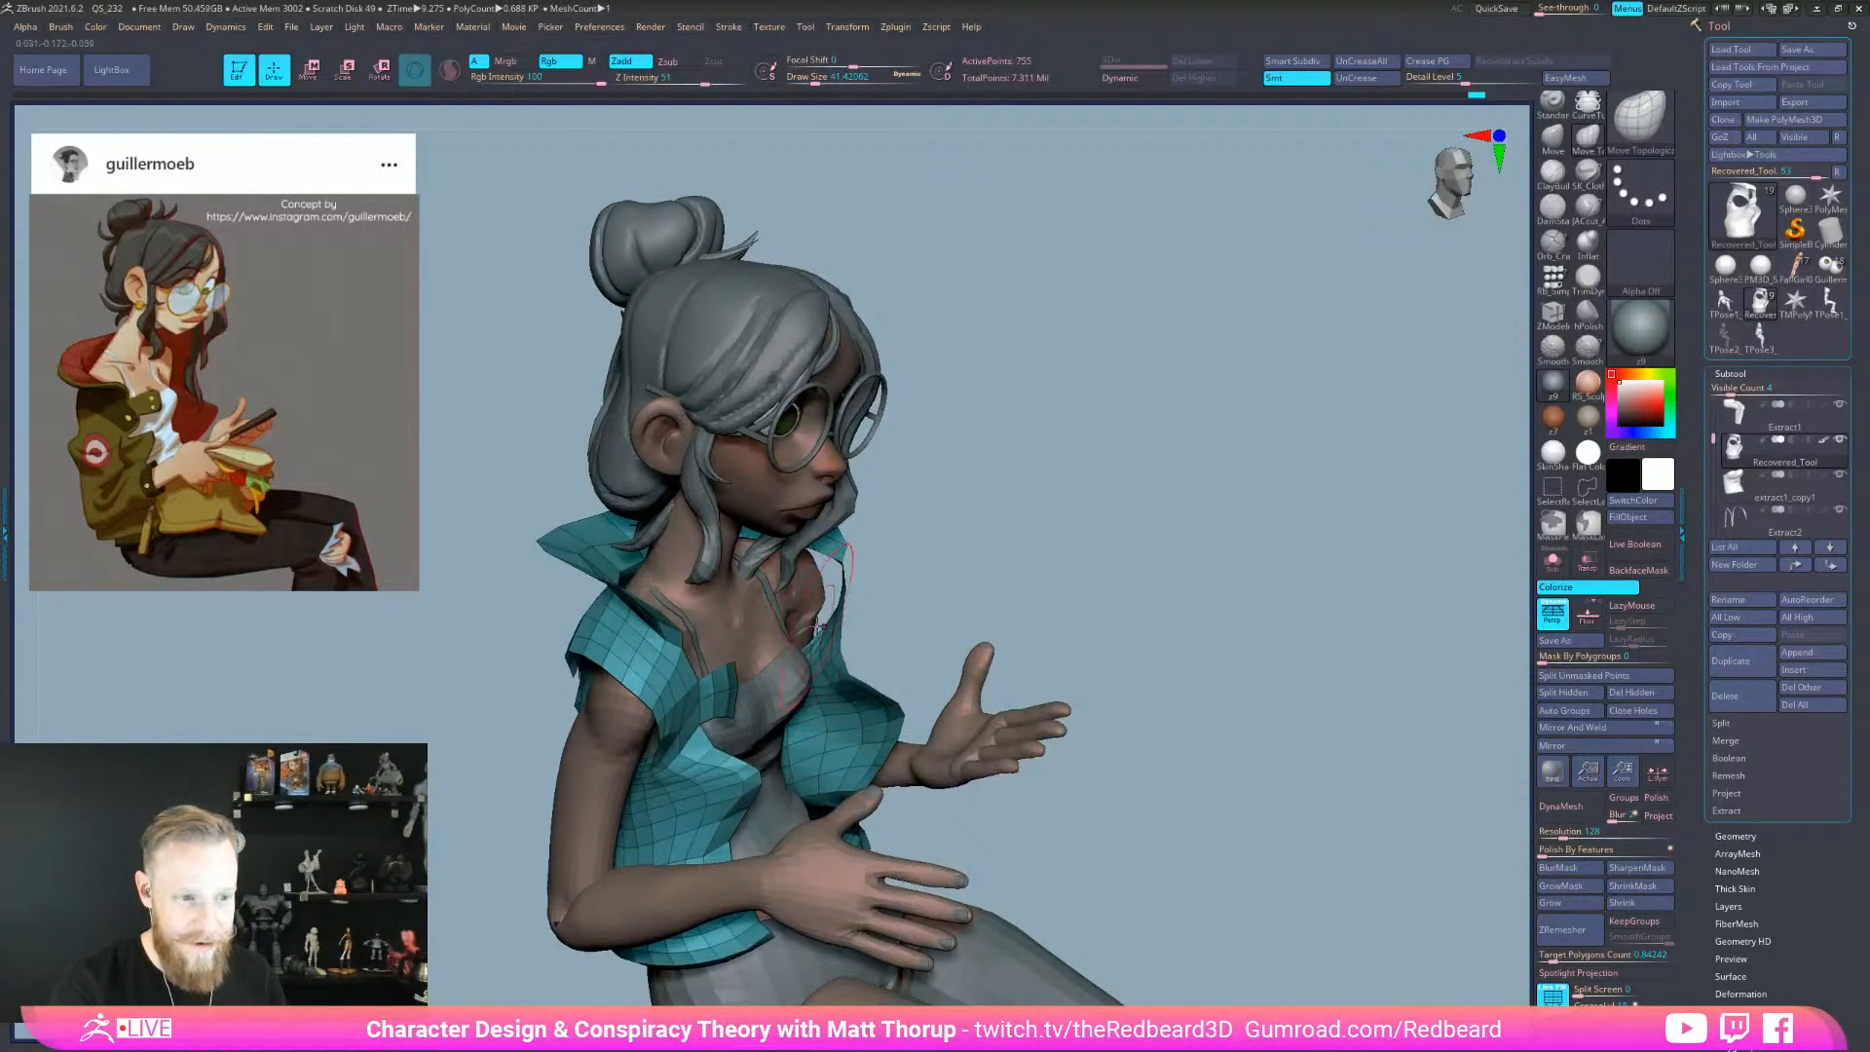
drag(905, 578, 742, 591)
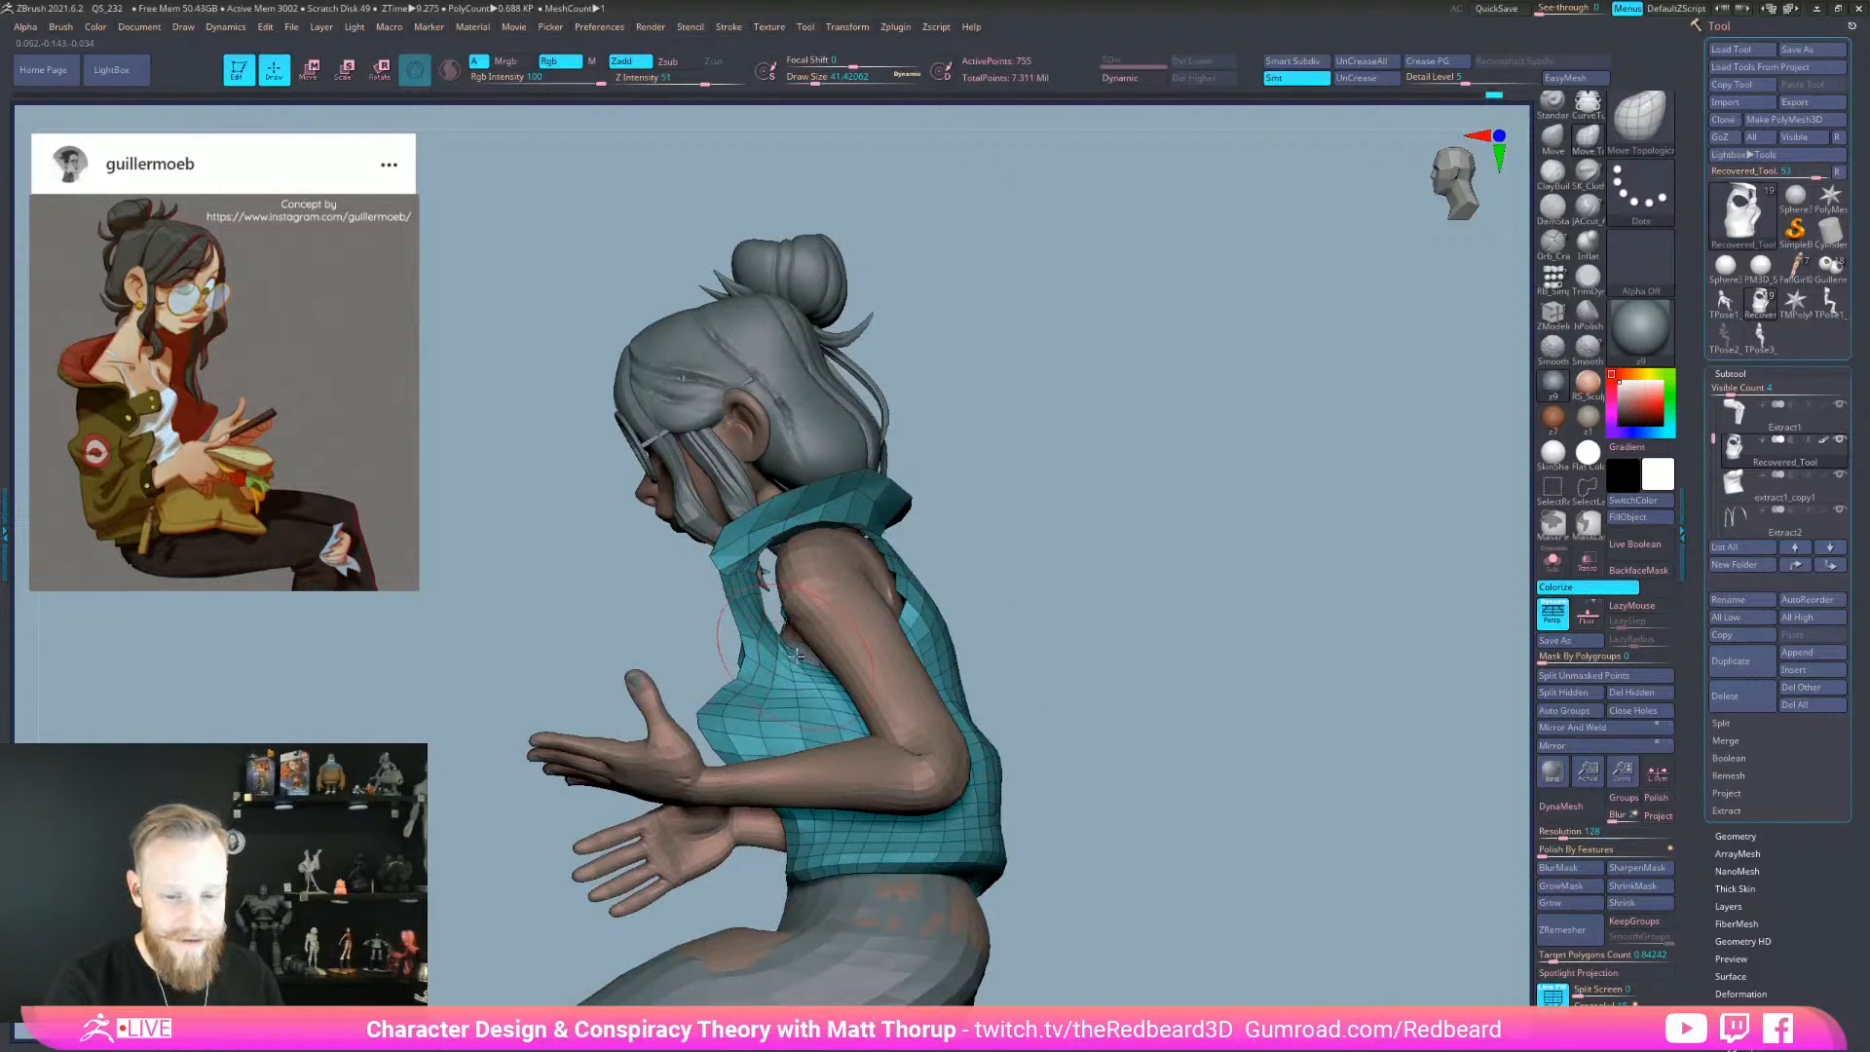
drag(1100, 650, 1193, 632)
right_drag(821, 672, 1023, 698)
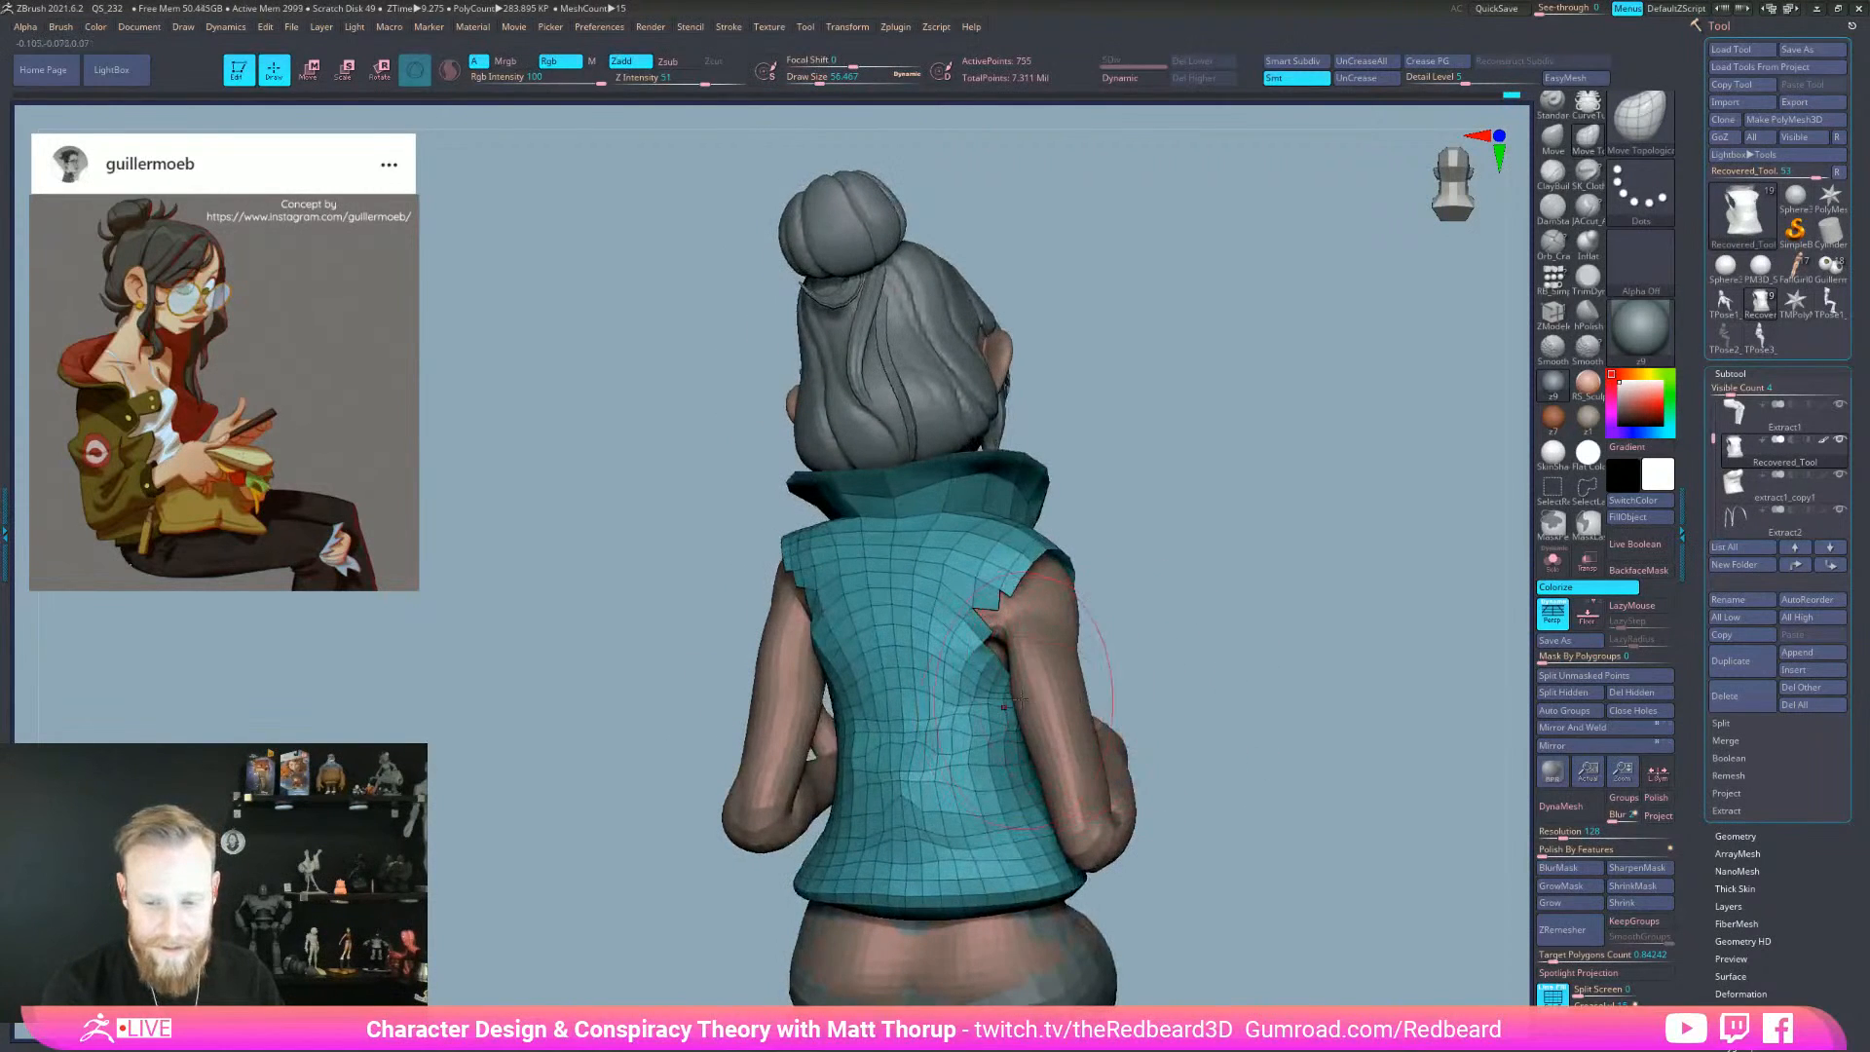
- Show the whole jacket again, frame the seated figure and set the draw size to about 144.7
mouse_move(1190, 650)
right_down()
mouse_move(1247, 659)
mouse_move(1377, 812)
mouse_move(1411, 811)
mouse_move(1208, 725)
right_up()
ctrl+shift+click(1264, 680)
right_drag(1208, 726, 1261, 755)
mouse_move(1261, 754)
alt+right_down()
mouse_move(1148, 727)
mouse_move(1240, 726)
alt+right_up()
mouse_move(1217, 663)
right_down()
mouse_move(1216, 640)
mouse_move(1107, 646)
right_up()
key(space)
drag(1142, 673, 1165, 673)
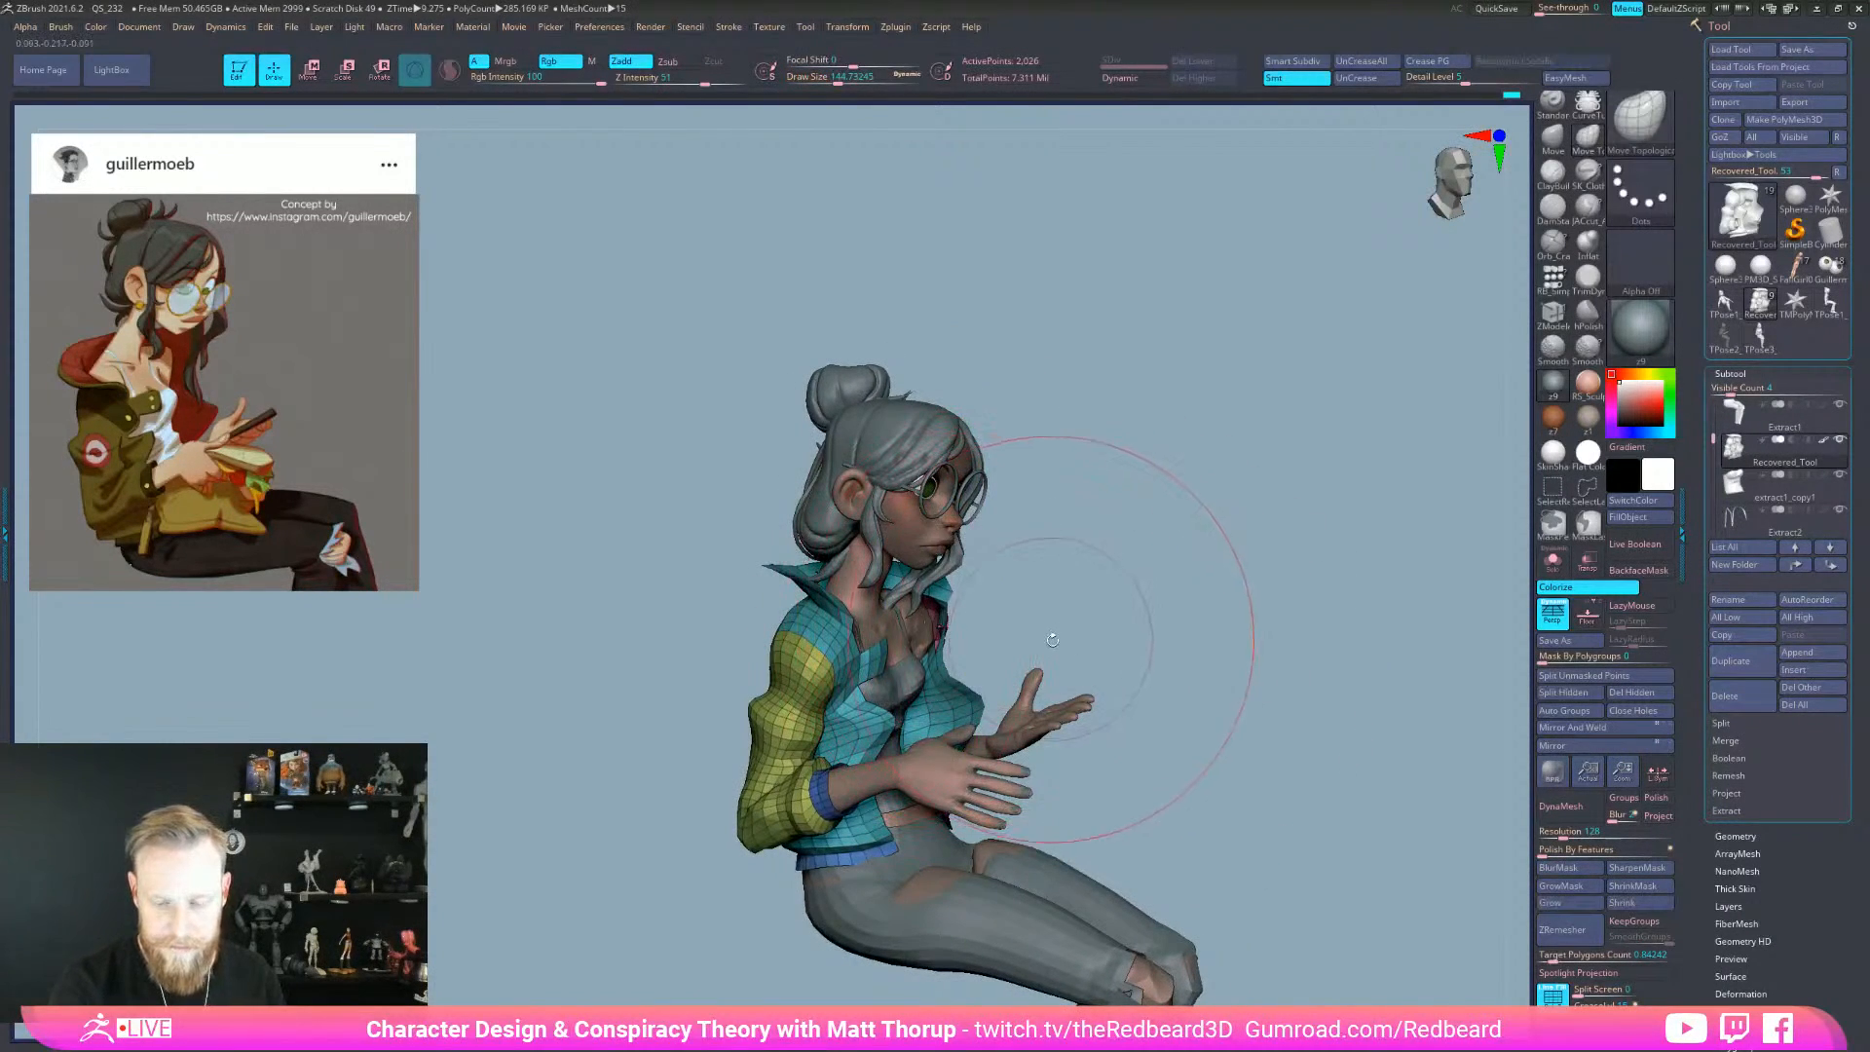
right_drag(1151, 626, 960, 623)
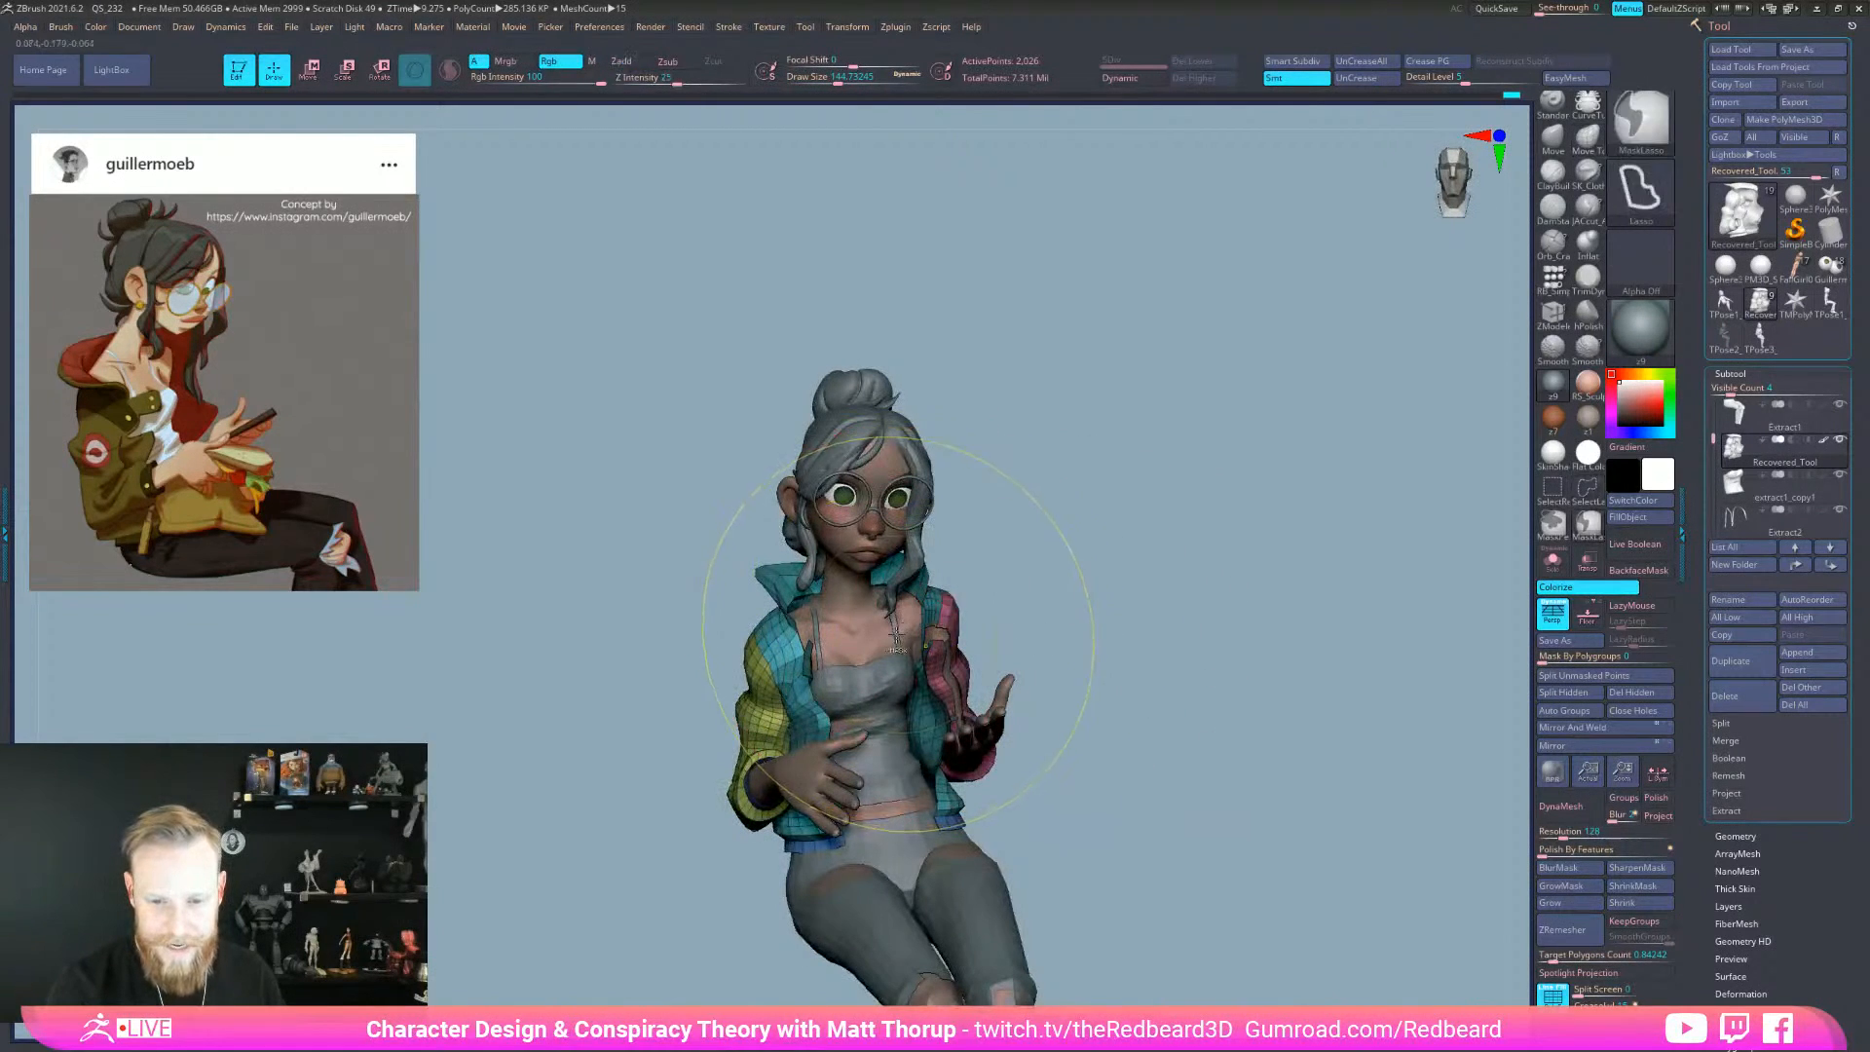
- Select the body subtool, solo it, and adjust the chest and armpit area with Move Topological at about 41.4 draw size
alt+click(873, 640)
click(1552, 560)
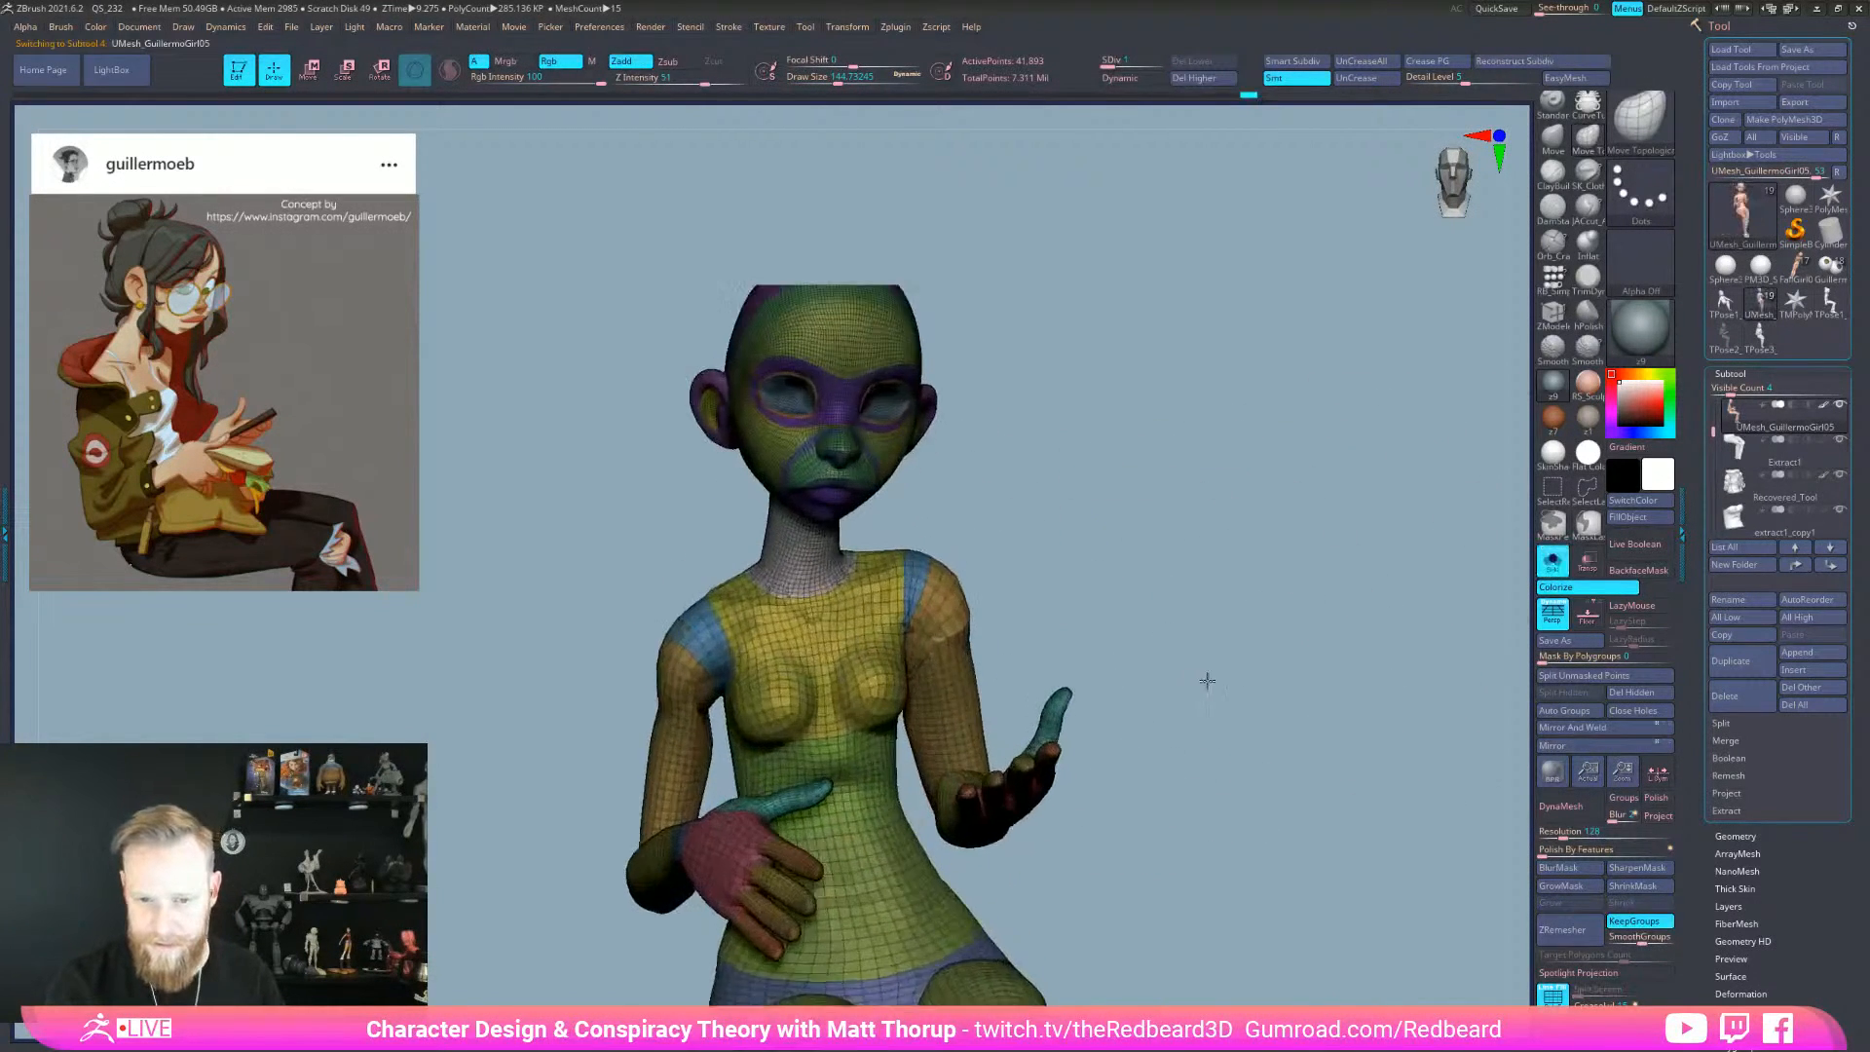
right_drag(1129, 668, 1008, 623)
key(s)
drag(1093, 604, 1069, 604)
right_drag(1114, 584, 960, 586)
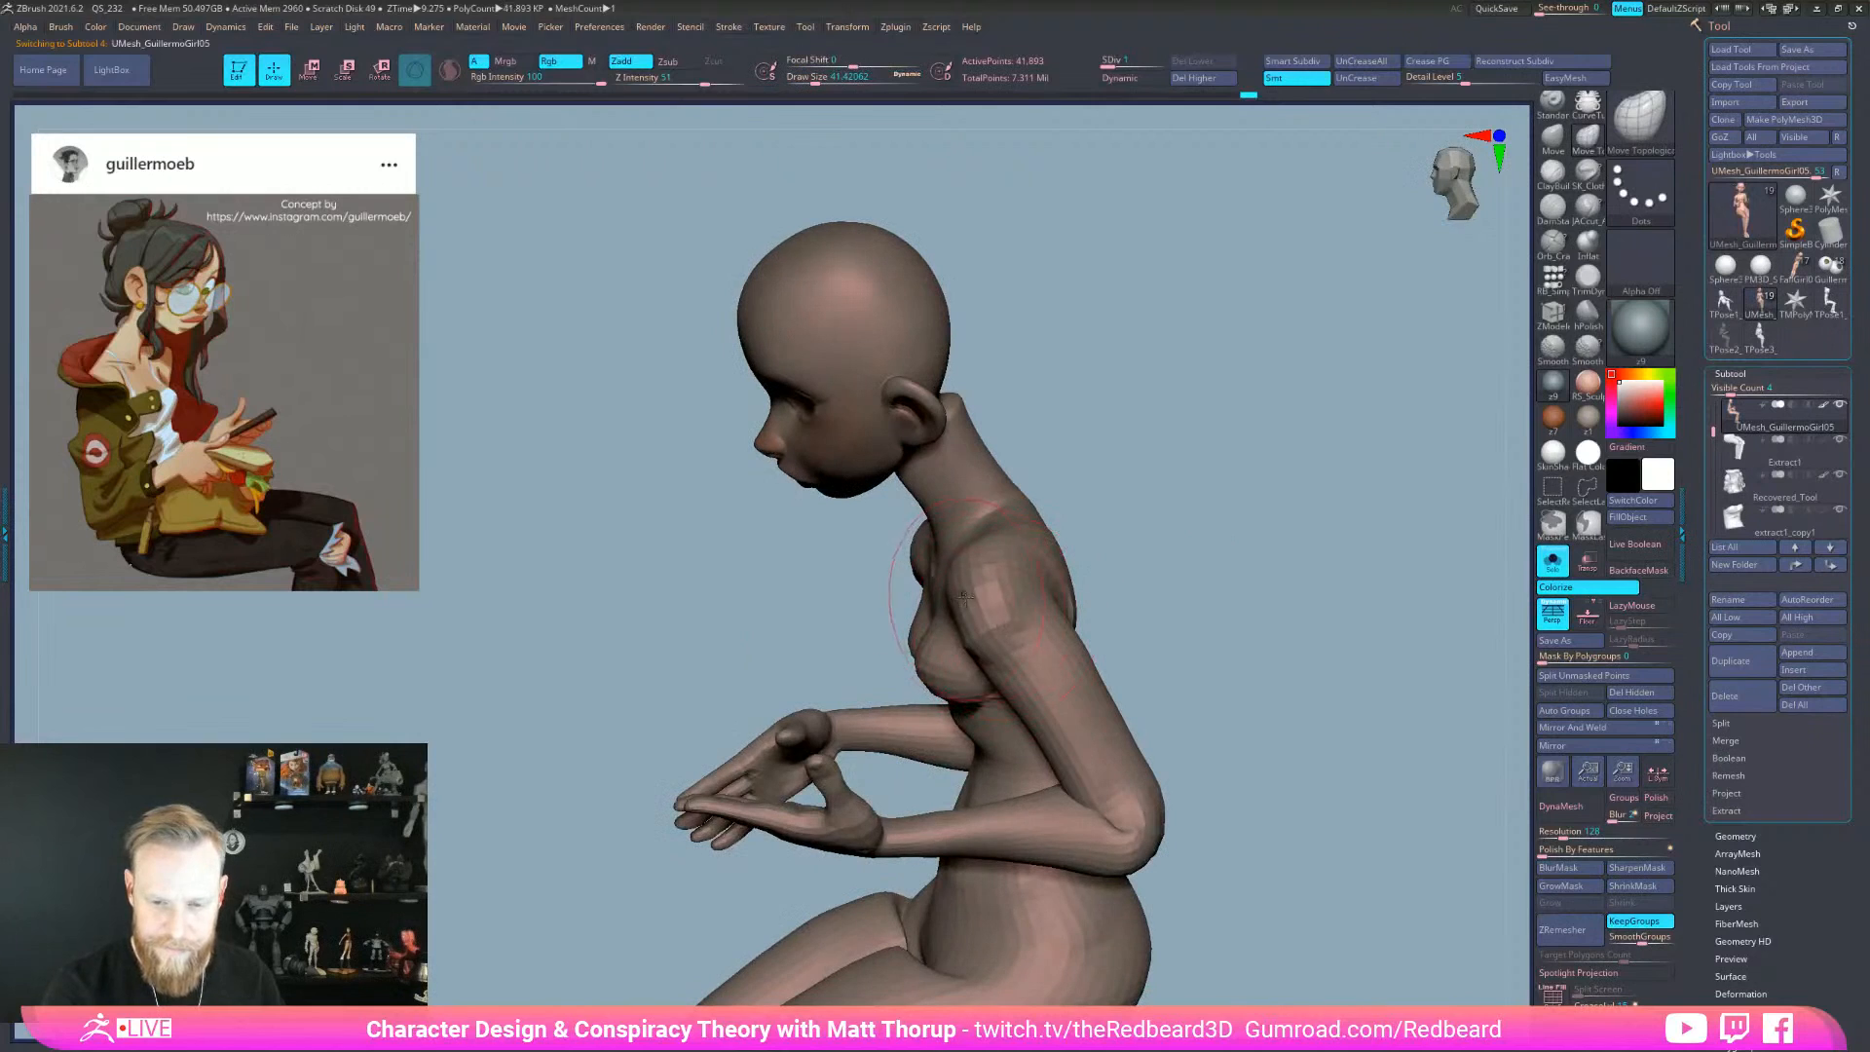
key(s)
drag(952, 588, 956, 587)
- Reshape and smooth the body's armpit beside the raised hand, smoothing at about 21.8 draw size
mouse_move(1132, 582)
right_down()
mouse_move(938, 579)
mouse_move(1042, 604)
mouse_move(1086, 569)
mouse_move(989, 689)
right_up()
key(shift)
key(s)
drag(1085, 569, 1105, 523)
mouse_move(1105, 524)
right_down()
mouse_move(1273, 614)
mouse_move(1234, 566)
right_up()
key(s)
drag(1155, 543, 1120, 584)
right_drag(1178, 575, 1115, 560)
shift+drag(1130, 574, 1124, 624)
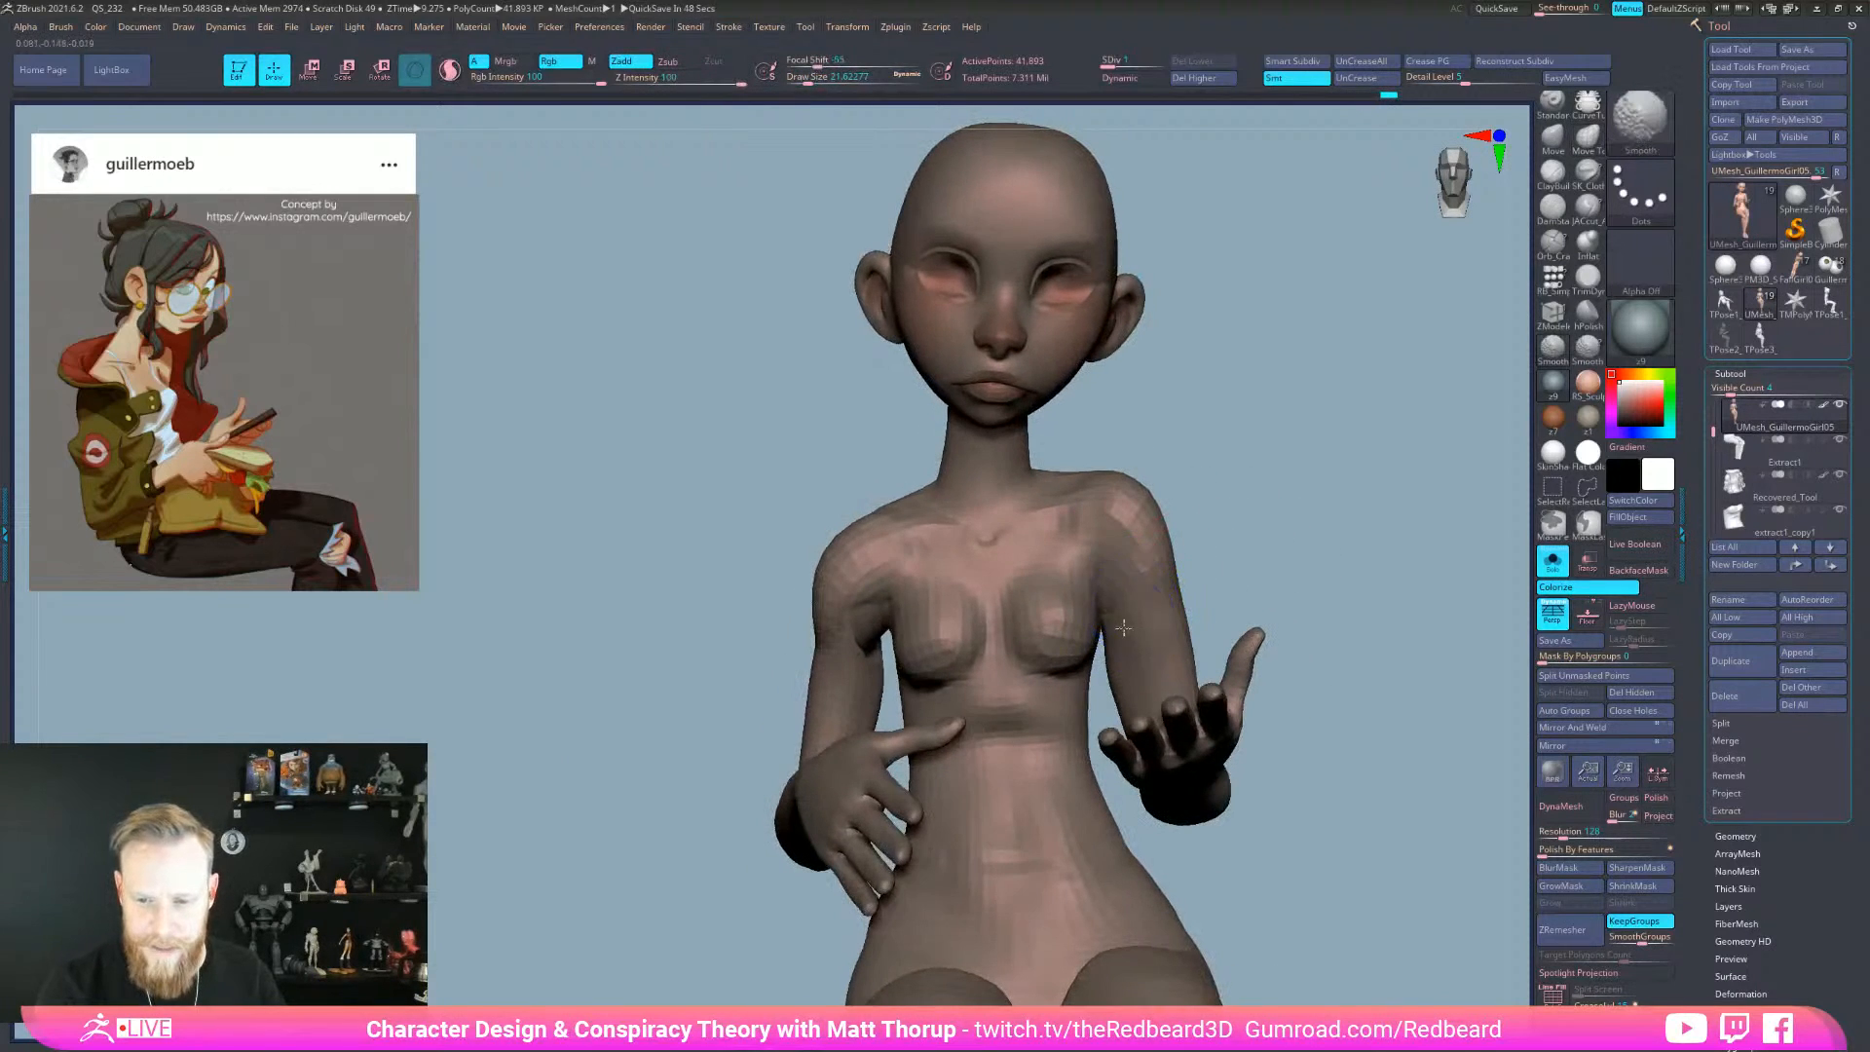
- Show the body's polygroup wireframe and smooth the shoulder and armpit from front and back at about 29.9 draw size
mouse_move(1306, 816)
right_down()
mouse_move(1392, 847)
mouse_move(1325, 808)
mouse_move(1203, 580)
right_up()
key(shift+f)
mouse_move(1375, 855)
alt+right_down()
mouse_move(1266, 795)
mouse_move(985, 853)
mouse_move(1248, 609)
mouse_move(1172, 623)
mouse_move(1071, 576)
alt+right_up()
key(shift)
shift+drag(1075, 584, 1064, 569)
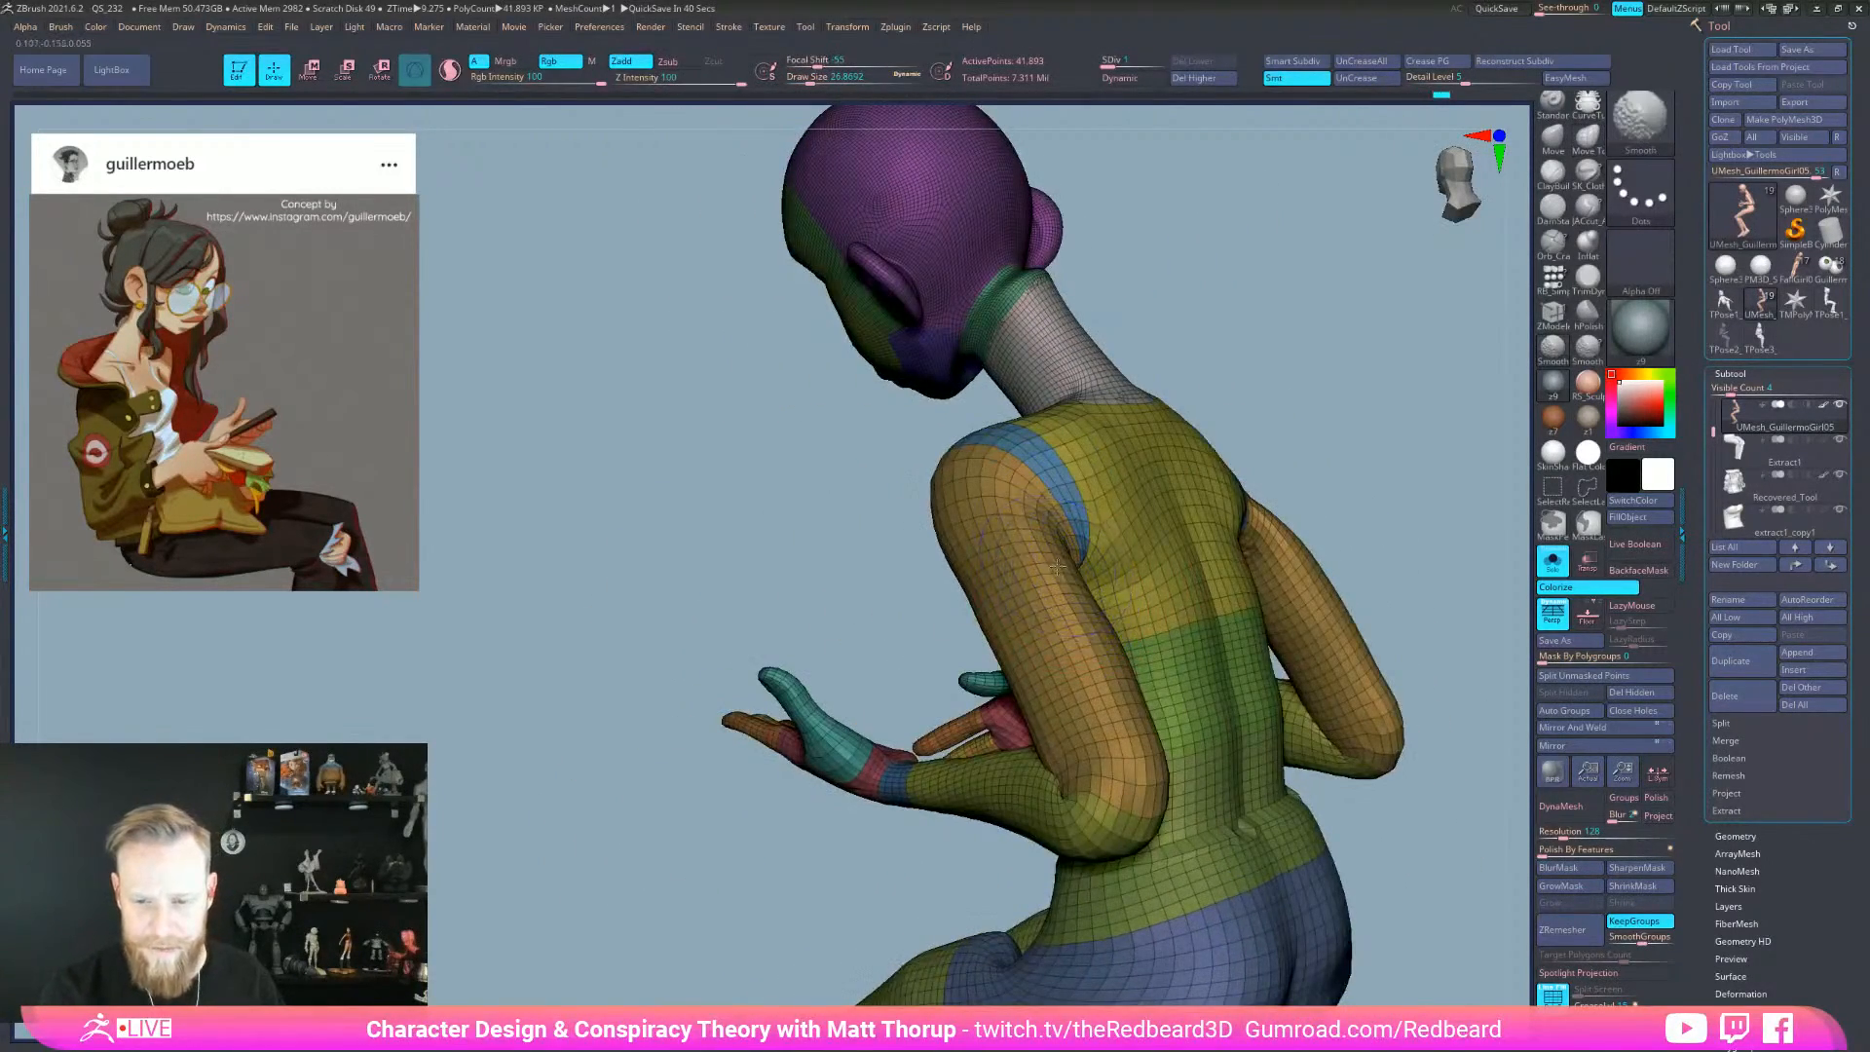
right_drag(905, 652, 985, 625)
right_drag(1166, 599, 1008, 506)
key(shift)
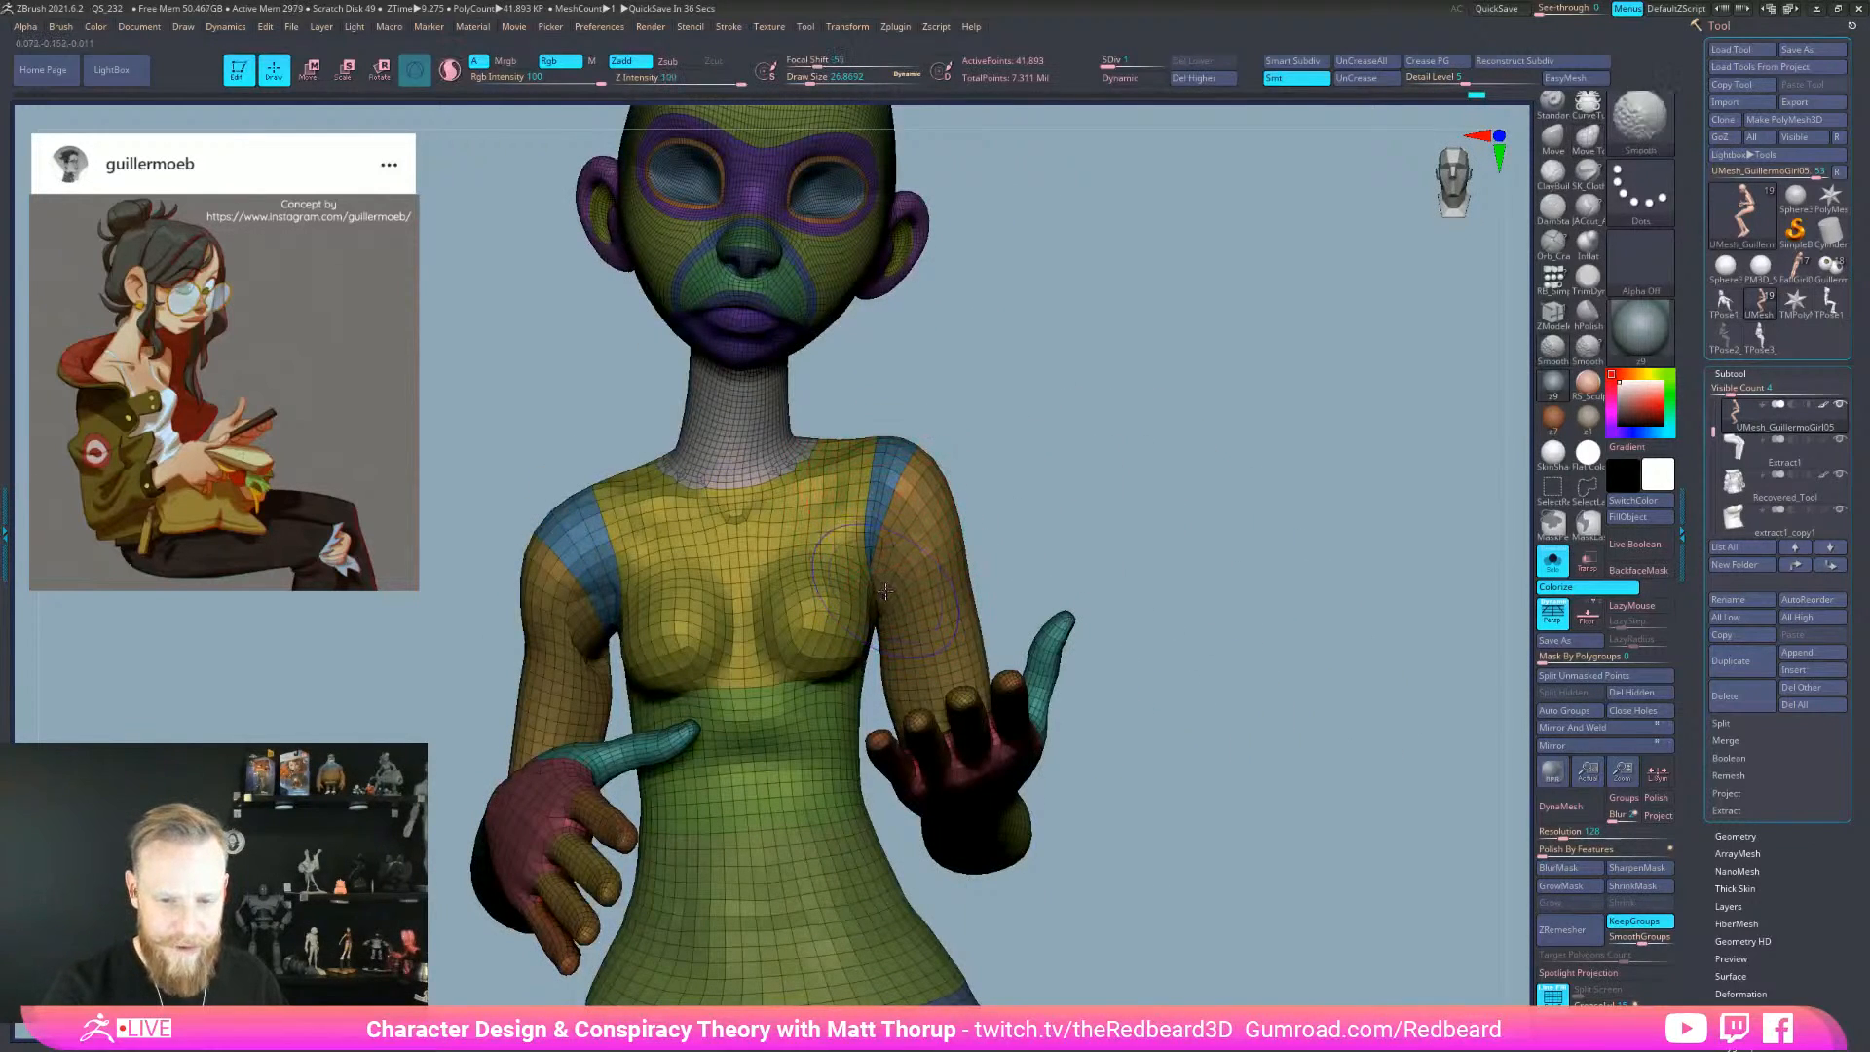
- Adjust the top of the shoulder above the raised hand with Move Topological at about 39 draw size
mouse_move(894, 598)
right_down()
mouse_move(989, 566)
mouse_move(1007, 531)
mouse_move(981, 519)
right_up()
key(bracketright)
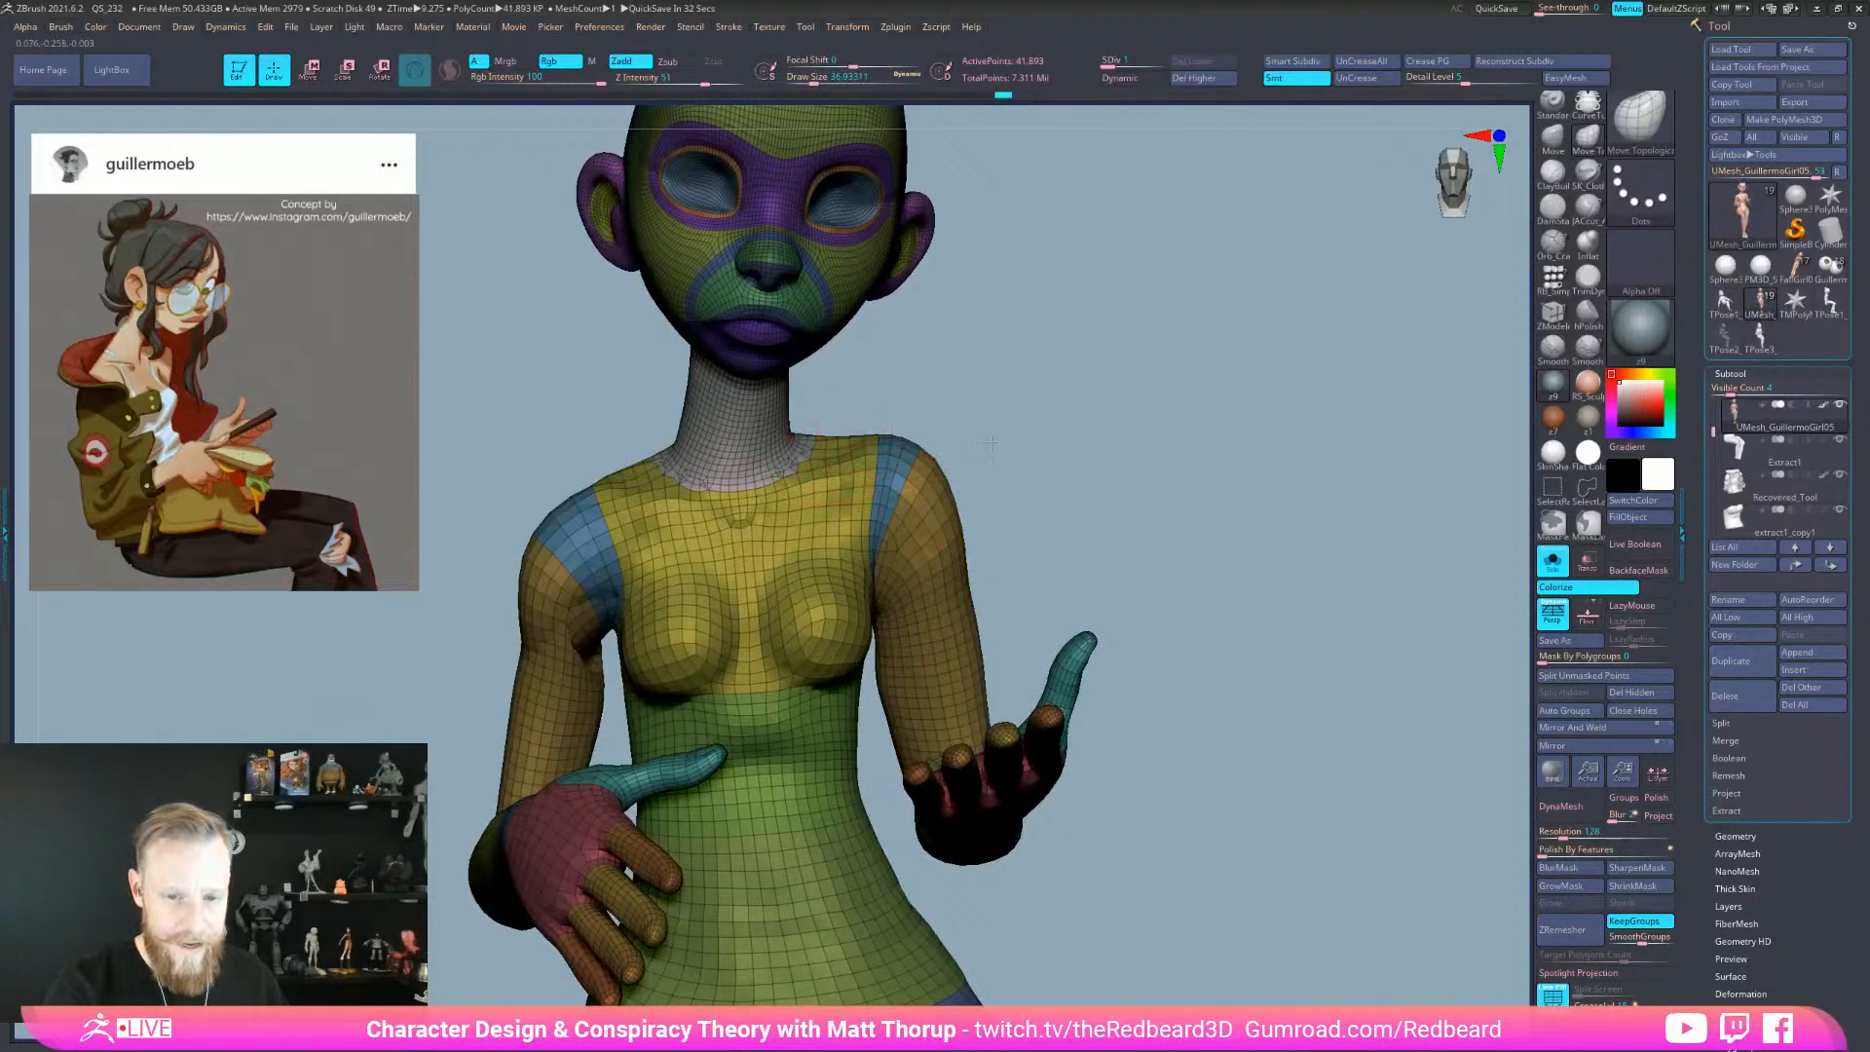
drag(998, 443, 932, 449)
key(bracketleft)
key(bracketright)
- Work on the spiked vertices at the back of the neck with Move Topological and Smooth at about 12.9 draw size
key(shift)
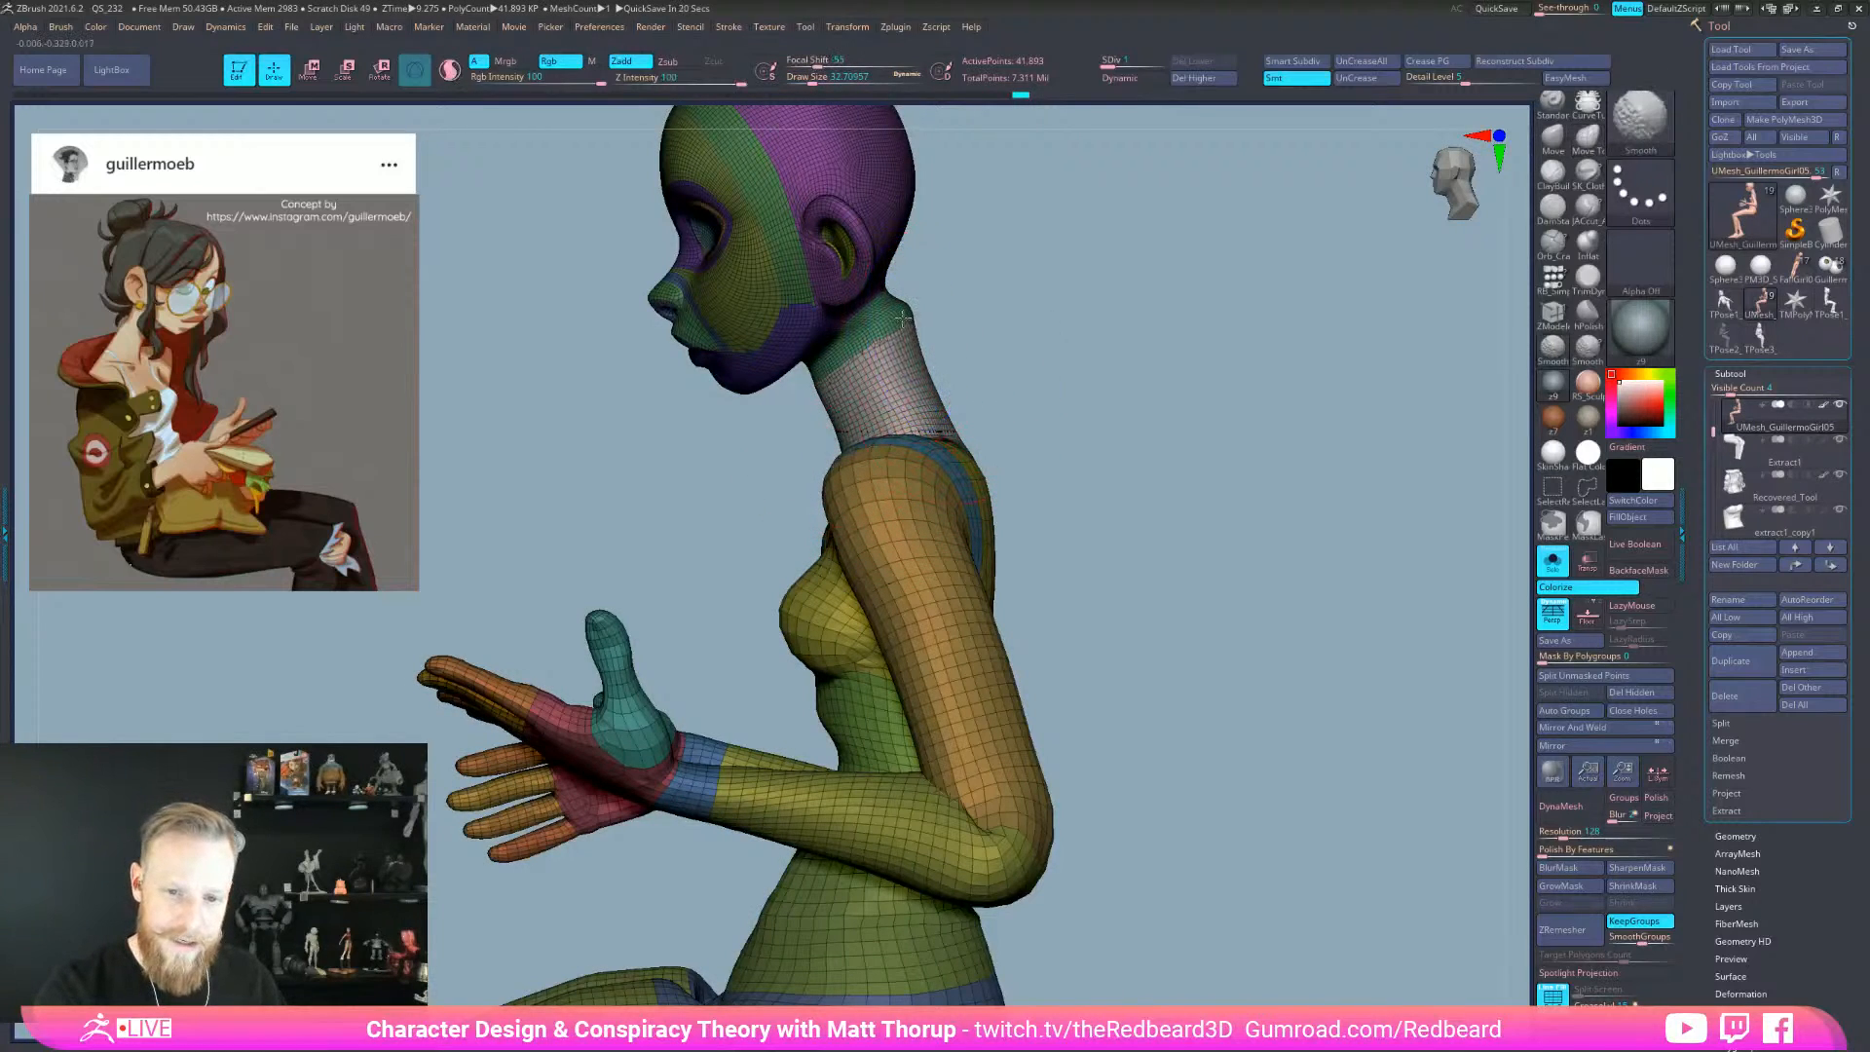
mouse_move(1035, 309)
mouse_down()
mouse_move(968, 321)
mouse_move(1060, 318)
mouse_move(1219, 377)
mouse_up()
mouse_move(1094, 332)
alt+mouse_down()
mouse_move(1077, 476)
mouse_move(960, 409)
alt+mouse_up()
key(bracketleft)
key(bracketleft)
key(bracketleft)
key(bracketleft)
key(bracketleft)
key(shift)
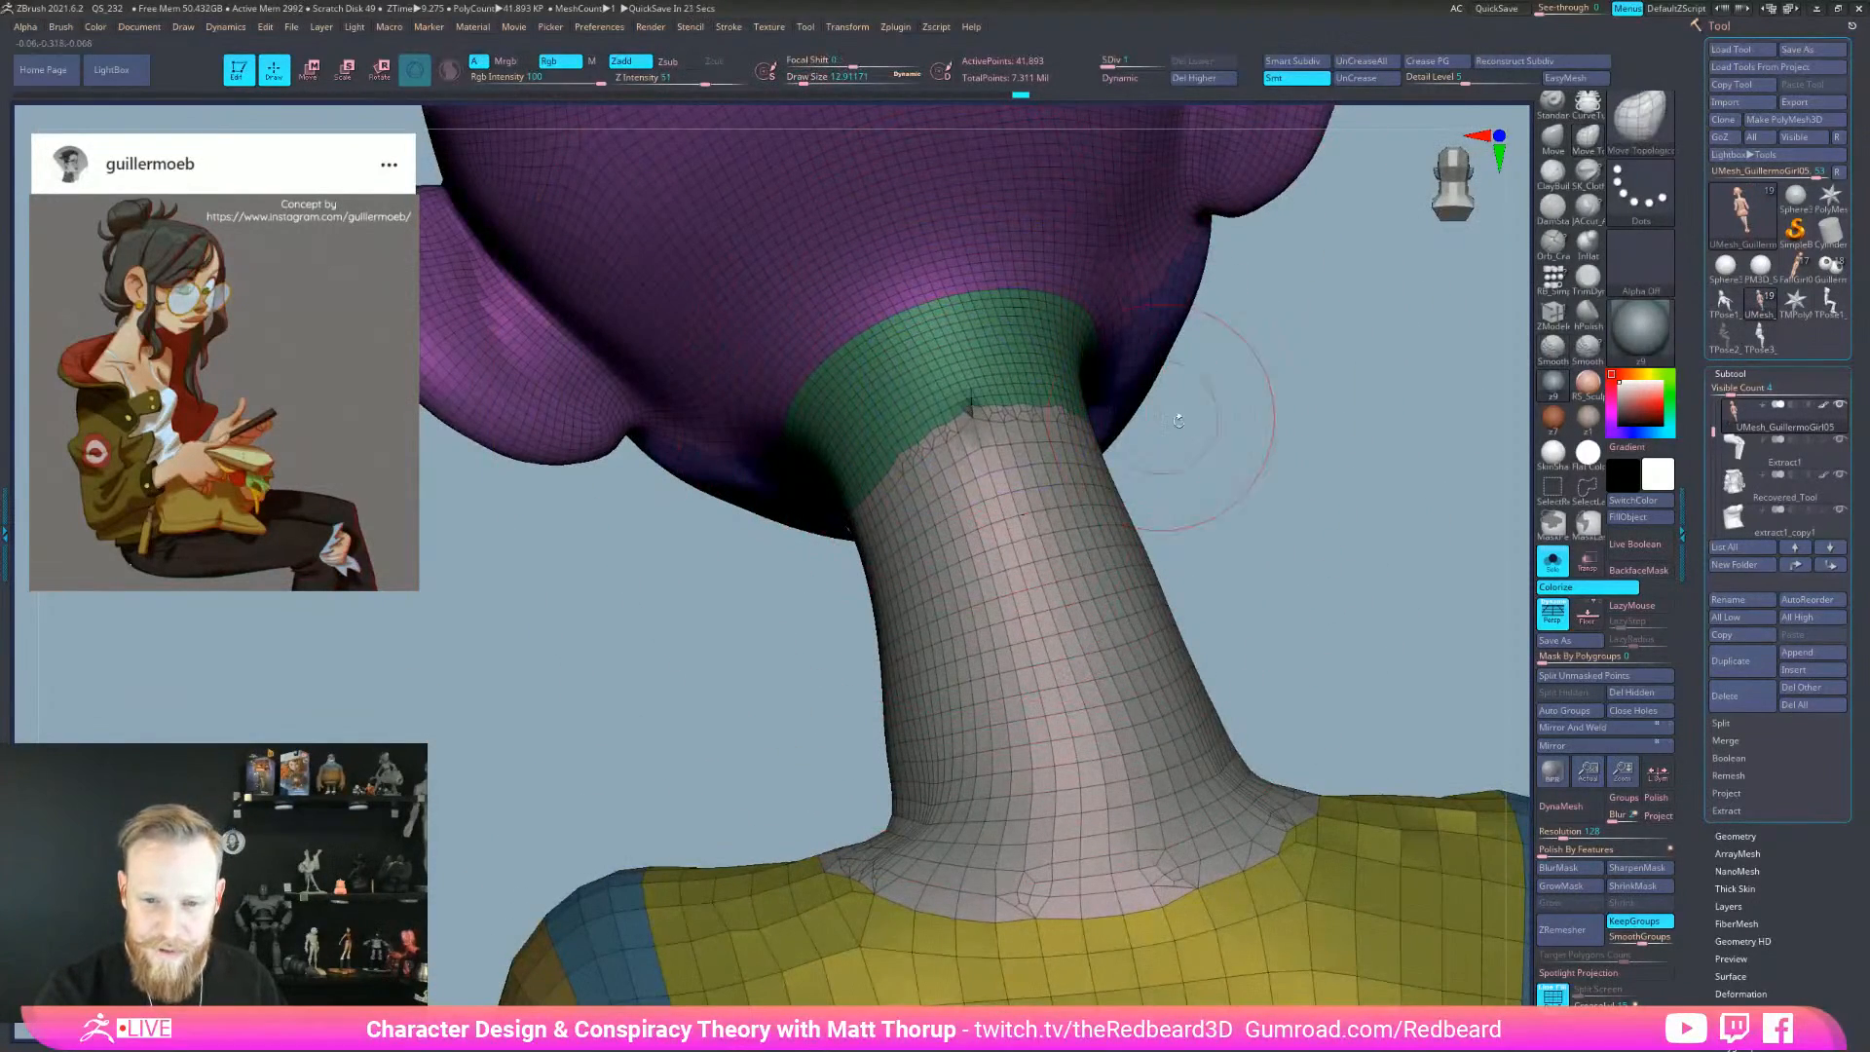
right_drag(1063, 366, 1196, 420)
mouse_move(1033, 432)
right_down()
mouse_move(1013, 389)
mouse_move(1076, 385)
mouse_move(1003, 317)
right_up()
- Smooth the neck surface below the green polygroup from side and back at about 21.8 draw size
key(shift)
key(shift)
key(s)
click(694, 632)
drag(694, 631, 704, 631)
mouse_move(1124, 587)
right_down()
mouse_move(950, 550)
mouse_move(994, 404)
mouse_move(1077, 496)
mouse_move(1060, 538)
right_up()
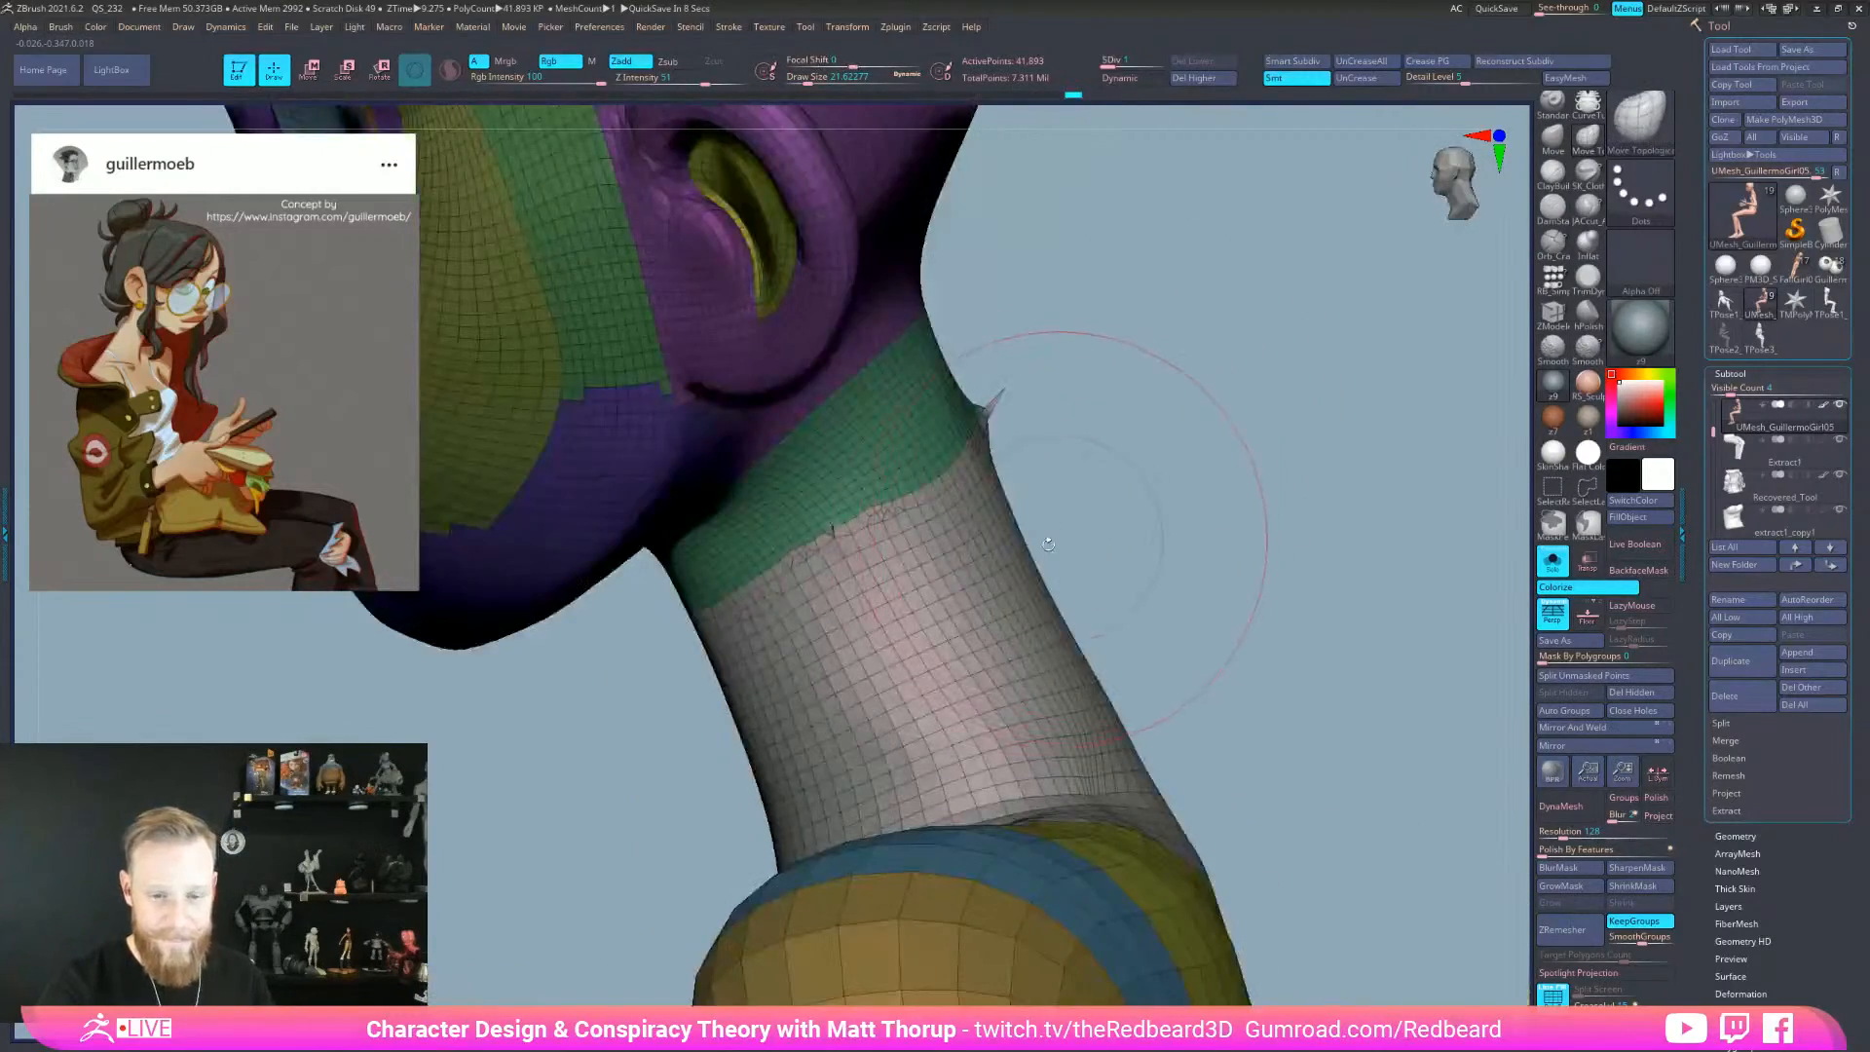
right_drag(1184, 599, 1131, 609)
right_drag(1231, 765, 1250, 774)
mouse_move(546, 751)
shift+mouse_down()
mouse_move(609, 739)
mouse_move(713, 810)
shift+mouse_up()
mouse_move(831, 818)
right_down()
mouse_move(979, 826)
mouse_move(876, 818)
mouse_move(1141, 789)
right_up()
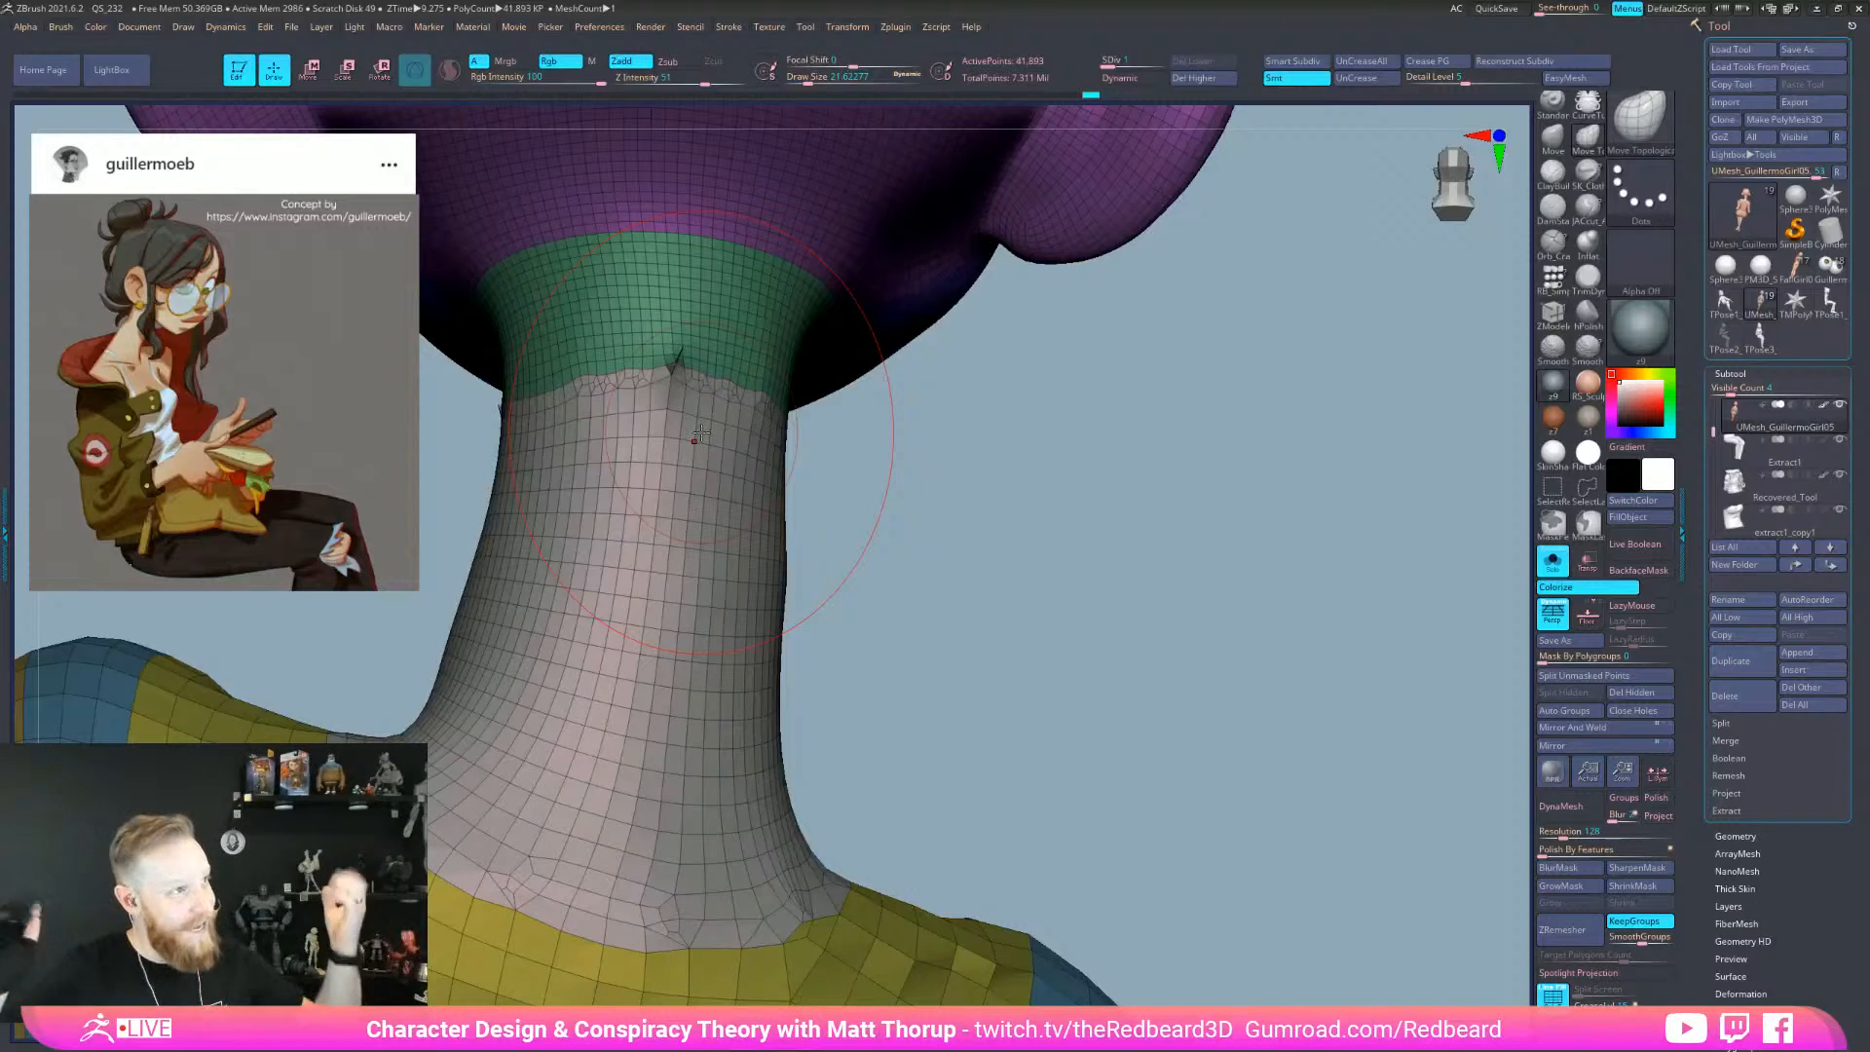
drag(1039, 659, 925, 662)
mouse_move(654, 516)
shift+mouse_down()
mouse_move(645, 422)
mouse_move(633, 535)
shift+mouse_up()
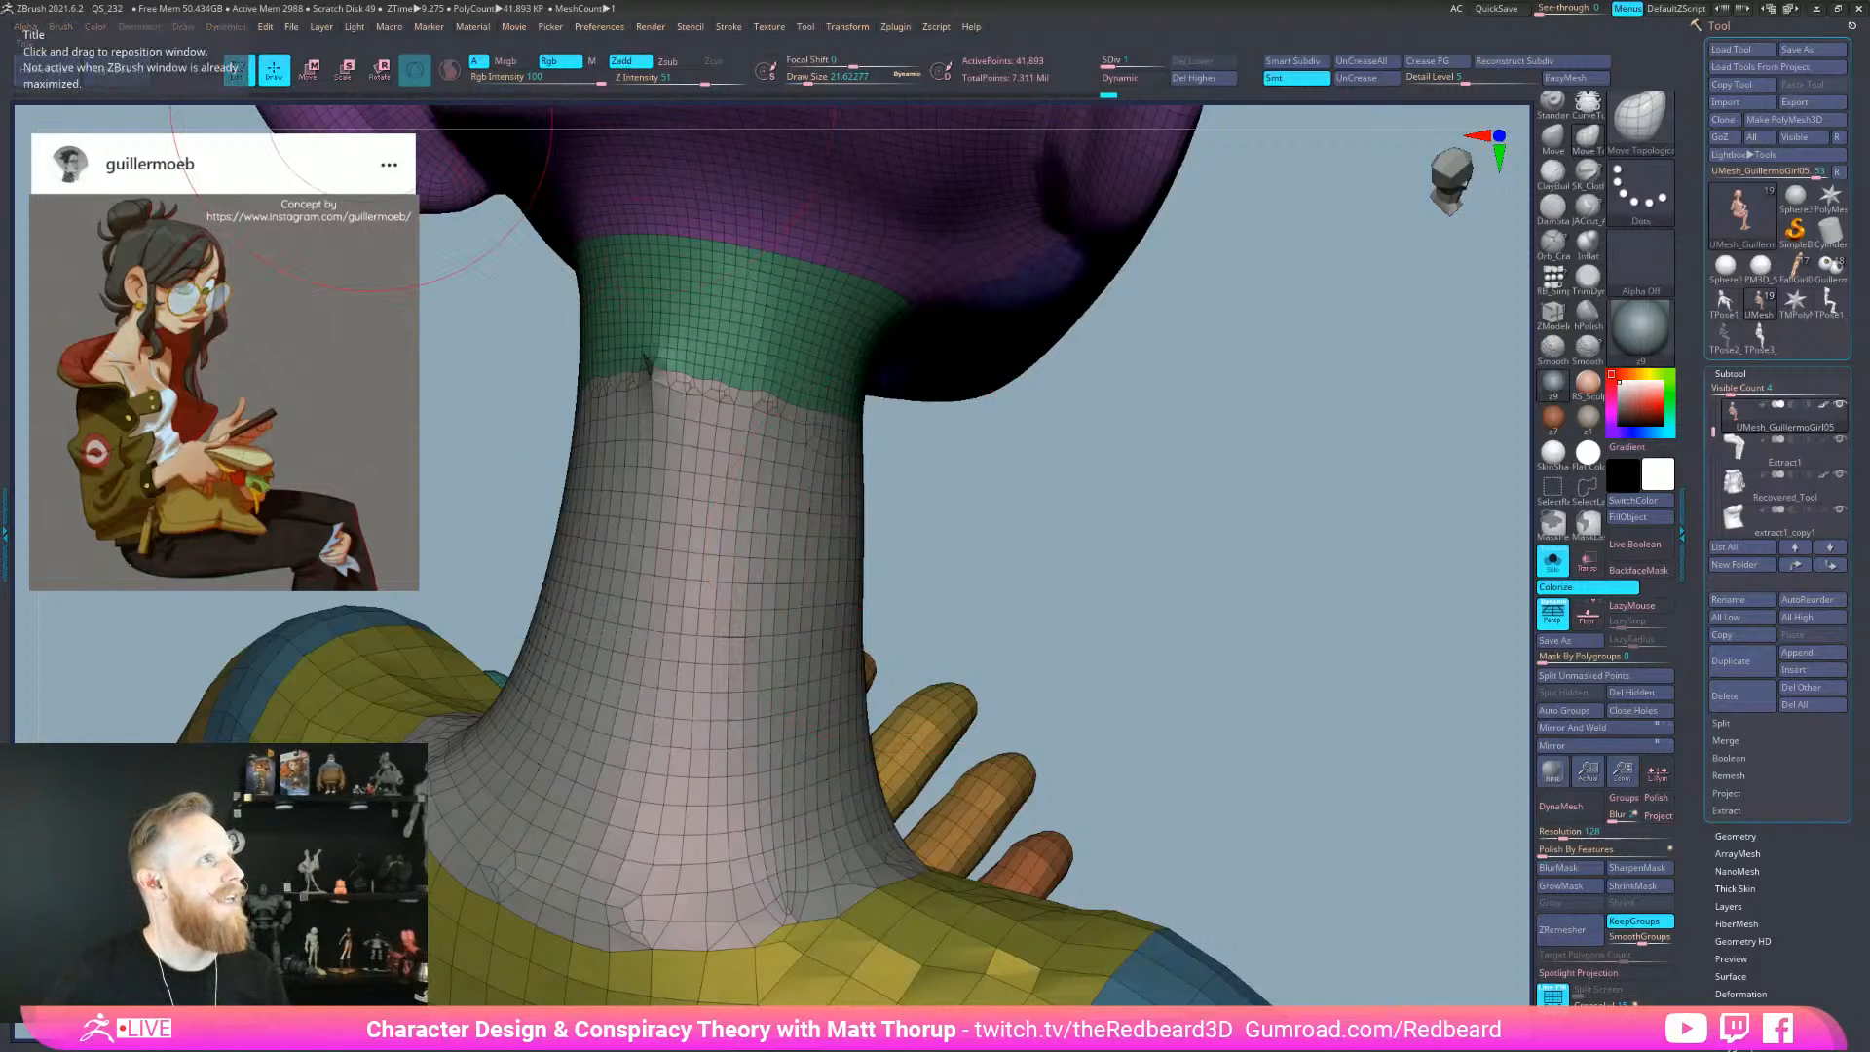
- Switch to the web browser, open redbeard.gumroad.com and view the Intro to ZBrush and Character Design course with its video preview
drag(0, 97, 840, 100)
text(redbeard.gumroad.com)
key(Return)
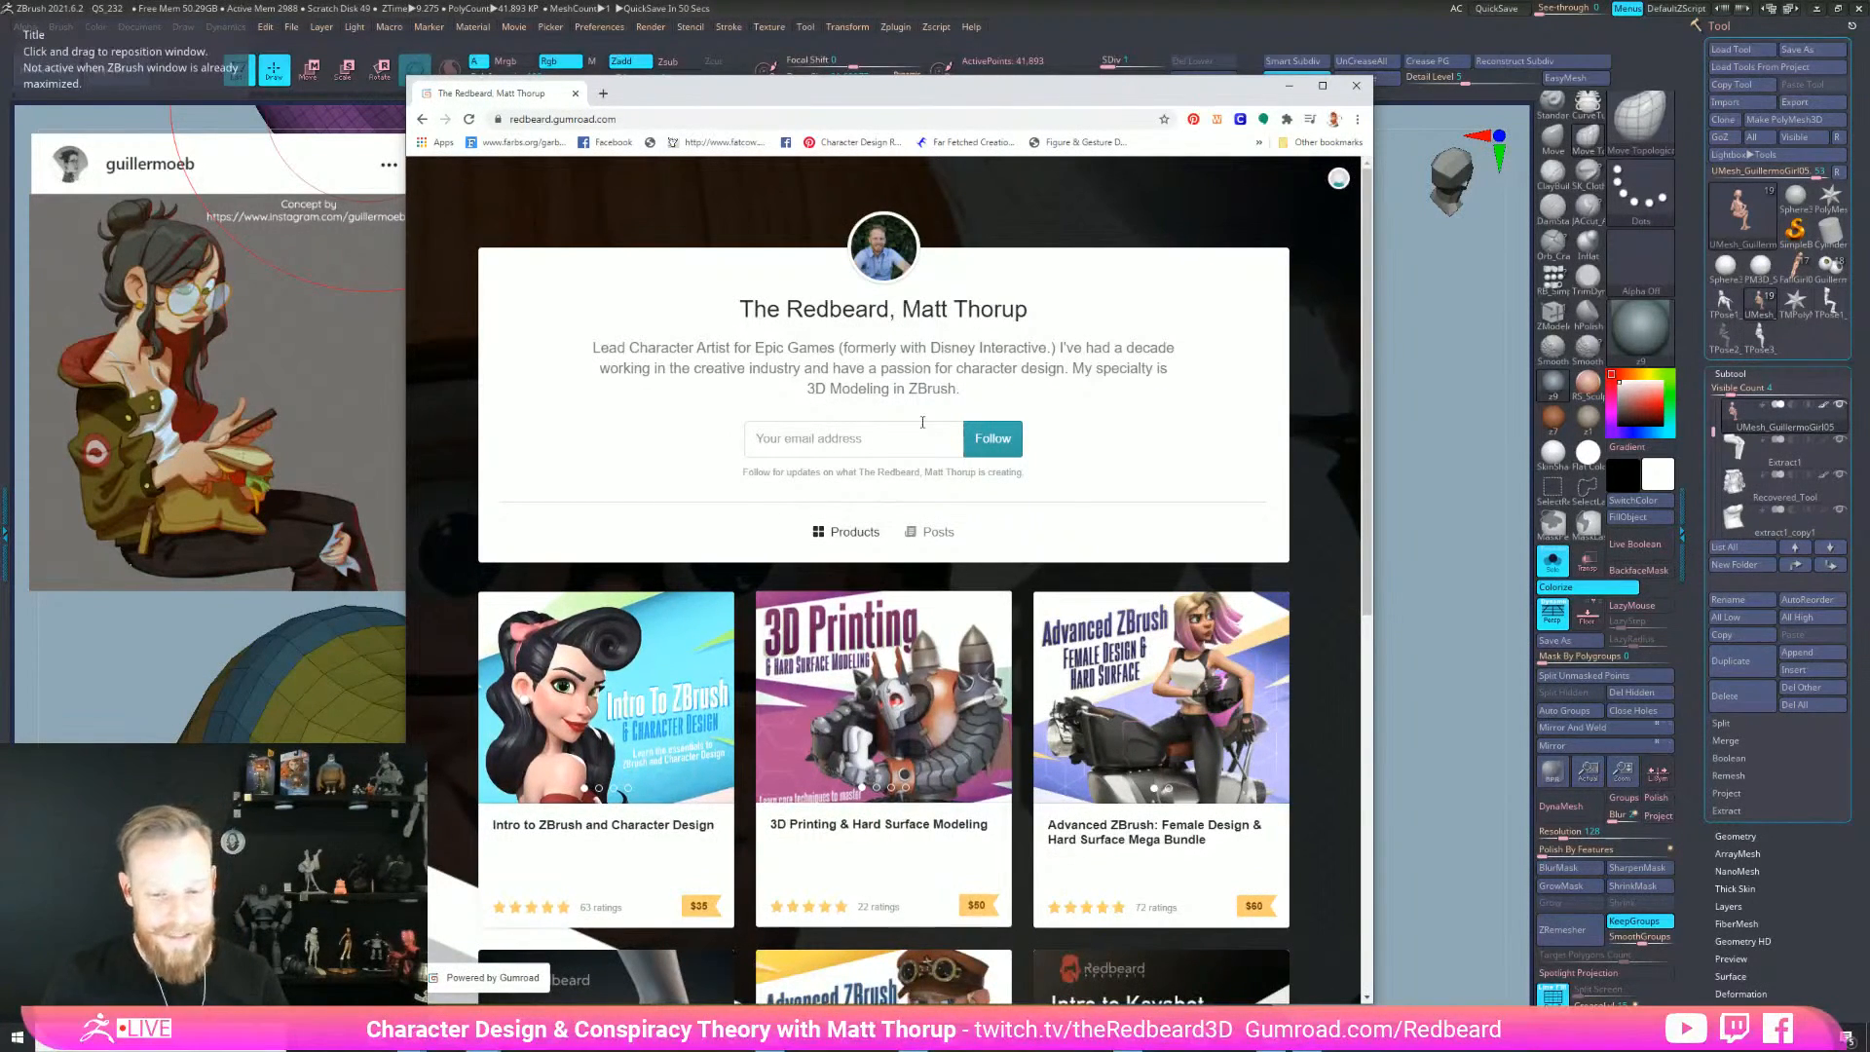
scroll(690, 686, down, 2)
scroll(689, 686, down, 1)
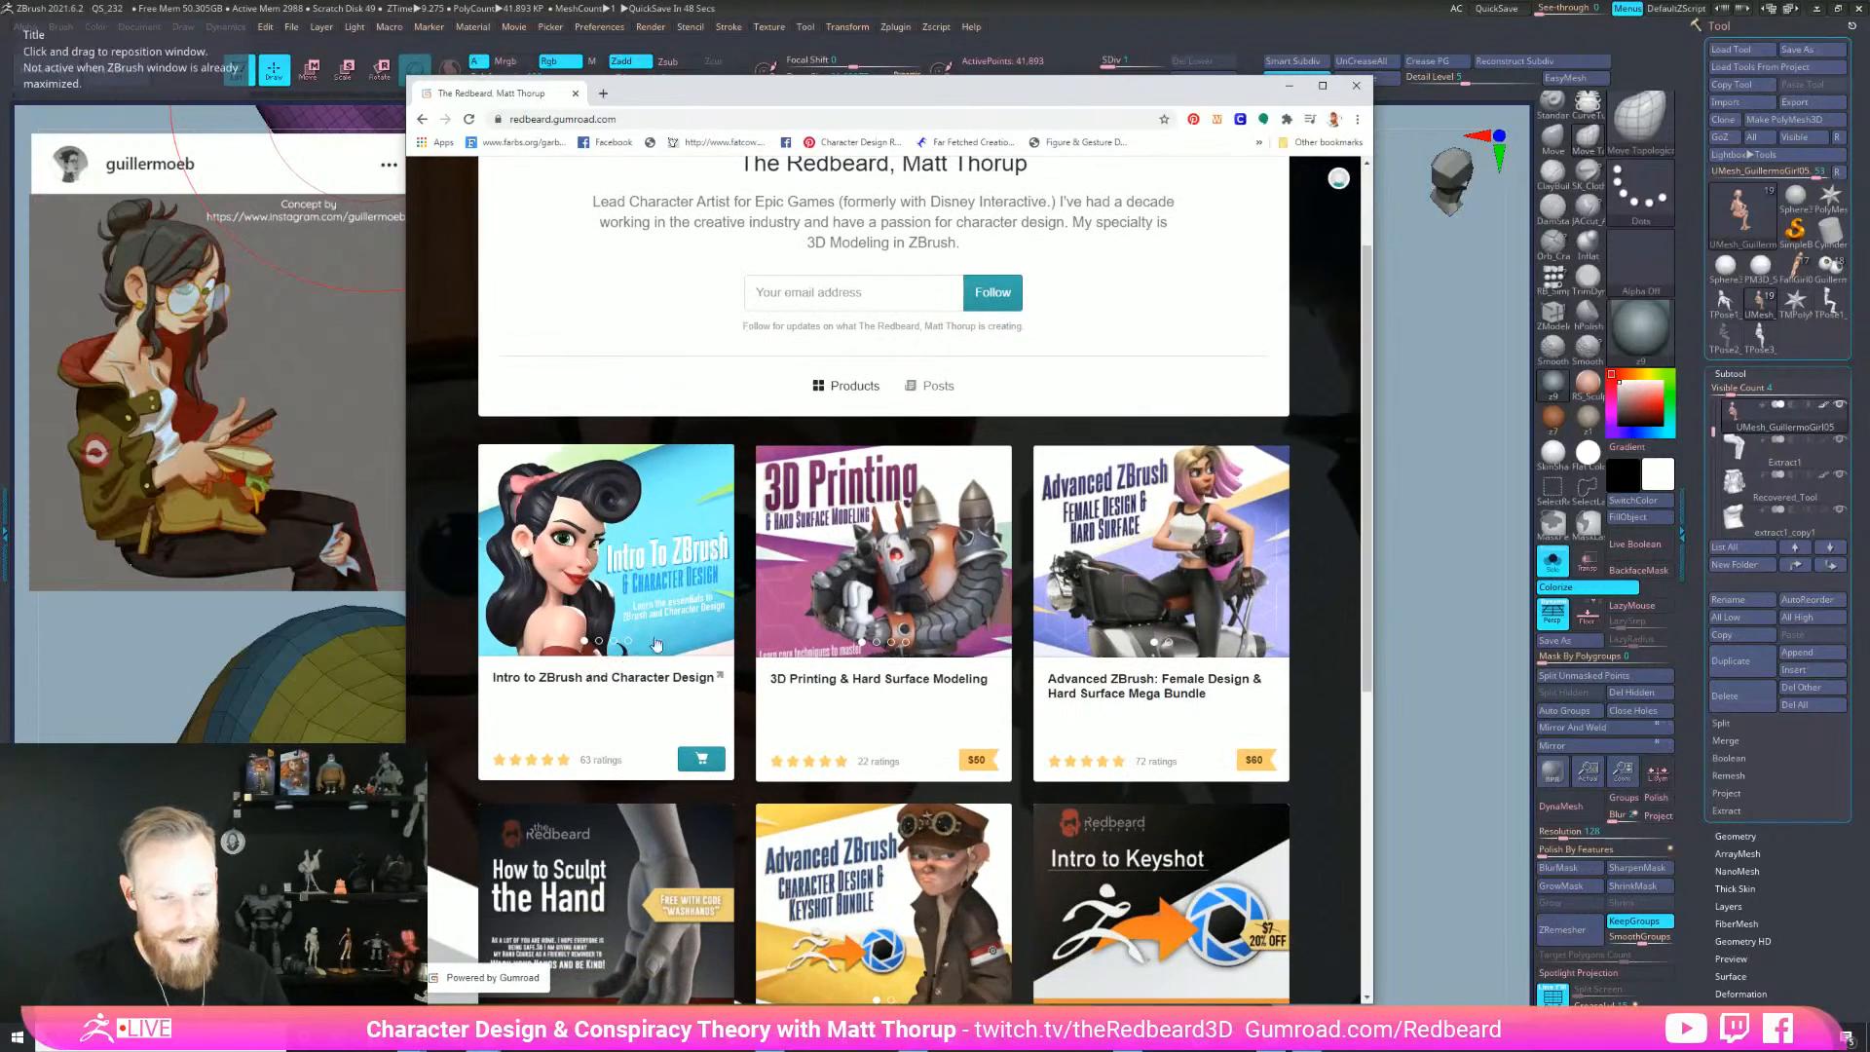
click(604, 550)
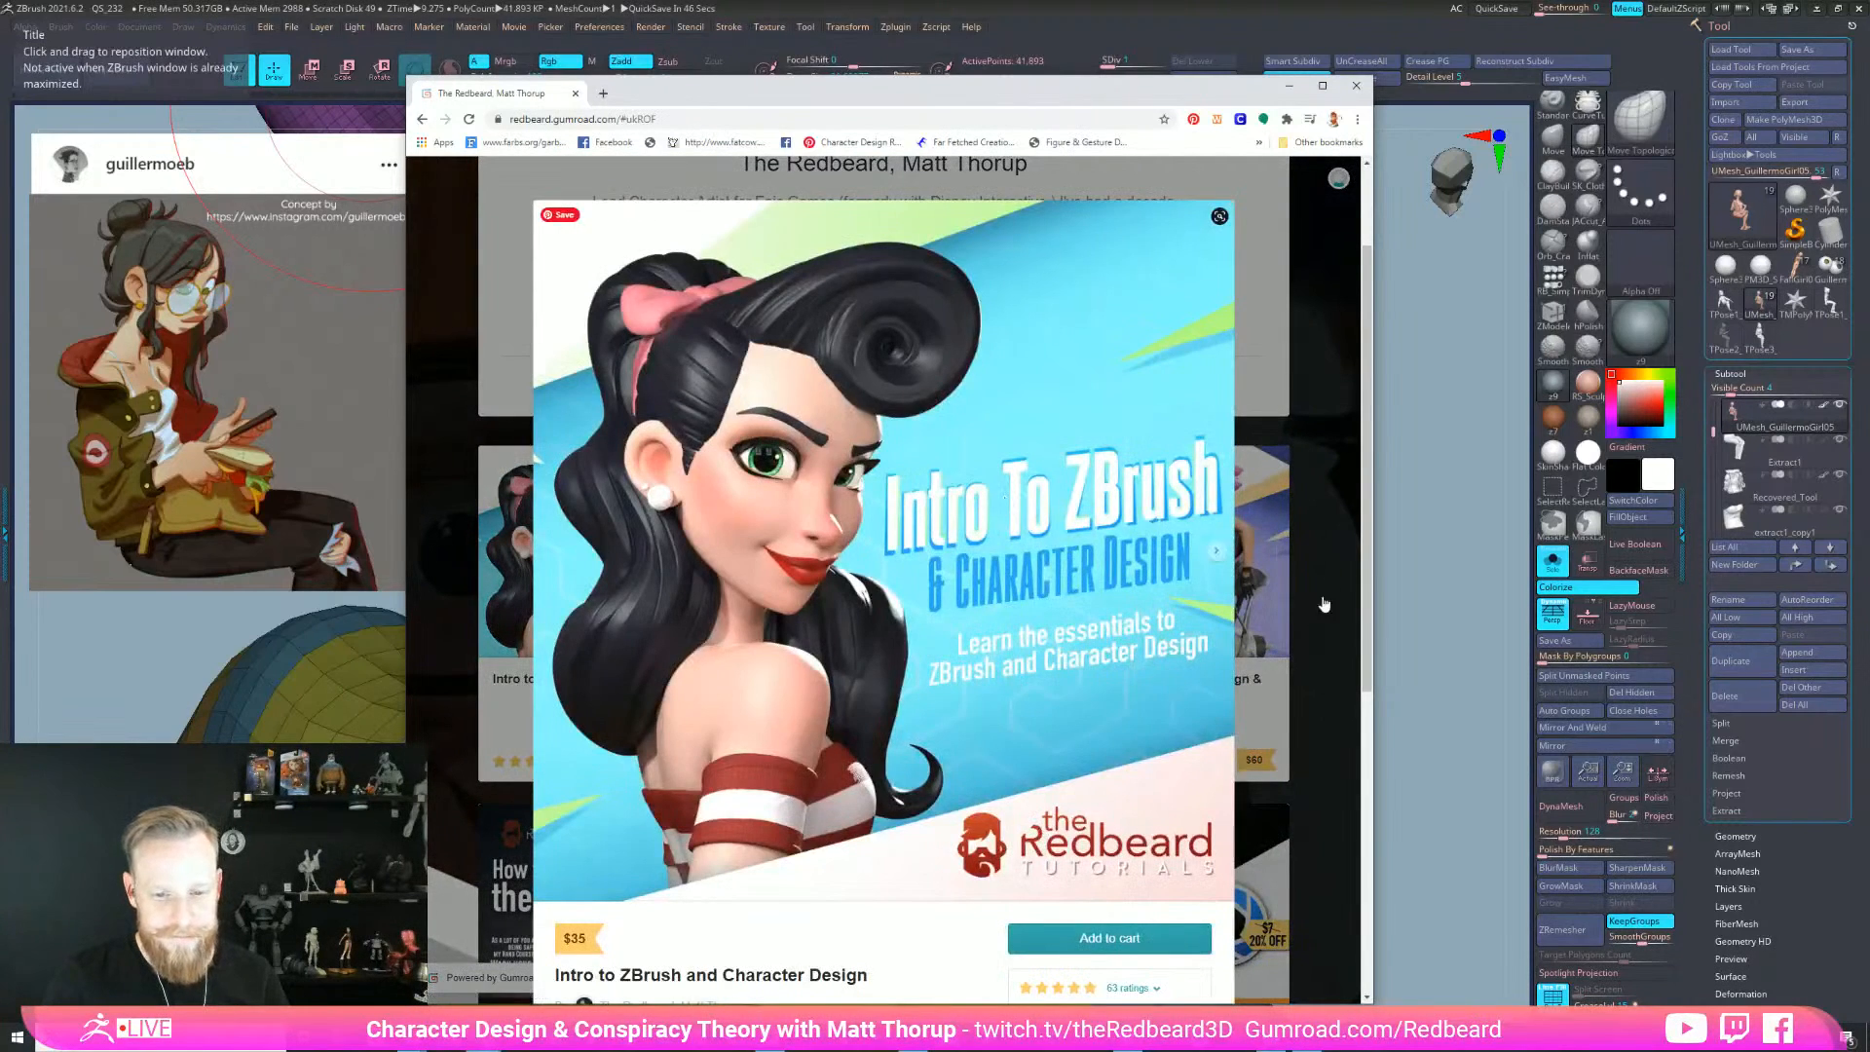
click(1215, 554)
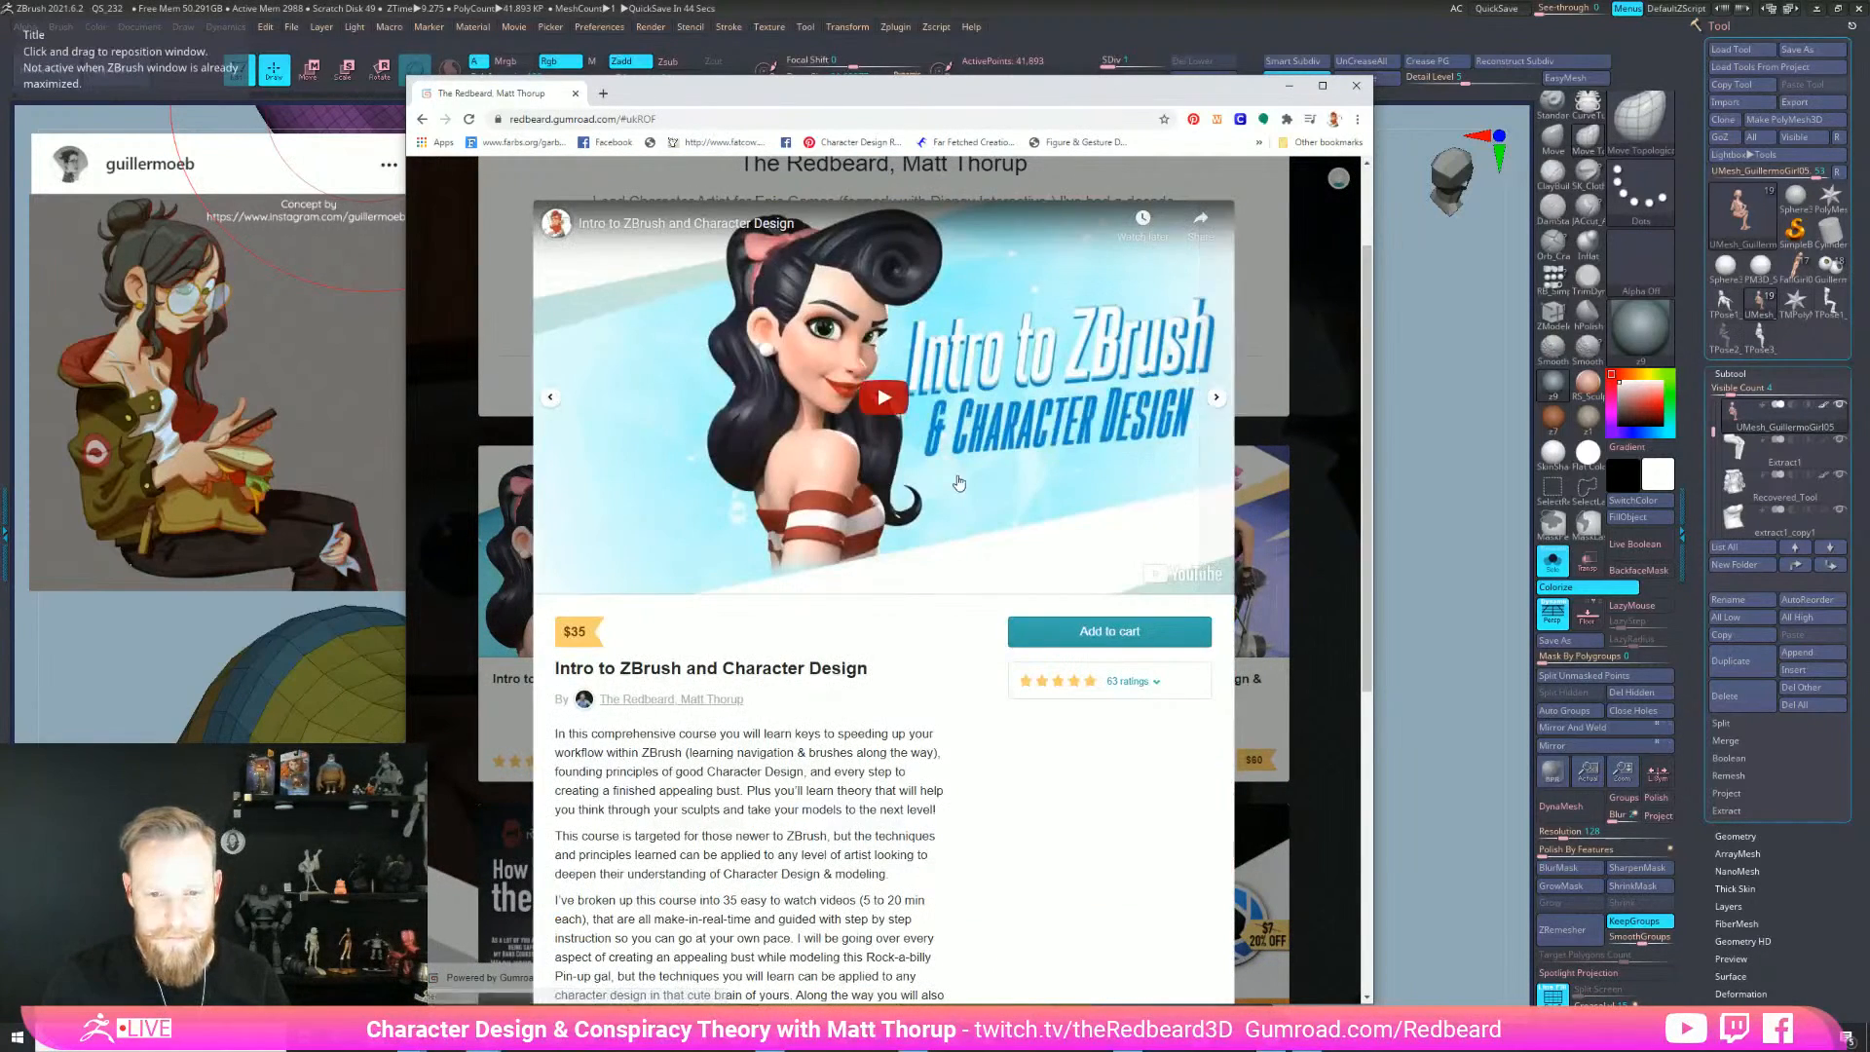
- Play the Intro to ZBrush and Character Design preview and the 3D Printing & Hard Surface Modeling trailer, closing each product page
click(885, 399)
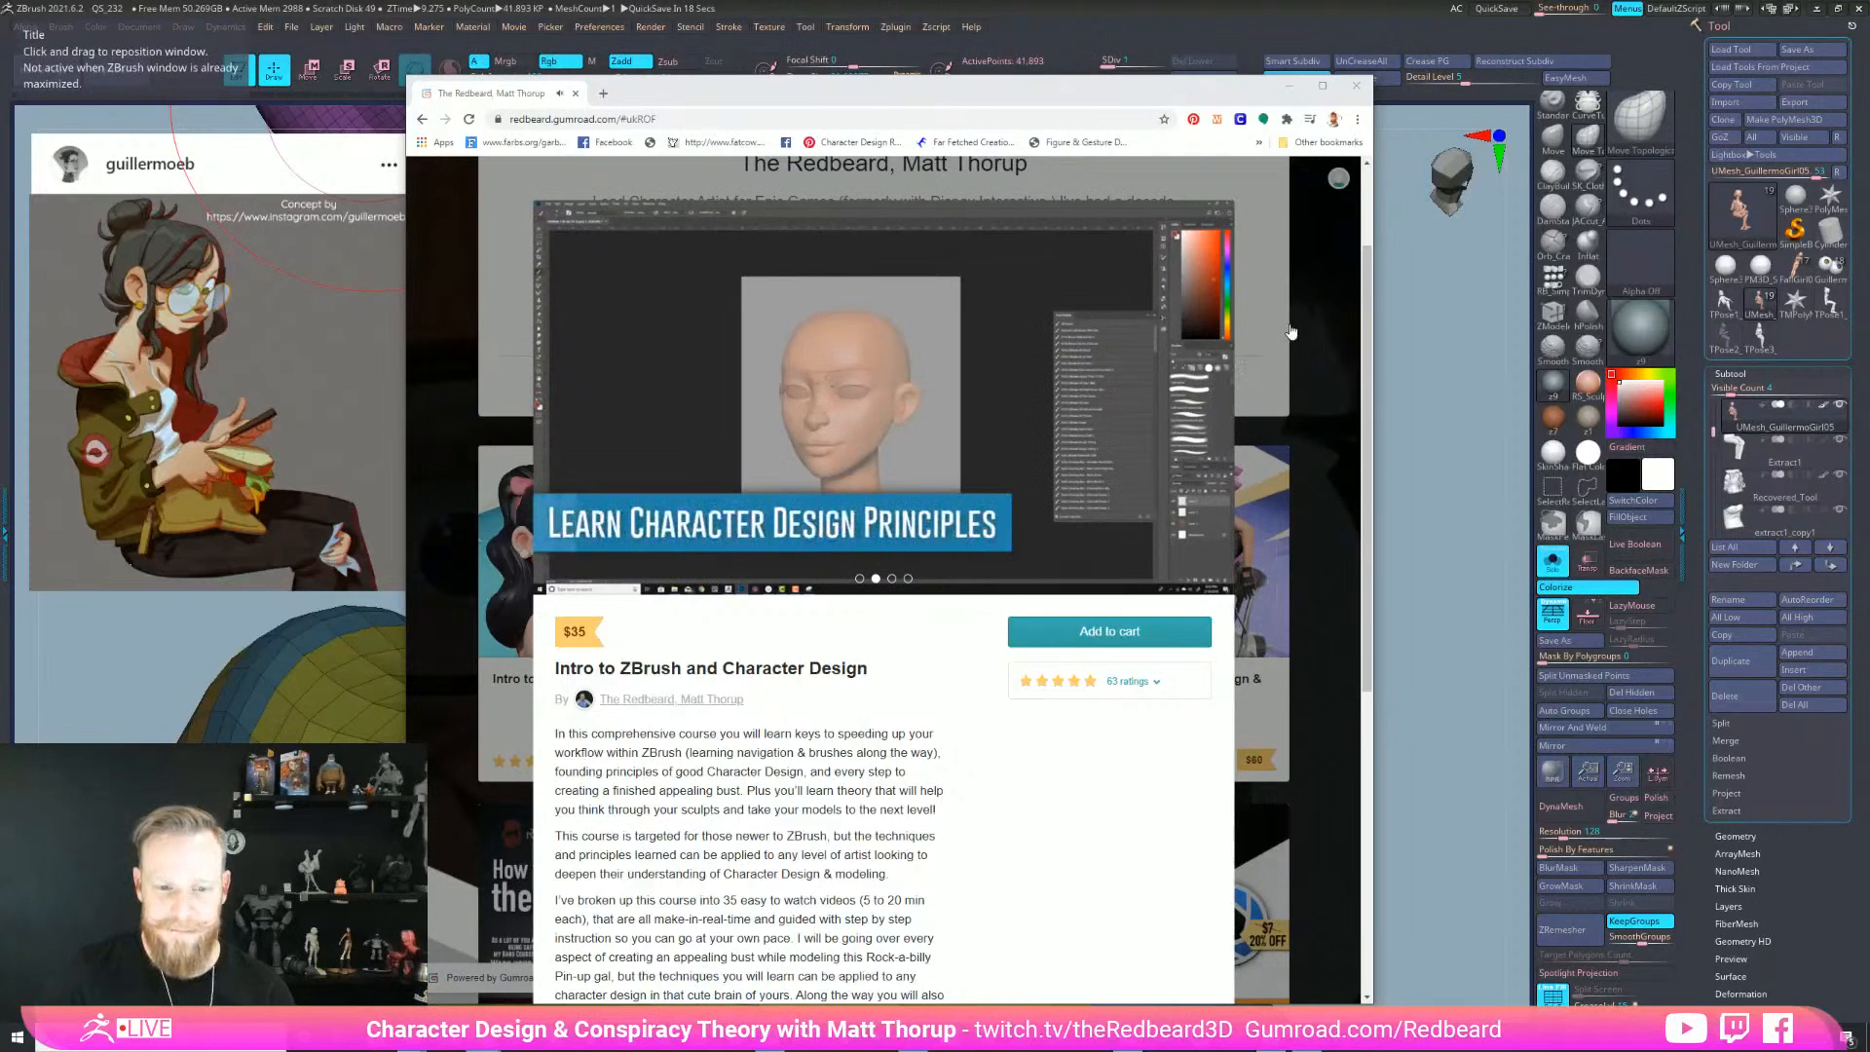
click(1251, 372)
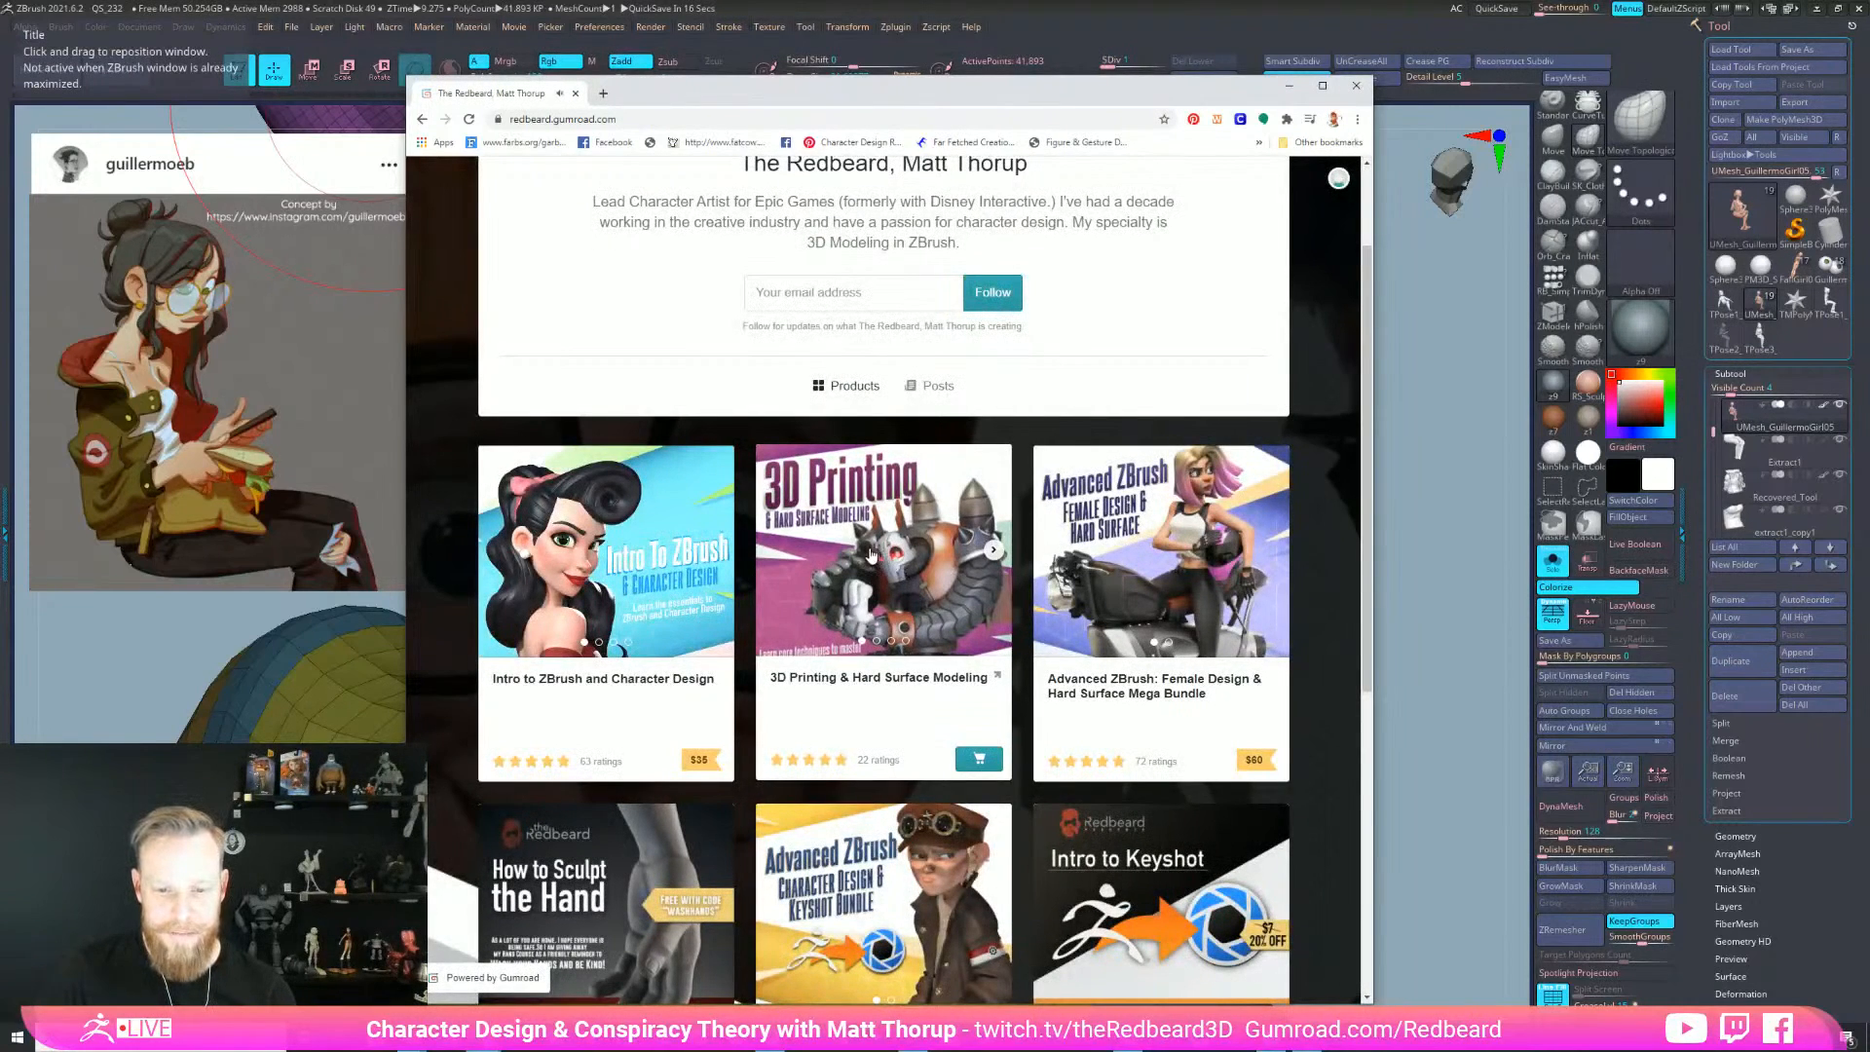
click(892, 551)
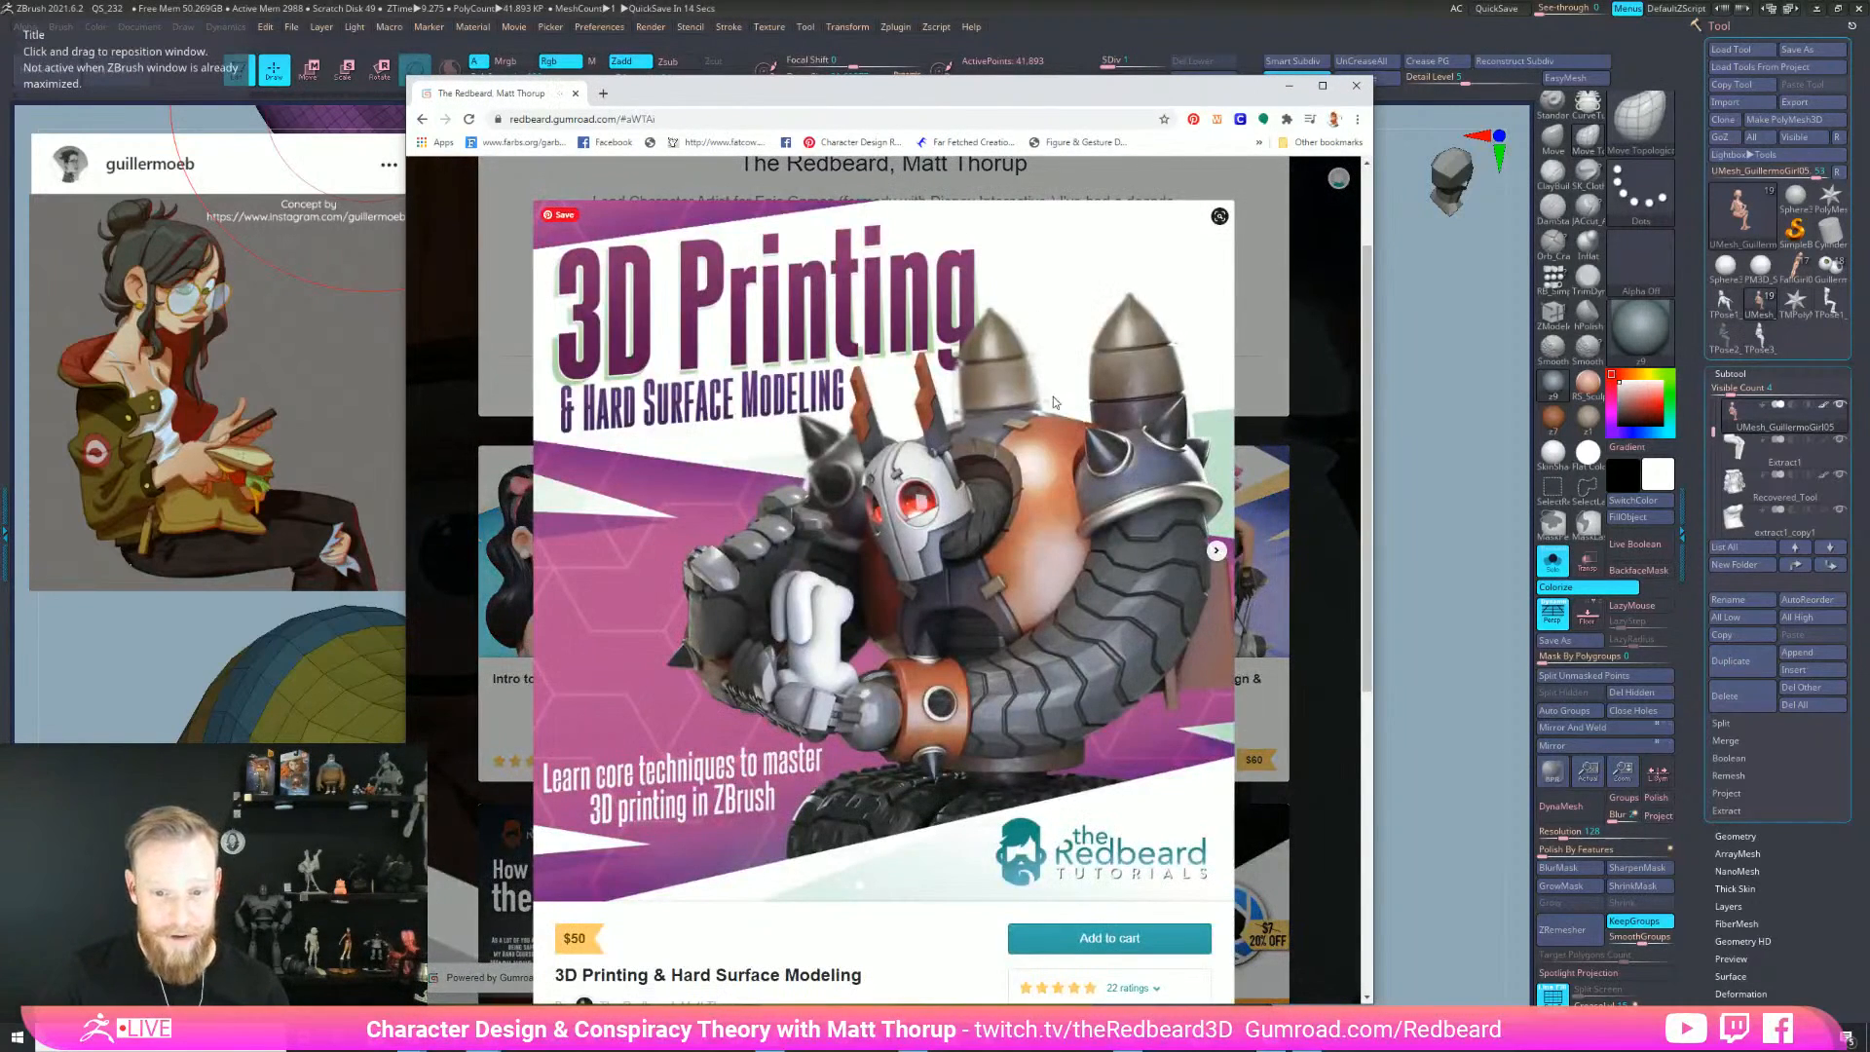
click(1217, 552)
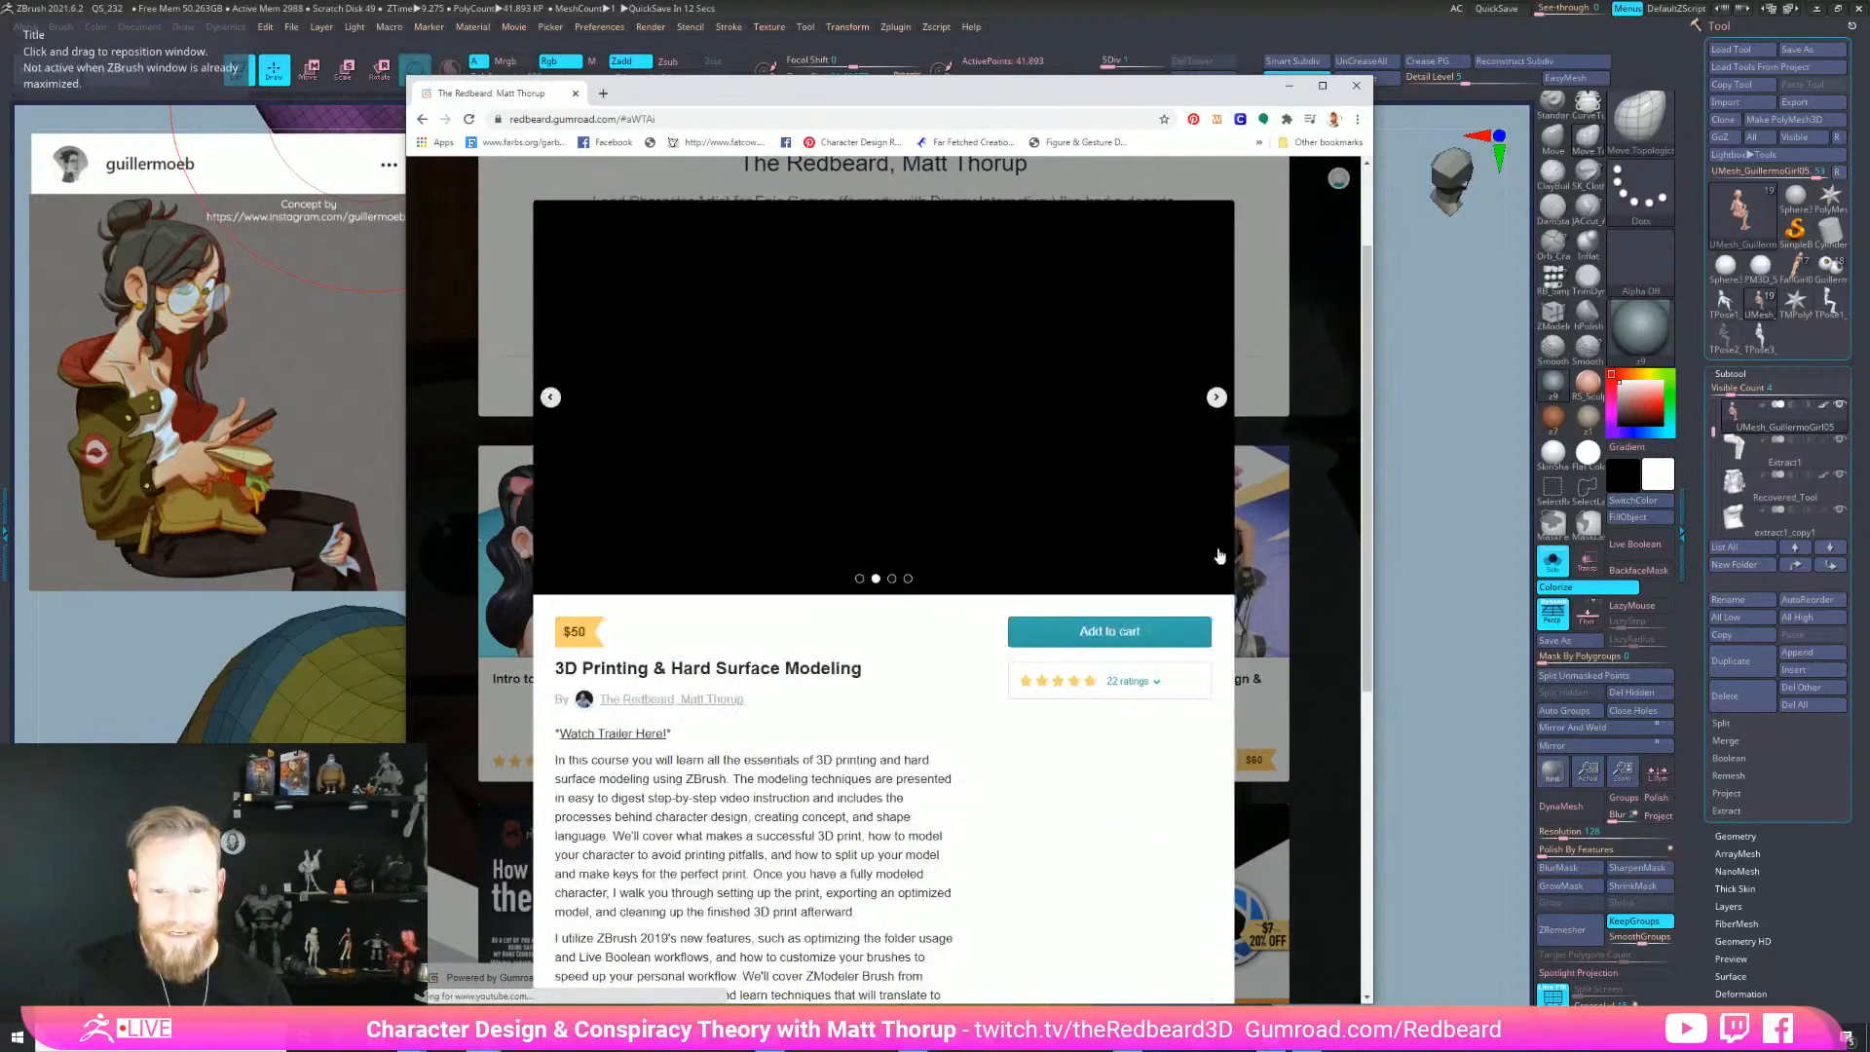
click(897, 400)
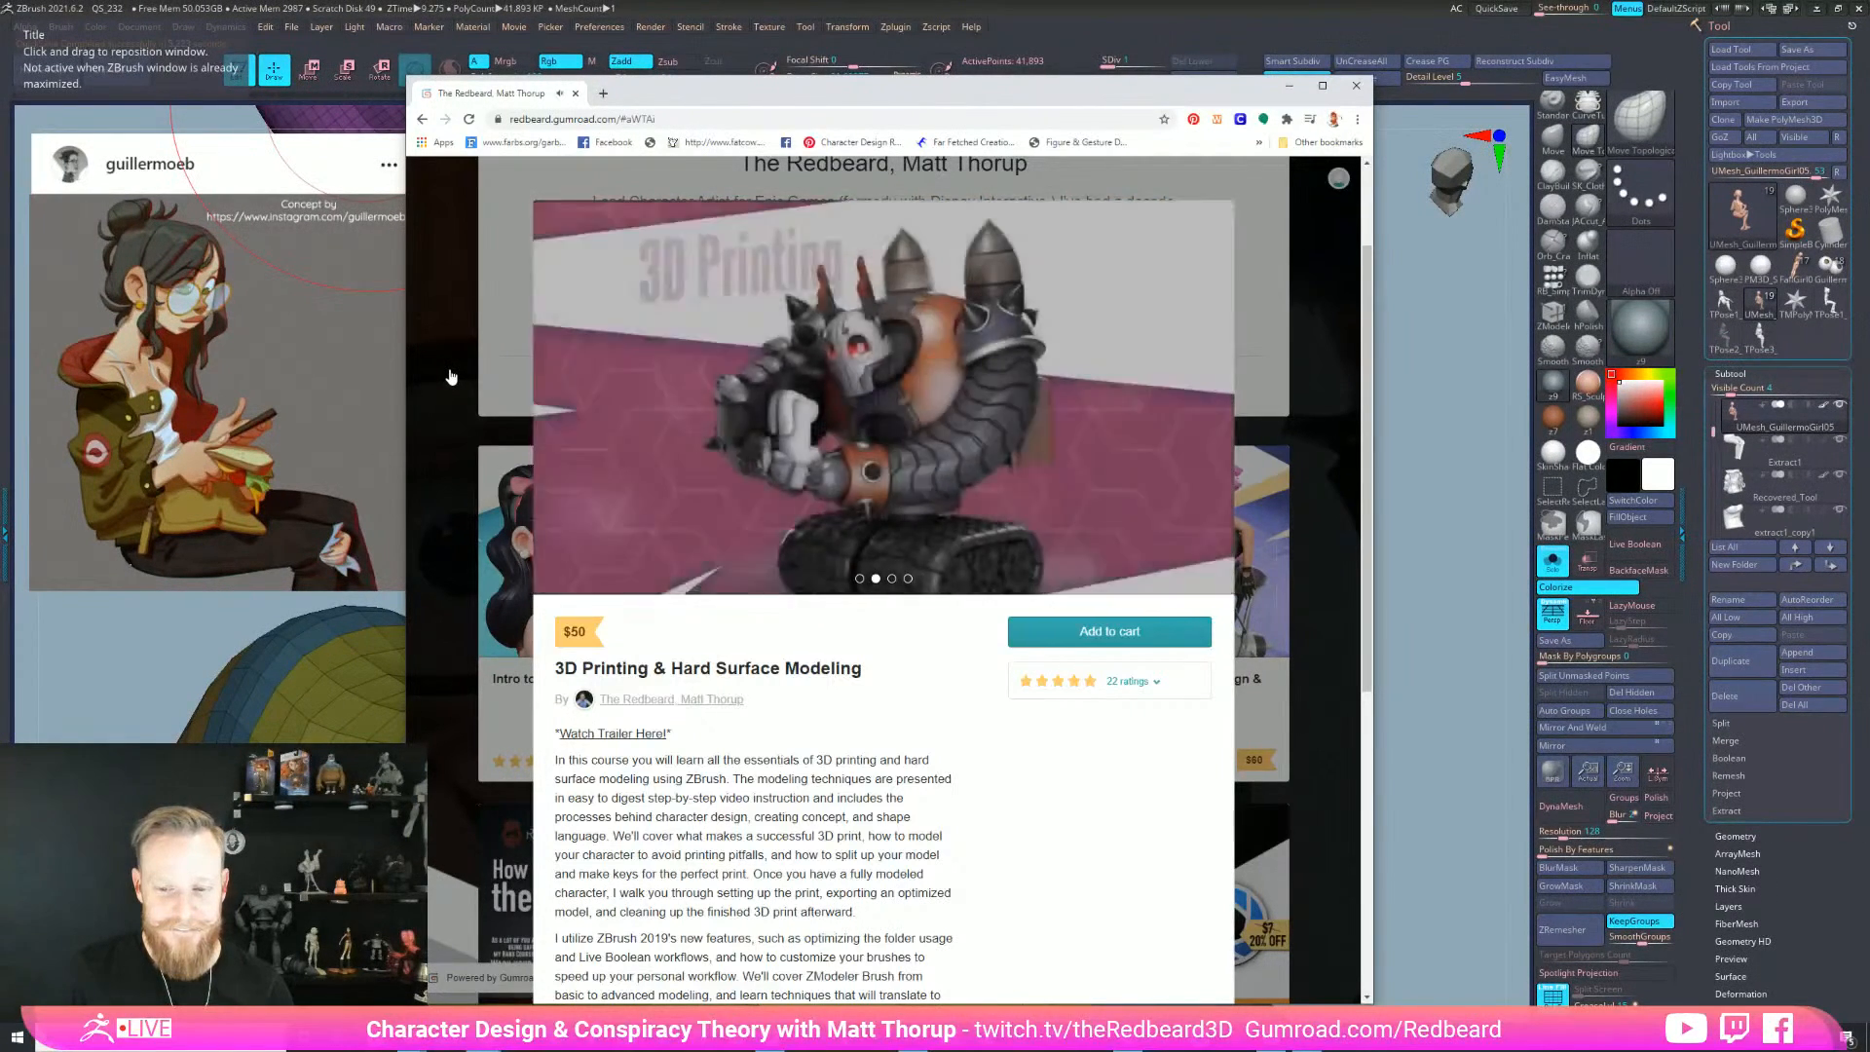
click(451, 374)
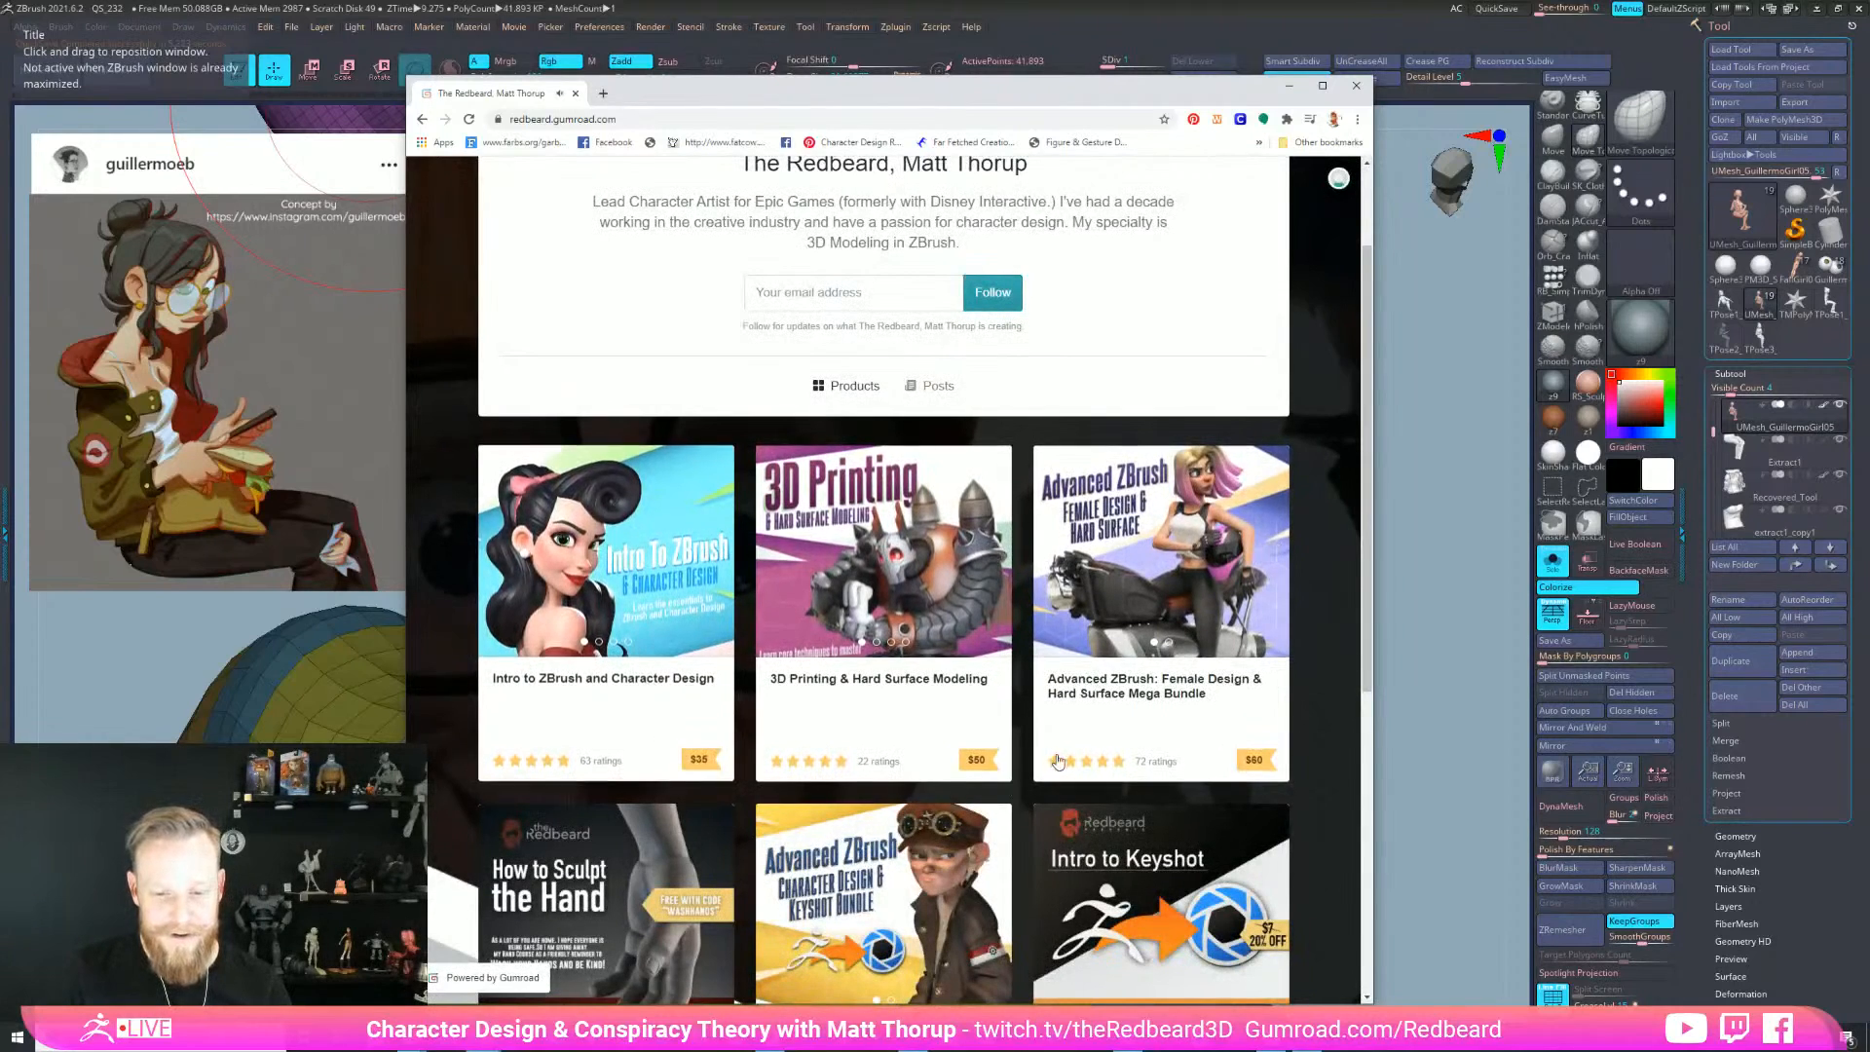
- Look through the remaining courses and examine the How to Sculpt the Hand product page, its offer and description
scroll(835, 661, down, 5)
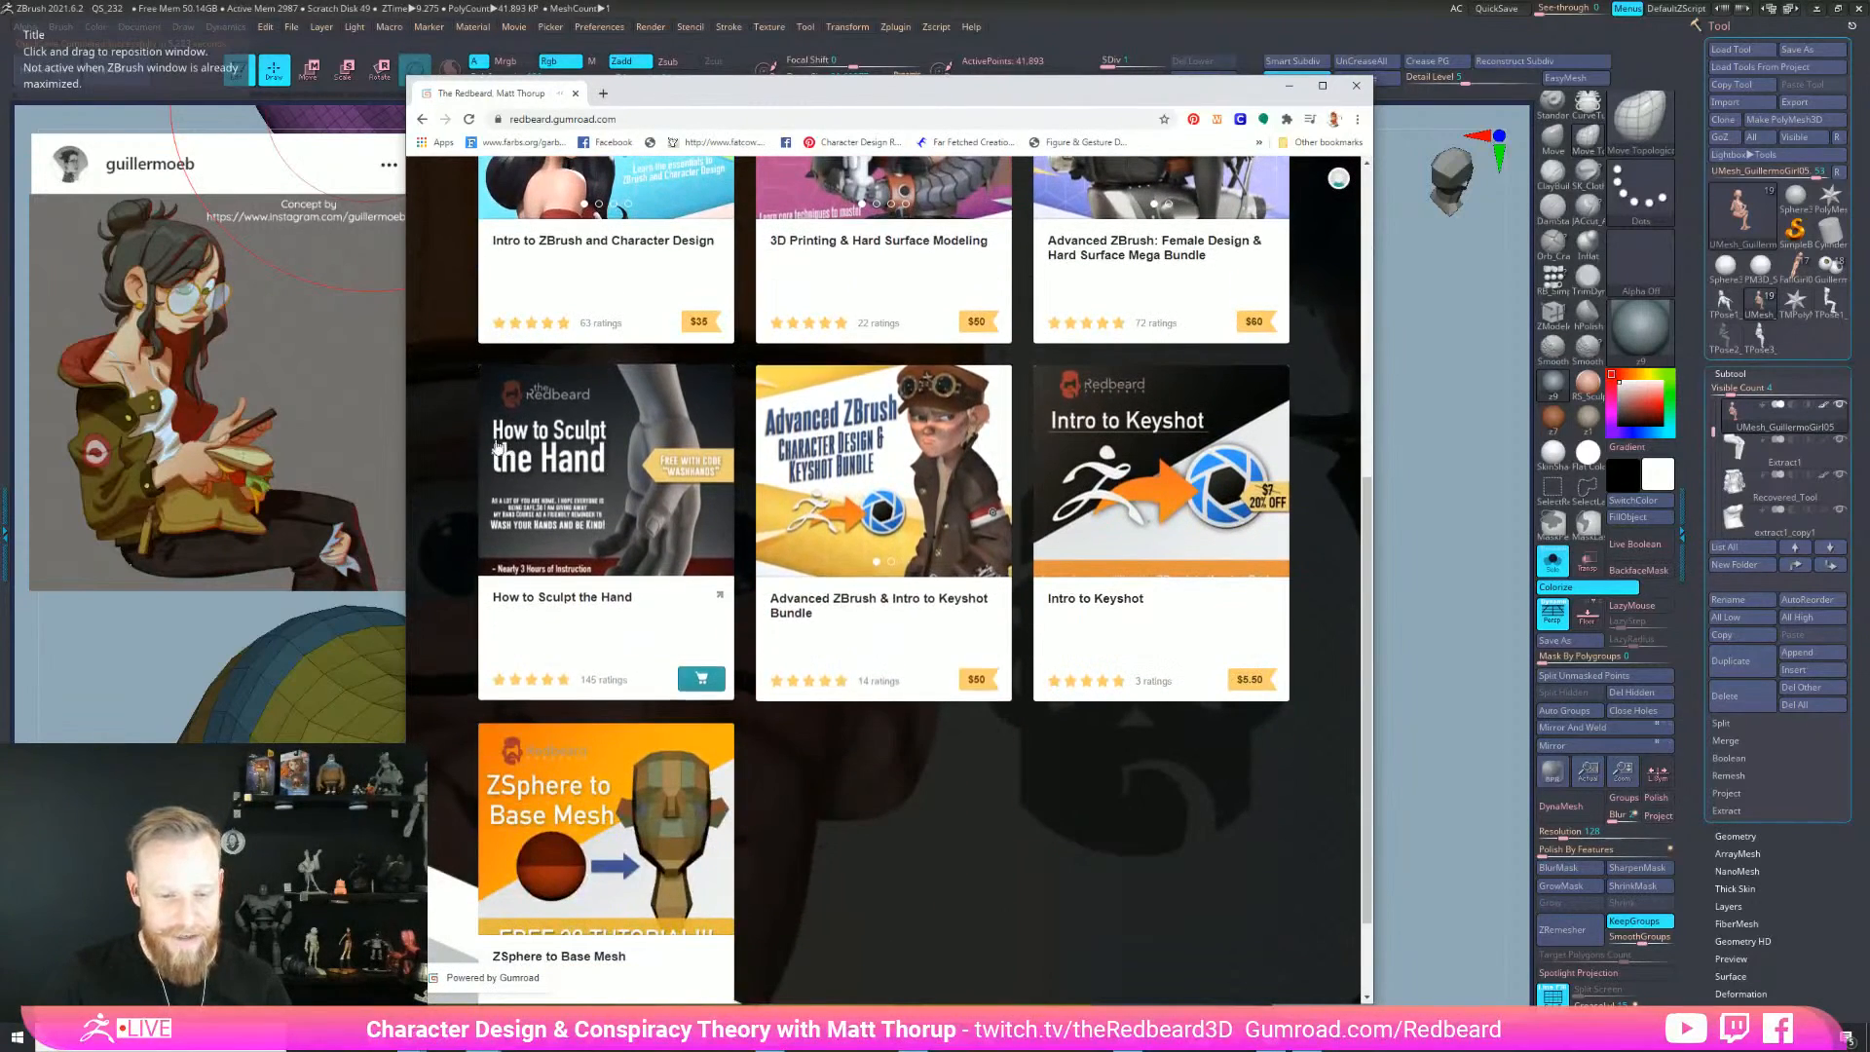
scroll(1115, 835, down, 1)
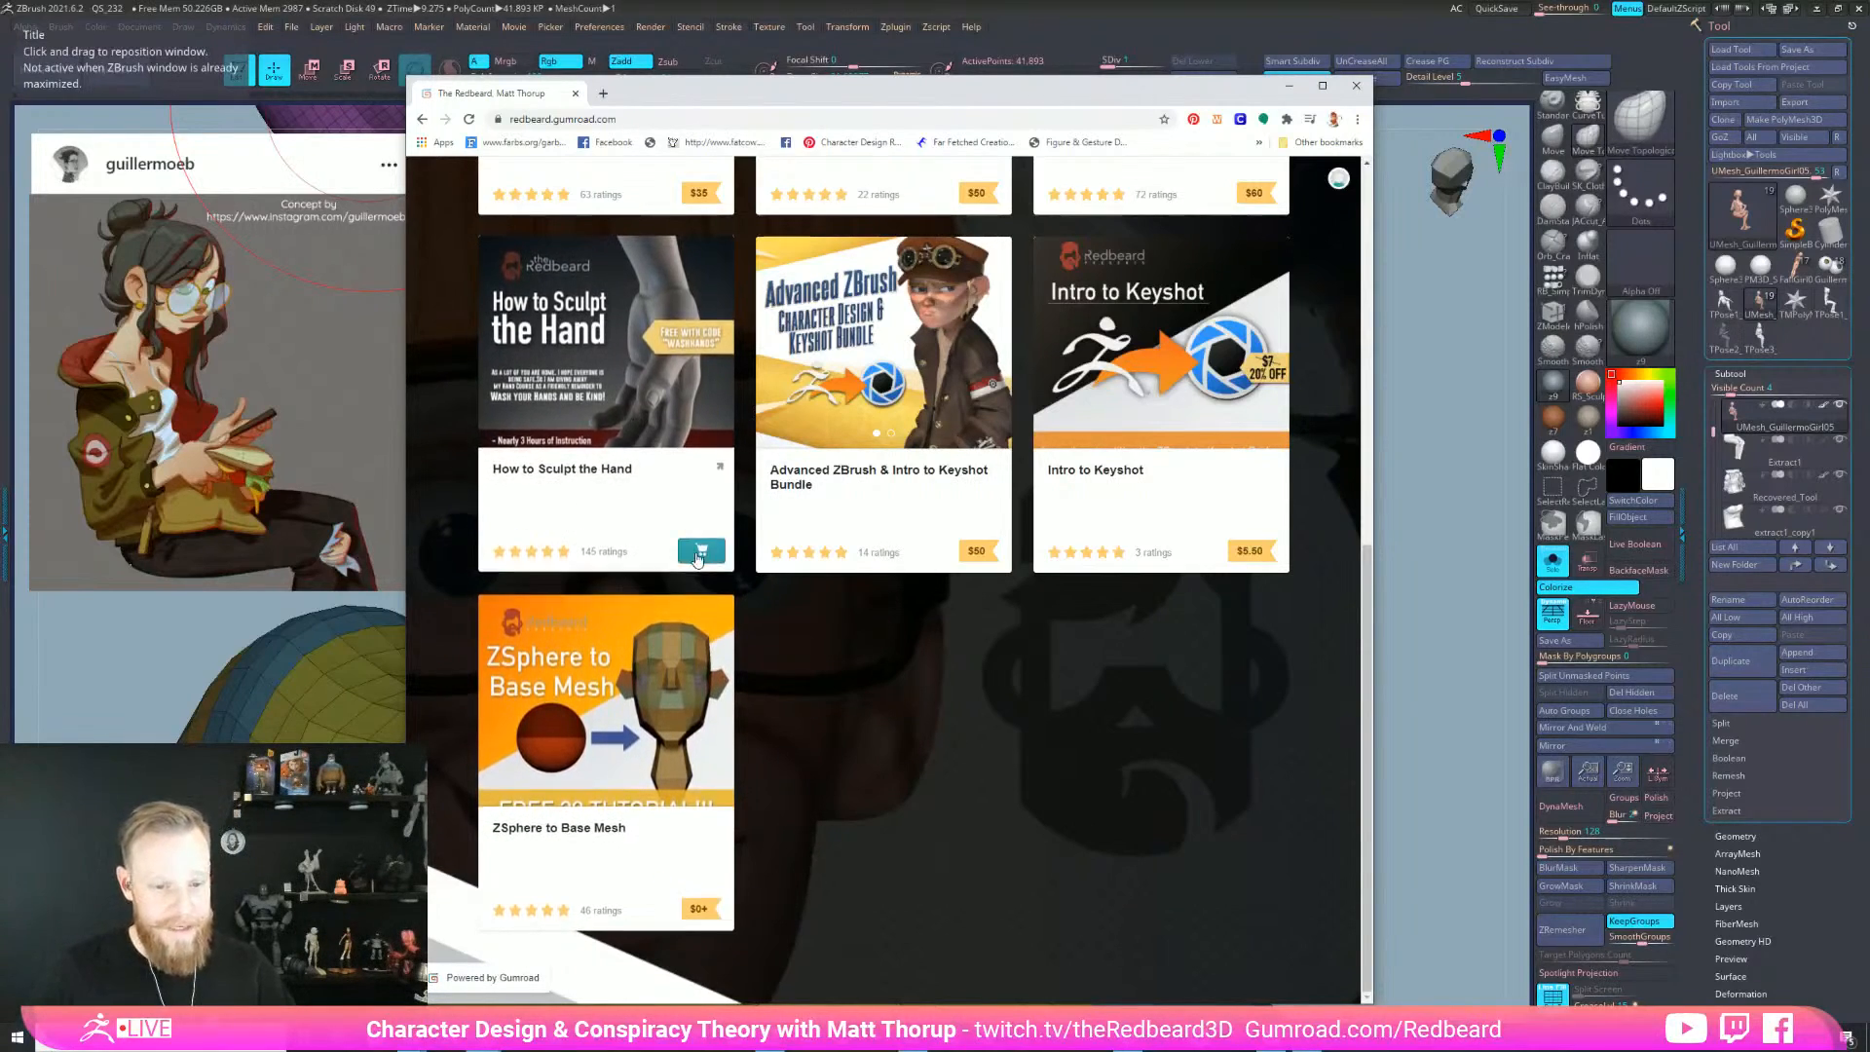
click(679, 386)
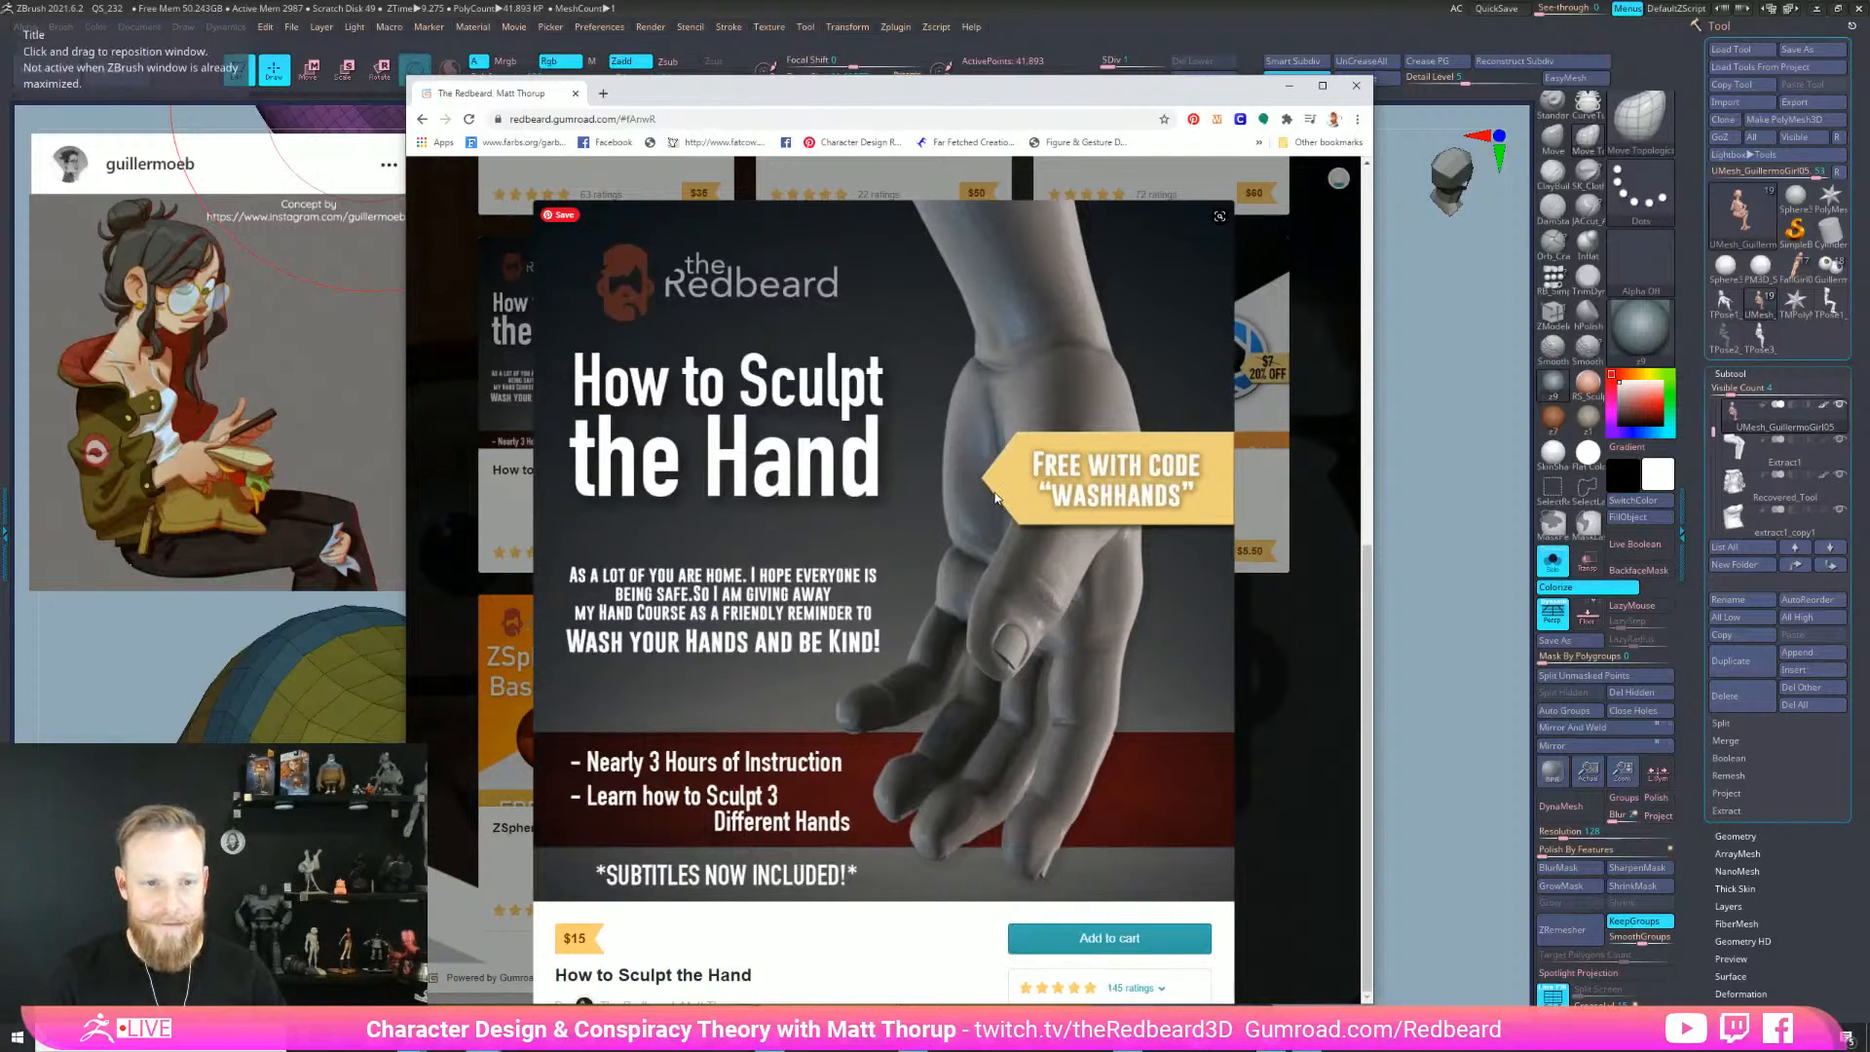
scroll(1097, 575, down, 4)
scroll(1095, 577, up, 4)
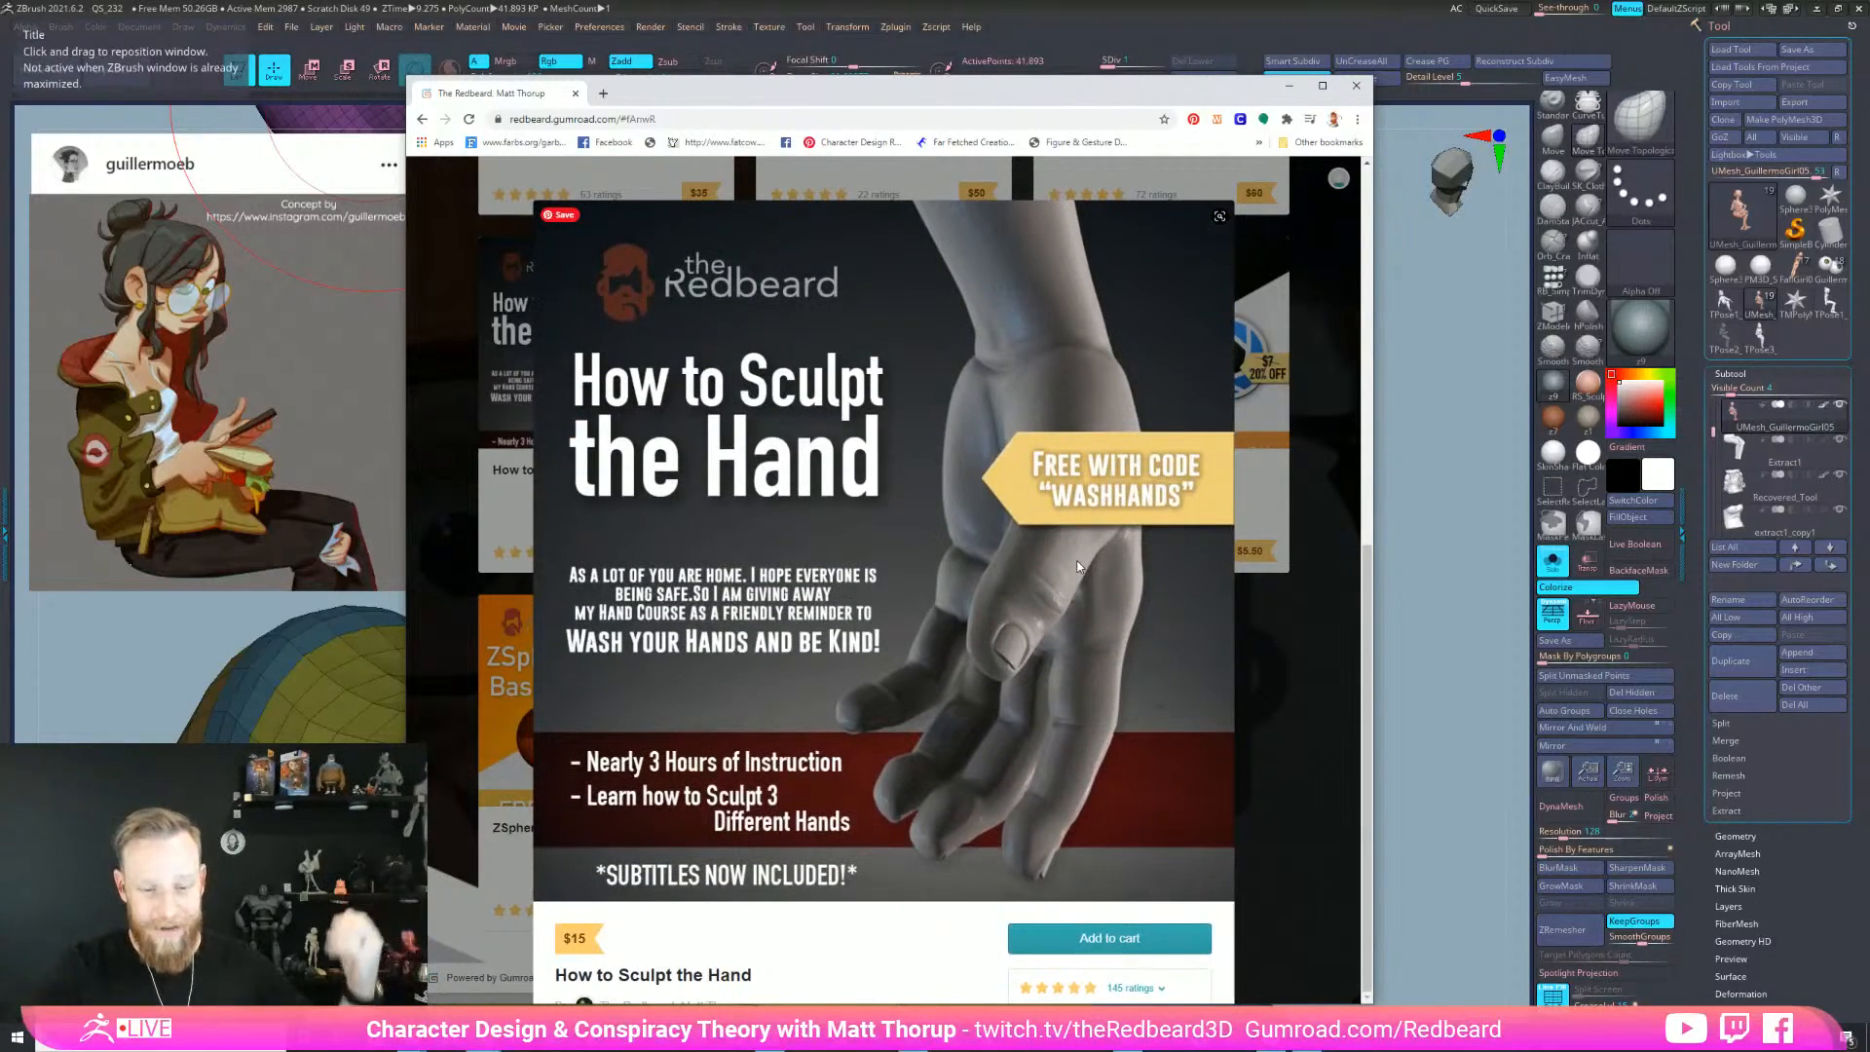
scroll(1052, 550, down, 3)
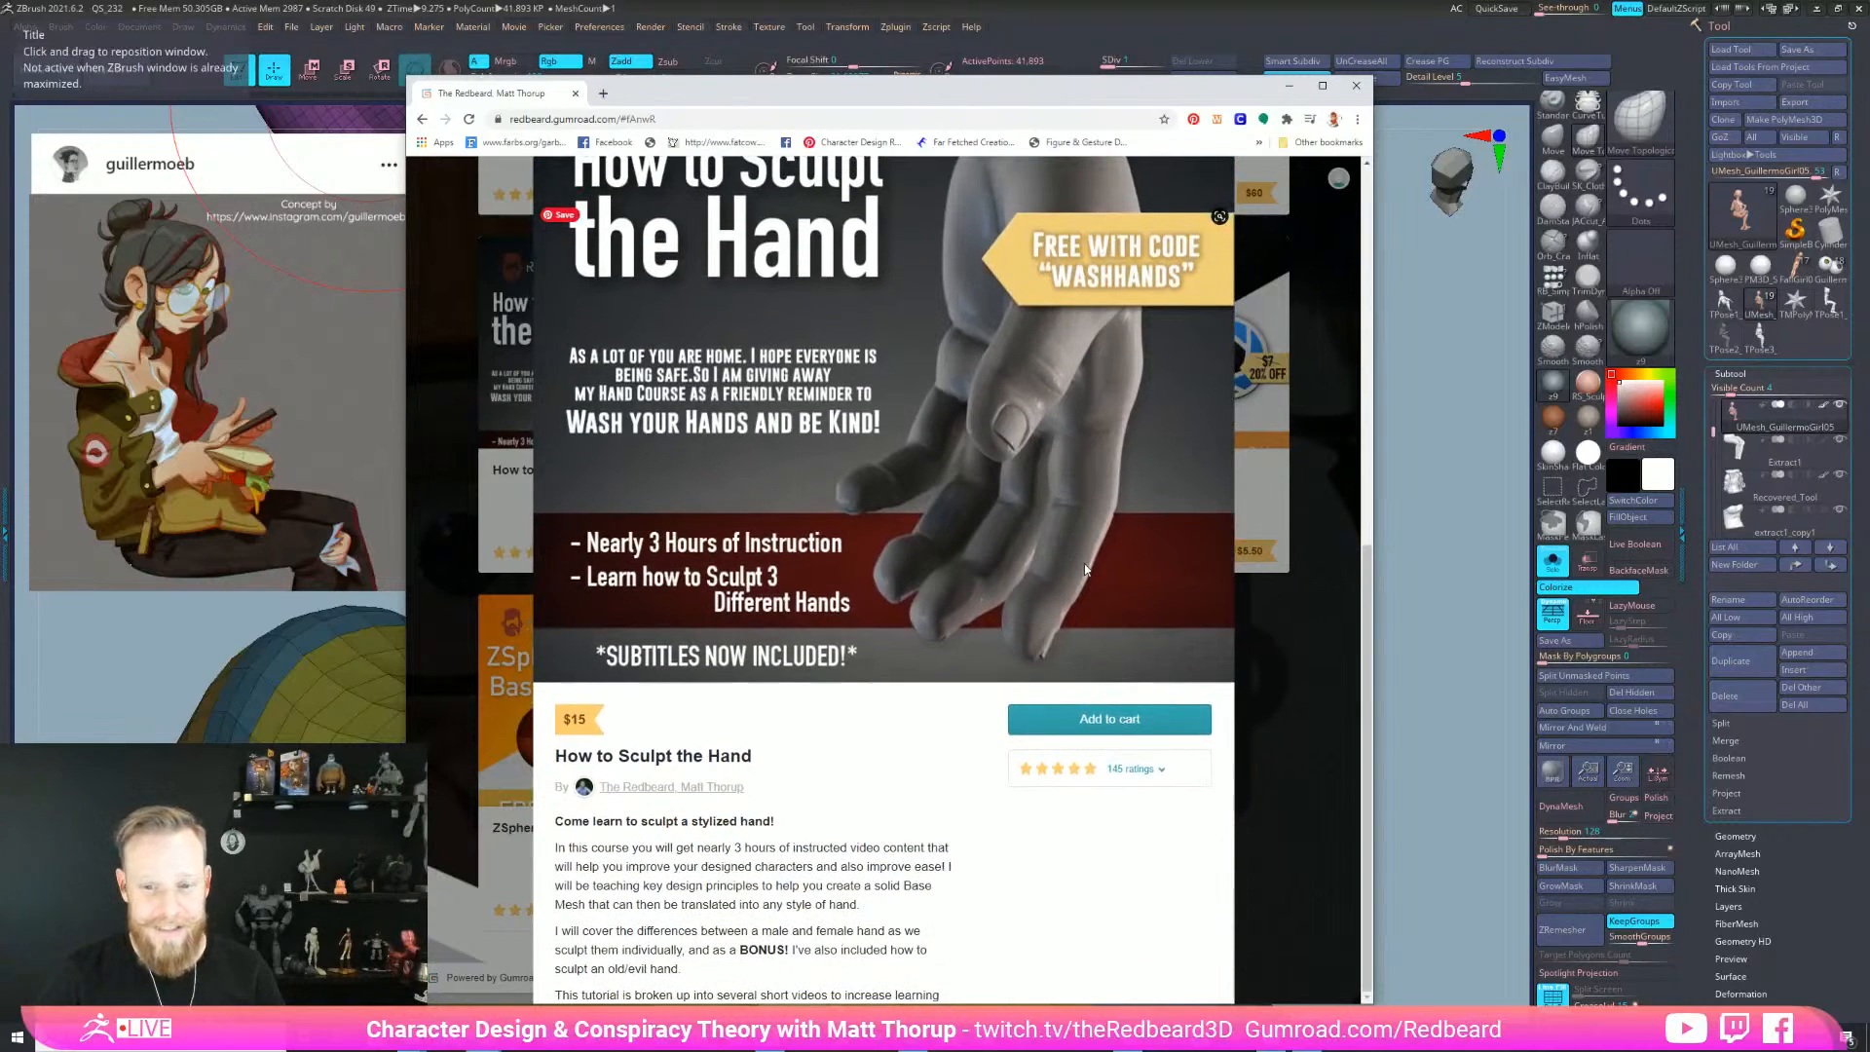
scroll(1089, 576, up, 2)
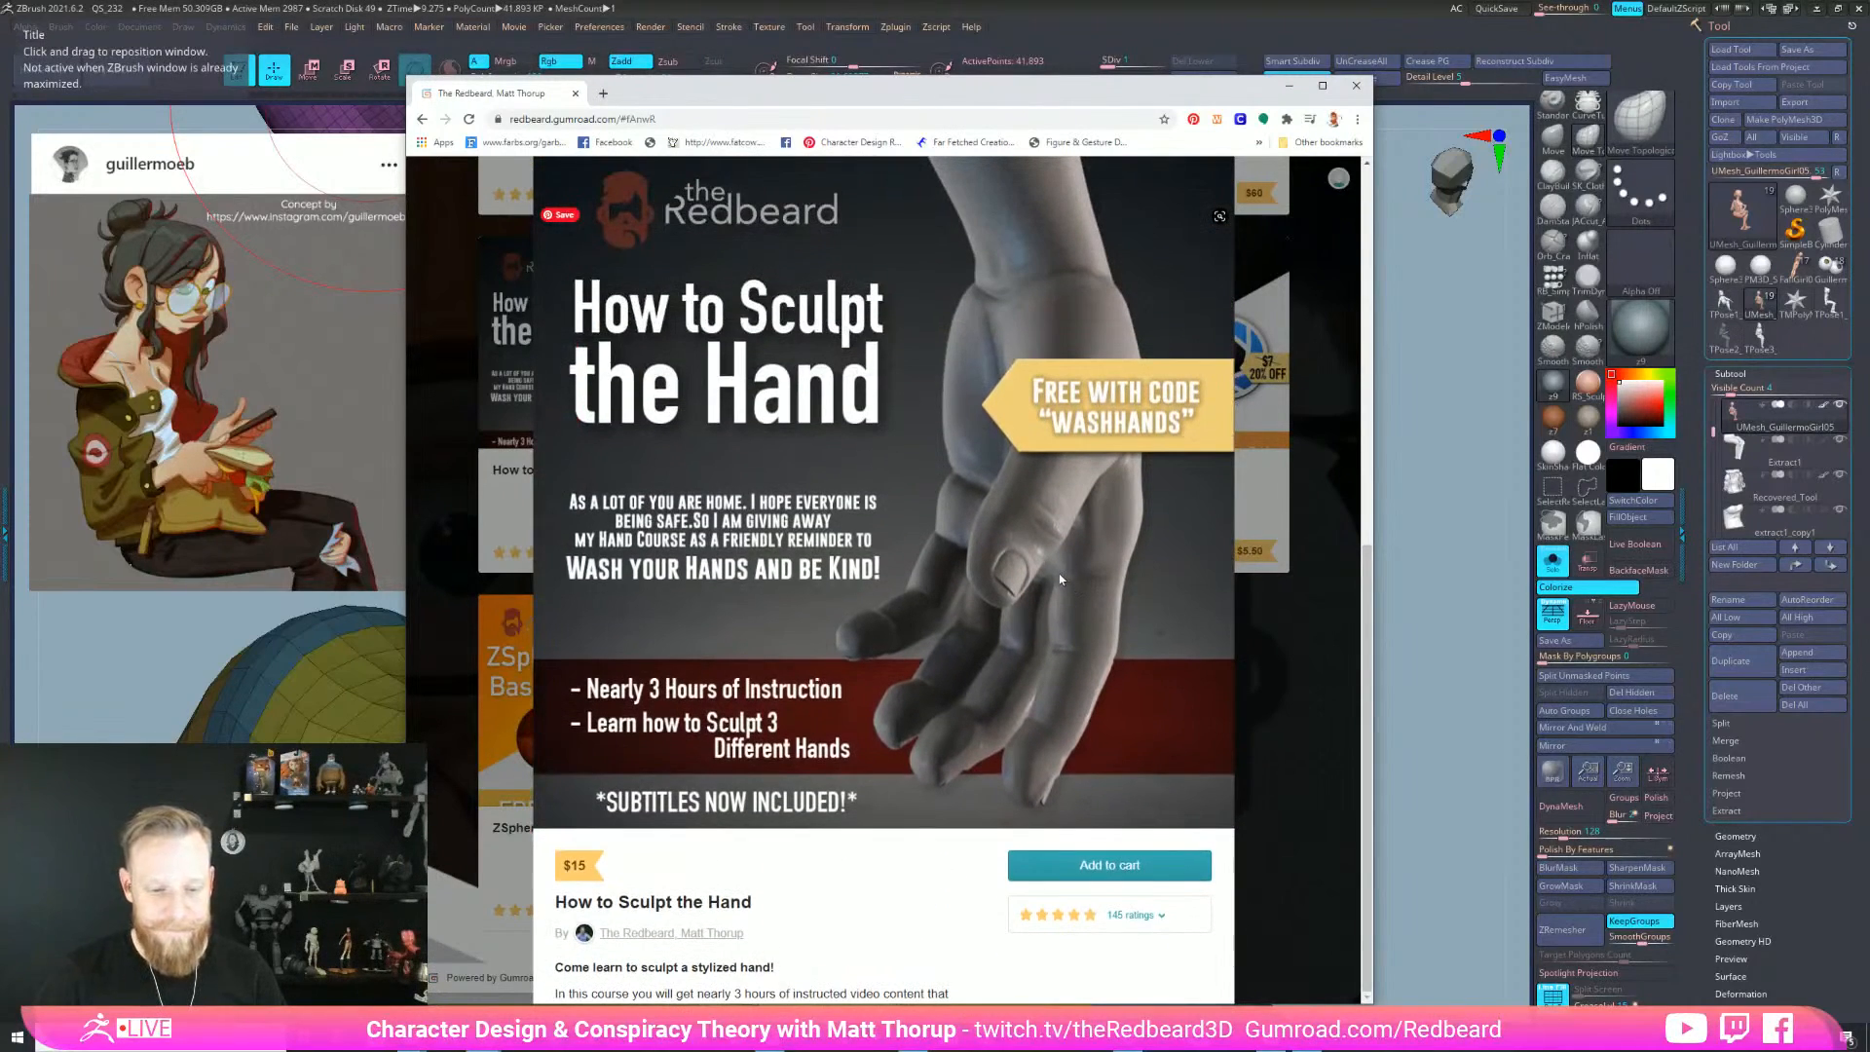
scroll(1060, 579, up, 1)
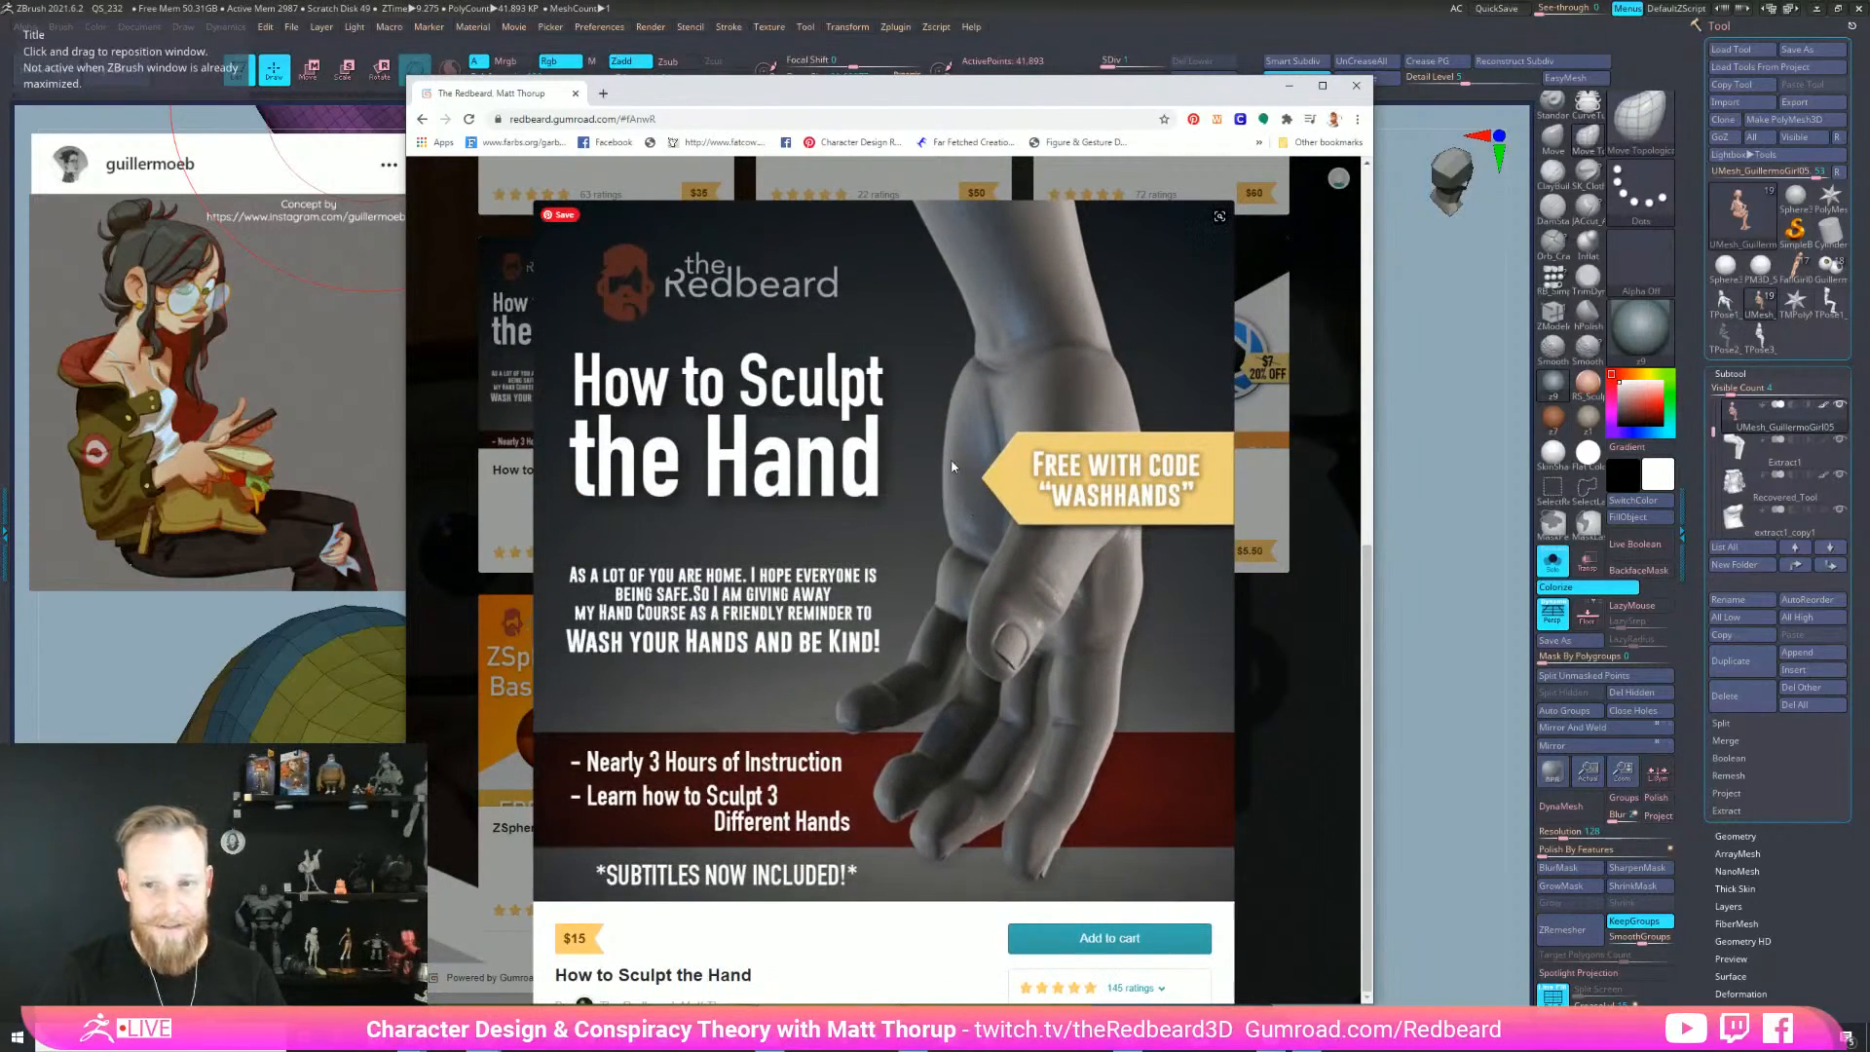
click(439, 427)
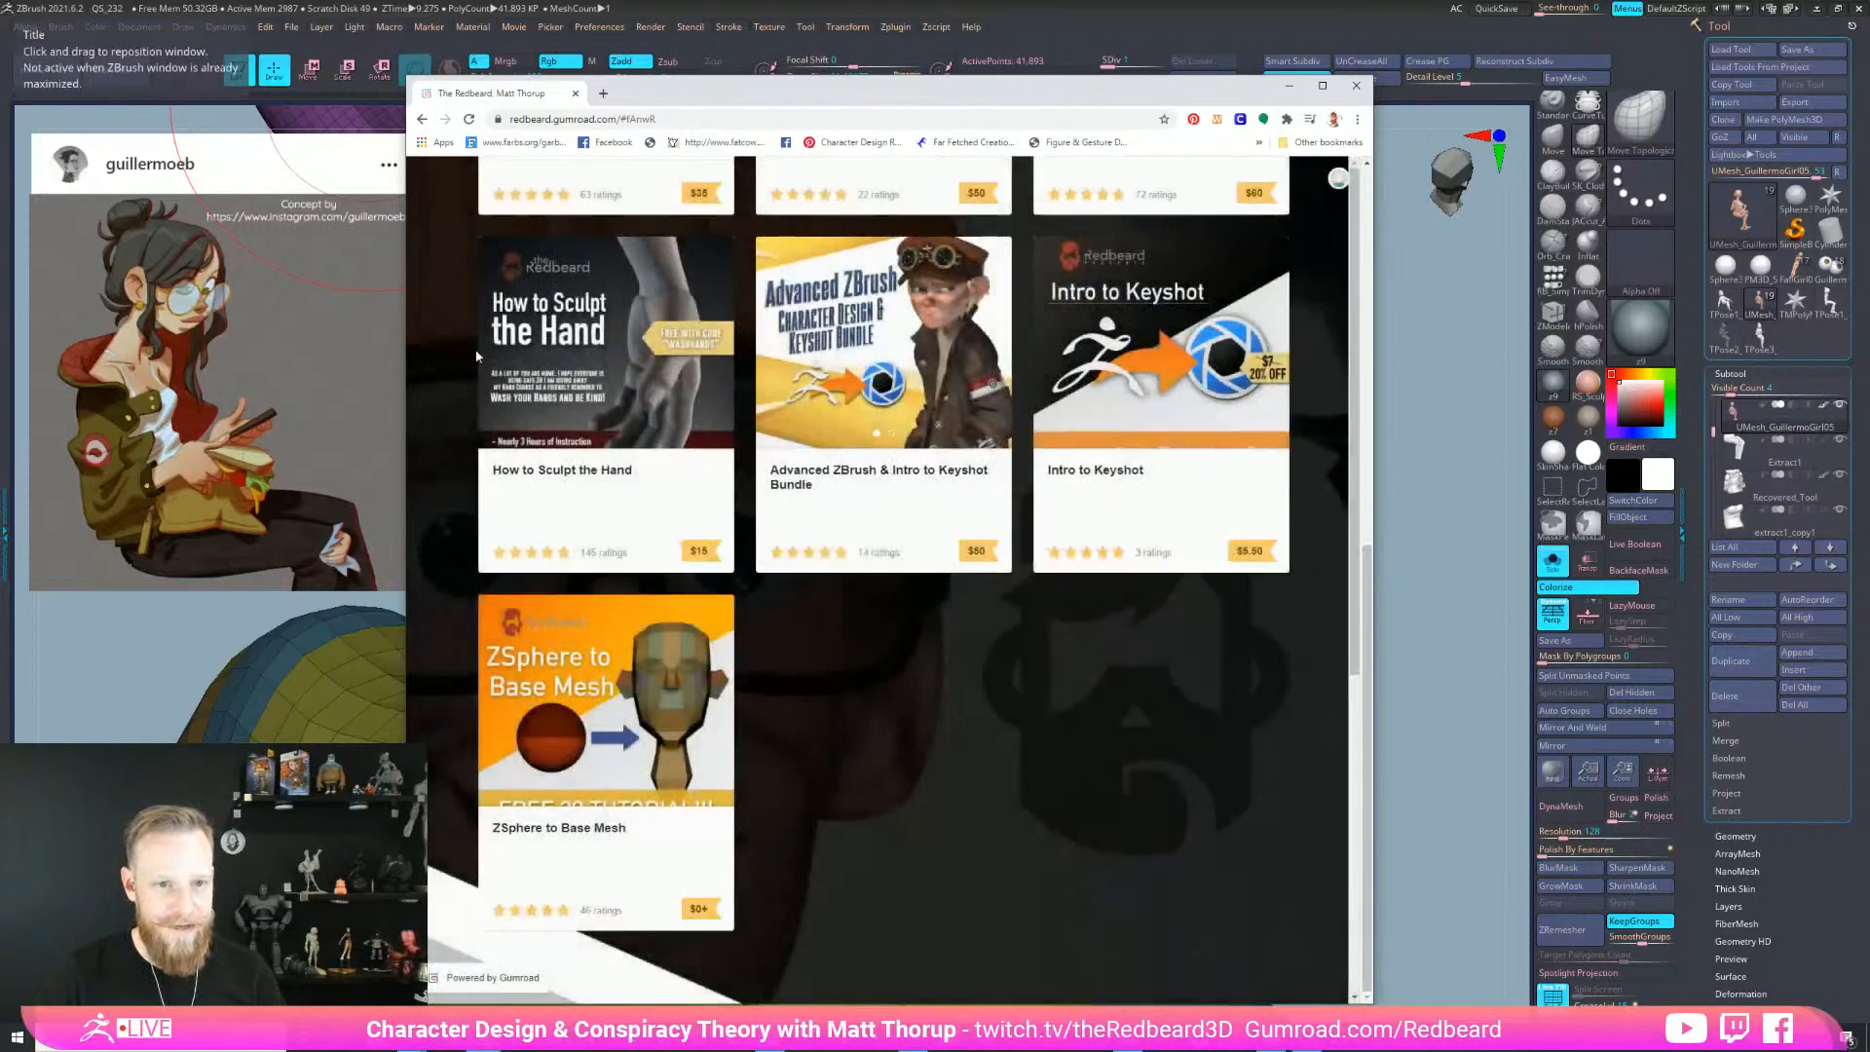
- Close the Gumroad page and switch back to ZBrush
scroll(817, 390, up, 2)
scroll(817, 389, up, 5)
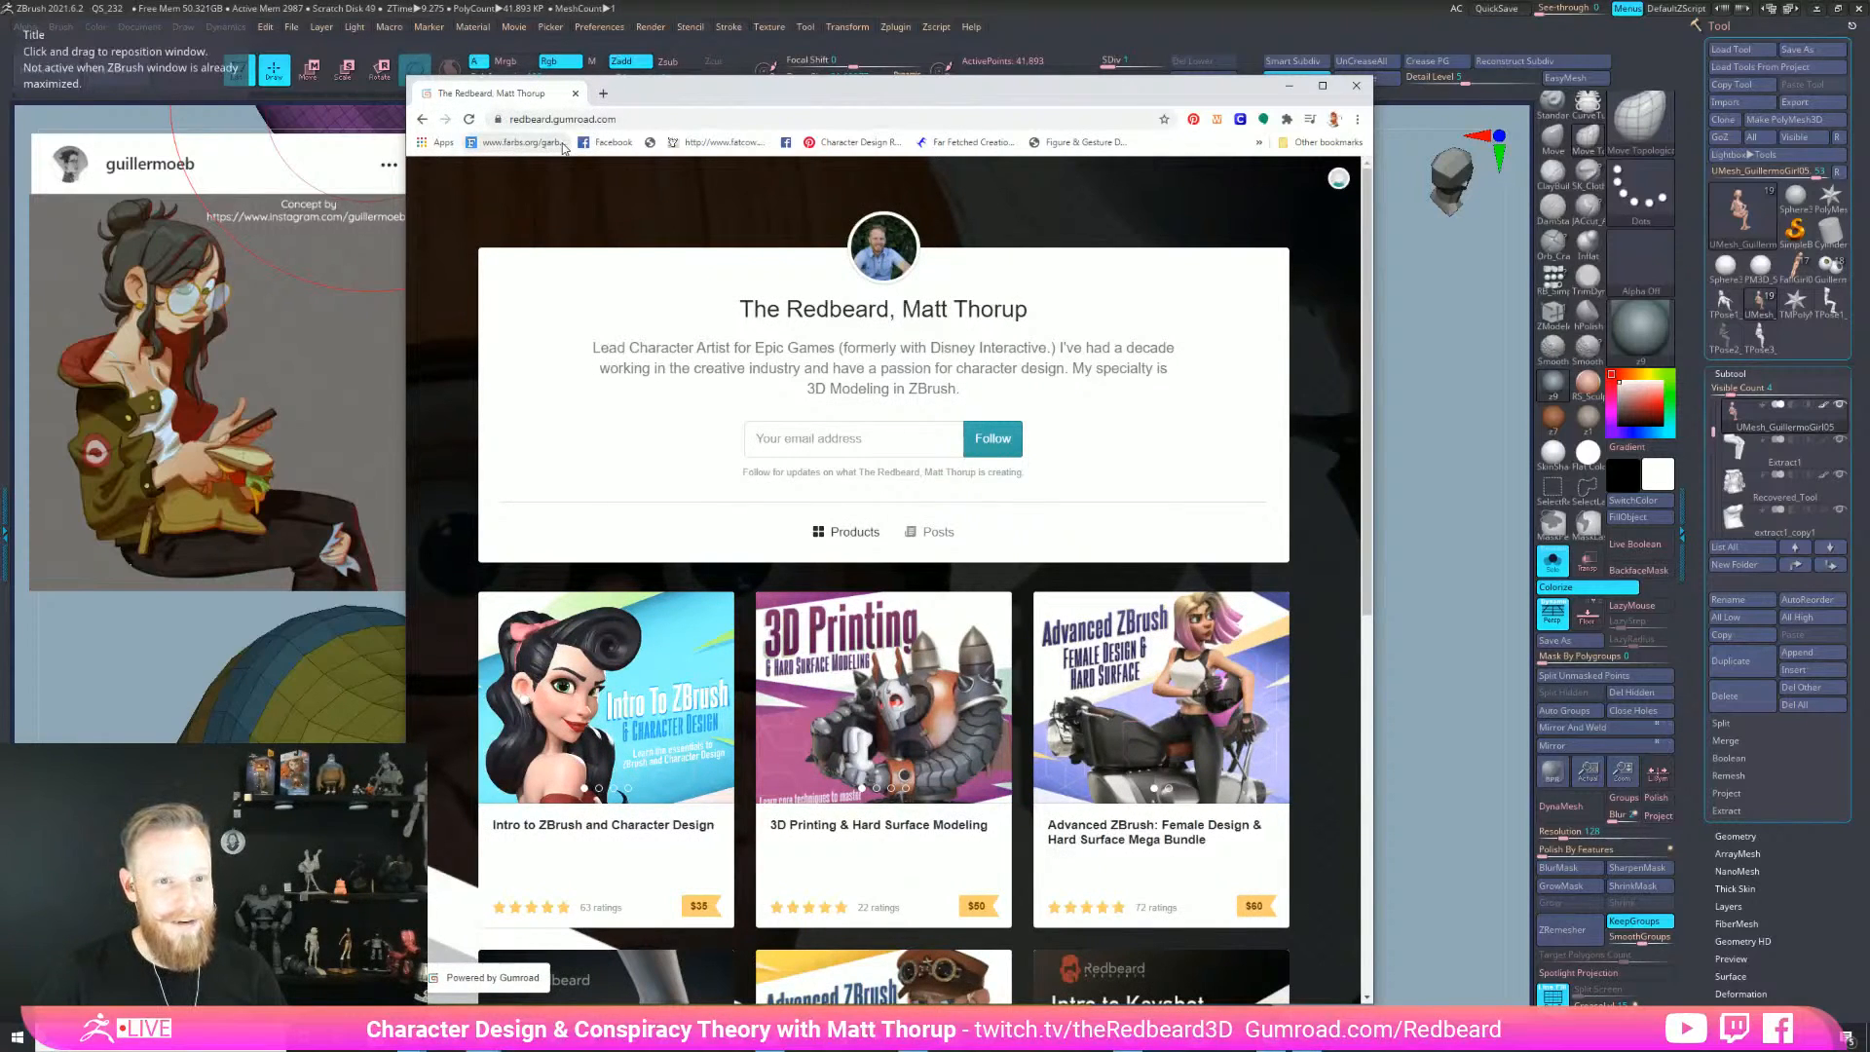
click(576, 95)
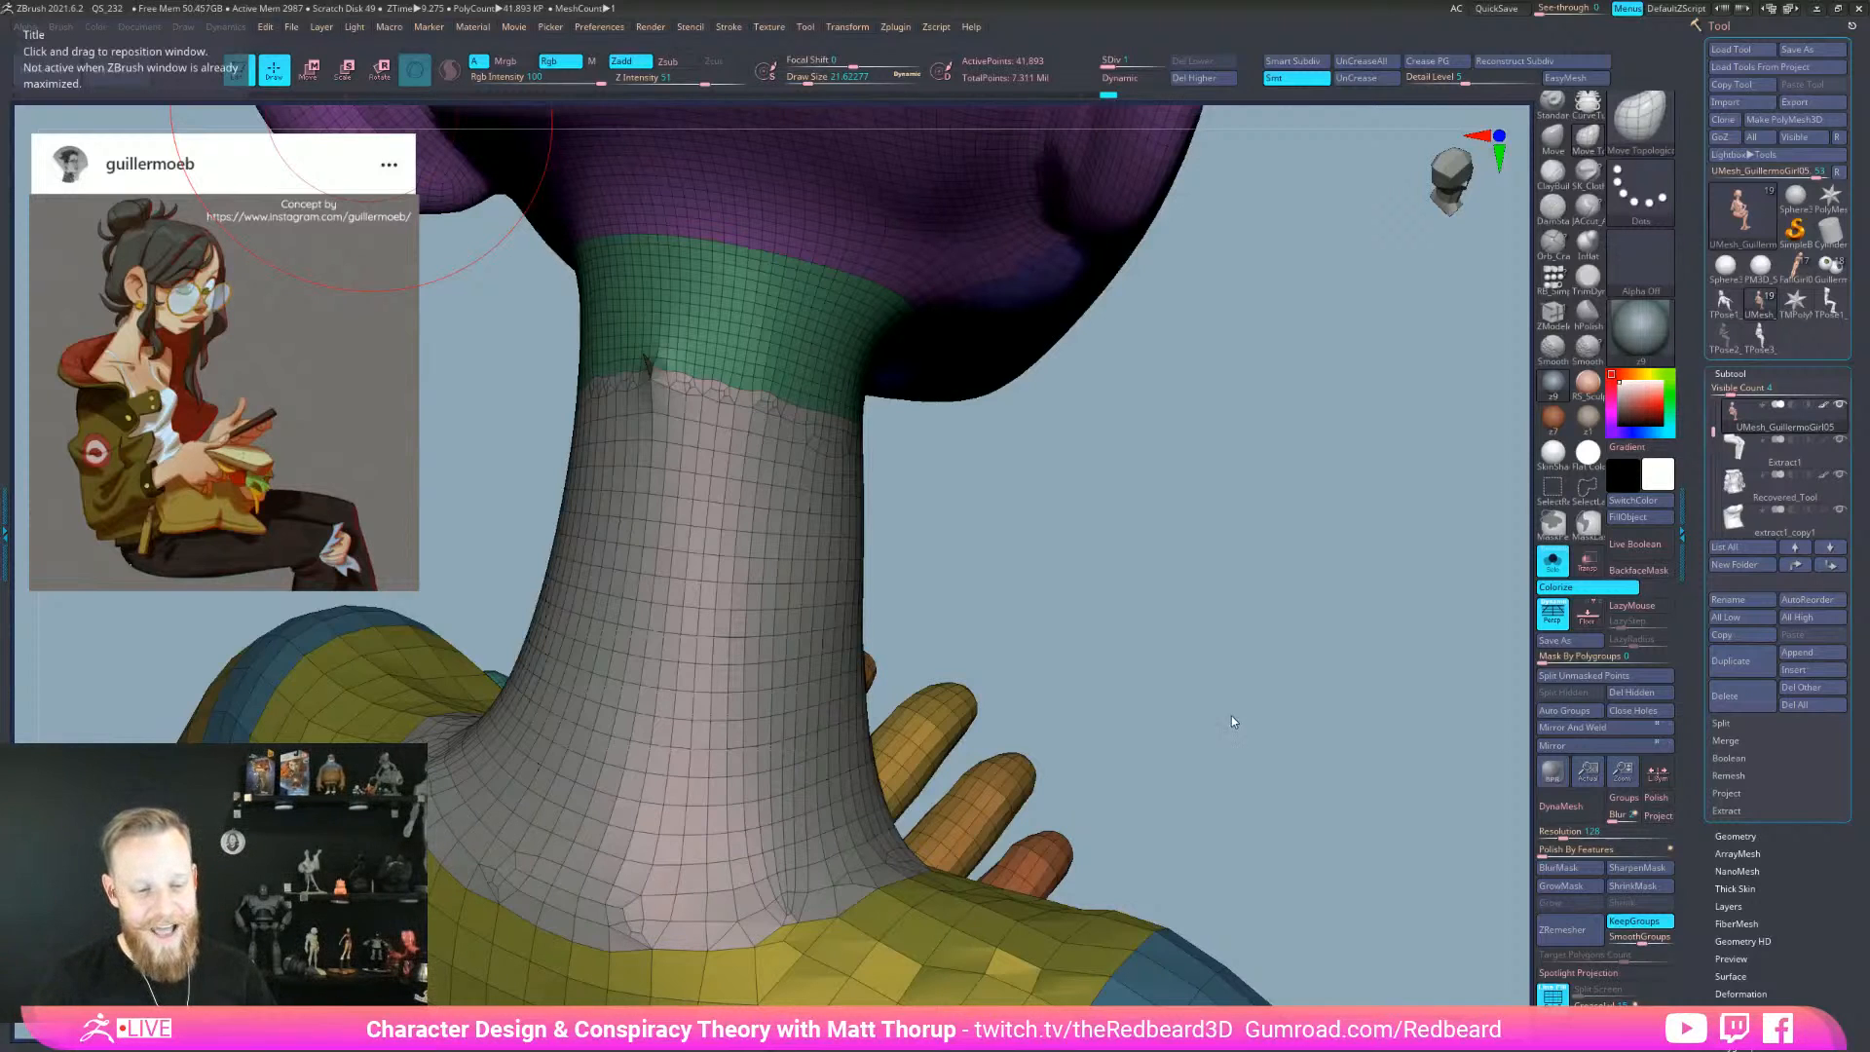
- Try to polish the spike at the back of the neck with hPolish at about 15.6 draw size
drag(1232, 721, 993, 731)
mouse_move(933, 805)
alt+mouse_down()
mouse_move(869, 805)
mouse_move(1068, 834)
mouse_move(1126, 780)
mouse_move(925, 681)
mouse_move(767, 662)
mouse_move(764, 687)
alt+mouse_up()
drag(882, 643, 1065, 633)
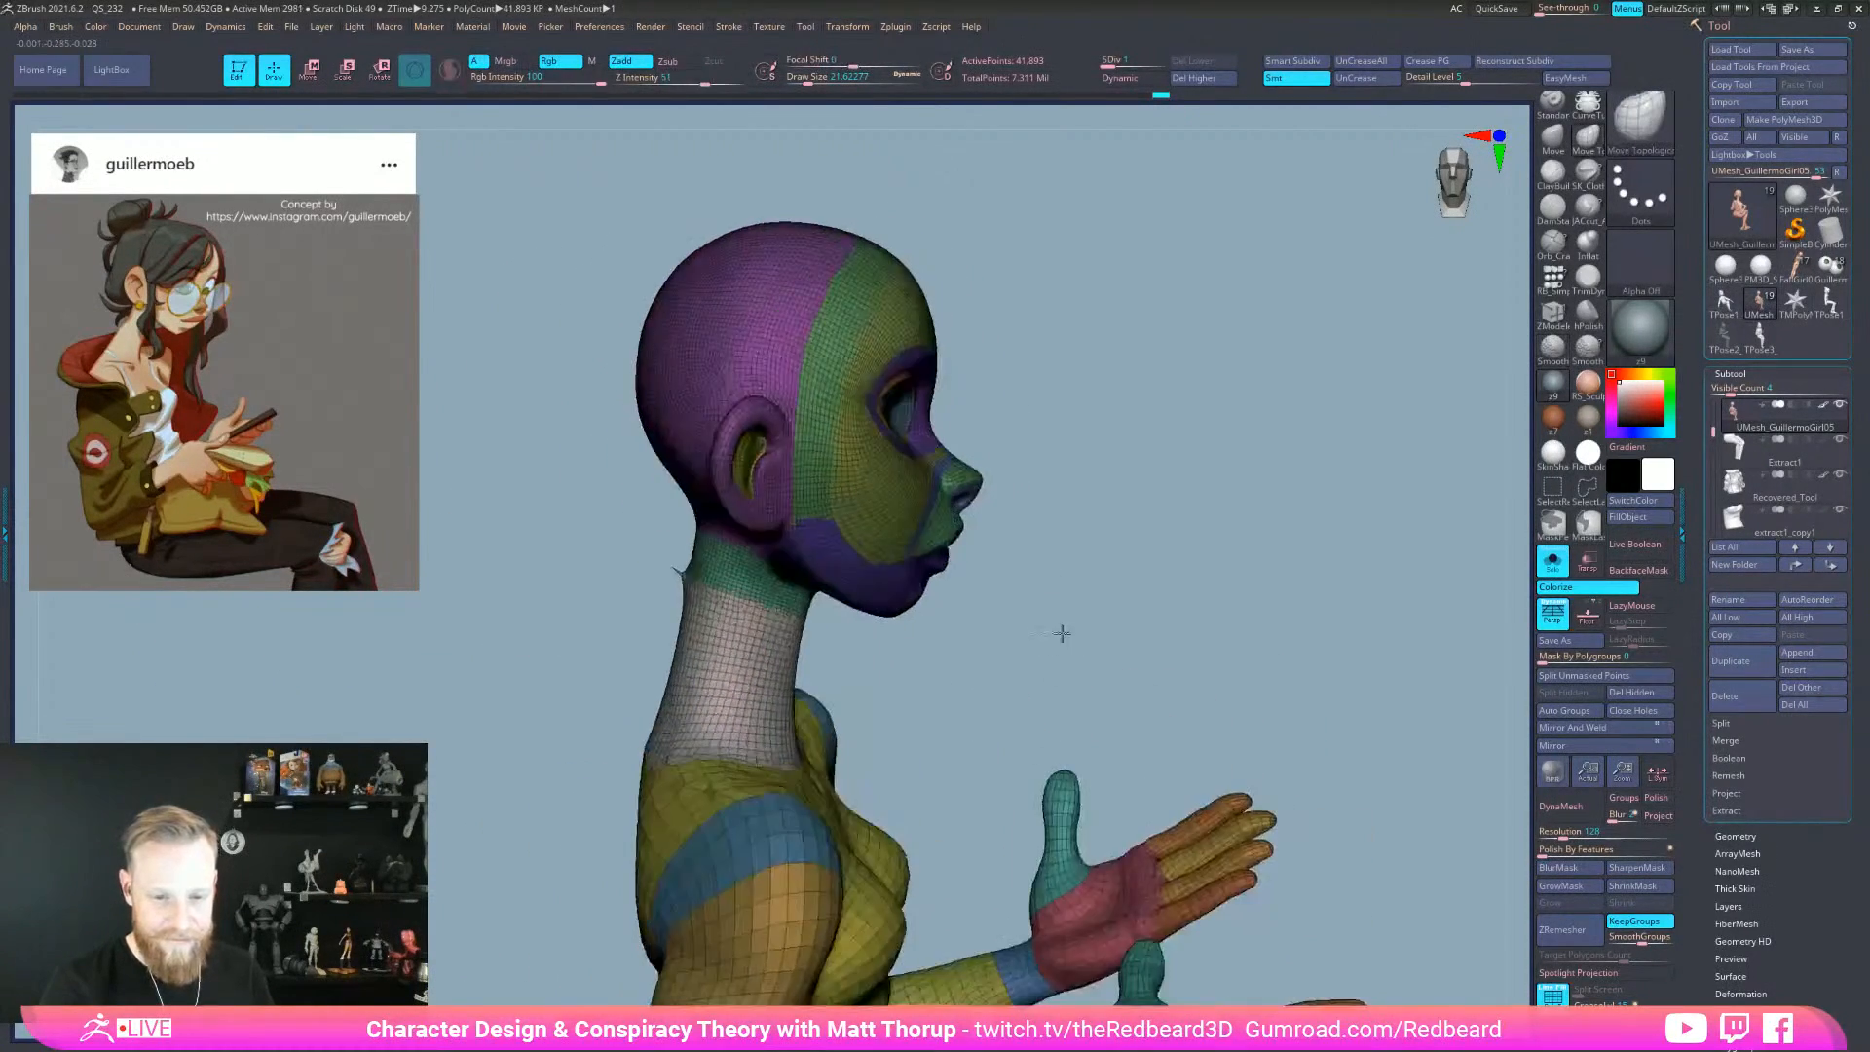
drag(857, 651, 990, 659)
key(b)
key(h)
key(p)
mouse_move(871, 601)
mouse_down()
mouse_move(827, 601)
mouse_move(930, 626)
mouse_up()
key(bracketleft)
click(675, 573)
- Hide the spiked polygons beneath the green polygroup at the back of the neck with SelectRect
drag(206, 684, 929, 632)
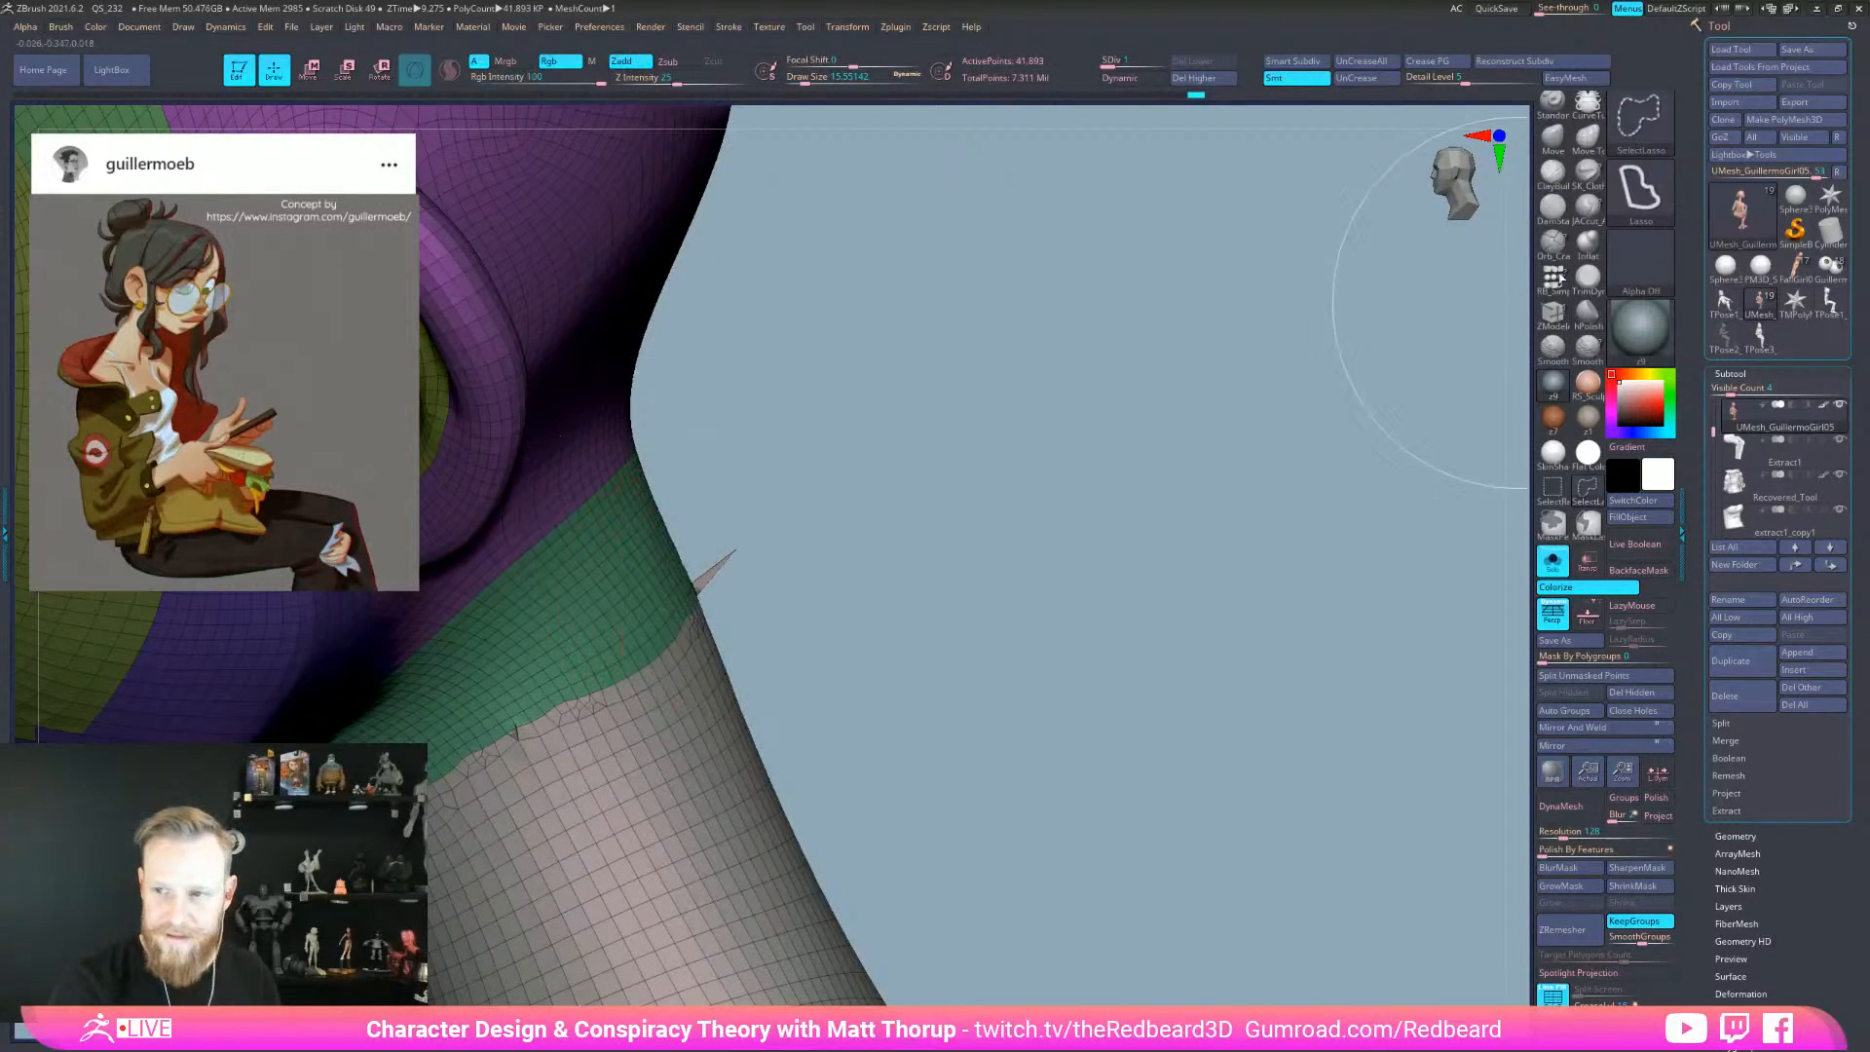
ctrl+shift+click(1640, 117)
click(371, 207)
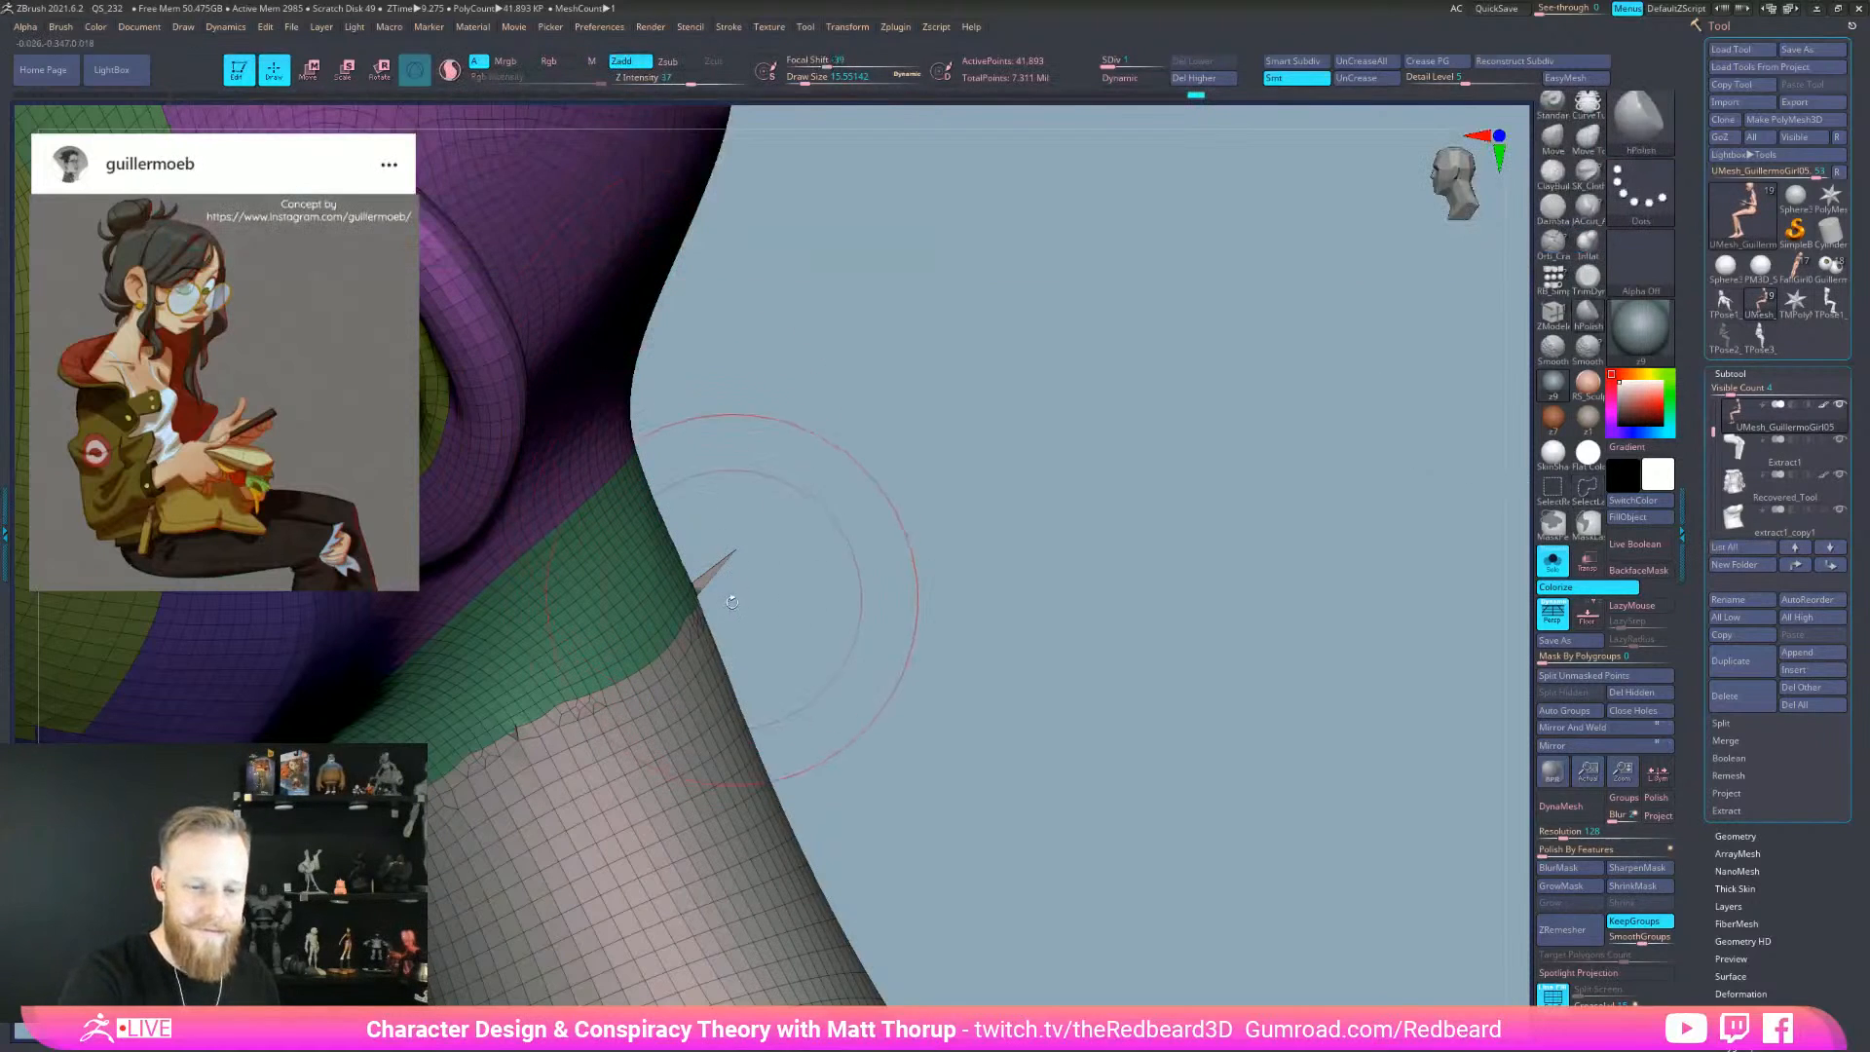
drag(856, 659, 659, 584)
ctrl+right_drag(668, 611, 851, 642)
drag(553, 667, 494, 685)
ctrl+shift+drag(610, 310, 604, 492)
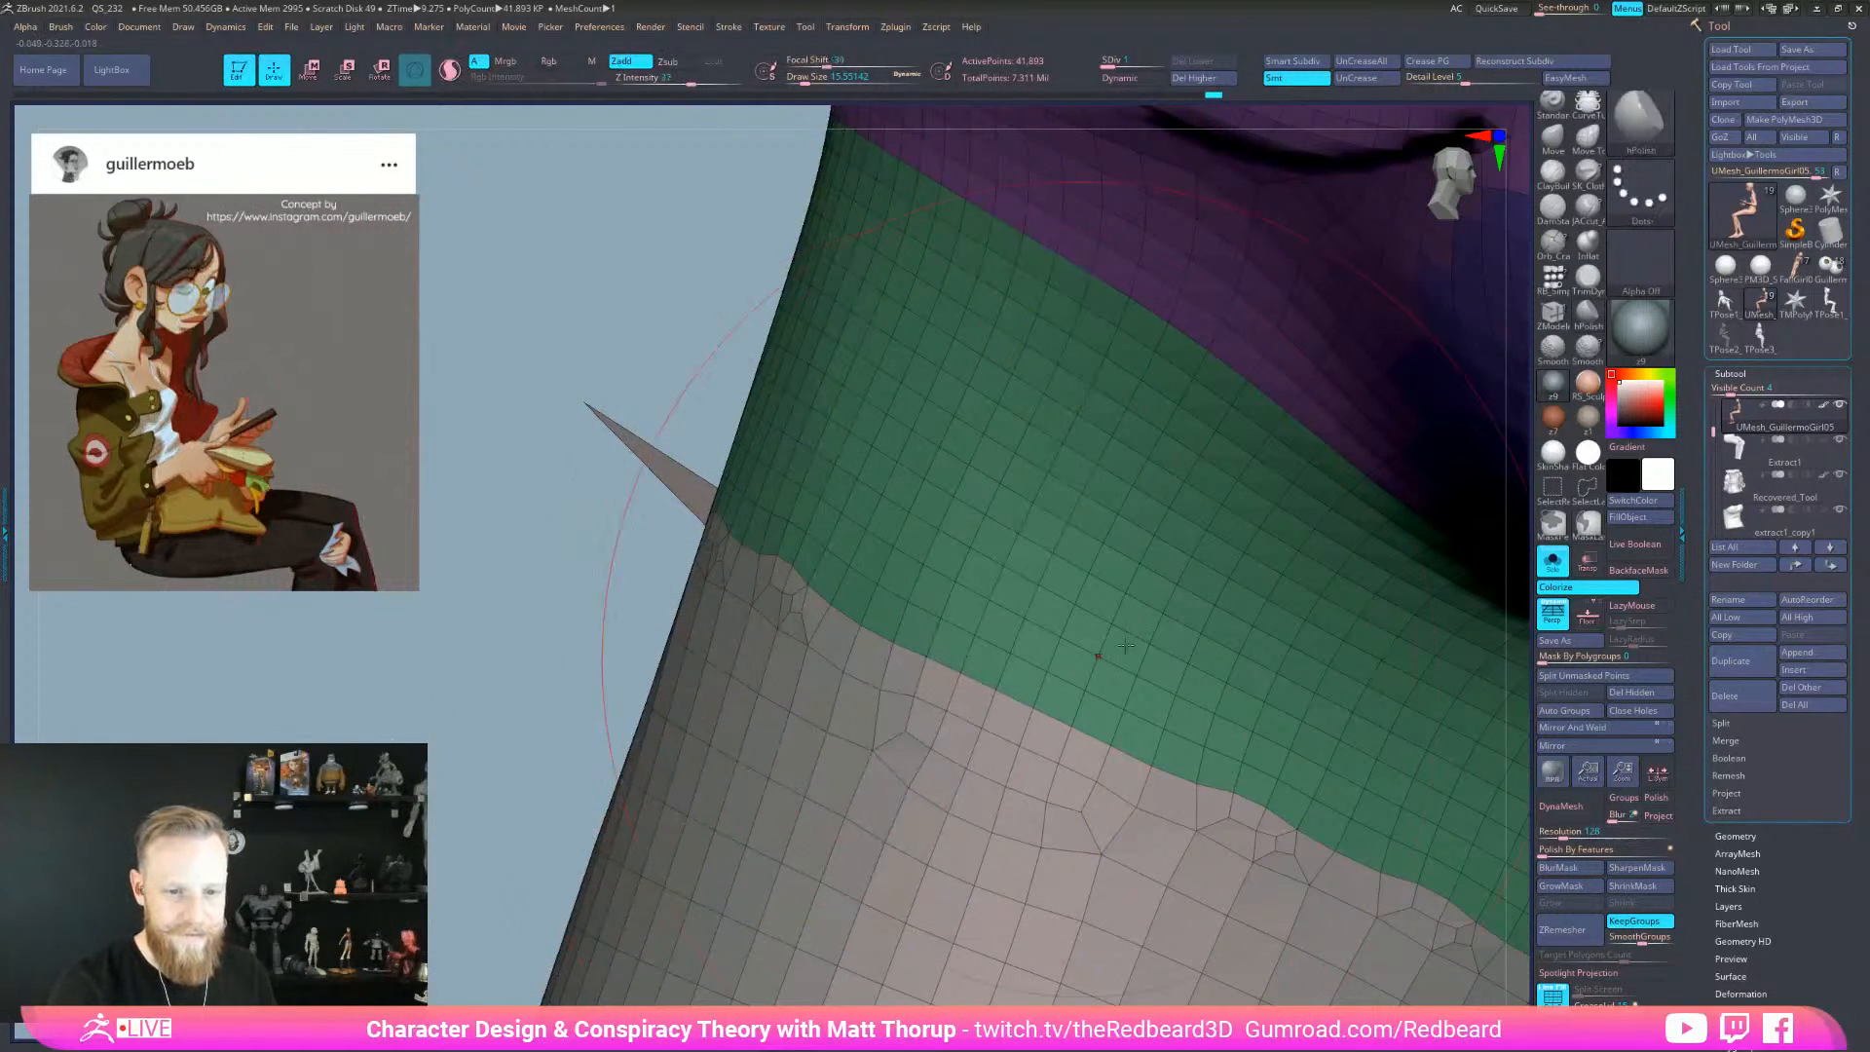
click(1555, 494)
ctrl+alt+shift+drag(567, 366, 684, 509)
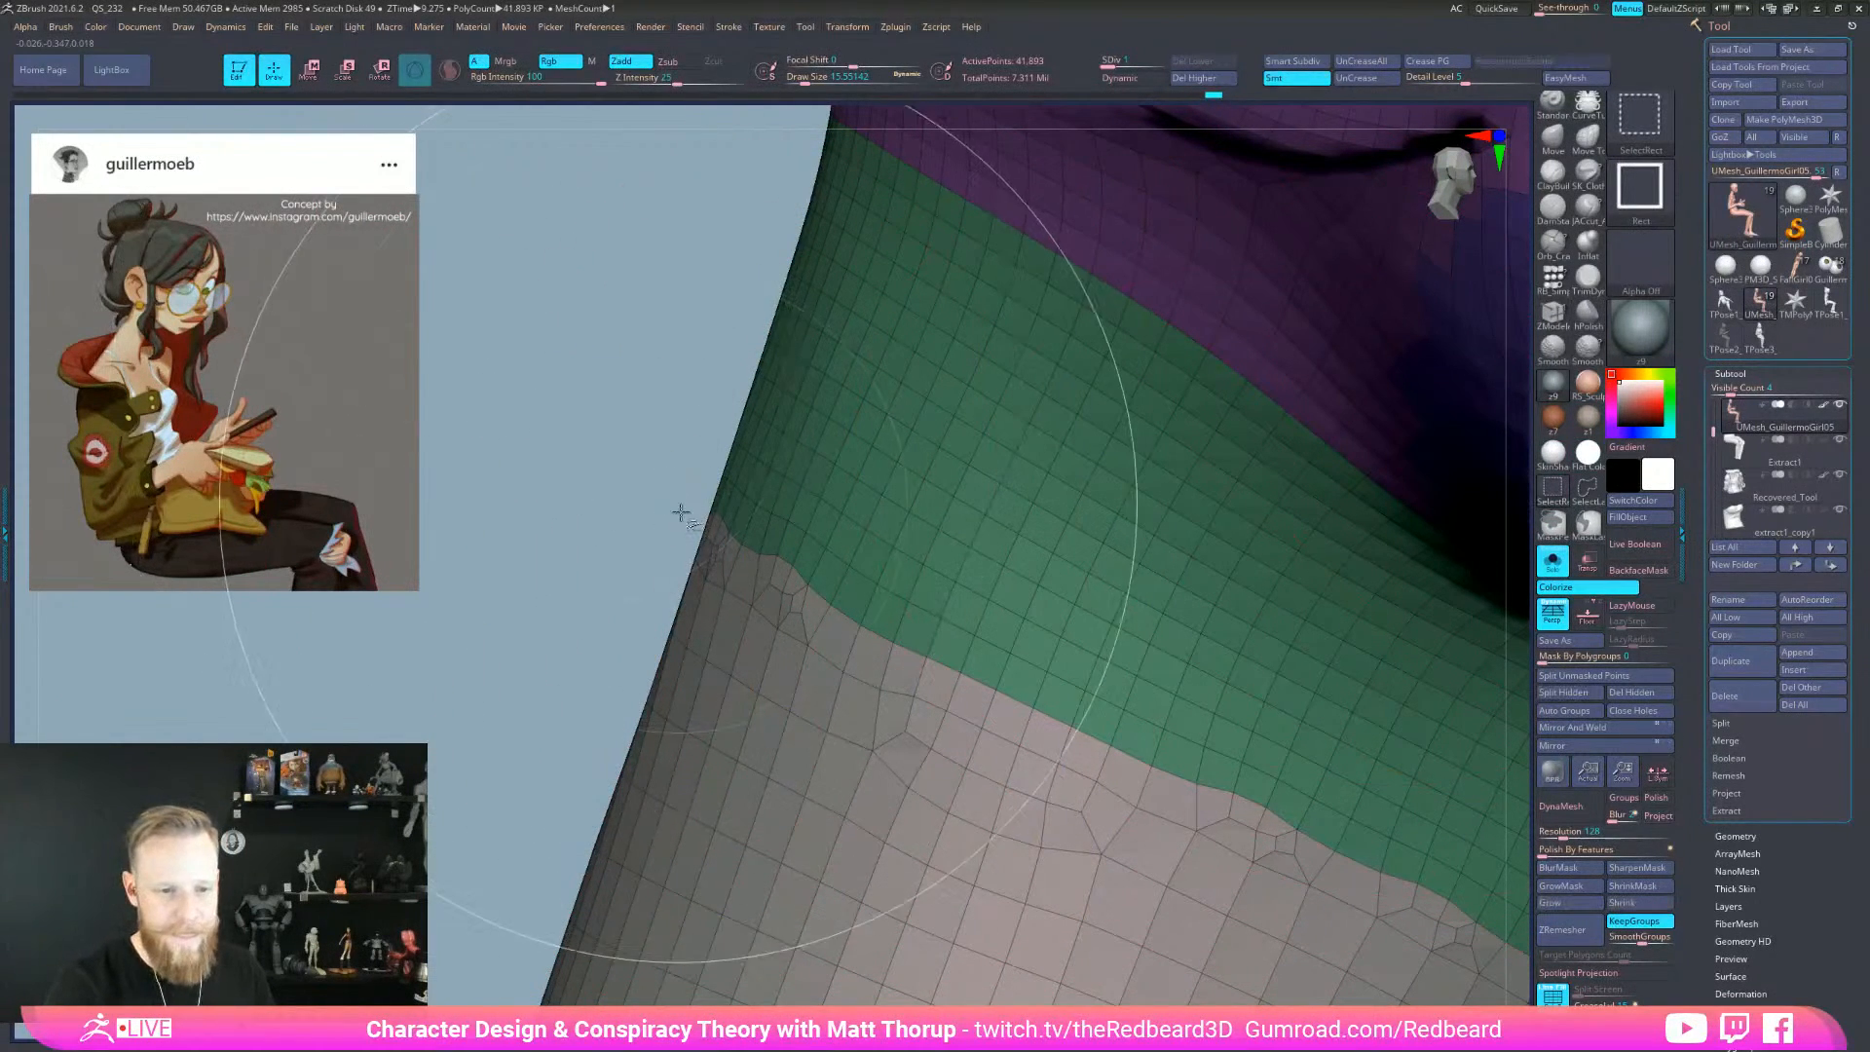
- Isolate the few spiked neck polygons and set the draw size to 1
drag(584, 617, 770, 708)
mouse_move(1119, 835)
mouse_down()
mouse_move(1189, 837)
mouse_move(941, 826)
mouse_move(1094, 810)
mouse_move(1210, 760)
mouse_move(1120, 633)
mouse_move(1281, 526)
mouse_move(983, 643)
mouse_move(1101, 705)
mouse_move(1159, 697)
mouse_move(1085, 747)
mouse_up()
key(space)
key(s)
click(791, 584)
mouse_move(791, 584)
mouse_down()
mouse_move(905, 672)
mouse_move(1032, 680)
mouse_move(1052, 724)
mouse_move(938, 788)
mouse_move(958, 792)
mouse_up()
mouse_move(784, 539)
mouse_down()
mouse_move(855, 534)
mouse_move(910, 634)
mouse_move(949, 638)
mouse_move(852, 684)
mouse_move(968, 576)
mouse_move(793, 448)
mouse_up()
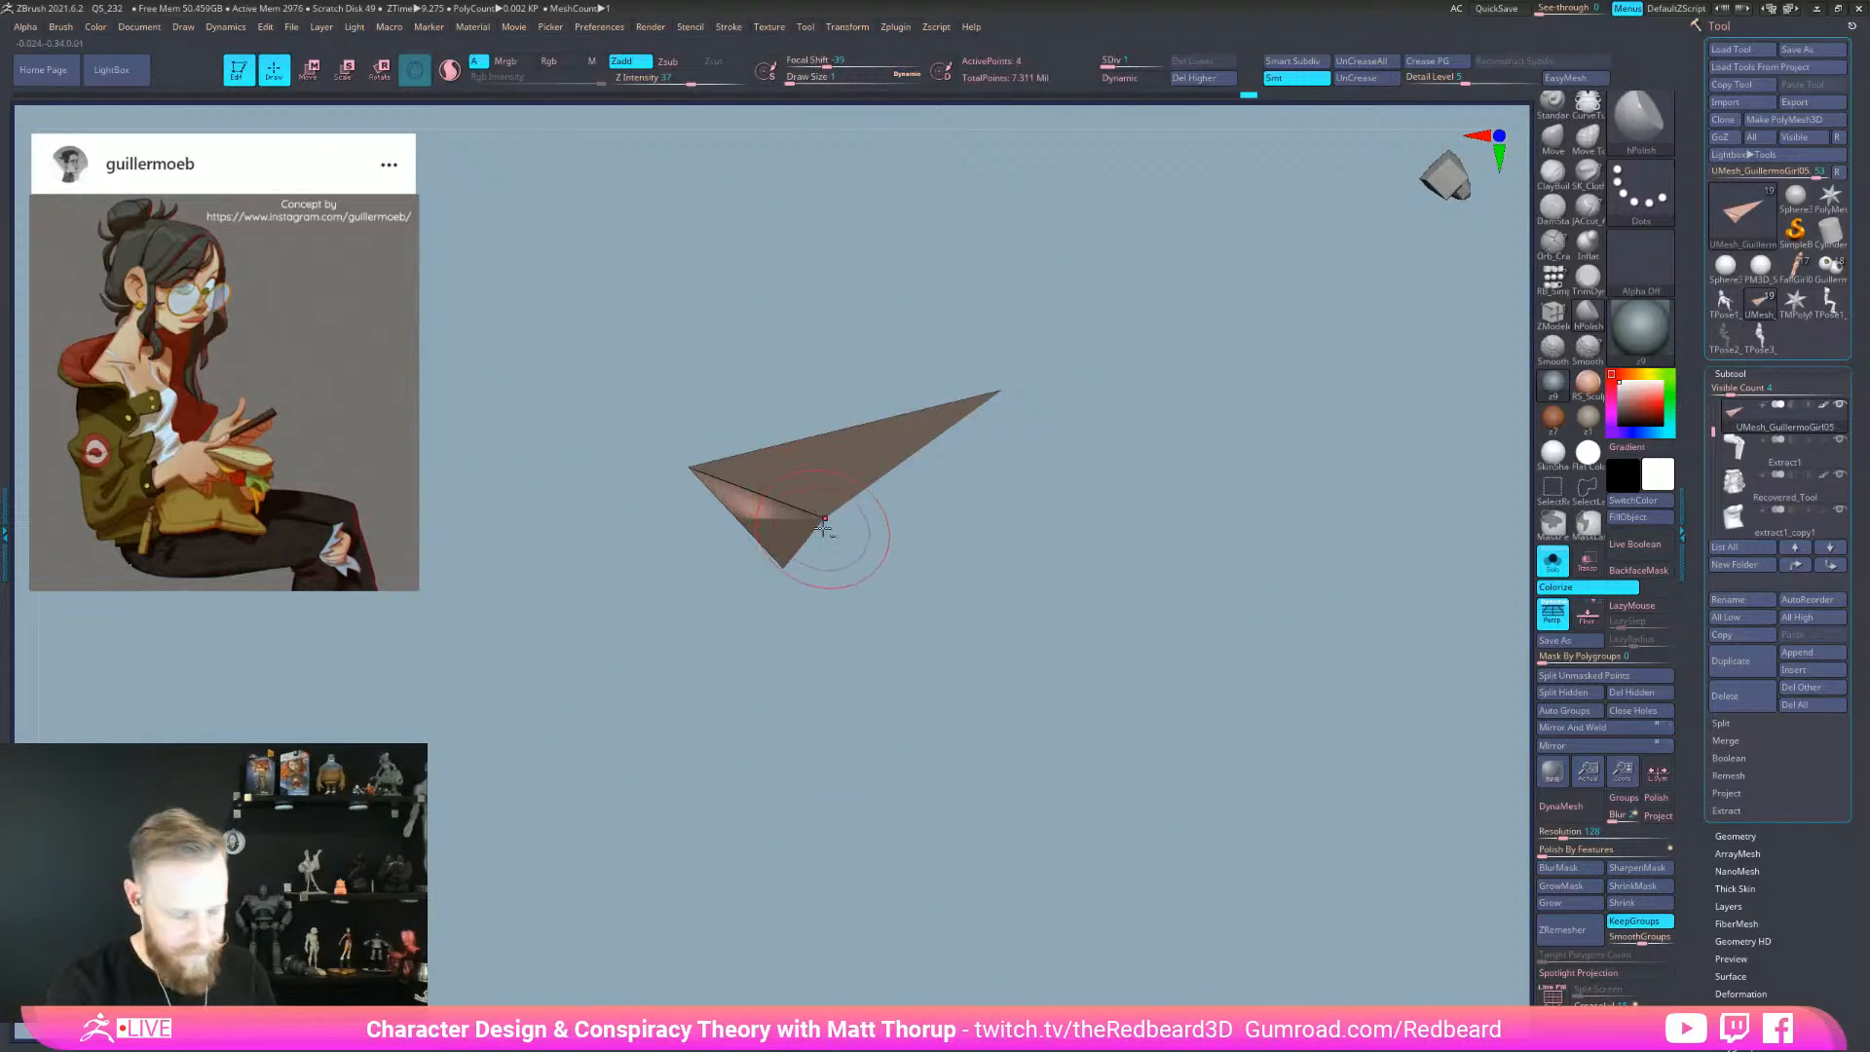
- Reposition the isolated polygons' vertices with the Move brush at draw size 1, pulling the long spike into a compact shape
key(b)
key(m)
key(v)
drag(838, 435, 885, 171)
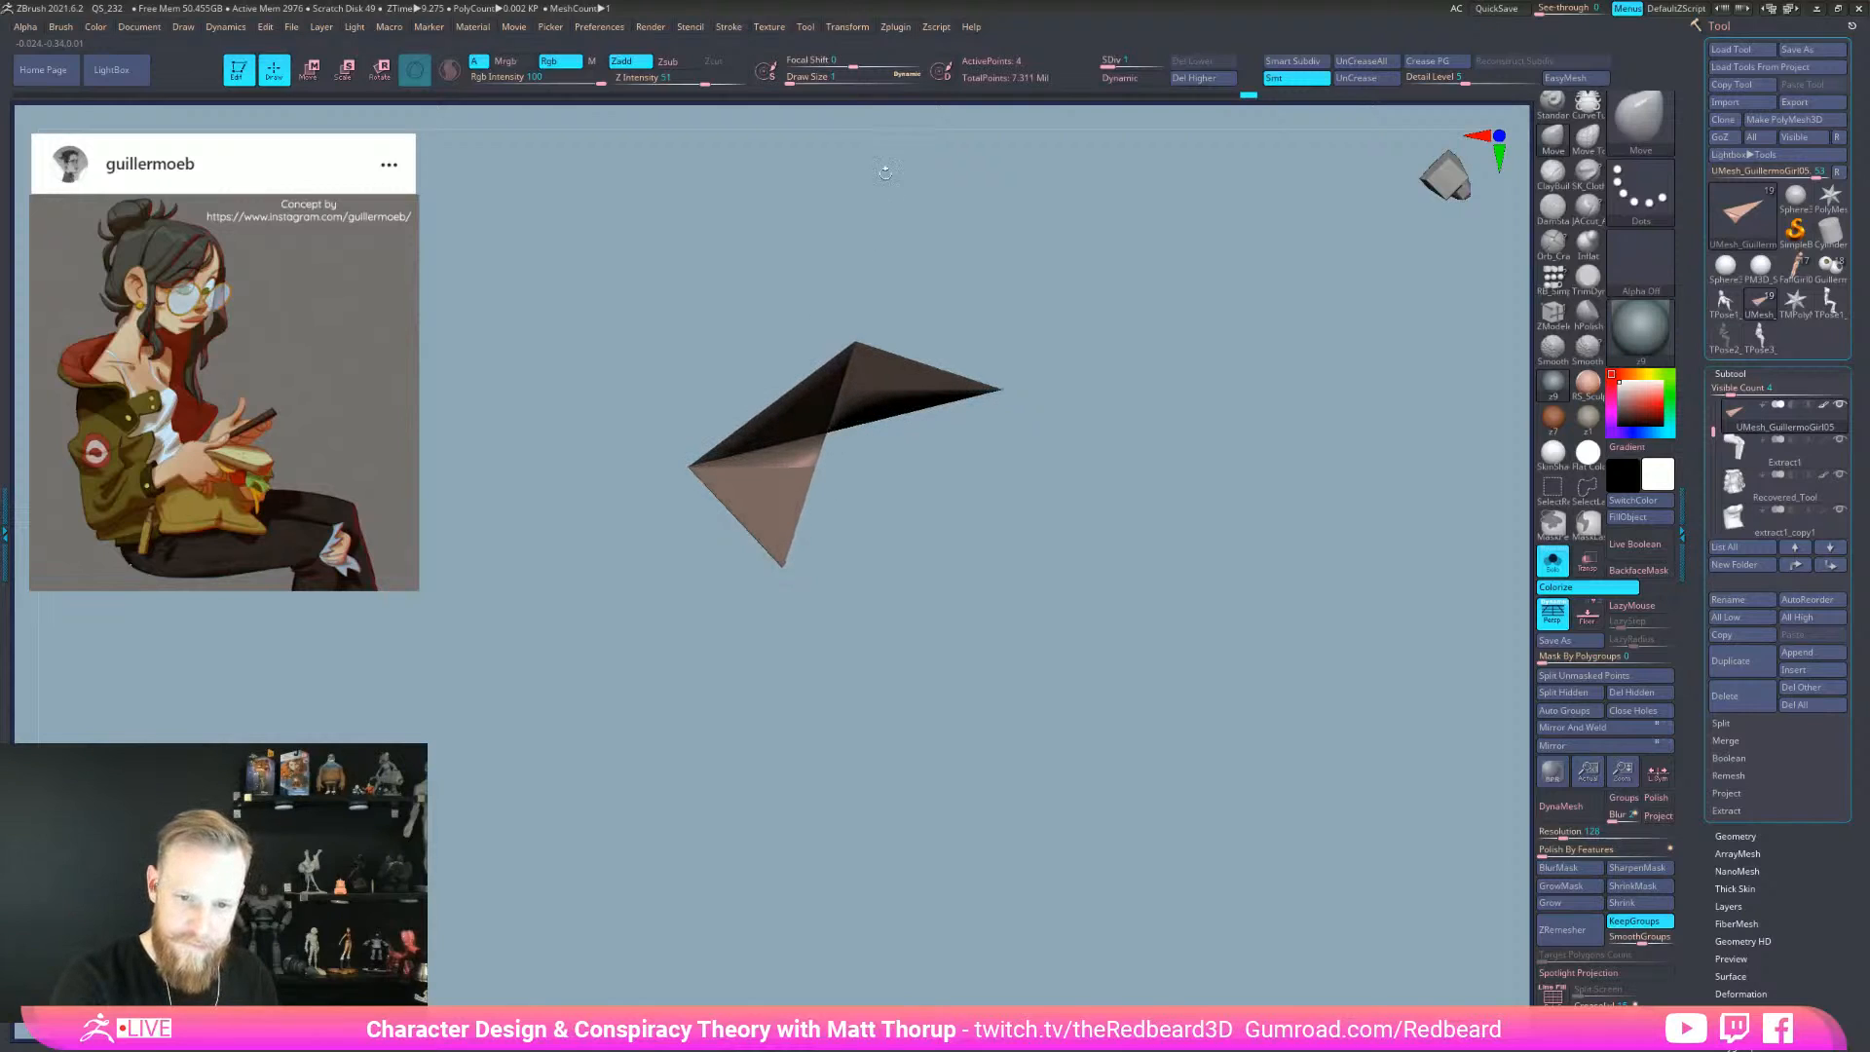
drag(1000, 395, 631, 533)
mouse_move(939, 509)
mouse_down()
mouse_move(1052, 613)
mouse_move(1353, 688)
mouse_move(1493, 771)
mouse_move(1256, 780)
mouse_up()
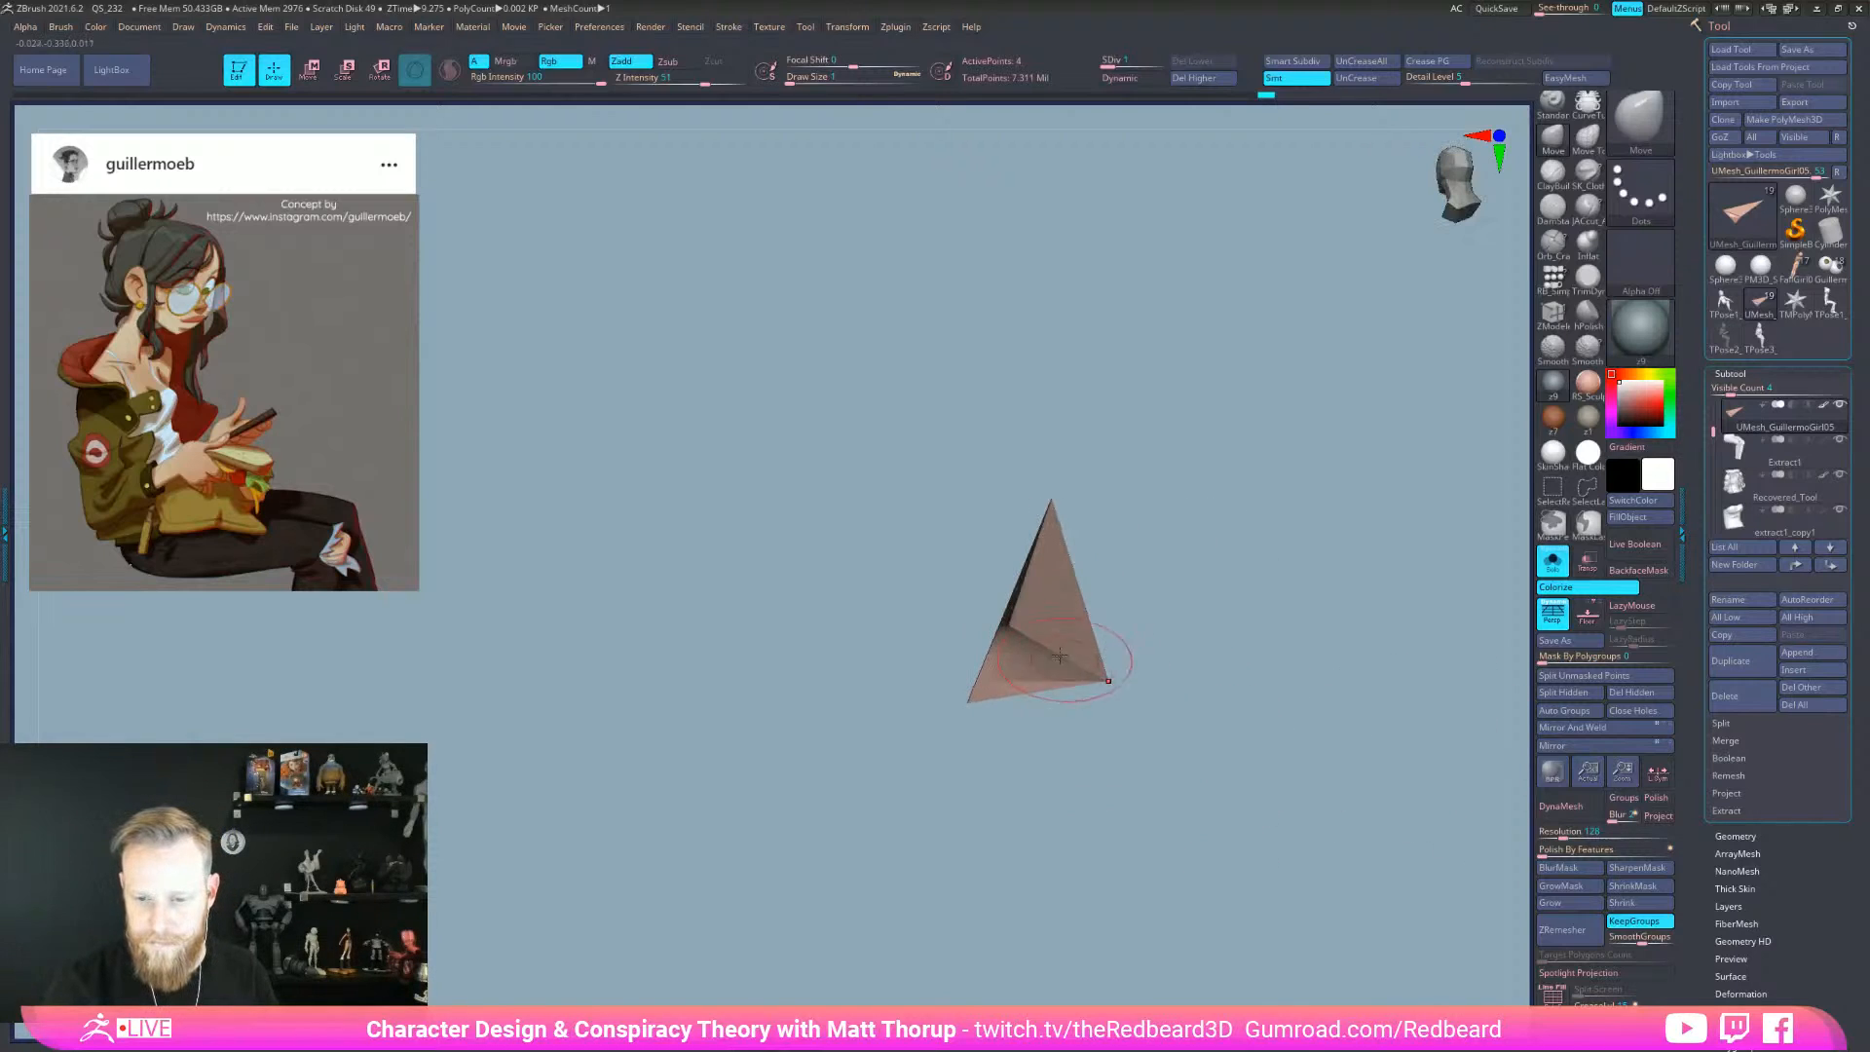
drag(1012, 633, 1075, 620)
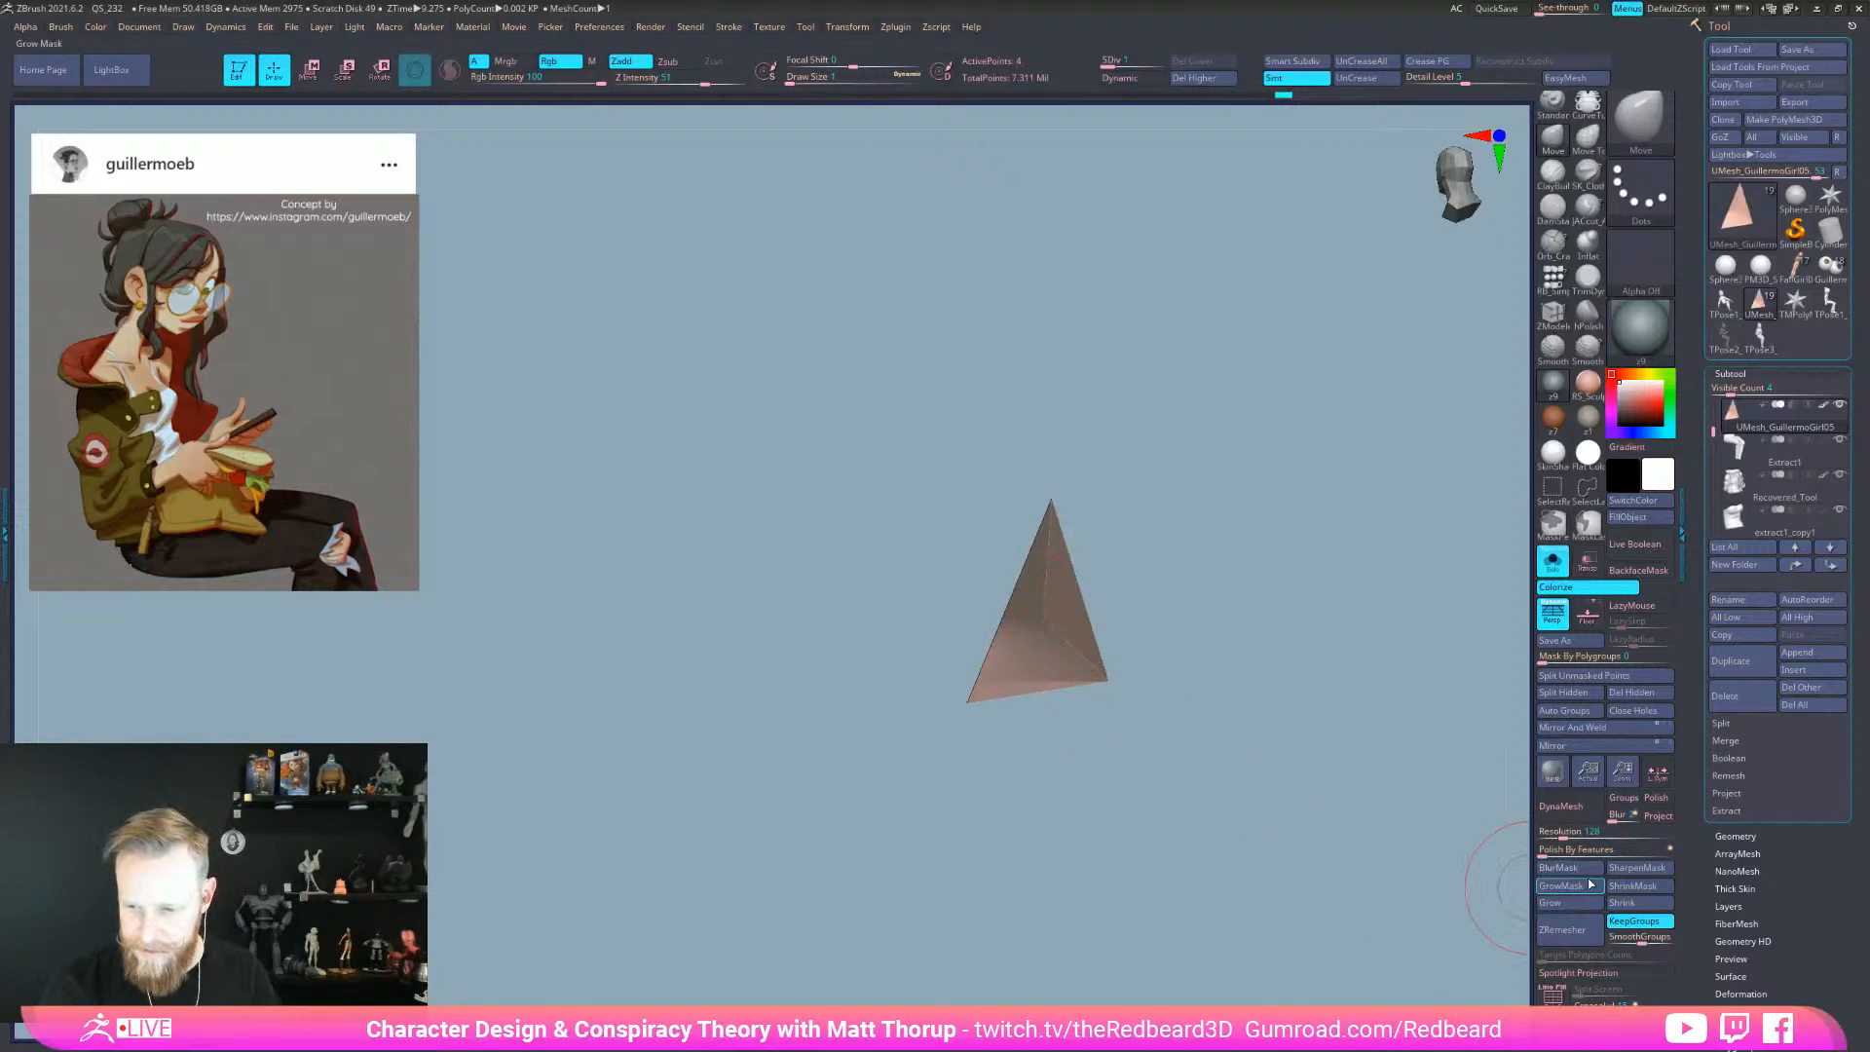
- Turn on the polyframe display, clear the mask and unhide the whole body mesh
click(1559, 995)
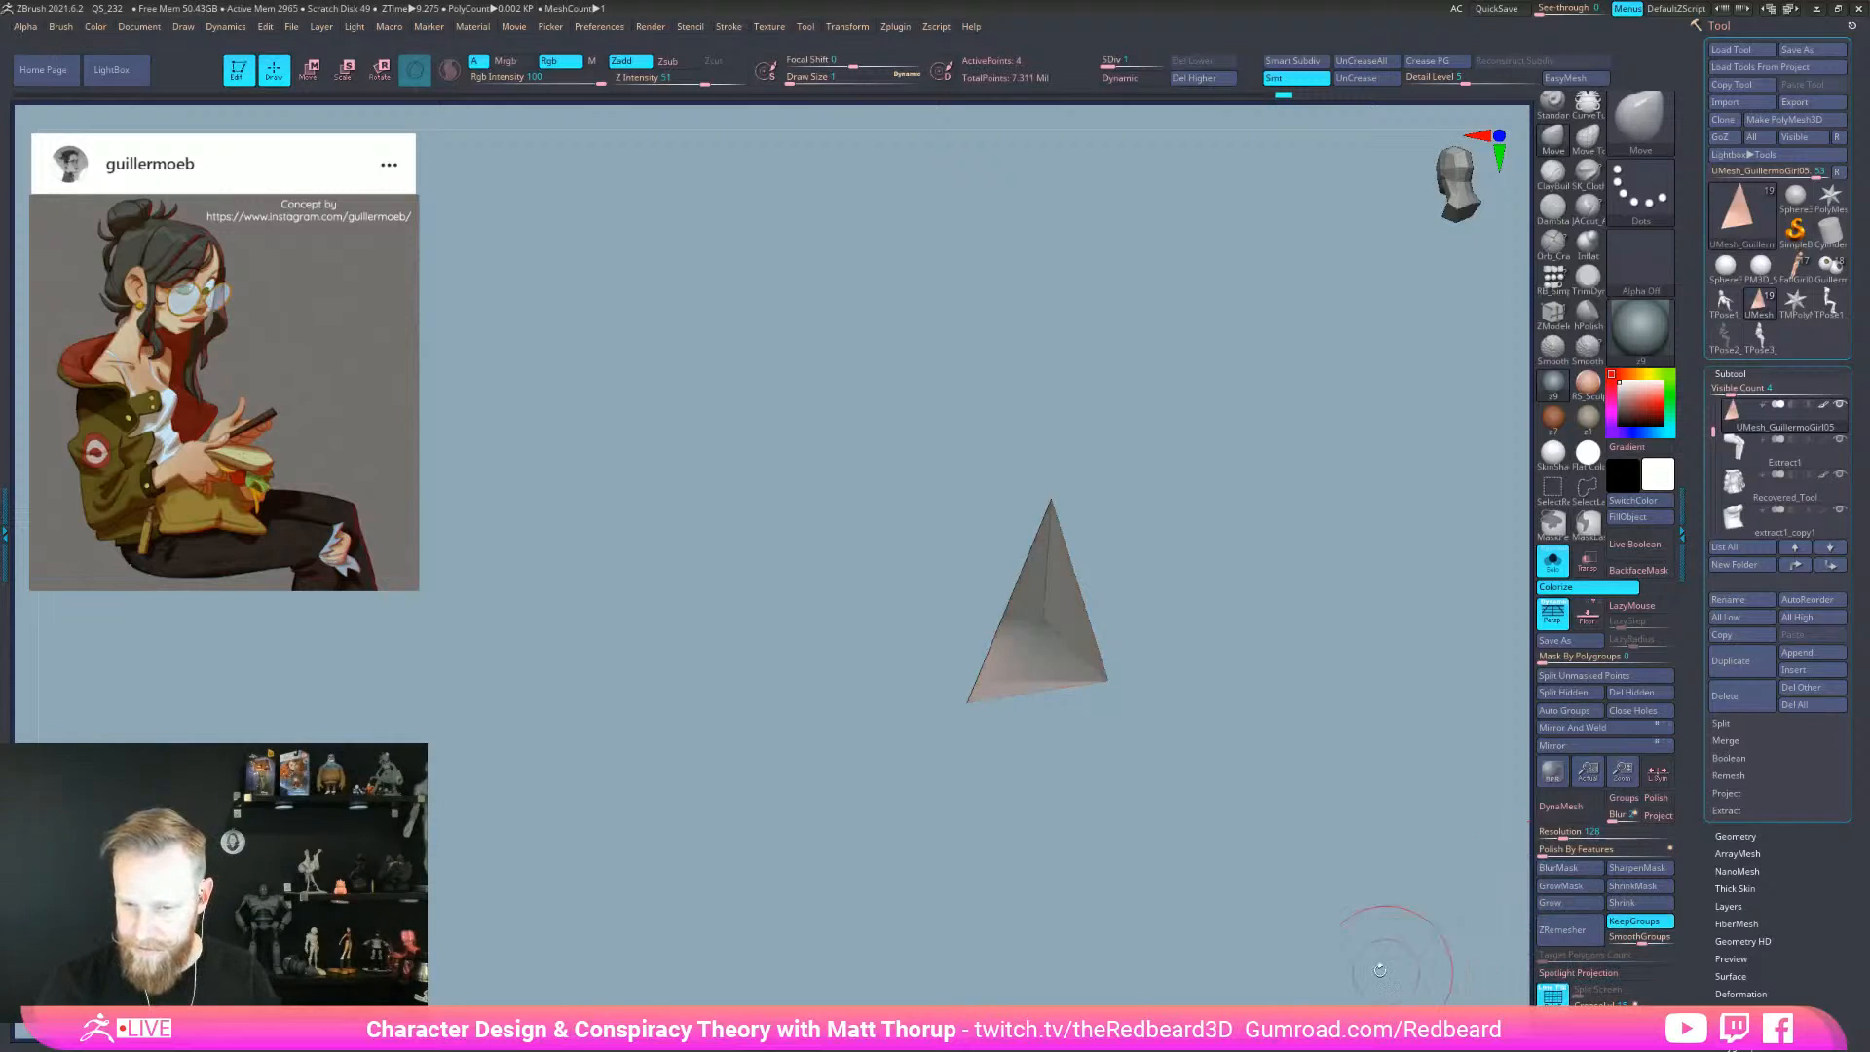
drag(1145, 926, 1172, 952)
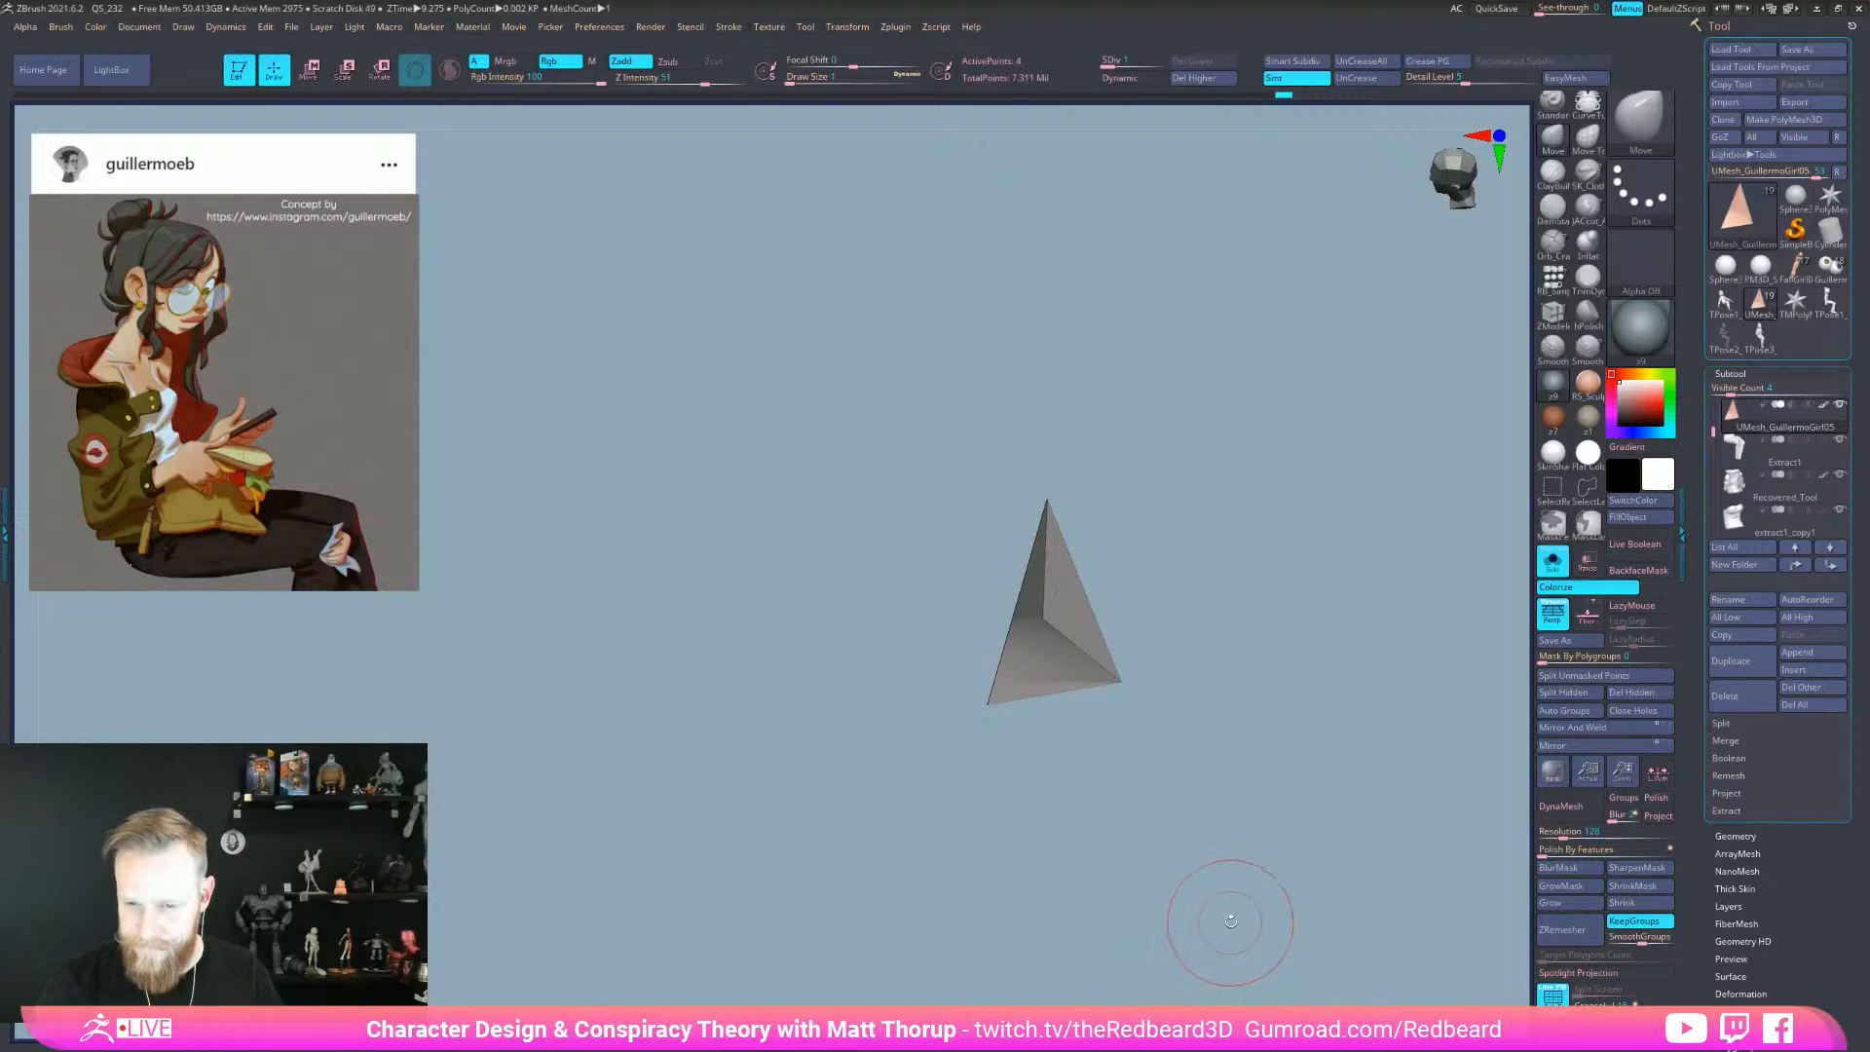
ctrl+click(1242, 873)
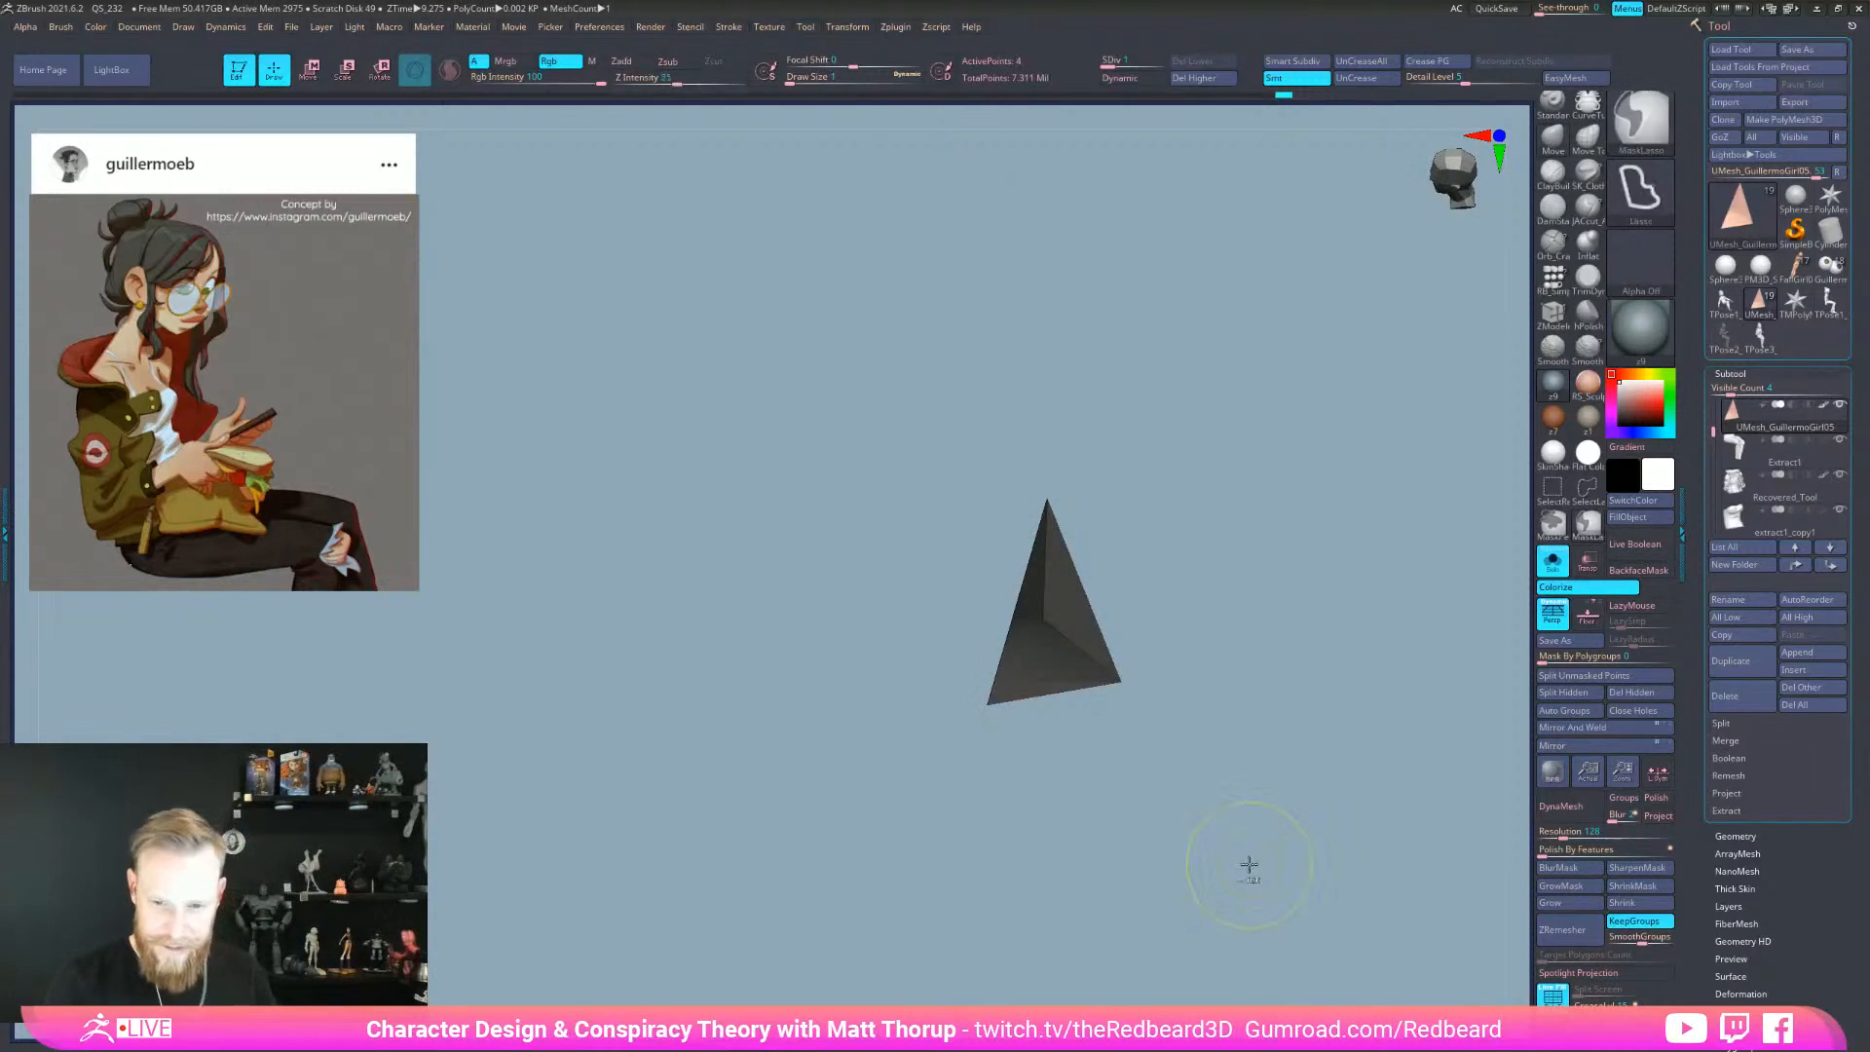
ctrl+drag(1337, 904, 1341, 916)
mouse_move(1291, 820)
alt+mouse_down()
mouse_move(1079, 817)
mouse_move(1301, 839)
mouse_move(1151, 826)
alt+mouse_up()
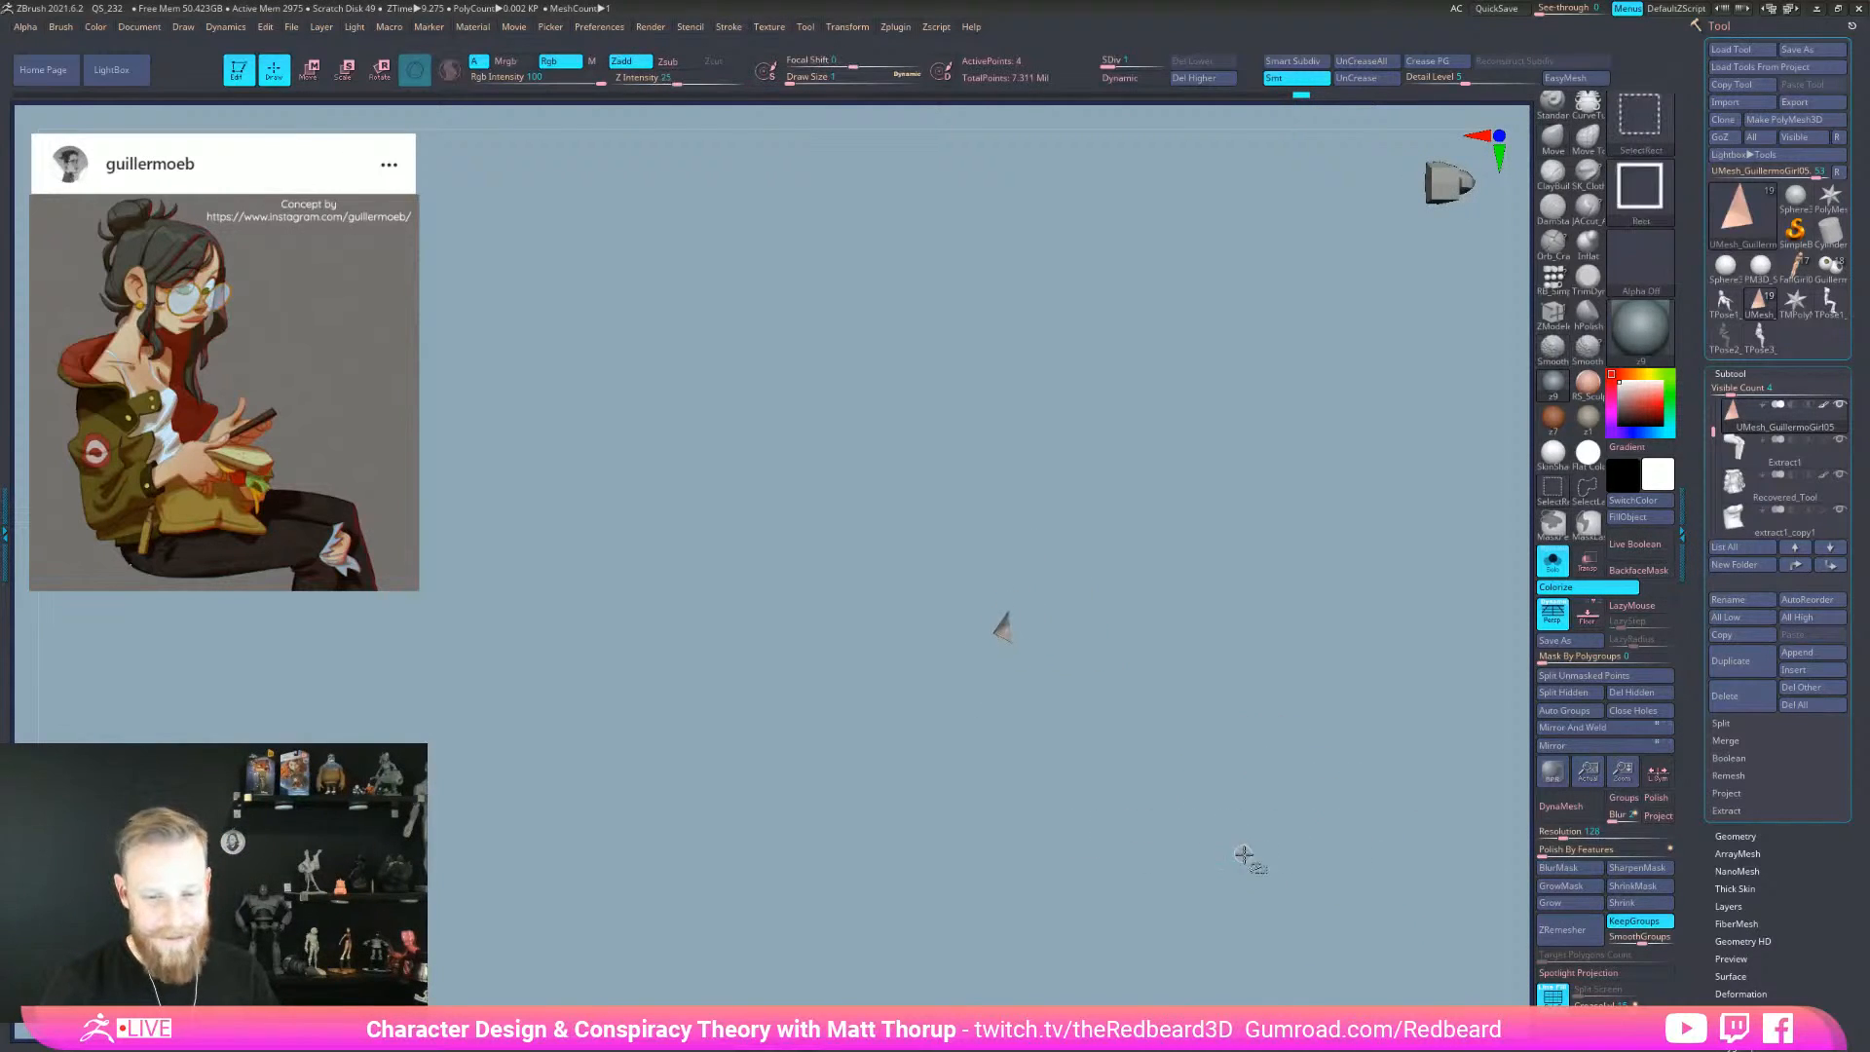
ctrl+shift+click(1254, 860)
key(f)
mouse_move(1166, 896)
mouse_down()
mouse_move(1171, 779)
mouse_move(1327, 792)
mouse_move(1236, 784)
mouse_up()
- Smooth the repaired spot below the green polygroup at the back of the neck at about 4.3 draw size
key(s)
drag(1115, 586, 1121, 587)
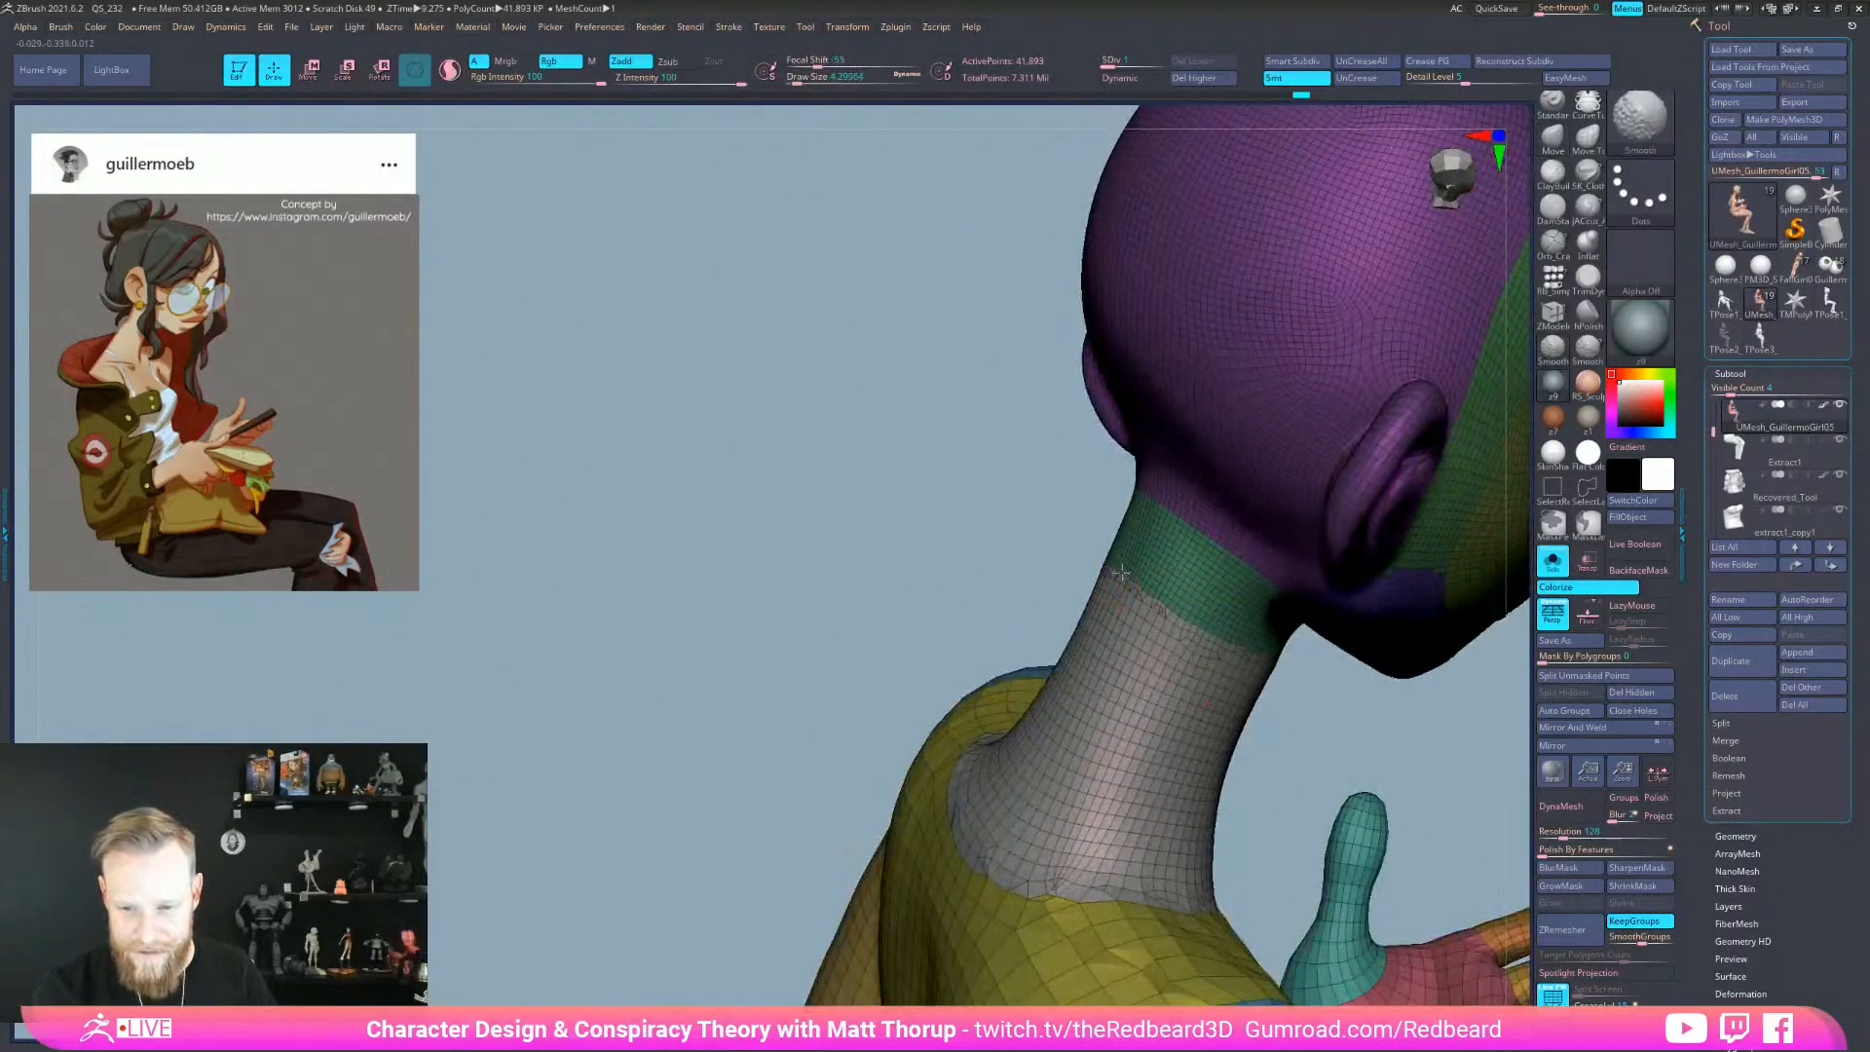
drag(975, 633, 1202, 684)
- Adjust the neck's rear profile from the side with the Move brush at about 28.8 draw size
mouse_move(991, 587)
right_down()
mouse_move(1100, 655)
mouse_move(1110, 634)
mouse_move(1111, 669)
mouse_move(1238, 753)
right_up()
key(s)
drag(918, 535, 958, 527)
key(shift)
right_drag(998, 607, 1050, 626)
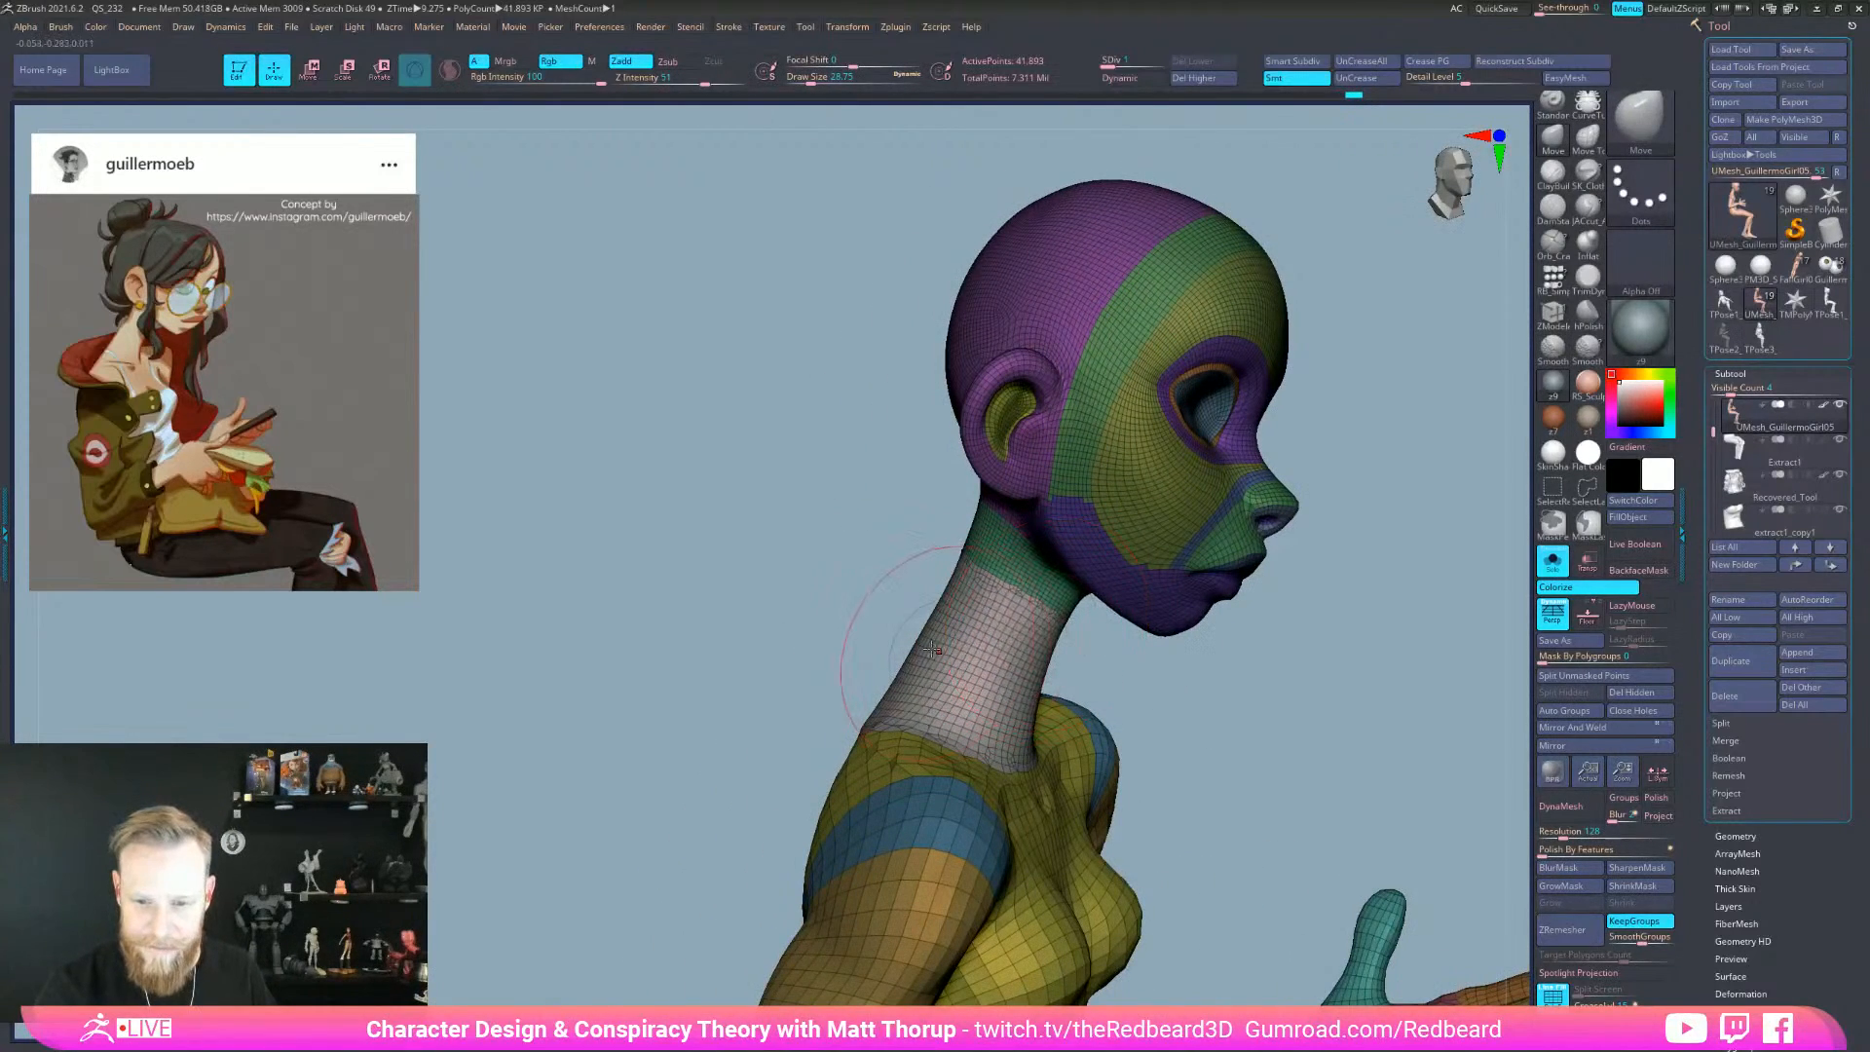
right_drag(930, 634, 906, 639)
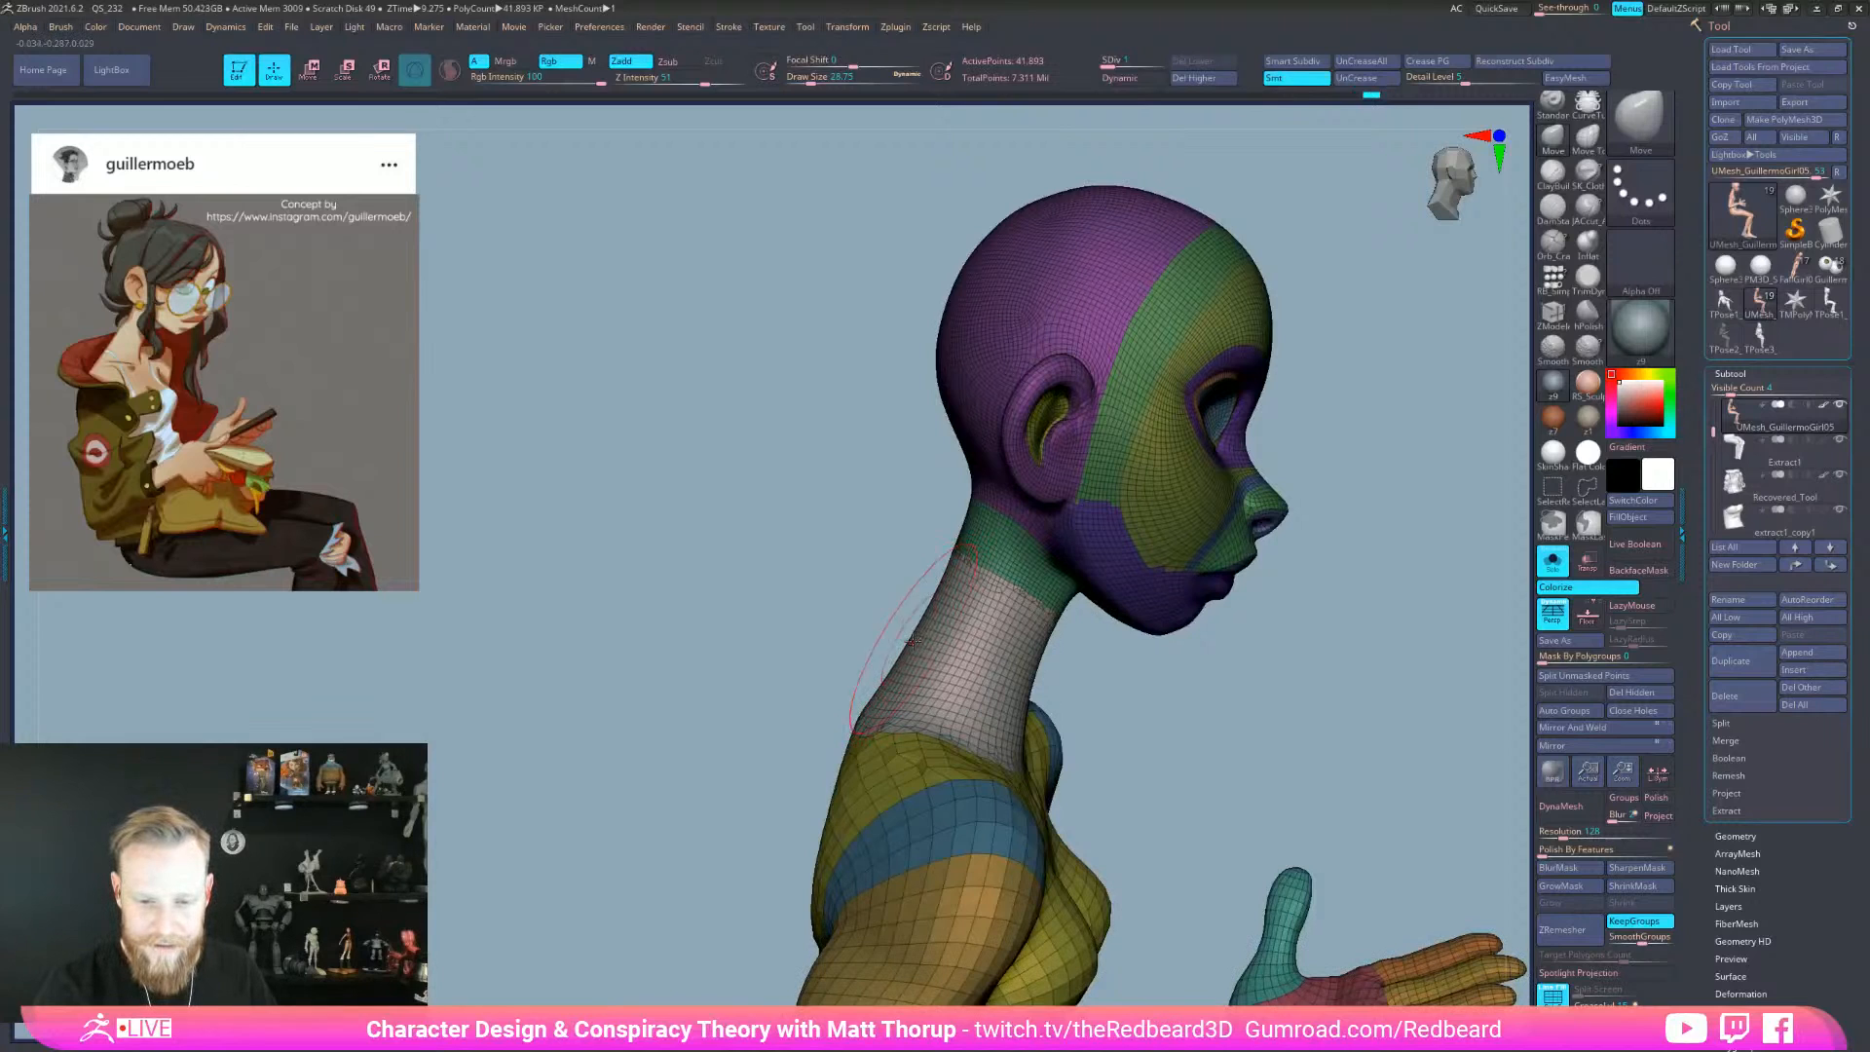
- Adjust the upper back behind the arm and the front base of the neck with Move at about 28.8 draw size
alt+drag(1235, 750, 1132, 665)
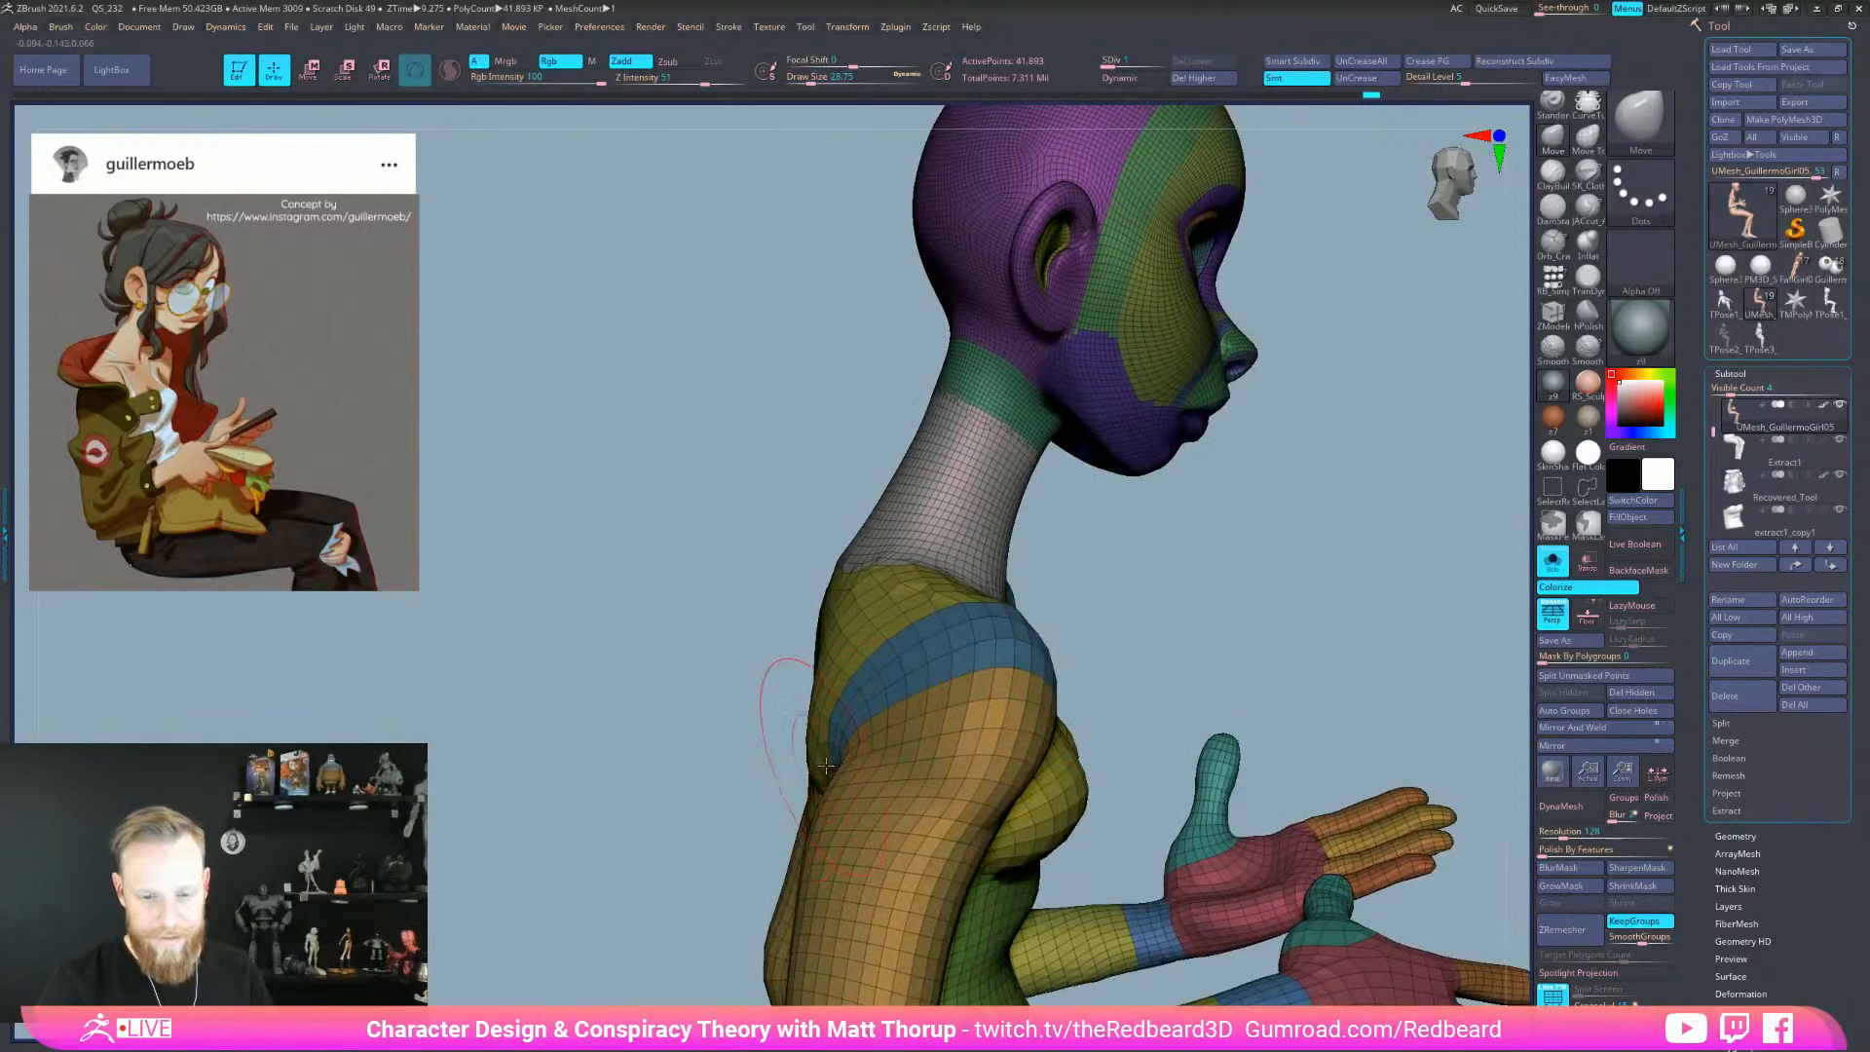
mouse_move(868, 753)
mouse_down()
mouse_move(1119, 718)
mouse_move(857, 716)
mouse_move(888, 732)
mouse_up()
drag(1030, 555, 1038, 540)
- Refine the yellow shoulder area at the base of the neck with Move and Smooth at about 18.5 draw size
mouse_move(1174, 472)
mouse_down()
mouse_move(1033, 502)
mouse_move(1003, 525)
mouse_move(1014, 564)
mouse_up()
key(s)
click(1121, 437)
key(s)
click(1153, 419)
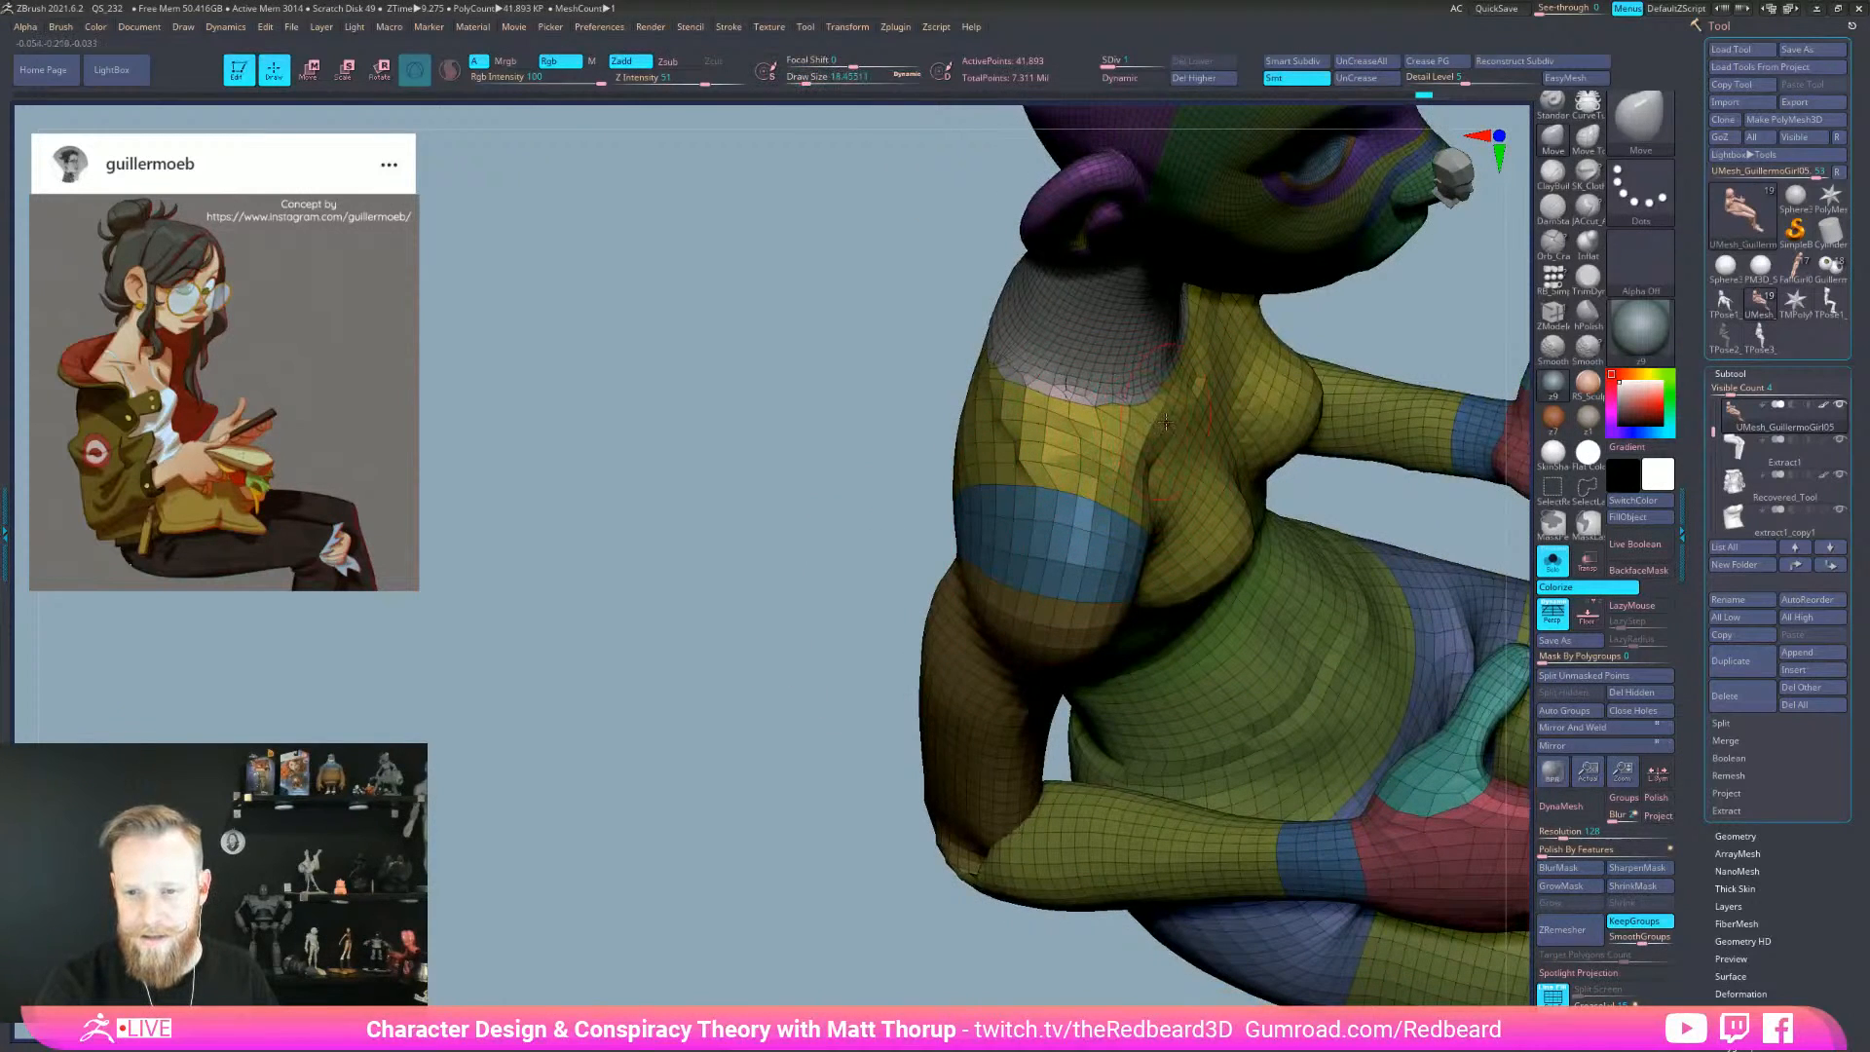
drag(851, 776, 857, 672)
shift+drag(1057, 429, 1021, 387)
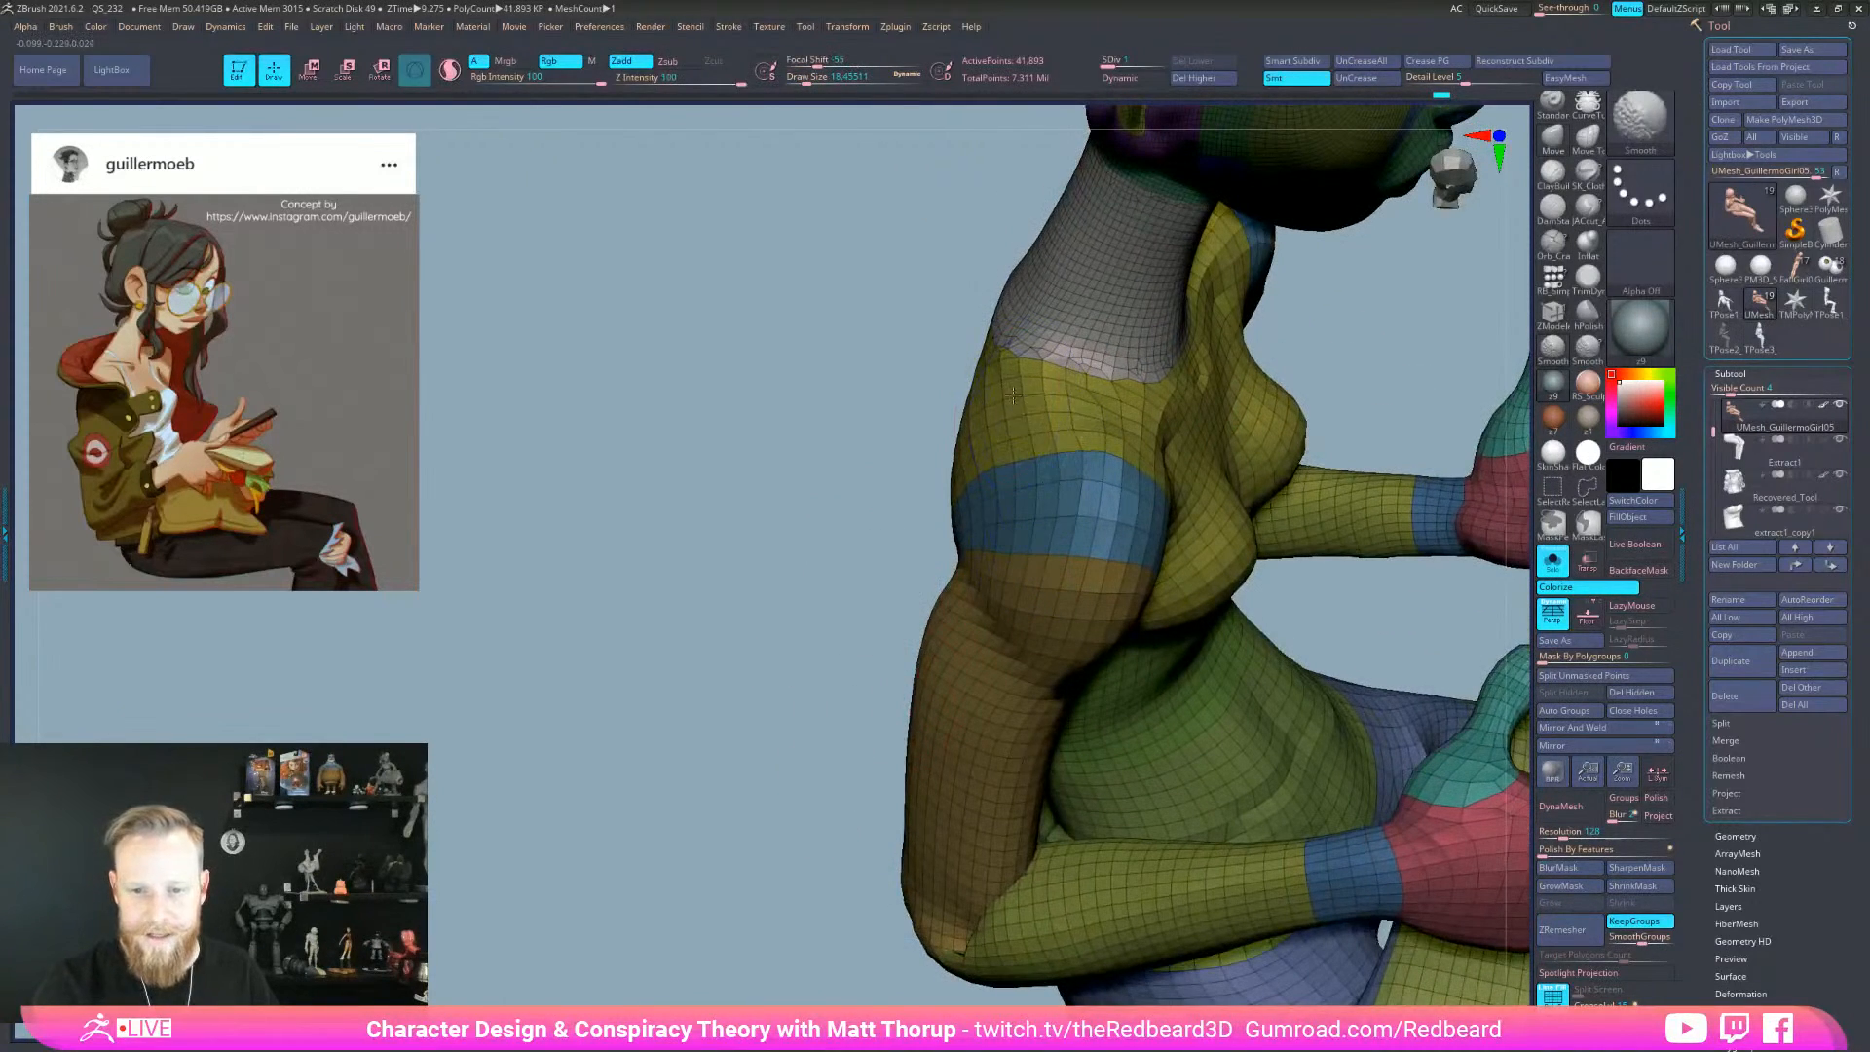
- Refine the shoulder and upper arm with Smooth and Move, raising the draw size to about 28.8
drag(857, 857, 1182, 836)
shift+drag(937, 654, 920, 872)
drag(1009, 596, 1001, 563)
key(bracketright)
right_drag(1278, 485, 1247, 487)
shift+drag(1120, 635, 1141, 560)
right_drag(1314, 500, 1189, 530)
- Isolate the brown upper-arm polygroups together with the blue shoulder bands
alt+right_drag(893, 808, 730, 849)
right_drag(919, 668, 1047, 679)
ctrl+shift+click(1047, 680)
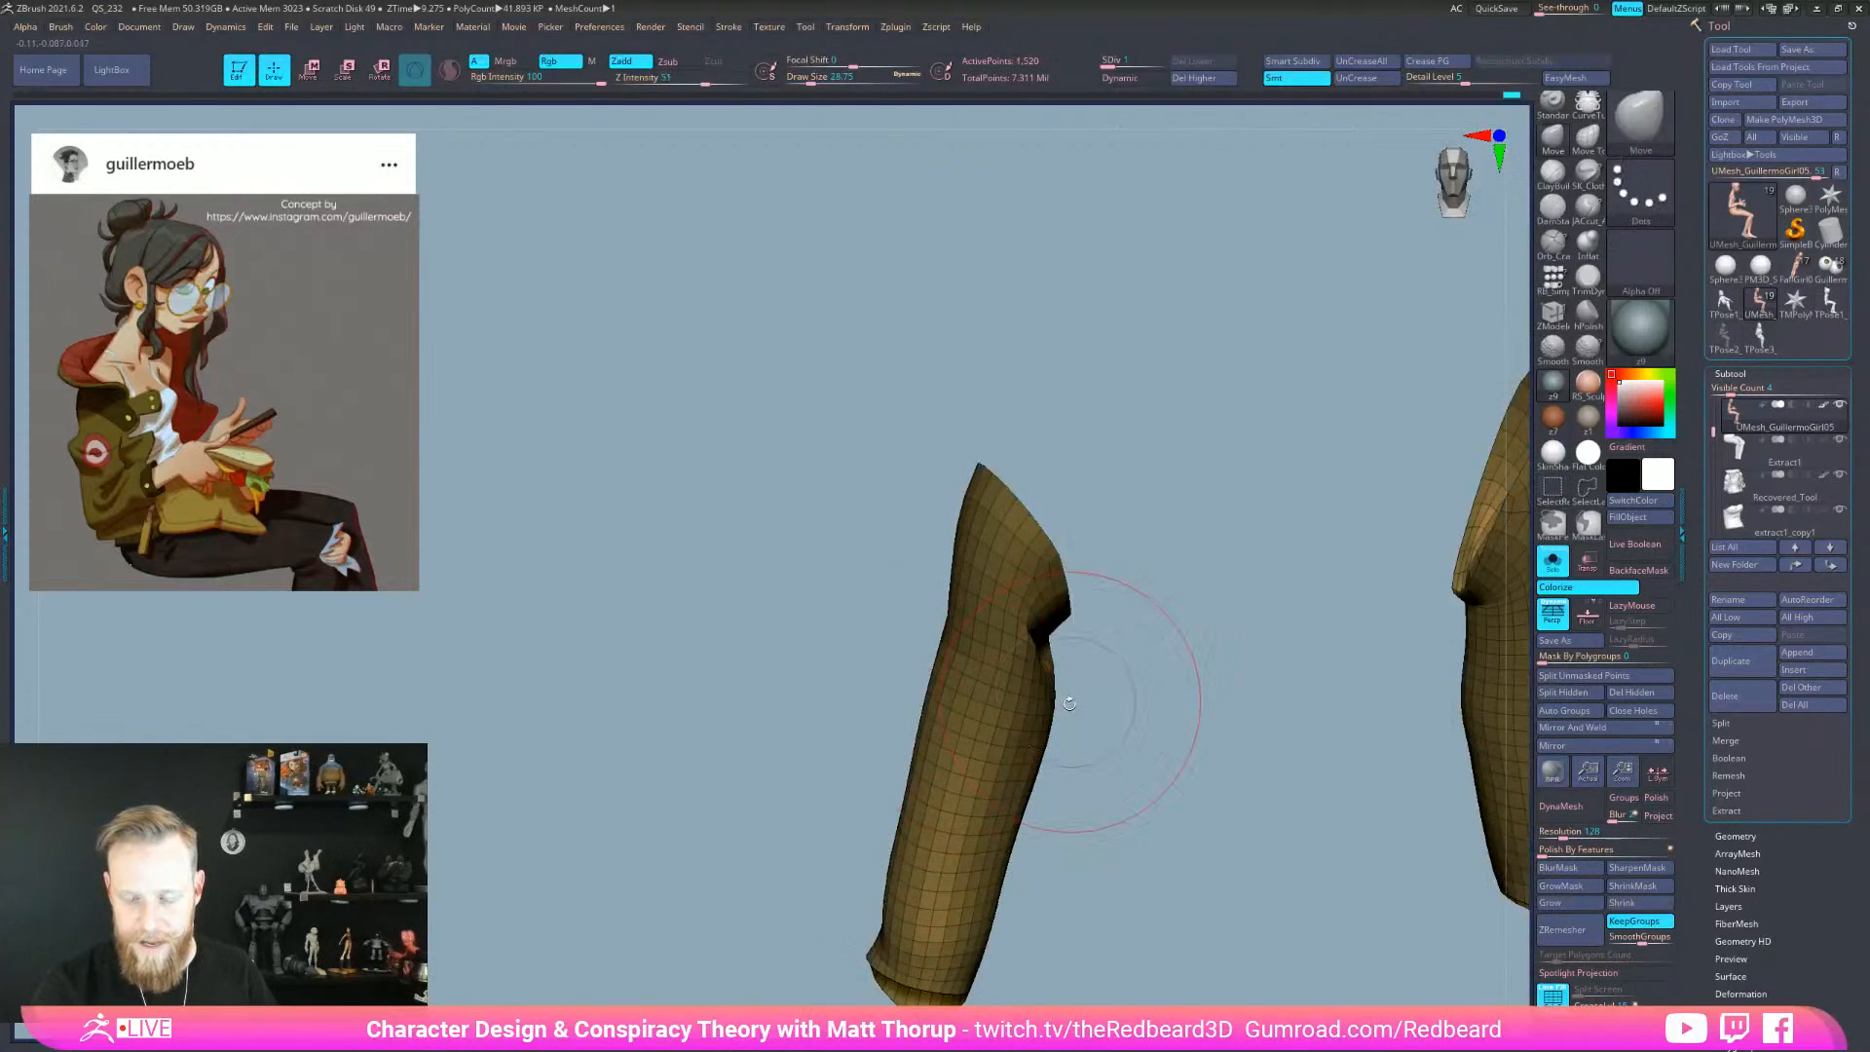
ctrl+shift+drag(805, 779, 839, 808)
ctrl+shift+click(1077, 569)
ctrl+shift+drag(876, 709, 909, 745)
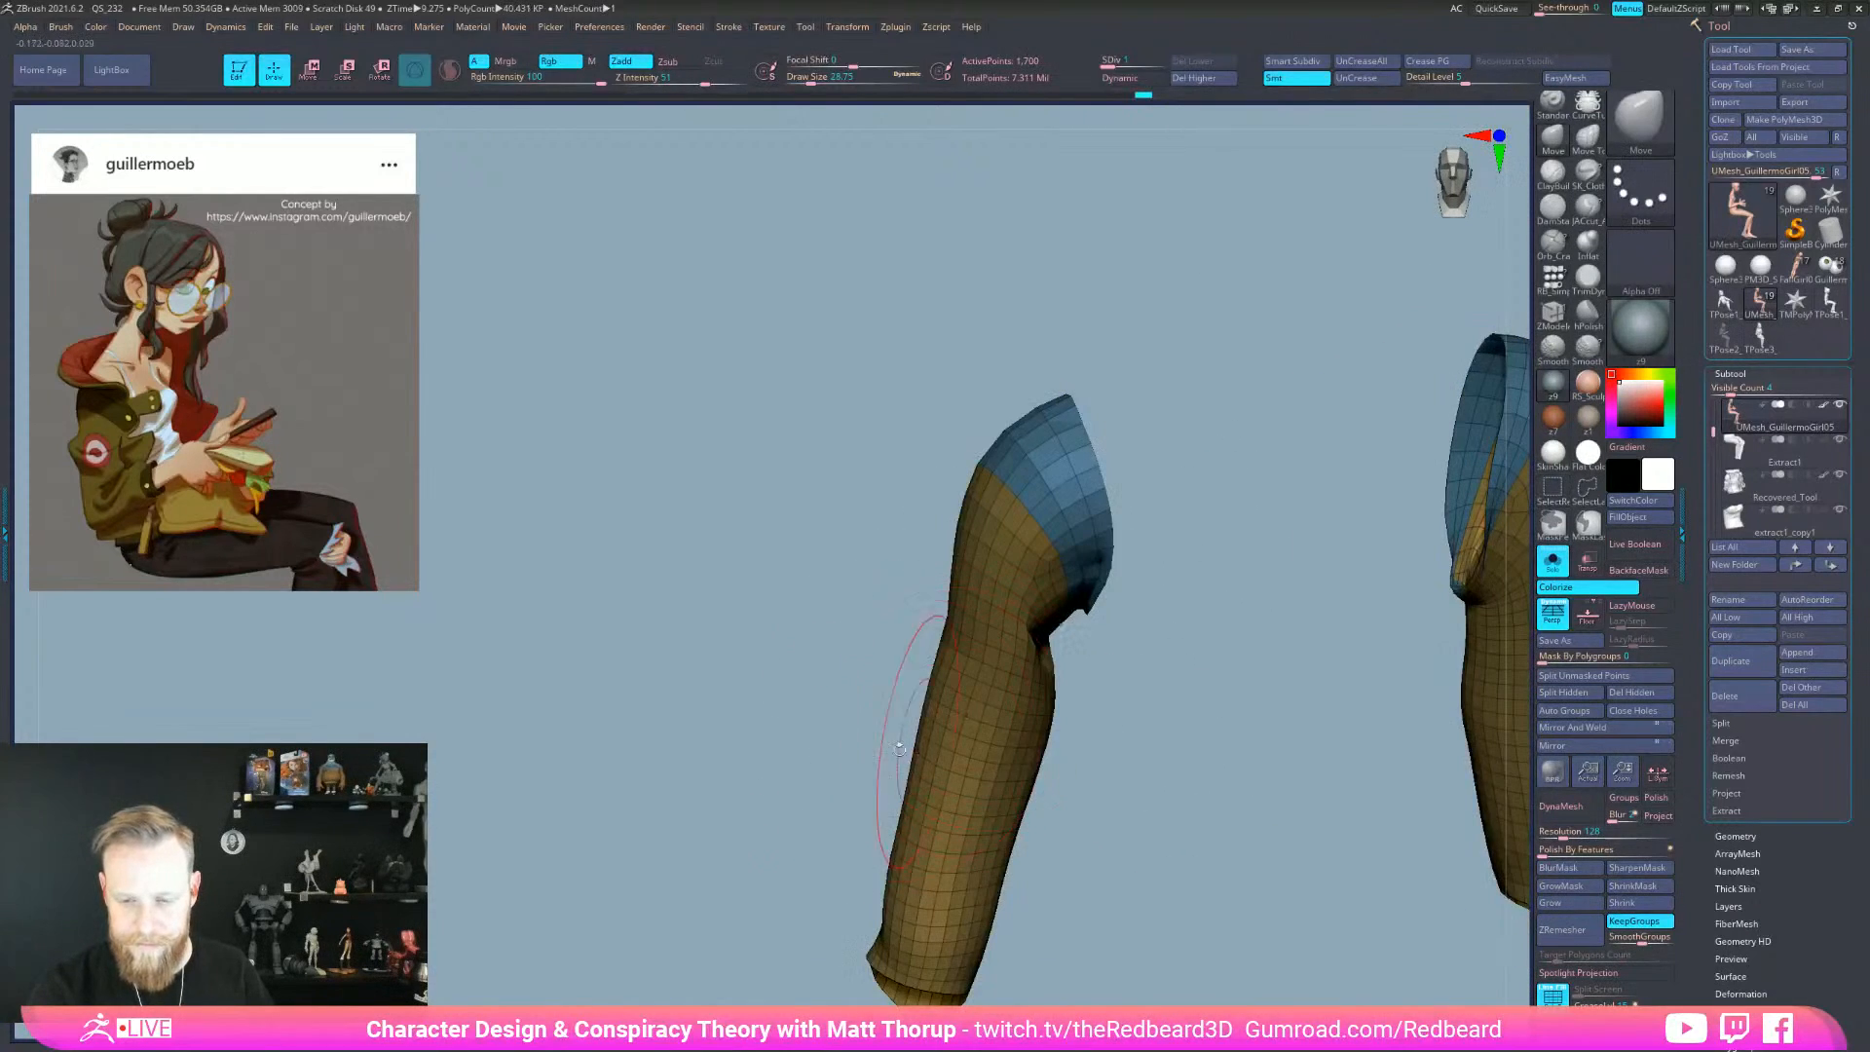
mouse_move(1125, 557)
right_down()
mouse_move(1120, 662)
mouse_move(1107, 613)
mouse_move(1077, 655)
right_up()
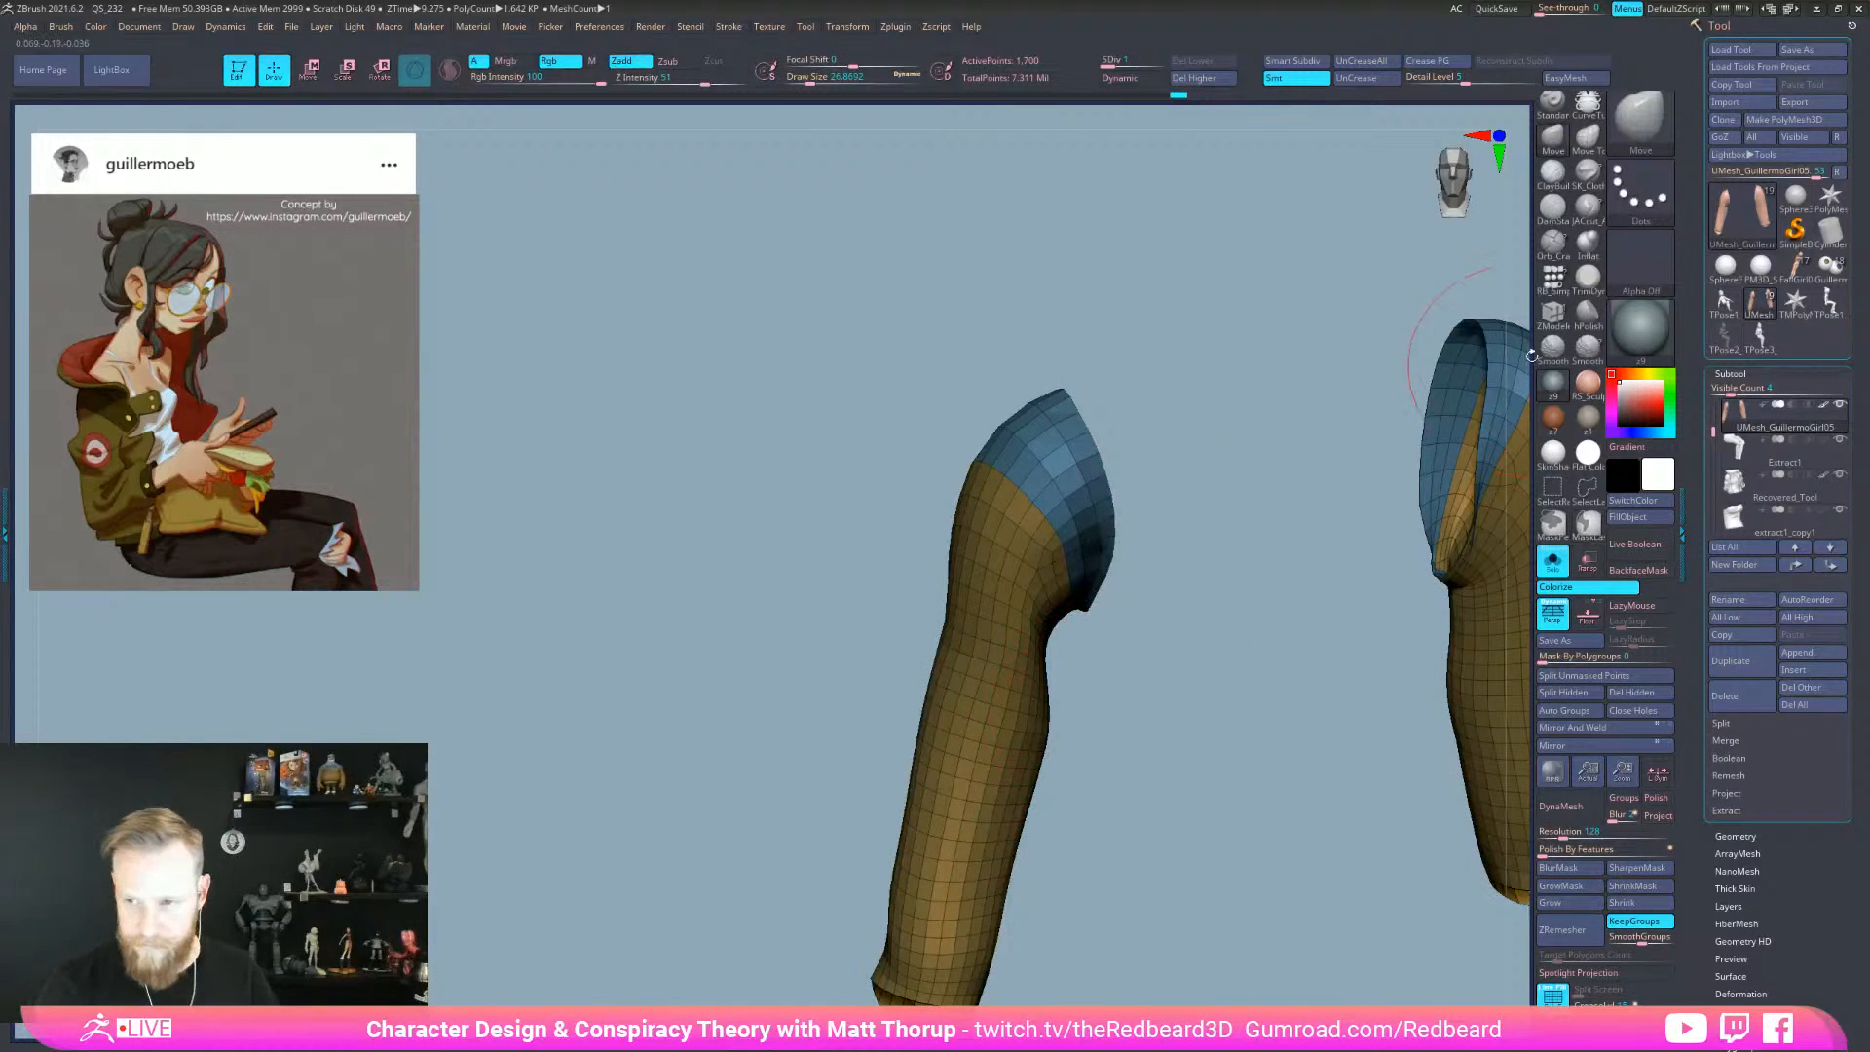
- Fill out the isolated upper arms with the Inflate brush at Z Intensity 10 and smooth their surface
click(1587, 245)
mouse_move(1091, 681)
right_down()
mouse_move(1091, 647)
mouse_move(1243, 675)
right_up()
key(shift)
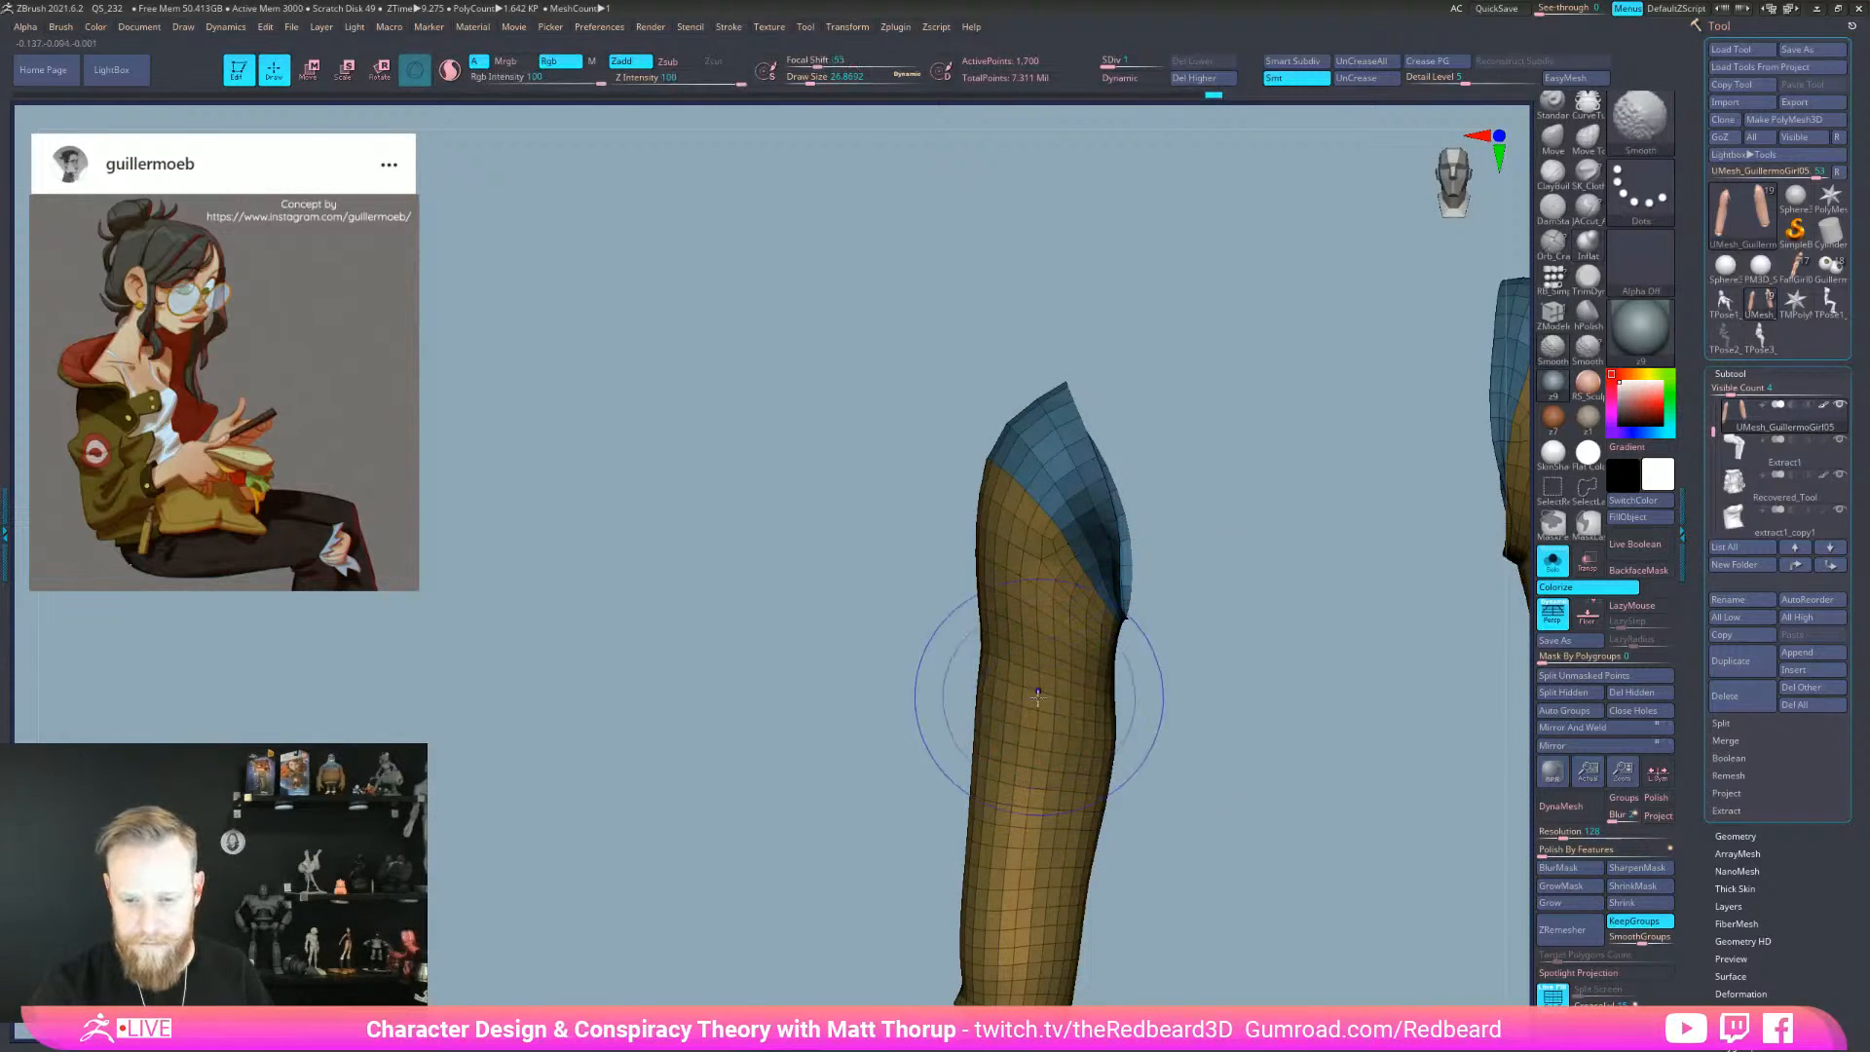
right_drag(1124, 732, 1153, 670)
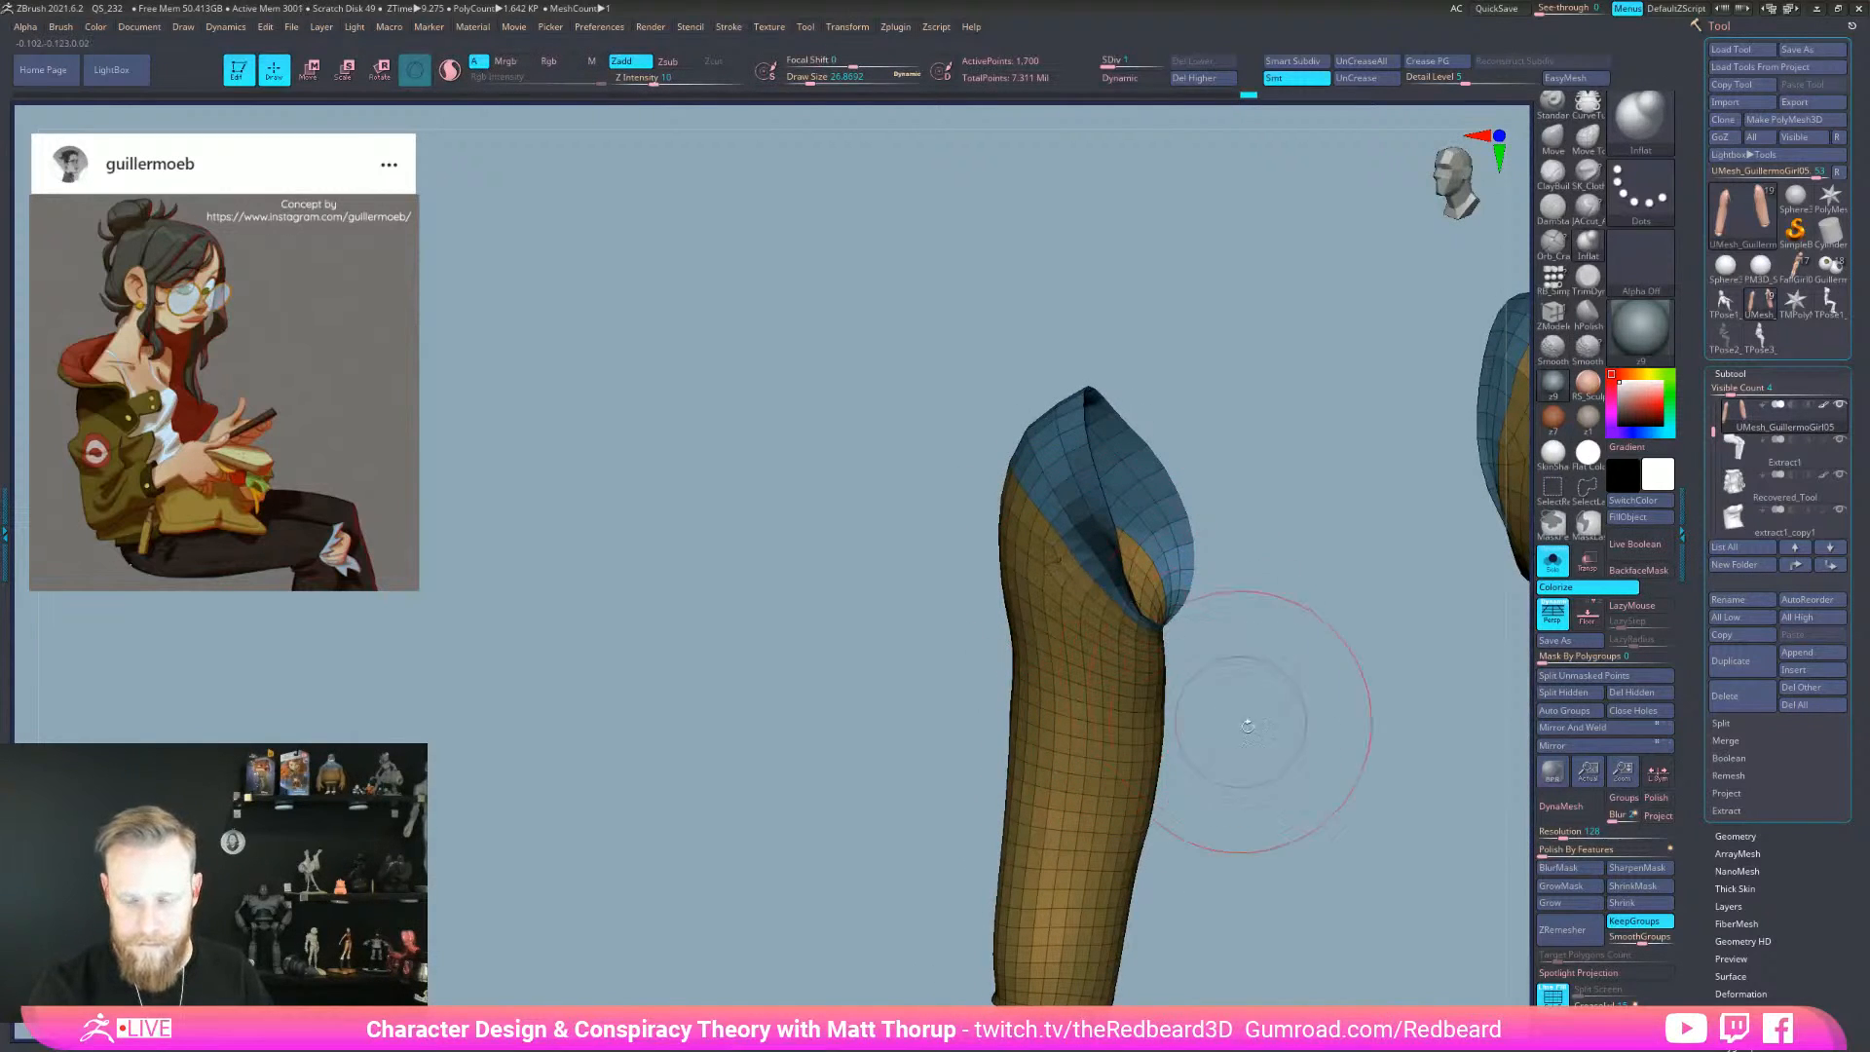
right_drag(1243, 724, 1240, 760)
mouse_move(1083, 777)
right_down()
mouse_move(1205, 780)
mouse_move(1172, 770)
mouse_move(1285, 632)
mouse_move(1035, 656)
right_up()
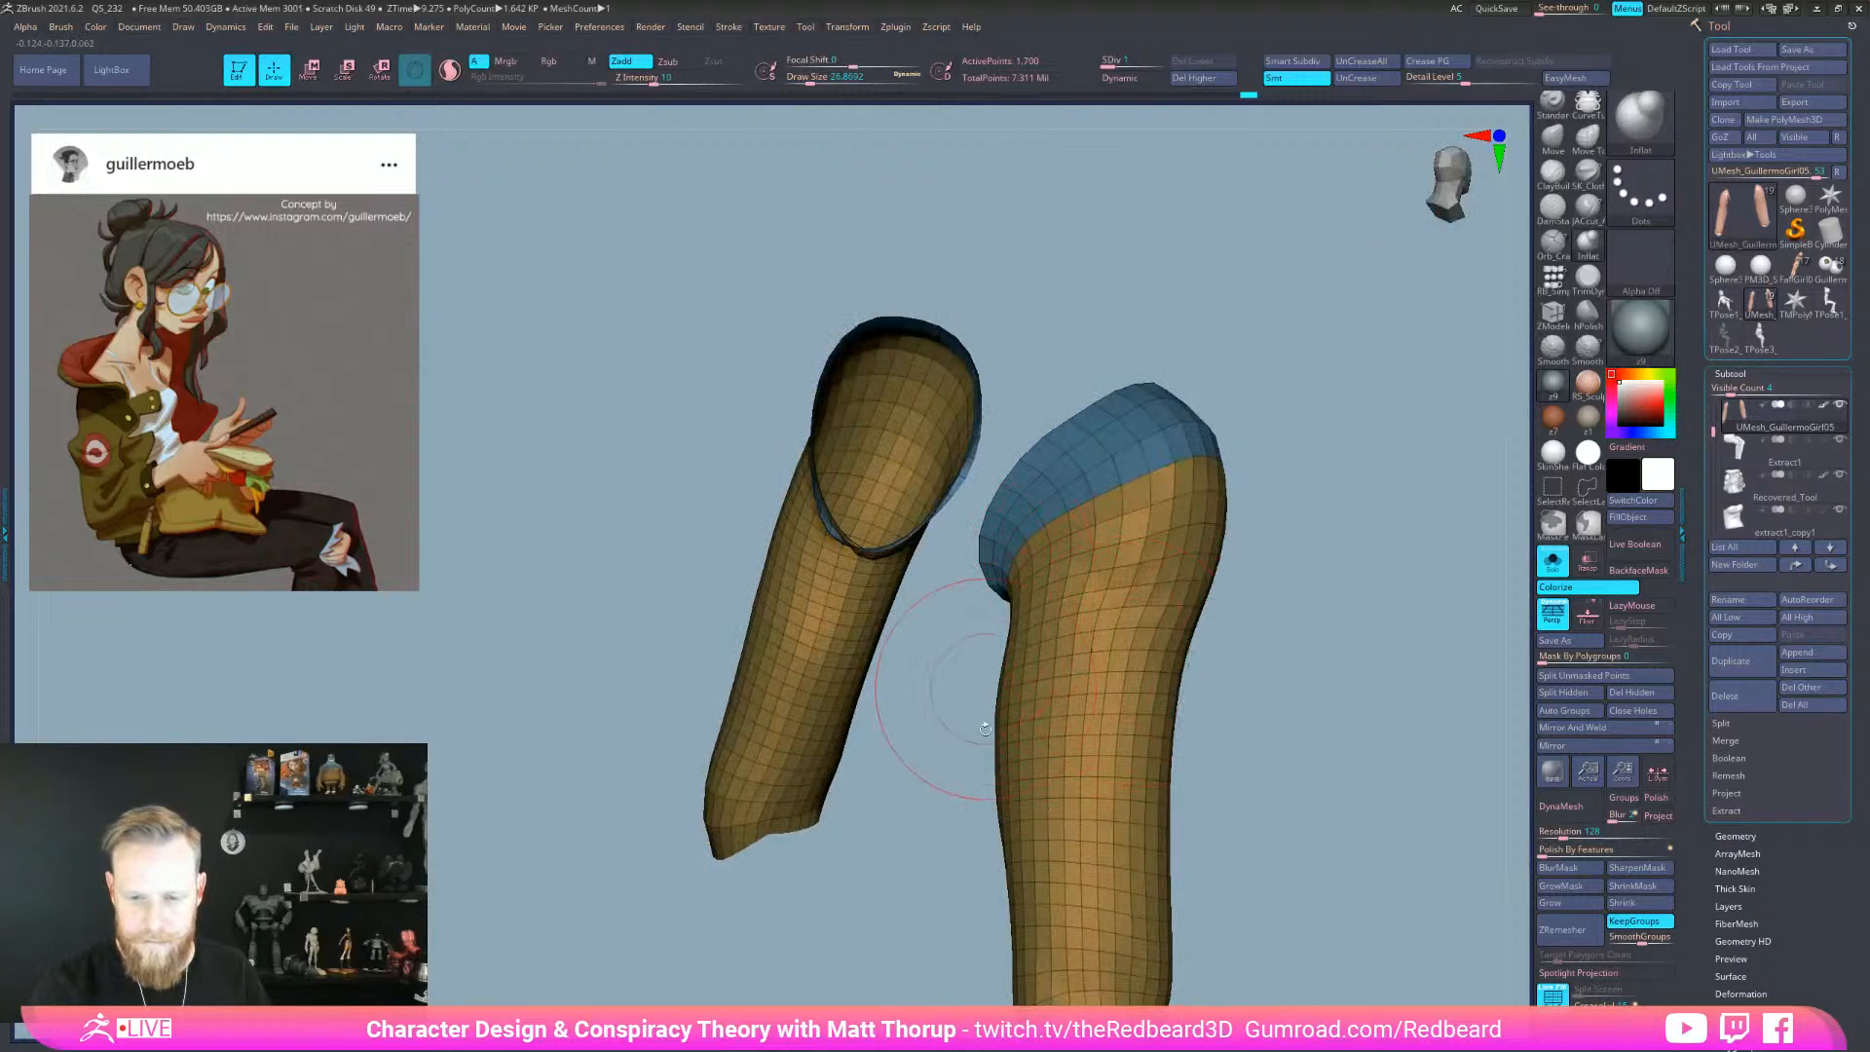
right_drag(984, 725, 1208, 758)
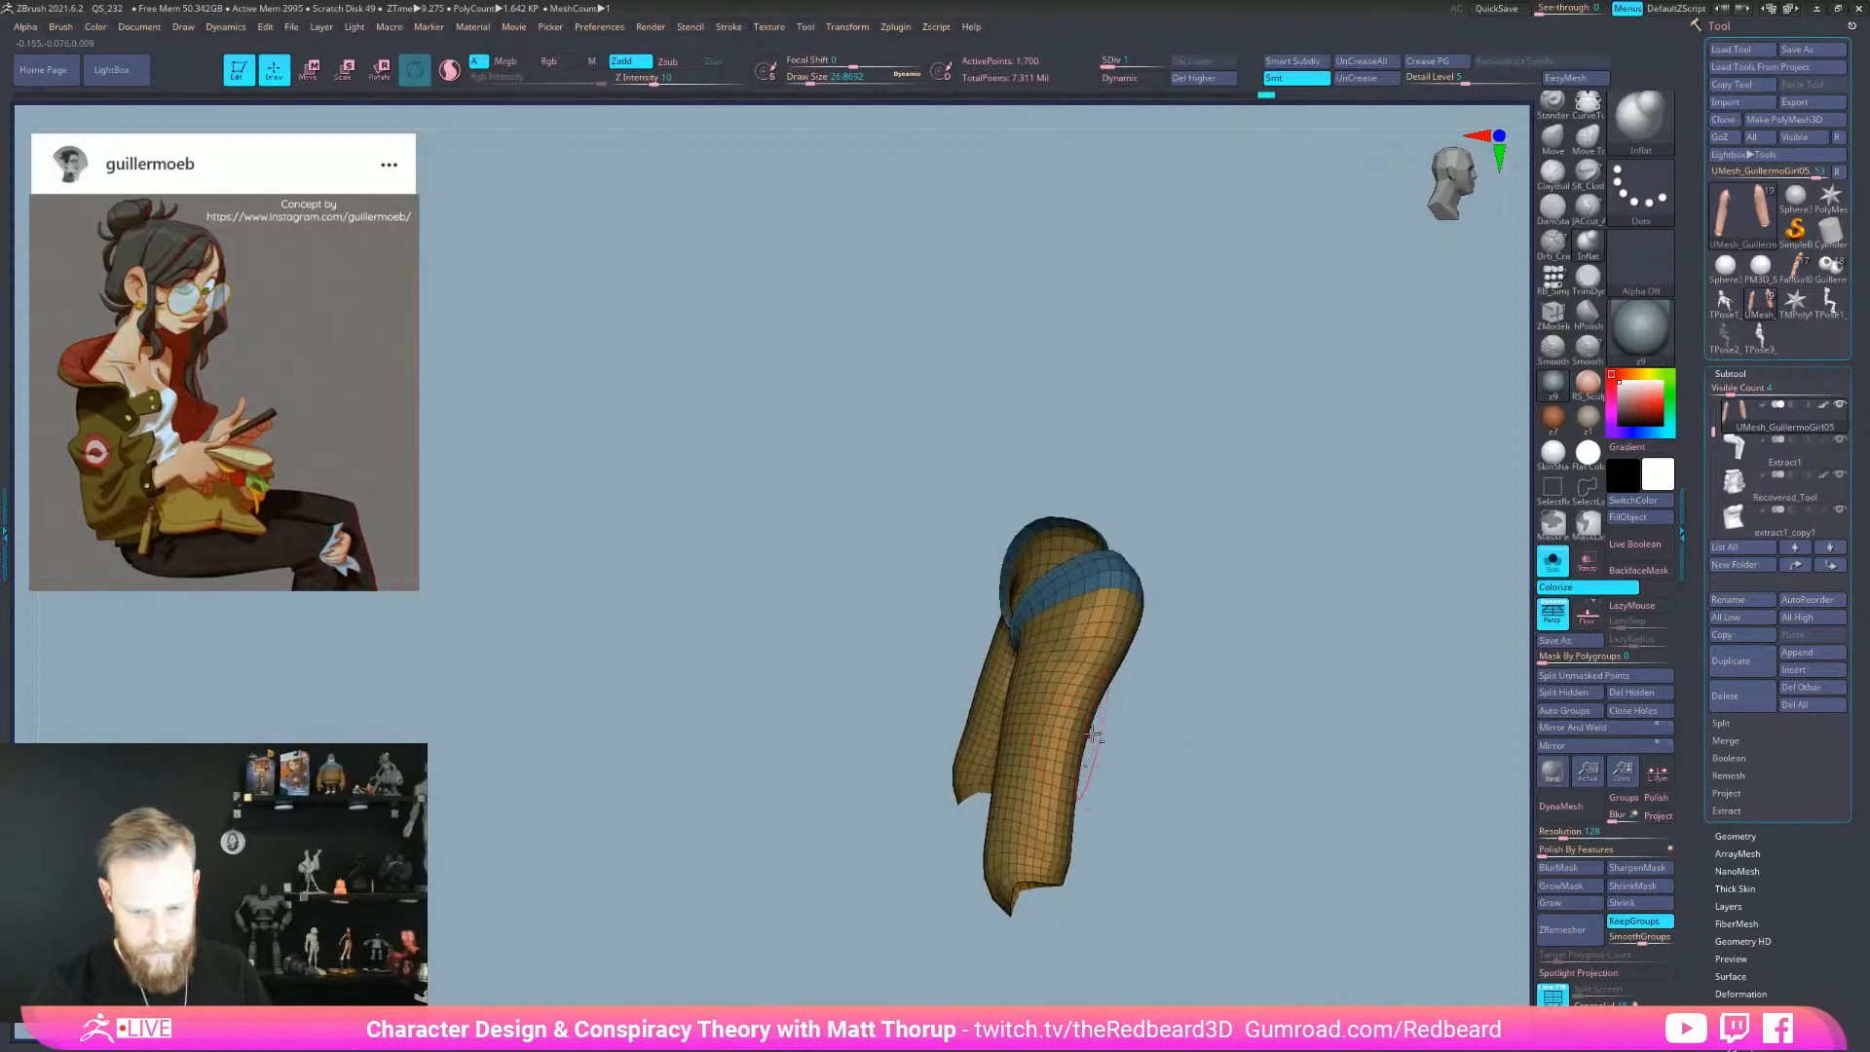
- Adjust the upper arm's contour with Move at about 41.4 draw size and restore the full body
key(b)
key(m)
key(v)
key(s)
mouse_move(1110, 712)
mouse_down()
mouse_move(1056, 711)
mouse_move(1120, 719)
mouse_up()
key(s)
ctrl+shift+click(1149, 847)
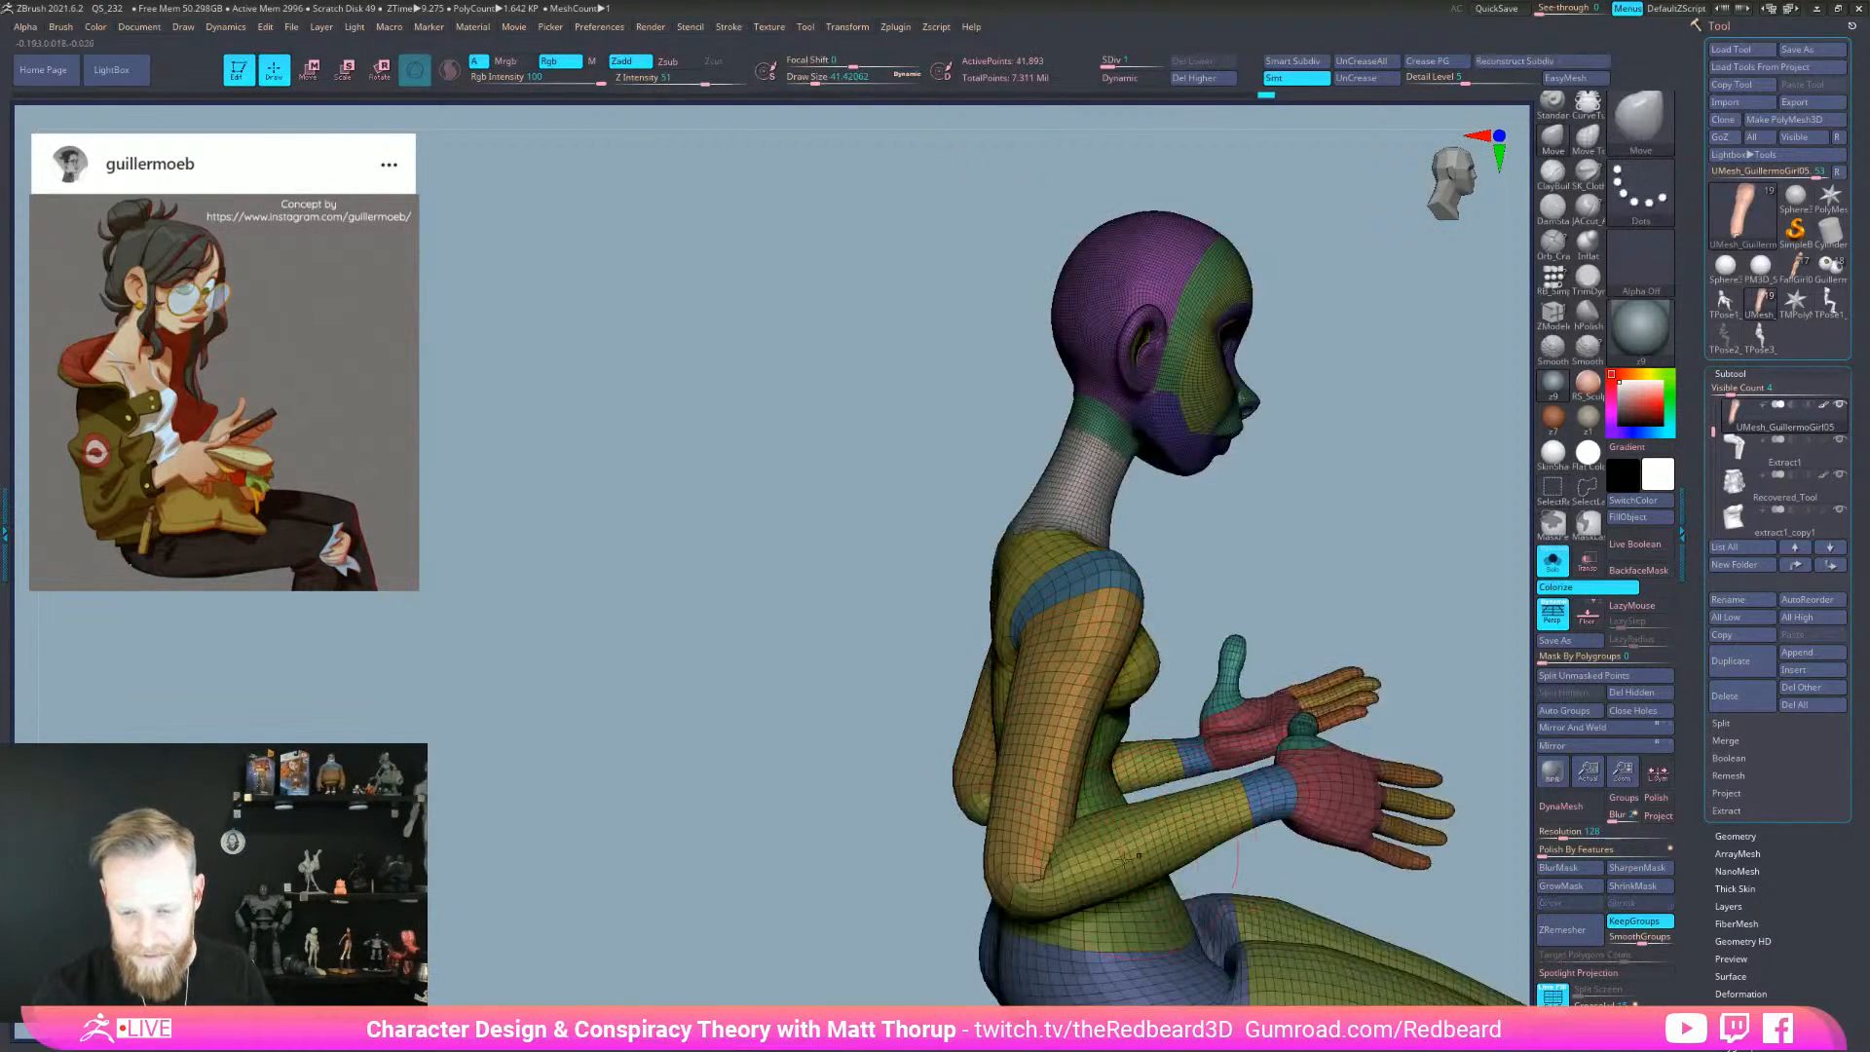
- Choose the Move Topological brush and isolate the yellow-green forearm polygroups
mouse_move(1229, 843)
right_down()
mouse_move(1392, 881)
mouse_move(1349, 871)
mouse_move(1294, 747)
mouse_move(961, 825)
right_up()
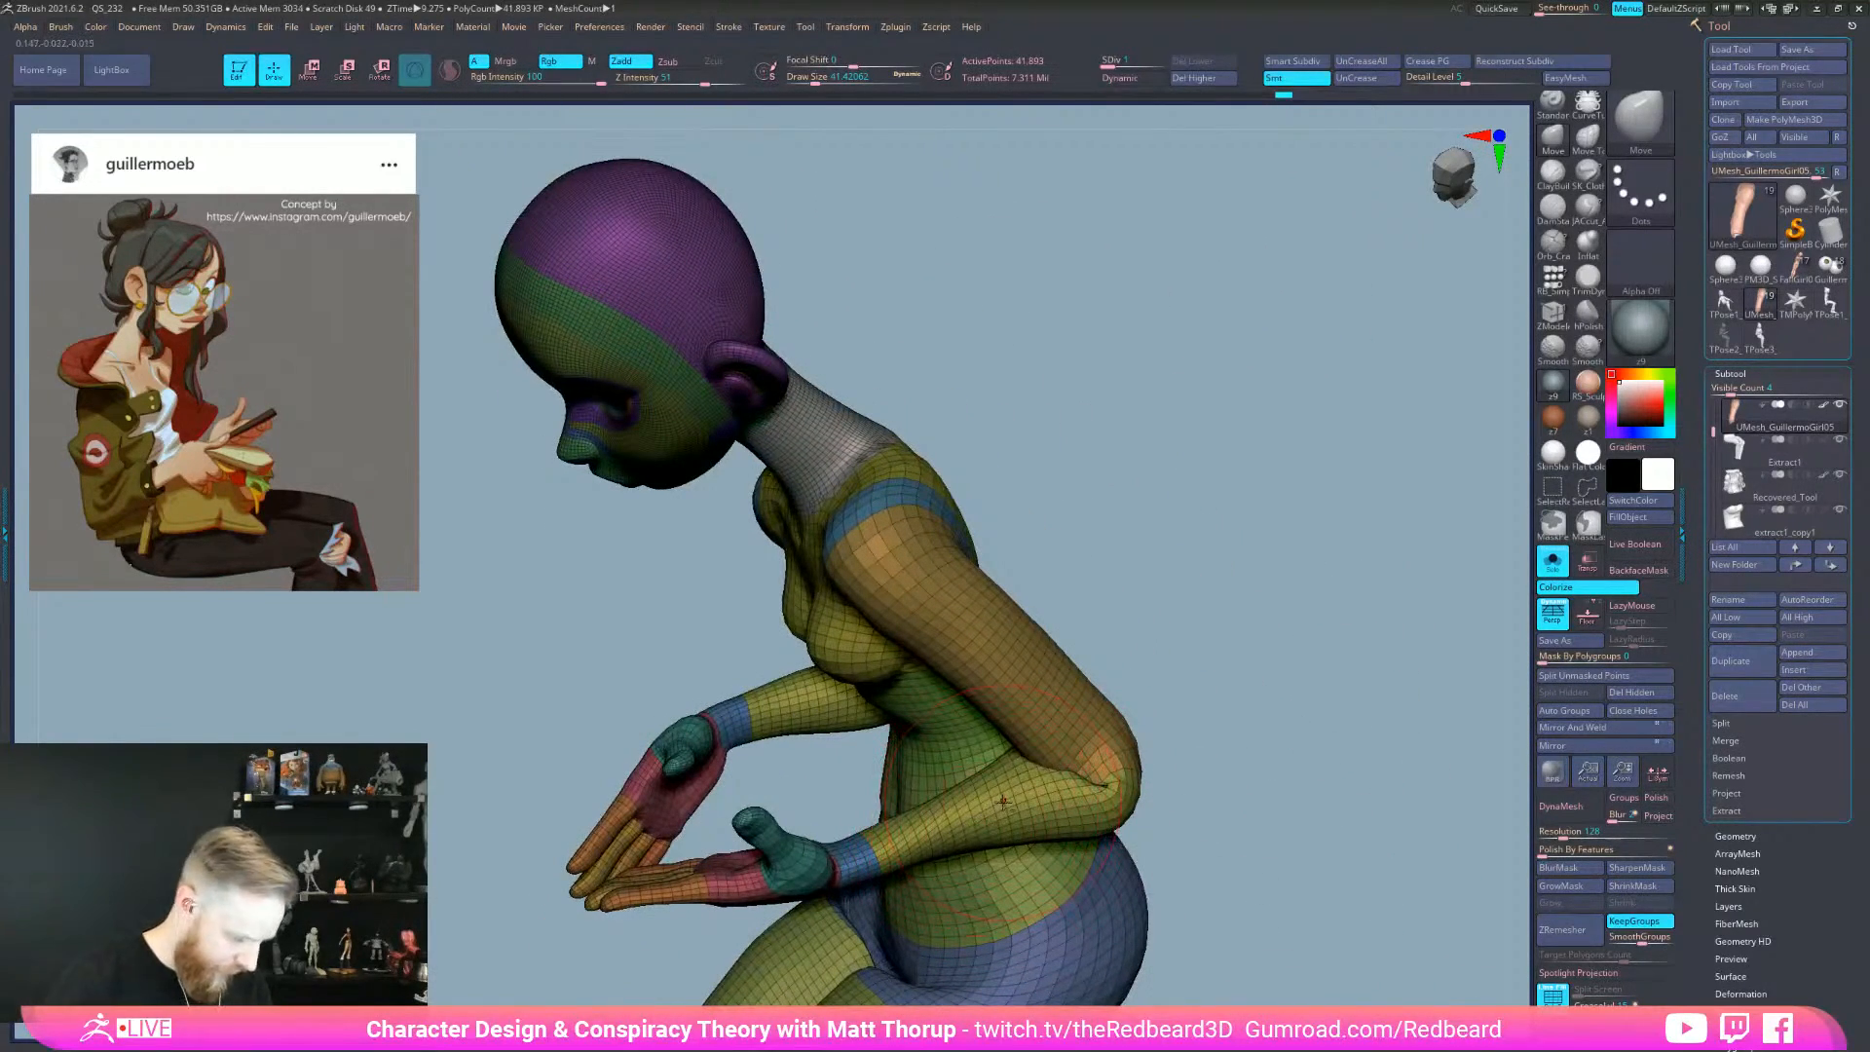
key(b)
key(m)
key(t)
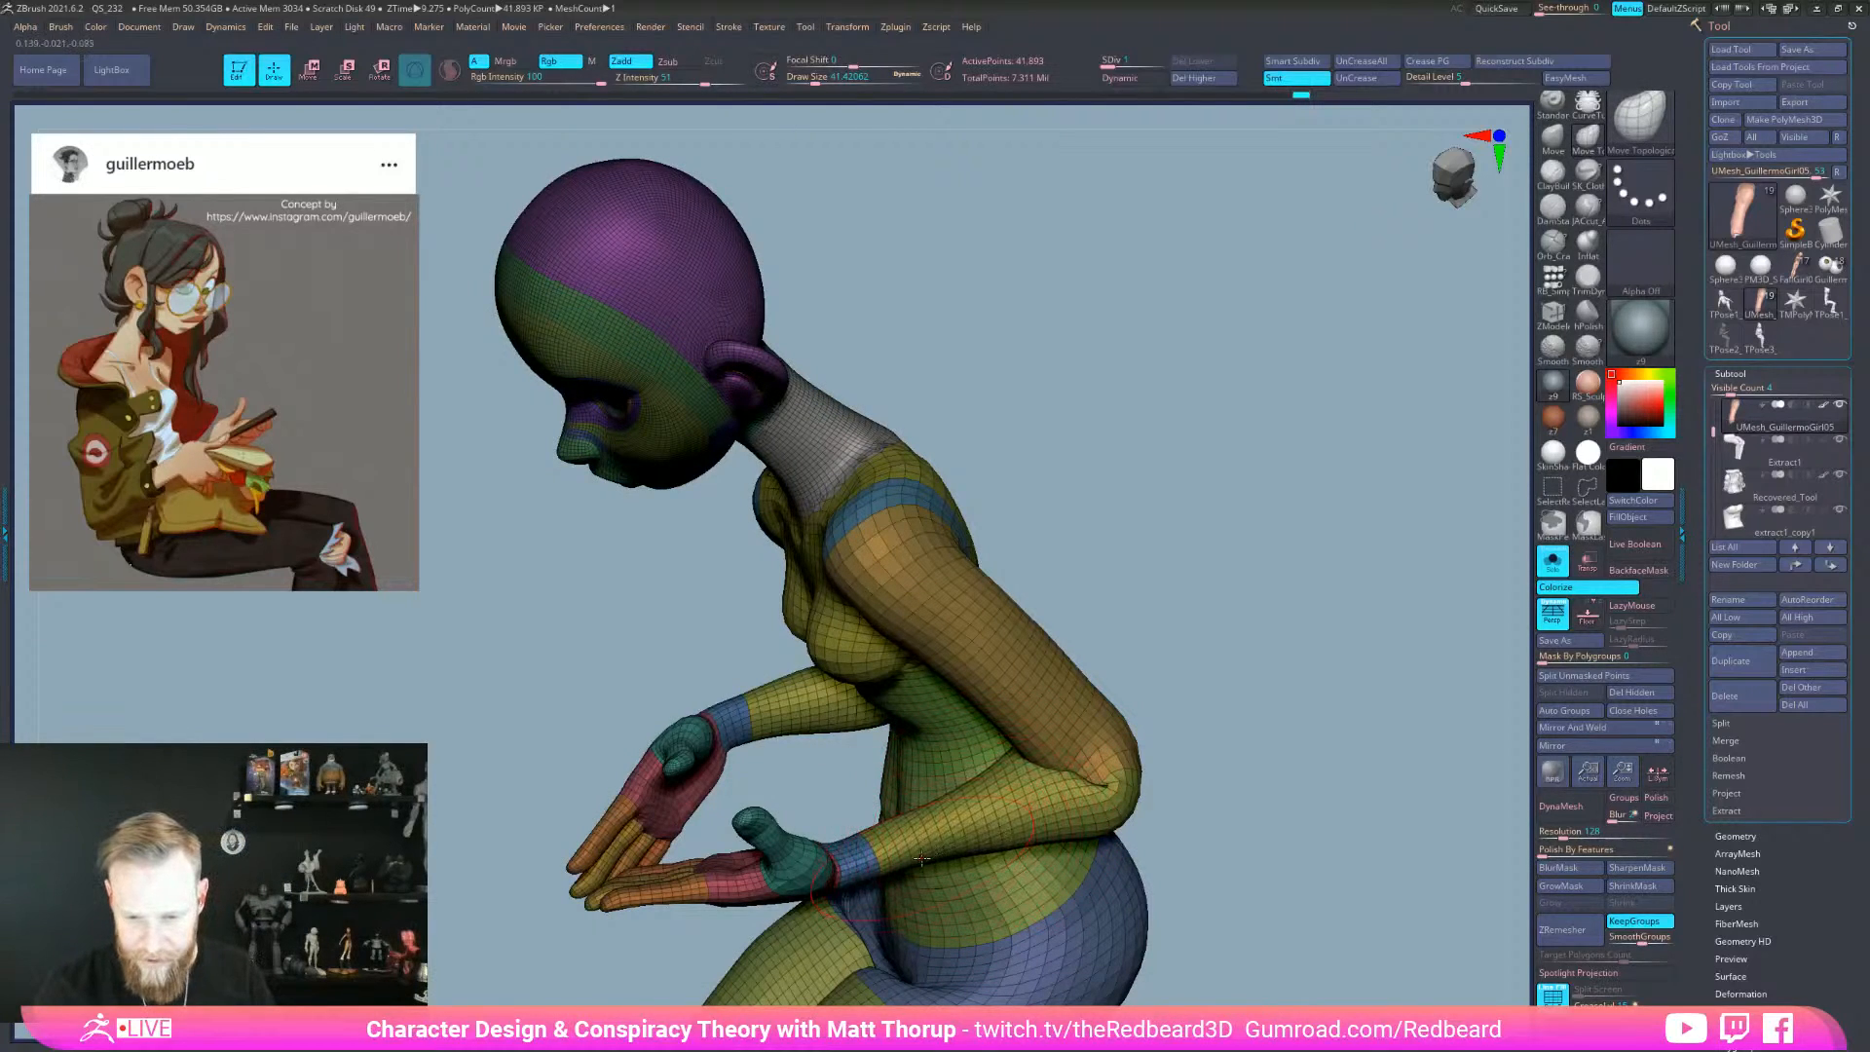
ctrl+shift+click(1008, 772)
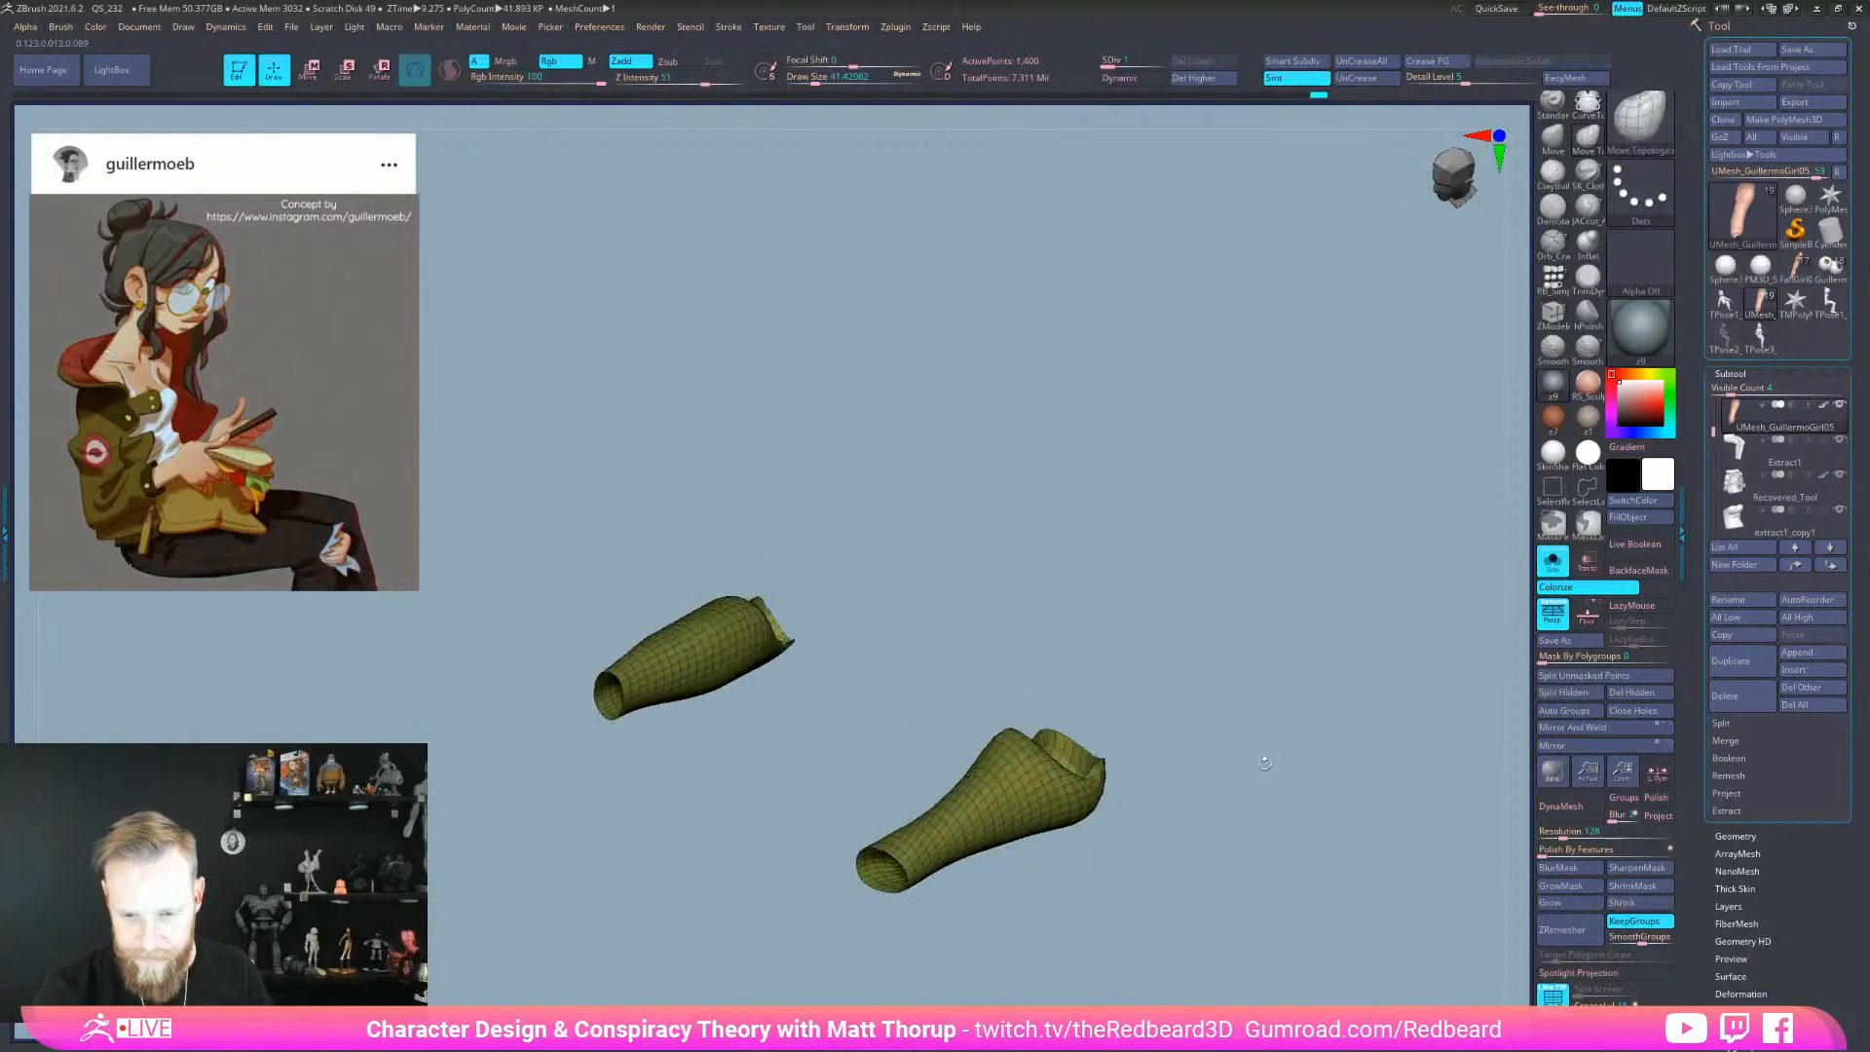
right_drag(1011, 752, 1149, 789)
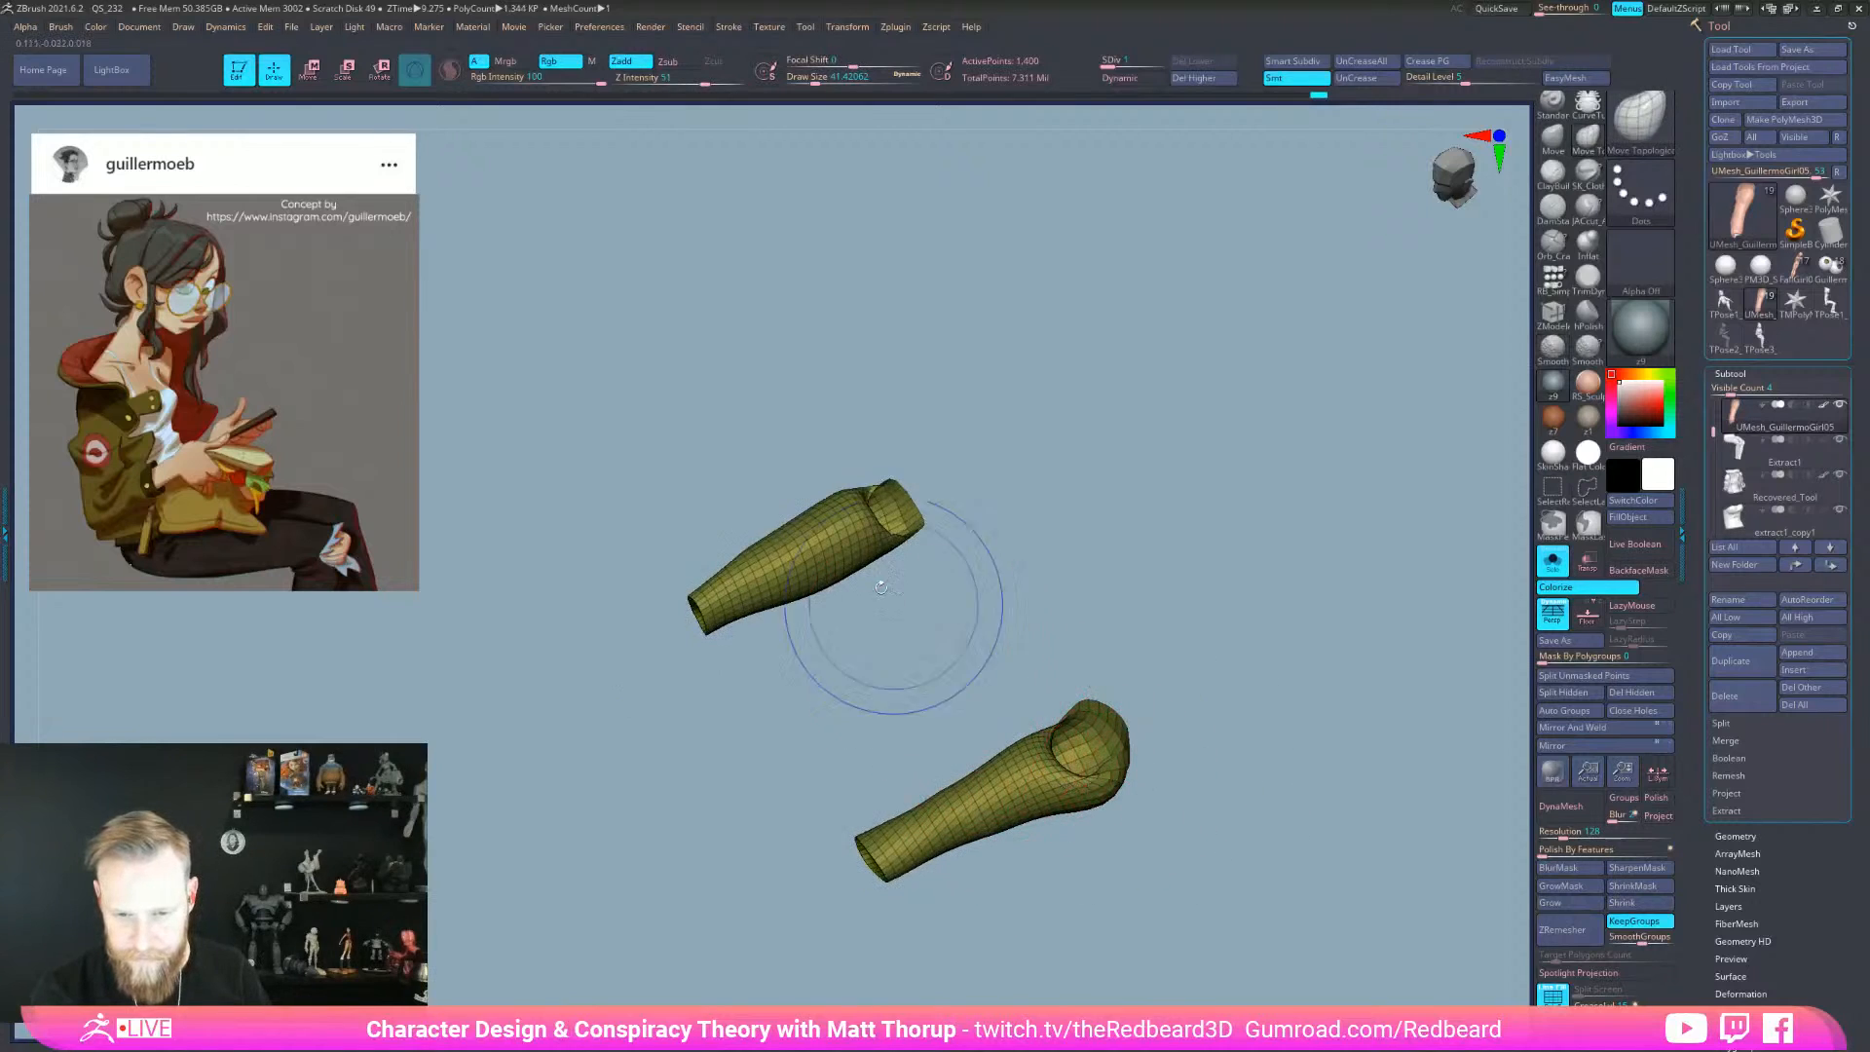
- Reshape the isolated forearms near the elbows with Move Topological and Smooth, and restore the full body
mouse_move(763, 560)
right_down()
mouse_move(1062, 682)
mouse_move(1120, 777)
mouse_move(1003, 771)
right_up()
right_drag(911, 685, 959, 621)
drag(968, 706, 989, 703)
mouse_move(990, 703)
right_down()
mouse_move(1002, 727)
mouse_move(973, 718)
mouse_move(966, 687)
right_up()
key(shift)
right_drag(1086, 840, 1042, 801)
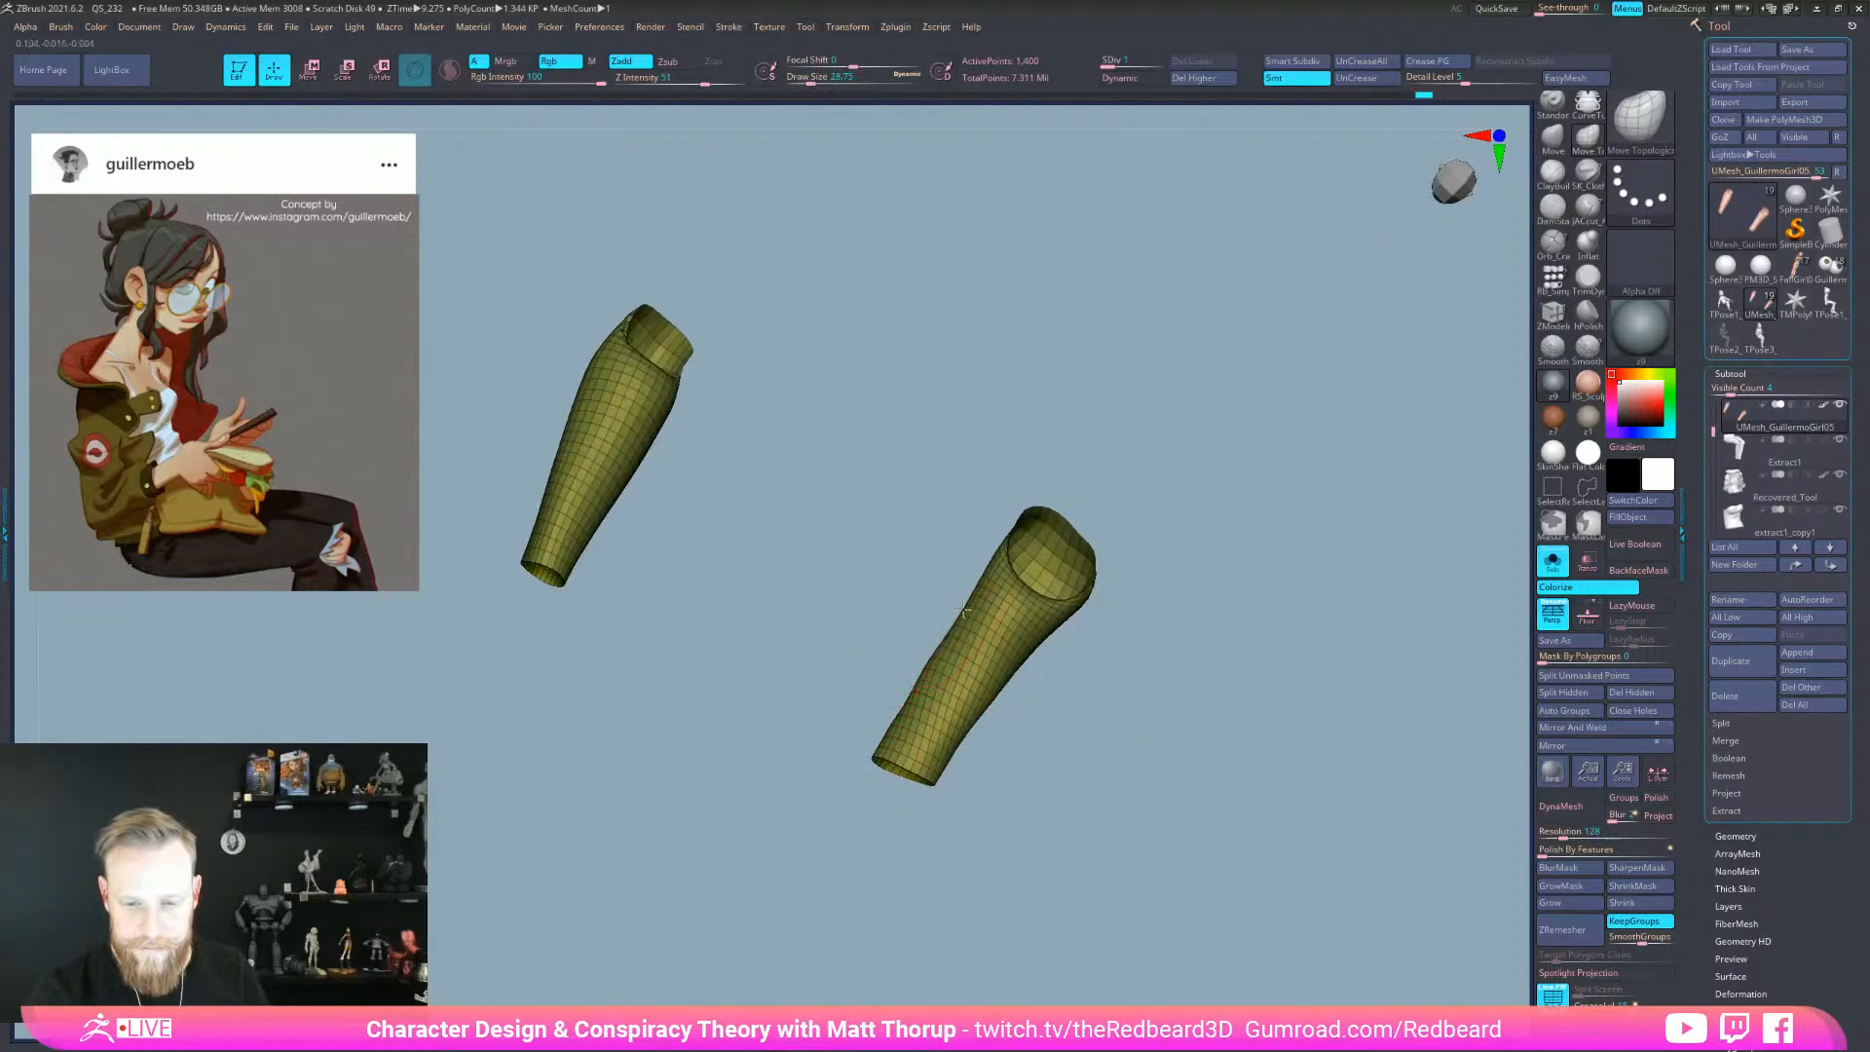
mouse_move(1018, 622)
right_down()
mouse_move(983, 642)
mouse_move(1078, 670)
mouse_move(1086, 645)
mouse_move(1010, 639)
mouse_move(1029, 644)
right_up()
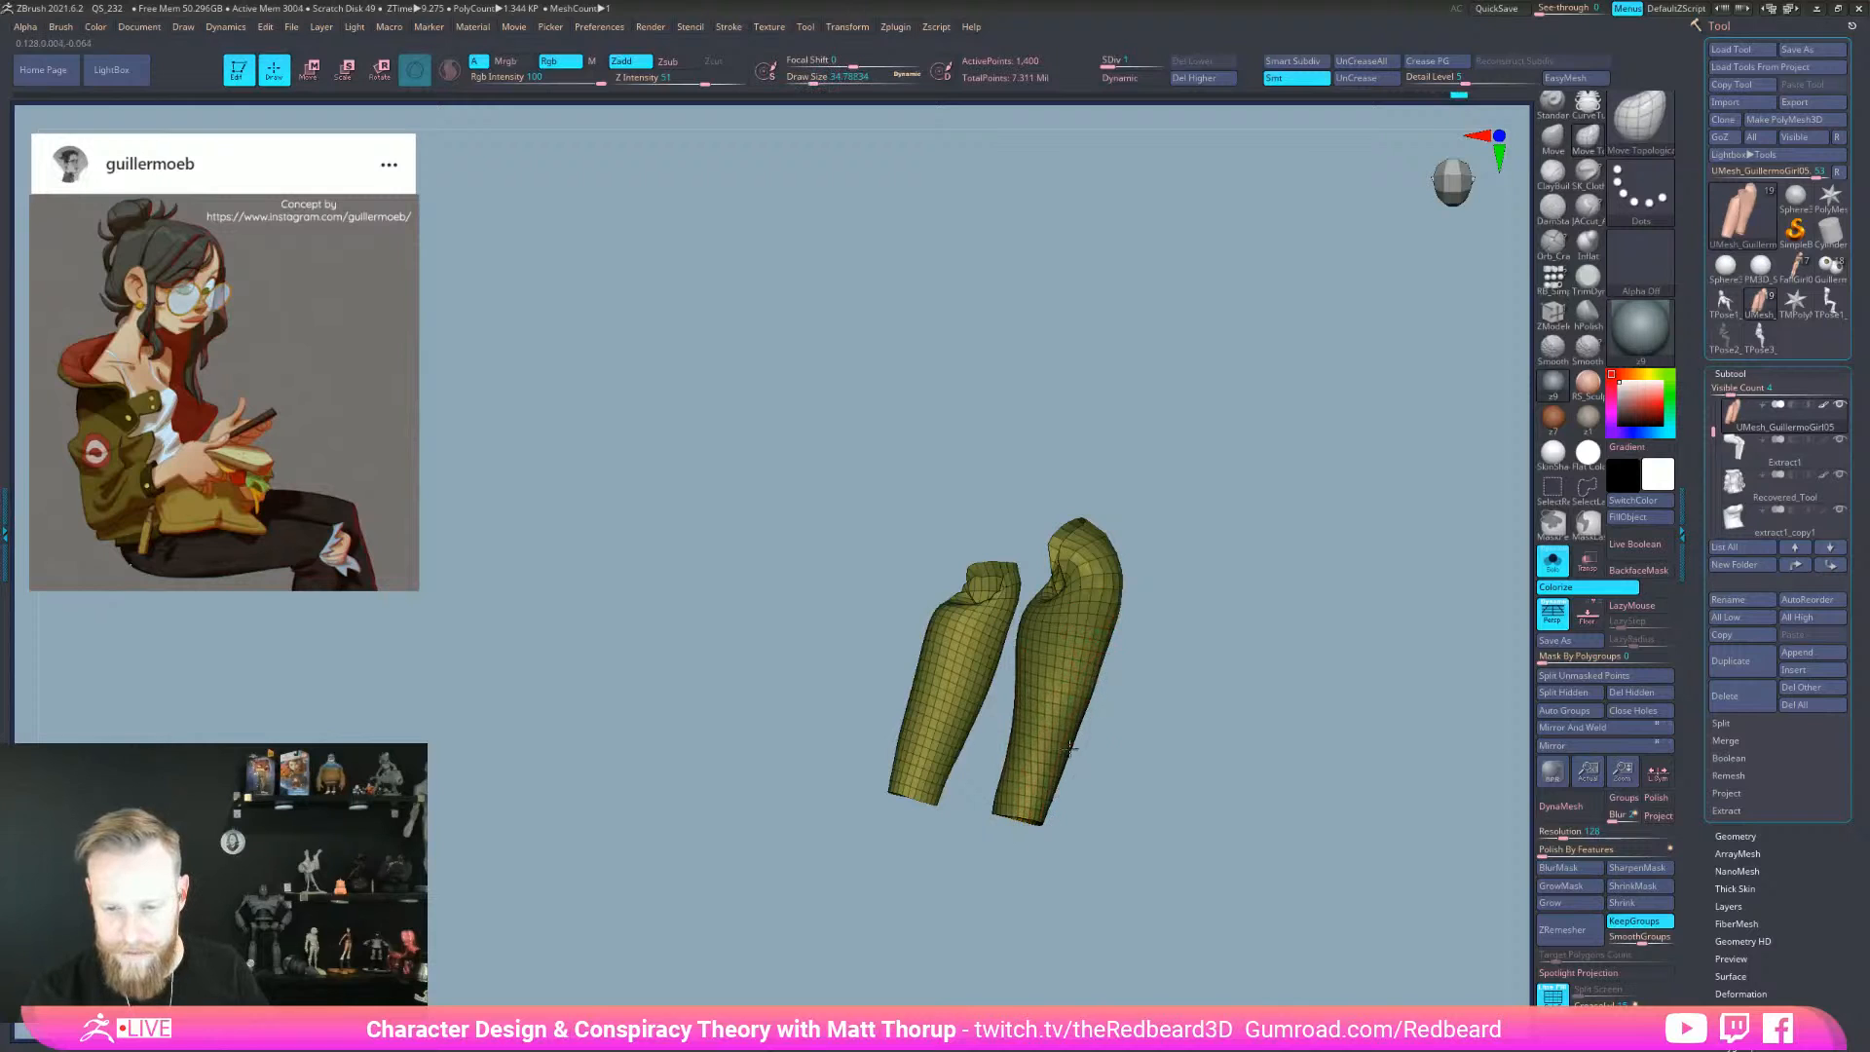
ctrl+shift+click(1164, 730)
- Isolate the upper arms, adjust their shape with Move Topological at about 34.8 draw size, and restore the full body
ctrl+right_drag(1183, 730, 1305, 669)
right_drag(1156, 668, 1095, 623)
ctrl+shift+drag(1095, 602, 1009, 726)
ctrl+shift+click(1241, 877)
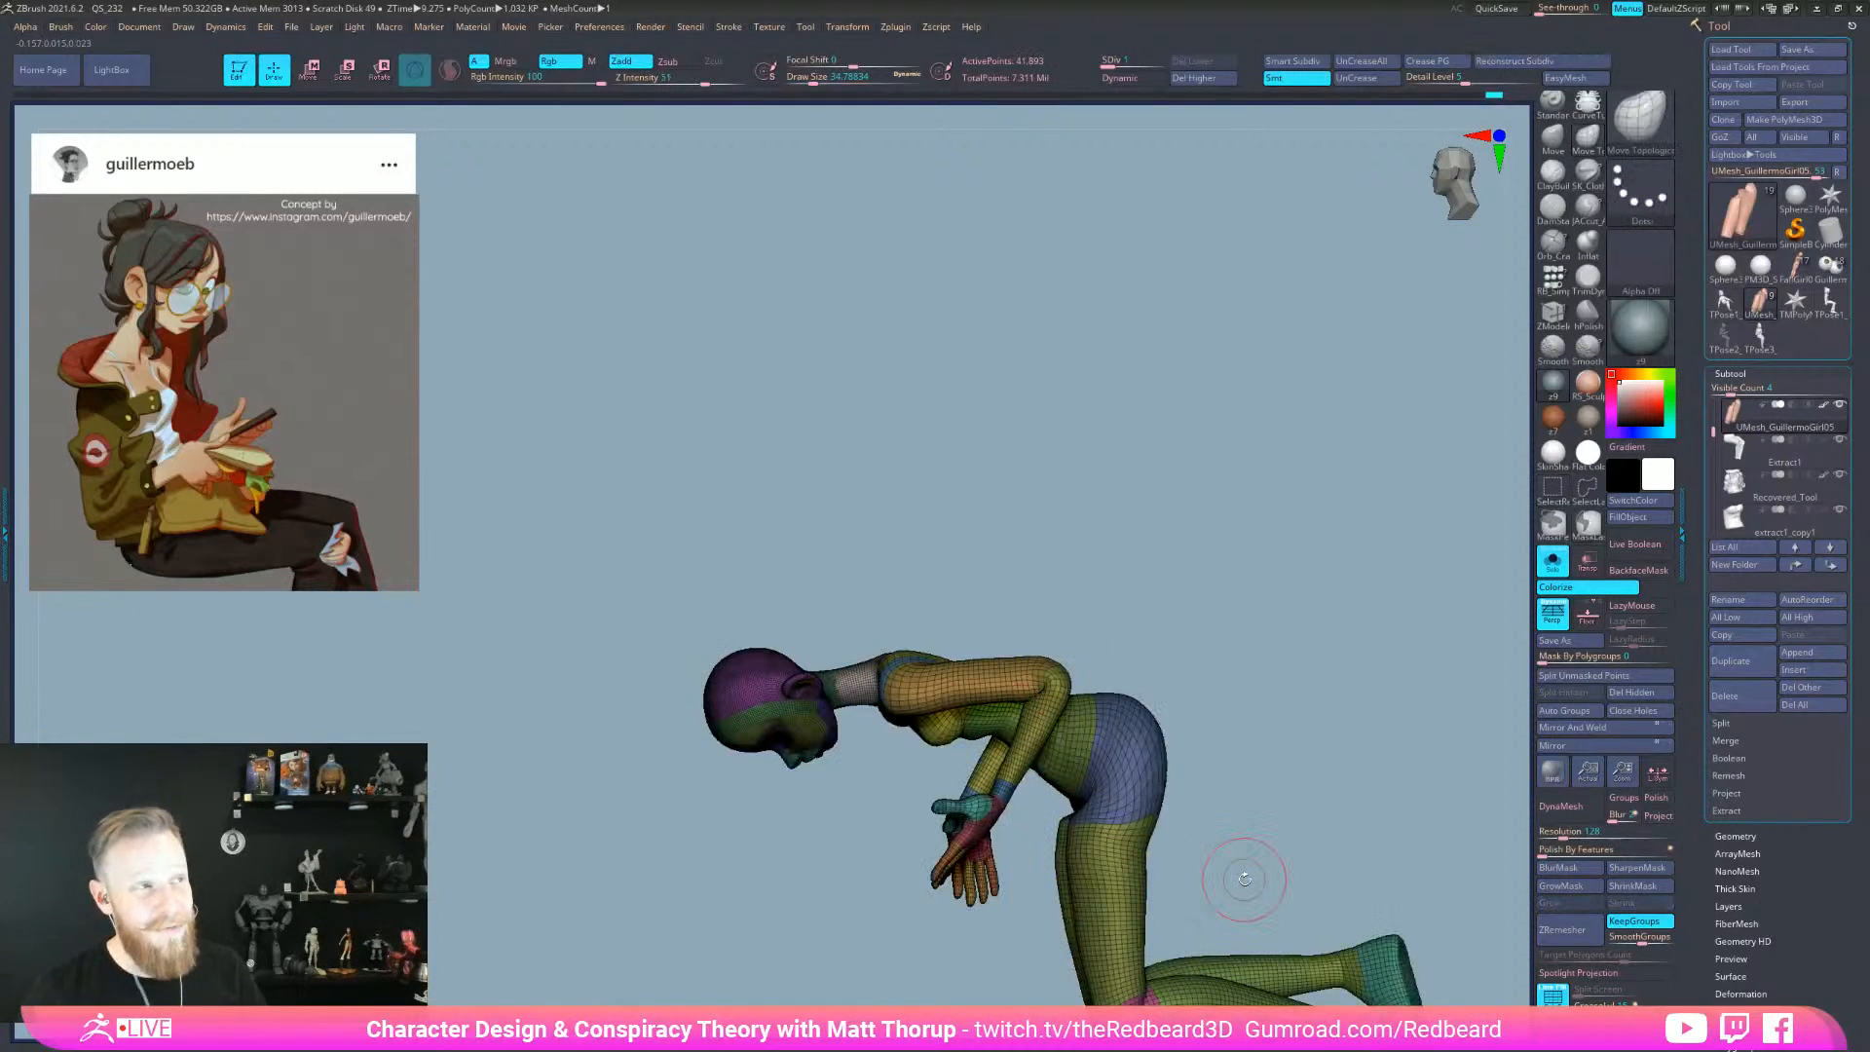
mouse_move(1244, 879)
right_down()
mouse_move(988, 604)
mouse_move(1034, 637)
mouse_move(1004, 661)
mouse_move(1051, 659)
mouse_move(967, 638)
mouse_move(1043, 768)
right_up()
ctrl+shift+click(1003, 664)
key(b)
key(m)
key(t)
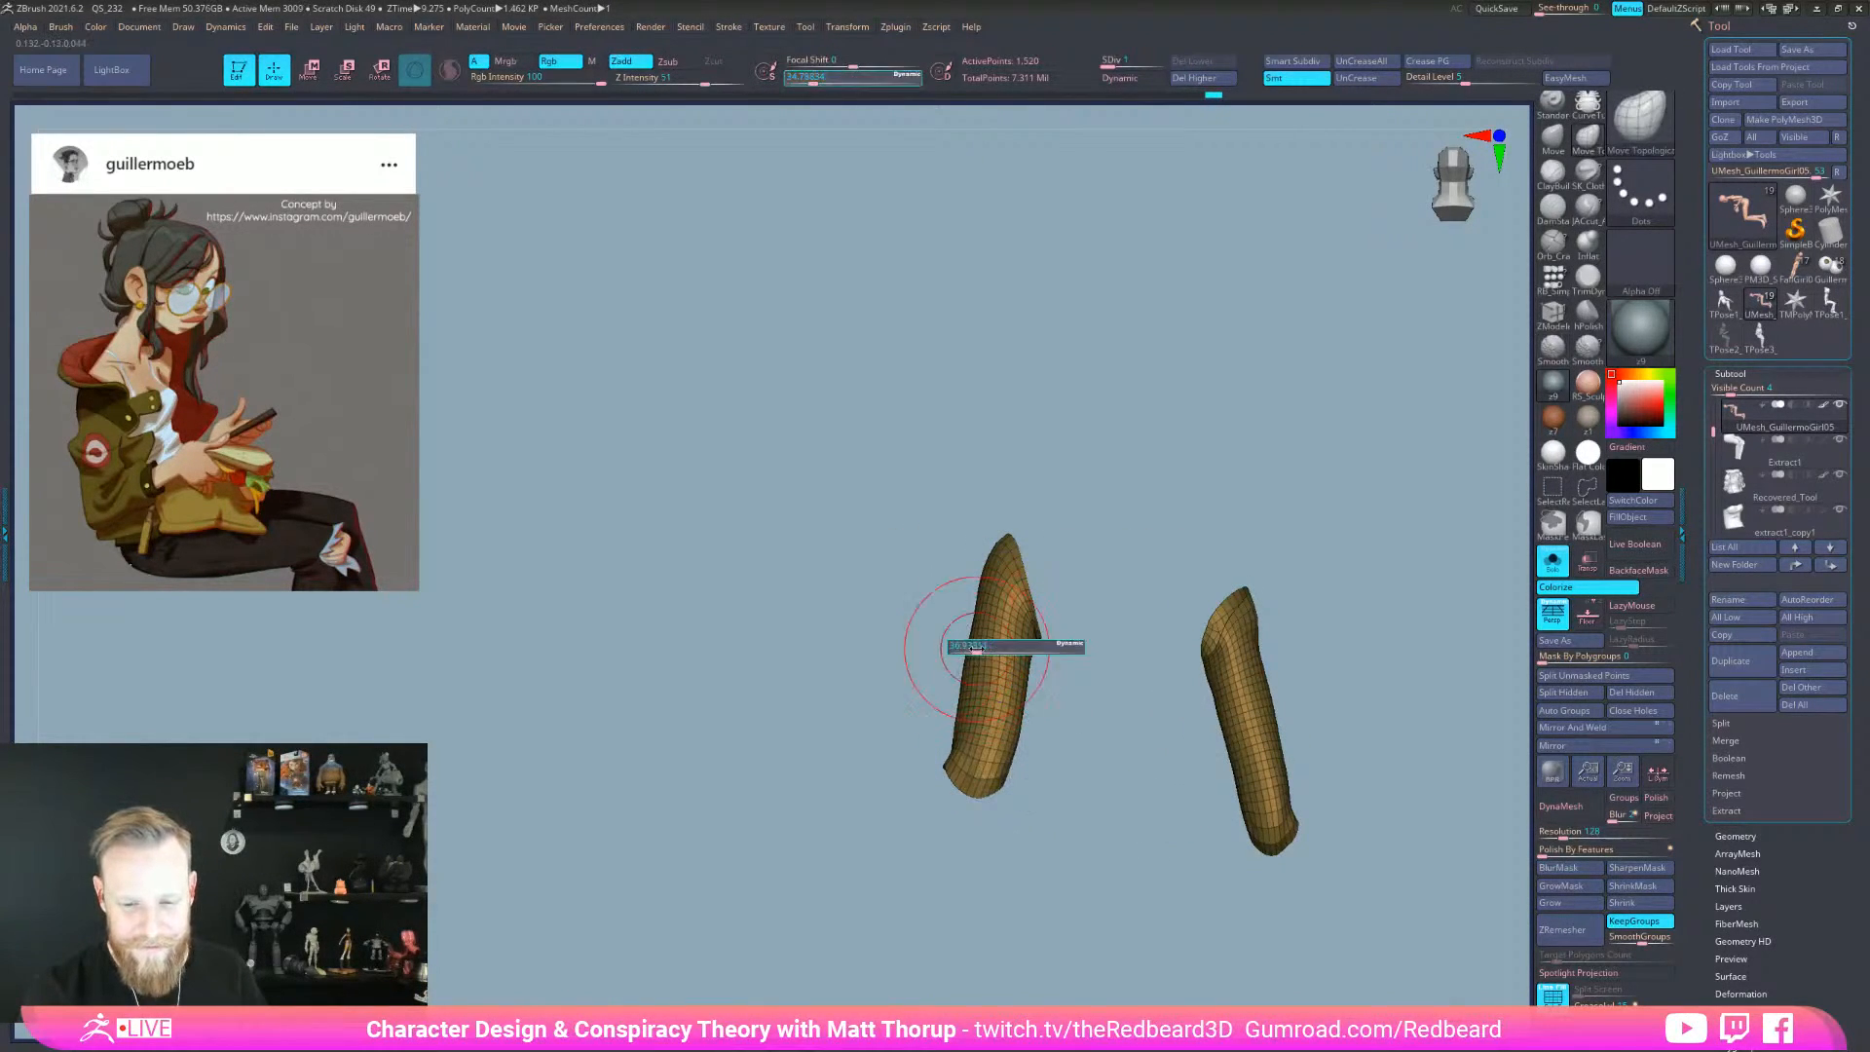
mouse_move(1042, 672)
right_down()
mouse_move(1094, 756)
mouse_move(1101, 914)
right_up()
ctrl+shift+click(1104, 914)
- Hide the arm, hand and finger polygroups so the torso is unobstructed
mouse_move(1318, 872)
right_down()
mouse_move(1093, 856)
mouse_move(1314, 688)
right_up()
ctrl+shift+click(1174, 641)
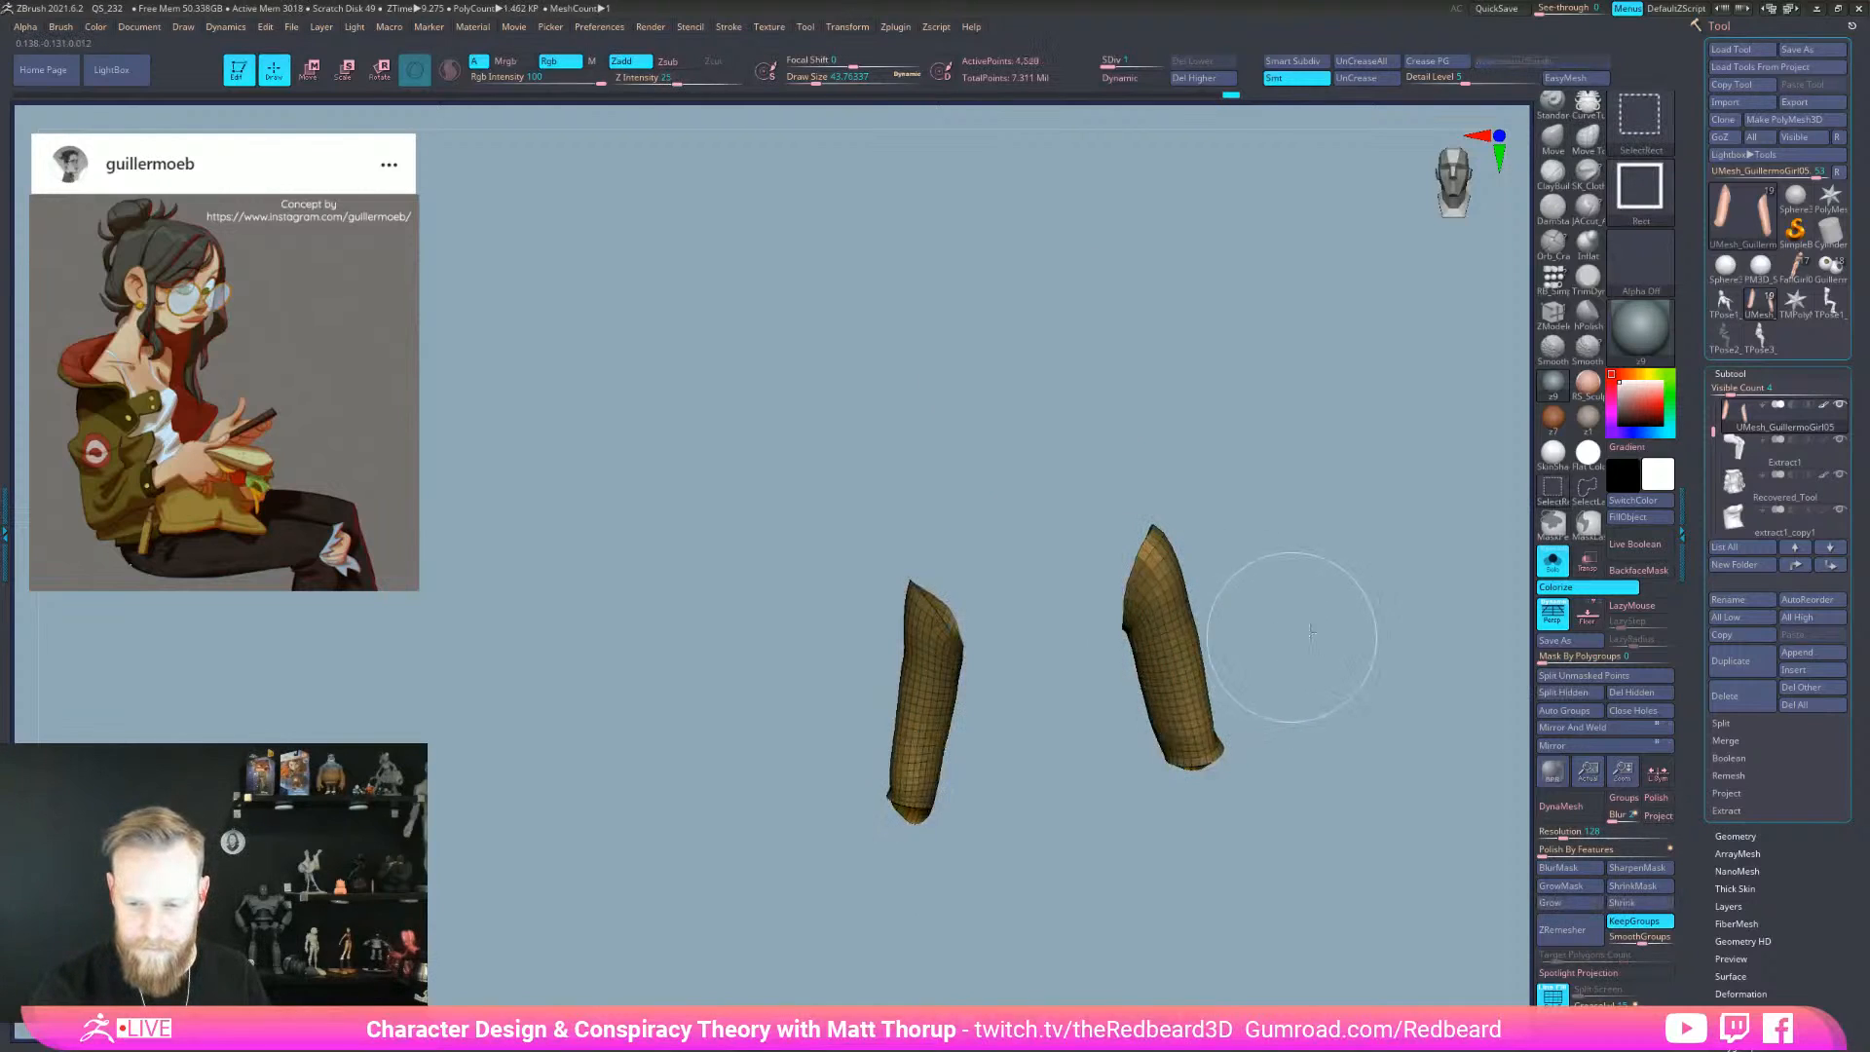
ctrl+shift+drag(1295, 635, 1304, 644)
ctrl+shift+click(1220, 700)
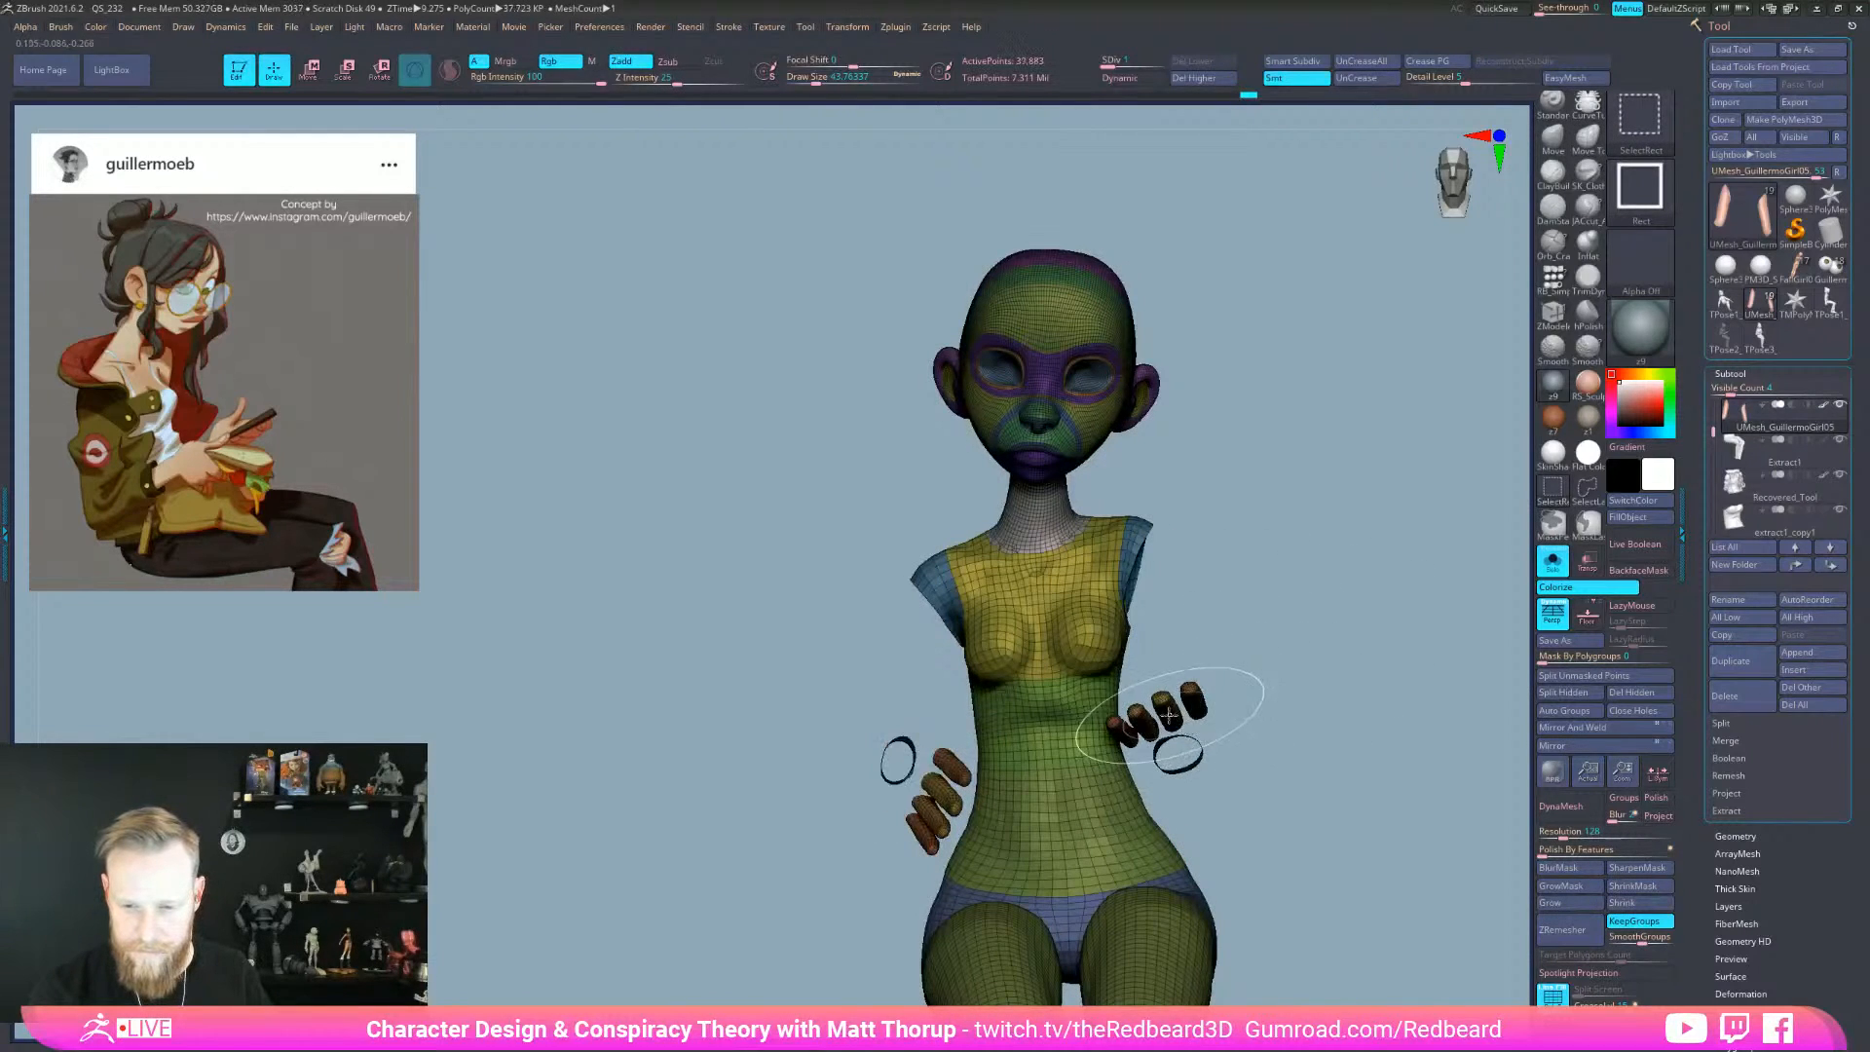
ctrl+shift+click(1166, 711)
ctrl+shift+click(1142, 722)
ctrl+shift+click(1120, 732)
ctrl+shift+click(1193, 709)
ctrl+shift+click(1175, 740)
- Refine the lower back's side profile with Smooth and Move Topological, ending at about 39.1 draw size
mouse_move(1244, 770)
right_down()
mouse_move(1302, 789)
mouse_move(1247, 680)
mouse_move(1149, 697)
right_up()
shift+drag(911, 783, 936, 760)
shift+right_drag(936, 760, 912, 735)
key(s)
drag(911, 735, 917, 735)
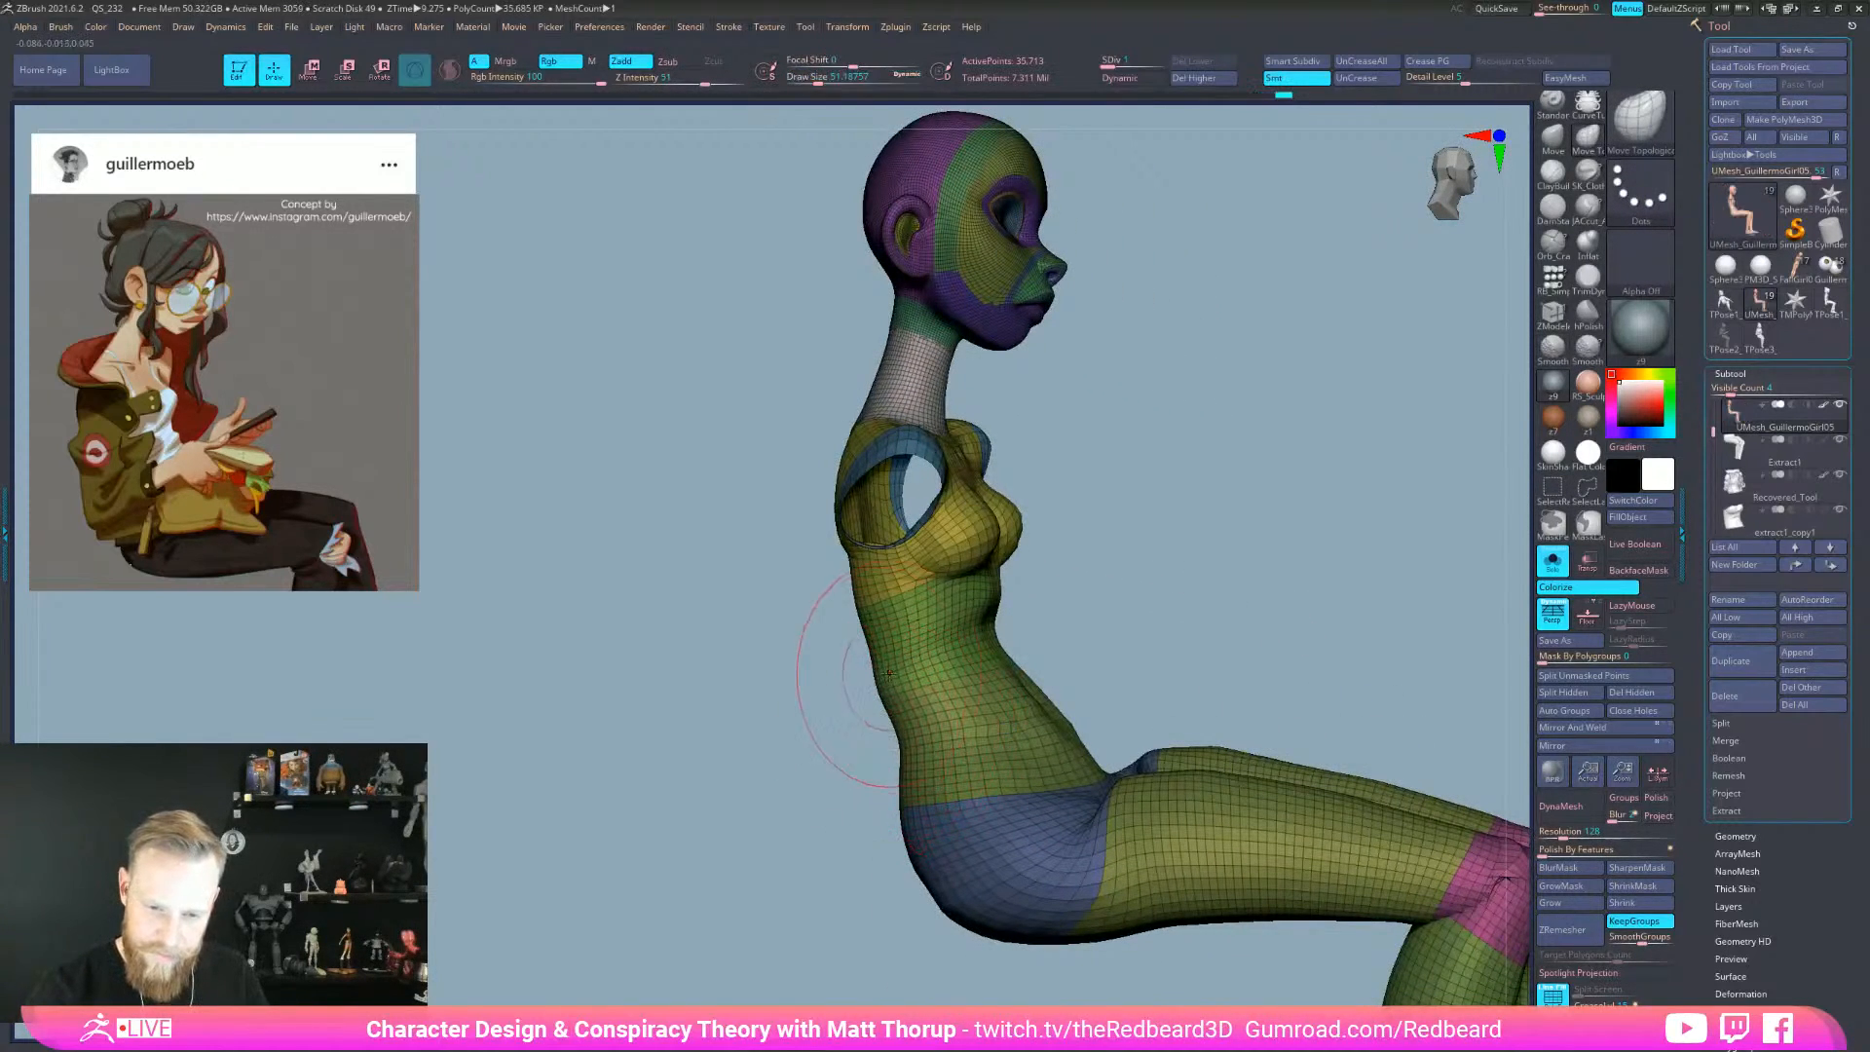
mouse_move(881, 686)
right_down()
mouse_move(981, 605)
mouse_move(921, 714)
right_up()
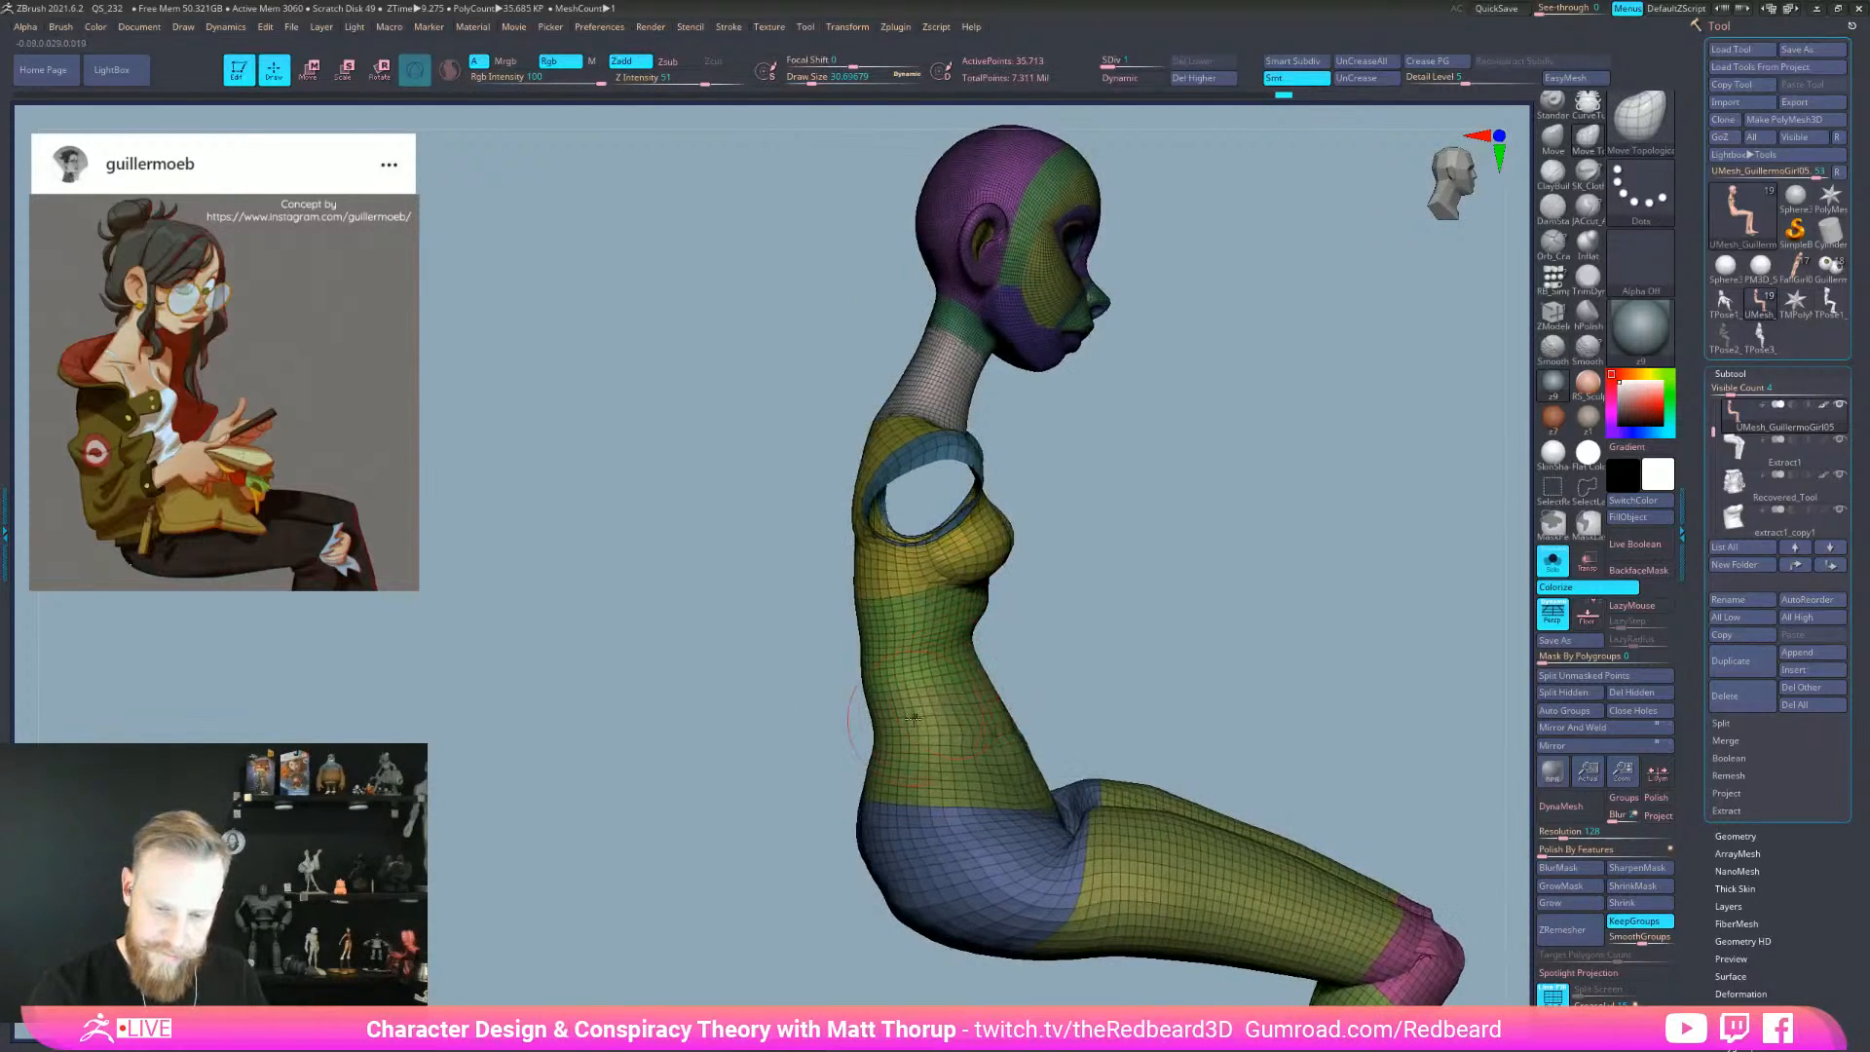
drag(880, 745, 869, 750)
drag(859, 666, 869, 686)
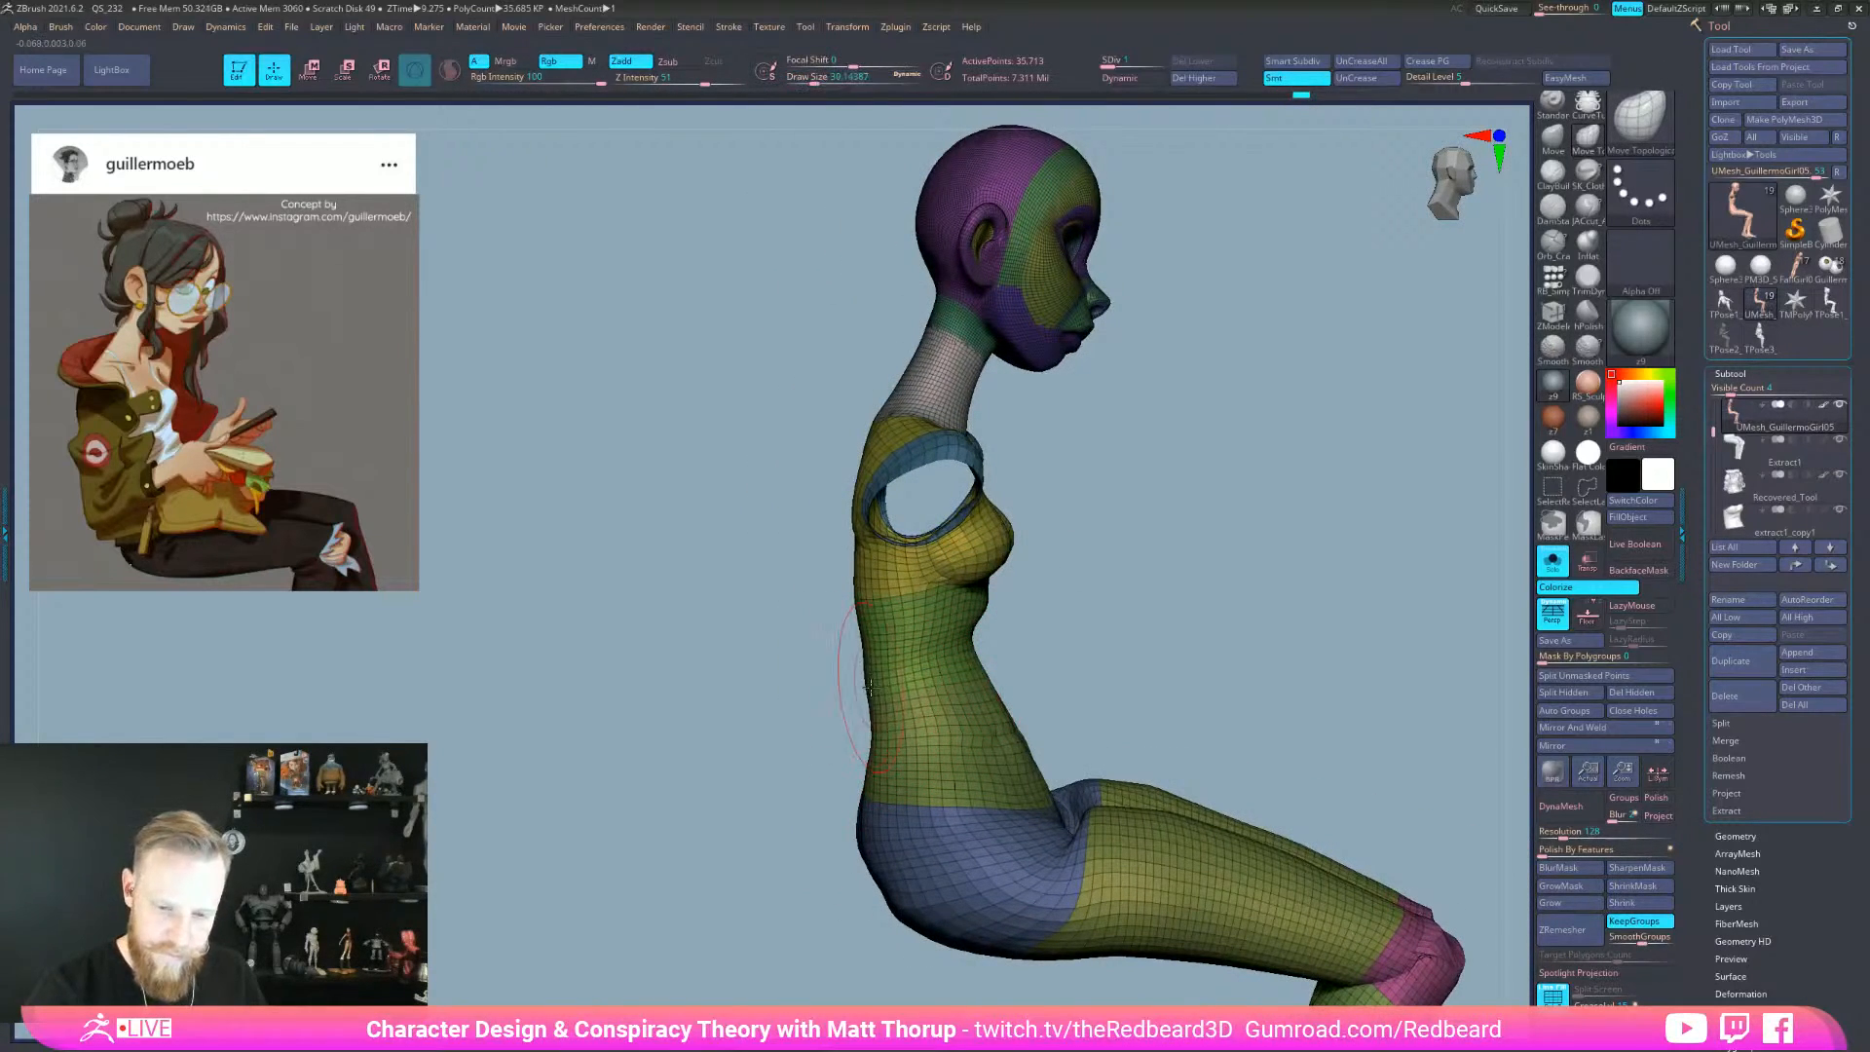
- Shape the sides of the waist from the front with Move Topological, varying the draw size
mouse_move(793, 741)
right_down()
mouse_move(978, 670)
mouse_move(853, 685)
right_up()
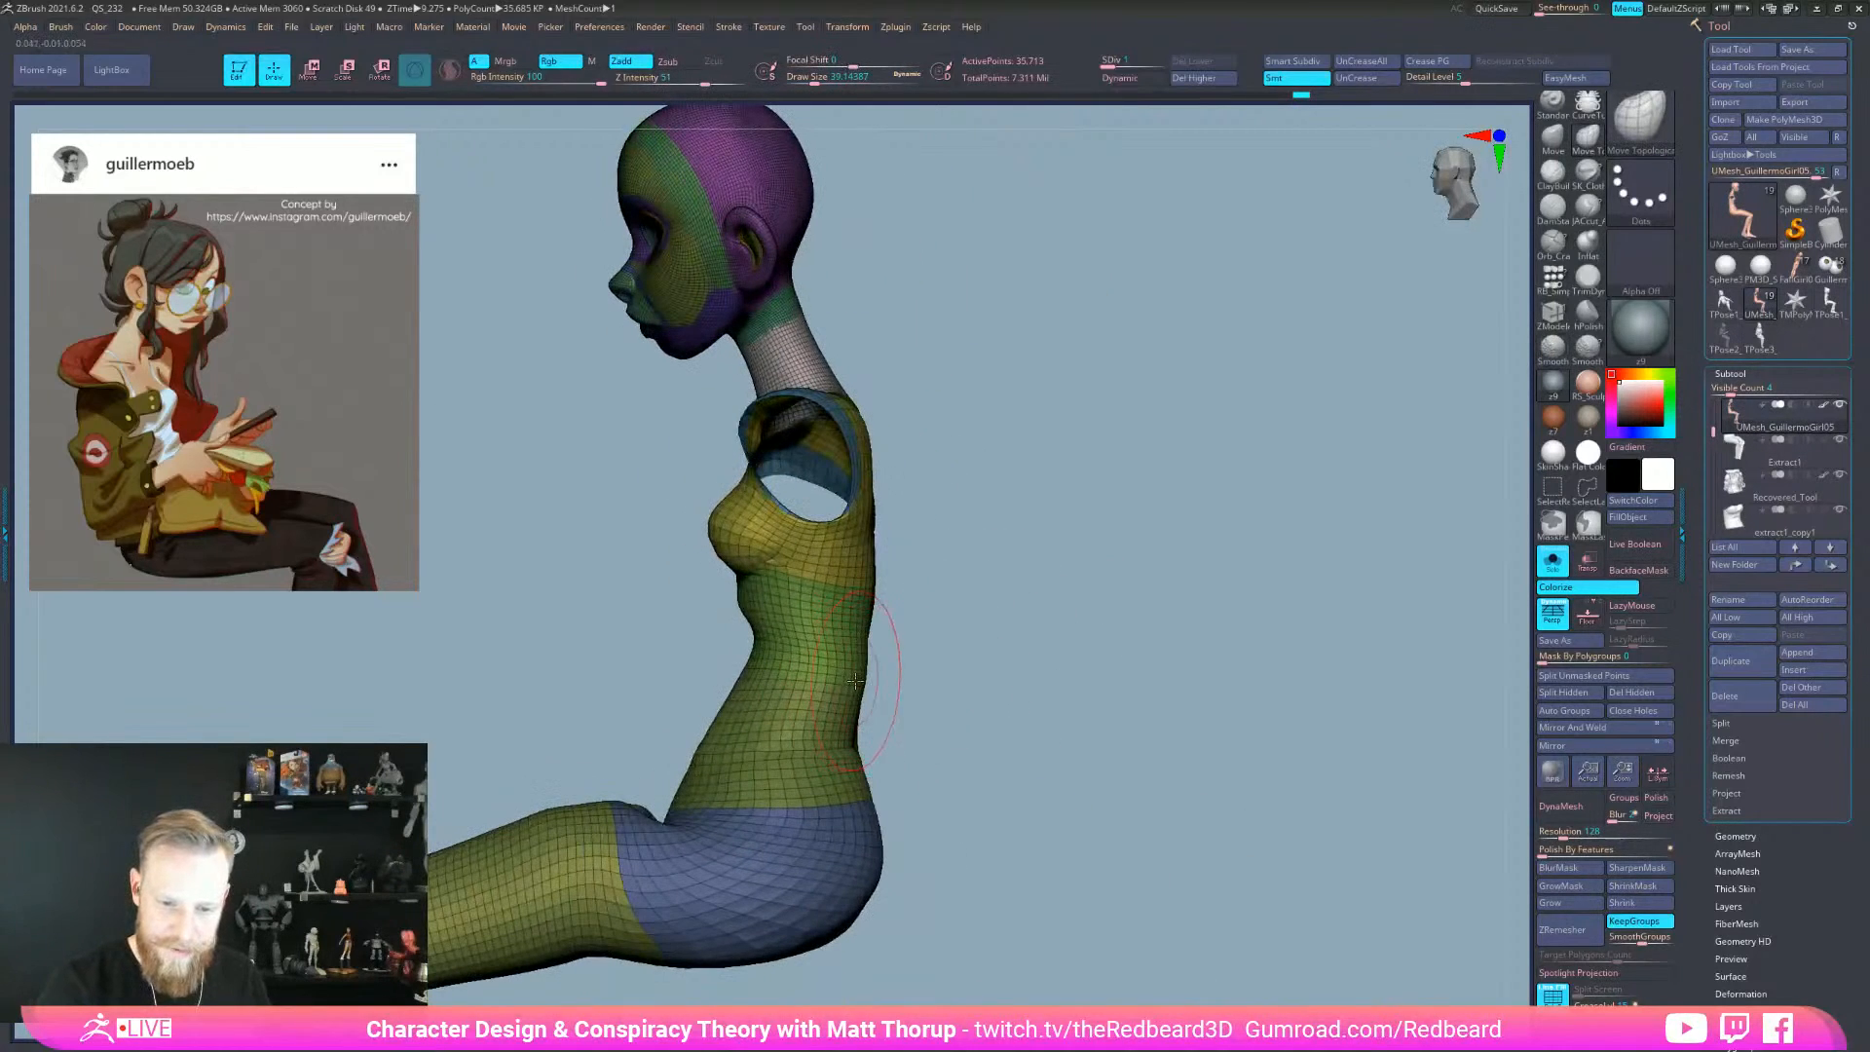
mouse_move(725, 758)
right_down()
mouse_move(971, 725)
mouse_move(748, 724)
right_up()
key(s)
drag(564, 731, 541, 727)
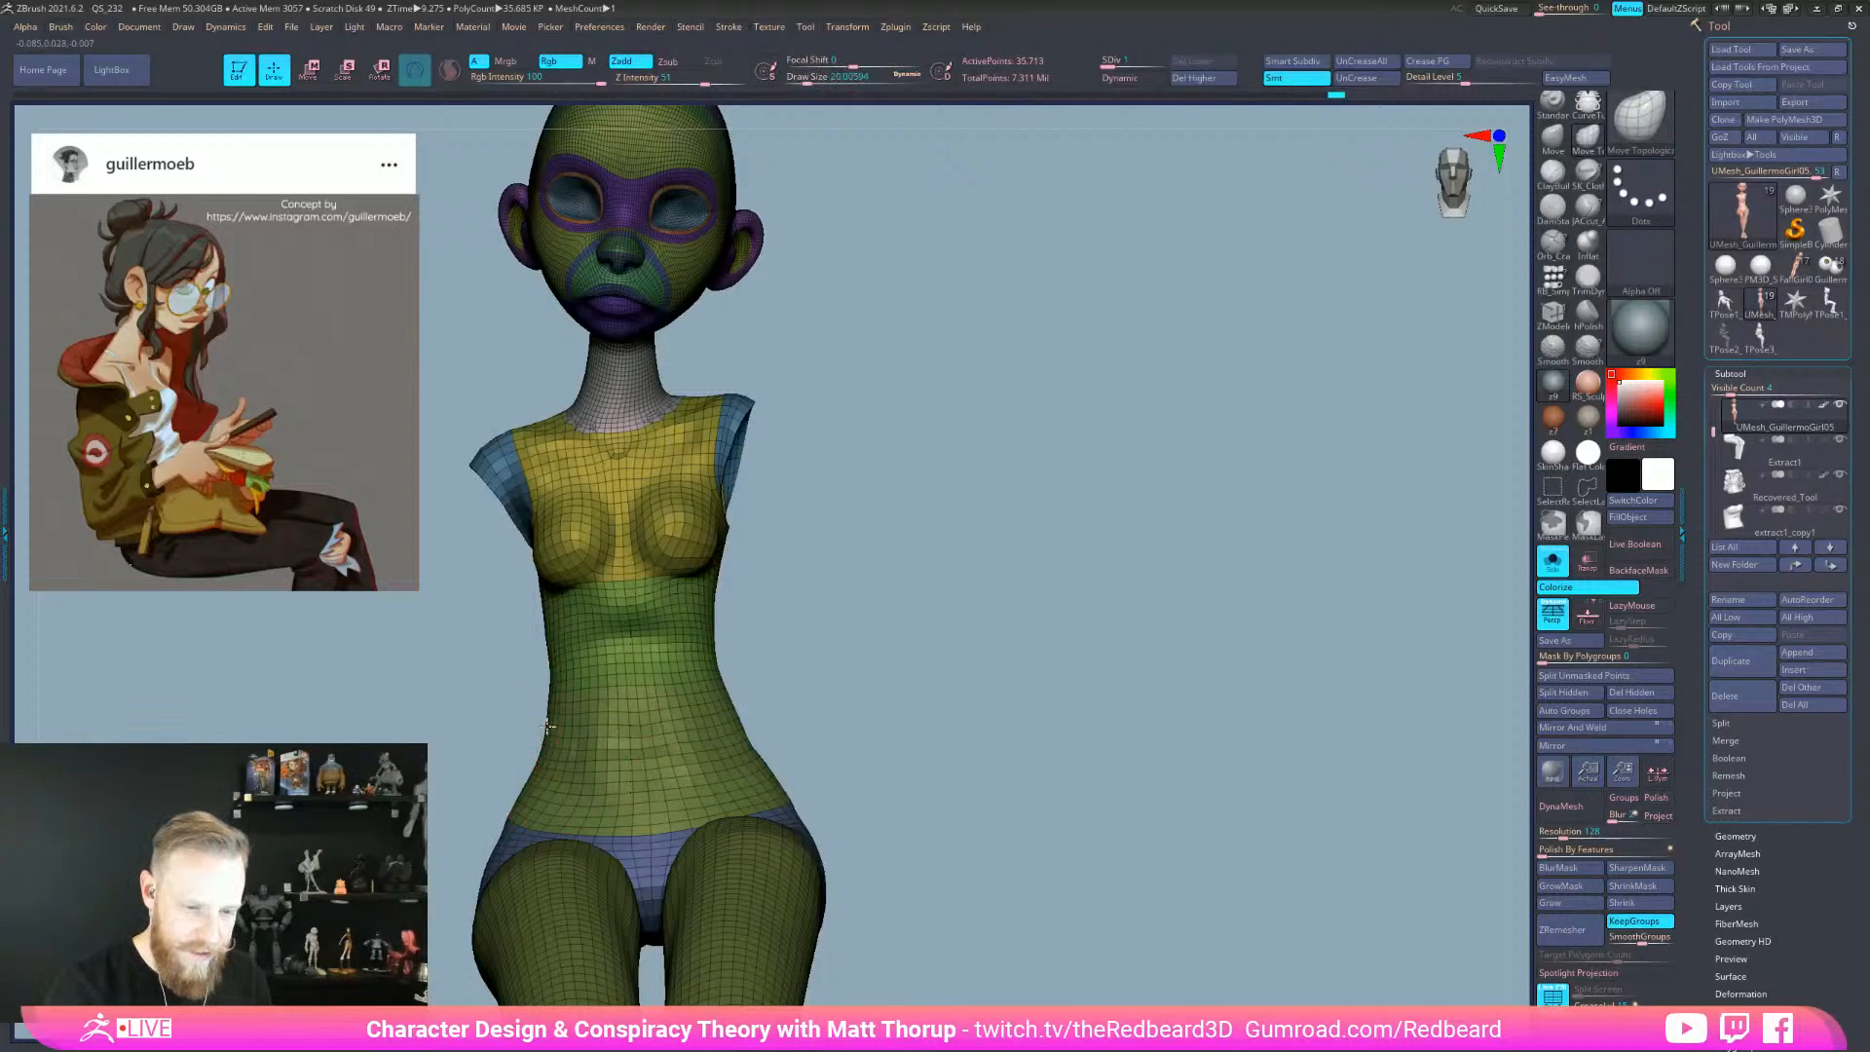
key(s)
drag(535, 730, 530, 728)
drag(738, 714, 945, 714)
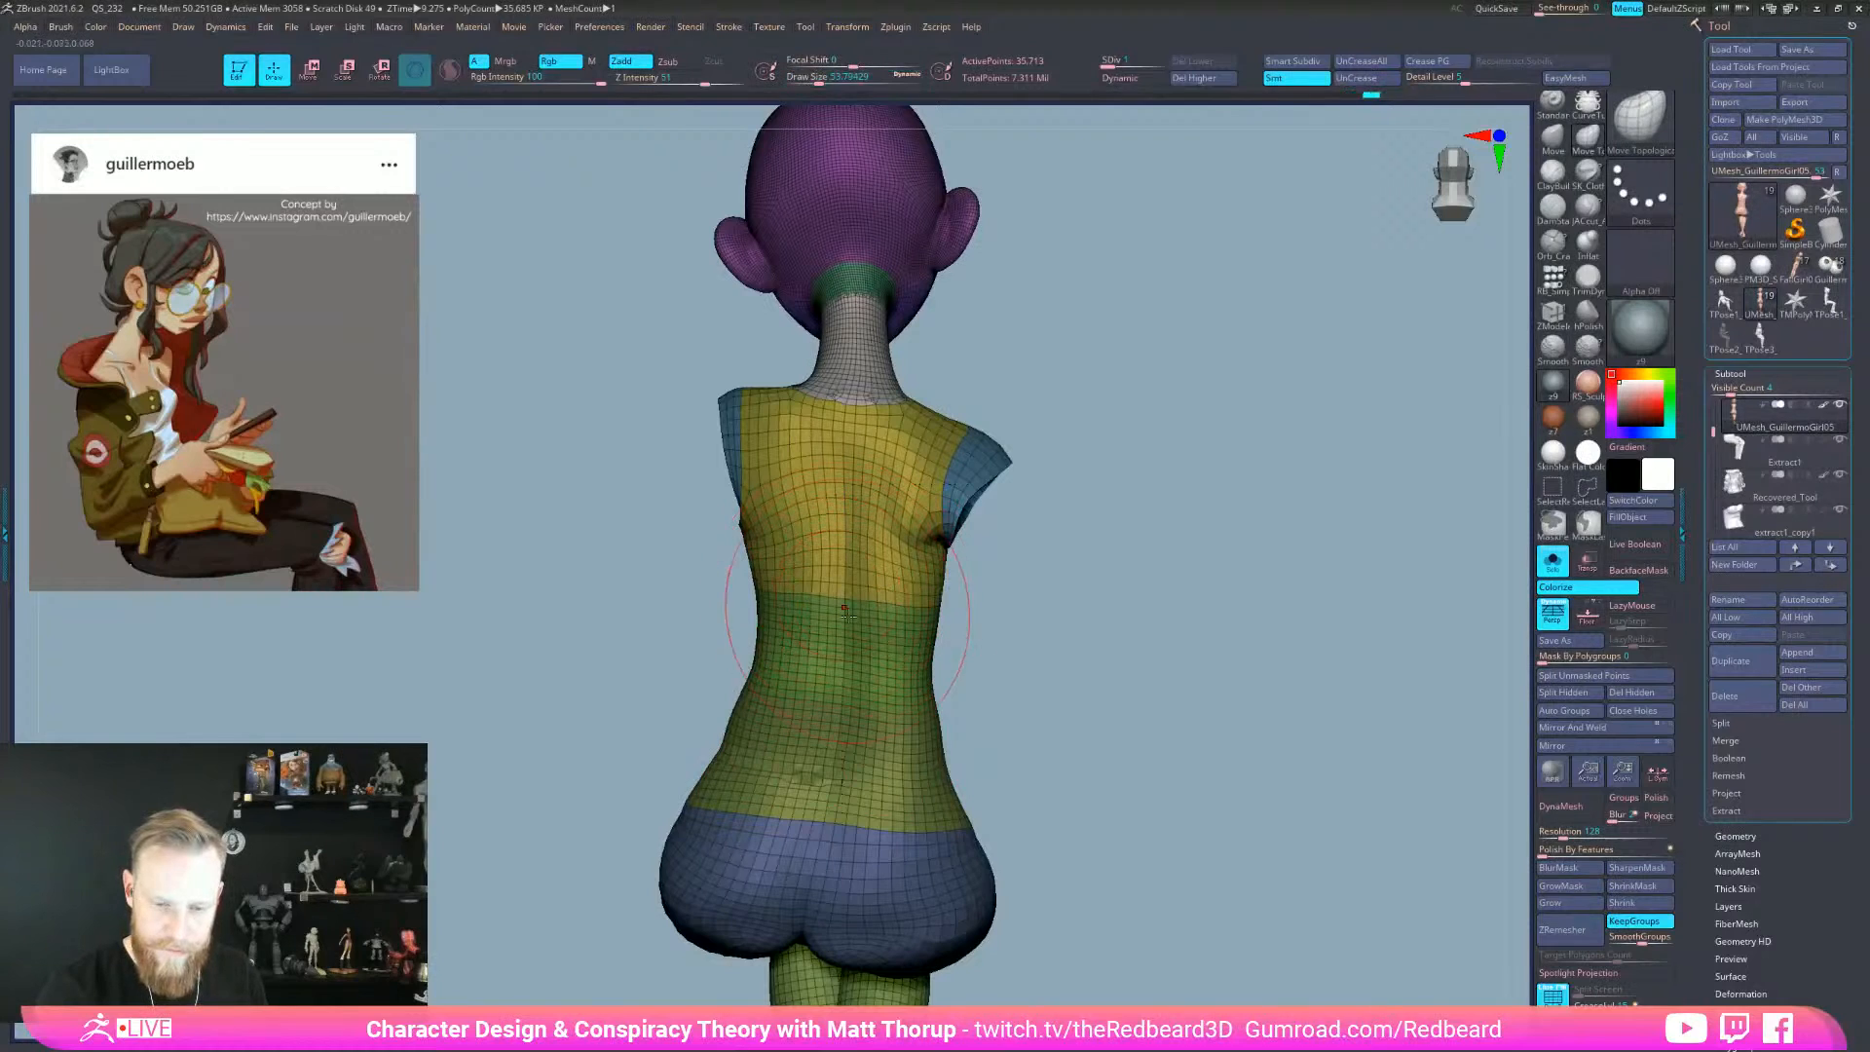
drag(978, 703, 1053, 695)
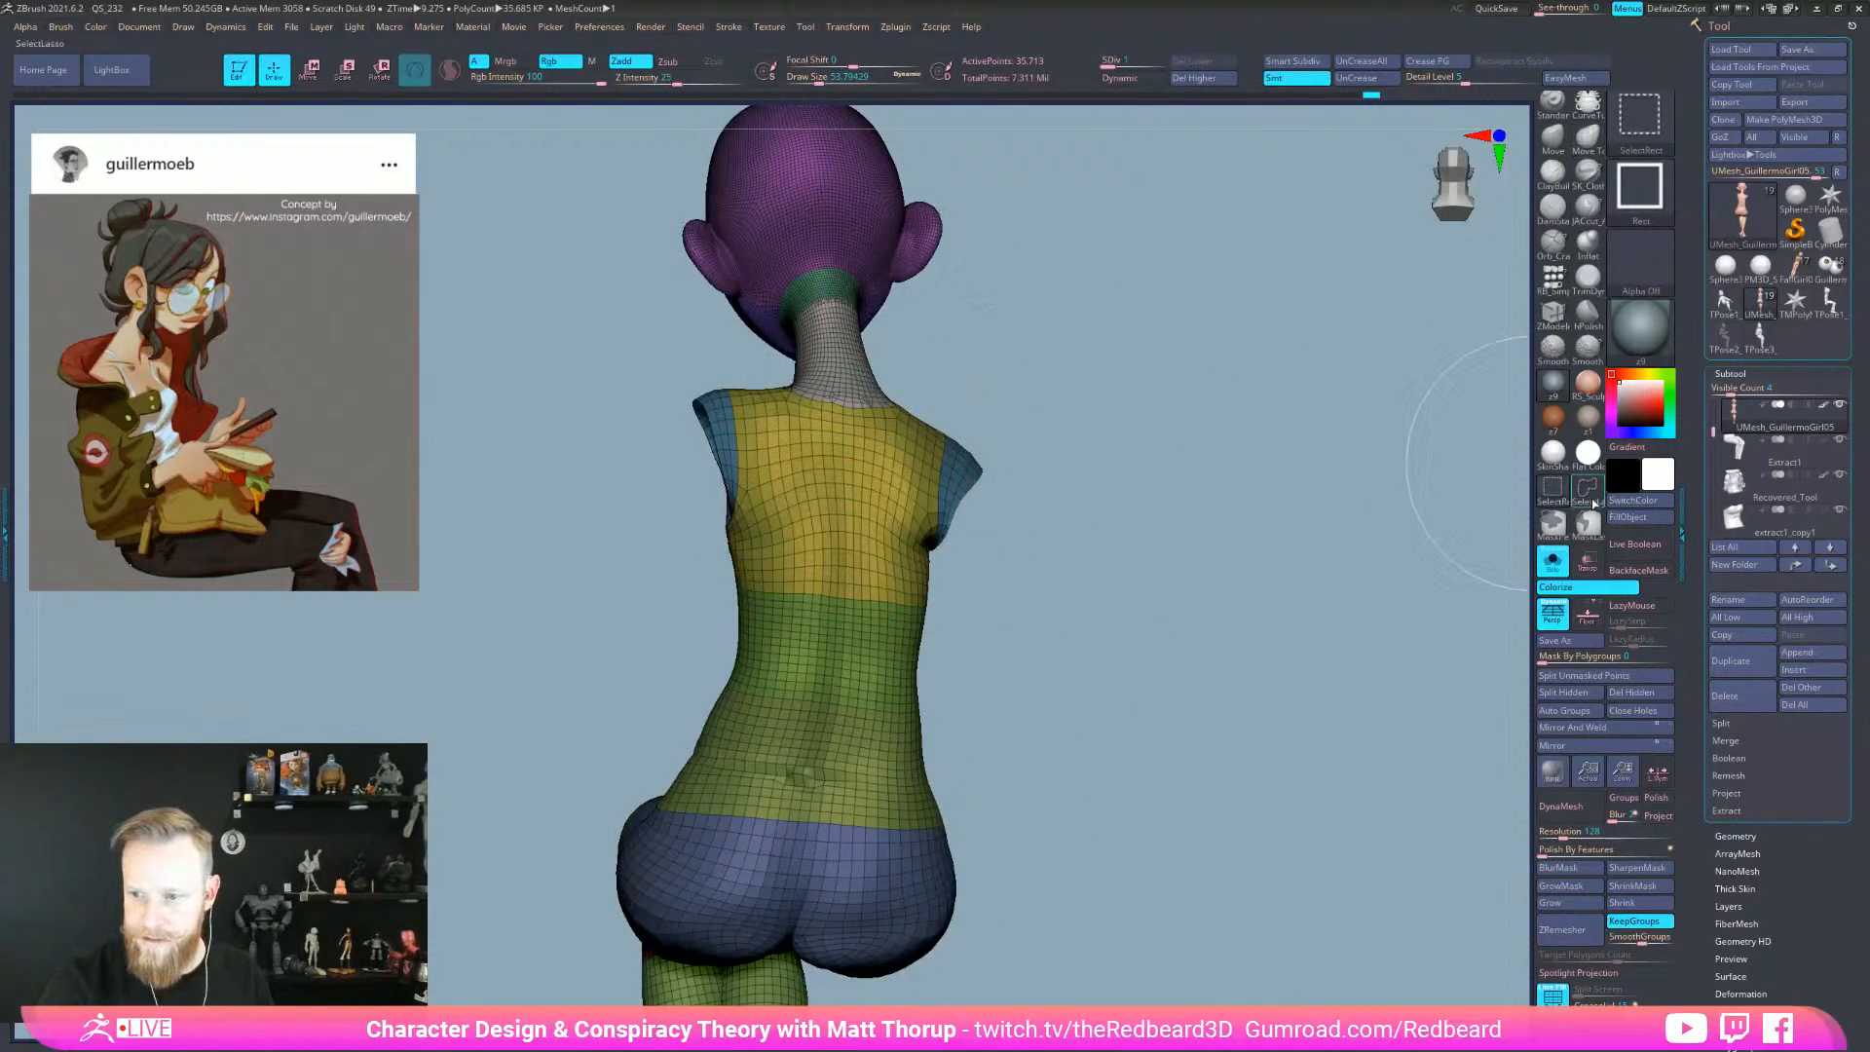
key(ctrl+shift)
ctrl+shift+drag(852, 531, 779, 959)
right_drag(1118, 776, 1202, 821)
ctrl+shift+click(1203, 821)
- Adjust the torso's back and midsection with Move Topological from about 51.2 draw size downward, and restore the hidden arms
shift+drag(1193, 816, 1165, 797)
drag(813, 794, 824, 725)
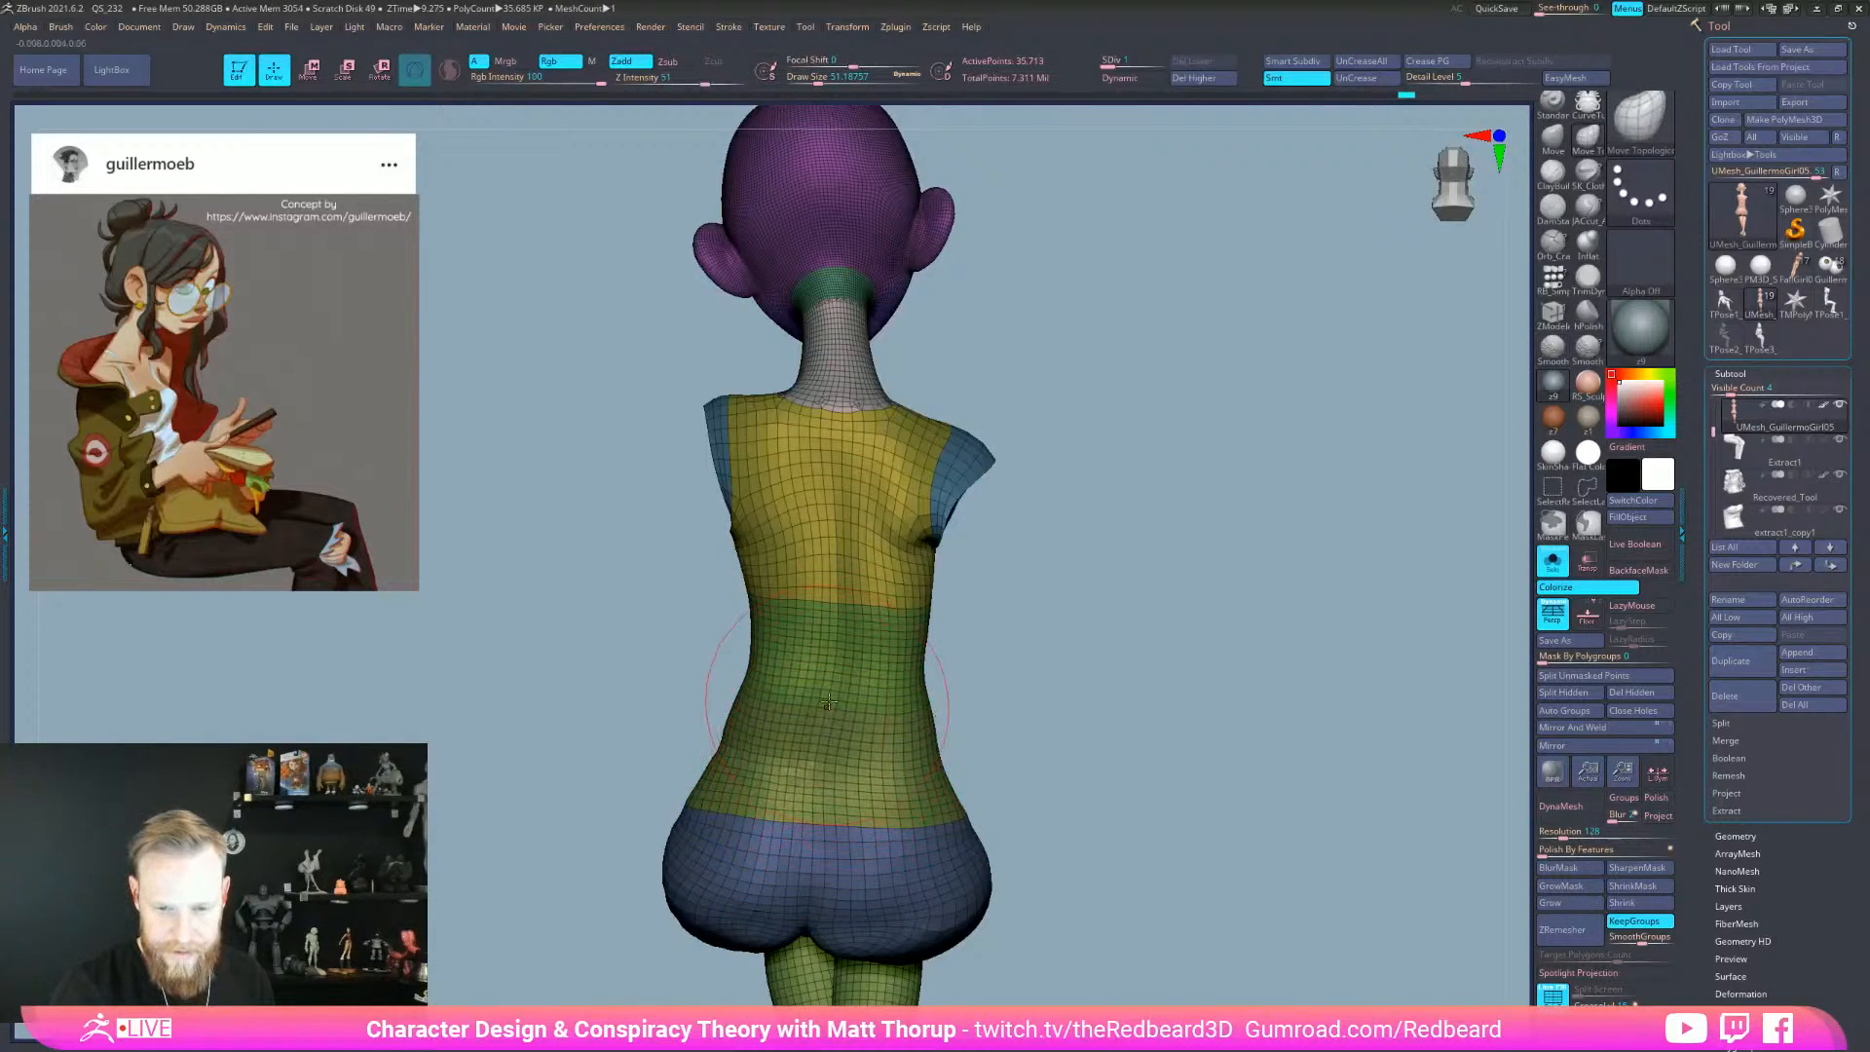
drag(1038, 633, 1110, 655)
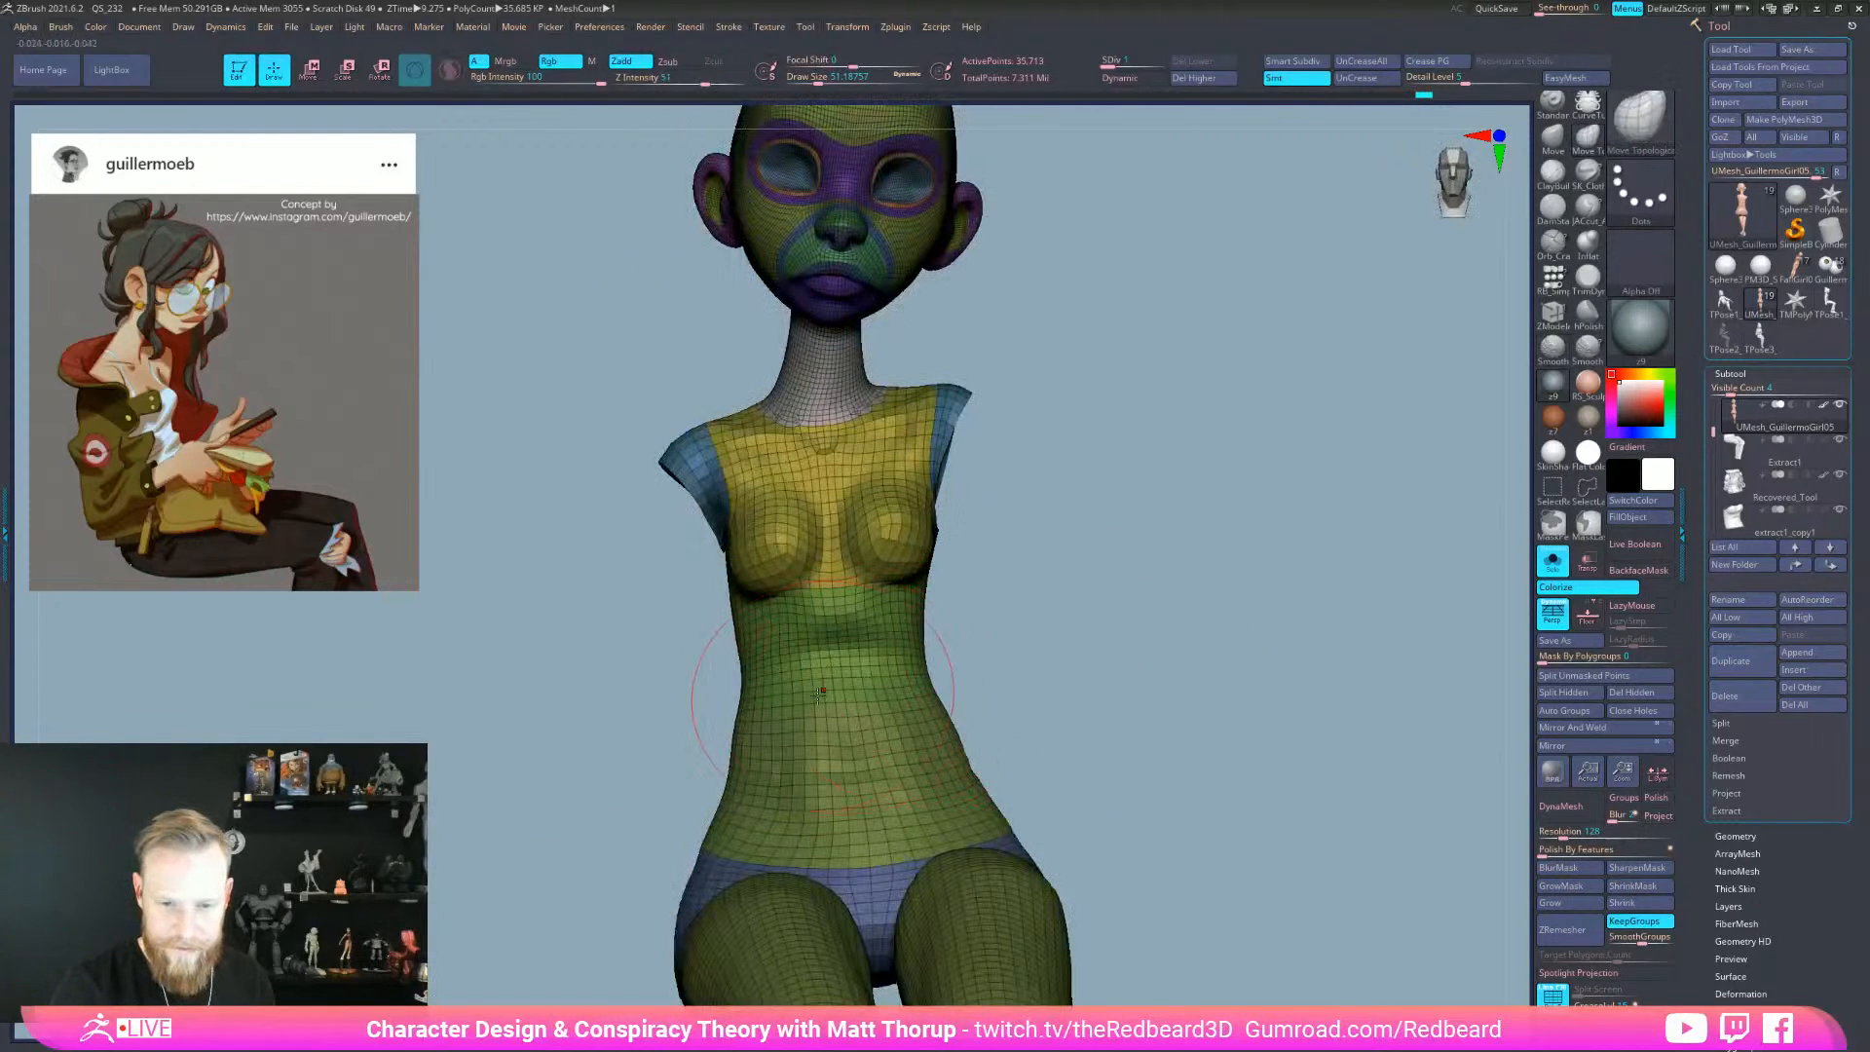
mouse_move(1021, 630)
mouse_down()
mouse_move(1101, 642)
mouse_move(1022, 628)
mouse_up()
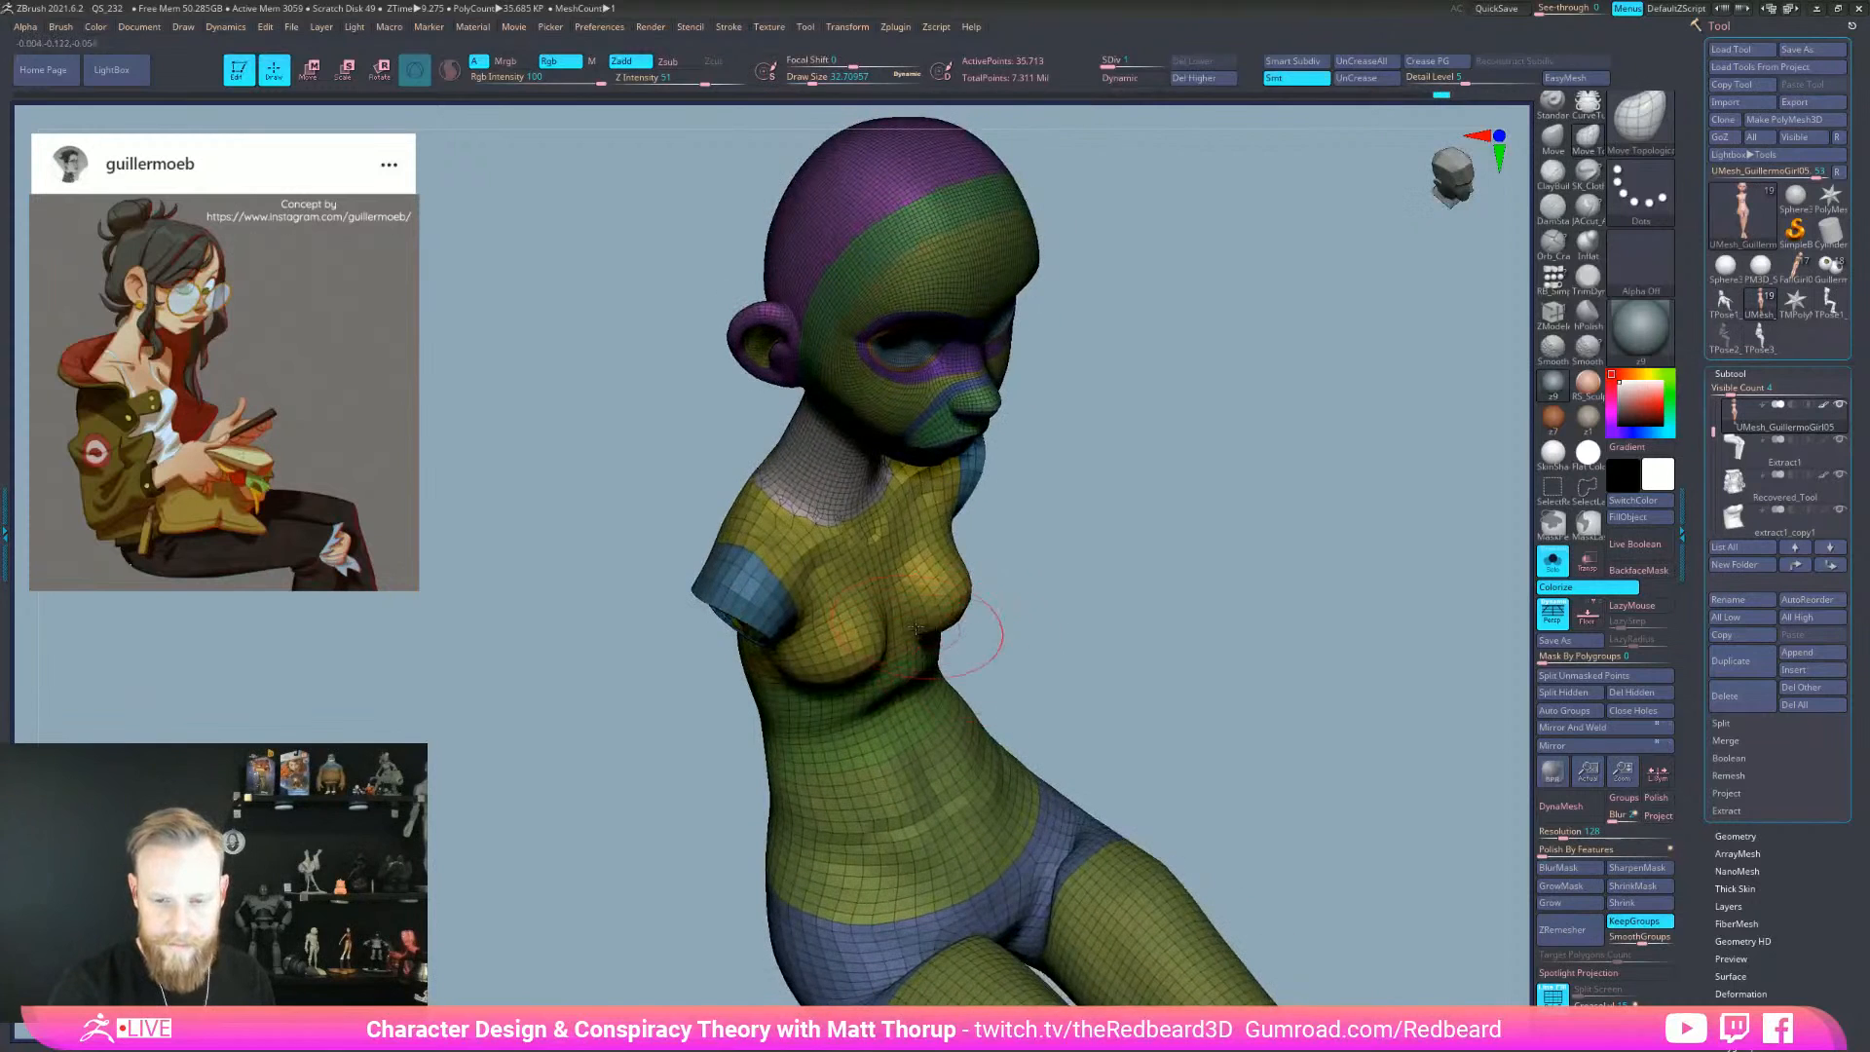
key(bracketleft)
key(bracketleft)
ctrl+shift+click(1085, 649)
- Refine the torso and bent forearm from the side with Smooth and Move Topological at about 32.7 draw size
mouse_move(1399, 792)
ctrl+right_down()
mouse_move(1175, 758)
mouse_move(1152, 726)
mouse_move(1189, 765)
mouse_move(1106, 838)
mouse_move(1161, 902)
ctrl+right_up()
right_drag(1095, 806, 1034, 870)
mouse_move(901, 706)
shift+mouse_down()
mouse_move(913, 750)
mouse_move(905, 715)
shift+mouse_up()
mouse_move(1096, 856)
right_down()
mouse_move(1159, 784)
mouse_move(1207, 838)
mouse_move(1259, 724)
right_up()
key(s)
drag(807, 776, 821, 776)
key(s)
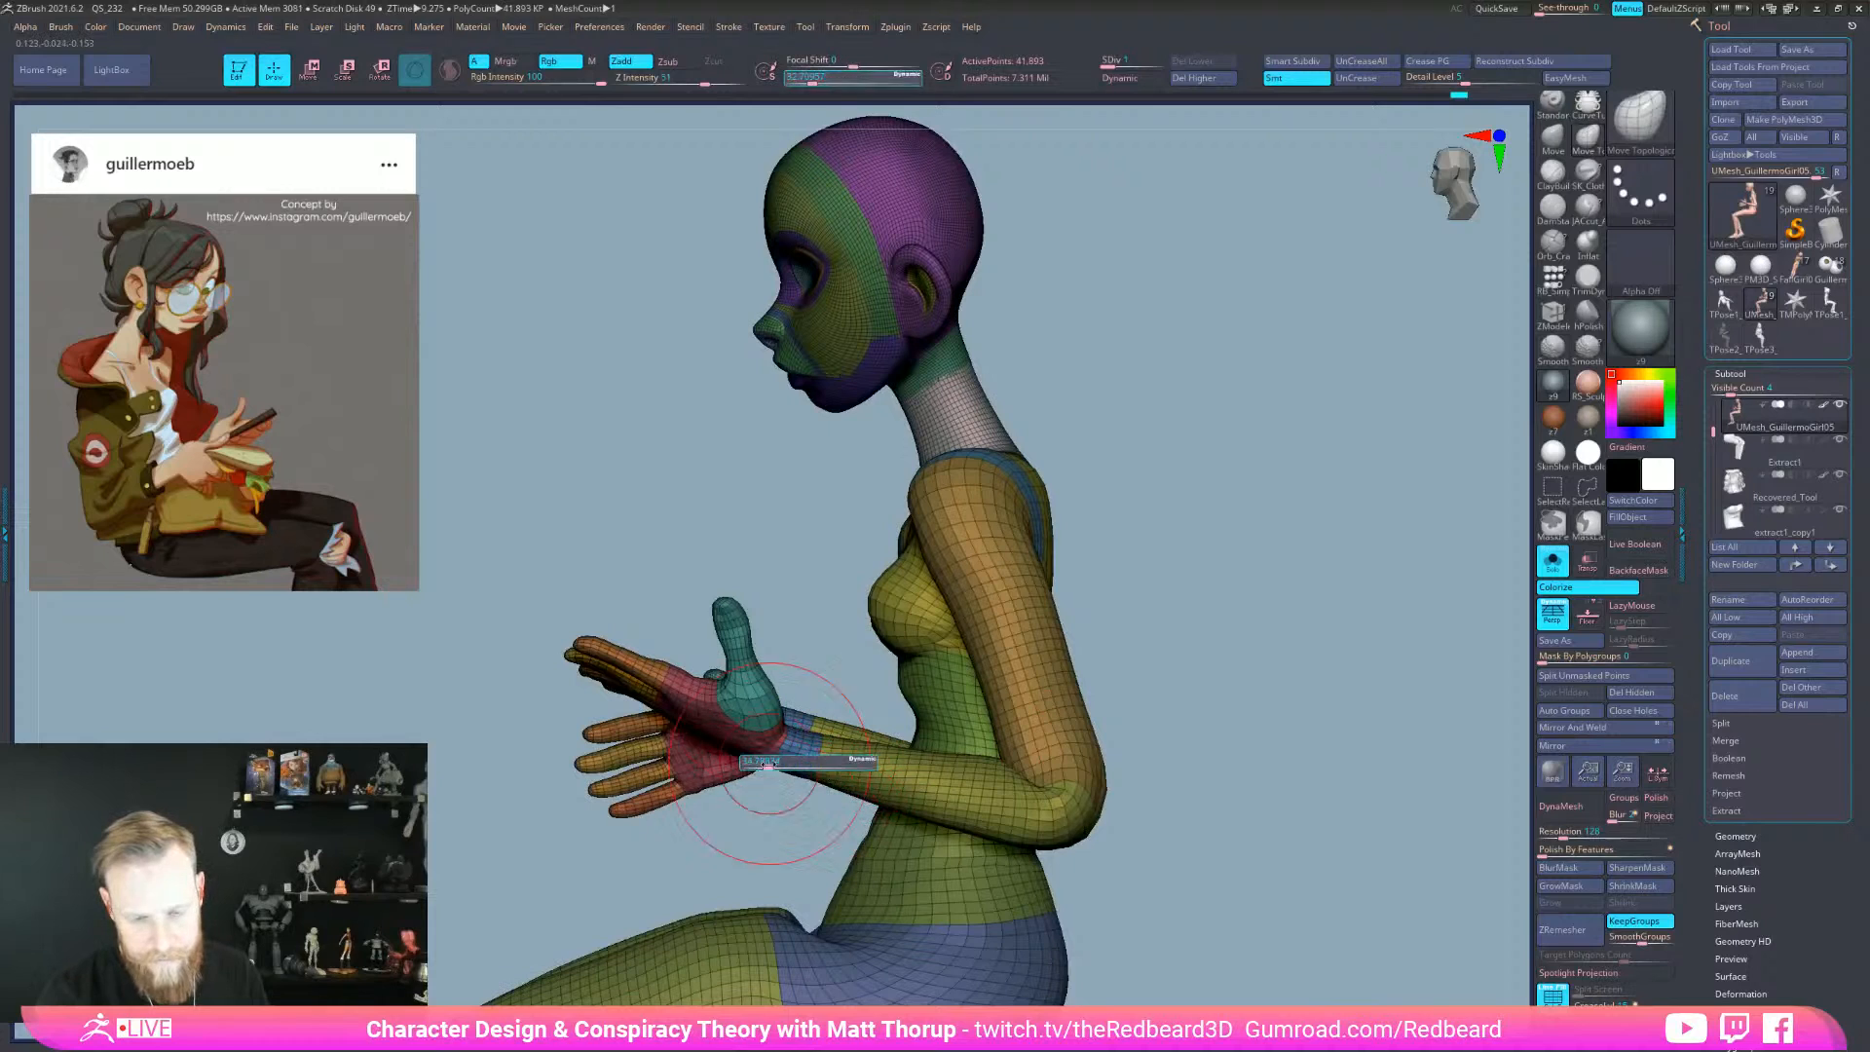
key(s)
mouse_move(858, 767)
right_down()
mouse_move(1319, 826)
mouse_move(865, 749)
right_up()
right_drag(865, 749, 1087, 834)
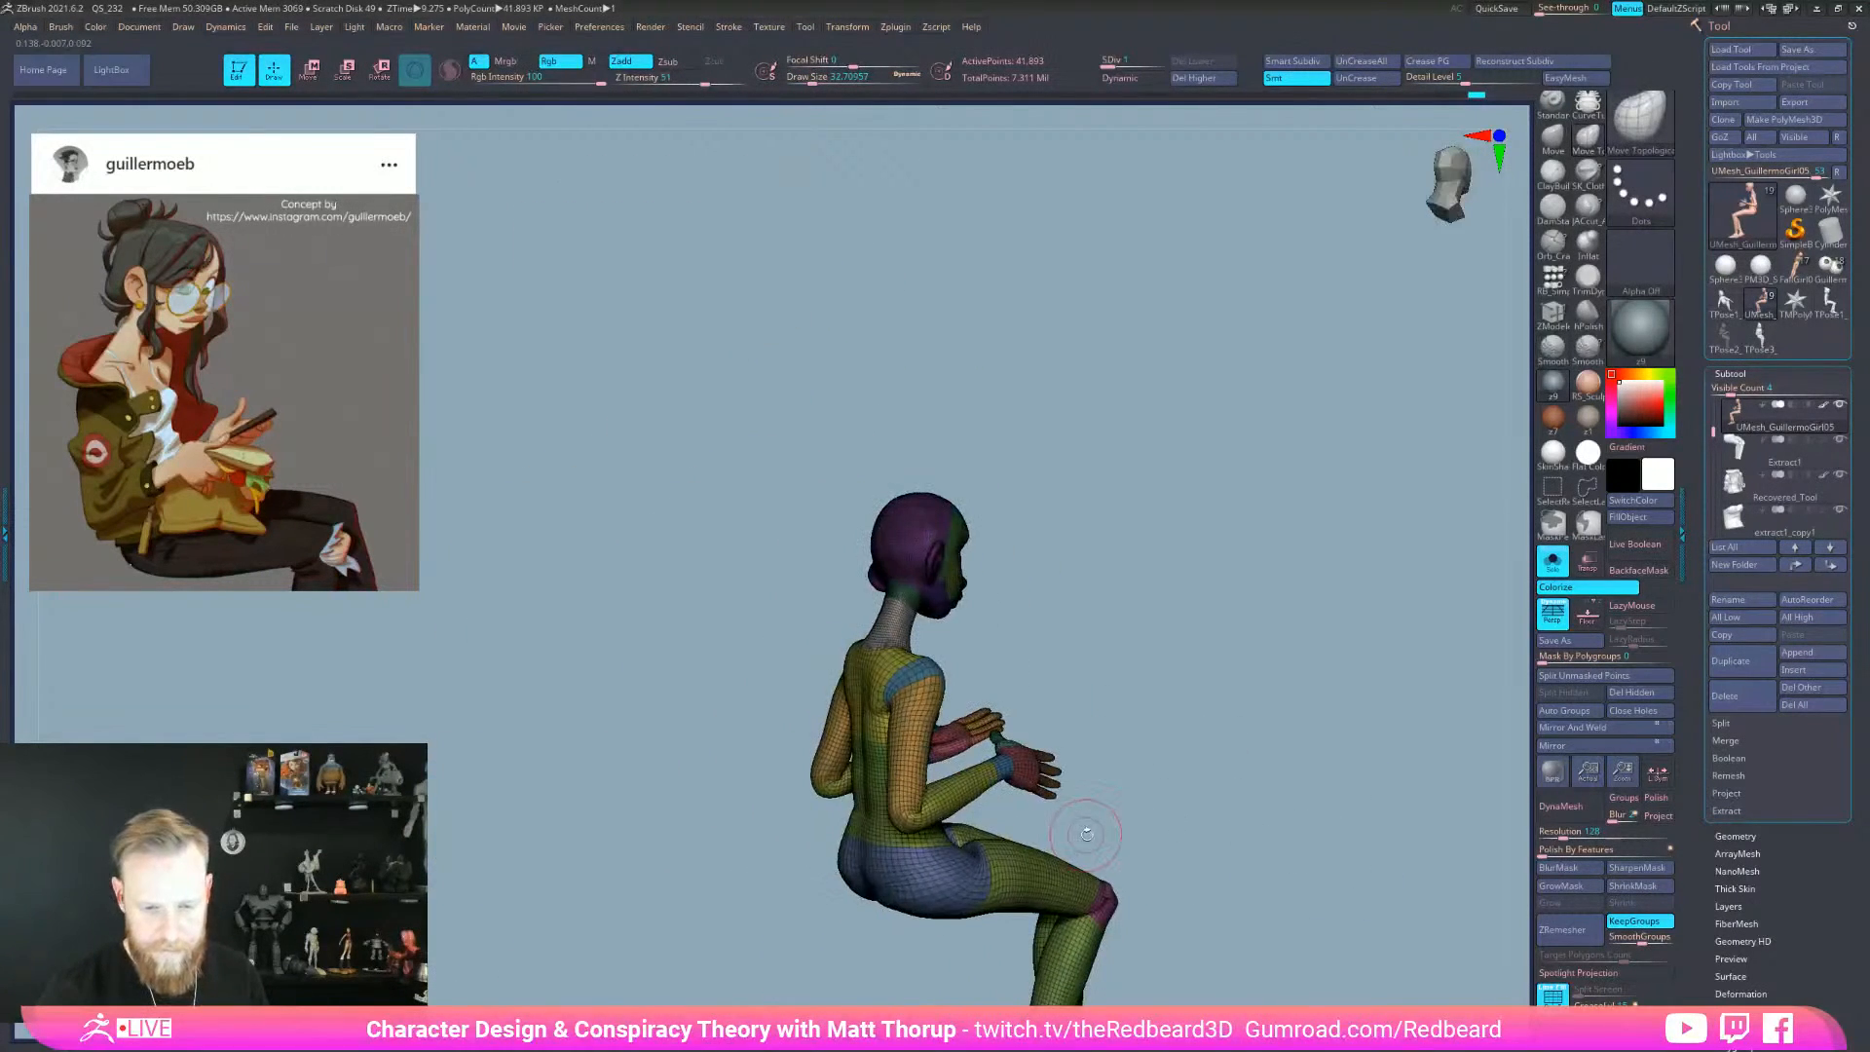
- Turn off solo mode and polygroup display to review the fully clothed seated figure from the side
click(1552, 562)
ctrl+right_drag(1445, 876, 1180, 816)
right_drag(1180, 816, 1018, 698)
mouse_move(1018, 698)
alt+right_down()
mouse_move(997, 406)
mouse_move(1285, 597)
mouse_move(1166, 762)
mouse_move(1212, 794)
mouse_move(1173, 807)
alt+right_up()
right_click(1174, 808)
click(1206, 809)
mouse_move(1175, 632)
right_down()
mouse_move(1198, 599)
mouse_move(1169, 603)
mouse_move(1193, 612)
right_up()
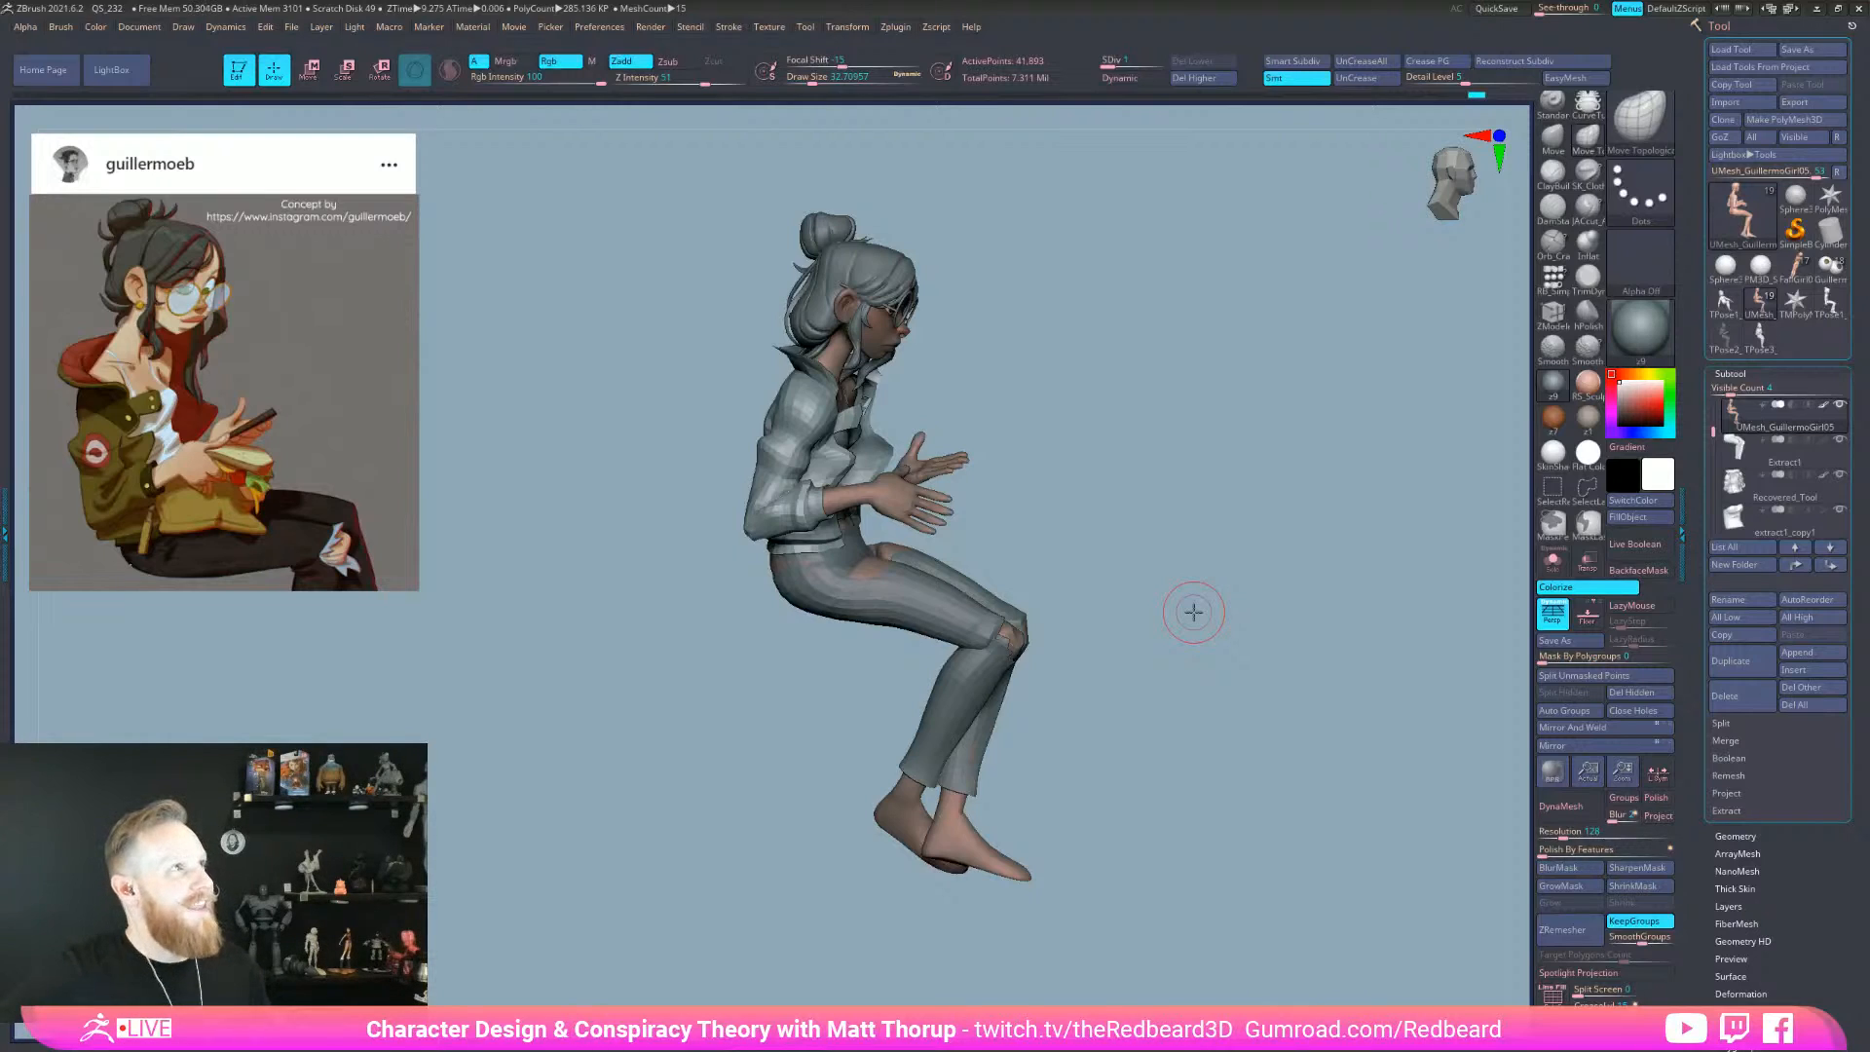
drag(1194, 612, 1168, 731)
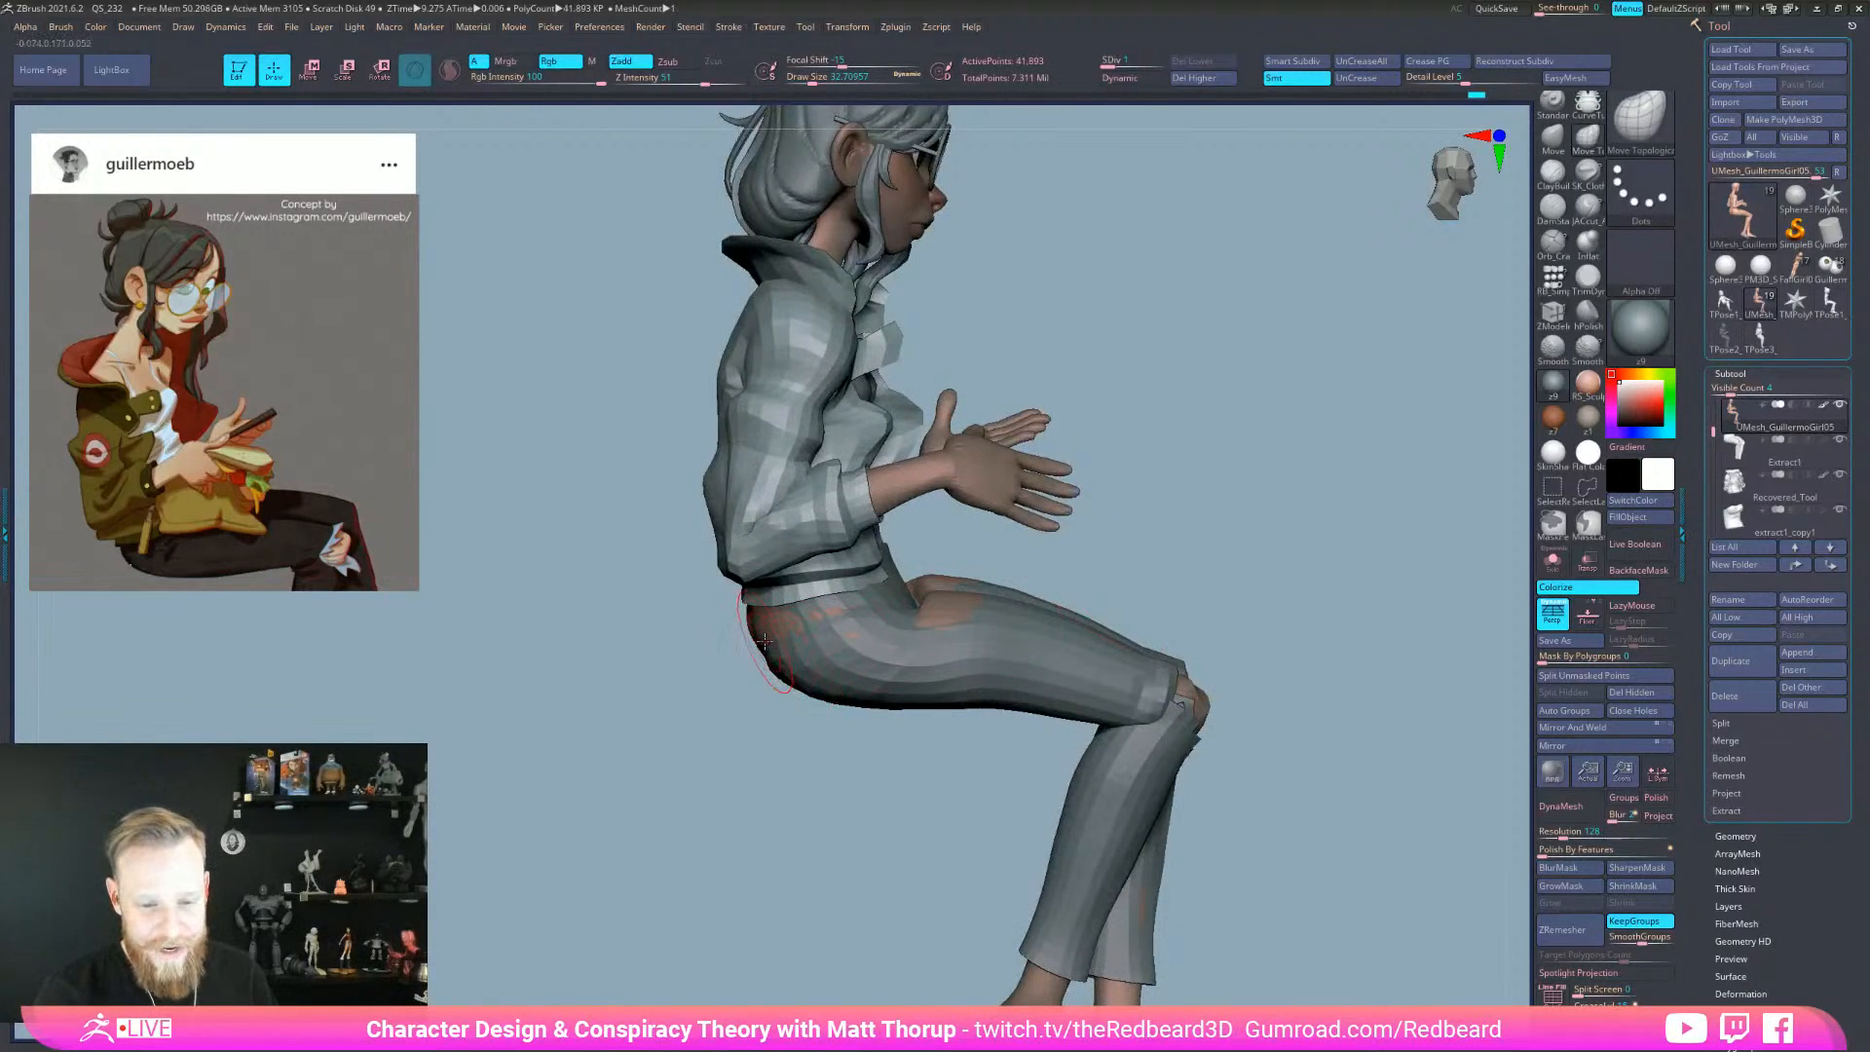
- Adjust the body's rear hip under the pants with Move Topological and make the pants subtool active
drag(1090, 538, 881, 574)
drag(691, 653, 768, 663)
drag(943, 654, 764, 708)
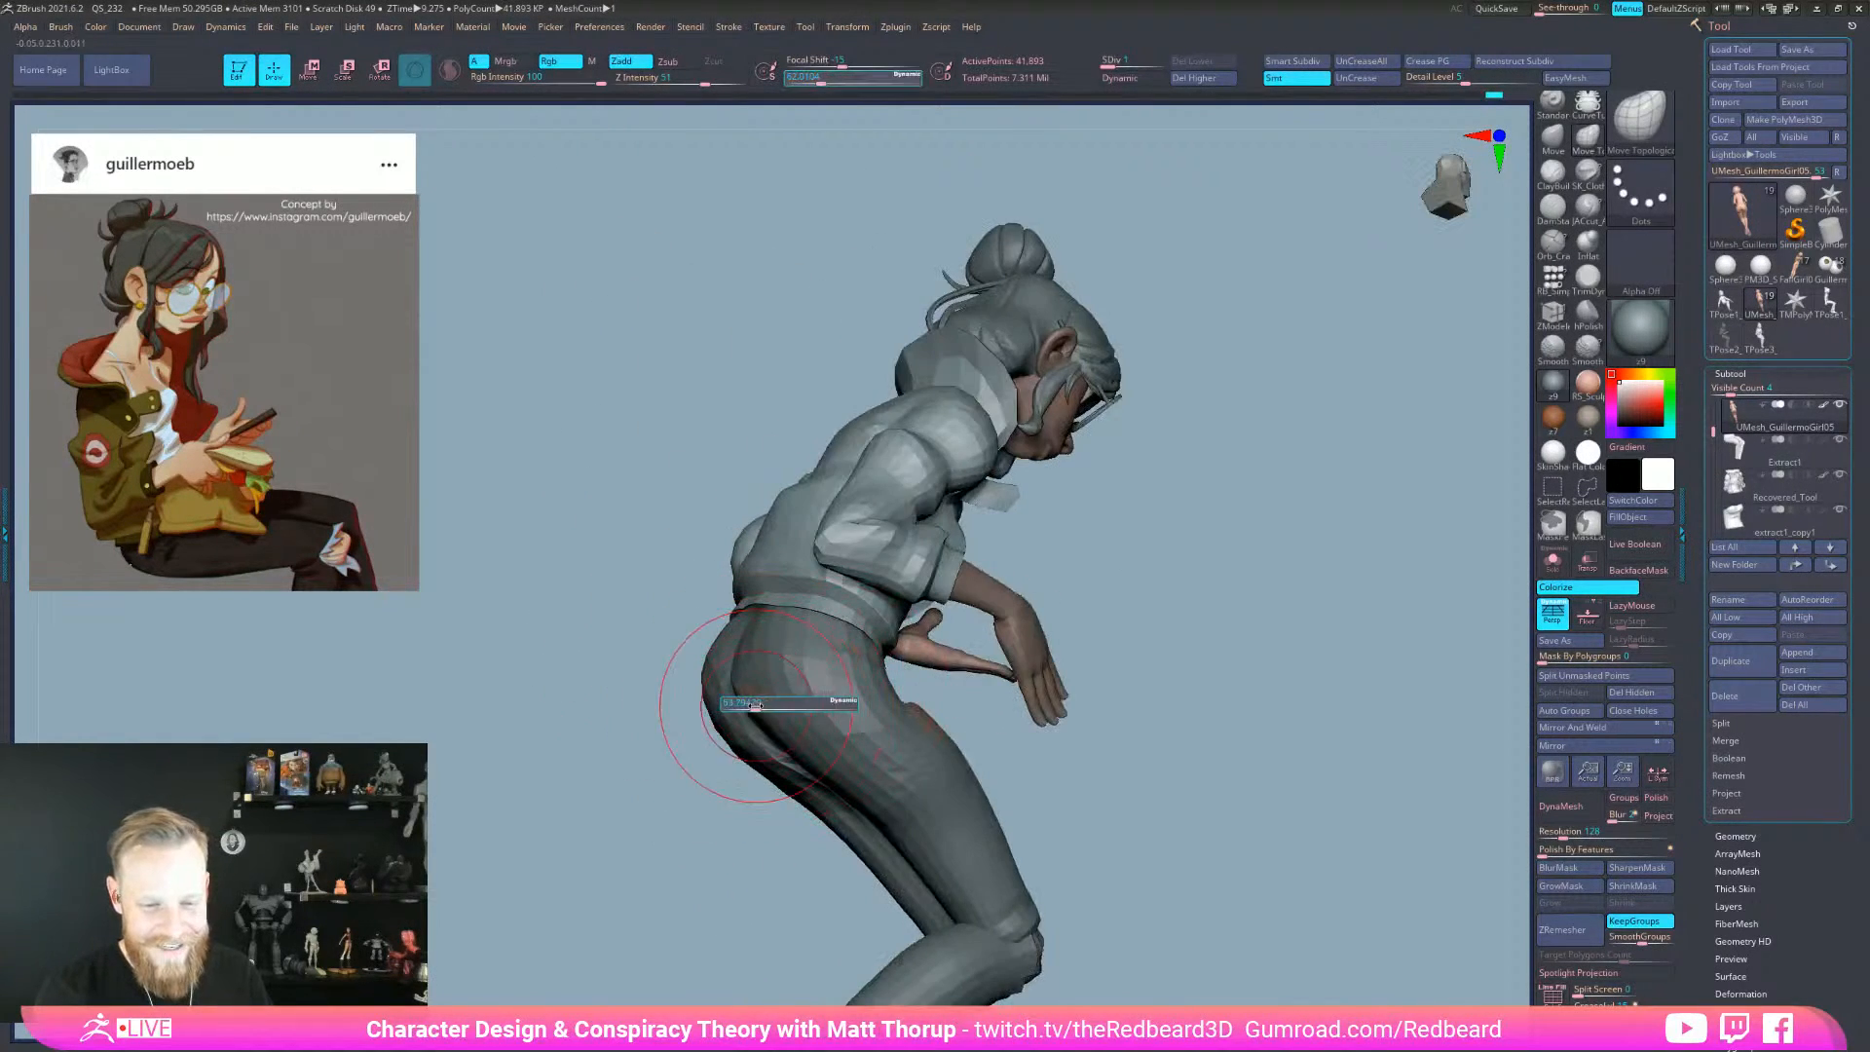
alt+click(765, 708)
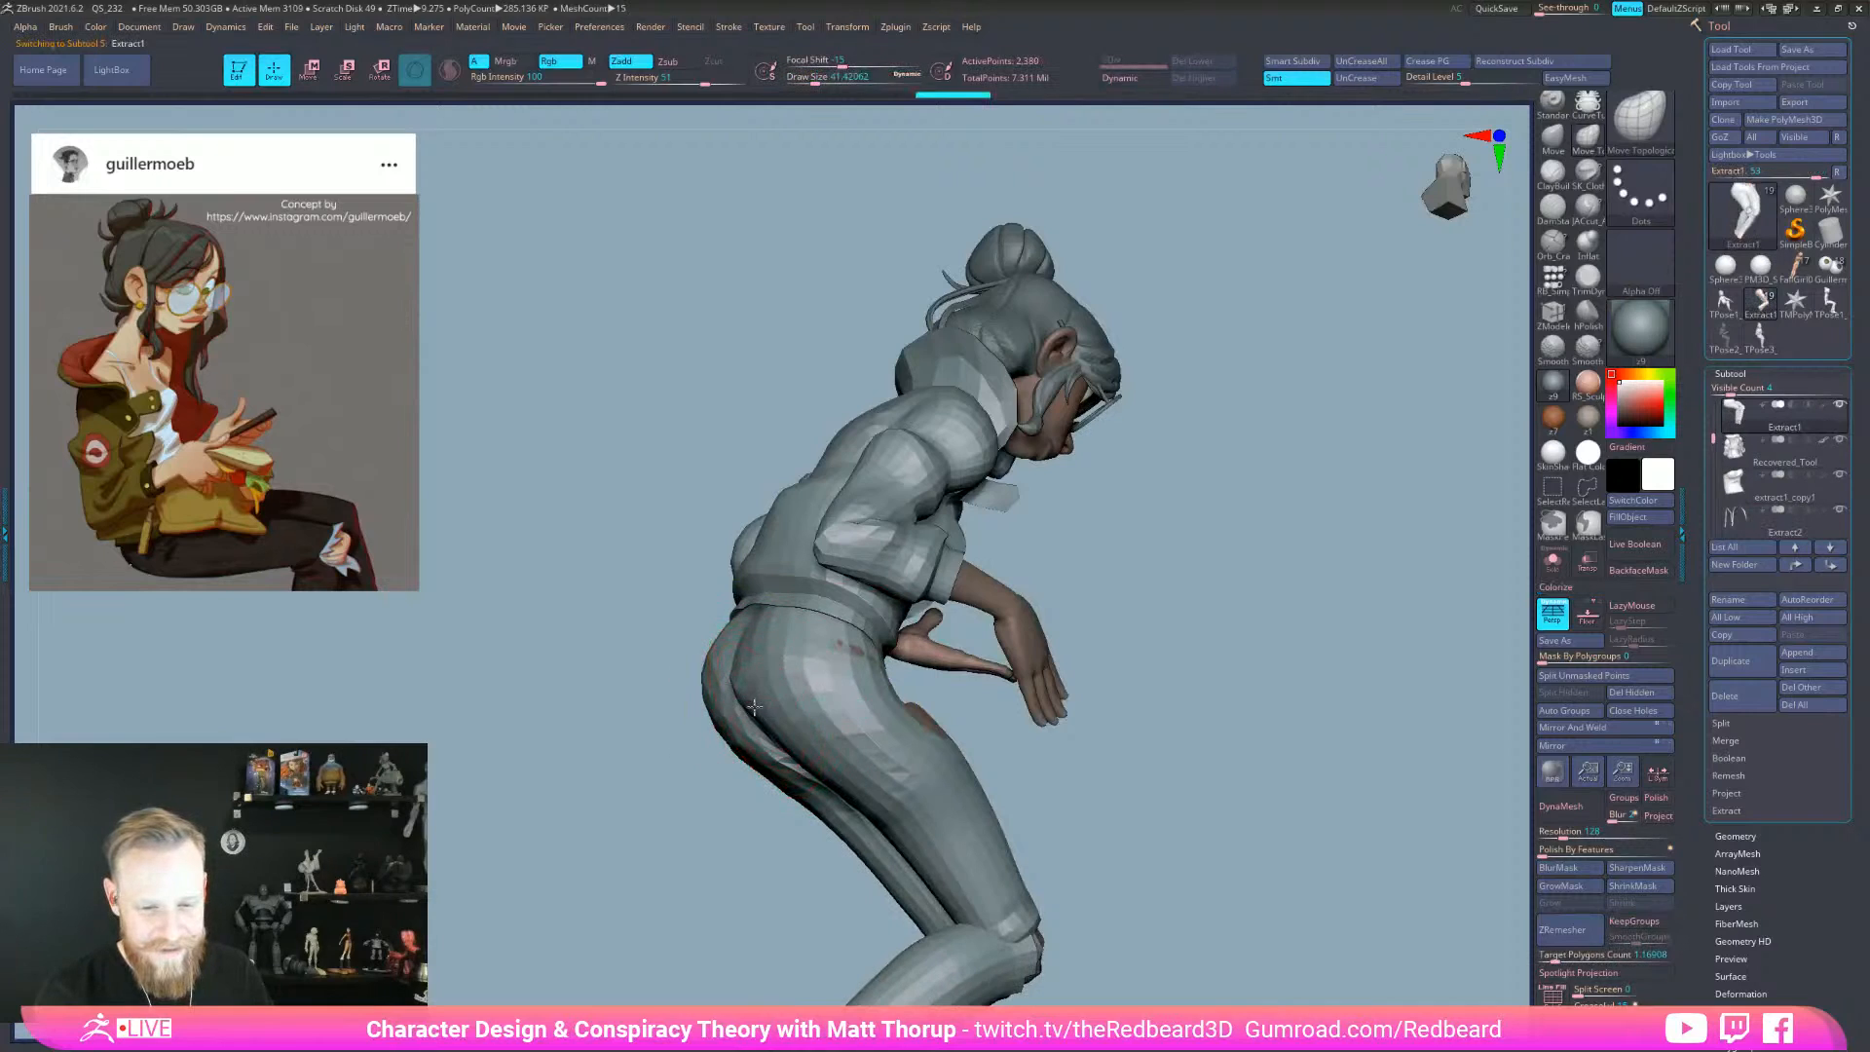
mouse_move(1022, 772)
mouse_down()
mouse_move(1240, 825)
mouse_move(1106, 910)
mouse_move(1119, 873)
mouse_move(1190, 886)
mouse_move(1100, 883)
mouse_move(1324, 877)
mouse_up()
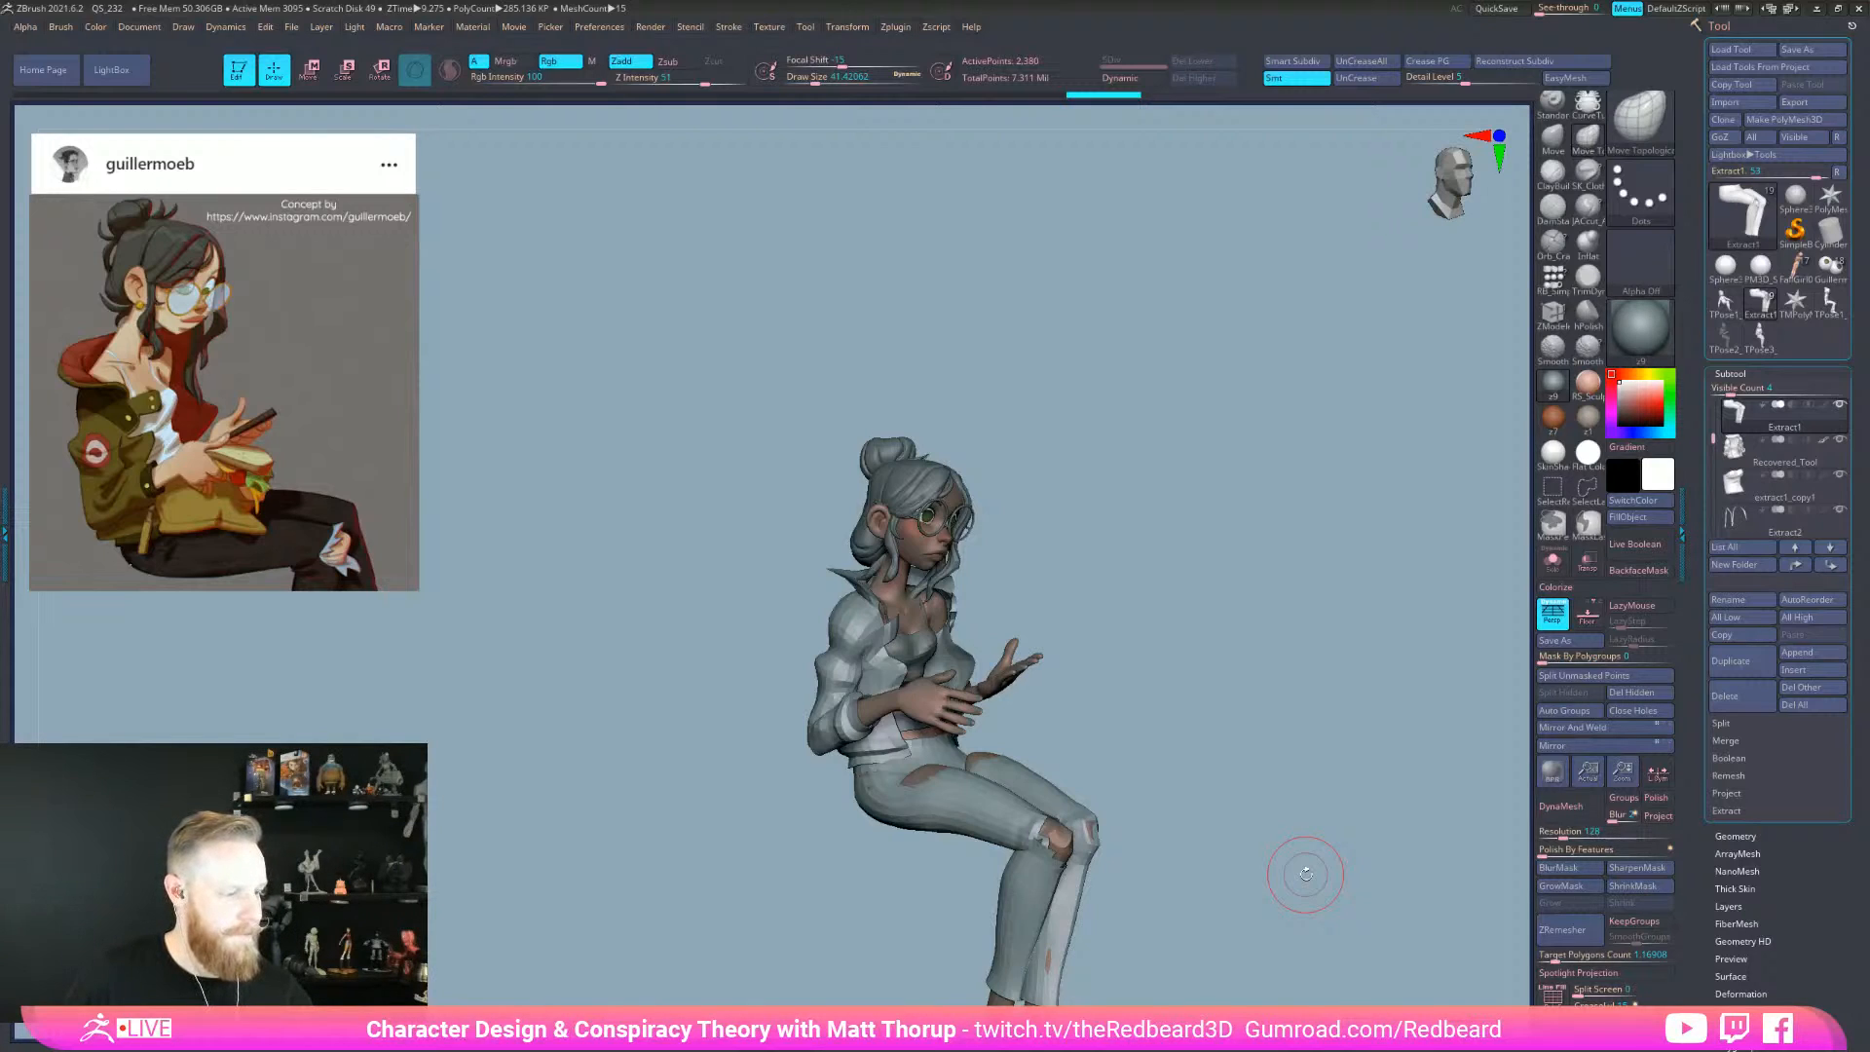
- Make the cropped top's subtool active and adjust its fit over the torso with Move Topological
drag(1304, 682, 1217, 682)
alt+click(915, 672)
drag(1057, 623, 1014, 626)
key(s)
click(892, 681)
key(])
drag(1116, 591, 1003, 650)
key(shift+f)
key(shift+f)
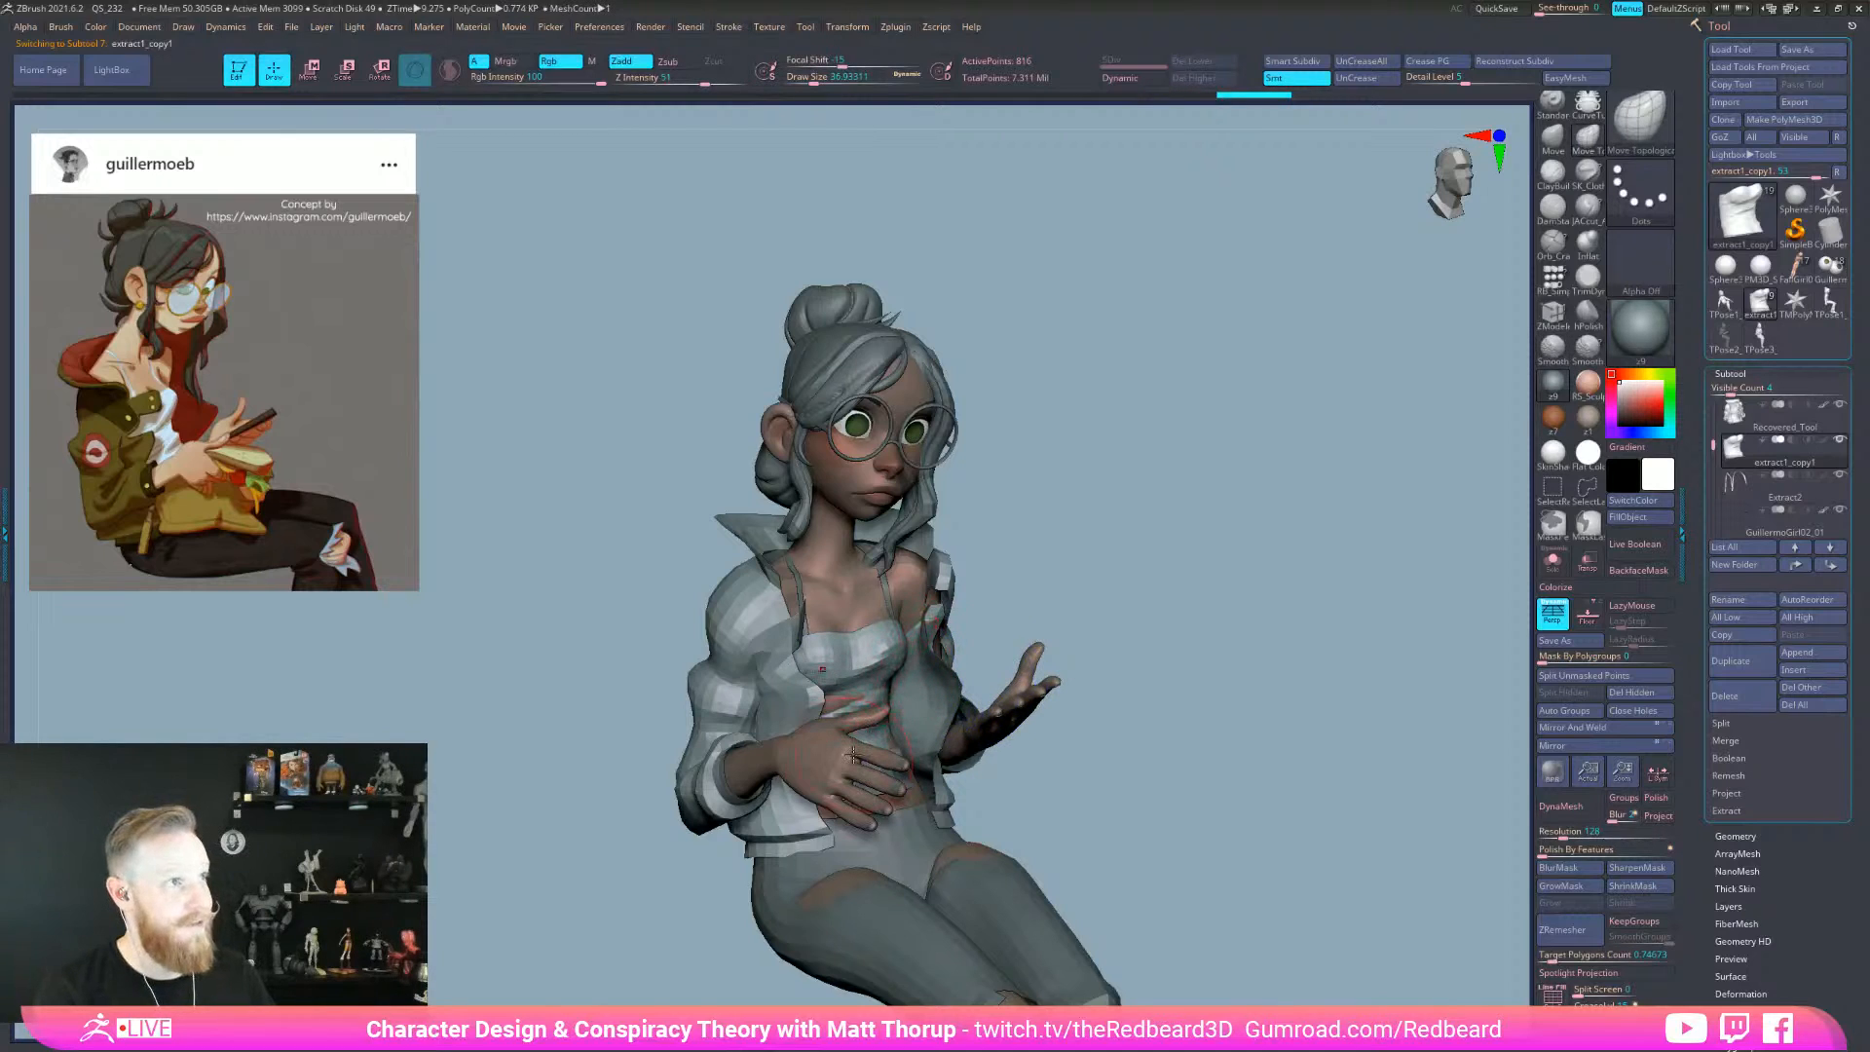
drag(1240, 710, 1161, 757)
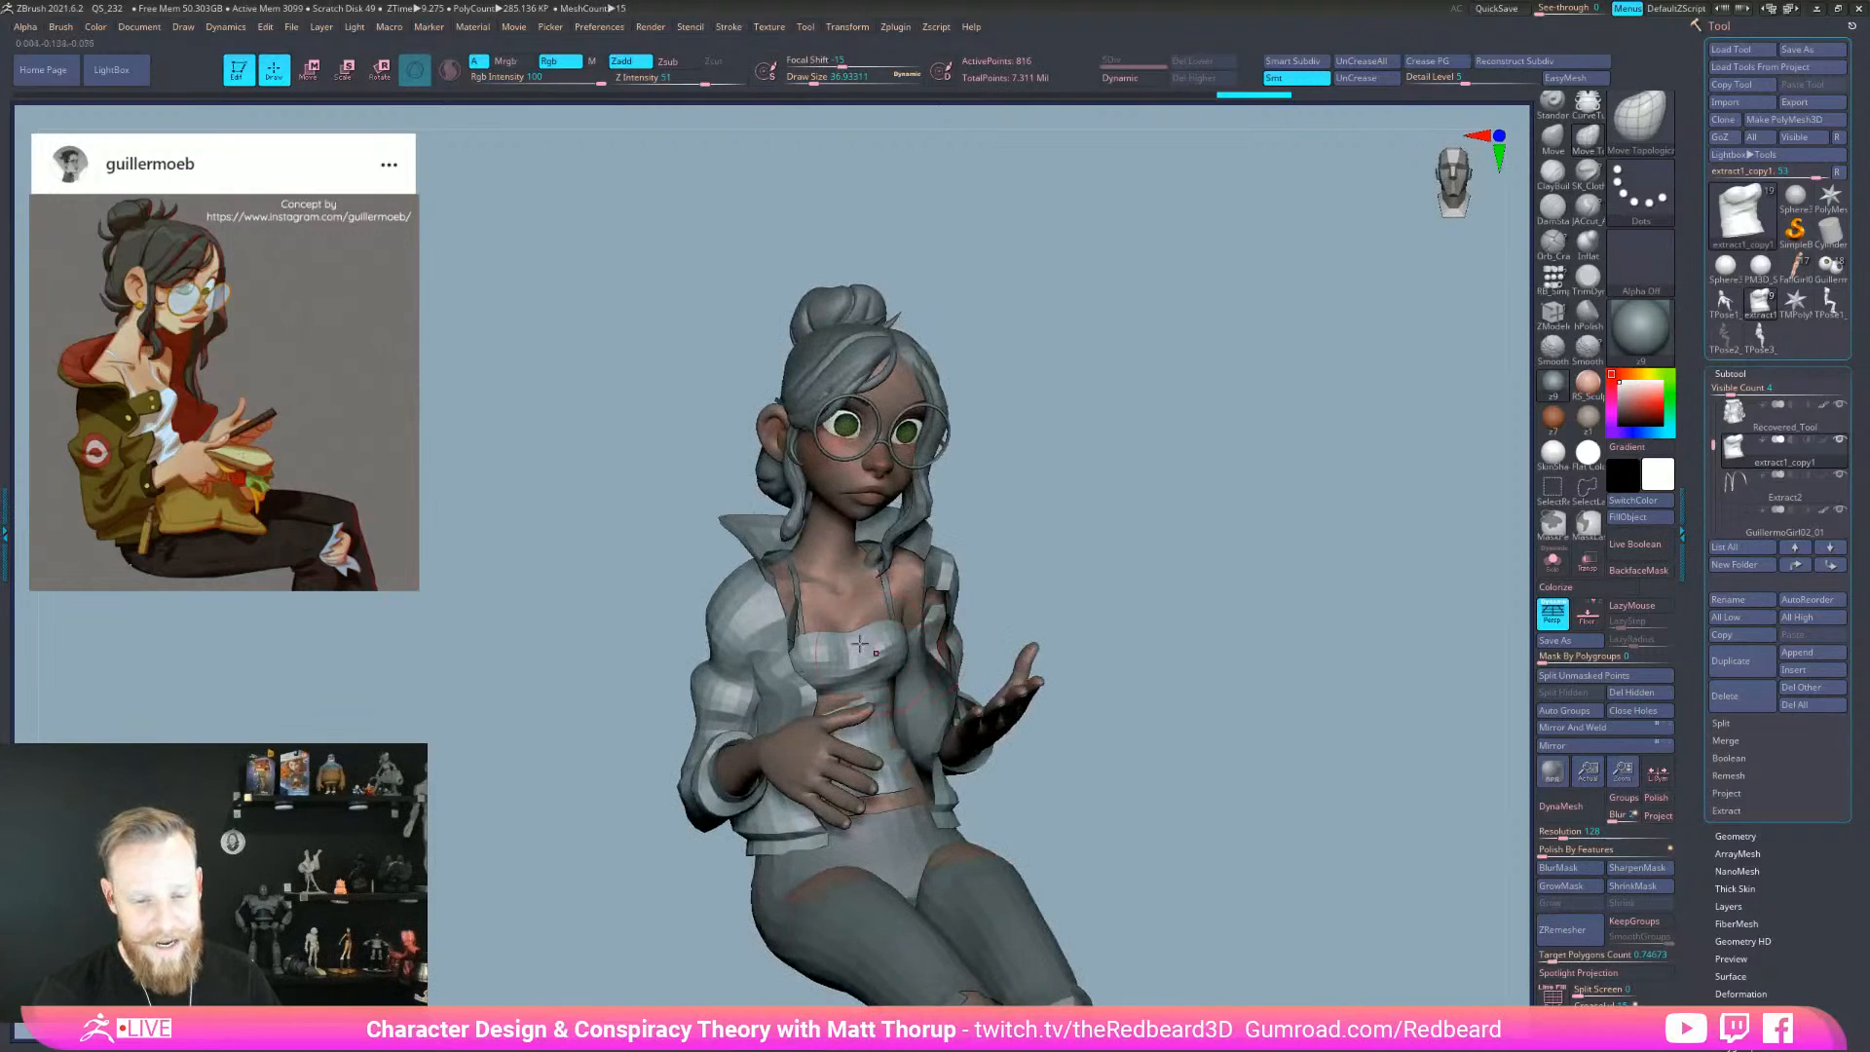
alt+click(873, 921)
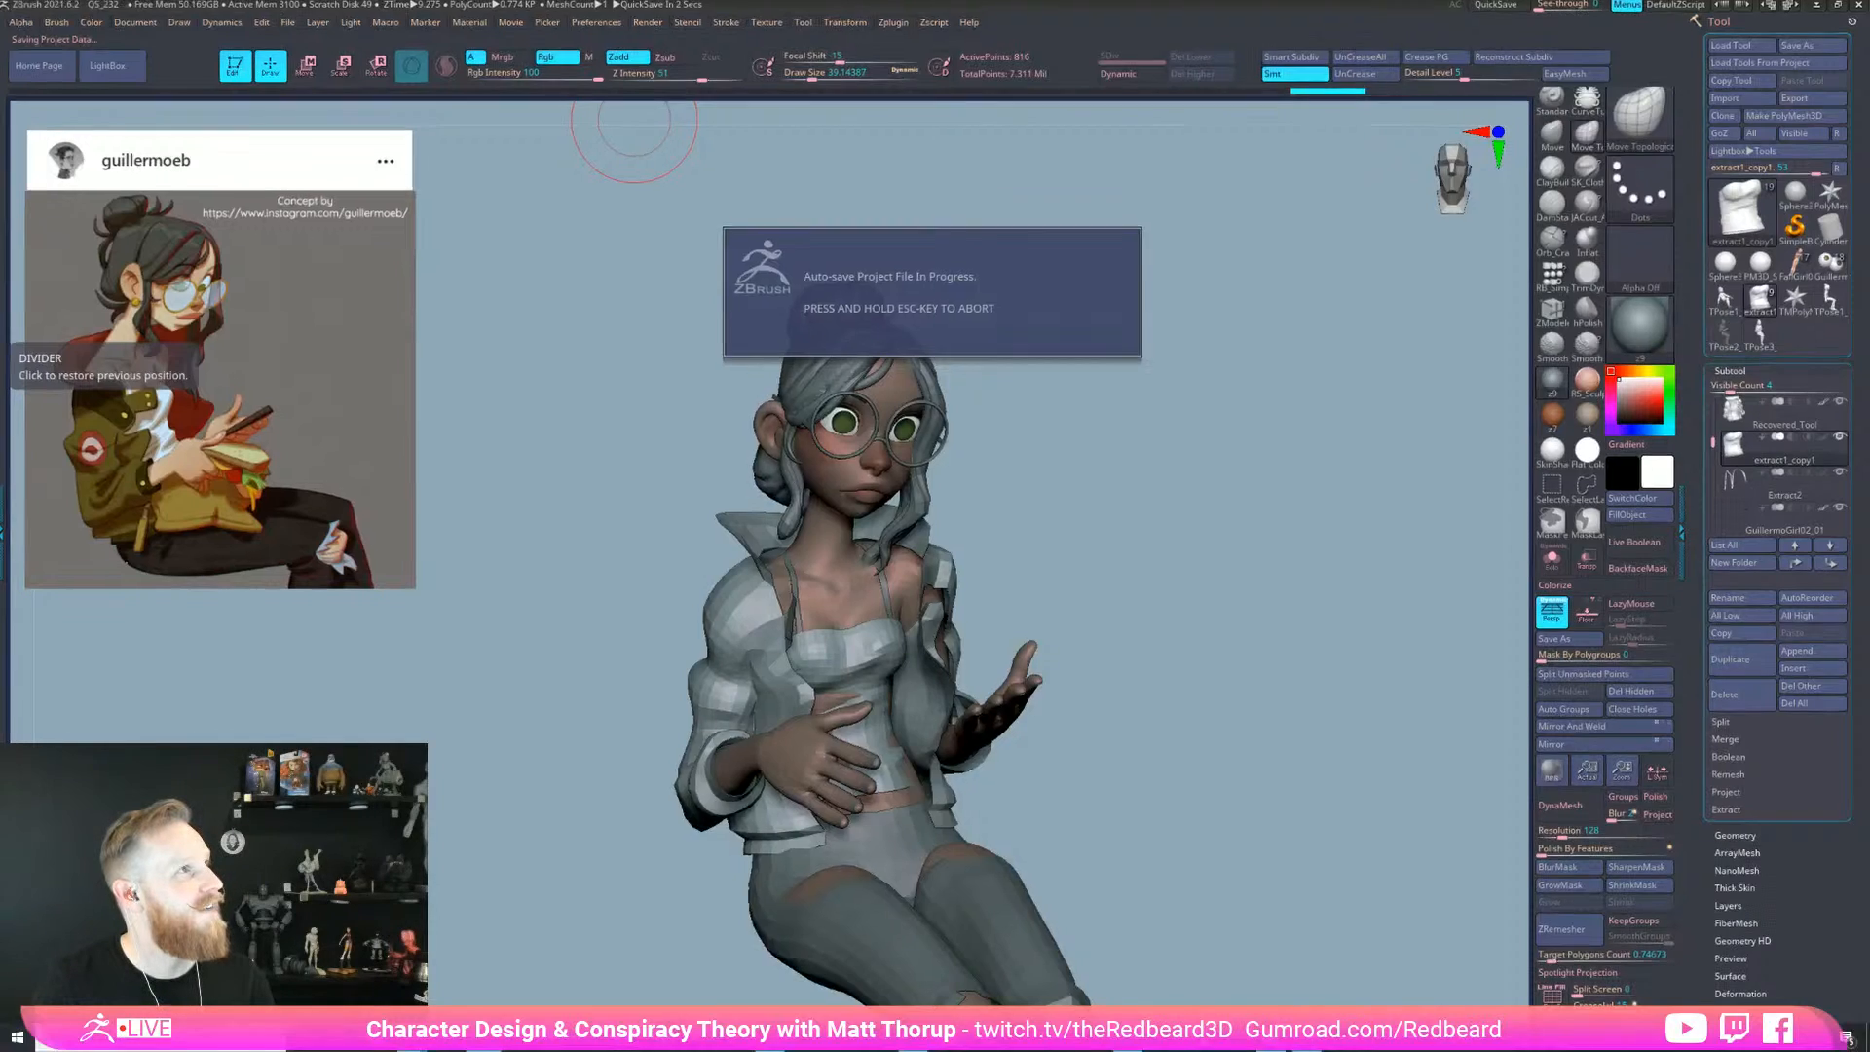
- Switch to the browser, compare the "paul mccartney is dead" image results and close the search tab
key(alt+Tab)
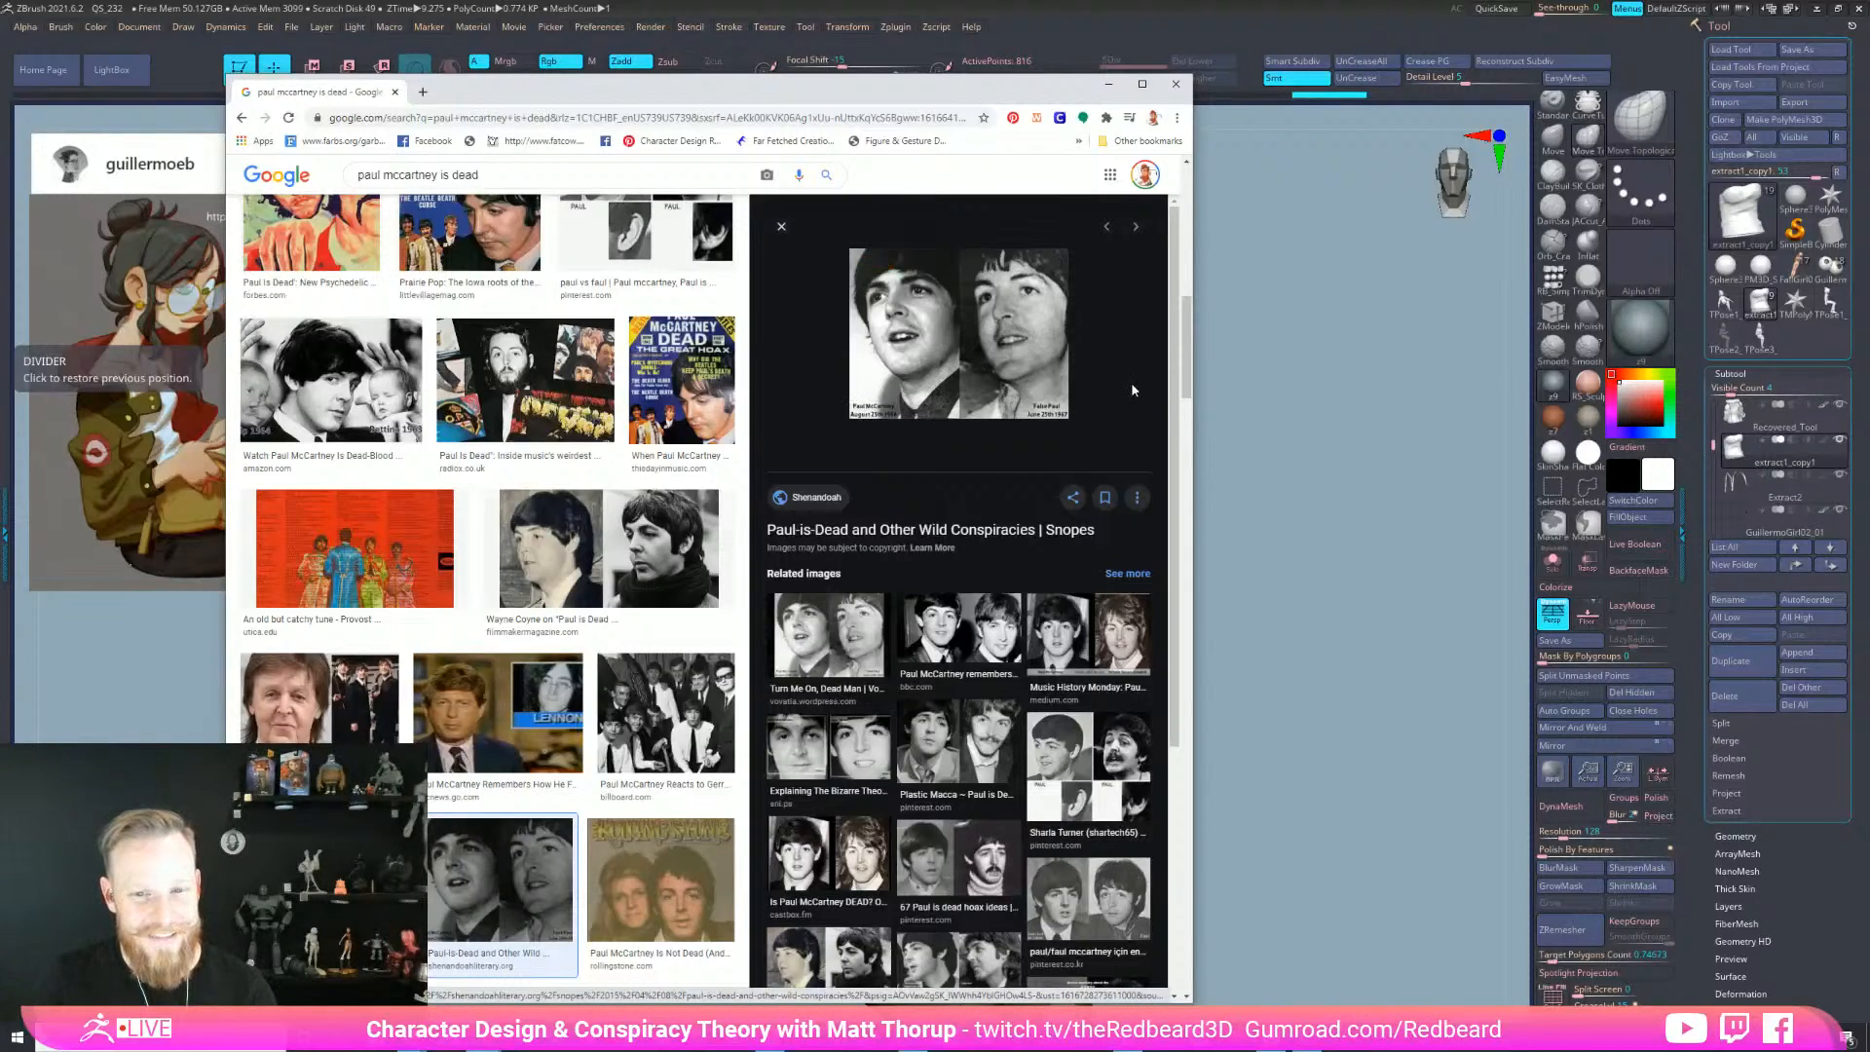
click(959, 633)
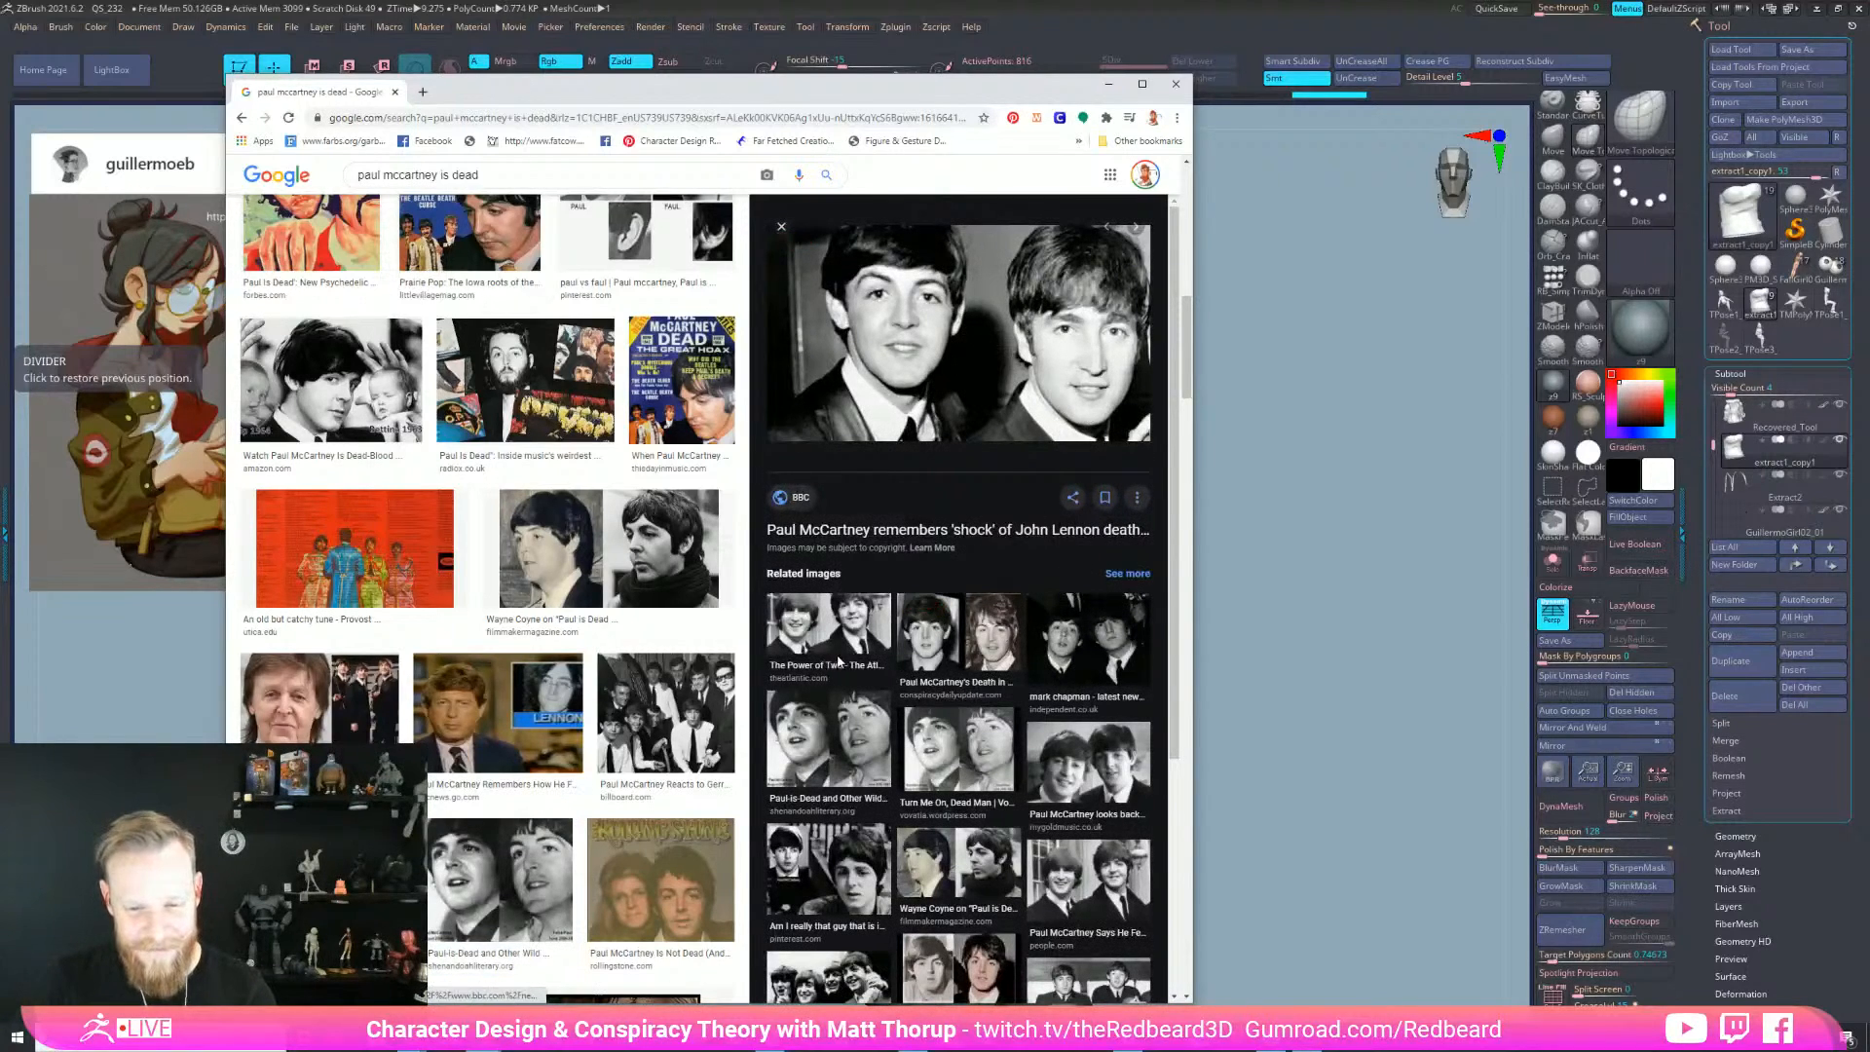
click(976, 660)
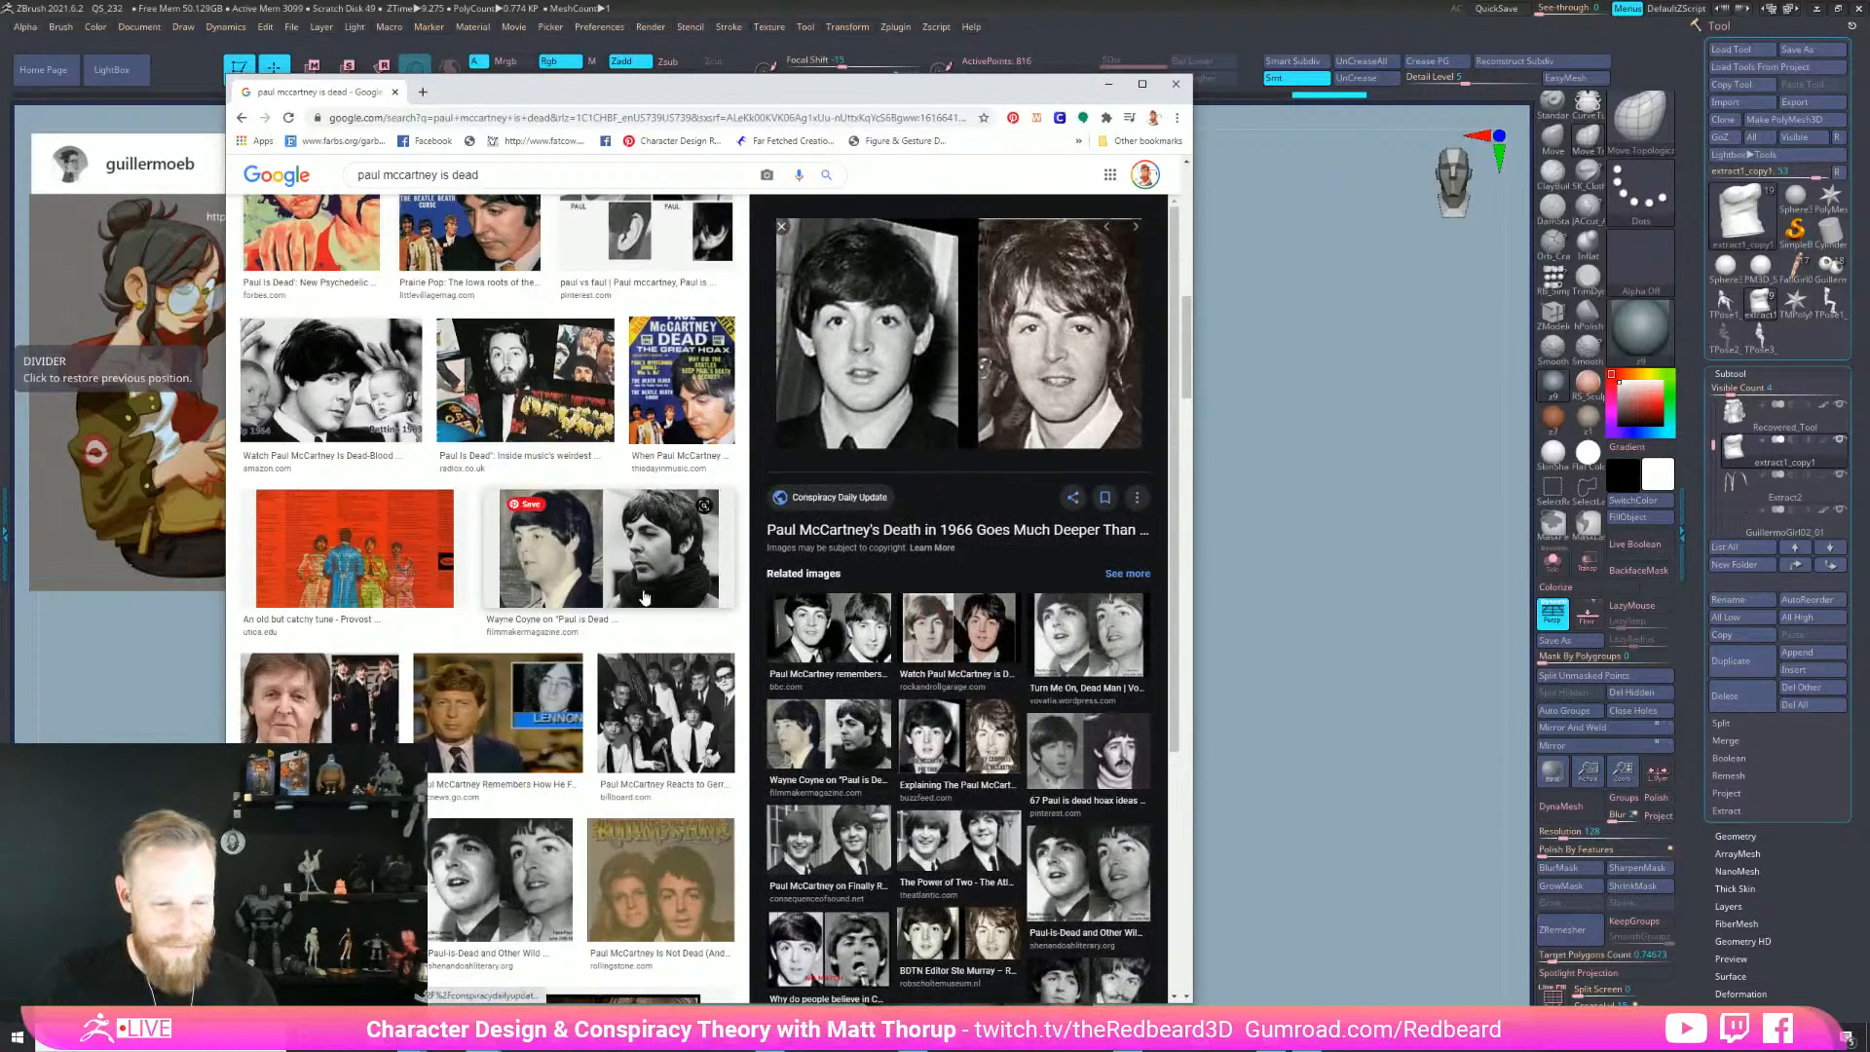
scroll(647, 545, up, 6)
scroll(671, 467, up, 5)
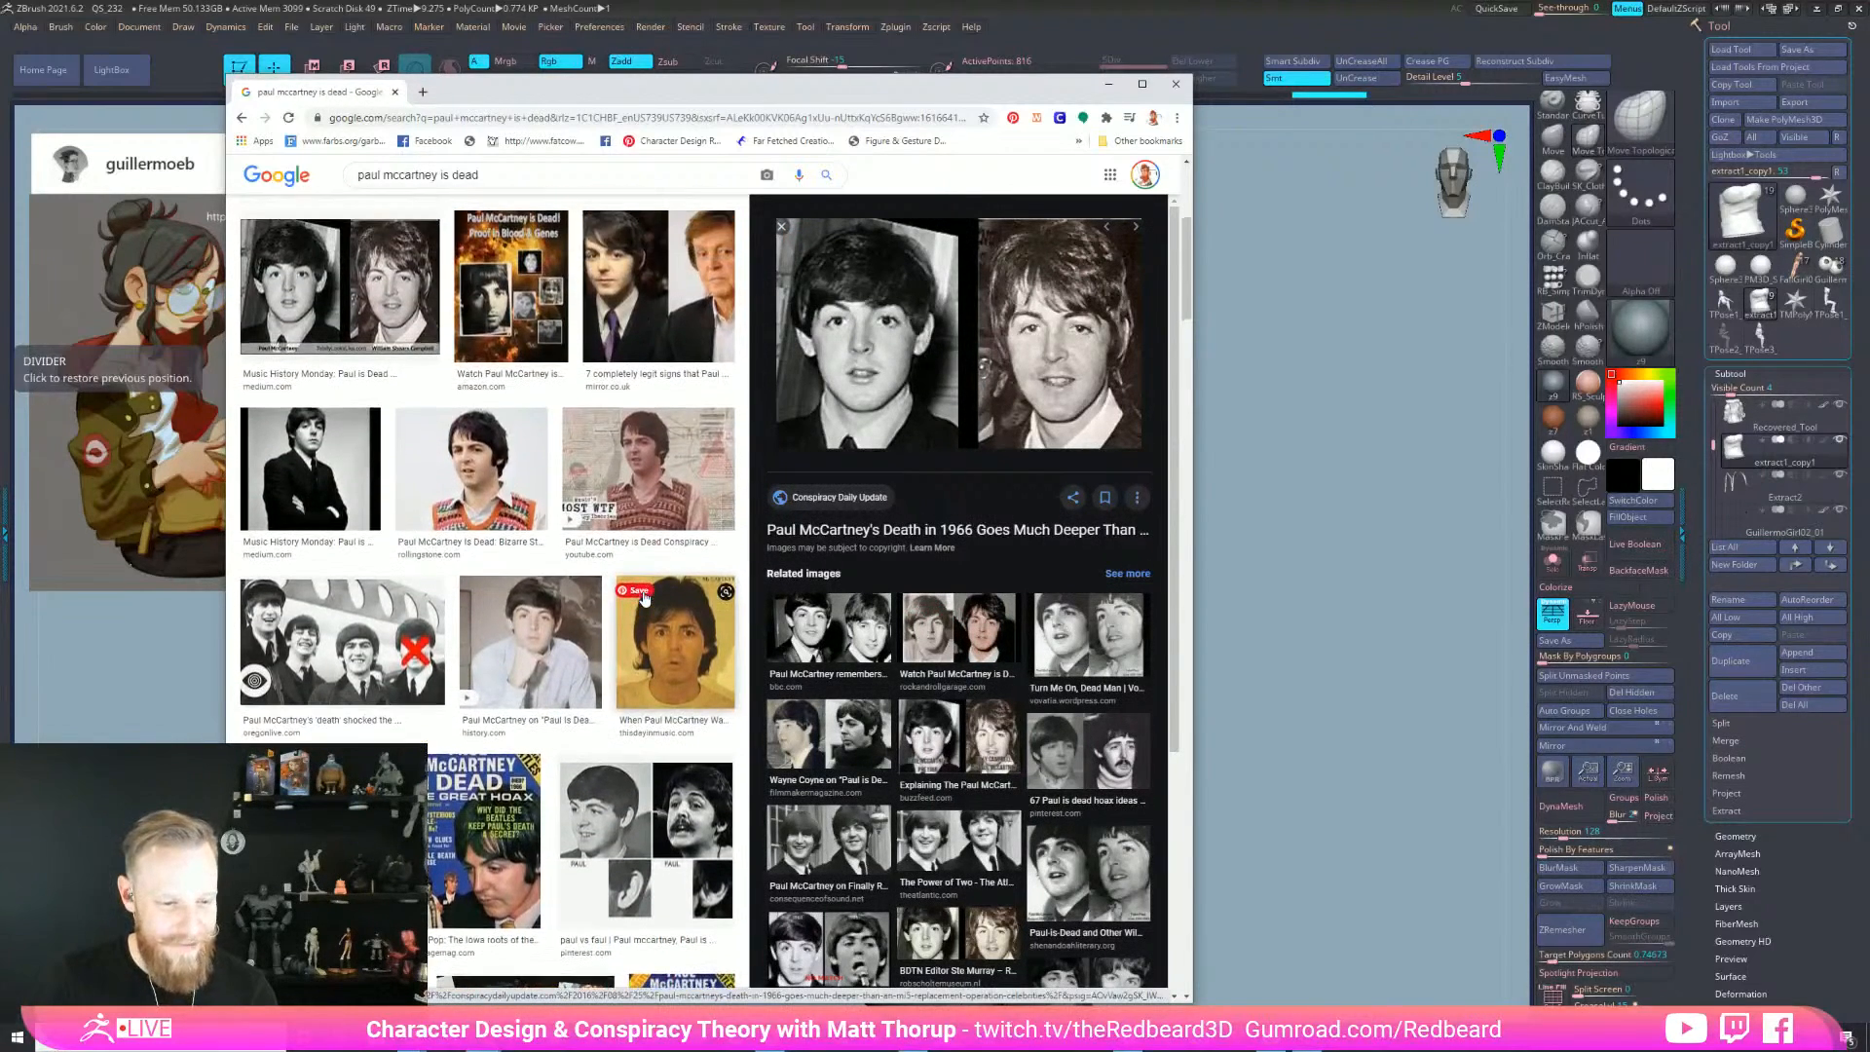
click(395, 91)
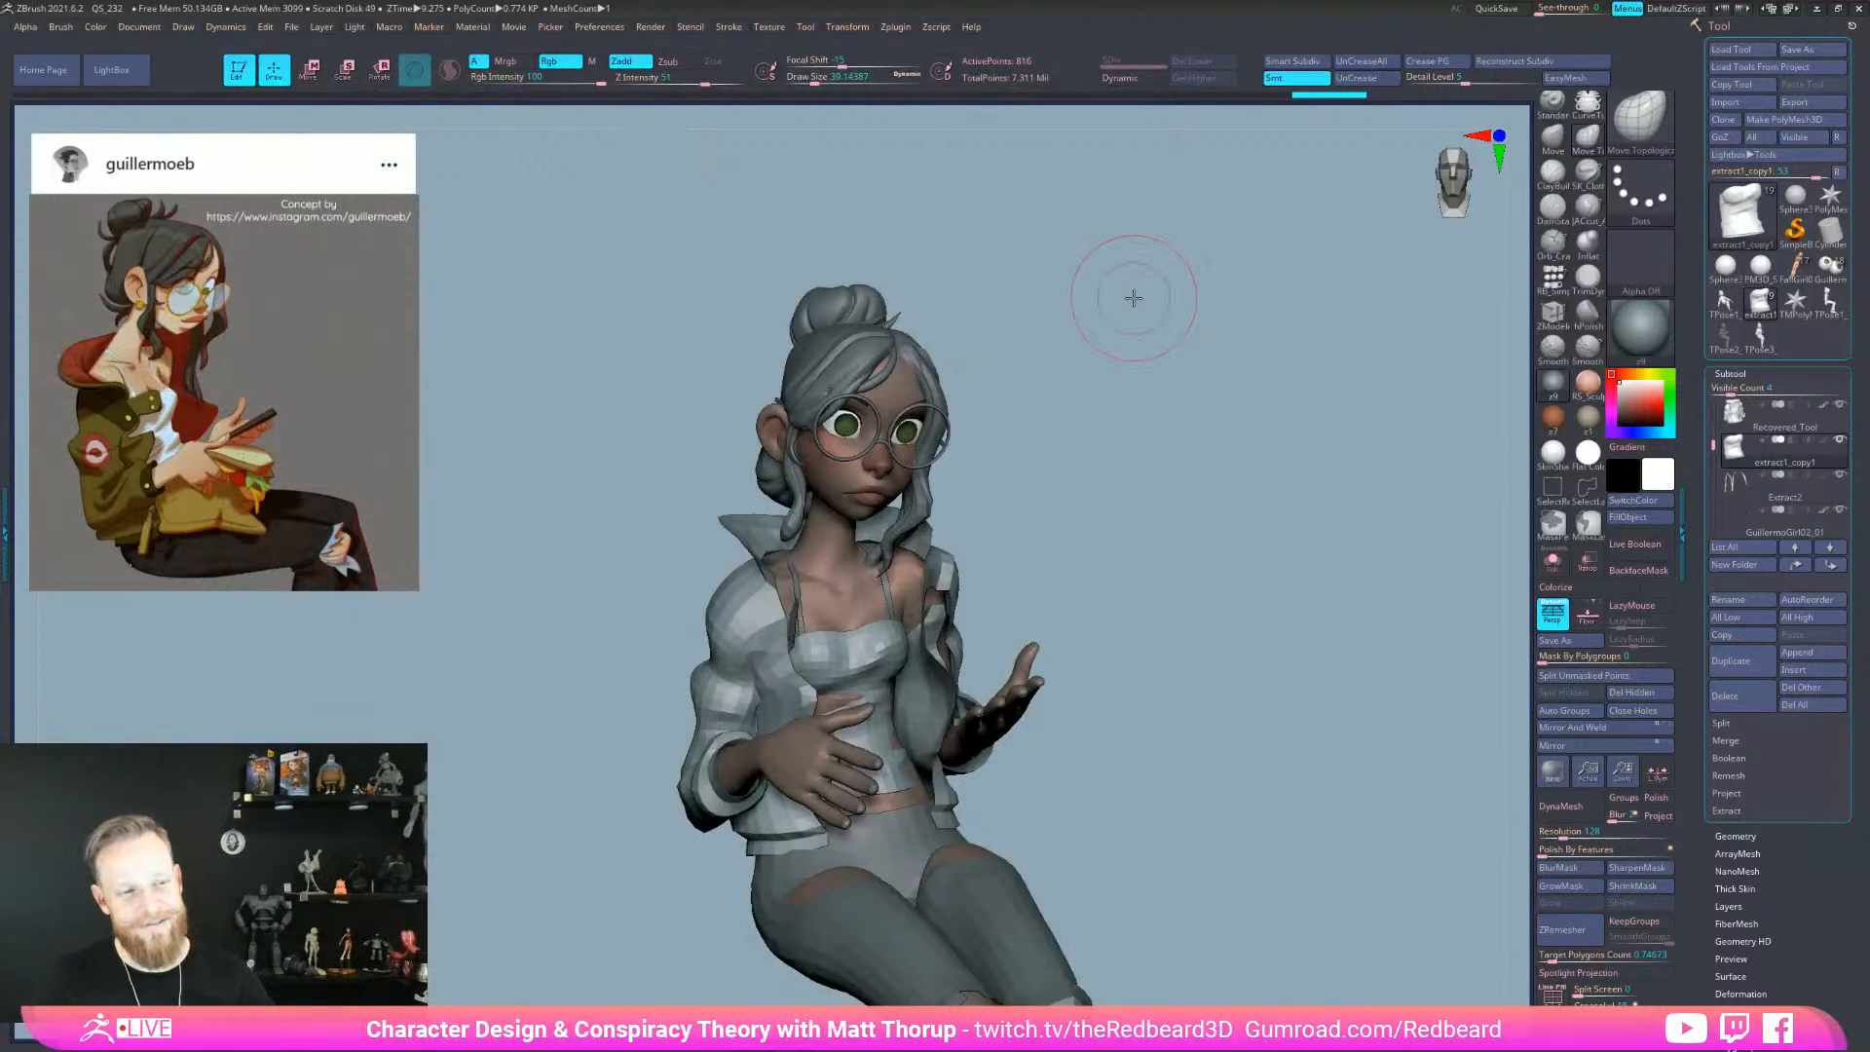
- Make the jacket subtool active from the side and turn on its polygroup display
mouse_move(1165, 571)
mouse_down()
mouse_move(1295, 867)
mouse_move(1263, 813)
mouse_up()
right_click(1240, 874)
drag(1334, 681, 1260, 594)
alt+click(912, 555)
drag(983, 551, 1120, 561)
key(shift+f)
key(shift+f)
alt+click(949, 638)
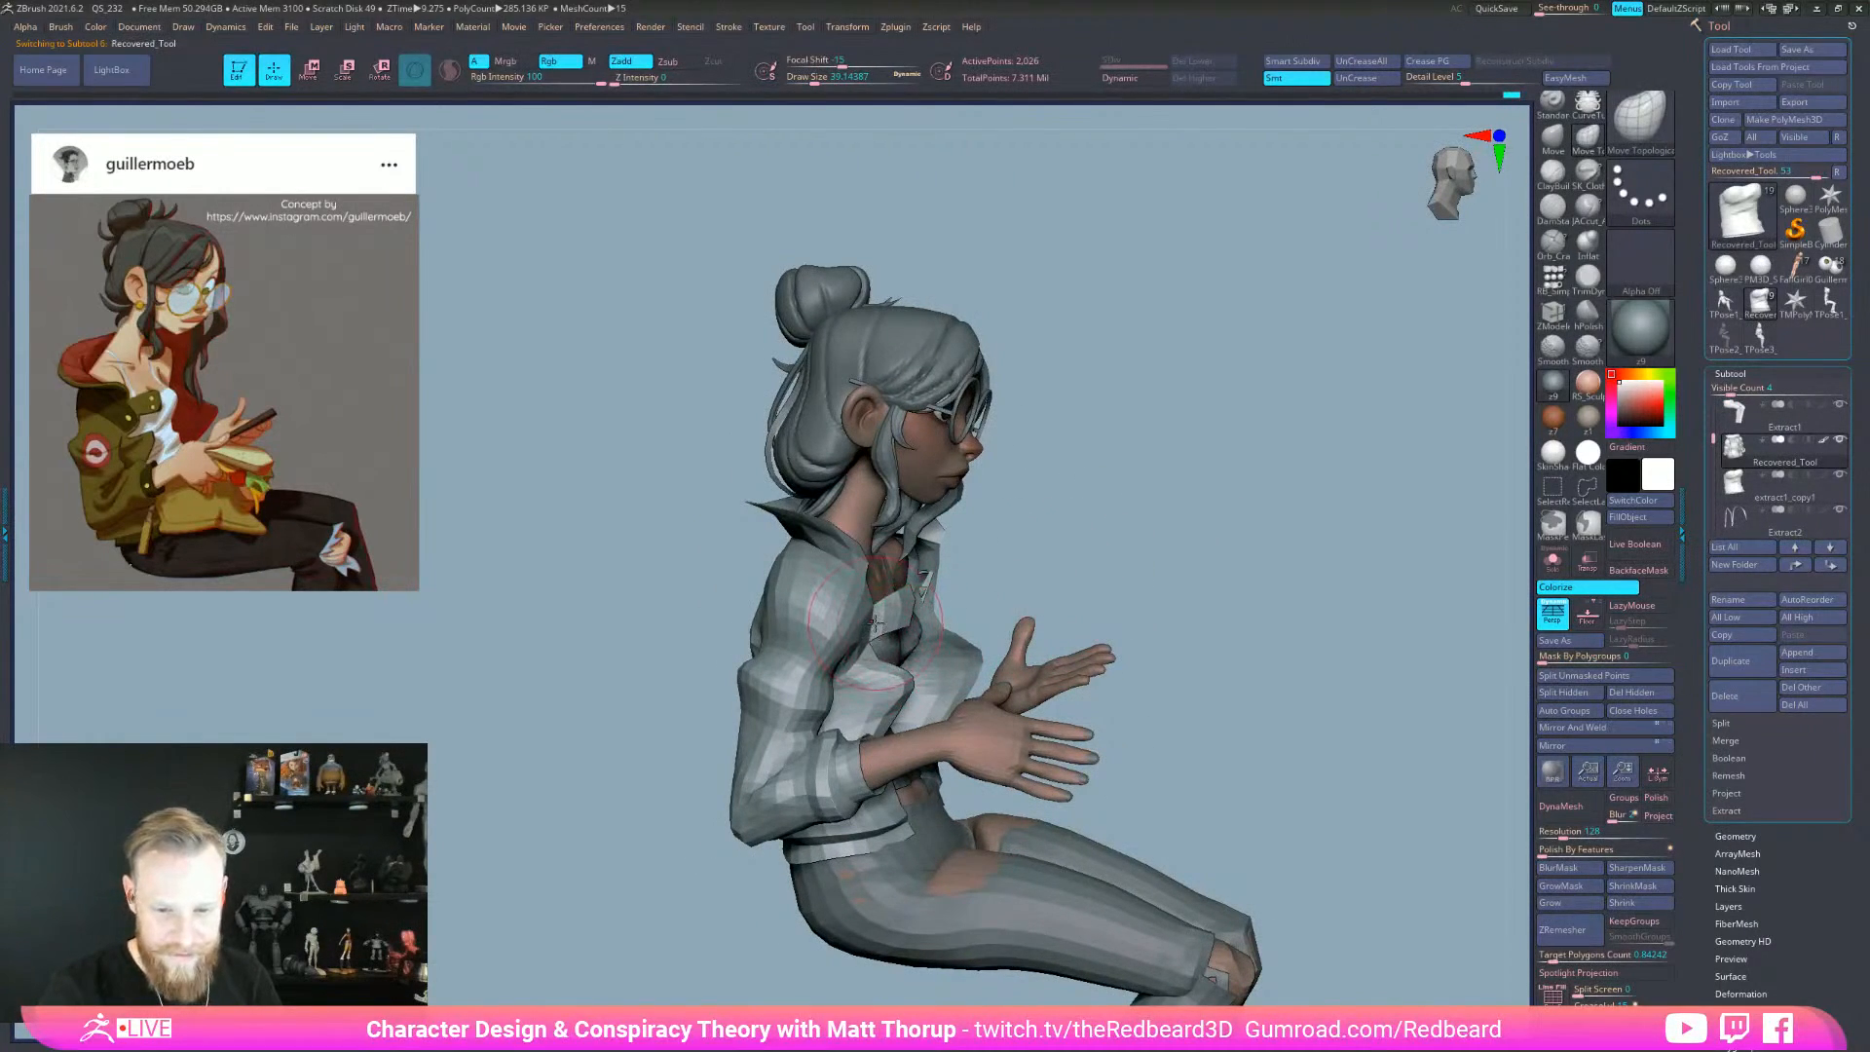
key(shift+f)
key(s)
key(s)
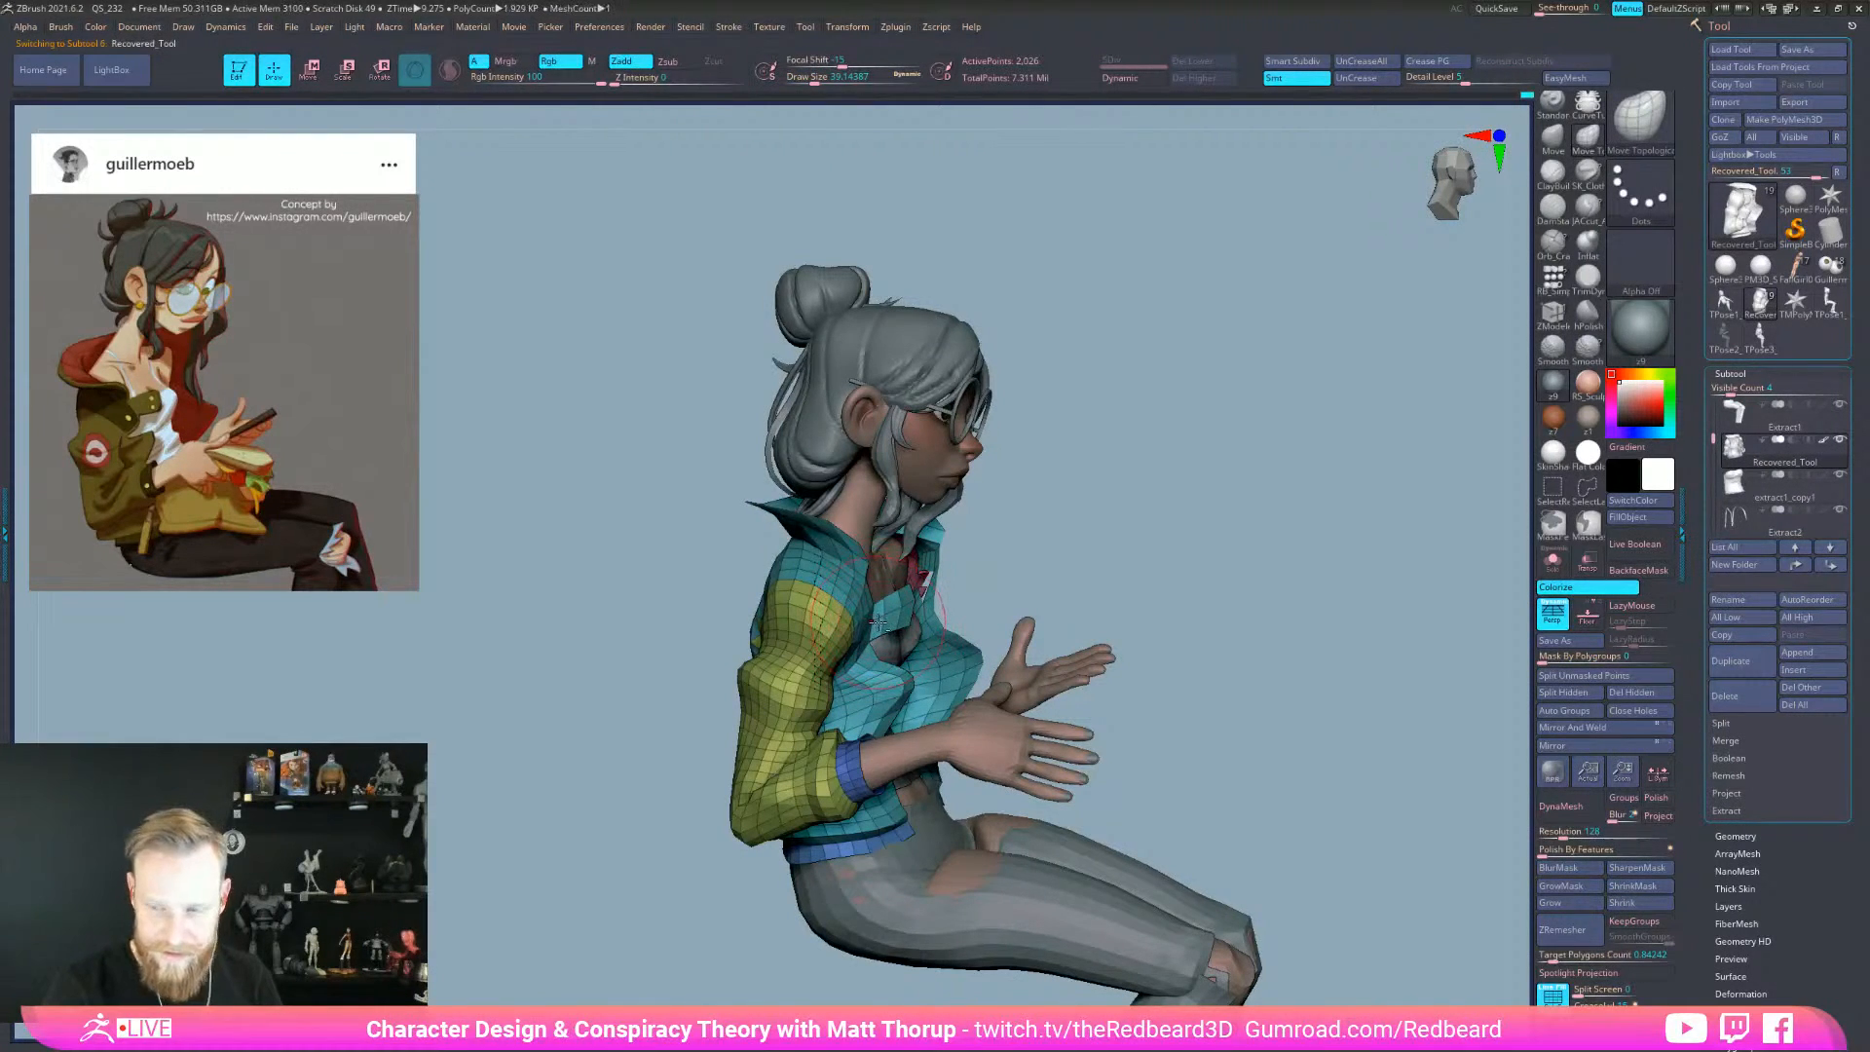
- Adjust the jacket's front opening with the Move brush at about 39.1 draw size, undoing the first nudge
key(b)
key(m)
key(v)
drag(881, 622, 887, 620)
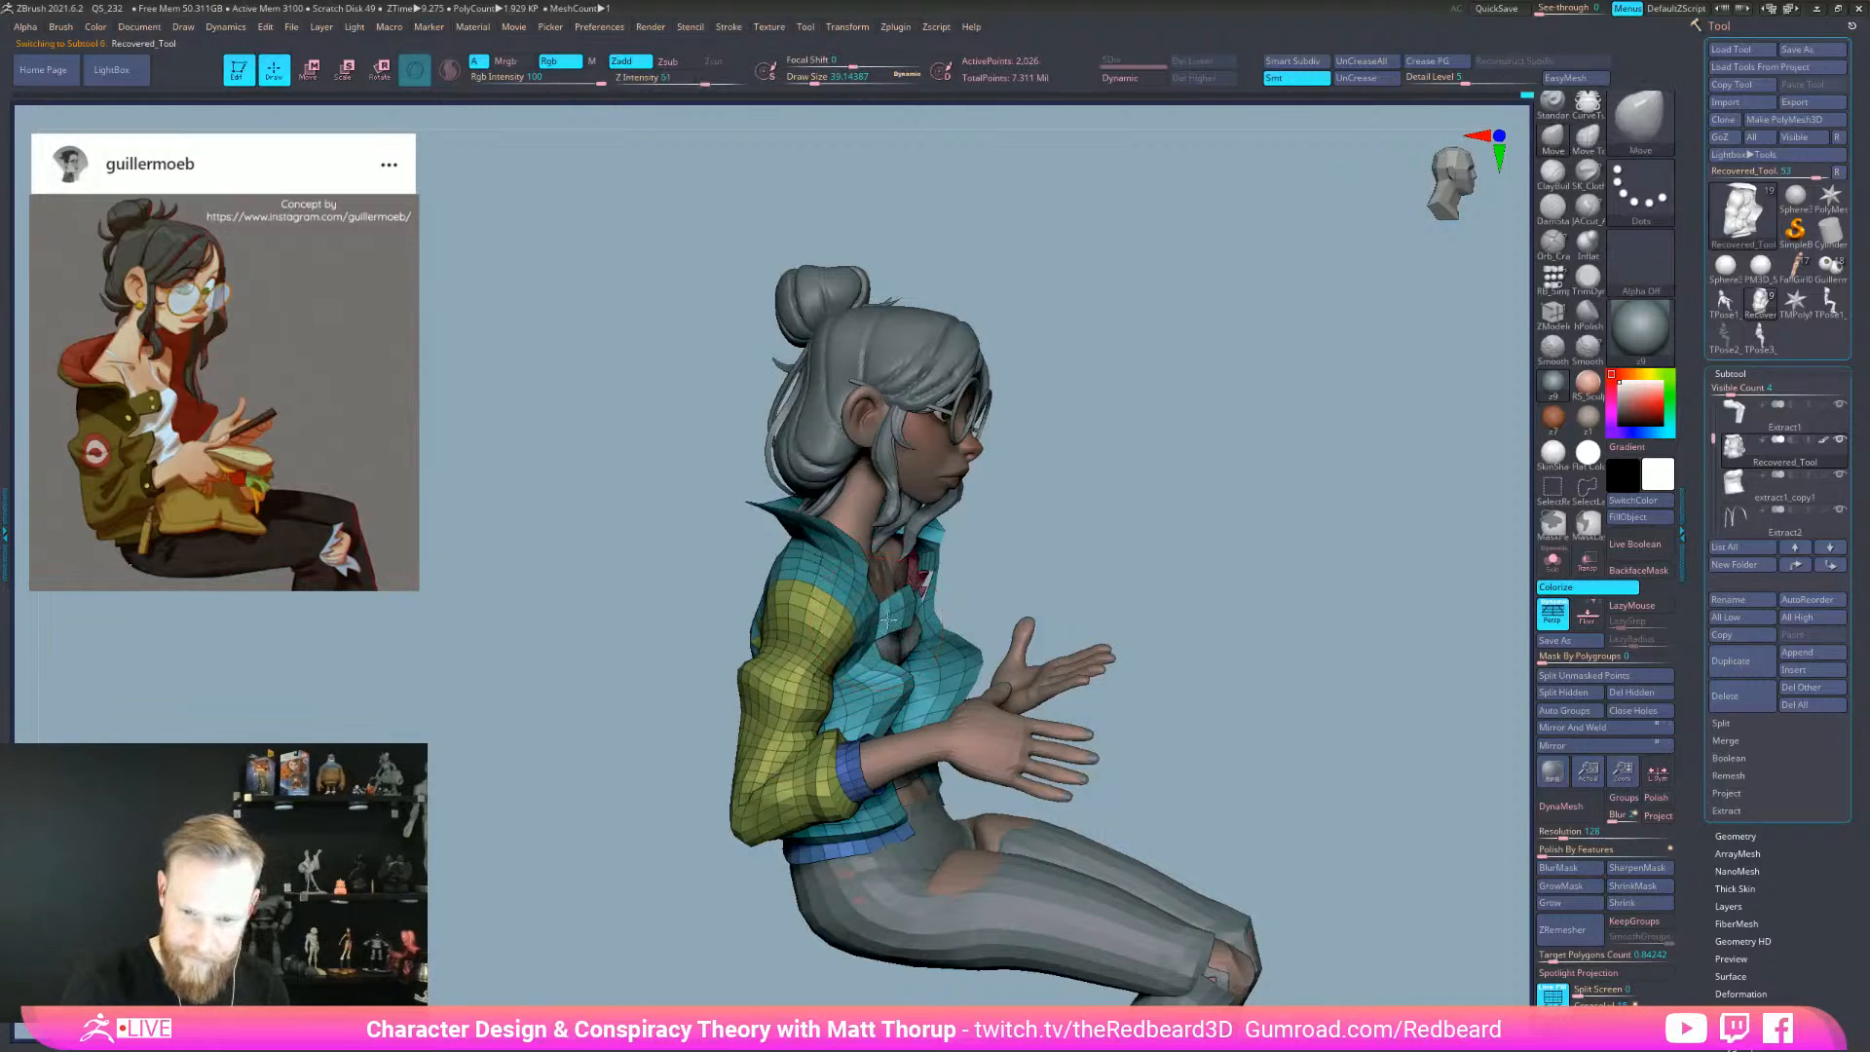
key(ctrl+z)
mouse_move(916, 606)
right_down()
mouse_move(1091, 629)
mouse_move(1076, 631)
right_up()
key(XF86AudioLowerVolume)
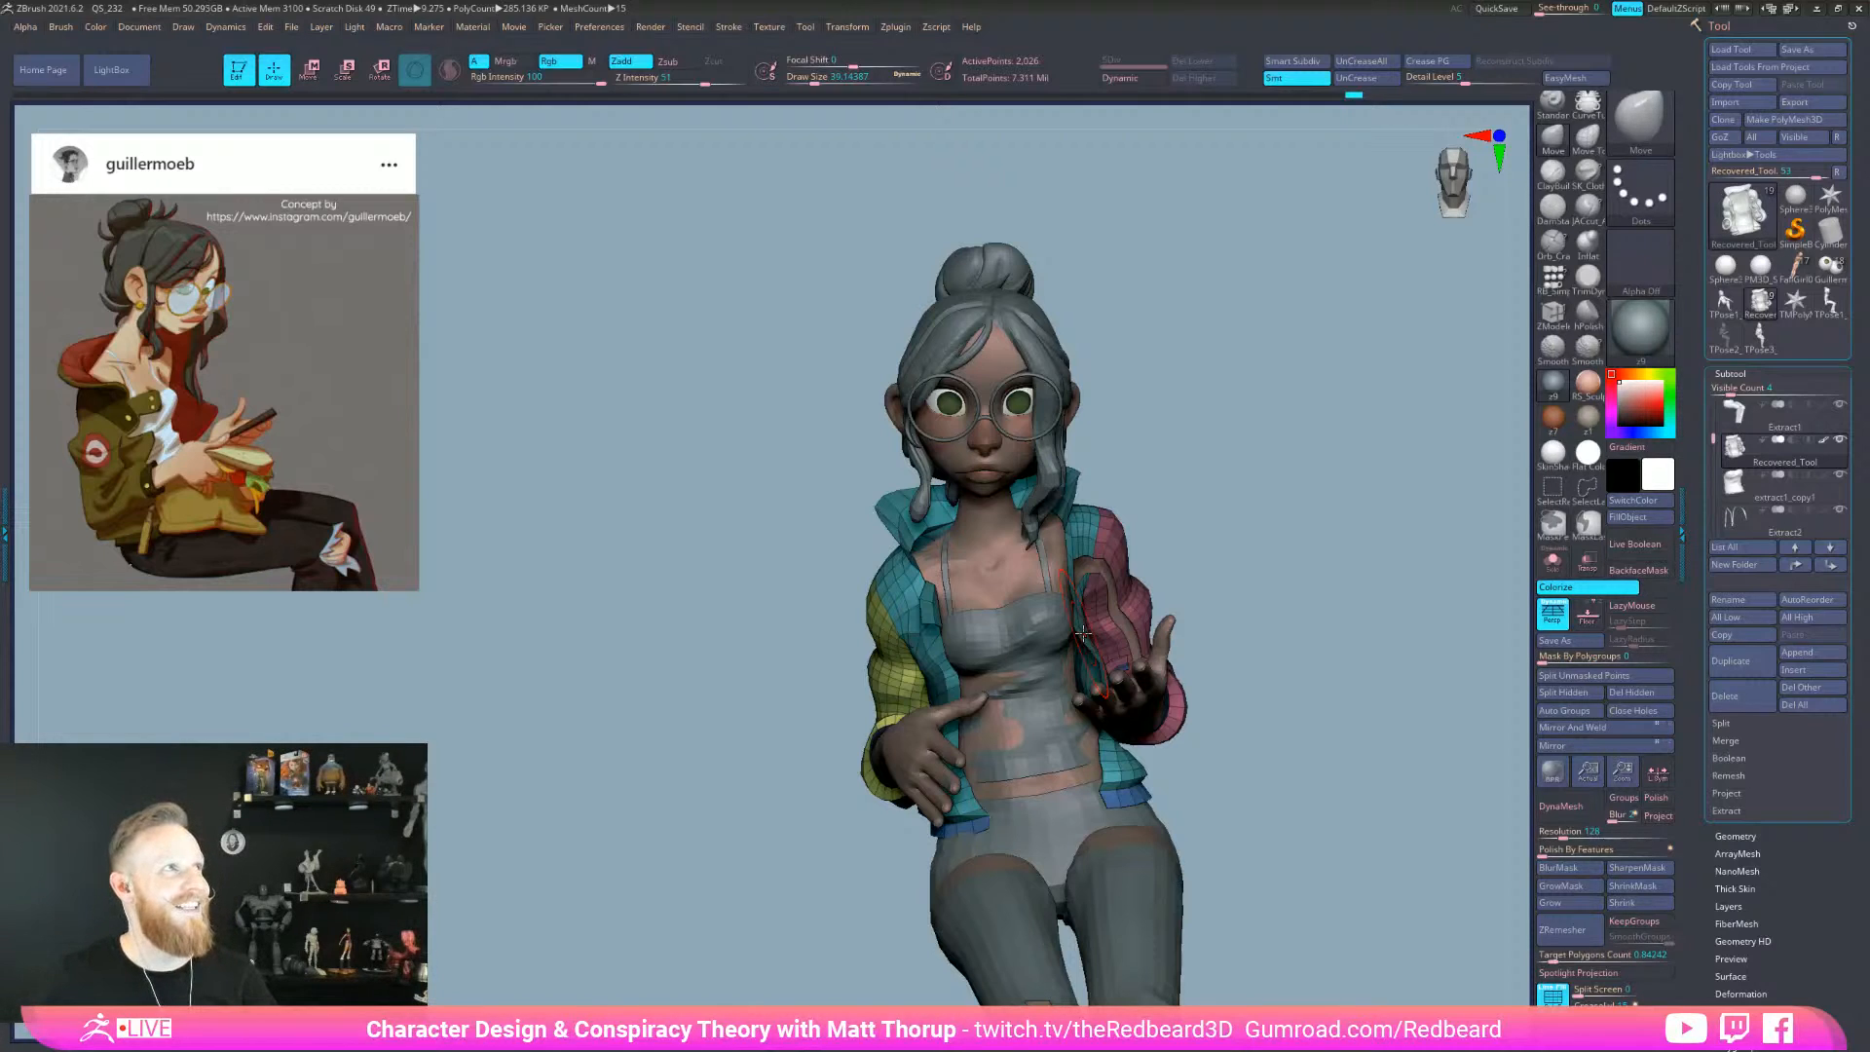
right_drag(1083, 633, 879, 612)
drag(880, 613, 902, 609)
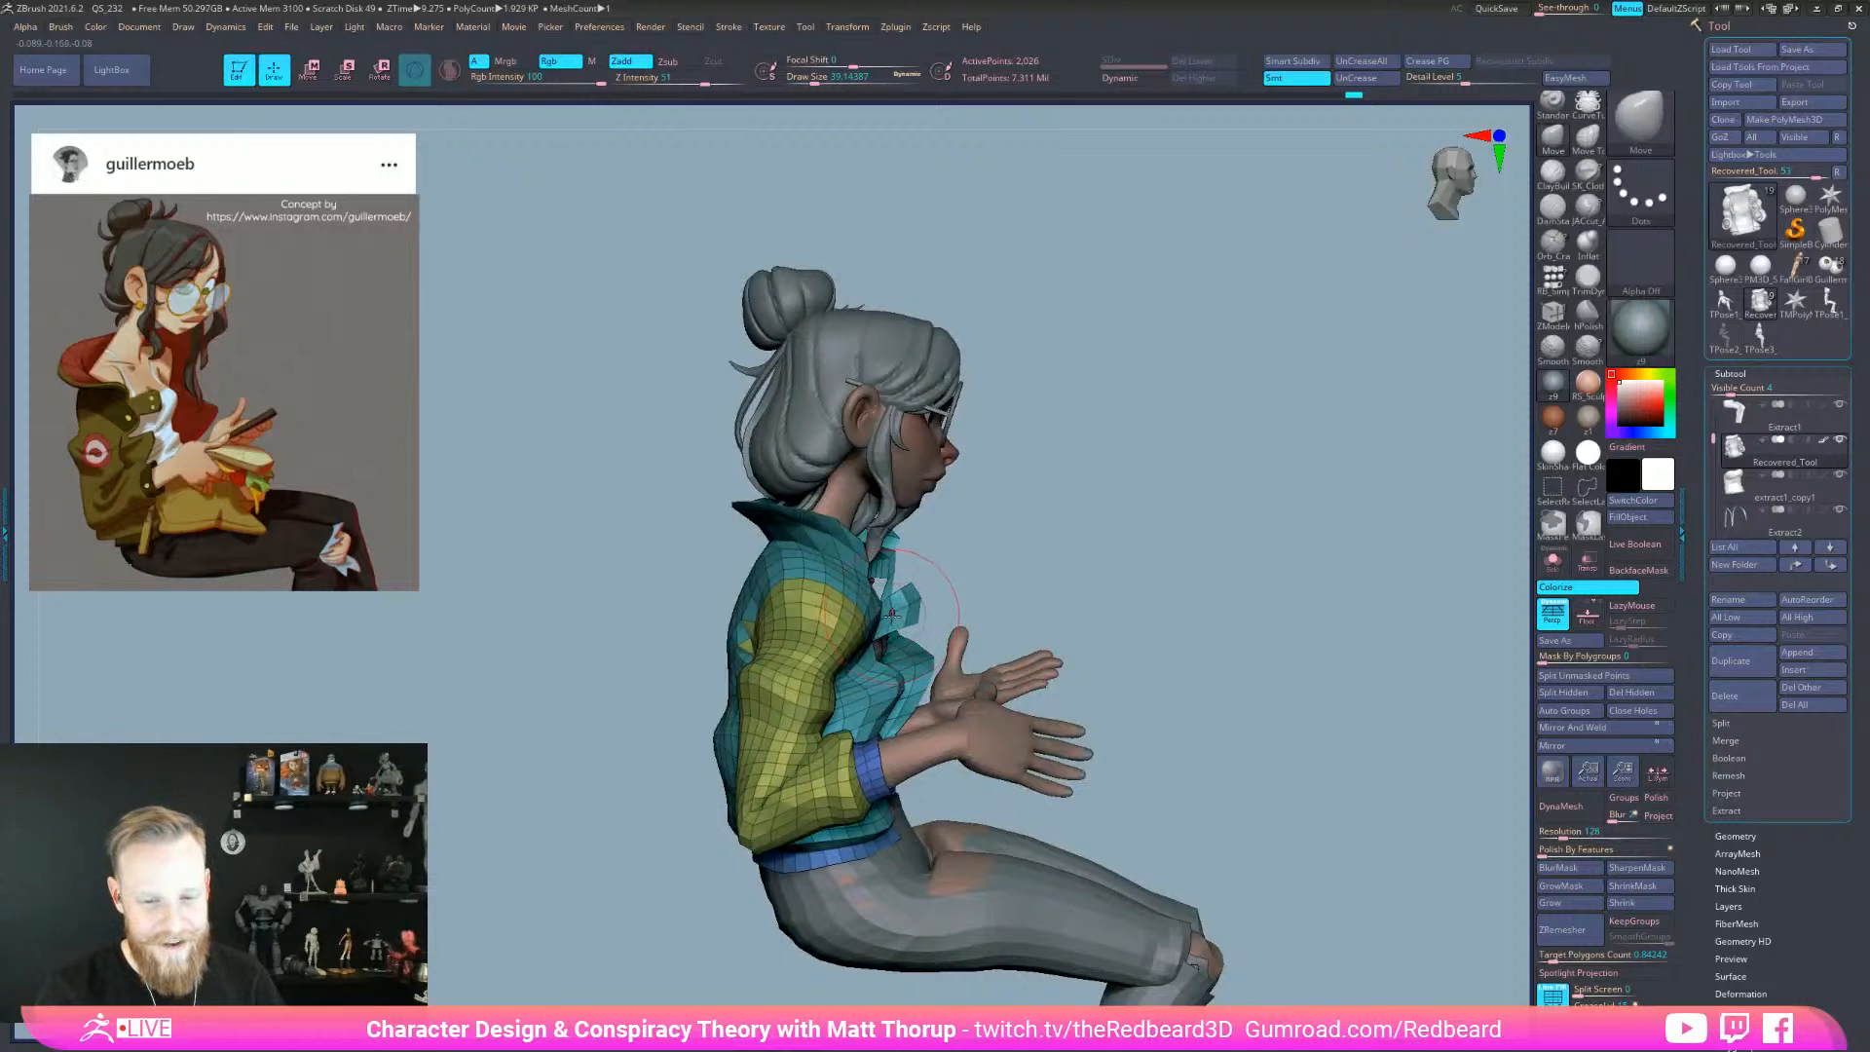
- Refine the jacket's chest and front collar edge with the Move brush at a smaller draw size
right_drag(1120, 633, 1052, 590)
key(s)
click(870, 668)
key(s)
drag(869, 667, 865, 667)
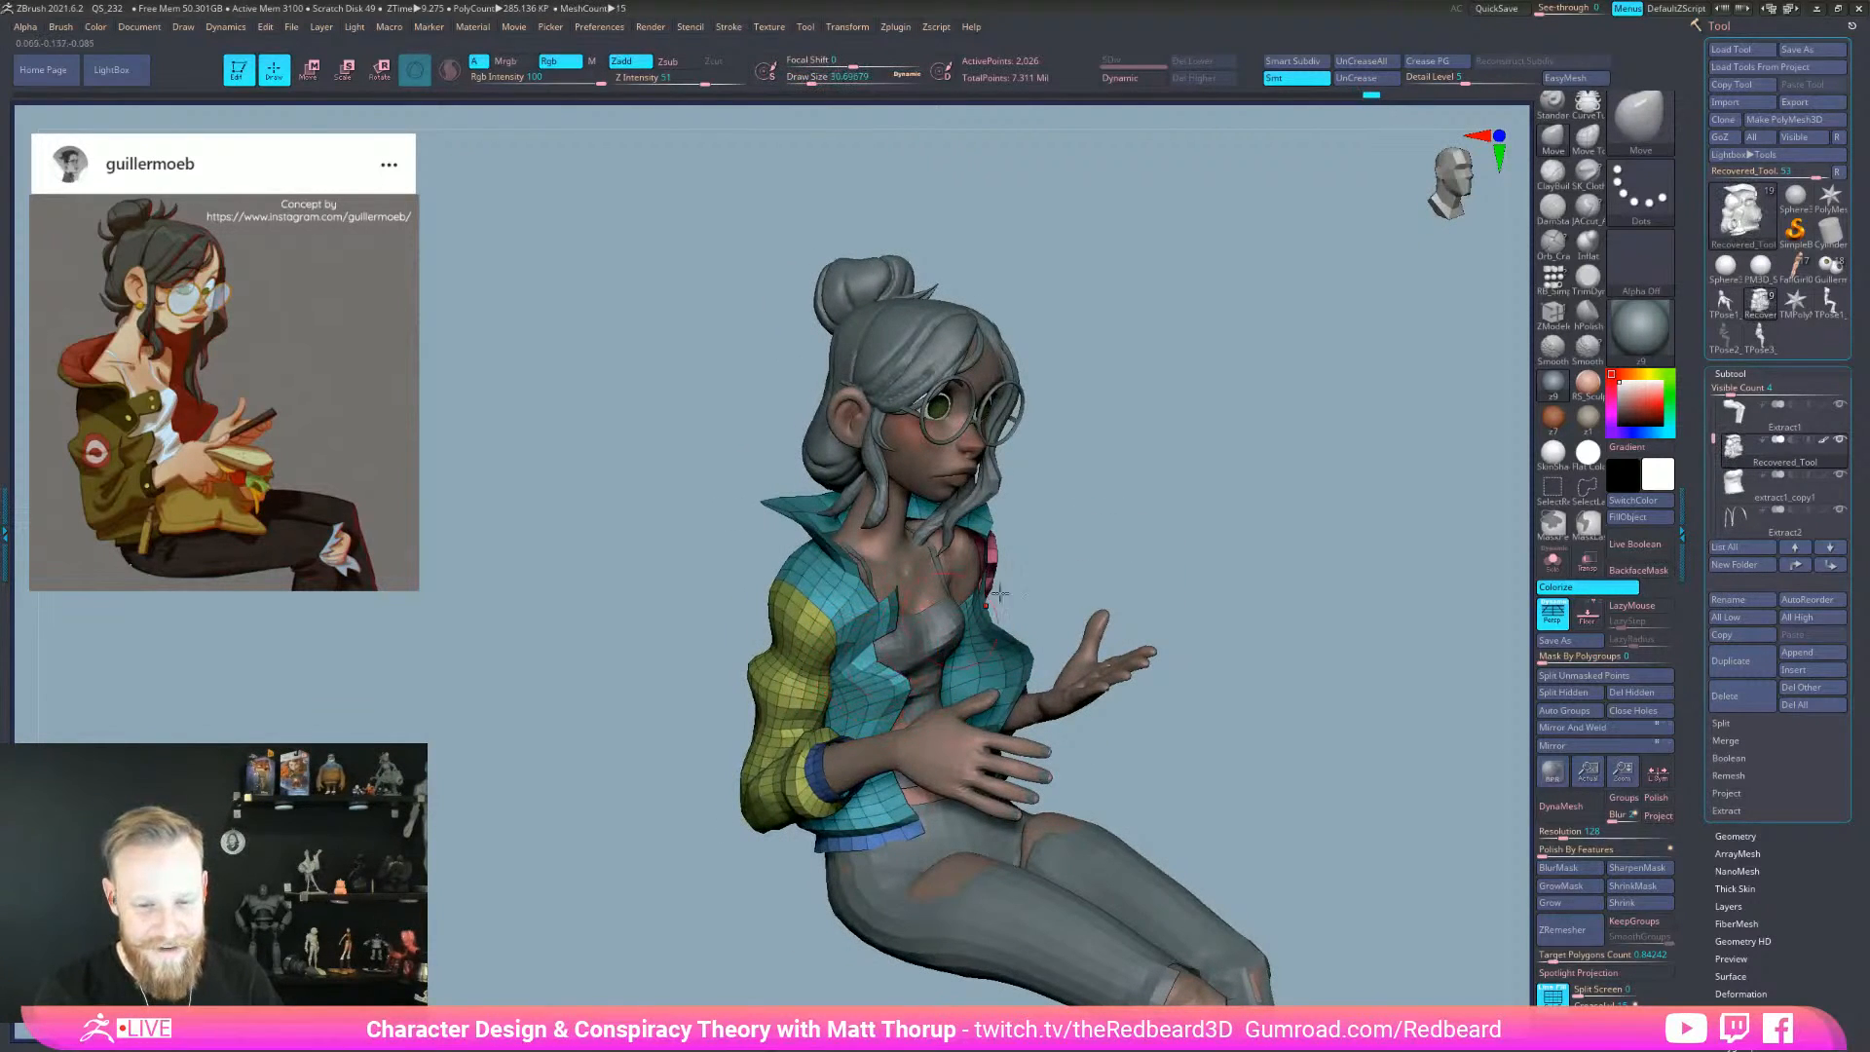
right_drag(1142, 534, 1213, 521)
drag(879, 551, 873, 550)
mouse_move(873, 550)
right_down()
mouse_move(797, 555)
mouse_move(1151, 535)
mouse_move(1276, 405)
mouse_move(1179, 500)
right_up()
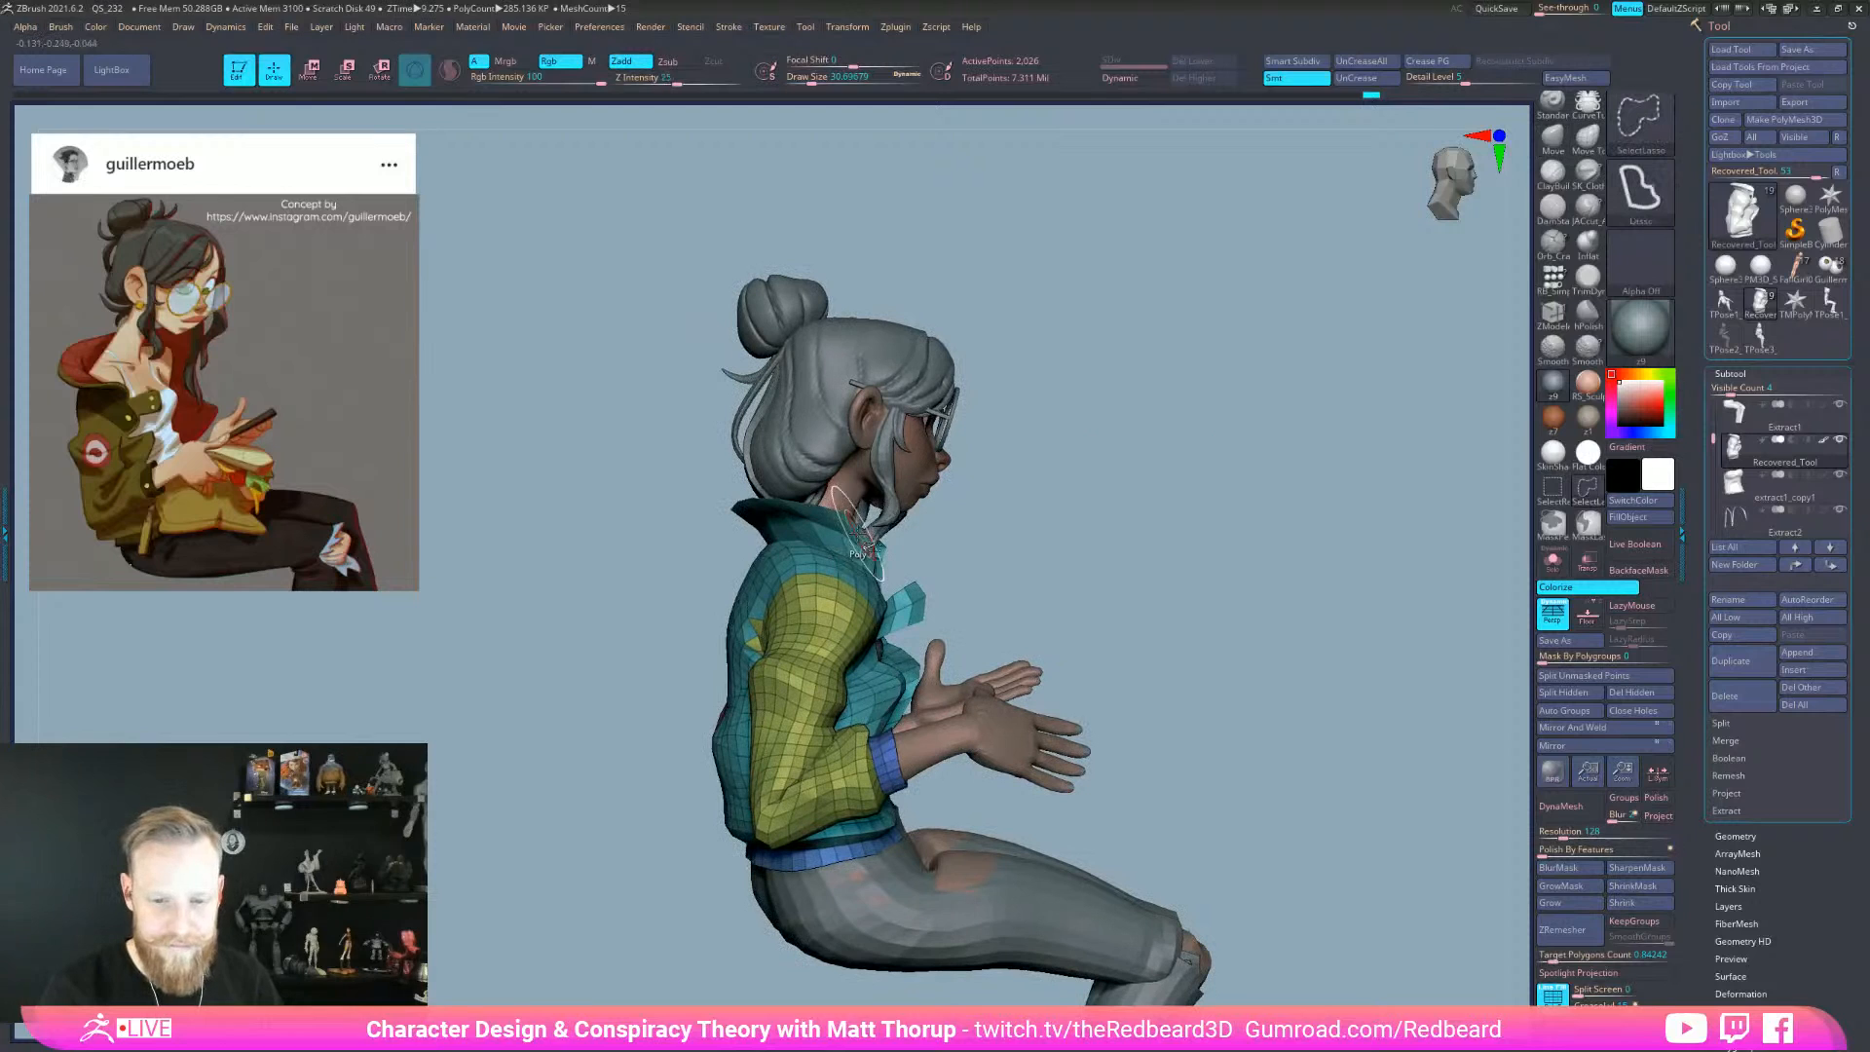
- Isolate the jacket in solo mode and hide its collar polygons section by section
click(1552, 560)
alt+drag(1208, 596, 1382, 623)
ctrl+shift+click(876, 526)
drag(979, 535, 1164, 620)
ctrl+shift+click(897, 582)
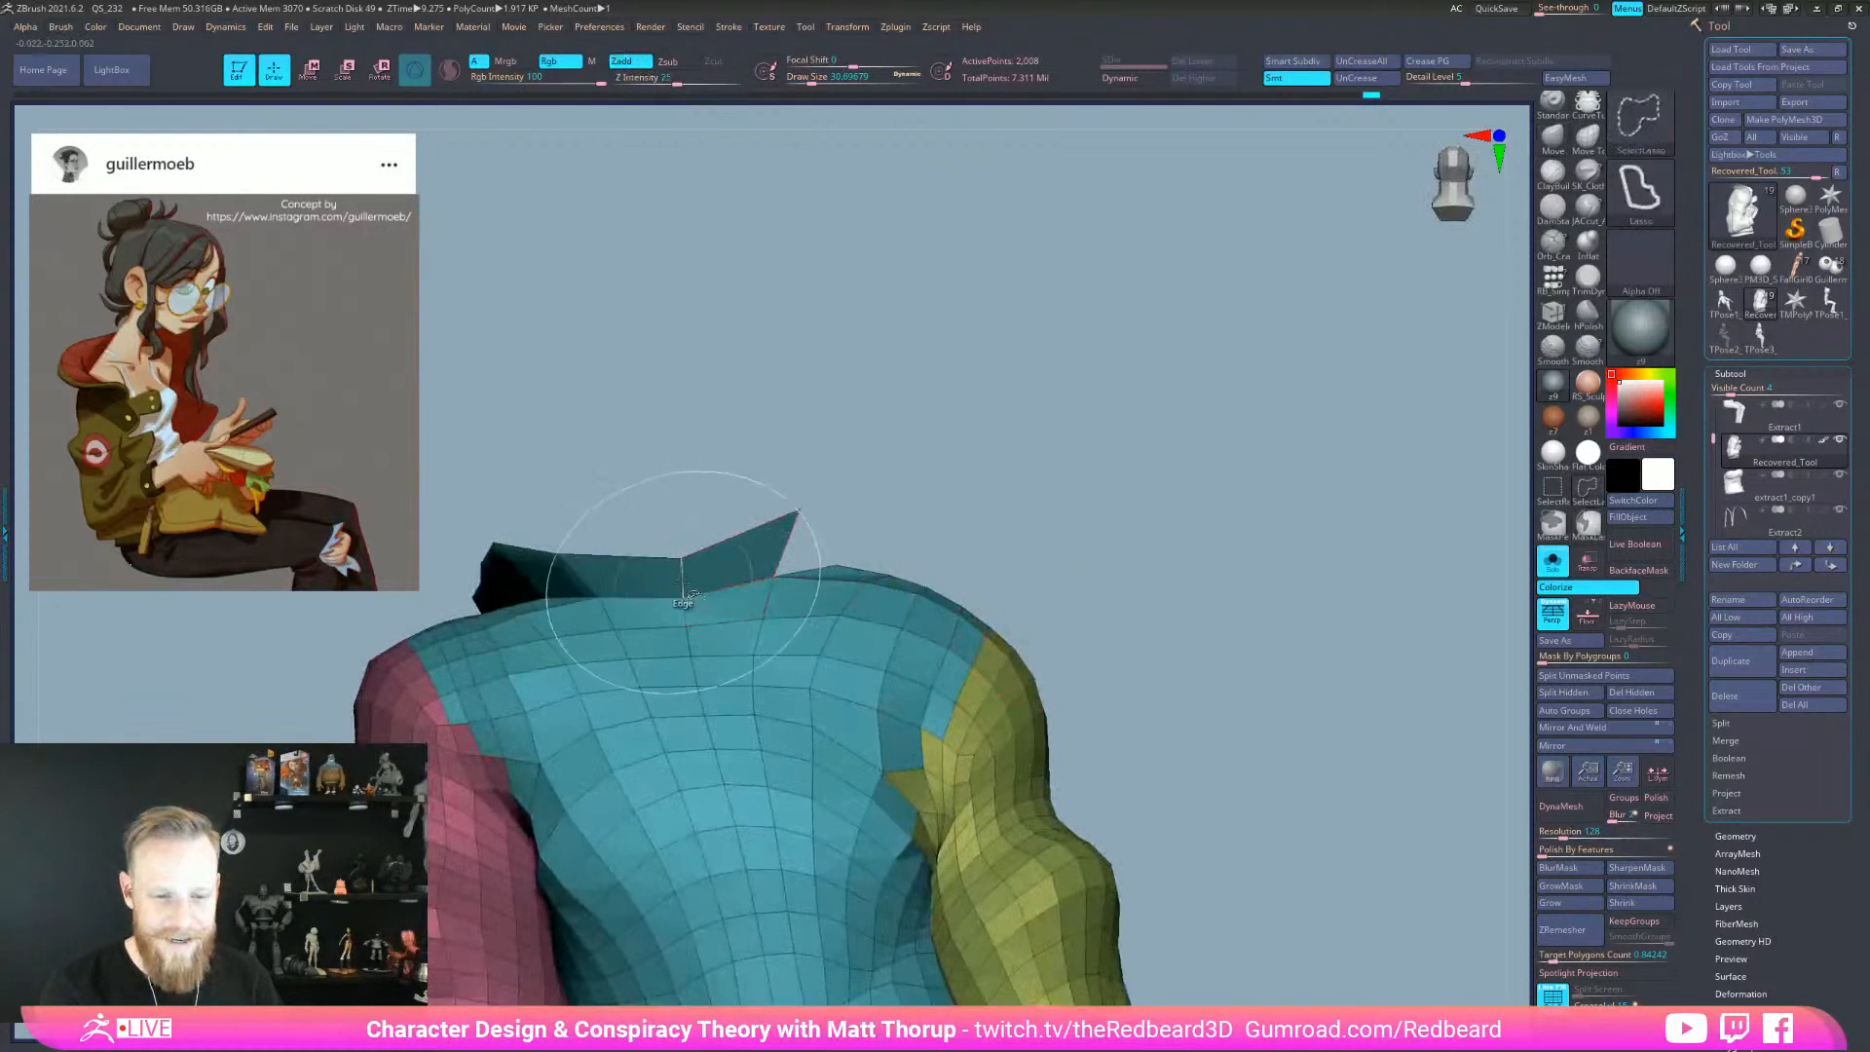
ctrl+shift+click(688, 582)
drag(721, 477, 857, 455)
ctrl+shift+click(575, 562)
drag(950, 534, 979, 701)
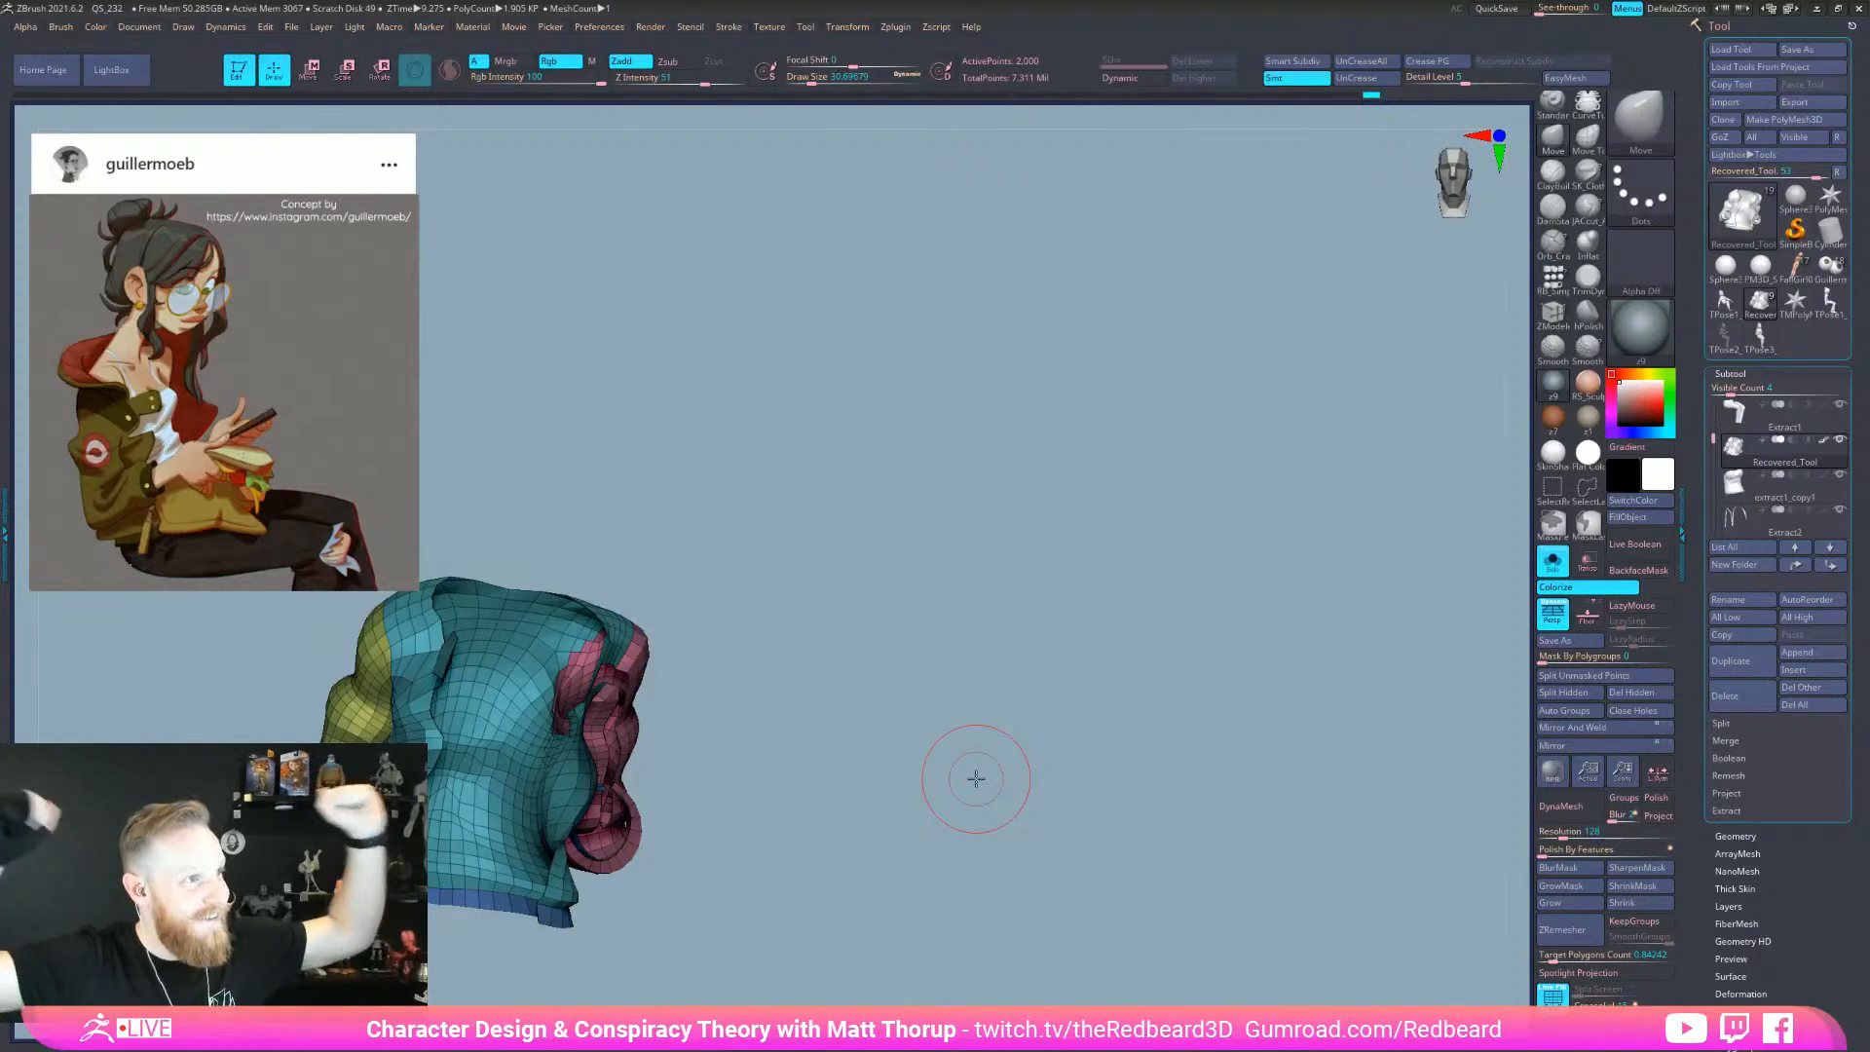
drag(975, 778, 1044, 666)
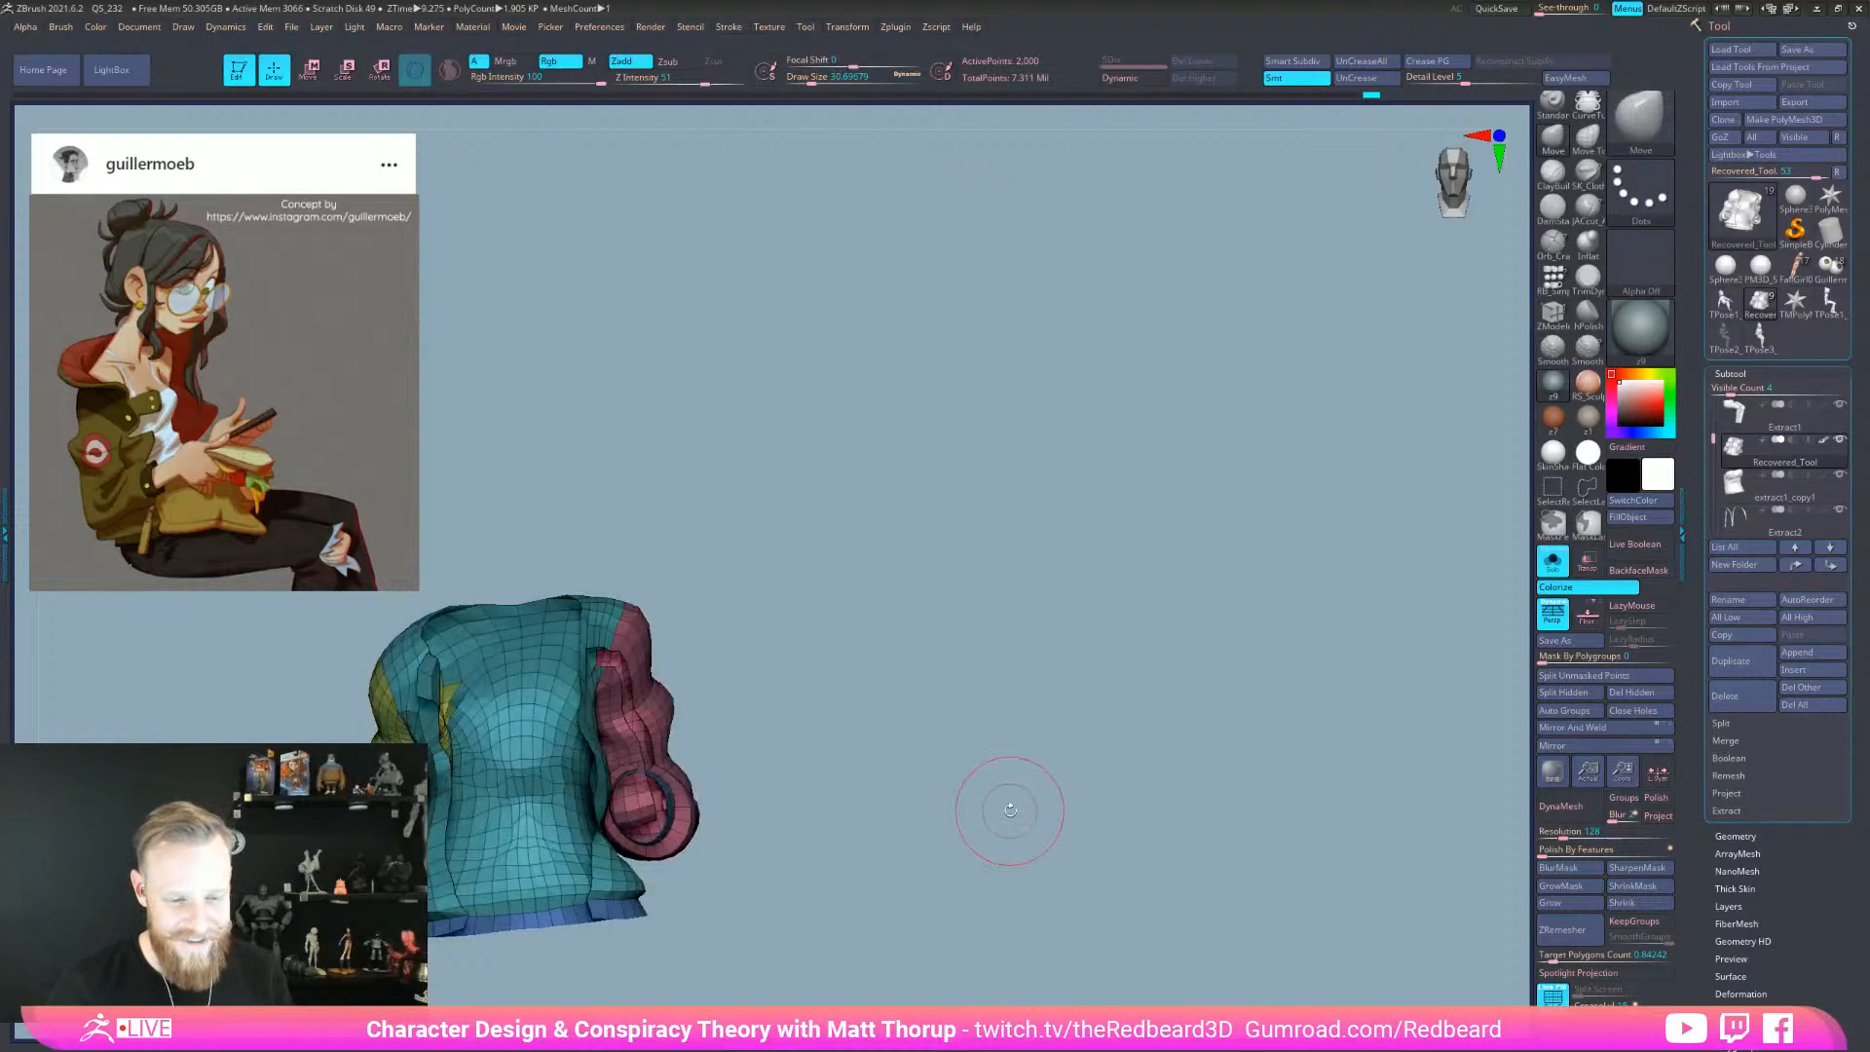
key(XF86AudioLowerVolume)
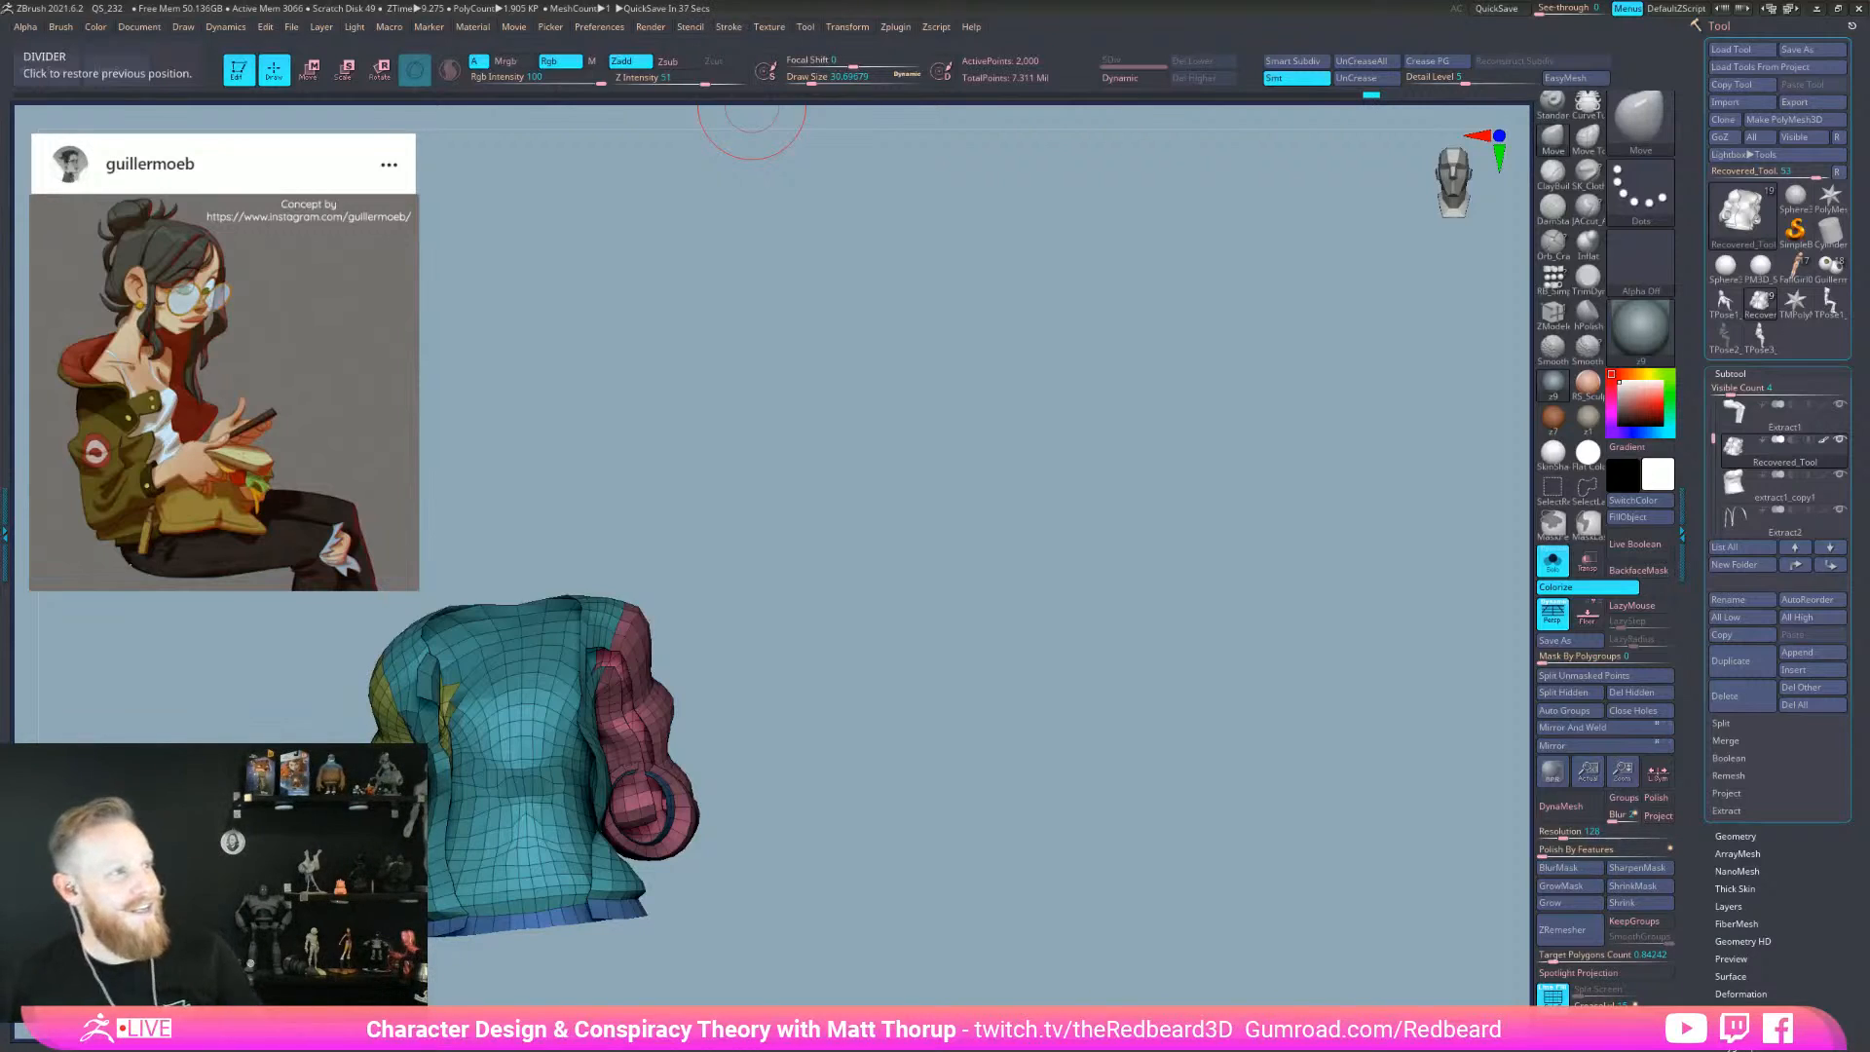
- Restore the jacket's hidden polygons and hide the whole collar again, checking it from several angles
drag(1051, 674, 1086, 744)
ctrl+shift+click(1093, 755)
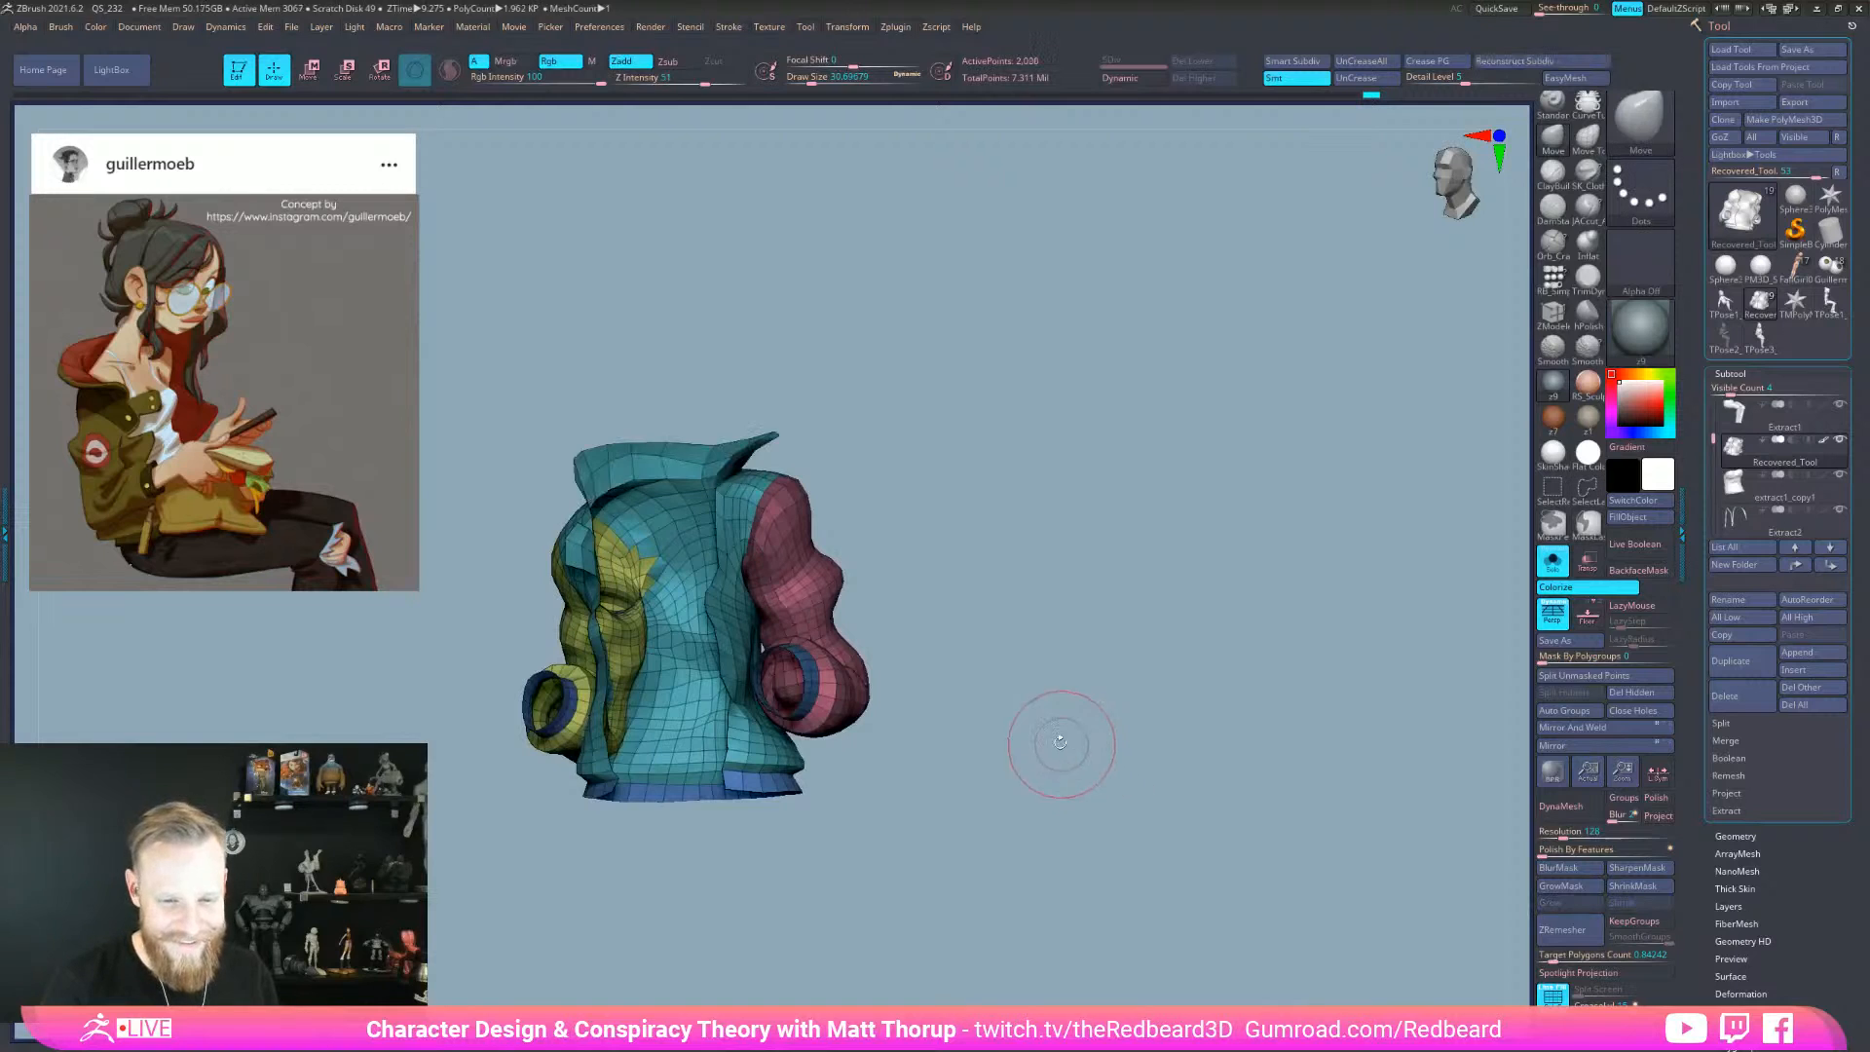
drag(888, 411, 945, 382)
ctrl+shift+click(640, 454)
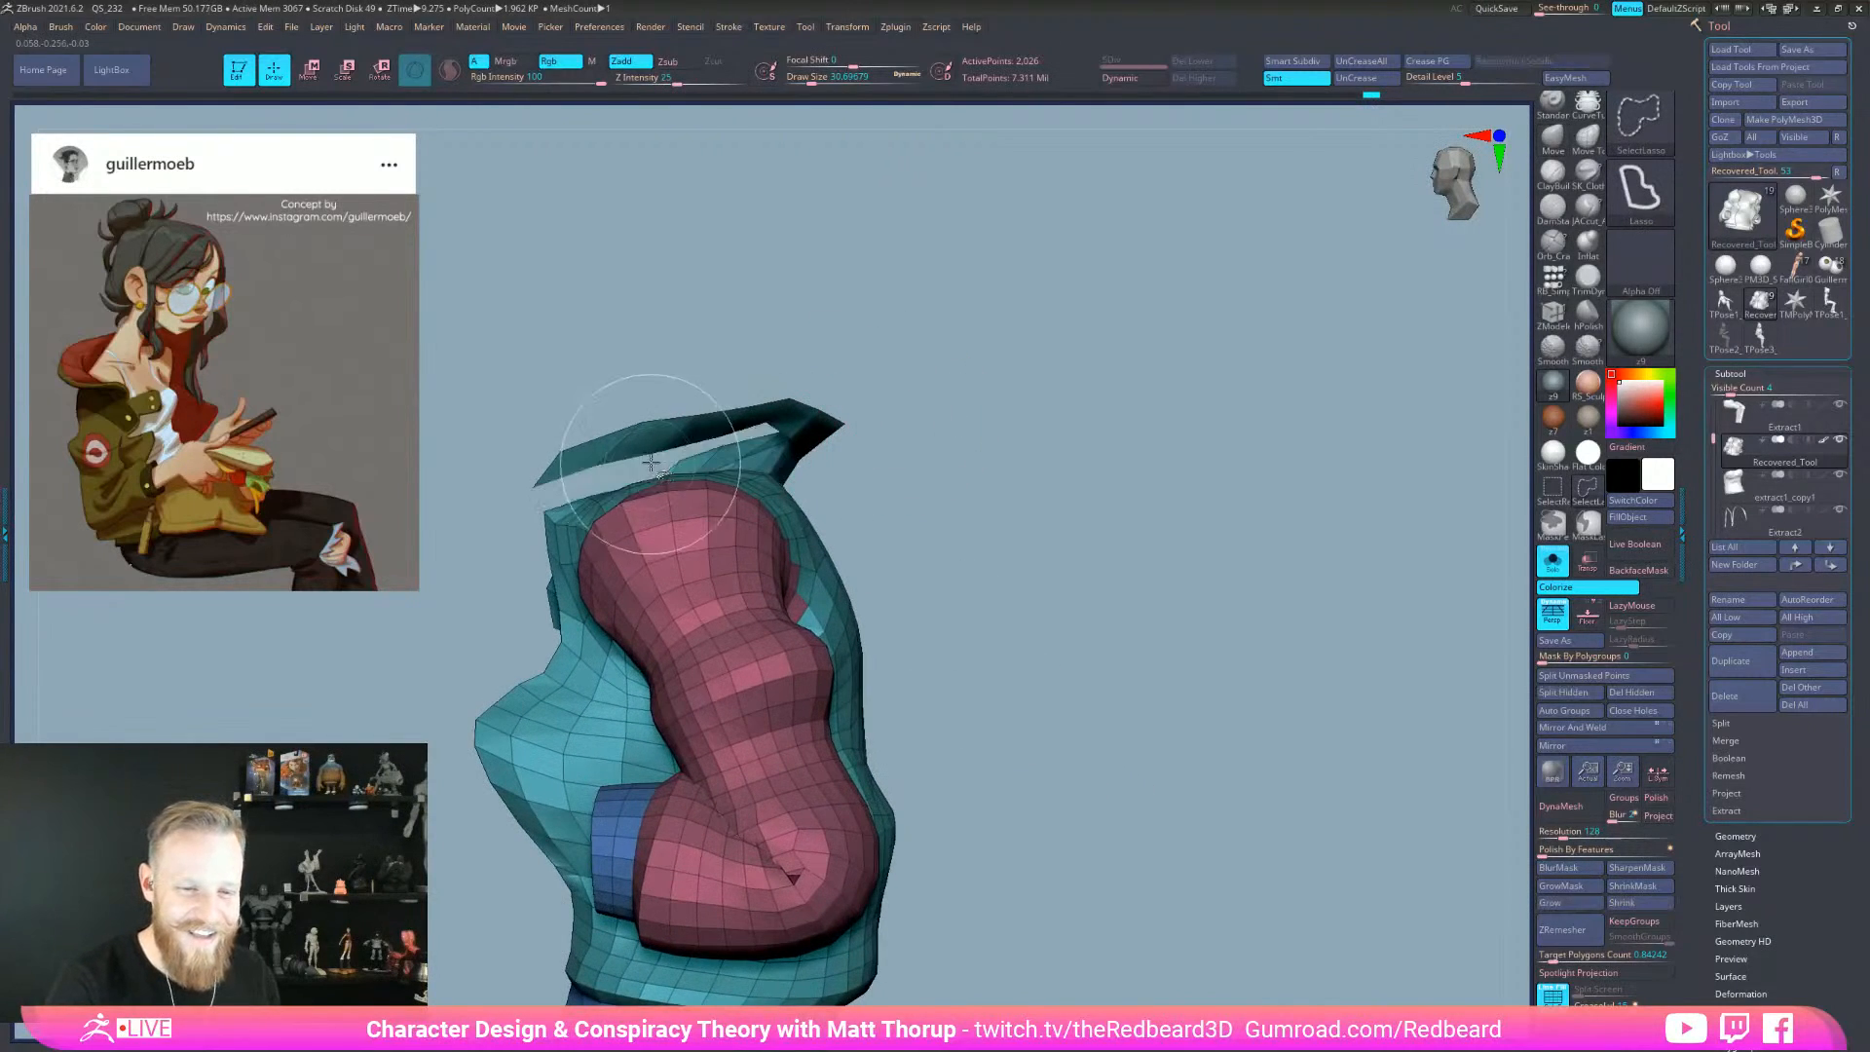
ctrl+shift+click(681, 443)
drag(856, 458, 1237, 538)
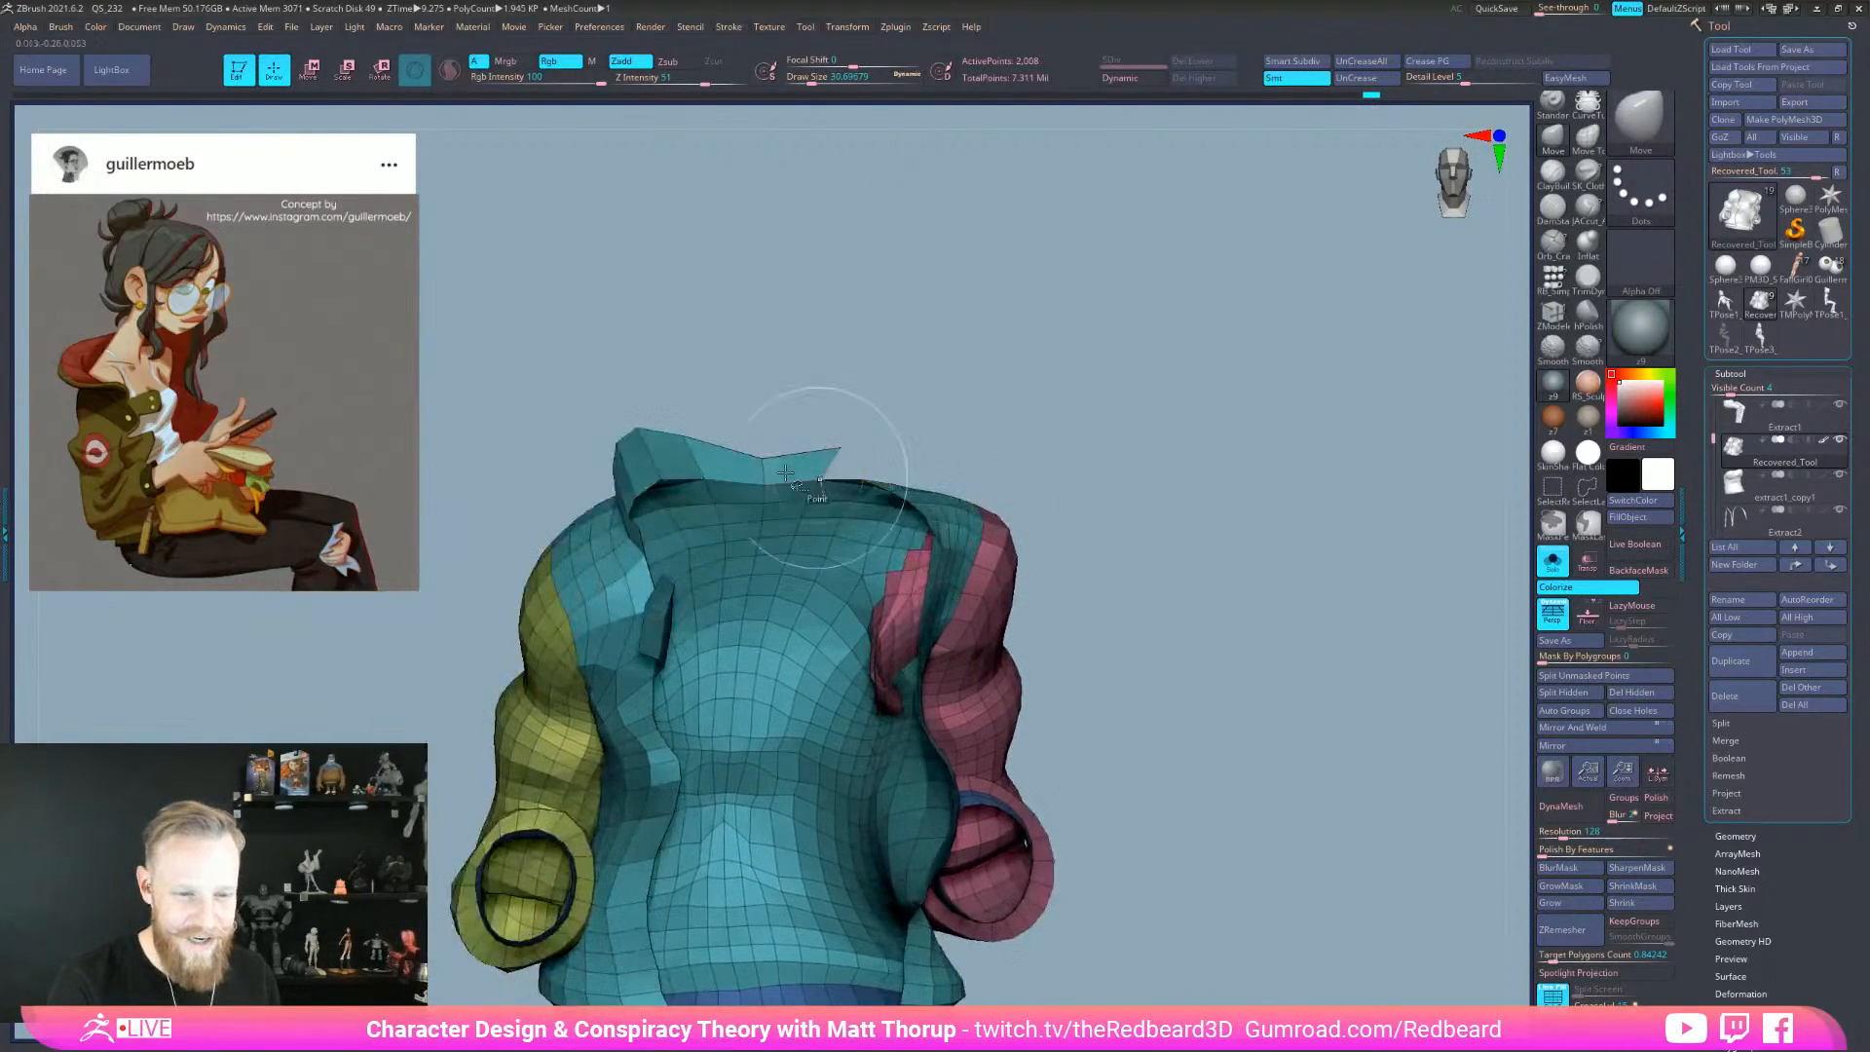
ctrl+shift+click(765, 467)
ctrl+shift+click(664, 456)
- Invert the jacket's visibility to isolate the collar and give the collar its own polygroup
drag(870, 393, 1018, 672)
shift+drag(1019, 672, 980, 665)
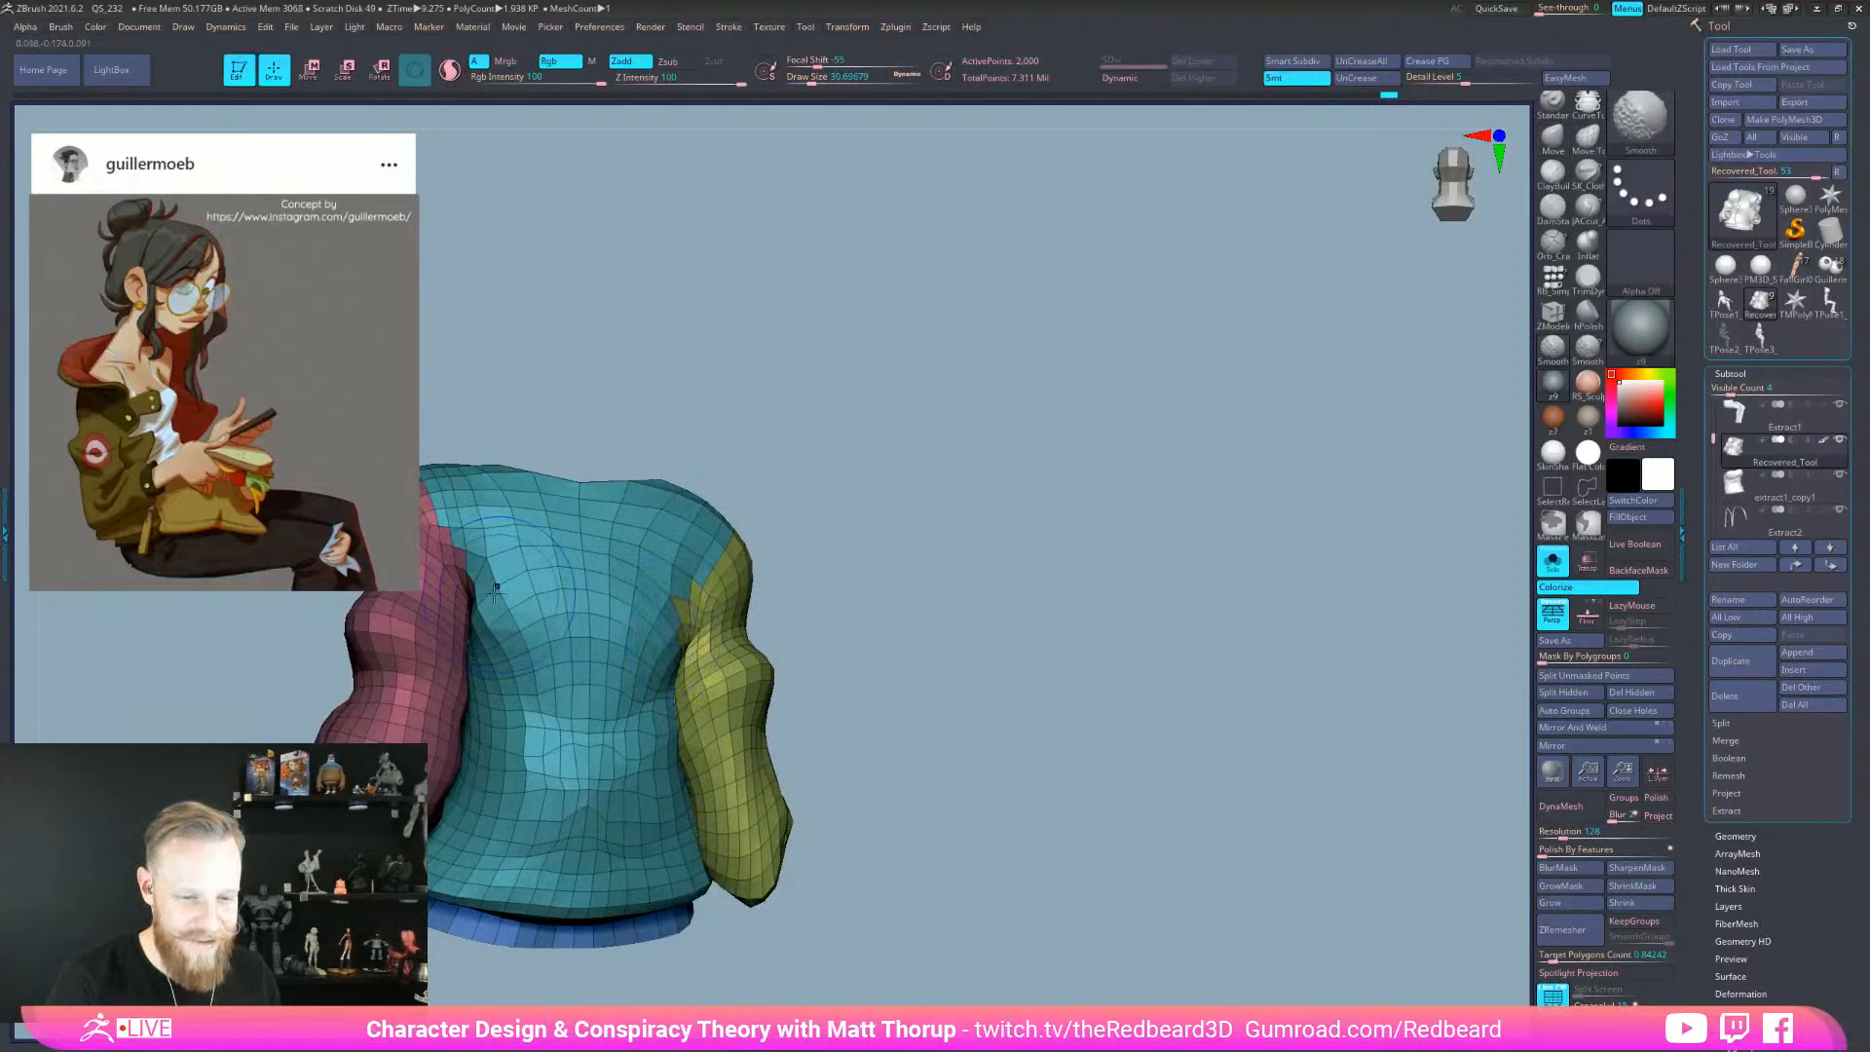
drag(883, 547, 1071, 682)
mouse_move(1113, 778)
mouse_down()
mouse_move(1010, 668)
mouse_move(1051, 692)
mouse_move(1061, 743)
mouse_move(1130, 755)
mouse_up()
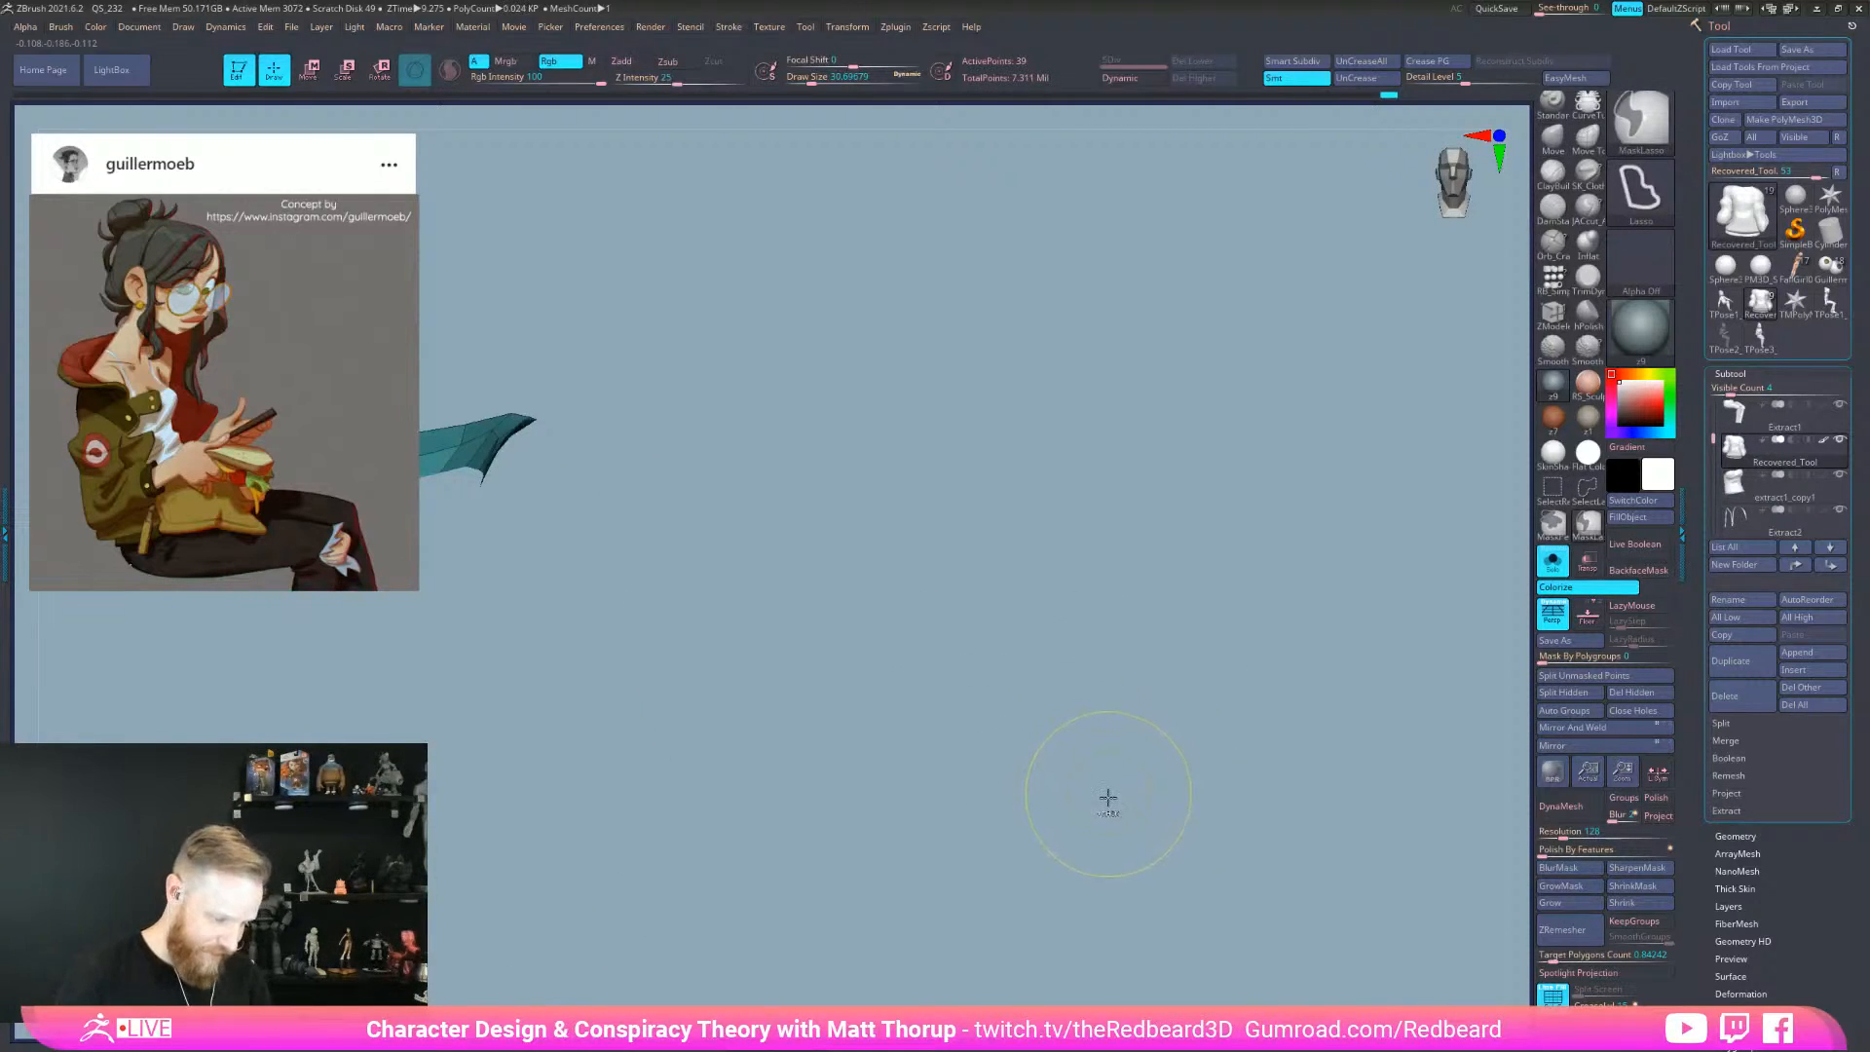
key(f)
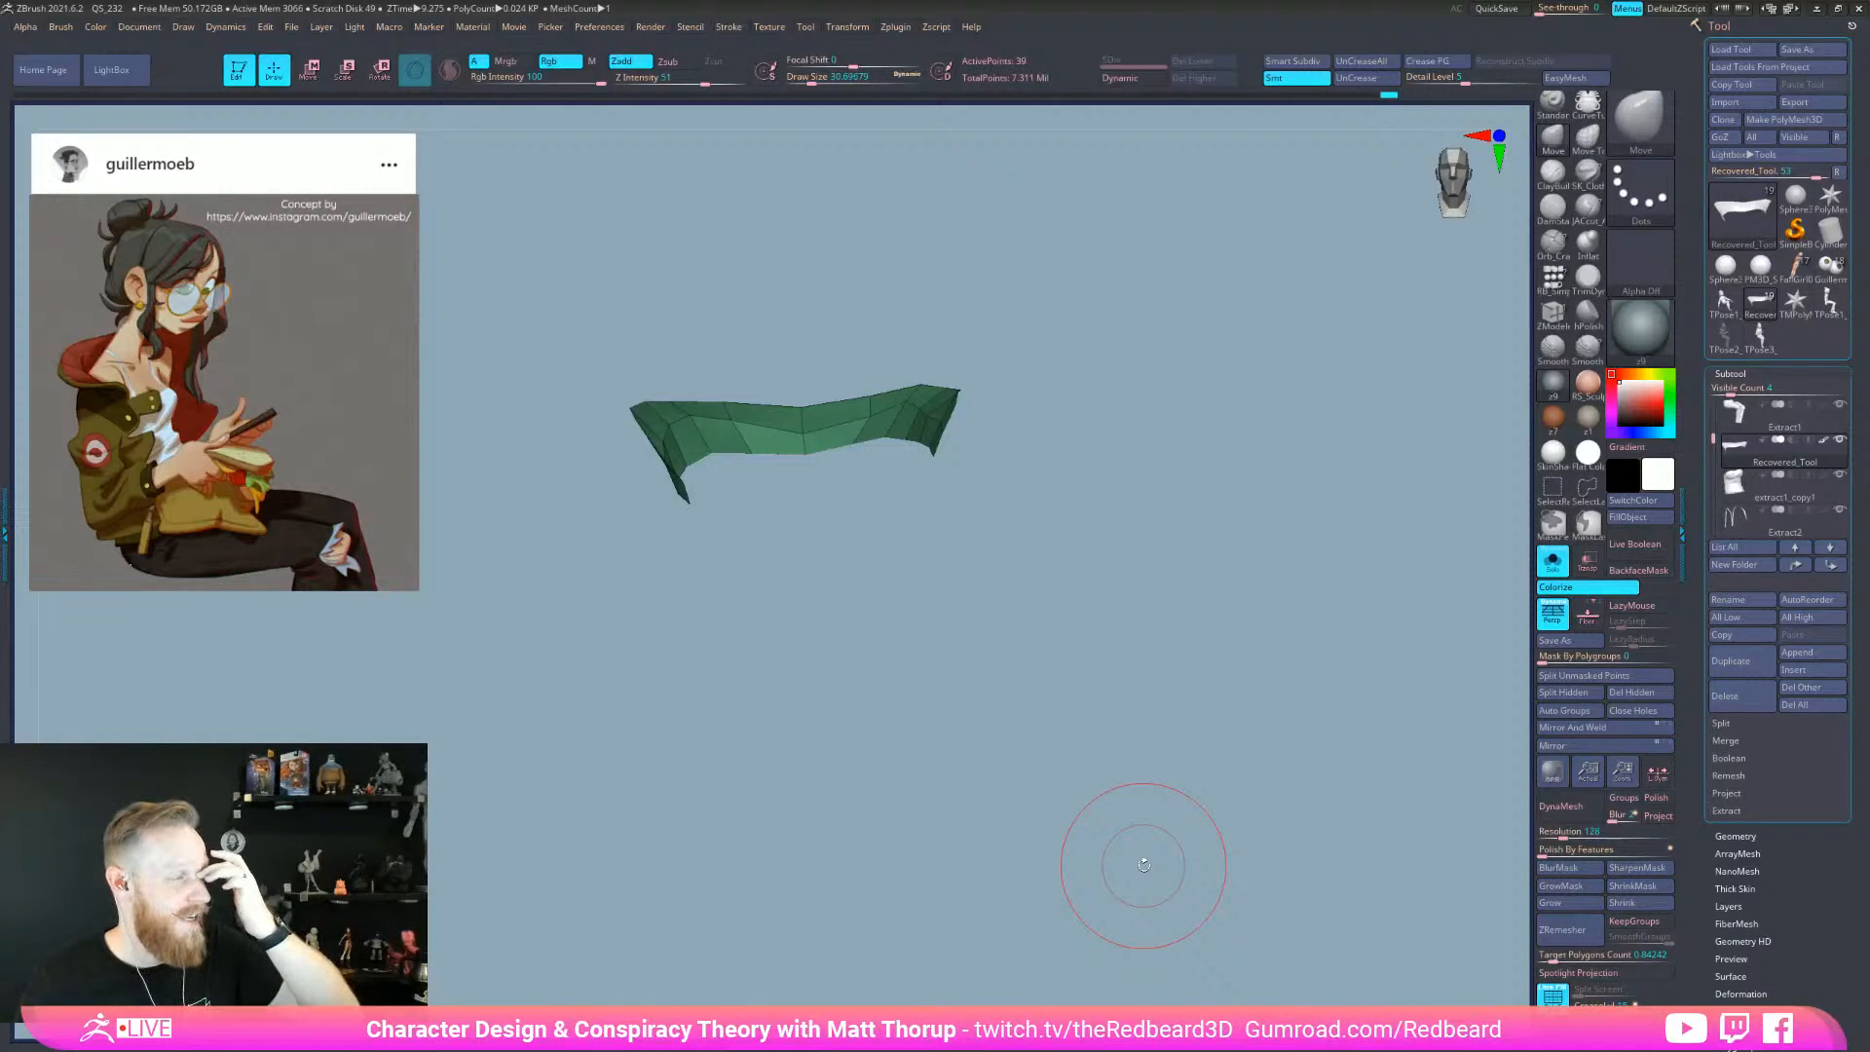
- Assign the isolated collar a fresh polygroup and reveal the rest of the jacket with only the collar unmasked
mouse_move(1119, 860)
mouse_down()
mouse_move(1130, 750)
mouse_move(1014, 626)
mouse_move(813, 479)
mouse_up()
key(s)
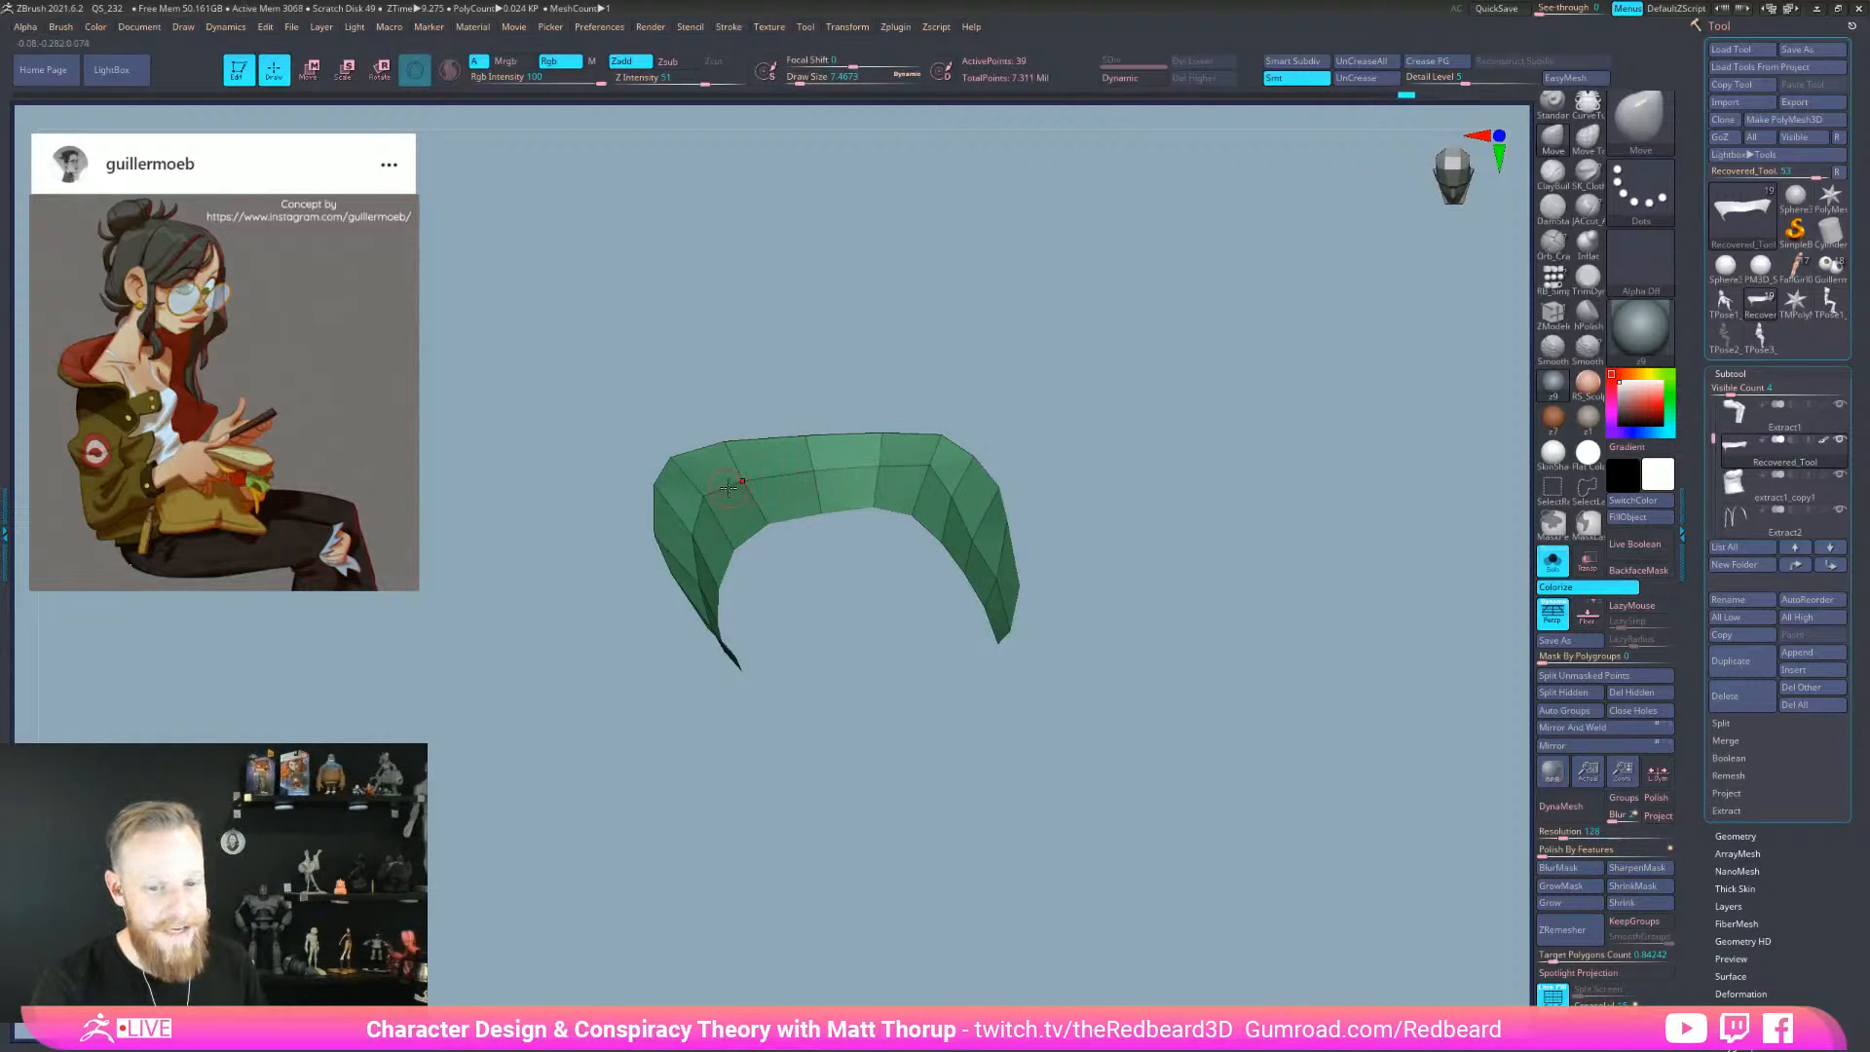
mouse_move(1073, 814)
mouse_down()
mouse_move(1056, 788)
mouse_move(1106, 806)
mouse_move(1110, 830)
mouse_move(1189, 792)
mouse_up()
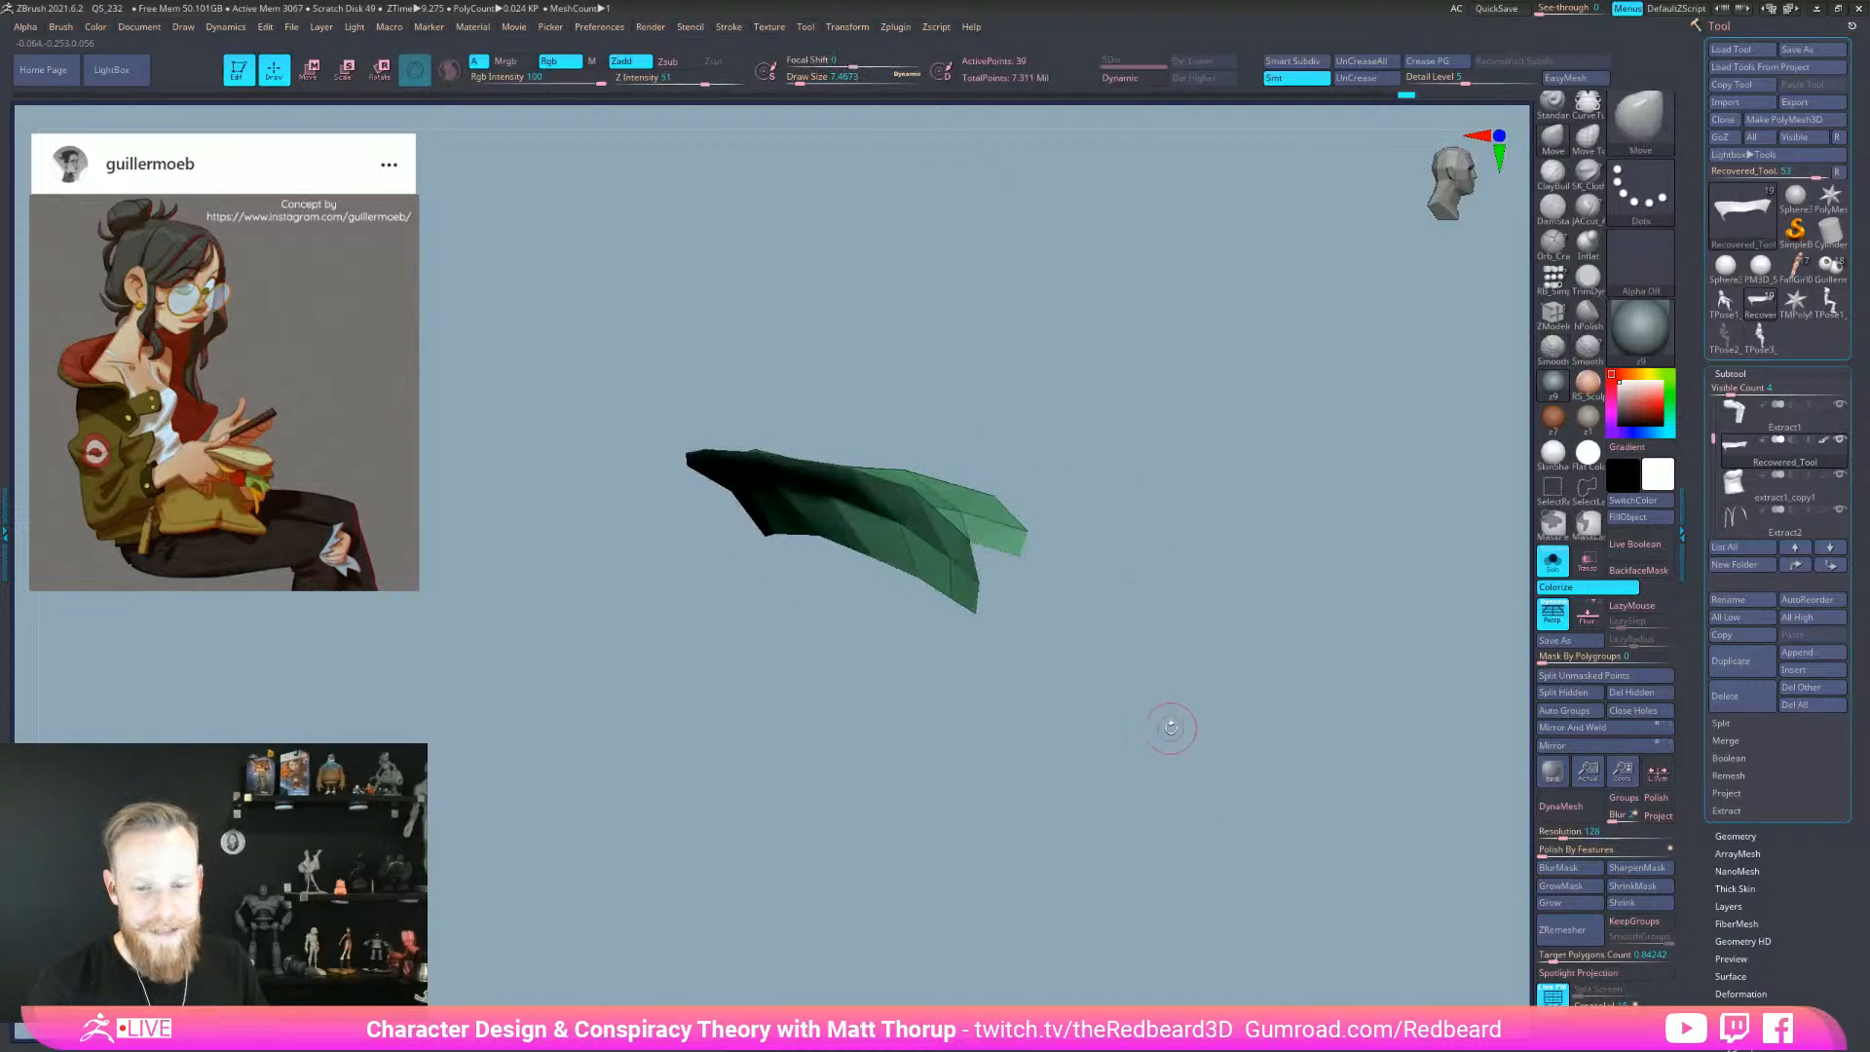
drag(1176, 728, 1069, 639)
drag(997, 533, 984, 477)
mouse_move(1129, 772)
mouse_down()
mouse_move(1177, 743)
mouse_move(1217, 762)
mouse_move(1156, 780)
mouse_move(1134, 875)
mouse_up()
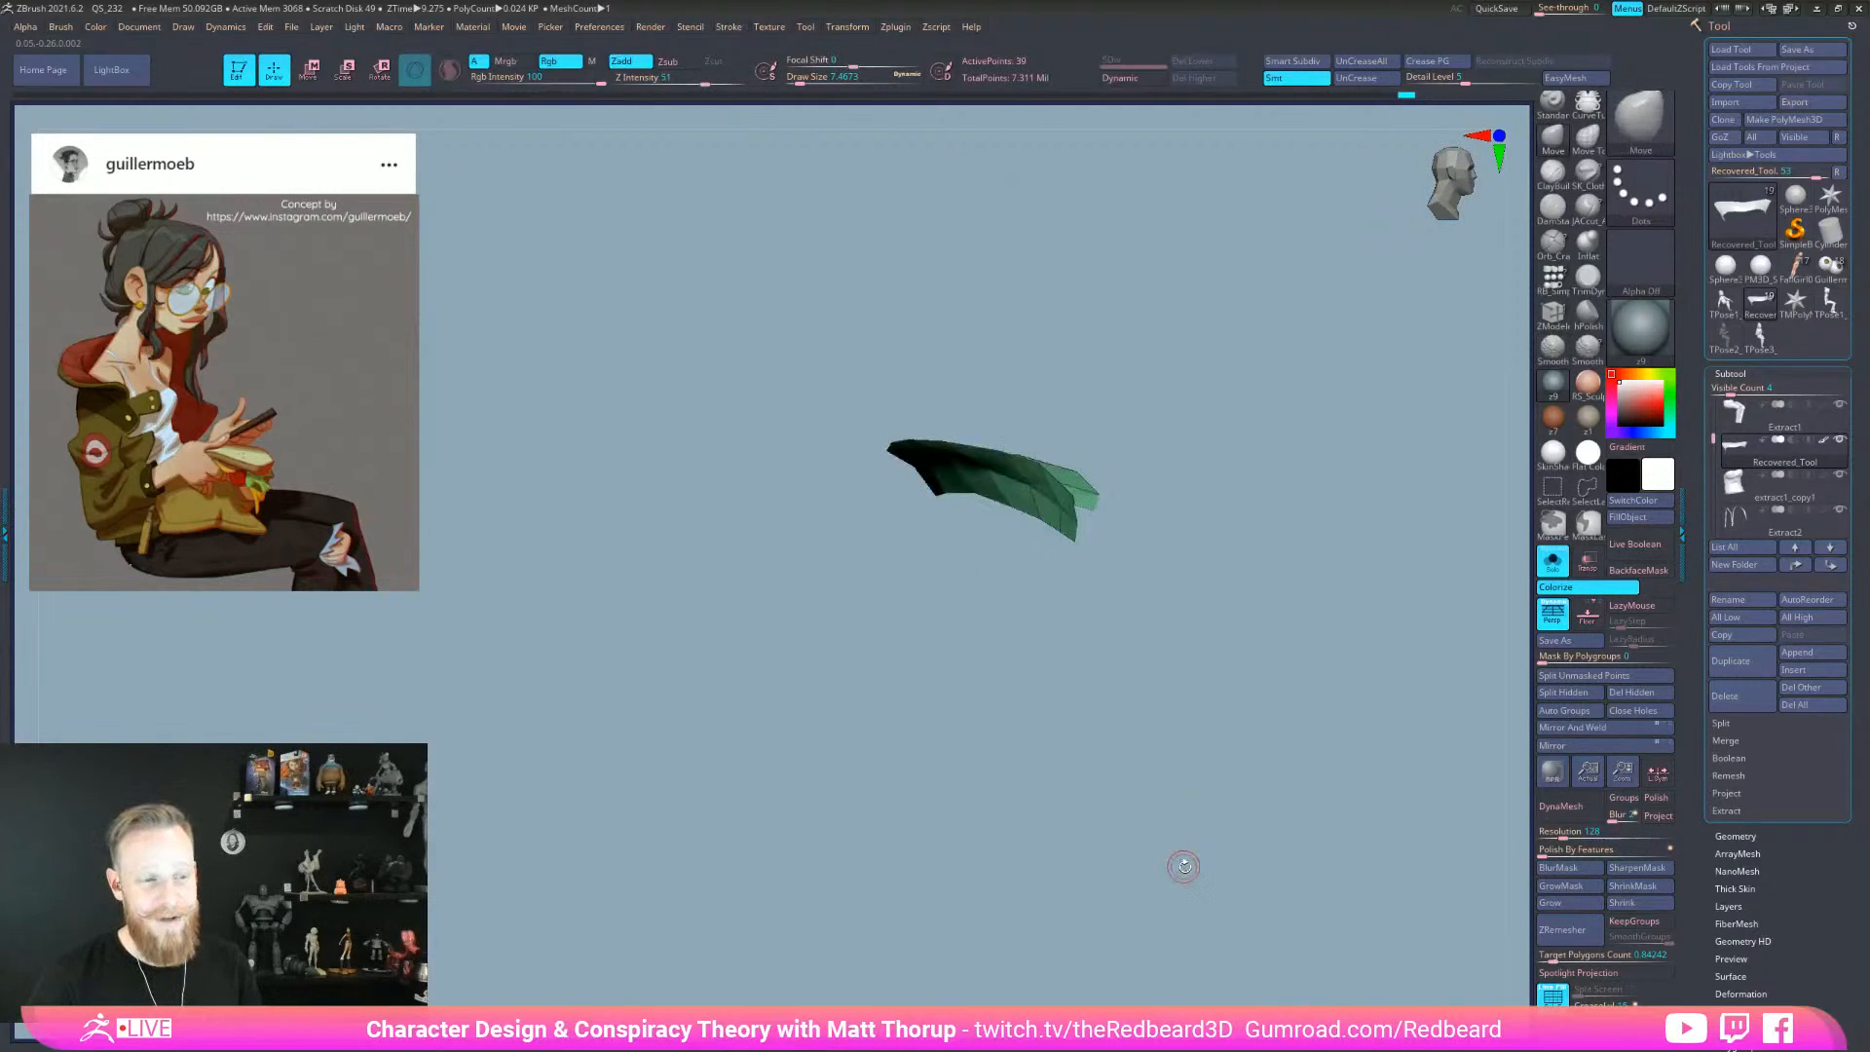
key(ctrl+w)
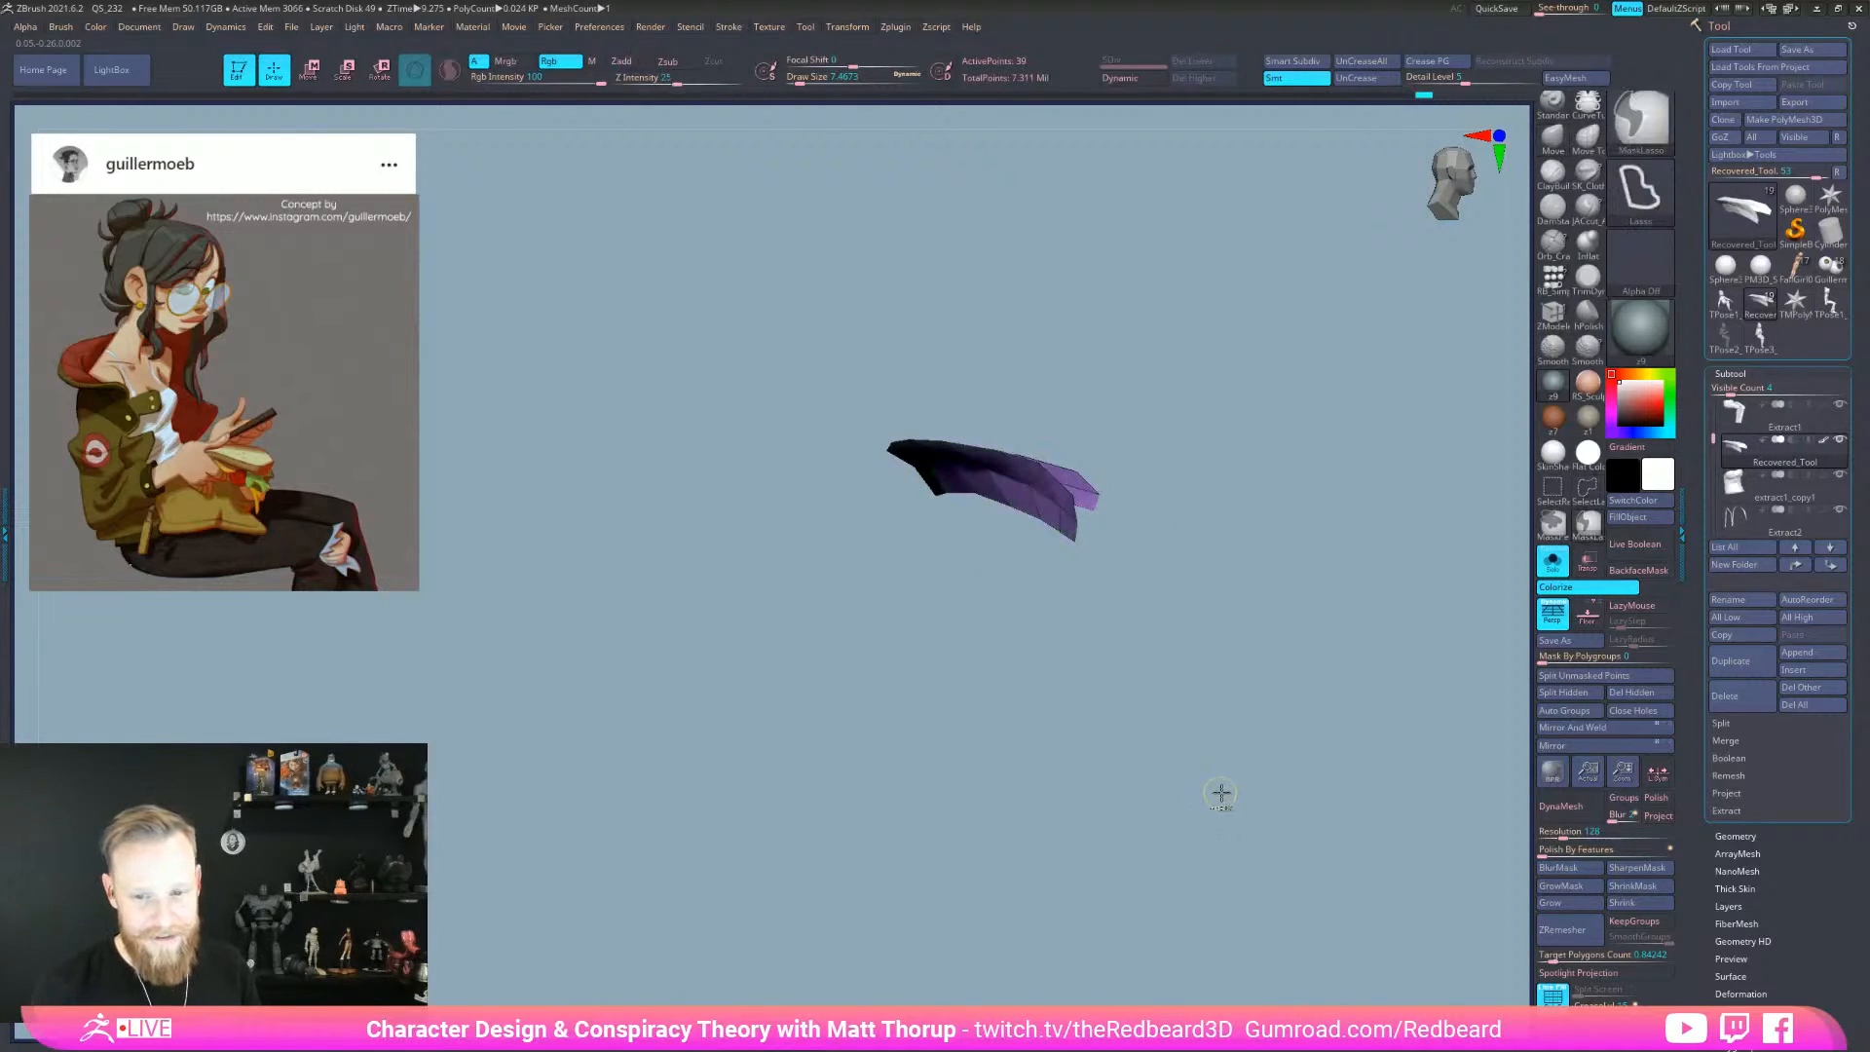
ctrl+shift+click(1239, 801)
drag(1305, 836, 1233, 604)
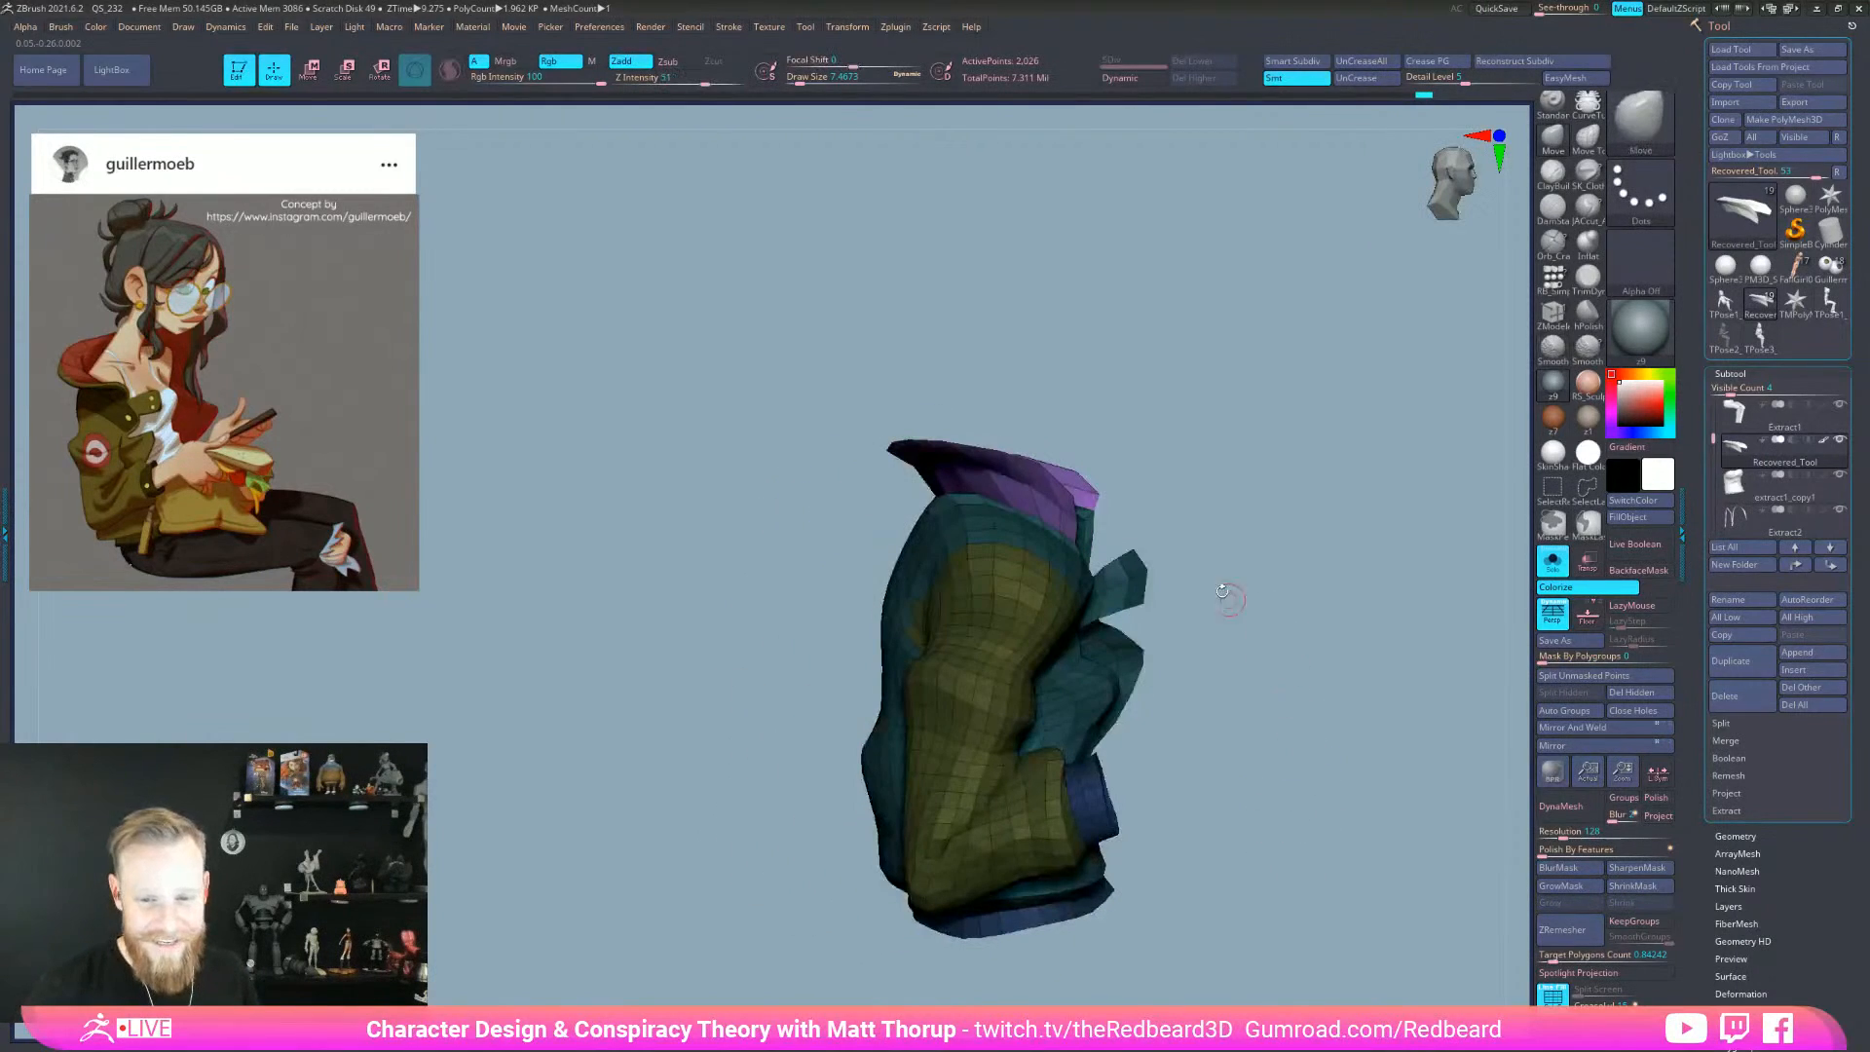
- Reshape the front of the collar from the side with the Move brush at about 28.75 draw size
key(bracketright)
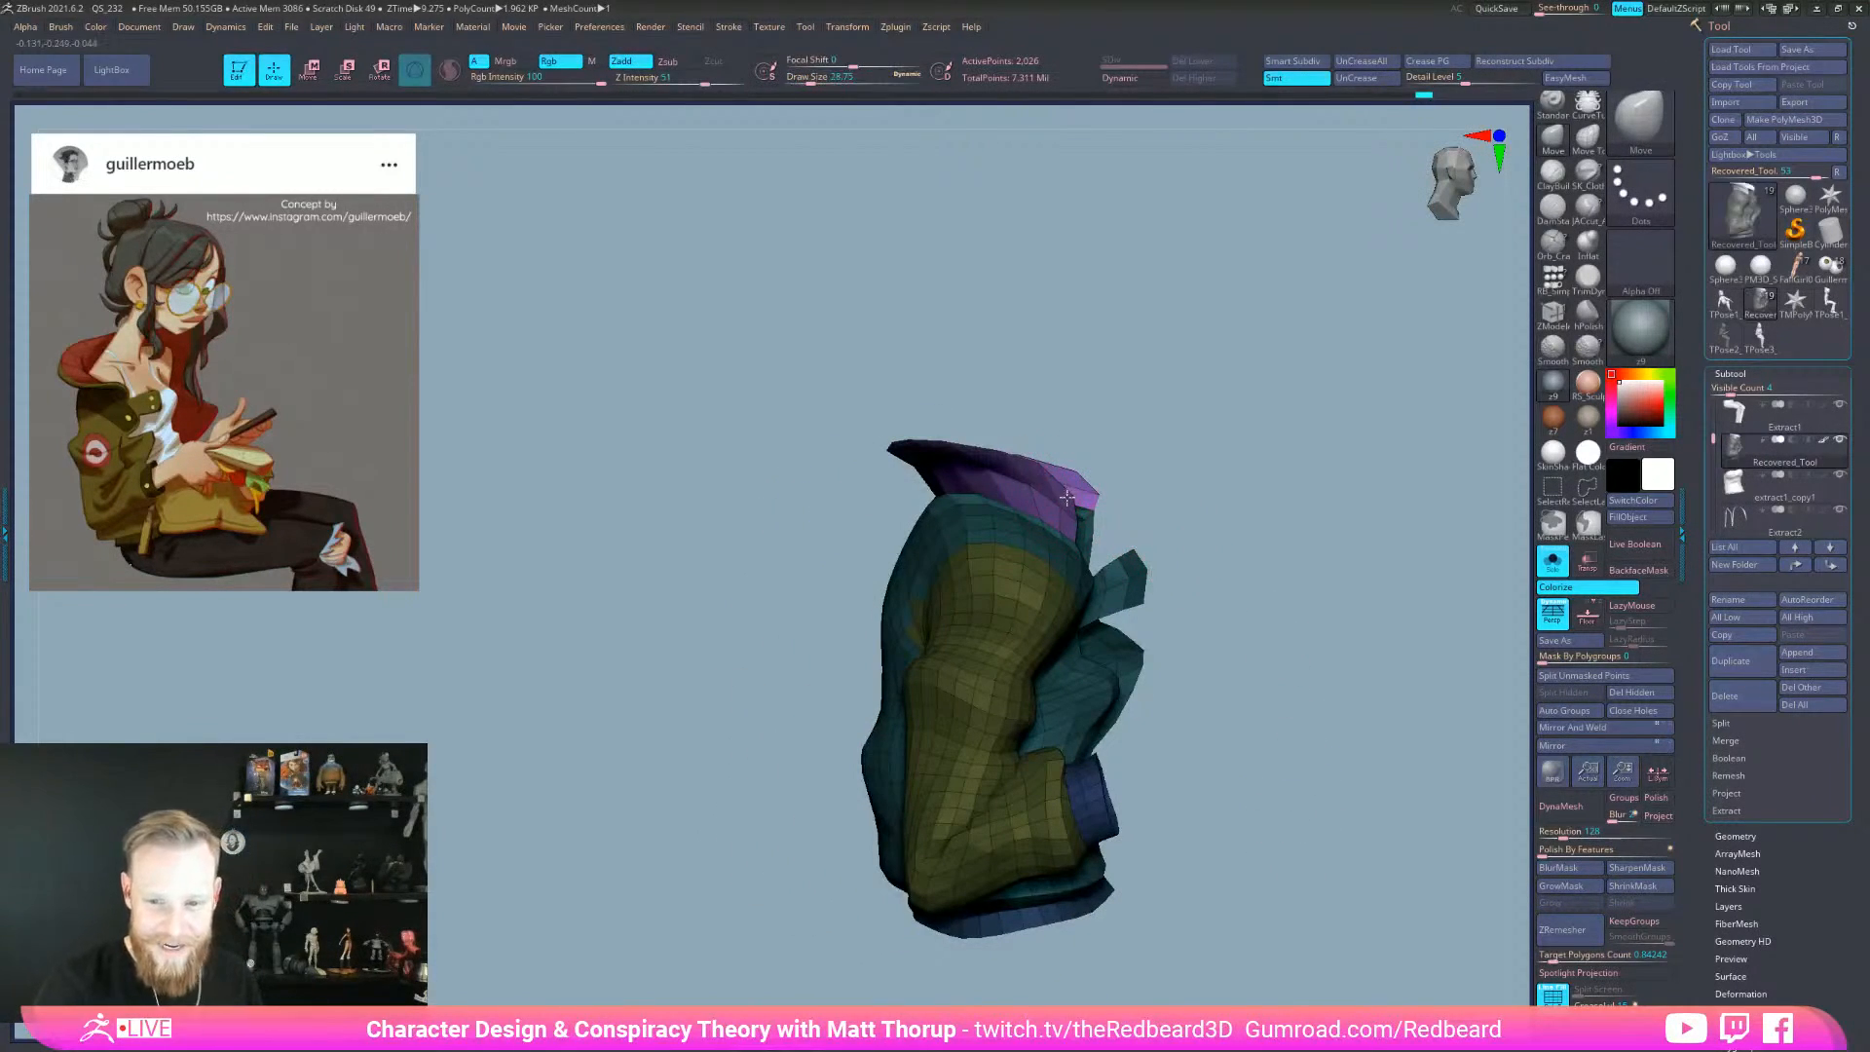
drag(1127, 502, 1192, 541)
drag(1092, 477, 1113, 499)
mouse_move(1113, 498)
right_down()
mouse_move(1133, 502)
mouse_move(1072, 523)
mouse_move(835, 881)
mouse_move(818, 863)
mouse_move(1066, 518)
right_up()
- Refine the collar's edges and tips around the neck opening with the Move brush at about 7.5 draw size
key(s)
drag(1086, 519, 1072, 544)
key(s)
key(bracketleft)
key(bracketleft)
key(bracketleft)
key(bracketleft)
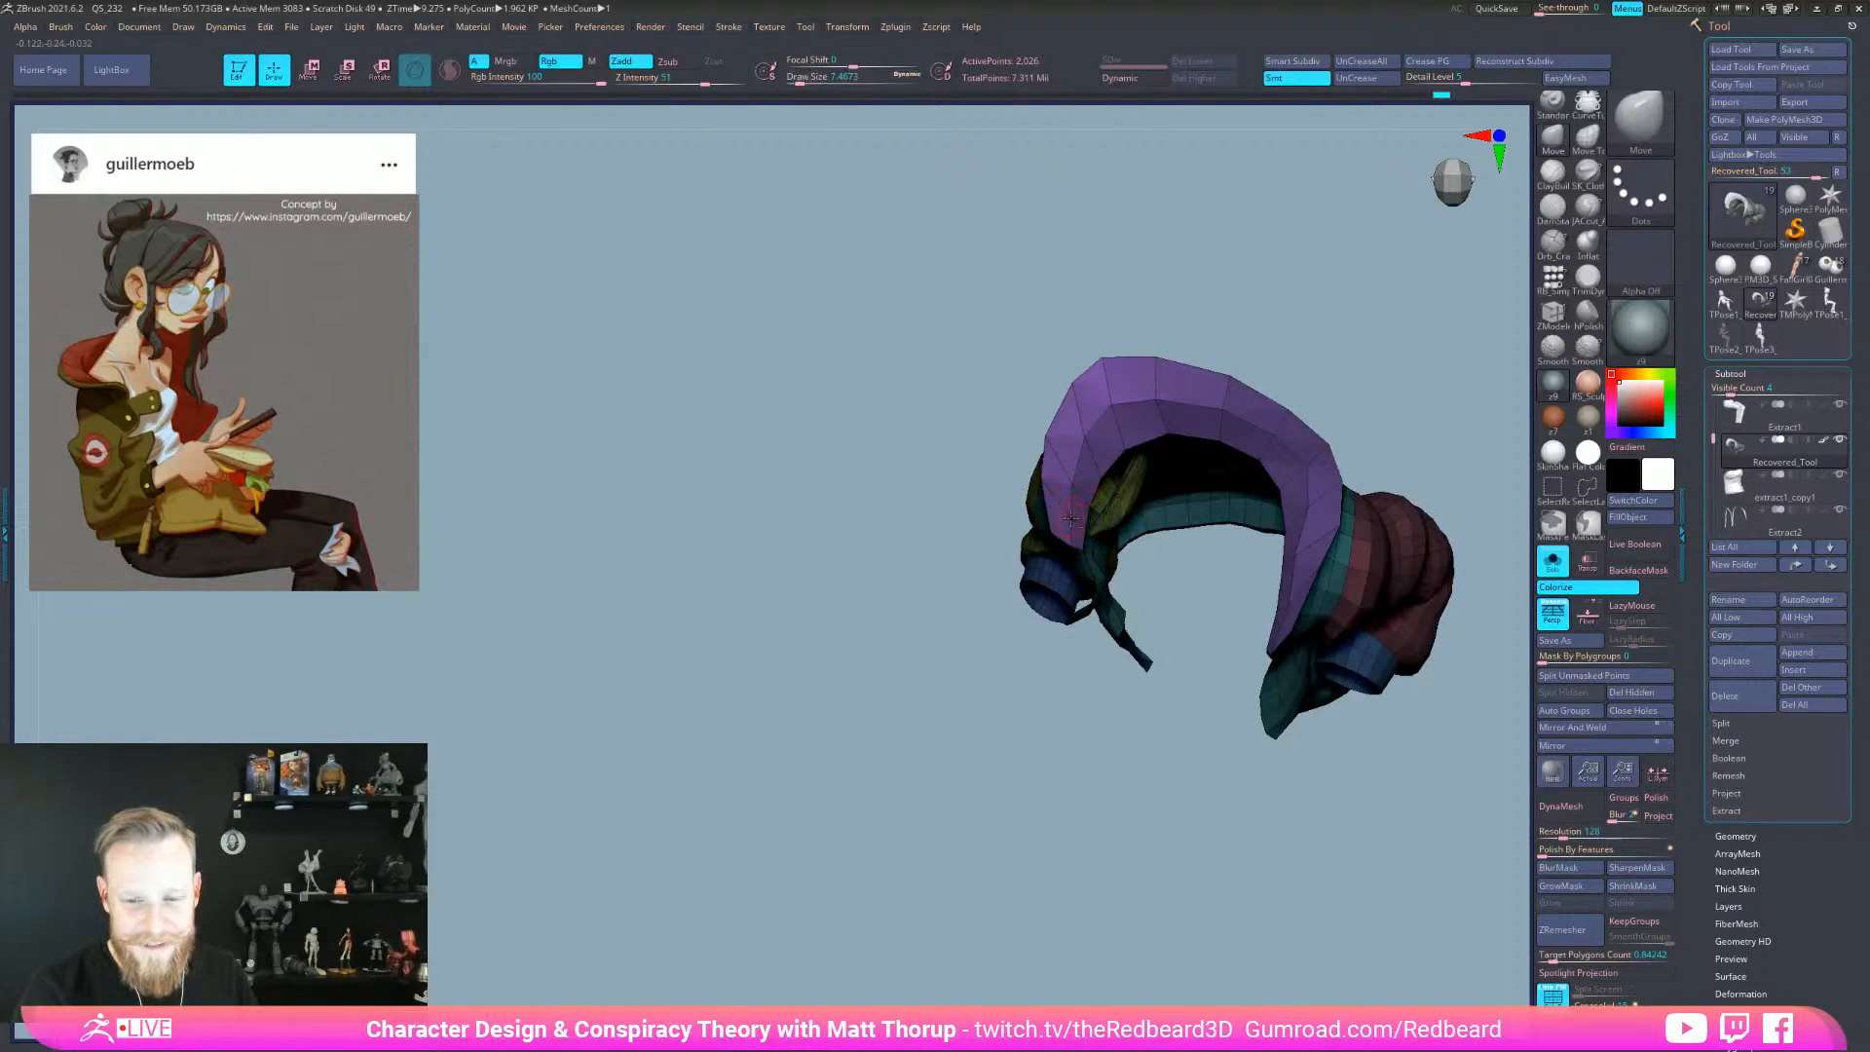
mouse_move(1072, 490)
right_down()
mouse_move(1068, 739)
mouse_move(1071, 514)
right_up()
shift+right_drag(1259, 354, 1202, 477)
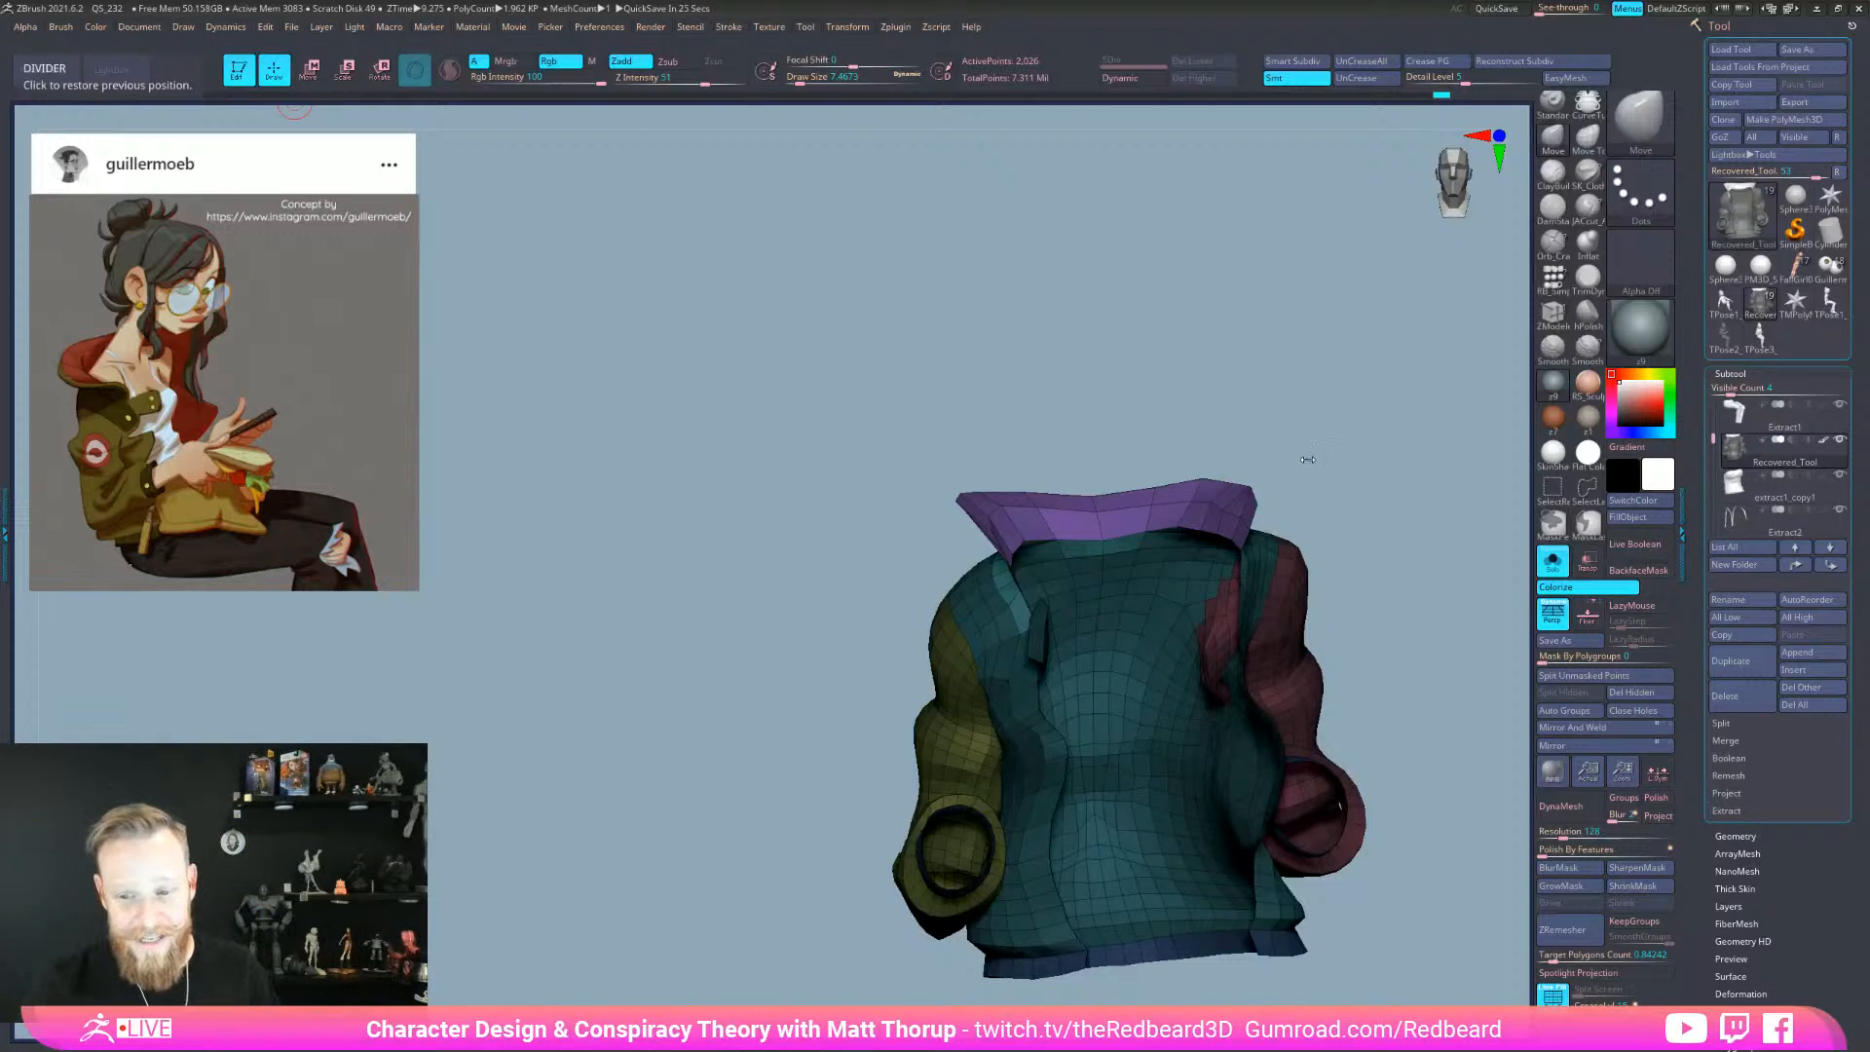
drag(1327, 517, 1224, 504)
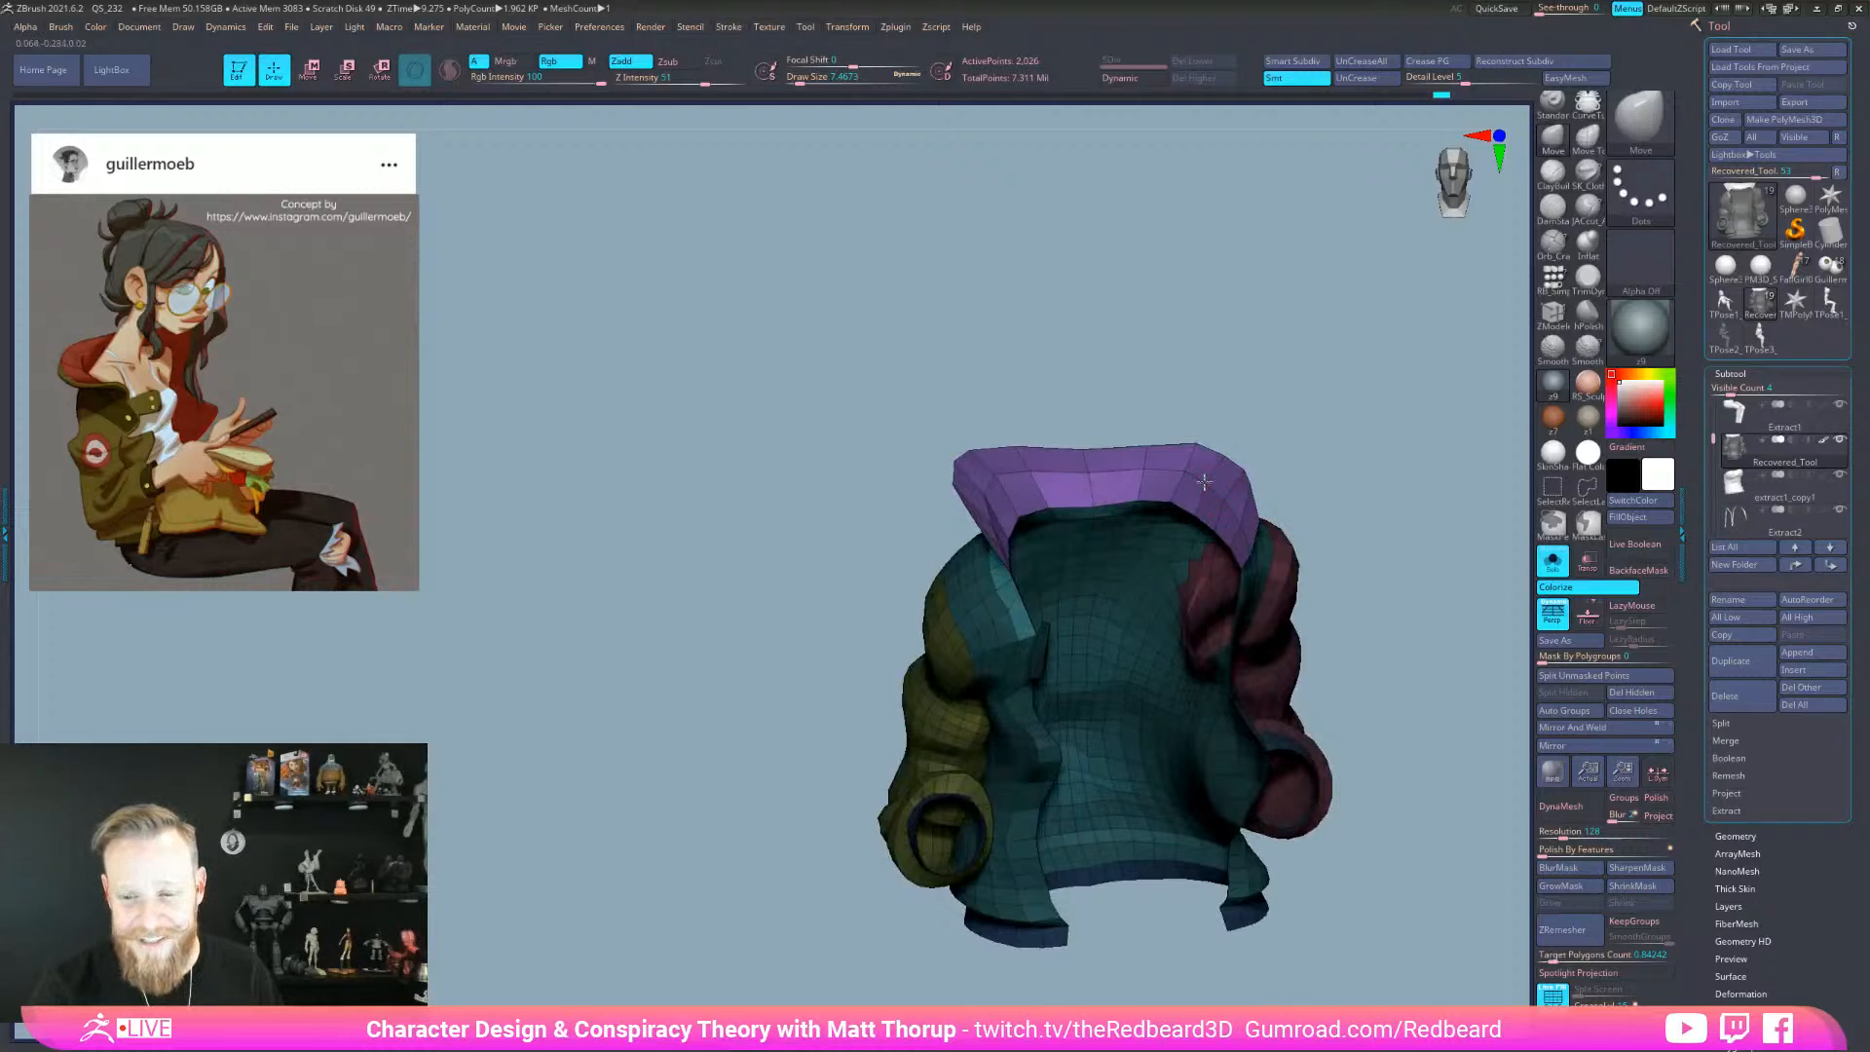
drag(1307, 449, 1282, 663)
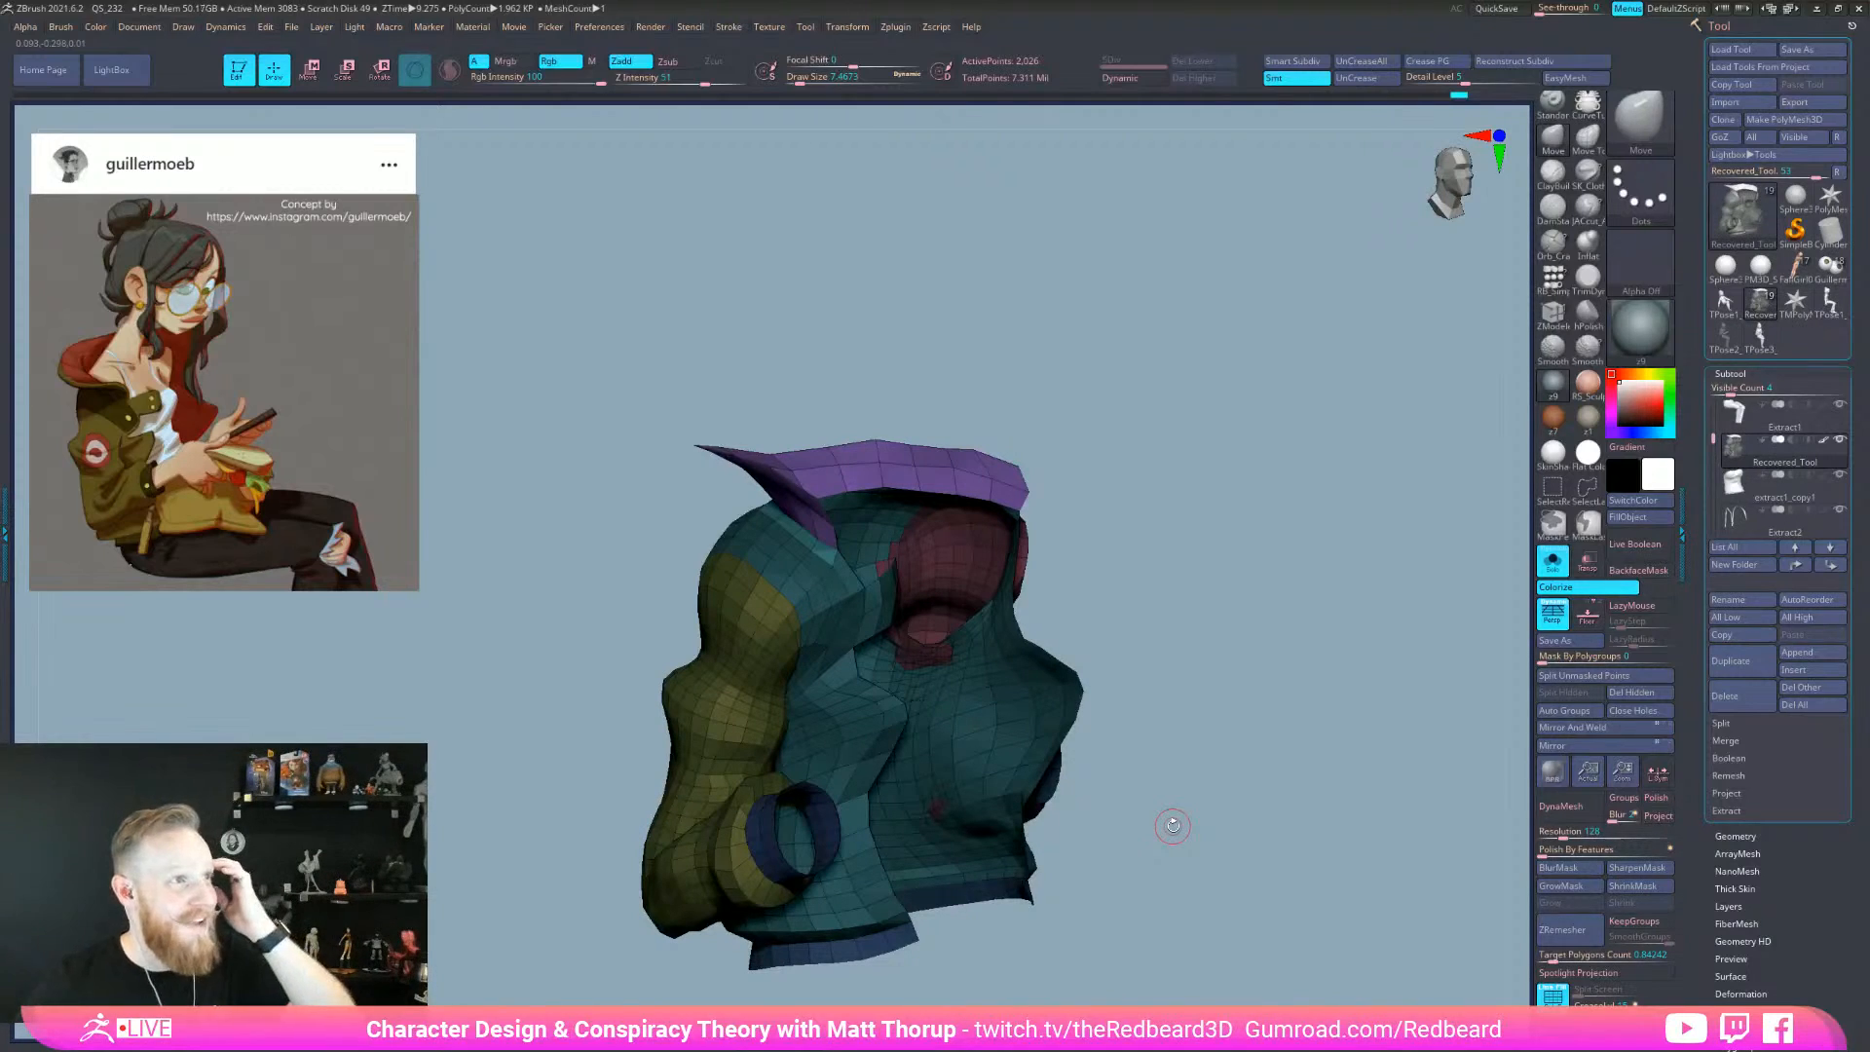
- Widen and round the collar's outline from a high front view with the Move brush at about 15.55 draw size
mouse_move(1211, 739)
mouse_down()
mouse_move(1223, 751)
mouse_move(922, 445)
mouse_move(1052, 455)
mouse_move(937, 444)
mouse_move(1016, 465)
mouse_up()
key(s)
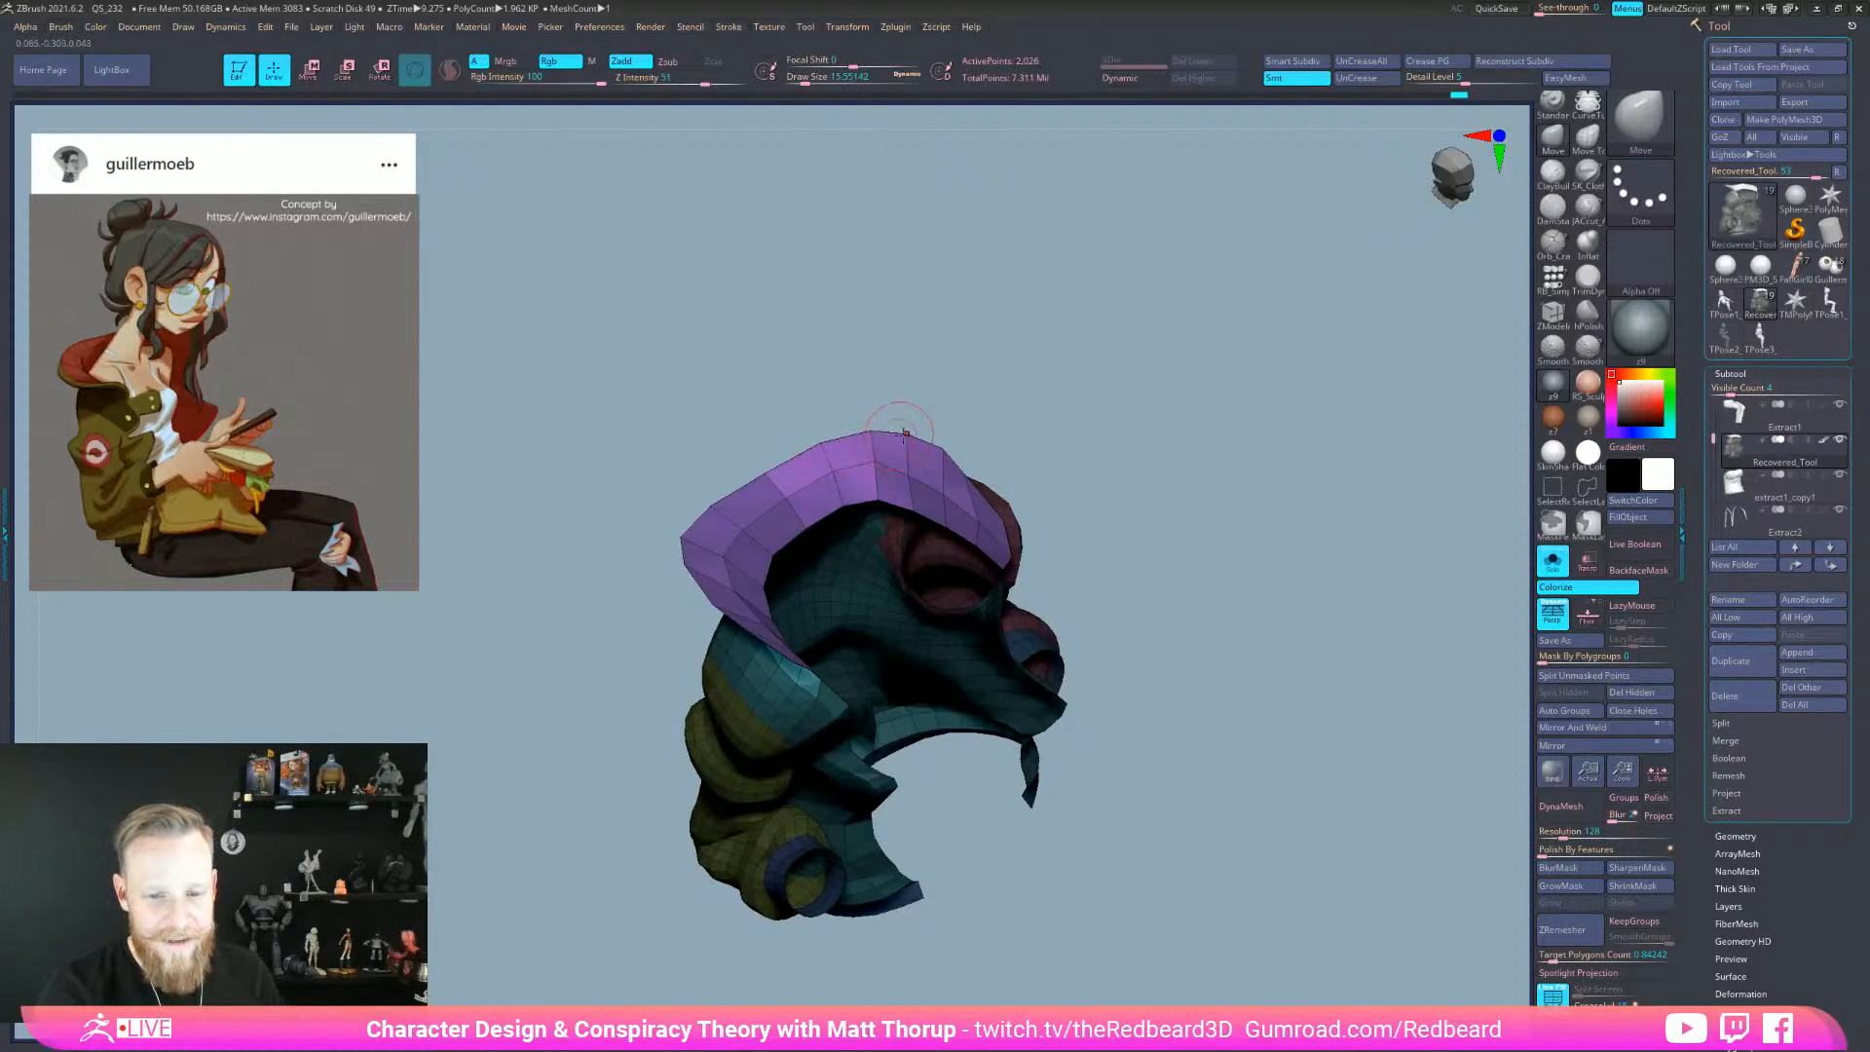
drag(868, 481, 872, 469)
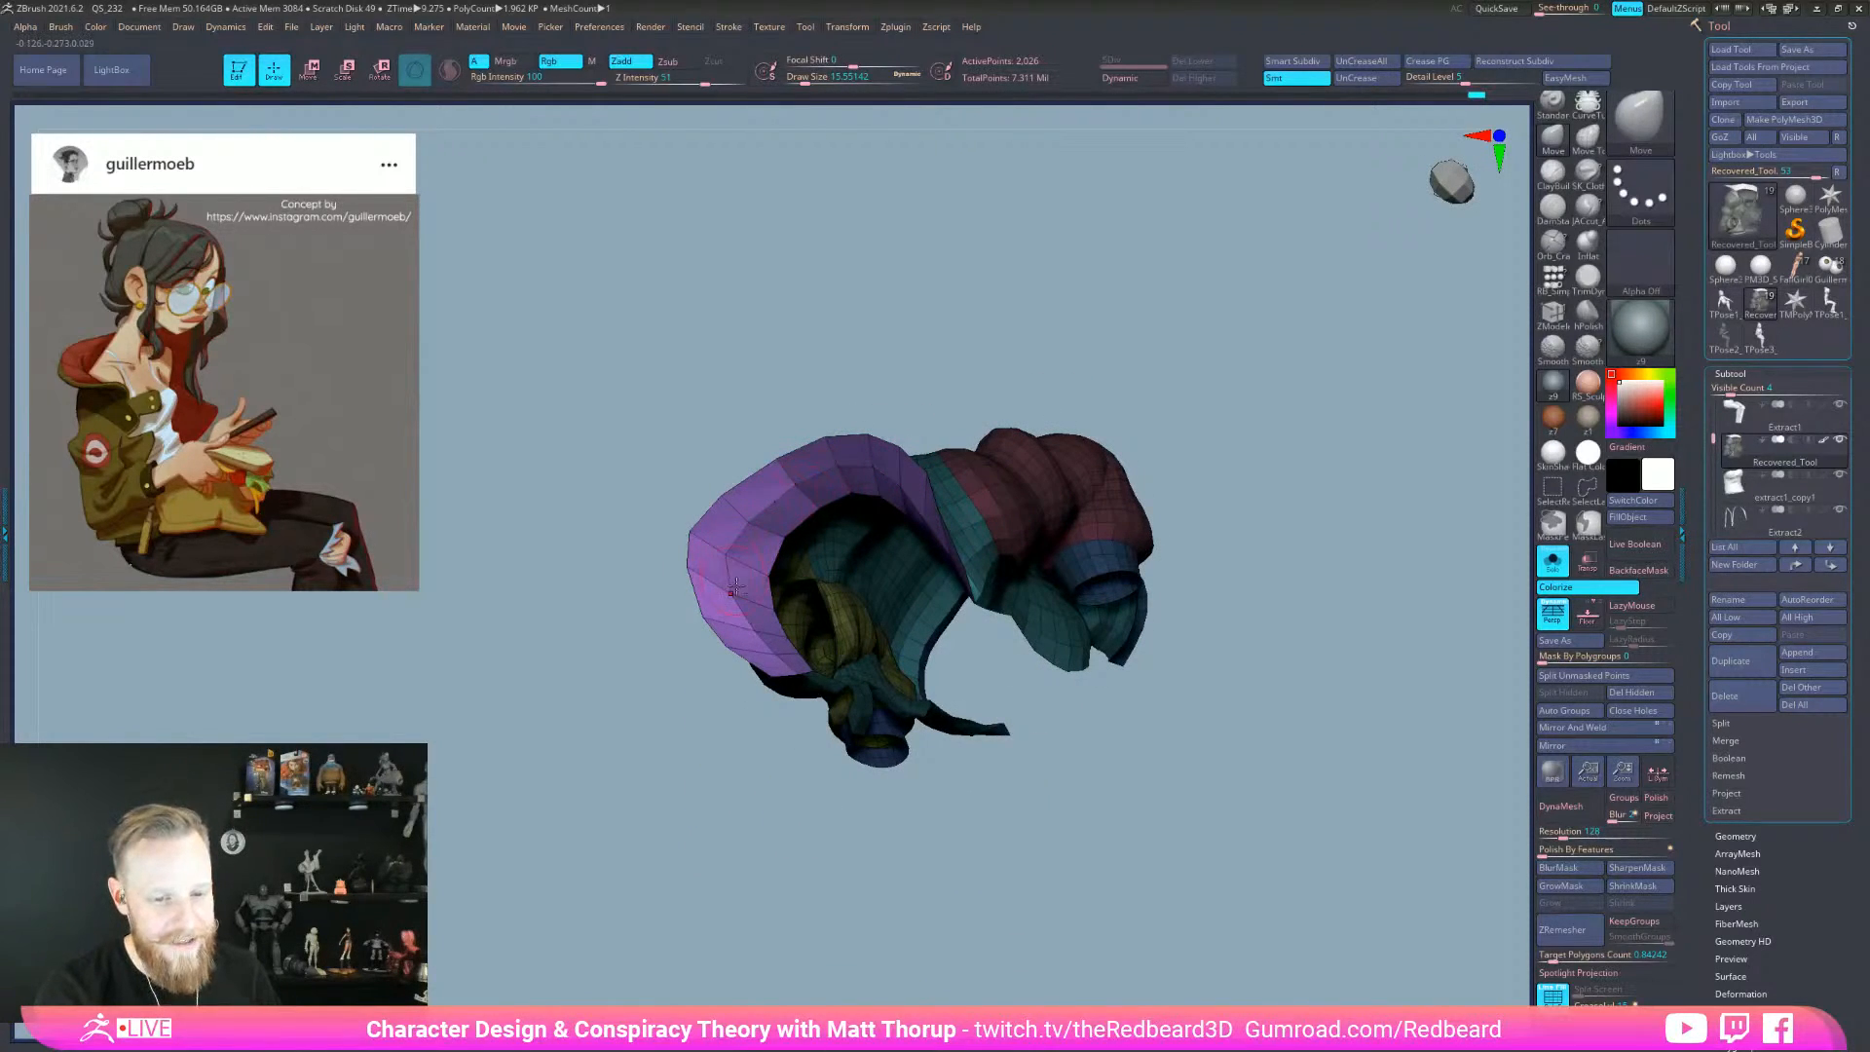
drag(699, 781, 764, 779)
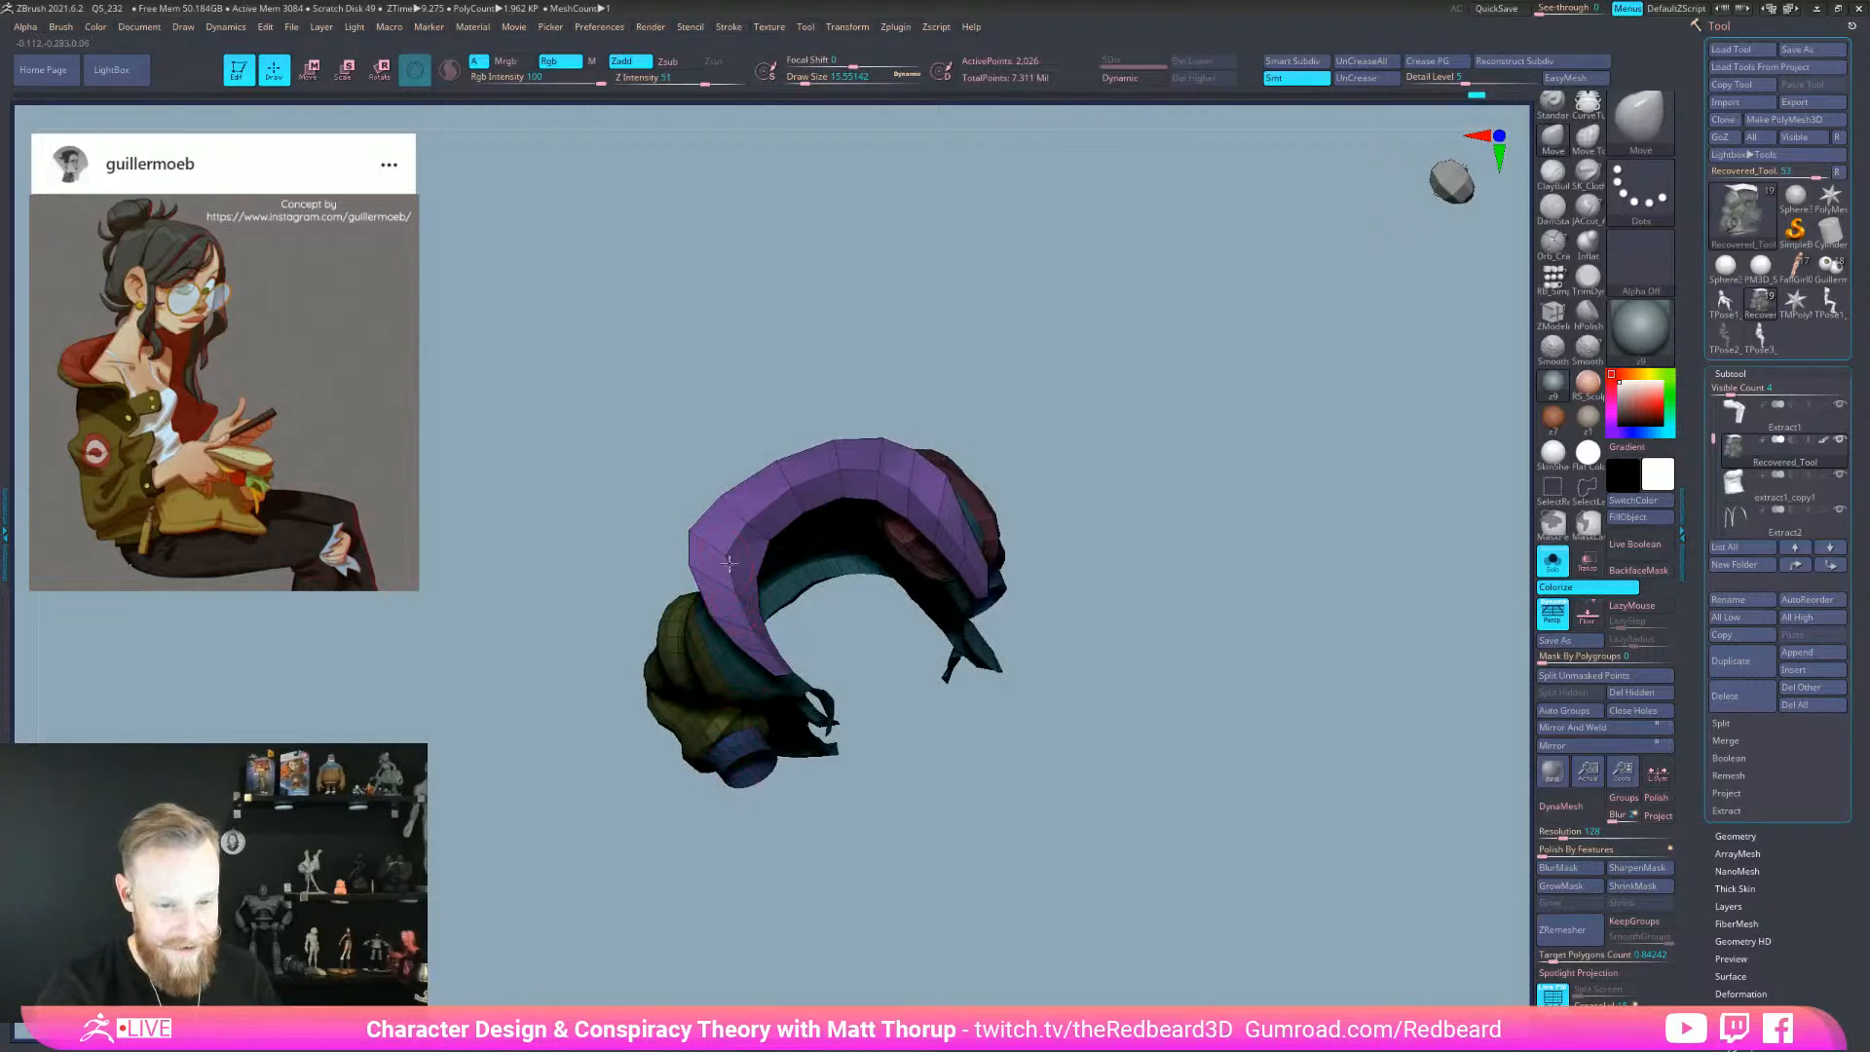
drag(781, 470, 1079, 497)
- Isolate the collar polygroup, mask it, and bring back the whole jacket with the mask inverted so only the collar is unmasked
ctrl+shift+click(968, 509)
key(ctrl+z)
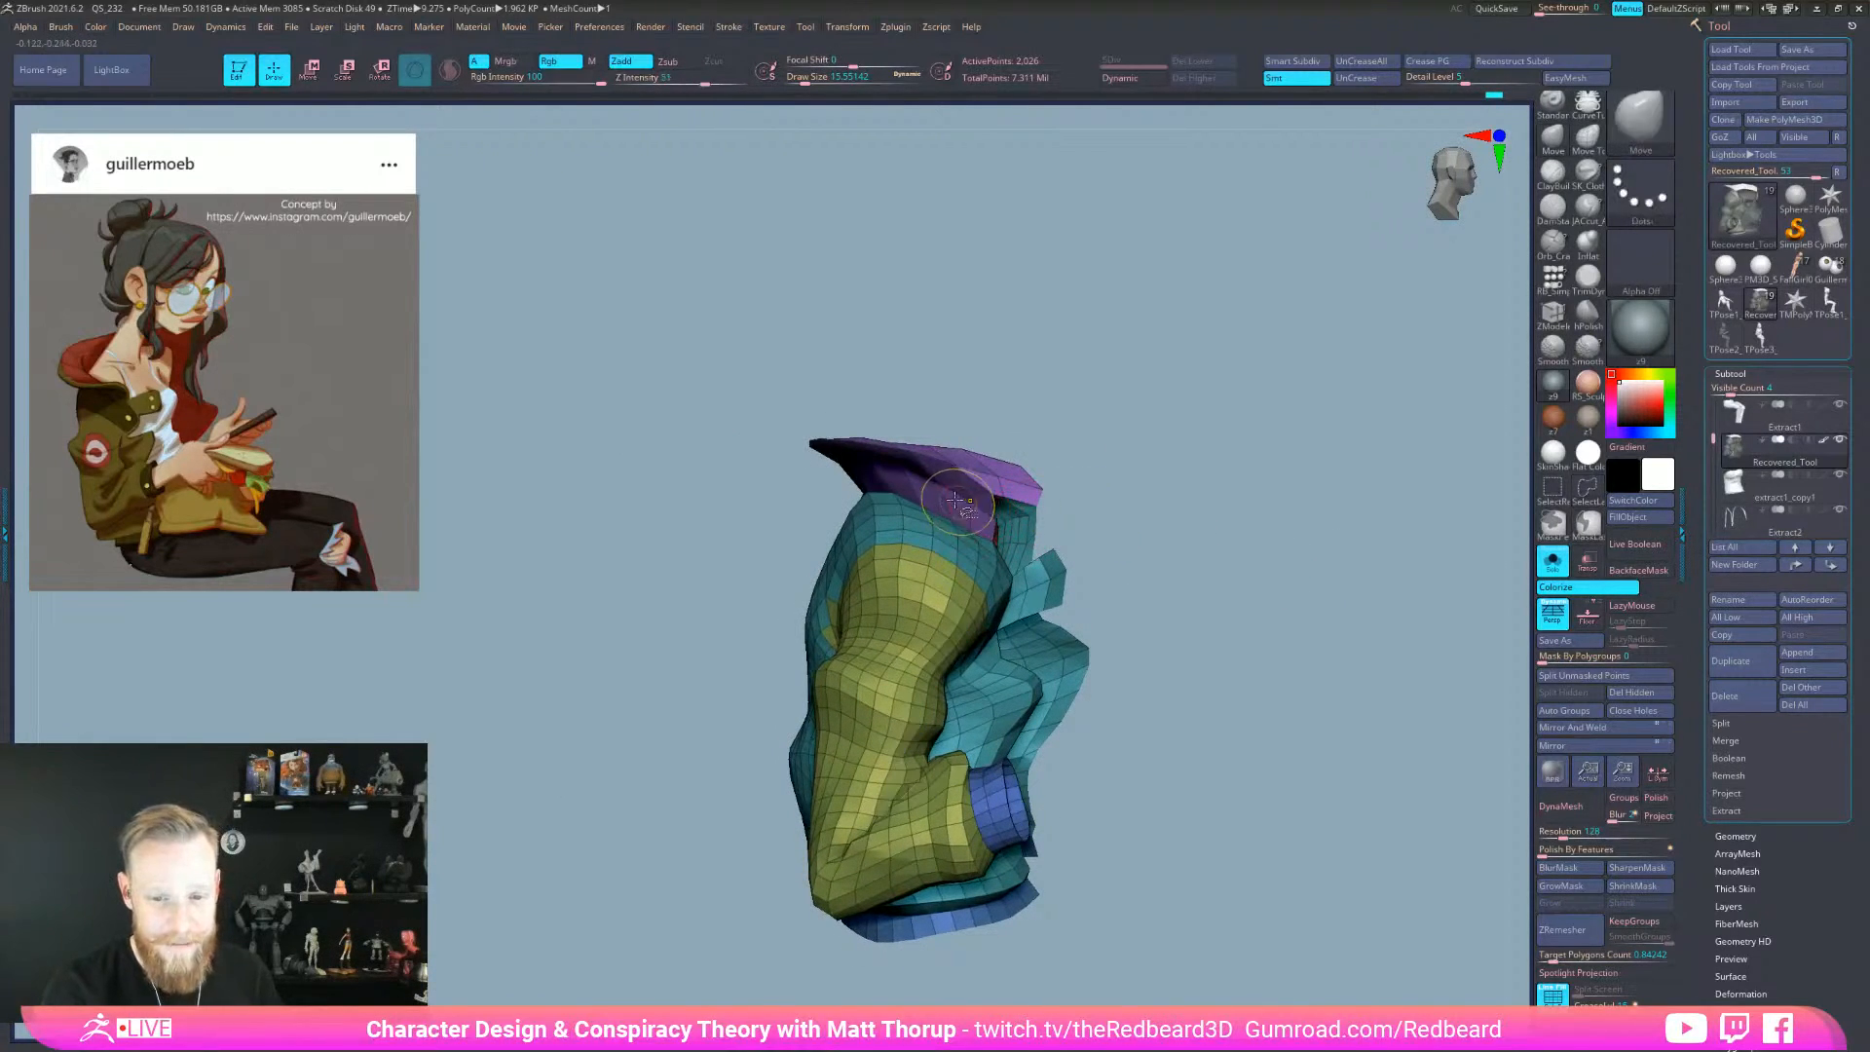
ctrl+shift+click(958, 500)
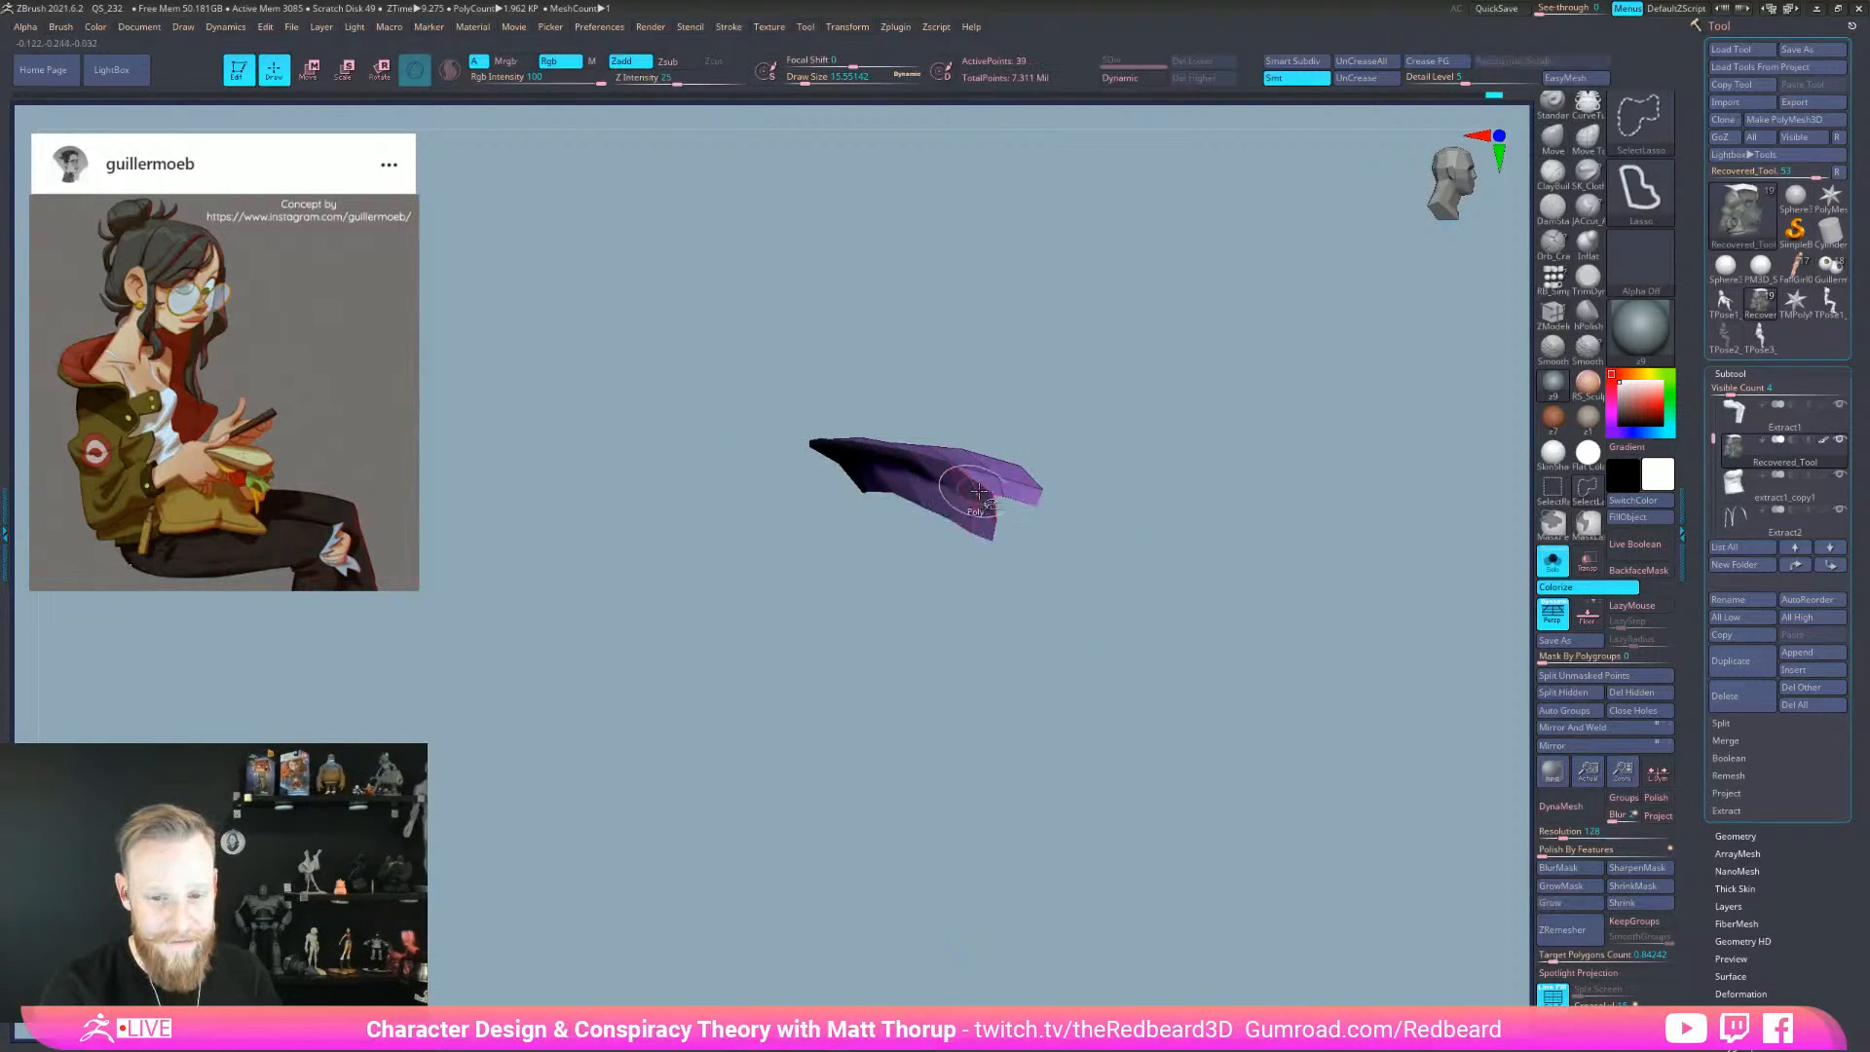
ctrl+click(1207, 542)
ctrl+shift+click(1214, 549)
key(ctrl+z)
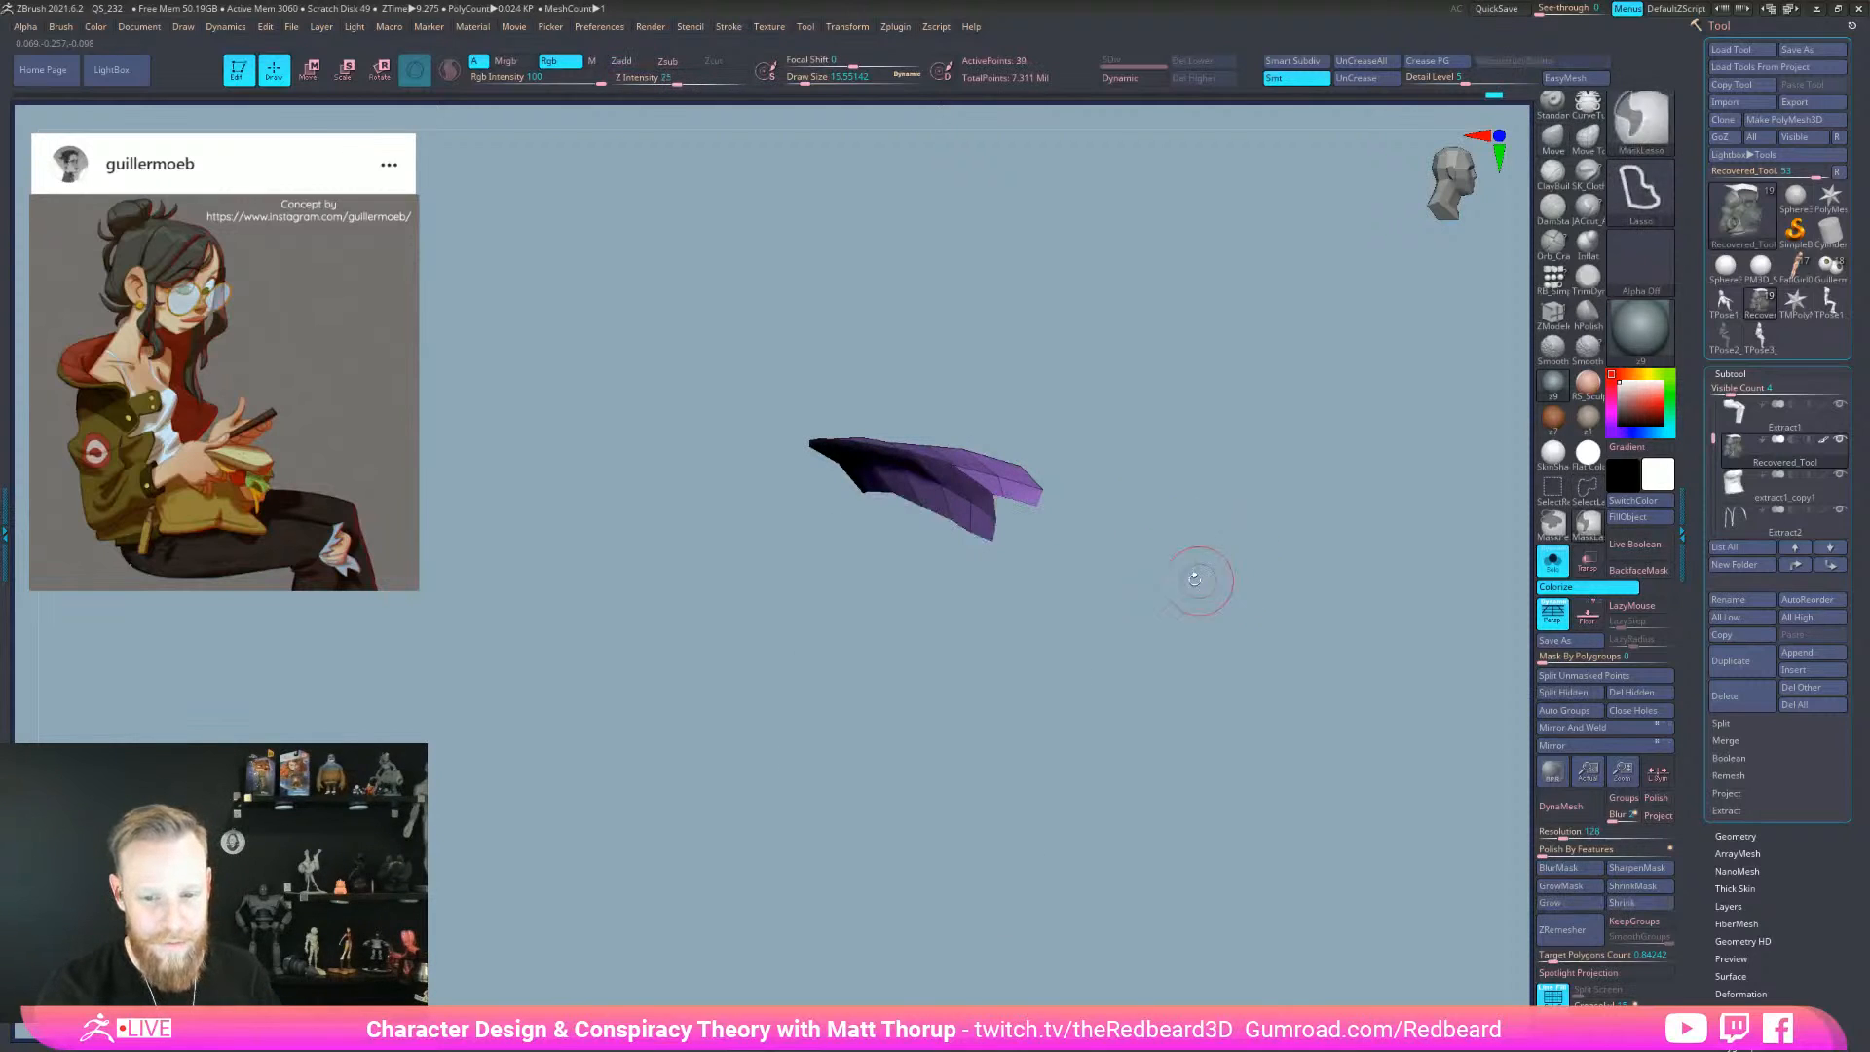
ctrl+click(1124, 513)
ctrl+shift+click(1190, 519)
ctrl+click(1211, 526)
- Reshape the collar's side profile and upper edge with the Move brush at about 25 draw size
mouse_move(1181, 479)
mouse_down()
mouse_move(1210, 526)
mouse_move(984, 511)
mouse_move(926, 467)
mouse_up()
key(s)
click(921, 468)
drag(906, 469, 1193, 465)
key(s)
mouse_move(972, 465)
mouse_down()
mouse_move(993, 440)
mouse_move(916, 466)
mouse_move(731, 437)
mouse_up()
key(s)
key(s)
mouse_move(938, 375)
mouse_down()
mouse_move(1016, 409)
mouse_move(935, 423)
mouse_up()
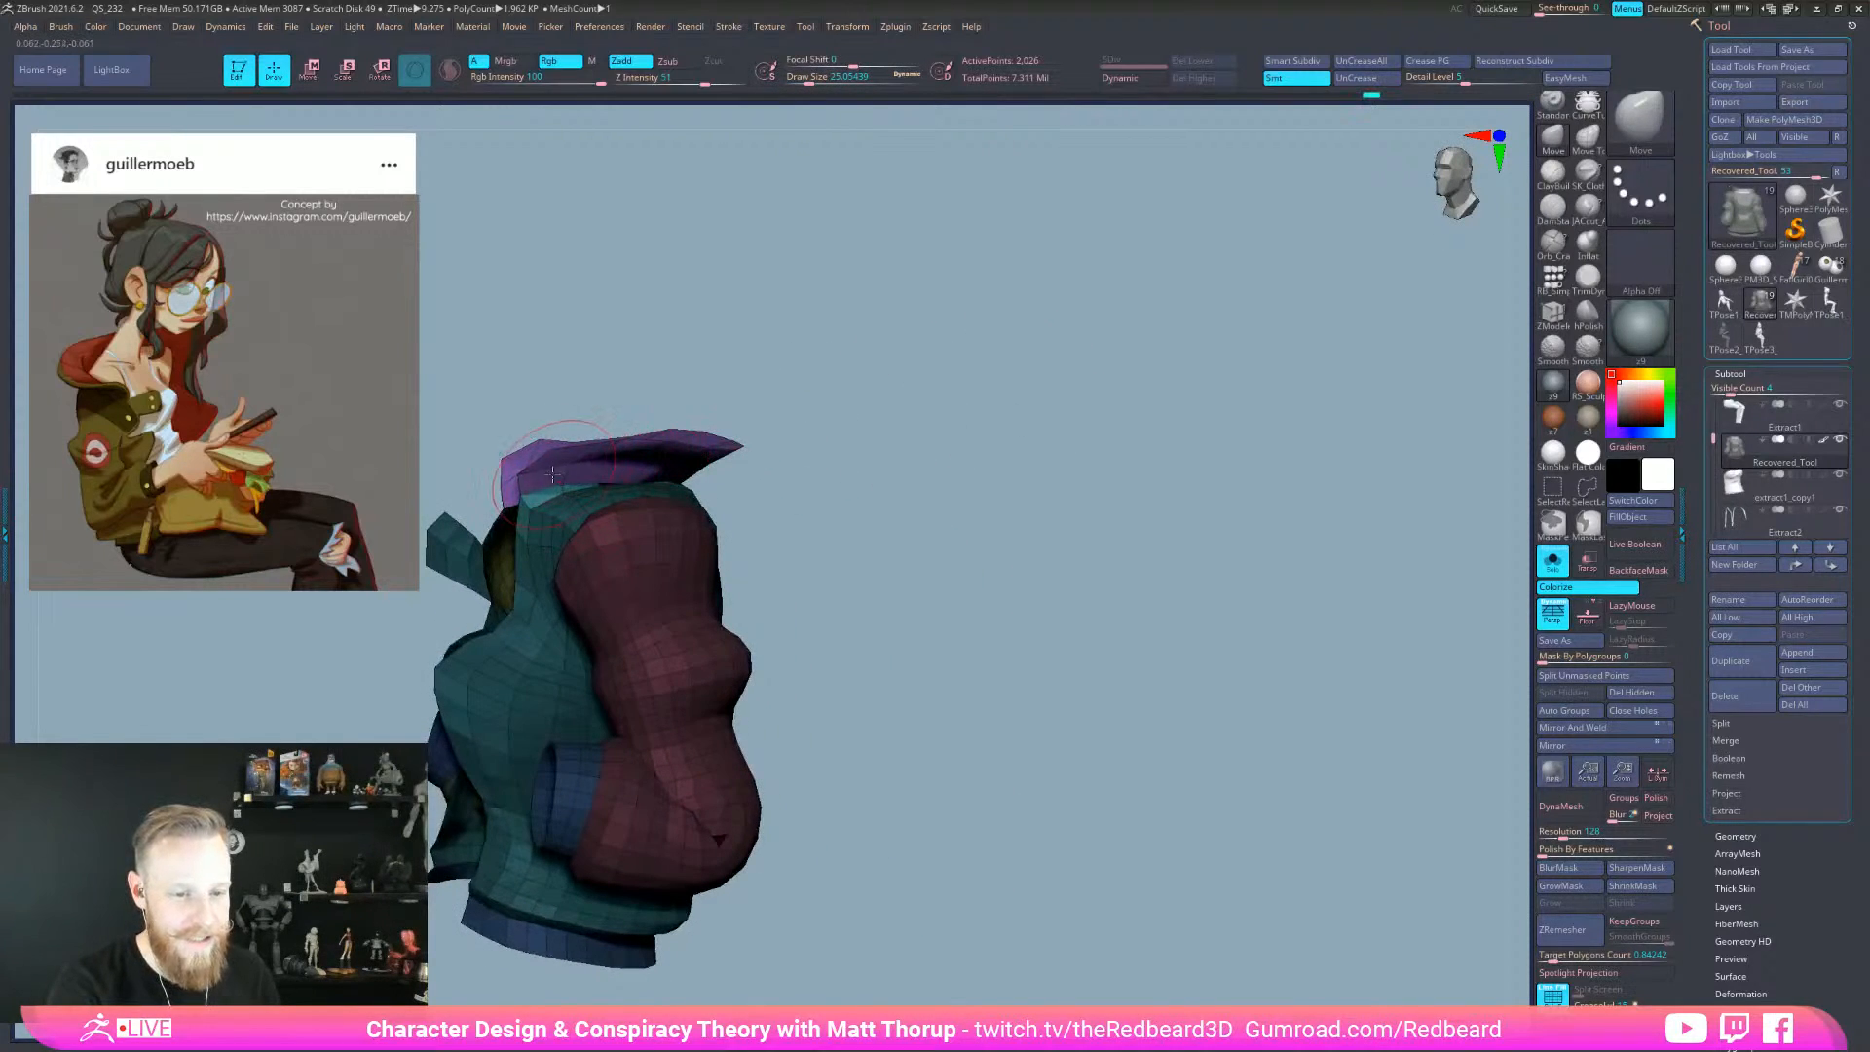
- Adjust the front point of the collar from the opposite side with the Move brush at about 20 draw size
drag(528, 485, 533, 488)
drag(762, 433, 672, 438)
key(s)
drag(522, 483, 519, 483)
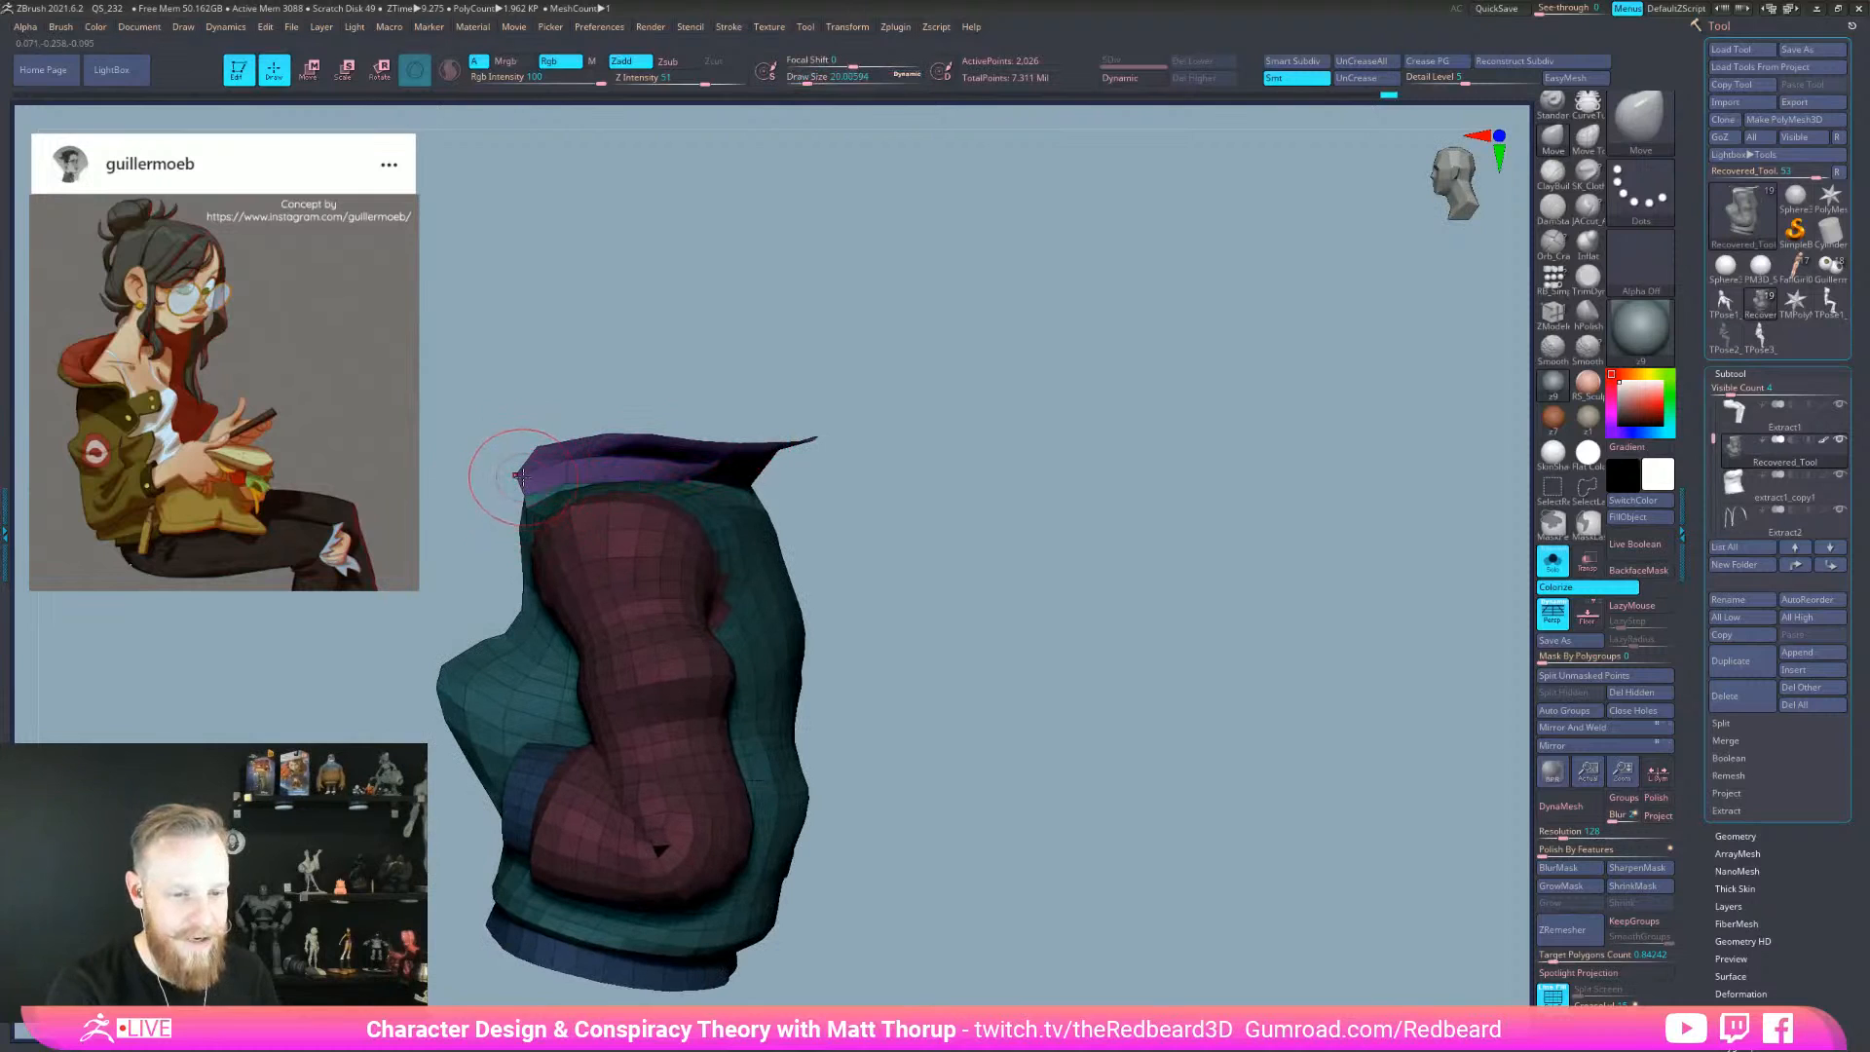
drag(857, 412, 1213, 575)
mouse_move(925, 520)
right_down()
mouse_move(1114, 484)
mouse_move(1095, 458)
right_up()
mouse_move(928, 541)
mouse_down()
mouse_move(1126, 447)
mouse_move(1126, 509)
mouse_move(1175, 553)
mouse_up()
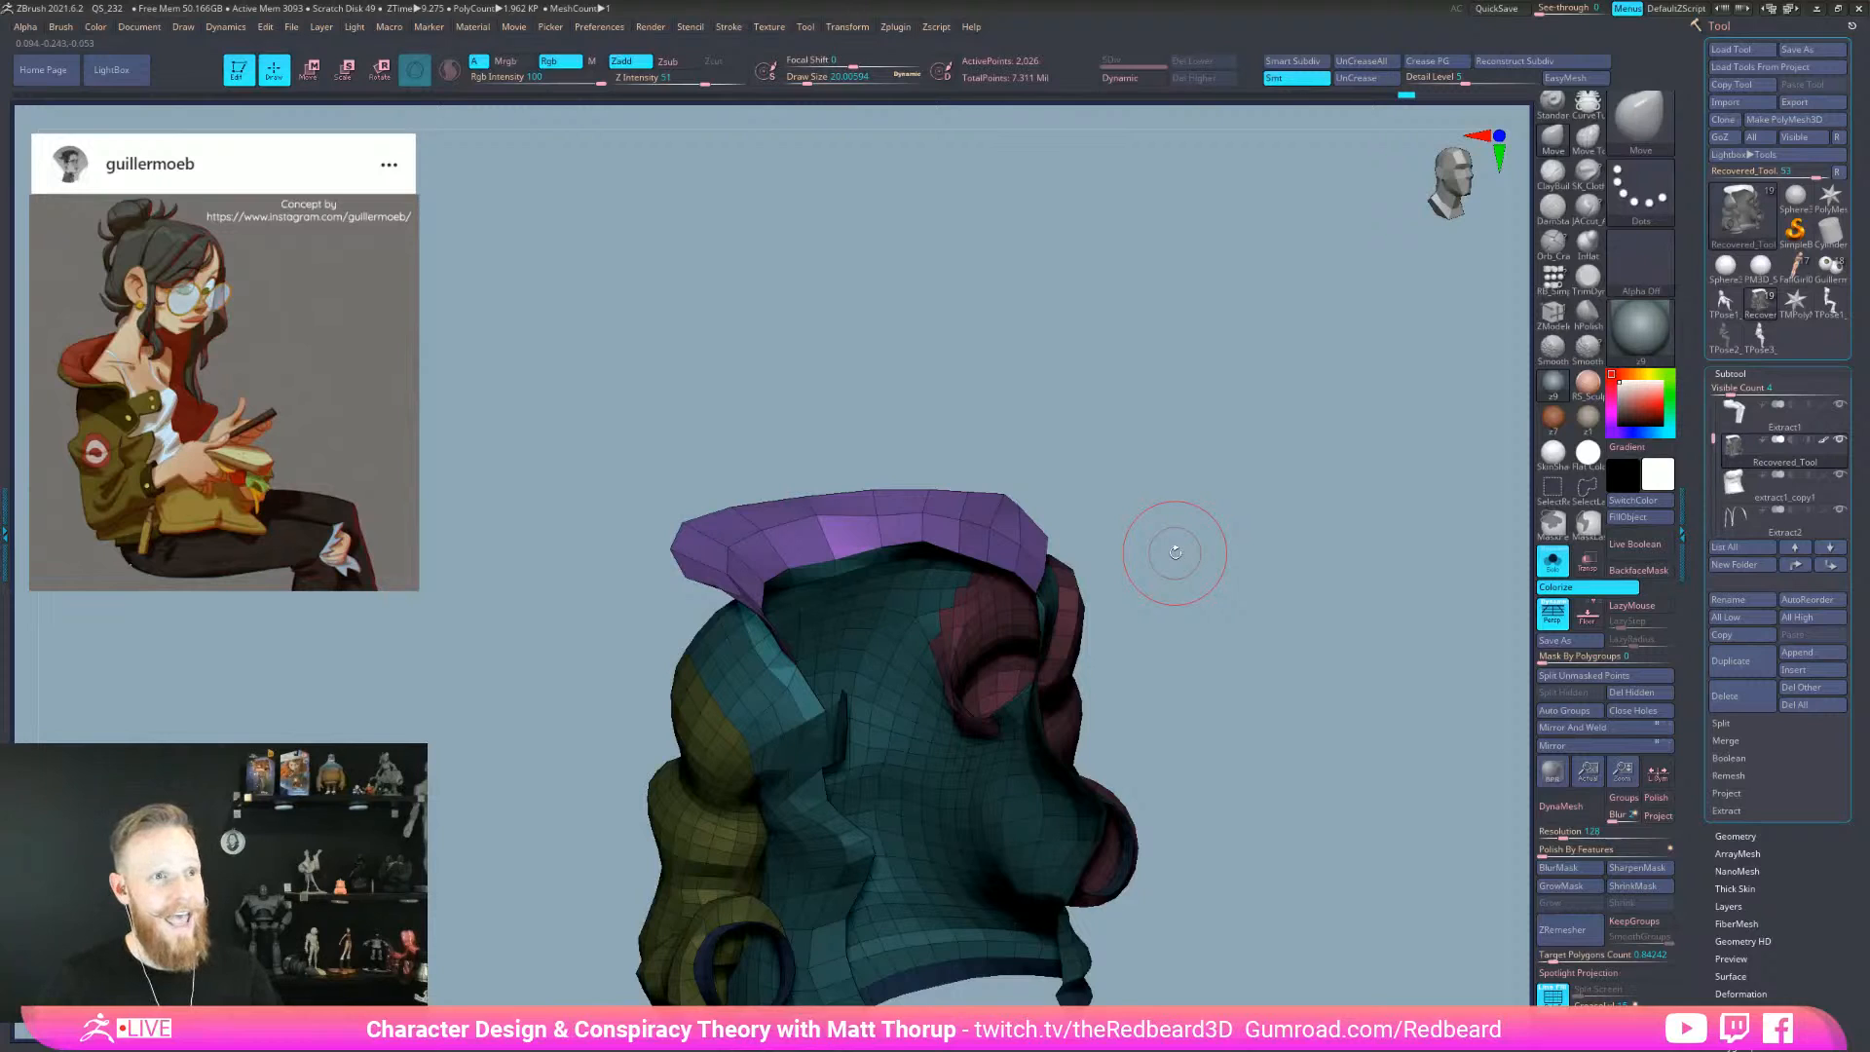
- Shape the collar's lower front corners and top rim with the Move brush, varying draw size between about 14.2 and 20
shift+drag(1175, 526, 881, 515)
key(s)
mouse_move(995, 429)
mouse_down()
mouse_move(980, 499)
mouse_move(1030, 450)
mouse_move(930, 492)
mouse_move(890, 484)
mouse_move(1073, 480)
mouse_move(959, 547)
mouse_move(1023, 560)
mouse_move(969, 569)
mouse_move(1003, 589)
mouse_move(969, 599)
mouse_up()
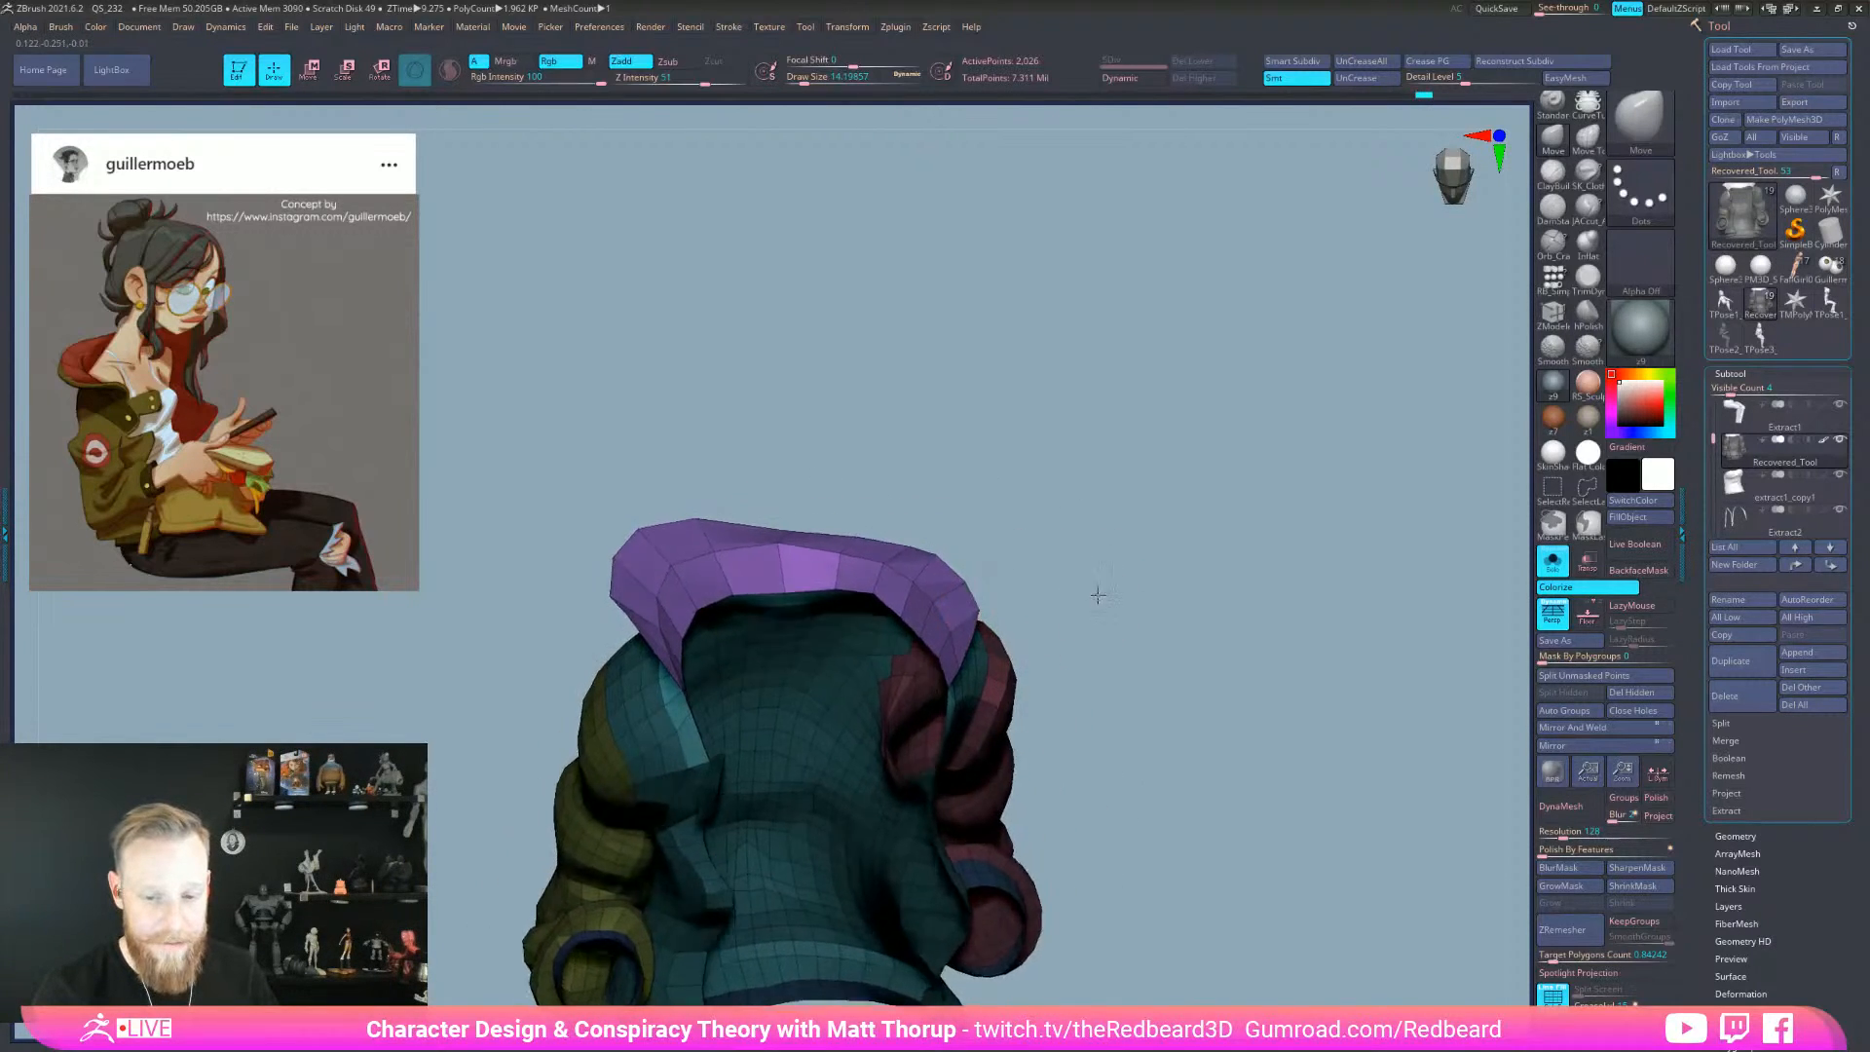
drag(1100, 598, 1075, 604)
key(s)
mouse_move(964, 624)
mouse_down()
mouse_move(976, 653)
mouse_move(1105, 606)
mouse_move(1106, 634)
mouse_move(1085, 610)
mouse_move(1135, 593)
mouse_move(1227, 596)
mouse_move(1032, 624)
mouse_move(1007, 602)
mouse_move(1086, 642)
mouse_up()
key(s)
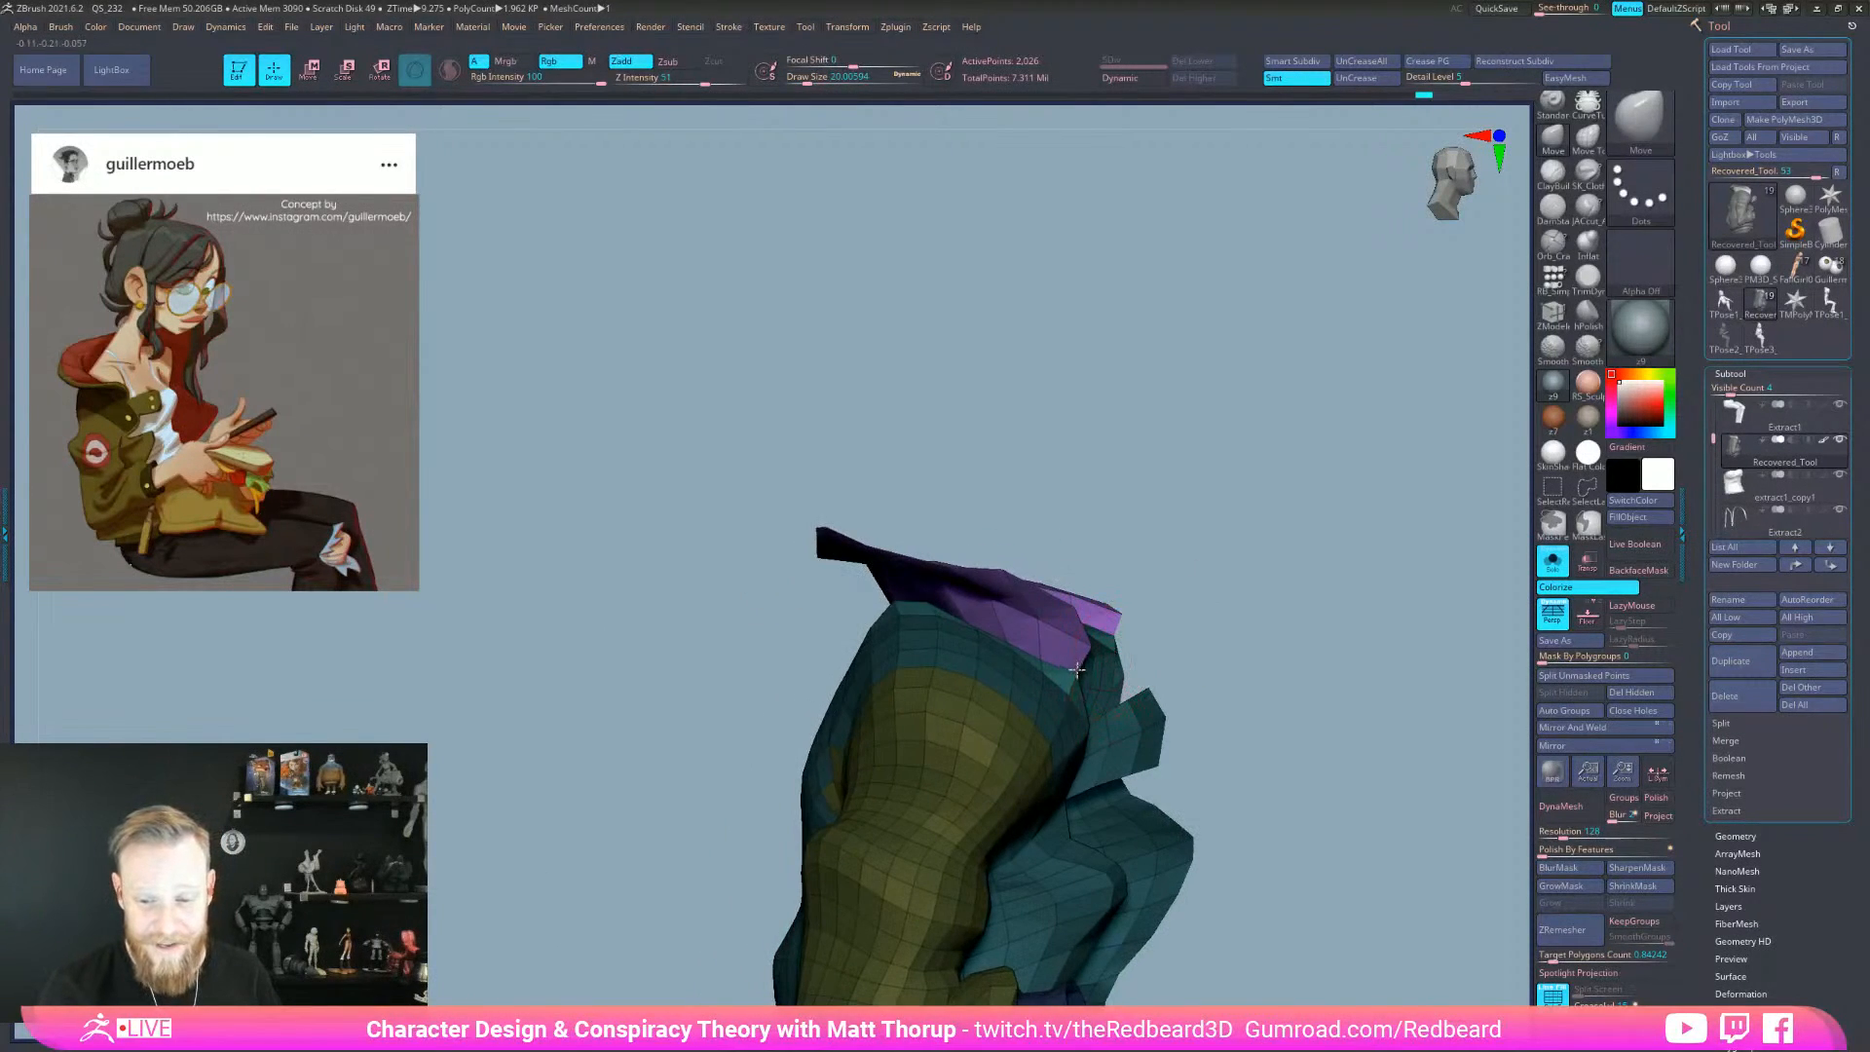
key(s)
drag(1011, 572, 1015, 594)
mouse_move(1295, 551)
mouse_down()
mouse_move(1211, 563)
mouse_move(1085, 671)
mouse_up()
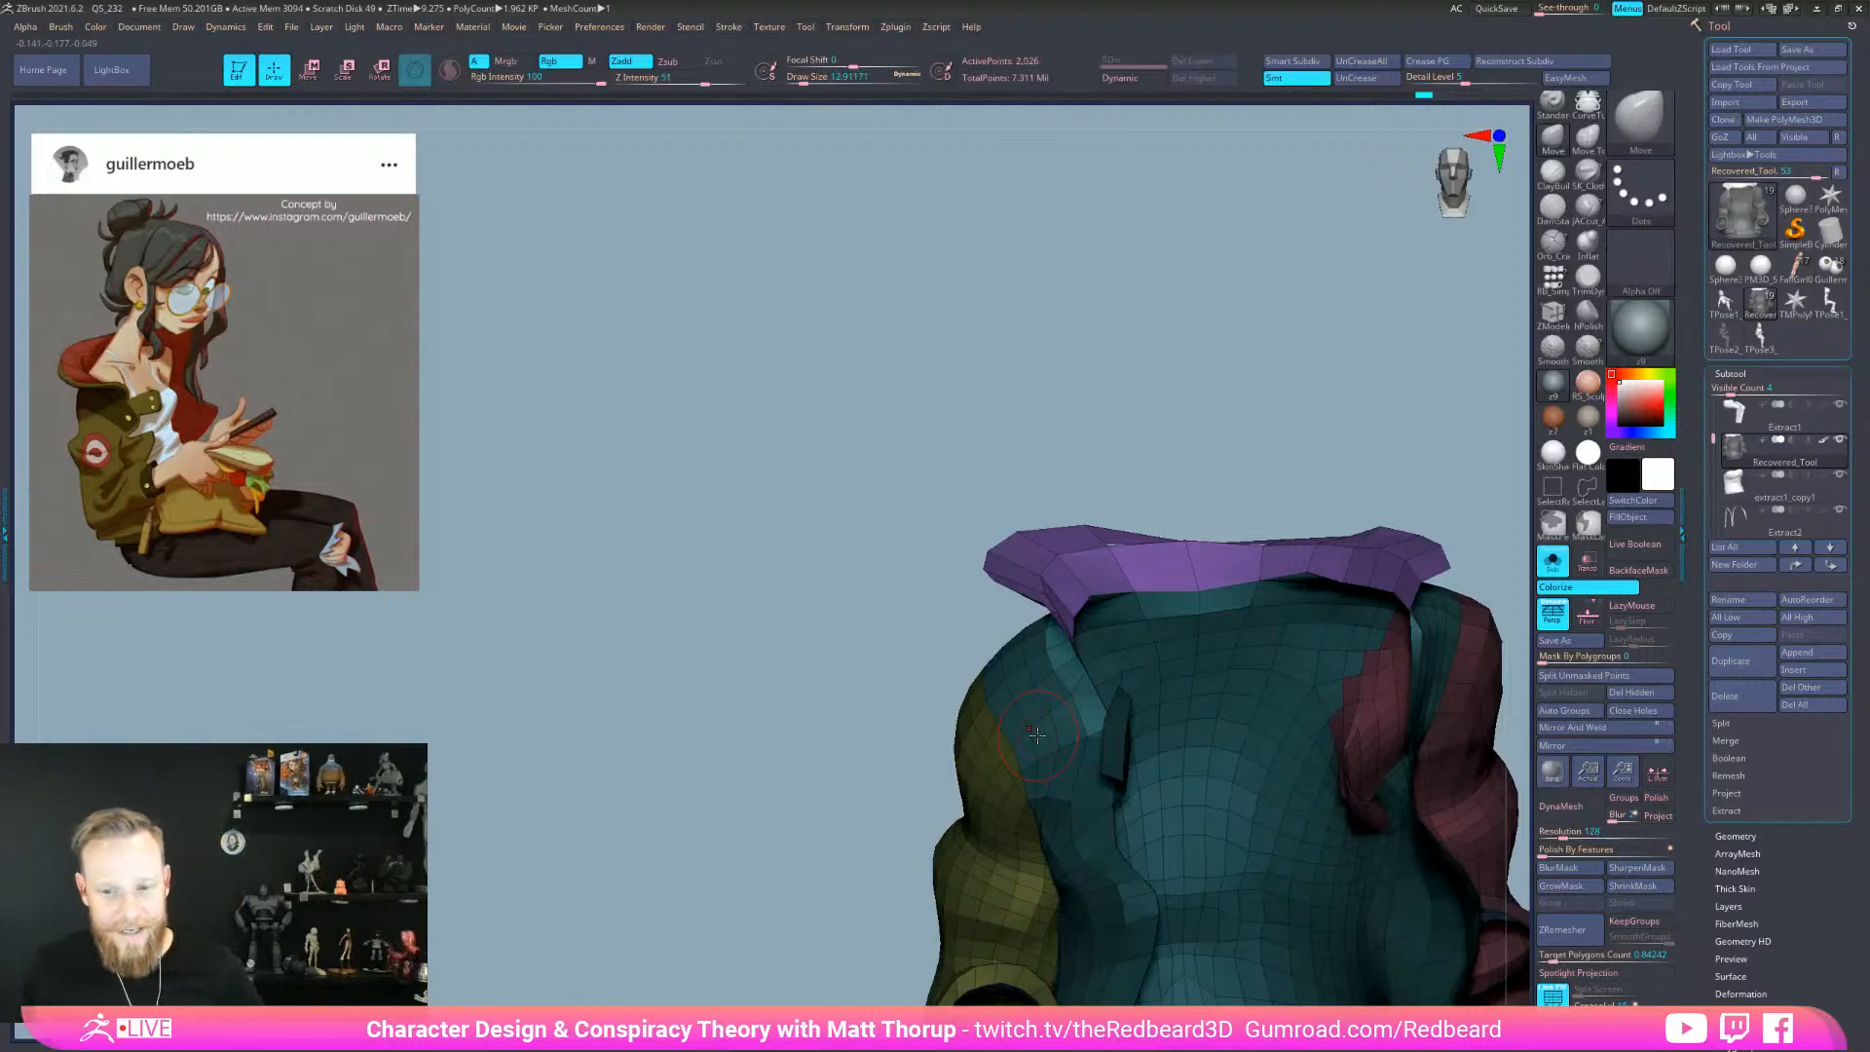
- Pull the collar's outer tip inward from the front using the Move brush at about 12.9 draw size
right_drag(1215, 537, 1196, 505)
drag(1295, 532, 1281, 511)
mouse_move(1135, 903)
right_down()
mouse_move(1176, 938)
mouse_move(1186, 925)
right_up()
mouse_move(981, 552)
mouse_down()
mouse_move(985, 568)
mouse_move(1006, 548)
mouse_up()
drag(1098, 492, 1095, 488)
key(s)
drag(1002, 756, 998, 756)
mouse_move(1030, 814)
right_down()
mouse_move(1232, 819)
mouse_move(1018, 774)
right_up()
- Rework the collar's overall side and back curve with the Move brush at 28.75 and about 23.3 draw size
drag(1015, 772, 985, 755)
mouse_move(1185, 710)
right_down()
mouse_move(1009, 768)
mouse_move(985, 754)
right_up()
key(bracketright)
mouse_move(985, 753)
mouse_down()
mouse_move(988, 780)
mouse_move(957, 744)
mouse_up()
key(])
drag(854, 698, 1168, 570)
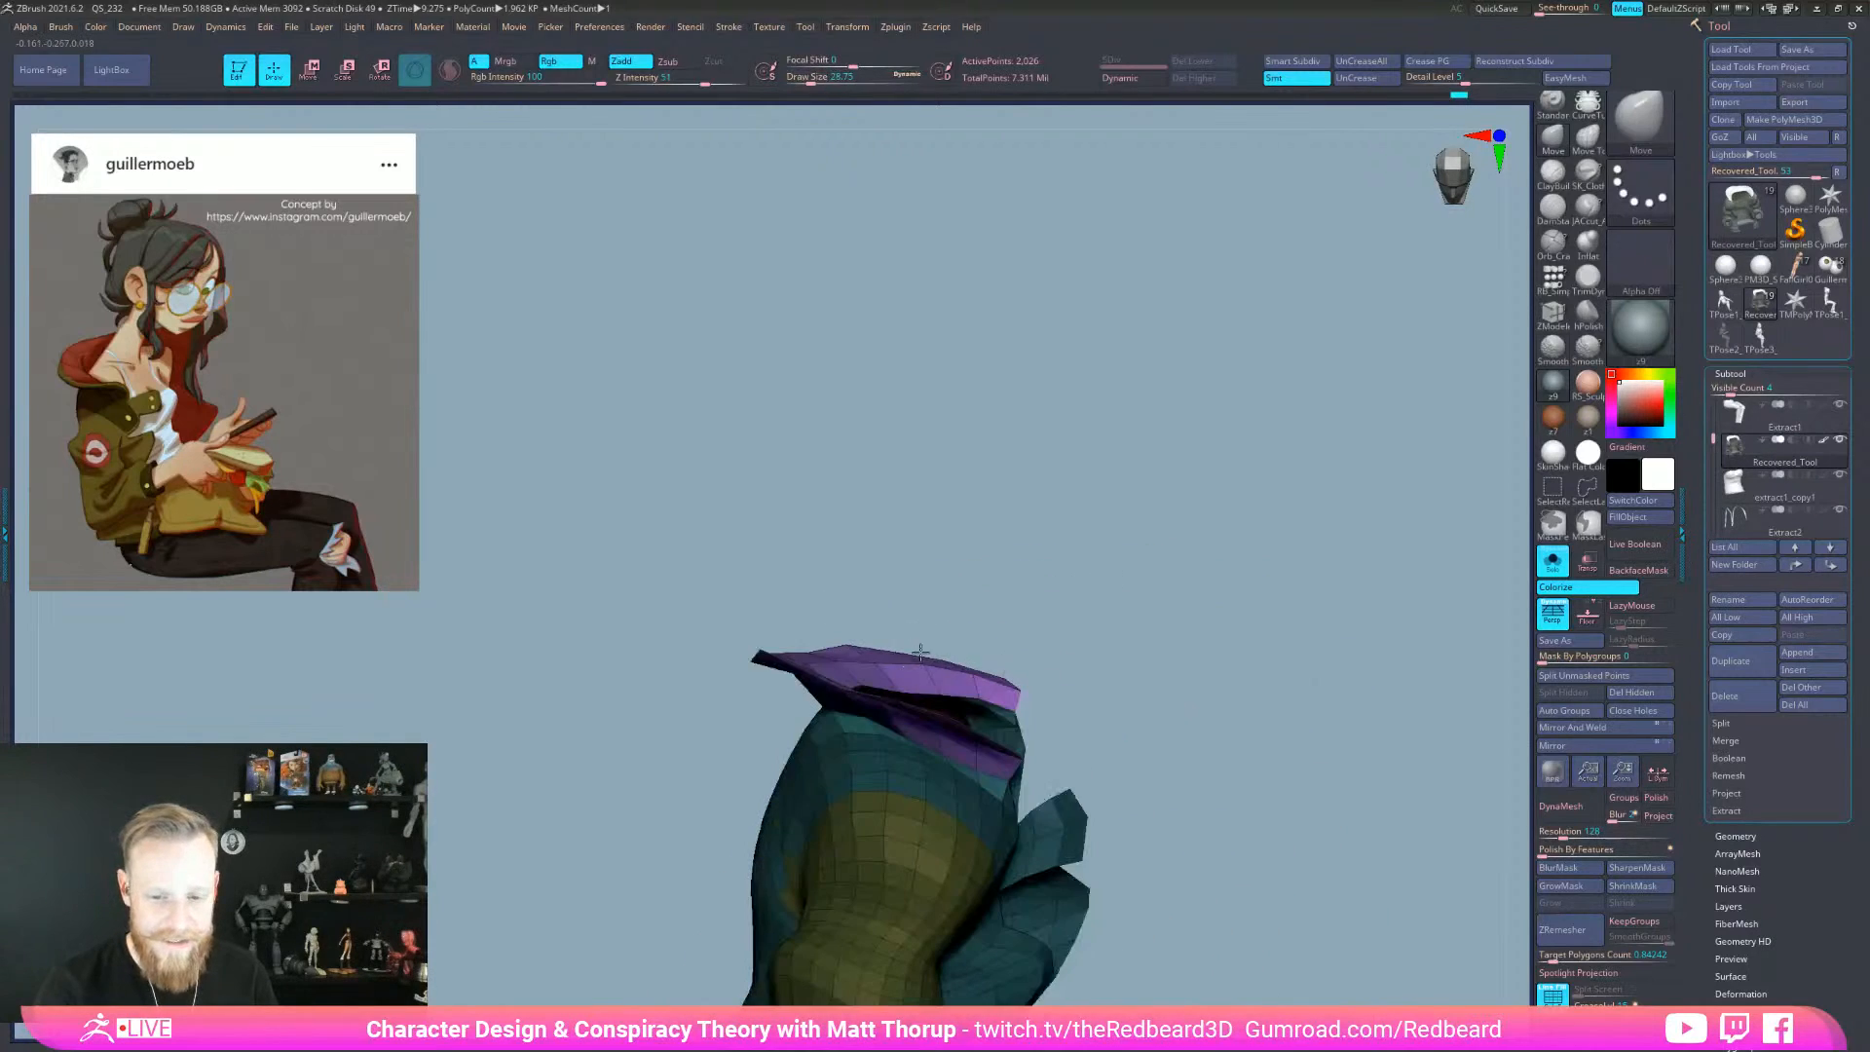
key(])
right_drag(711, 655, 810, 669)
drag(810, 668, 822, 685)
key(s)
drag(818, 697, 801, 710)
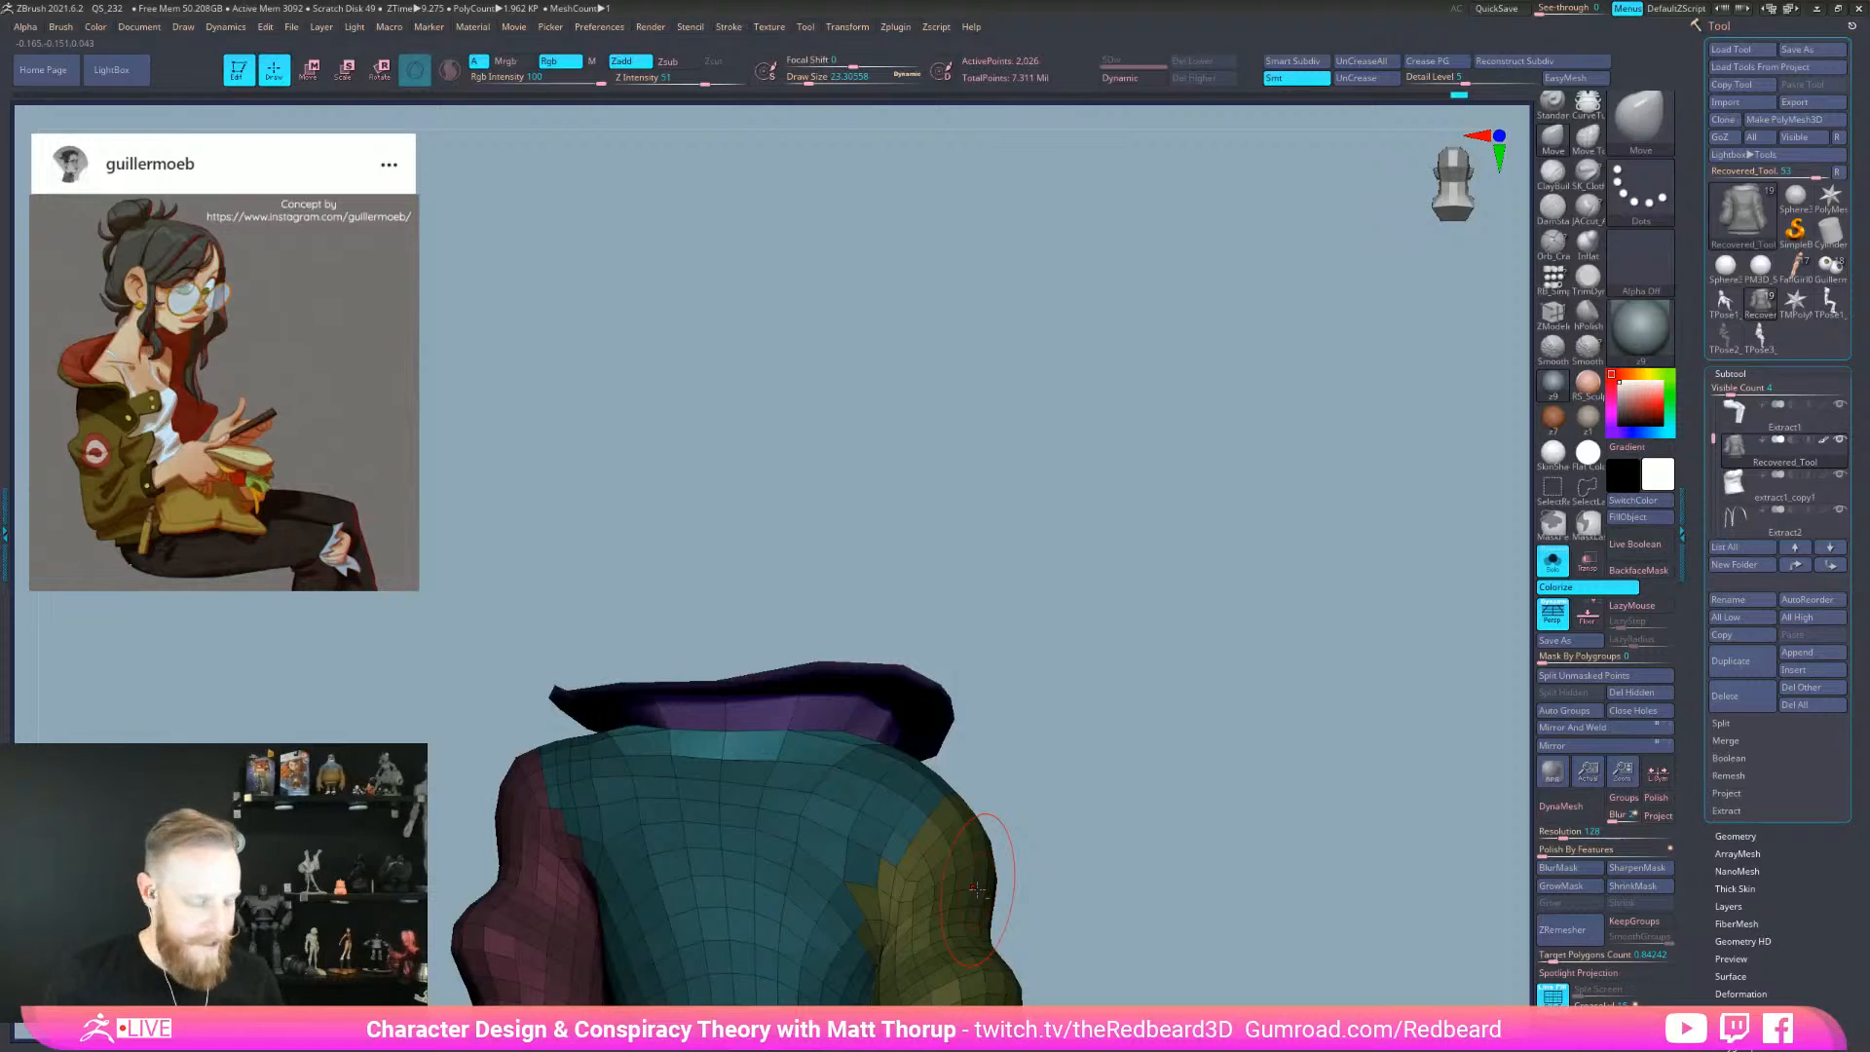
- Switch to Photoshop and create a new blank document with the default settings
key(alt+Tab)
key(alt+Tab)
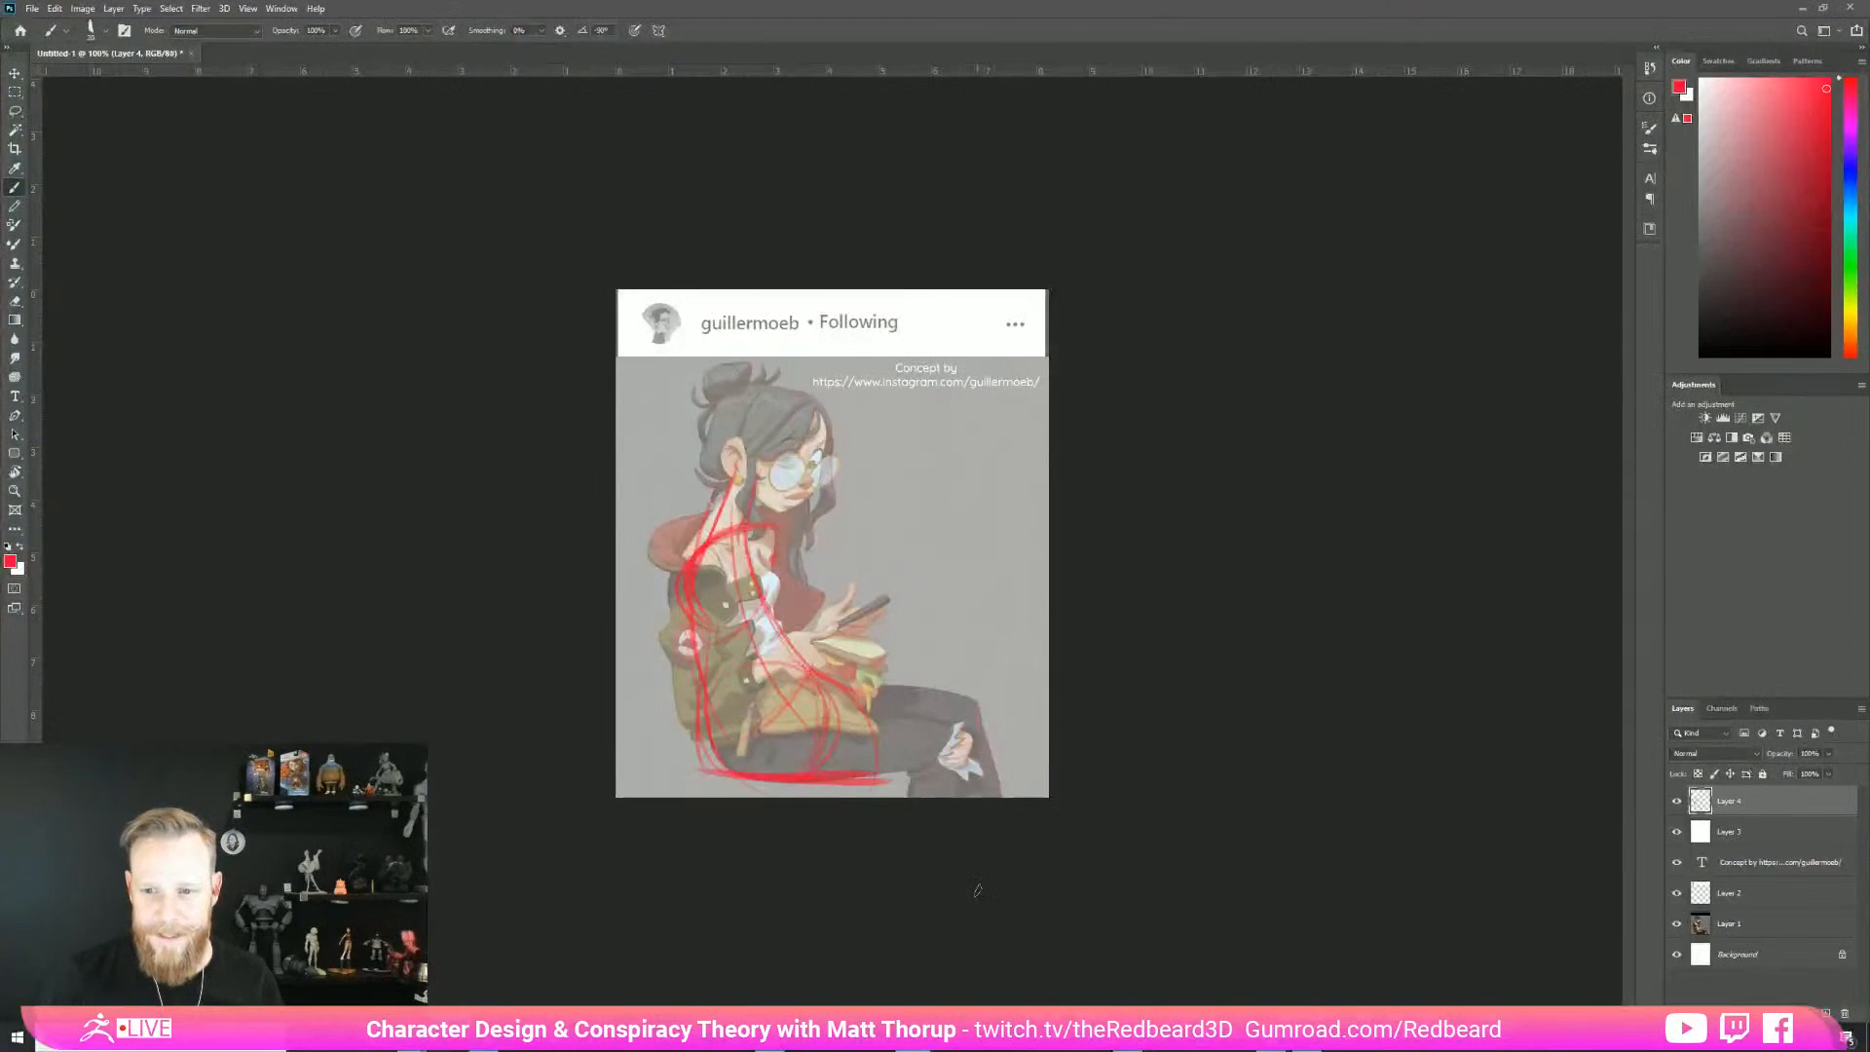
key(ctrl+n)
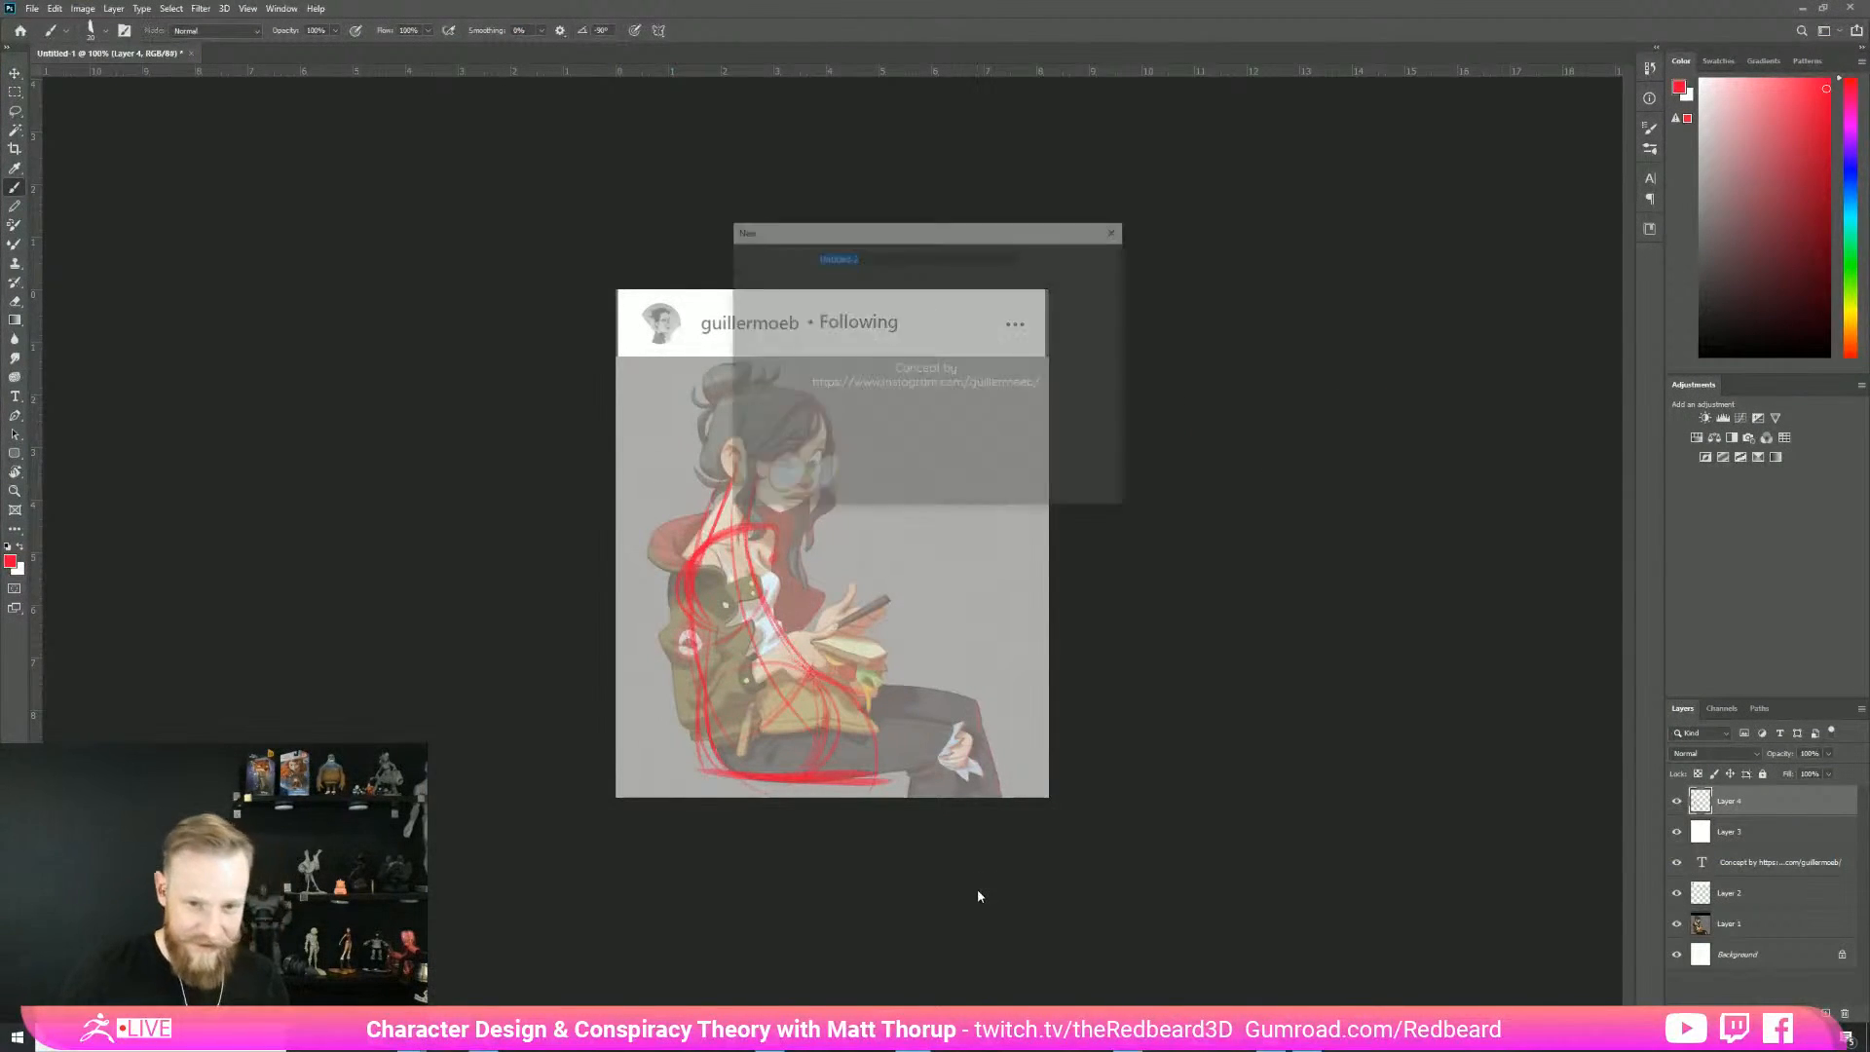
click(1072, 259)
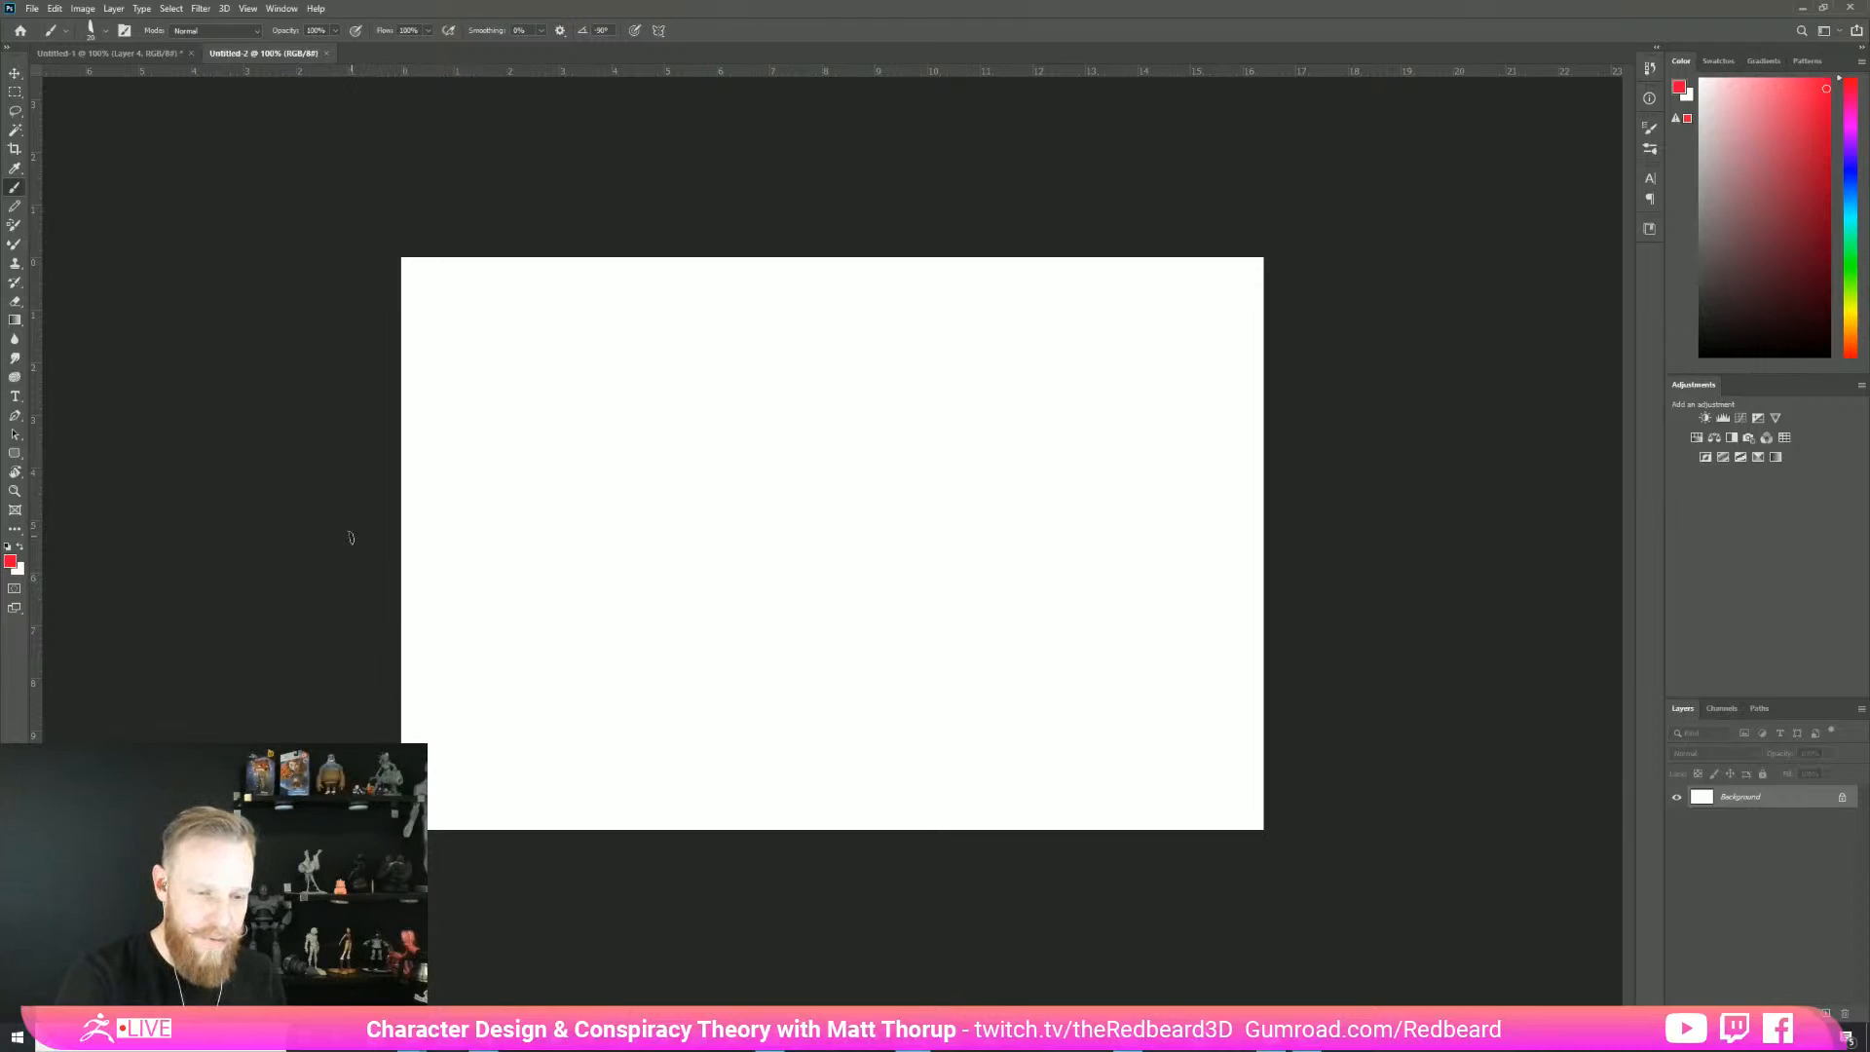
- Sketch in red a hilly ground line across the canvas with rounded mounds, an oval and a forked plant-like shape
mouse_move(410, 500)
mouse_down()
mouse_move(524, 607)
mouse_move(598, 638)
mouse_move(946, 620)
mouse_move(1037, 592)
mouse_move(1077, 542)
mouse_move(1168, 519)
mouse_move(1266, 459)
mouse_up()
drag(990, 708, 1165, 682)
drag(1042, 694, 1174, 679)
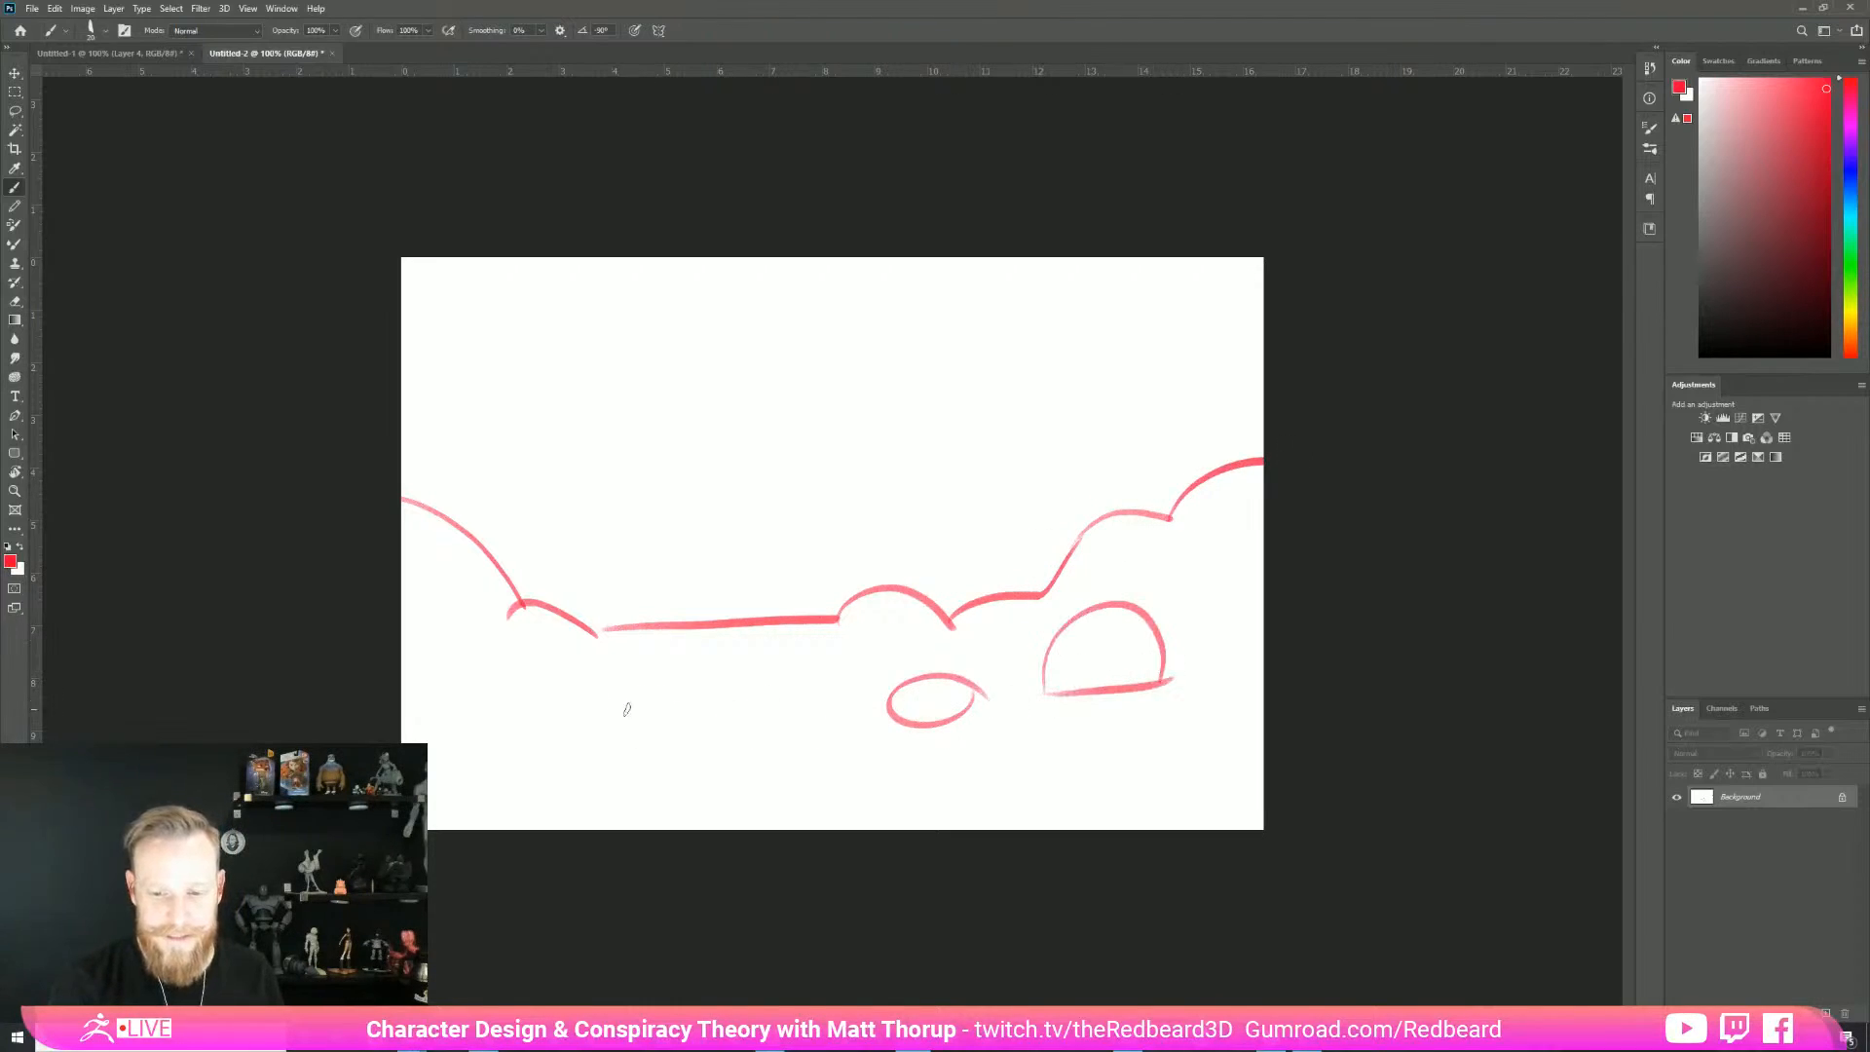
mouse_move(432, 696)
mouse_down()
mouse_move(606, 742)
mouse_move(686, 615)
mouse_move(719, 640)
mouse_move(747, 611)
mouse_move(723, 695)
mouse_up()
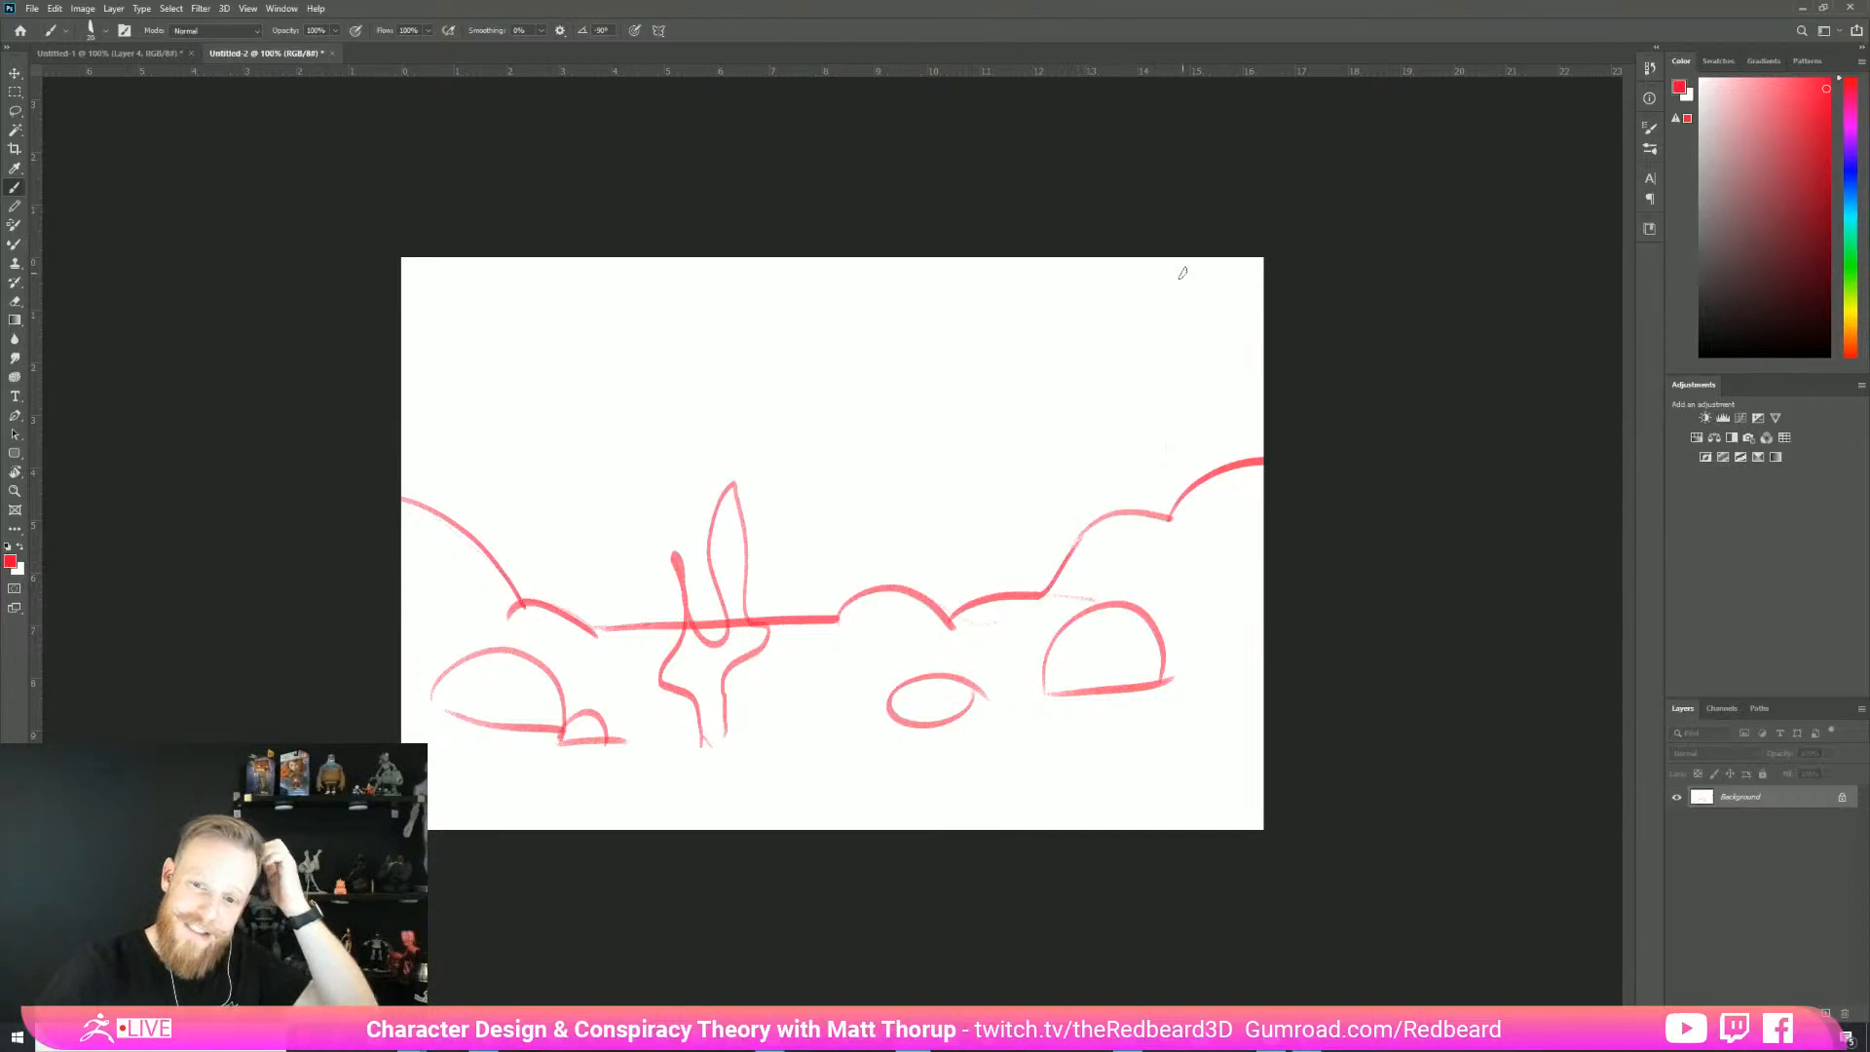
- Draw thin vertical strokes from the sky down to the ground line and faint wavy strokes across them
drag(1110, 312, 1113, 530)
drag(1008, 313, 1017, 592)
drag(891, 292, 898, 580)
drag(759, 281, 769, 609)
drag(616, 314, 625, 621)
drag(503, 310, 514, 489)
drag(519, 552, 523, 590)
drag(433, 265, 438, 546)
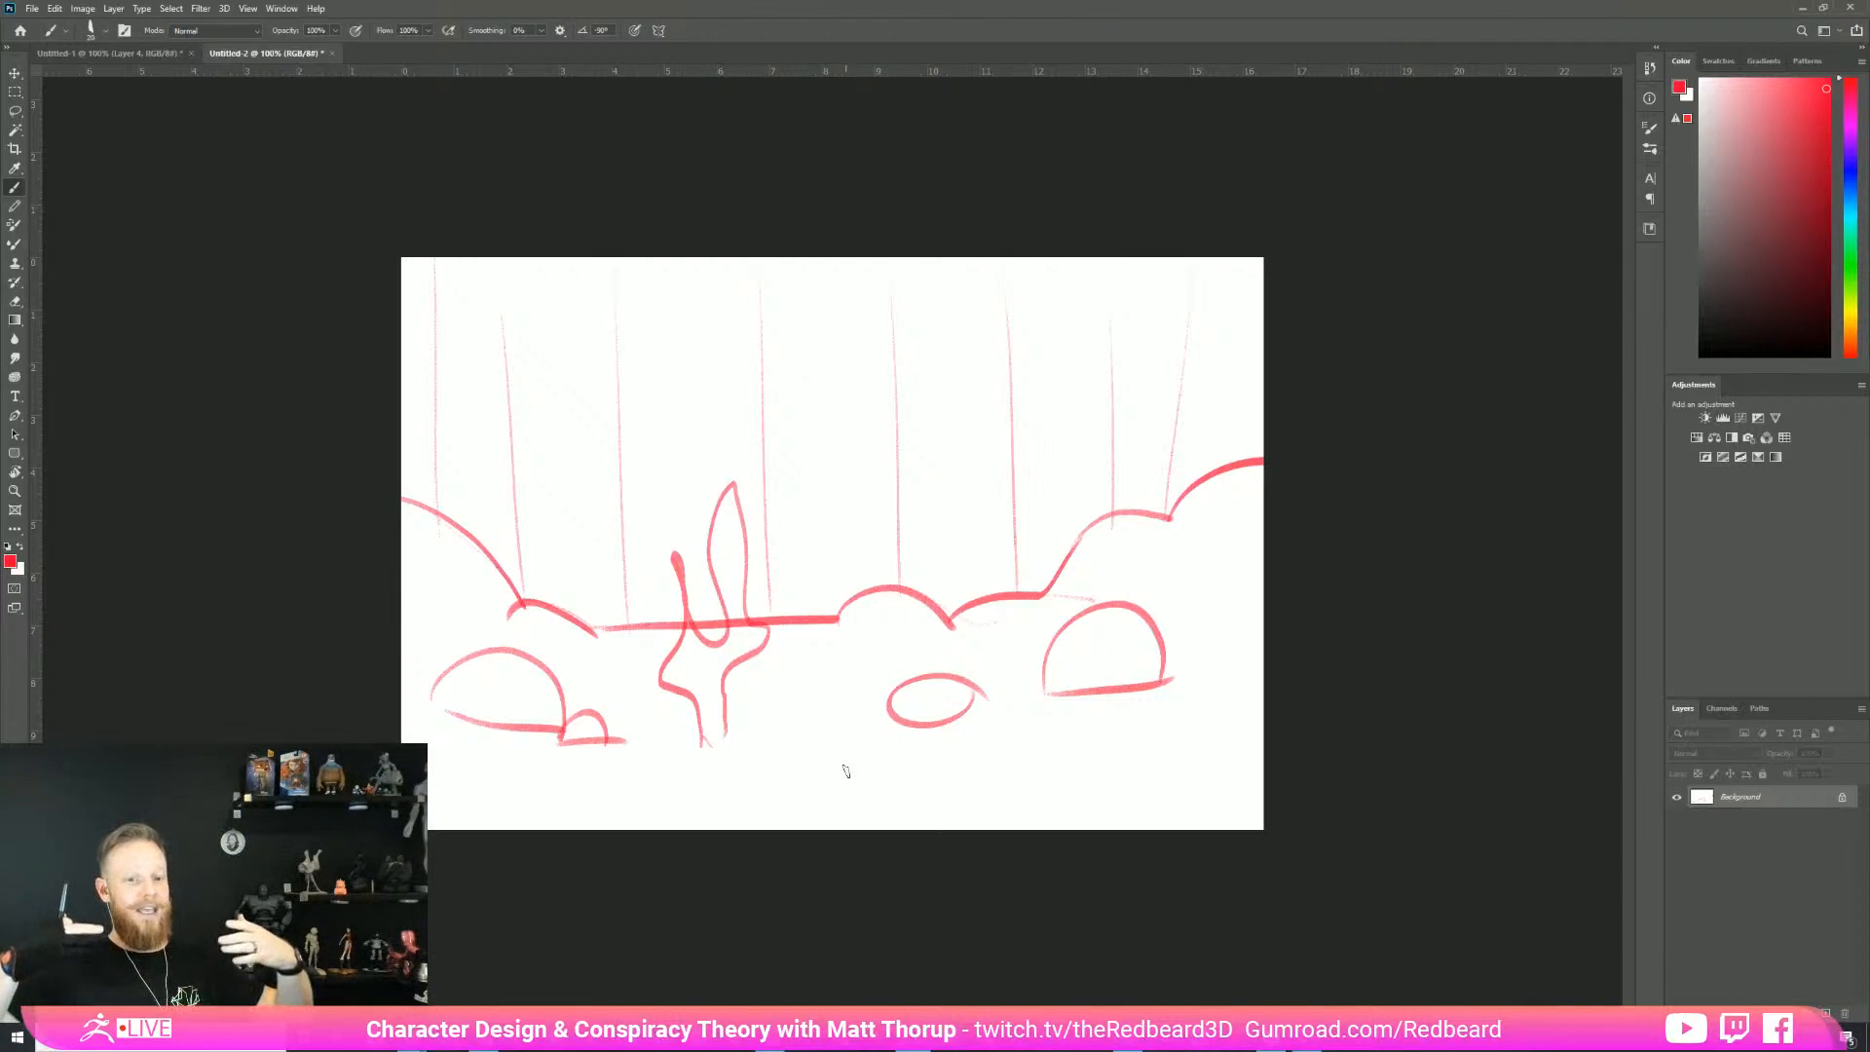
drag(737, 459, 872, 429)
drag(1018, 441, 1265, 382)
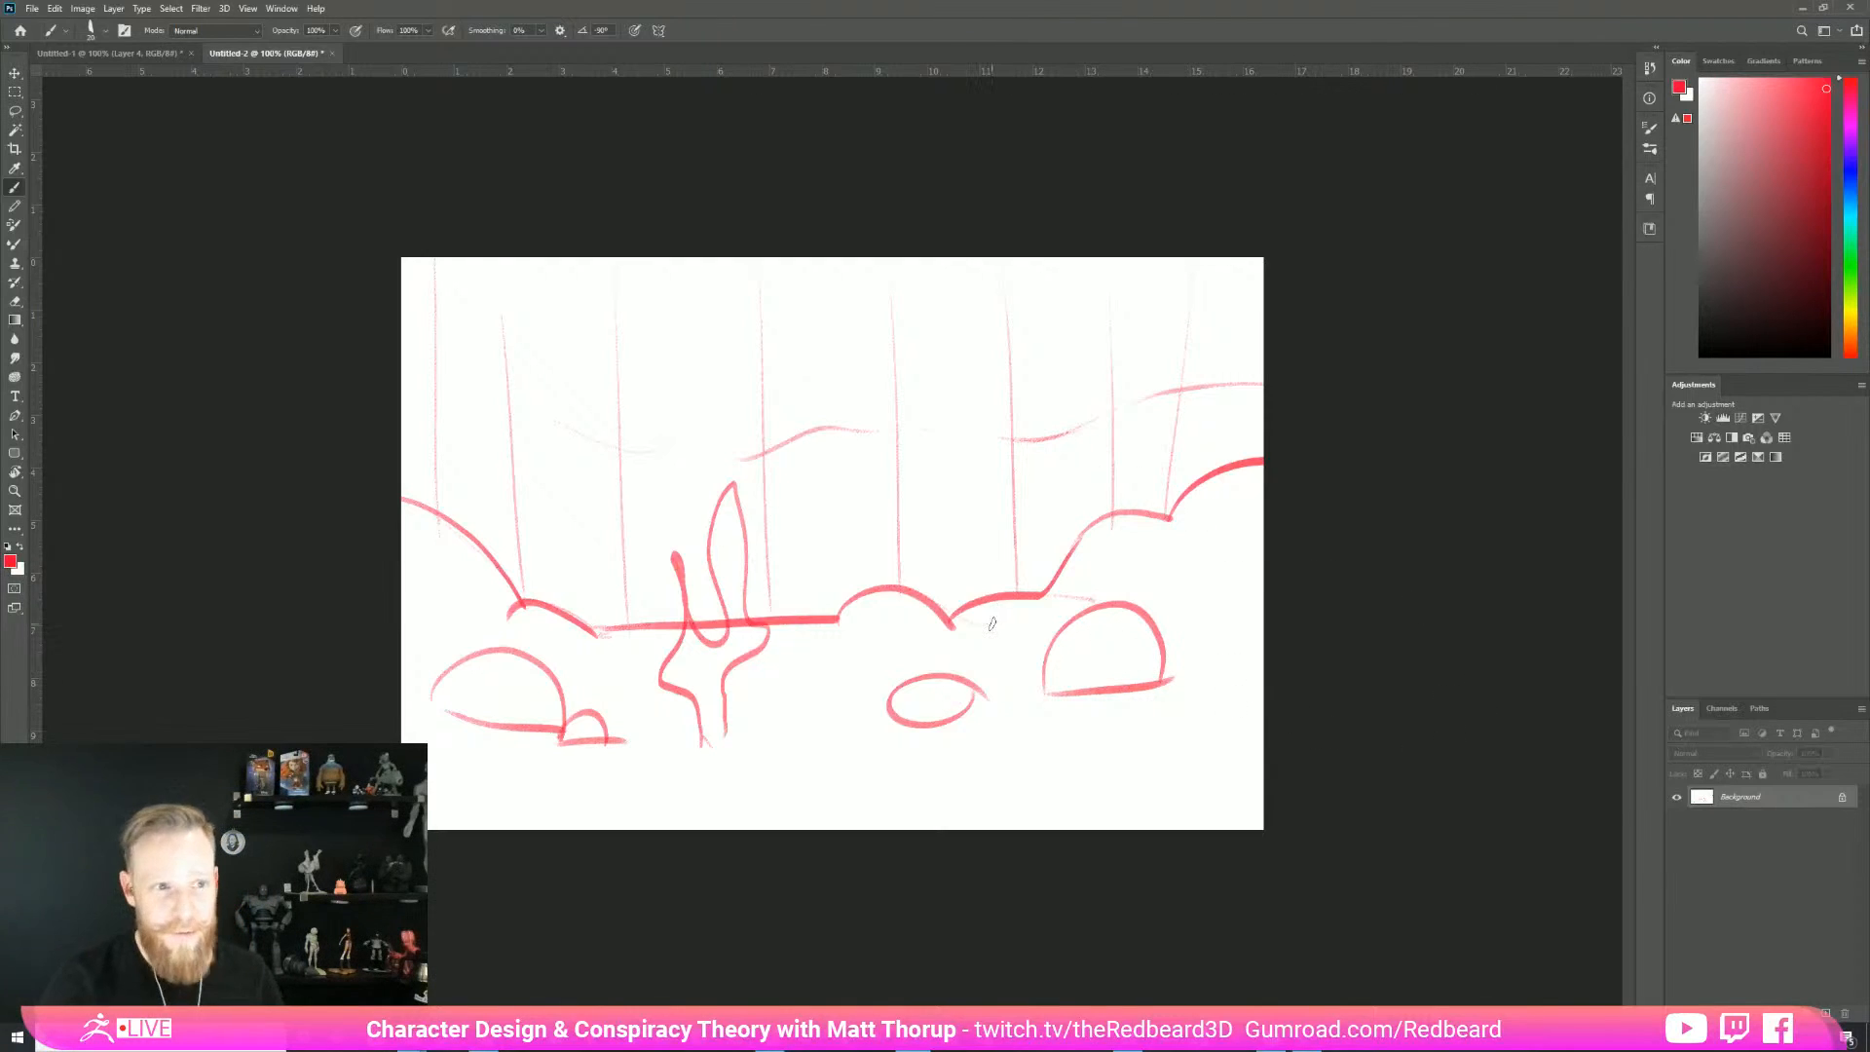
- Switch back to ZBrush, undo the last collar change, and refine the collar's back with the Move brush at about 14.2 draw size
key(alt+Tab)
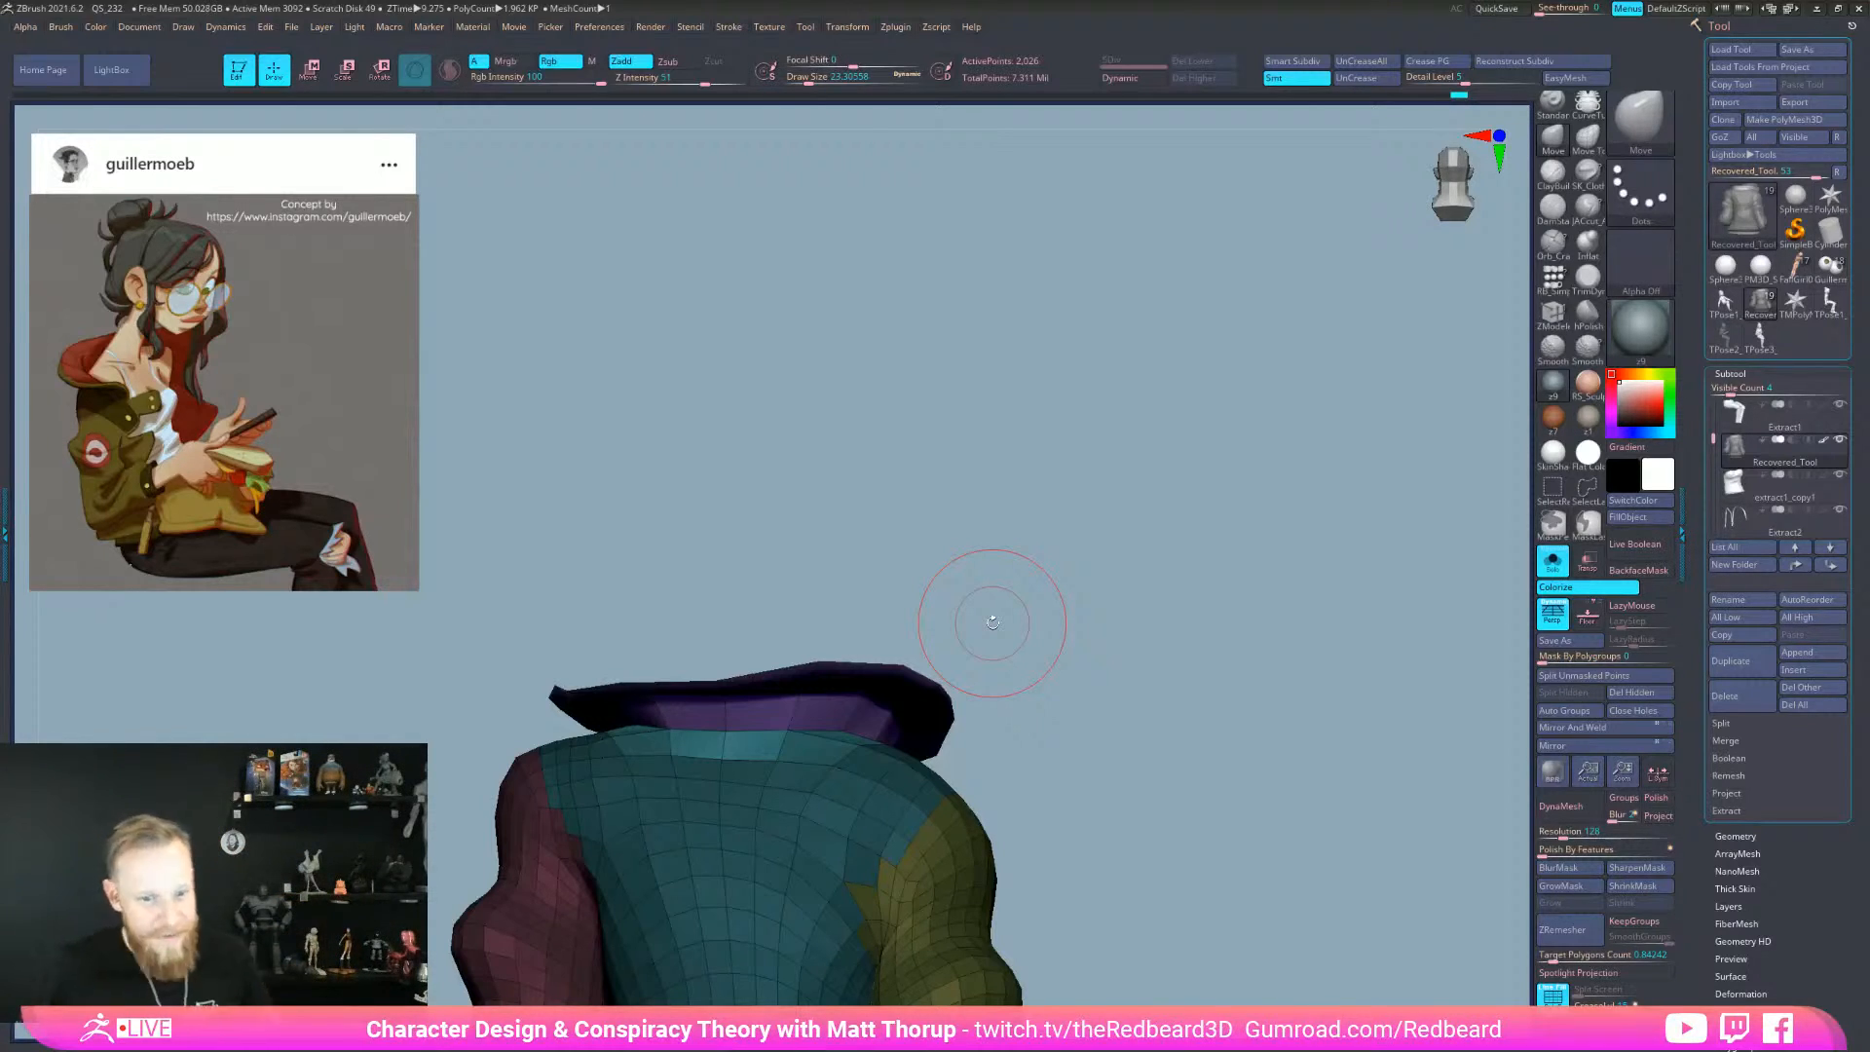
drag(1096, 653, 1076, 658)
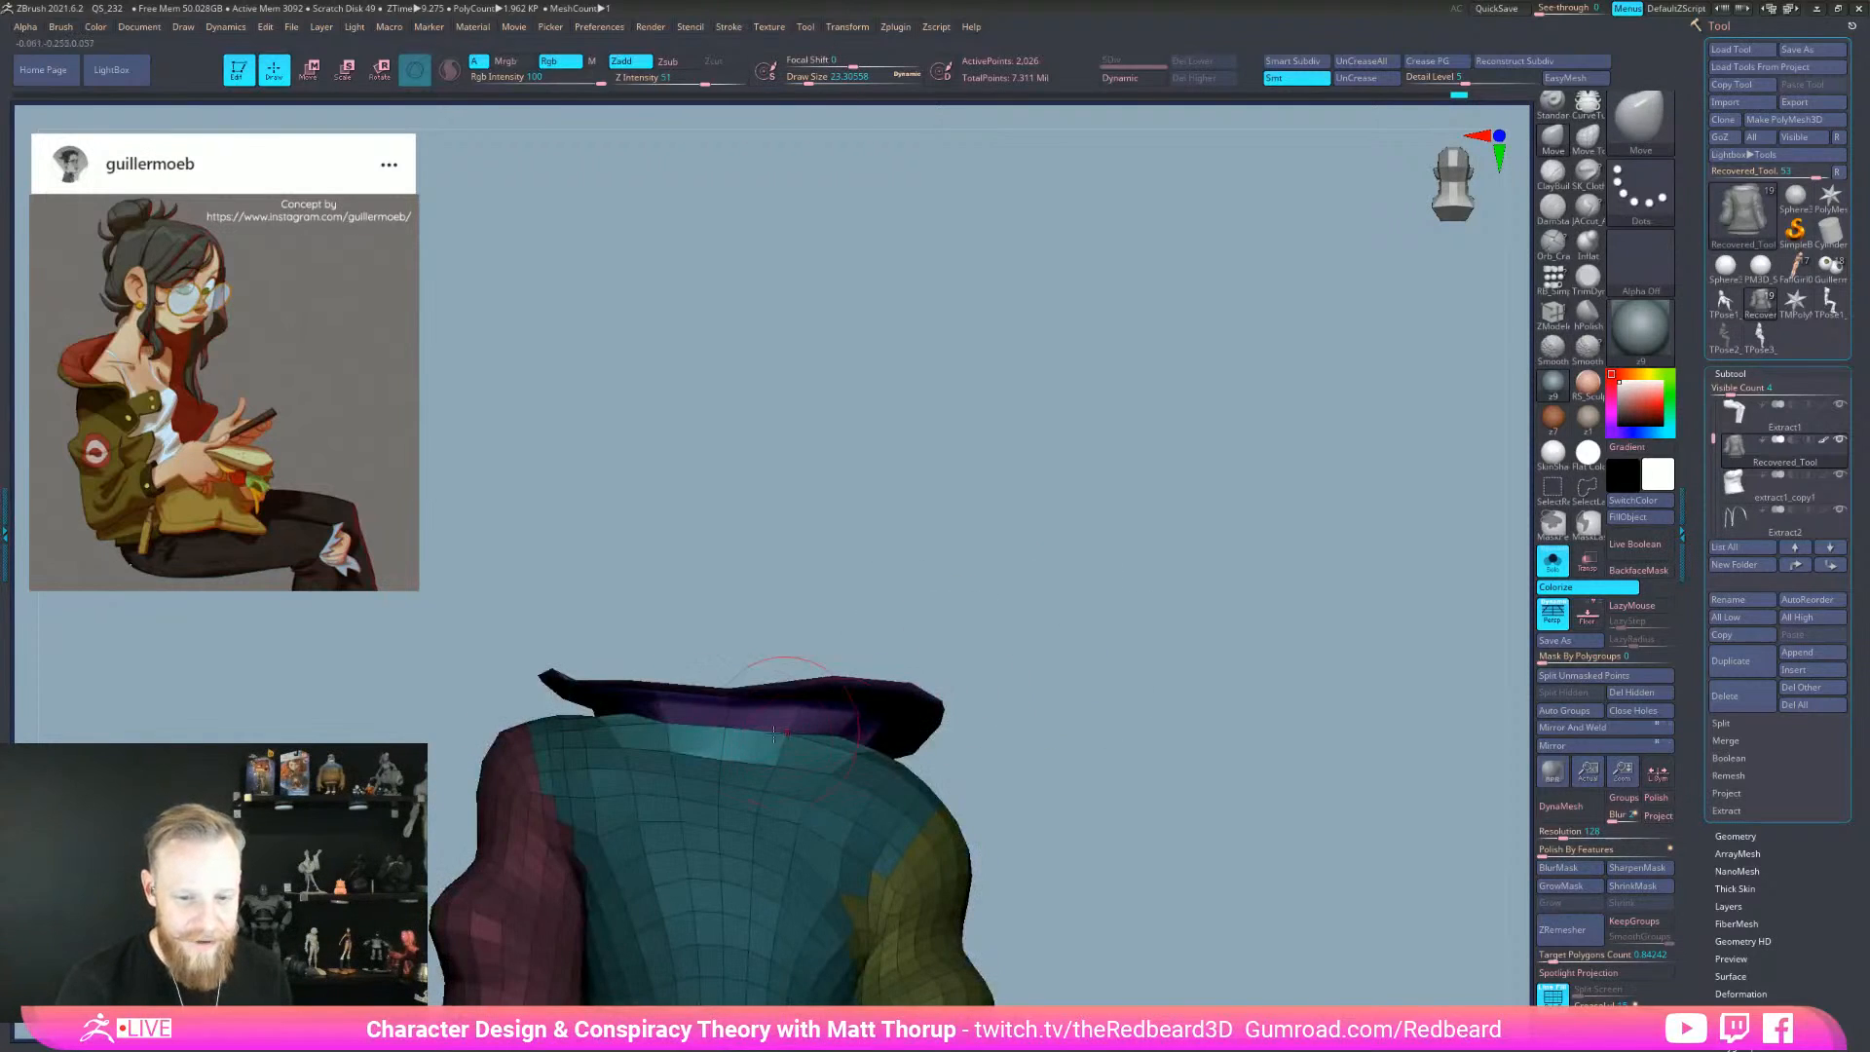
right_drag(680, 741, 719, 746)
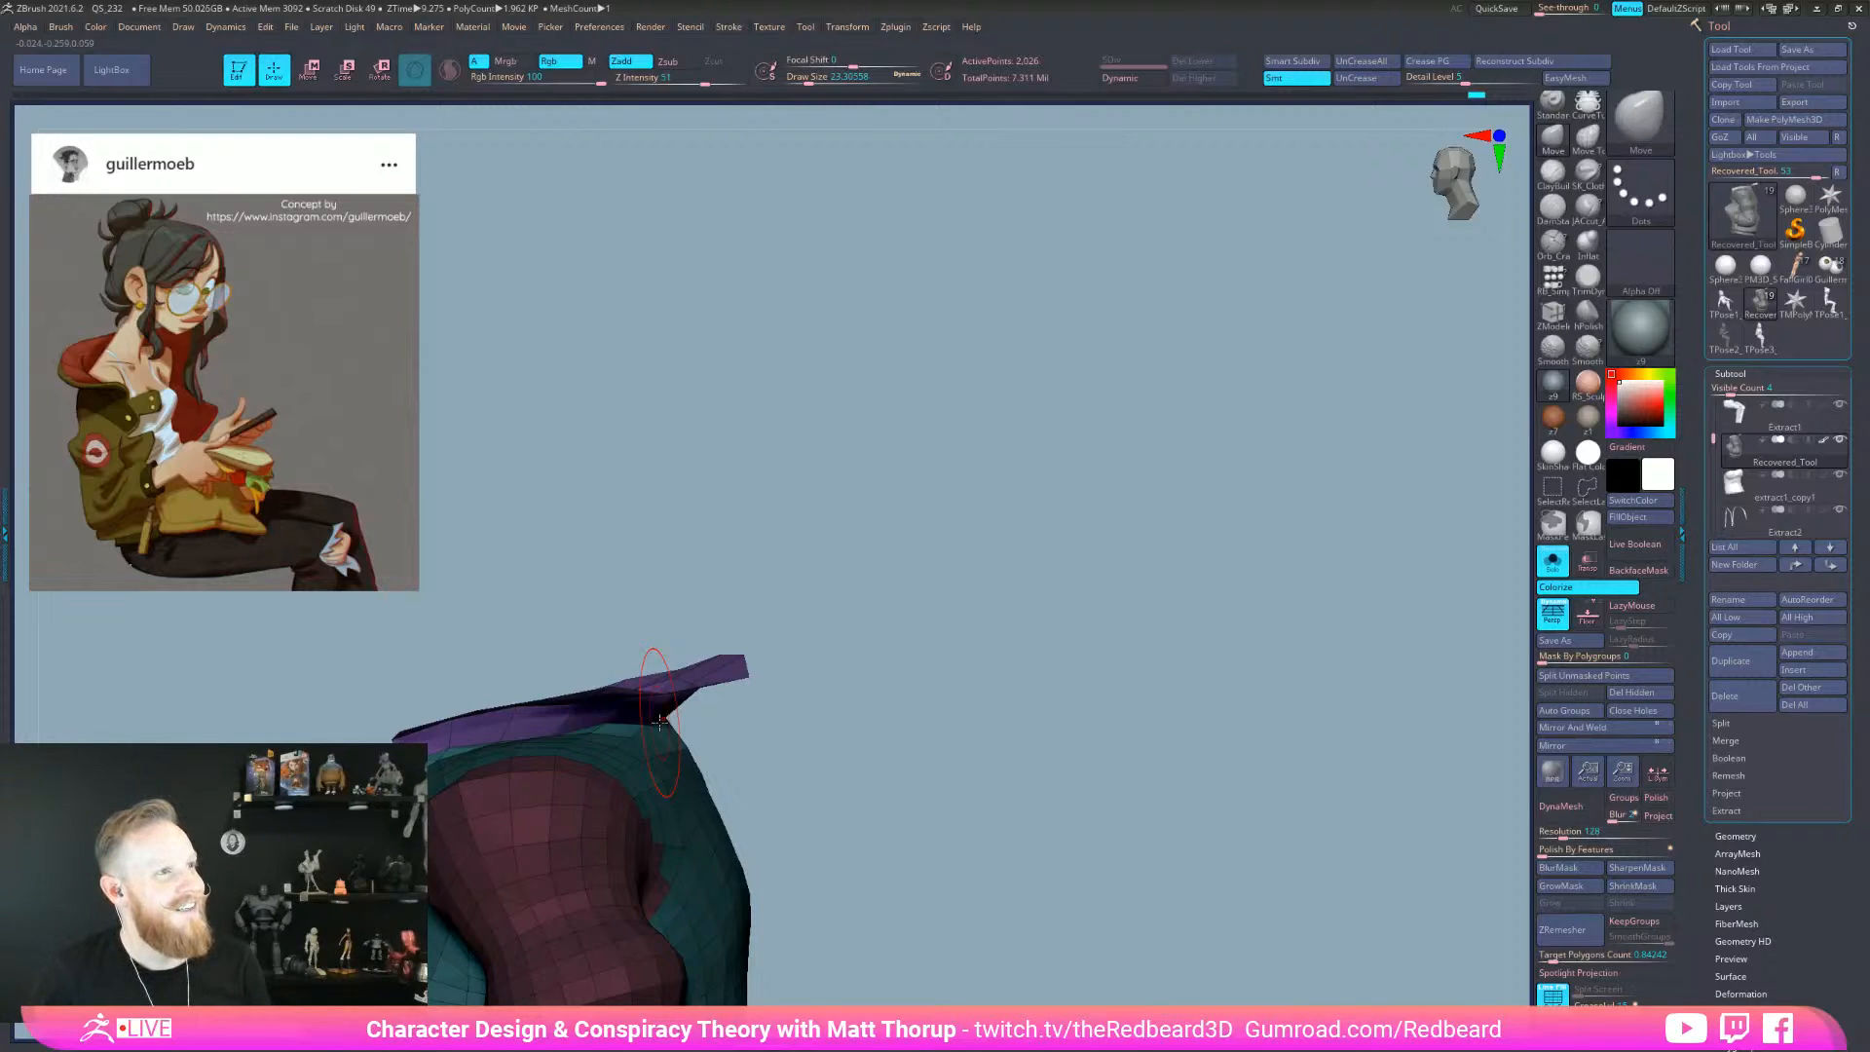
key(ctrl+z)
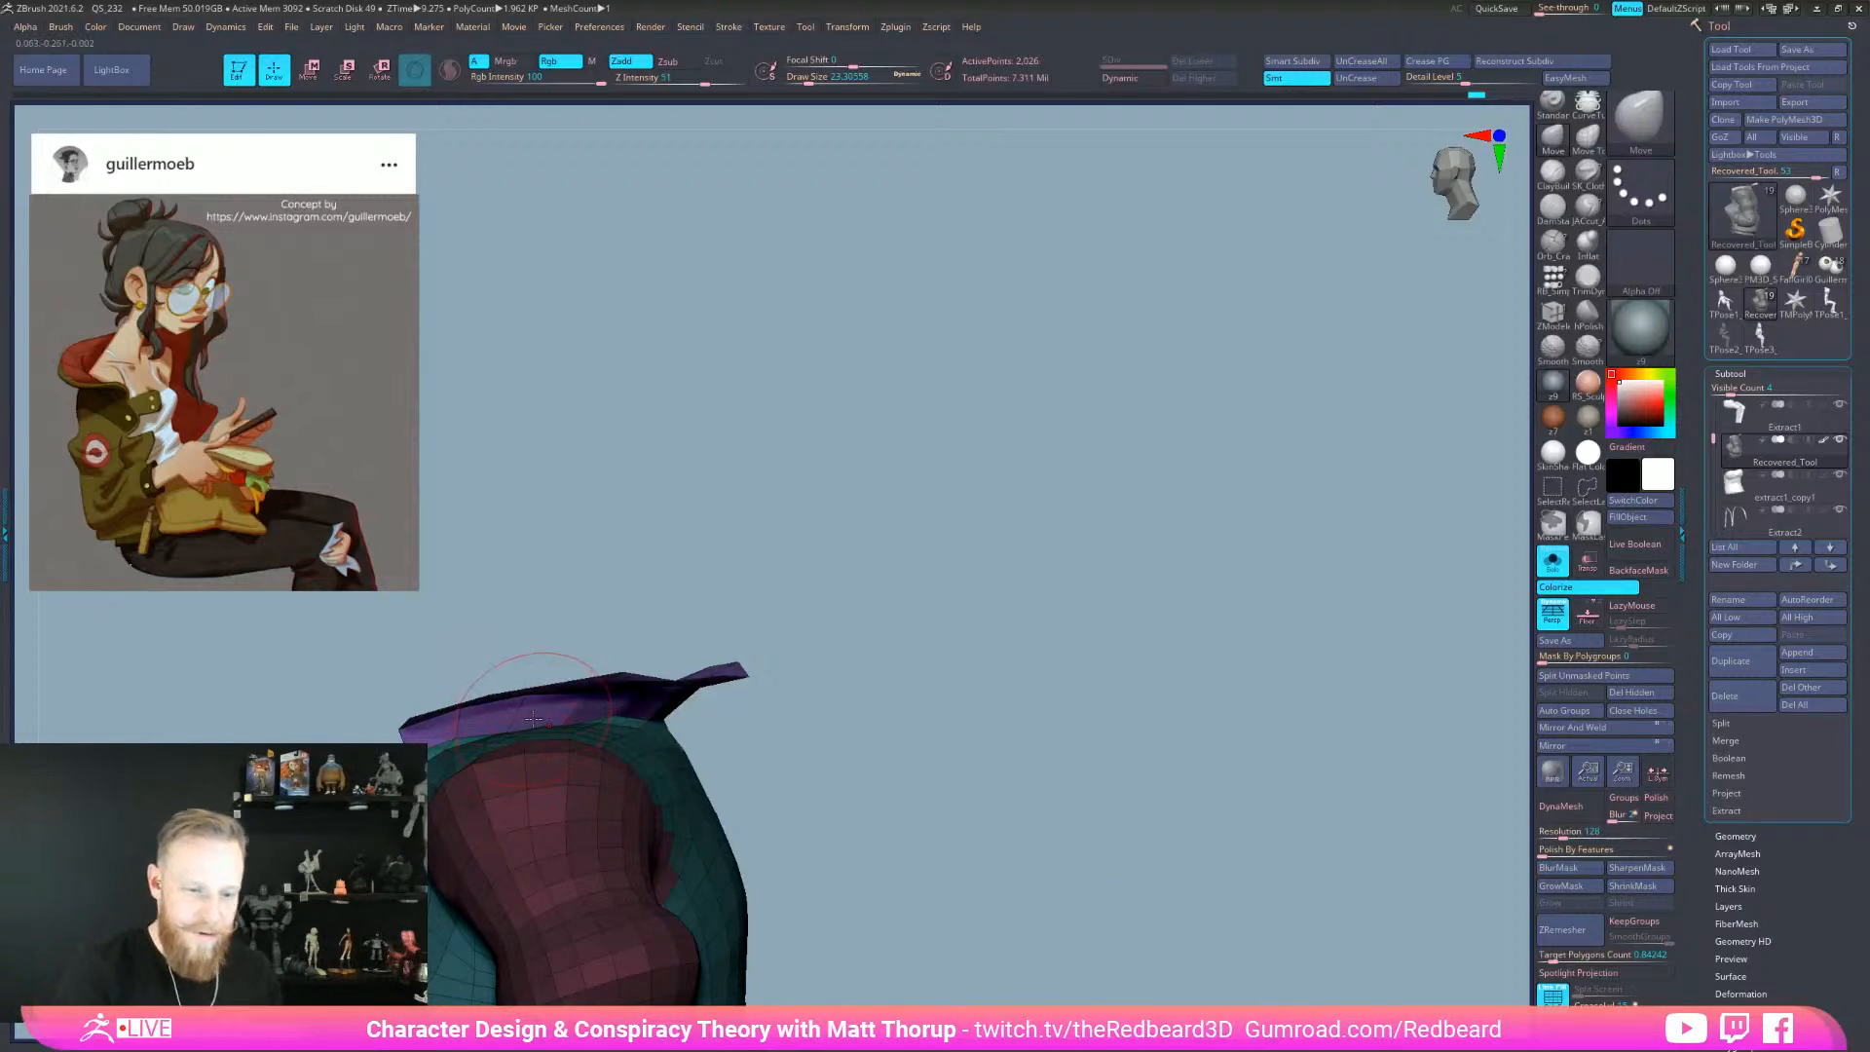
key(bracketleft)
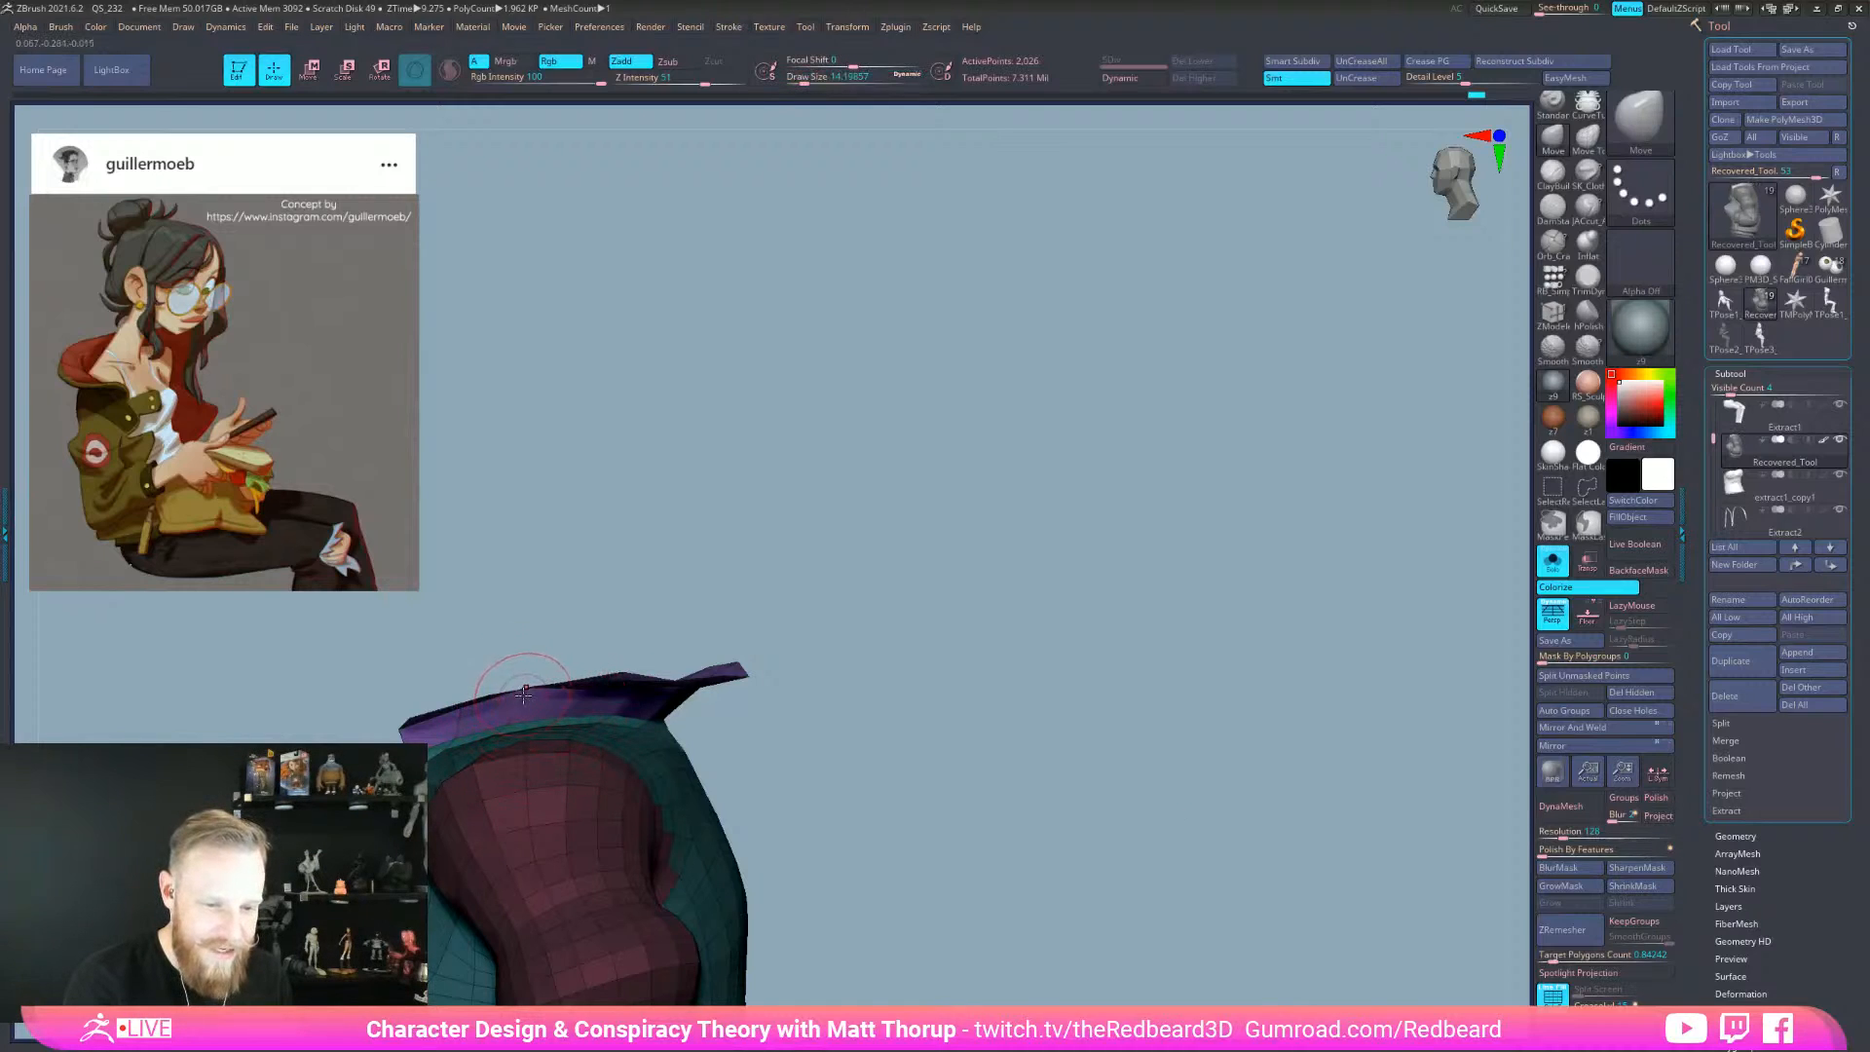
drag(816, 725, 1237, 821)
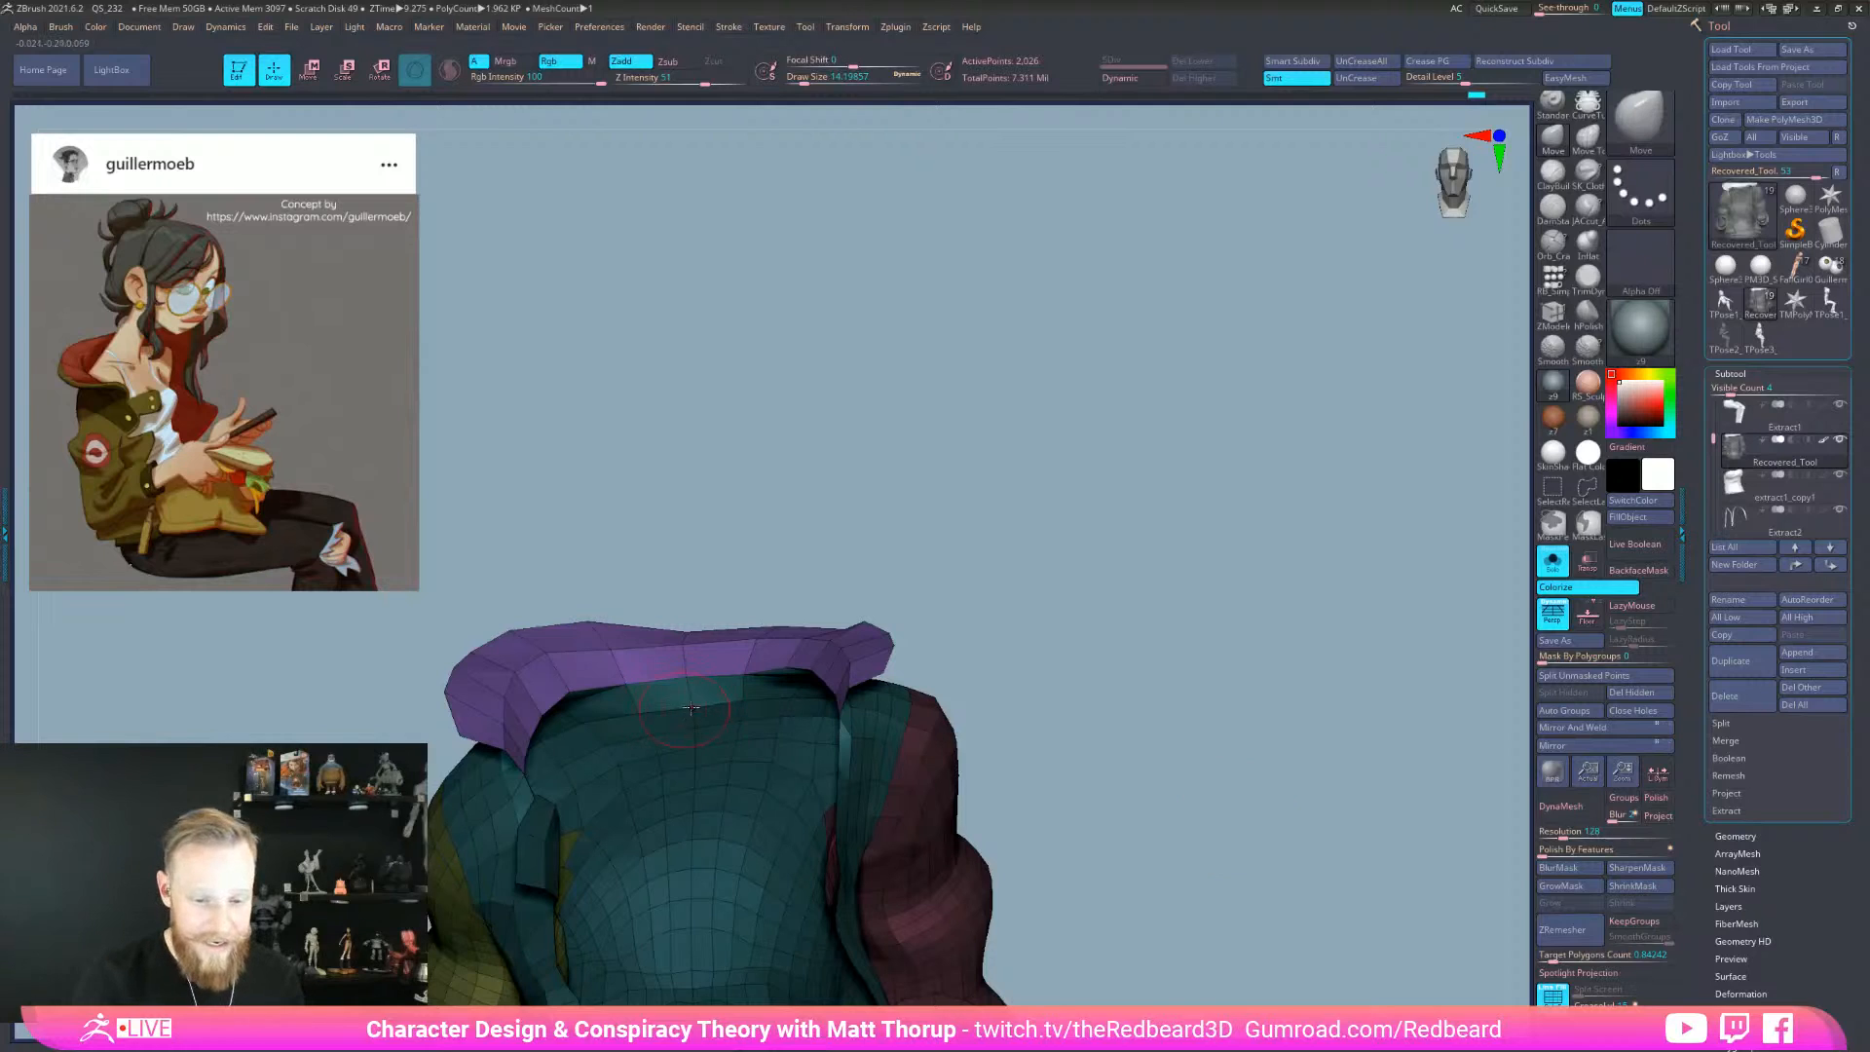
- Adjust how the collar sits around the neck opening using the Move brush at a larger draw size
drag(1014, 624, 1110, 619)
drag(842, 671, 1047, 706)
key(space)
key(bracketright)
mouse_move(1037, 730)
mouse_down()
mouse_move(1168, 705)
mouse_move(1042, 759)
mouse_move(1198, 779)
mouse_up()
alt+drag(1014, 822, 1289, 728)
- Reshape the jacket's pink sleeve around the elbow and forearm with the Move brush at about 20.8 draw size
key(s)
drag(821, 791, 821, 829)
key(s)
drag(853, 752, 856, 752)
drag(859, 753, 779, 722)
drag(1011, 731, 930, 752)
drag(795, 766, 769, 752)
mouse_move(1052, 765)
mouse_down()
mouse_move(857, 808)
mouse_move(884, 857)
mouse_move(925, 779)
mouse_move(952, 770)
mouse_move(925, 827)
mouse_up()
mouse_move(791, 915)
mouse_down()
mouse_move(759, 923)
mouse_move(797, 935)
mouse_up()
mouse_move(886, 865)
mouse_down()
mouse_move(867, 876)
mouse_move(891, 860)
mouse_move(831, 816)
mouse_up()
drag(789, 888, 968, 856)
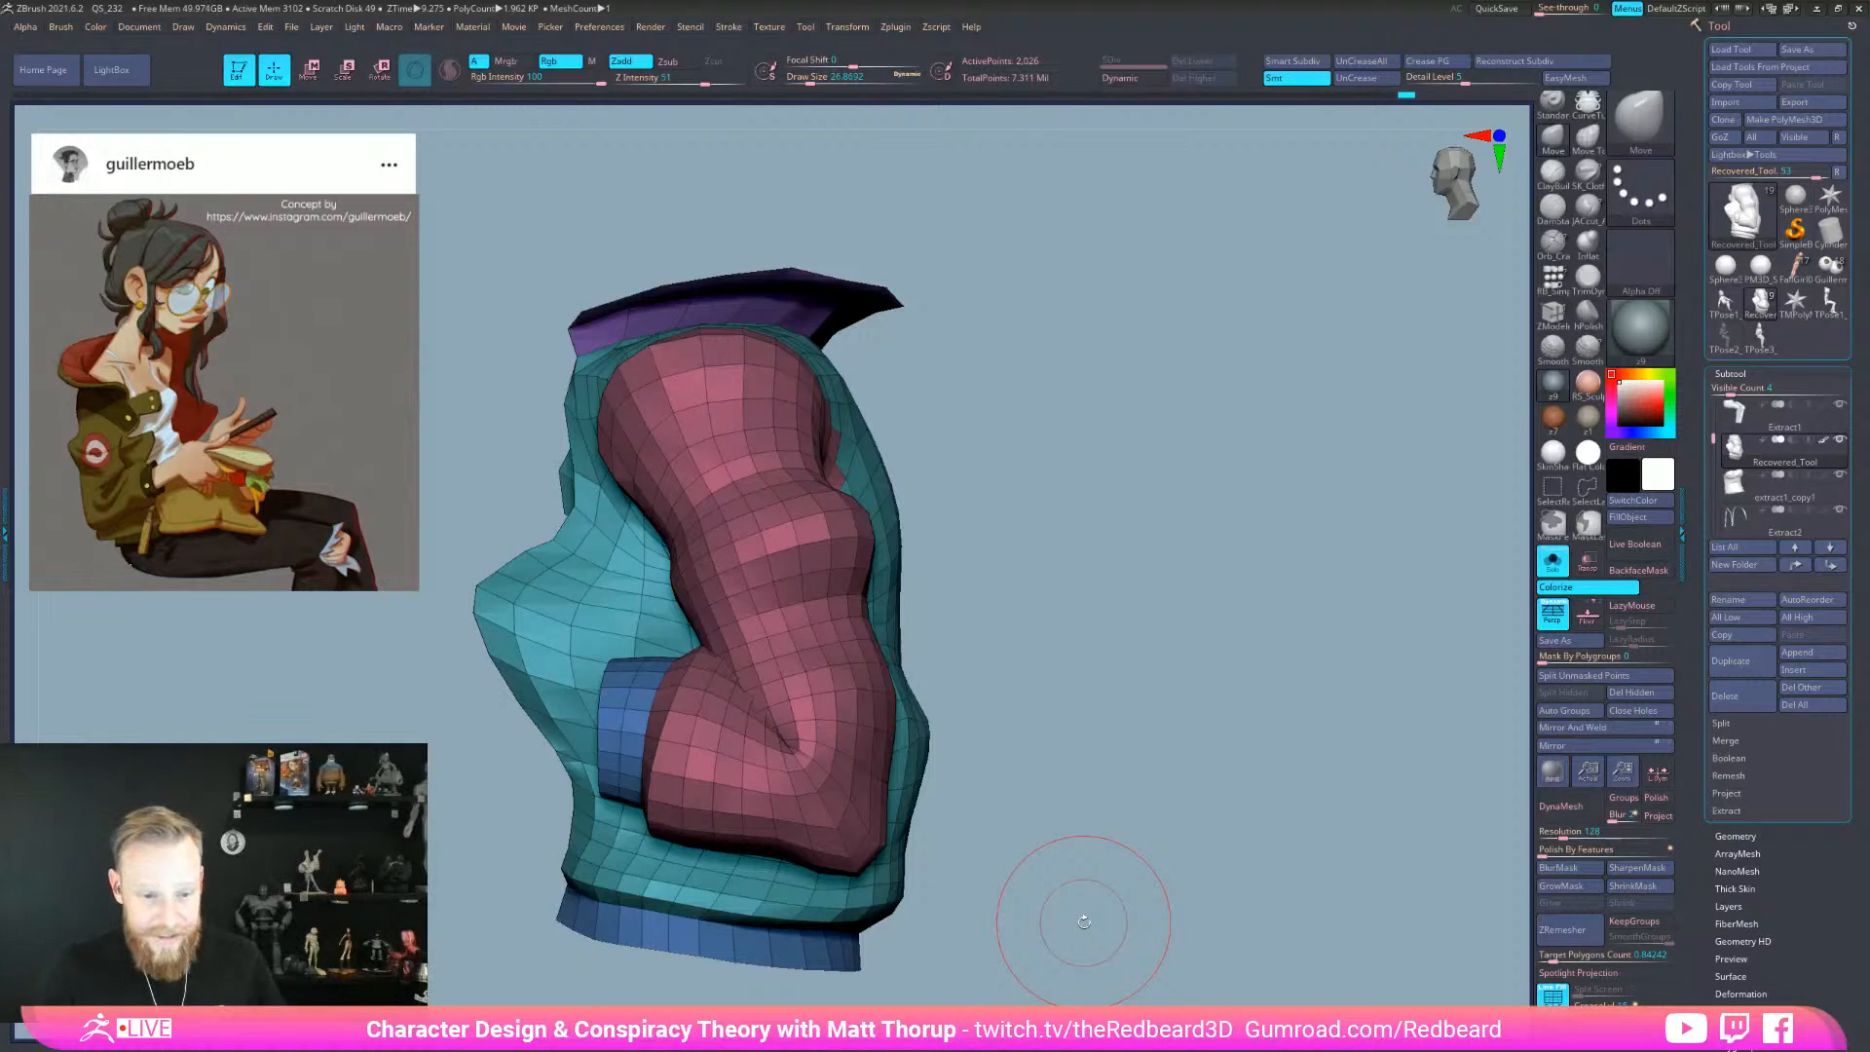
- Smooth the pink sleeve's elbow and lower outer contour, using a brush draw size of 28.75 for the broader areas
key(shift)
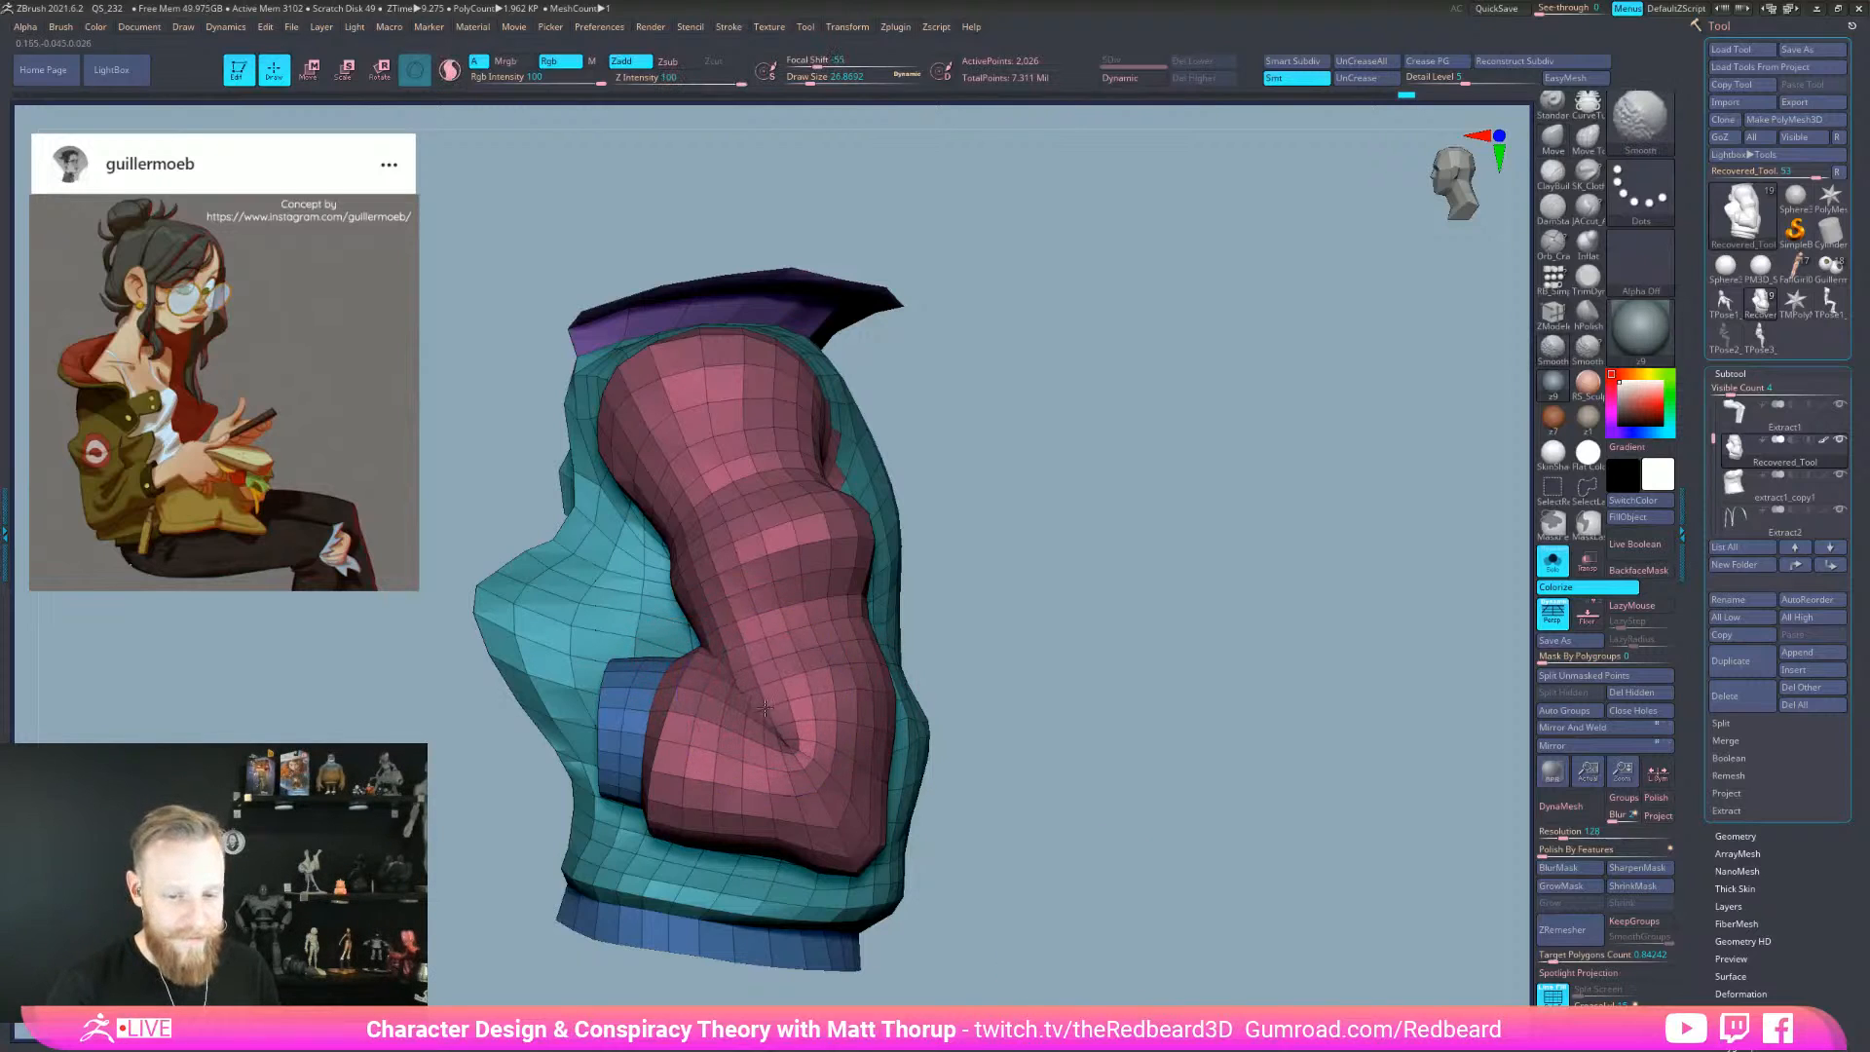
drag(1002, 688, 989, 788)
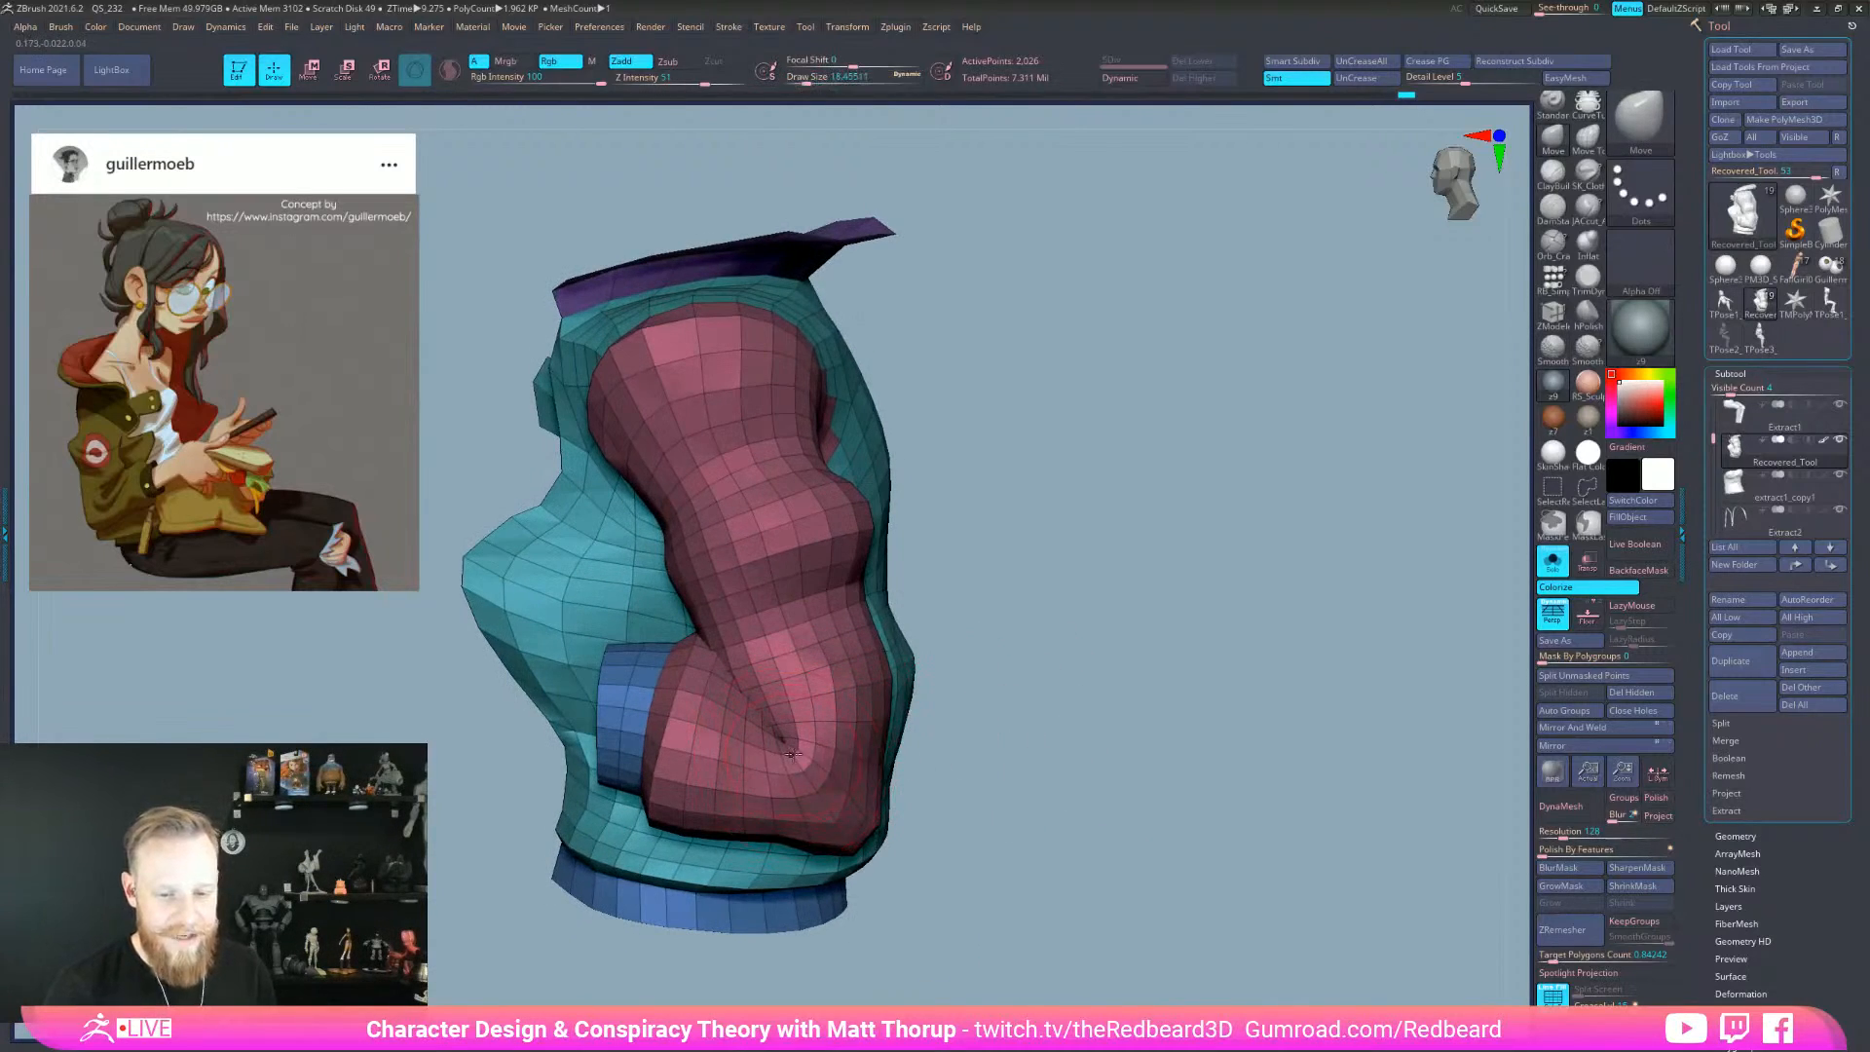
drag(1023, 726, 935, 730)
key(])
drag(908, 844, 879, 838)
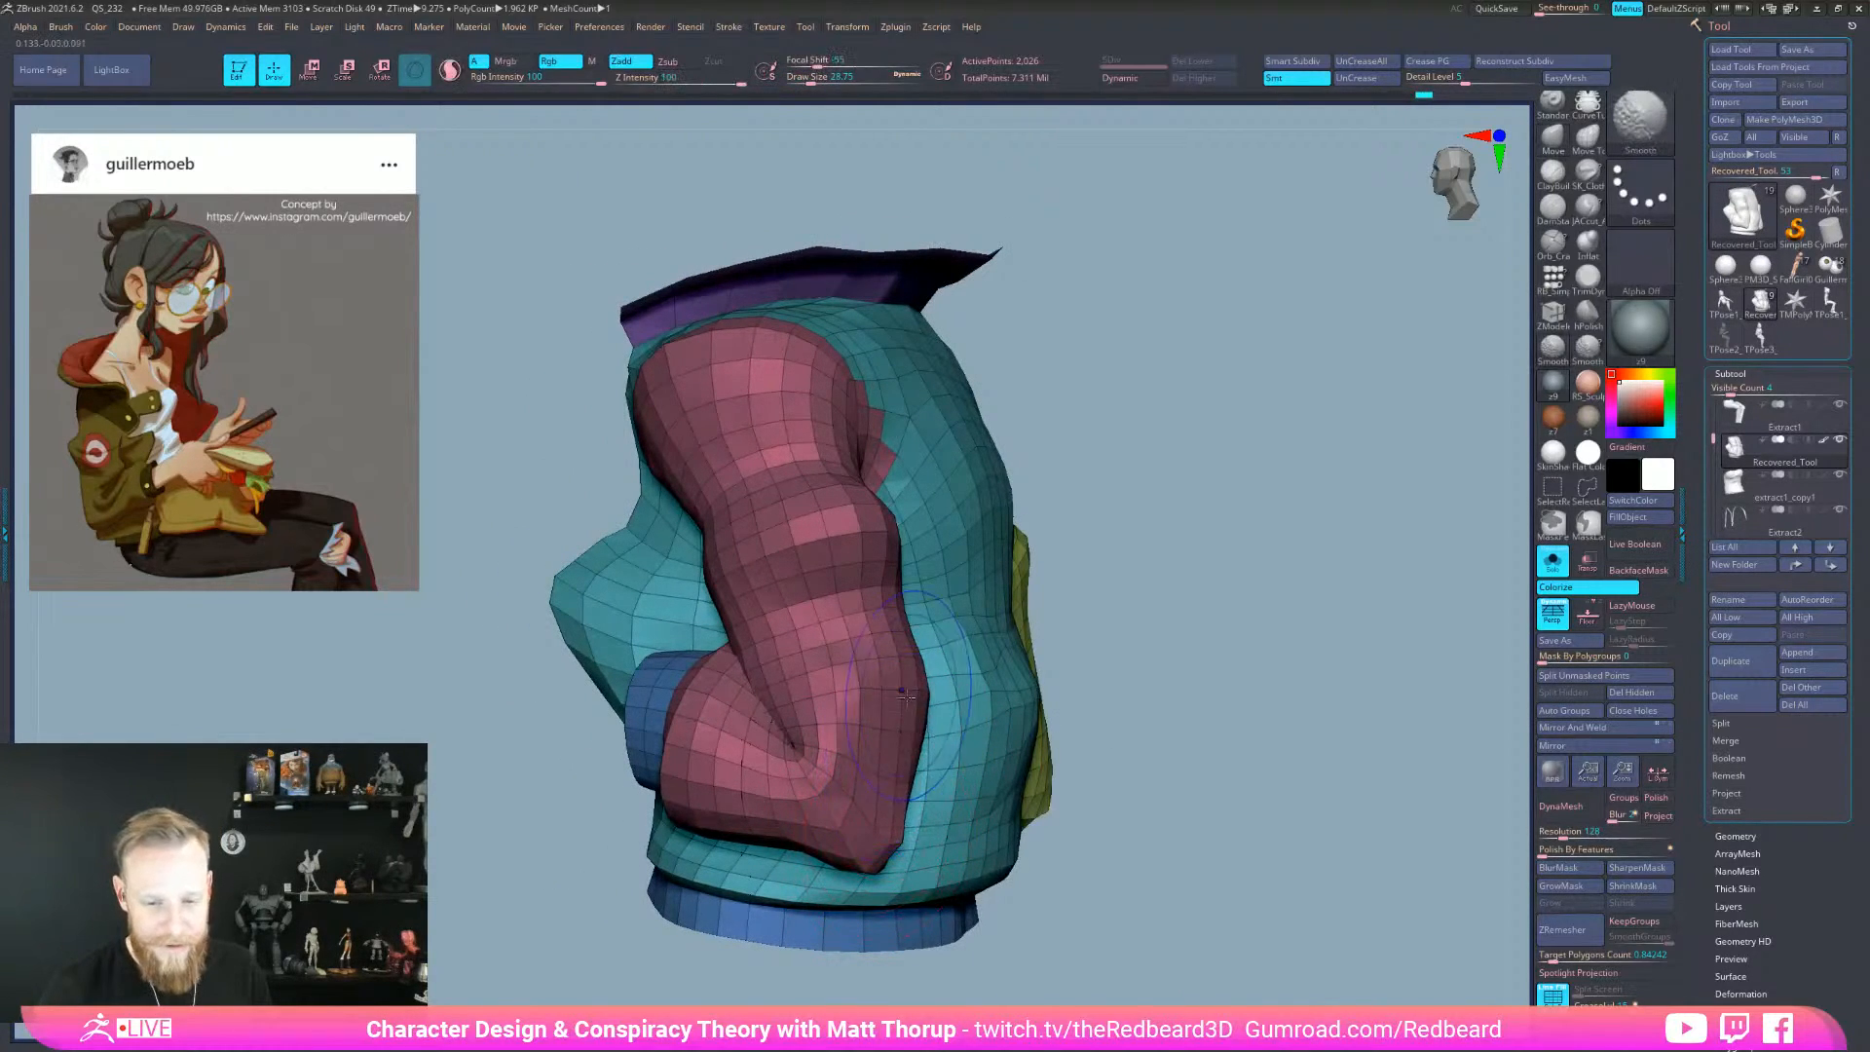
shift+right_drag(904, 764, 1004, 718)
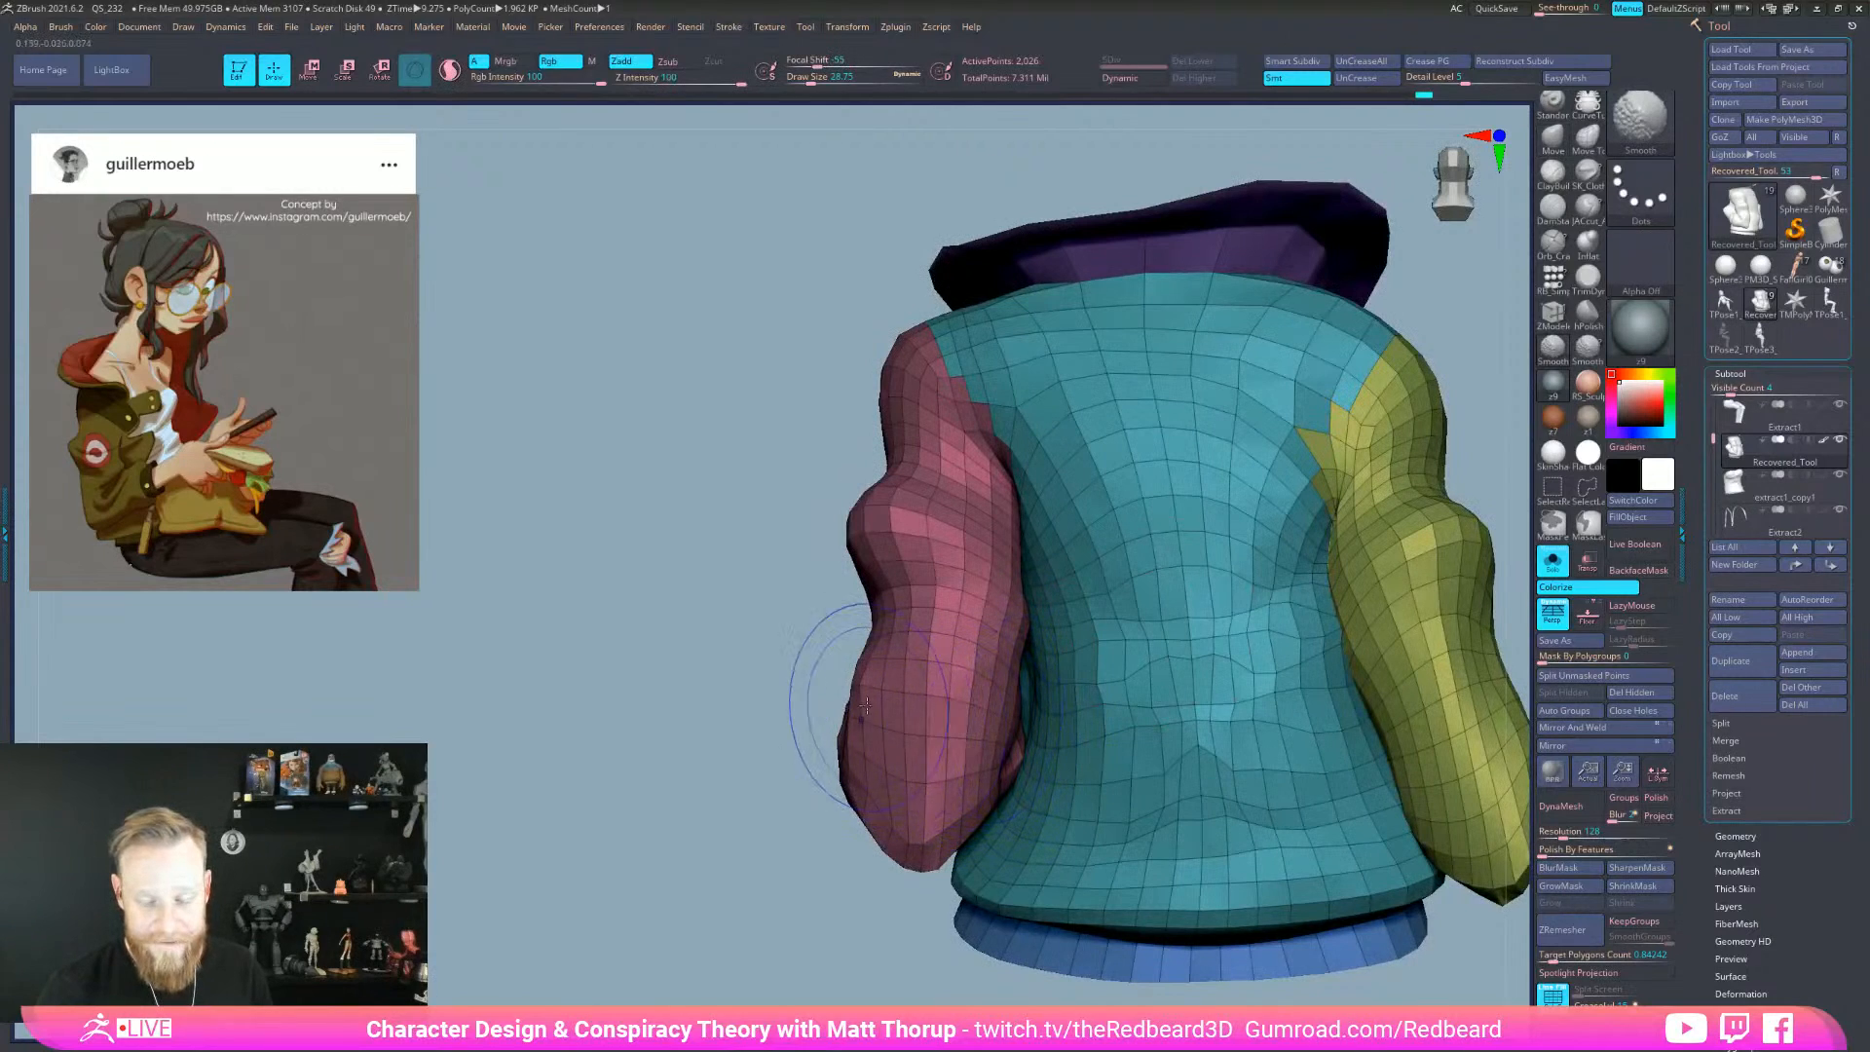
mouse_move(855, 738)
right_down()
mouse_move(838, 774)
mouse_move(863, 868)
mouse_move(939, 818)
mouse_move(818, 807)
mouse_move(1105, 772)
mouse_move(889, 884)
mouse_move(1278, 864)
mouse_move(1285, 881)
mouse_move(1097, 855)
right_up()
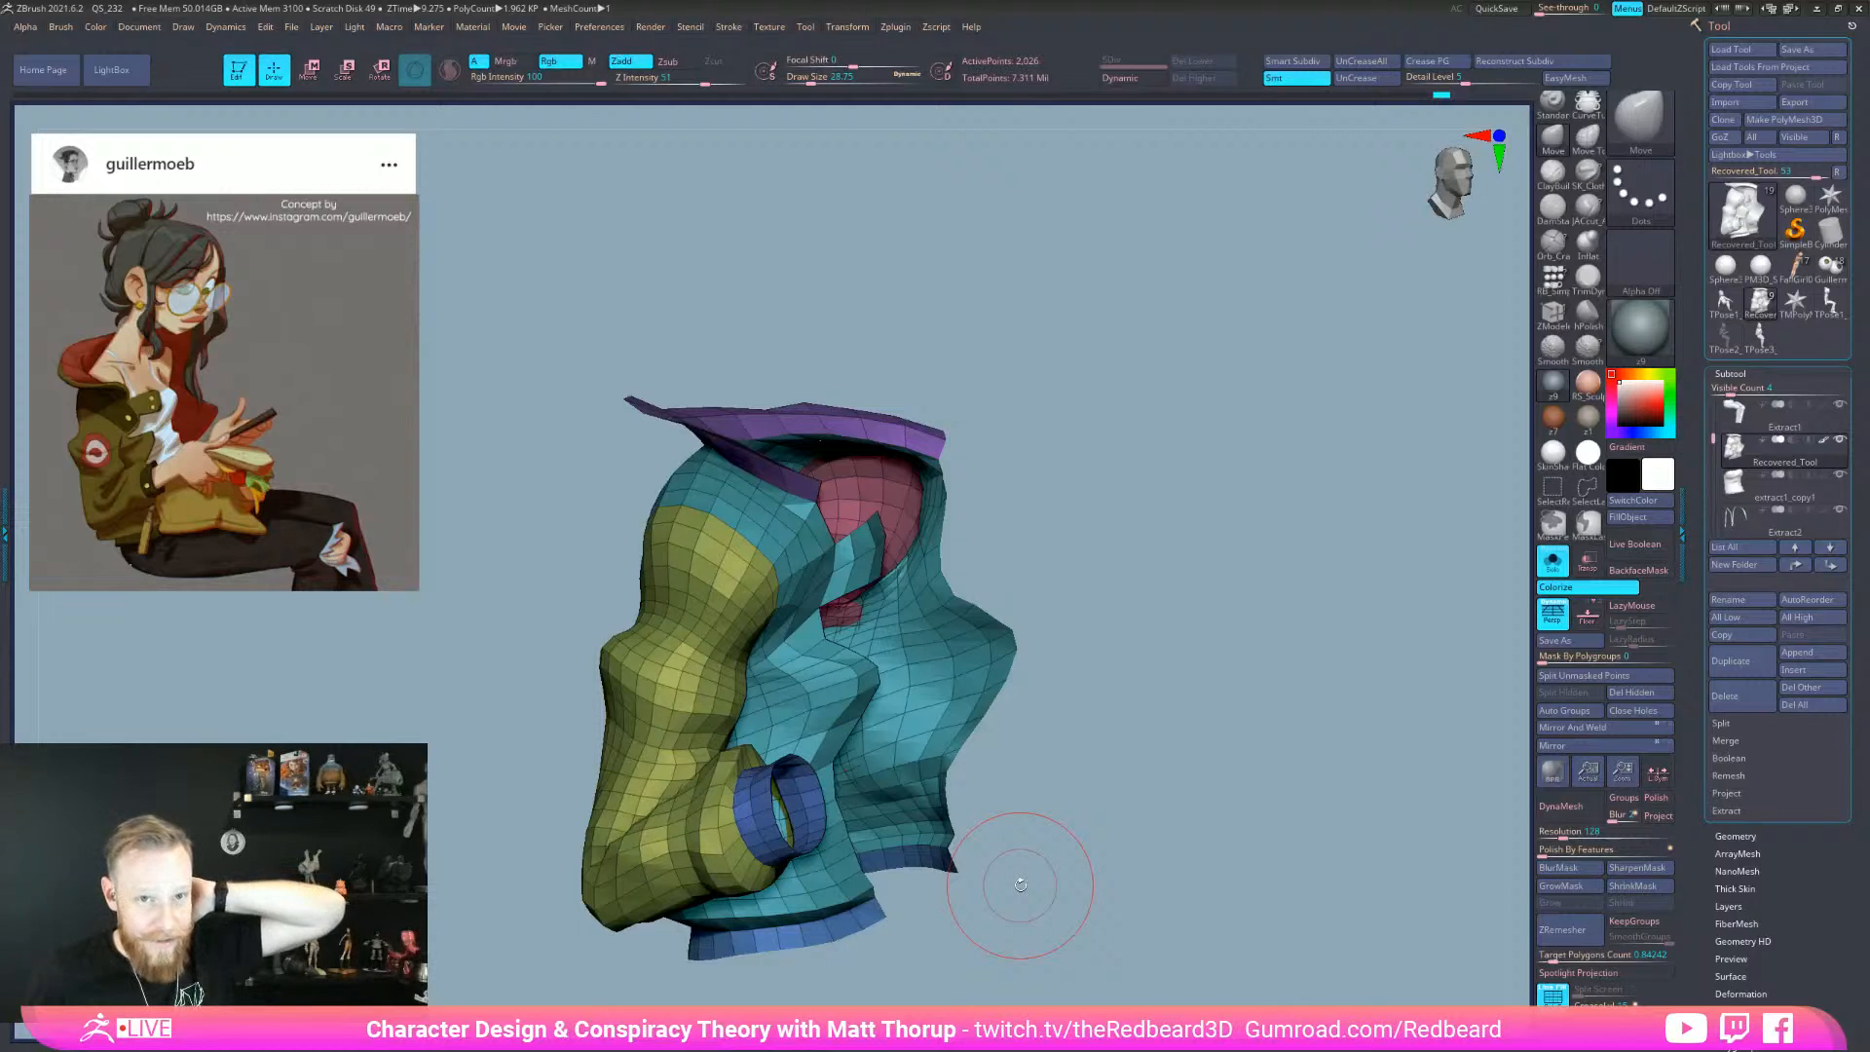
- Smooth the jacket's inner surface around the pink sleeve's armpit with the brush at about 15.55 draw size
drag(1019, 885, 1122, 639)
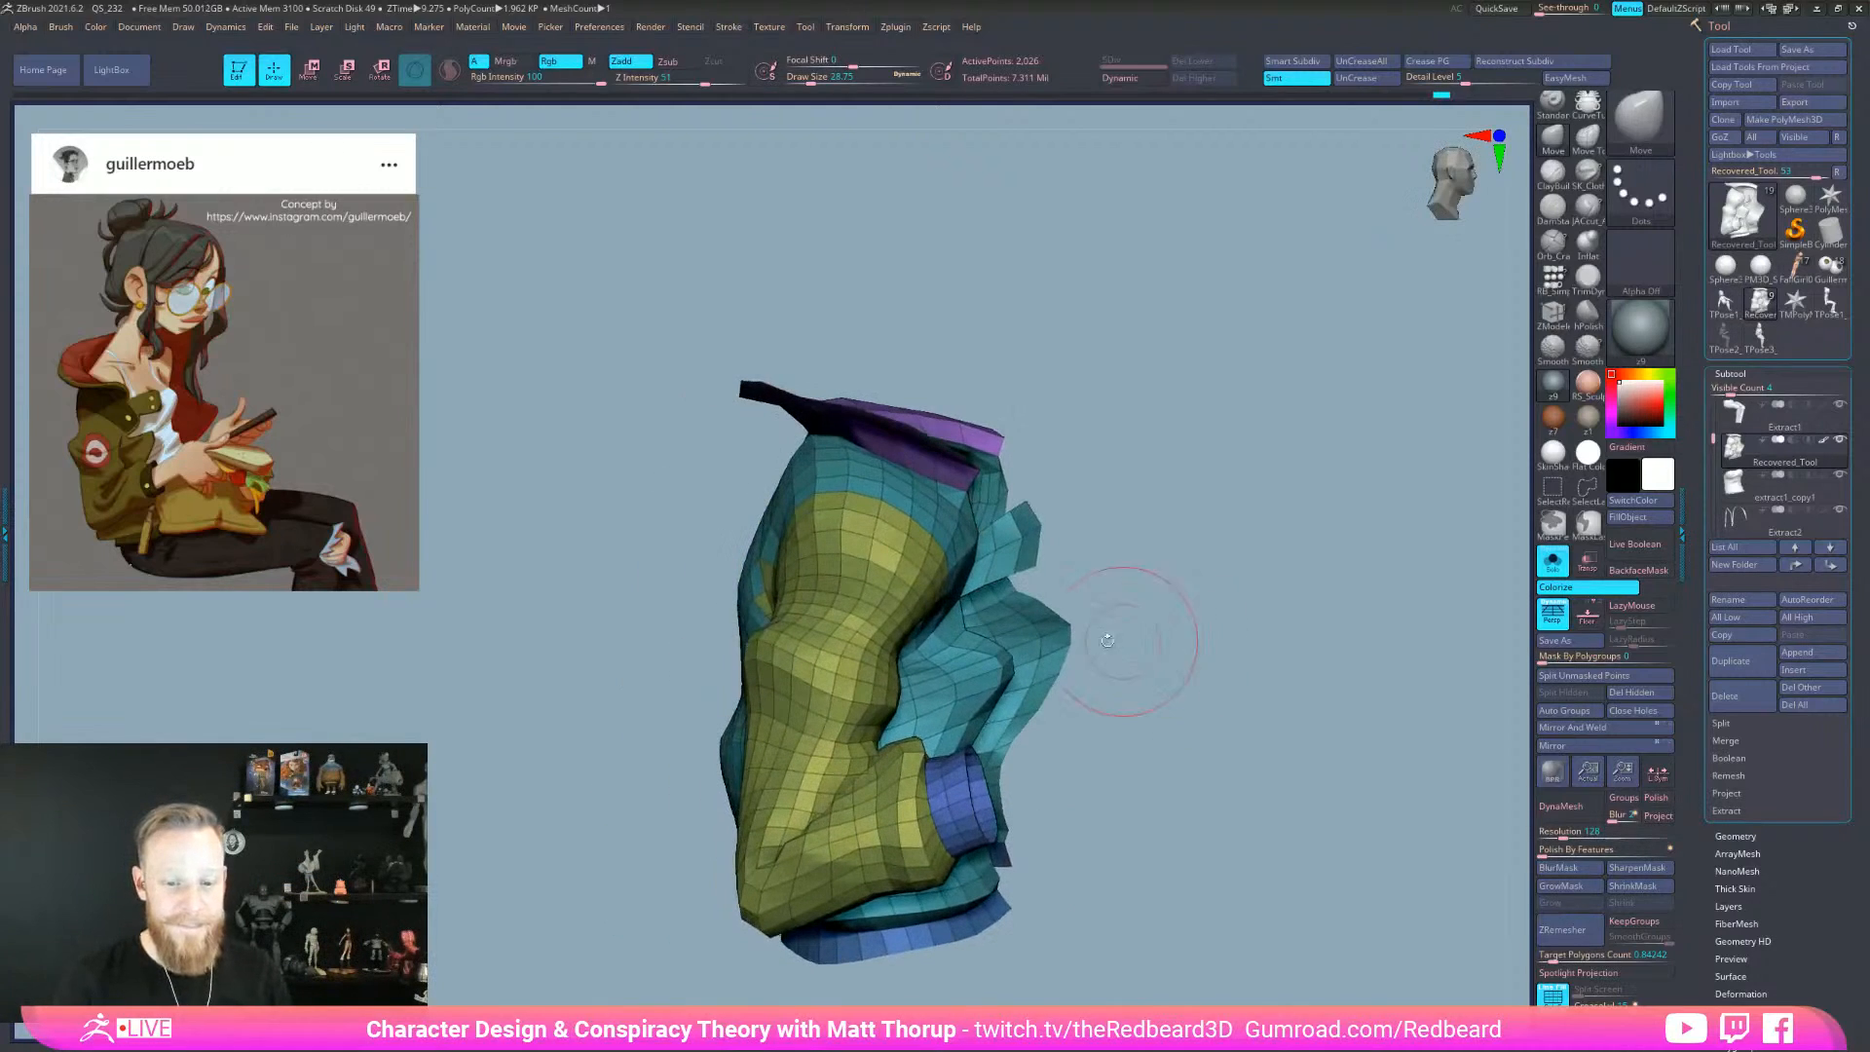
drag(1135, 568, 937, 651)
key(s)
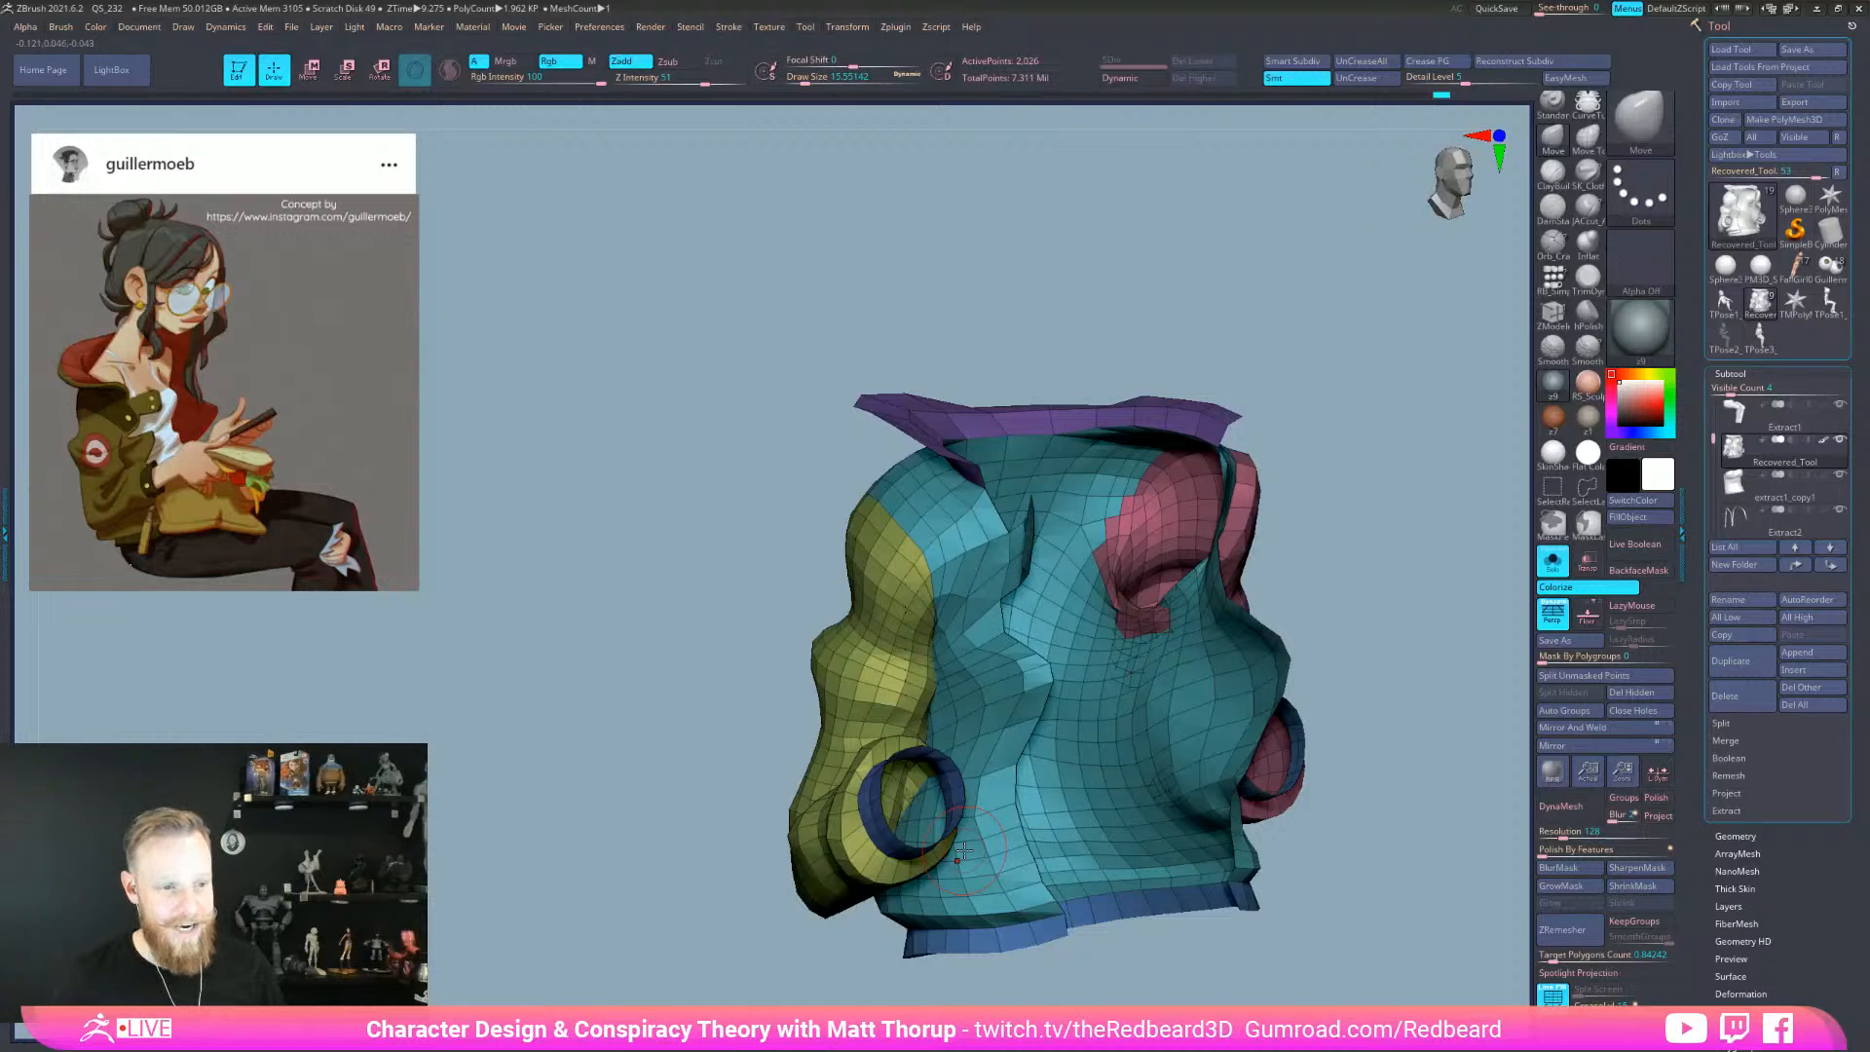
mouse_move(1300, 642)
mouse_down()
mouse_move(1344, 634)
mouse_move(1311, 630)
mouse_up()
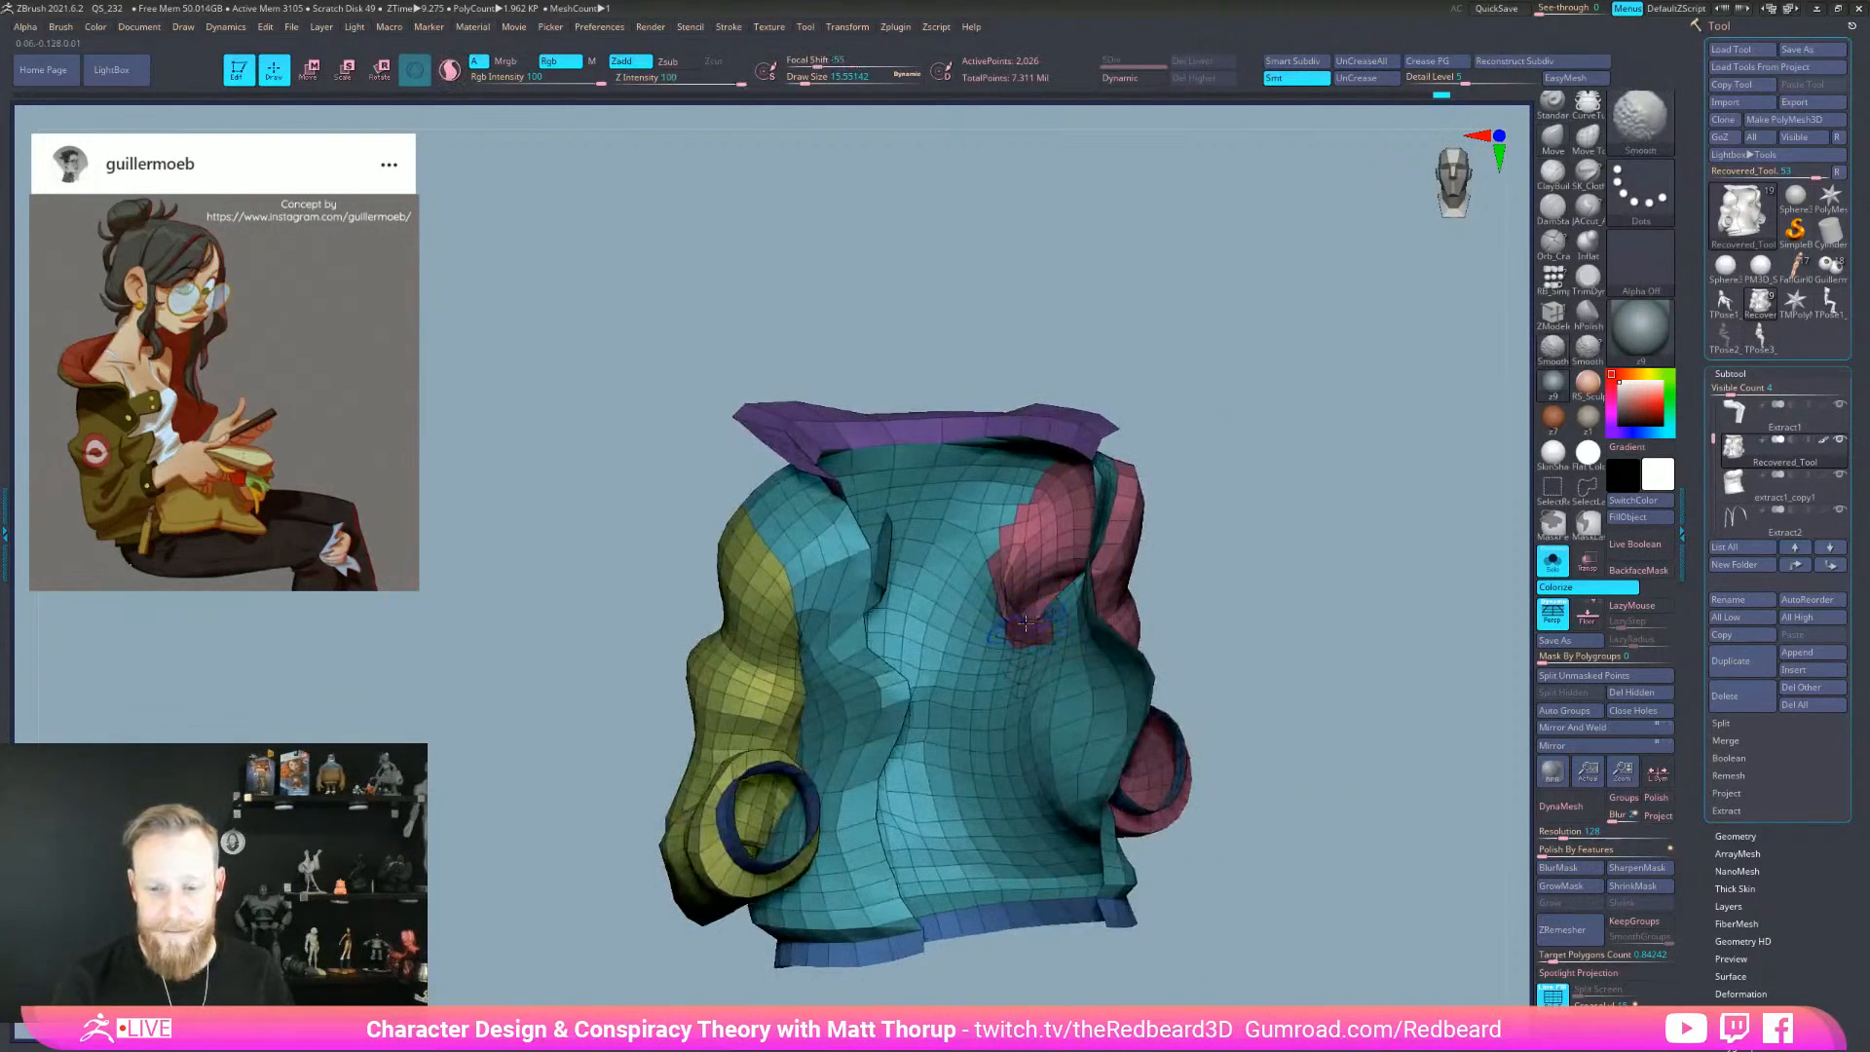
- Enlarge the brush, switch to Move Topological, and adjust the pink sleeve where it meets the jacket's back
mouse_move(1252, 646)
right_down()
mouse_move(1247, 697)
mouse_move(1075, 717)
right_up()
right_drag(929, 886, 899, 940)
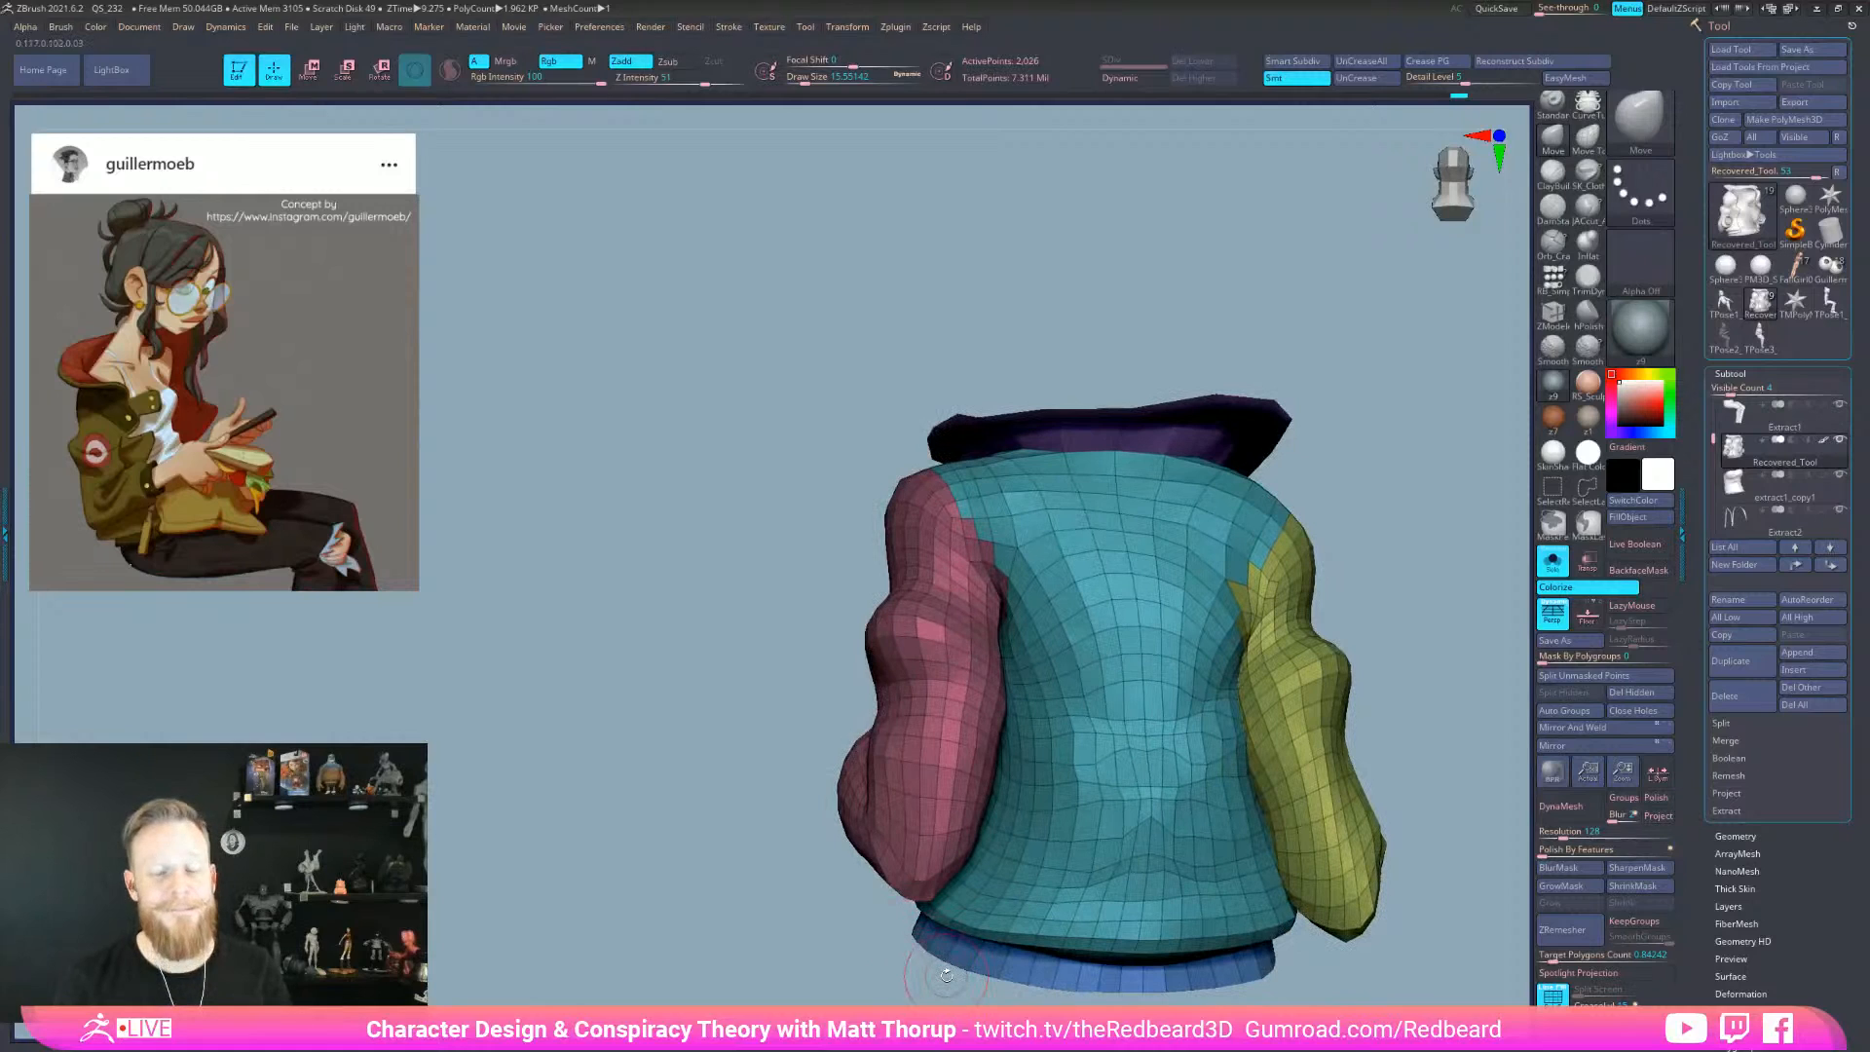
mouse_move(1356, 582)
alt+right_down()
mouse_move(1274, 597)
mouse_move(1309, 618)
alt+right_up()
key(s)
drag(889, 670, 900, 673)
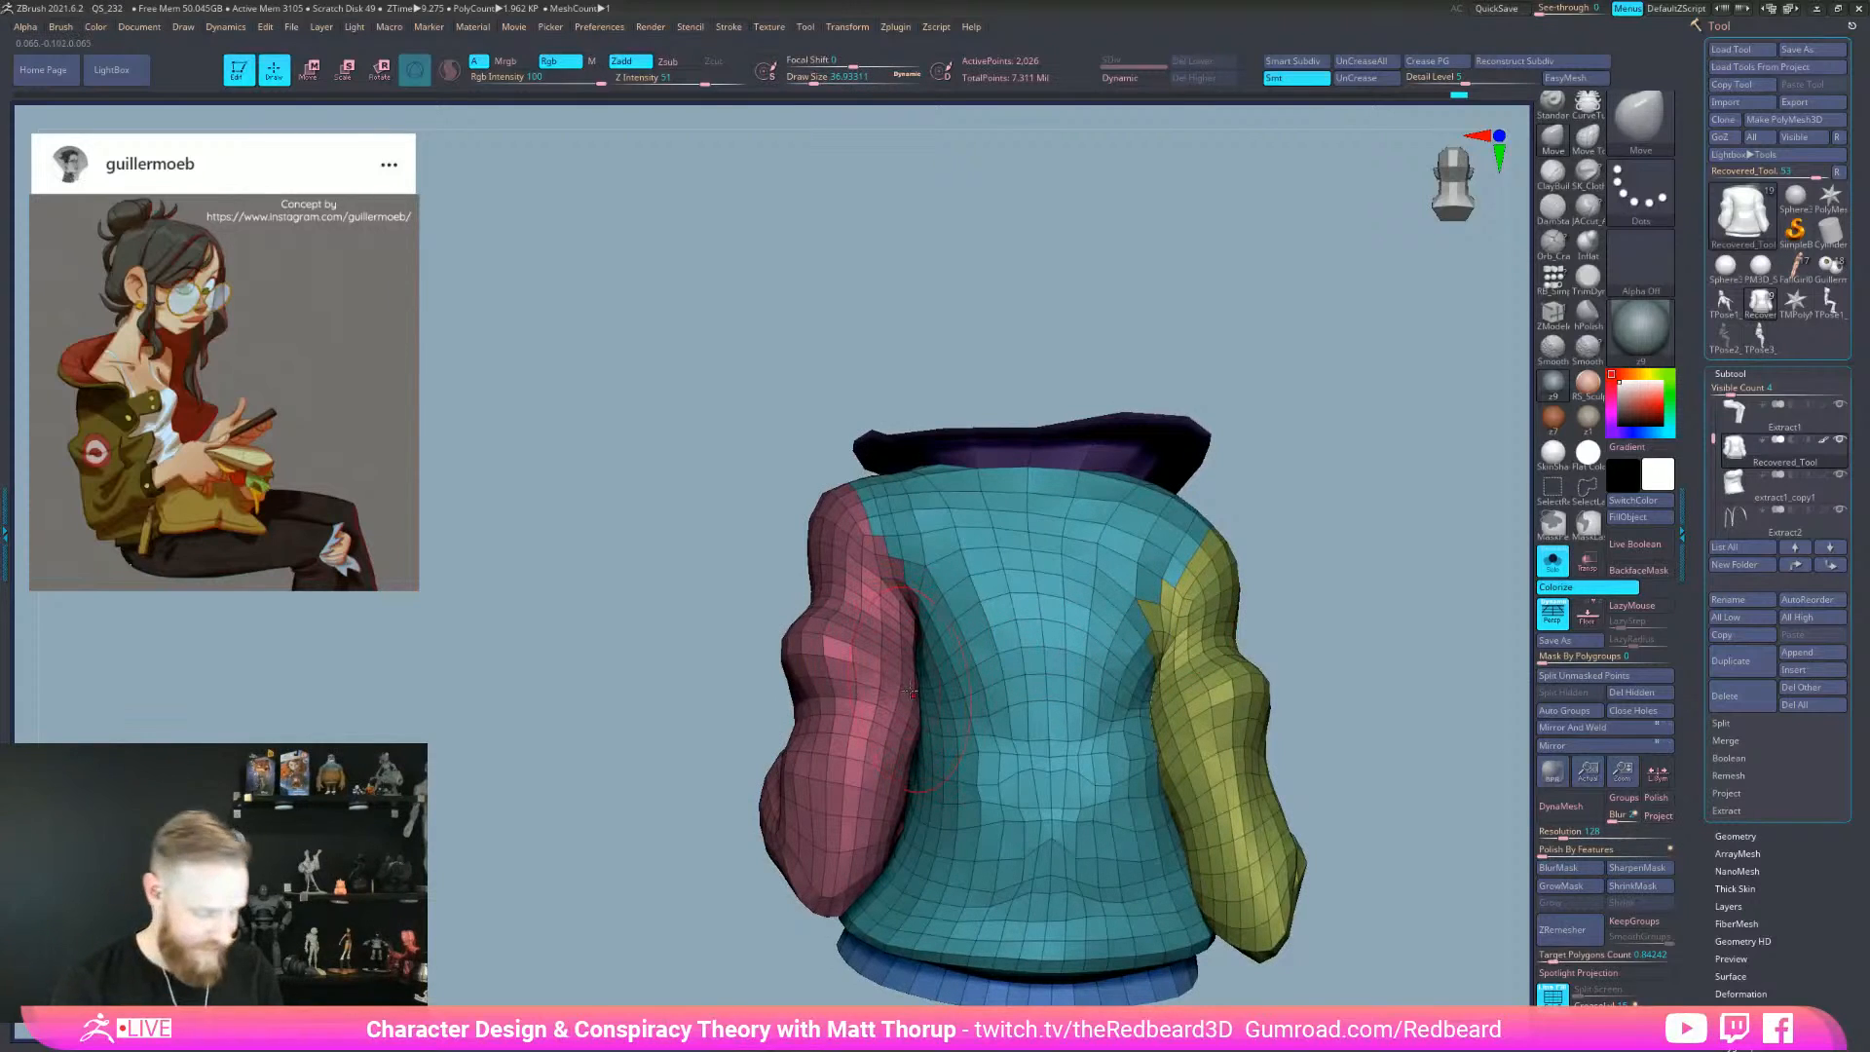
key(b)
key(m)
key(t)
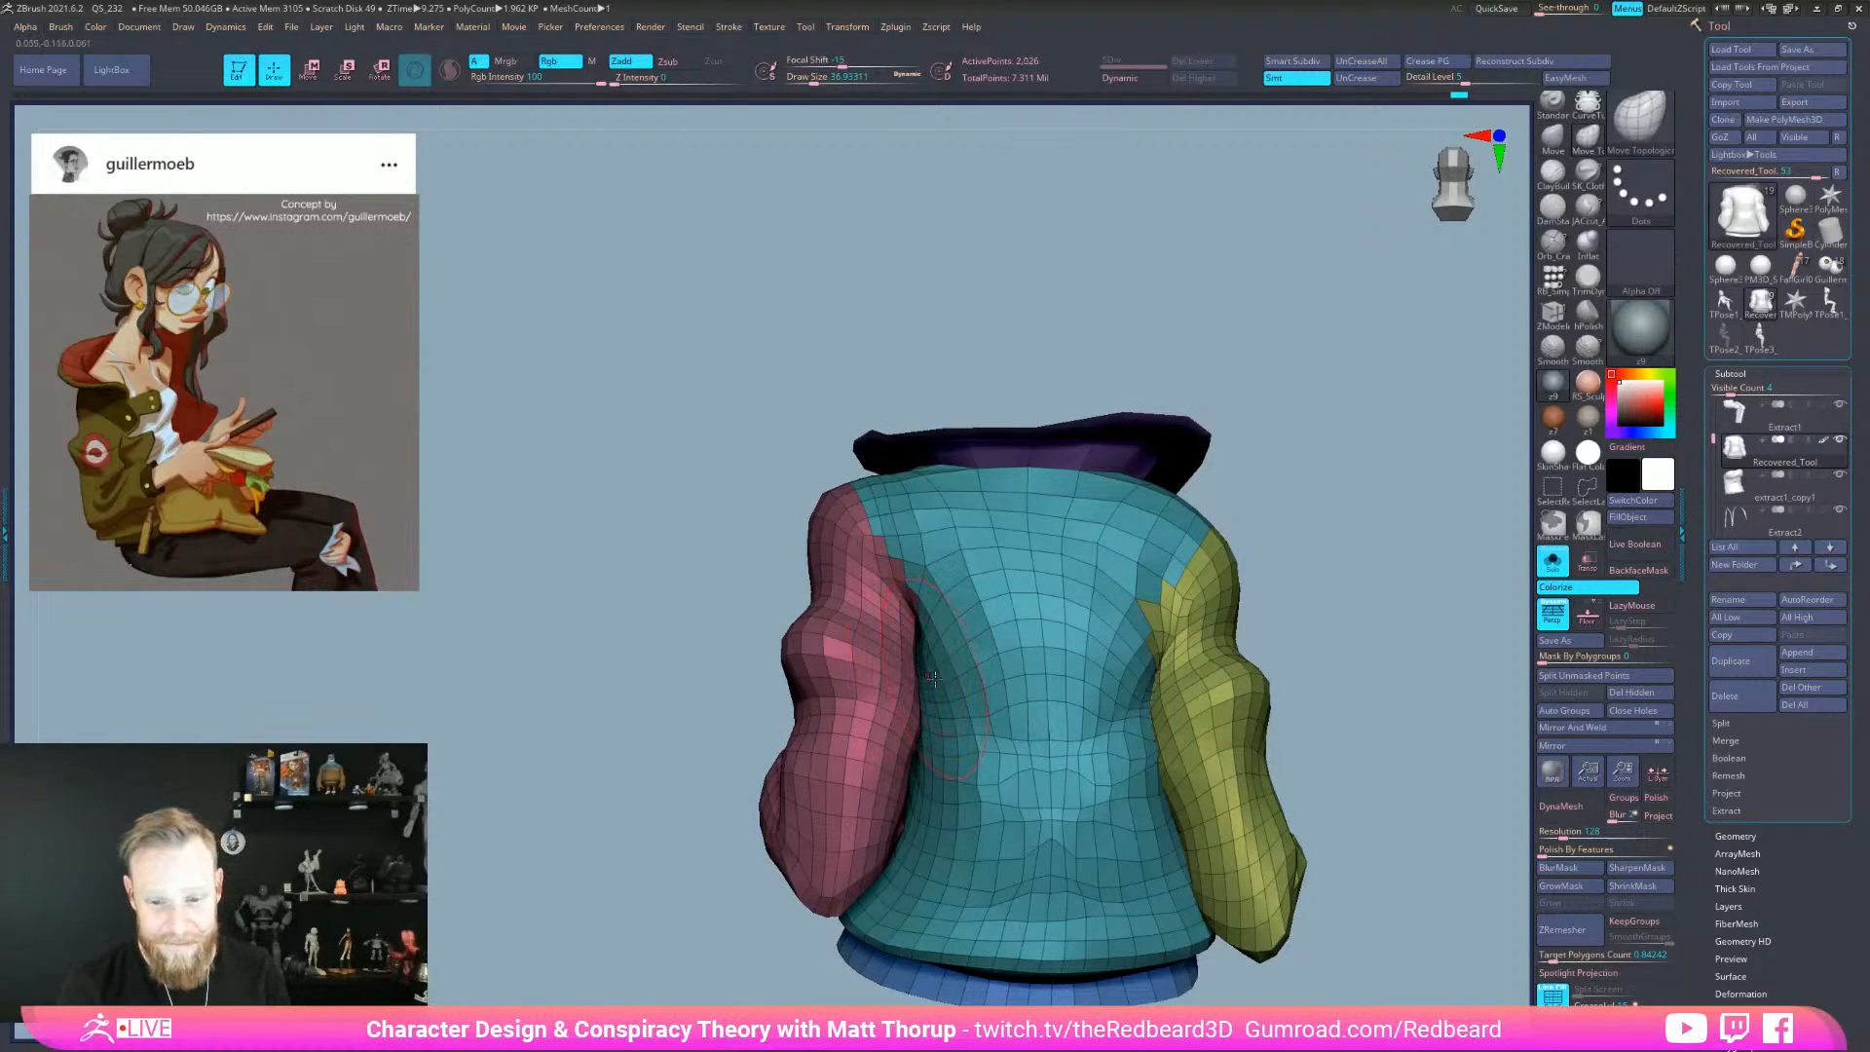
mouse_move(1222, 728)
right_down()
mouse_move(1382, 688)
mouse_move(1242, 721)
right_up()
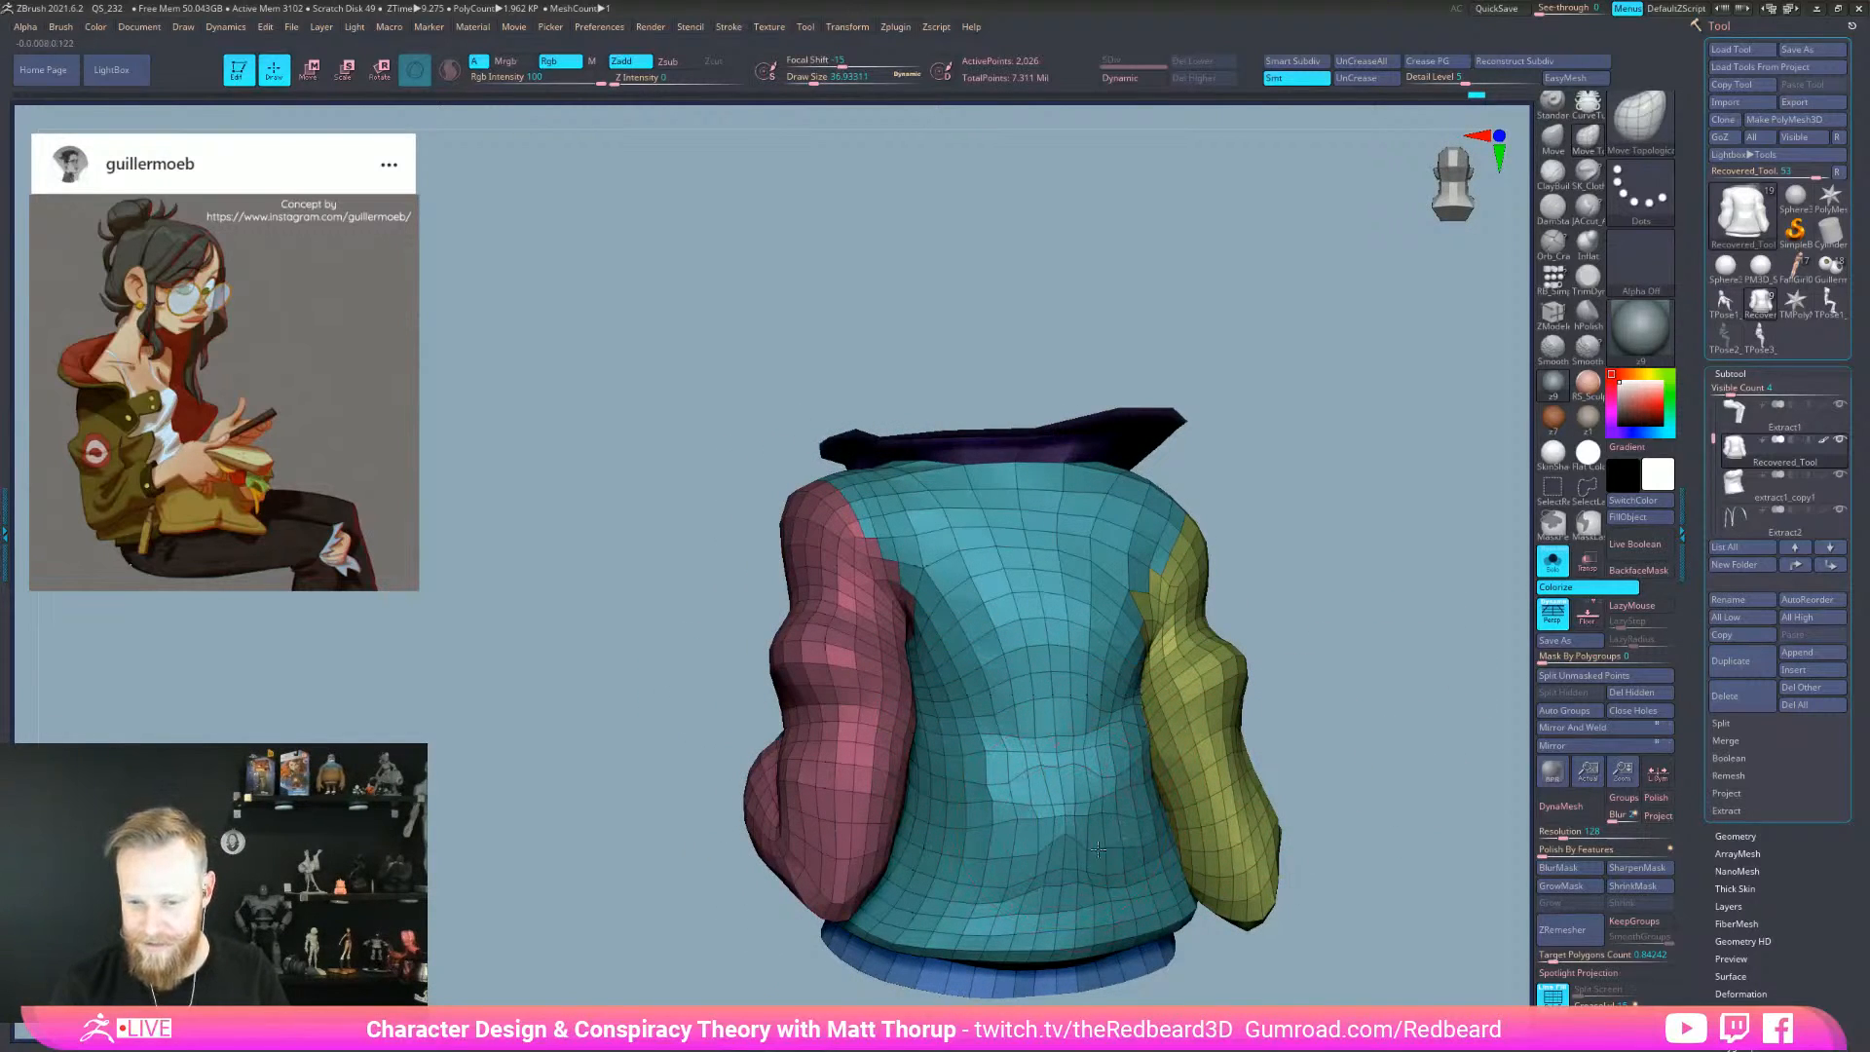
- Refine the pink sleeve's elbow and forearm contour with the Move Topological brush, checking it from the front and side
right_drag(774, 915, 1201, 863)
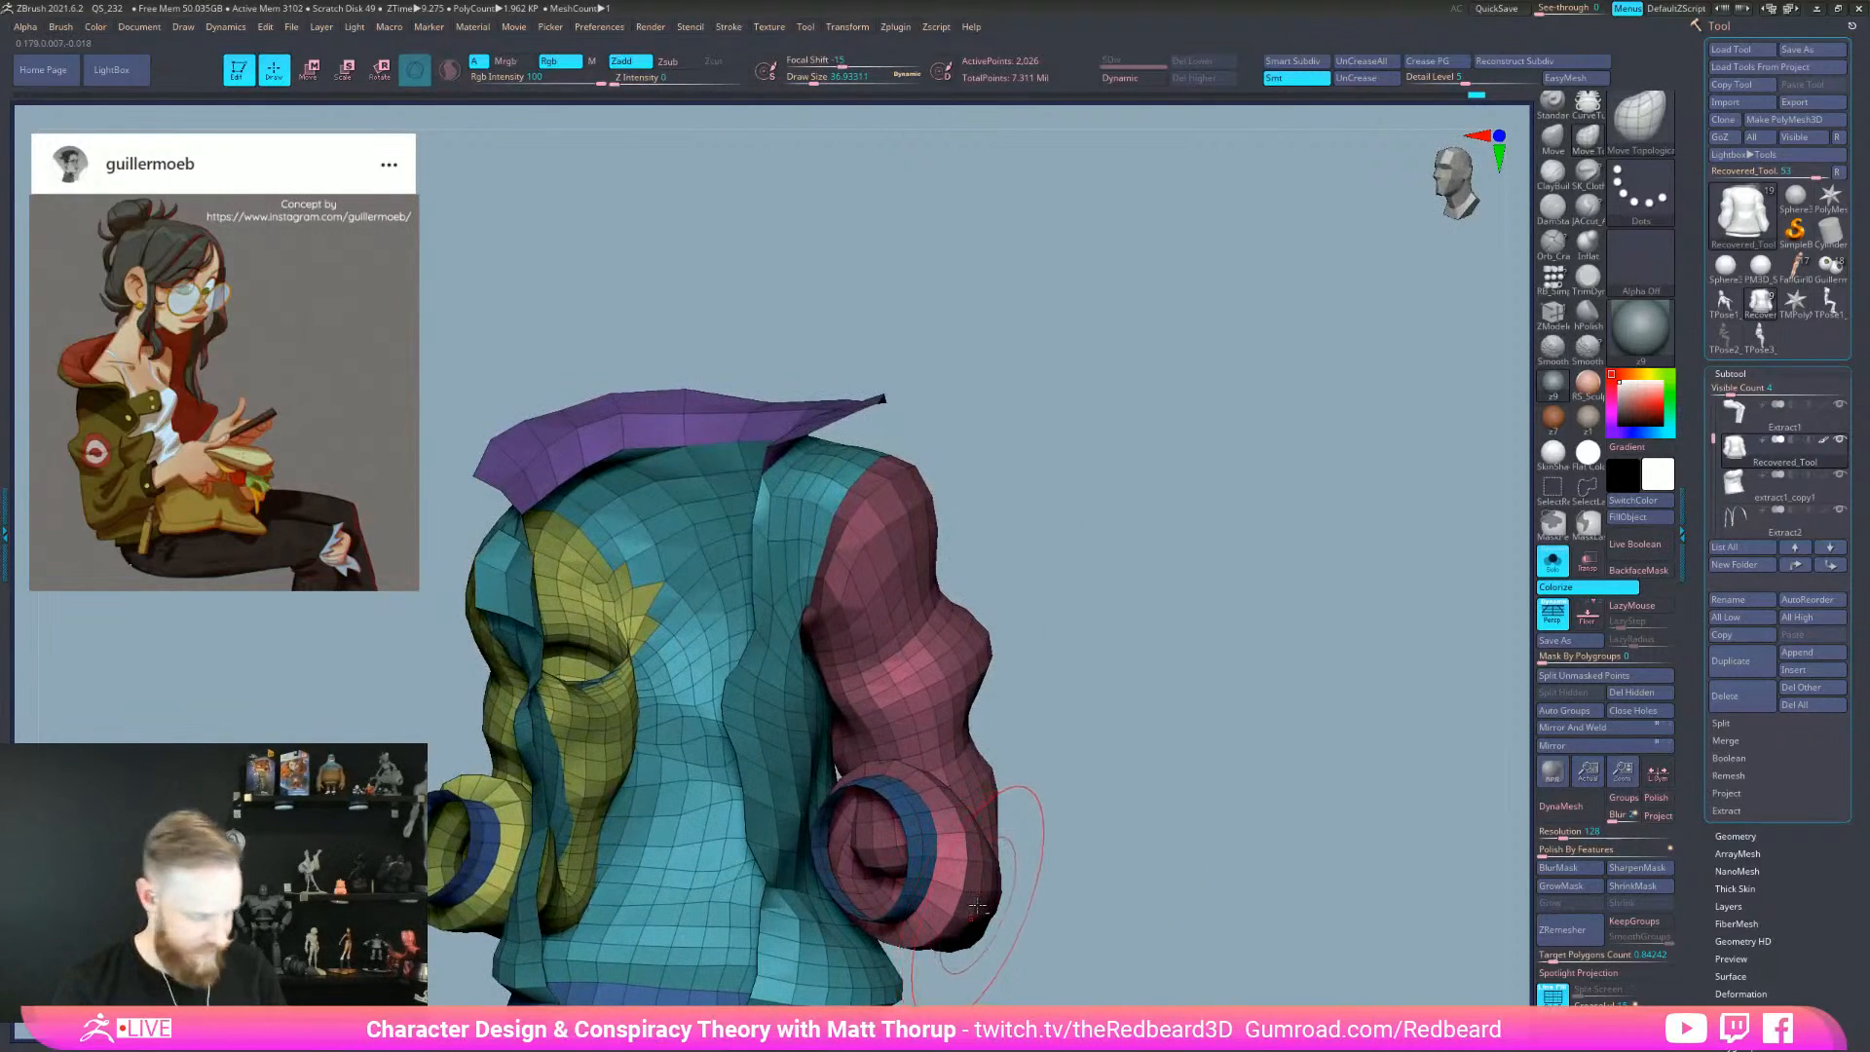
mouse_move(1012, 857)
right_down()
mouse_move(1120, 821)
mouse_move(1136, 977)
right_up()
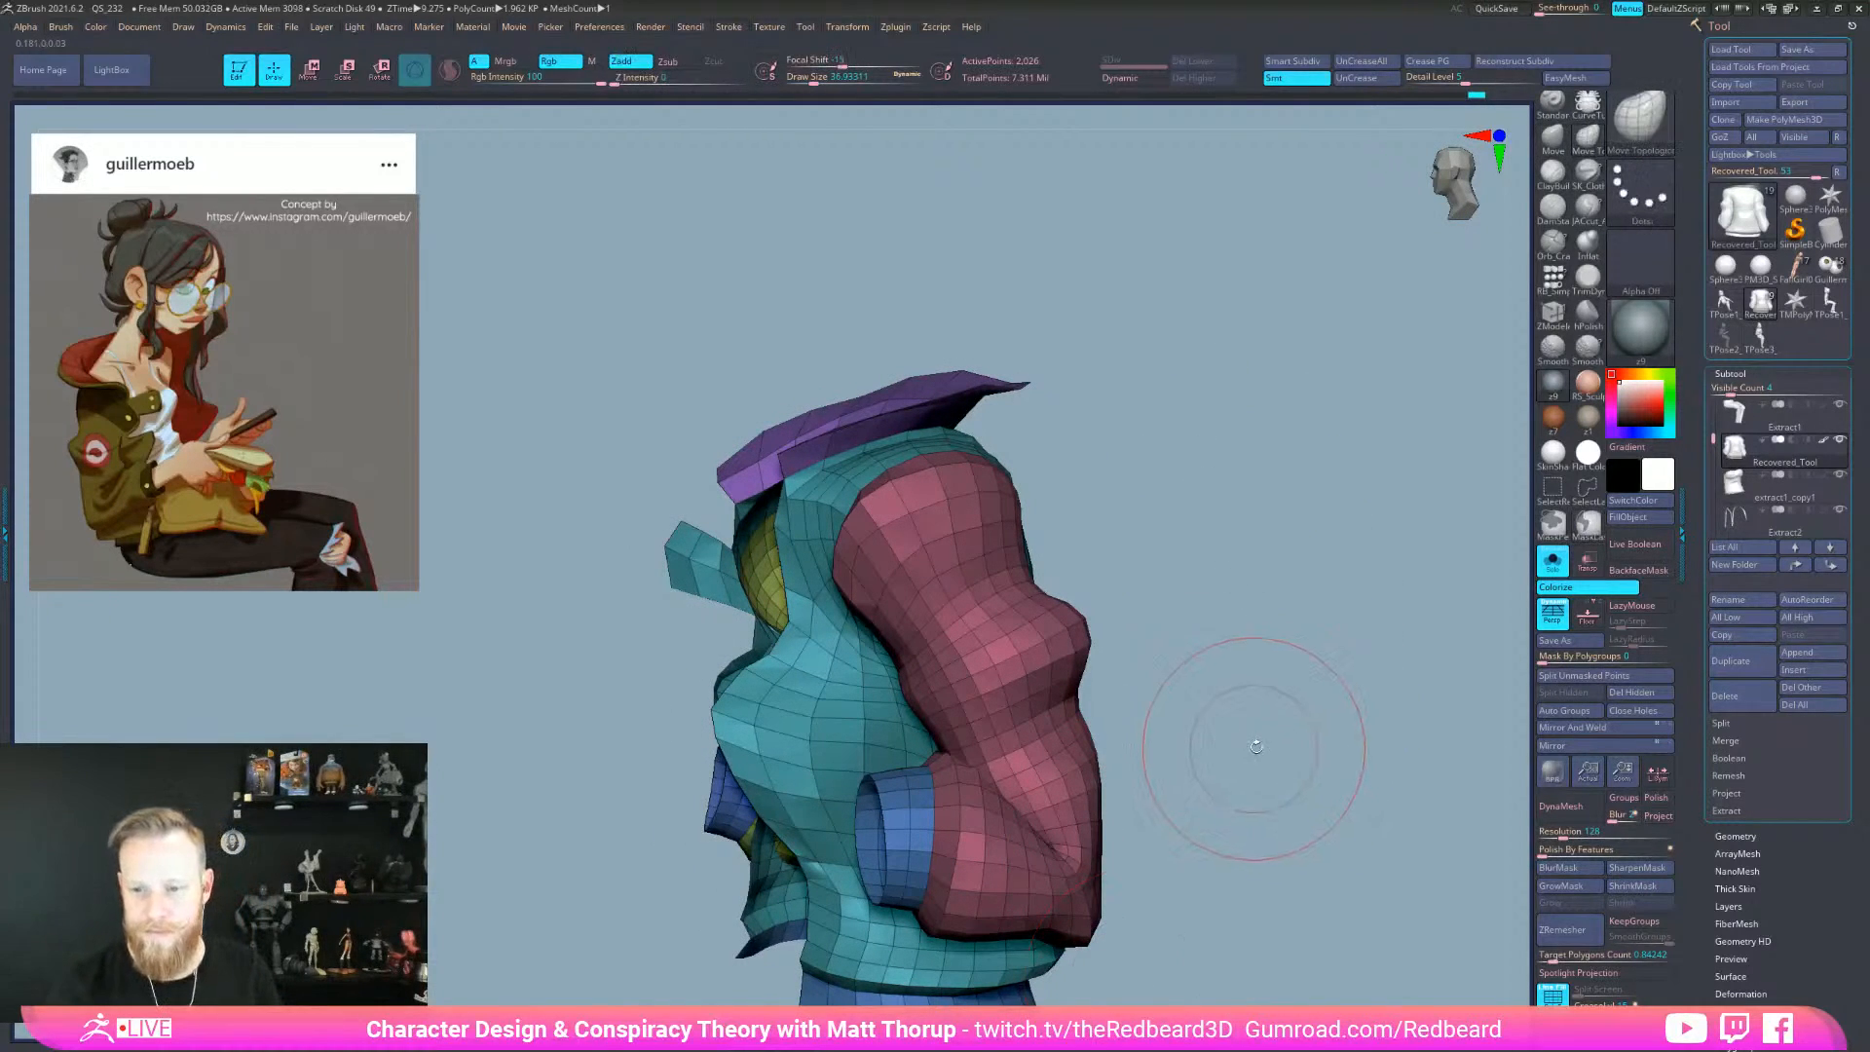
right_drag(1217, 749, 1112, 723)
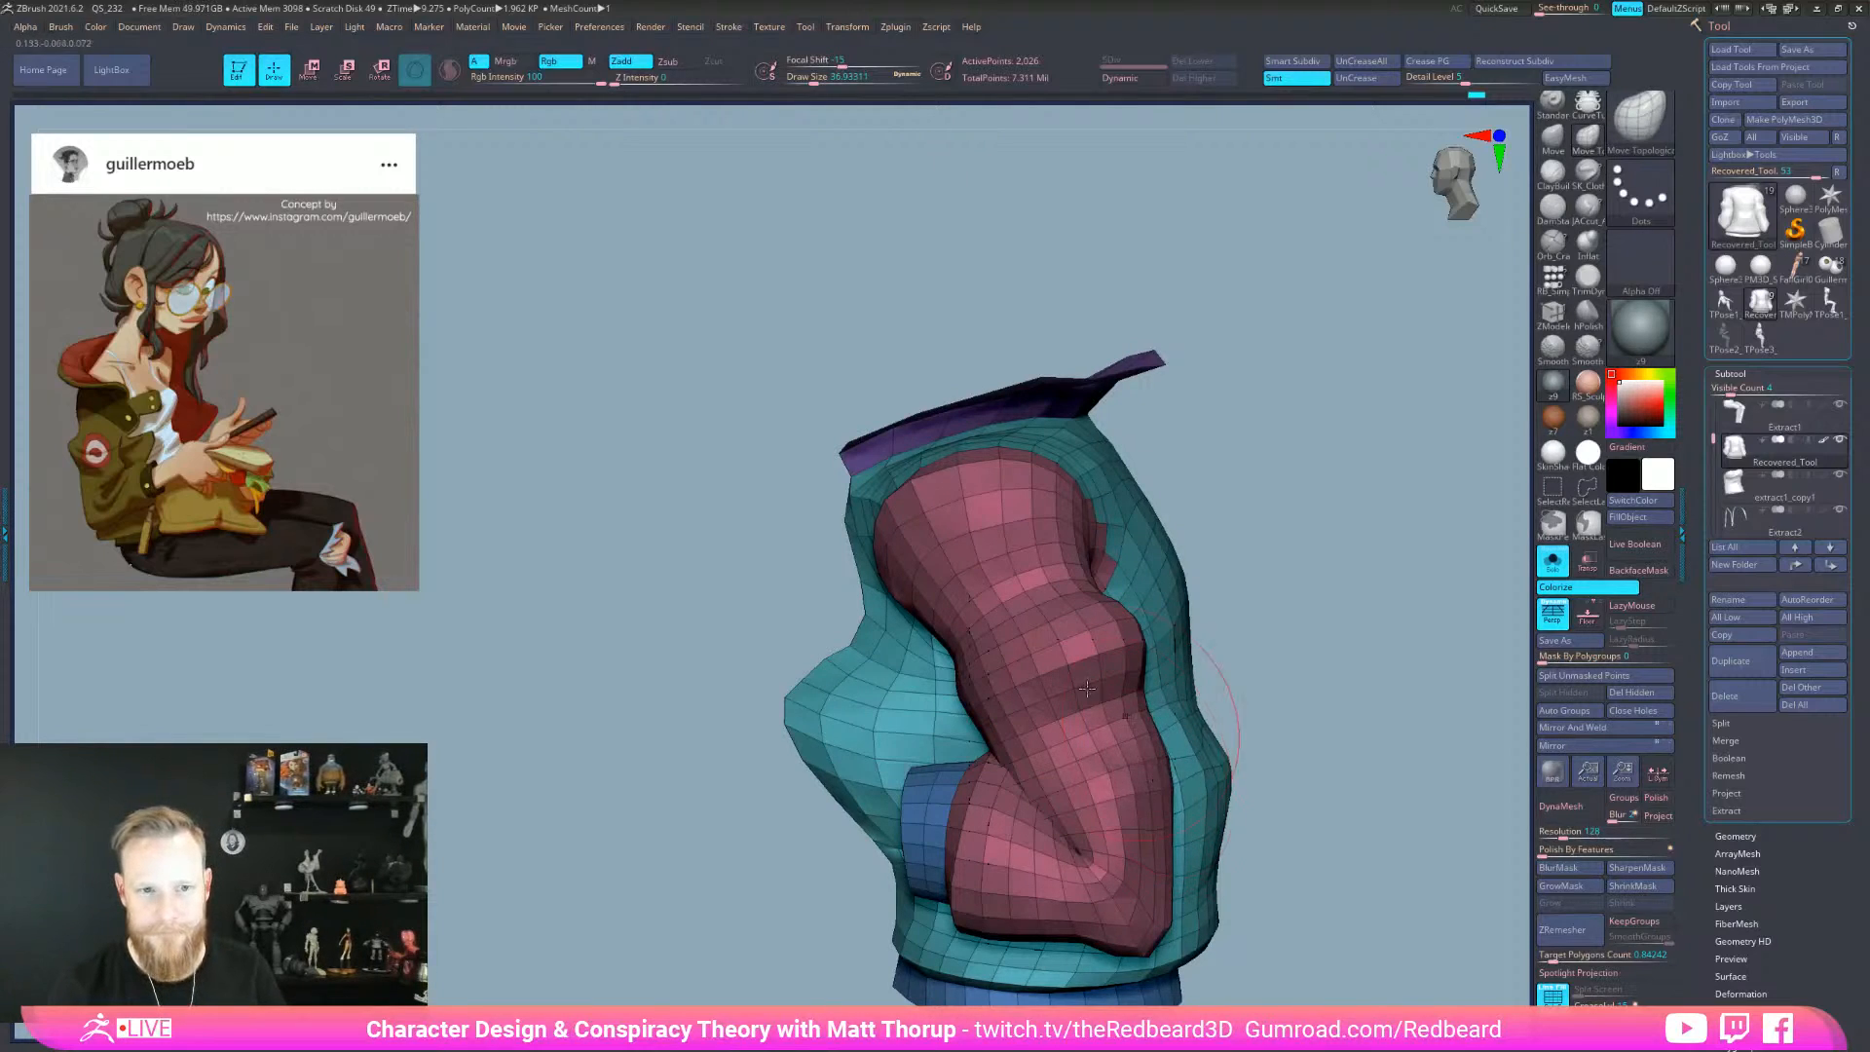
- Pull the lower part of the pink sleeve toward the torso from the back view with the Move Topological brush
click(698, 79)
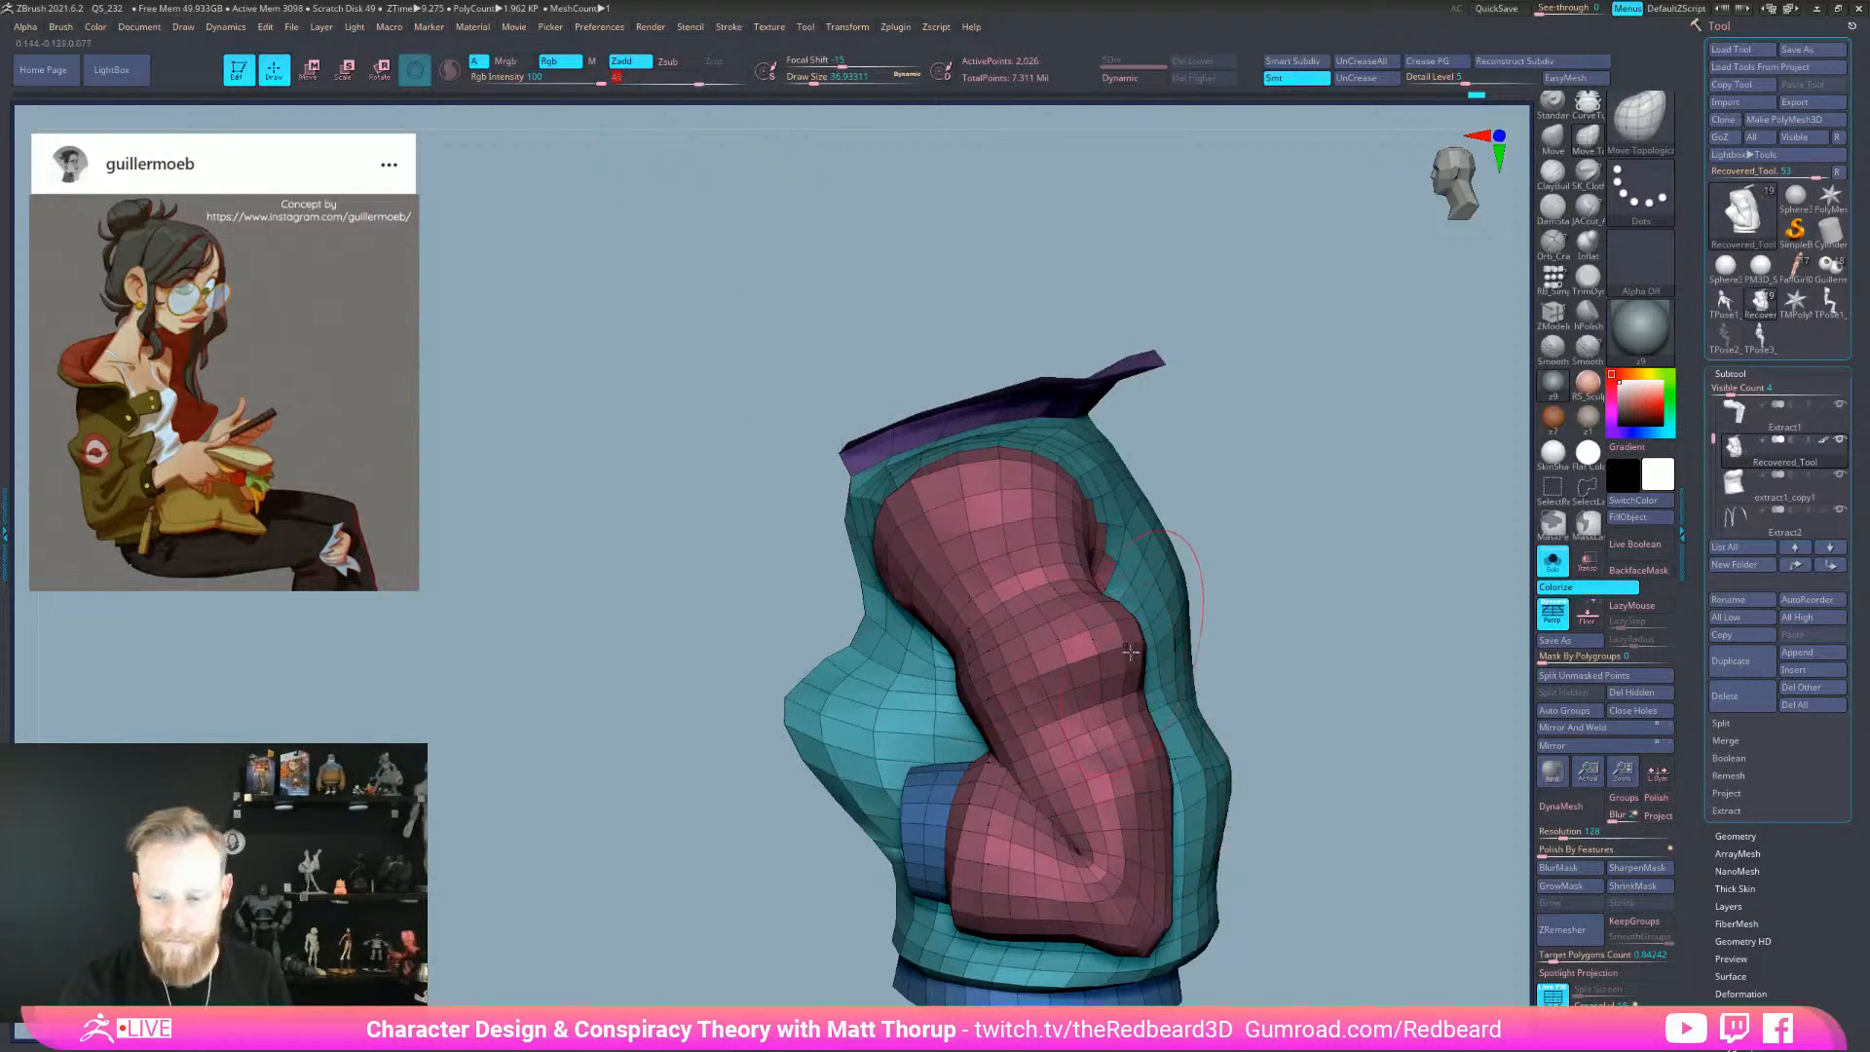
right_drag(1129, 648, 1179, 734)
right_drag(1083, 837, 740, 838)
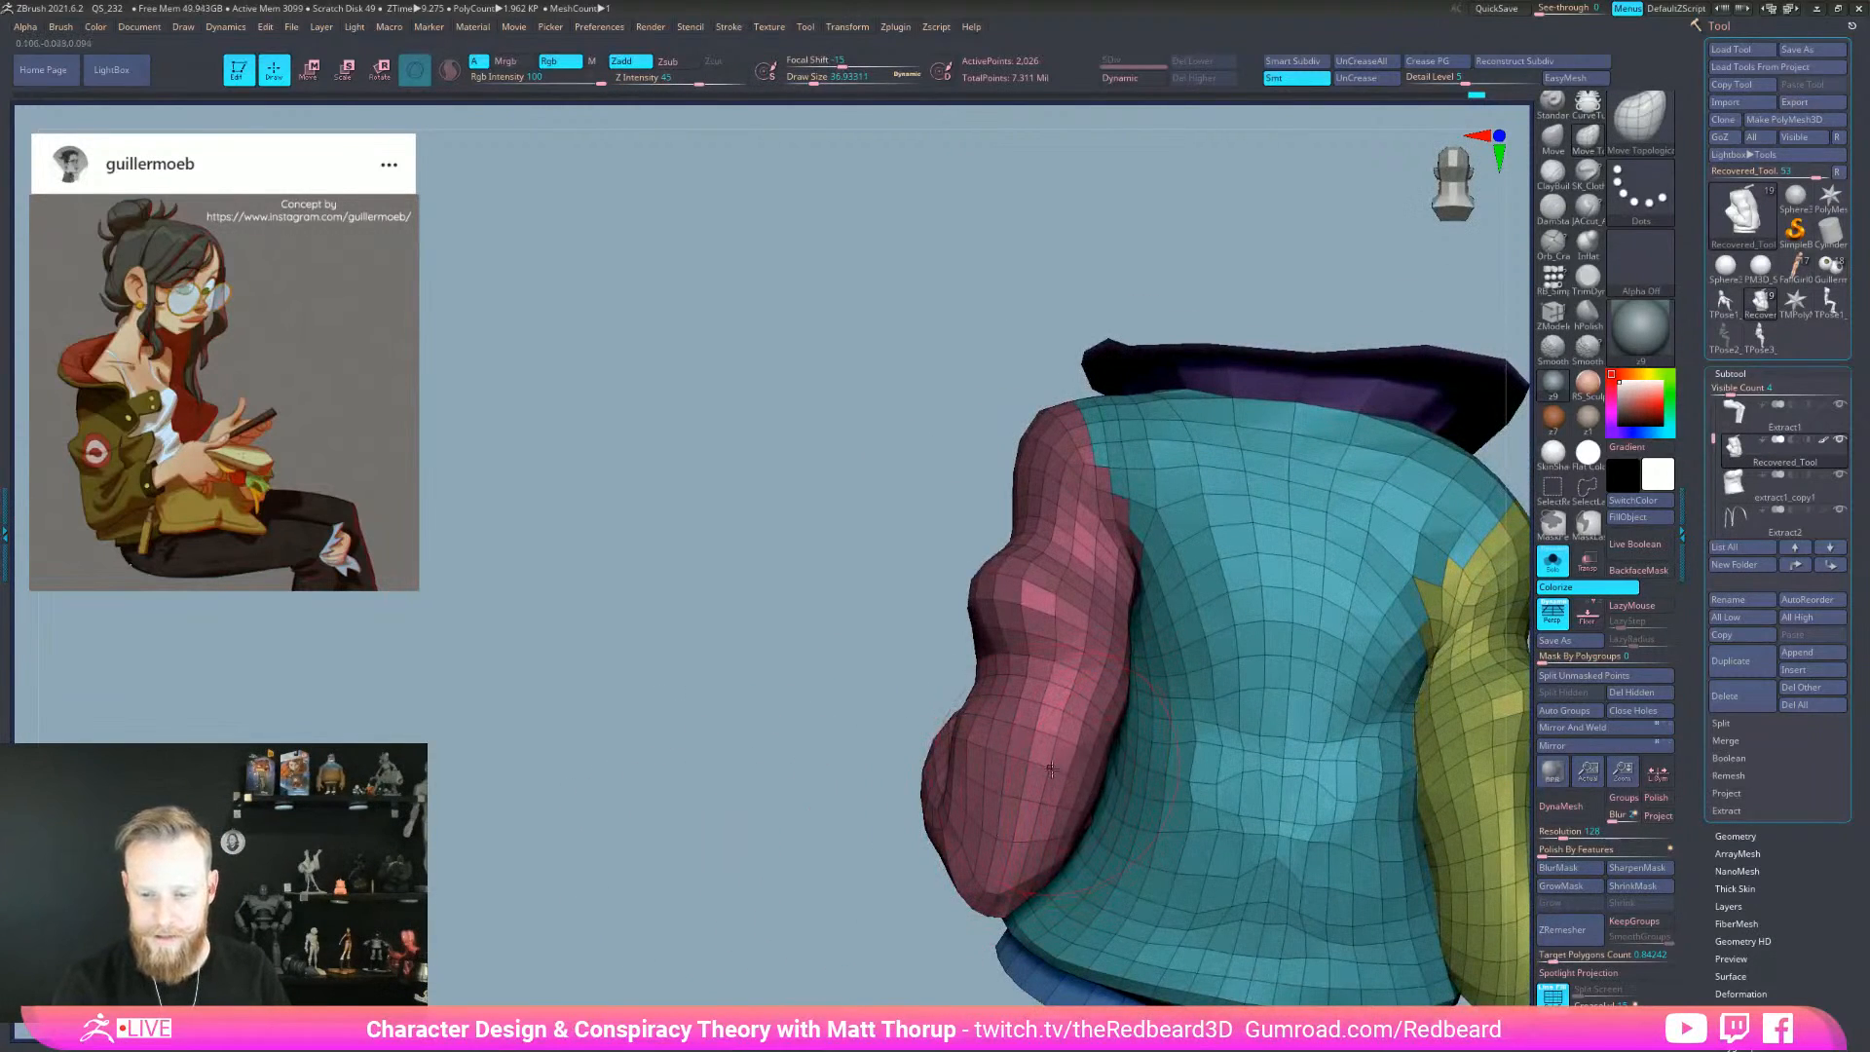
key(s)
click(1016, 768)
mouse_move(1024, 750)
mouse_down()
mouse_move(1053, 764)
mouse_move(1041, 793)
mouse_move(1104, 811)
mouse_up()
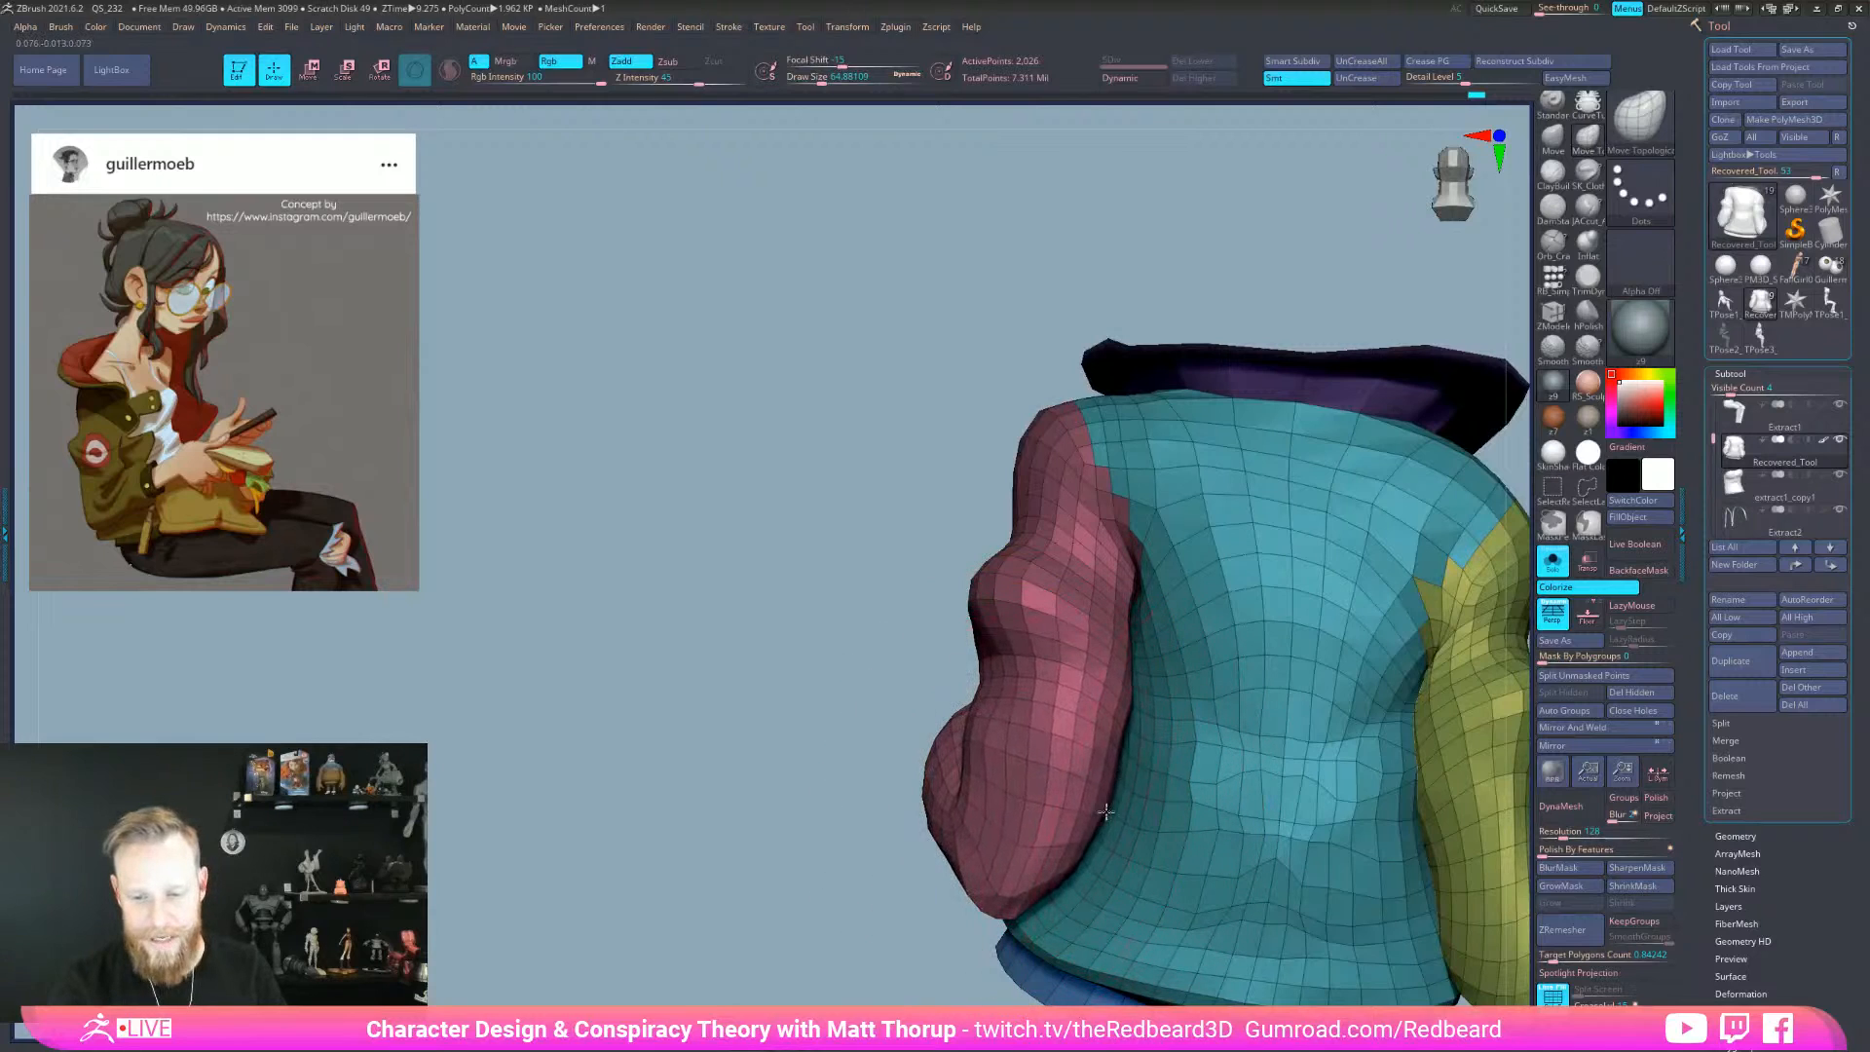
- Refine the folds along the pink sleeve's rear edge and adjust the back of the jacket shoulder using varied brush sizes
right_drag(1104, 811, 1058, 795)
key(s)
click(1120, 700)
drag(1124, 699, 1141, 631)
mouse_move(925, 868)
right_down()
mouse_move(894, 913)
mouse_move(1231, 822)
mouse_move(1147, 713)
right_up()
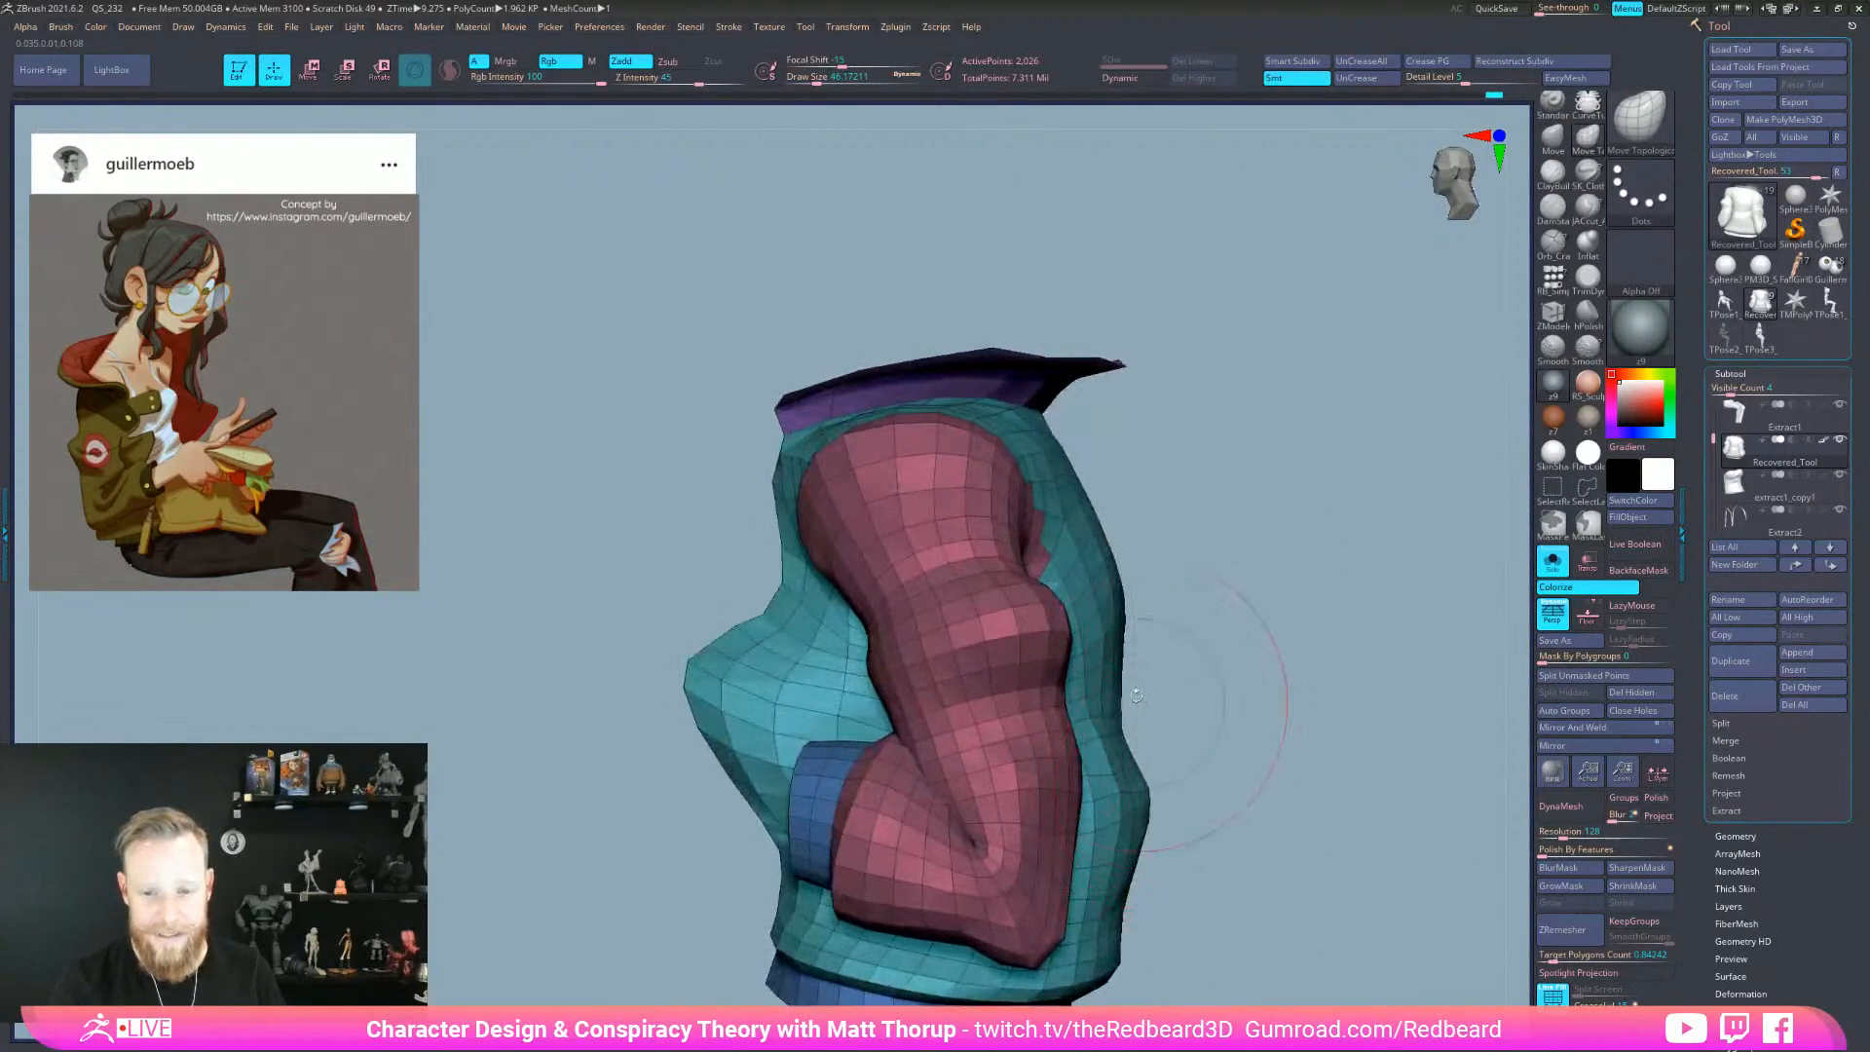
key(s)
mouse_move(1075, 469)
mouse_down()
mouse_move(1040, 470)
mouse_move(1066, 503)
mouse_up()
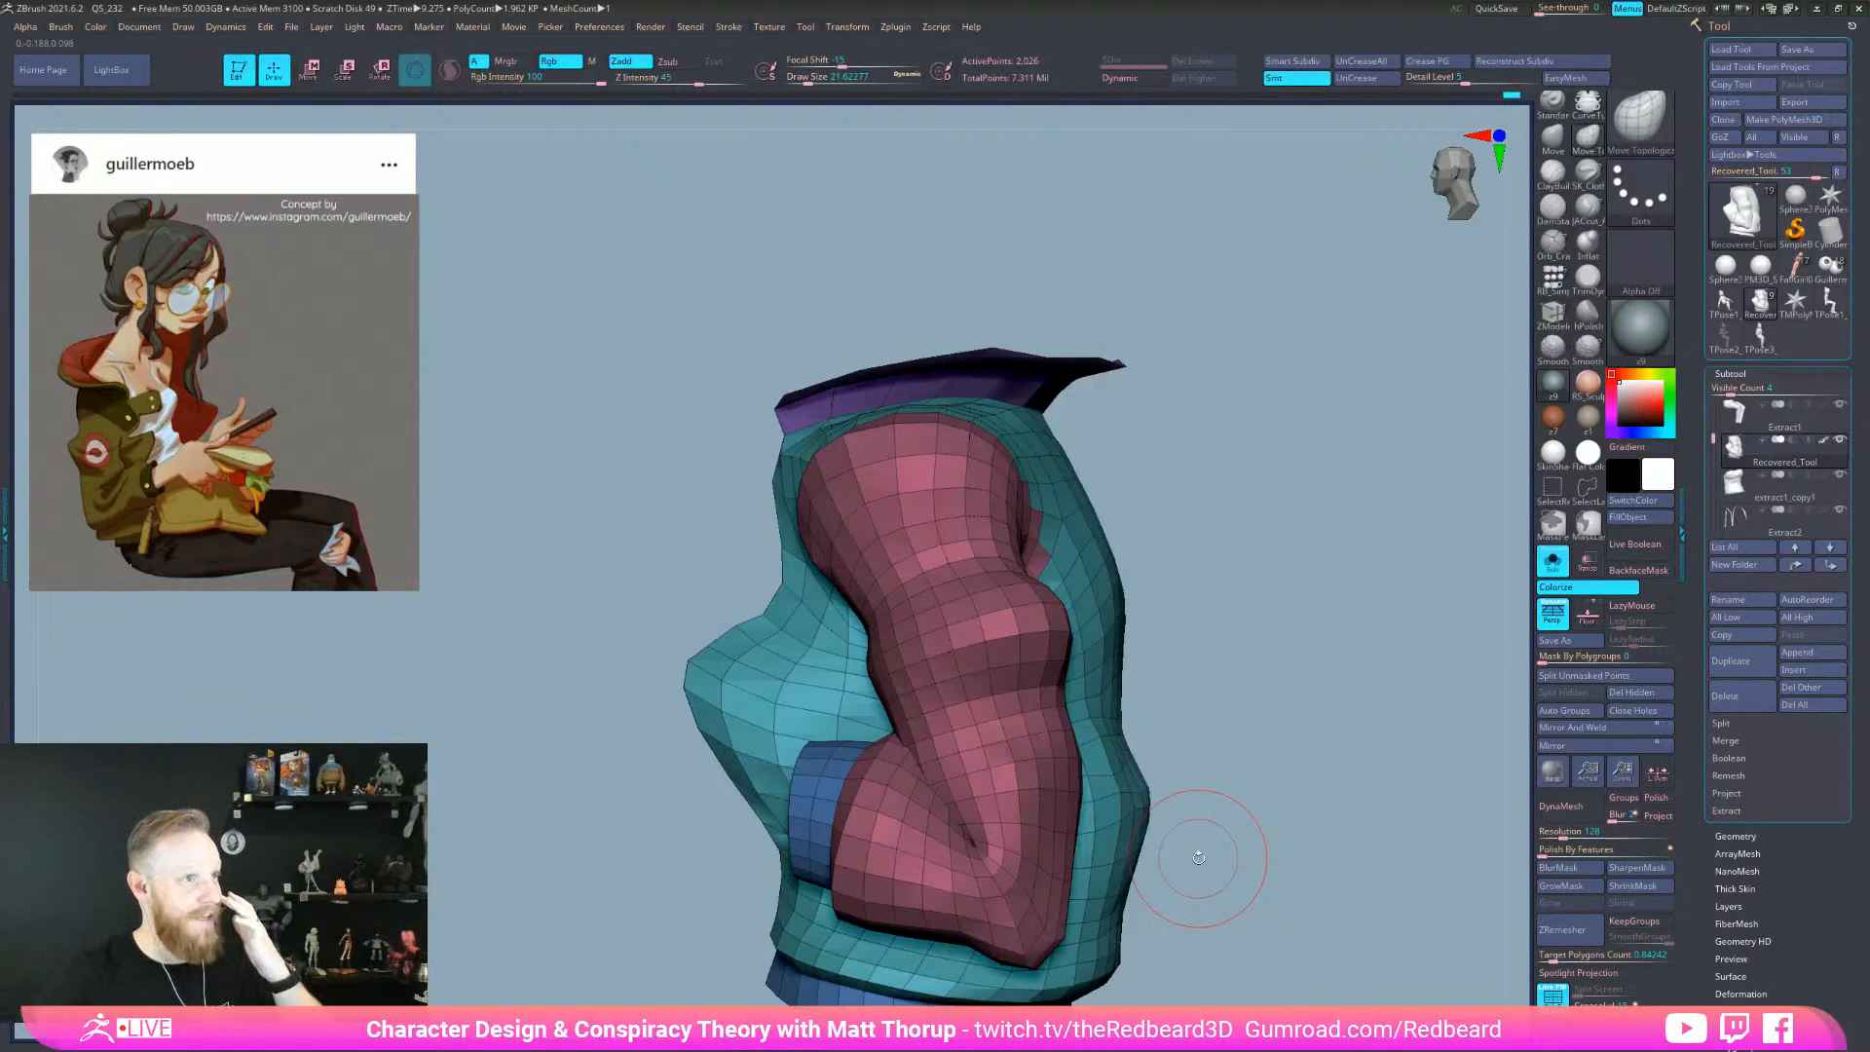
- Smooth the surface inside the open front of the teal jacket body
drag(1198, 641, 1325, 708)
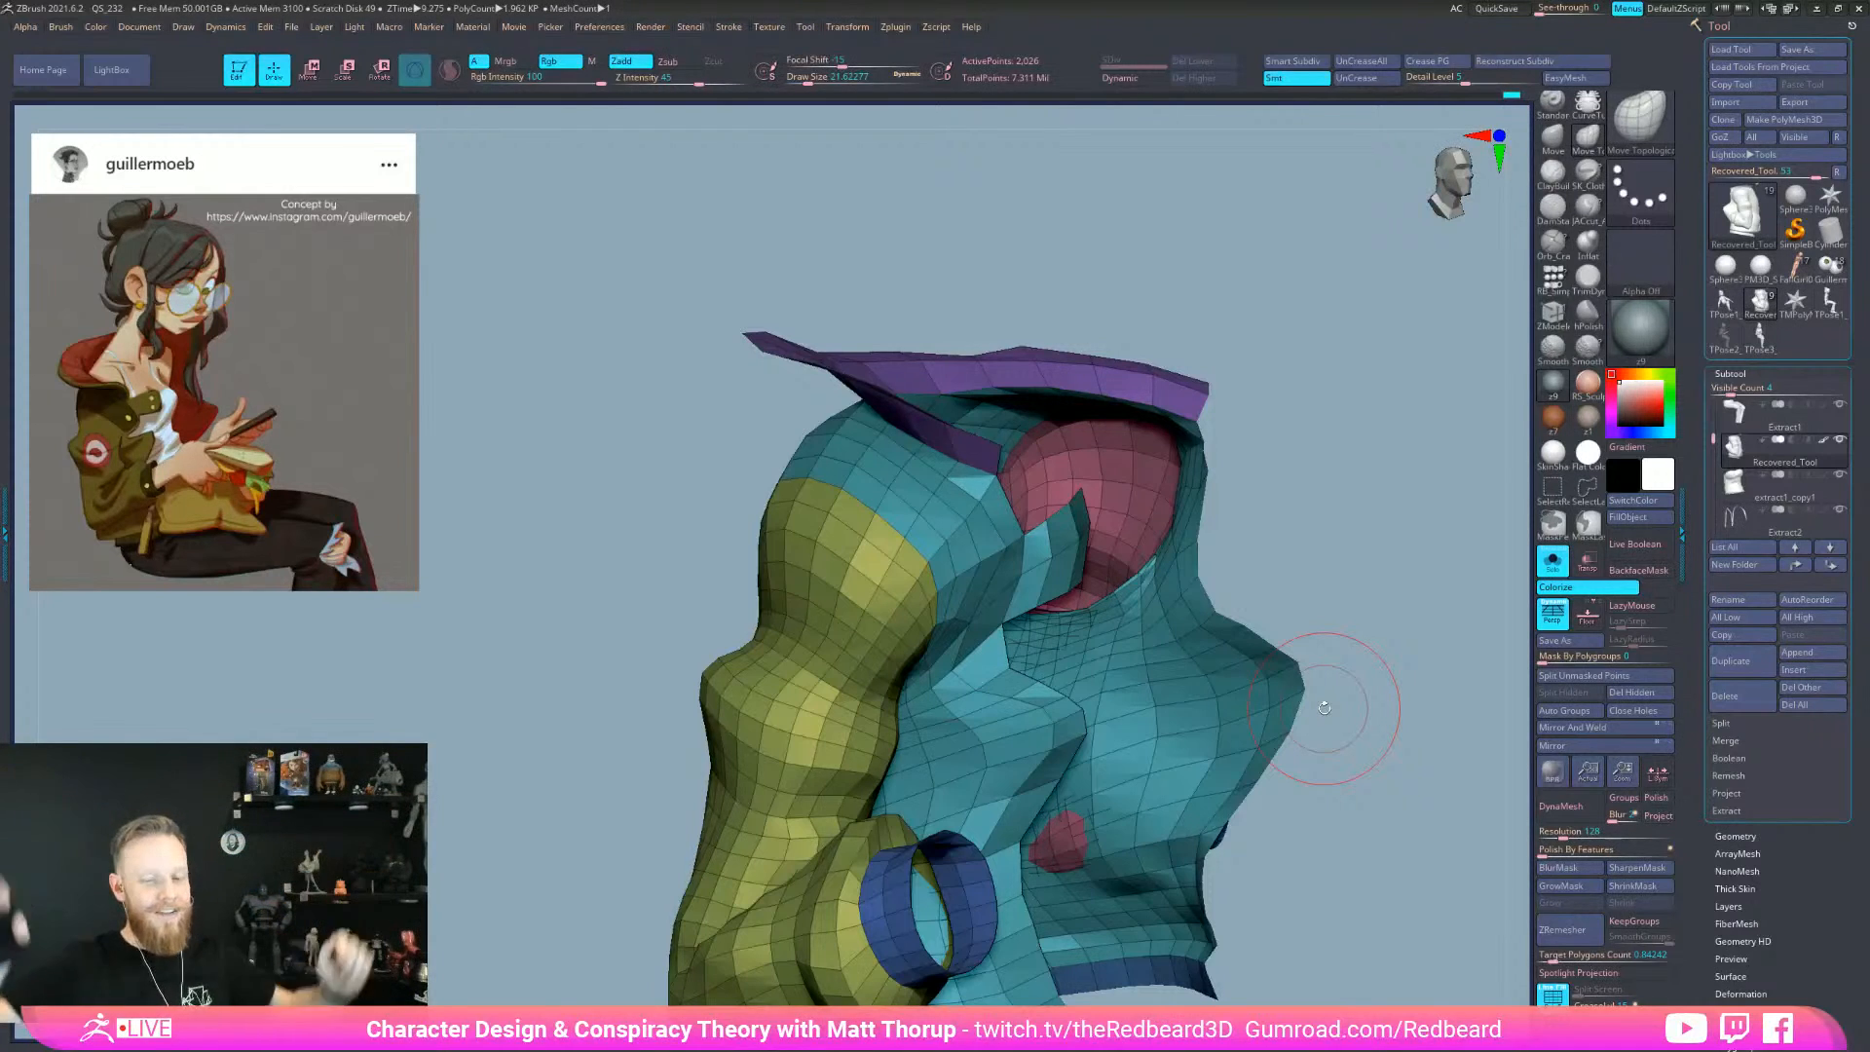
mouse_move(1324, 707)
mouse_down()
mouse_move(1403, 765)
mouse_move(979, 839)
mouse_up()
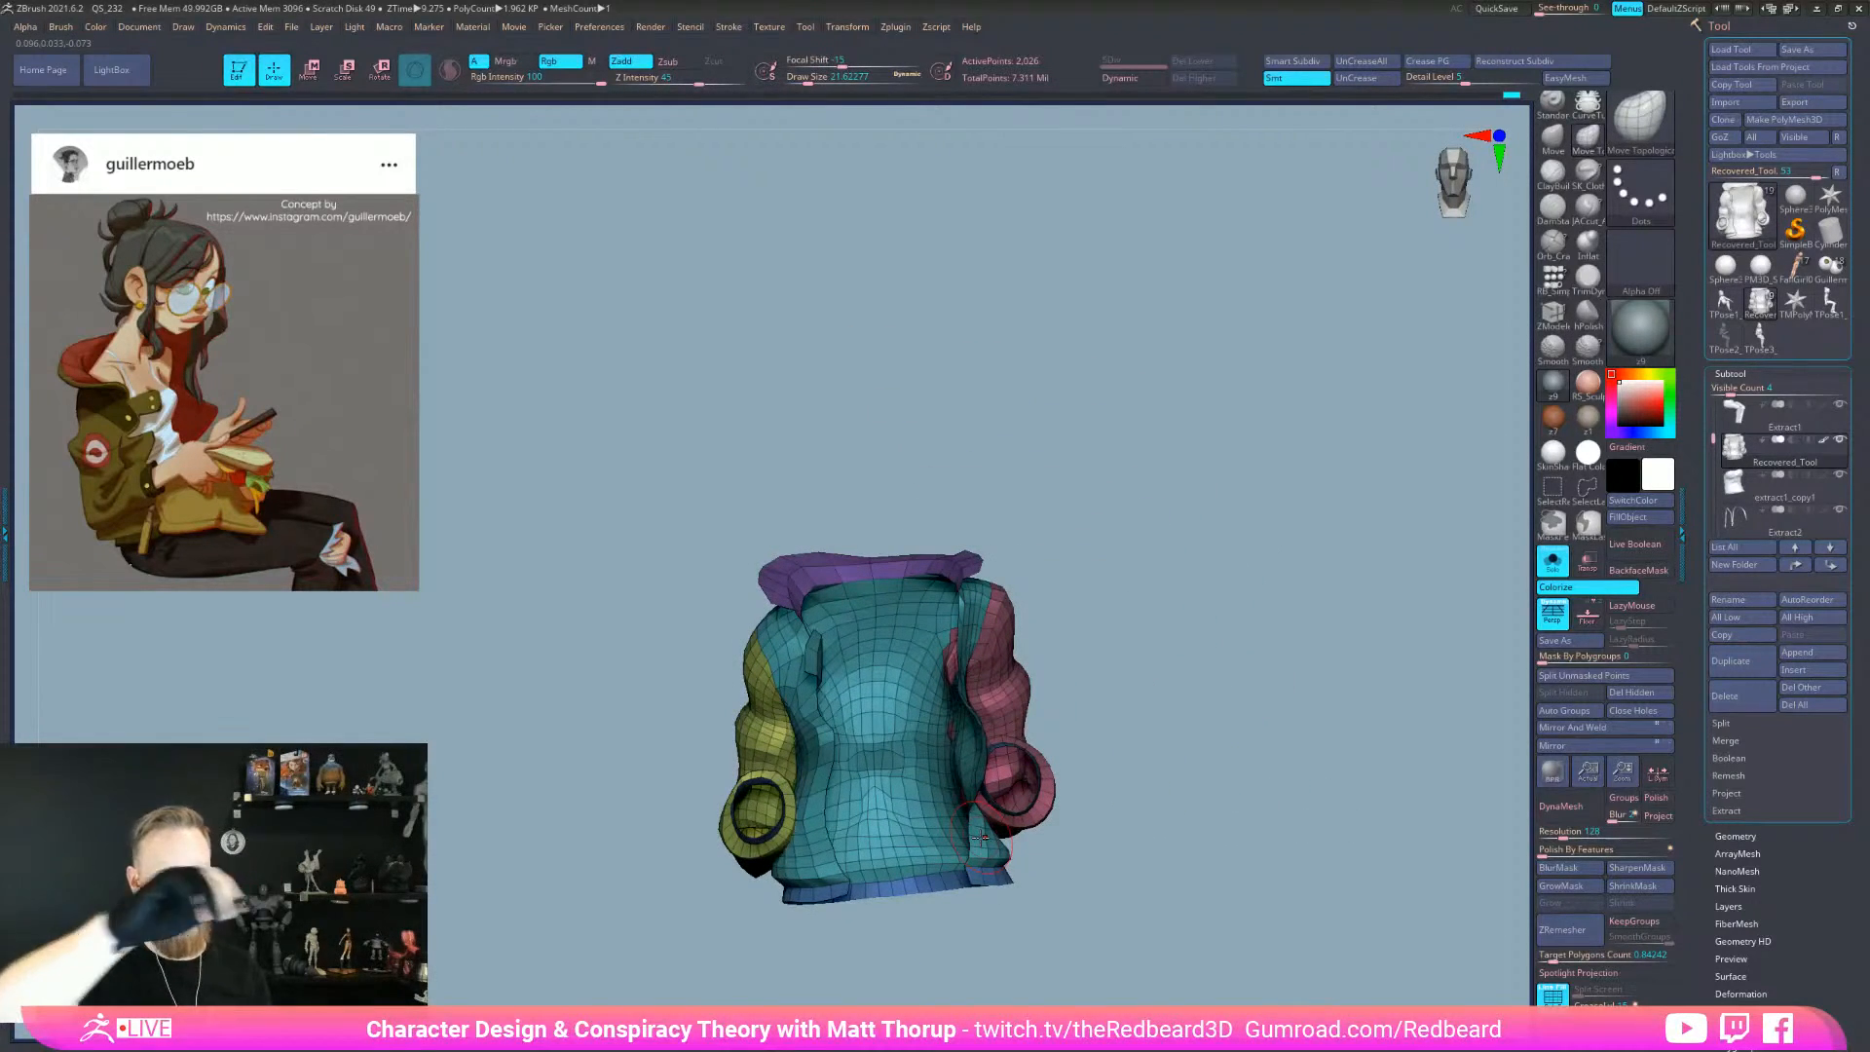
drag(1162, 724, 983, 712)
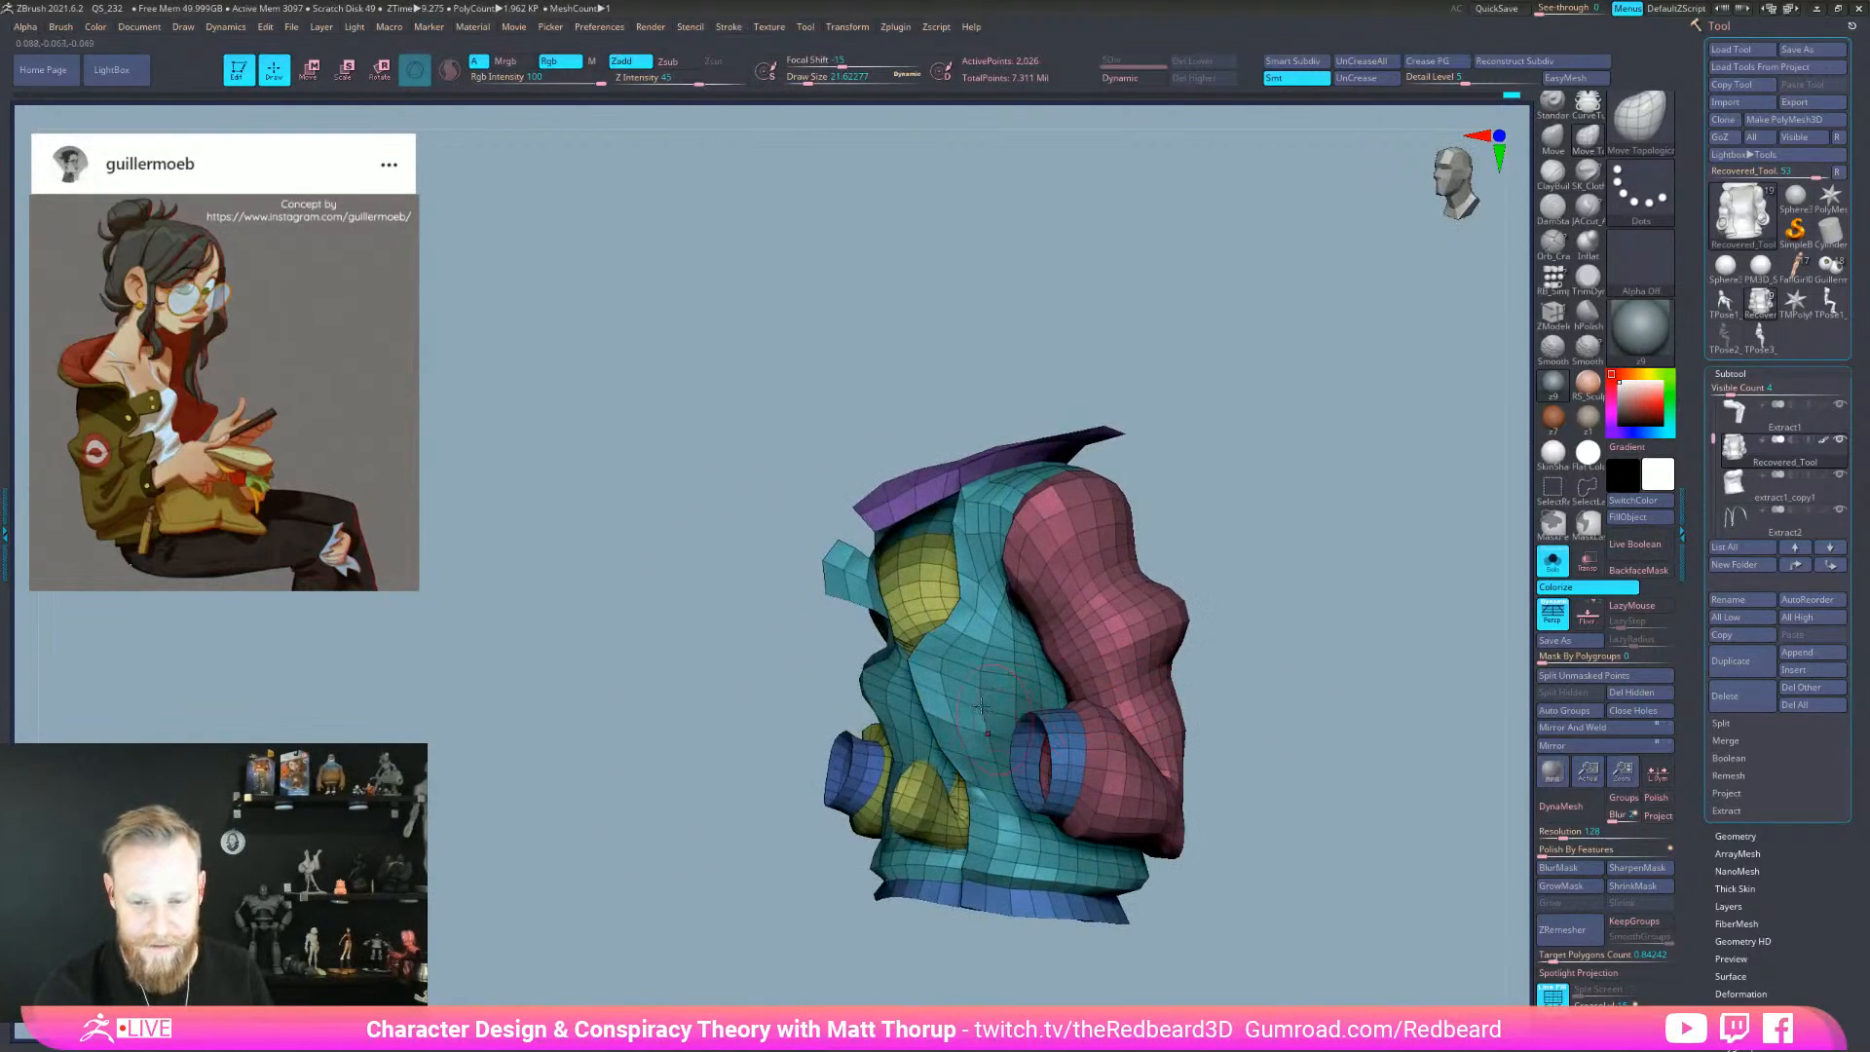
drag(1219, 642, 1111, 737)
drag(1297, 751, 1504, 774)
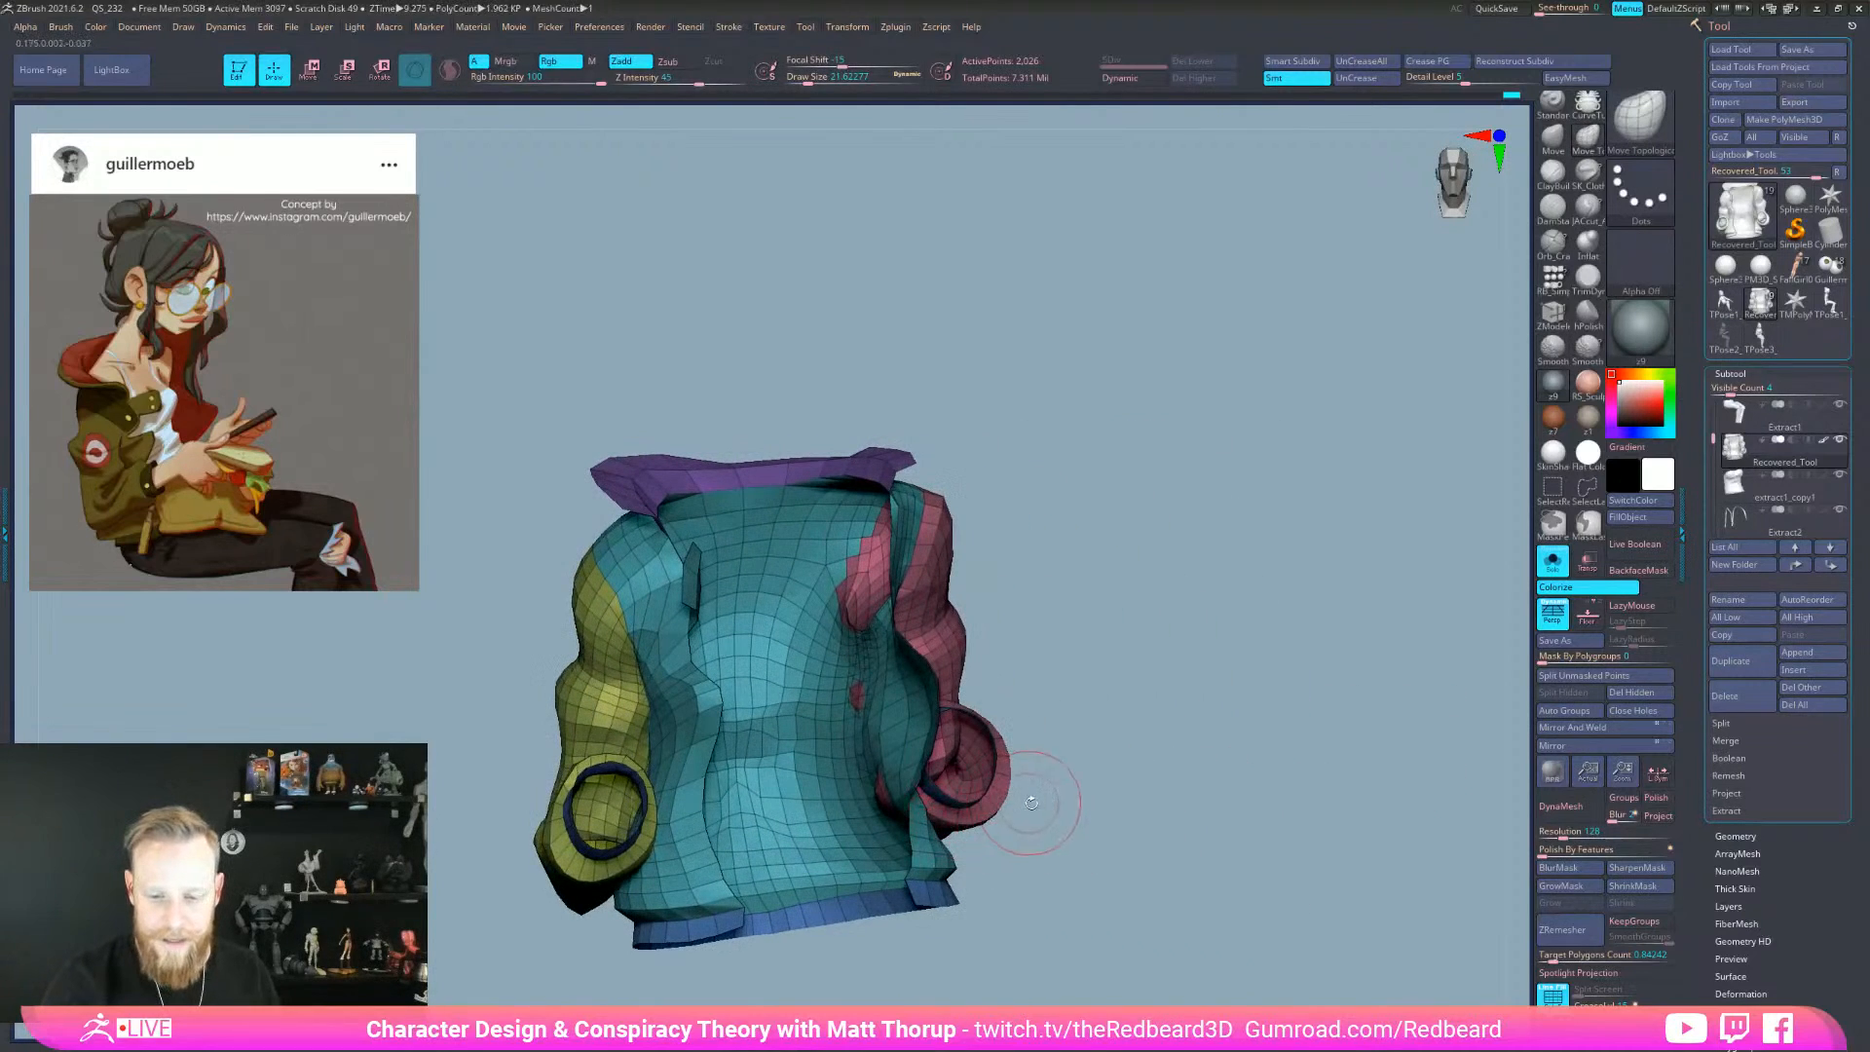
key(s)
click(964, 816)
right_drag(976, 795, 923, 809)
shift+drag(768, 688, 761, 679)
right_drag(1051, 747, 1010, 762)
shift+drag(798, 783, 794, 791)
shift+right_drag(1159, 791, 1083, 726)
- Show the full character again and mask every part of the jacket except the purple collar
click(1552, 562)
right_drag(1231, 739, 1194, 801)
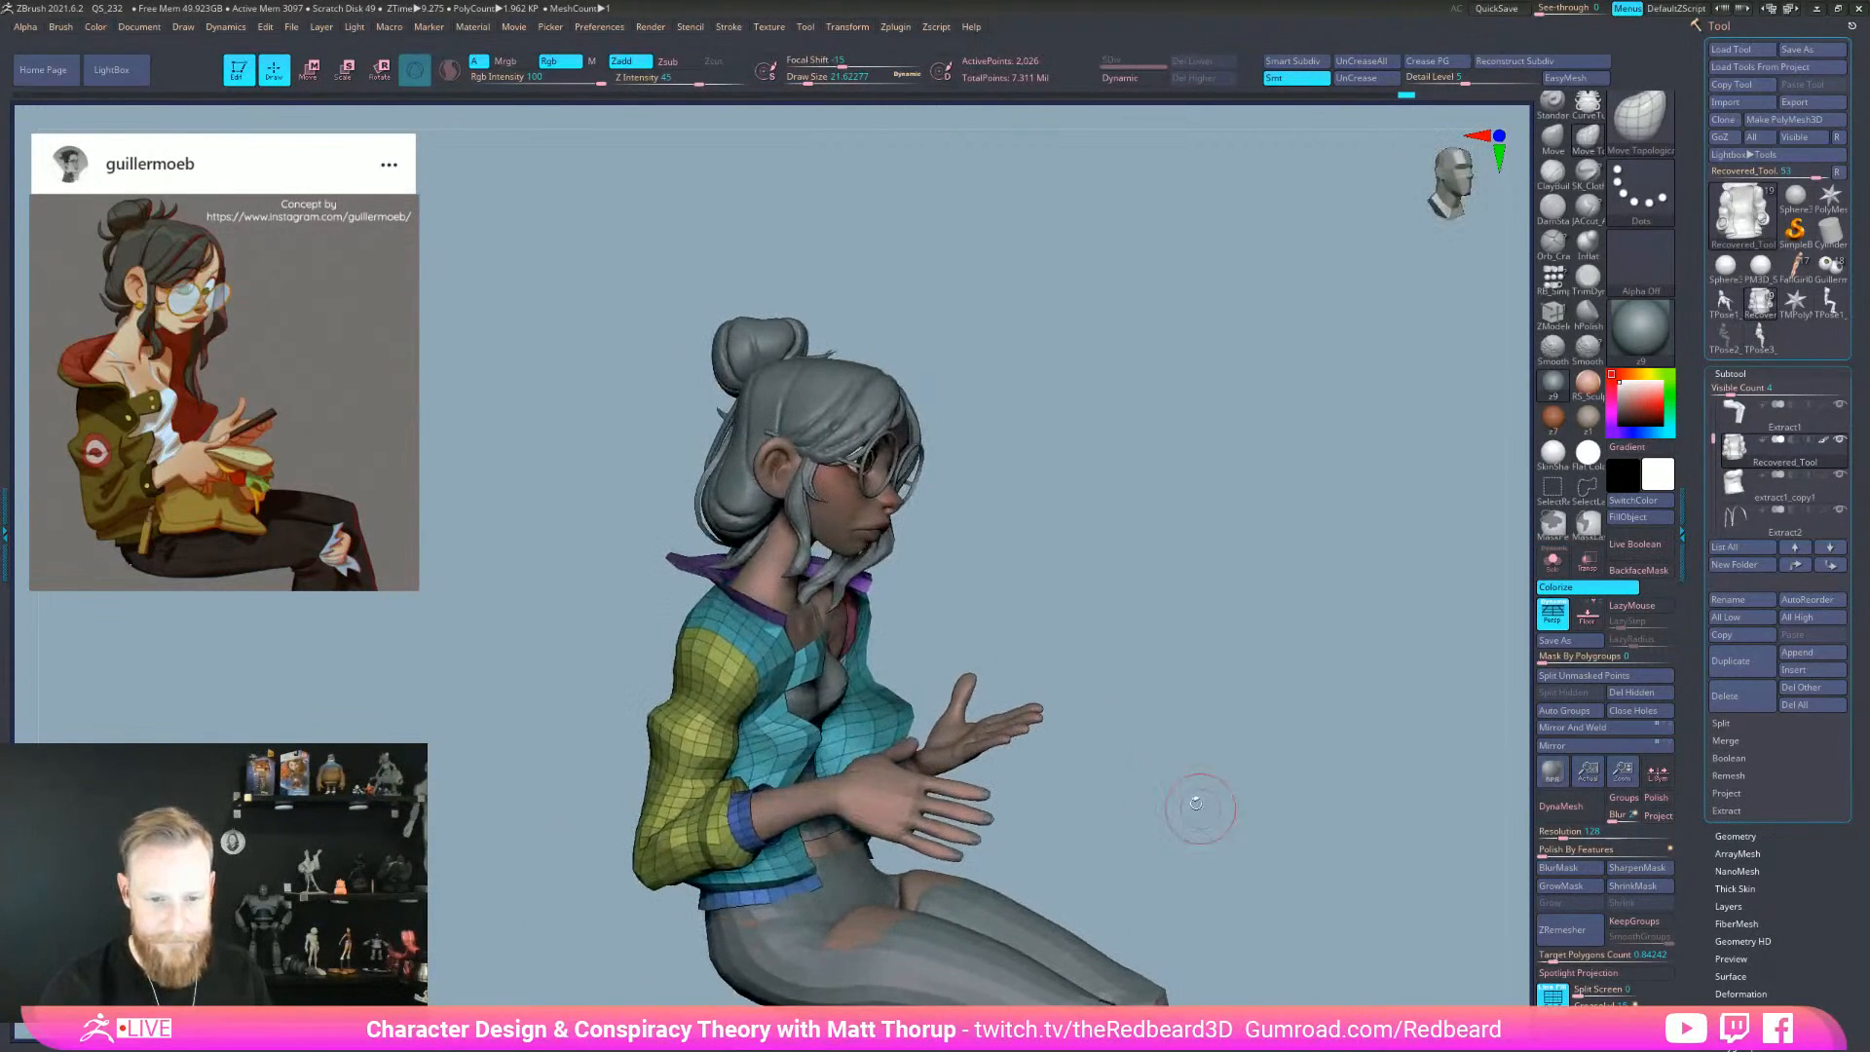
right_drag(895, 563, 877, 593)
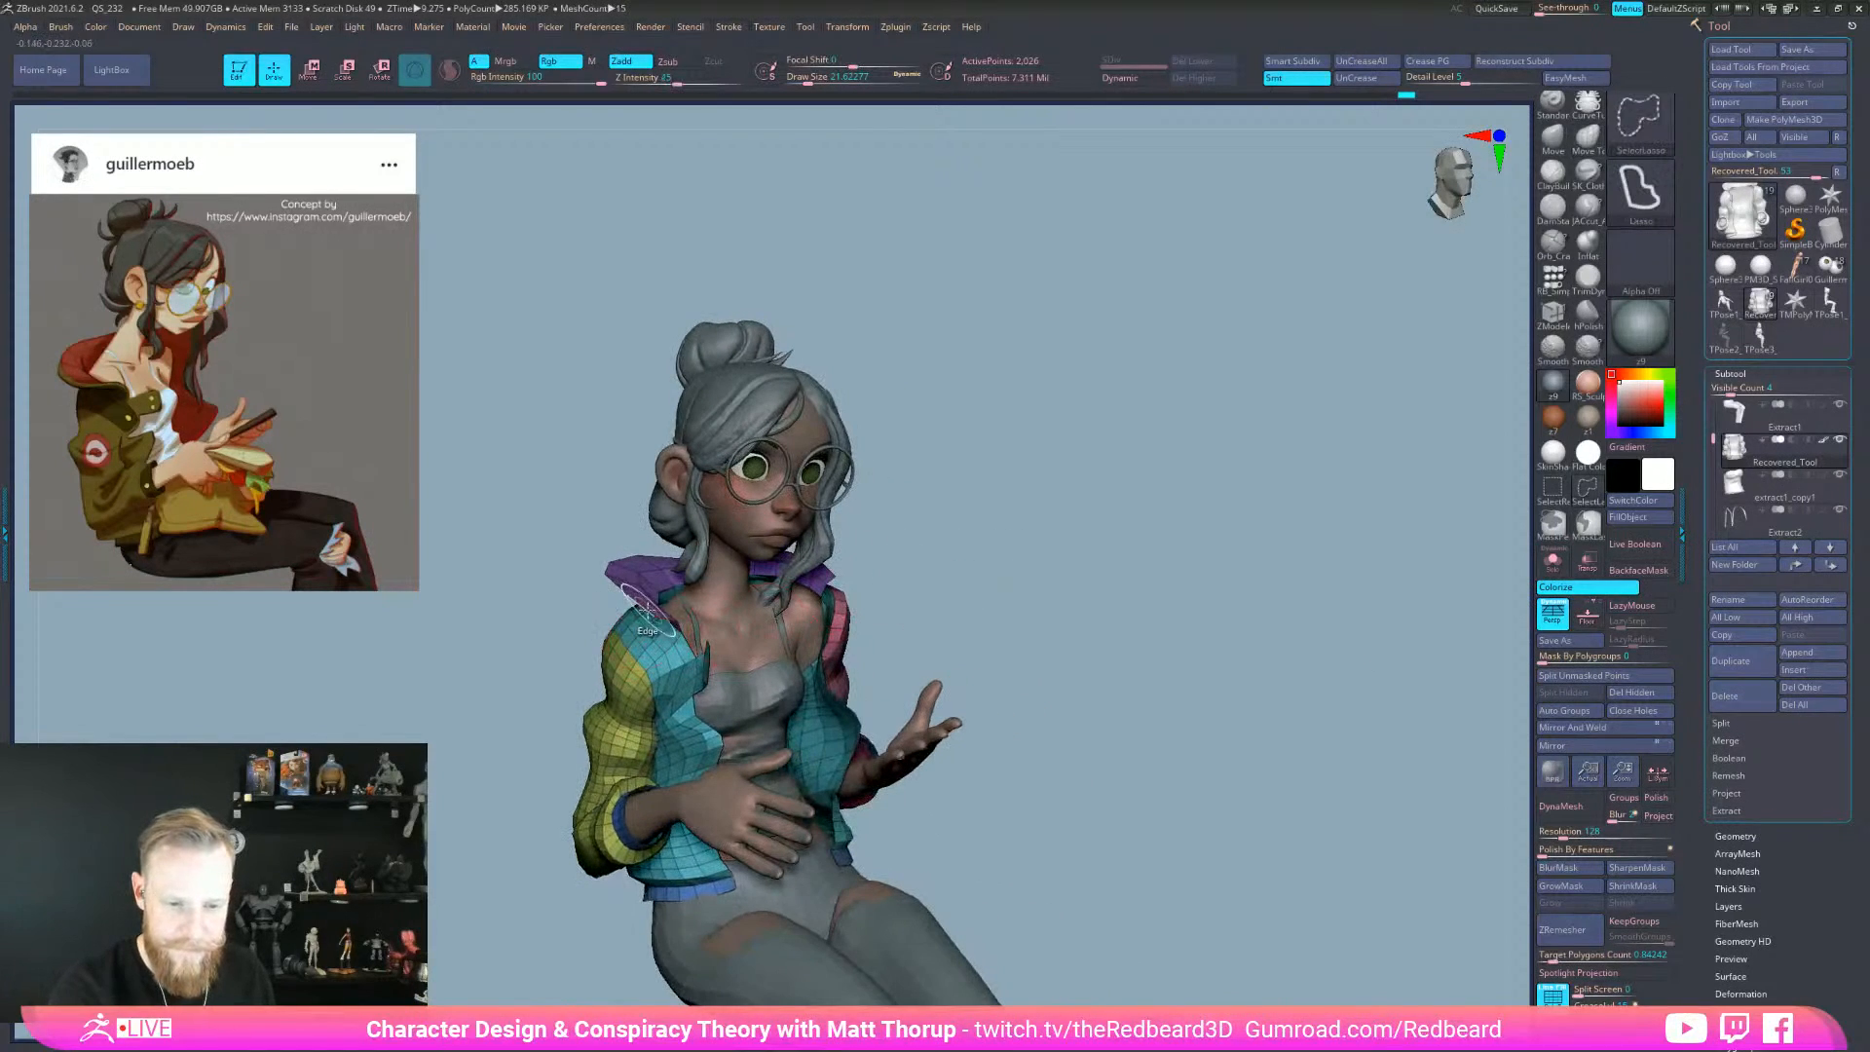
ctrl+shift+click(774, 550)
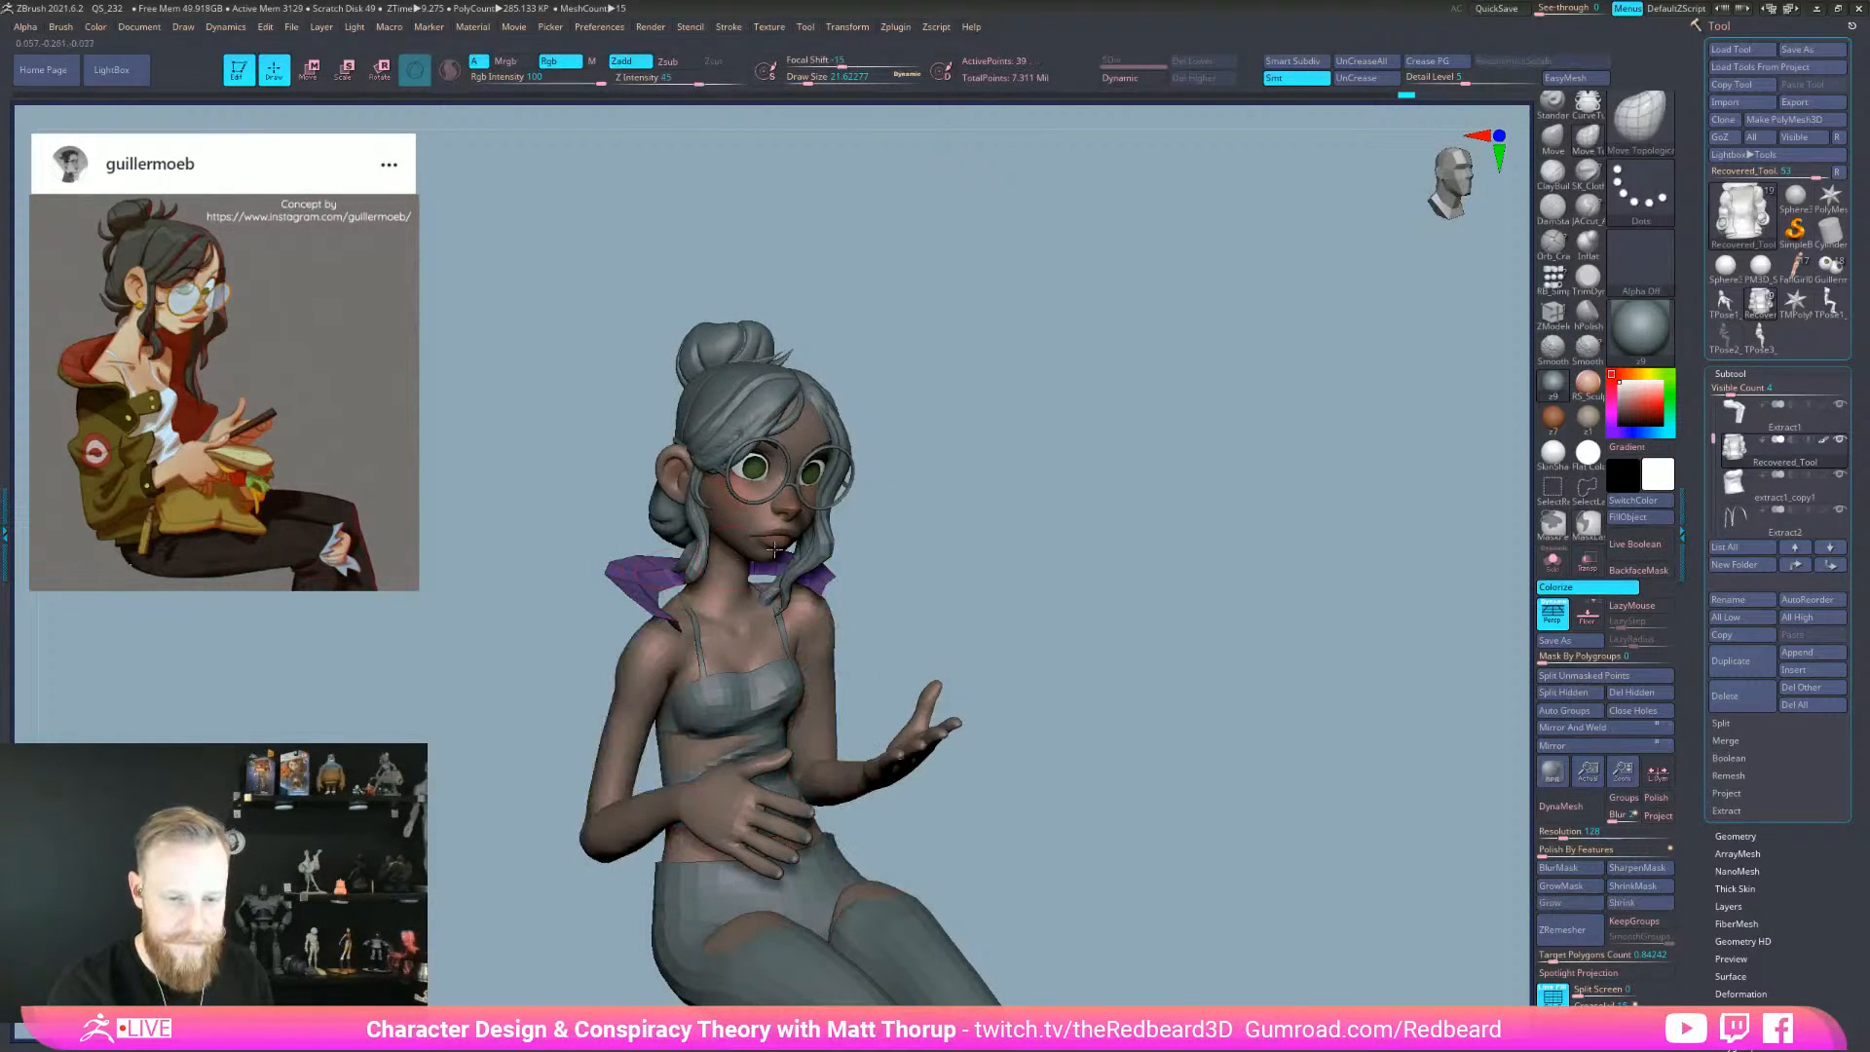
ctrl+shift+click(985, 527)
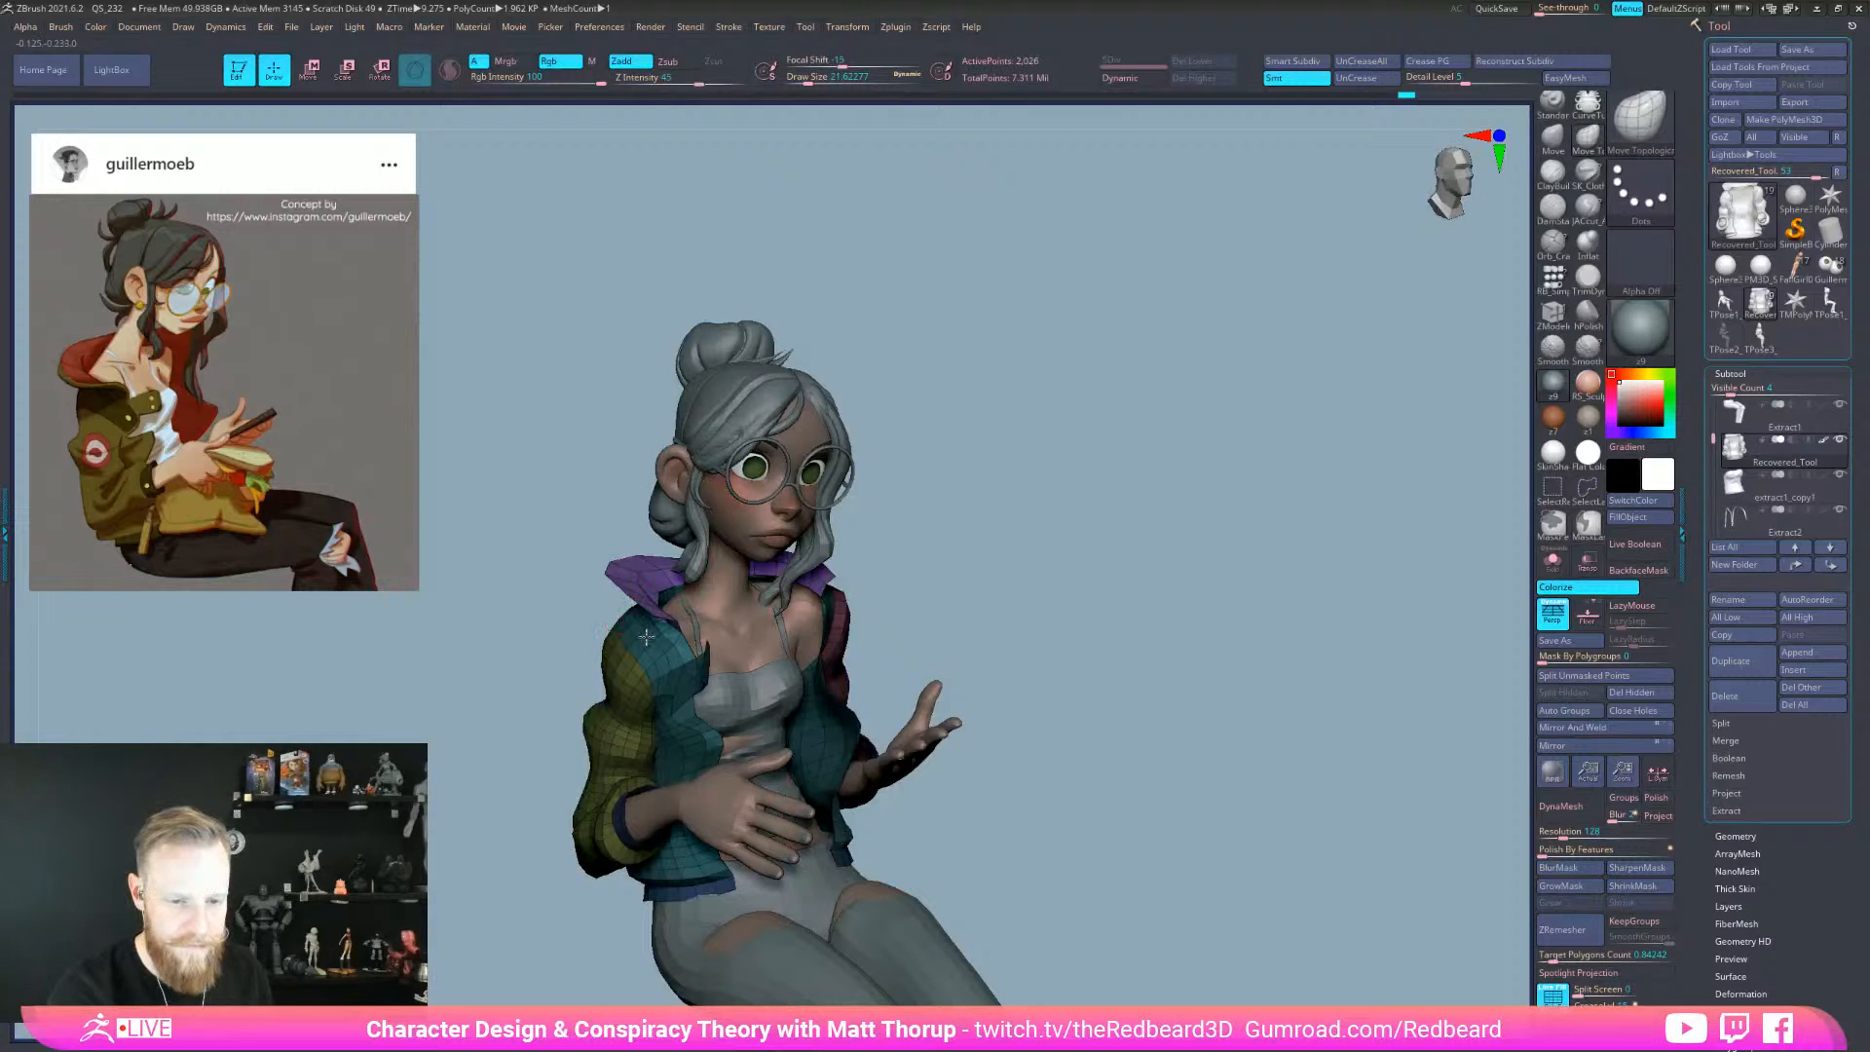
- Reposition the purple collar's edges around the shoulders and back of the neck, keeping the rest of the jacket masked
right_drag(645, 636, 631, 620)
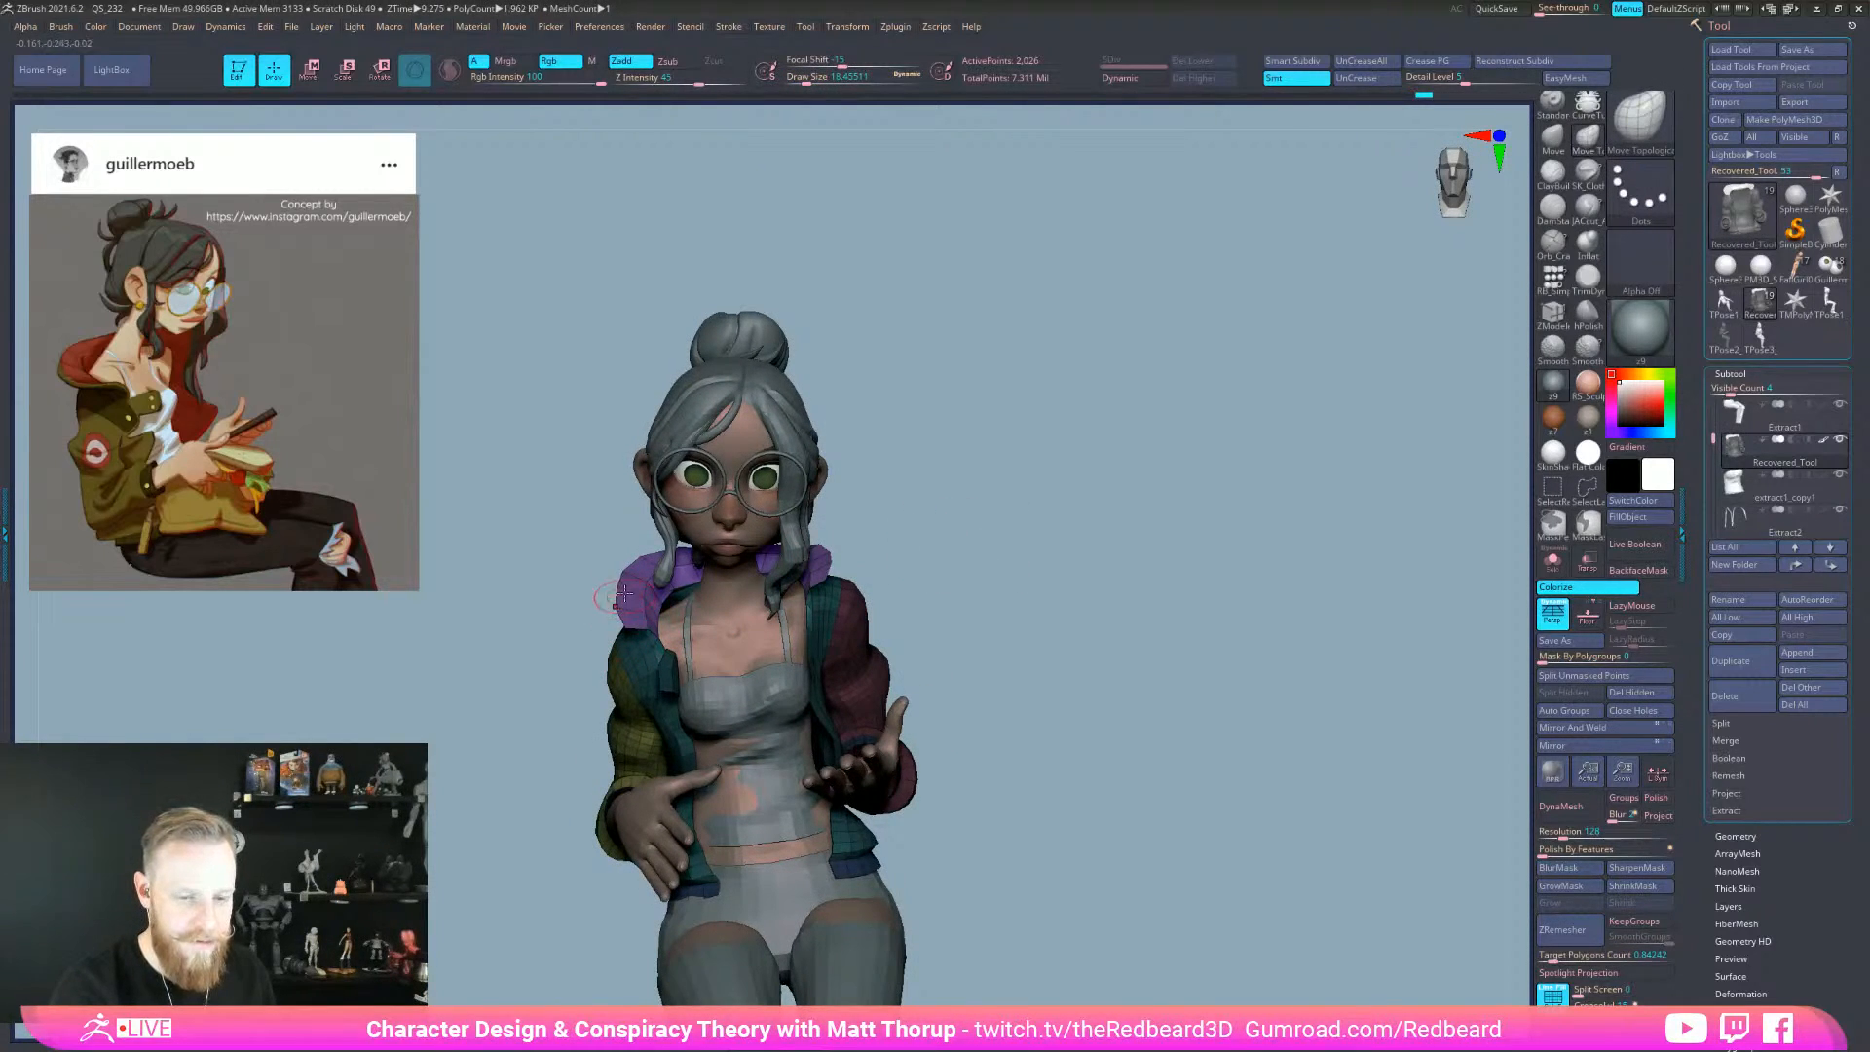
right_drag(684, 572, 881, 538)
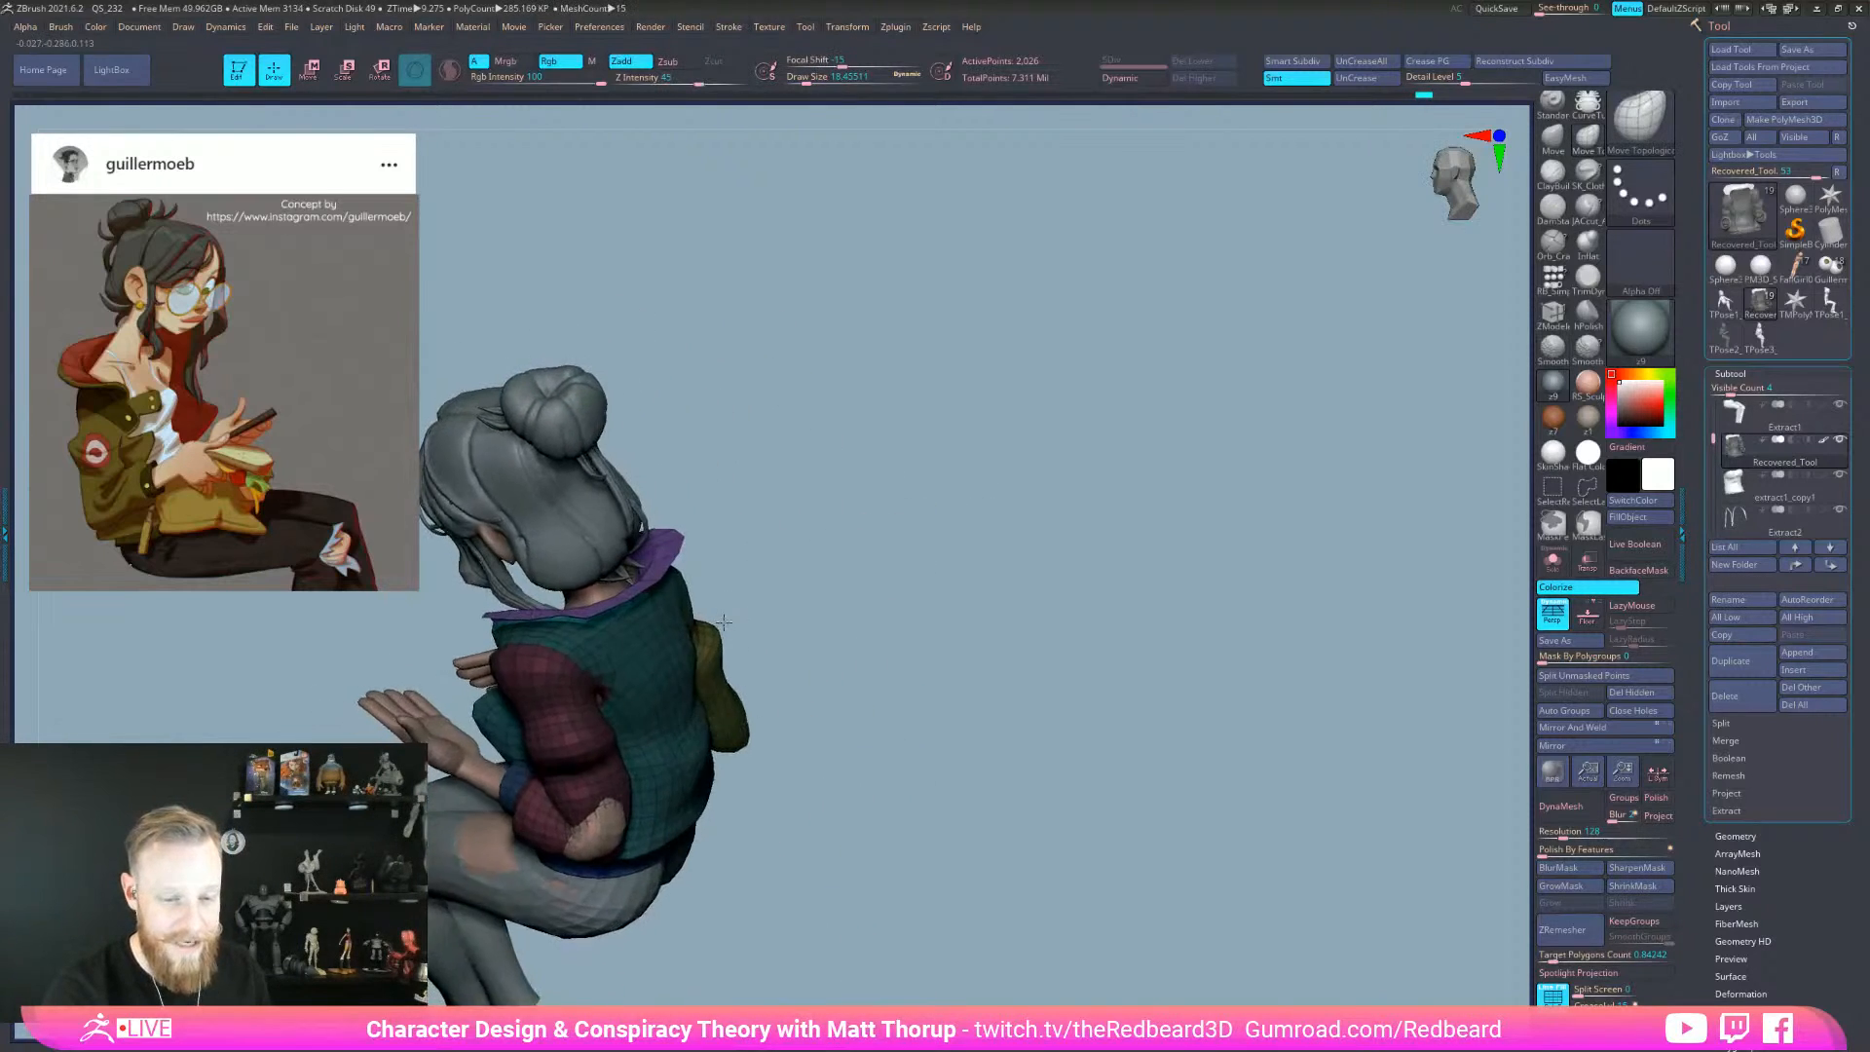
right_drag(725, 620, 740, 575)
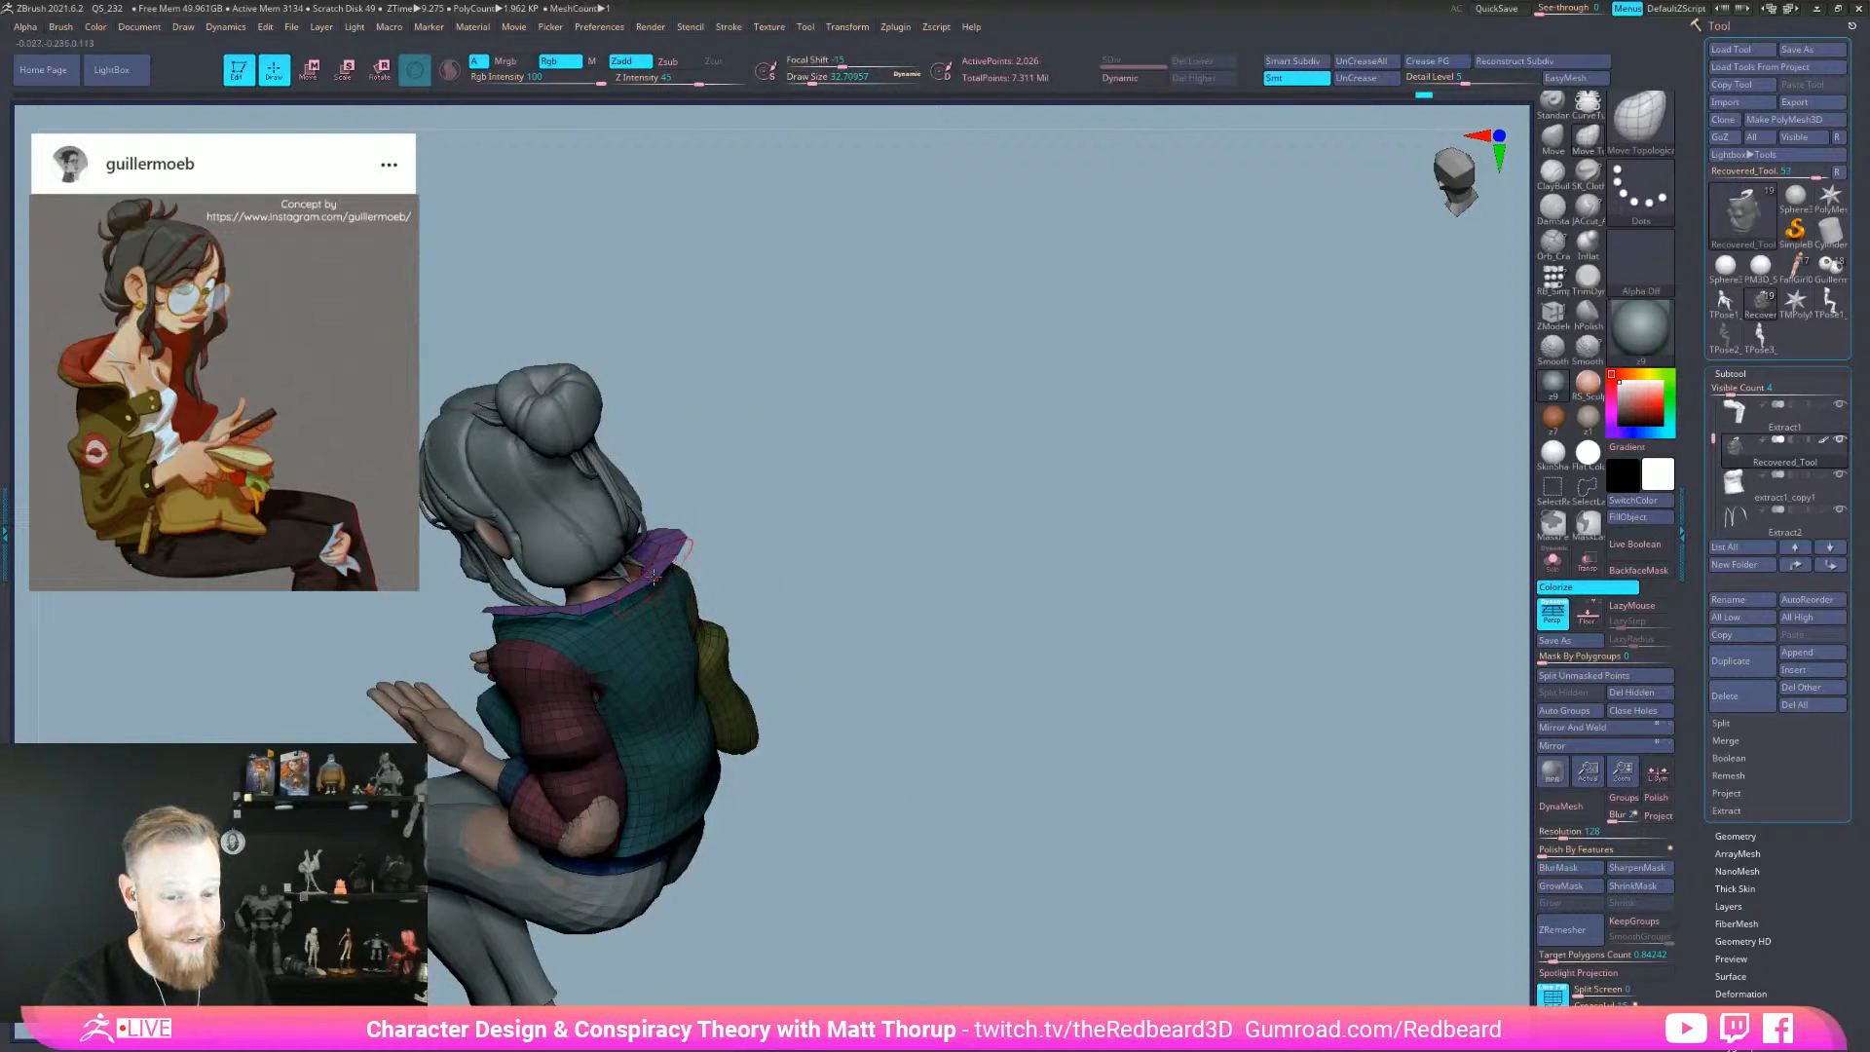
key(s)
drag(652, 577, 649, 578)
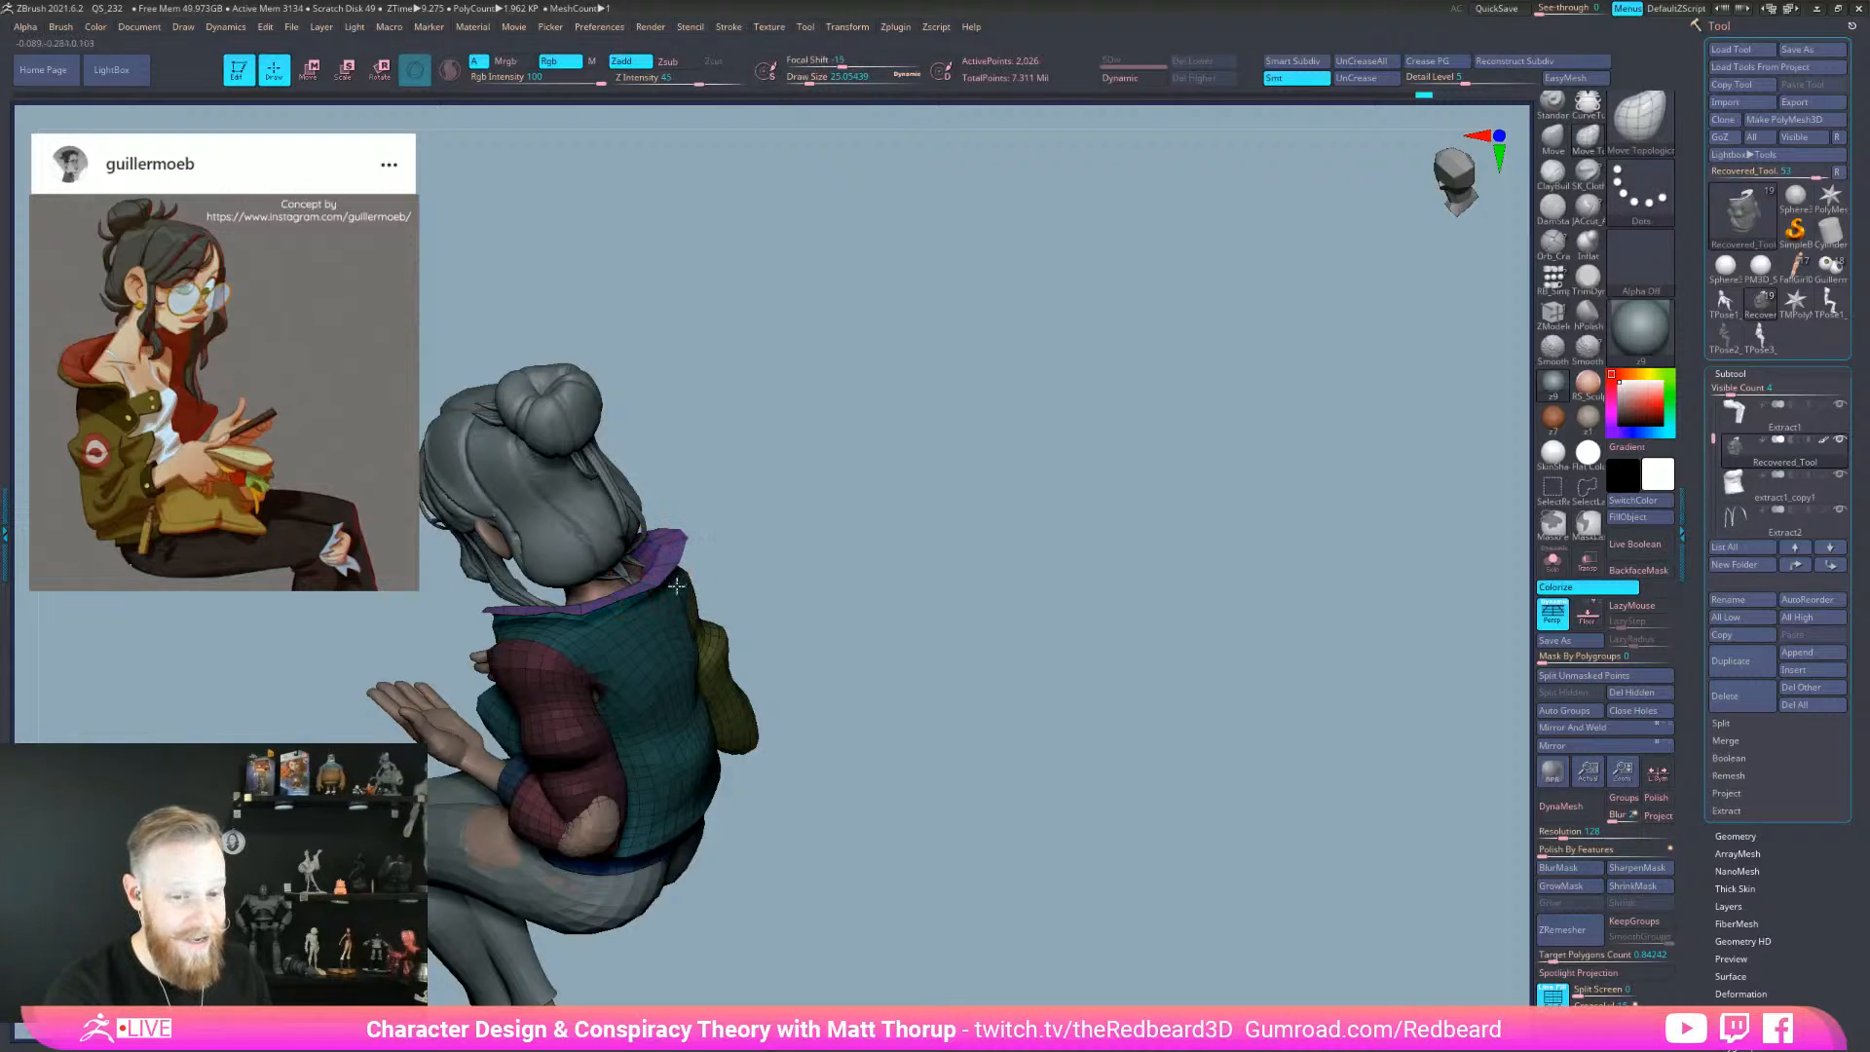
mouse_move(751, 539)
right_down()
mouse_move(701, 545)
mouse_move(747, 532)
right_up()
right_drag(1012, 635, 571, 585)
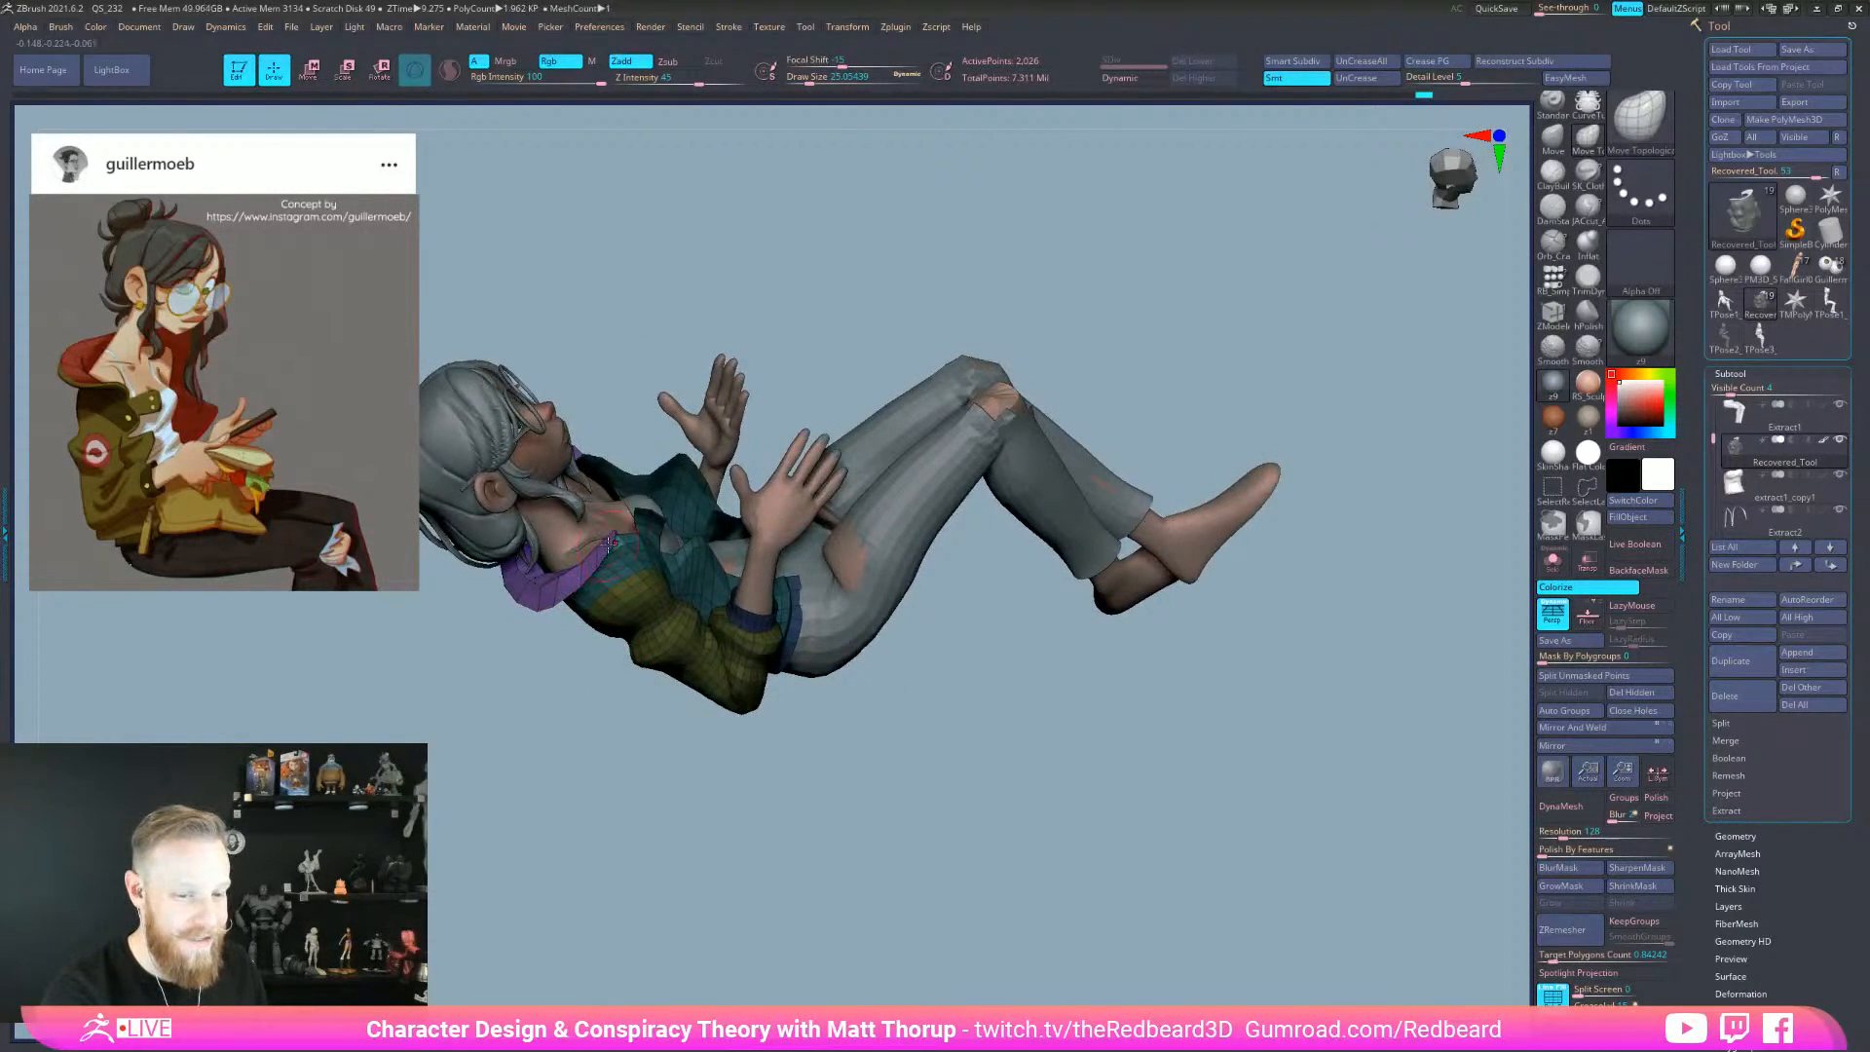
right_drag(591, 661, 1069, 699)
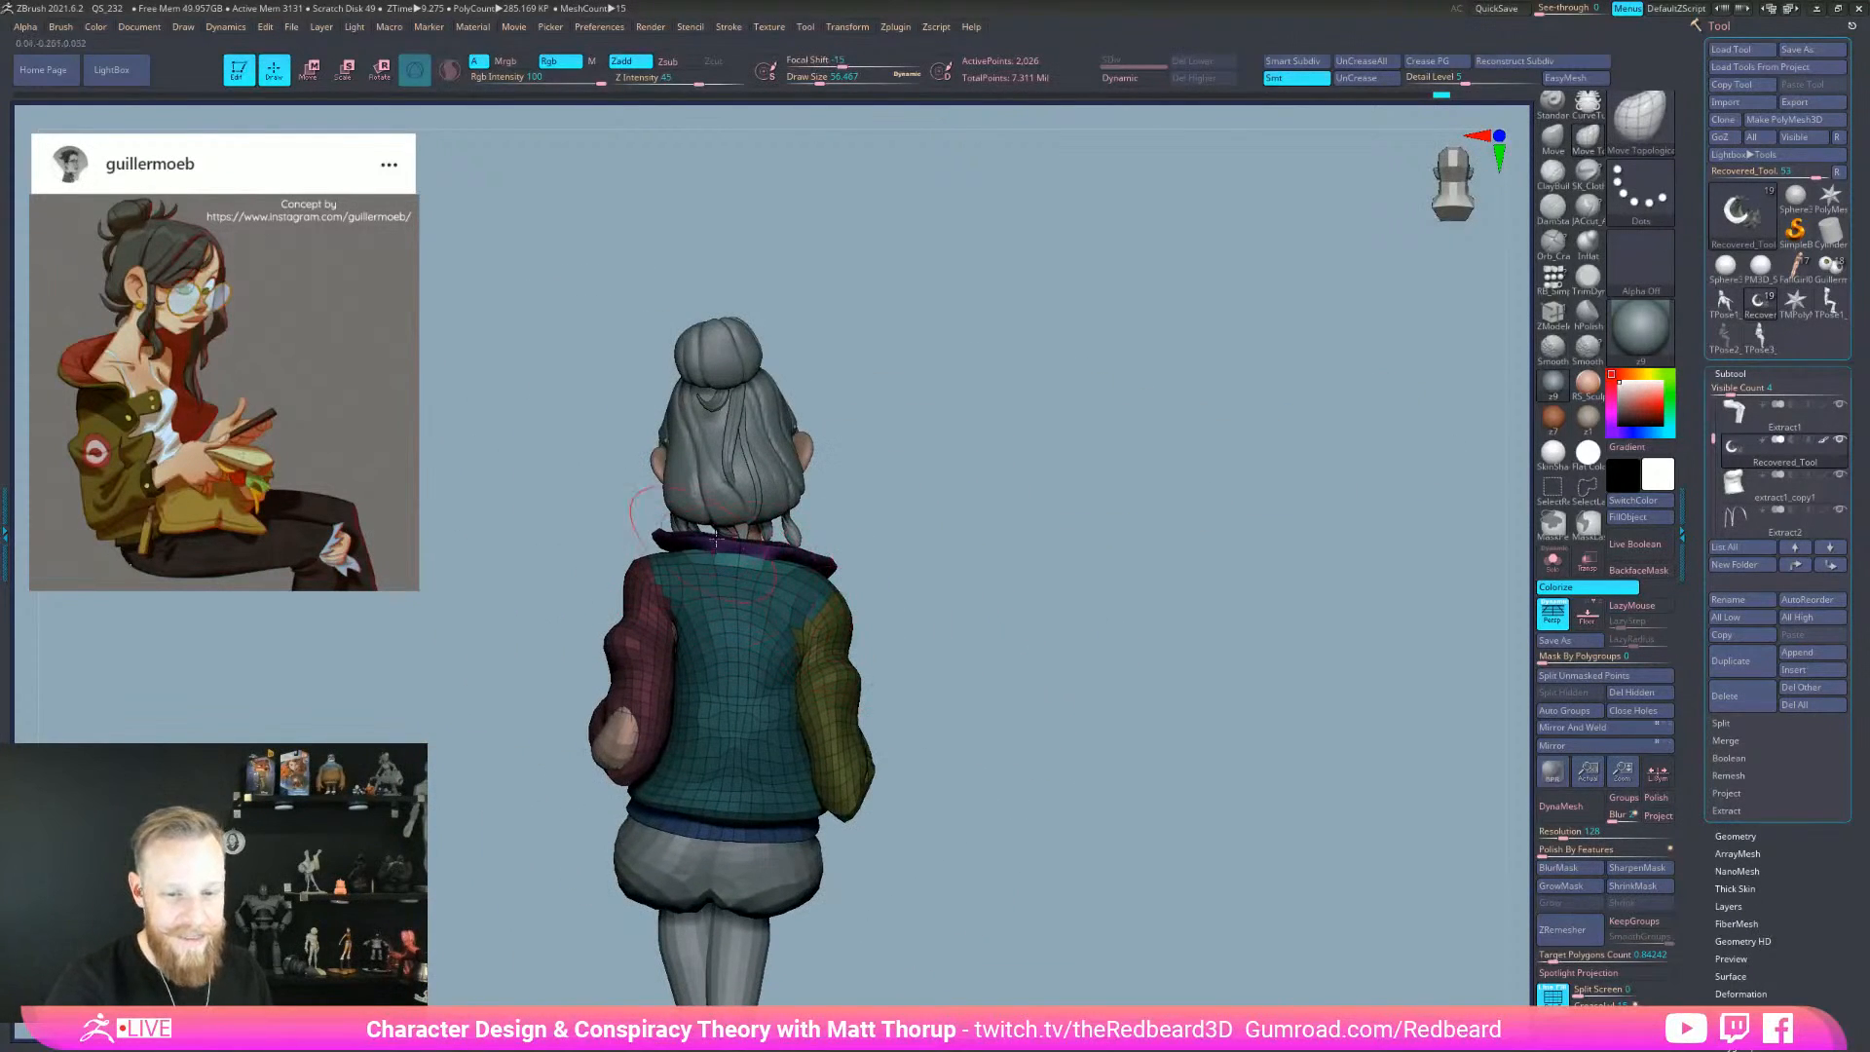
- Shape the rear section of the collar beneath the hair with small Move Topological strokes
right_drag(935, 624, 889, 493)
right_drag(707, 524, 973, 525)
mouse_move(810, 518)
right_down()
mouse_move(838, 522)
mouse_move(750, 527)
mouse_move(968, 535)
mouse_move(926, 564)
mouse_move(1006, 575)
mouse_move(884, 487)
mouse_move(779, 545)
right_up()
key(s)
drag(763, 576, 756, 575)
drag(775, 574, 765, 573)
right_drag(764, 574, 840, 546)
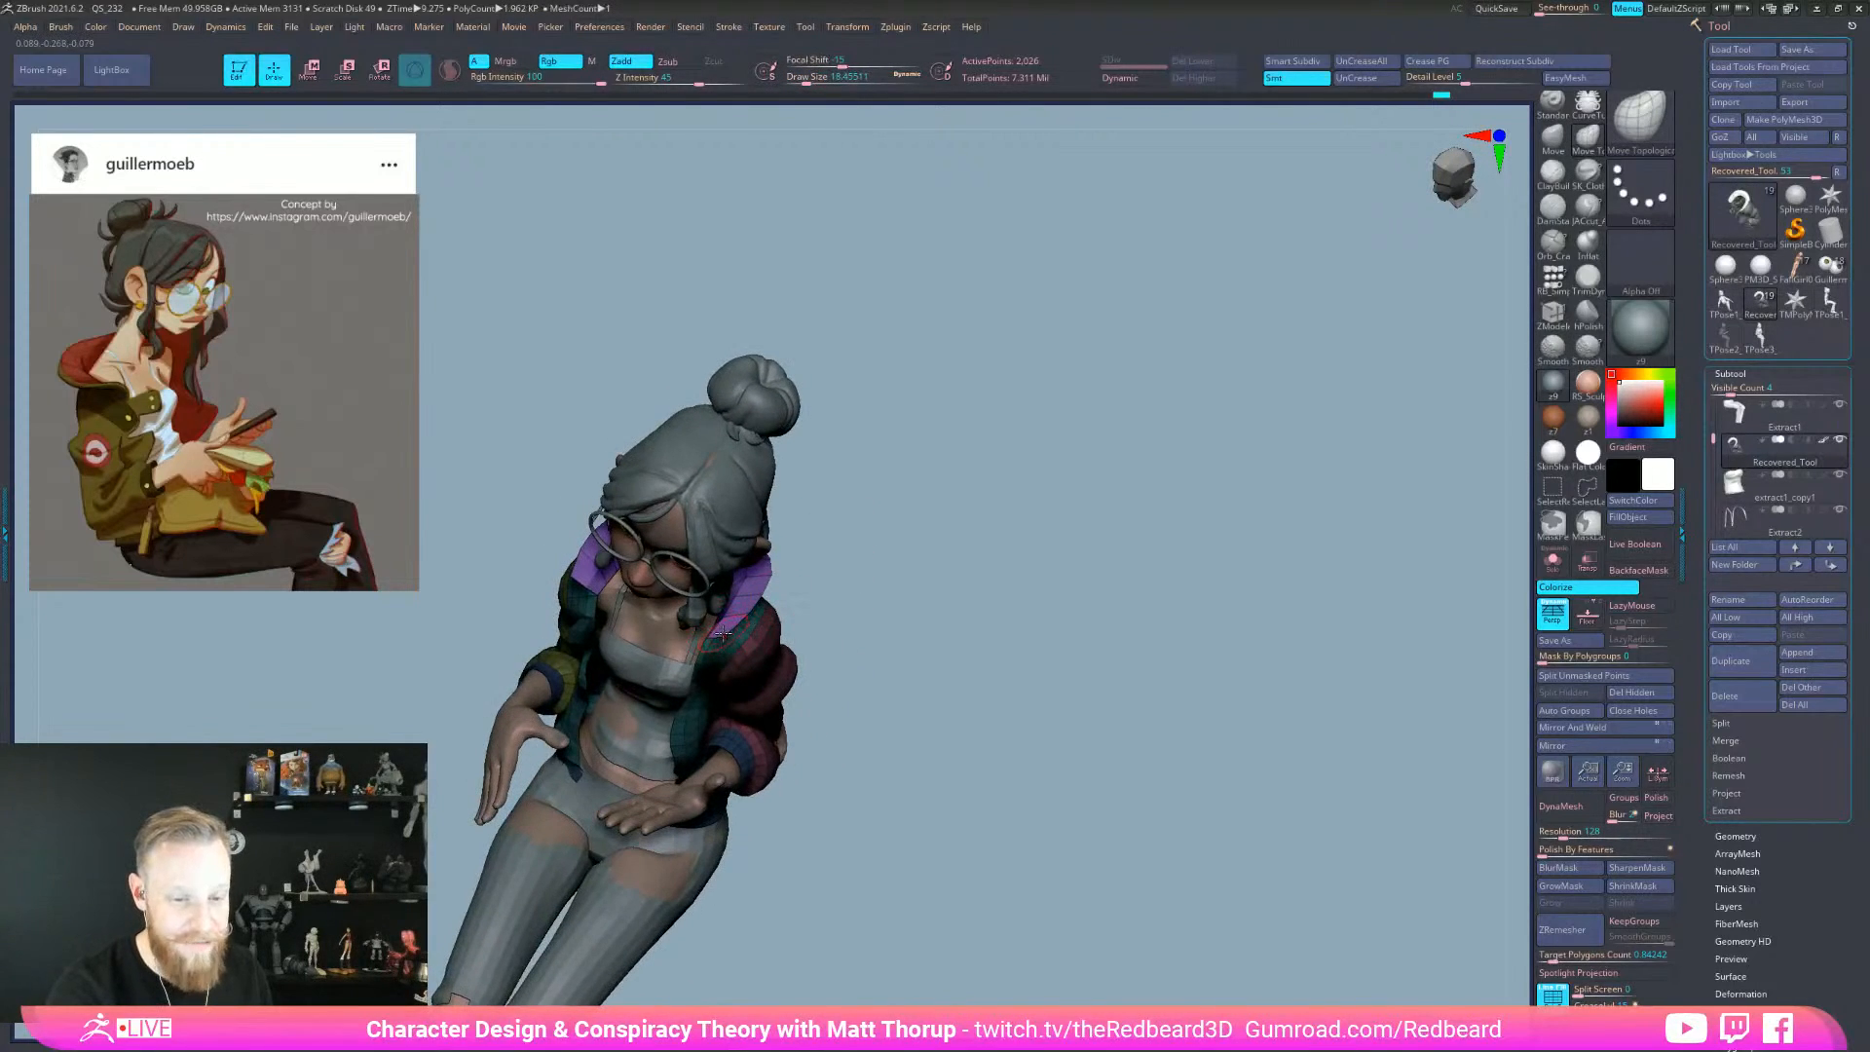
- Adjust the collar's front tips over the chest, resizing the brush to suit each stroke
mouse_move(722, 635)
right_down()
mouse_move(897, 609)
mouse_move(906, 647)
right_up()
key(s)
right_drag(735, 656, 781, 670)
key(s)
drag(729, 651, 741, 651)
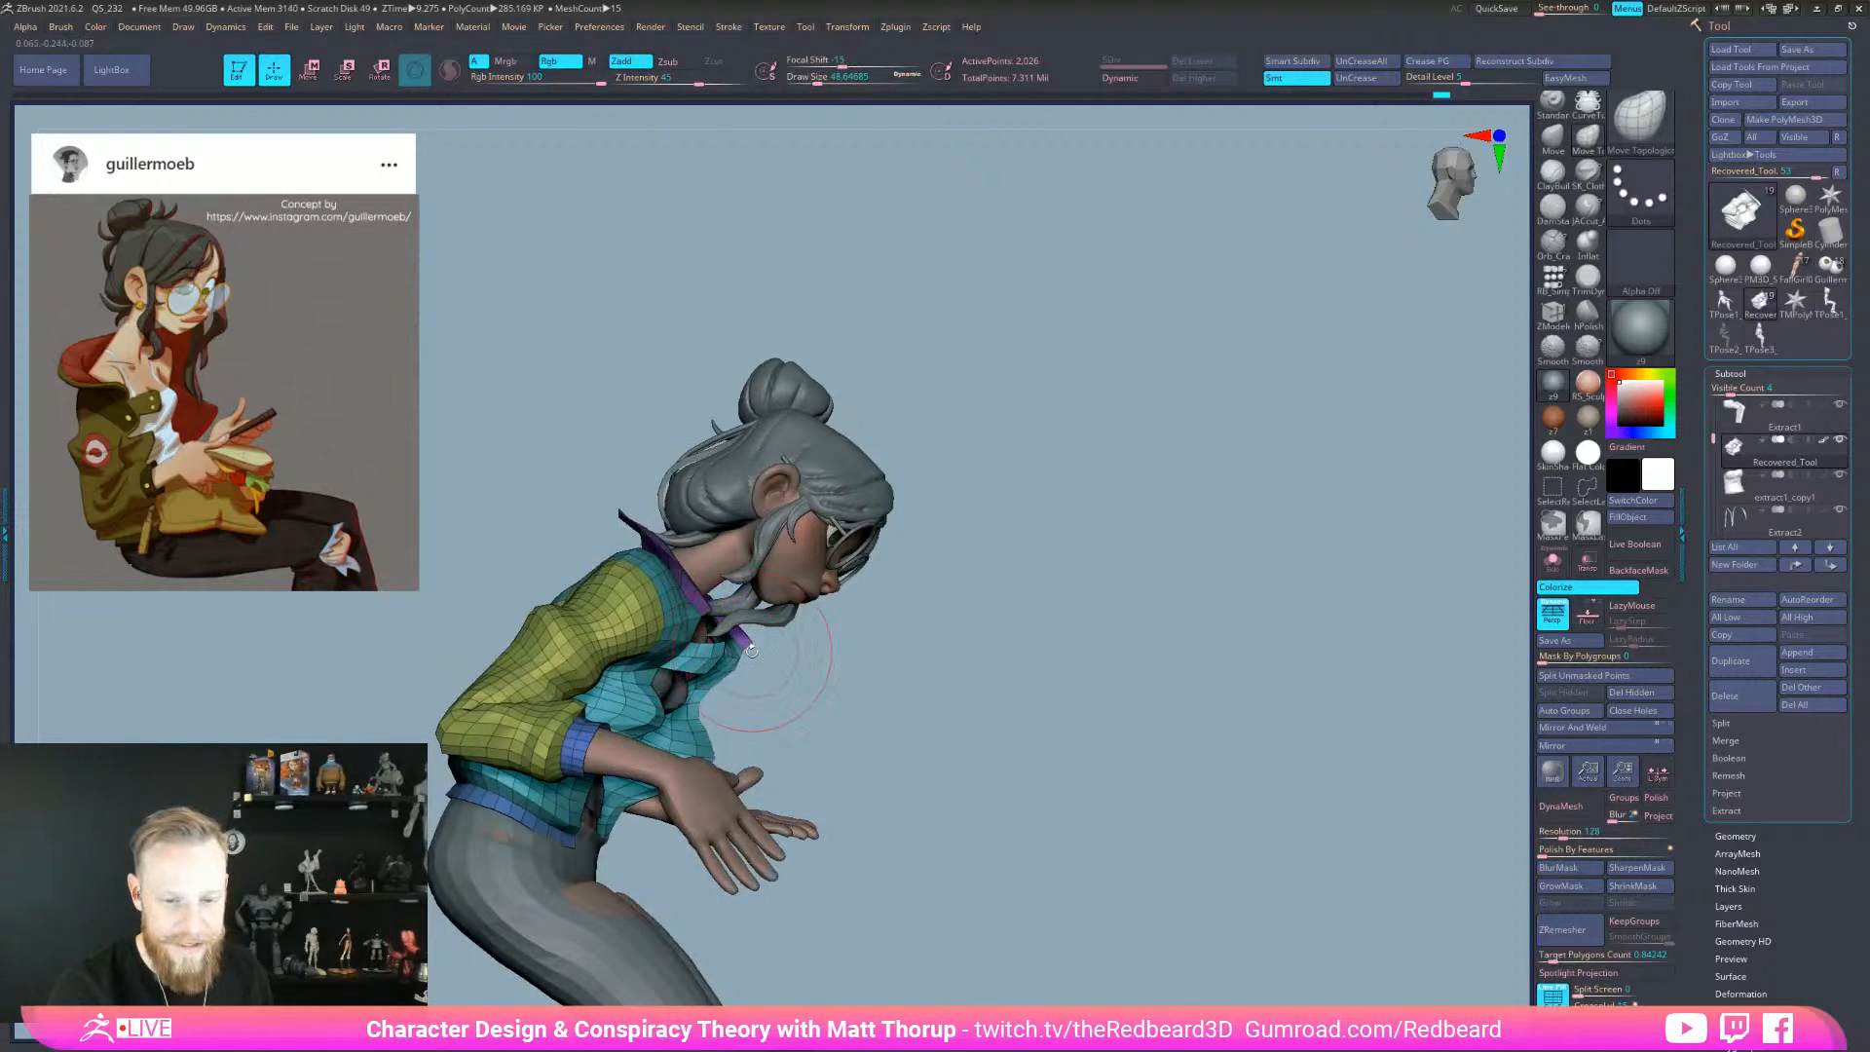
key(s)
drag(751, 650, 735, 649)
right_drag(857, 686, 774, 681)
mouse_move(853, 631)
right_down()
mouse_move(767, 598)
mouse_move(847, 597)
mouse_move(766, 609)
right_up()
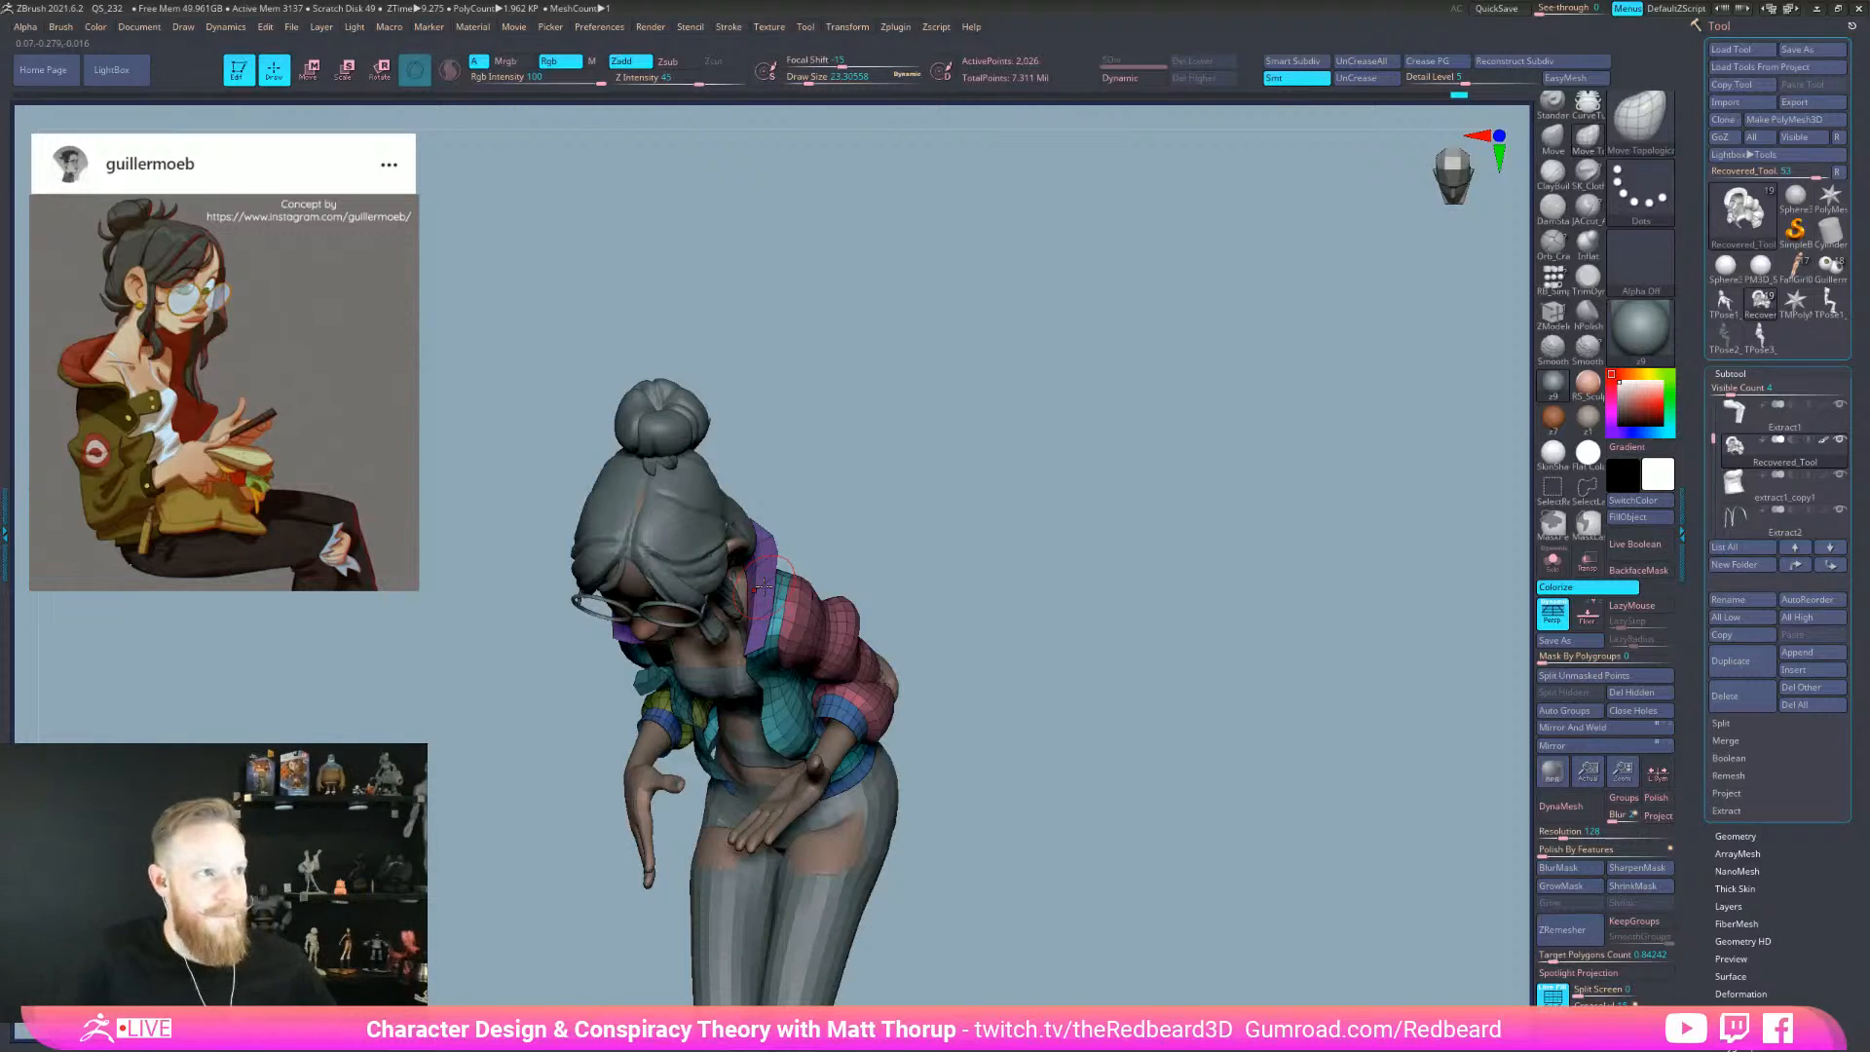
- Reshape the collar flap above the yellow sleeve with a smaller brush so it spreads over the shoulder
mouse_move(976, 500)
mouse_down()
mouse_move(932, 570)
mouse_move(1039, 609)
mouse_move(1013, 625)
mouse_up()
key(bracketleft)
key(bracketleft)
drag(903, 639, 857, 644)
mouse_move(1023, 645)
mouse_down()
mouse_move(871, 651)
mouse_move(891, 615)
mouse_move(846, 615)
mouse_move(1130, 604)
mouse_move(711, 774)
mouse_up()
key(s)
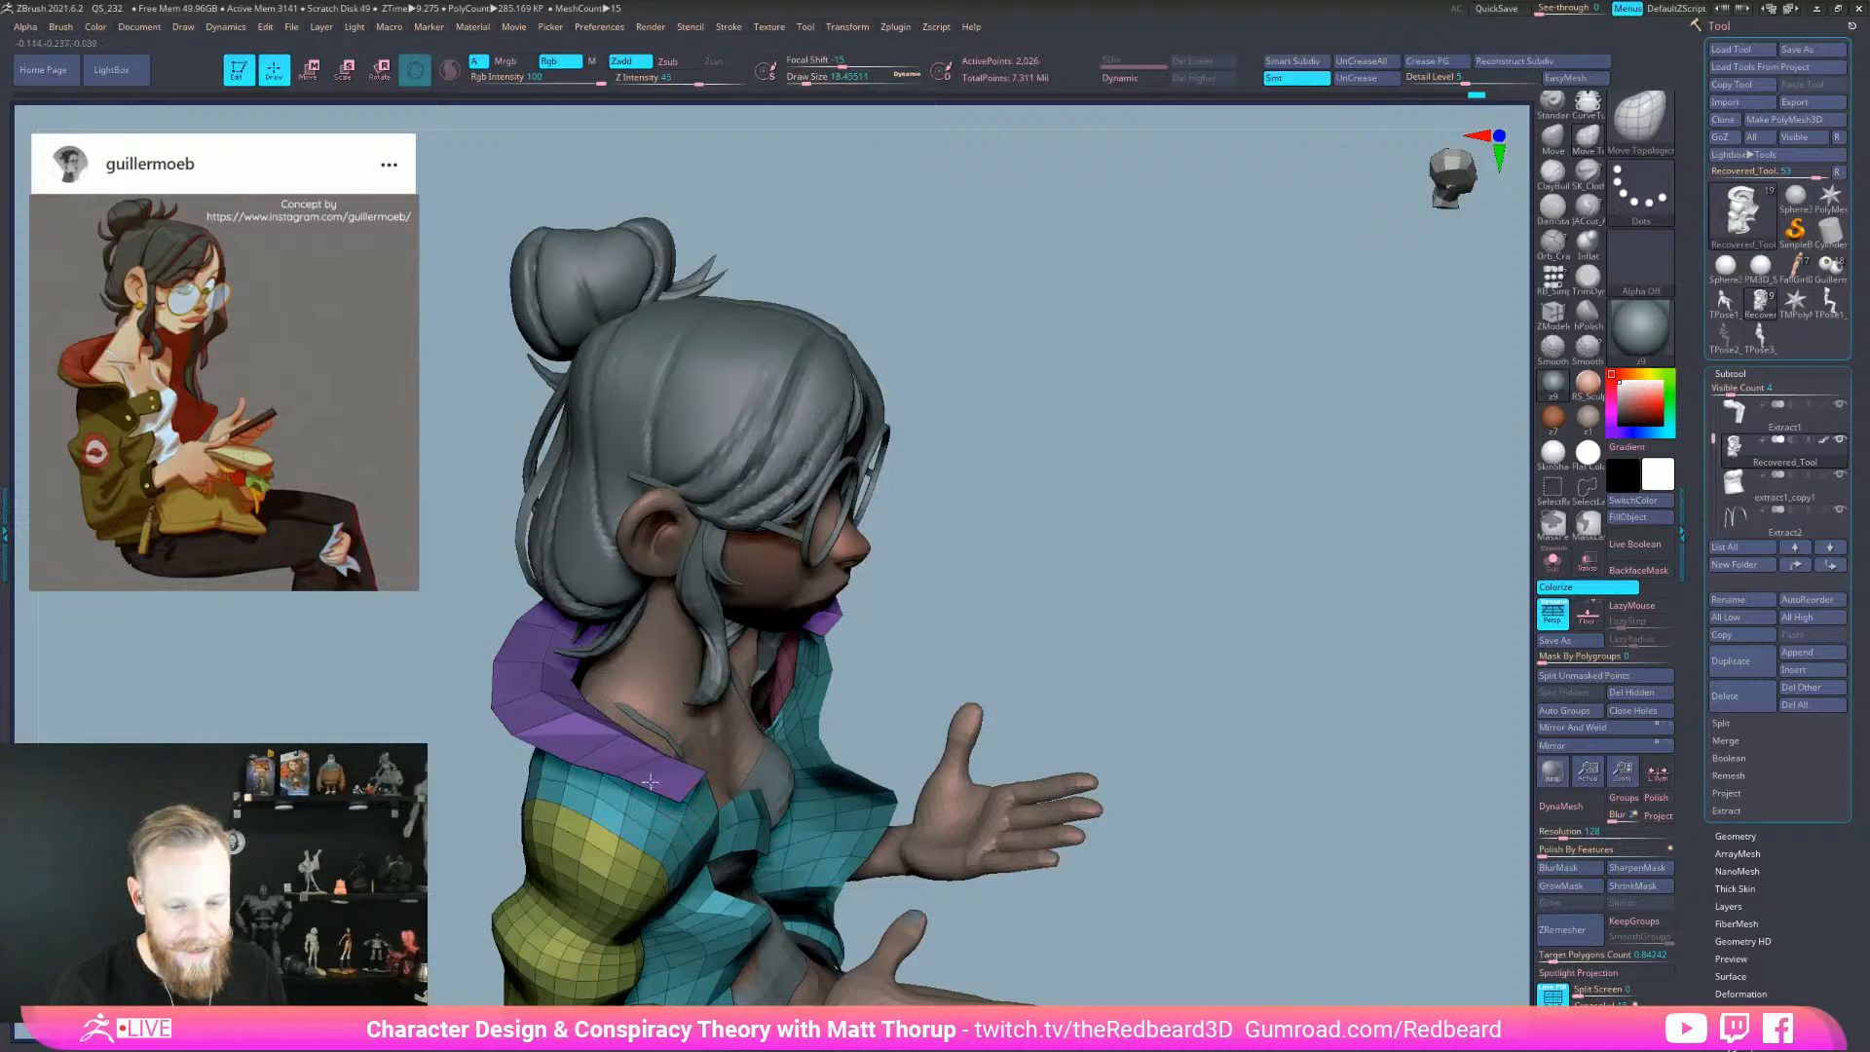
drag(1065, 640, 1062, 779)
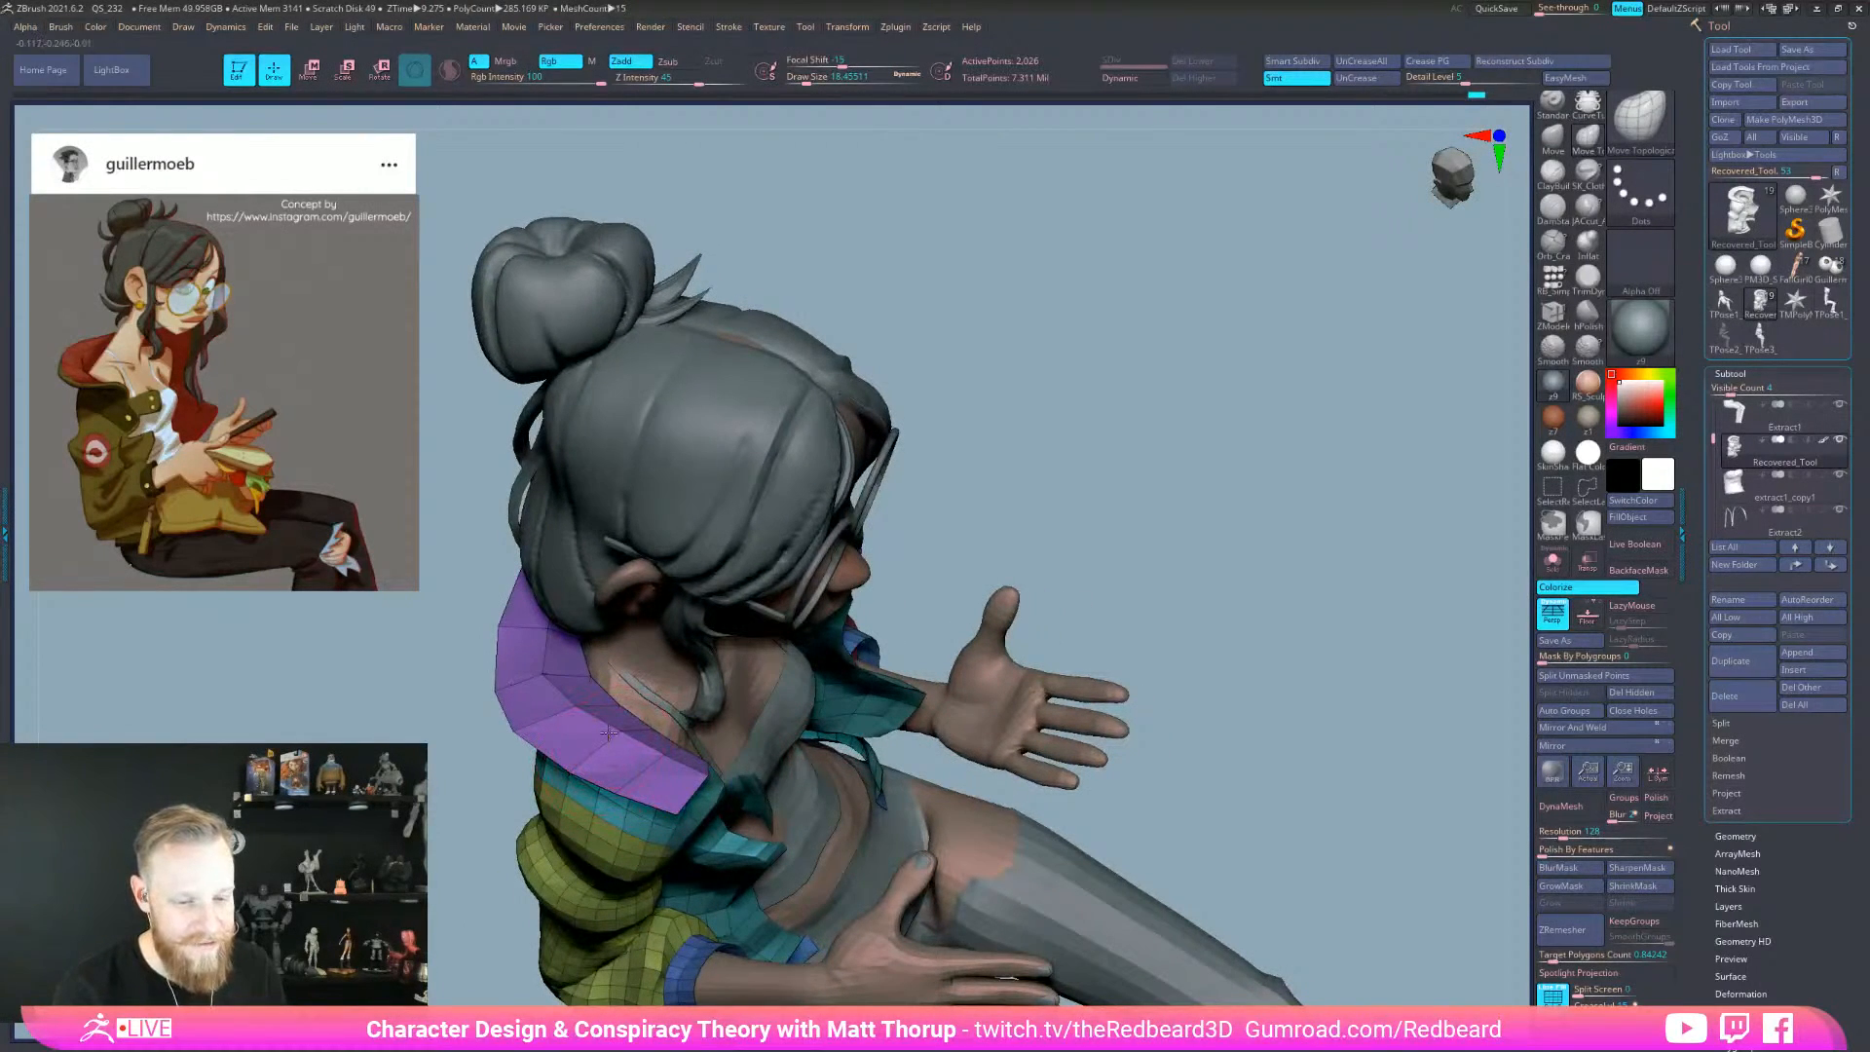
right_drag(1079, 602, 784, 716)
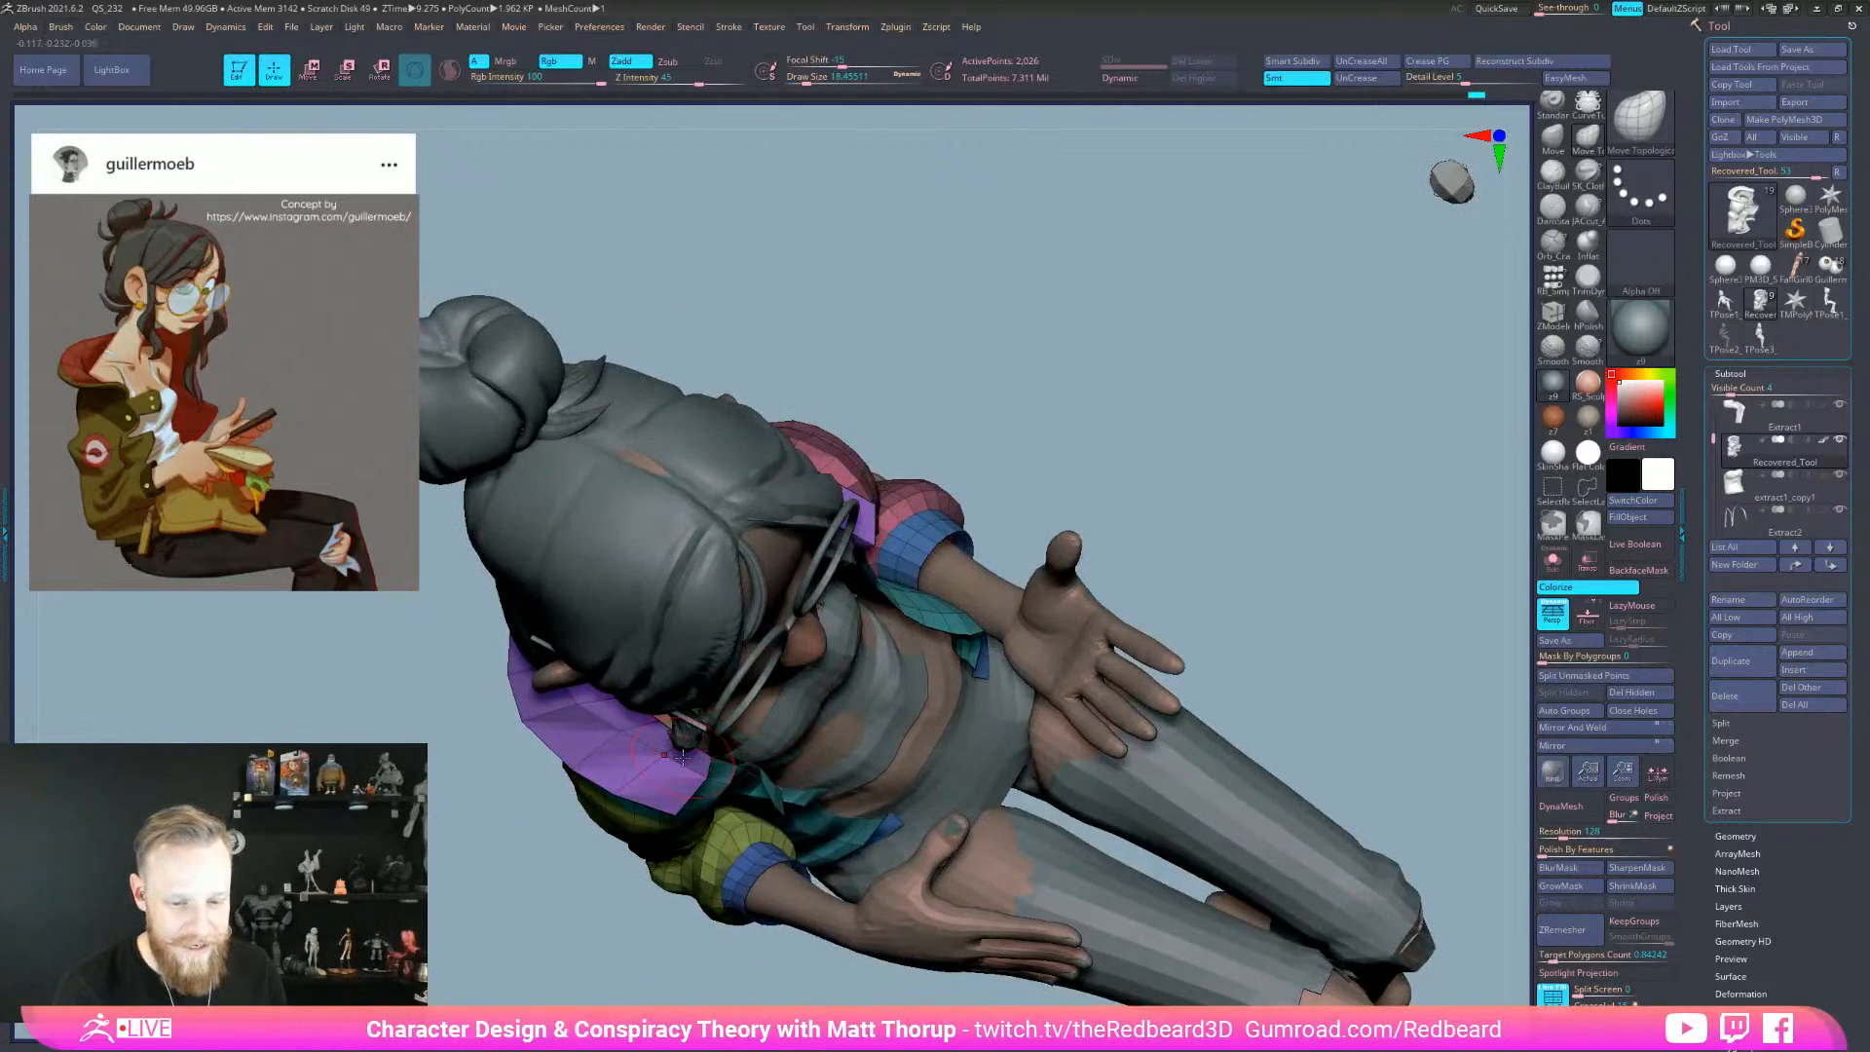
key(s)
drag(682, 757, 687, 757)
mouse_move(687, 757)
right_down()
mouse_move(649, 878)
mouse_move(693, 745)
right_up()
drag(619, 721, 592, 709)
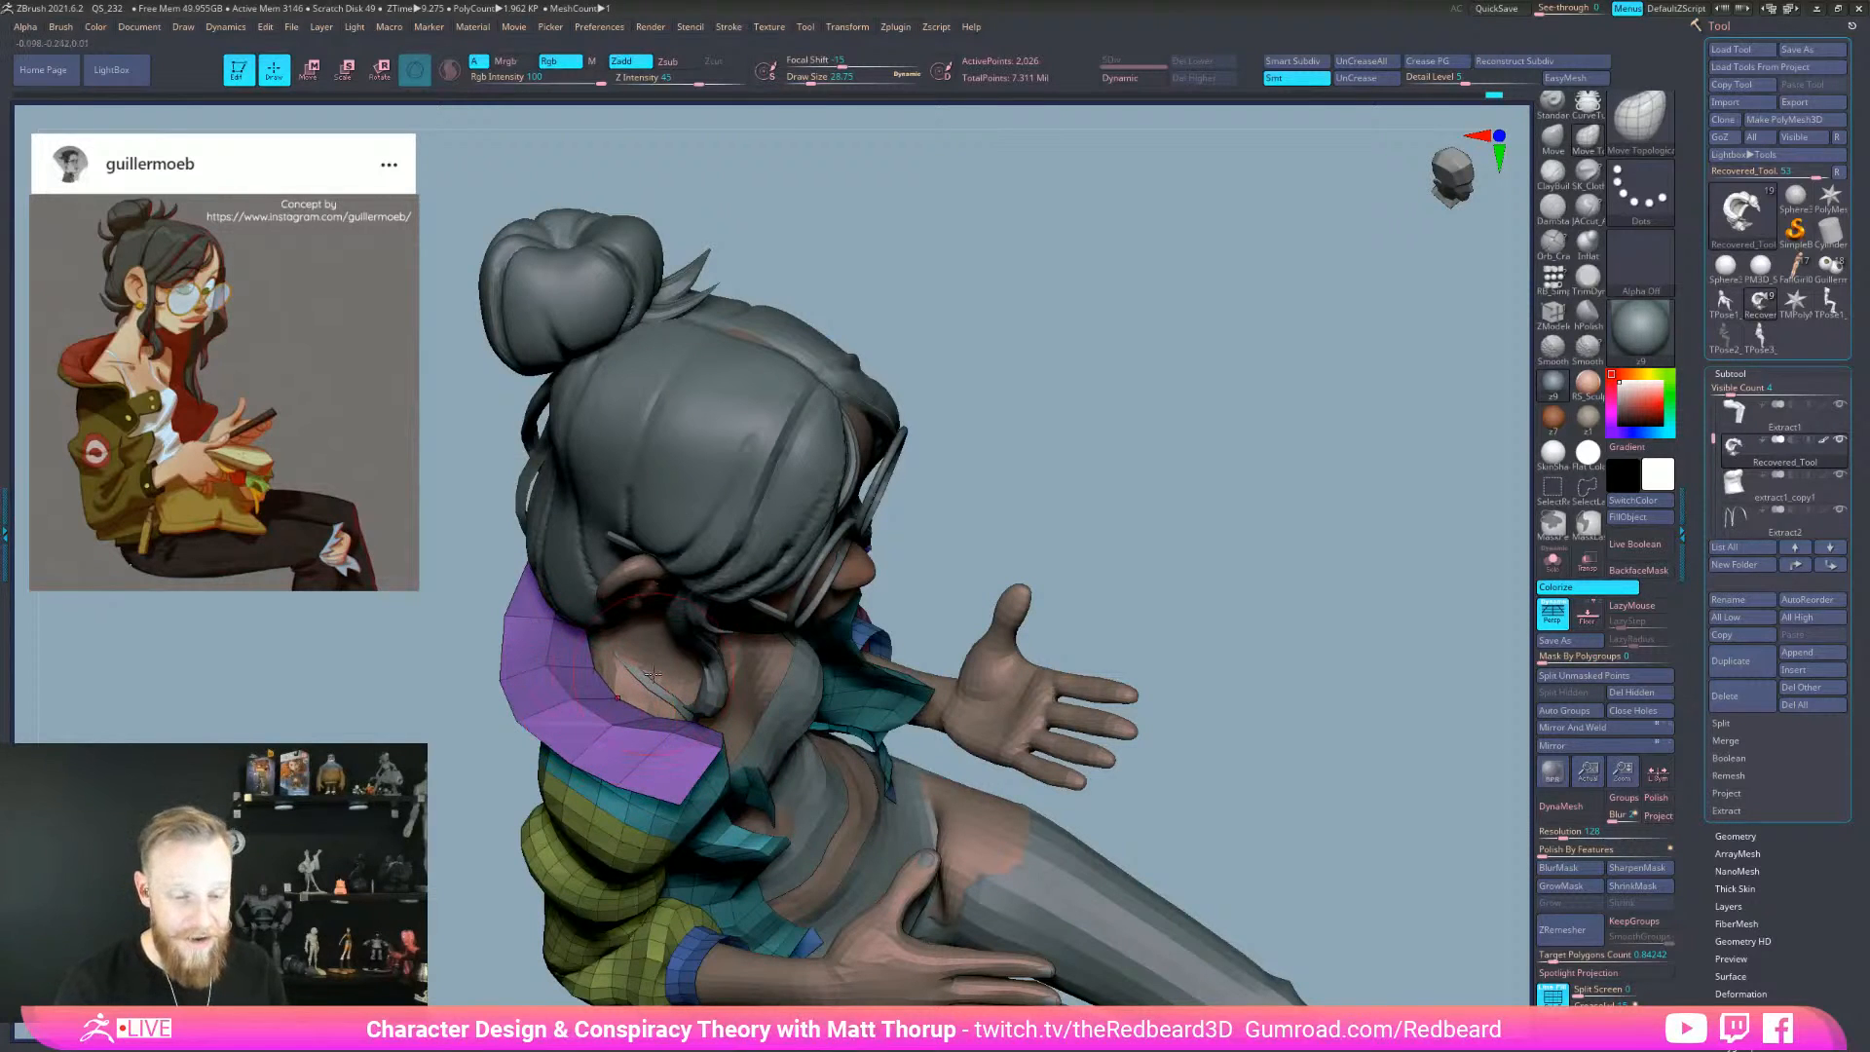
- Even out the collar's outer edge behind the neck and along the yellow-sleeve shoulder
drag(1295, 653, 1334, 627)
key(s)
drag(585, 644, 580, 645)
right_drag(658, 619, 1022, 564)
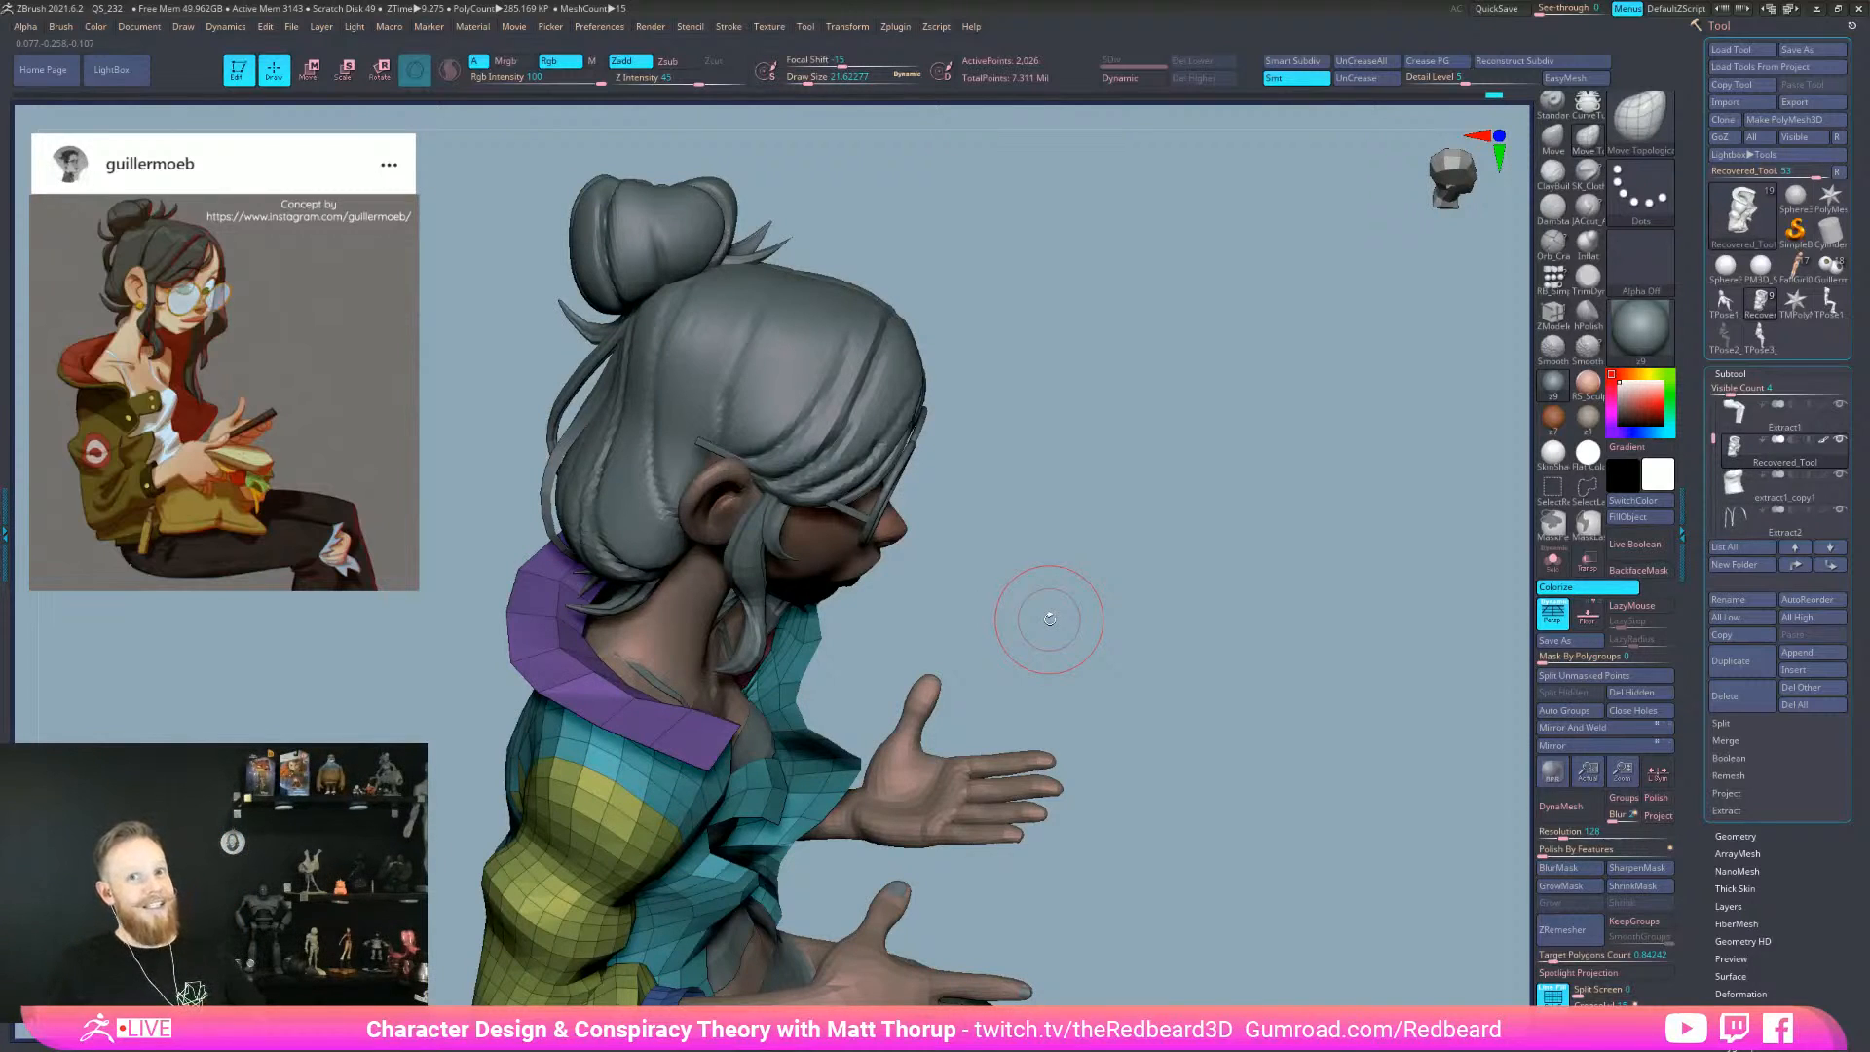
drag(1050, 619, 1028, 540)
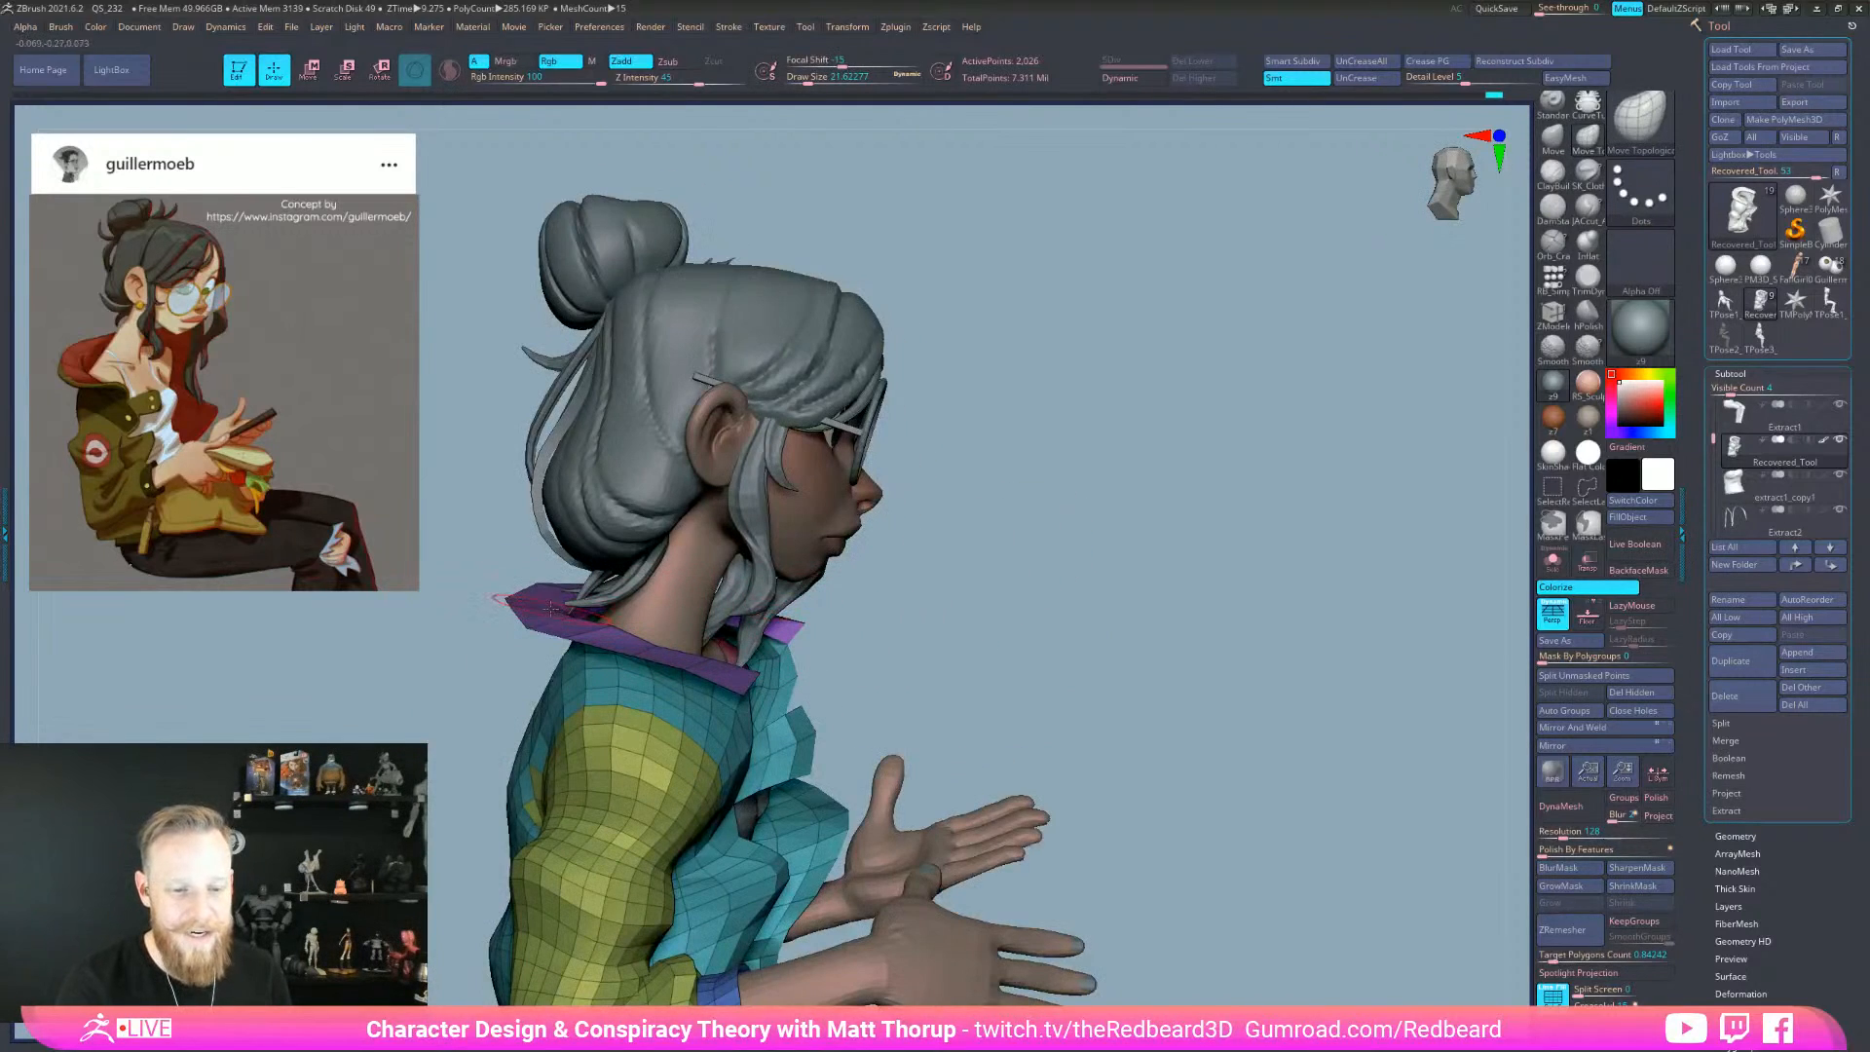
mouse_move(550, 599)
right_down()
mouse_move(613, 636)
mouse_move(763, 587)
right_up()
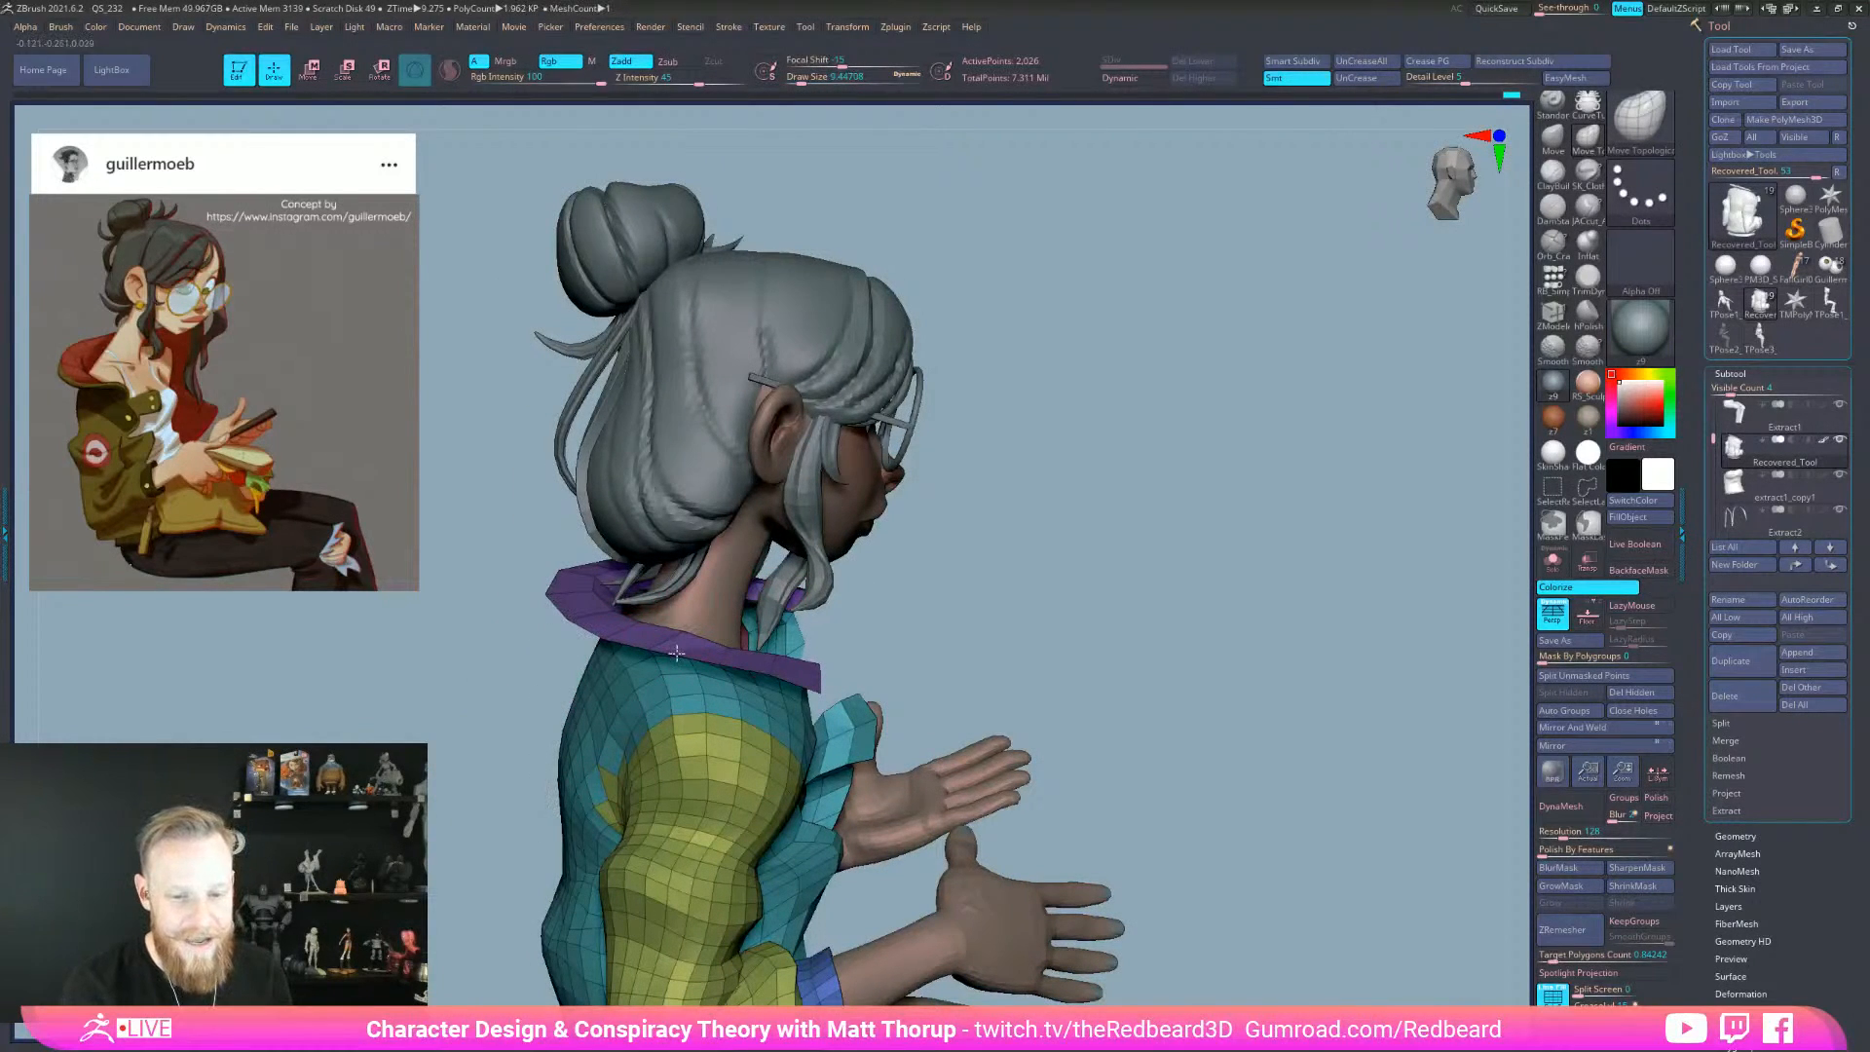
right_drag(813, 674, 699, 671)
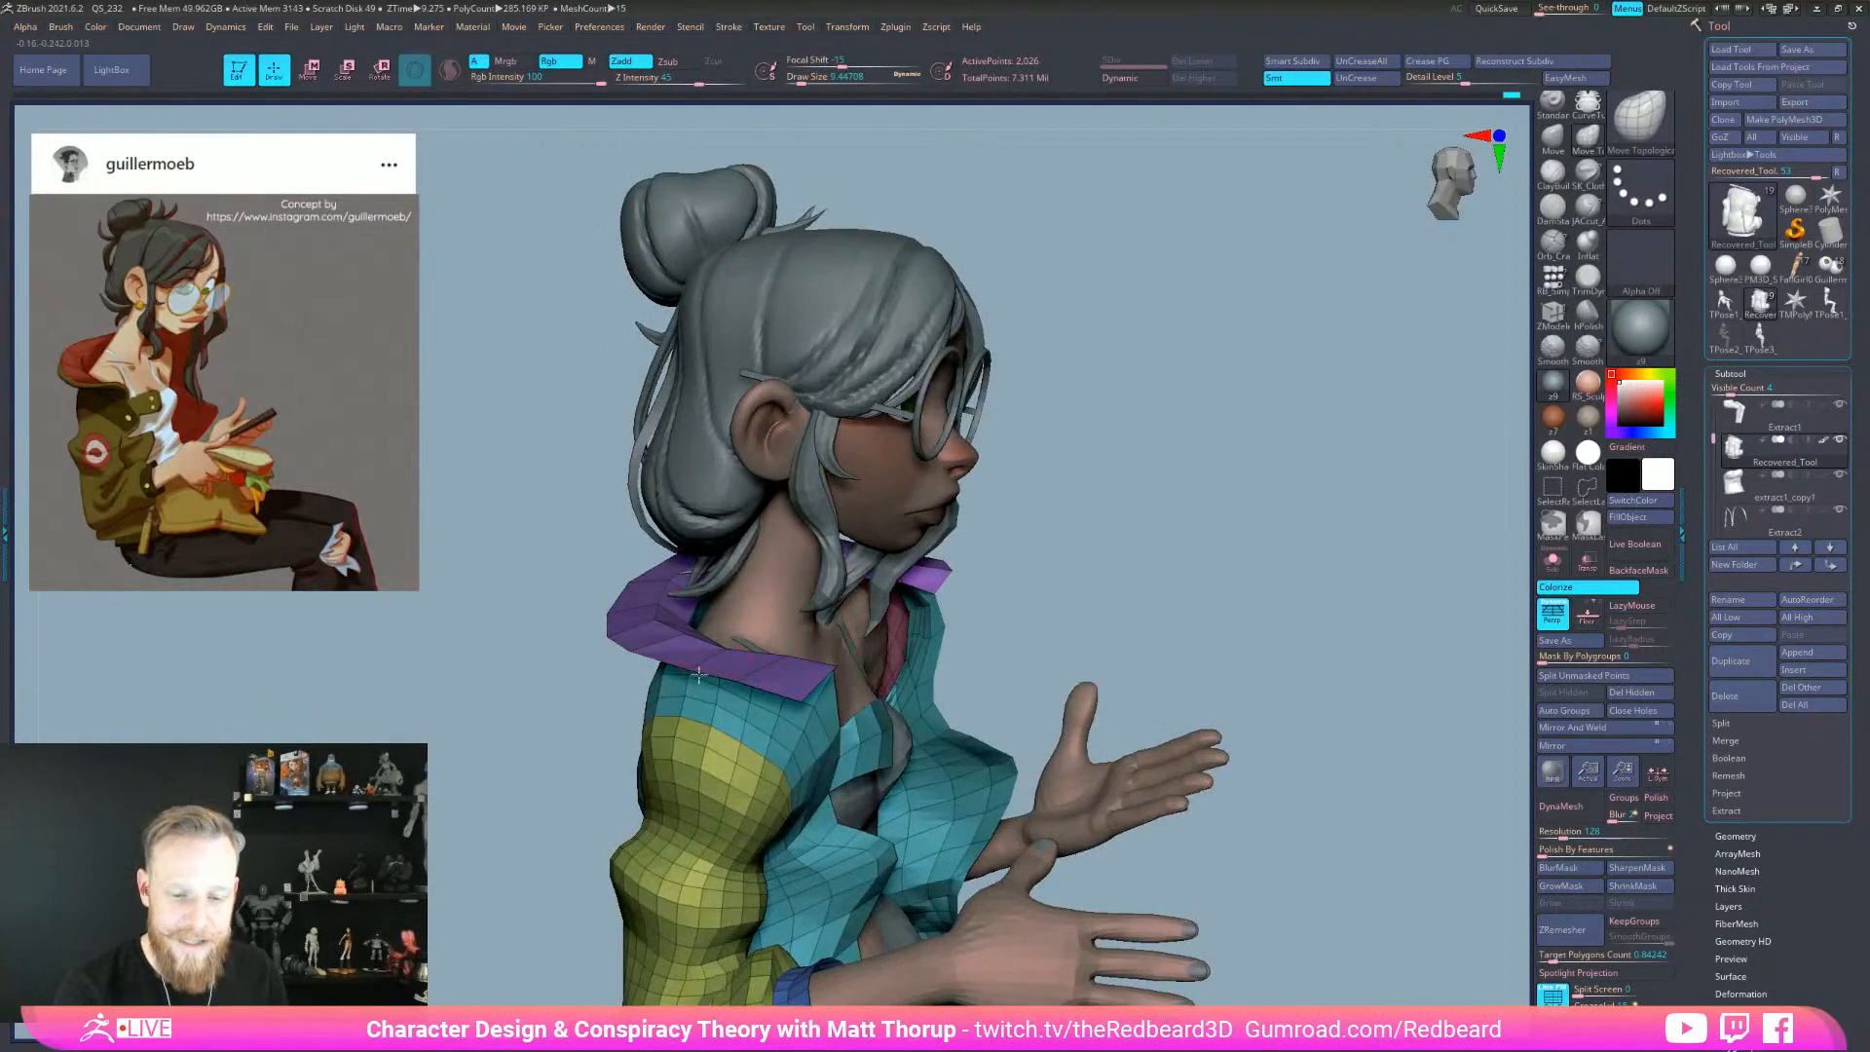
mouse_move(1021, 647)
right_down()
mouse_move(1119, 617)
mouse_move(1152, 628)
mouse_move(1029, 682)
mouse_move(942, 619)
mouse_move(1039, 617)
mouse_move(1003, 614)
right_up()
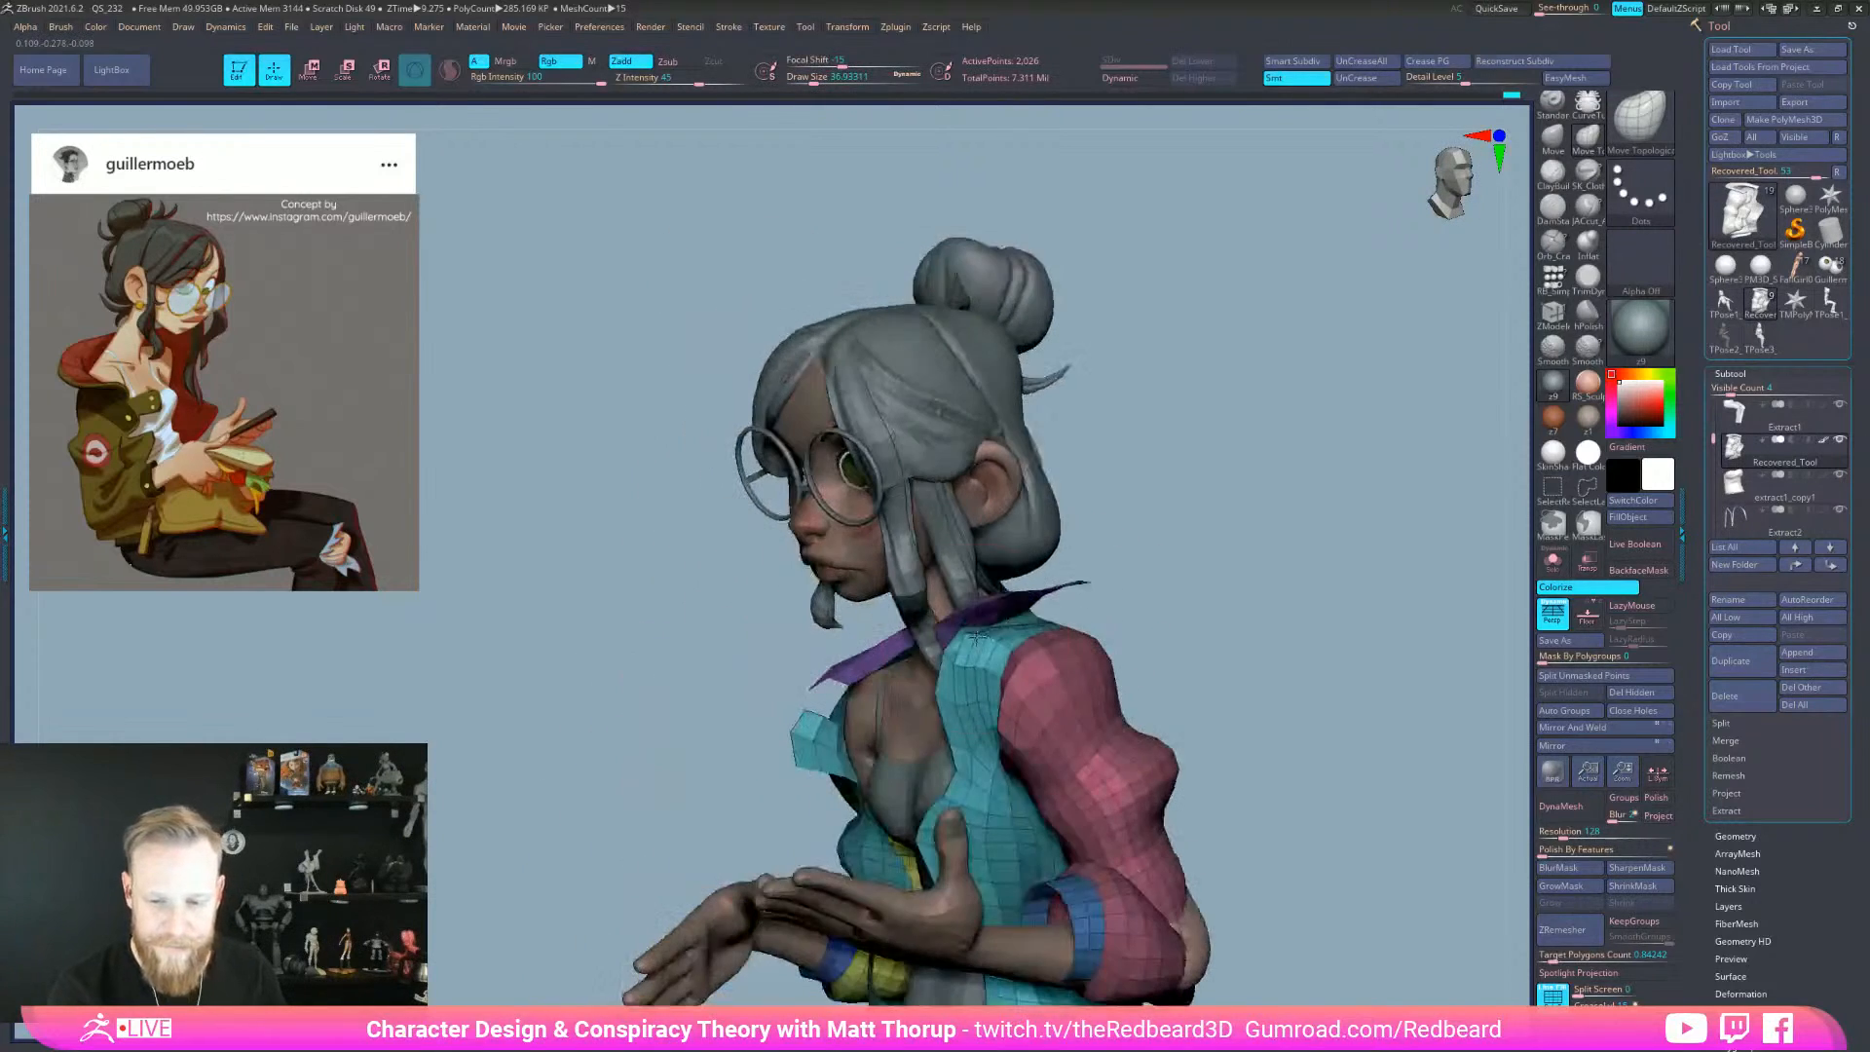
- Fit the collar to the shoulder seam and shape its edge on the pink-sleeve side
key(s)
drag(974, 646, 965, 646)
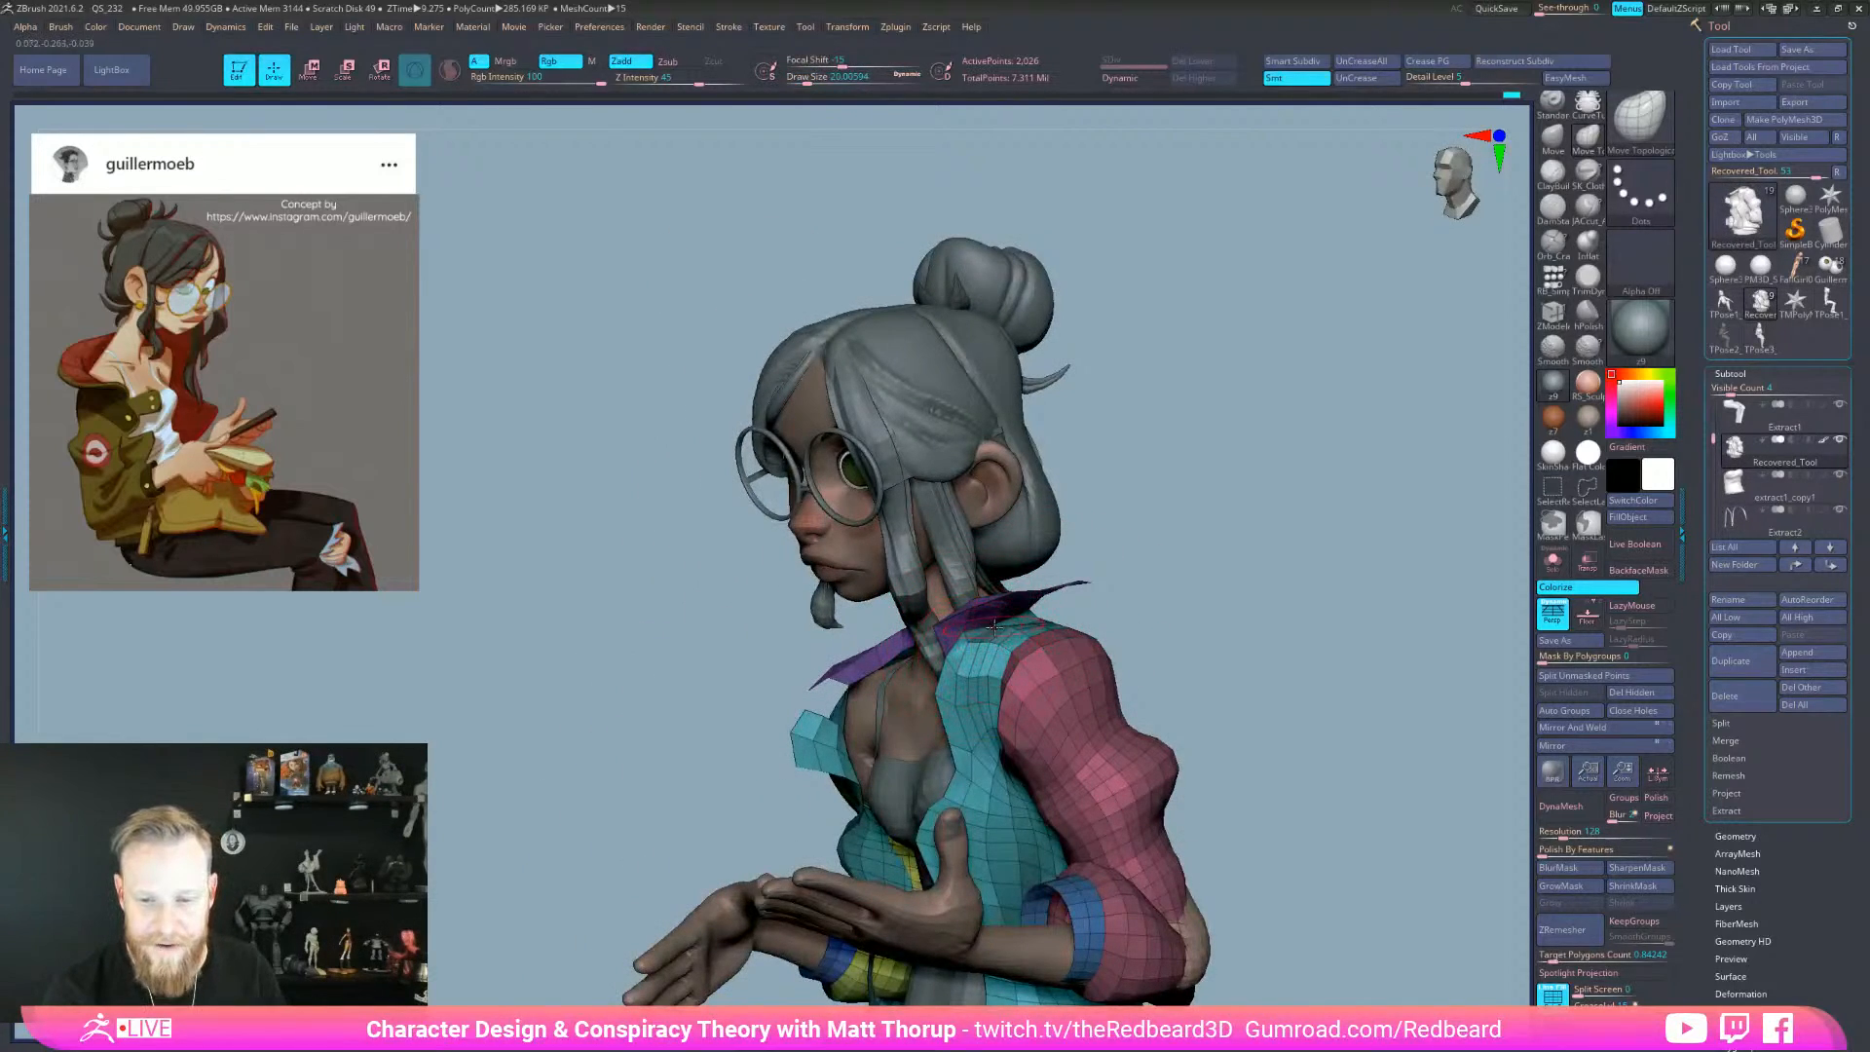
right_drag(993, 623, 1011, 581)
key(])
drag(1010, 581, 1018, 575)
- Shape the collar's lower edge behind the neck and above the pink sleeve with a smaller brush
drag(1234, 569, 1320, 621)
mouse_move(1320, 621)
right_down()
mouse_move(1174, 540)
mouse_move(888, 697)
mouse_move(809, 632)
mouse_move(842, 618)
right_up()
key([)
key([)
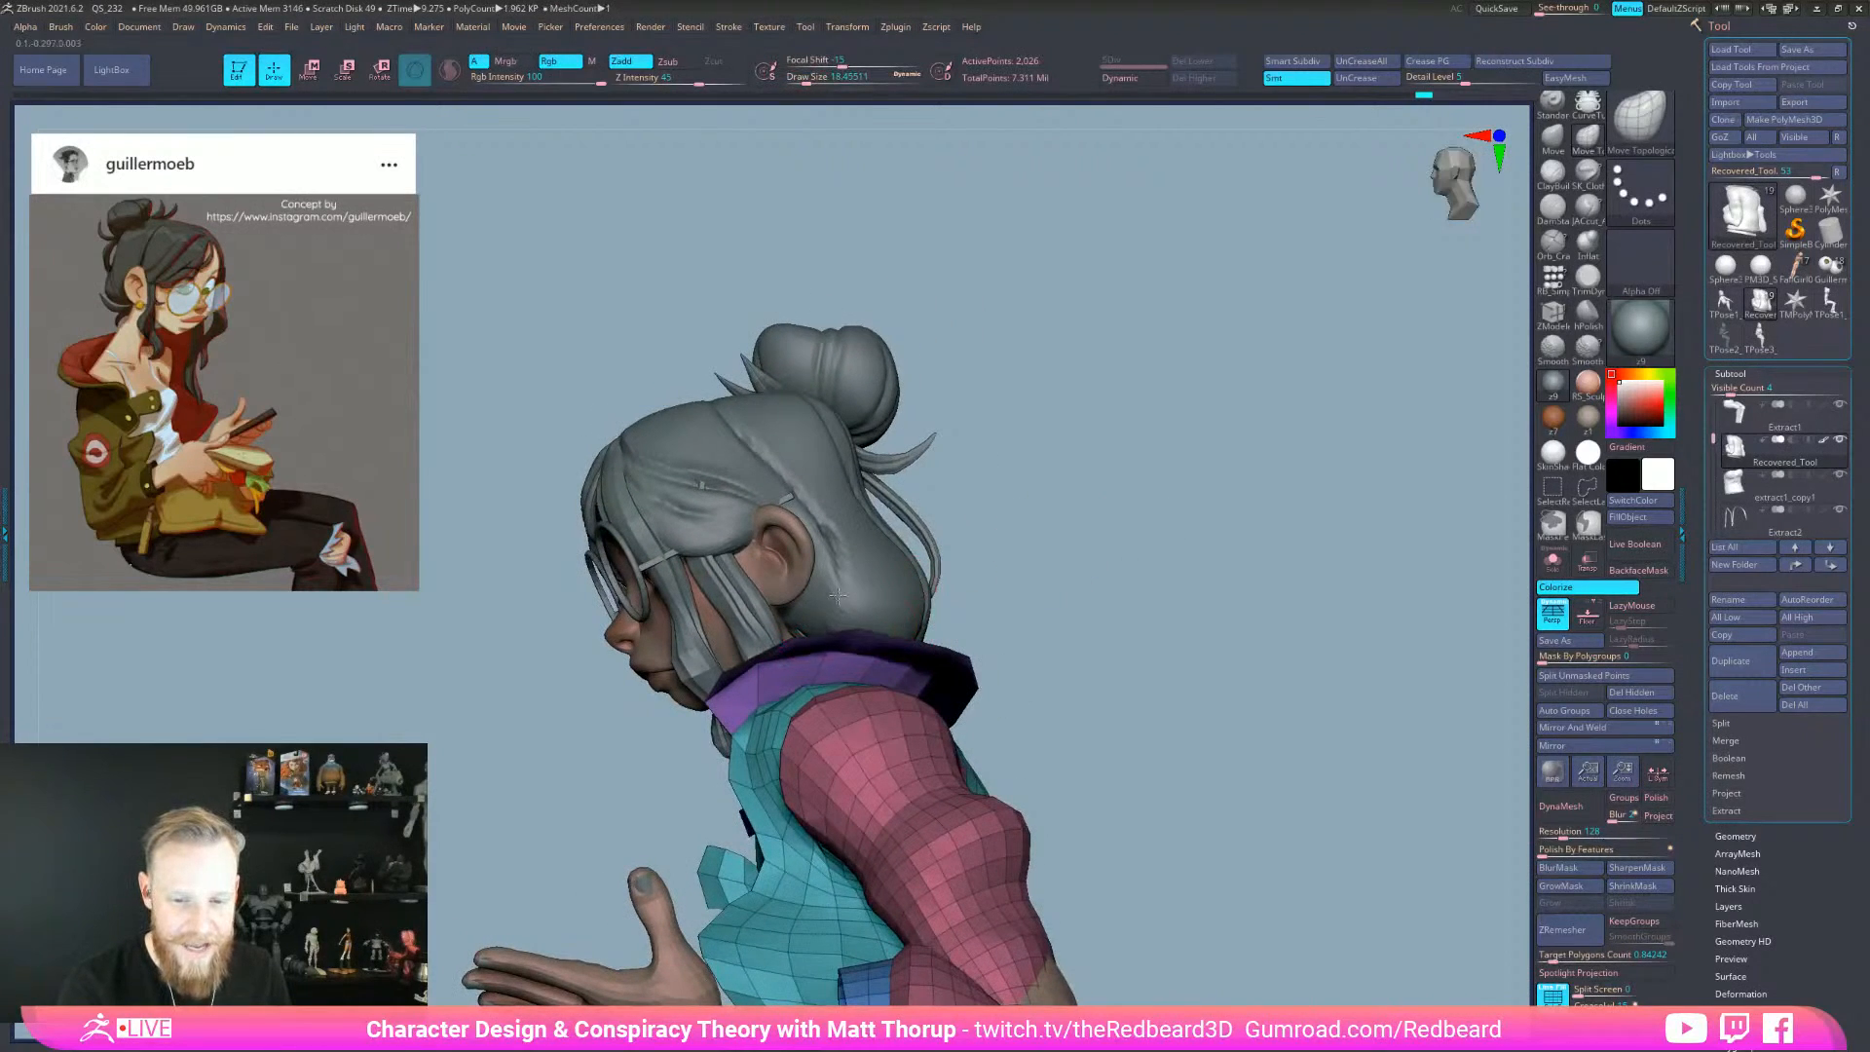
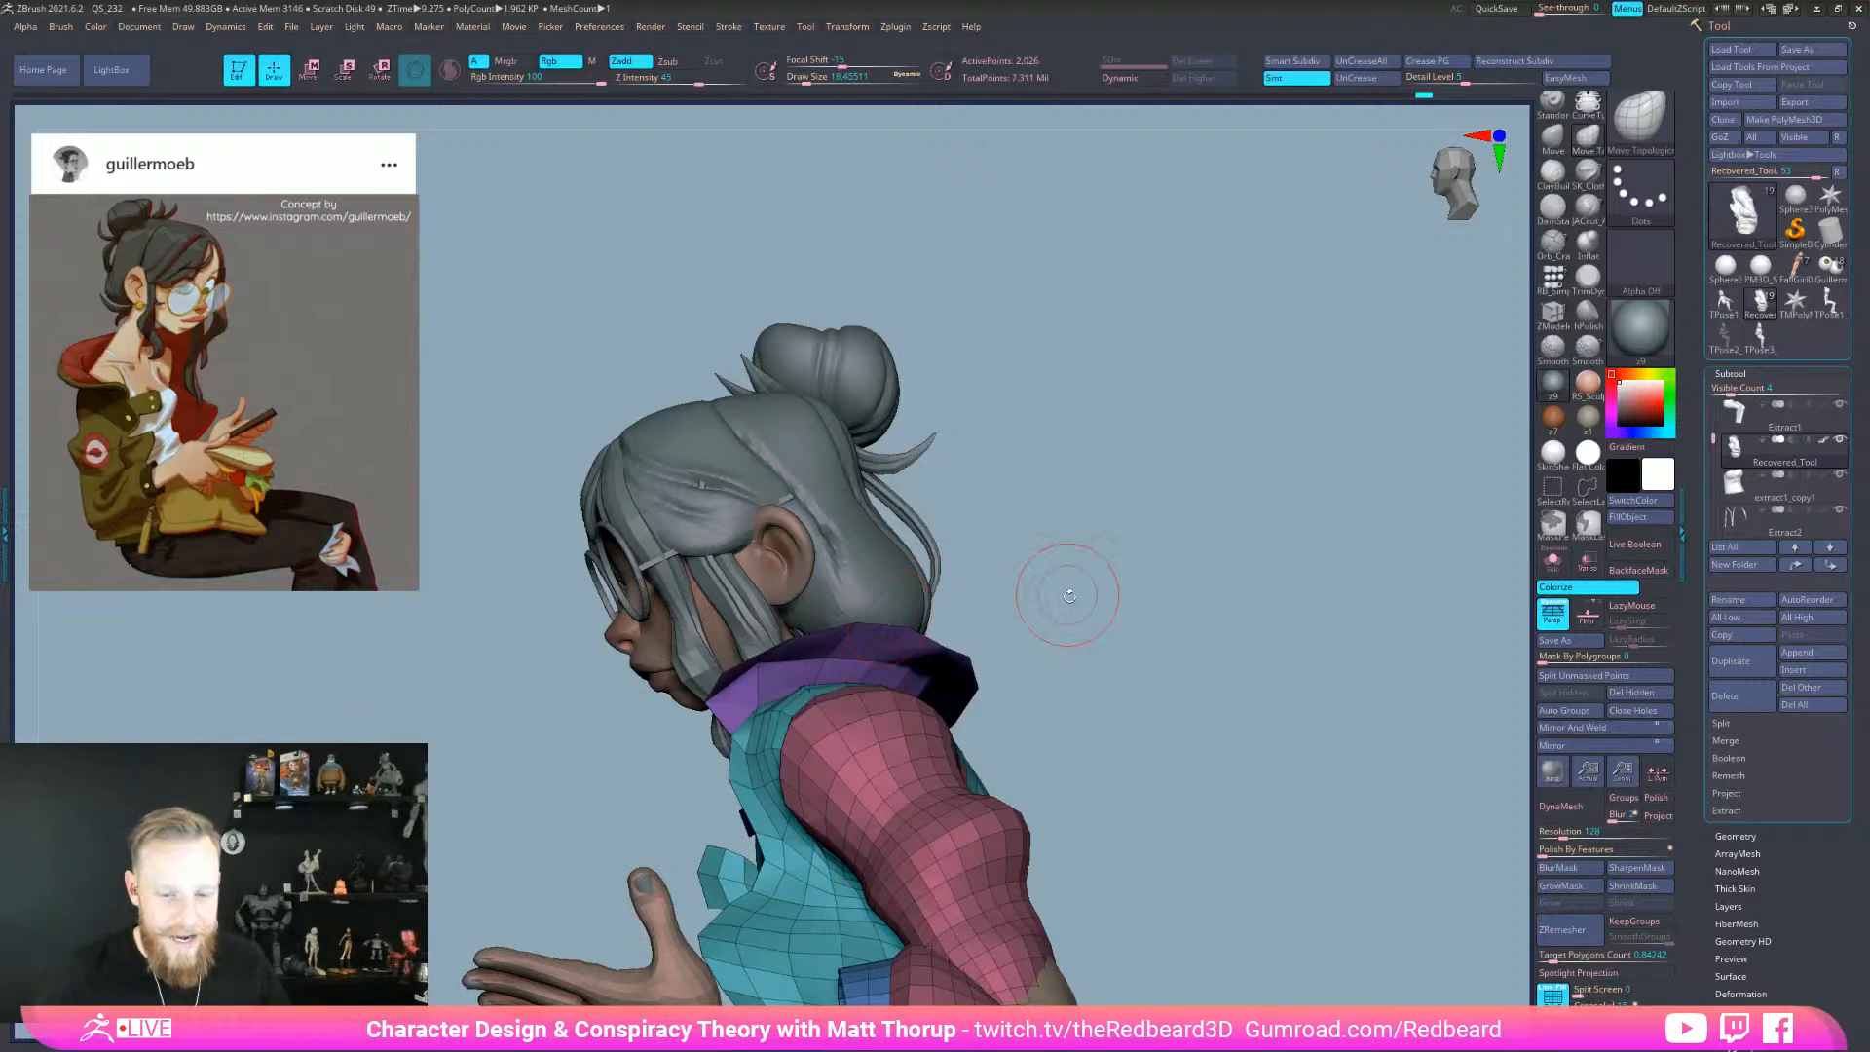
drag(1063, 584, 807, 740)
mouse_move(1029, 650)
mouse_down()
mouse_move(1077, 642)
mouse_move(925, 682)
mouse_up()
mouse_move(814, 665)
mouse_down()
mouse_move(938, 639)
mouse_move(856, 672)
mouse_move(853, 633)
mouse_move(822, 658)
mouse_move(1003, 637)
mouse_move(1169, 554)
mouse_move(979, 669)
mouse_up()
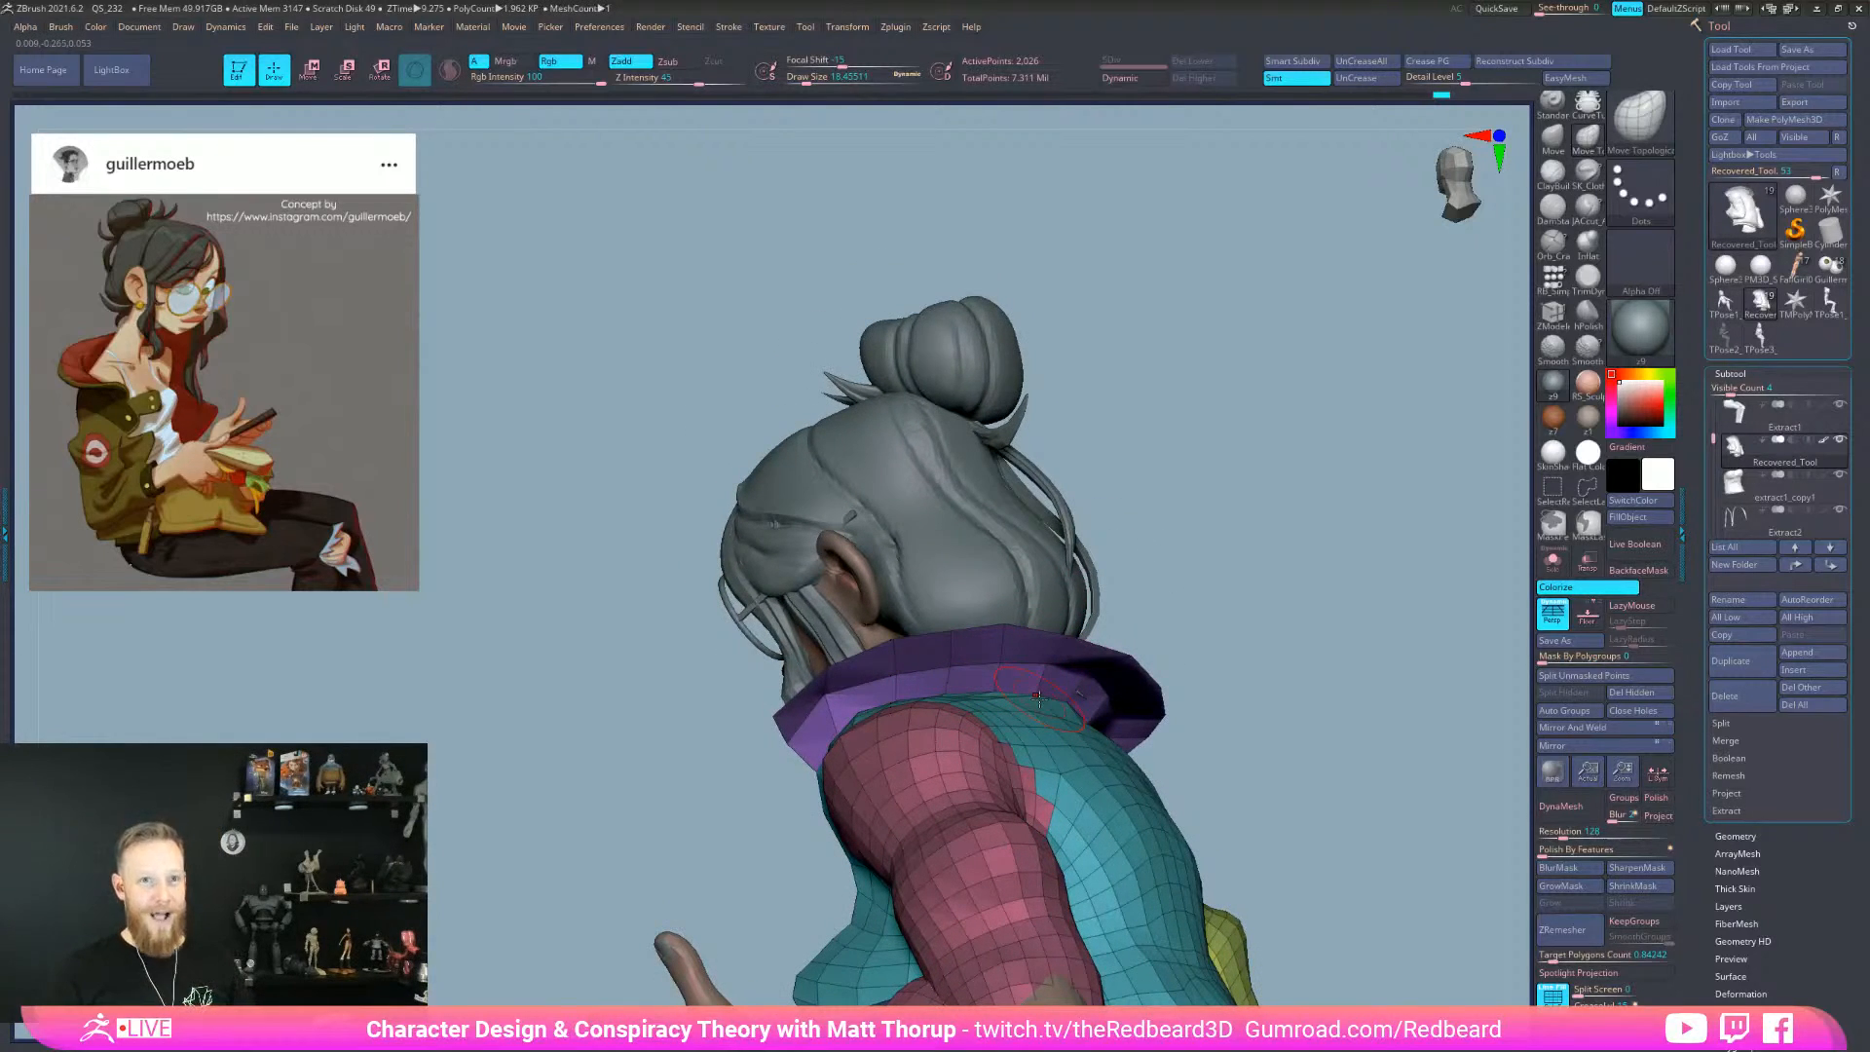
mouse_move(1223, 646)
mouse_down()
mouse_move(1285, 672)
mouse_move(1240, 655)
mouse_up()
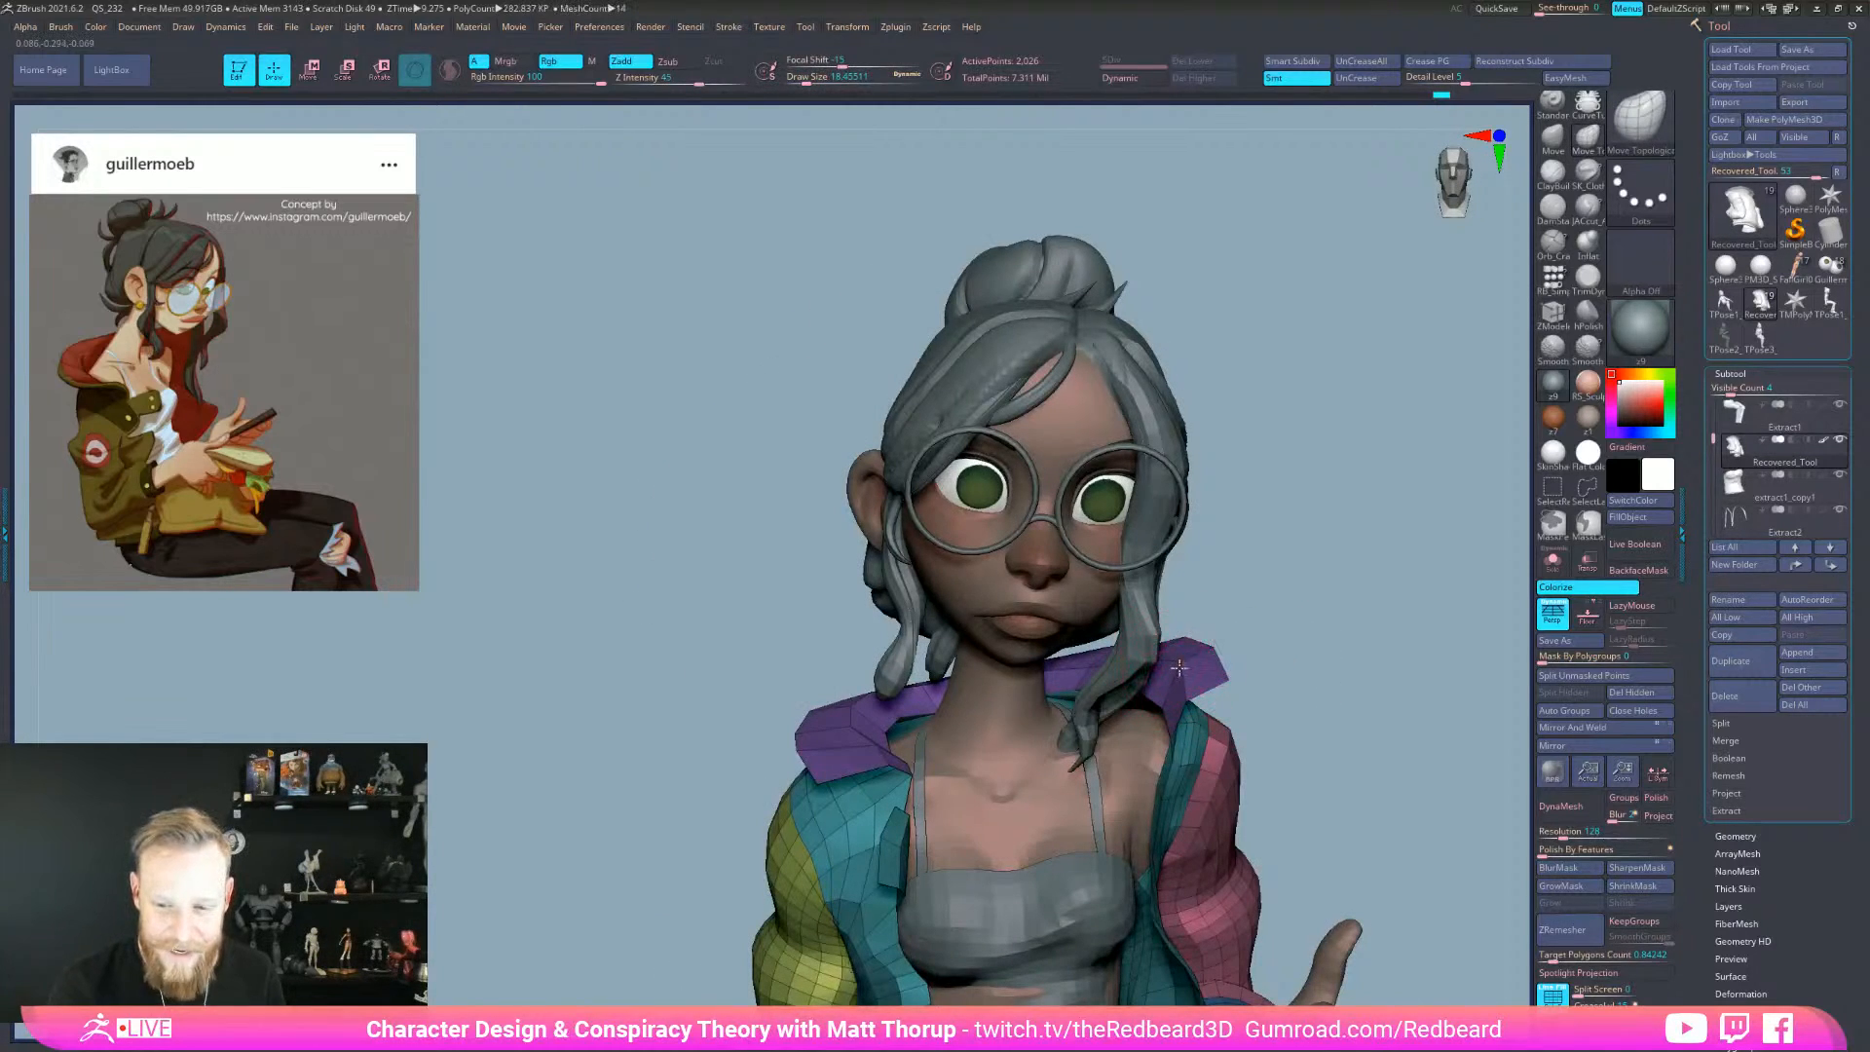
- Mask the whole jacket except its purple collar, isolating the collar to set up the mask
mouse_move(1296, 617)
mouse_down()
mouse_move(862, 650)
mouse_move(986, 828)
mouse_move(986, 857)
mouse_up()
key(s)
drag(1020, 697, 1031, 697)
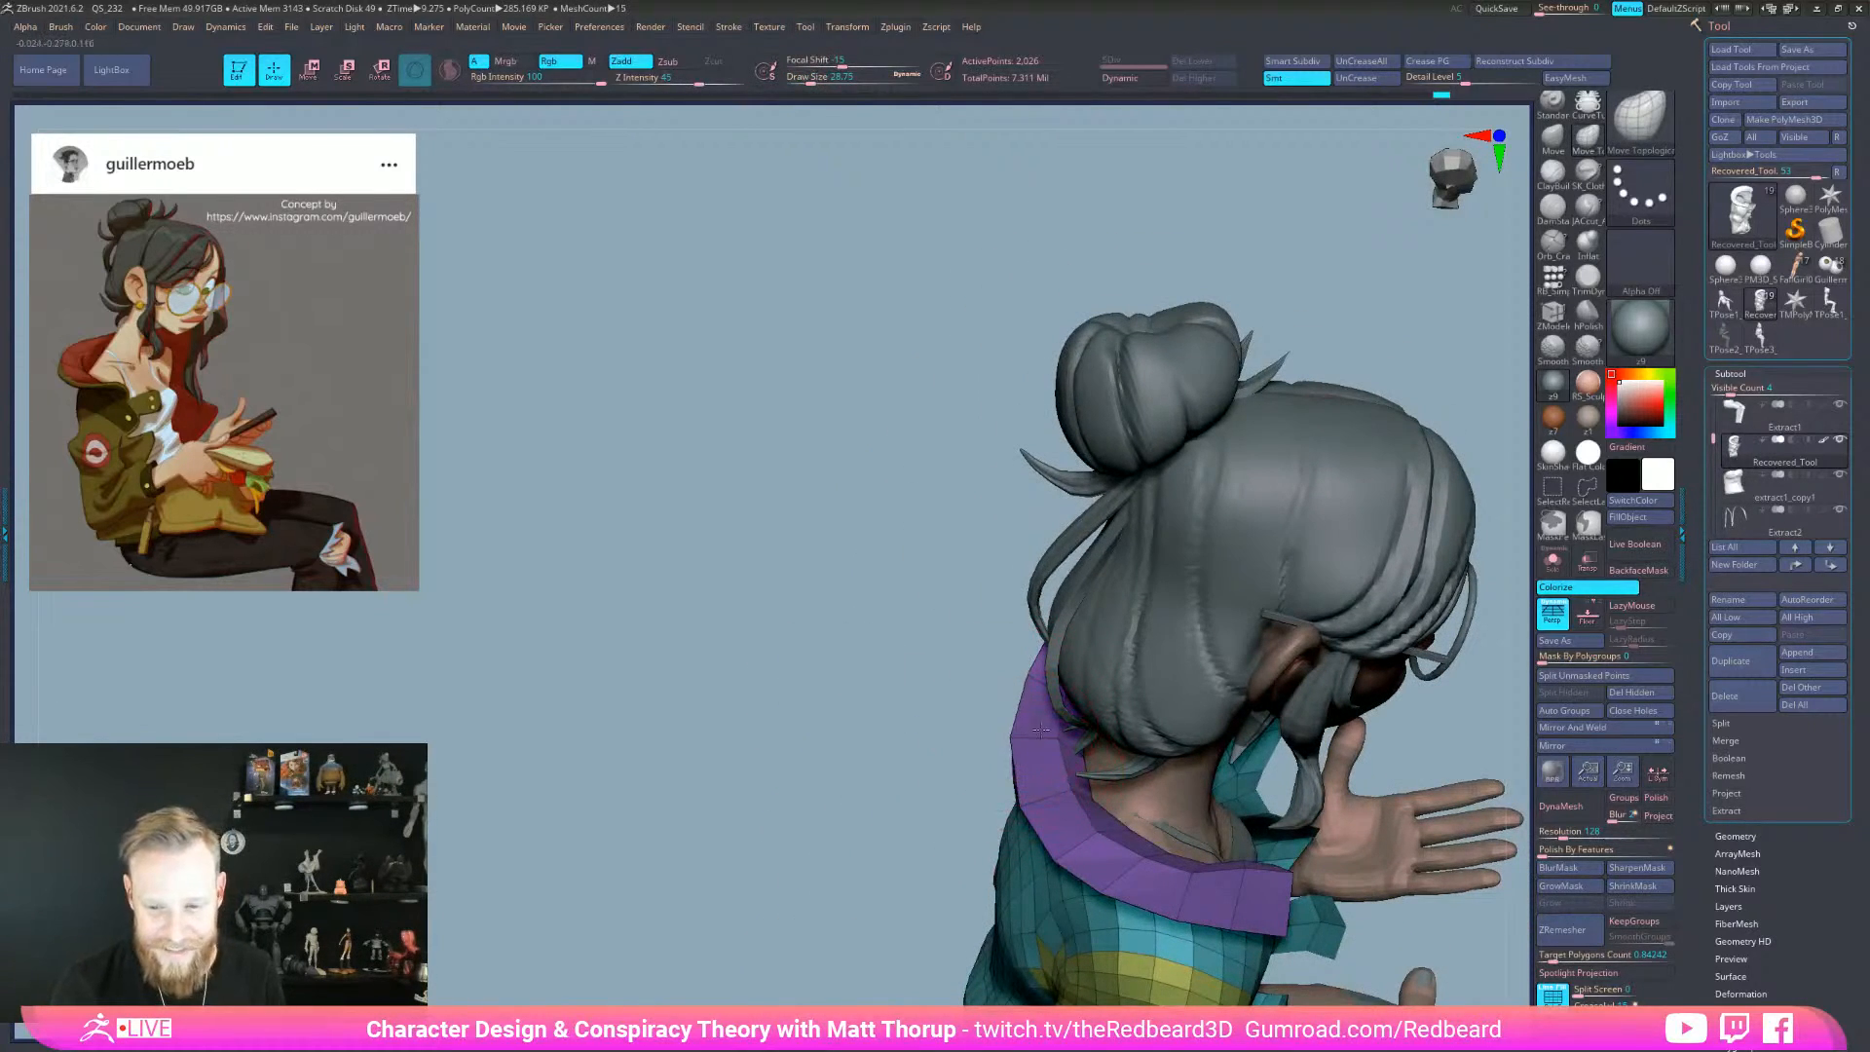
ctrl+shift+click(1123, 883)
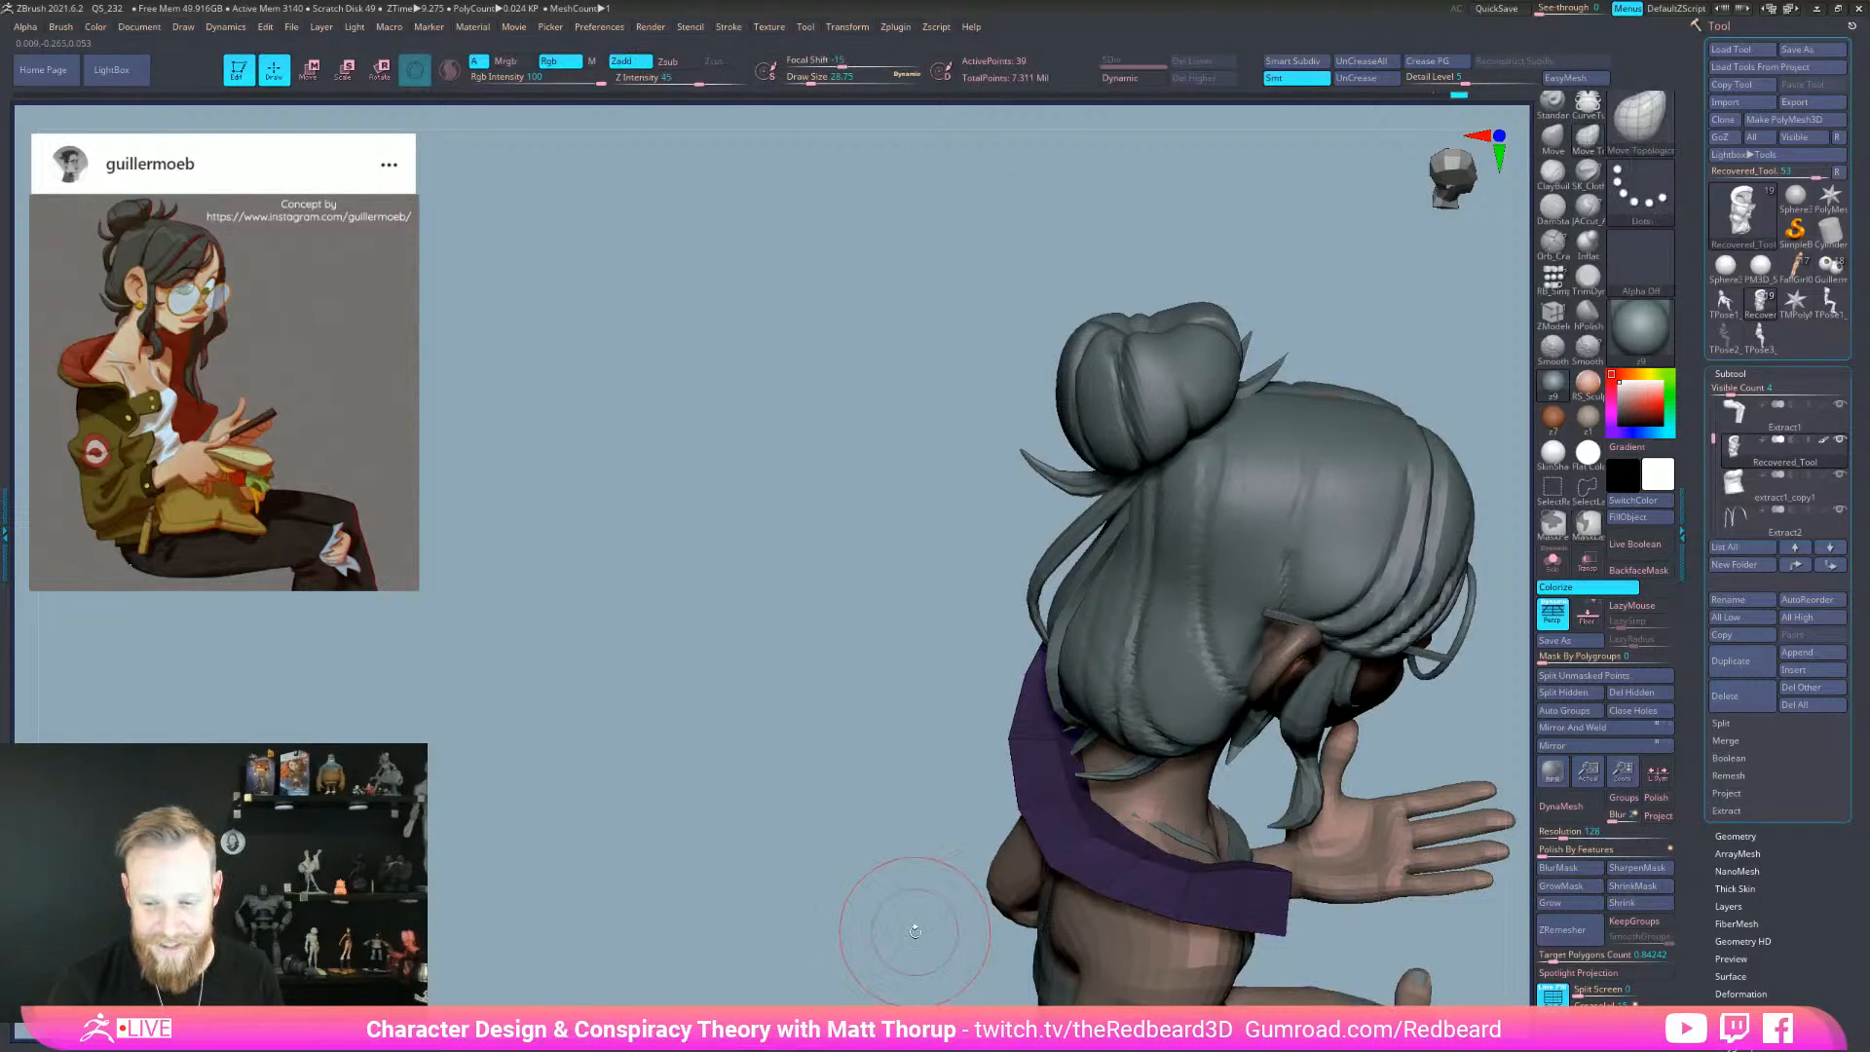
drag(916, 929, 904, 966)
key(ctrl)
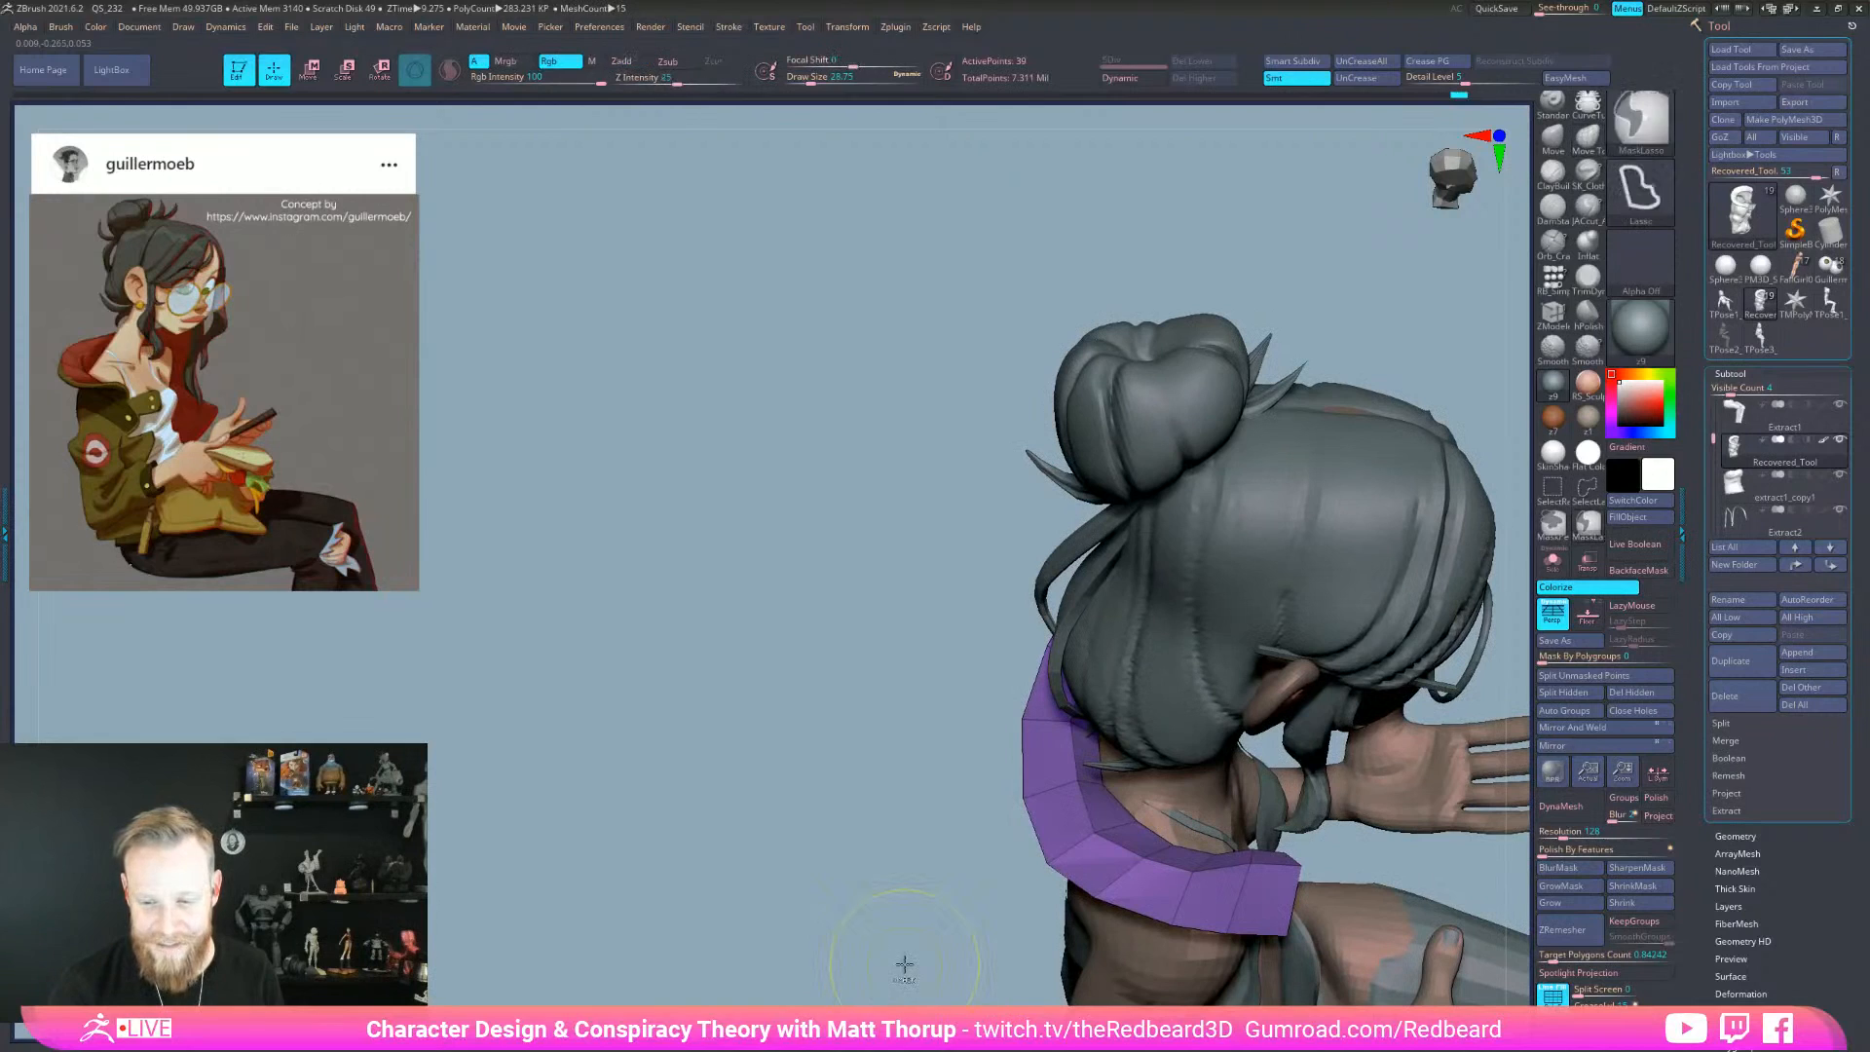
ctrl+shift+click(878, 967)
- Reshape the unmasked collar where it curves from the nape over the yellow-sleeve shoulder, resizing the brush between strokes
key(s)
drag(1099, 887, 1180, 927)
key(s)
drag(1258, 872, 1250, 872)
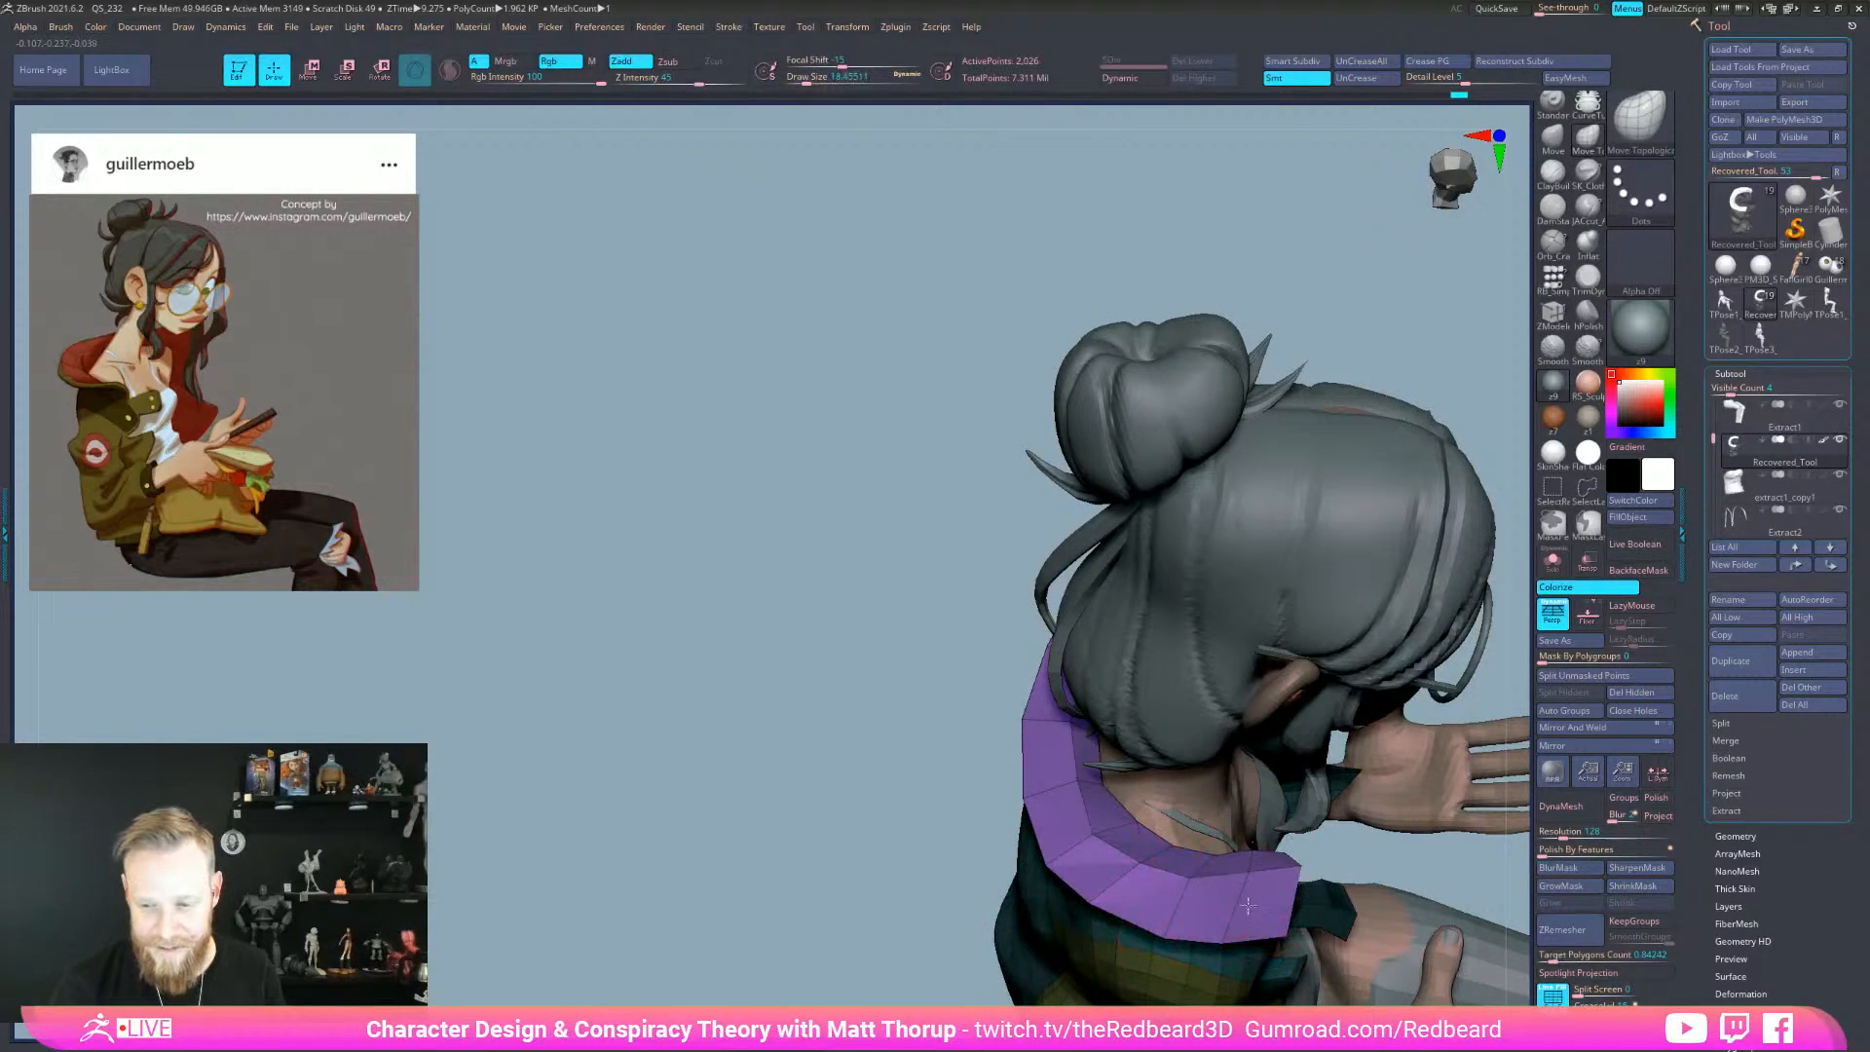
mouse_move(1196, 883)
alt+right_down()
mouse_move(891, 818)
mouse_move(963, 779)
alt+right_up()
mouse_move(1217, 783)
mouse_down()
mouse_move(949, 791)
mouse_move(967, 802)
mouse_up()
- Refine the collar behind the neck and its flap on the pink-sleeve side, checking it from front and side
key(s)
mouse_move(1460, 790)
mouse_down()
mouse_move(1363, 779)
mouse_move(1210, 672)
mouse_up()
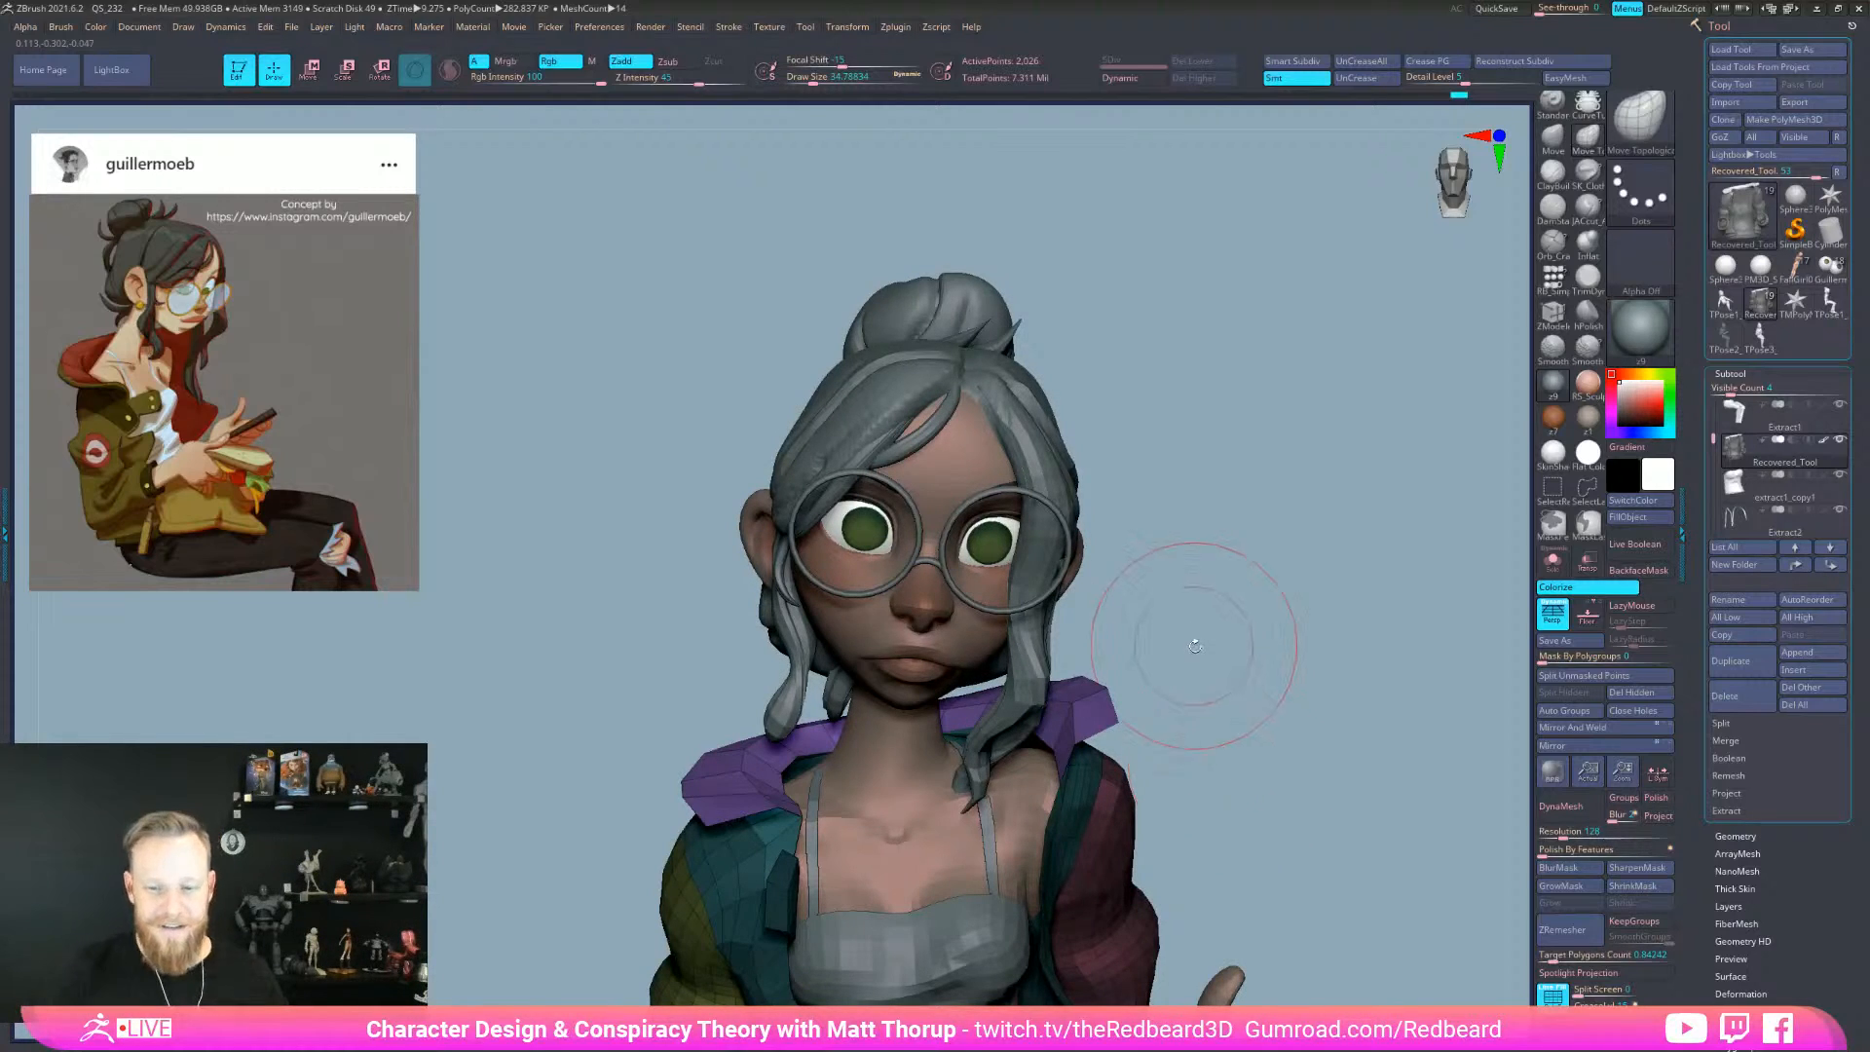
drag(1232, 760, 1127, 662)
key(s)
drag(985, 695, 977, 695)
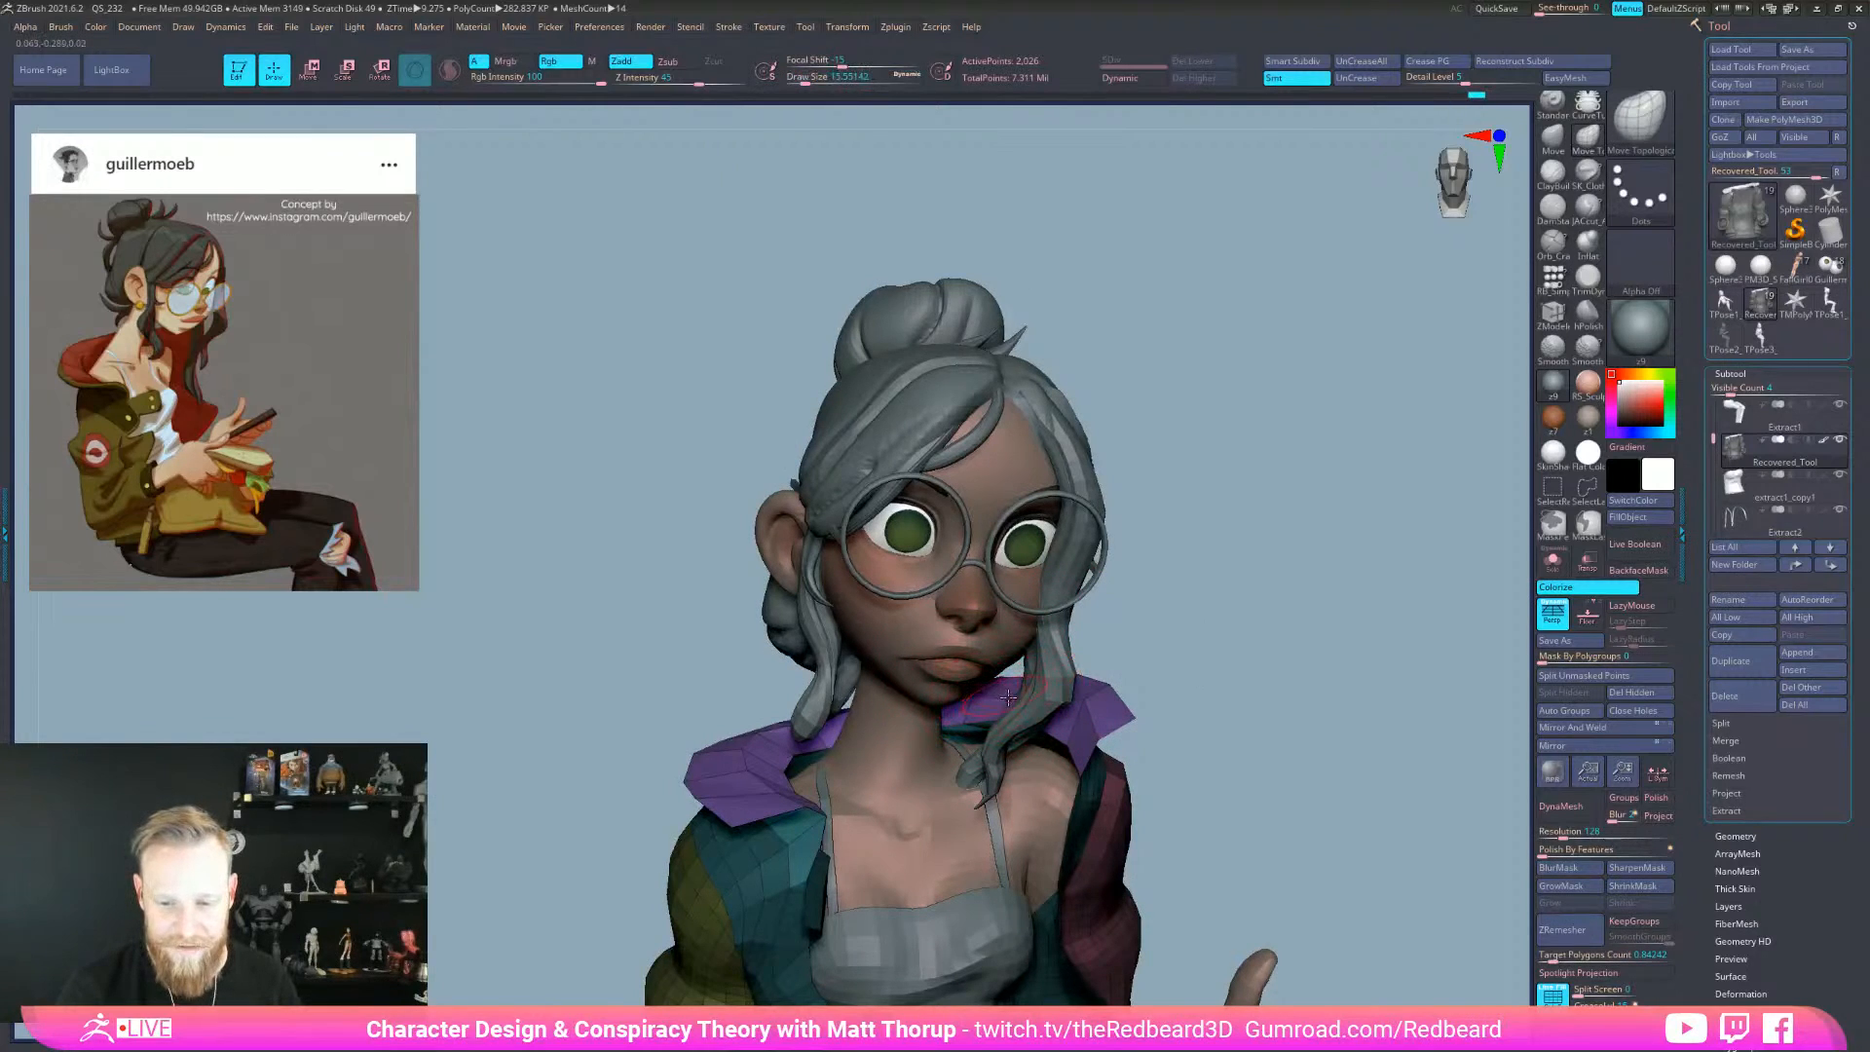
drag(1295, 662, 1063, 696)
drag(1183, 614, 1057, 681)
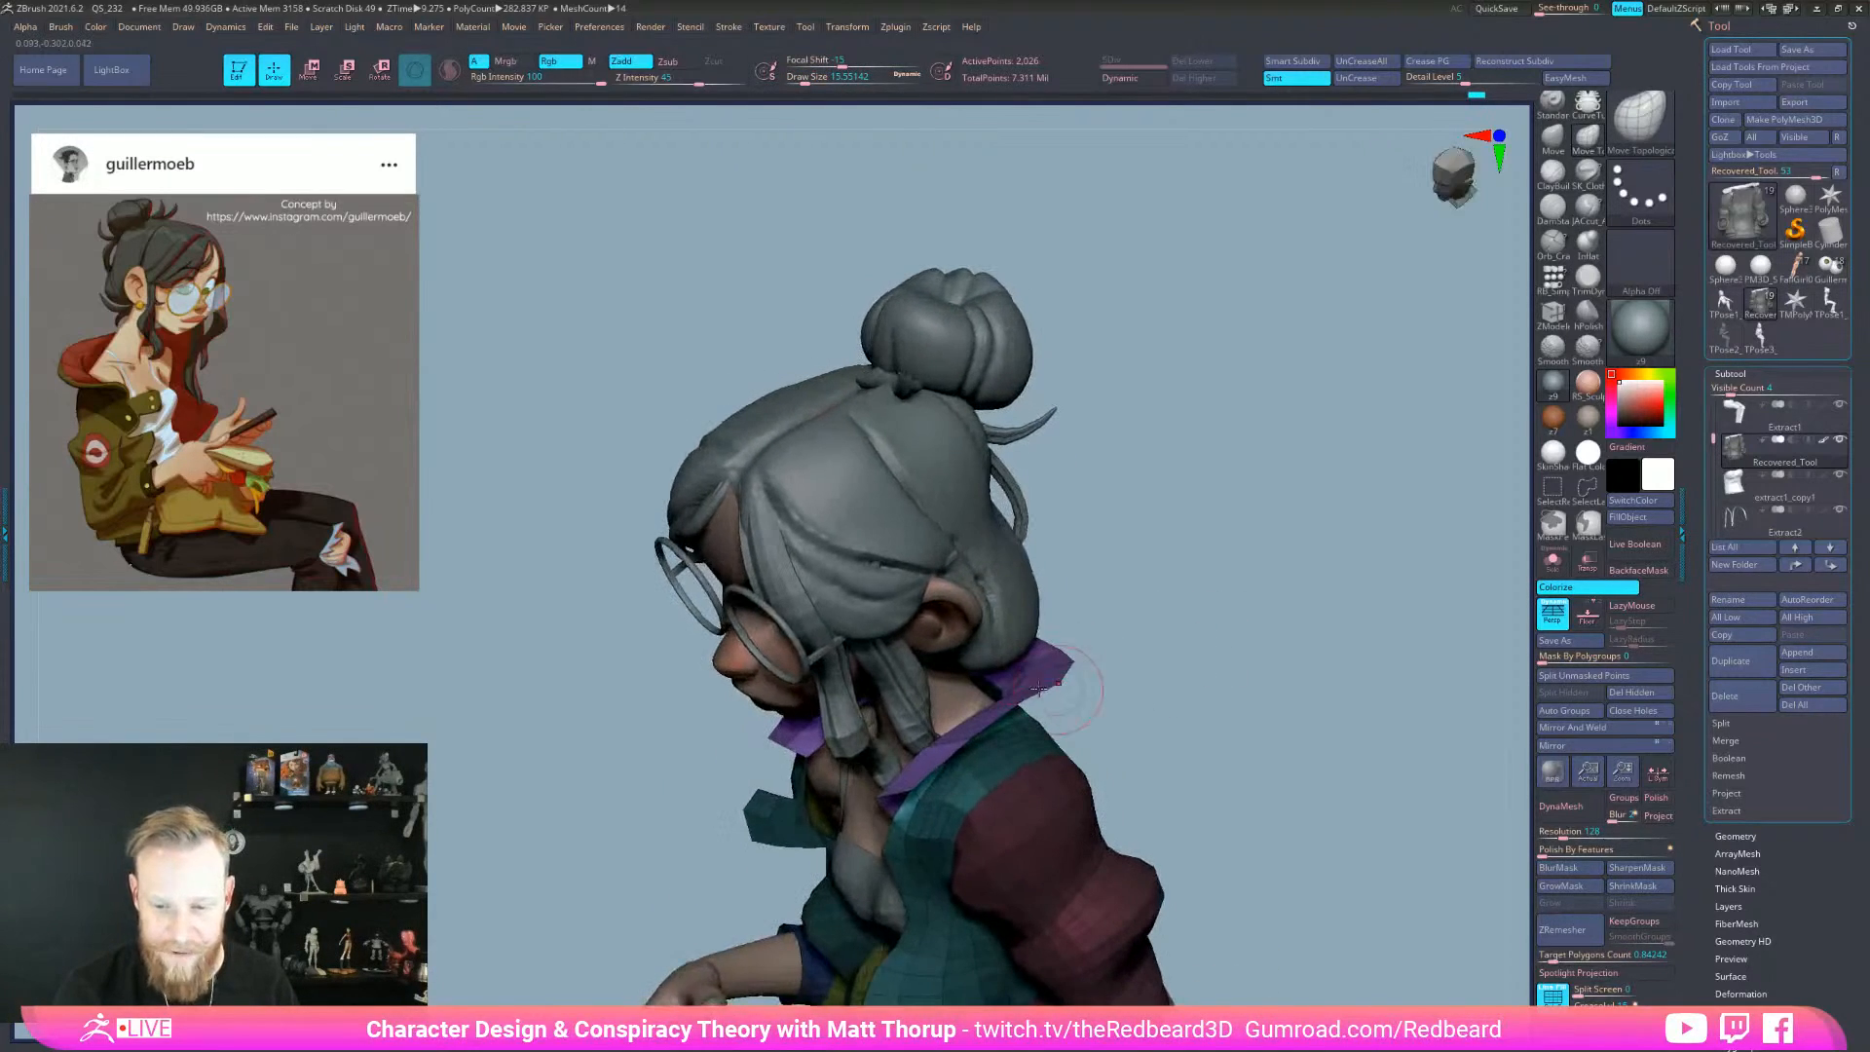
key(s)
click(1020, 680)
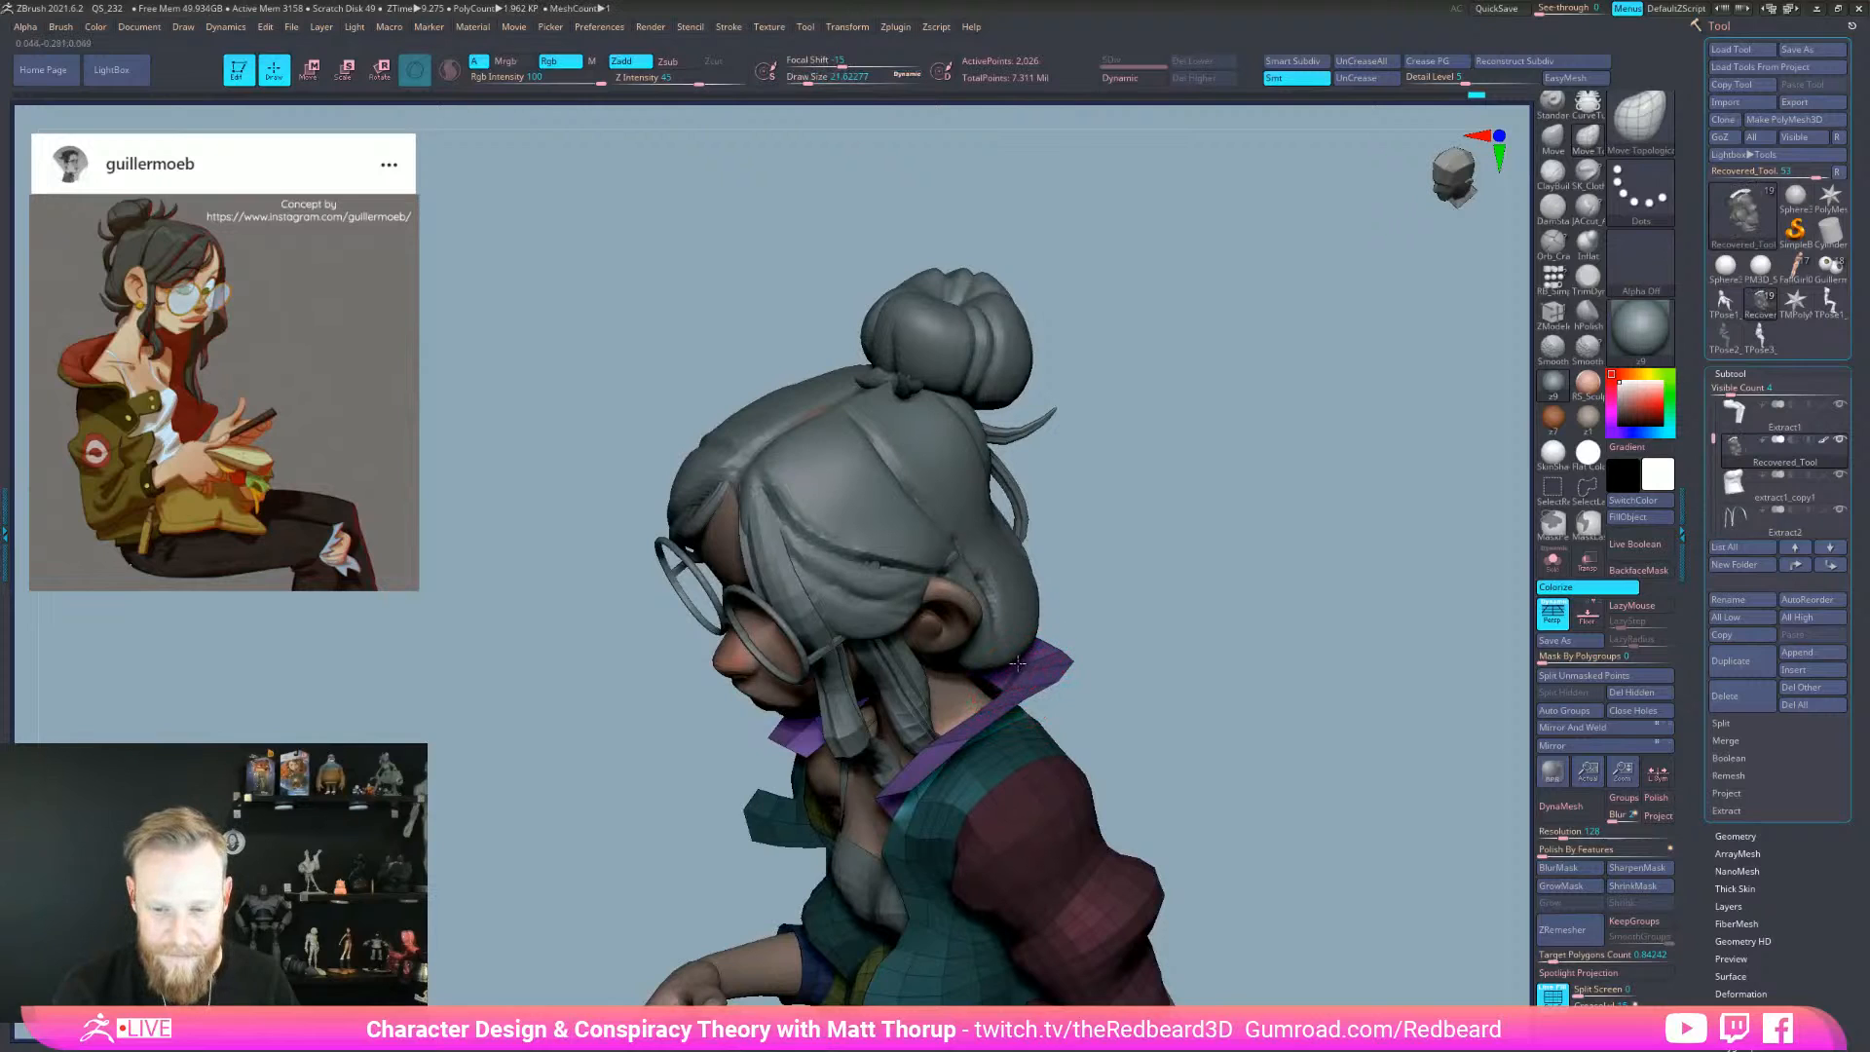
drag(1125, 701, 1210, 668)
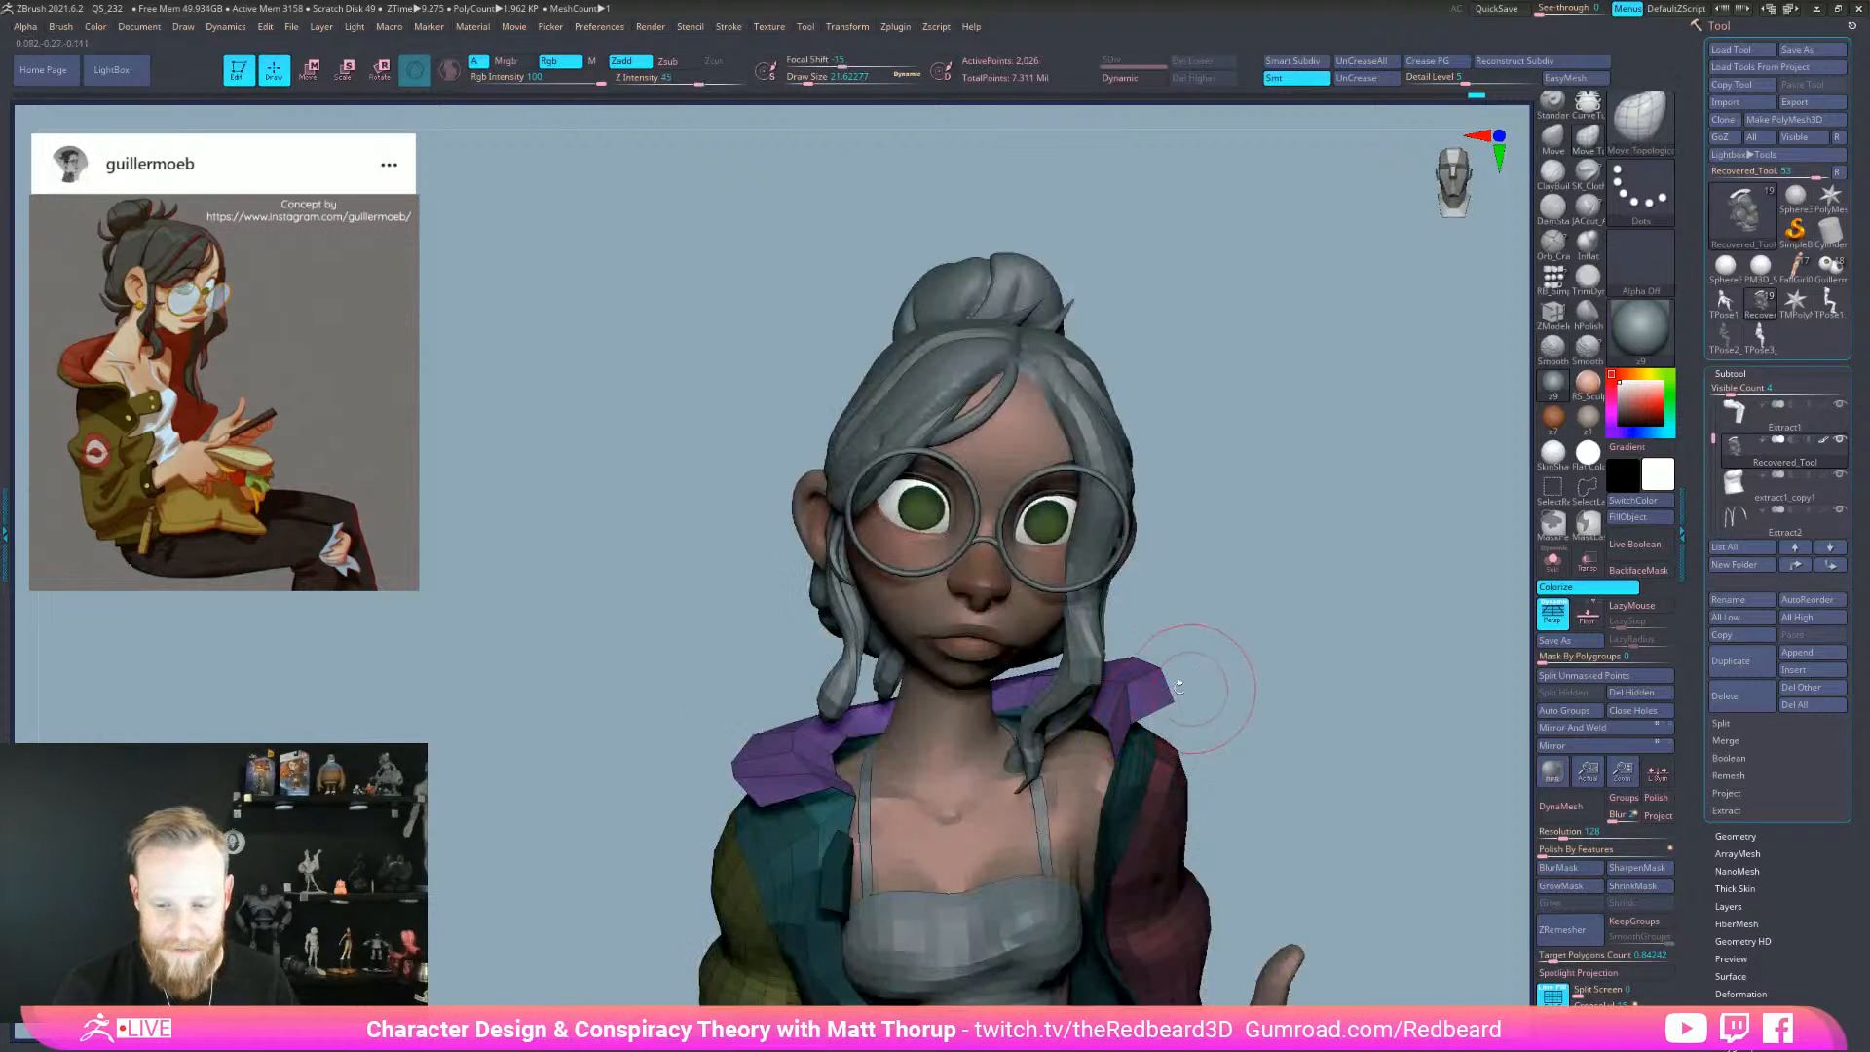
- Pull the collar flap's outer corner farther out over the yellow-sleeve shoulder, varying the brush size
key(s)
click(753, 768)
mouse_move(758, 774)
mouse_down()
mouse_move(738, 776)
mouse_move(814, 771)
mouse_up()
key(s)
click(812, 783)
key(s)
click(802, 776)
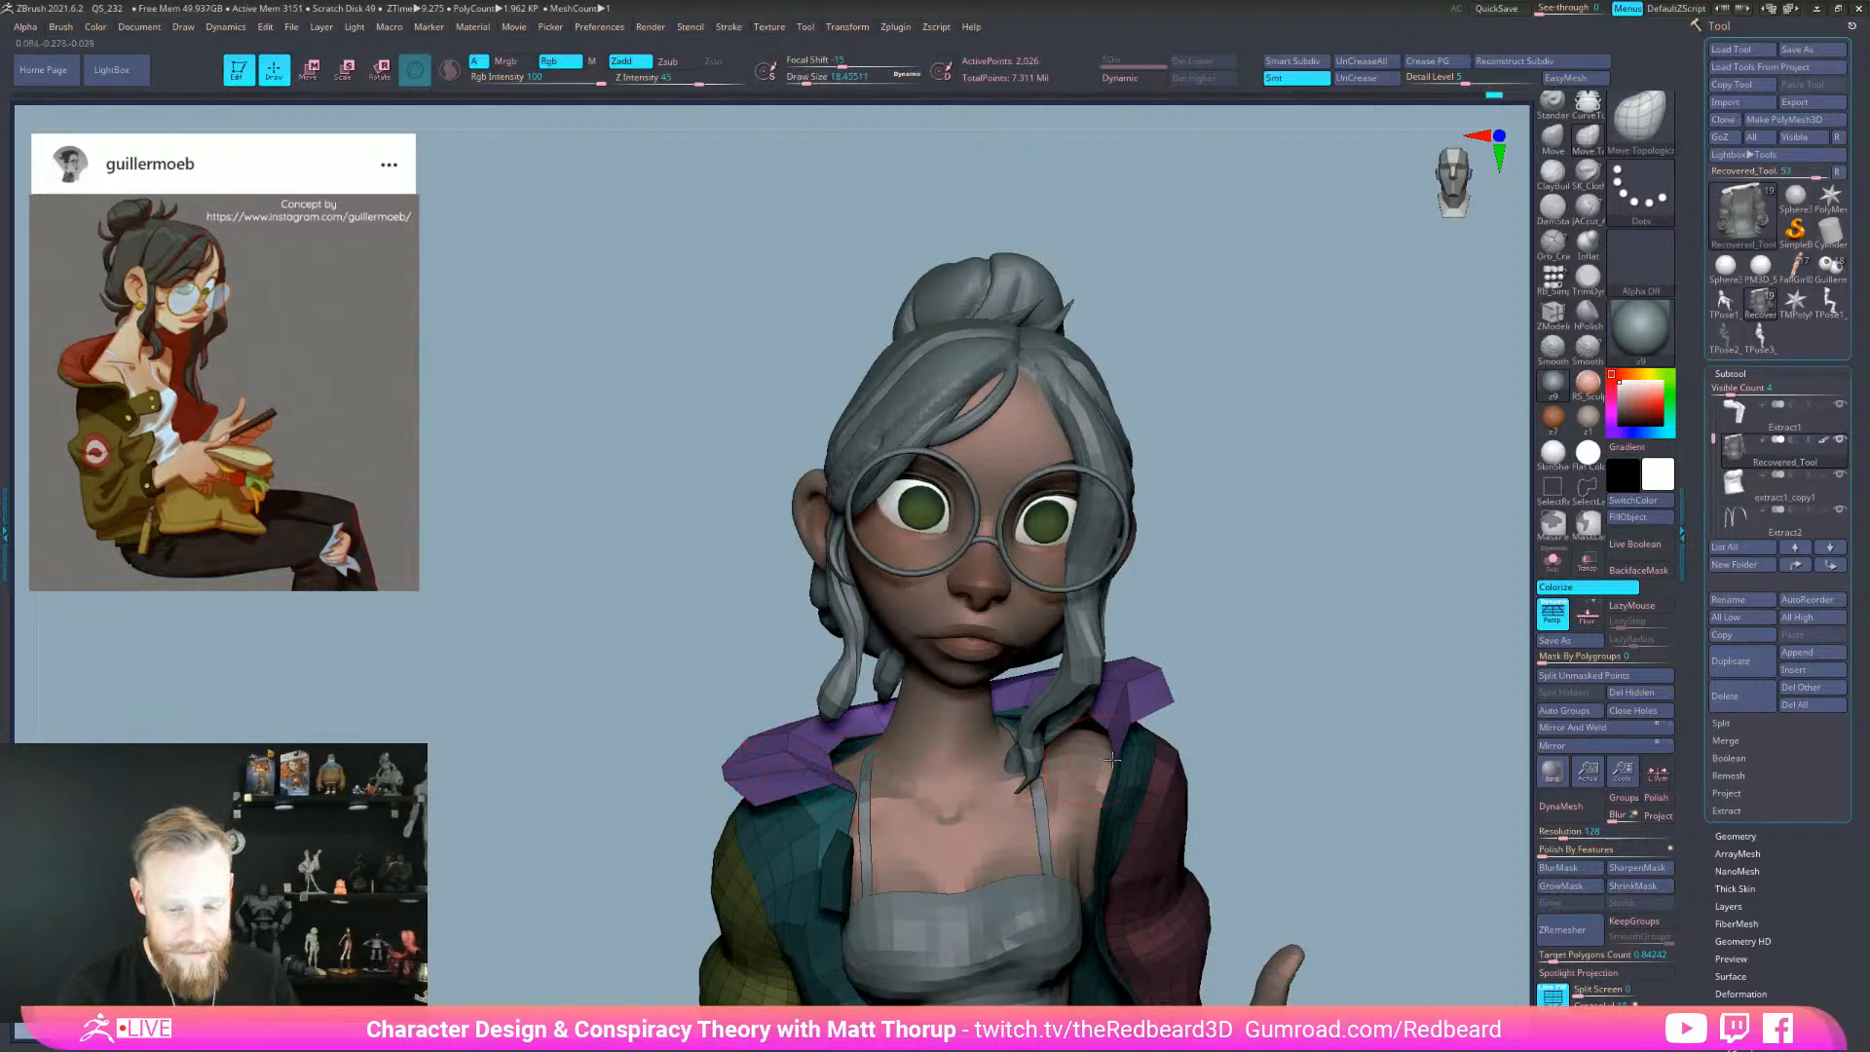
- Adjust the collar's front edge on the pink-sleeve side and its rim behind the neck
right_drag(821, 783, 1035, 784)
right_drag(1168, 736, 1013, 711)
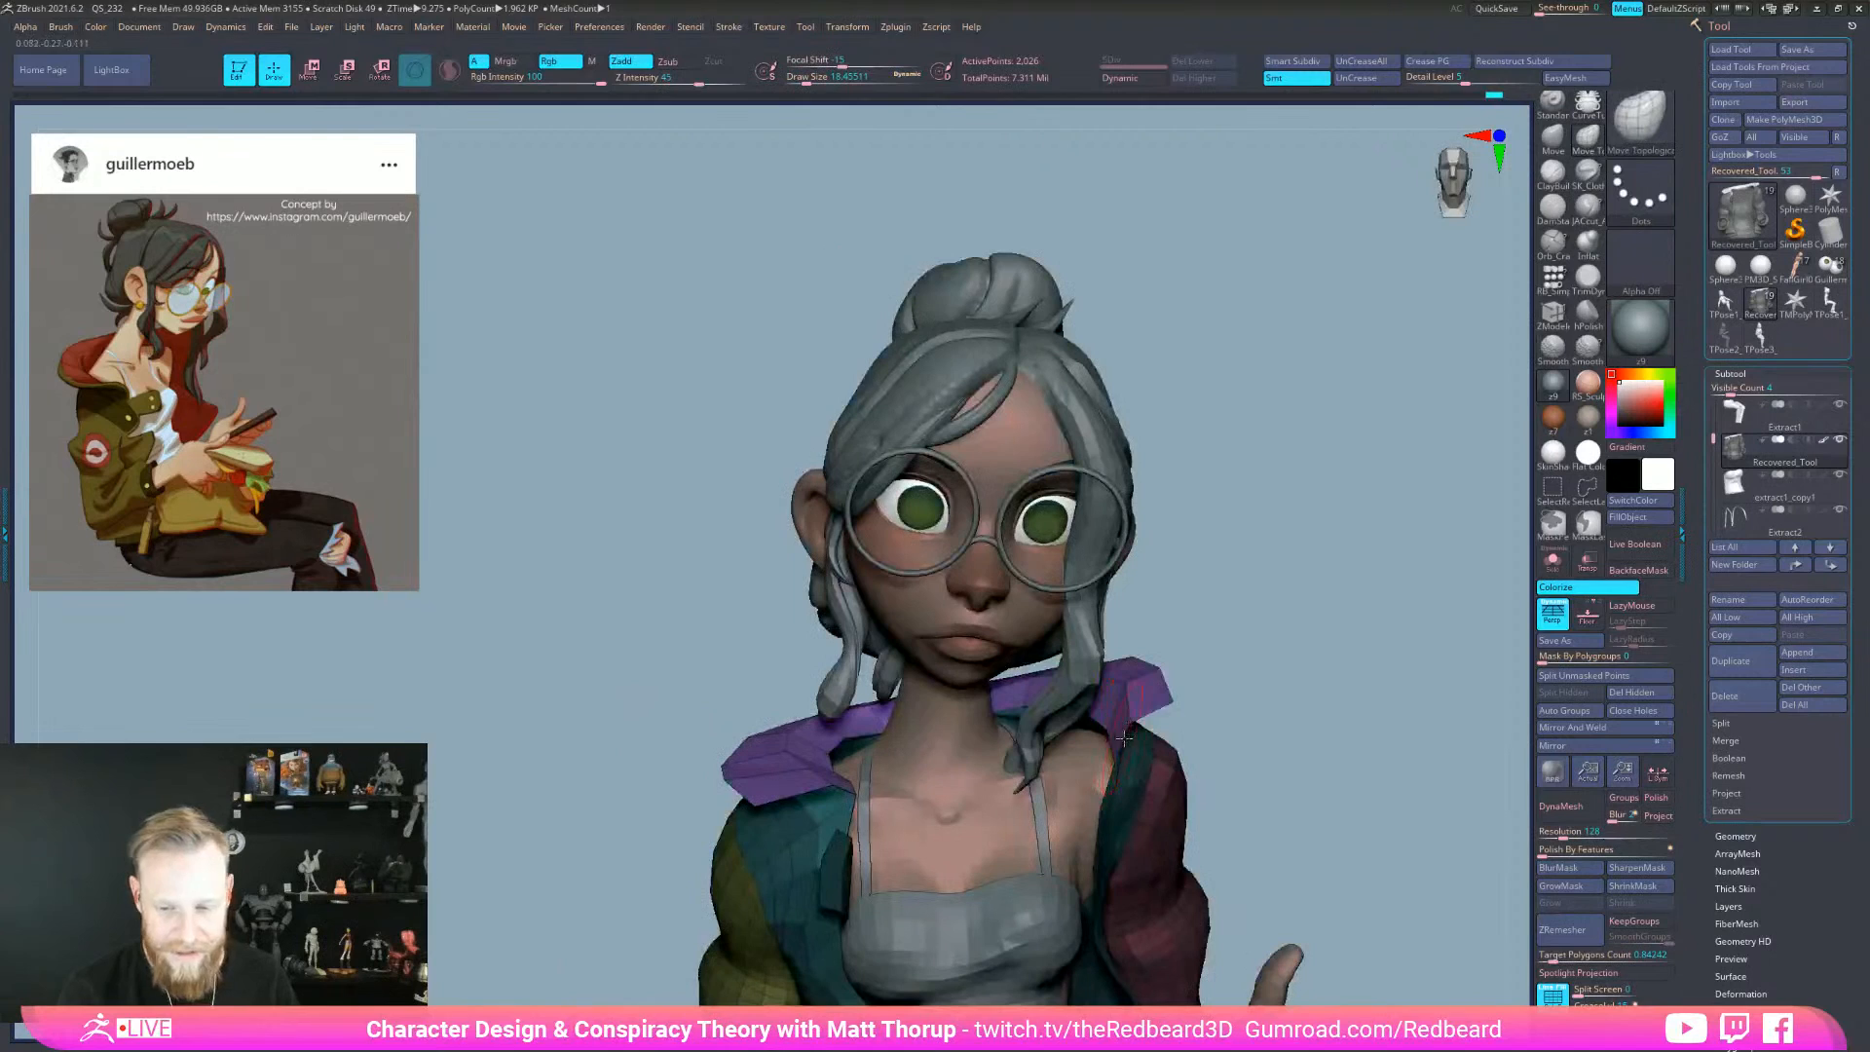
key(bracketright)
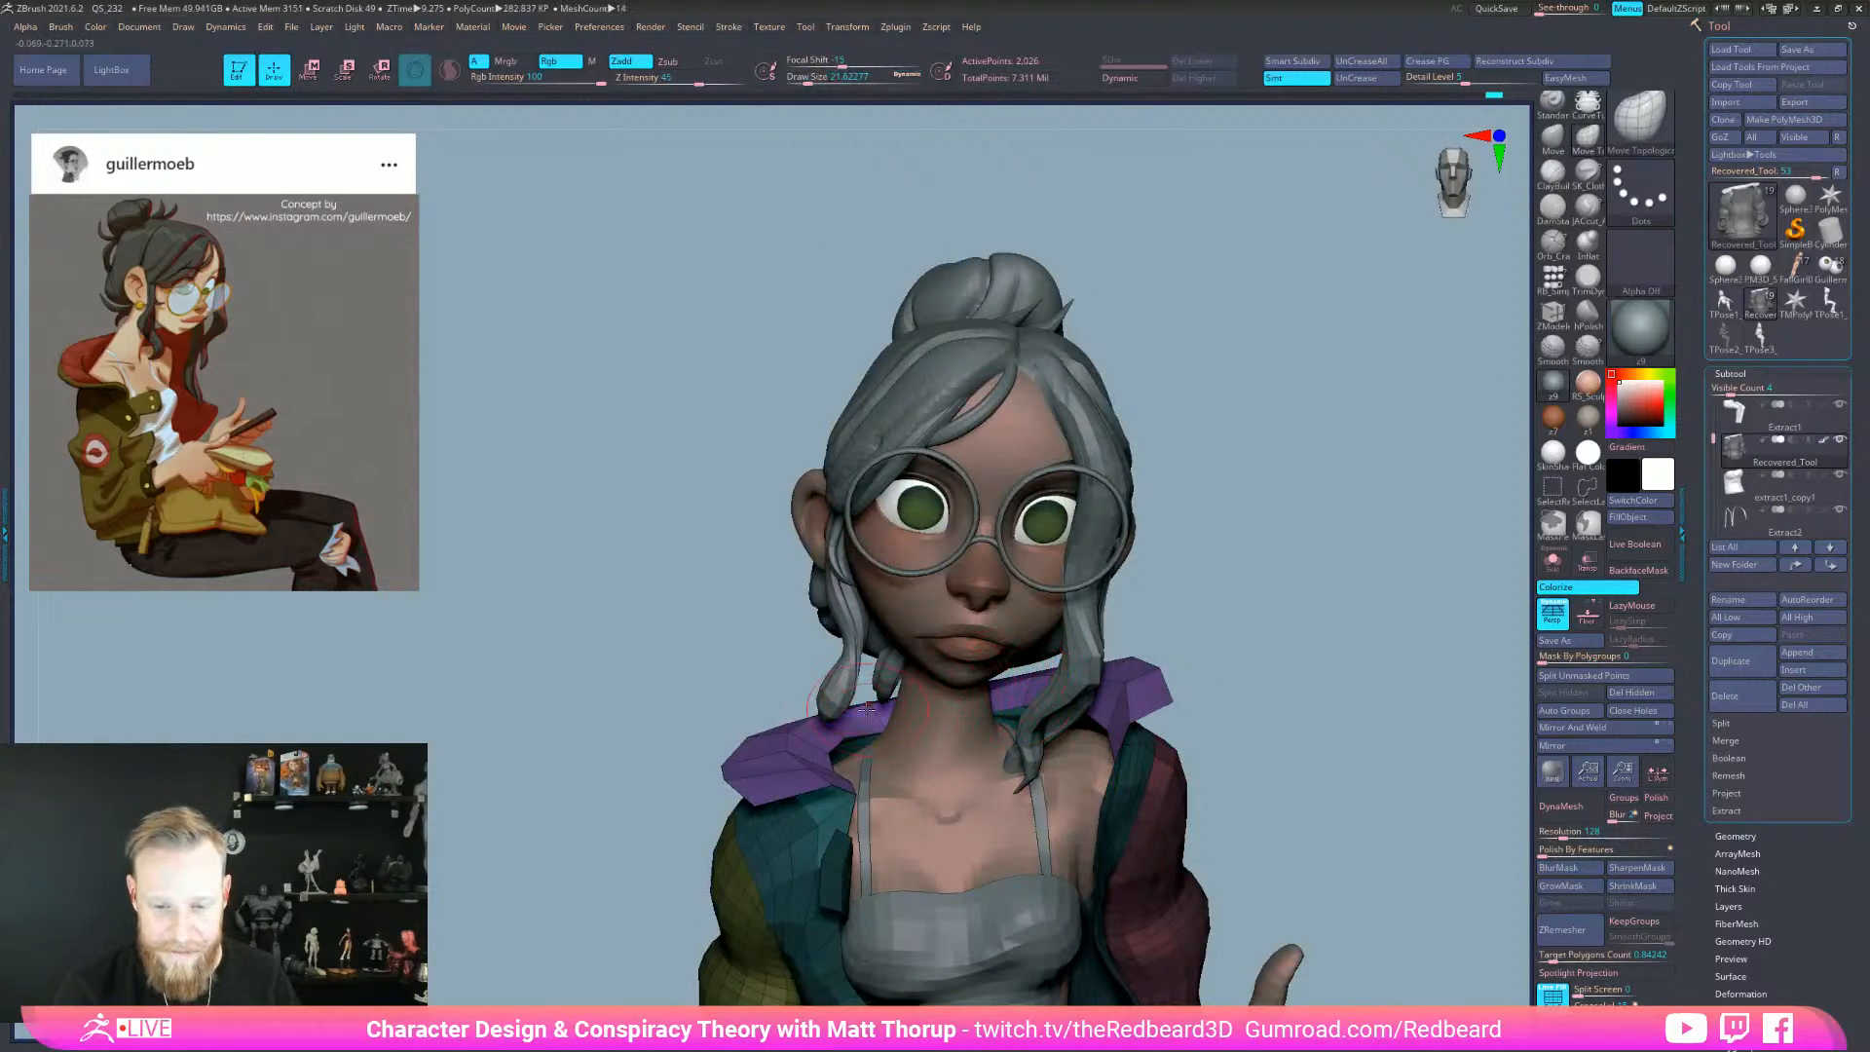
drag(645, 743, 716, 765)
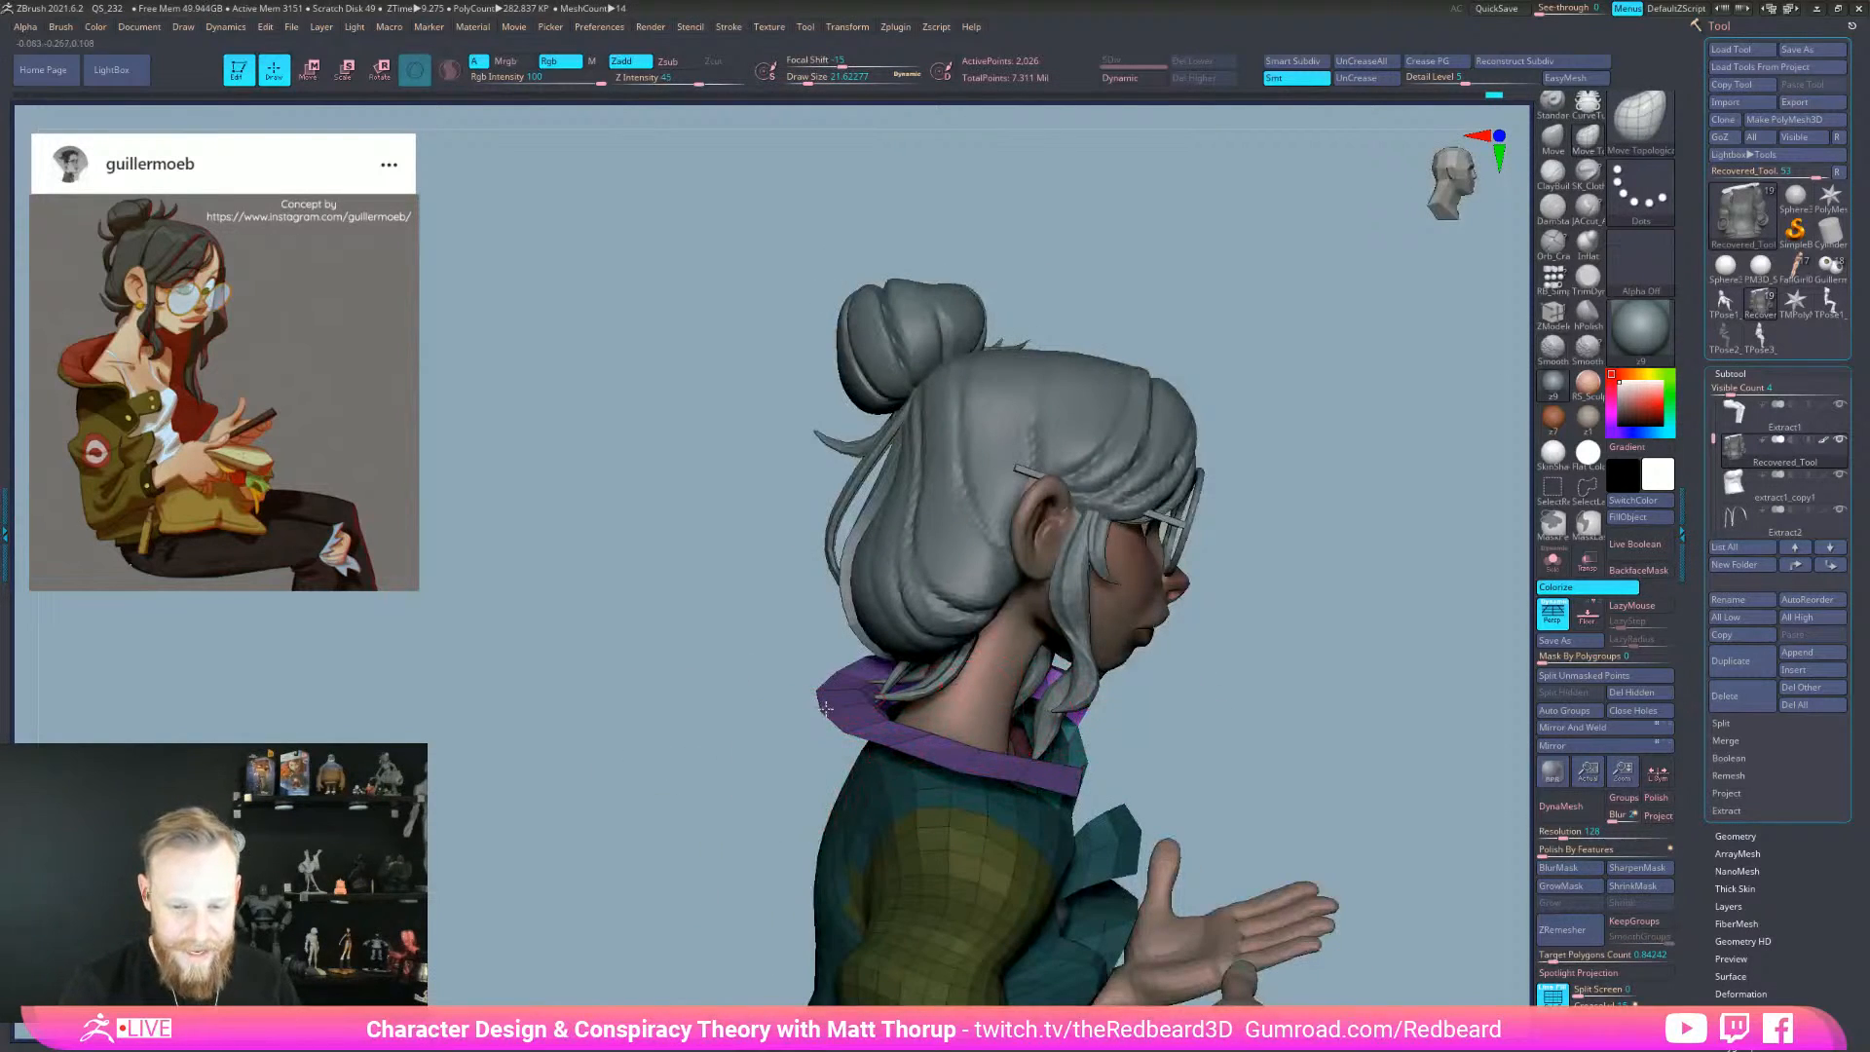
key(bracketleft)
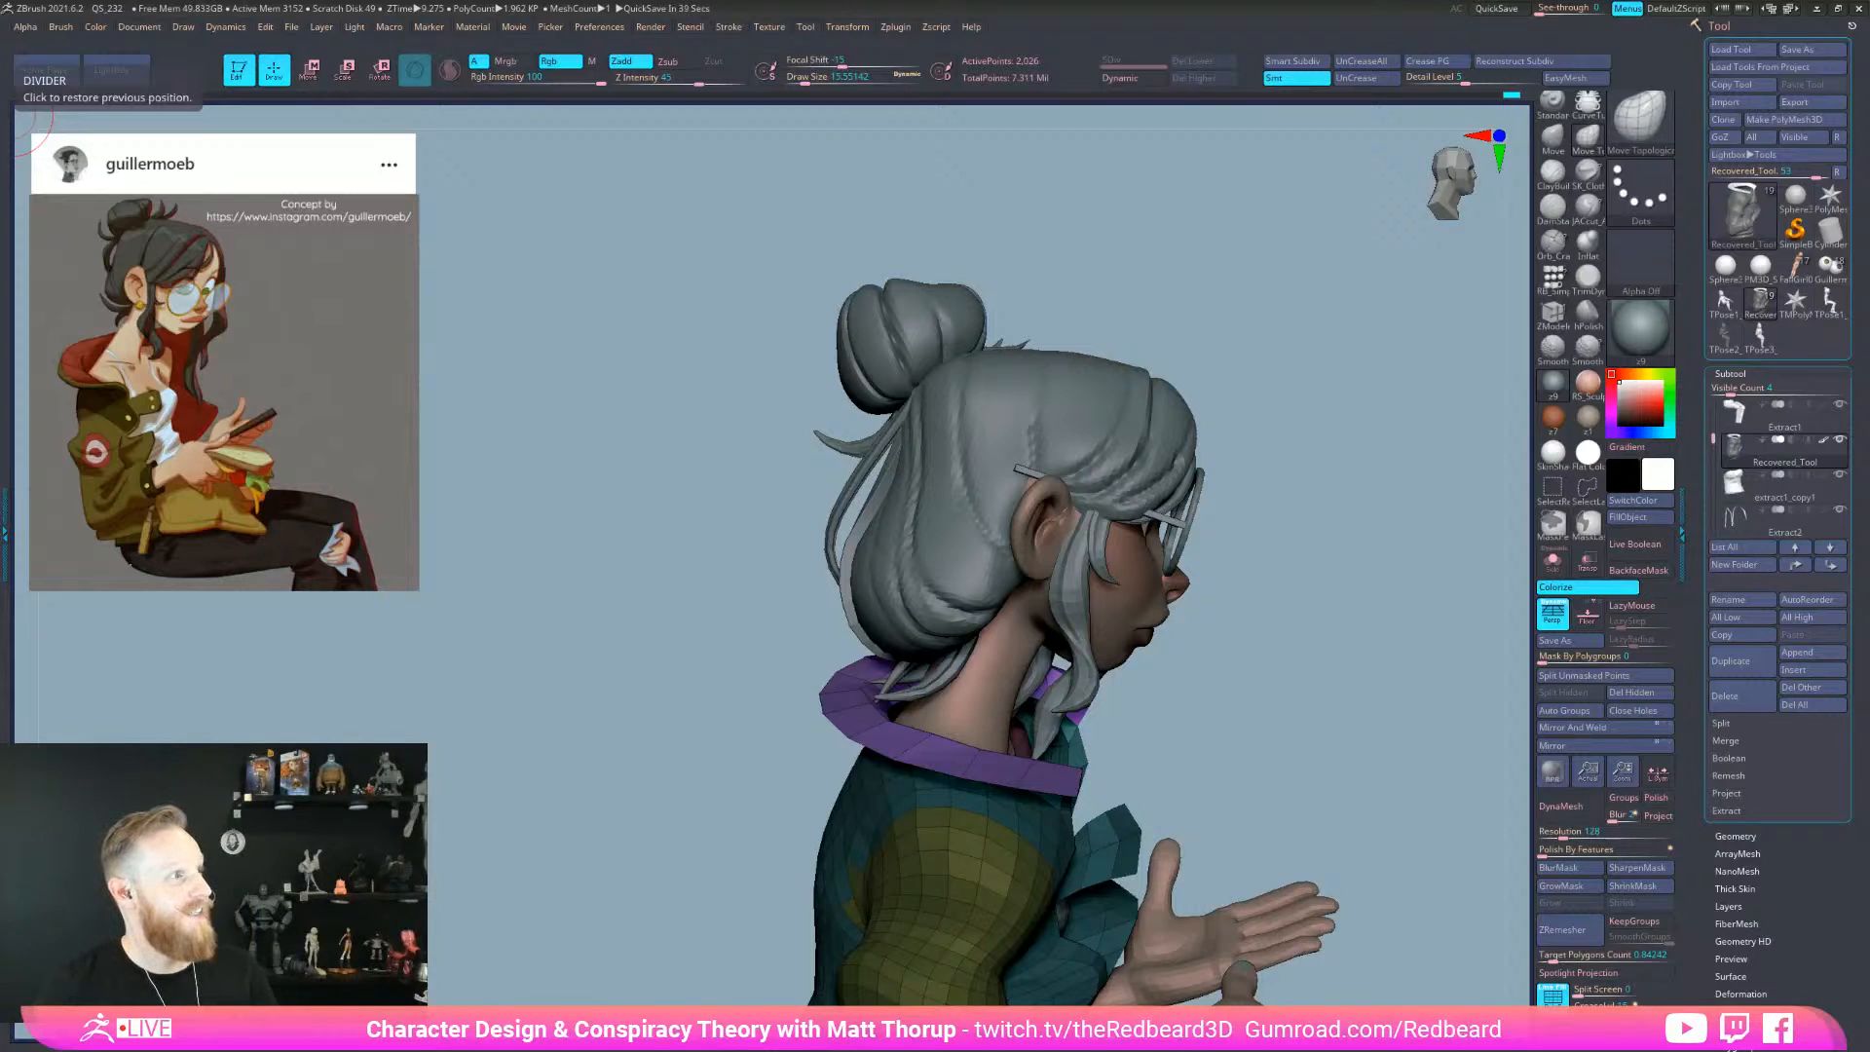
- Bring the browser window into view to look at The Shining image results, and move it back off screen
drag(0, 117, 238, 86)
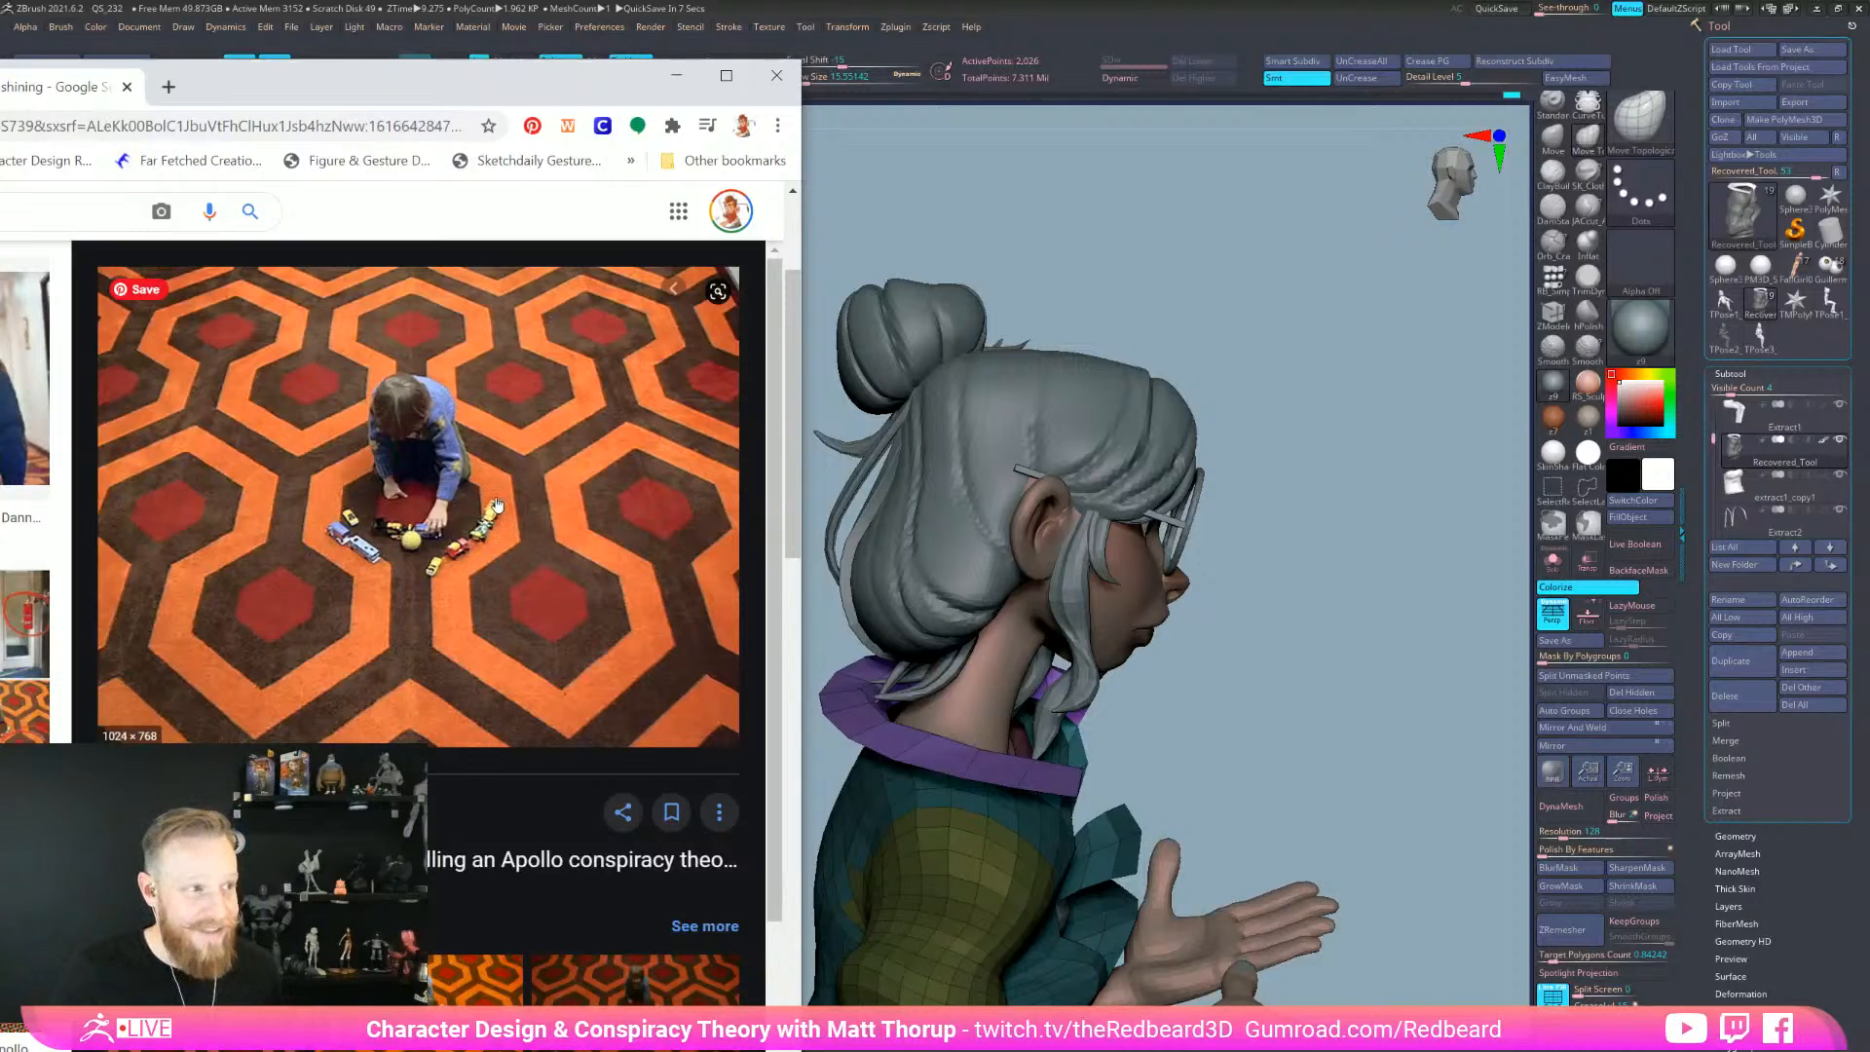
drag(261, 80, 0, 97)
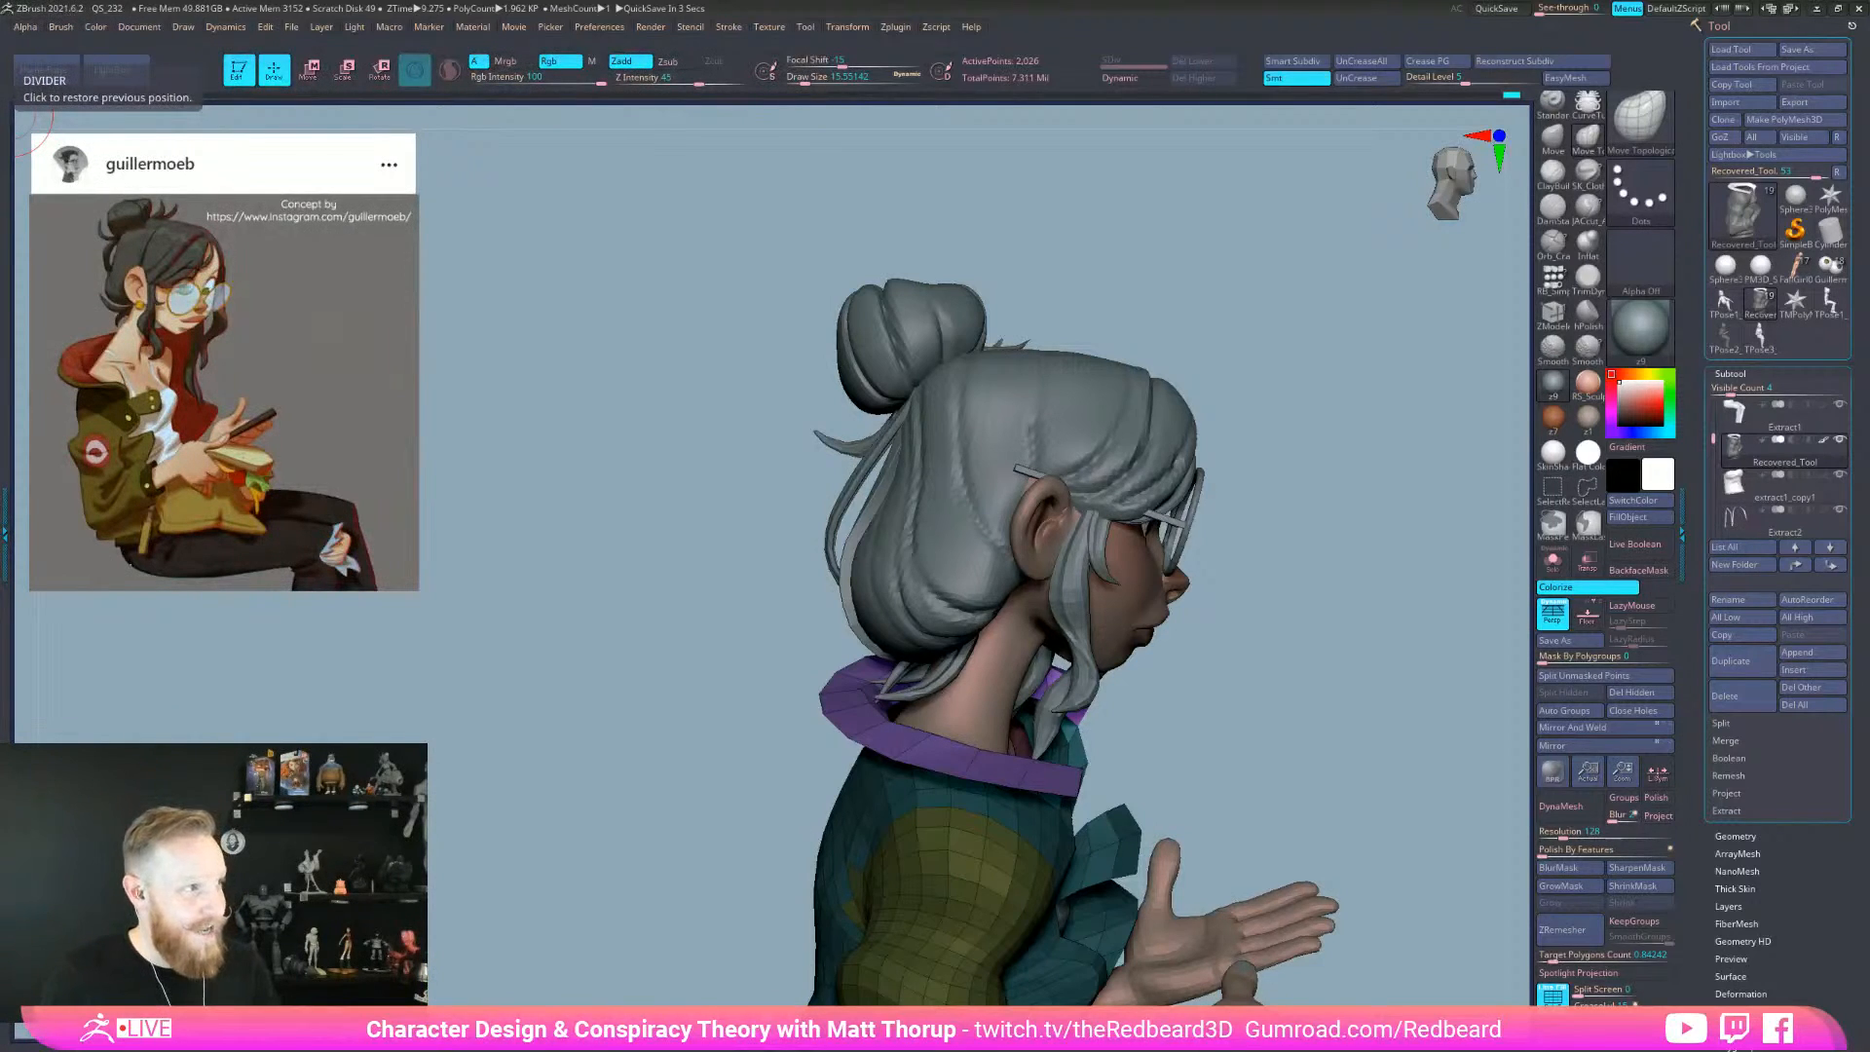
drag(0, 115, 0, 98)
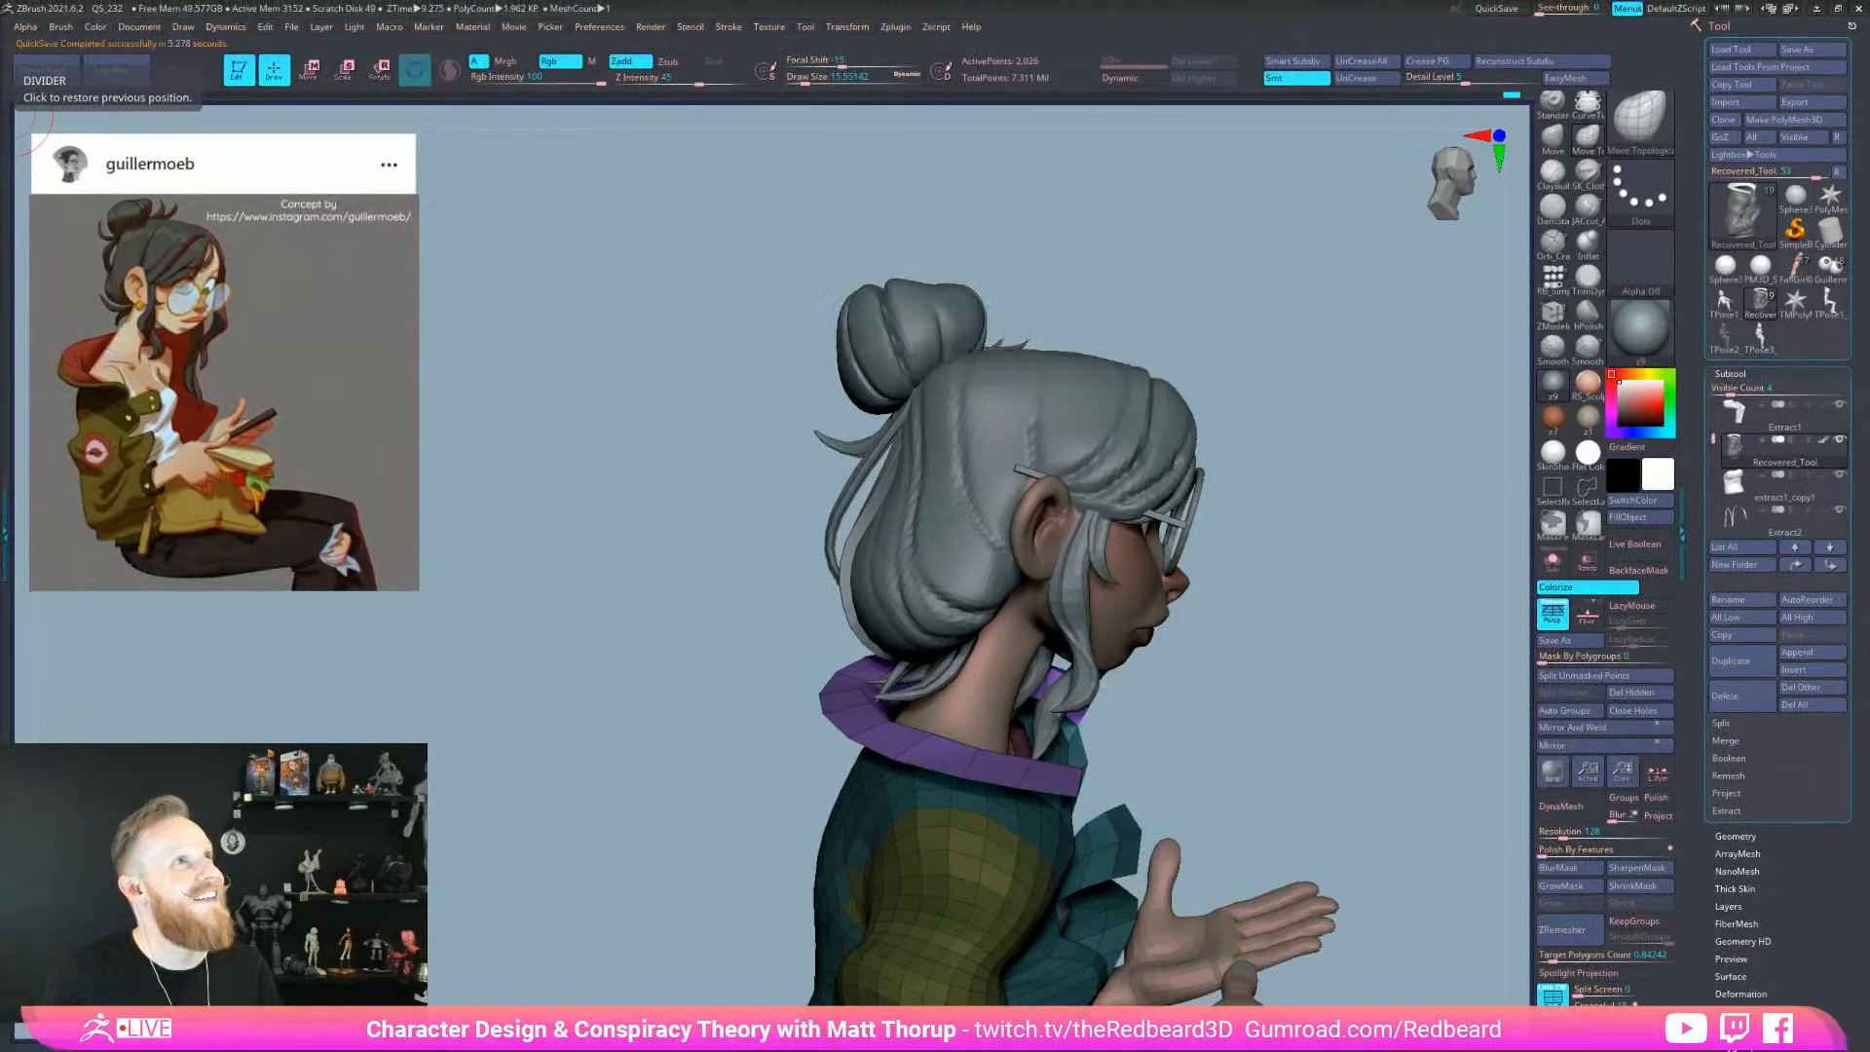
drag(12, 114, 195, 30)
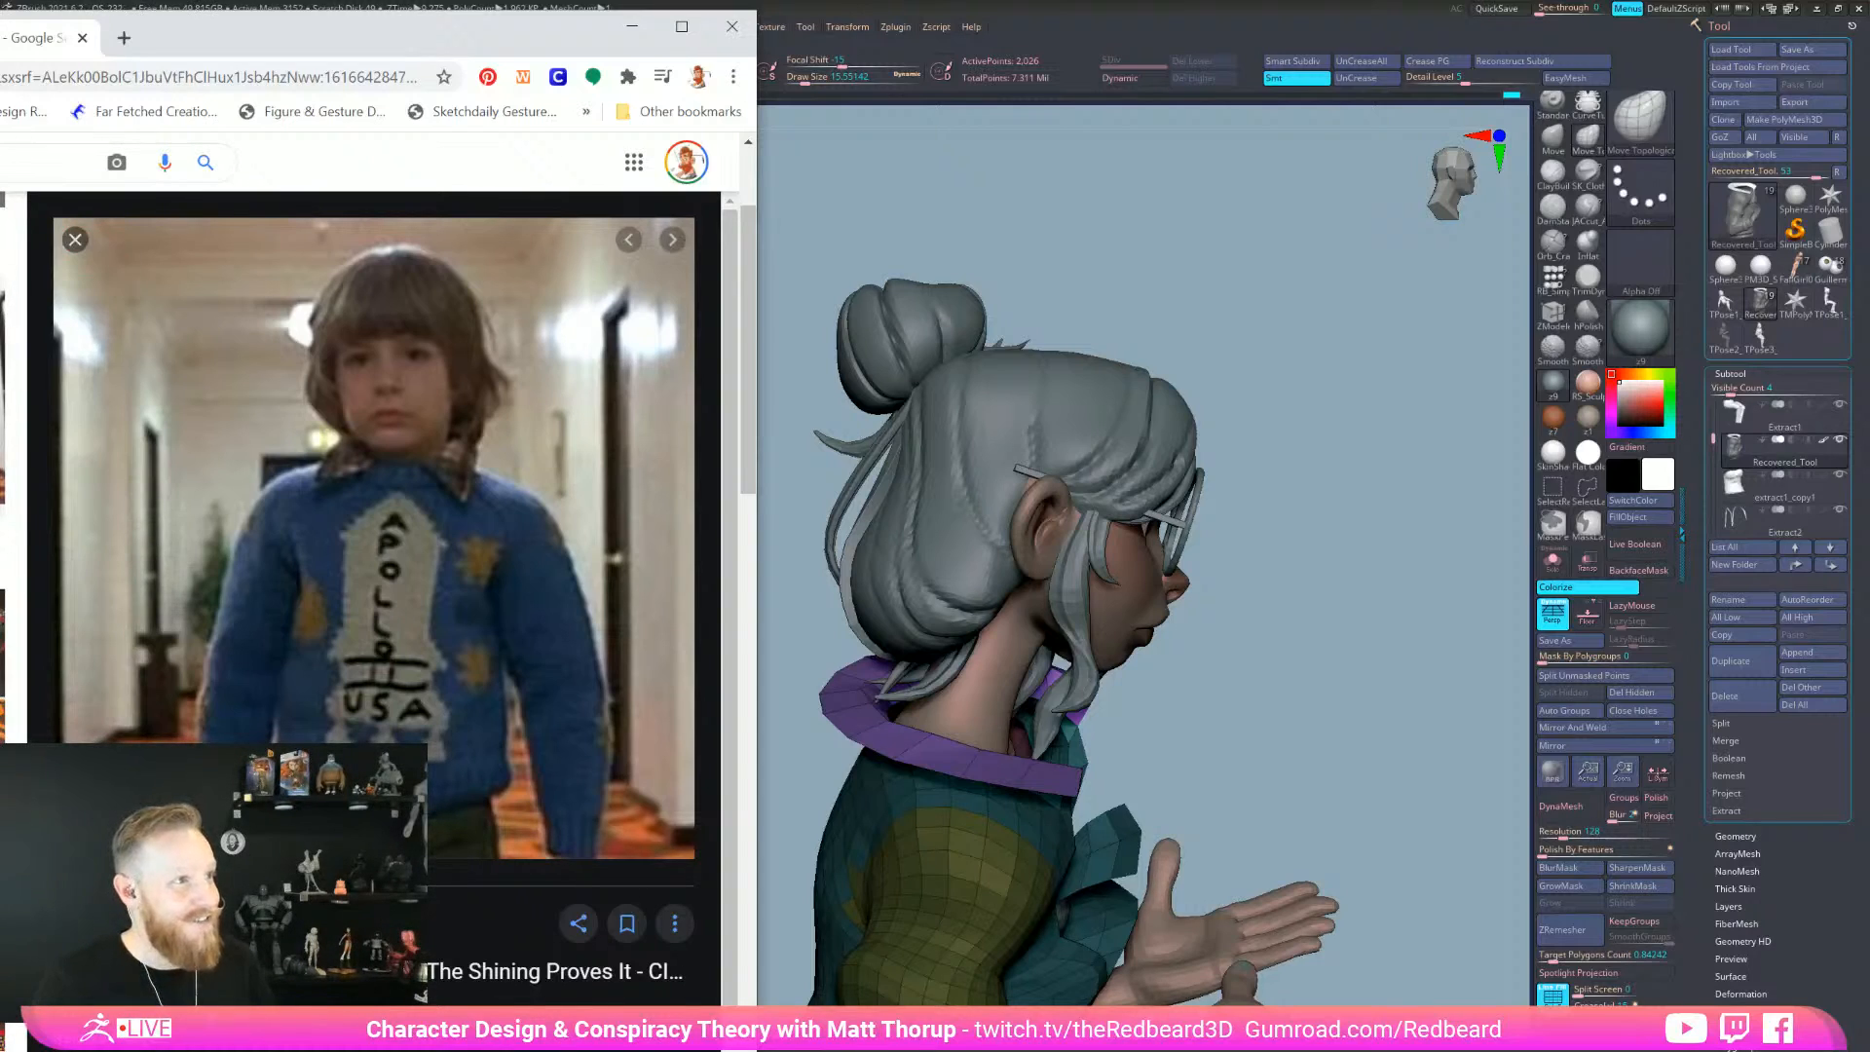
drag(370, 37, 370, 0)
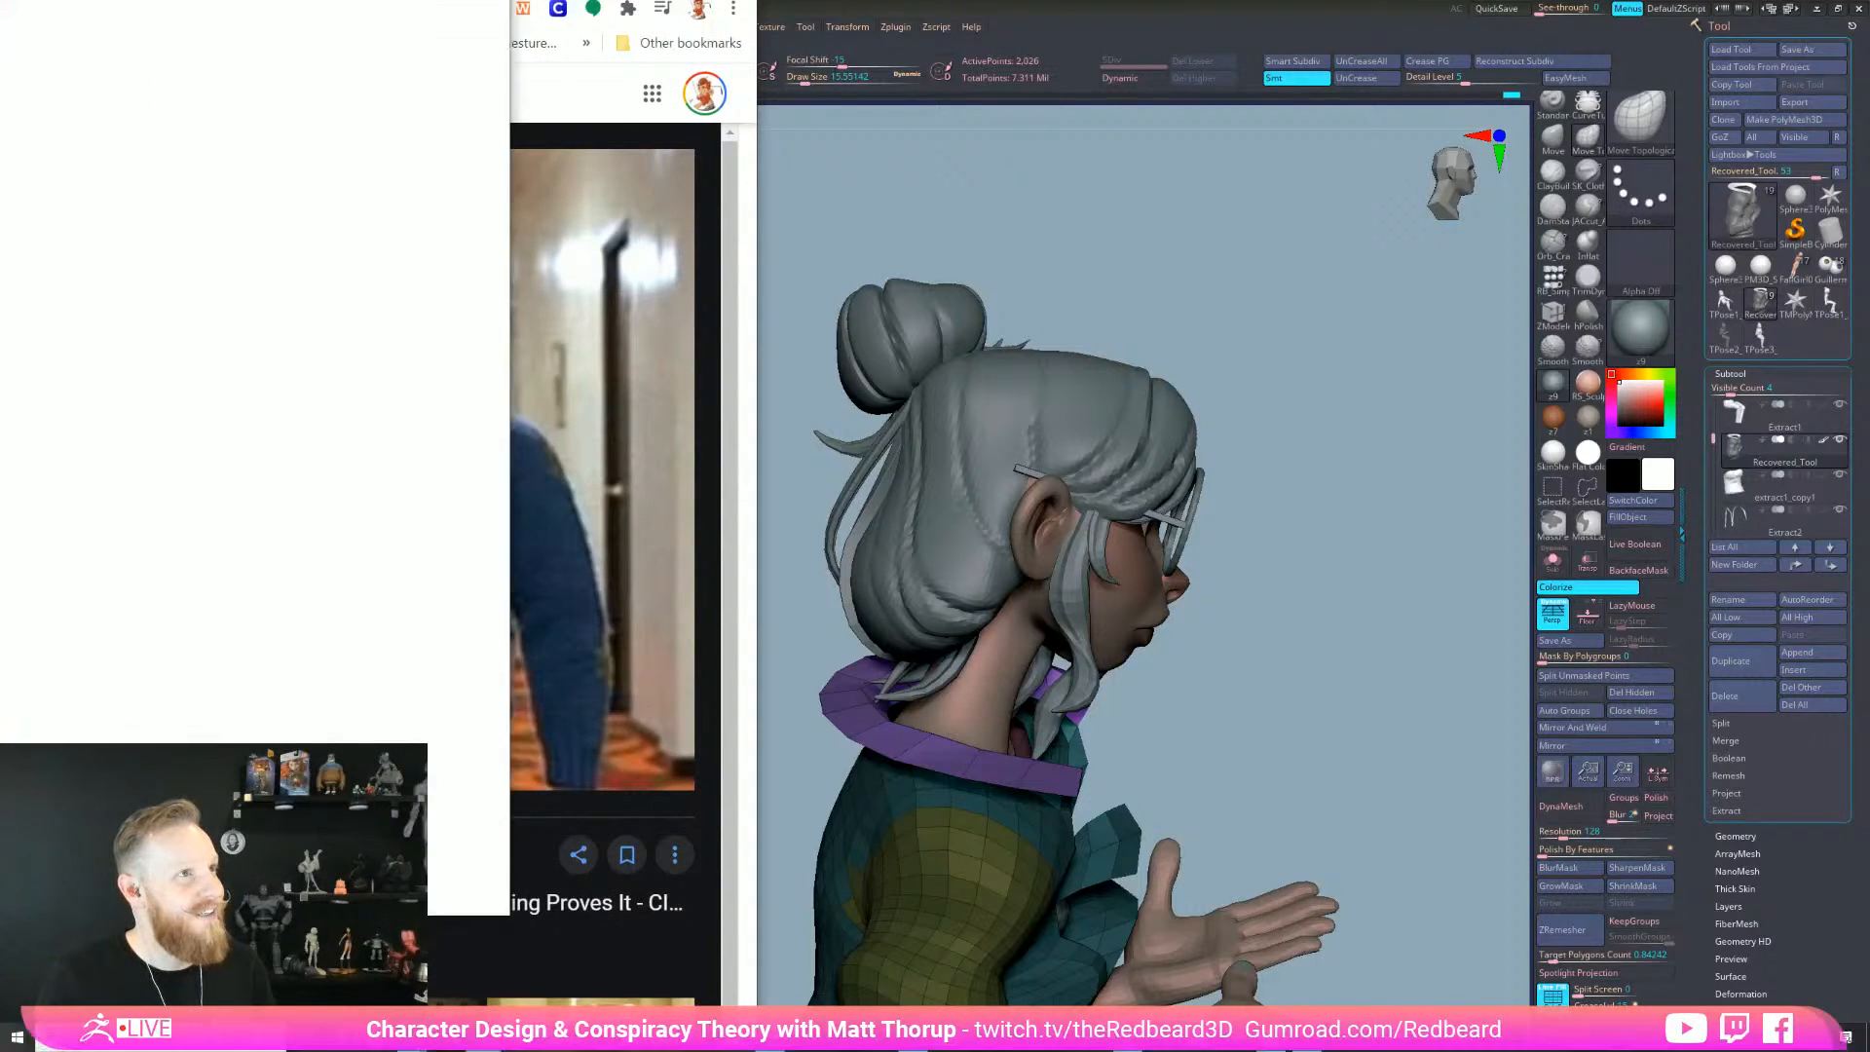
drag(370, 0, 0, 0)
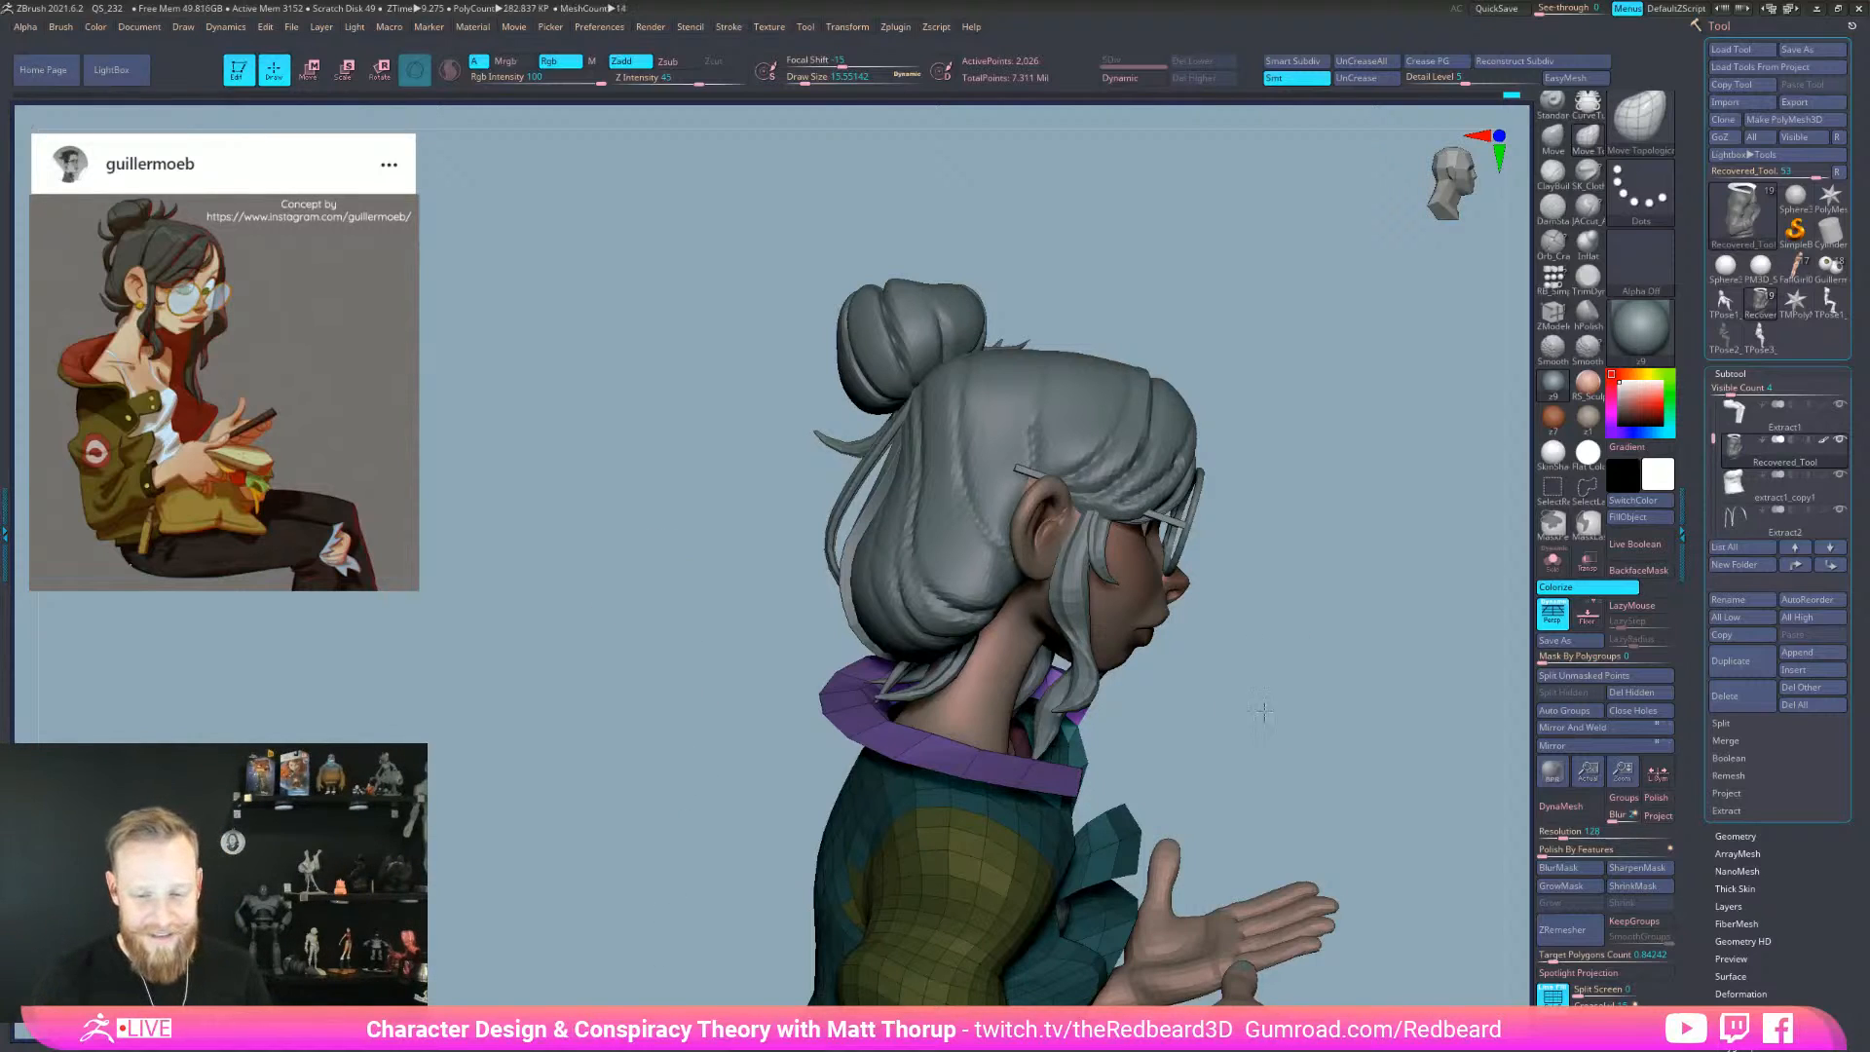
- Even out the collar's width and curve around the nape and yellow-sleeve shoulder, working from above
drag(1252, 701, 914, 847)
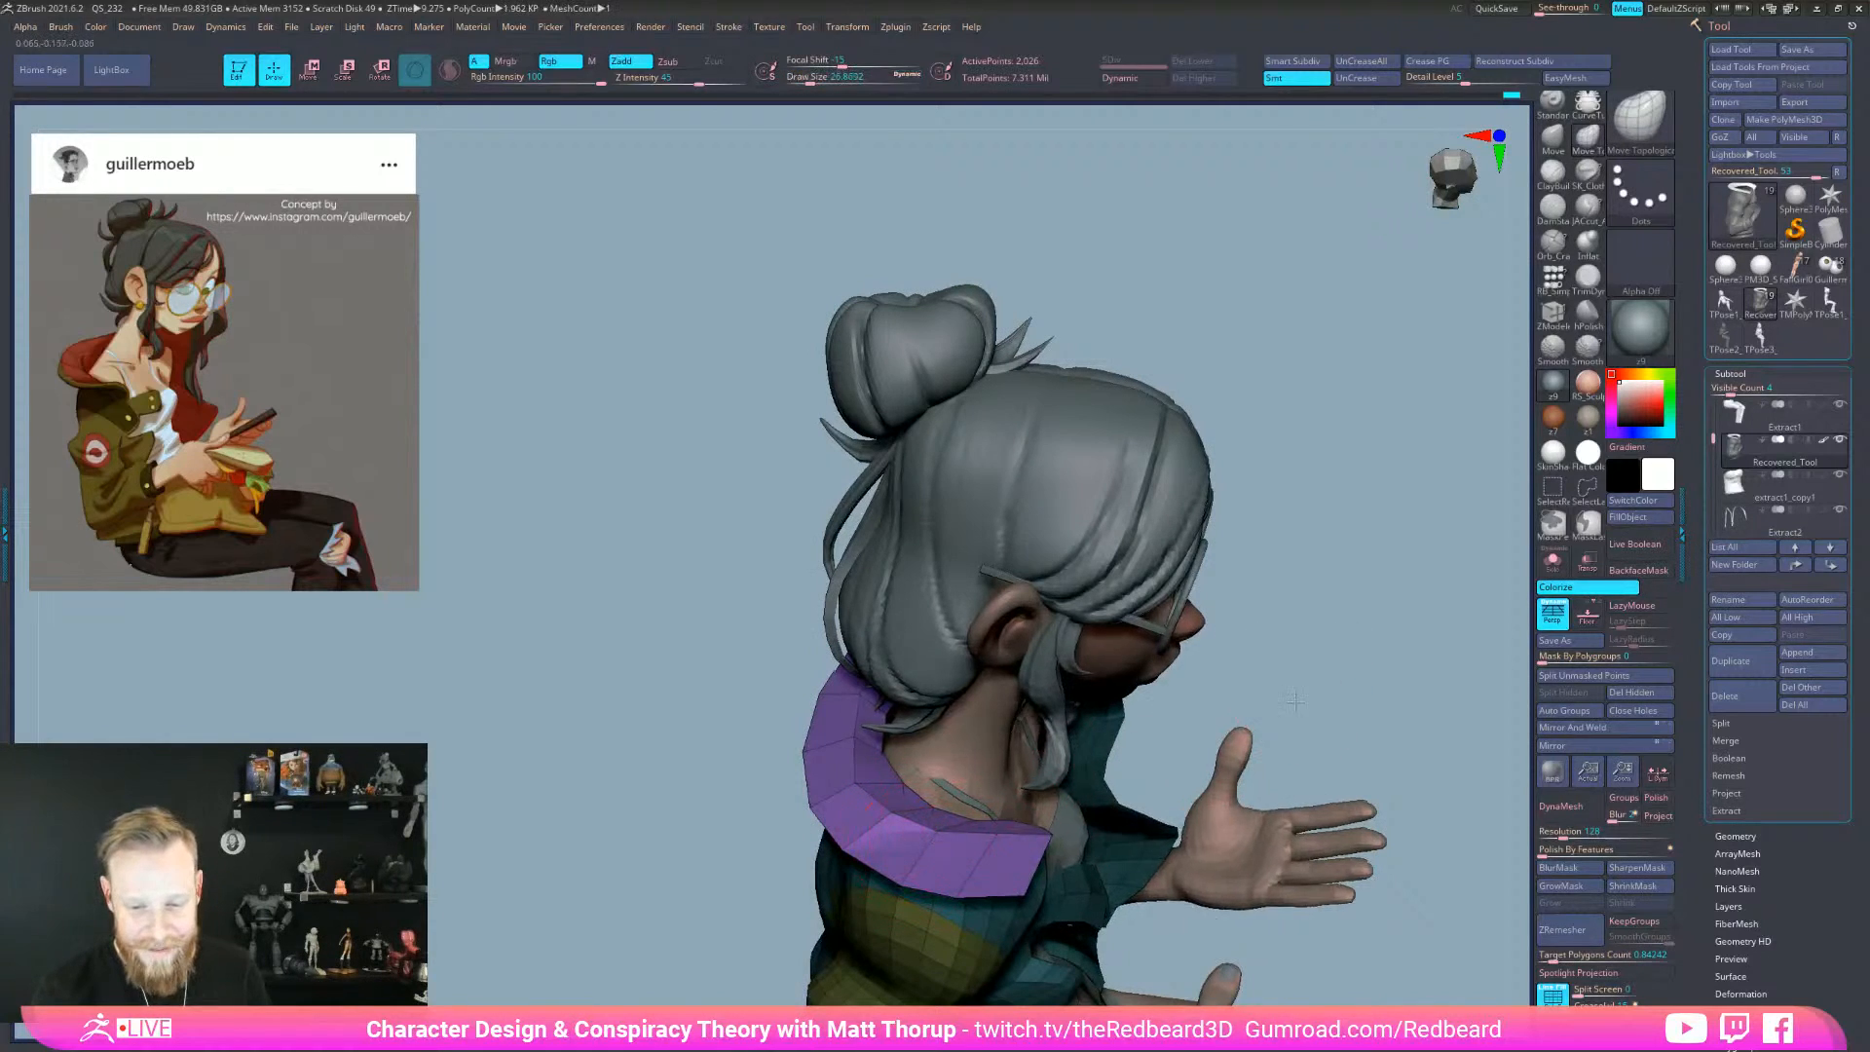
right_drag(1060, 806, 992, 842)
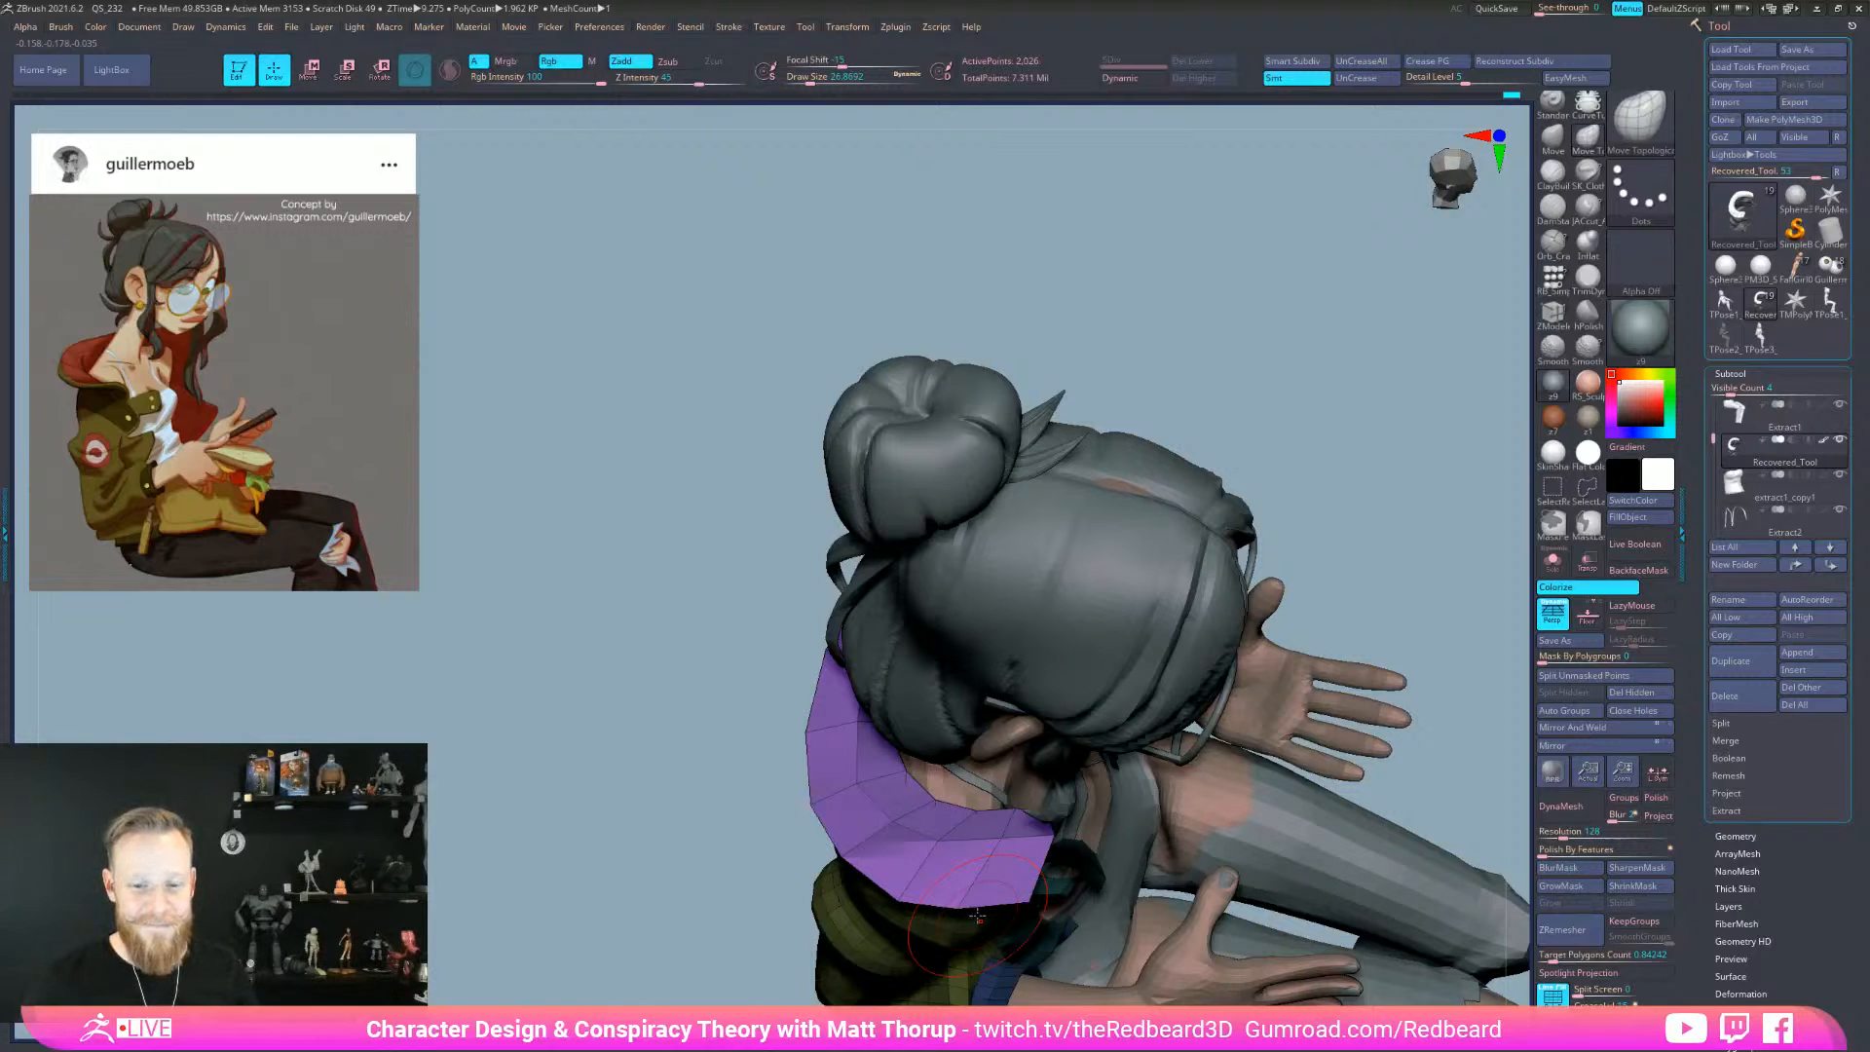
drag(752, 763, 847, 693)
key(s)
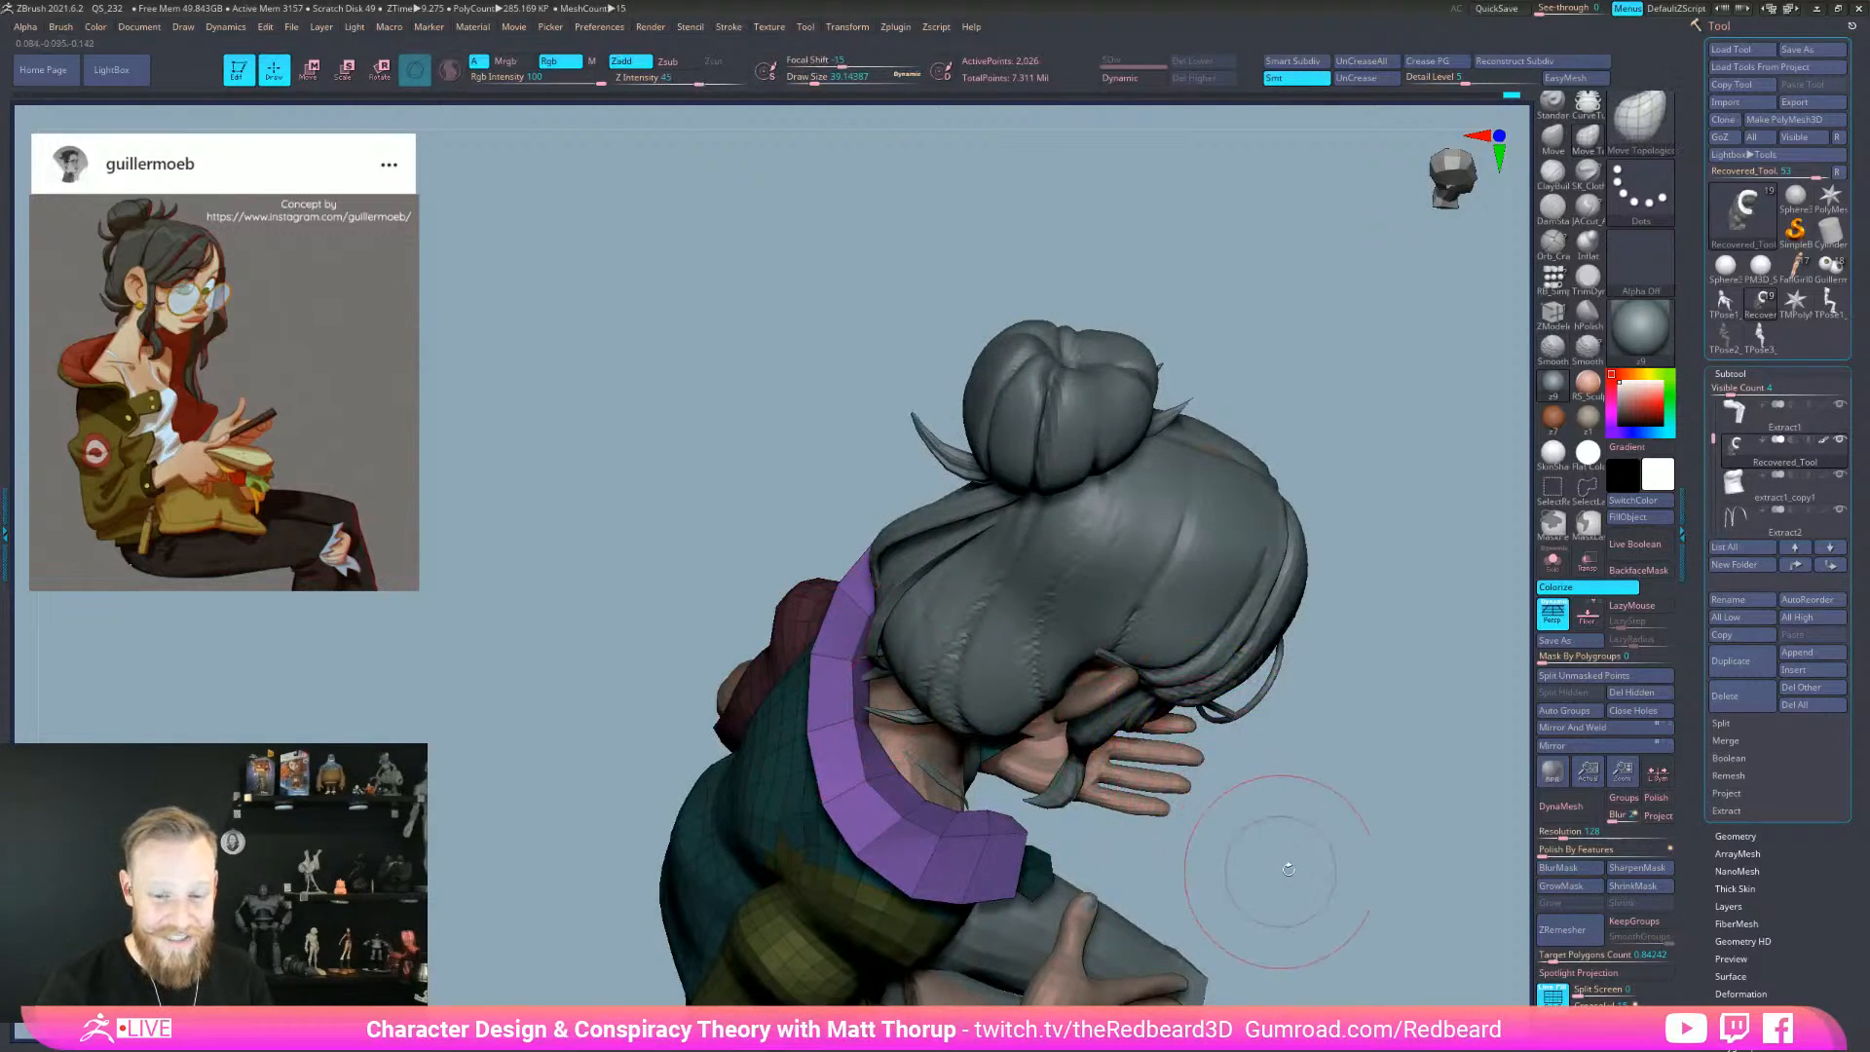
right_drag(1276, 871, 1282, 743)
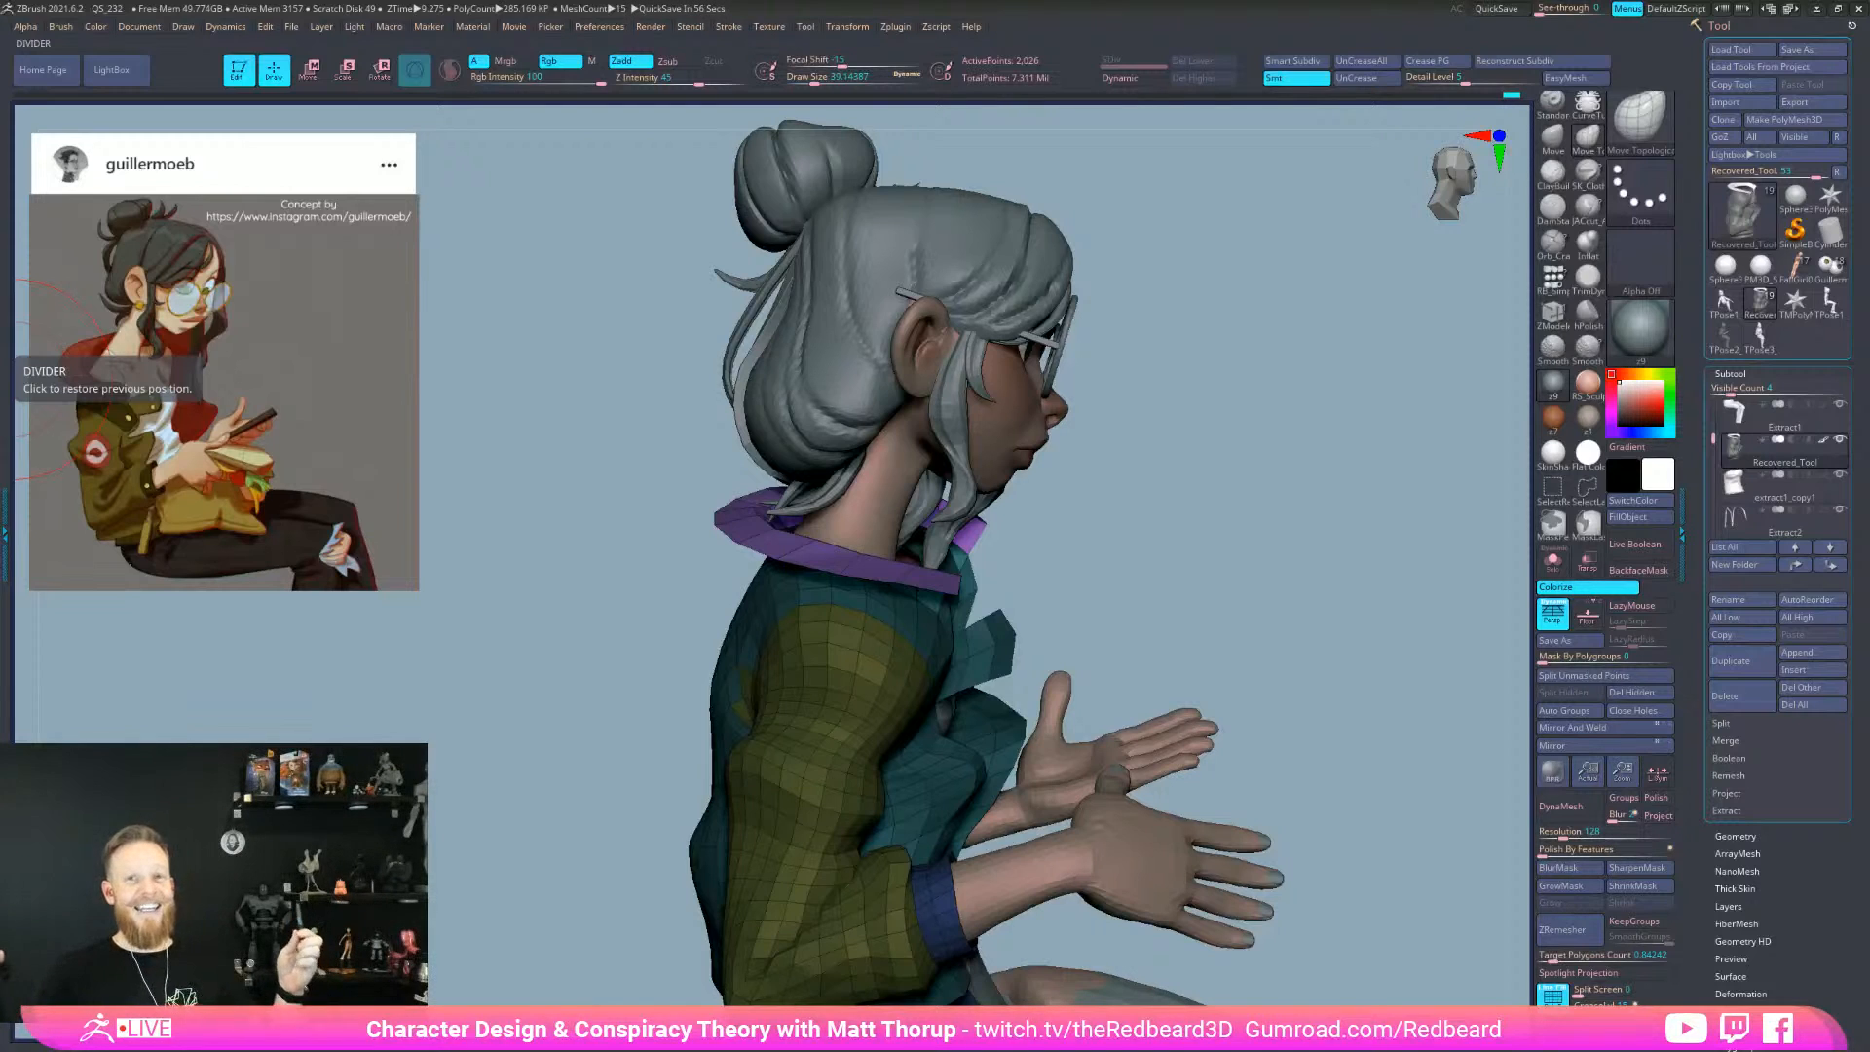
- Smooth the collar's silhouette across the upper back toward the pink-sleeve shoulder, adjusting the brush size
drag(1295, 487, 1032, 513)
mouse_move(1134, 463)
mouse_down()
mouse_move(1110, 501)
mouse_move(857, 492)
mouse_up()
key(s)
drag(1063, 486, 1247, 413)
key(s)
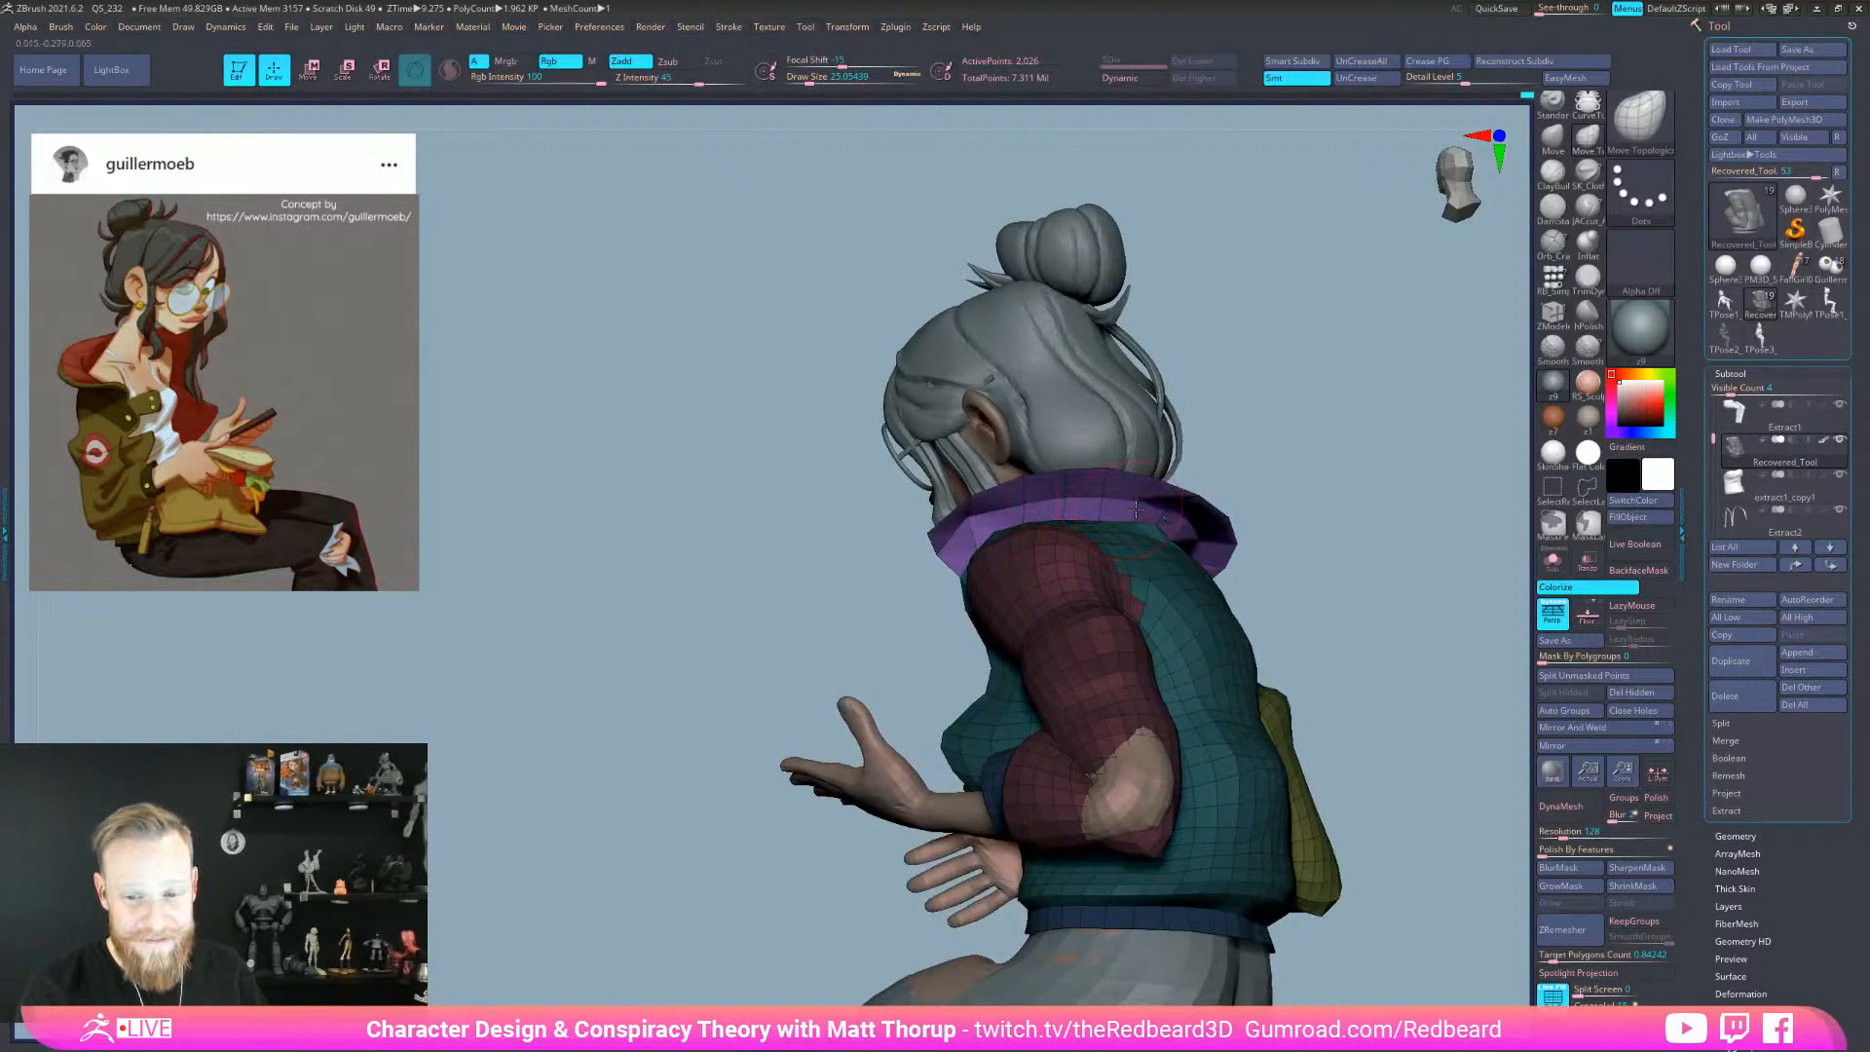
right_drag(1235, 519, 1213, 548)
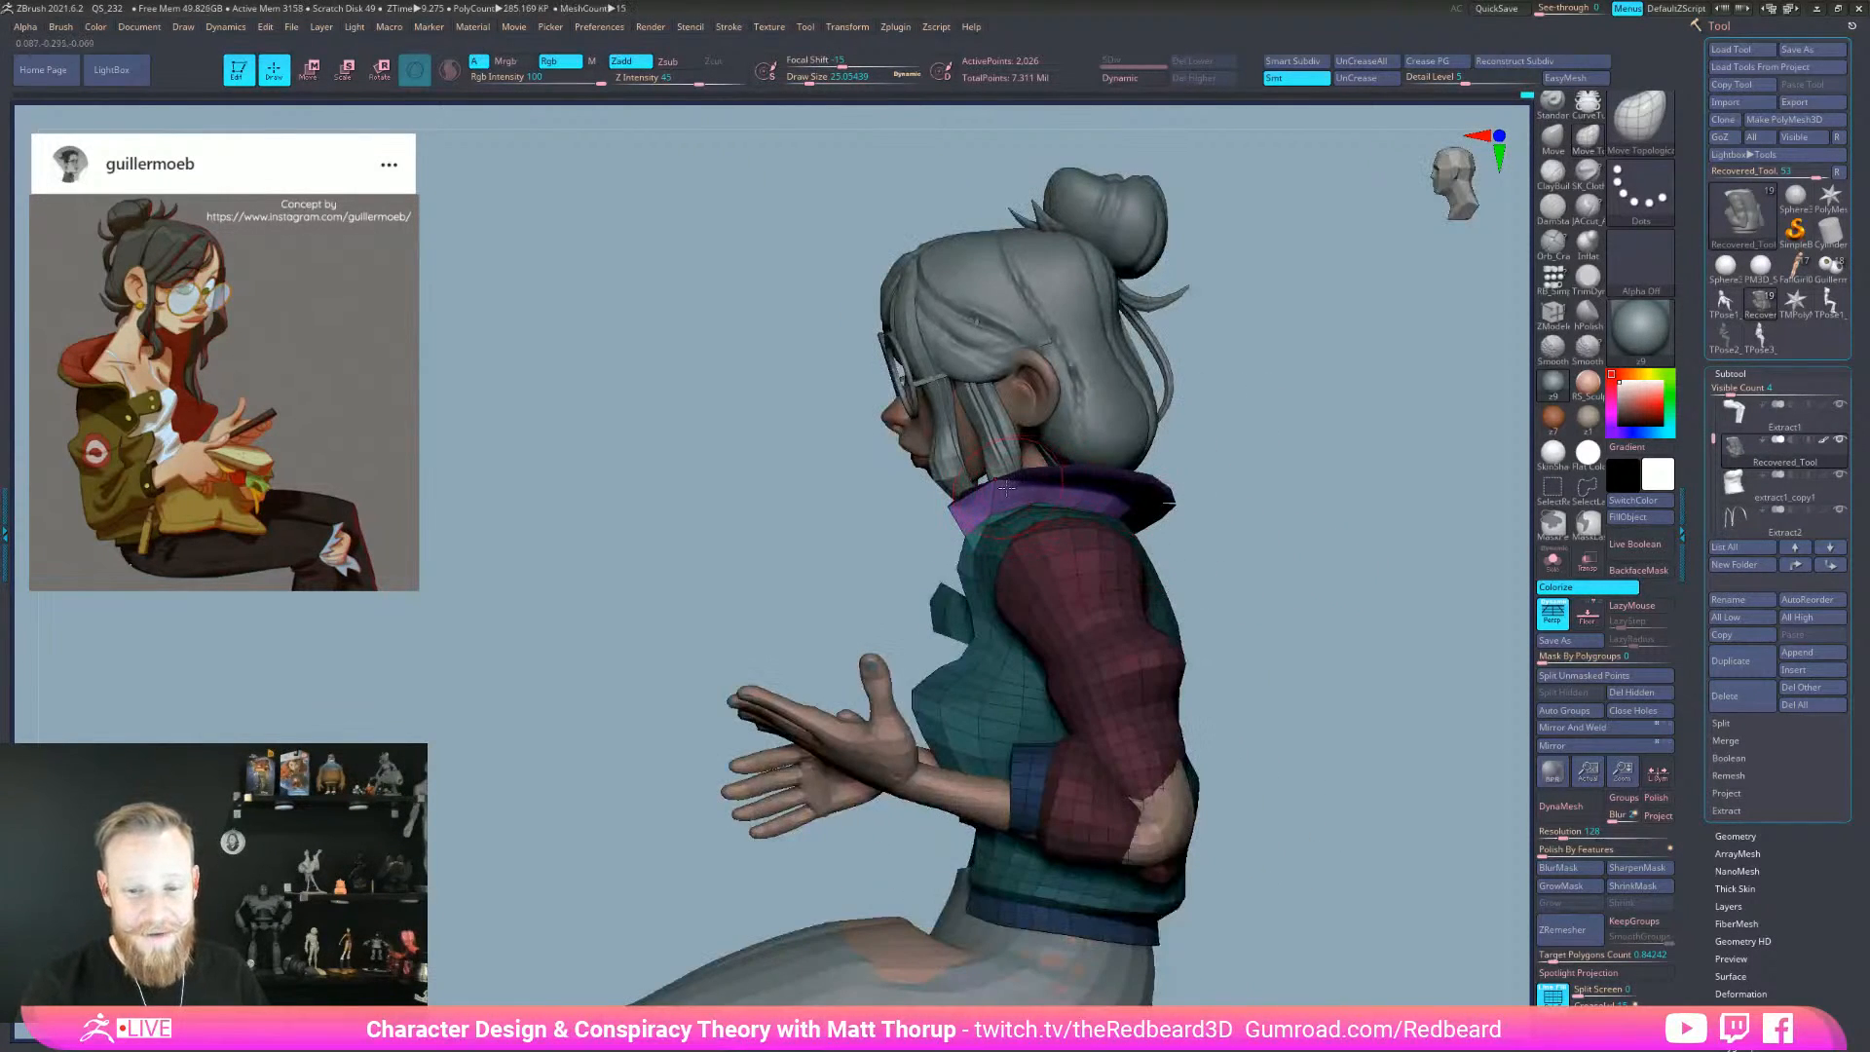
- Refine the collar's front corner on the yellow-sleeve side with a smaller brush and clear the jacket's mask
mouse_move(1004, 498)
right_down()
mouse_move(1315, 522)
mouse_move(1127, 500)
mouse_move(1197, 504)
right_up()
key(s)
drag(862, 571, 857, 571)
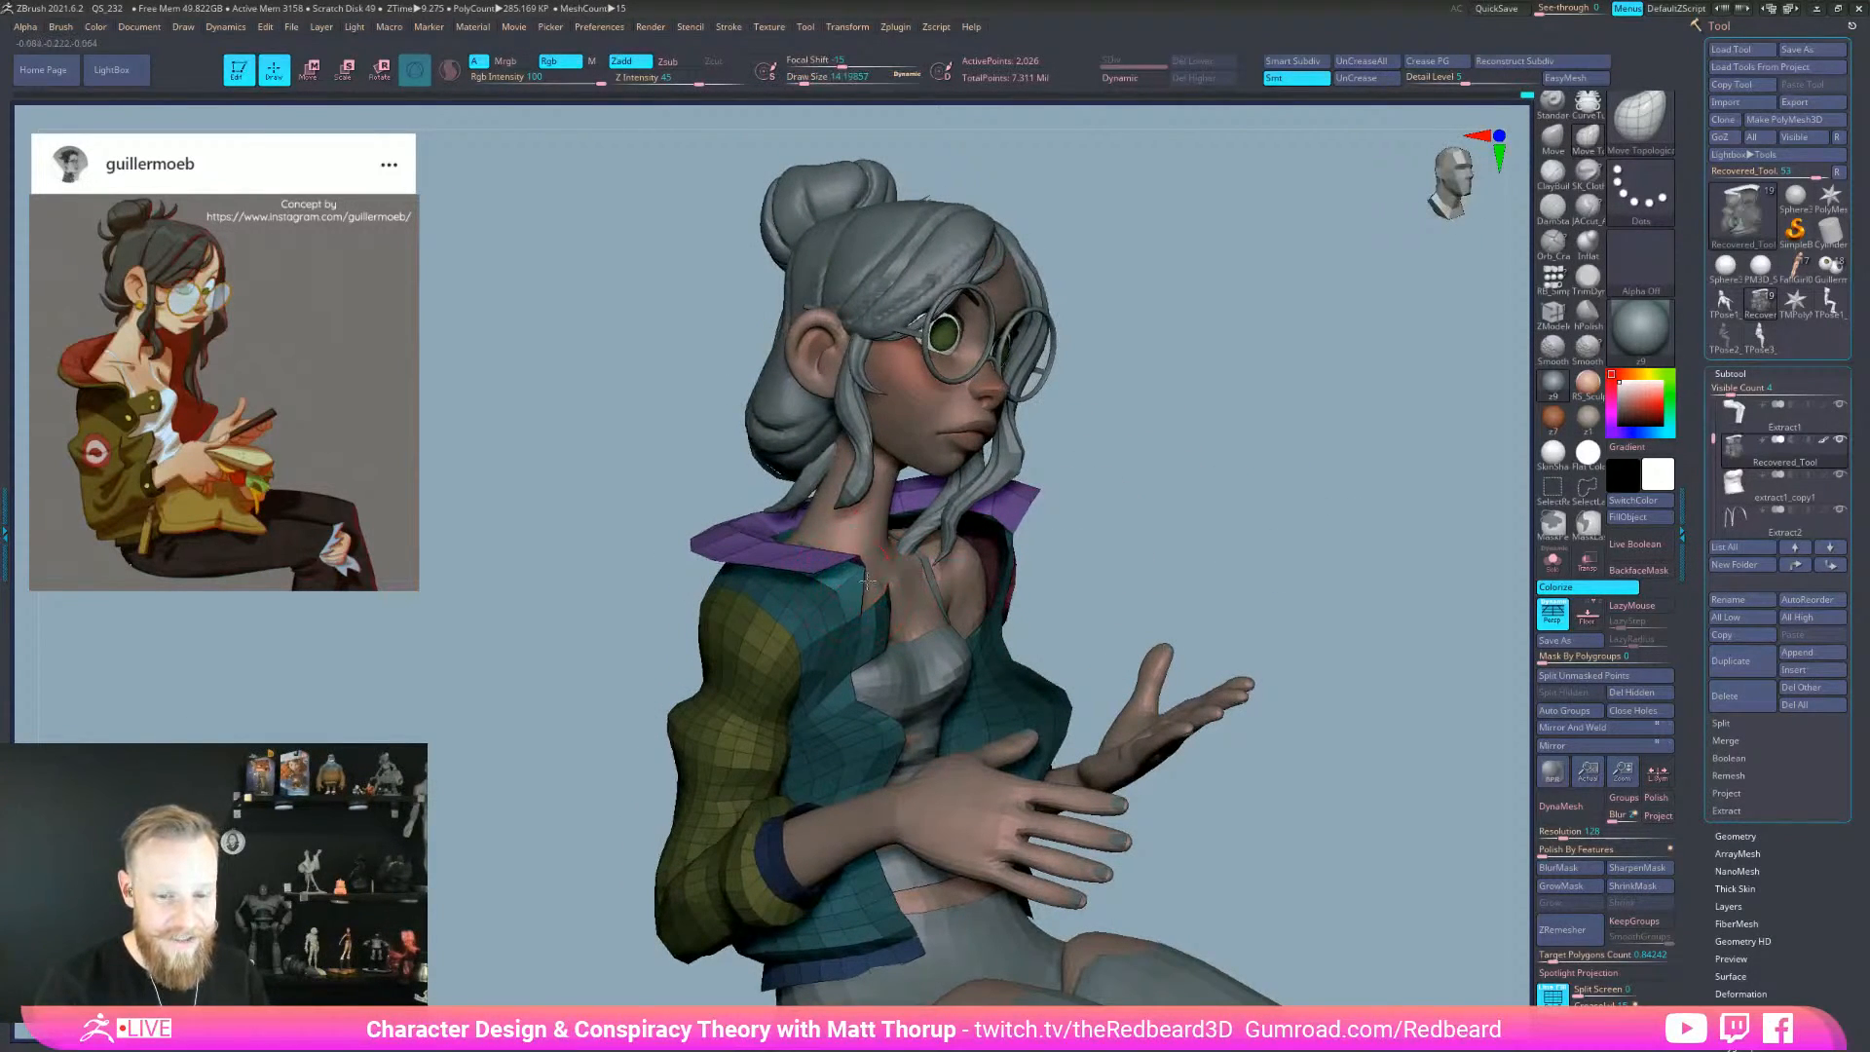
right_drag(1156, 530, 1119, 564)
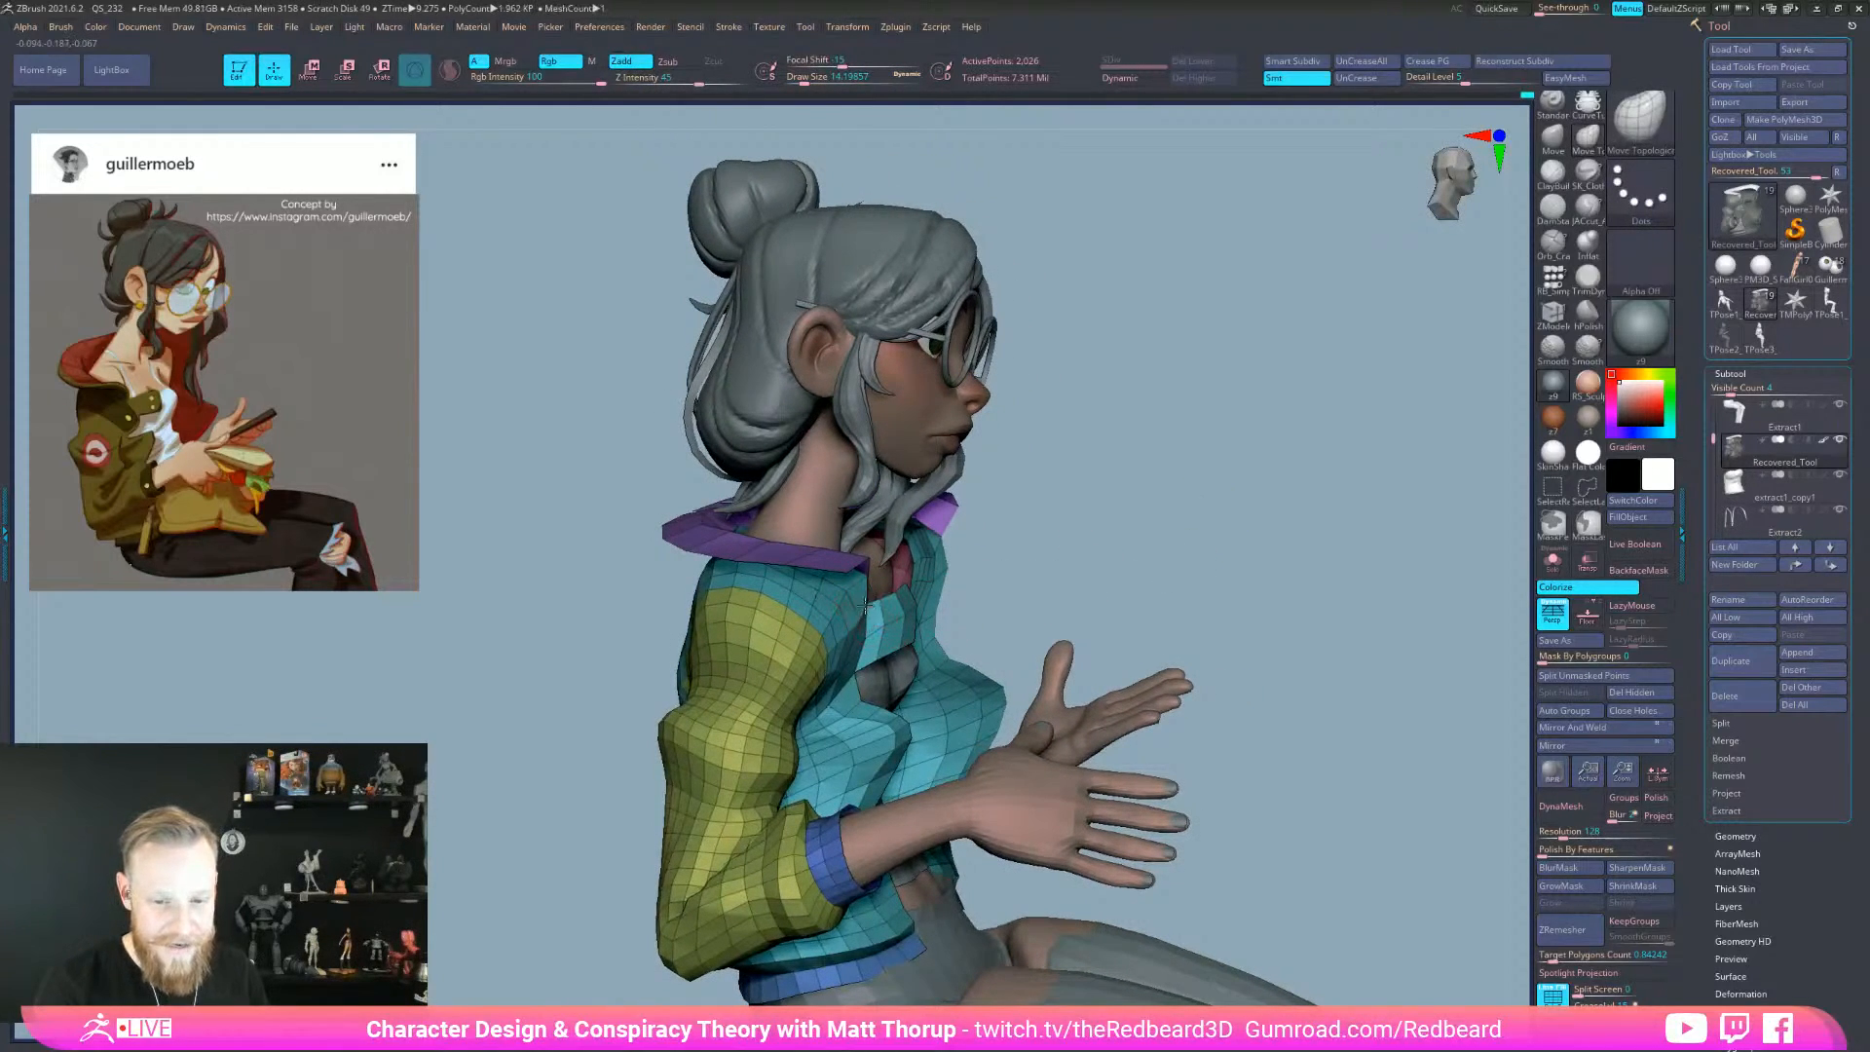
- Adjust the edge of the jacket's front opening below the collar, resizing the brush for each stroke
drag(875, 603, 908, 594)
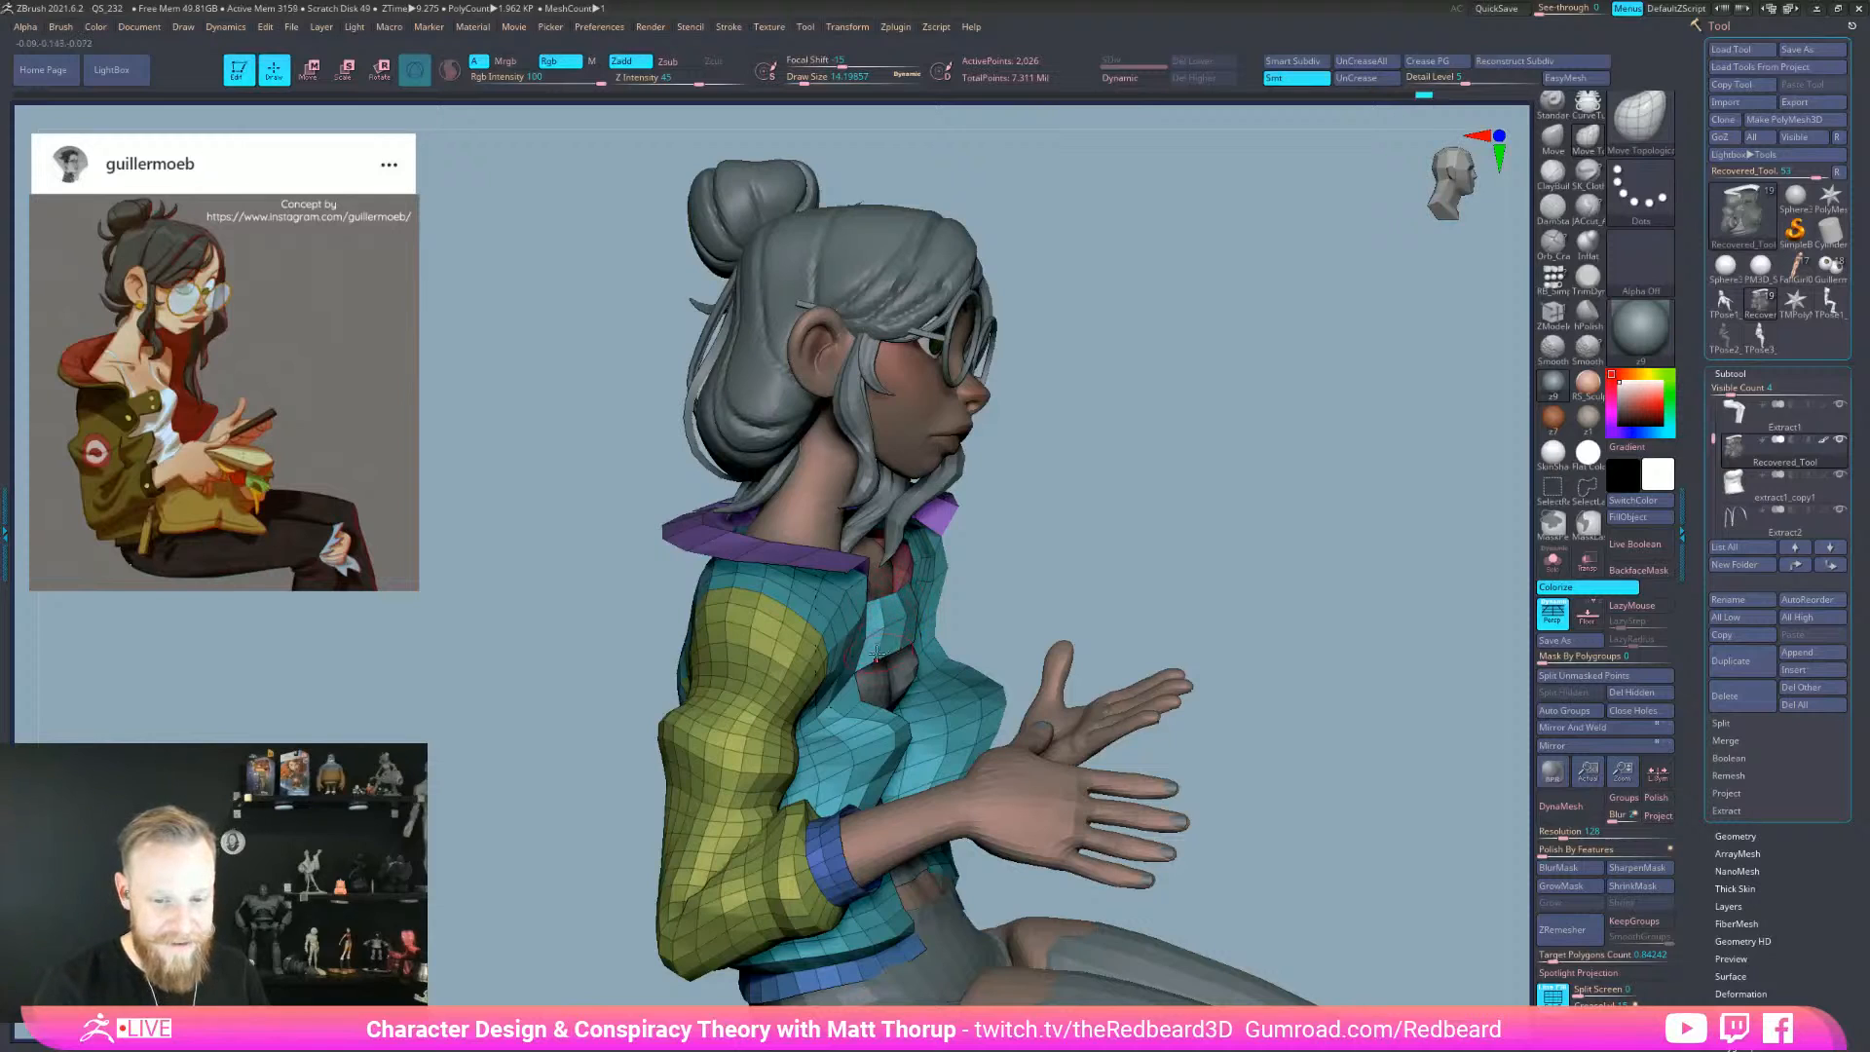
key(bracketright)
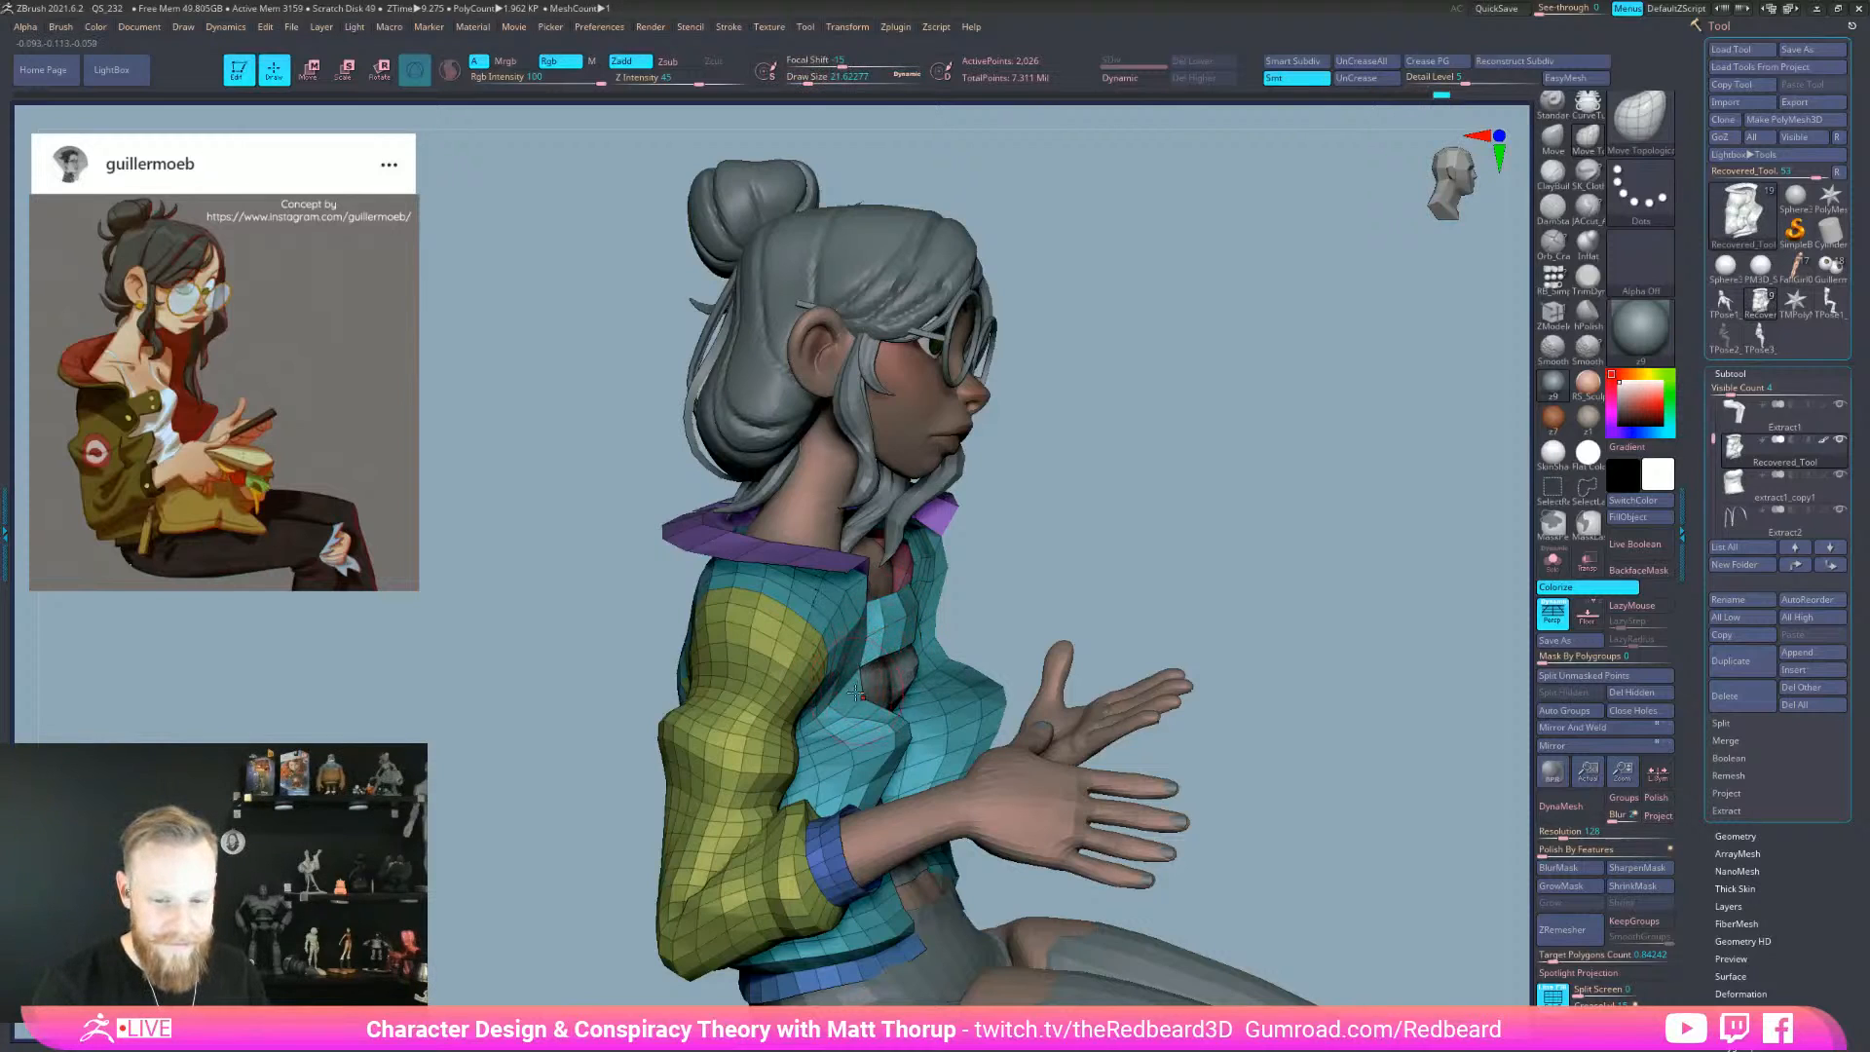
key(s)
click(907, 735)
key(s)
click(877, 715)
- Adjust the jacket's side silhouette where the yellow sleeve meets the front torso, using a larger brush
drag(1198, 584, 1071, 701)
key(bracketright)
drag(790, 784, 827, 676)
key(bracketright)
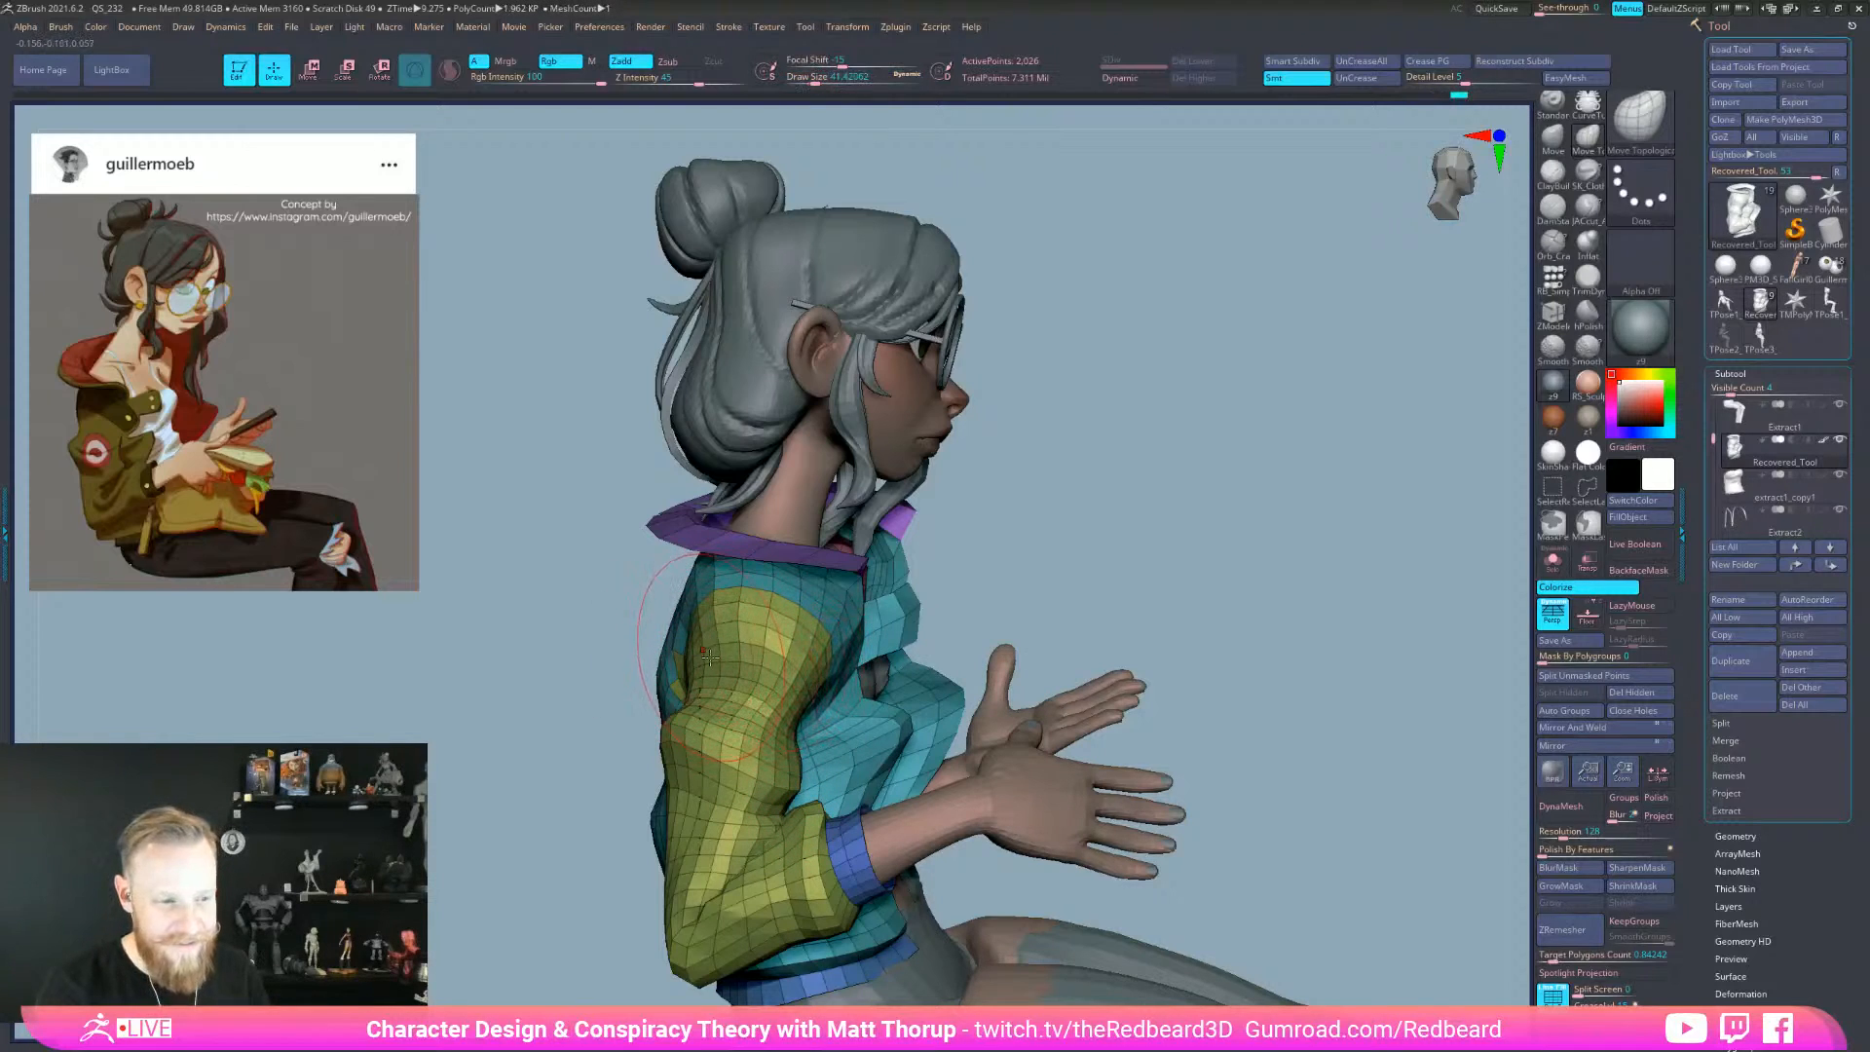
alt+drag(1366, 640, 1242, 647)
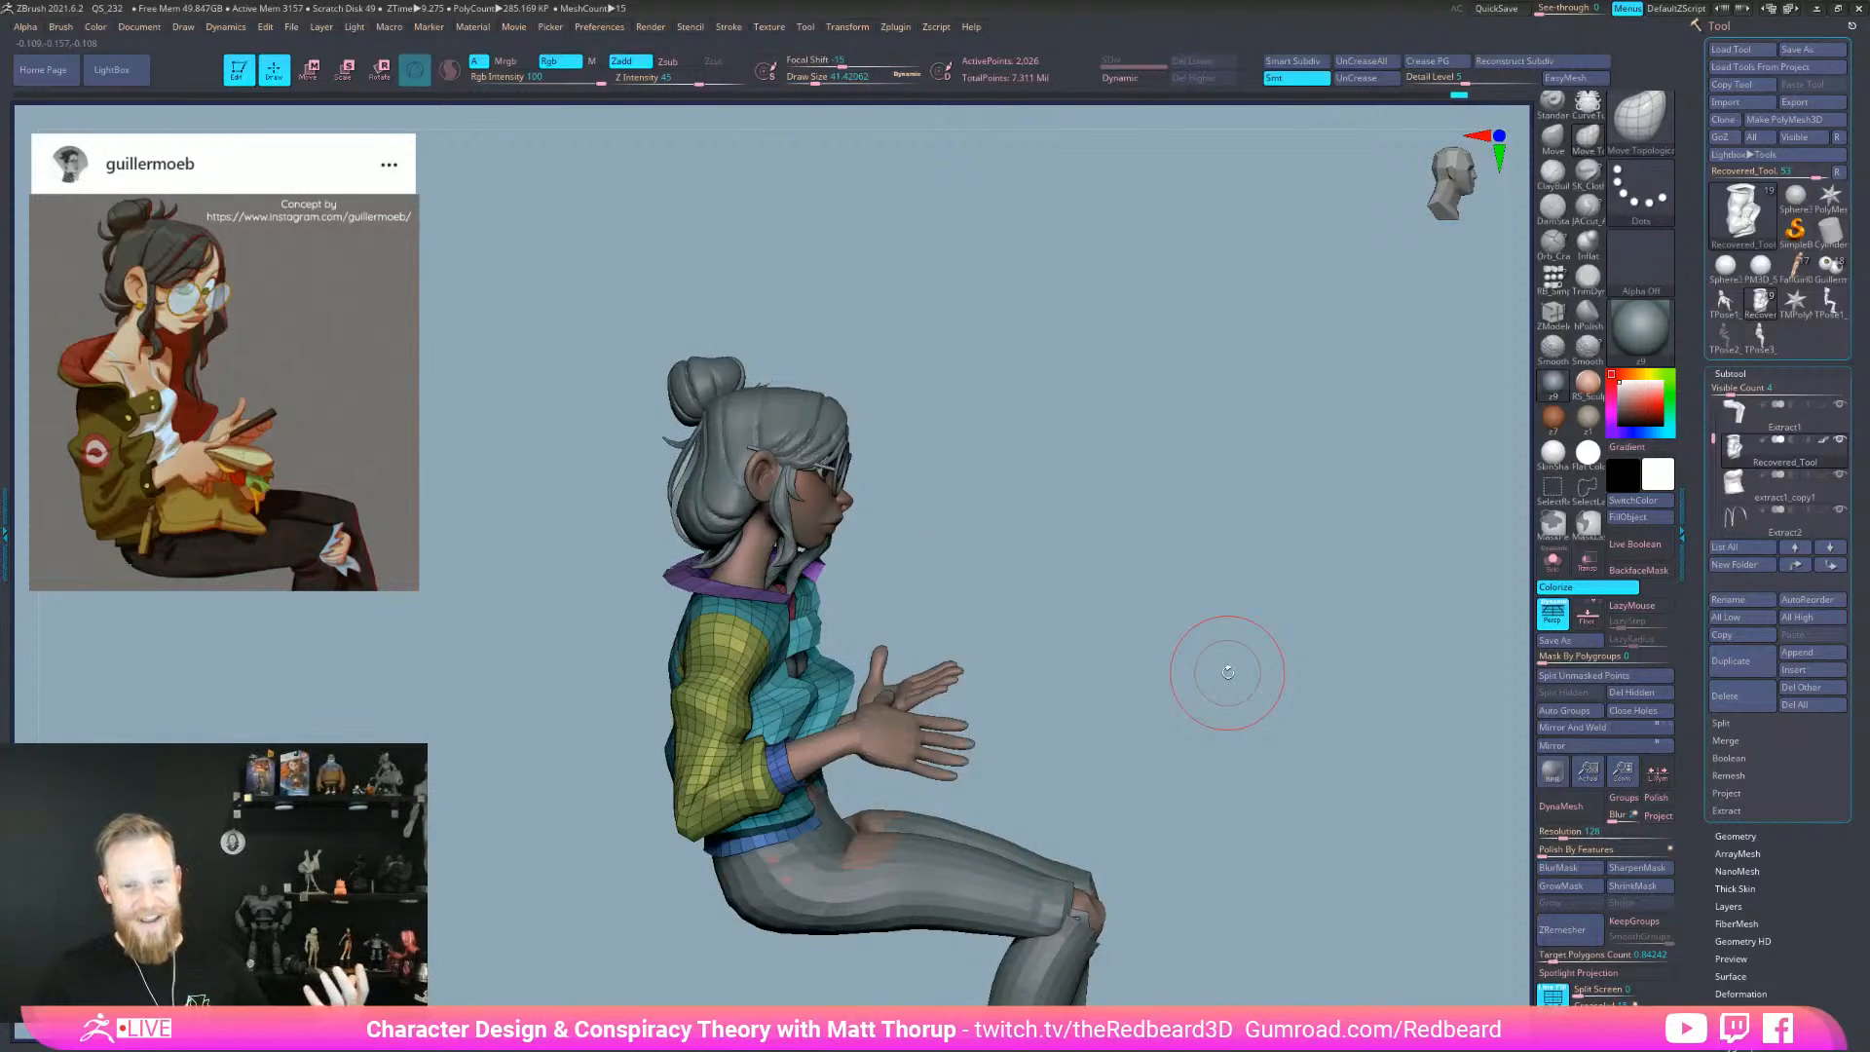
- Isolate the jacket's blue waistband, mask it, and bring back the rest of the jacket unmasked
mouse_move(1227, 672)
mouse_down()
mouse_move(1088, 602)
mouse_move(1097, 630)
mouse_move(1081, 618)
mouse_move(1169, 609)
mouse_move(839, 870)
mouse_up()
key(space)
key(bracketleft)
key(bracketleft)
key(bracketleft)
key(bracketleft)
key(bracketleft)
key(bracketleft)
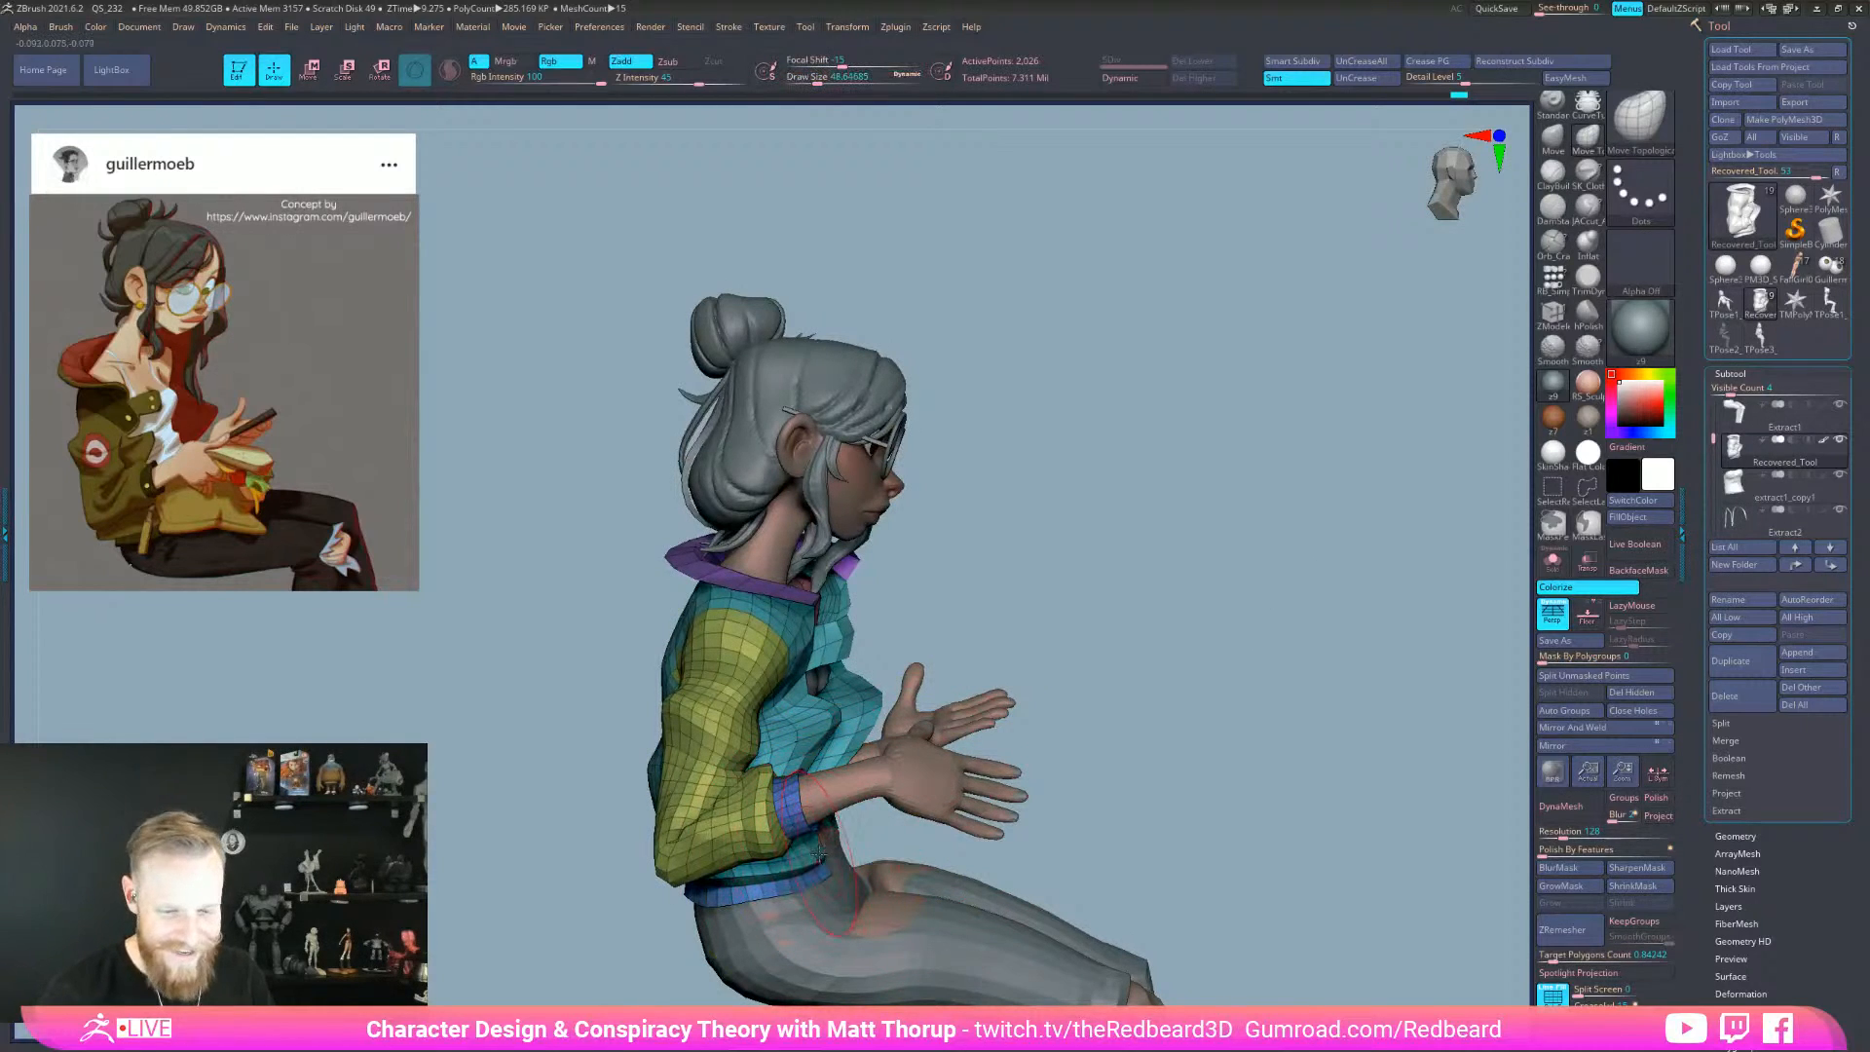
drag(691, 979, 1096, 890)
ctrl+shift+click(800, 905)
ctrl+shift+click(978, 888)
ctrl+click(976, 892)
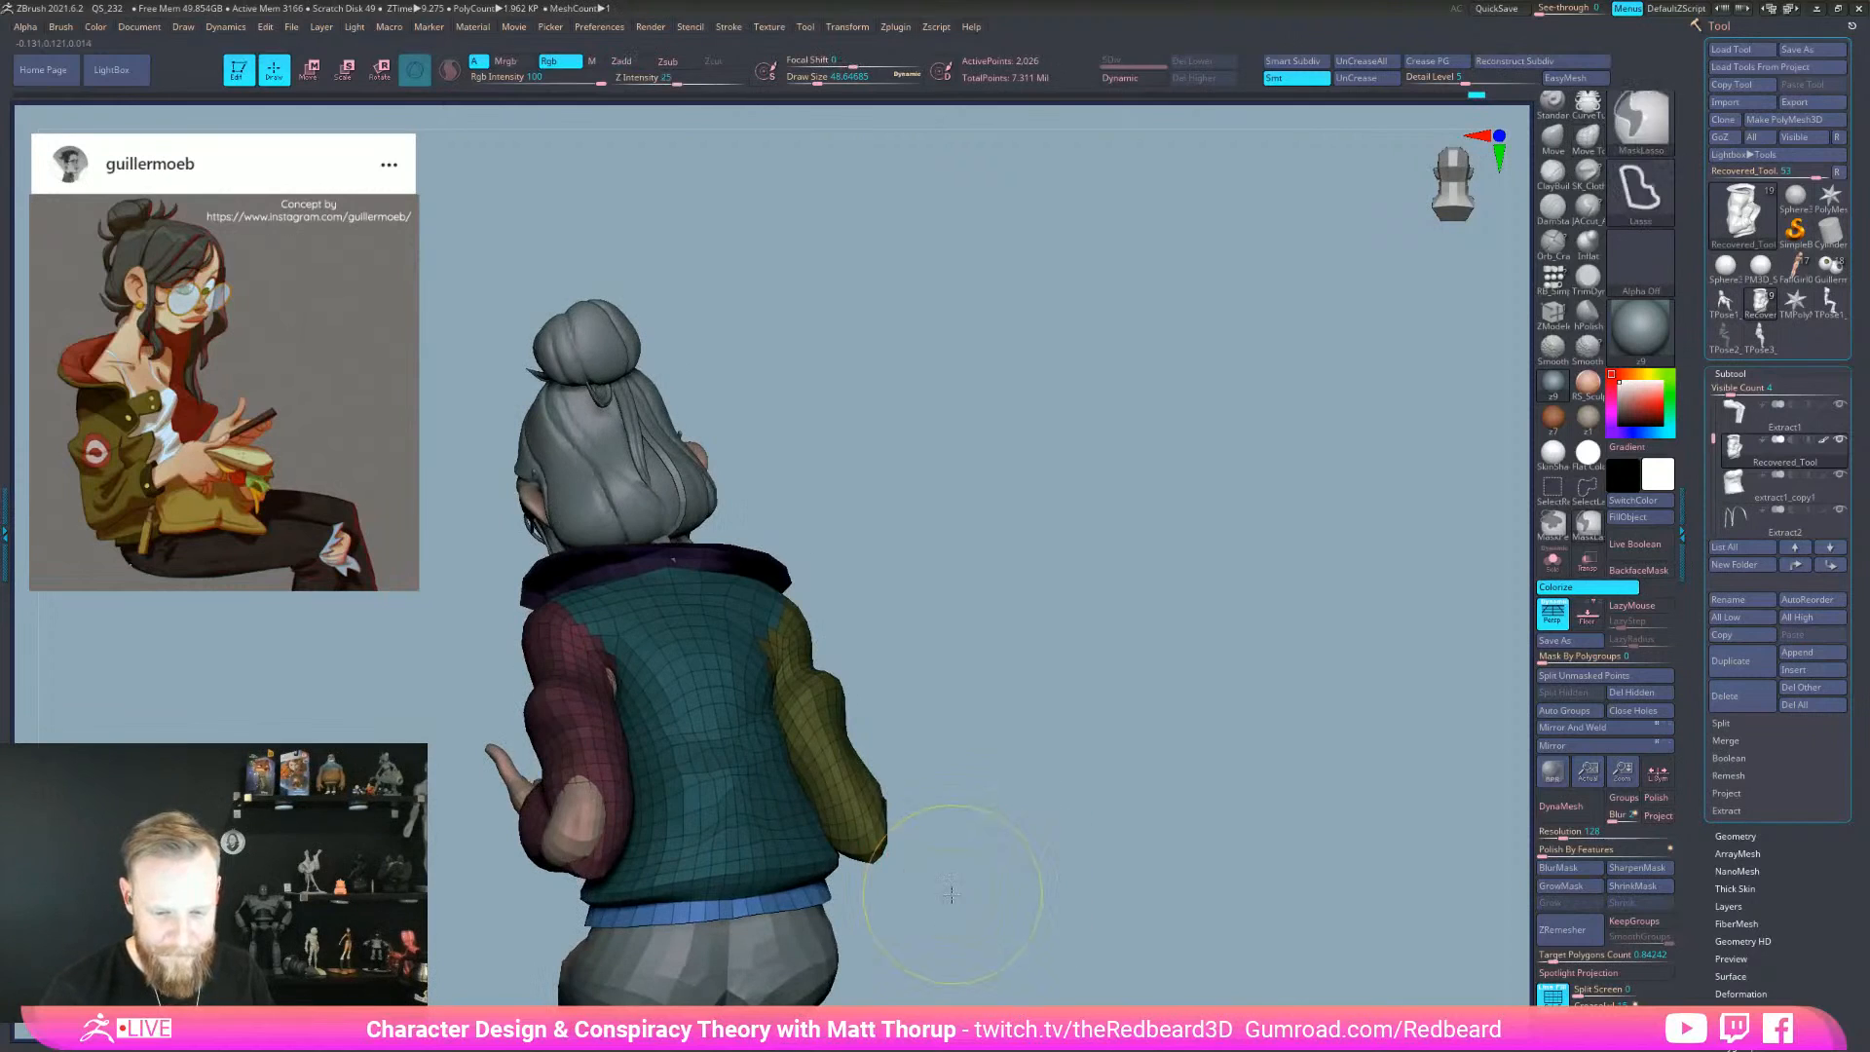
ctrl+click(952, 897)
- Hide the yellow and pink sleeve polygroups so only the jacket's torso, collar, cuffs and waistband show
drag(952, 896, 878, 898)
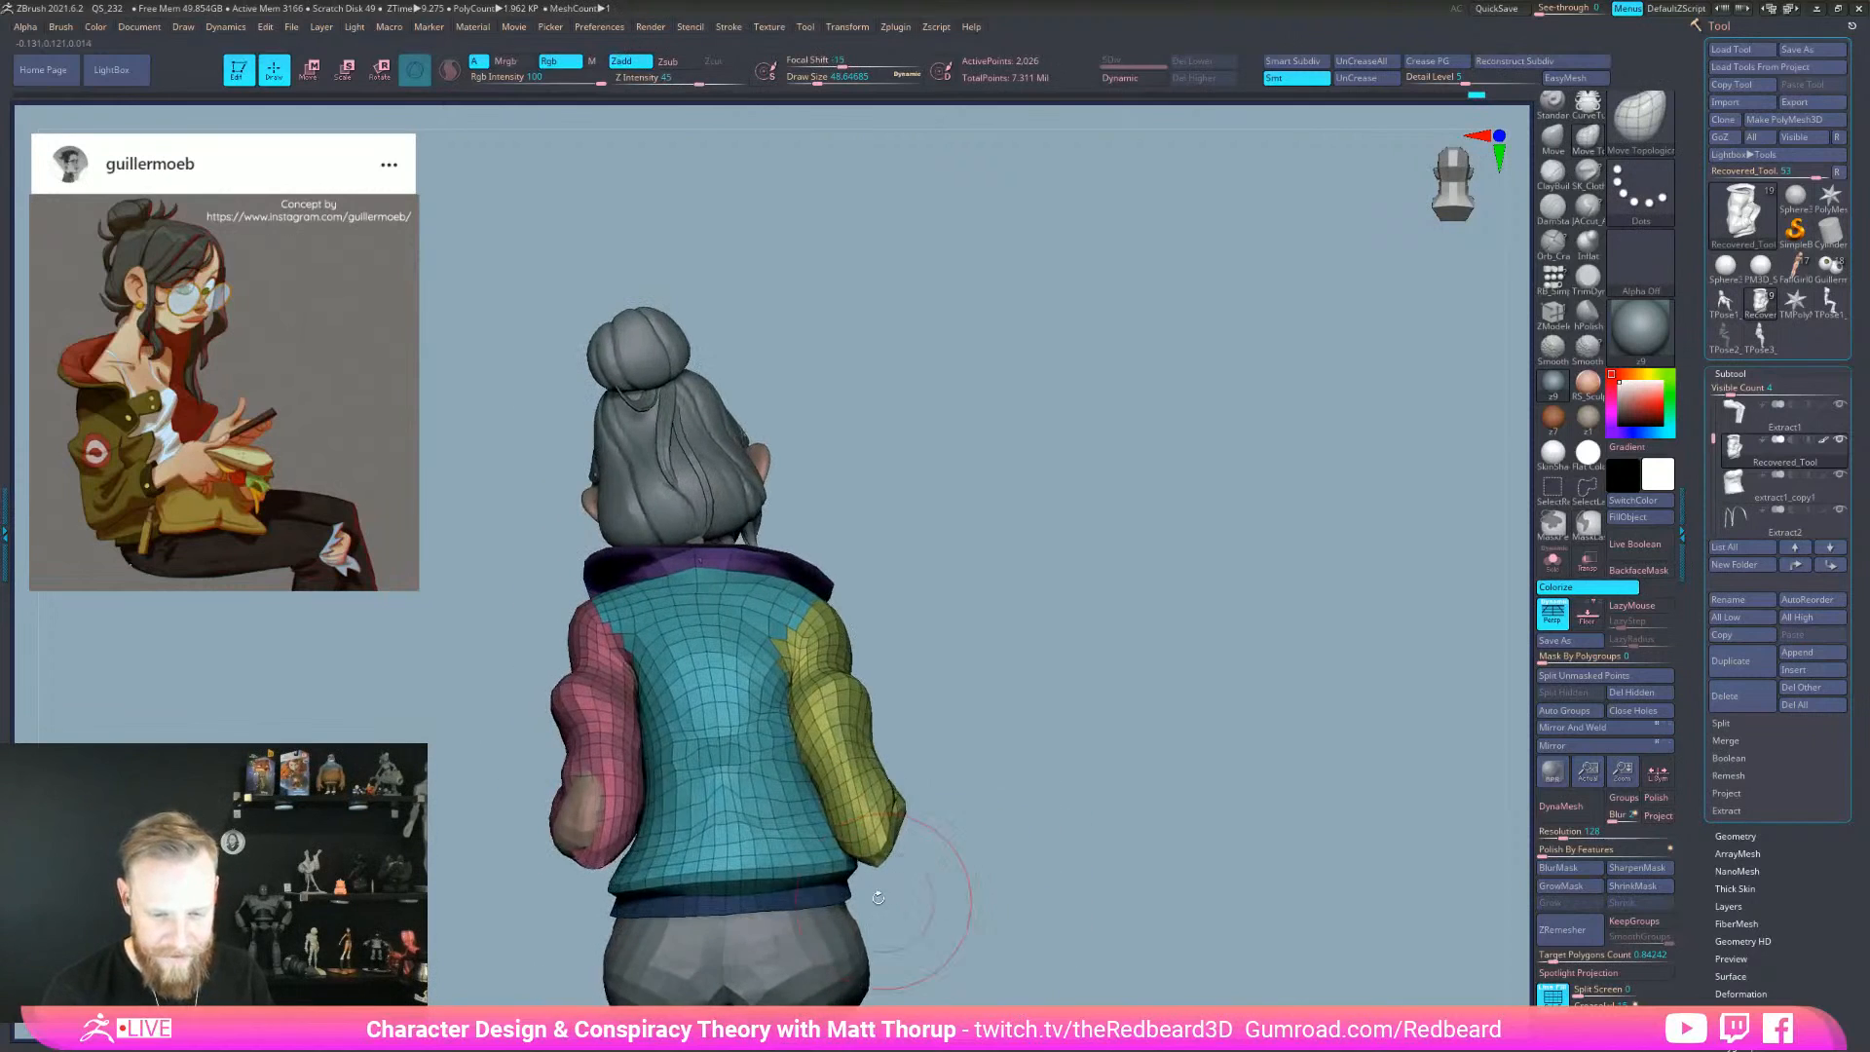
ctrl+shift+click(866, 828)
ctrl+shift+click(845, 801)
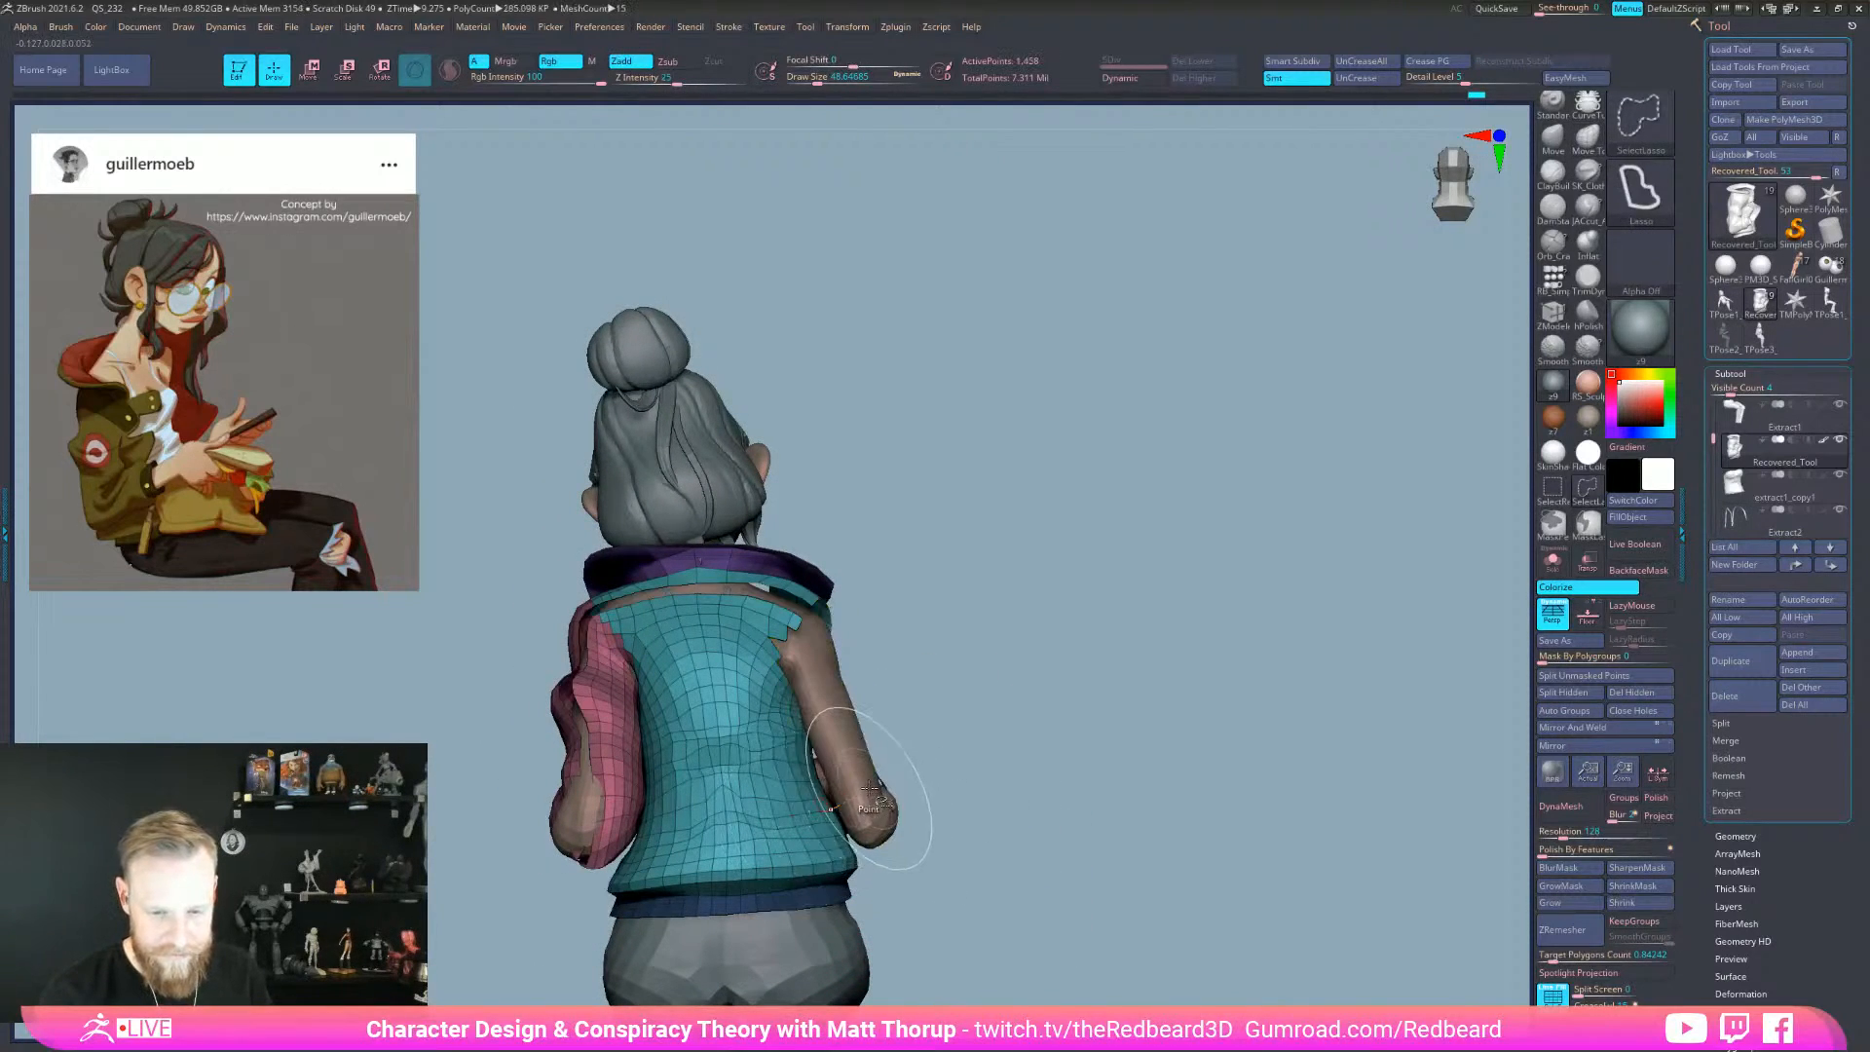
ctrl+alt+shift+click(569, 774)
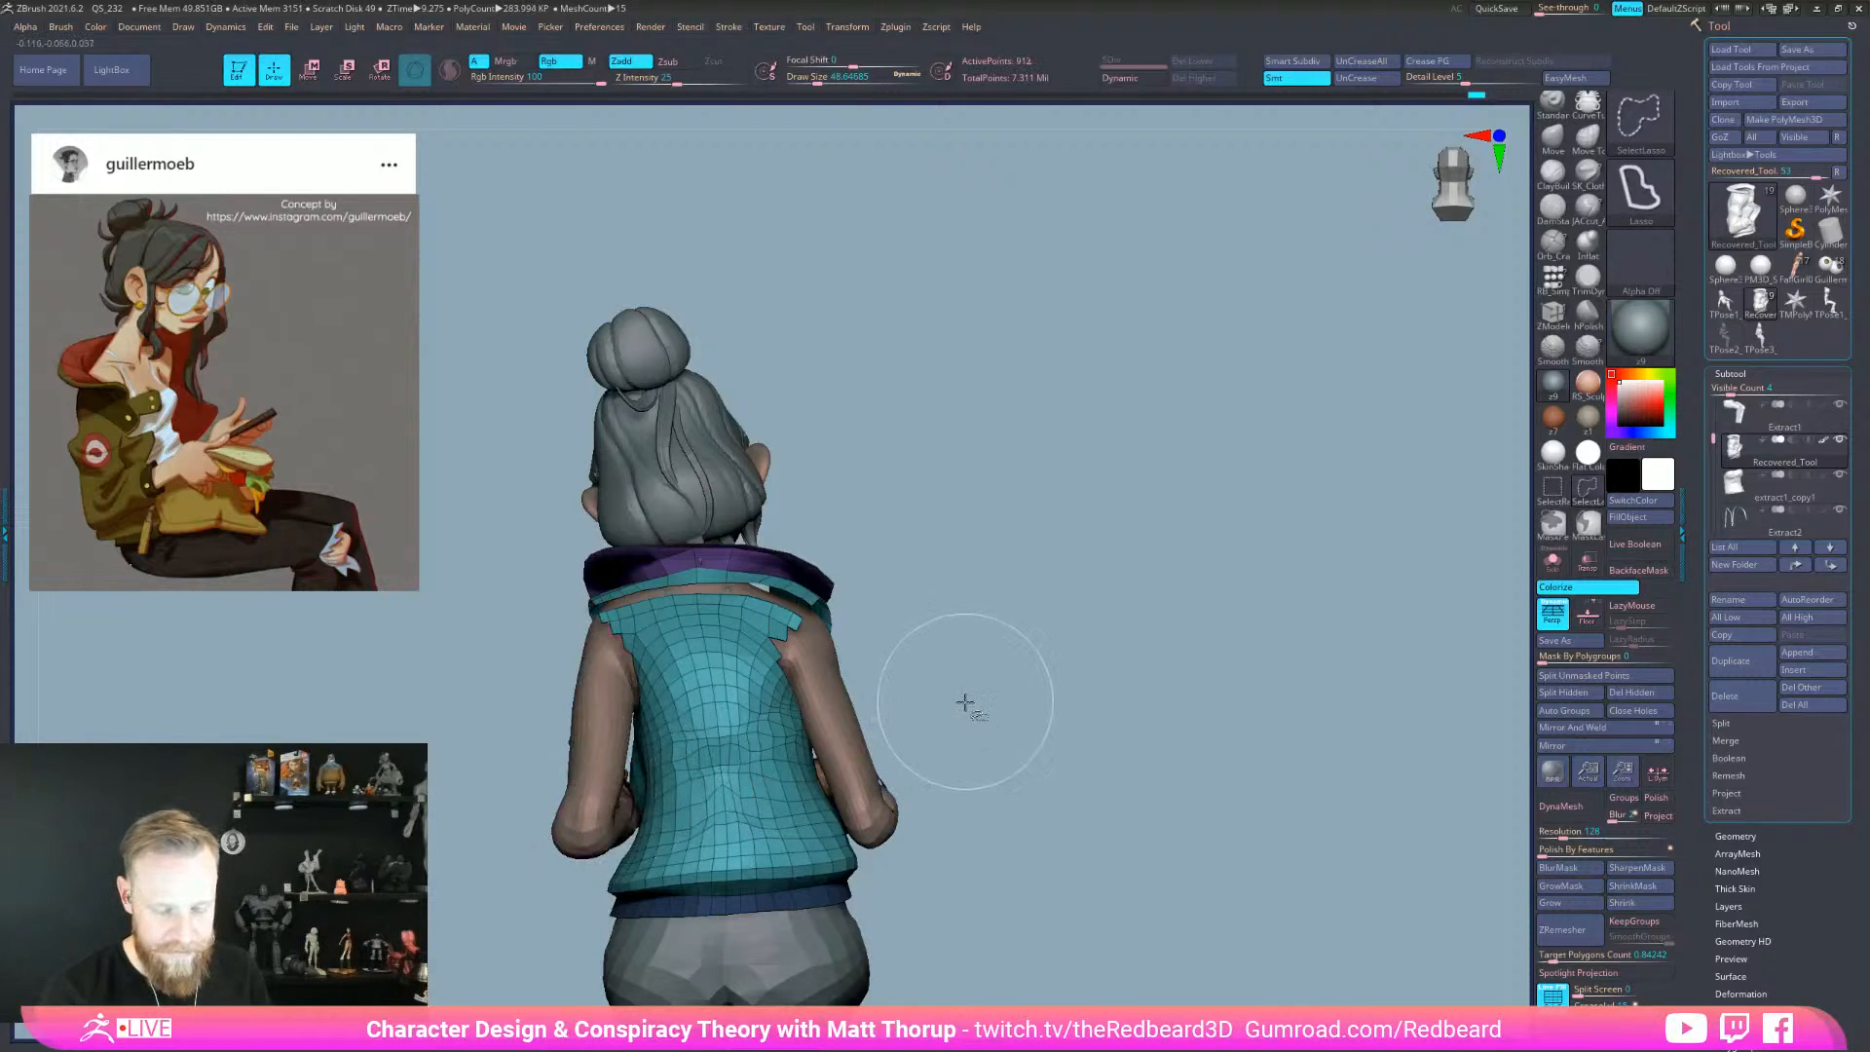
- Flare the lower edge of the jacket's torso outward slightly on both sides and even out its back
drag(853, 857, 863, 859)
drag(620, 874, 606, 876)
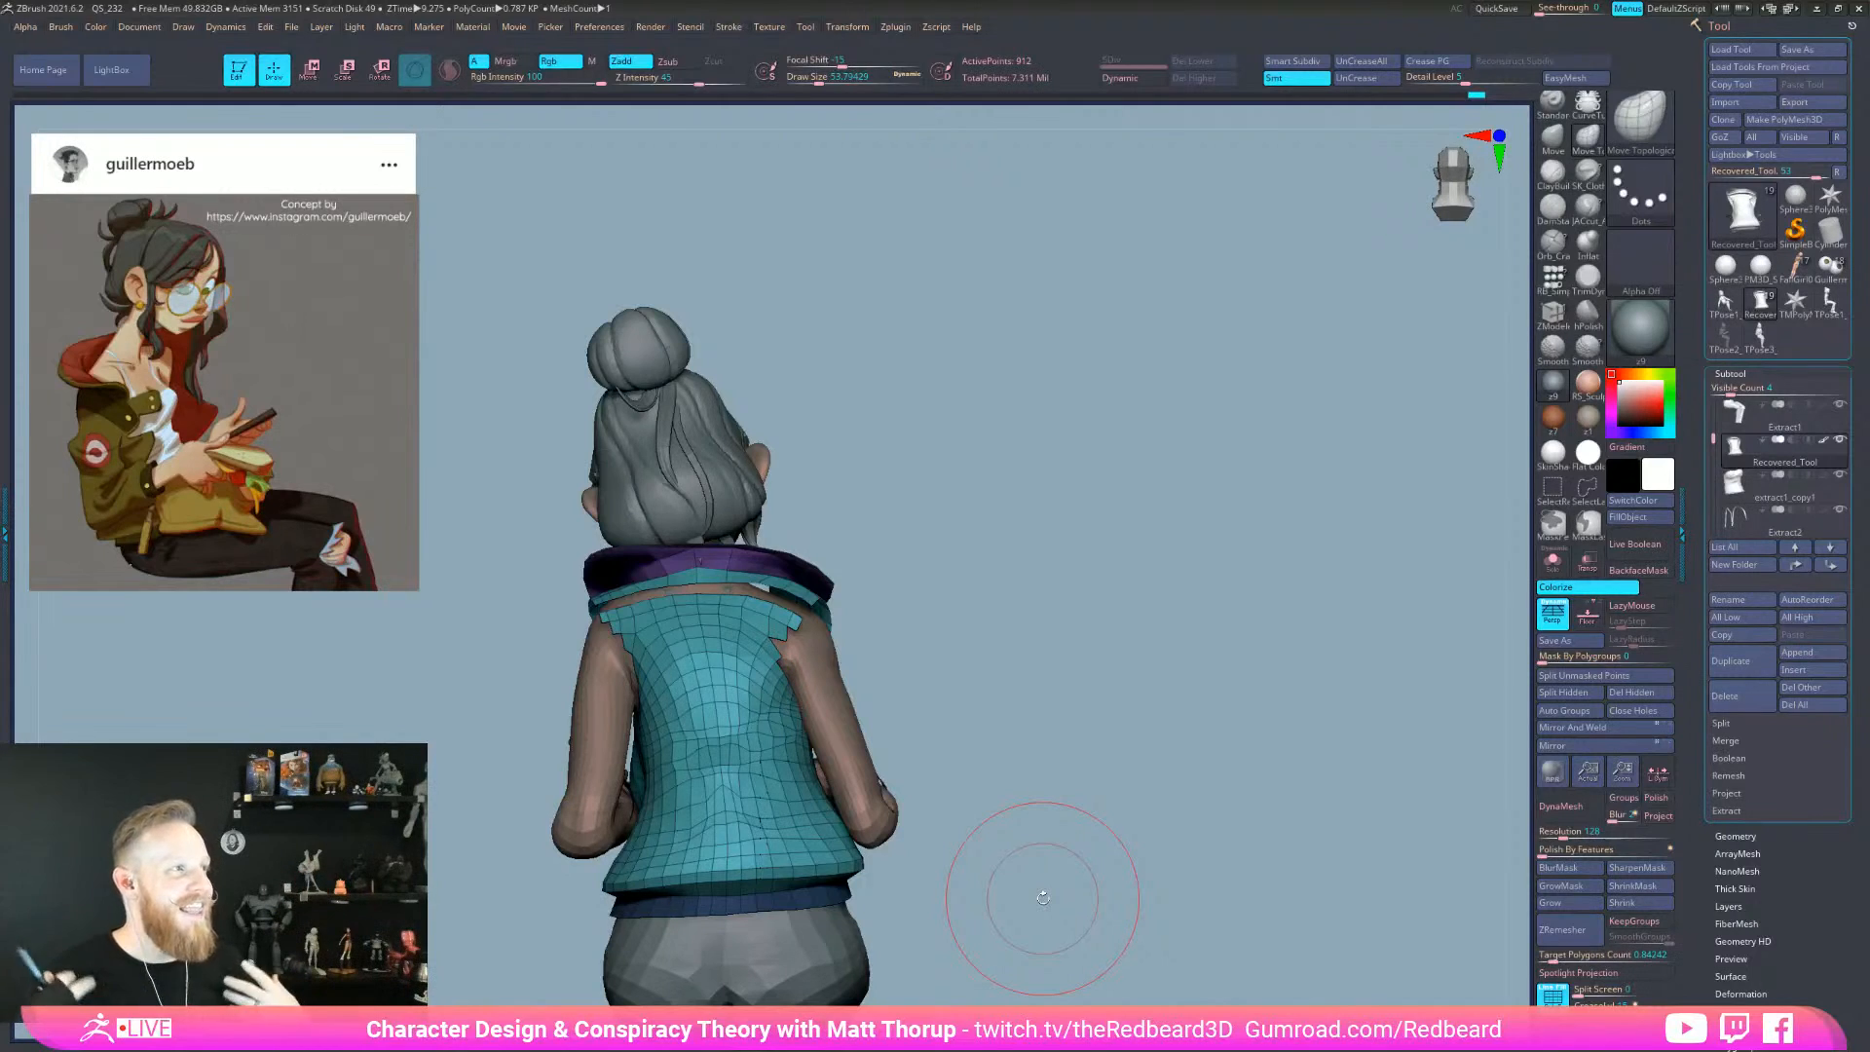
mouse_move(1043, 897)
mouse_down()
mouse_move(986, 818)
mouse_move(769, 837)
mouse_move(876, 868)
mouse_move(845, 867)
mouse_move(1256, 771)
mouse_move(1145, 775)
mouse_move(1072, 865)
mouse_move(1066, 910)
mouse_move(1114, 825)
mouse_move(1095, 847)
mouse_up()
ctrl+shift+click(1095, 850)
drag(743, 844, 746, 842)
- Switch the mask so only the waistband is editable, and fit it around the hip on the pink-sleeve side
key(s)
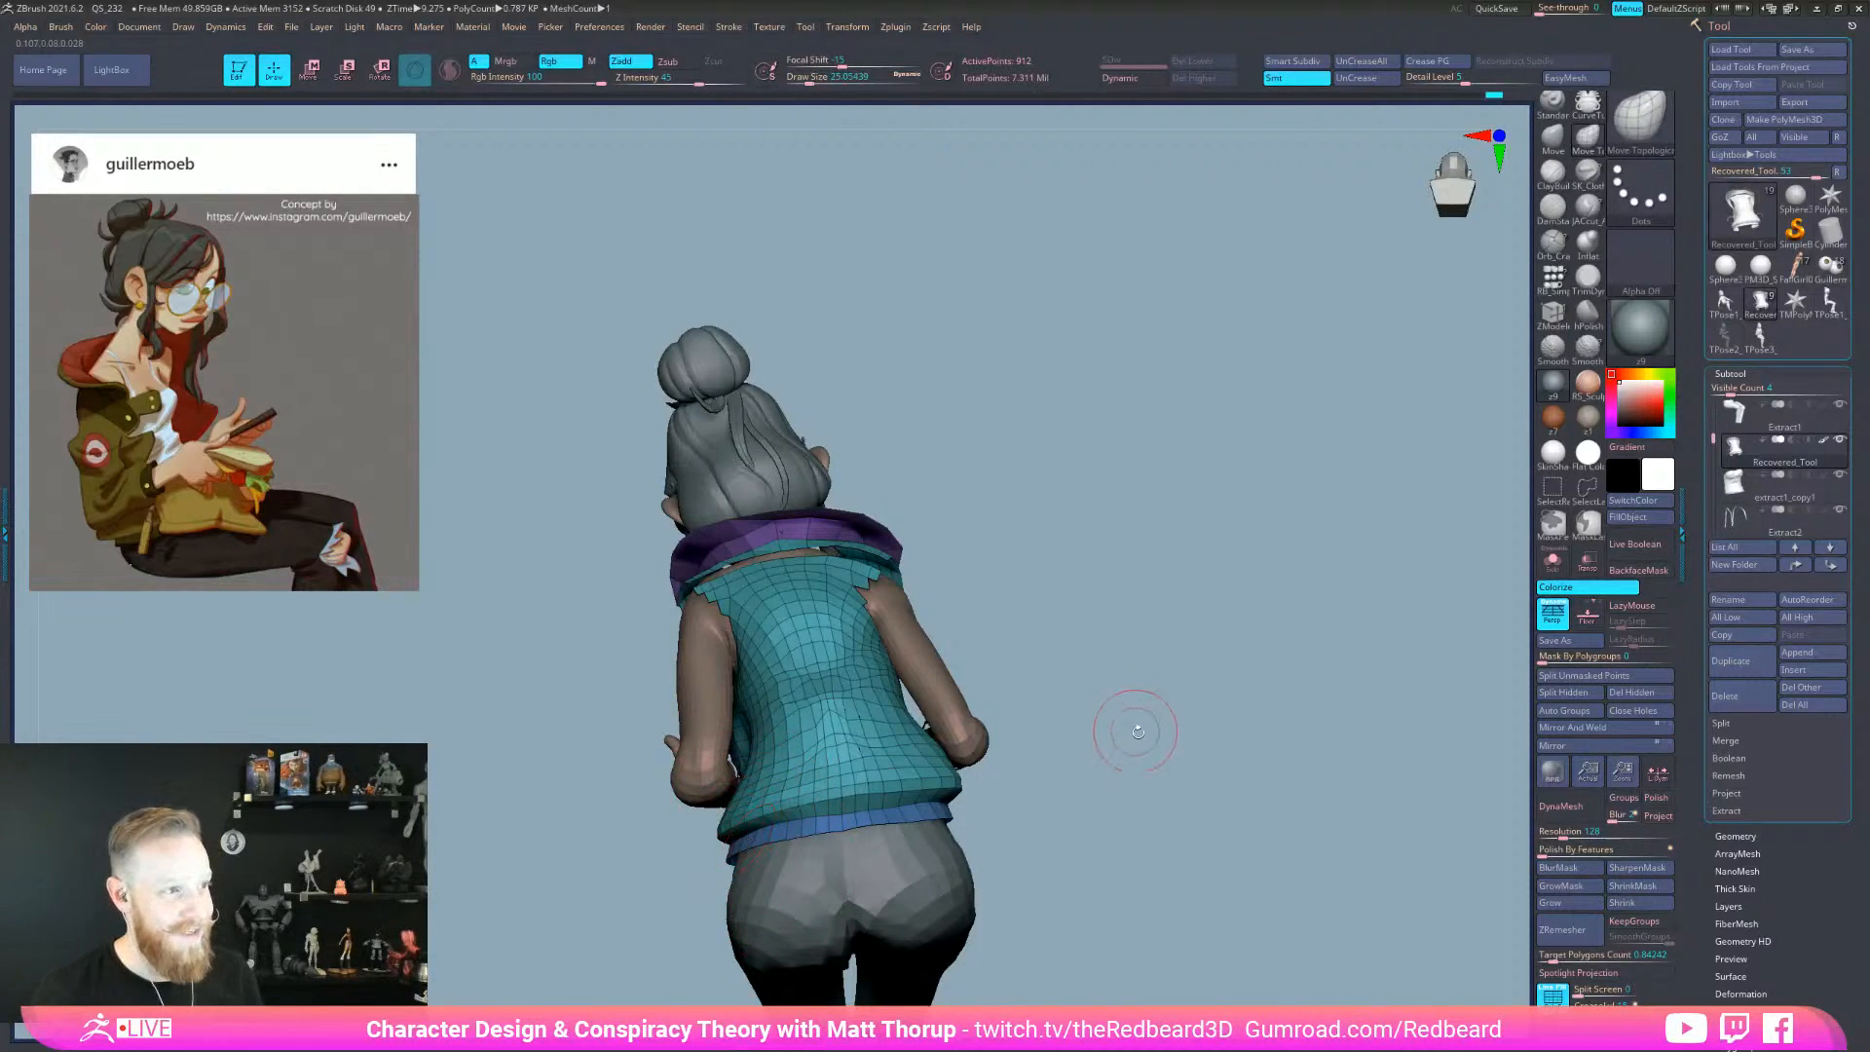
drag(1126, 730, 1008, 803)
key(ctrl)
mouse_move(613, 819)
ctrl+mouse_down()
mouse_move(926, 851)
mouse_move(545, 446)
ctrl+mouse_up()
key(s)
drag(730, 867, 742, 868)
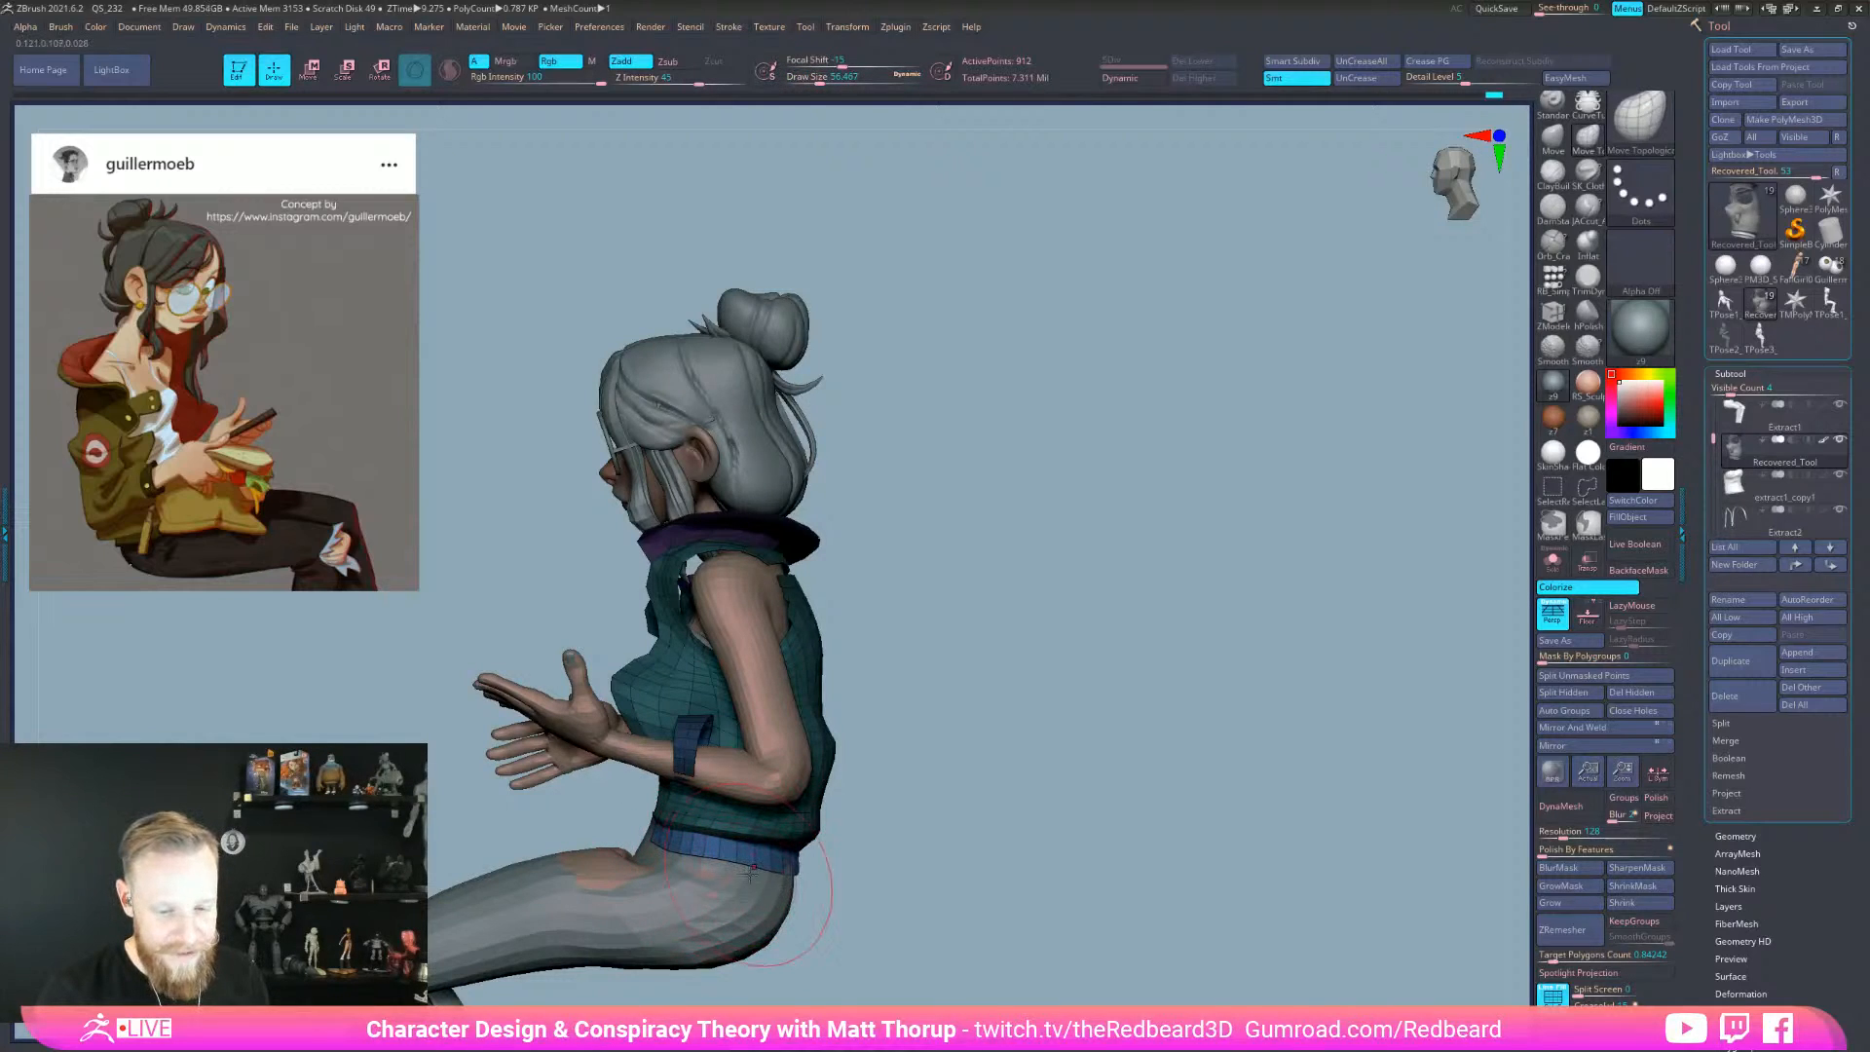
key(s)
drag(660, 845, 647, 843)
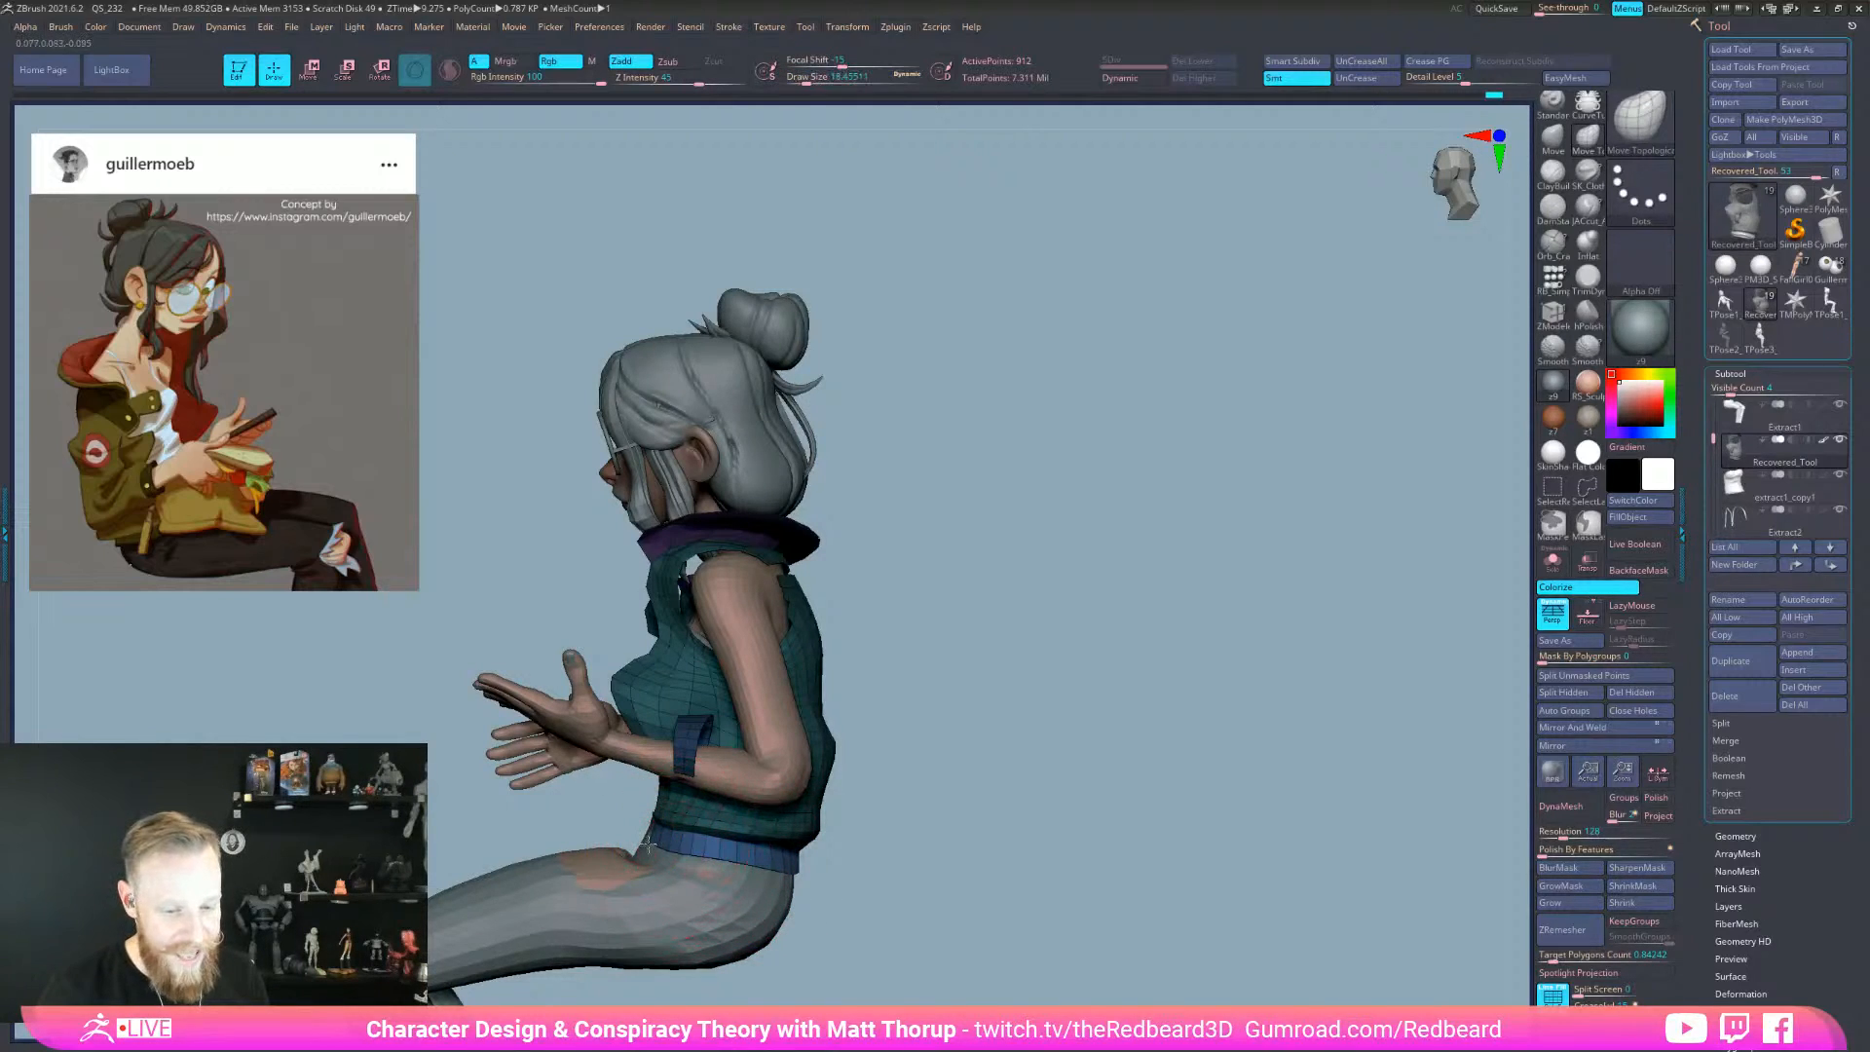
- Shape the waistband across the lower back so it follows the hips, resizing the brush as needed
drag(1169, 769, 1003, 779)
key(s)
drag(732, 893, 745, 893)
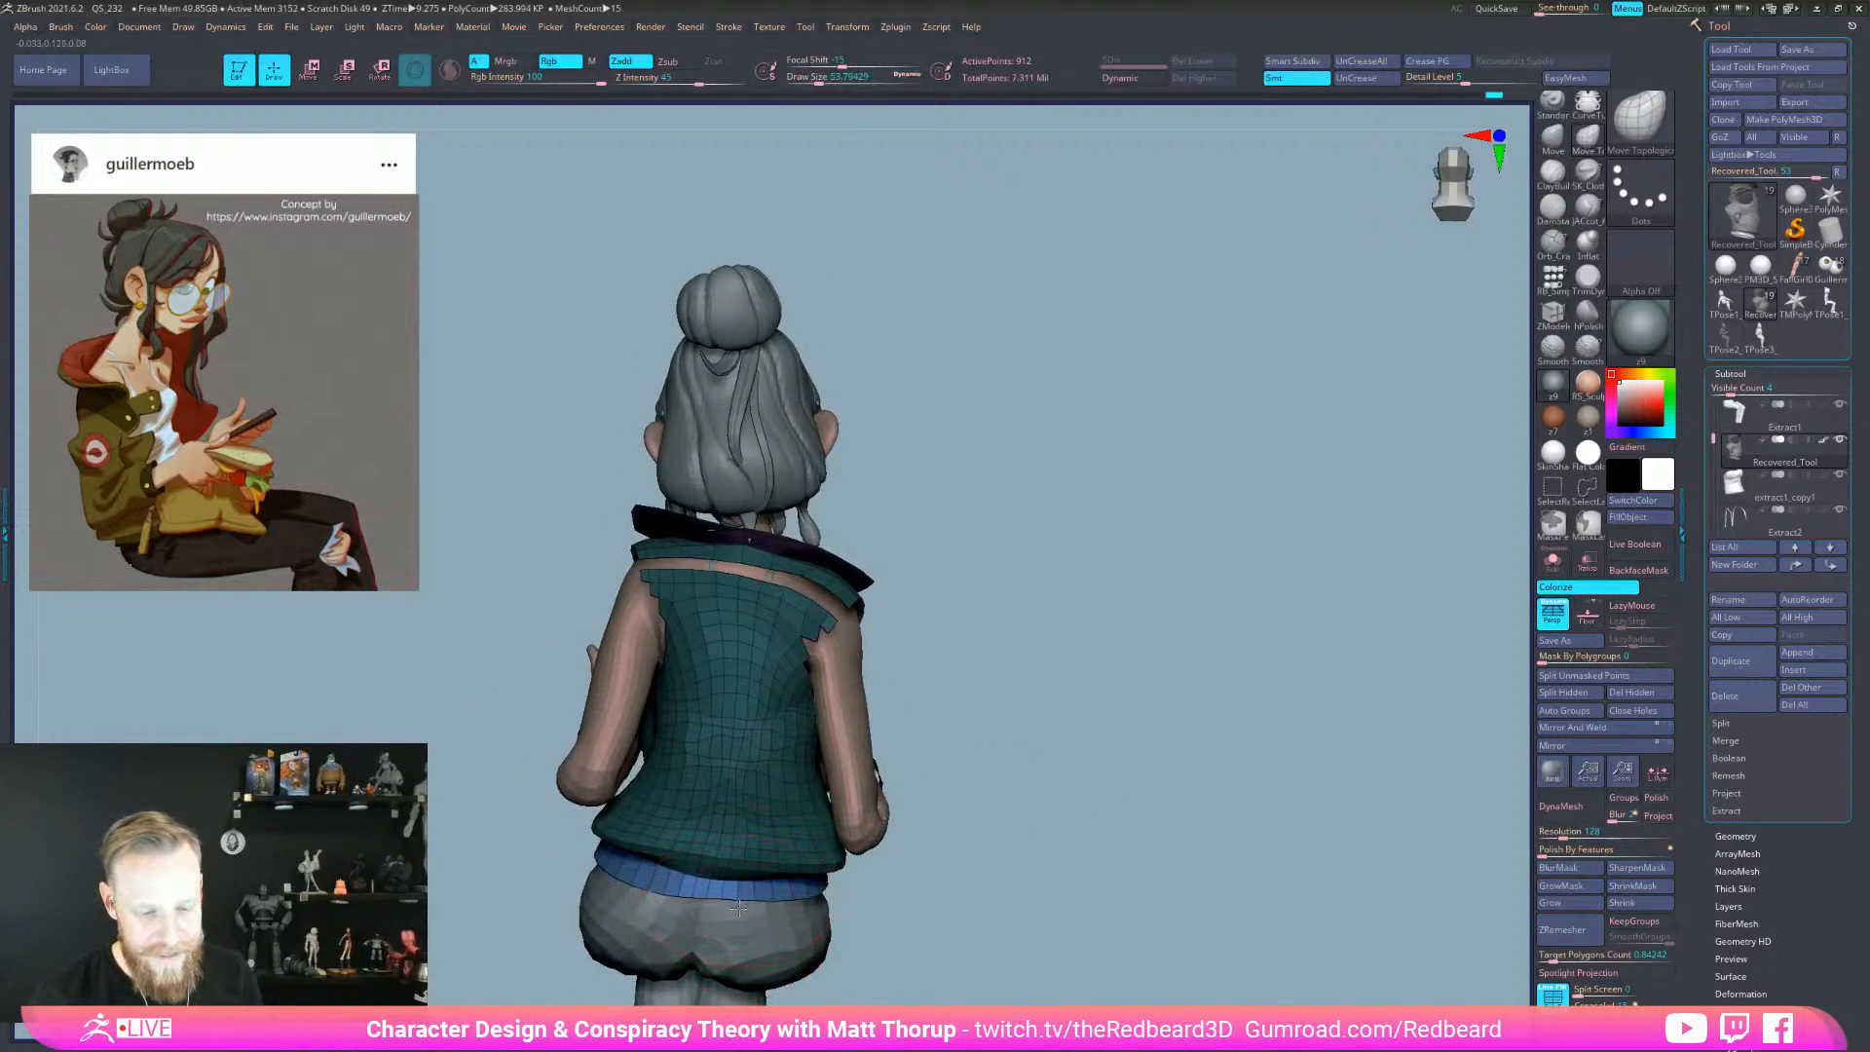
key(bracketleft)
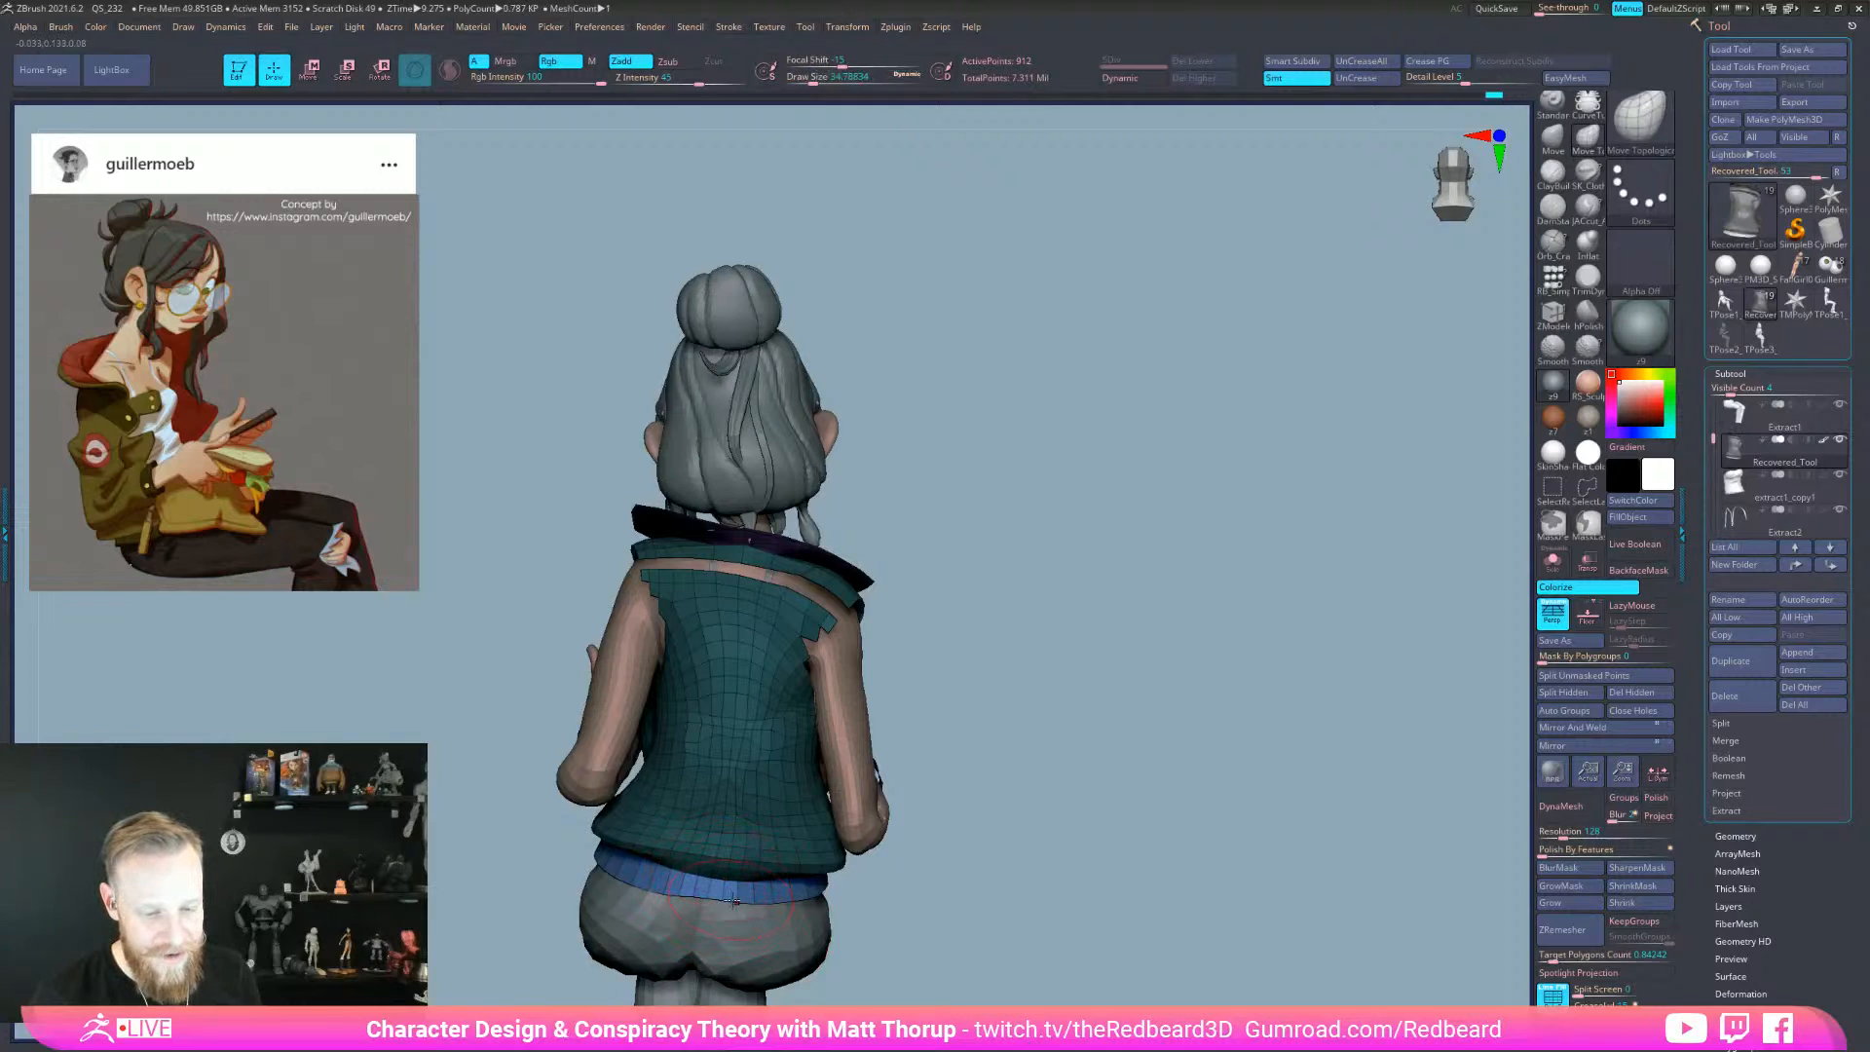
right_drag(732, 900, 807, 961)
- Refine the waistband's front end on the yellow-sleeve side, varying the brush size
key(s)
drag(958, 882, 952, 883)
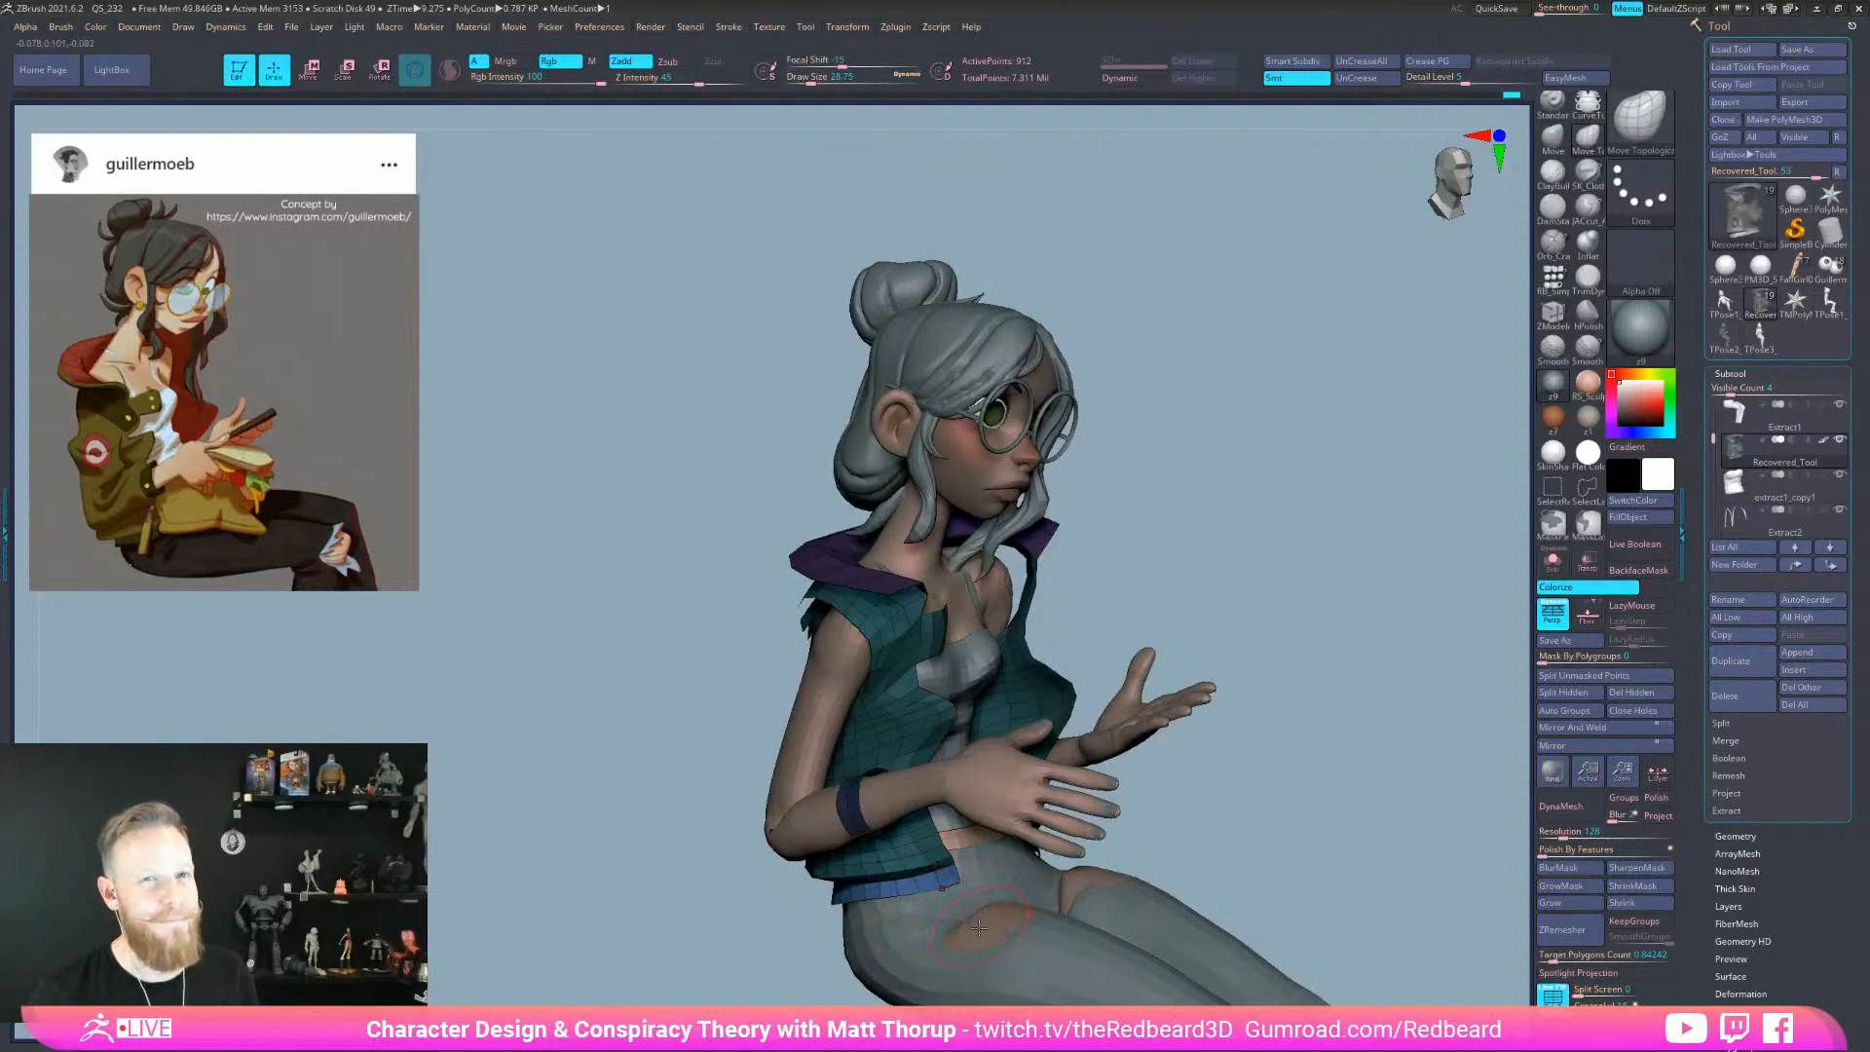
key(bracketright)
key(bracketright)
key(bracketright)
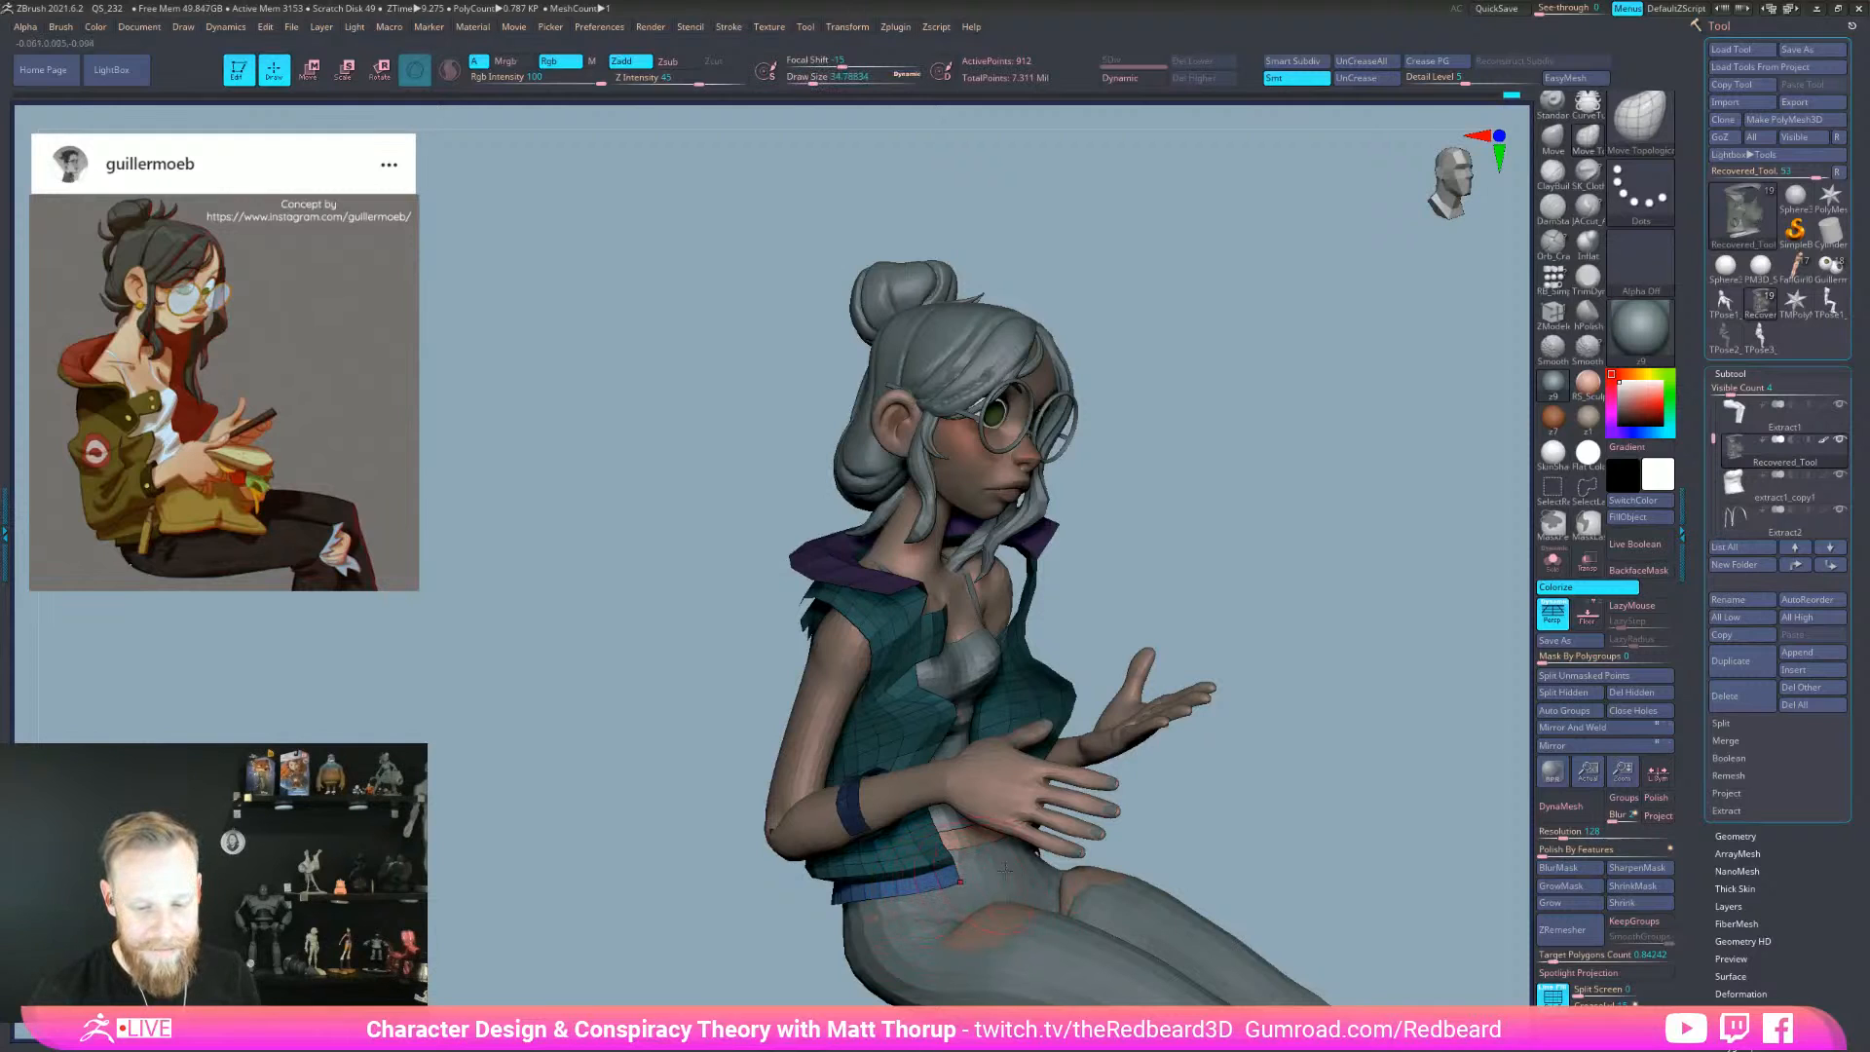
right_drag(985, 877, 1235, 834)
right_drag(1122, 835, 1258, 818)
- Unhide the jacket's sleeves and clear its mask
ctrl+shift+click(1265, 817)
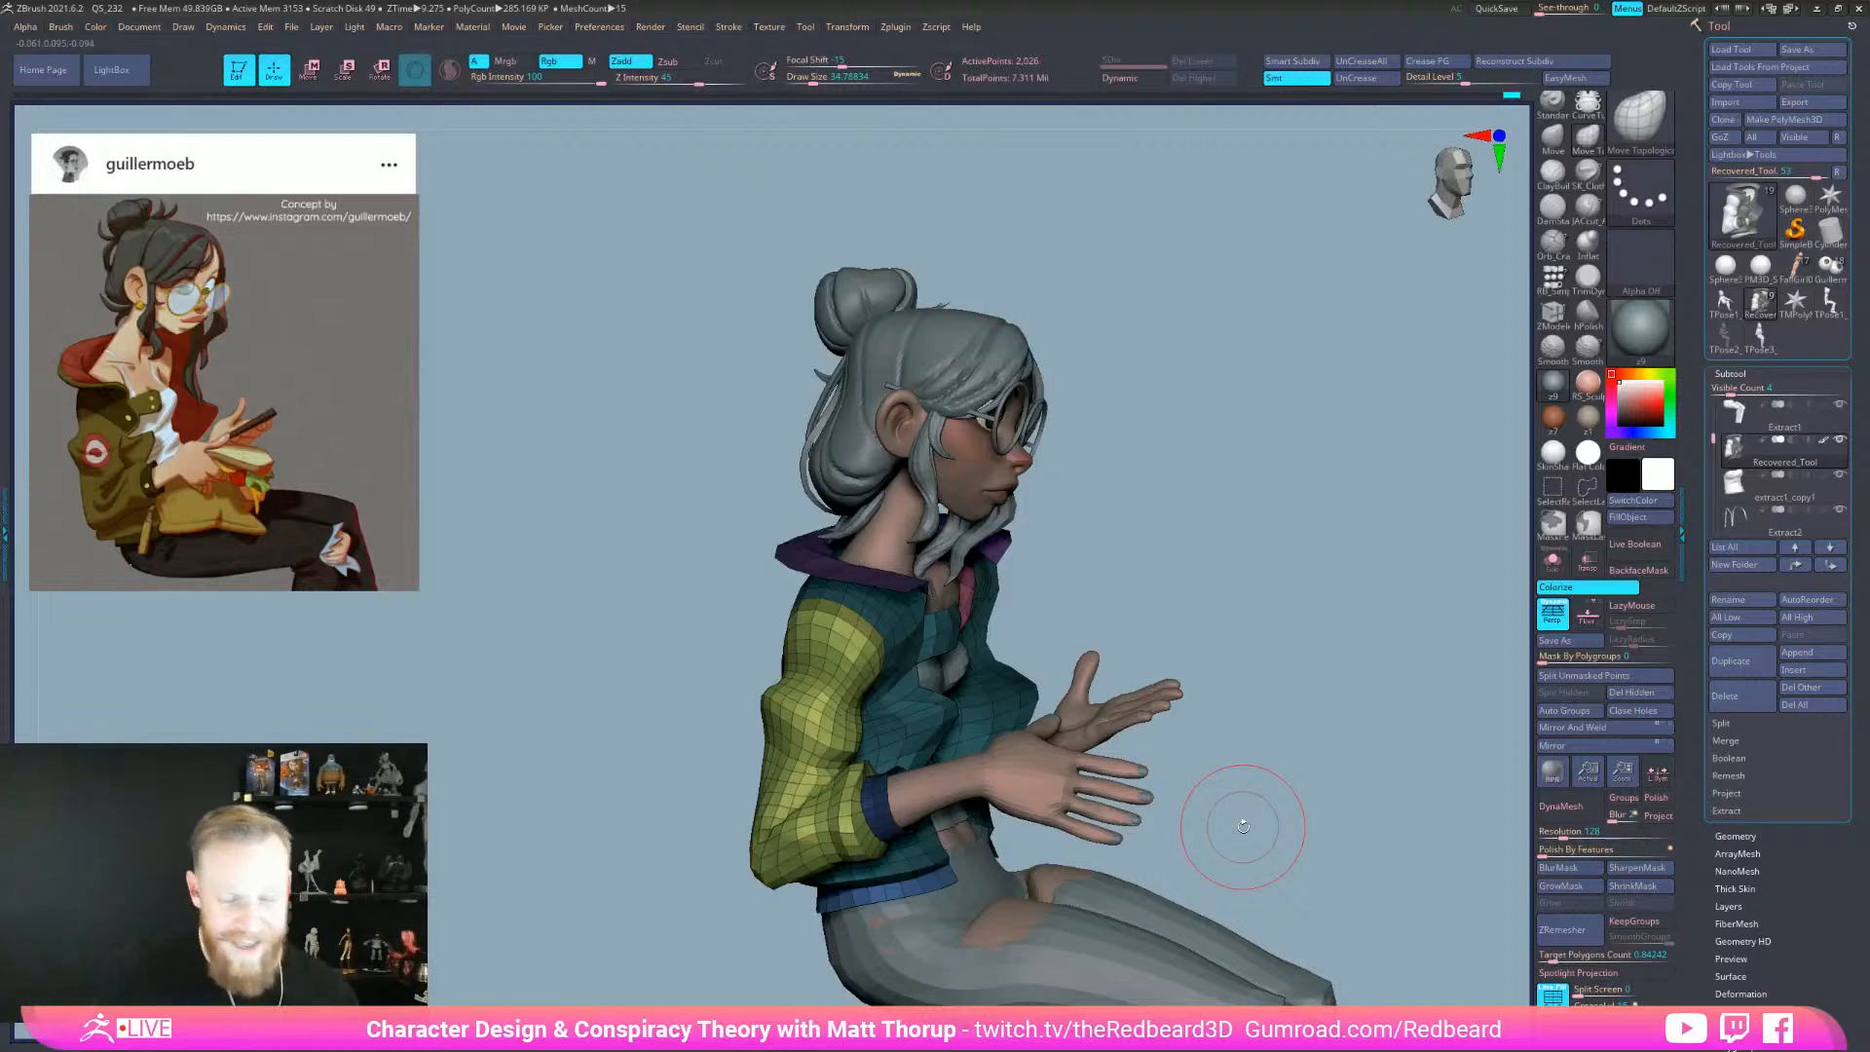
right_drag(1242, 826, 1247, 605)
mouse_move(1328, 776)
right_down()
mouse_move(1181, 818)
mouse_move(1168, 781)
mouse_move(1248, 785)
mouse_move(1214, 776)
mouse_move(1229, 788)
mouse_move(1197, 803)
mouse_move(1210, 814)
right_up()
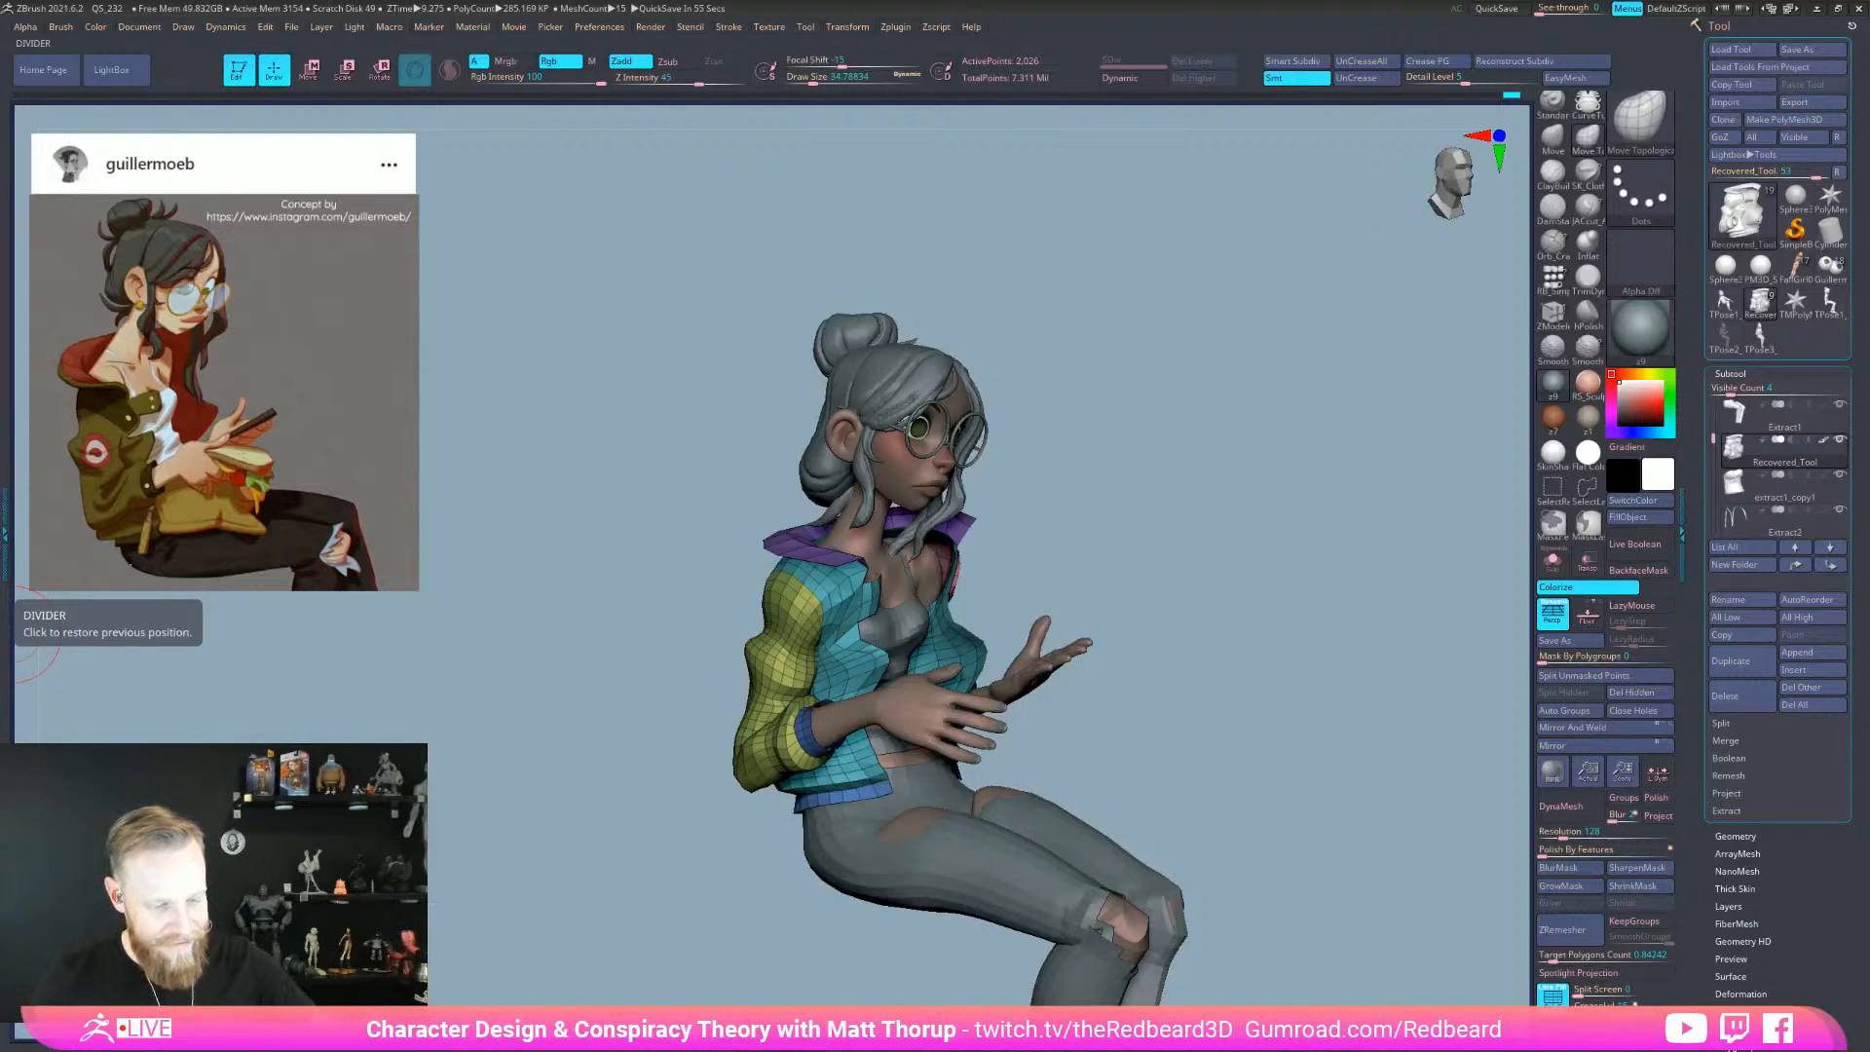
- Adjust the collar's edge around the nape, working from the side and above with a resized brush
drag(1173, 630, 1223, 617)
alt+drag(1251, 759, 1256, 643)
alt+drag(1208, 502, 1179, 602)
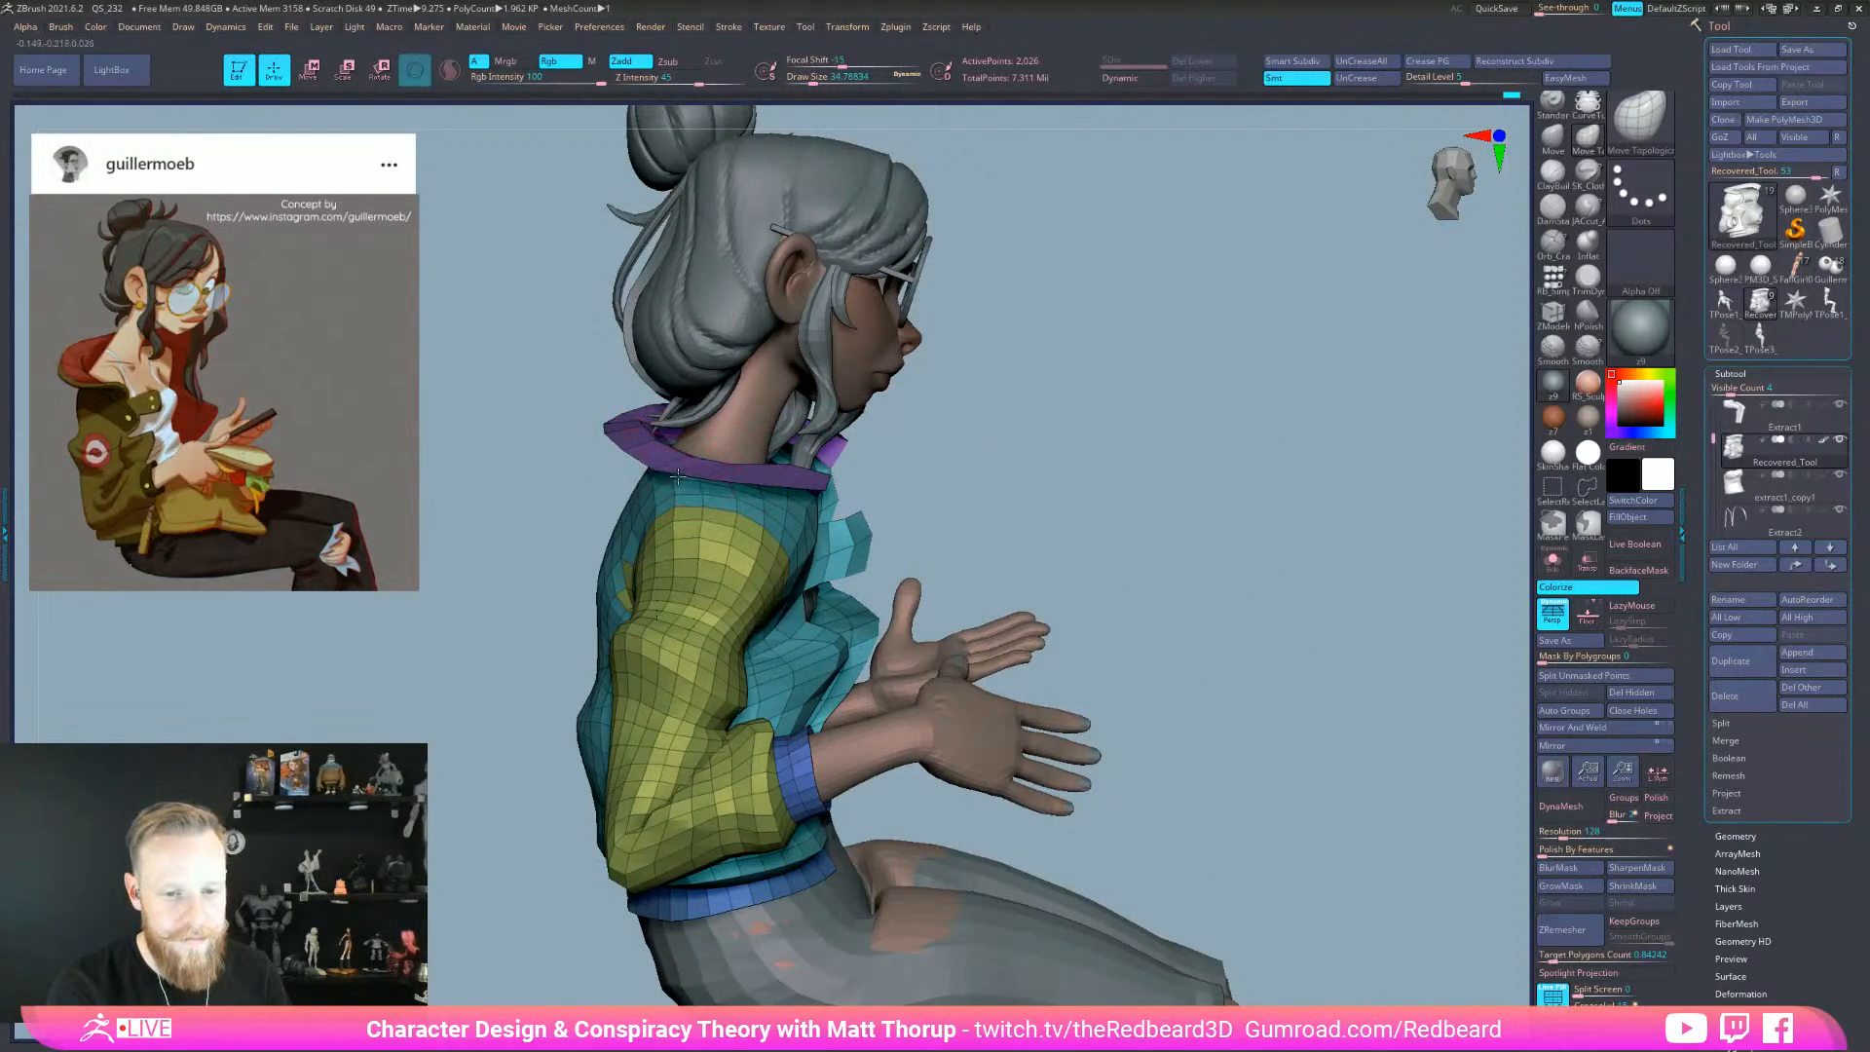
mouse_move(623, 446)
right_down()
mouse_move(551, 428)
mouse_move(574, 359)
right_up()
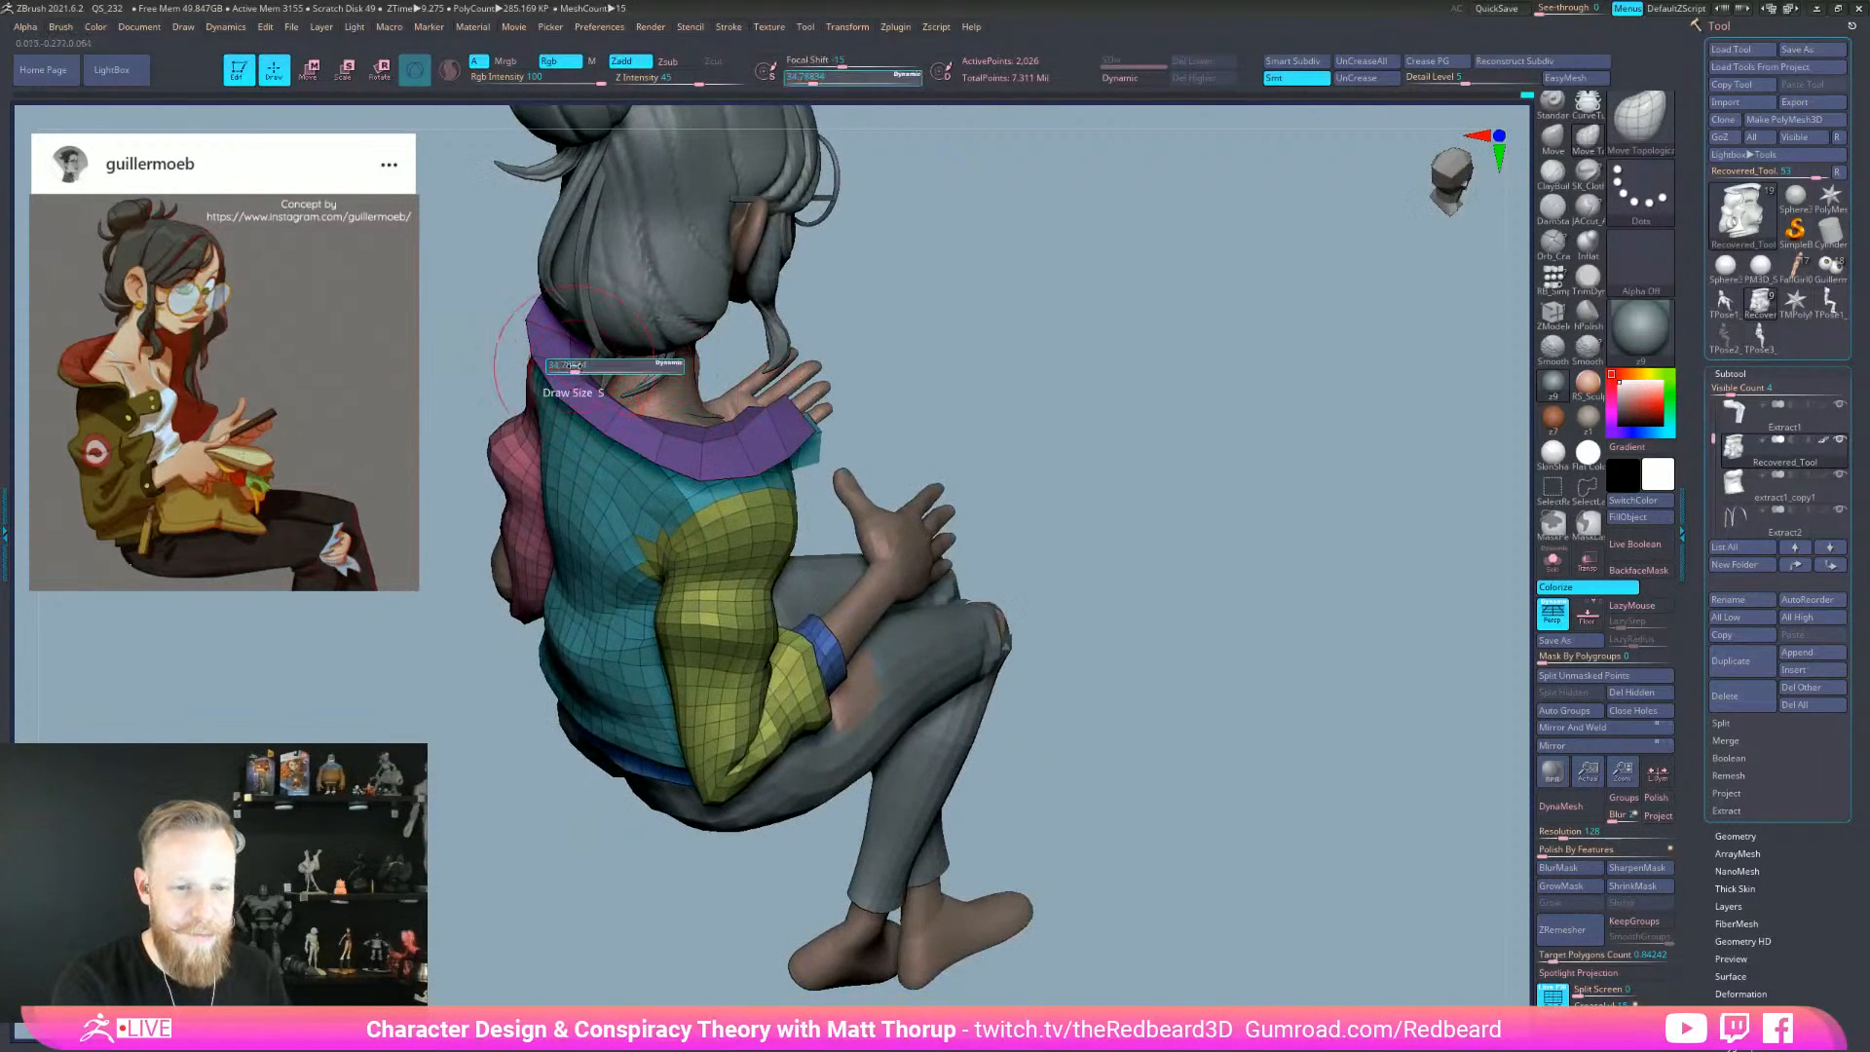
mouse_move(889, 292)
right_down()
mouse_move(976, 422)
mouse_move(1042, 443)
right_up()
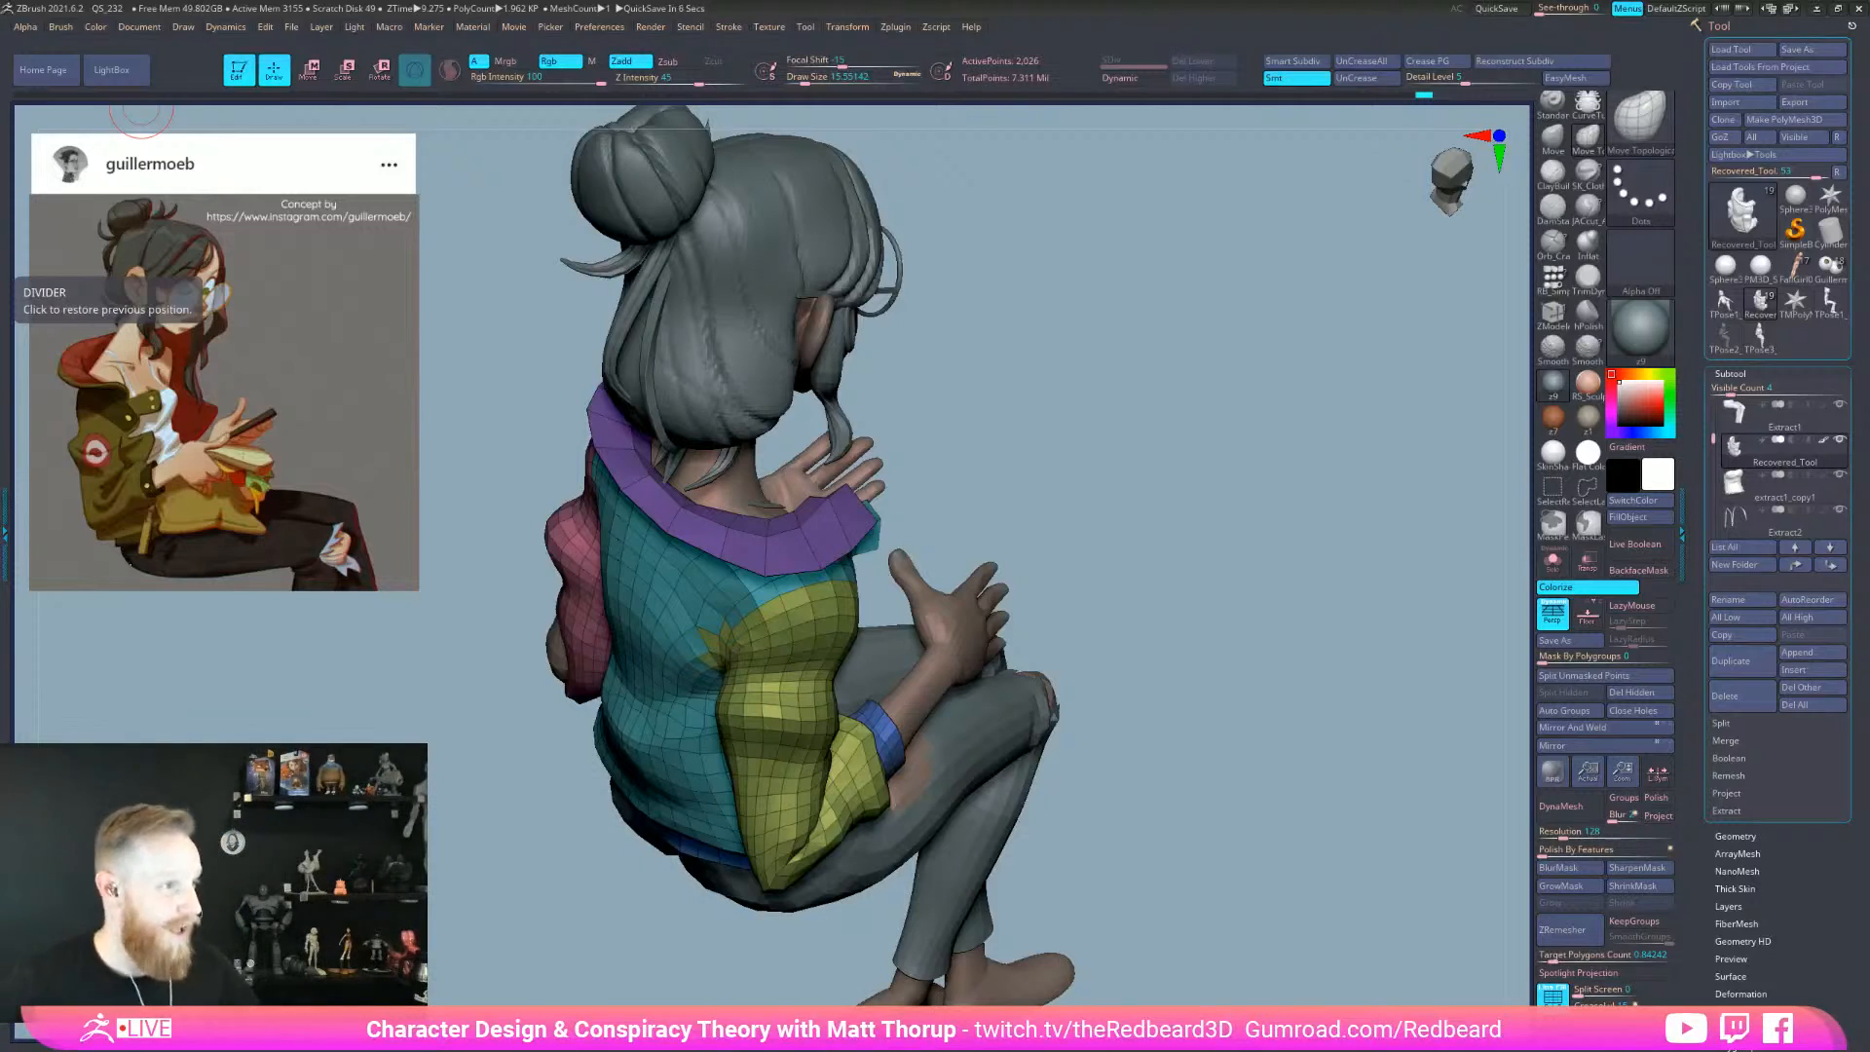
- Select the body mesh and move the protruding elbow inside the pink sleeve
drag(1178, 629, 1248, 641)
alt+drag(961, 823, 998, 761)
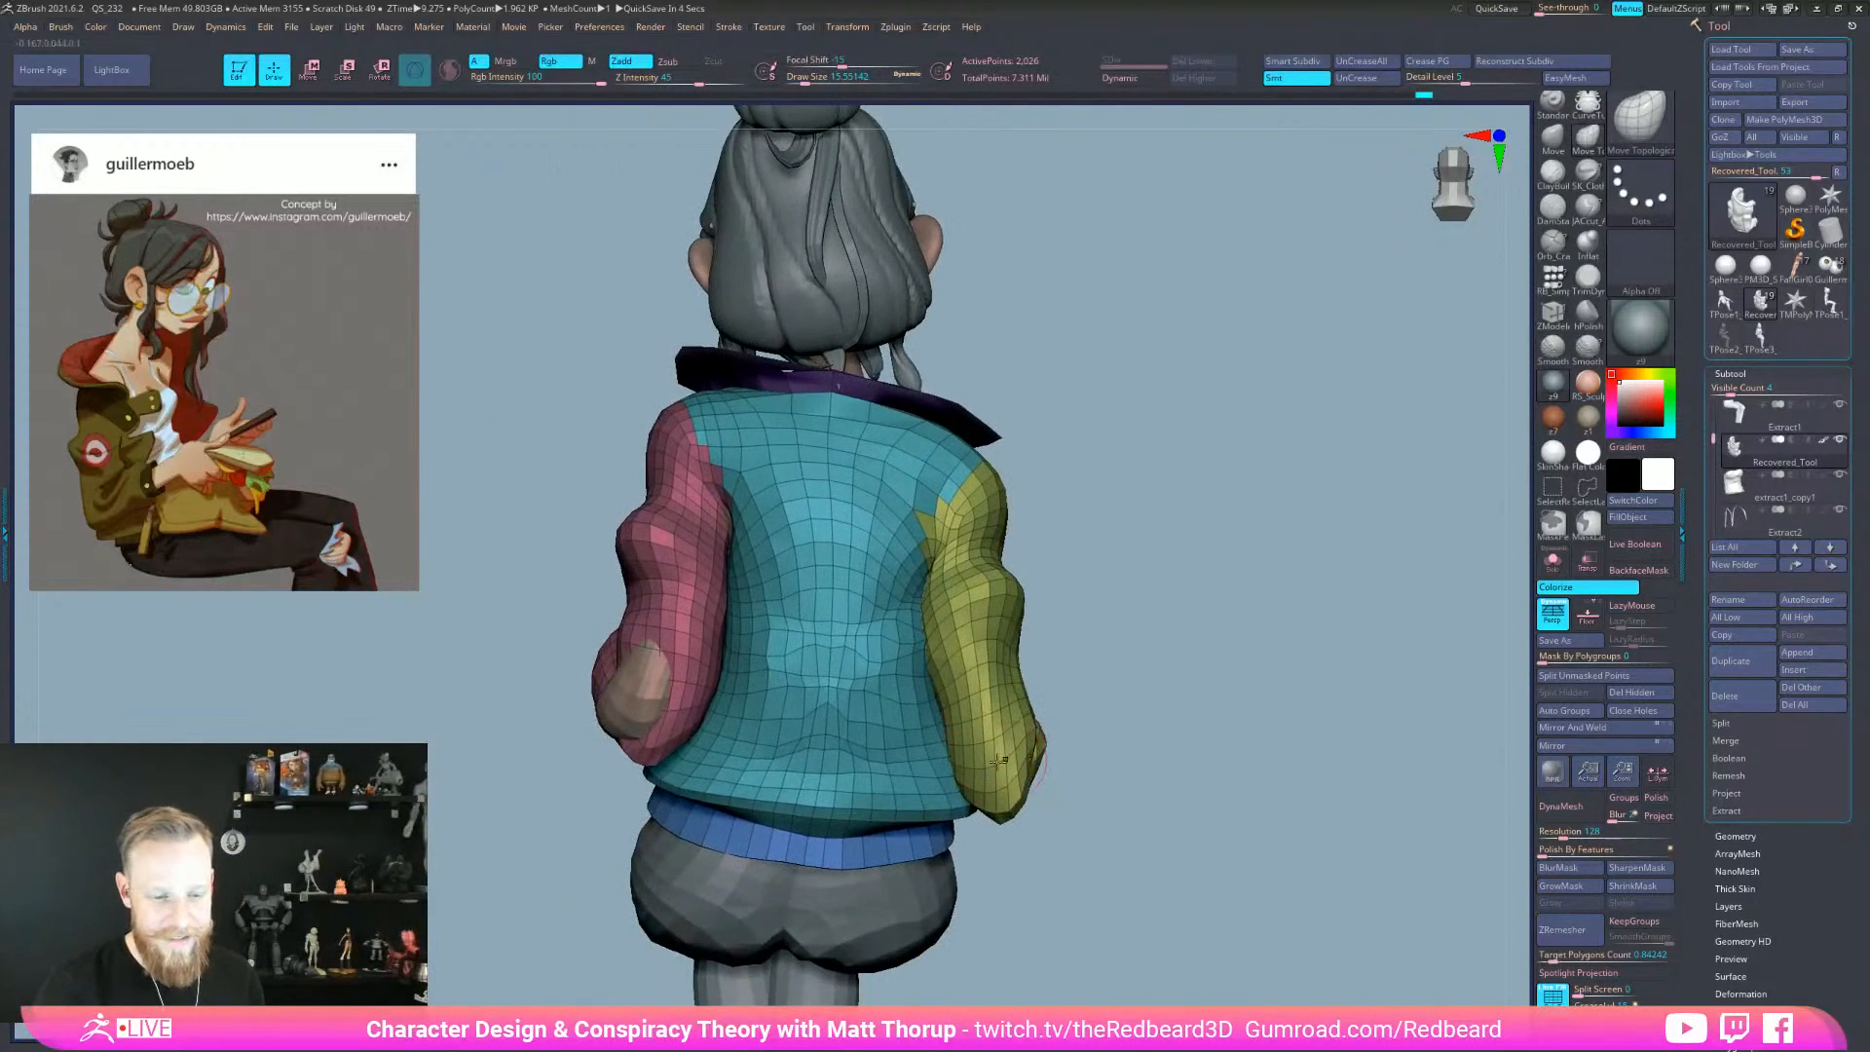
alt+click(608, 711)
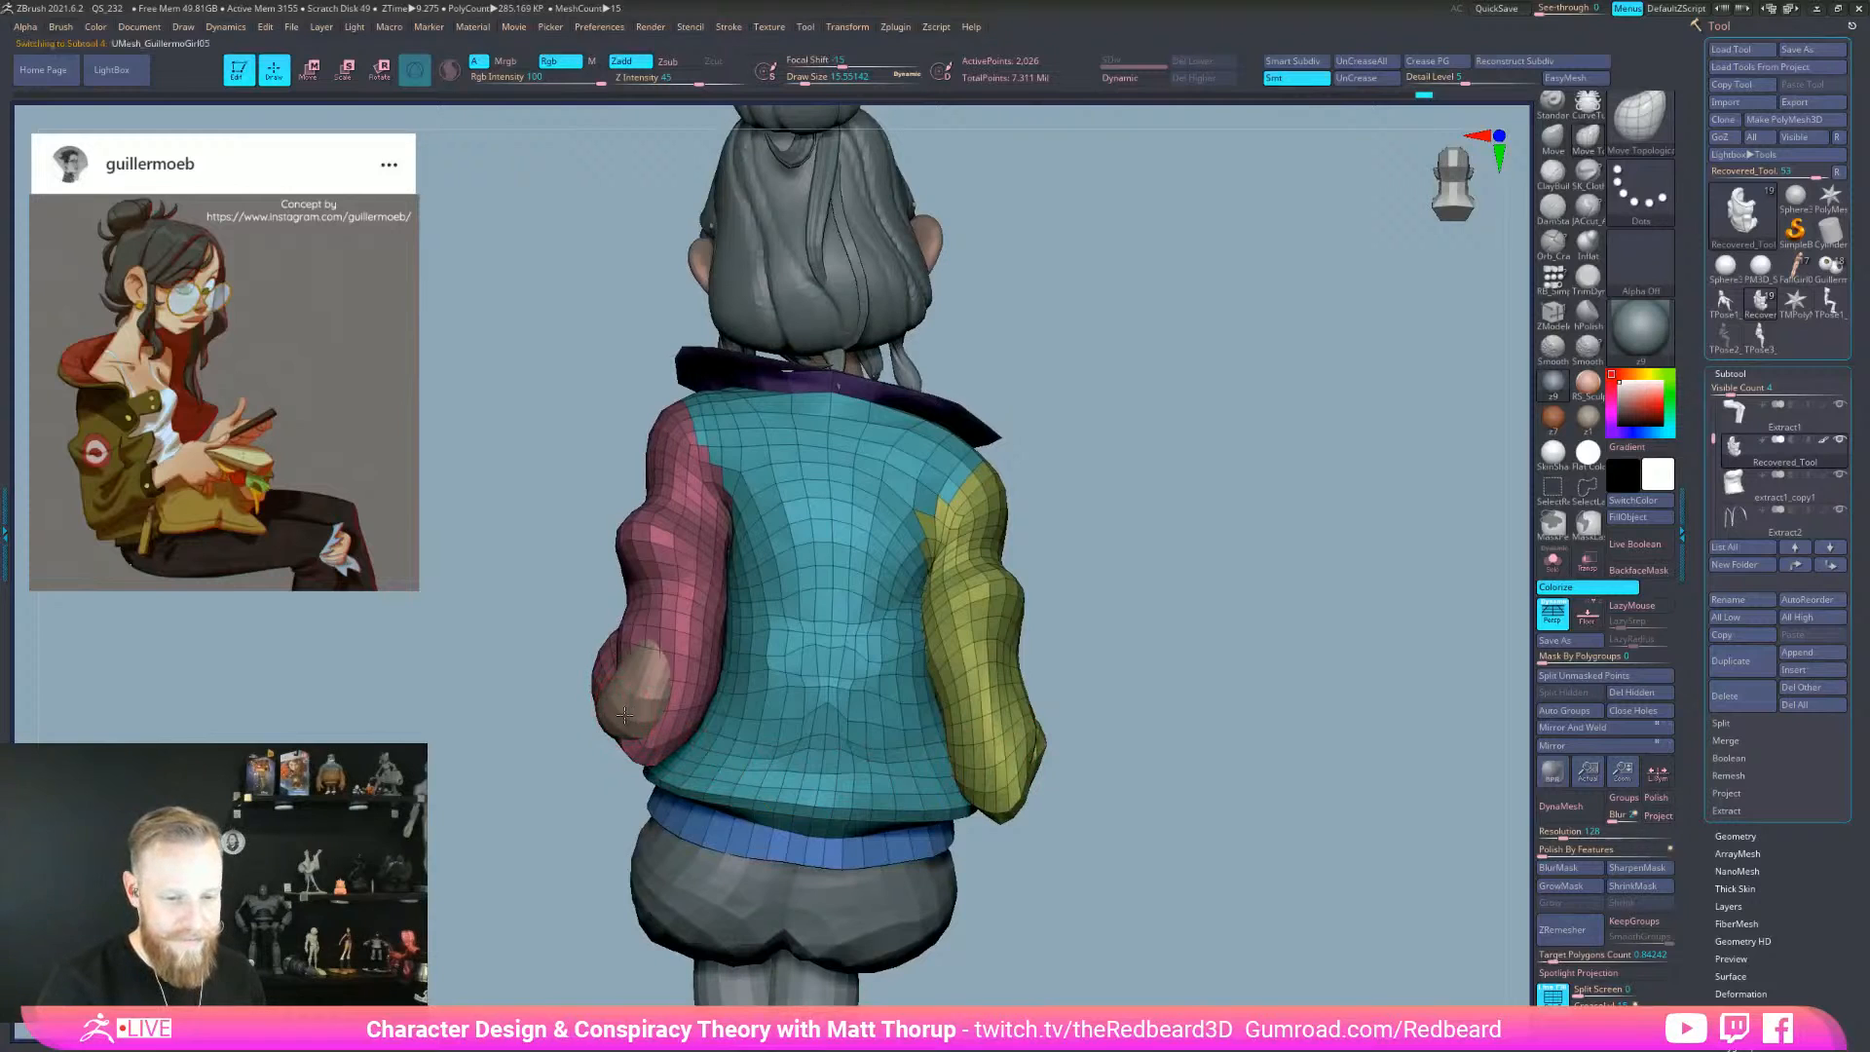
mouse_move(633, 732)
mouse_down()
mouse_move(639, 751)
mouse_move(842, 764)
mouse_up()
key(s)
drag(649, 721, 639, 721)
drag(660, 698, 633, 718)
key(s)
right_drag(666, 701, 709, 678)
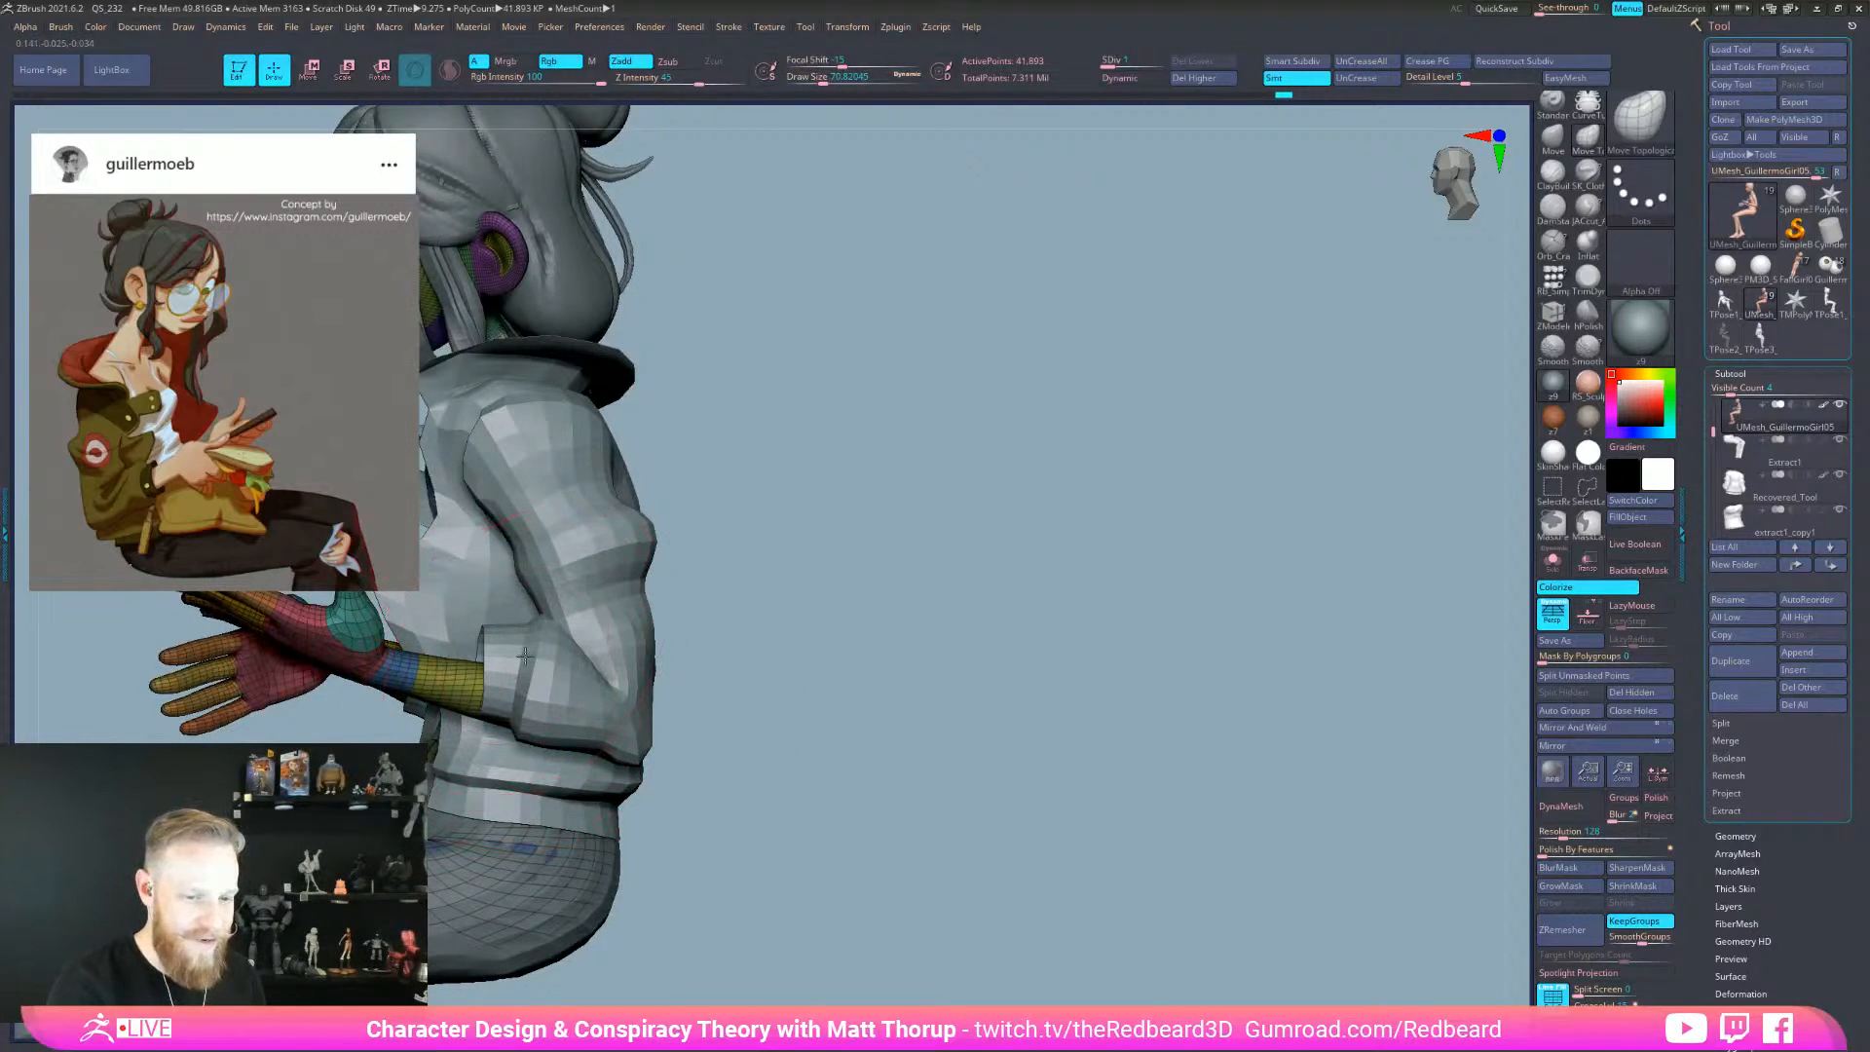
- Reselect the jacket and adjust the collar's outer edge above the yellow-sleeve shoulder, resizing the brush
alt+click(525, 658)
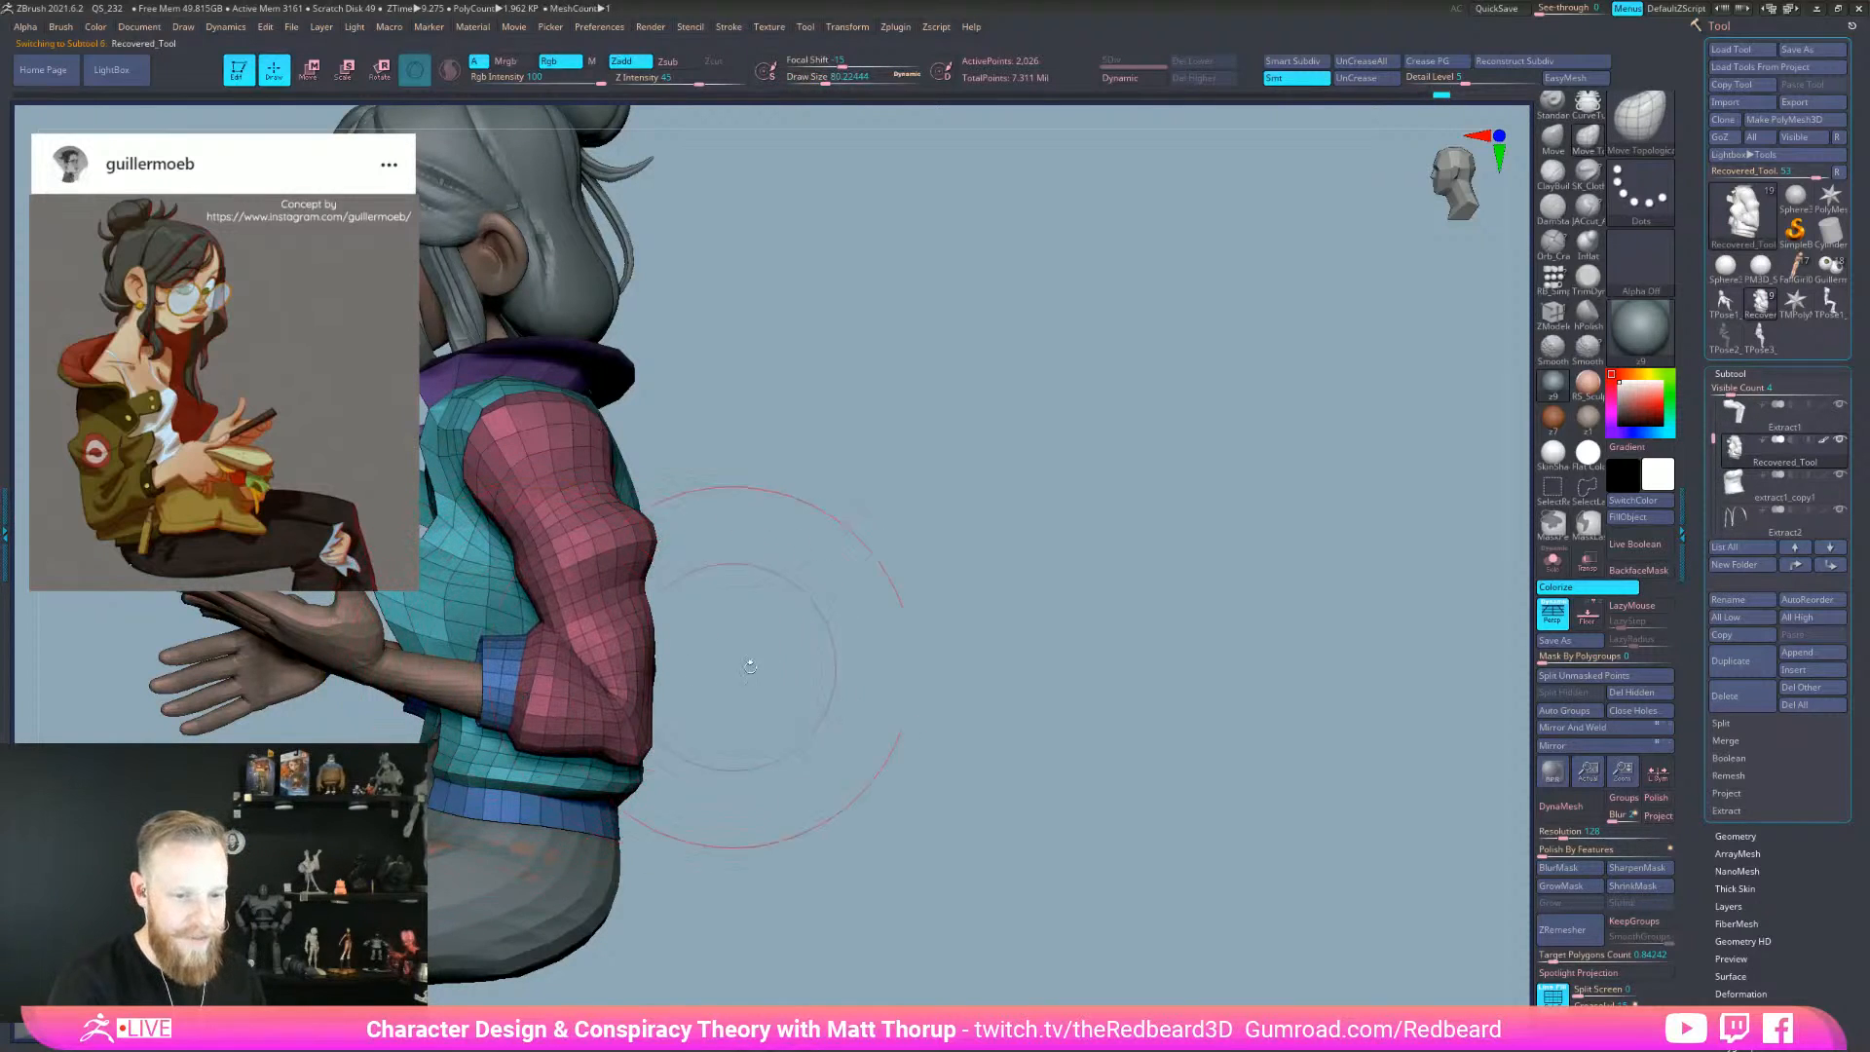
shift+drag(732, 666, 816, 684)
alt+drag(590, 761, 1023, 690)
mouse_move(877, 681)
mouse_down()
mouse_move(861, 689)
mouse_move(1023, 659)
mouse_move(1129, 693)
mouse_move(1252, 657)
mouse_move(1131, 692)
mouse_move(1139, 790)
mouse_move(1206, 797)
mouse_move(1169, 791)
mouse_up()
key(s)
mouse_move(749, 572)
right_down()
mouse_move(821, 554)
mouse_move(788, 570)
right_up()
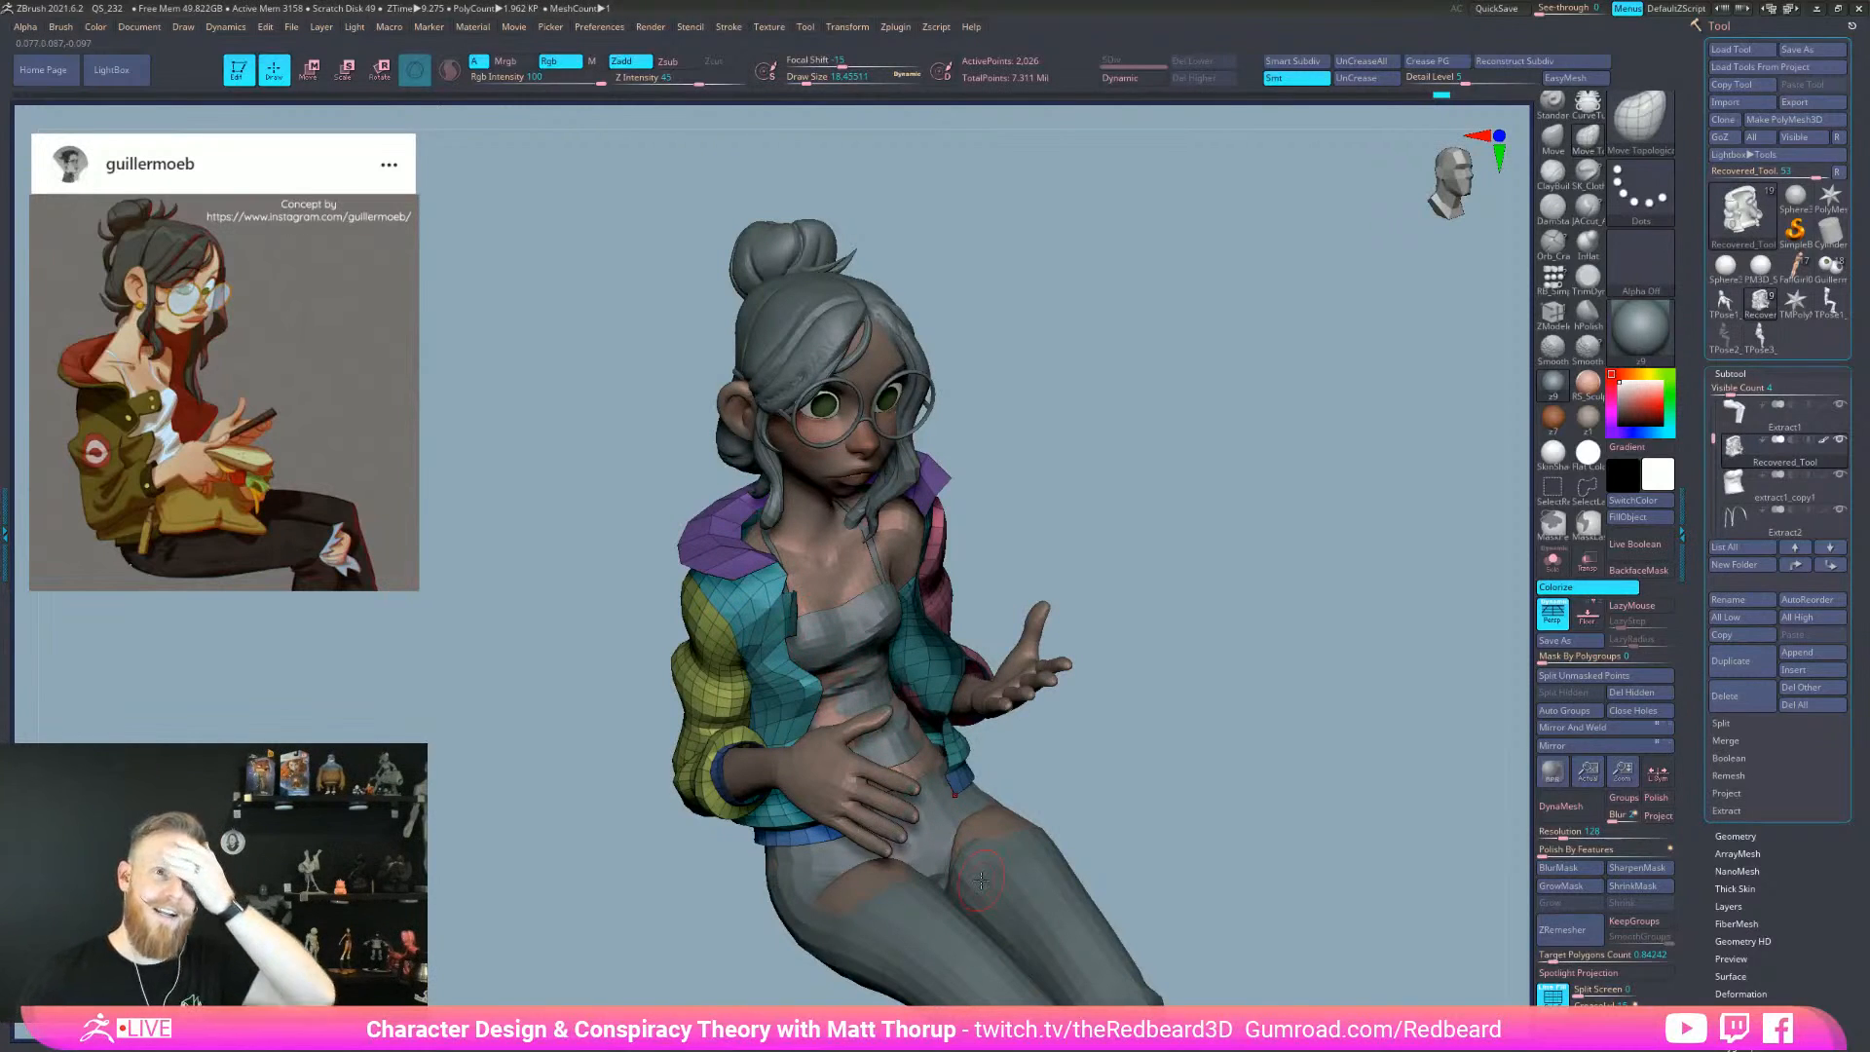
drag(1169, 580, 1189, 666)
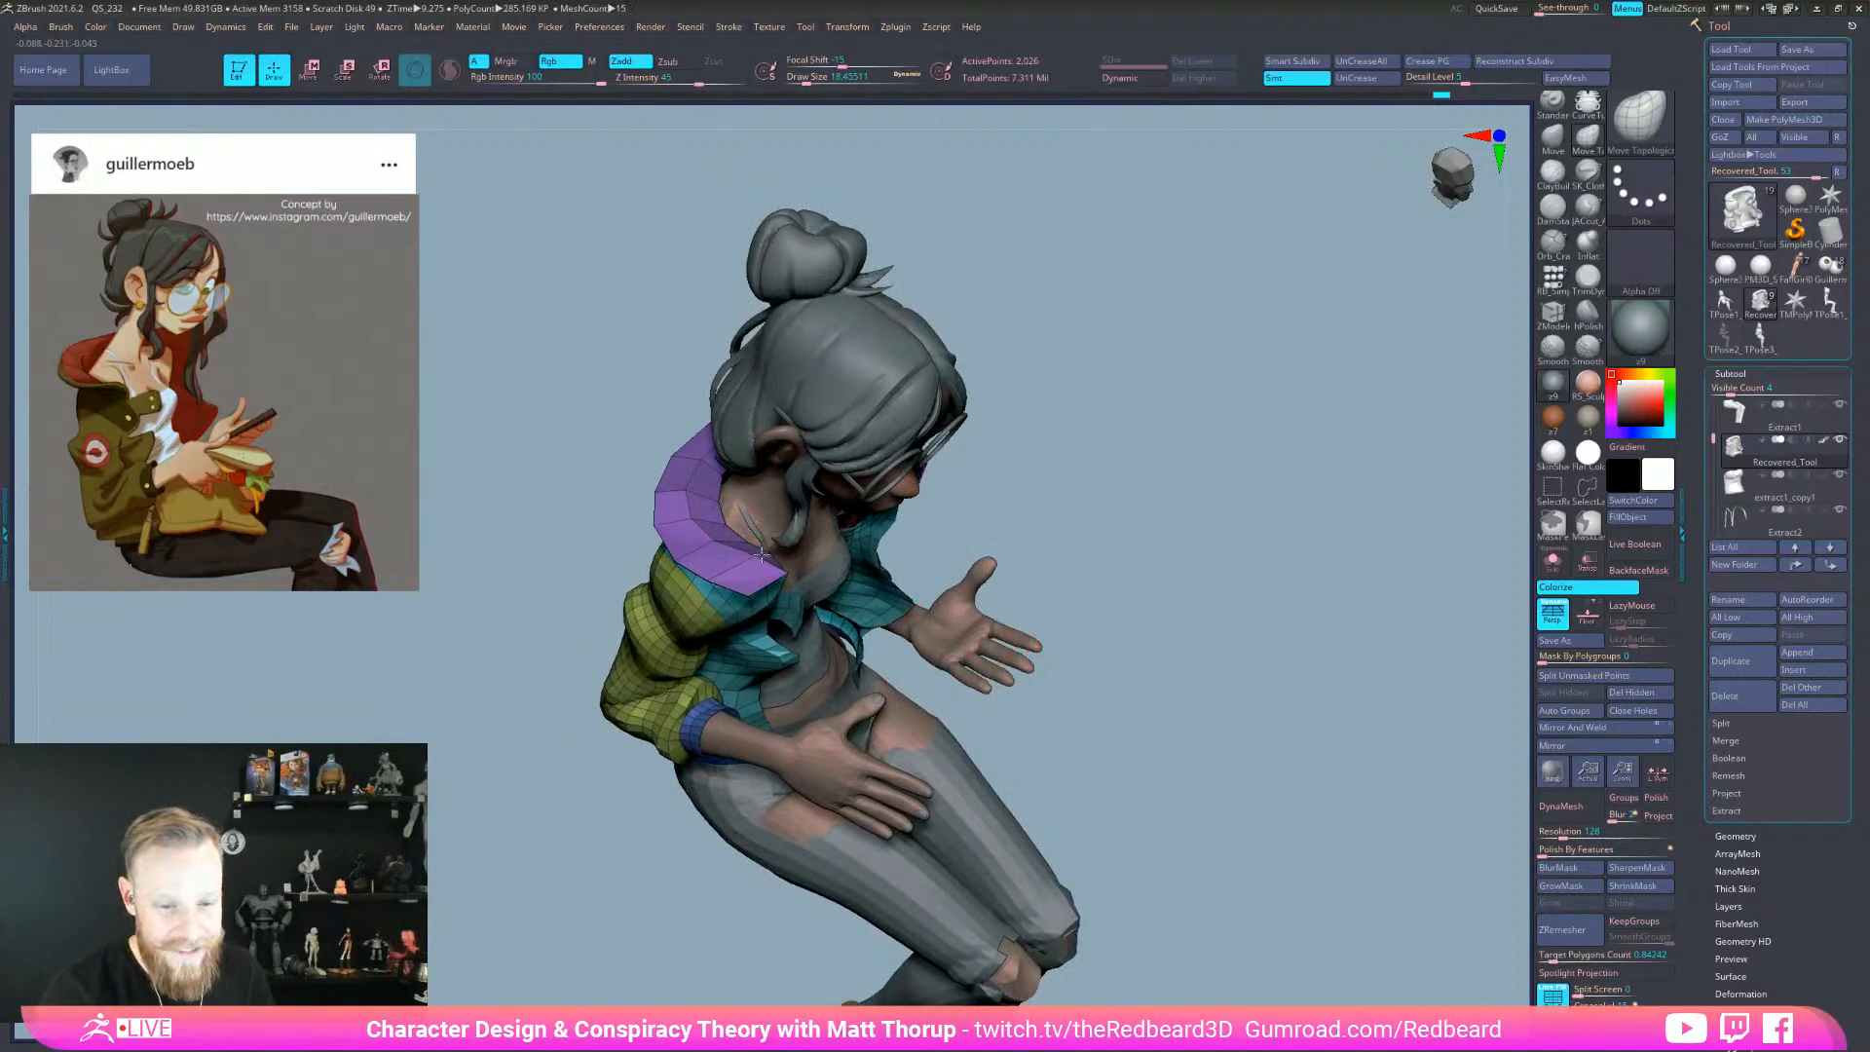
drag(1138, 542, 1088, 574)
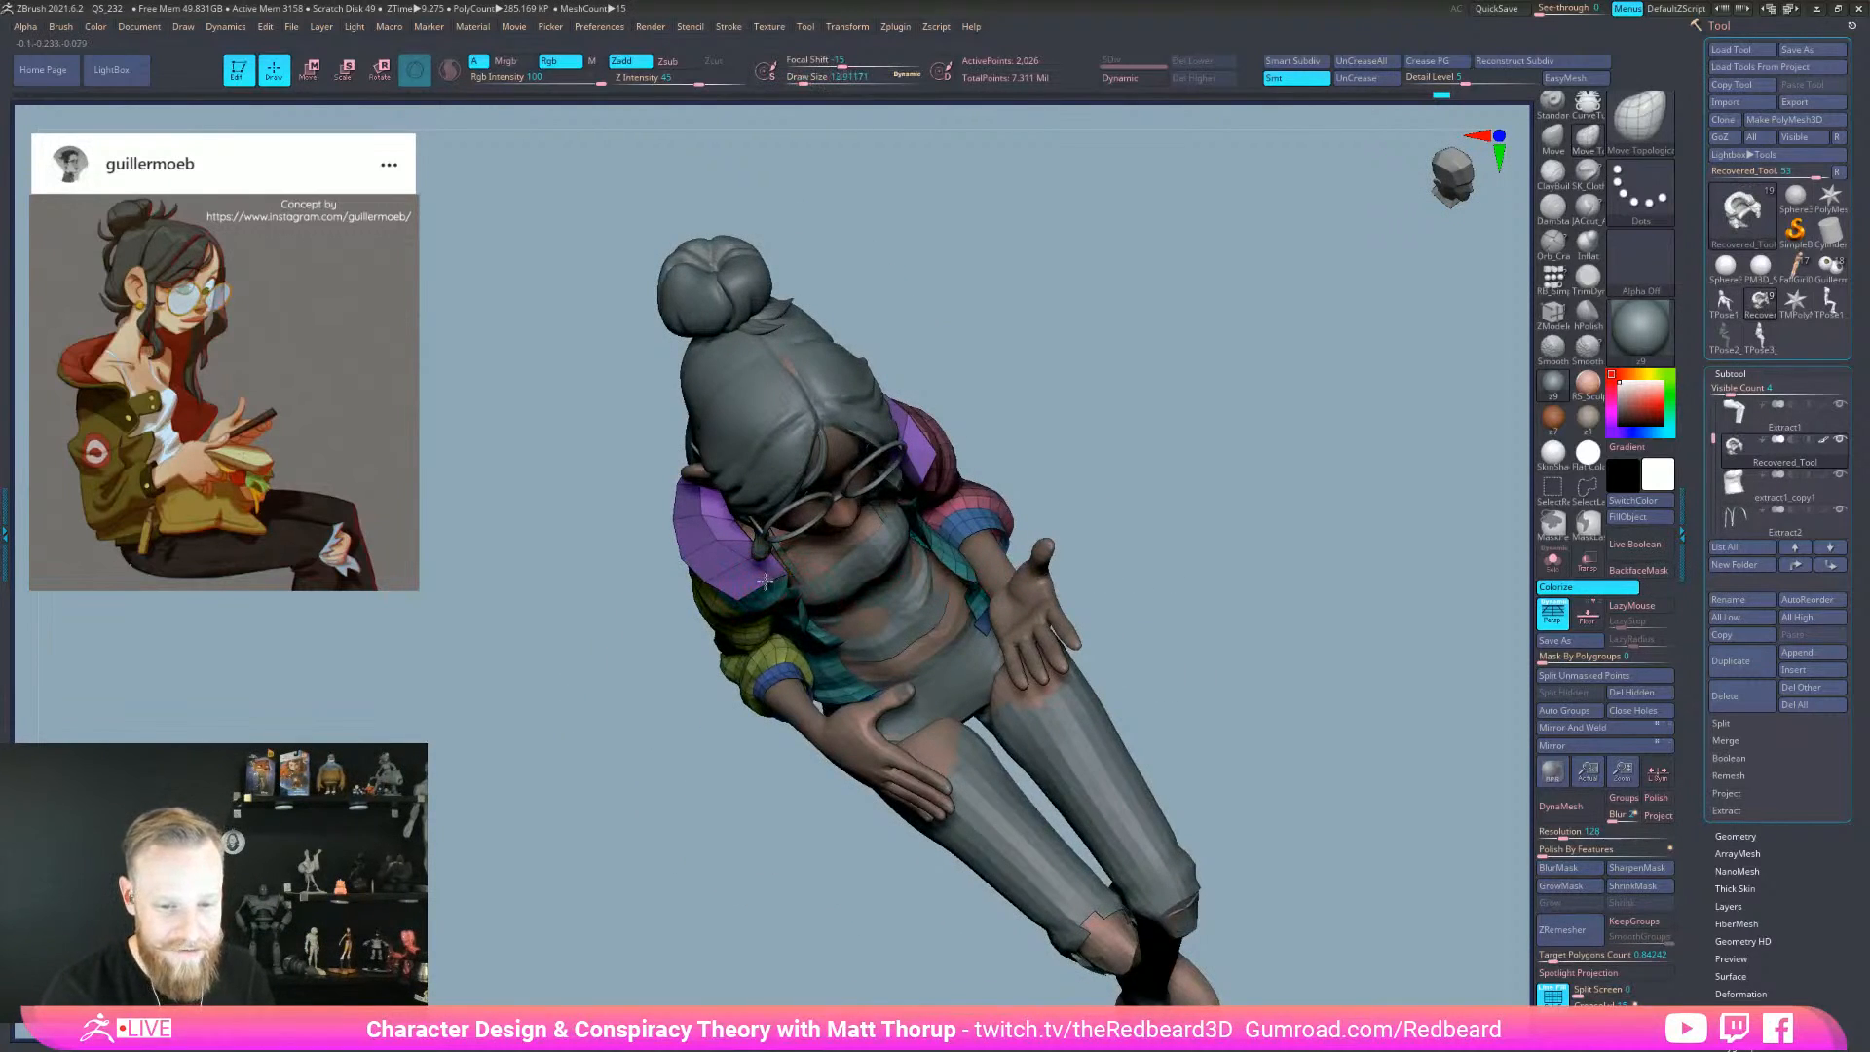
mouse_move(1301, 756)
mouse_down()
mouse_move(1198, 597)
mouse_move(1277, 611)
mouse_move(1245, 614)
mouse_up()
key(s)
drag(655, 539, 668, 509)
mouse_move(1072, 488)
mouse_down()
mouse_move(1148, 471)
mouse_move(793, 505)
mouse_move(718, 544)
mouse_up()
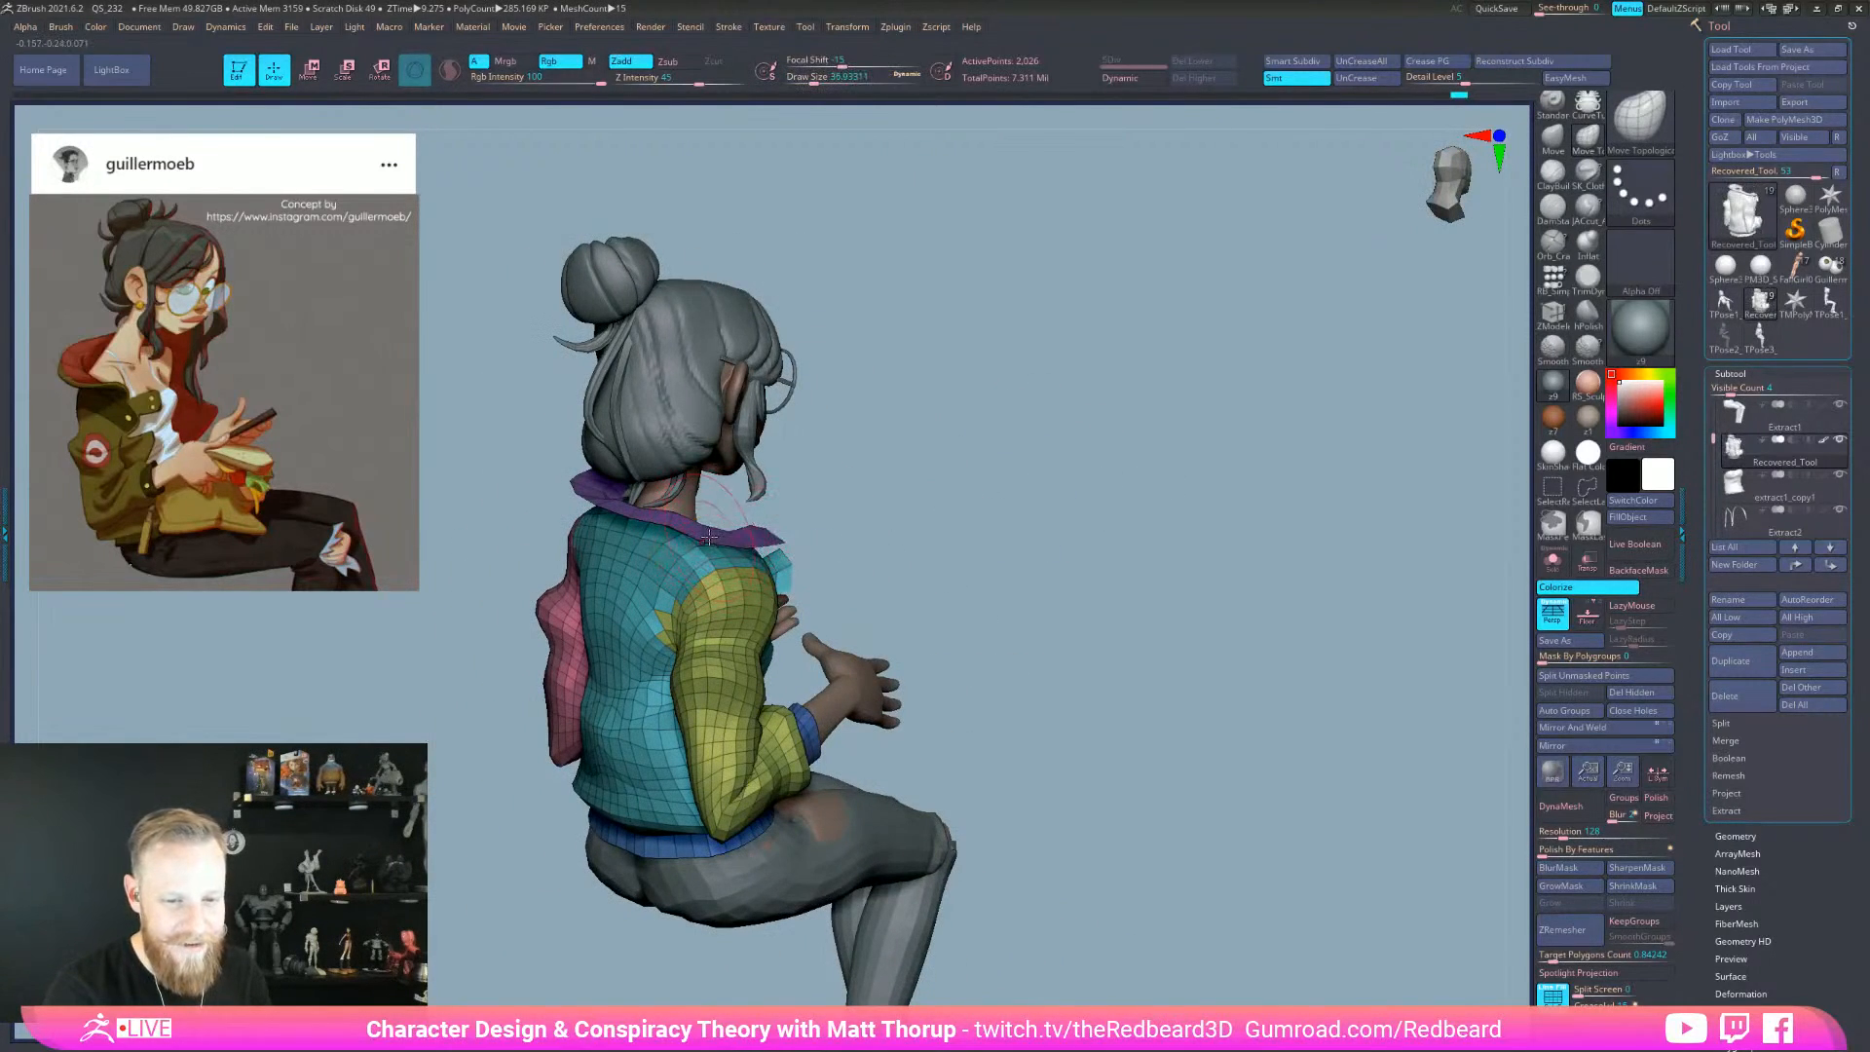
- Refine the back edge of the collar from the side with a smaller brush
key(ctrl)
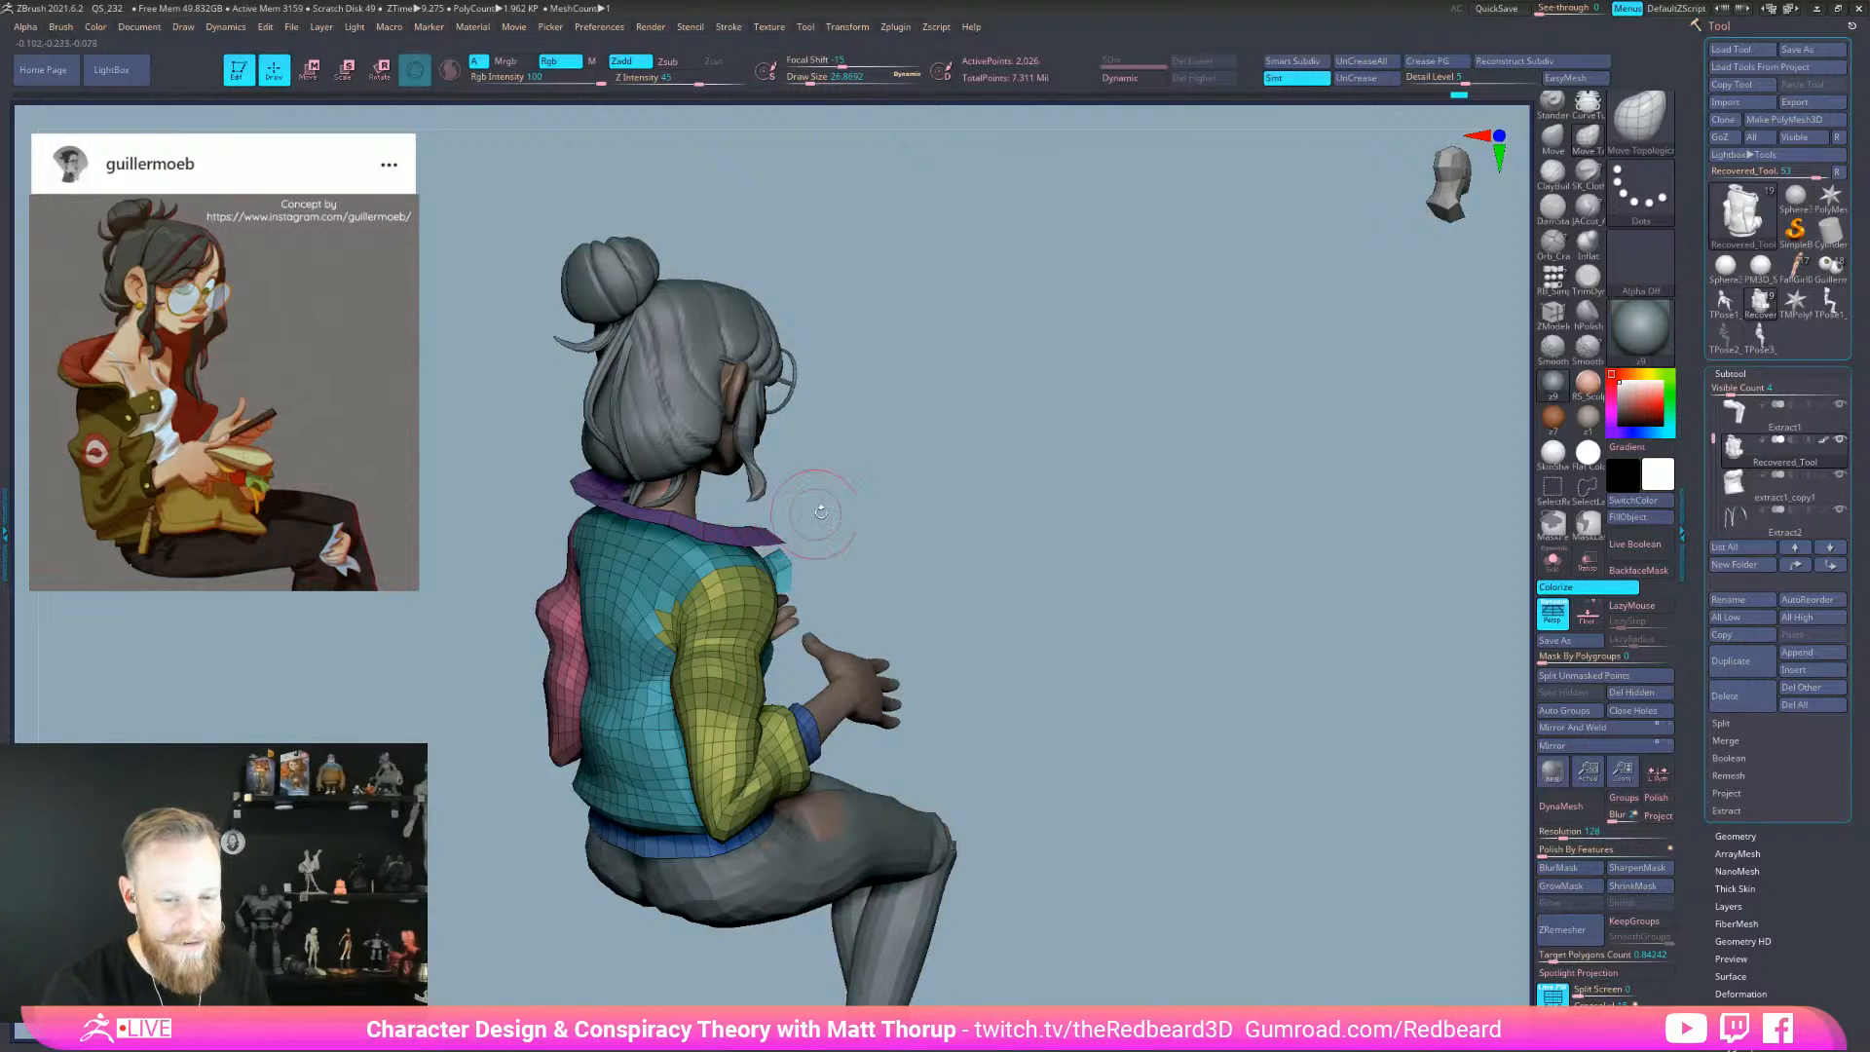
drag(804, 513, 781, 738)
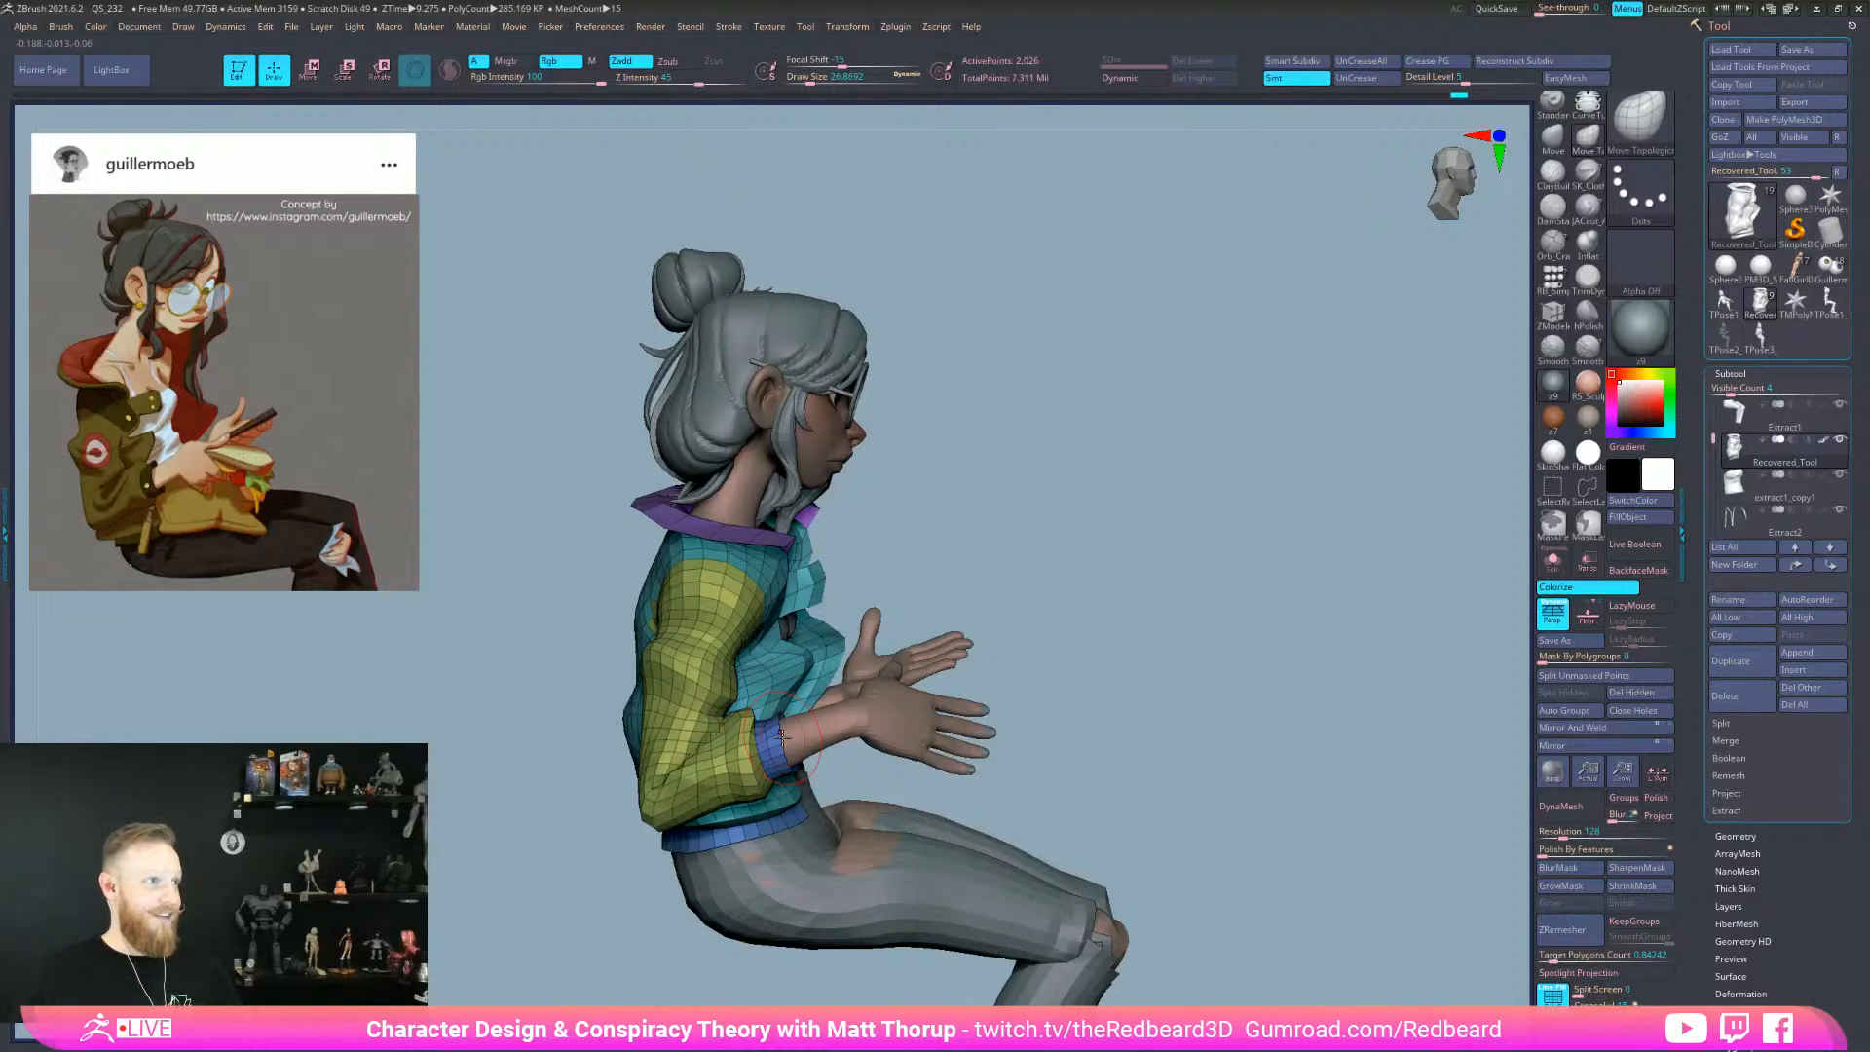
mouse_move(782, 737)
right_down()
mouse_move(721, 552)
mouse_move(1071, 497)
mouse_move(960, 493)
mouse_move(826, 549)
right_up()
key(bracketleft)
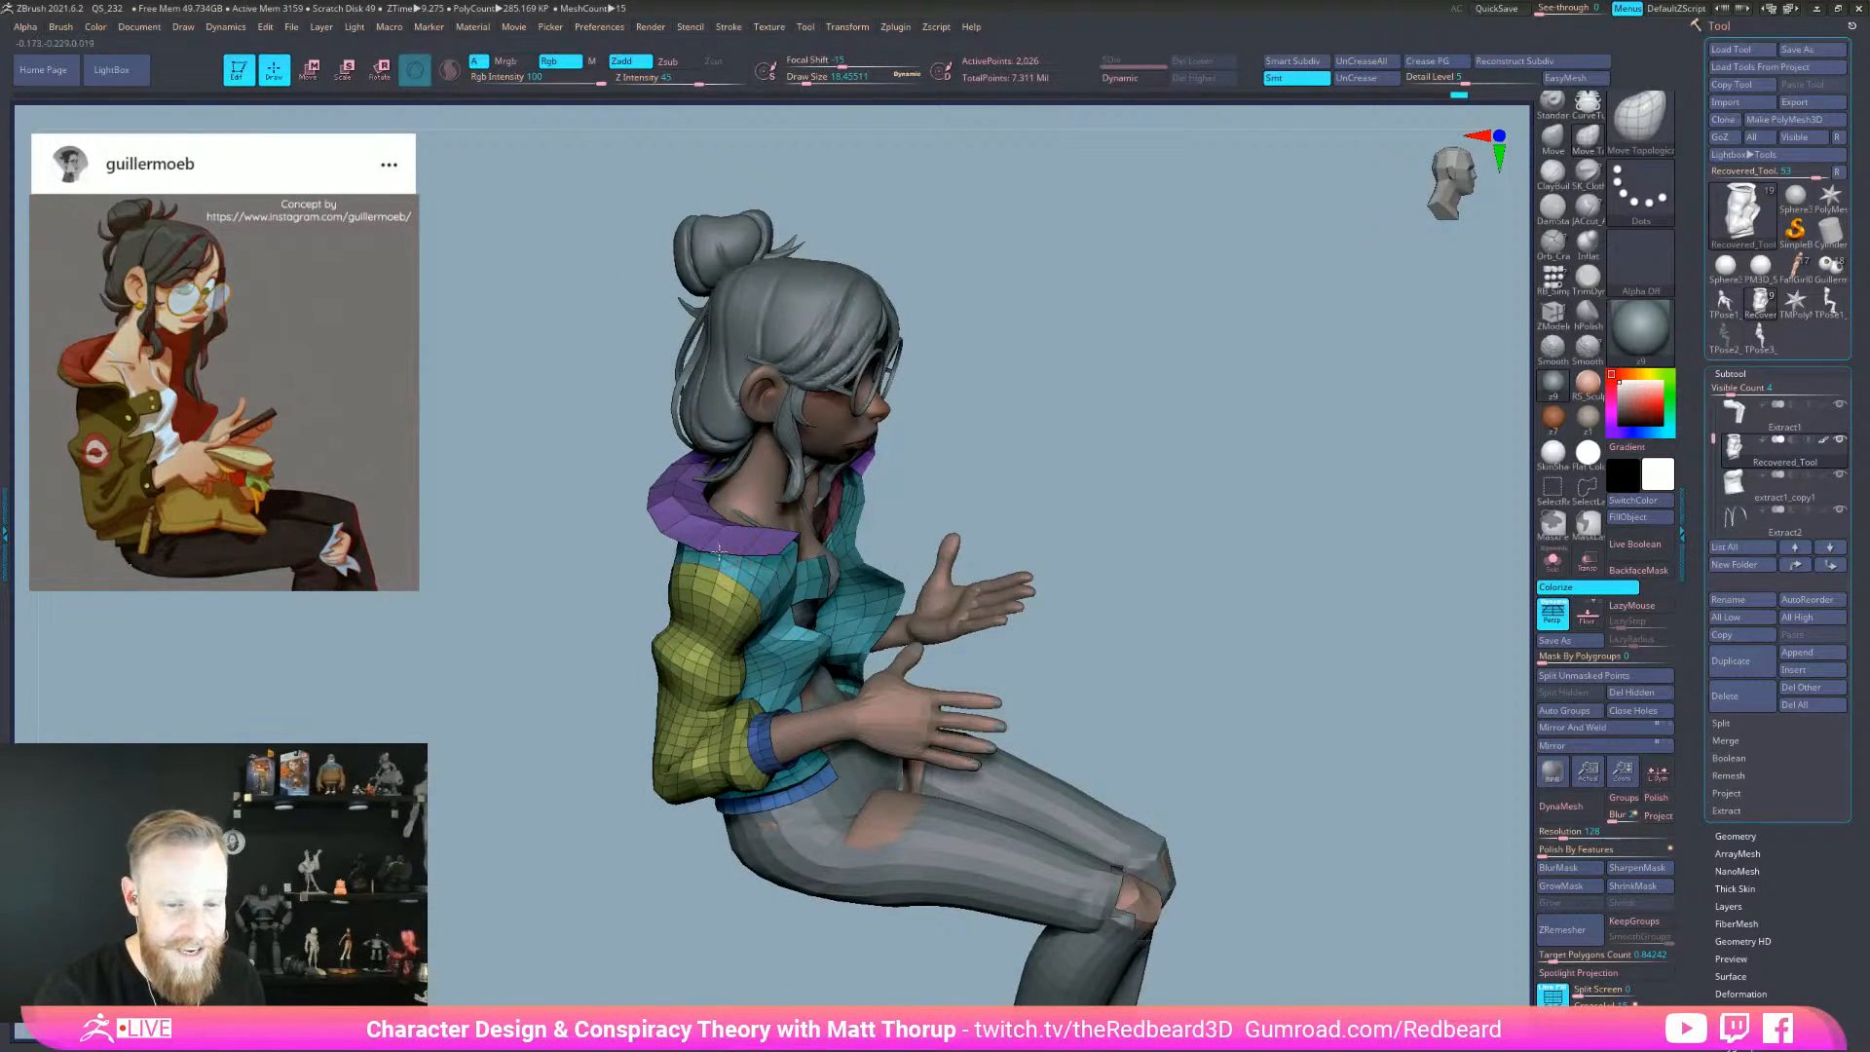
drag(643, 452, 658, 473)
right_drag(658, 421, 914, 488)
right_drag(808, 431, 774, 453)
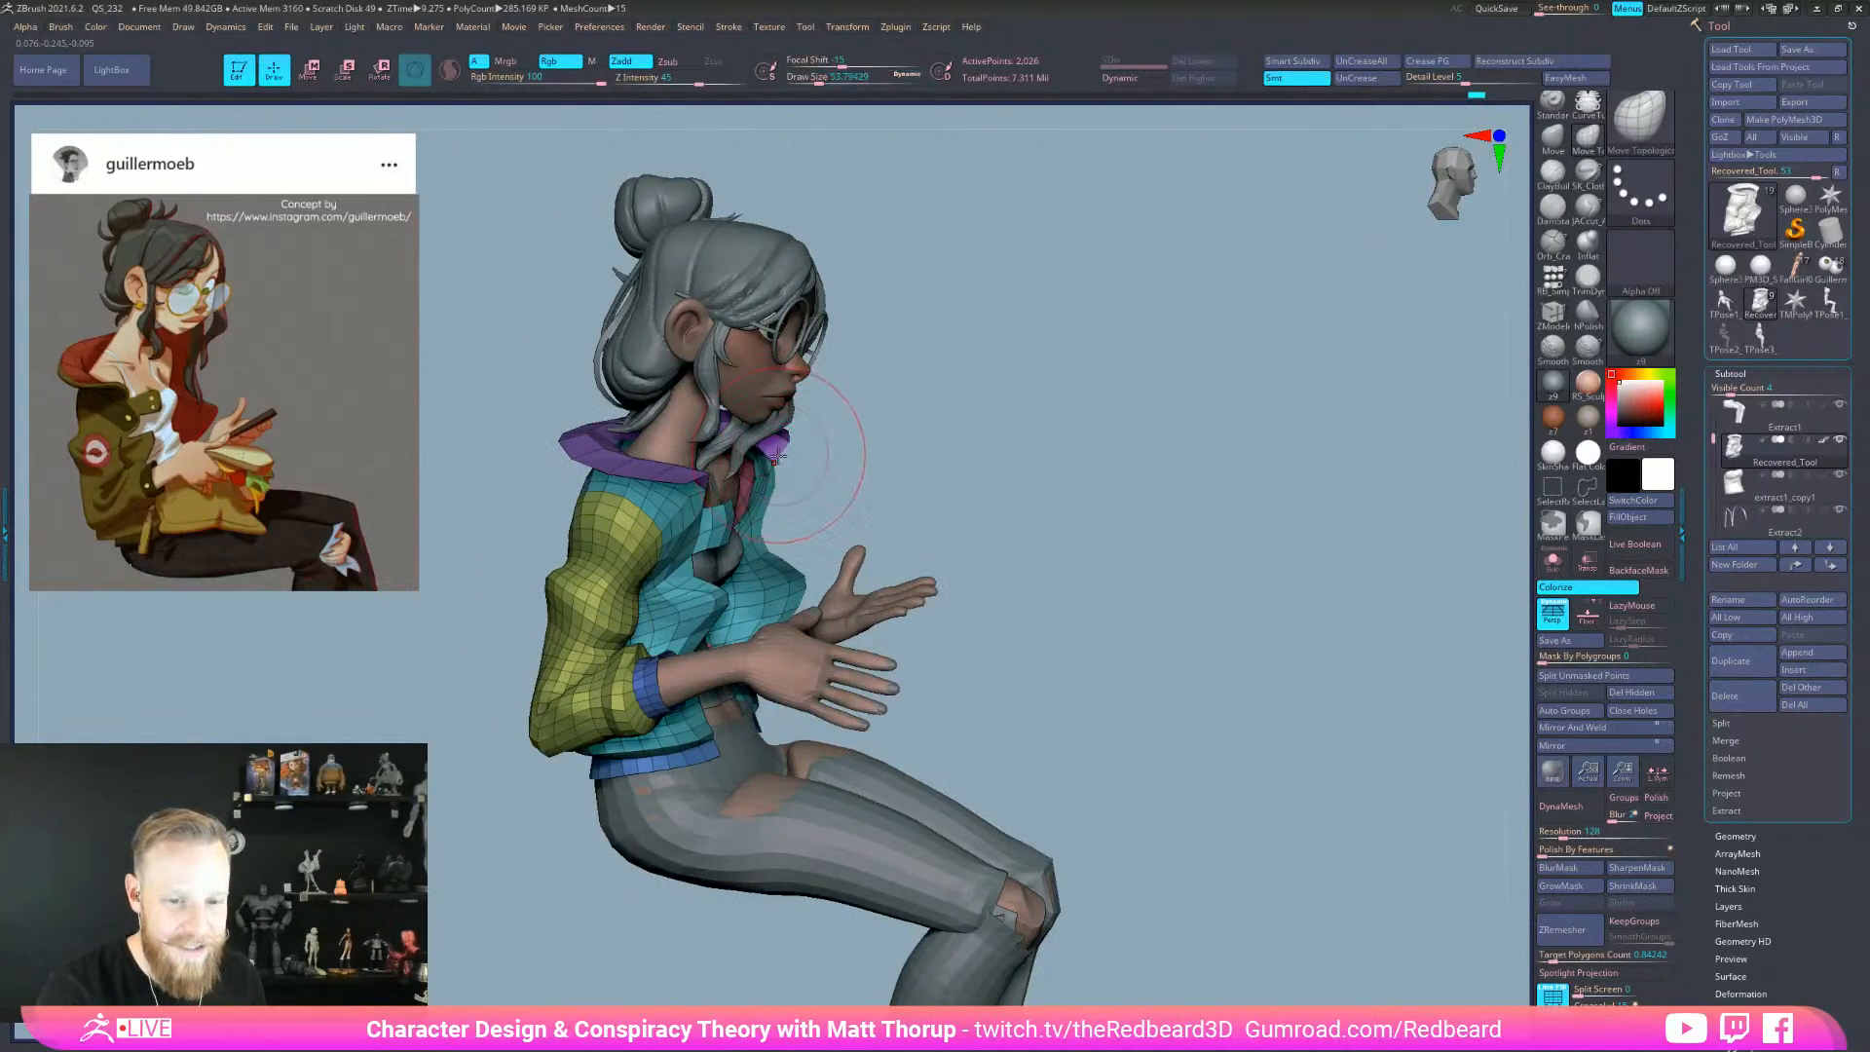
- Refine the collar and upper jacket from the side and behind, progressively reducing the brush size
right_drag(918, 396, 865, 488)
key(s)
drag(829, 496, 824, 495)
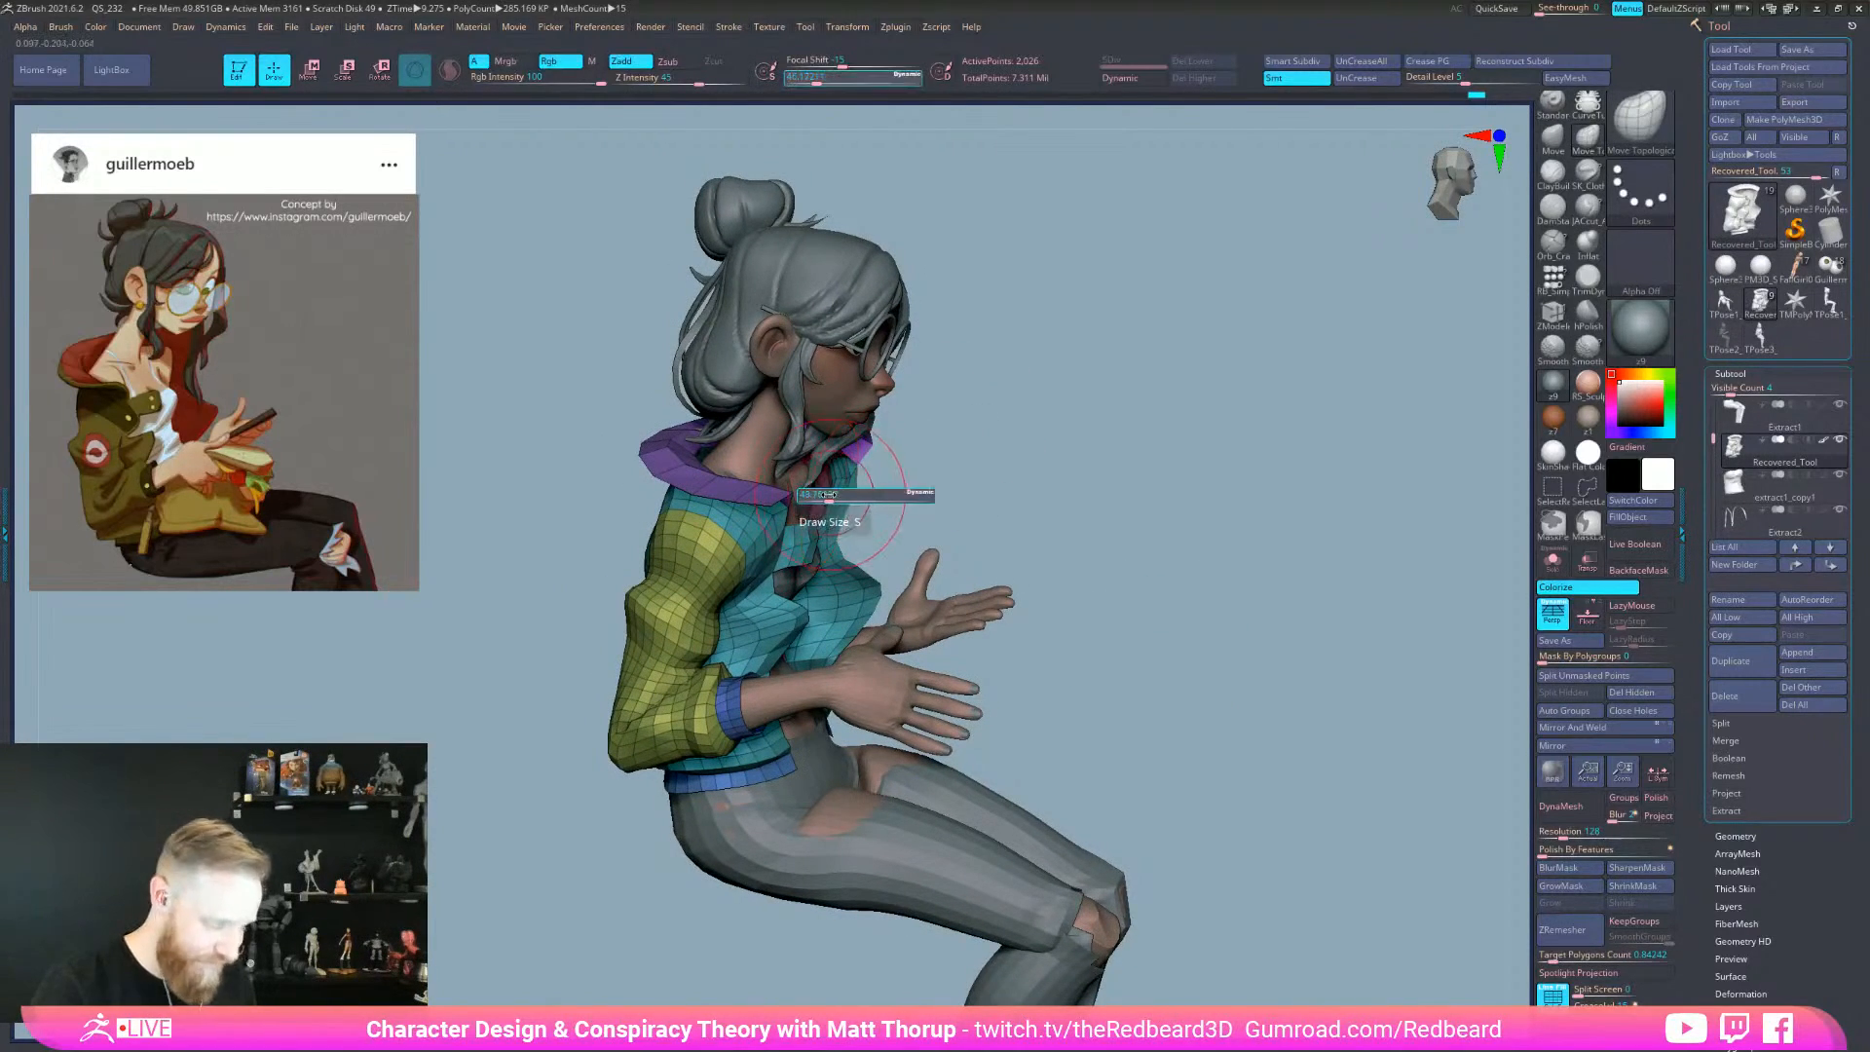
mouse_move(1039, 475)
right_down()
mouse_move(964, 468)
mouse_move(1042, 451)
right_up()
key(s)
drag(957, 456, 950, 455)
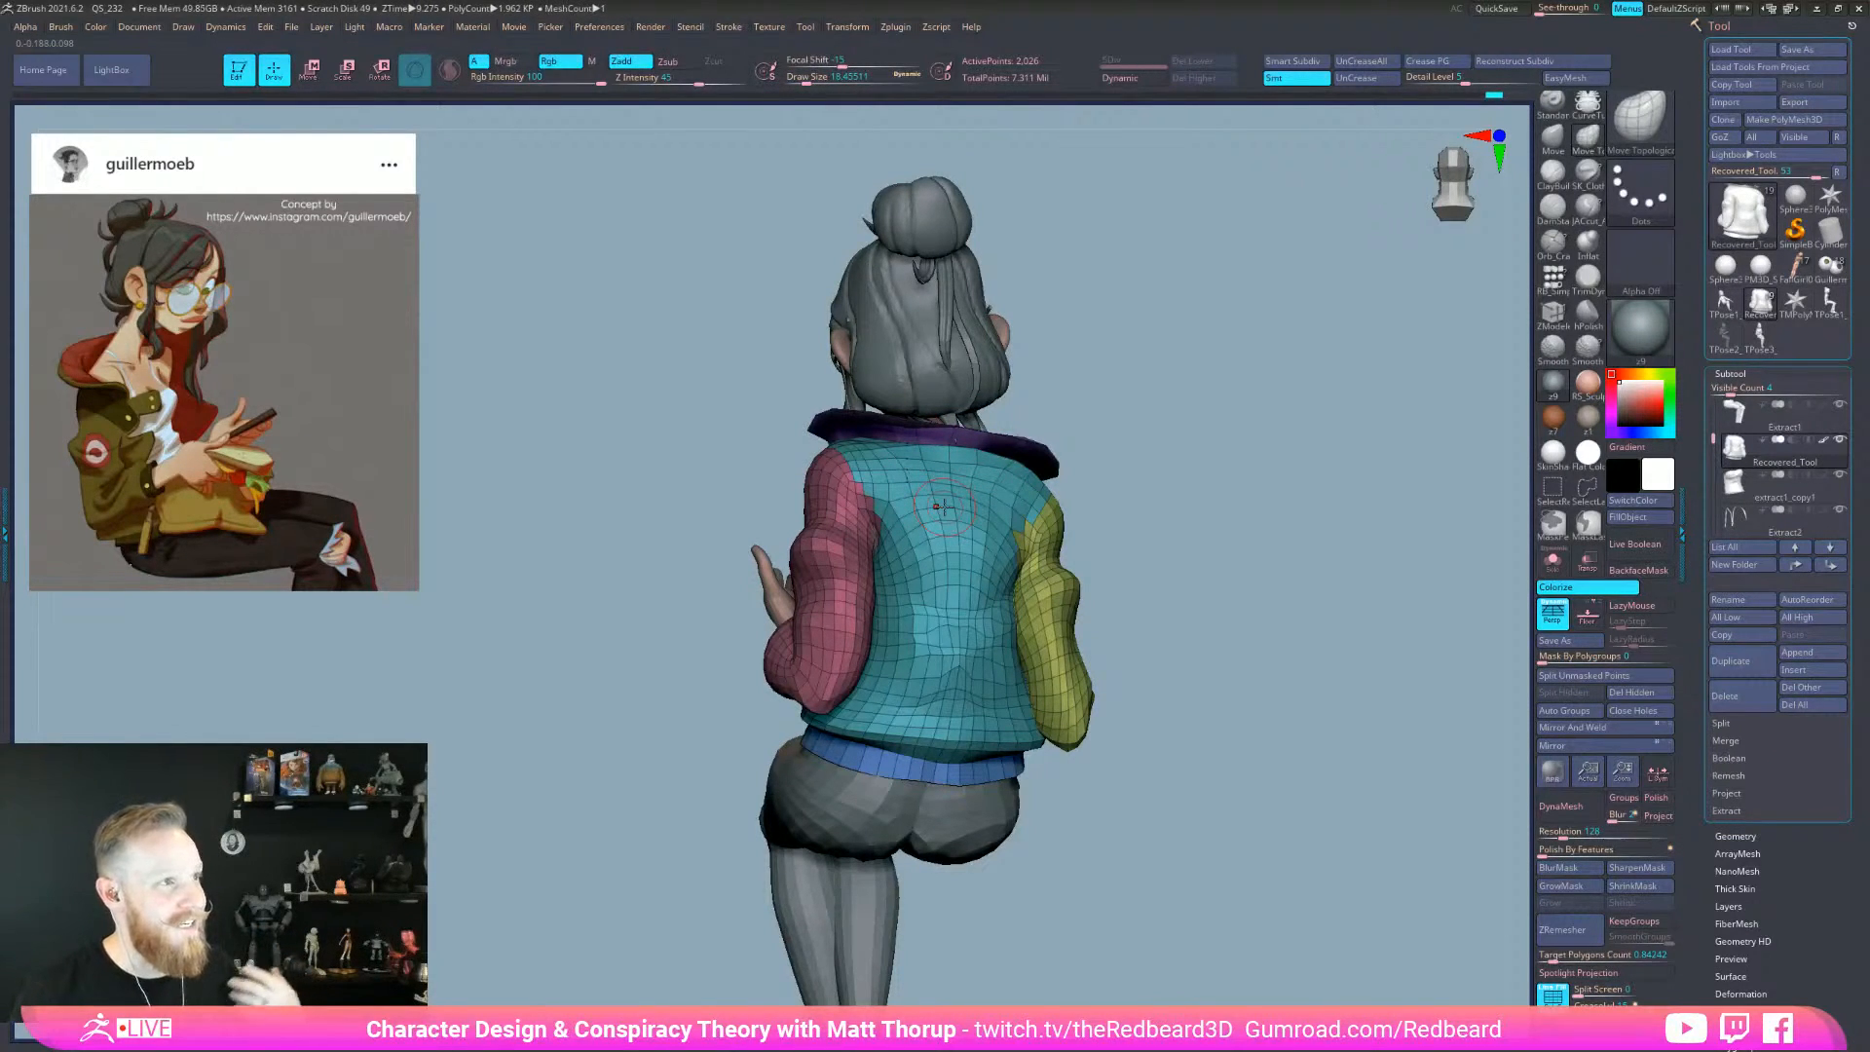
- Adjust the collar's edge above the pink-sleeve shoulder, working from behind and the side with a resized brush
right_drag(943, 505, 1074, 490)
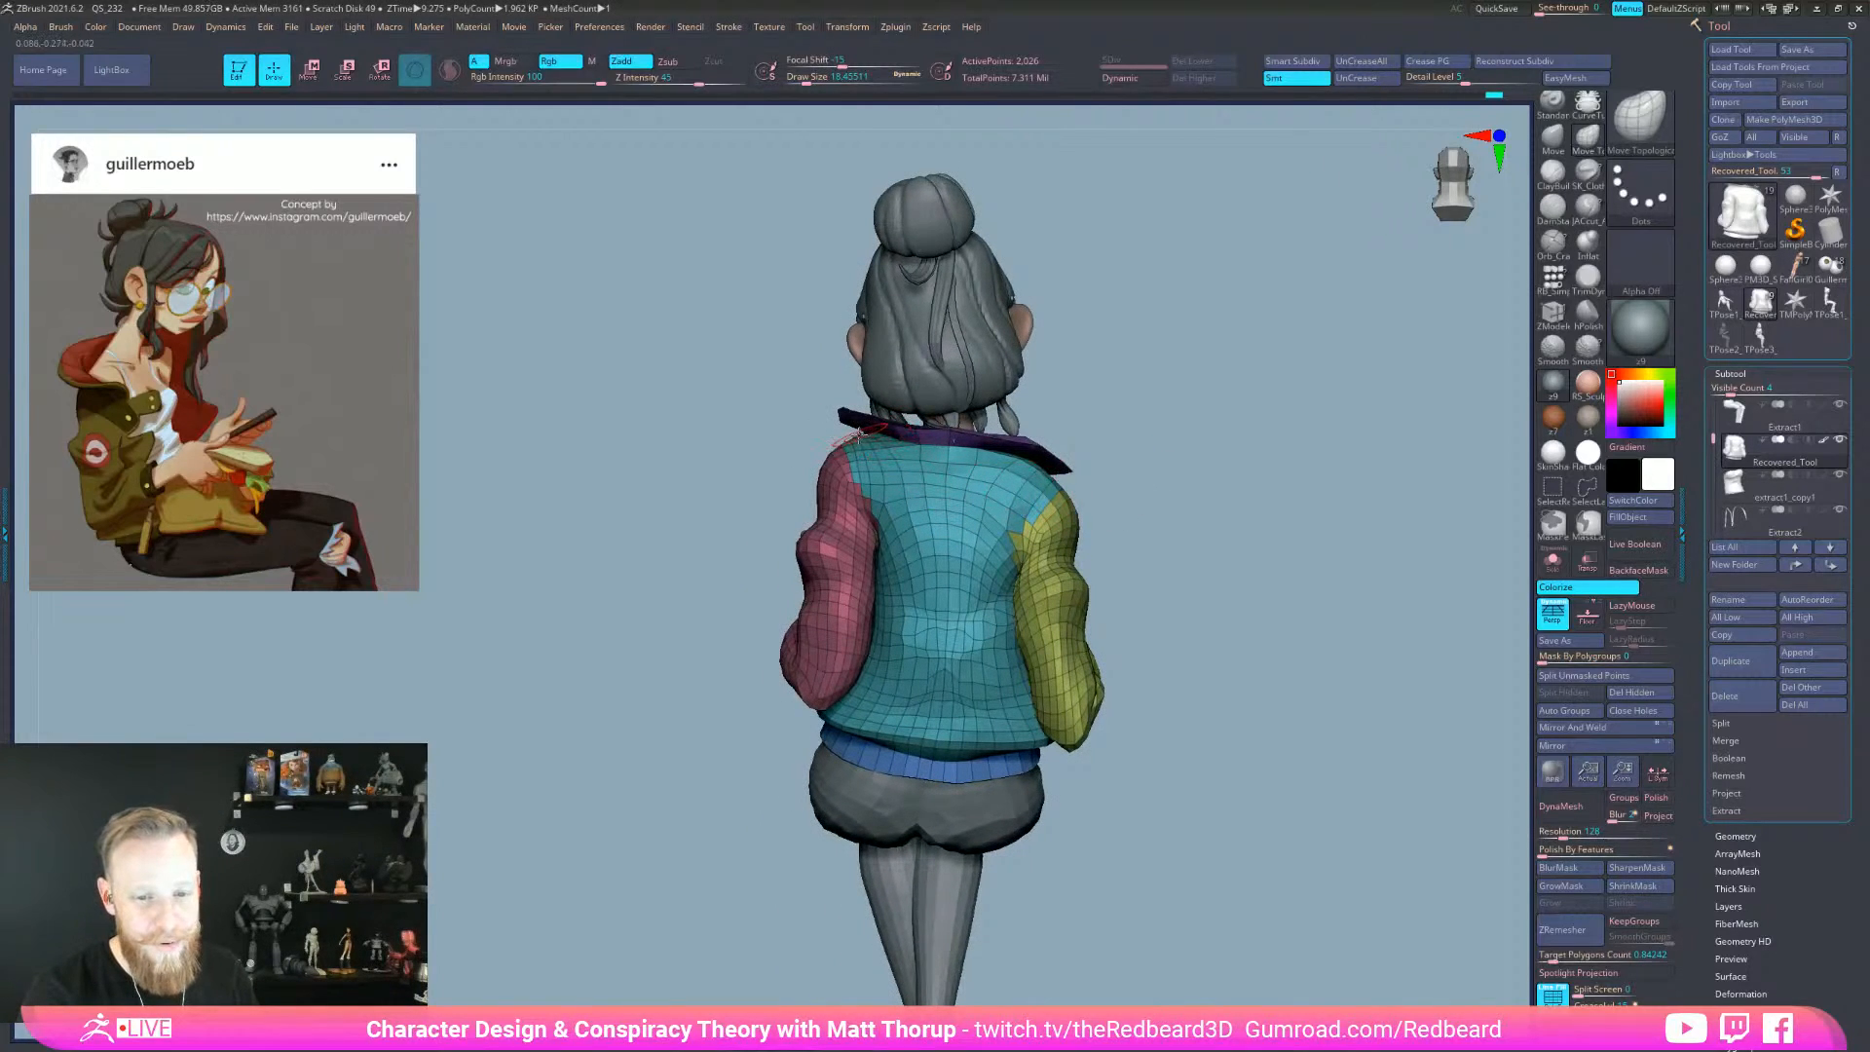
mouse_move(800, 454)
right_down()
mouse_move(1090, 458)
mouse_move(1047, 457)
right_up()
key(s)
drag(833, 453, 841, 454)
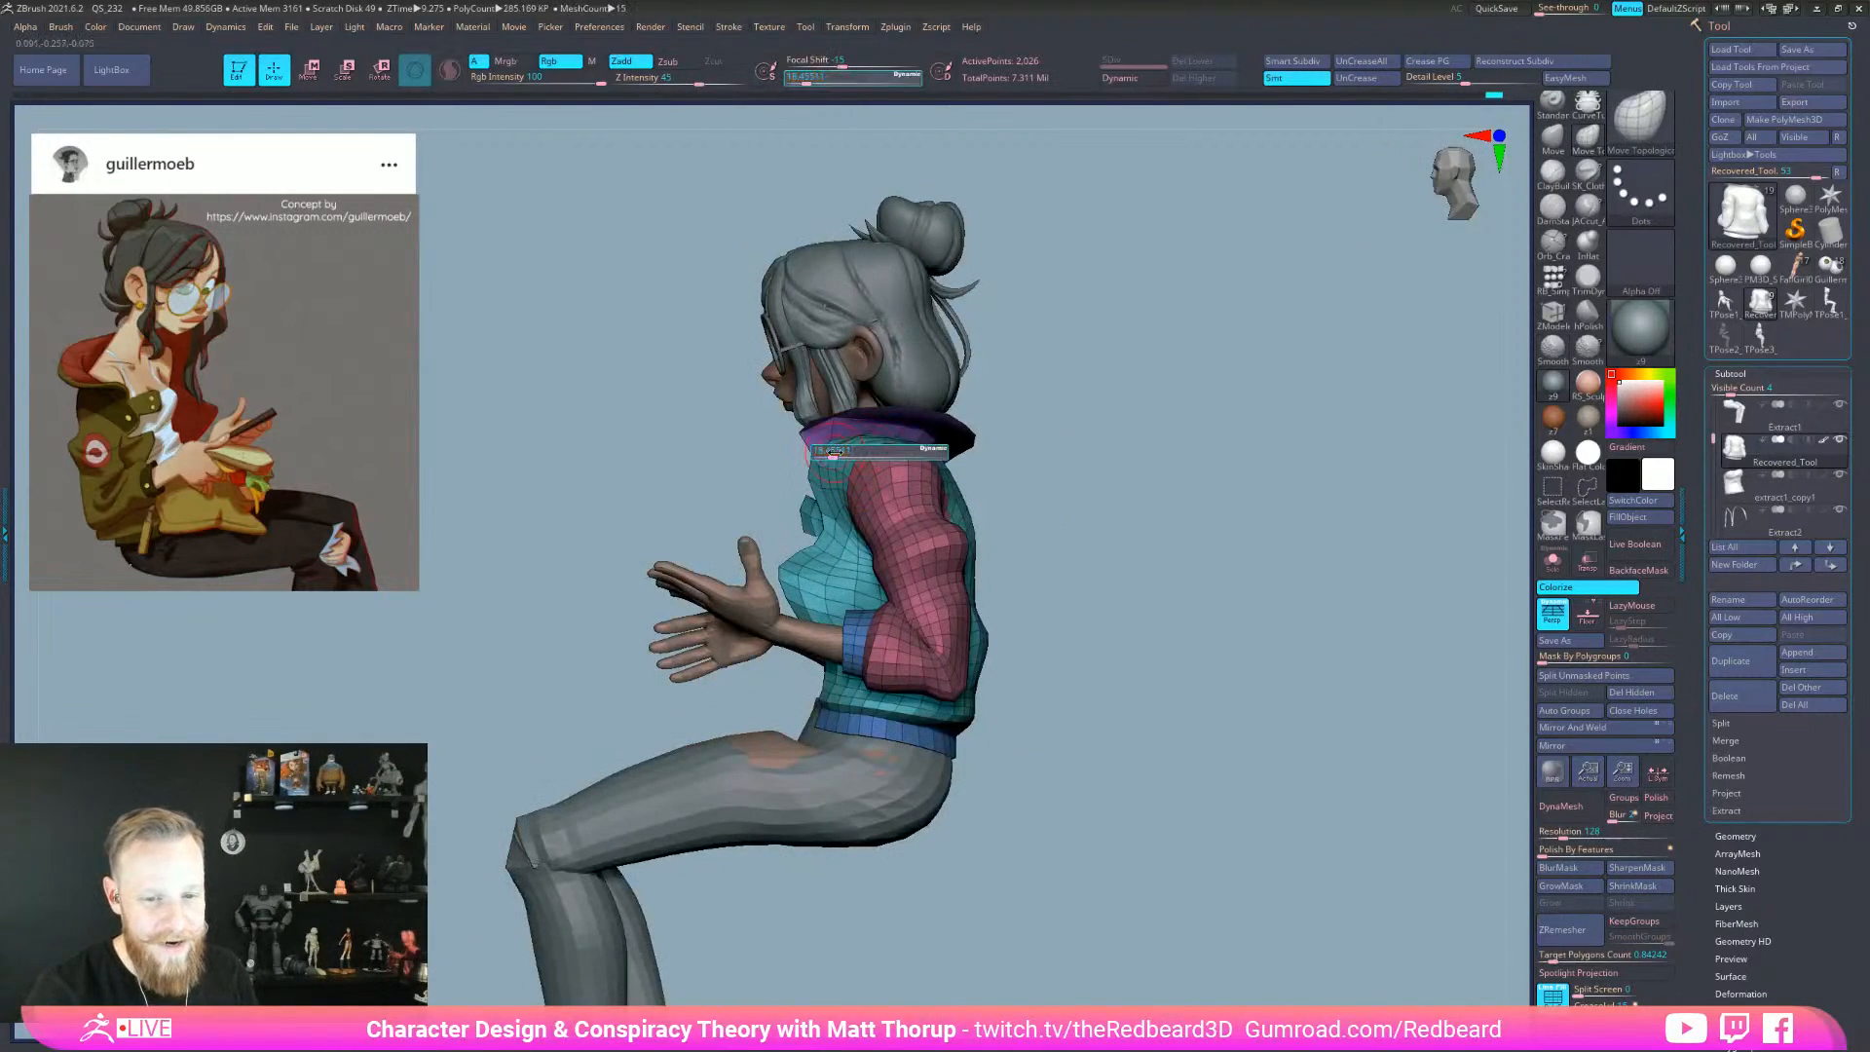
mouse_move(884, 447)
right_down()
mouse_move(1088, 493)
mouse_move(1133, 618)
mouse_move(1181, 659)
mouse_move(1111, 774)
right_up()
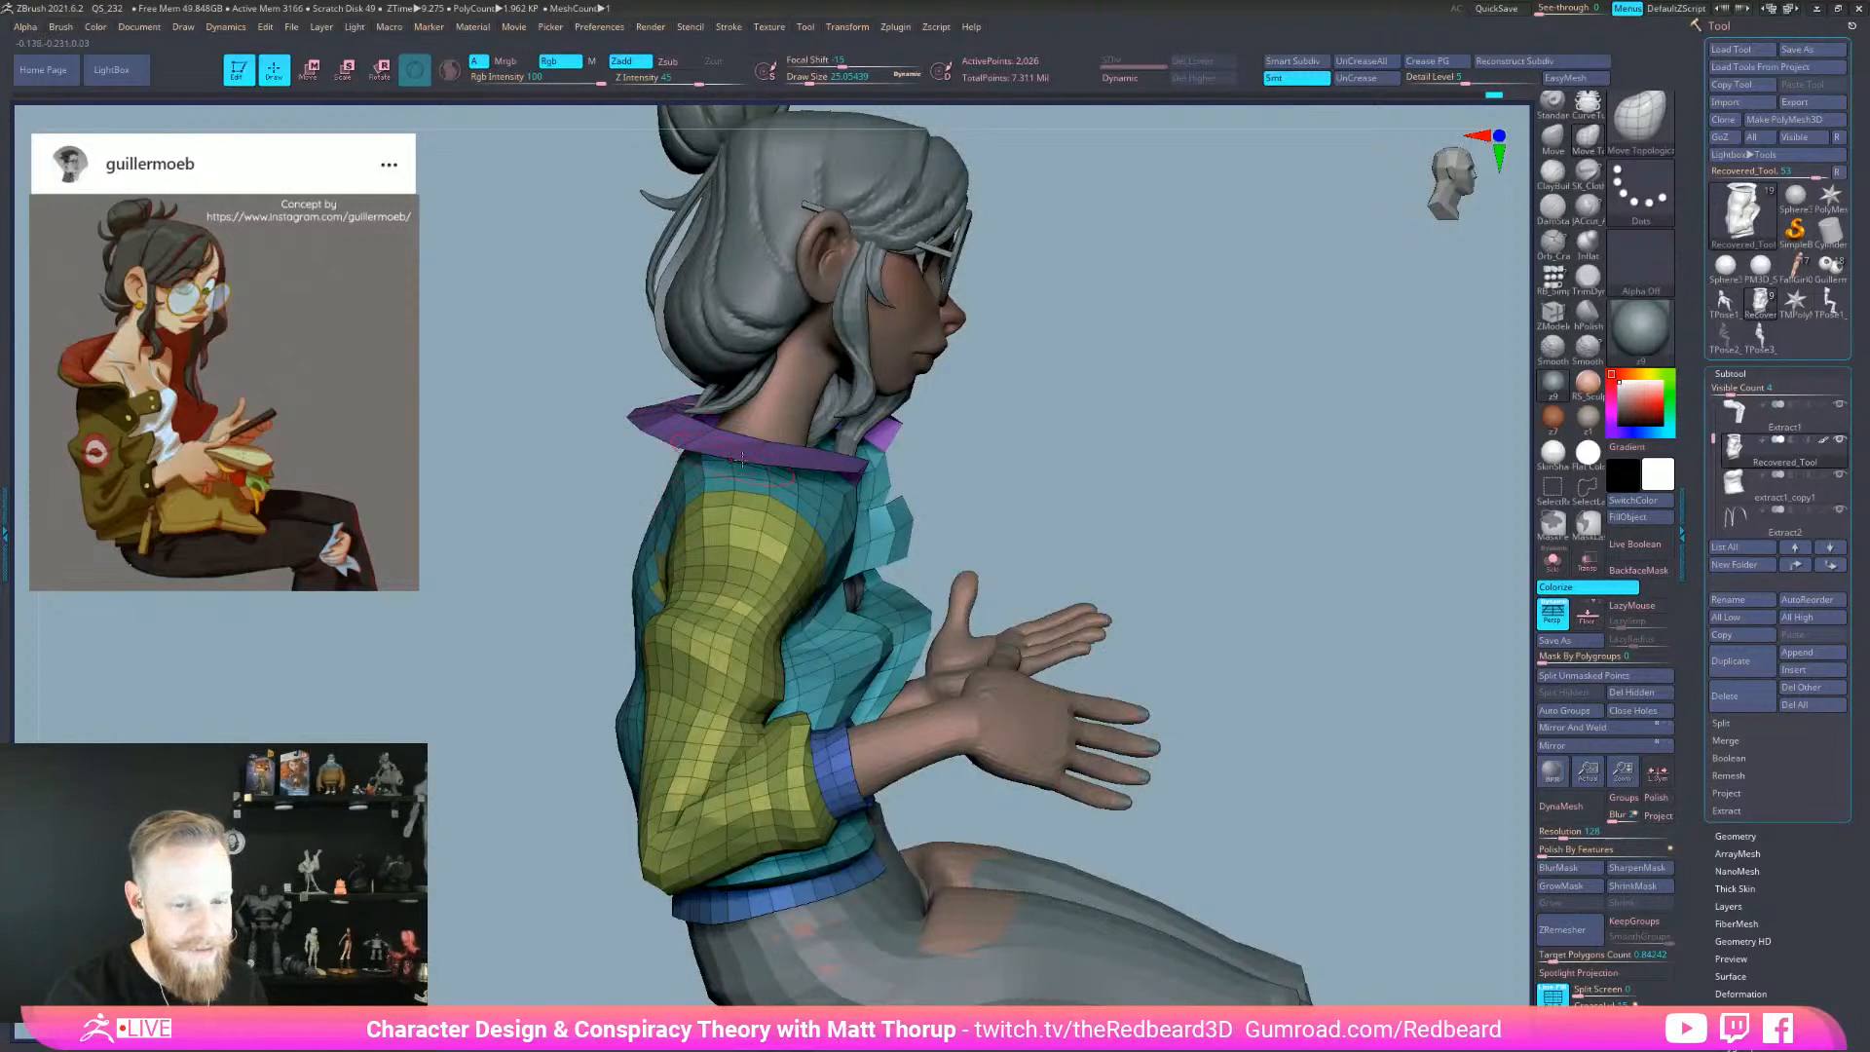
- Adjust the jacket's collar and front edge on the yellow-sleeve side with a larger brush
right_drag(1064, 417, 1083, 487)
key(s)
click(844, 529)
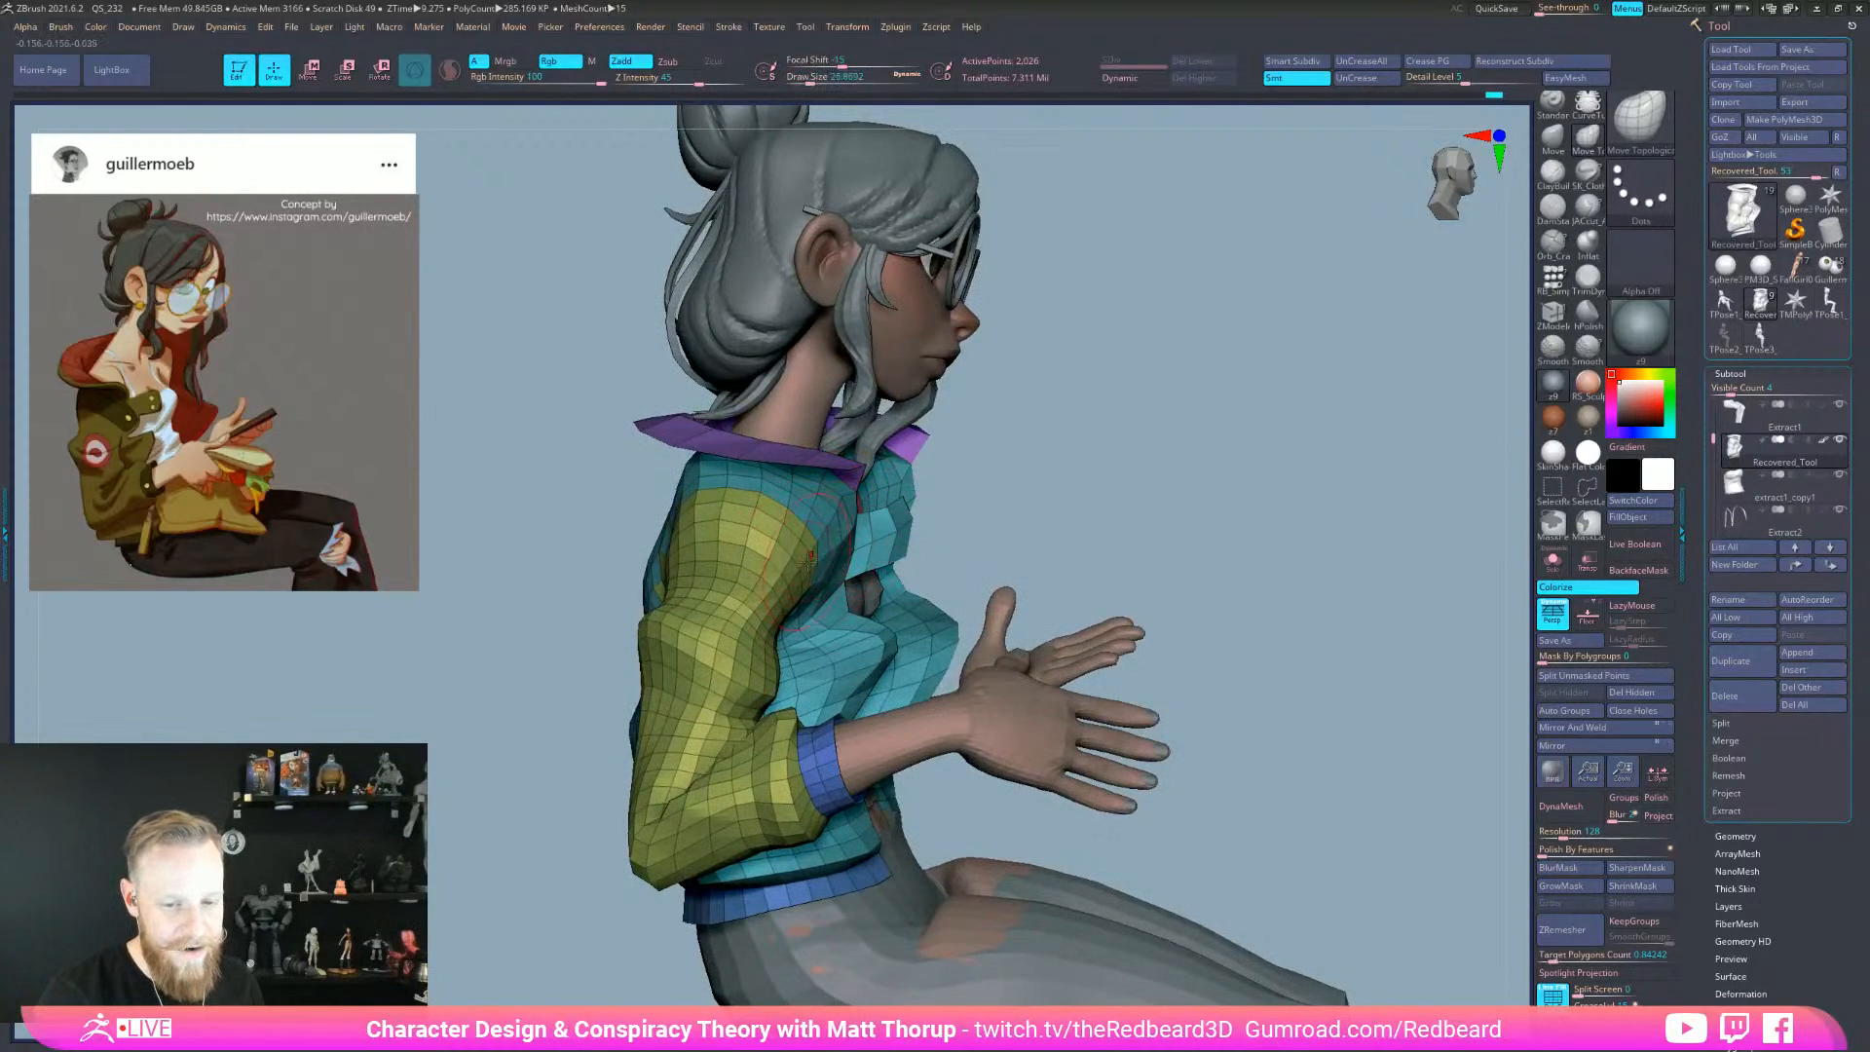
mouse_move(1031, 555)
right_down()
mouse_move(1106, 572)
mouse_move(879, 584)
right_up()
right_drag(1295, 682, 1098, 771)
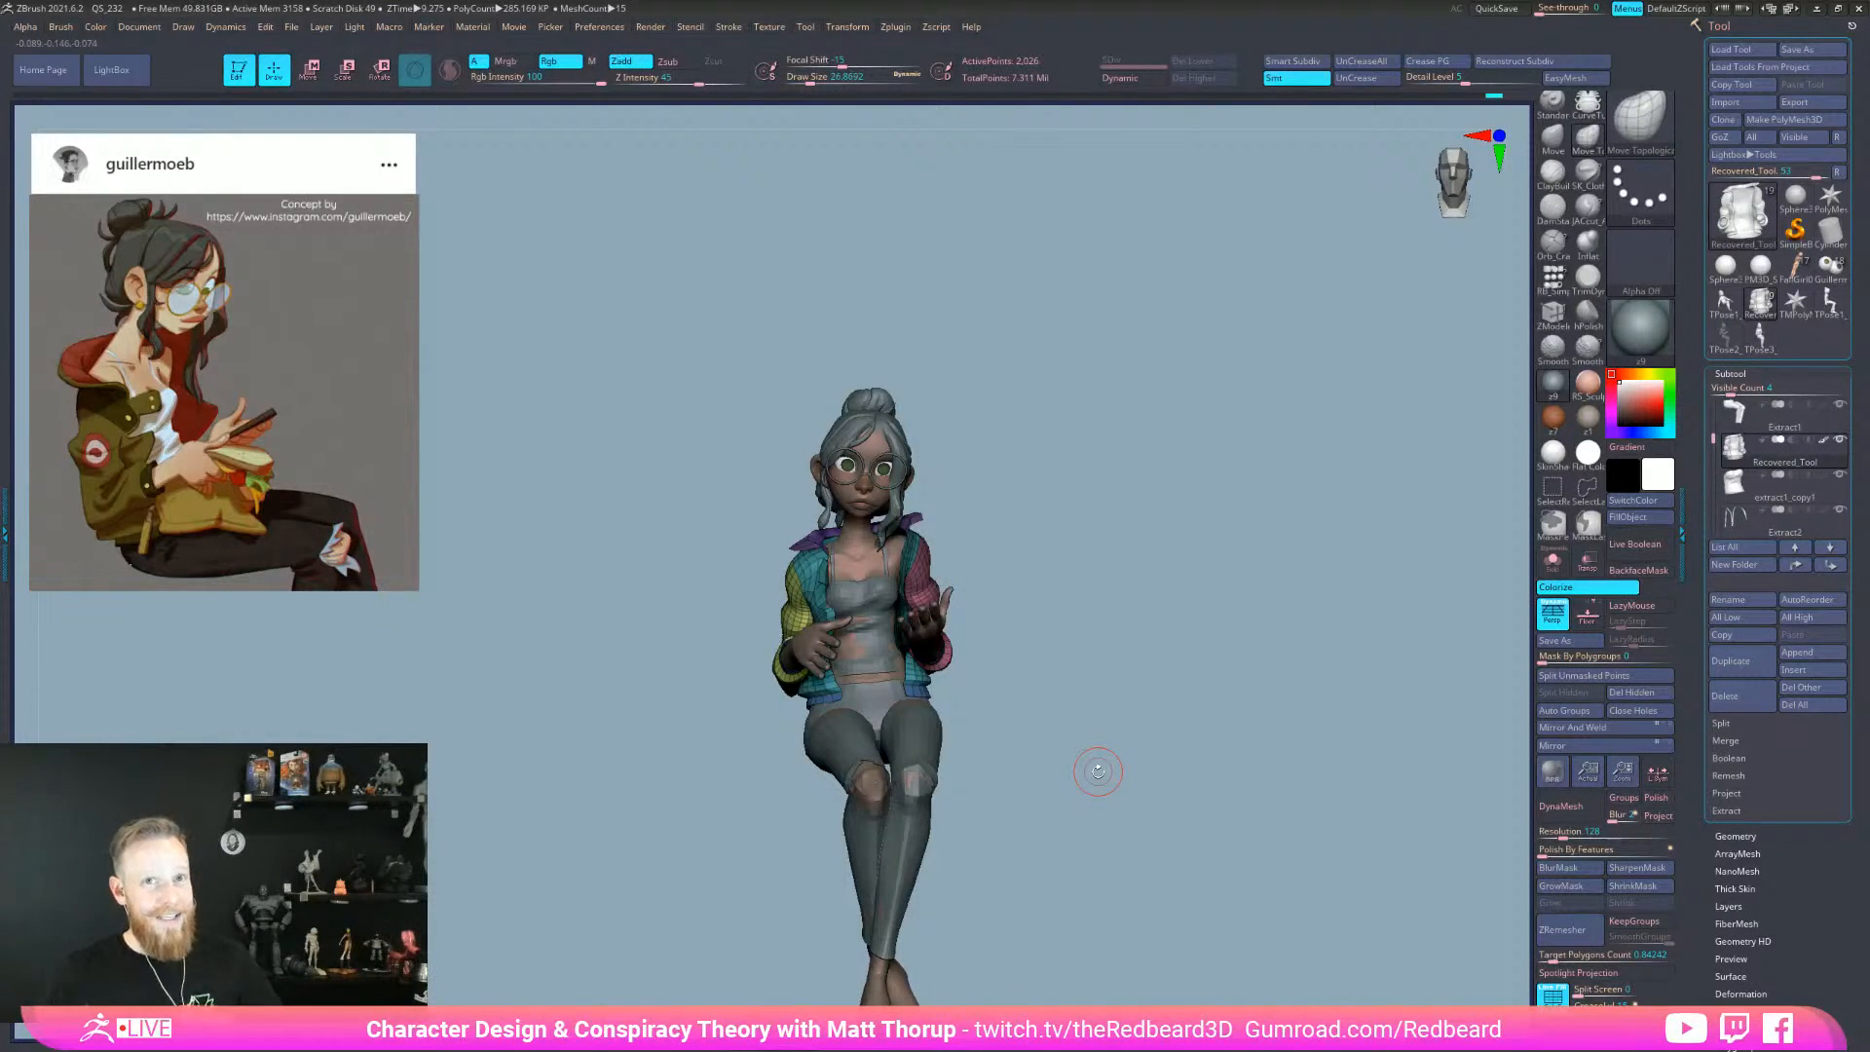
drag(1098, 772, 1229, 576)
key(bracketright)
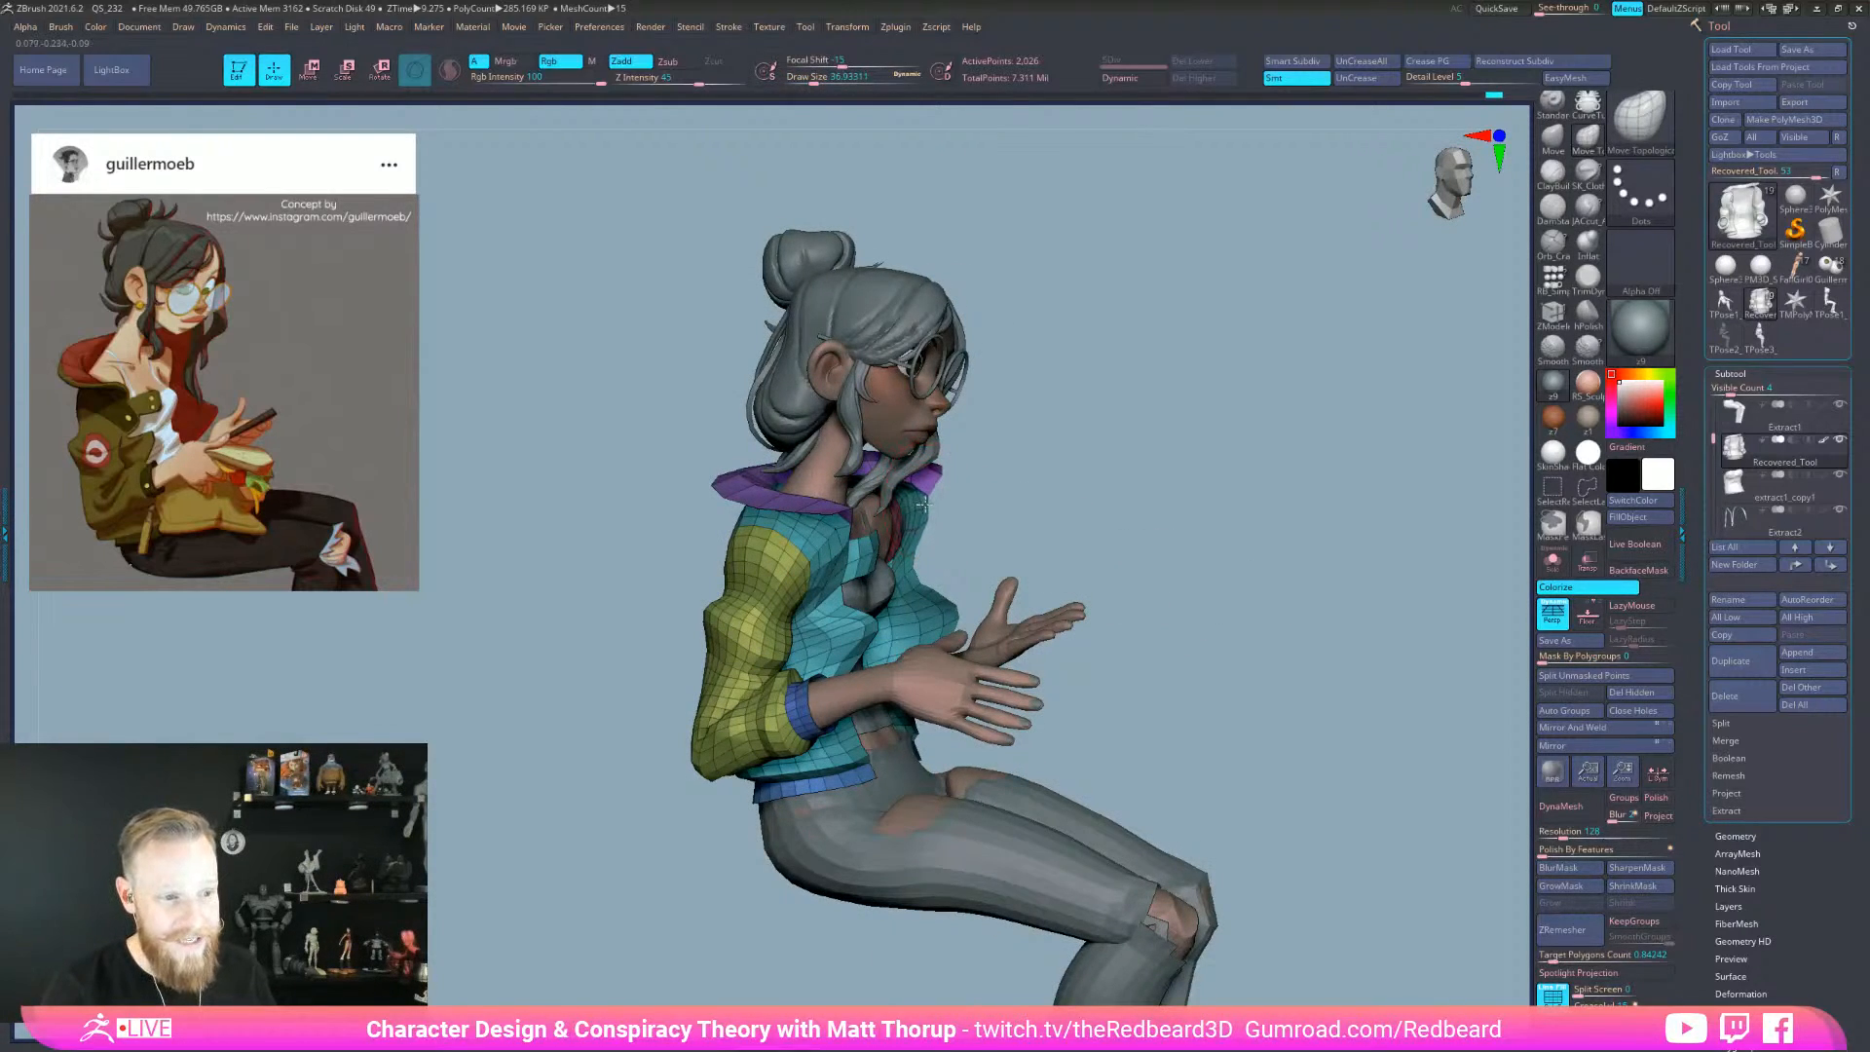
- Reshape and smooth the jacket's front edge just below the collar on the pink-sleeve side
mouse_move(925, 502)
mouse_down()
mouse_move(1071, 480)
mouse_move(944, 493)
mouse_up()
key(s)
drag(1123, 488, 1169, 502)
shift+drag(952, 486, 962, 483)
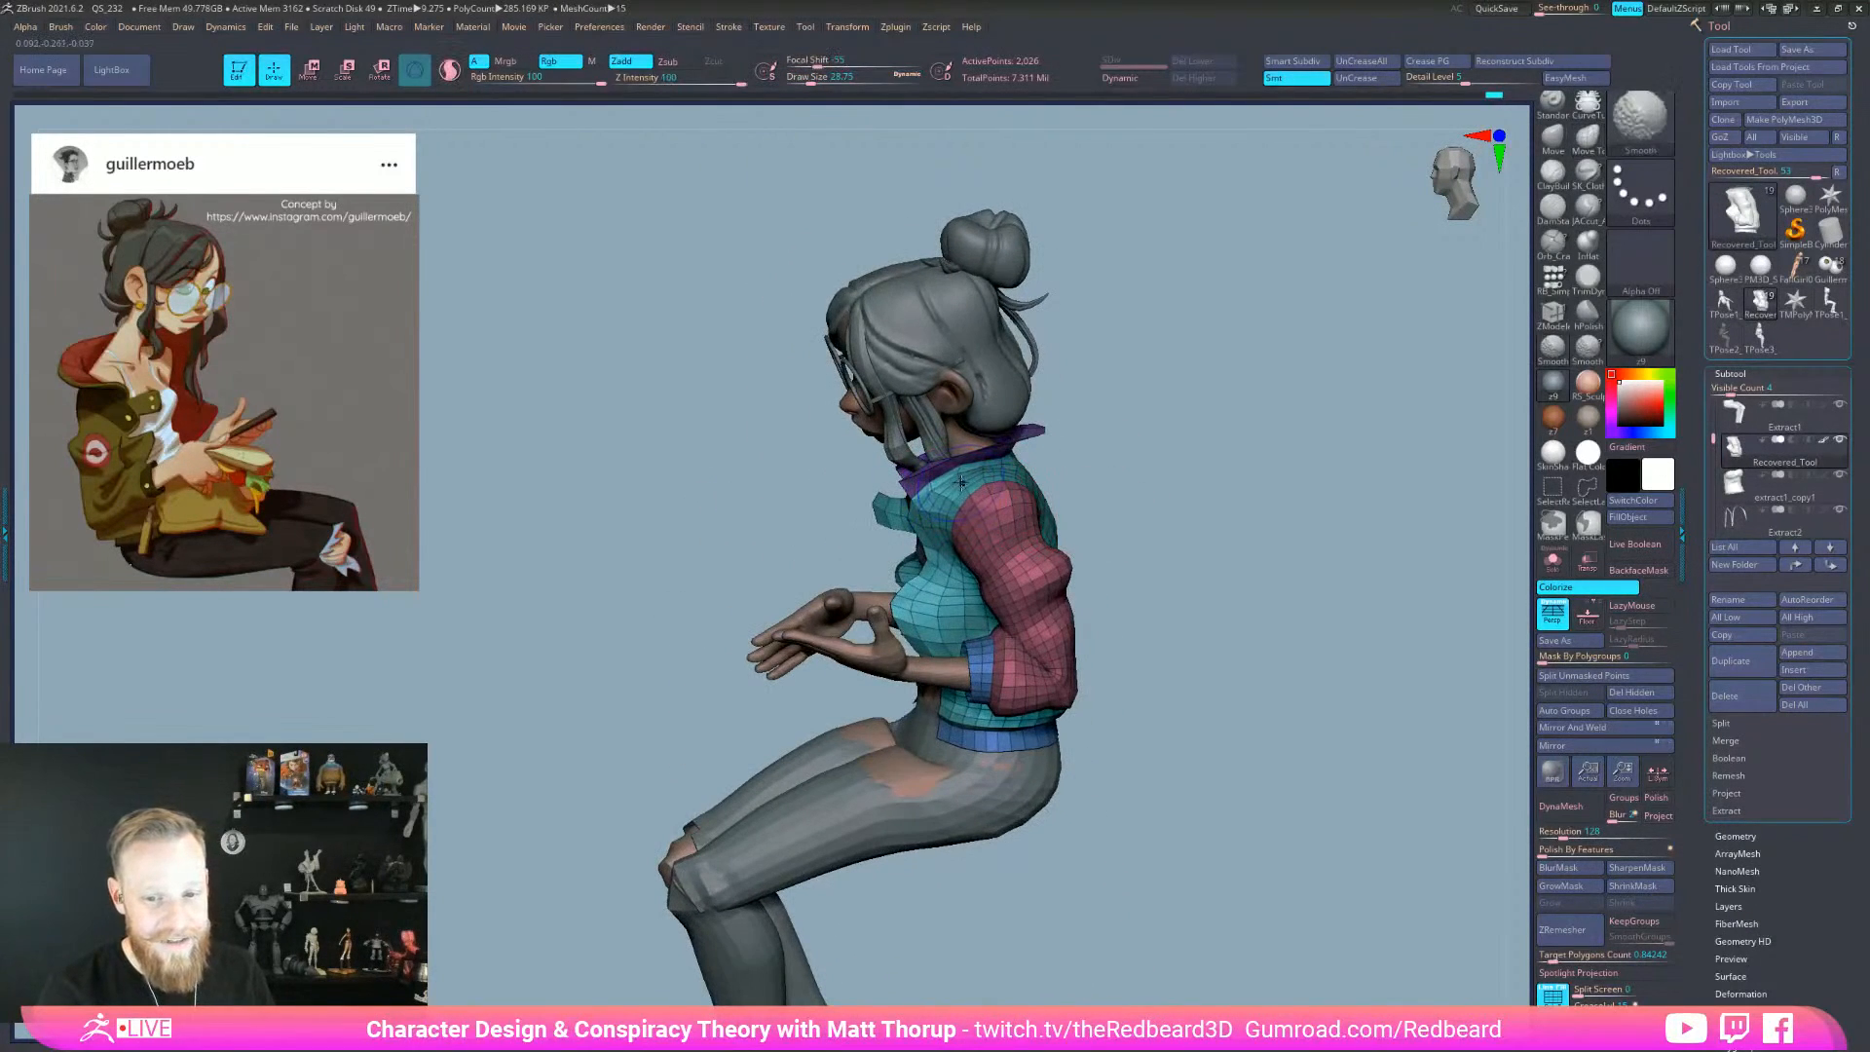
right_drag(962, 483, 982, 509)
mouse_move(1024, 454)
mouse_down()
mouse_move(1021, 493)
mouse_move(1110, 439)
mouse_move(1272, 417)
mouse_move(1219, 633)
mouse_up()
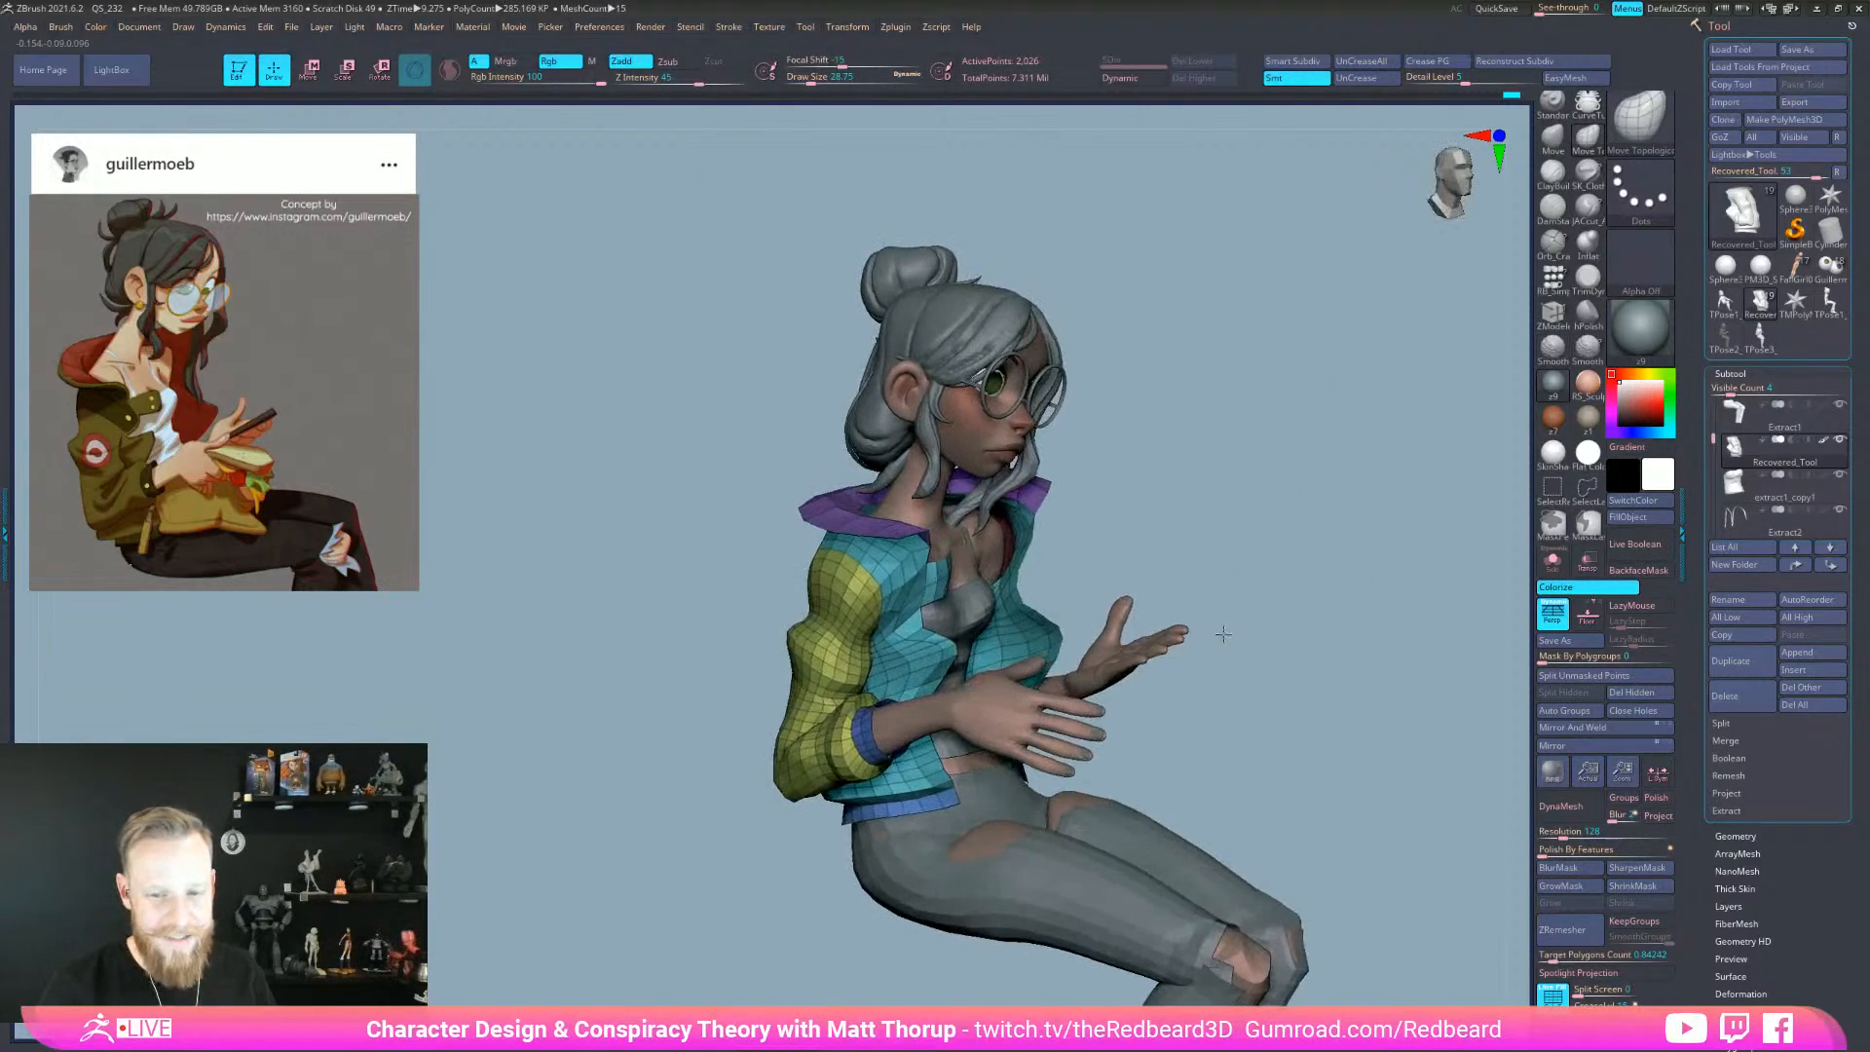
mouse_move(805, 565)
mouse_down()
mouse_move(872, 539)
mouse_move(1203, 573)
mouse_move(1252, 555)
mouse_move(1266, 693)
mouse_up()
mouse_move(1083, 748)
mouse_down()
mouse_move(1293, 835)
mouse_move(1189, 806)
mouse_move(1240, 807)
mouse_move(1256, 765)
mouse_move(1169, 655)
mouse_move(1032, 641)
mouse_up()
mouse_move(1083, 572)
mouse_down()
mouse_move(1032, 575)
mouse_move(1057, 588)
mouse_up()
- Select the strappy top's mesh and adjust its side beneath the open jacket with a resized brush
alt+click(978, 570)
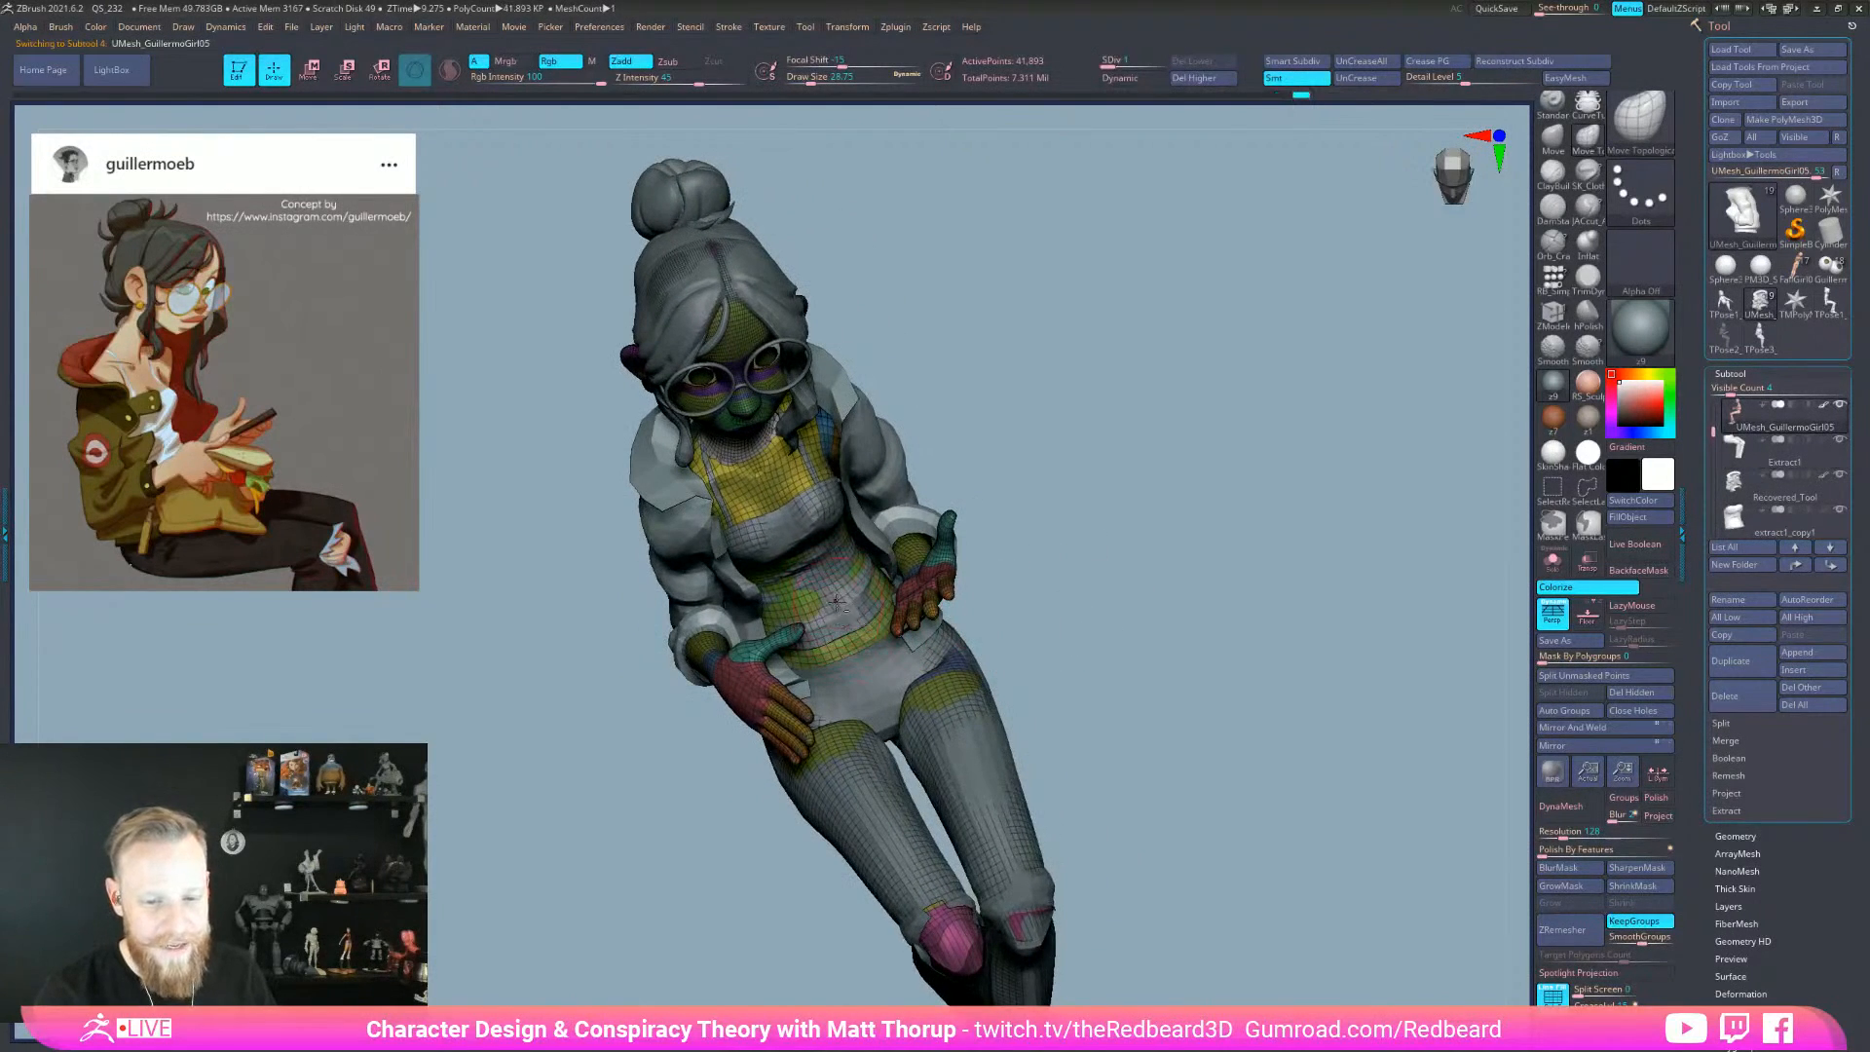
alt+click(829, 603)
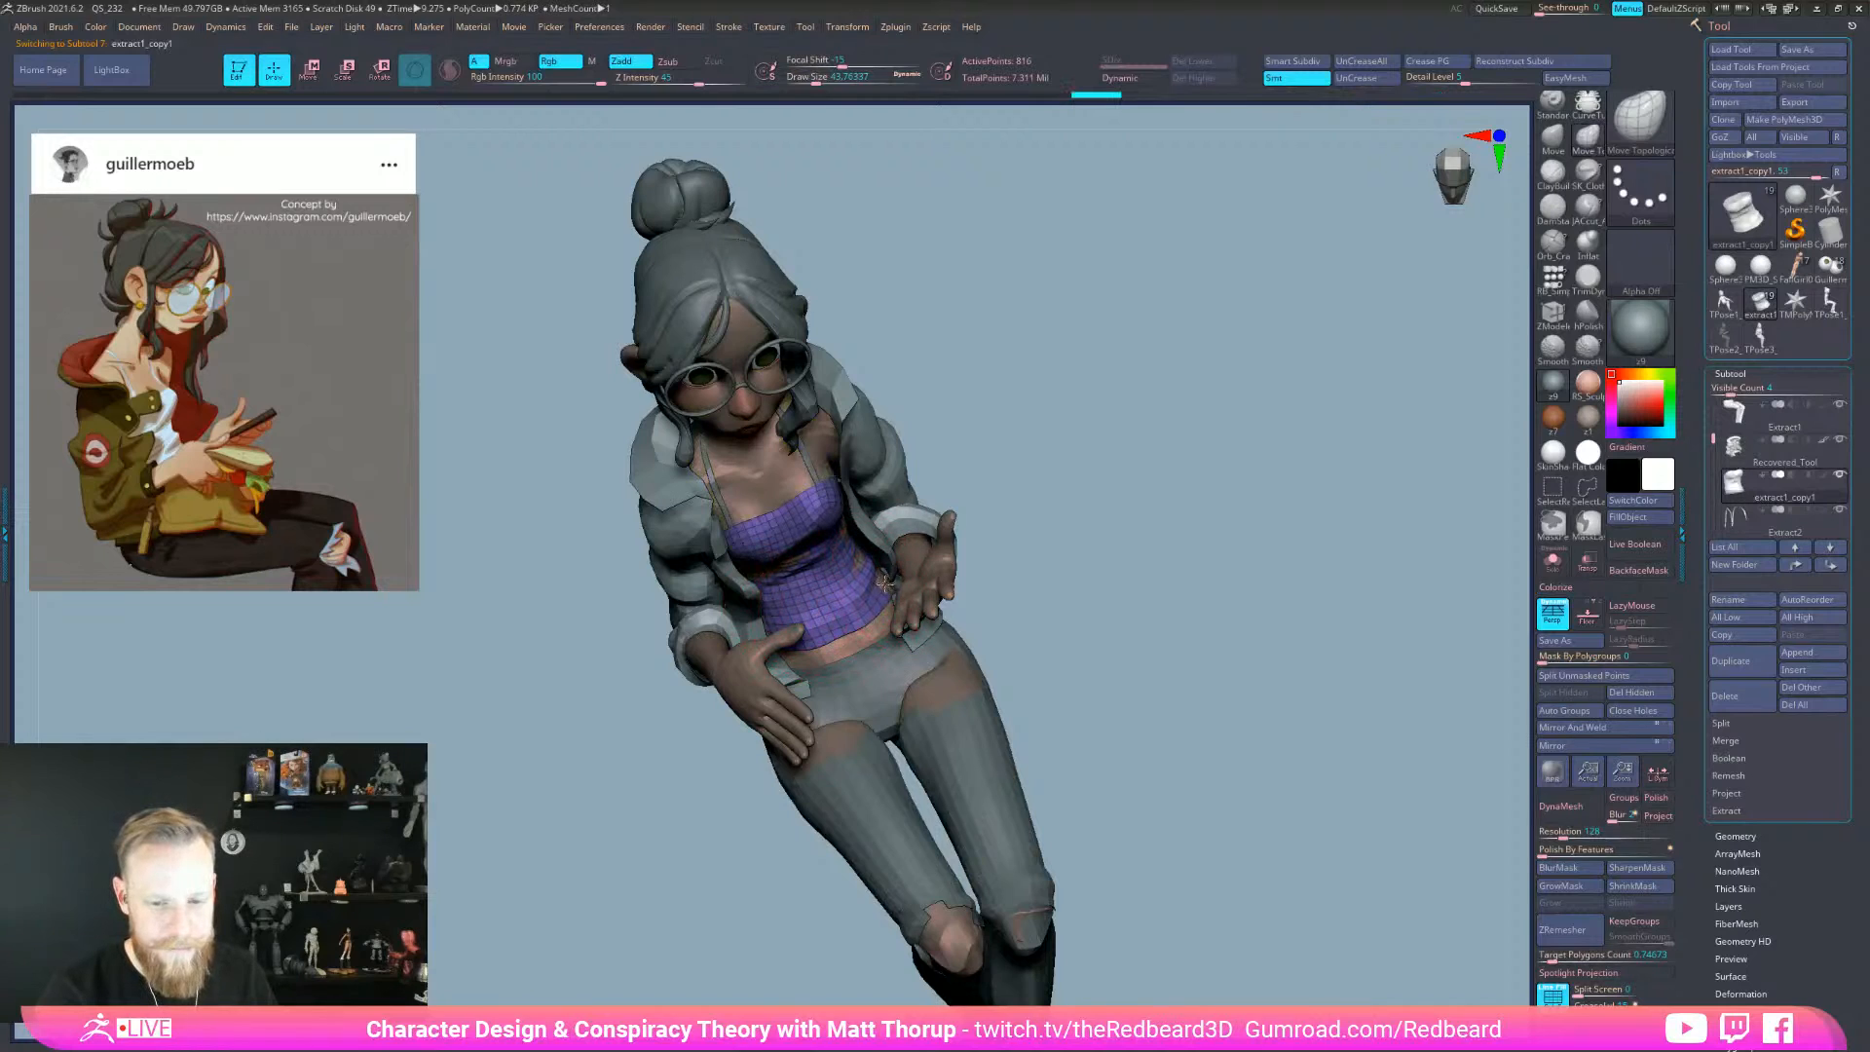
mouse_move(1080, 526)
mouse_down()
mouse_move(1115, 482)
mouse_move(1087, 468)
mouse_move(836, 492)
mouse_up()
drag(1056, 487, 1013, 500)
drag(762, 537, 773, 551)
key(s)
drag(1074, 514, 774, 545)
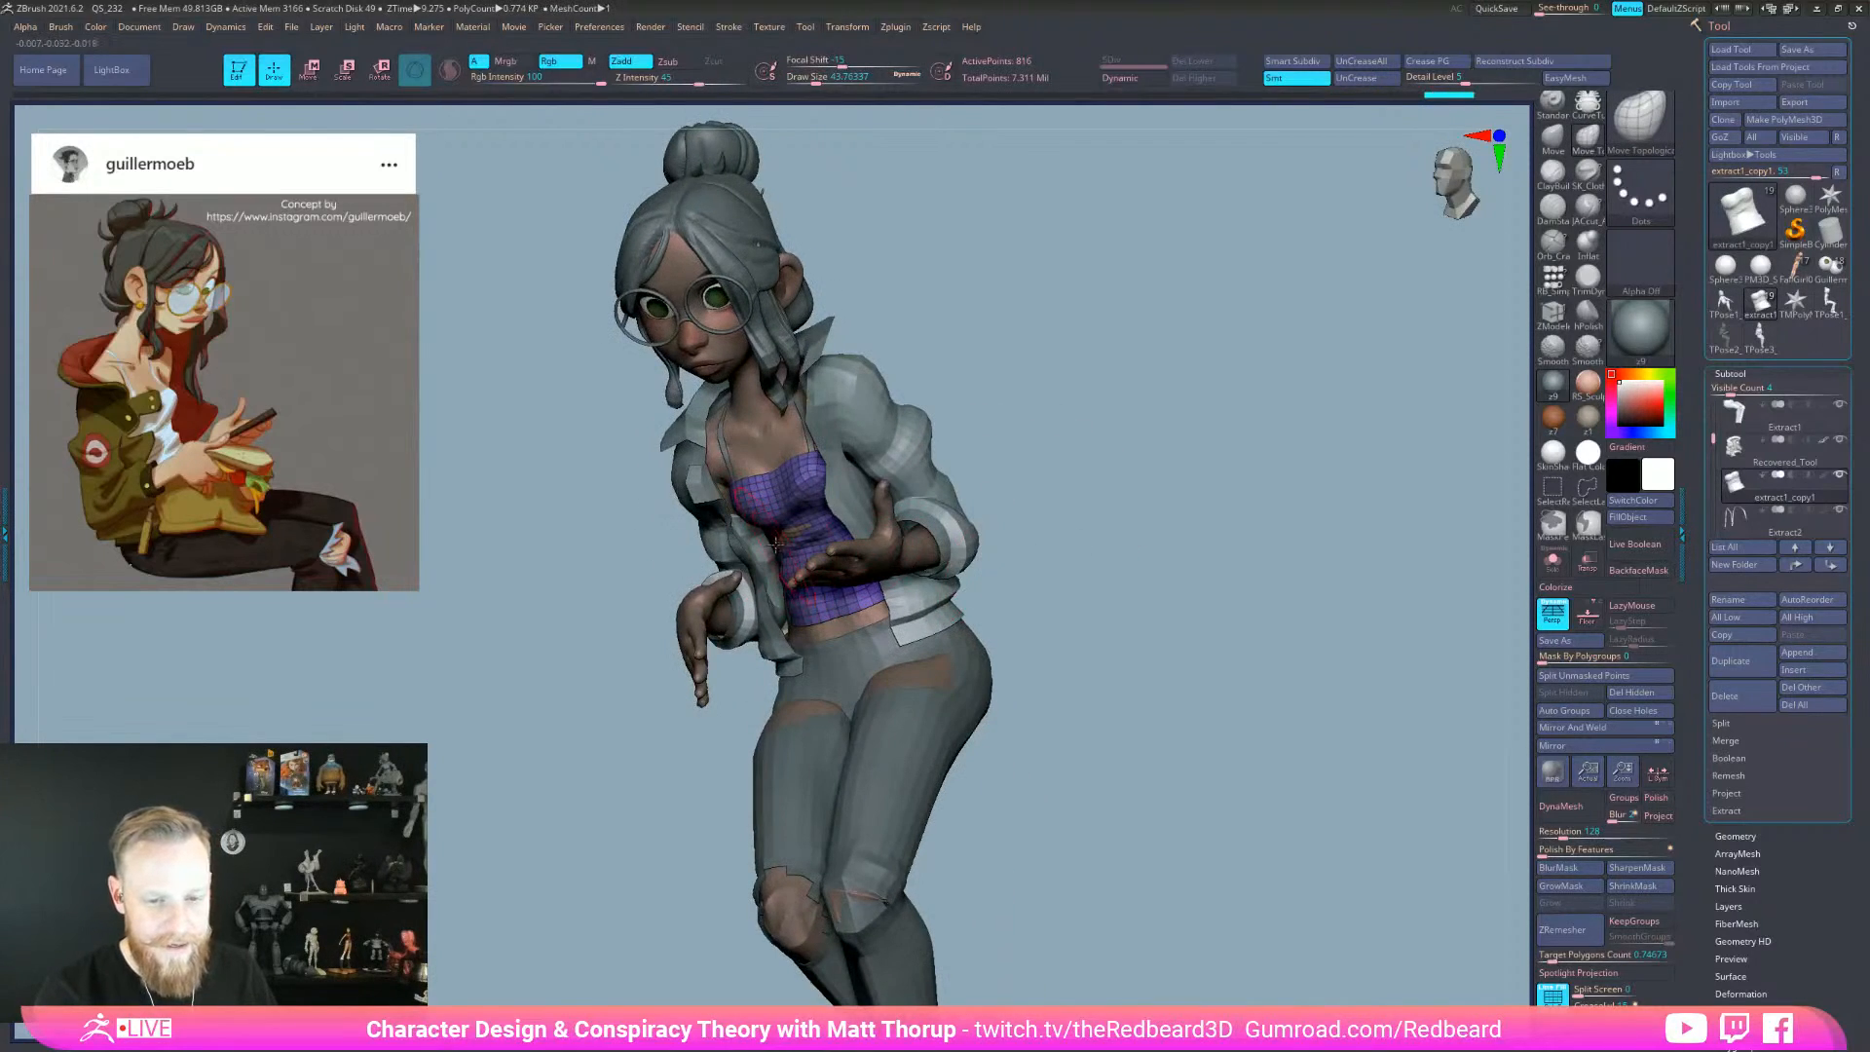
- Refine the top's waist so it covers the midriff, working from the front and both three-quarter views
drag(1117, 596, 1167, 502)
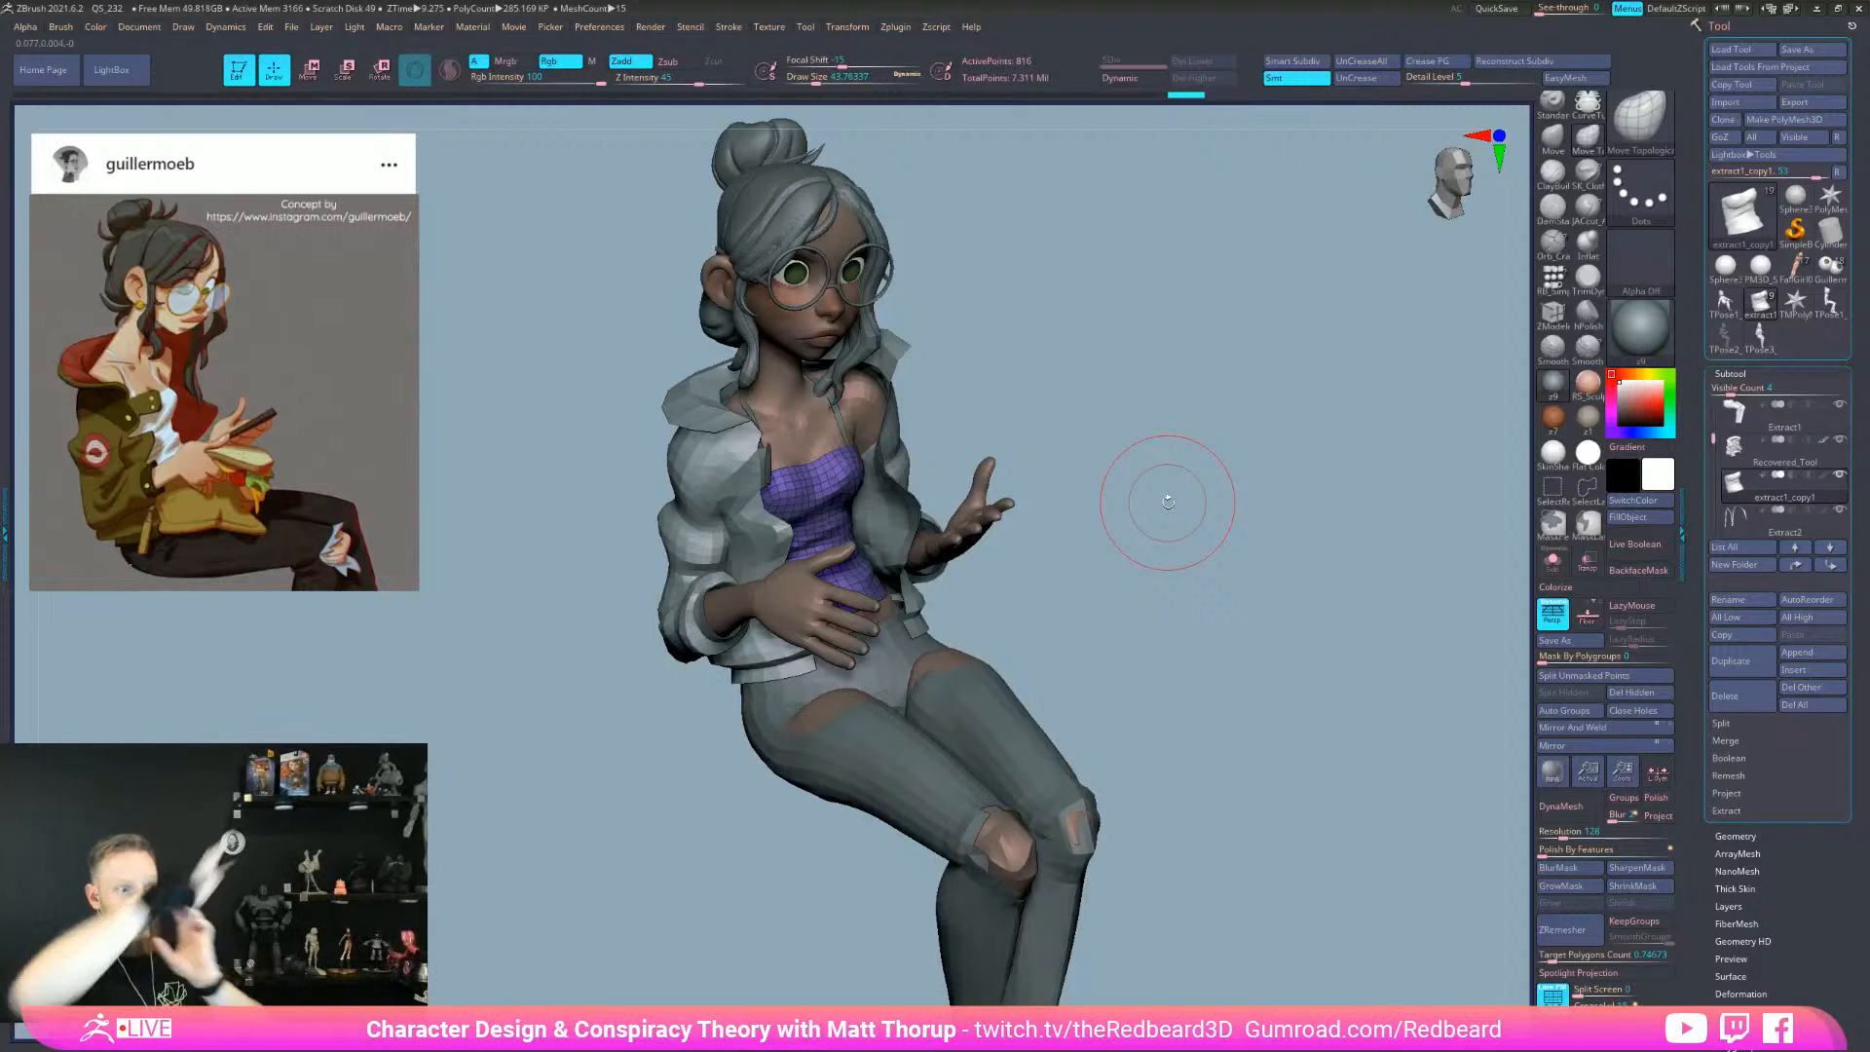
drag(1168, 501, 940, 565)
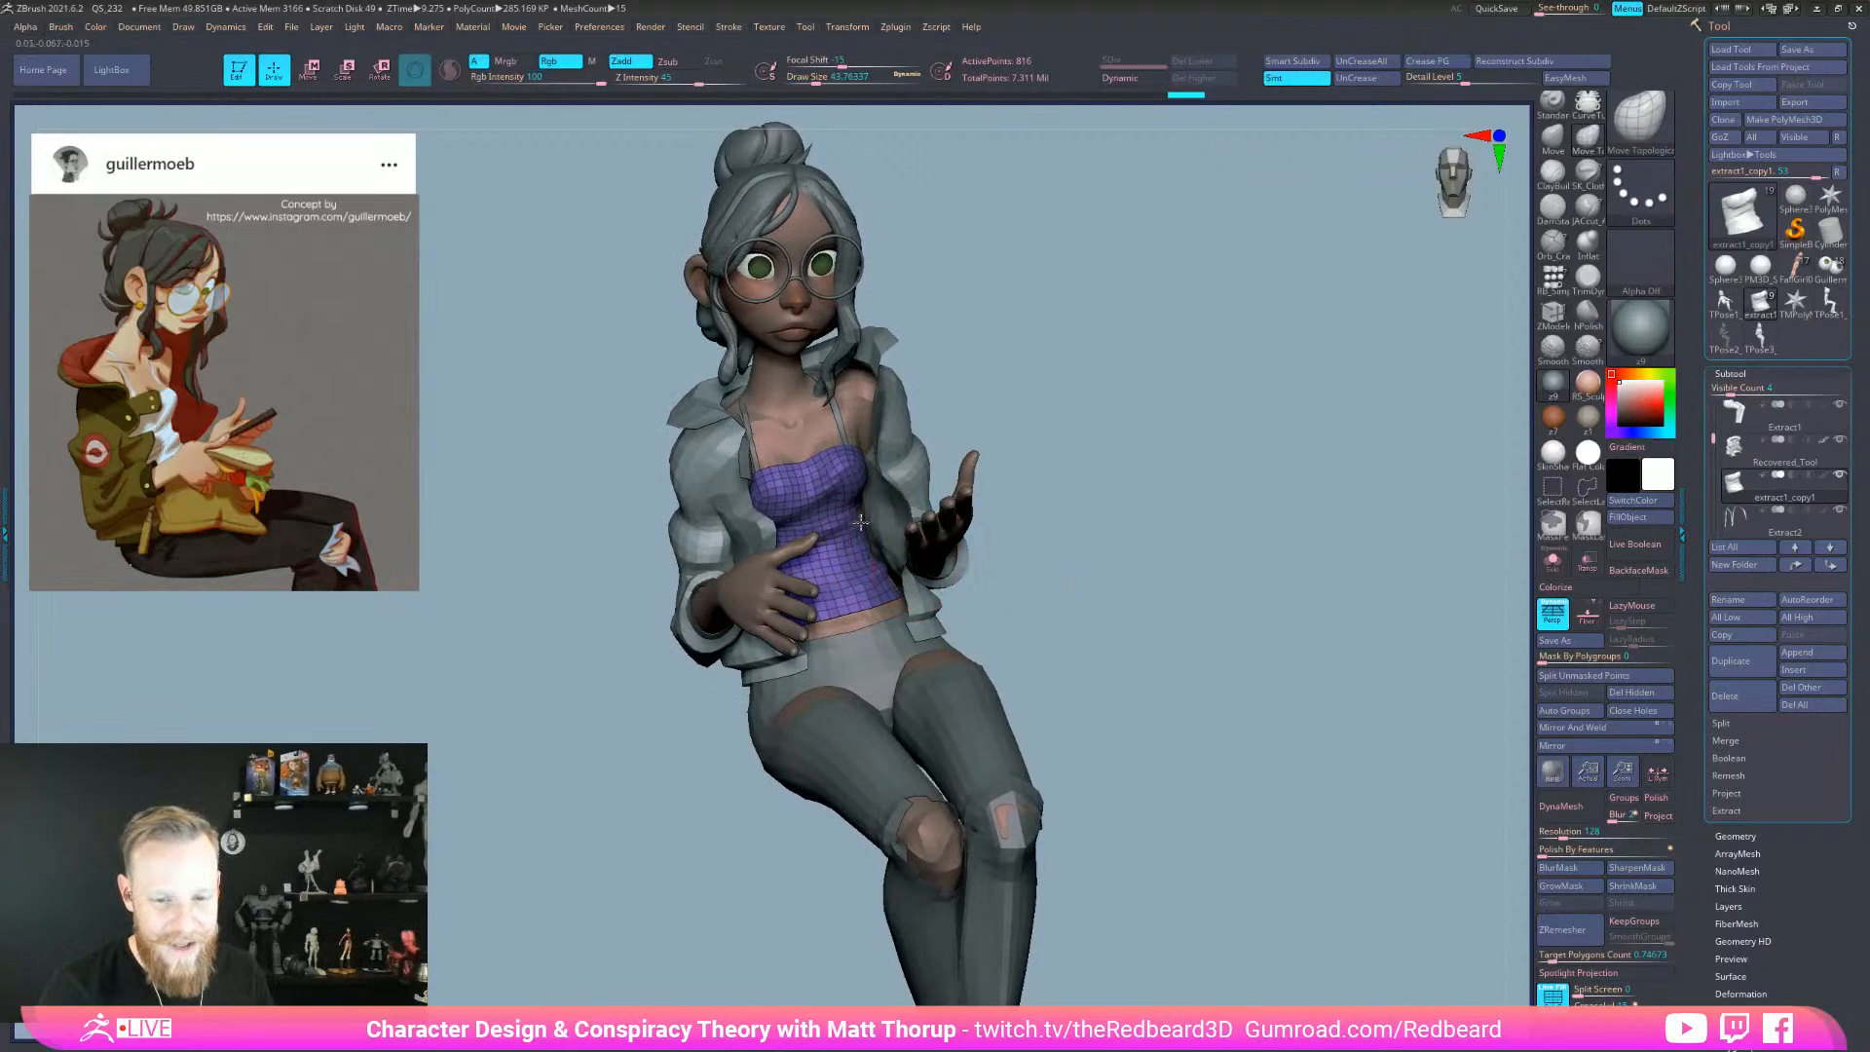
mouse_move(871, 545)
right_down()
mouse_move(889, 594)
mouse_move(876, 550)
right_up()
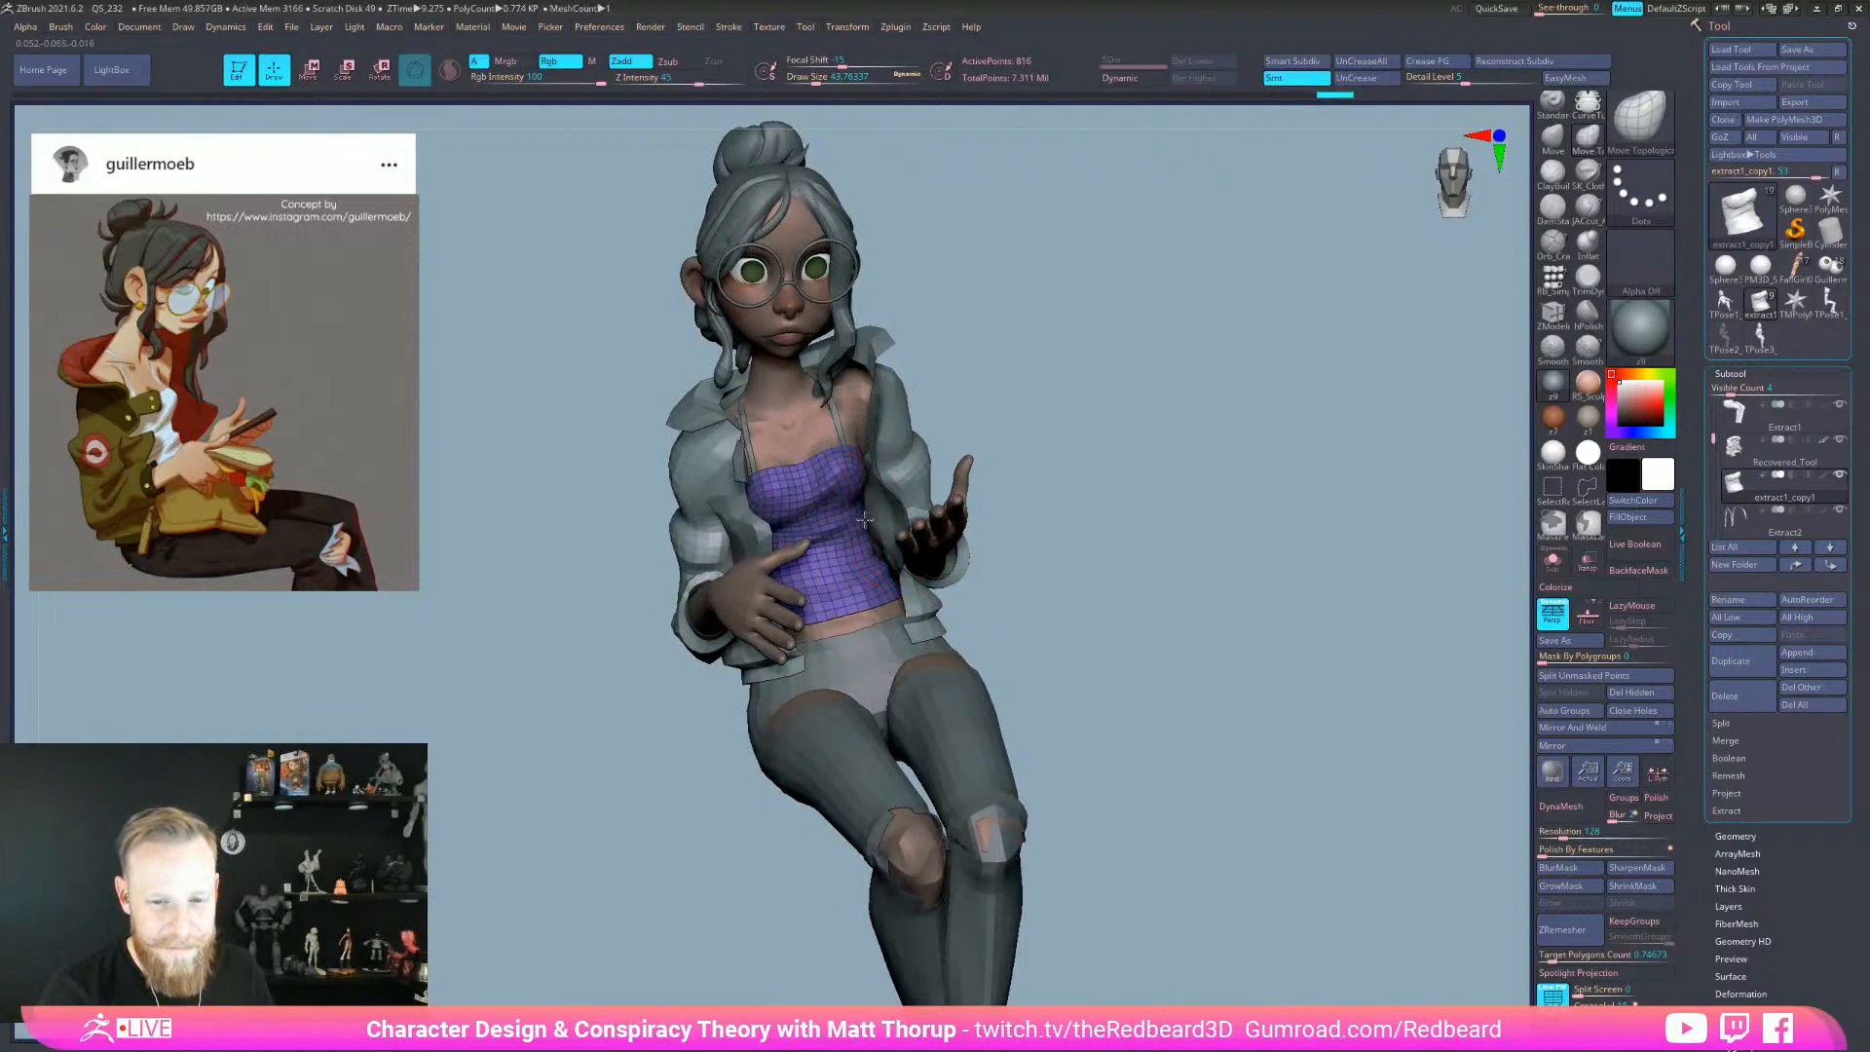
mouse_move(1015, 516)
right_down()
mouse_move(964, 543)
mouse_move(817, 551)
right_up()
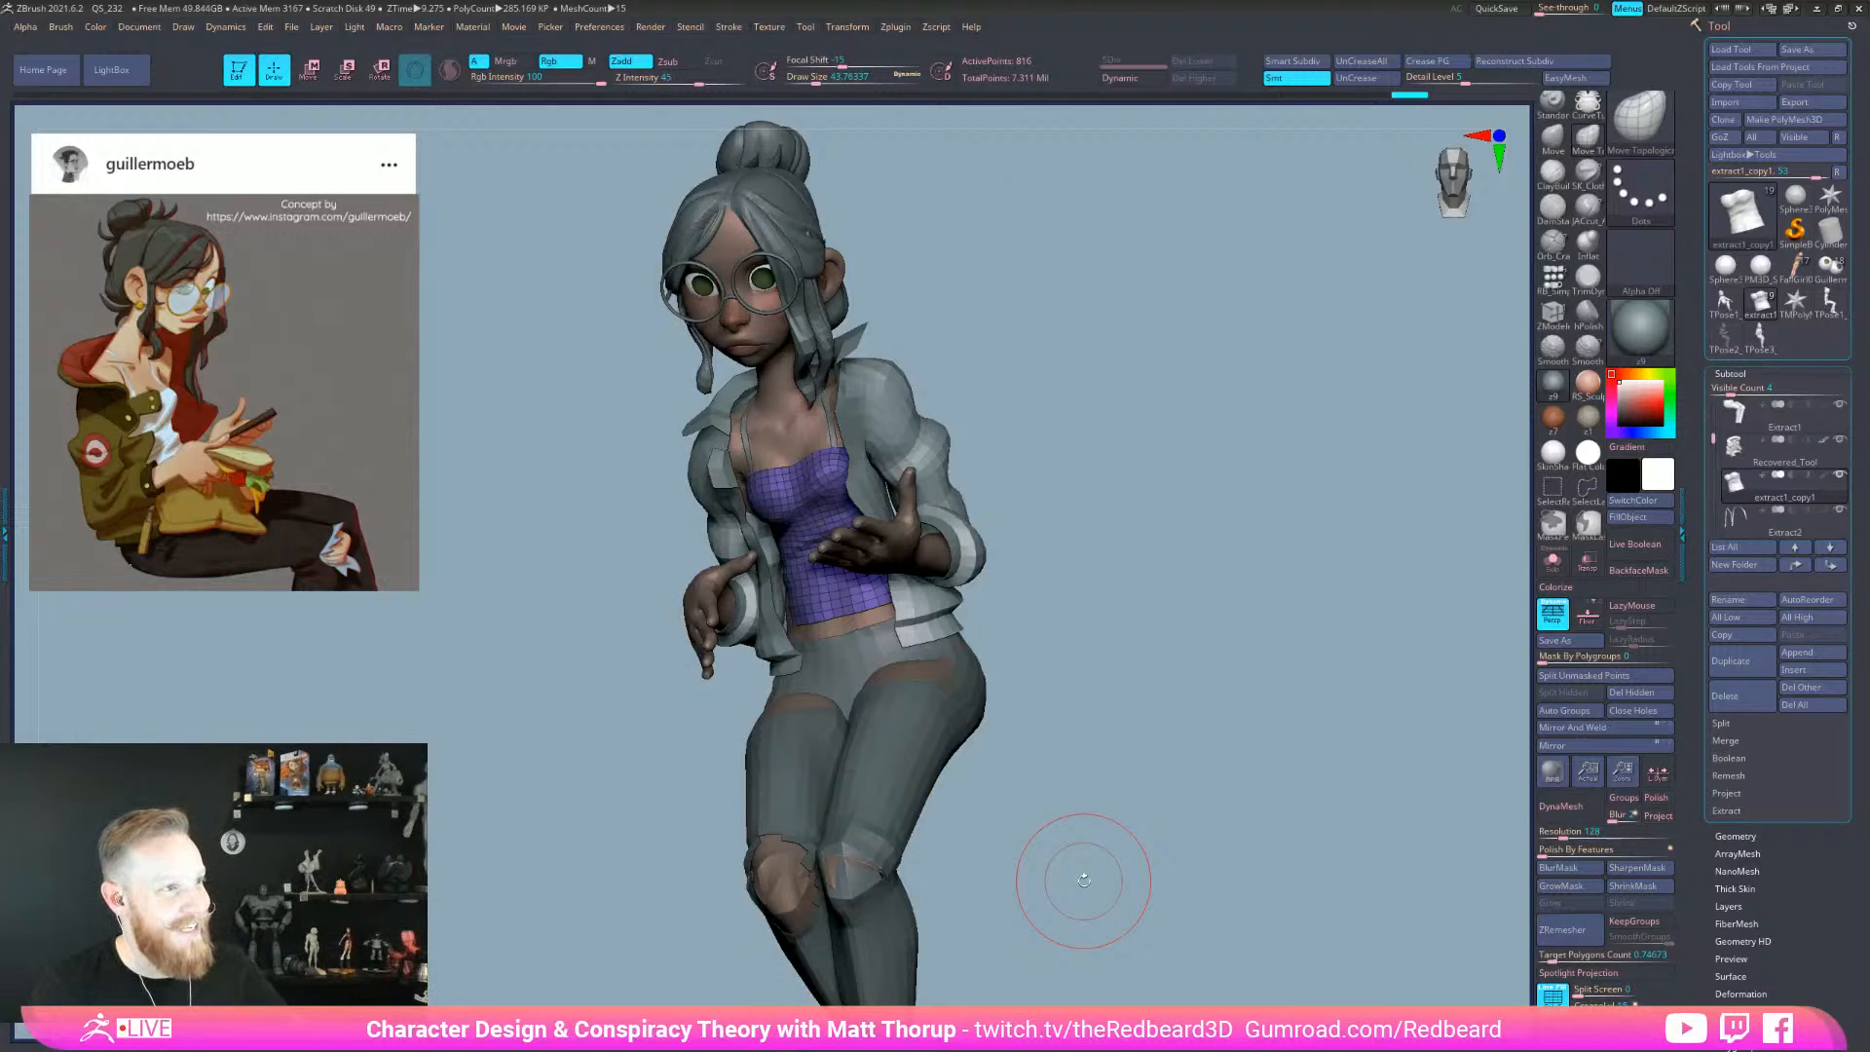
drag(1071, 594, 843, 530)
drag(1094, 426, 964, 443)
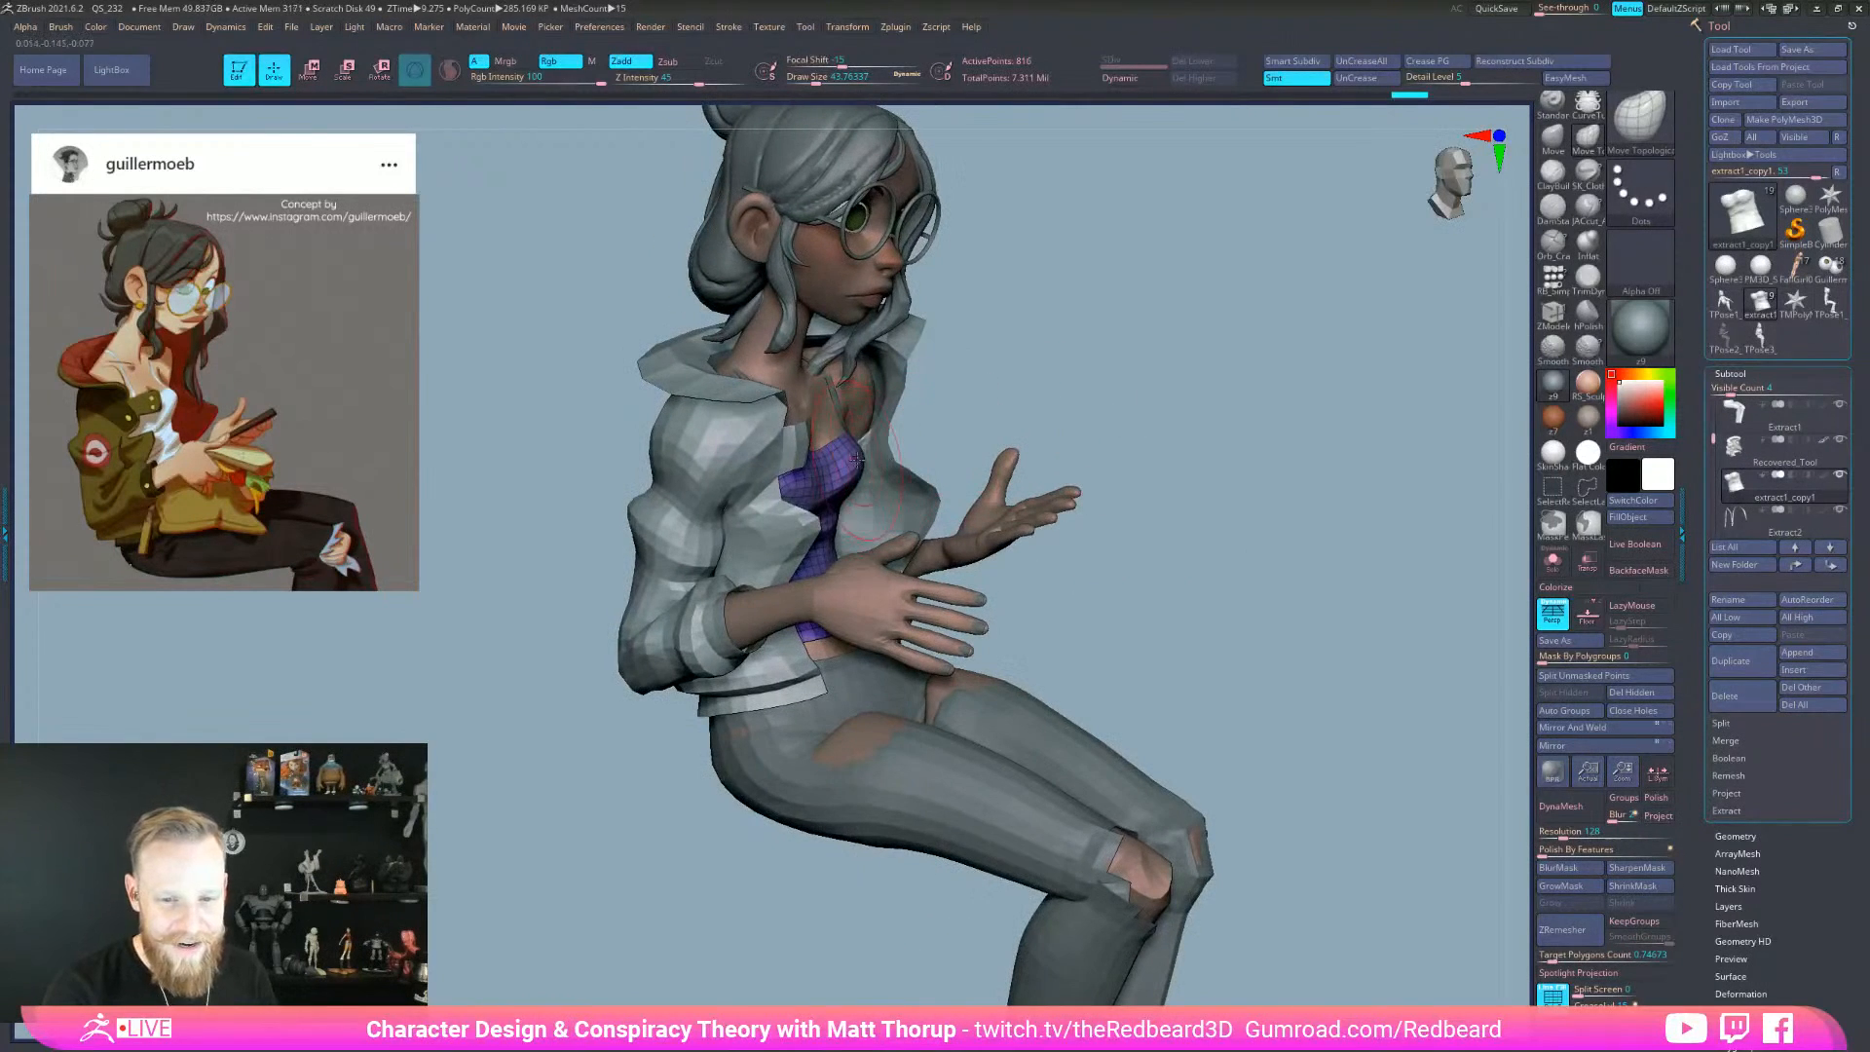
- Shape the top's neckline and bust in close-up with a smaller brush
right_drag(854, 466, 792, 497)
key(s)
drag(792, 505, 786, 506)
mouse_move(1110, 451)
mouse_down()
mouse_move(1175, 465)
mouse_move(1213, 410)
mouse_move(1328, 436)
mouse_move(1159, 409)
mouse_up()
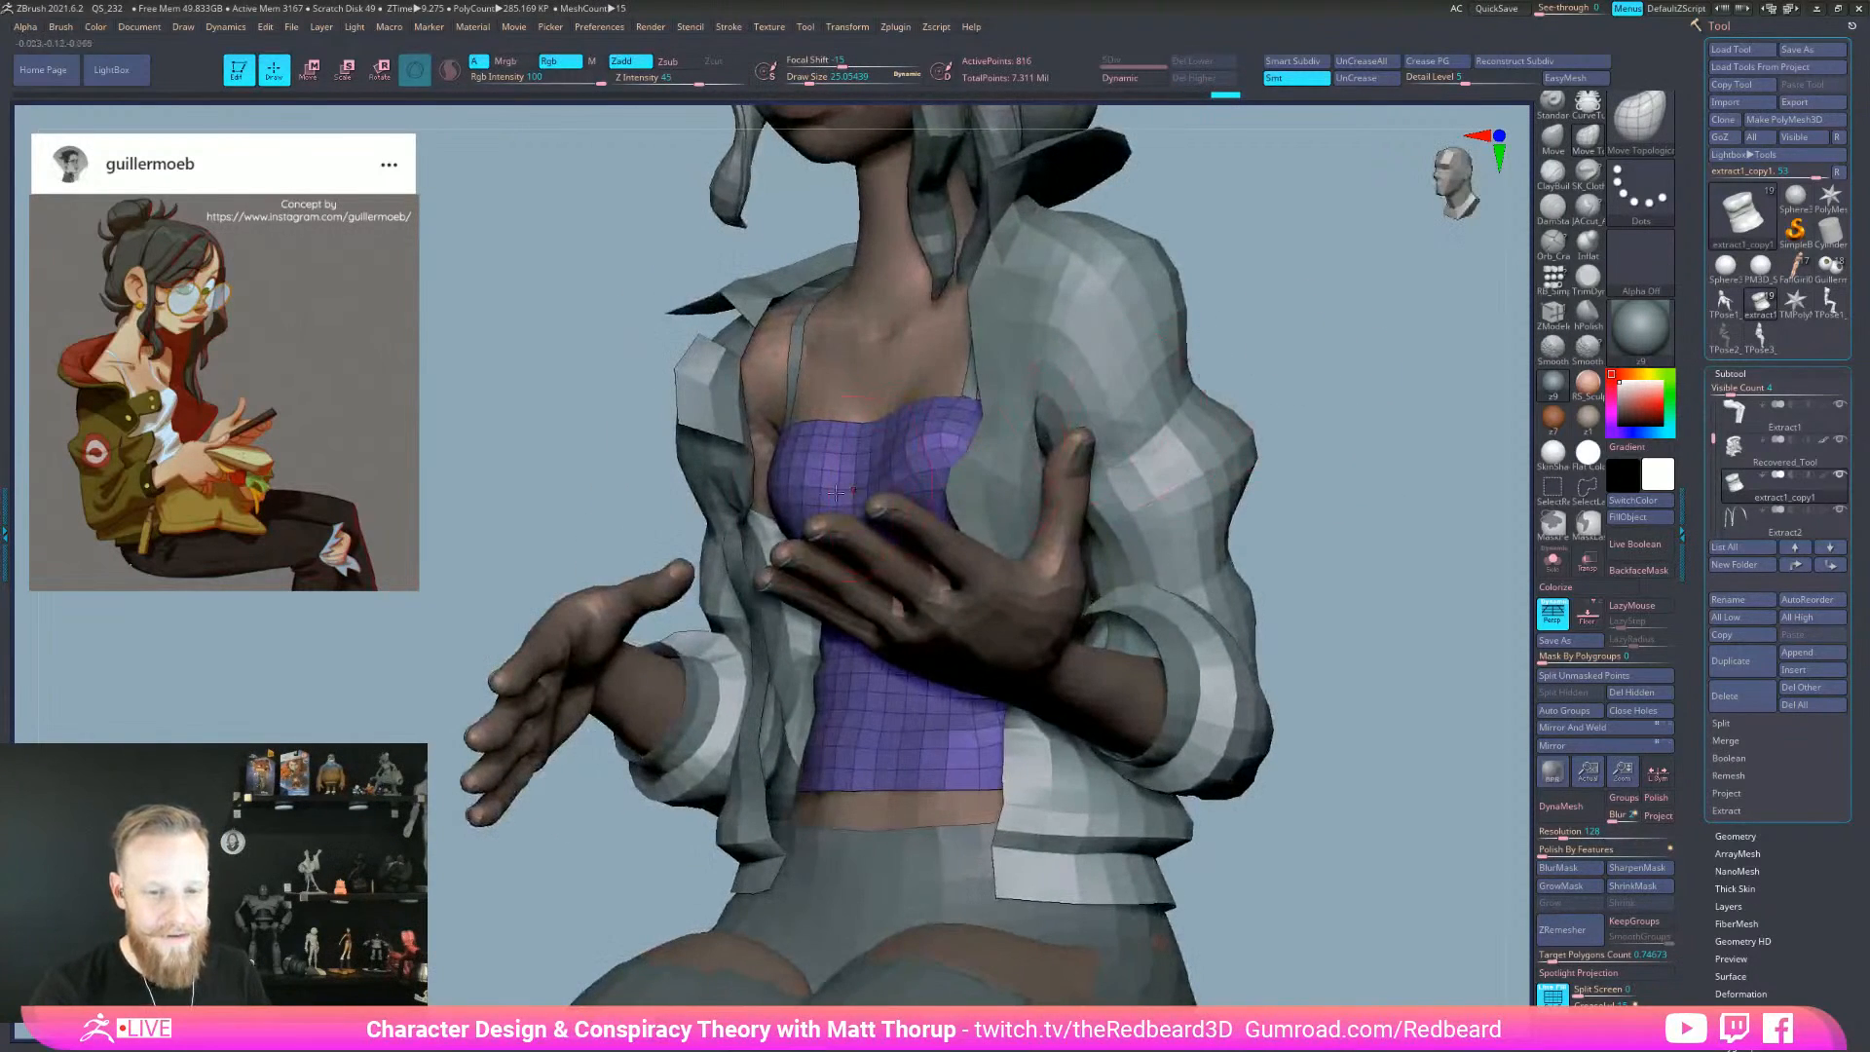
right_drag(920, 439, 971, 498)
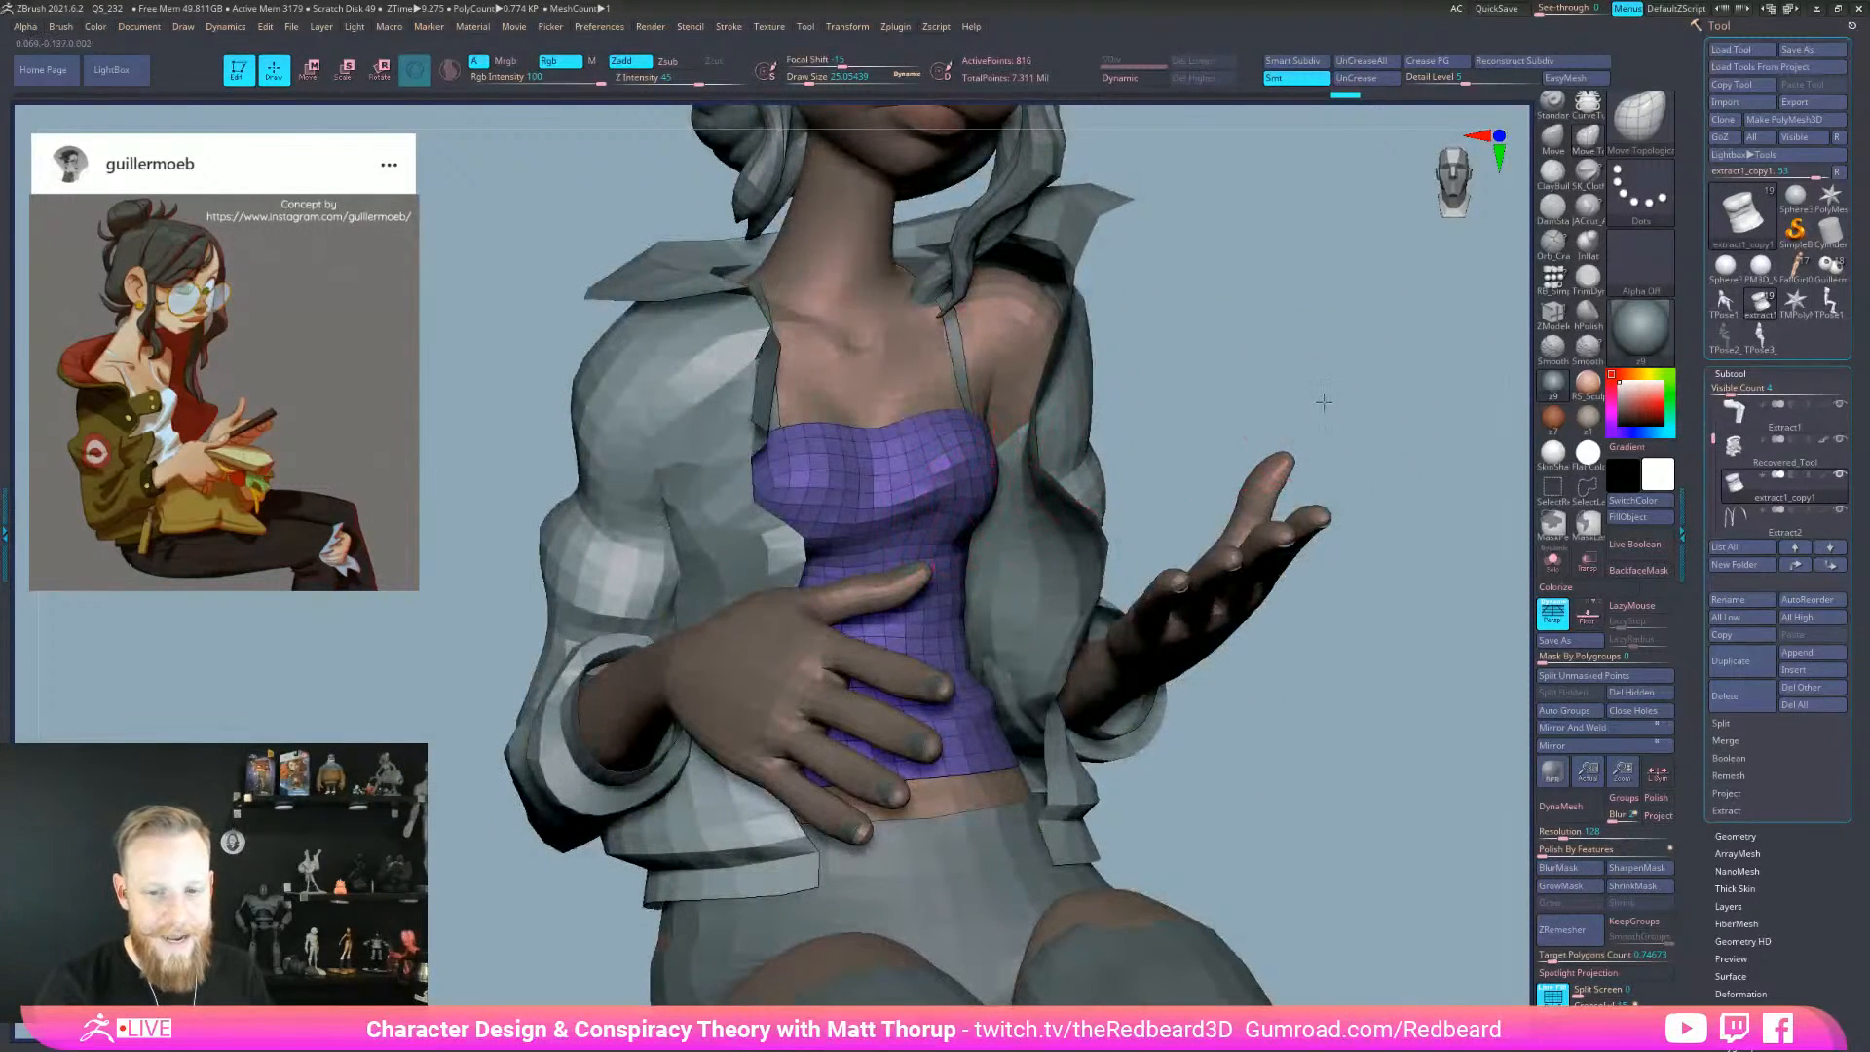
drag(1318, 401, 1411, 409)
drag(1189, 418, 1241, 422)
mouse_move(972, 469)
right_down()
mouse_move(988, 487)
mouse_move(974, 458)
right_up()
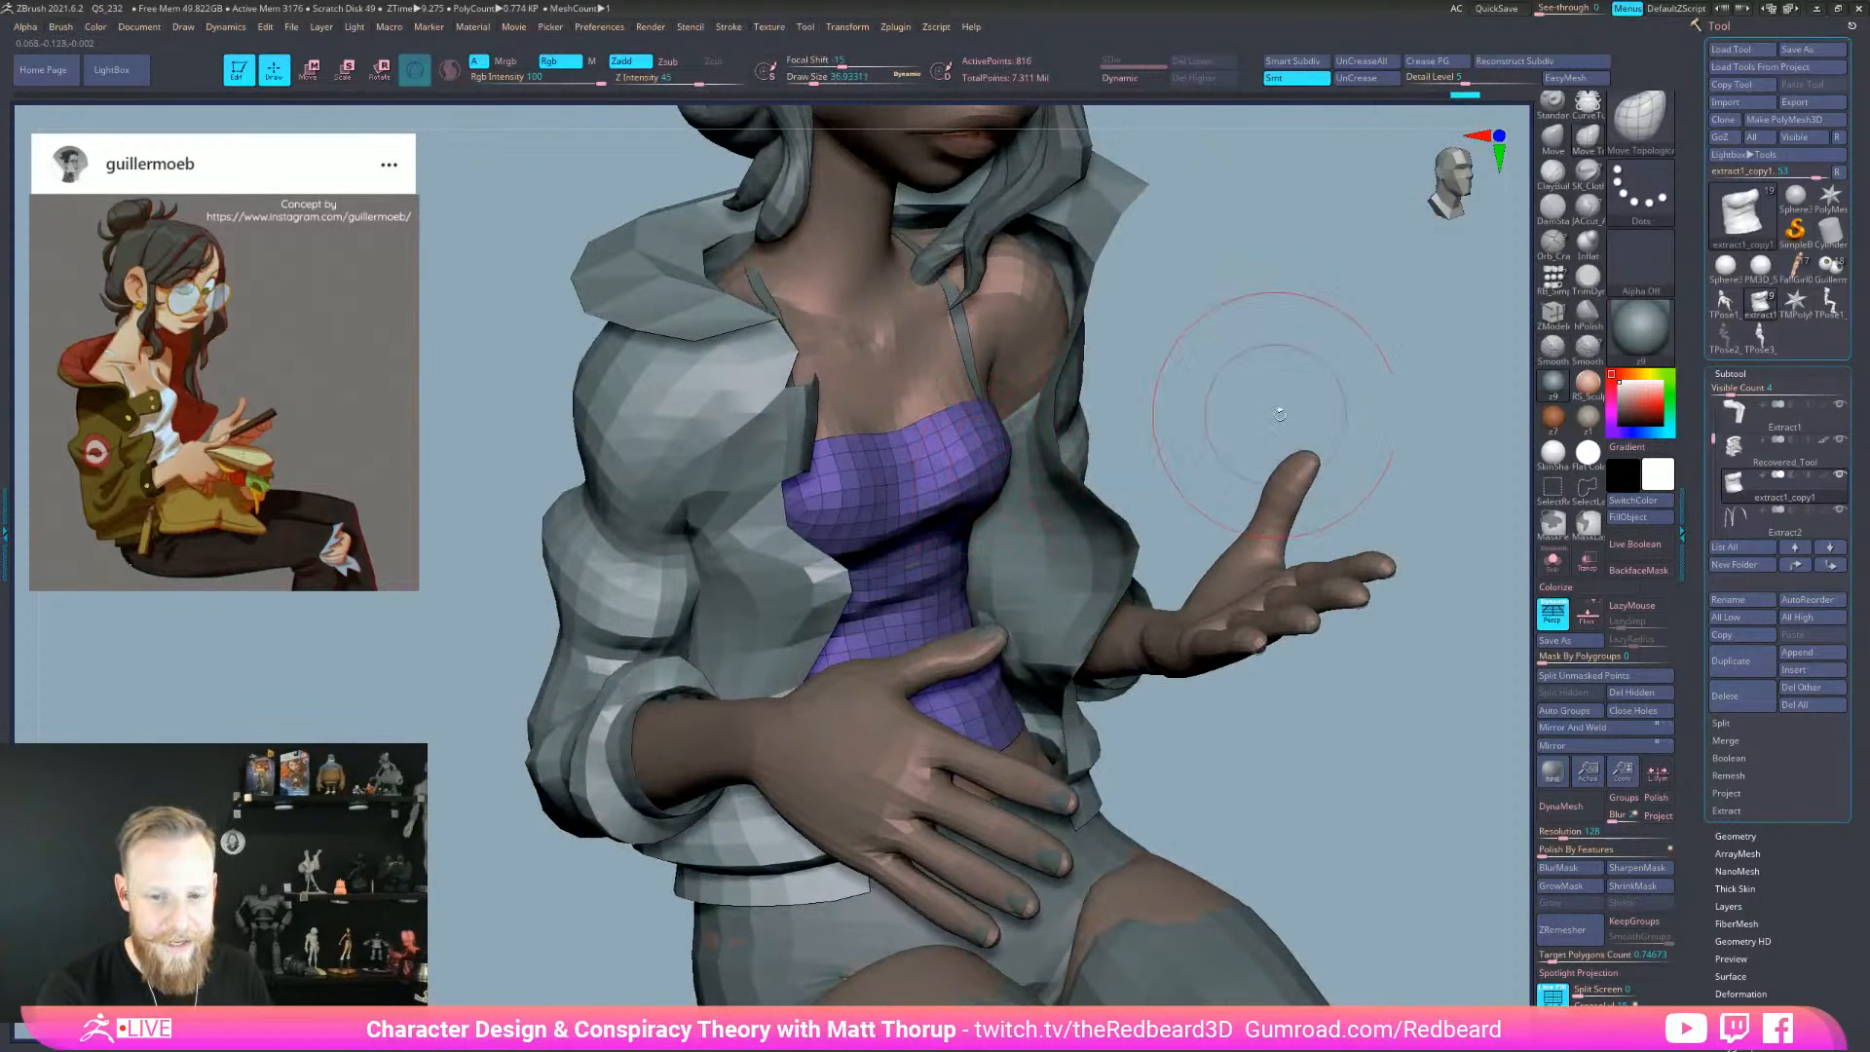
- Adjust the top's side and waist from a raised front view, resizing the brush
right_drag(1210, 392, 937, 490)
mouse_move(1286, 711)
ctrl+right_down()
mouse_move(1194, 756)
mouse_move(1240, 772)
mouse_move(1214, 801)
mouse_move(1305, 740)
ctrl+right_up()
right_drag(1305, 740, 1228, 760)
key(s)
drag(948, 588, 944, 588)
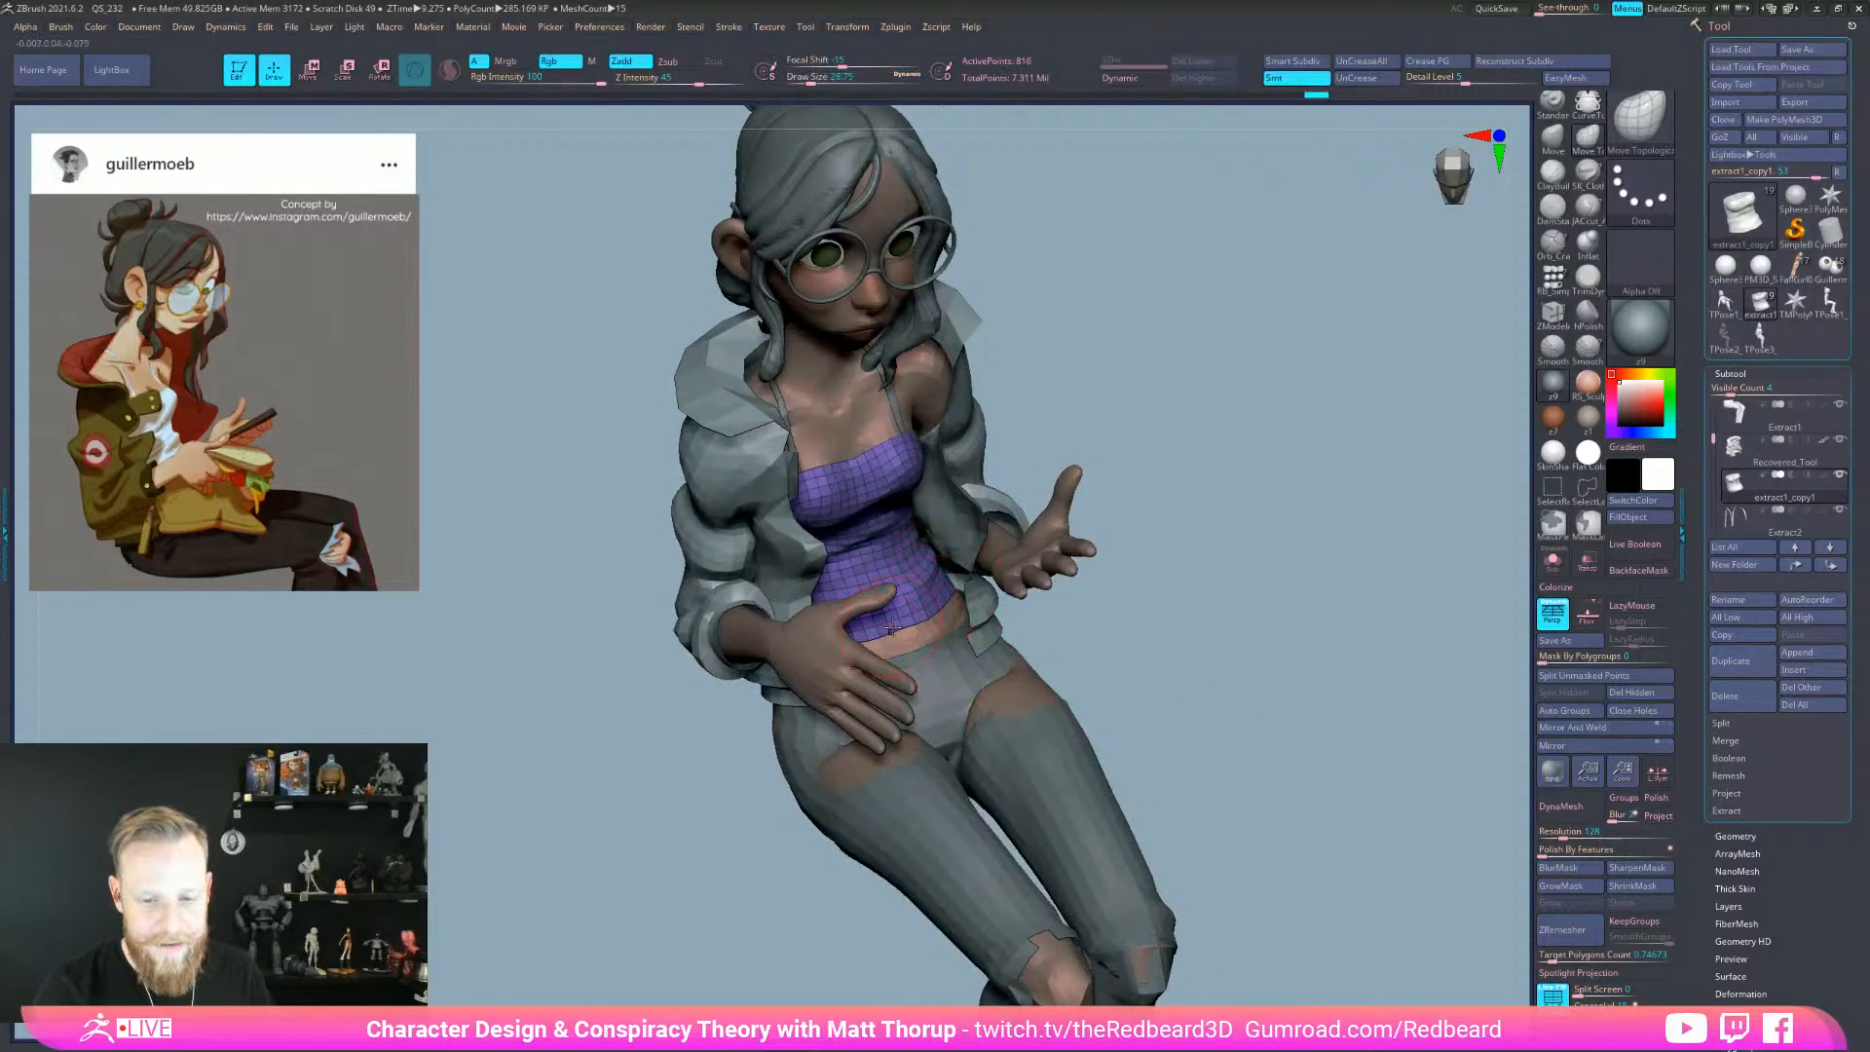
- Reshape the top's lower hem across the stomach from above with a resized brush
right_drag(1113, 591, 903, 633)
right_drag(1087, 562, 1040, 551)
key(s)
drag(804, 623, 809, 622)
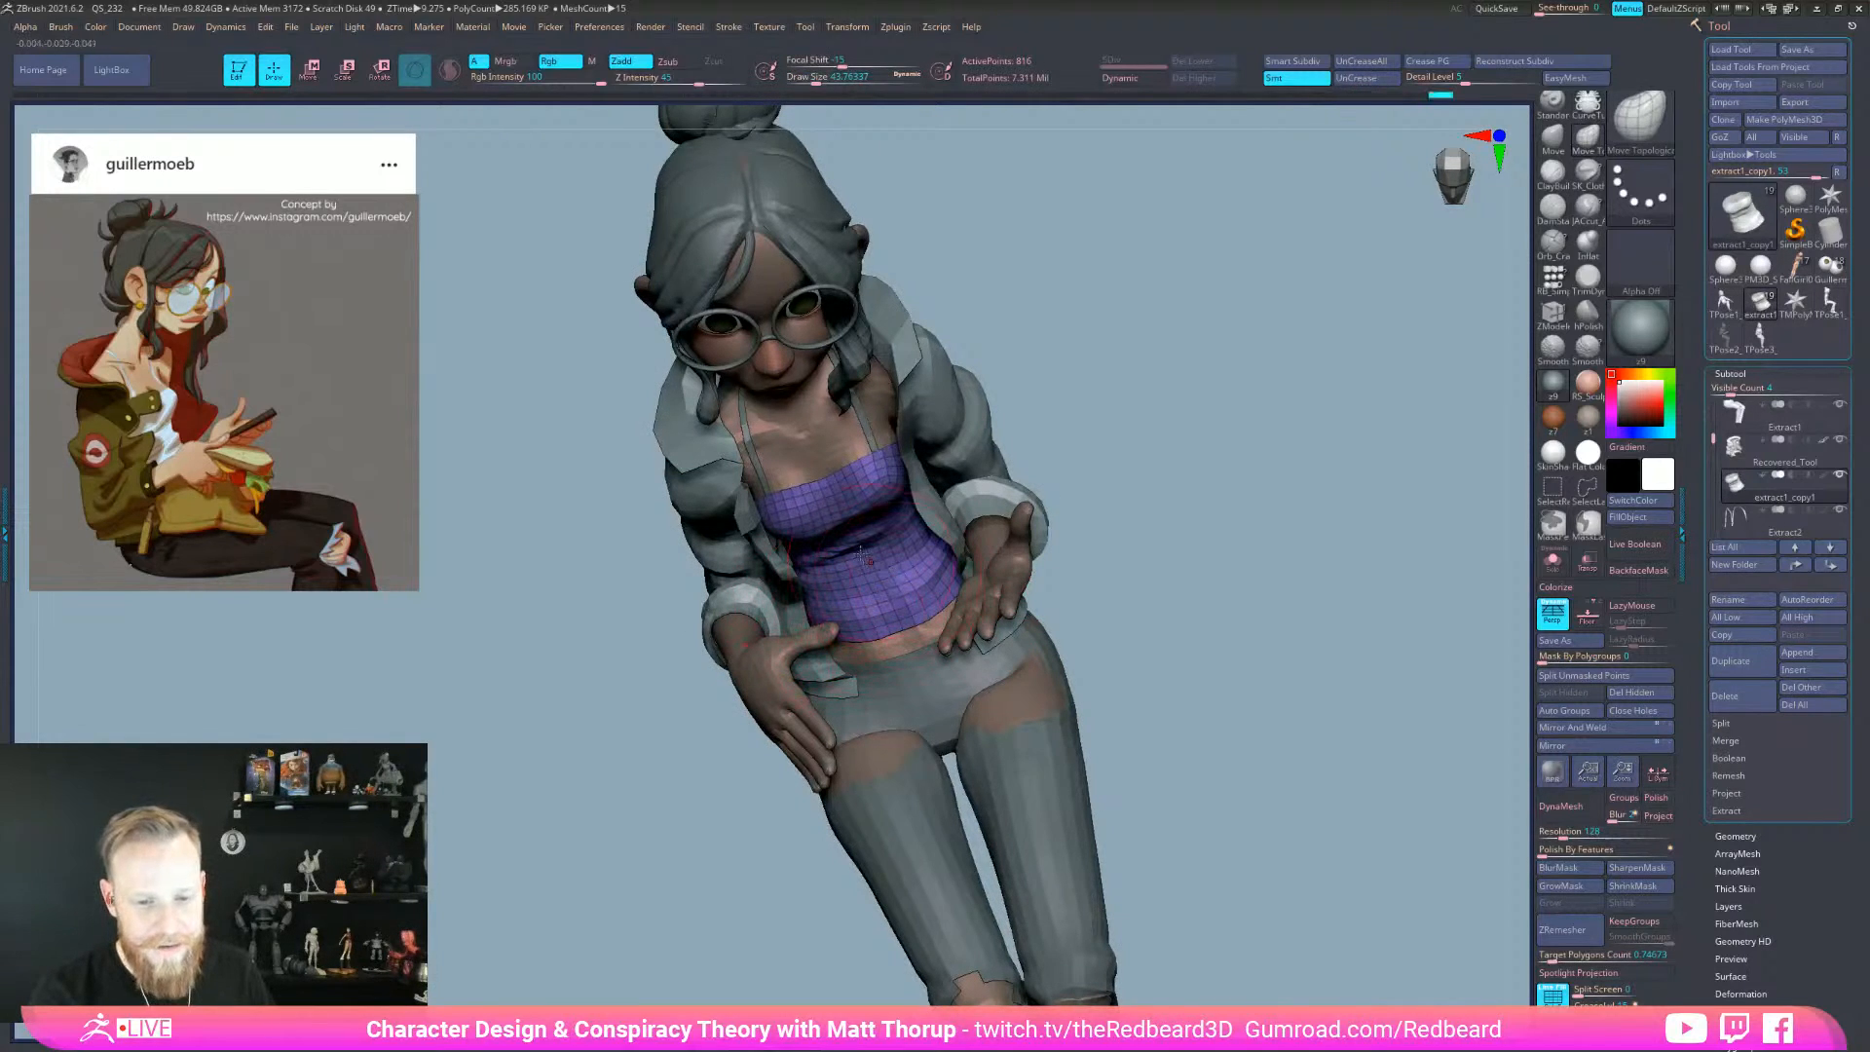
right_drag(1198, 585, 1219, 701)
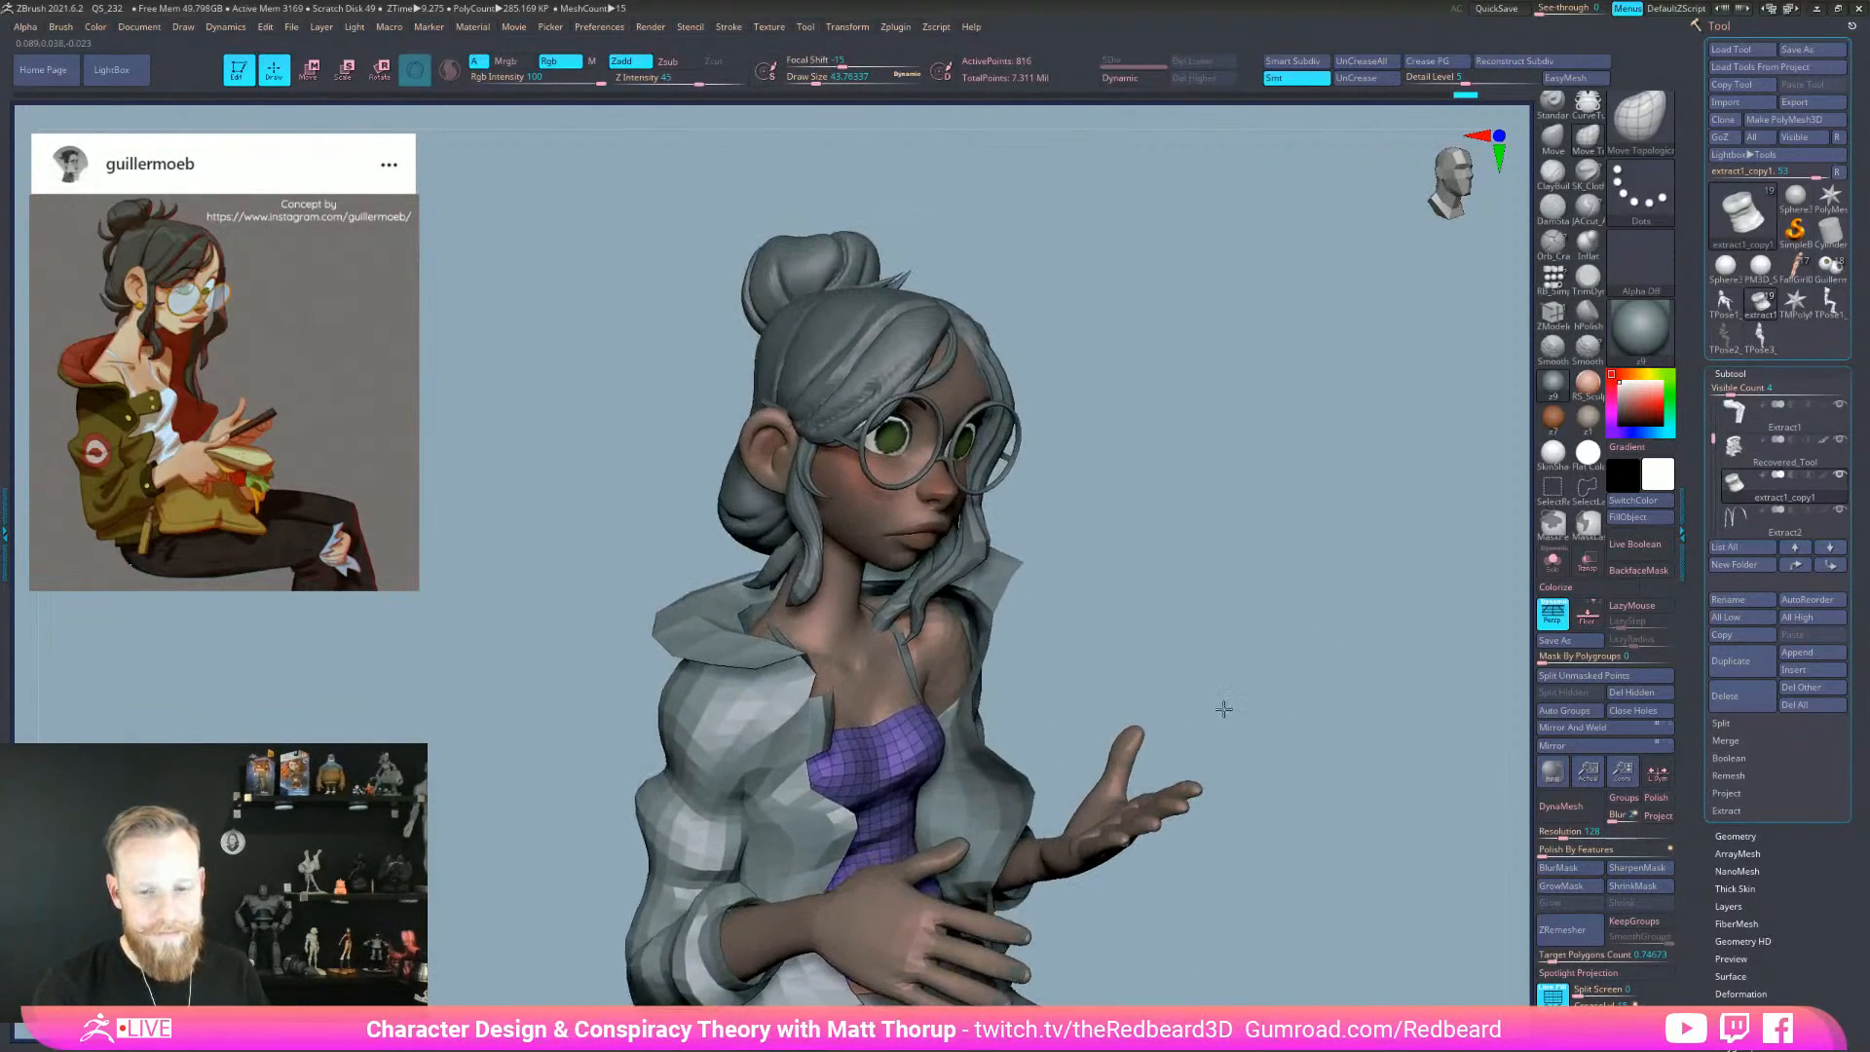
- Select the body mesh, turn off the polygroup wireframe and switch the material to SkinShade4
right_drag(1094, 551, 1156, 563)
alt+click(923, 558)
key(shift+f)
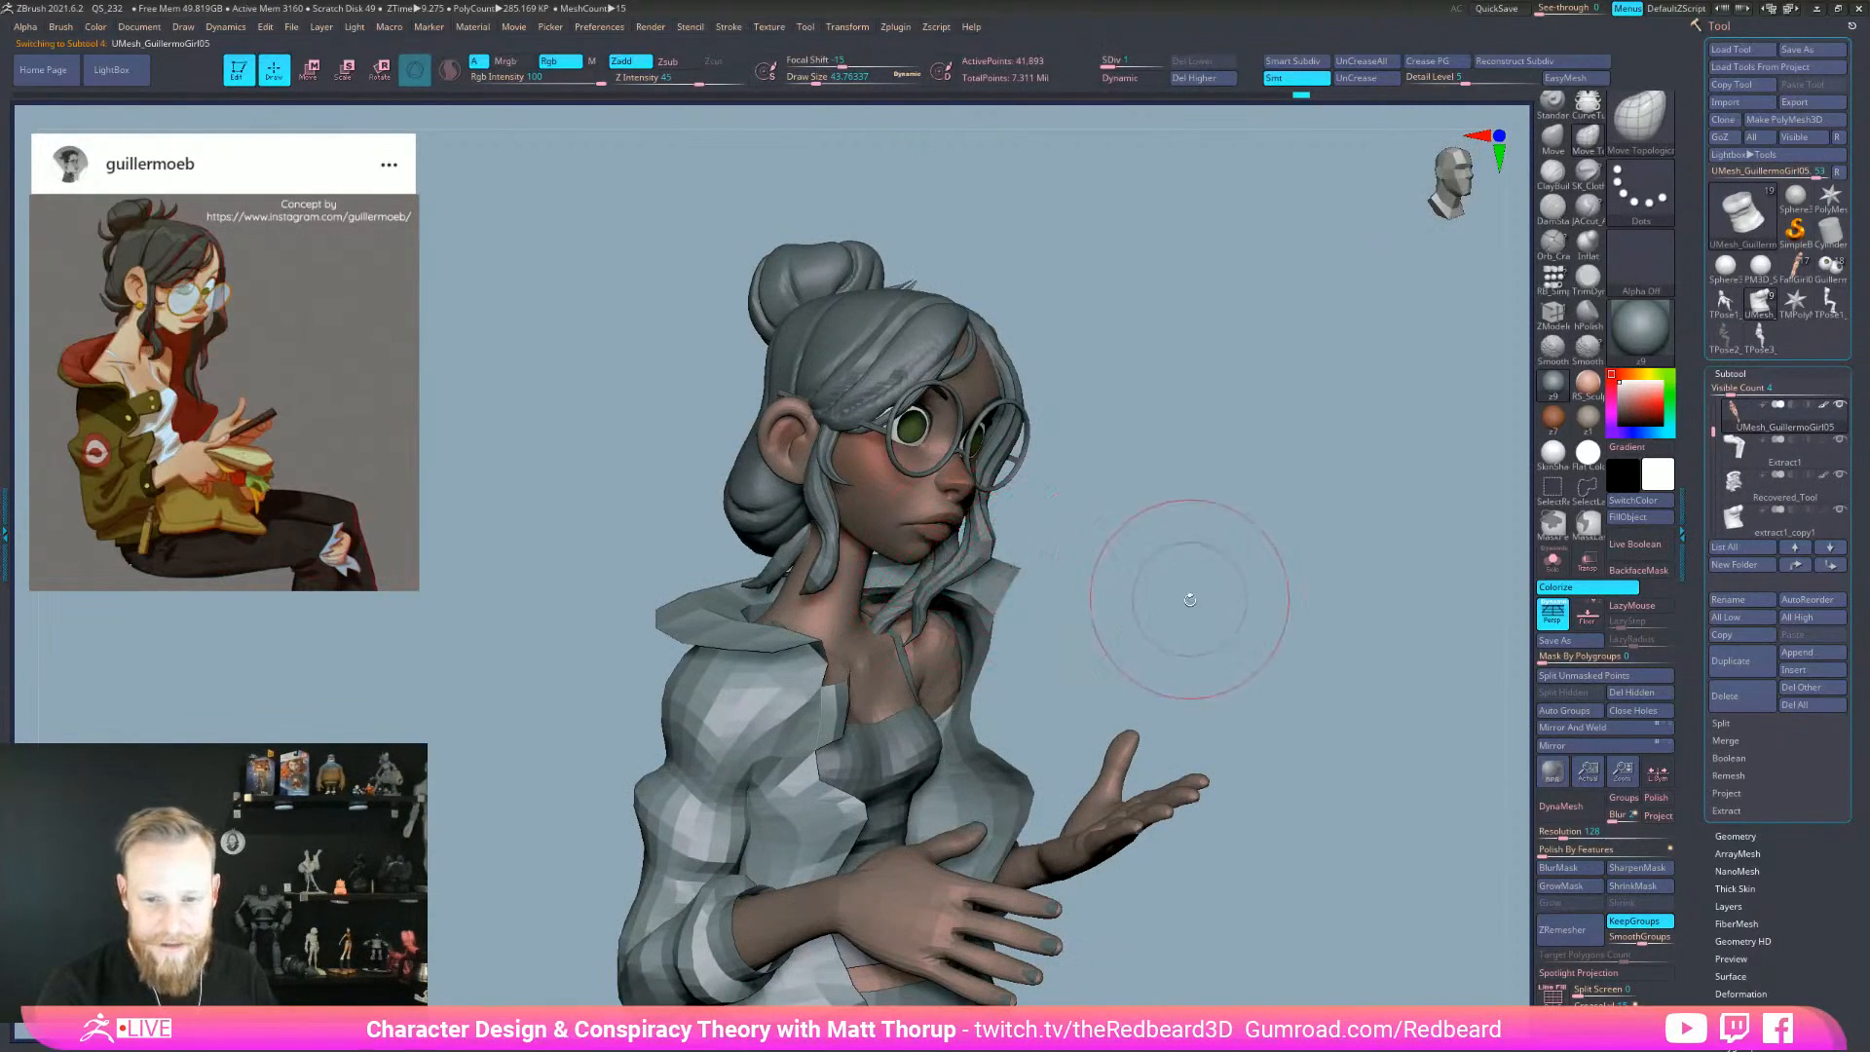
click(1551, 453)
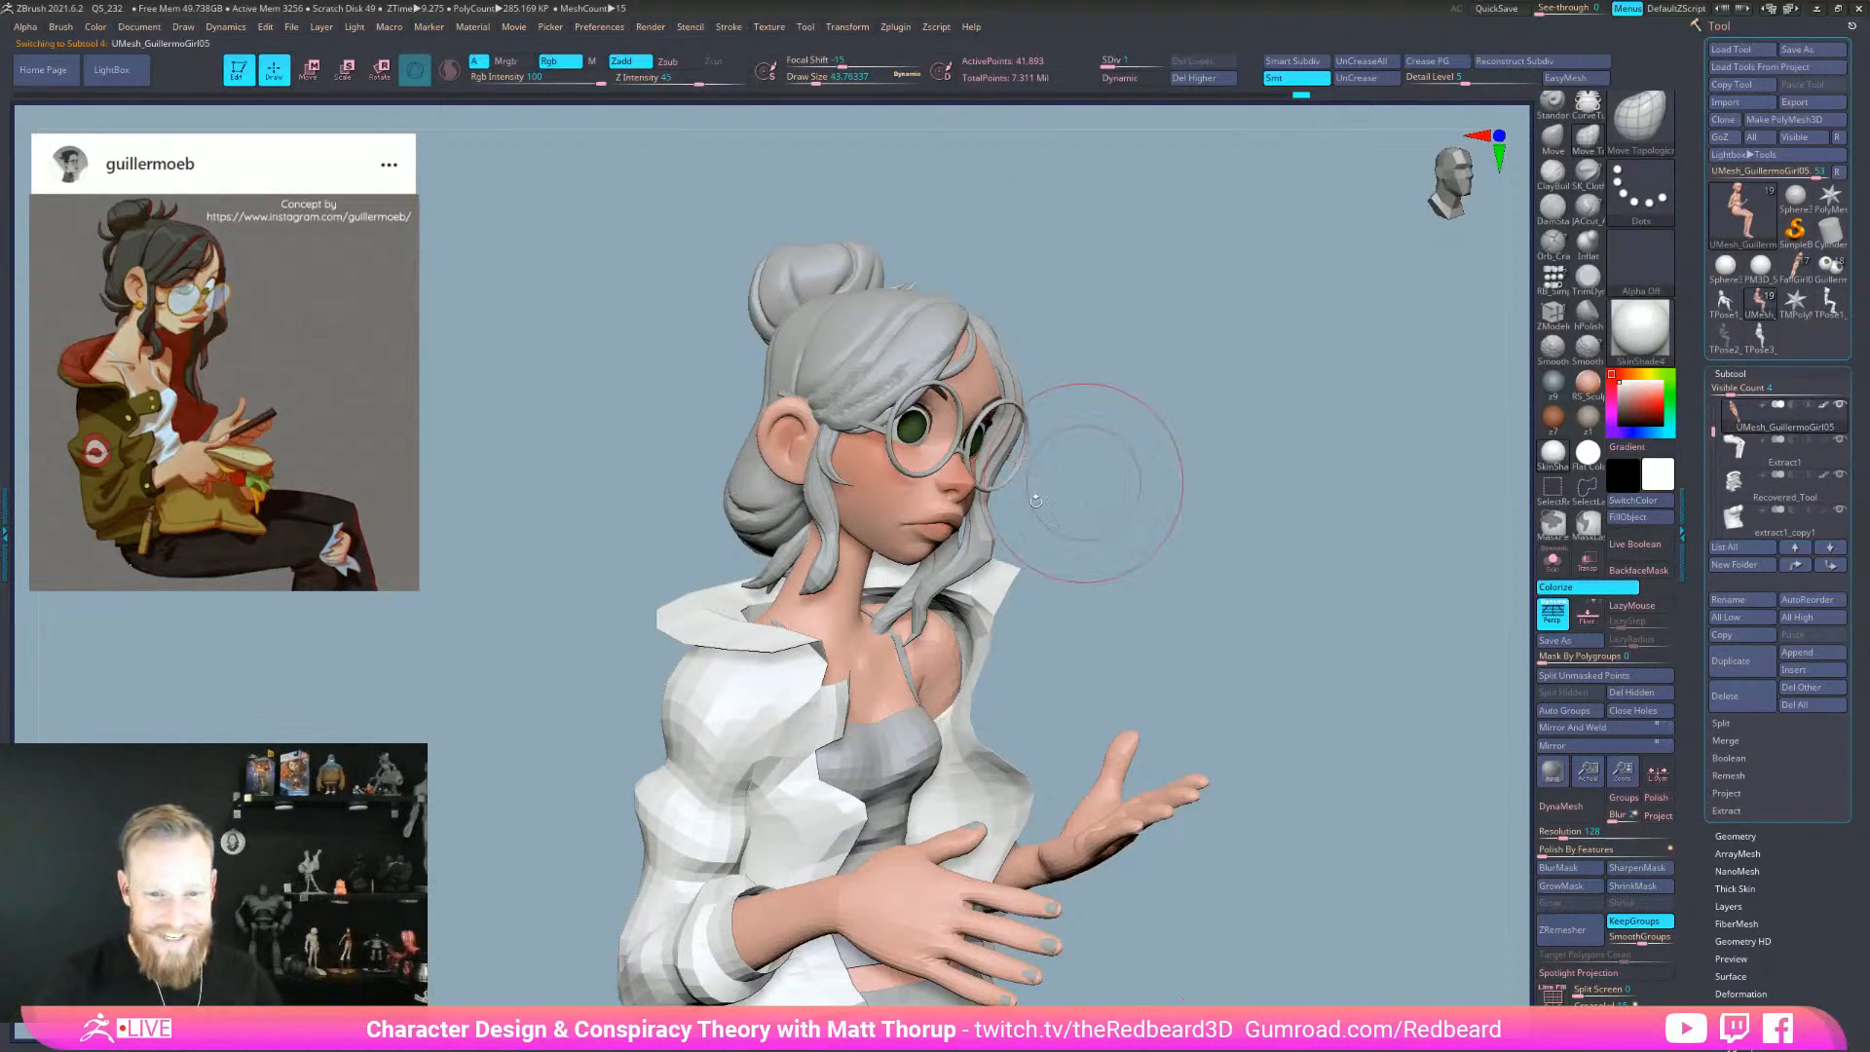
- Isolate the body mesh to examine the head and neck in profile, then show all subtools again
drag(1077, 490, 896, 558)
key(s)
mouse_move(1009, 555)
mouse_down()
mouse_move(1042, 555)
mouse_move(1023, 582)
mouse_up()
click(1553, 561)
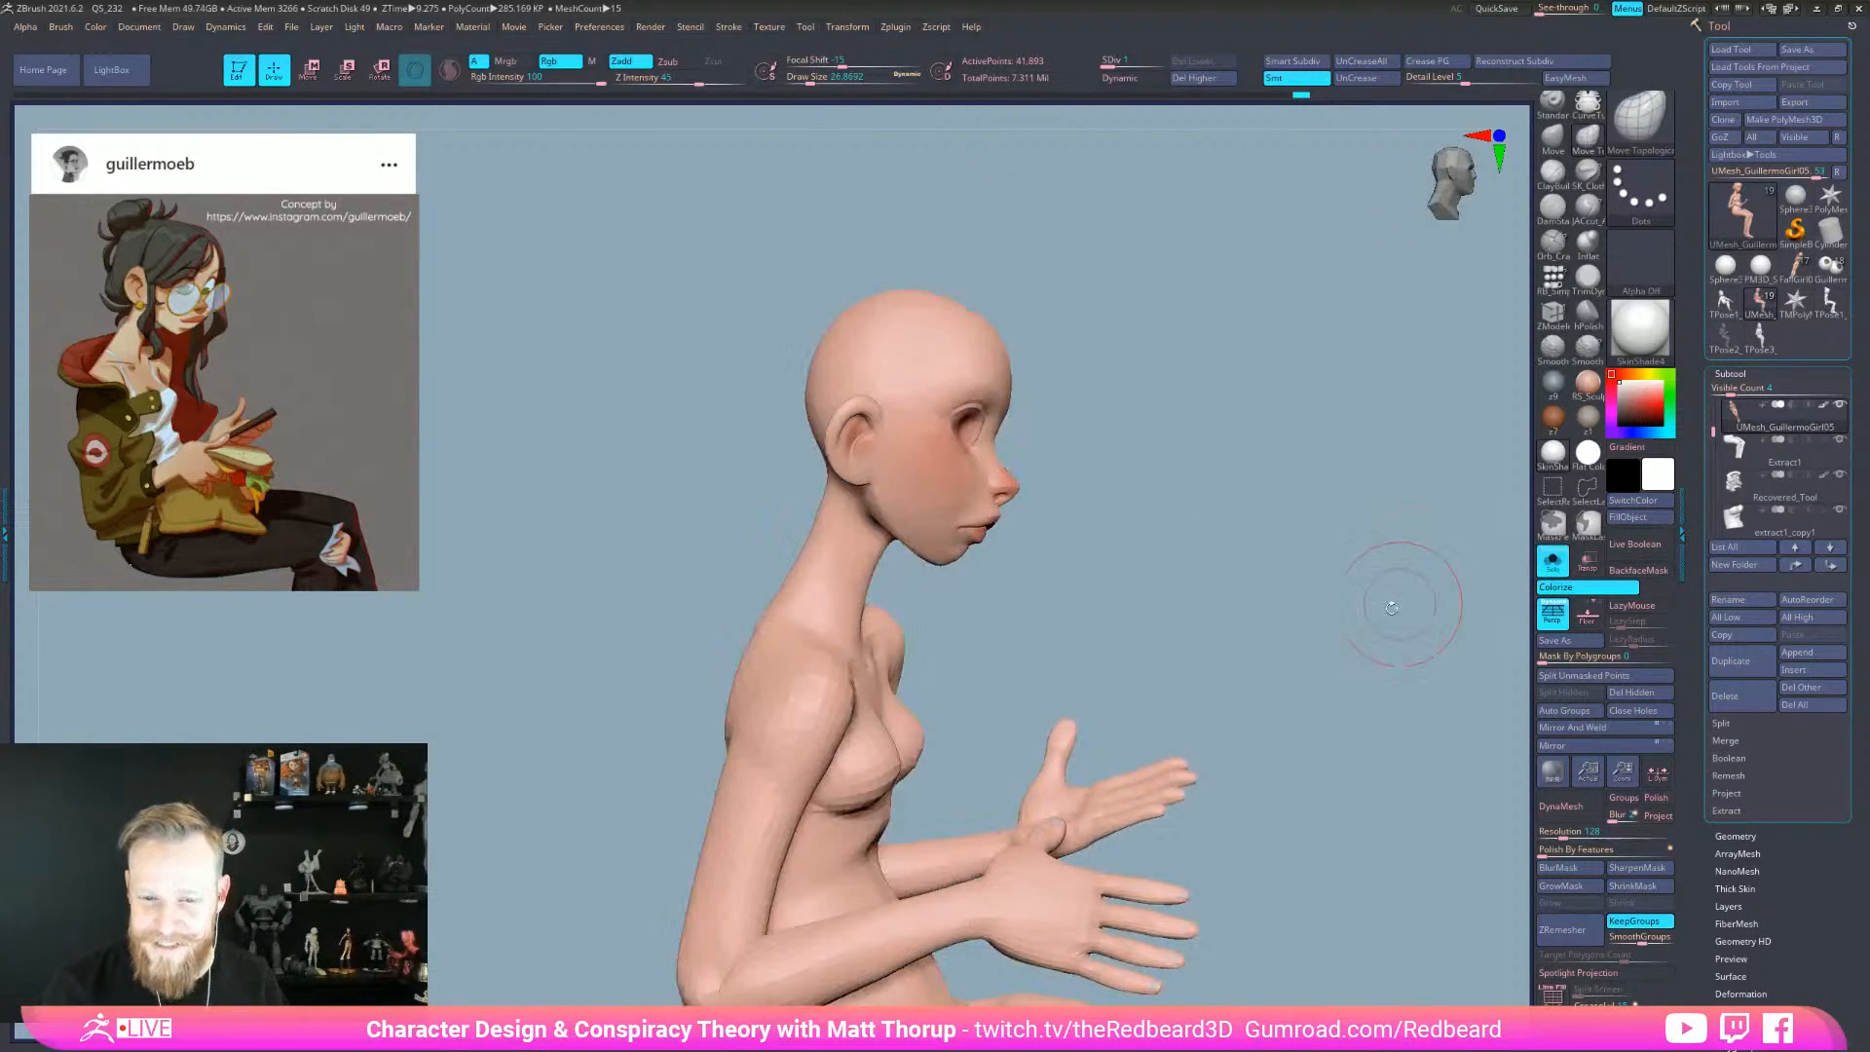
click(1552, 561)
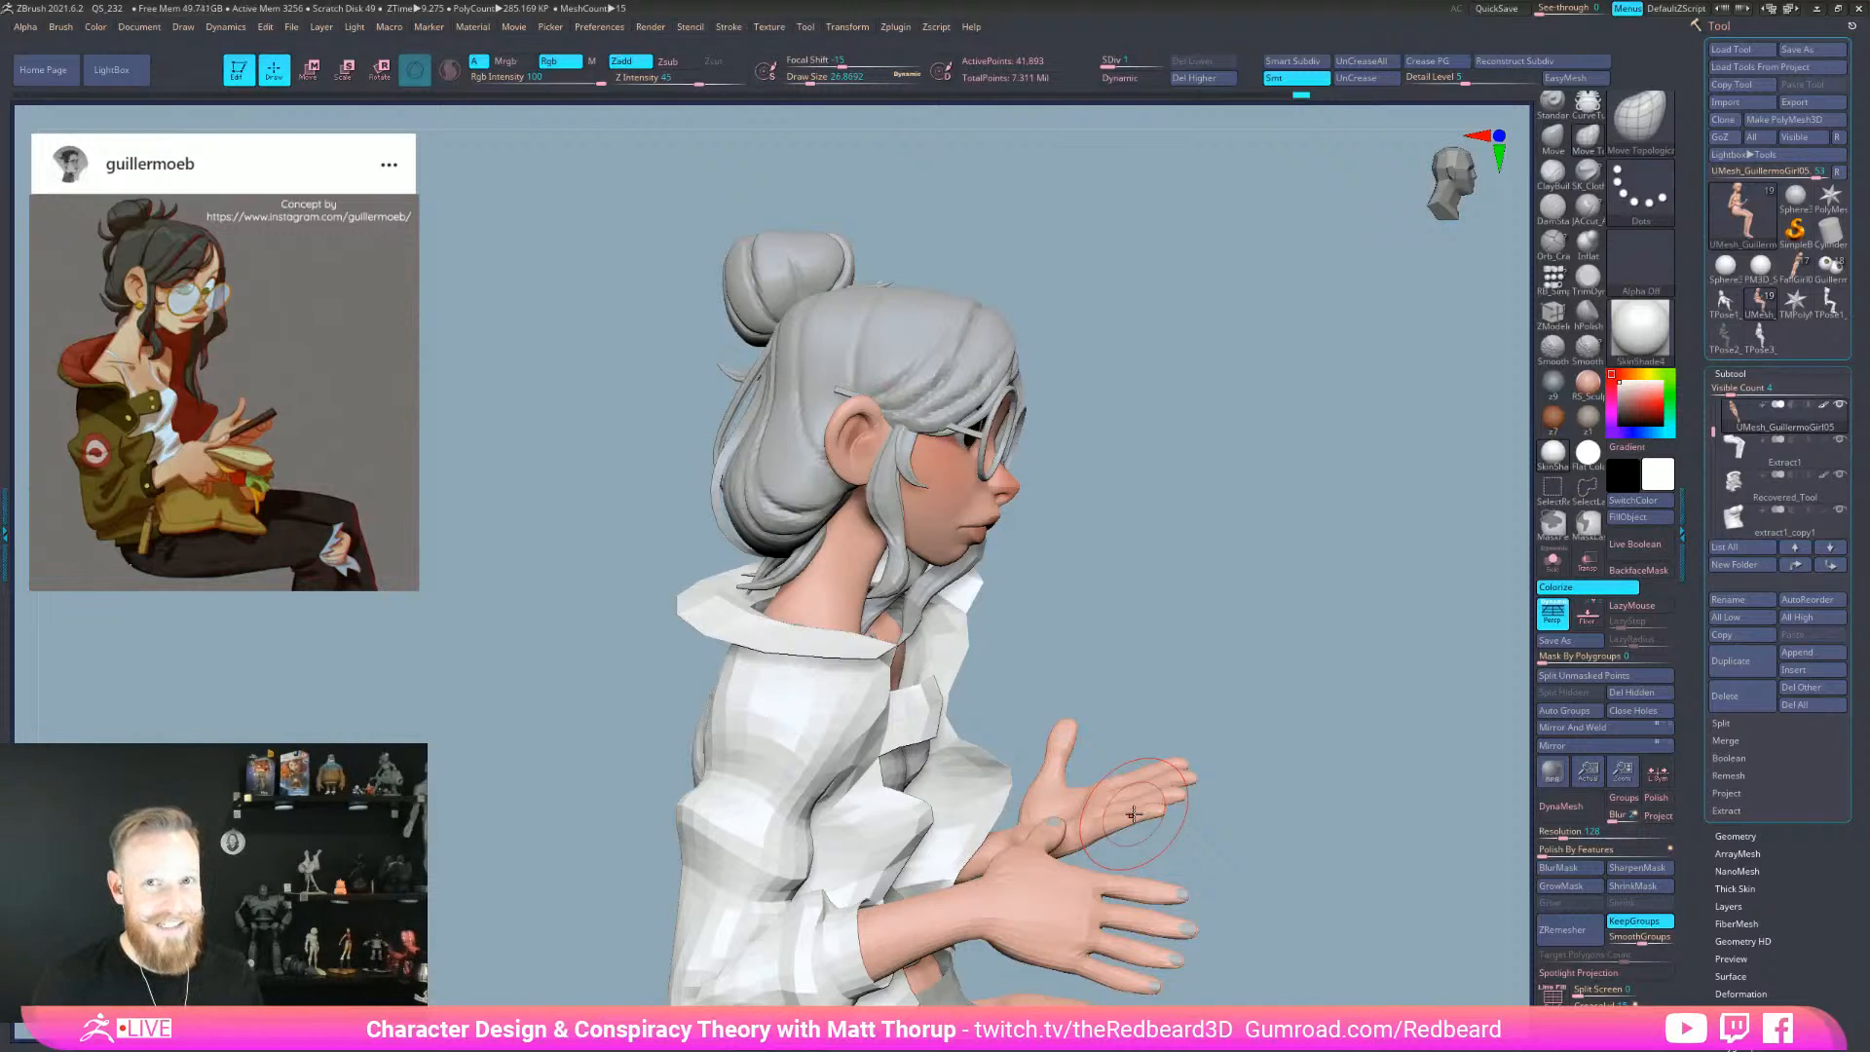
- Isolate the body mesh and refine the jawline and underside of the chin with a smaller Move Topological brush
drag(1192, 553, 1131, 566)
mouse_move(1133, 566)
right_down()
mouse_move(1156, 555)
mouse_move(1182, 578)
right_up()
key(ctrl)
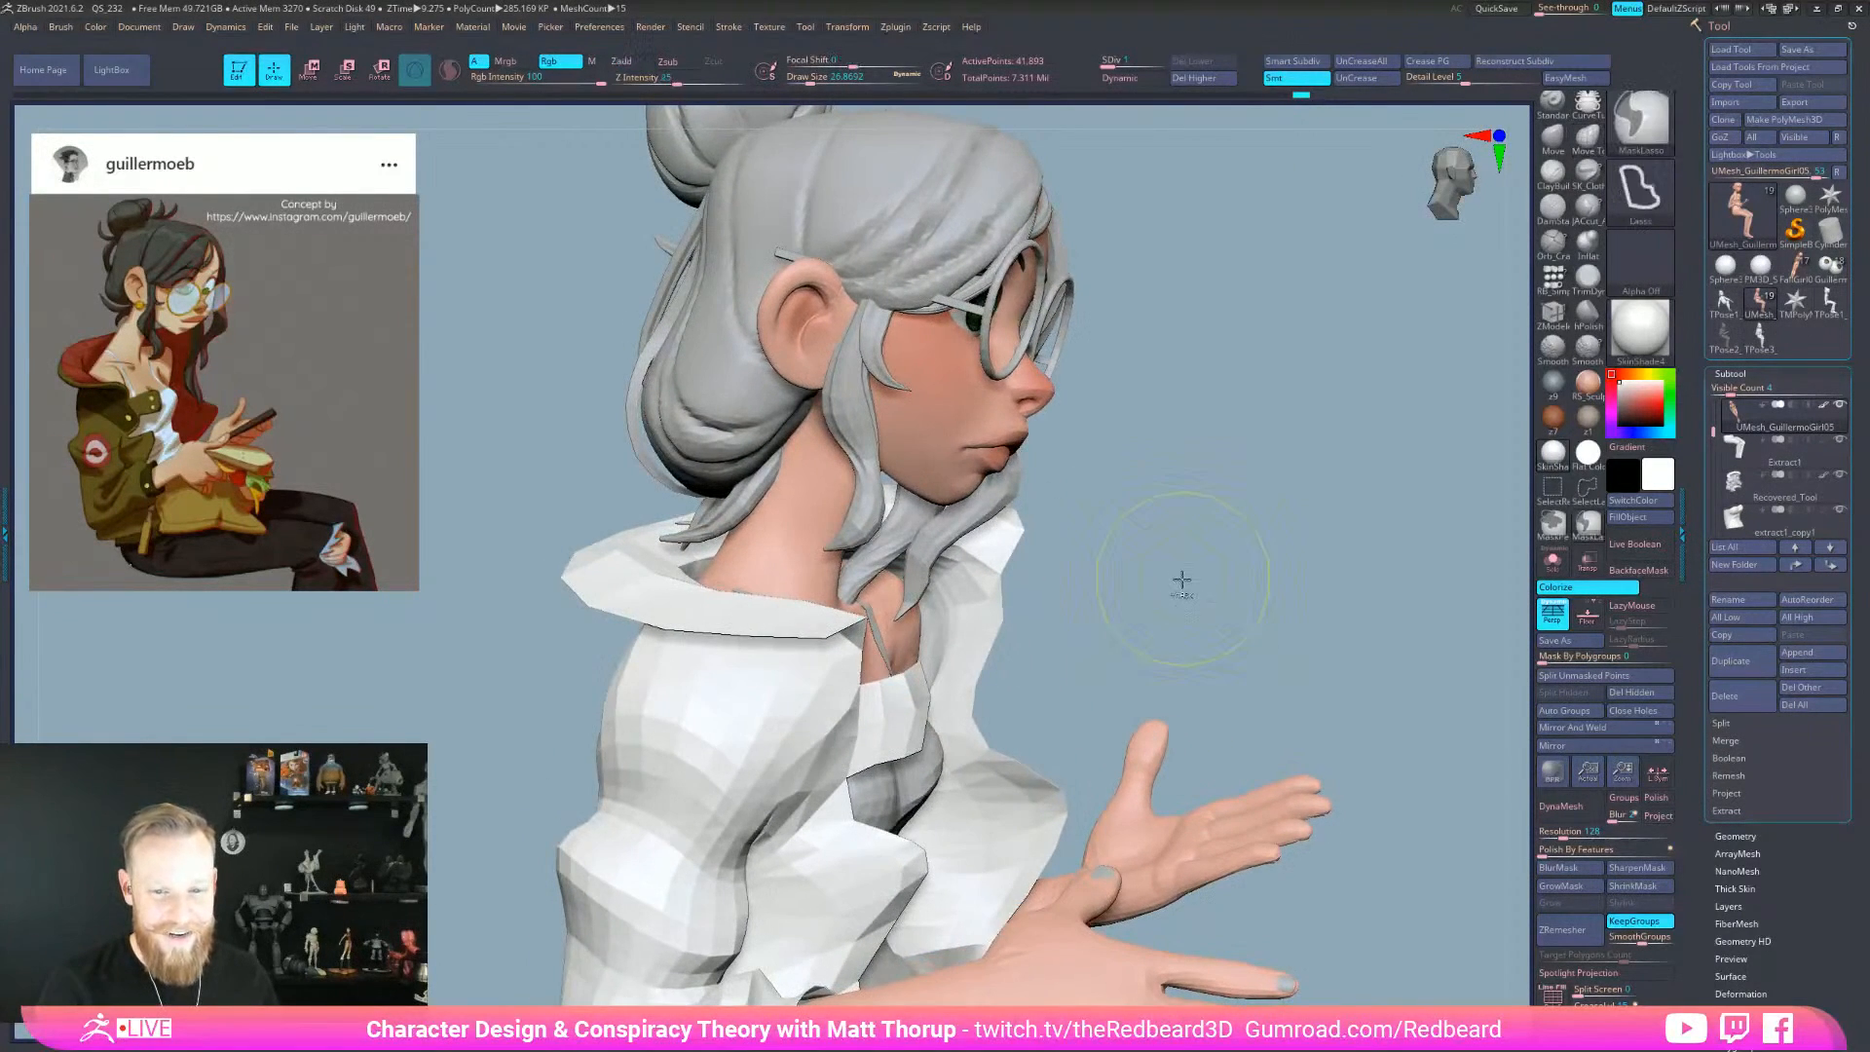
key(ctrl+shift+s)
key(s)
drag(849, 418, 843, 419)
drag(947, 517, 976, 531)
right_drag(879, 489, 919, 476)
key(s)
drag(865, 484, 854, 485)
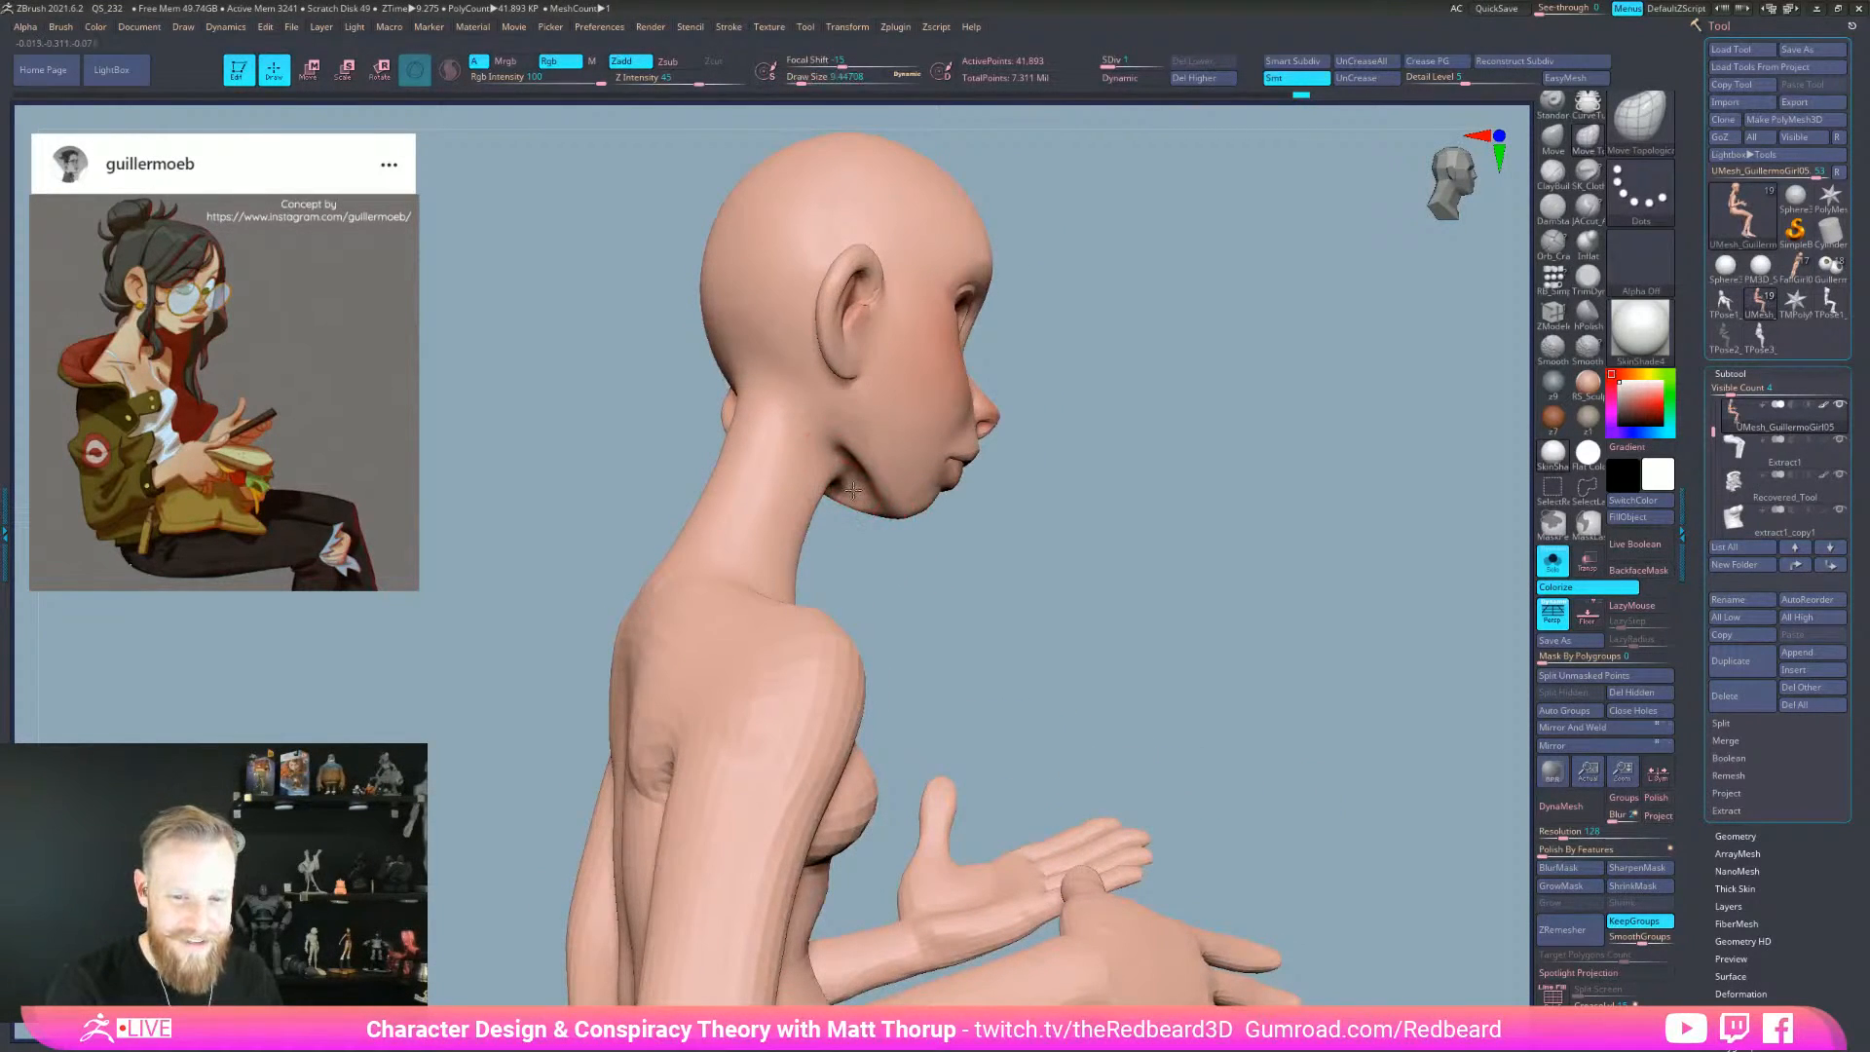
- Smooth the transition from the jaw into the neck from both sides and below
key(shift)
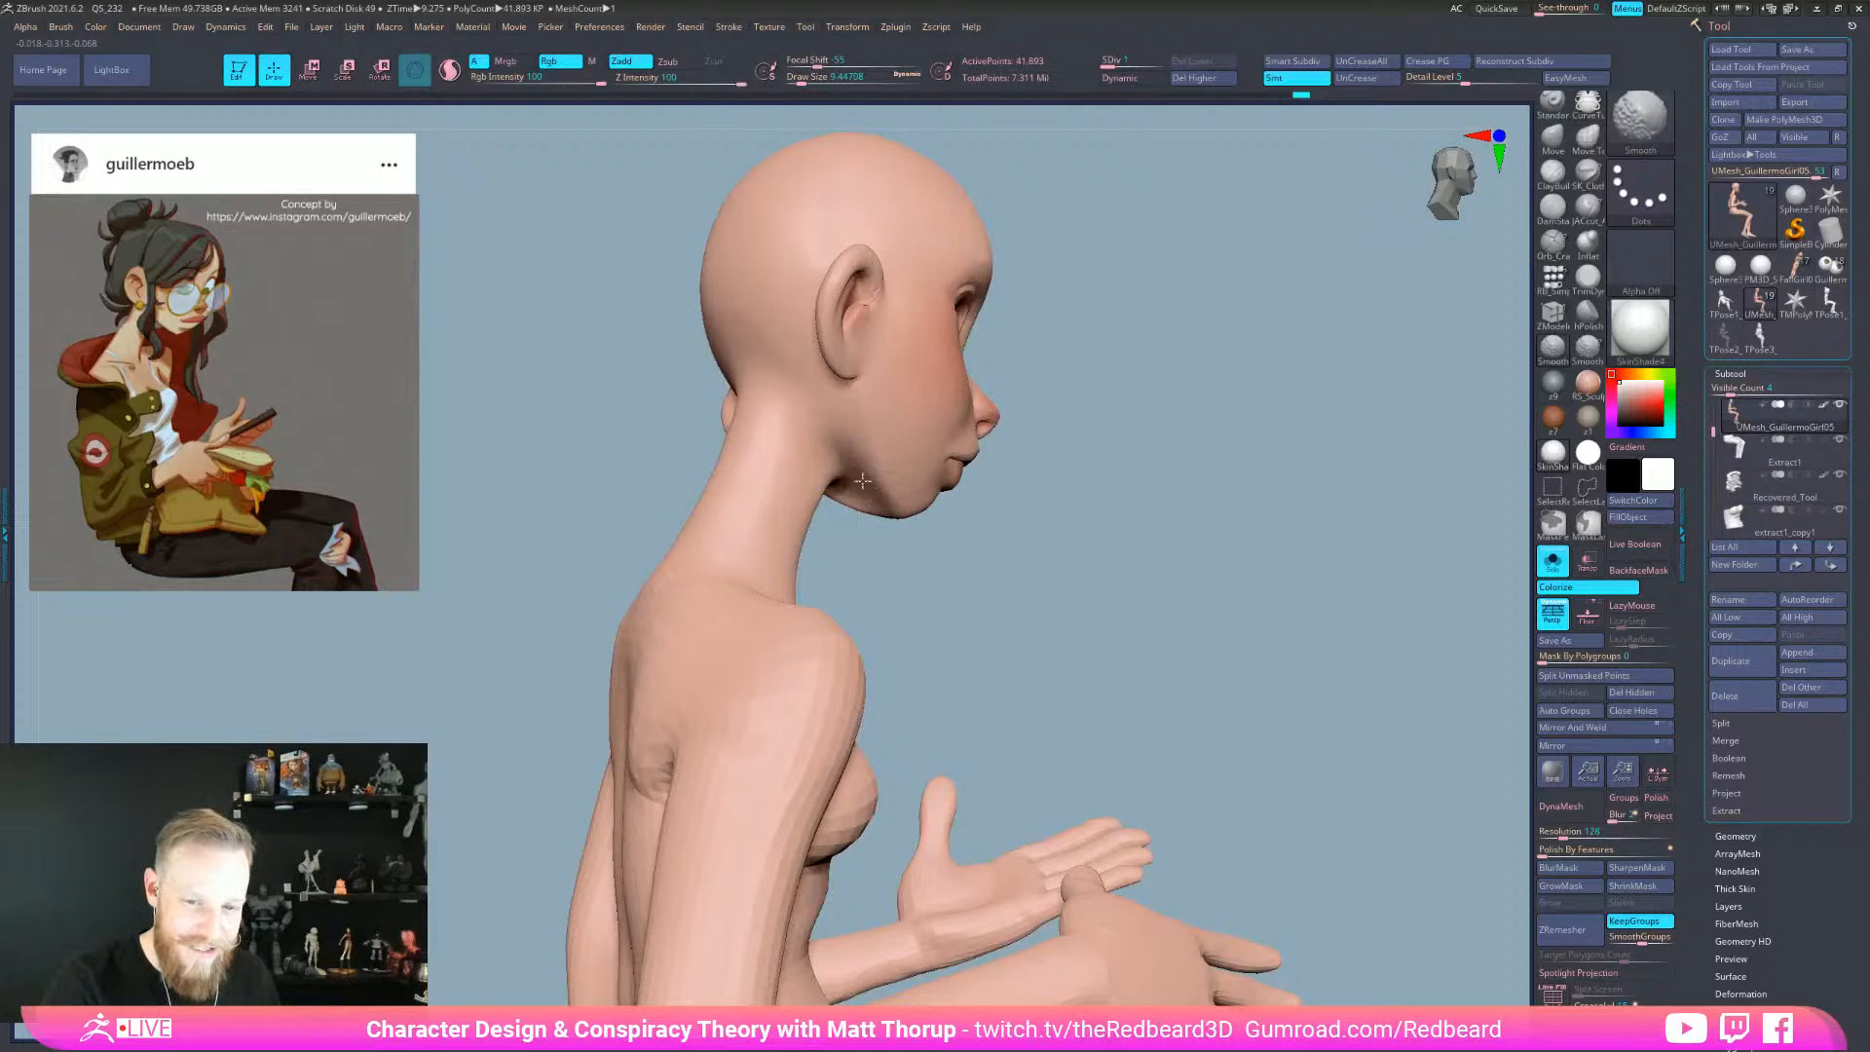
right_drag(859, 473, 850, 499)
shift+drag(826, 505, 847, 501)
right_drag(857, 526, 881, 516)
shift+drag(857, 502, 876, 511)
mouse_move(884, 563)
right_down()
mouse_move(910, 567)
mouse_move(870, 512)
mouse_move(1139, 476)
mouse_move(1050, 382)
mouse_move(847, 458)
right_up()
key(shift)
key(bracketright)
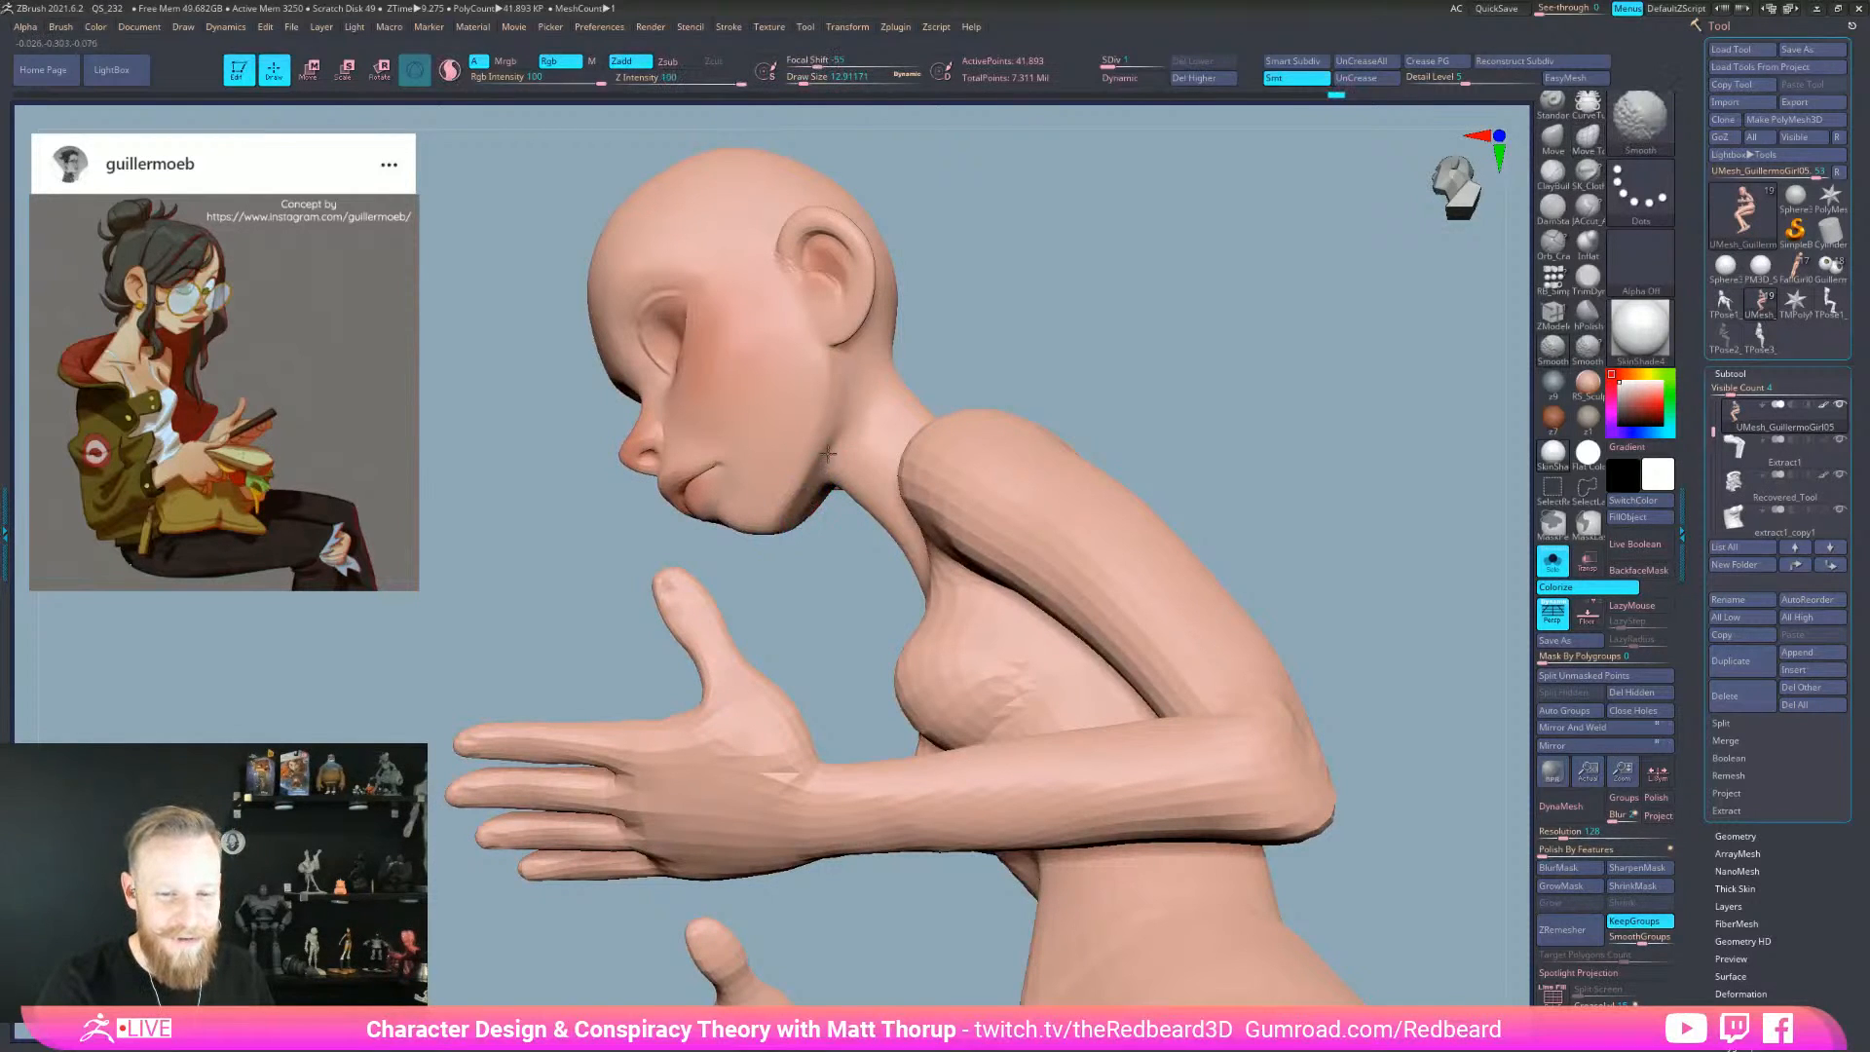
- Check the jaw and neck from both sides and show the hair, glasses and clothing again
right_drag(823, 480, 851, 866)
right_drag(1251, 684, 1271, 876)
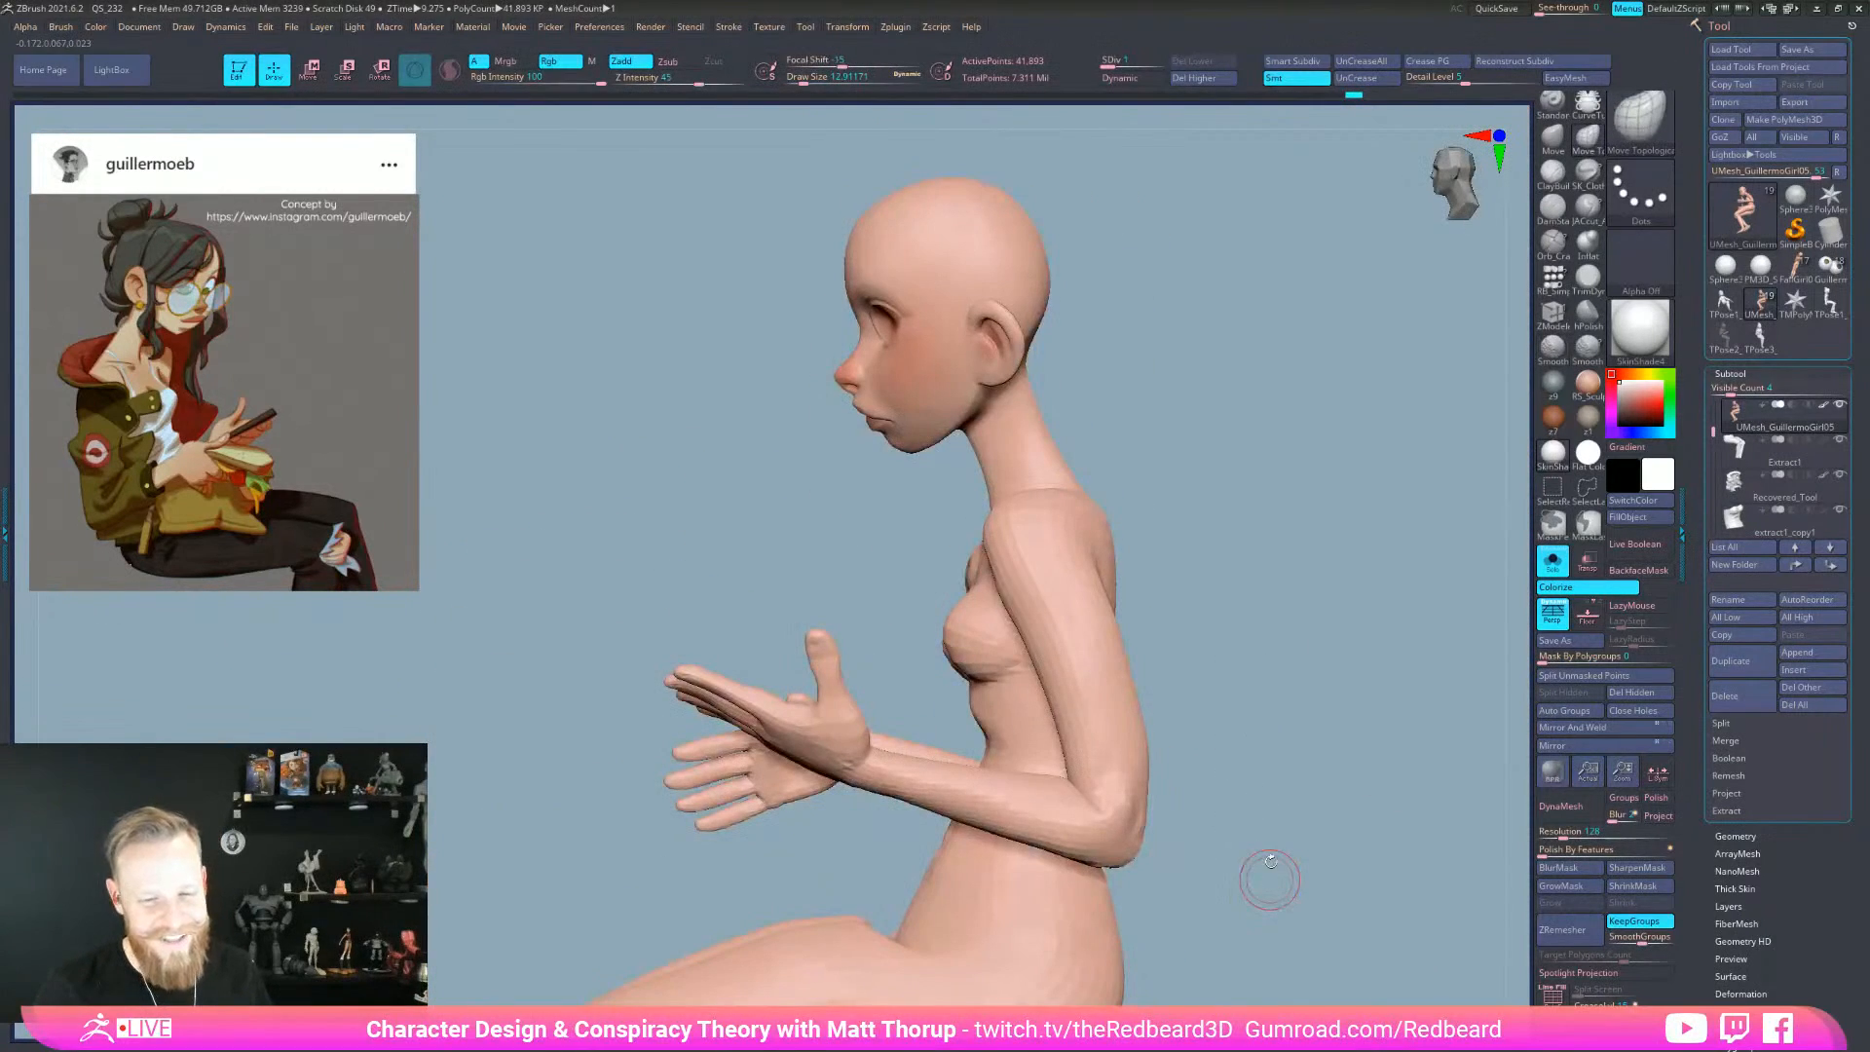
mouse_move(1227, 520)
right_down()
mouse_move(1143, 655)
mouse_move(1170, 654)
mouse_move(1110, 534)
mouse_move(1153, 605)
mouse_move(1197, 631)
mouse_move(1110, 635)
mouse_move(1232, 610)
mouse_move(1161, 680)
right_up()
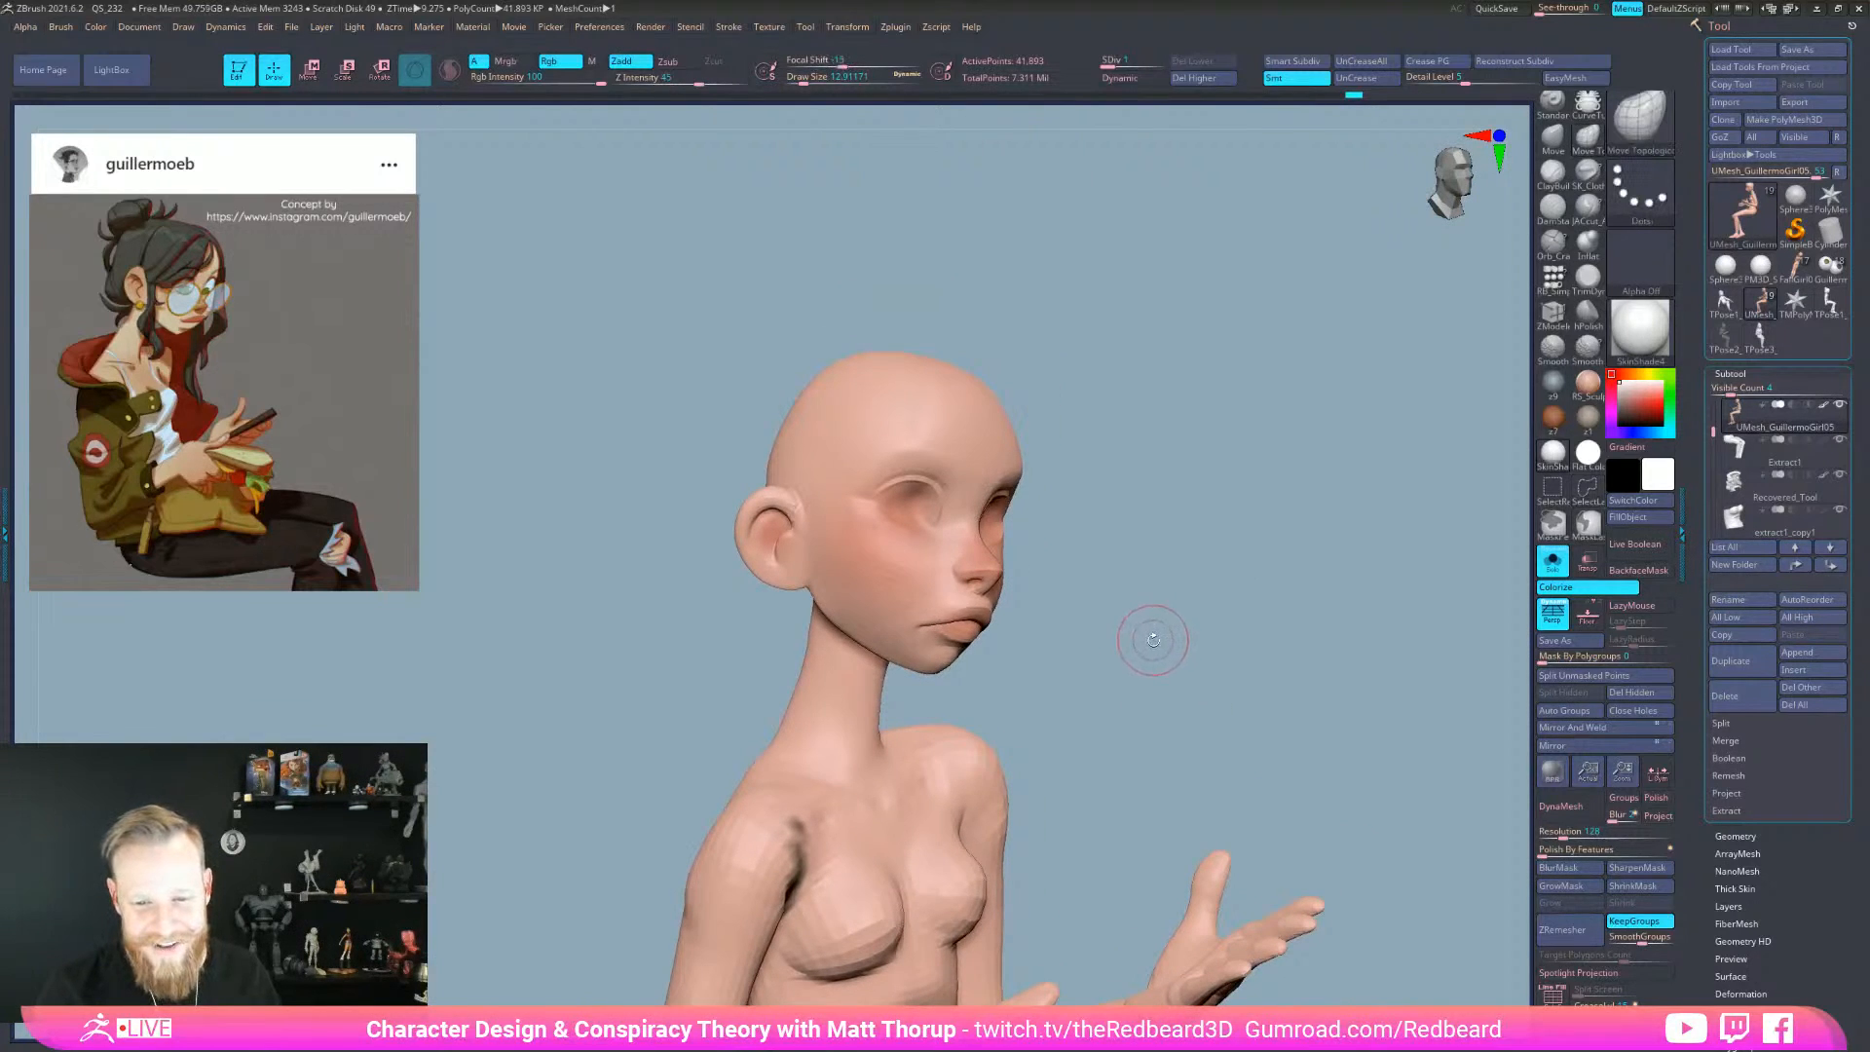
click(1552, 562)
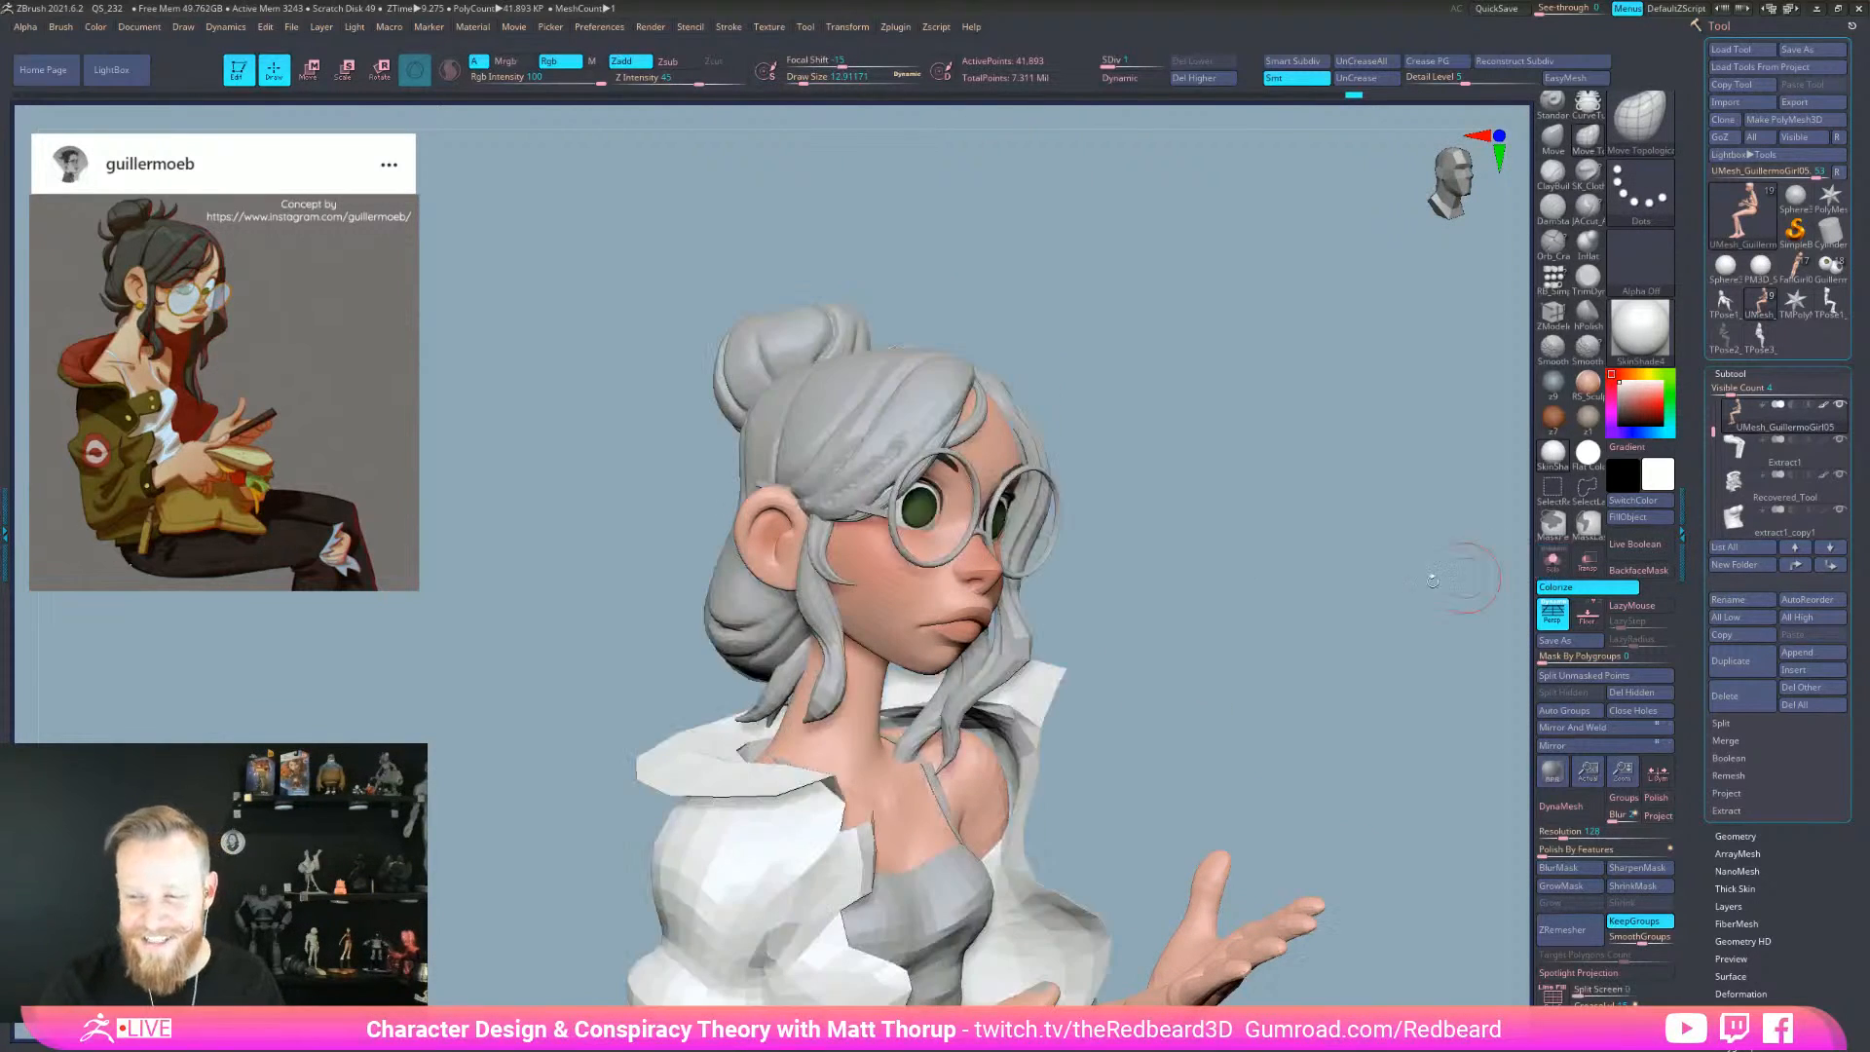
- Reshape the cheek beside the mouth on the character's right side with a smaller Move Topological brush
right_drag(1197, 609, 1173, 642)
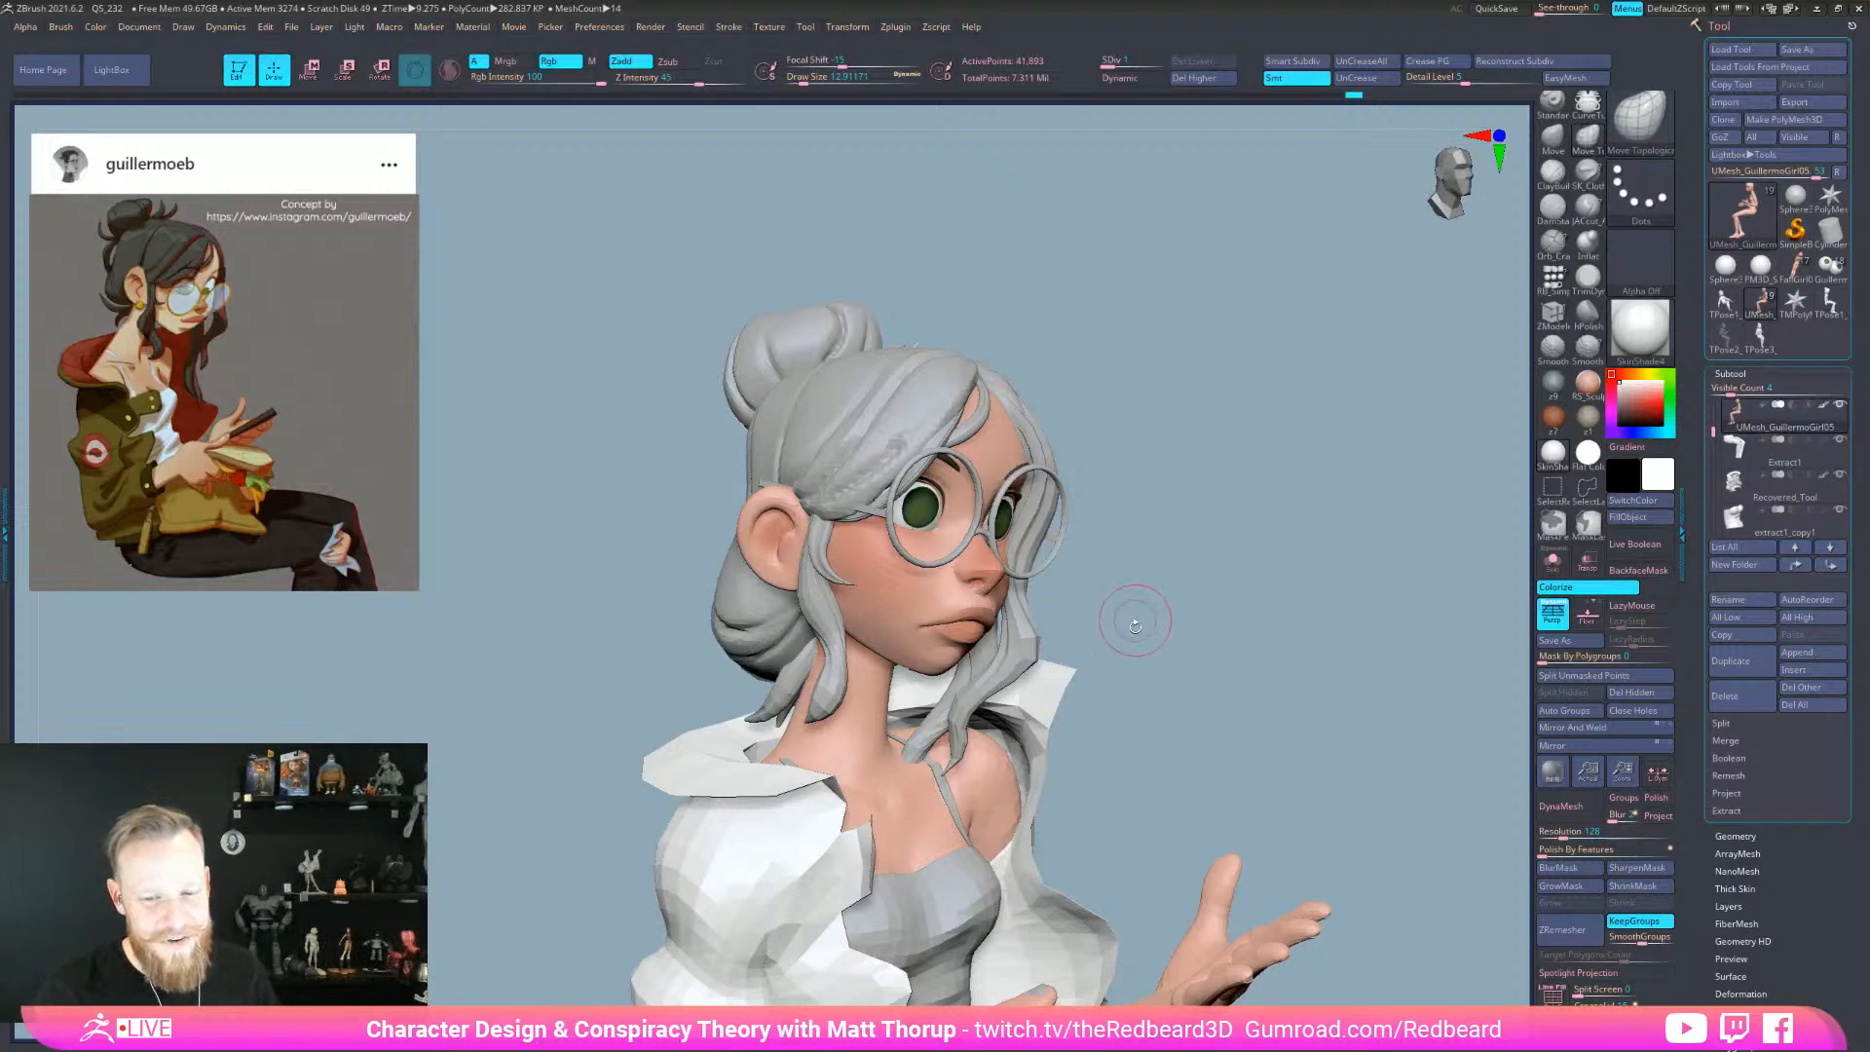
mouse_move(1174, 584)
mouse_down()
mouse_move(971, 569)
mouse_move(1075, 569)
mouse_move(959, 588)
mouse_up()
key(s)
key(s)
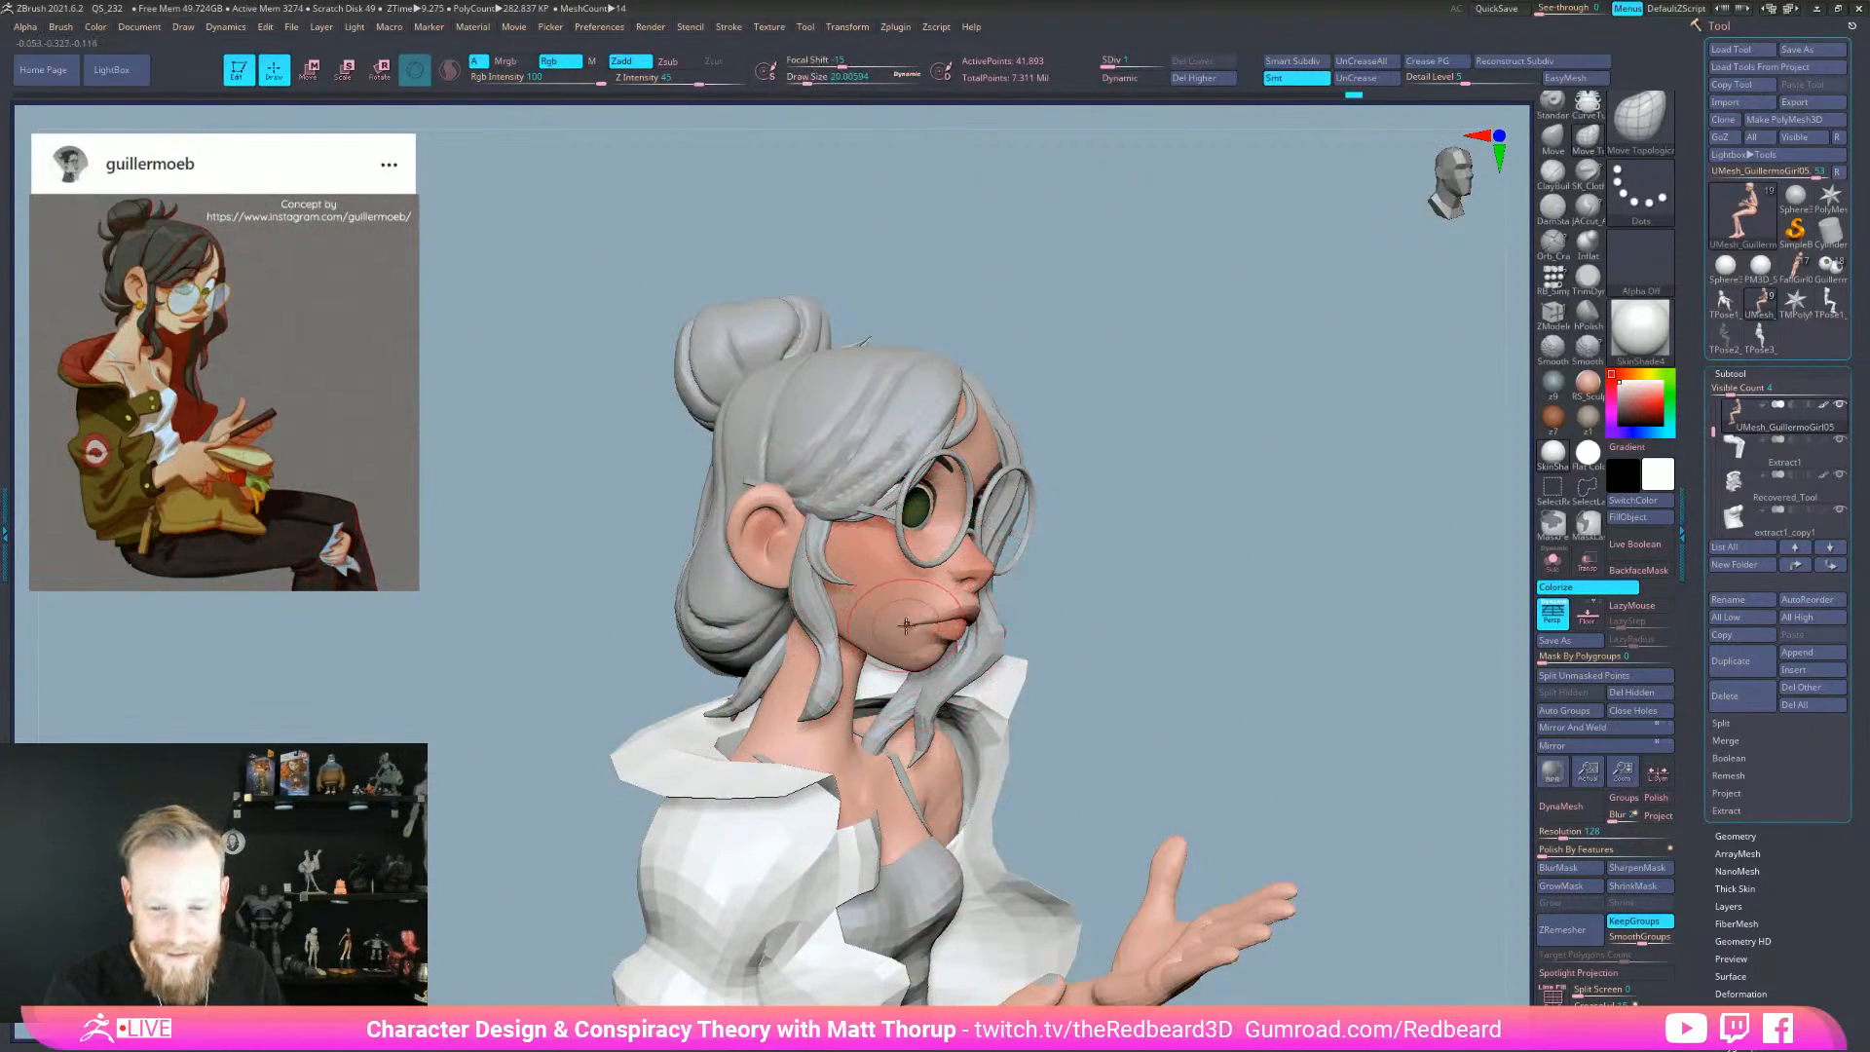
key(bracketleft)
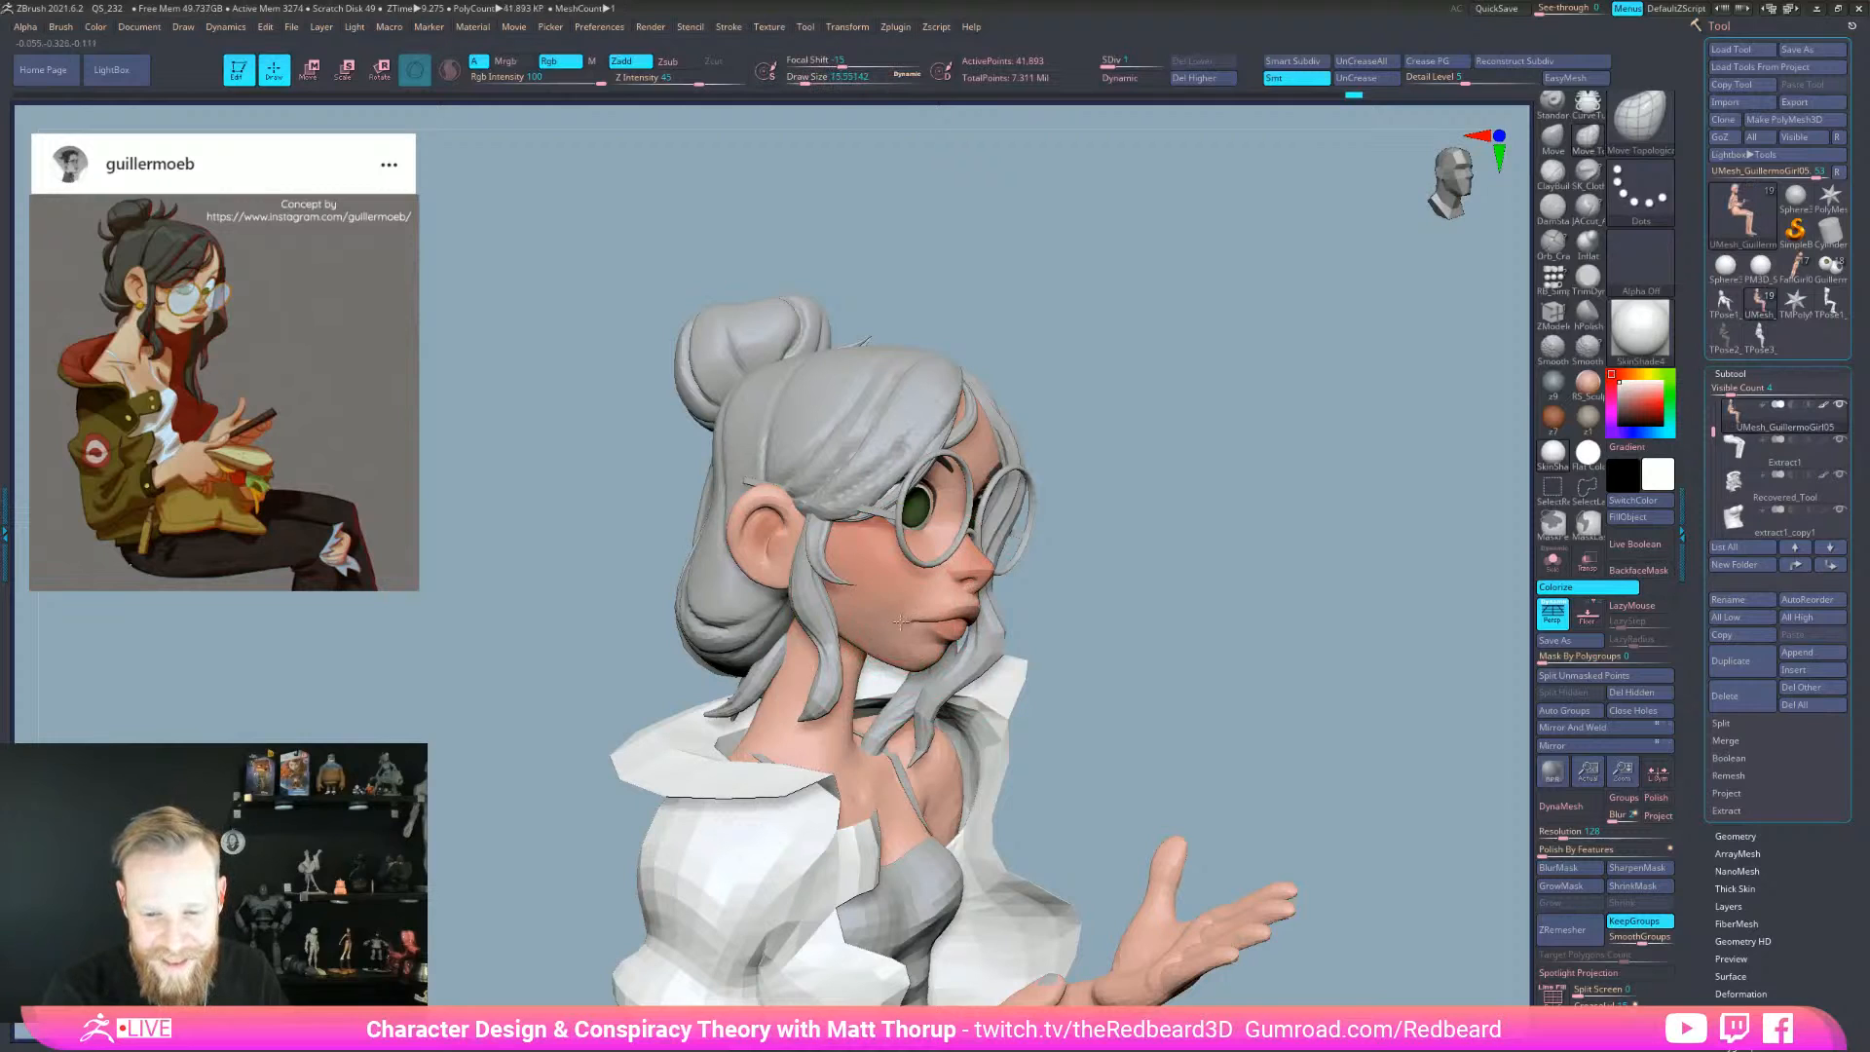
drag(1061, 583, 888, 616)
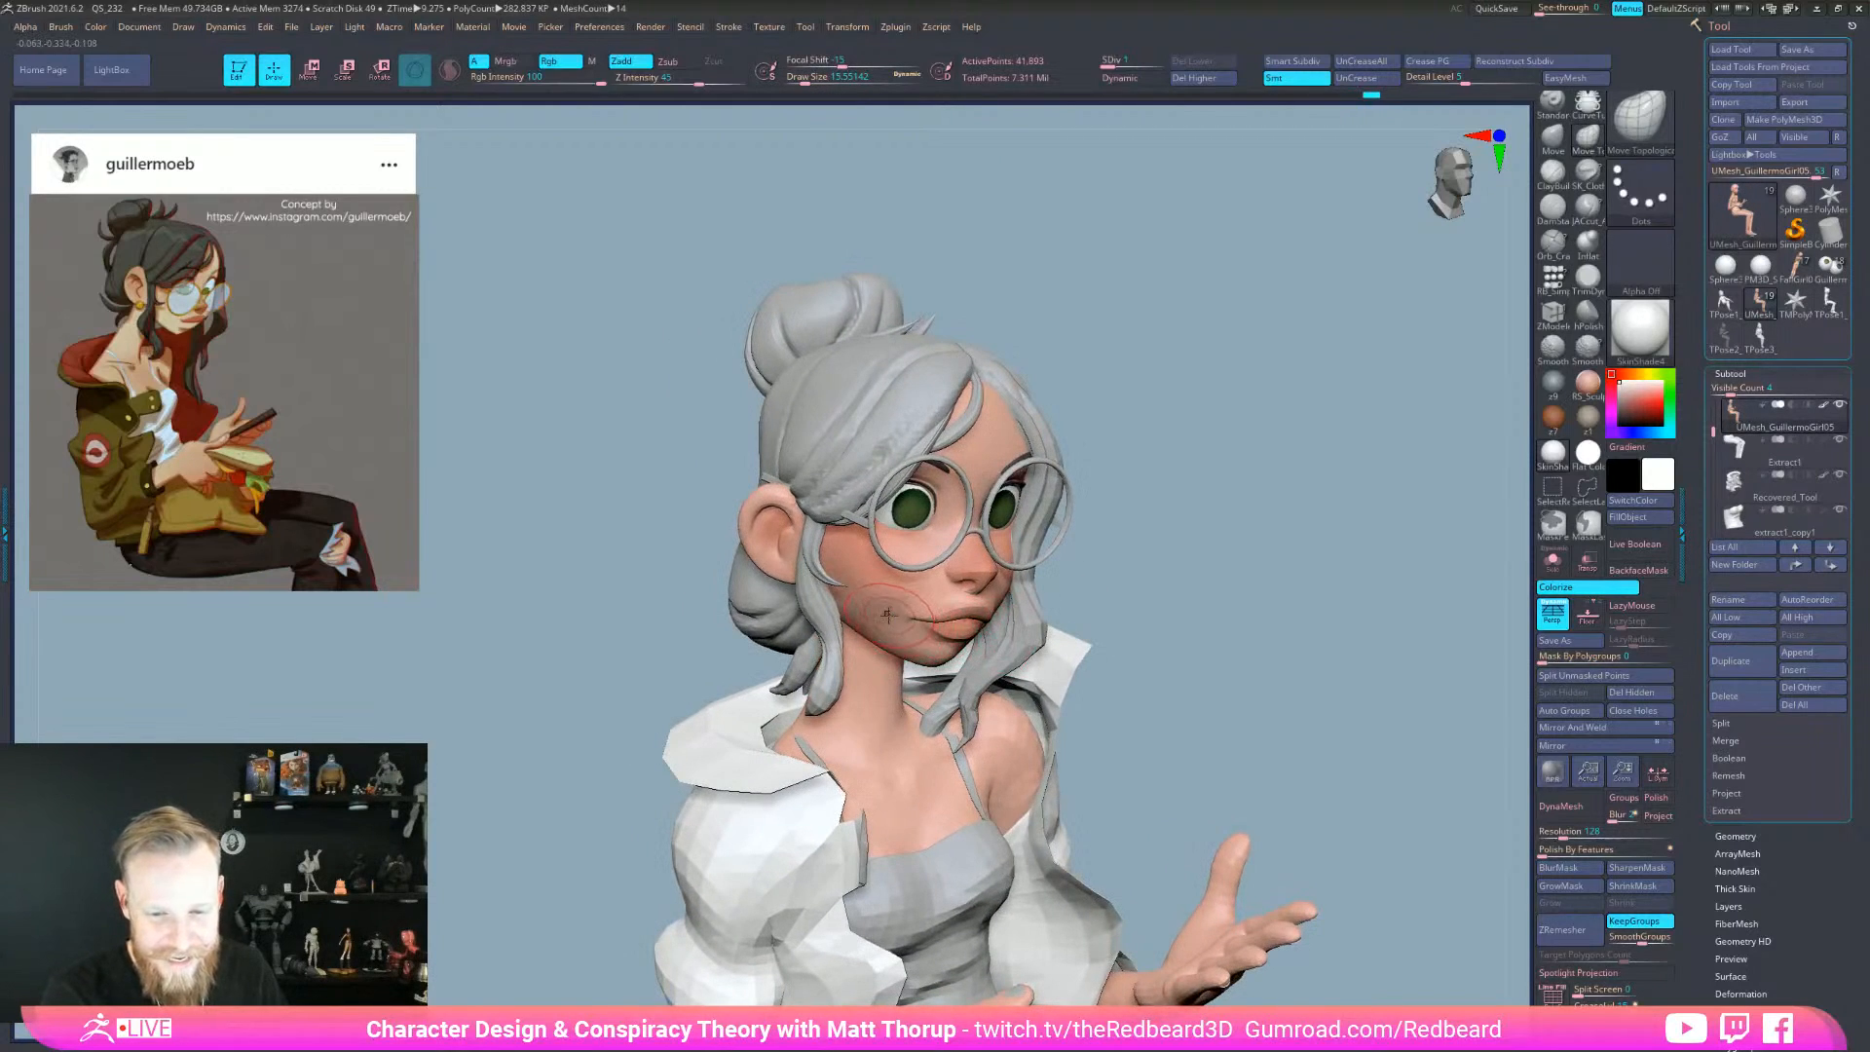
key(bracketleft)
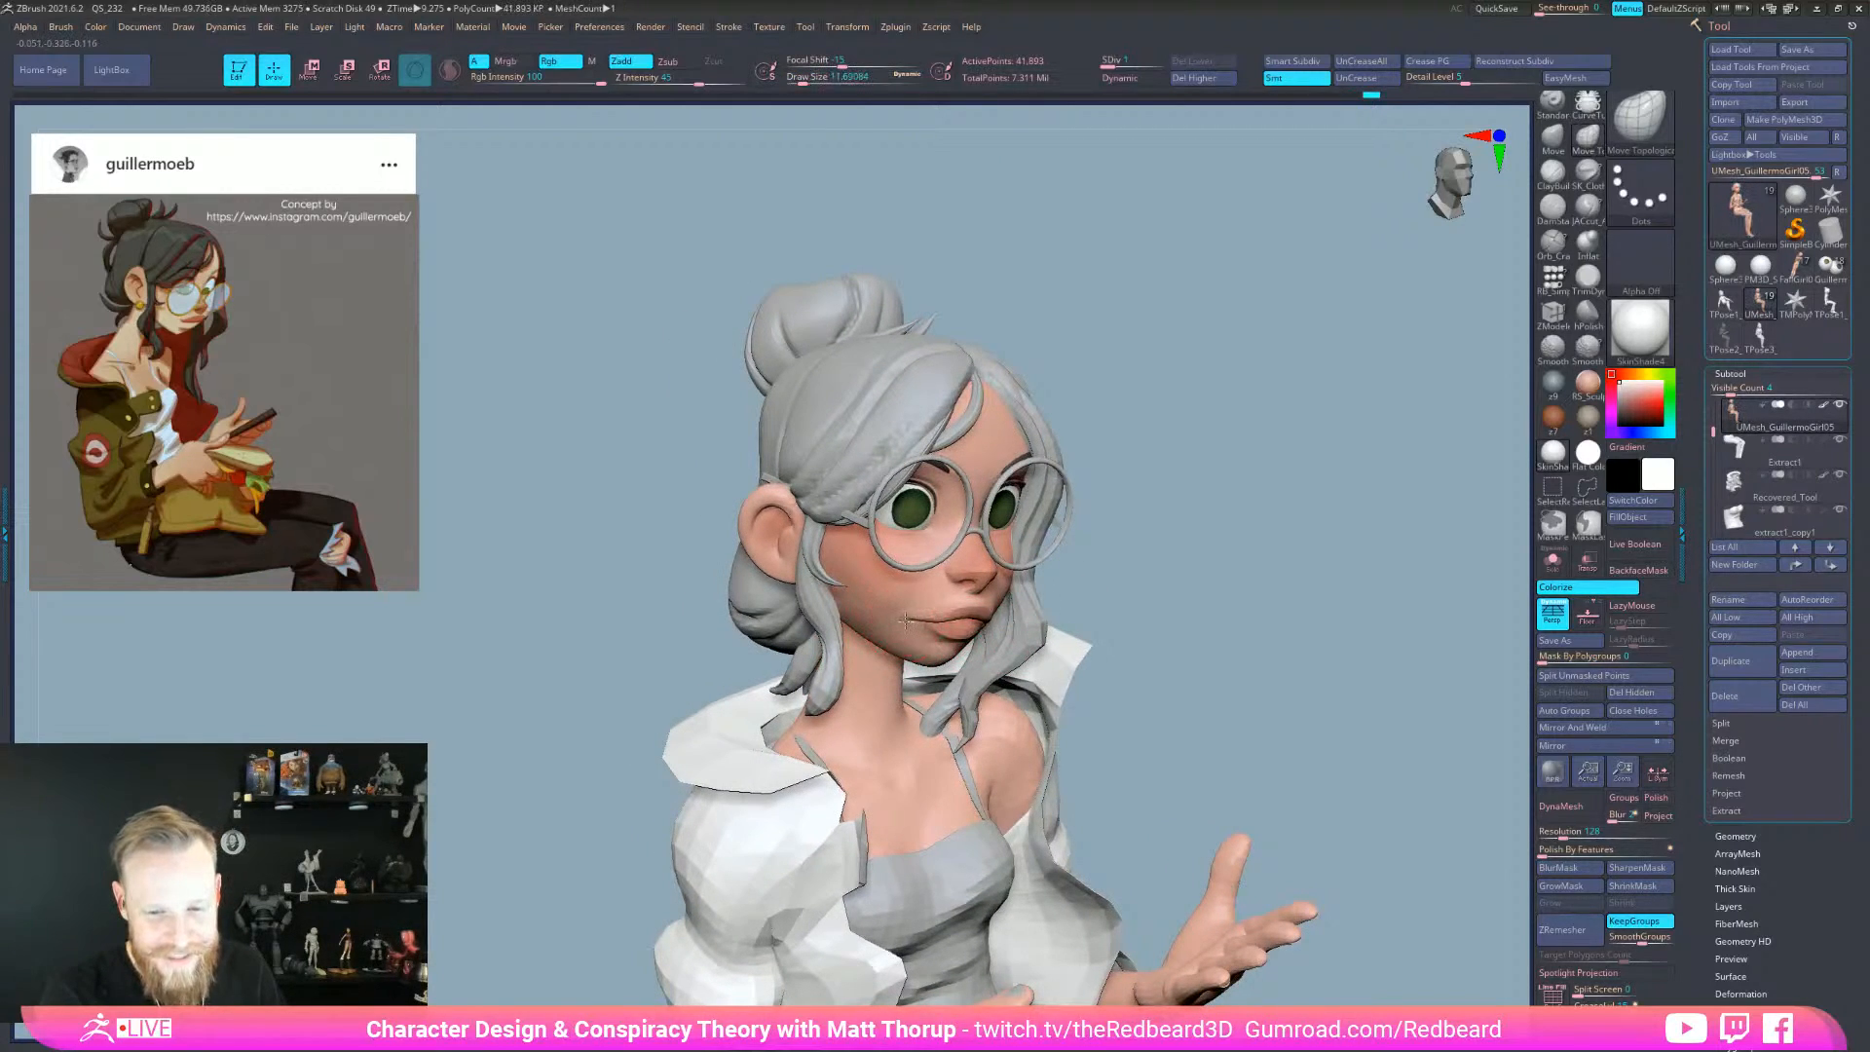
- Refine the right corner of the mouth and the lower cheek, comparing three-quarter and profile views
mouse_move(1079, 619)
right_down()
mouse_move(905, 617)
mouse_move(1100, 621)
mouse_move(887, 627)
right_up()
key(bracketleft)
key(bracketright)
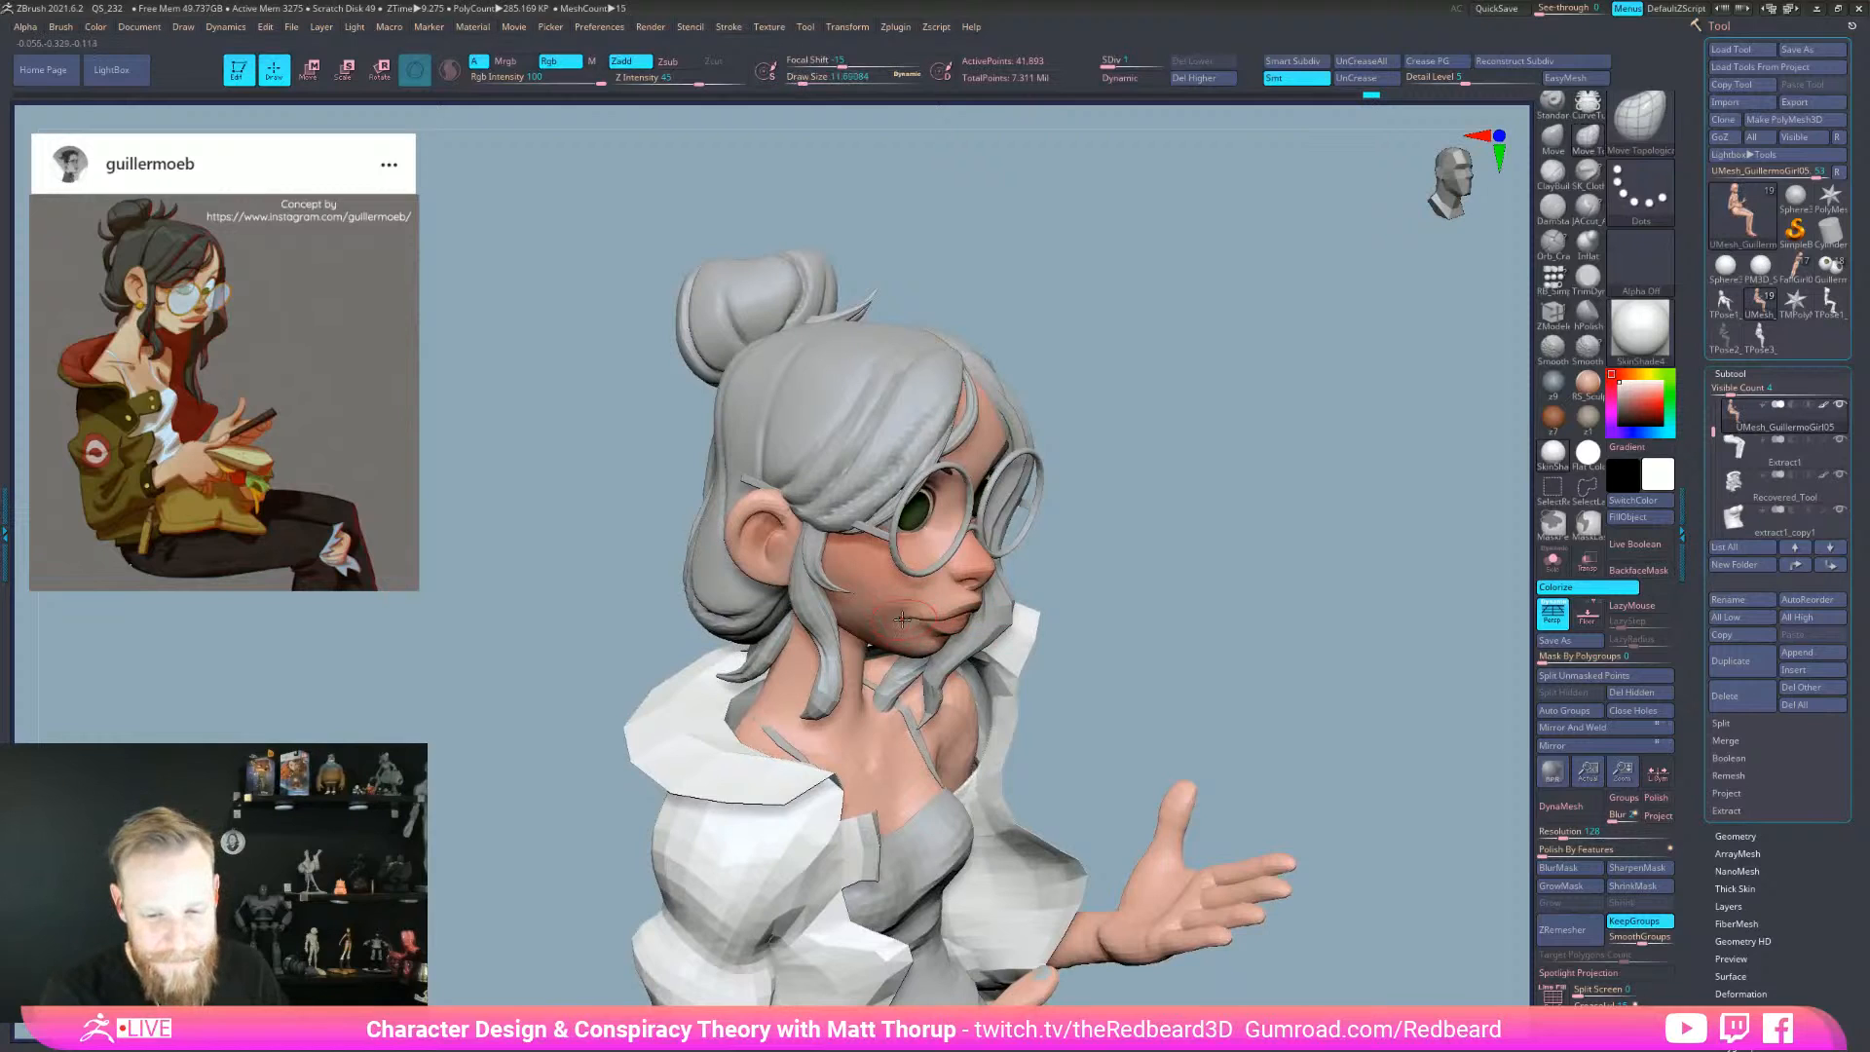
right_drag(1128, 607, 888, 617)
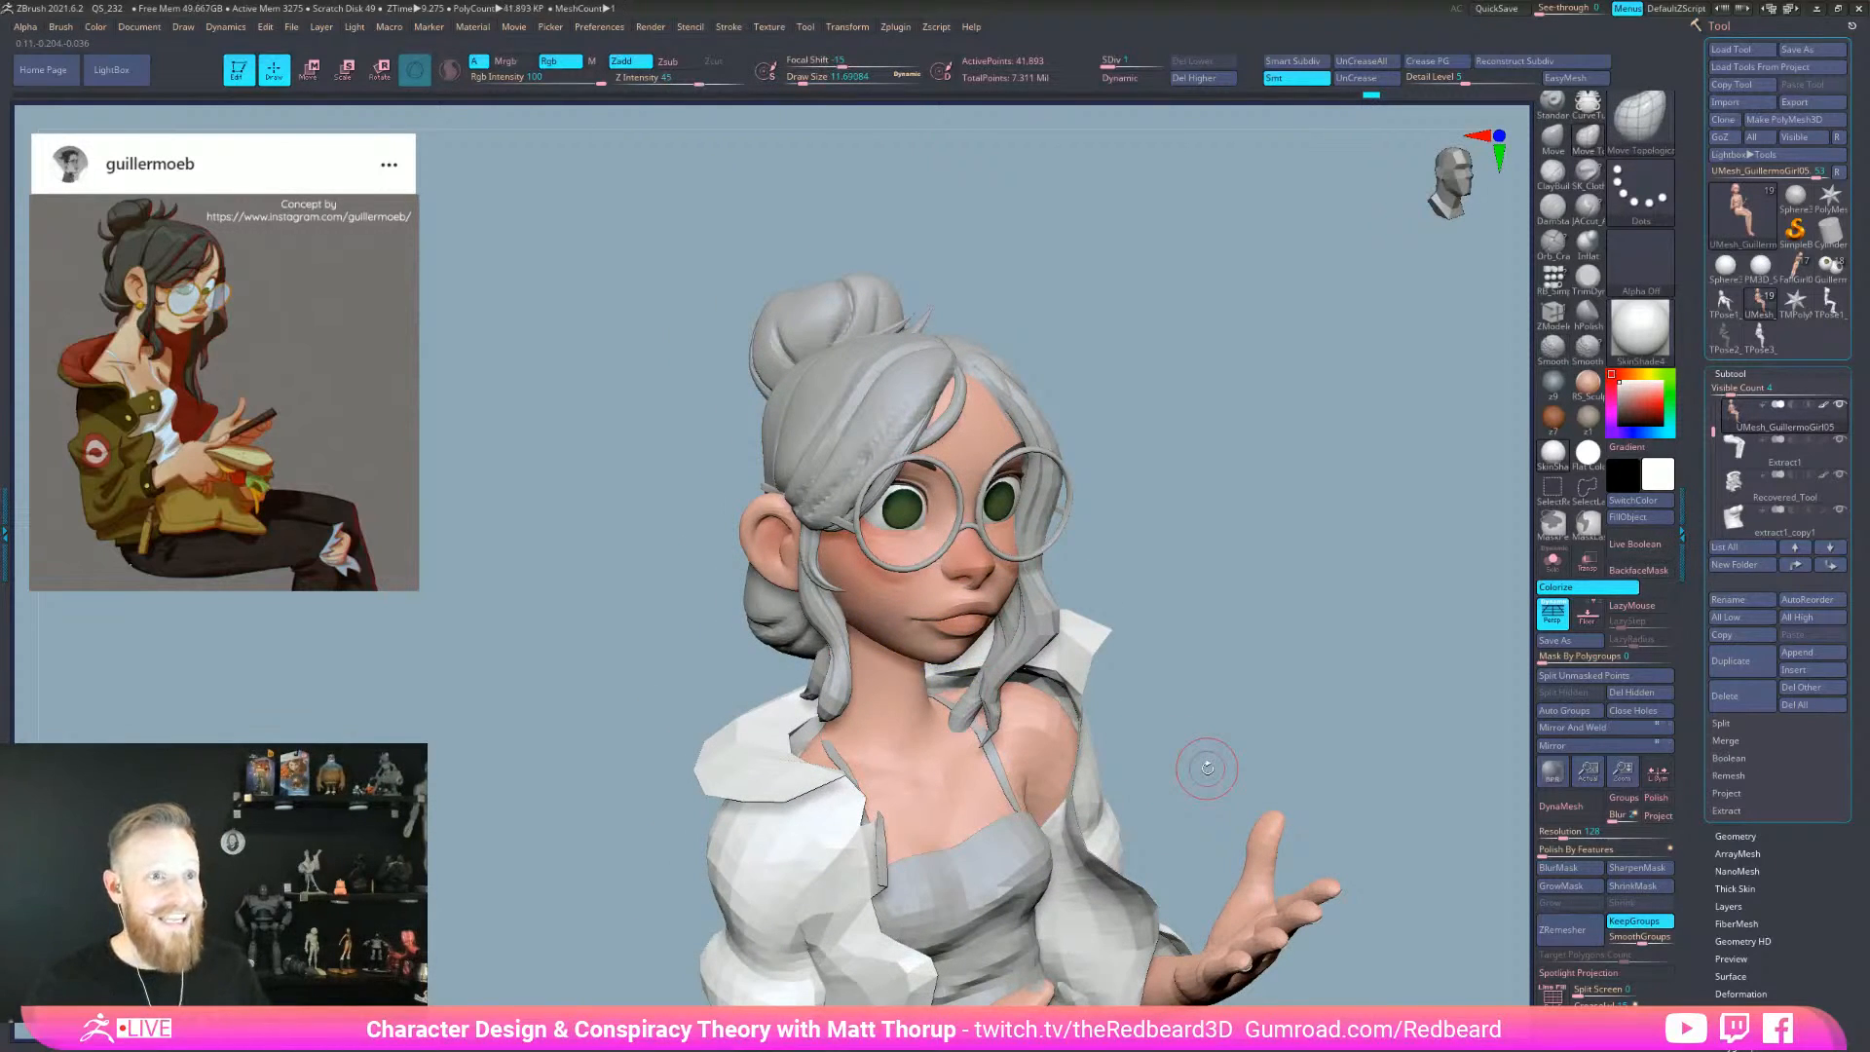
drag(1214, 602, 908, 617)
drag(1036, 590, 1159, 606)
key(bracketleft)
drag(1026, 616, 914, 621)
drag(1100, 629, 662, 608)
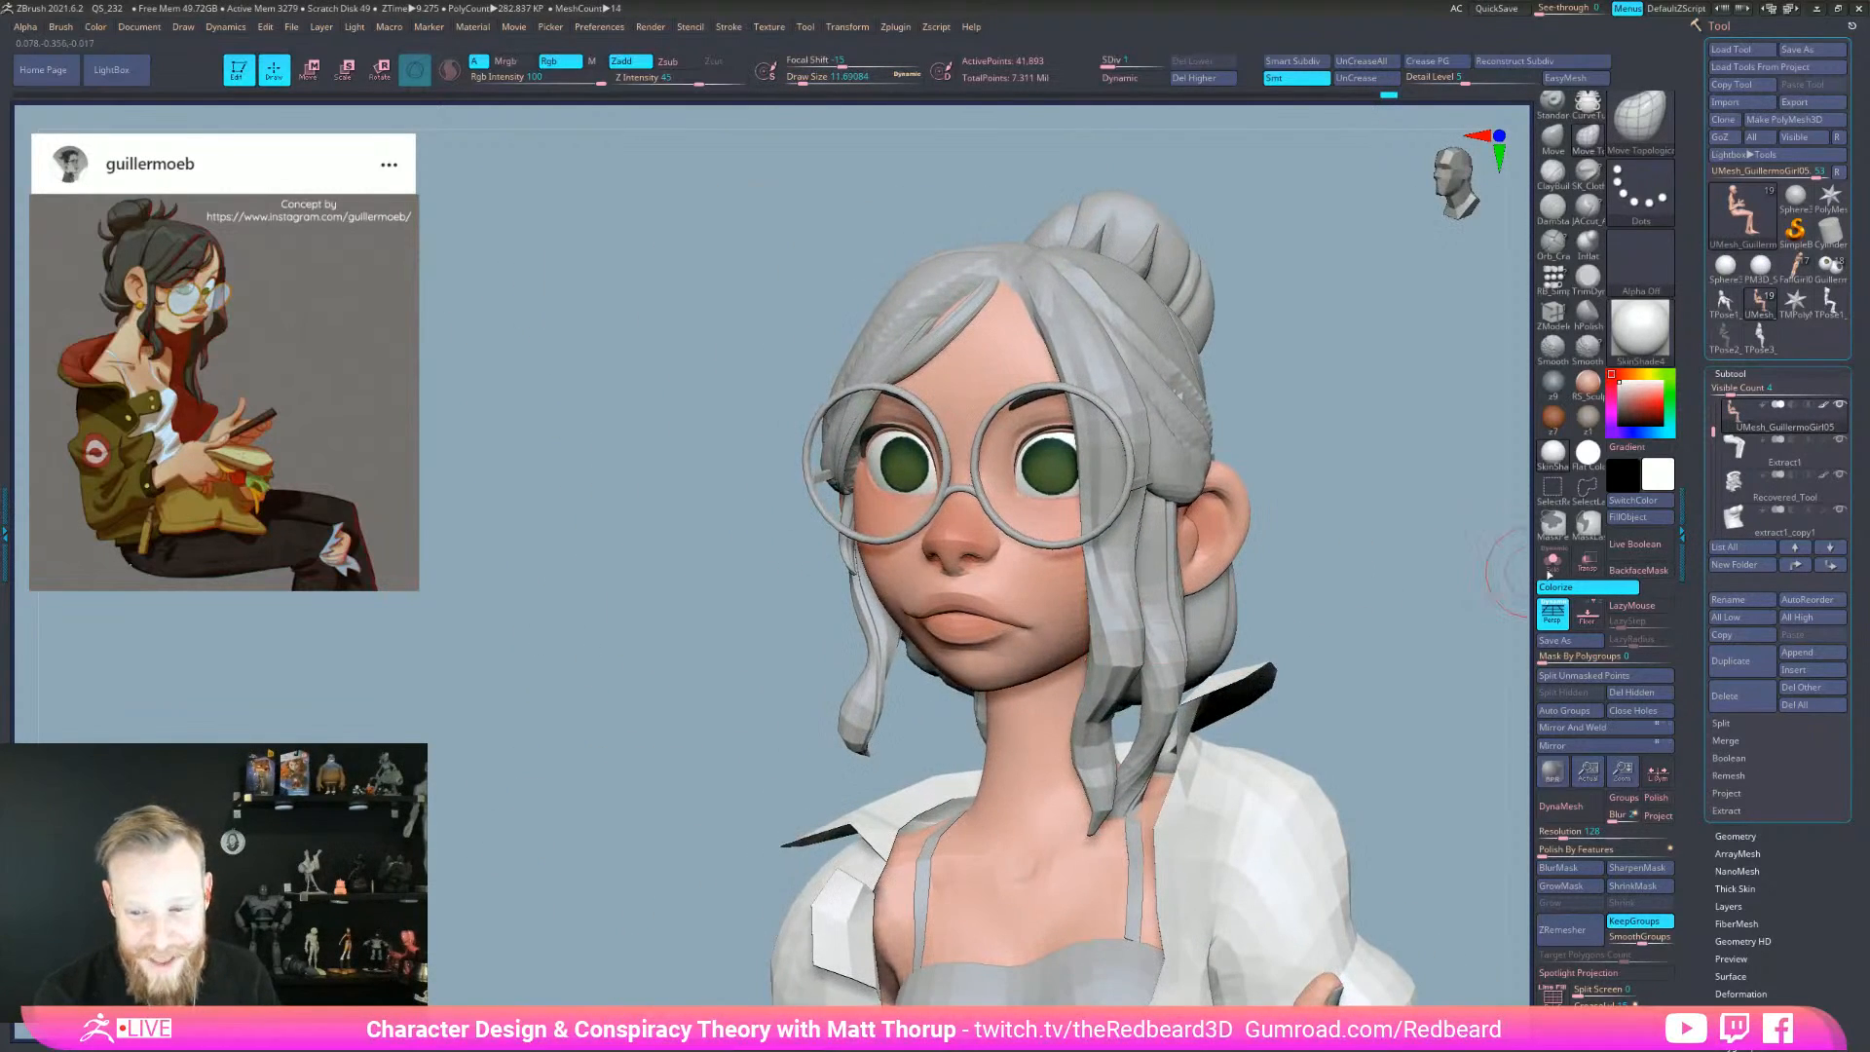
- Isolate the body mesh and adjust the left cheek around the mouth with a larger Move Topological brush
click(1552, 561)
drag(1324, 651, 962, 633)
key(bracketright)
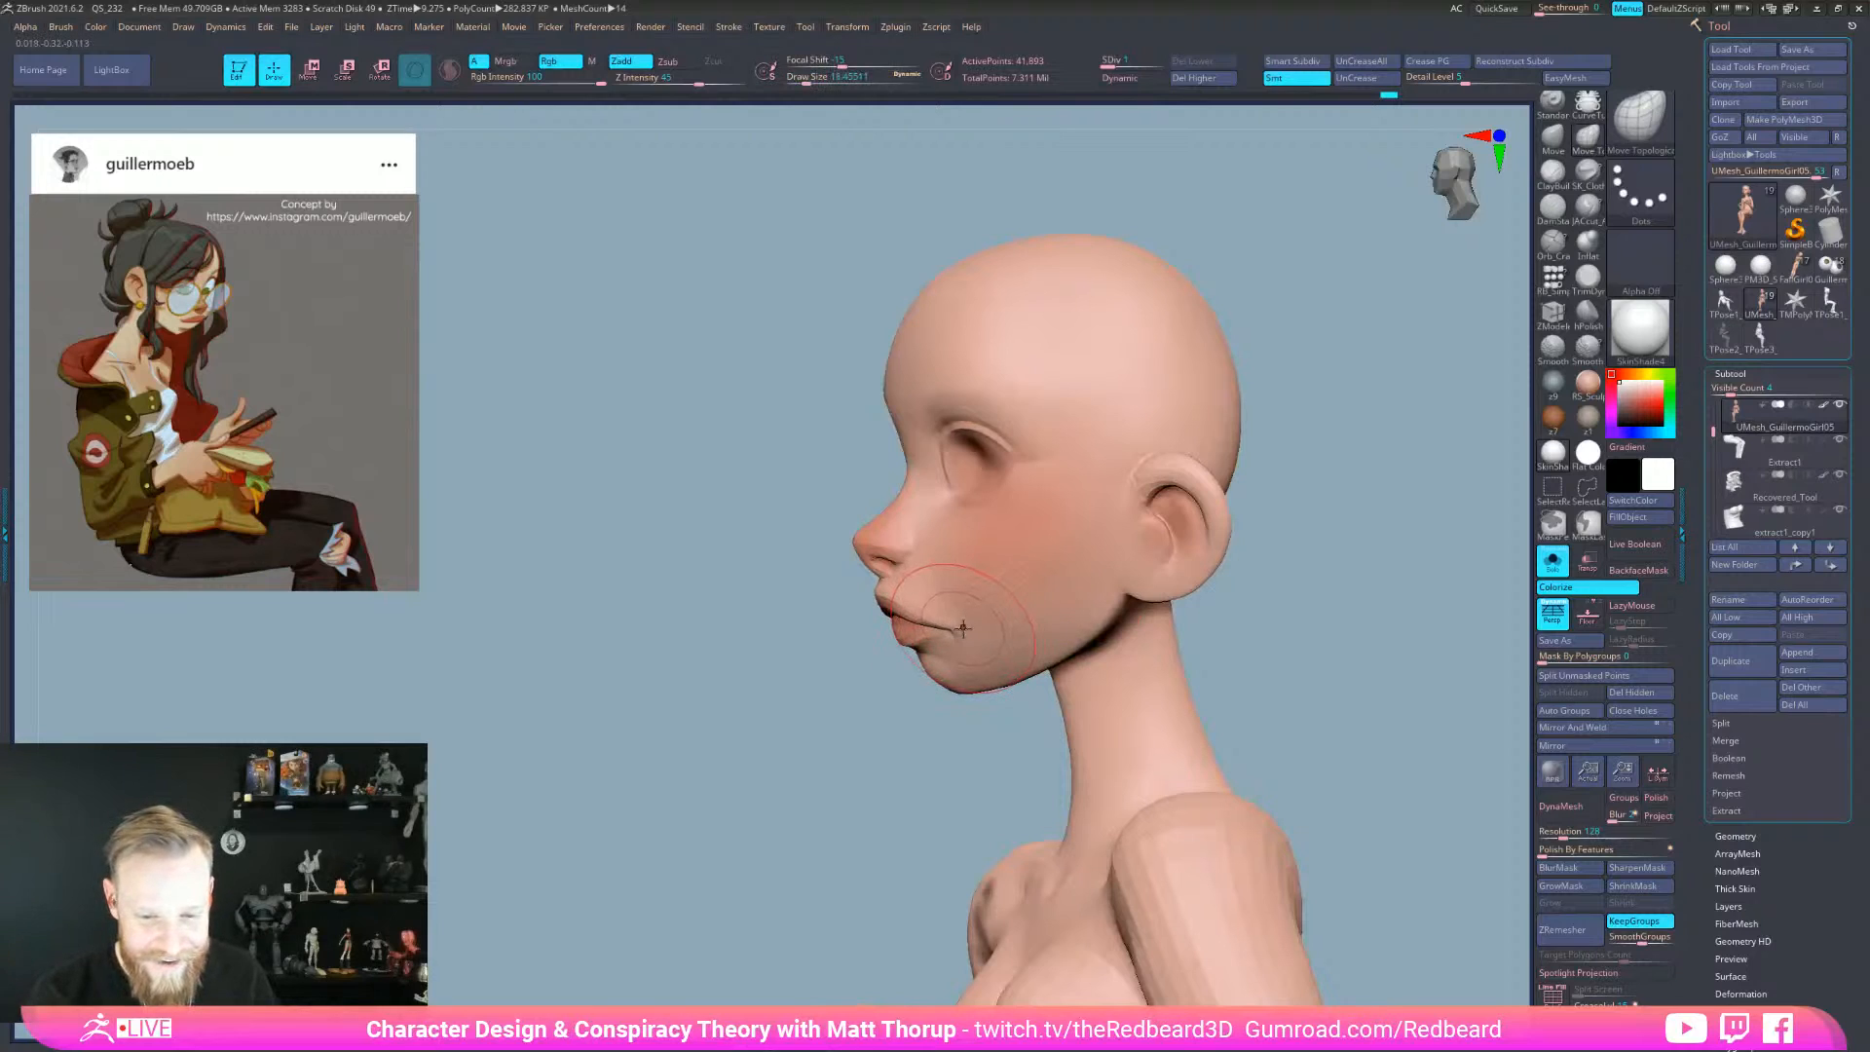
drag(779, 628, 963, 631)
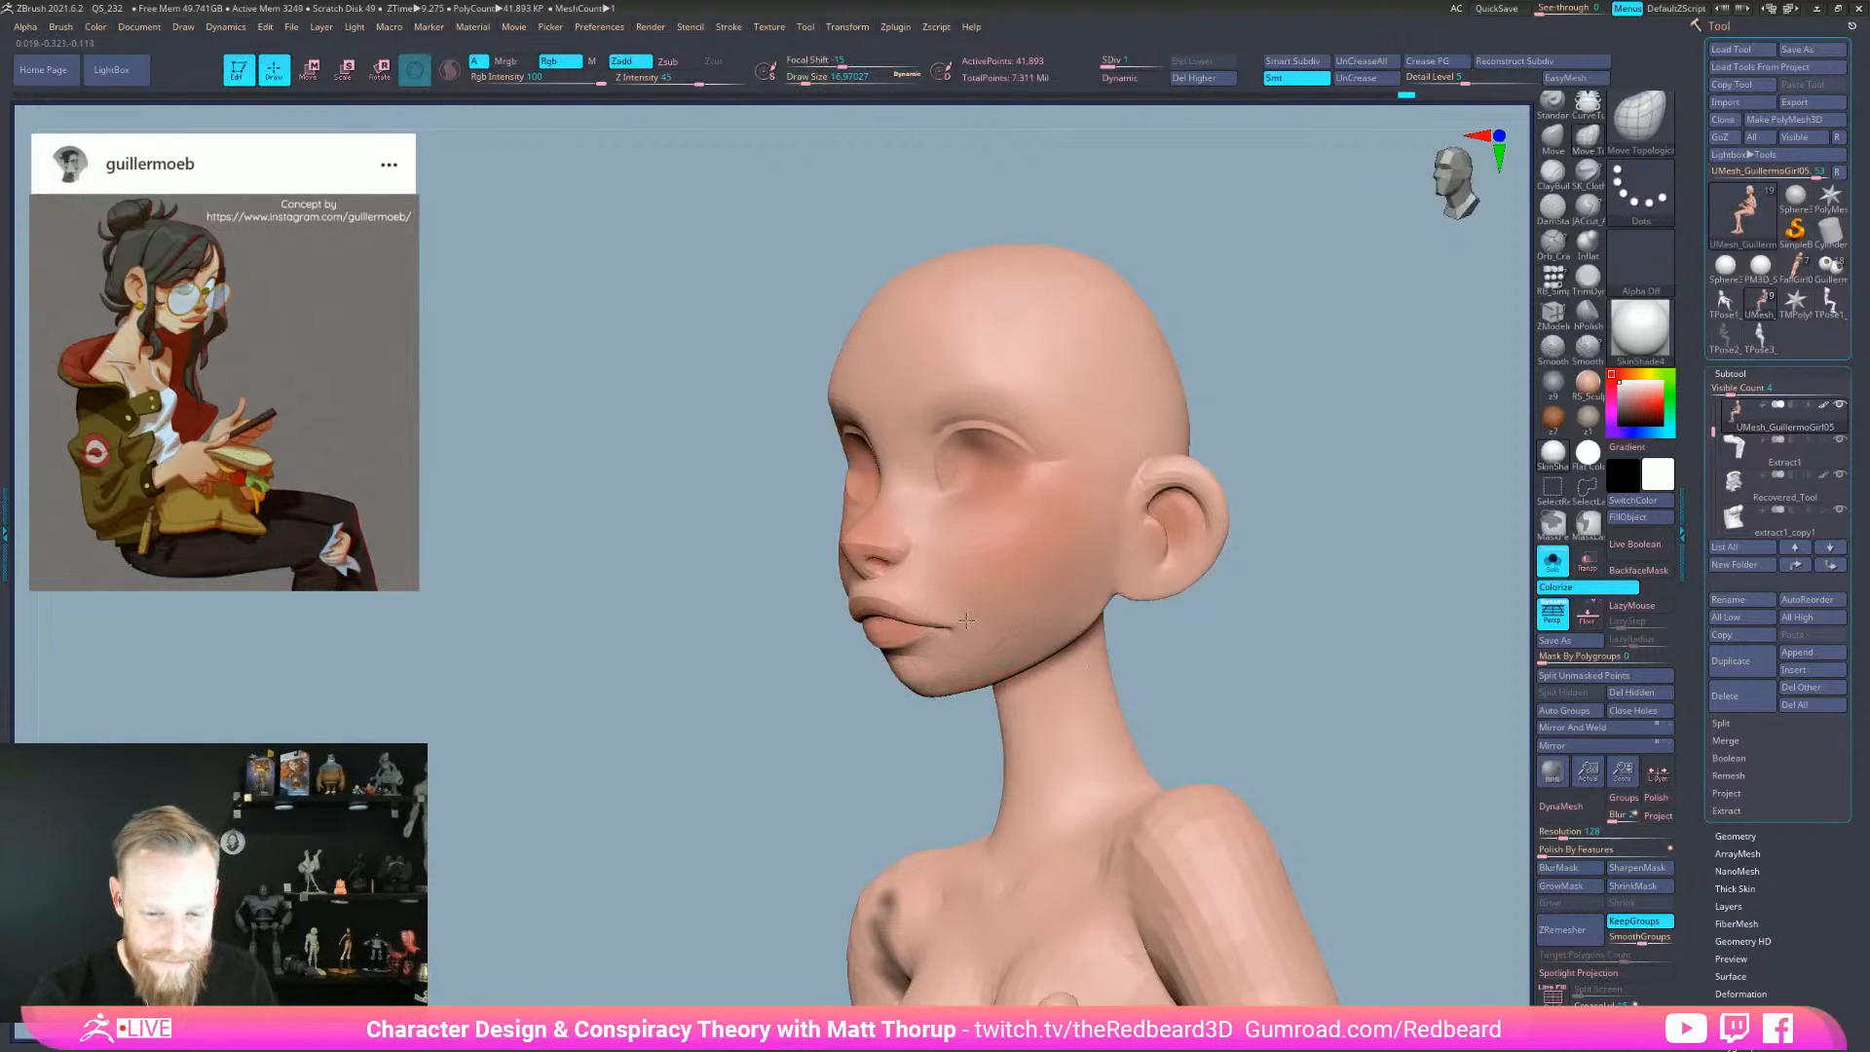
drag(1197, 644, 966, 617)
key(bracketright)
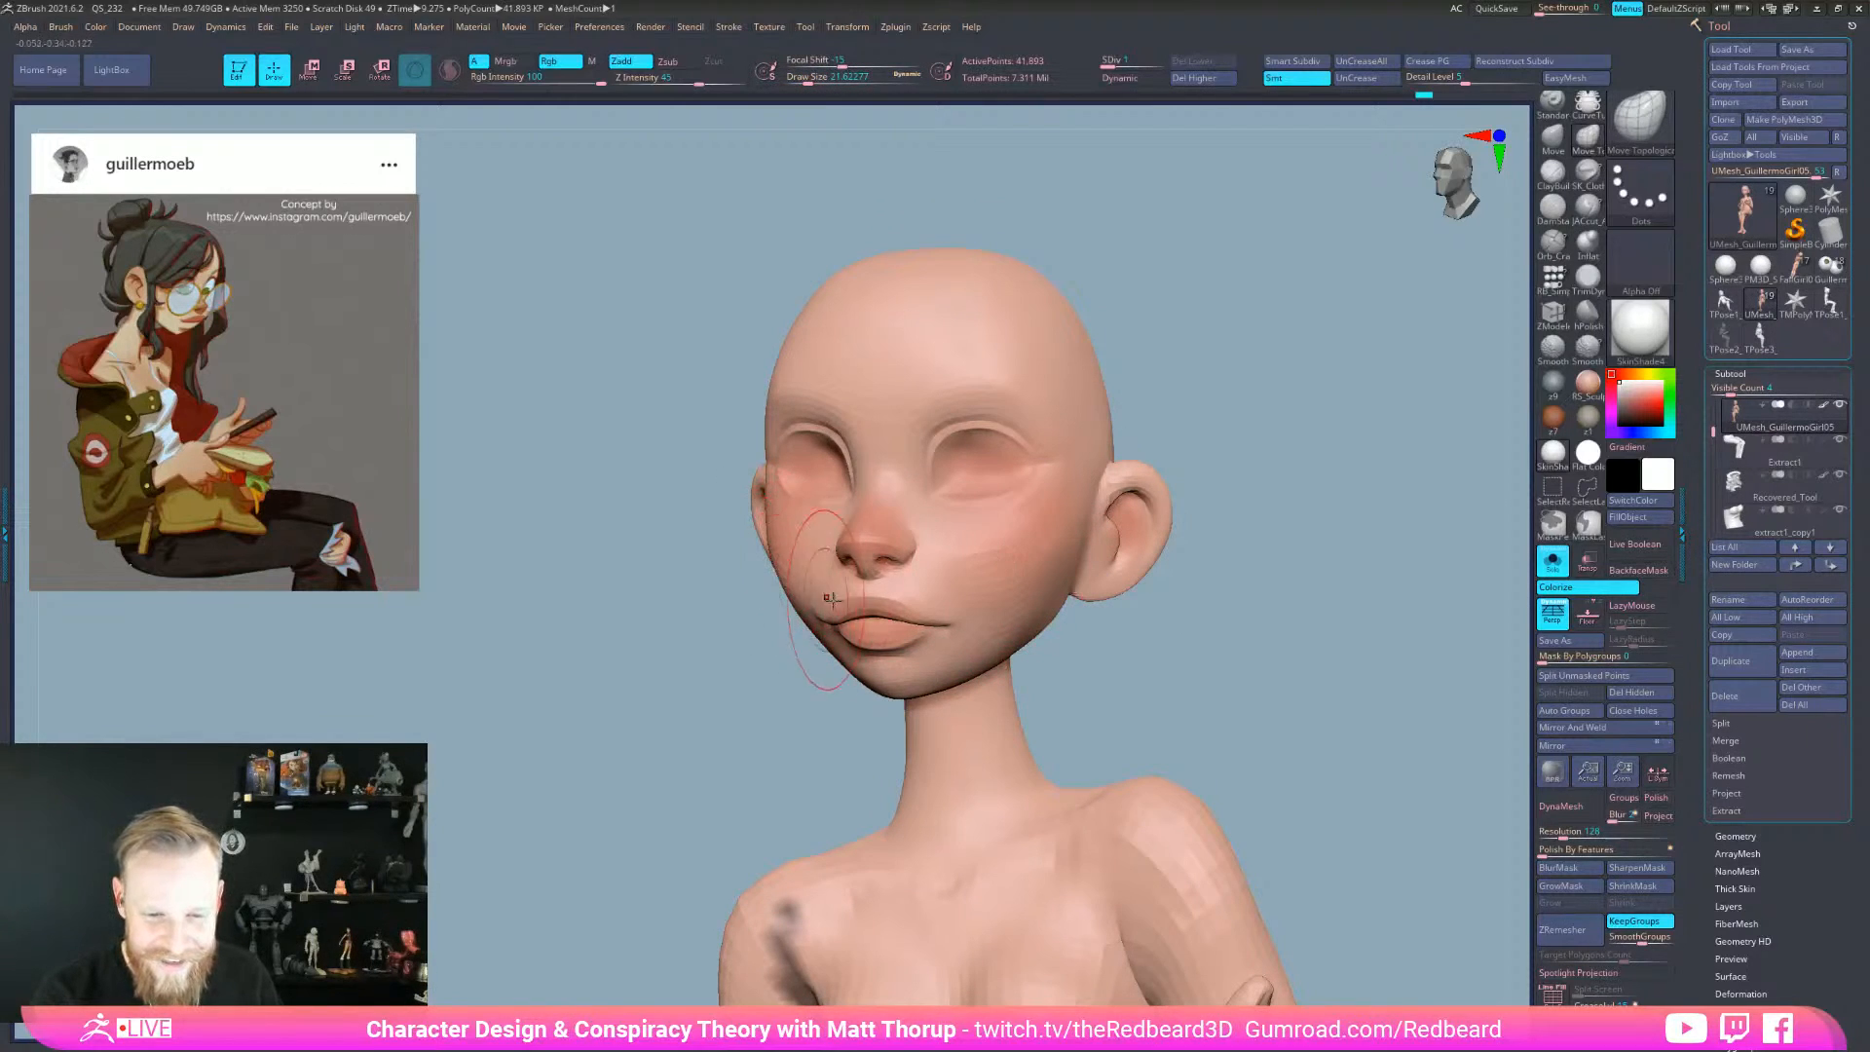
drag(1115, 606, 1093, 667)
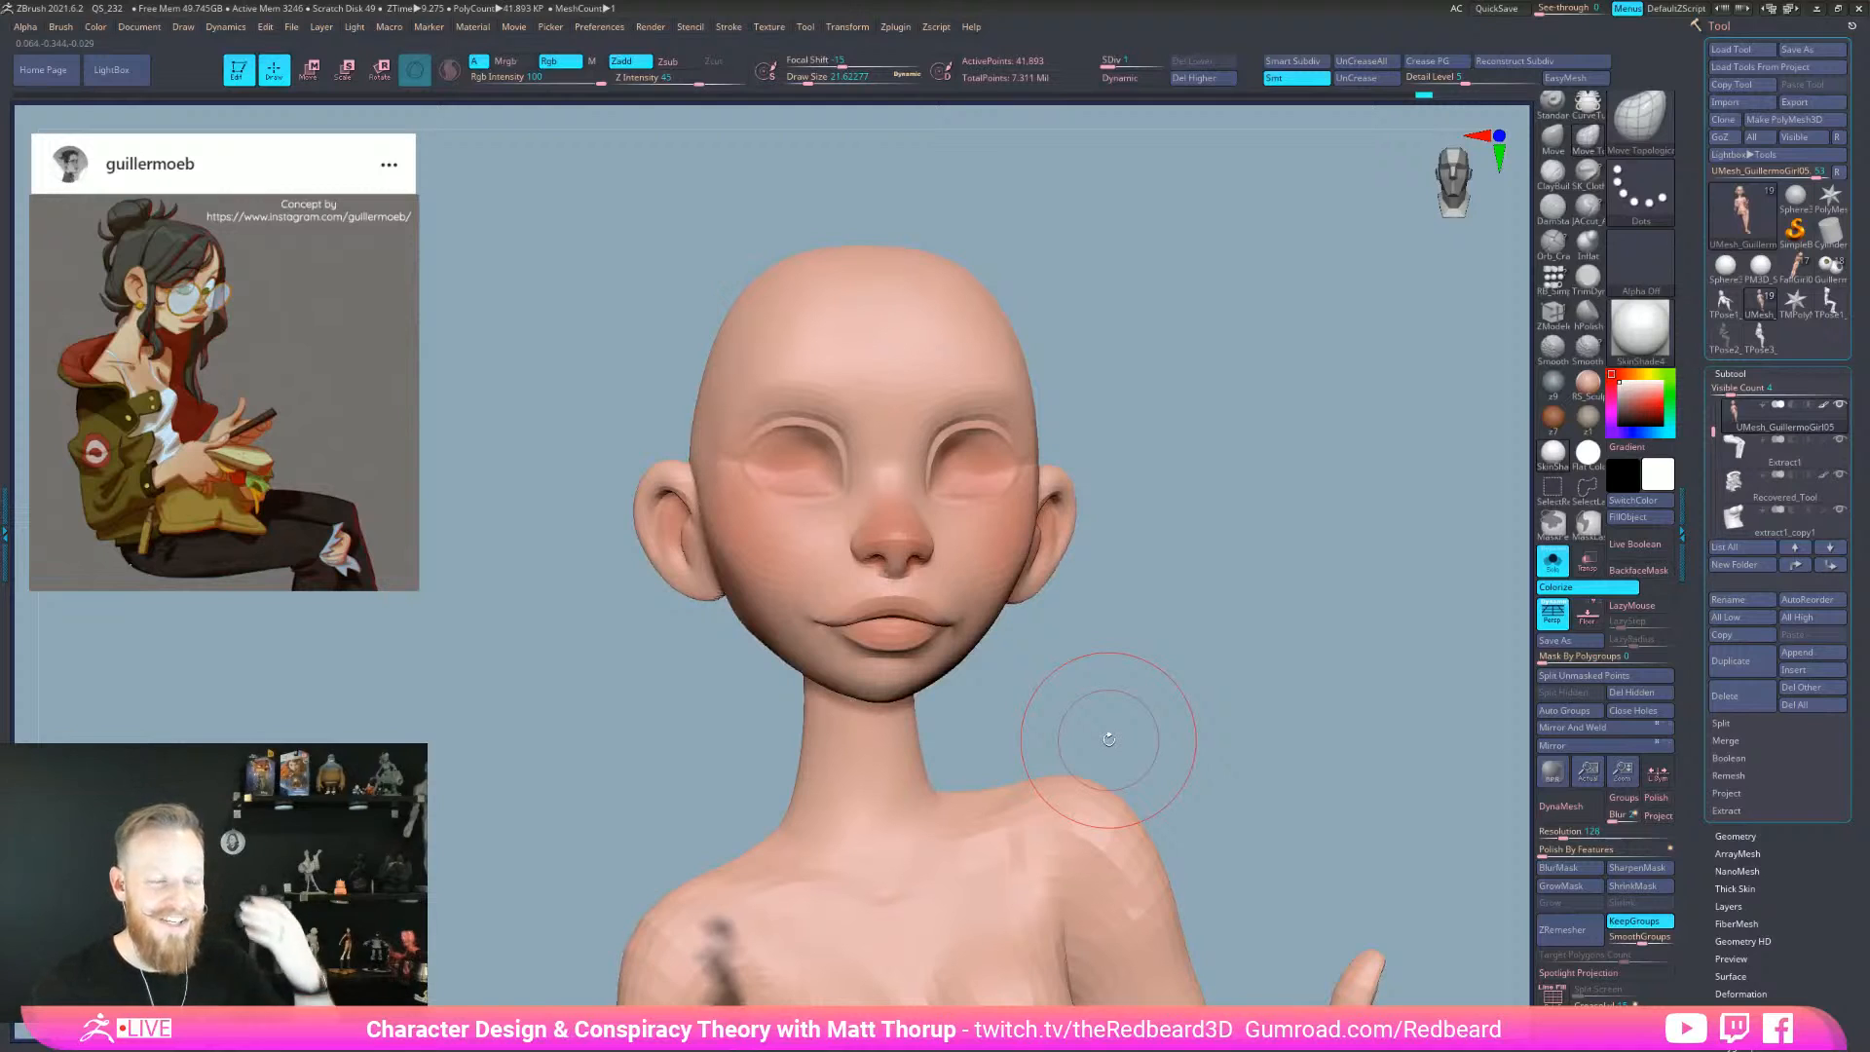
mouse_move(1106, 711)
mouse_down()
mouse_move(1177, 601)
mouse_move(1195, 603)
mouse_up()
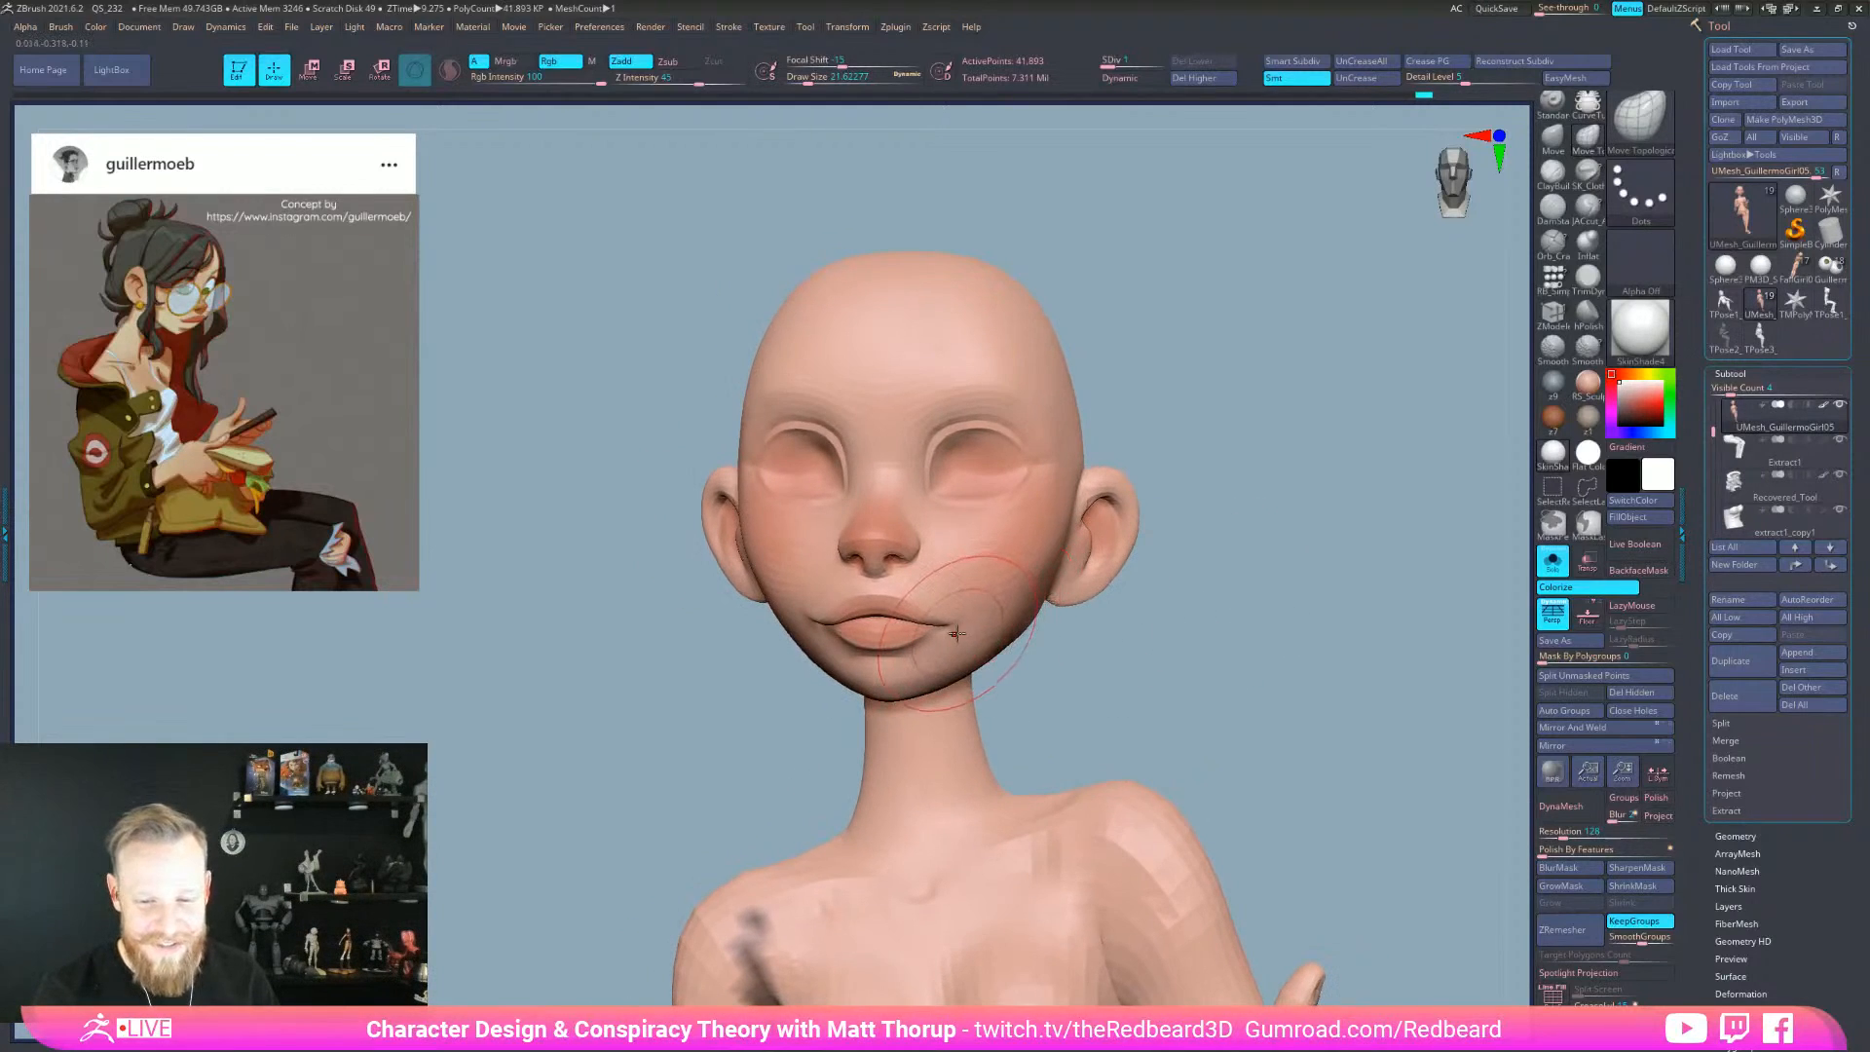
- Refine the left corner of the mouth with a smaller Move Topological brush, checking it from the front
key(s)
drag(955, 628, 949, 628)
drag(1158, 635, 960, 620)
key(s)
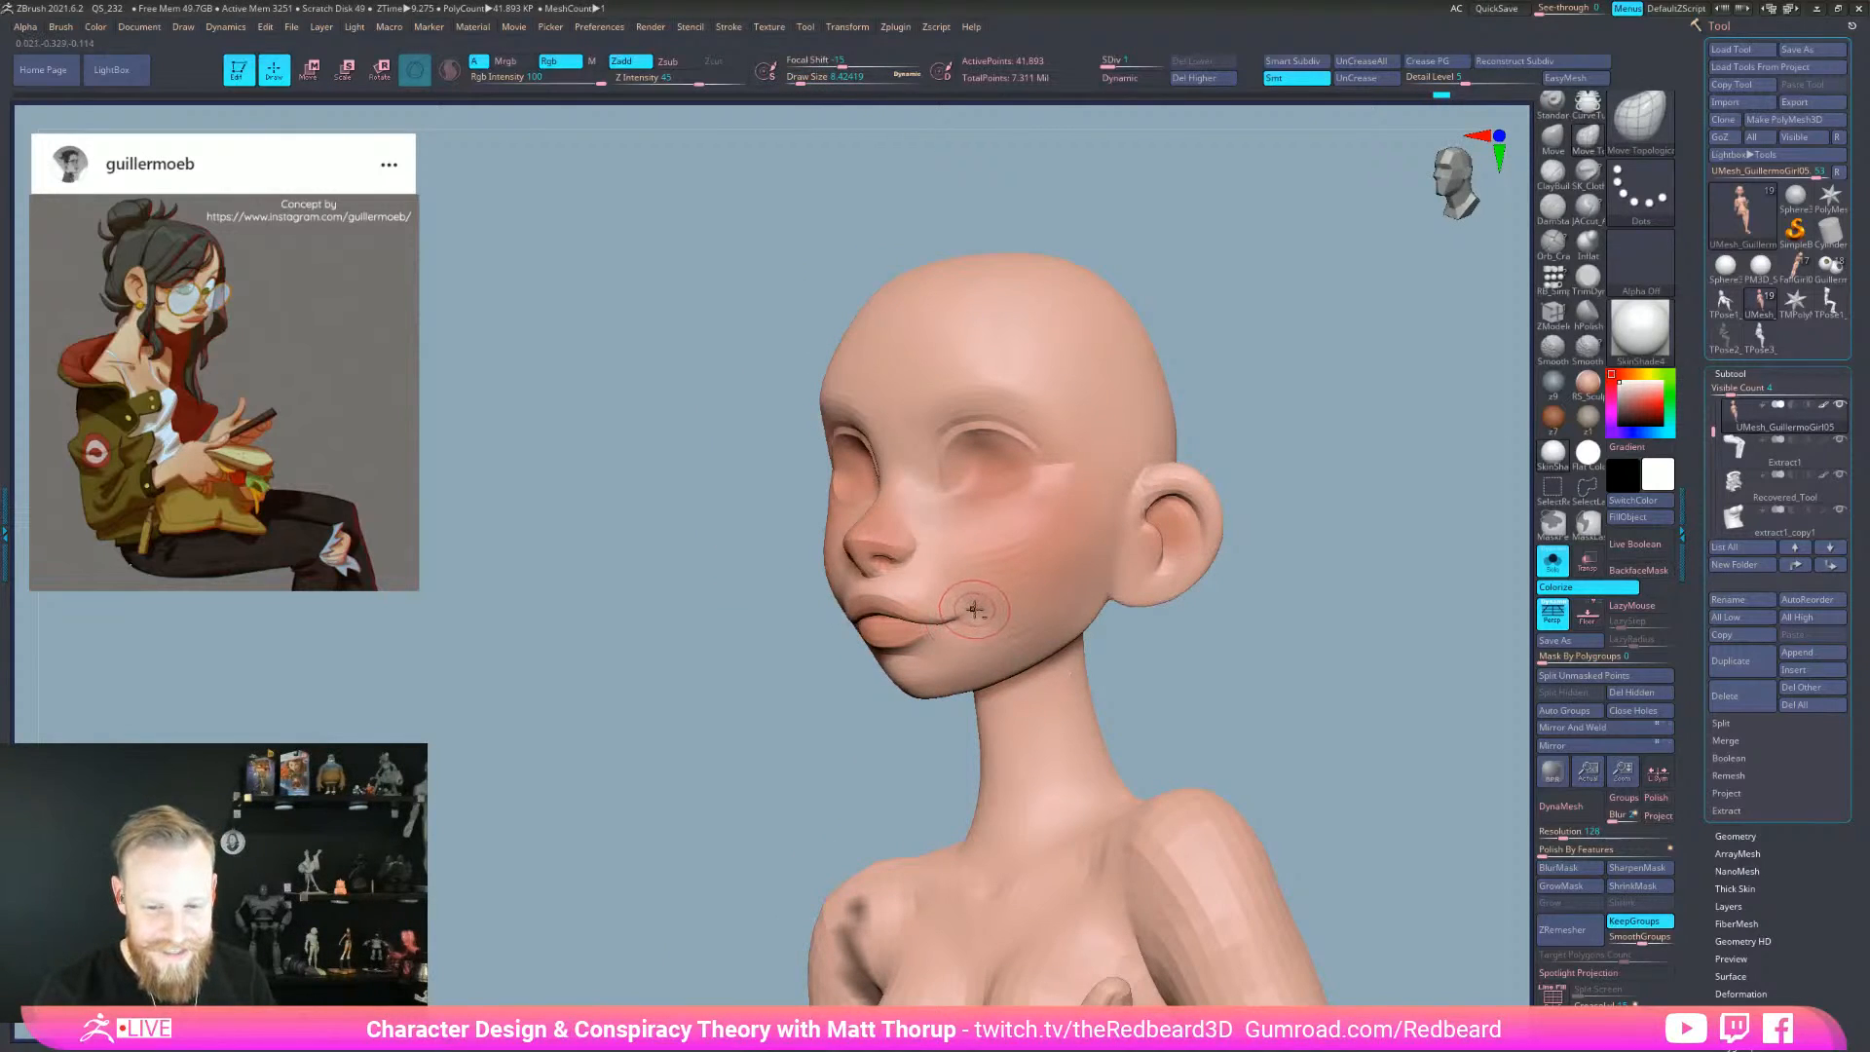
key(s)
drag(970, 618, 972, 618)
drag(1098, 624, 1229, 651)
key(s)
drag(965, 619, 972, 622)
key(s)
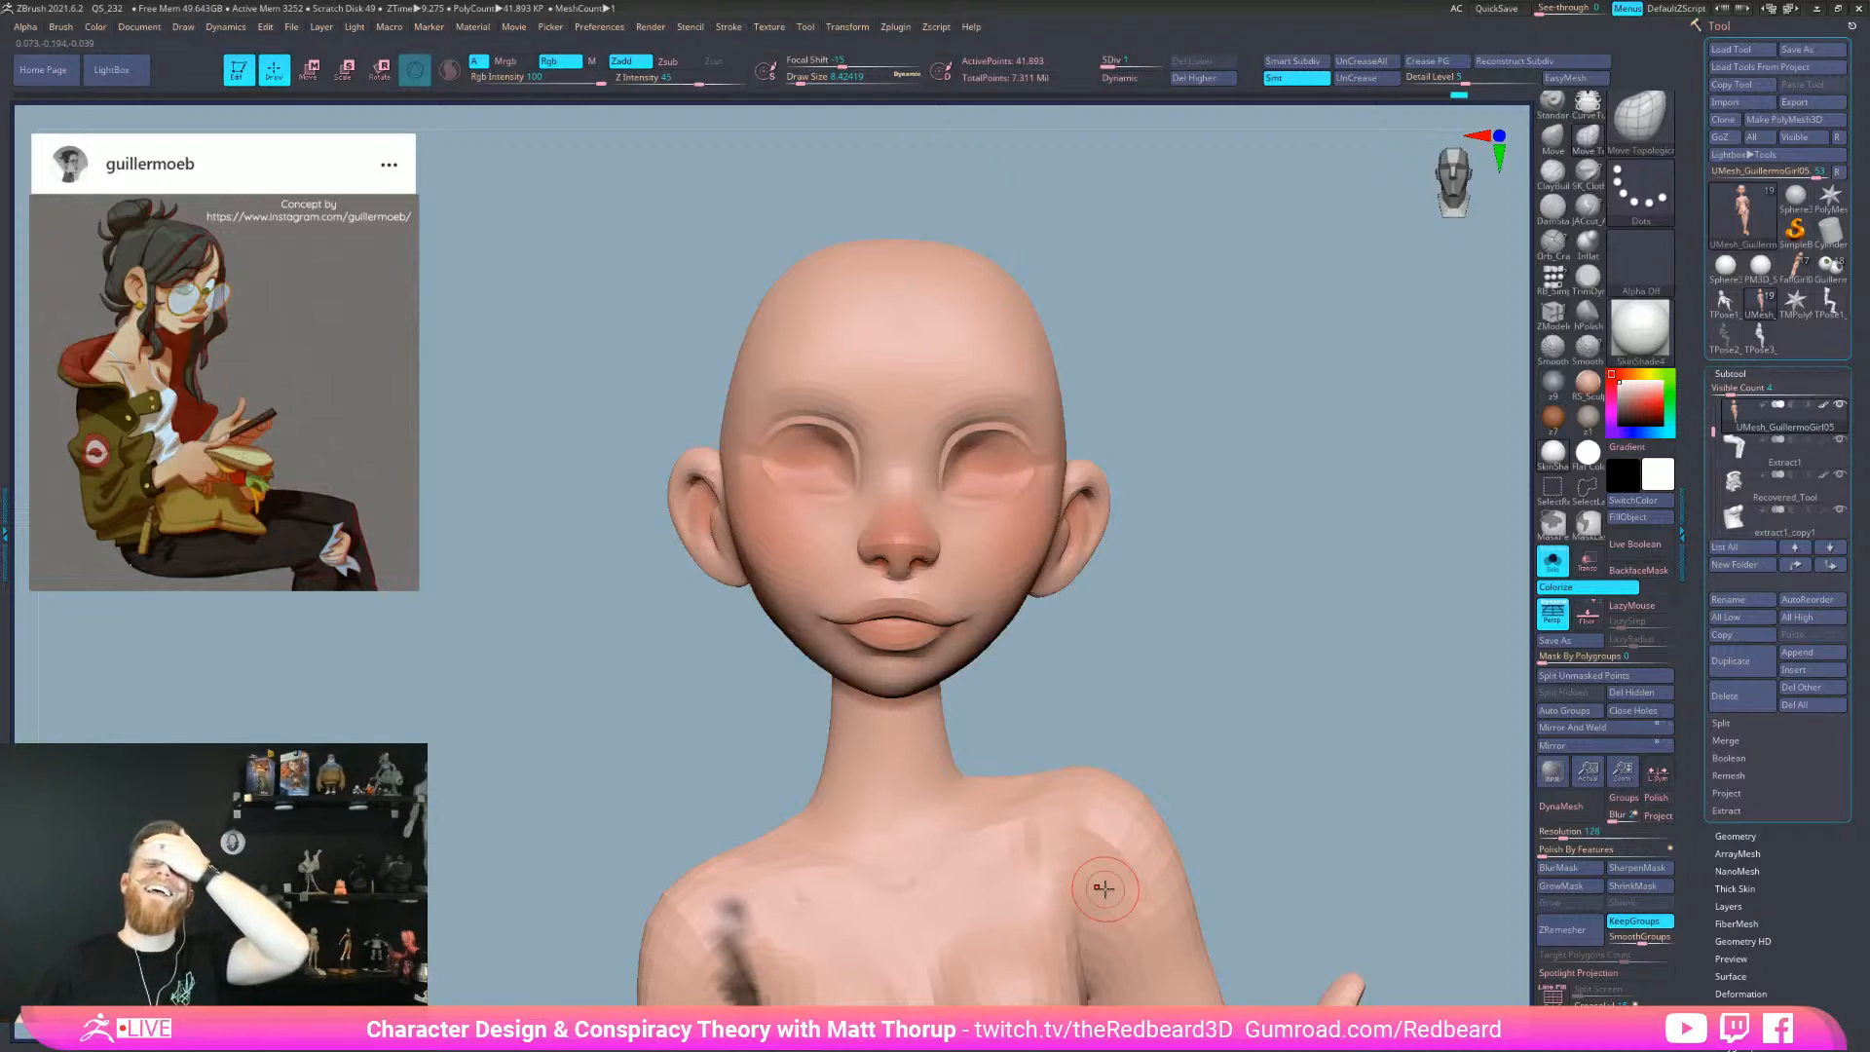
- Reshape the underside of the chin and the jawline from the character's right profile
drag(1134, 633, 1240, 610)
drag(1122, 642, 987, 643)
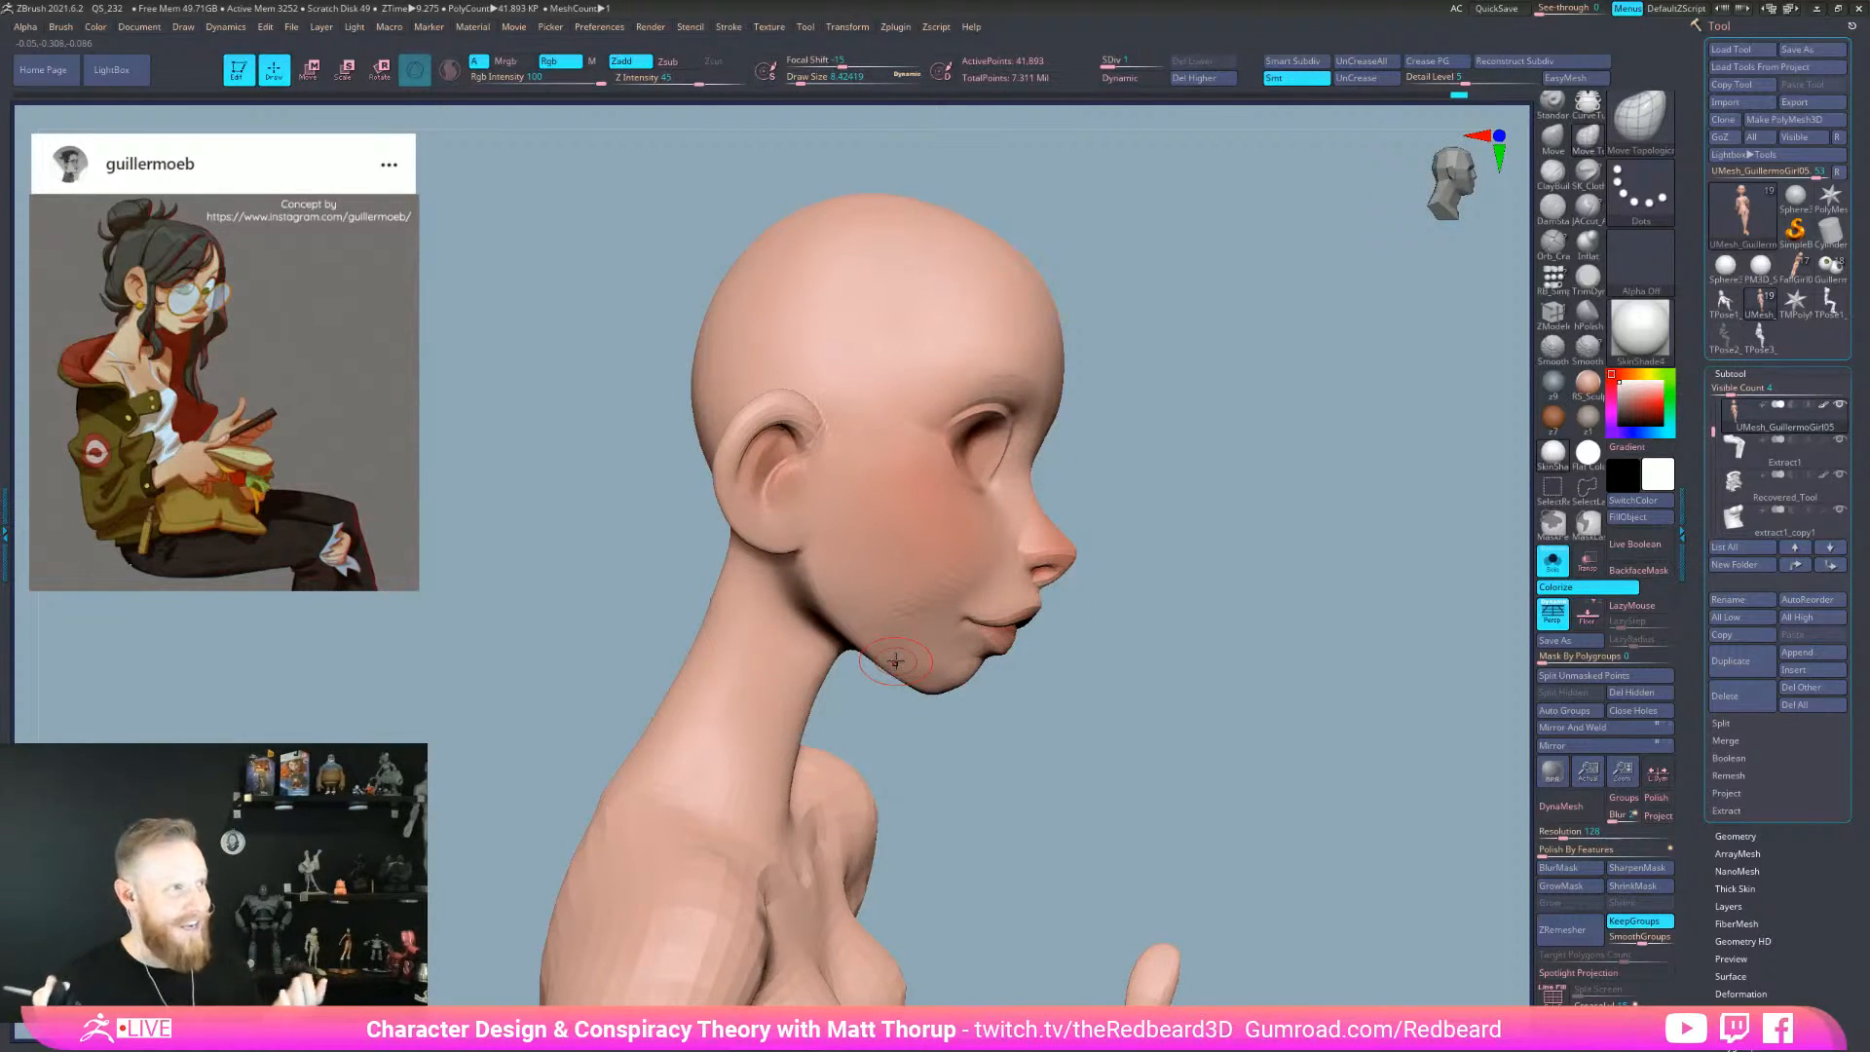
mouse_move(1160, 626)
mouse_down()
mouse_move(1163, 652)
mouse_move(1140, 643)
mouse_up()
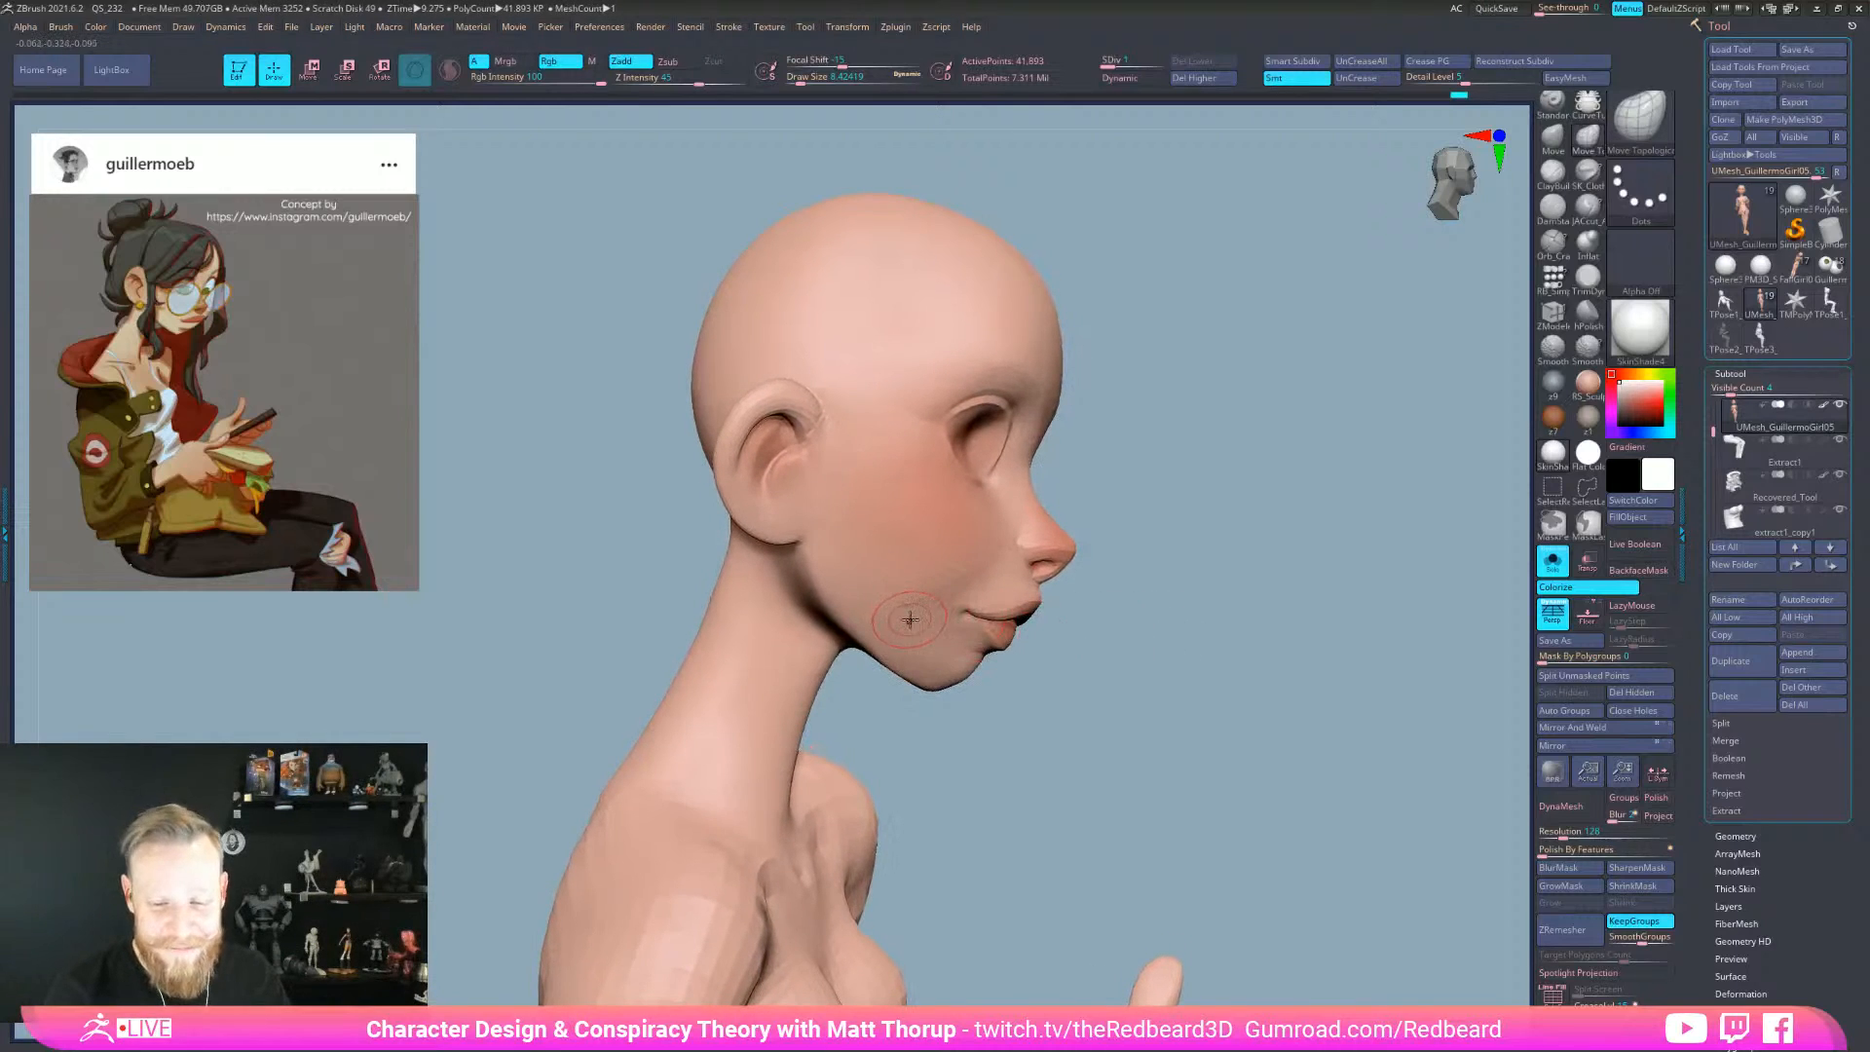
key(s)
drag(901, 613, 906, 613)
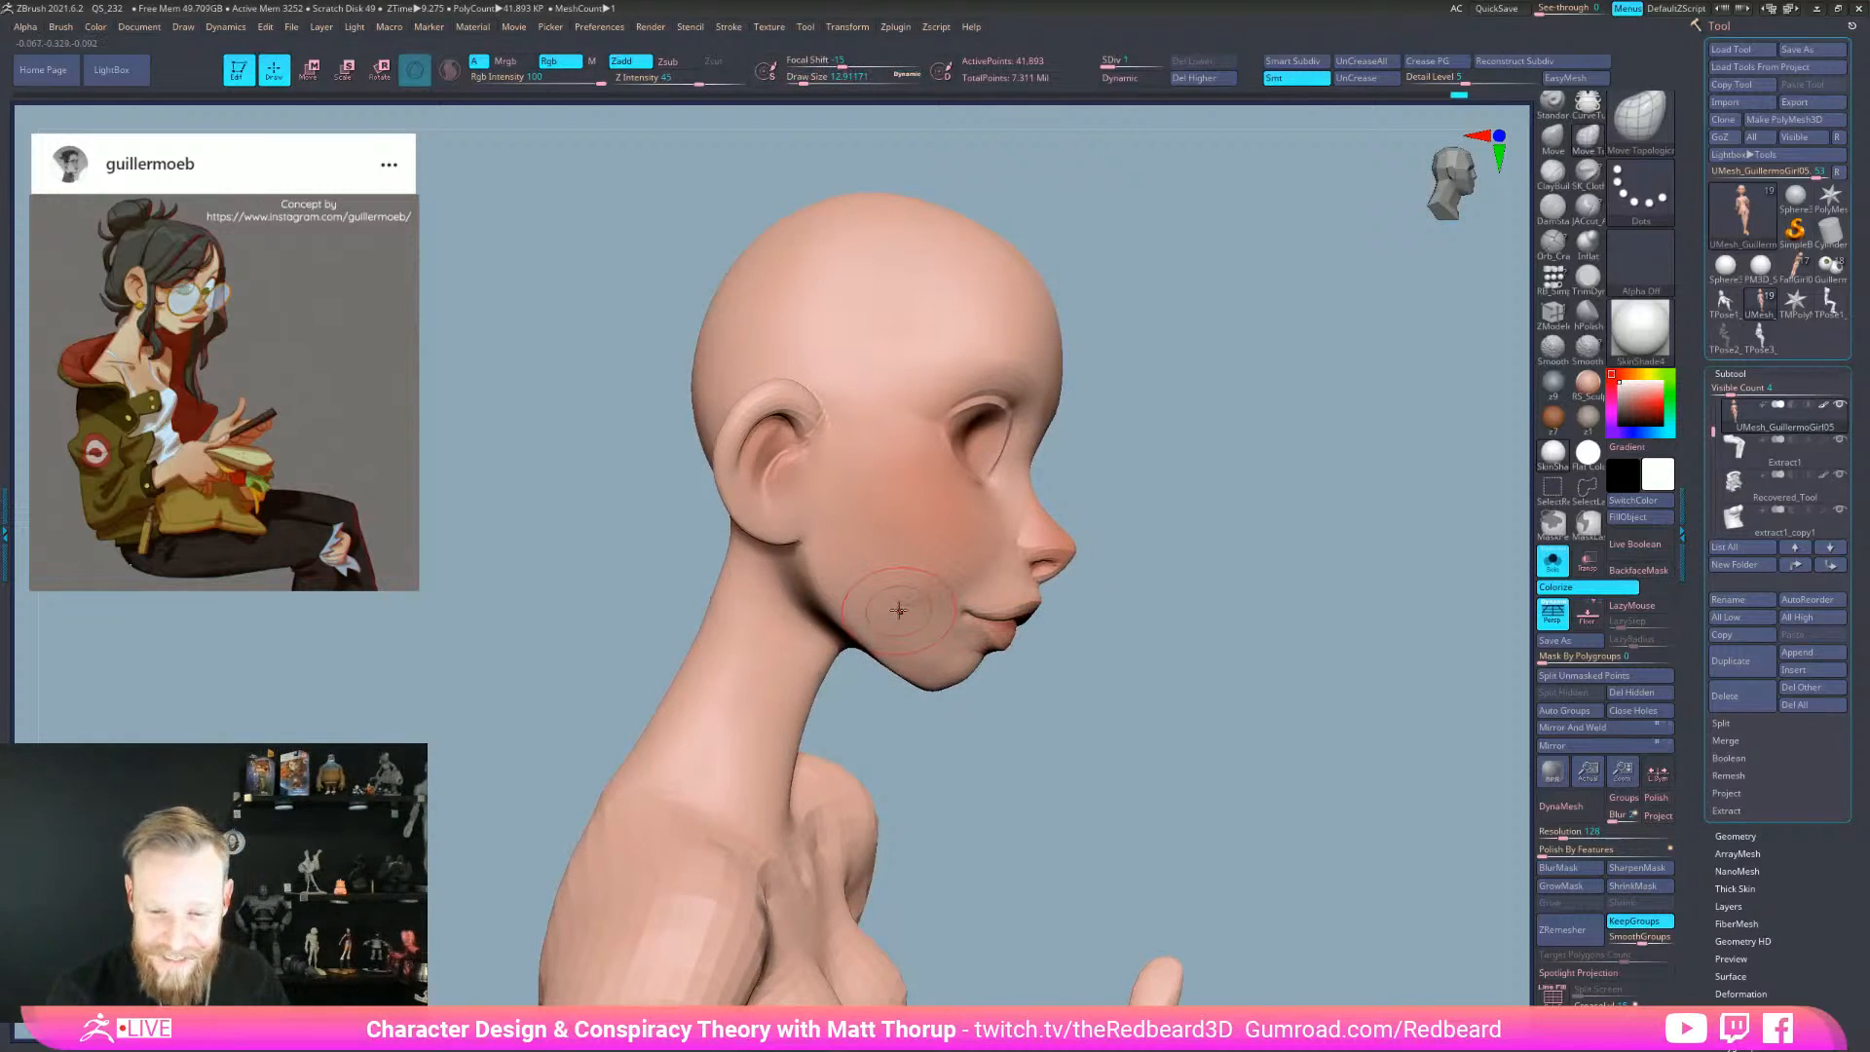
key(s)
mouse_move(978, 549)
mouse_down()
mouse_move(1315, 616)
mouse_move(1134, 574)
mouse_up()
mouse_move(940, 749)
mouse_down()
mouse_move(951, 776)
mouse_move(1008, 779)
mouse_up()
mouse_move(1327, 634)
mouse_down()
mouse_move(1228, 650)
mouse_move(1172, 619)
mouse_up()
- Adjust the lower jaw with Move Topological and smooth the jawline toward the chin
key(s)
right_drag(1210, 620, 1323, 691)
drag(1322, 692, 1241, 649)
mouse_move(1046, 688)
mouse_down()
mouse_move(1218, 718)
mouse_move(1048, 730)
mouse_move(1042, 688)
mouse_up()
right_drag(1045, 694, 1080, 698)
key(bracketleft)
shift+drag(987, 653, 960, 613)
shift+drag(1008, 695, 1119, 694)
- Resize the Move Topological brush and refine the jaw-to-neck contour in profile, checking it against the front view
mouse_move(1100, 818)
right_down()
mouse_move(1013, 742)
mouse_move(1076, 793)
mouse_move(1176, 788)
mouse_move(1019, 730)
right_up()
key(s)
drag(1025, 730, 1030, 730)
right_drag(1119, 779, 1130, 833)
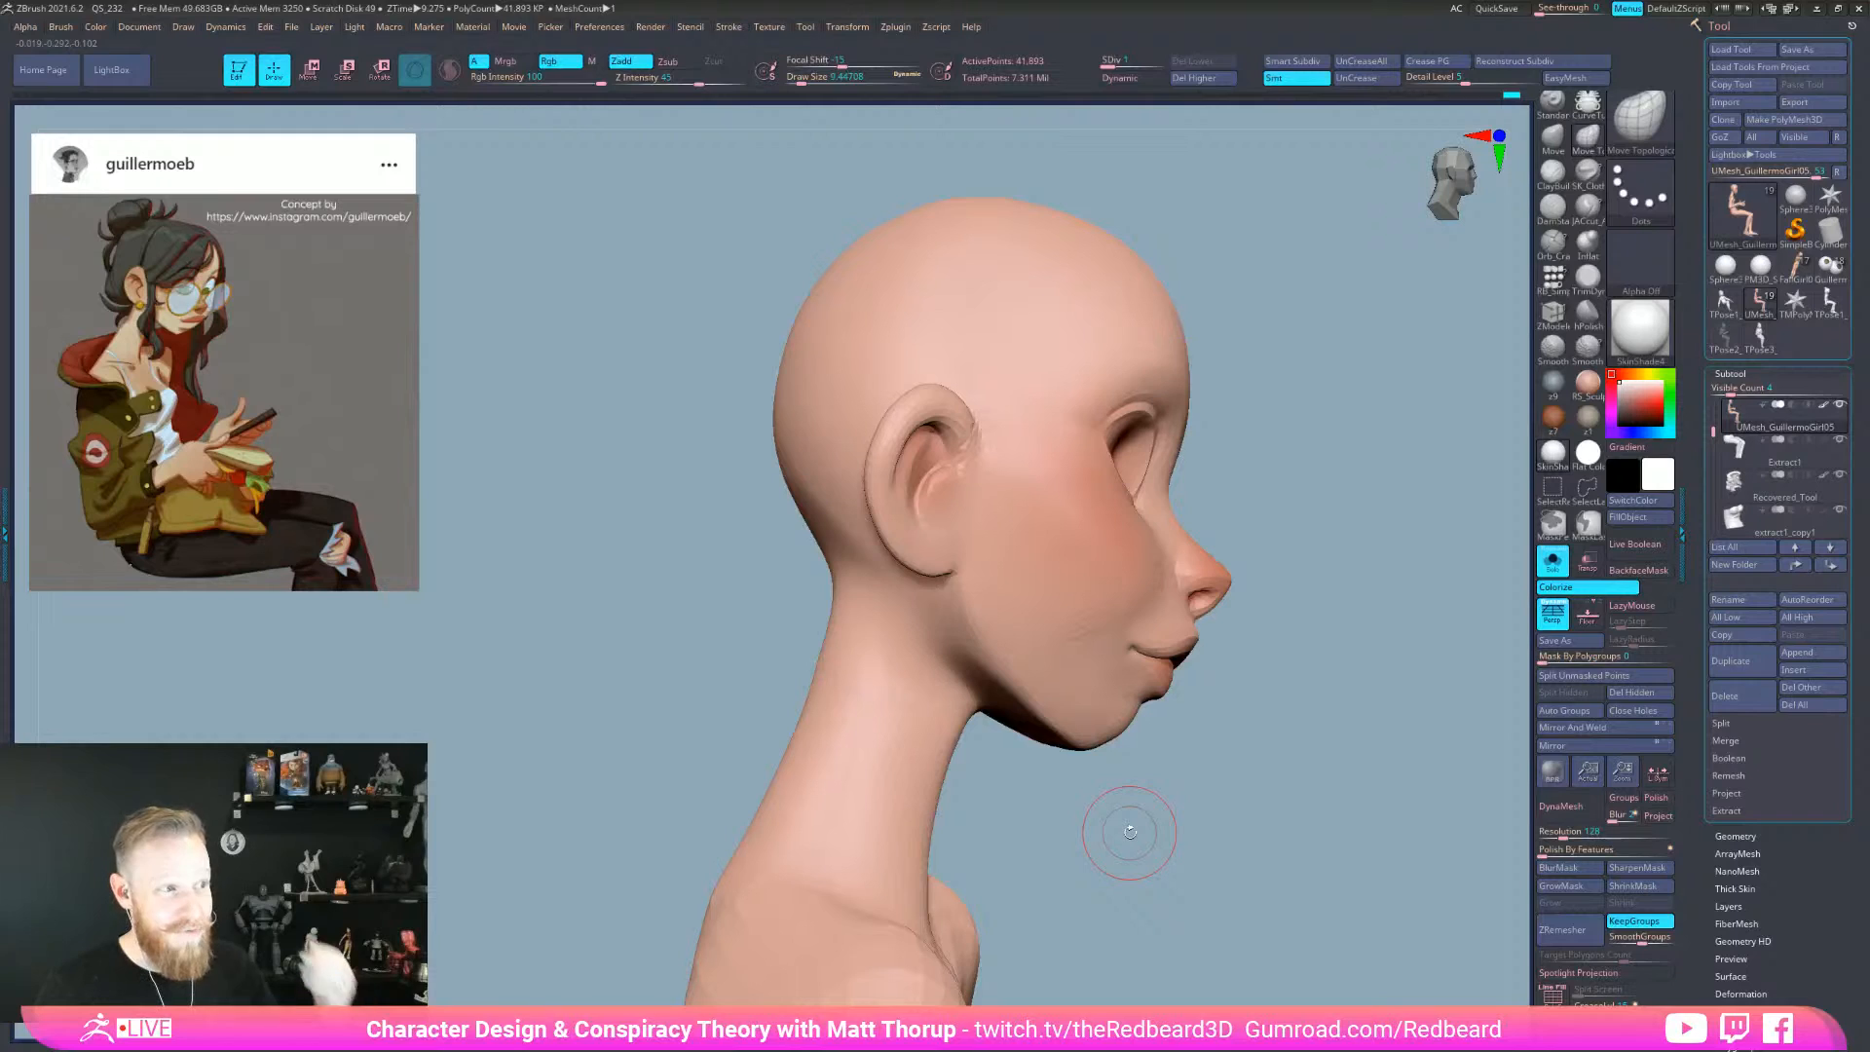
right_drag(1185, 791, 1183, 794)
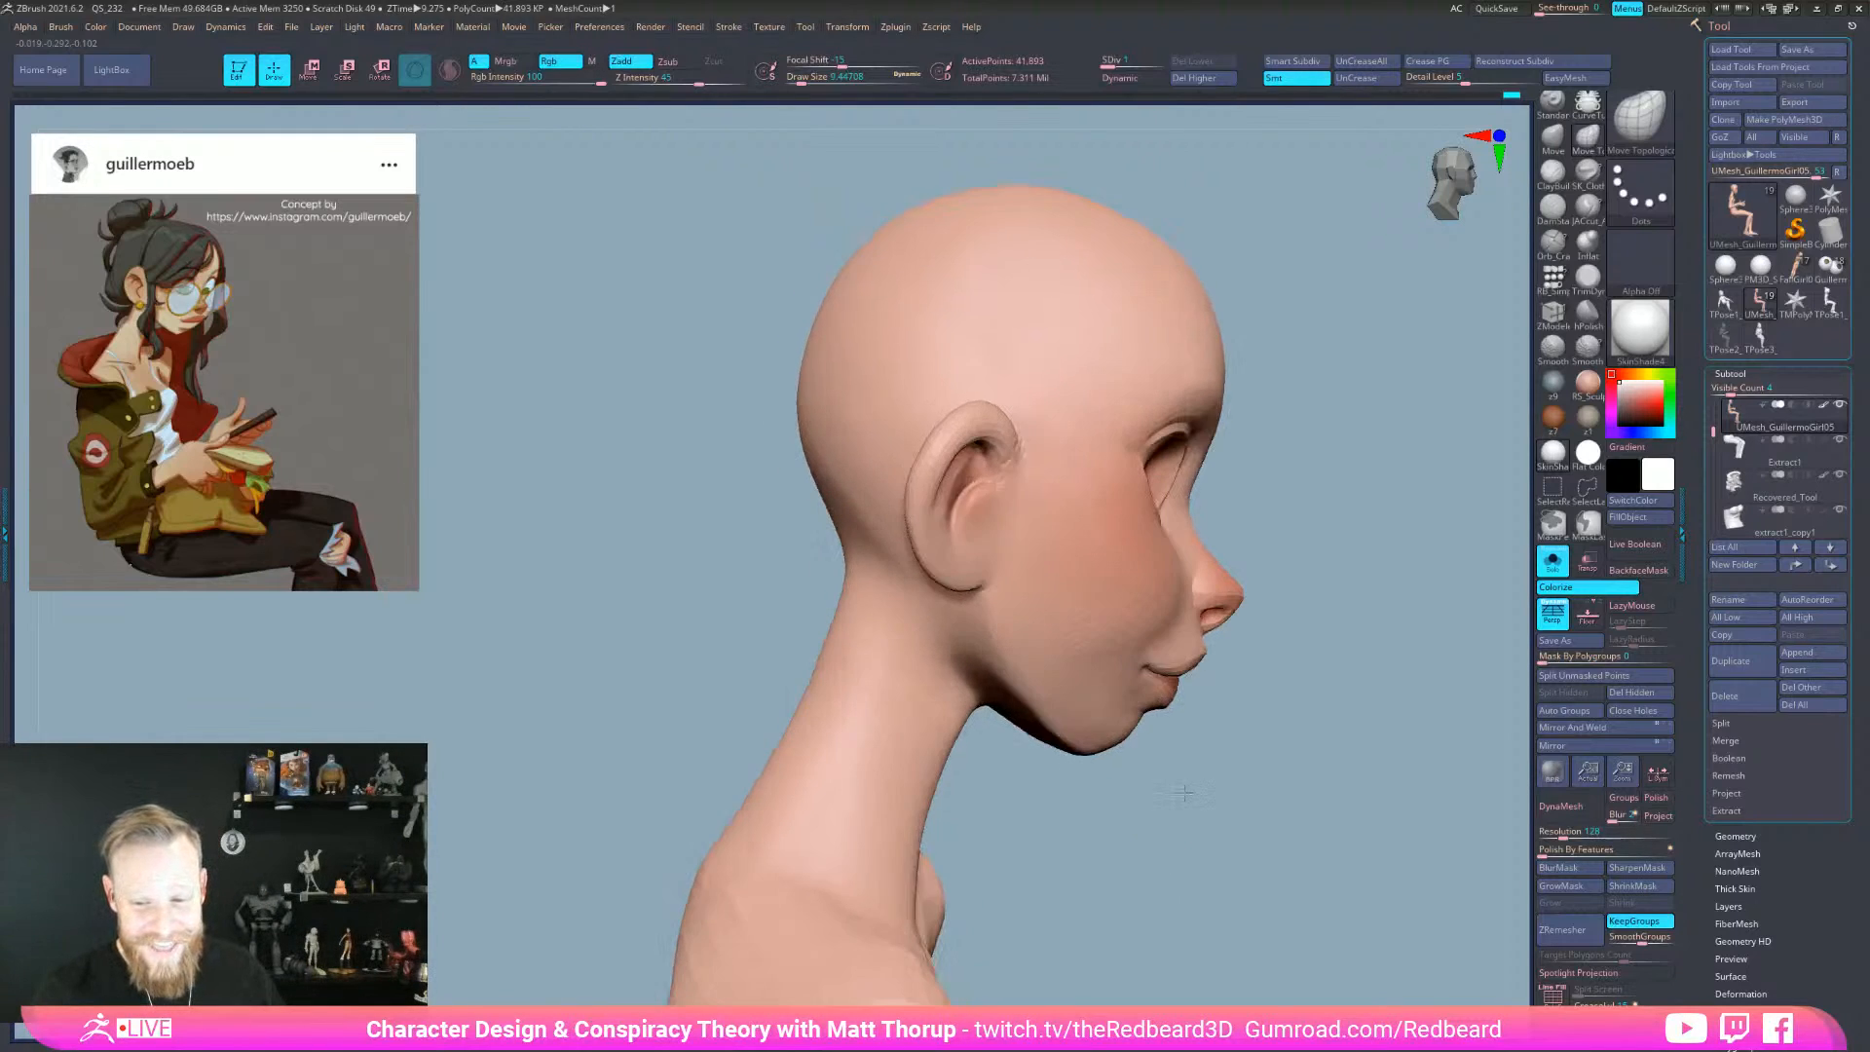
key(bracketright)
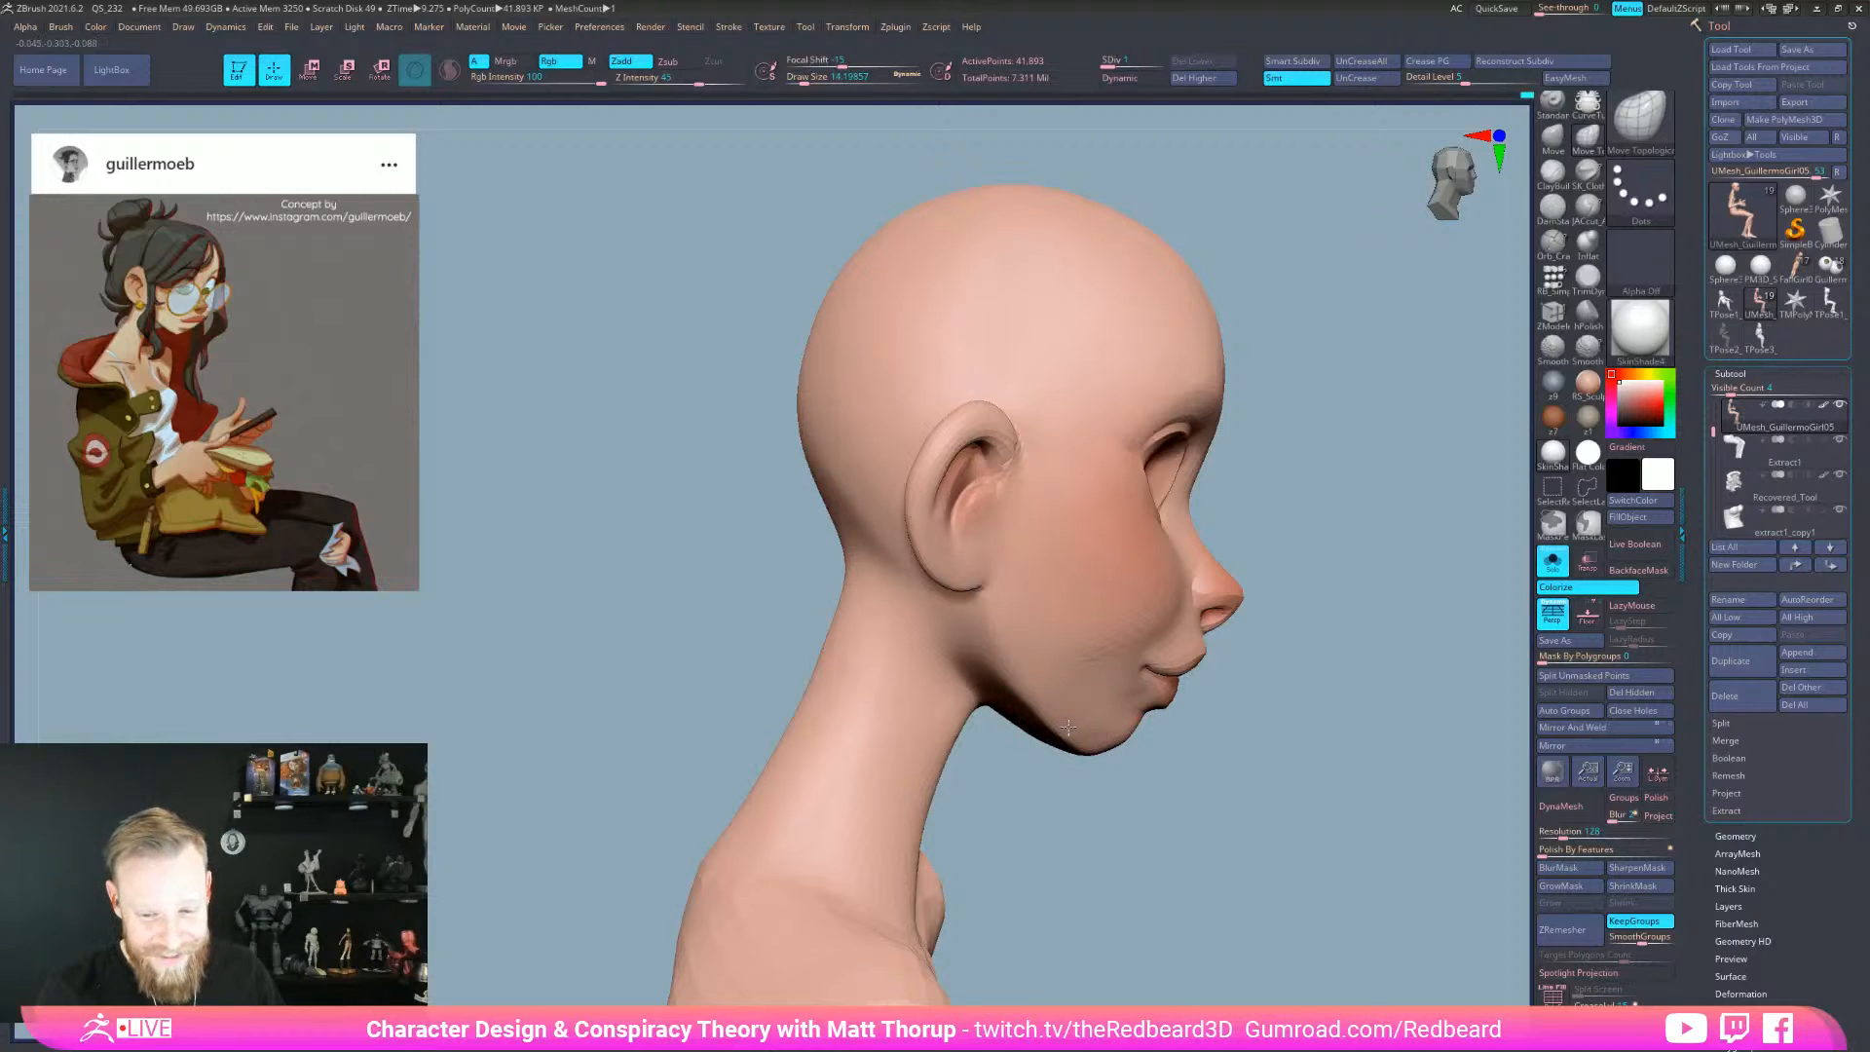
mouse_move(1215, 783)
mouse_down()
mouse_move(1169, 779)
mouse_move(1218, 776)
mouse_up()
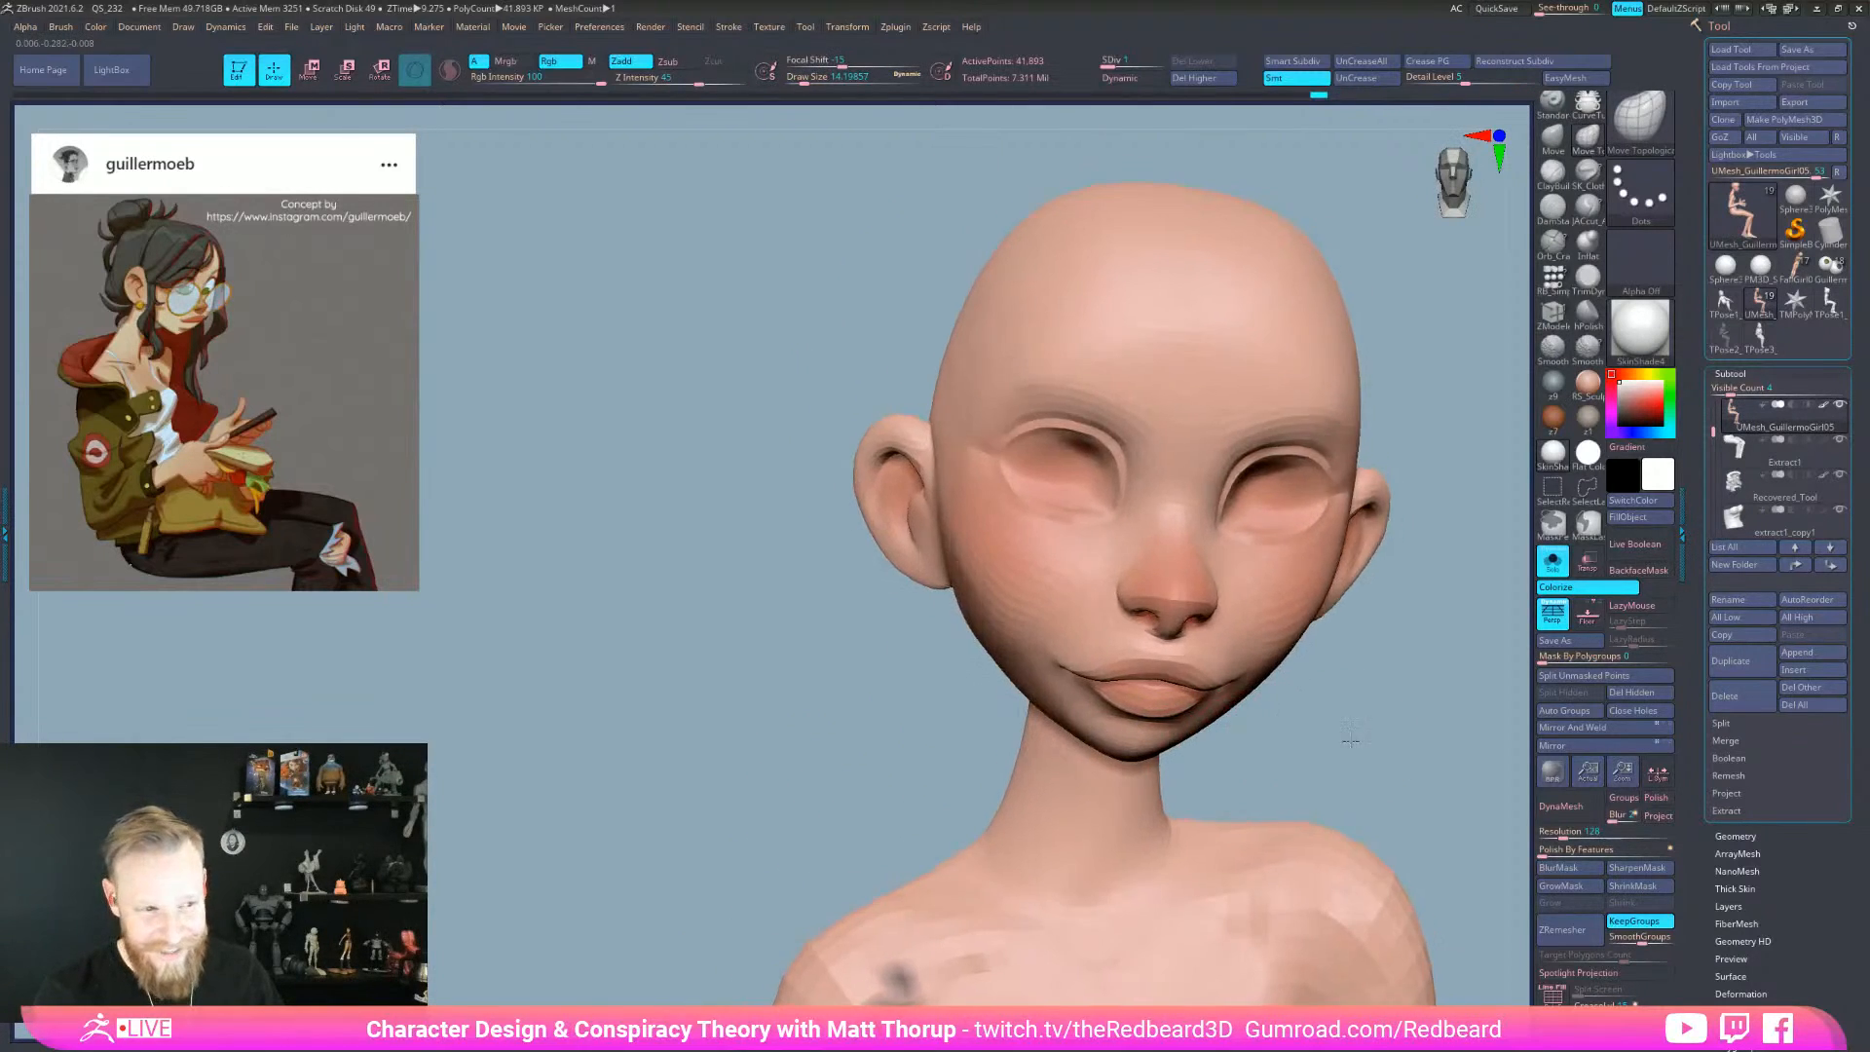
shift+drag(1343, 734, 1223, 747)
key(bracketright)
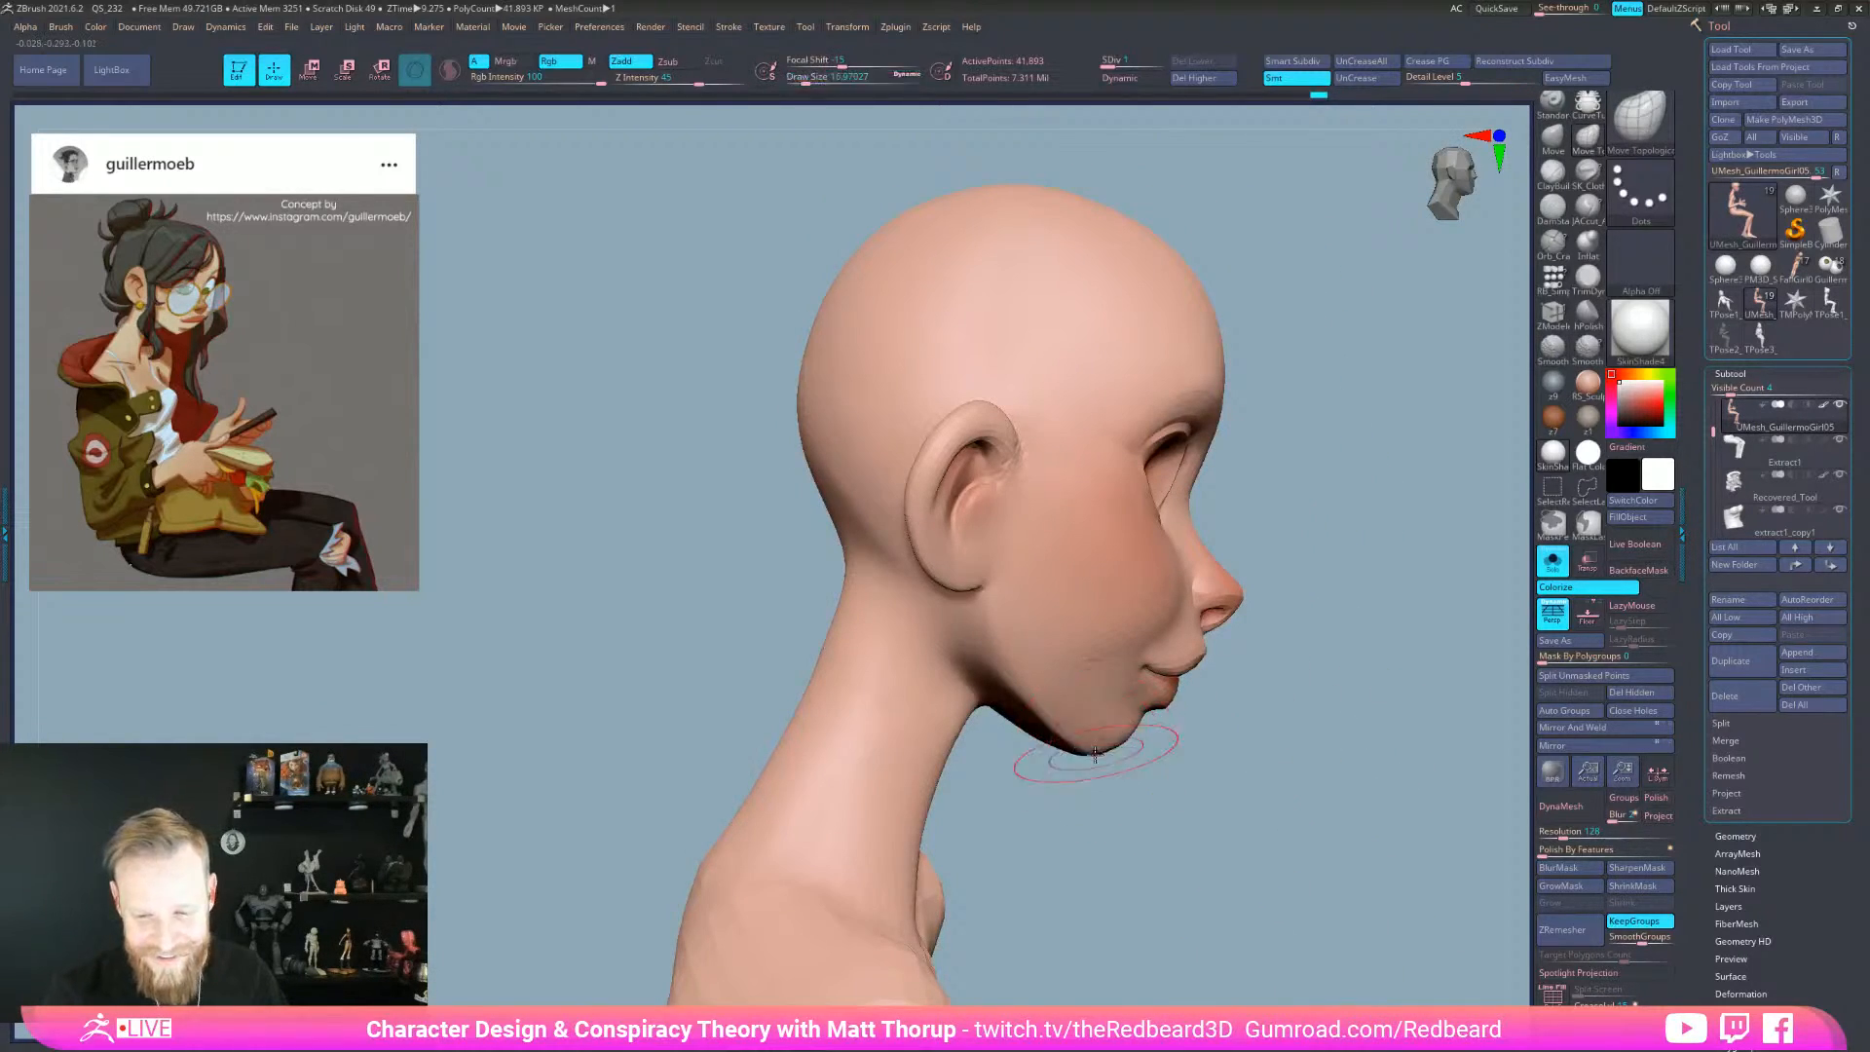
- Fine-tune the bottom of the chin and the jaw edge with a smaller Move Topological brush
key(bracketleft)
key(bracketleft)
key(bracketleft)
key(bracketleft)
key(bracketright)
drag(1178, 766, 1090, 740)
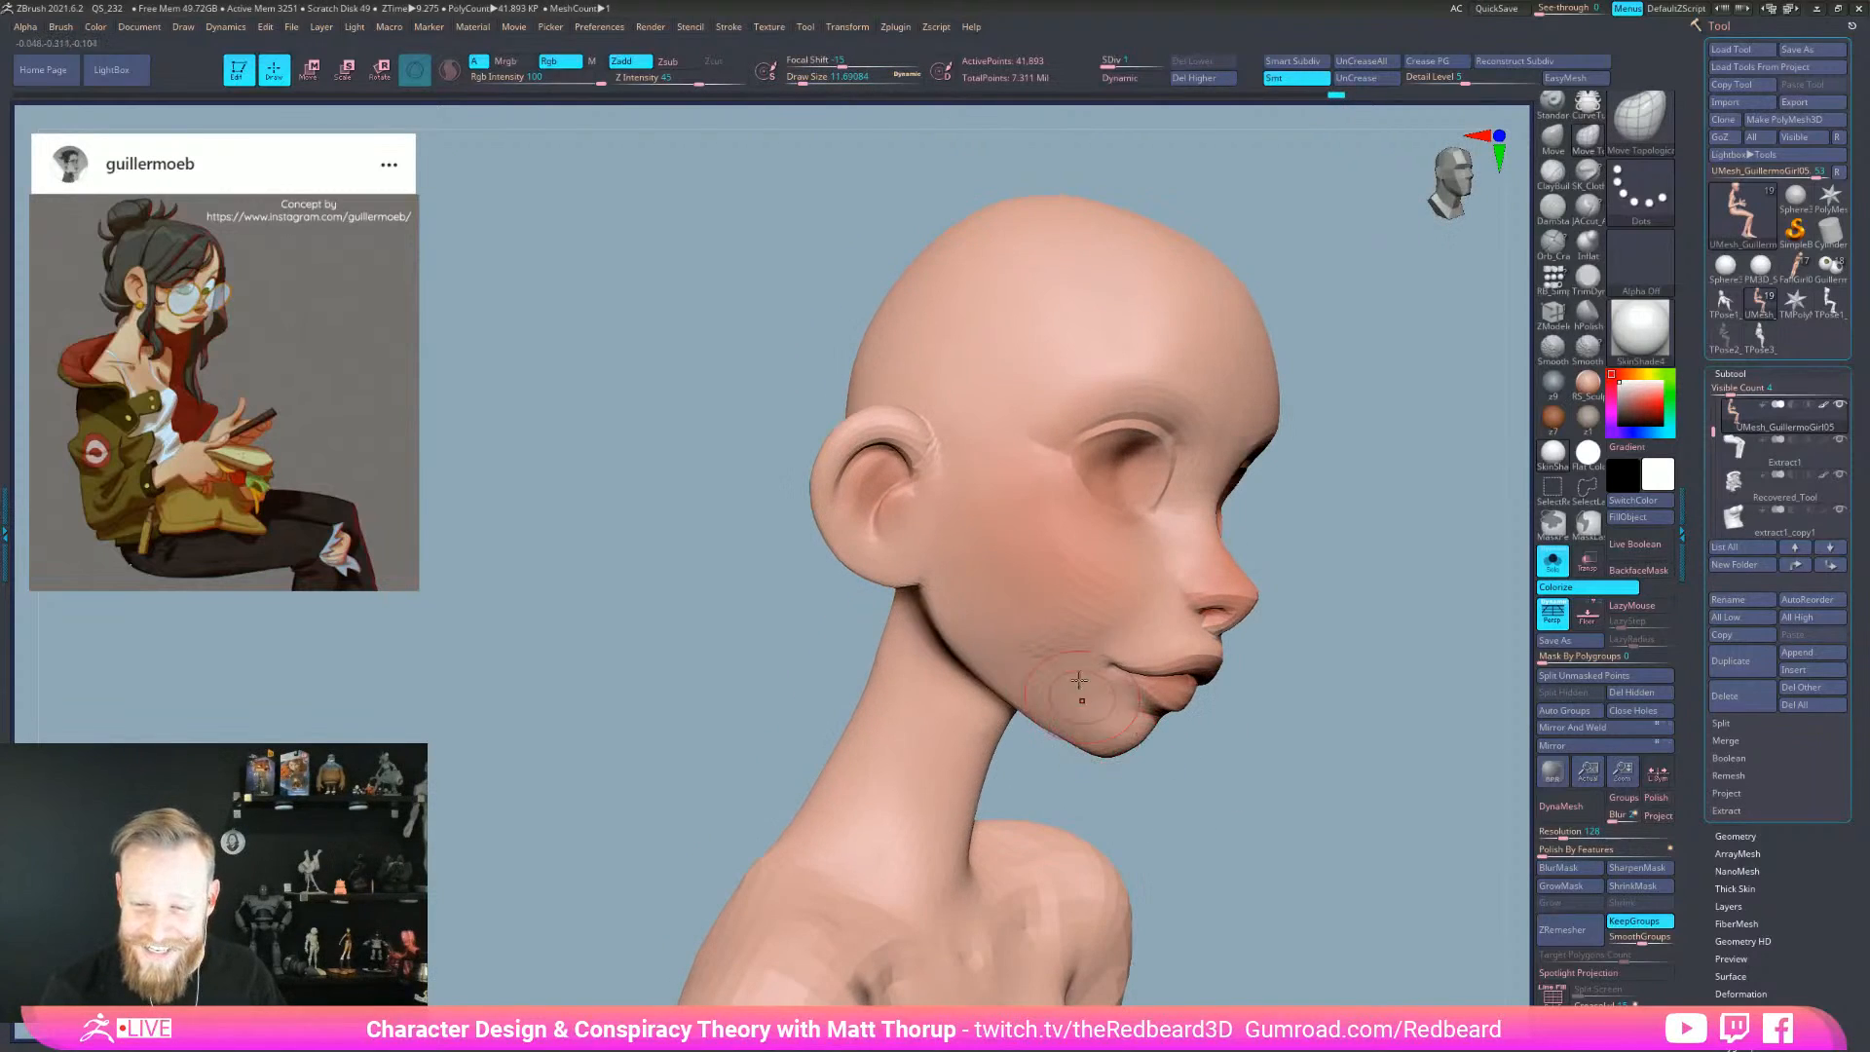
key(bracketright)
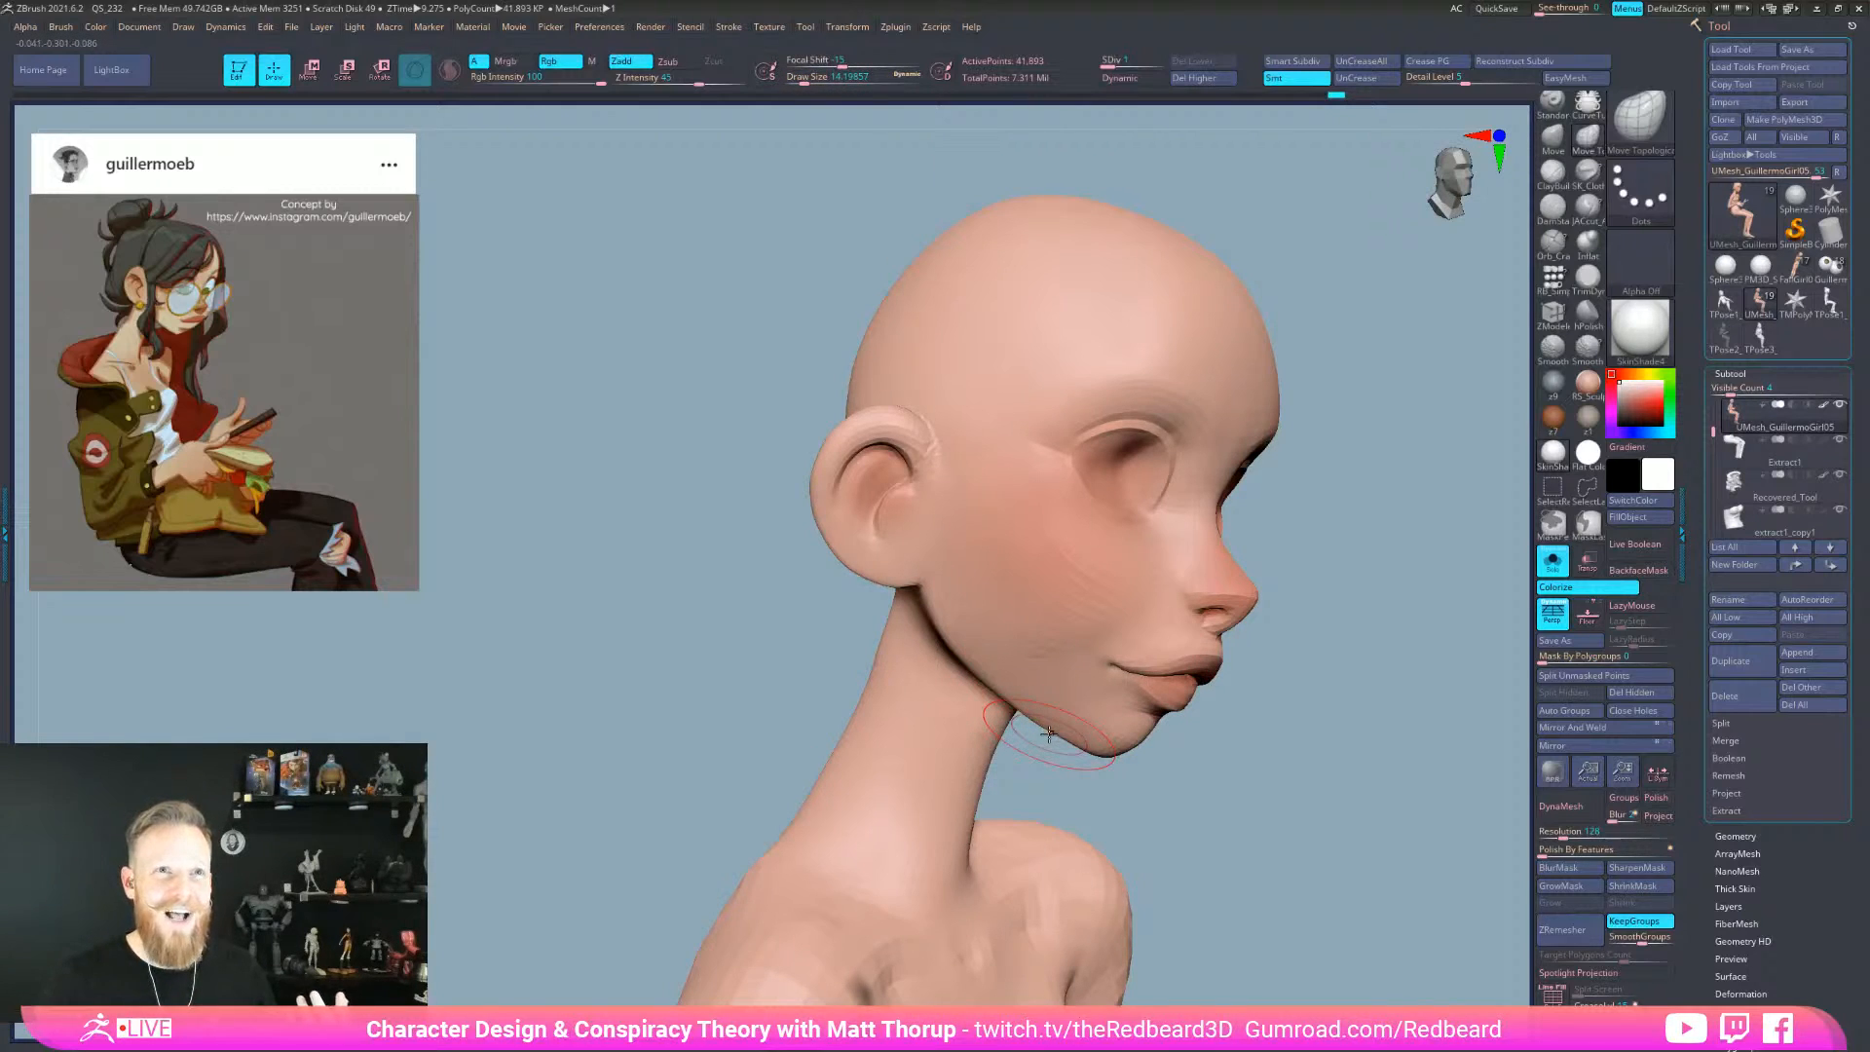
drag(1379, 743, 1312, 752)
- Adjust the right cheek and jaw contour with varying Move Topological brush sizes
key(s)
drag(1068, 617, 1083, 617)
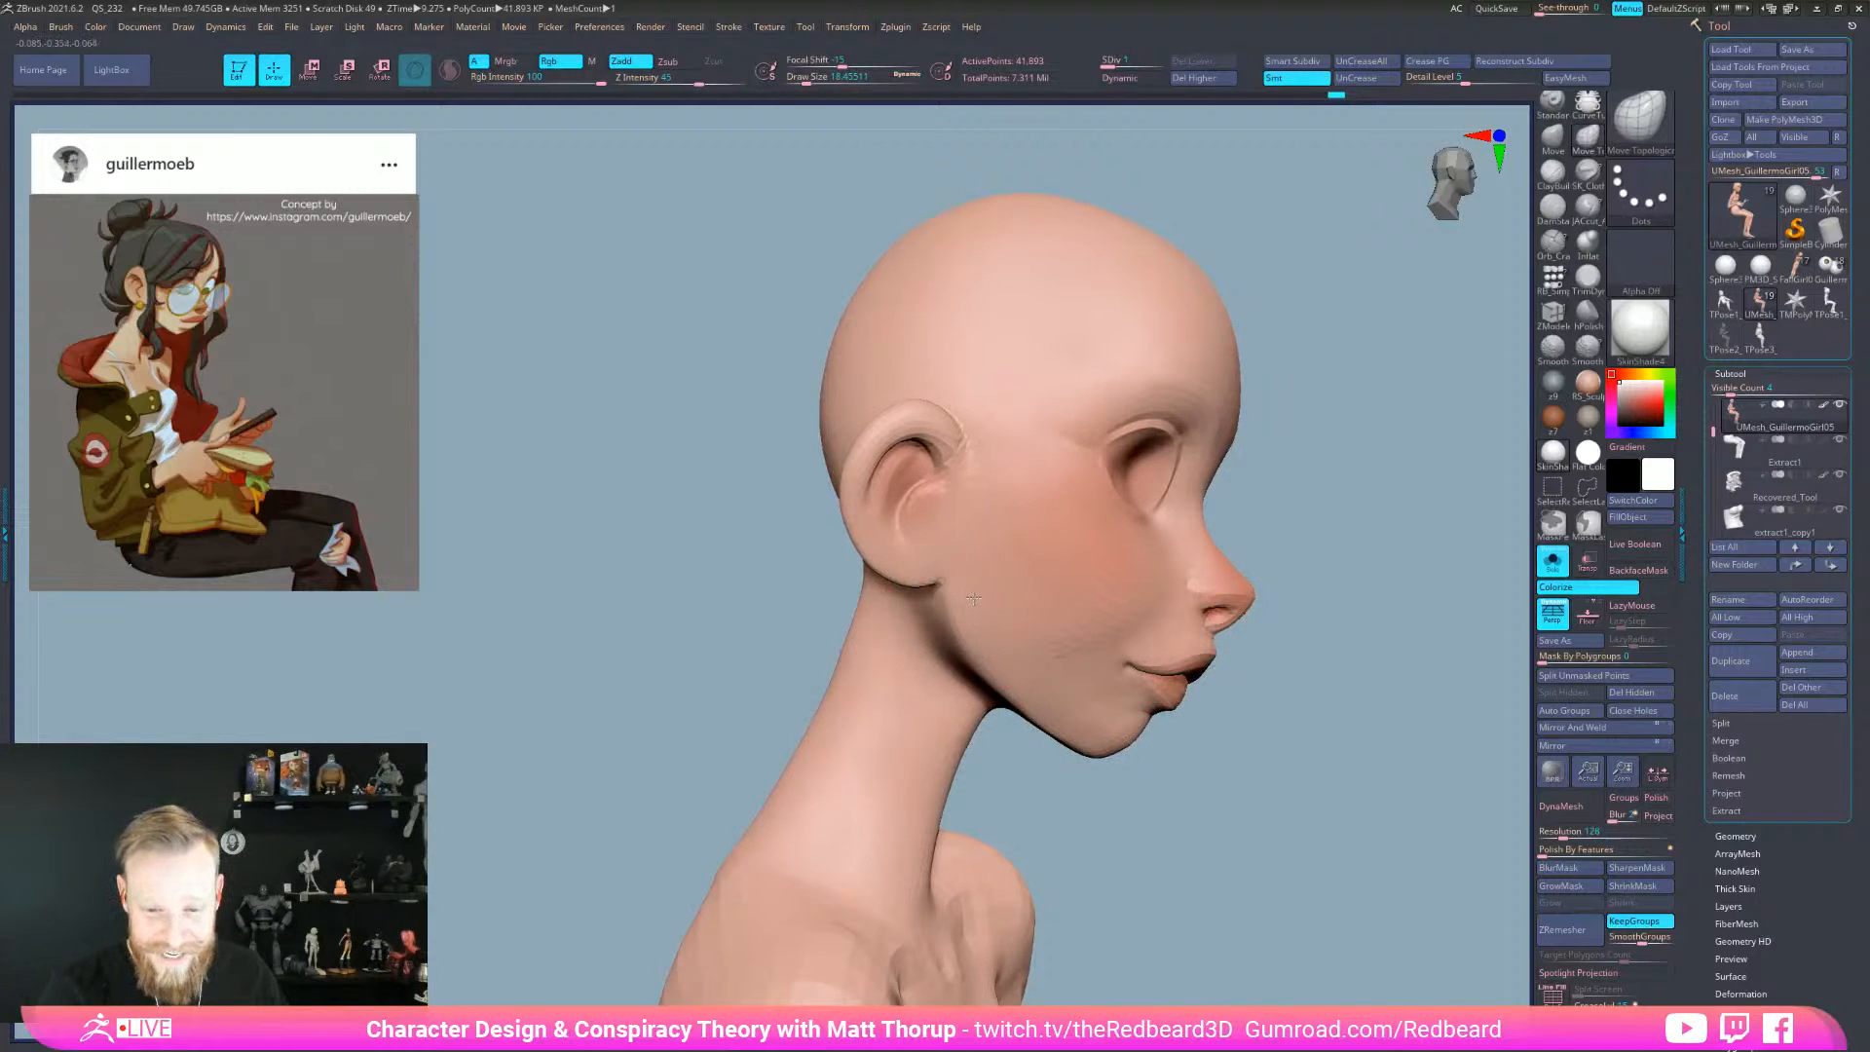
key(s)
drag(1256, 779, 1049, 764)
mouse_move(967, 717)
mouse_down()
mouse_move(1193, 718)
mouse_move(1222, 672)
mouse_up()
key(s)
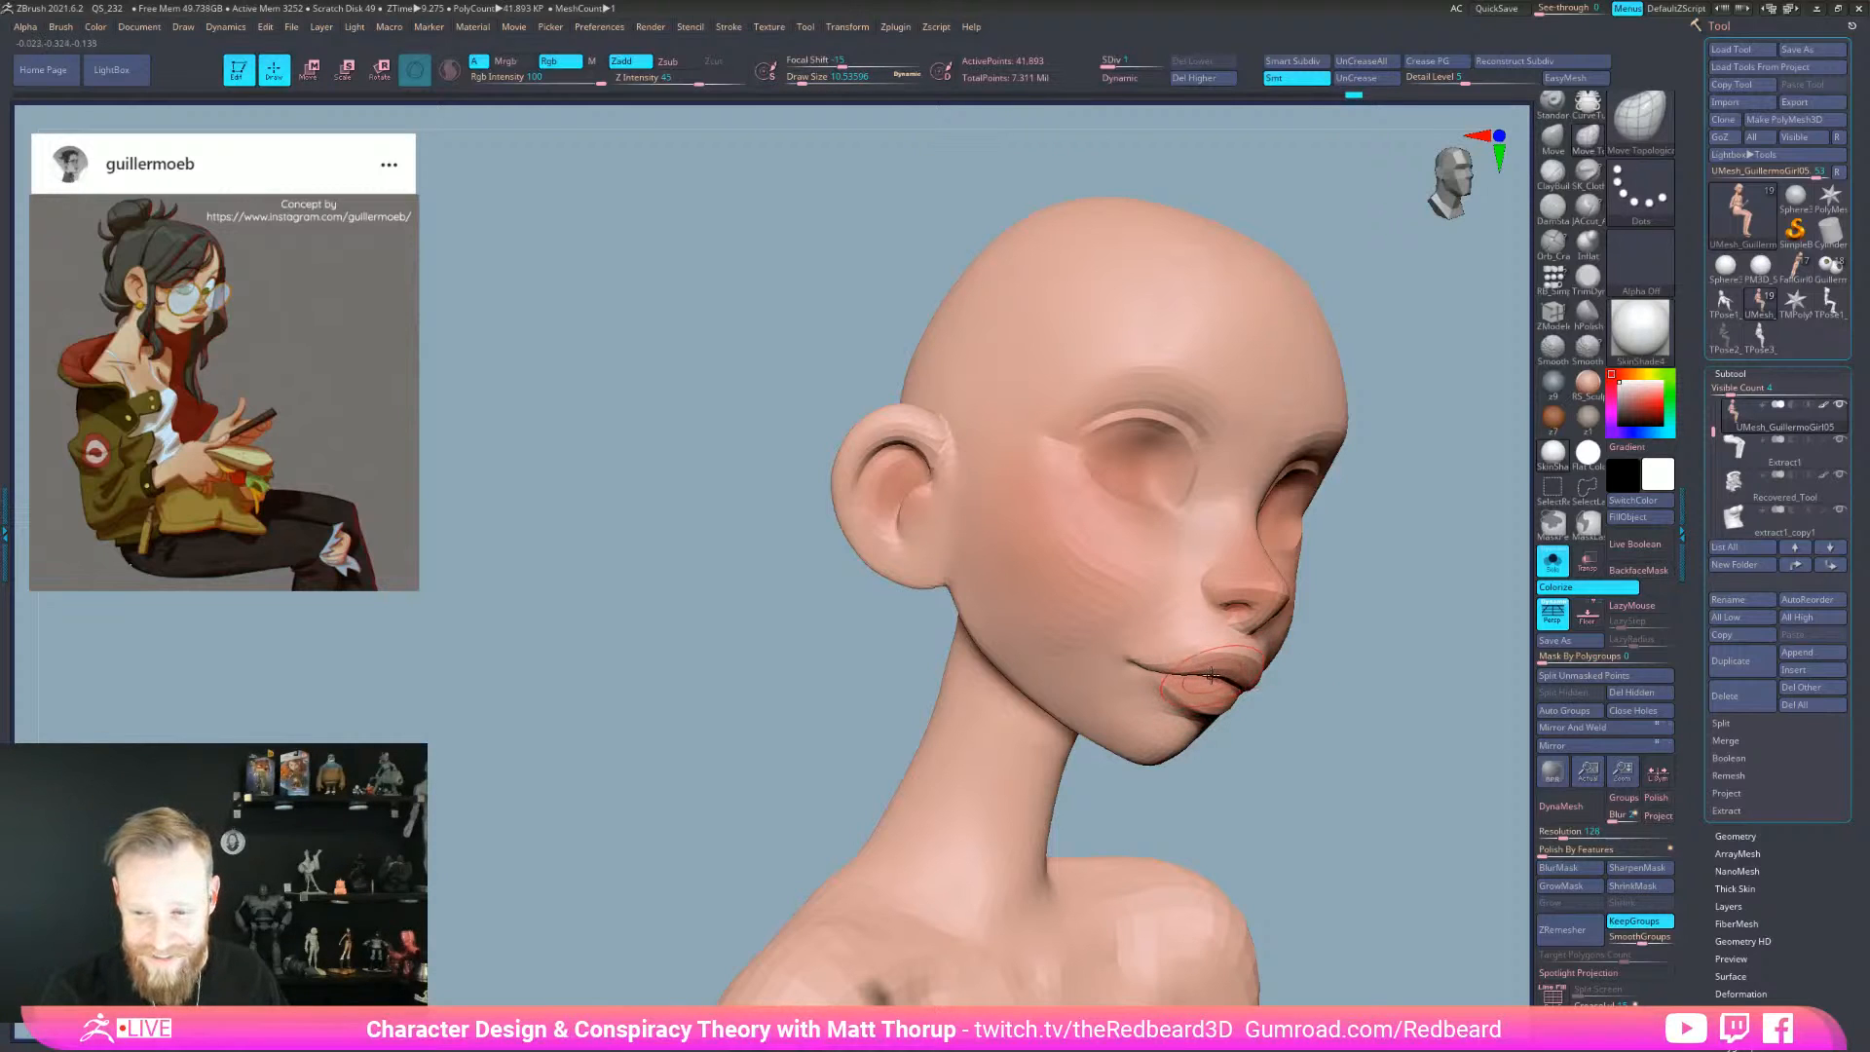
- Check the lips and jaw from several angles and refine the jaw angle below the right ear
drag(1250, 725, 1298, 739)
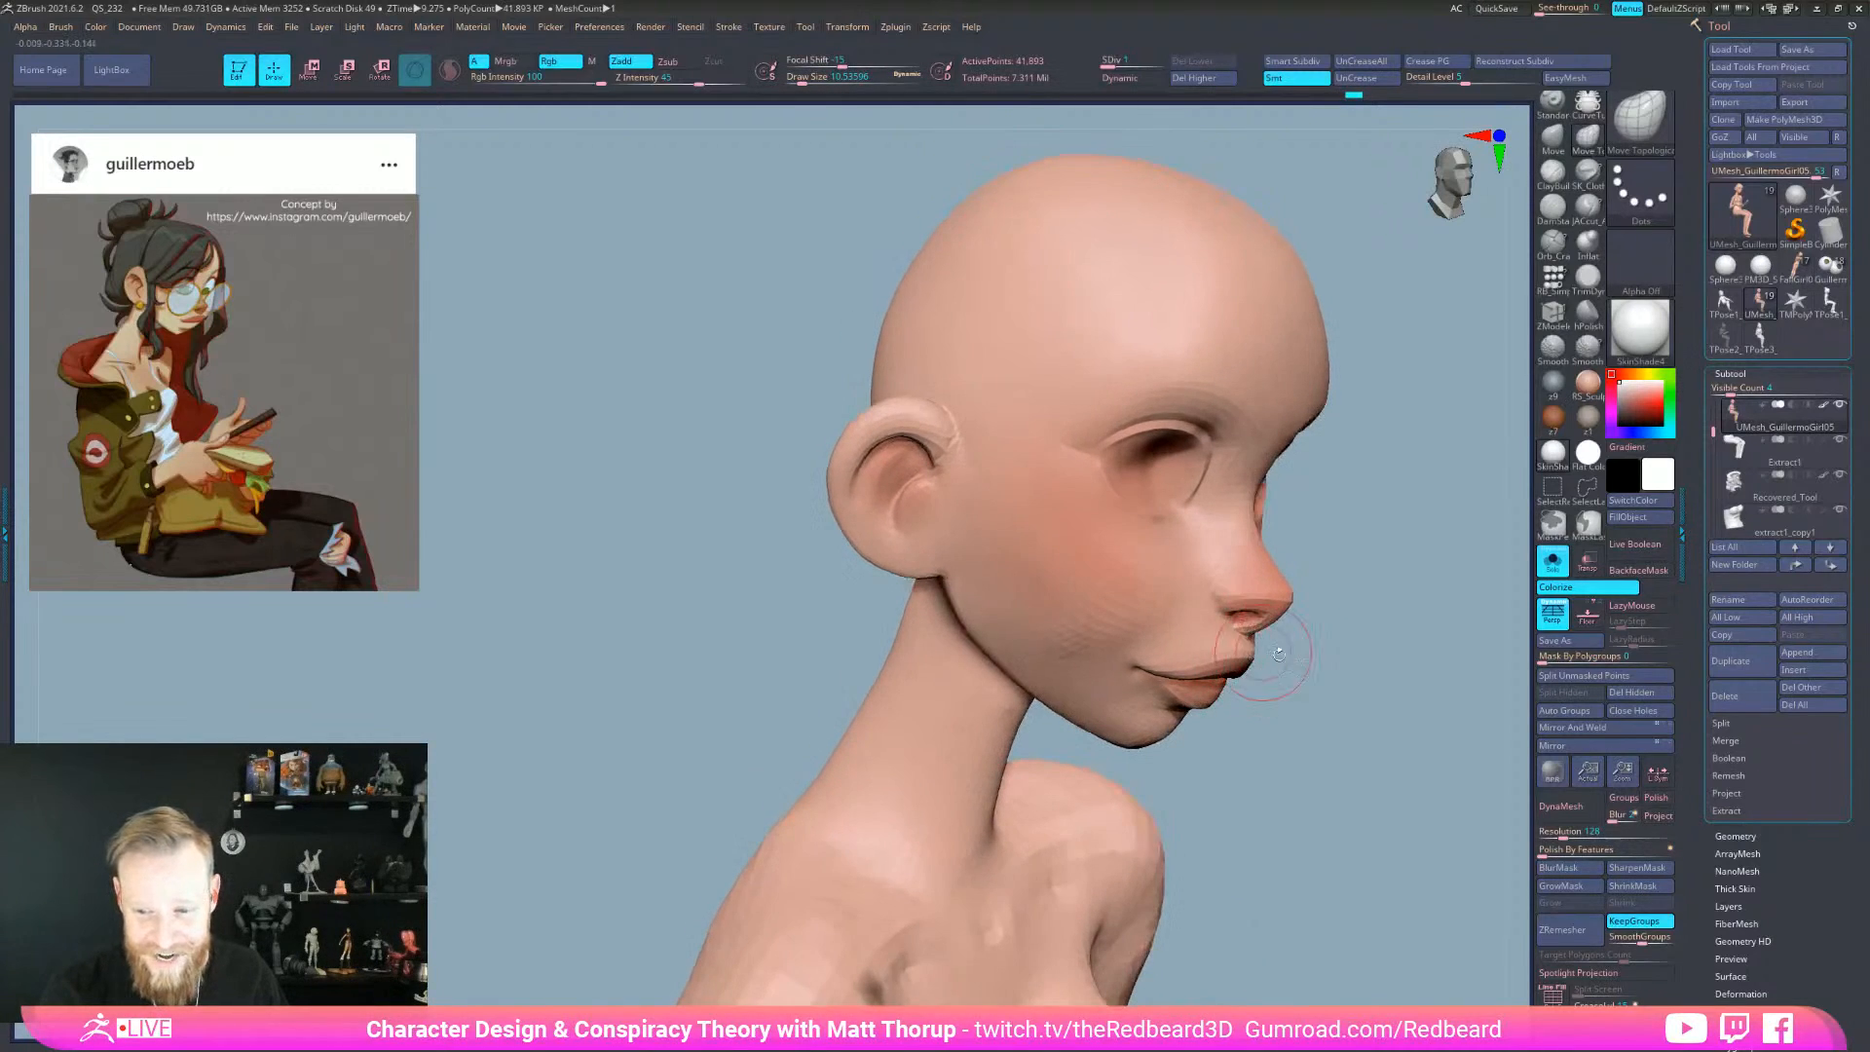
drag(1336, 660, 1289, 684)
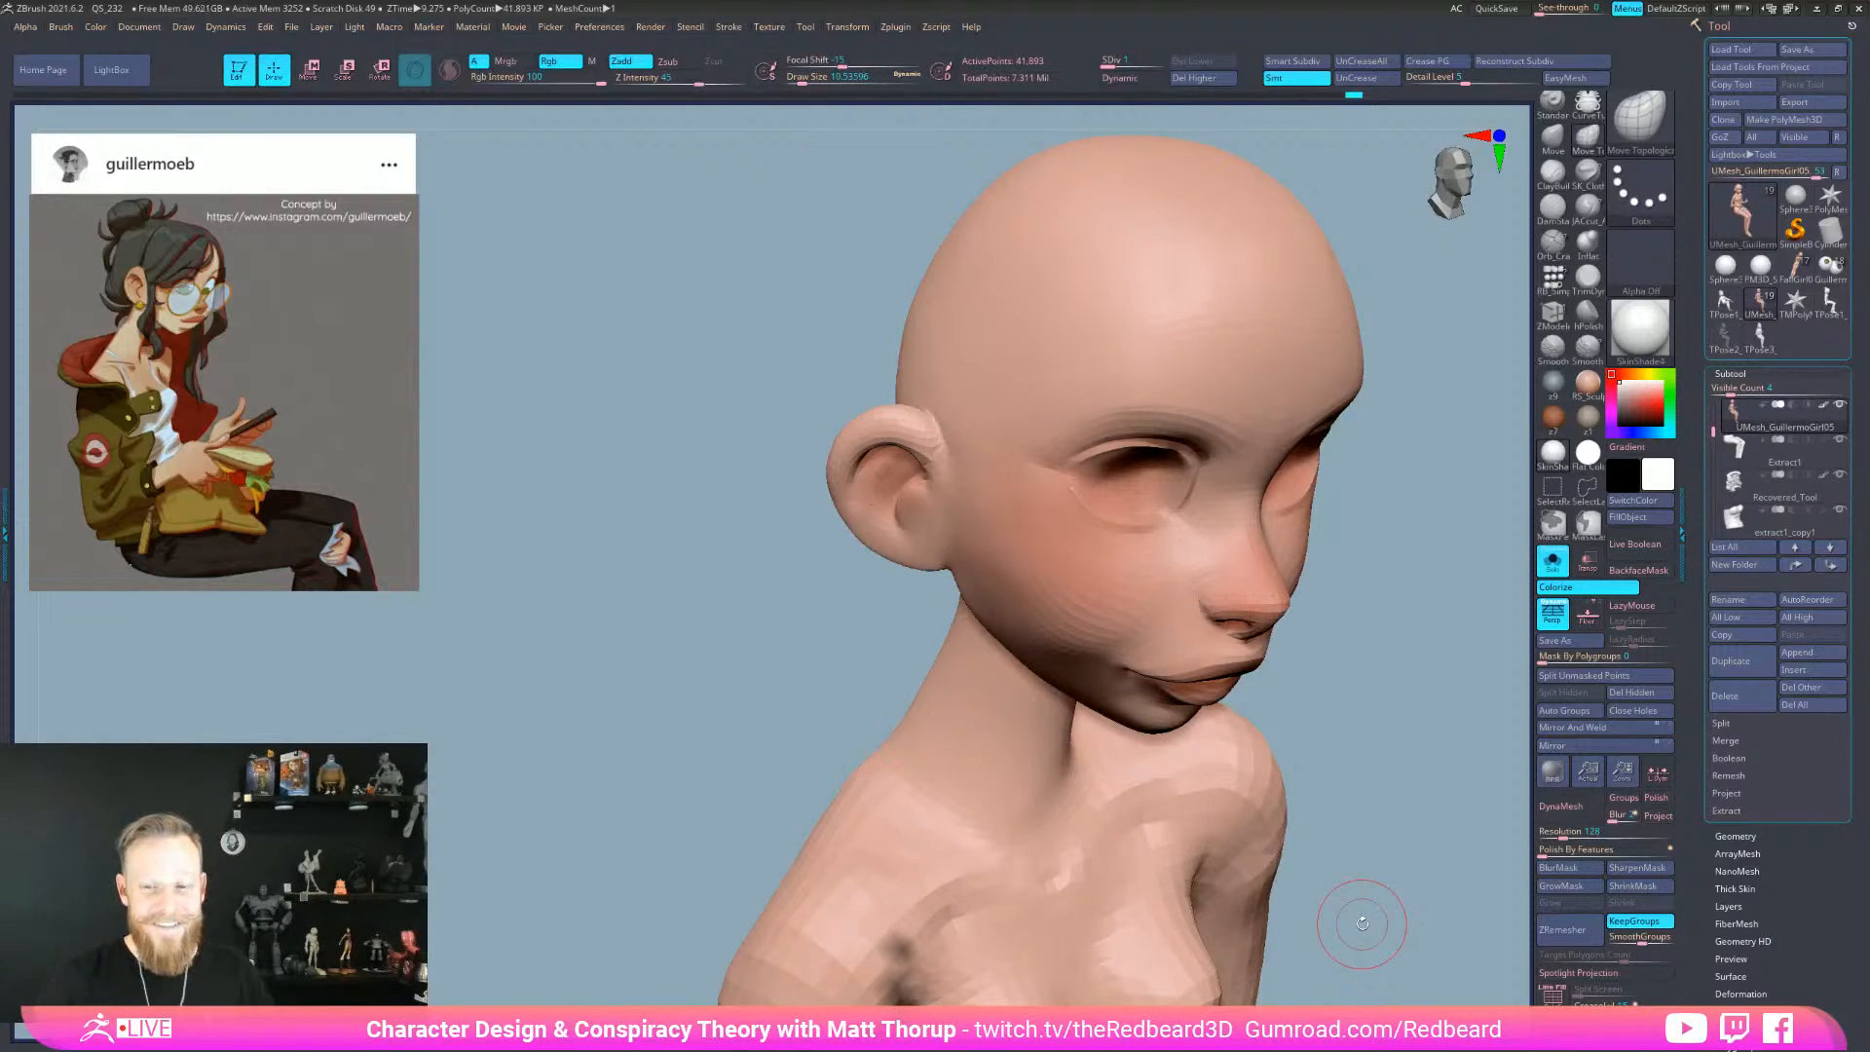
mouse_move(1362, 923)
mouse_down()
mouse_move(1419, 676)
mouse_move(1446, 672)
mouse_up()
key(s)
drag(1190, 583, 1196, 583)
drag(1321, 633, 1265, 662)
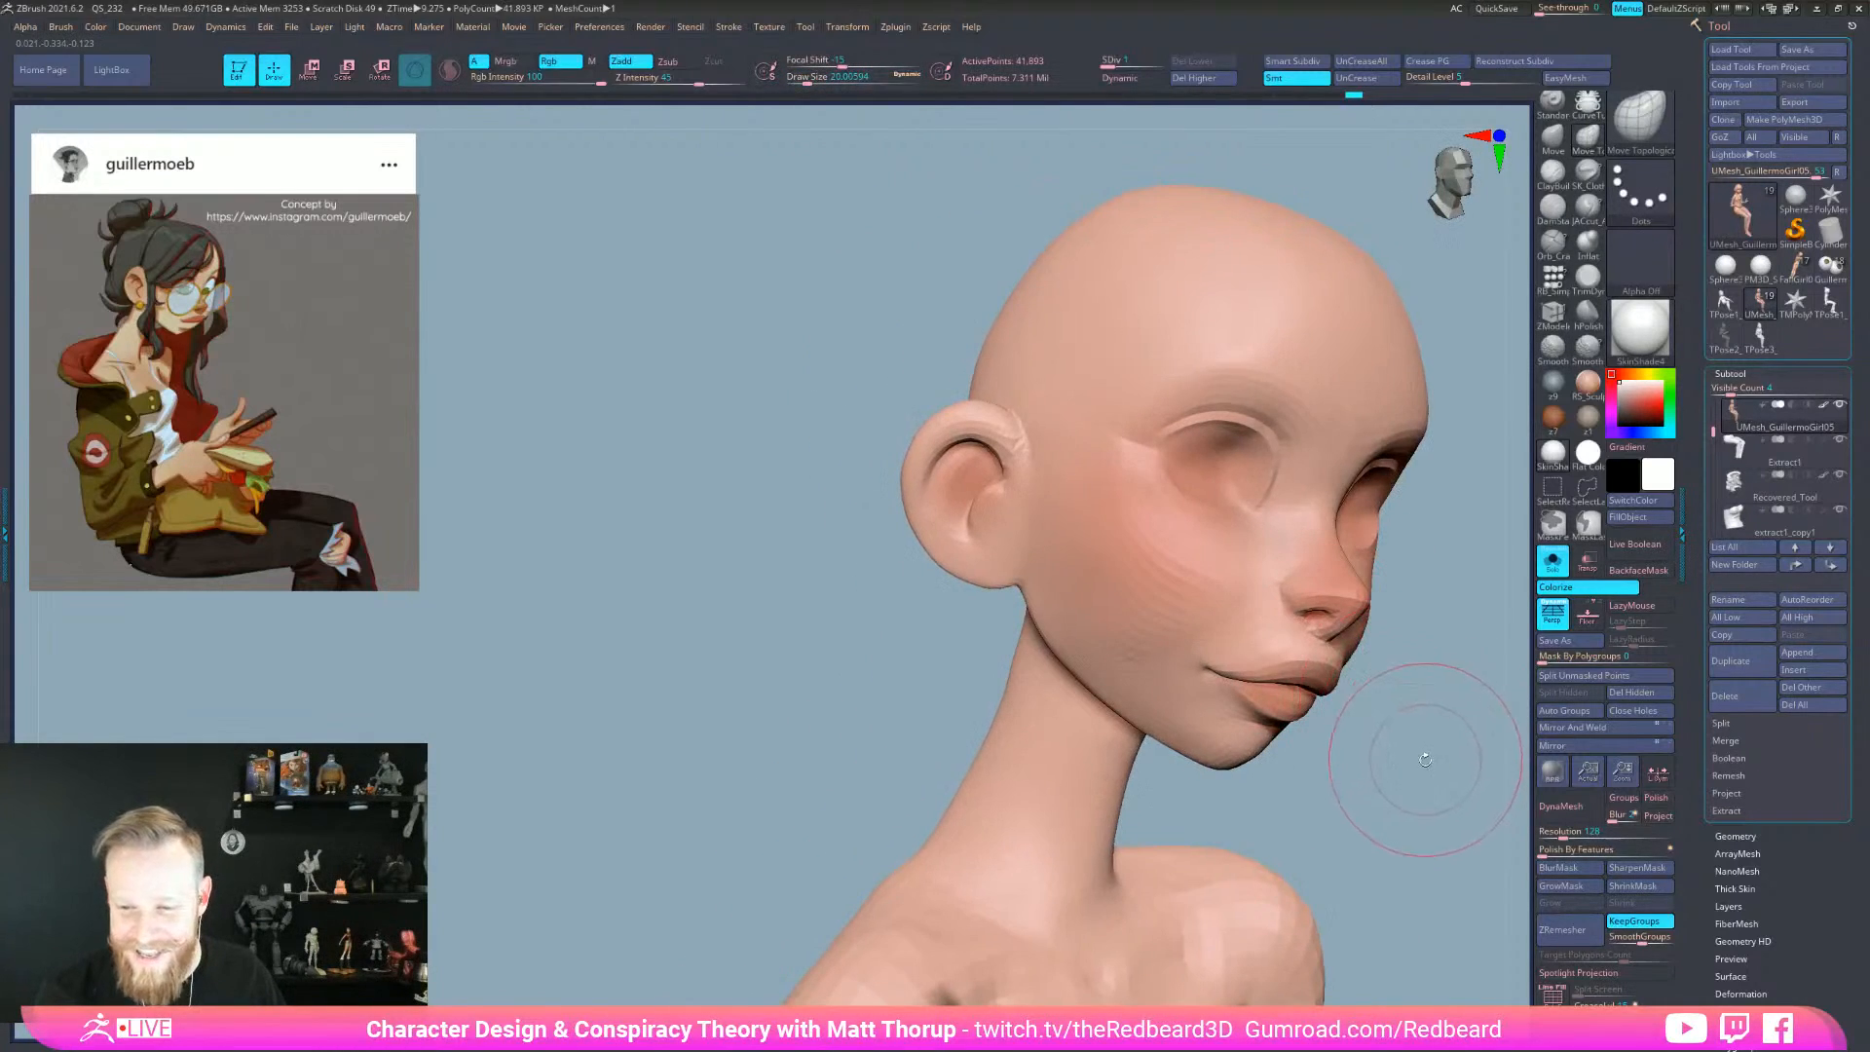
alt+drag(1348, 728, 1223, 713)
key(s)
mouse_move(1018, 633)
mouse_down()
mouse_move(995, 633)
mouse_move(999, 569)
mouse_move(1039, 496)
mouse_up()
- Reshape the cheek and jaw on the character's left side with a larger Move Topological brush
drag(1382, 682, 1168, 697)
key(bracketright)
key(bracketright)
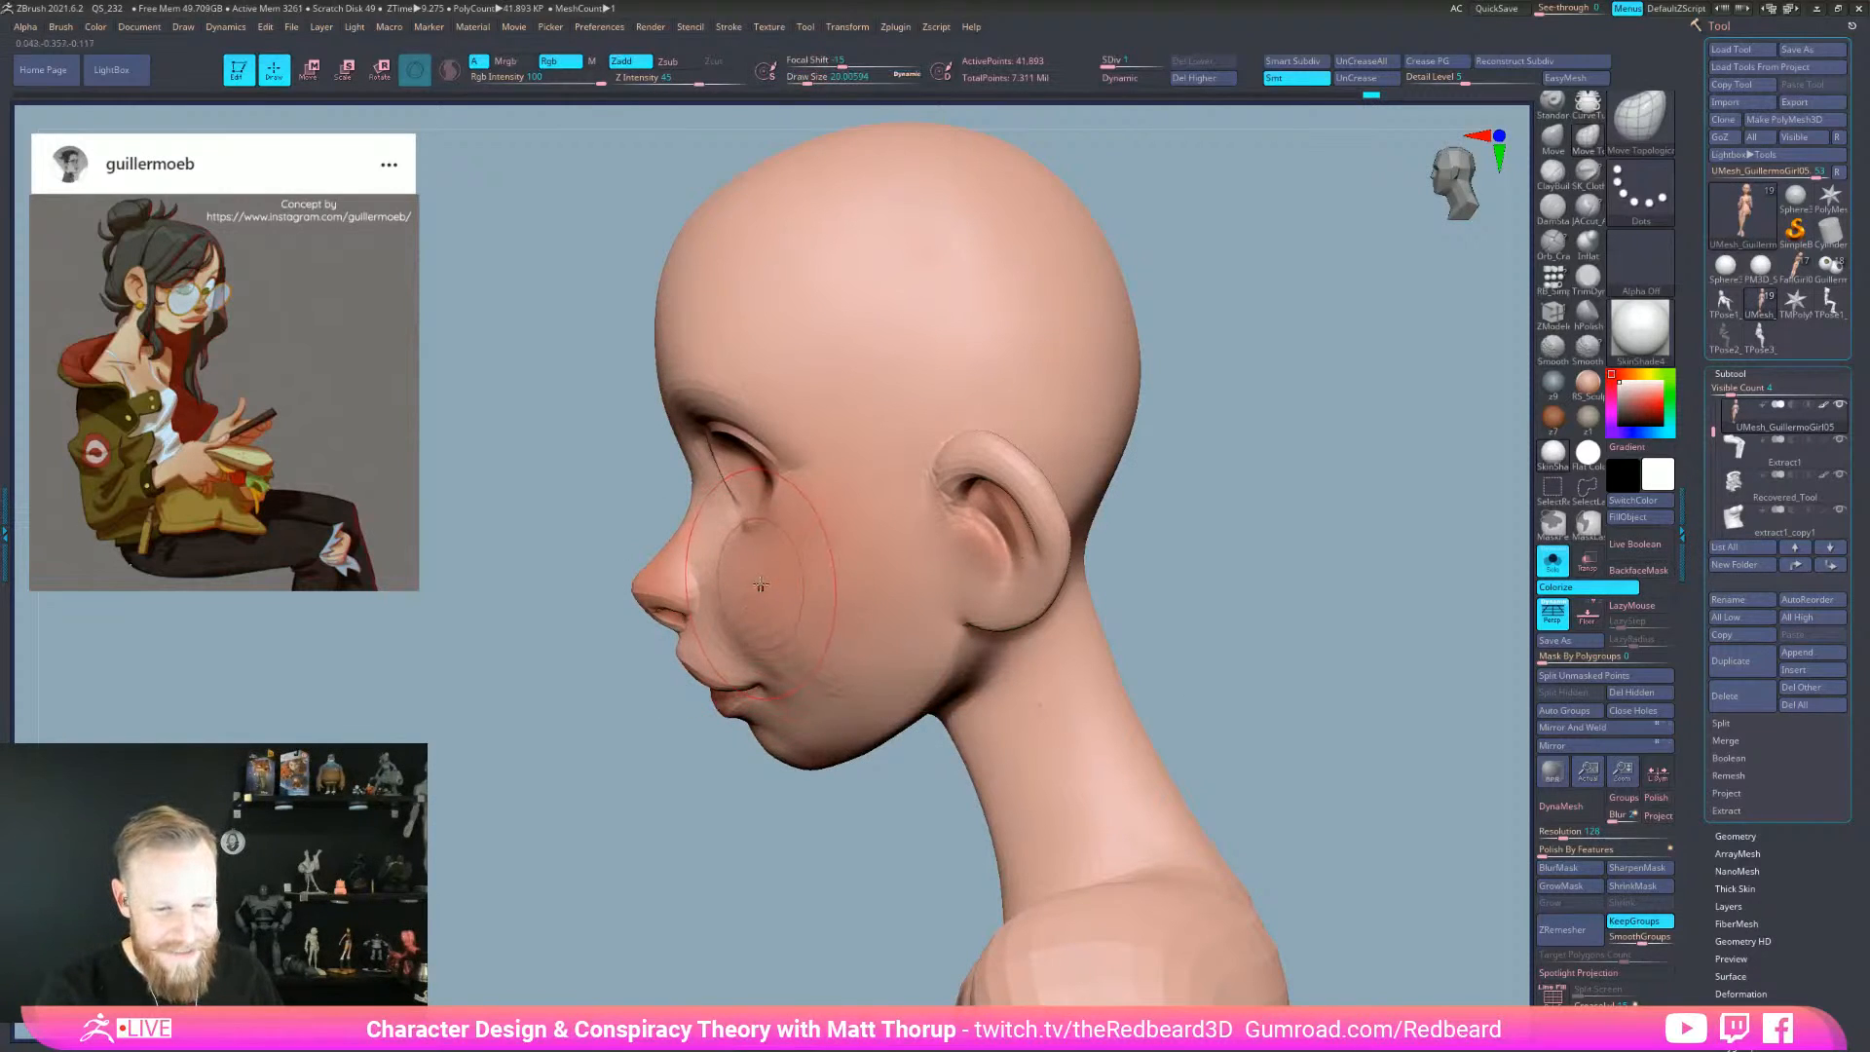
drag(781, 814, 842, 673)
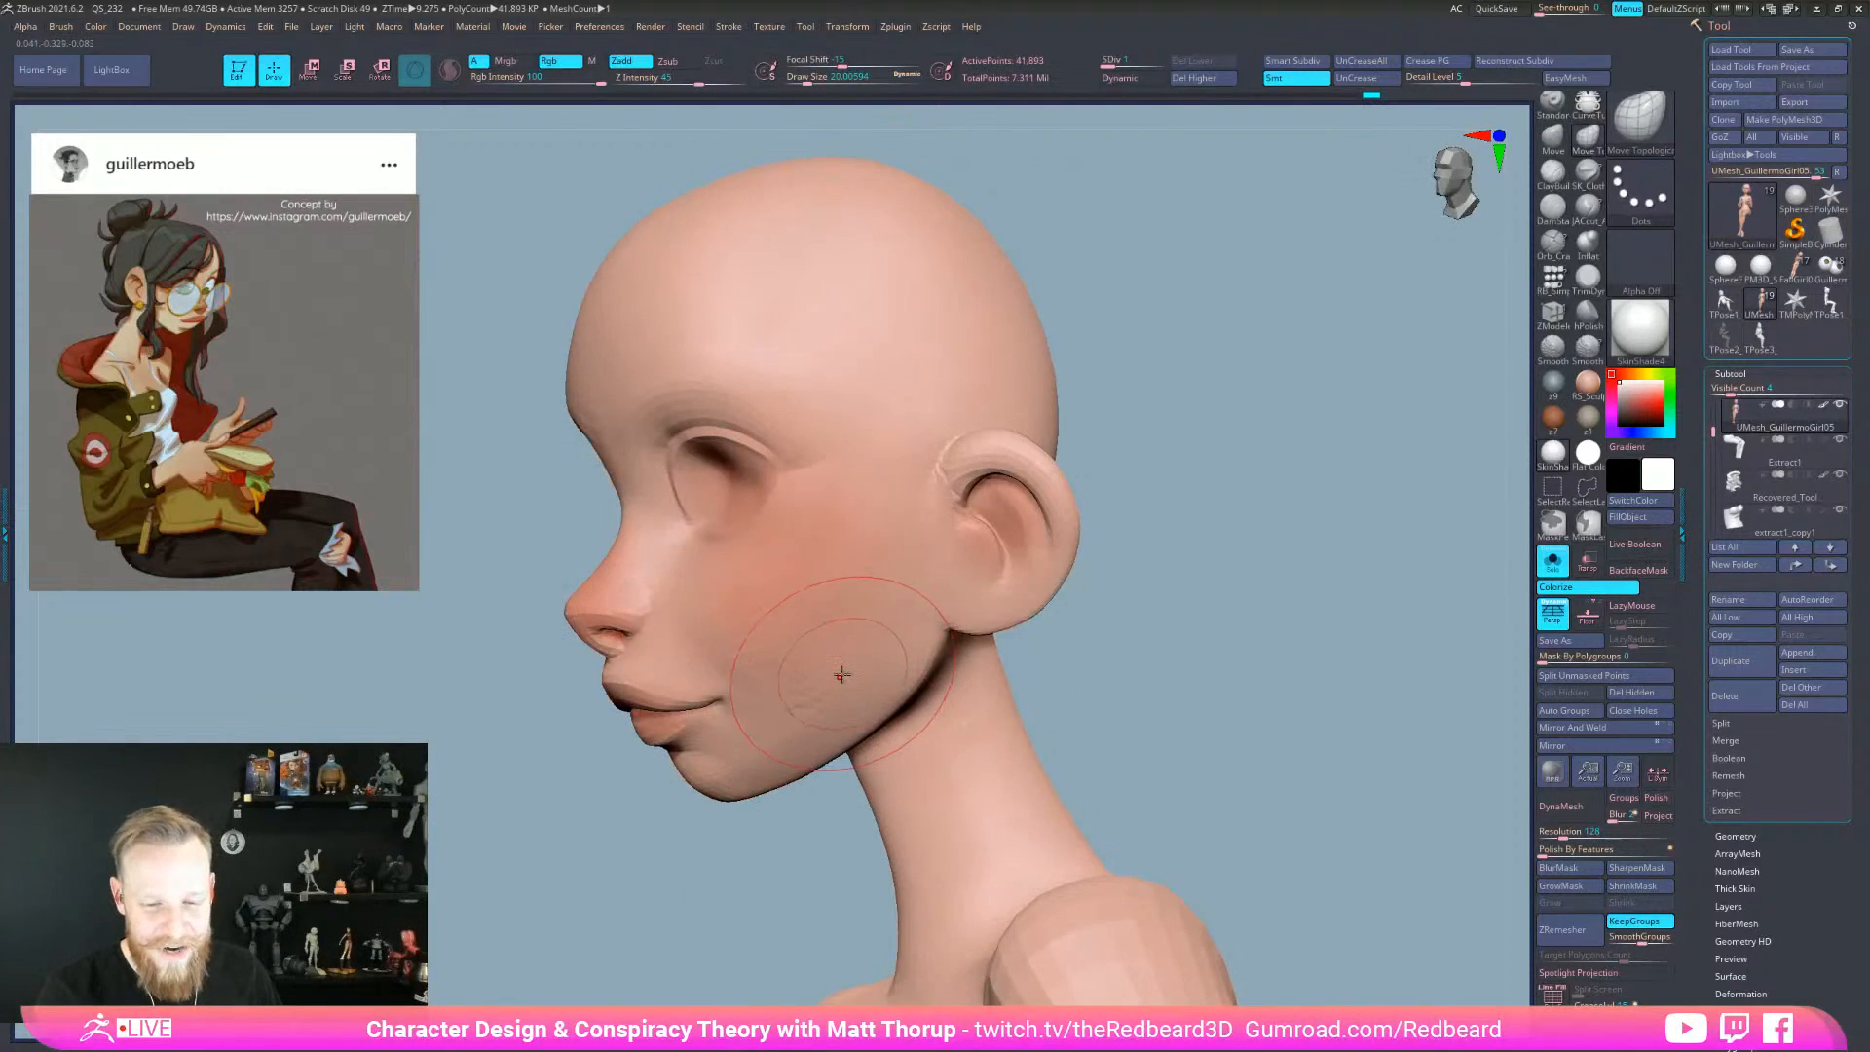
drag(1090, 714, 1163, 710)
- Smooth the side of the jaw below the right ear on the body mesh
mouse_move(955, 737)
shift+mouse_down()
mouse_move(1252, 718)
mouse_move(1064, 763)
mouse_move(1240, 788)
mouse_move(1198, 751)
mouse_move(1064, 763)
mouse_move(1143, 760)
mouse_move(986, 703)
shift+mouse_up()
key(s)
click(931, 618)
drag(1056, 712, 991, 694)
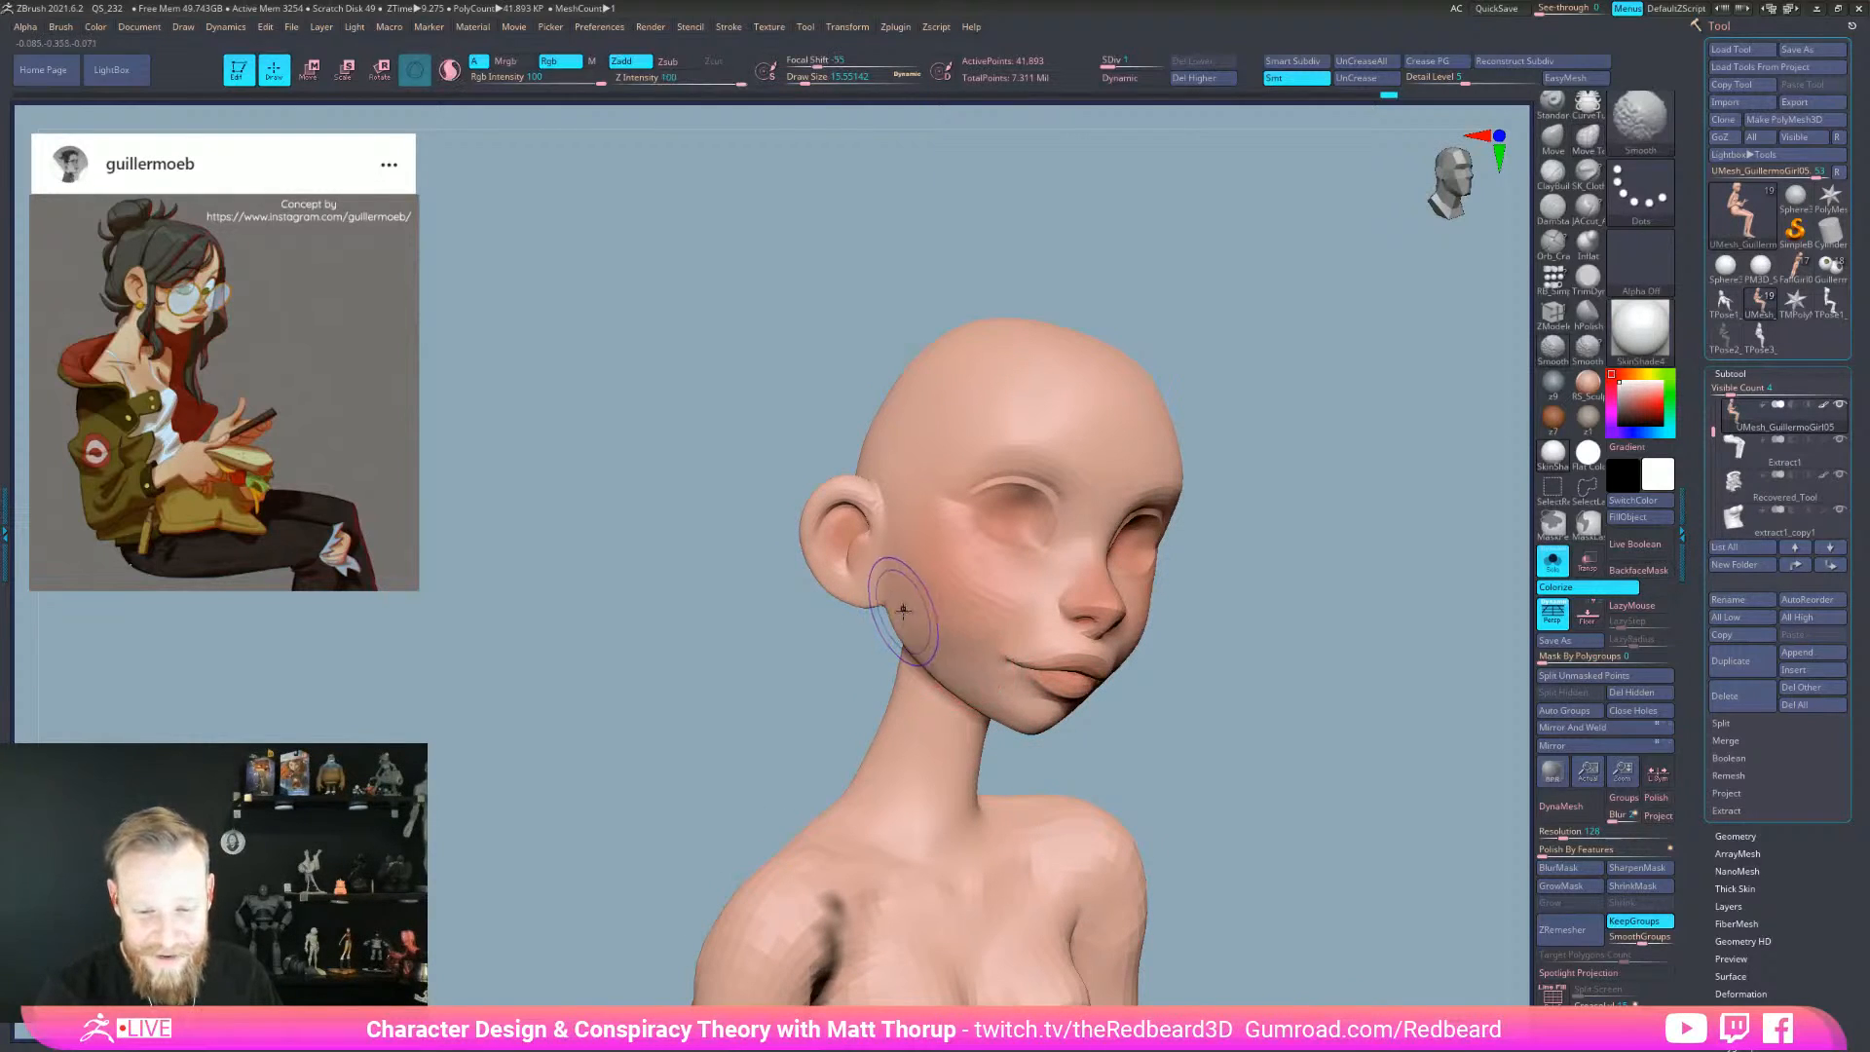
drag(1211, 755, 1079, 715)
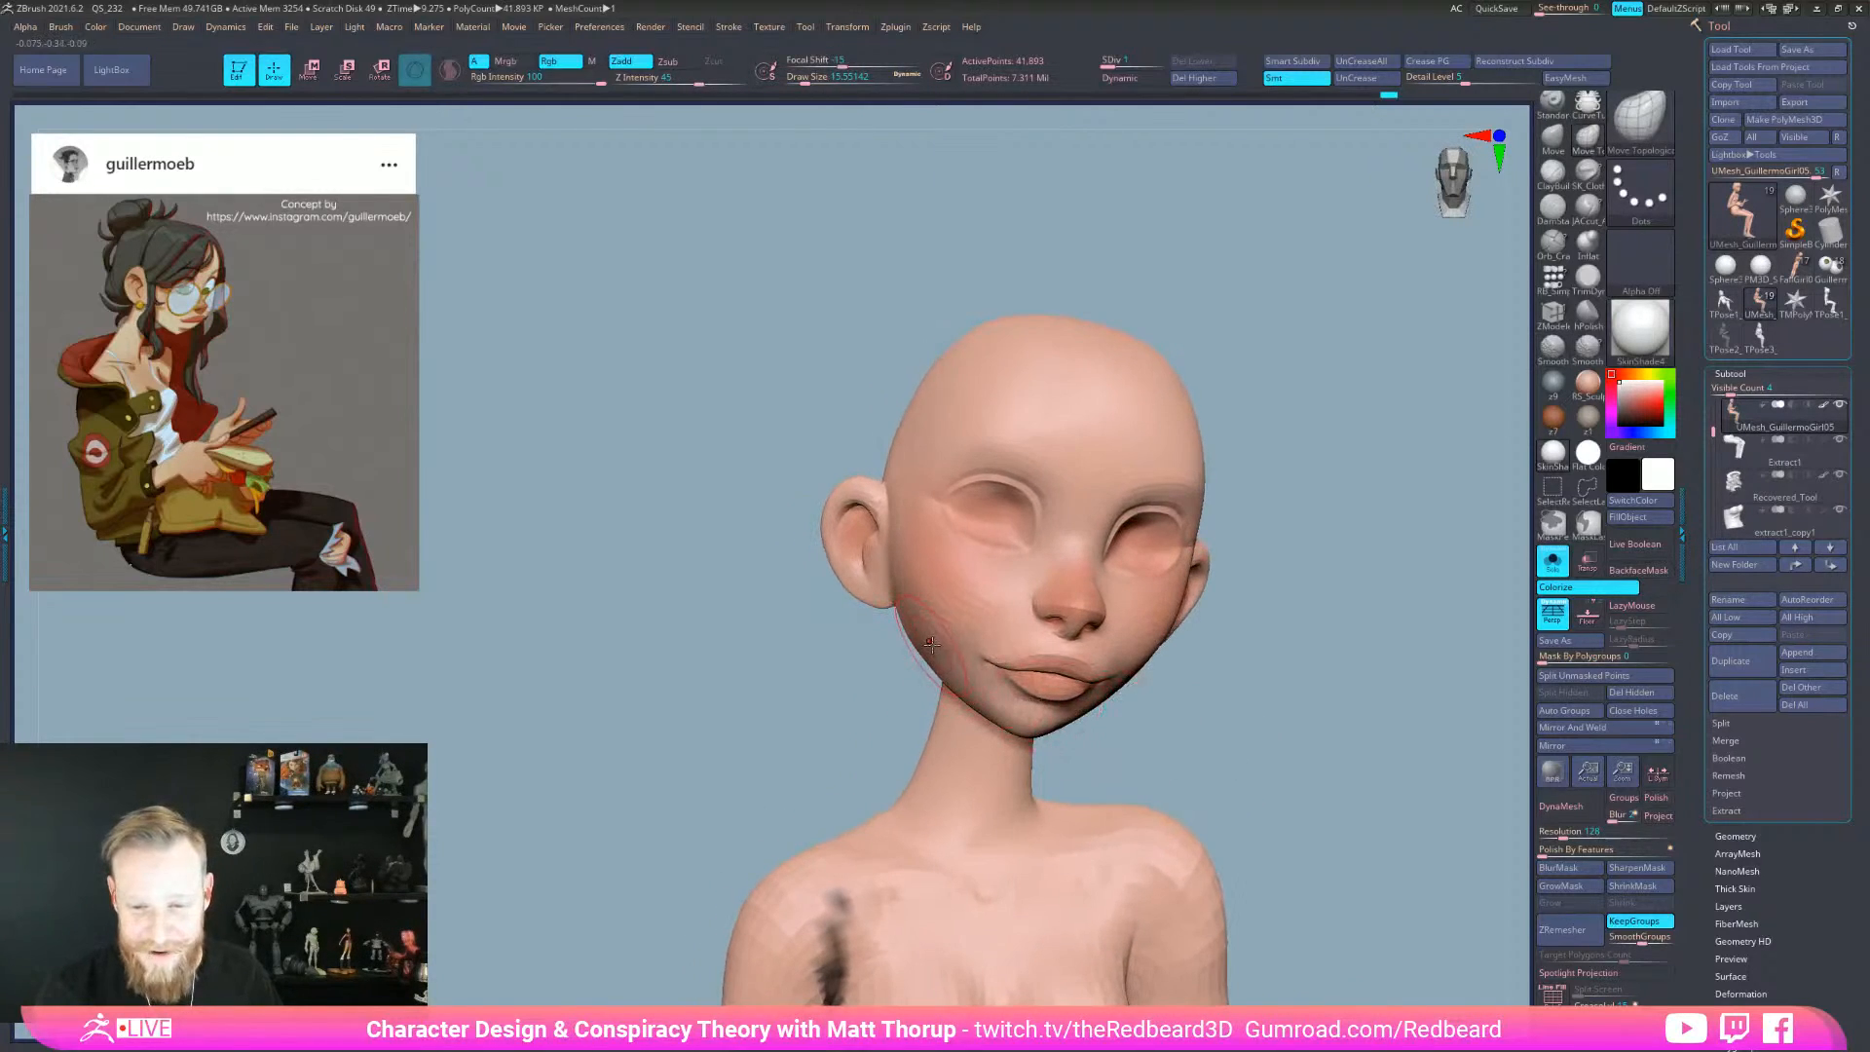
- Show all subtools again and make the main hair mesh the active subtool
click(1552, 562)
alt+drag(1385, 756, 1168, 738)
alt+click(881, 535)
drag(1071, 643, 1136, 639)
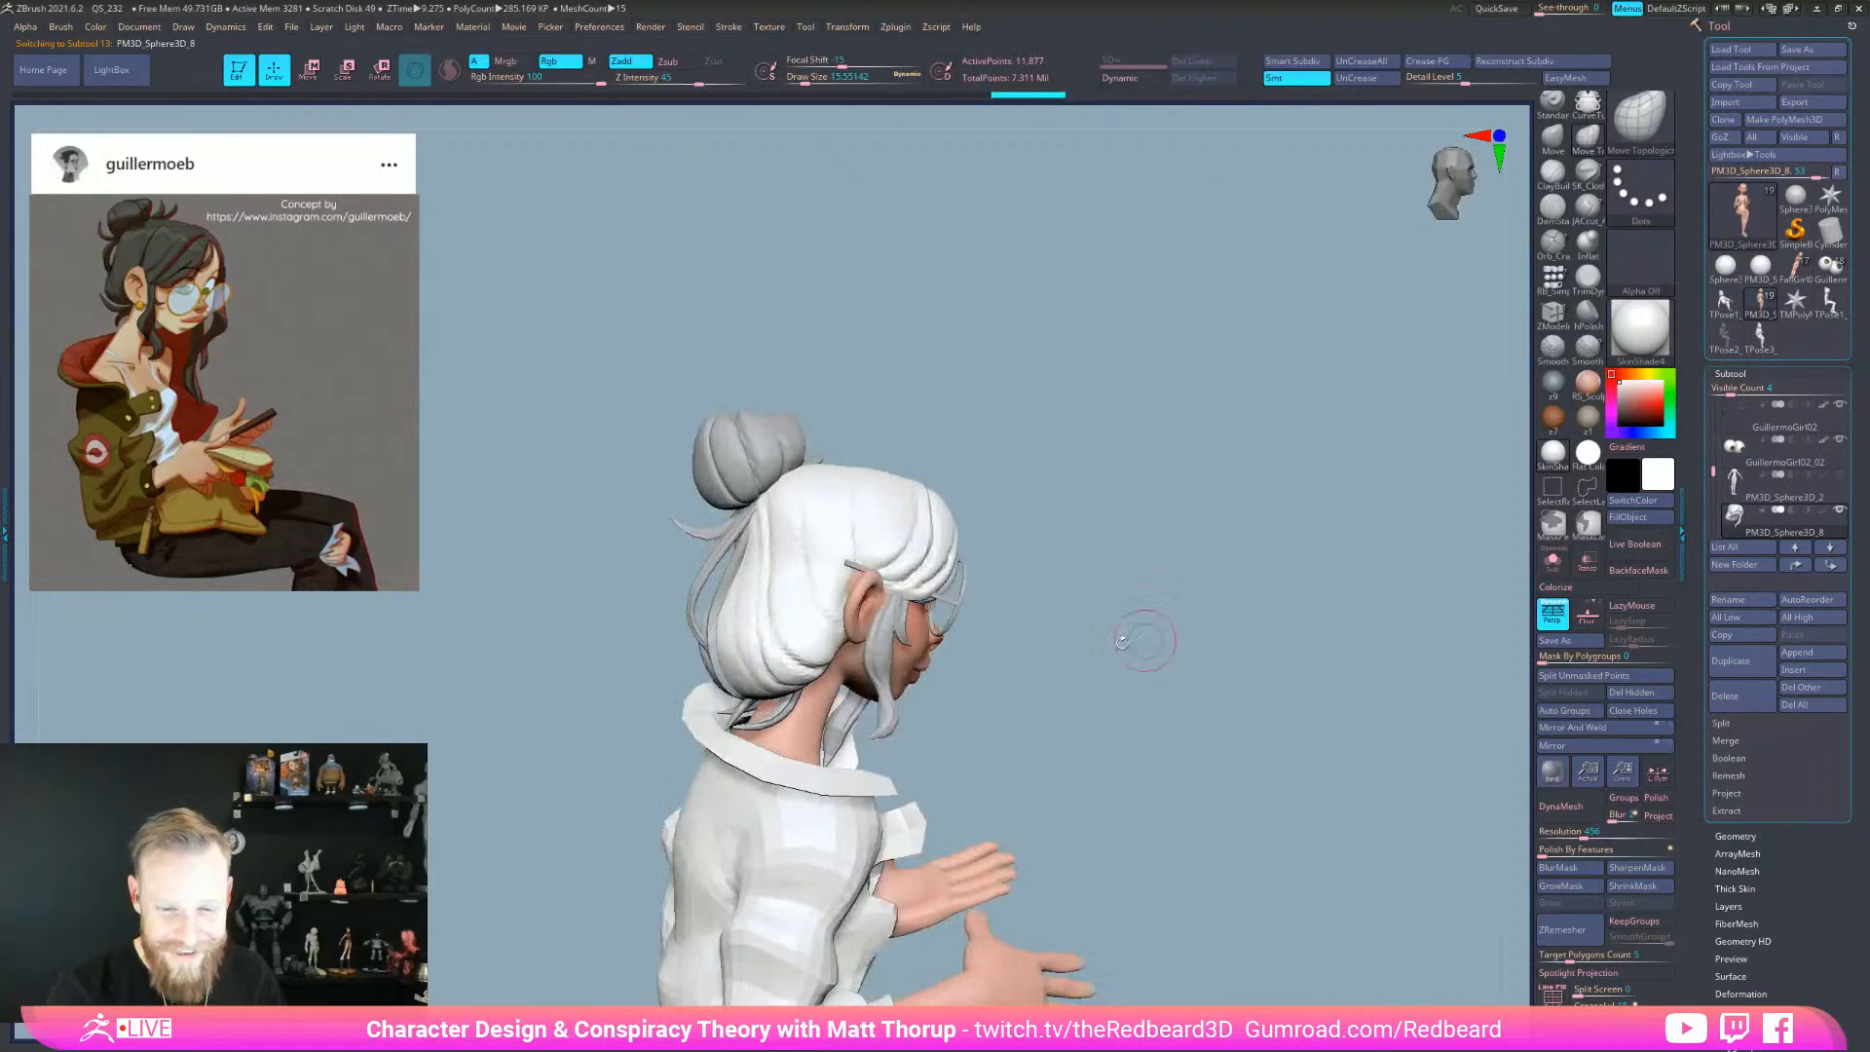
- Reshape the lower back volume of the main hair mesh with a resized Move Topological brush
key(shift+f)
key(shift+f)
key(s)
drag(756, 651, 800, 650)
drag(973, 662, 1120, 663)
key(s)
drag(632, 657, 764, 642)
drag(614, 655, 664, 650)
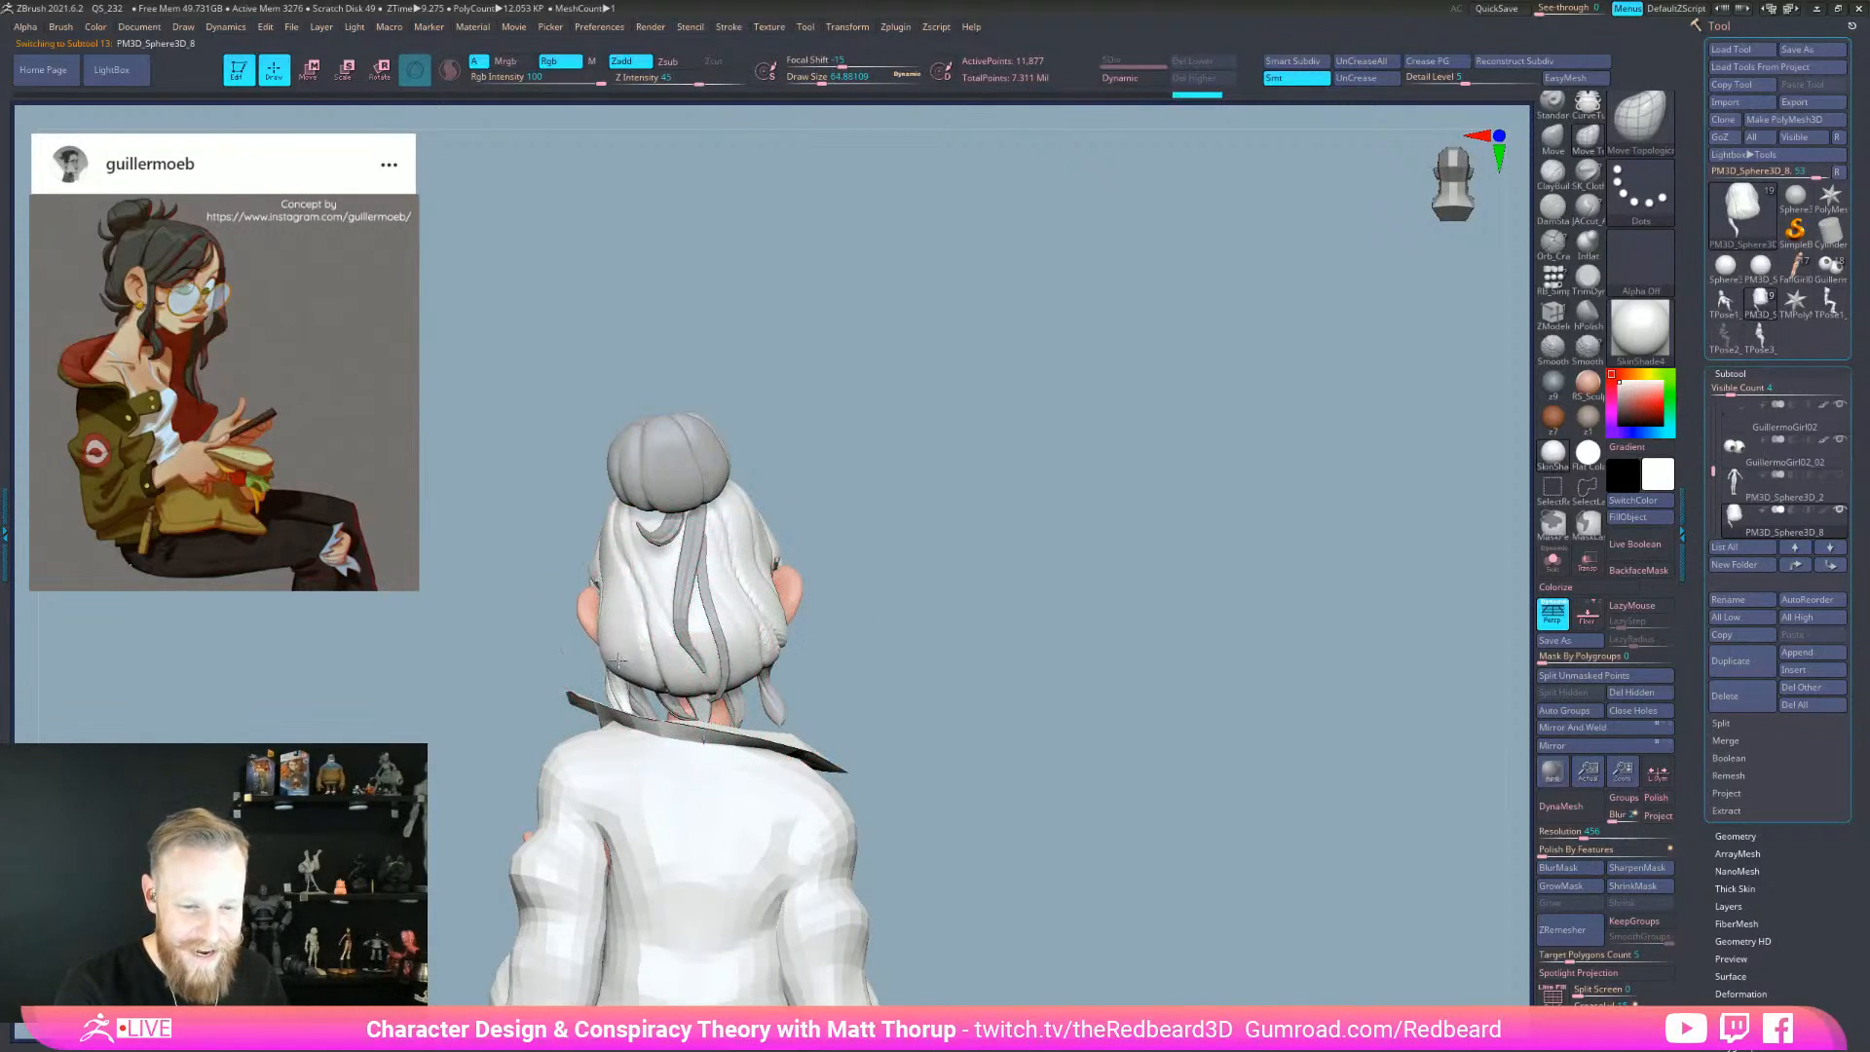
- Adjust the main hair's side contour behind the right ear from the back view
drag(774, 634, 769, 635)
drag(618, 657, 621, 648)
drag(759, 637, 769, 635)
mouse_move(930, 633)
mouse_down()
mouse_move(754, 652)
mouse_move(779, 662)
mouse_move(745, 584)
mouse_move(761, 589)
mouse_move(737, 592)
mouse_move(767, 596)
mouse_up()
key(])
key(s)
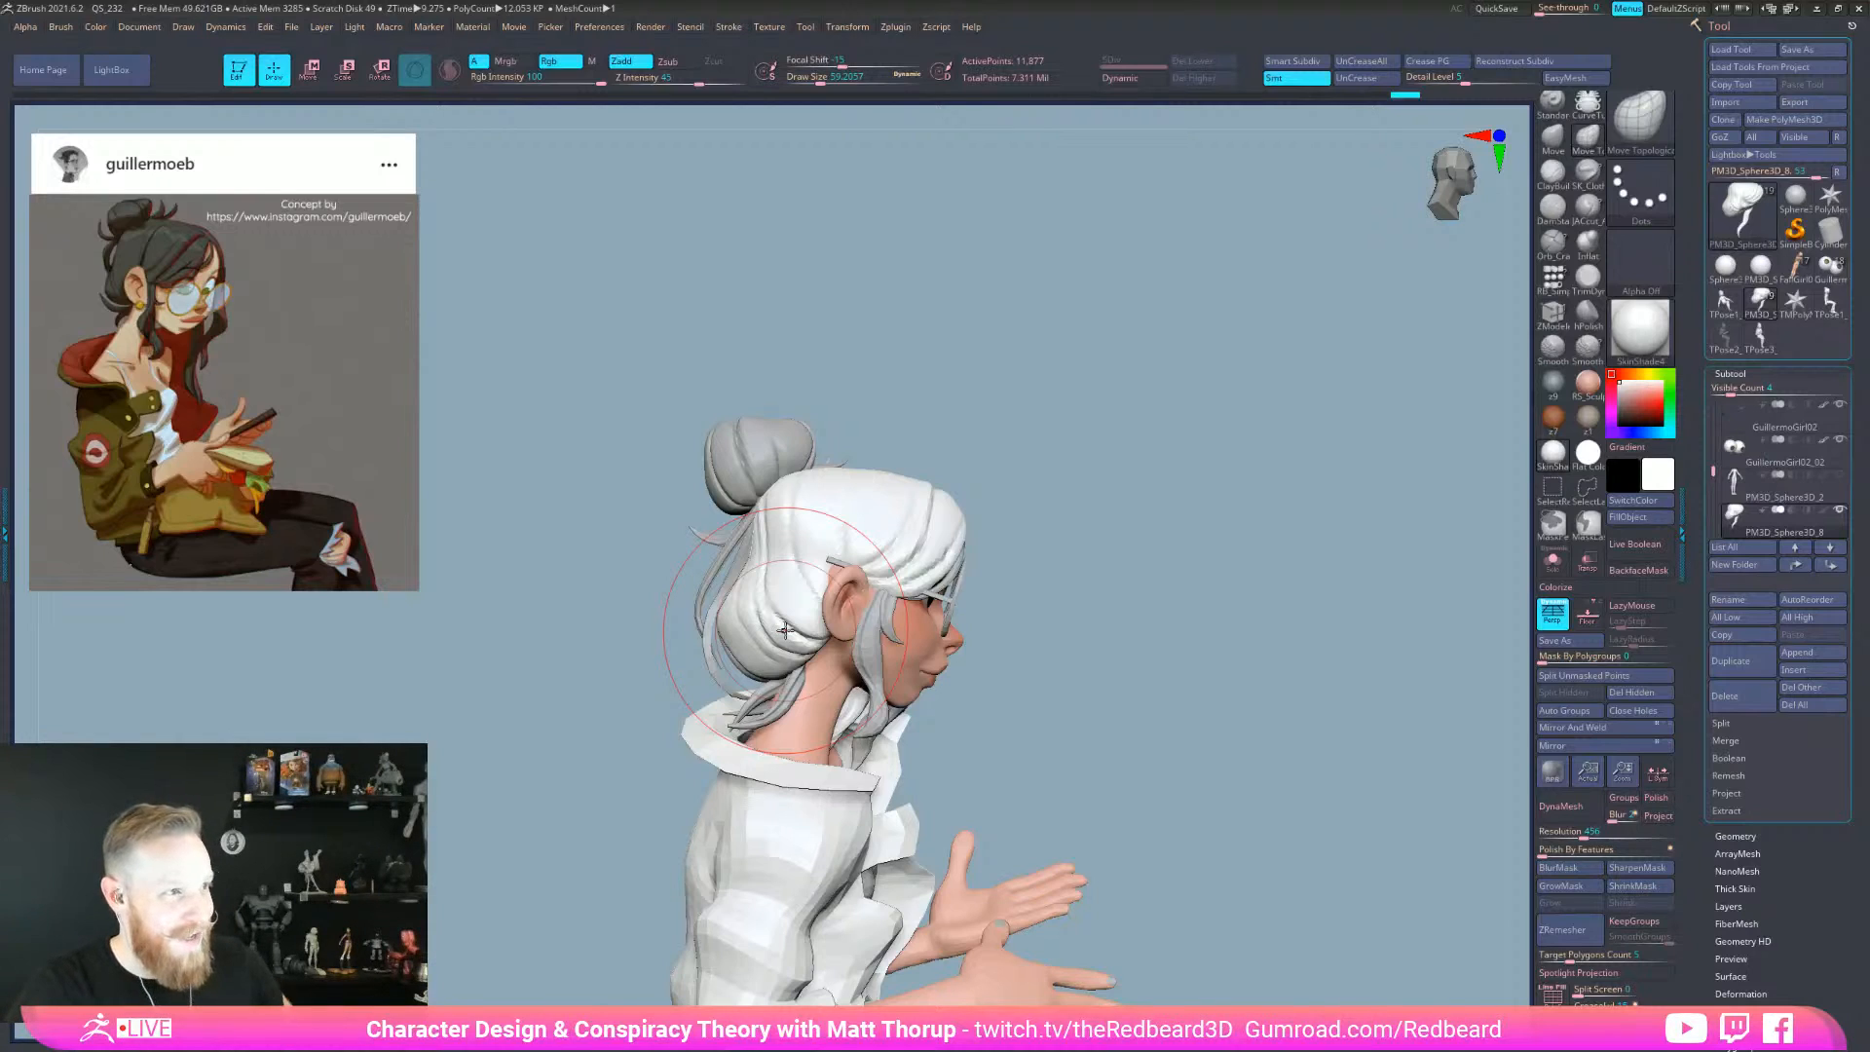
- Refine the lower hair mass at the nape and near both ears, checking it from the side and back
drag(1168, 638, 1120, 640)
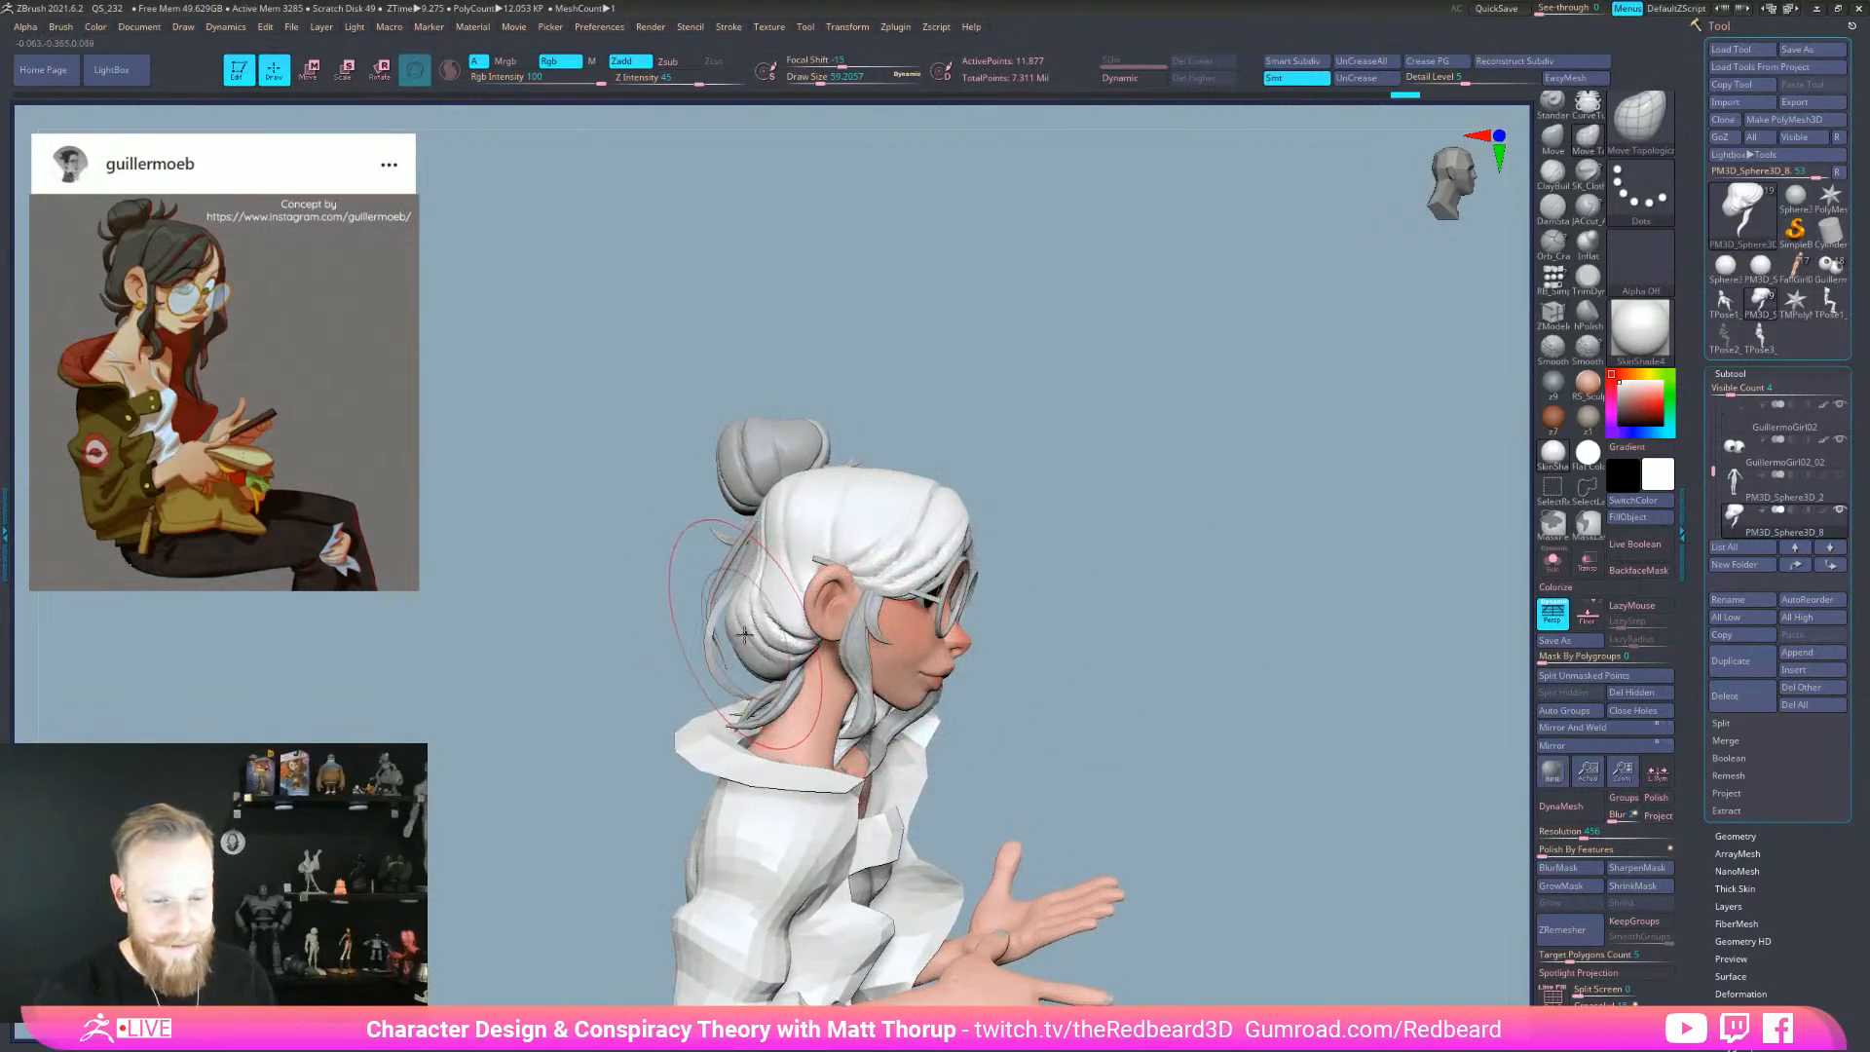
drag(783, 627, 789, 660)
drag(1023, 623, 1256, 639)
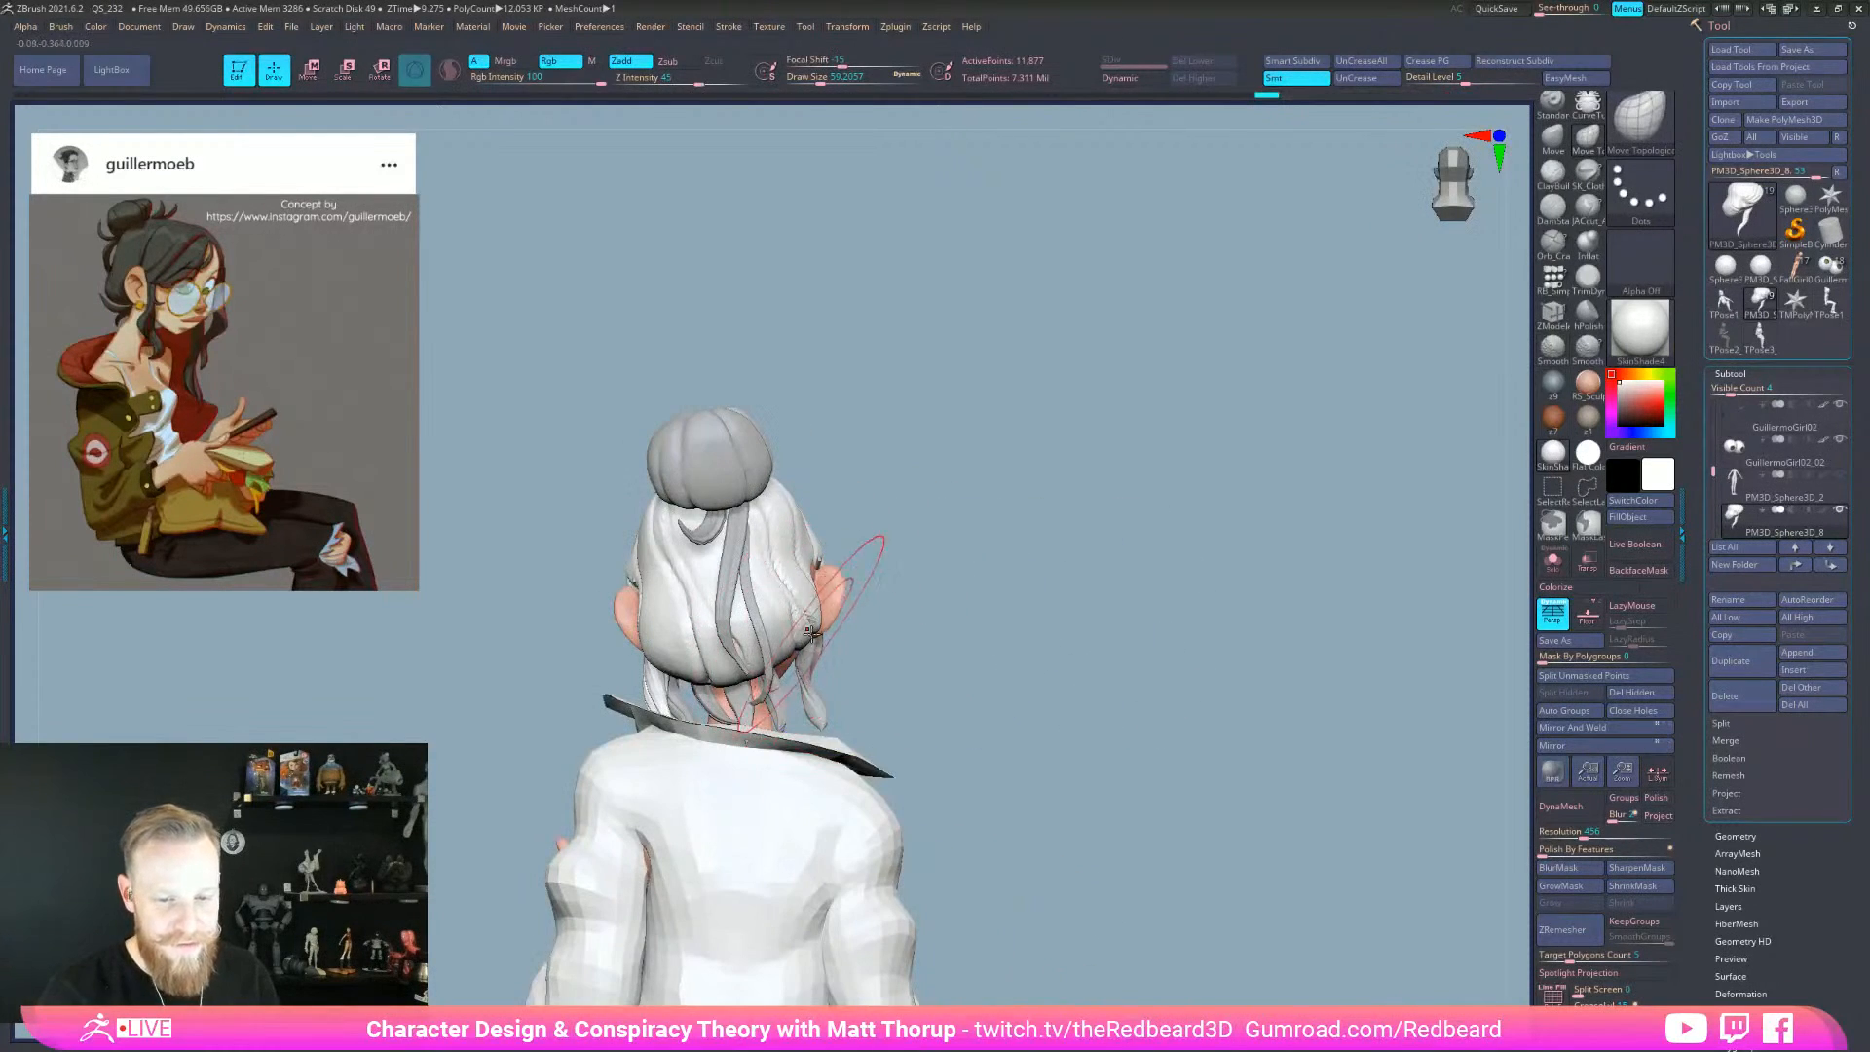
drag(834, 628, 885, 627)
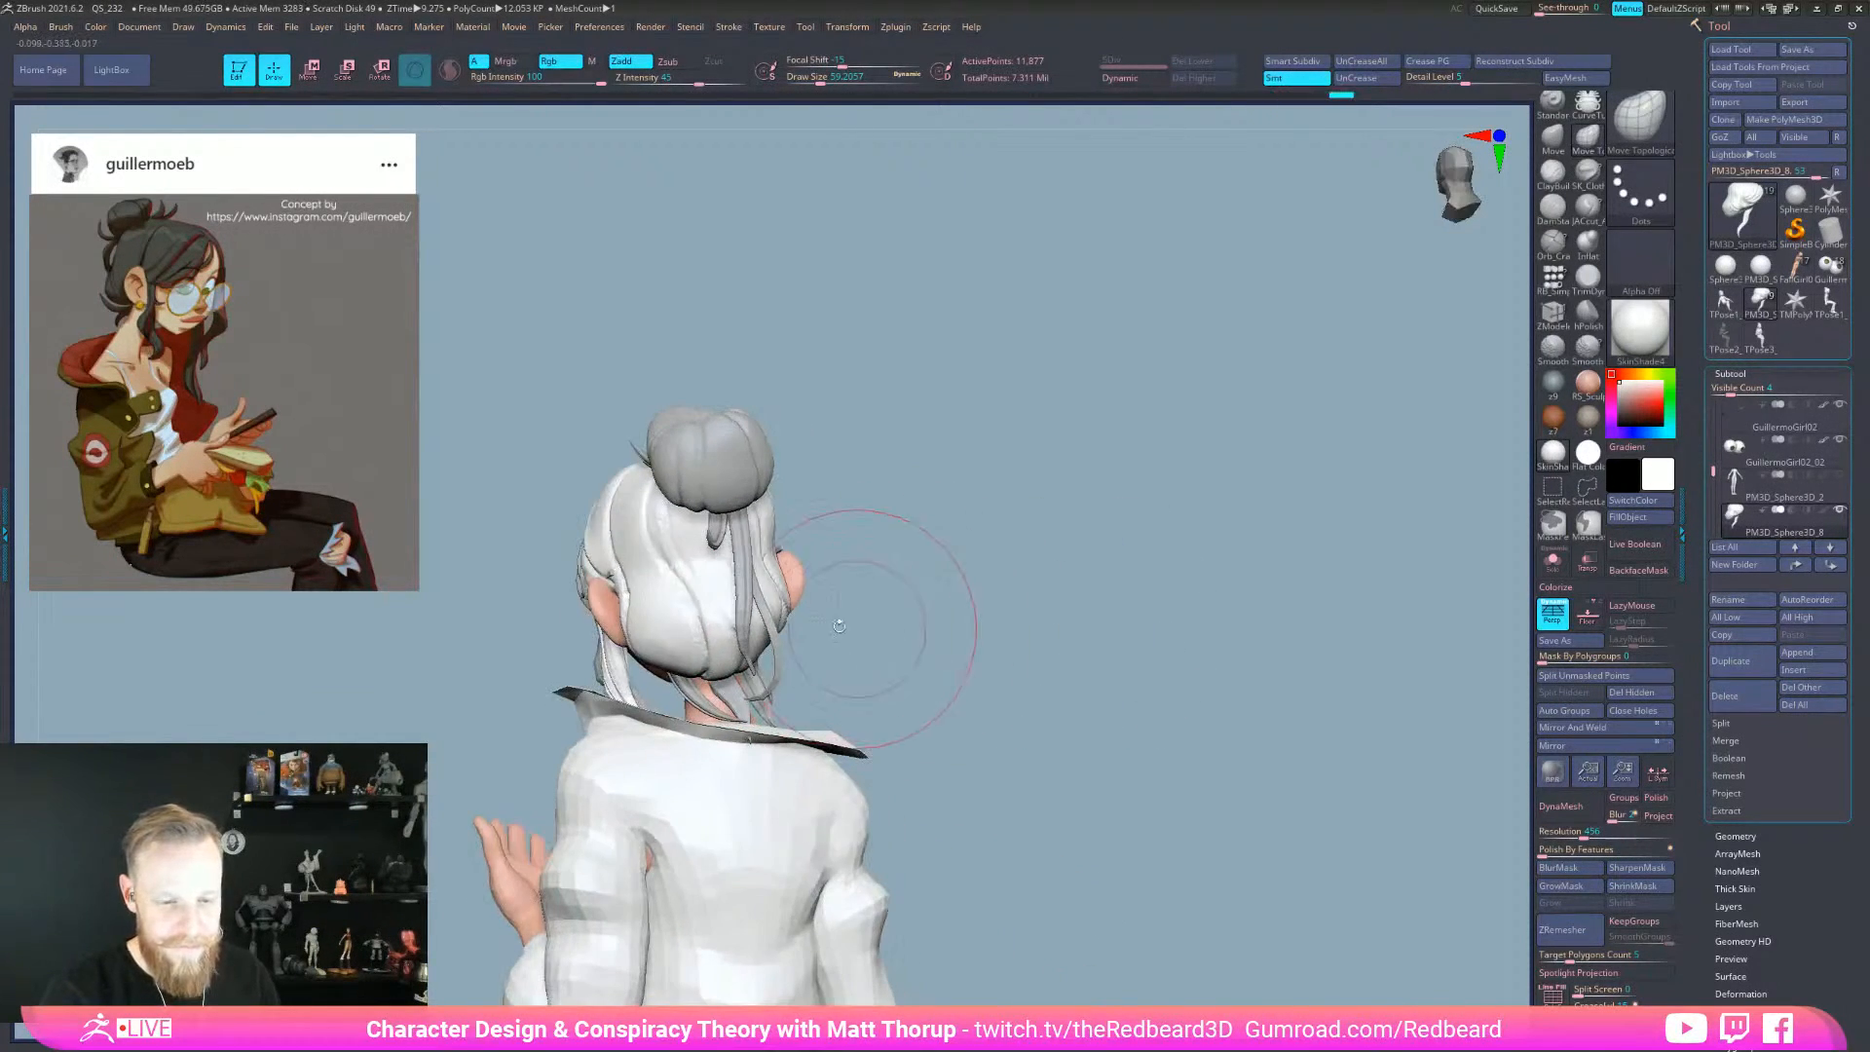
key(s)
drag(627, 598, 621, 600)
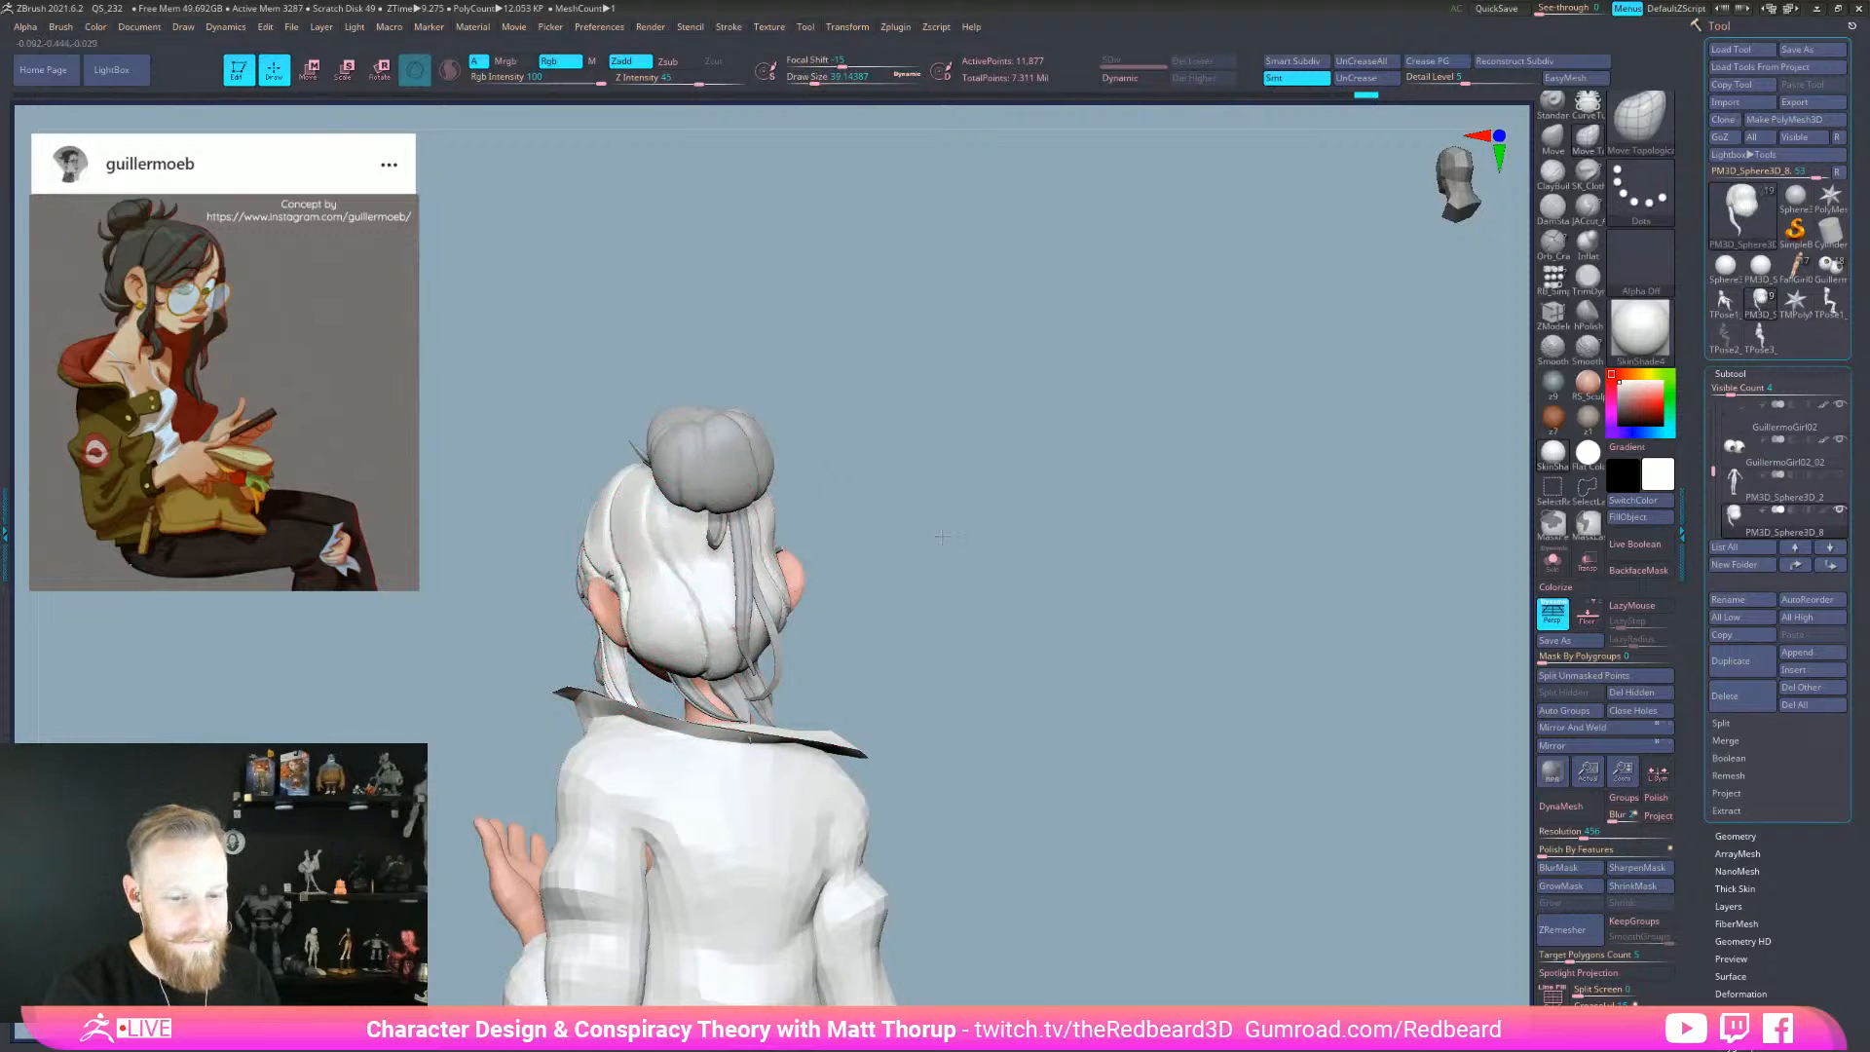
- Even out the hair volume around the back of the head from rear and three-quarter views
drag(934, 522, 863, 575)
drag(617, 596, 639, 590)
drag(818, 545, 885, 509)
drag(714, 605, 699, 631)
drag(832, 623, 906, 634)
drag(1086, 662, 1120, 693)
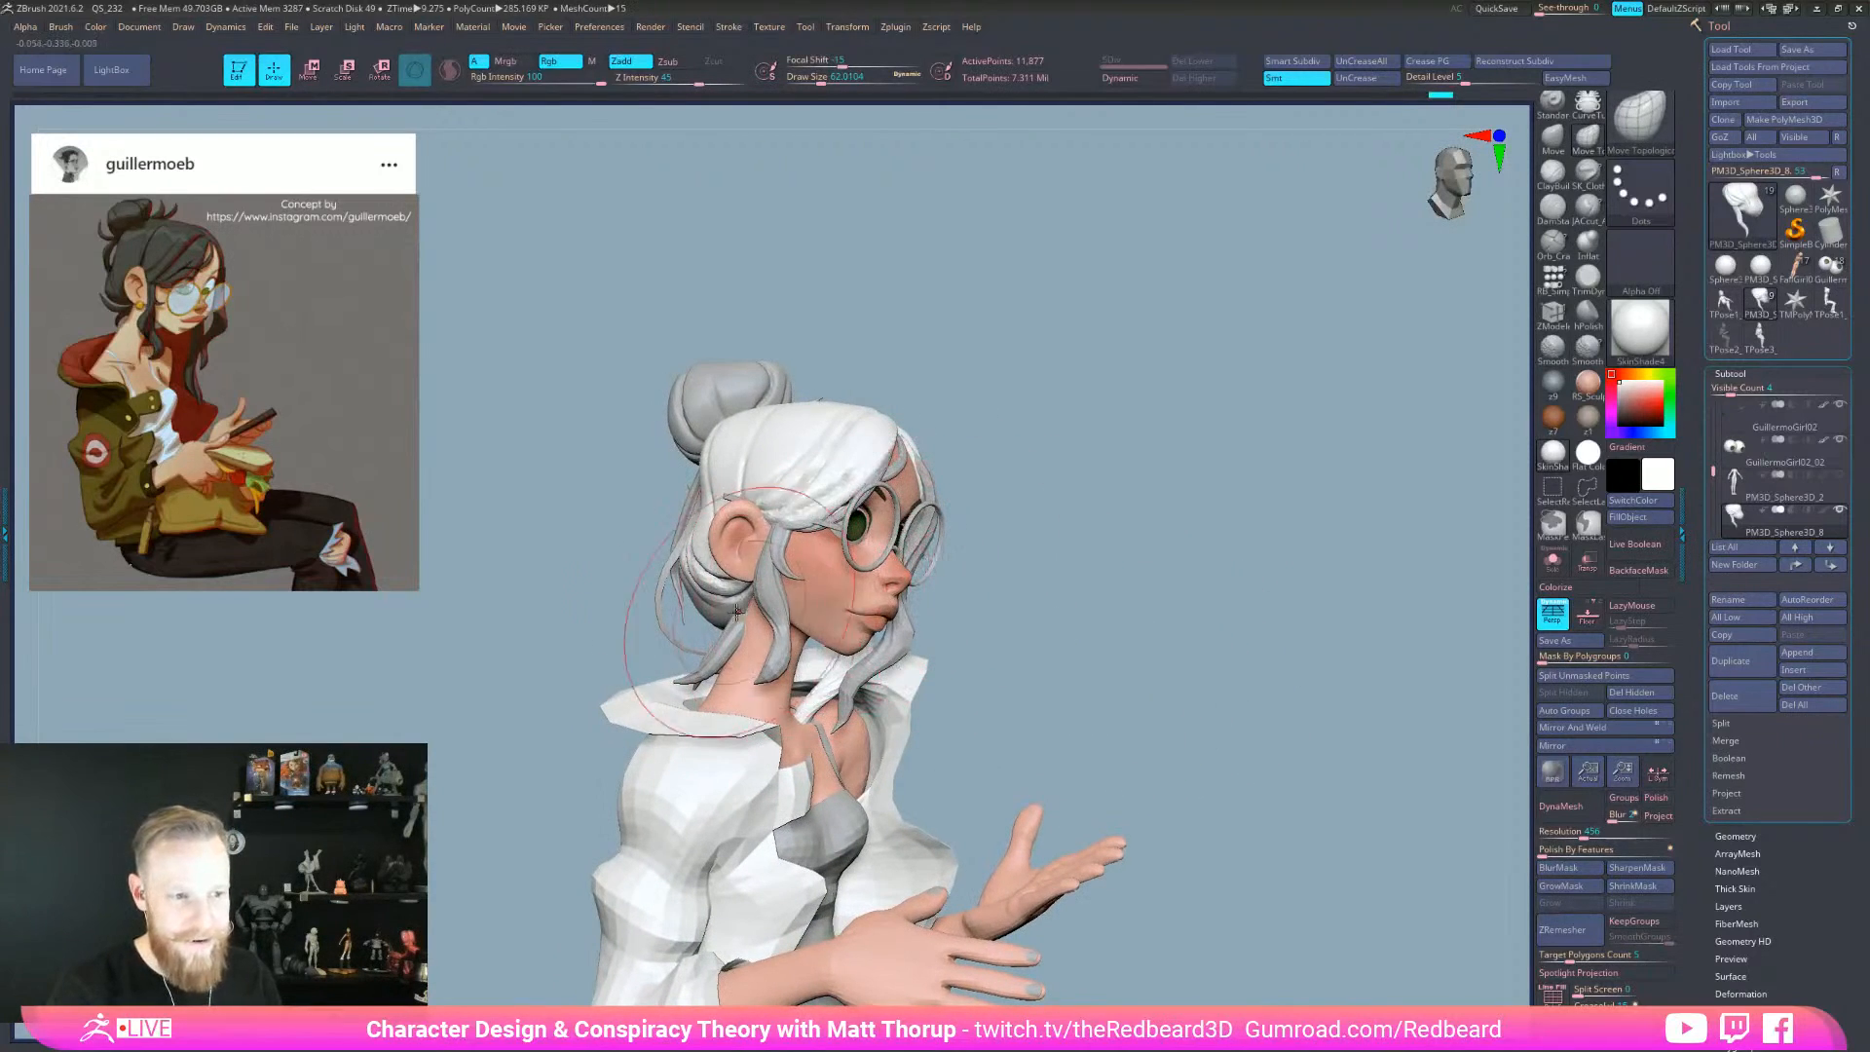
key(bracketleft)
key(bracketleft)
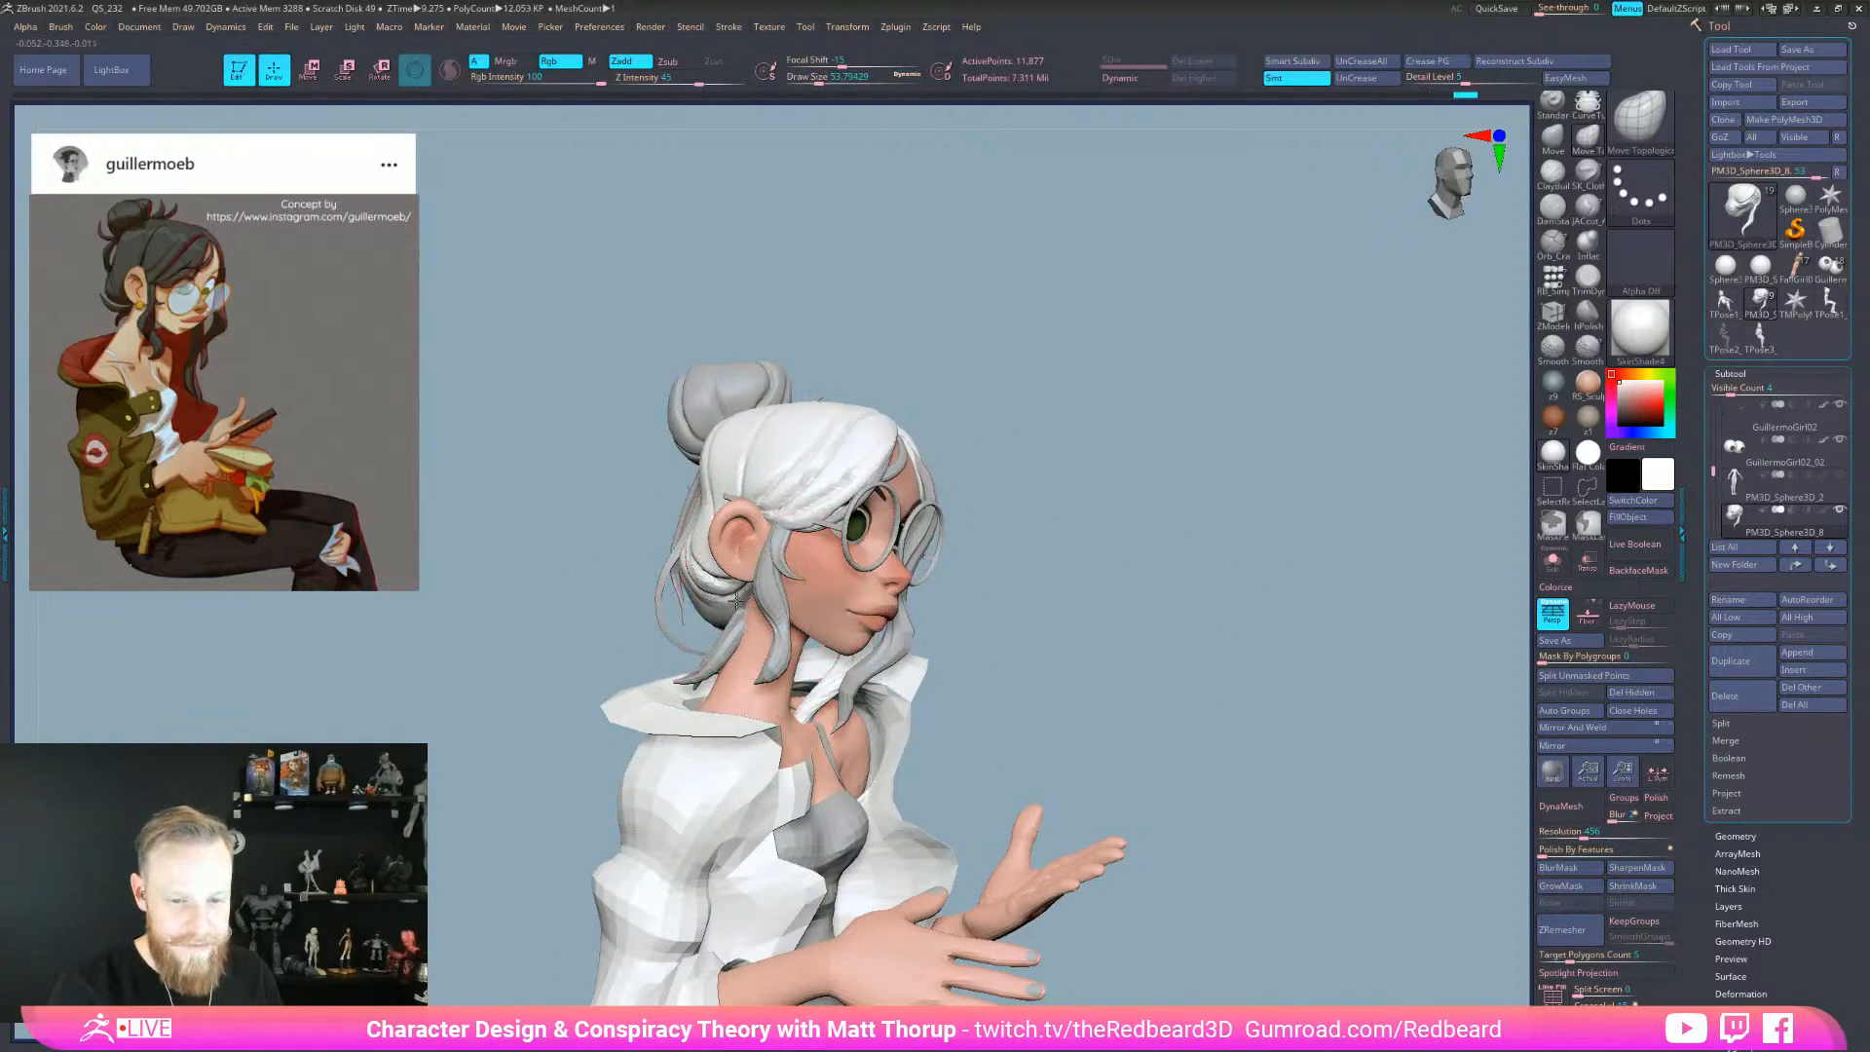
drag(999, 540, 1077, 568)
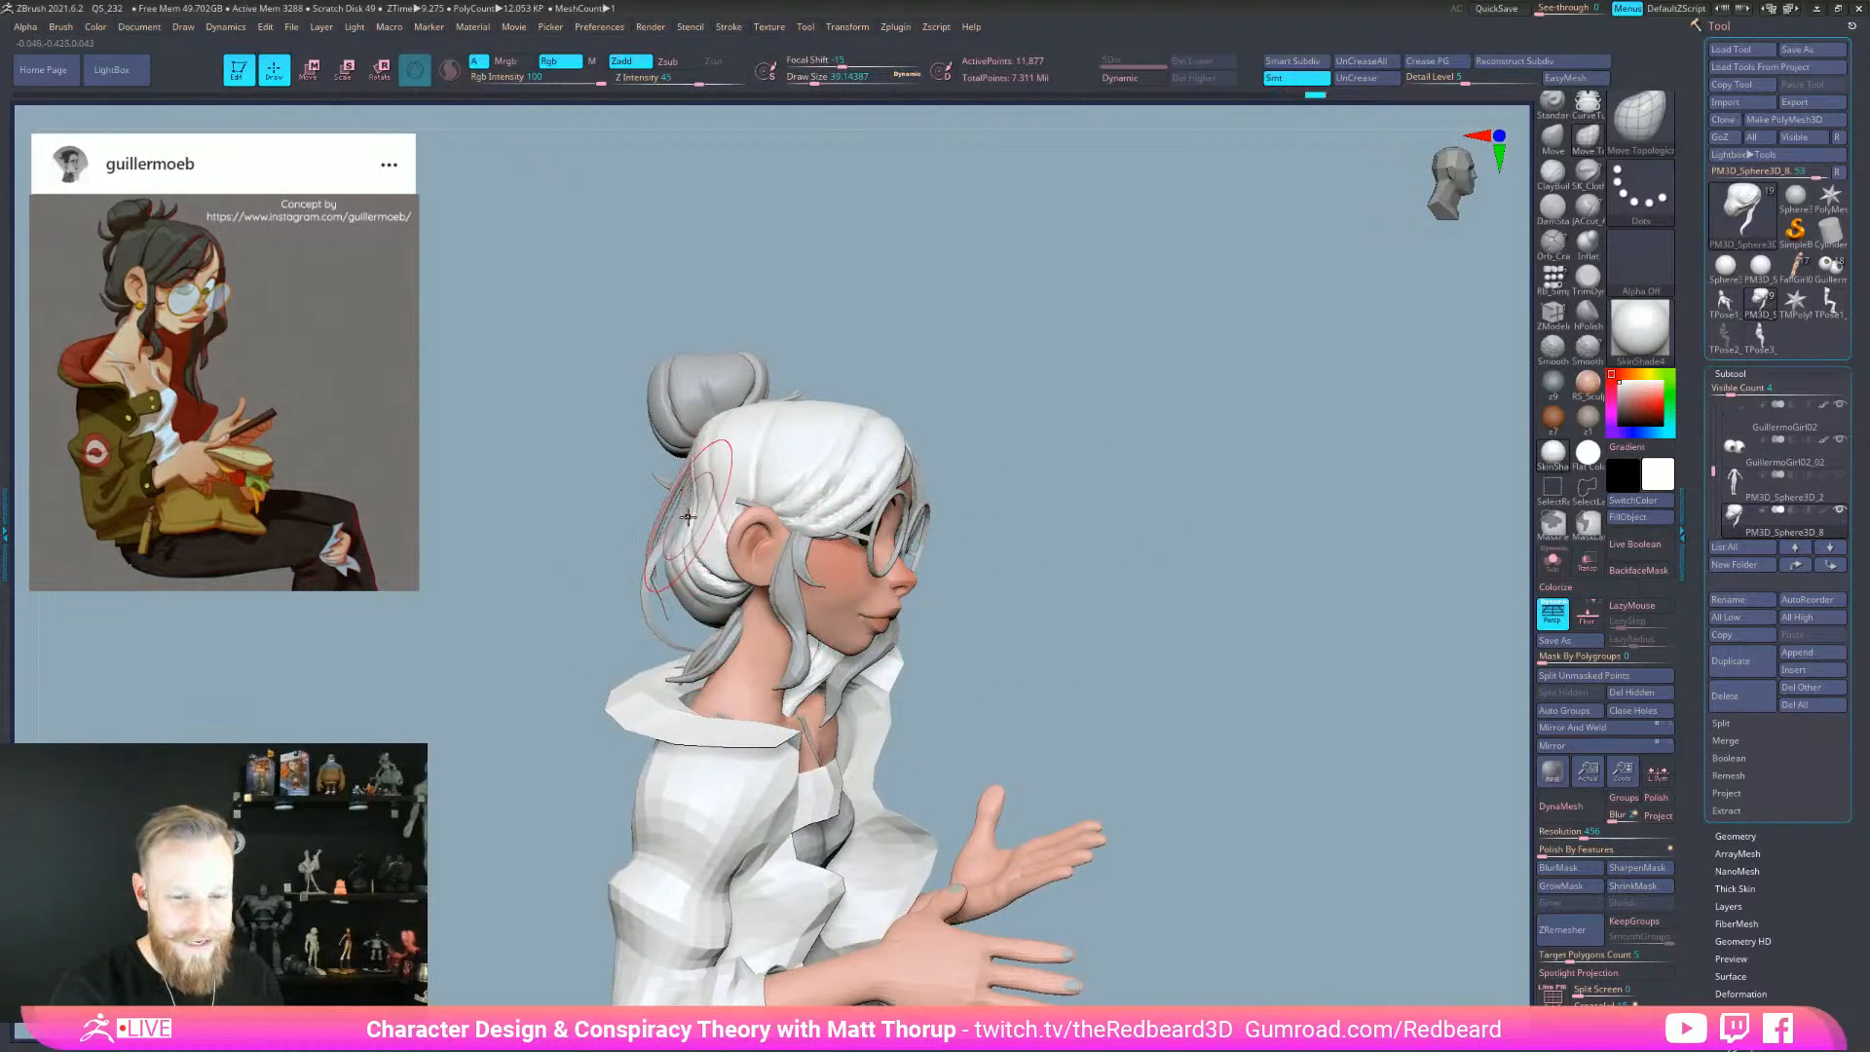
- Adjust the rear silhouette of the main hair above the neck from the back and both profiles
mouse_move(964, 443)
mouse_down()
mouse_move(1051, 393)
mouse_move(1120, 387)
mouse_up()
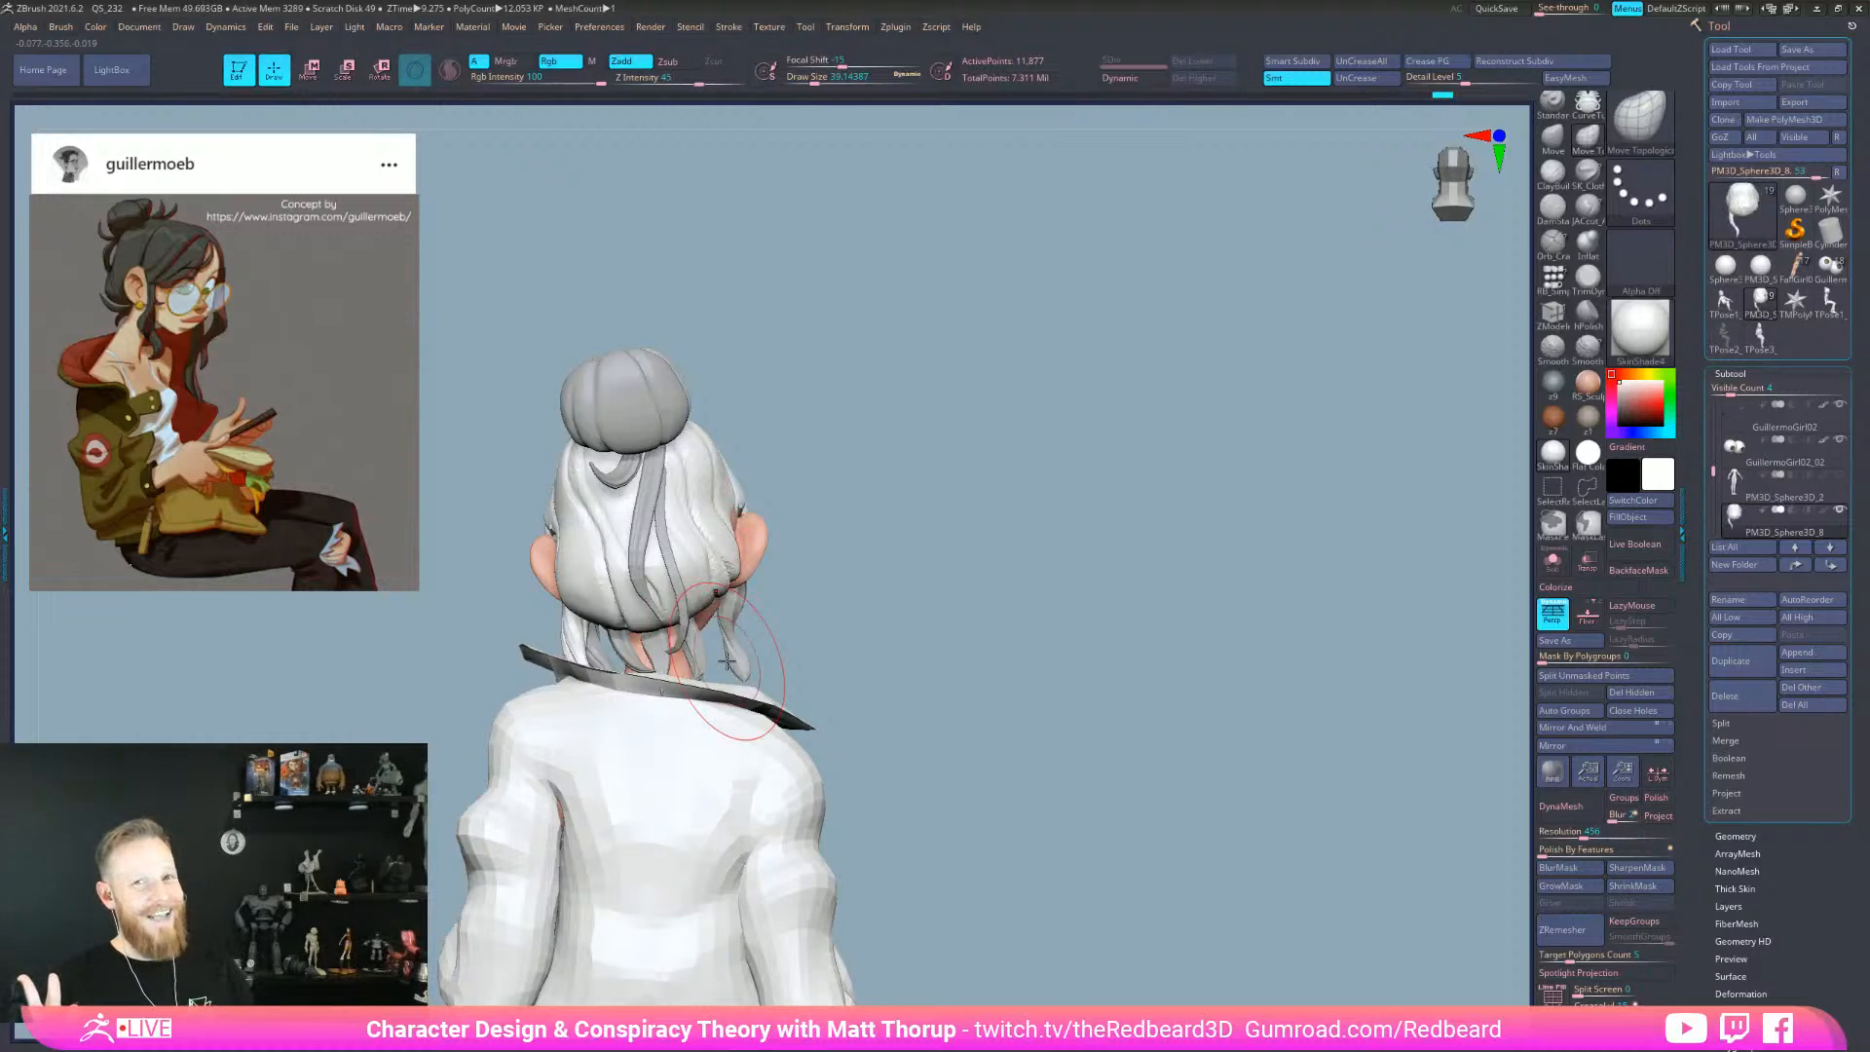
drag(814, 586, 949, 582)
drag(765, 608, 747, 596)
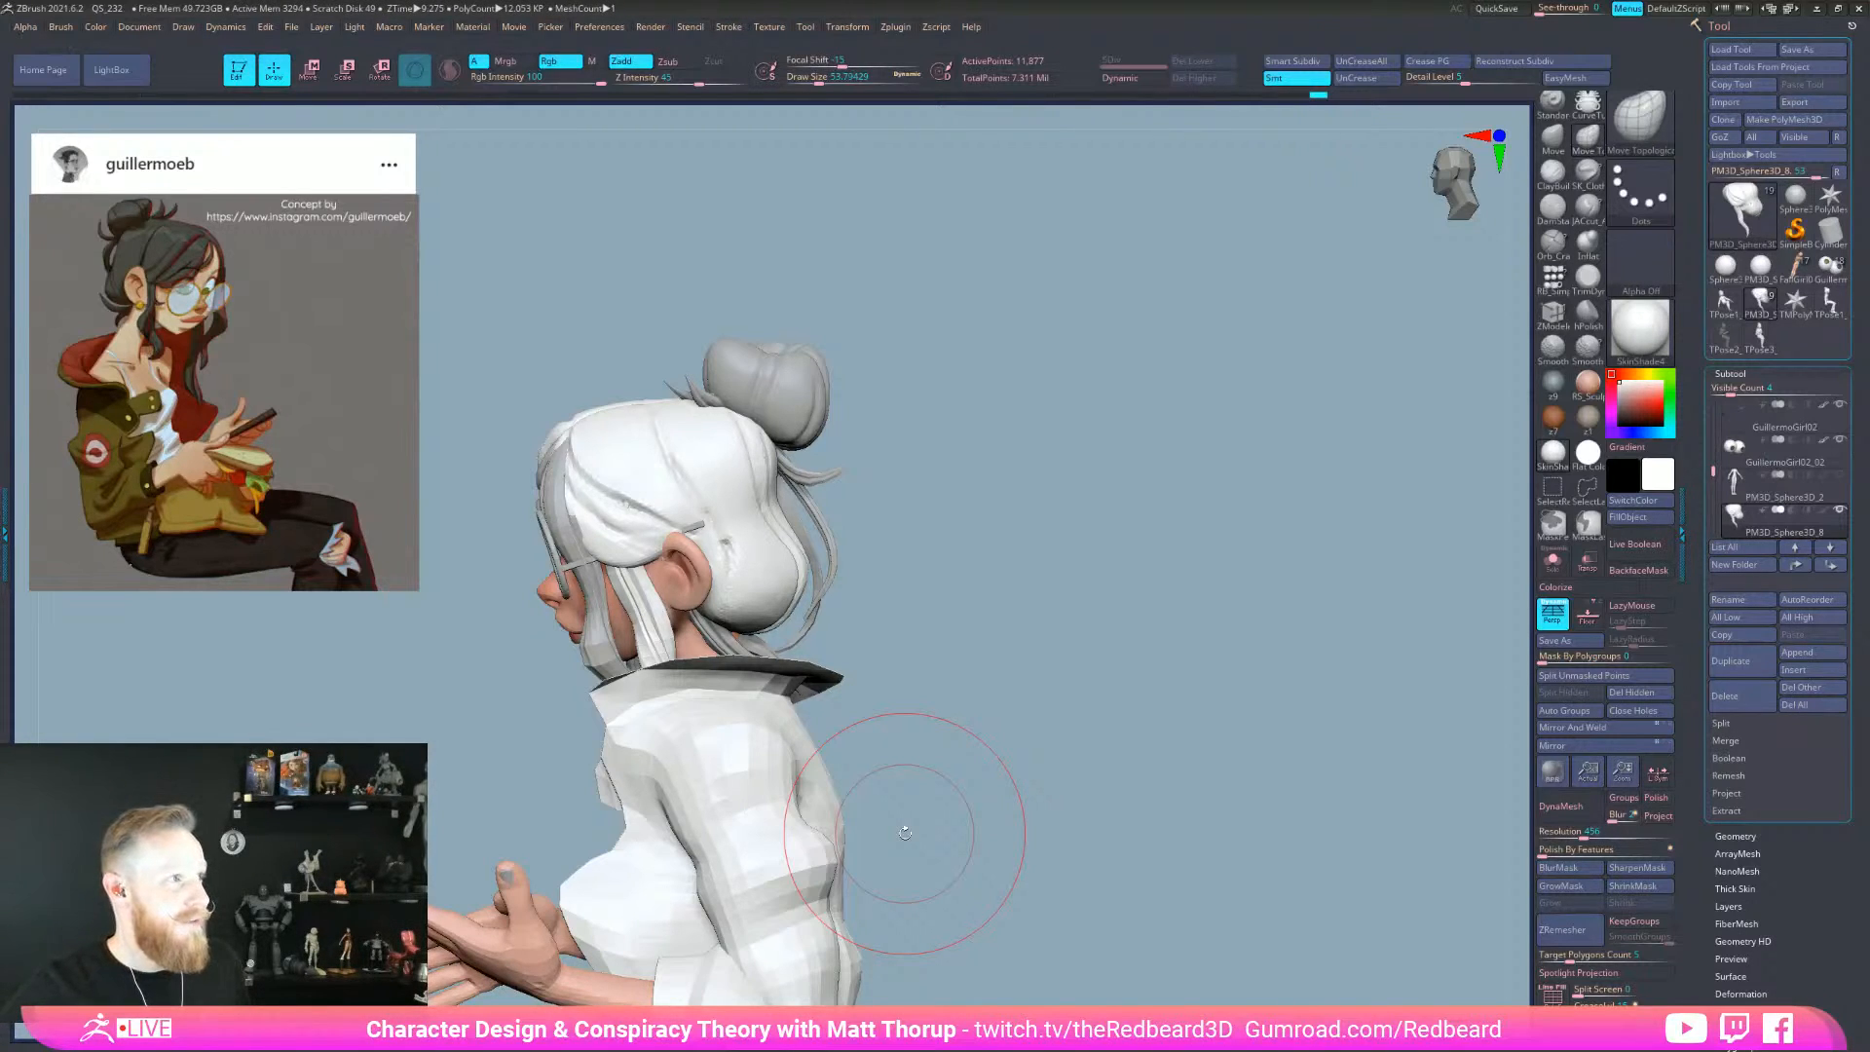
mouse_move(905, 832)
mouse_down()
mouse_move(1150, 615)
mouse_move(993, 613)
mouse_up()
drag(793, 626, 783, 631)
drag(1037, 572, 1083, 566)
drag(874, 588, 879, 587)
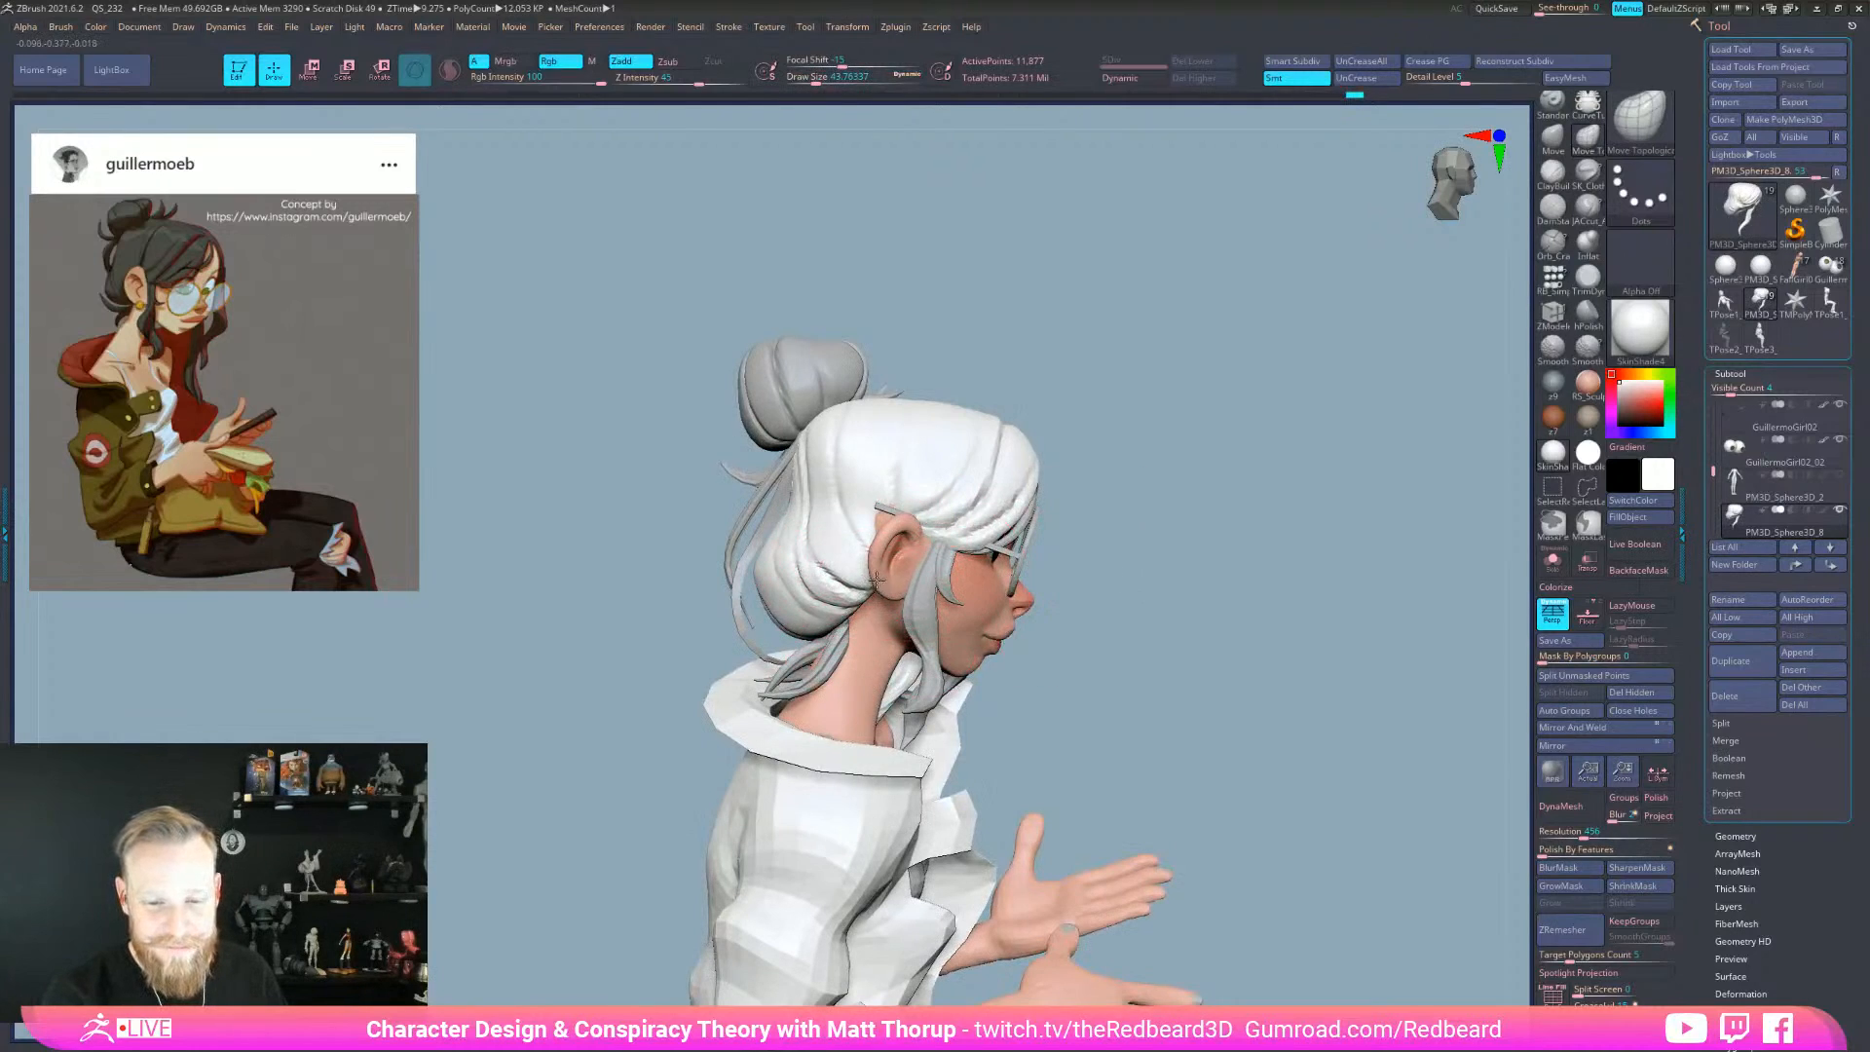
- Refine the main hair between the bun and the right ear with a slightly larger brush
mouse_move(1119, 613)
mouse_down()
mouse_move(1156, 609)
mouse_move(1081, 599)
mouse_up()
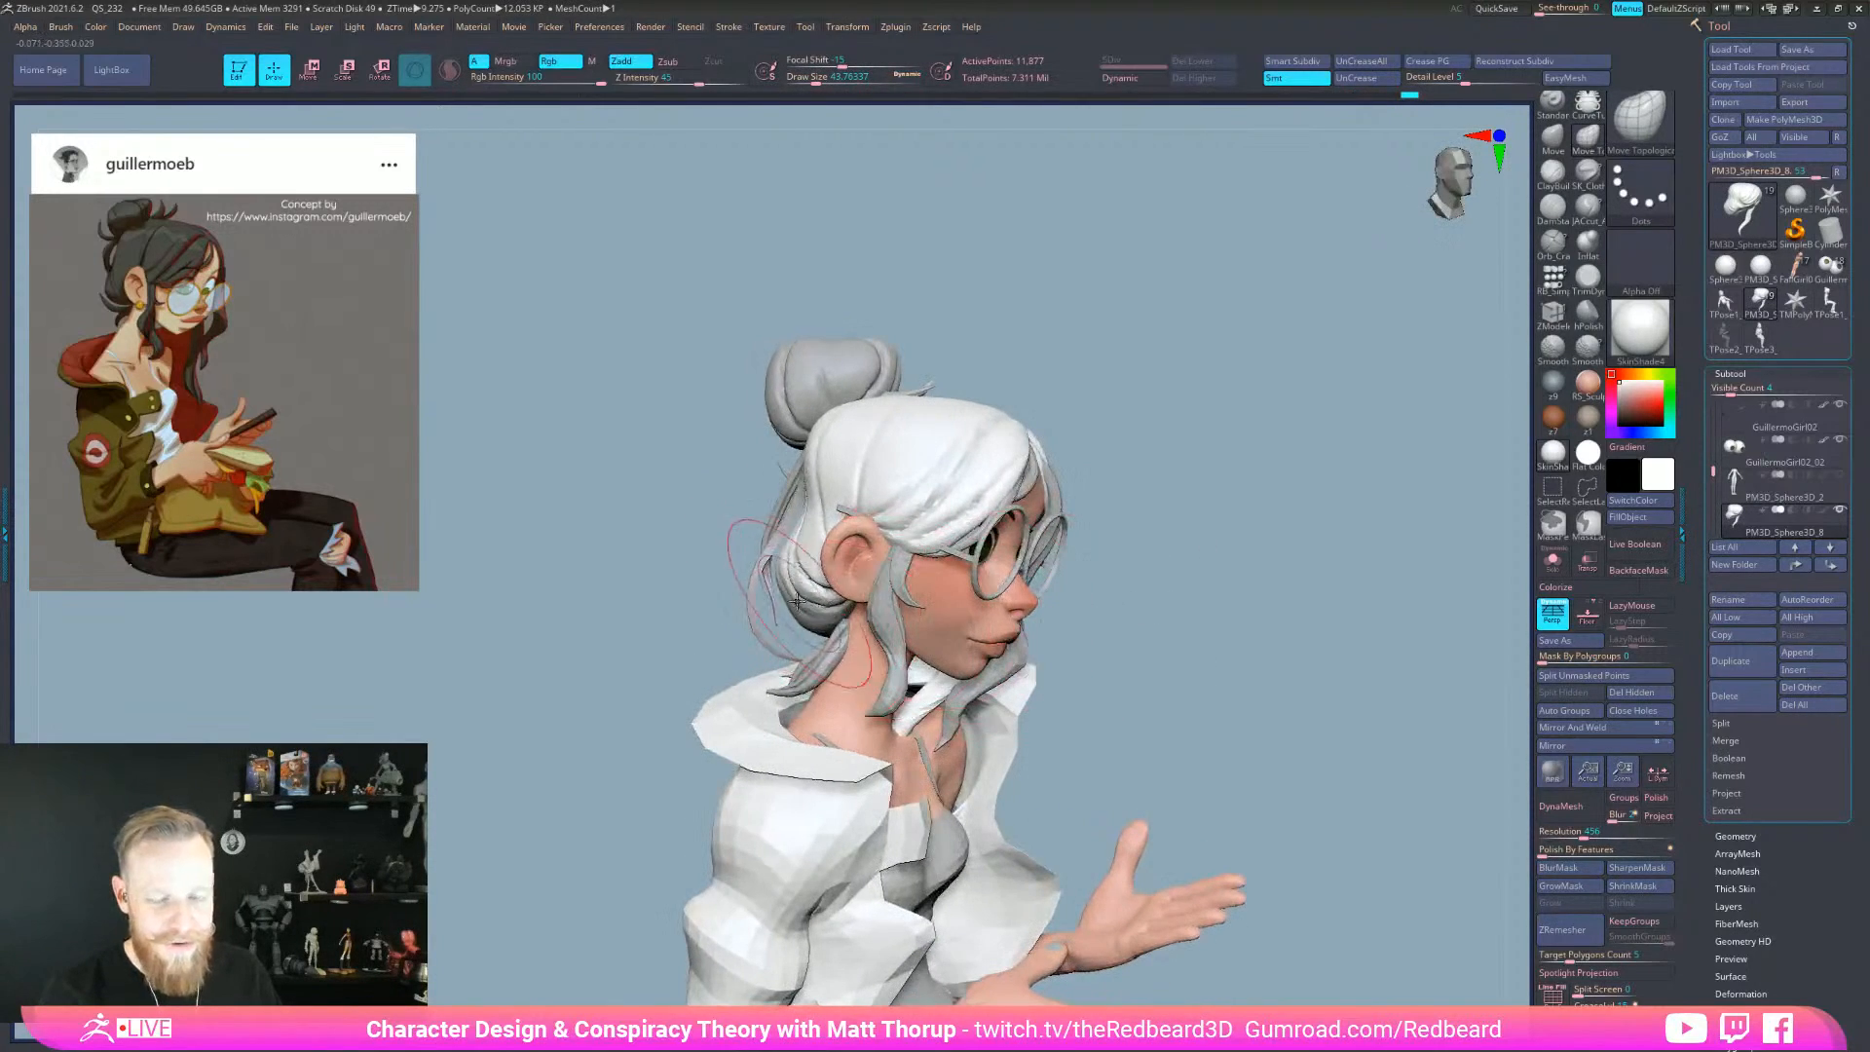
key(bracketleft)
key(bracketright)
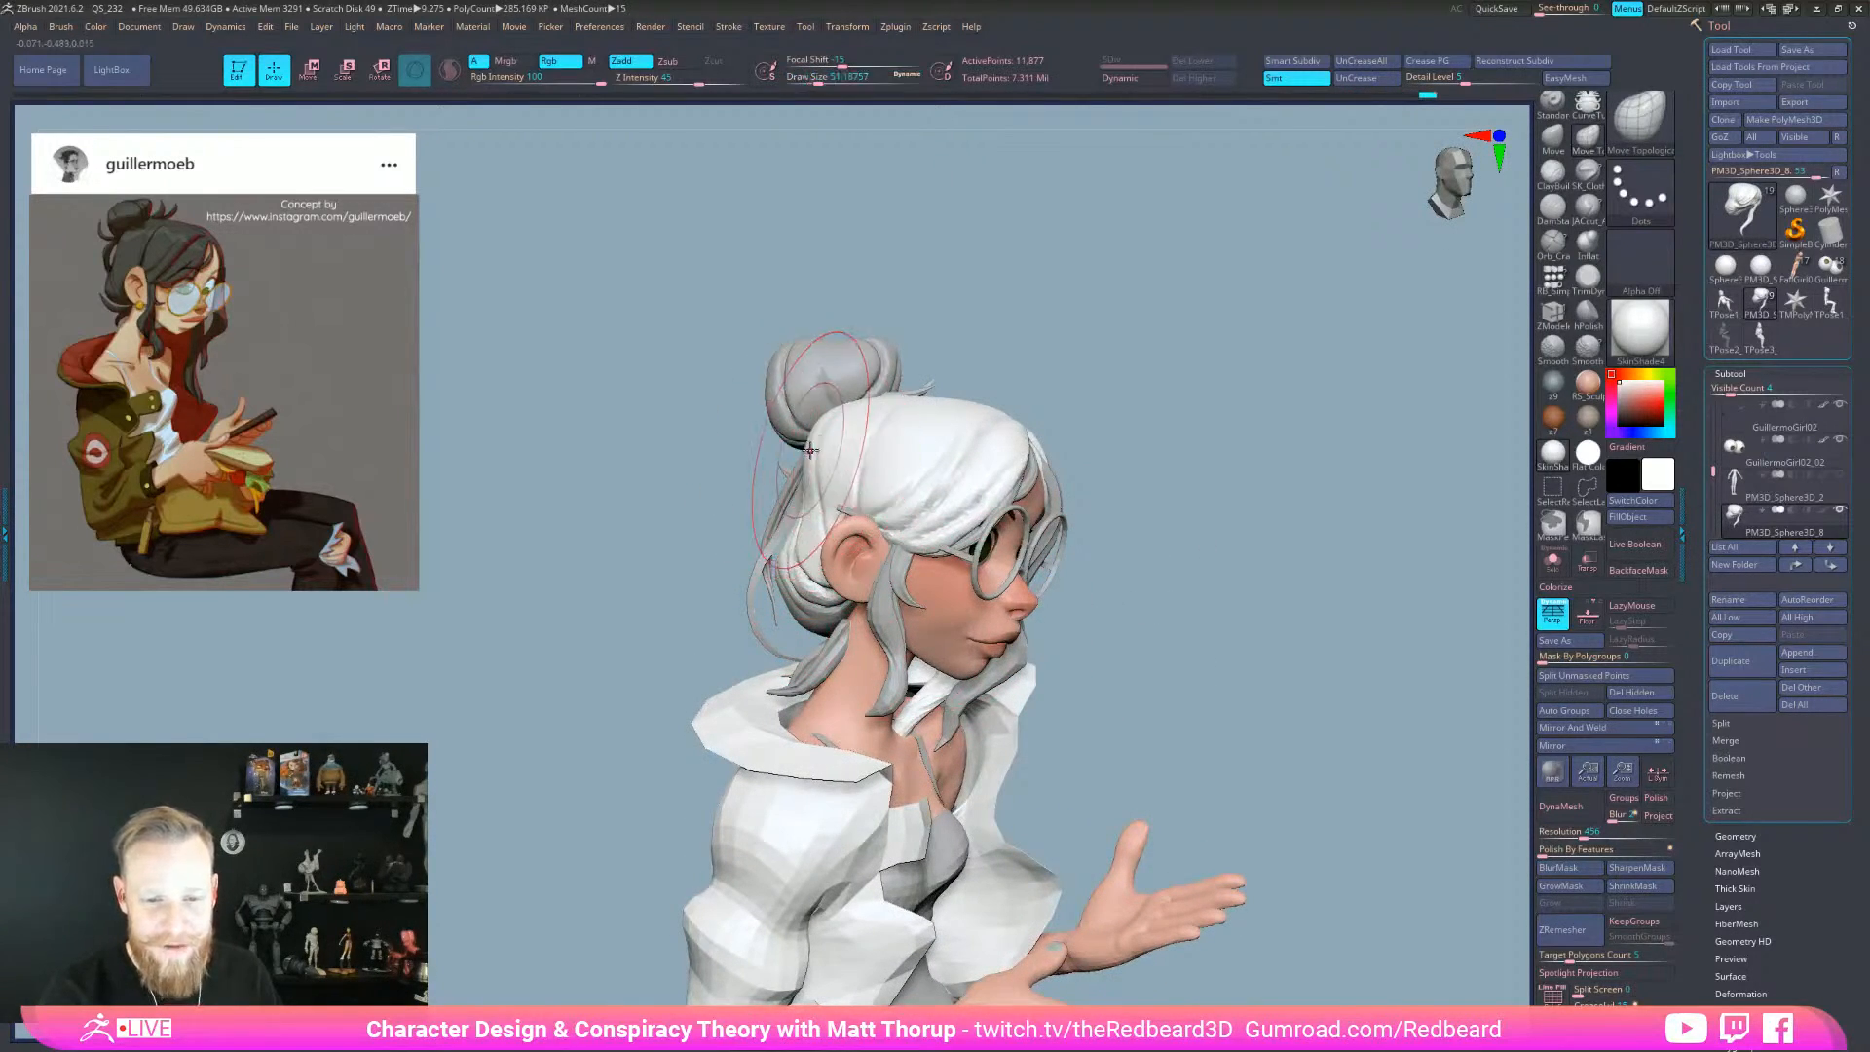
drag(1086, 457, 1295, 421)
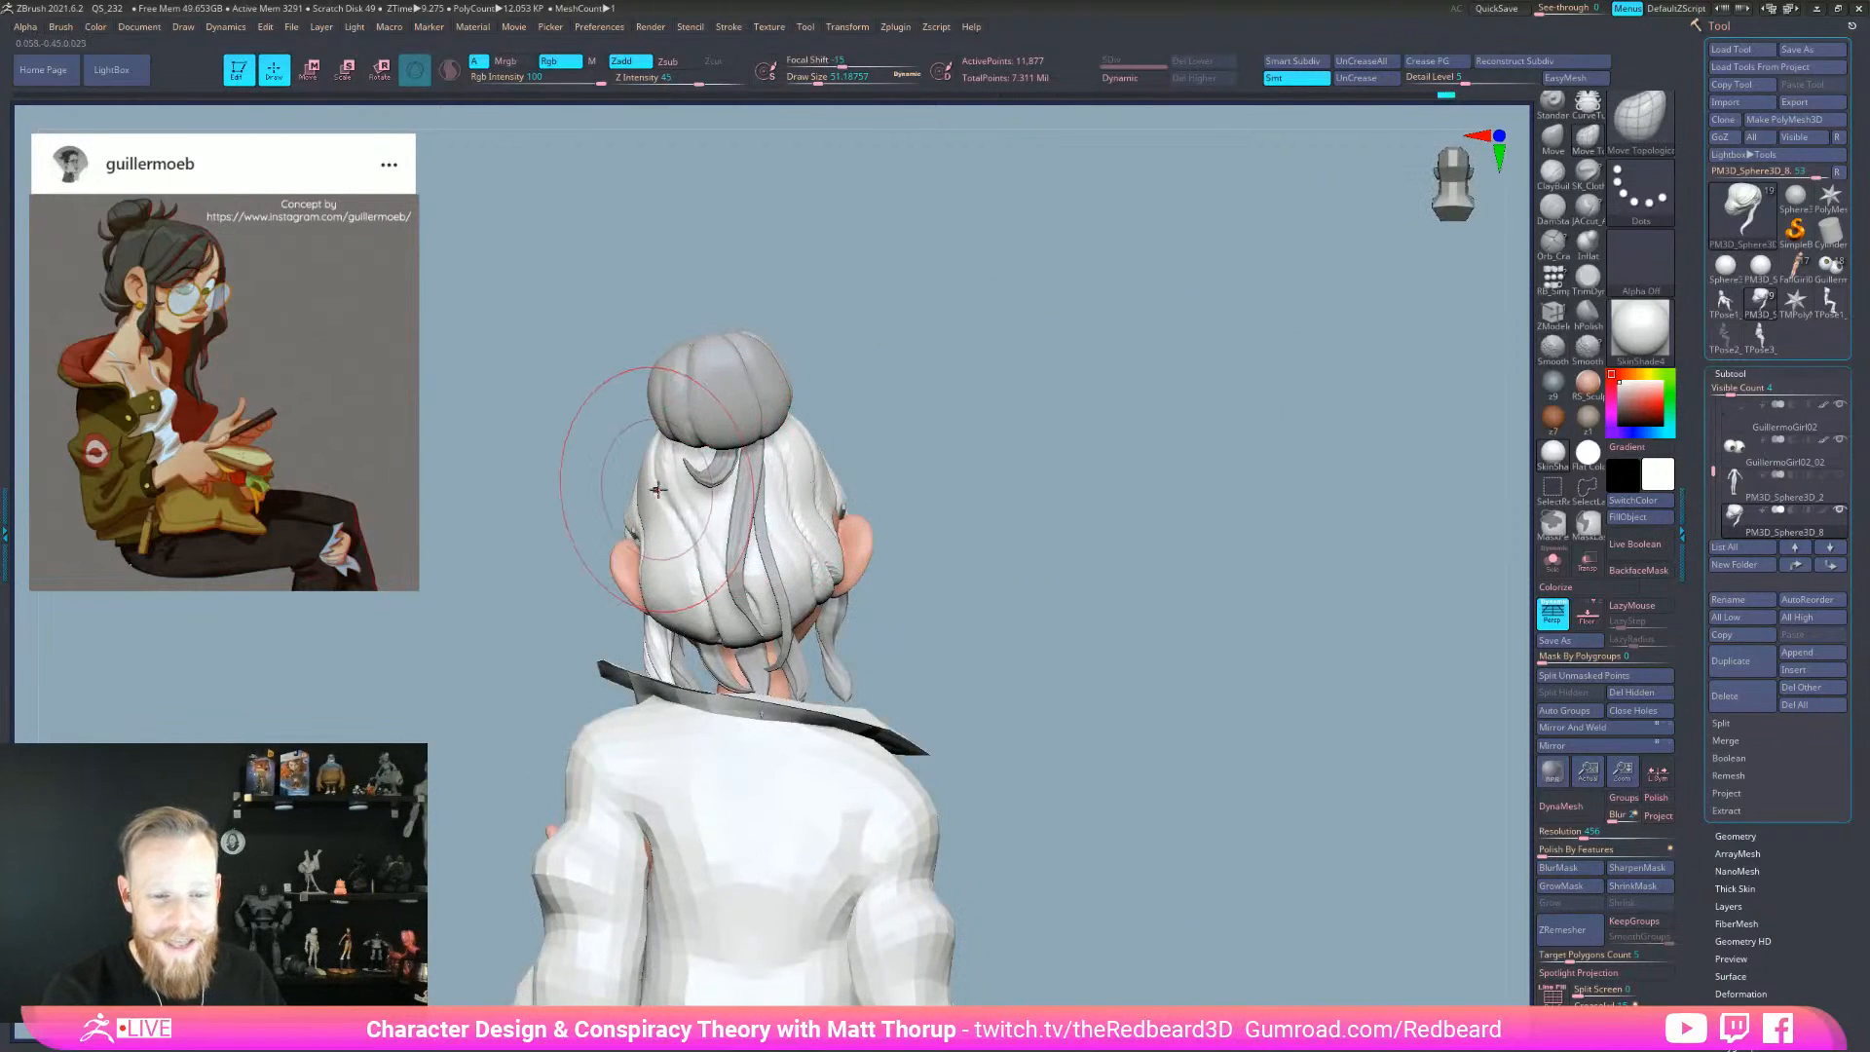
drag(932, 442, 817, 521)
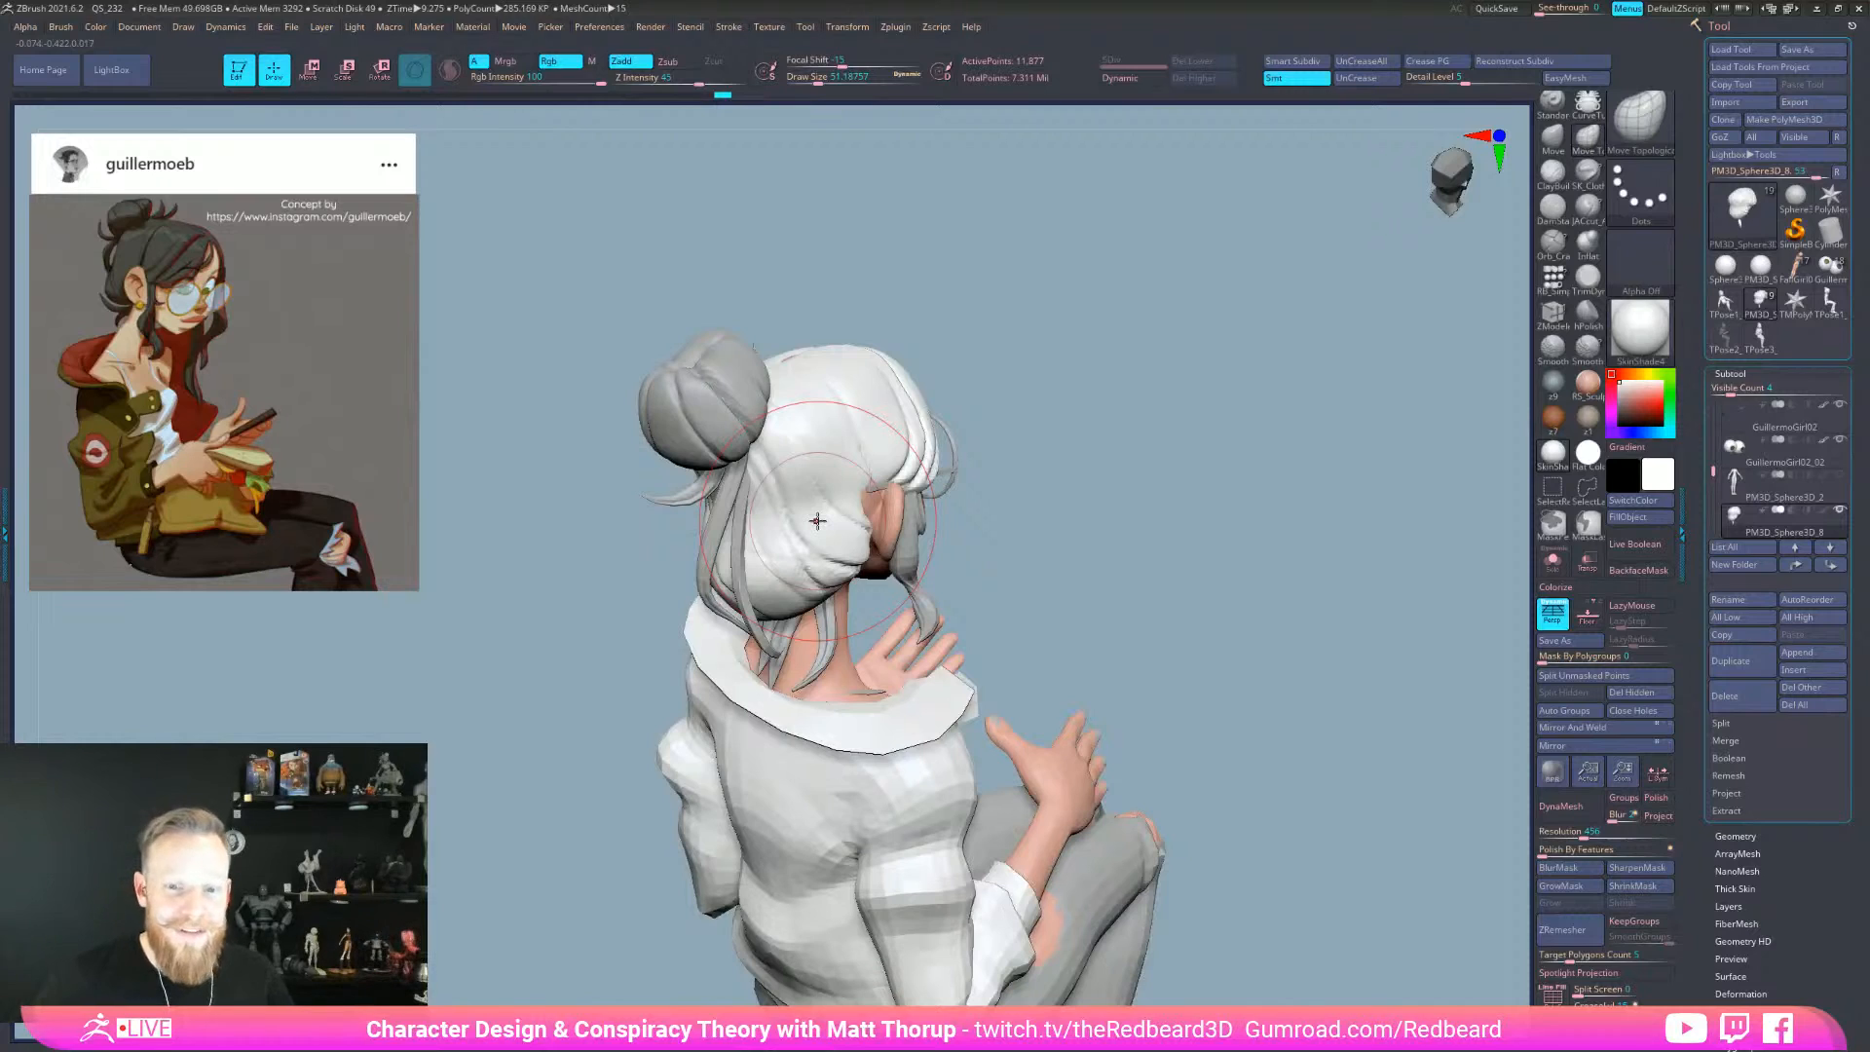
mouse_move(1122, 518)
mouse_down()
mouse_move(1068, 483)
mouse_move(1169, 509)
mouse_move(1017, 530)
mouse_move(1091, 584)
mouse_move(1071, 623)
mouse_move(829, 524)
mouse_move(861, 524)
mouse_up()
- Shape the hair at the crown in front of the bun from the front view
key(s)
key(s)
mouse_move(923, 411)
mouse_down()
mouse_move(1022, 360)
mouse_move(1043, 394)
mouse_move(978, 404)
mouse_up()
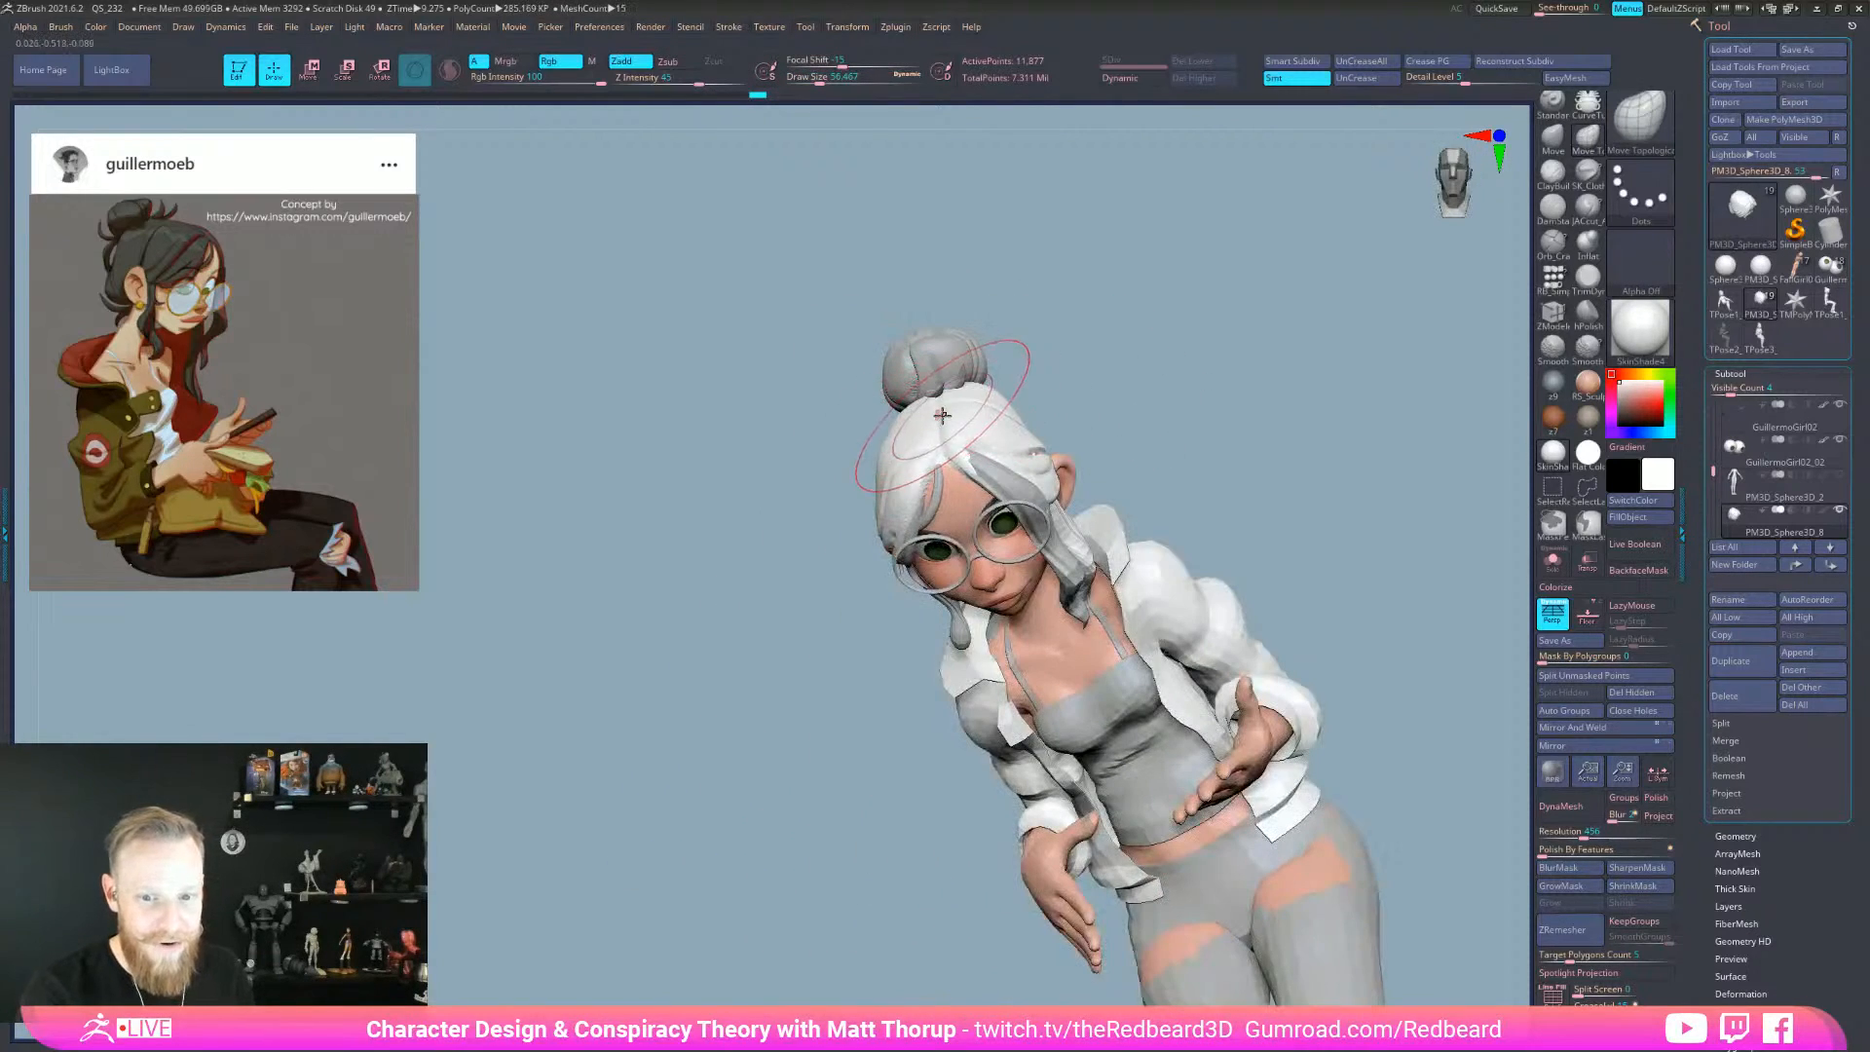
drag(1152, 400, 1094, 453)
mouse_move(1276, 410)
mouse_down()
mouse_move(1360, 371)
mouse_move(1286, 818)
mouse_move(1356, 730)
mouse_move(1270, 807)
mouse_move(1252, 793)
mouse_move(1237, 477)
mouse_move(1159, 700)
mouse_move(1353, 643)
mouse_move(1358, 662)
mouse_move(1358, 606)
mouse_move(1388, 635)
mouse_move(1405, 571)
mouse_up()
- Make the loose hair strands mesh the active subtool and turn on its polyframe display
key(space)
alt+click(1078, 585)
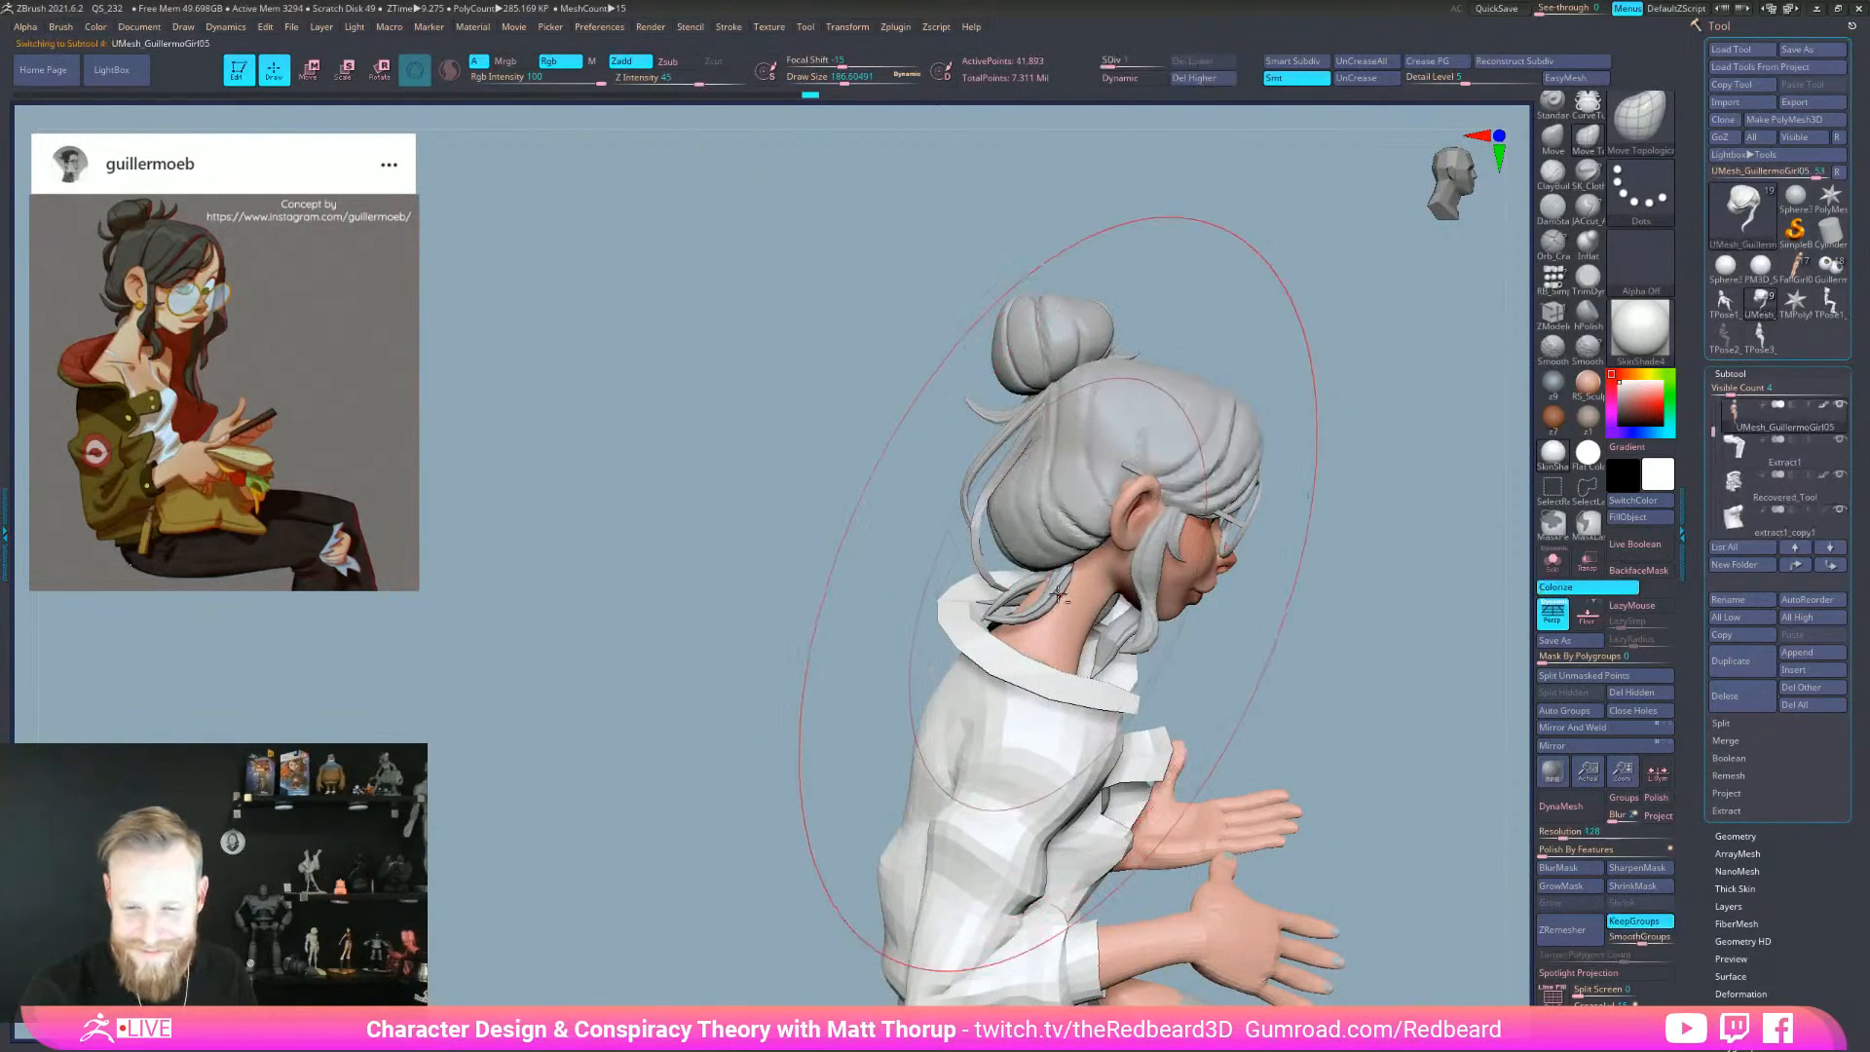
key(shift+f)
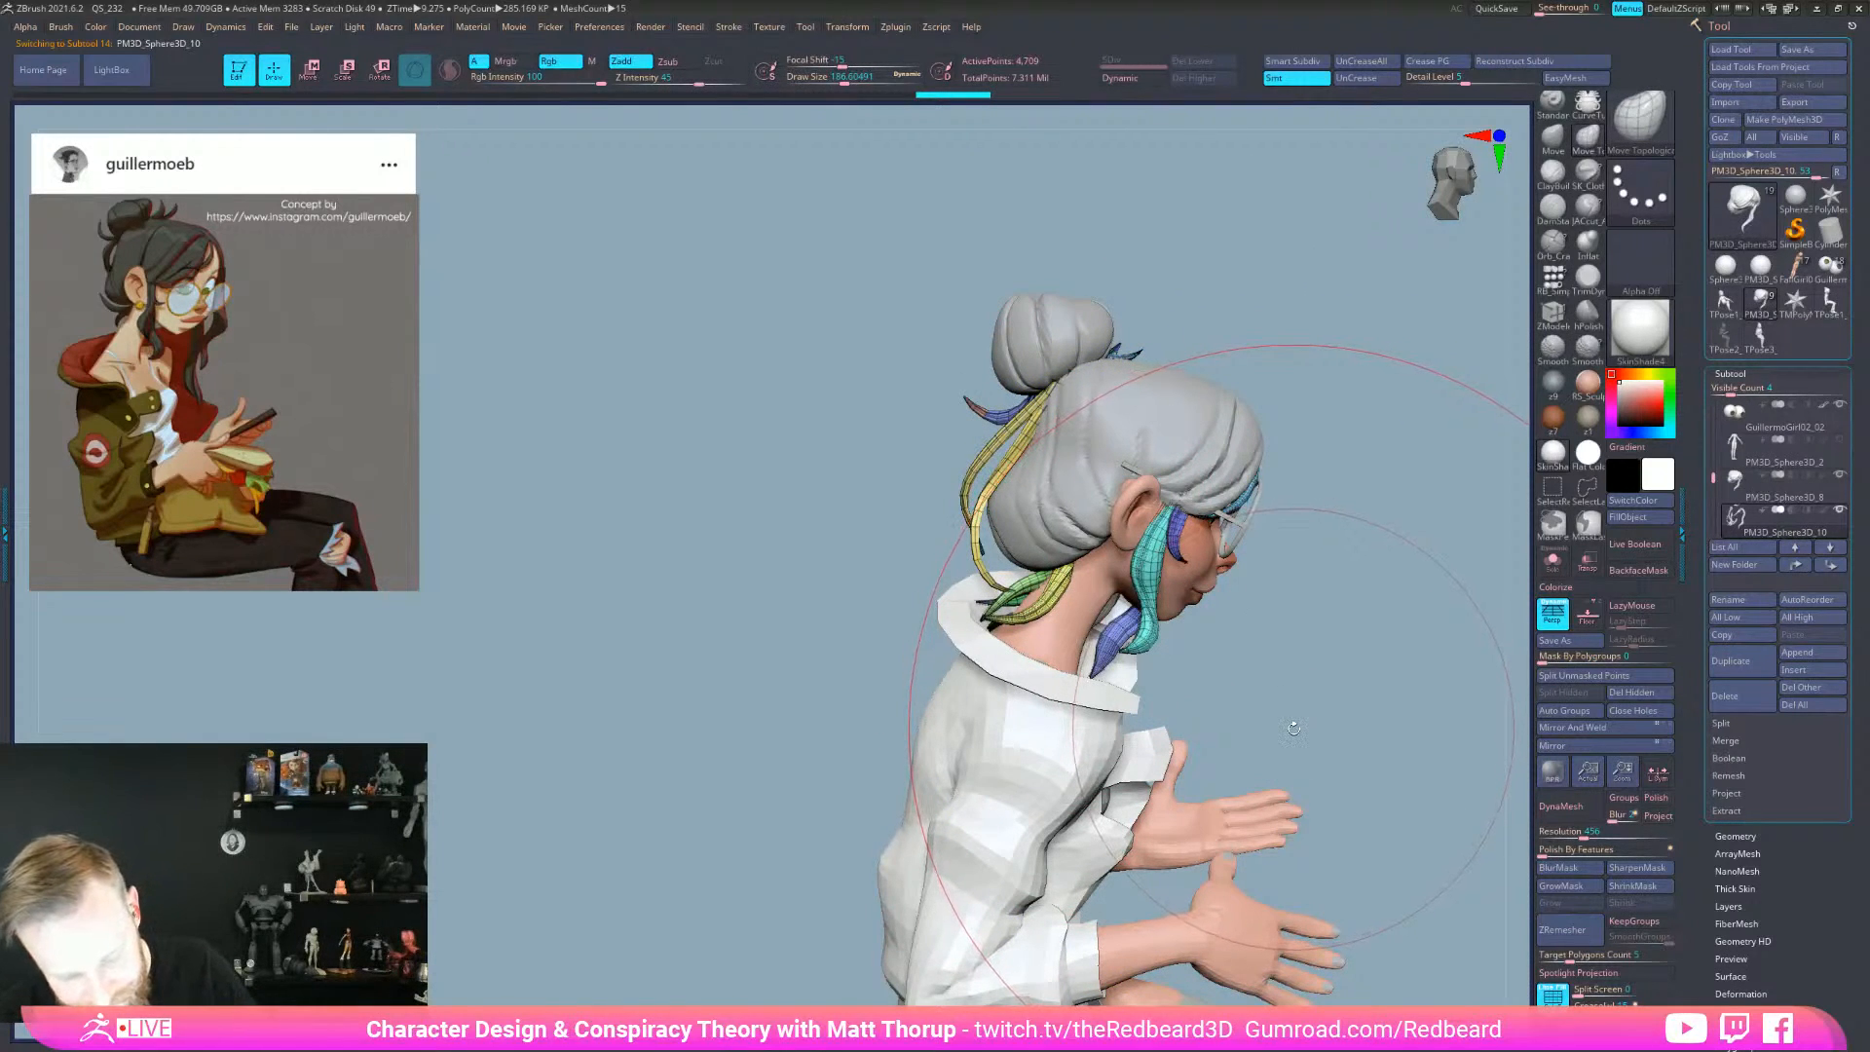
- Reposition the loose strands at the nape and the back of the head with a smaller Move Topological brush
drag(1293, 727, 1348, 618)
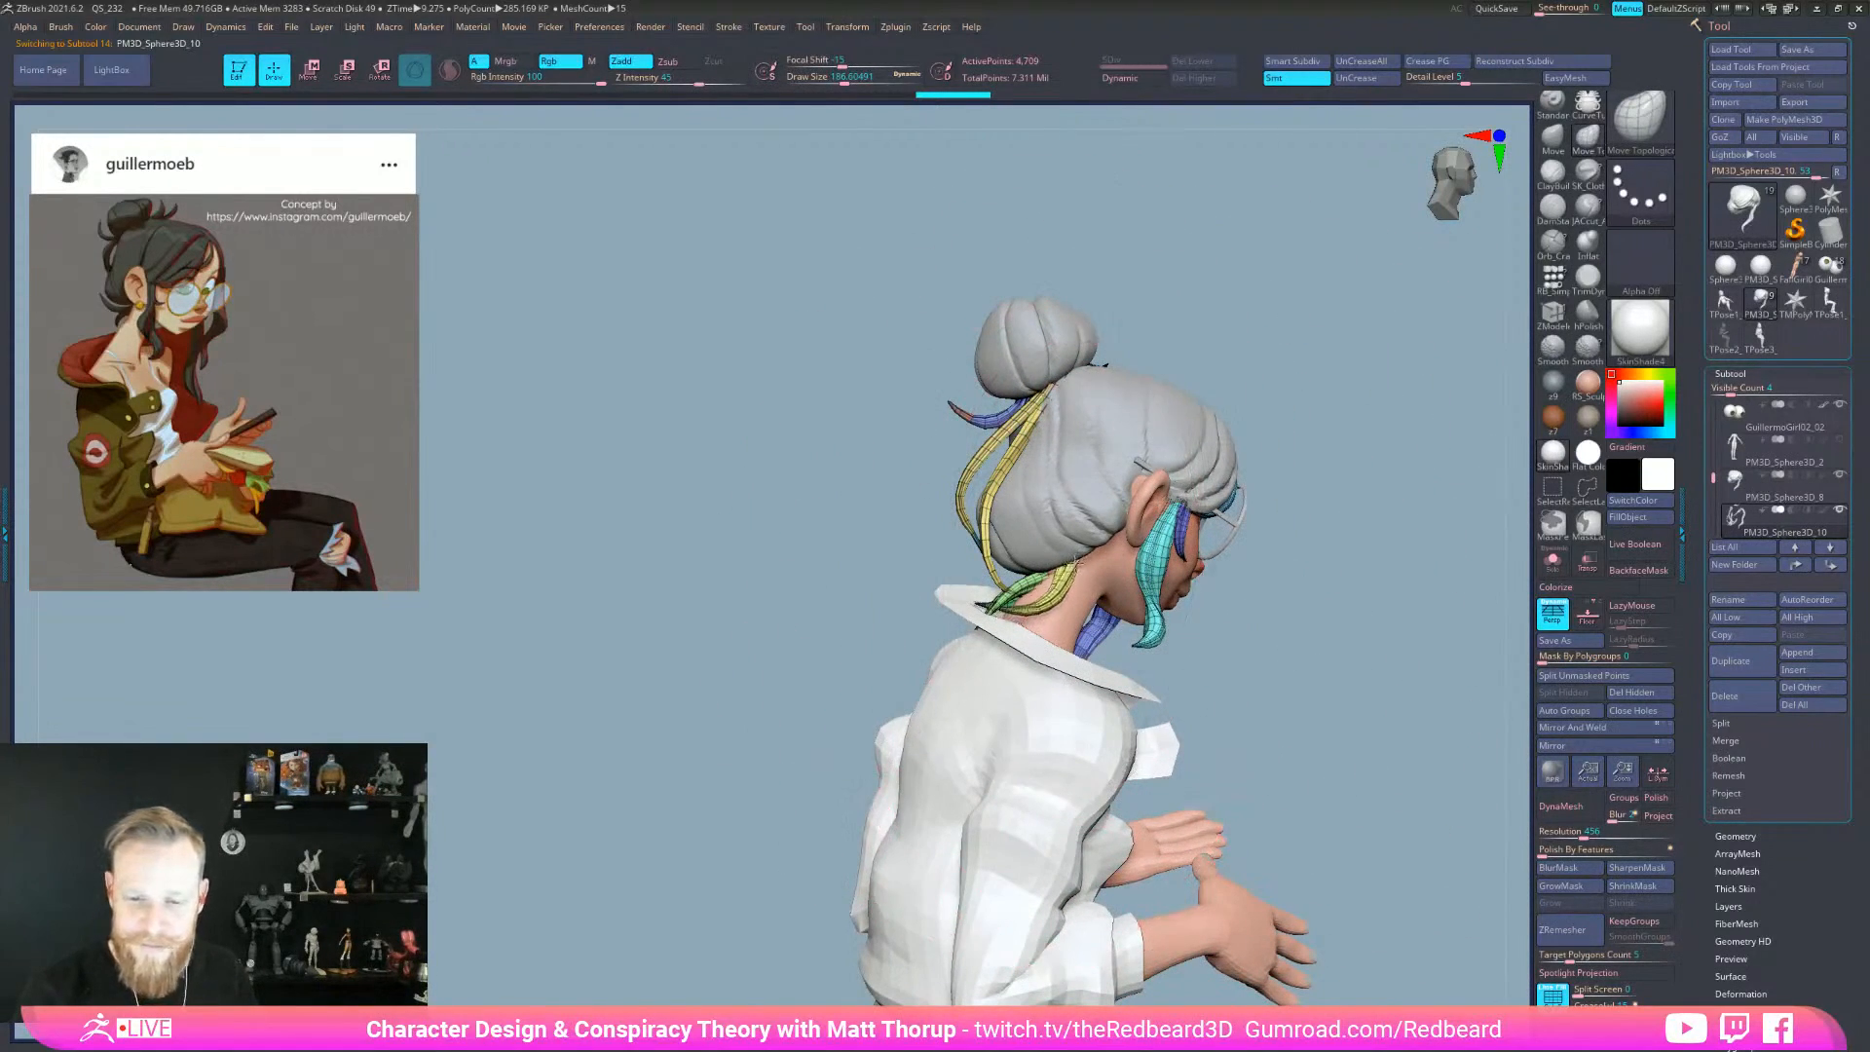
drag(1090, 545, 1120, 526)
right_drag(1194, 509, 1295, 521)
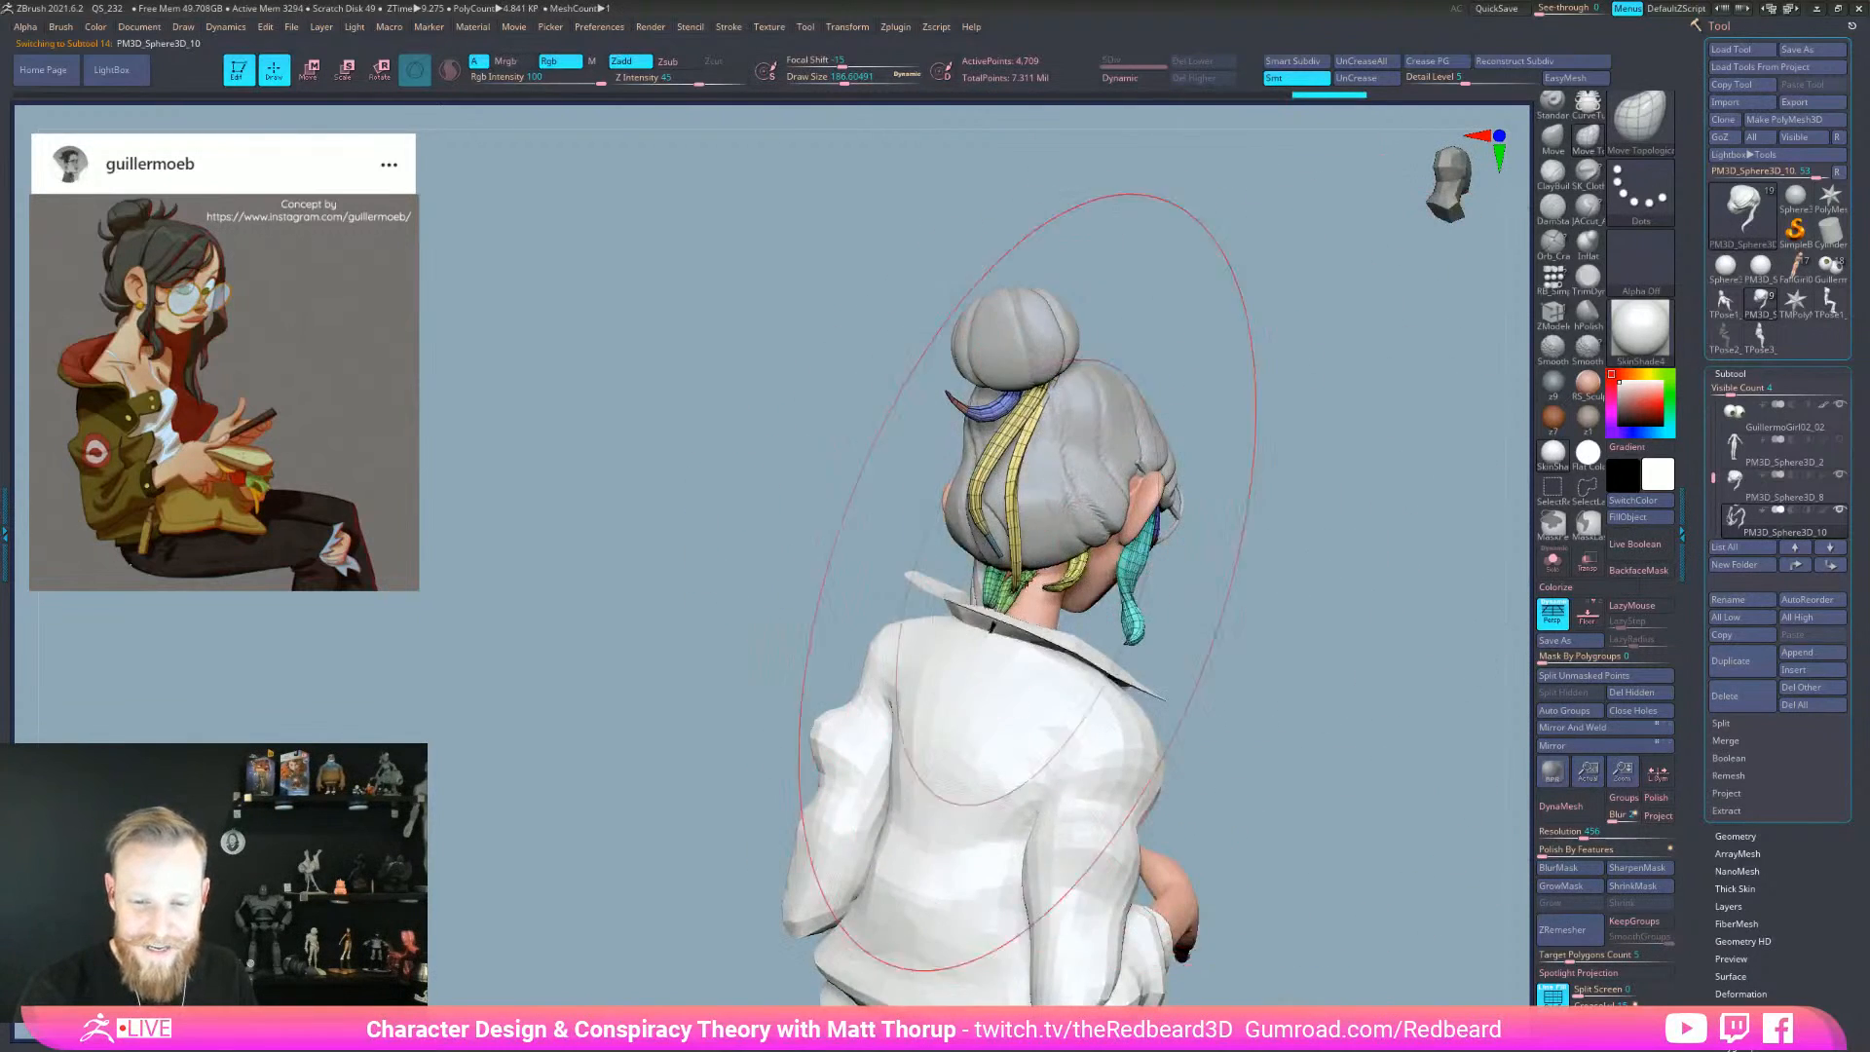
mouse_move(1319, 547)
mouse_down()
mouse_move(1062, 576)
mouse_move(940, 620)
mouse_move(988, 623)
mouse_up()
key(s)
mouse_move(838, 630)
mouse_down()
mouse_move(985, 563)
mouse_move(1024, 603)
mouse_up()
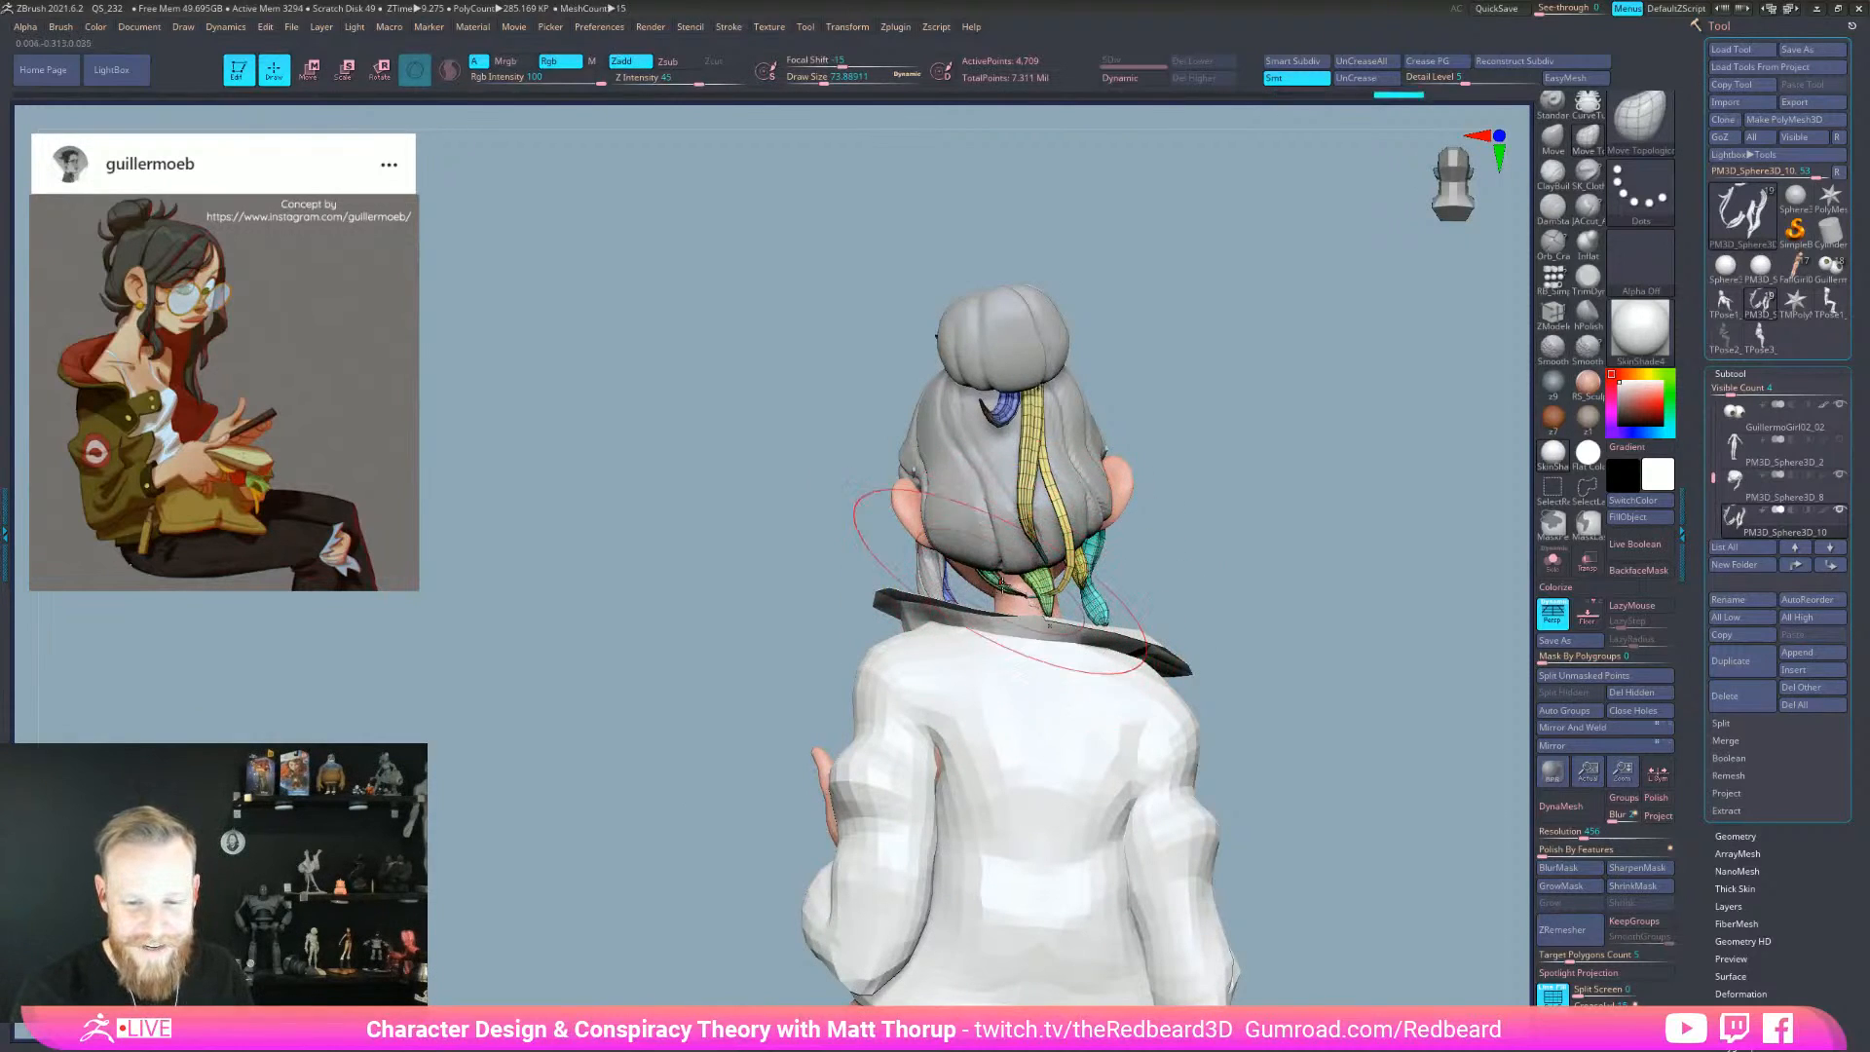
drag(1024, 604, 1049, 568)
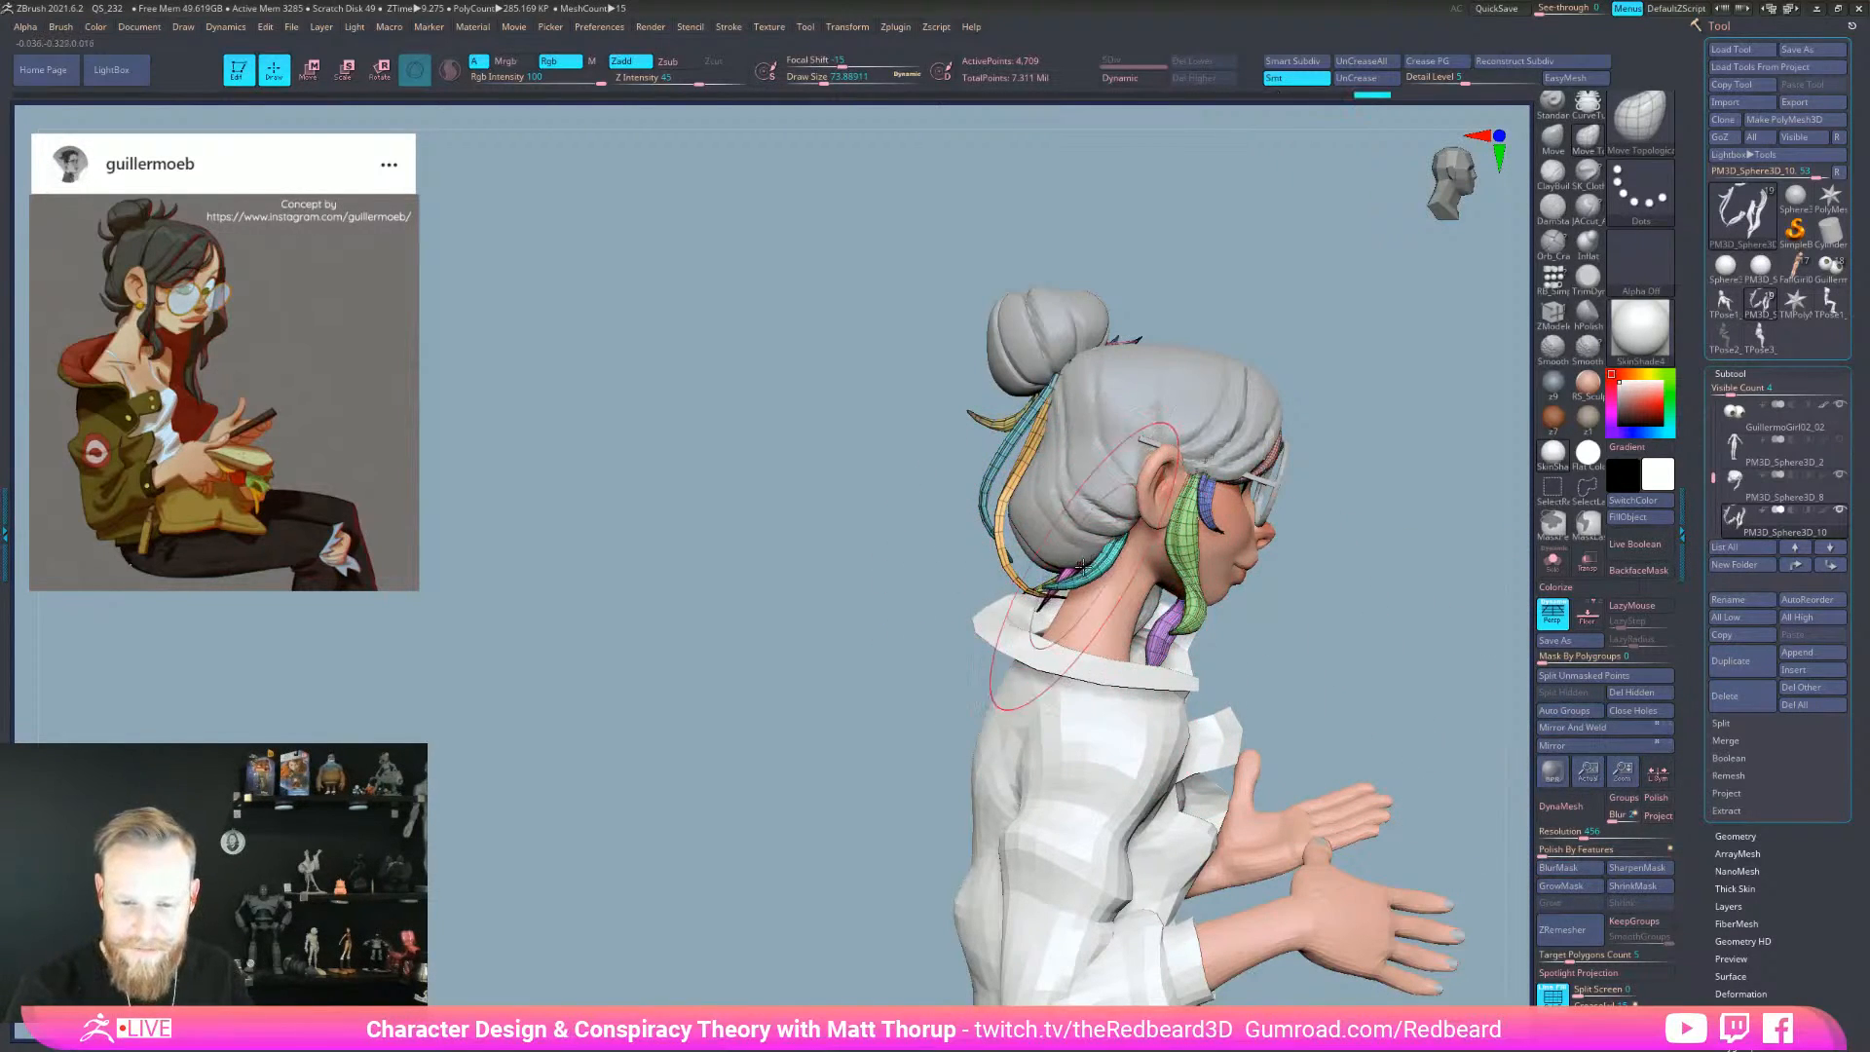
mouse_move(1306, 617)
mouse_down()
mouse_move(1393, 646)
mouse_move(1228, 626)
mouse_up()
drag(997, 557, 1005, 566)
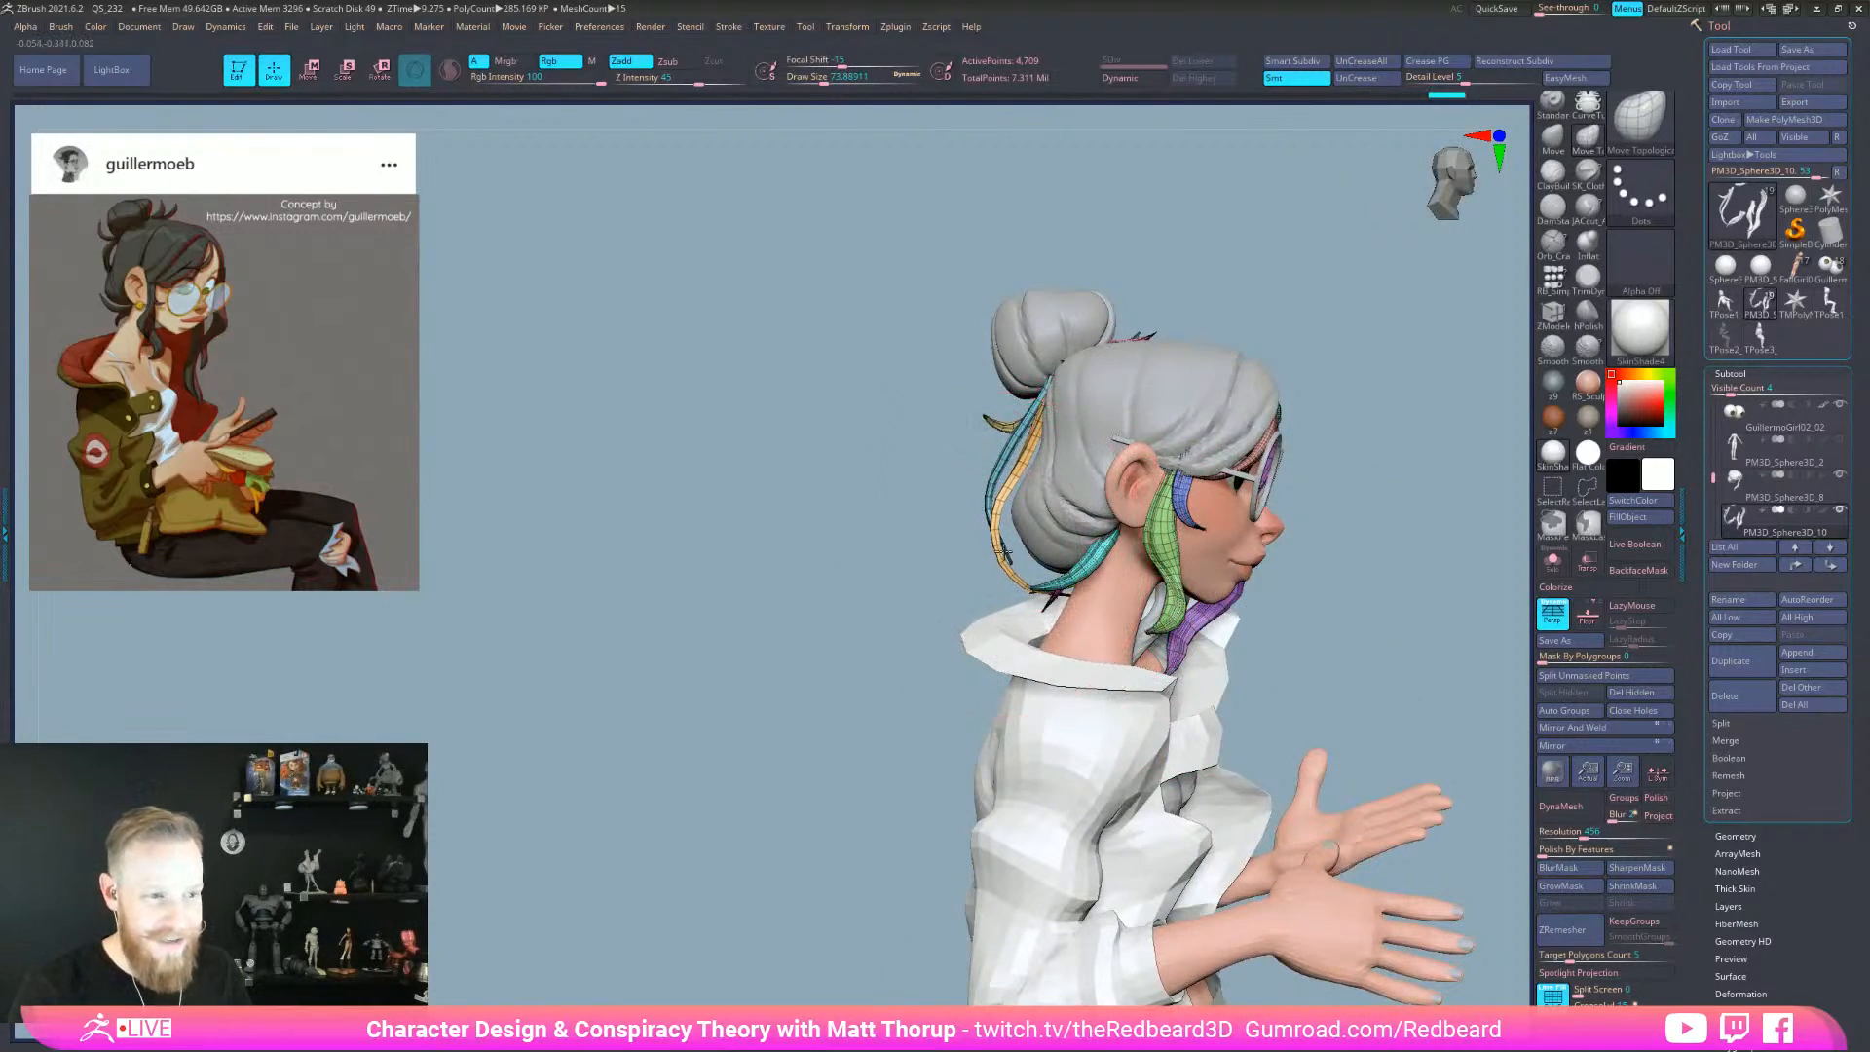
- Reshape the short nape strands with a small brush while the strands mesh is isolated in Solo mode
drag(1309, 584, 1058, 575)
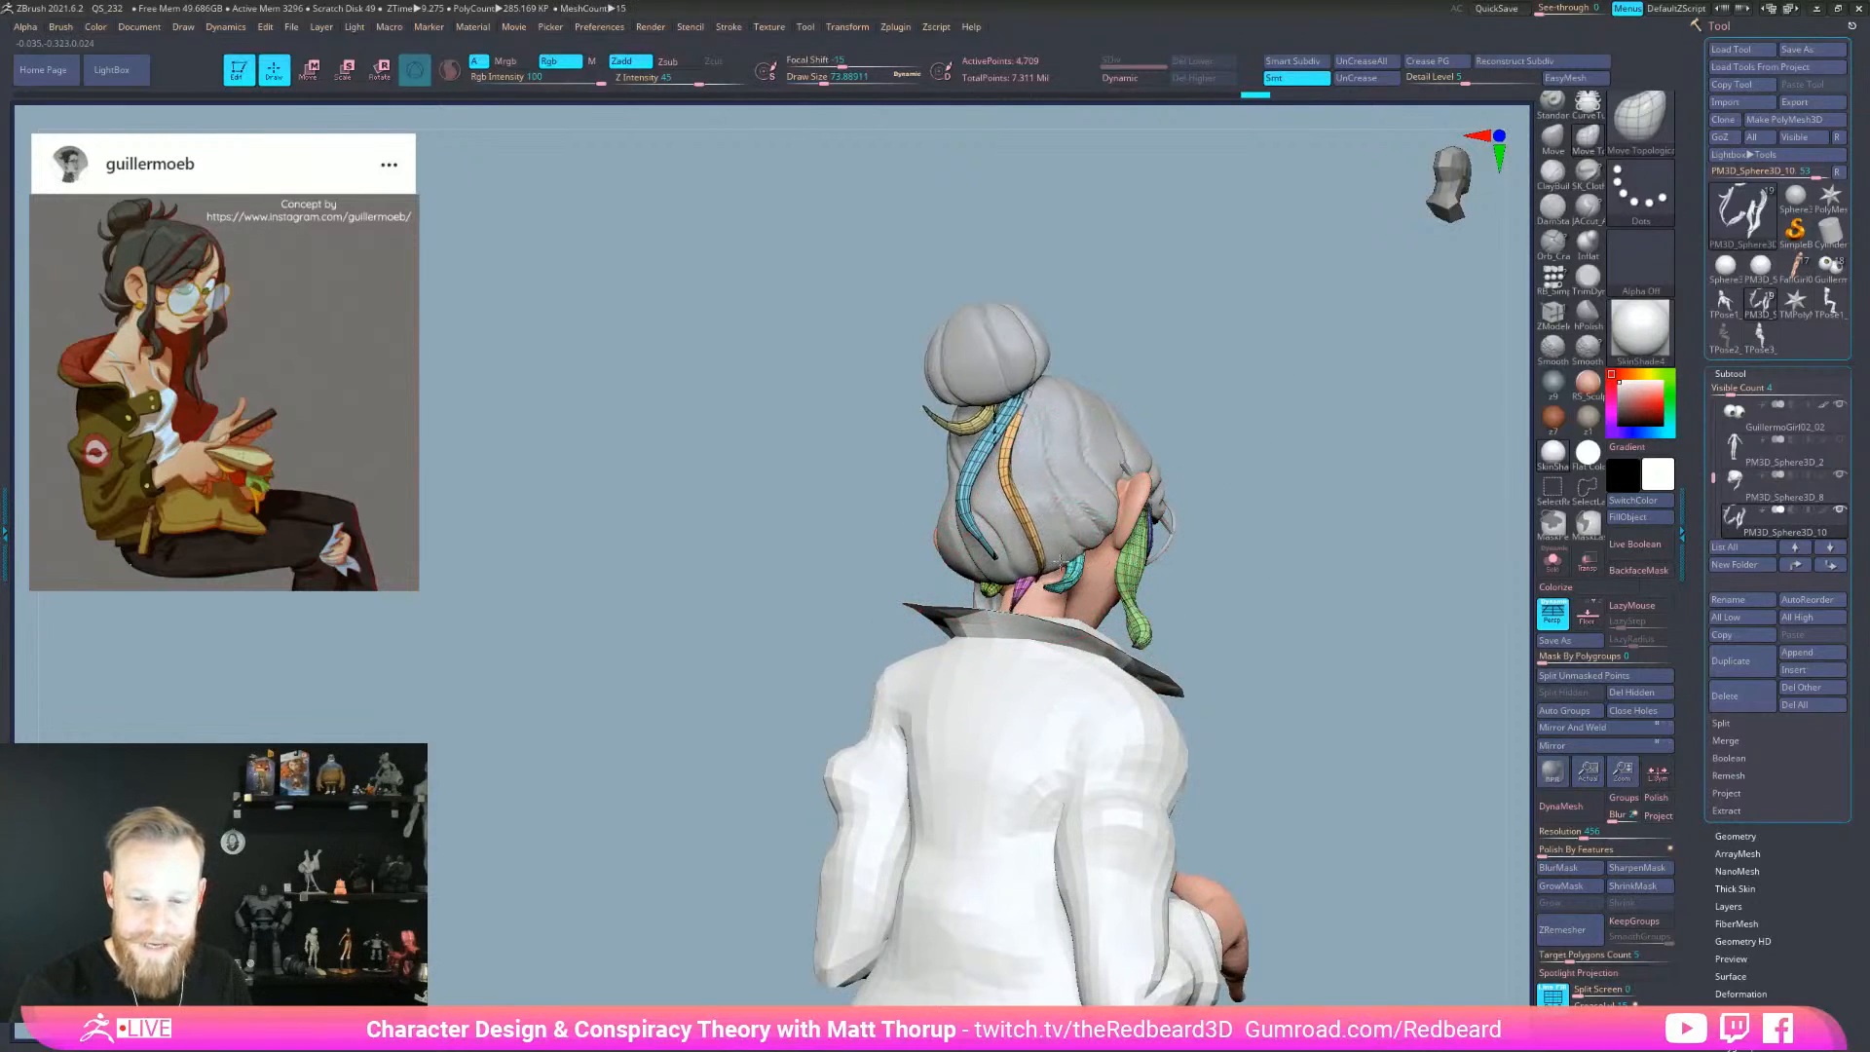
right_drag(1050, 577, 1217, 582)
click(1552, 561)
mouse_move(1300, 643)
right_down()
mouse_move(1390, 793)
mouse_move(1031, 774)
mouse_move(1022, 730)
right_up()
key(s)
drag(1068, 575, 1050, 573)
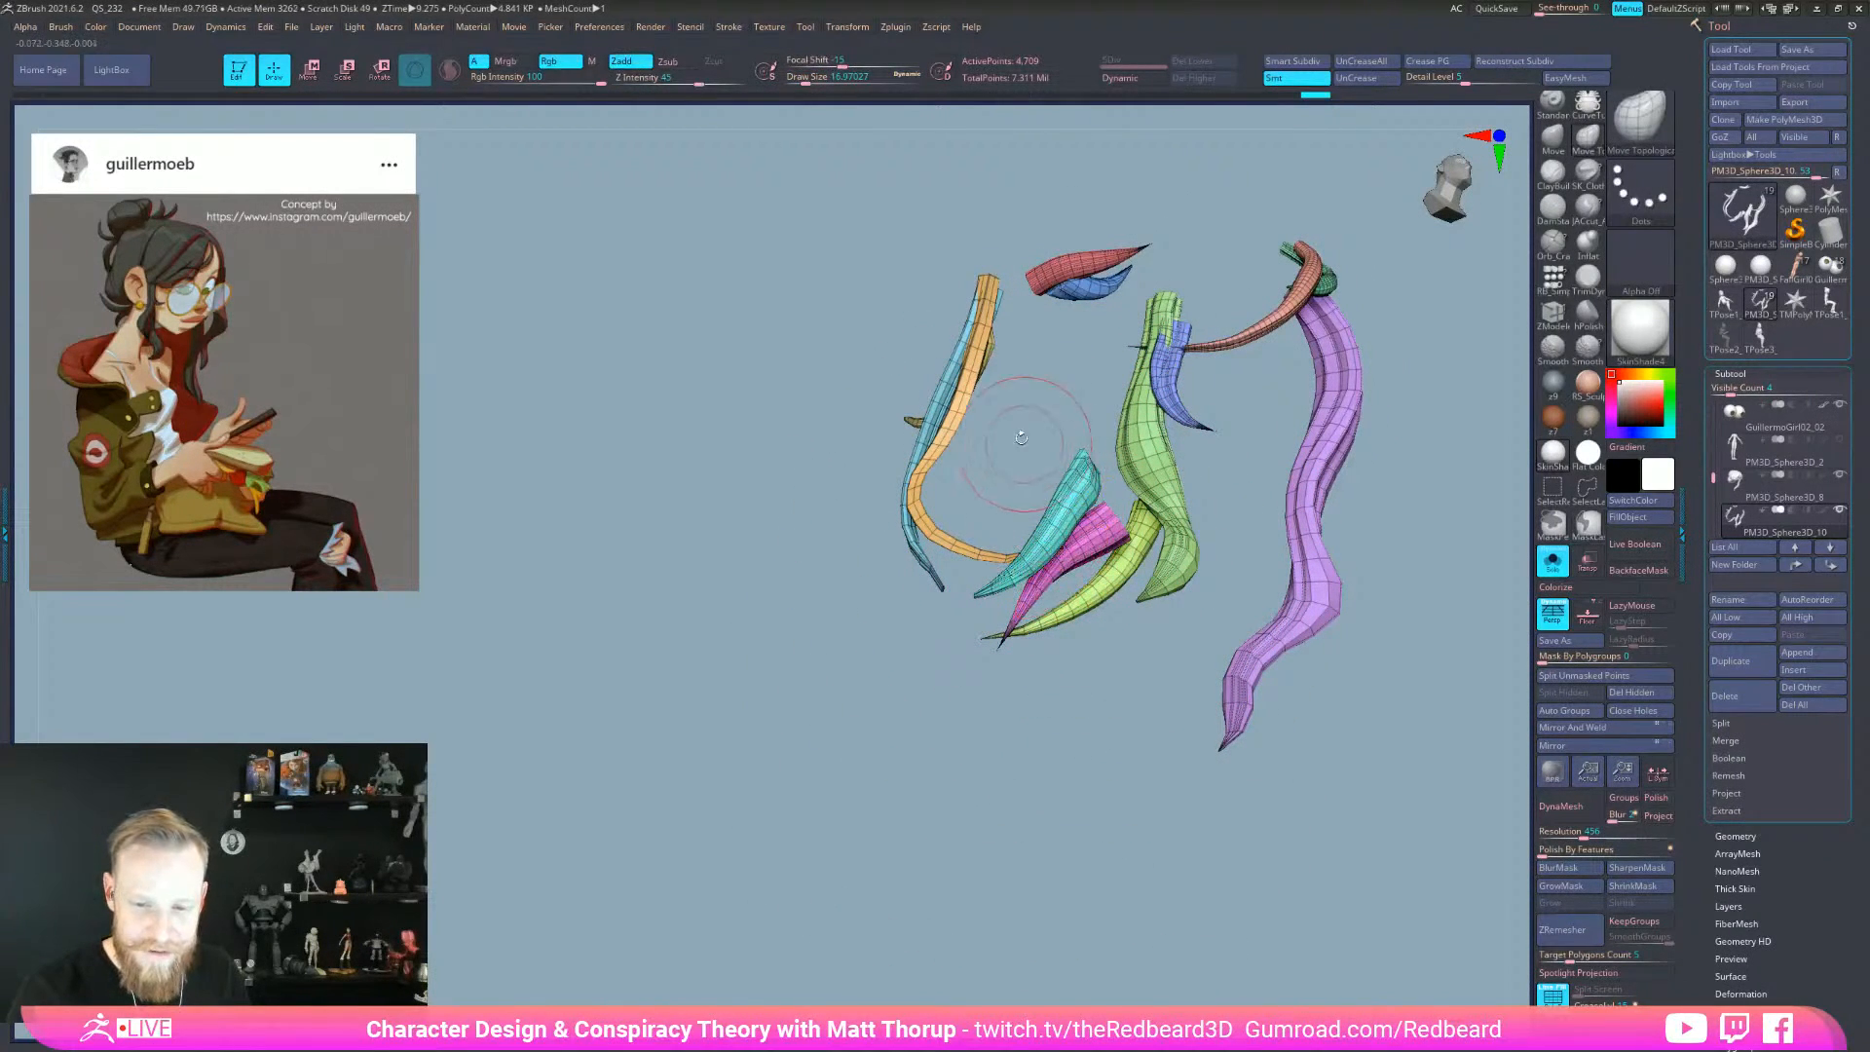
drag(1059, 535, 1031, 499)
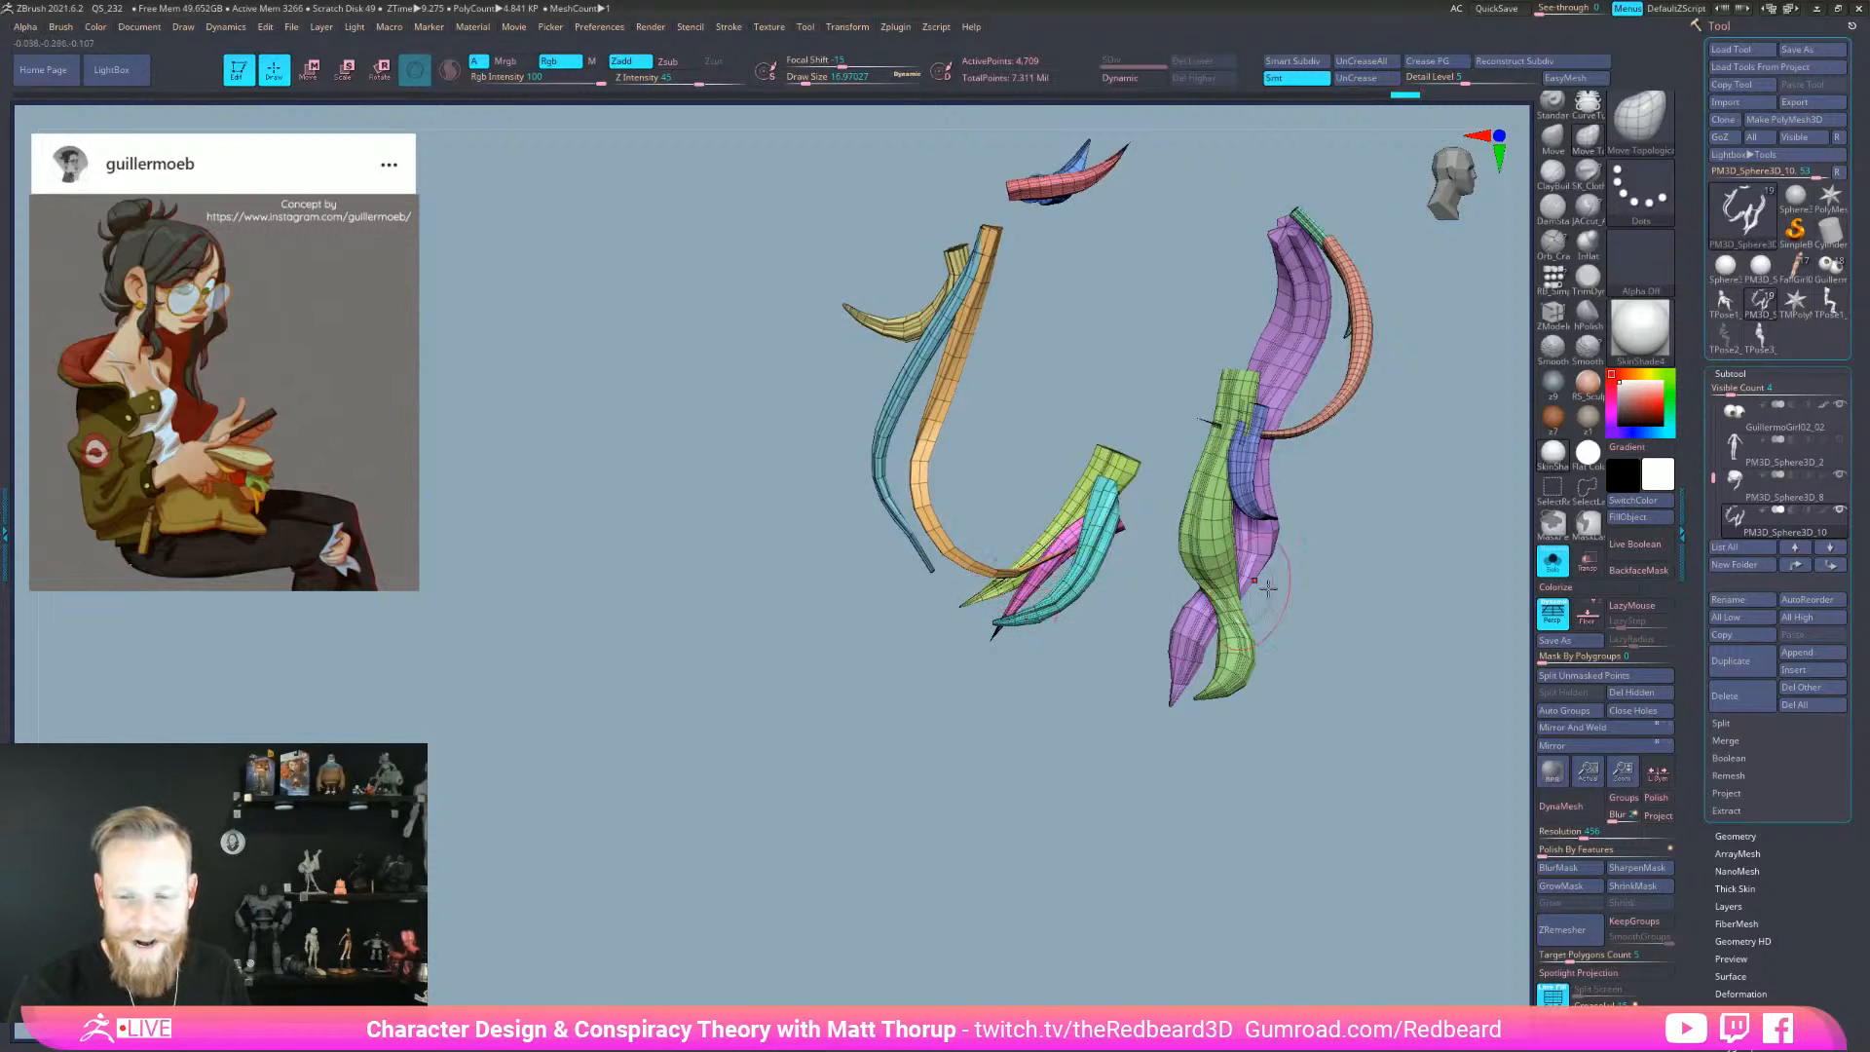
click(1552, 561)
- Adjust the long strand hanging down the back of the head from a close rear three-quarter view
drag(1282, 670, 1418, 542)
key(s)
click(952, 406)
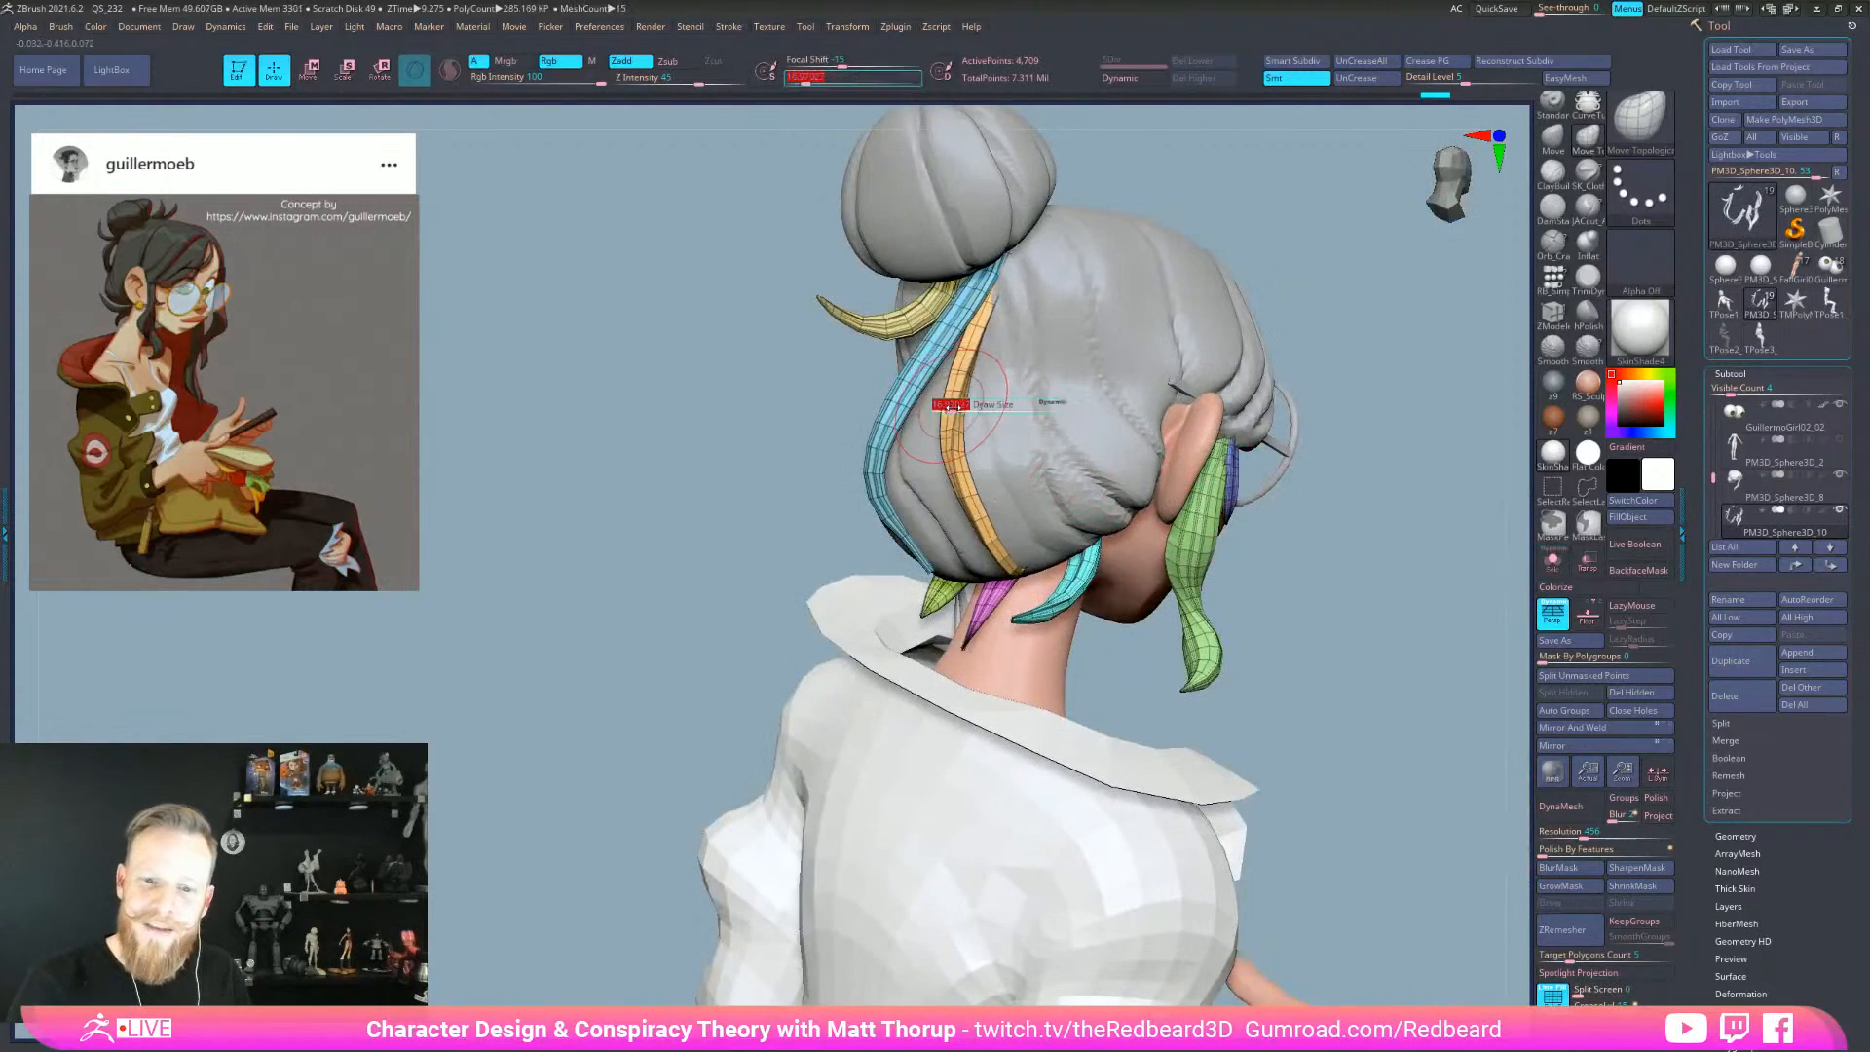
drag(1313, 291, 1431, 312)
key(s)
drag(979, 455, 993, 455)
- Refine the curves of the two long strands below the bun with varying brush sizes
drag(1229, 428, 1402, 457)
key(s)
drag(1098, 482, 1102, 482)
drag(1075, 413, 1081, 448)
mouse_move(1178, 379)
mouse_down()
mouse_move(1071, 403)
mouse_move(1091, 409)
mouse_up()
key(s)
drag(905, 701, 961, 670)
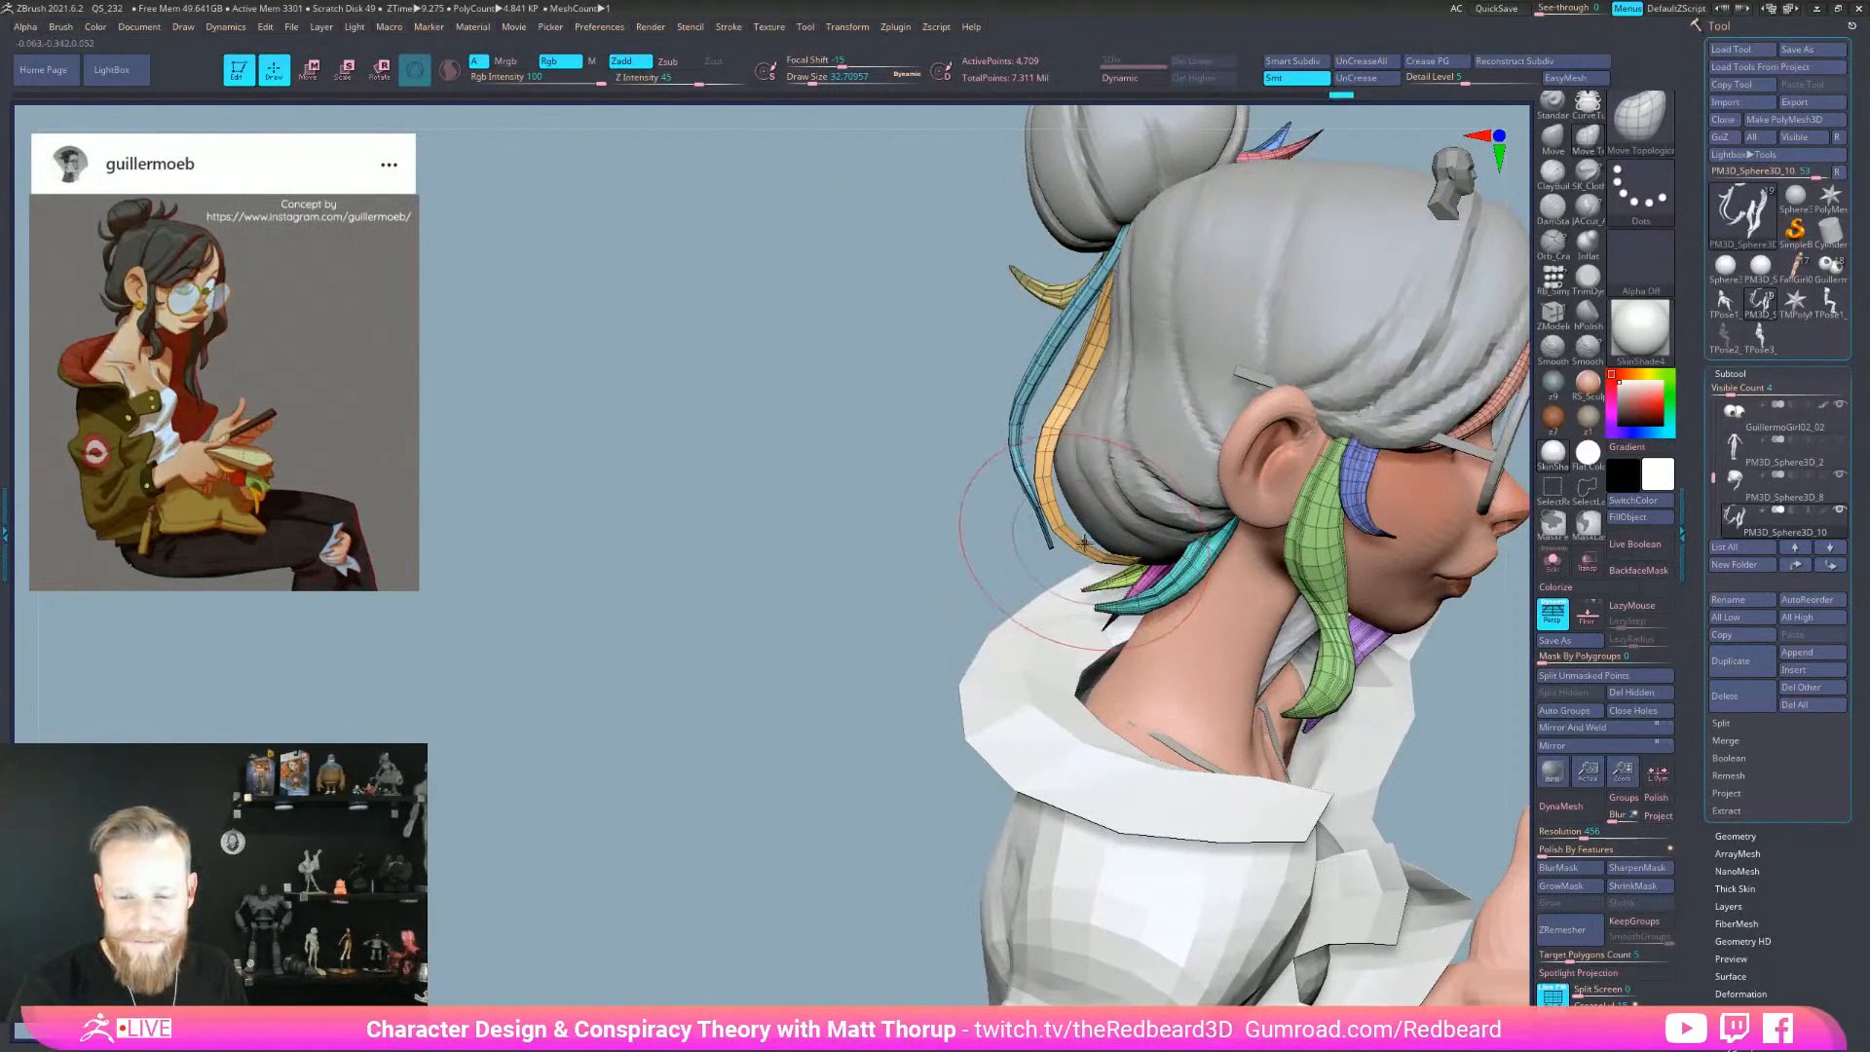
- Bow the outer long strand away from the back of the hair in the profile view
drag(1079, 542, 1066, 542)
drag(925, 538, 1002, 525)
key(s)
drag(1029, 337, 1033, 336)
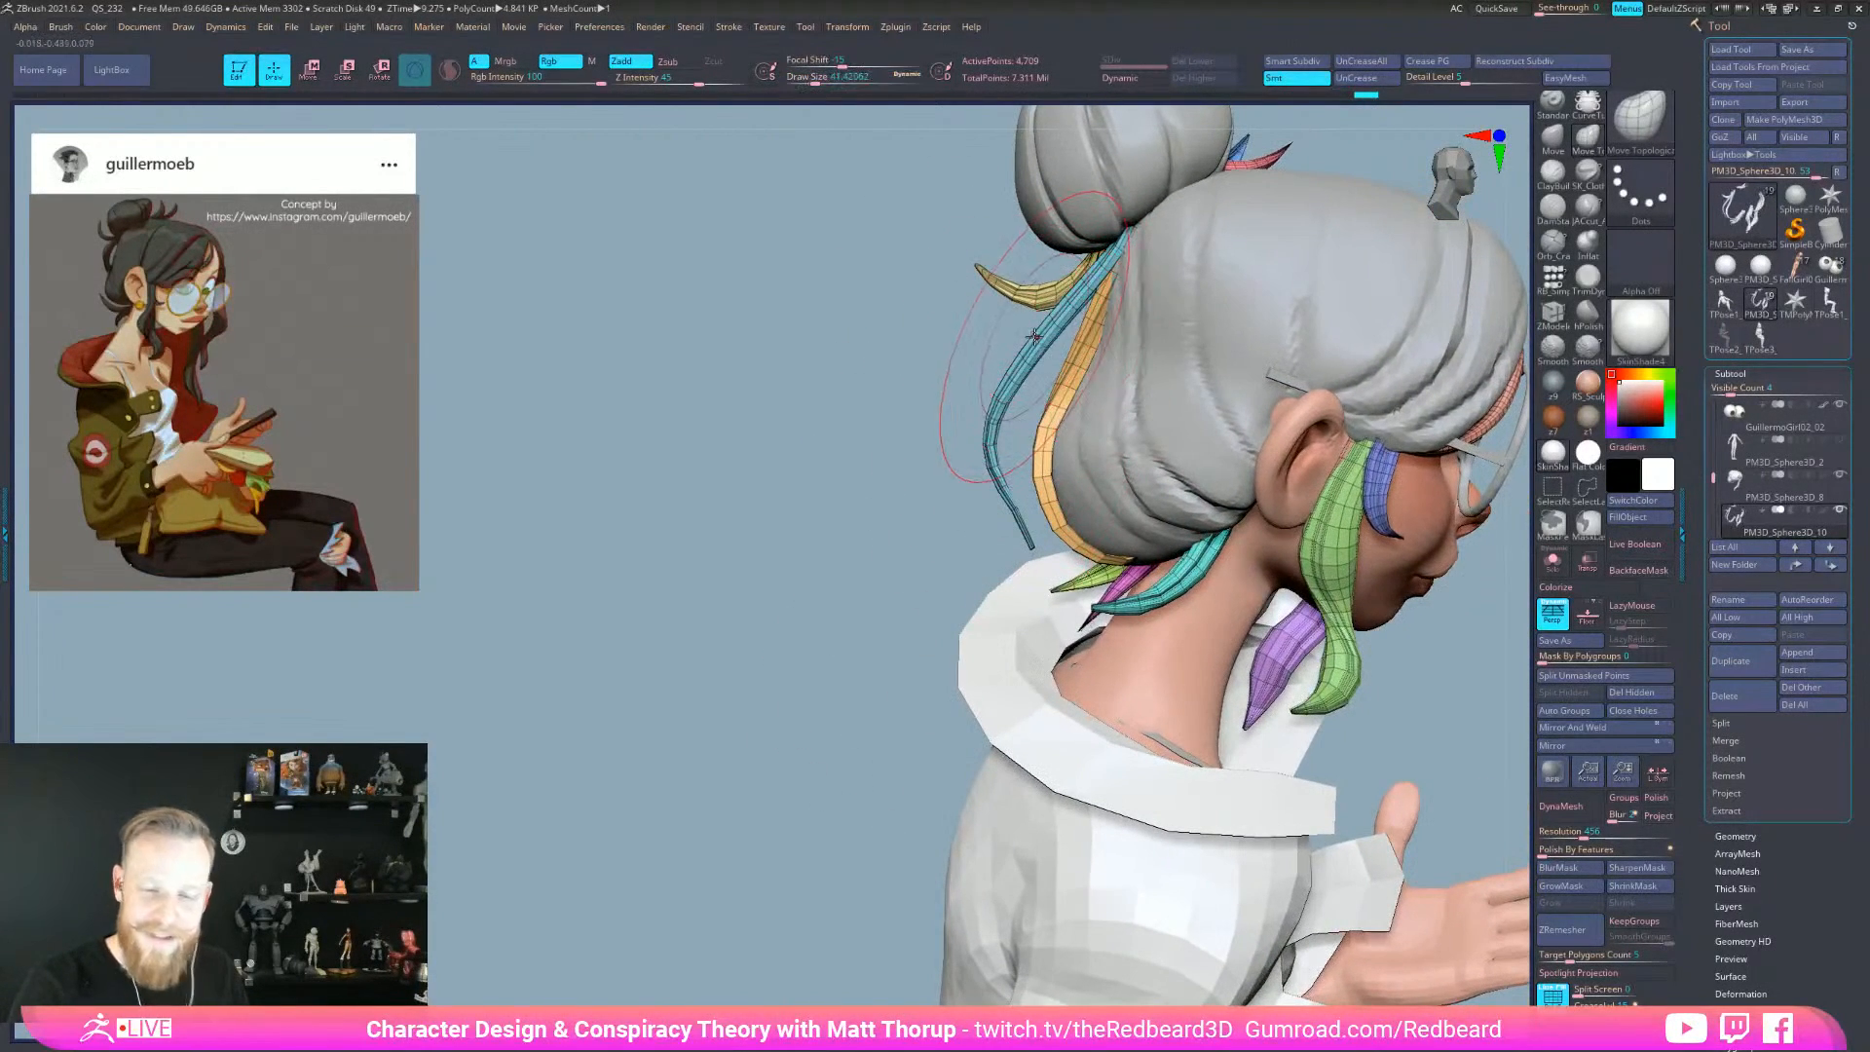
drag(967, 424, 1018, 516)
- Fine-tune the tip of the outer long strand with a small brush from the back and side
mouse_move(1417, 631)
mouse_down()
mouse_move(1016, 549)
mouse_move(1149, 574)
mouse_move(1314, 545)
mouse_move(1334, 521)
mouse_up()
key(s)
drag(1030, 547, 1025, 547)
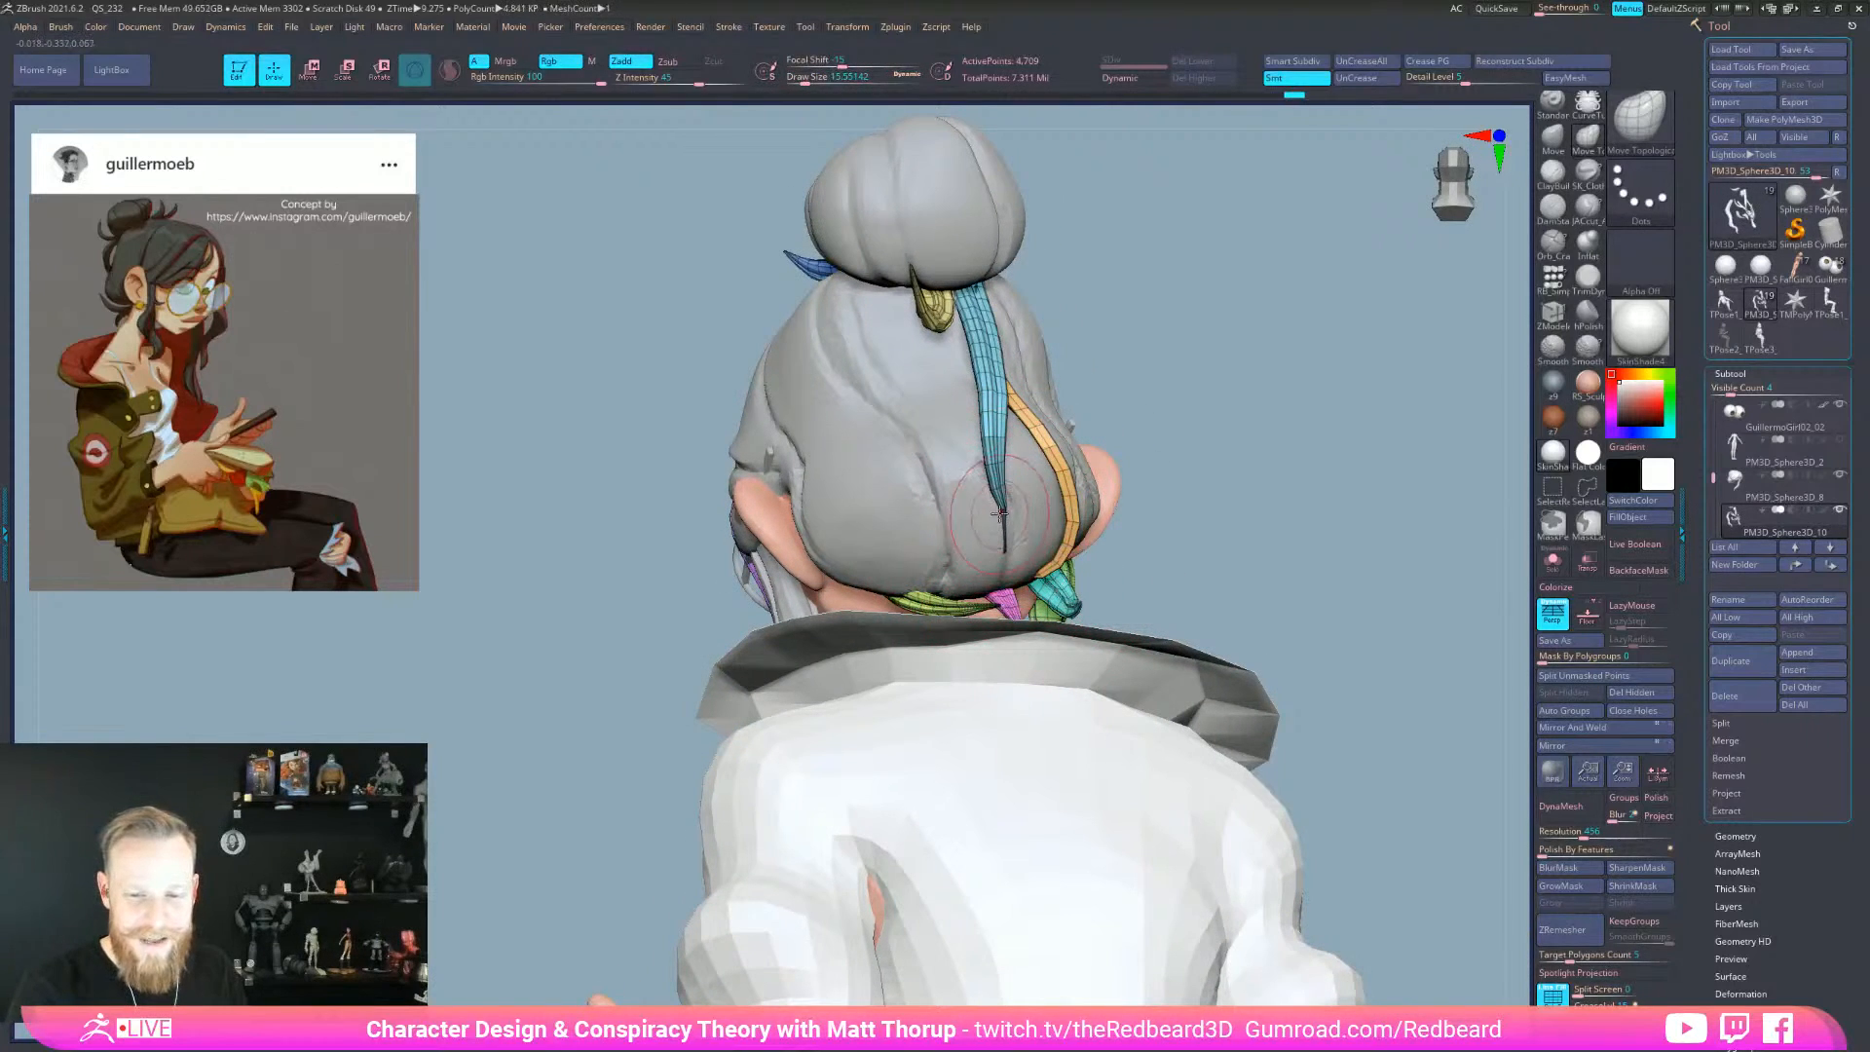
drag(1206, 533, 1098, 550)
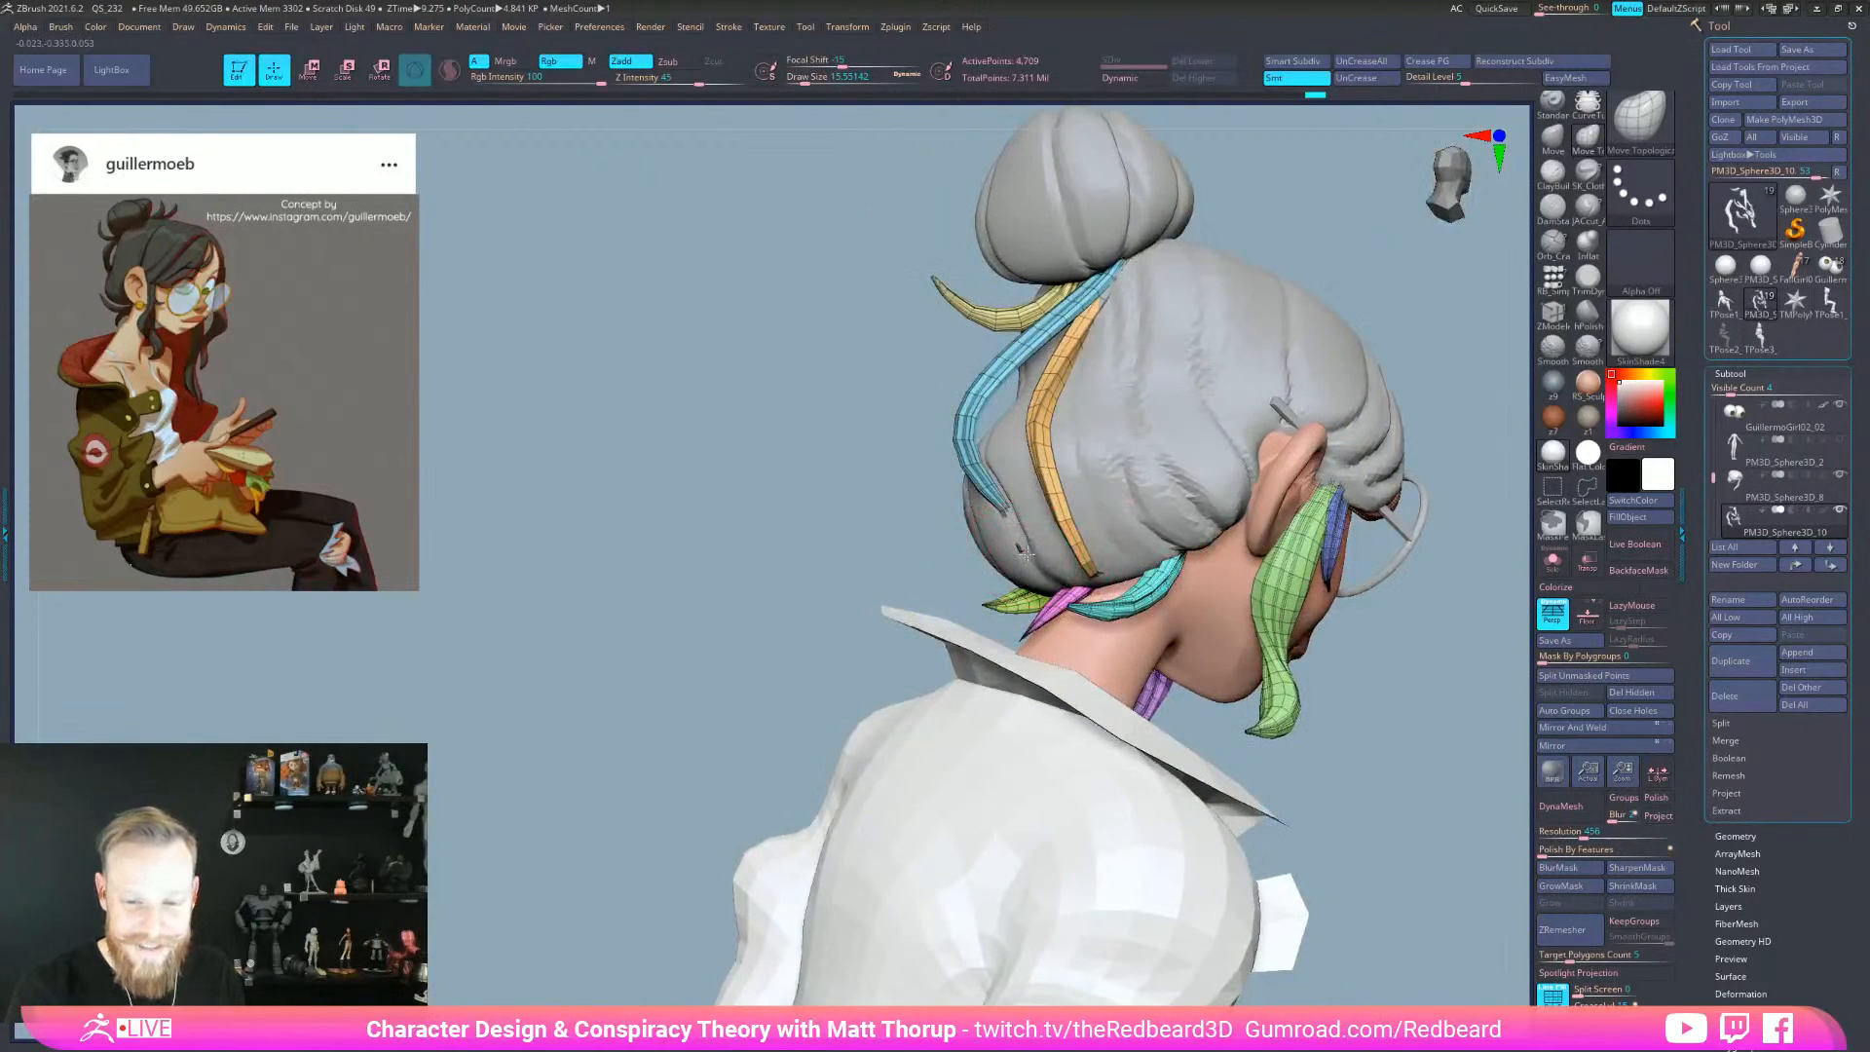
drag(1009, 507, 1013, 507)
mouse_move(901, 561)
mouse_down()
mouse_move(1277, 375)
mouse_move(1288, 419)
mouse_up()
- Adjust the upper parts of the loose strands beneath the bun with several brush sizes
key(s)
drag(1022, 296, 1048, 324)
key(s)
mouse_move(1023, 238)
mouse_down()
mouse_move(984, 268)
mouse_move(1034, 245)
mouse_up()
key(s)
drag(1039, 313, 1026, 380)
mouse_move(1309, 409)
mouse_down()
mouse_move(1244, 438)
mouse_move(1340, 522)
mouse_move(1431, 681)
mouse_move(1290, 645)
mouse_up()
alt+drag(1341, 566, 1215, 667)
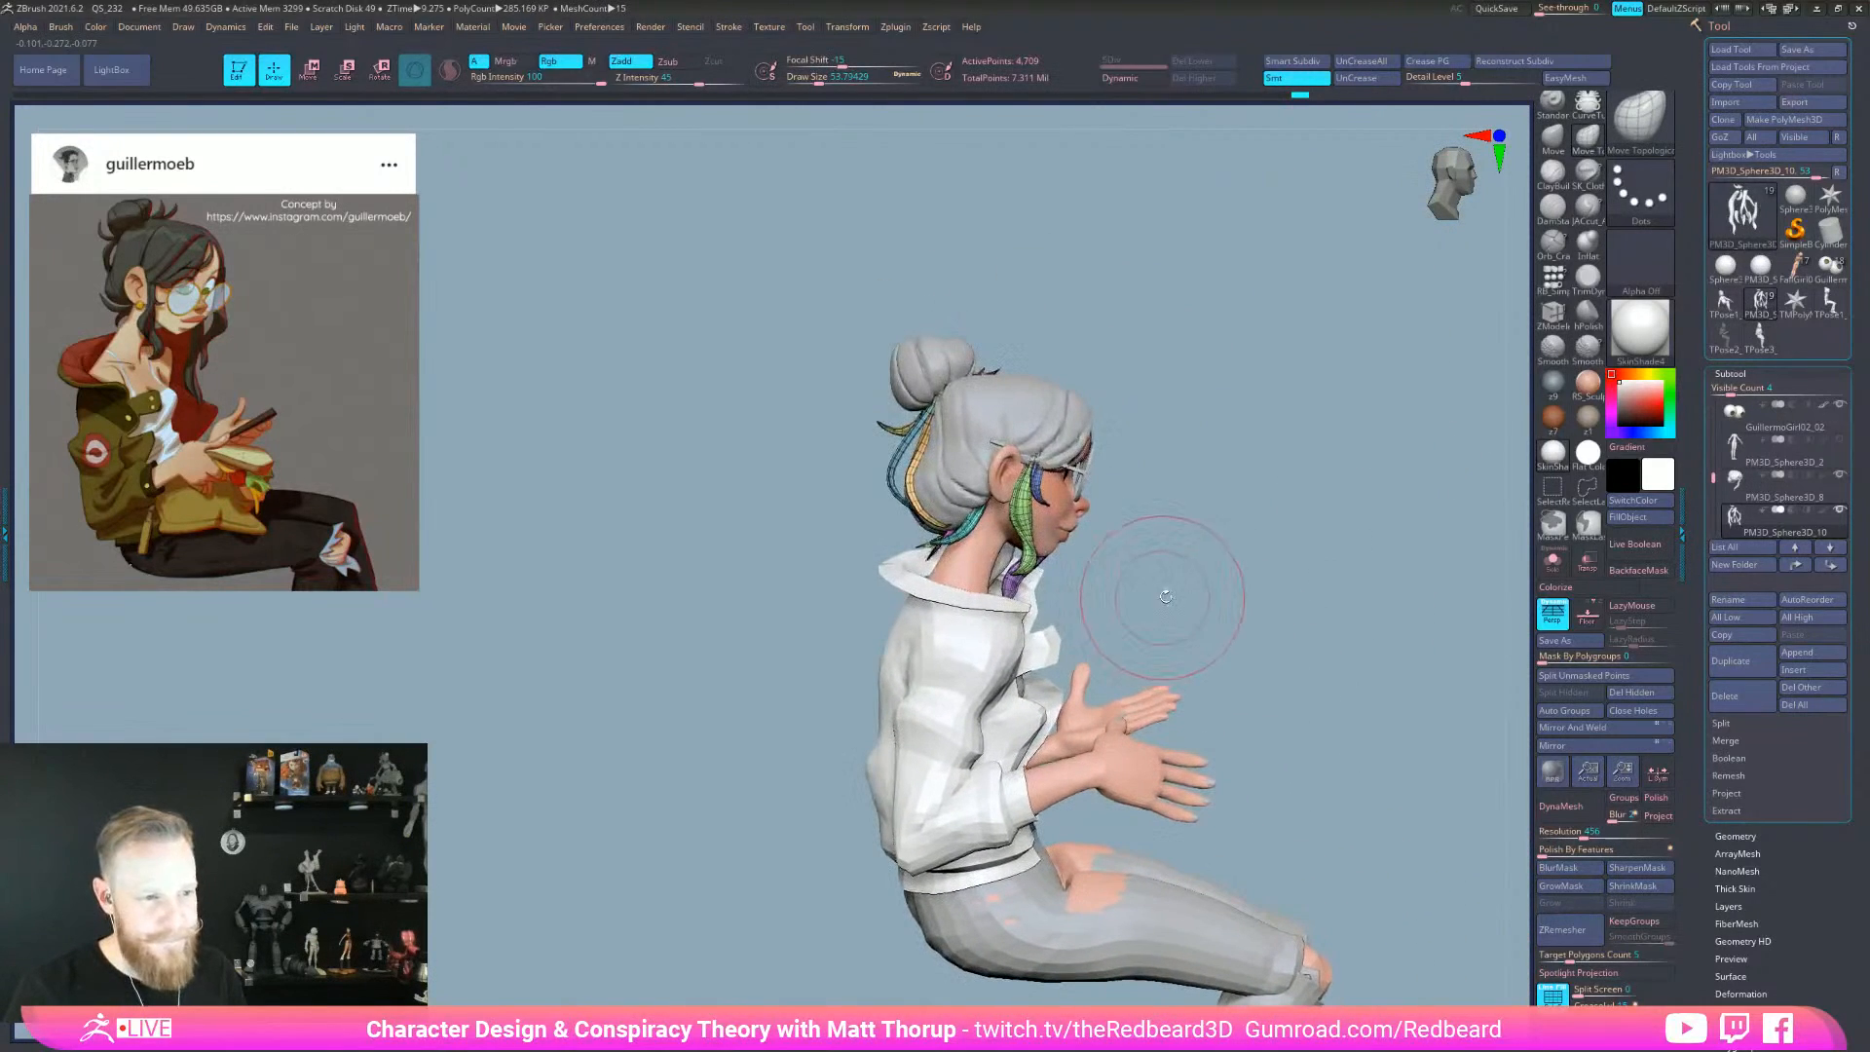
- Isolate the loose strands and refine the tip of the long front strand framing the face from both sides
drag(1141, 611, 1091, 616)
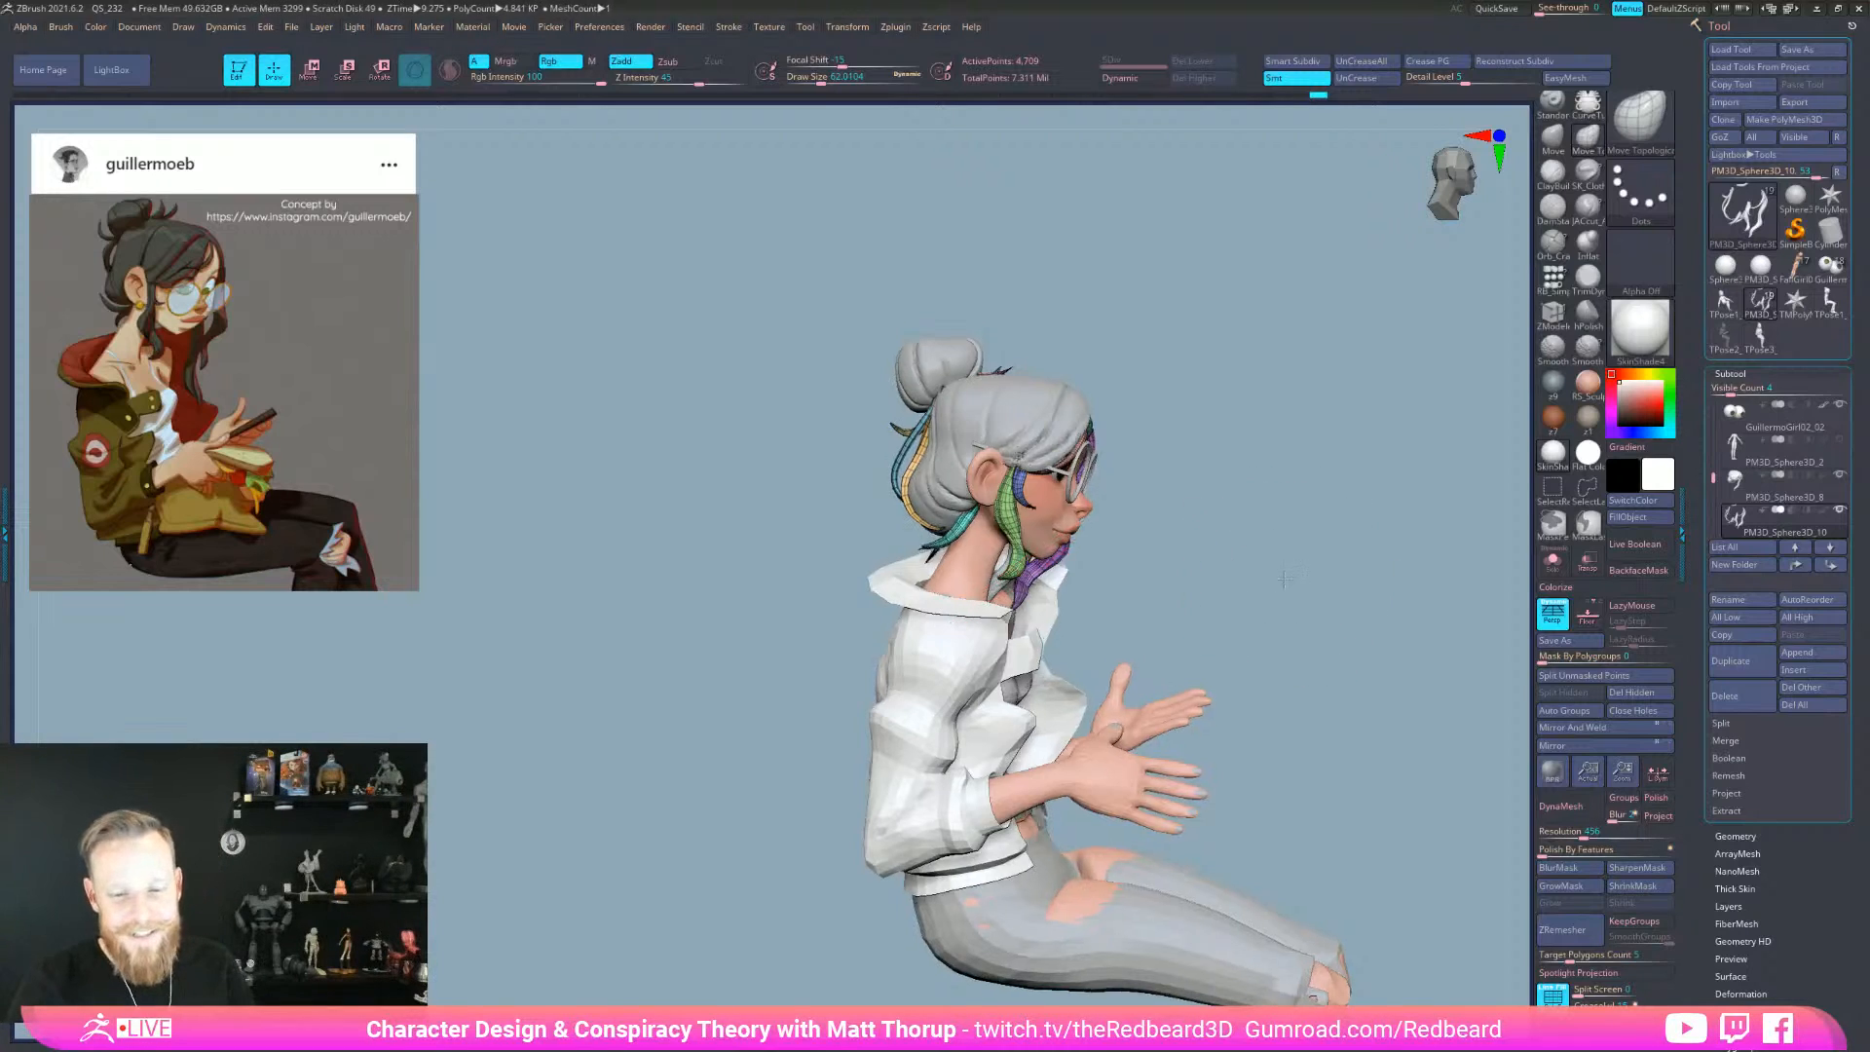
drag(1202, 560, 1253, 556)
drag(1266, 453, 1032, 574)
mouse_move(1229, 501)
mouse_down()
mouse_move(1277, 530)
mouse_move(1032, 607)
mouse_move(1088, 585)
mouse_move(1097, 616)
mouse_up()
key(s)
key(s)
click(1038, 608)
key(Escape)
click(1552, 562)
drag(1310, 647, 1213, 682)
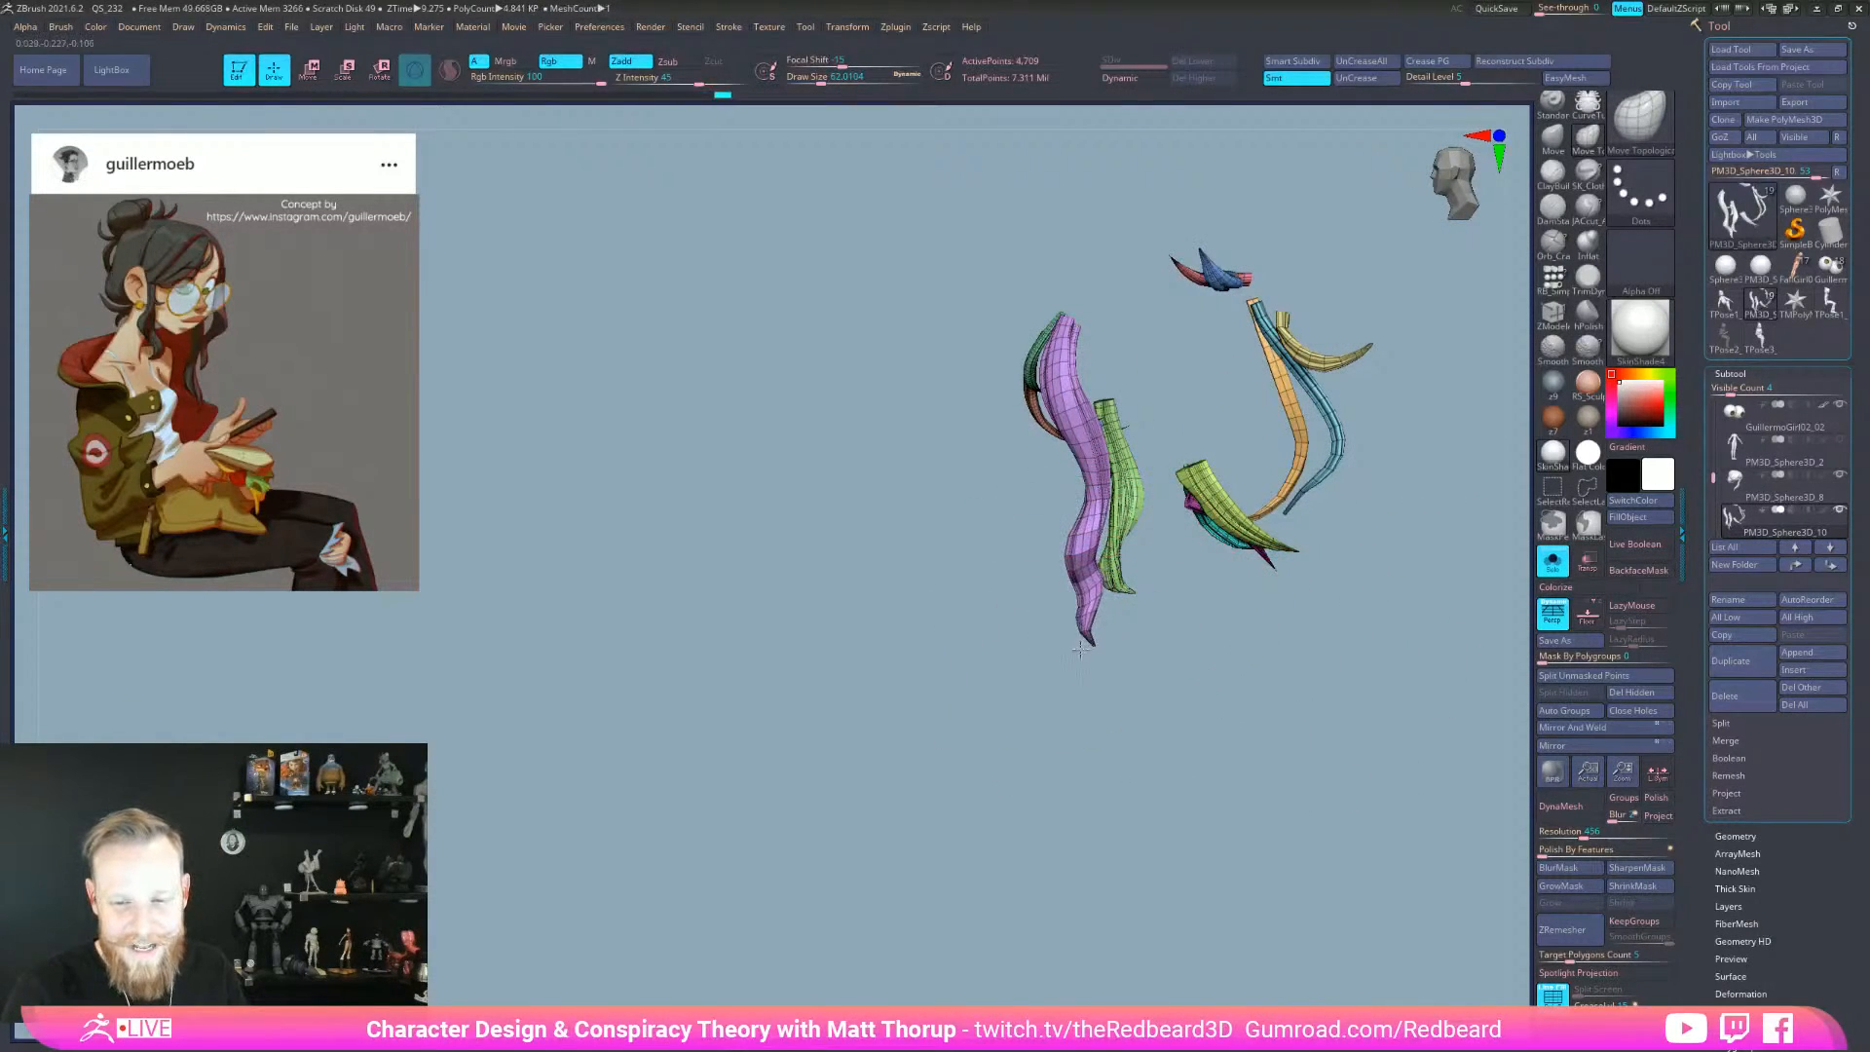
key(bracketleft)
key(bracketleft)
drag(1024, 638, 1208, 653)
key(bracketright)
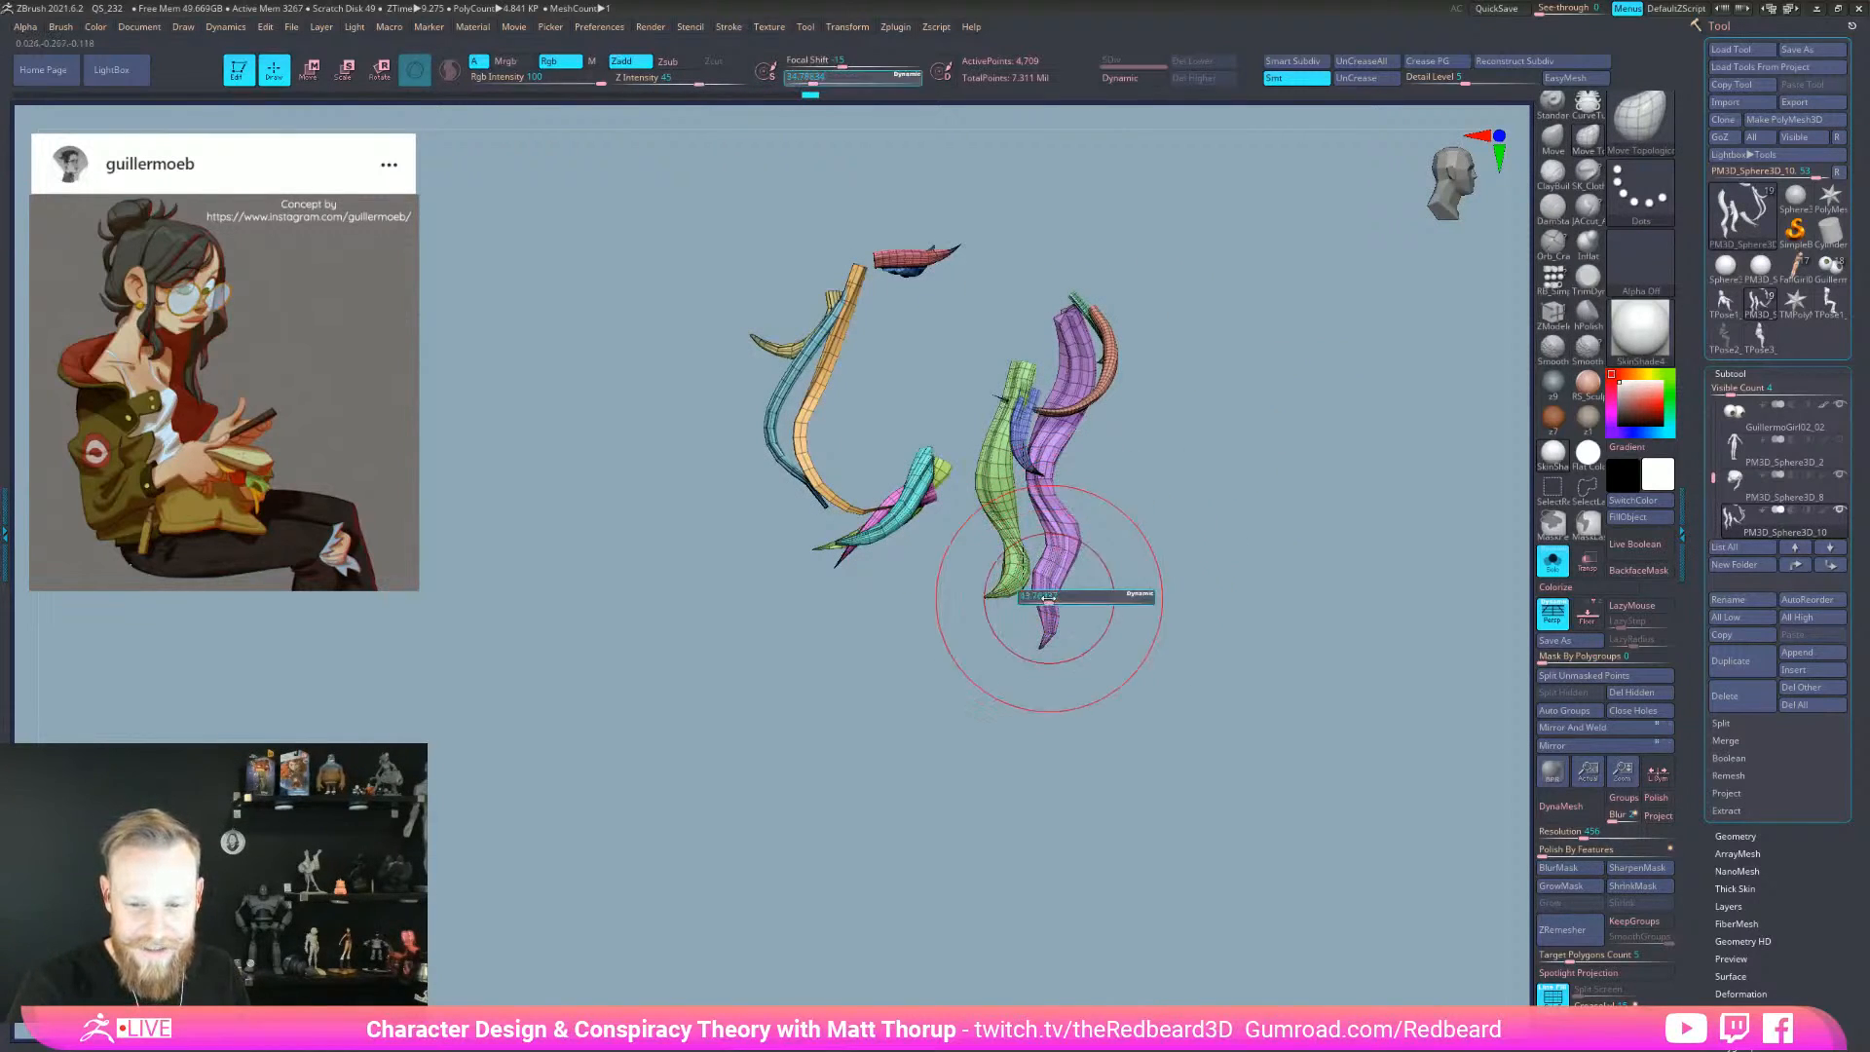
key(s)
drag(1054, 648, 1071, 672)
click(1552, 562)
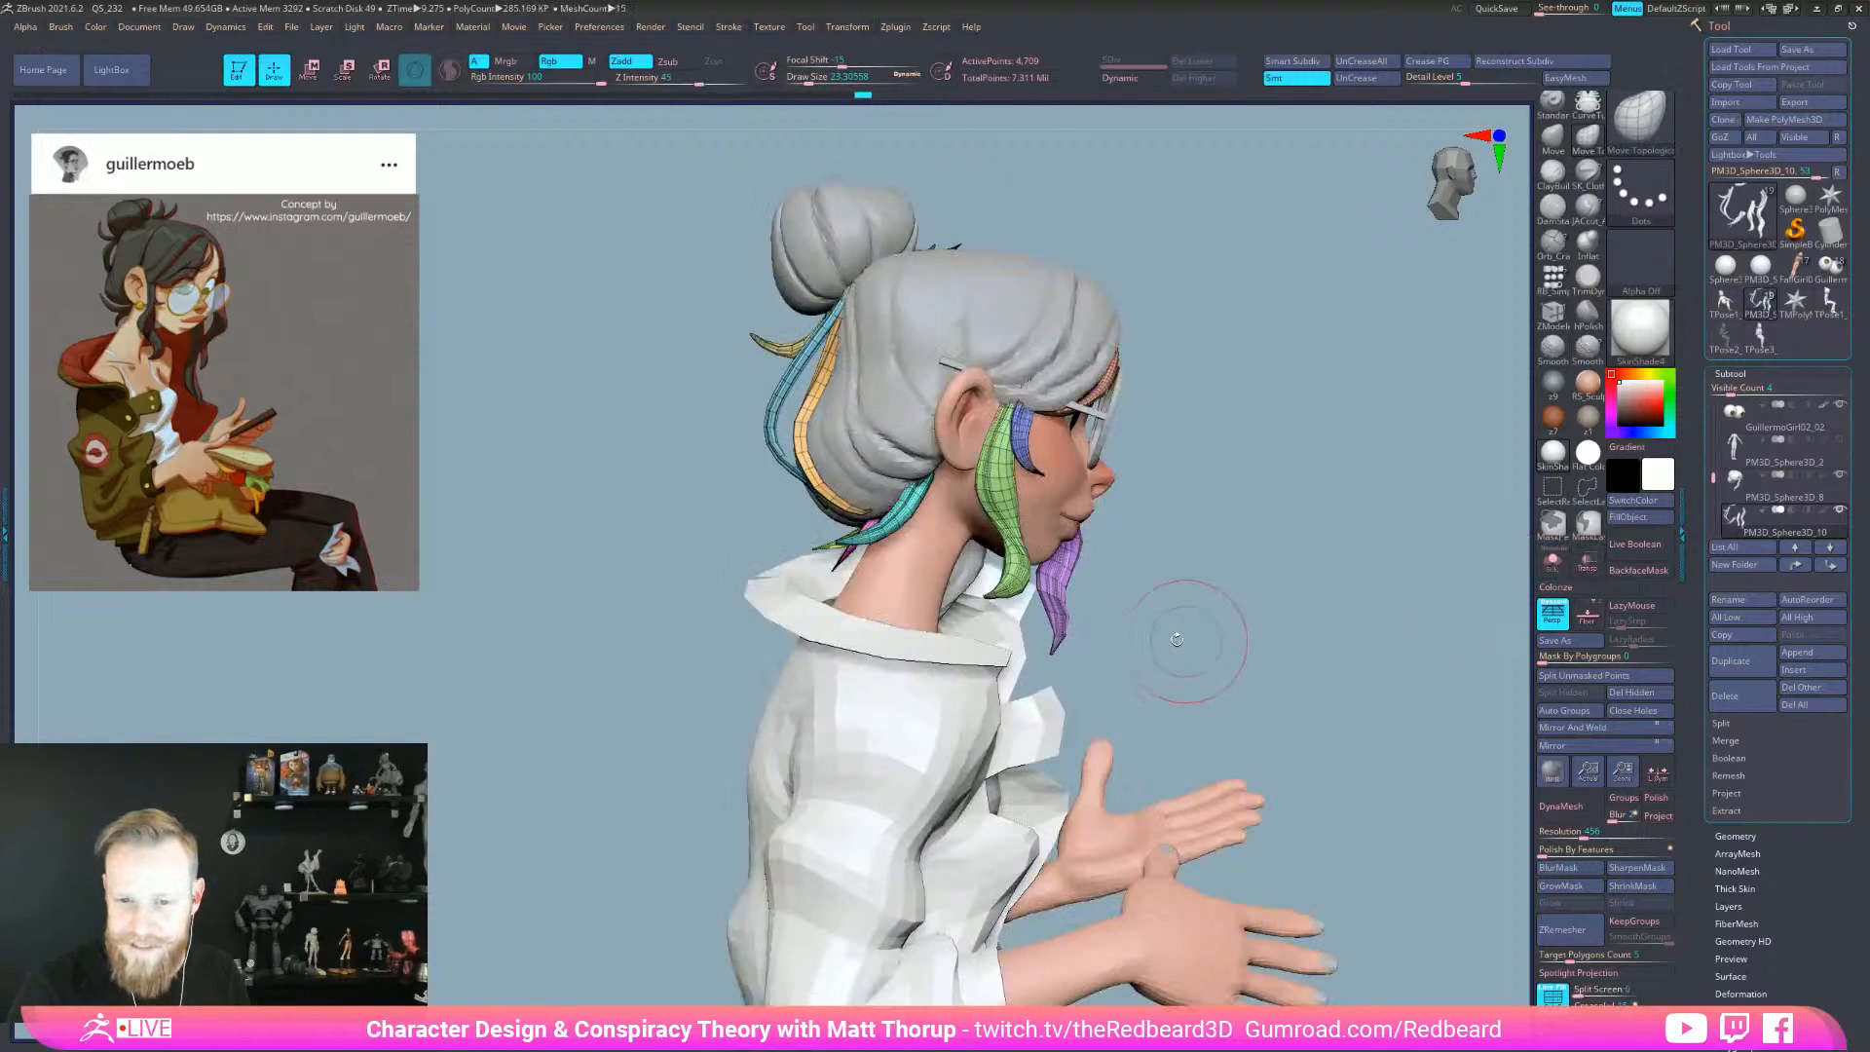
- Split the strand in front of the ear off the main hair volume into its own subtool and select it
right_drag(1224, 576, 1143, 563)
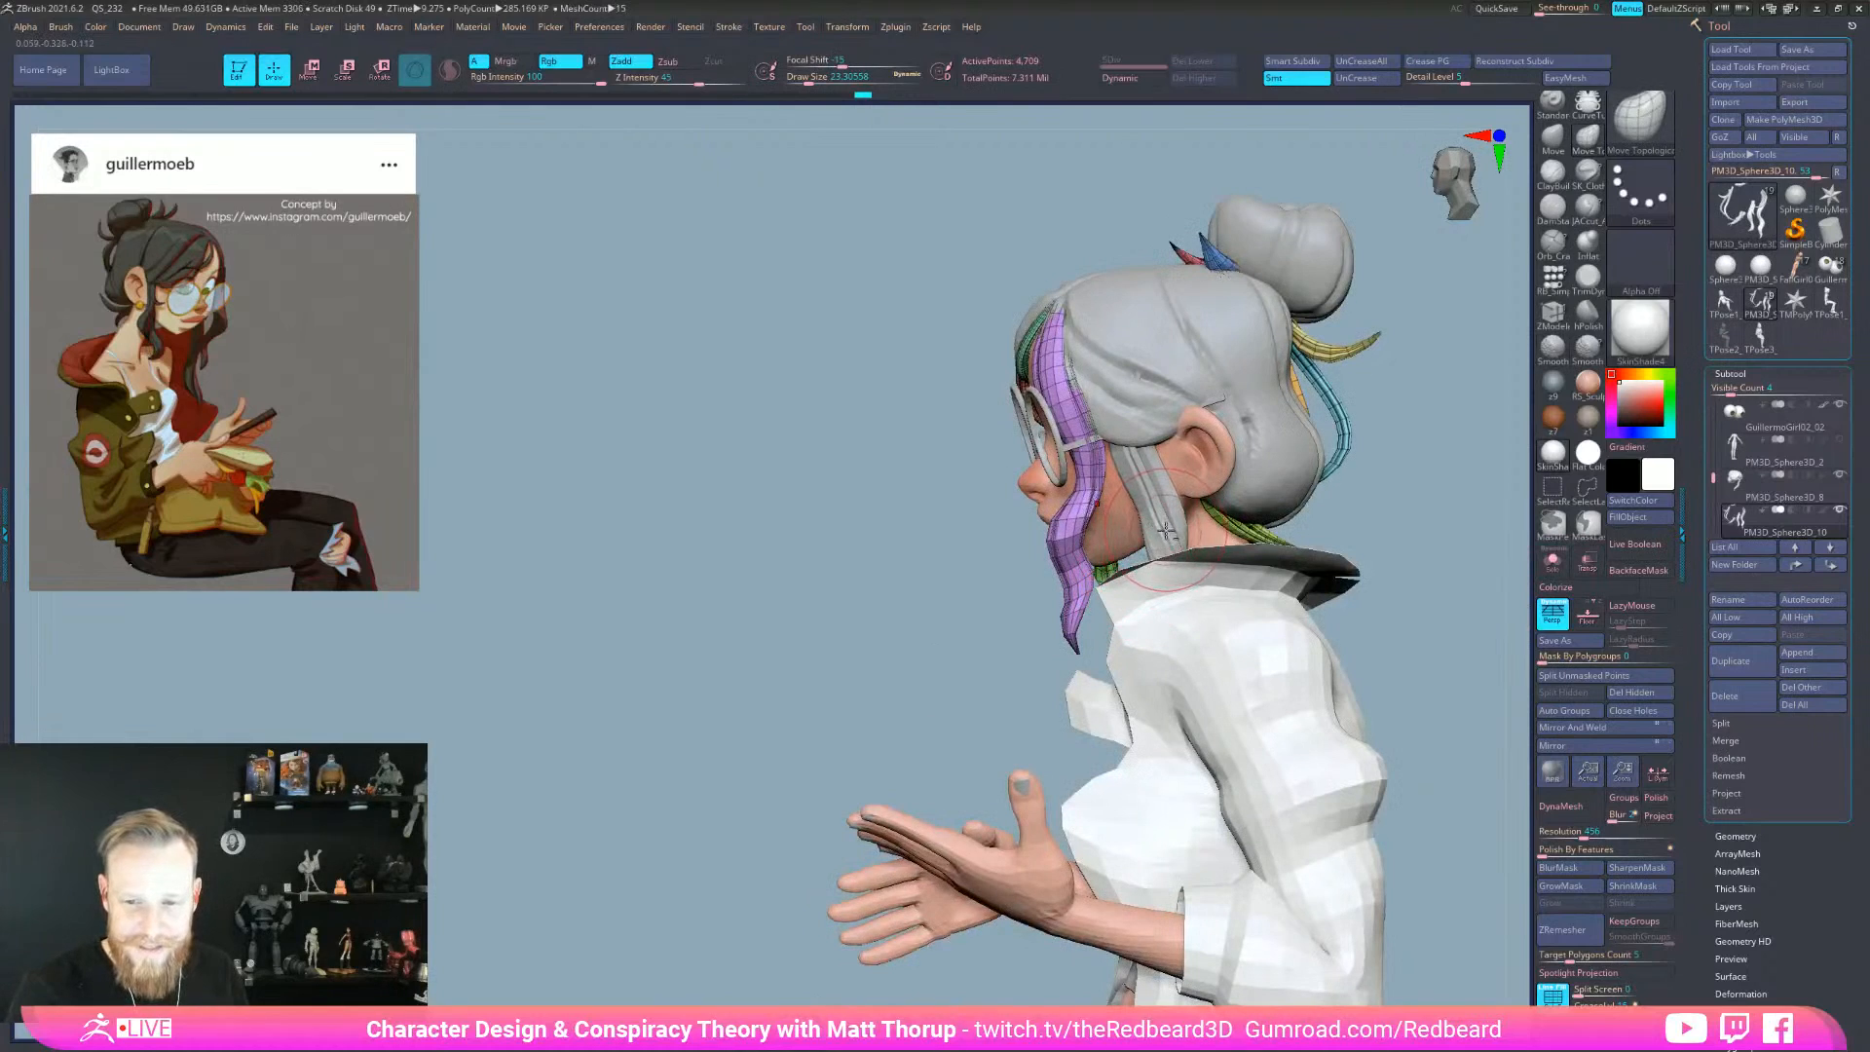
alt+click(1166, 532)
click(1552, 562)
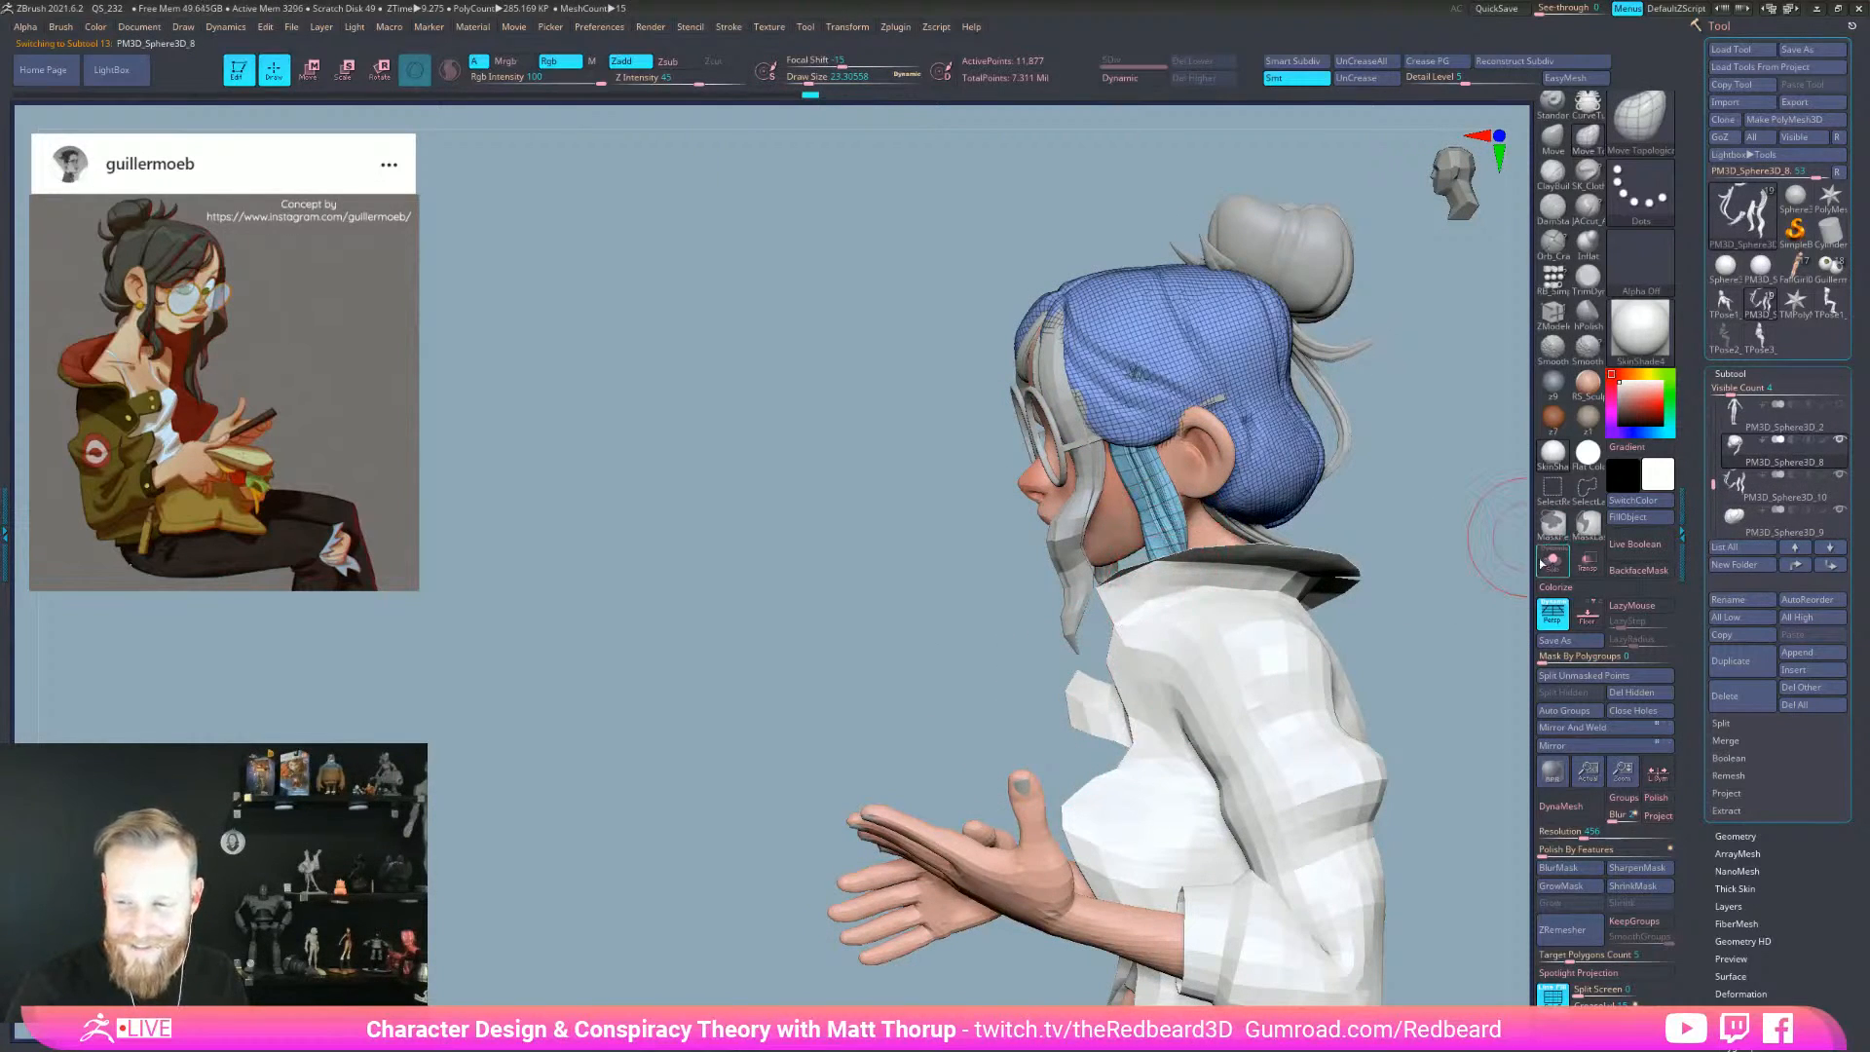
ctrl+shift+click(1193, 623)
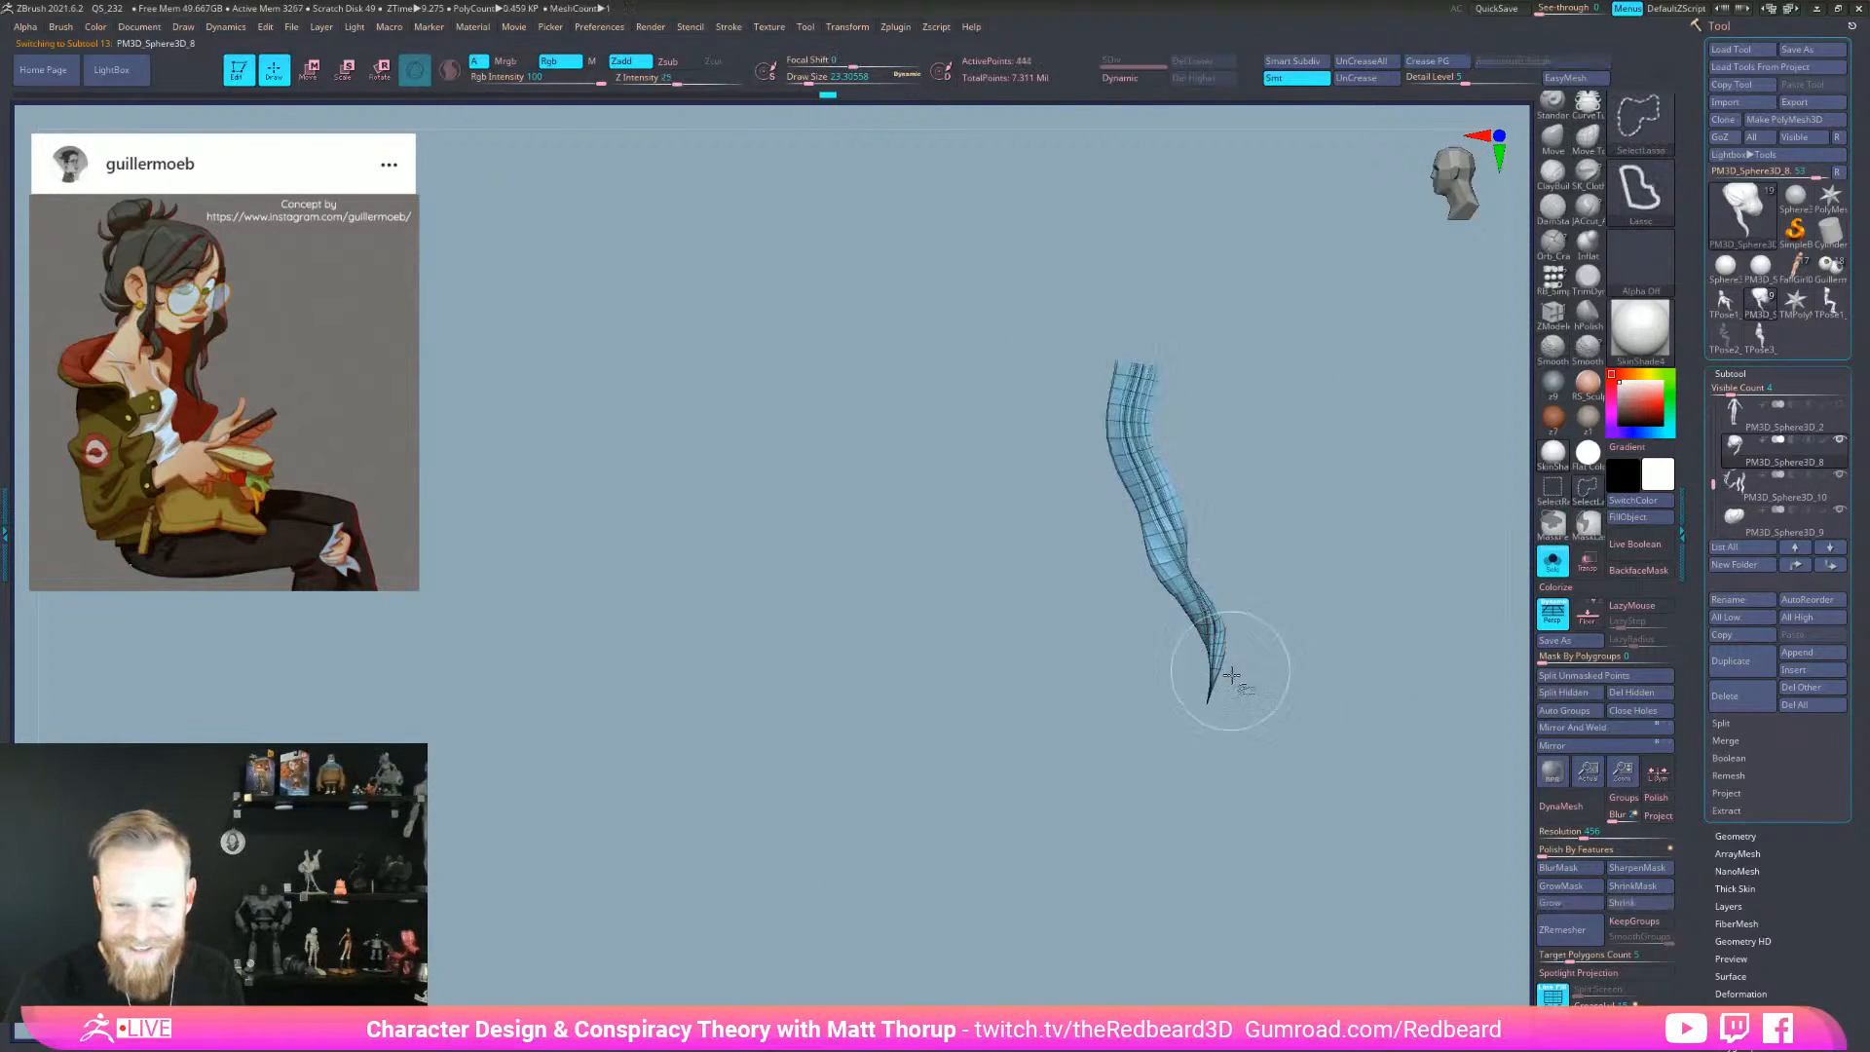
ctrl+shift+click(1499, 805)
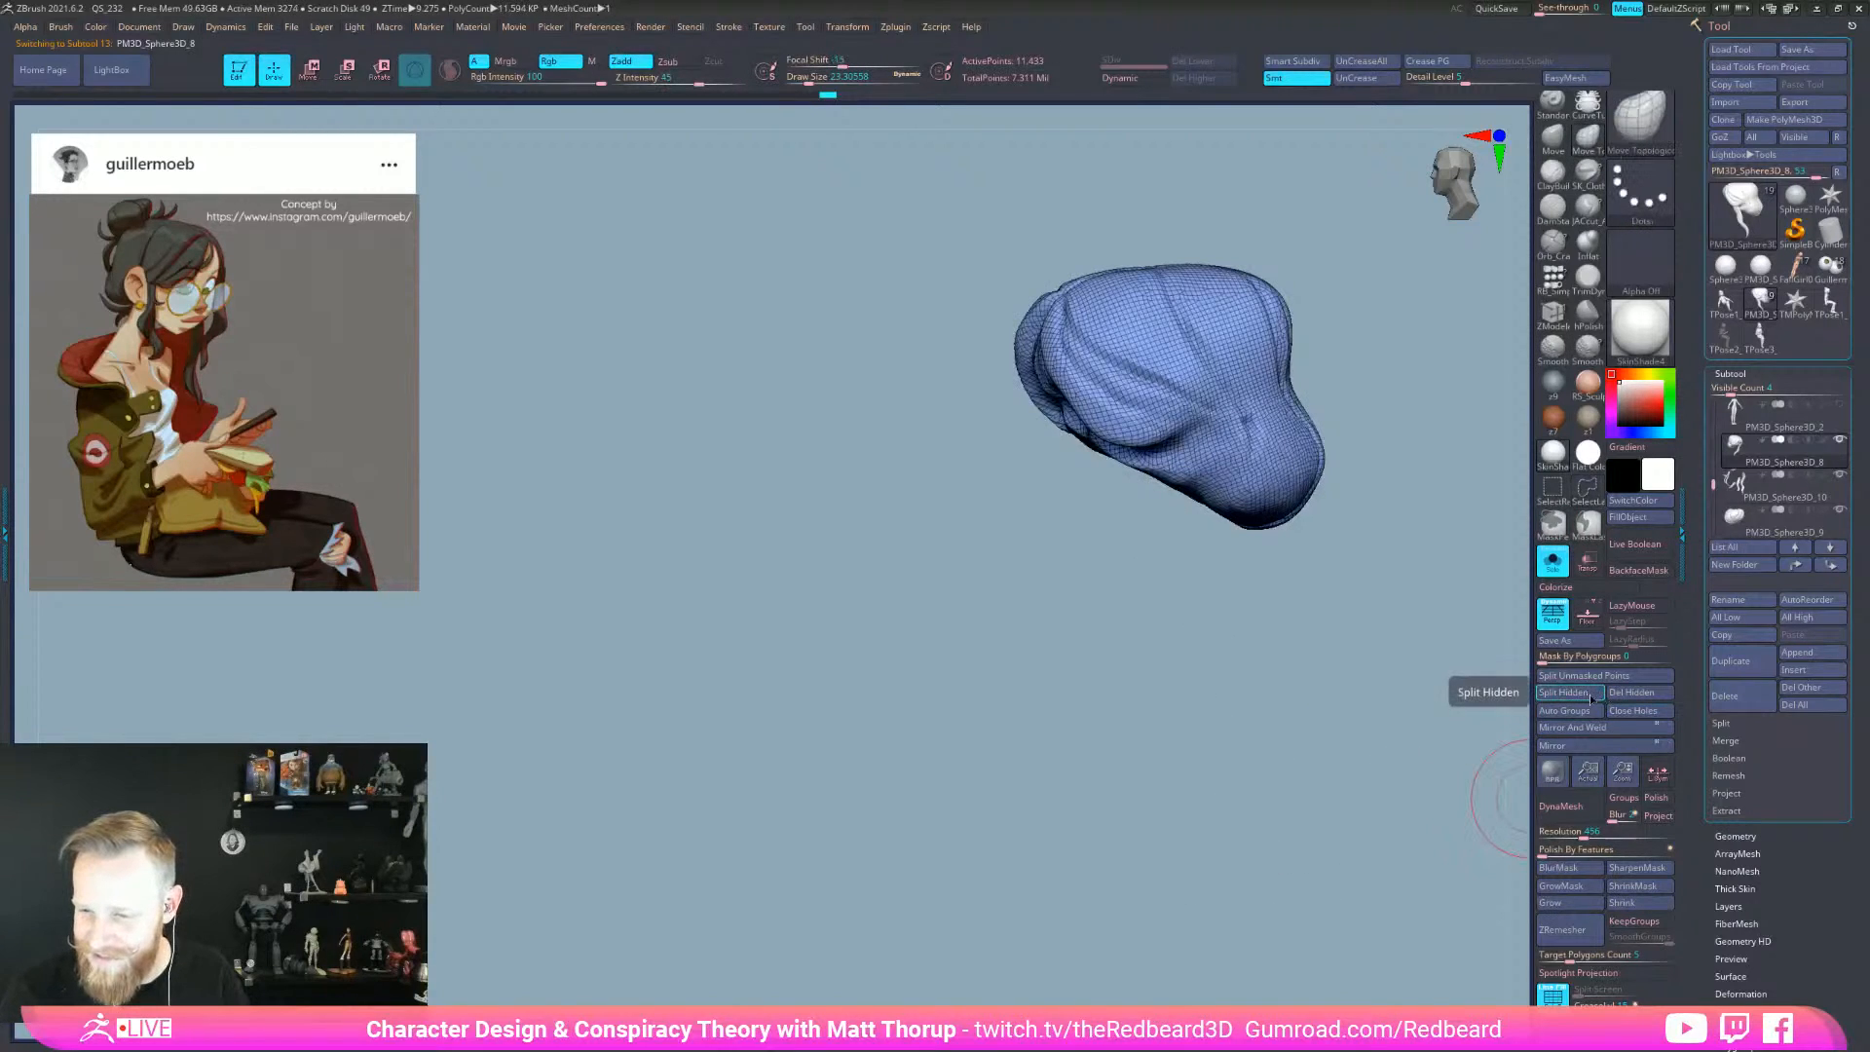
click(1755, 491)
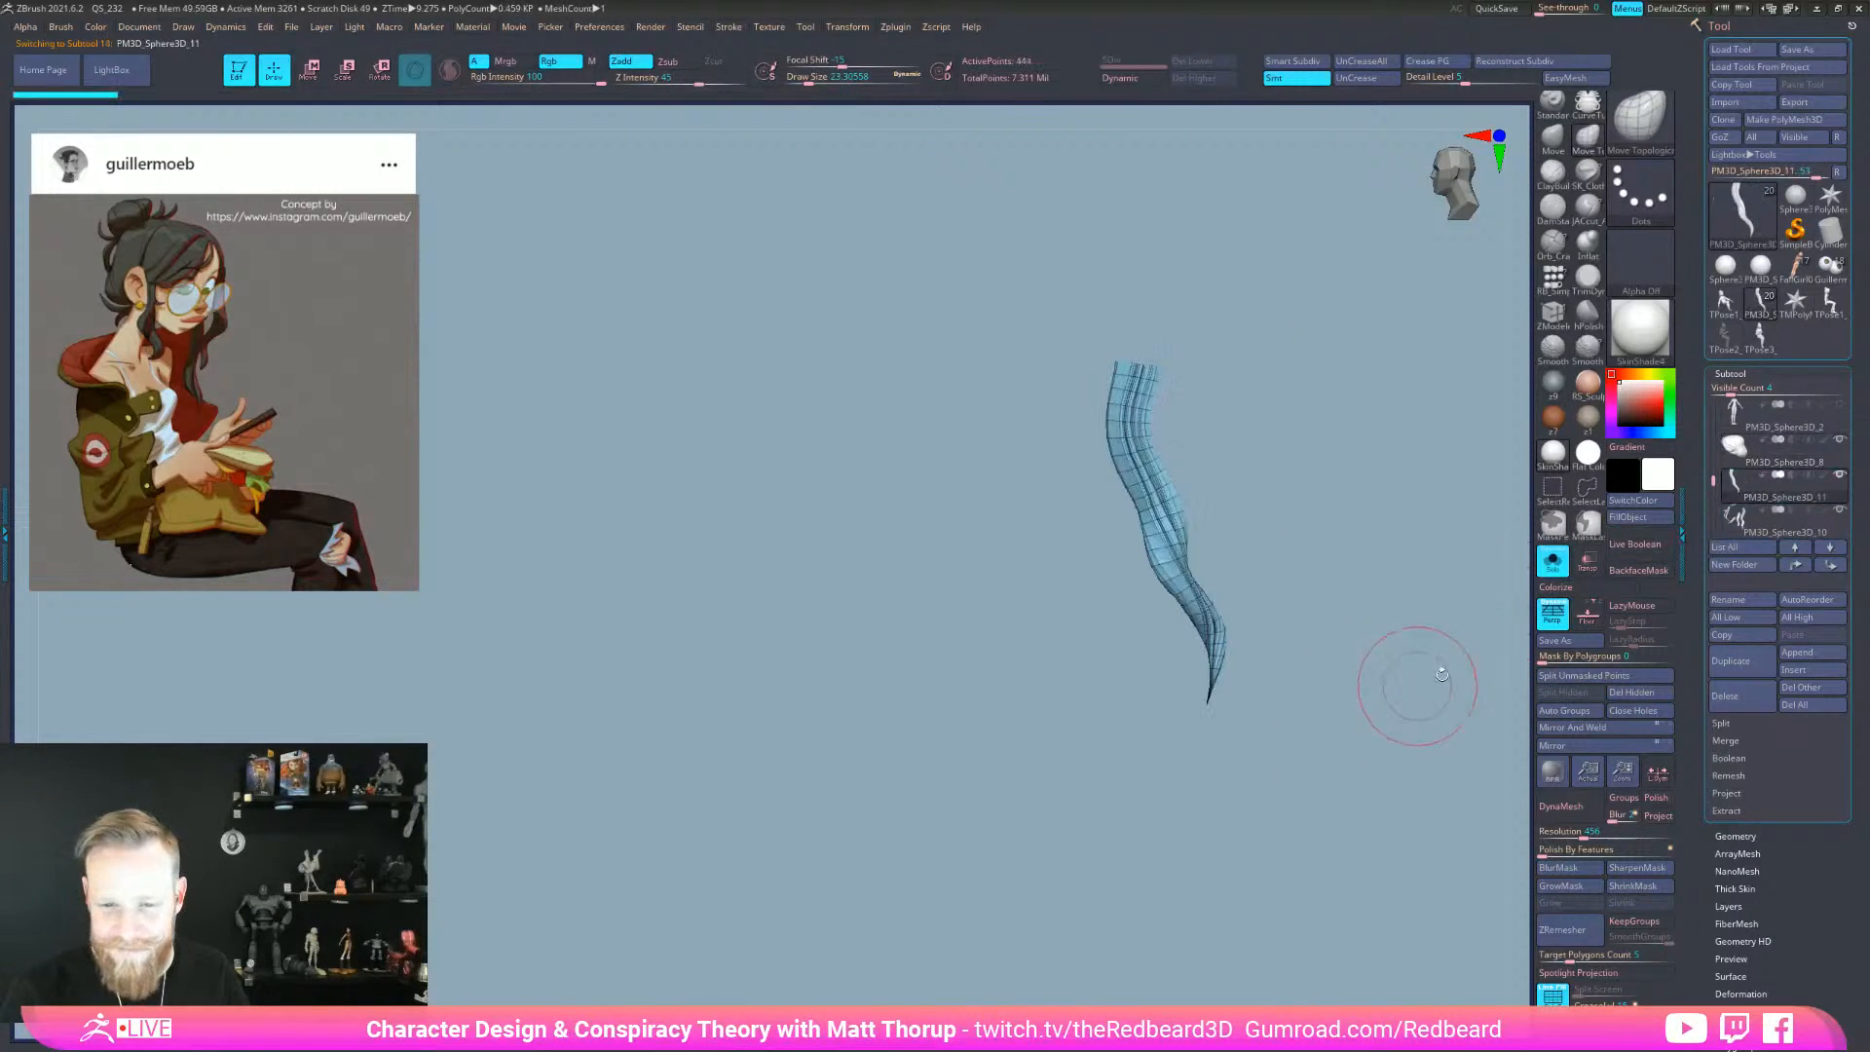
- Bend the lower end of the separated strand over the chest and shoulder from the front view
click(1552, 561)
drag(1433, 779, 1383, 769)
key(w)
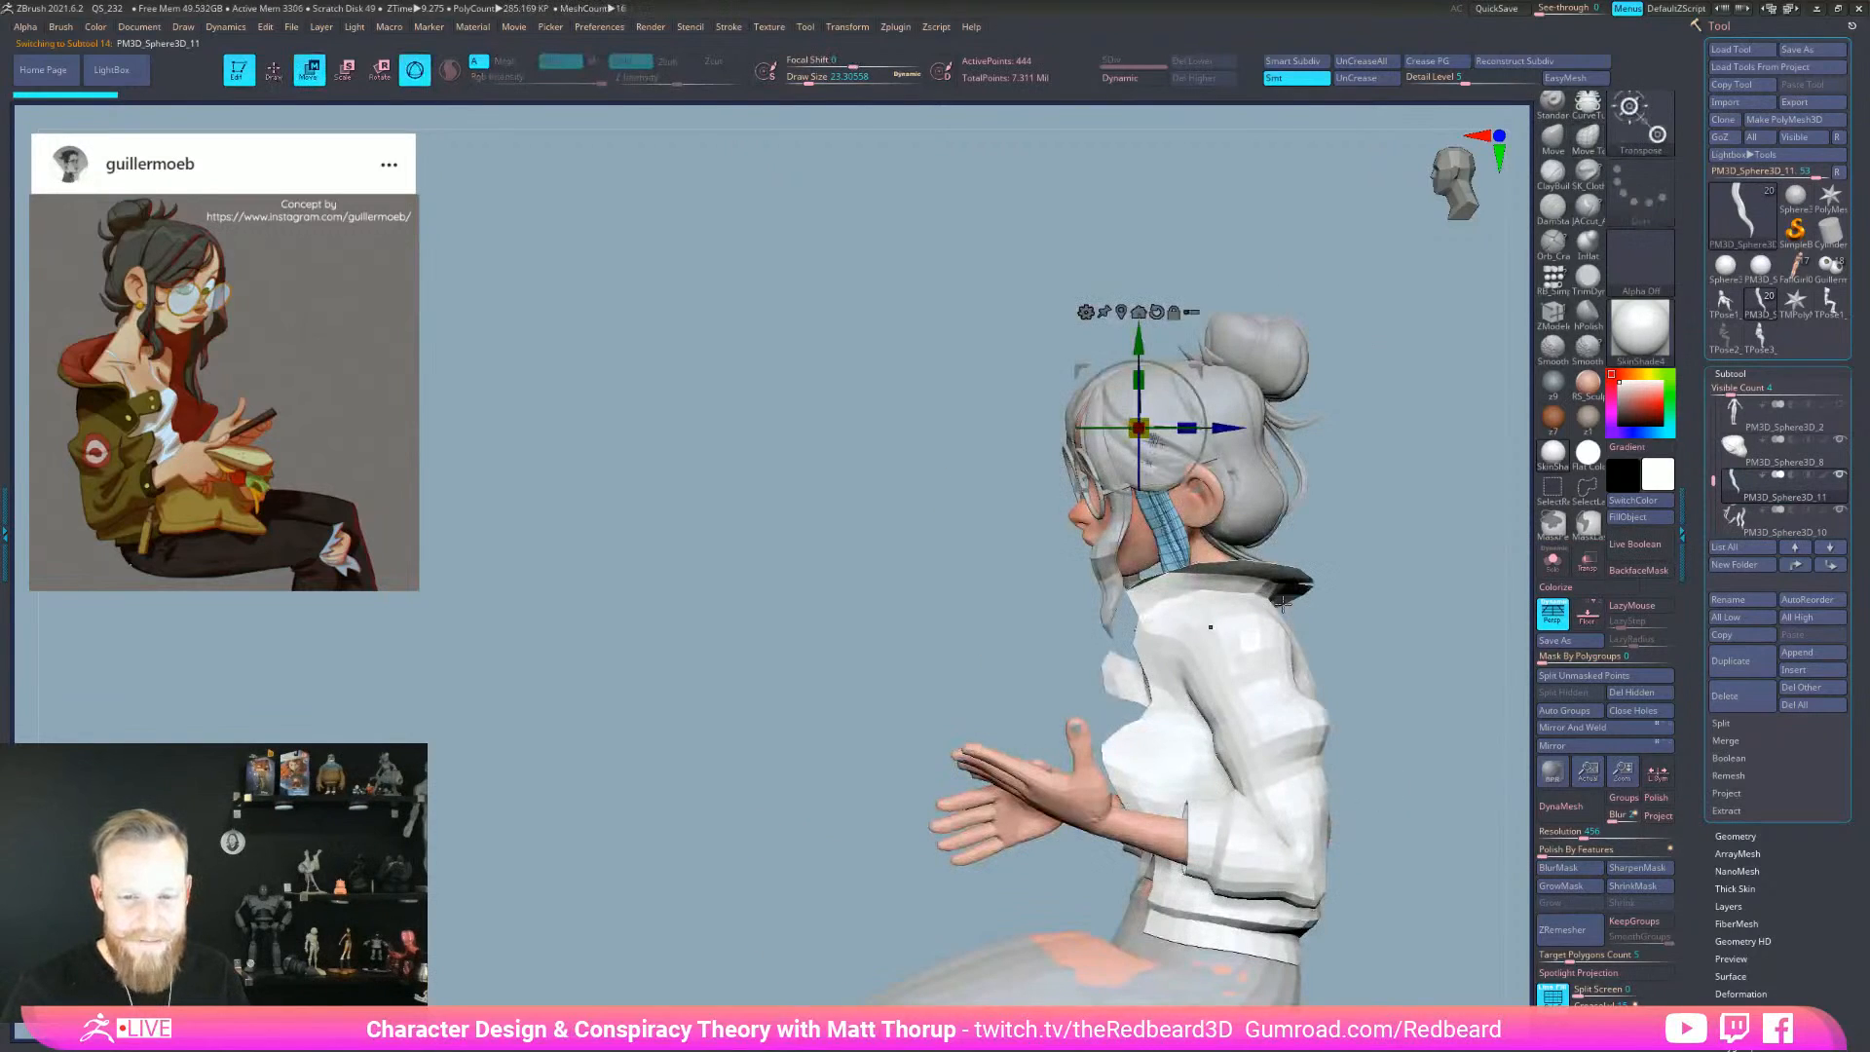
drag(1205, 461, 1399, 472)
drag(1318, 517, 1224, 451)
shift+drag(1364, 467, 1334, 532)
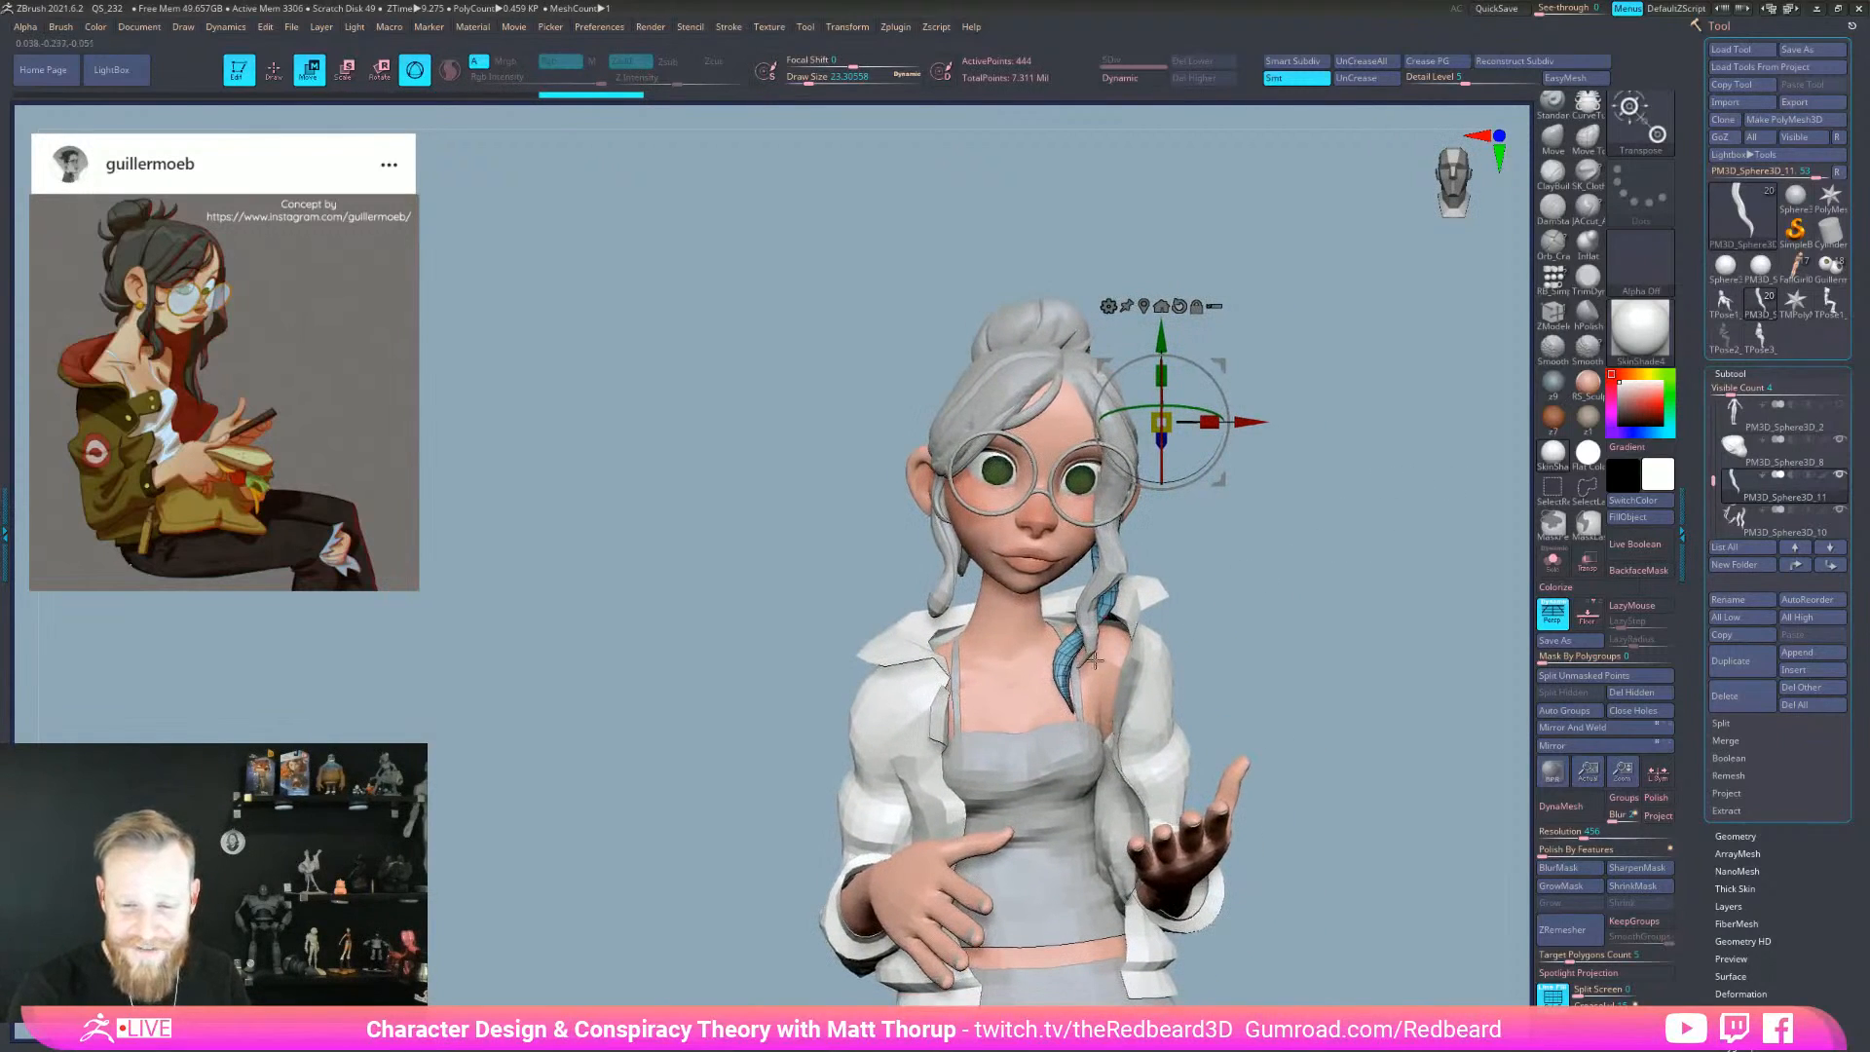
key(q)
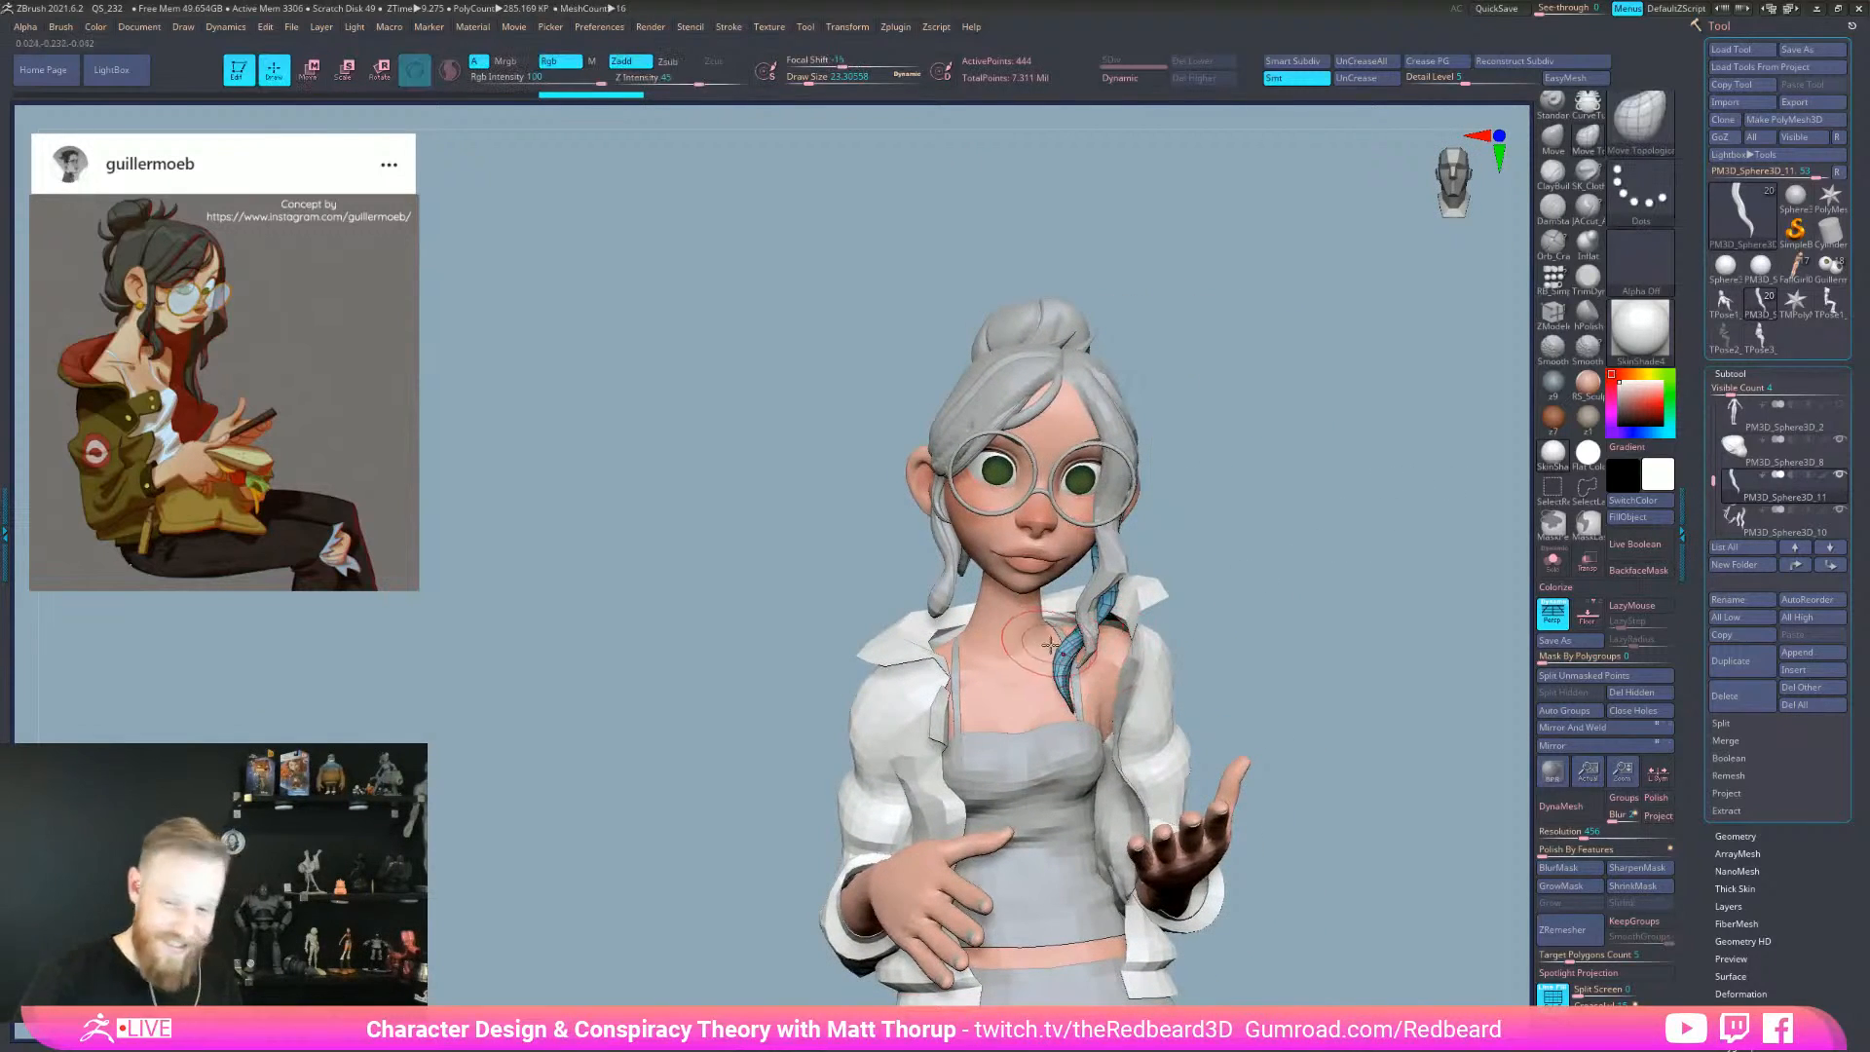
mouse_move(1055, 663)
mouse_down()
mouse_move(1077, 667)
mouse_move(1085, 708)
mouse_up()
key(s)
drag(1088, 709, 1092, 714)
key(s)
mouse_move(1229, 681)
shift+mouse_down()
mouse_move(1318, 697)
mouse_move(1229, 668)
shift+mouse_up()
key(s)
mouse_move(1083, 678)
mouse_down()
mouse_move(1104, 679)
mouse_move(1088, 654)
mouse_up()
- Reshape the upper part of the separated strand in front of the ear in profile with a larger brush
mouse_move(1211, 657)
mouse_down()
mouse_move(1228, 657)
mouse_move(1149, 672)
mouse_up()
mouse_move(1256, 643)
mouse_down()
mouse_move(1181, 694)
mouse_move(1129, 506)
mouse_up()
key(bracketleft)
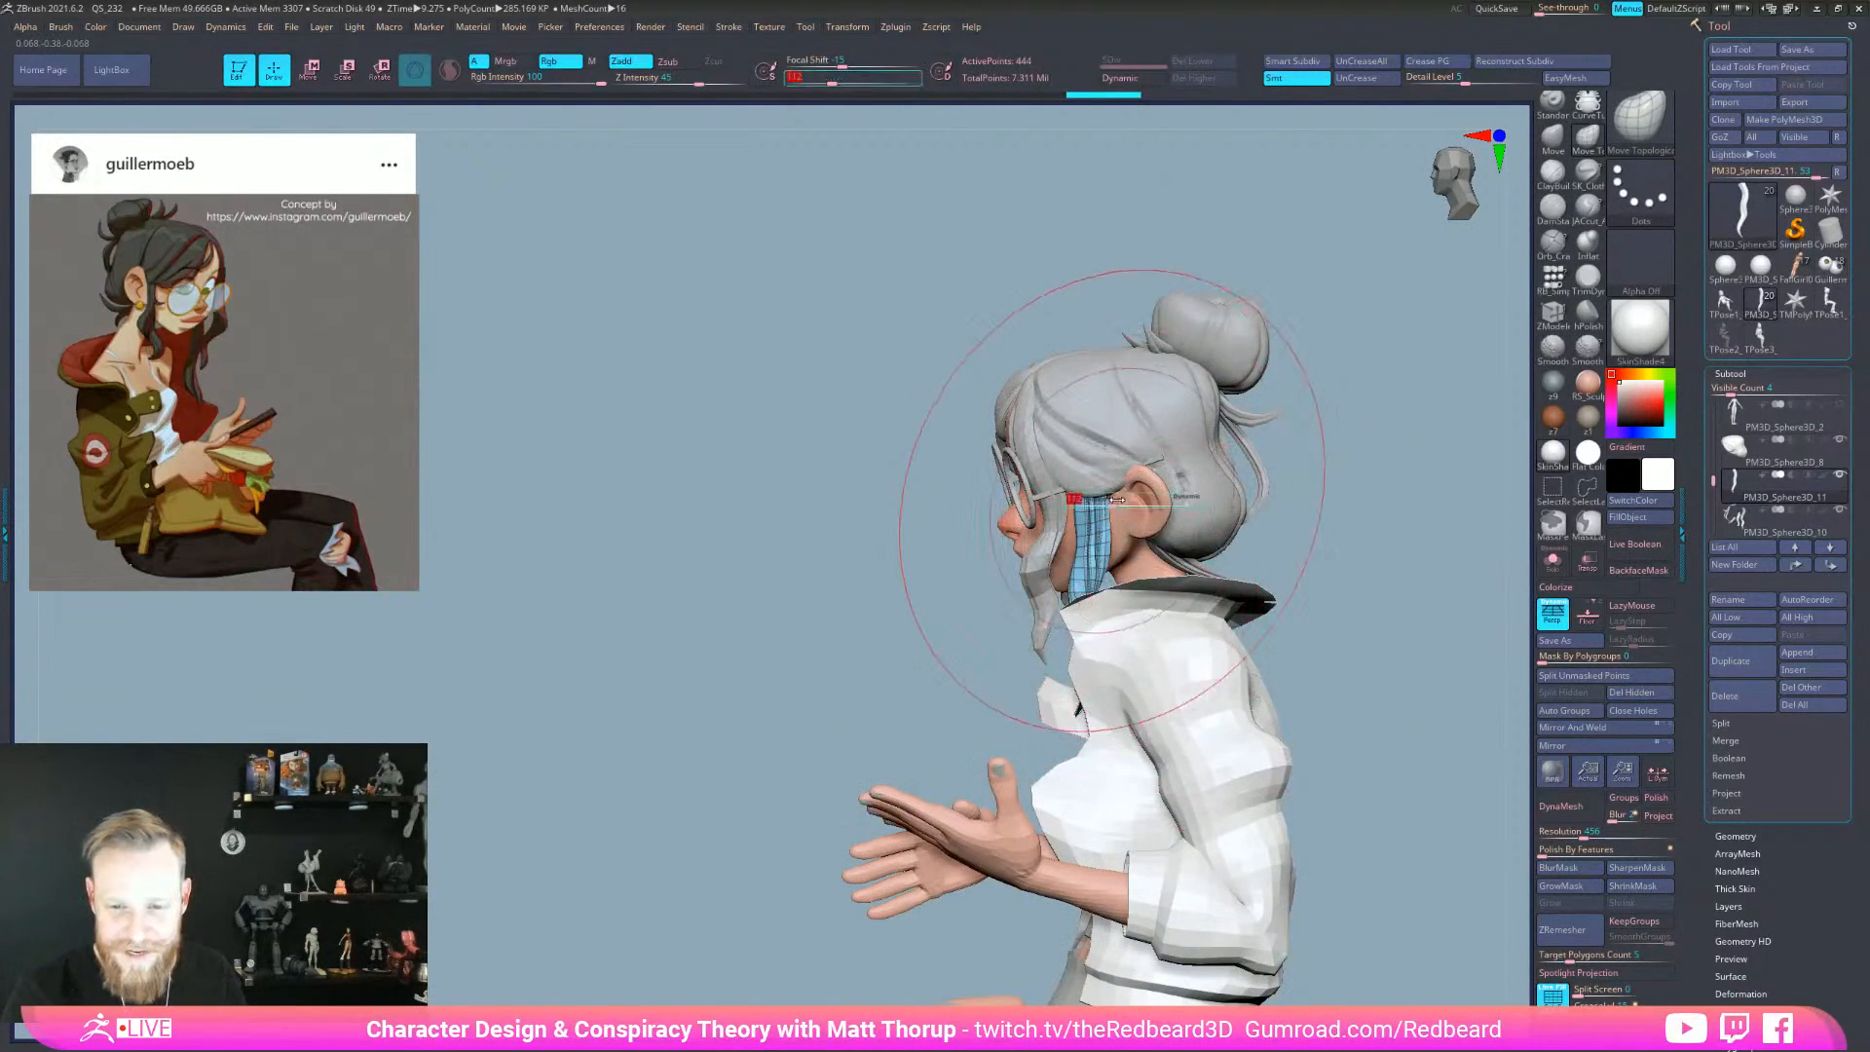
key(bracketleft)
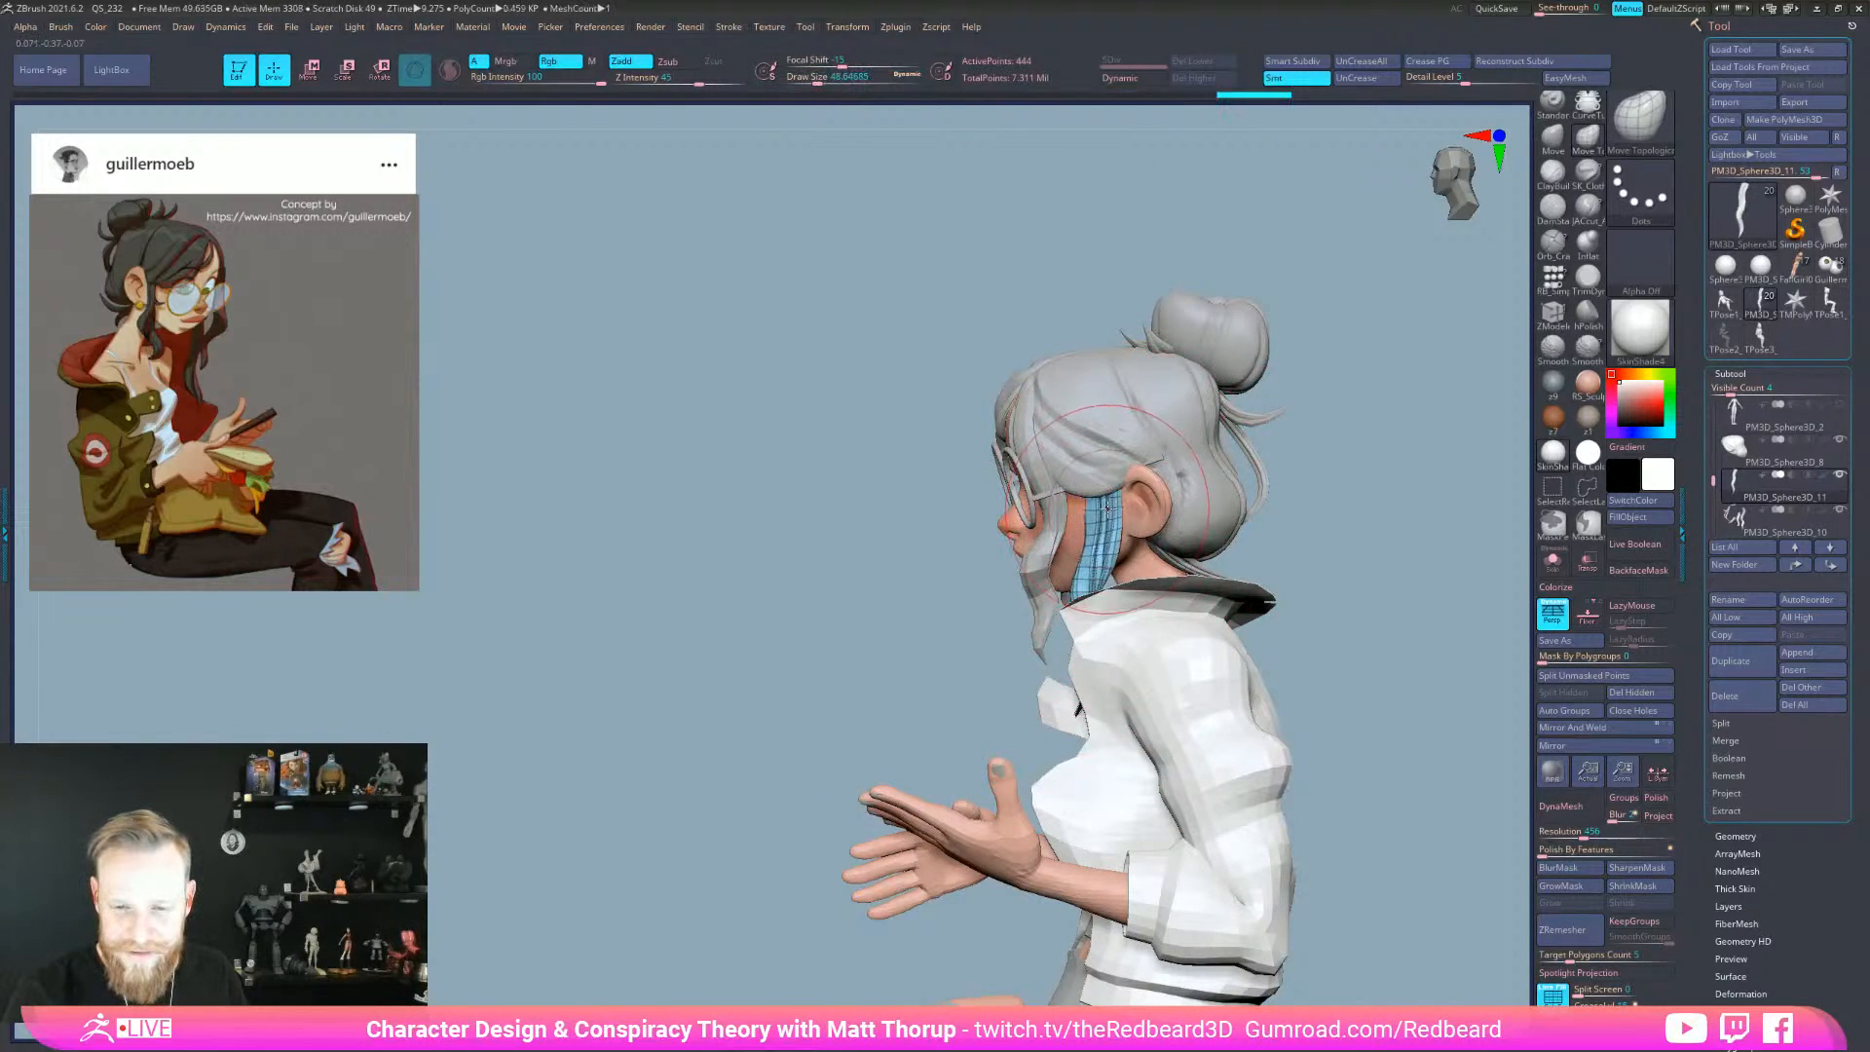
drag(1098, 547, 1275, 650)
- Refine the separated strand's tip and middle curve below the chin with small and large brush sizes
drag(1081, 701, 1084, 702)
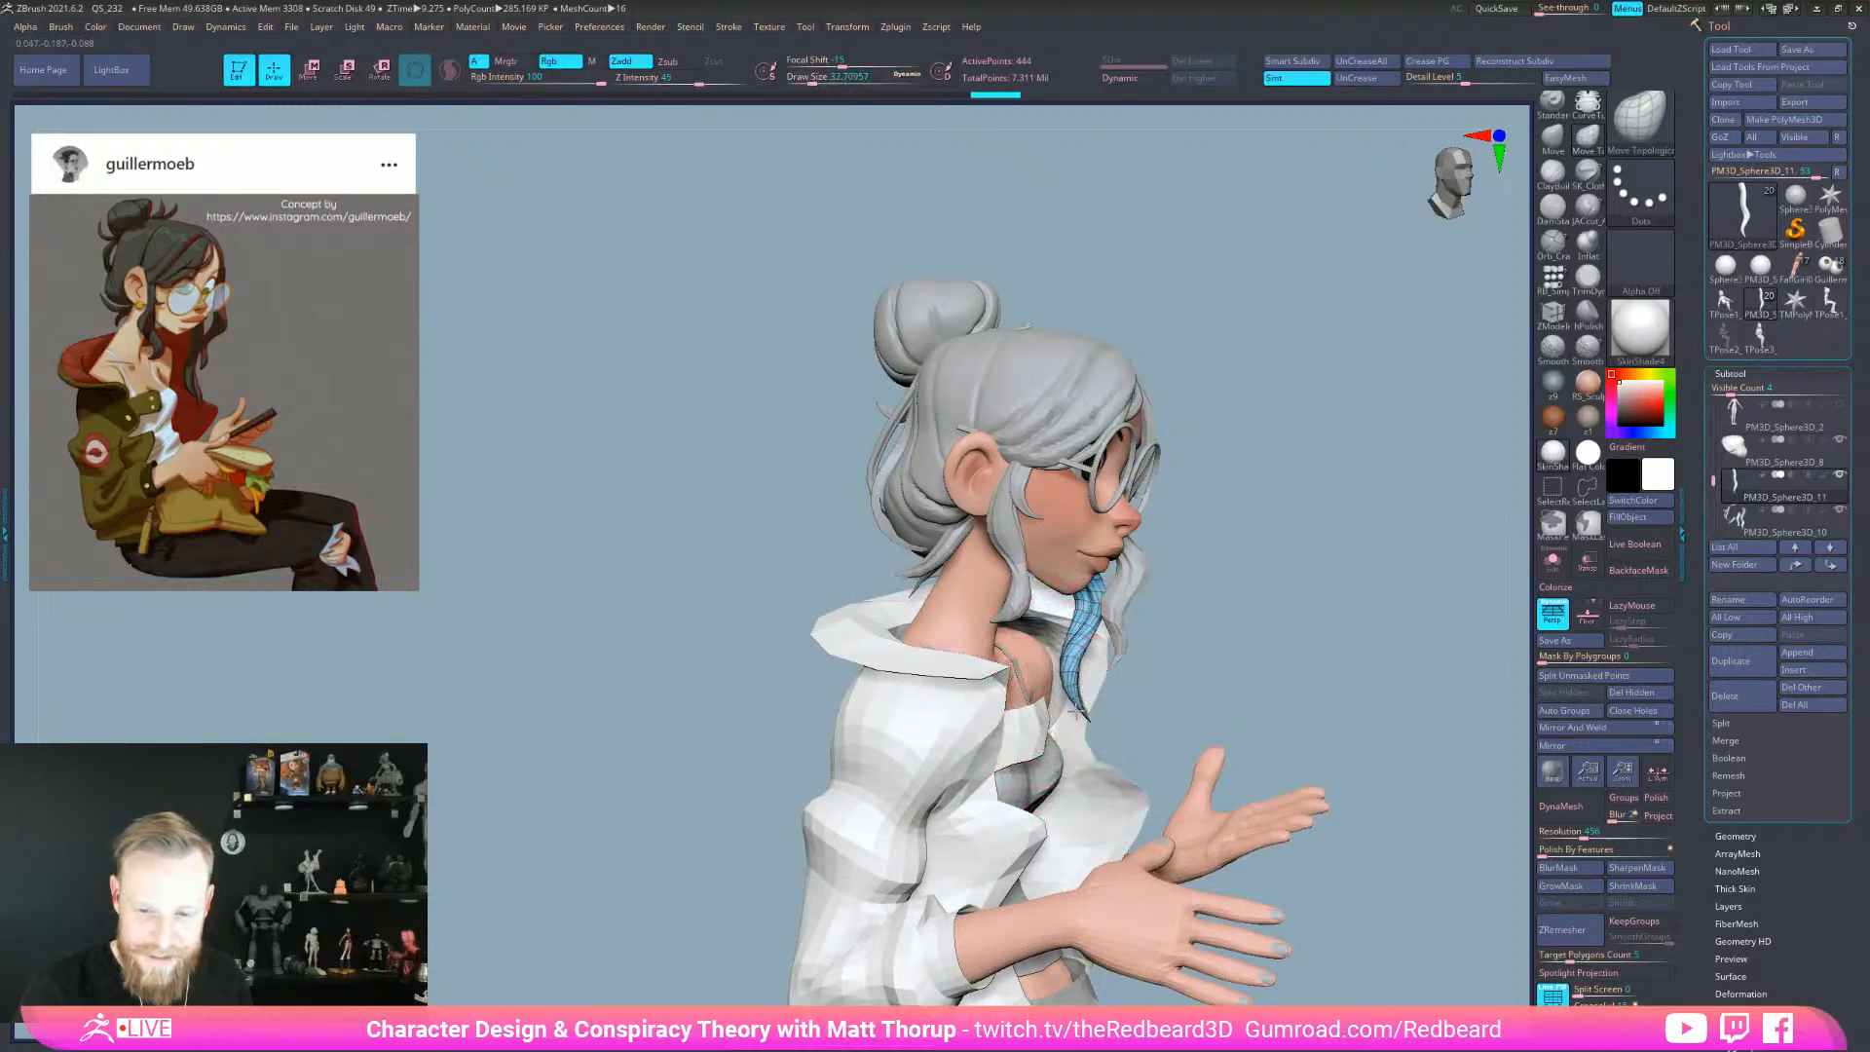
key(bracketleft)
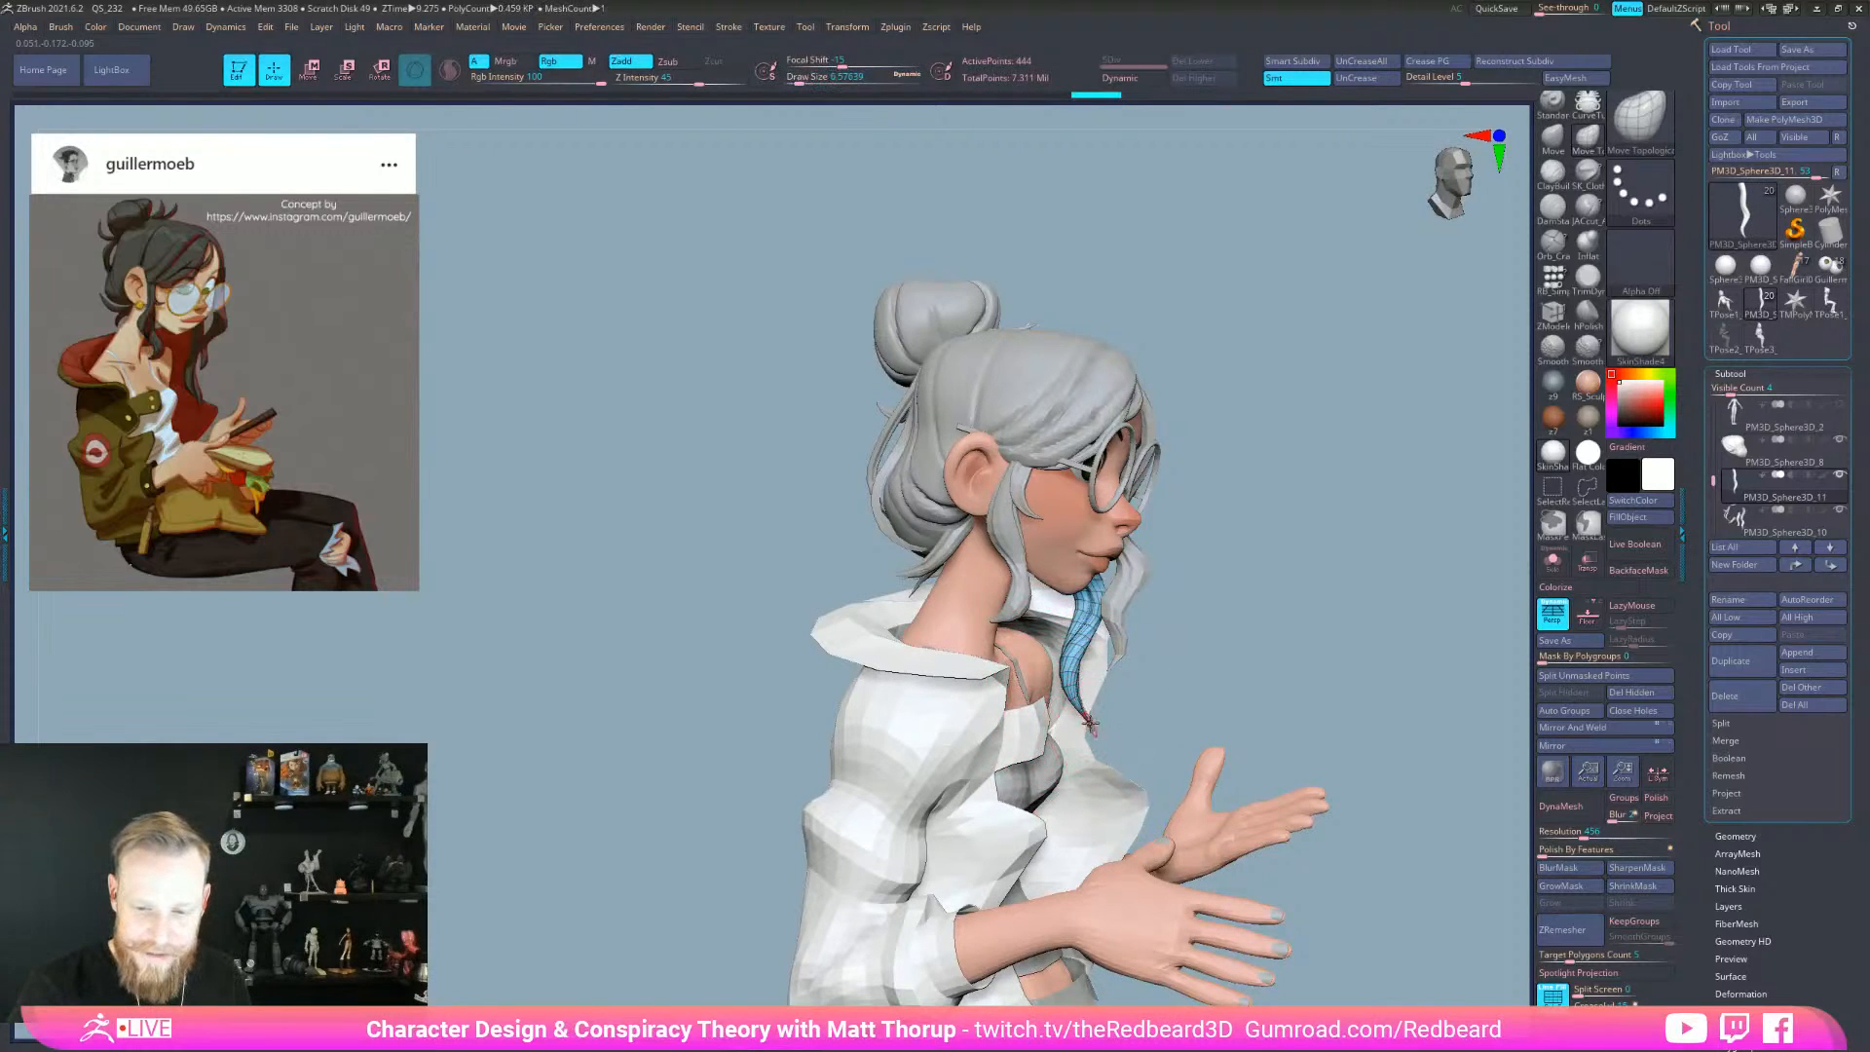
key(bracketright)
key(bracketright)
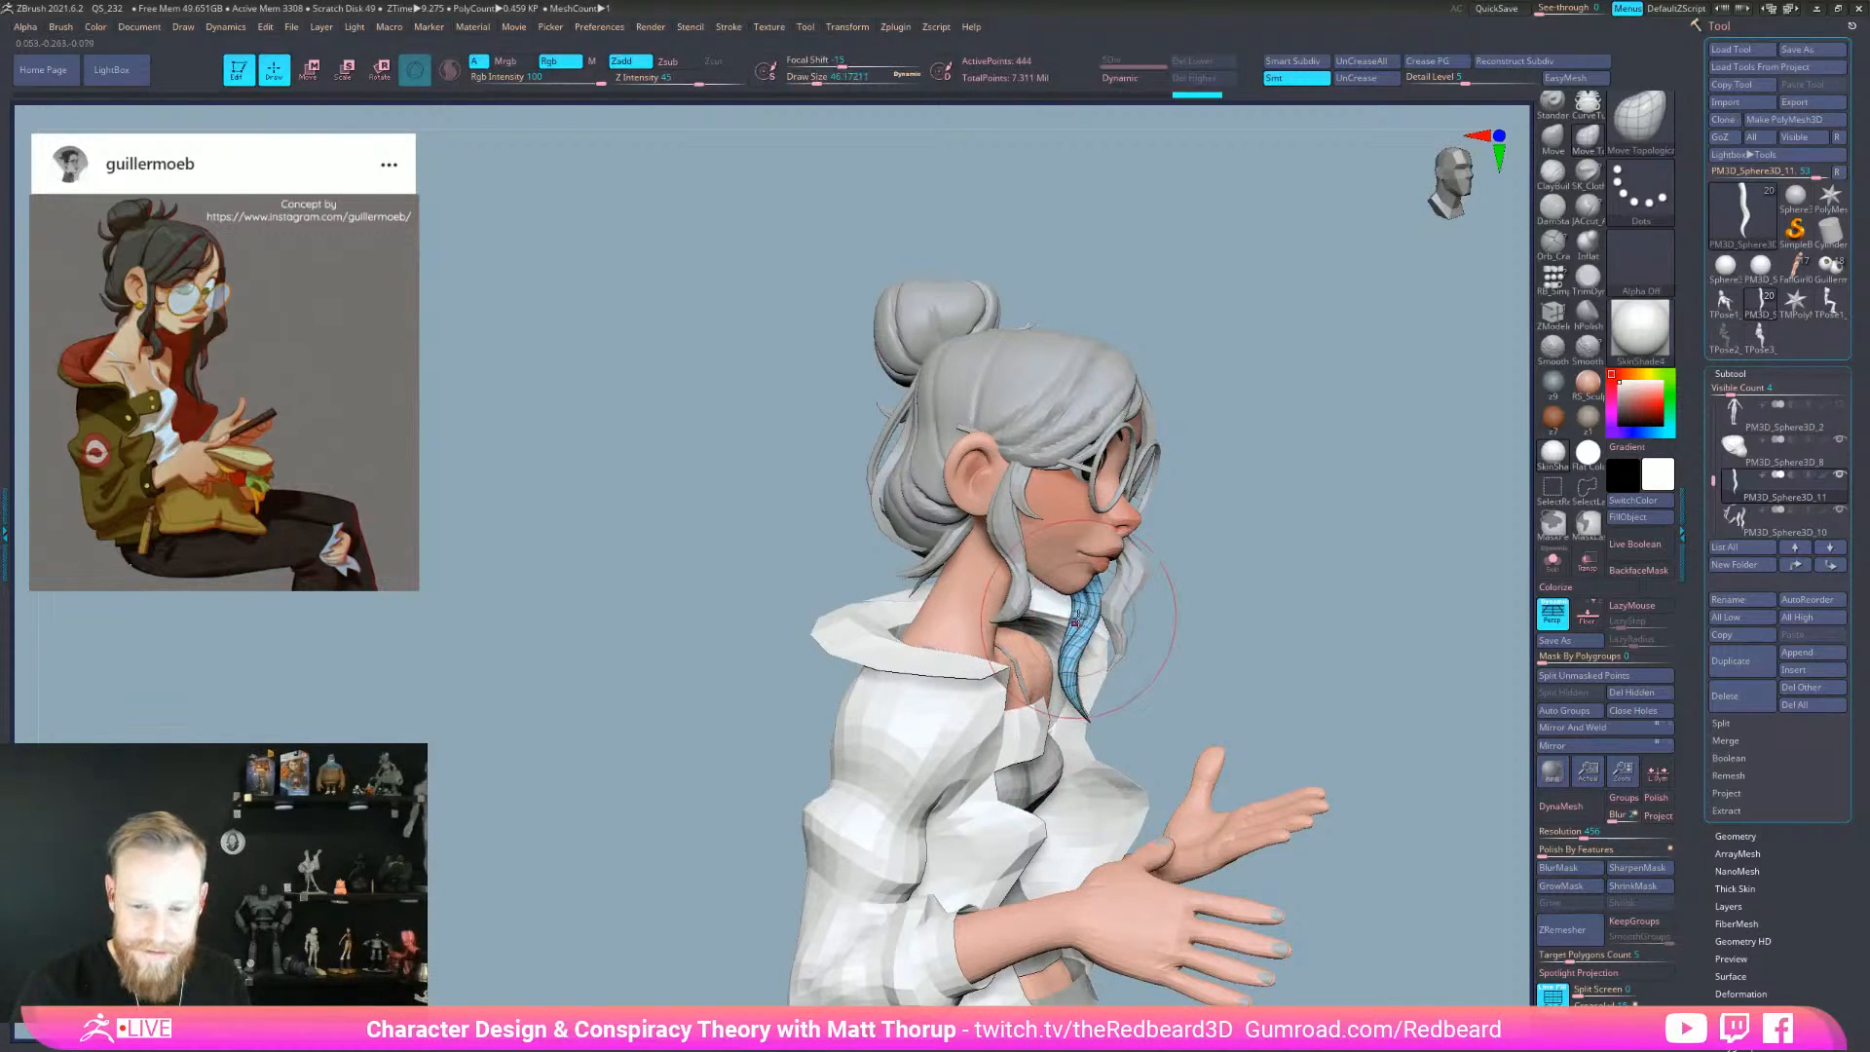
drag(1078, 608, 1086, 605)
mouse_move(1266, 672)
shift+mouse_down()
mouse_move(1178, 660)
mouse_move(1248, 747)
mouse_move(1202, 826)
mouse_move(1398, 864)
mouse_move(1231, 664)
mouse_move(1373, 651)
mouse_move(1291, 619)
shift+mouse_up()
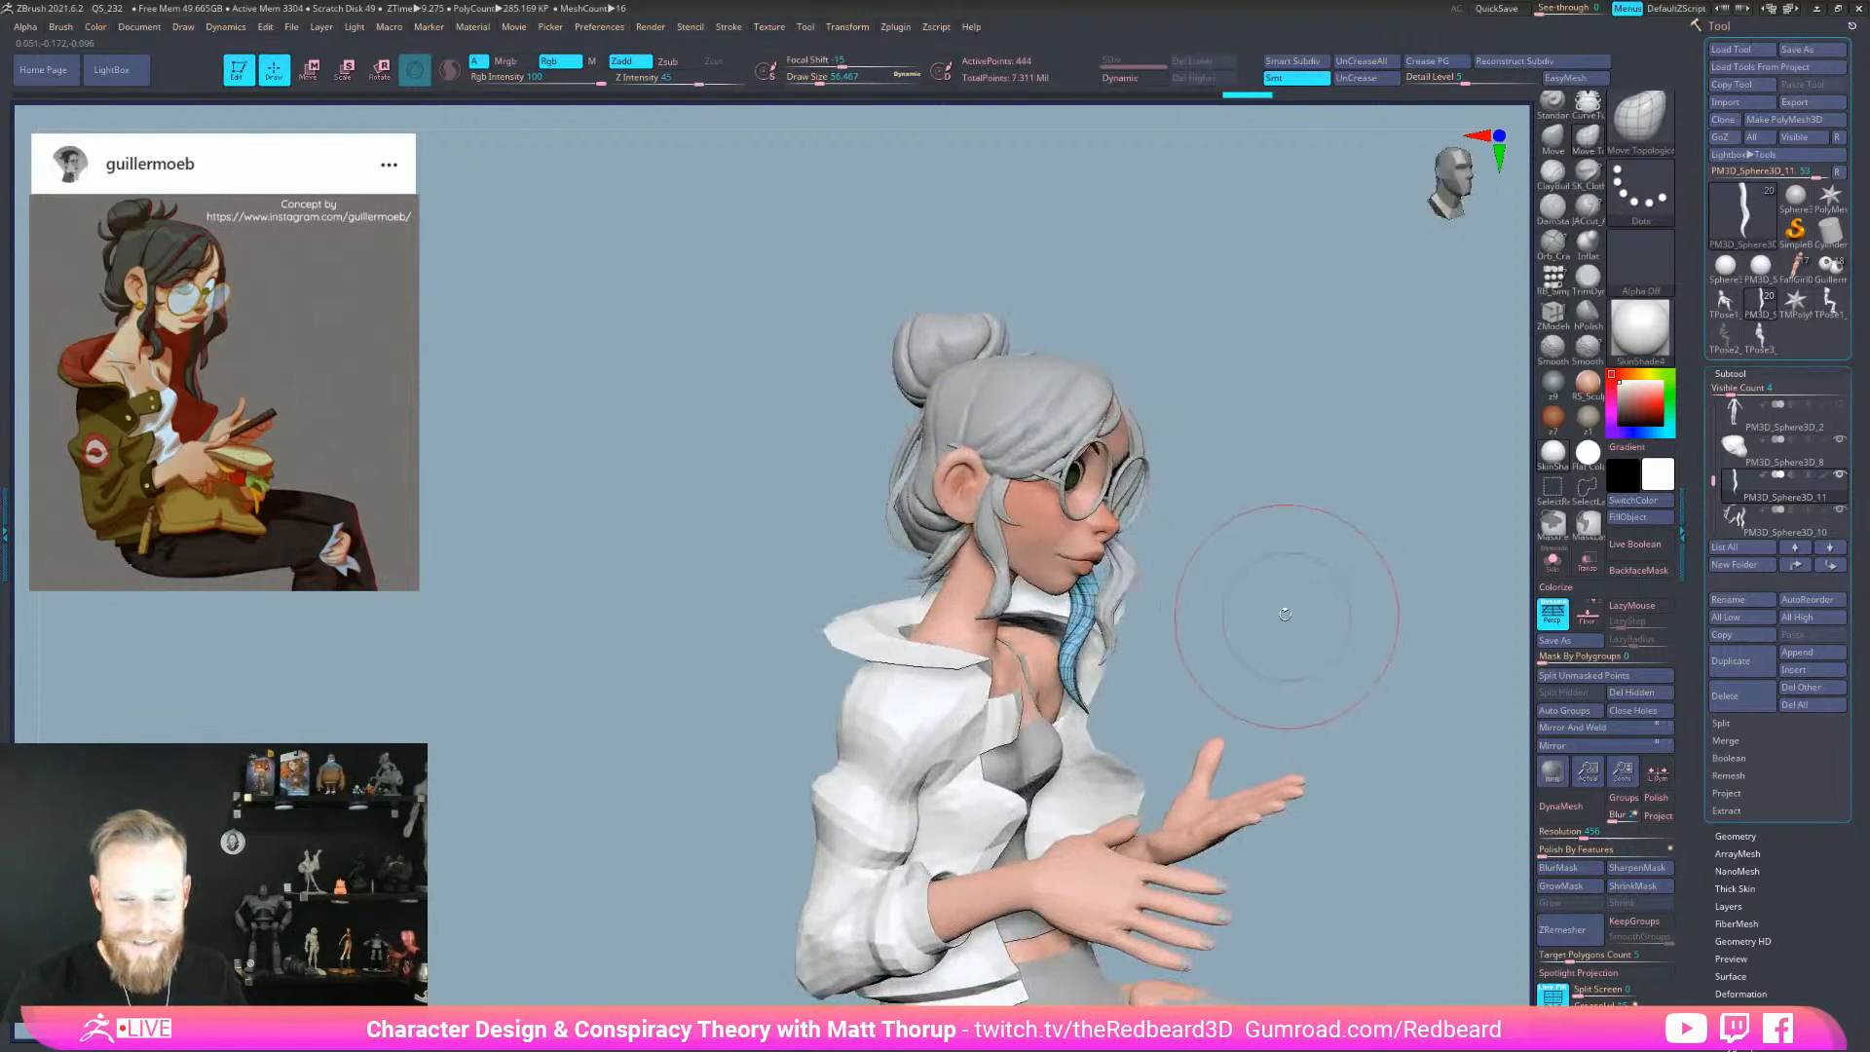
- Select the loose strands subtool and adjust the strand roots beneath the bun from behind
alt+click(1065, 460)
drag(1276, 457, 1186, 471)
drag(1300, 545, 1152, 497)
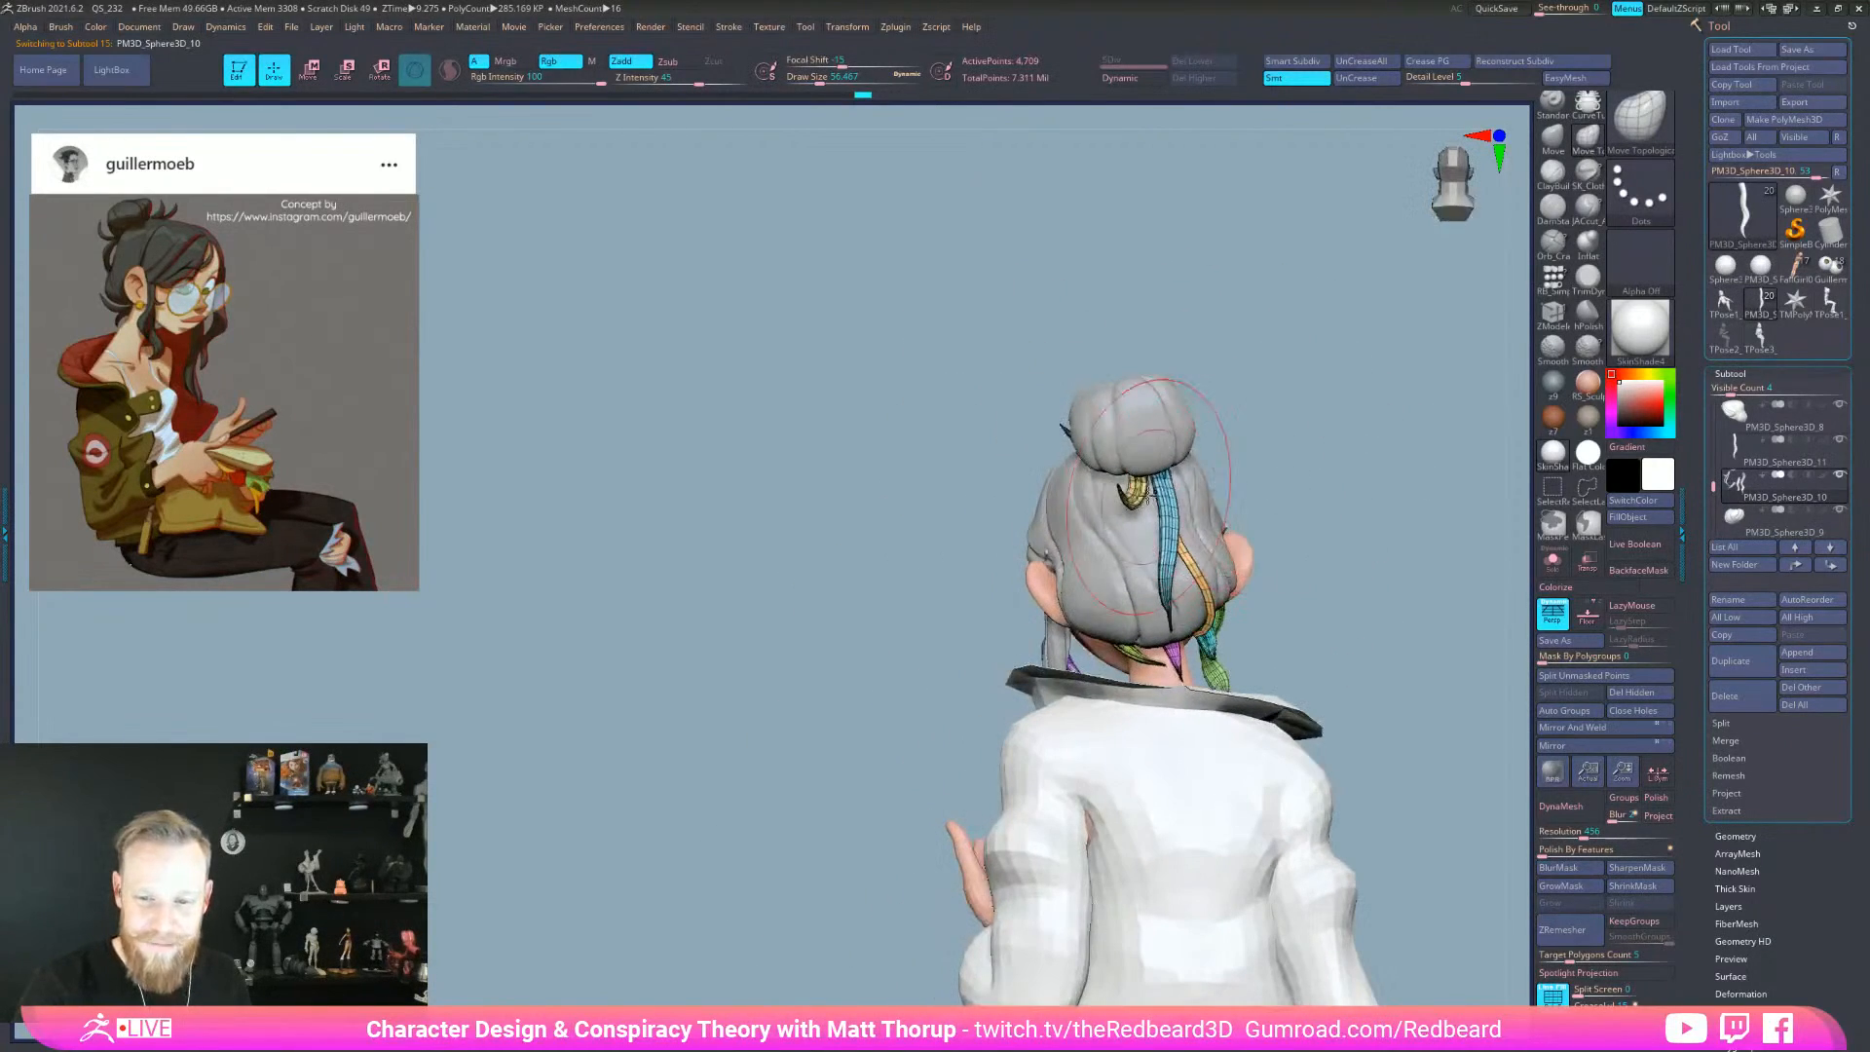
drag(1277, 452, 1154, 492)
key(bracketleft)
key(bracketleft)
key(bracketleft)
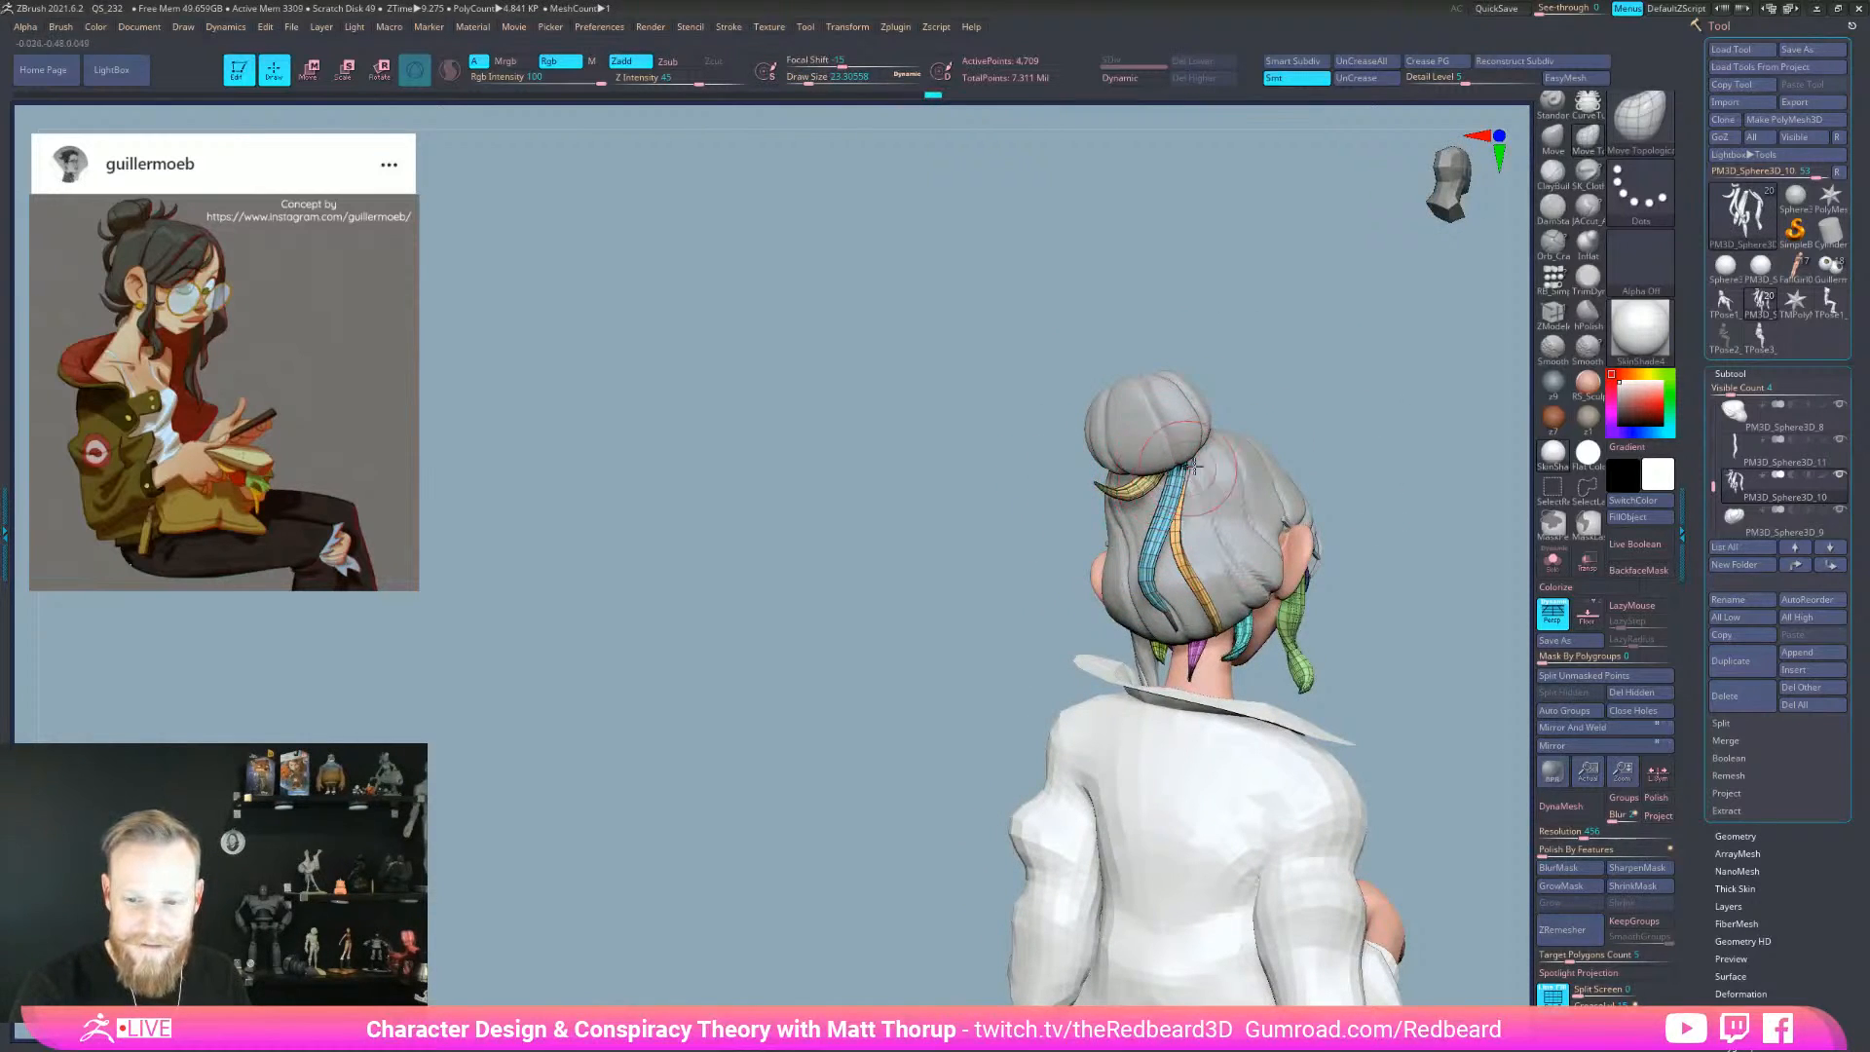
right_drag(1184, 469, 1190, 476)
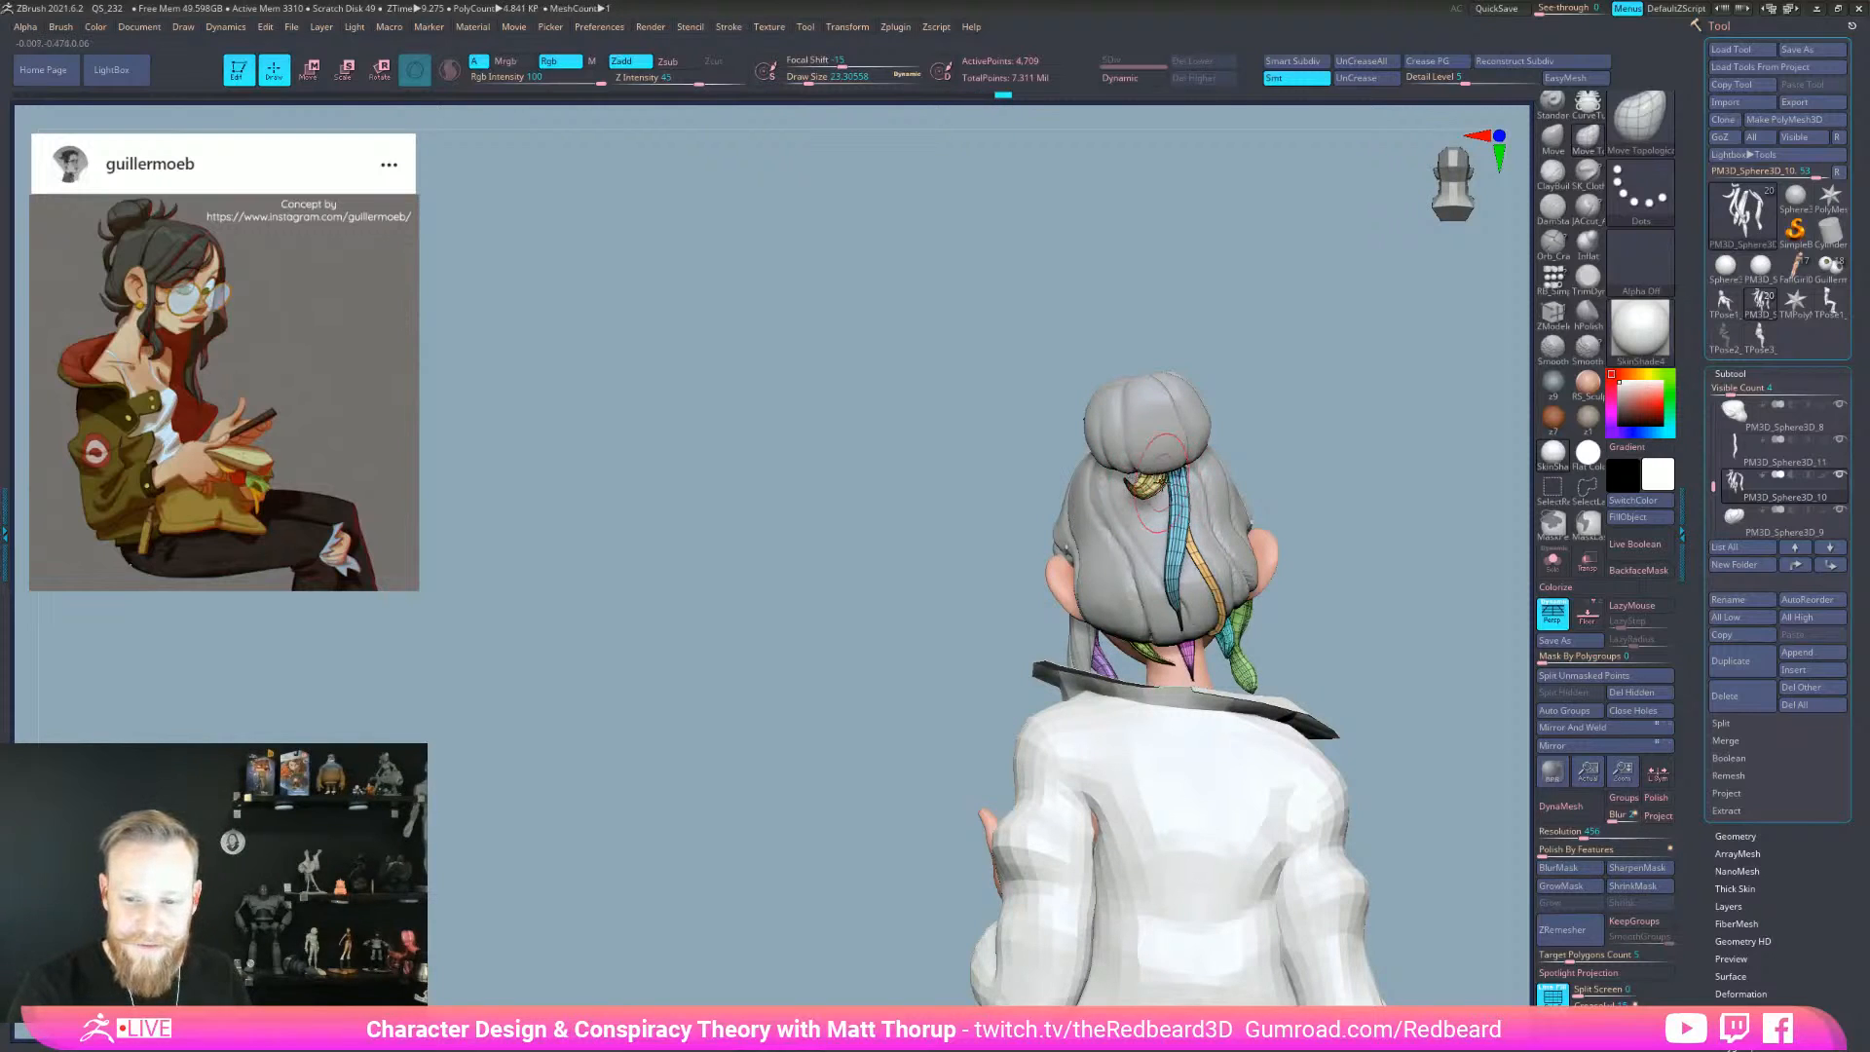
- Curl the tip of the short strand beneath the bun outward and upward in the profile view
right_drag(1167, 480, 1357, 445)
key(s)
drag(1189, 486, 1205, 482)
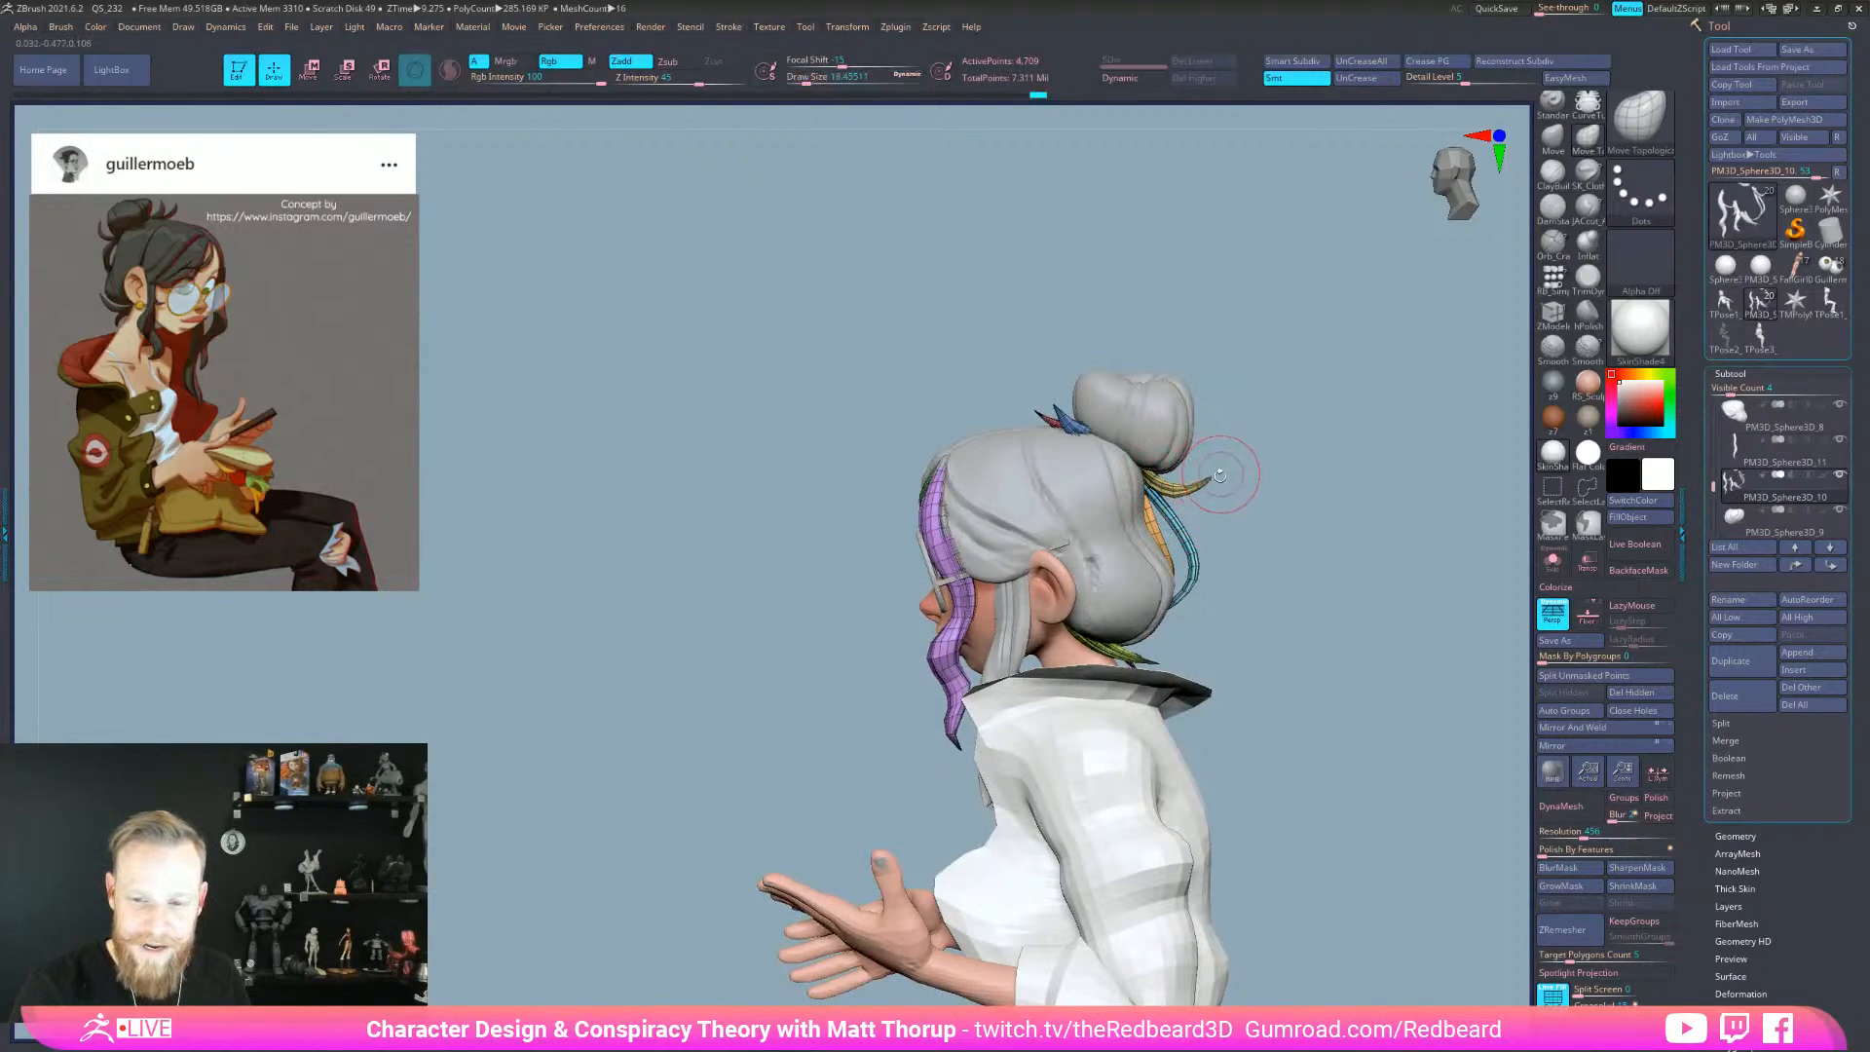
right_drag(1205, 468, 1254, 470)
key(s)
drag(1204, 471, 1206, 459)
key(s)
drag(1208, 463, 1205, 451)
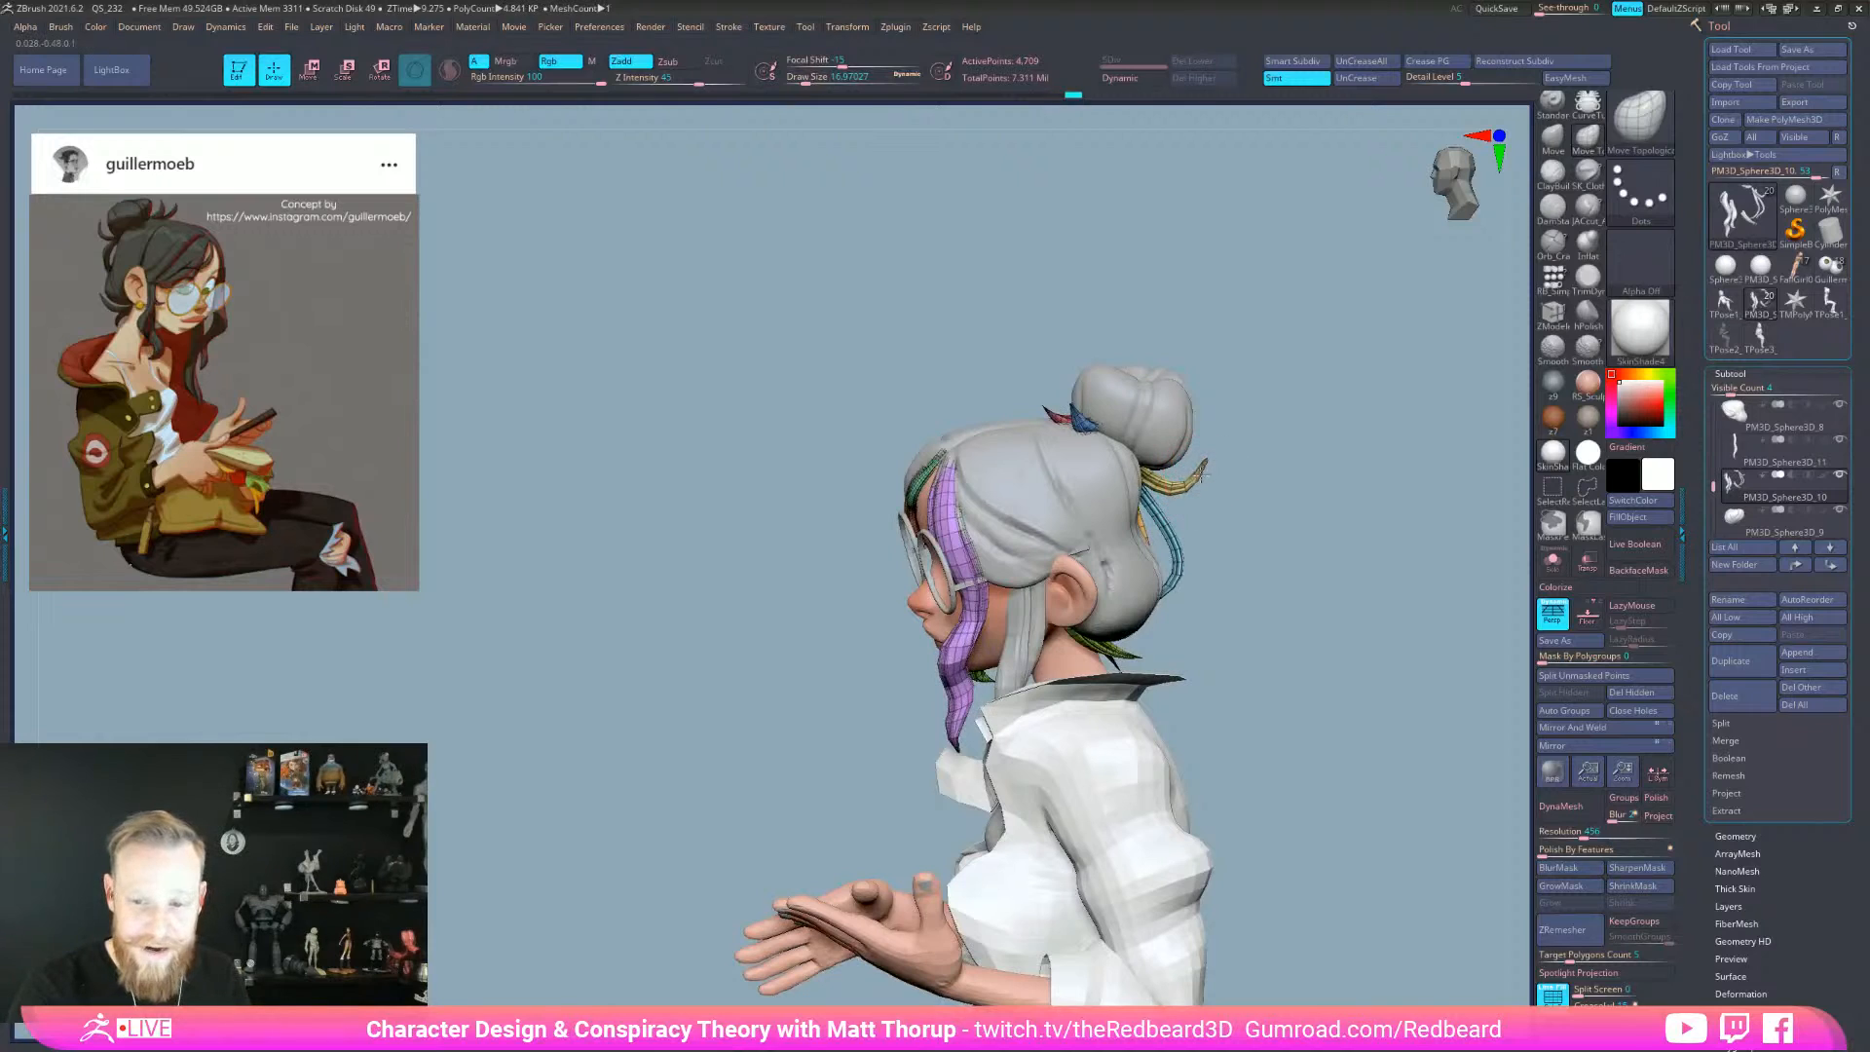
- Fine-tune the curled tip of the short strand beneath the bun from the opposite side with smaller brush sizes
right_drag(1281, 489, 1169, 496)
right_drag(1395, 434, 1193, 468)
key(s)
mouse_move(1211, 479)
mouse_down()
mouse_move(1194, 469)
mouse_move(1243, 492)
mouse_move(1209, 486)
mouse_up()
key(s)
key([)
key([)
key([)
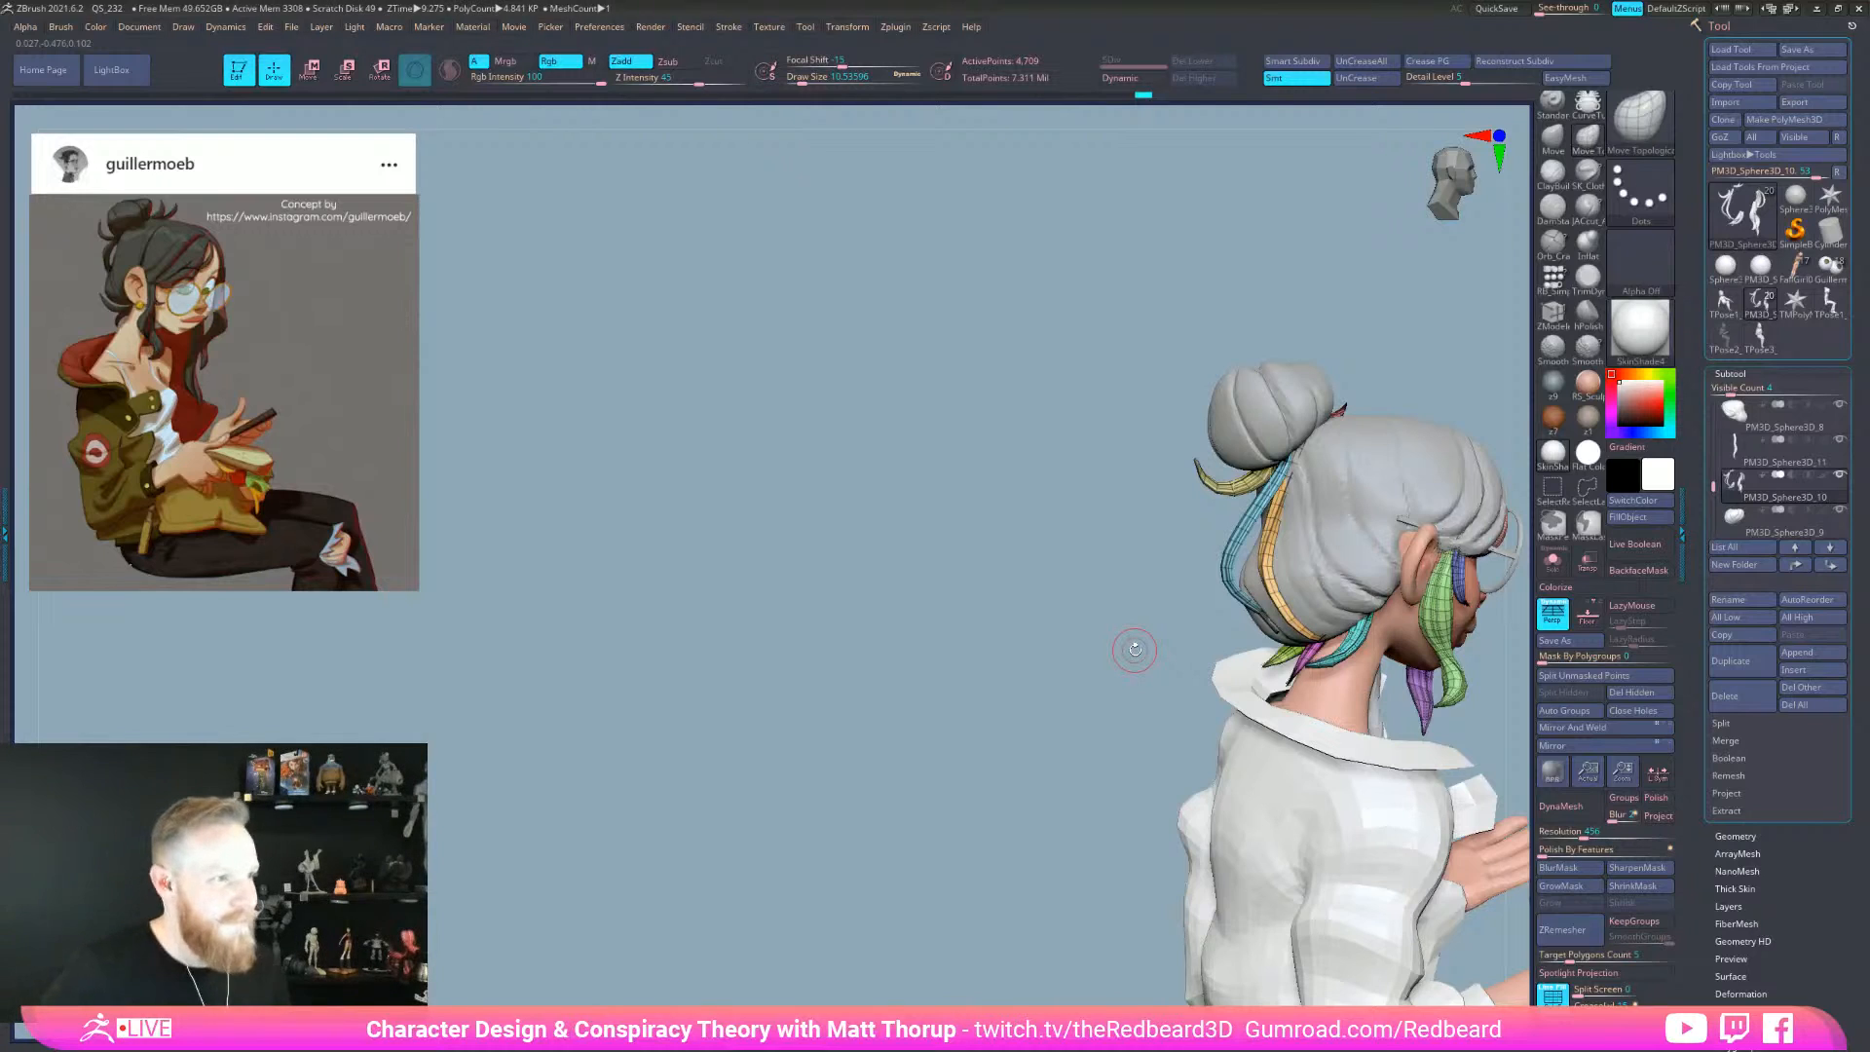
- Select the hair bun and reshape its outline in the profile view
drag(1134, 650, 667, 737)
drag(720, 816, 618, 813)
drag(778, 784, 1186, 647)
alt+click(802, 431)
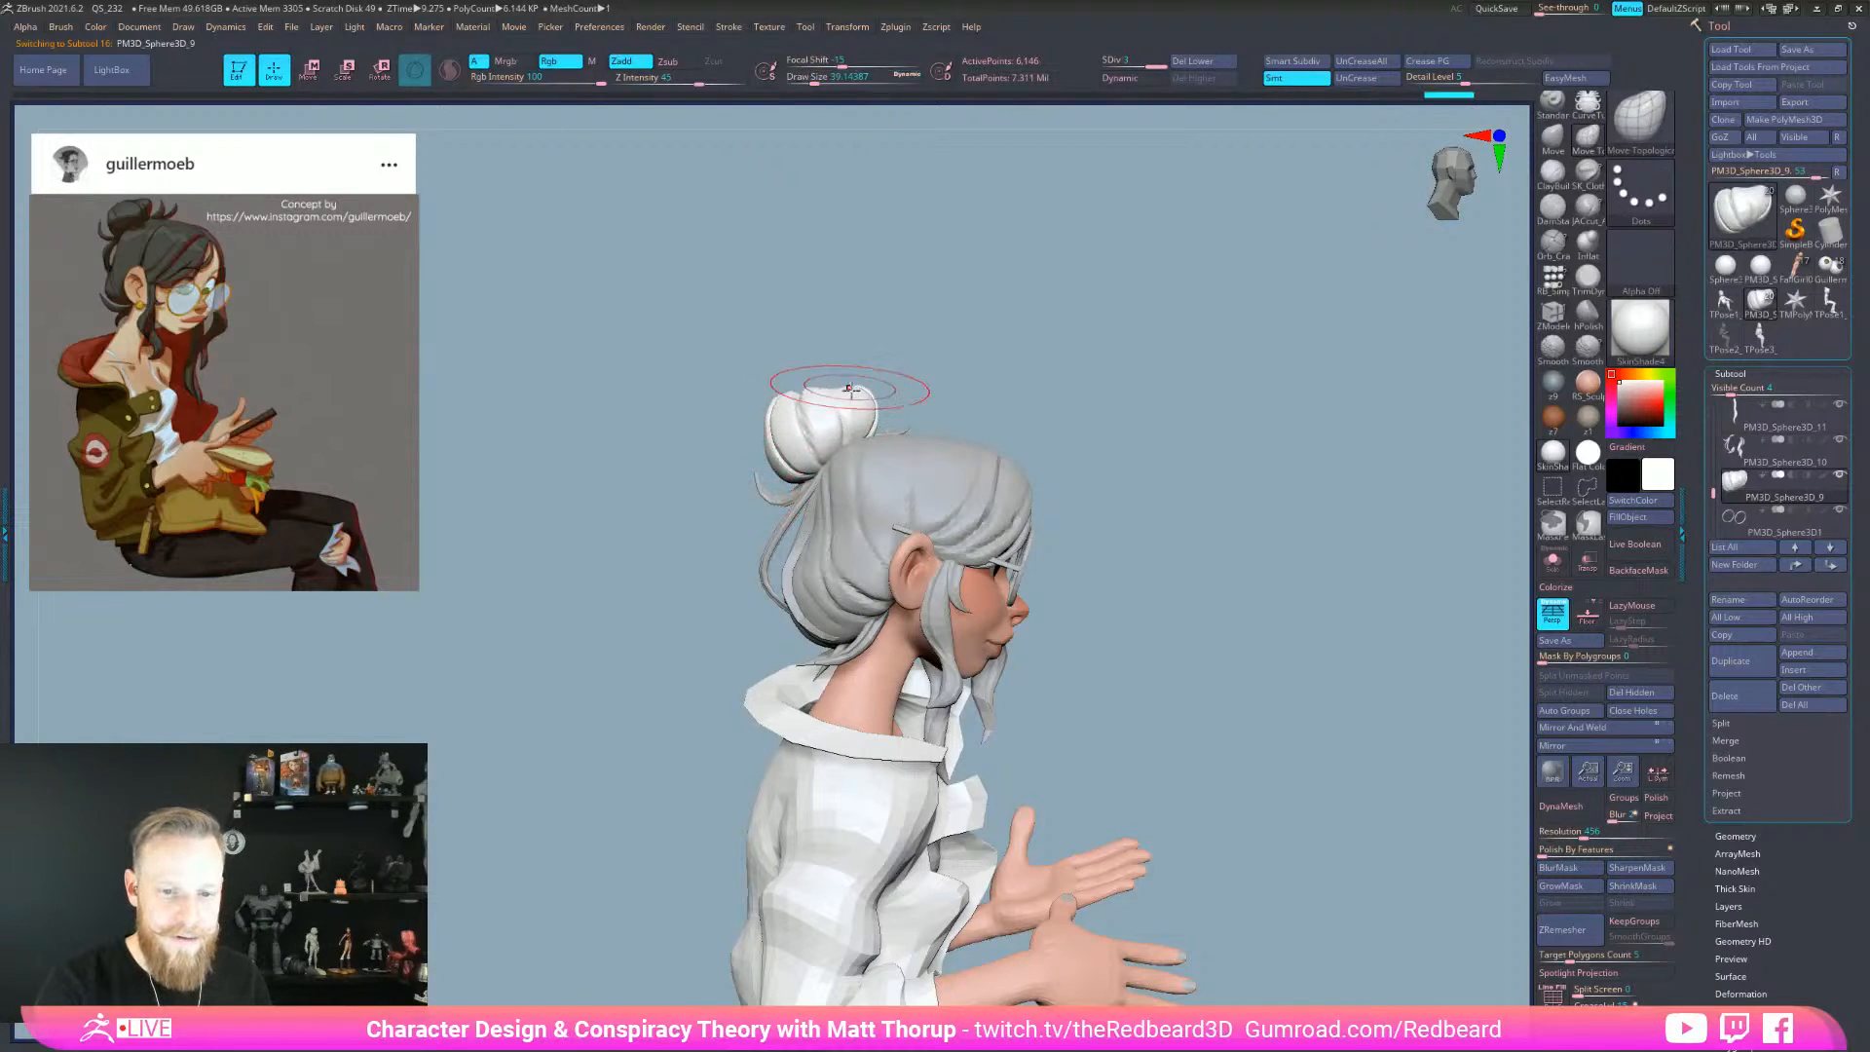
mouse_move(876, 422)
mouse_down()
mouse_move(888, 392)
mouse_move(790, 409)
mouse_move(954, 398)
mouse_move(1056, 417)
mouse_move(1252, 700)
mouse_move(1305, 672)
mouse_move(1212, 730)
mouse_move(1197, 706)
mouse_move(1130, 694)
mouse_move(1178, 697)
mouse_move(1140, 710)
mouse_move(1192, 628)
mouse_move(1085, 563)
mouse_move(1165, 551)
mouse_move(1076, 534)
mouse_move(976, 451)
mouse_up()
key(alt+Tab)
key(alt+Tab)
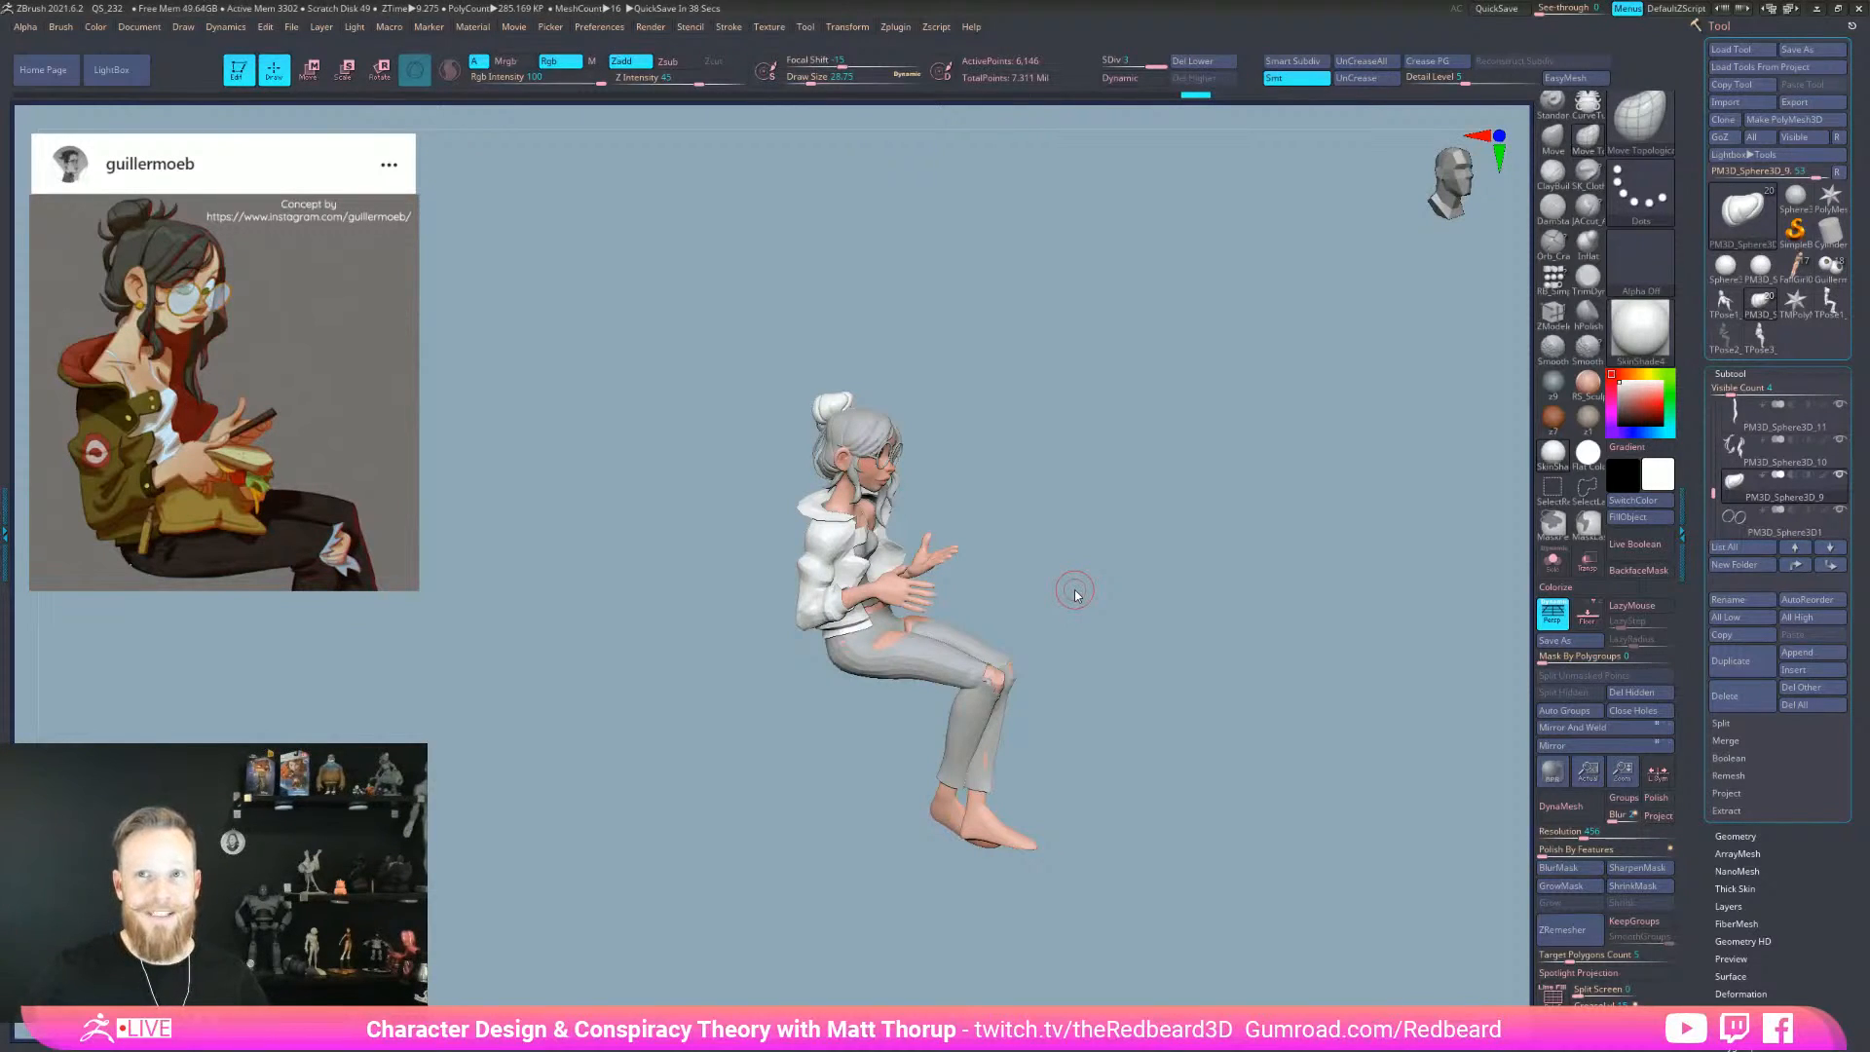
- Reshape the back and upper contour of the bun from the rear three-quarter view with a large brush
mouse_move(1054, 429)
mouse_down()
mouse_move(1209, 434)
mouse_move(1148, 526)
mouse_move(1136, 430)
mouse_move(818, 385)
mouse_move(834, 358)
mouse_up()
mouse_move(1022, 382)
mouse_down()
mouse_move(935, 321)
mouse_move(844, 355)
mouse_up()
key(s)
mouse_move(1100, 457)
mouse_down()
mouse_move(1015, 419)
mouse_move(1081, 380)
mouse_up()
drag(778, 413, 783, 404)
key(s)
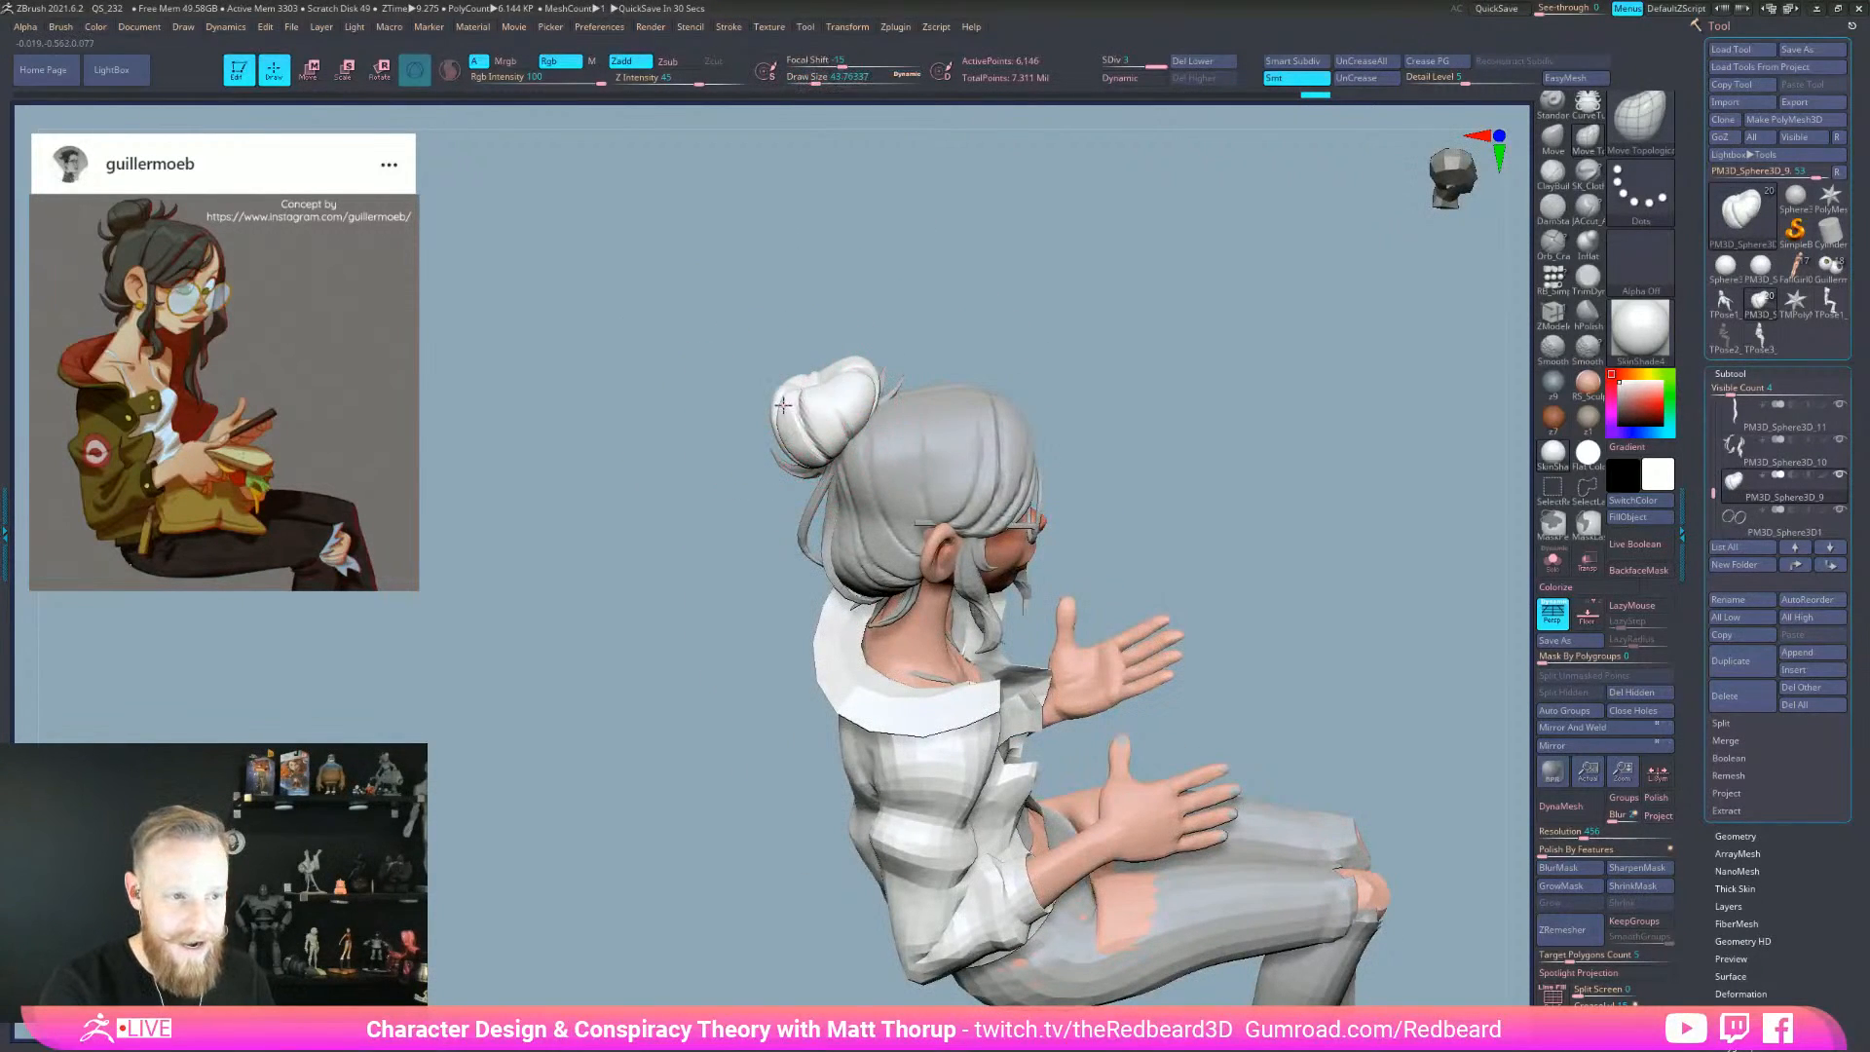
drag(1004, 299, 806, 405)
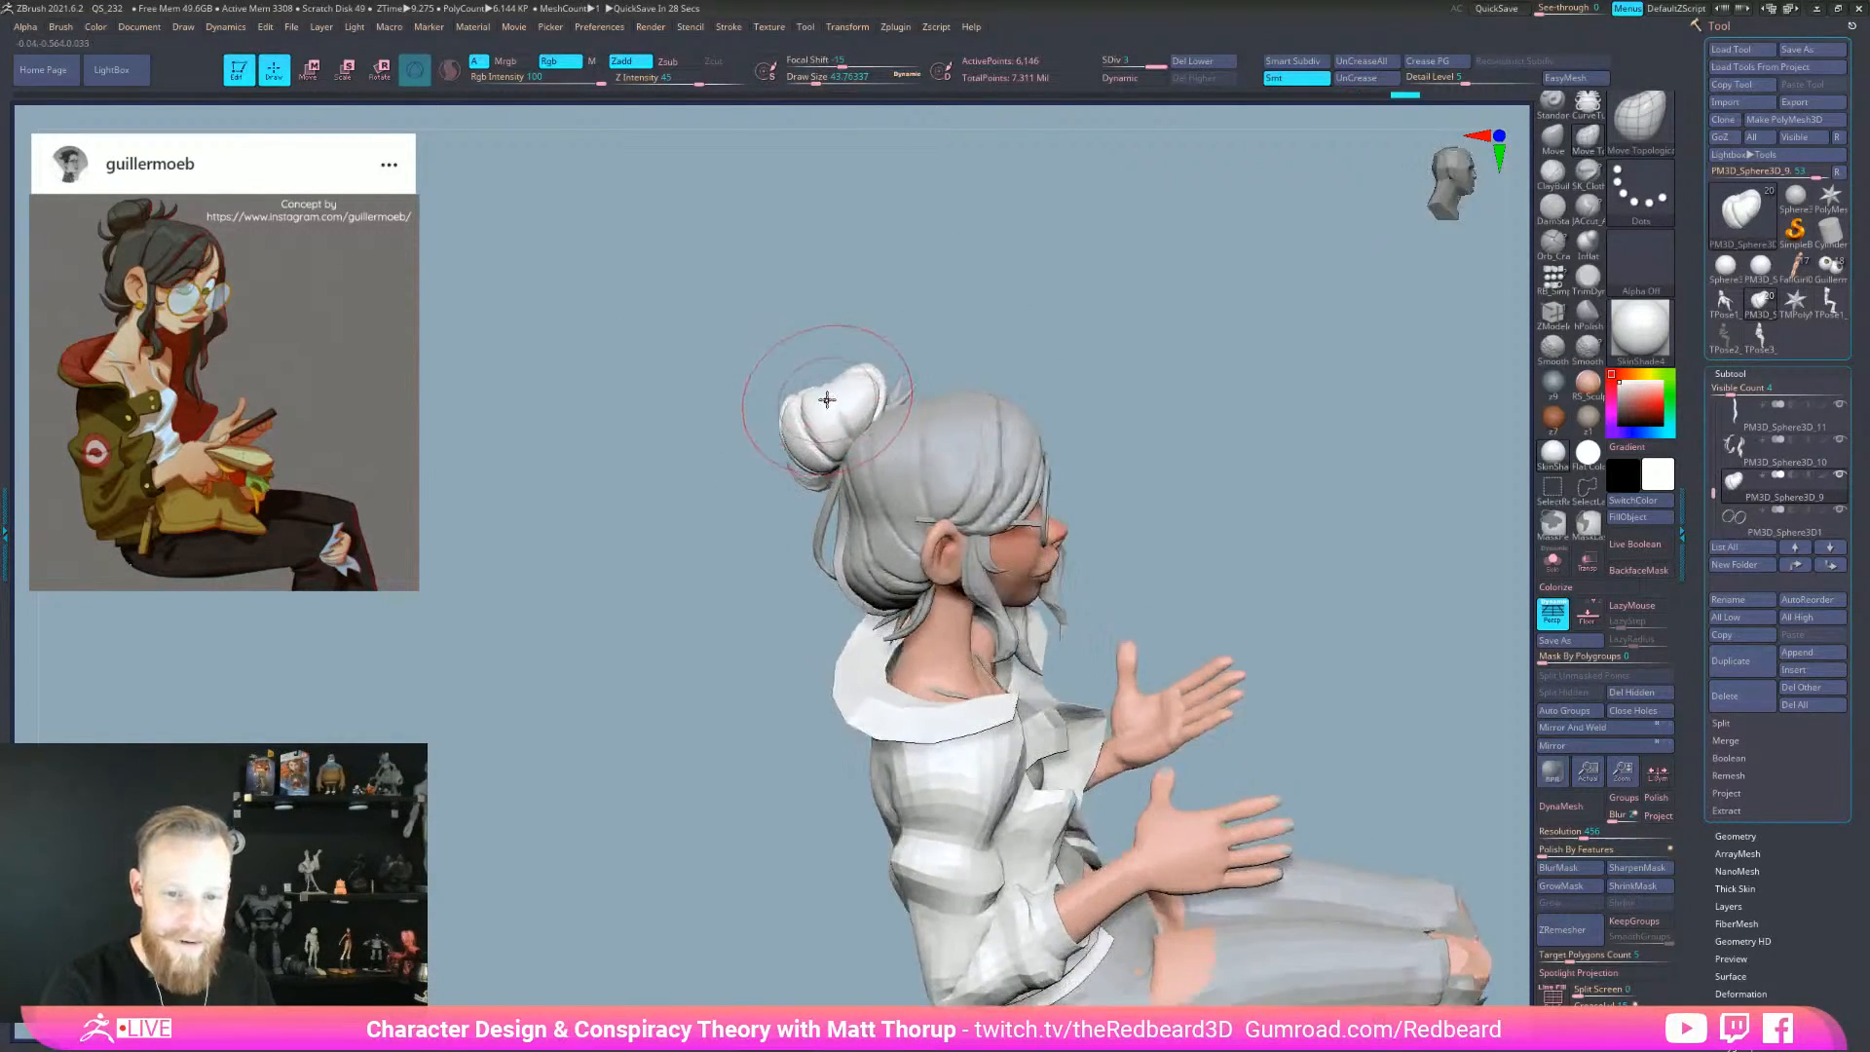
- Refine the bun's folds and rounded silhouette in profile and from above
drag(983, 321, 980, 312)
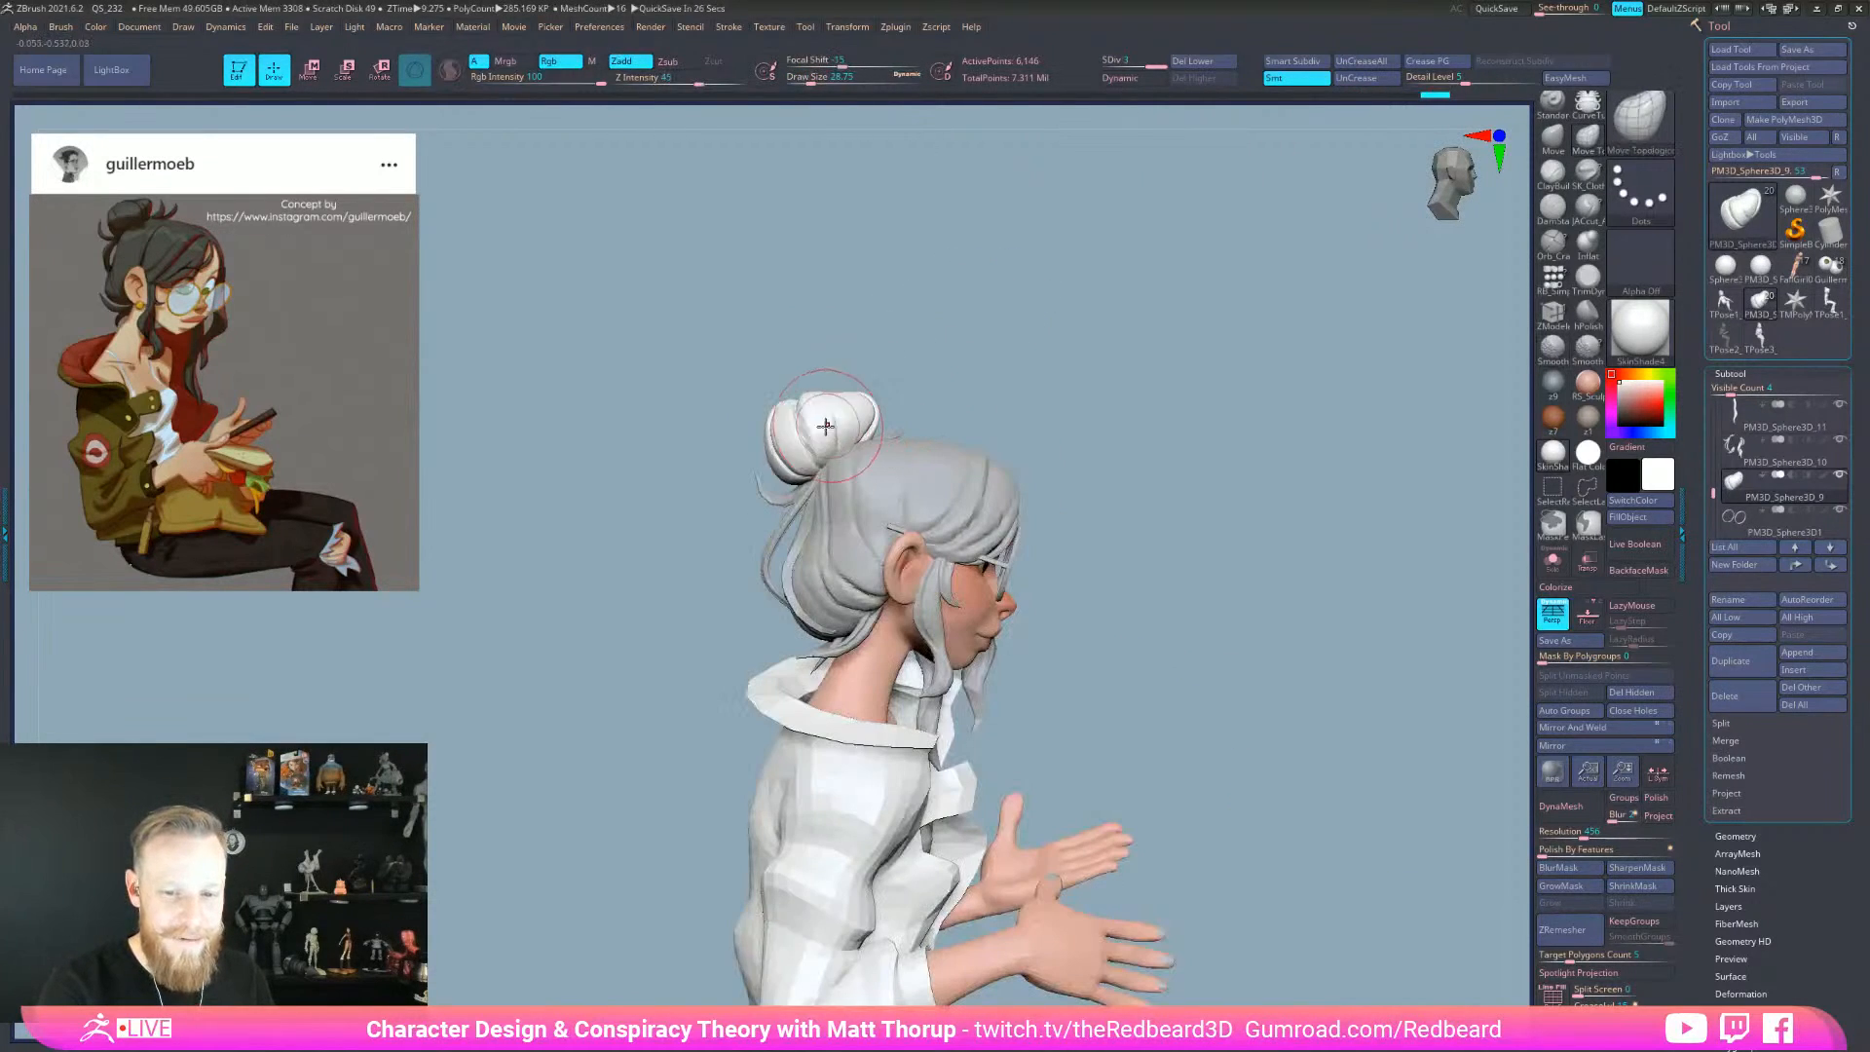
drag(793, 439, 801, 435)
drag(1065, 413, 987, 421)
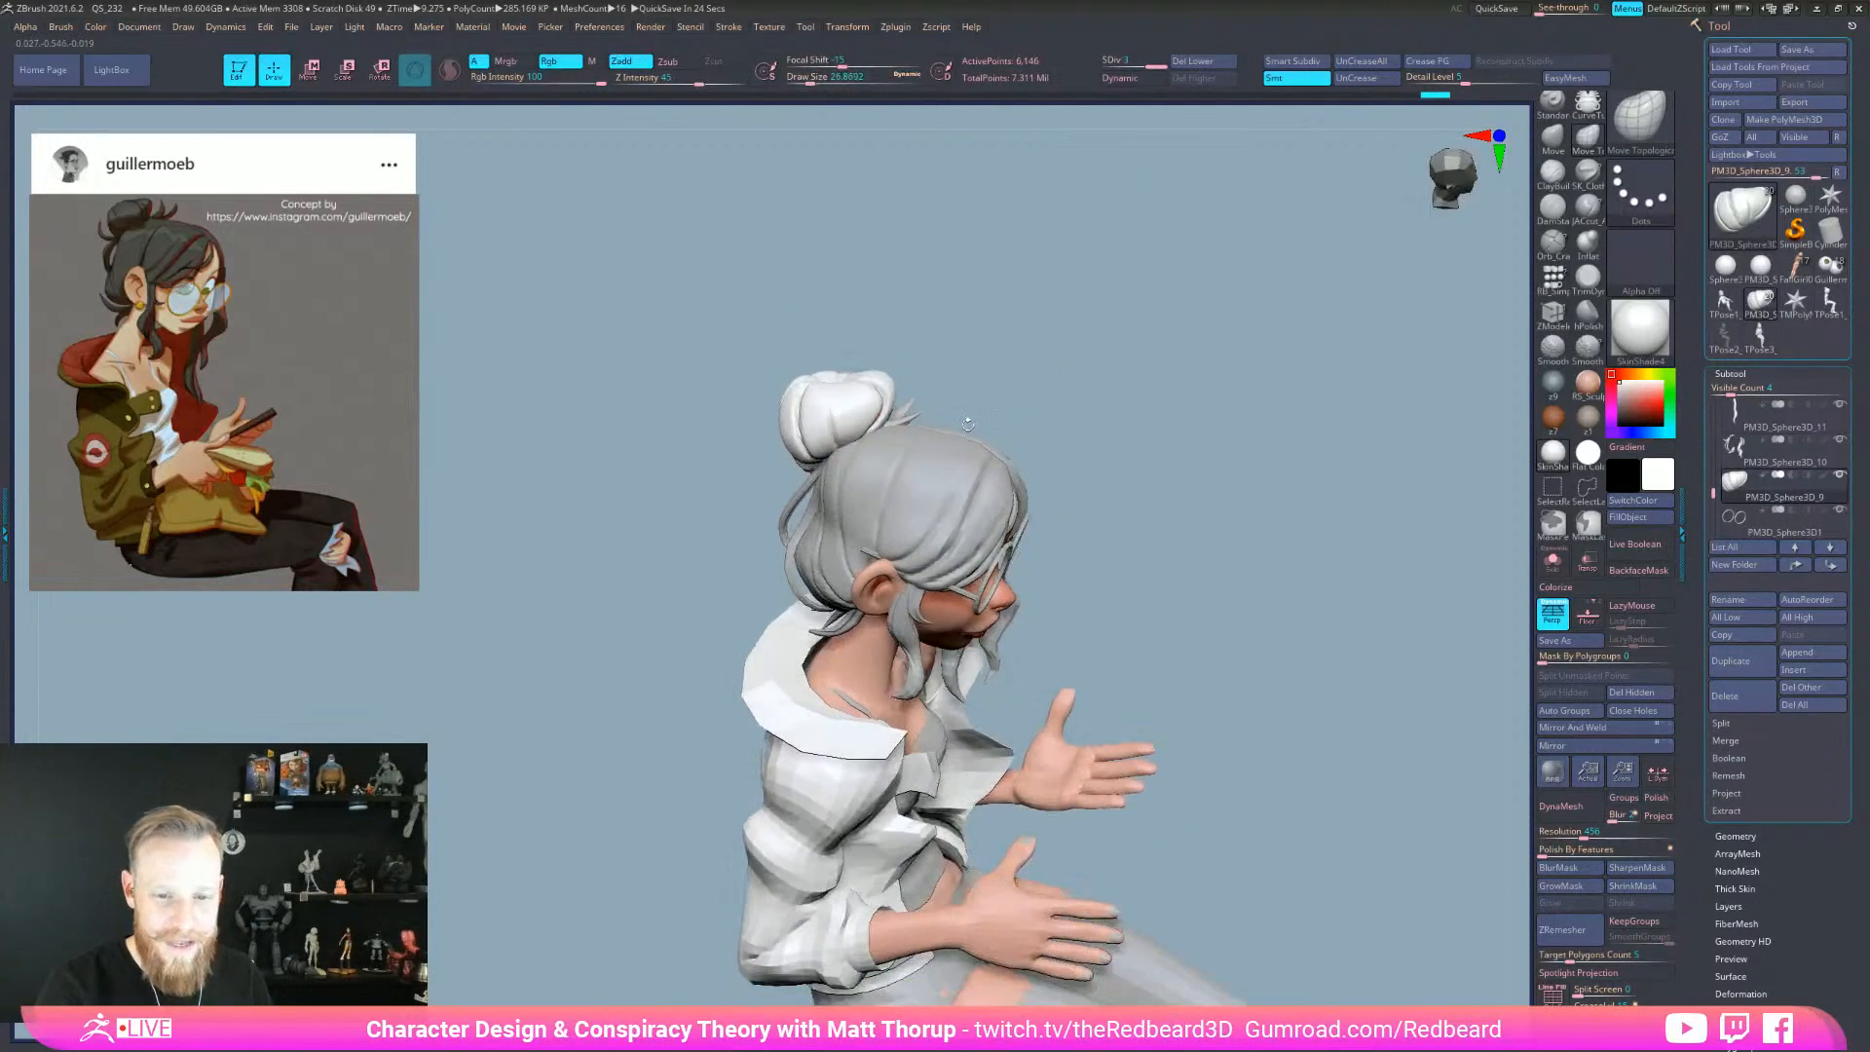
mouse_move(855, 436)
mouse_down()
mouse_move(894, 381)
mouse_move(881, 339)
mouse_up()
drag(816, 623, 914, 681)
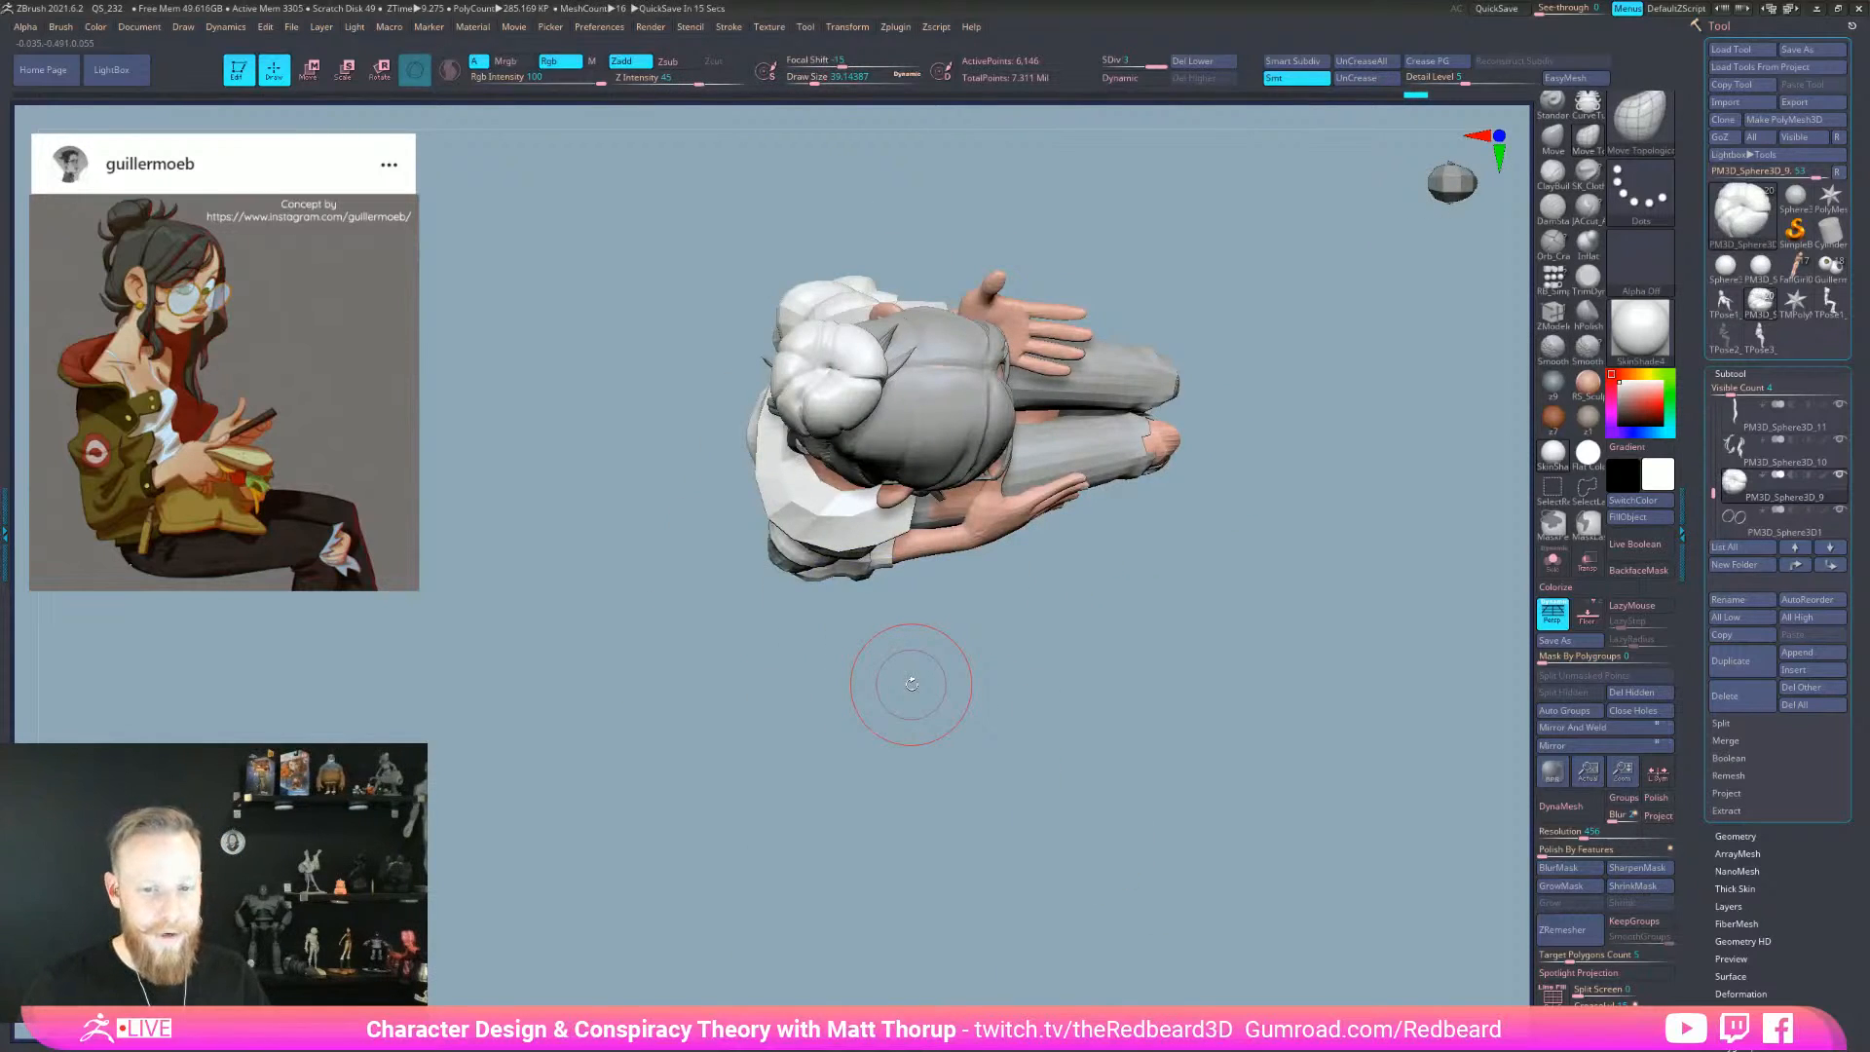
- Select the main hair volume and examine its silhouette from both sides
shift+drag(1172, 670, 1135, 504)
alt+click(948, 493)
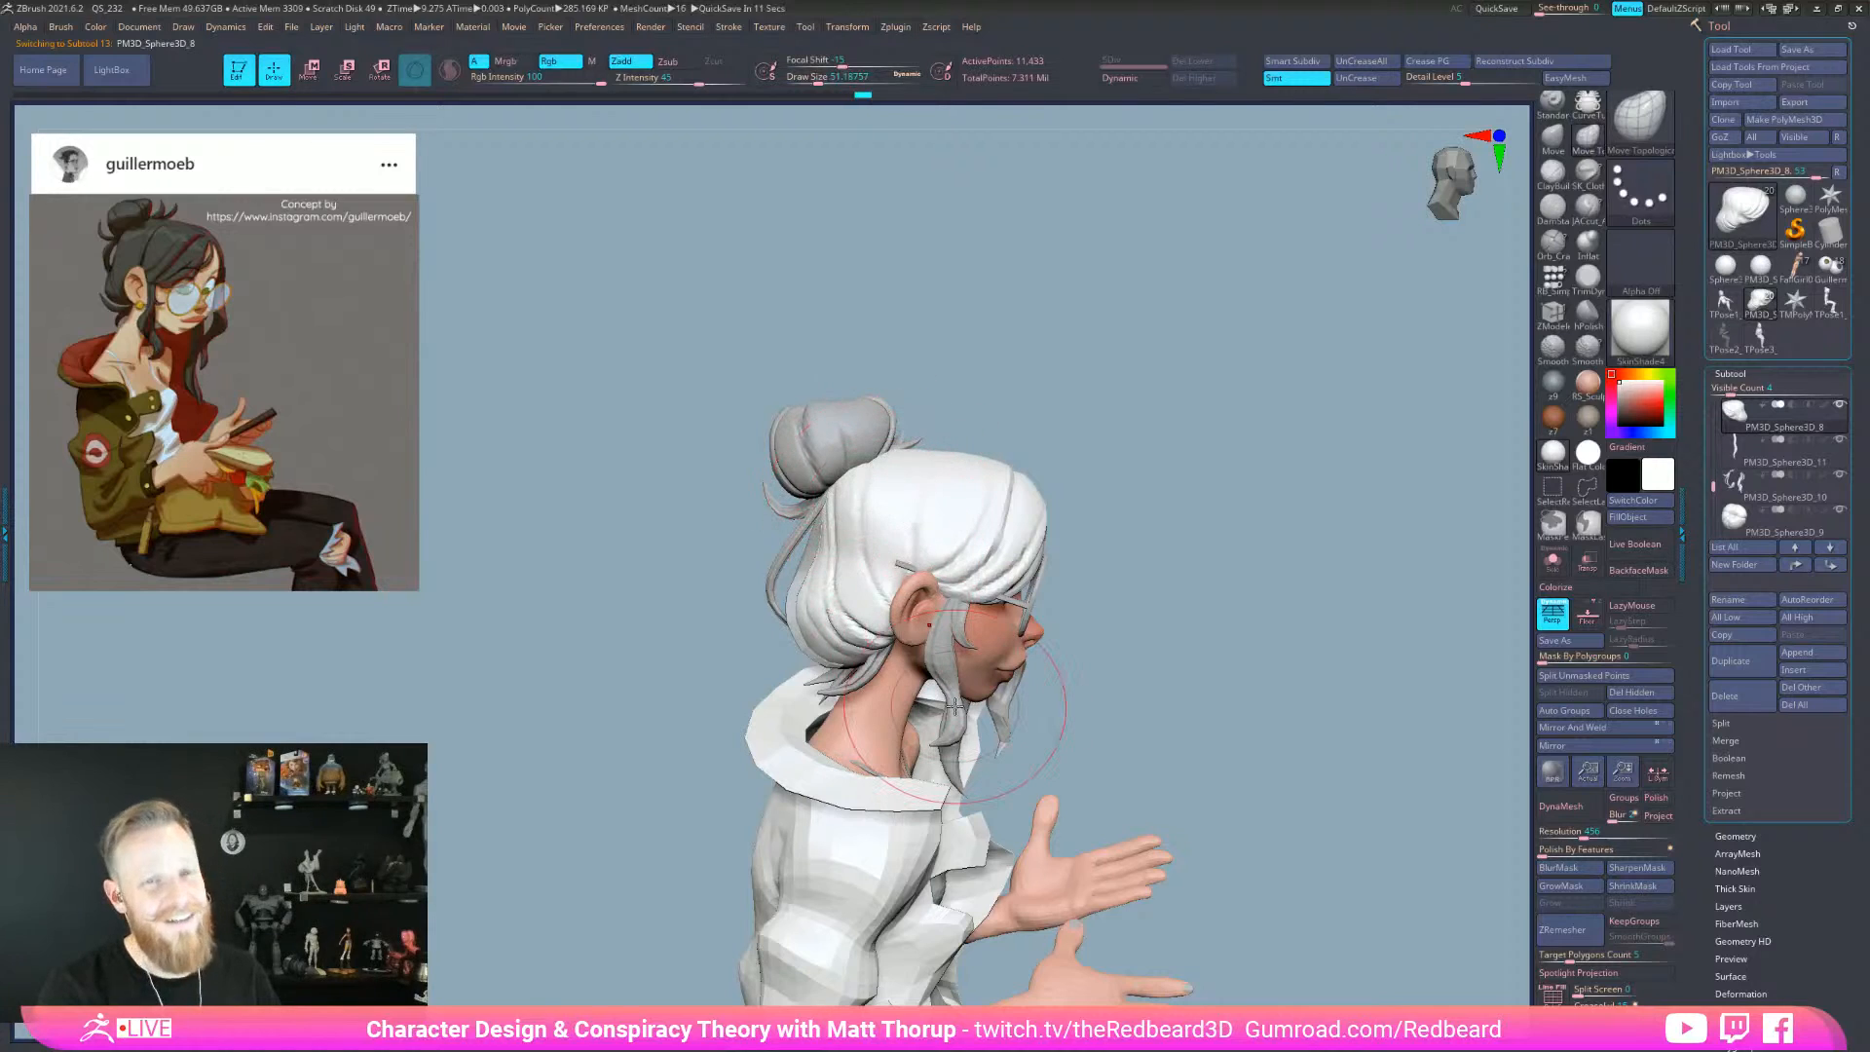
drag(1229, 662, 1064, 579)
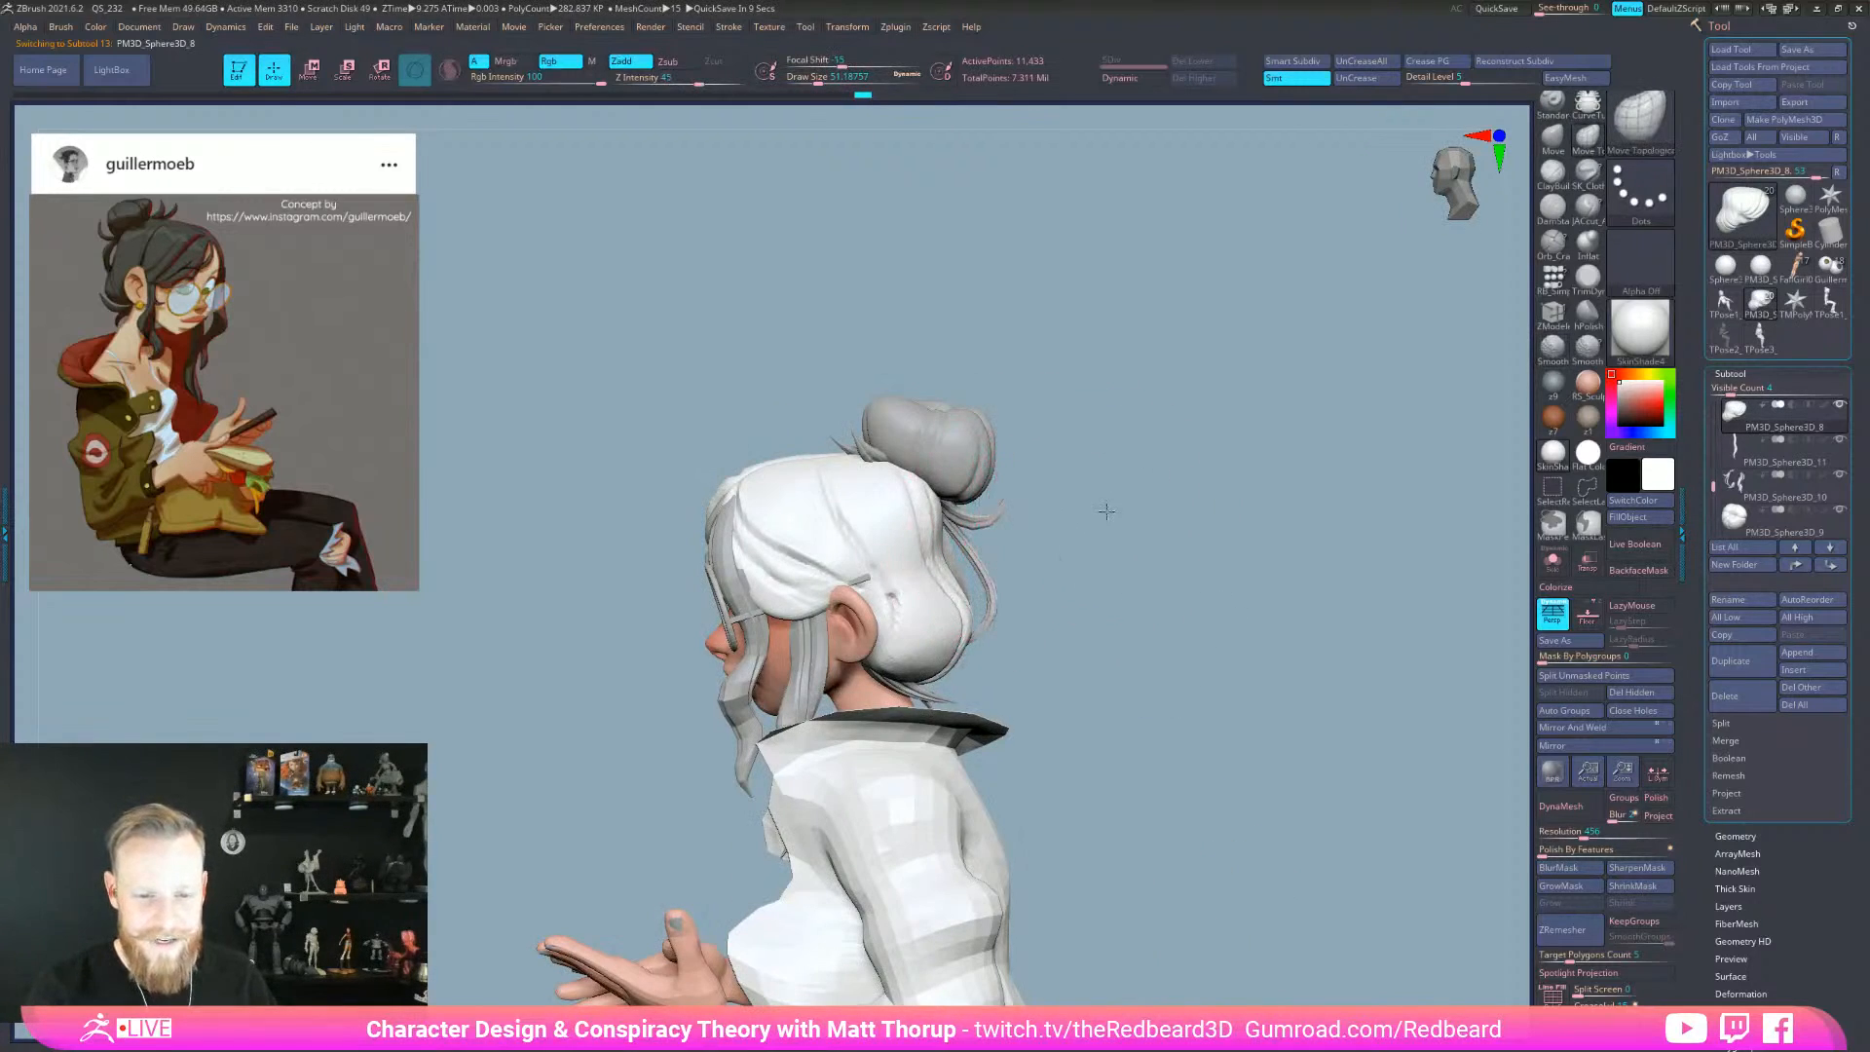
shift+drag(1093, 543, 1282, 809)
drag(1089, 666, 990, 703)
- Select the body mesh and isolate it, then adjust the brush size for reshaping the bare face
alt+click(969, 703)
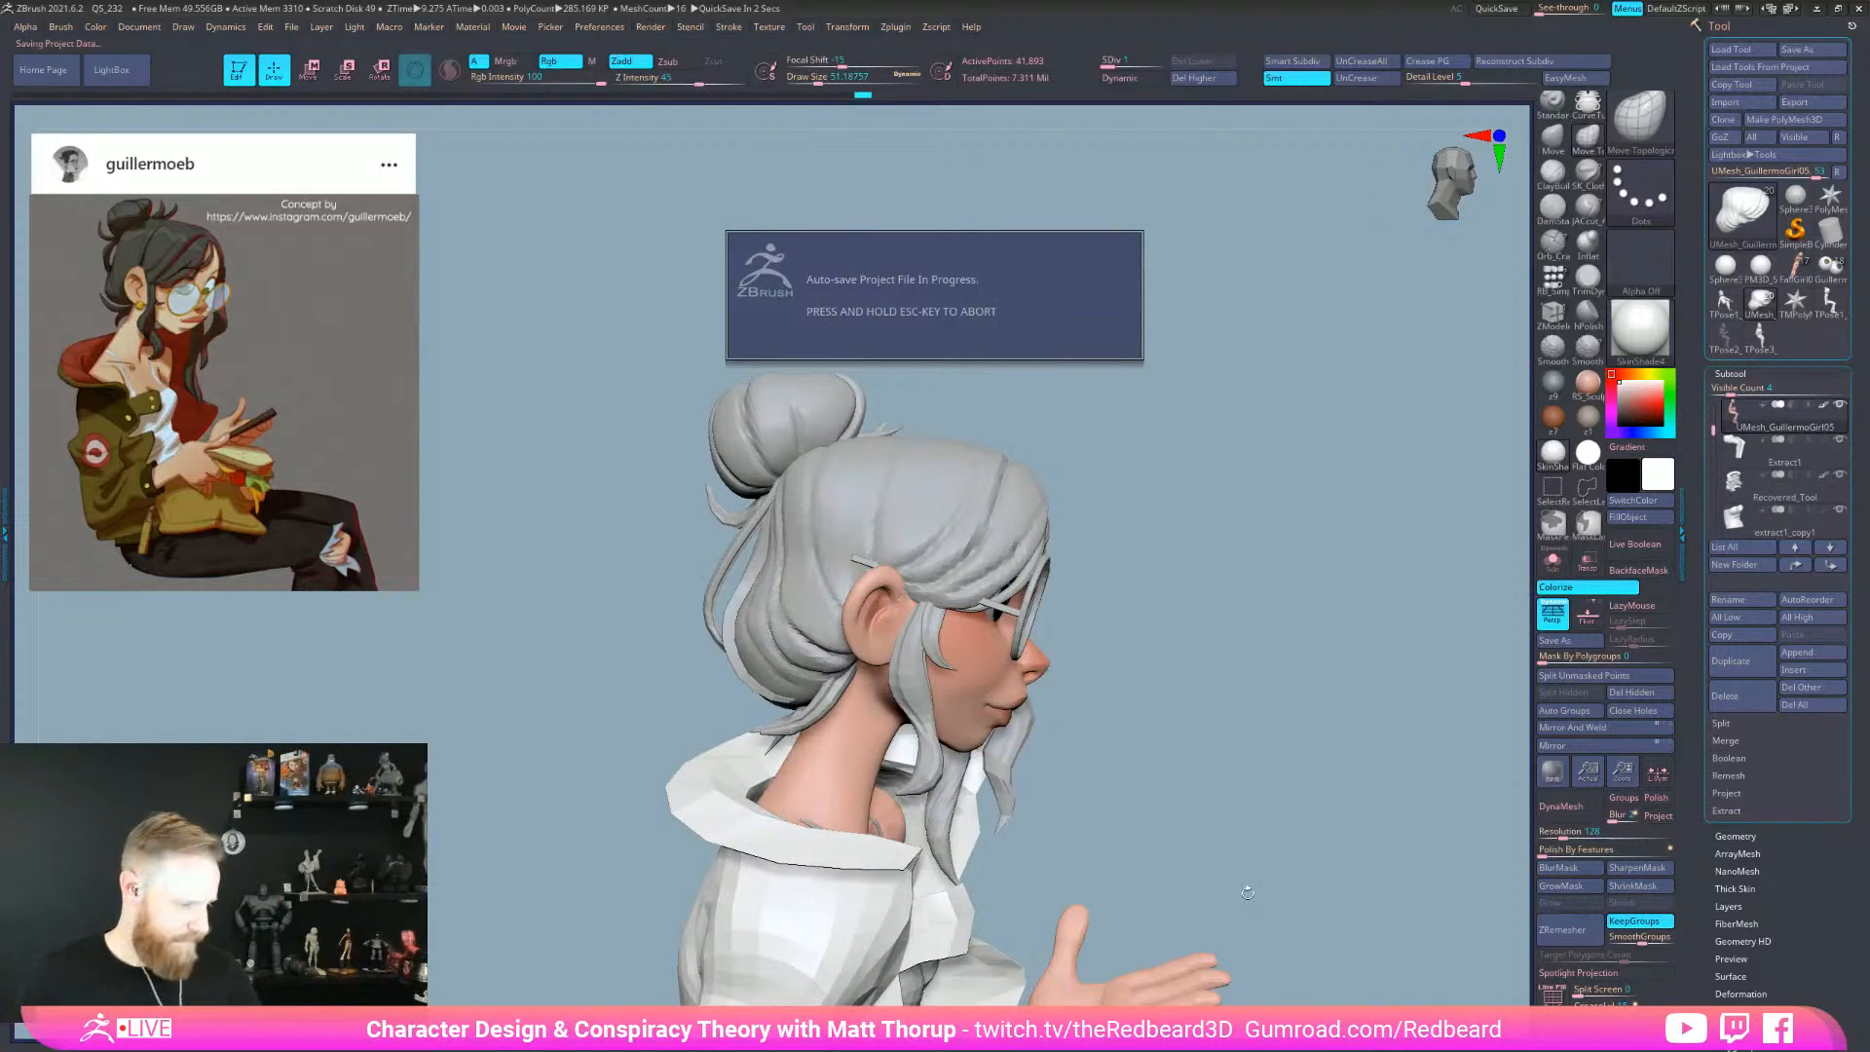
key(s)
click(977, 709)
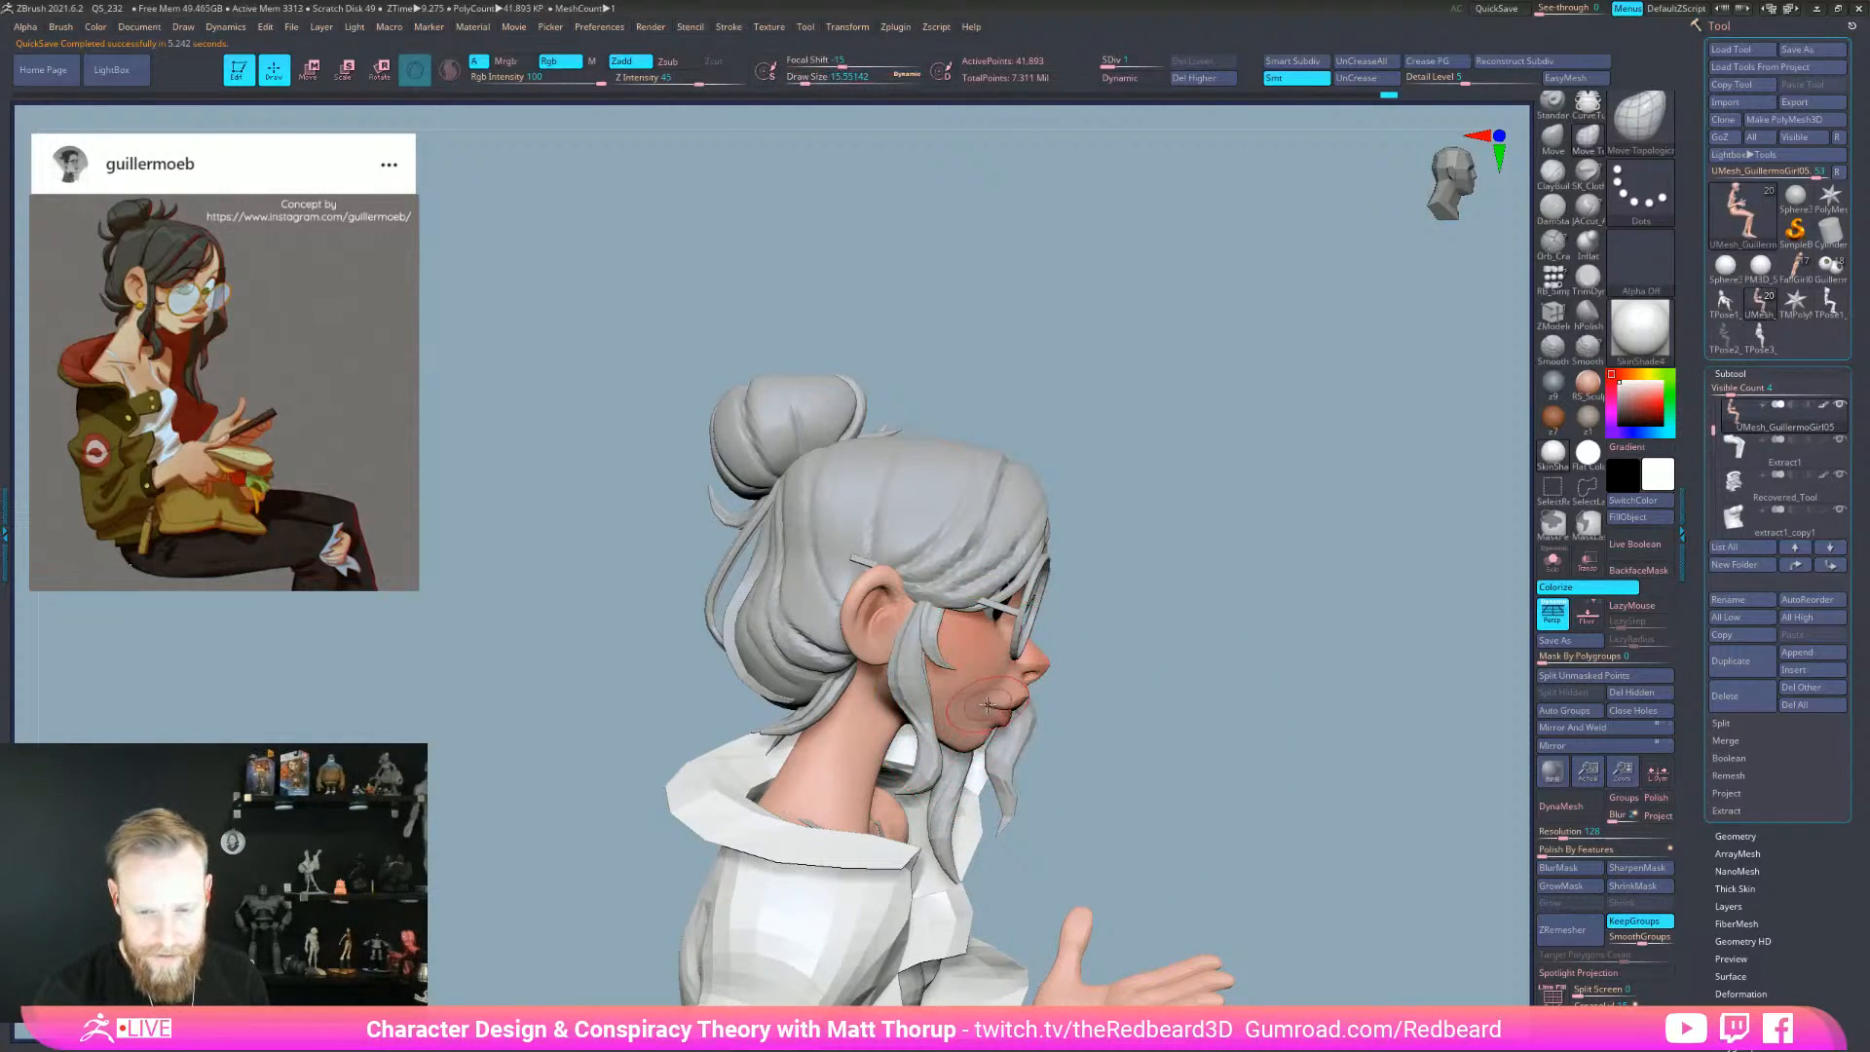
key(shift)
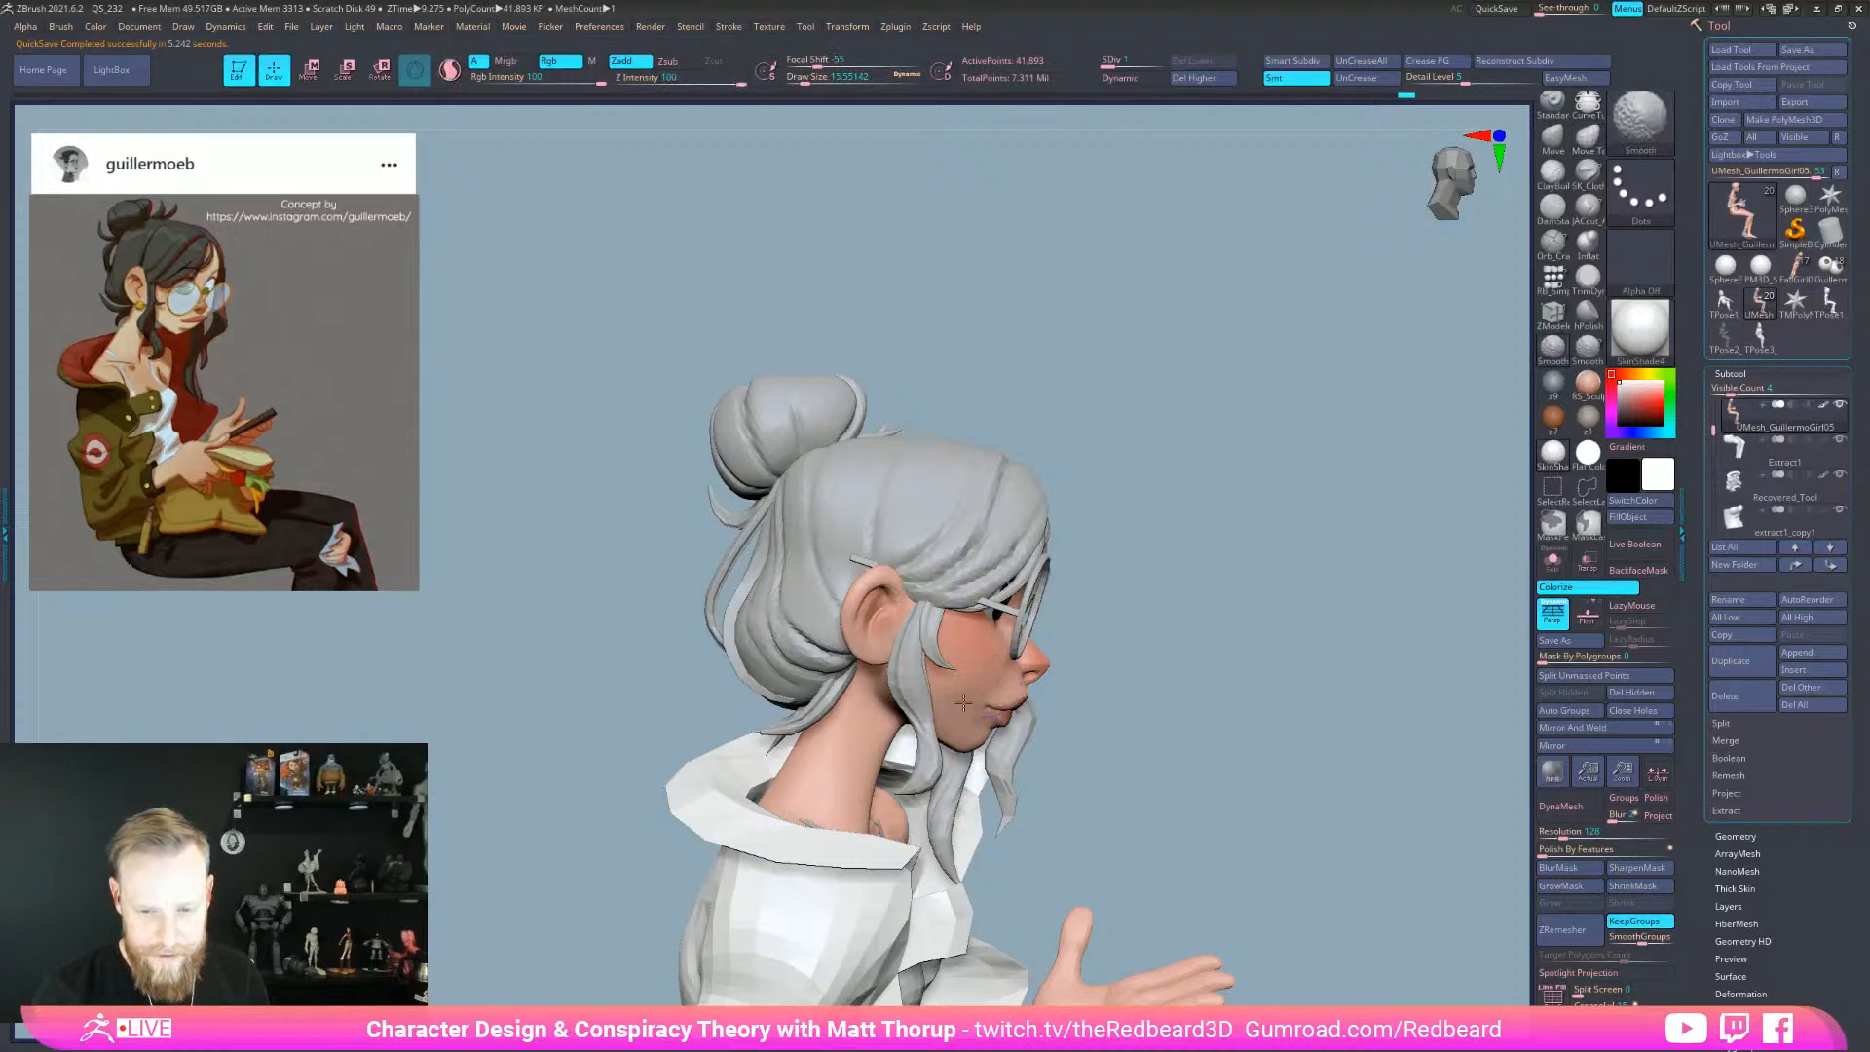
key(ctrl)
click(1552, 562)
mouse_move(1324, 674)
mouse_down()
mouse_move(1181, 743)
mouse_move(1231, 740)
mouse_move(1127, 777)
mouse_move(1178, 767)
mouse_move(1060, 754)
mouse_move(1010, 687)
mouse_up()
key(s)
click(1008, 681)
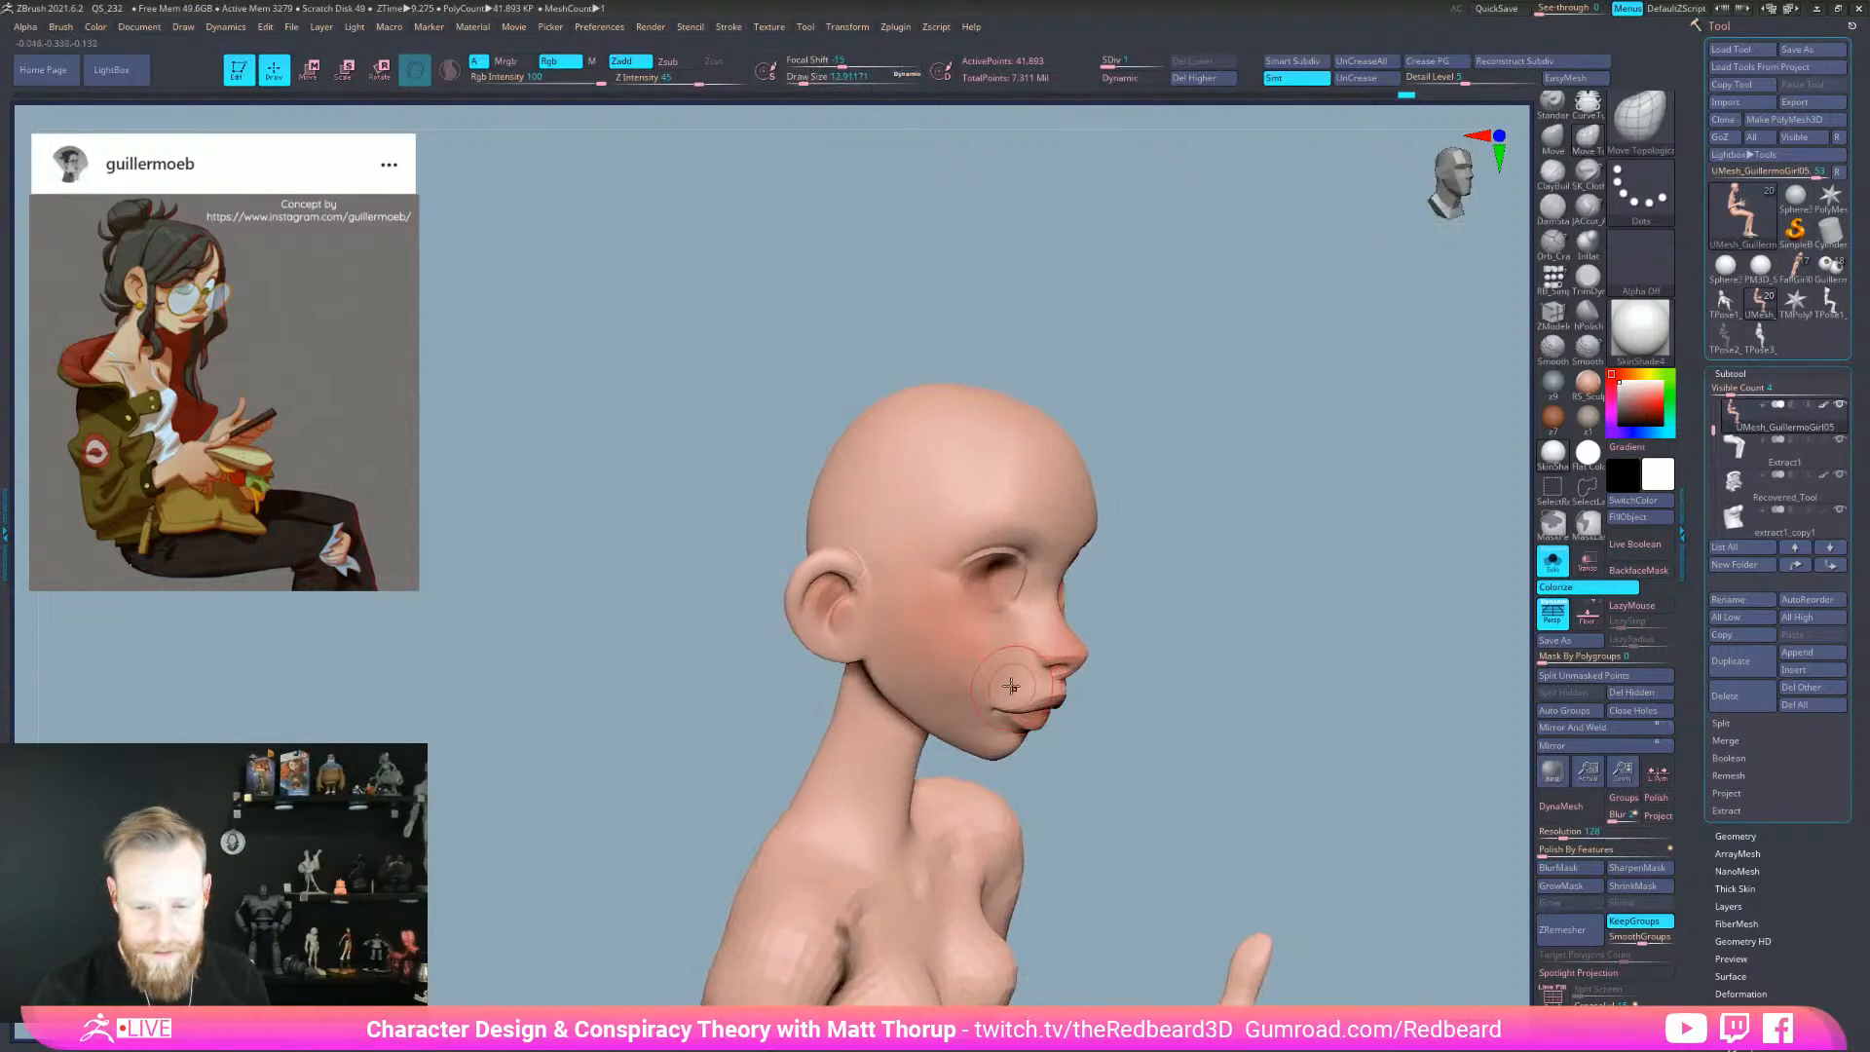
drag(1155, 716, 1131, 710)
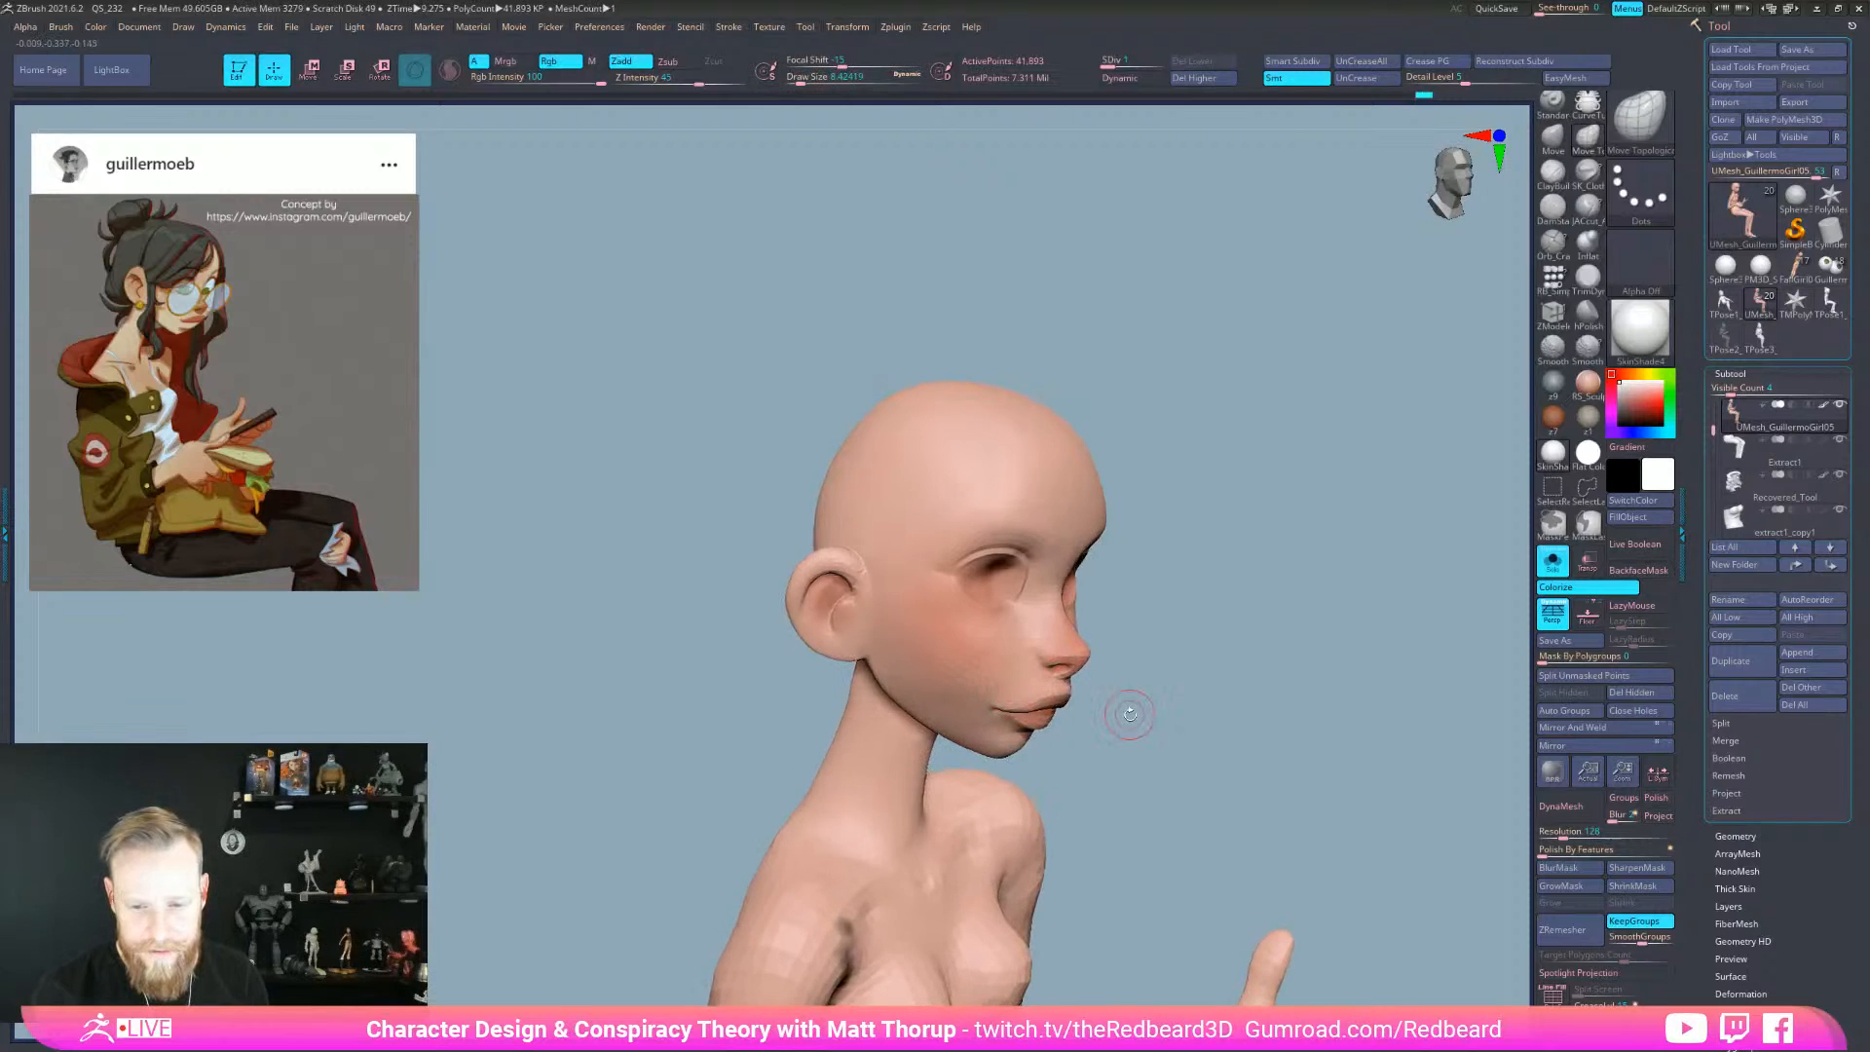
- Disable Rgb for the Smooth brush and smooth the cheek and jaw surfaces
click(571, 62)
key(s)
click(1008, 681)
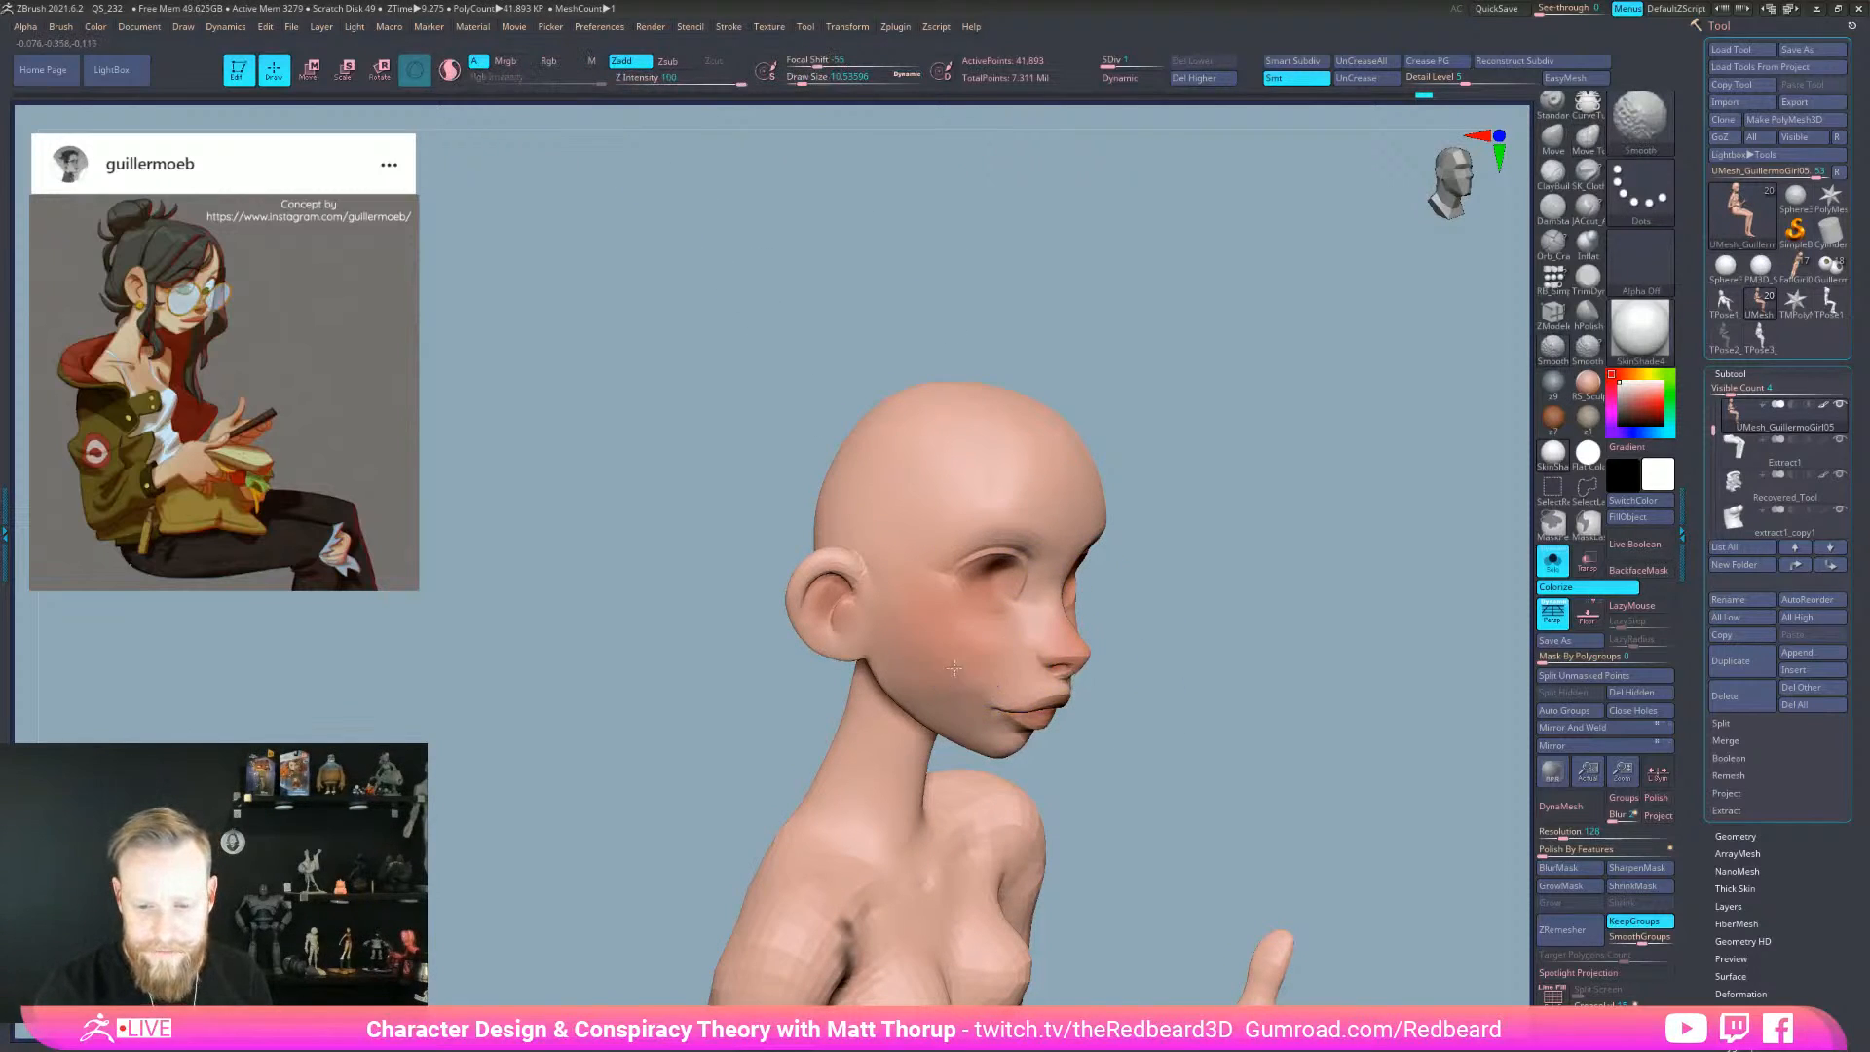
shift+drag(940, 691, 980, 703)
drag(875, 698, 878, 701)
drag(1169, 715, 915, 669)
drag(1266, 725, 1091, 740)
drag(1214, 751, 1383, 745)
shift+drag(915, 652, 878, 662)
mouse_move(880, 661)
right_down()
mouse_move(1171, 717)
mouse_move(1130, 728)
mouse_move(1211, 828)
mouse_move(1169, 780)
mouse_move(1118, 780)
right_up()
- Reshape the mouth corner and chin in the profile view with the Move Topological brush, smoothing the chin
key(s)
click(944, 716)
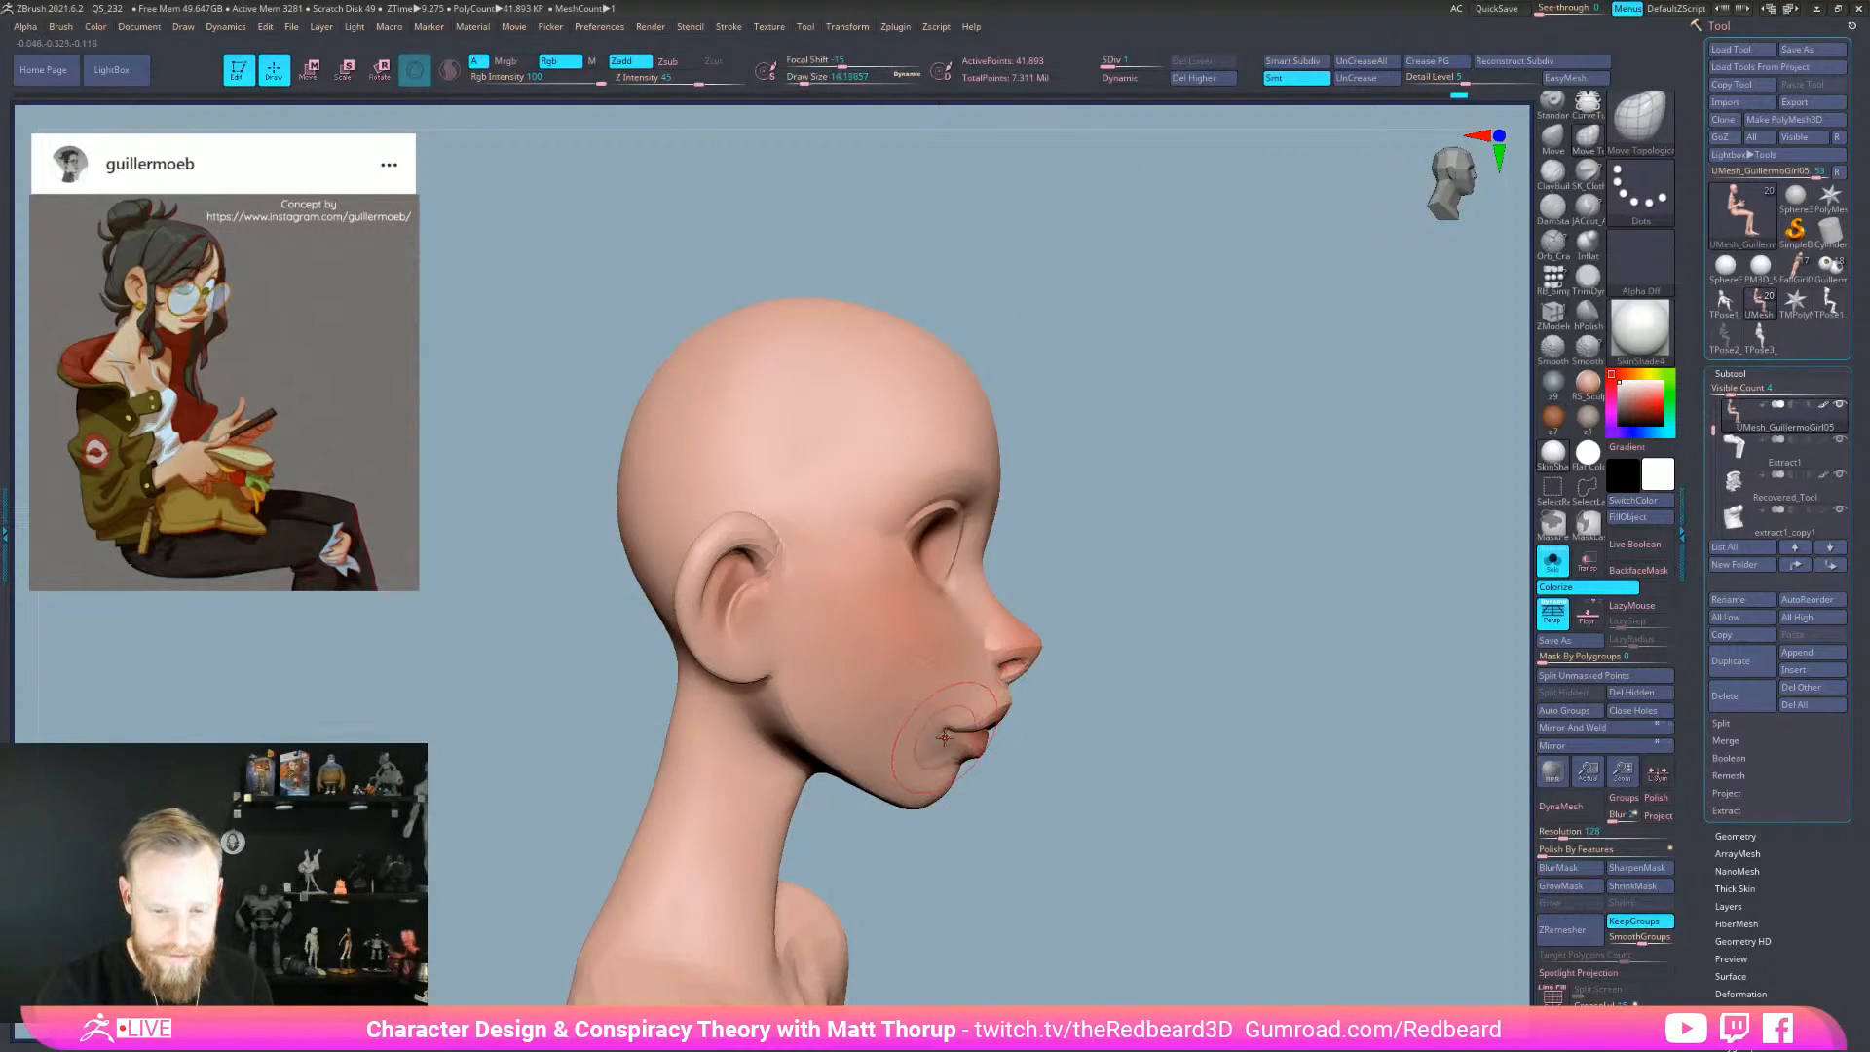
mouse_move(959, 779)
right_down()
mouse_move(901, 826)
mouse_move(929, 795)
right_up()
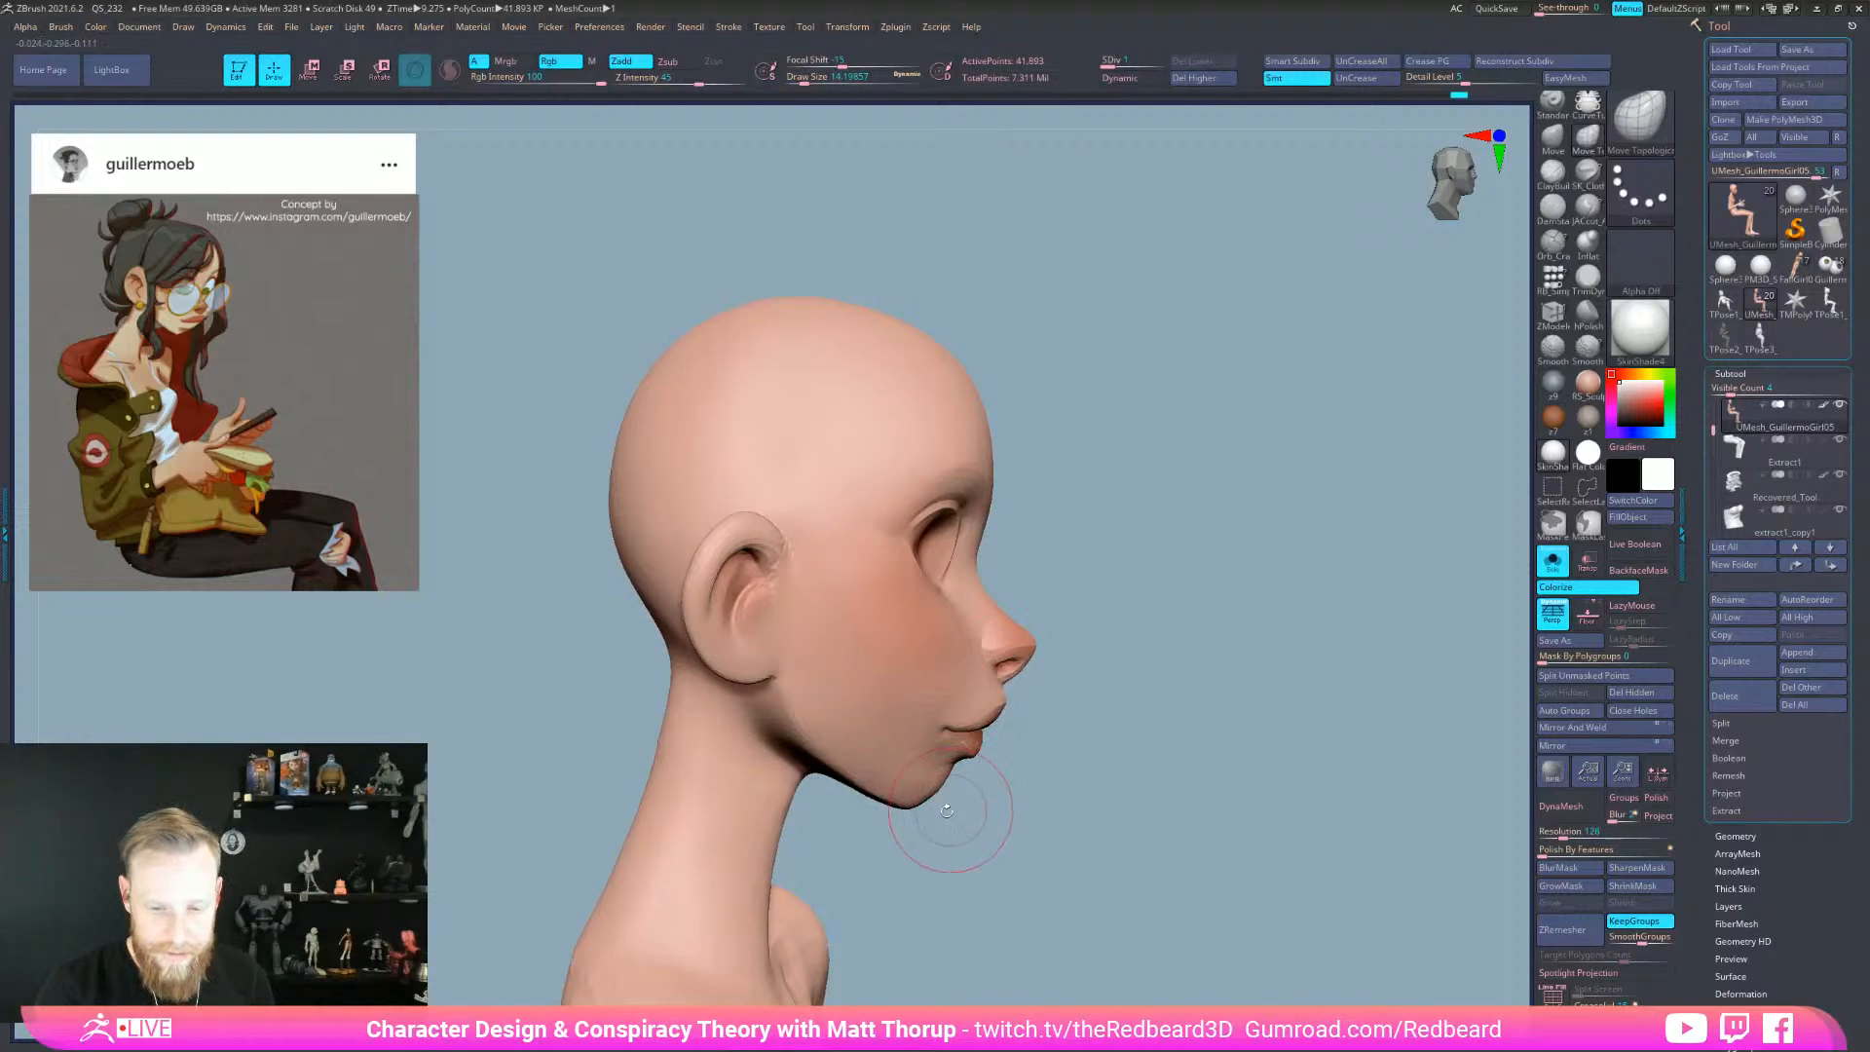
right_drag(959, 814, 901, 812)
key(s)
drag(920, 794, 917, 795)
mouse_move(908, 791)
shift+mouse_down()
mouse_move(897, 770)
mouse_move(911, 808)
shift+mouse_up()
- Refine the chin and lower jaw contour from the front three-quarter view with a smaller brush
right_drag(910, 808, 808, 800)
key(s)
drag(977, 799, 929, 798)
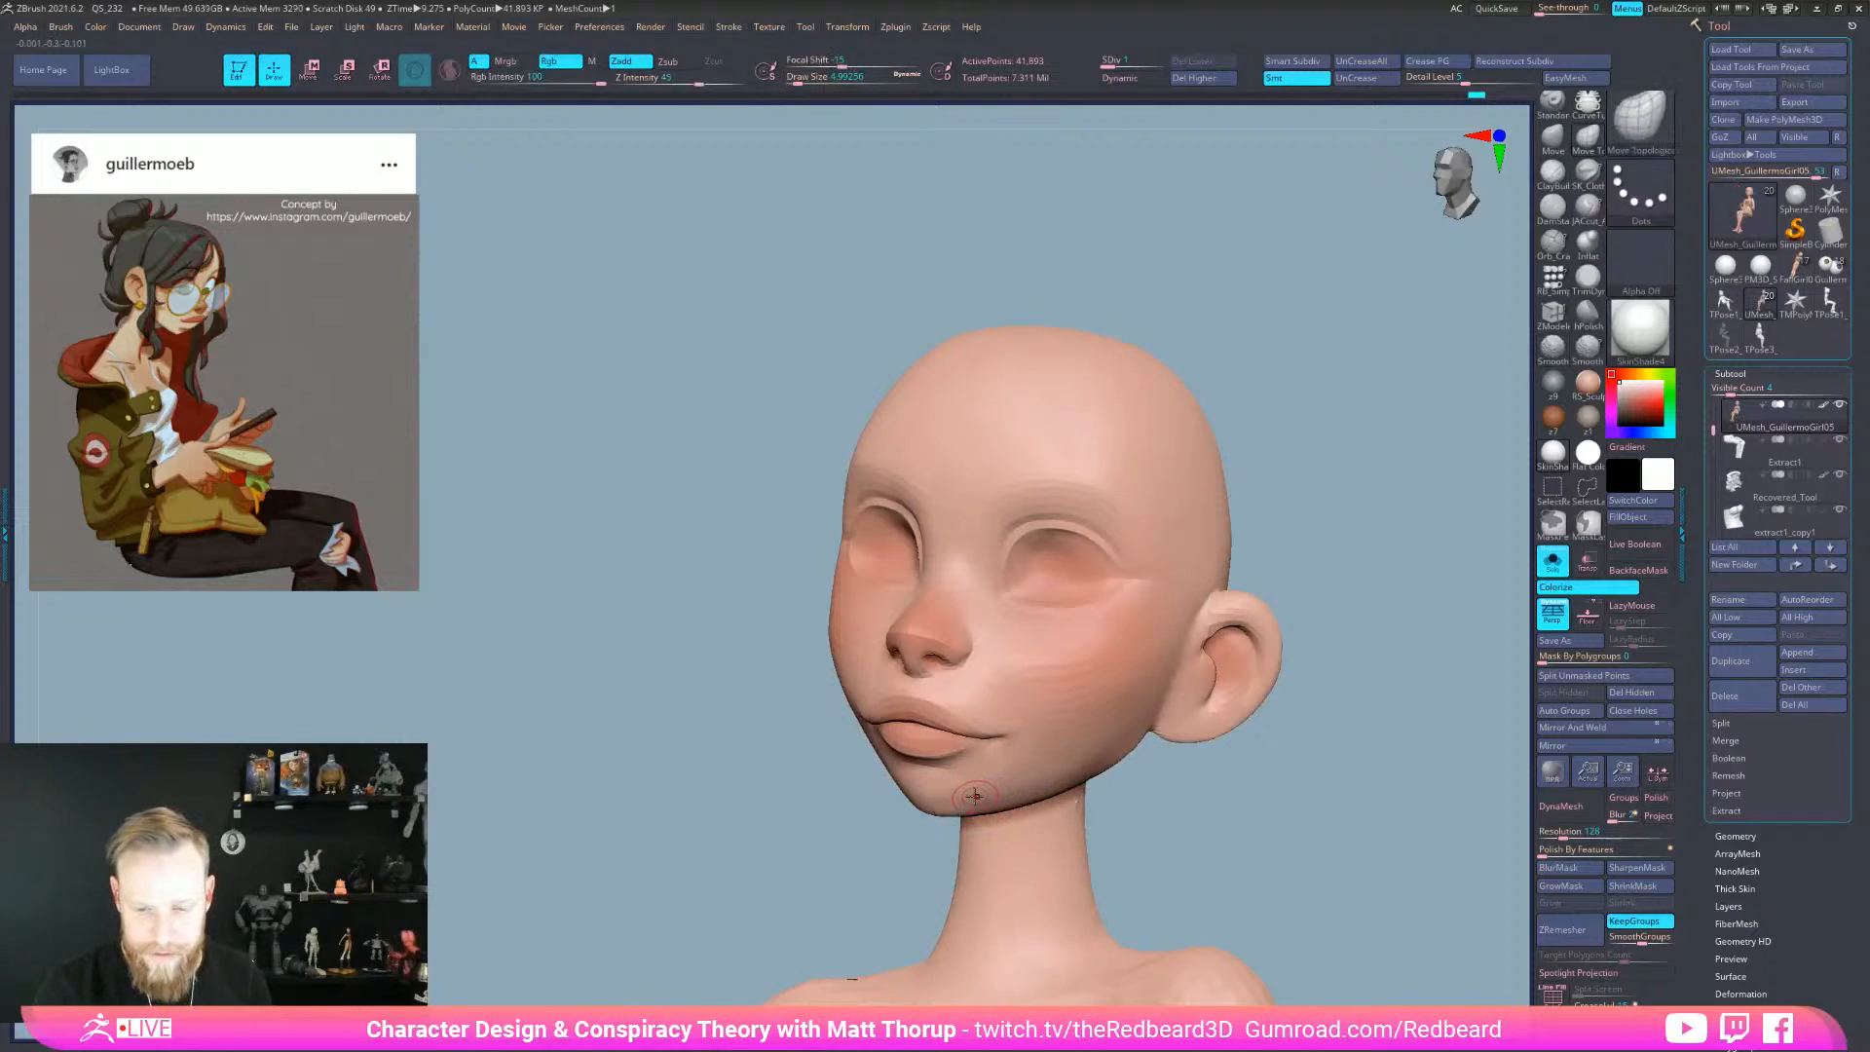
key(shift)
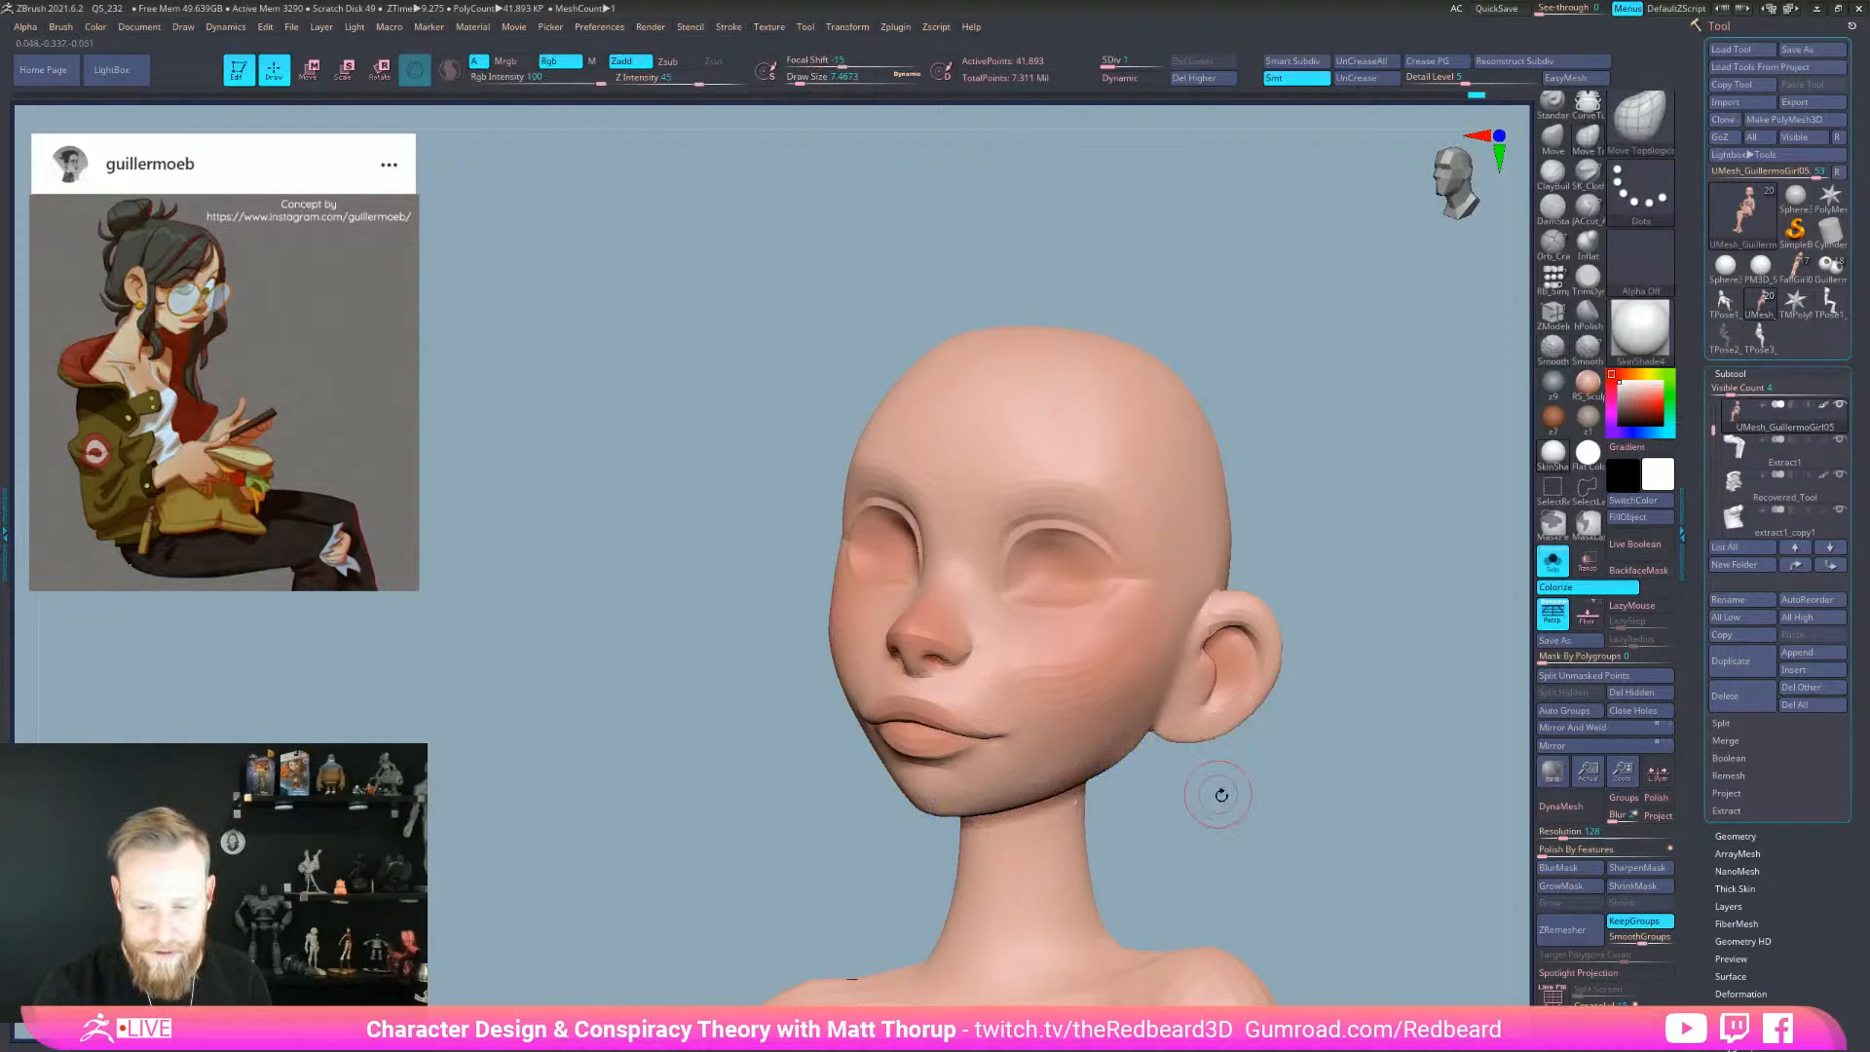
right_drag(947, 796, 1023, 780)
right_drag(899, 836, 1002, 751)
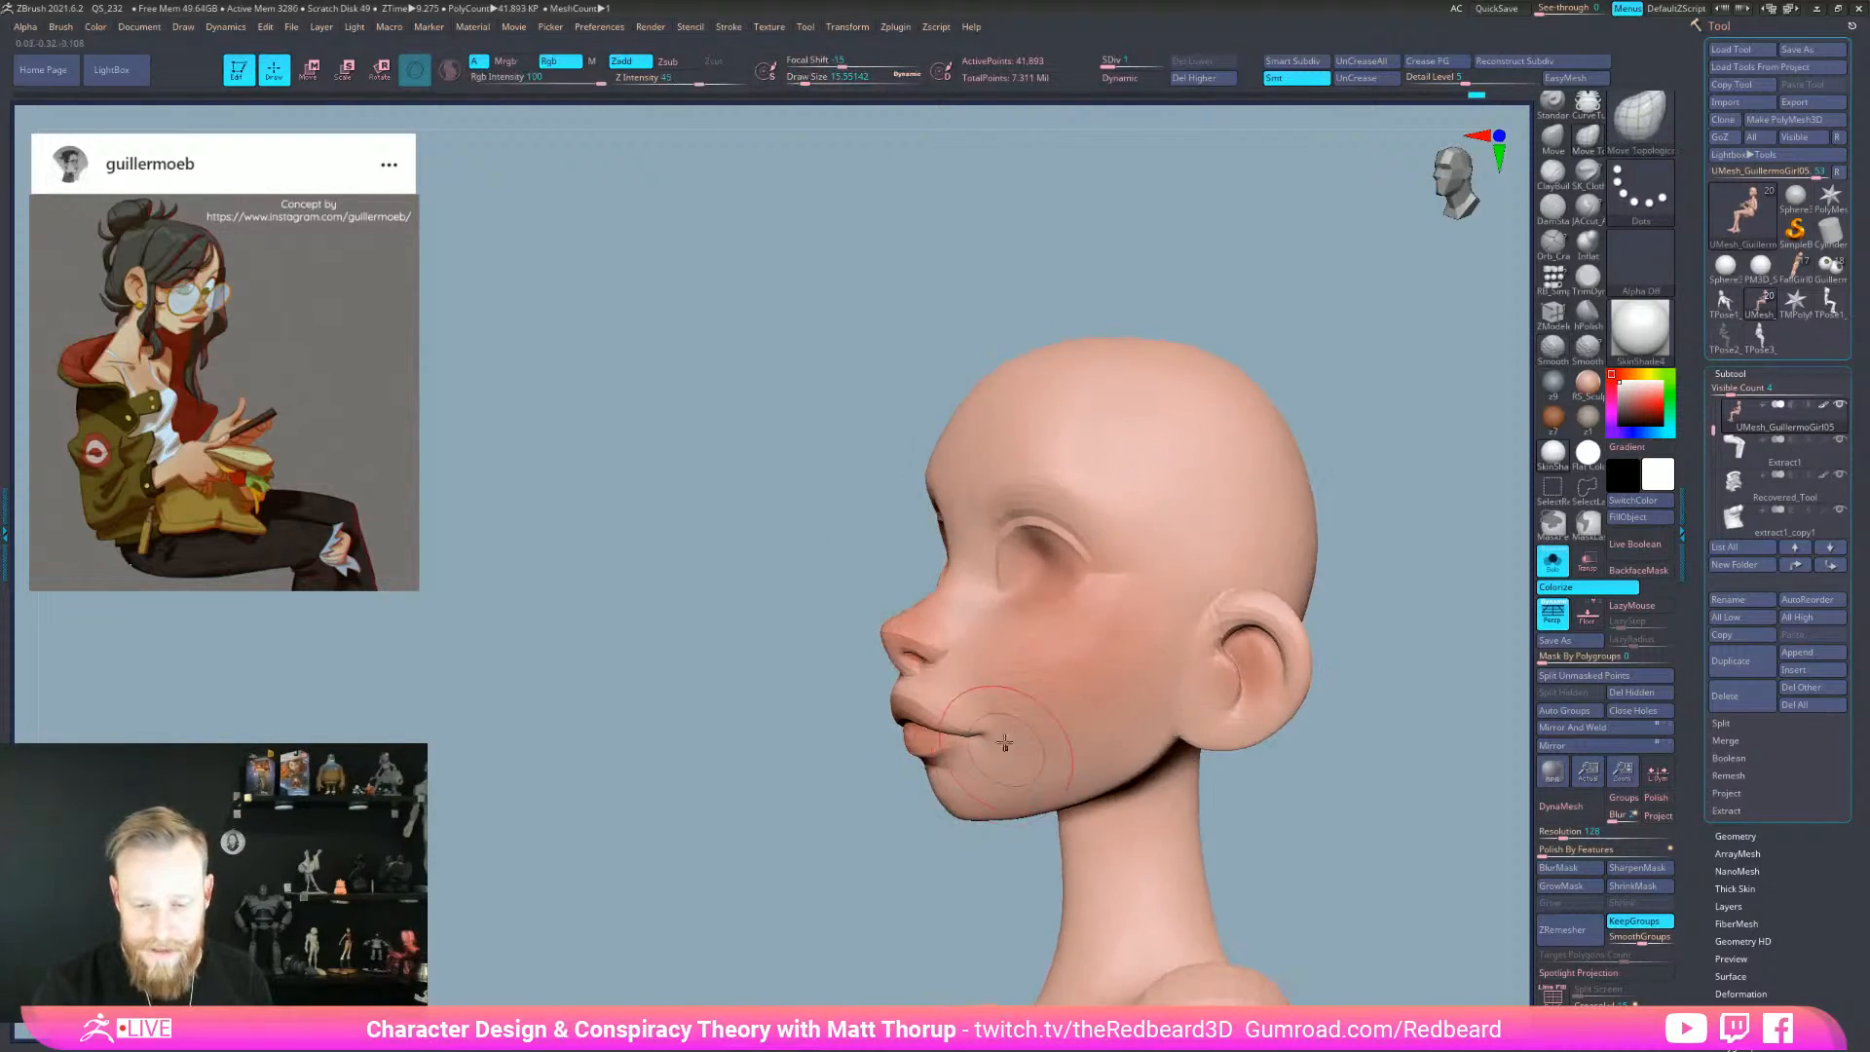
- Adjust the mouth corner and surrounding cheek from both sides, varying the brush size
key(s)
drag(999, 719, 981, 719)
right_drag(952, 868, 1032, 847)
key(s)
drag(987, 729, 989, 729)
right_drag(1127, 745, 1221, 800)
right_drag(836, 669, 927, 719)
key(s)
mouse_move(821, 673)
mouse_down()
mouse_move(790, 711)
mouse_move(828, 674)
mouse_up()
key(s)
key(s)
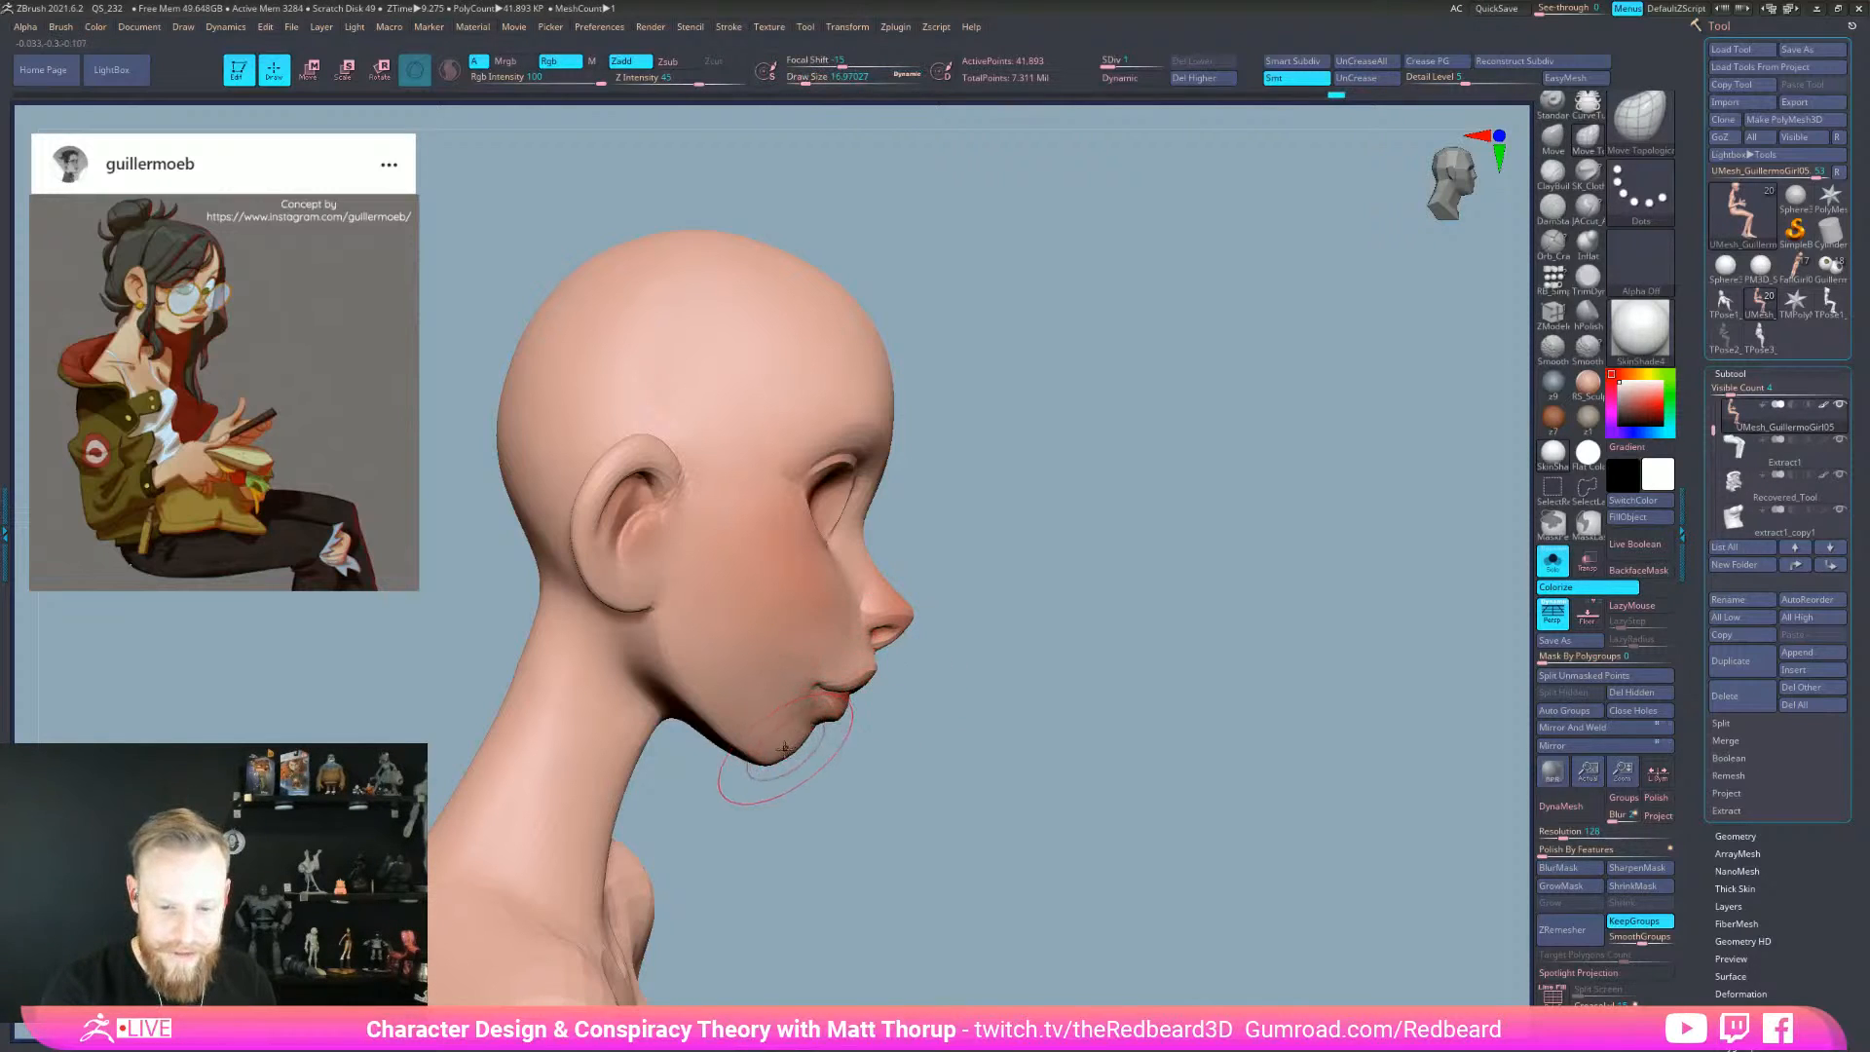
- Reshape the underside of the jaw and smooth its transition into the neck
mouse_move(765, 758)
mouse_down()
mouse_move(701, 757)
mouse_move(731, 814)
mouse_move(735, 779)
mouse_up()
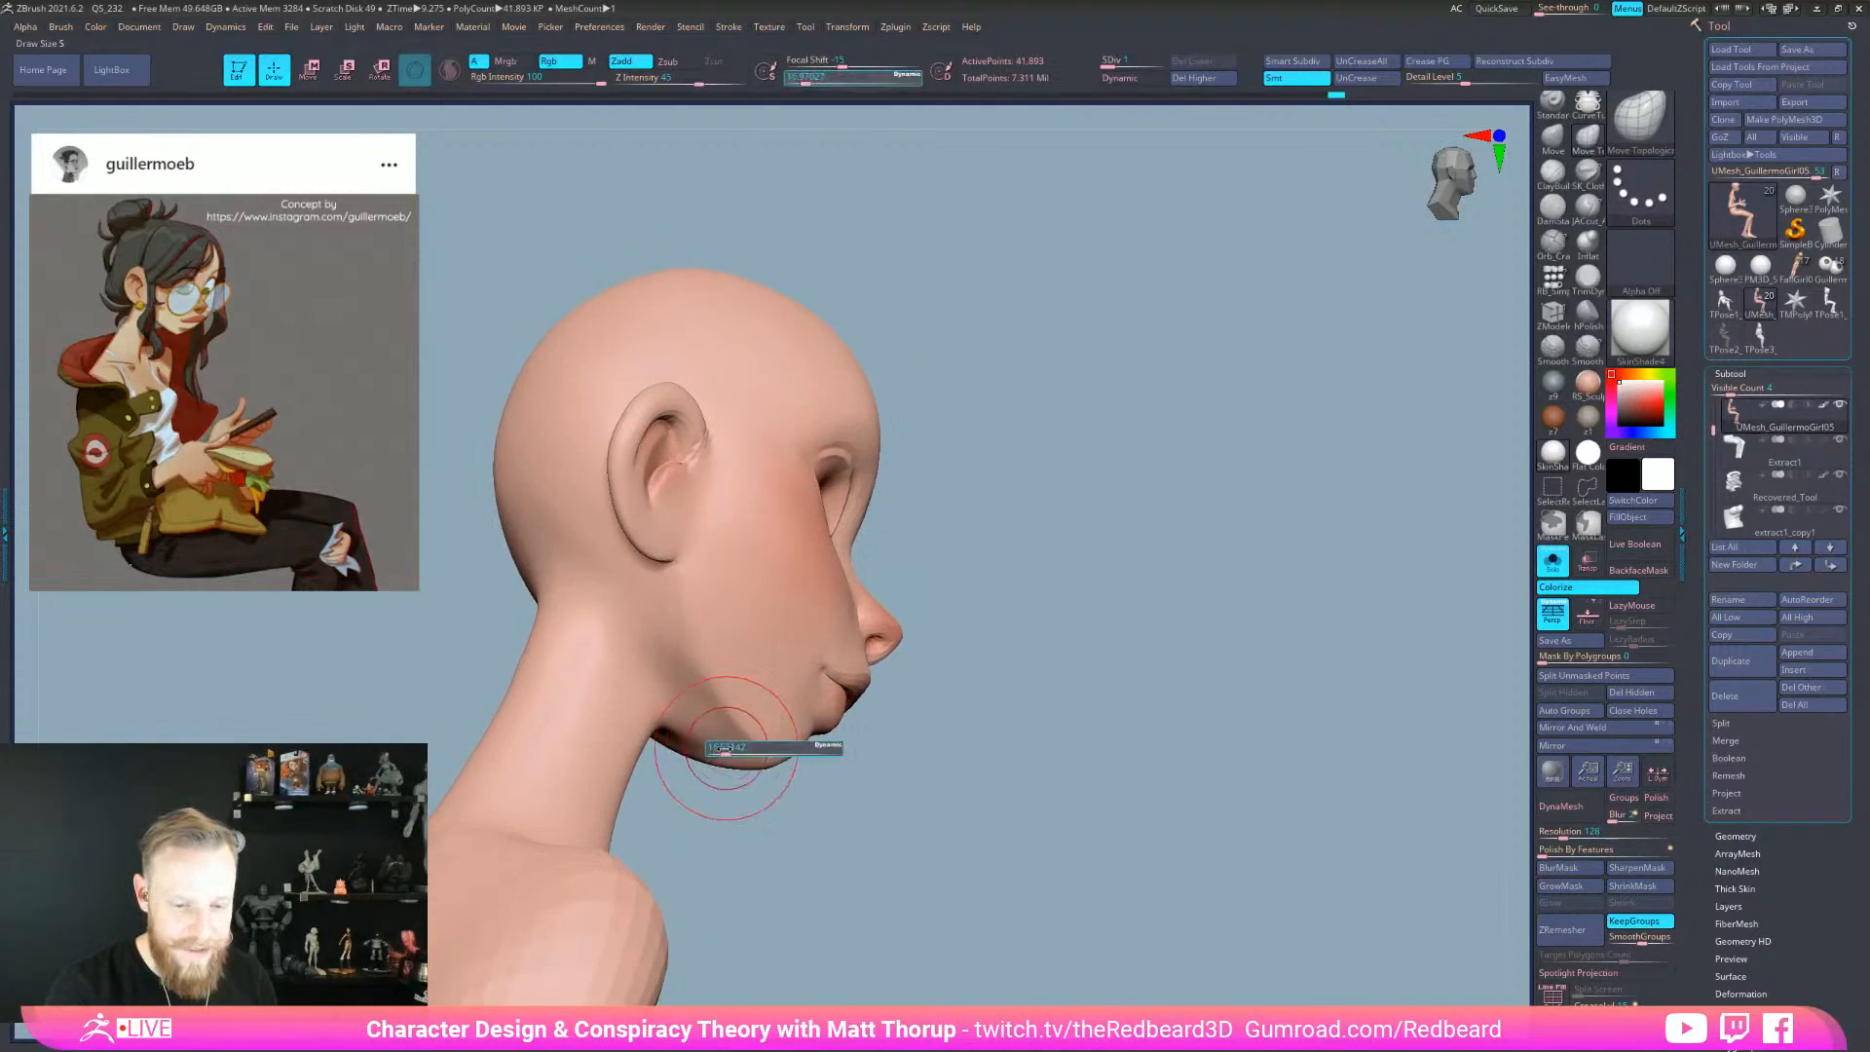
key(shift)
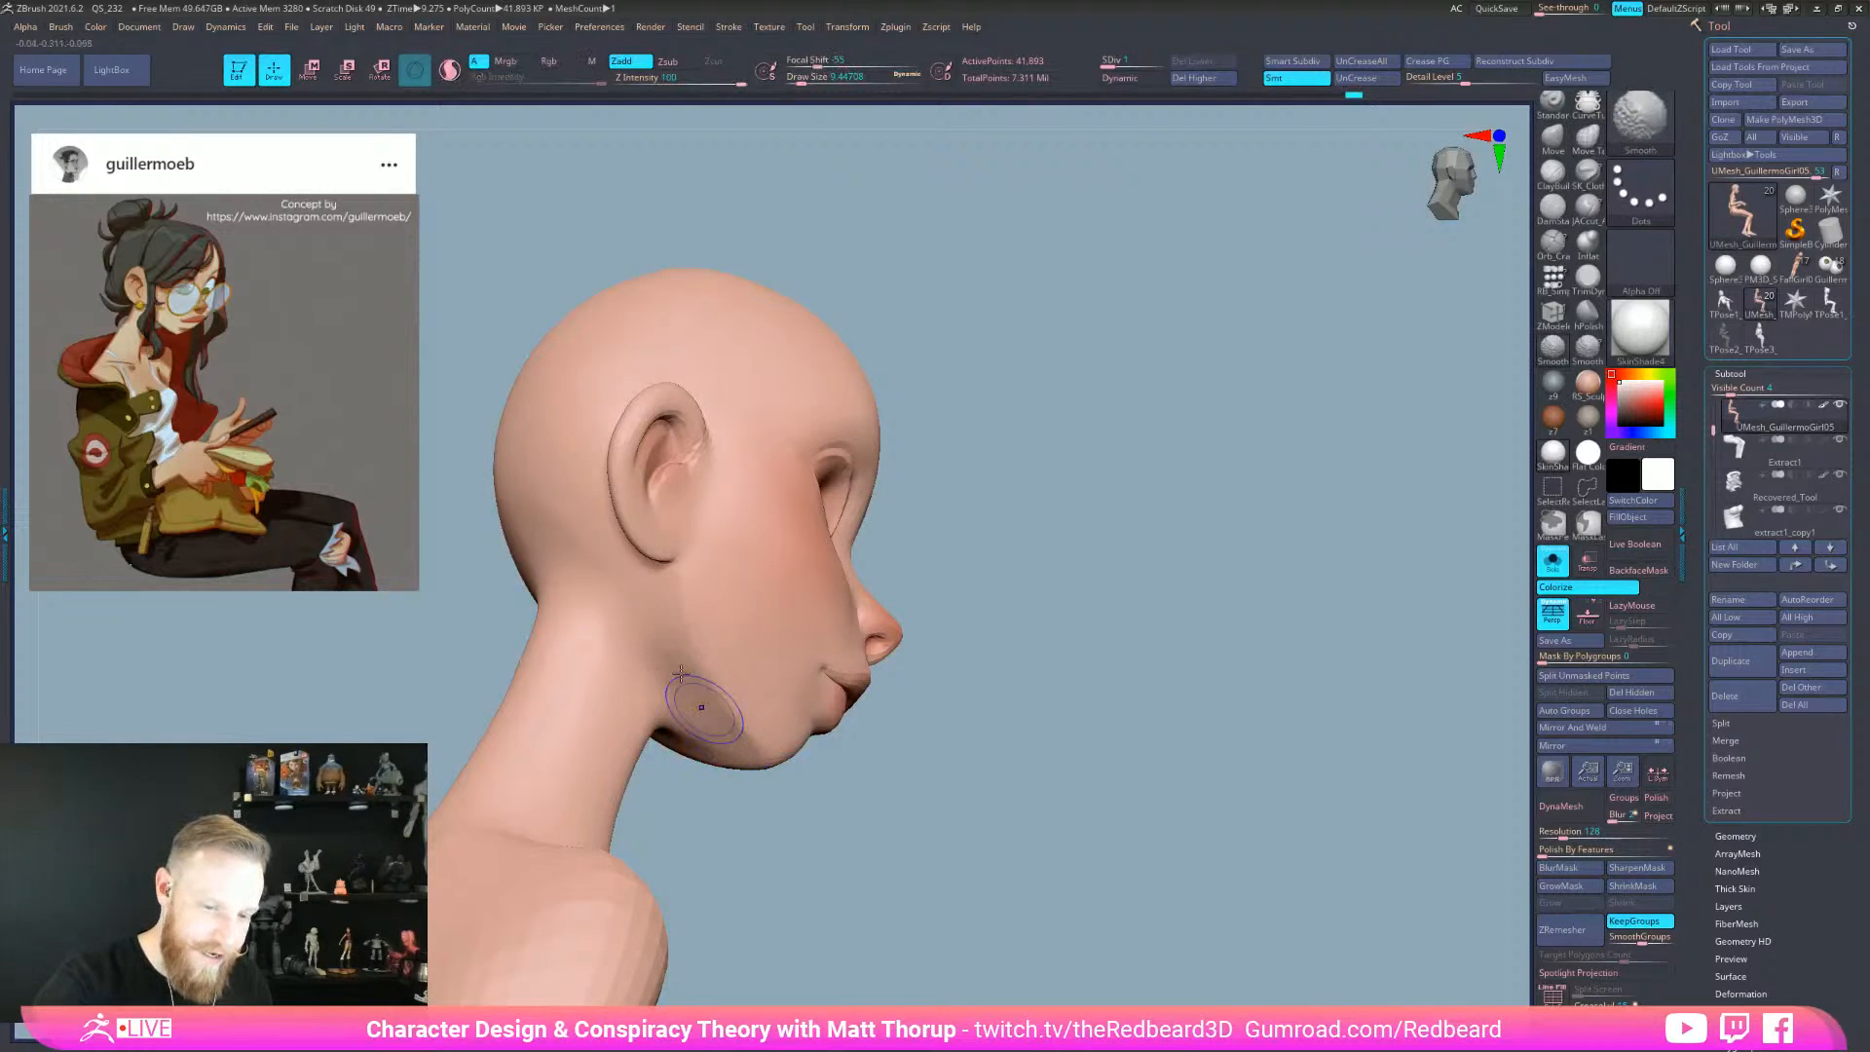
shift+drag(674, 673, 663, 678)
mouse_move(728, 797)
mouse_down()
mouse_move(784, 910)
mouse_move(758, 662)
mouse_up()
key(shift)
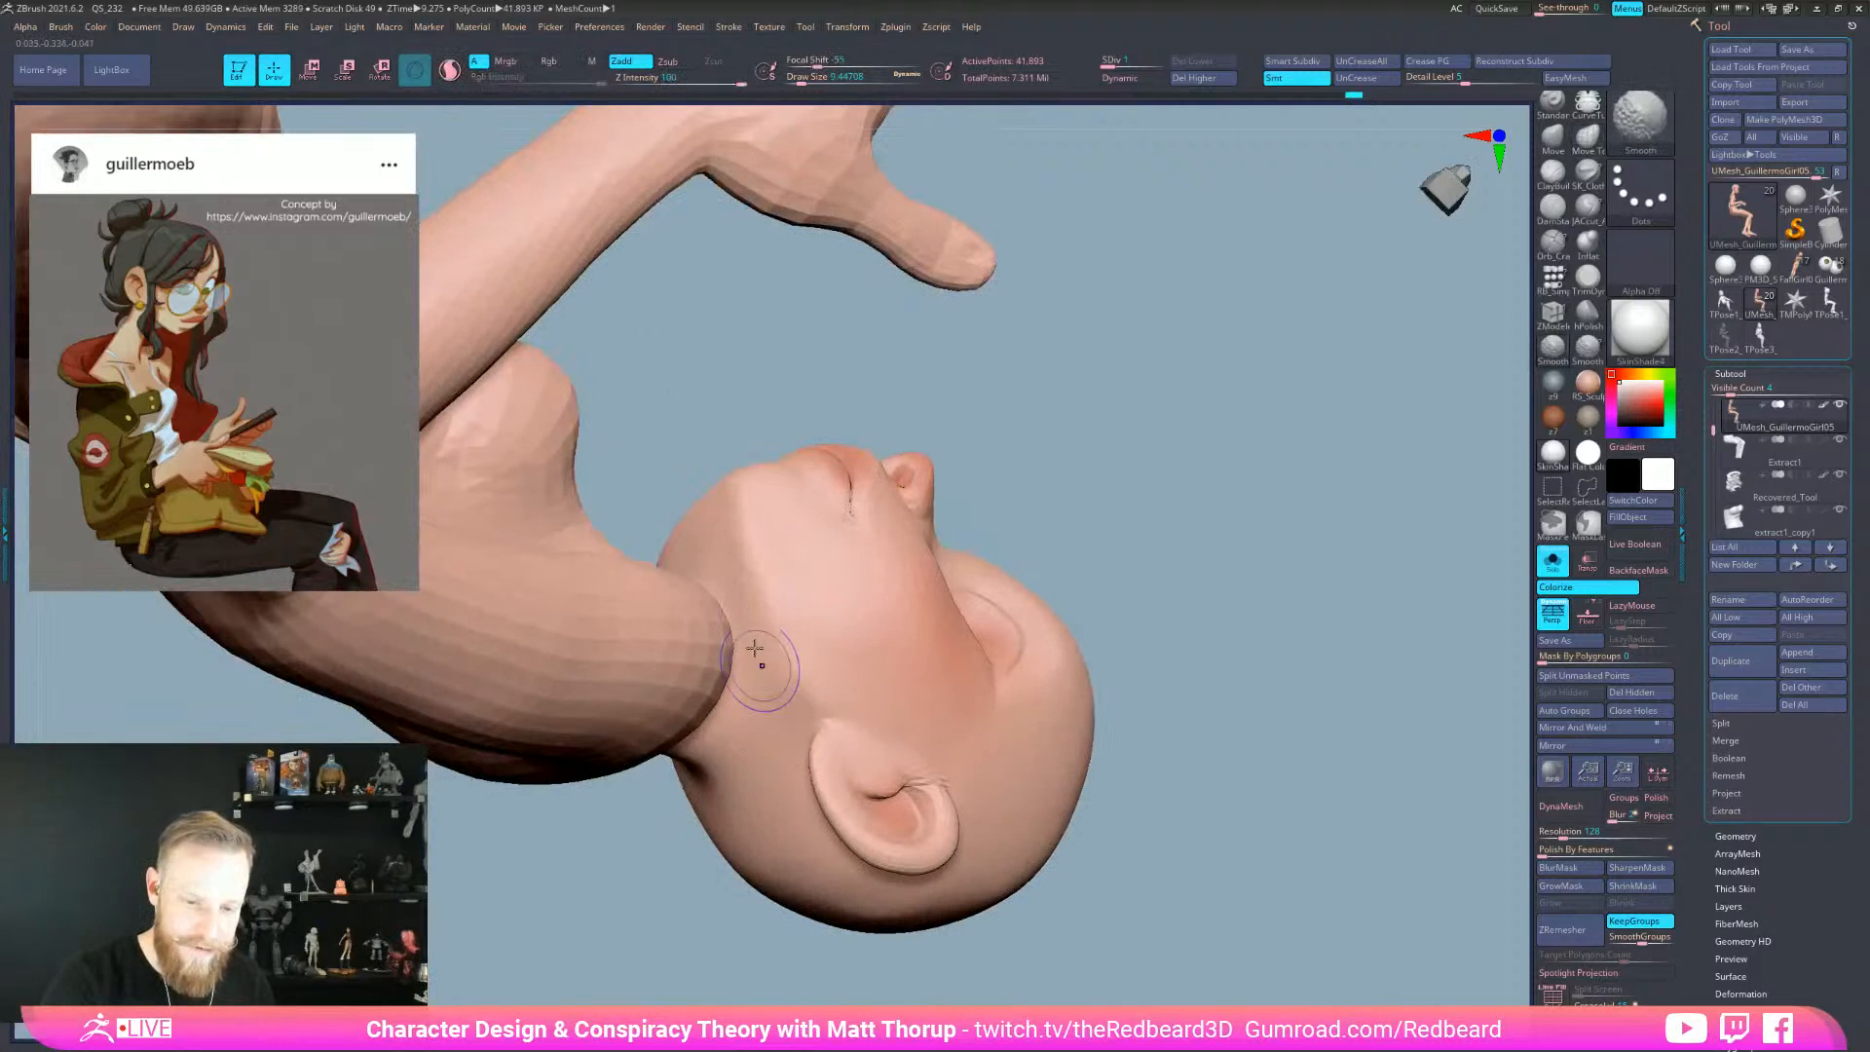
- Smooth the shoulder and neck surfaces from below and behind
mouse_move(1225, 643)
mouse_down()
mouse_move(1258, 840)
mouse_move(1005, 827)
mouse_move(1051, 827)
mouse_move(1130, 750)
mouse_move(1086, 744)
mouse_move(1118, 765)
mouse_up()
mouse_move(602, 547)
shift+mouse_down()
mouse_move(601, 501)
mouse_move(623, 499)
shift+mouse_up()
mouse_move(902, 594)
mouse_down()
mouse_move(826, 597)
mouse_move(826, 643)
mouse_up()
mouse_move(604, 535)
mouse_down()
mouse_move(579, 551)
mouse_move(667, 652)
mouse_up()
mouse_move(1057, 776)
alt+mouse_down()
mouse_move(1131, 757)
mouse_move(977, 756)
mouse_move(885, 676)
mouse_move(821, 710)
mouse_move(1122, 697)
mouse_move(1101, 659)
mouse_move(1117, 708)
mouse_move(1048, 719)
alt+mouse_up()
- Switch to the Move brush, enlarge it, and adjust the base of the neck from behind
key(b)
key(m)
key(v)
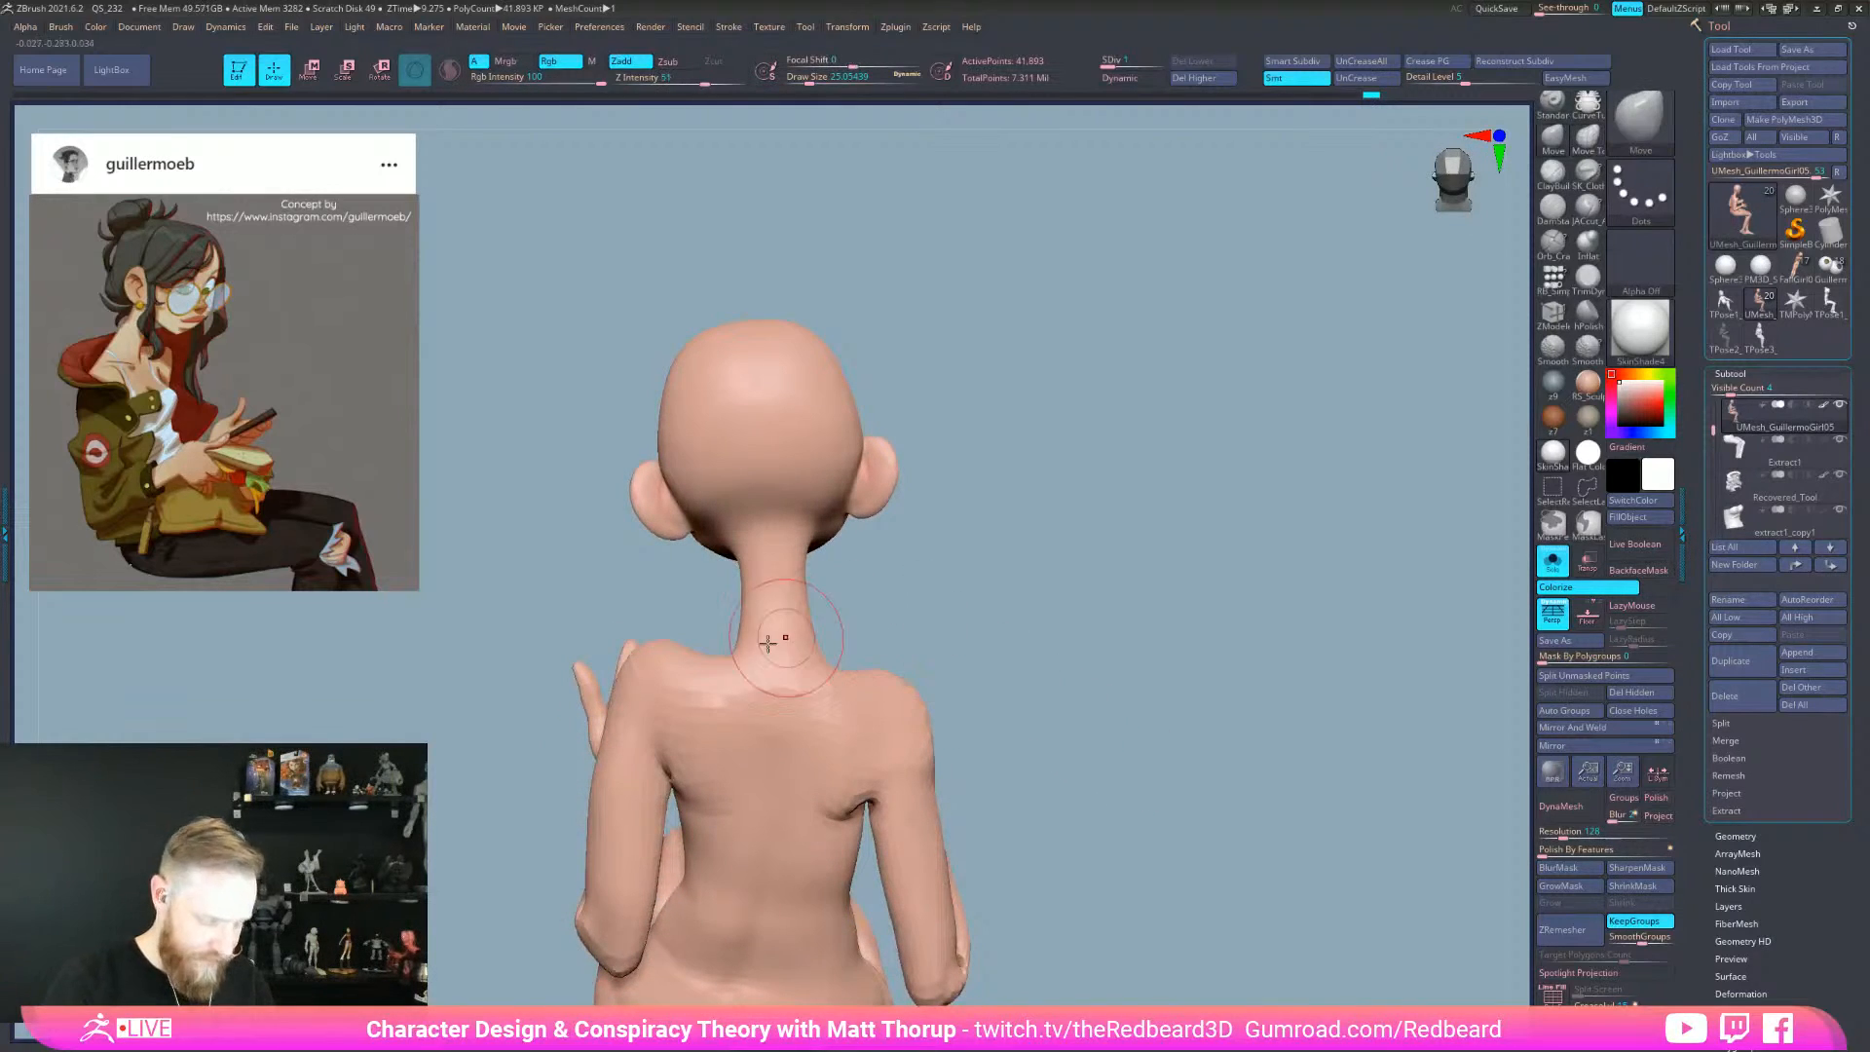
key(bracketright)
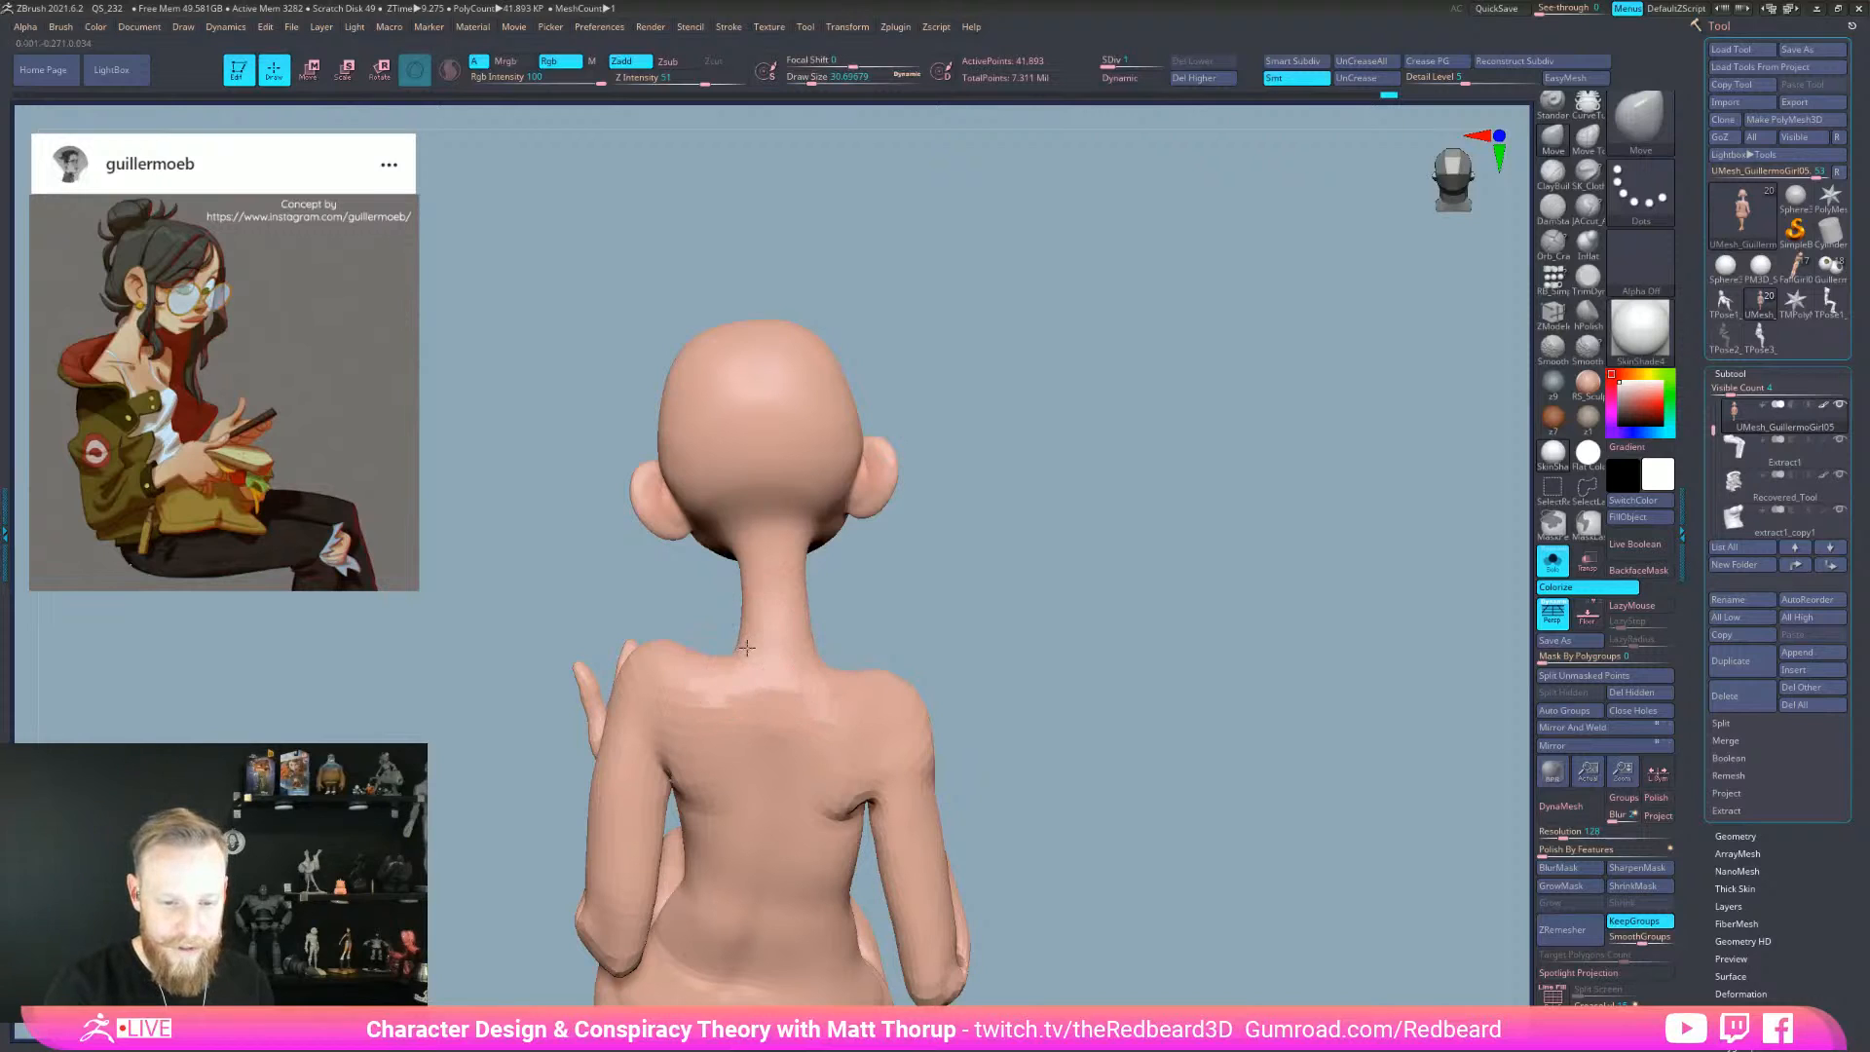
drag(1138, 759, 728, 816)
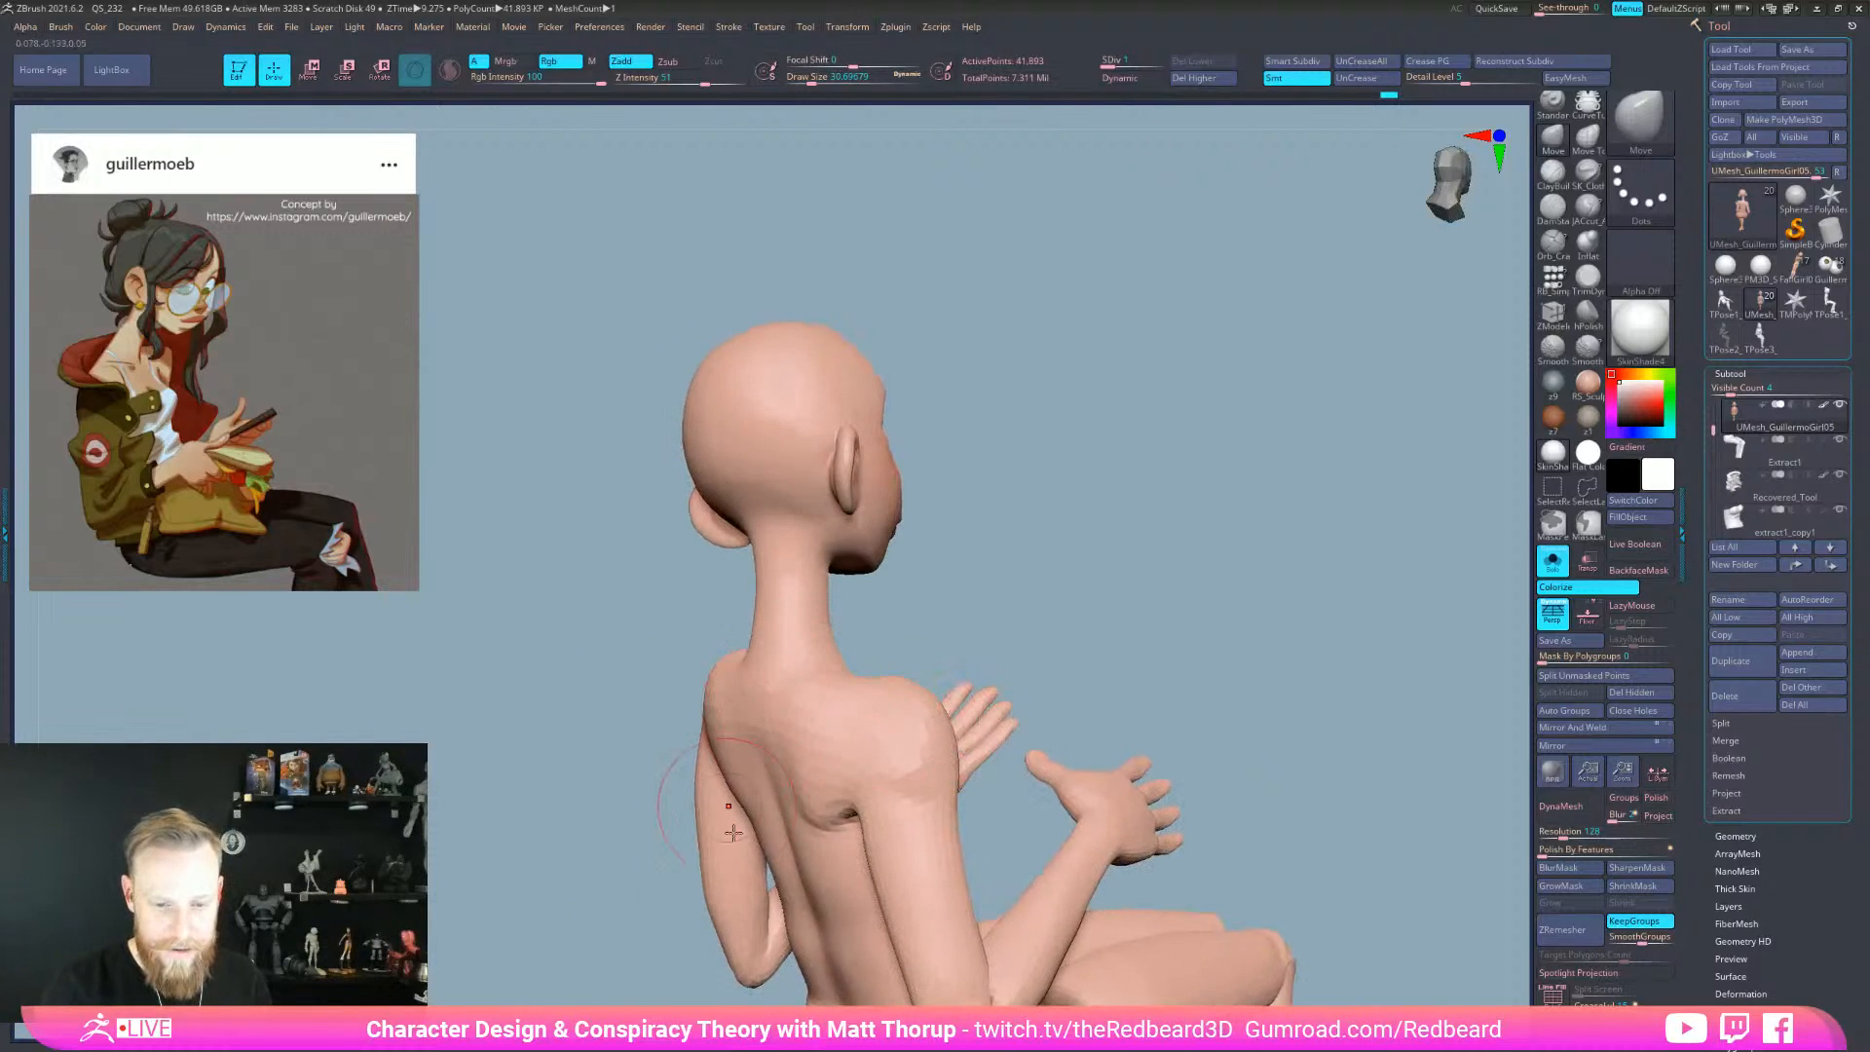
- Reshape the front contour of the neck in the profile view with the Move brush
drag(787, 898, 759, 616)
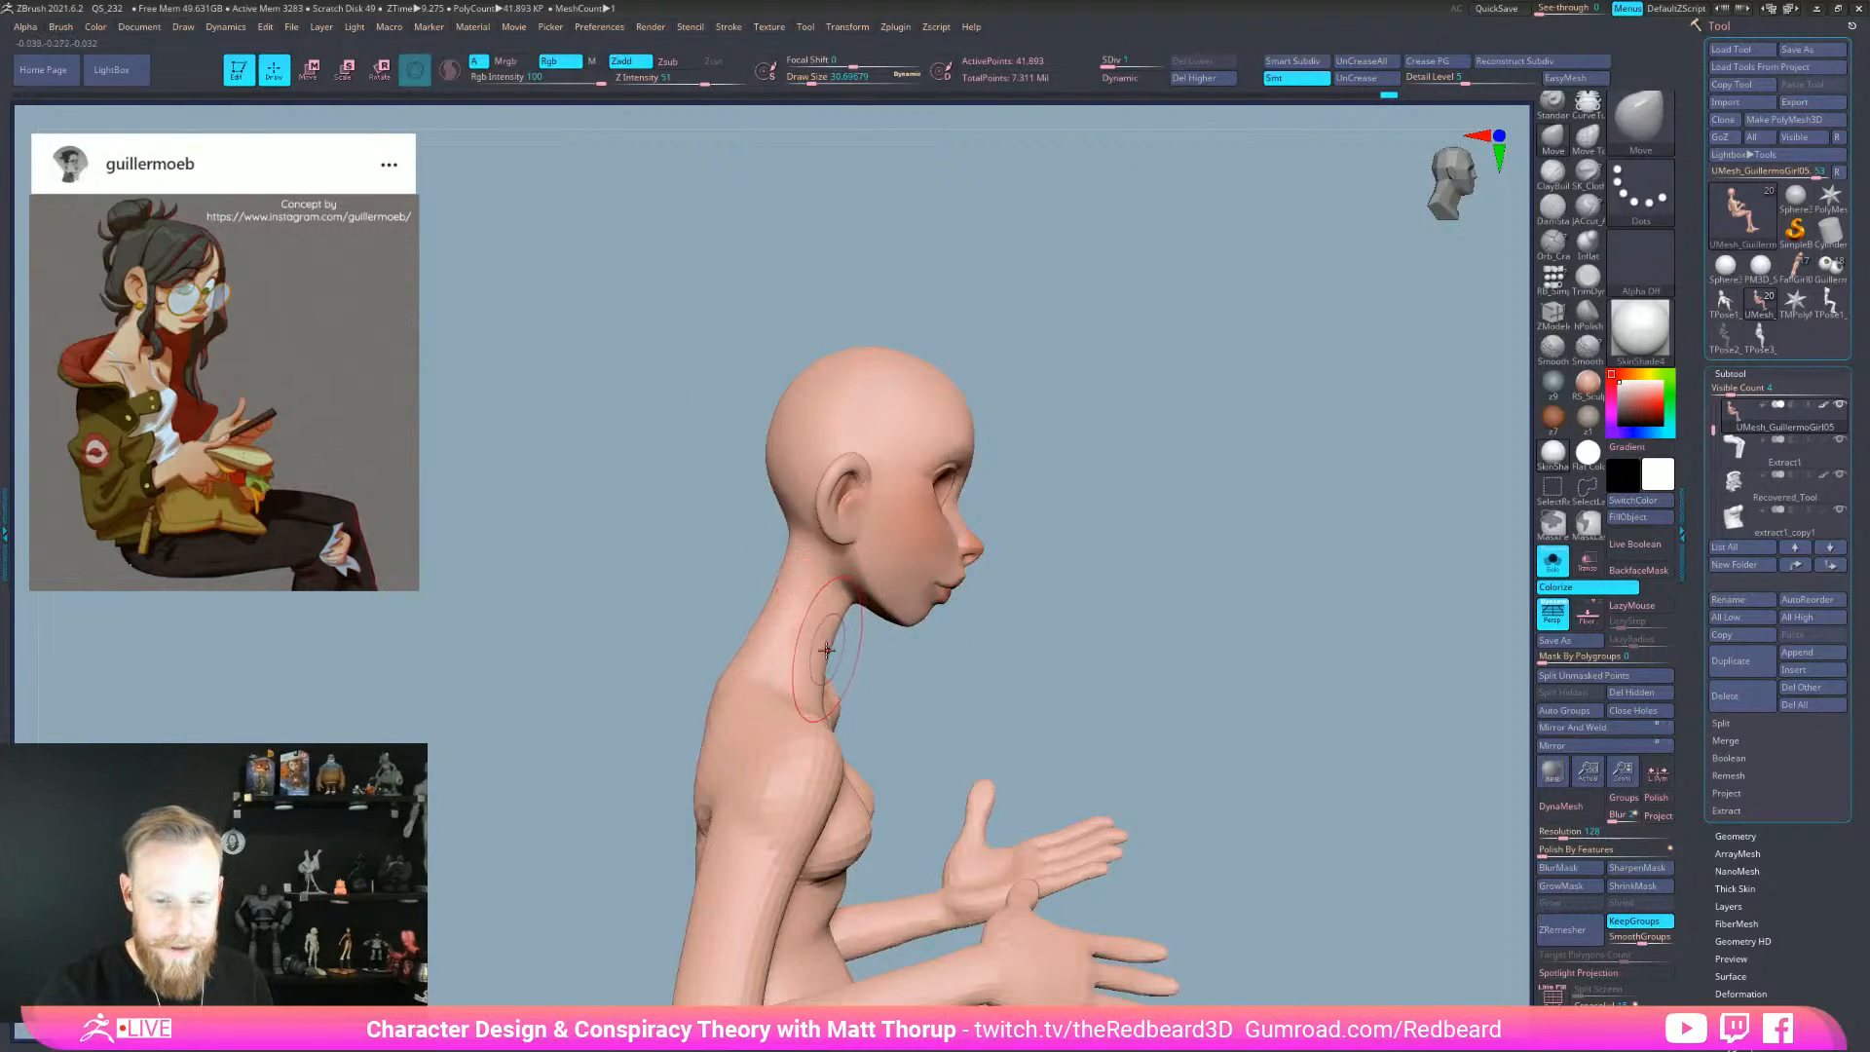
drag(930, 663, 909, 671)
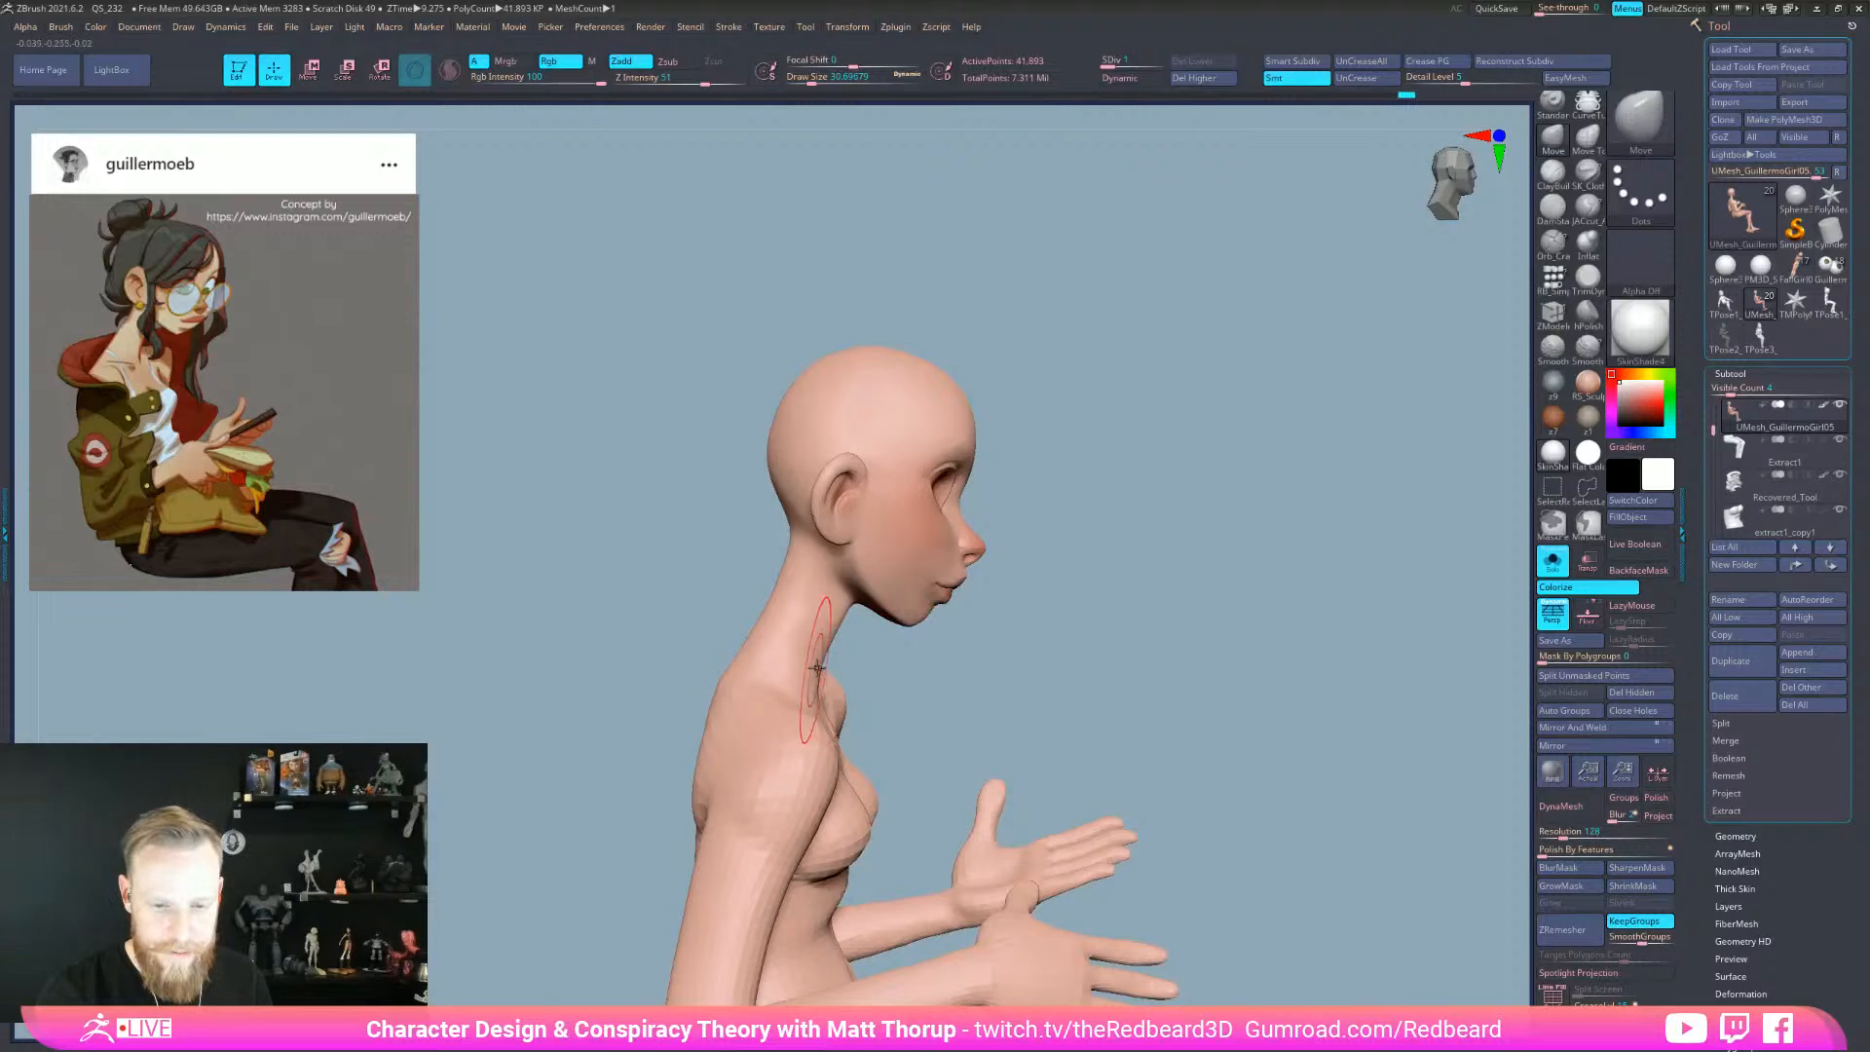
mouse_move(984, 652)
mouse_down()
mouse_move(1169, 614)
mouse_move(1100, 600)
mouse_up()
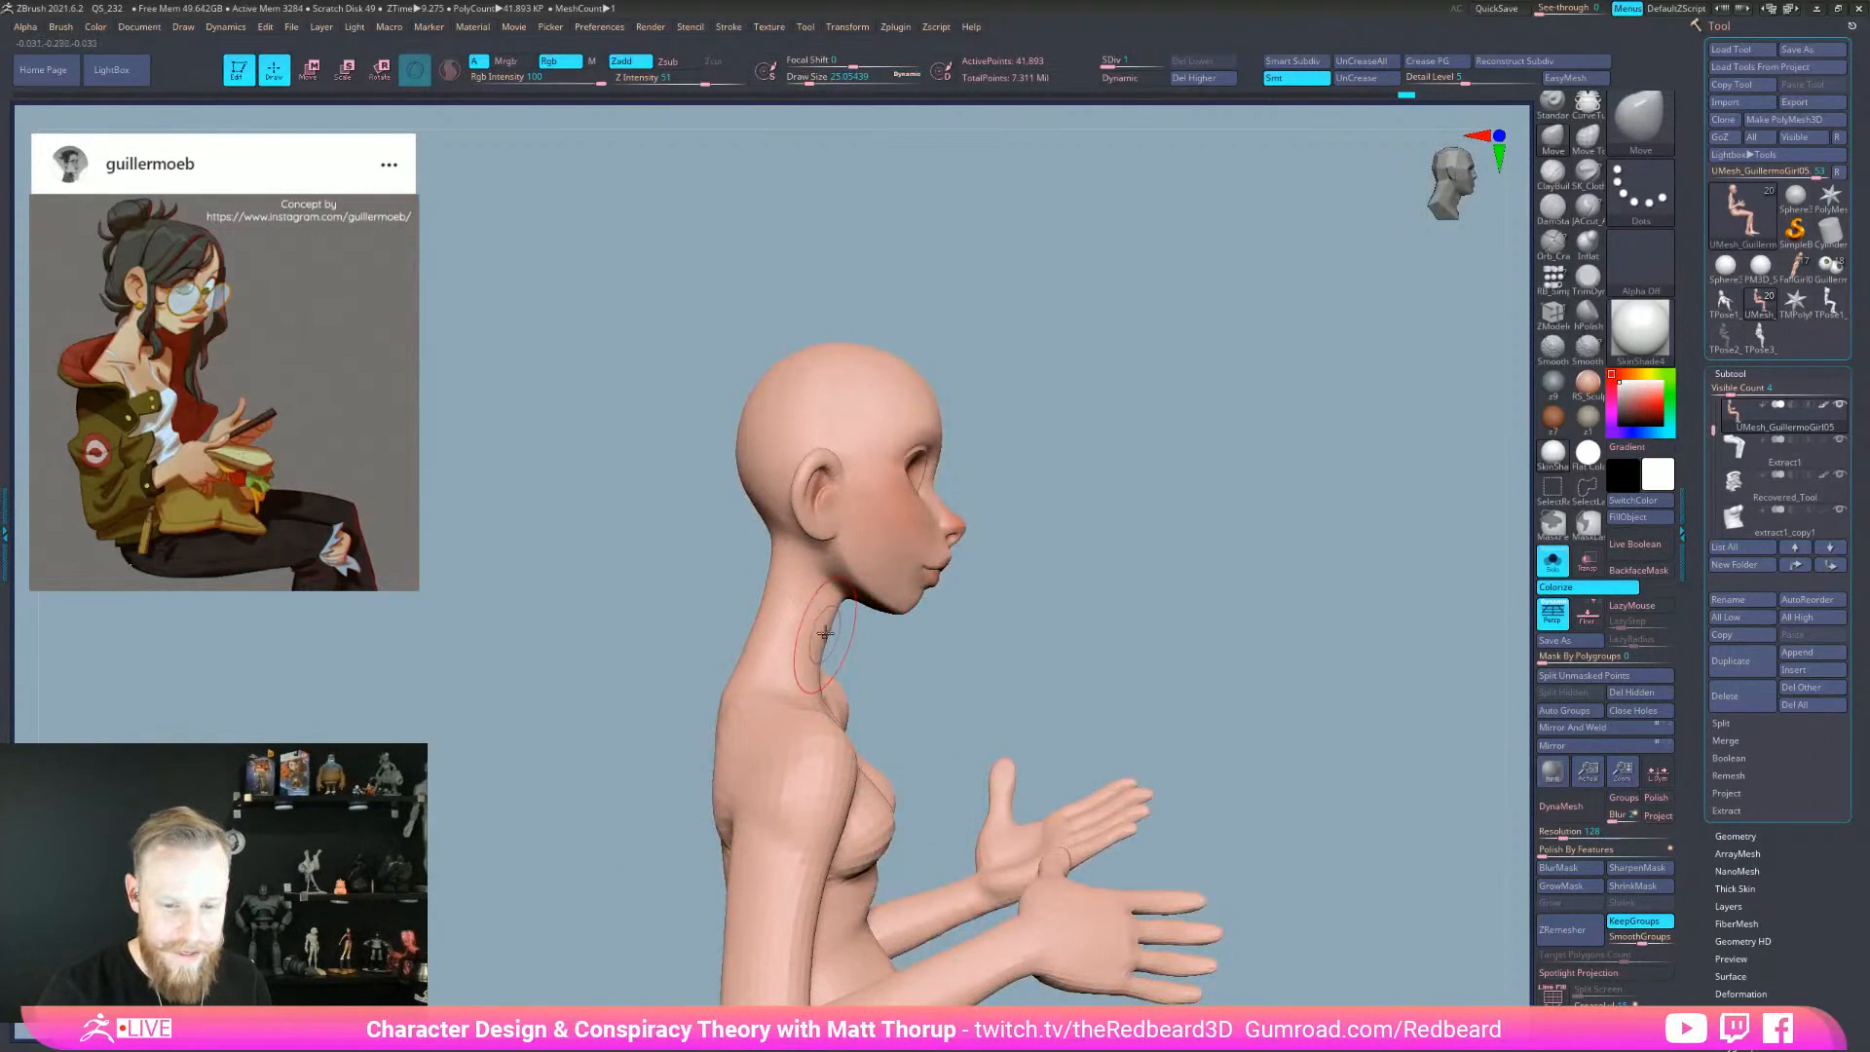
drag(846, 626, 782, 668)
right_drag(745, 674, 1167, 642)
- Examine the neck, shoulders and overall body proportions from behind, above and the front
ctrl+right_drag(1093, 731, 922, 697)
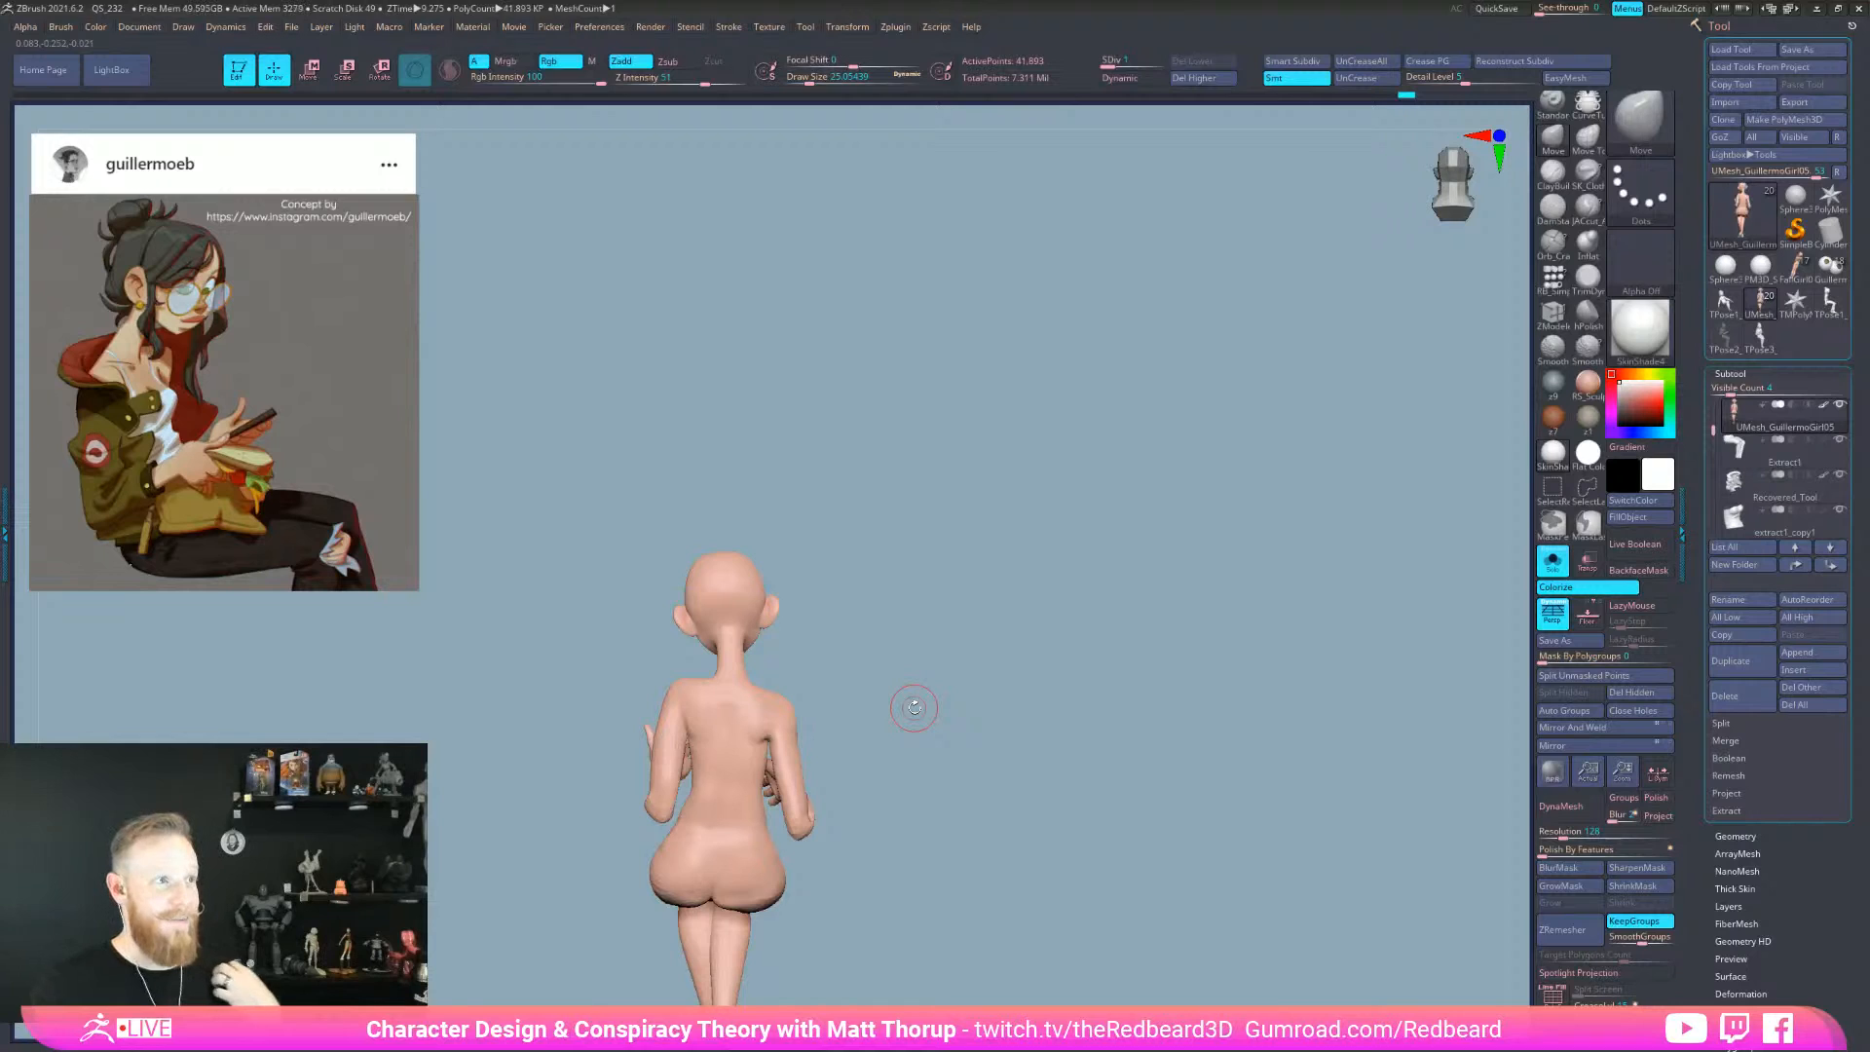
right_drag(914, 708, 1141, 705)
ctrl+right_drag(1031, 750, 1248, 668)
alt+right_drag(1248, 668, 1071, 660)
right_drag(1071, 660, 1095, 627)
mouse_move(875, 621)
right_down()
mouse_move(597, 699)
mouse_move(657, 779)
right_up()
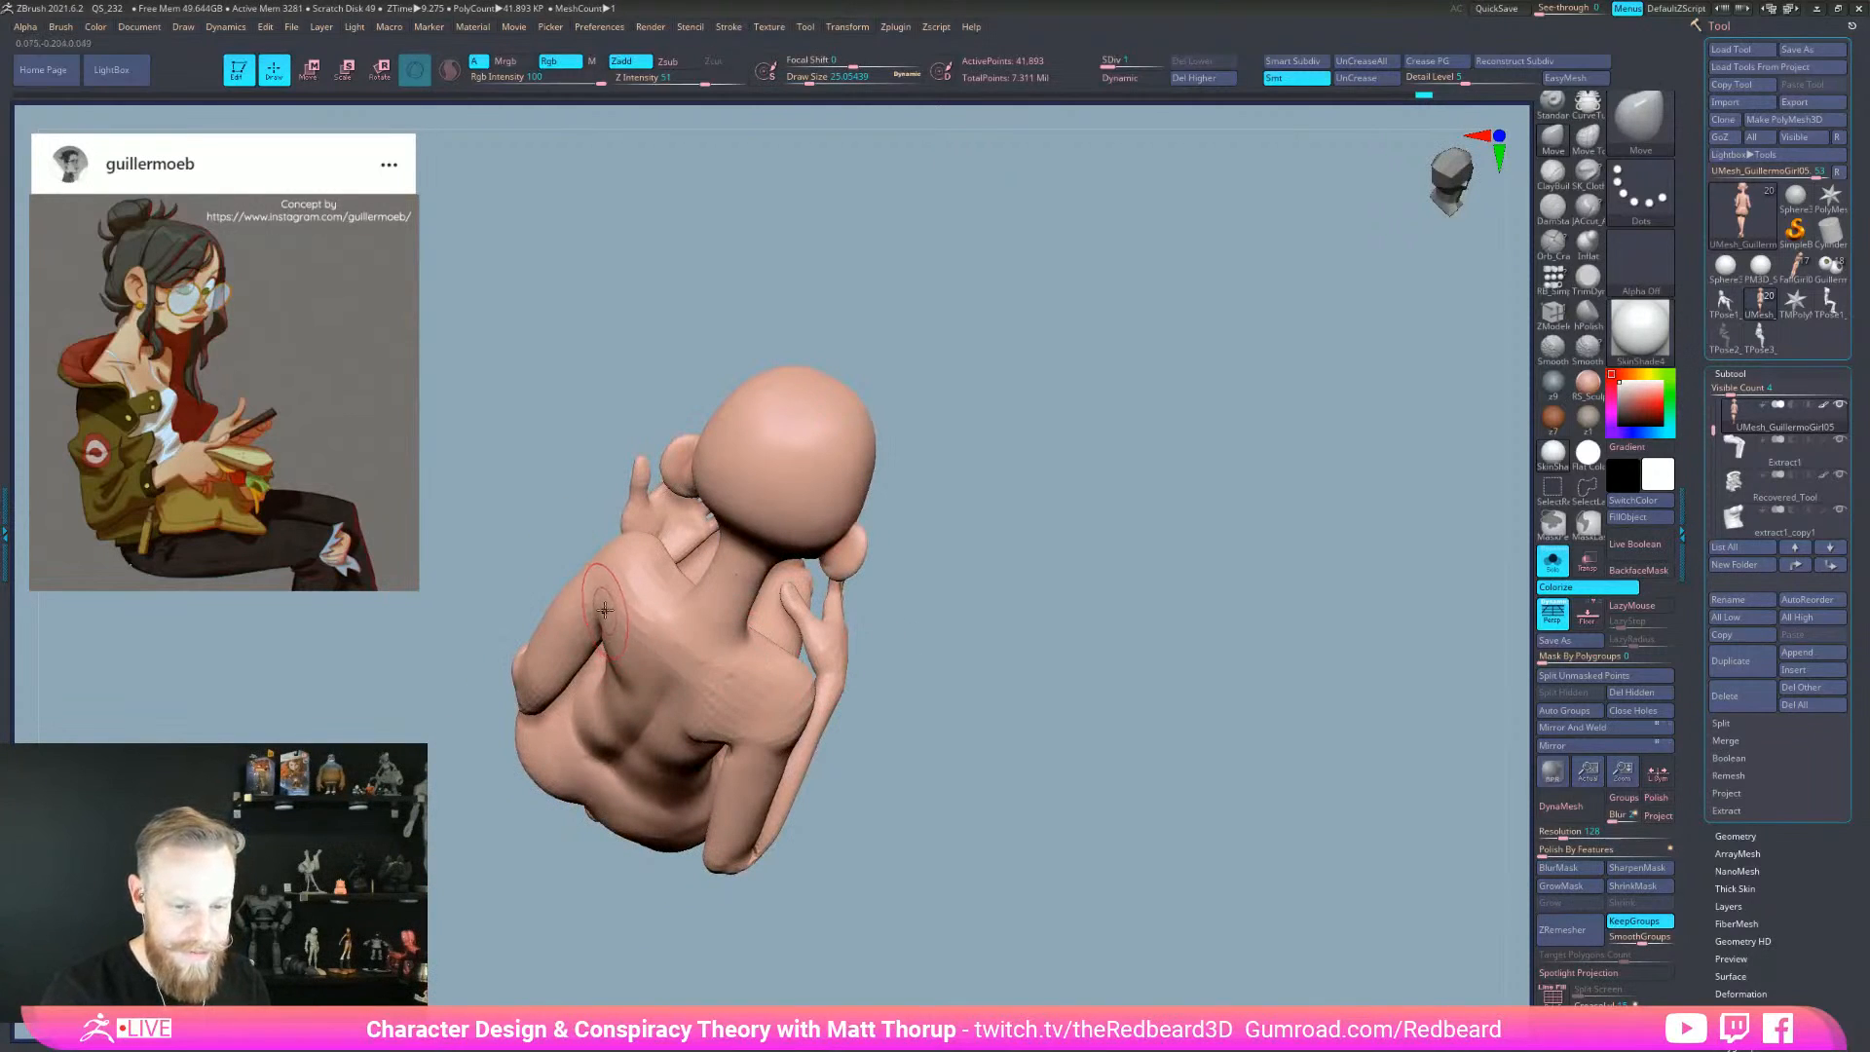
shift+right_drag(607, 597, 1266, 657)
alt+right_drag(926, 668, 1160, 681)
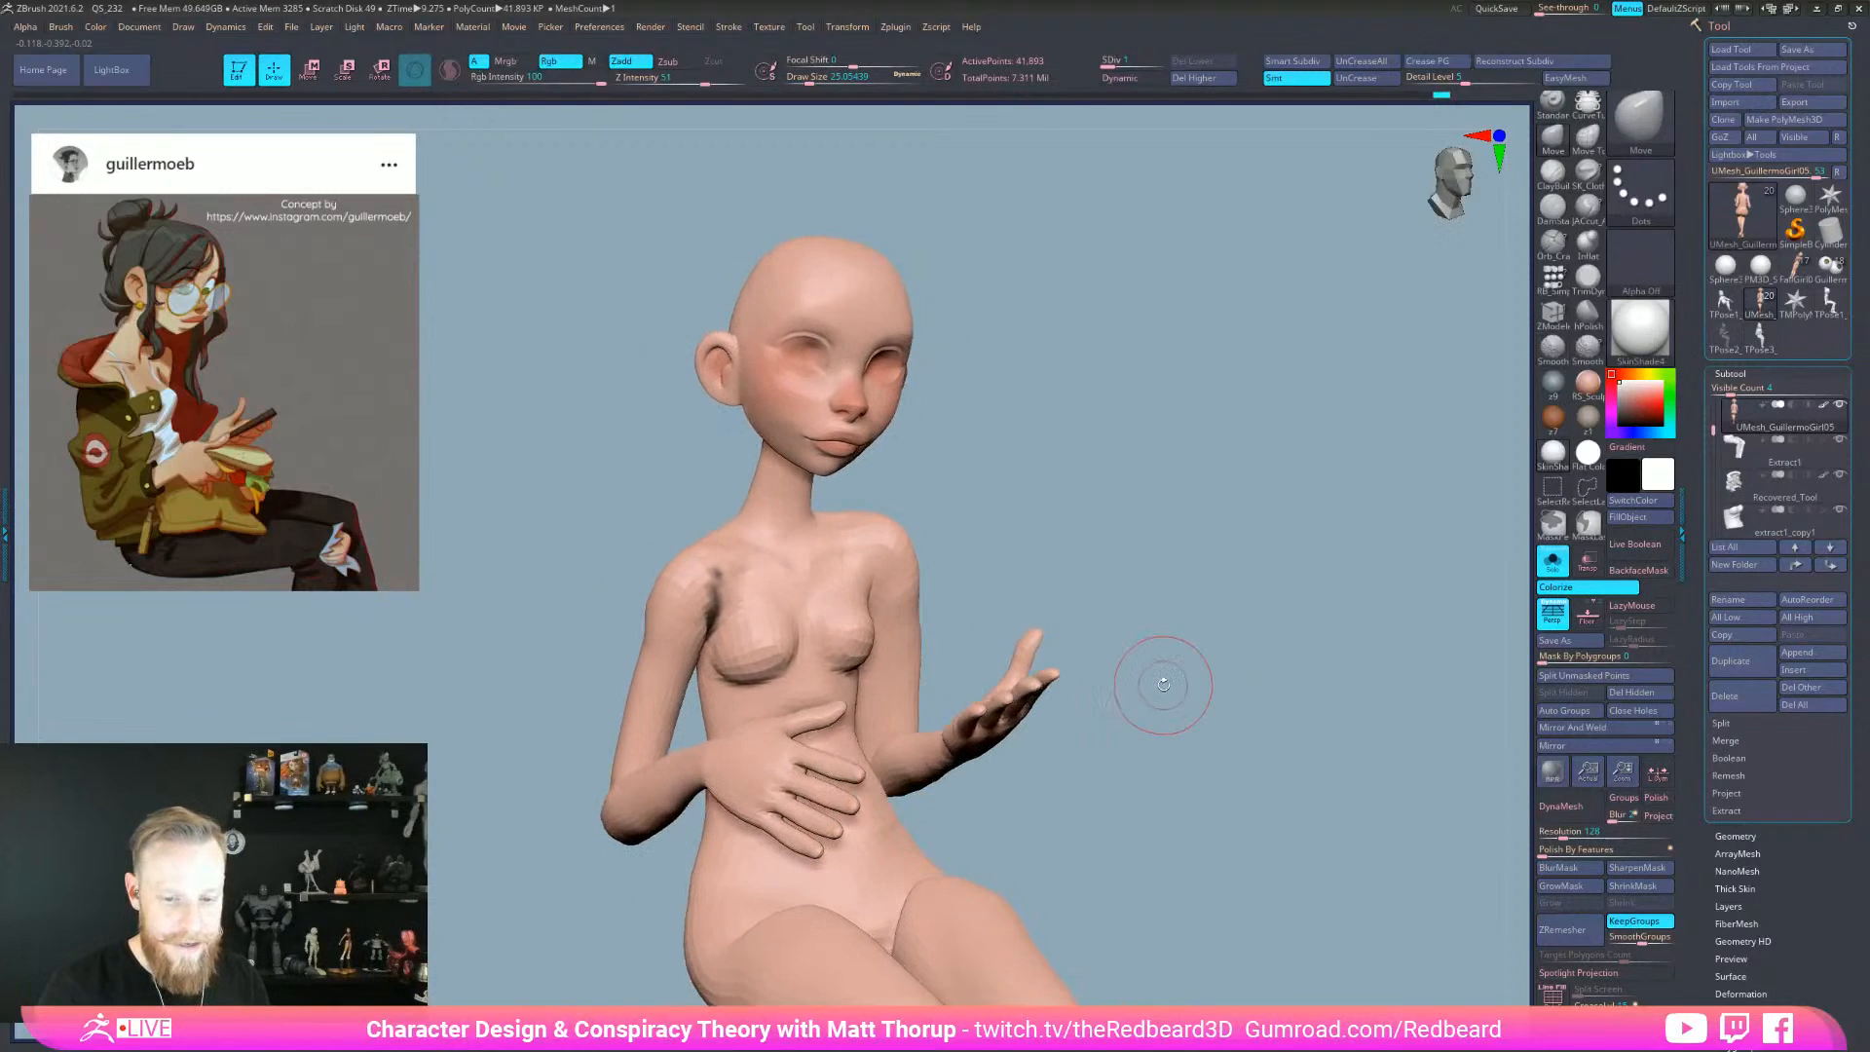
right_drag(1061, 571, 974, 682)
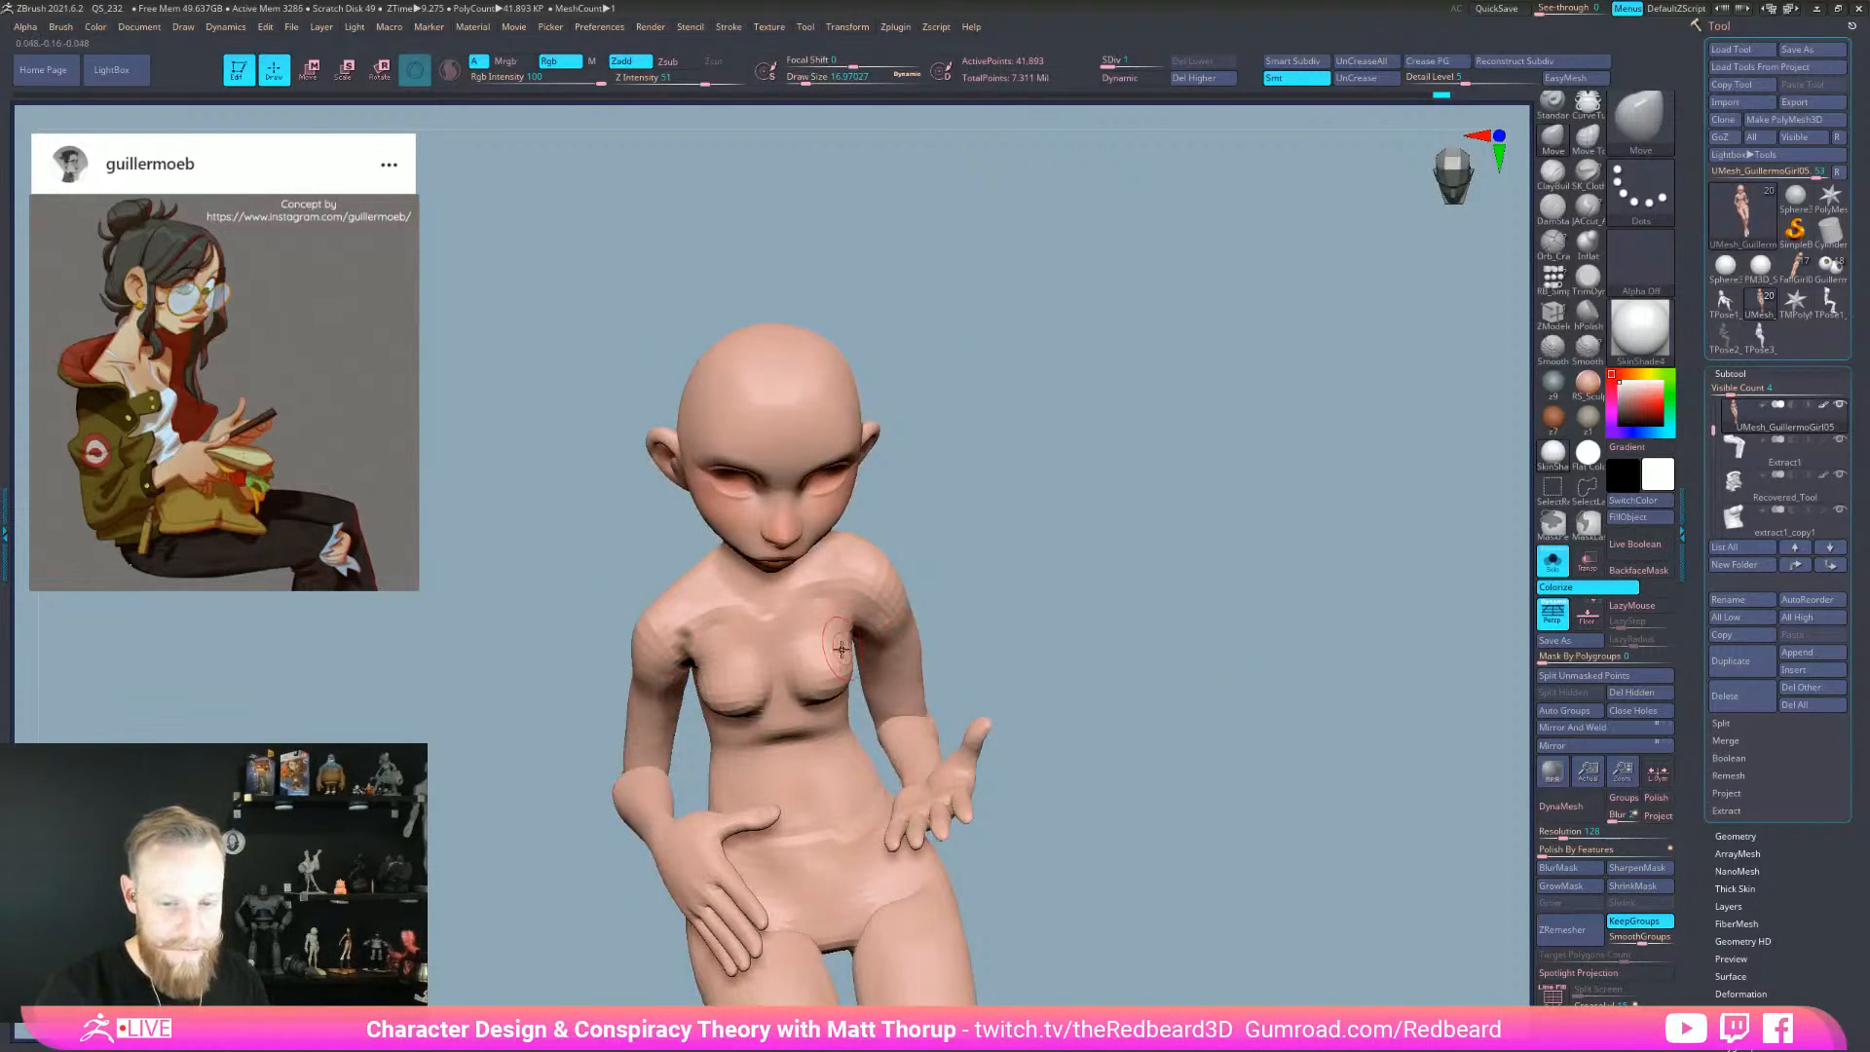
- Refine the chest and shoulder forms from the front and above with a larger Move brush
key(bracketright)
key(bracketright)
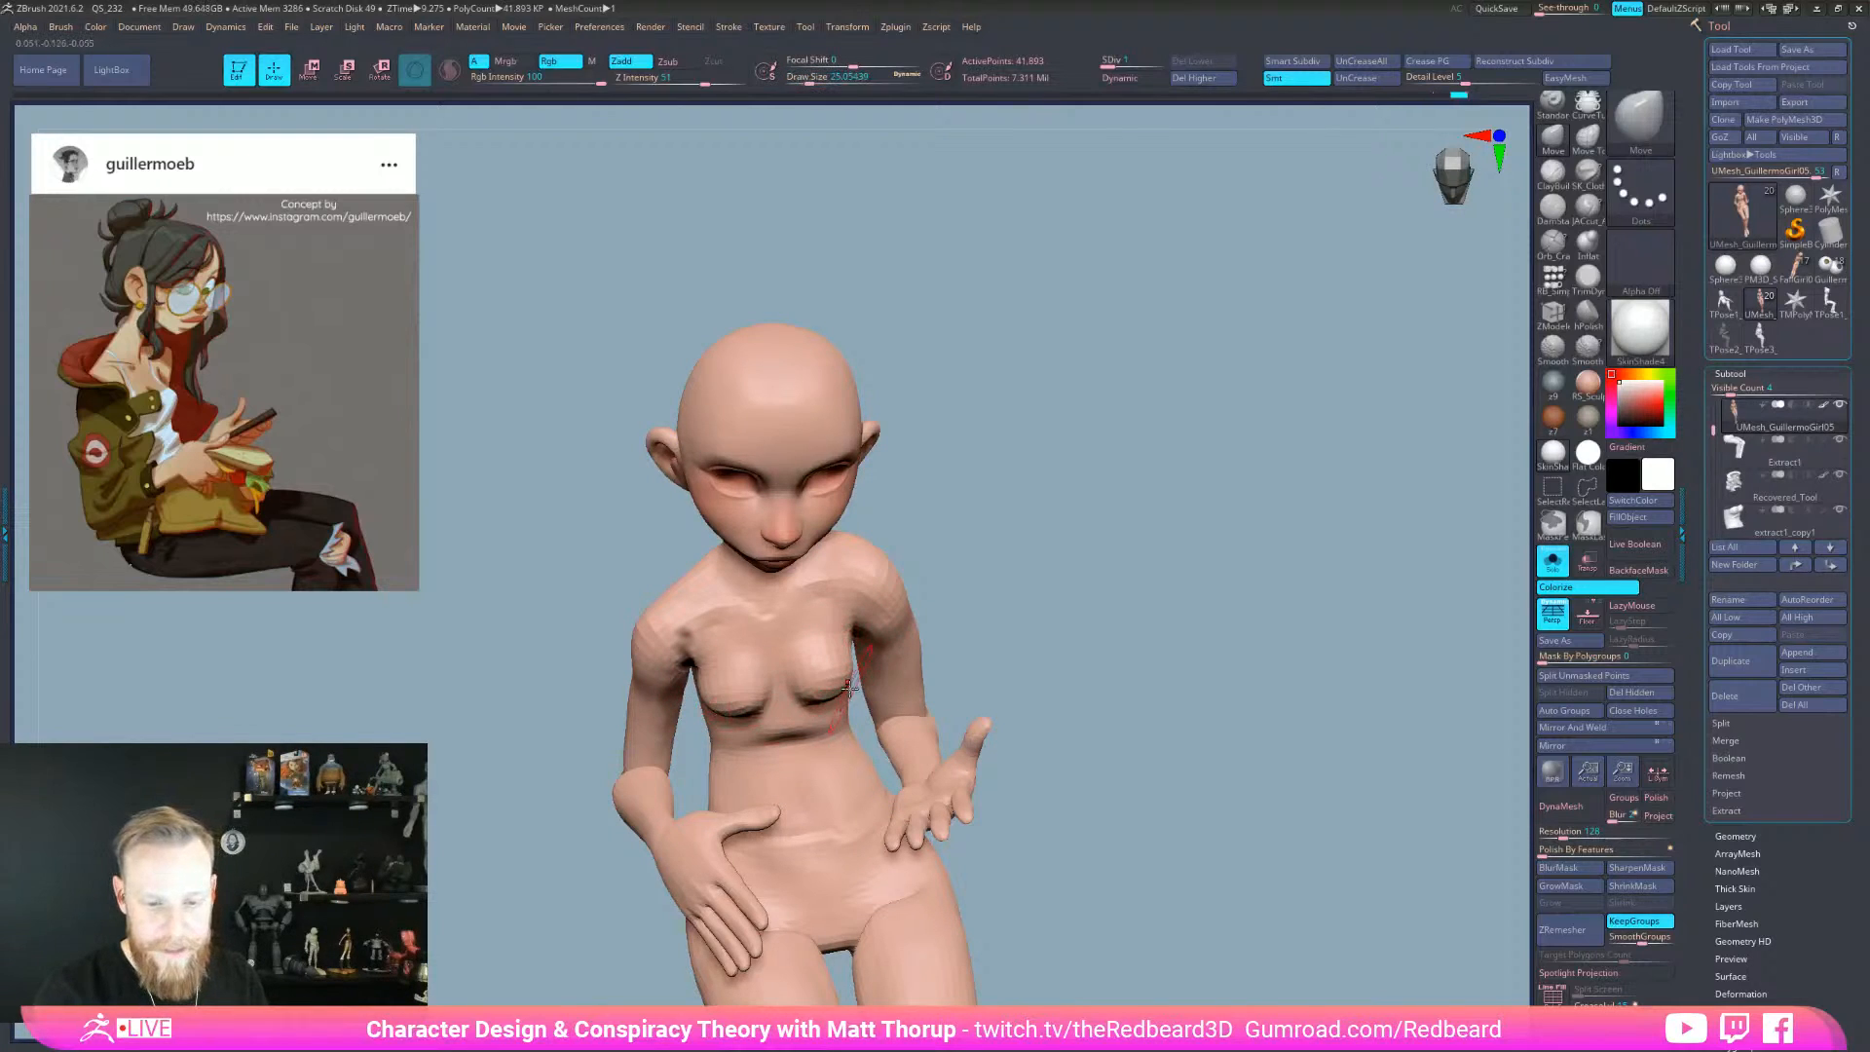
mouse_move(922, 671)
right_down()
mouse_move(1085, 593)
mouse_move(1193, 637)
right_up()
right_drag(717, 605, 882, 623)
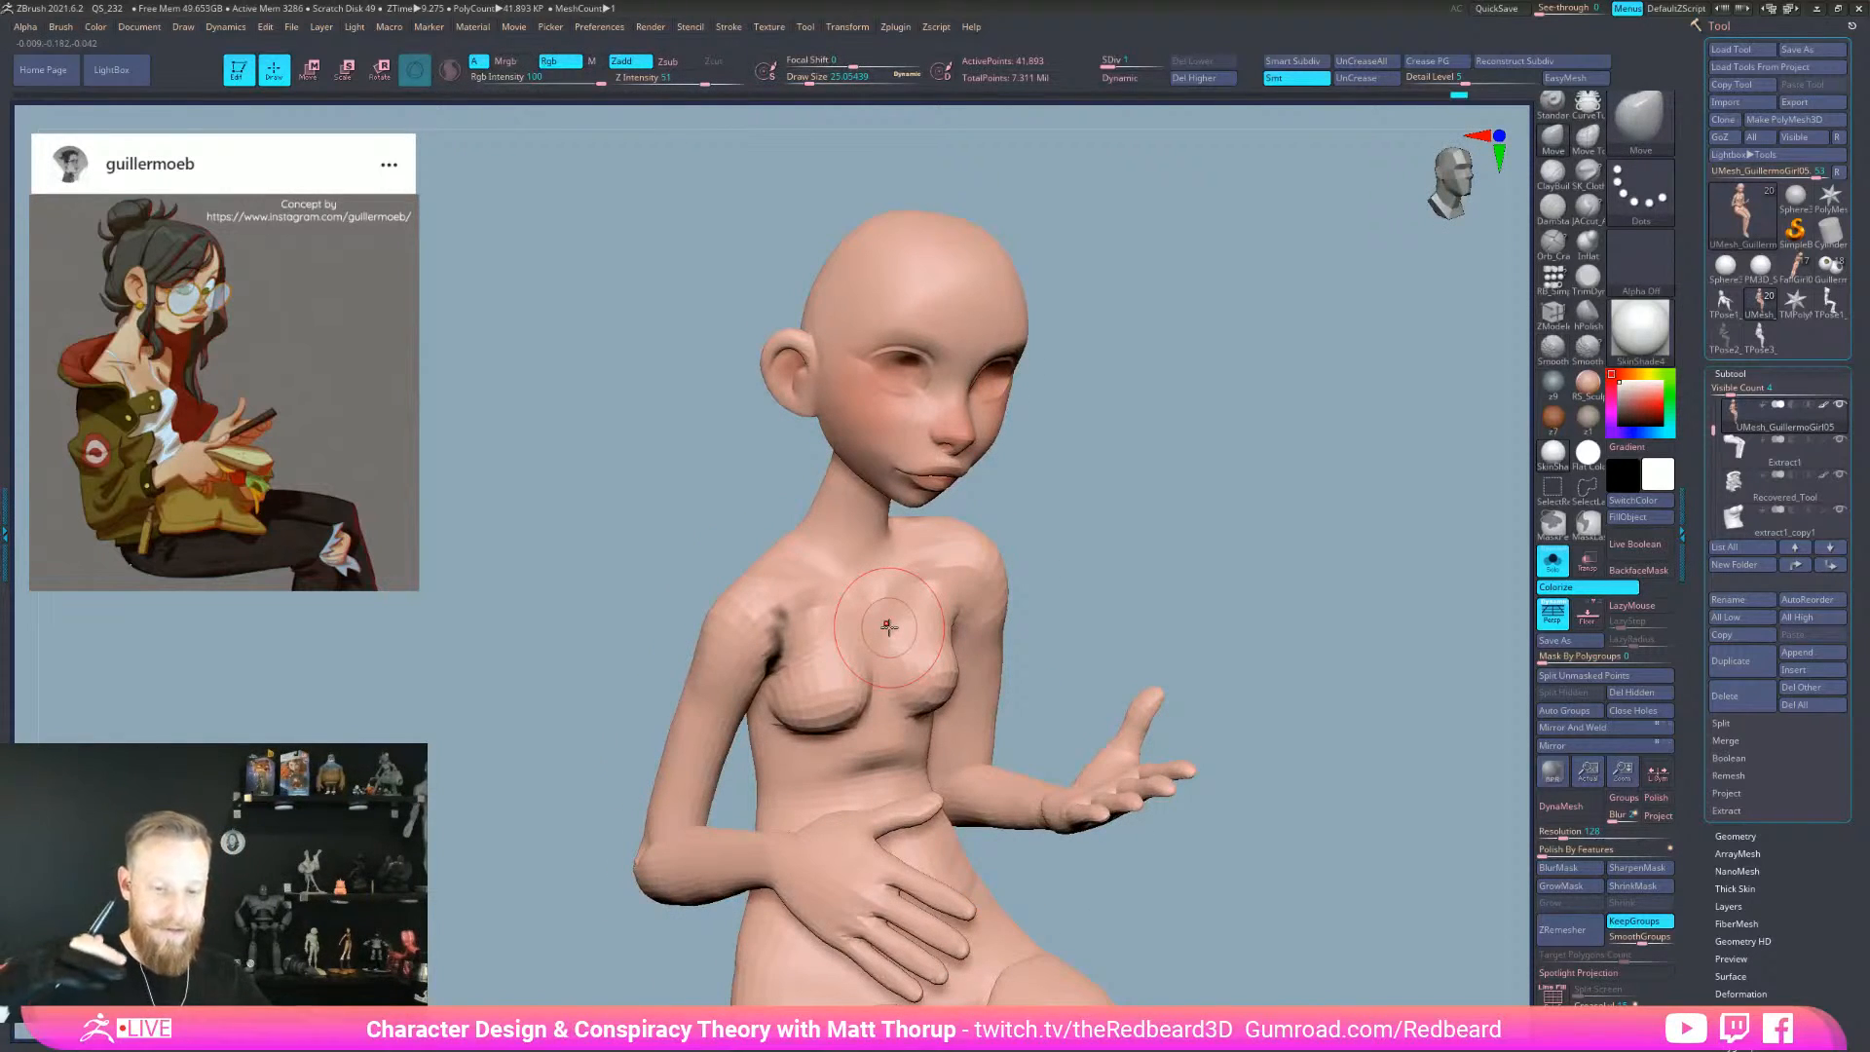
right_drag(888, 626, 740, 601)
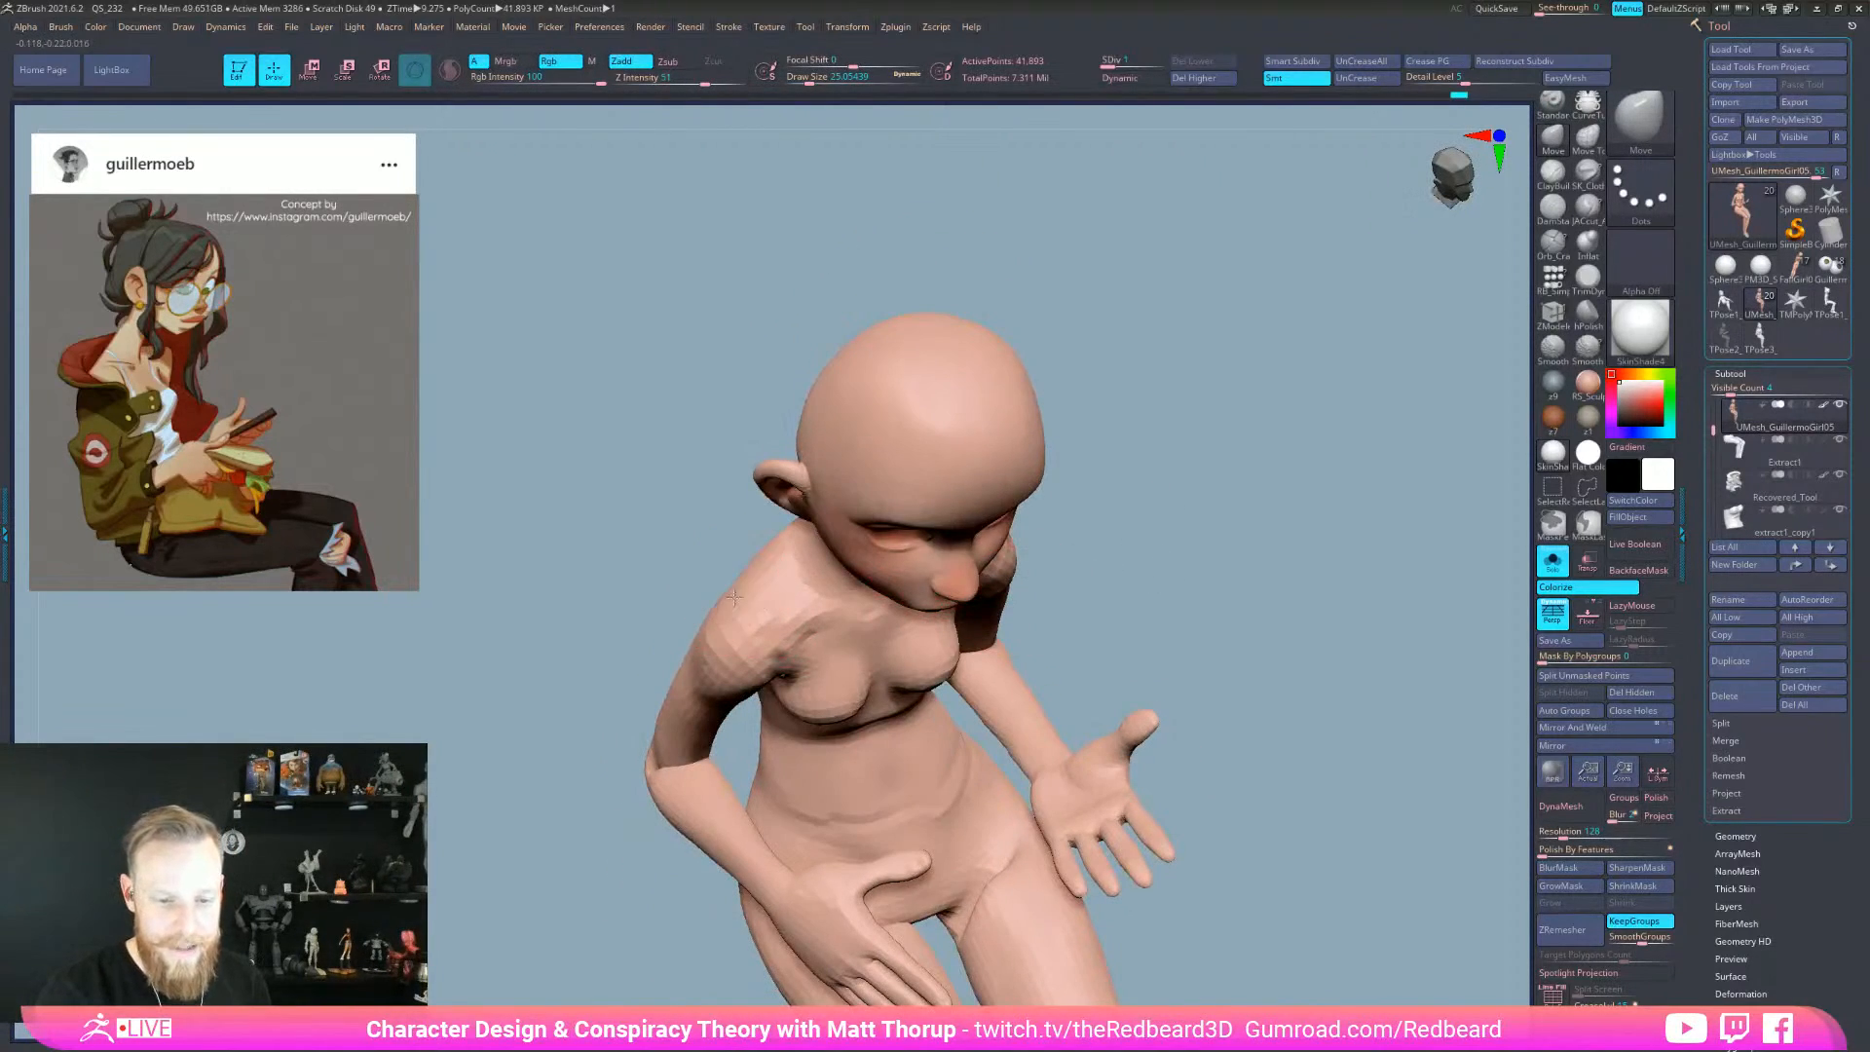
right_drag(769, 665, 1094, 585)
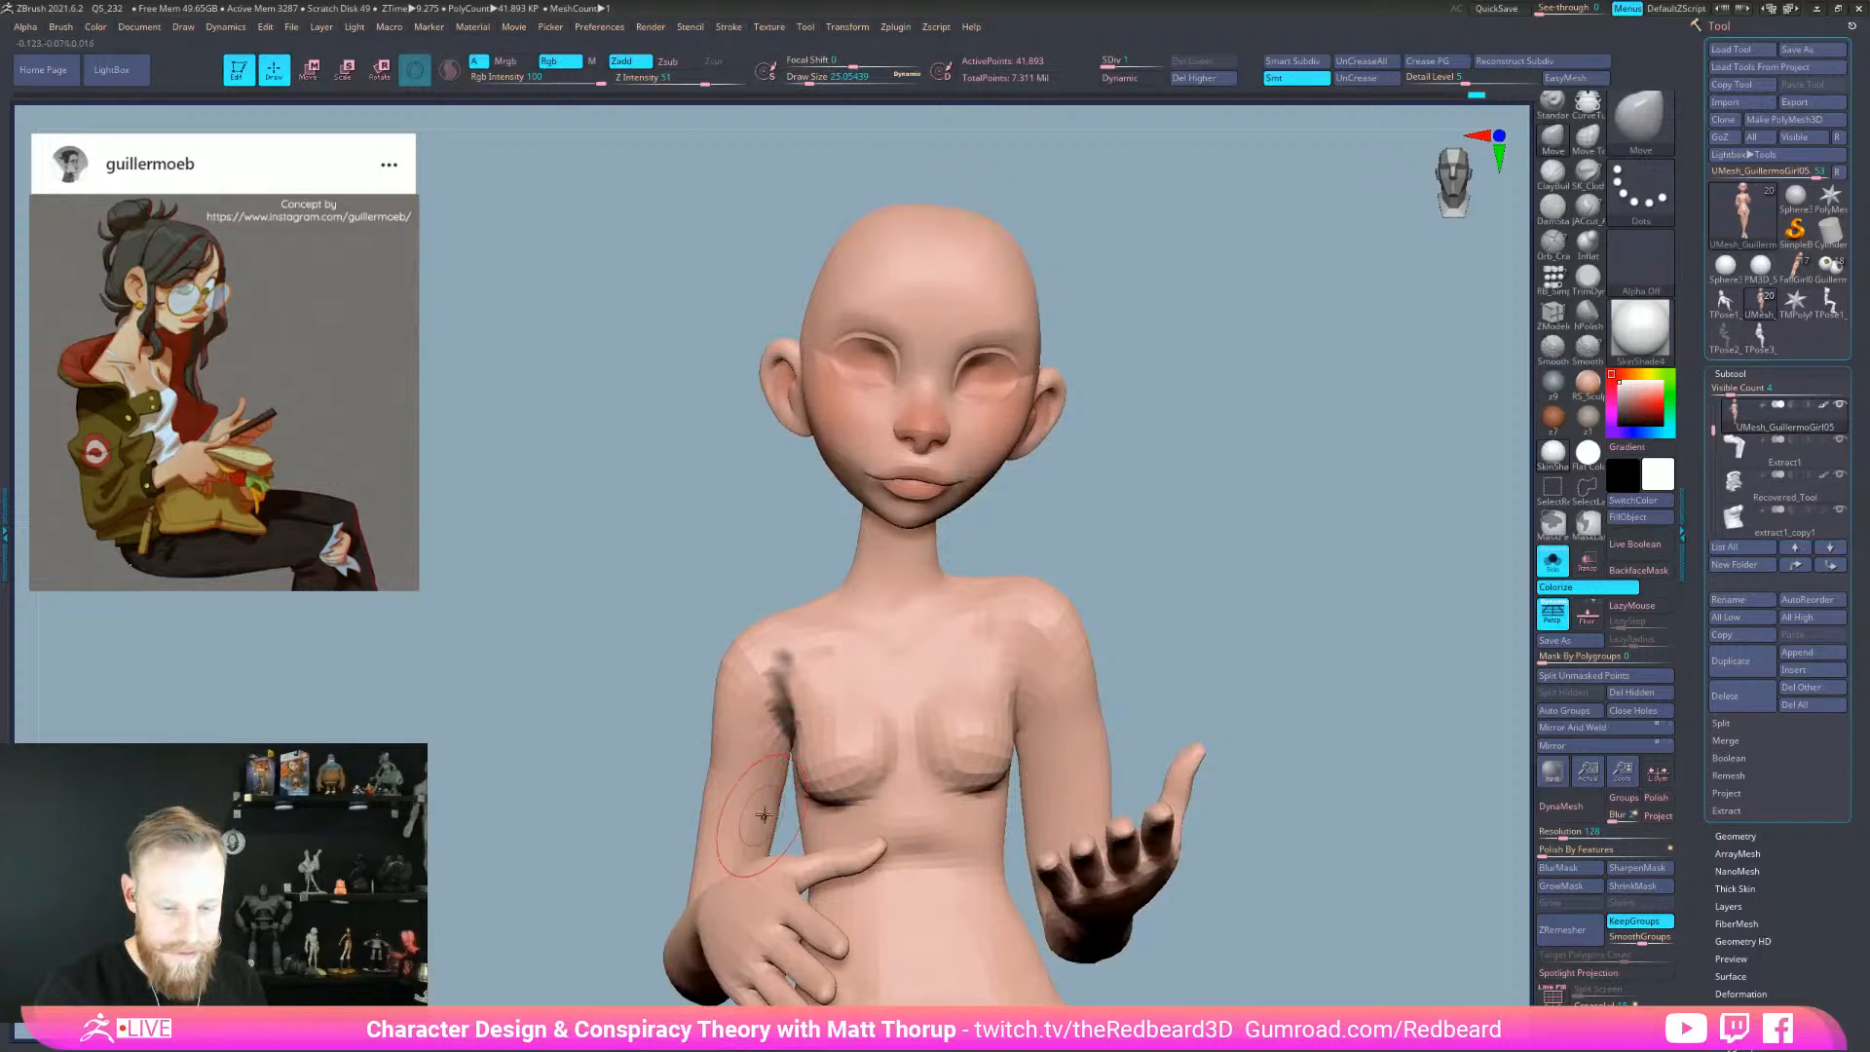
- Reshape and smooth the outlines of both upper arms and elbows from behind
right_drag(616, 863, 779, 827)
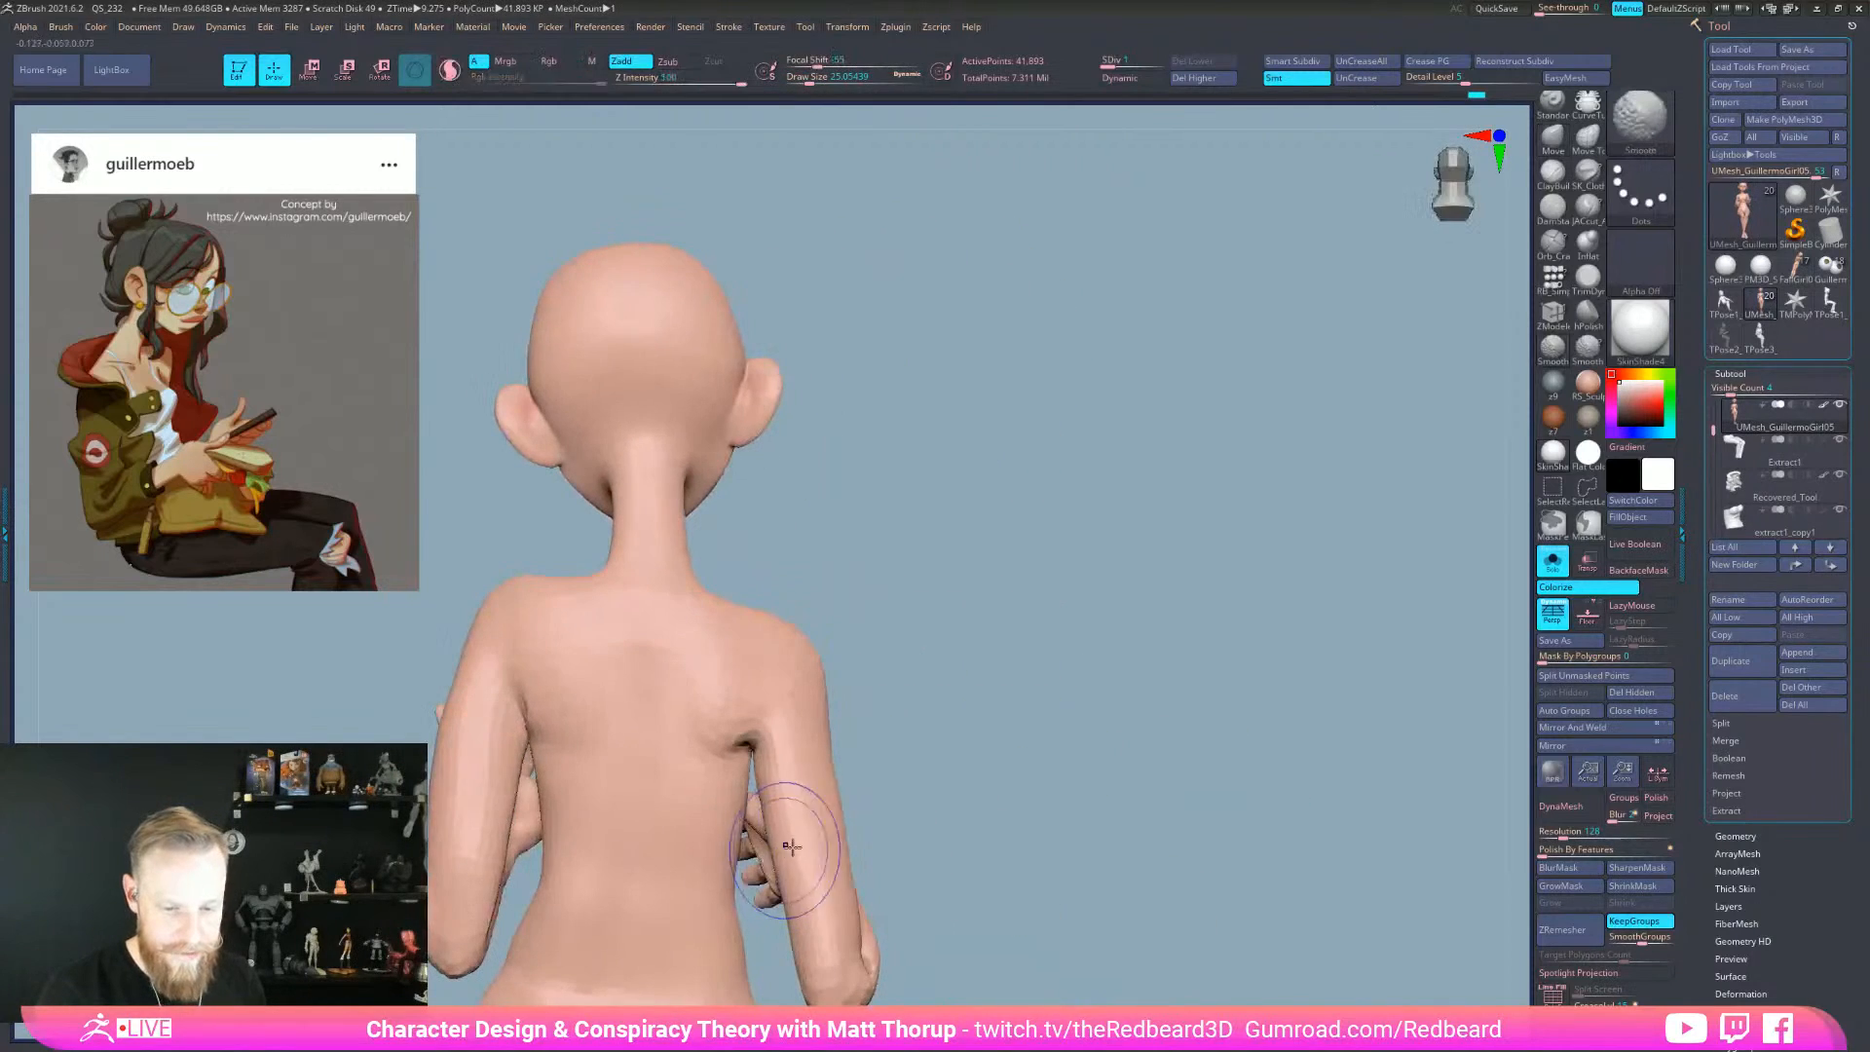
drag(818, 917, 789, 914)
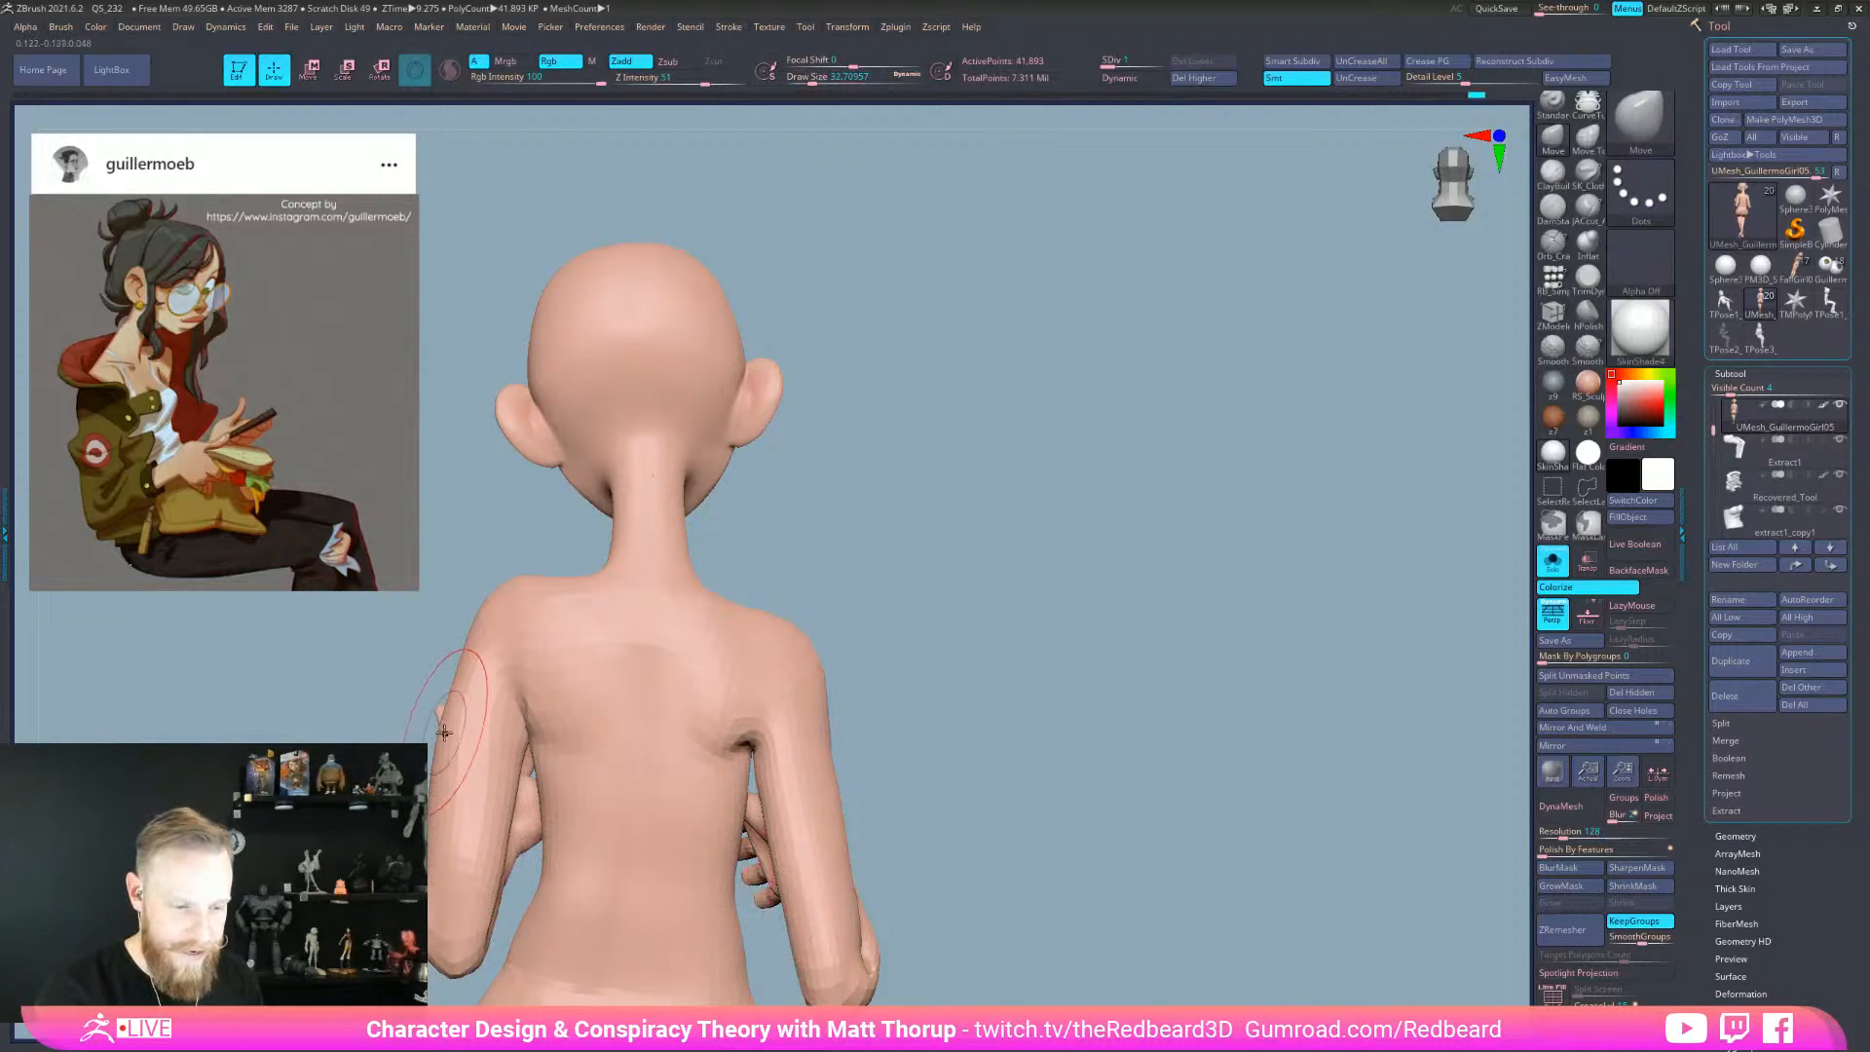
key(shift)
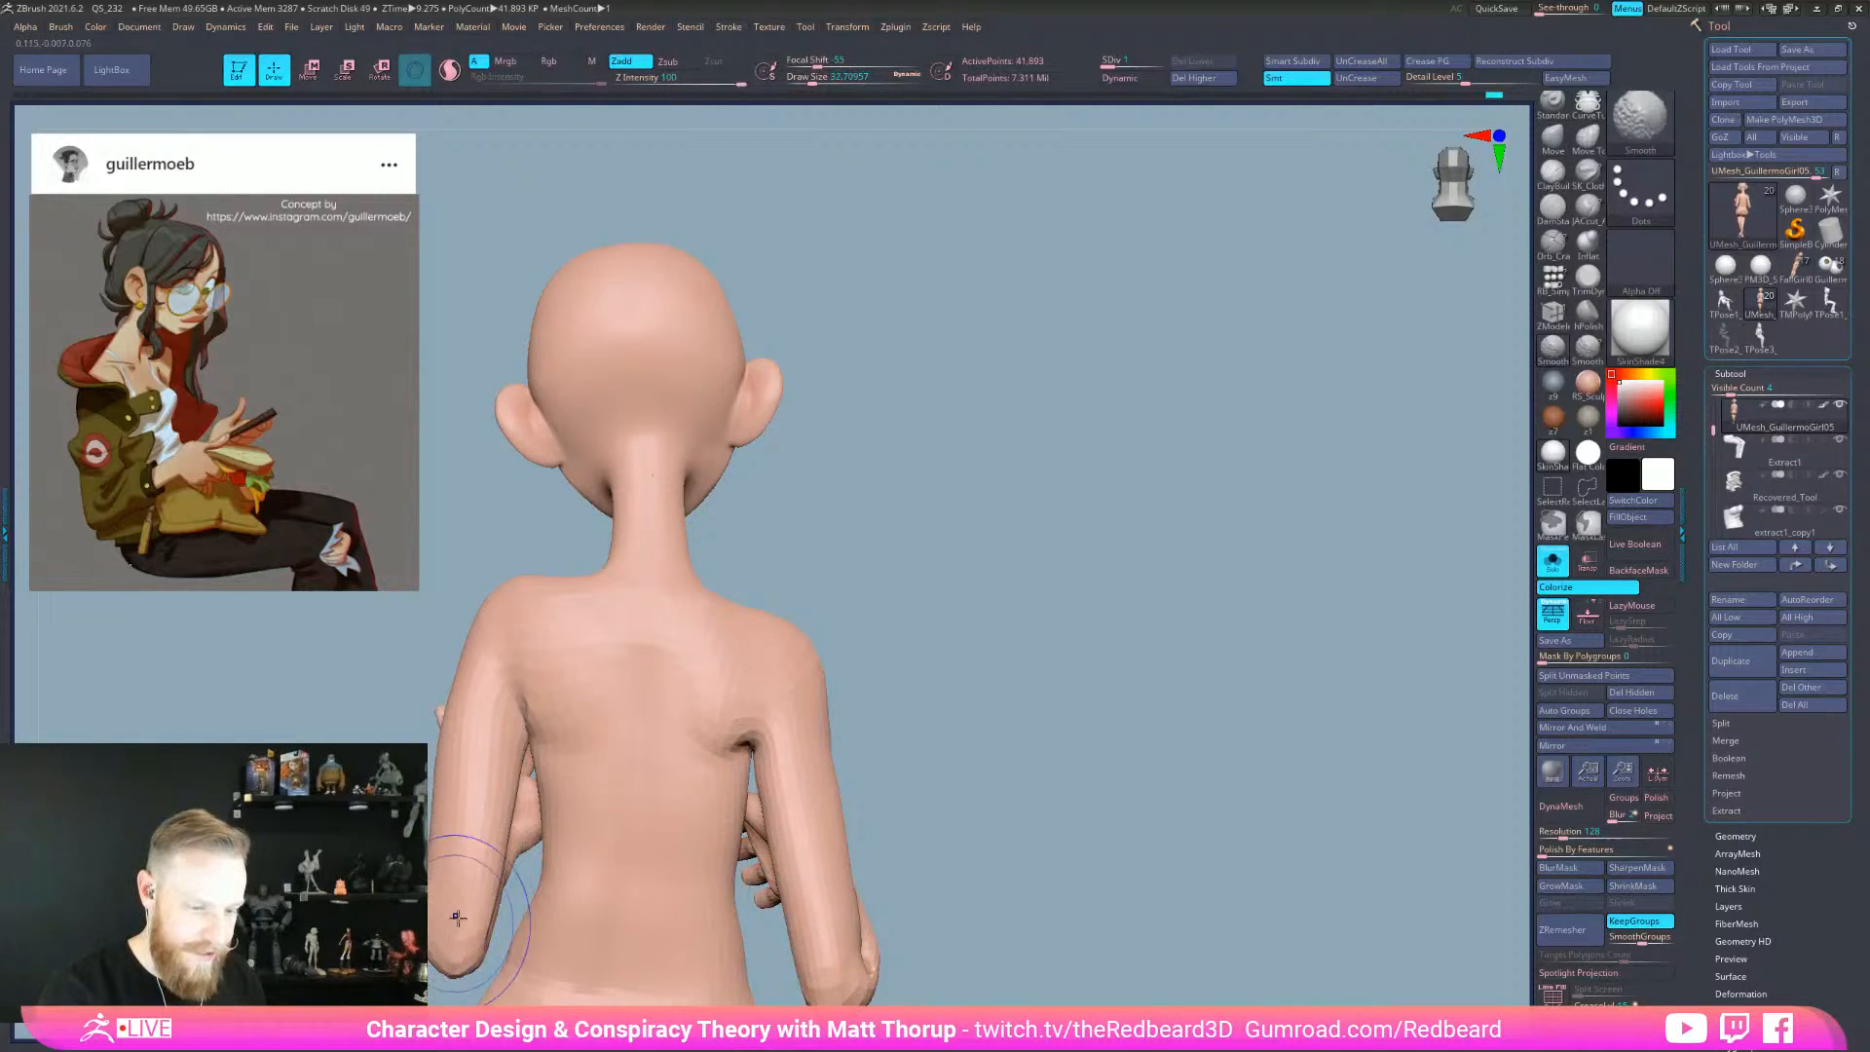
key(s)
drag(472, 938, 468, 927)
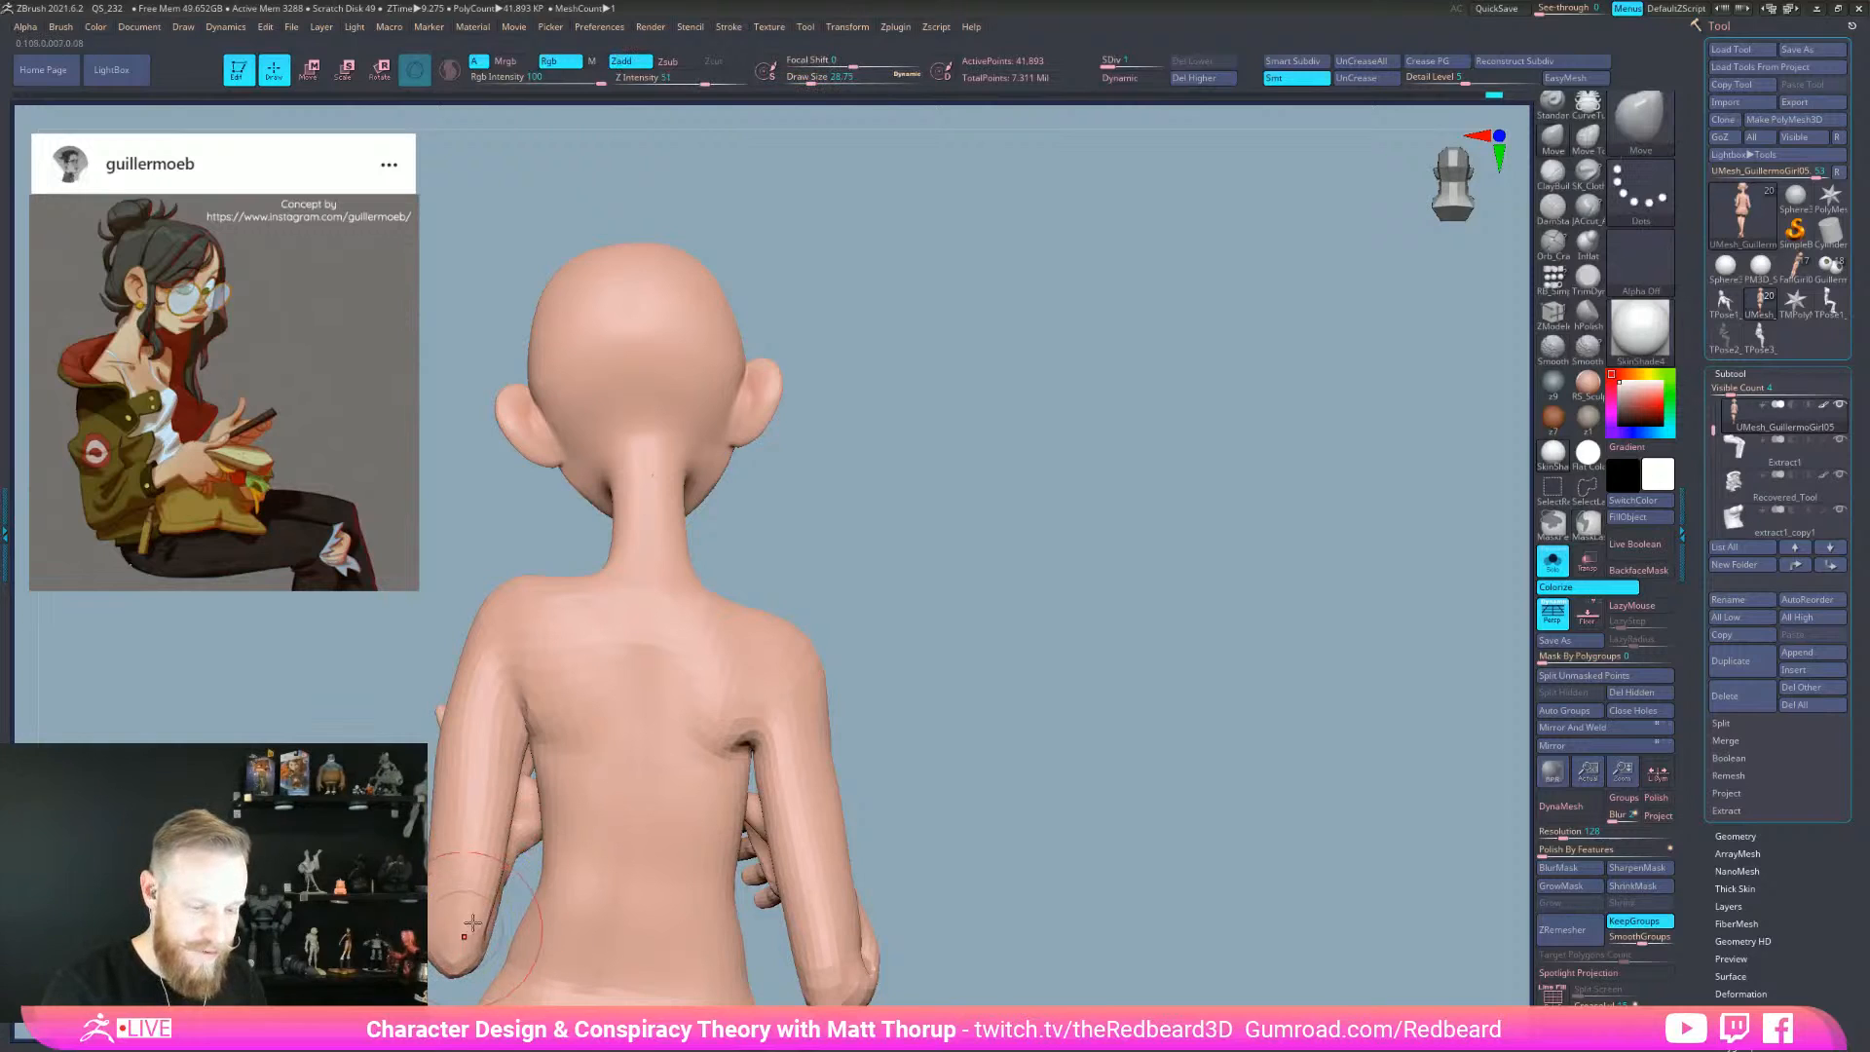
drag(525, 743, 438, 790)
- Smooth the front of the shoulder and refine the upper back contour in profile
shift+drag(1000, 750, 1422, 751)
mouse_move(1105, 843)
alt+mouse_down()
mouse_move(1325, 827)
mouse_move(1258, 743)
mouse_move(1139, 698)
mouse_move(1110, 730)
mouse_move(1014, 732)
mouse_move(1002, 751)
mouse_move(1039, 816)
alt+mouse_up()
right_click(1039, 815)
shift+drag(769, 614, 765, 634)
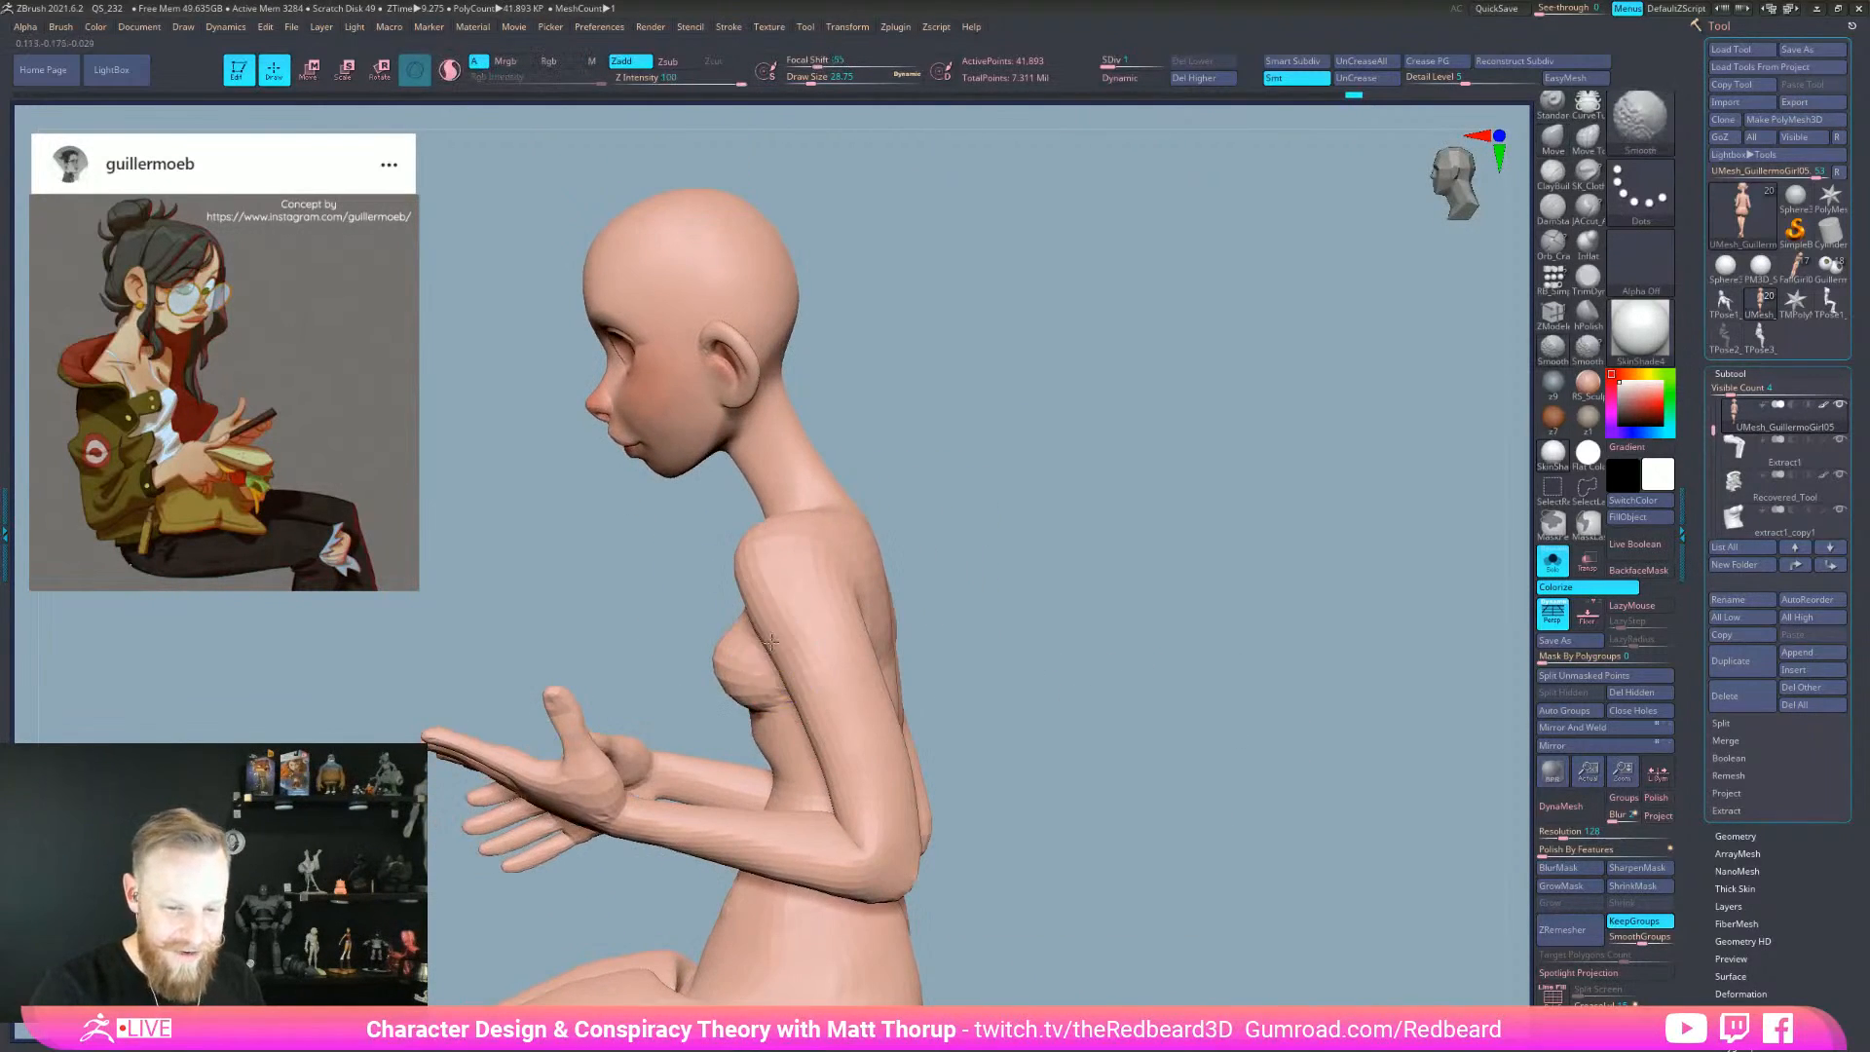
drag(856, 526, 909, 584)
mouse_move(742, 594)
shift+mouse_down()
mouse_move(775, 613)
mouse_move(792, 551)
shift+mouse_up()
mouse_move(871, 477)
mouse_down()
mouse_move(939, 487)
mouse_move(814, 540)
mouse_up()
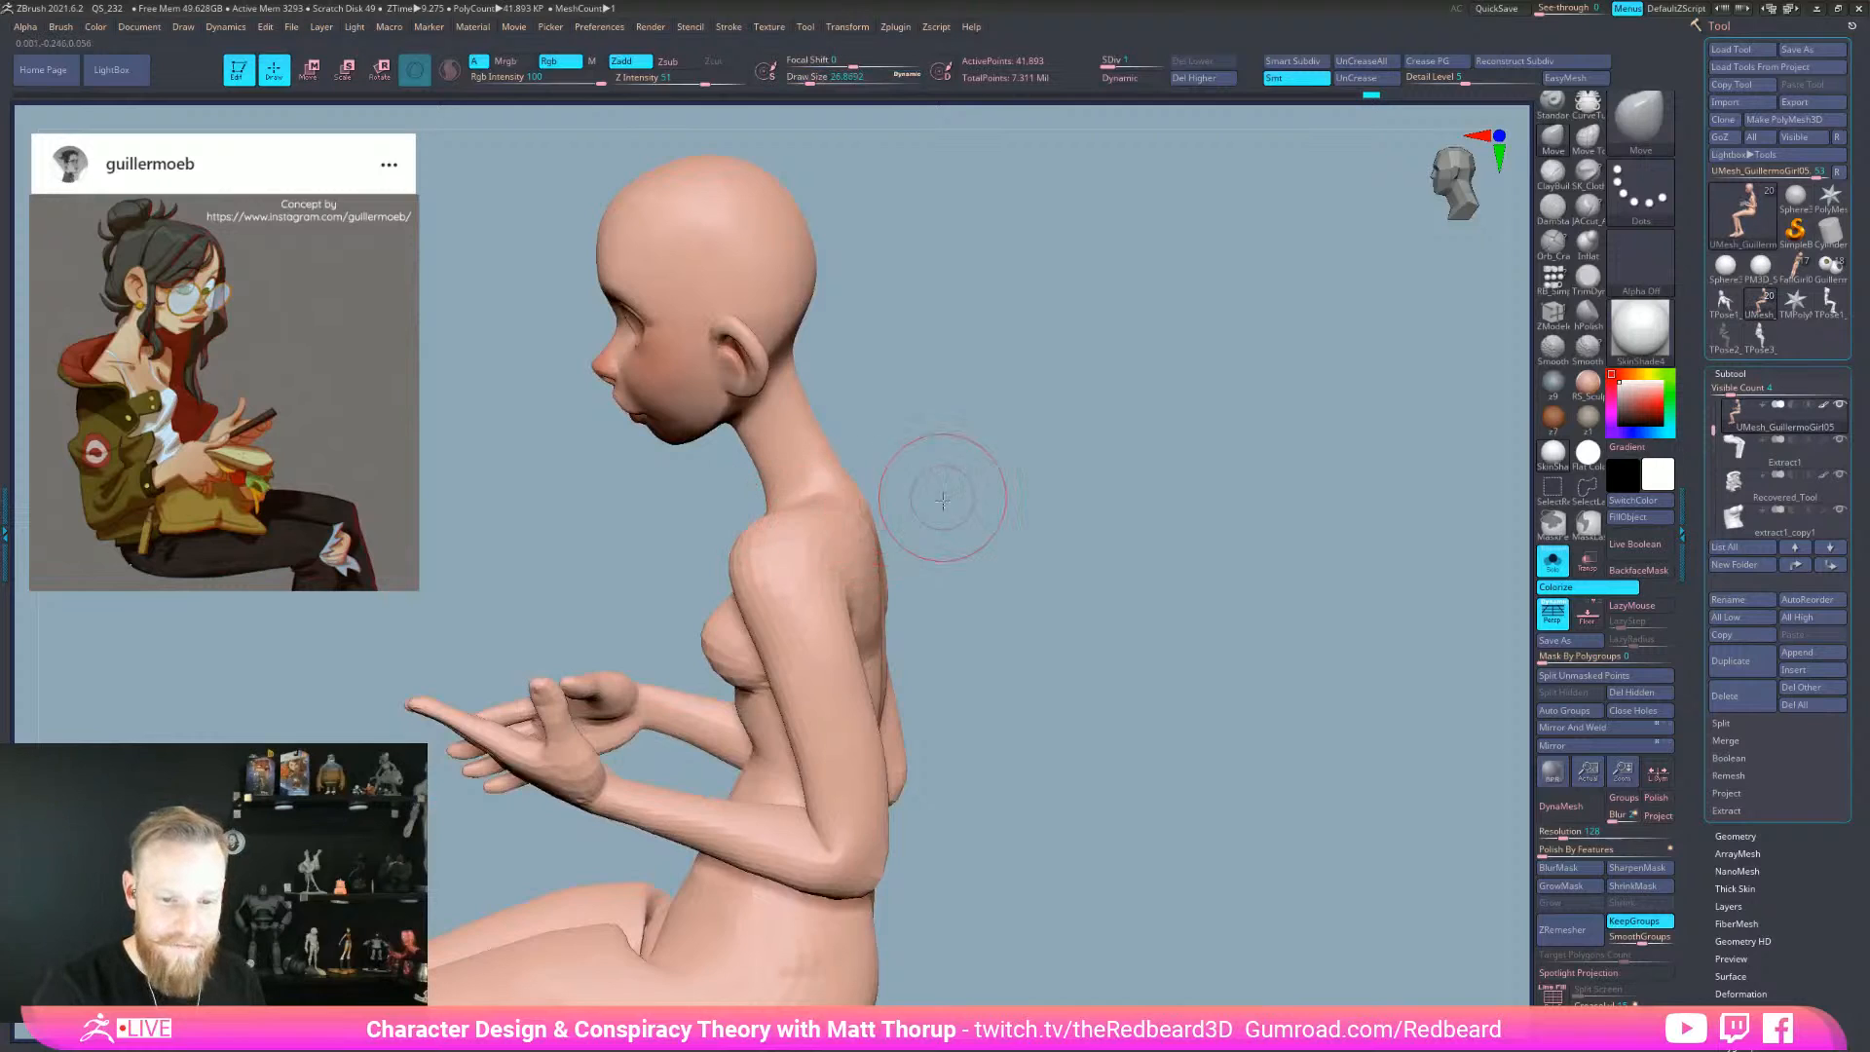
- Refine the torso, waist and elbow contours in profile with a larger Move brush
drag(945, 500, 797, 559)
drag(930, 516, 1081, 573)
key(s)
drag(802, 666, 806, 666)
key(s)
drag(787, 779, 786, 780)
mouse_move(1014, 680)
mouse_down()
mouse_move(1127, 743)
mouse_move(1094, 755)
mouse_move(1081, 671)
mouse_up()
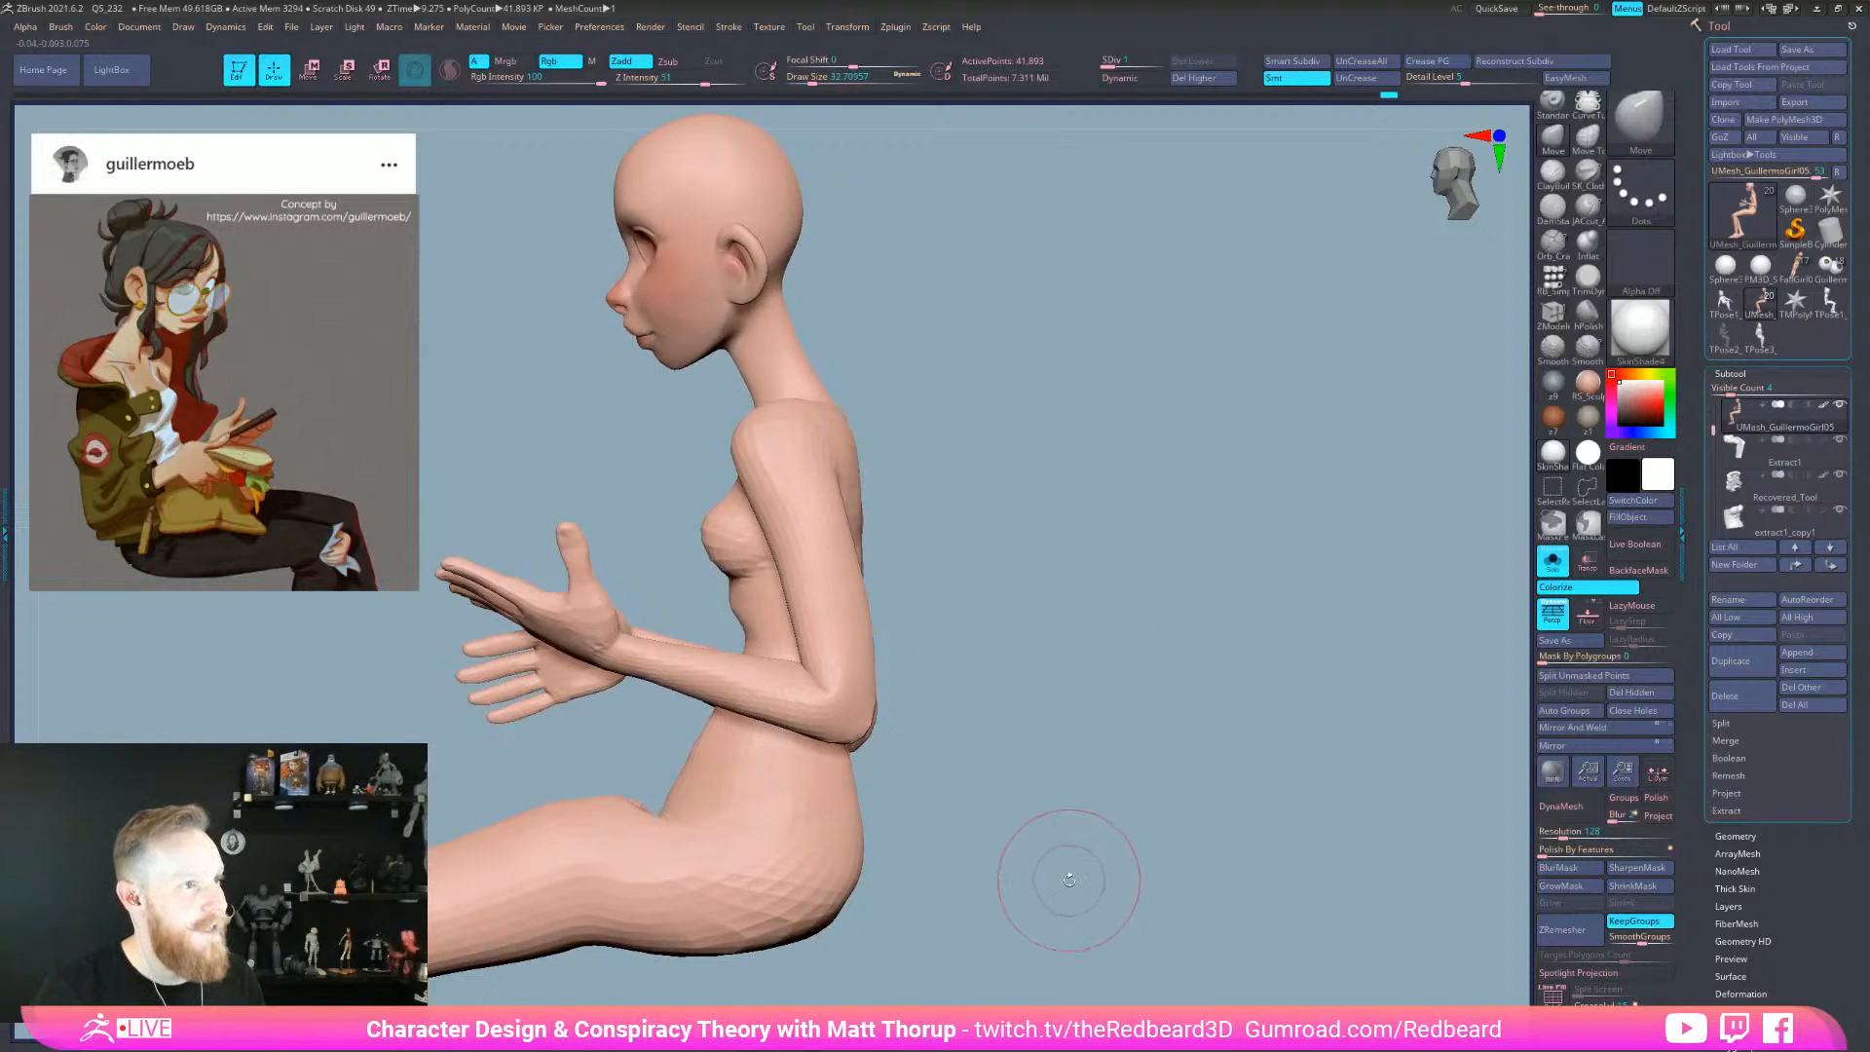
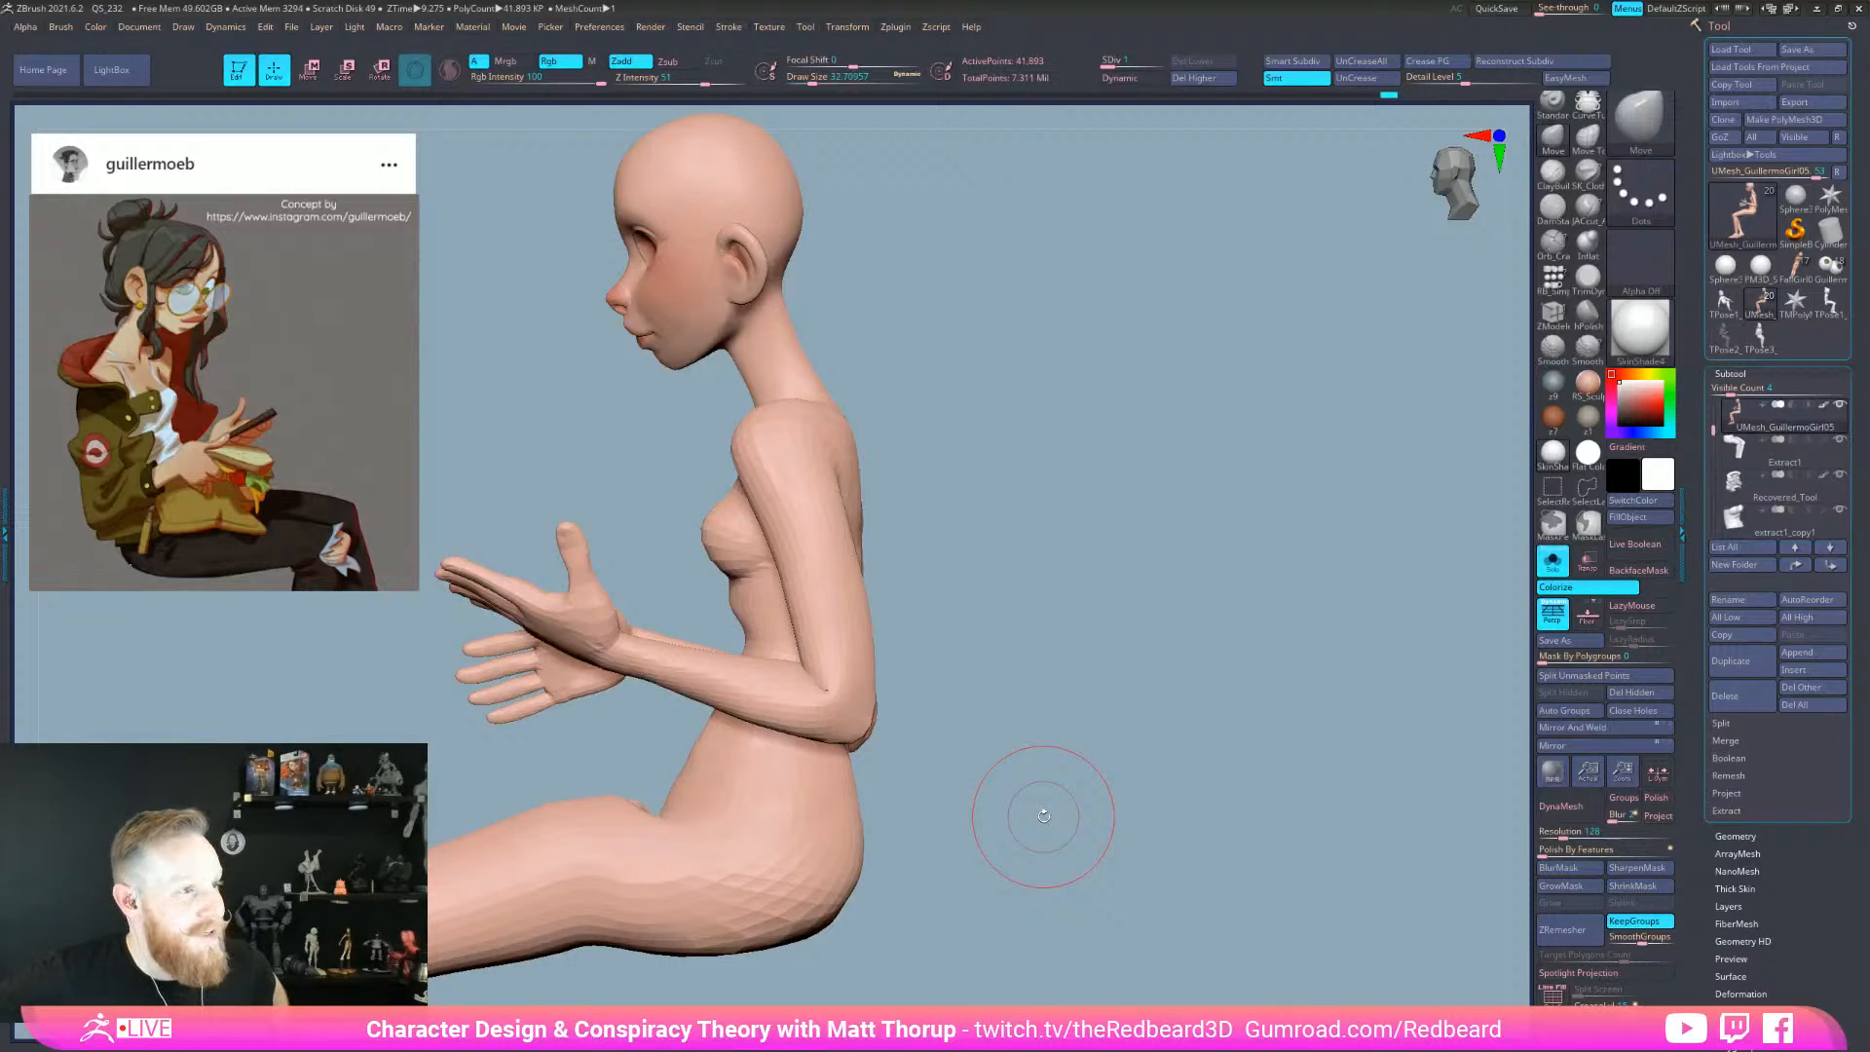
- Reshape the forearm and elbow from the side with a smaller Move brush of about size 23
drag(1026, 589, 974, 637)
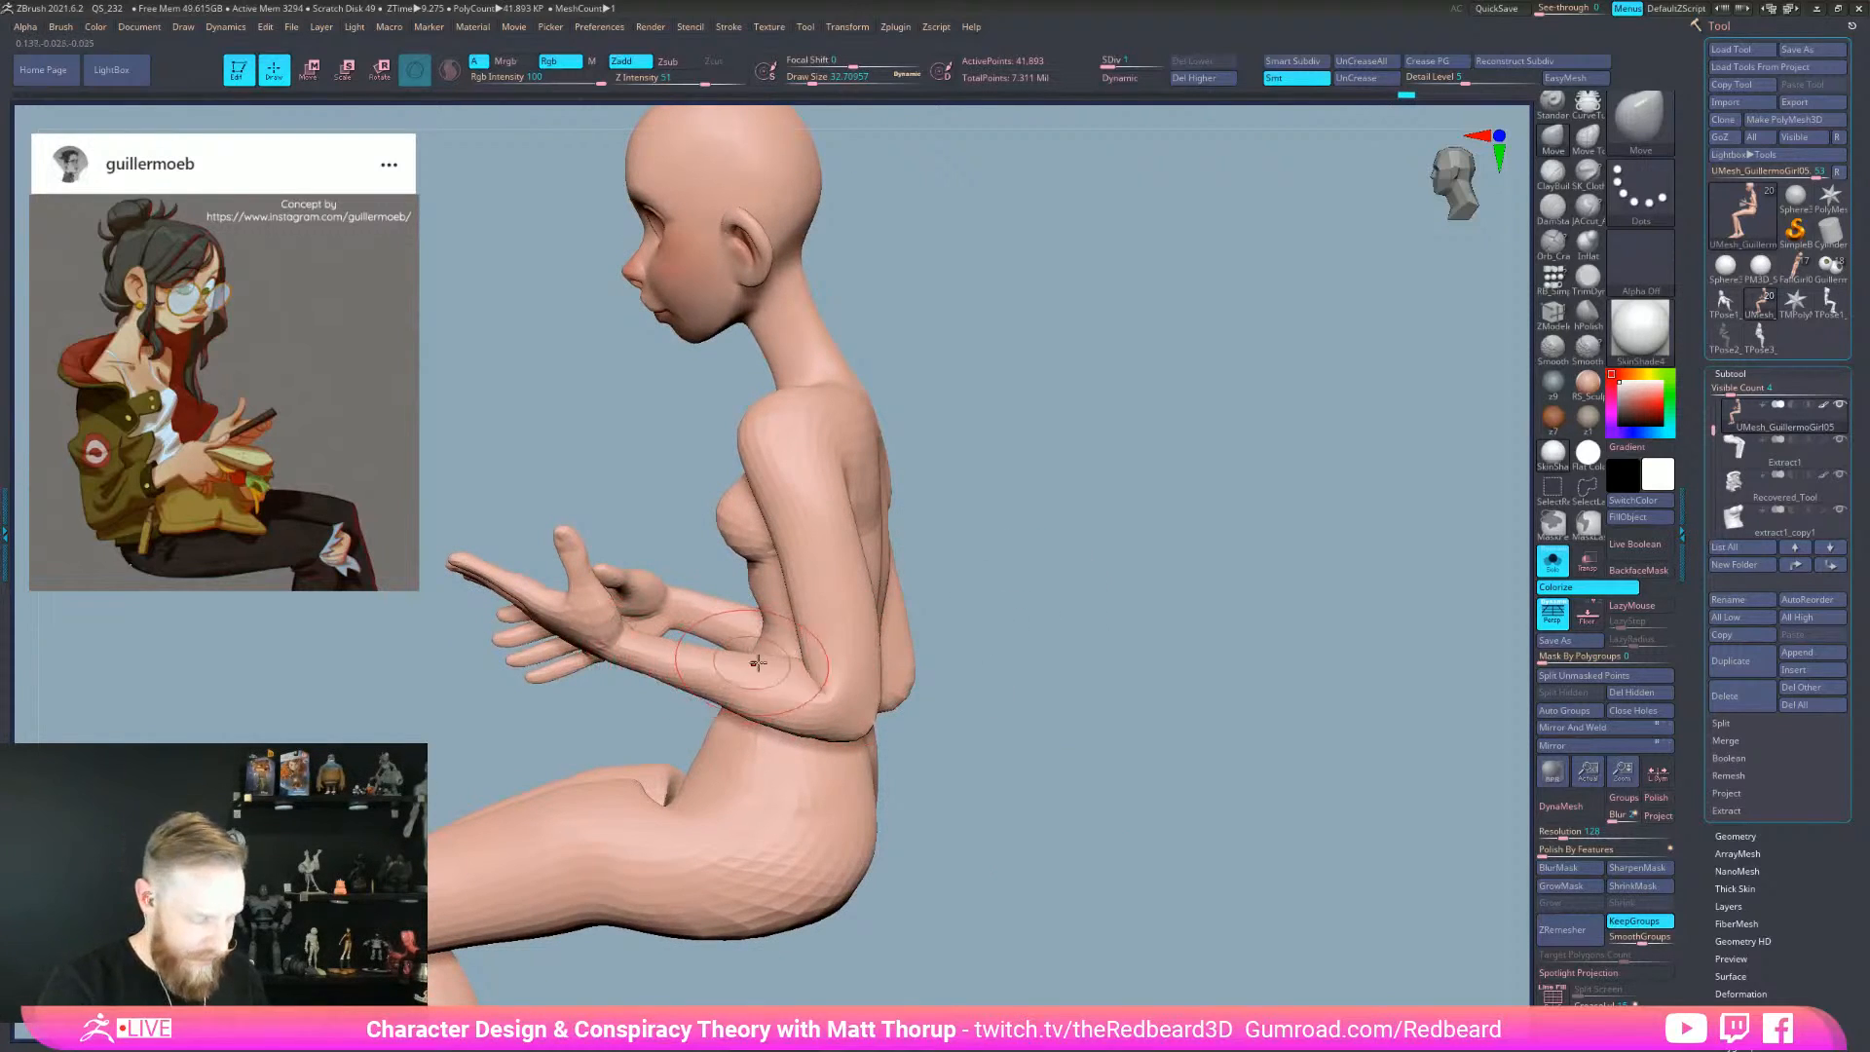
alt+drag(1014, 762, 1069, 784)
key(s)
drag(769, 685, 743, 713)
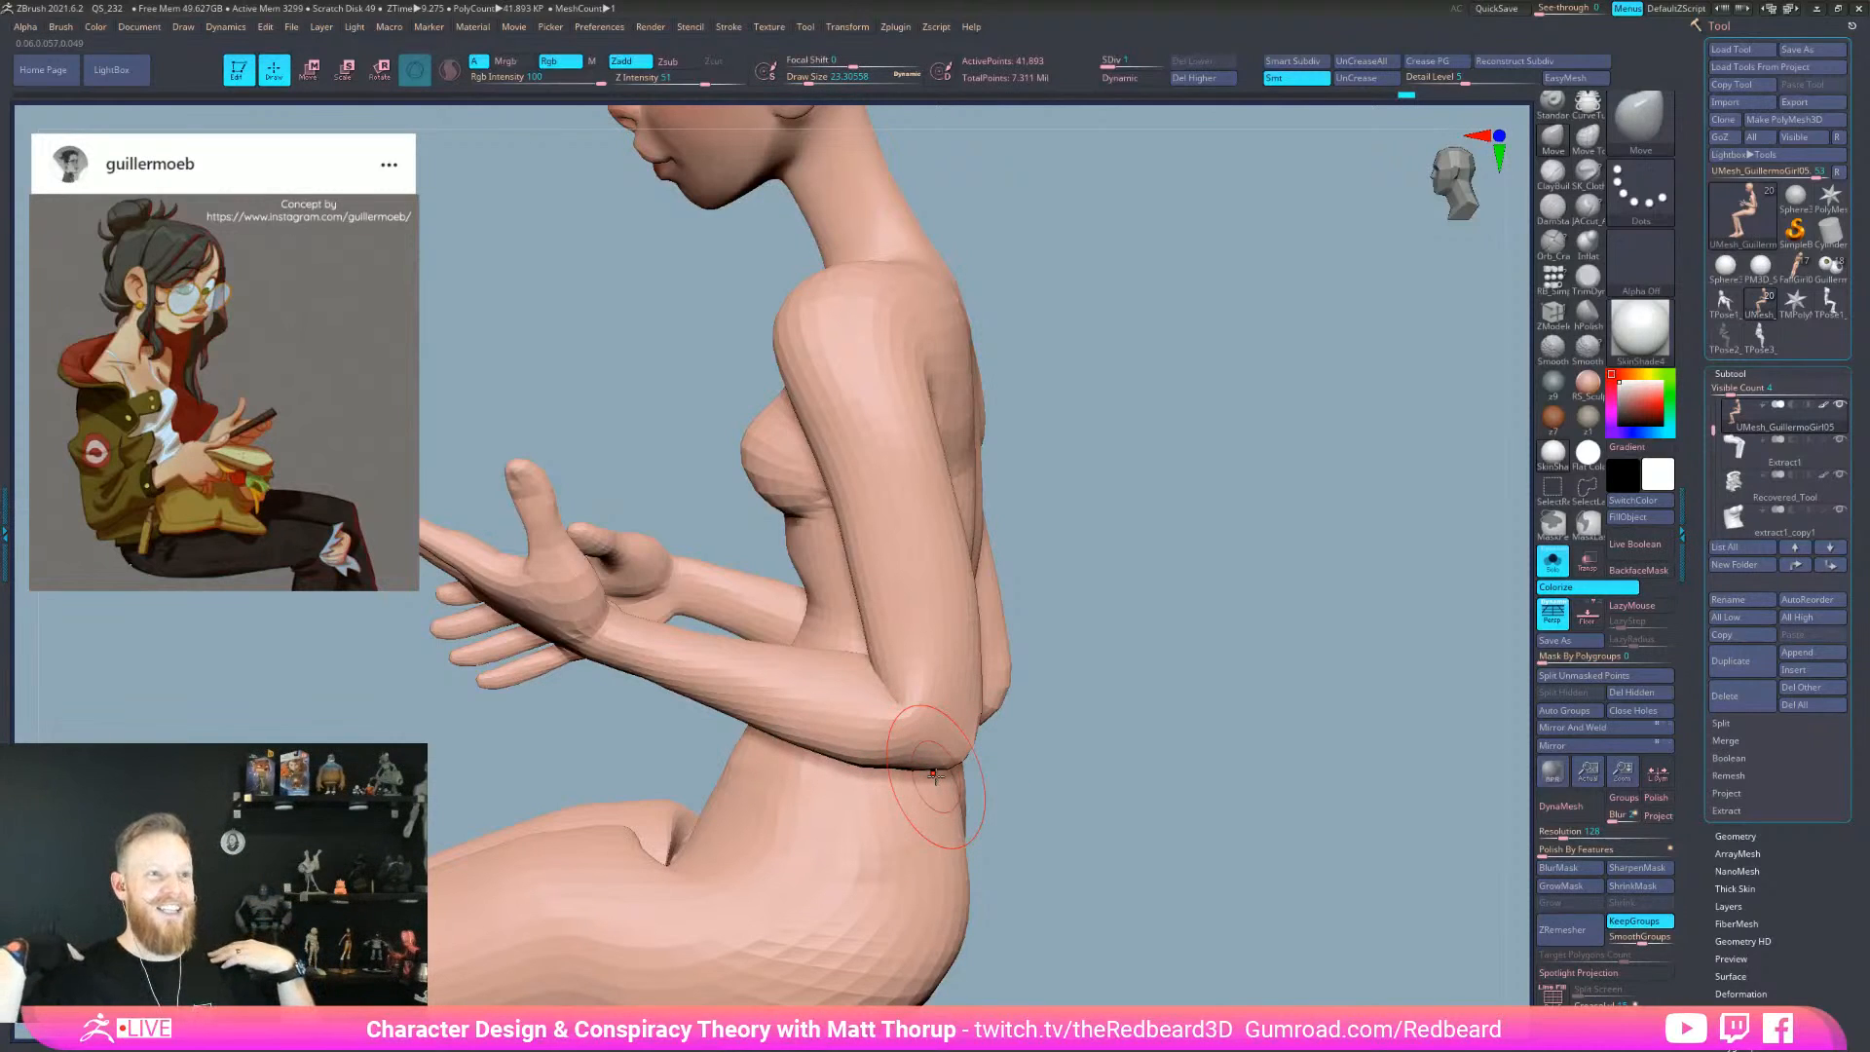
mouse_move(935, 774)
right_down()
mouse_move(964, 755)
mouse_move(1281, 763)
mouse_move(1088, 763)
mouse_move(1197, 793)
mouse_move(1189, 847)
right_up()
key(s)
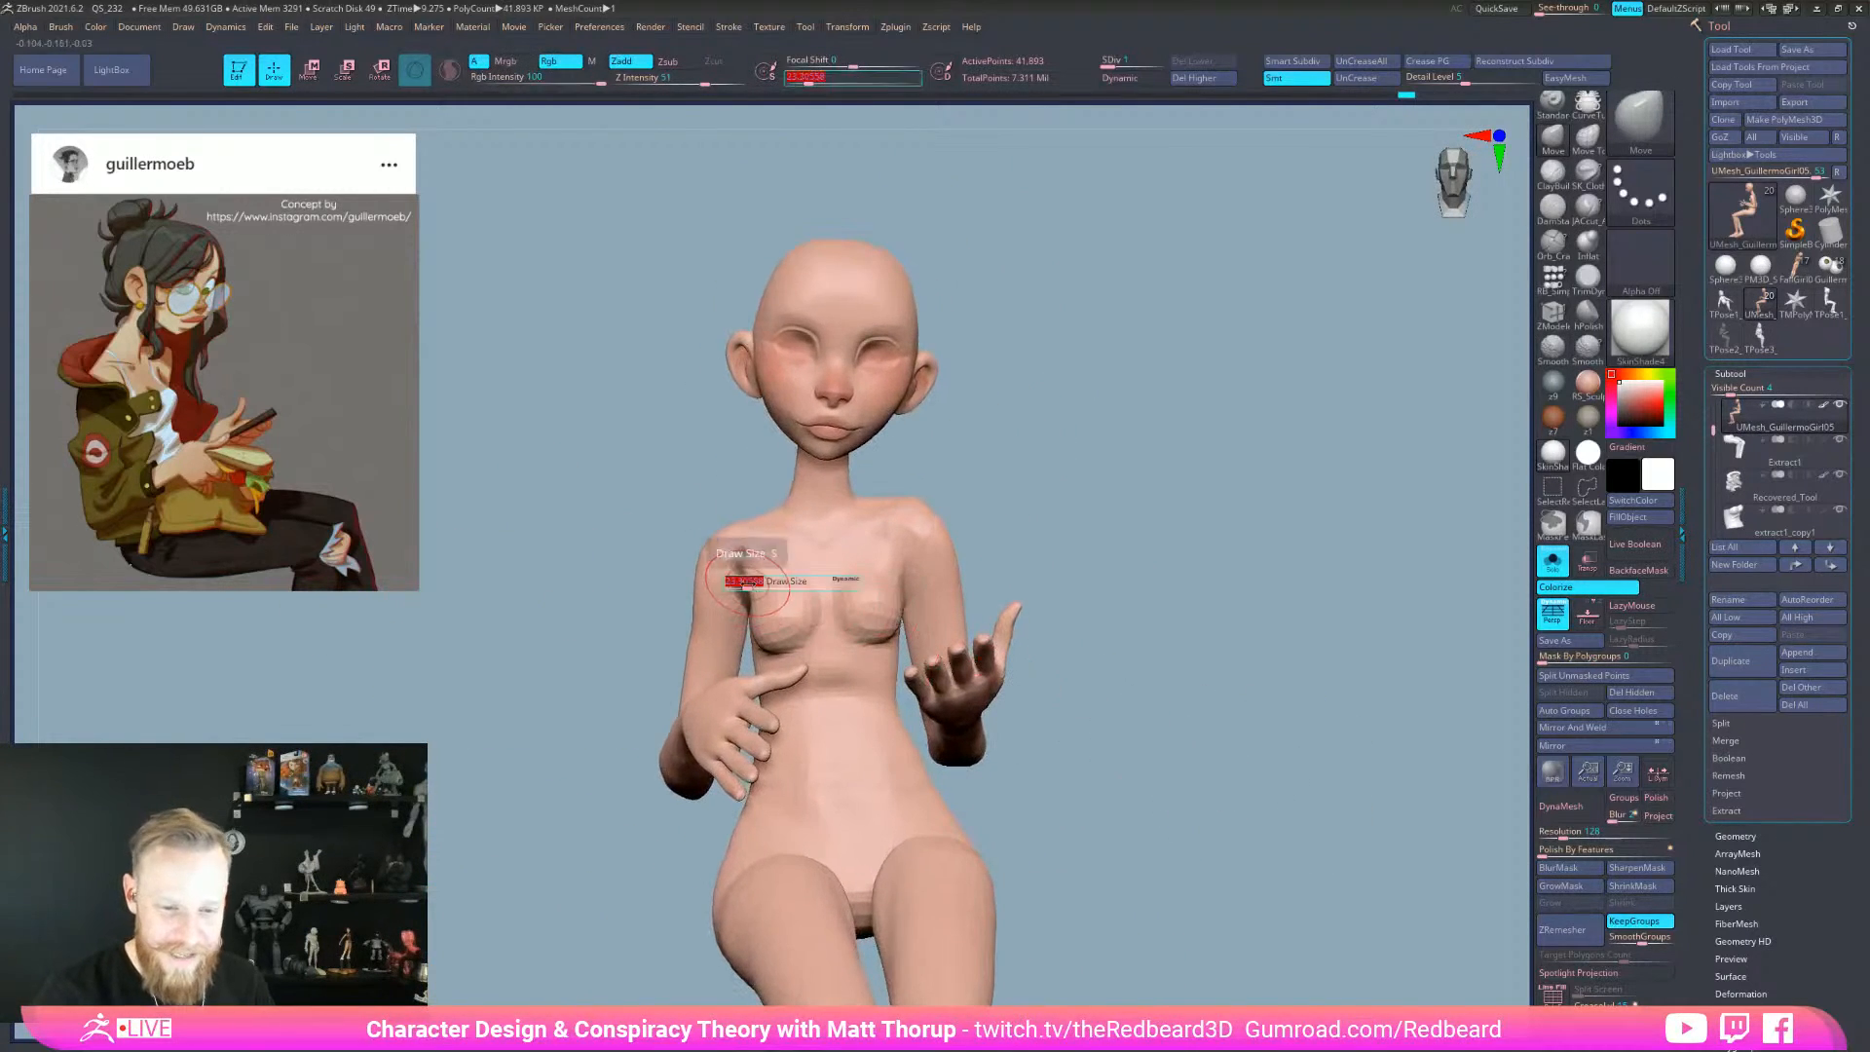
right_drag(742, 588, 1104, 596)
- Bring back the hair, glasses and clothing around the body and set the brush's Z Intensity to 32
key(shift+f)
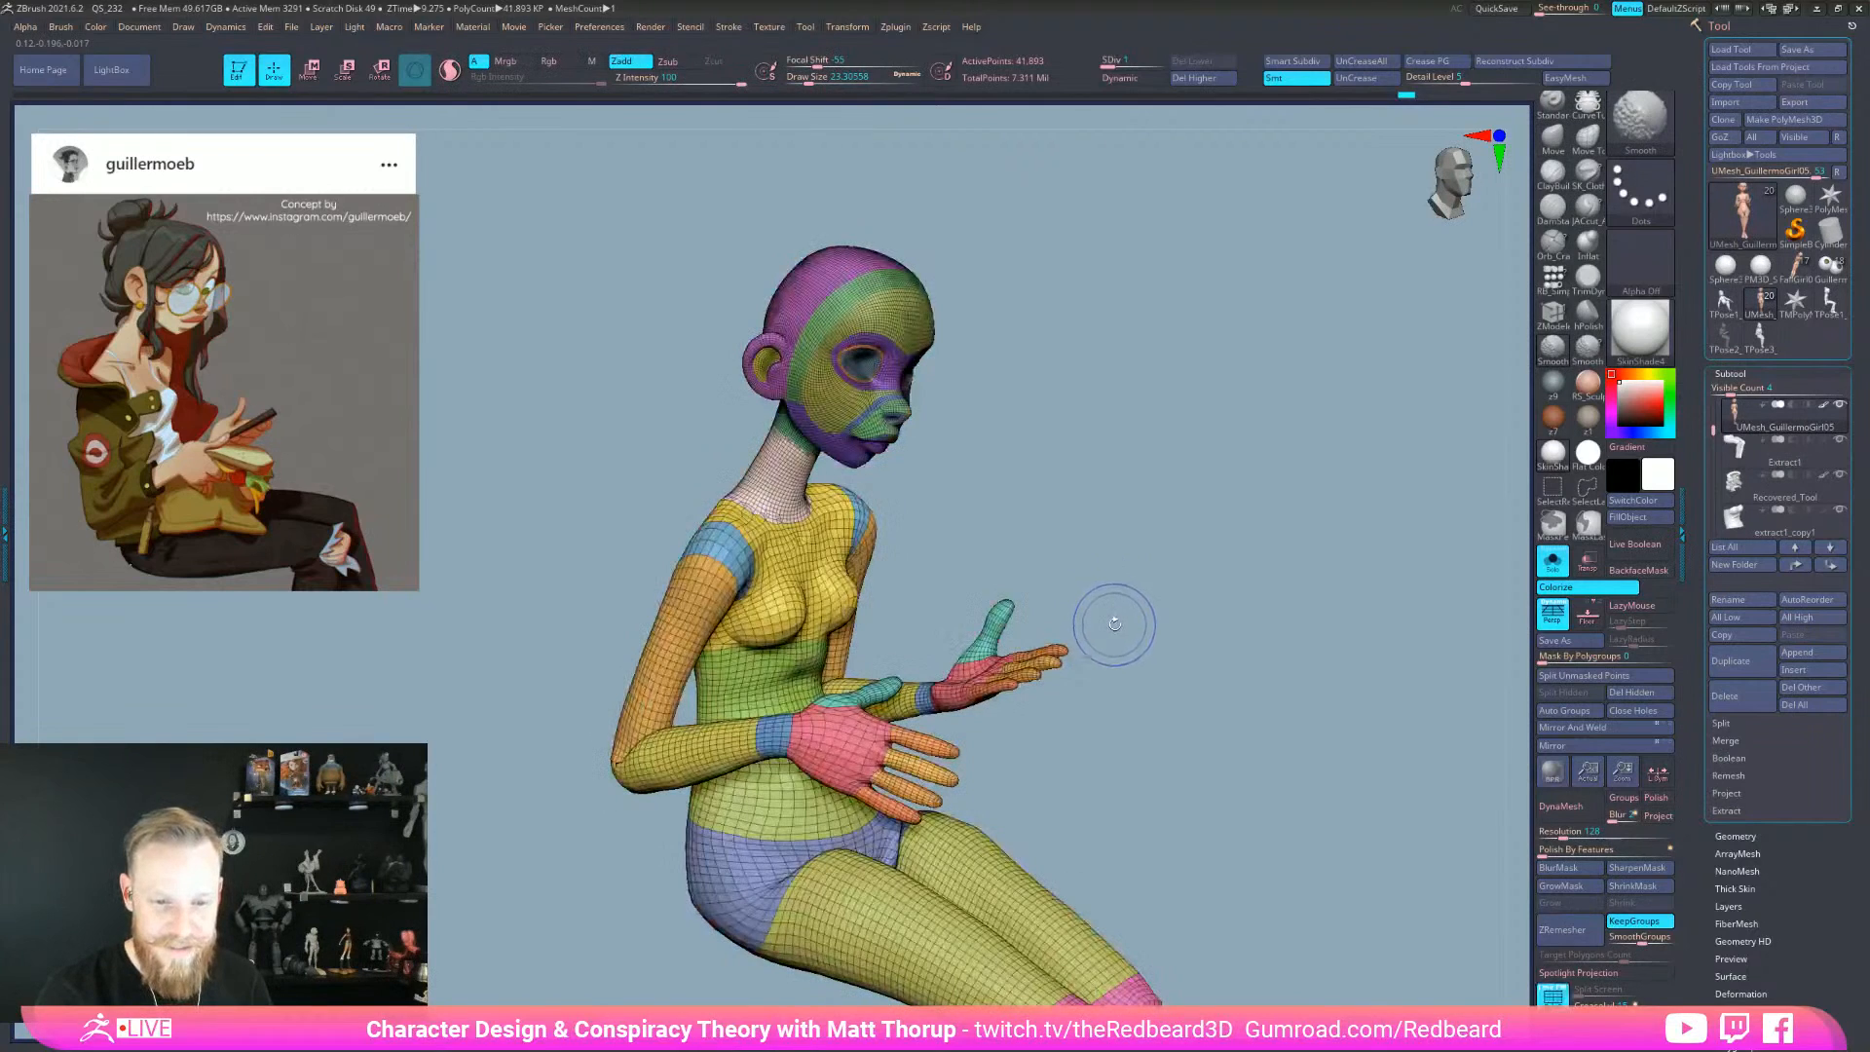
key(shift+f)
click(1554, 564)
right_drag(1343, 764, 1280, 788)
right_drag(901, 655, 942, 642)
right_drag(1313, 846, 1188, 881)
key(space)
click(1284, 850)
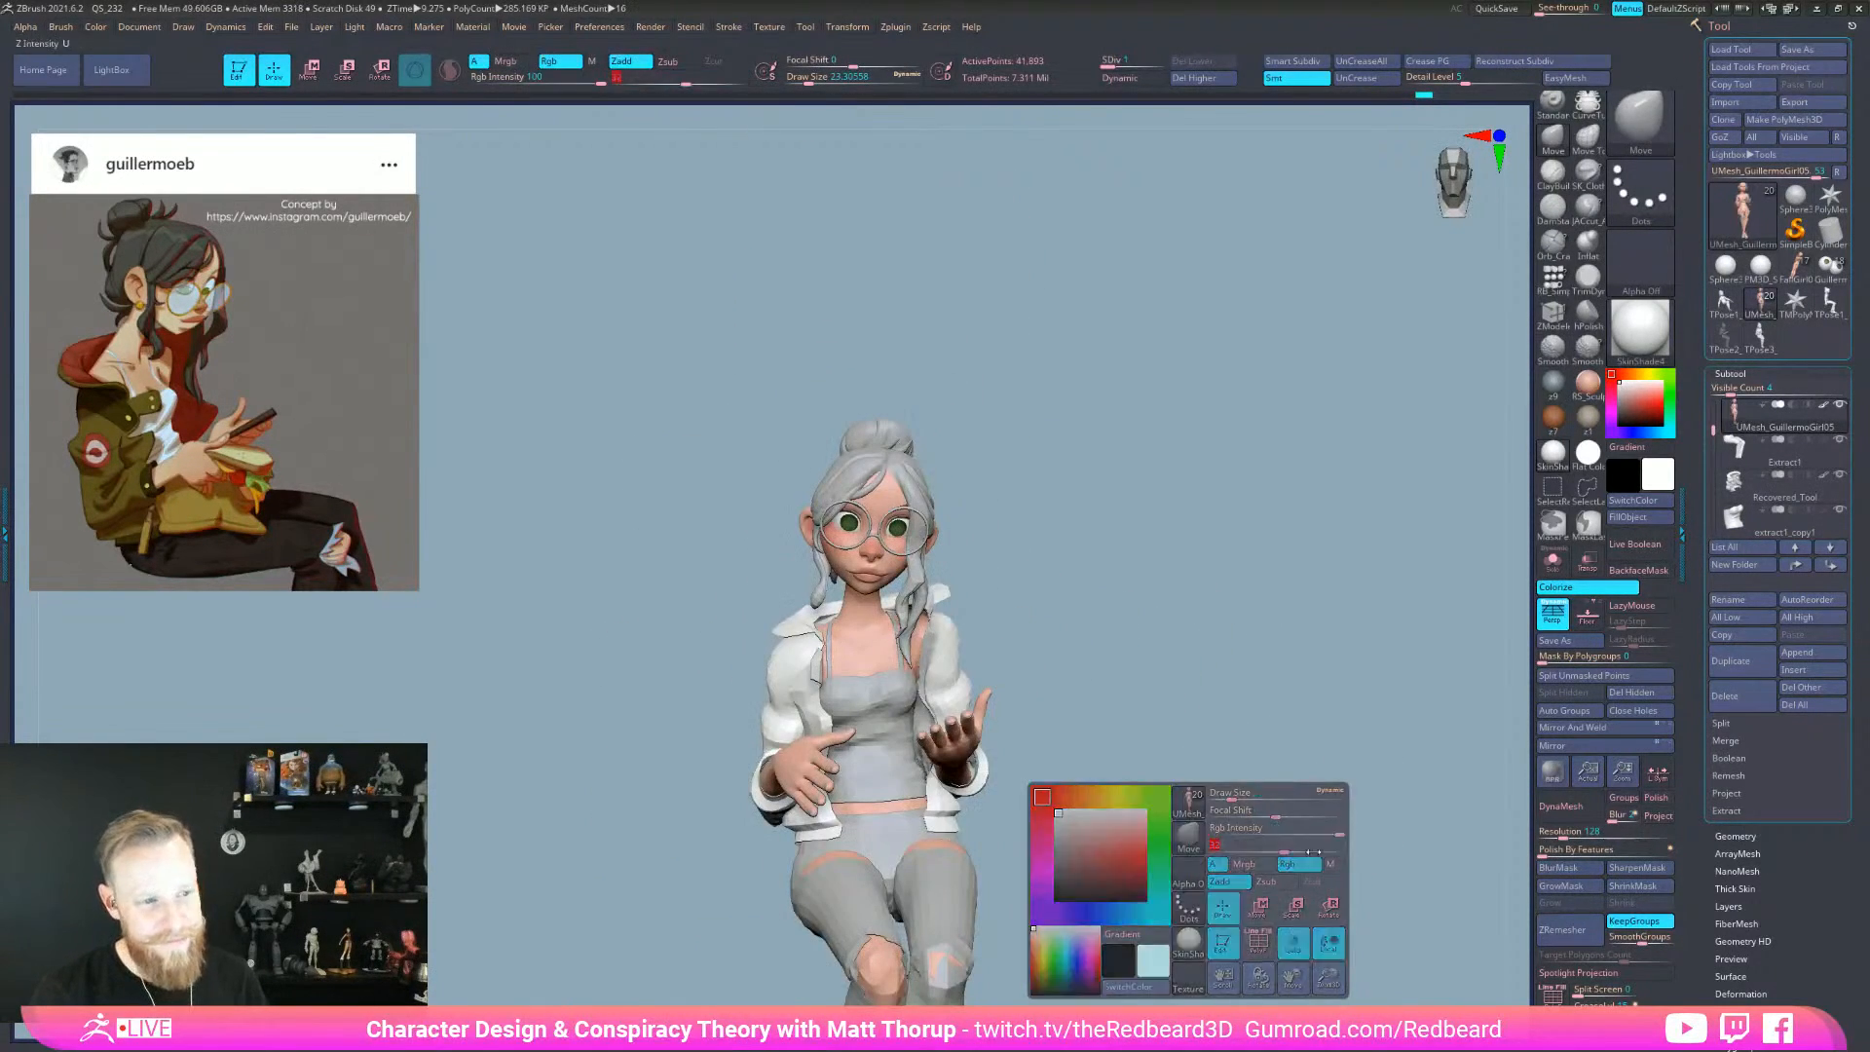
ctrl+right_drag(1068, 509, 1105, 621)
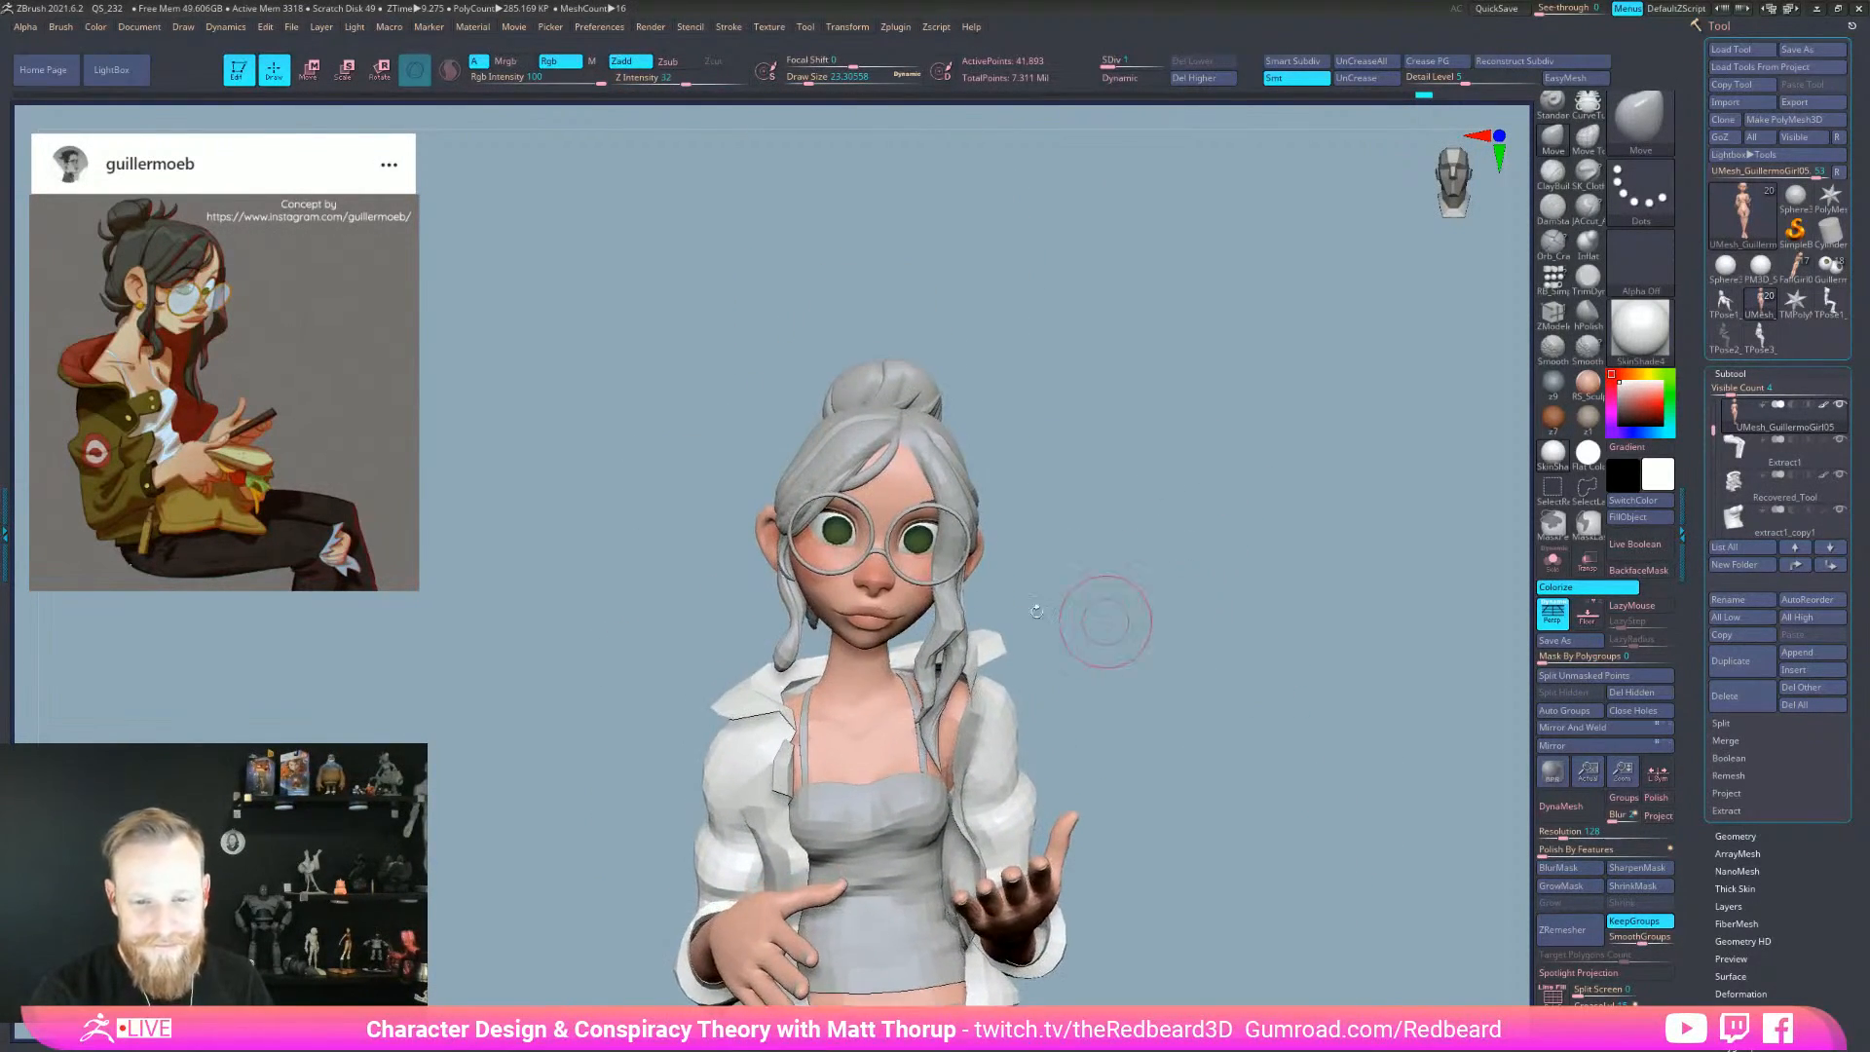
- Isolate the eyeballs and split them into separate polygroups with Auto Groups
alt+click(839, 533)
click(1552, 562)
key(shift)
key(shift+f)
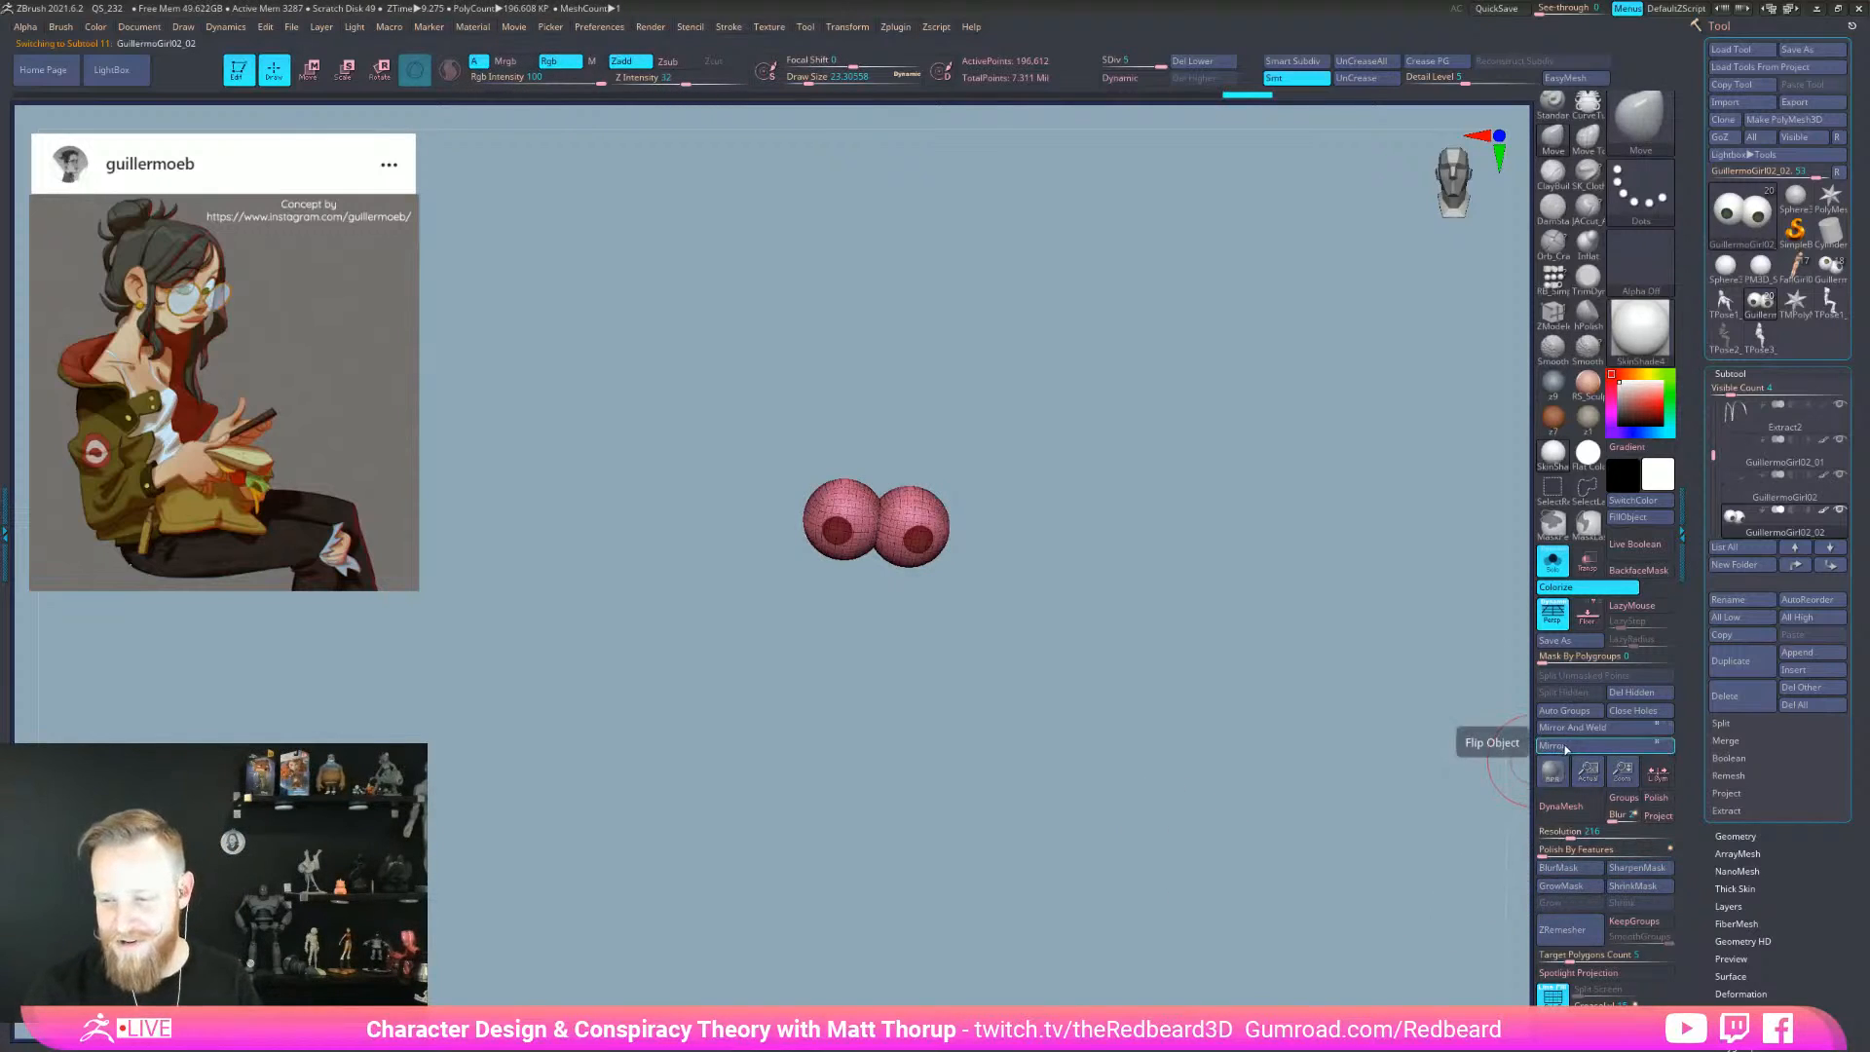
click(1564, 710)
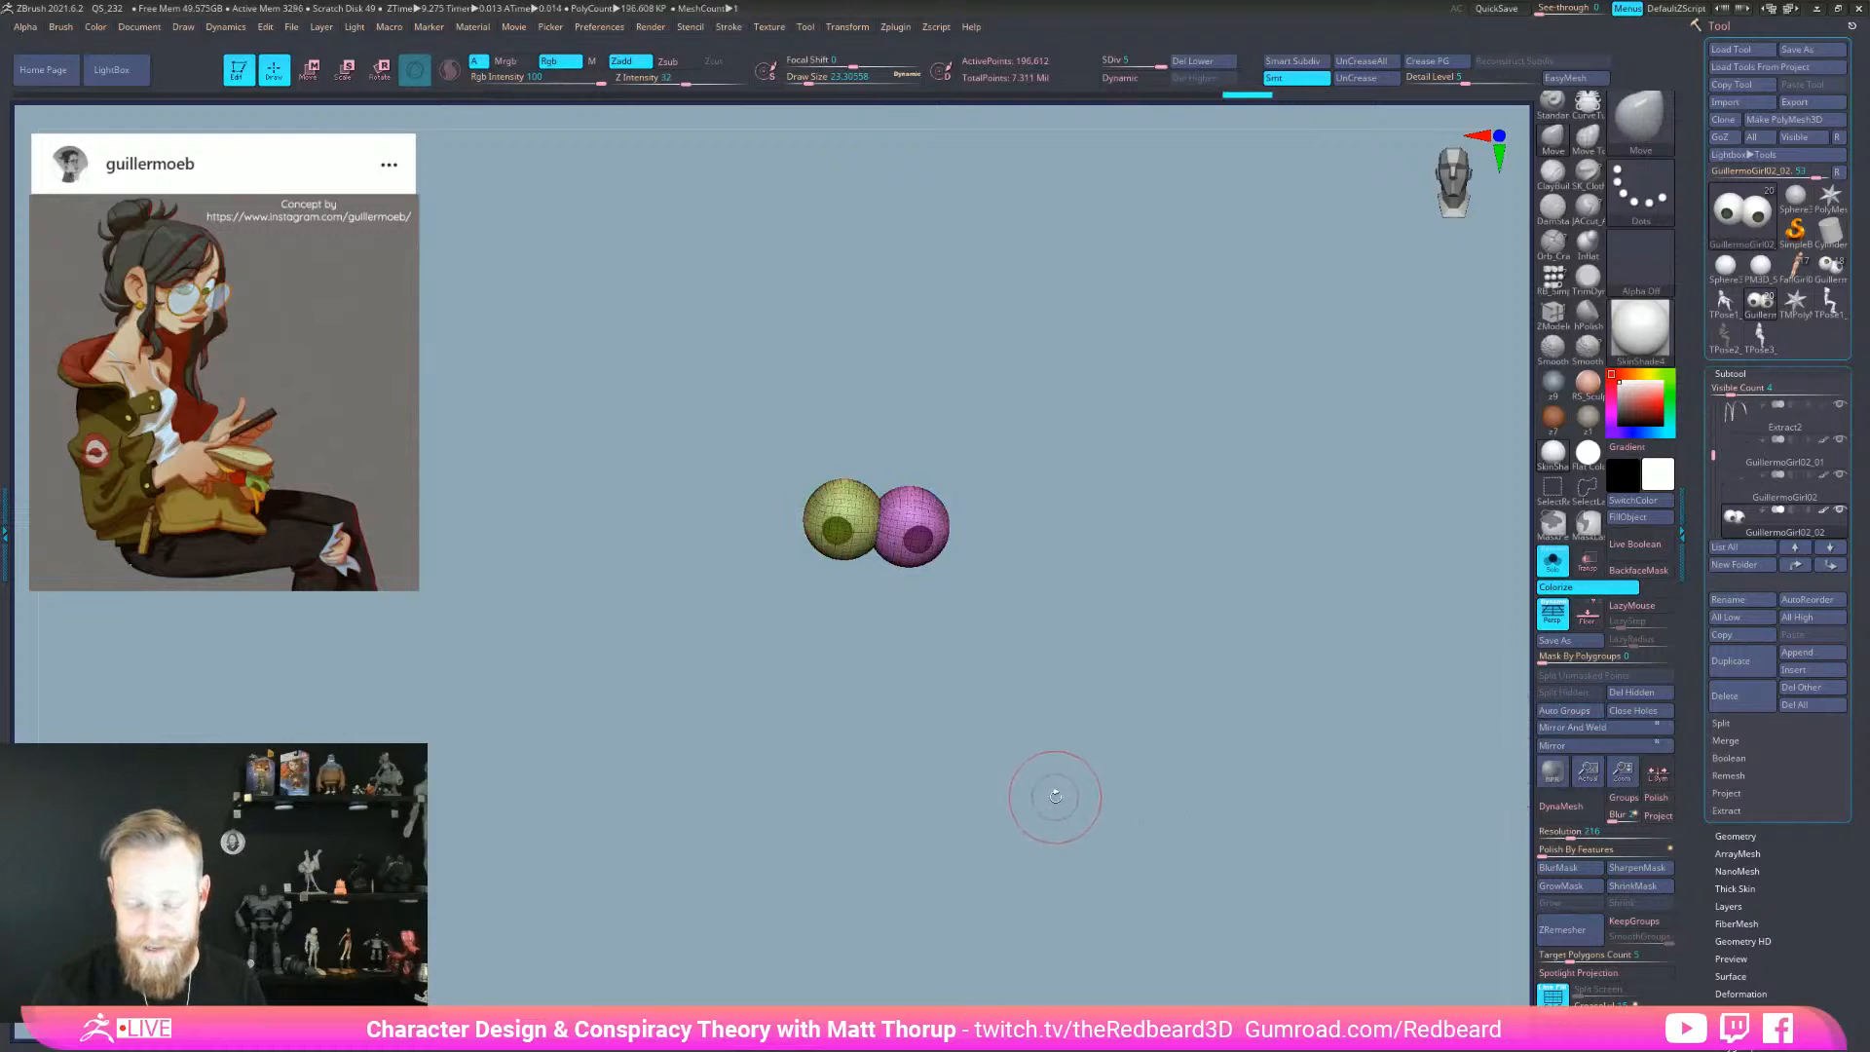
- Mask the eyeball on the character's left side and centre the gizmo on the unmasked one
key(w)
click(857, 520)
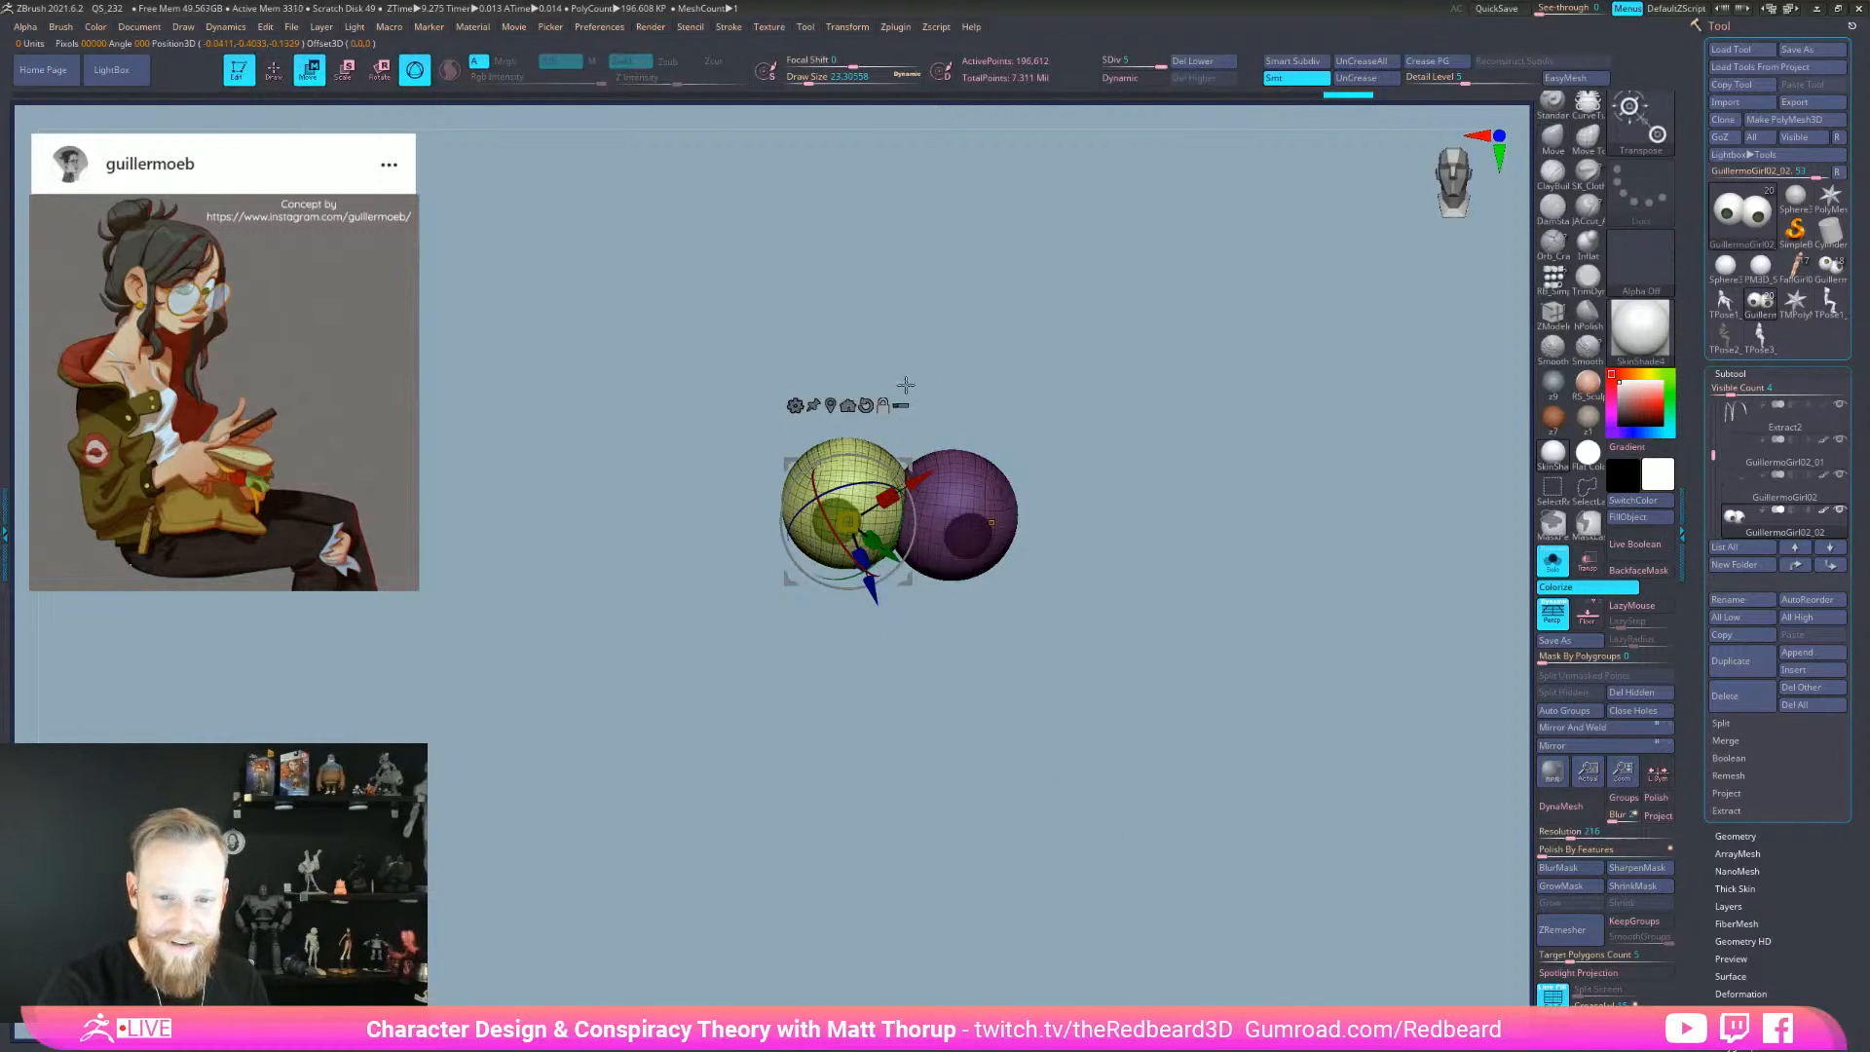
alt+click(830, 406)
alt+click(864, 388)
shift+drag(1149, 487, 1290, 584)
click(1555, 572)
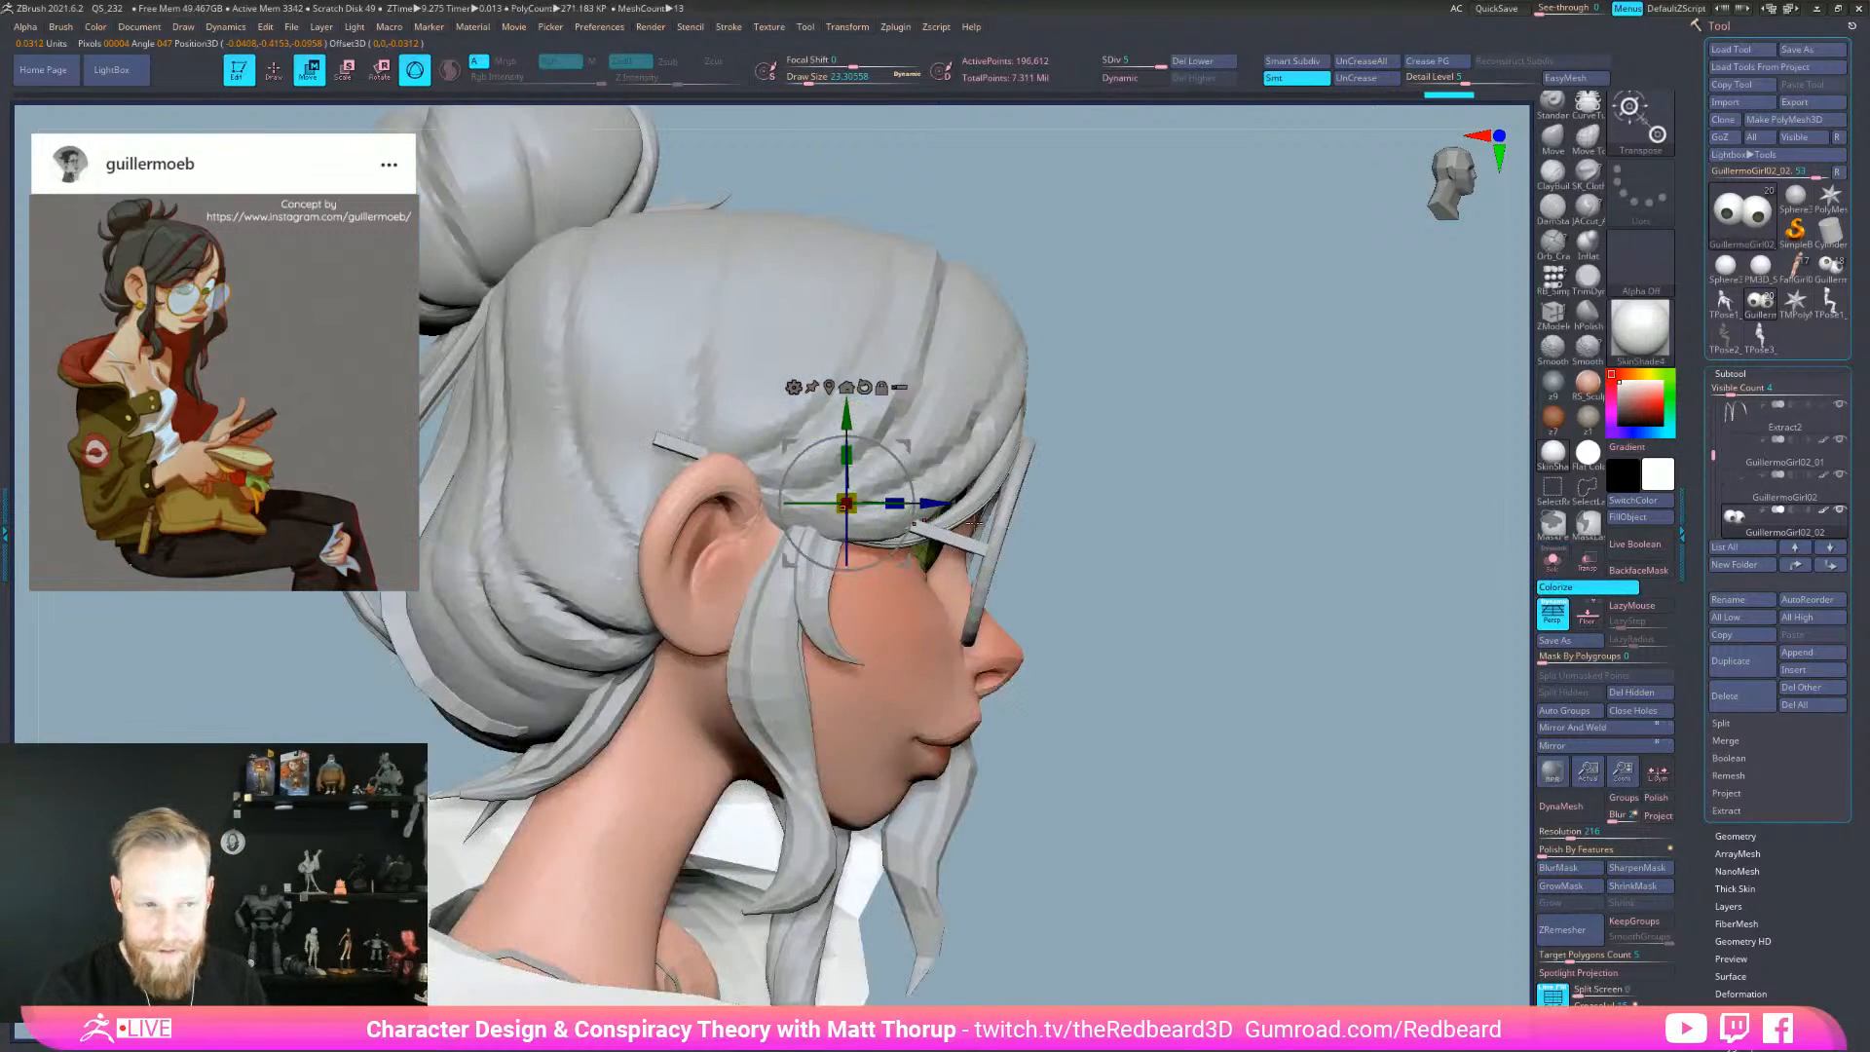
- Adjust the unmasked eyeball with the gizmo against the full head and turn off the polygroup wireframe display
drag(914, 485, 1132, 471)
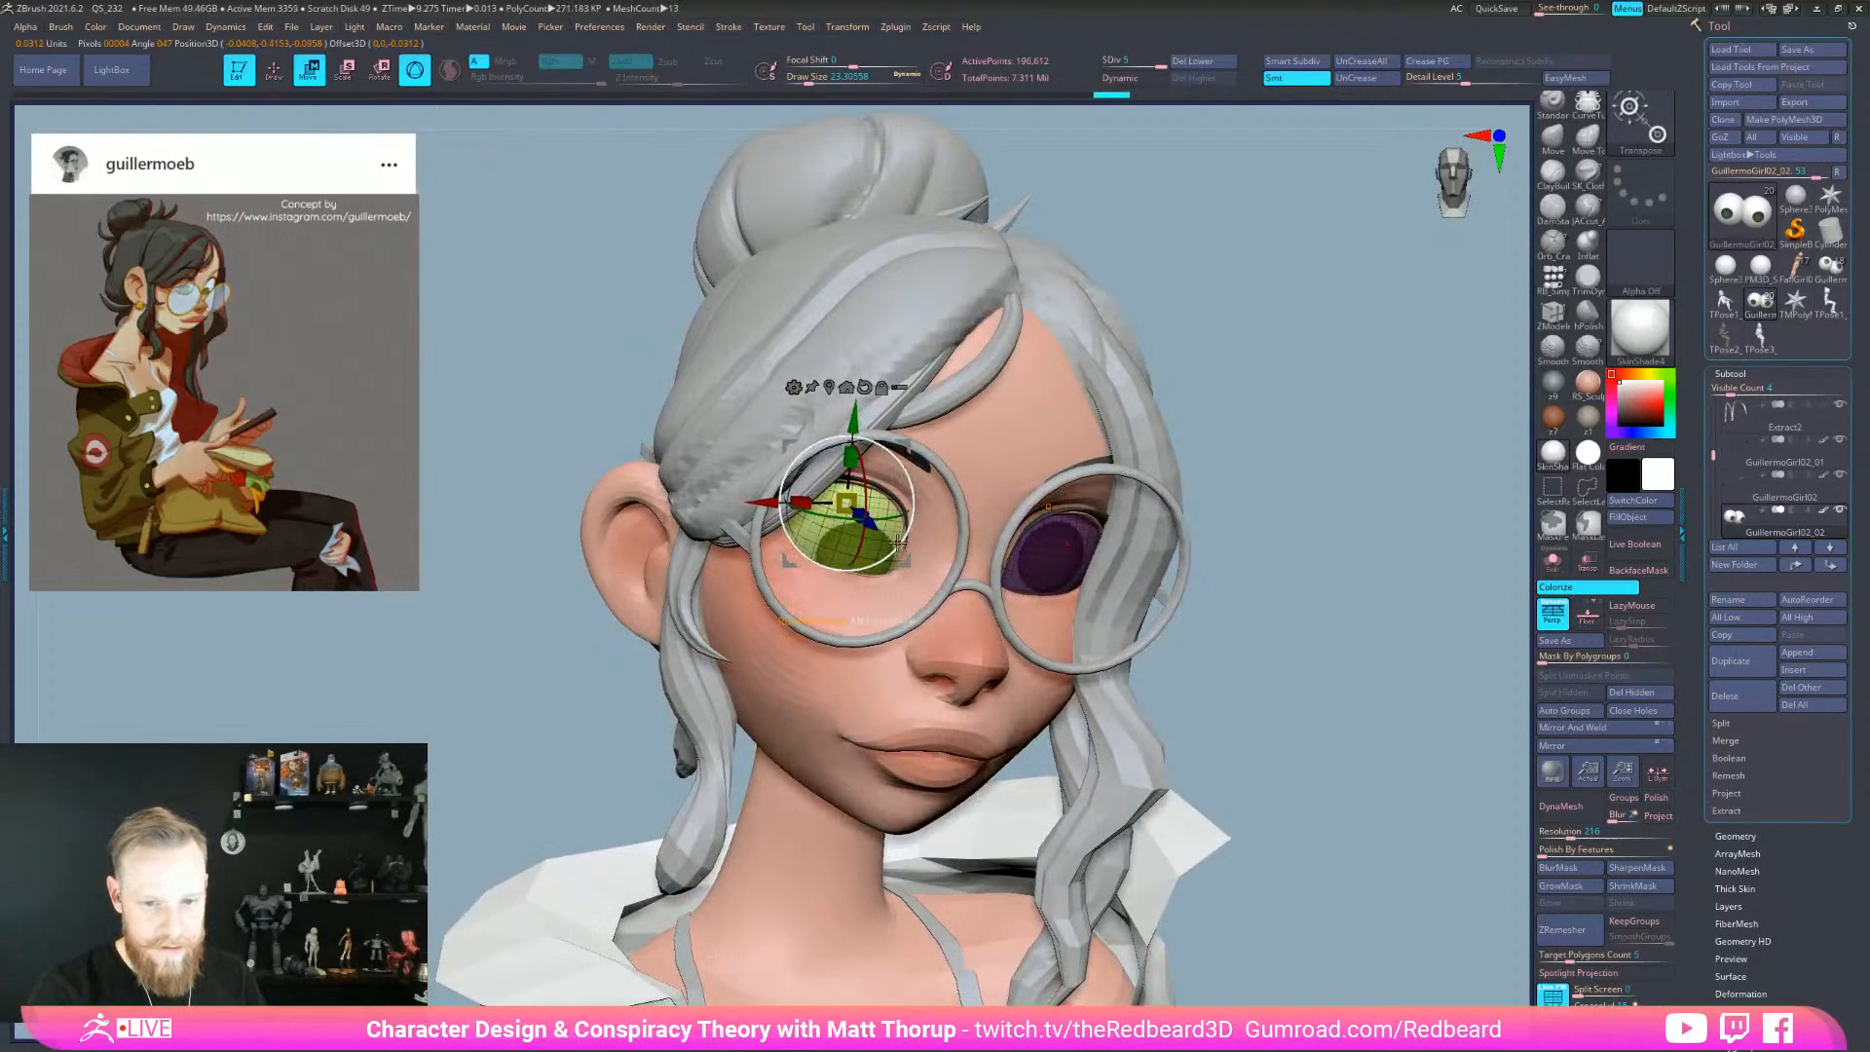
drag(896, 553, 894, 522)
mouse_move(1183, 570)
mouse_down()
mouse_move(1294, 584)
mouse_move(1389, 676)
mouse_move(1223, 718)
mouse_move(1345, 742)
mouse_up()
key(space)
mouse_move(1222, 638)
mouse_down()
mouse_move(1328, 619)
mouse_move(1273, 676)
mouse_move(1225, 670)
mouse_up()
click(1554, 565)
click(1554, 566)
key(q)
mouse_move(1372, 796)
alt+mouse_down()
mouse_move(1335, 809)
mouse_move(1240, 762)
mouse_move(1211, 790)
mouse_move(1217, 682)
alt+mouse_up()
key(shift+f)
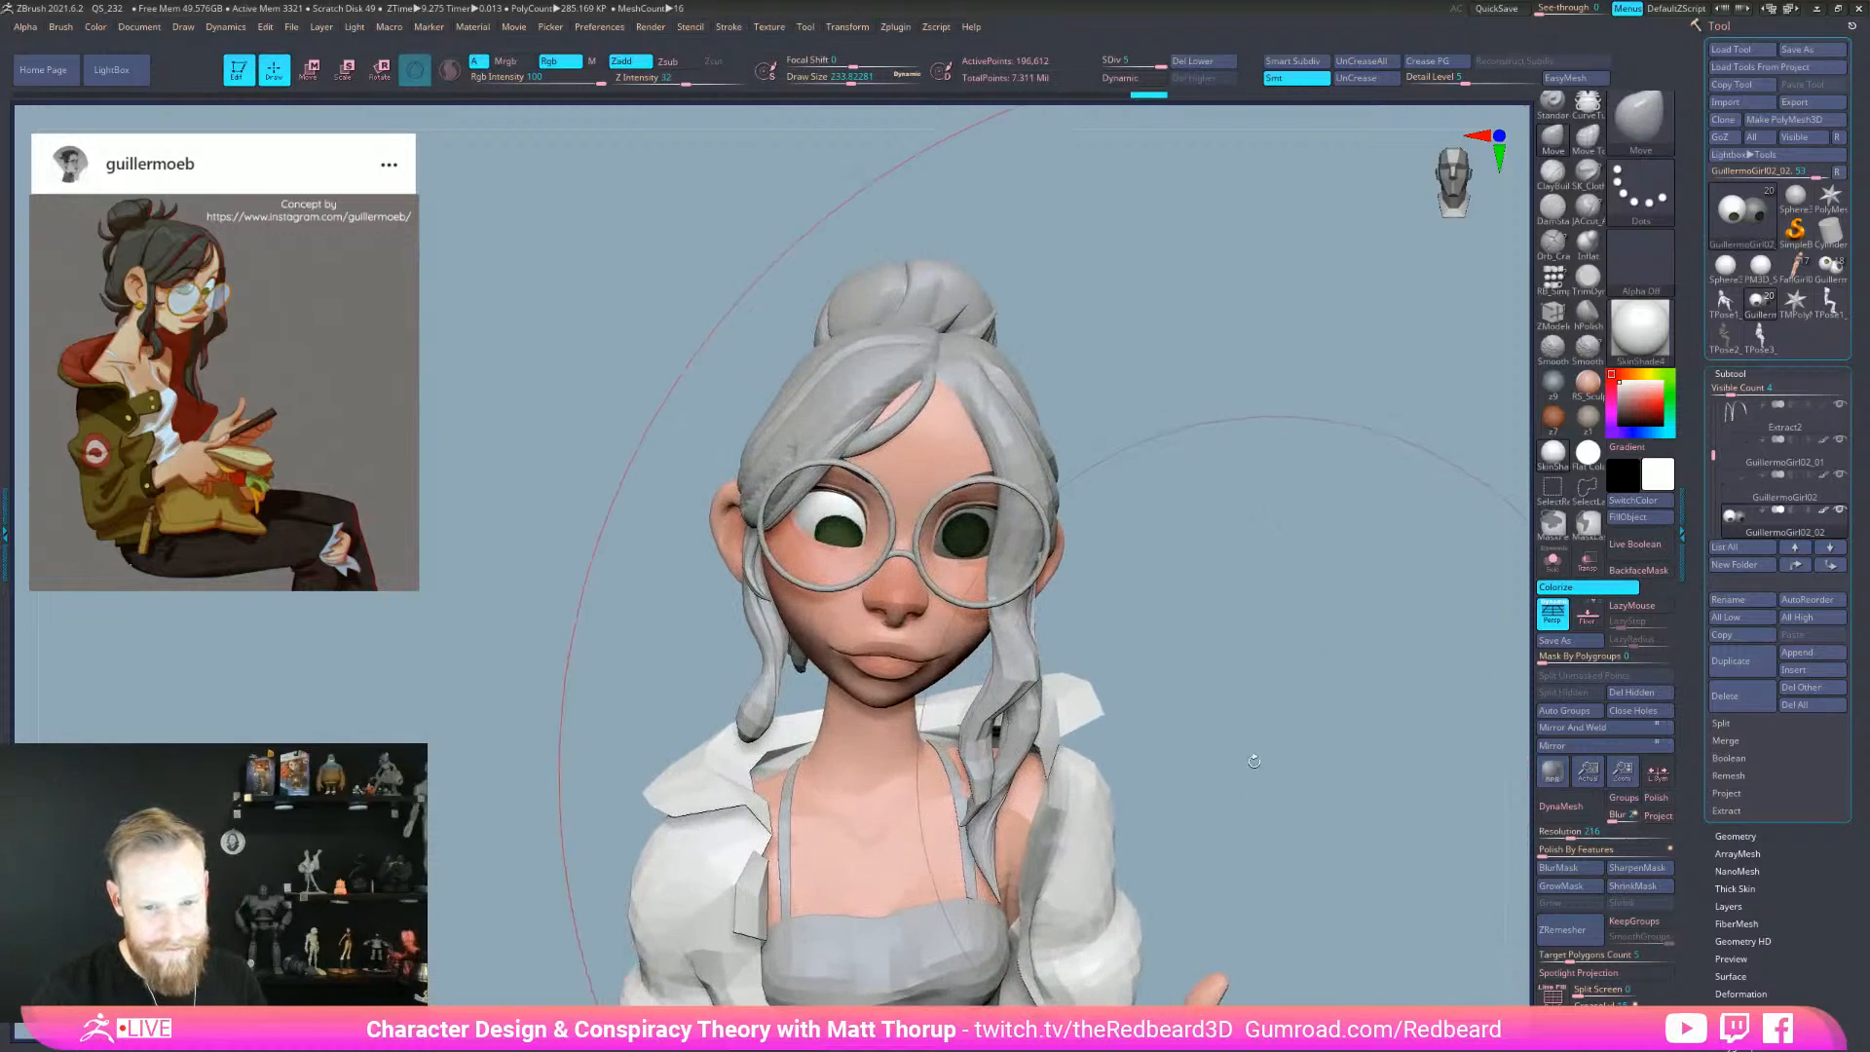
- Invert the mask and centre the gizmo on the character's left eyeball
key(w)
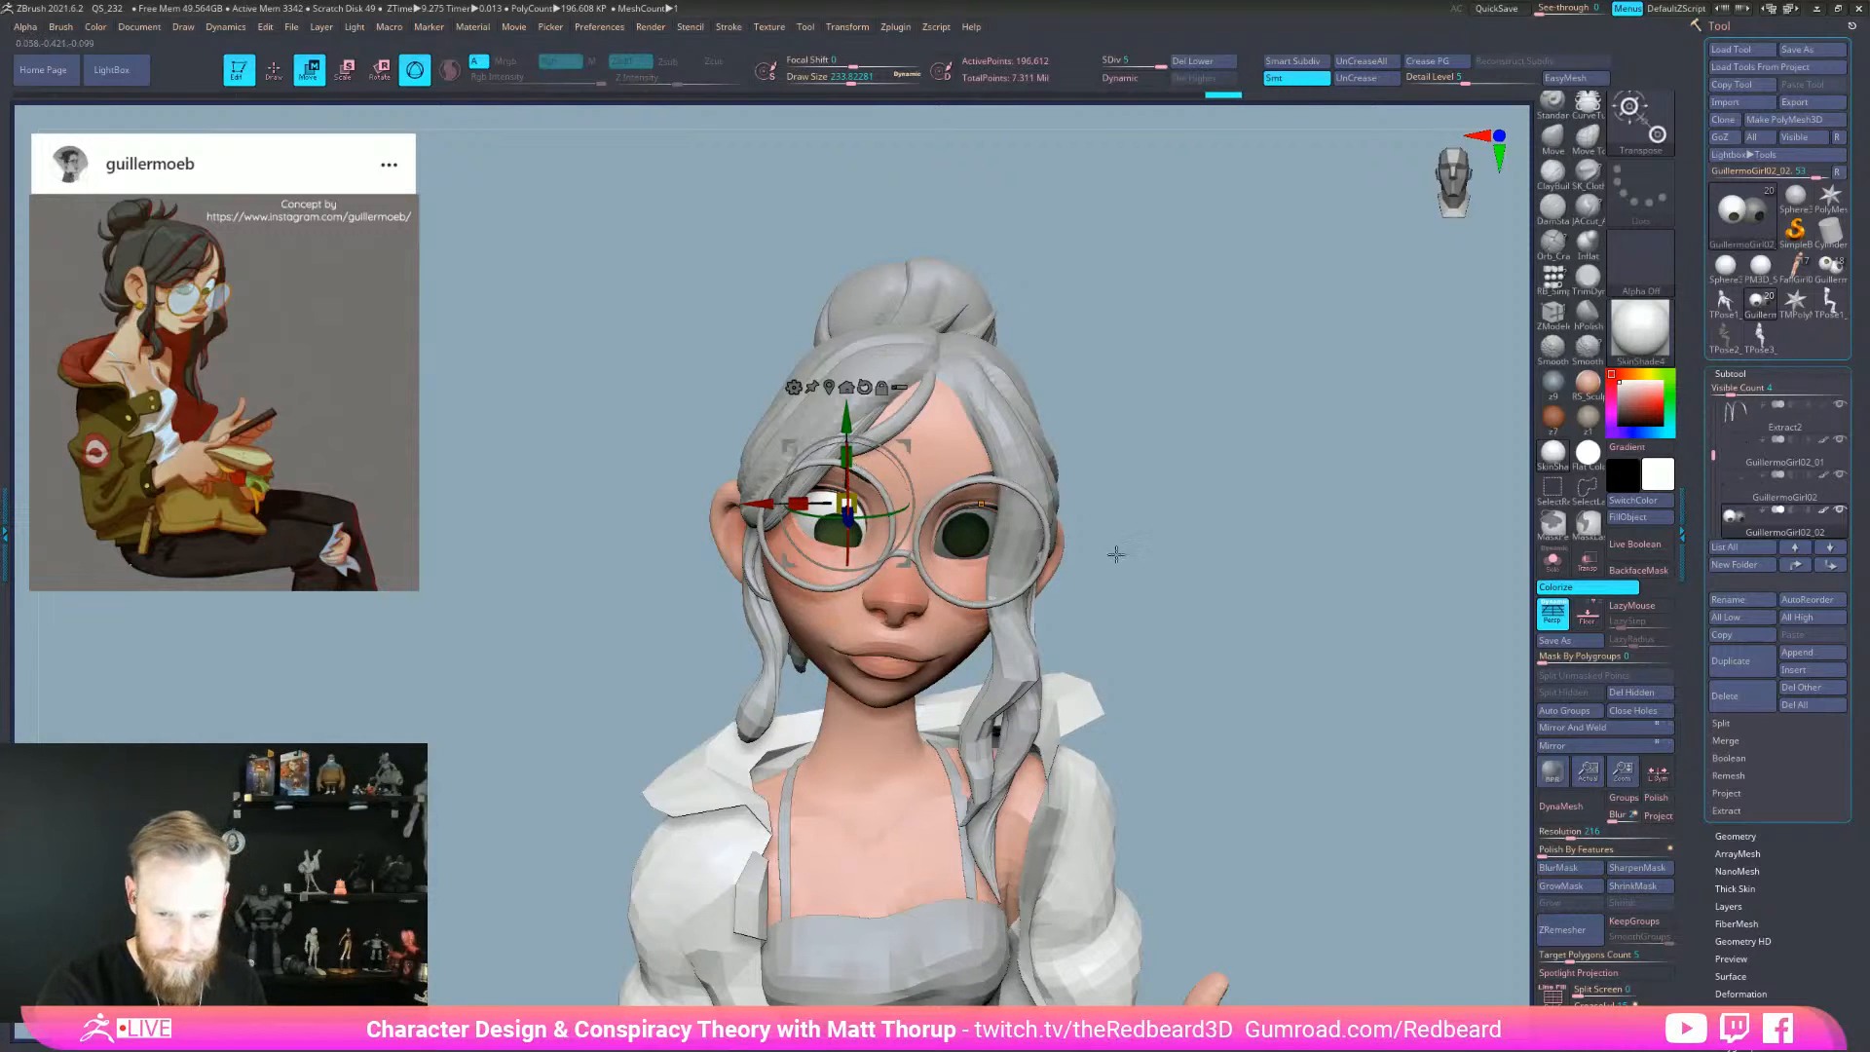
key(q)
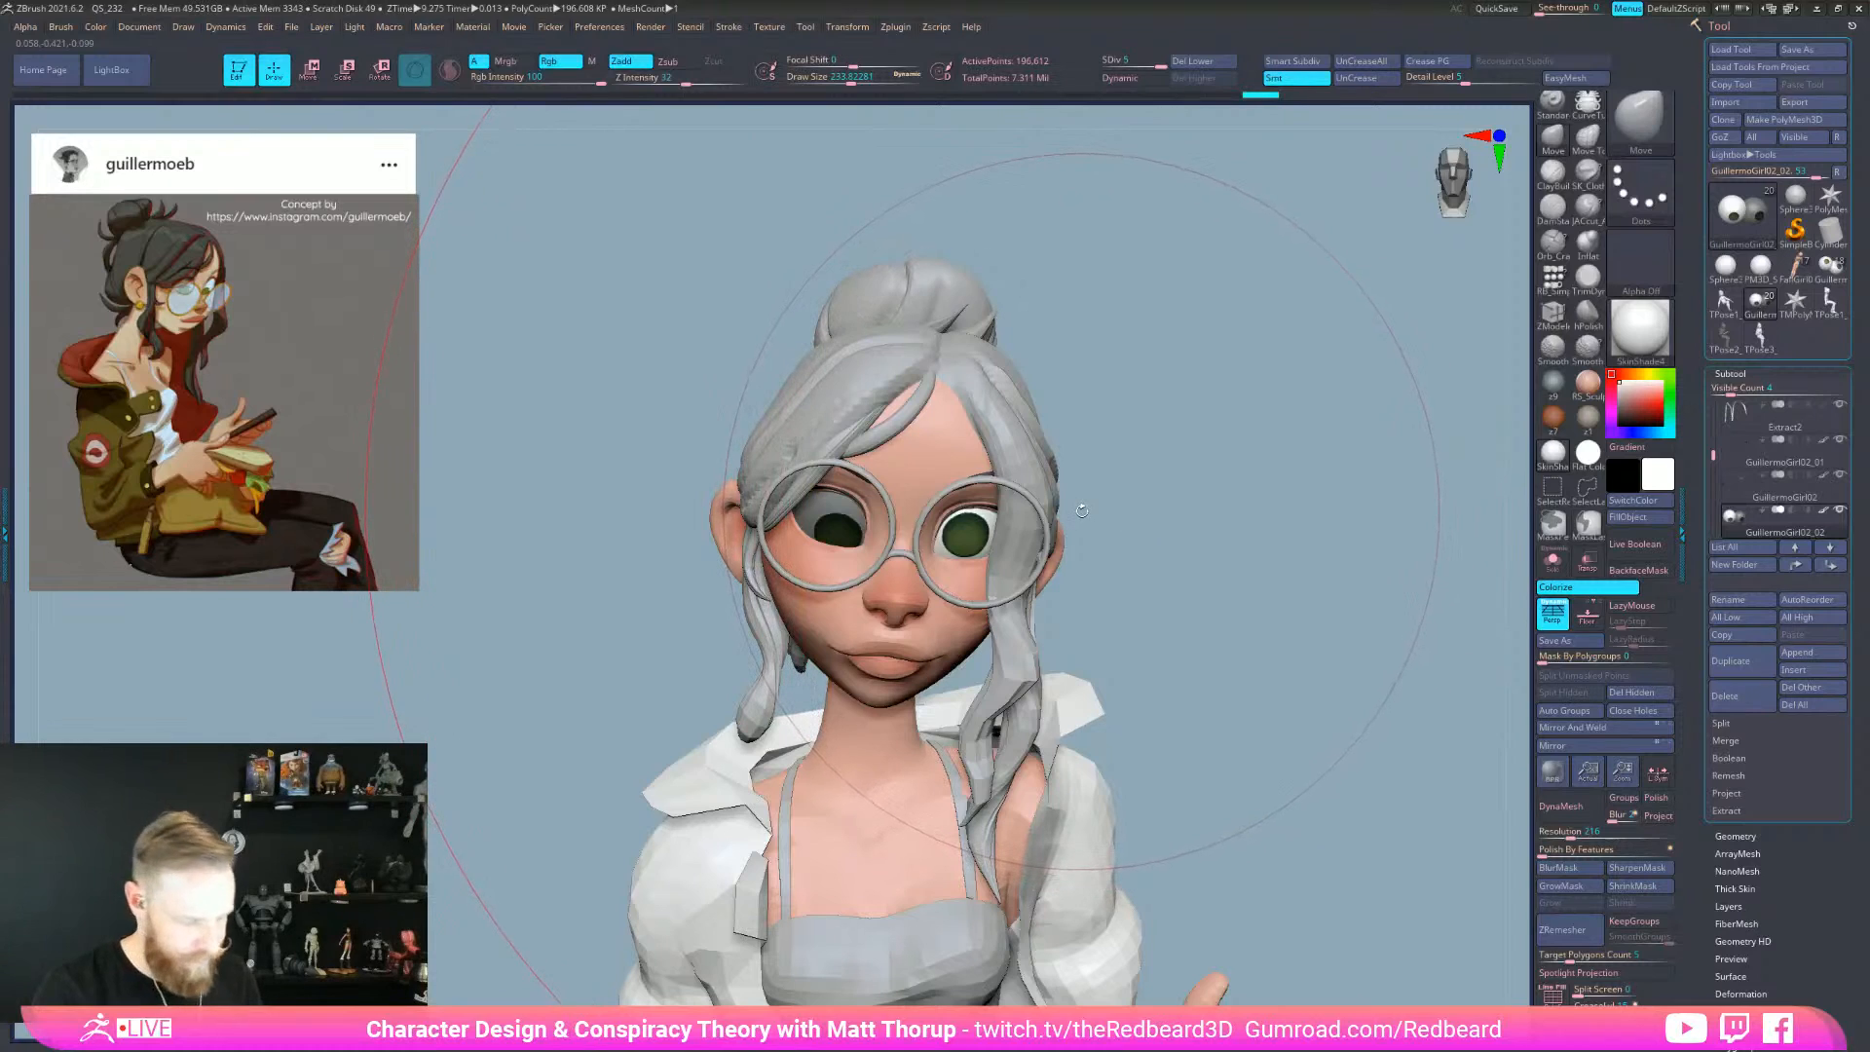
key(w)
click(833, 388)
ctrl+drag(1135, 468, 1196, 539)
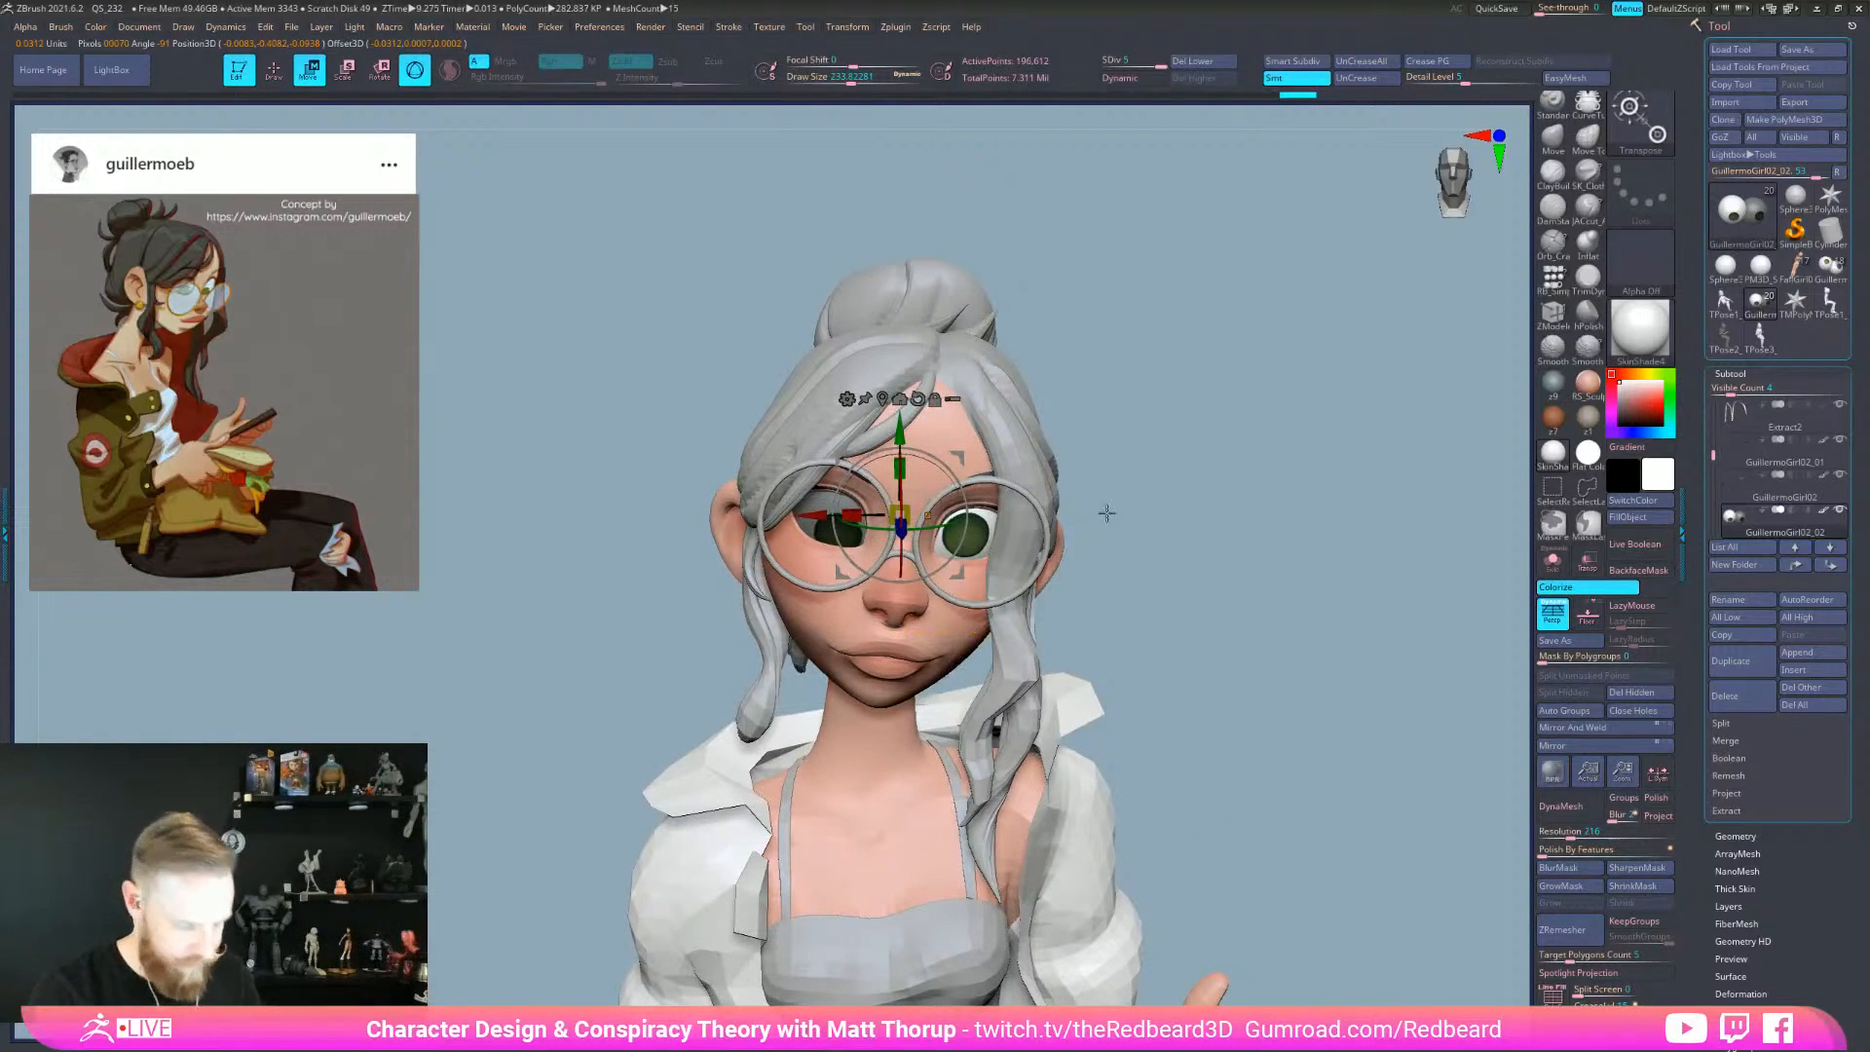
click(882, 399)
click(1022, 496)
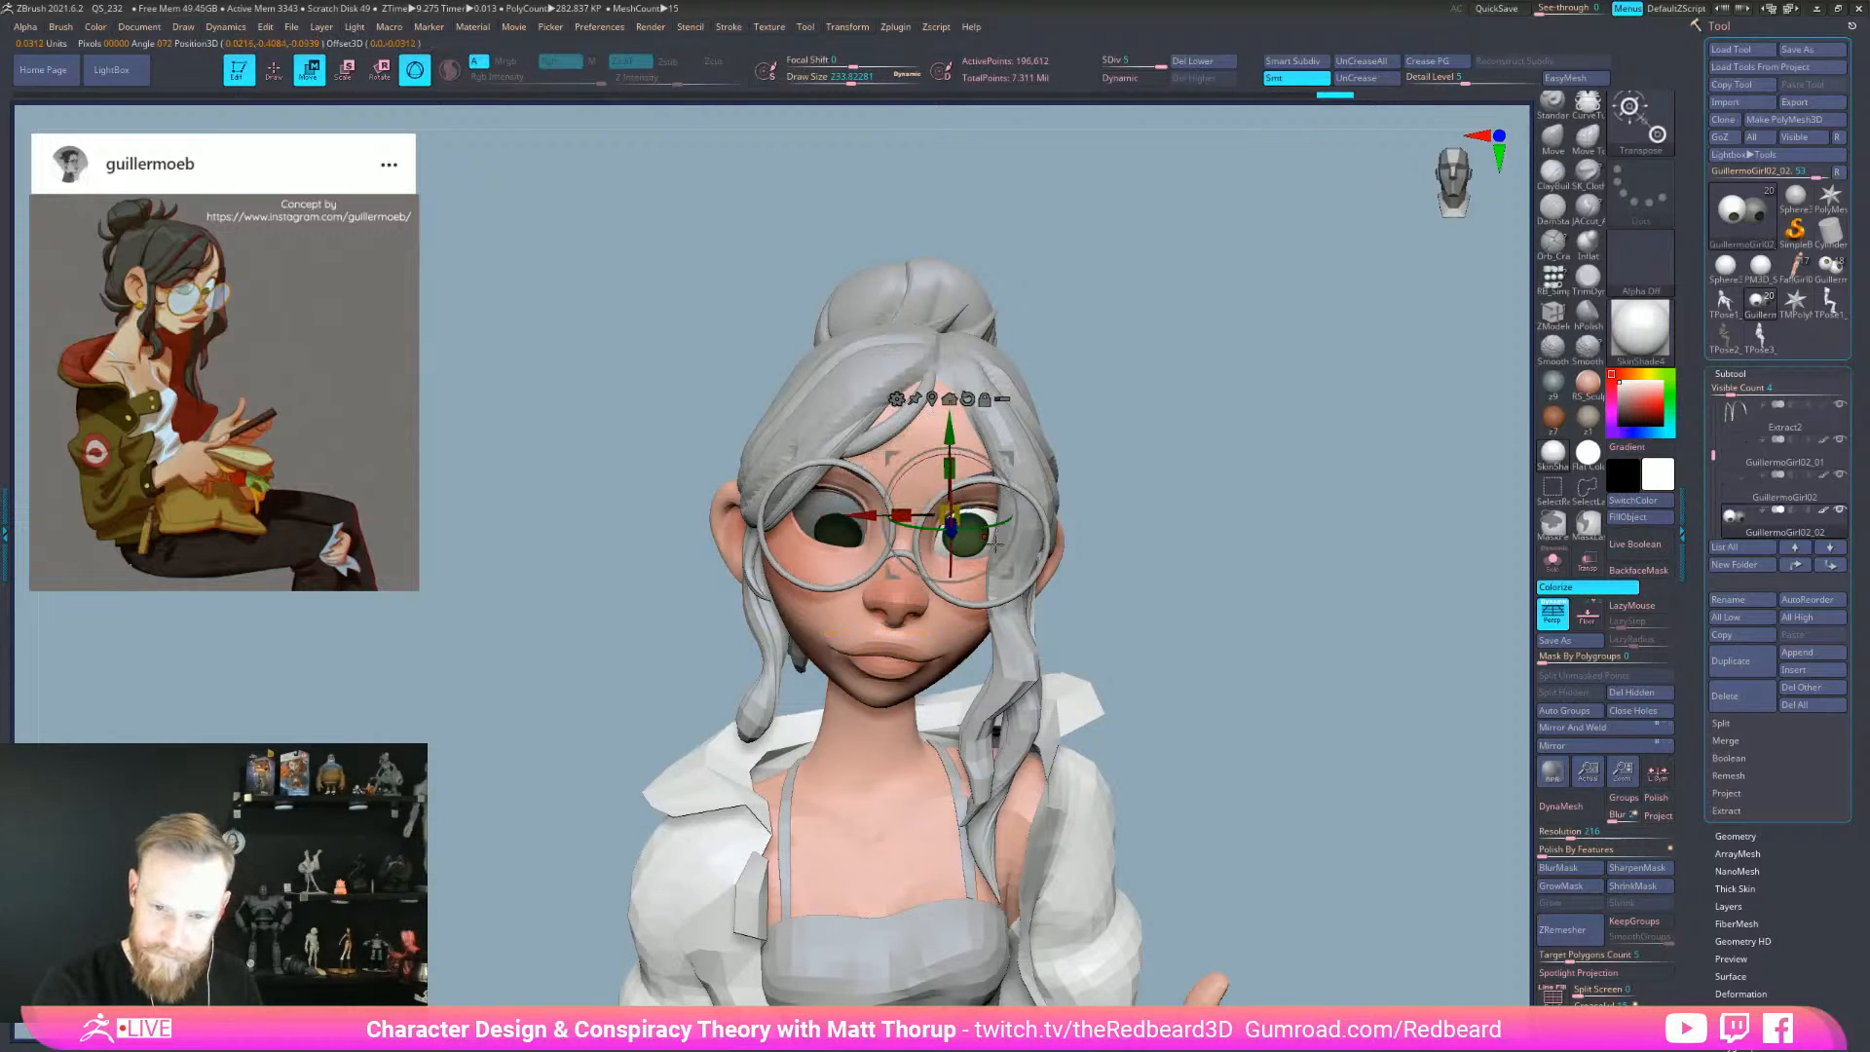
- Rotate the character's left eyeball downward to adjust her gaze, comparing it alone and within the full head
click(1553, 560)
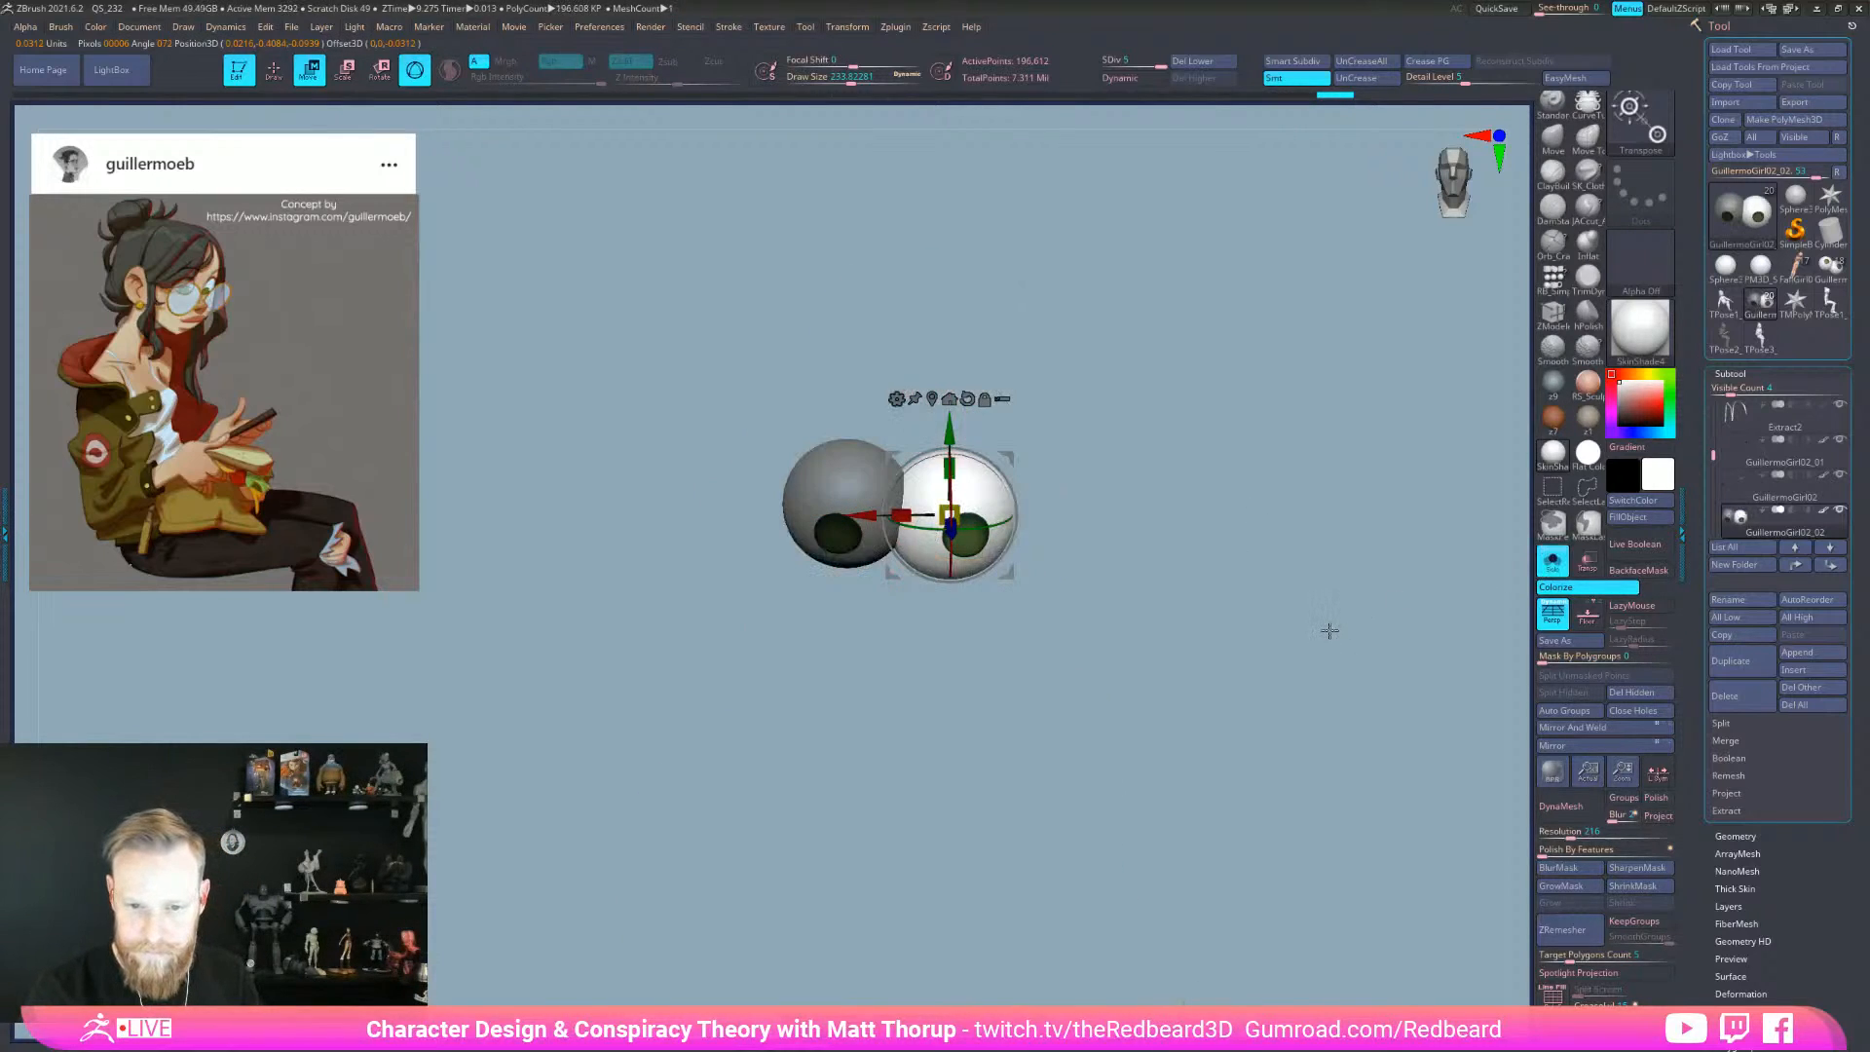
drag(1301, 651, 1452, 609)
click(1552, 560)
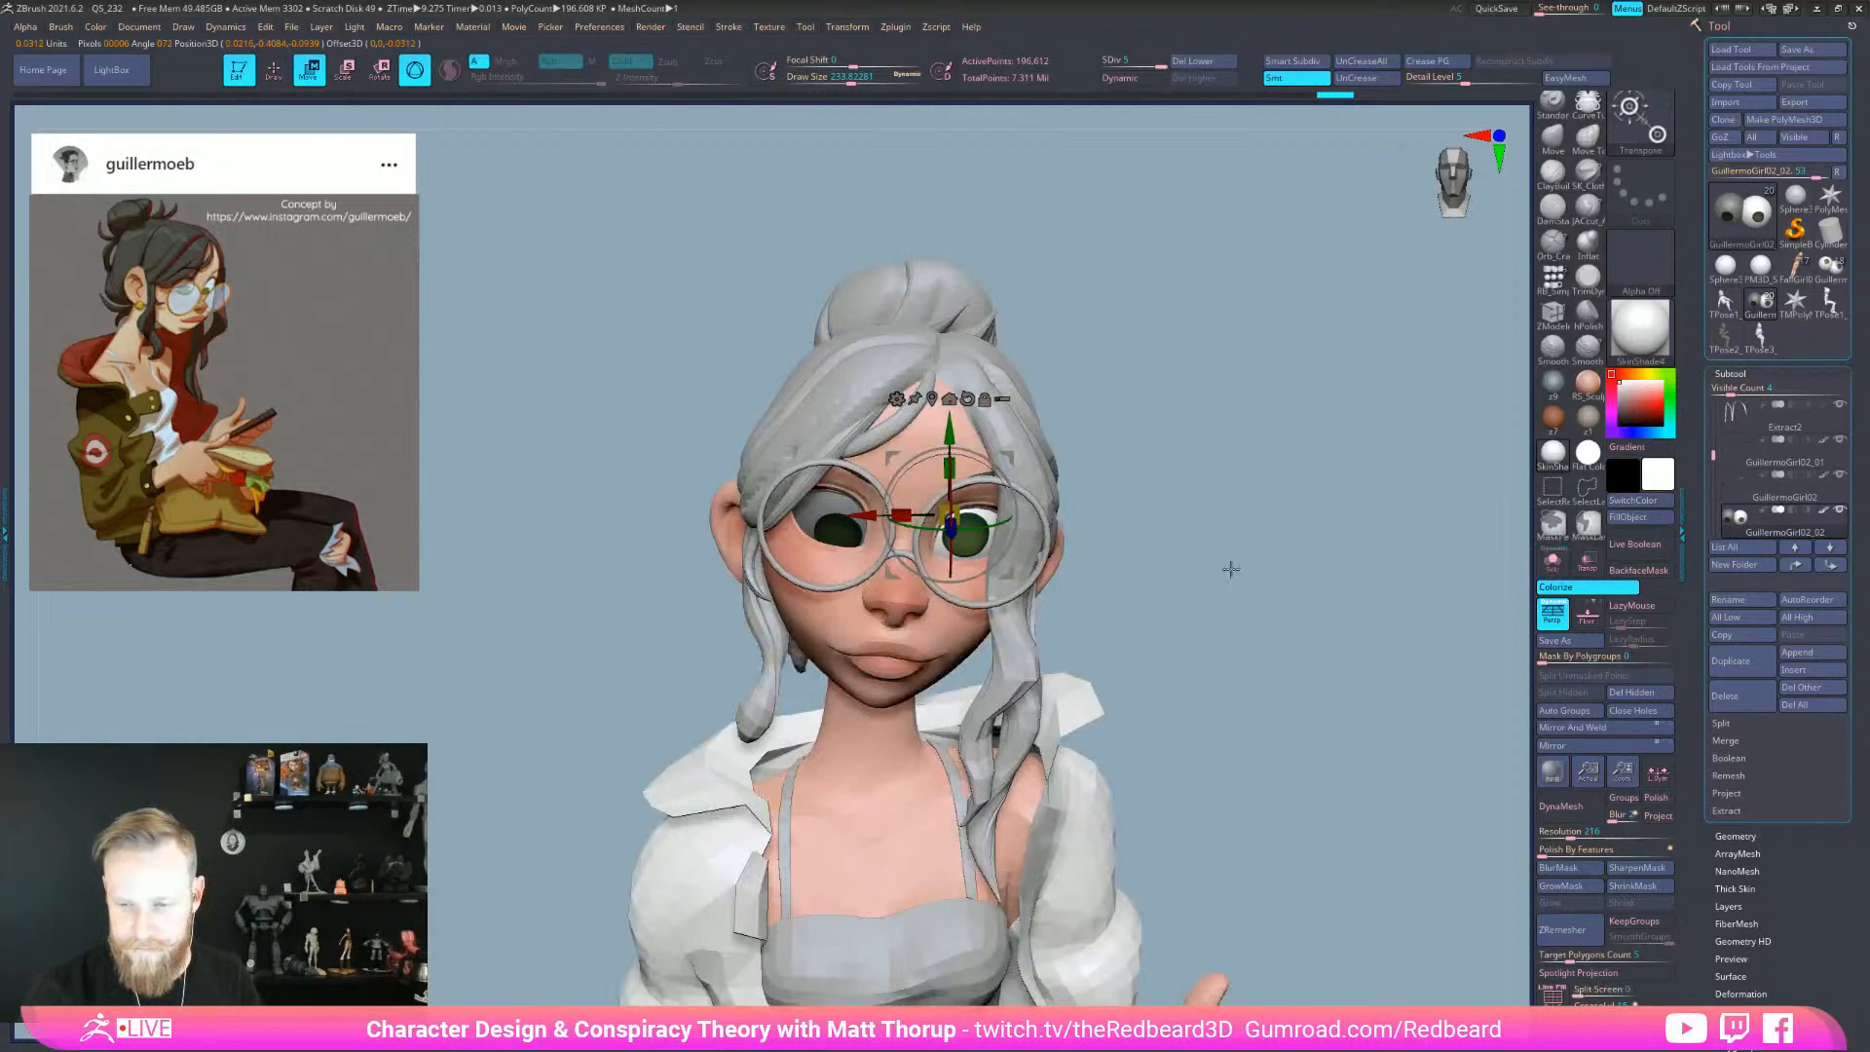
key(q)
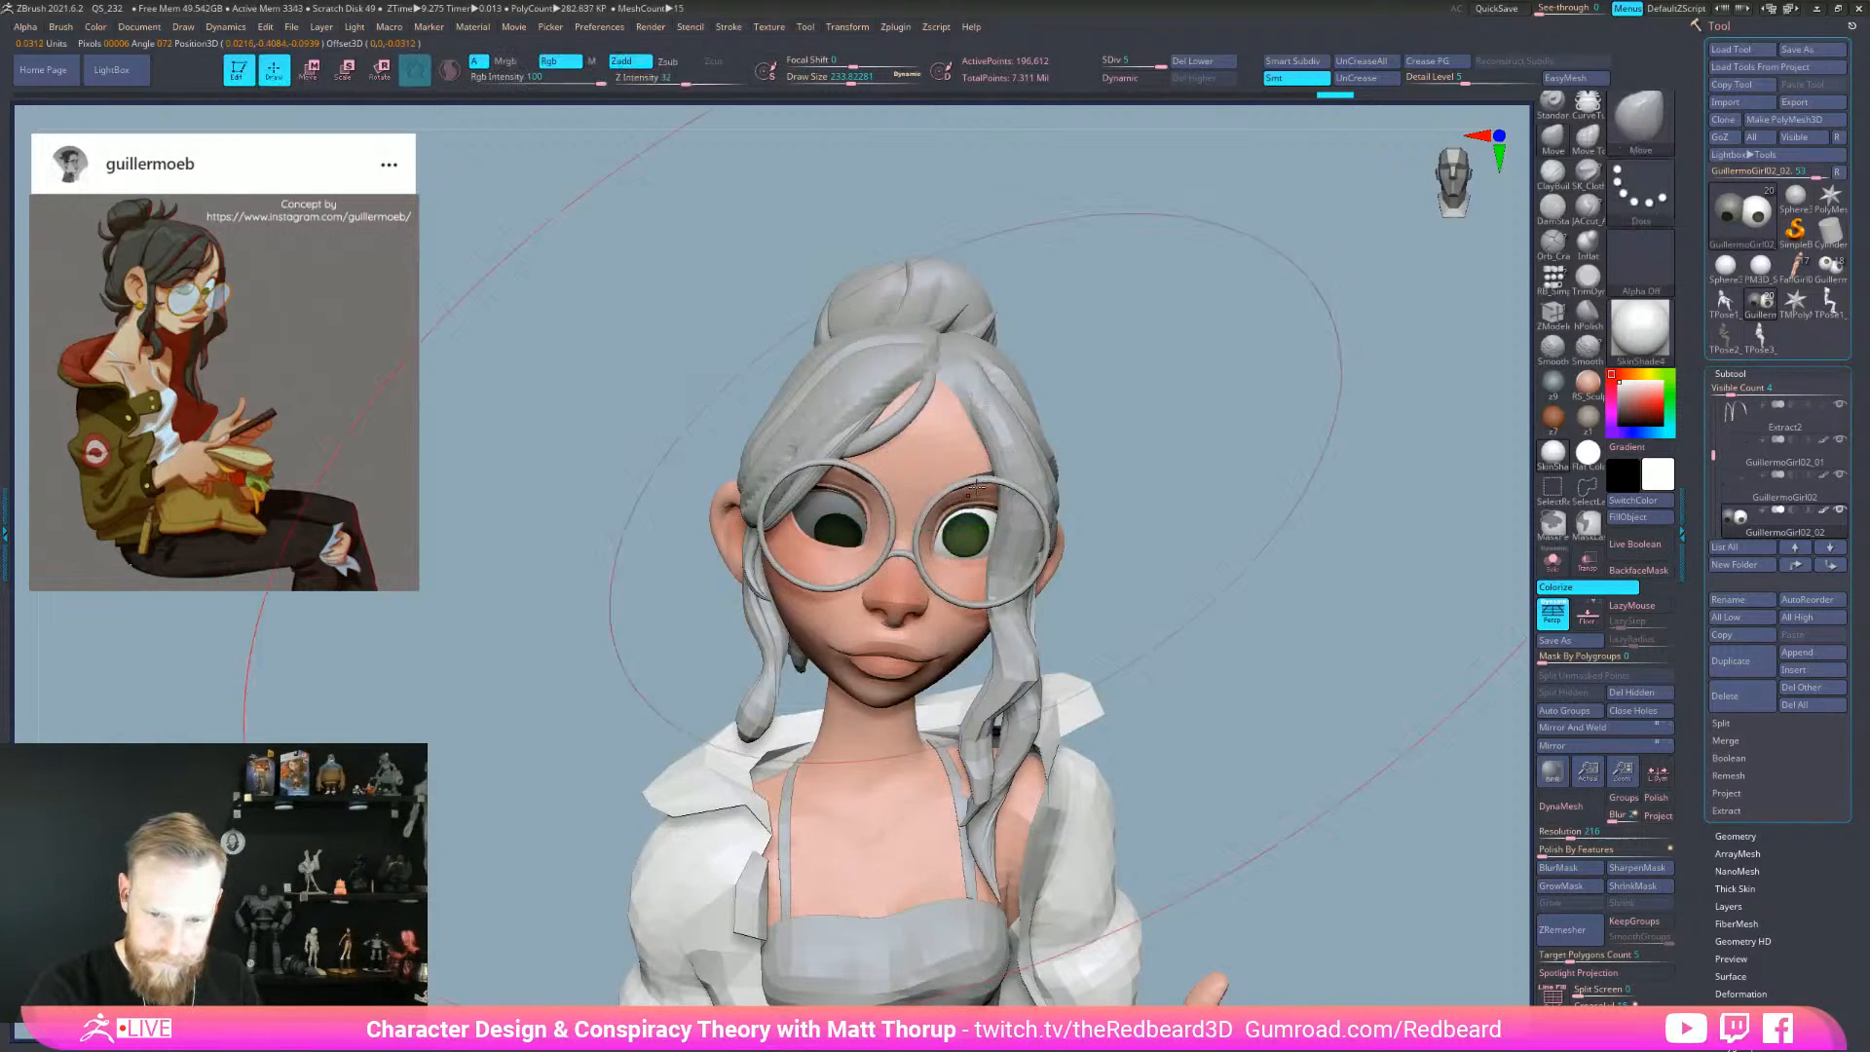
key(w)
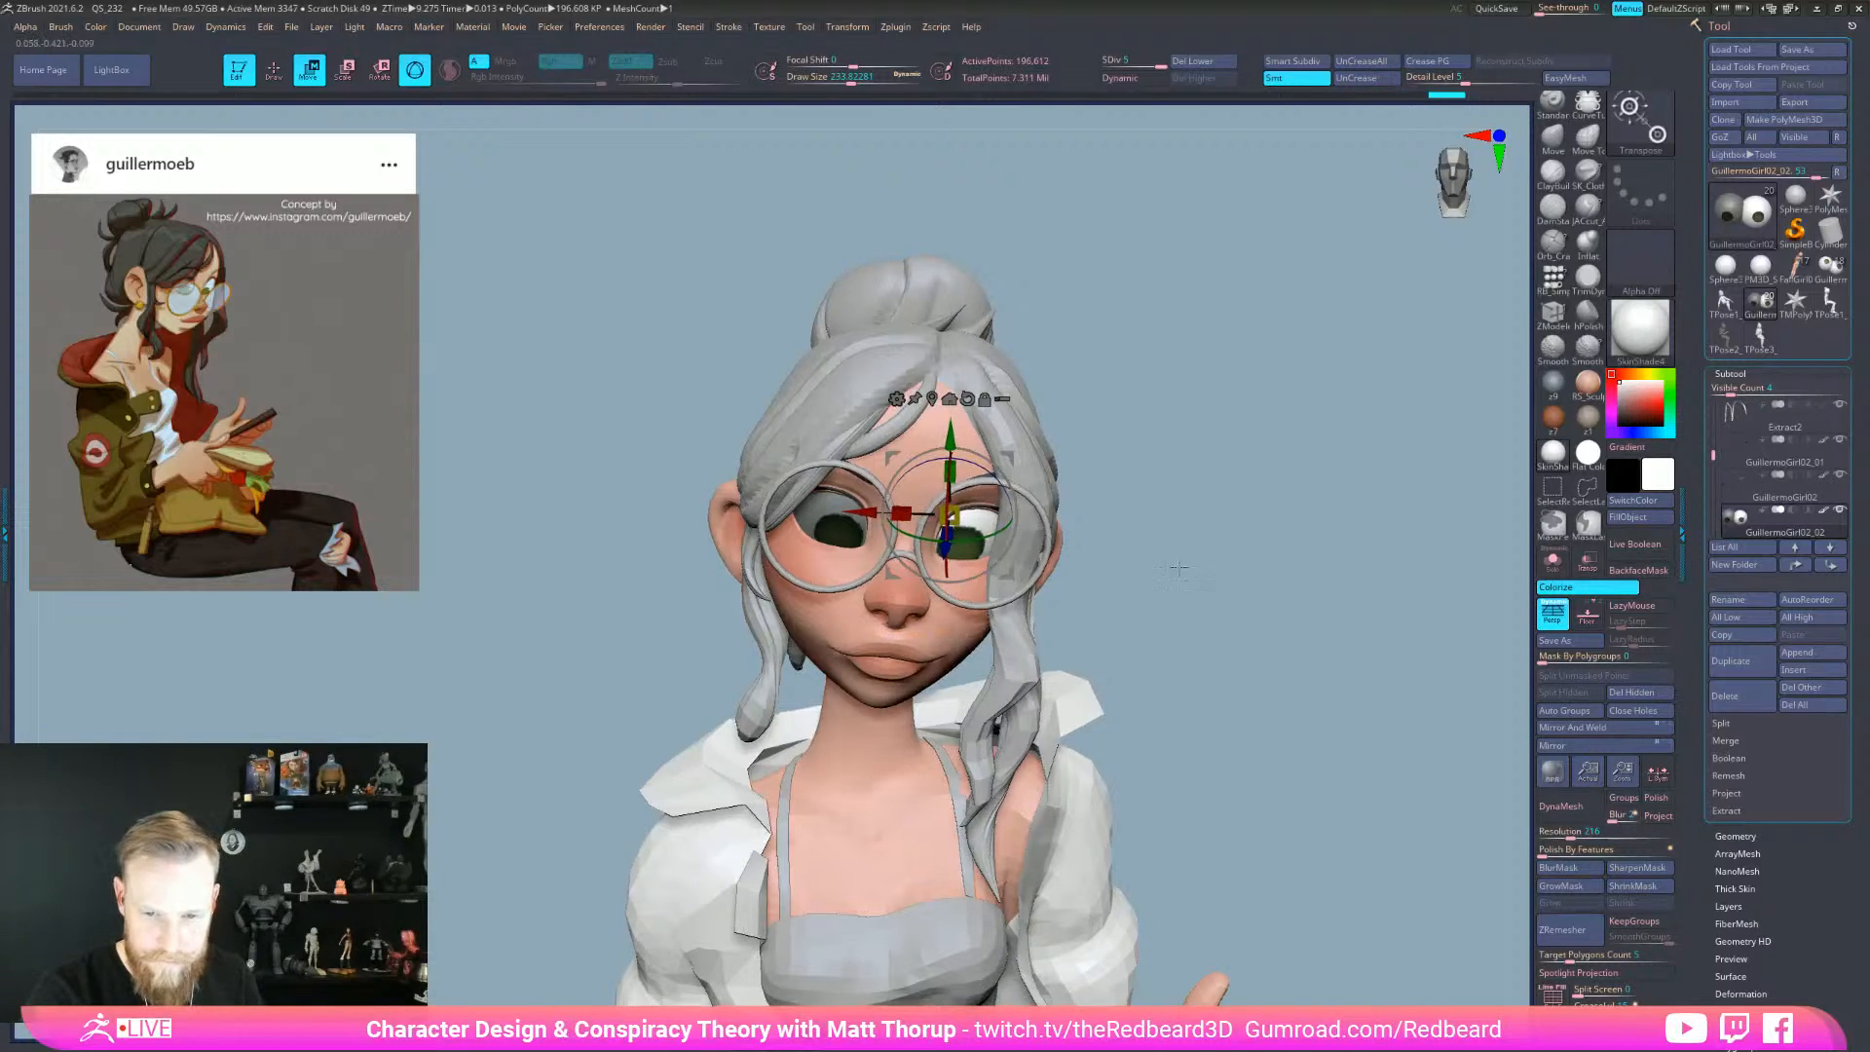
key(q)
- Examine the gaze of both eyes in isolation and with the whole head from several angles
ctrl+right_drag(1306, 789, 1213, 820)
click(1551, 560)
right_drag(1275, 666, 1304, 684)
drag(1304, 684, 1160, 793)
right_drag(1135, 854, 1302, 822)
click(1551, 560)
right_drag(1326, 687, 1332, 777)
mouse_move(1330, 776)
mouse_down()
mouse_move(1210, 776)
mouse_move(1306, 793)
mouse_move(1058, 729)
mouse_move(1238, 705)
mouse_up()
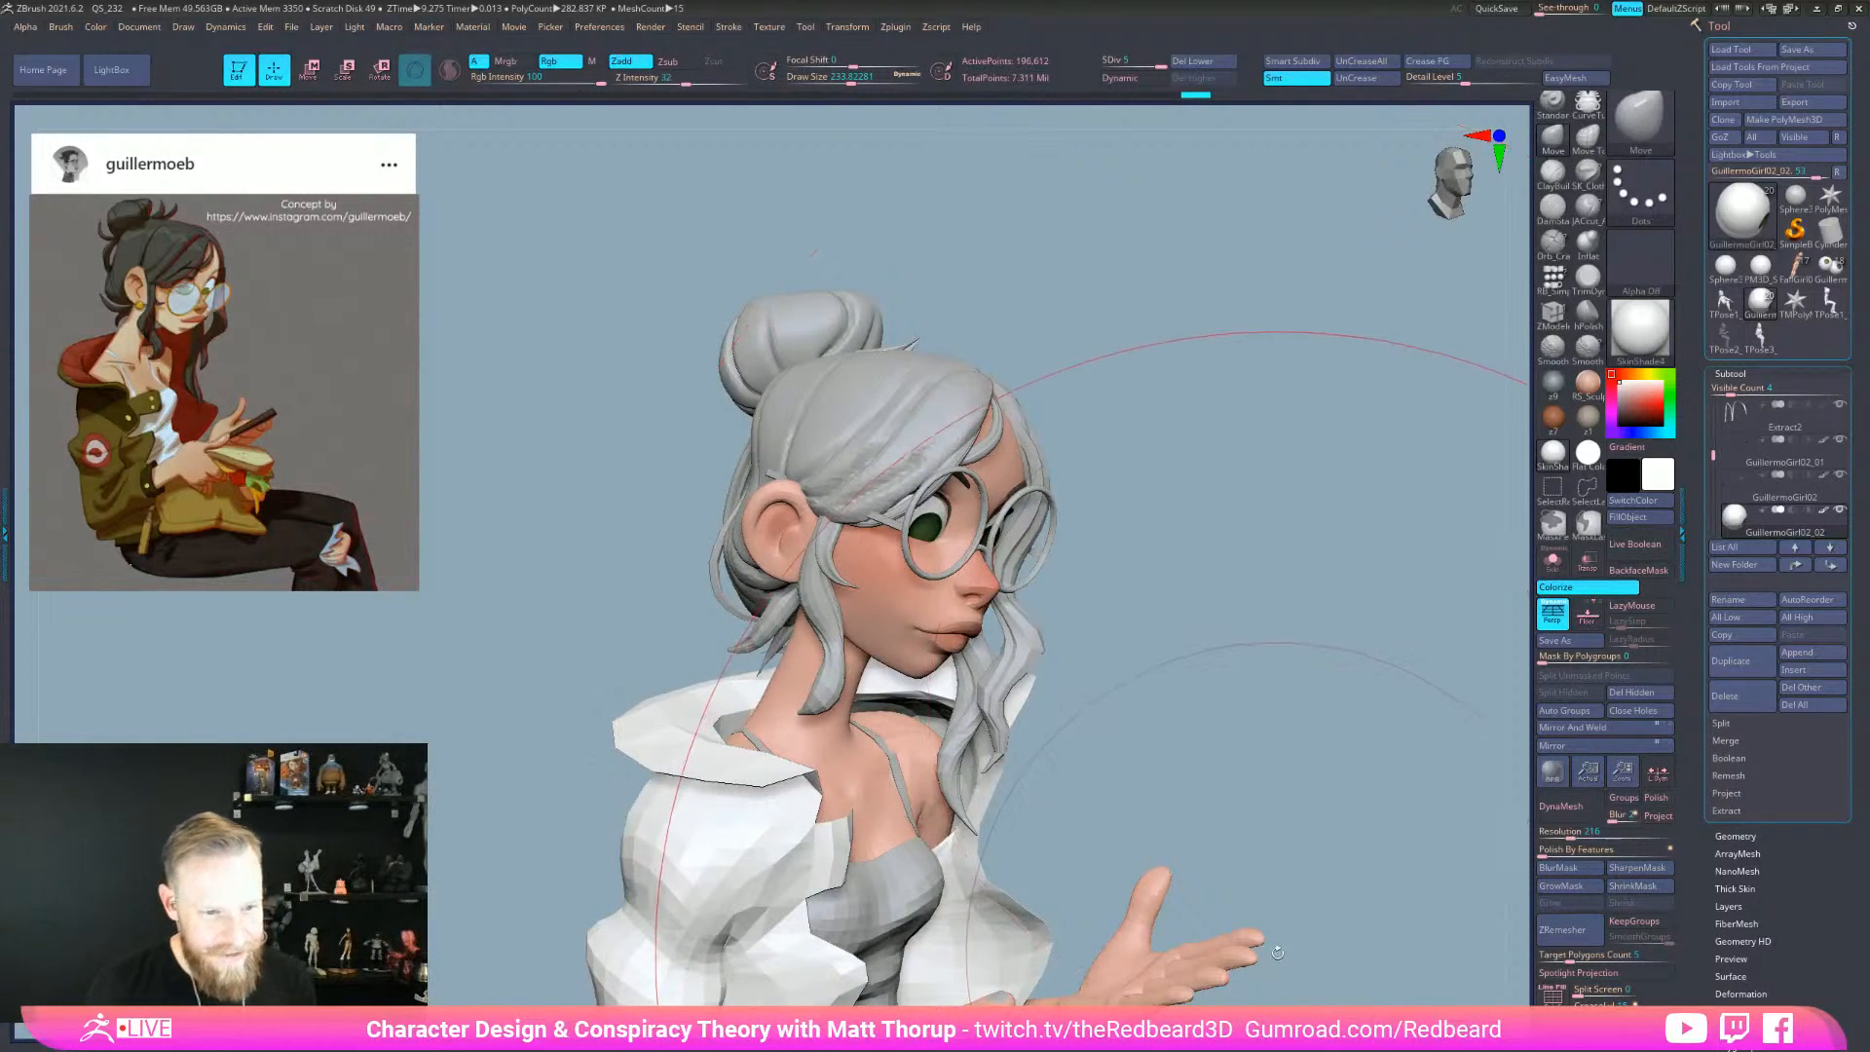
mouse_move(1238, 704)
mouse_down()
mouse_move(1202, 718)
mouse_move(1230, 729)
mouse_move(1179, 693)
mouse_move(892, 601)
mouse_up()
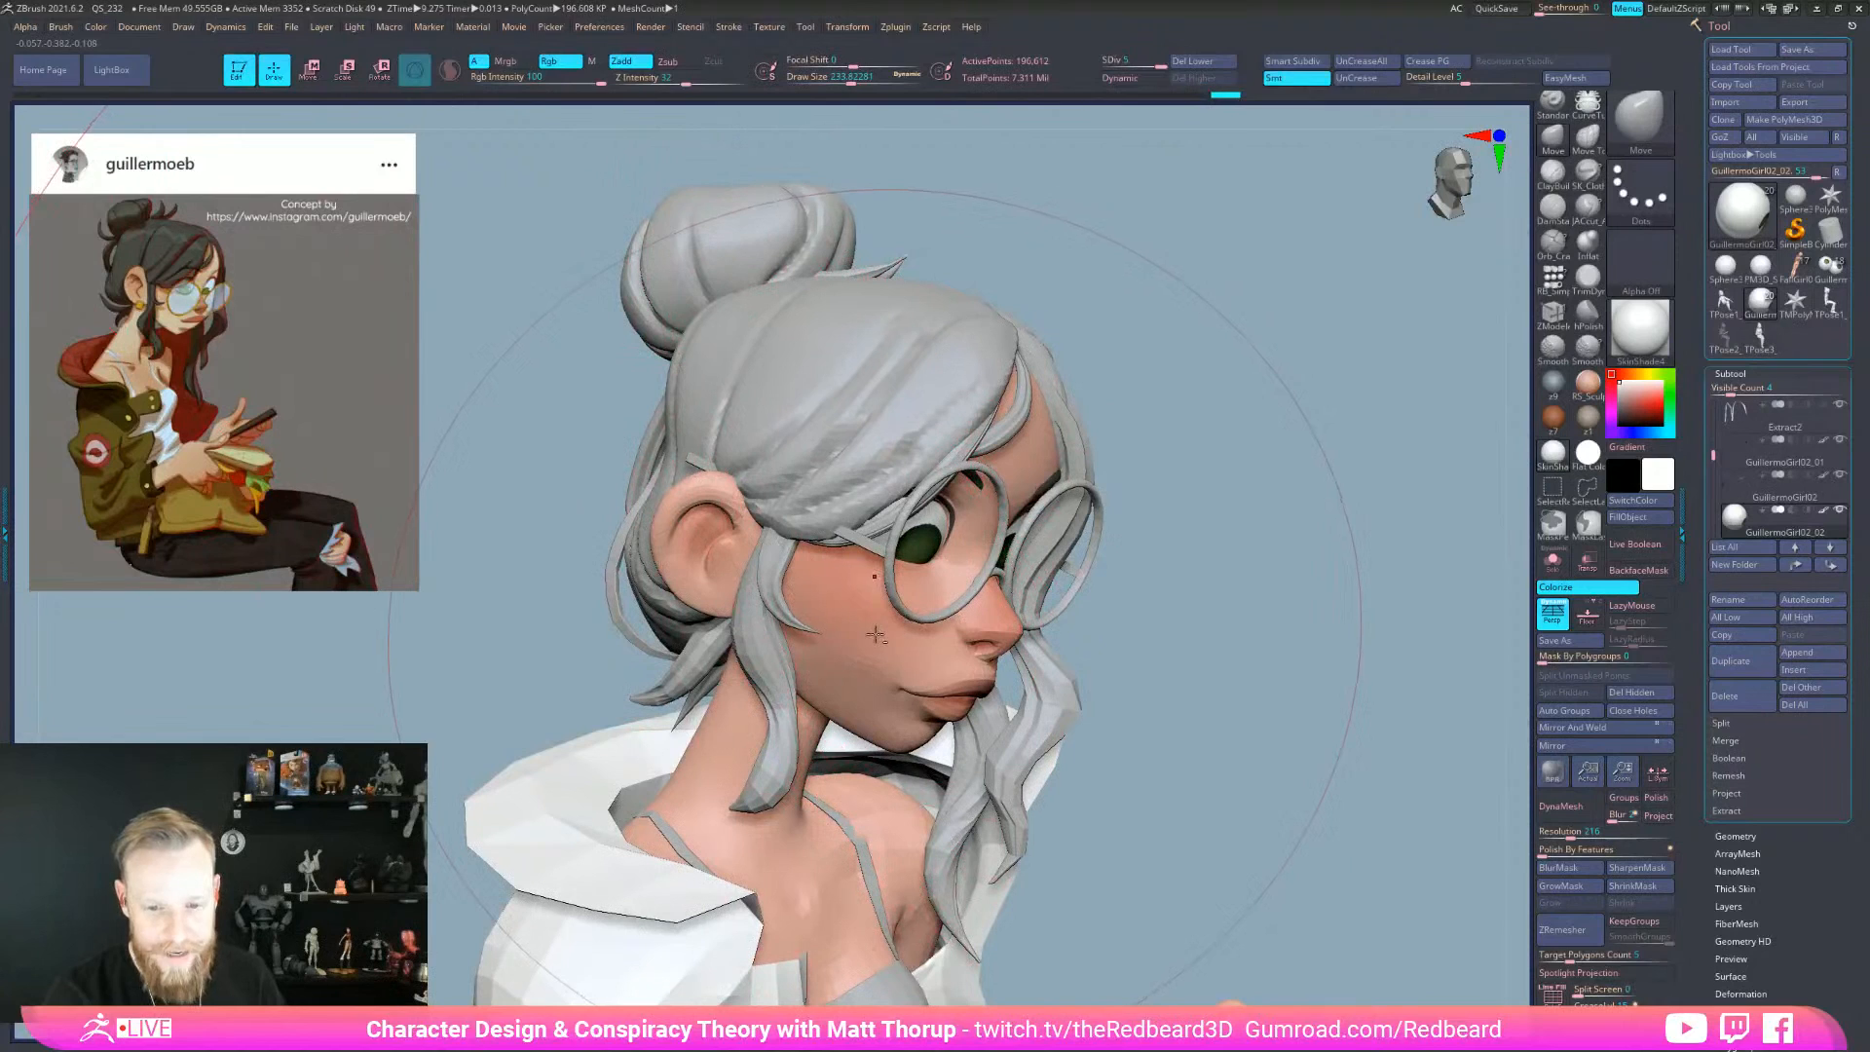
- Select the body and hide the round lens frames and the bridge of the glasses
alt+click(884, 621)
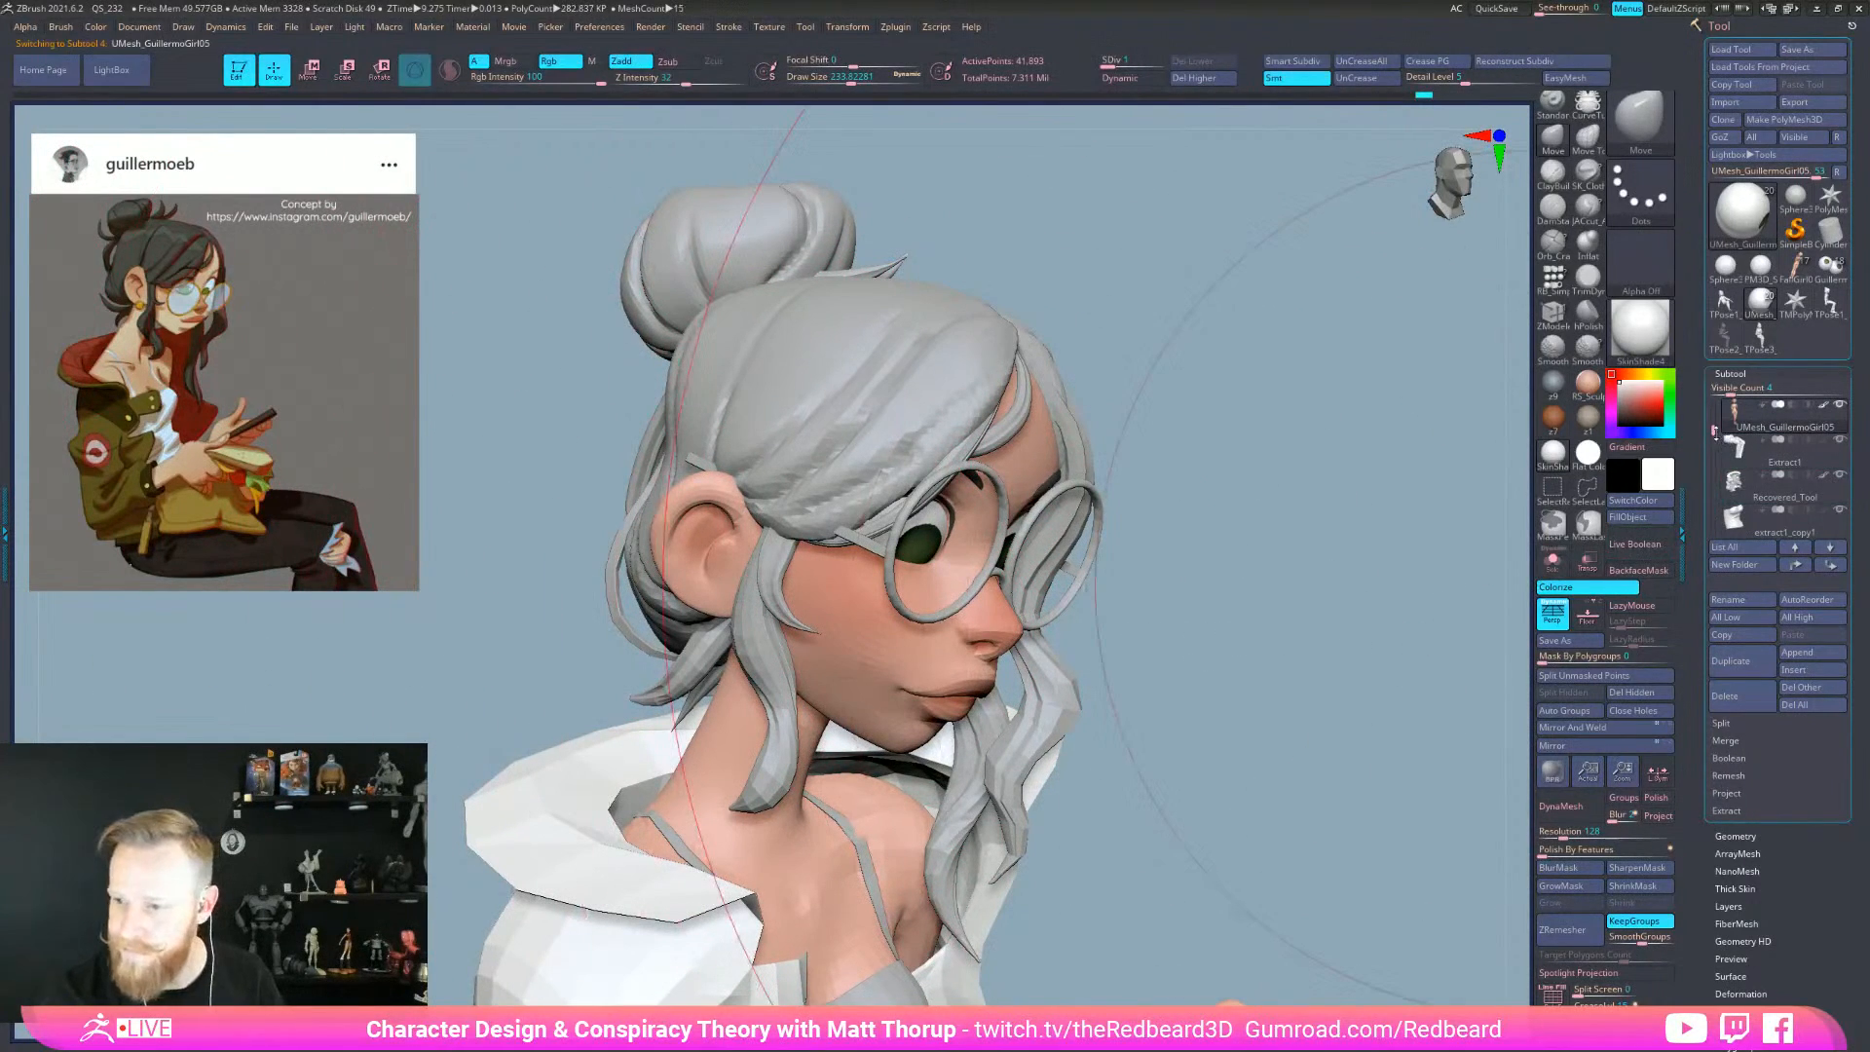
drag(1715, 409, 1715, 501)
click(1838, 439)
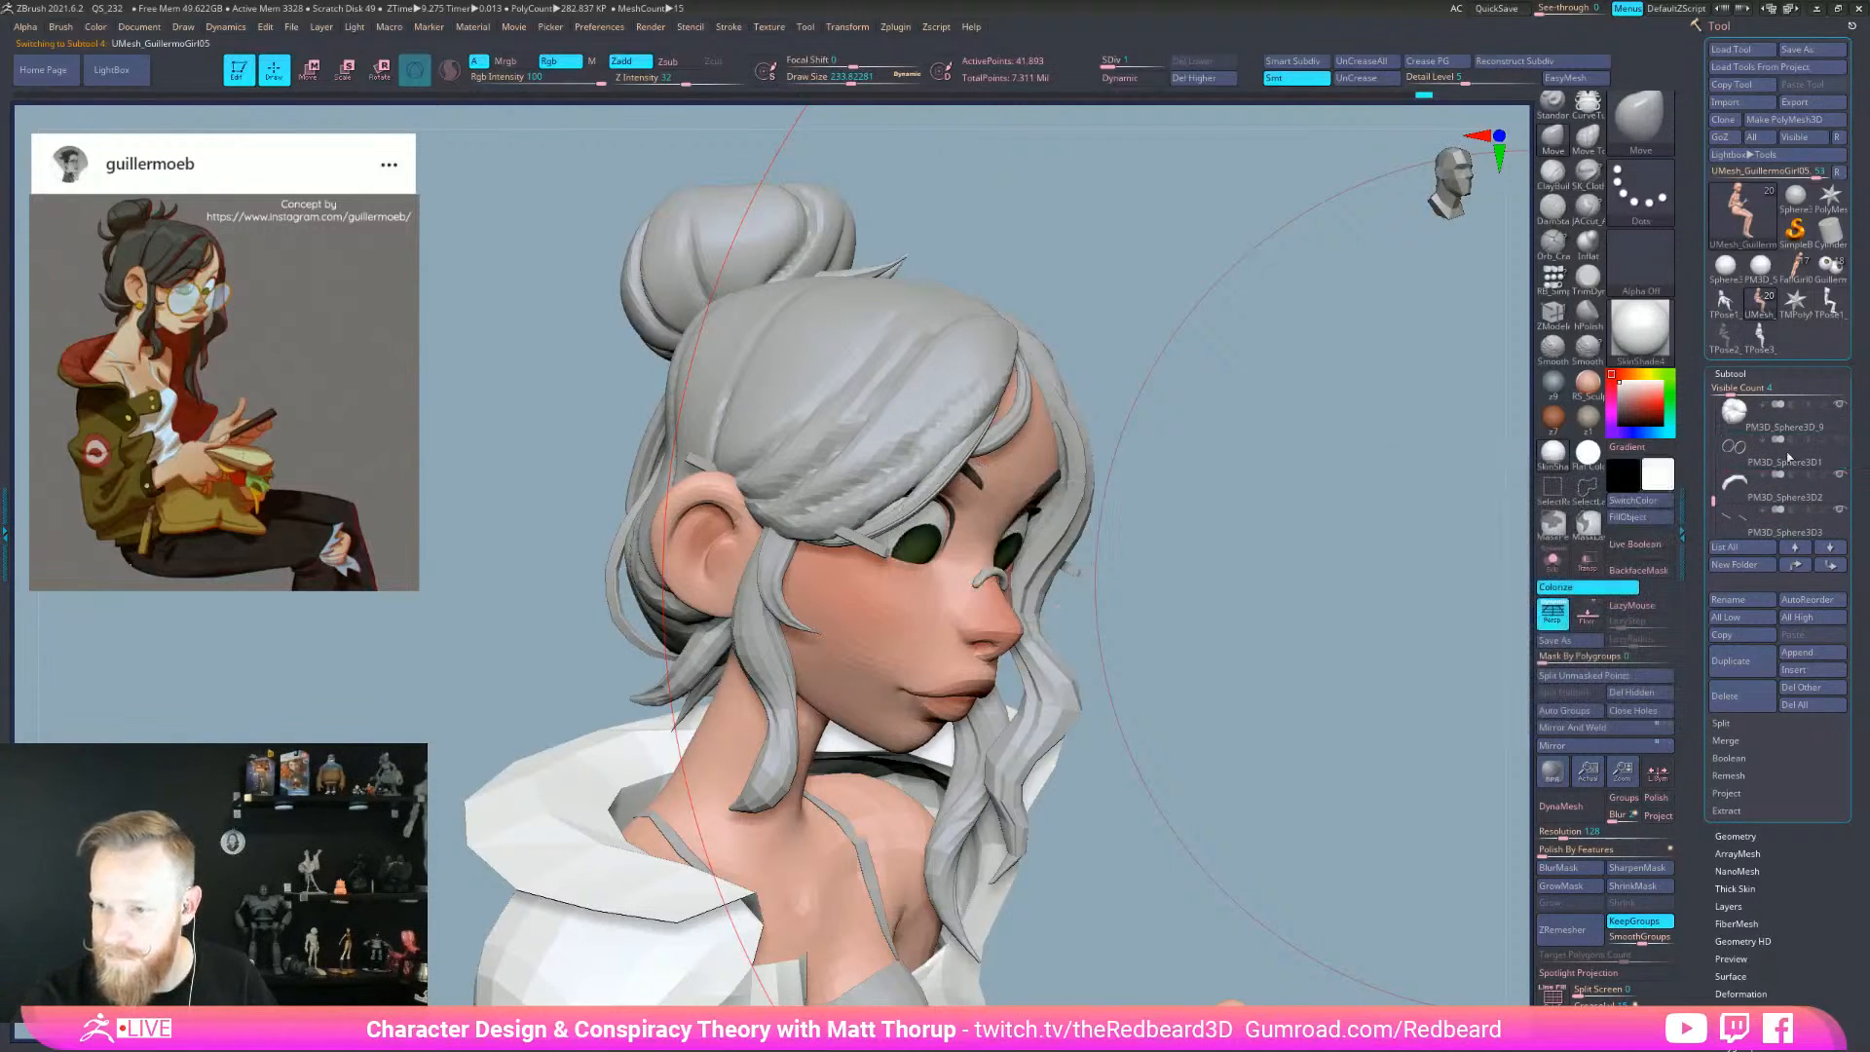
ctrl+right_drag(1197, 688, 1197, 679)
click(1839, 478)
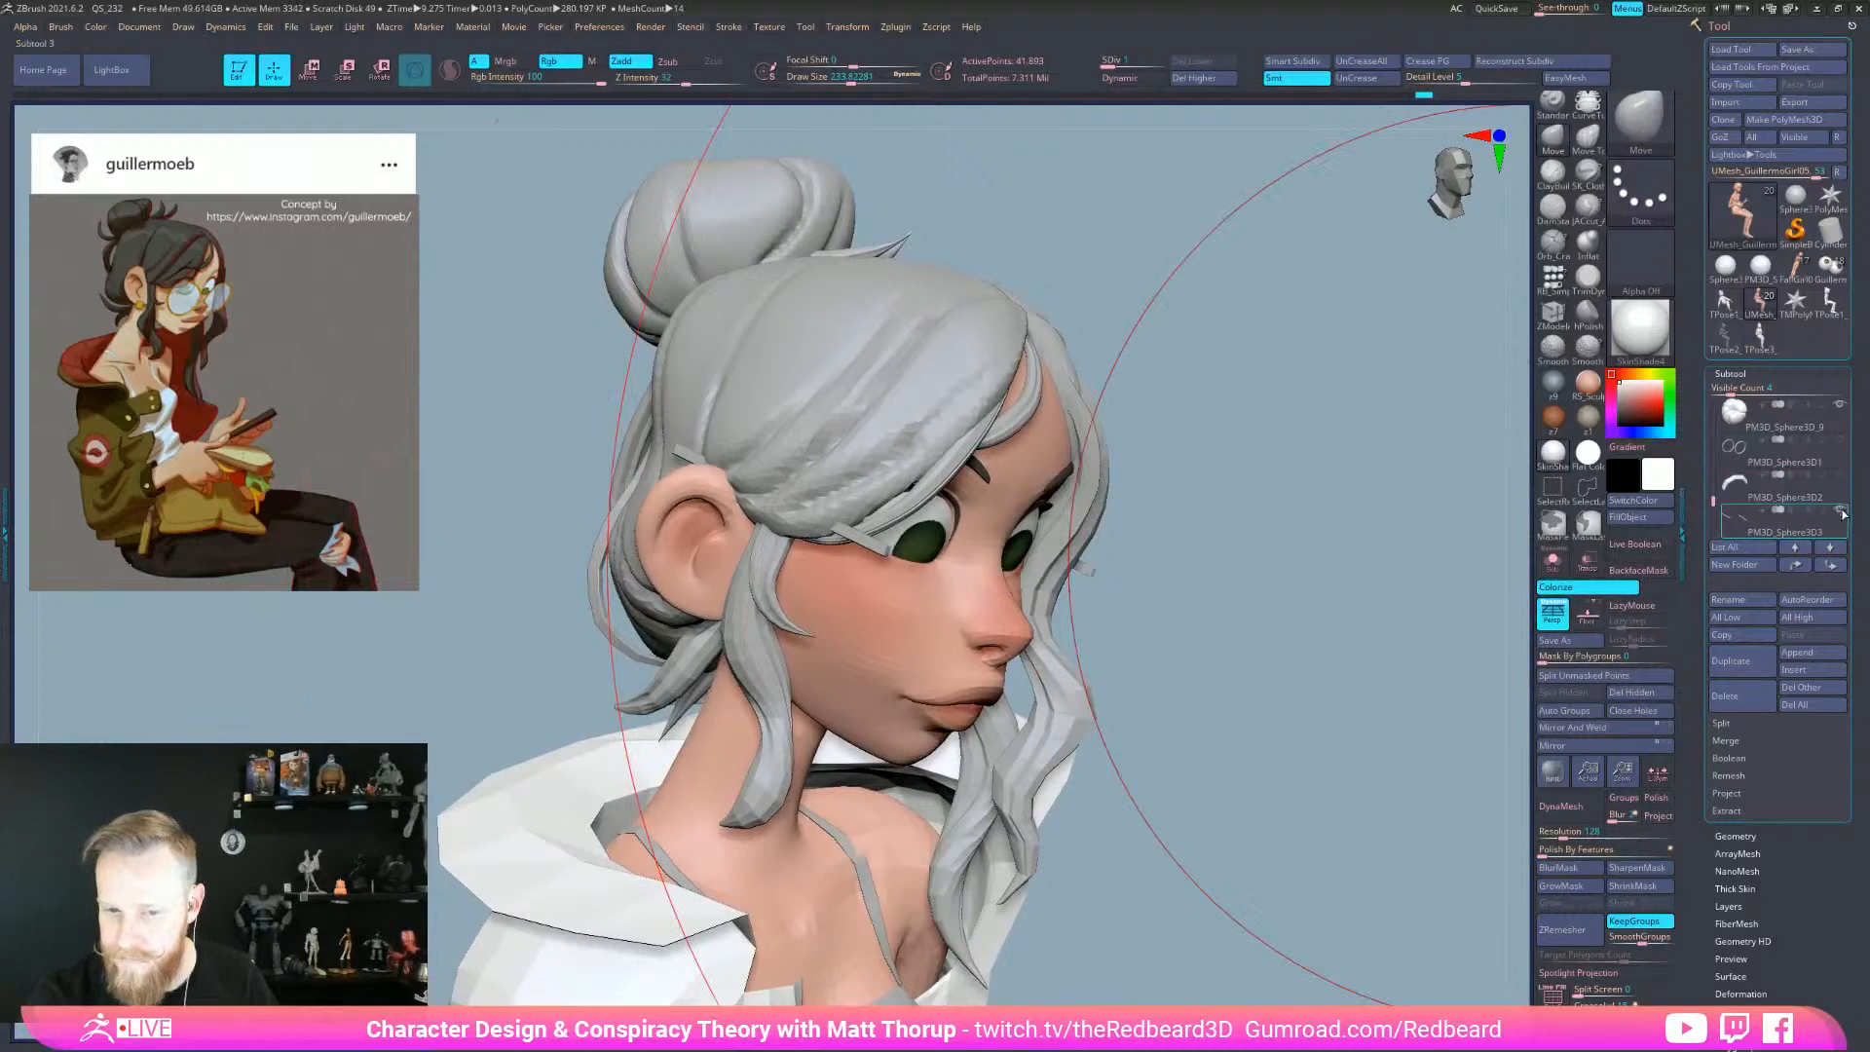
- Put the lens frames into a new subtool folder named glasses
click(1819, 454)
click(1755, 568)
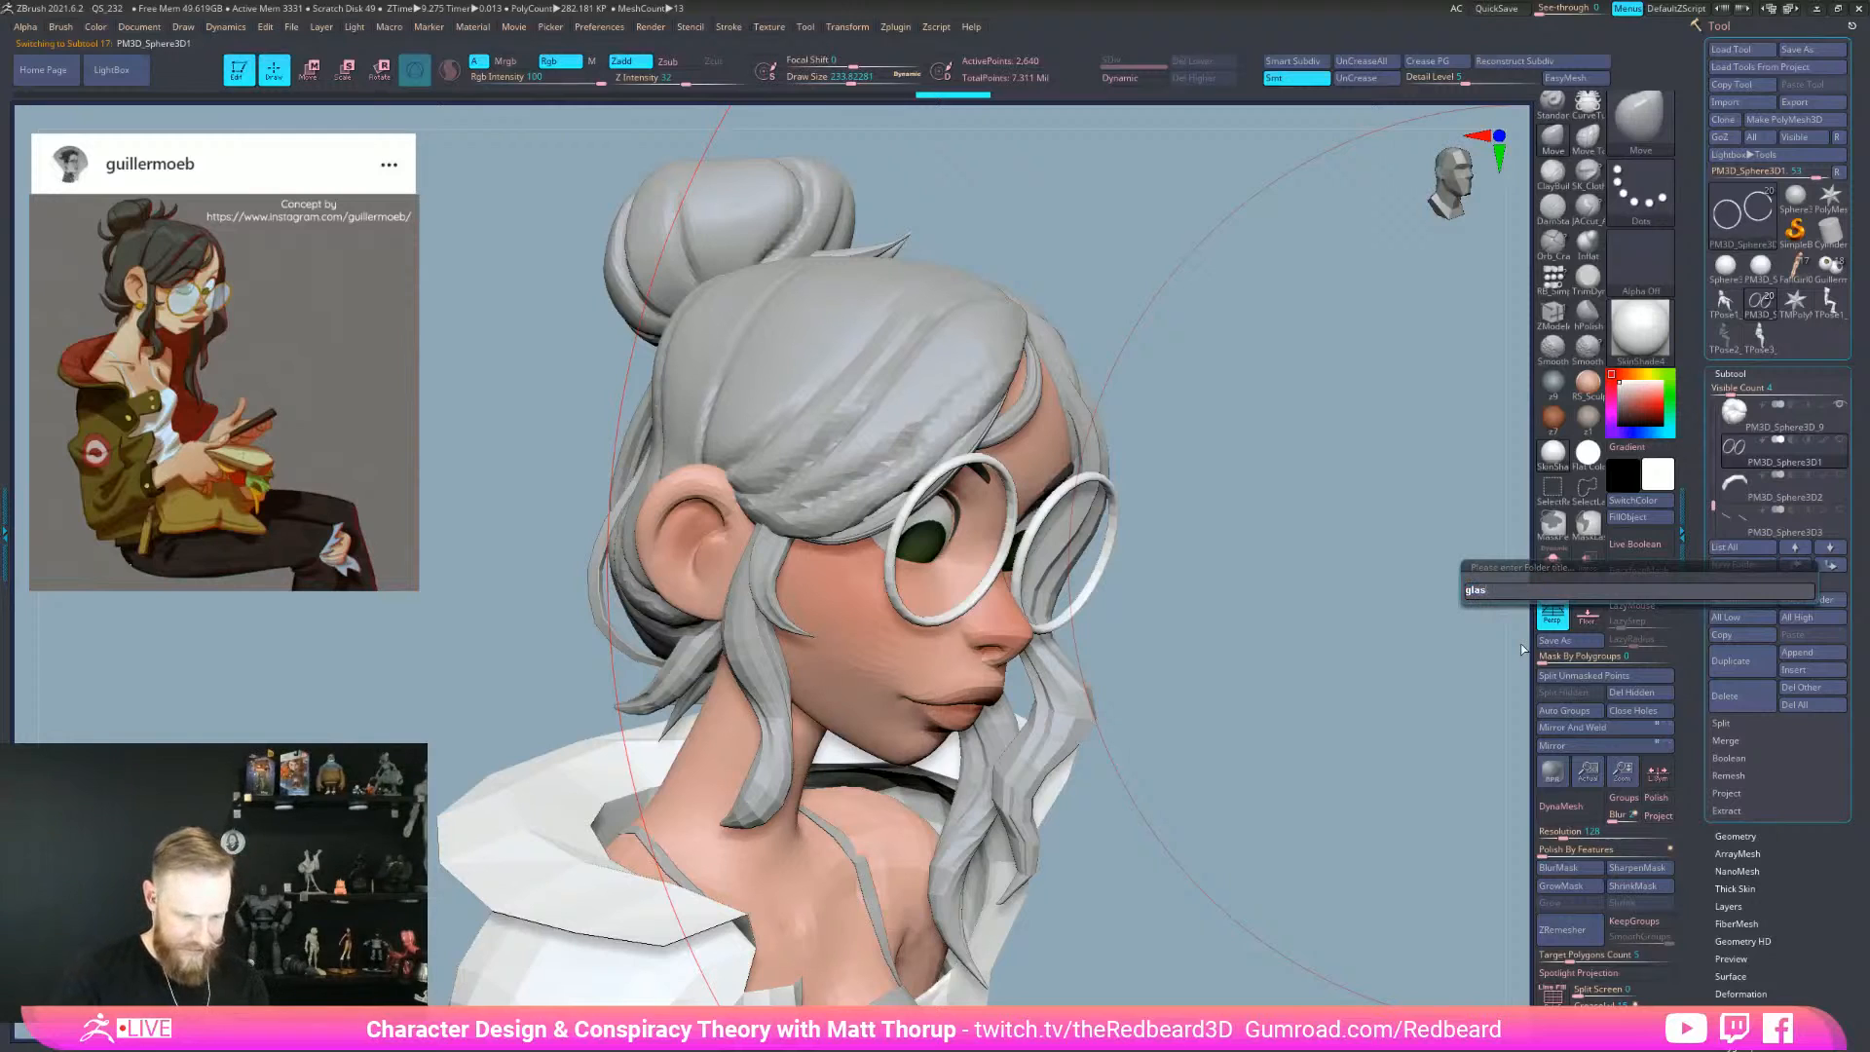
text(glassess)
key(BackSpace)
key(Return)
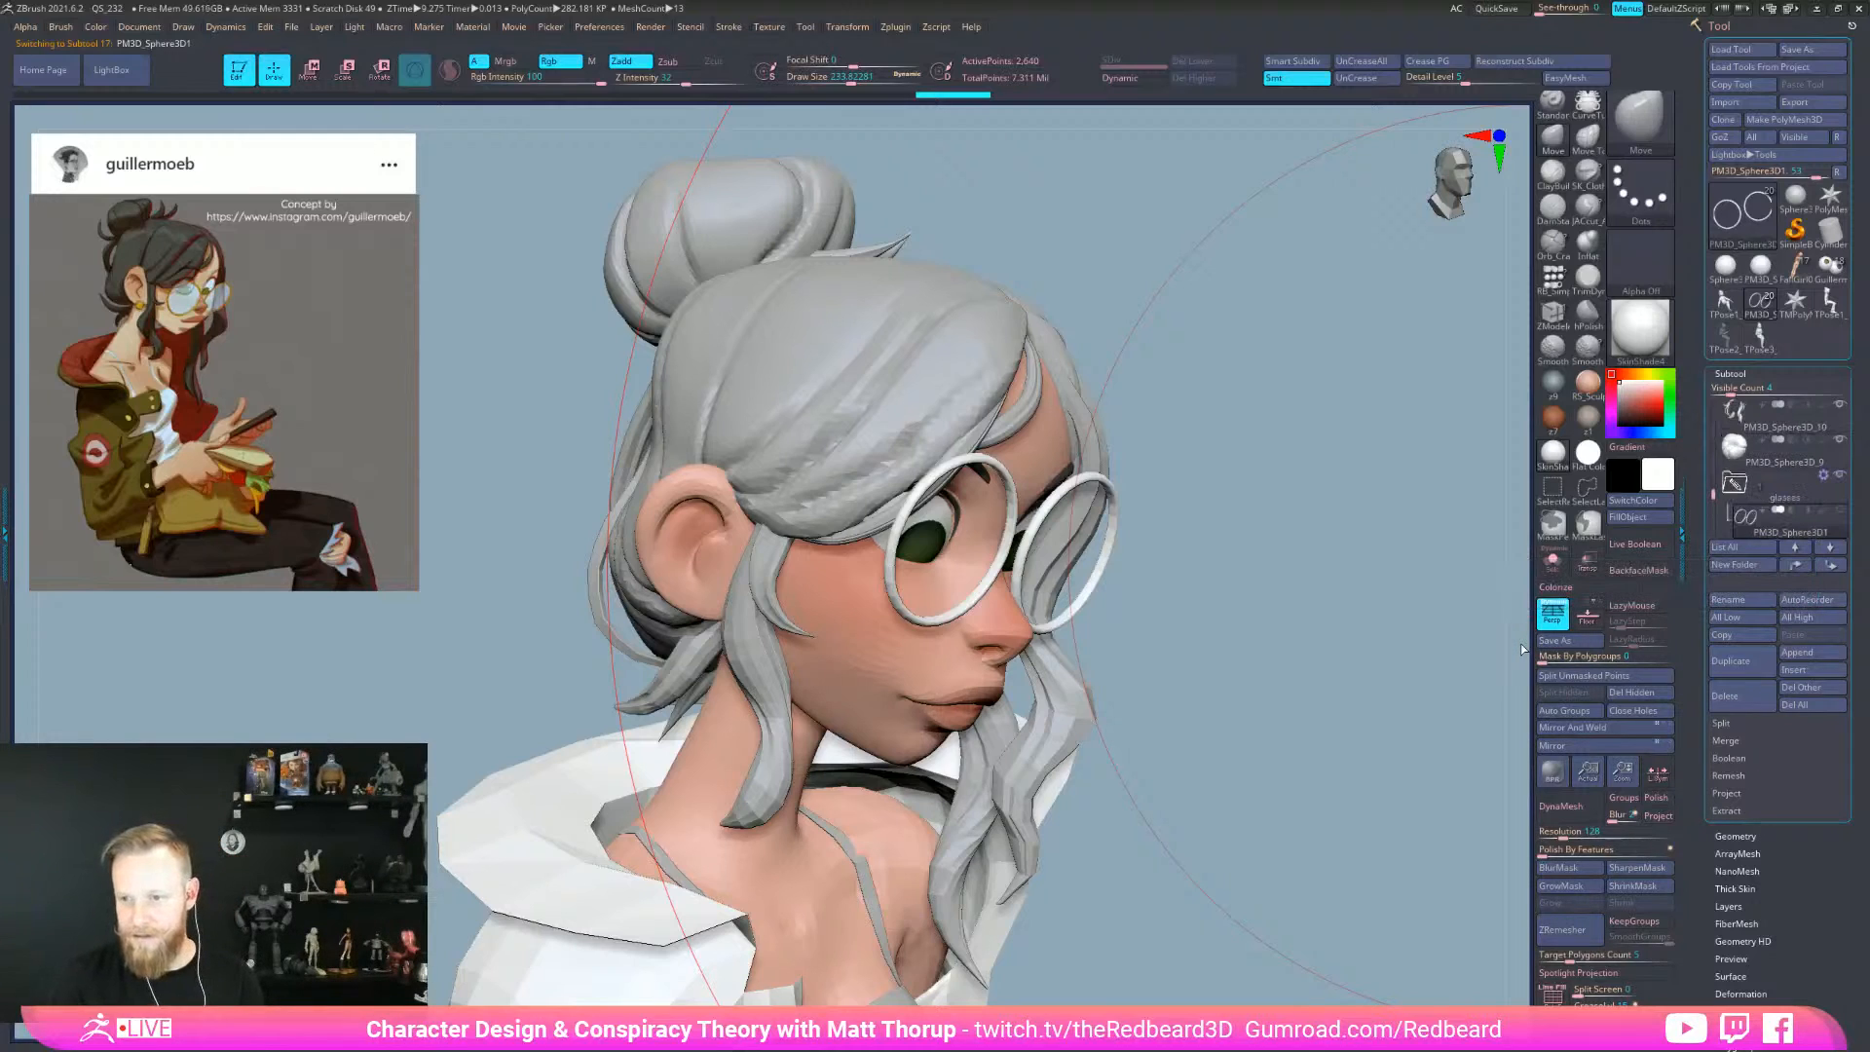
- Show the remaining parts in the glasses folder so their visibility can be controlled together
drag(1715, 499, 1787, 476)
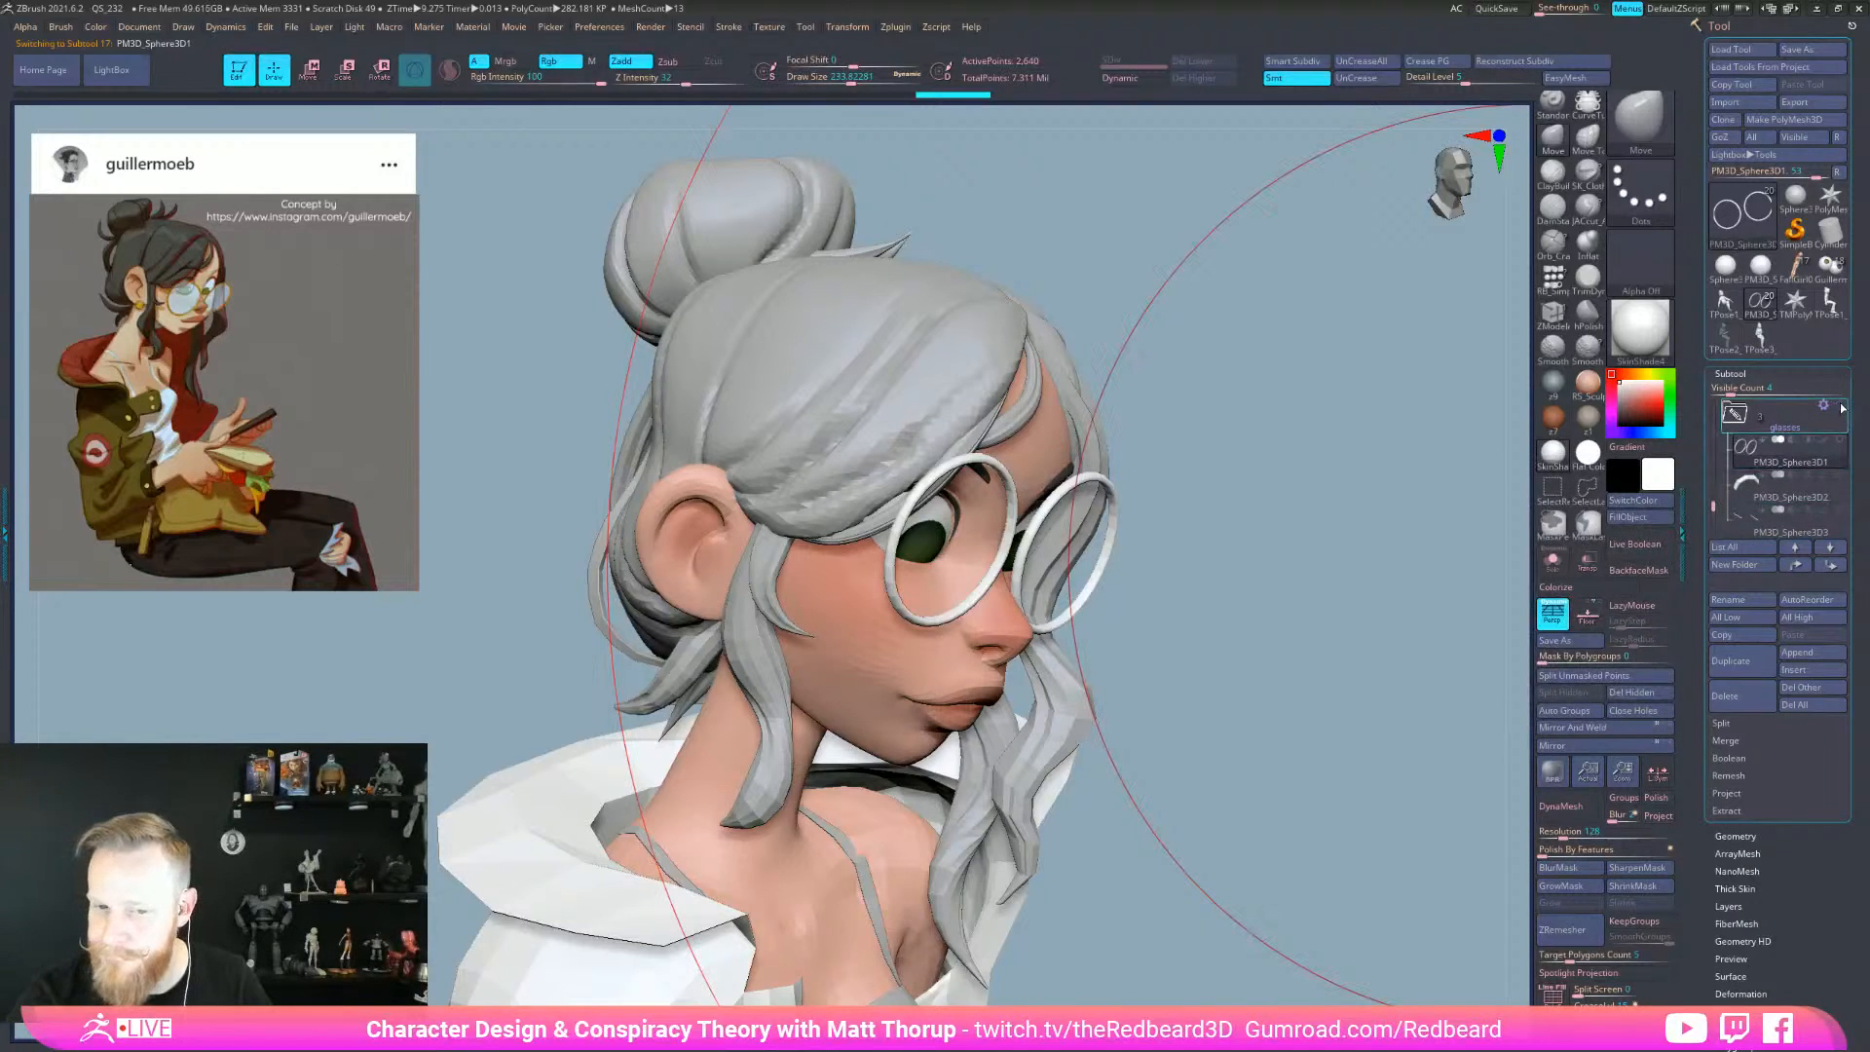
click(1843, 443)
click(1843, 456)
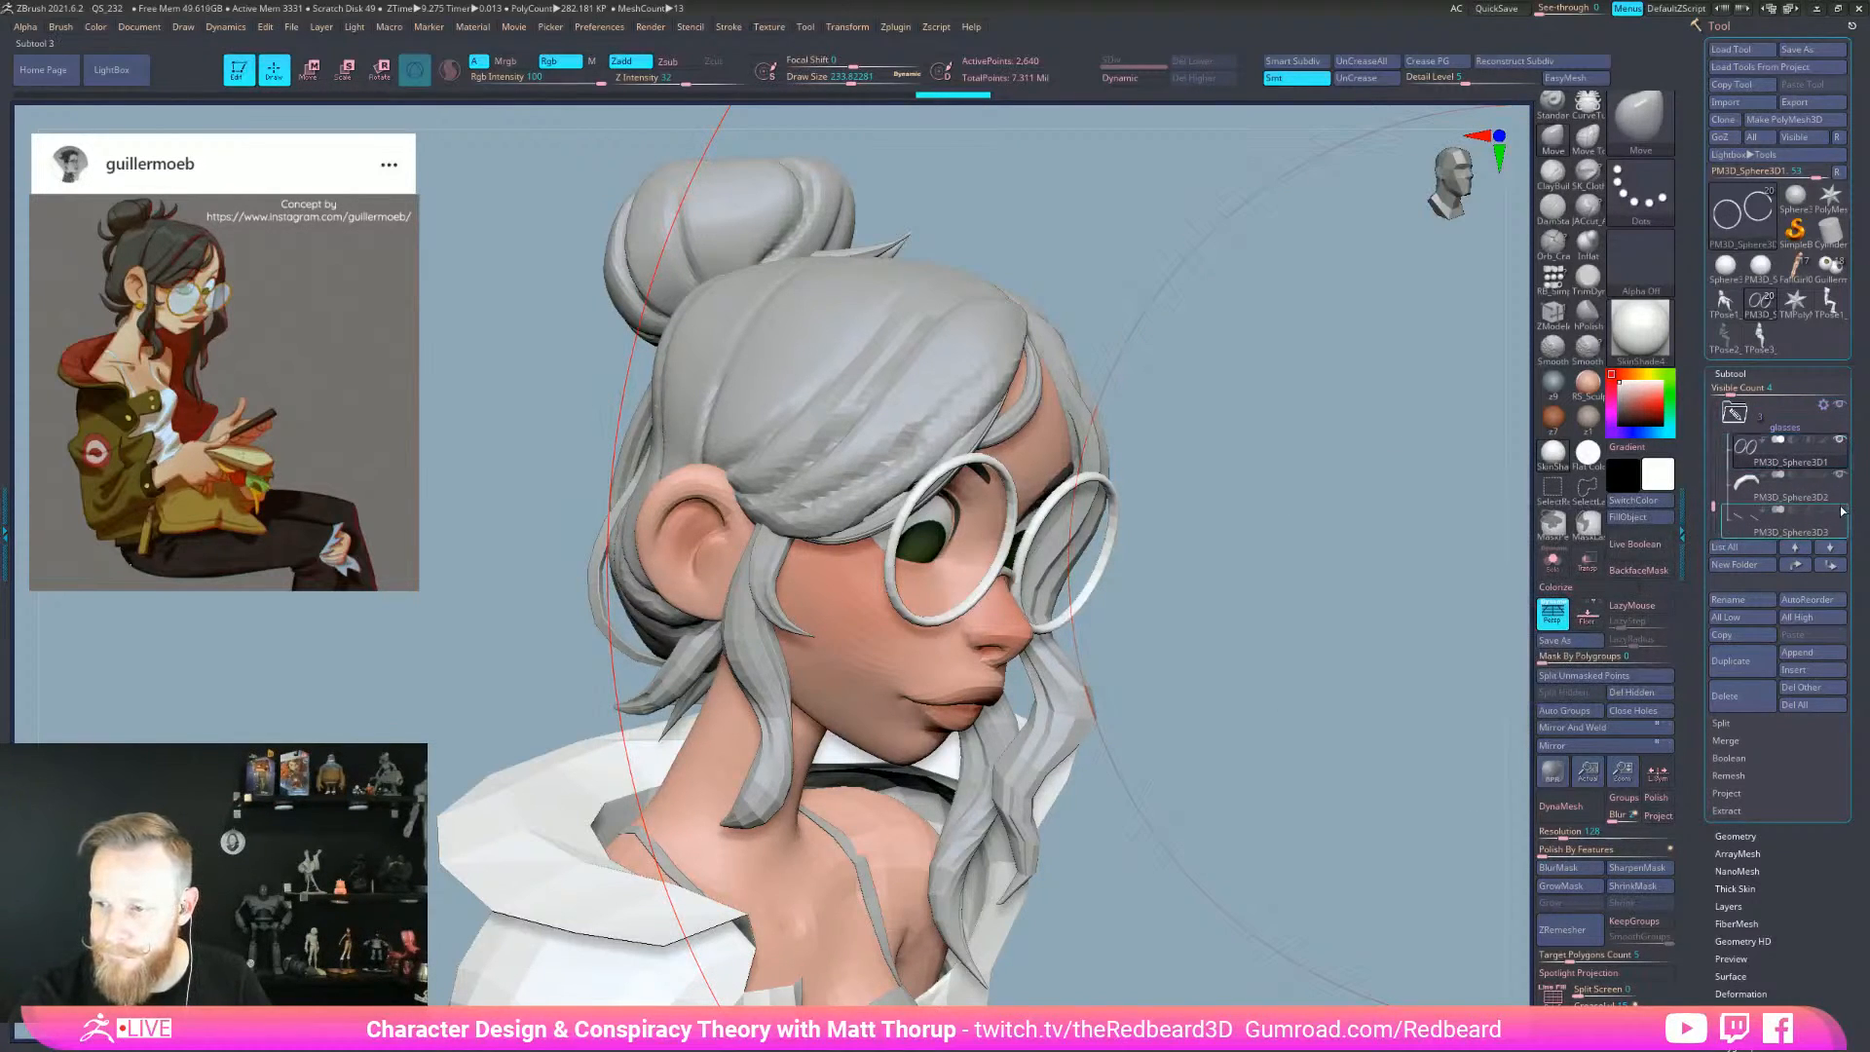
- Select the body and refine the lower eyelid of the character's right eye with a Move brush of about size 14
alt+click(946, 645)
drag(1173, 705, 949, 626)
key(s)
mouse_move(894, 563)
mouse_down()
mouse_move(863, 563)
mouse_move(914, 572)
mouse_up()
key(s)
key(s)
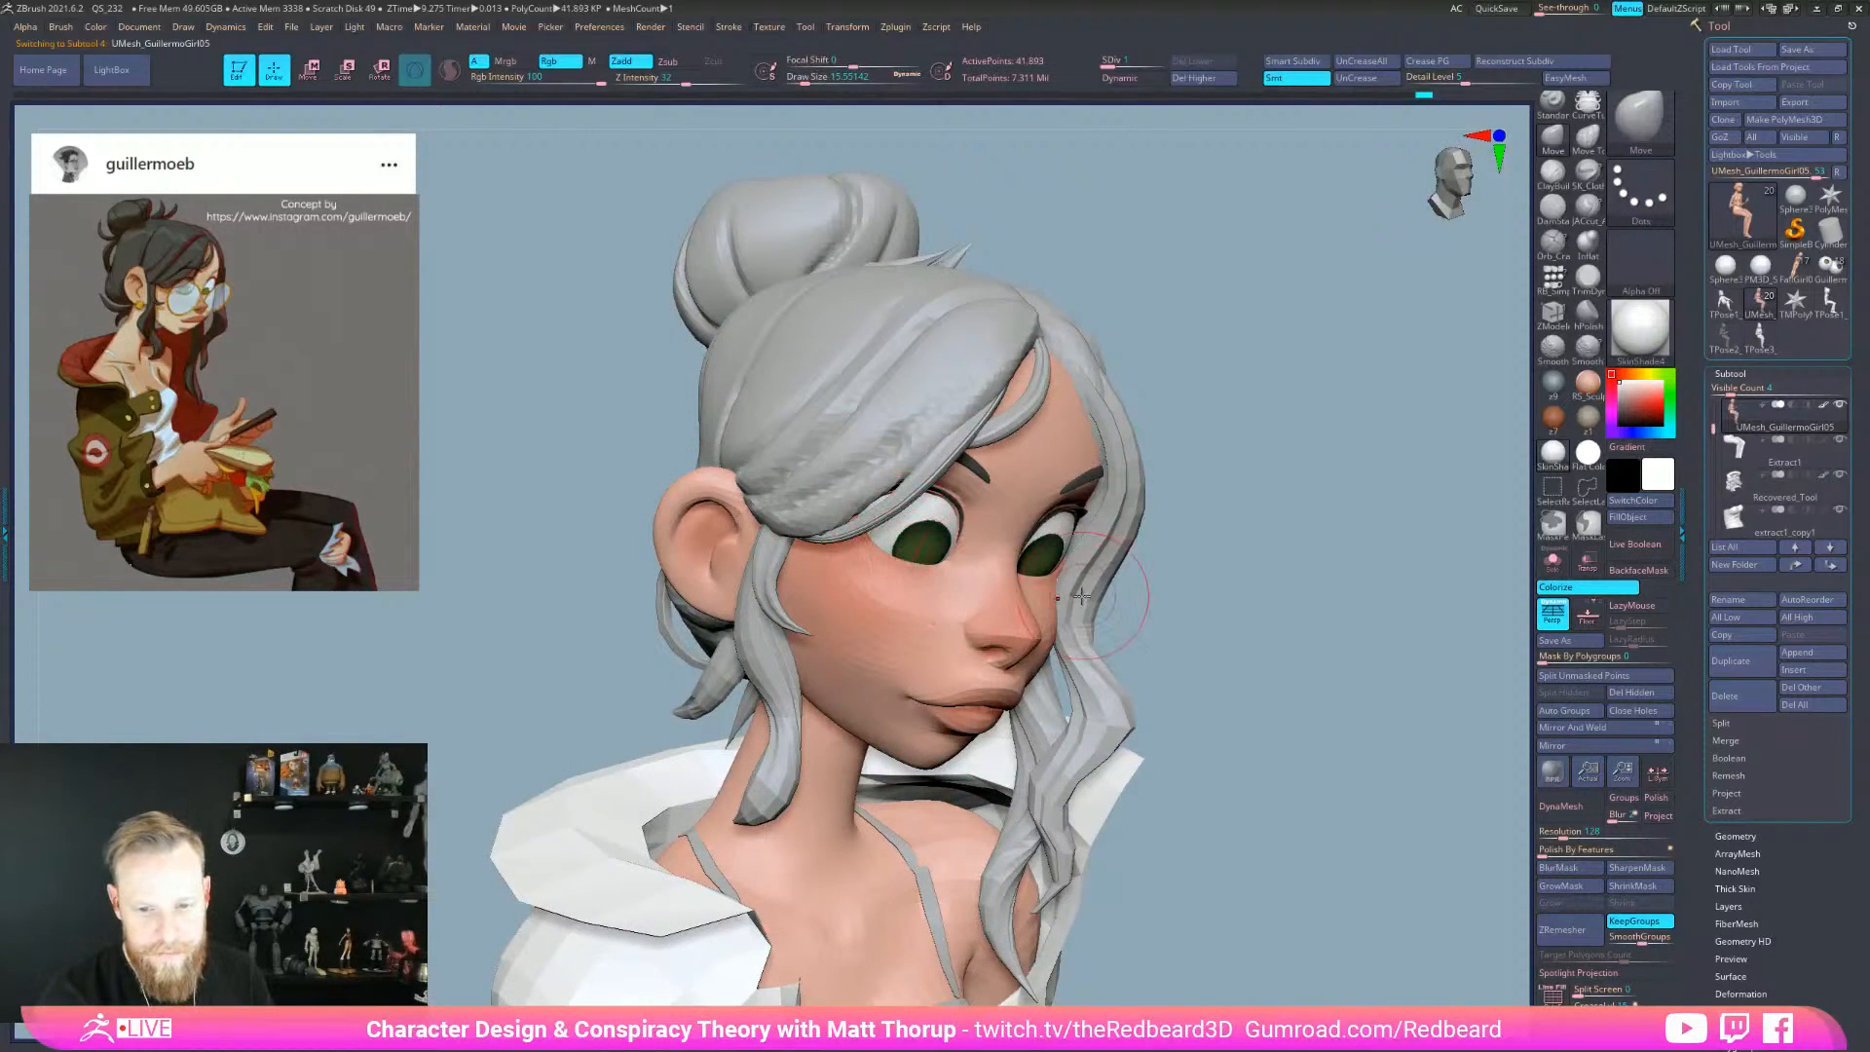
key(s)
drag(919, 573, 917, 573)
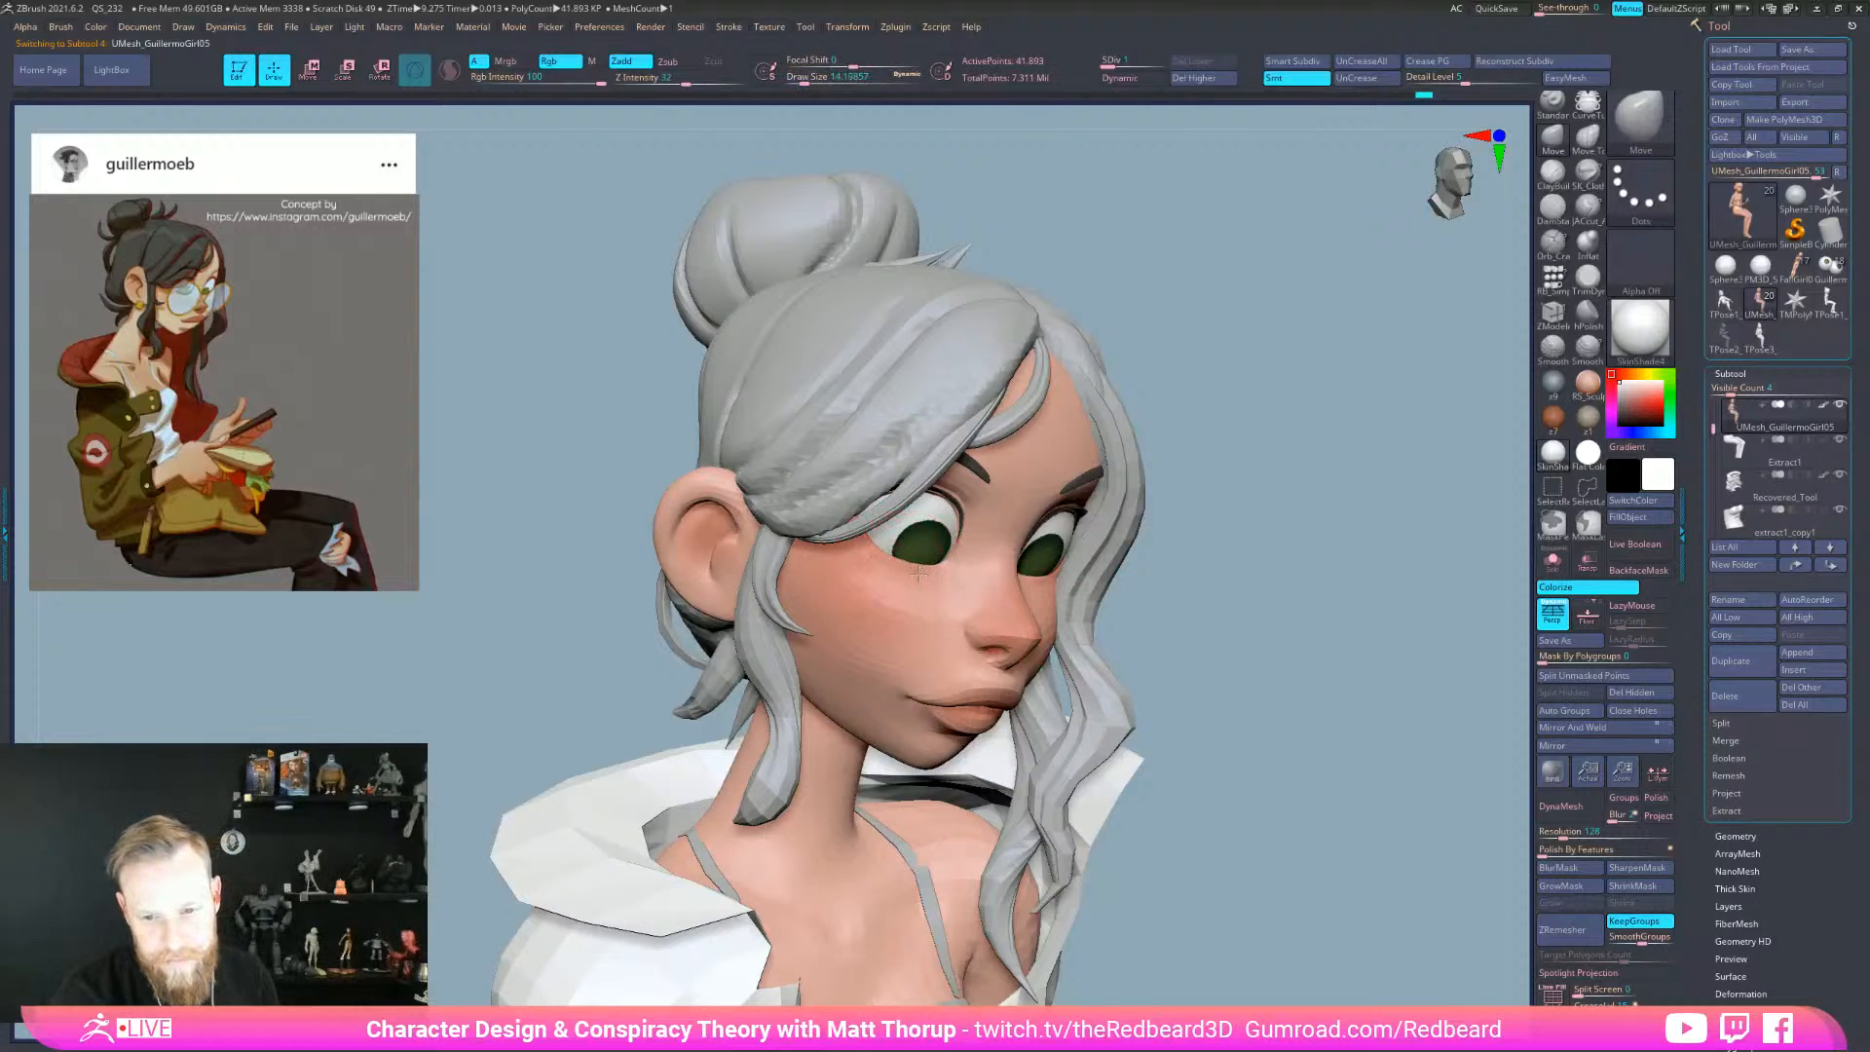
- Adjust the upper eyelid of the character's left eye with the Move brush at about size 18
right_drag(876, 553, 1066, 589)
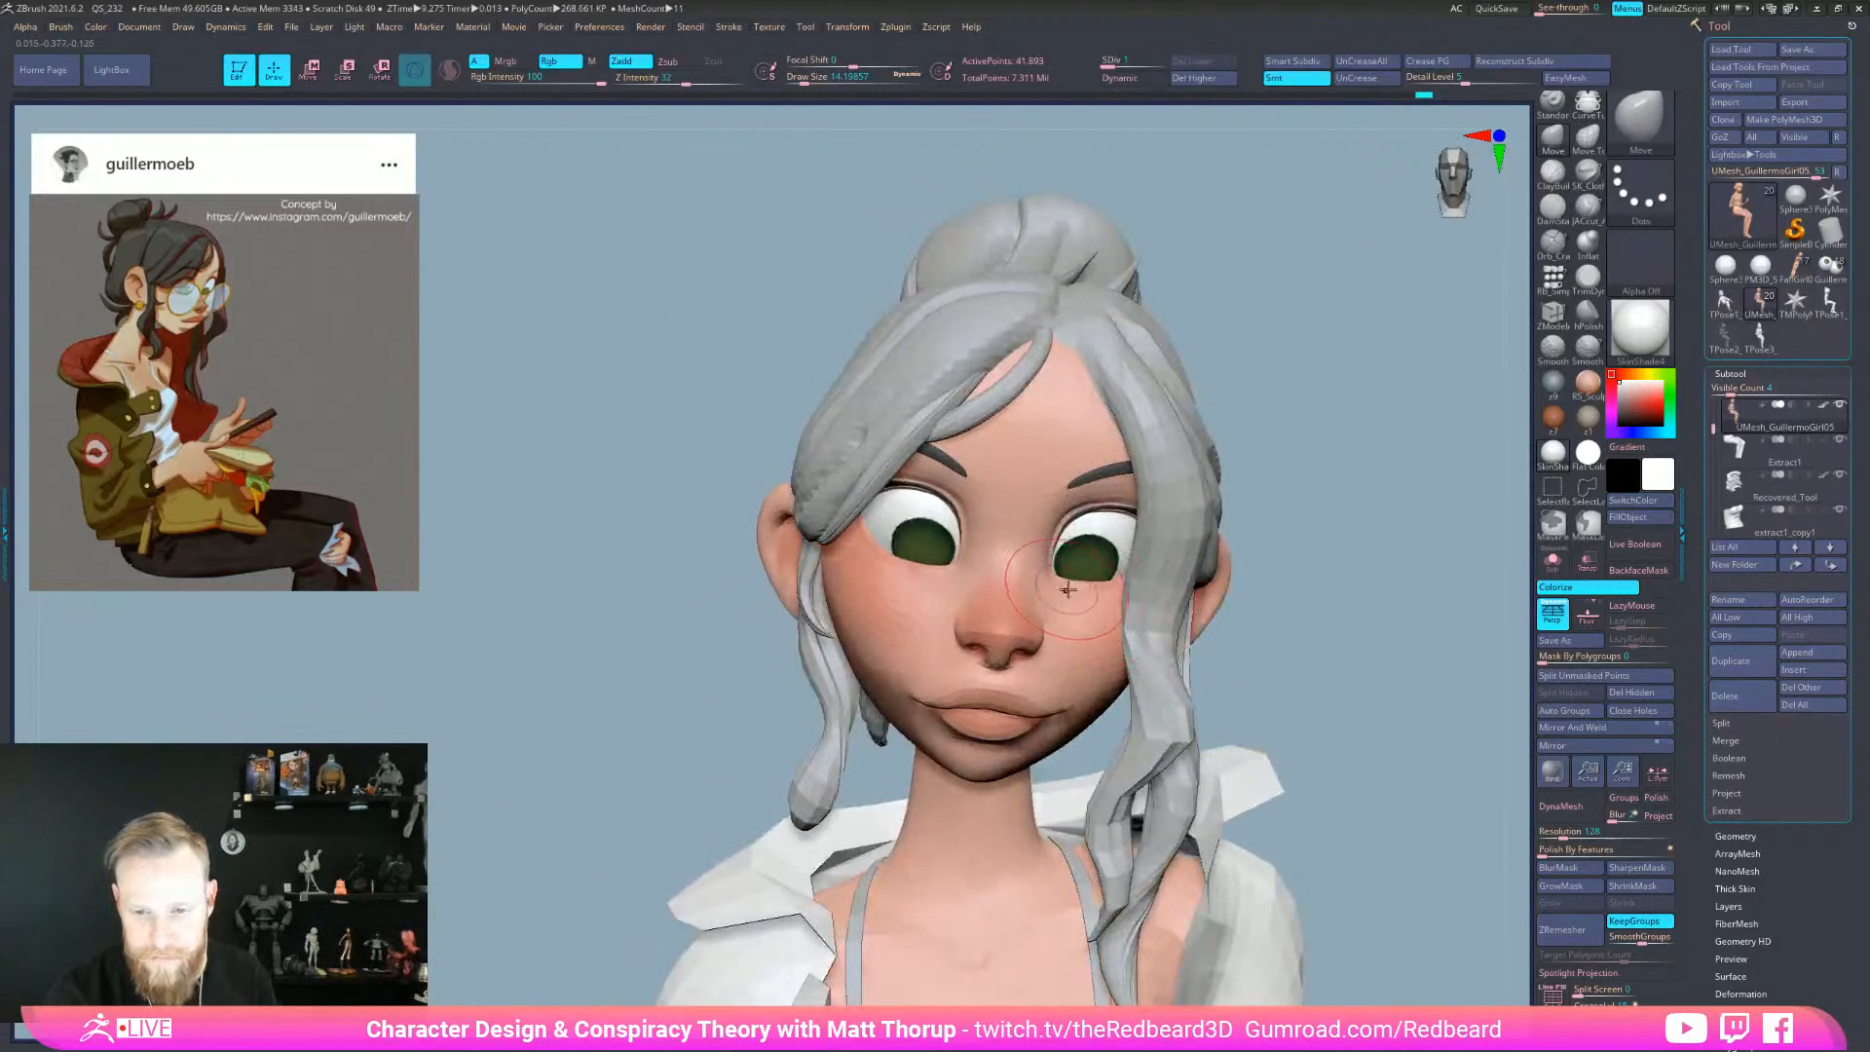
right_drag(1260, 595, 1139, 590)
key(s)
drag(1095, 590, 1102, 590)
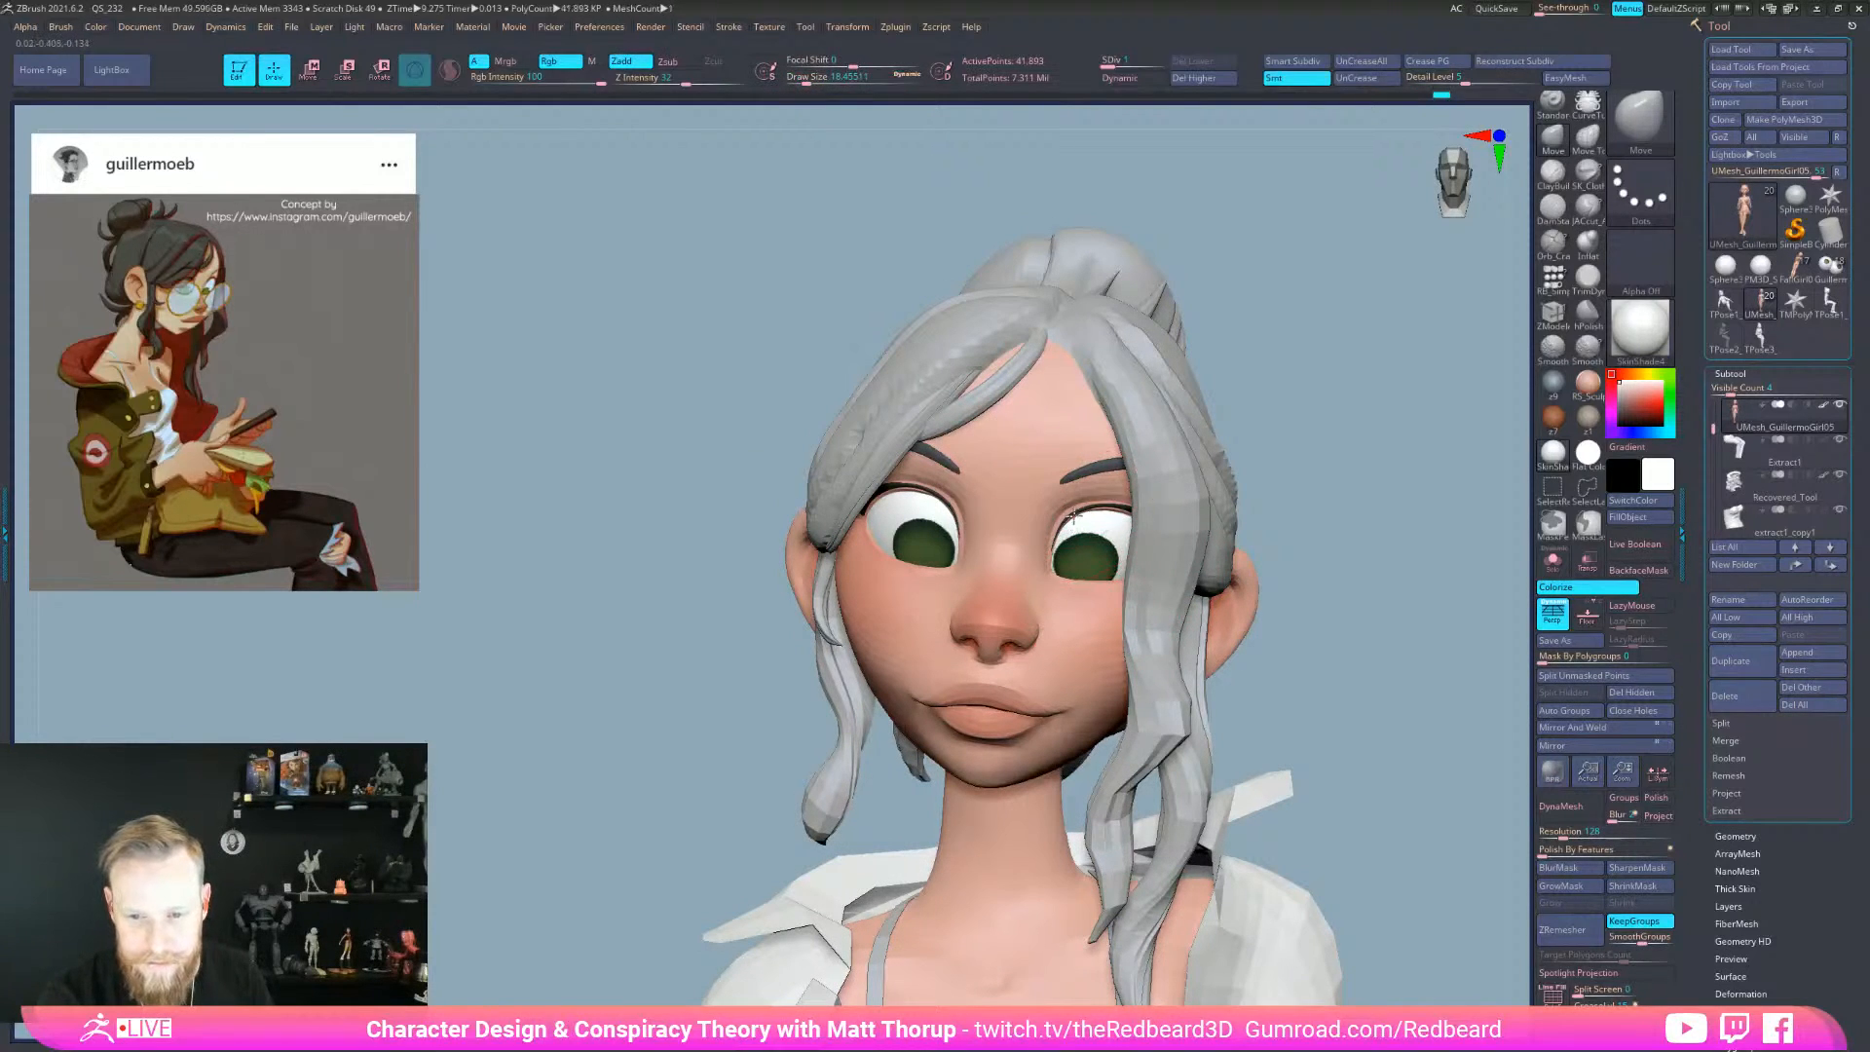
- Shape the mouth corner on the character's left side with the Move brush at about size 21
mouse_move(1222, 594)
right_down()
mouse_move(1356, 668)
mouse_move(1387, 745)
mouse_move(1328, 740)
right_up()
right_drag(1167, 690, 1067, 711)
key(s)
drag(1064, 711, 1071, 710)
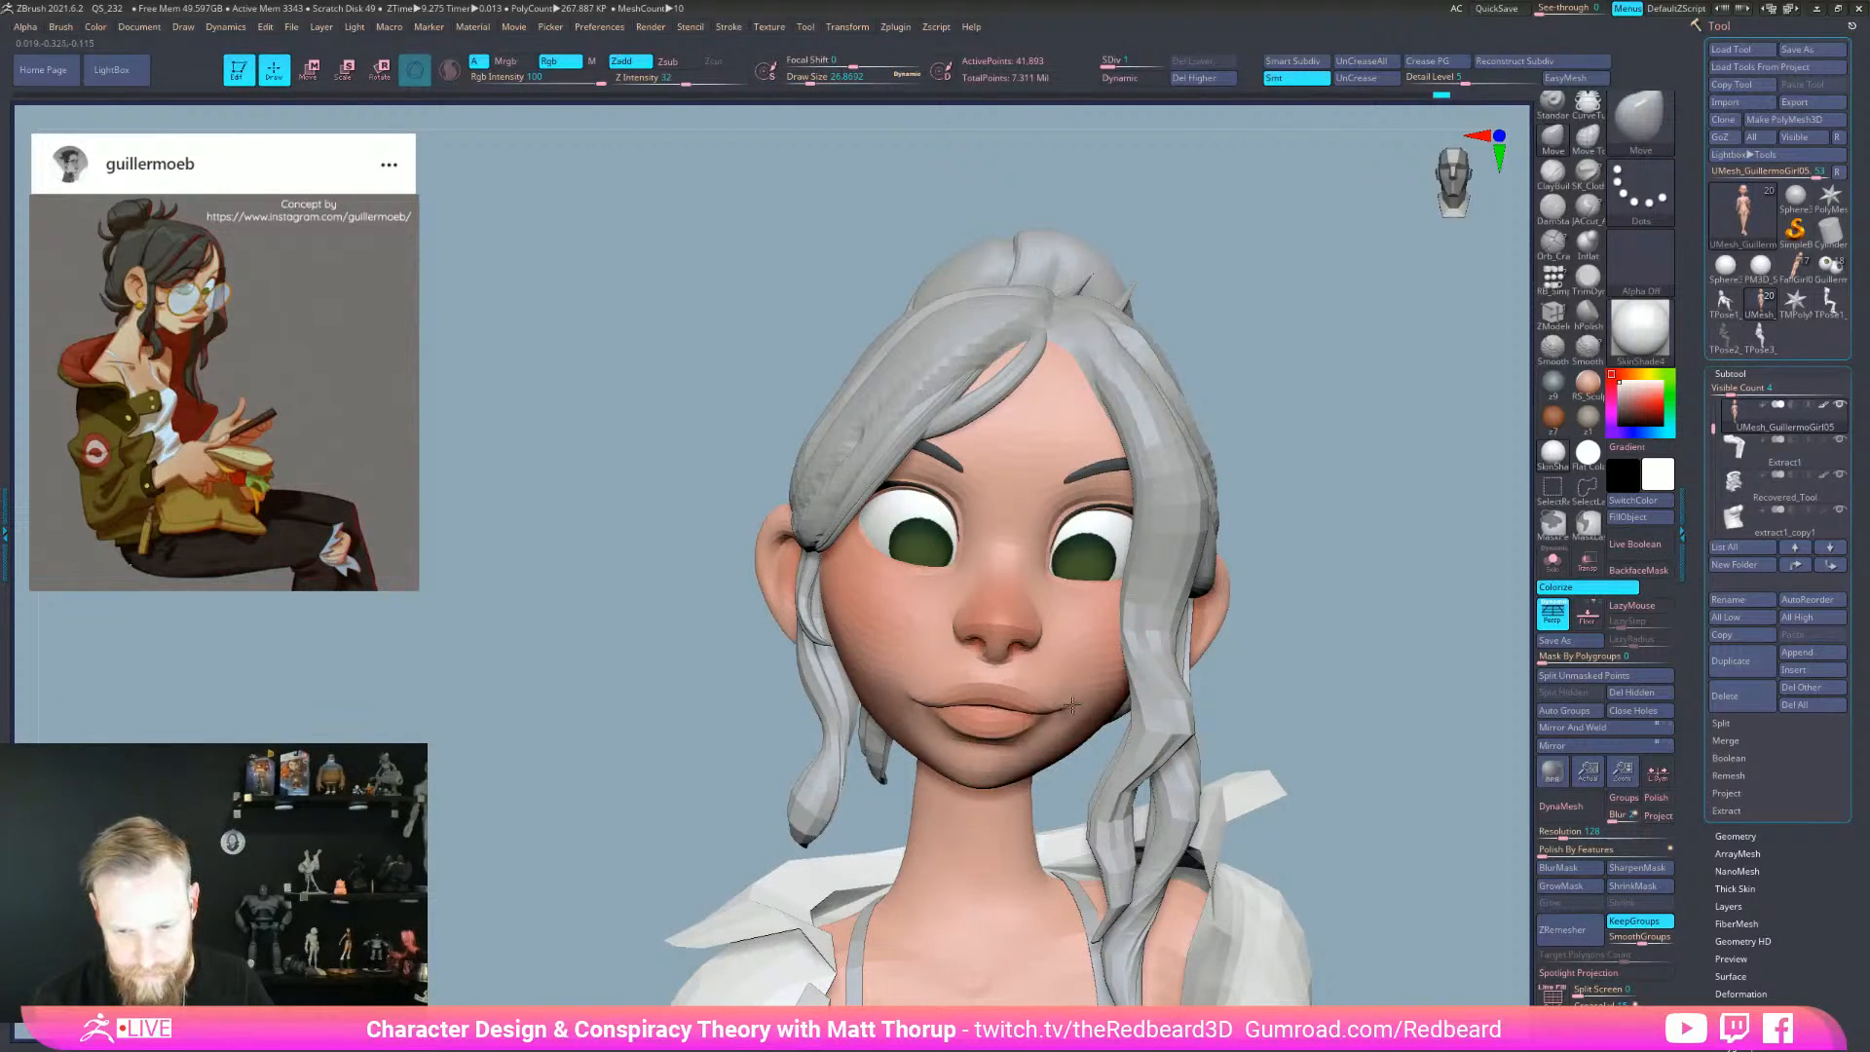
- Check the face from the front and three-quarter view and set the Move brush's focal shift to -100
ctrl+right_drag(1377, 750, 1282, 705)
alt+right_drag(1186, 669, 1047, 594)
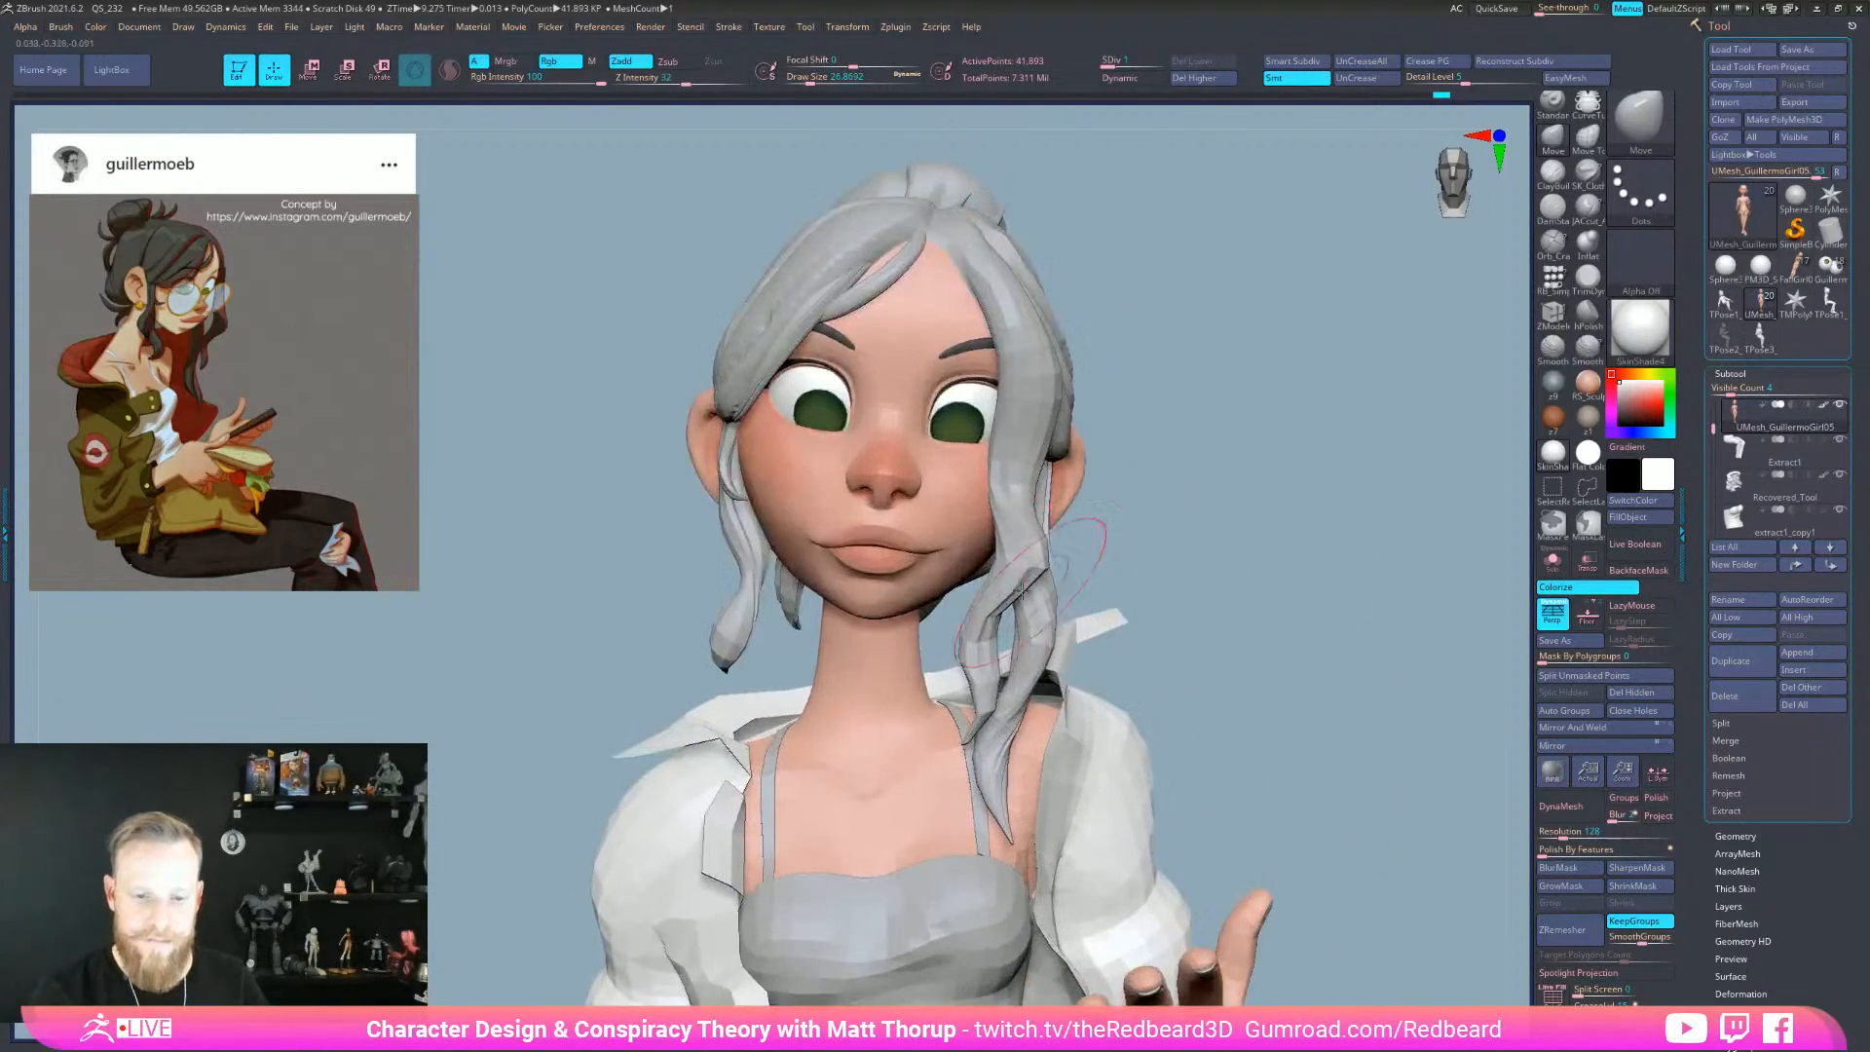
ctrl+right_drag(1168, 514, 1165, 526)
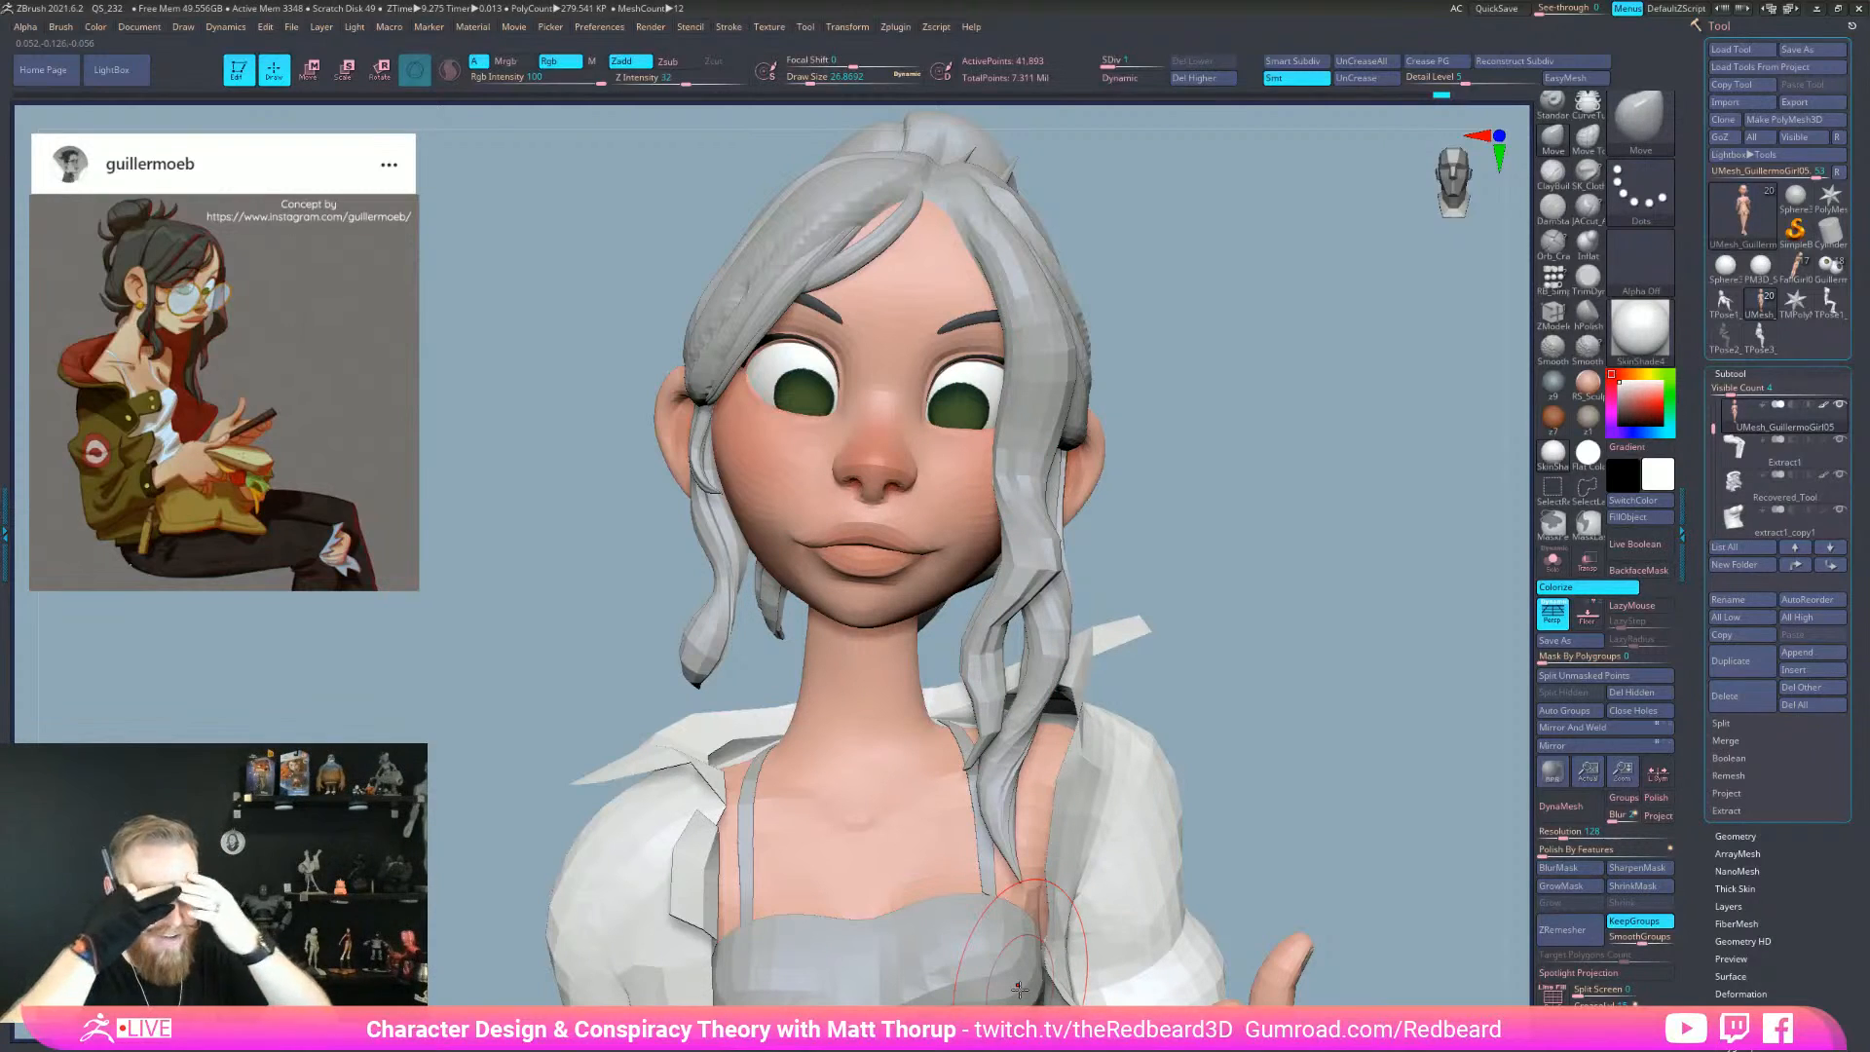
drag(1231, 565, 1363, 603)
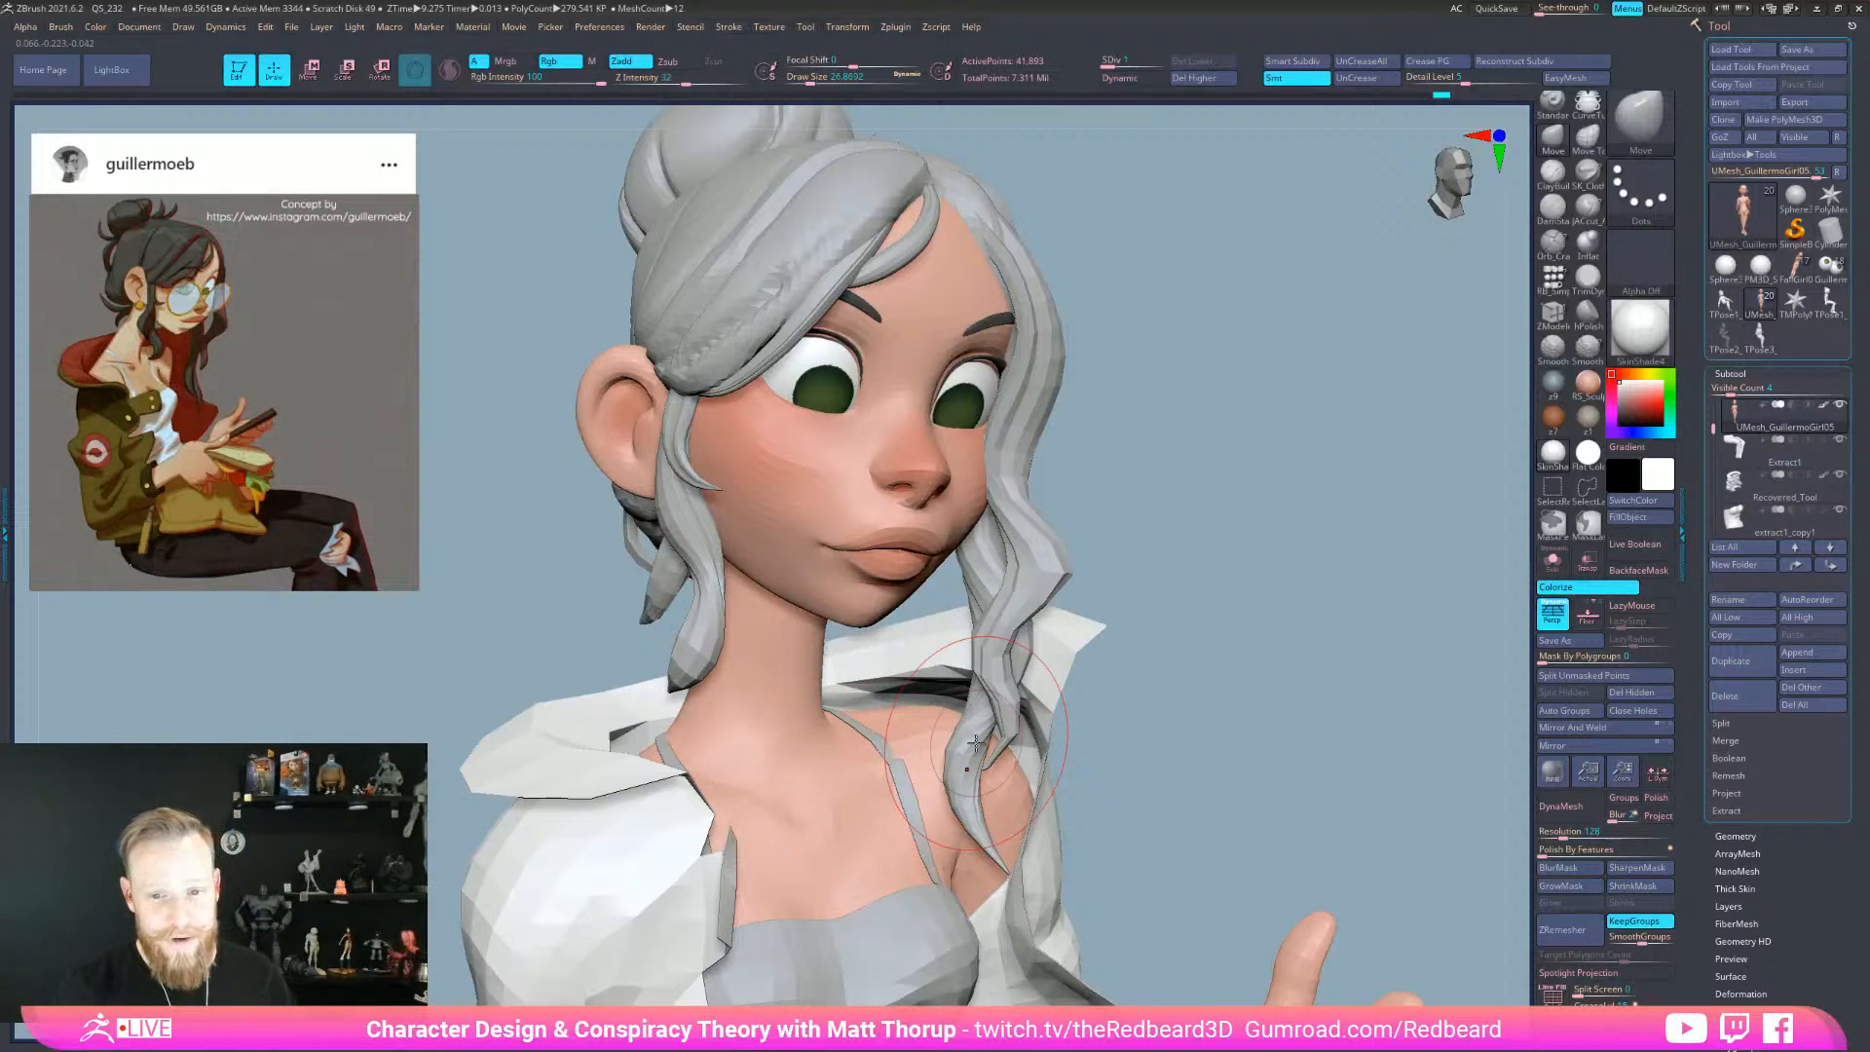
key(space)
drag(1273, 564, 1281, 649)
key(space)
click(1281, 648)
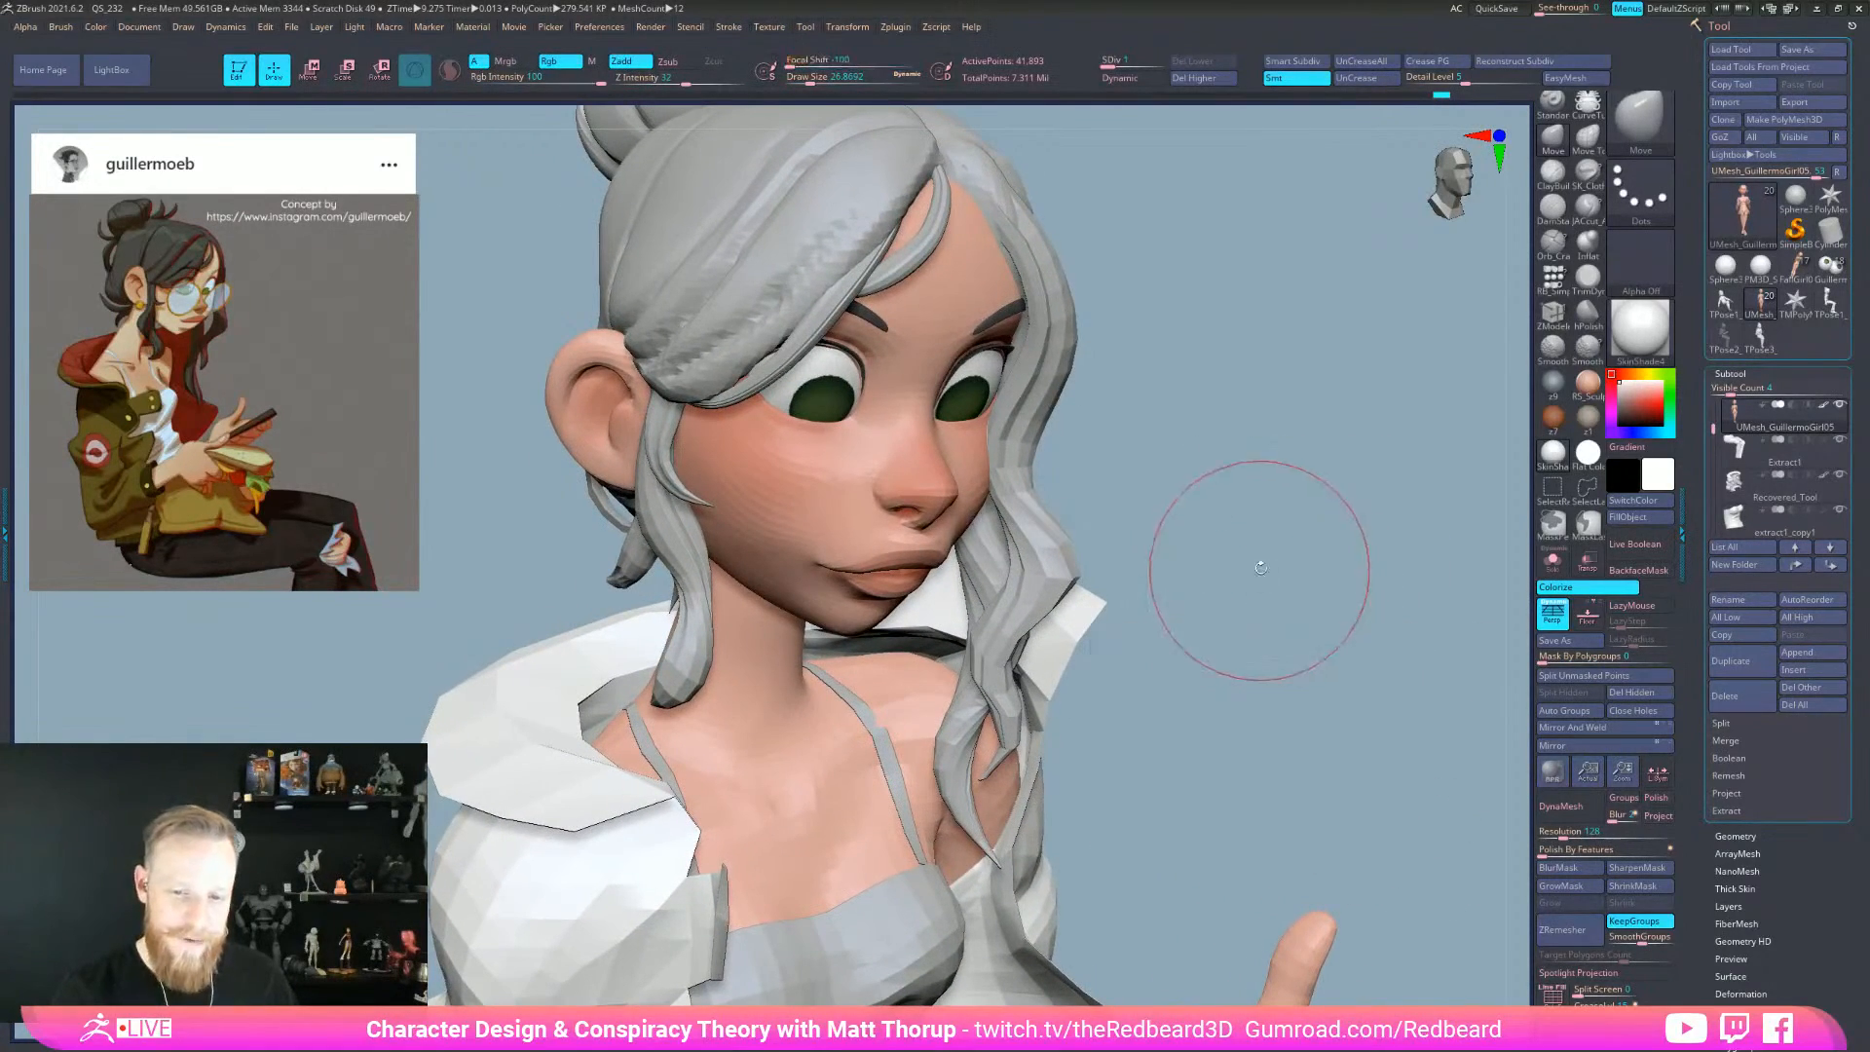
- Refine the mouth corner on the character's left side with the Move brush at about size 16
drag(1187, 536, 1147, 506)
mouse_move(1190, 579)
mouse_down()
mouse_move(1230, 584)
mouse_move(1194, 580)
mouse_up()
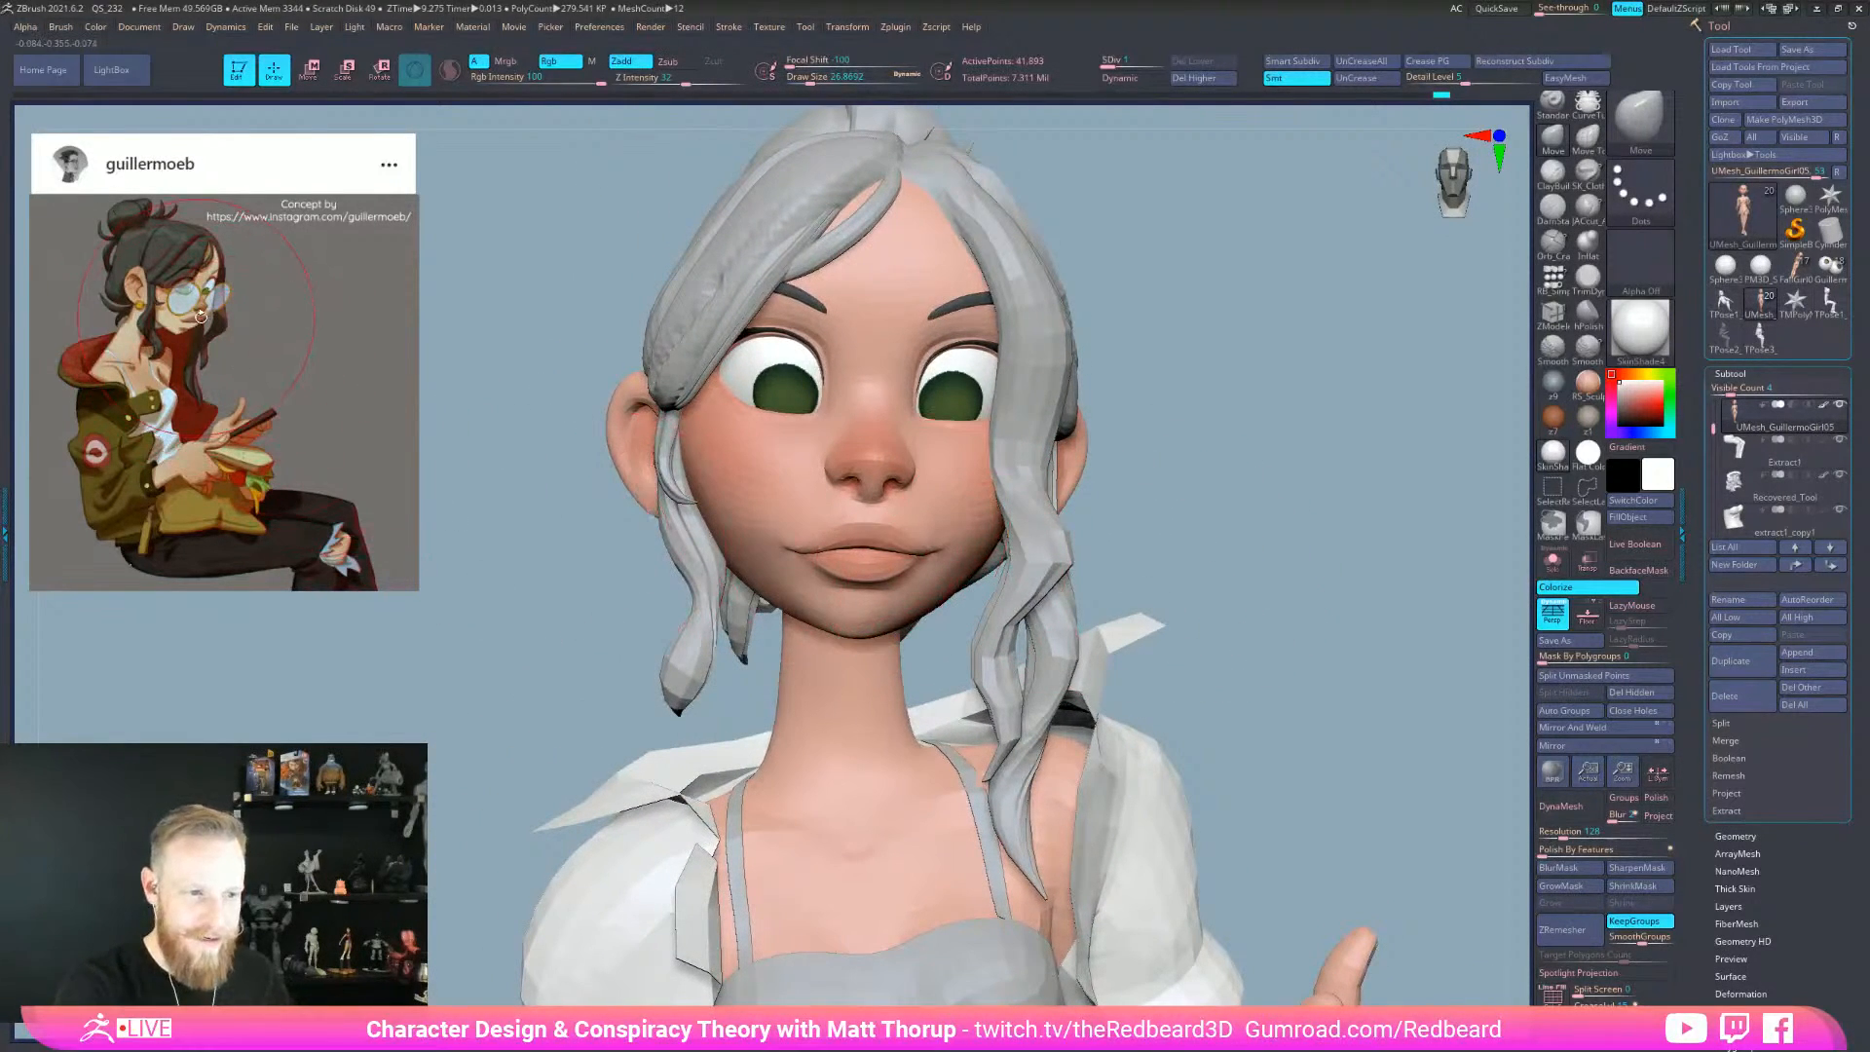
drag(1138, 560, 1120, 558)
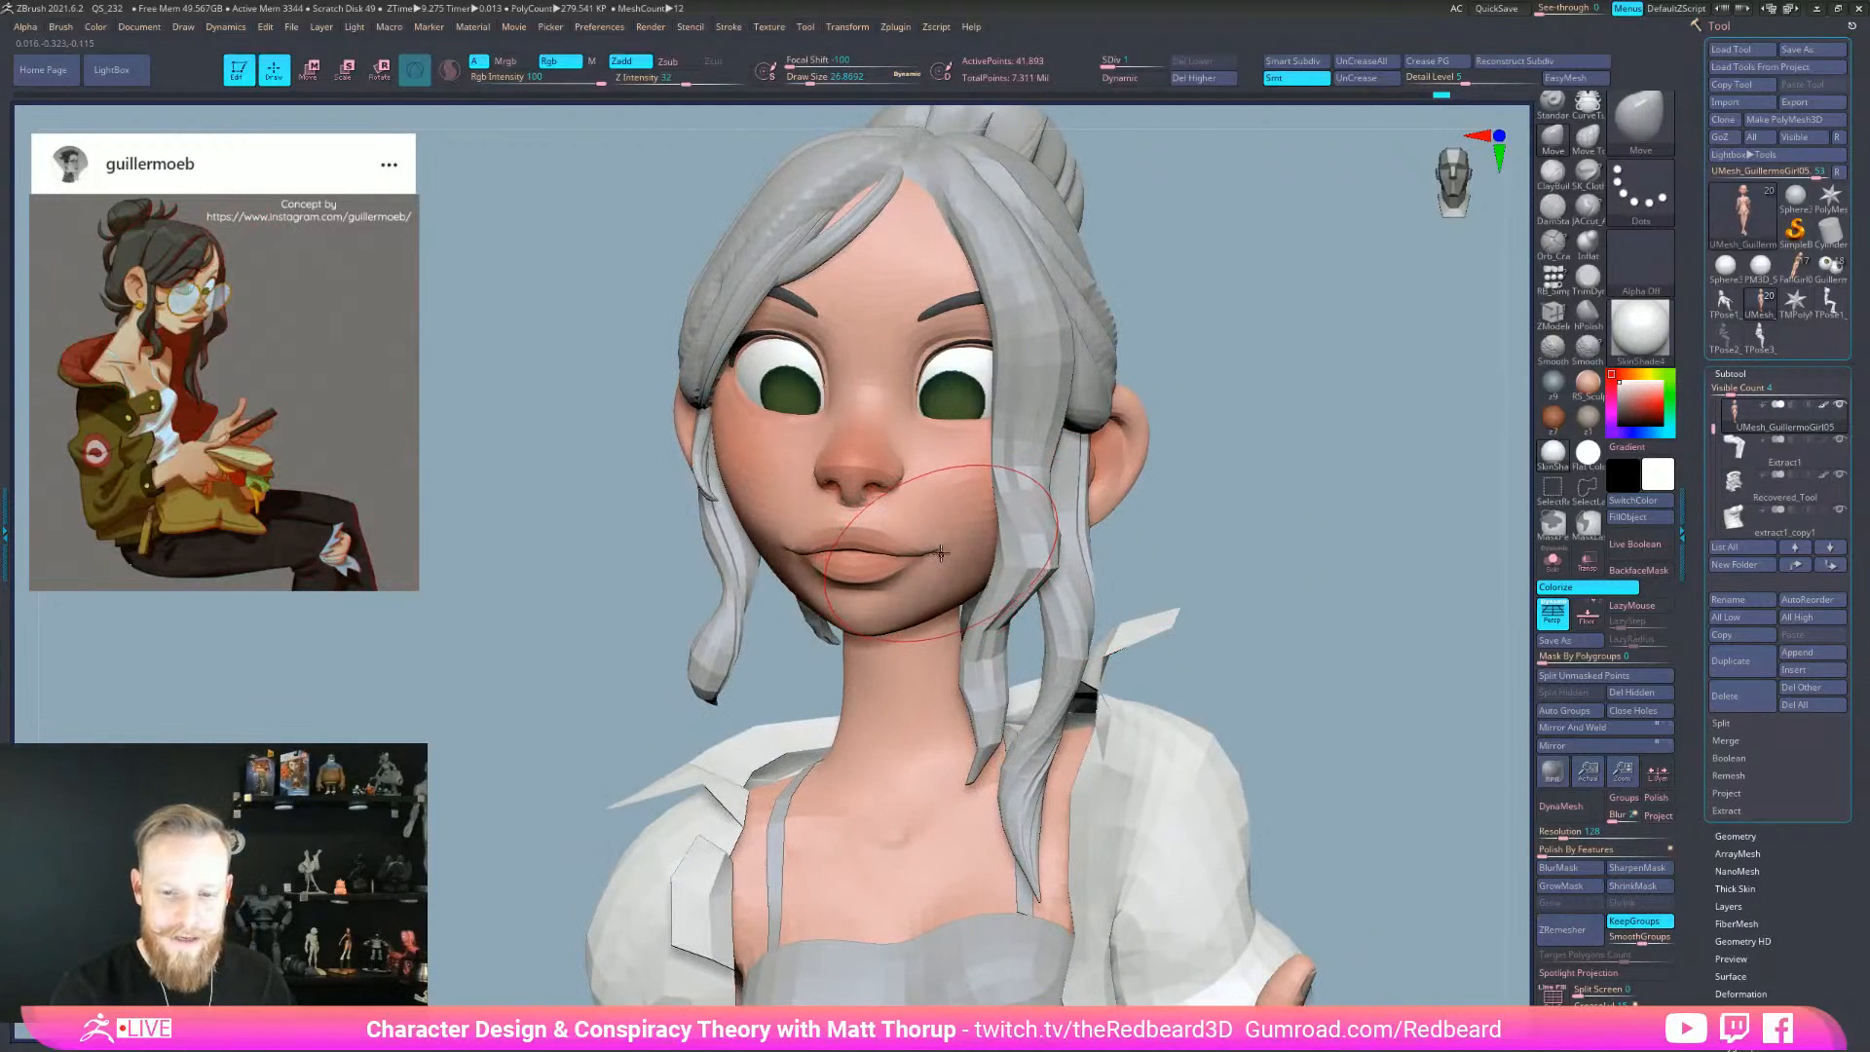
key(s)
drag(952, 550, 943, 550)
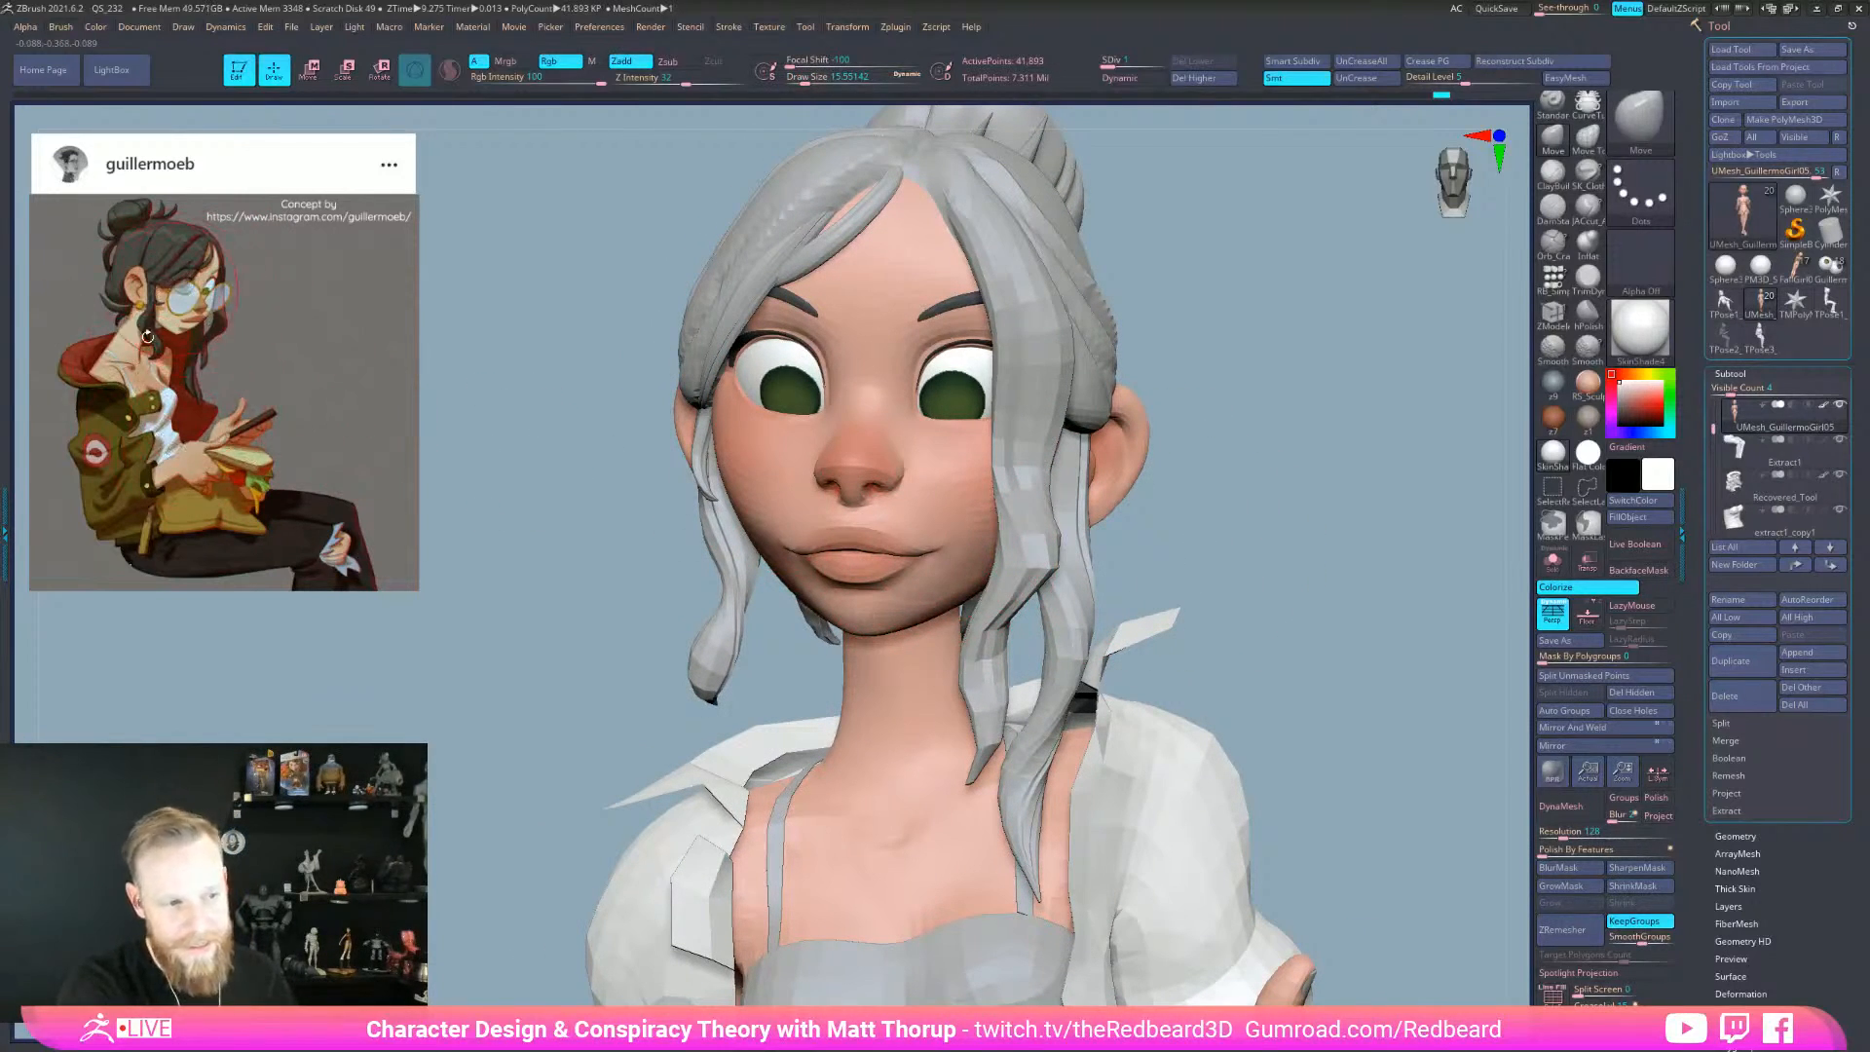
- Reduce the Move brush to about size 13 for the mouth corner and set its focal shift to 0
drag(1275, 594, 1251, 589)
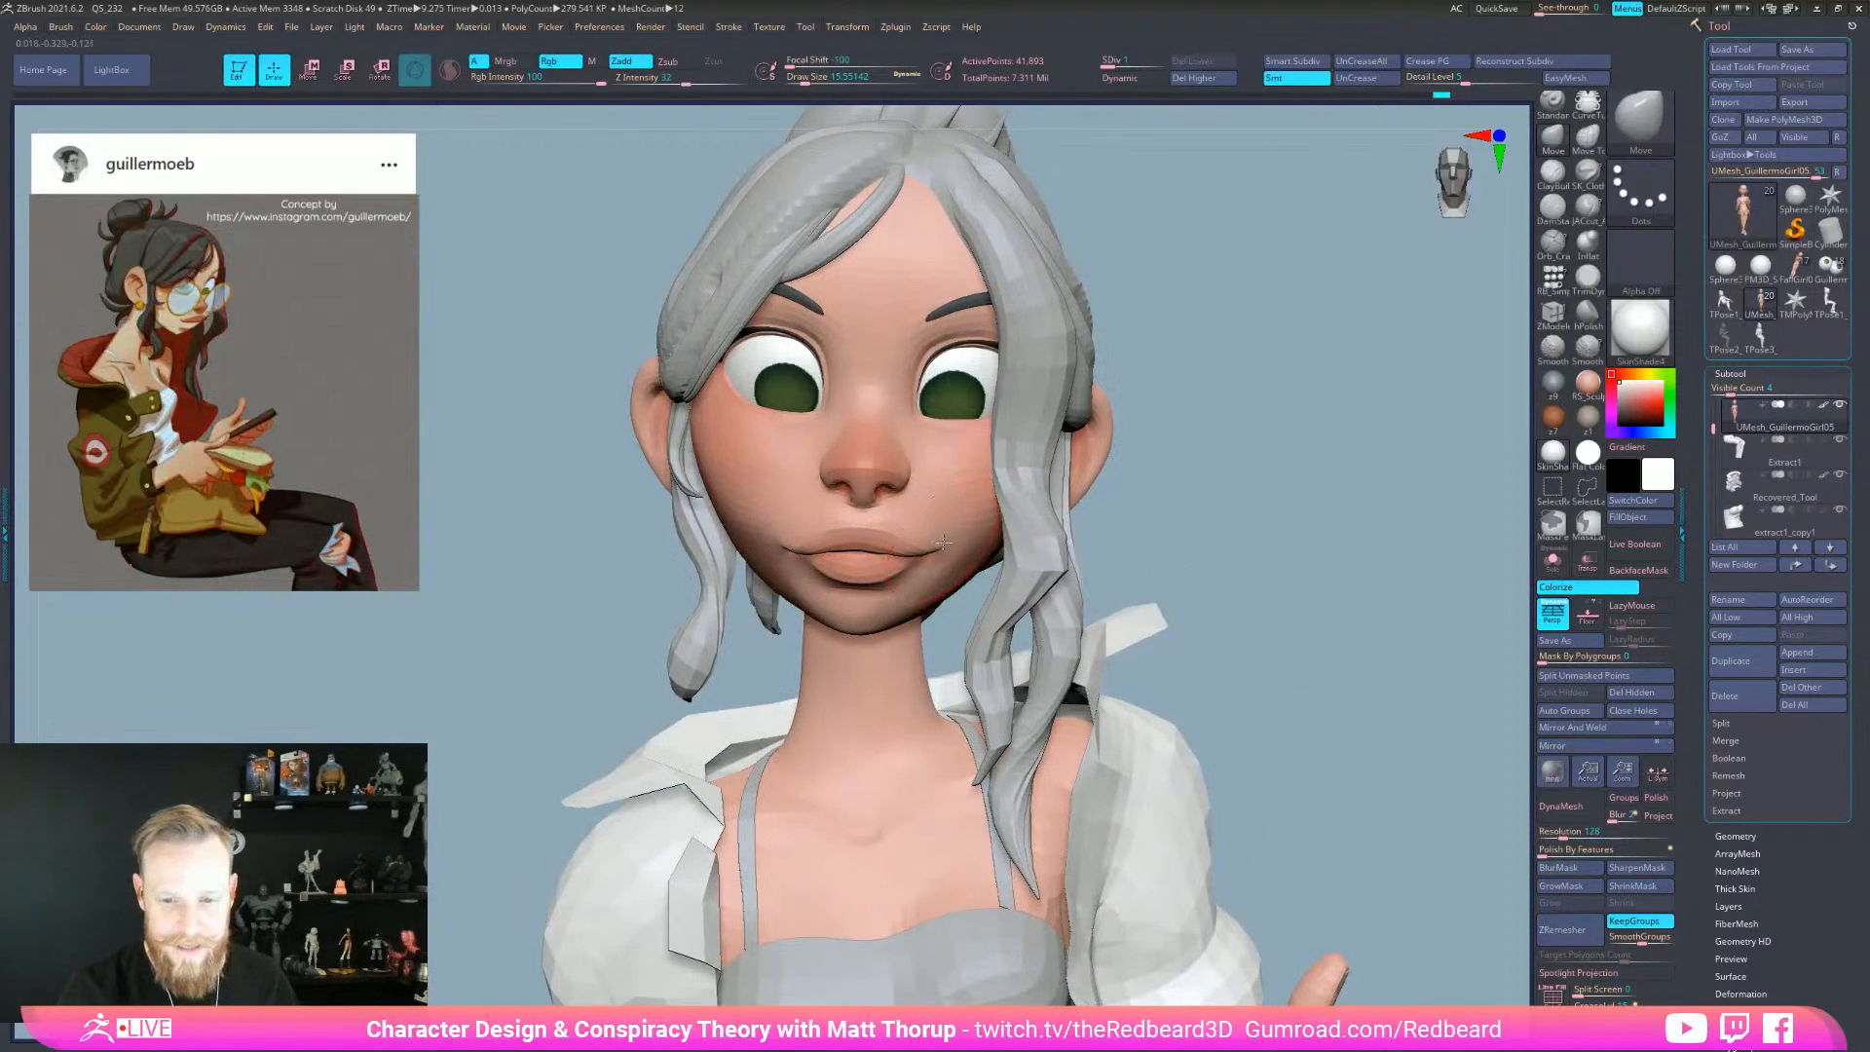
key(bracketleft)
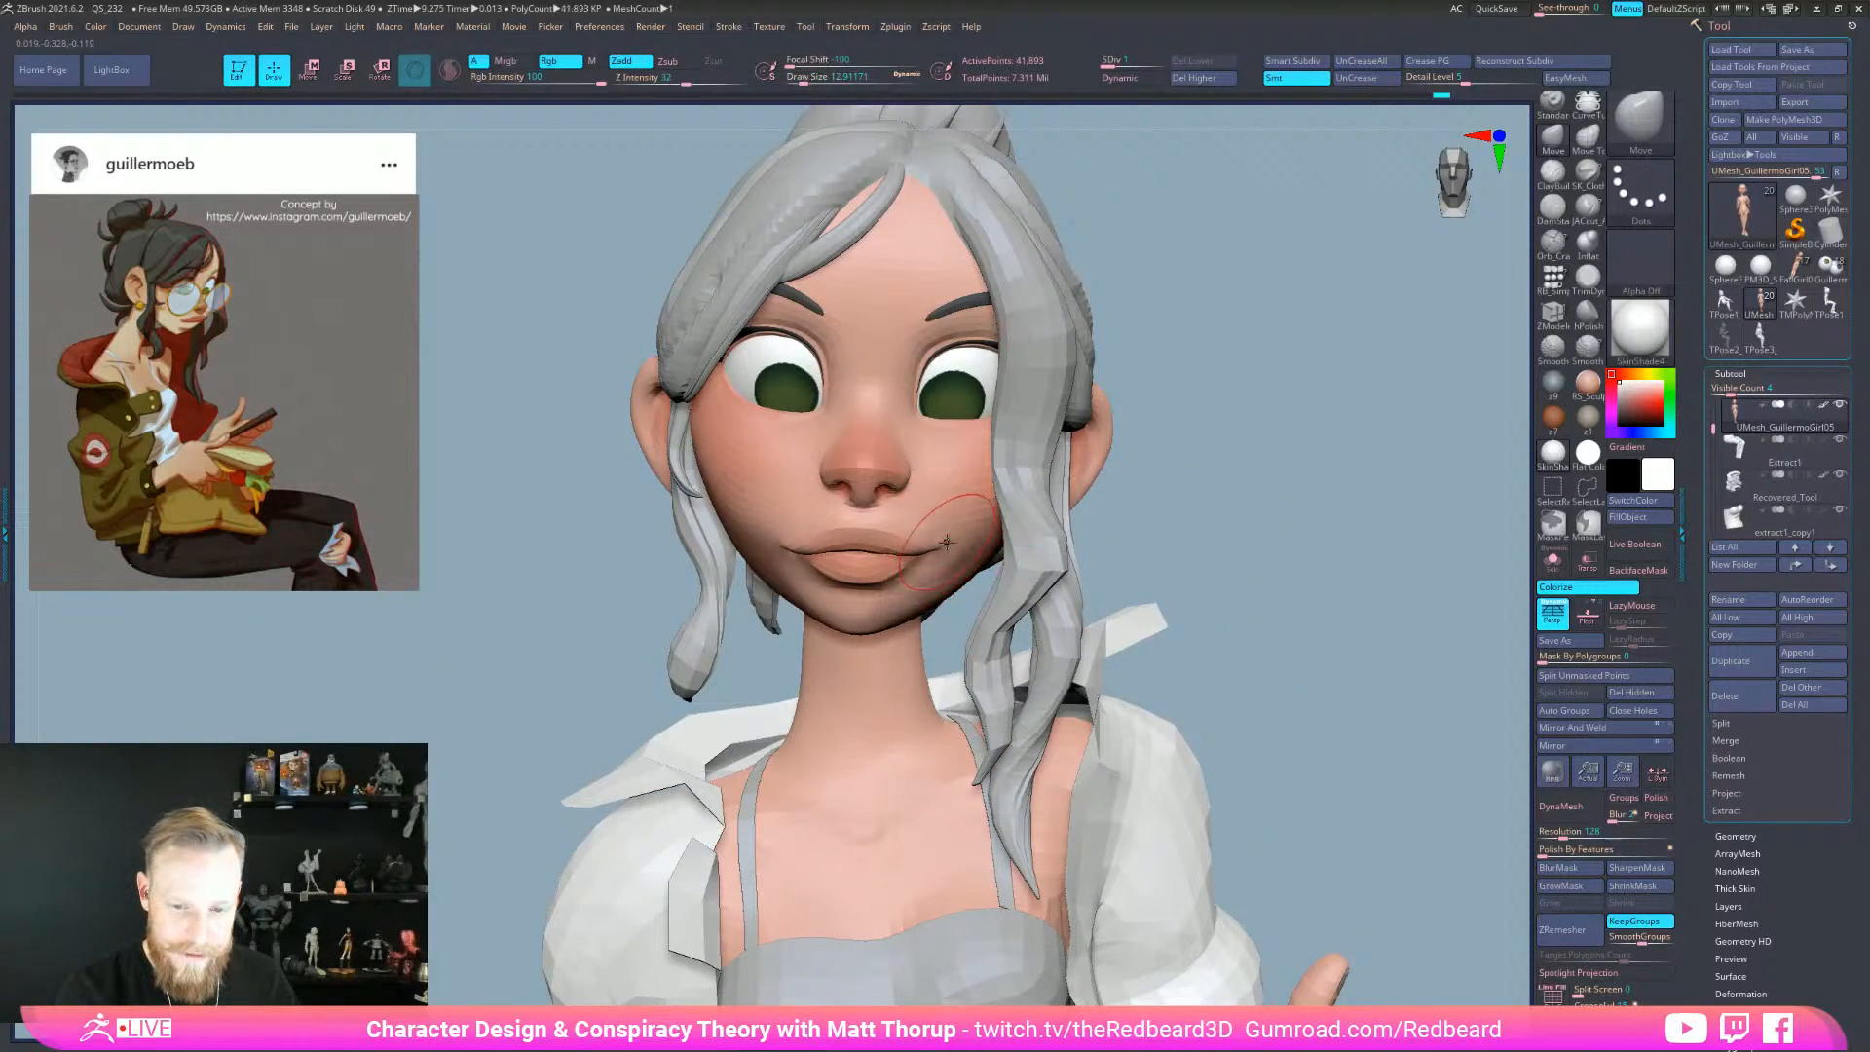
drag(791, 63, 864, 62)
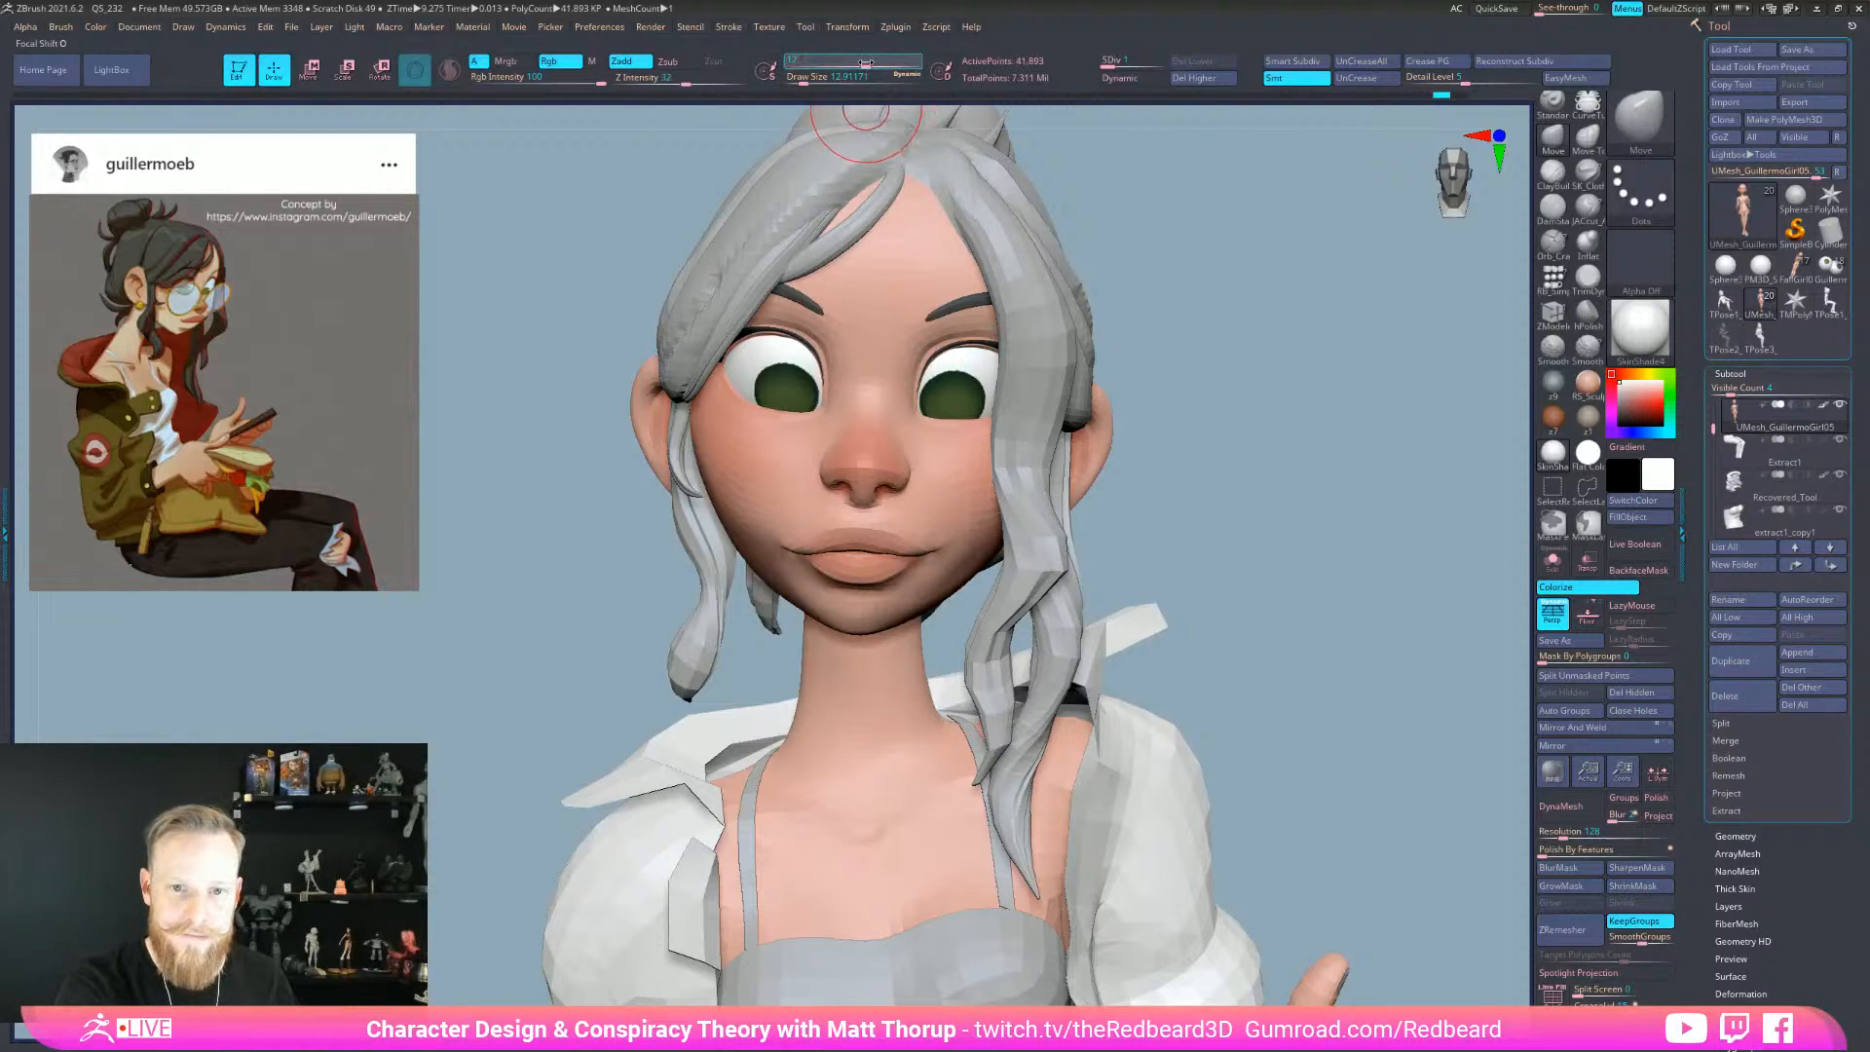
- Set the Move brush's draw size to about 14.2 for reshaping the face
key(bracketright)
key(bracketright)
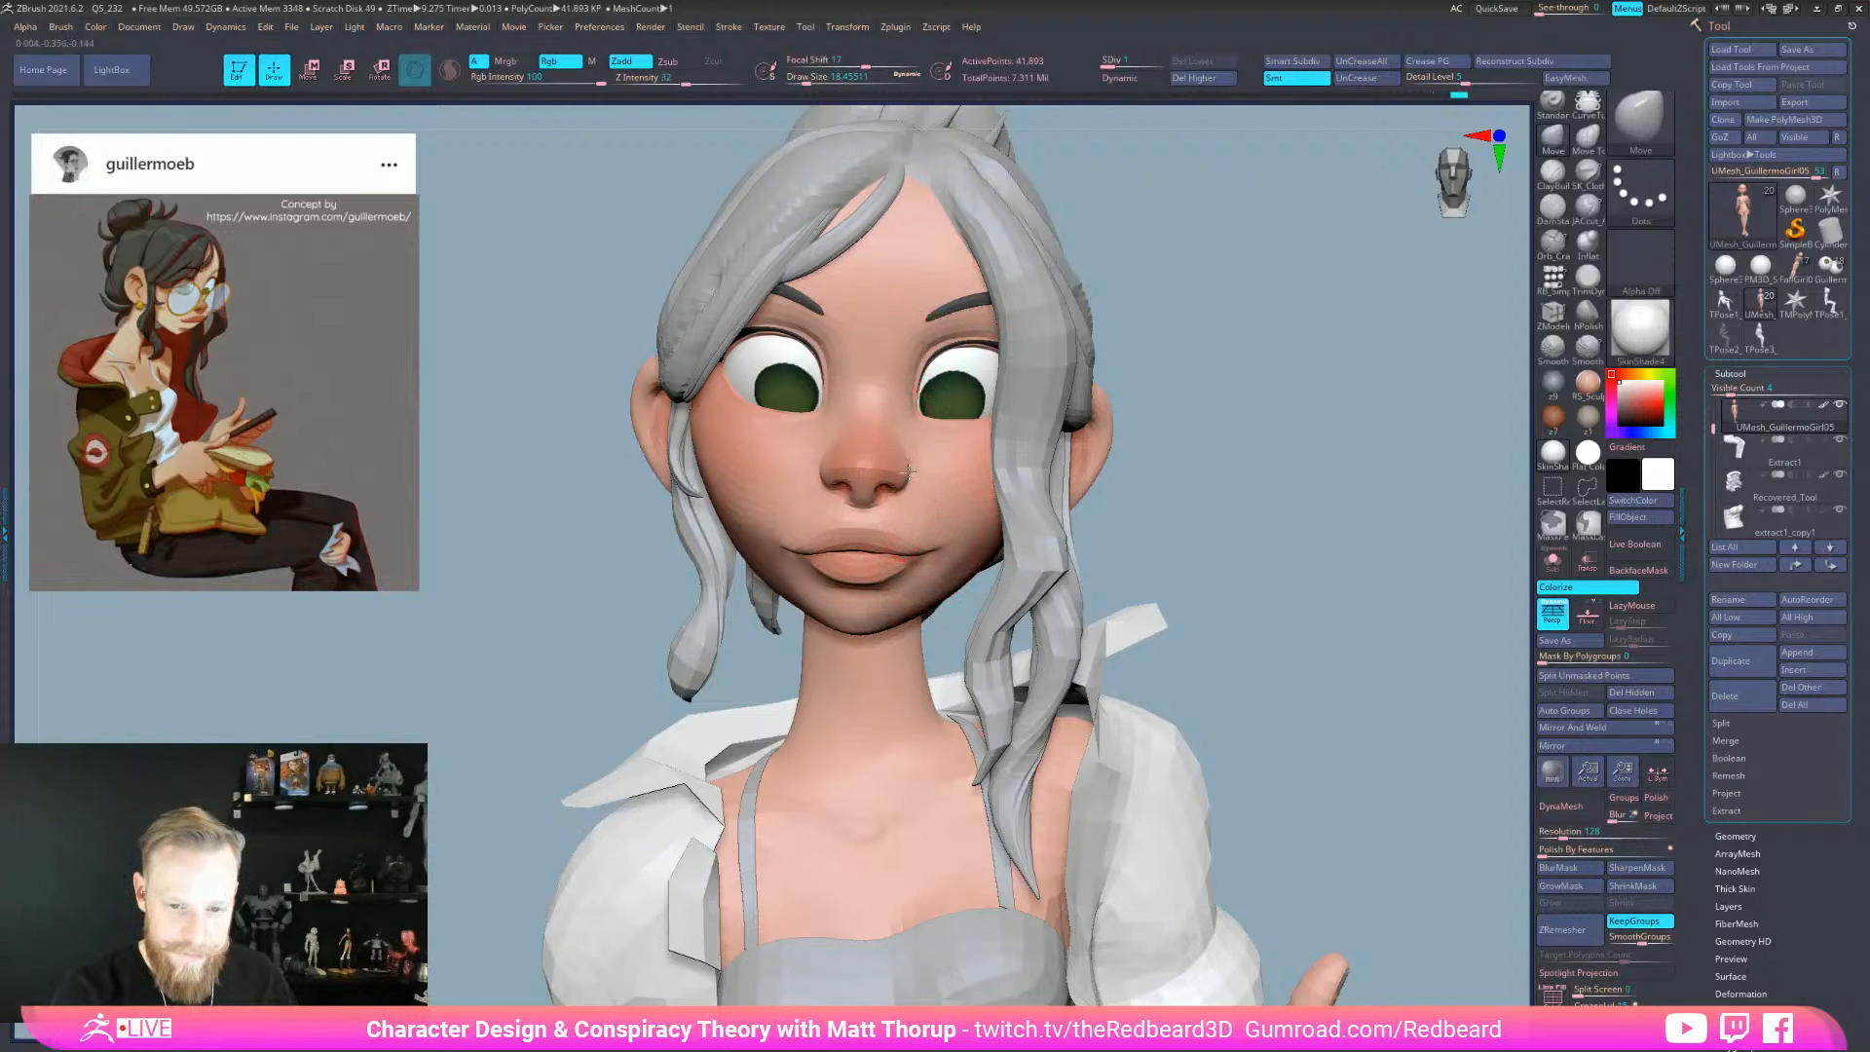
key(s)
drag(909, 476, 906, 476)
key(ctrl+shift)
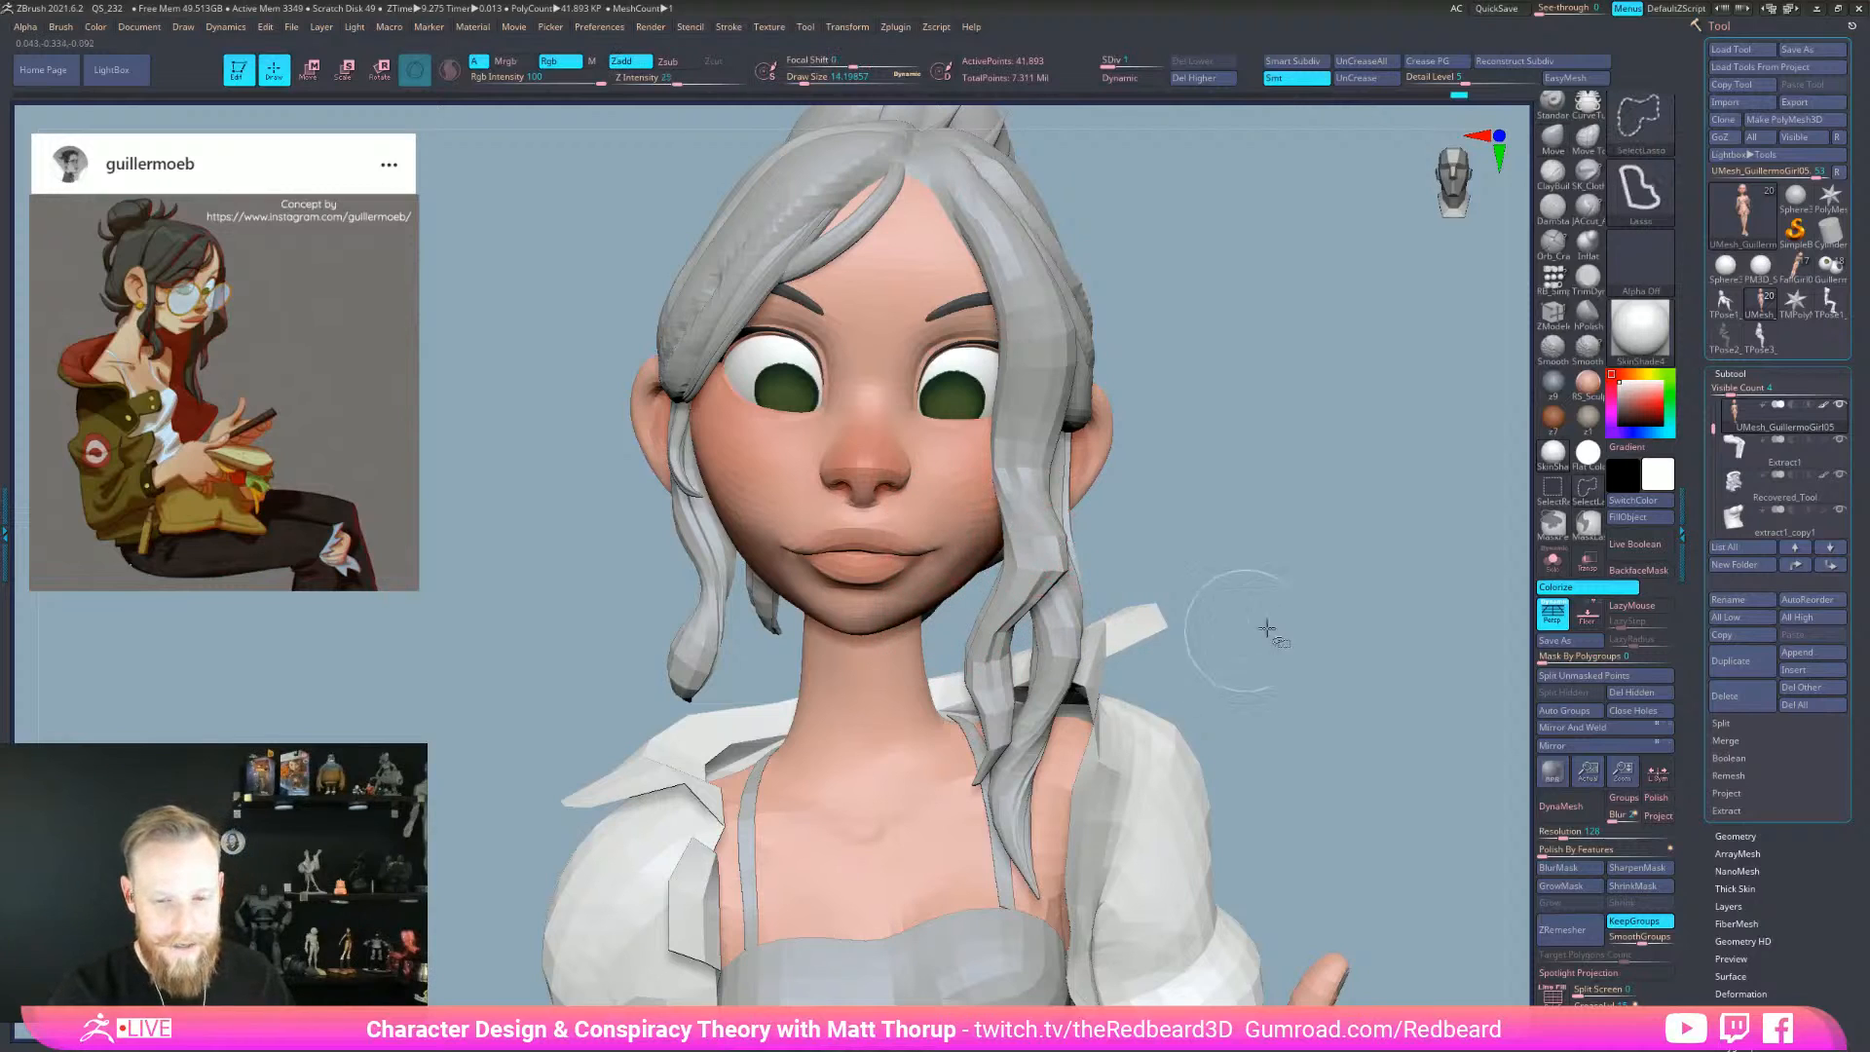
mouse_move(1246, 740)
ctrl+shift+mouse_down()
mouse_move(857, 491)
mouse_move(1003, 302)
mouse_move(1217, 306)
ctrl+shift+mouse_up()
mouse_move(1229, 760)
ctrl+shift+mouse_down()
mouse_move(941, 526)
mouse_move(959, 551)
mouse_move(973, 513)
mouse_move(961, 567)
ctrl+shift+mouse_up()
key(ctrl+z)
key(ctrl+z)
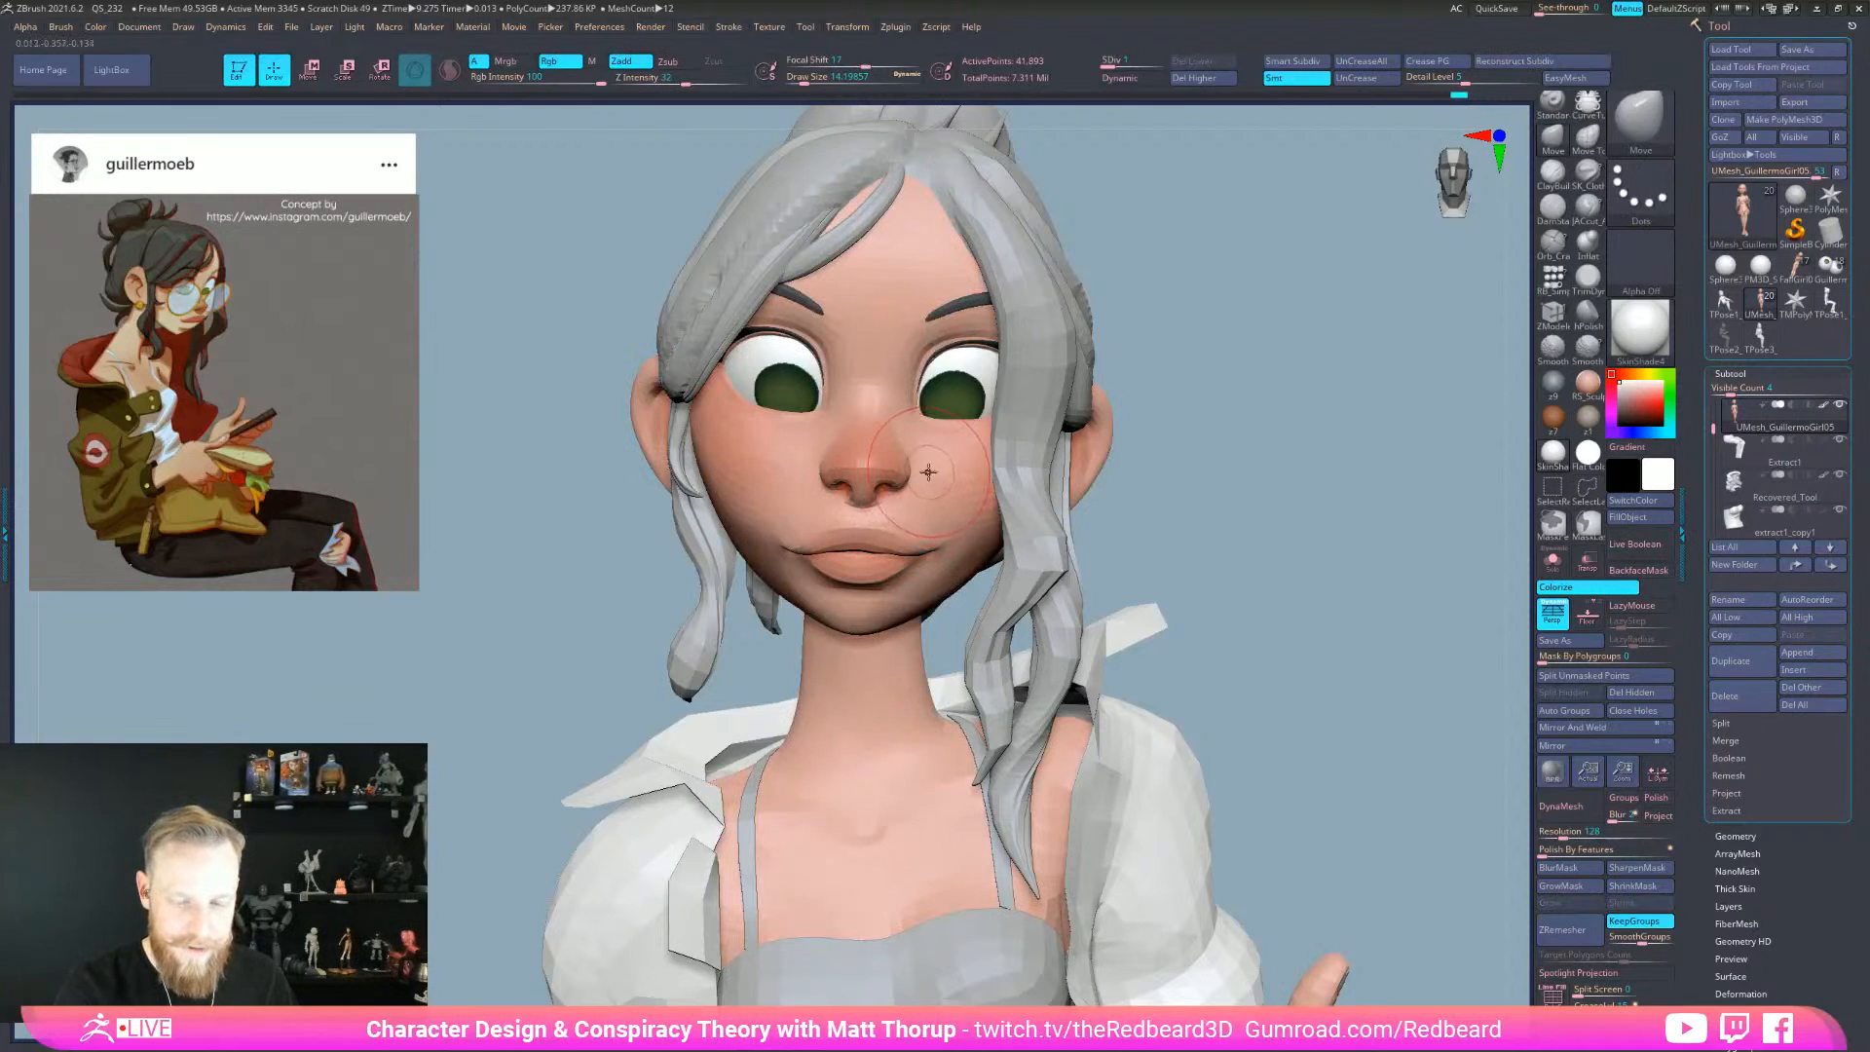
key(ctrl+shift)
ctrl+shift+drag(904, 446, 983, 422)
key(ctrl+z)
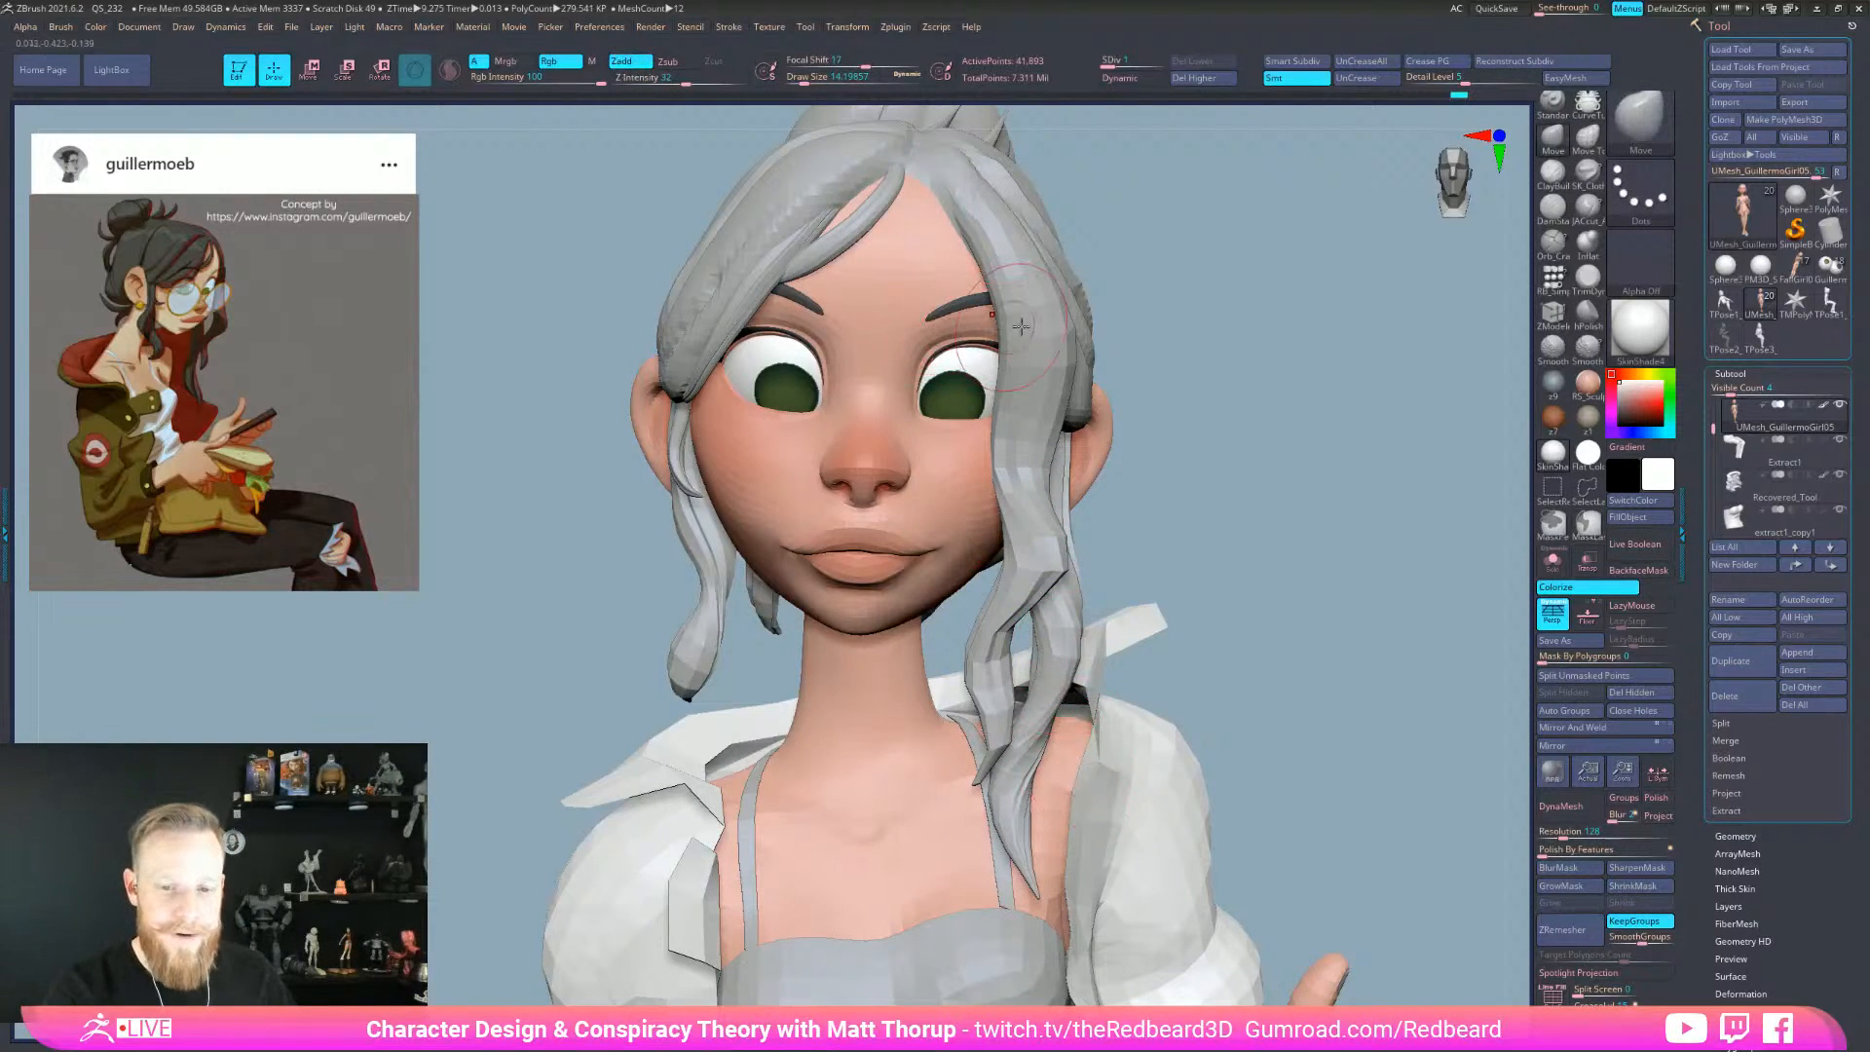
key(ctrl+shift)
mouse_move(726, 255)
ctrl+shift+mouse_down()
mouse_move(979, 468)
mouse_move(662, 648)
mouse_move(899, 725)
ctrl+shift+mouse_up()
key(ctrl+z)
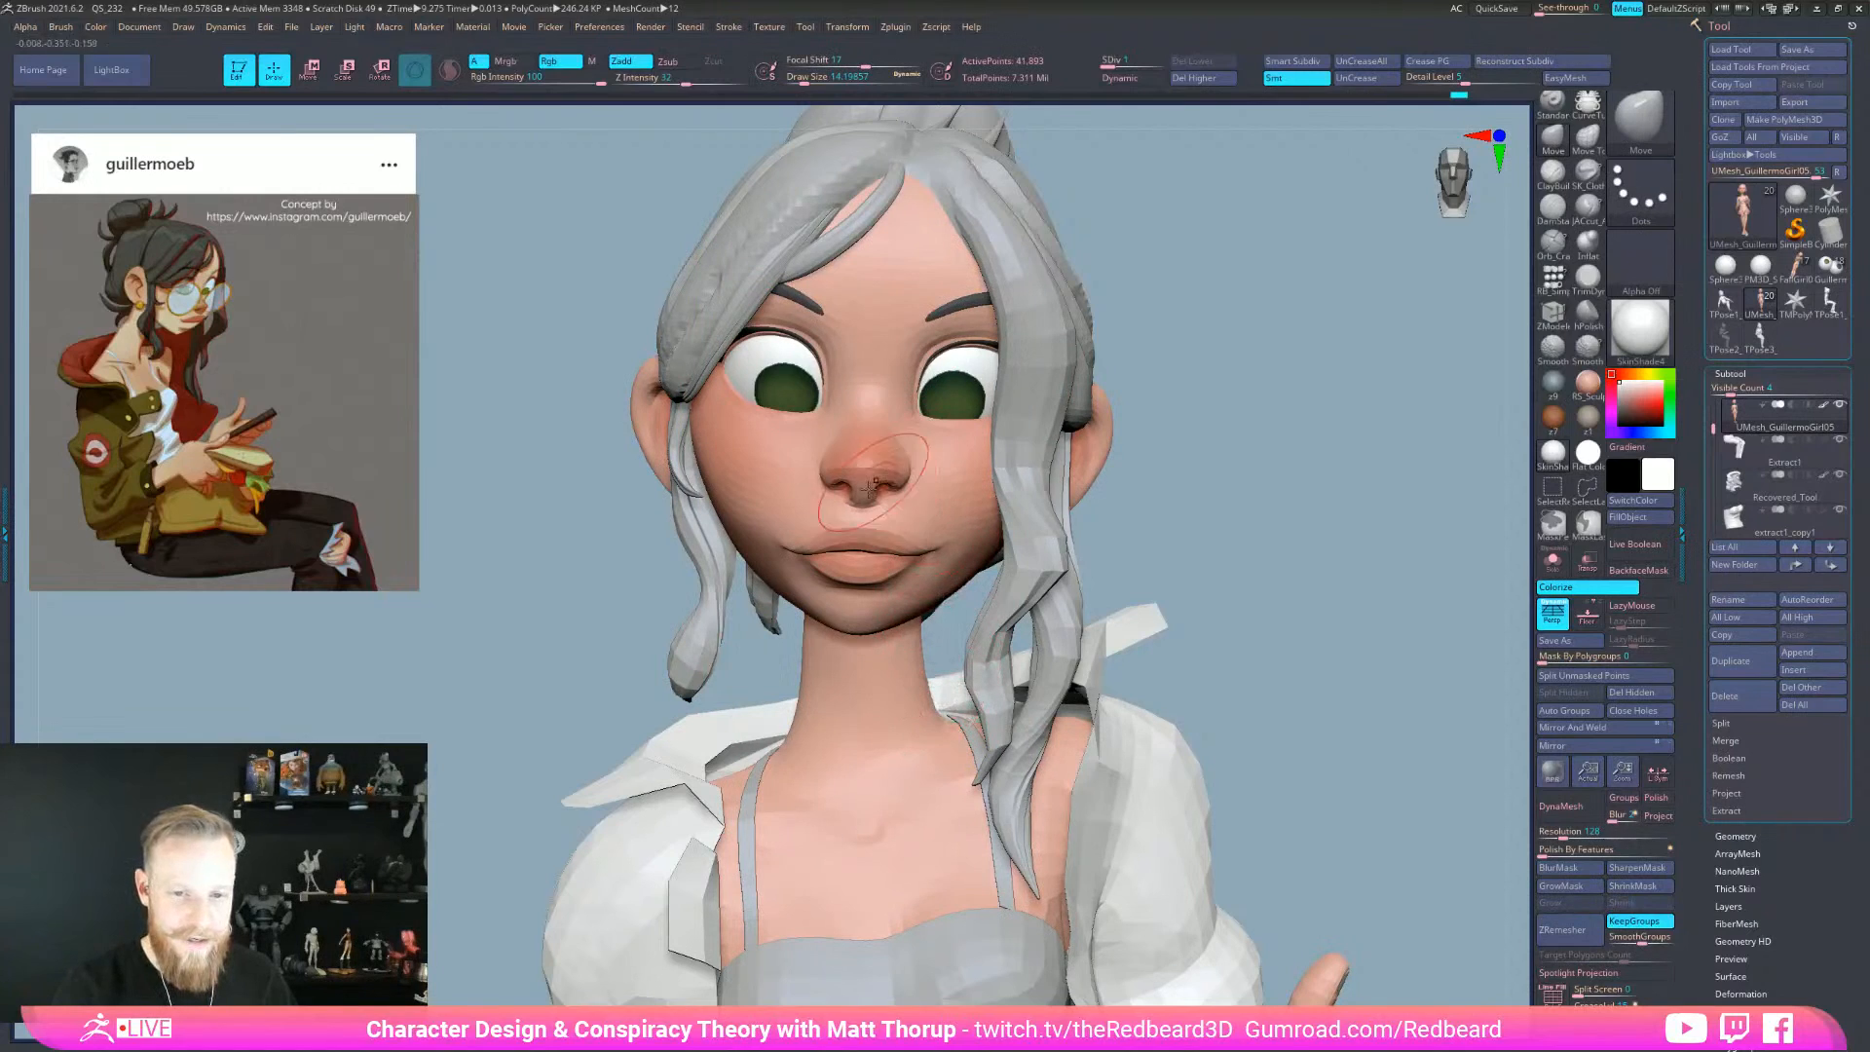
key(ctrl+shift)
ctrl+shift+drag(729, 525, 755, 584)
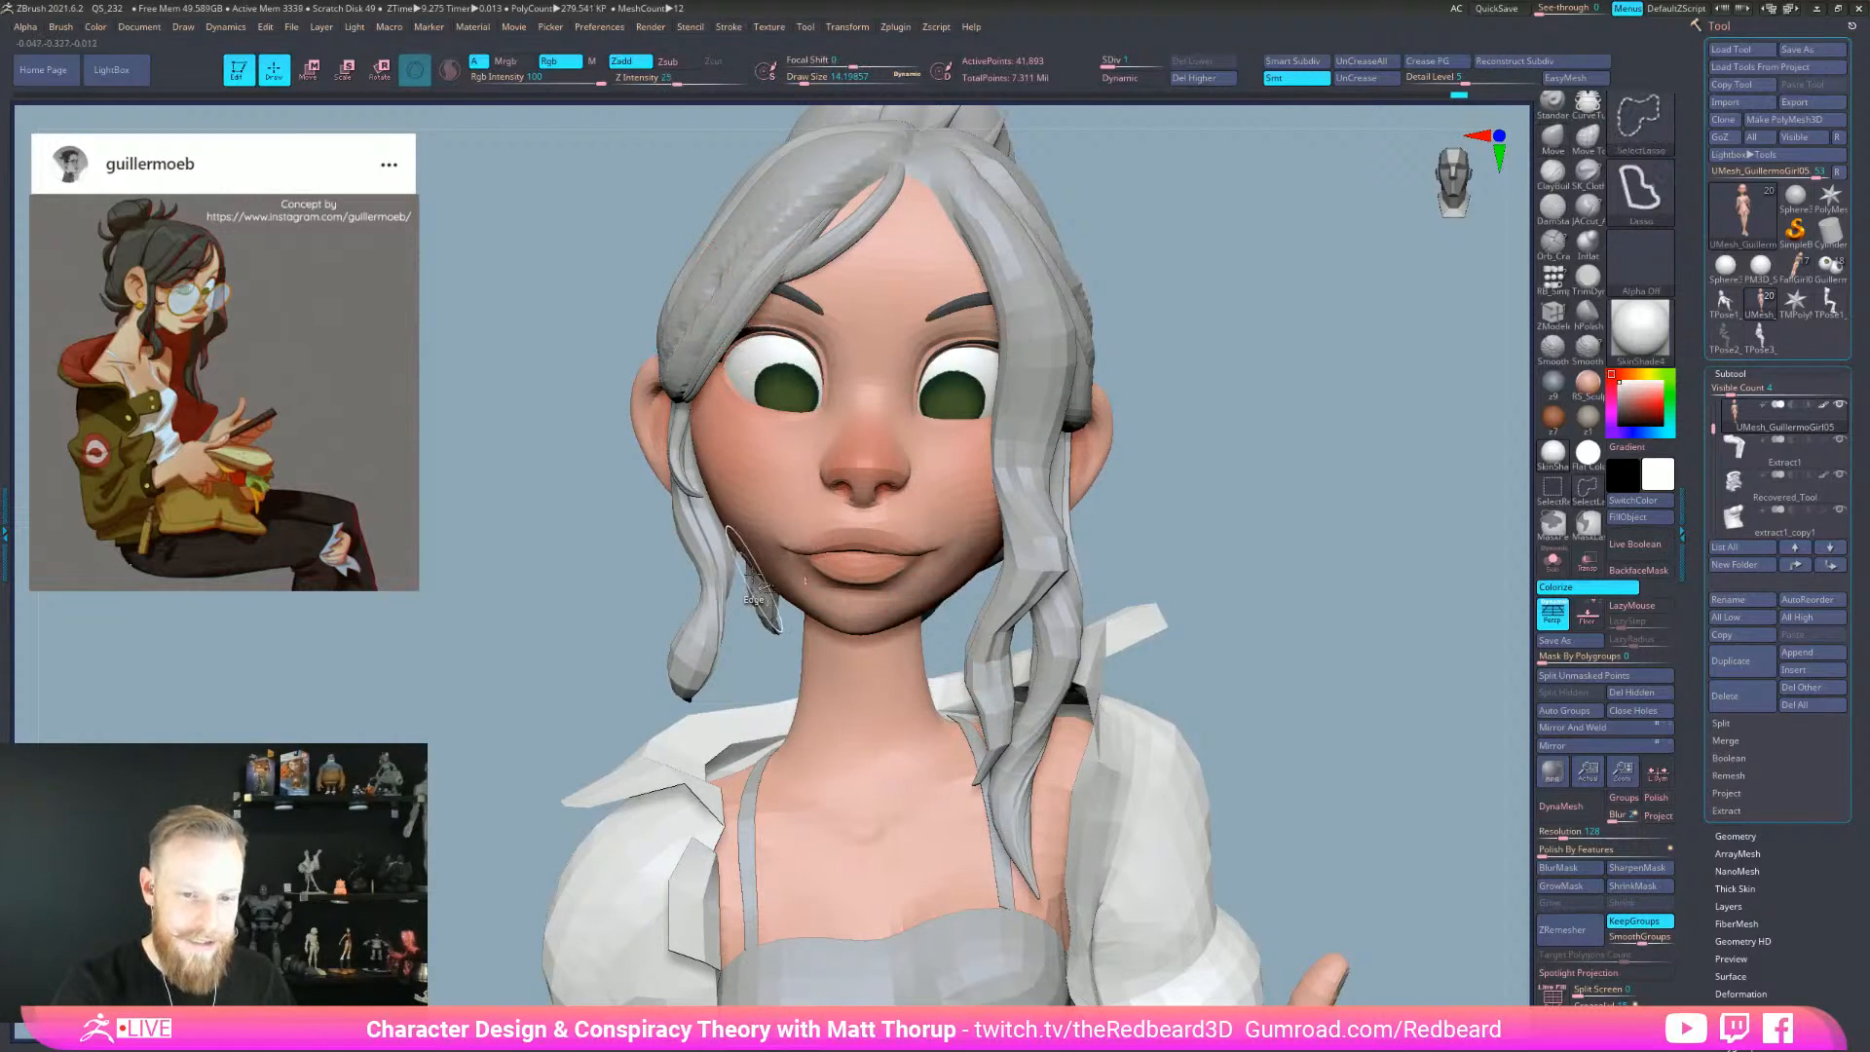
key(ctrl+shift)
ctrl+shift+drag(885, 471, 1149, 606)
key(ctrl+z)
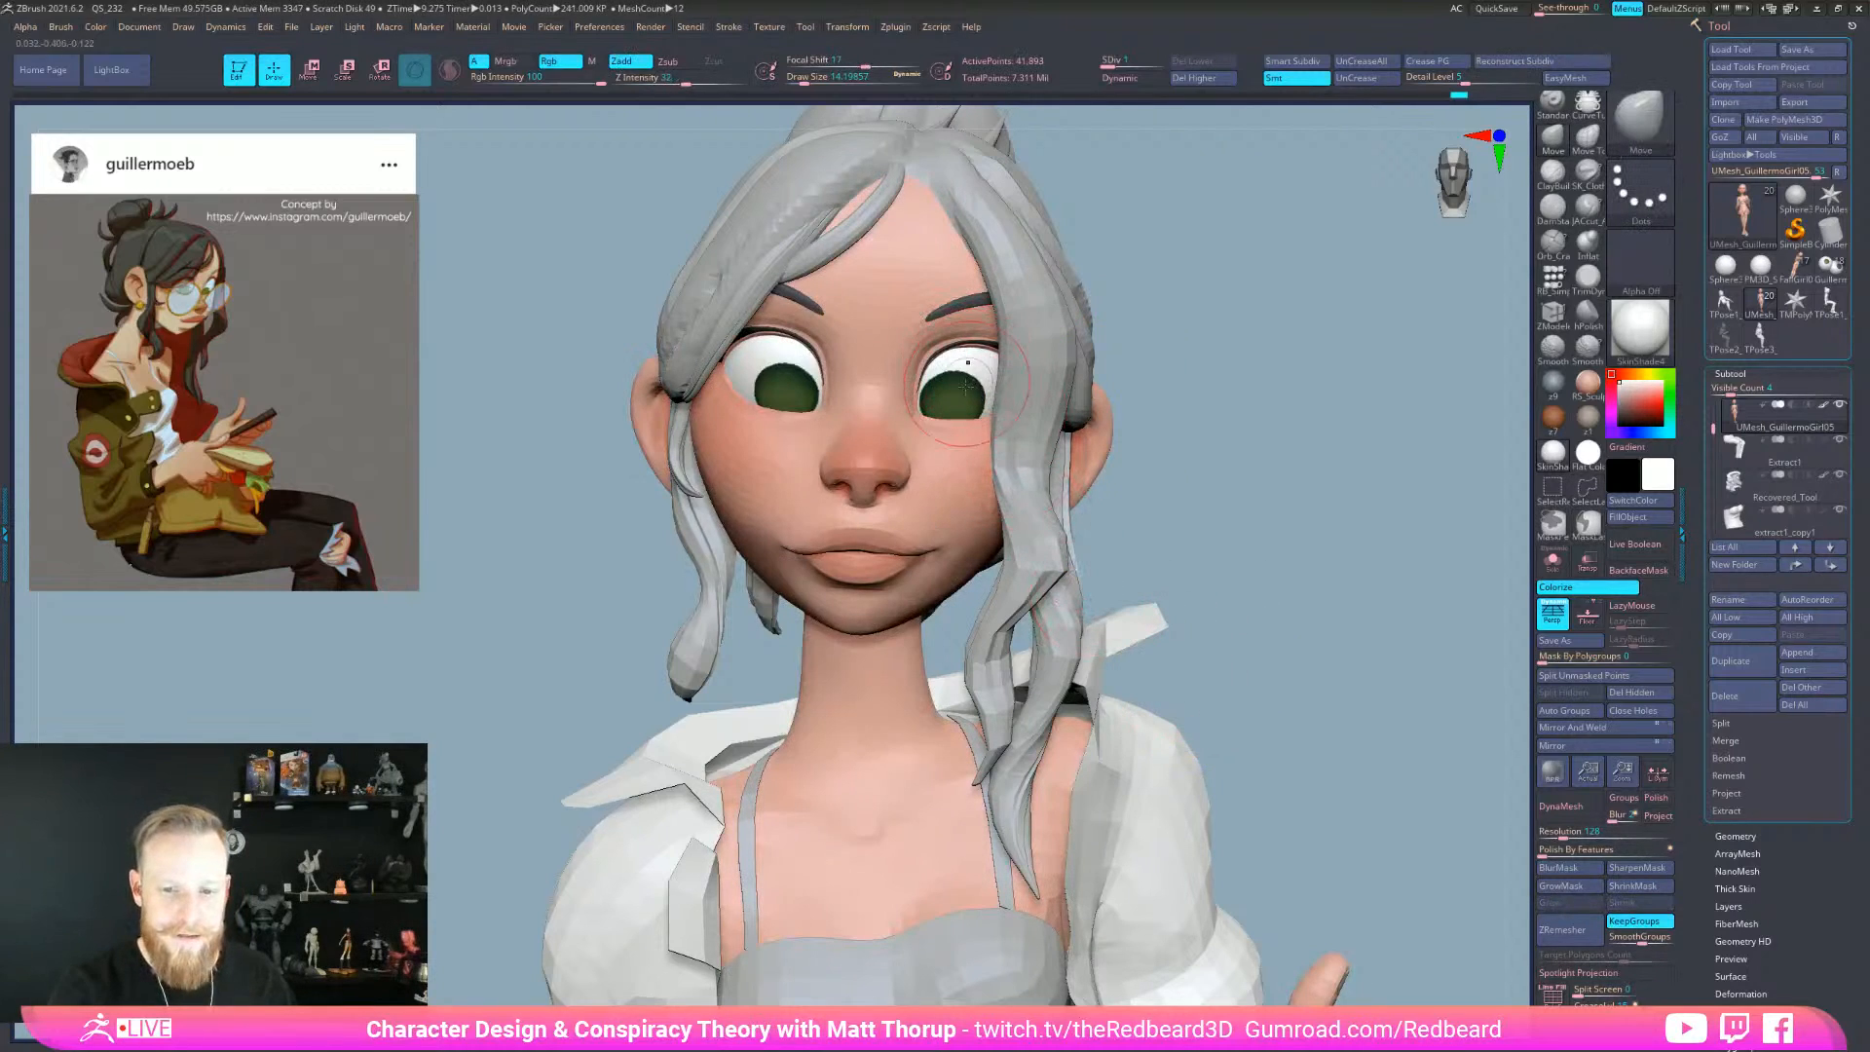
- Enlarge the Move brush's draw size to about 18.5 and isolate the body subtool with the head in profile
key(])
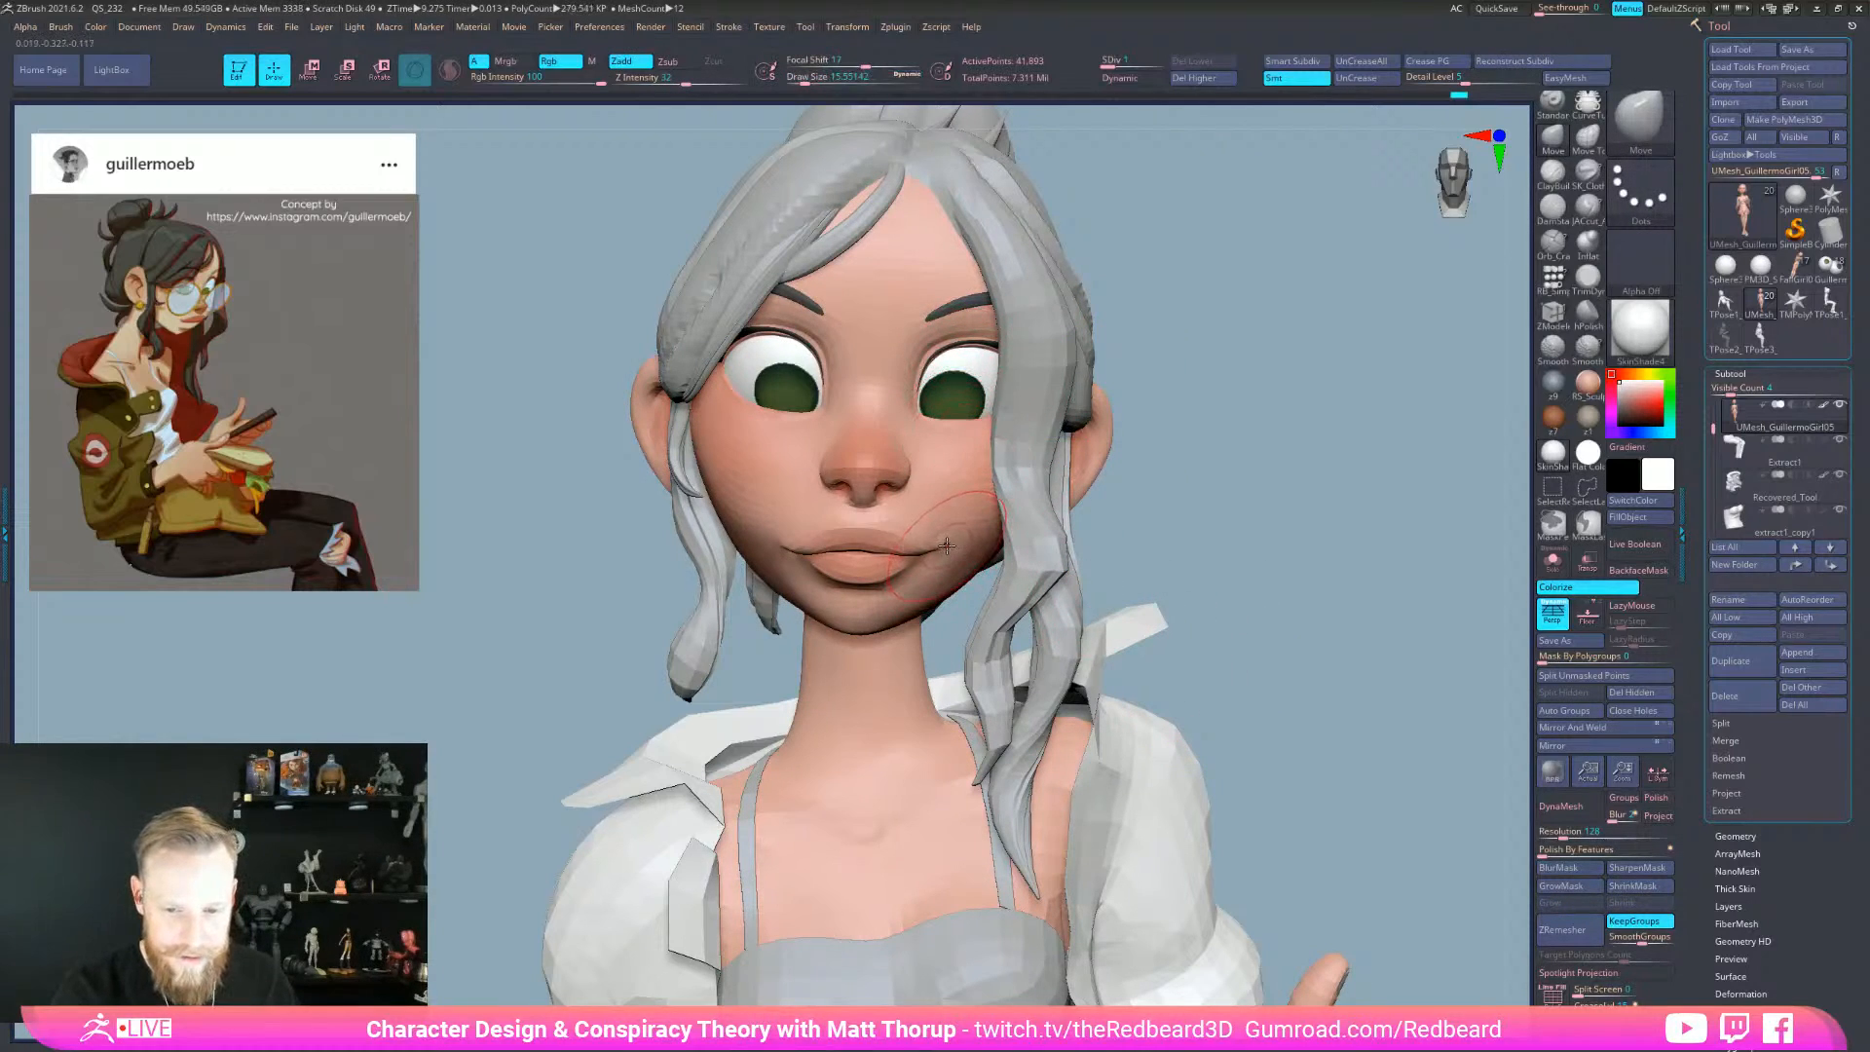
right_drag(1015, 526, 954, 531)
key(])
key(])
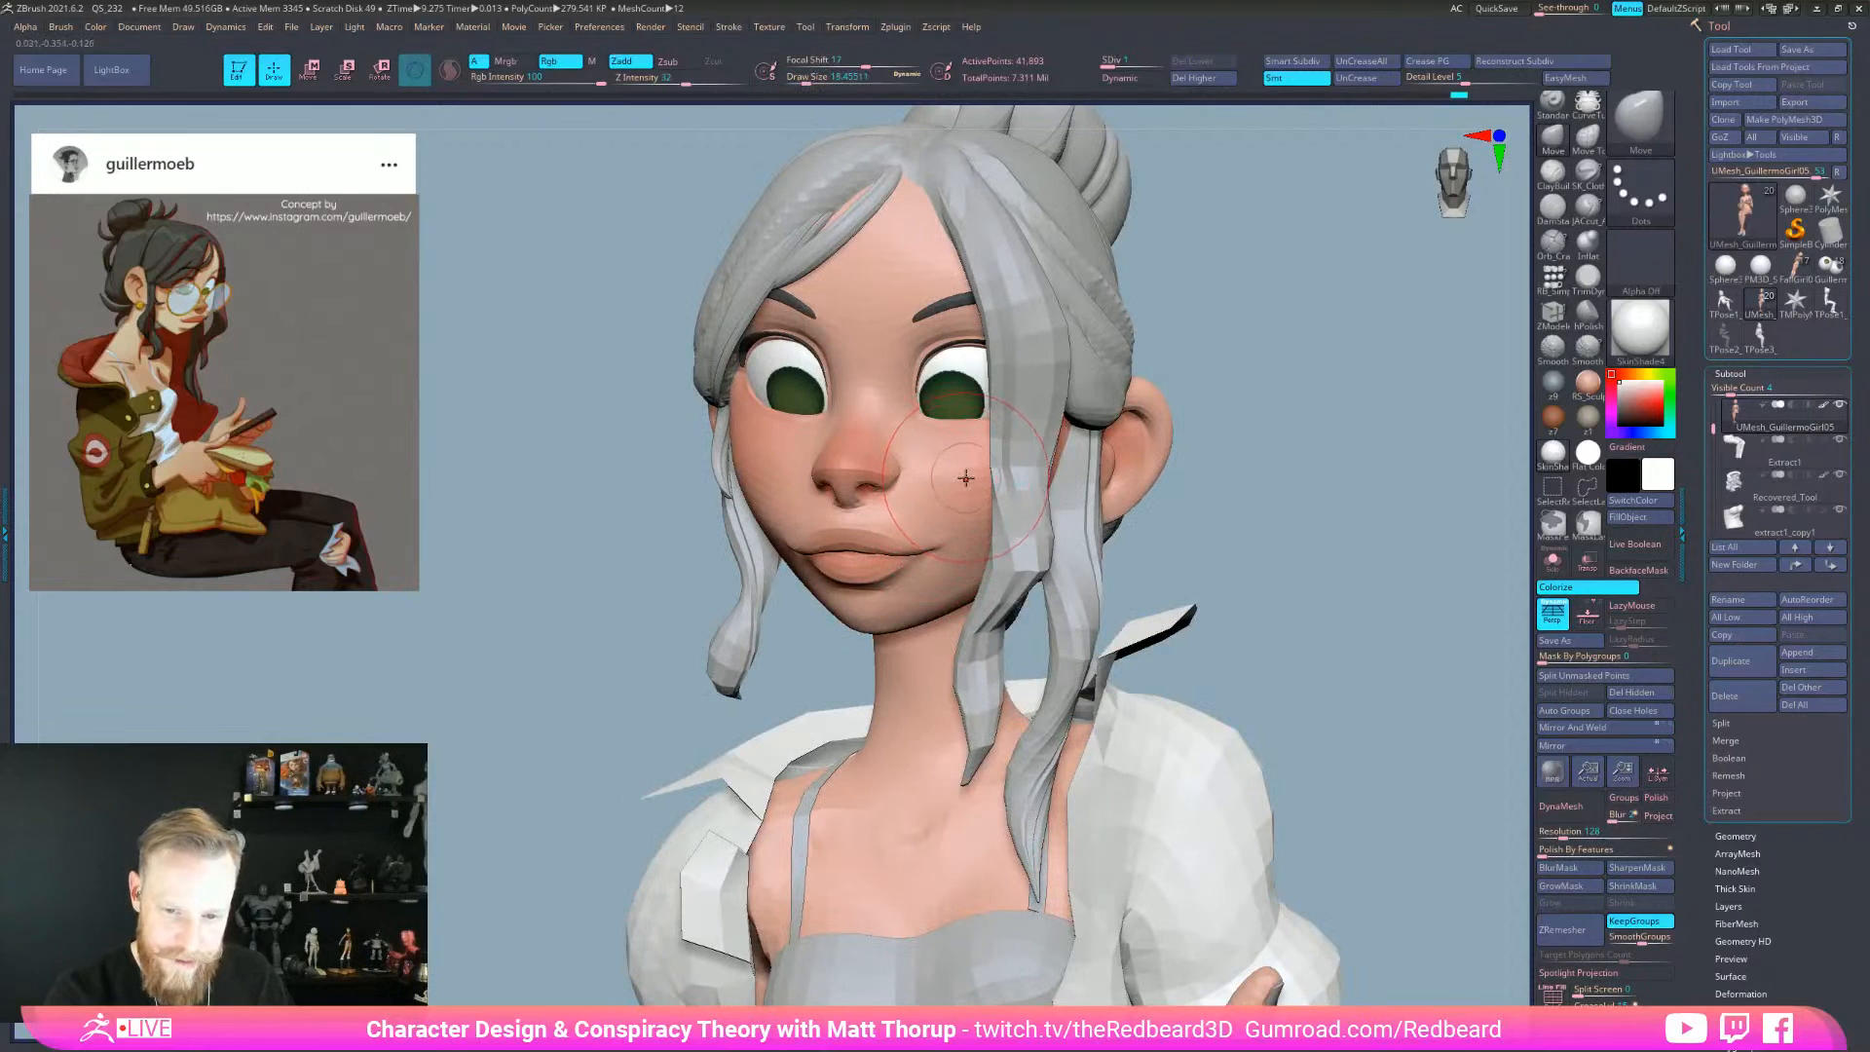
click(1553, 561)
right_drag(1071, 482, 950, 471)
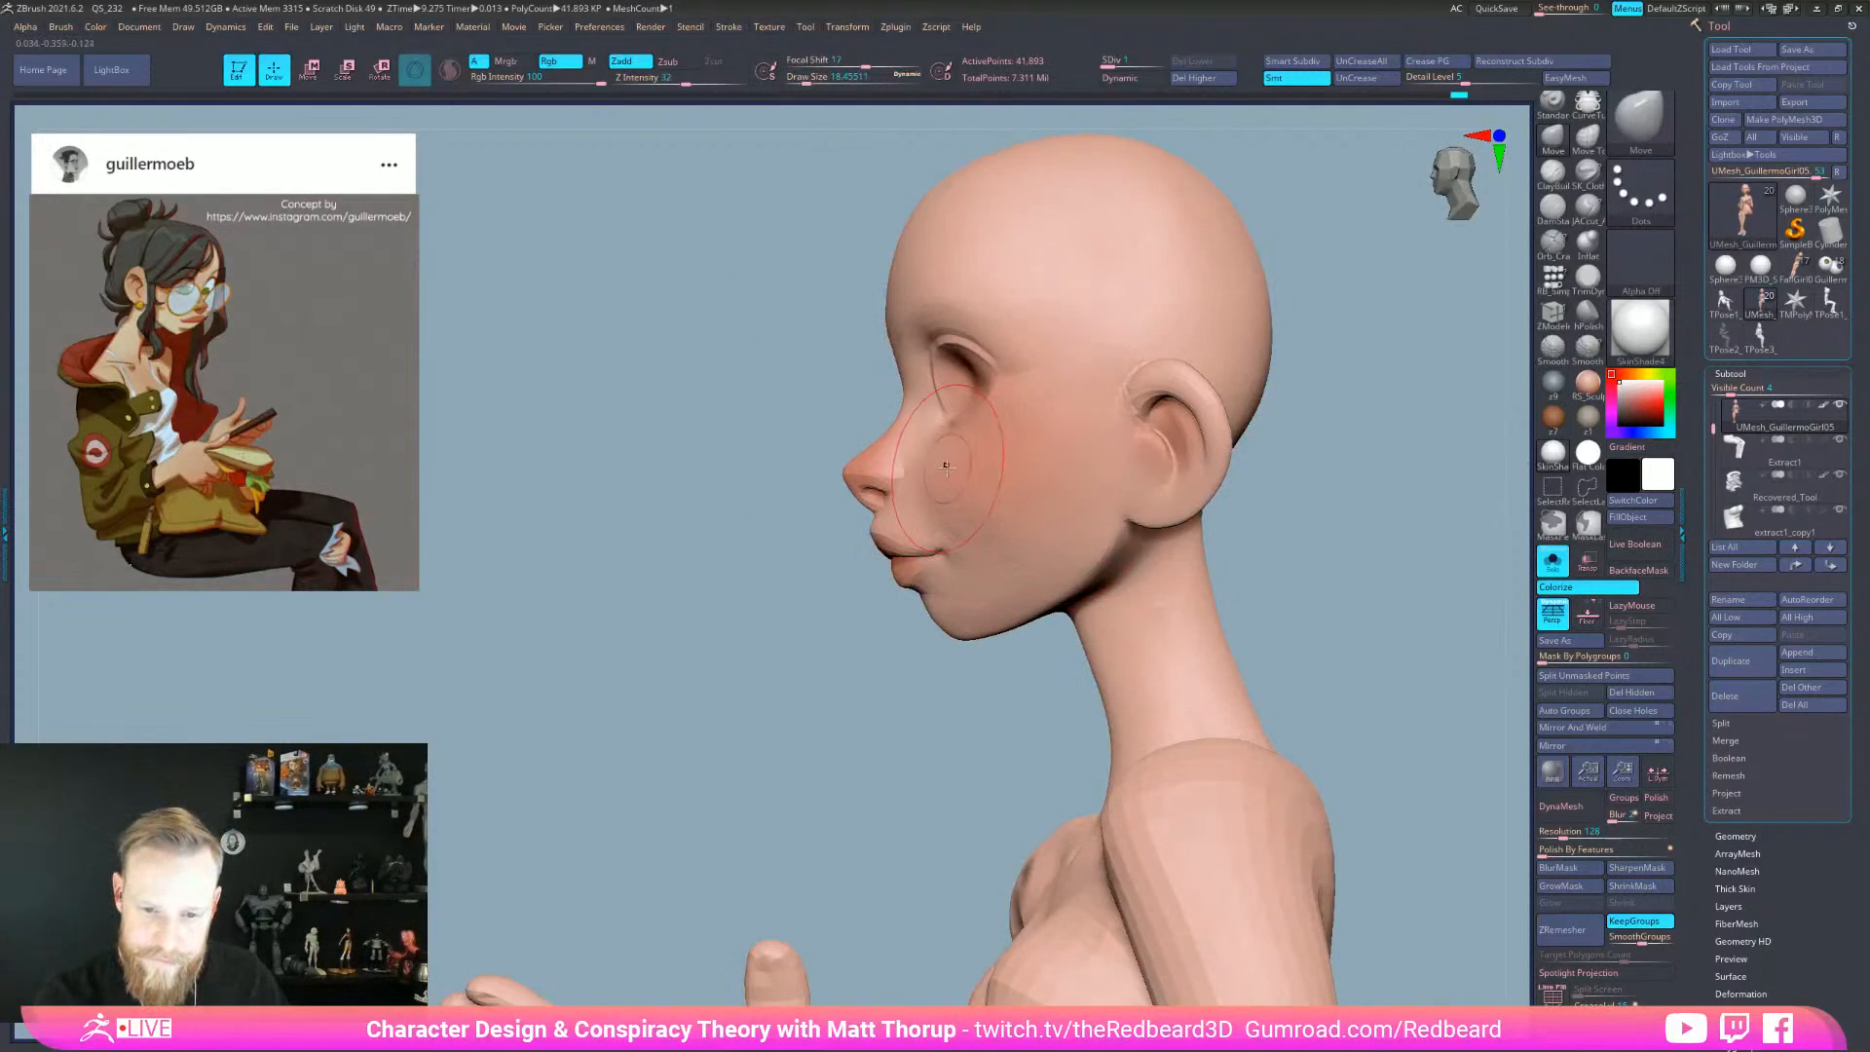
- Check the isolated head from the side and front, set the draw size to about 24, and show all subtools again
right_drag(826, 604, 866, 594)
key(s)
click(868, 492)
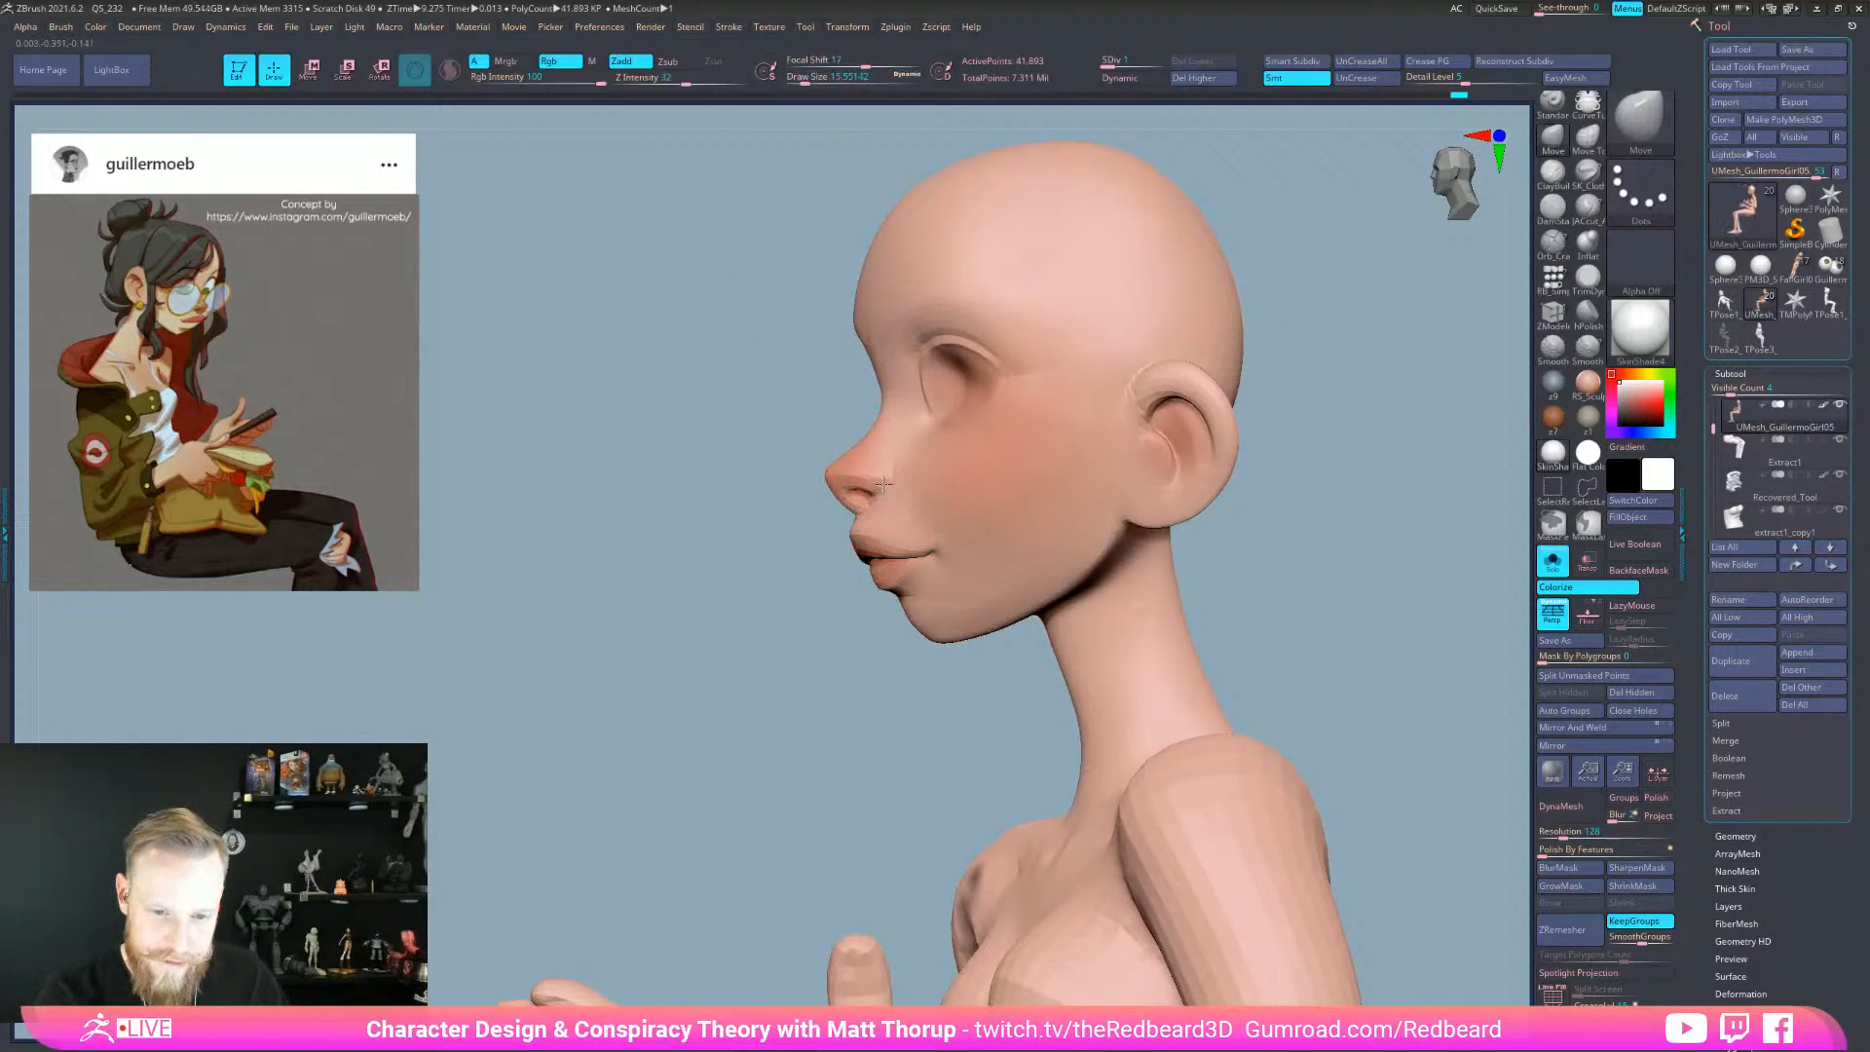
mouse_move(882, 484)
right_down()
mouse_move(1265, 634)
mouse_move(1152, 655)
mouse_move(1096, 584)
mouse_move(993, 555)
mouse_move(1163, 604)
right_up()
key(s)
drag(818, 611, 830, 616)
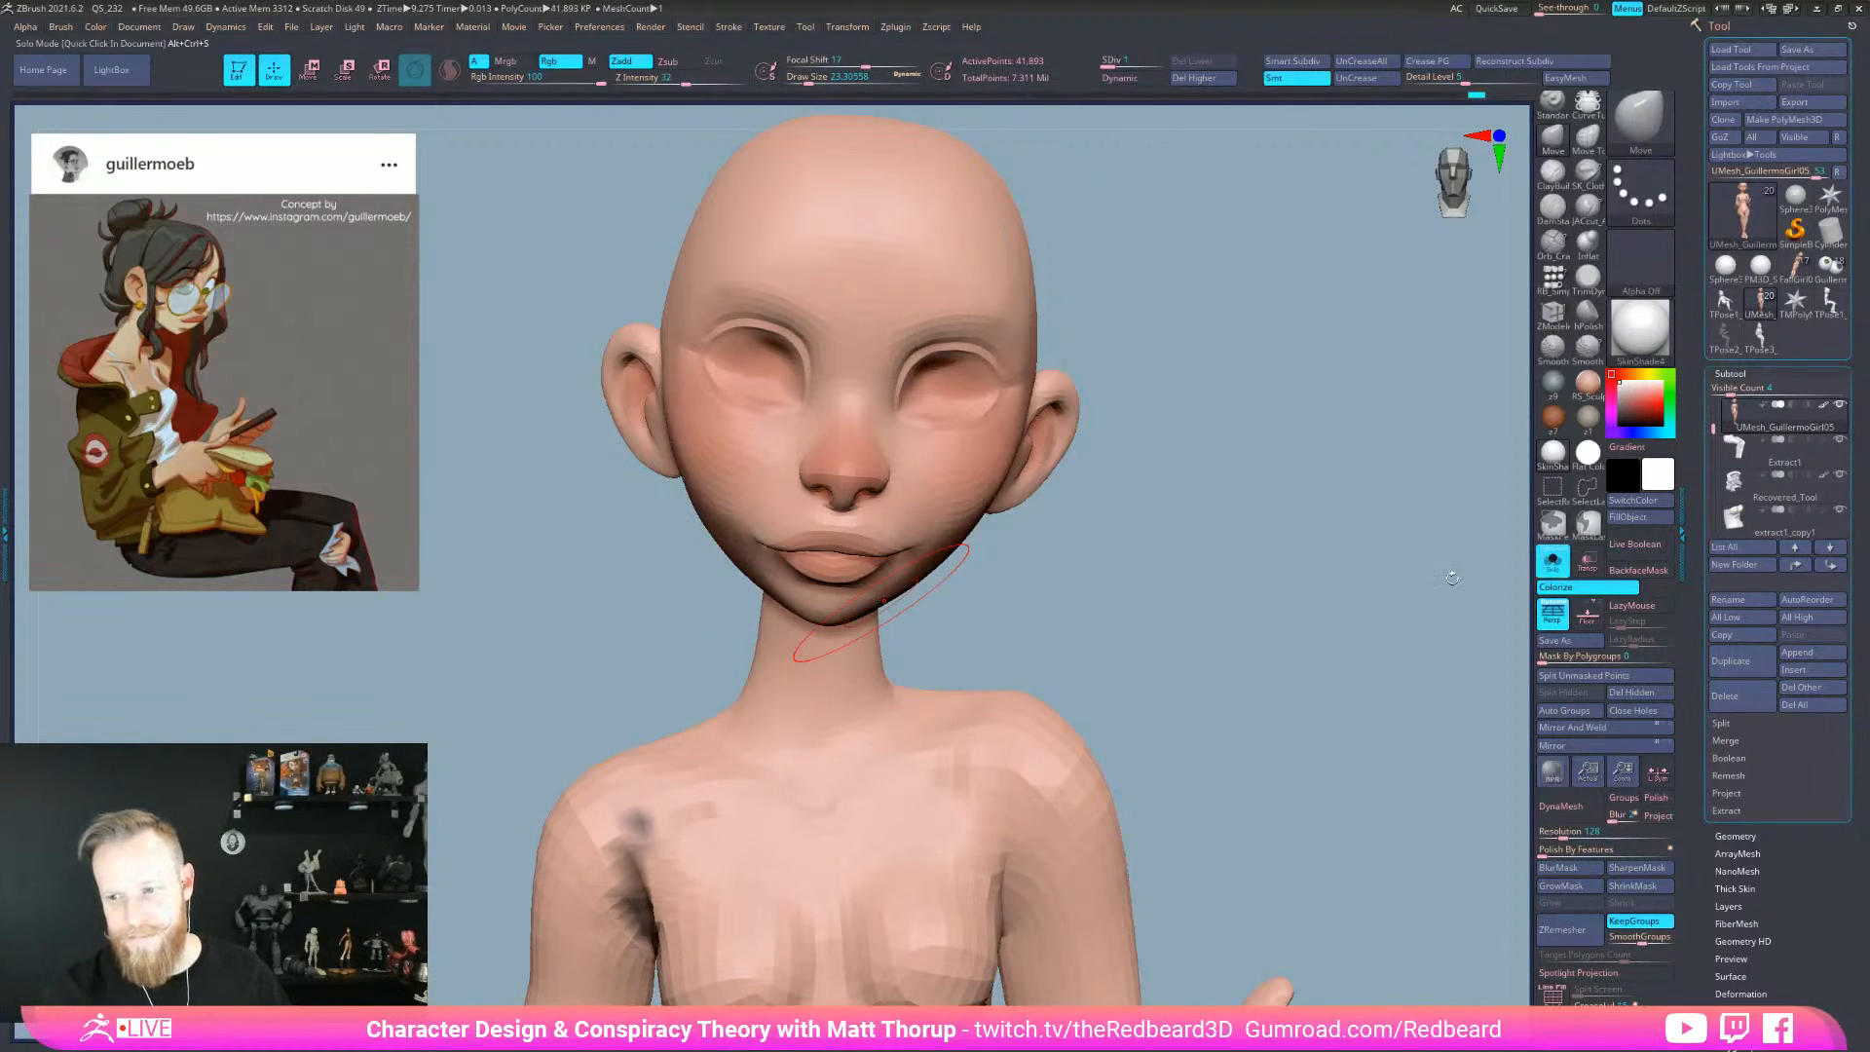
click(1552, 561)
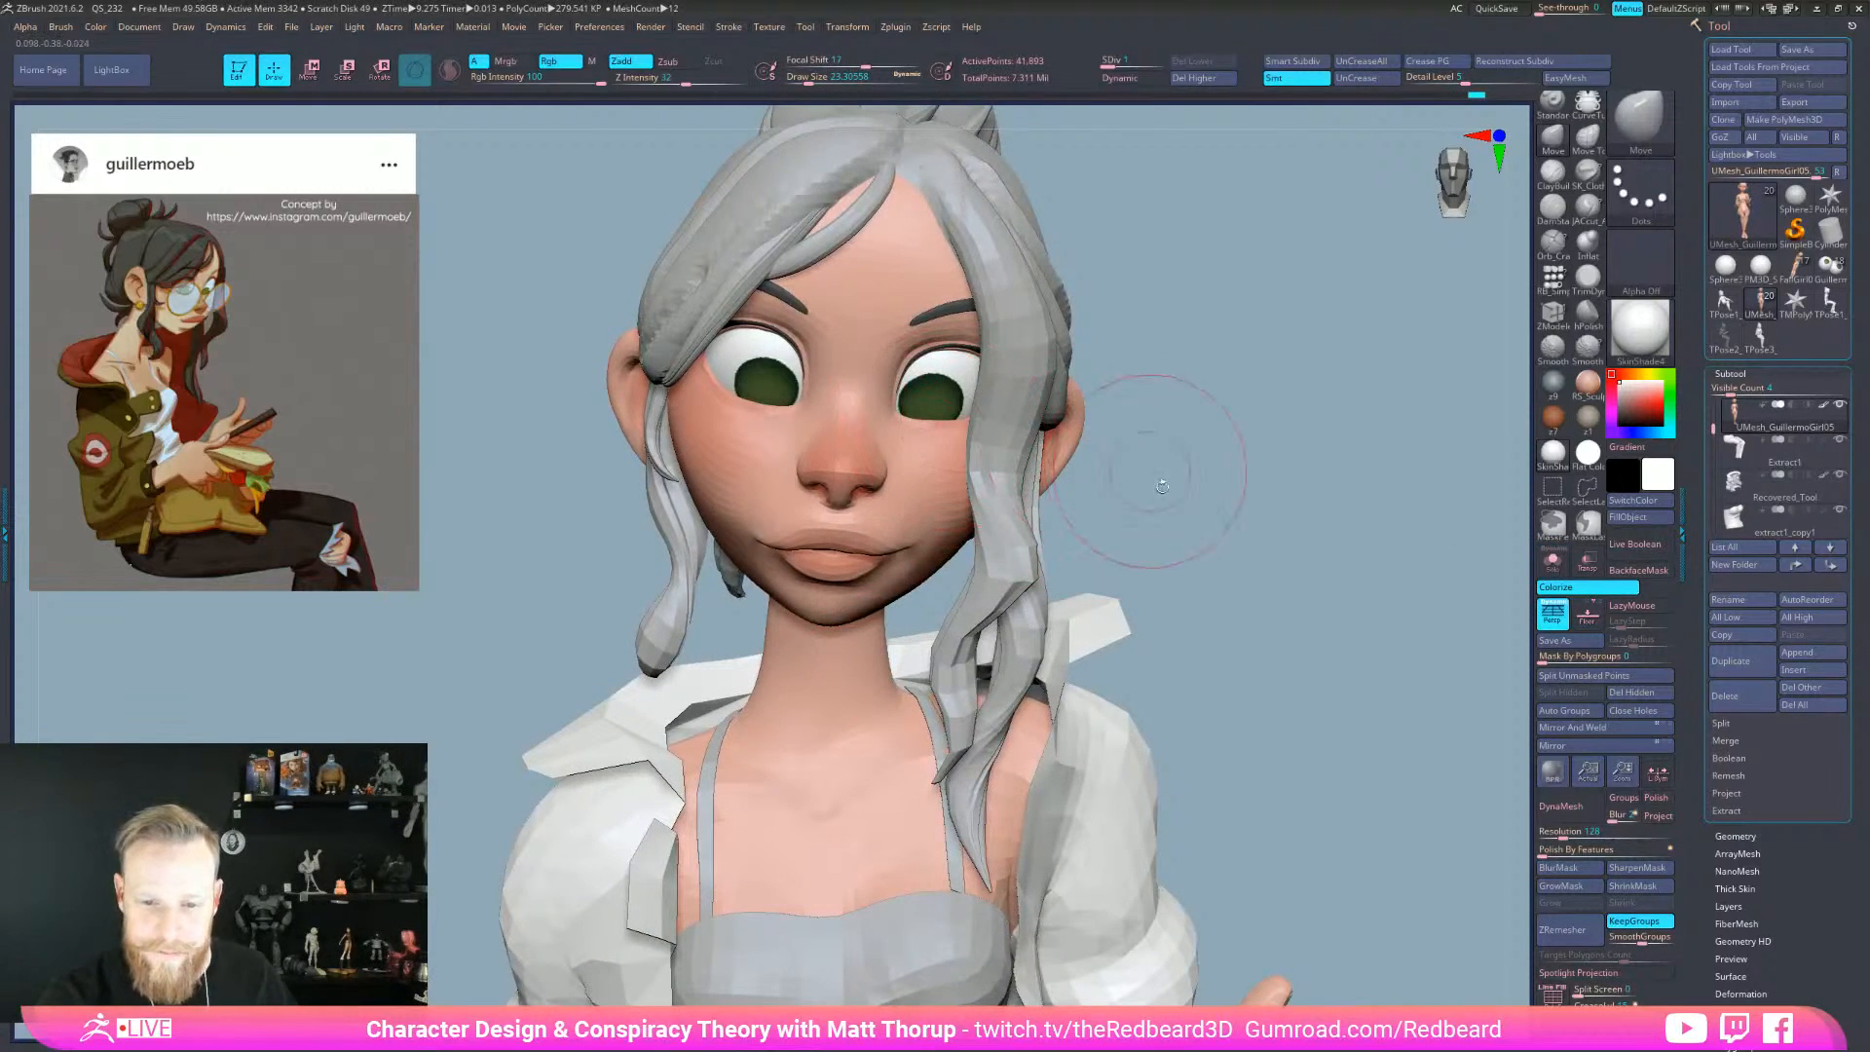
- Isolate the body subtool and display its polygroup wireframe in a close-up of the face
click(1552, 561)
key(shift+f)
ctrl+right_drag(1272, 597, 1306, 546)
alt+right_drag(1276, 468, 1208, 721)
drag(1209, 722, 958, 582)
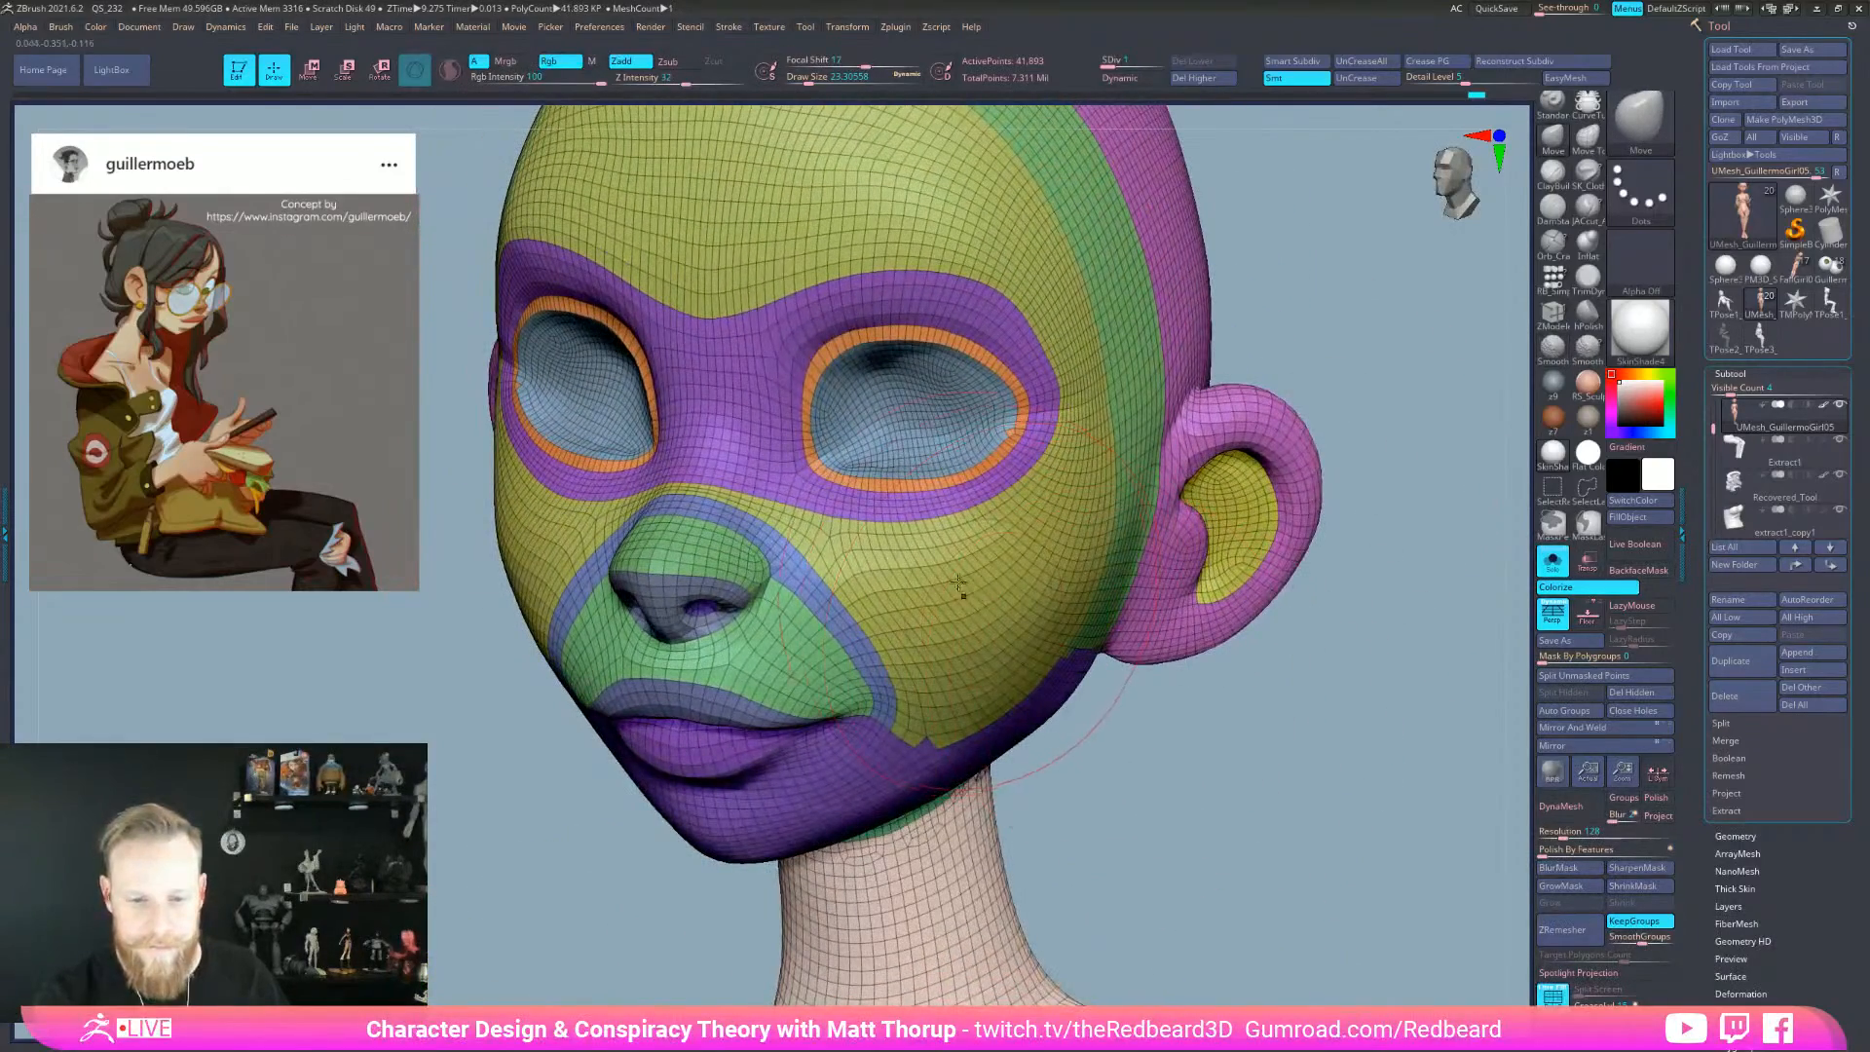
- Examine the polygroups and edge flow around the eyes, nose and mouth from several angles
ctrl+shift+click(880, 487)
ctrl+click(1302, 726)
ctrl+shift+click(1300, 722)
ctrl+click(1299, 726)
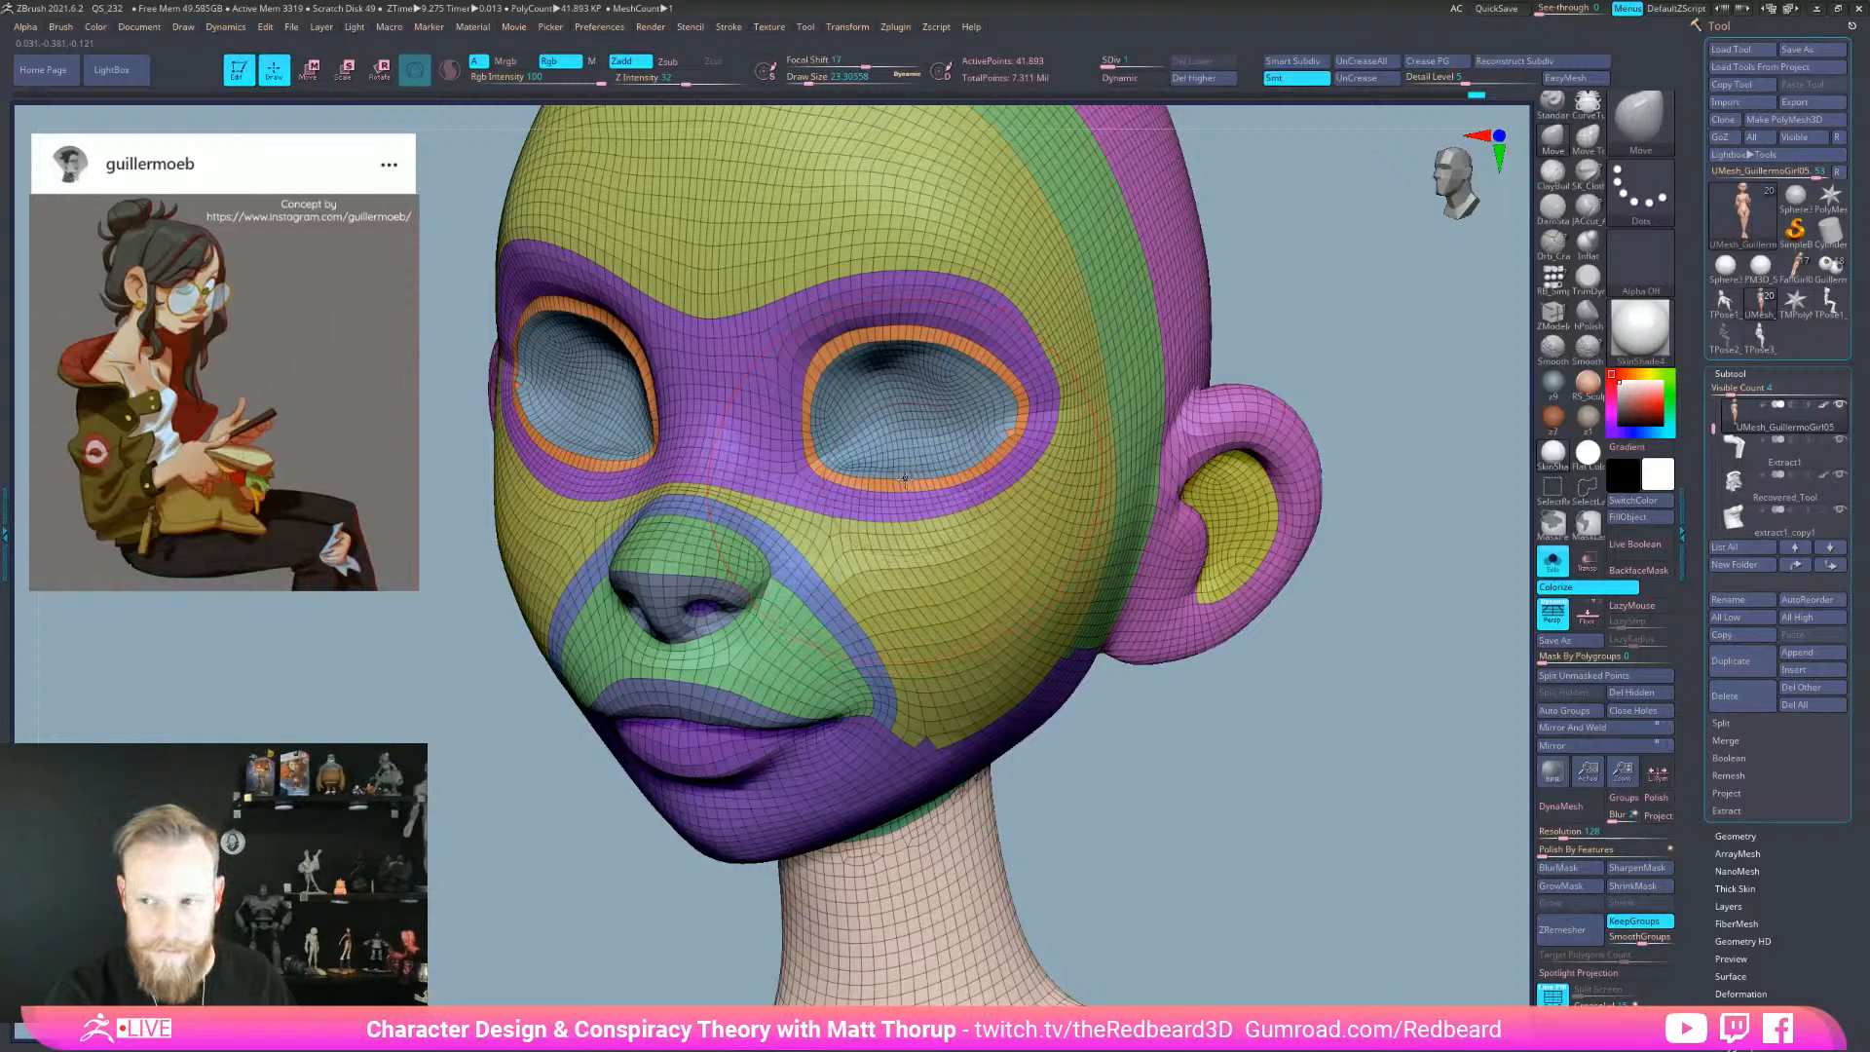
drag(1129, 720, 1208, 751)
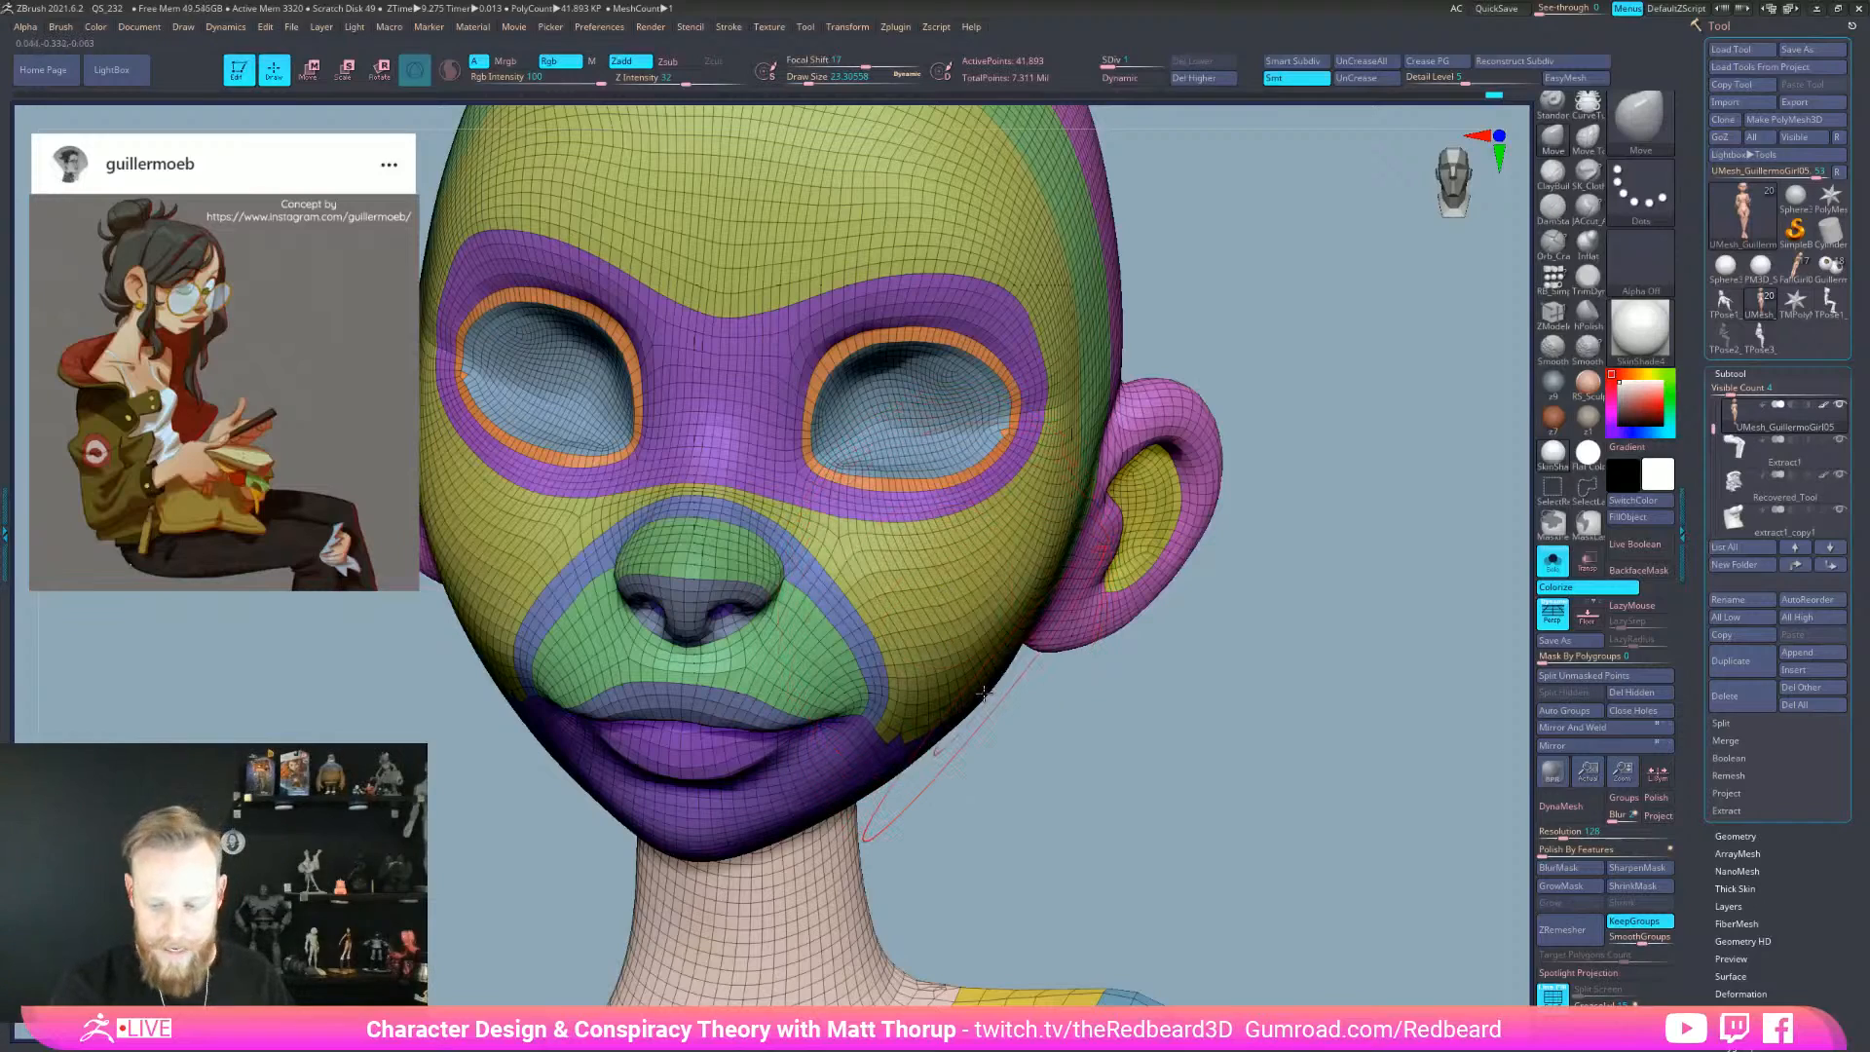
drag(1153, 814, 1032, 740)
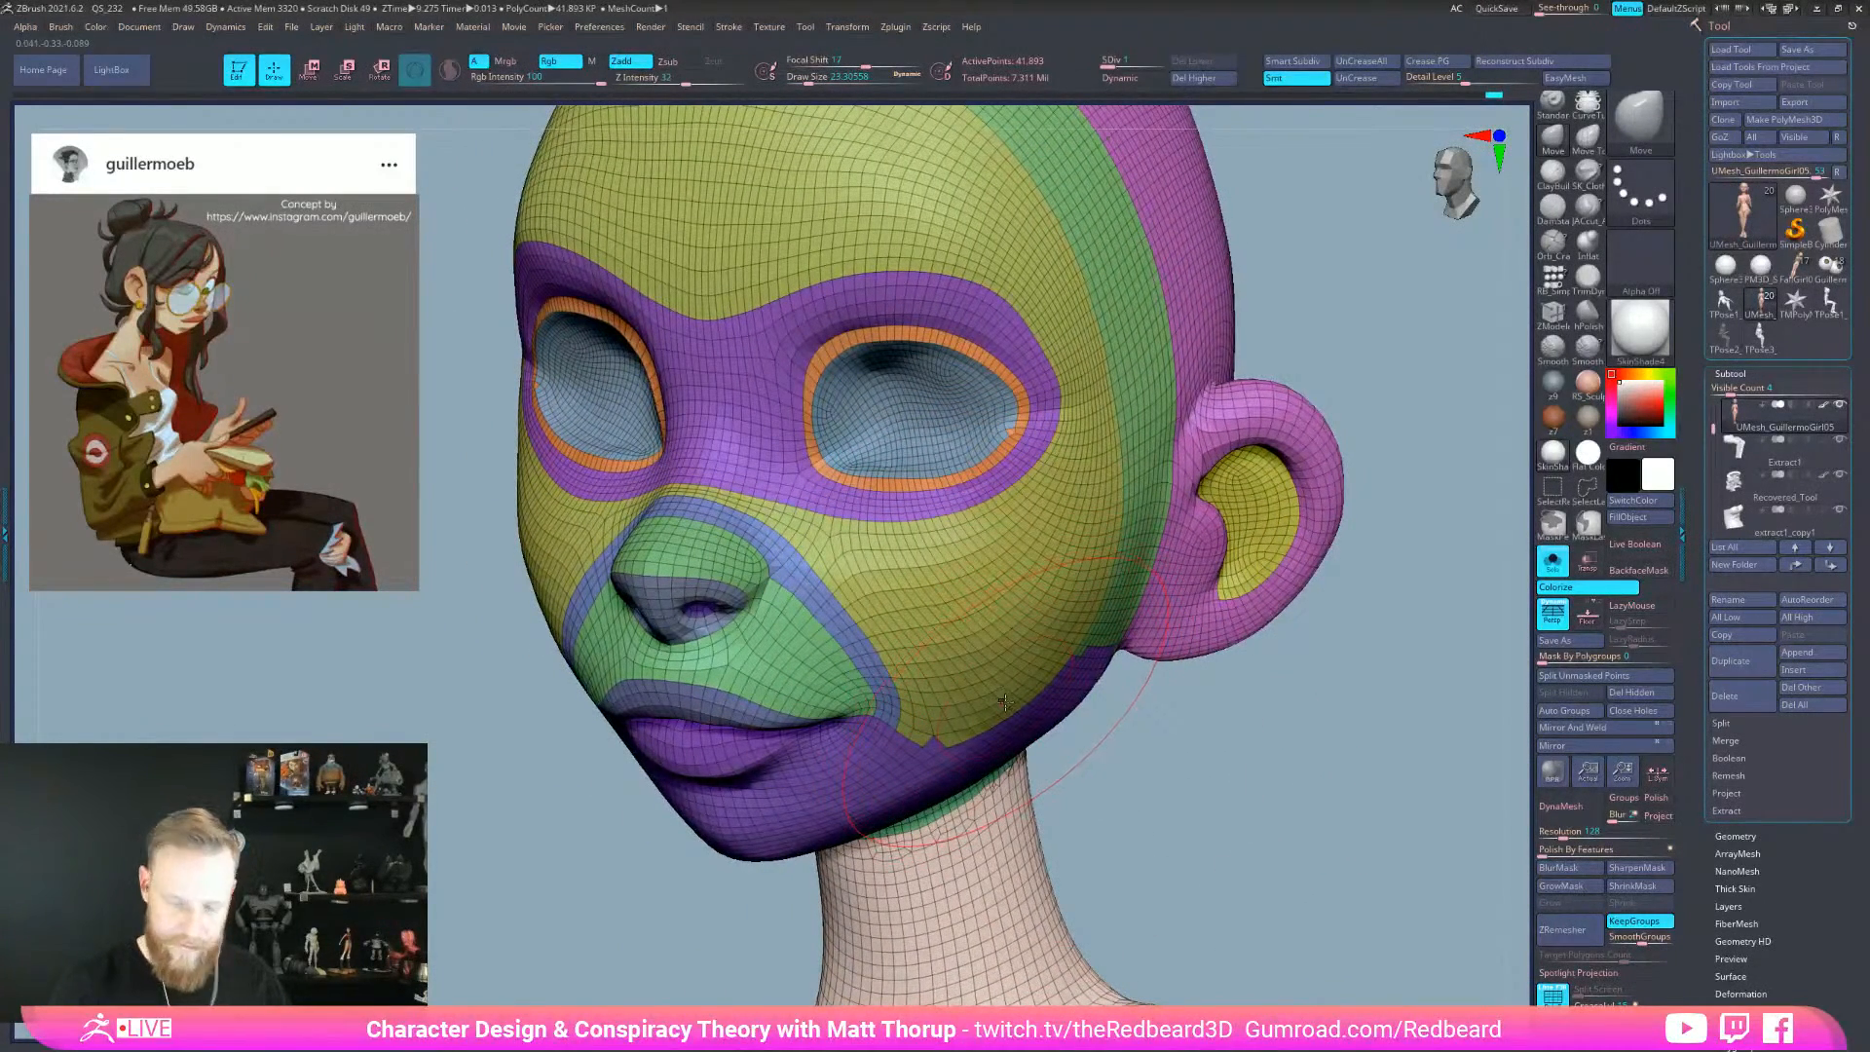
drag(1081, 794, 1132, 859)
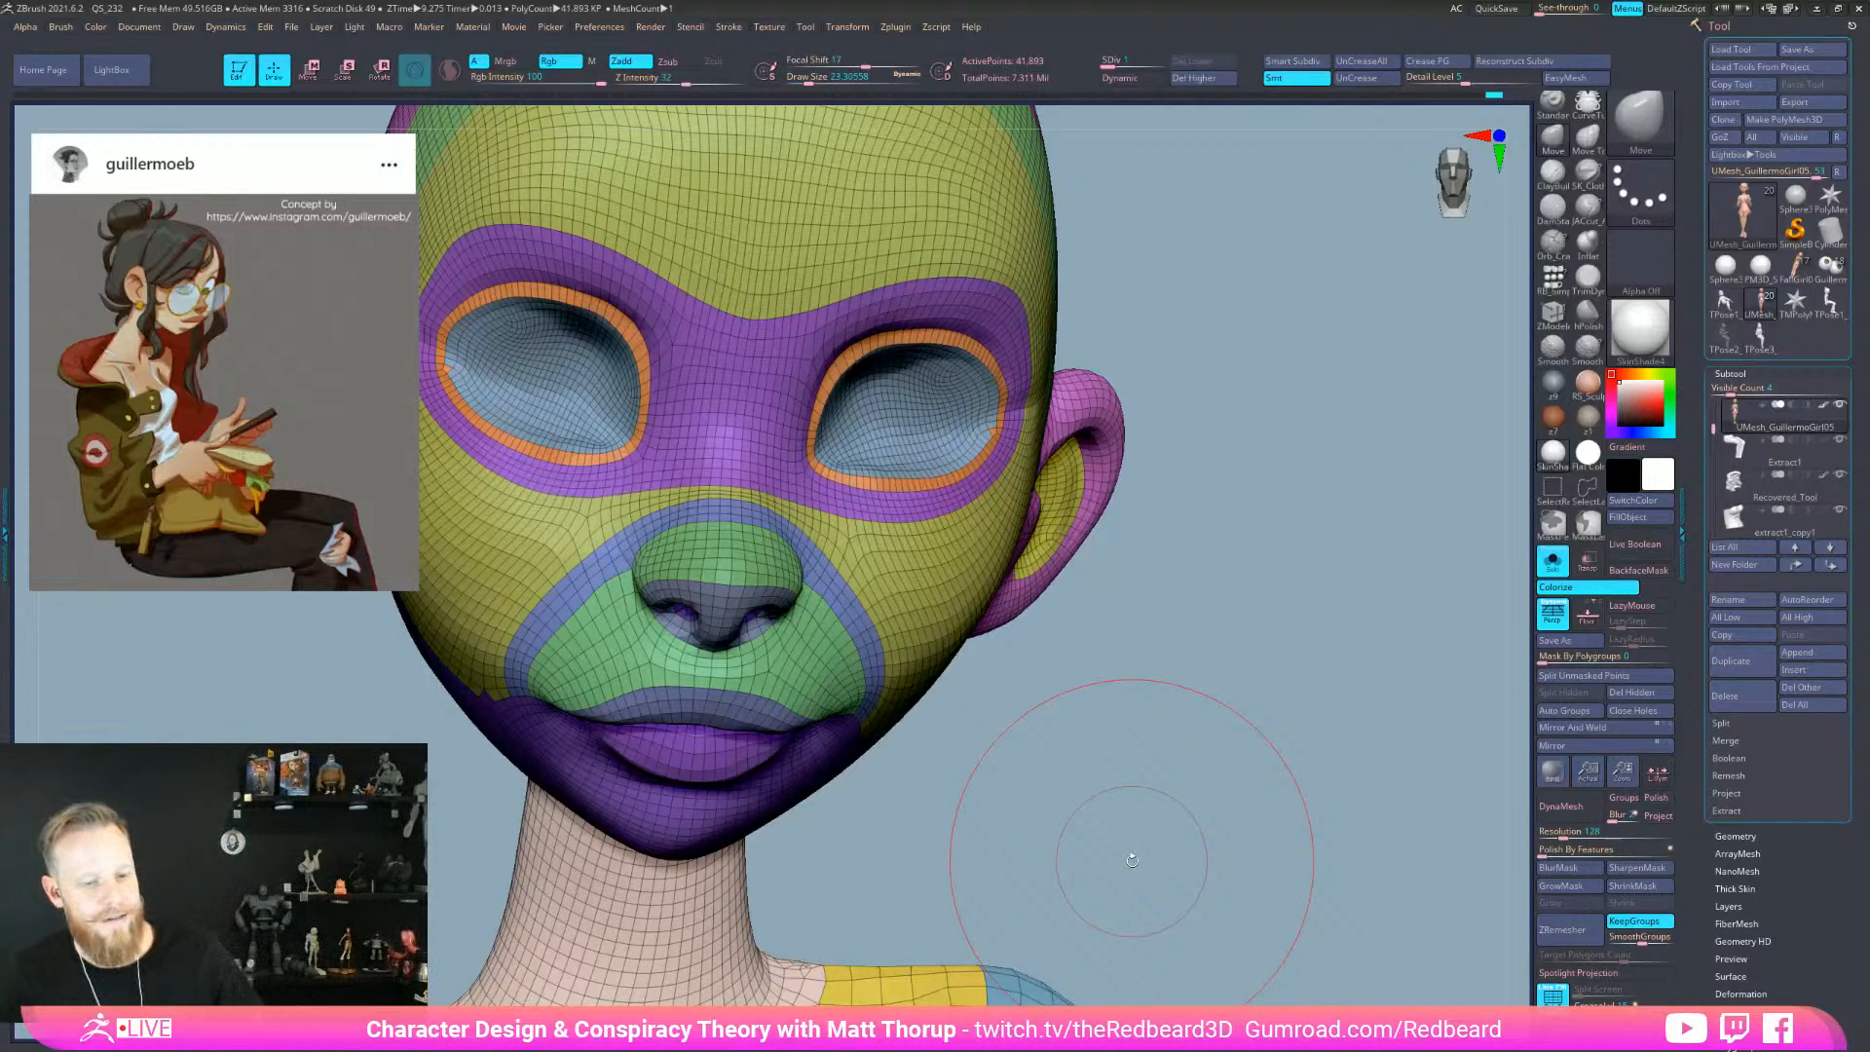
drag(1108, 802, 825, 718)
- Reduce the Move brush's draw size to about 12.9 and turn off the polygroup wireframe
key(s)
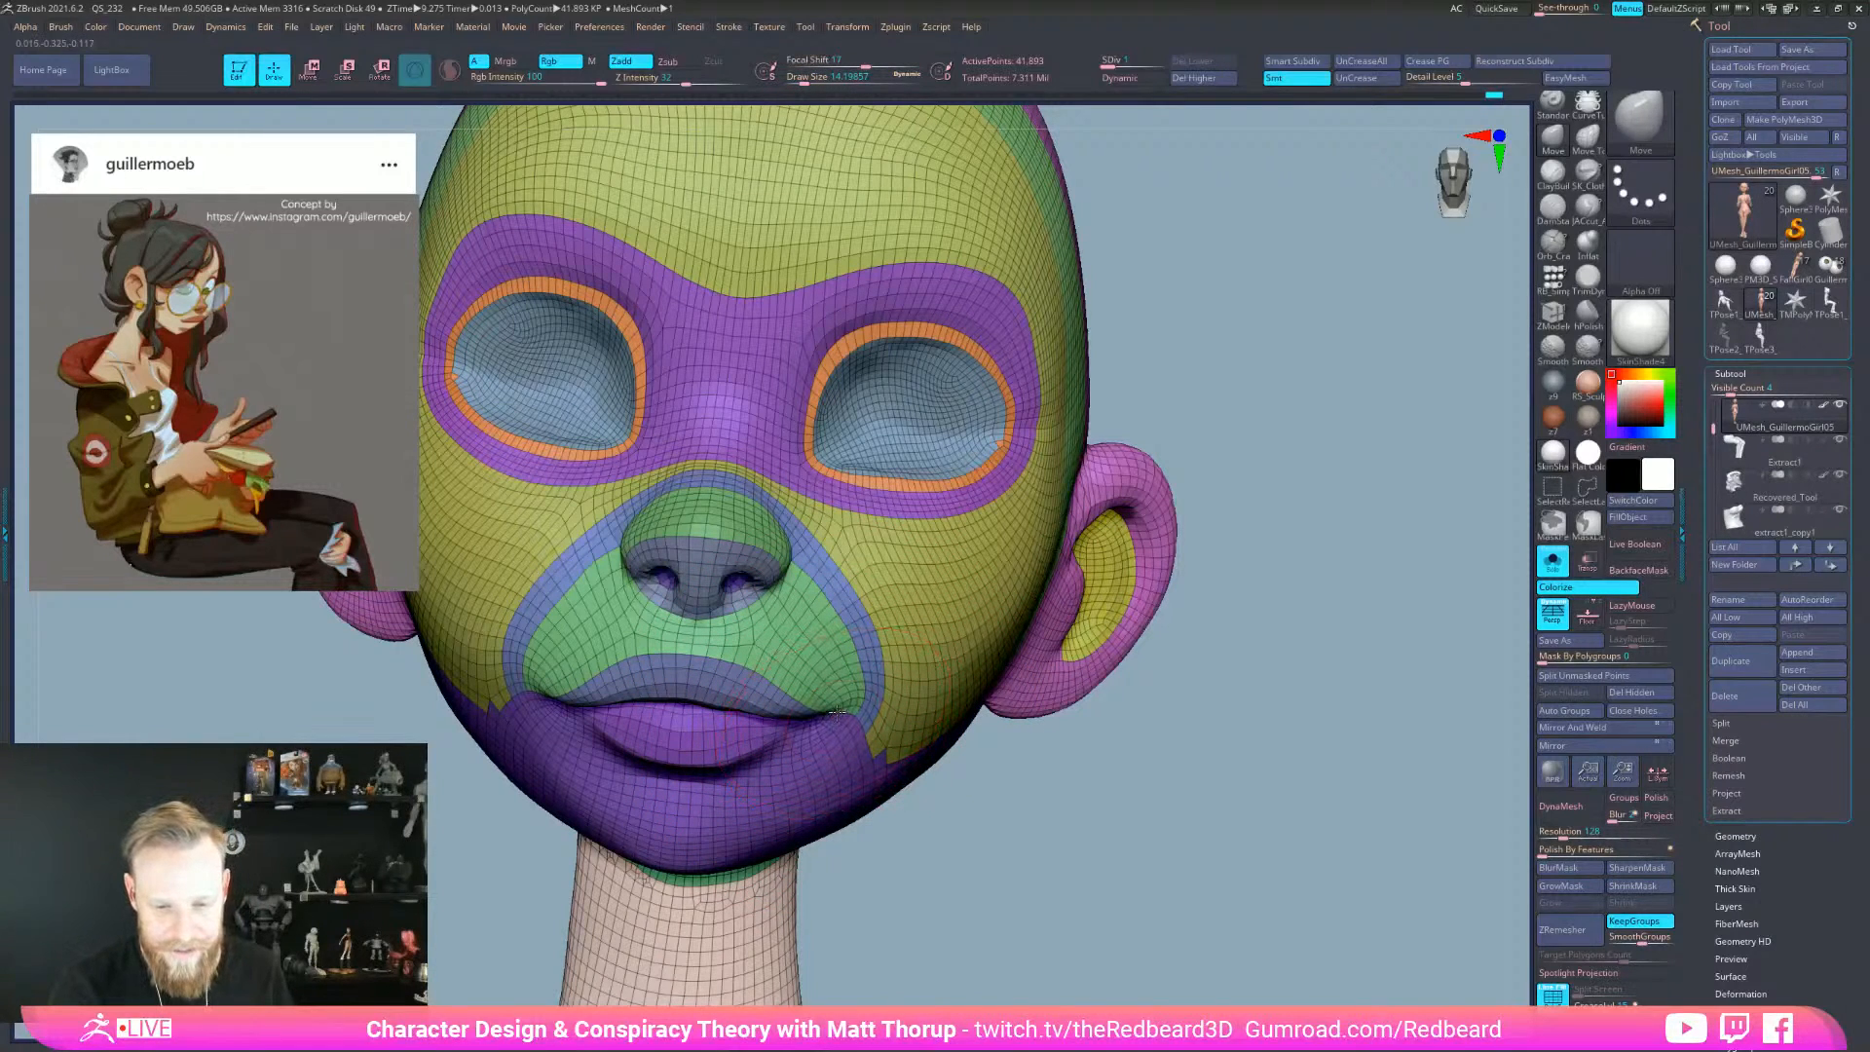
drag(979, 830, 1022, 866)
key(s)
drag(784, 595, 789, 590)
key(s)
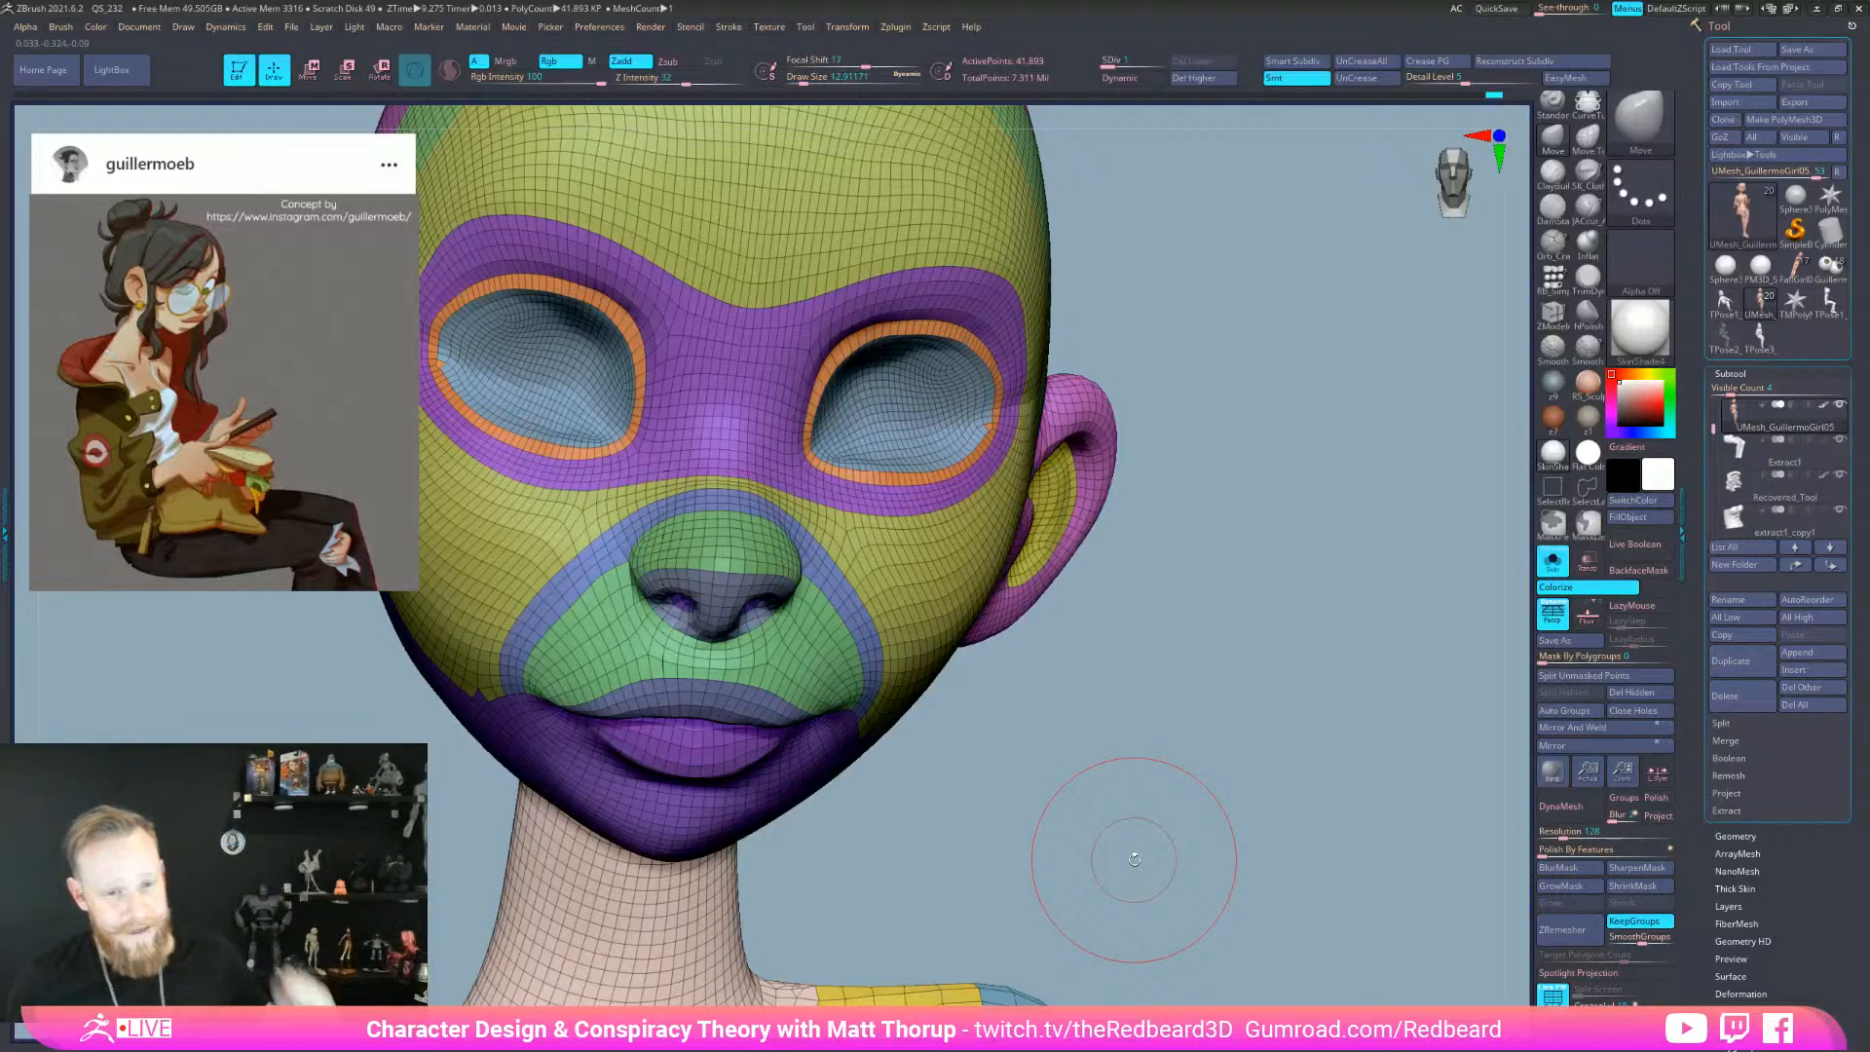
mouse_move(1134, 859)
mouse_down()
mouse_move(1071, 833)
mouse_move(1178, 822)
mouse_move(1148, 815)
mouse_up()
key(shift+f)
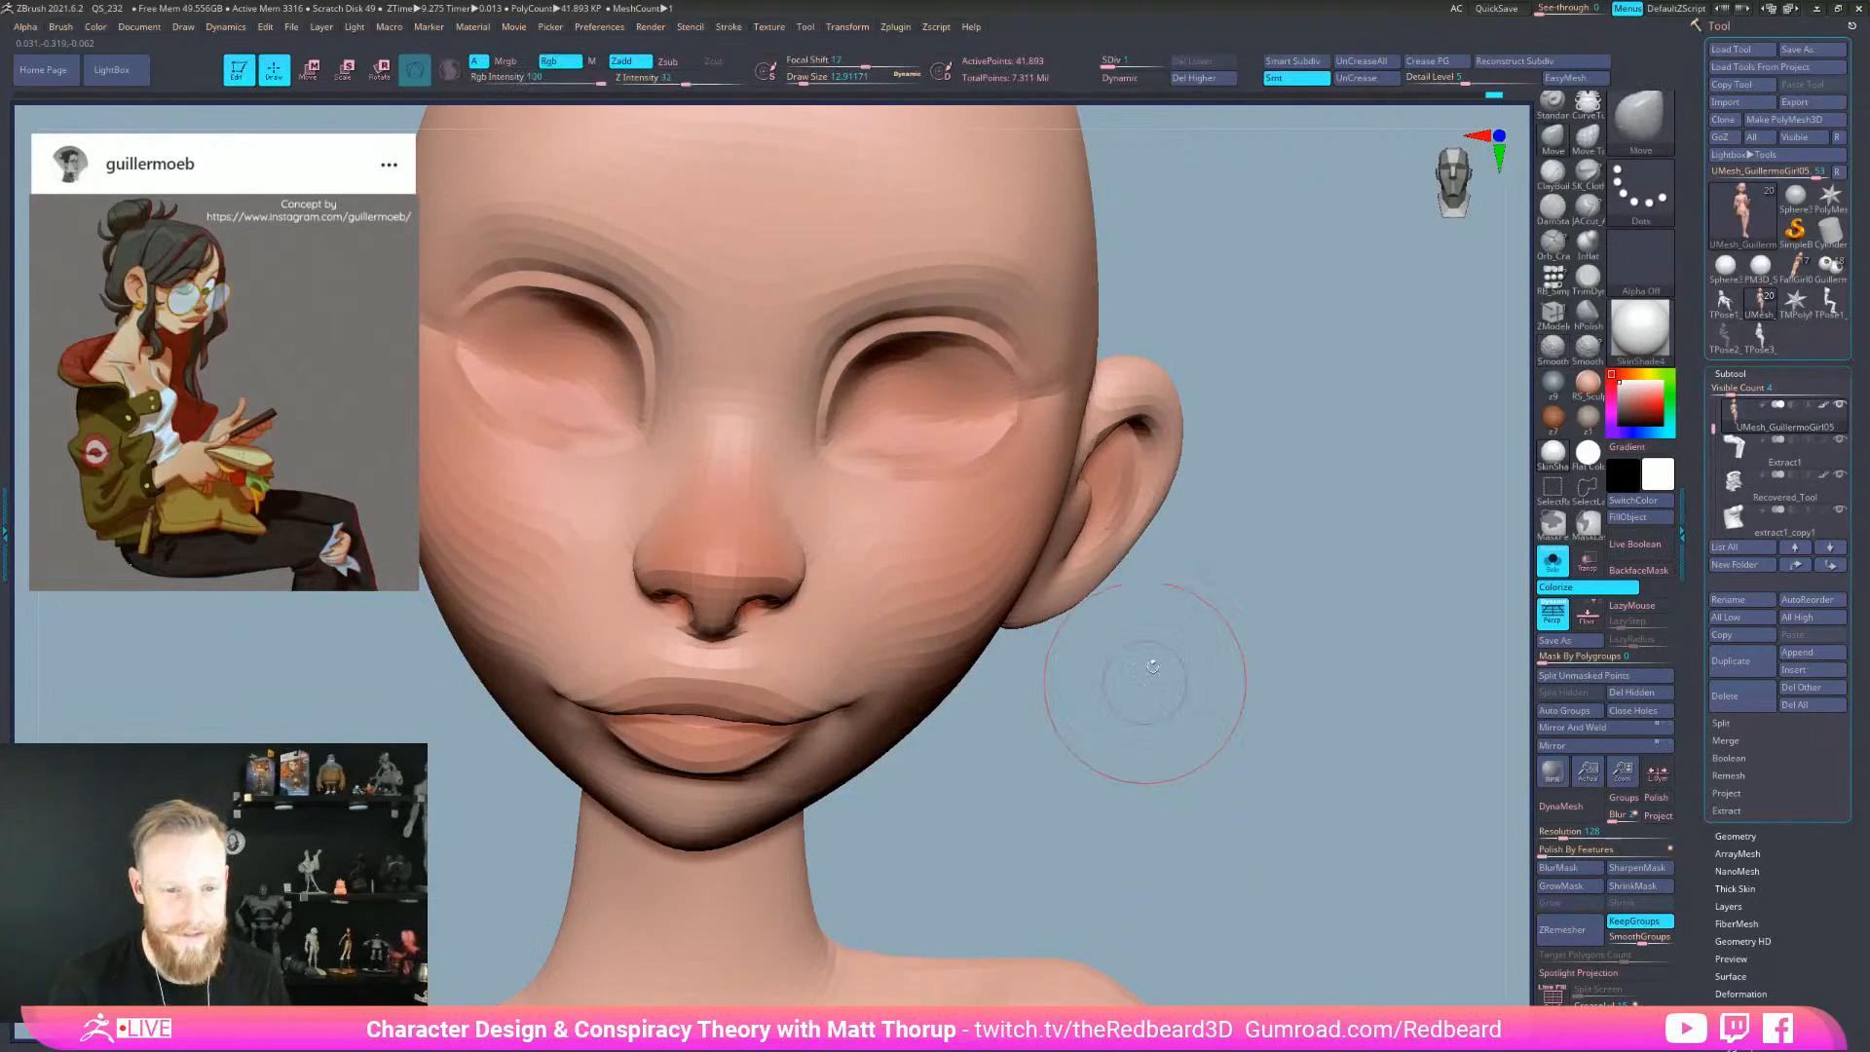
alt+drag(1140, 681, 1165, 853)
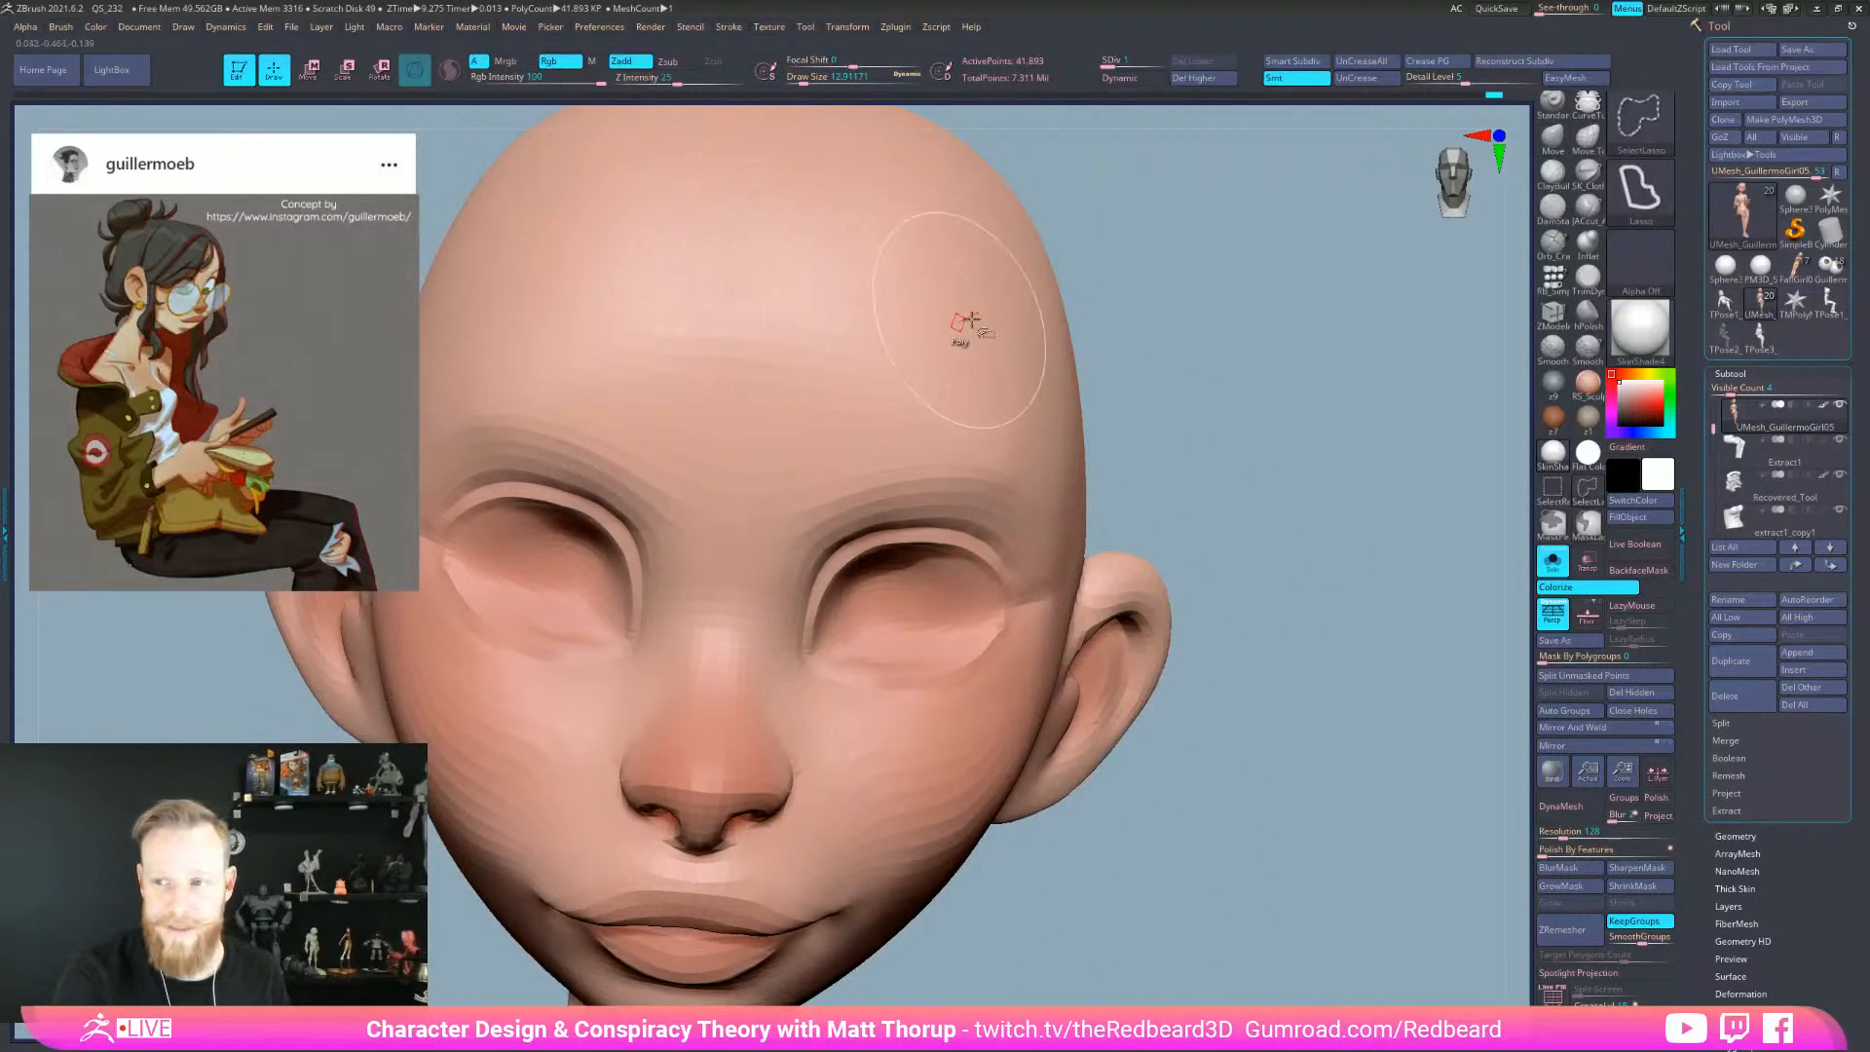
key(ctrl)
mouse_move(796, 210)
ctrl+mouse_down()
mouse_move(843, 233)
mouse_move(818, 216)
ctrl+mouse_up()
drag(1298, 714, 1207, 729)
mouse_move(828, 239)
ctrl+mouse_down()
mouse_move(950, 292)
mouse_move(779, 243)
ctrl+mouse_up()
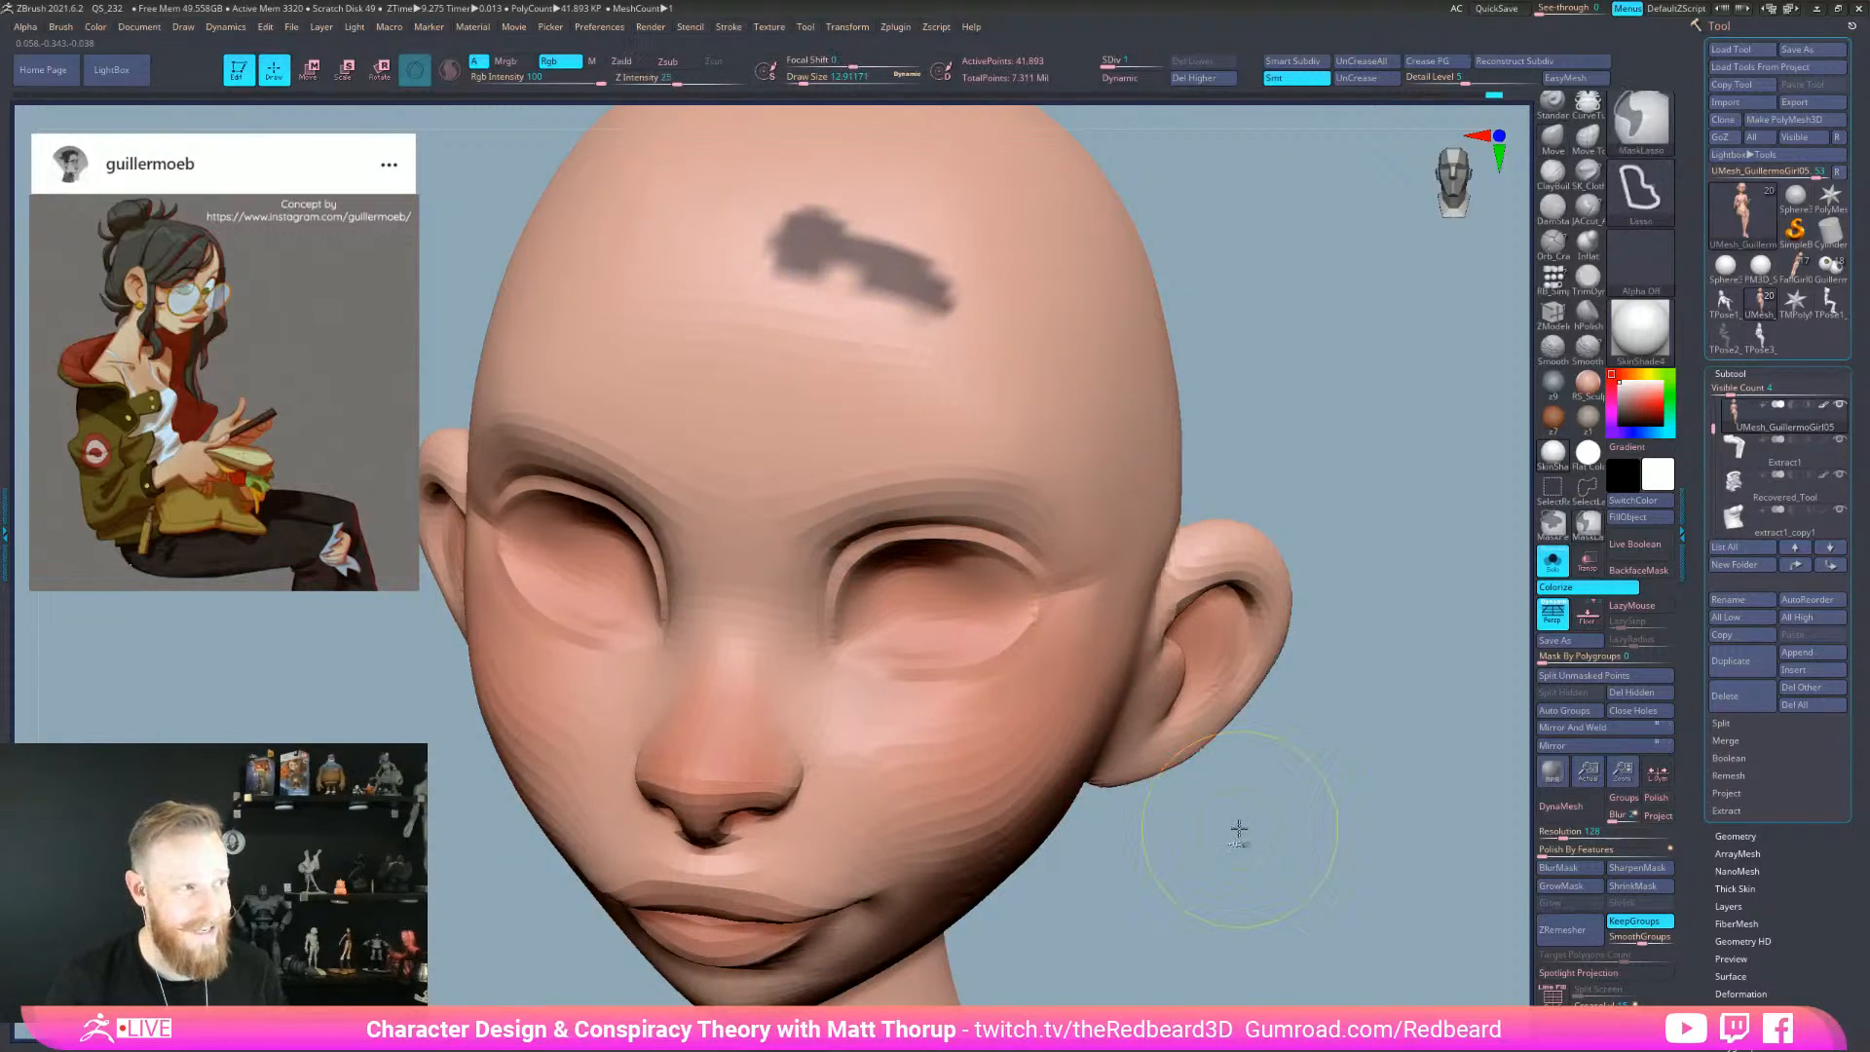
key(ctrl+z)
drag(1239, 826, 1305, 818)
ctrl+drag(1172, 796, 1120, 857)
- Display the polygroup wireframe and isolate the eyelid rims and eye sockets of both eyes
key(shift+f)
ctrl+shift+click(922, 689)
ctrl+shift+click(925, 678)
ctrl+shift+drag(1130, 838, 1295, 881)
ctrl+shift+click(1088, 812)
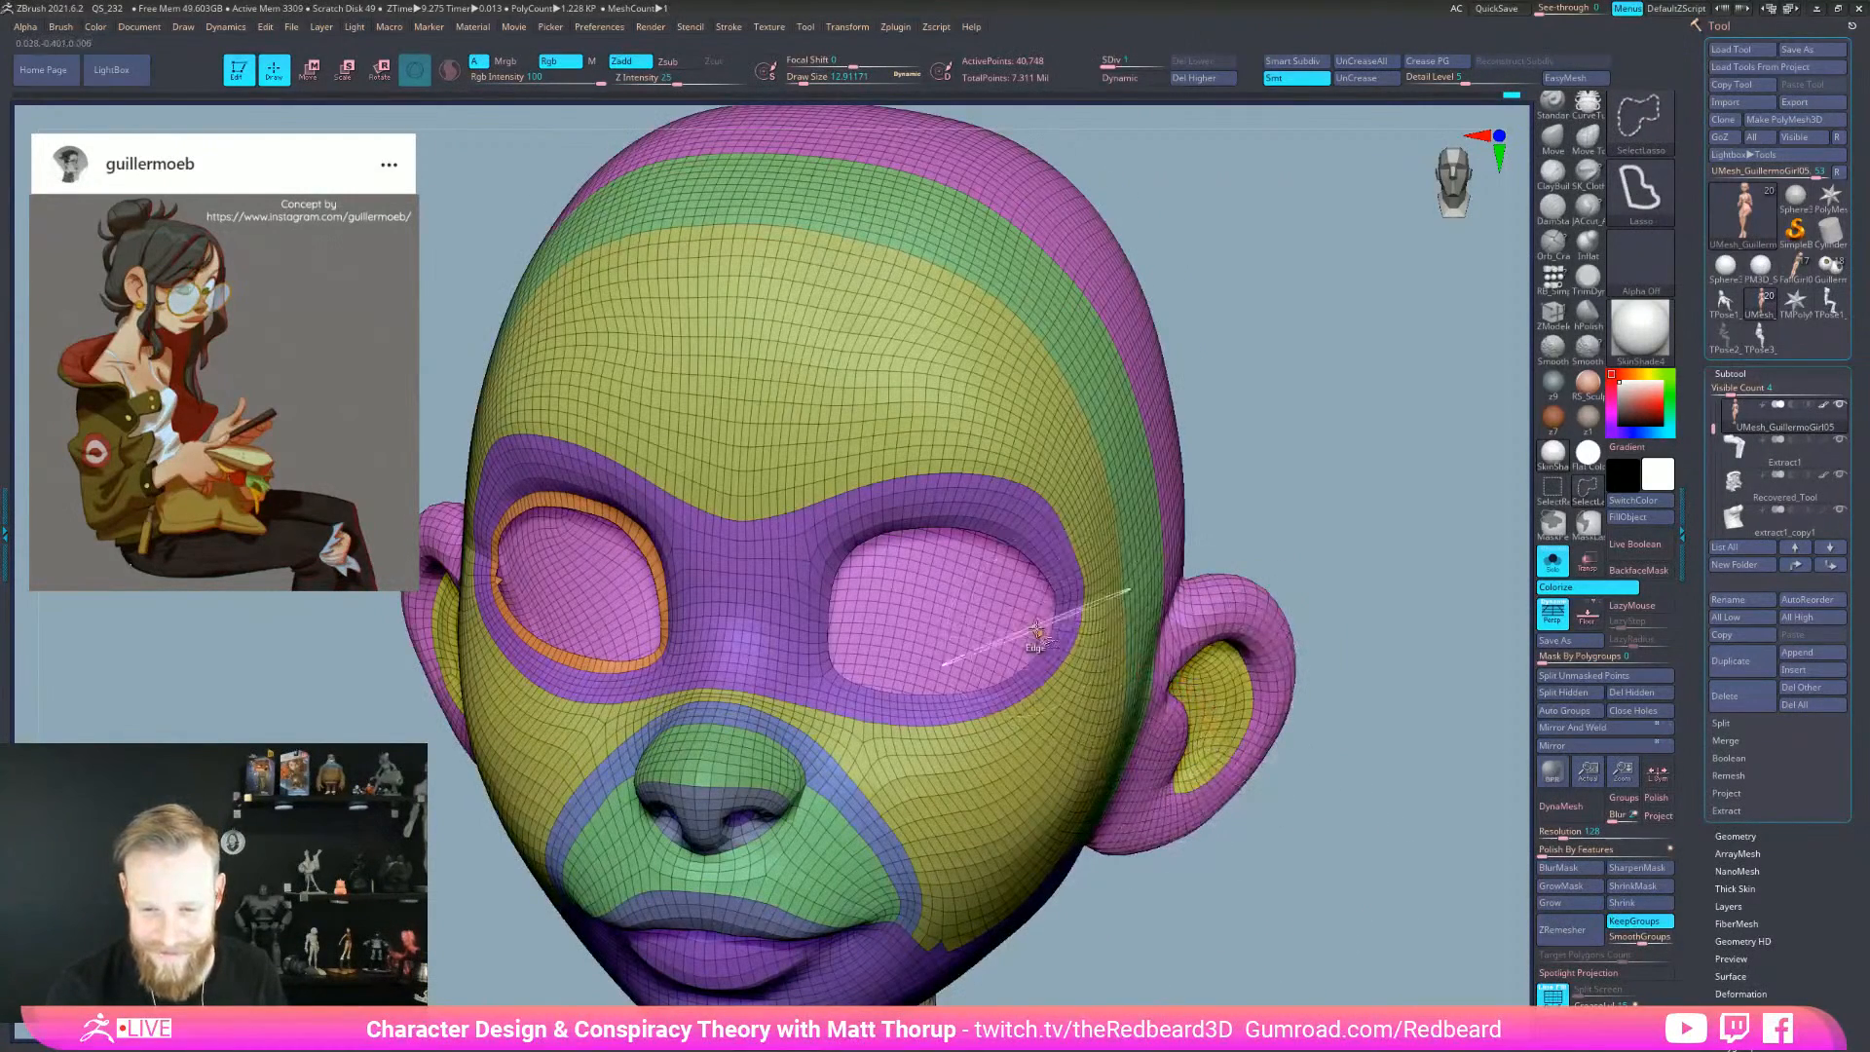
ctrl+shift+drag(1312, 643, 1356, 672)
- Mask the whole body except the eyelid rims and eye sockets, and bring the complete character back into view
mouse_move(898, 766)
ctrl+mouse_down()
mouse_move(868, 758)
mouse_move(850, 656)
ctrl+mouse_up()
ctrl+drag(1037, 620, 1035, 623)
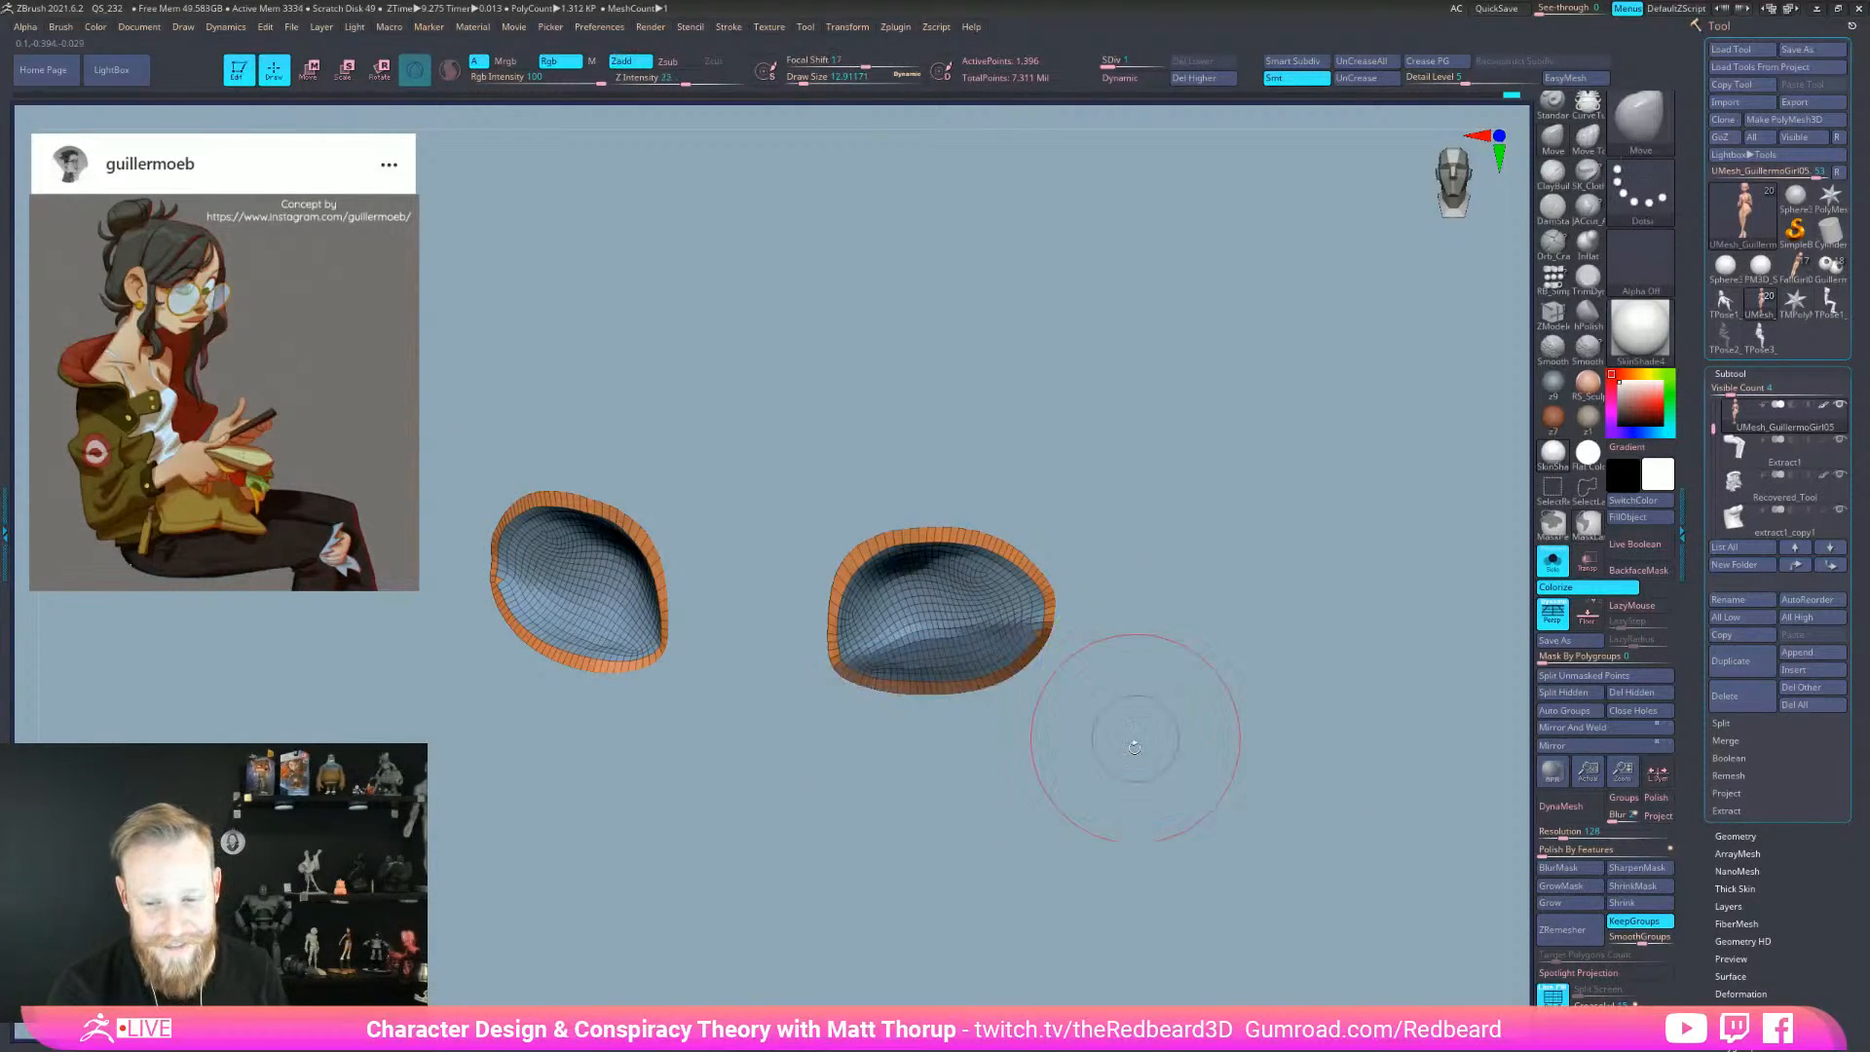
ctrl+shift+click(1231, 832)
mouse_move(1252, 876)
mouse_down()
mouse_move(1238, 856)
mouse_move(1260, 847)
mouse_move(1349, 931)
mouse_up()
key(shift+f)
click(1555, 565)
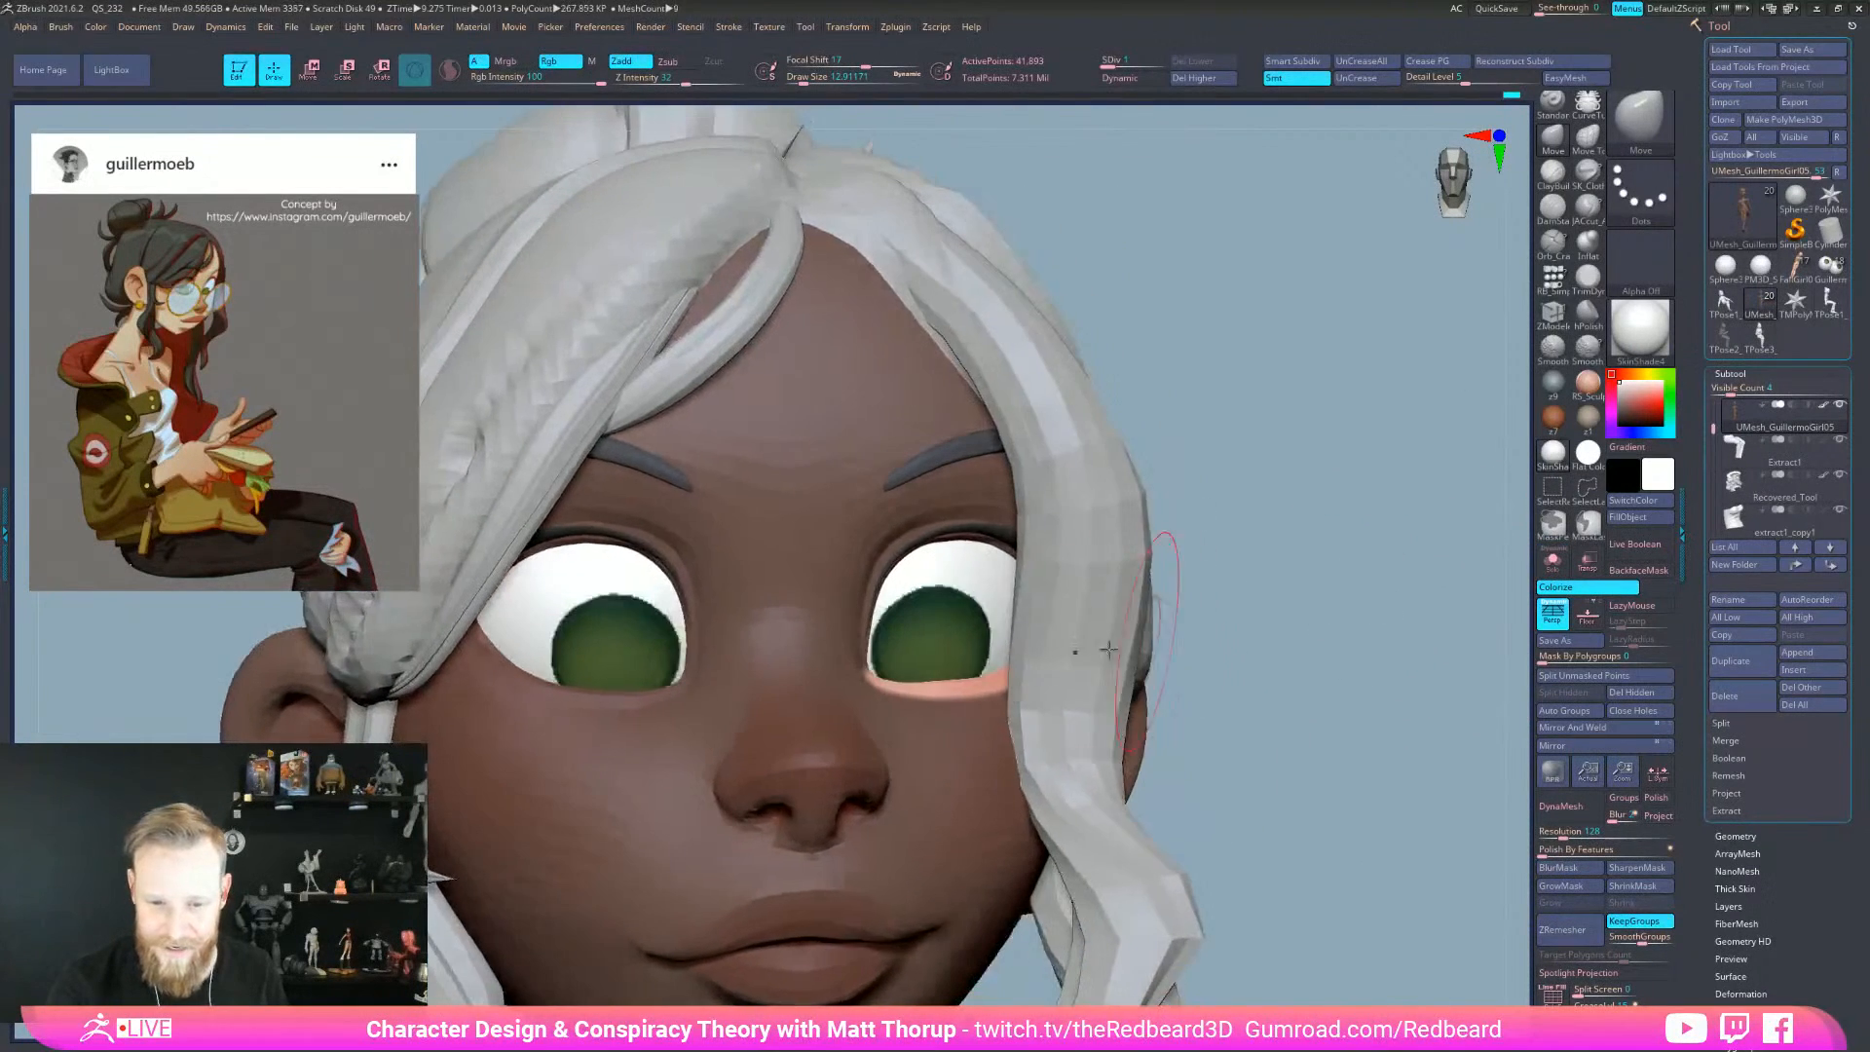
- Reshape the lower eyelid with the Move brush at a draw size of about 5.4, and clear the body mask
drag(1226, 661, 1002, 690)
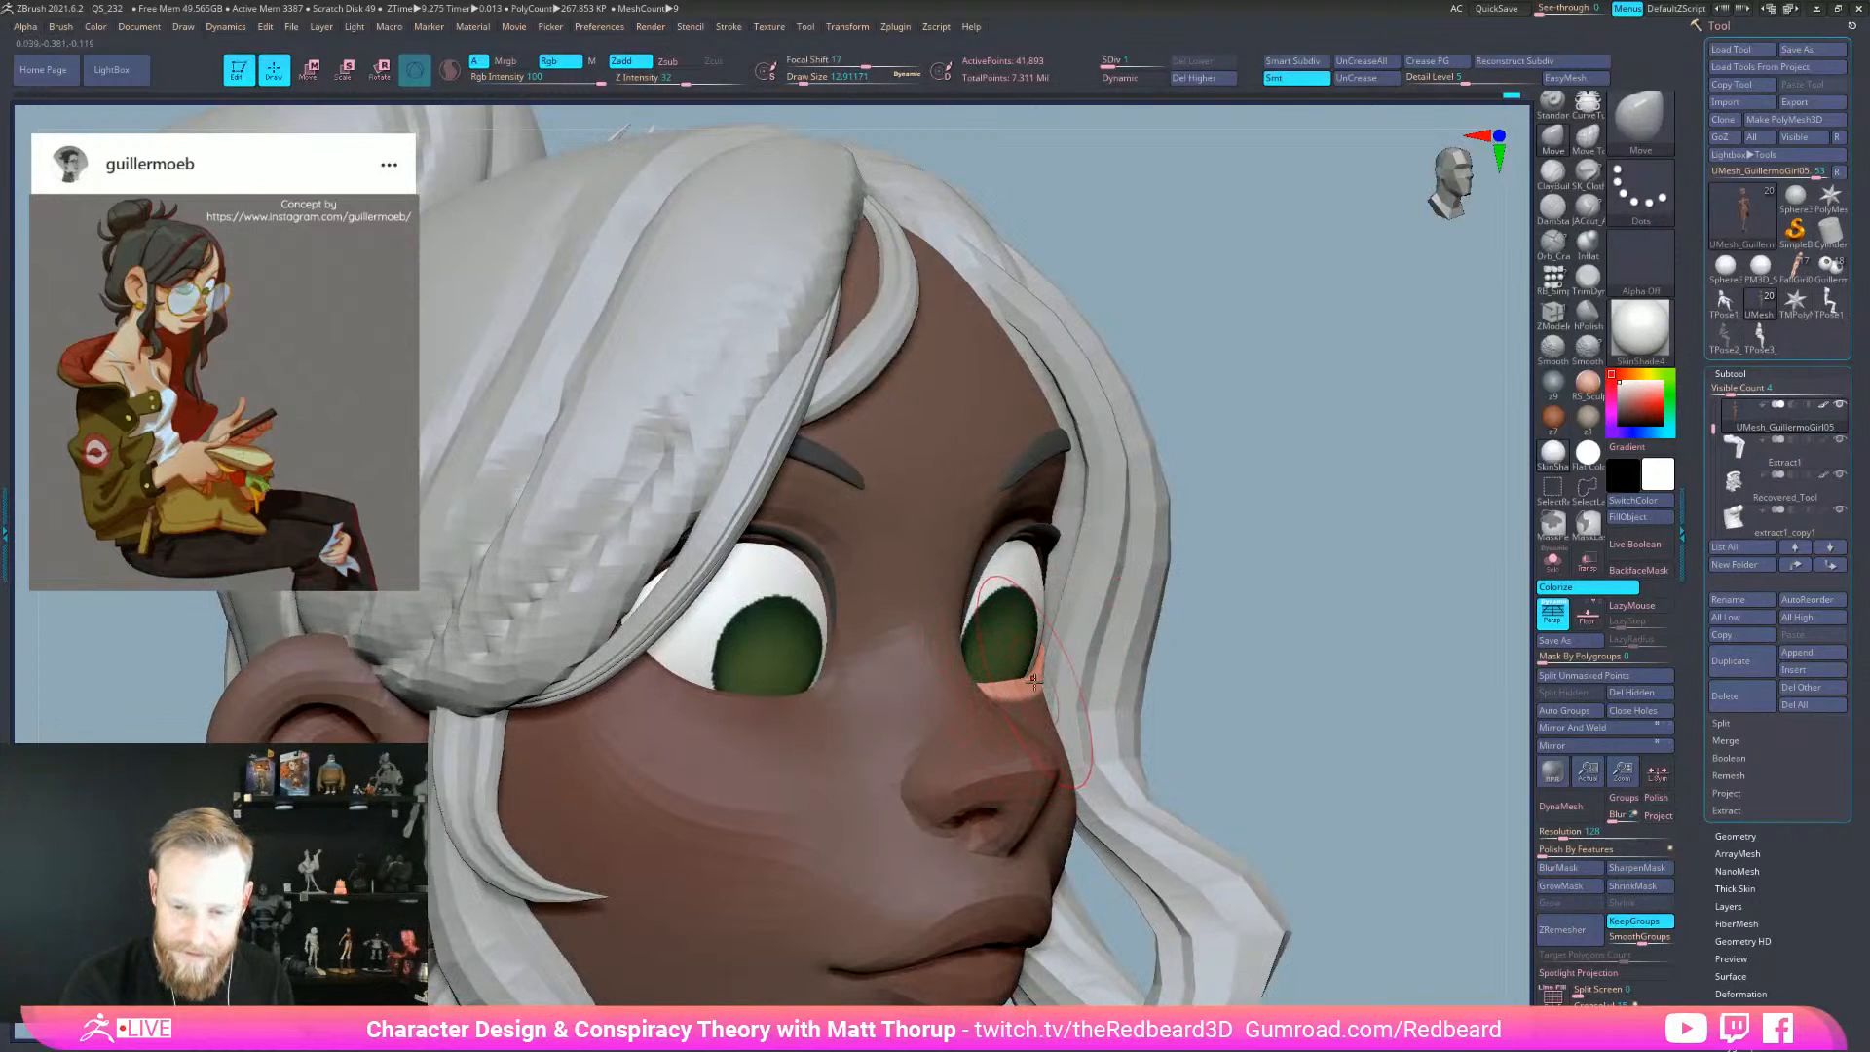
drag(1196, 661, 1120, 670)
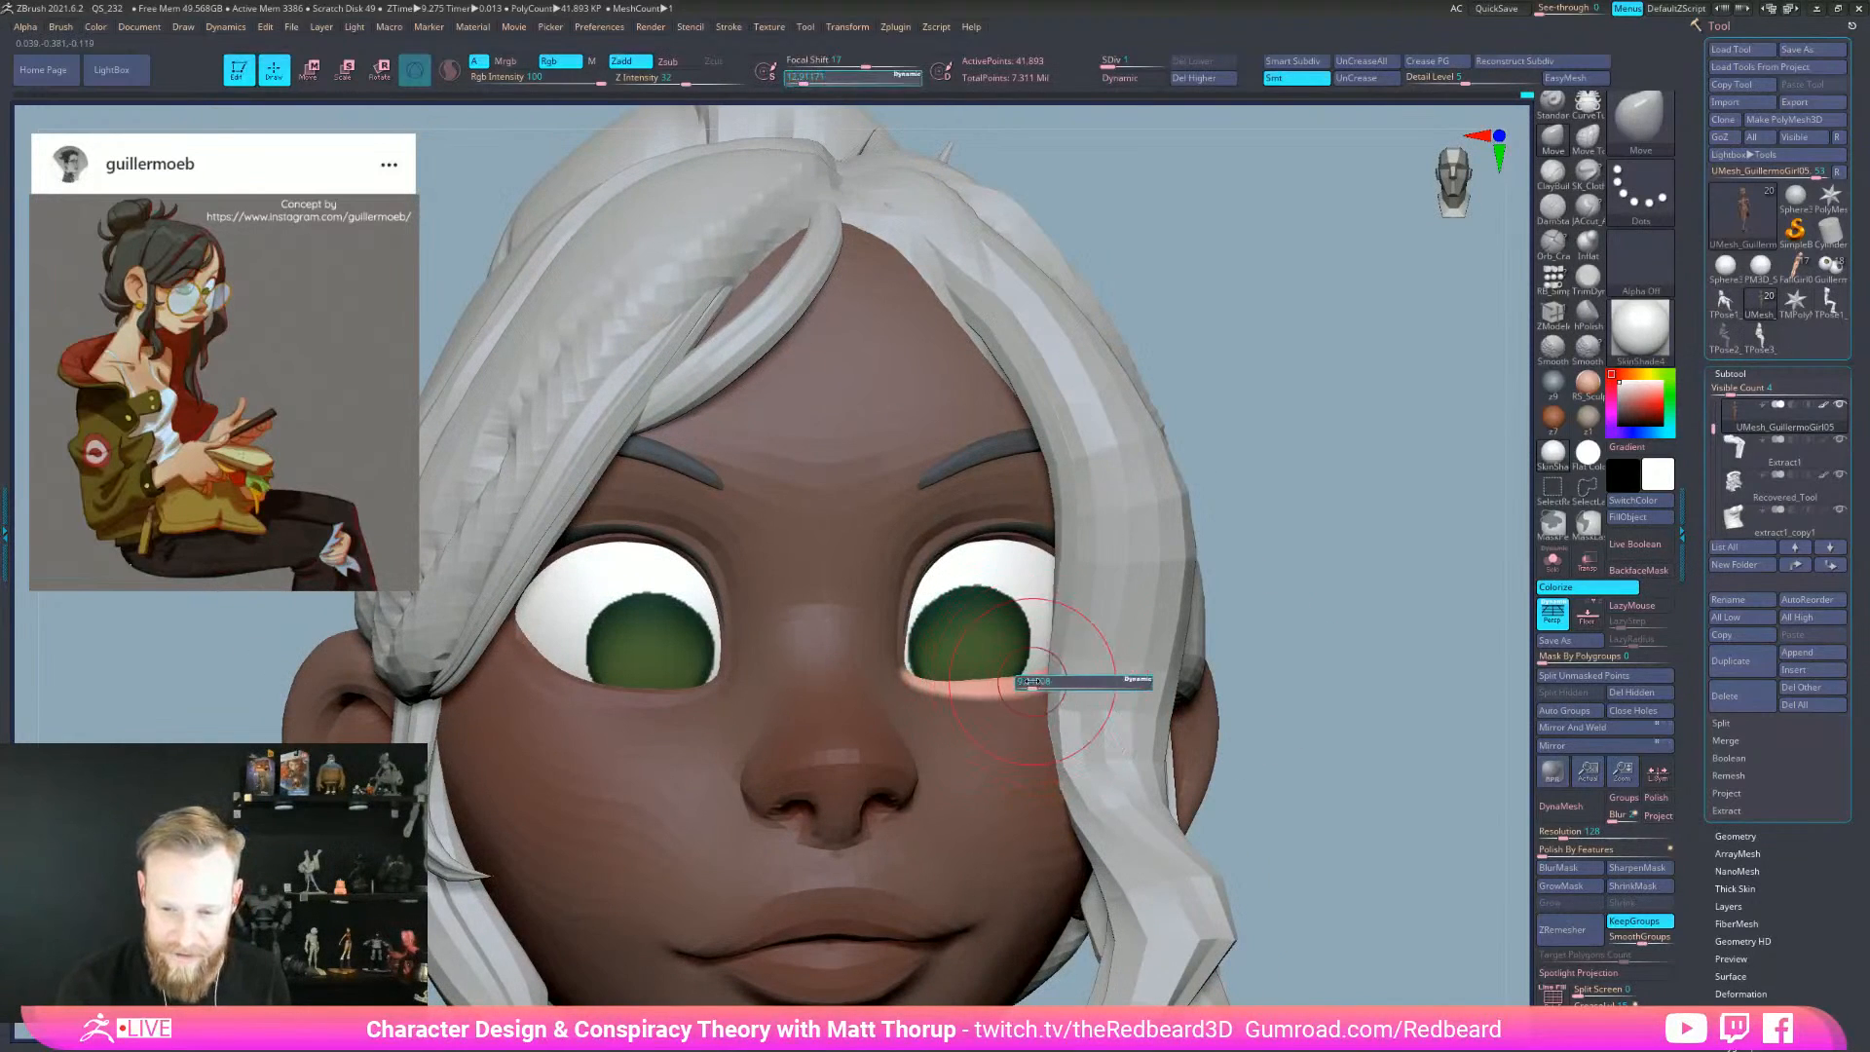
drag(1263, 660, 950, 696)
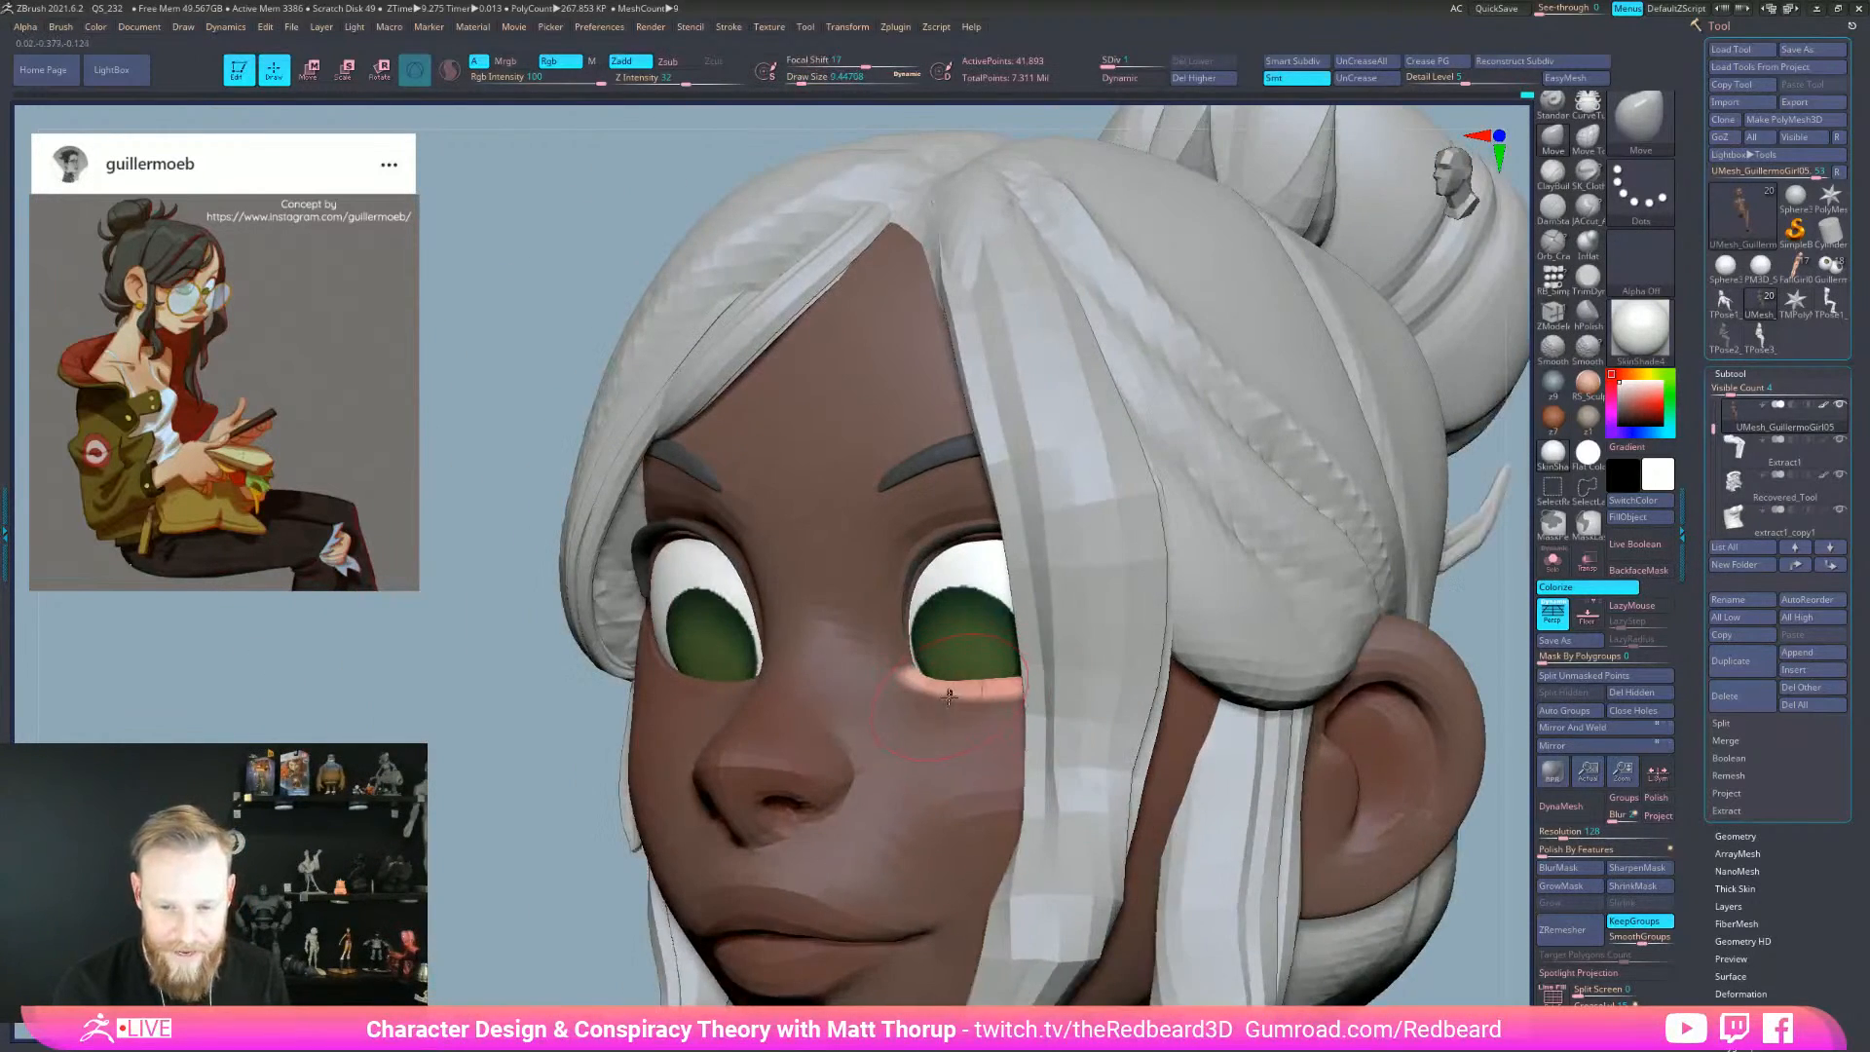
right_drag(1173, 672, 930, 704)
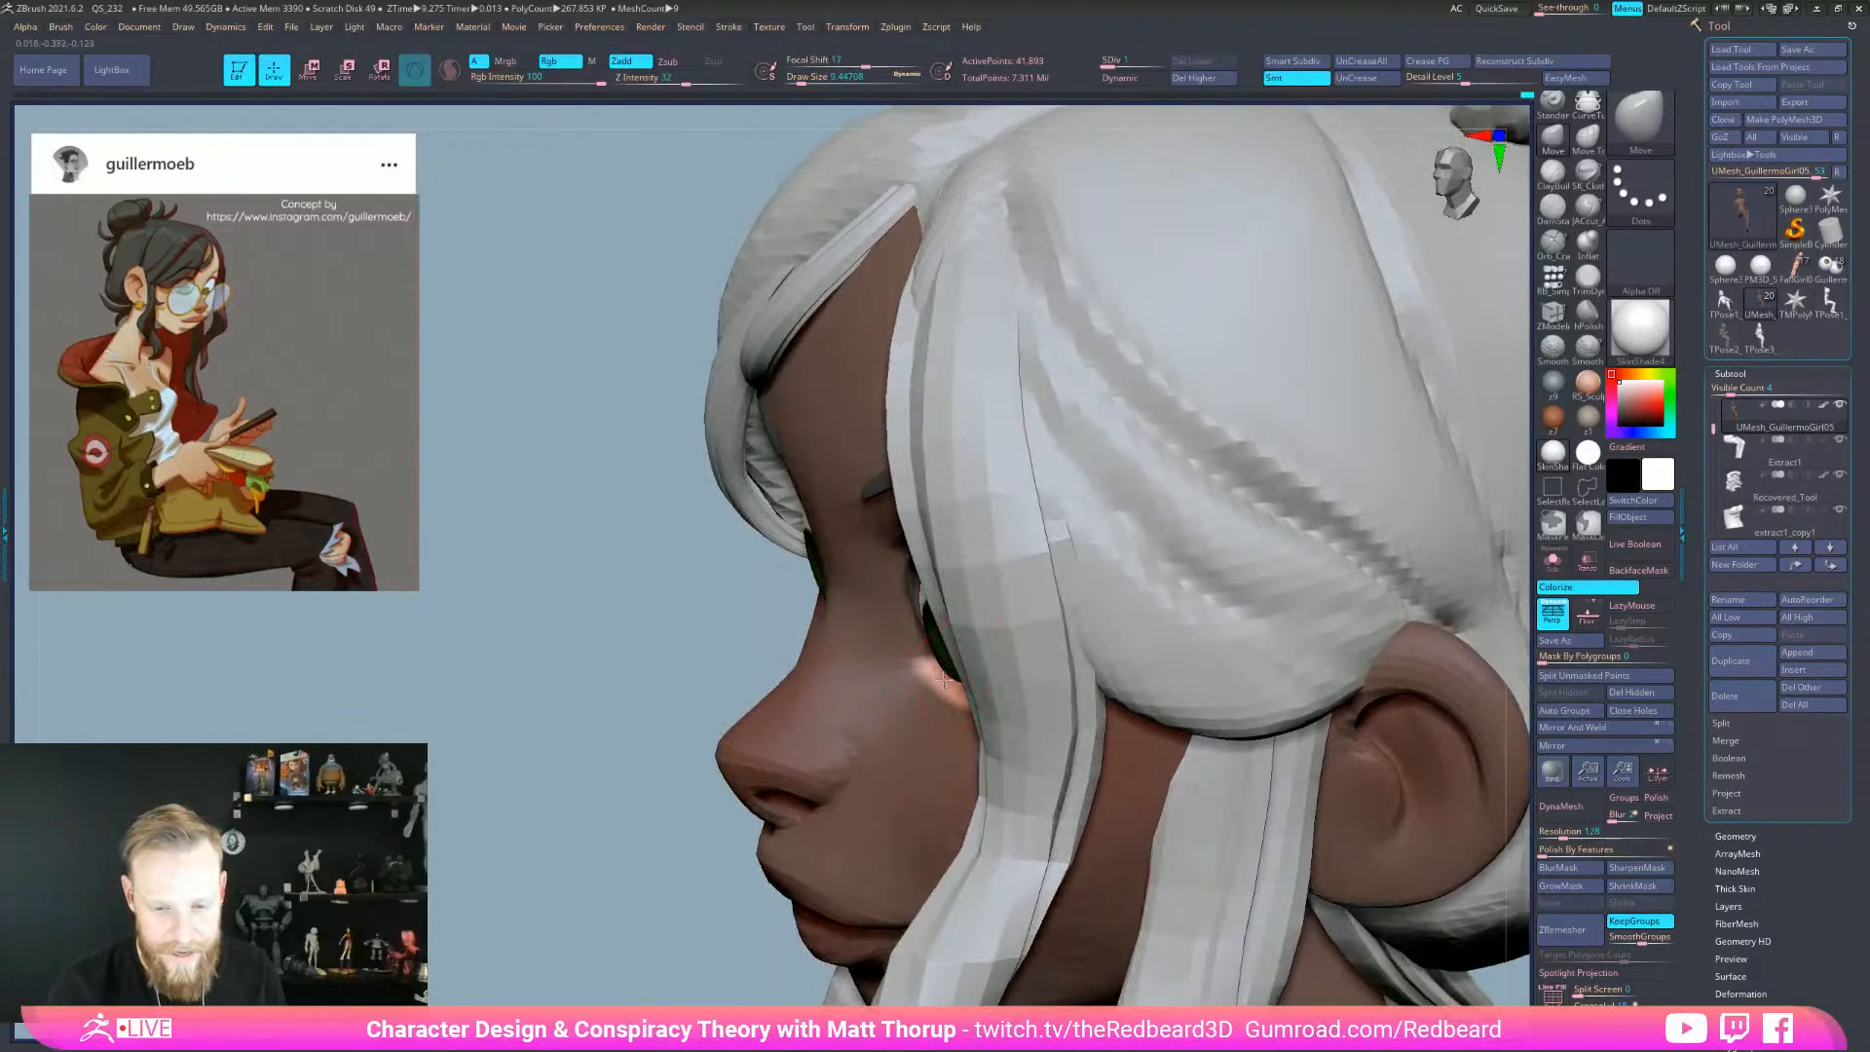
drag(923, 674, 1014, 687)
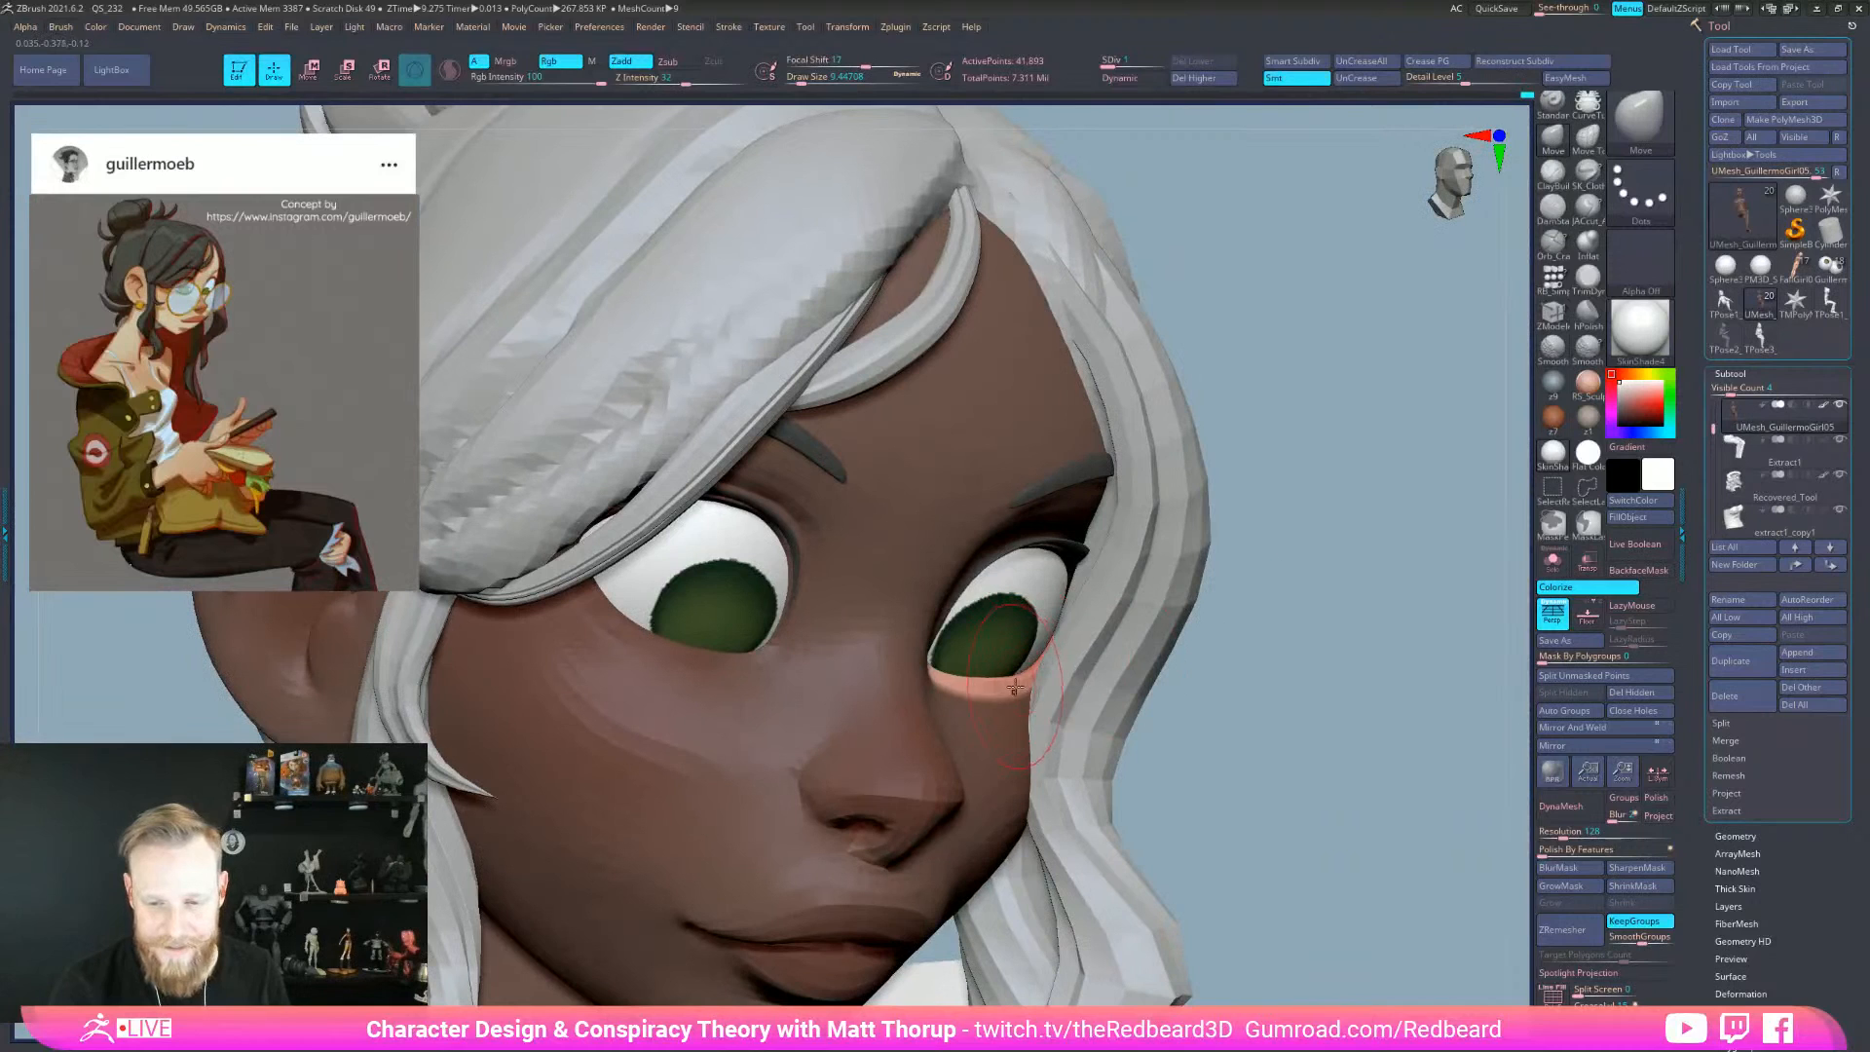
drag(1132, 672, 929, 677)
mouse_move(1403, 633)
mouse_down()
mouse_move(1466, 645)
mouse_move(1427, 701)
mouse_move(1106, 730)
mouse_move(1168, 763)
mouse_move(1217, 752)
mouse_move(1094, 722)
mouse_move(1201, 743)
mouse_up()
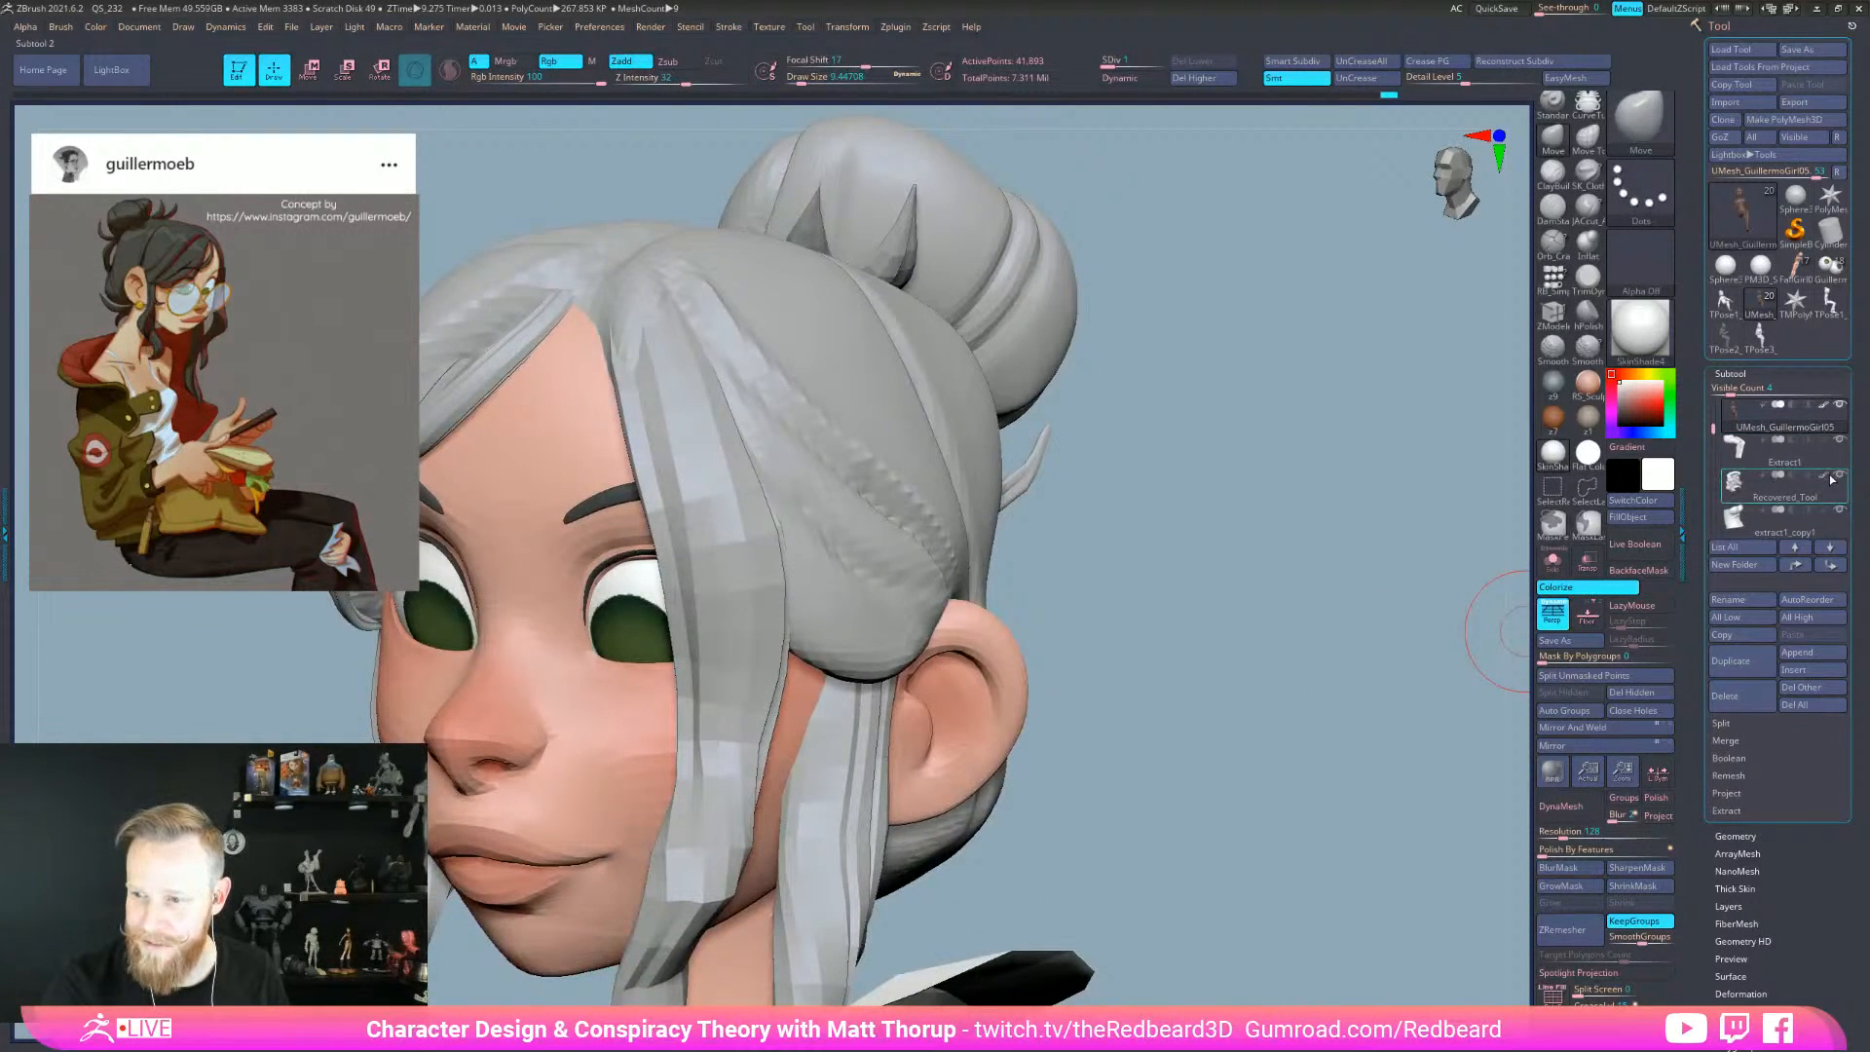
- Hide the main hair mass and the loose front strands so only the bun stays visible on the head
drag(1305, 603, 761, 631)
alt+click(774, 716)
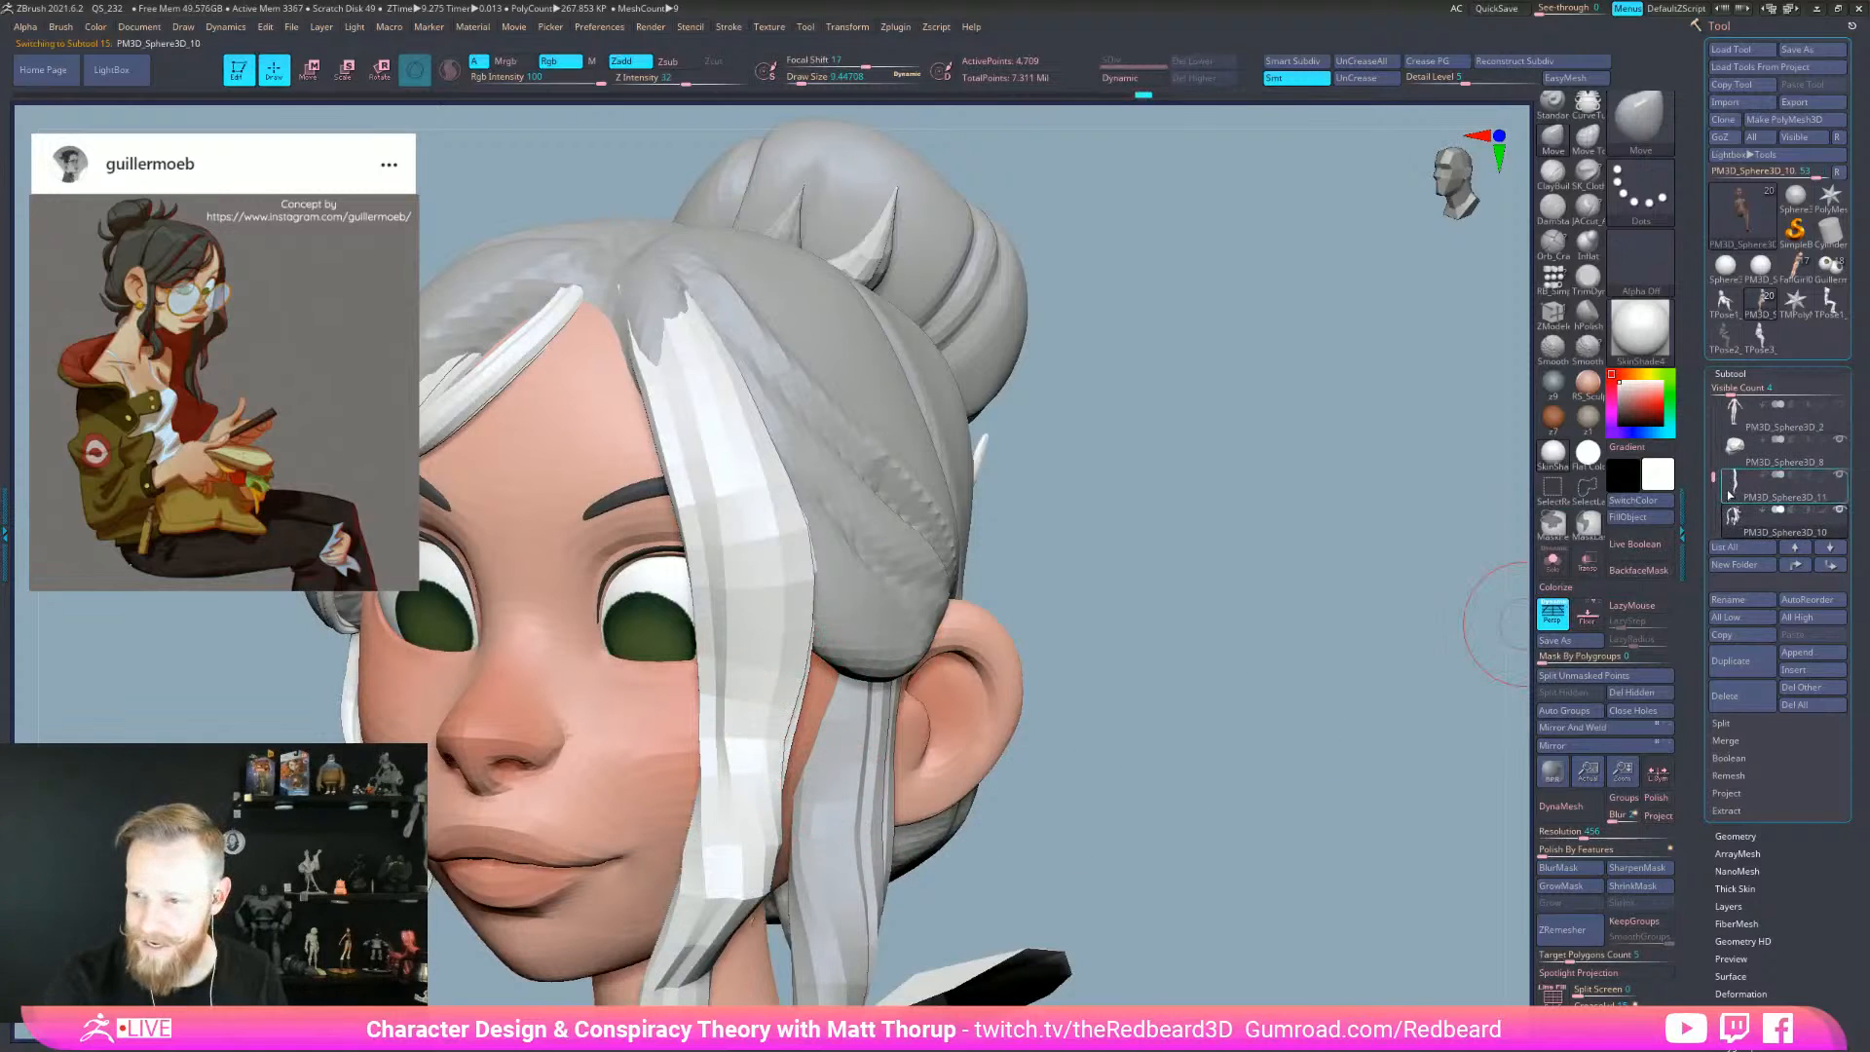
click(1839, 475)
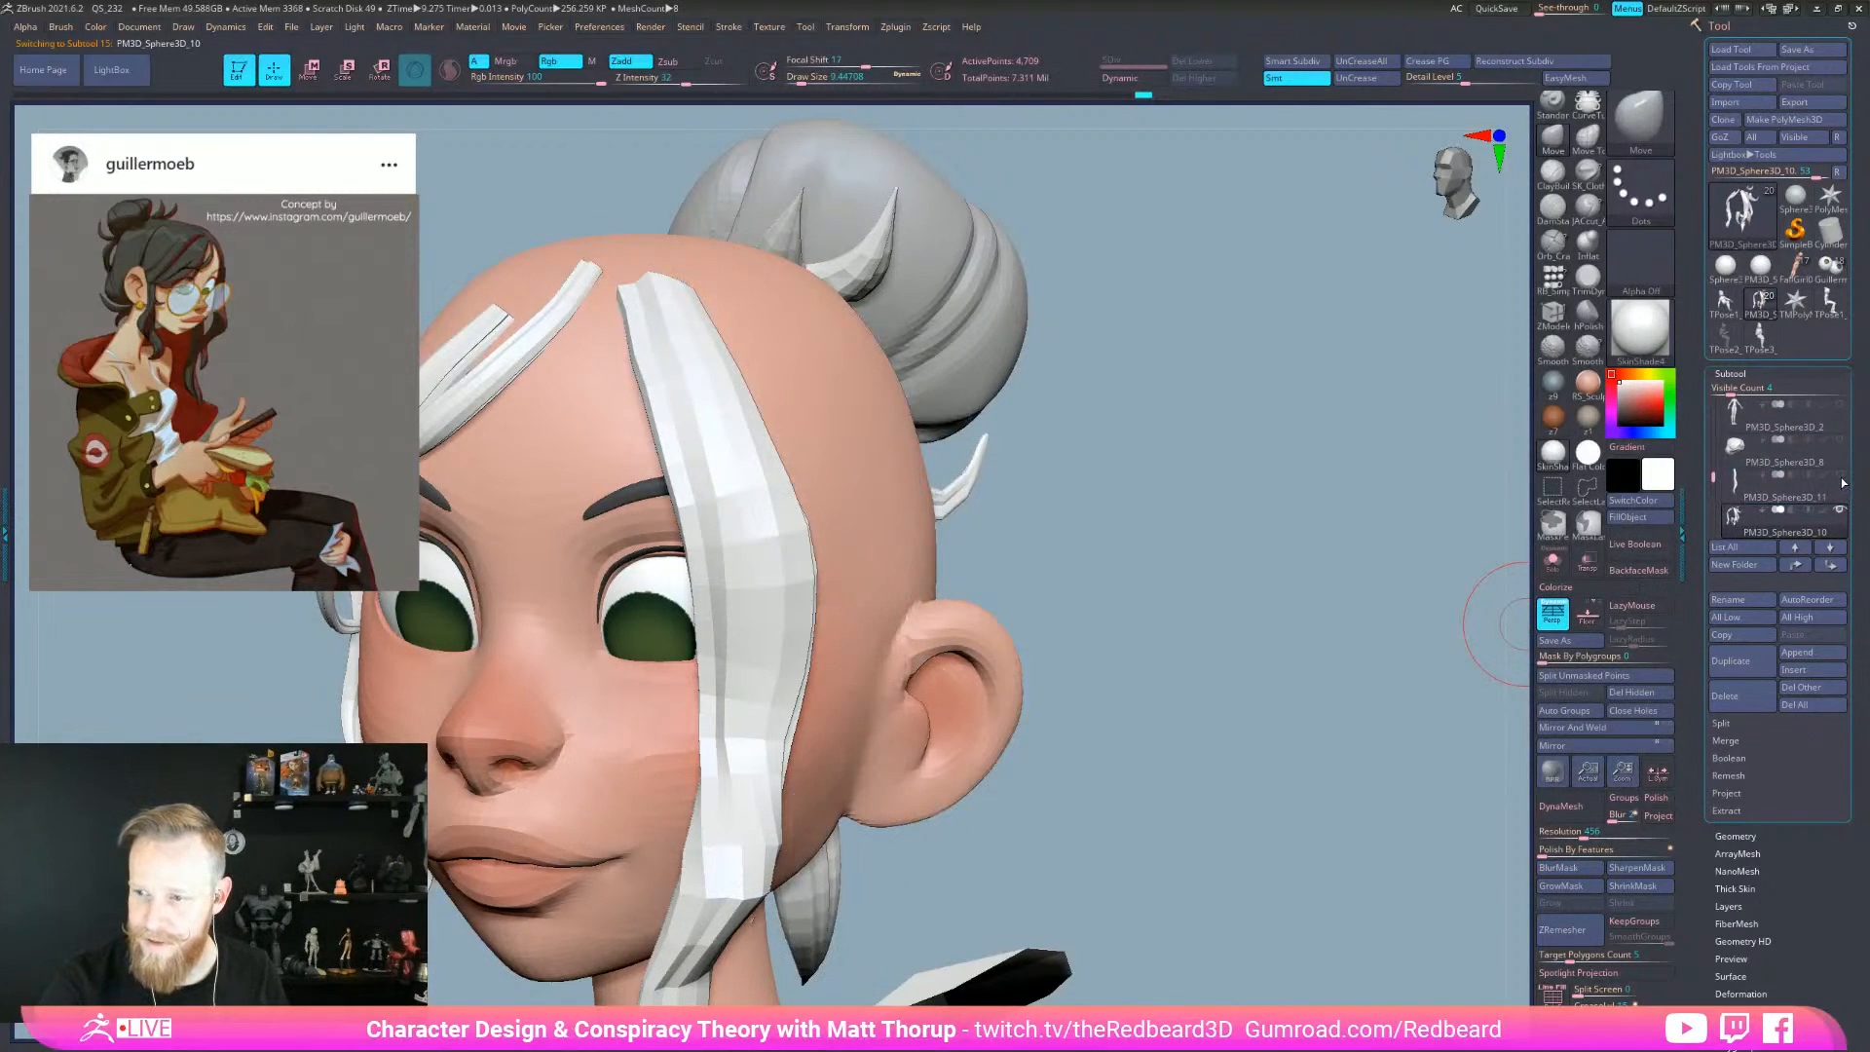
scroll(1840, 467, down, 3)
click(1839, 445)
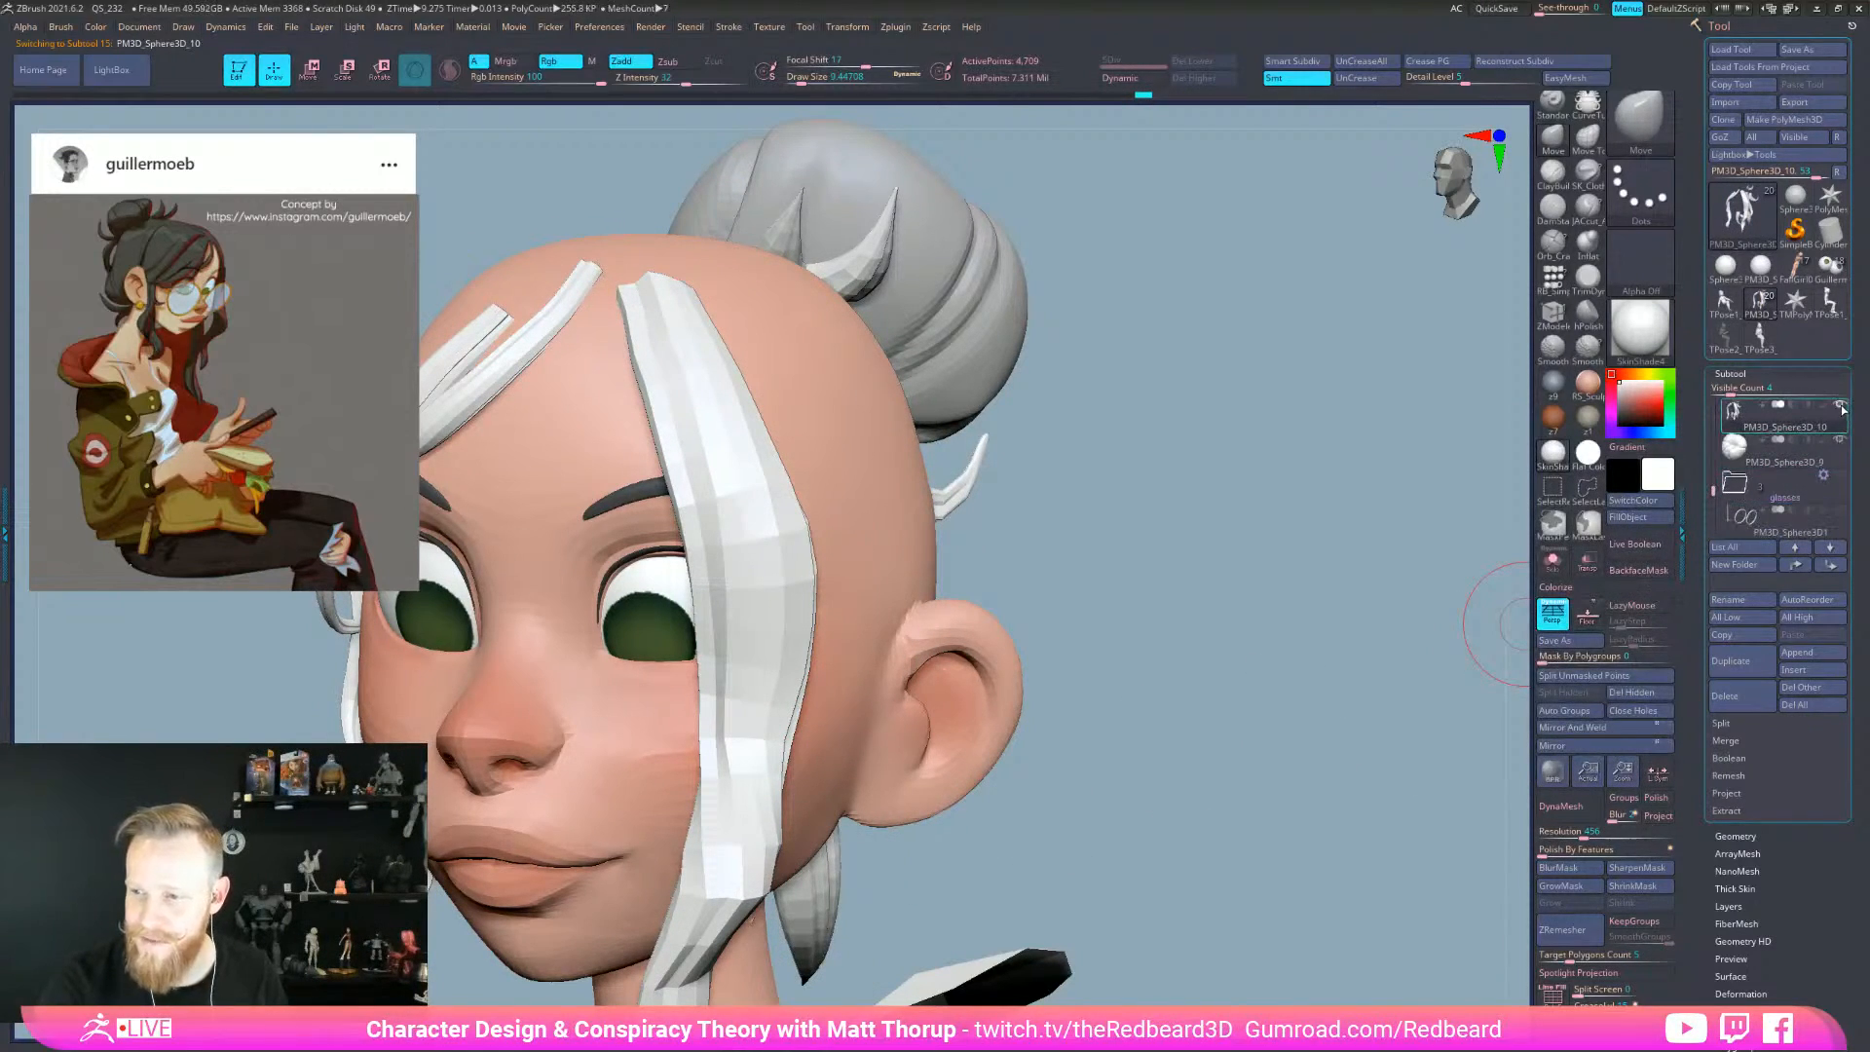
click(1817, 457)
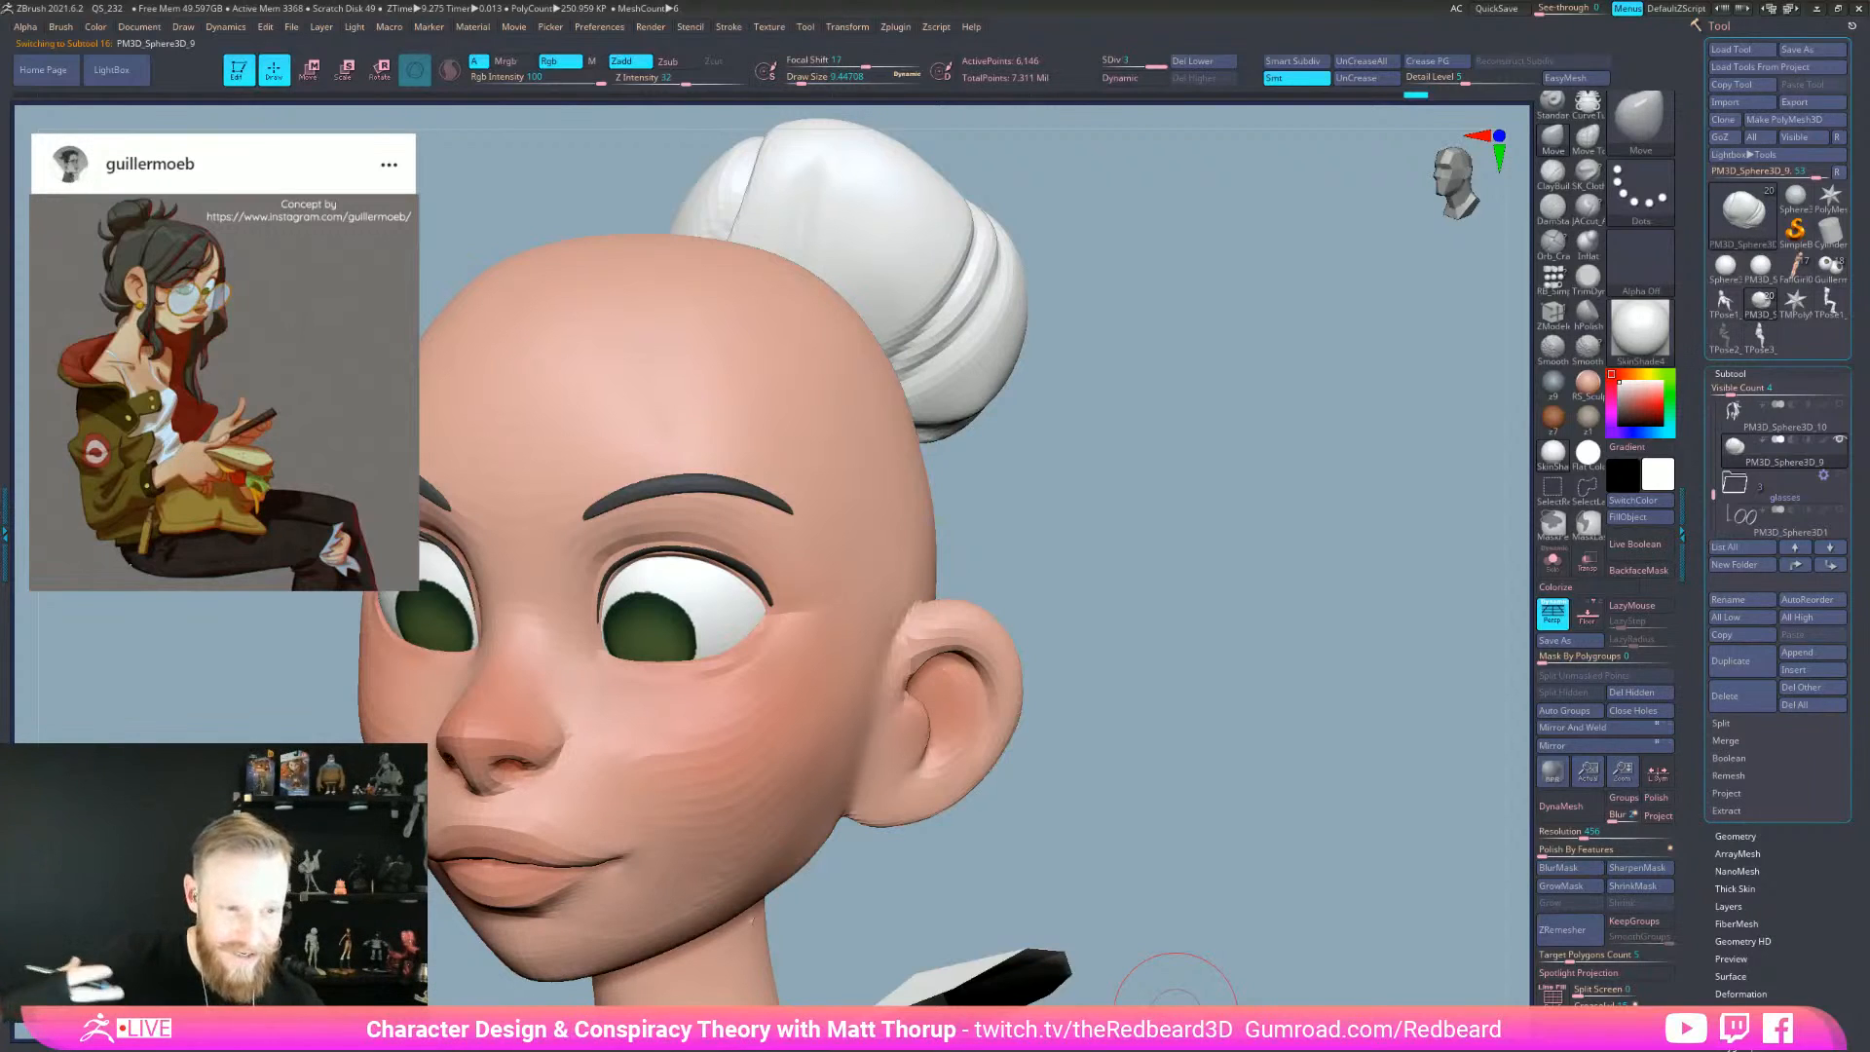
- Select the body mesh and adjust the area under the character's left eye with the Move brush at a draw size of about 14.2
drag(1195, 786, 1117, 750)
drag(1139, 686, 823, 692)
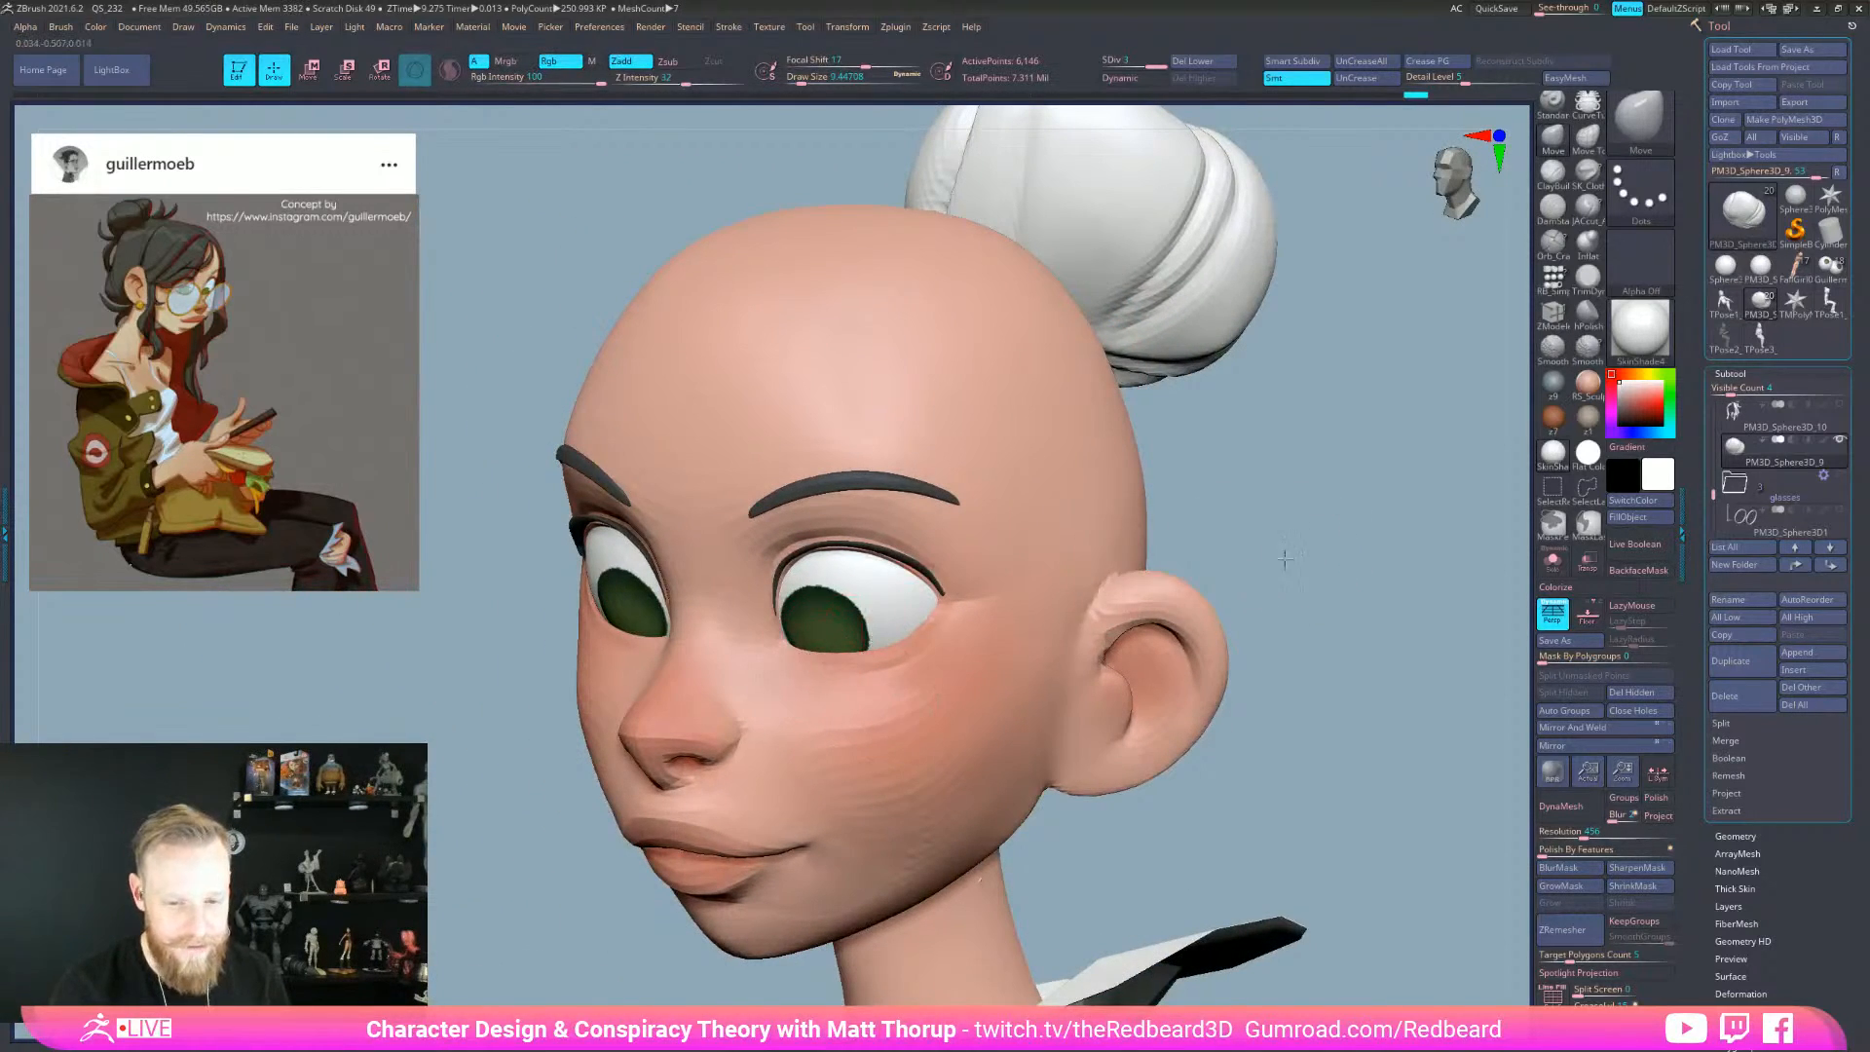
drag(1288, 553, 1120, 575)
key(s)
drag(823, 645, 841, 646)
alt+click(849, 650)
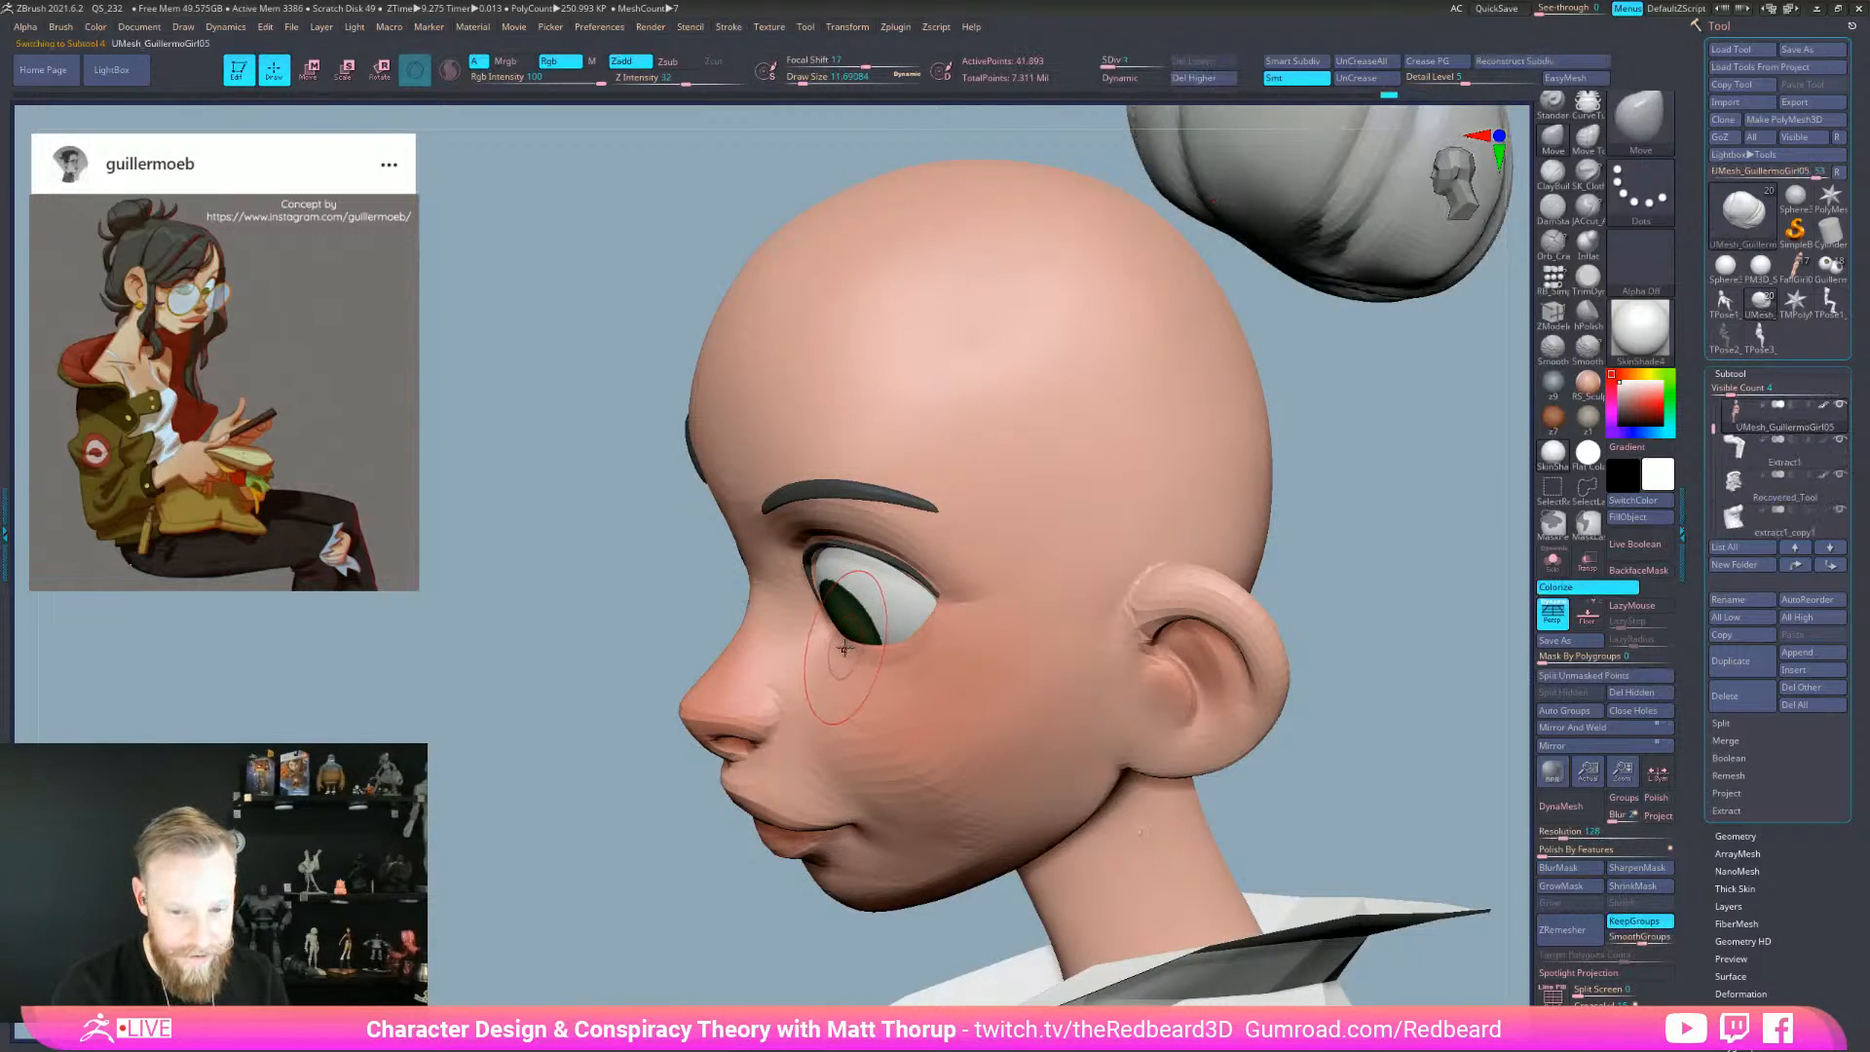
drag(647, 826, 946, 637)
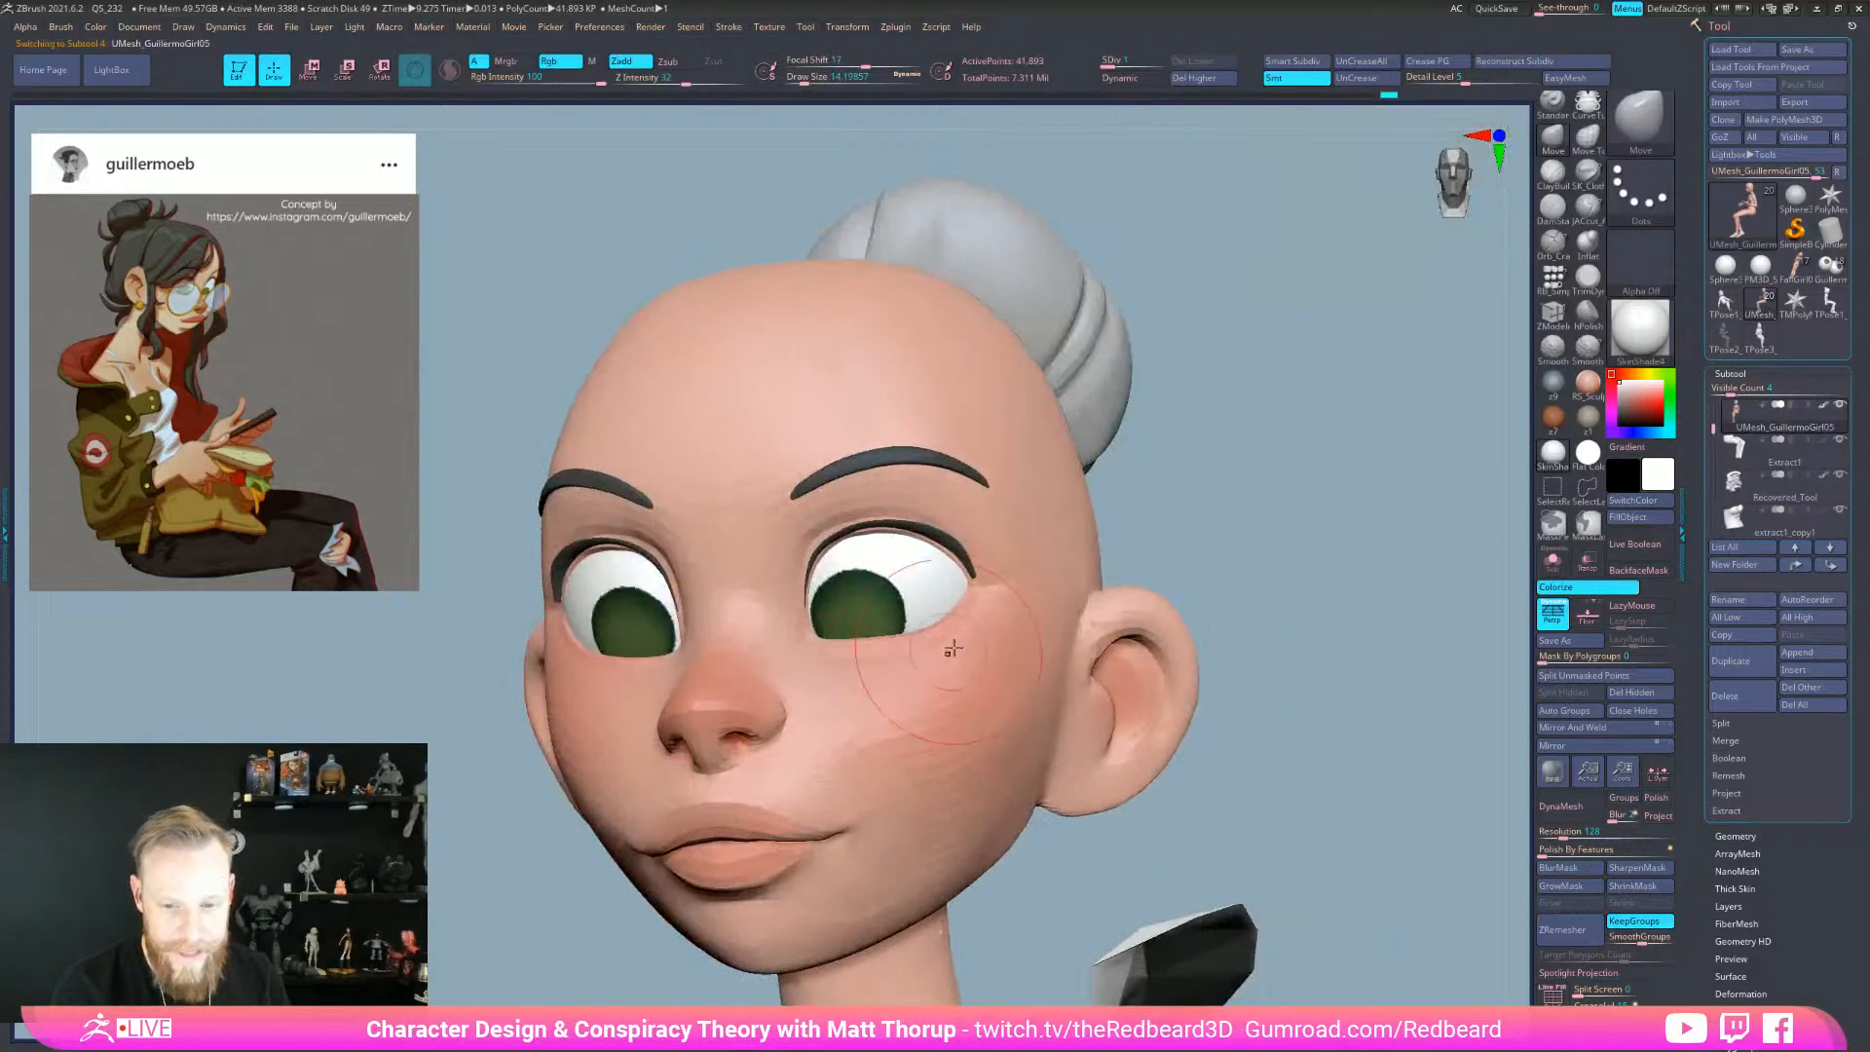
mouse_move(1110, 584)
mouse_down()
mouse_move(1251, 594)
mouse_move(1091, 599)
mouse_up()
- Mask the cheek below and the brow area above the character's left eye, leaving the eyelid rim unmasked
mouse_move(1098, 808)
ctrl+mouse_down()
mouse_move(1034, 837)
mouse_move(784, 659)
mouse_move(838, 621)
mouse_move(1241, 575)
ctrl+mouse_up()
drag(1273, 666, 1228, 646)
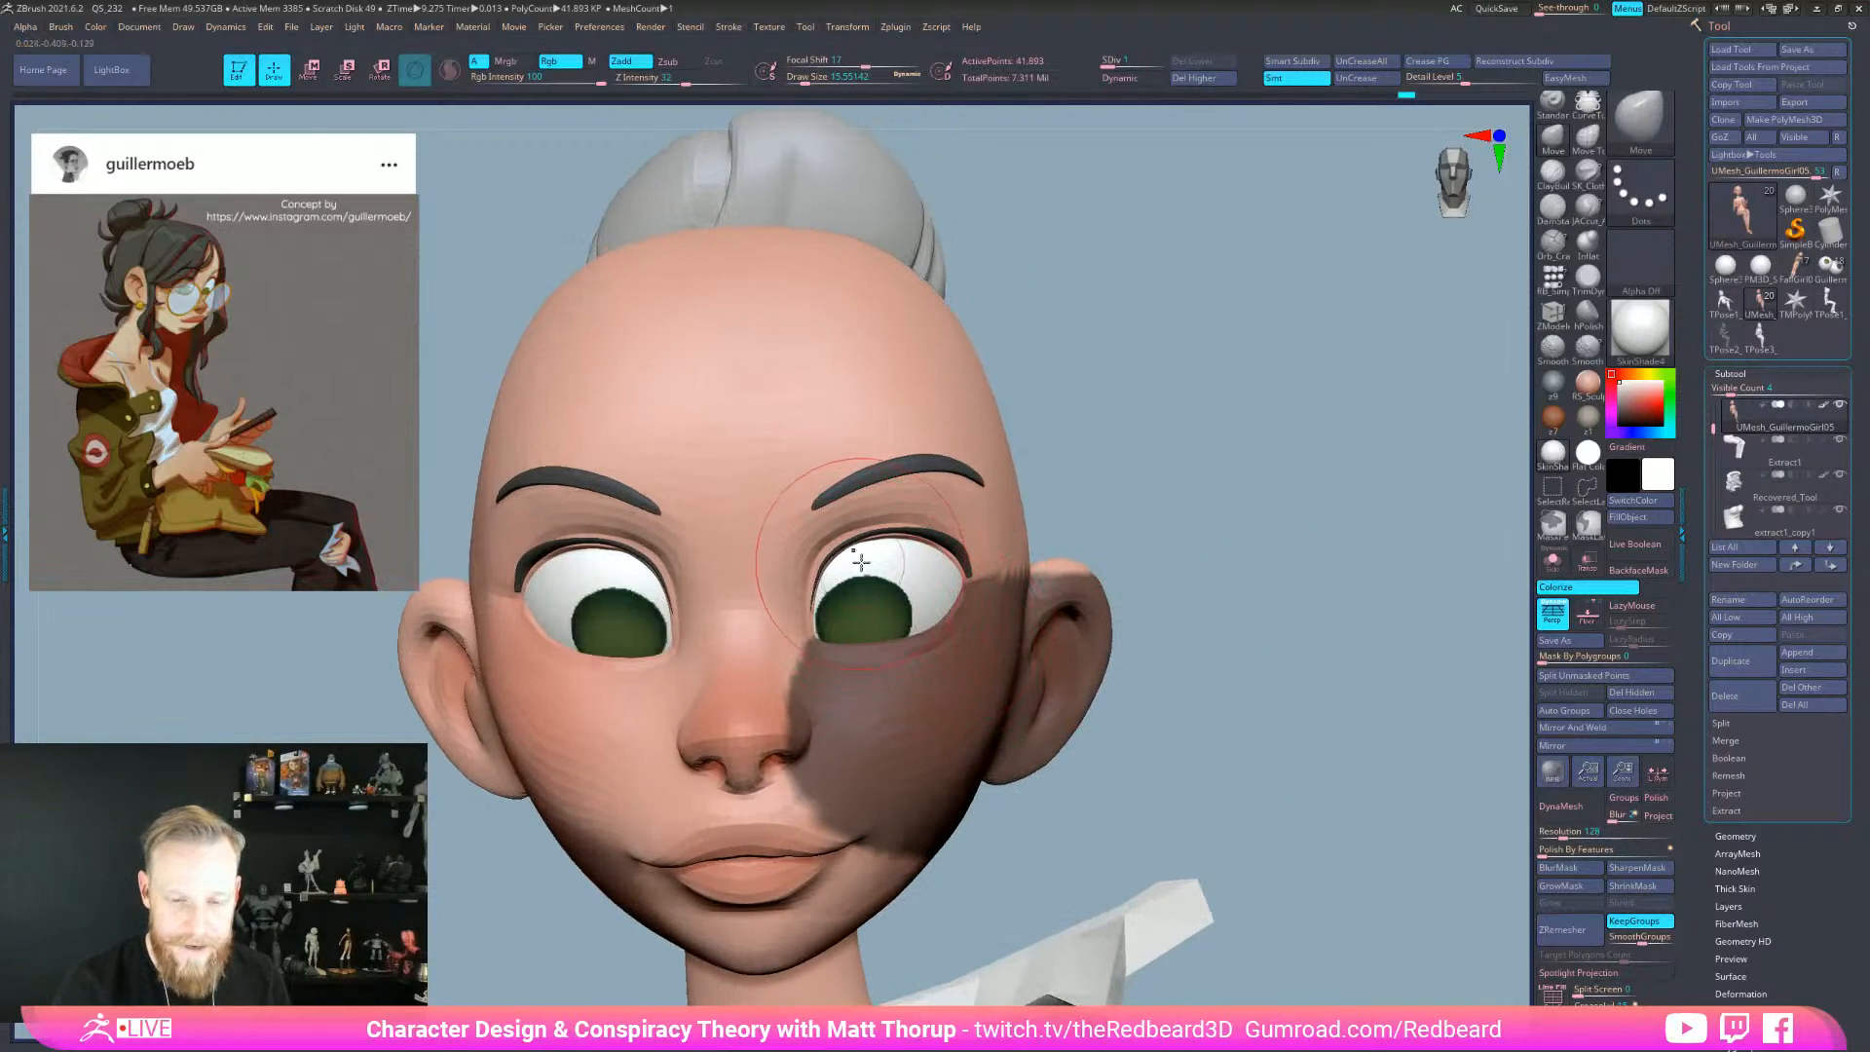
key(ctrl)
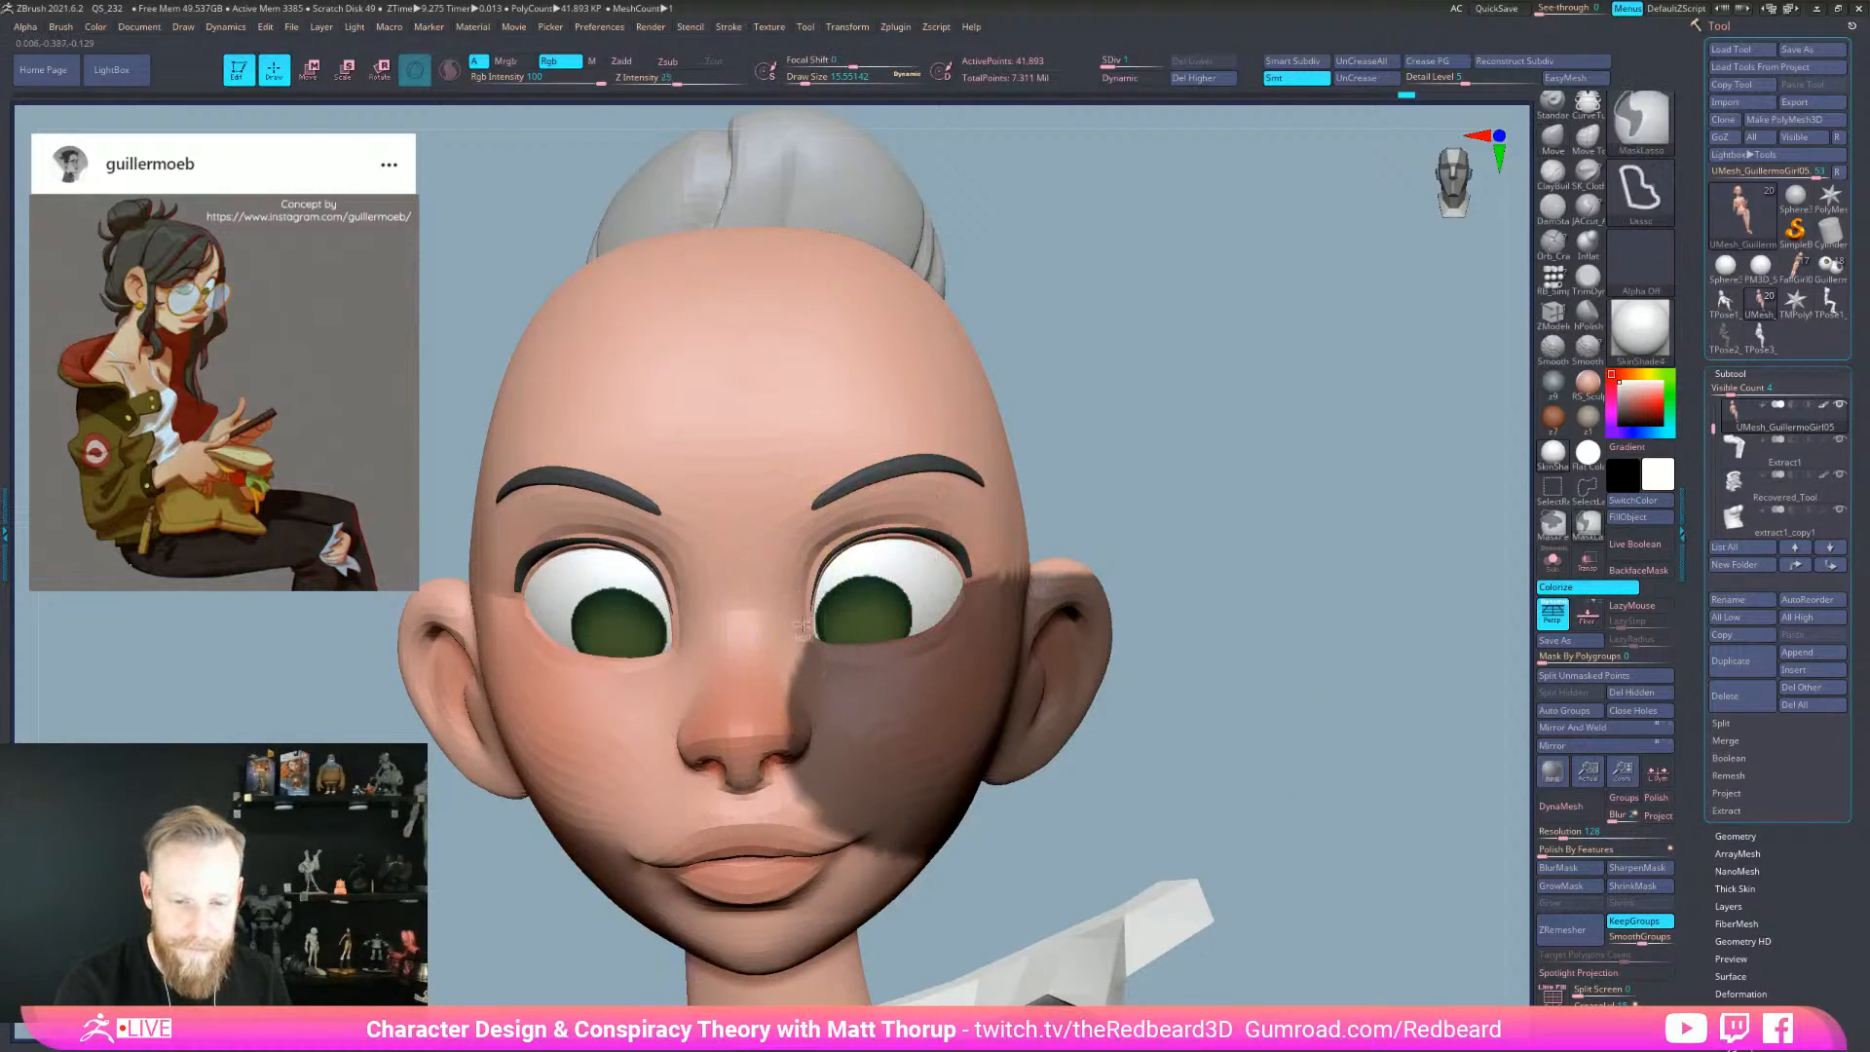
ctrl+drag(1020, 574, 643, 512)
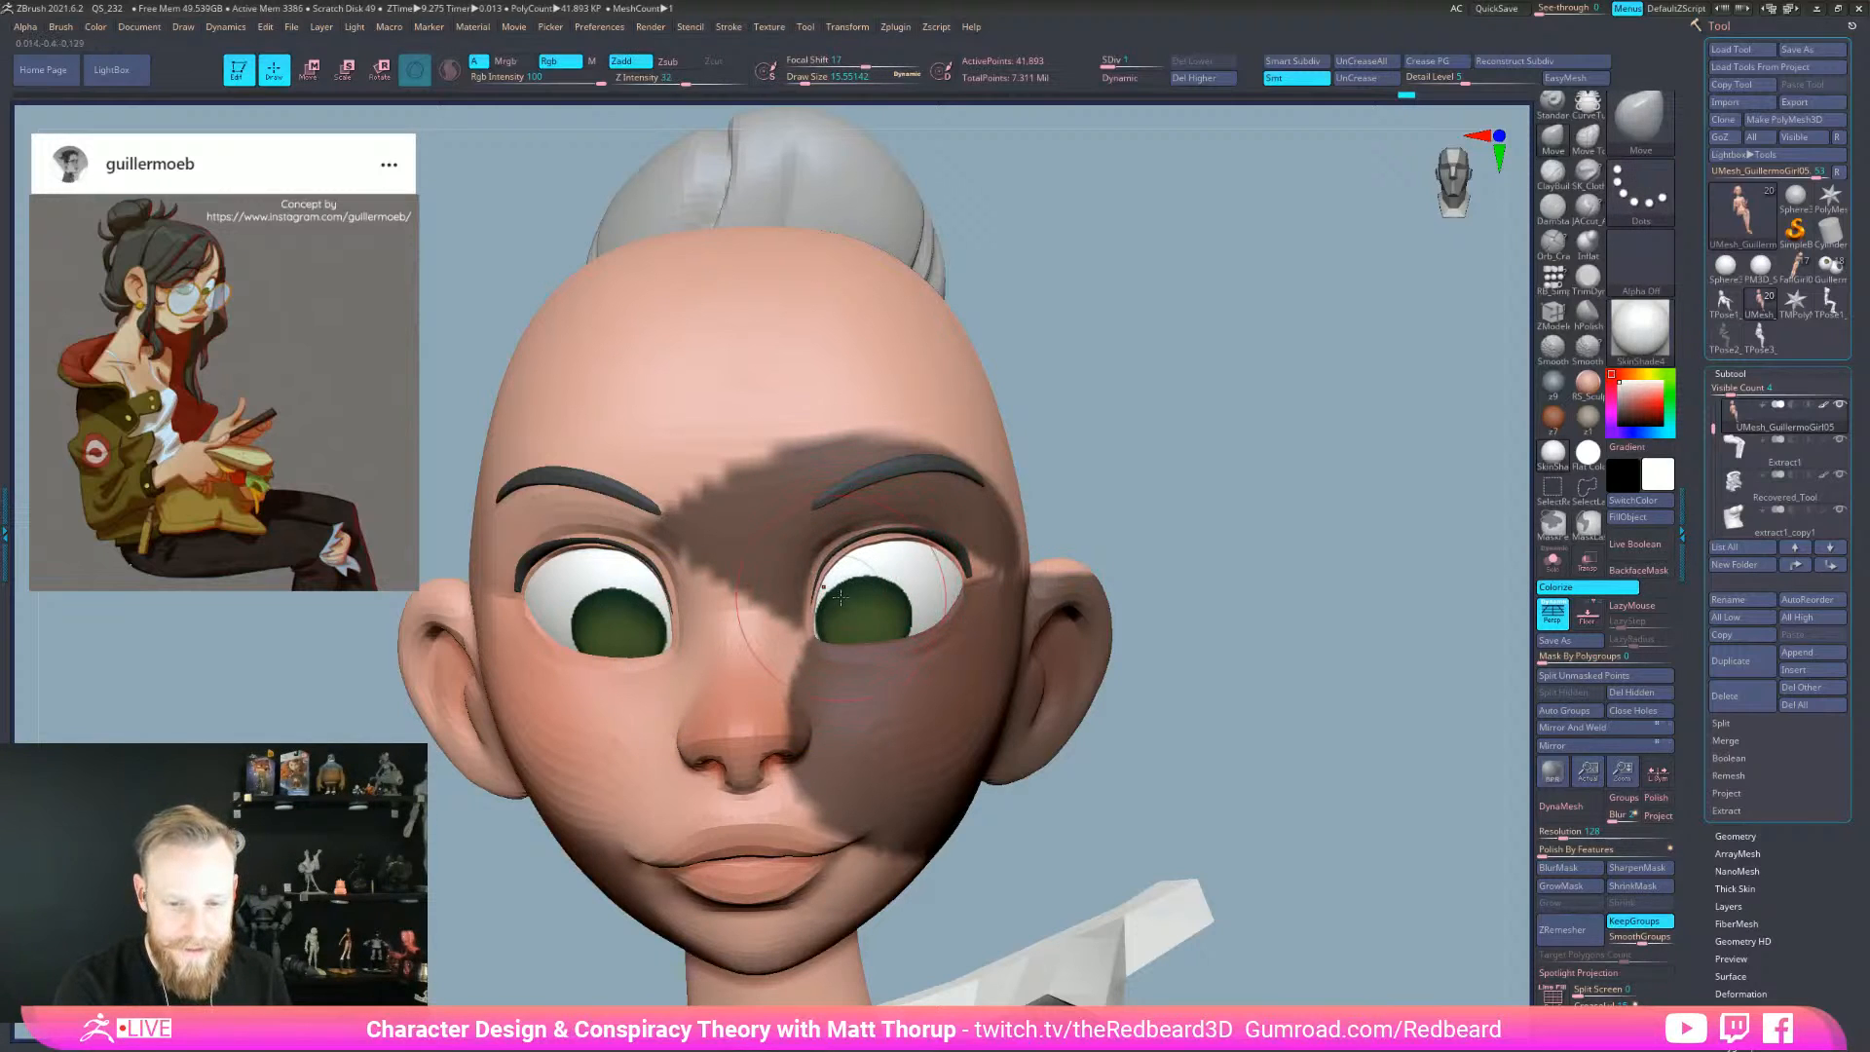
- Reshape the upper rim of the character's left eyelid with the Move brush at draw sizes between about 7.9 and 15.6
drag(1153, 501, 816, 569)
drag(715, 532, 847, 559)
key(bracketleft)
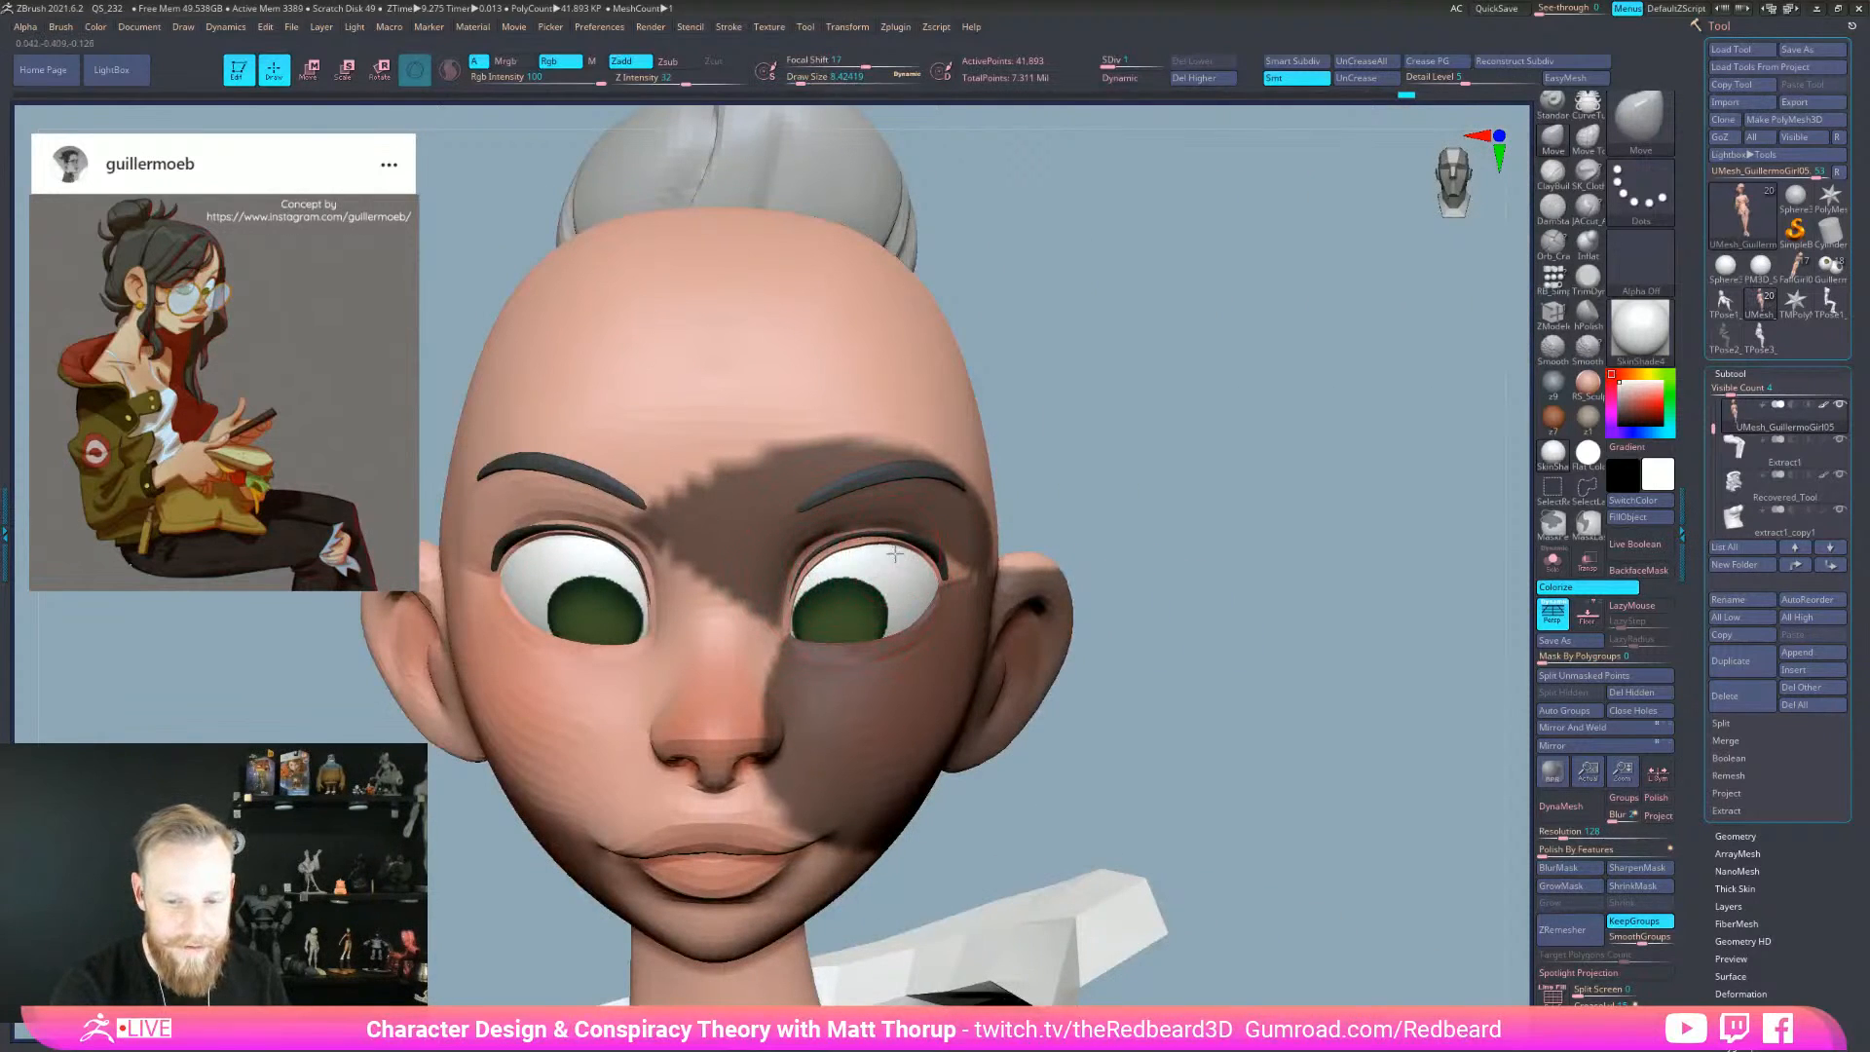
drag(1119, 521, 879, 560)
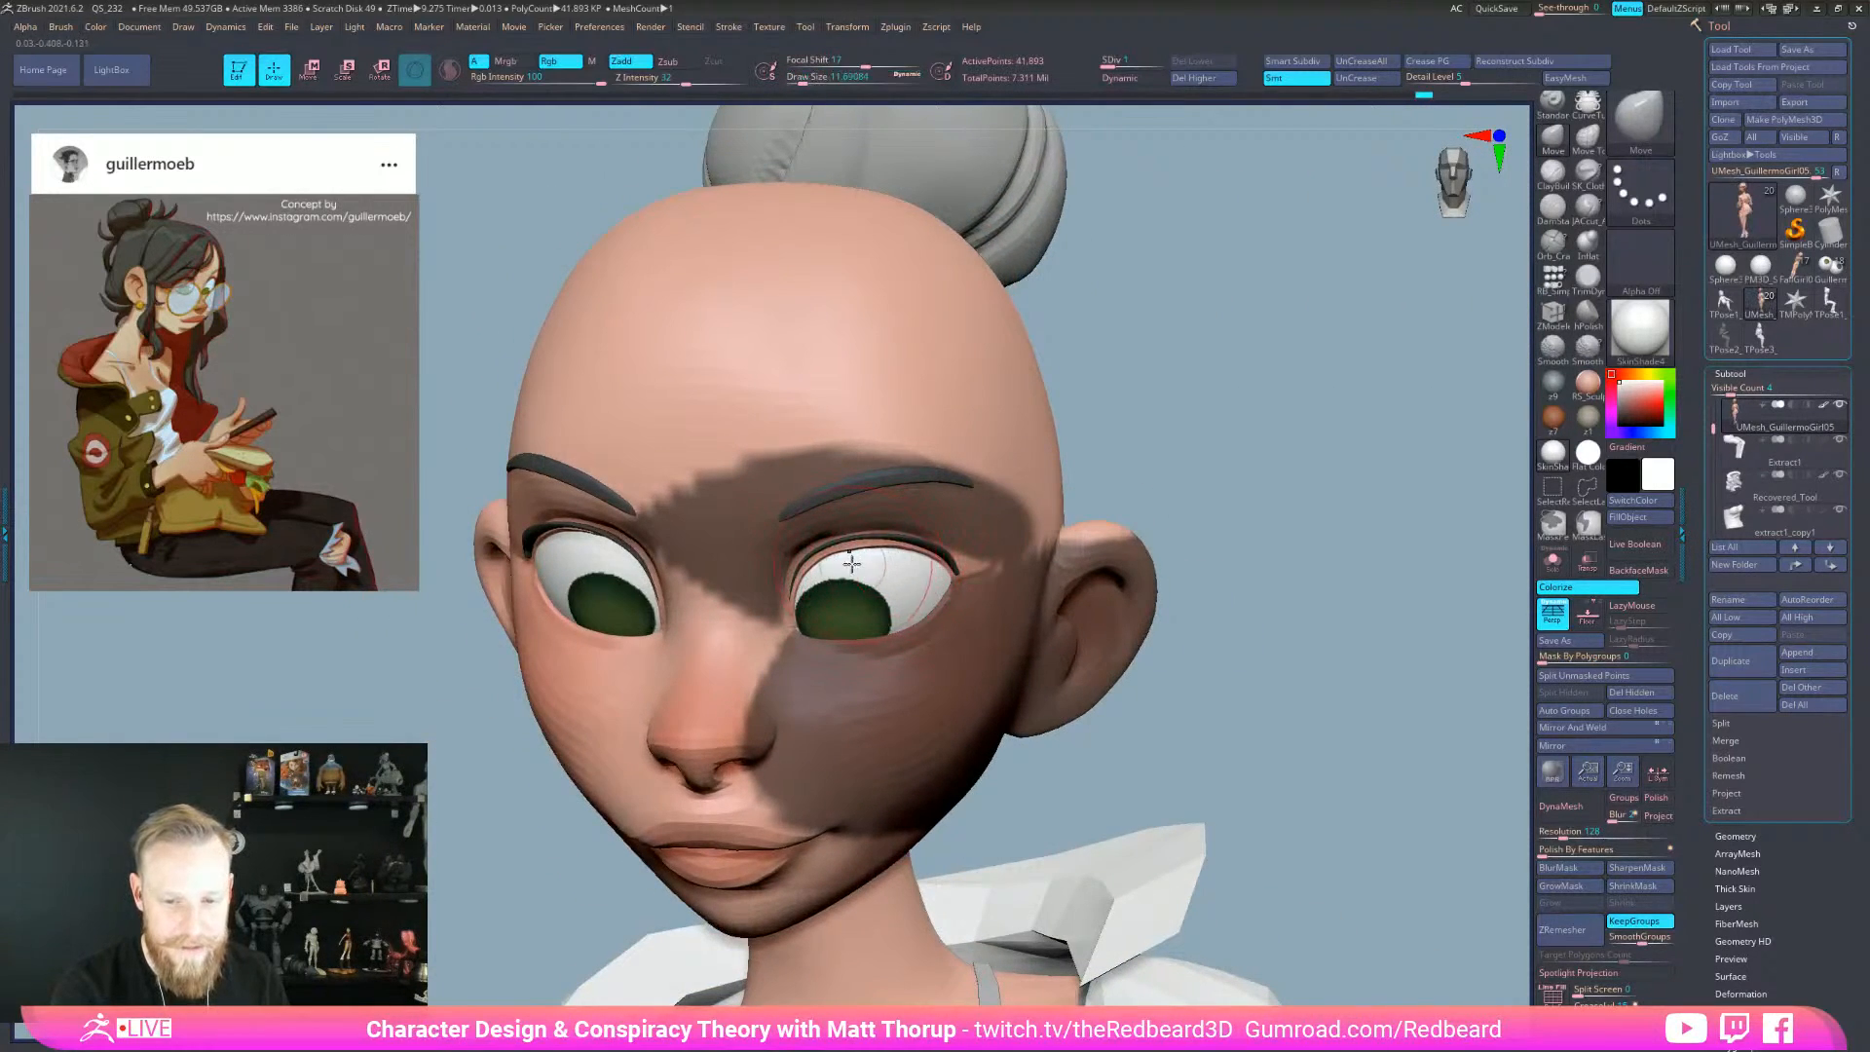
drag(1107, 508, 865, 571)
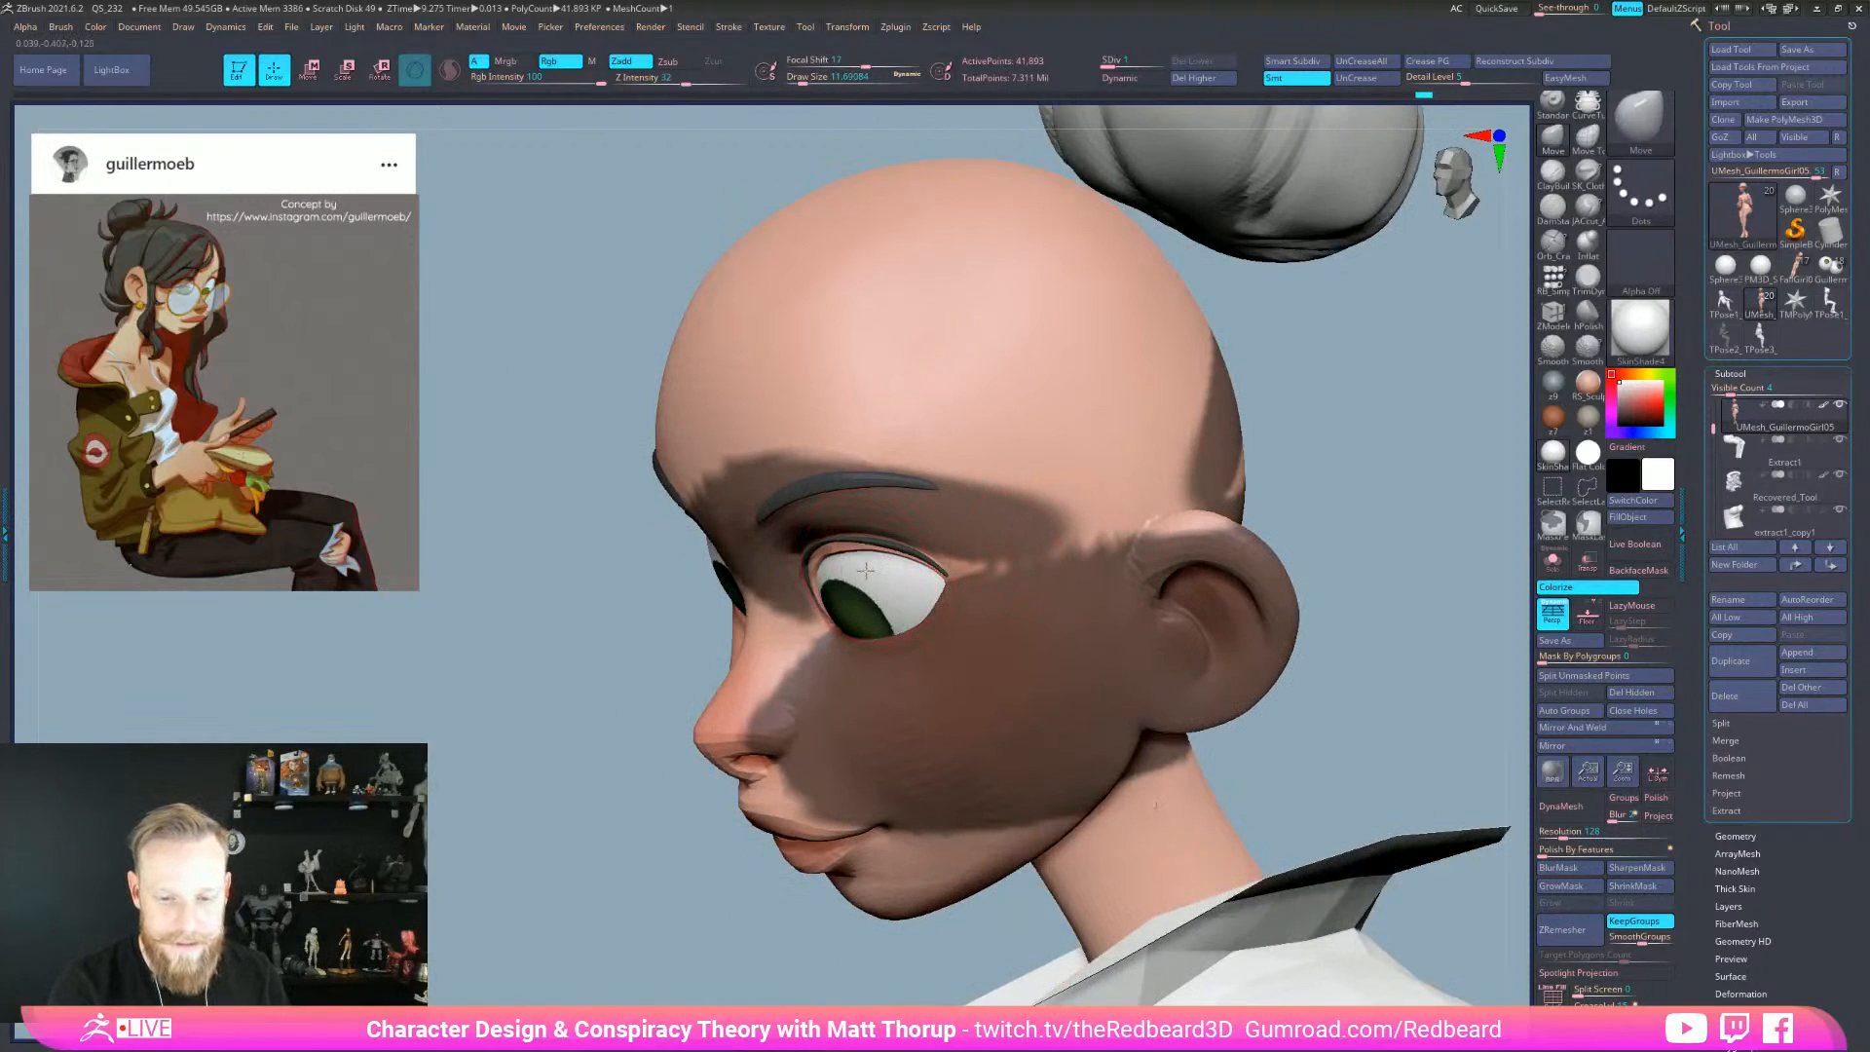
drag(620, 719, 849, 563)
key(s)
click(849, 562)
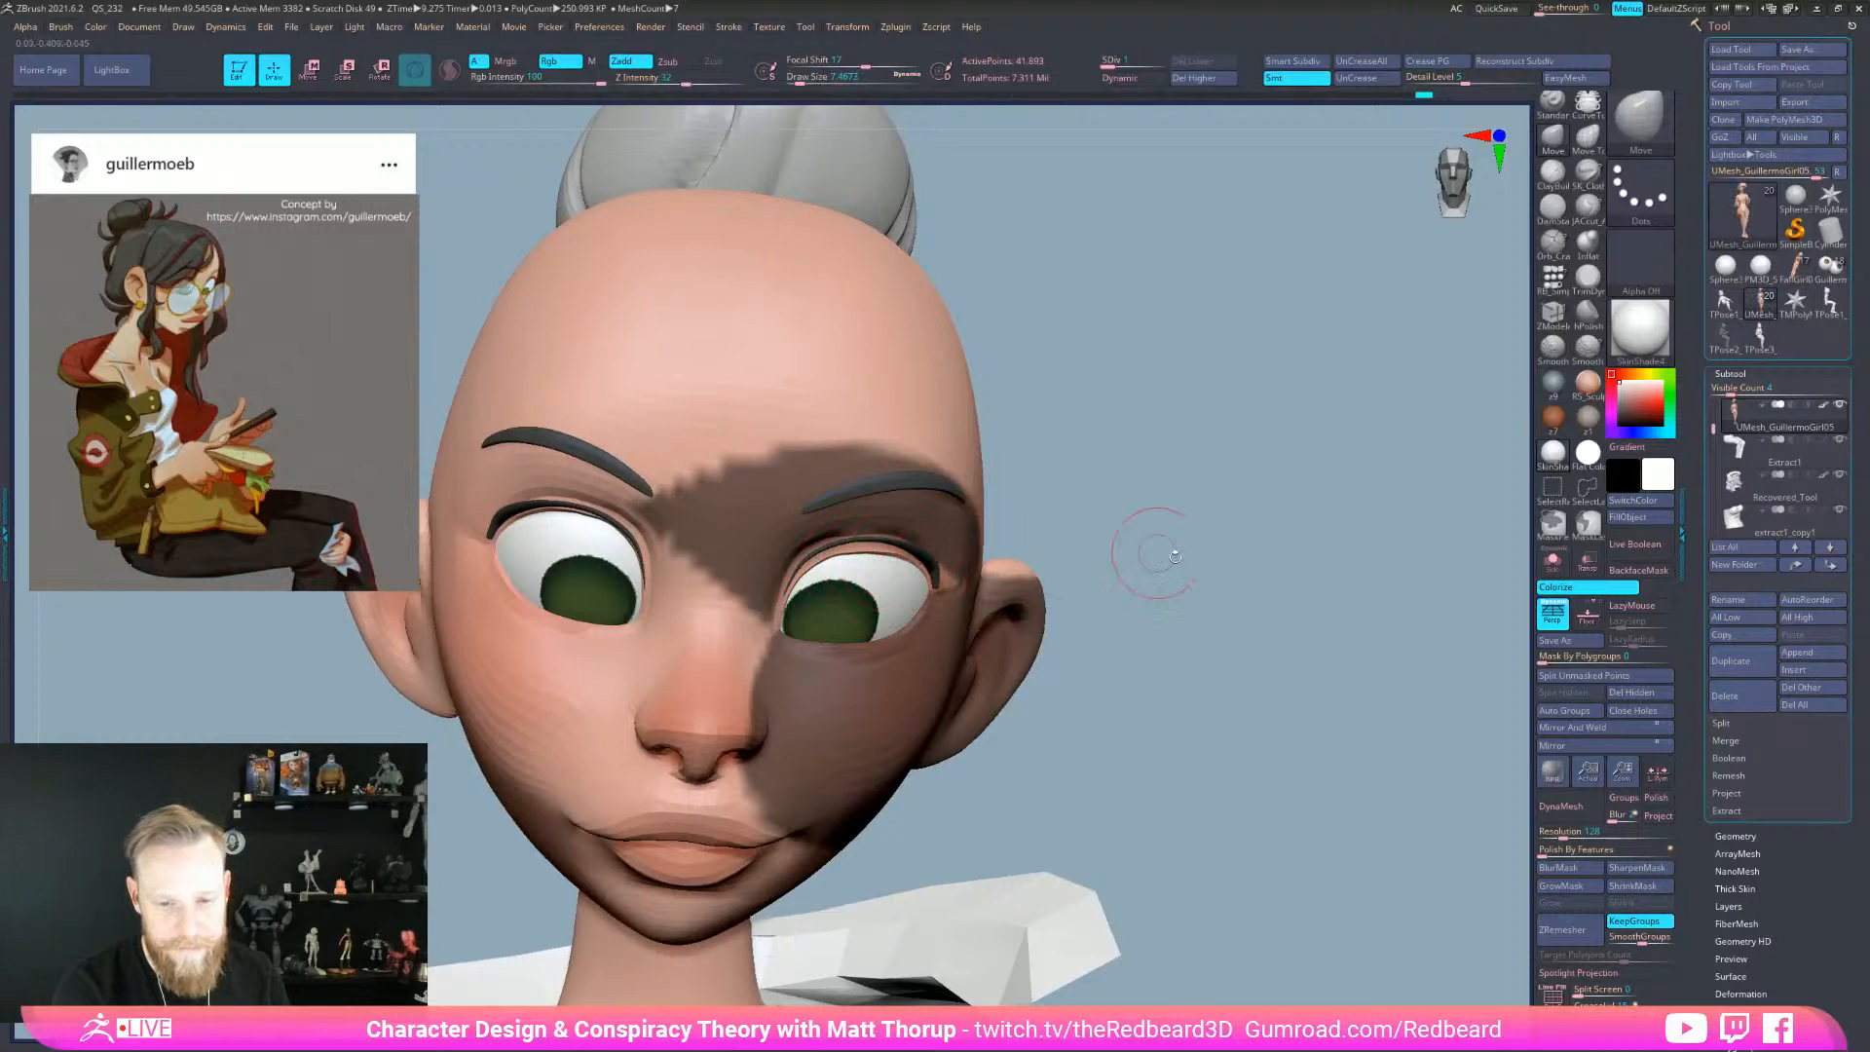
- Refine the left eyelid's curvature around the eyeball with the Move brush at draw sizes up to about 18.5, and clear the mask
drag(1171, 553, 917, 576)
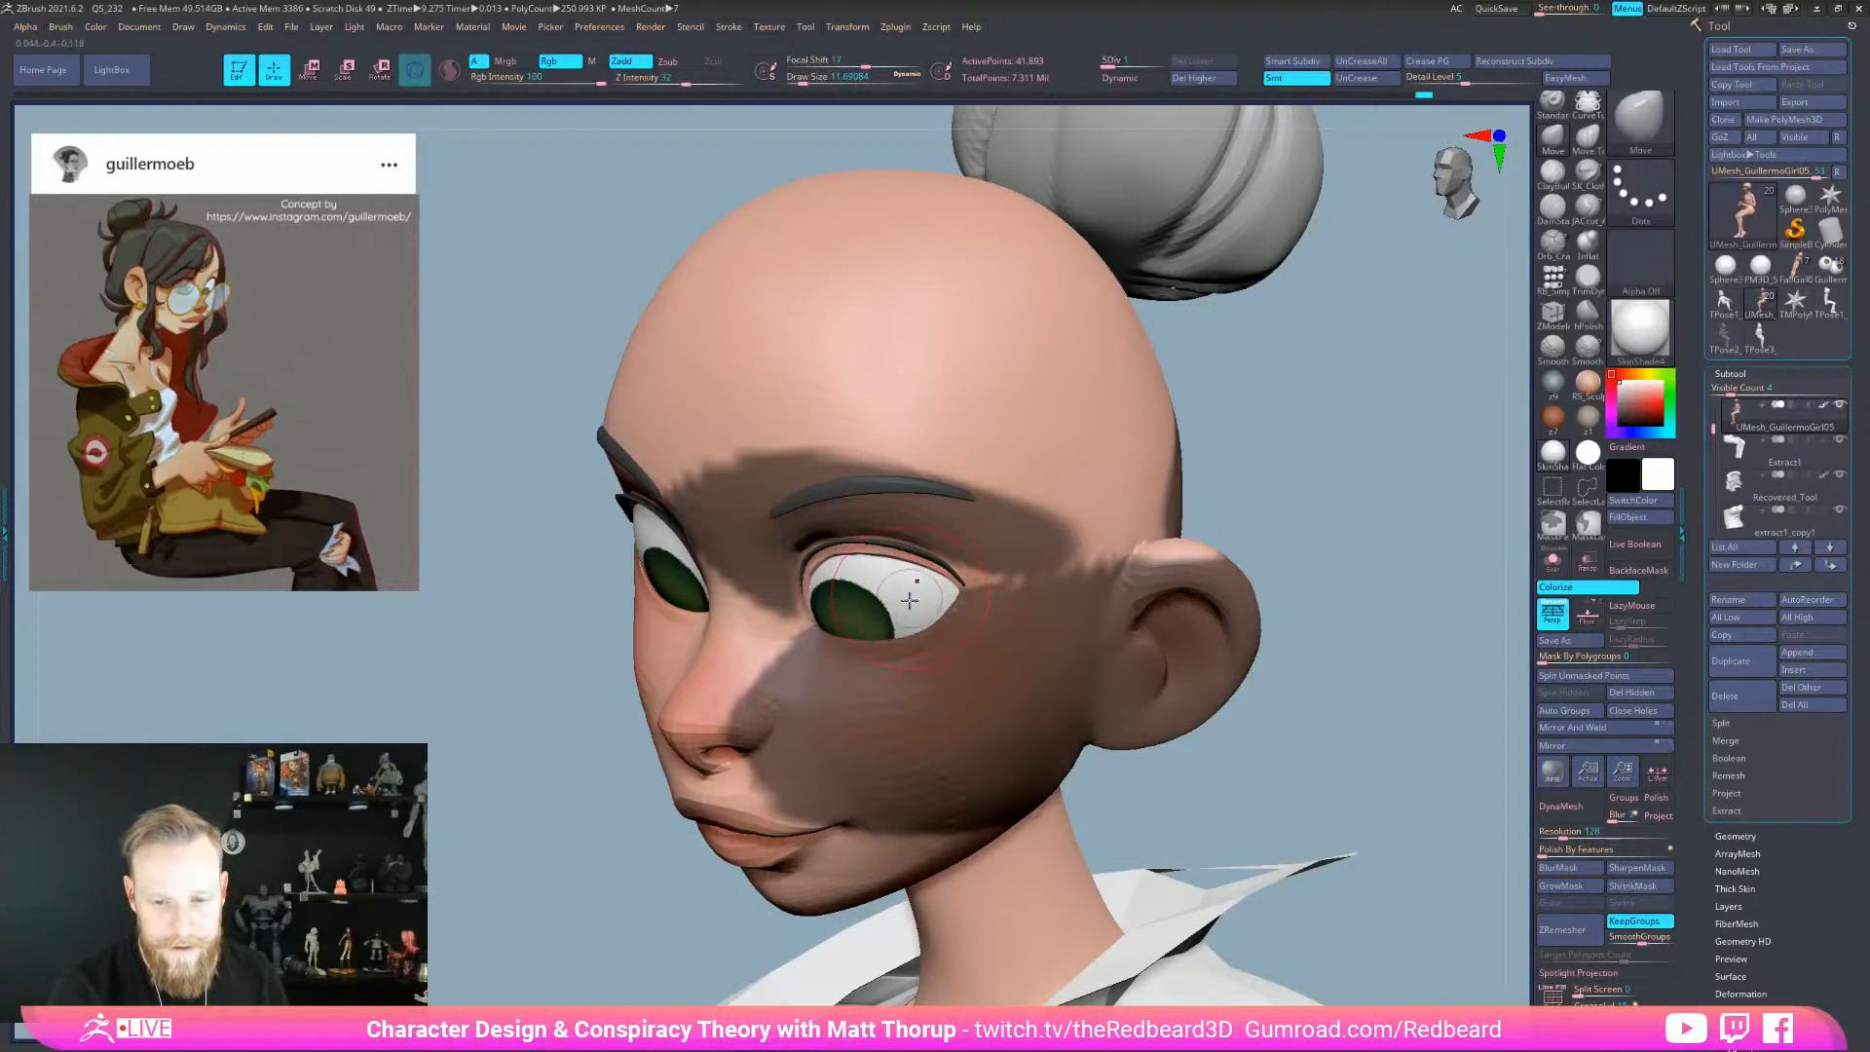
drag(1285, 782, 831, 568)
key(s)
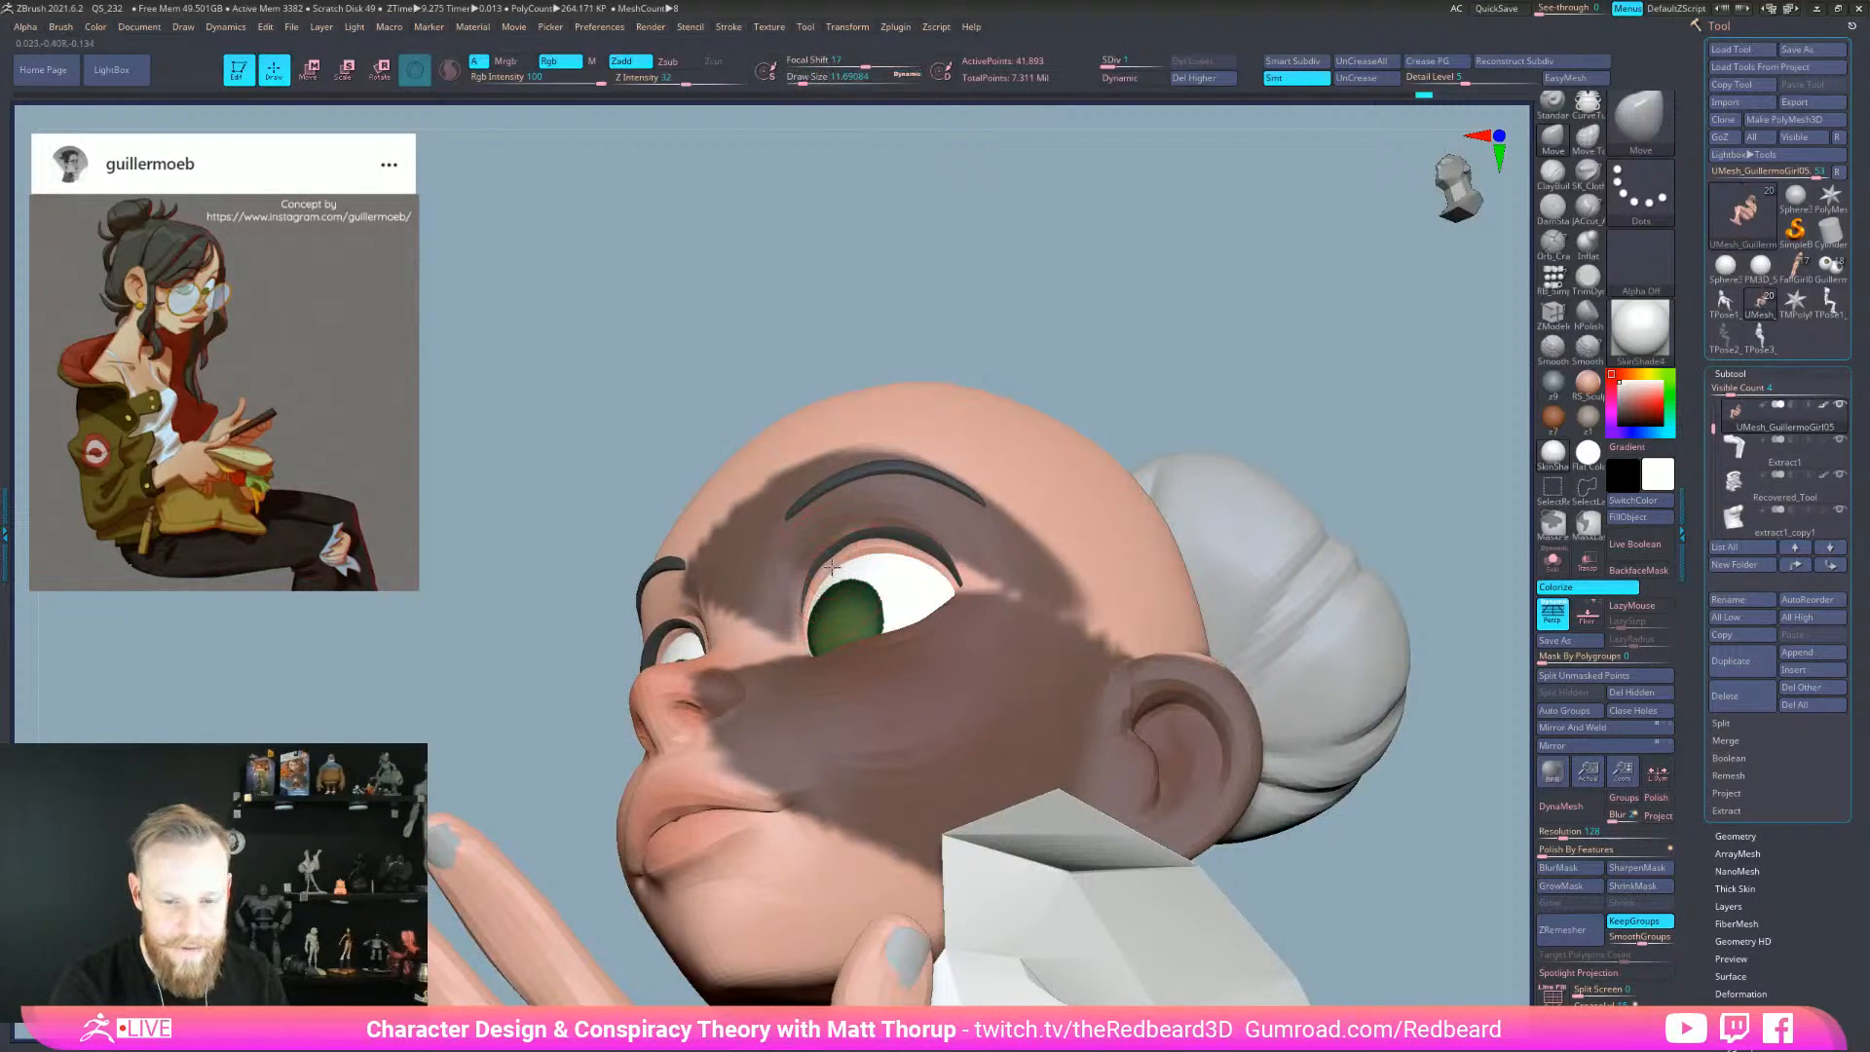
drag(1192, 355, 827, 582)
key(s)
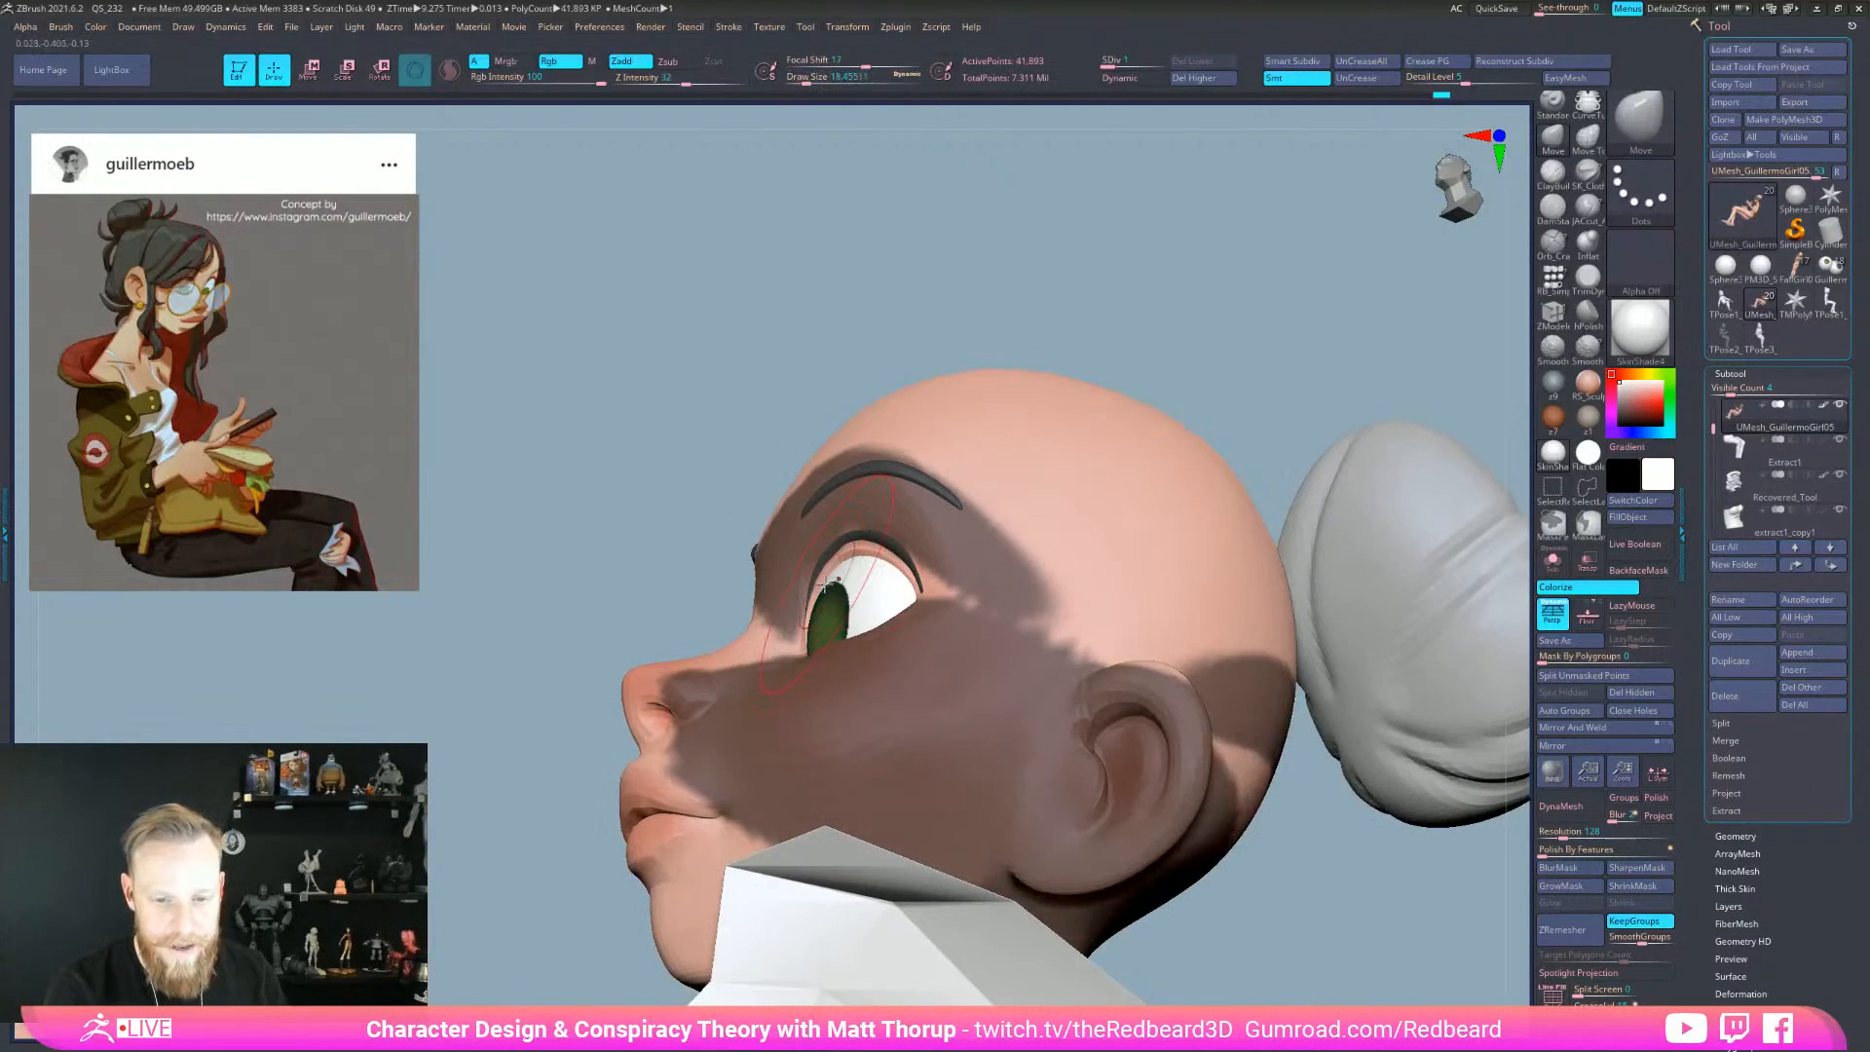
mouse_move(618, 651)
mouse_down()
mouse_move(1379, 646)
mouse_move(1273, 655)
mouse_move(1281, 697)
mouse_move(1231, 805)
mouse_up()
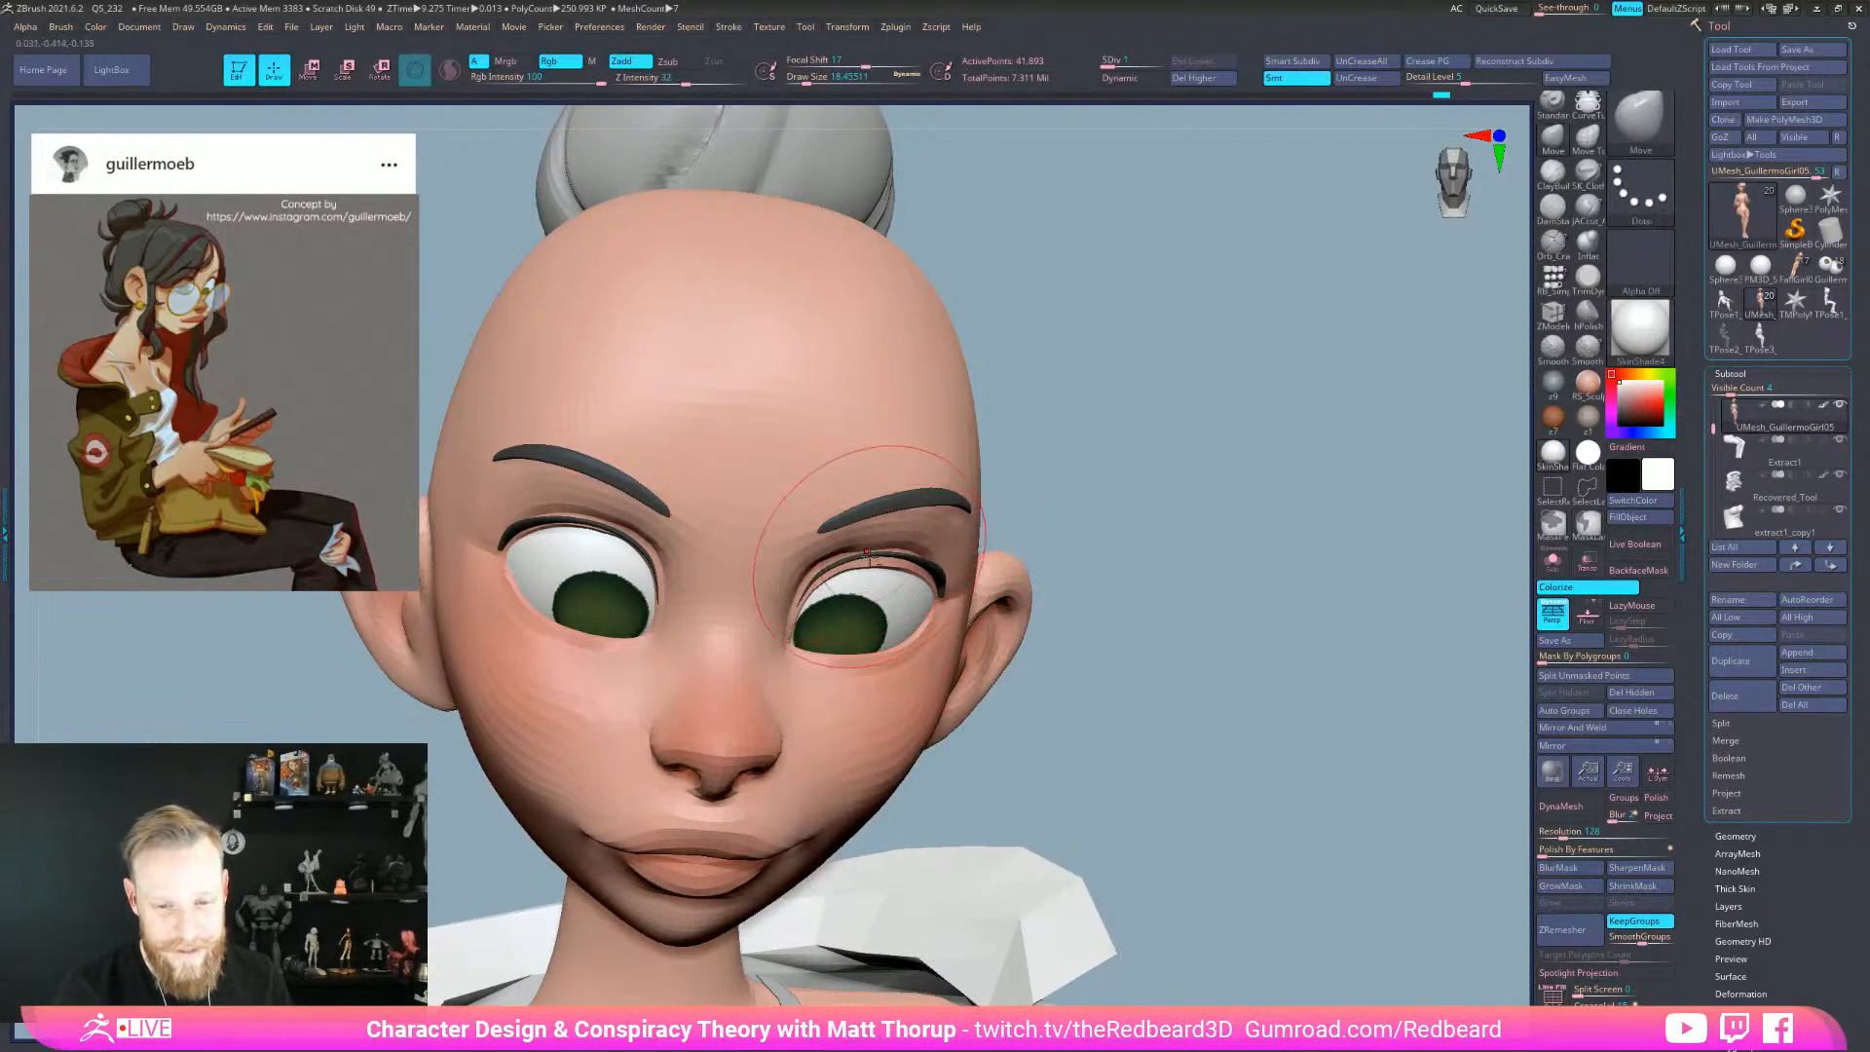
- Select the upper eyelash mesh and fit it to the reshaped lid with the Move brush at a draw size of about 21.6
drag(1098, 585, 1013, 581)
key(s)
drag(863, 570, 870, 569)
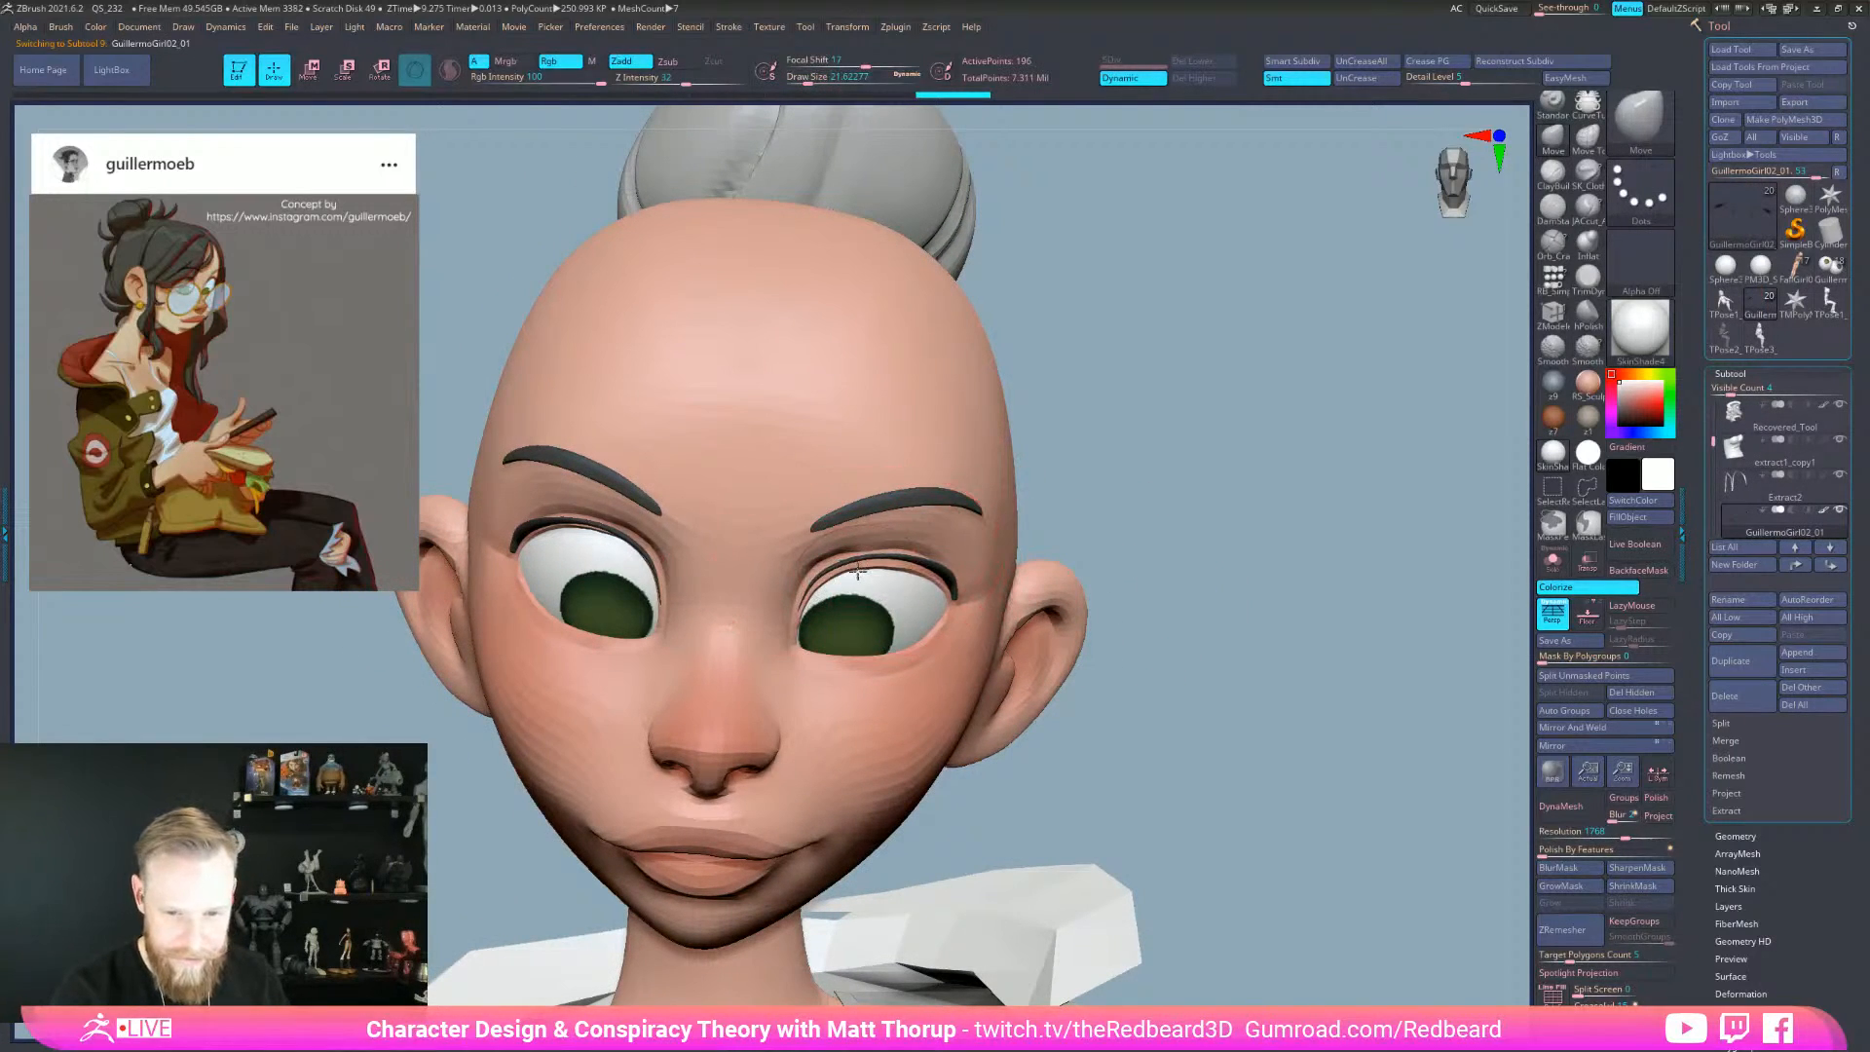
mouse_move(895, 564)
right_down()
mouse_move(975, 585)
mouse_move(867, 799)
mouse_move(906, 847)
mouse_move(650, 808)
right_up()
ctrl+right_drag(1244, 809, 1156, 805)
right_drag(1151, 704, 1096, 705)
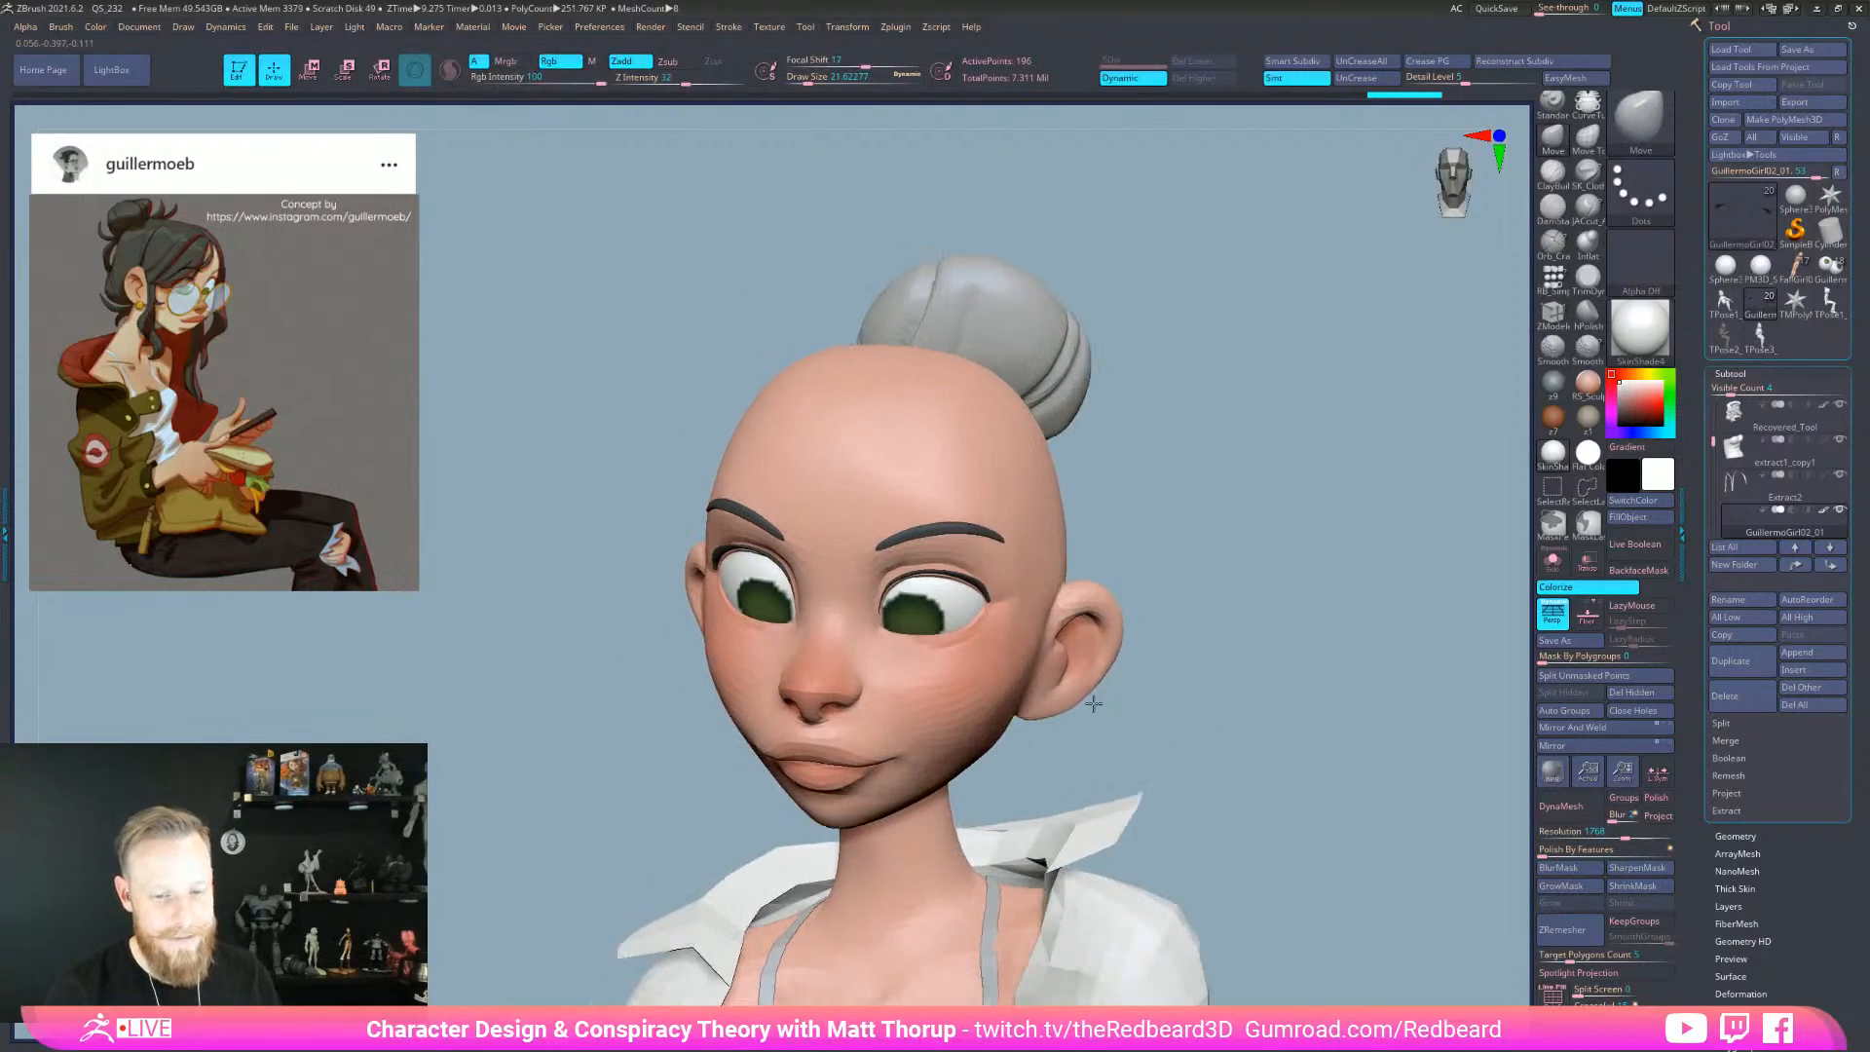
ctrl+right_drag(1131, 629, 1226, 687)
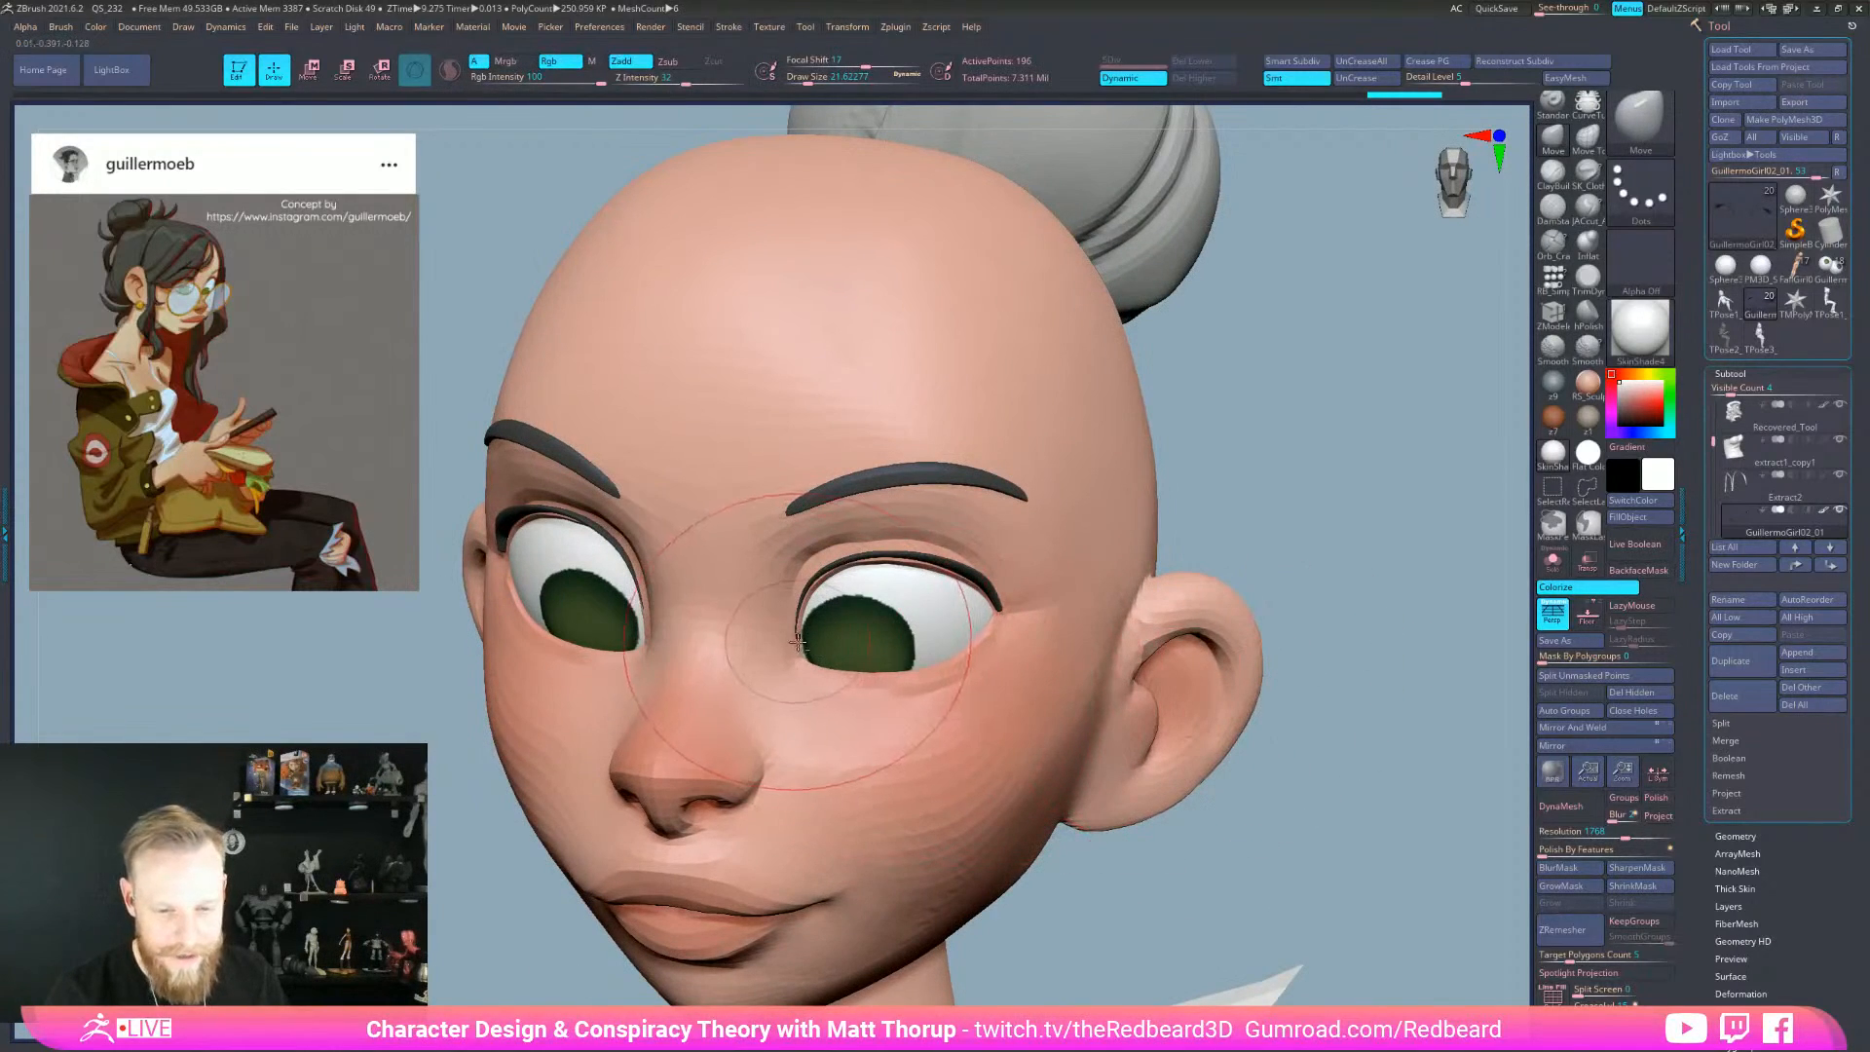
mouse_move(975, 640)
right_down()
mouse_move(915, 613)
mouse_move(856, 623)
right_up()
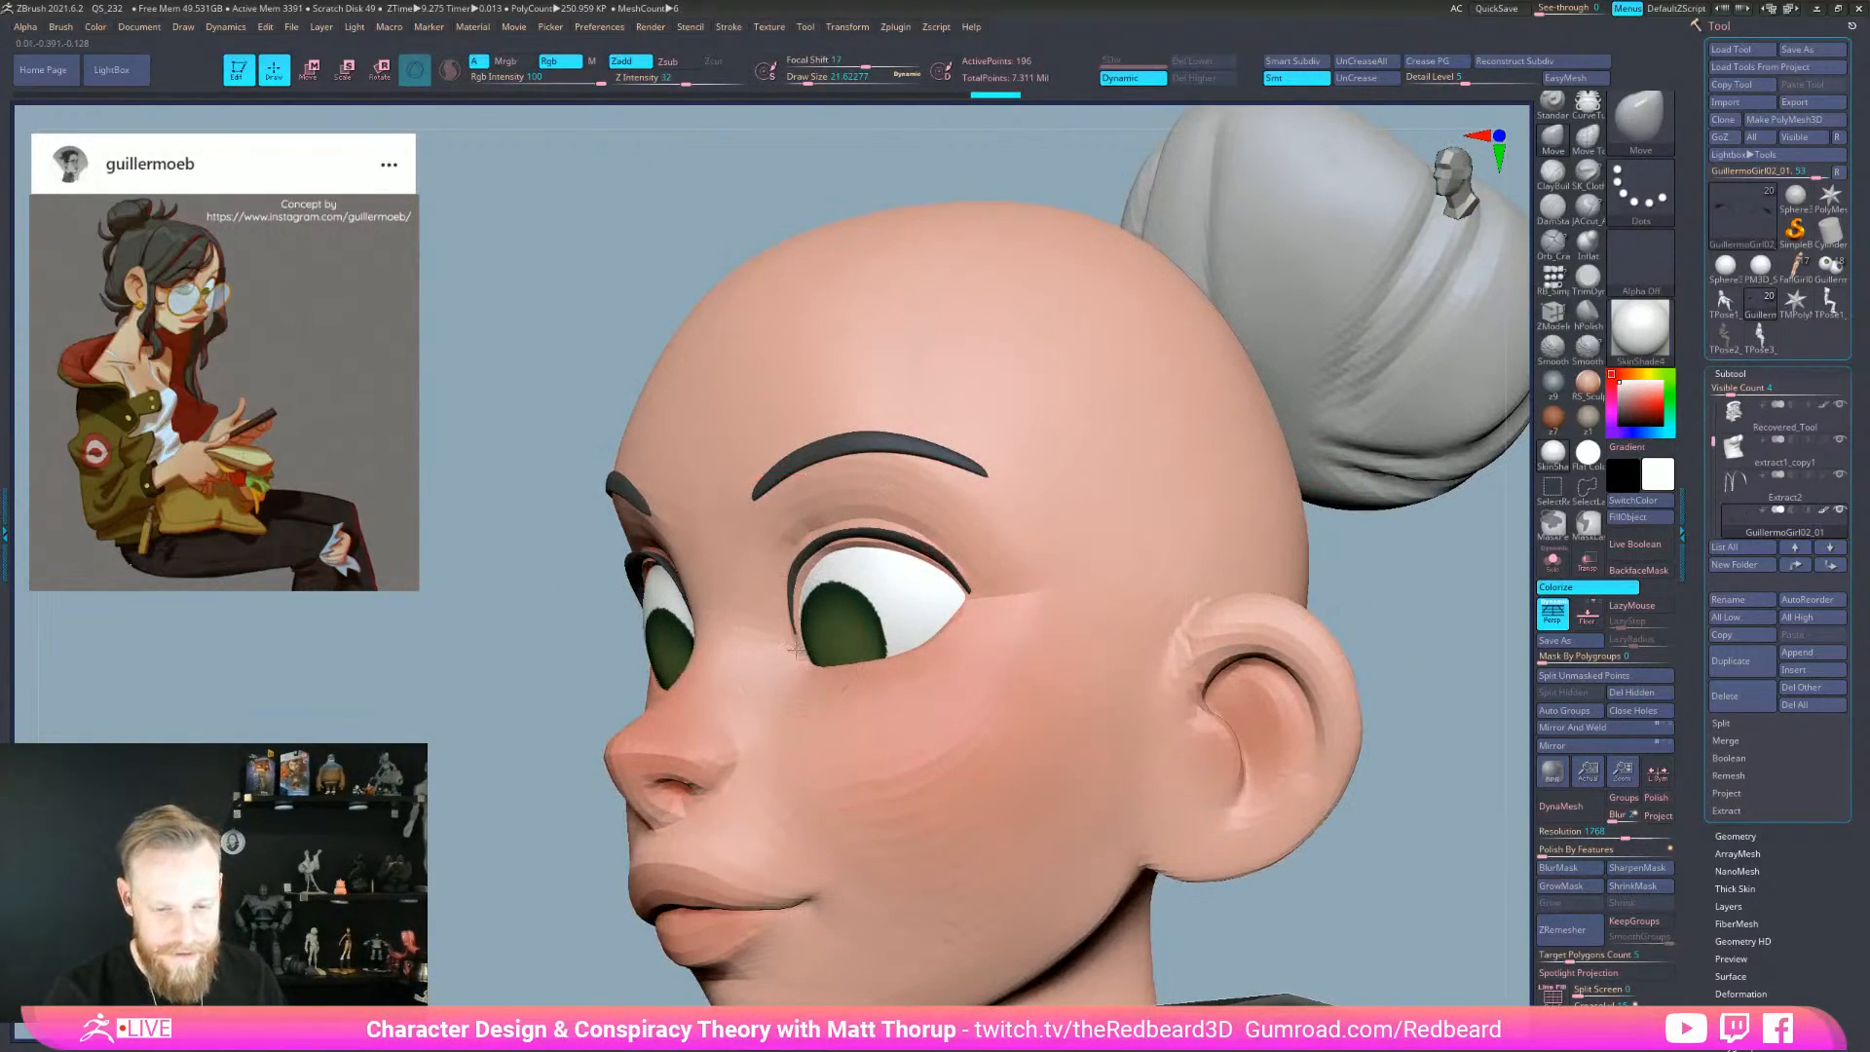
- Adjust the inner part of the left upper eyelash along the lid with the Move brush at a draw size of about 6.6
key(s)
drag(820, 556, 810, 556)
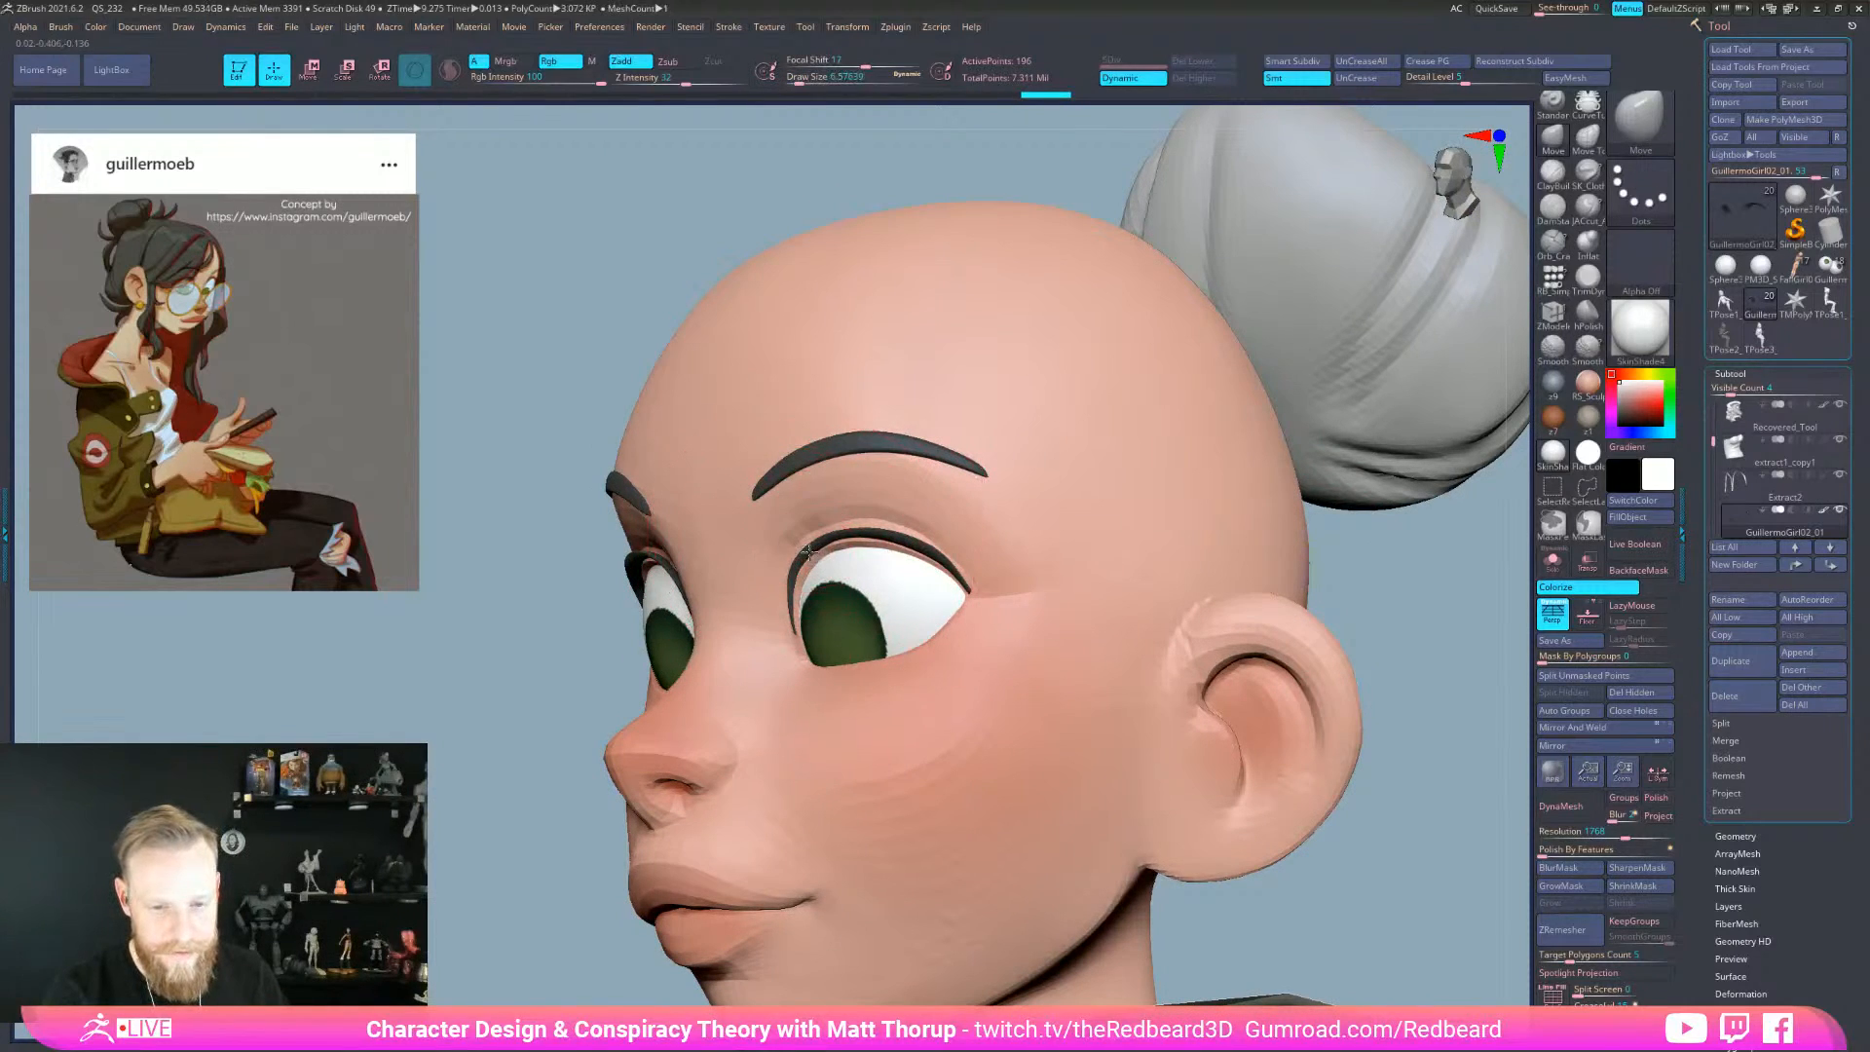
key(])
key(])
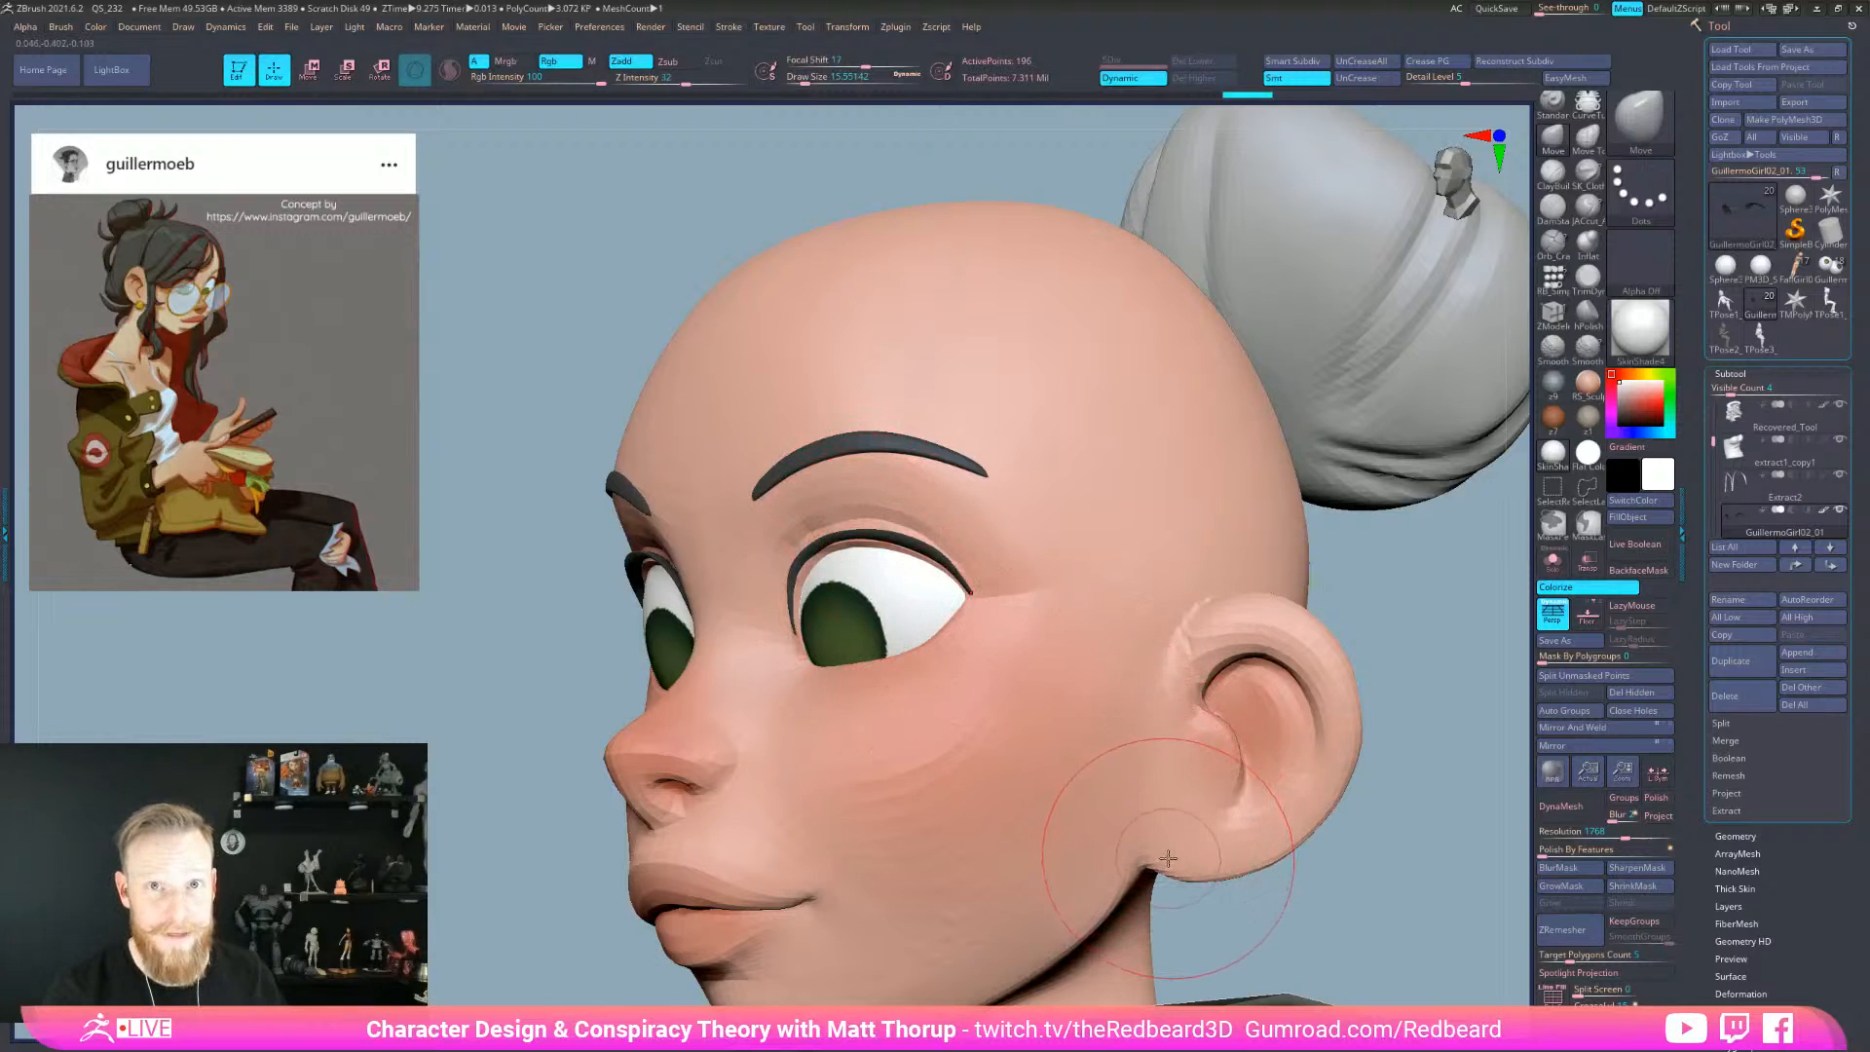
mouse_move(1167, 857)
right_down()
mouse_move(1360, 847)
mouse_move(1152, 814)
mouse_move(1228, 832)
mouse_move(1182, 830)
right_up()
right_click(1182, 829)
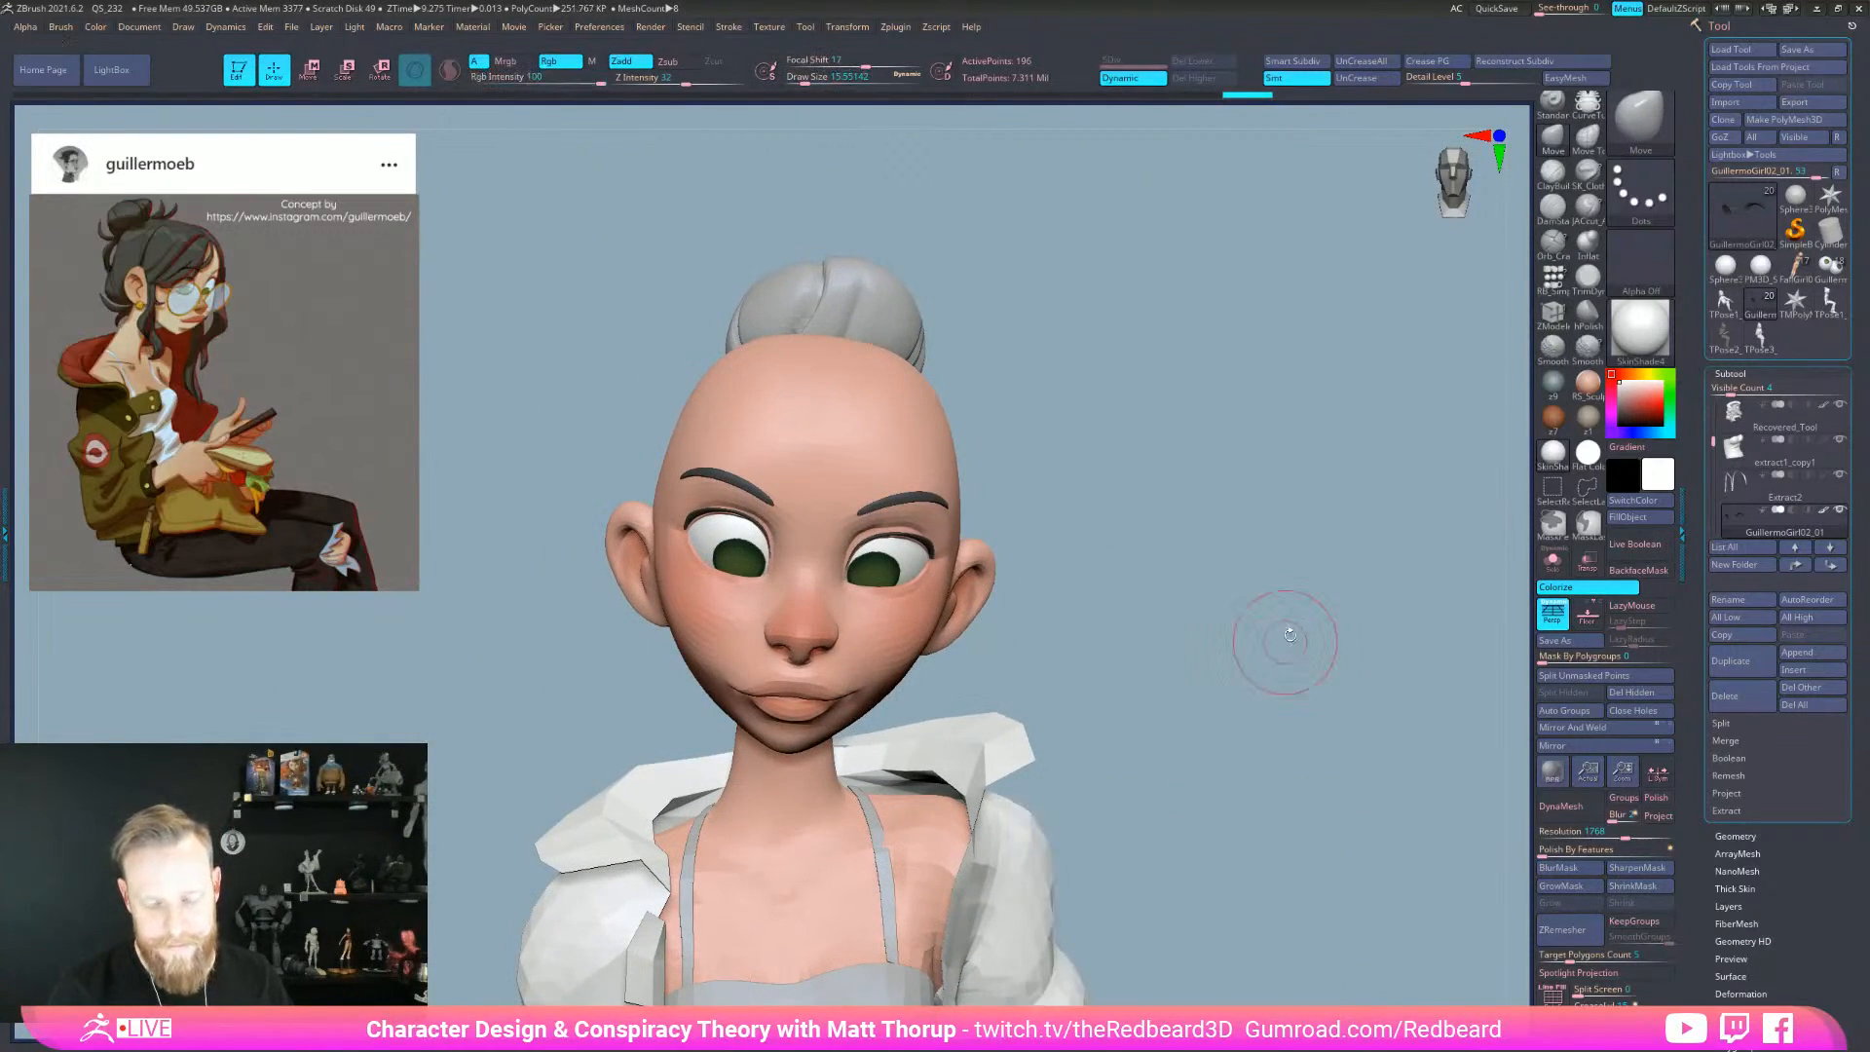
- Bring the main hair and loose strands back into view, and check the face against the whole seated figure
mouse_move(1802, 521)
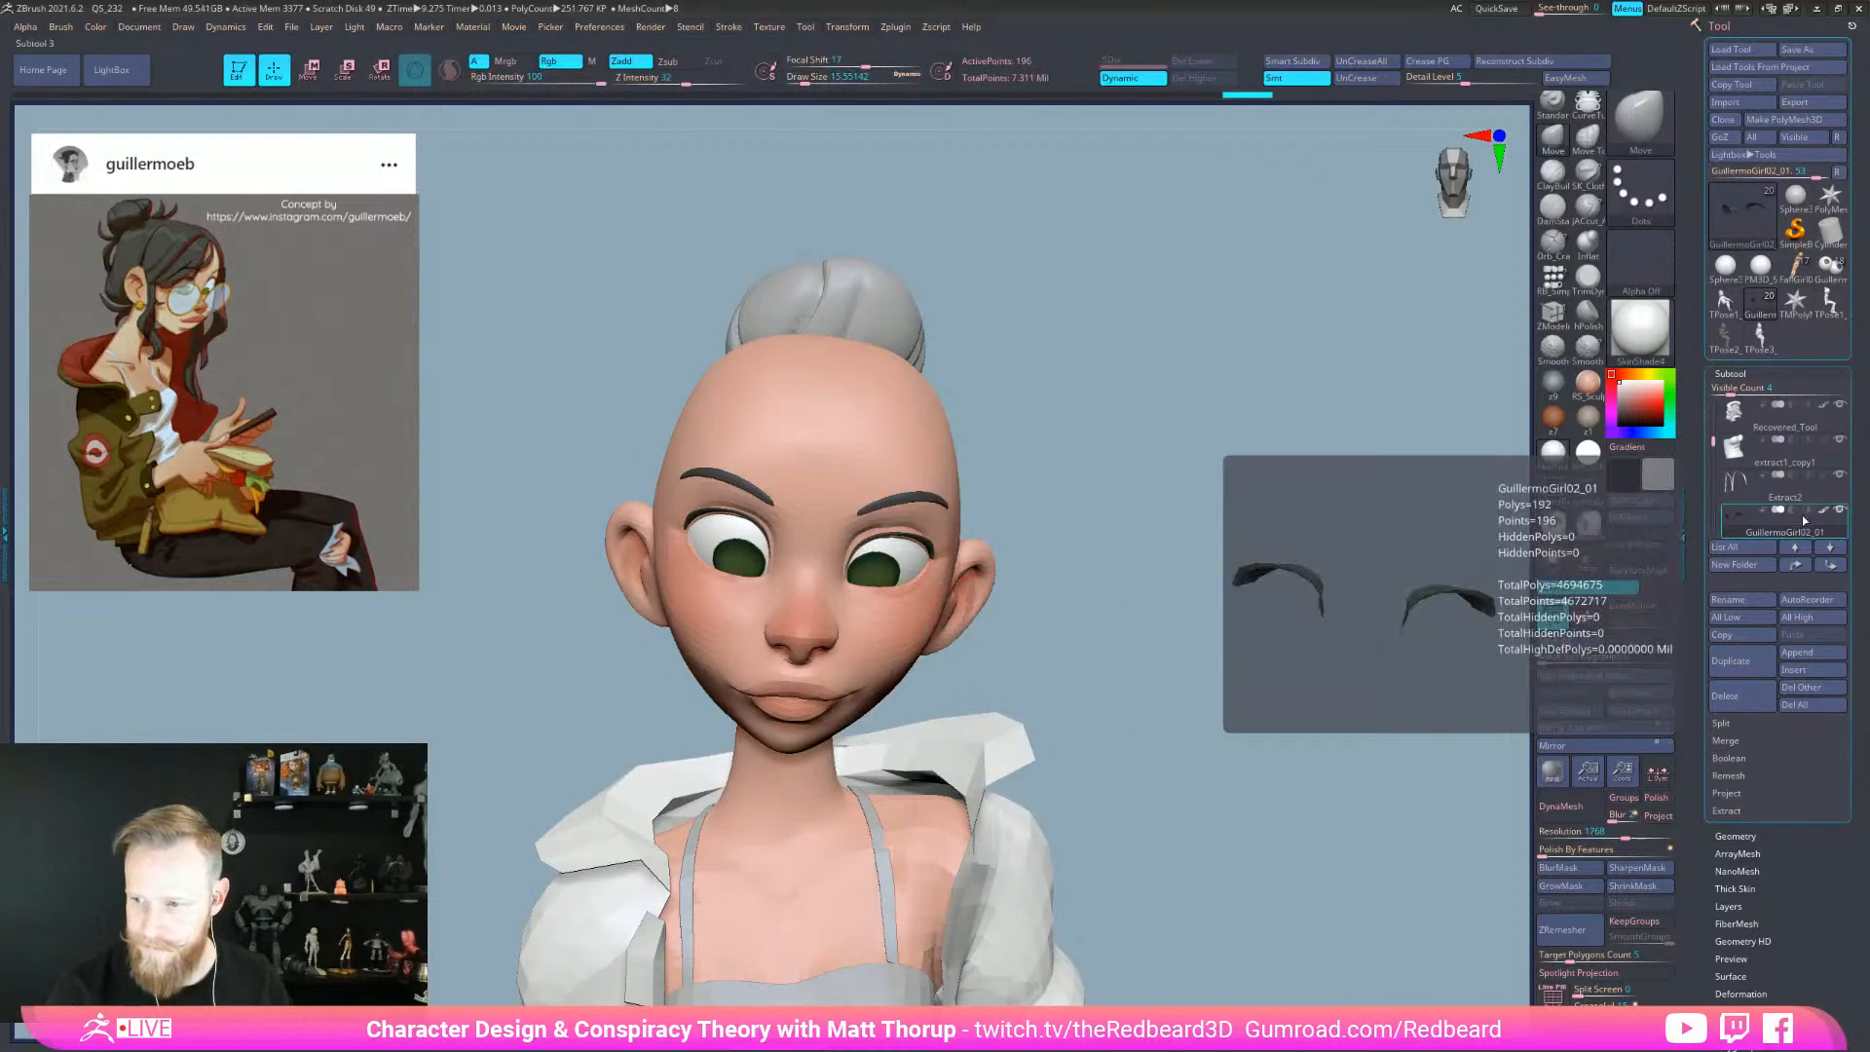
mouse_move(1718, 441)
mouse_down()
mouse_move(1721, 397)
mouse_move(1716, 474)
mouse_up()
mouse_move(1843, 441)
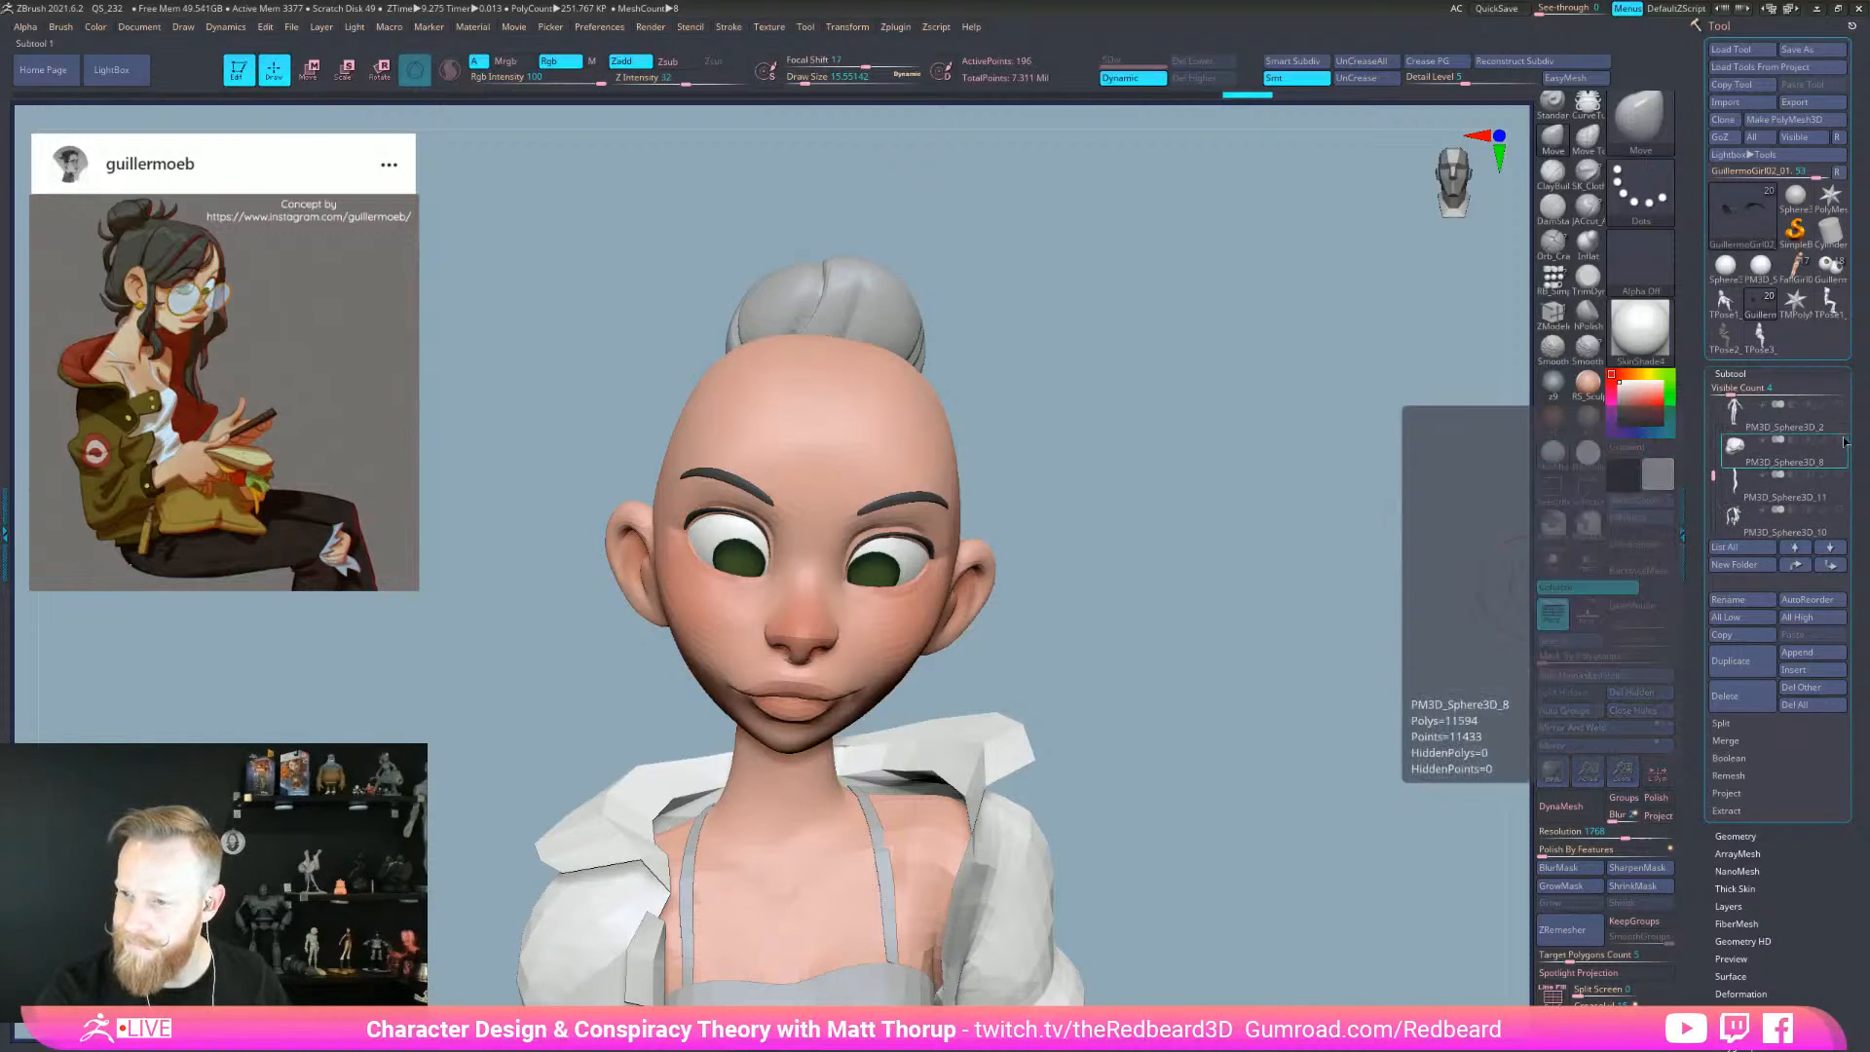
click(1840, 475)
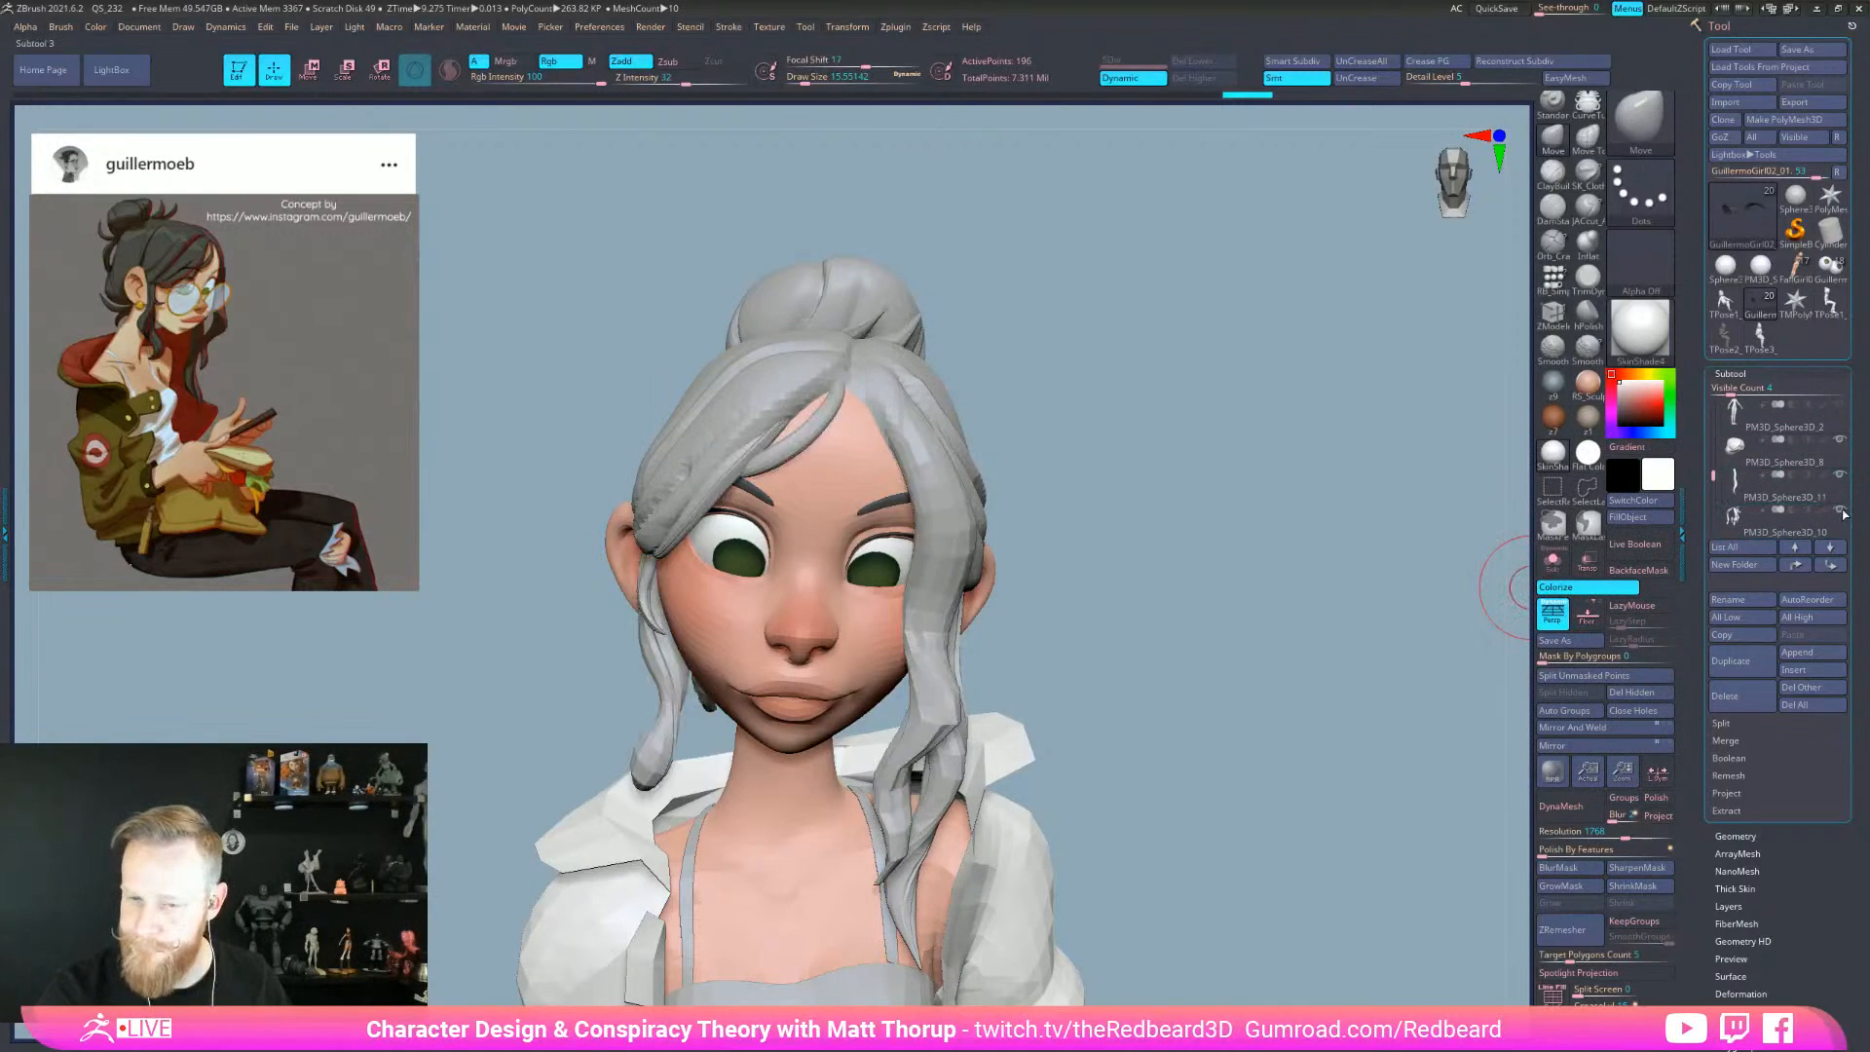
mouse_move(1263, 776)
alt+mouse_down()
mouse_move(1032, 740)
mouse_move(1189, 759)
mouse_move(1172, 769)
mouse_move(1239, 788)
alt+mouse_up()
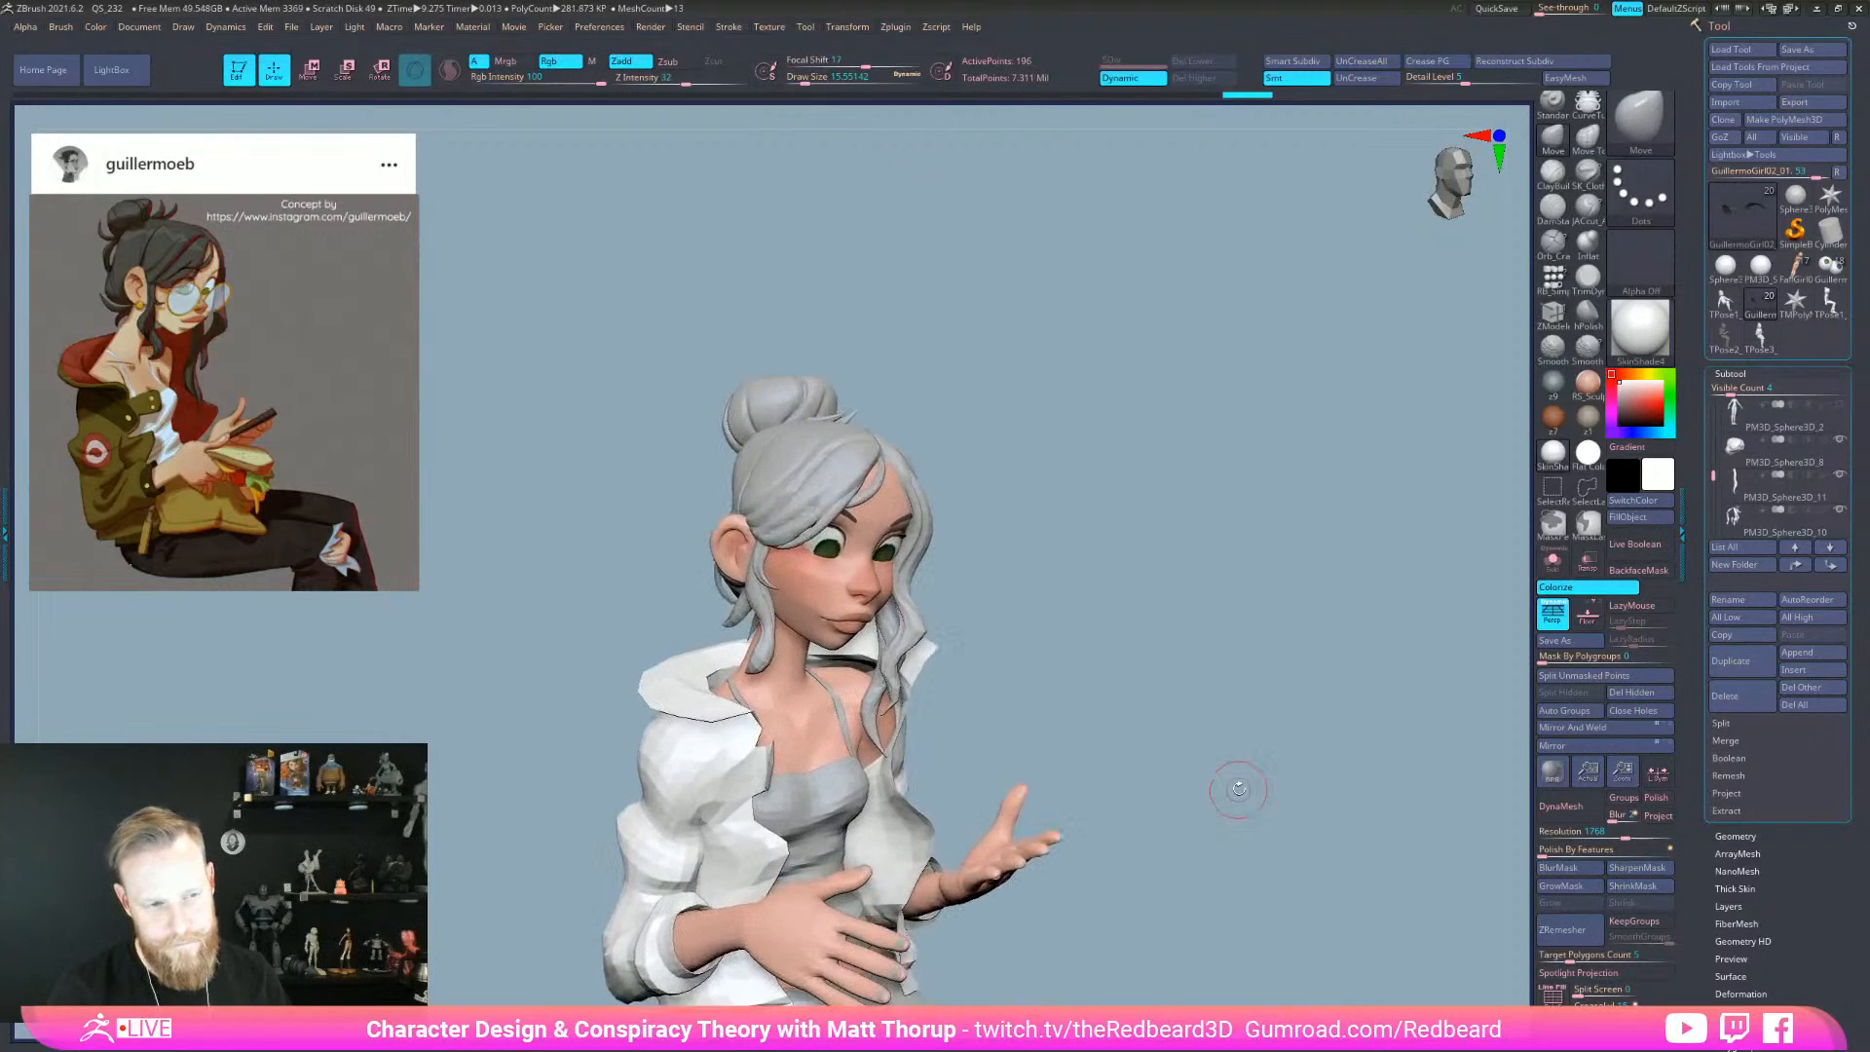
drag(999, 629, 1131, 735)
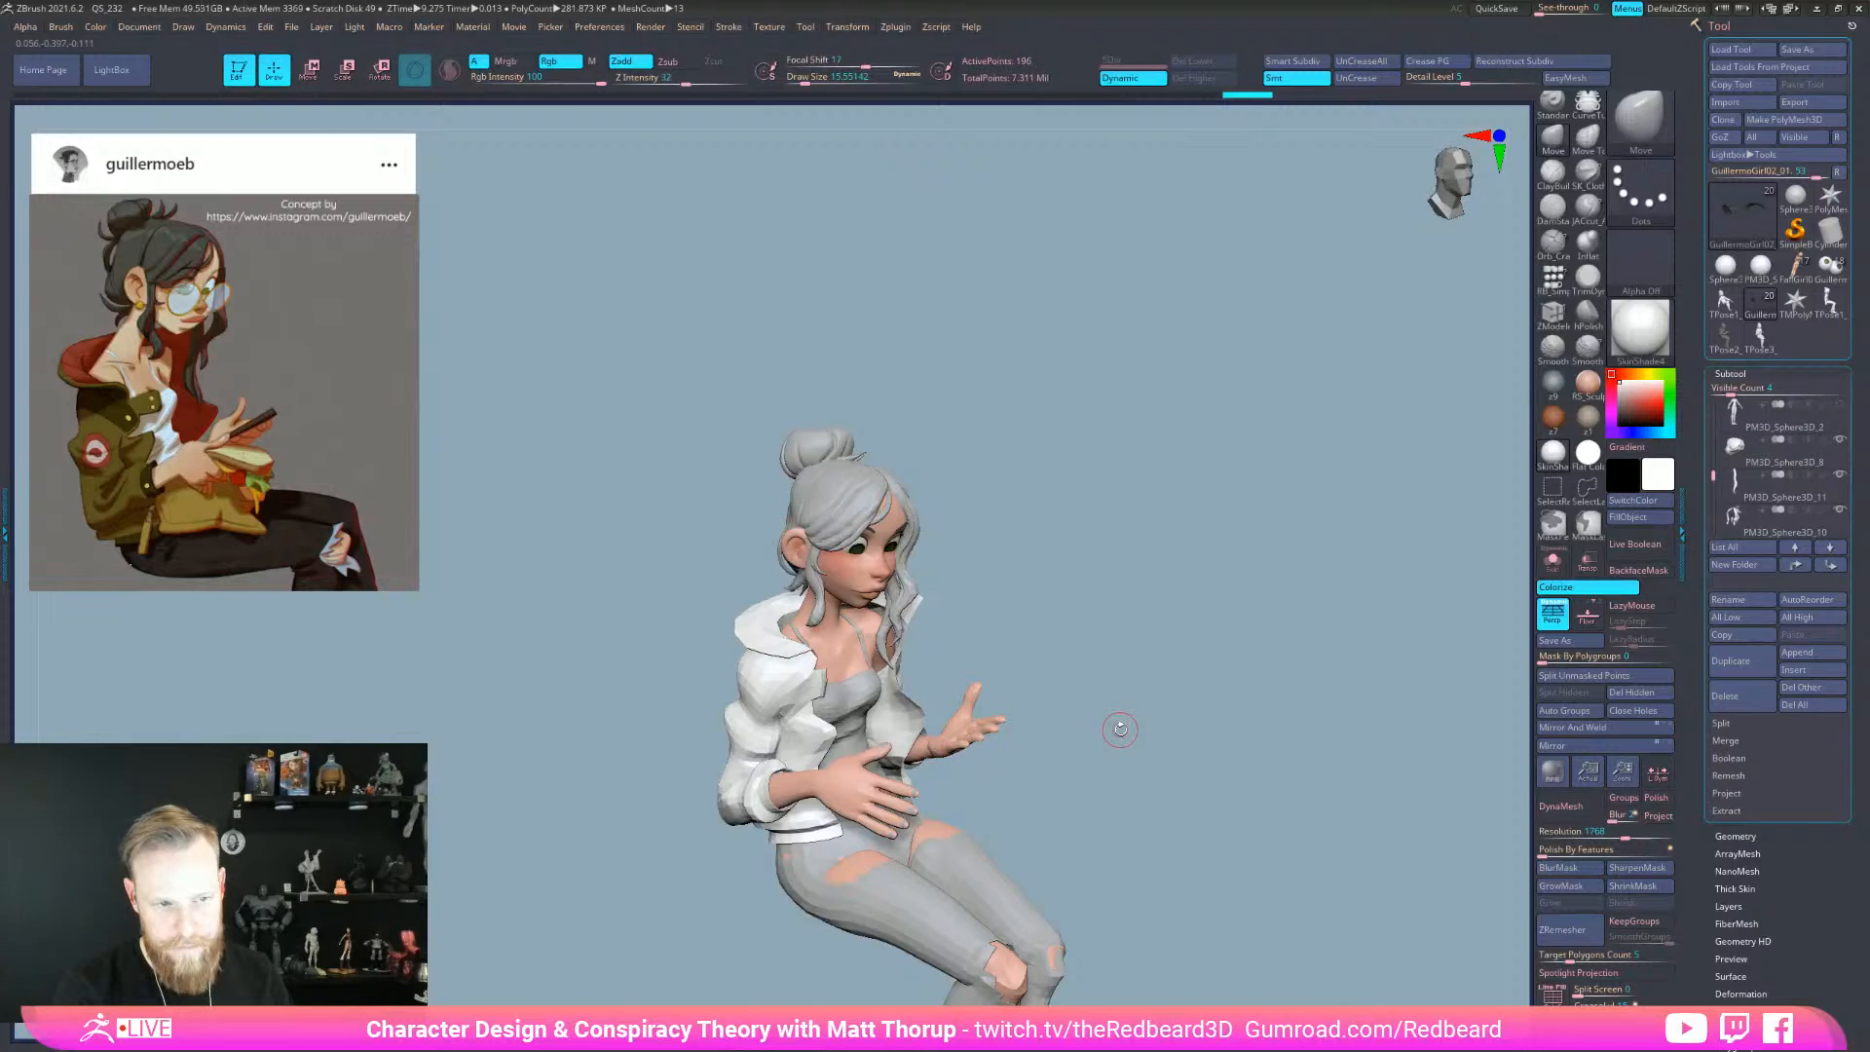
alt+drag(1119, 729, 1168, 687)
- Select the body mesh and adjust the nose bridge in profile with the Move brush at a draw size of about 14.2
key(bracketright)
key(bracketright)
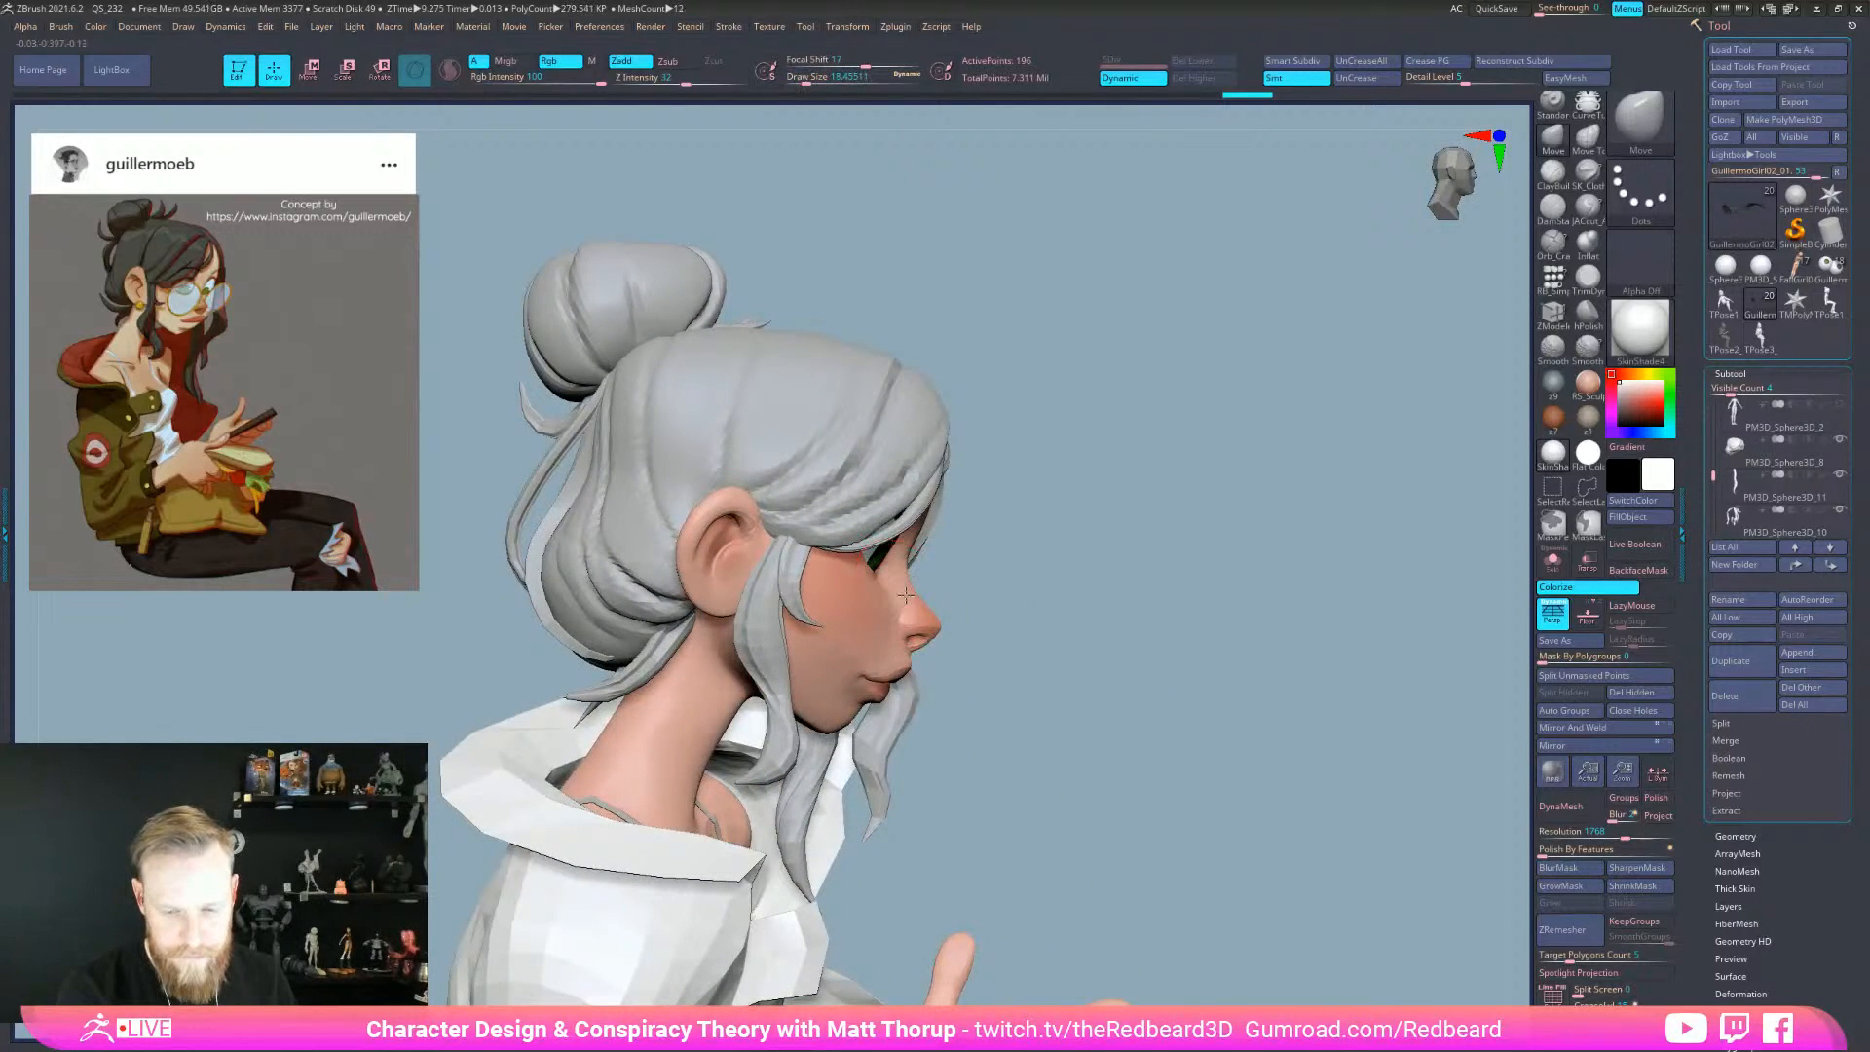
alt+click(907, 599)
key(shift+f)
key(shift+f)
key(s)
drag(909, 590, 904, 590)
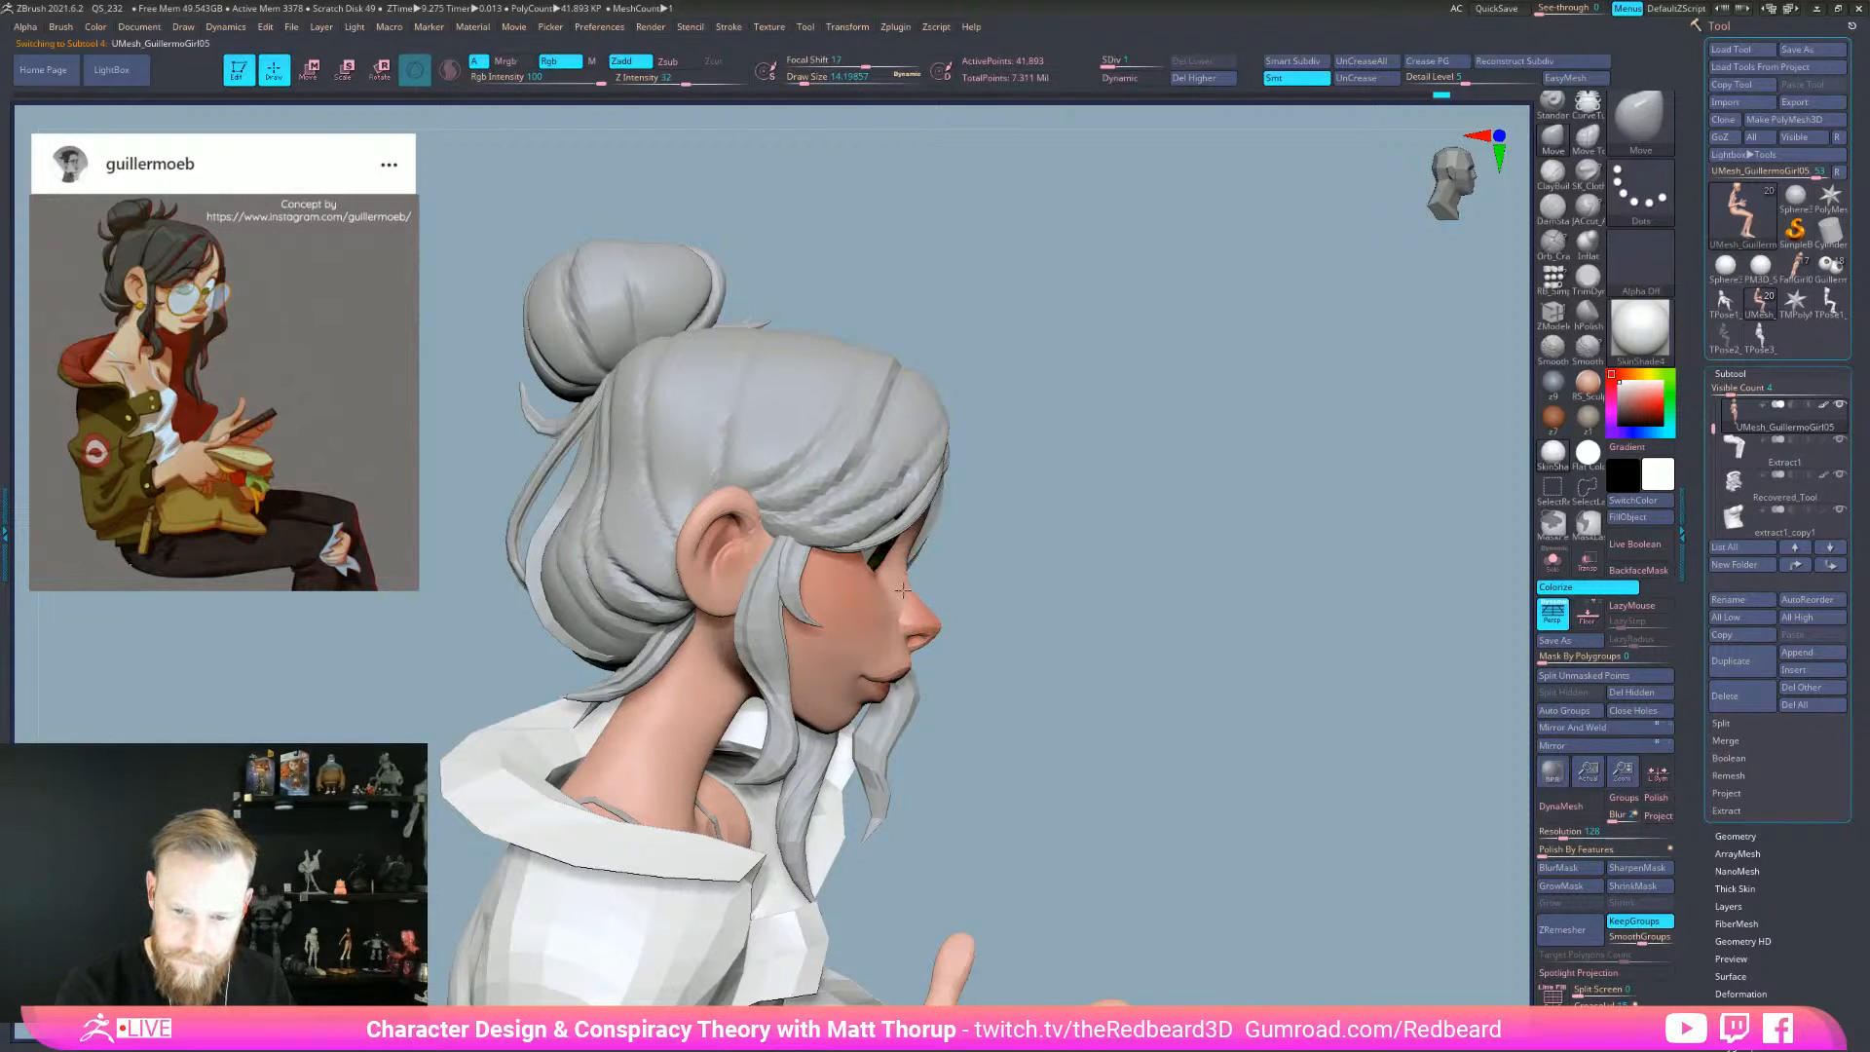
- Adjust the corner of the mouth in three-quarter view with the Move brush at a draw size of about 11.6
mouse_move(943, 628)
mouse_down()
mouse_move(947, 611)
mouse_move(867, 718)
mouse_move(842, 679)
mouse_up()
key(s)
key(s)
key(s)
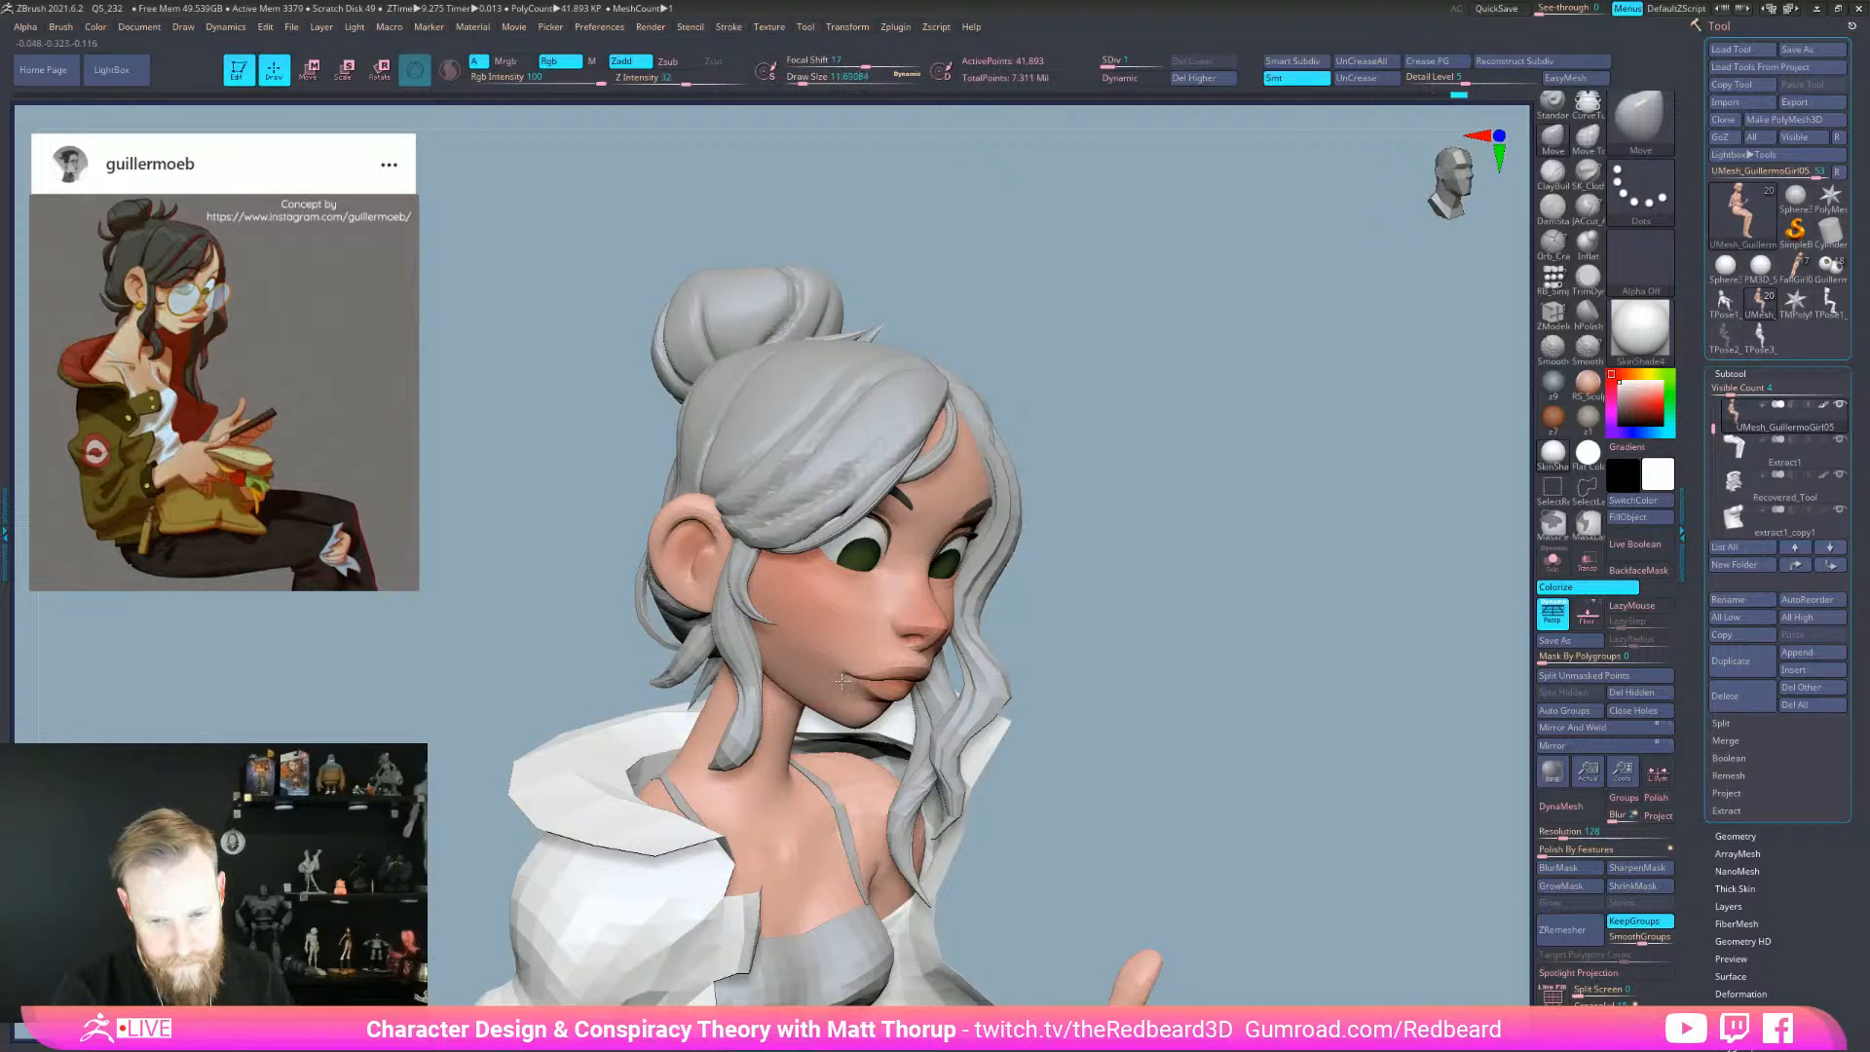
- Refine the cheek and lower face with the Move brush, enlarging its draw size to about 24.8
right_drag(1163, 725, 1057, 722)
key(s)
drag(905, 736, 914, 736)
mouse_move(1024, 786)
ctrl+right_down()
mouse_move(1058, 745)
mouse_move(1078, 771)
mouse_move(1056, 776)
ctrl+right_up()
key(space)
drag(1057, 776, 1091, 776)
mouse_move(1108, 627)
ctrl+right_down()
mouse_move(1265, 734)
mouse_move(1220, 672)
mouse_move(1244, 734)
ctrl+right_up()
key(space)
key(s)
drag(1167, 624, 1143, 628)
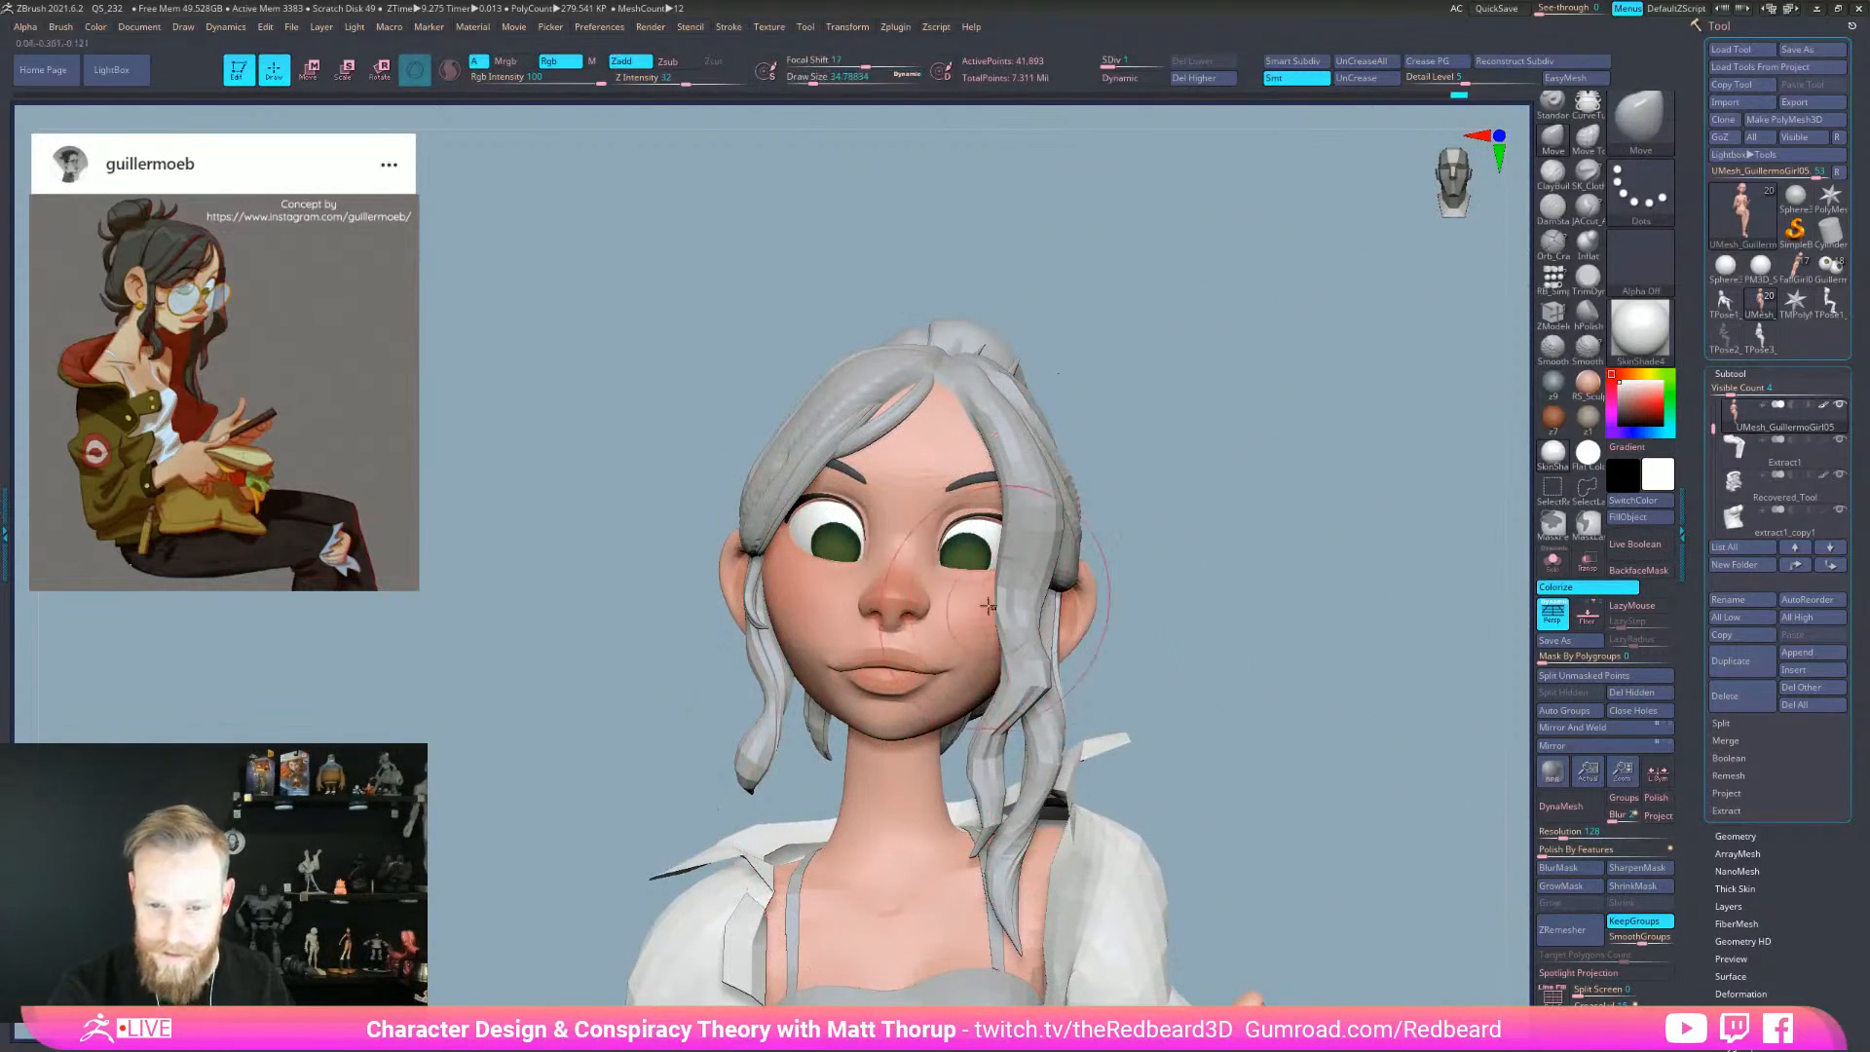
- Select the eyeballs, adjust the unmasked eye with the transform gizmo, clear the mask and check the gaze on the figure
alt+click(966, 551)
key(w)
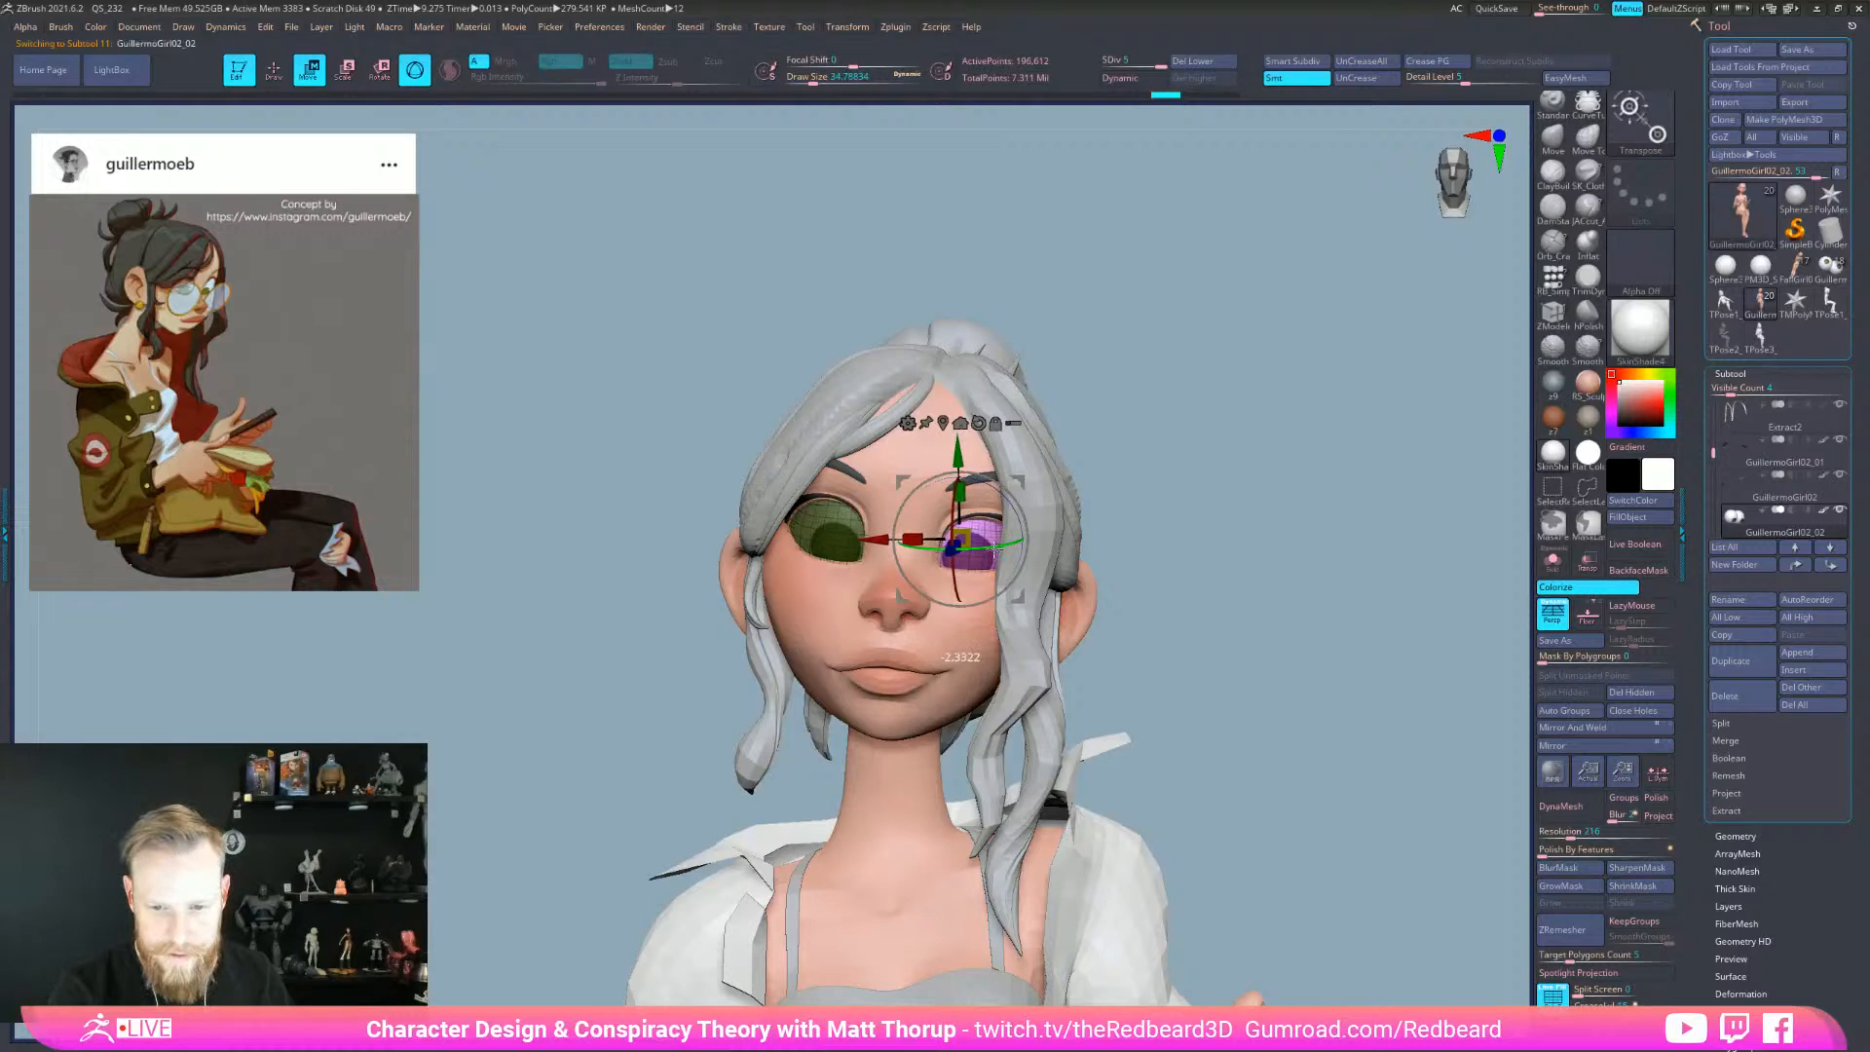
click(943, 423)
key(q)
ctrl+drag(1119, 490, 1163, 537)
key(shift+f)
mouse_move(1306, 747)
alt+mouse_down()
mouse_move(1204, 712)
mouse_move(1266, 769)
mouse_move(1139, 745)
mouse_move(1203, 791)
mouse_move(1148, 829)
alt+mouse_up()
alt+drag(1148, 828, 1229, 938)
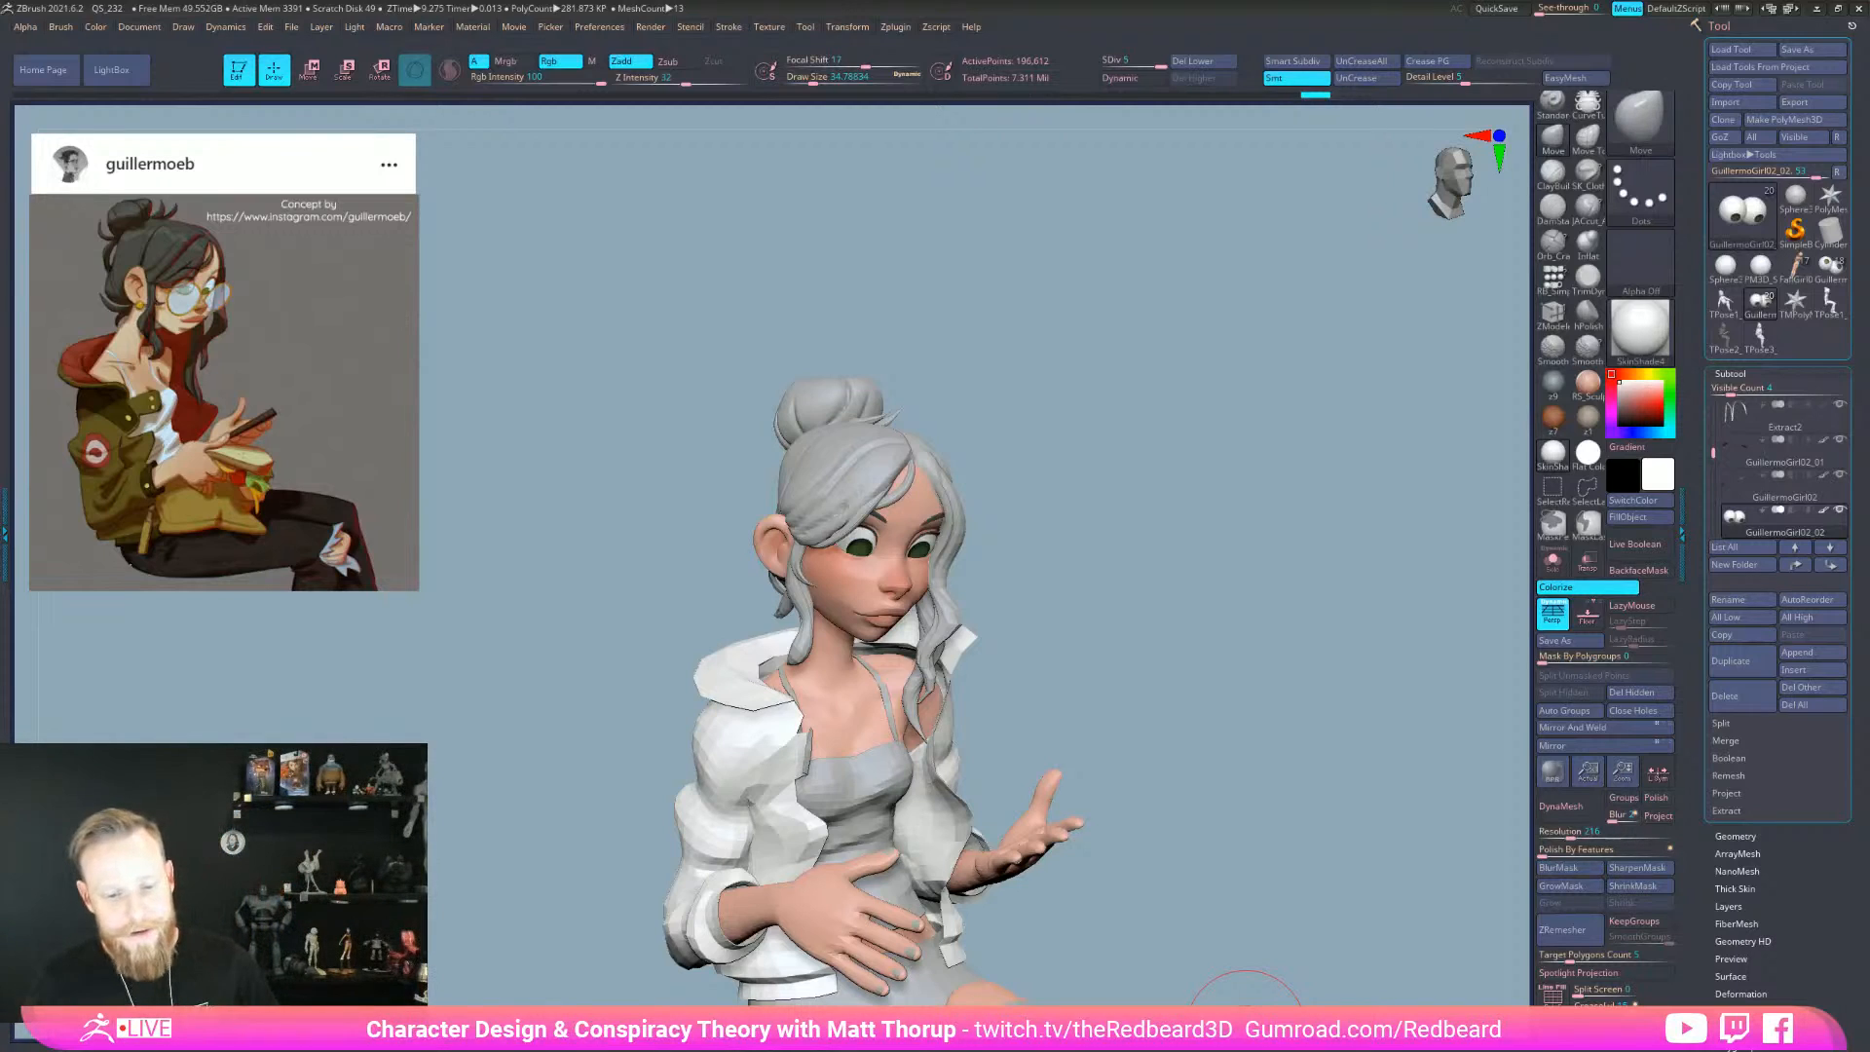
- Select the top's shoulder straps and reshape them over the chest with the Move brush, starting from a draw size of about 51.2
drag(1141, 653, 989, 690)
alt+drag(1207, 661, 905, 708)
alt+click(906, 708)
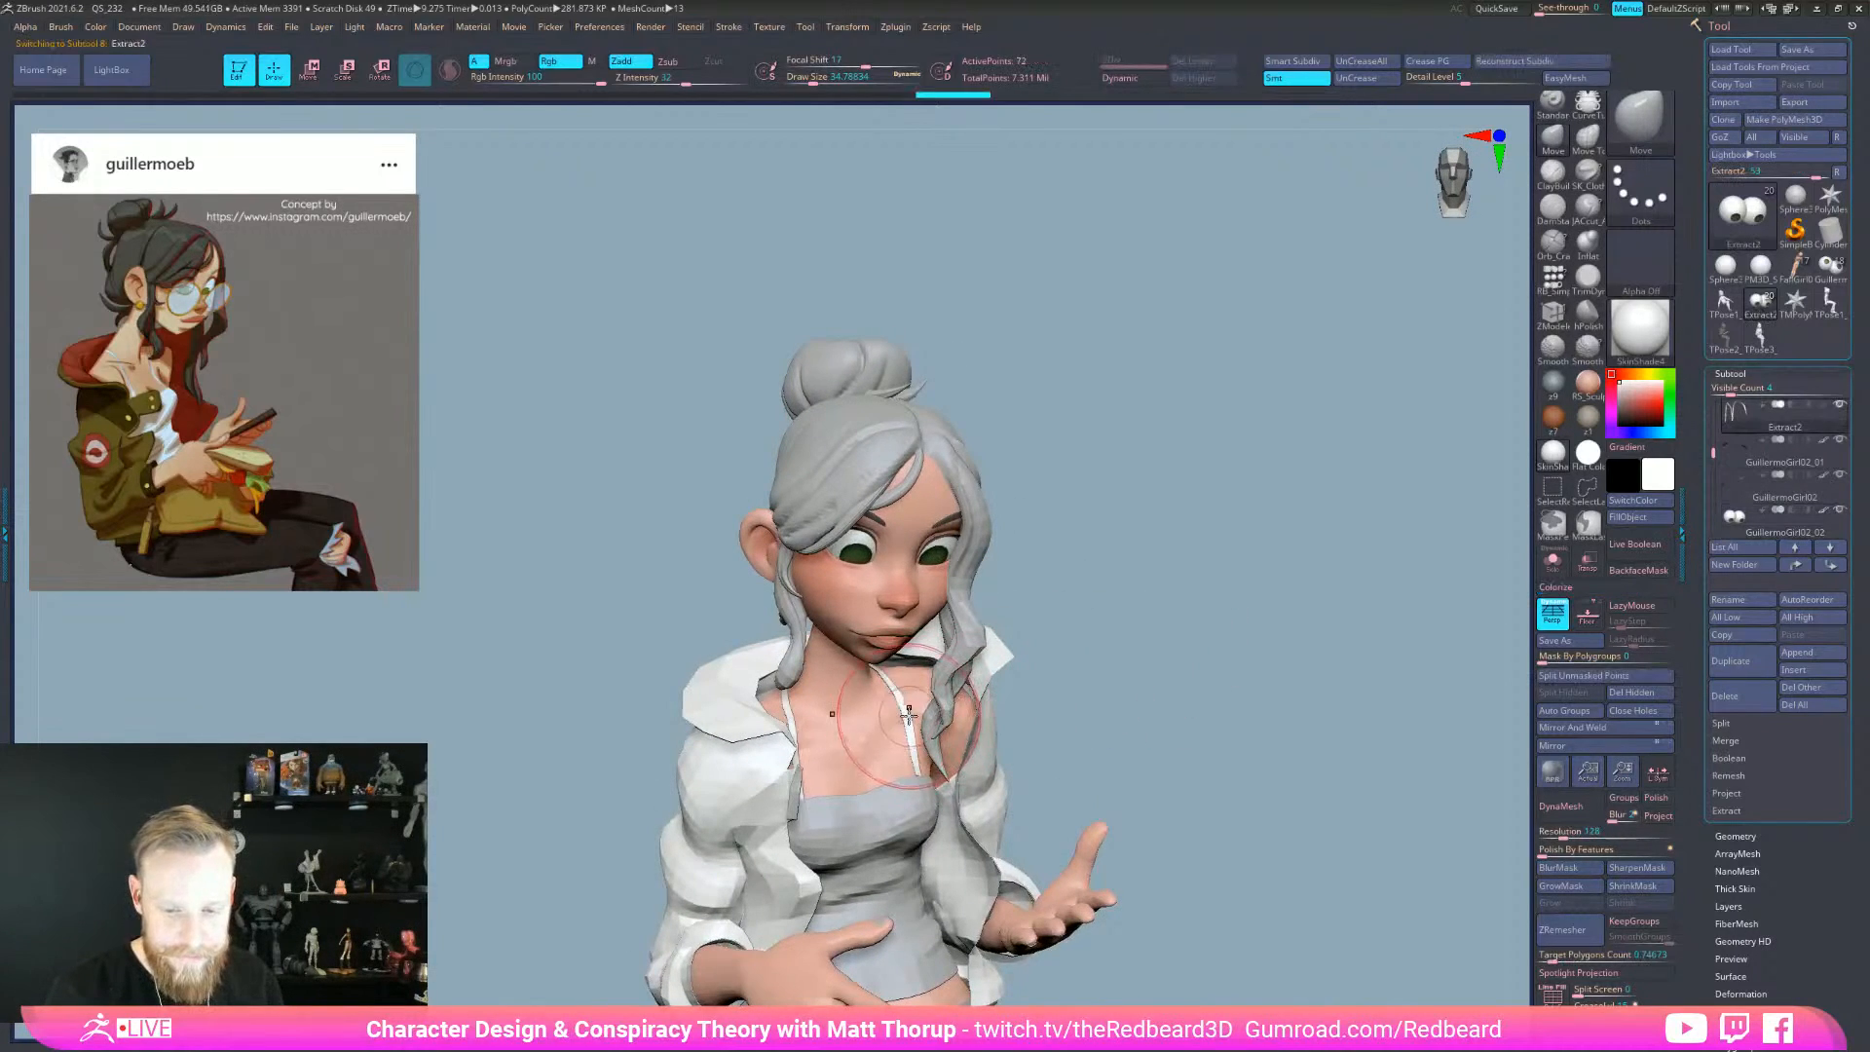
key(s)
drag(903, 706, 906, 706)
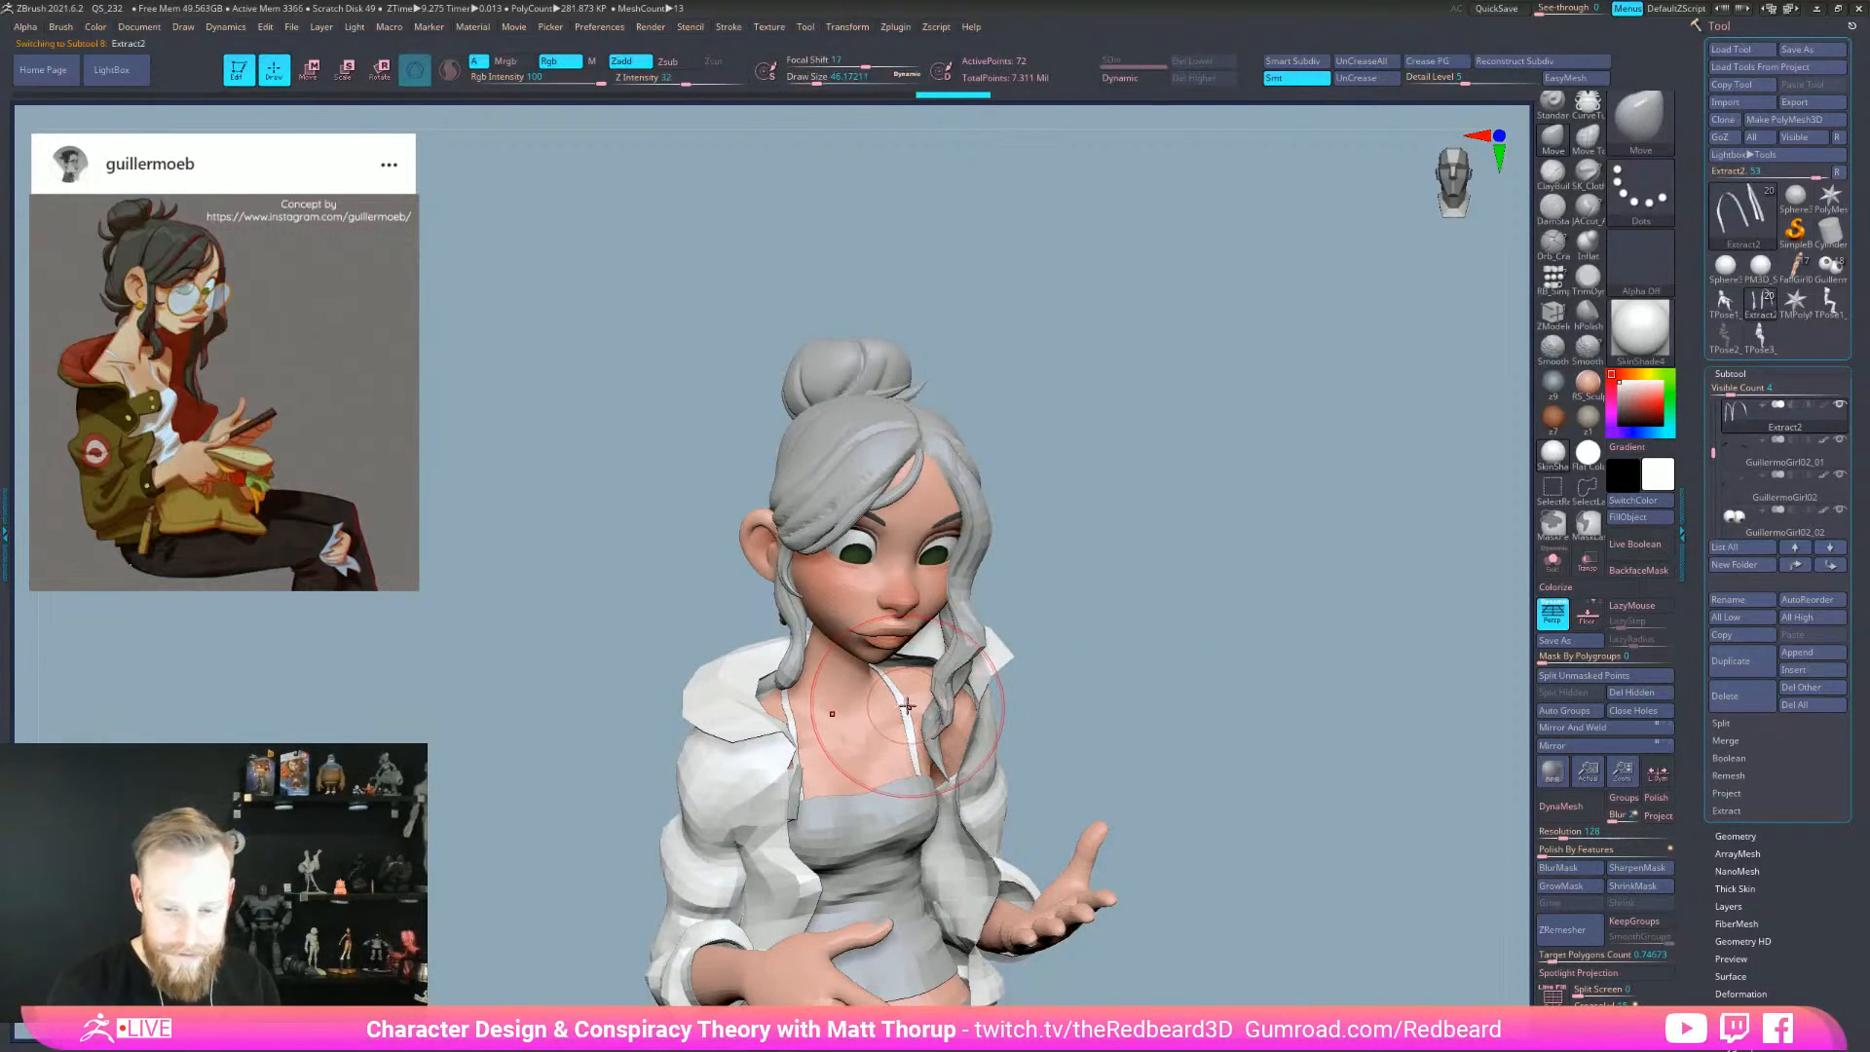
key(bracketright)
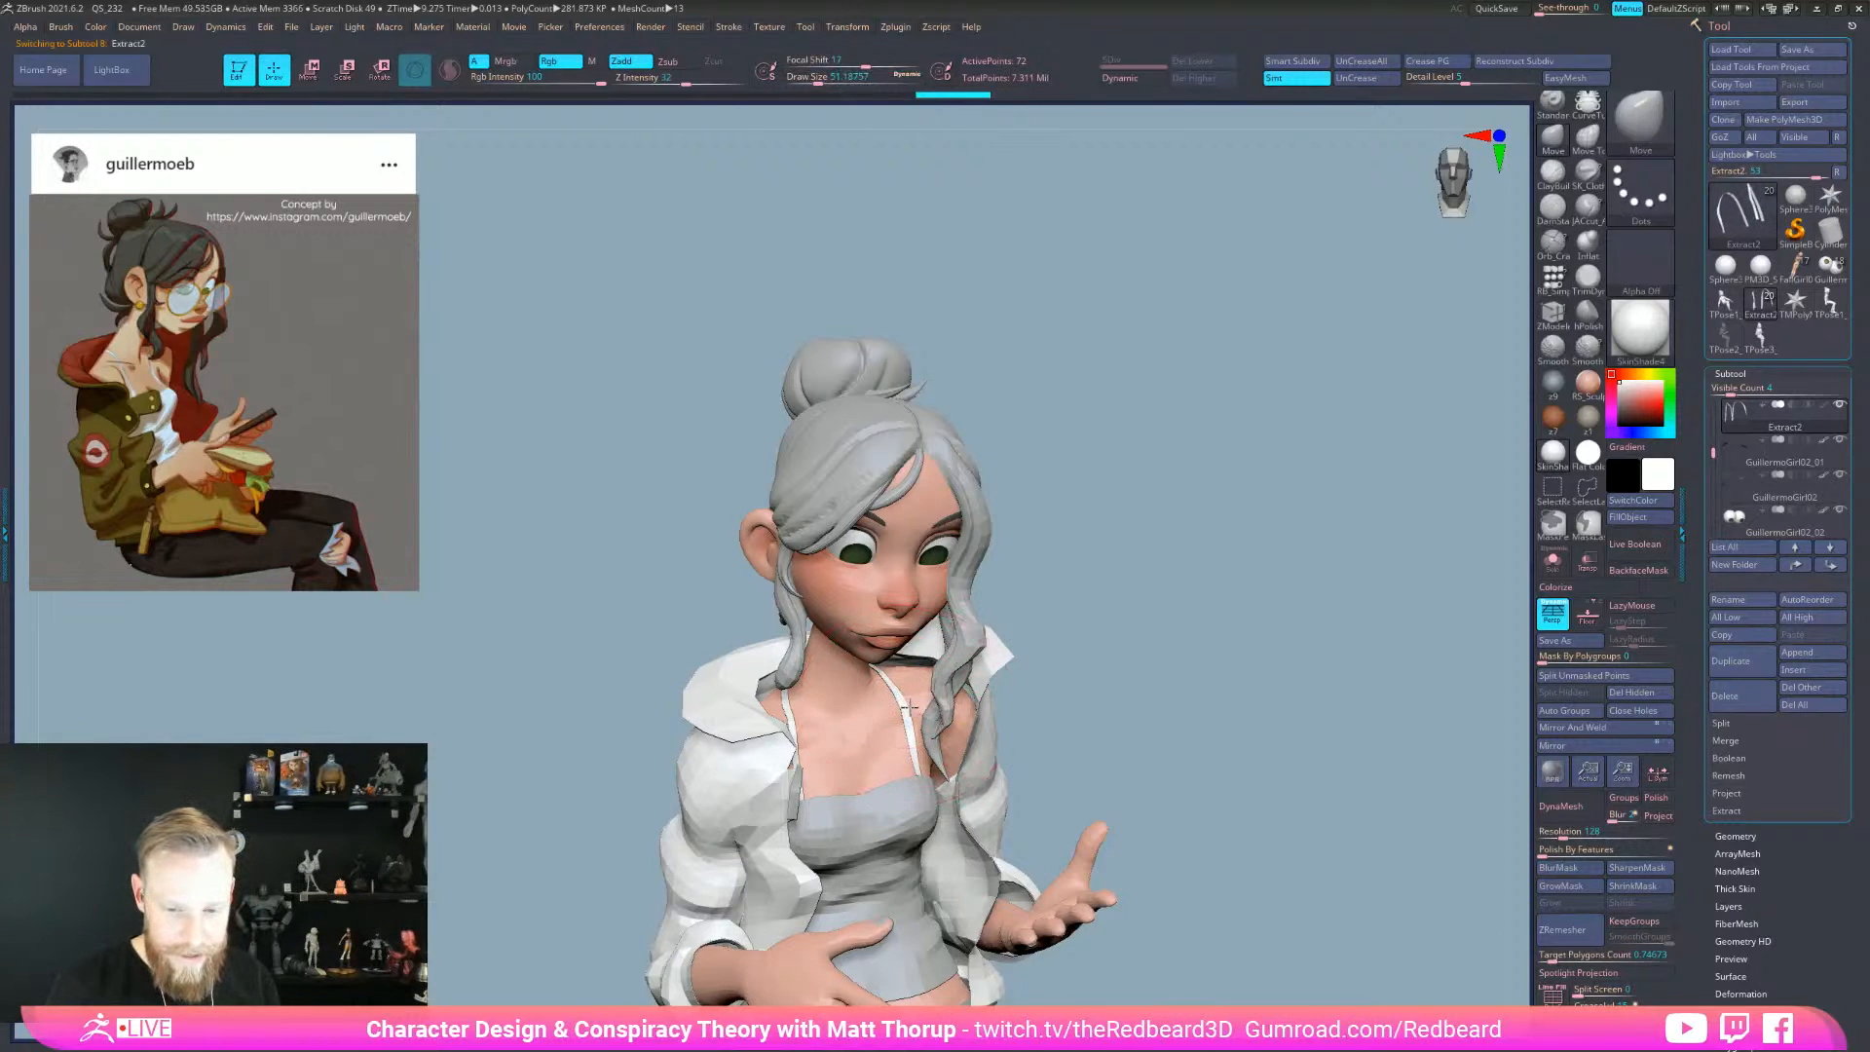
mouse_move(1094, 668)
mouse_down()
mouse_move(1134, 694)
mouse_move(1022, 682)
mouse_up()
key(bracketleft)
key(bracketleft)
key(bracketleft)
key(bracketleft)
drag(1105, 709, 1127, 688)
drag(897, 692, 1043, 647)
- Fit the straps to the shoulders with the Move brush at a draw size of about 23.3, and undo the last stroke
mouse_move(1241, 560)
mouse_down()
mouse_move(1192, 657)
mouse_move(1160, 593)
mouse_move(1100, 584)
mouse_up()
drag(1210, 638, 1090, 667)
key(s)
drag(959, 715, 966, 703)
key(s)
drag(871, 656, 909, 634)
key(s)
mouse_move(1144, 669)
mouse_down()
mouse_move(1281, 693)
mouse_move(1298, 535)
mouse_up()
alt+drag(1332, 658, 1116, 719)
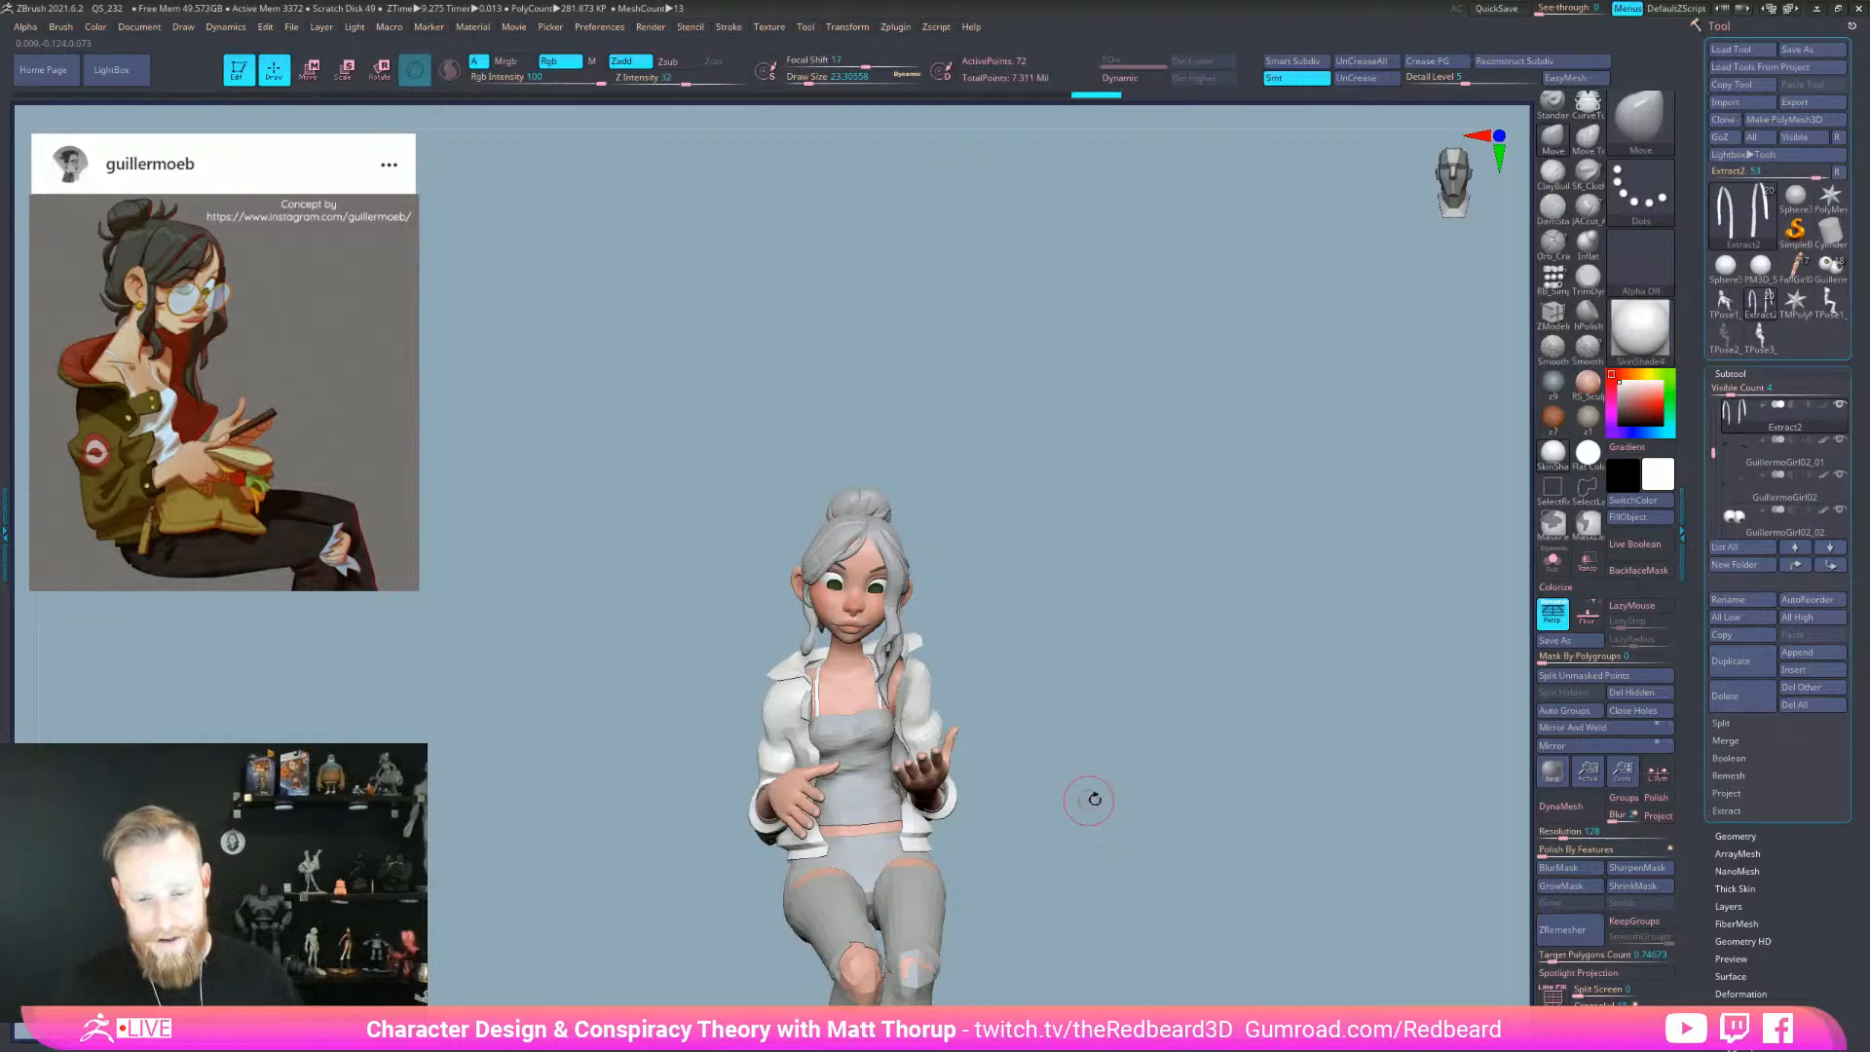
key(ctrl+z)
- Adjust the straps on the upper chest in front view with the Move brush at a draw size of about 25.1
alt+drag(1104, 799, 1200, 824)
key(s)
drag(958, 754, 967, 755)
key(s)
drag(952, 686, 942, 686)
right_drag(943, 674, 822, 682)
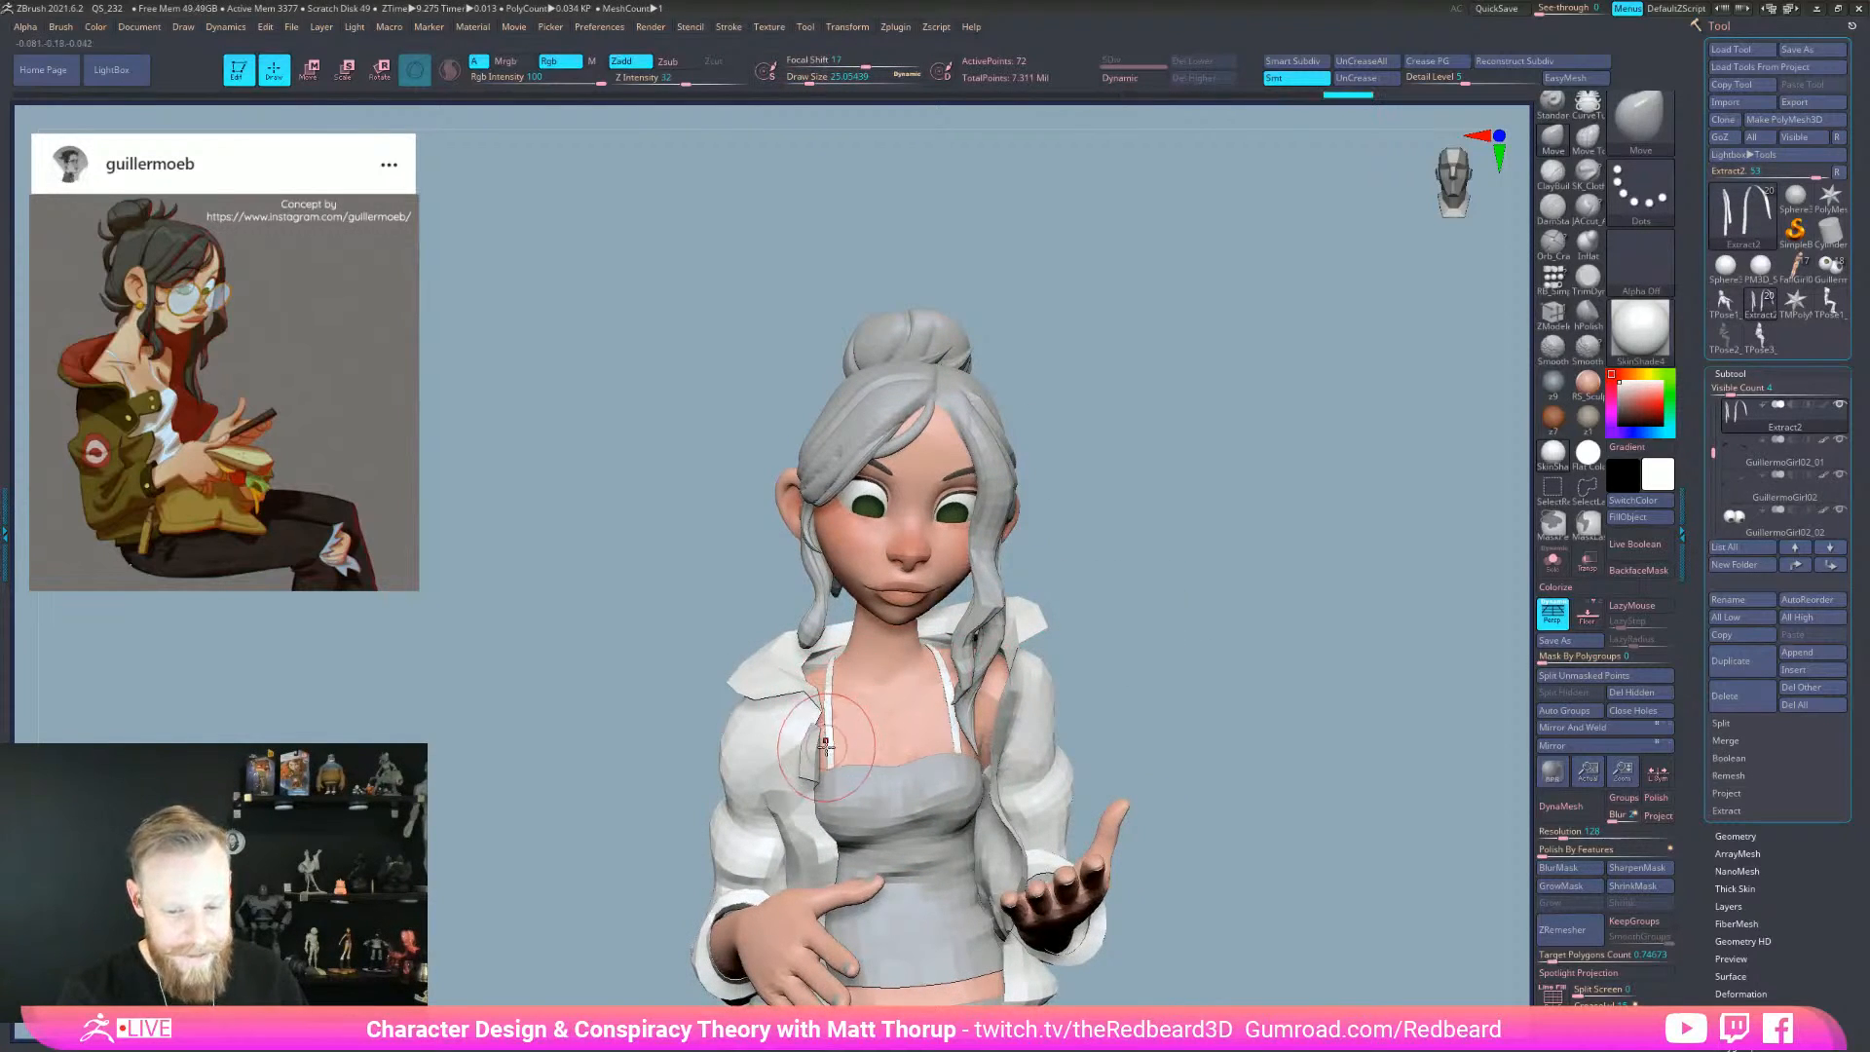
mouse_move(1197, 730)
right_down()
mouse_move(1264, 762)
mouse_move(1189, 764)
right_up()
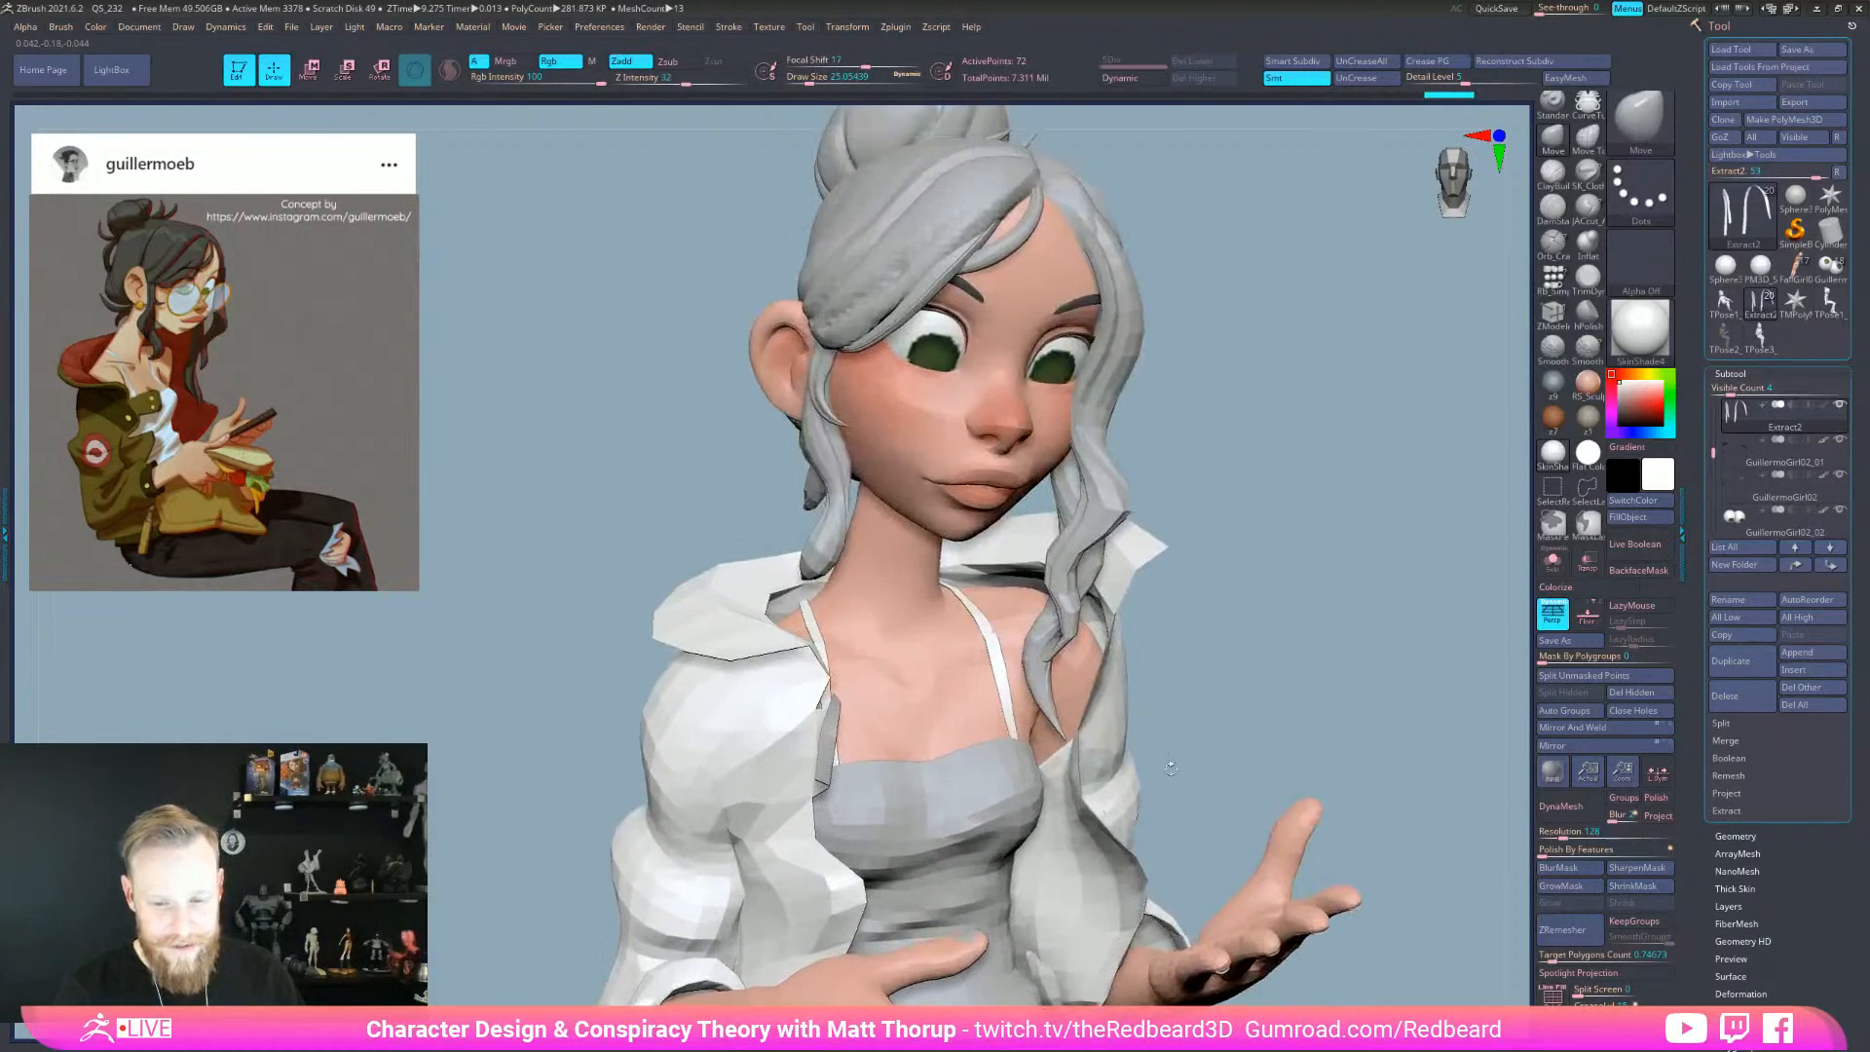
- Isolate the shoulder straps, adjust their shape with the Move brush, and bring the rest of the figure back into view
key(s)
drag(951, 577, 960, 576)
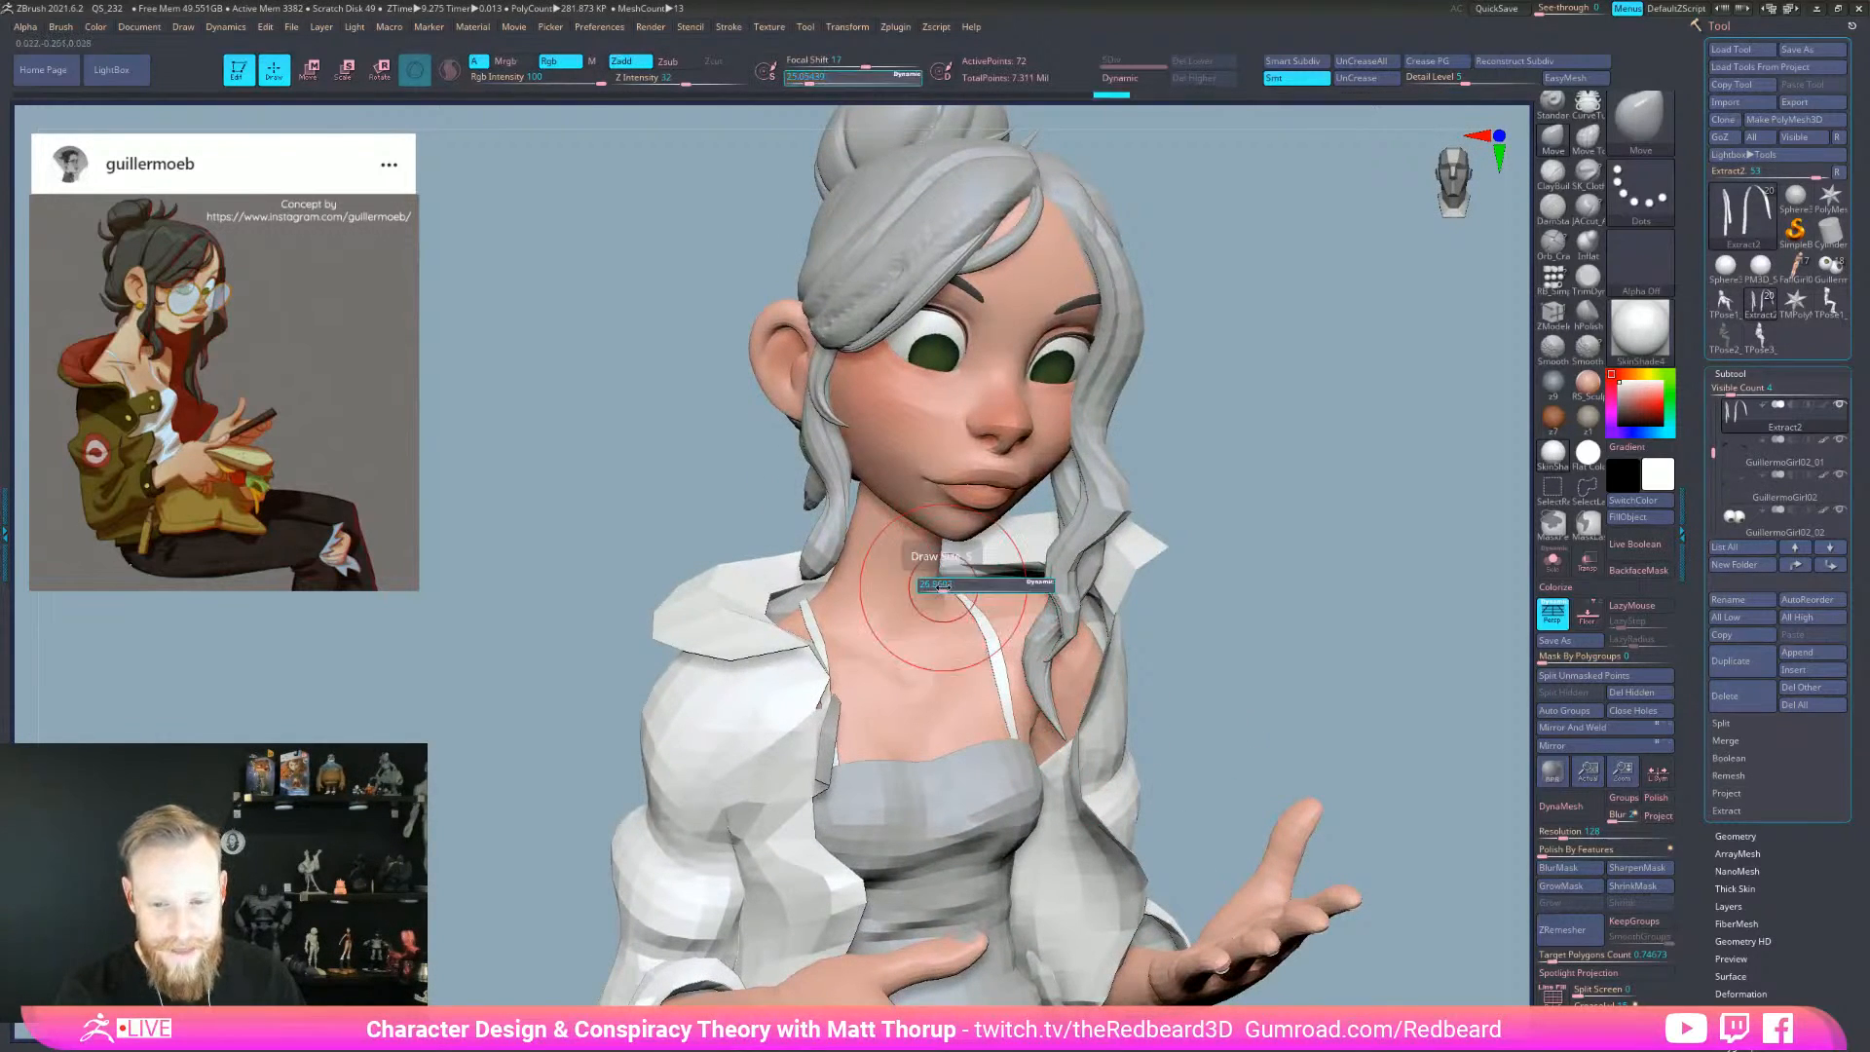
right_drag(1285, 594, 1470, 590)
click(1552, 561)
mouse_move(1383, 653)
right_down()
mouse_move(1169, 631)
mouse_move(1094, 537)
mouse_move(1127, 551)
mouse_move(1210, 521)
right_up()
drag(1153, 590, 1169, 633)
click(1552, 561)
mouse_move(962, 907)
right_down()
mouse_move(930, 920)
mouse_move(1193, 680)
mouse_move(1071, 645)
mouse_move(1013, 682)
mouse_move(876, 693)
right_up()
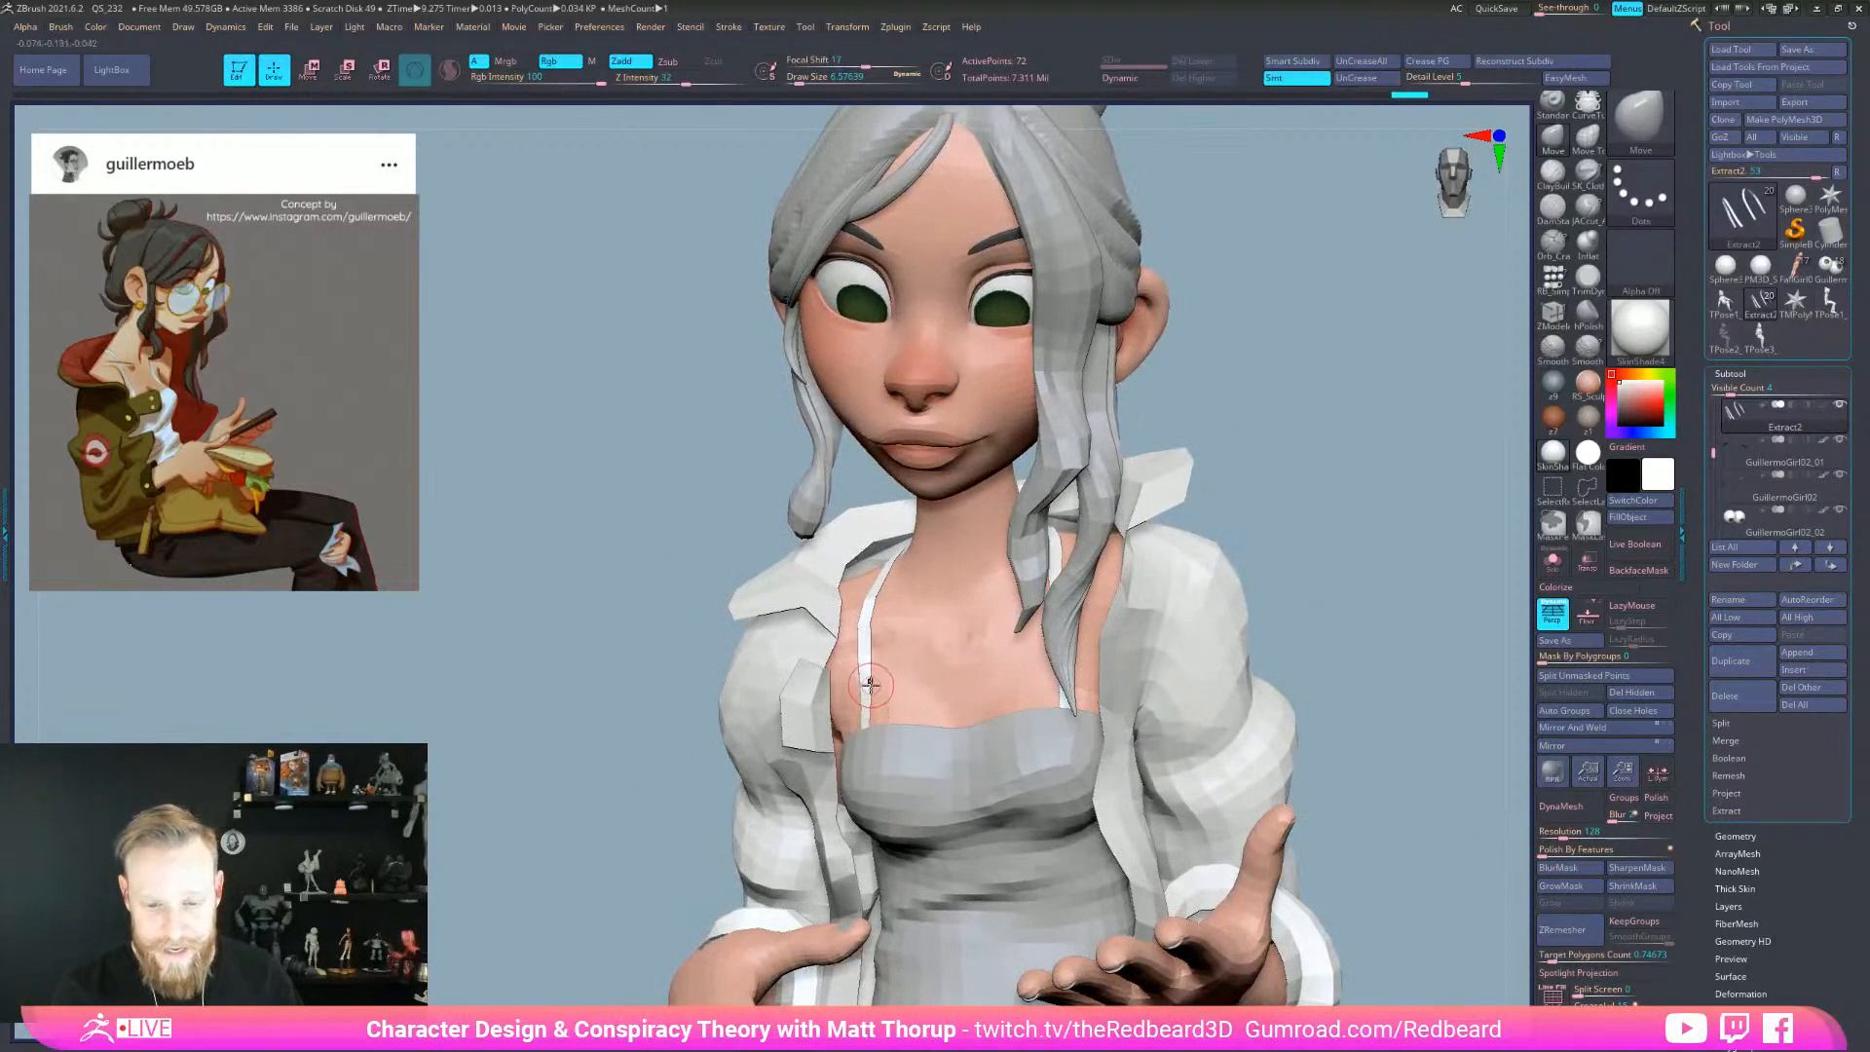
- Refine the course of the straps down to the top's upper edge with the Move brush at a draw size of about 18.5
key(s)
drag(862, 652, 867, 654)
mouse_move(865, 665)
right_down()
mouse_move(828, 672)
mouse_move(859, 613)
right_up()
key(s)
drag(853, 605, 873, 641)
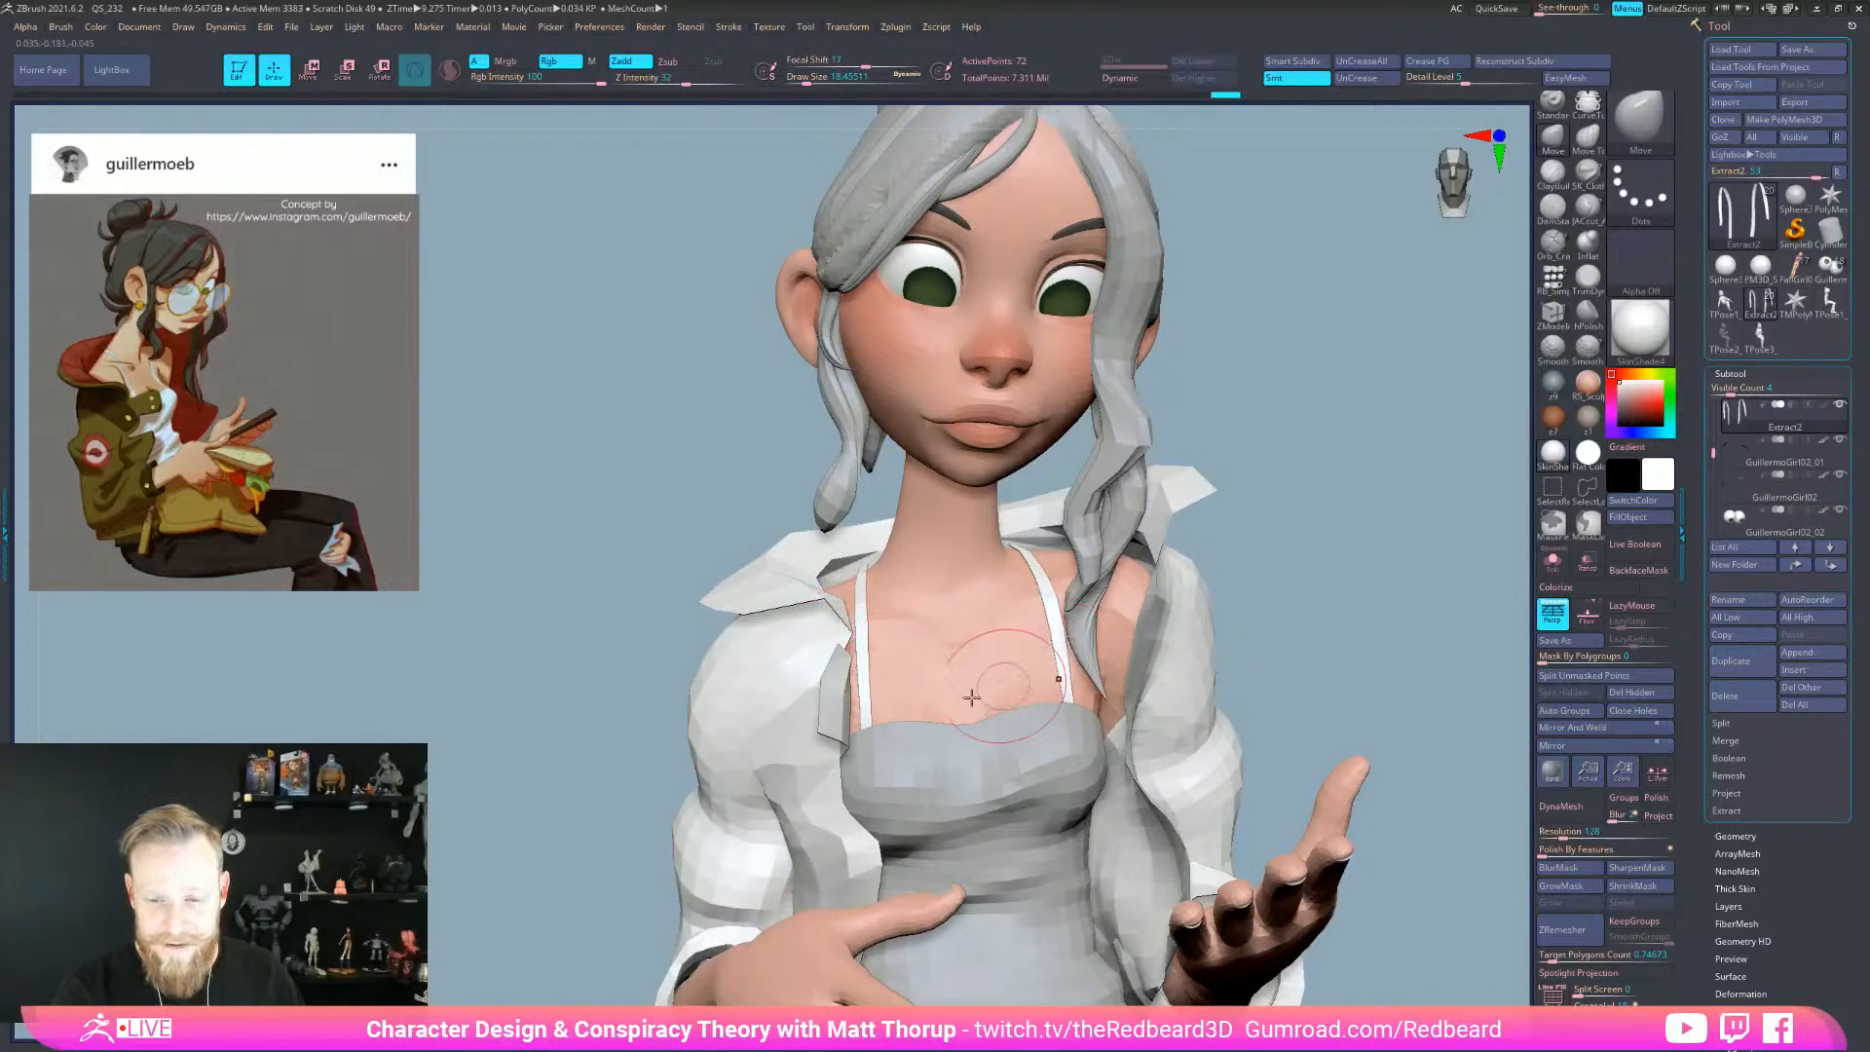
- Select the strapless top and adjust its neckline and side under the jacket with the Move brush, starting at a draw size of about 28.8
right_drag(881, 759, 948, 743)
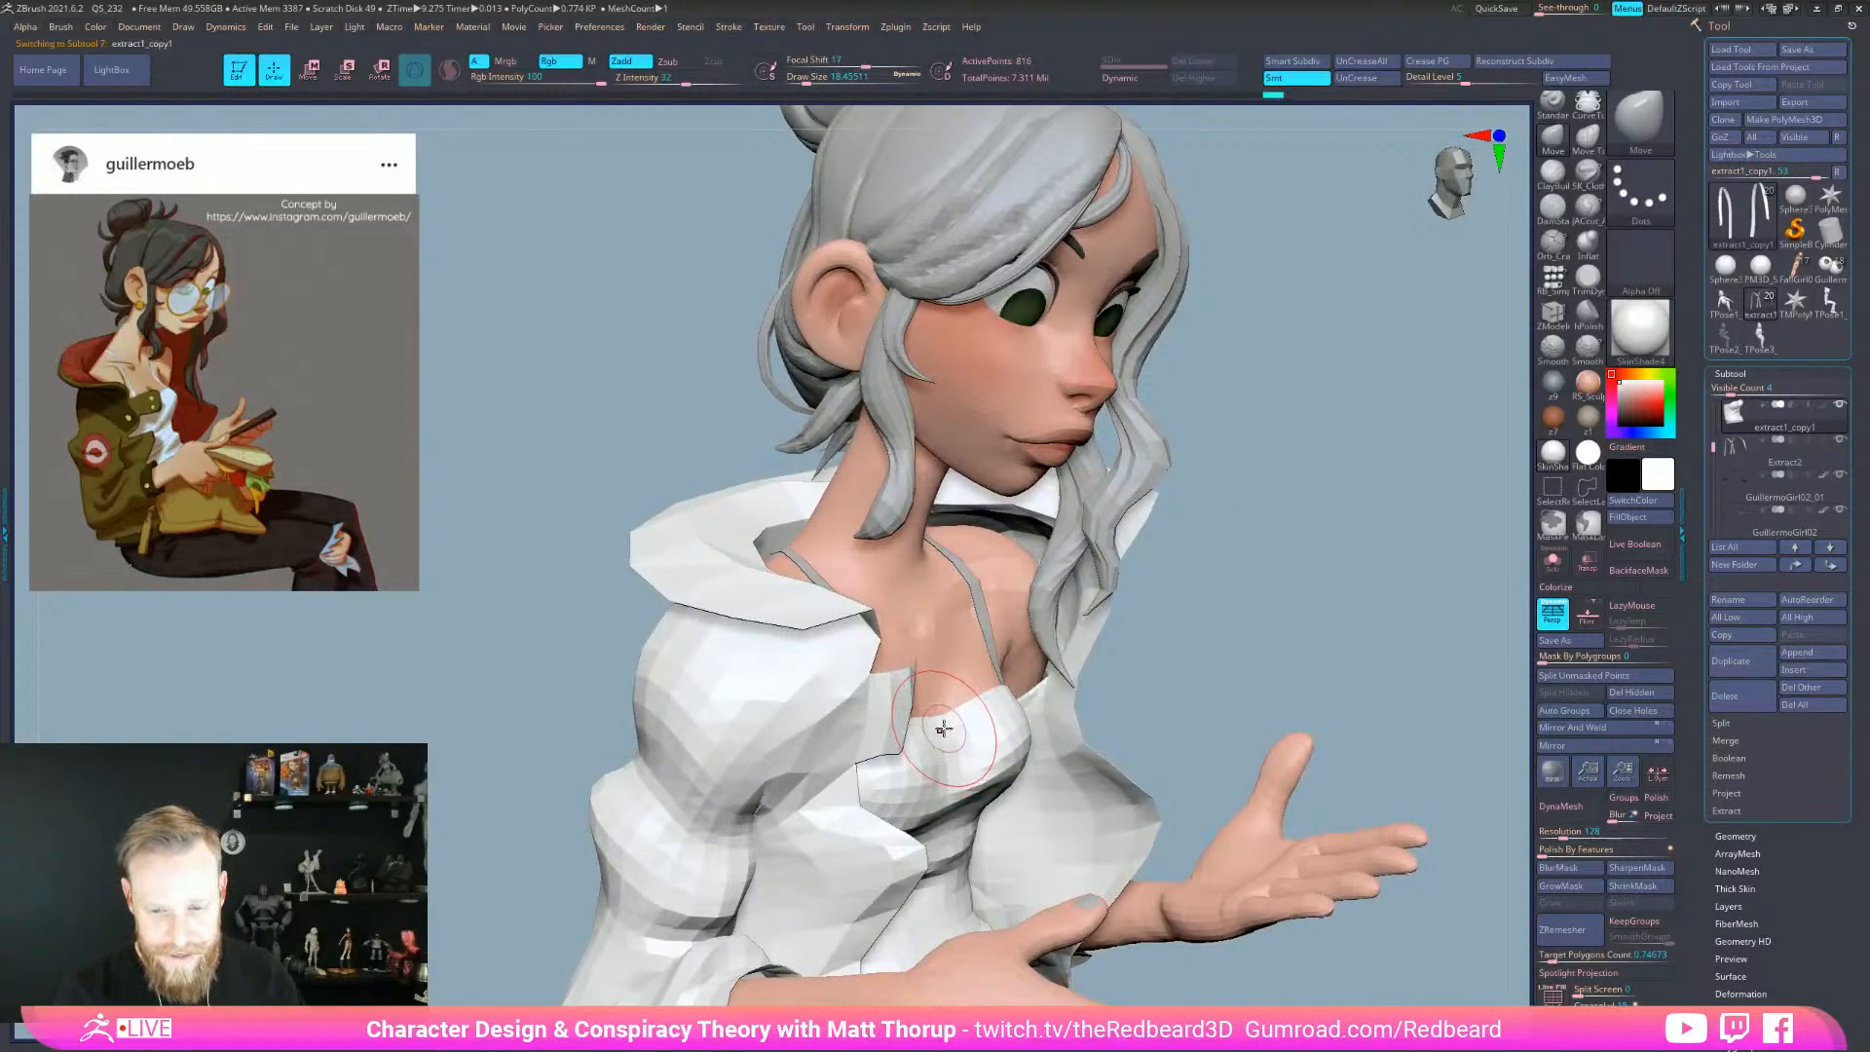
key(s)
drag(943, 726, 950, 723)
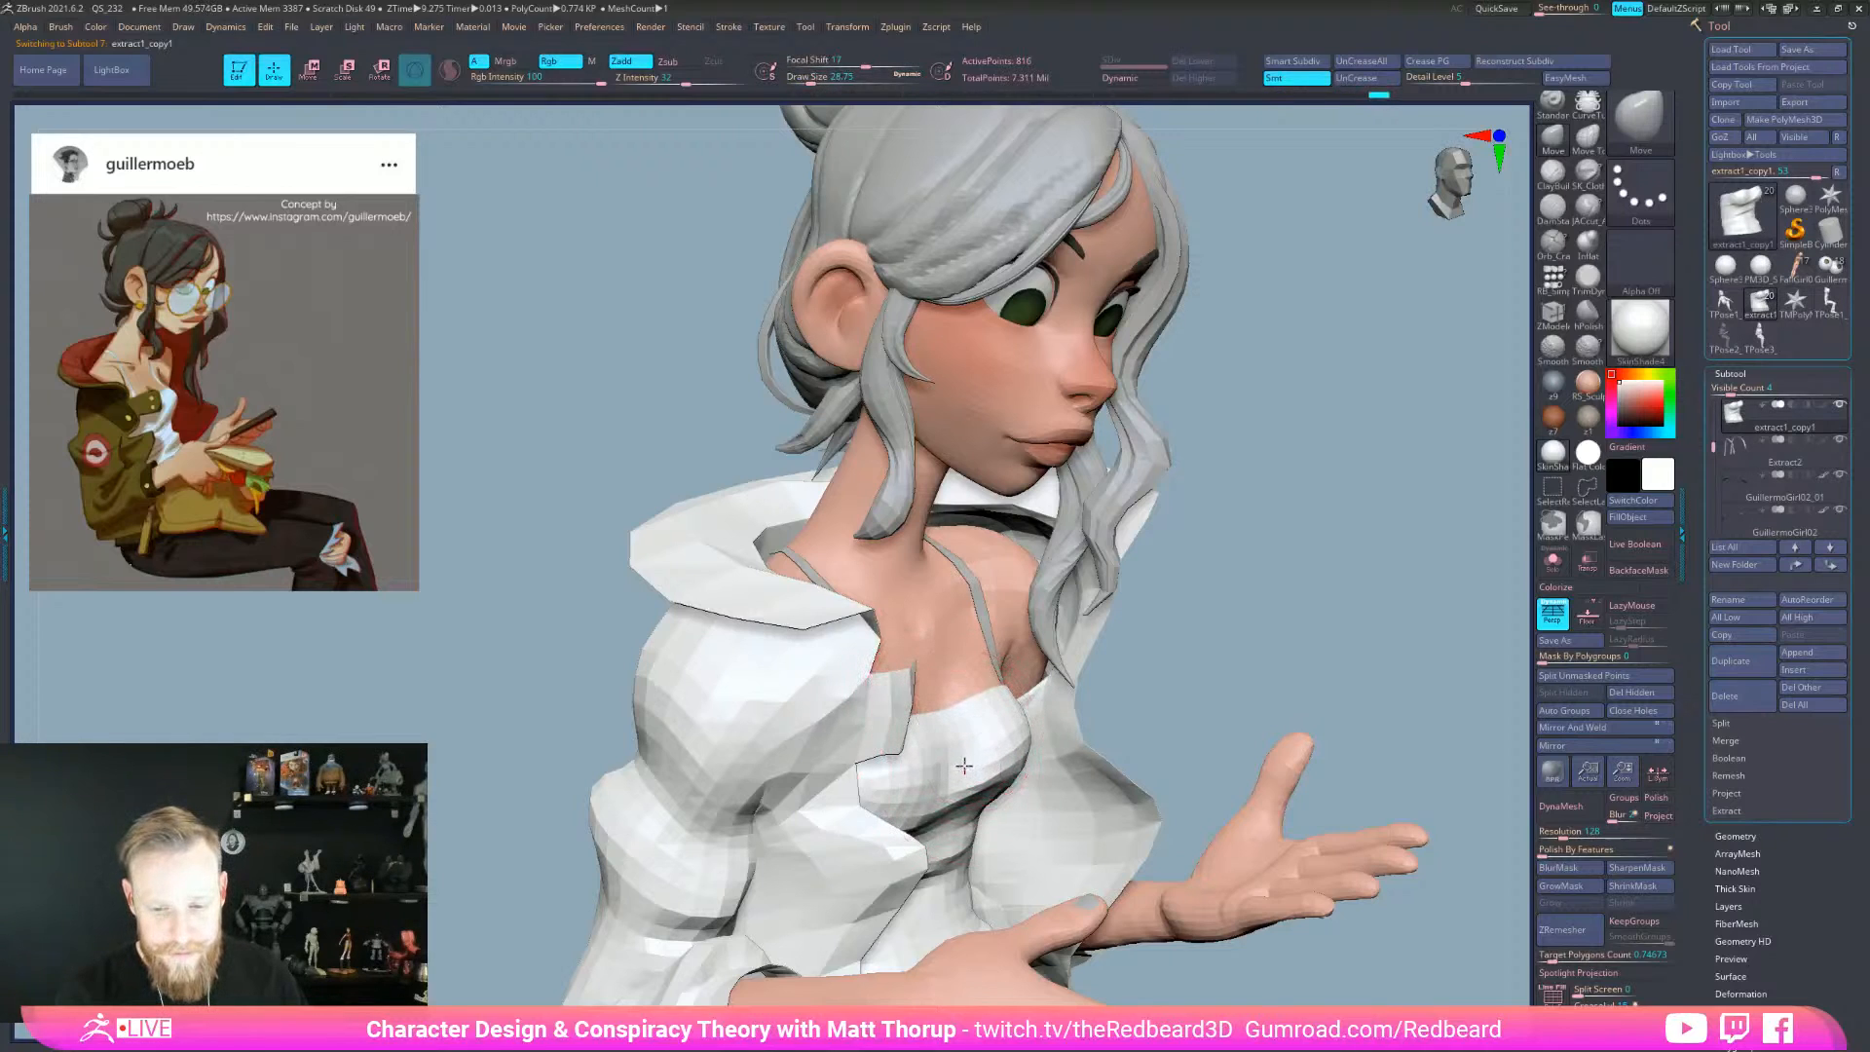
drag(1326, 723, 1269, 734)
key(s)
drag(872, 826, 868, 826)
click(869, 823)
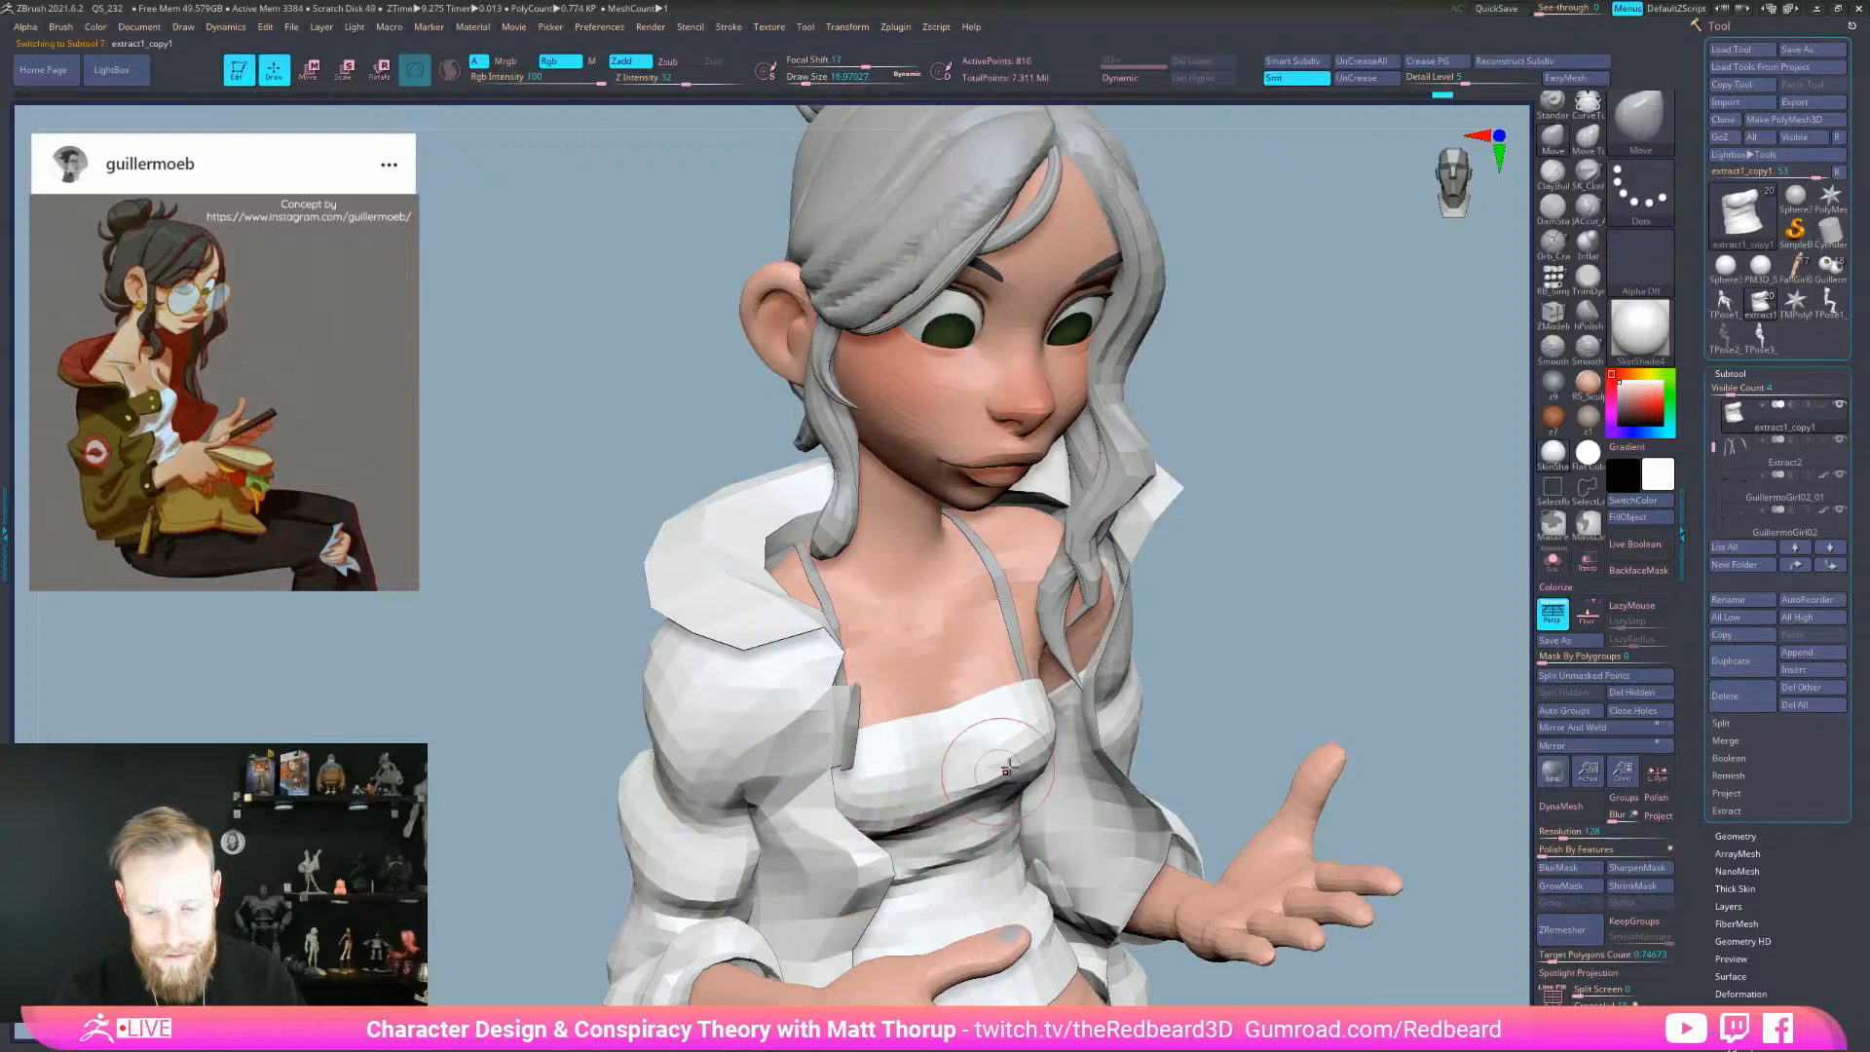
- Shape the bust area of the top in three-quarter view with the Move brush at a draw size of about 23.3
ctrl+right_drag(1321, 760, 1252, 681)
drag(1252, 681, 1164, 618)
ctrl+right_drag(1165, 617, 1231, 694)
drag(1231, 694, 996, 759)
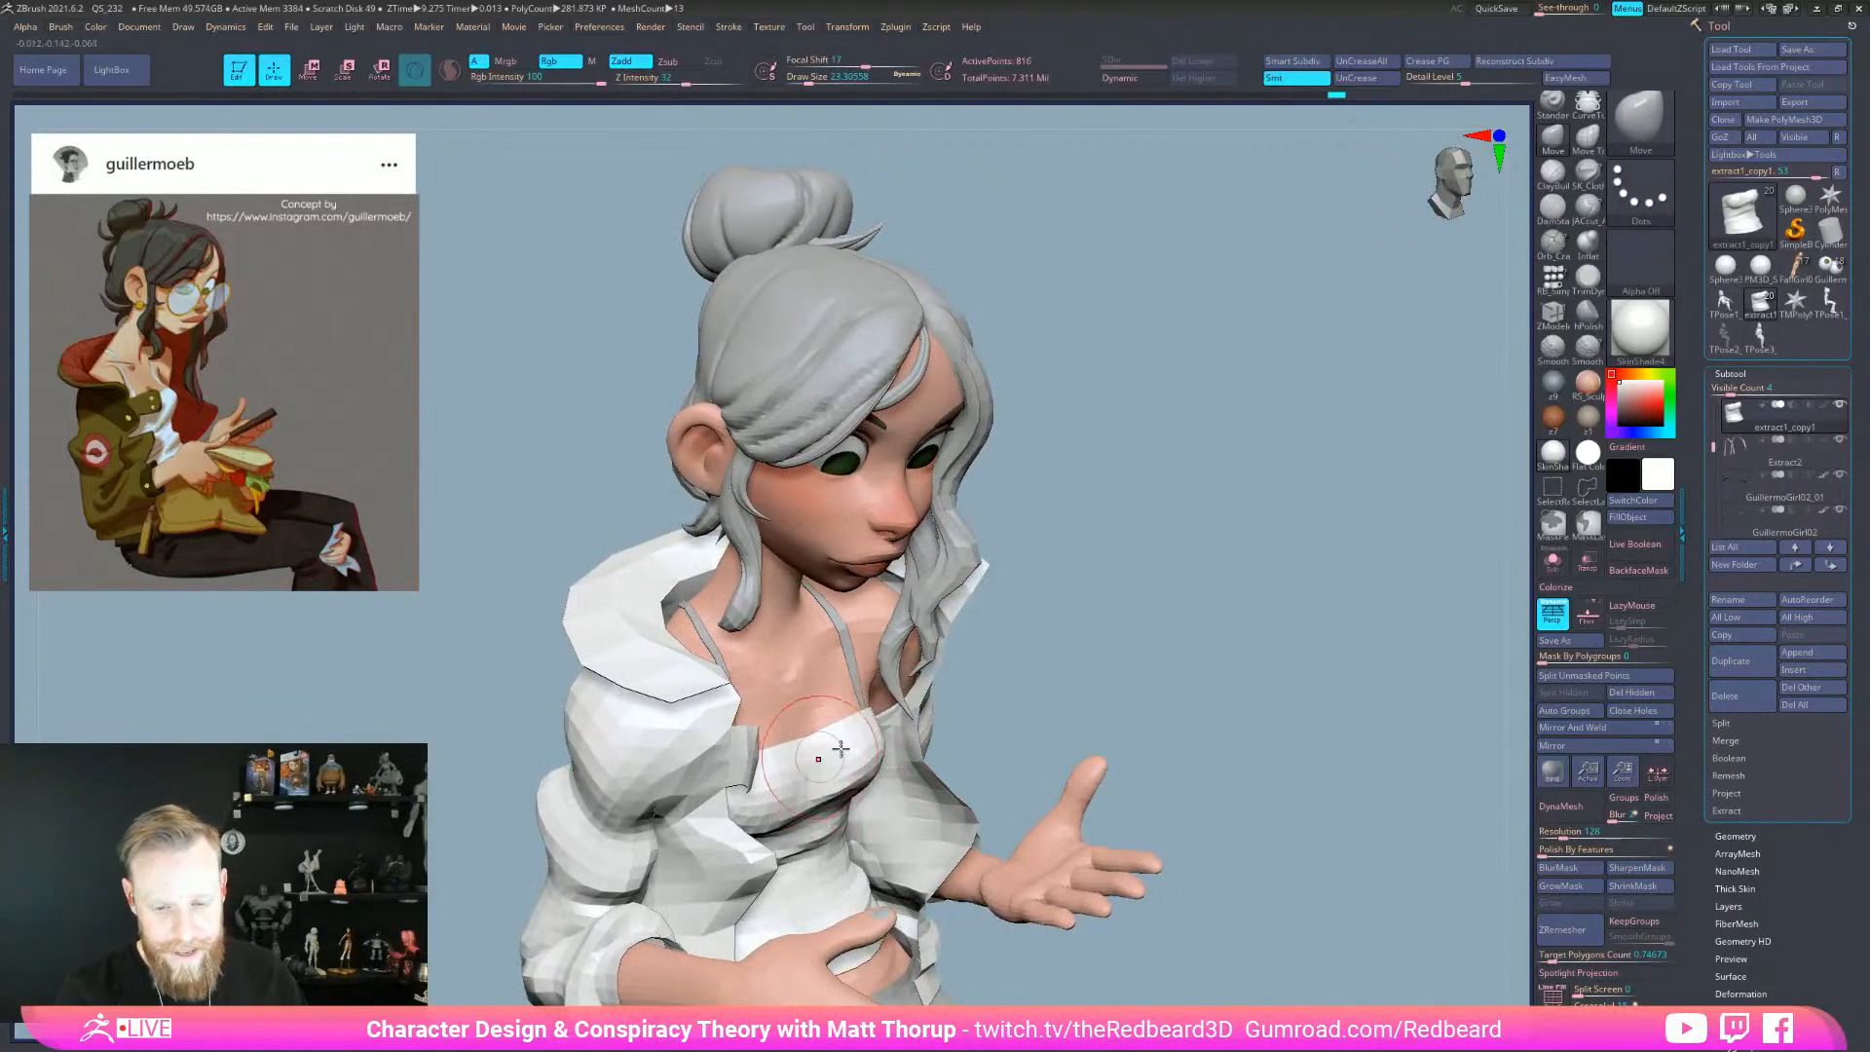
- Refine the bust and neckline of the top from above with the Move brush at draw sizes of about 32.7 and 30.7
key(s)
drag(790, 789, 804, 792)
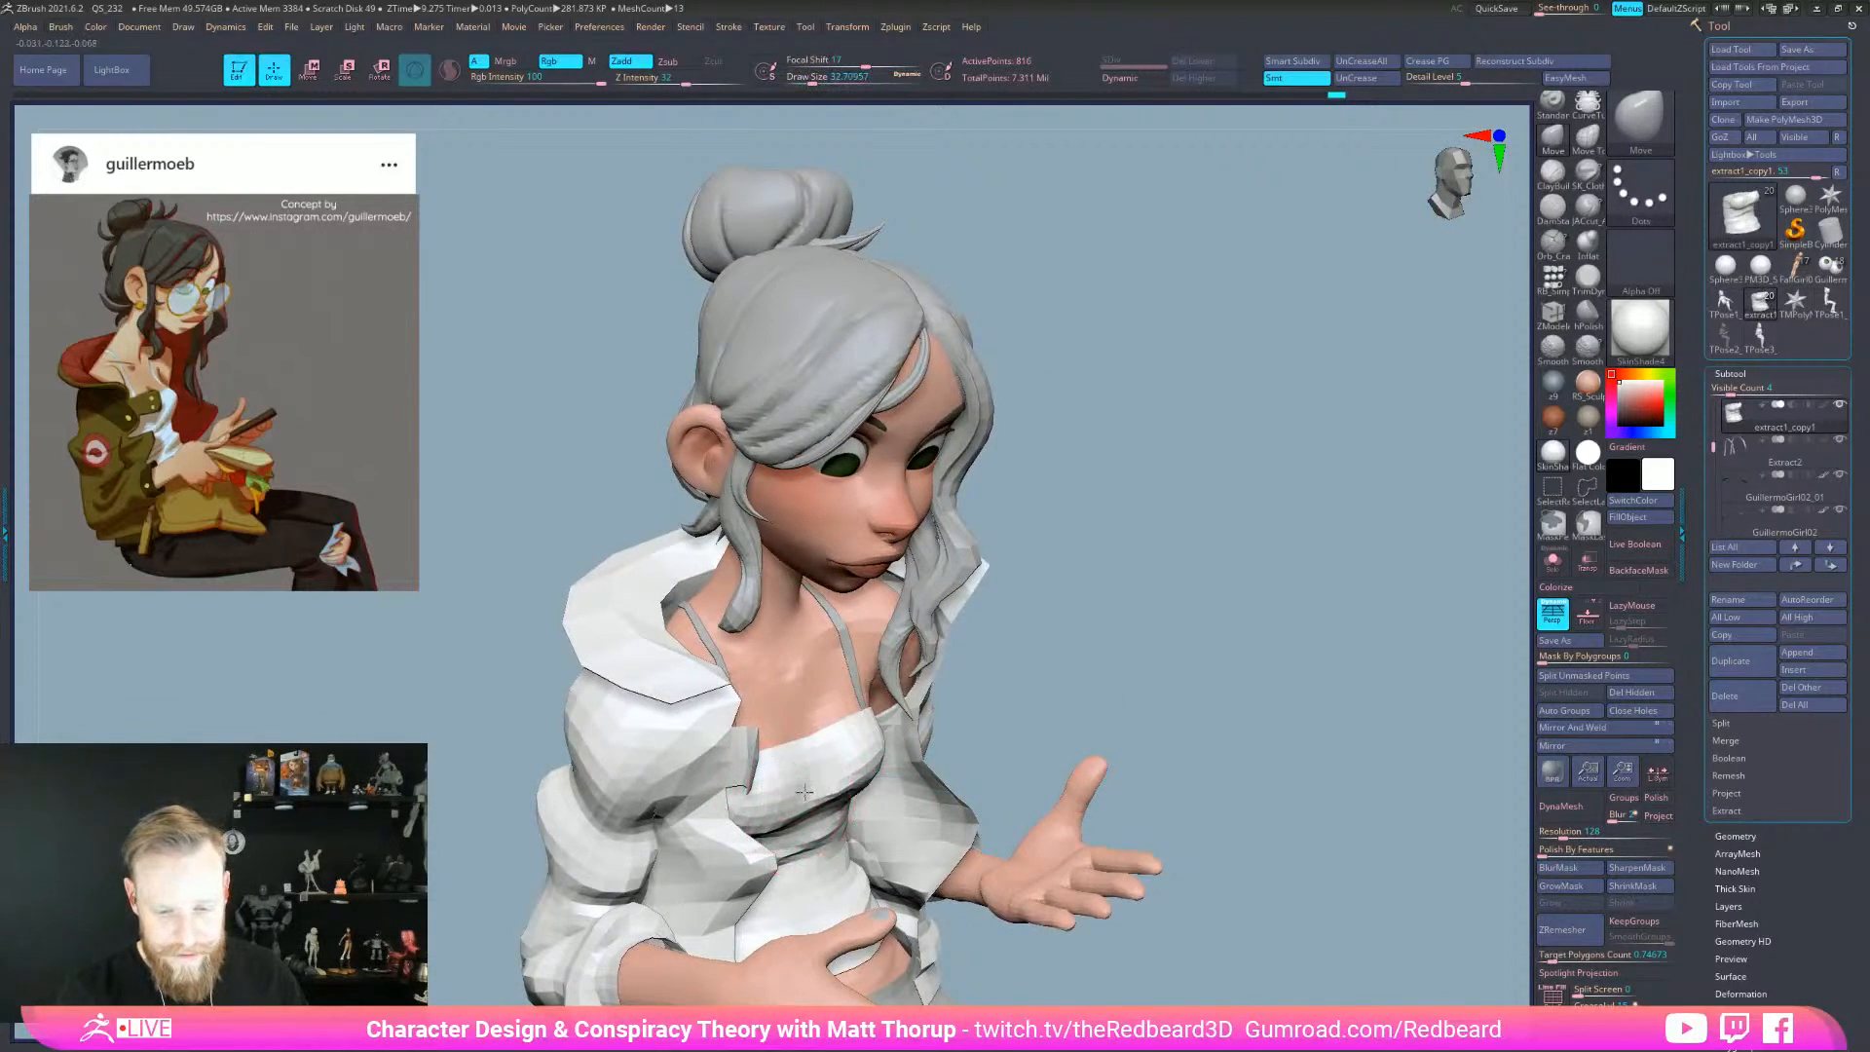
right_drag(810, 794, 838, 751)
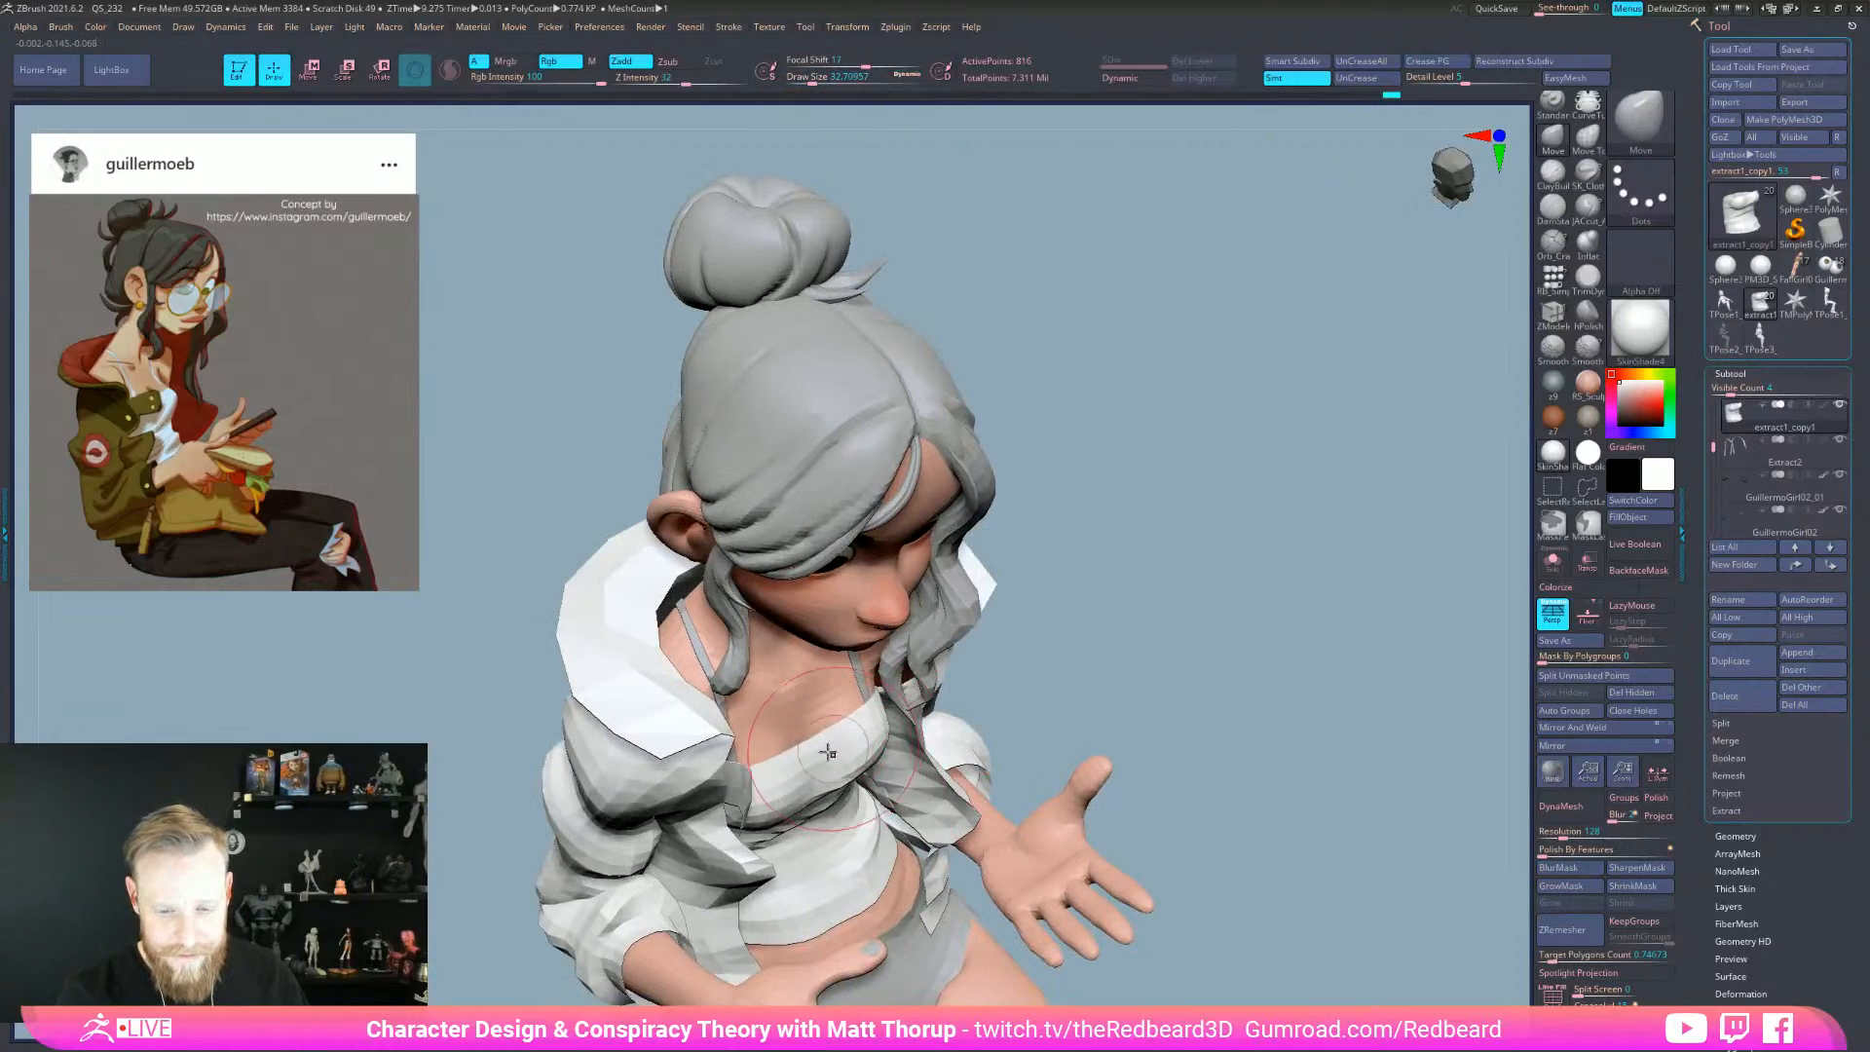
key(shift)
right_drag(818, 752, 818, 788)
key(s)
drag(818, 789, 859, 740)
mouse_move(1119, 672)
right_down()
mouse_move(1160, 666)
mouse_move(1177, 693)
mouse_move(1105, 697)
mouse_move(1311, 728)
mouse_move(1071, 811)
right_up()
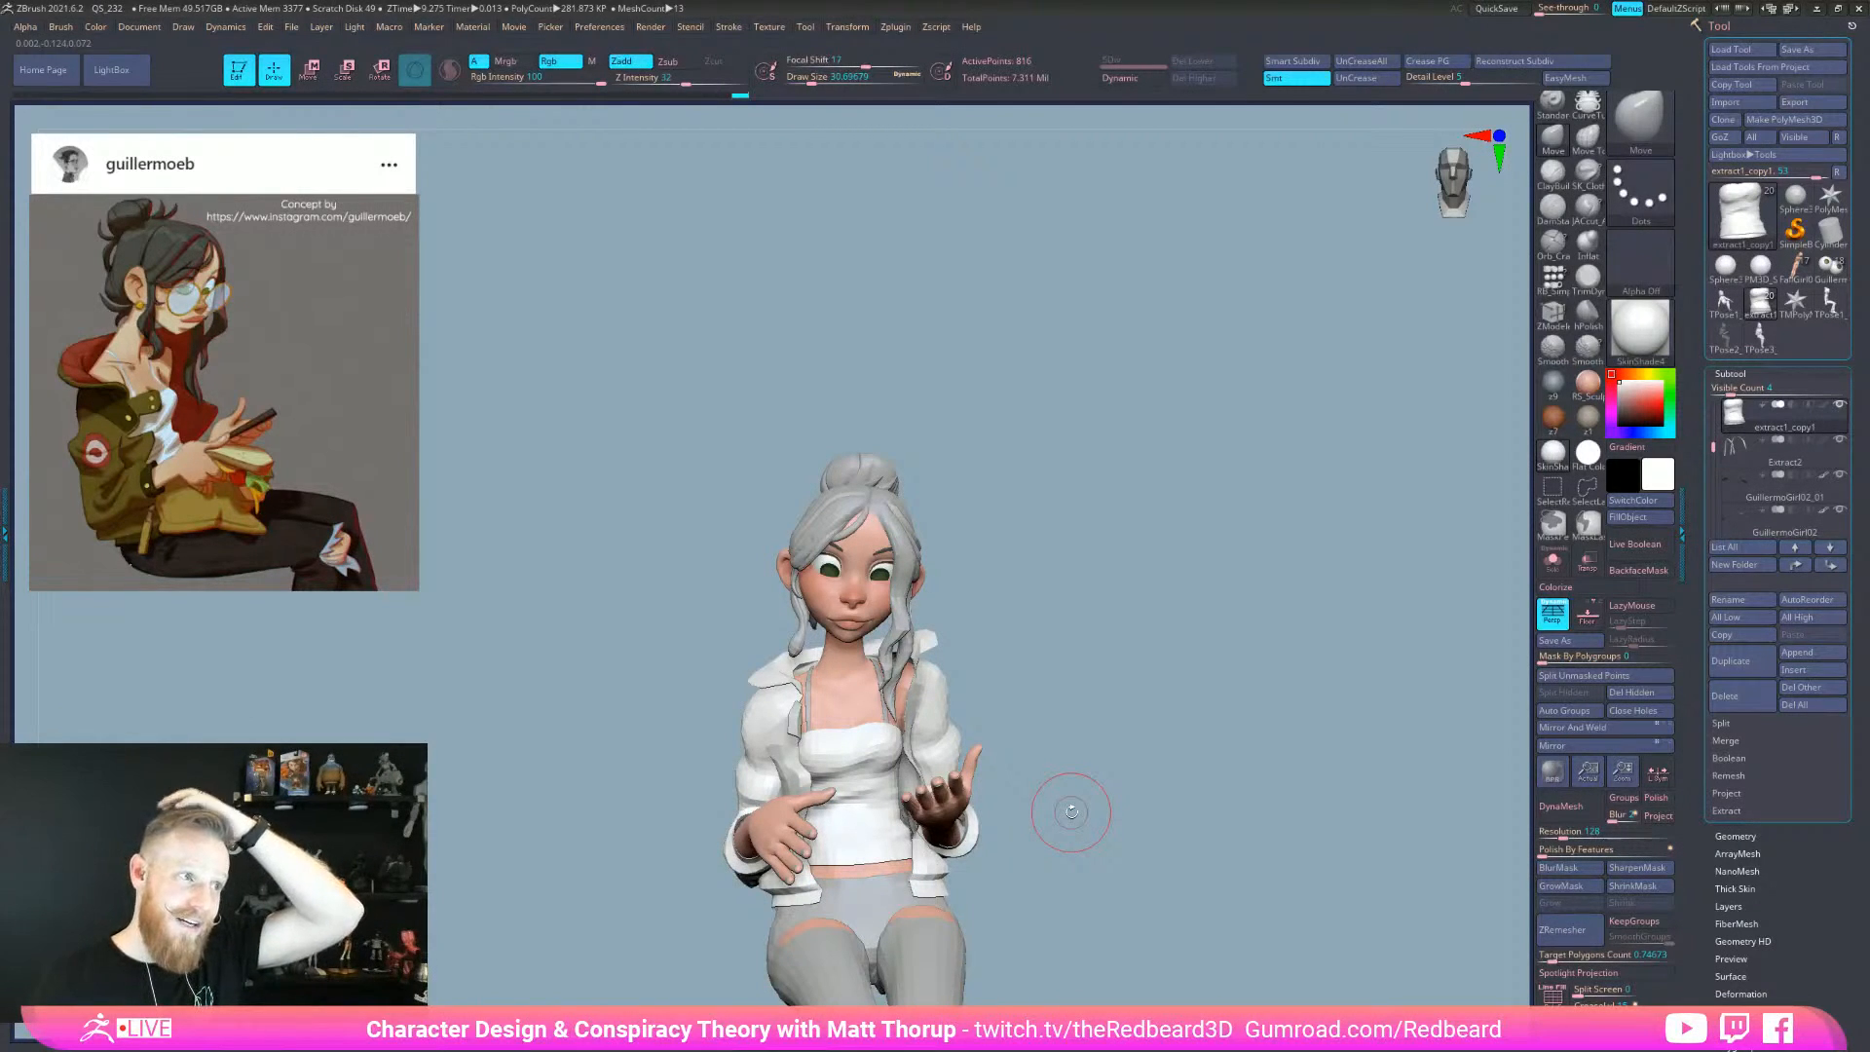
- Adjust the top's upper corners and waist with the Move brush from both sides, reducing its draw size to about 15.6
drag(1071, 811, 1022, 768)
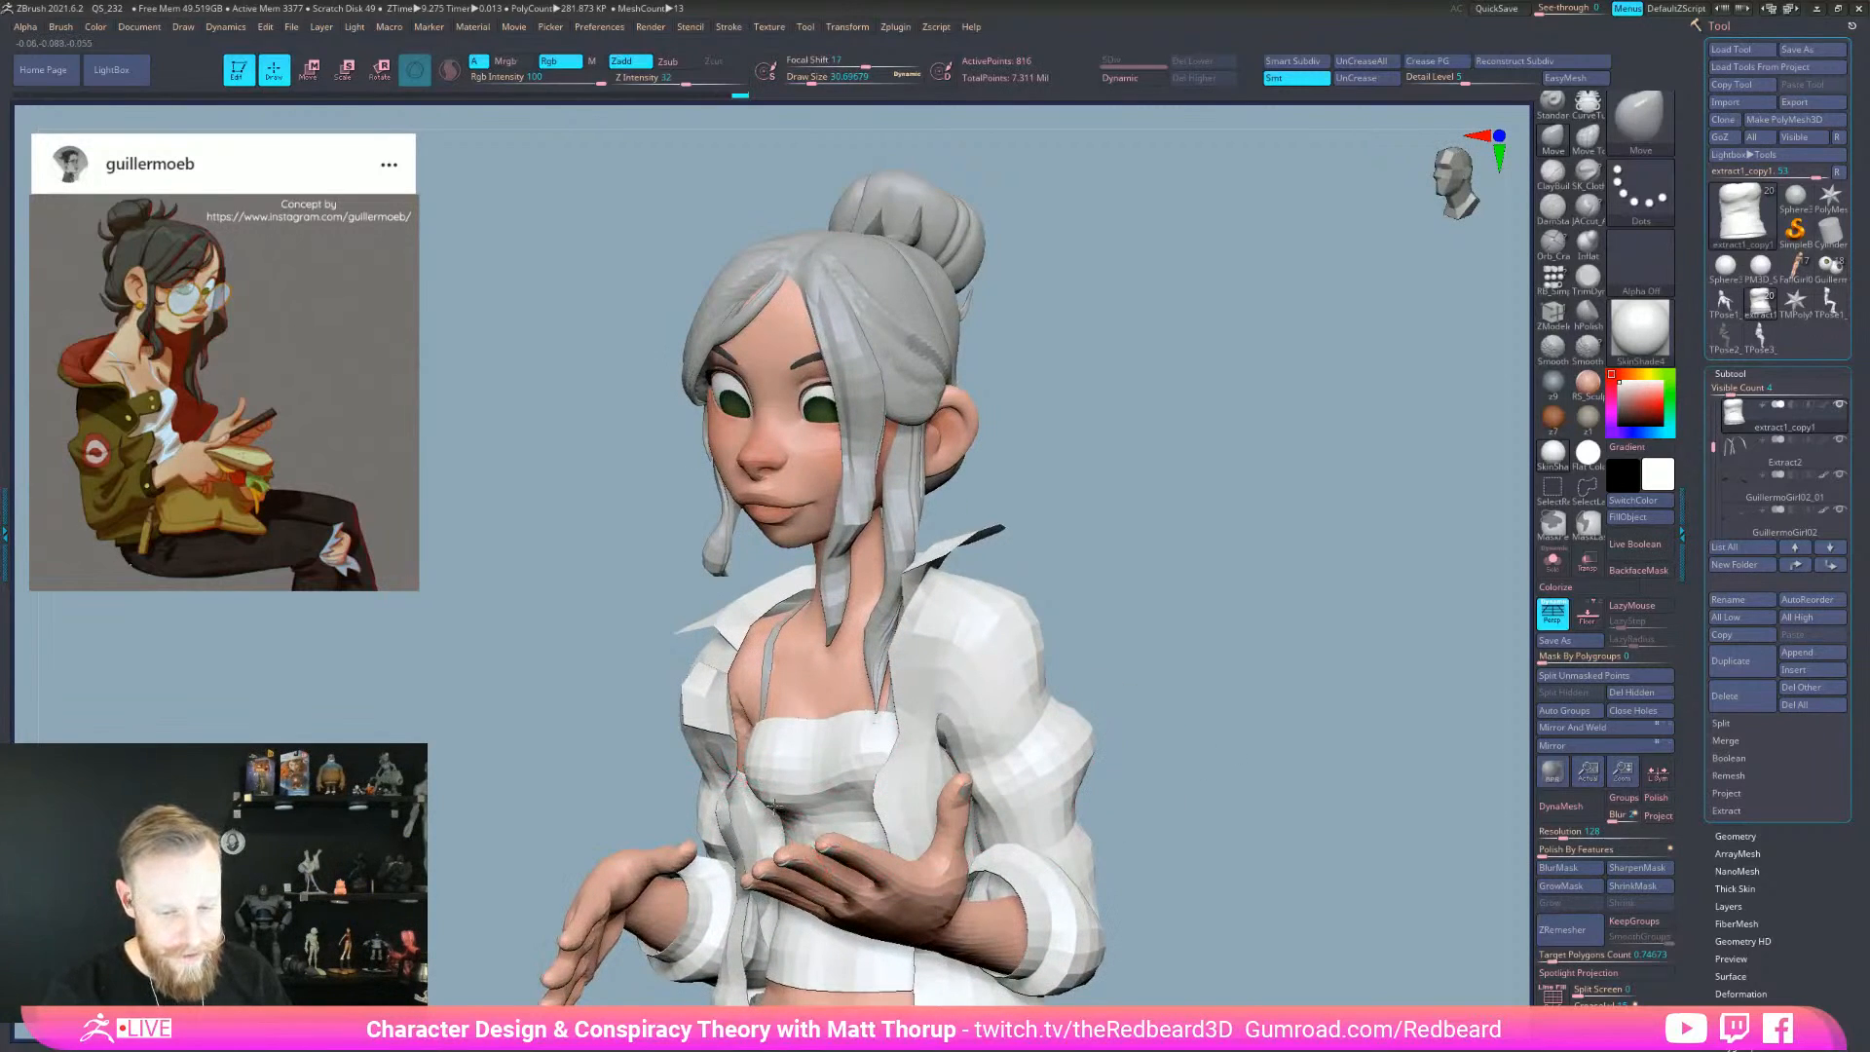
mouse_move(754, 748)
mouse_down()
mouse_move(863, 761)
mouse_move(843, 717)
mouse_up()
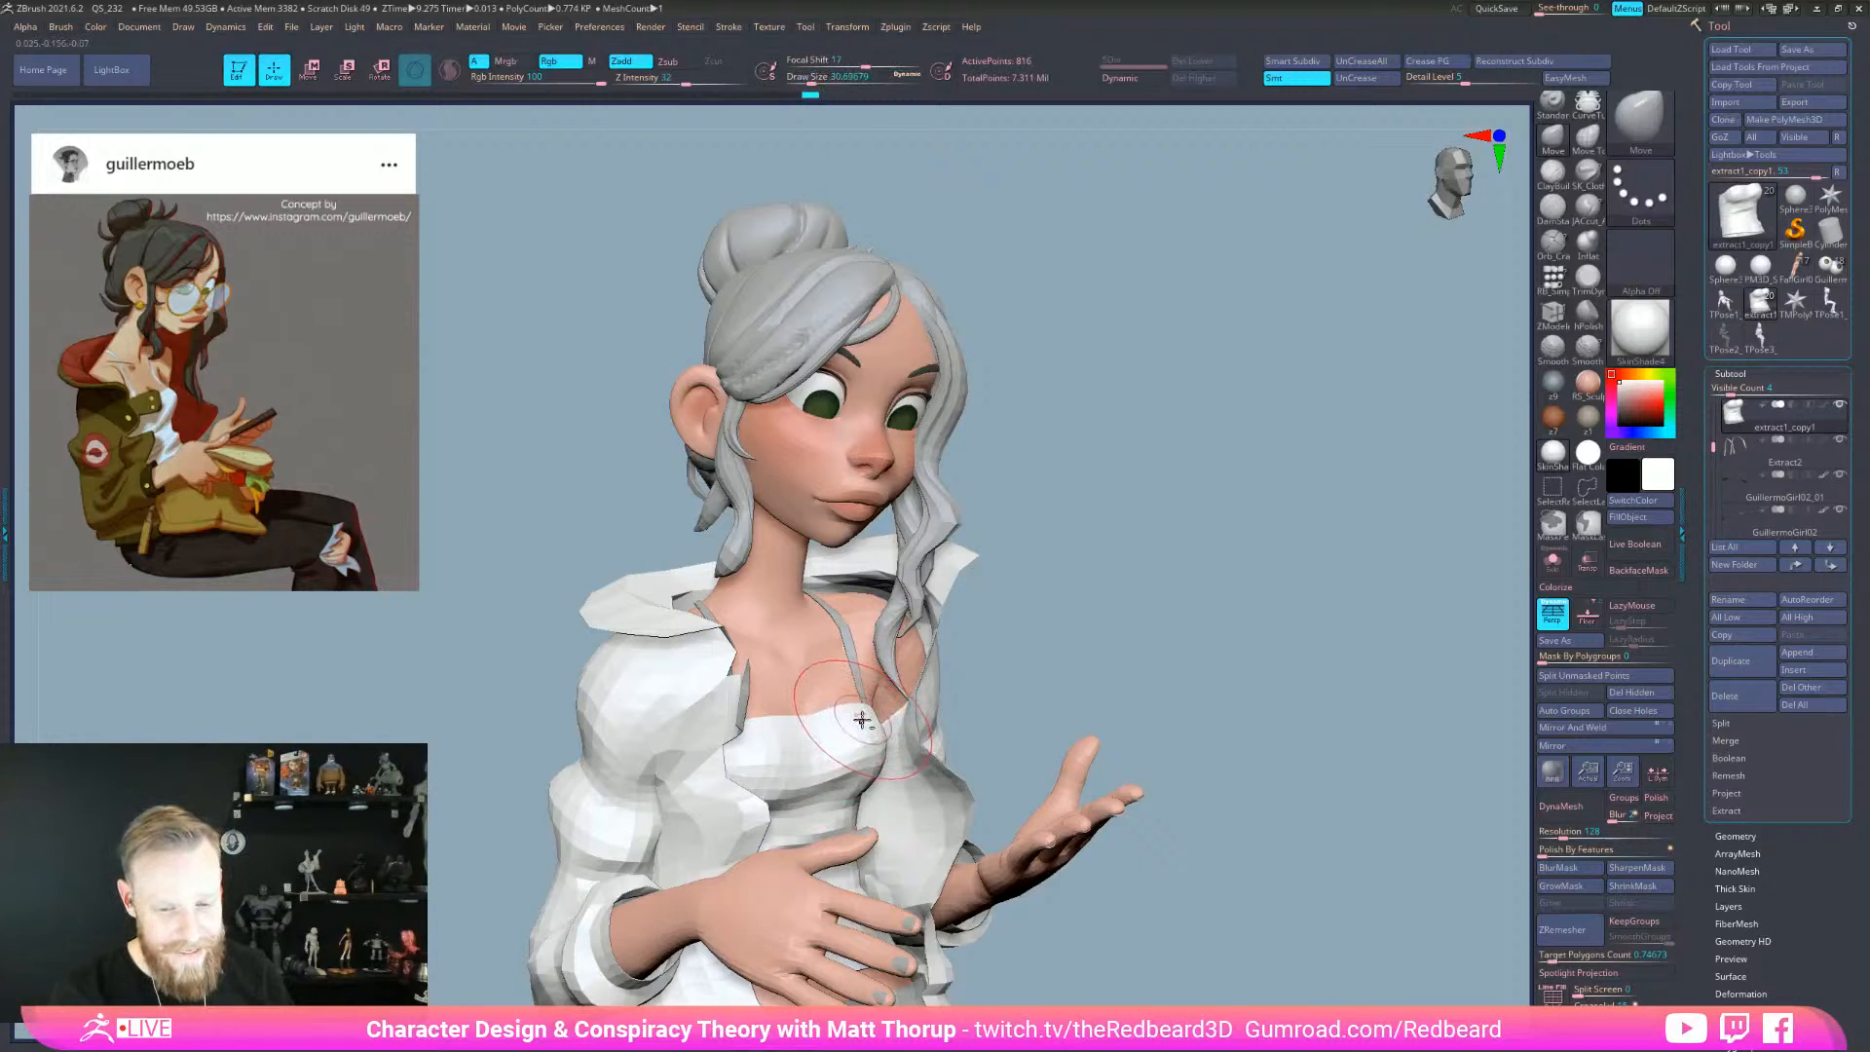
right_drag(859, 718, 737, 727)
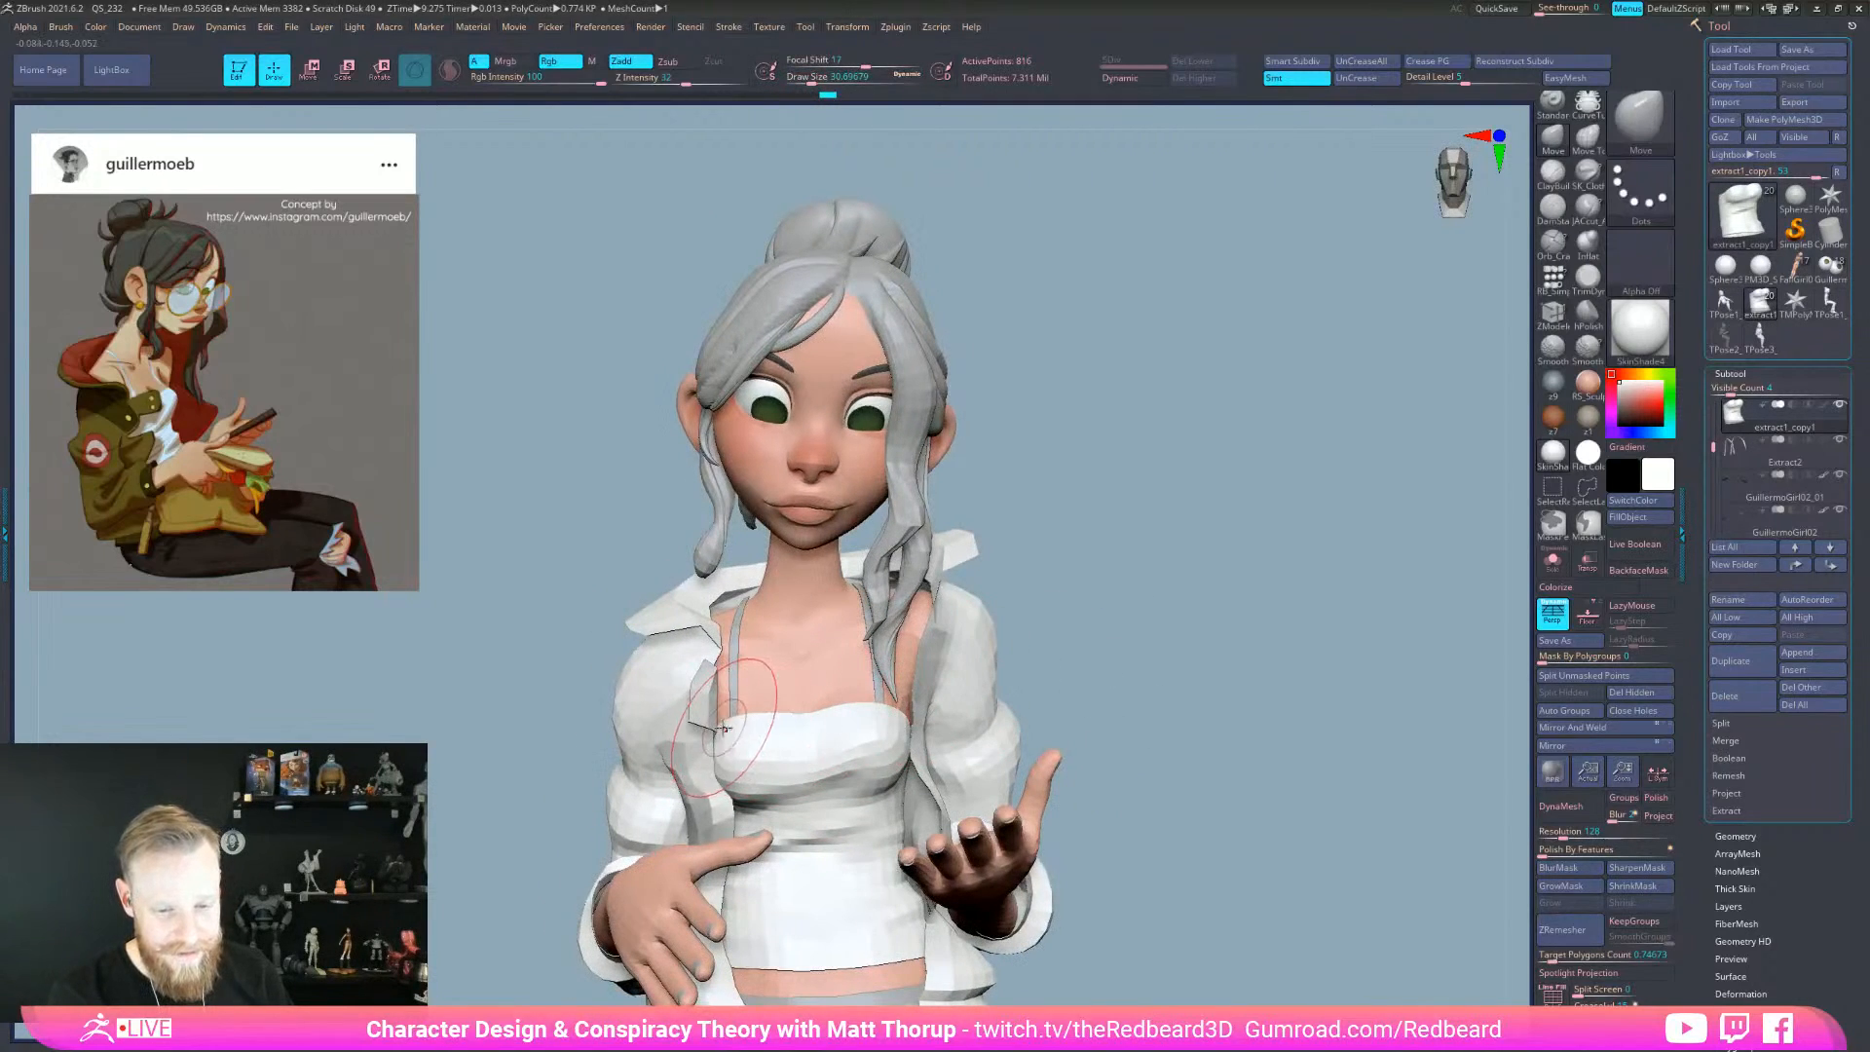
key(s)
right_drag(1110, 682, 924, 789)
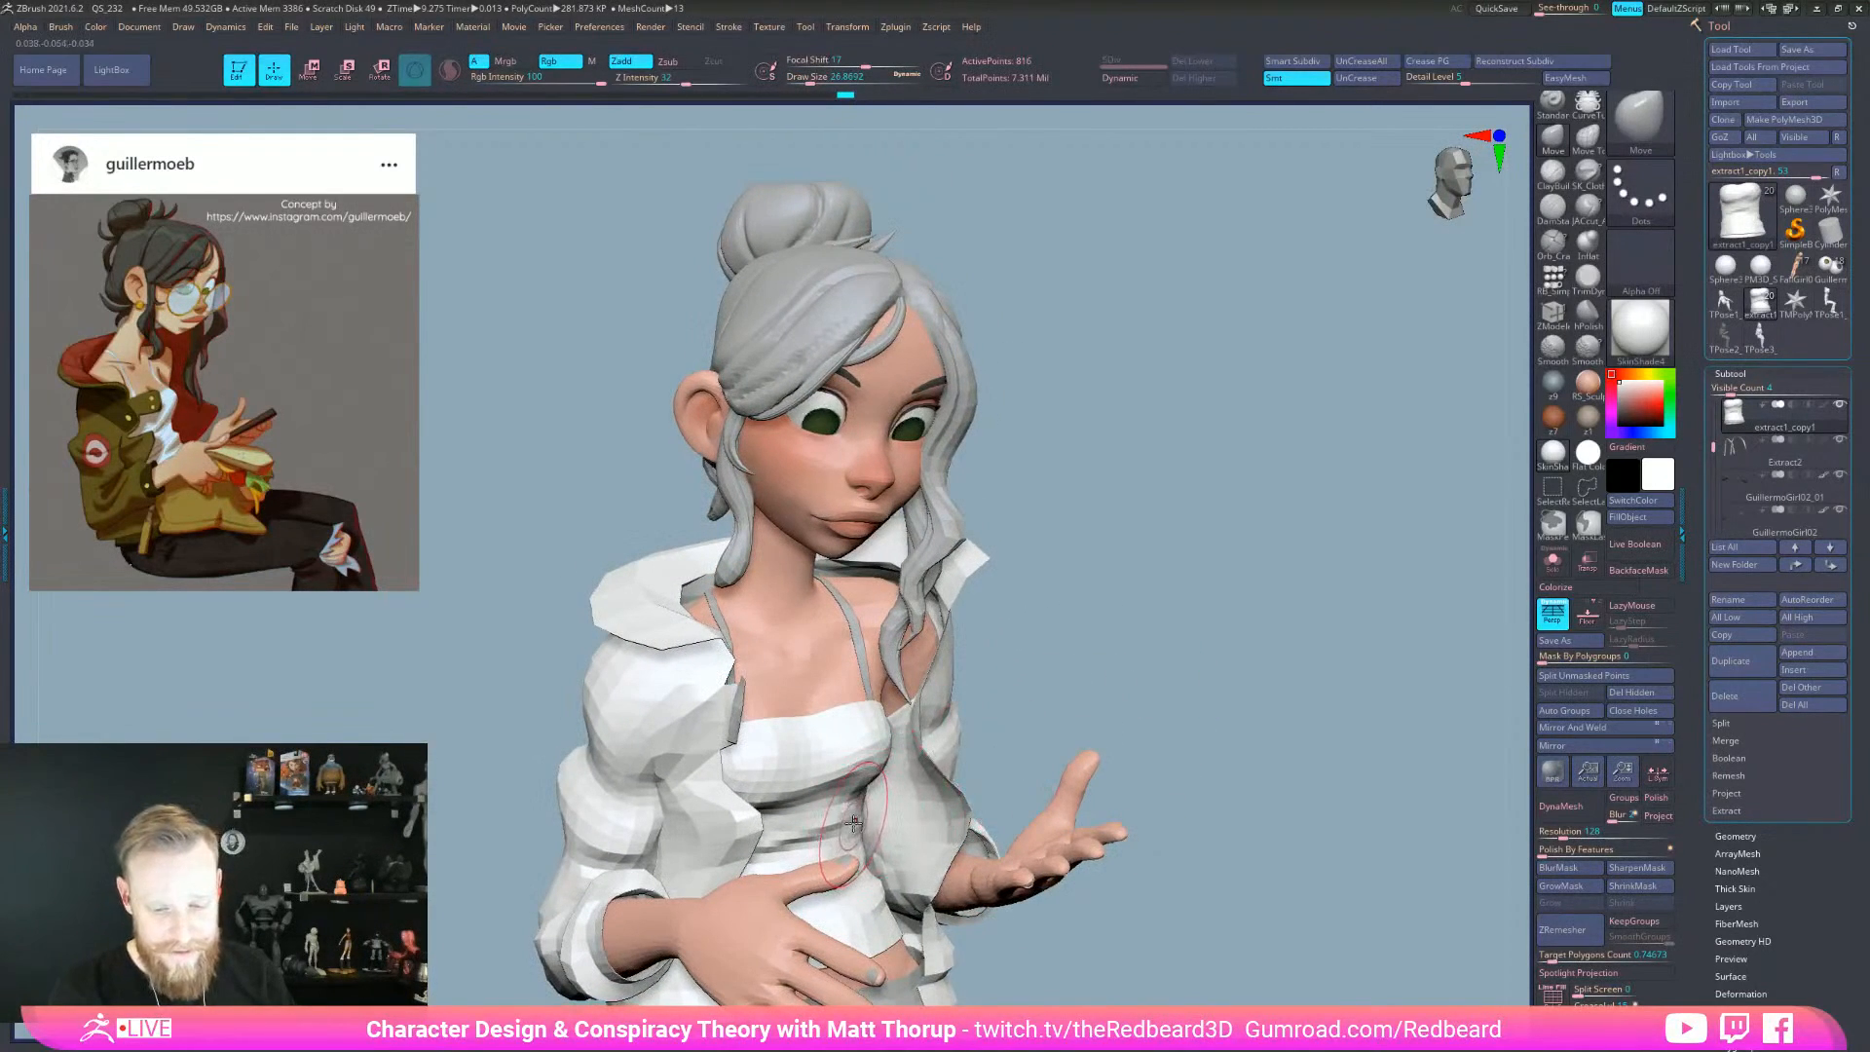
key(s)
drag(839, 817, 781, 850)
mouse_move(1206, 843)
right_down()
mouse_move(1211, 730)
mouse_move(1175, 814)
right_up()
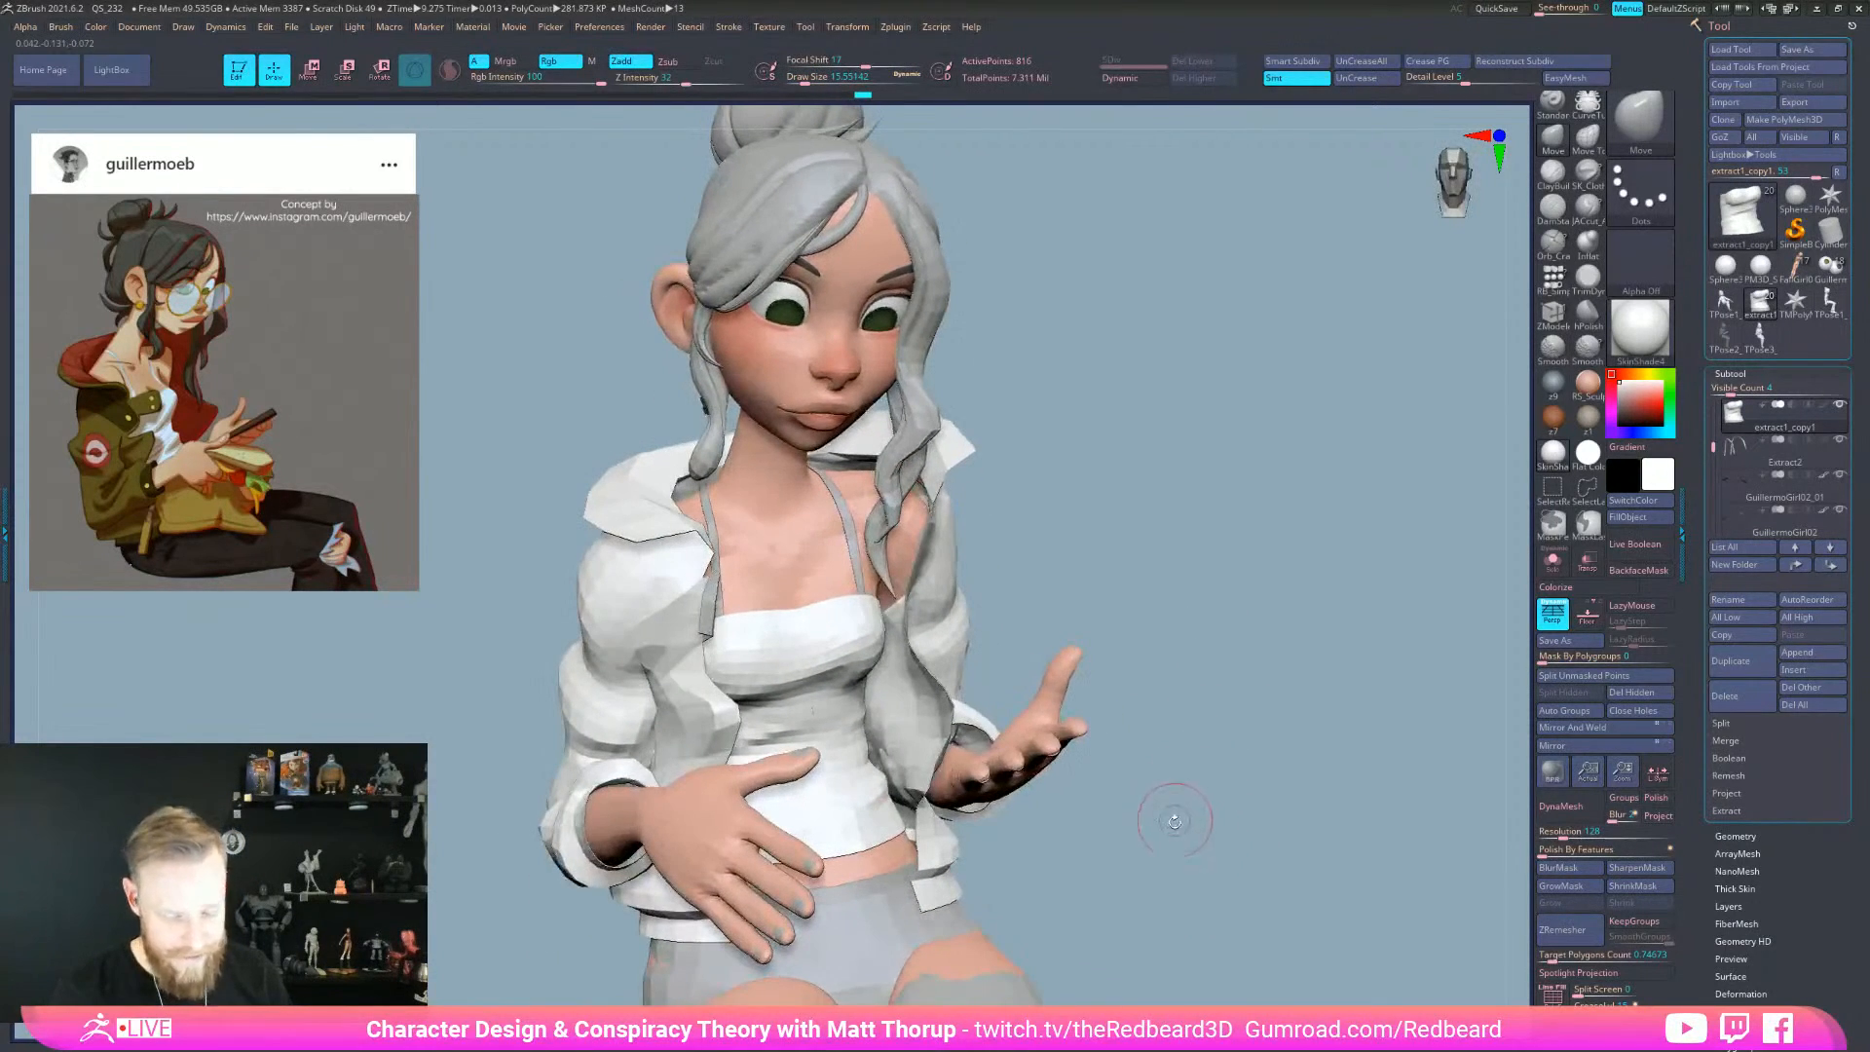
- Sculpt diagonal folds across the top's waist with the SK_Cloth brush at a draw size of about 15.6
click(1587, 178)
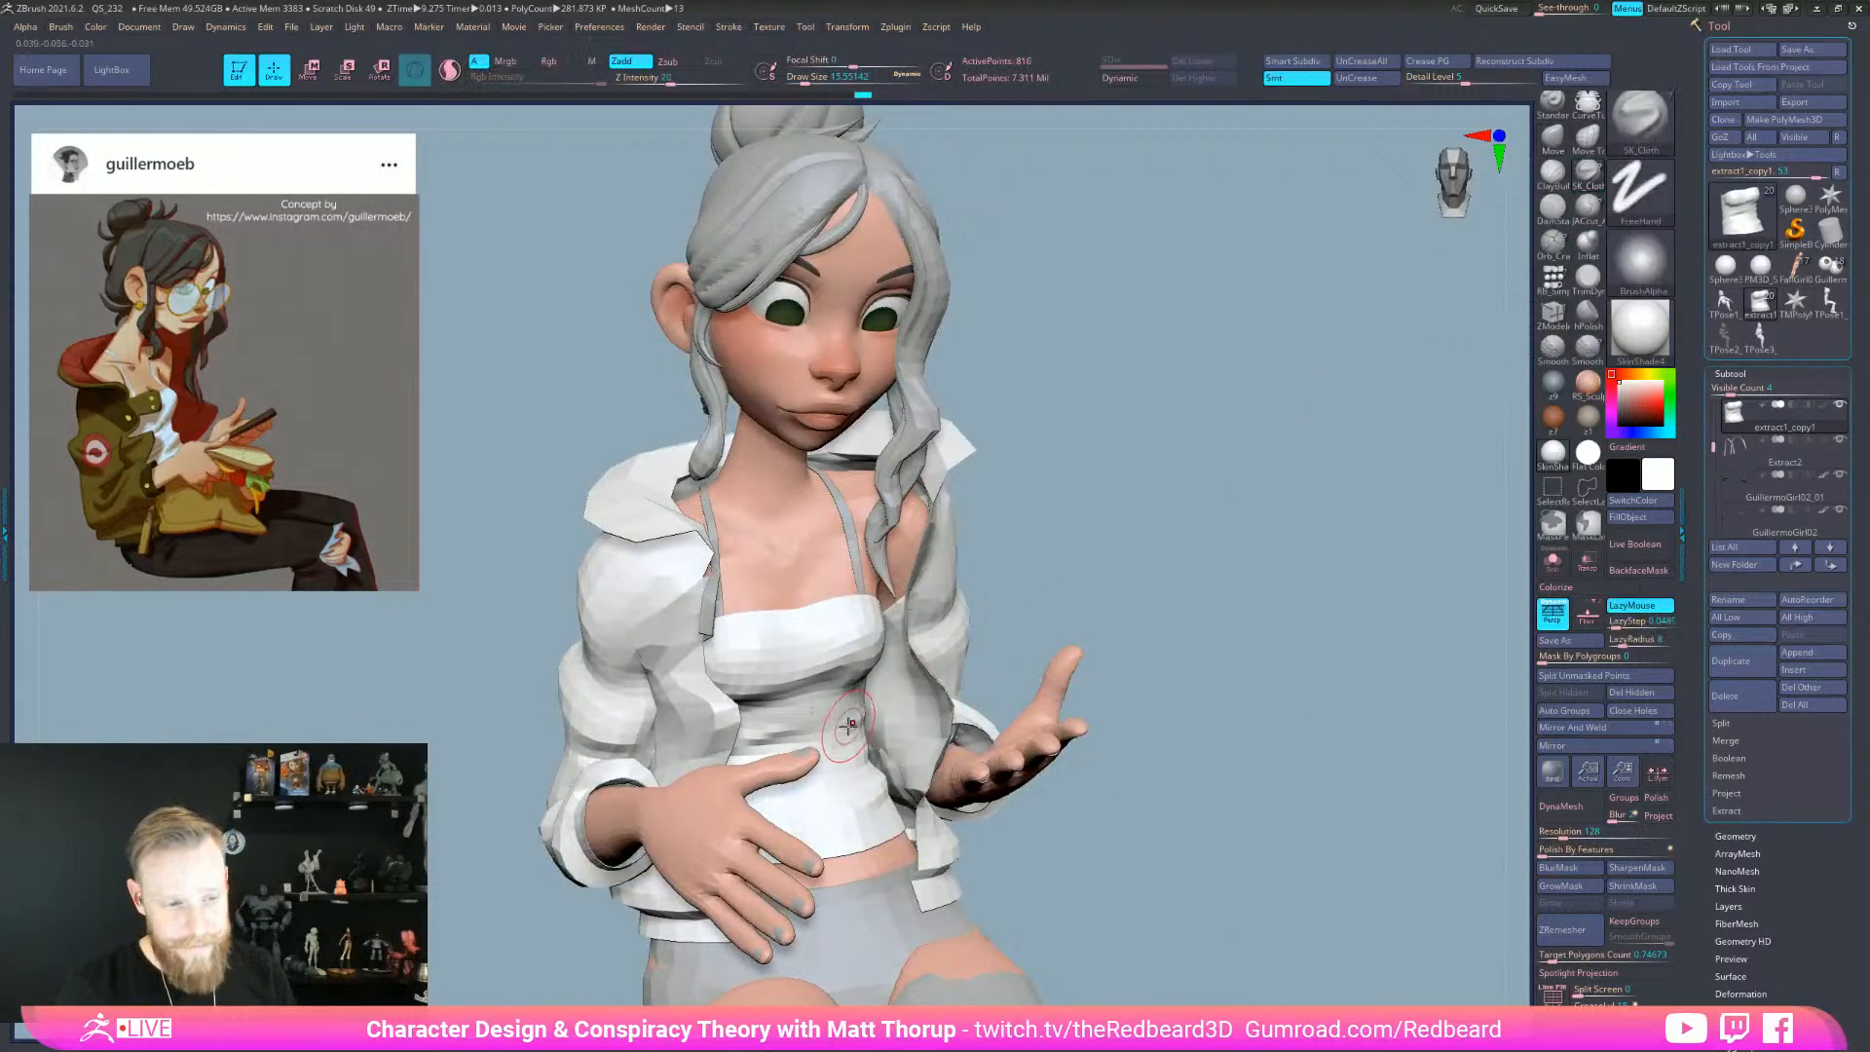
drag(860, 718, 779, 779)
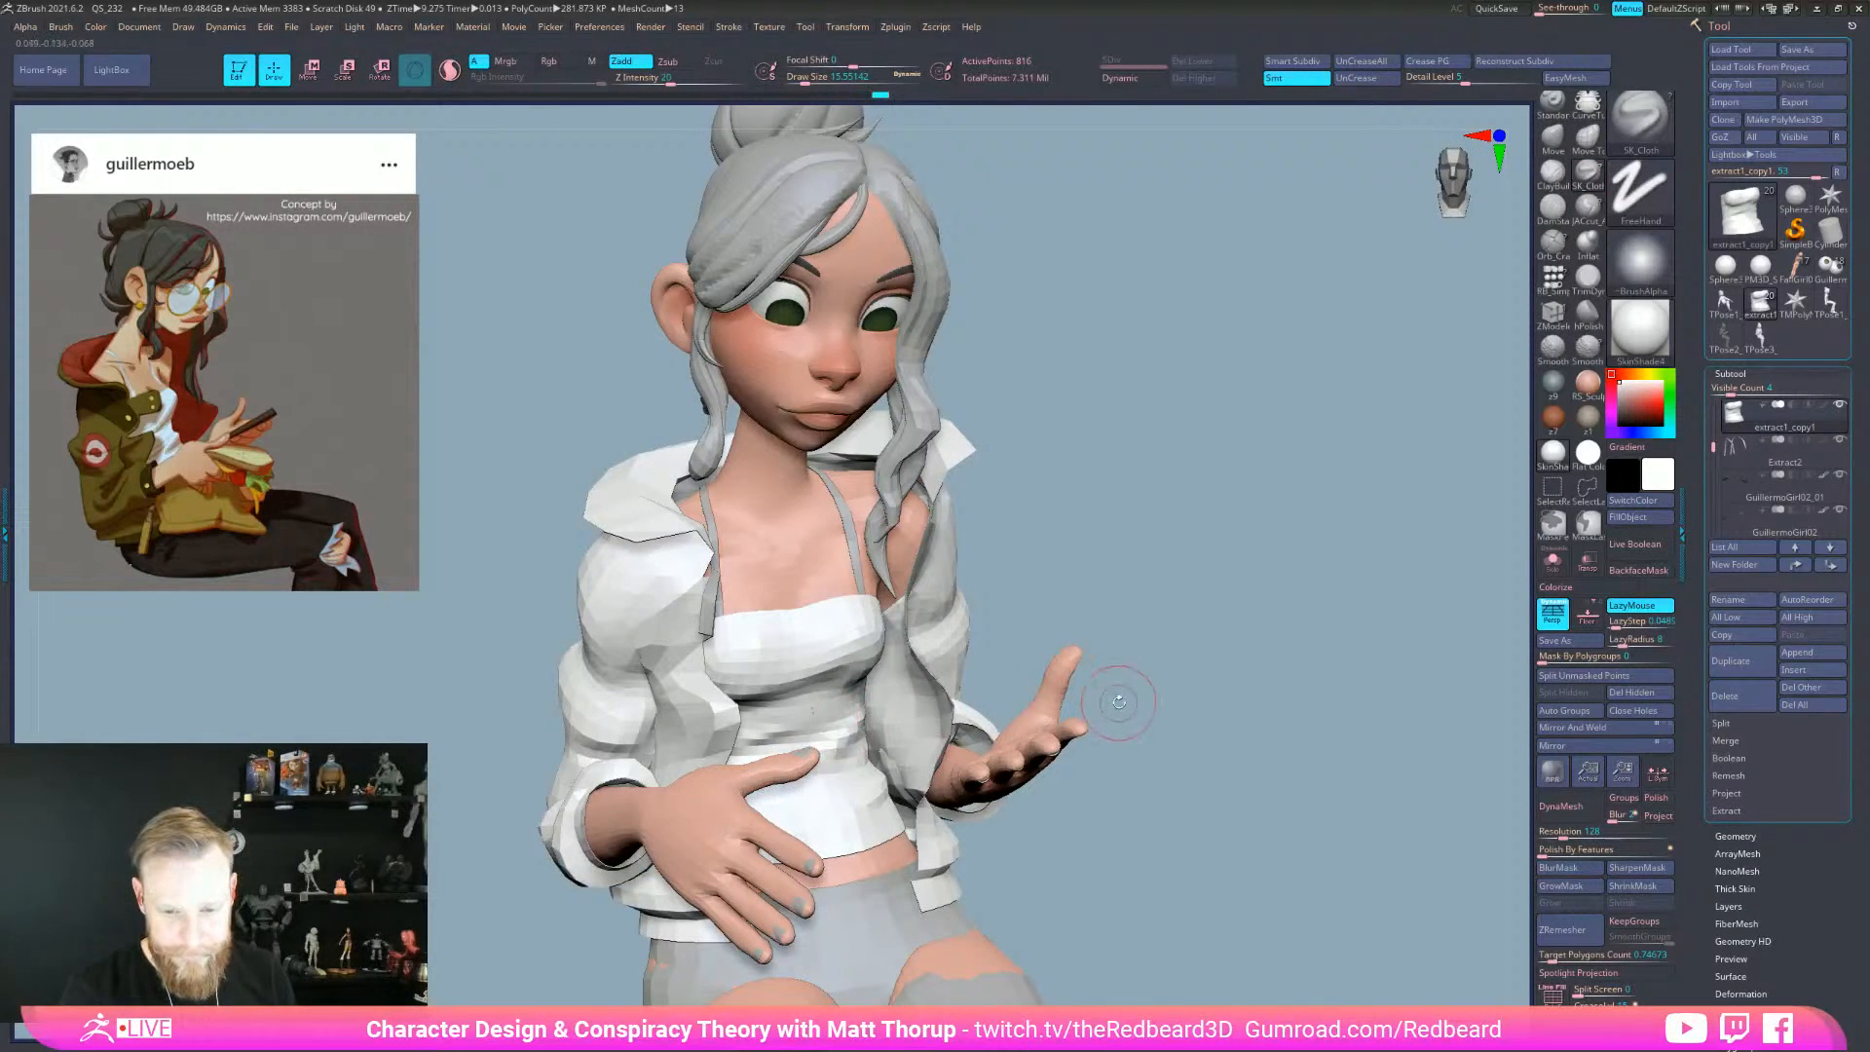
right_drag(1103, 685, 1032, 710)
drag(751, 779, 856, 718)
drag(716, 782, 808, 763)
mouse_move(1049, 735)
right_down()
mouse_move(1090, 627)
mouse_move(991, 631)
right_up()
- Isolate the top and sculpt cloth folds below the bust along its side with the SK_Cloth brush
click(1552, 561)
right_drag(1115, 663, 1183, 656)
drag(682, 752, 814, 668)
mouse_move(688, 756)
mouse_down()
mouse_move(823, 652)
mouse_move(663, 731)
mouse_move(776, 663)
mouse_move(726, 737)
mouse_up()
right_drag(705, 746, 801, 722)
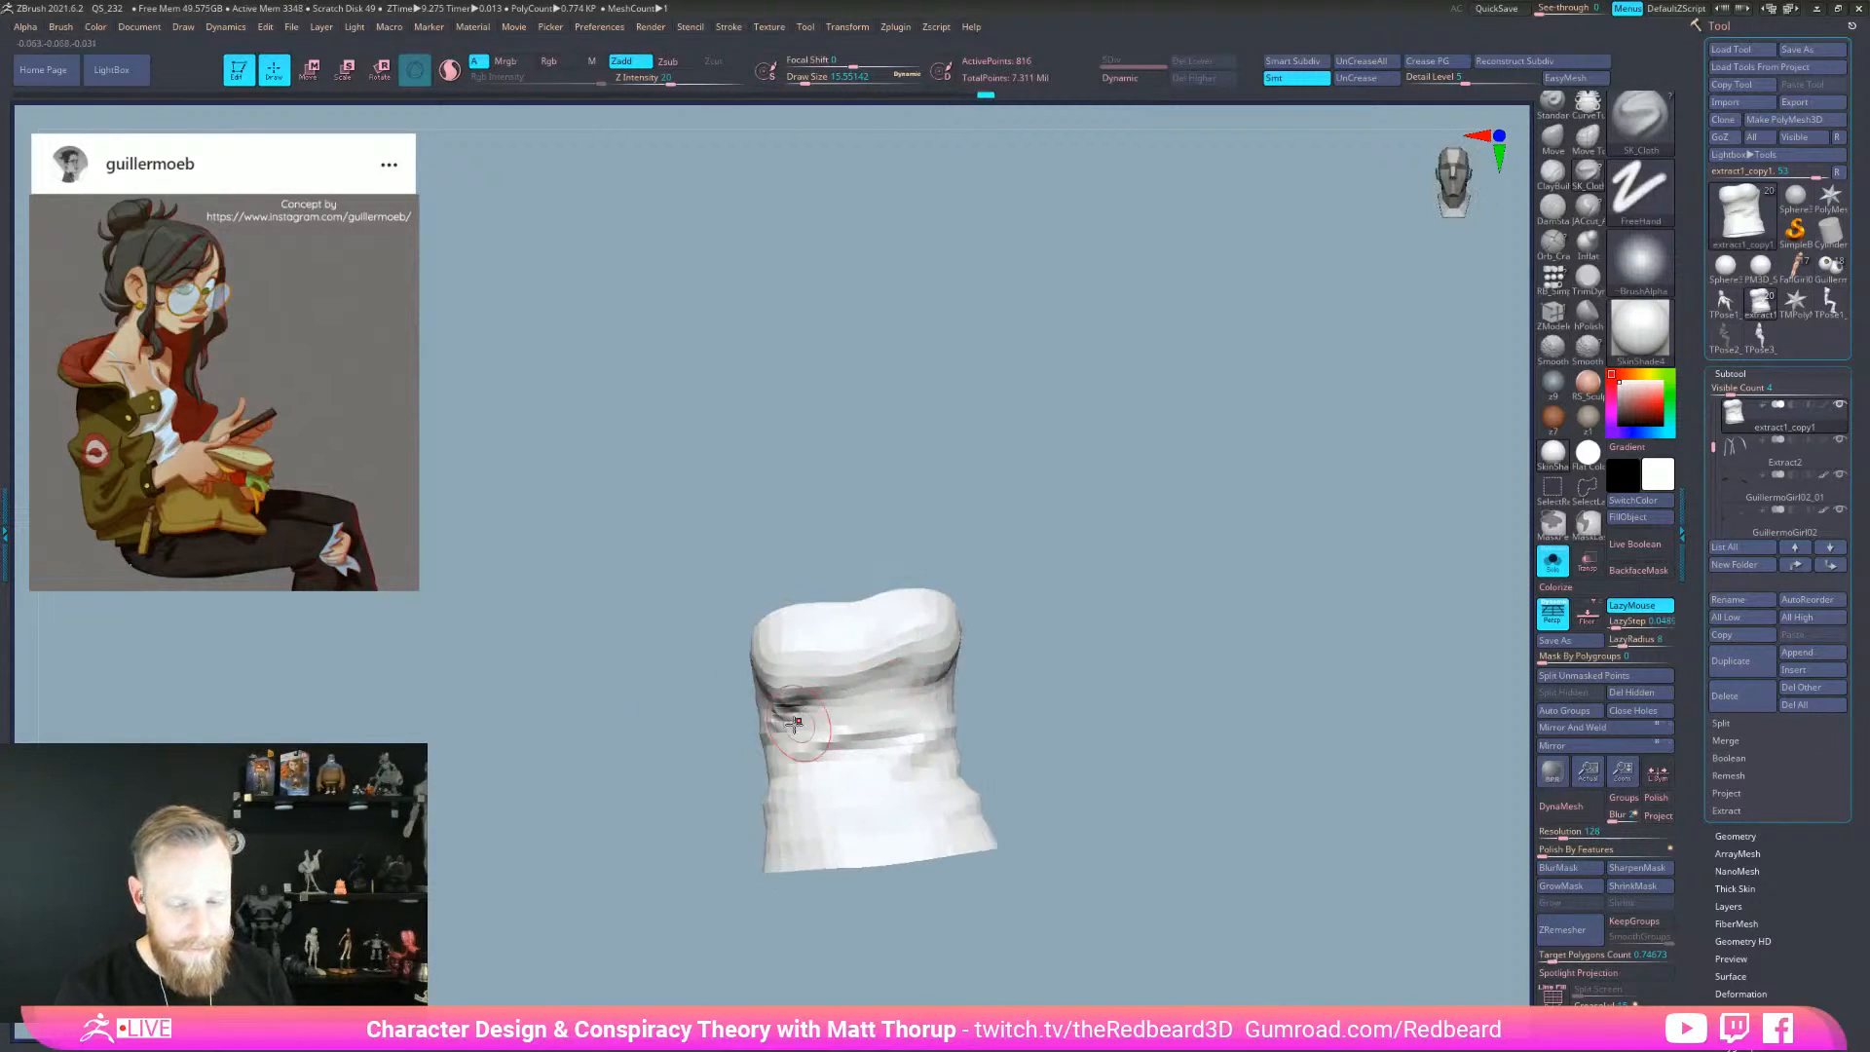
- Extend the cloth folds around the top's midriff with the SK_Cloth brush, and check them with the whole figure shown again
right_drag(1040, 670, 879, 705)
right_drag(752, 737, 944, 698)
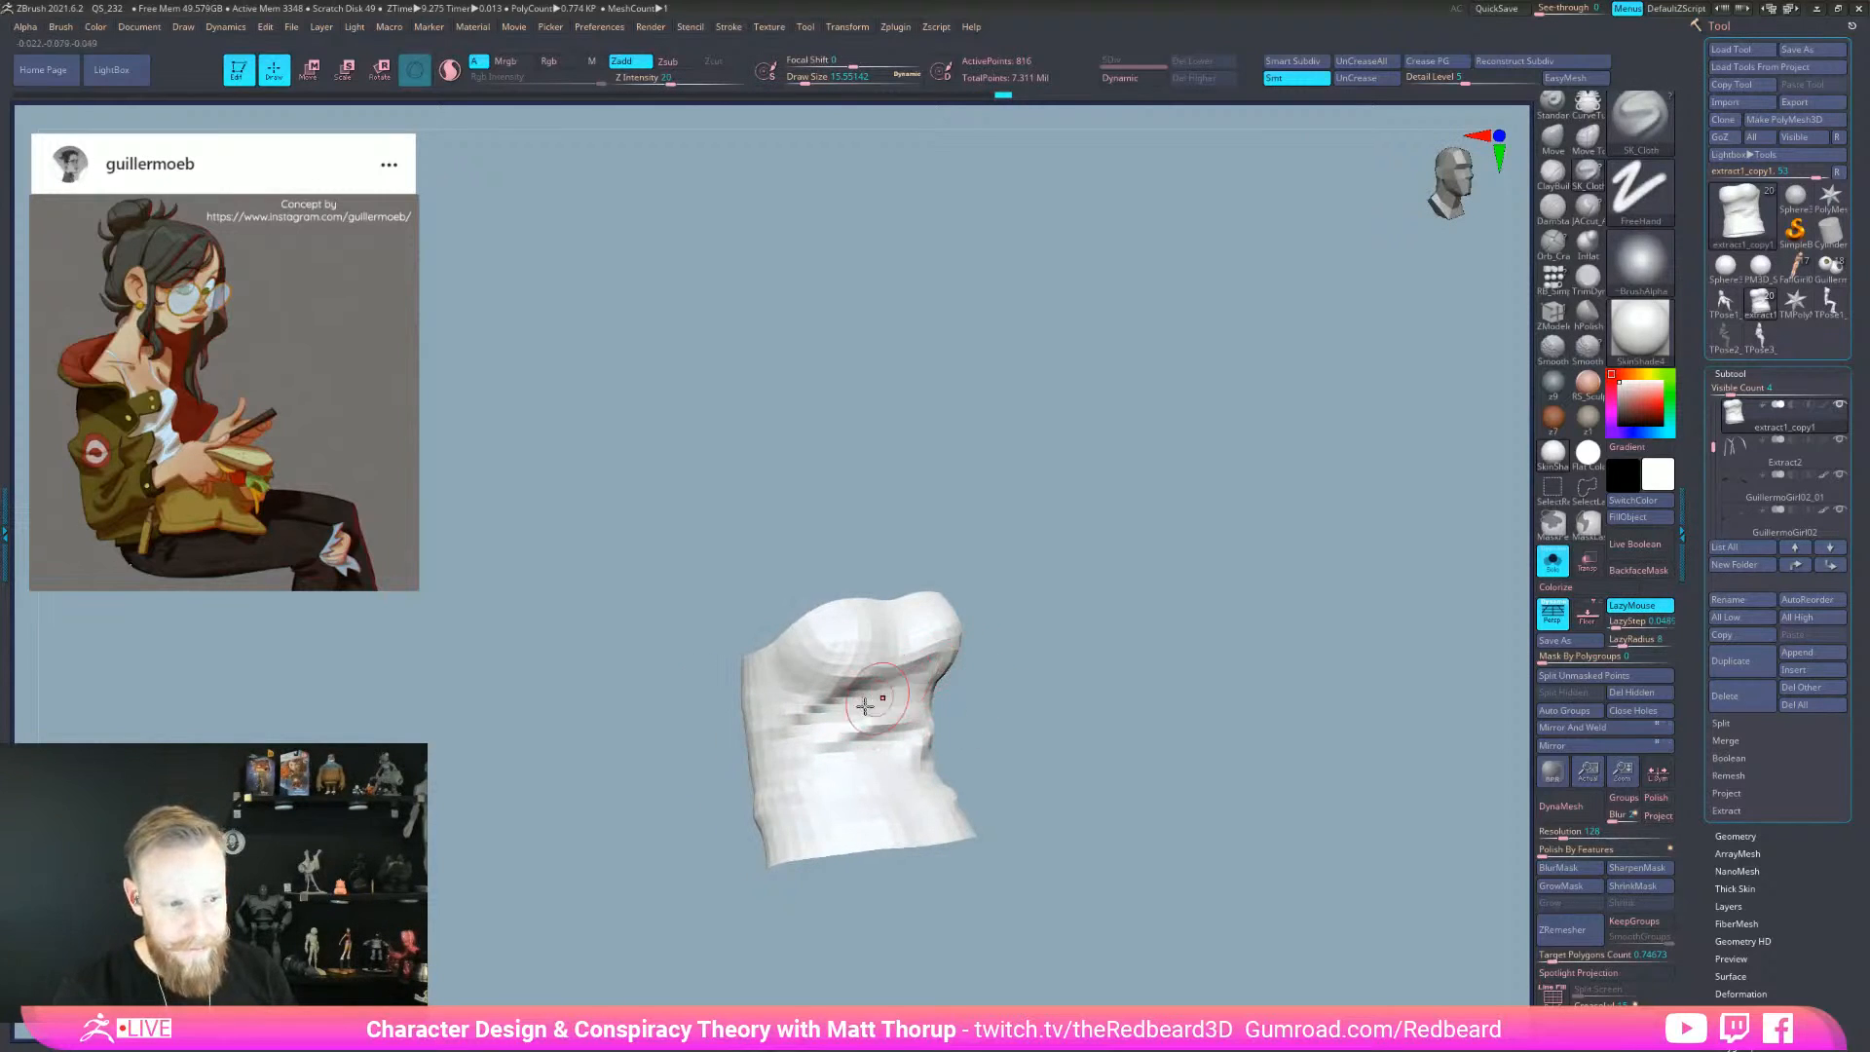
right_drag(824, 712, 1013, 677)
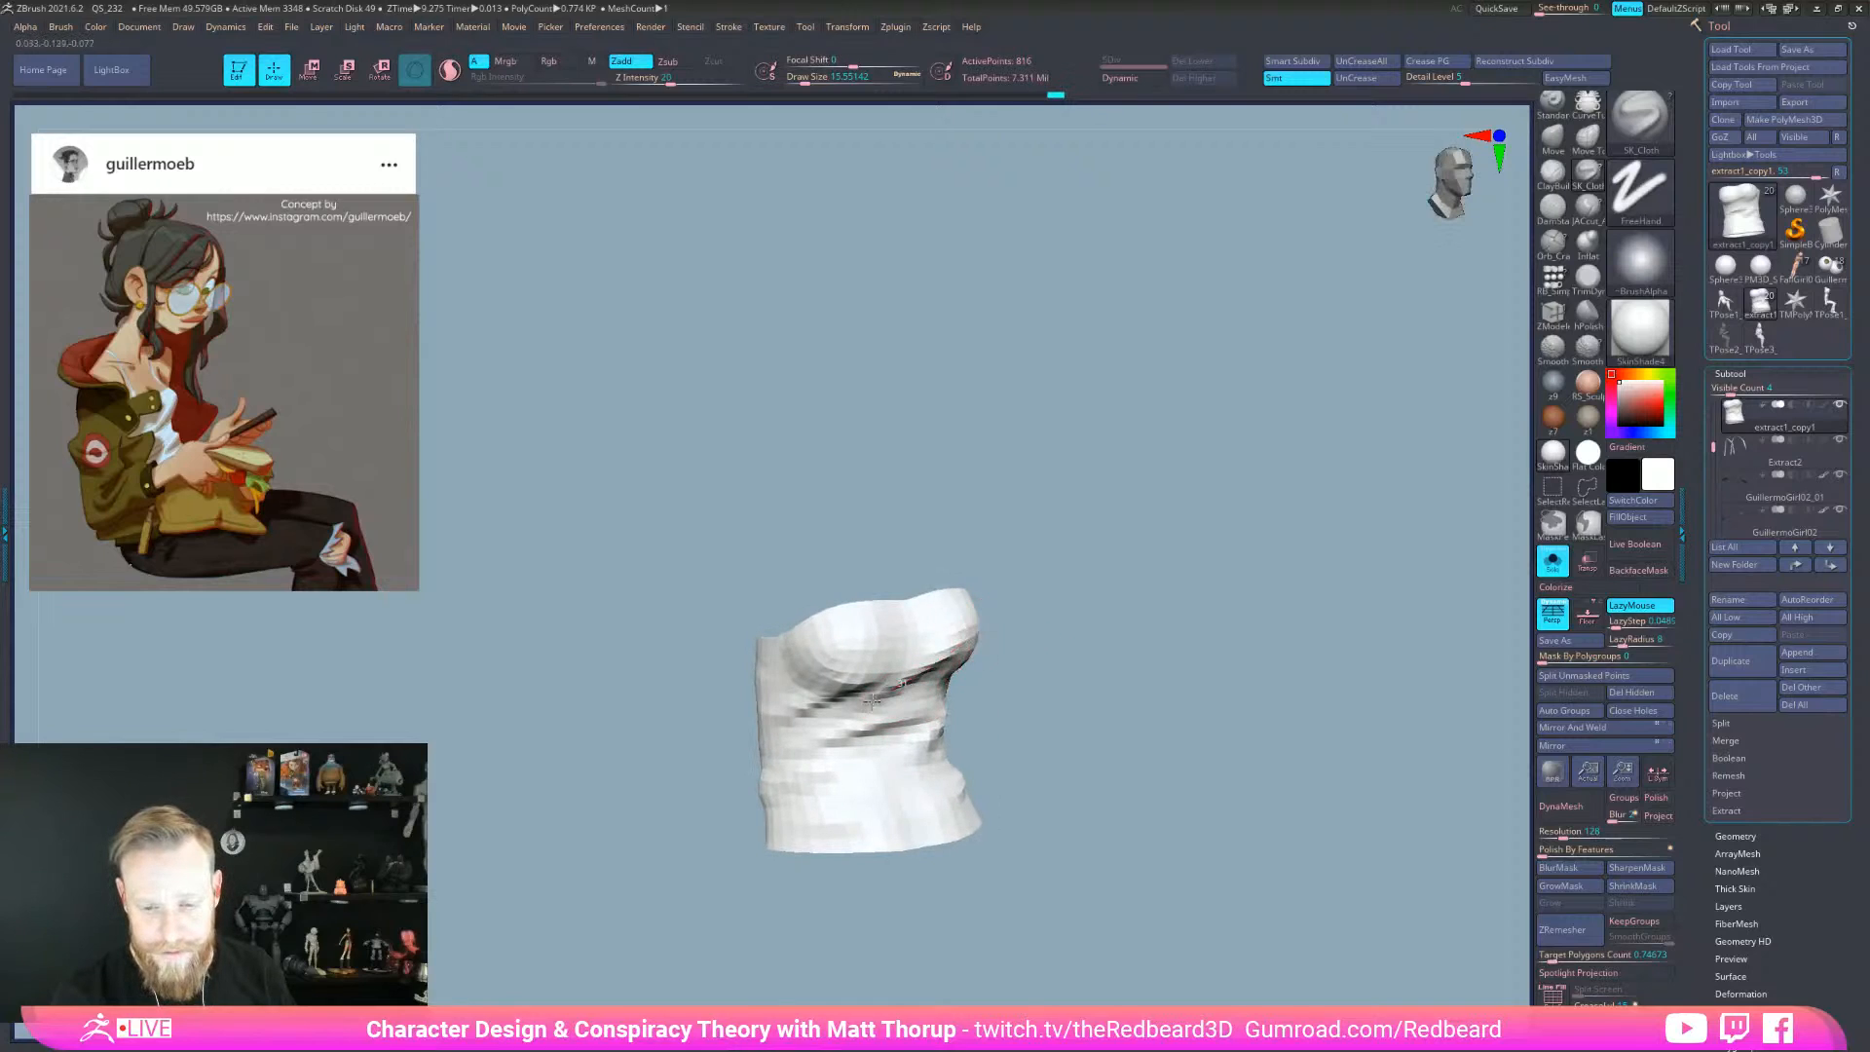
right_drag(920, 667, 978, 732)
mouse_move(1003, 742)
mouse_down()
mouse_move(980, 752)
mouse_move(1020, 755)
mouse_up()
mouse_move(1145, 740)
right_down()
mouse_move(1095, 754)
mouse_move(1239, 713)
mouse_move(1206, 701)
right_up()
click(1552, 560)
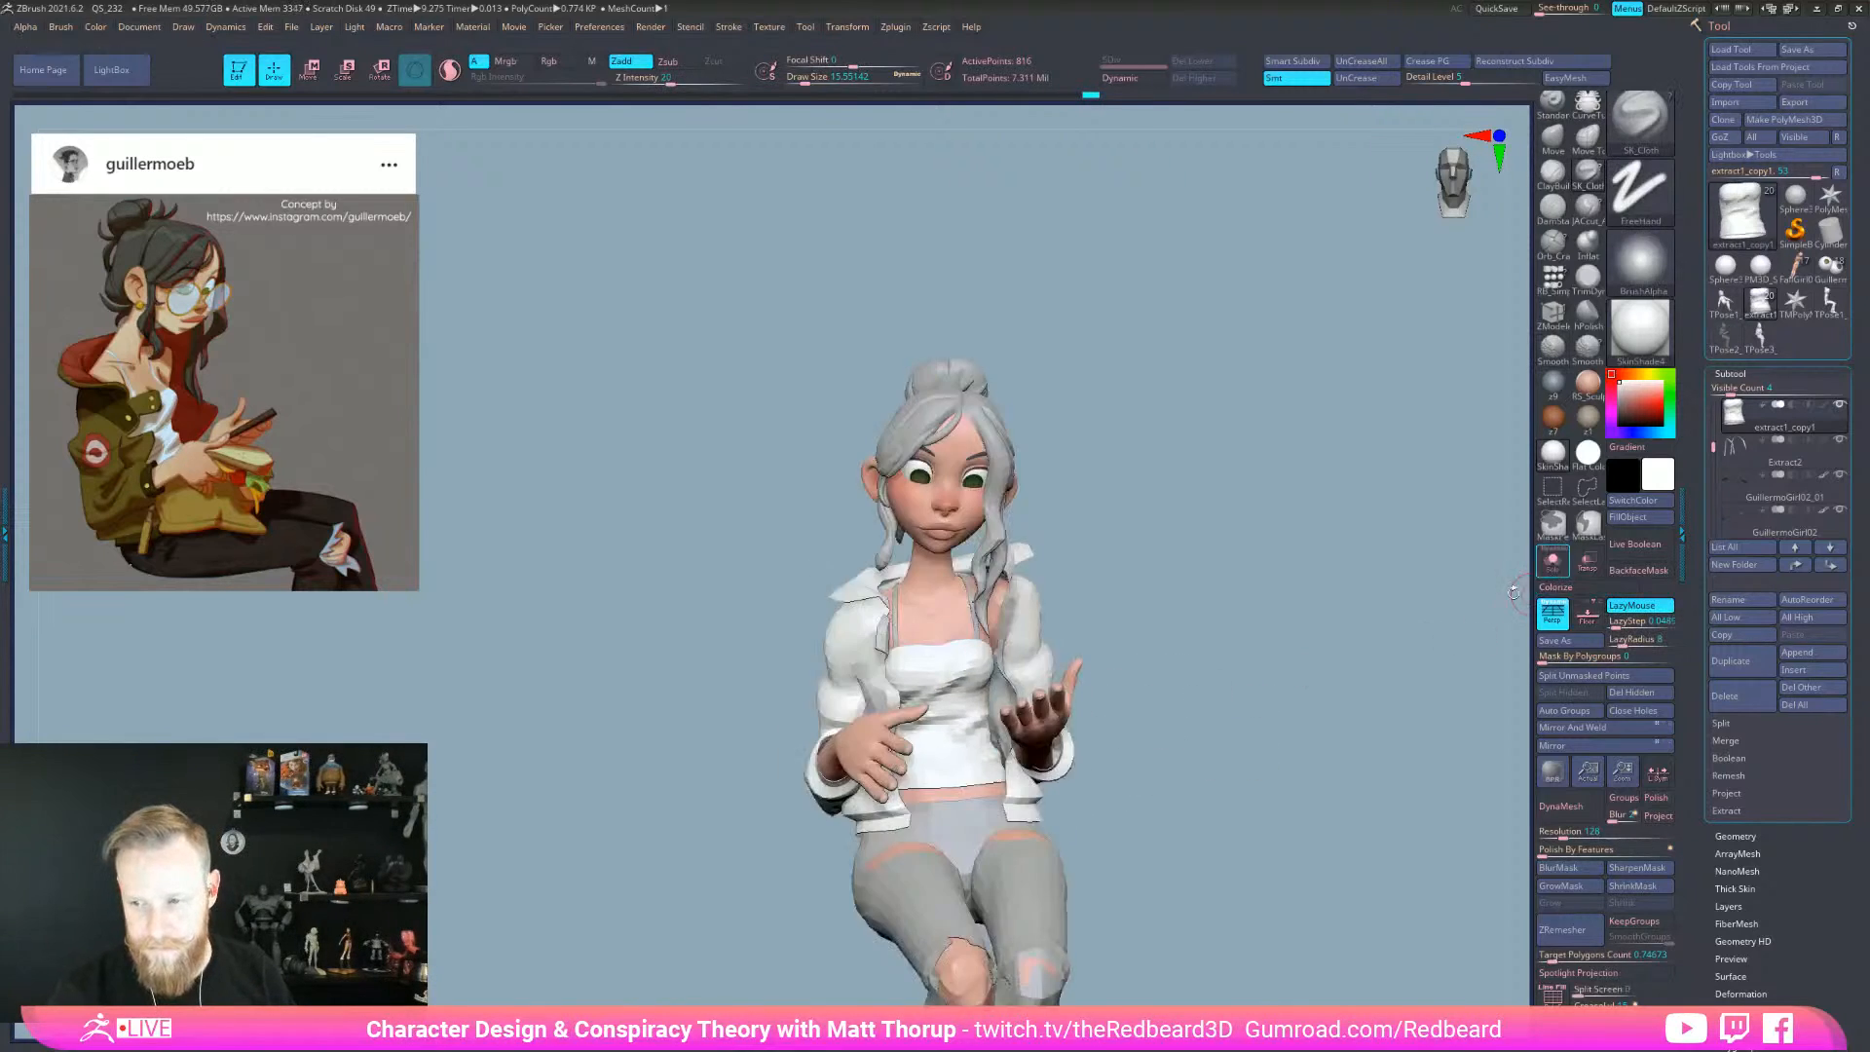
right_drag(1197, 849, 1280, 867)
right_click(1240, 879)
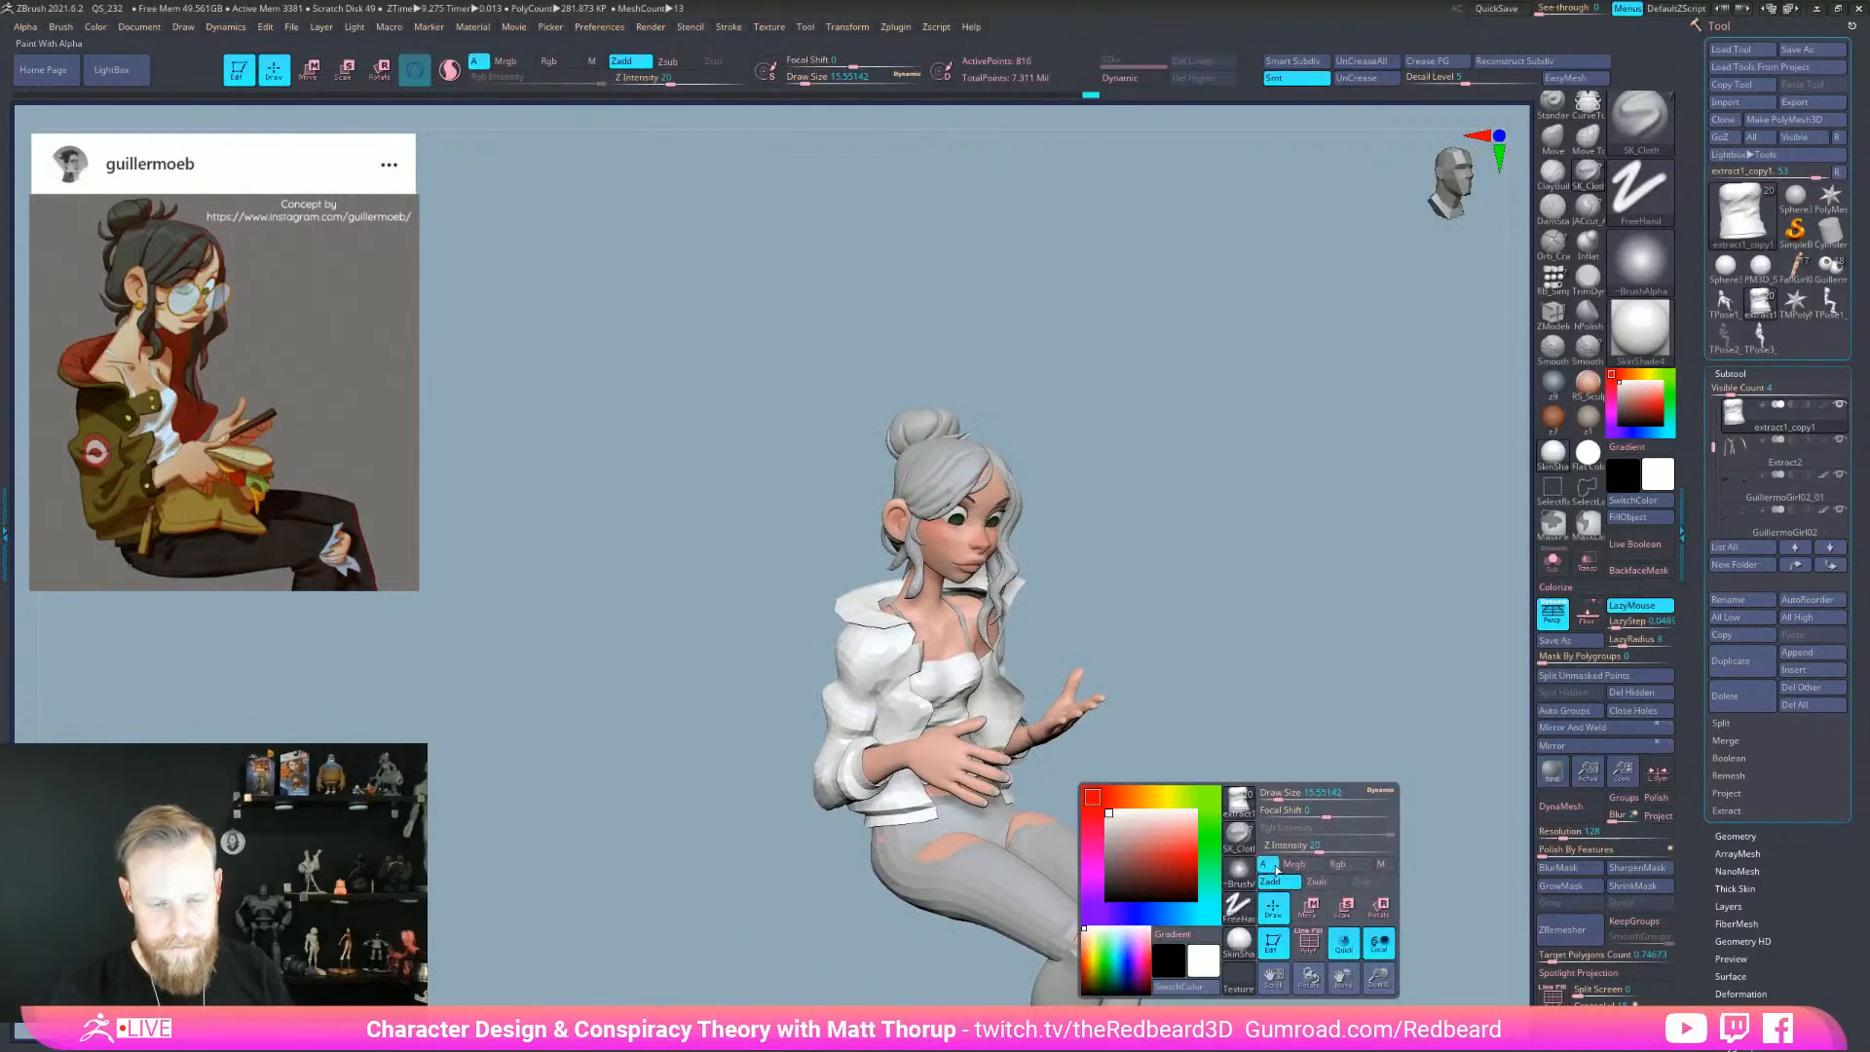
right_drag(1218, 576, 1250, 568)
- Select the loose hair strands framing the face one after another and hide them from the figure
alt+click(1017, 443)
shift+right_drag(1186, 468, 1067, 590)
drag(1717, 429, 1714, 482)
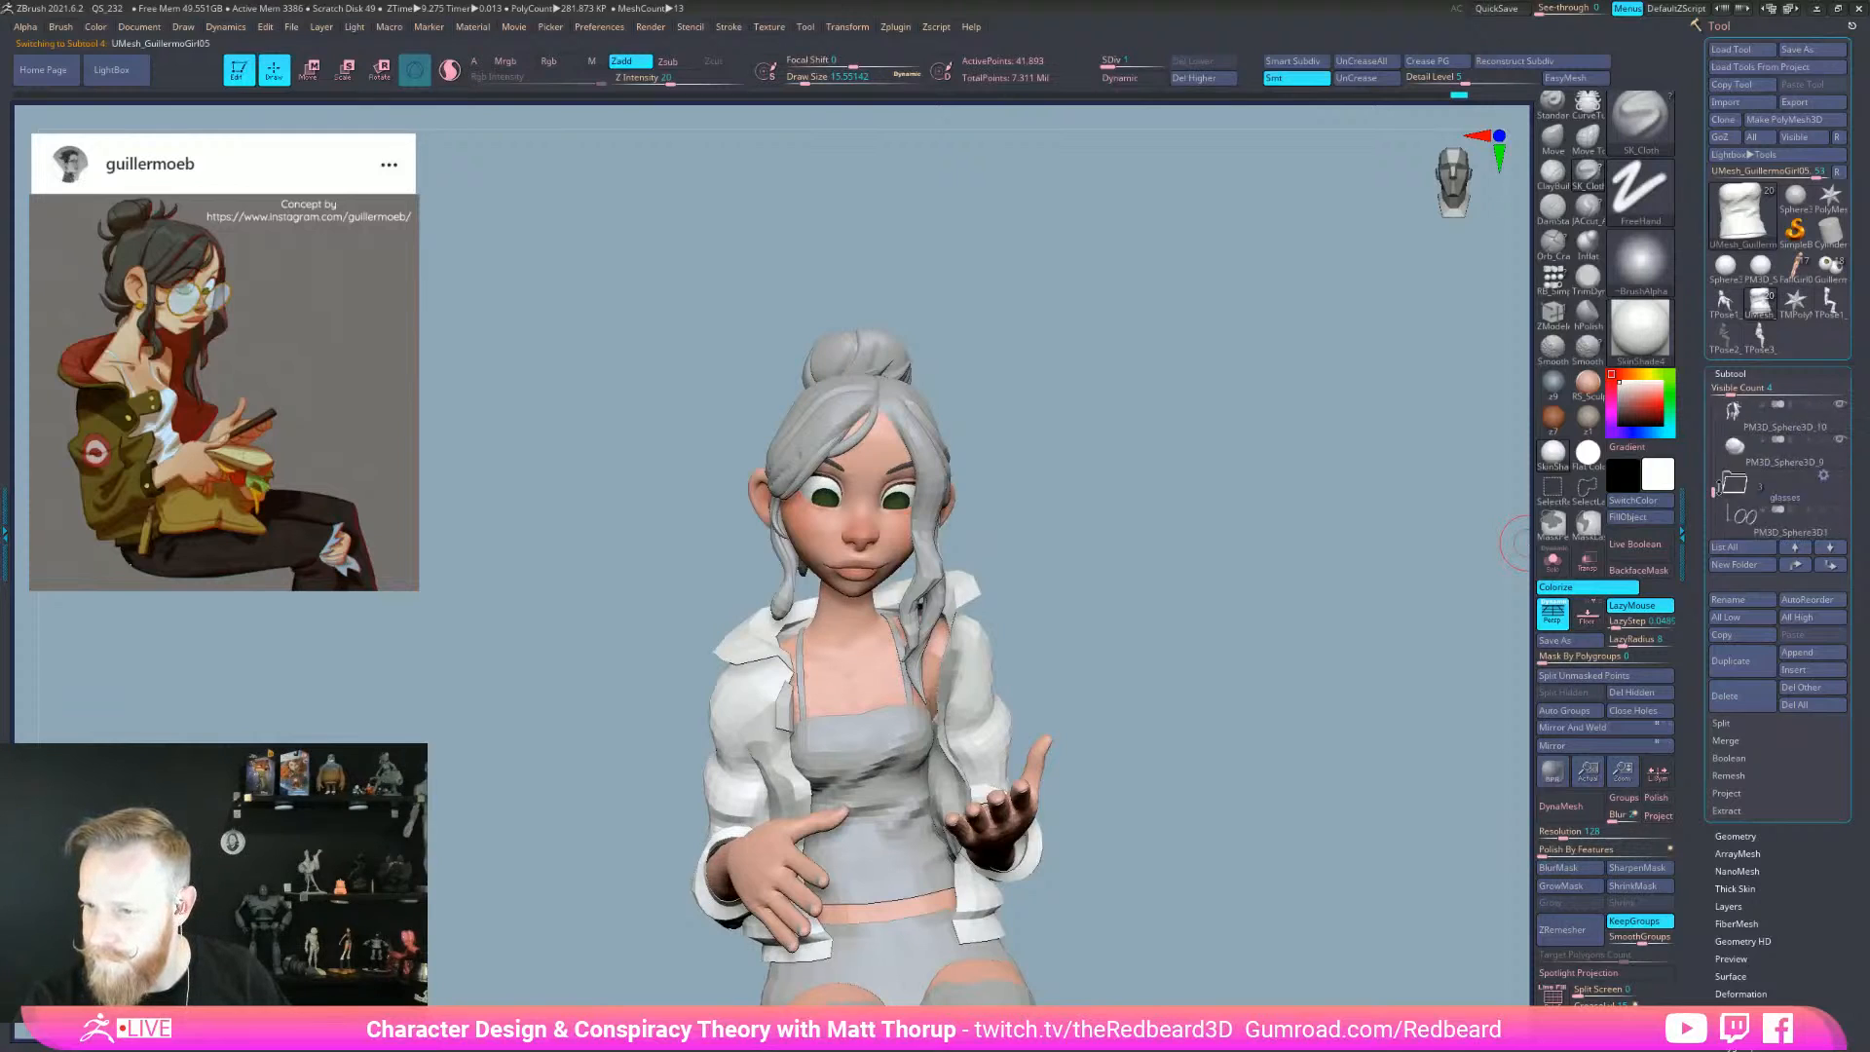
alt+click(926, 561)
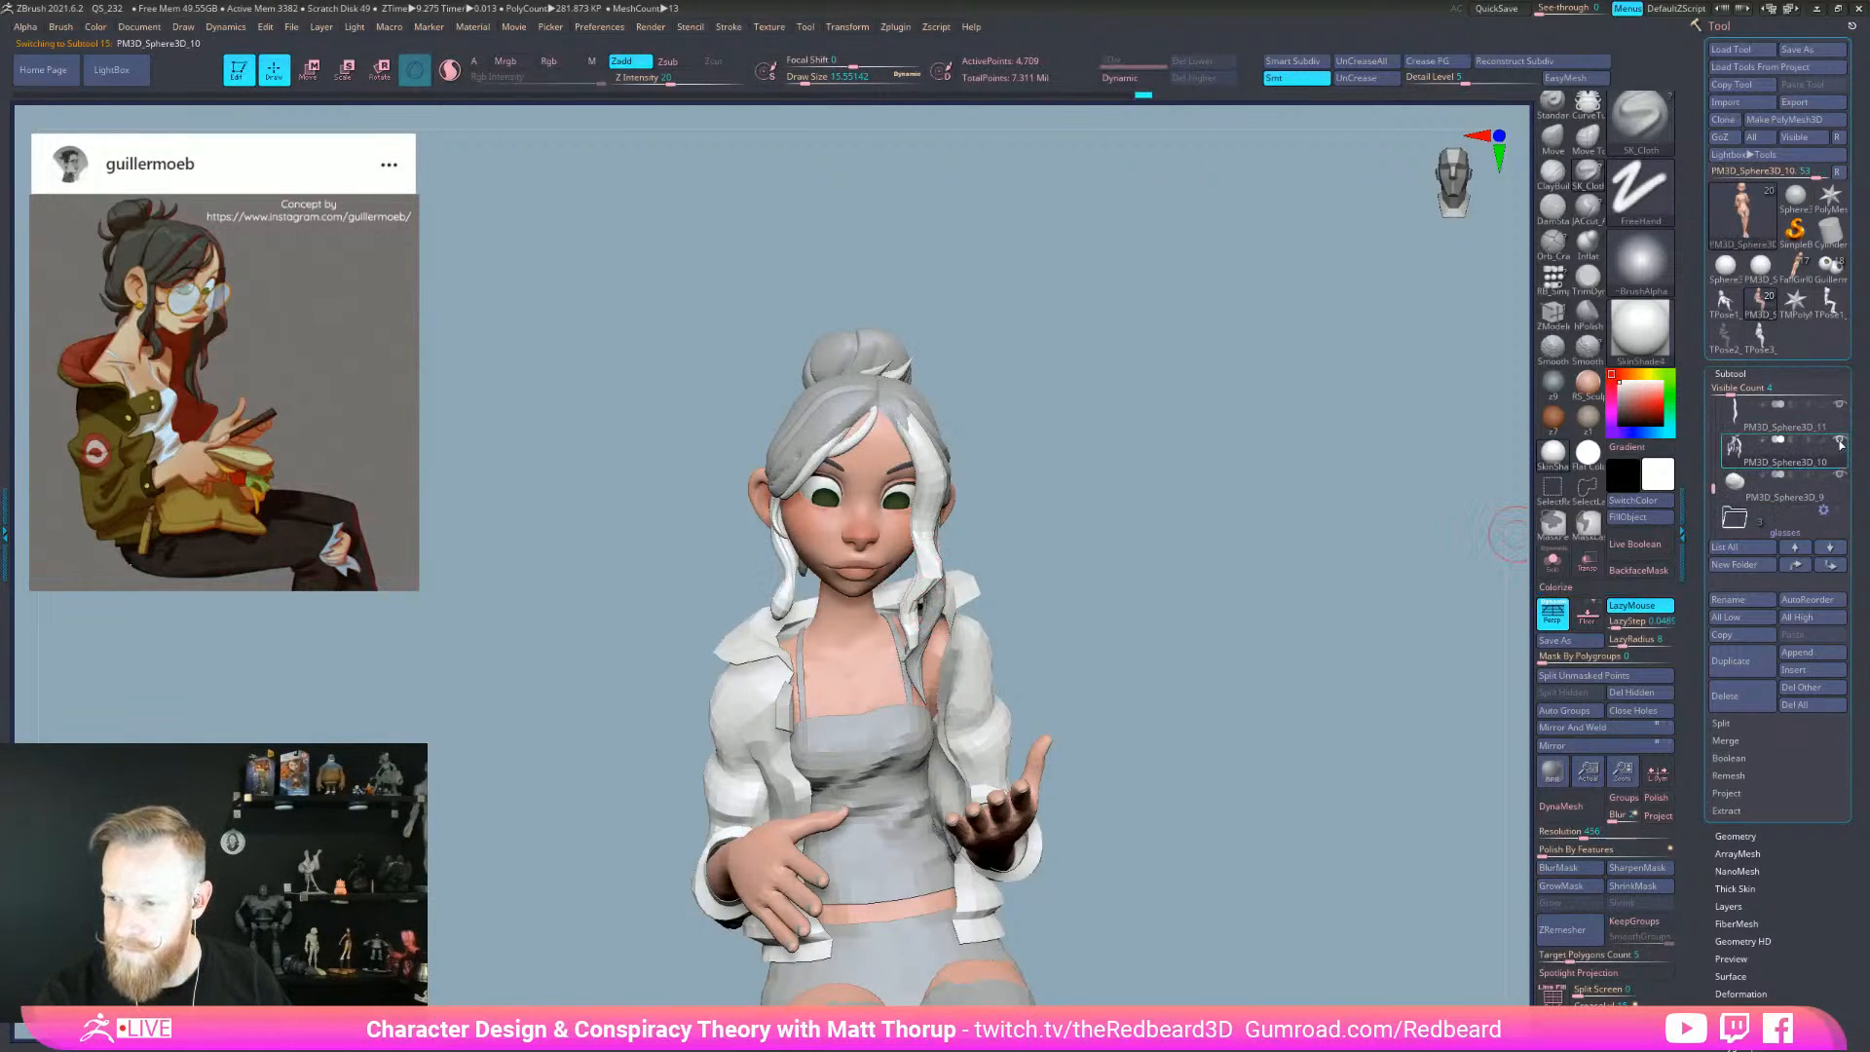
alt+click(895, 533)
drag(1061, 522, 1149, 580)
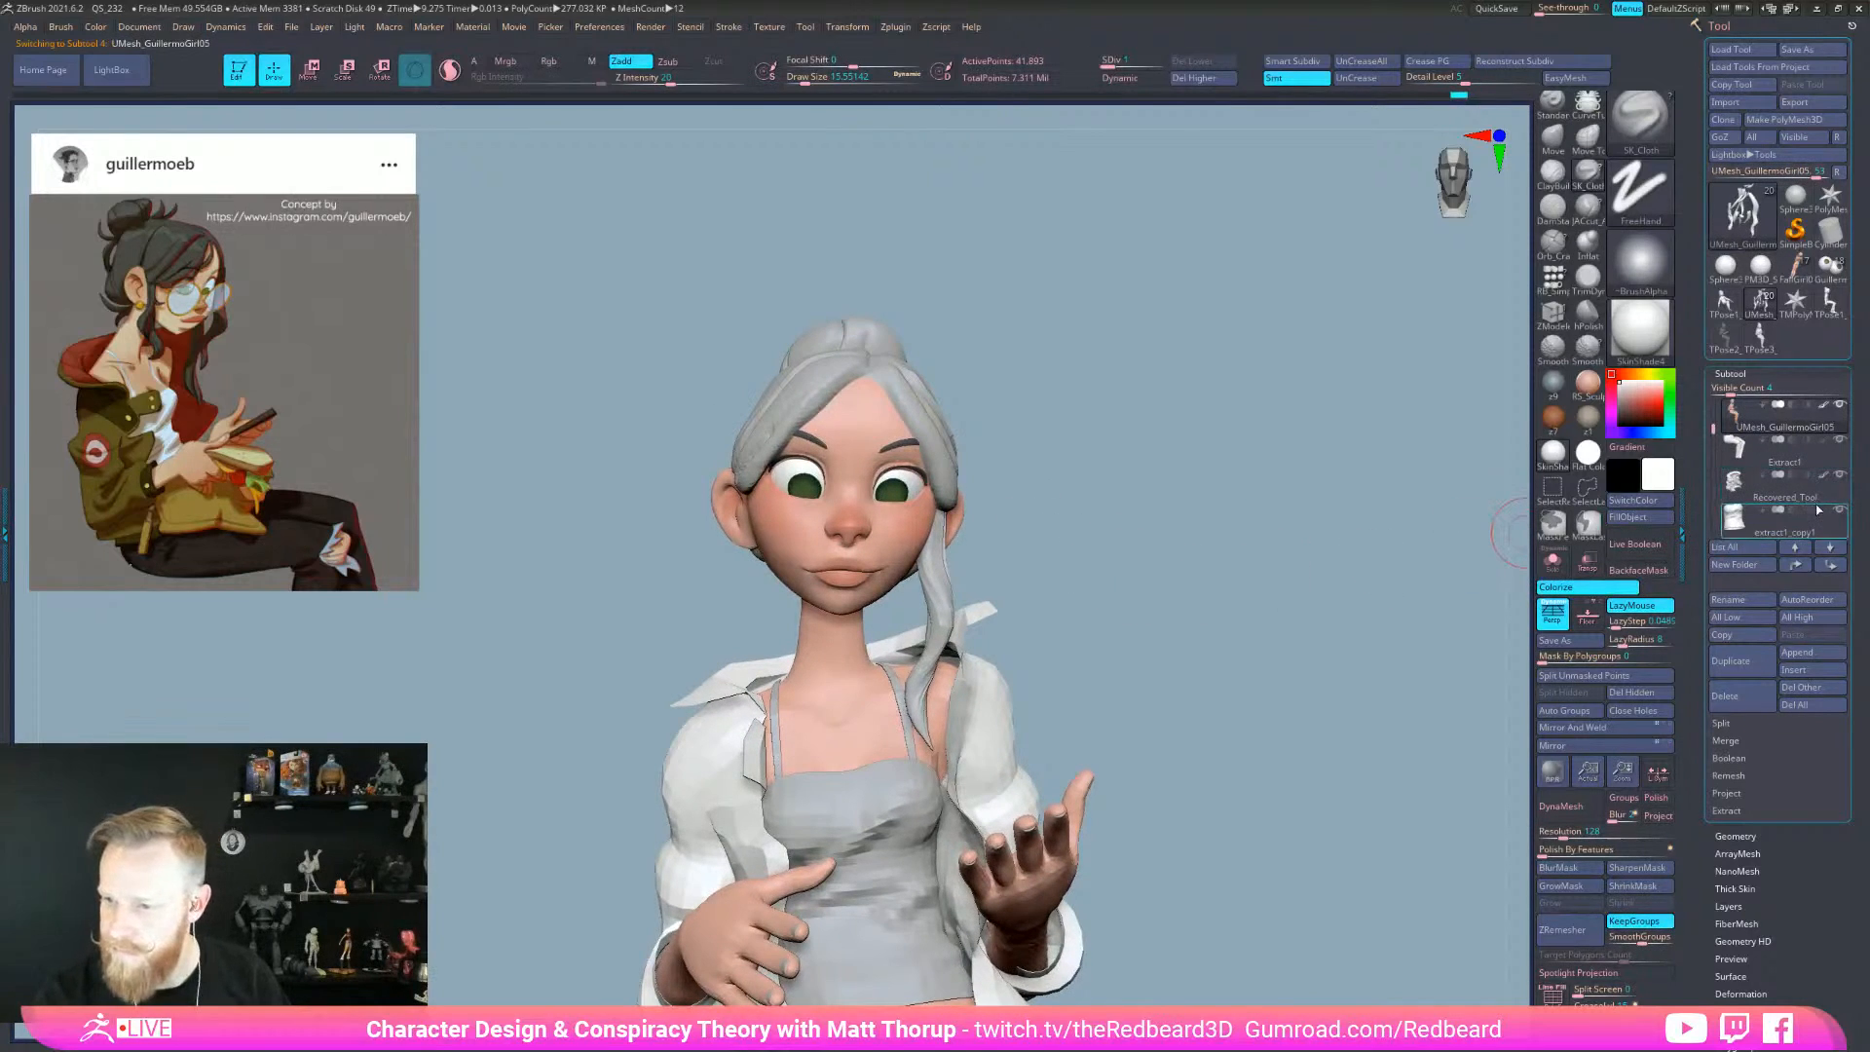
alt+click(941, 551)
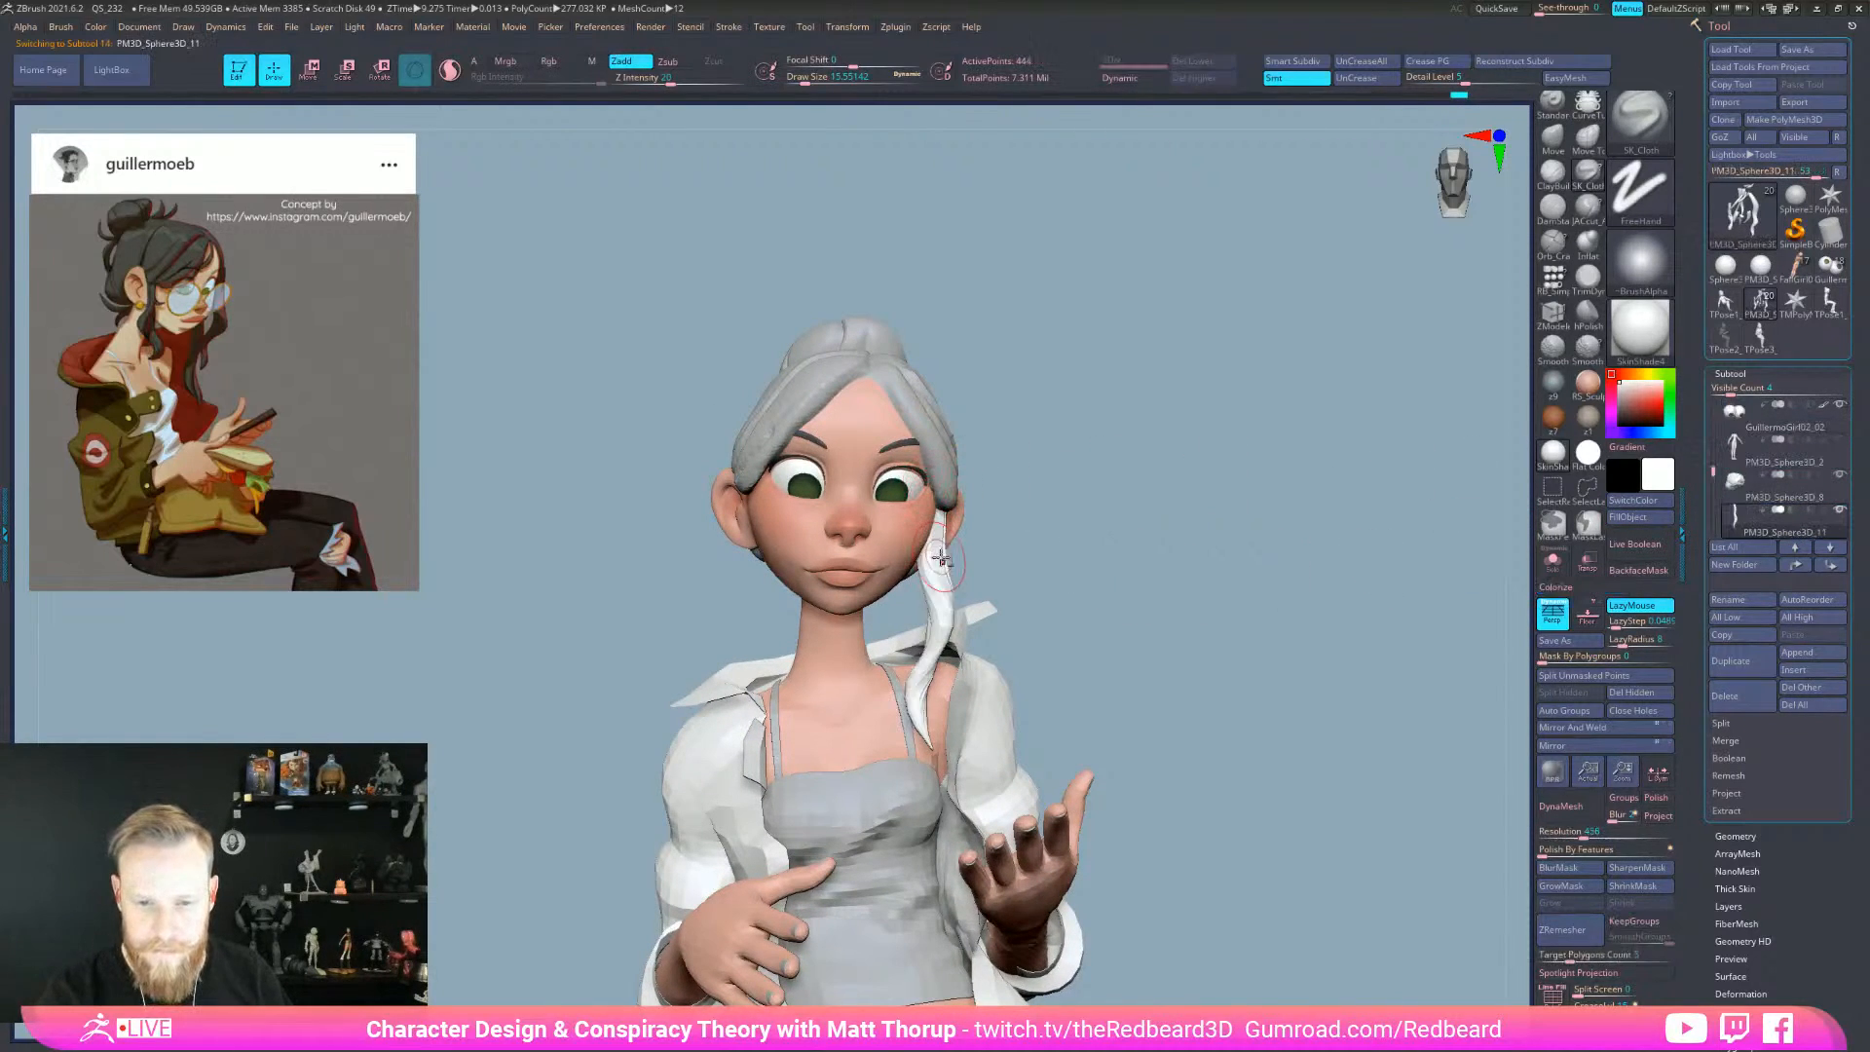
- Create a subtool folder named Hair, gather the hair pieces in it and hide the whole folder
click(1777, 485)
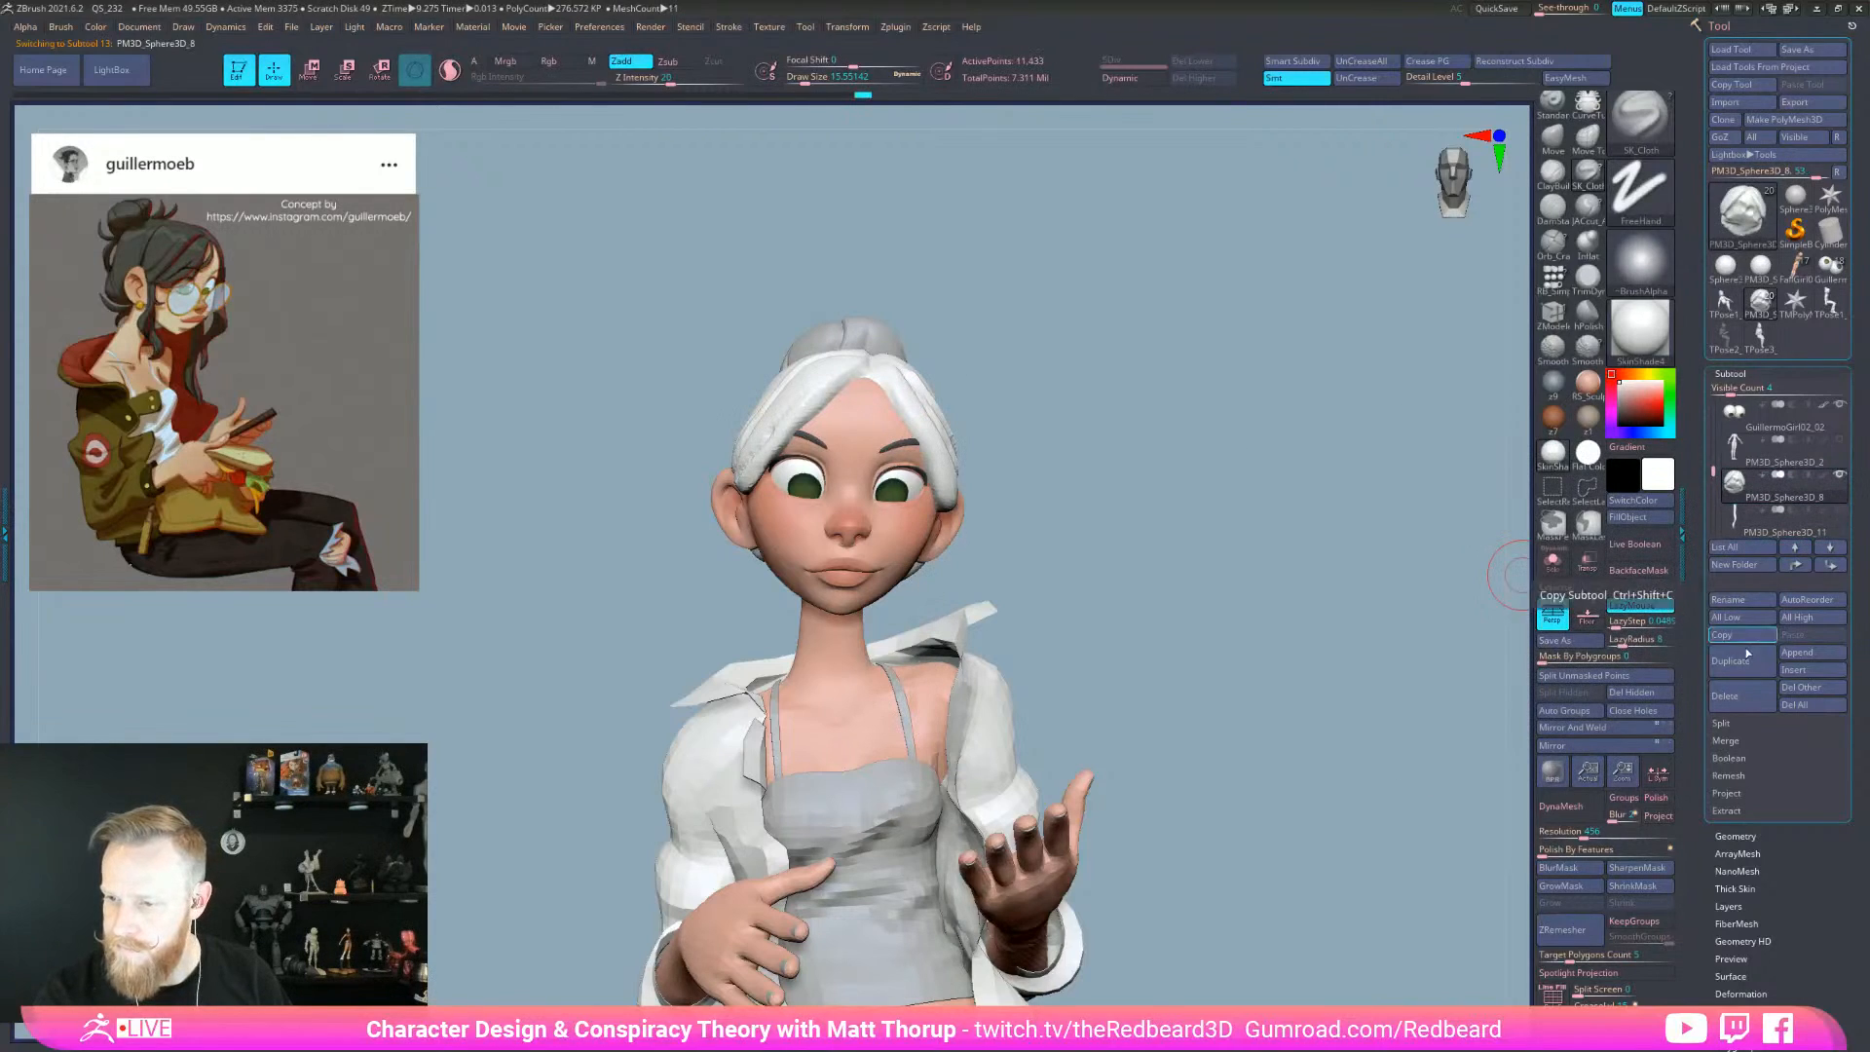
click(1735, 565)
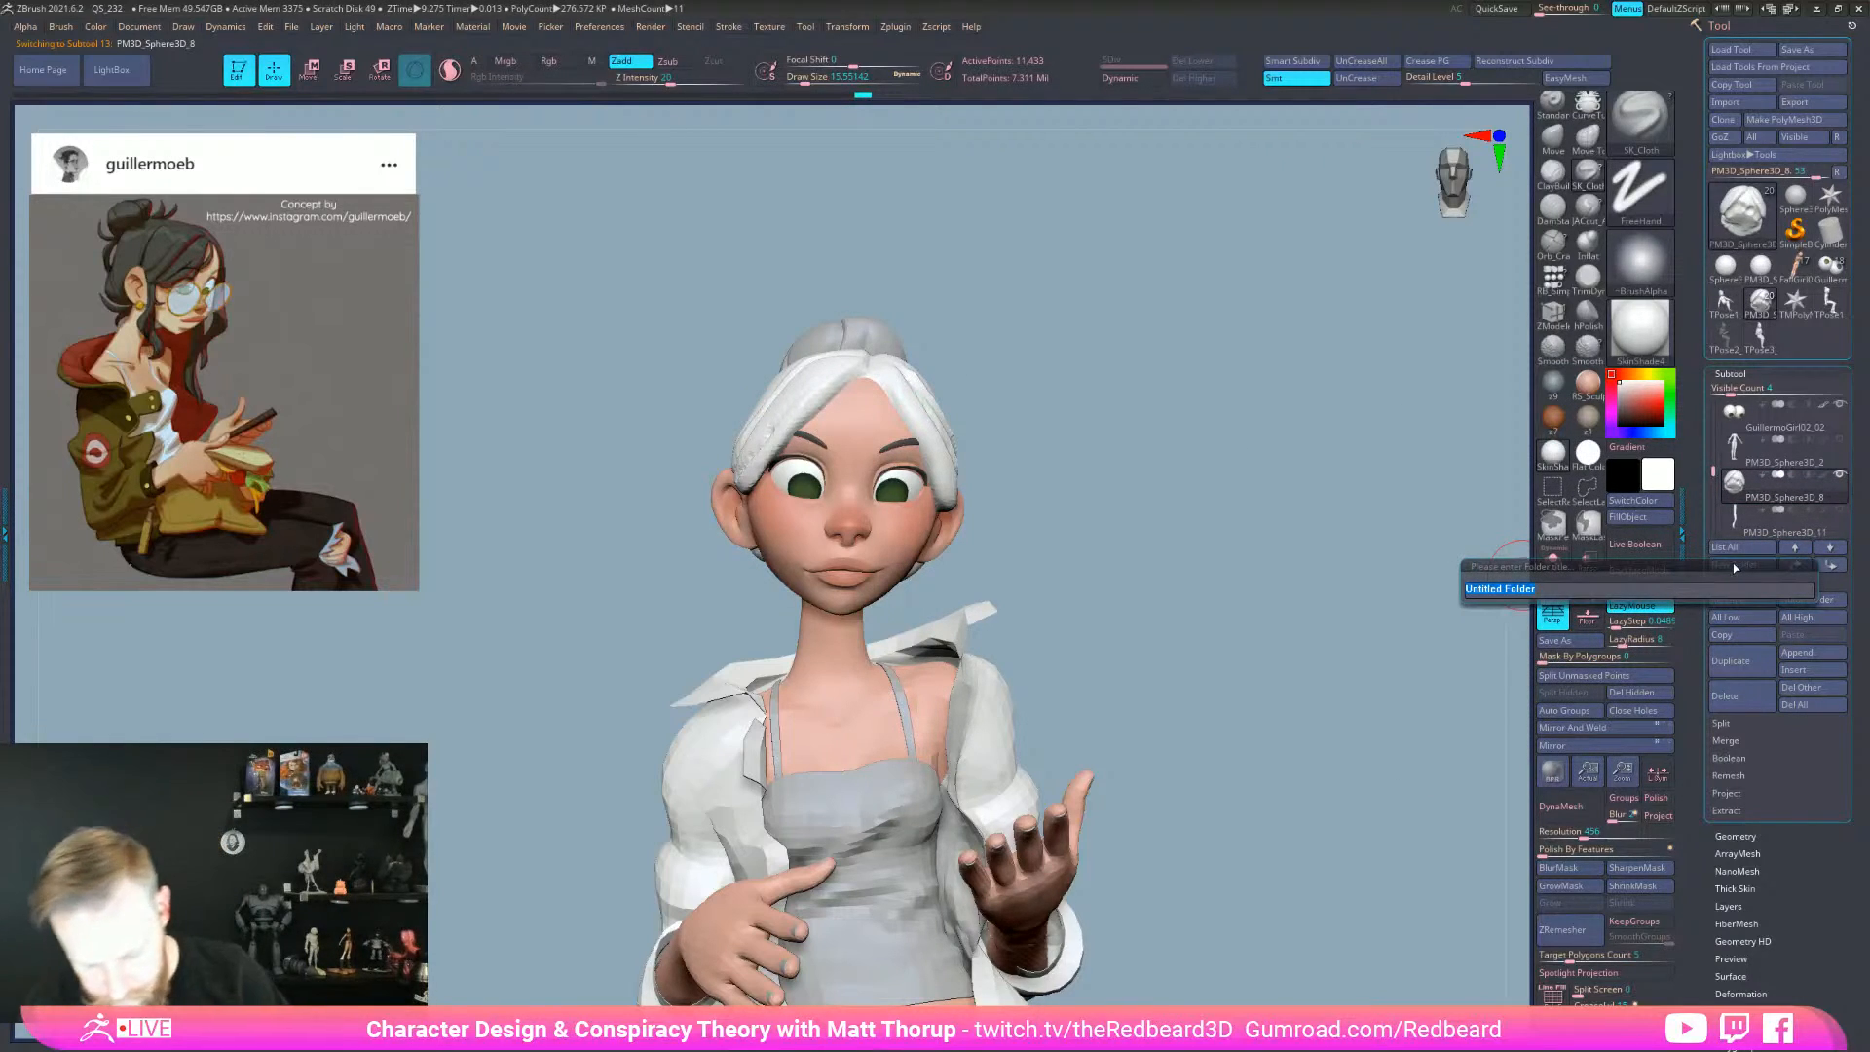
text(Hair)
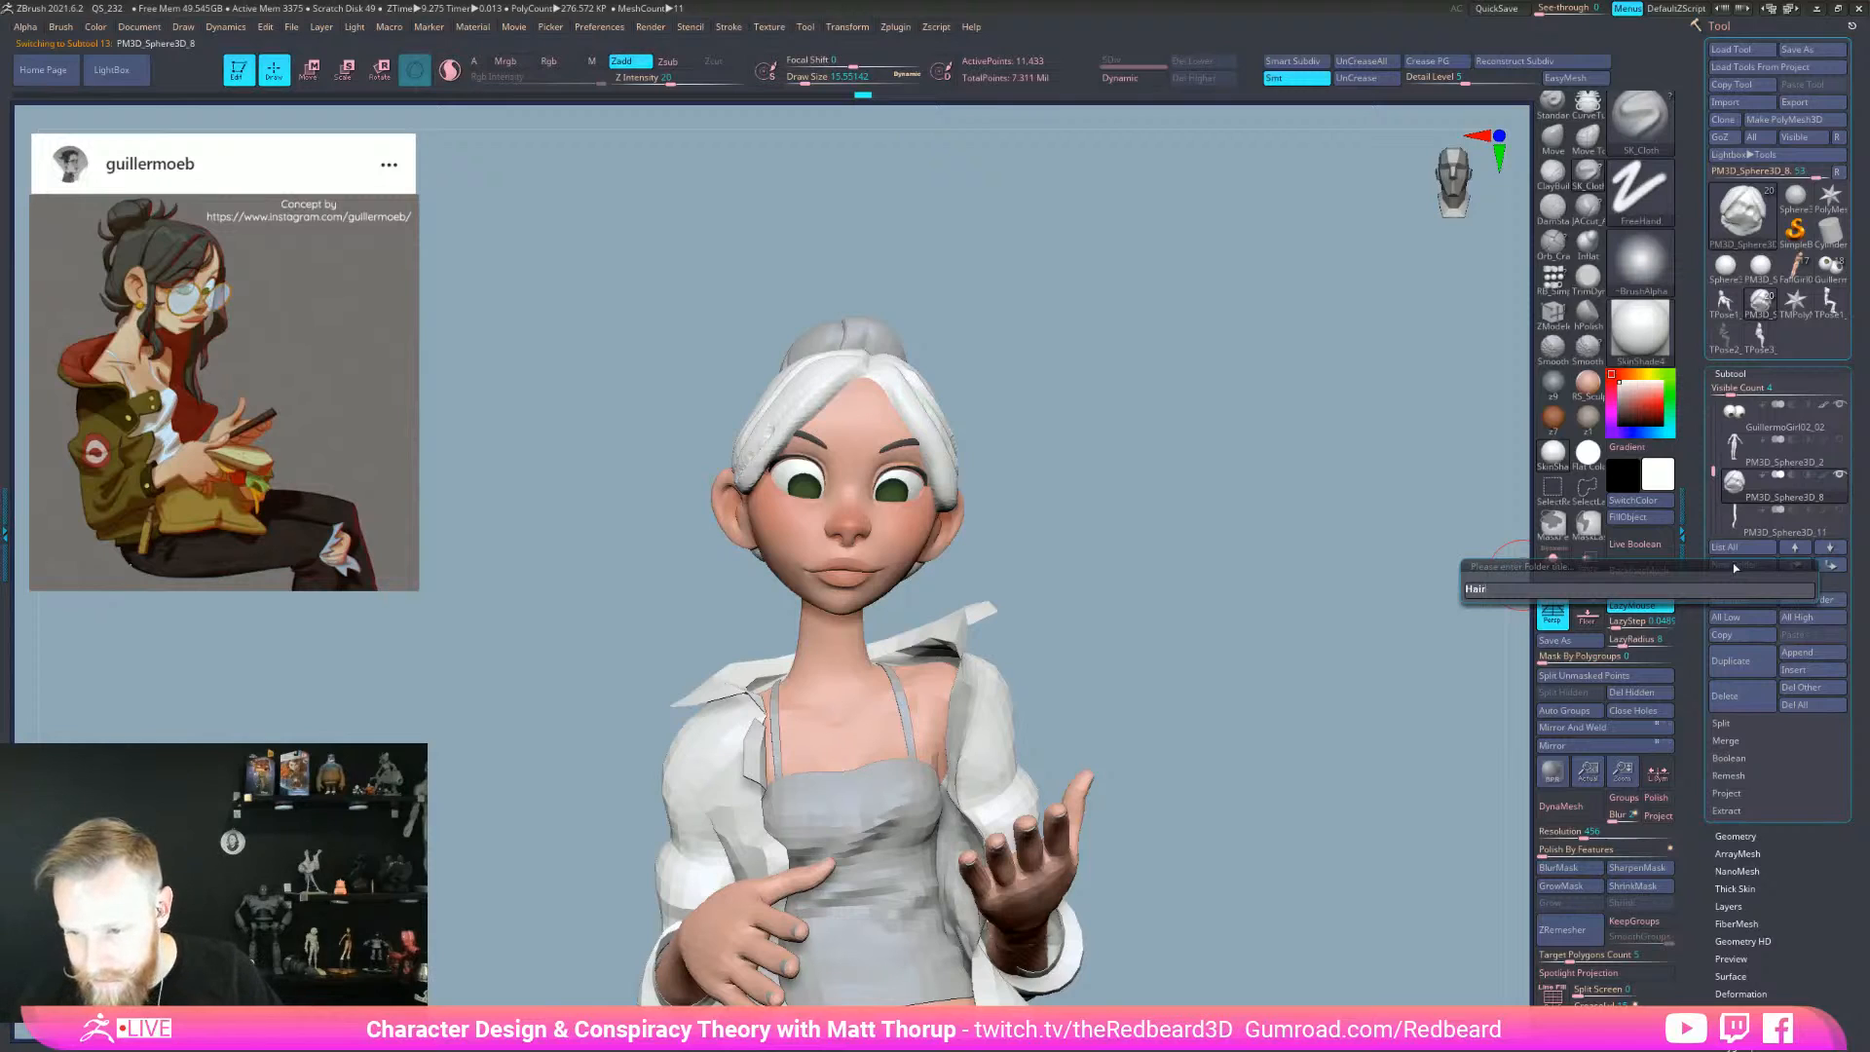
key(Return)
drag(1713, 470, 1774, 463)
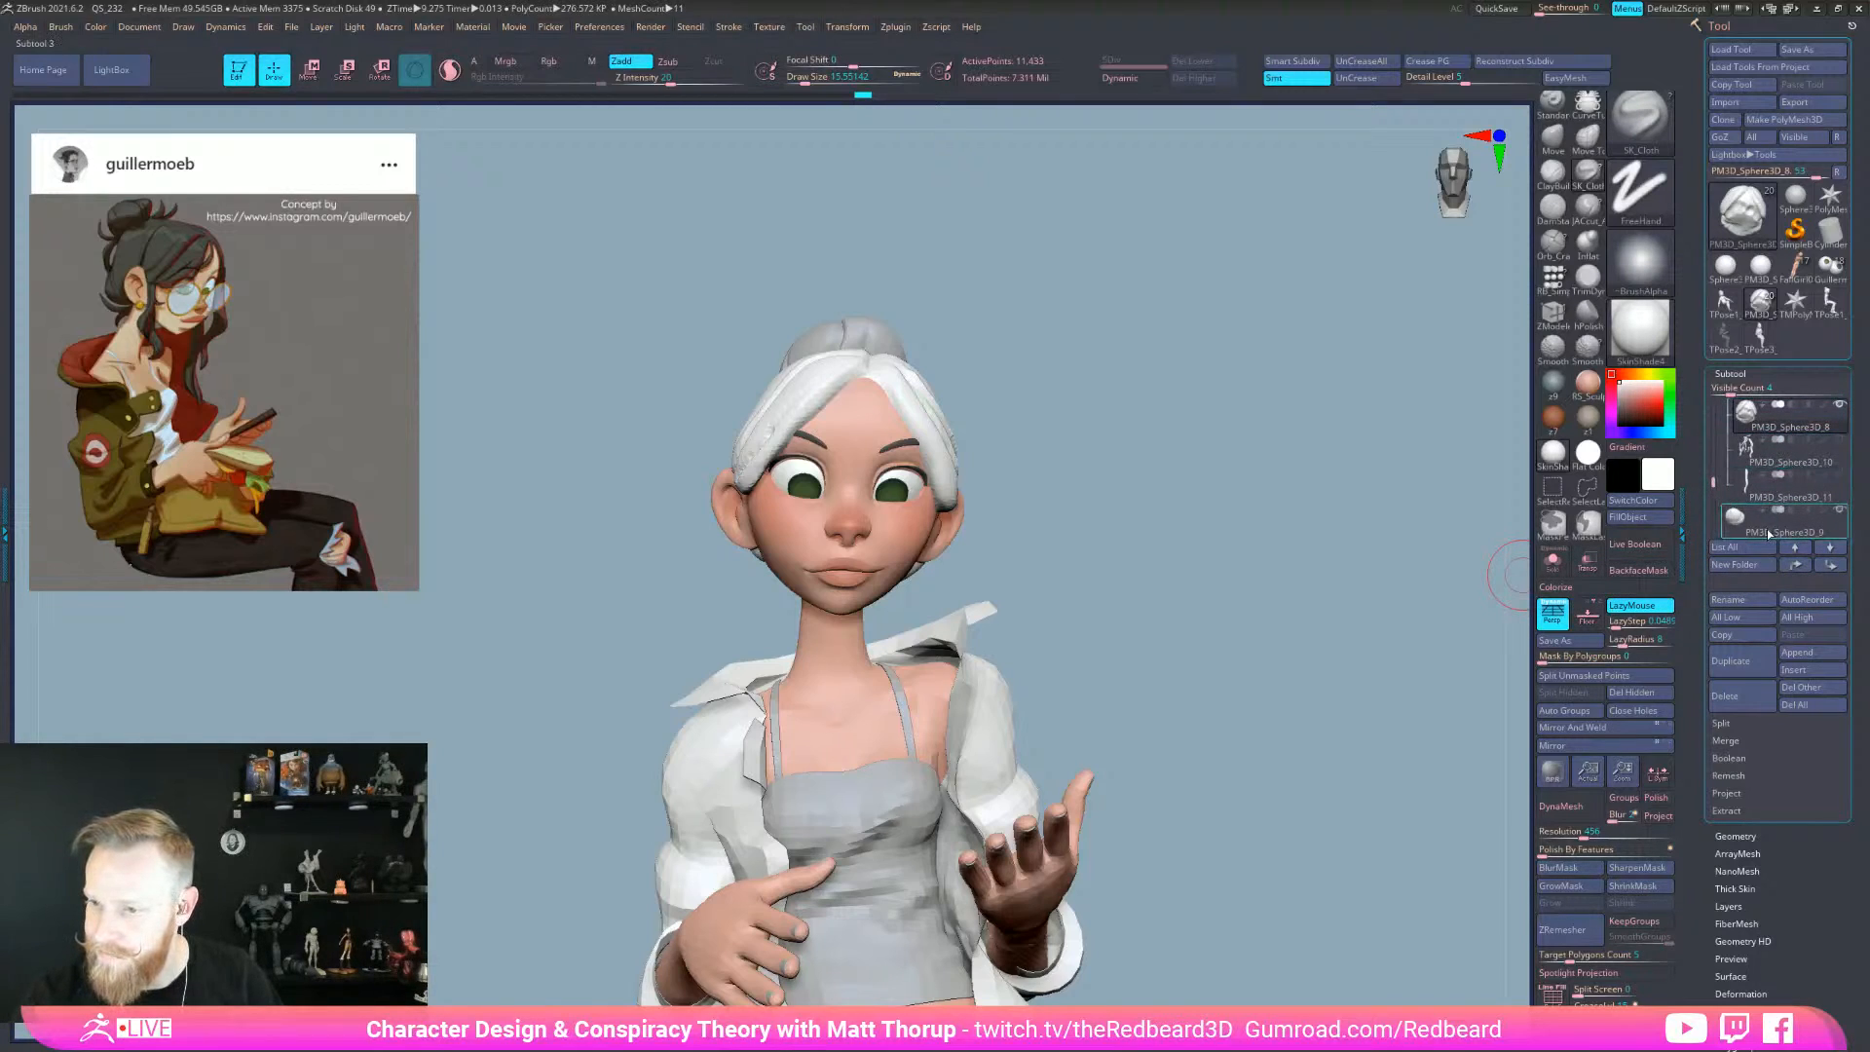
drag(1770, 529, 1773, 496)
scroll(1752, 495, up, 4)
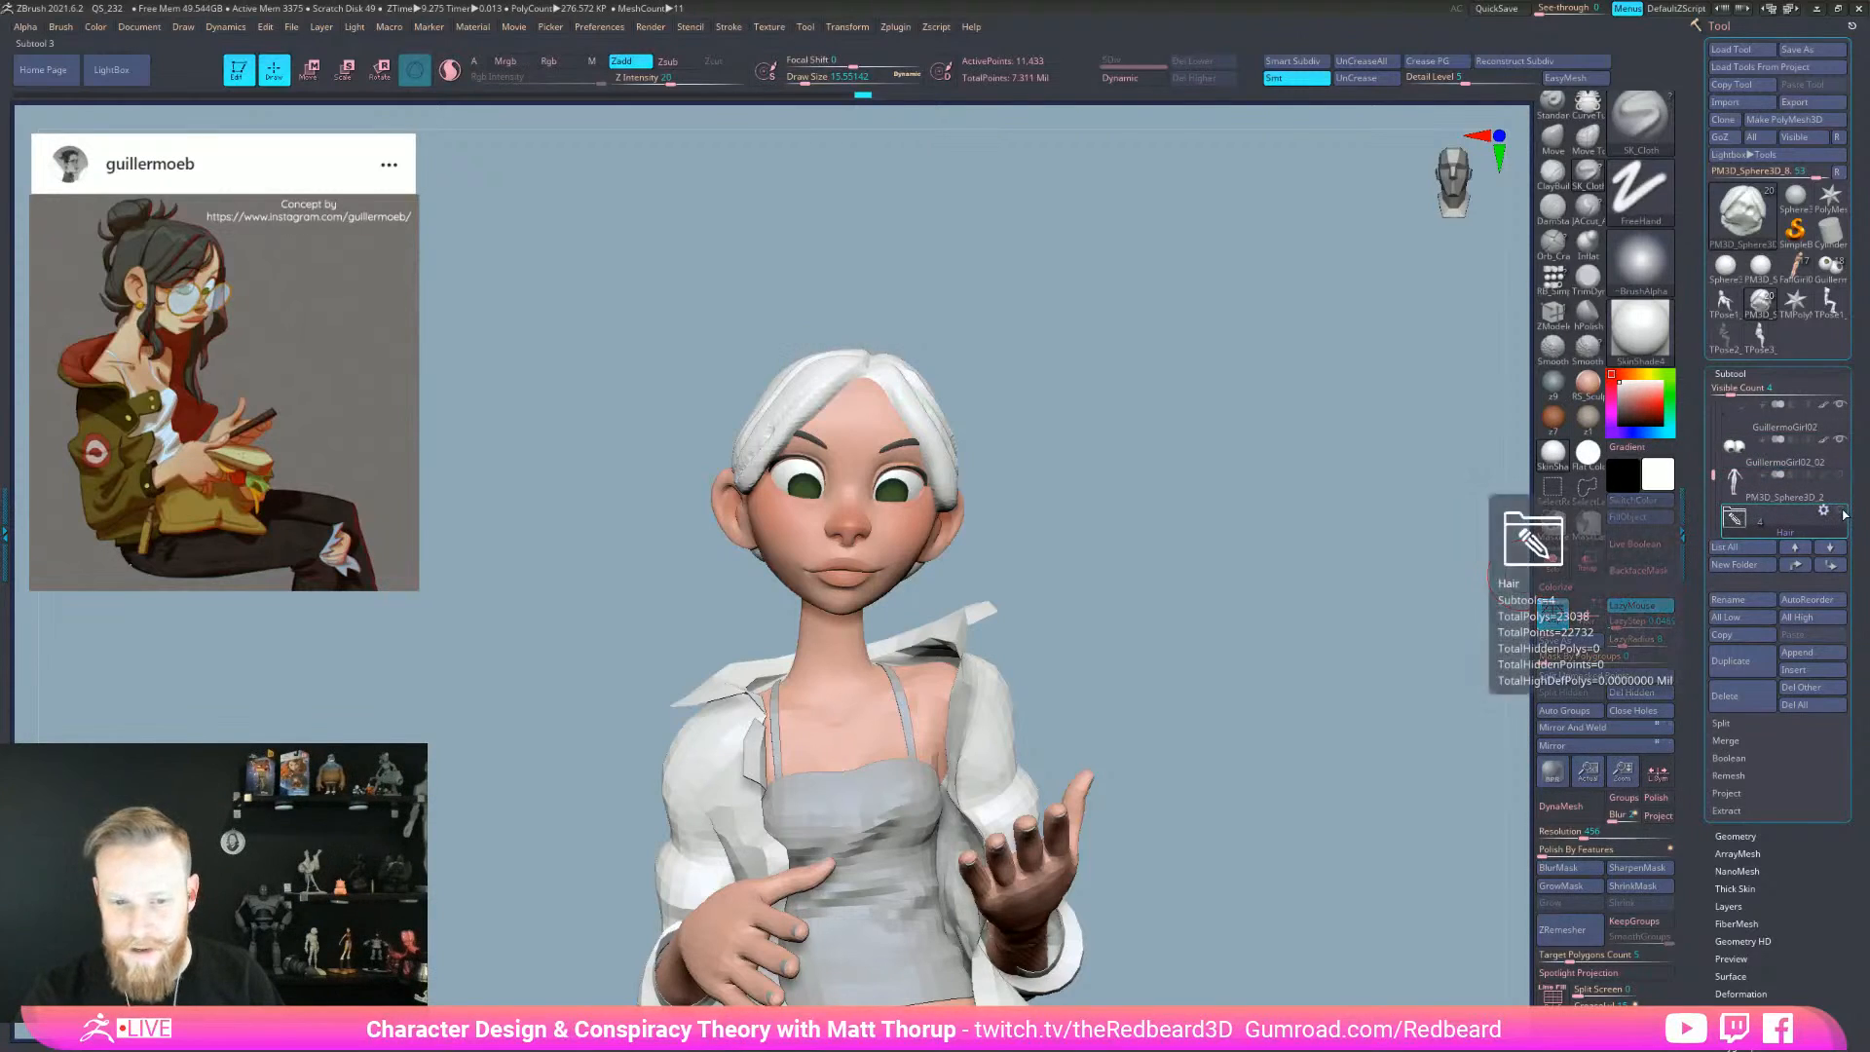
- Select the body and reshape the sides of the head with the Move brush, raising its draw size to about 62
right_drag(927, 553, 1235, 622)
right_drag(1047, 551, 987, 584)
alt+click(908, 577)
key(b)
key(m)
key(v)
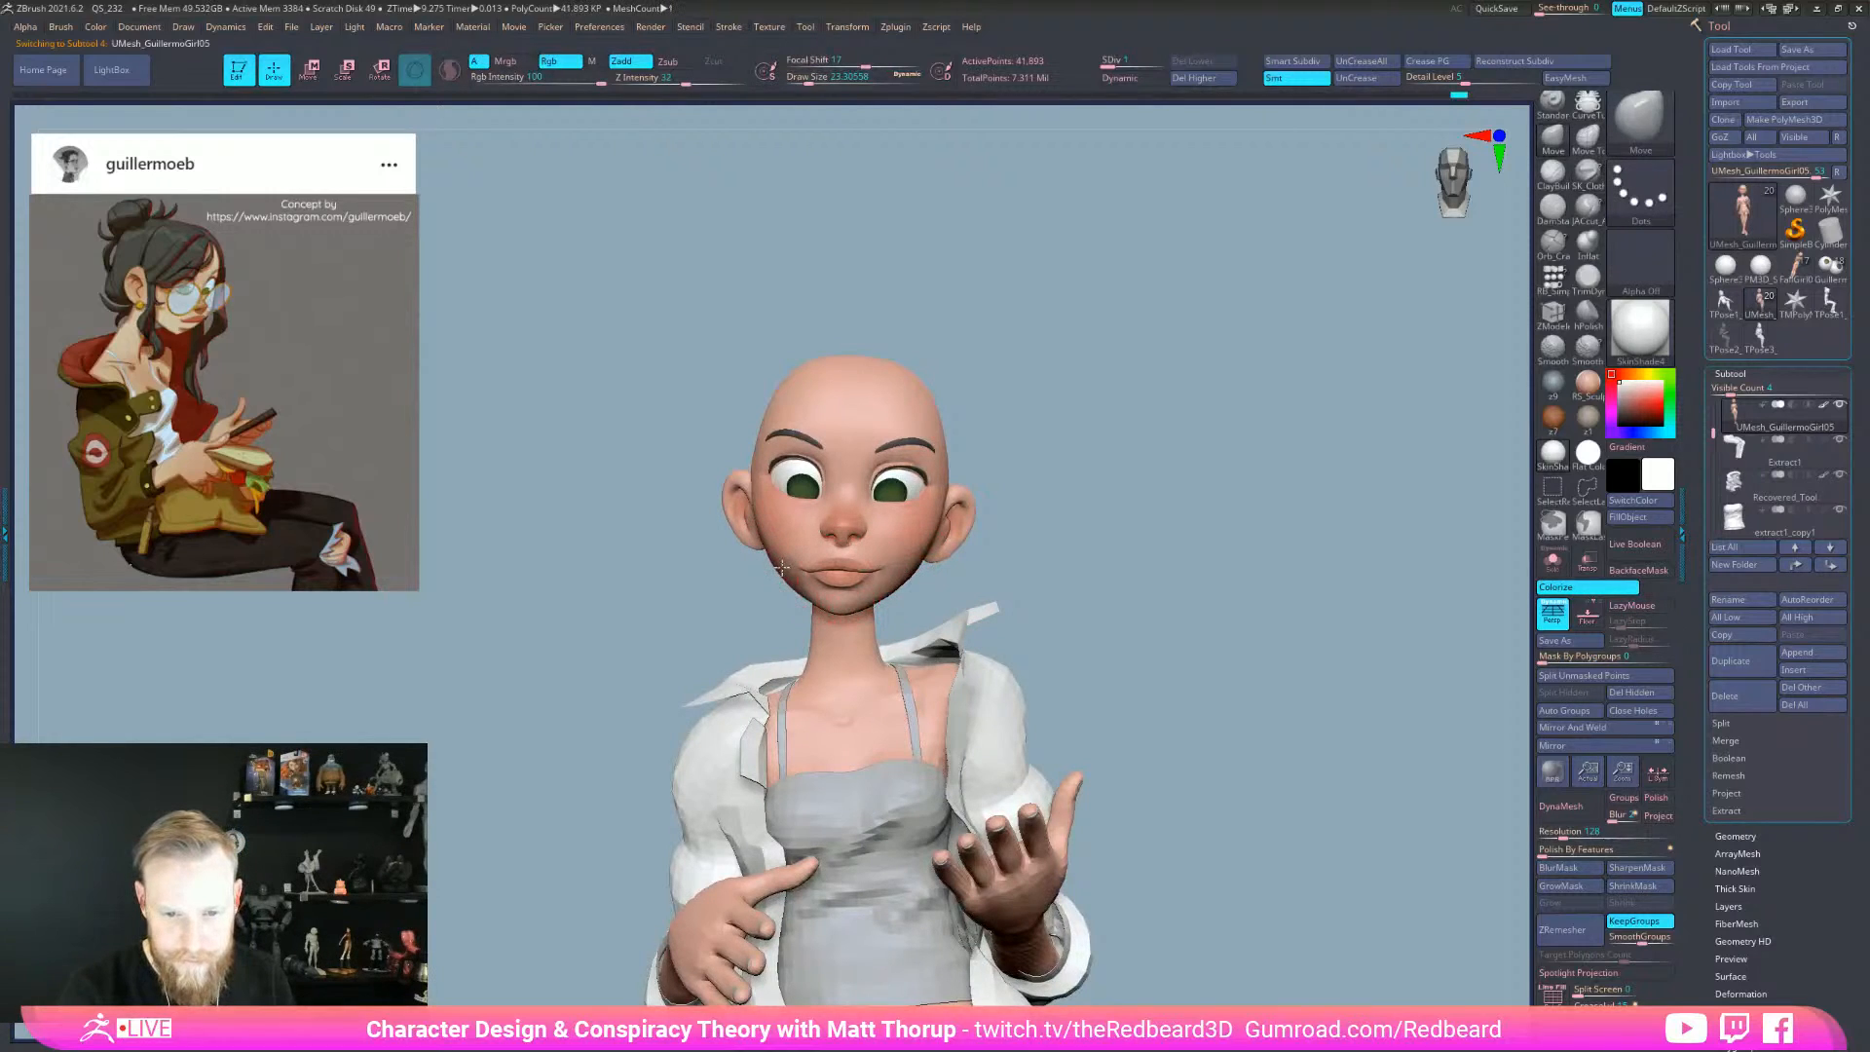
key(s)
click(914, 563)
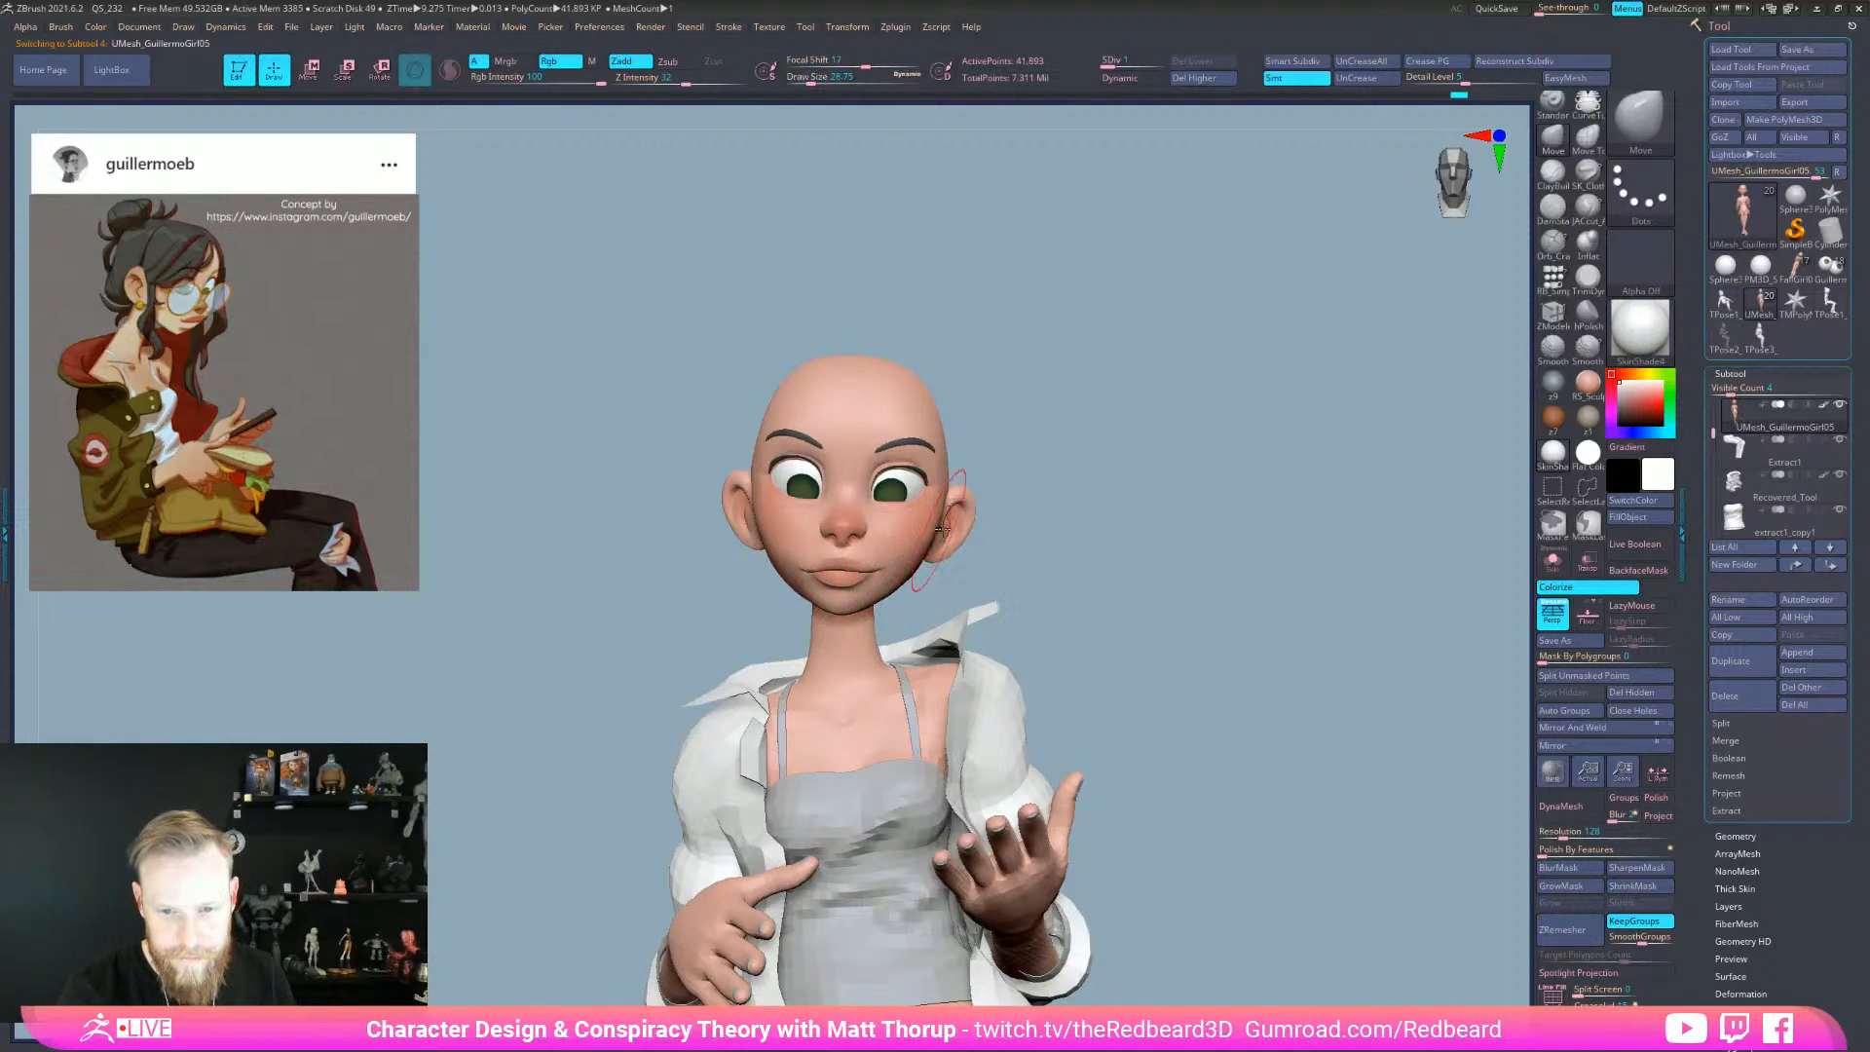
key(bracketright)
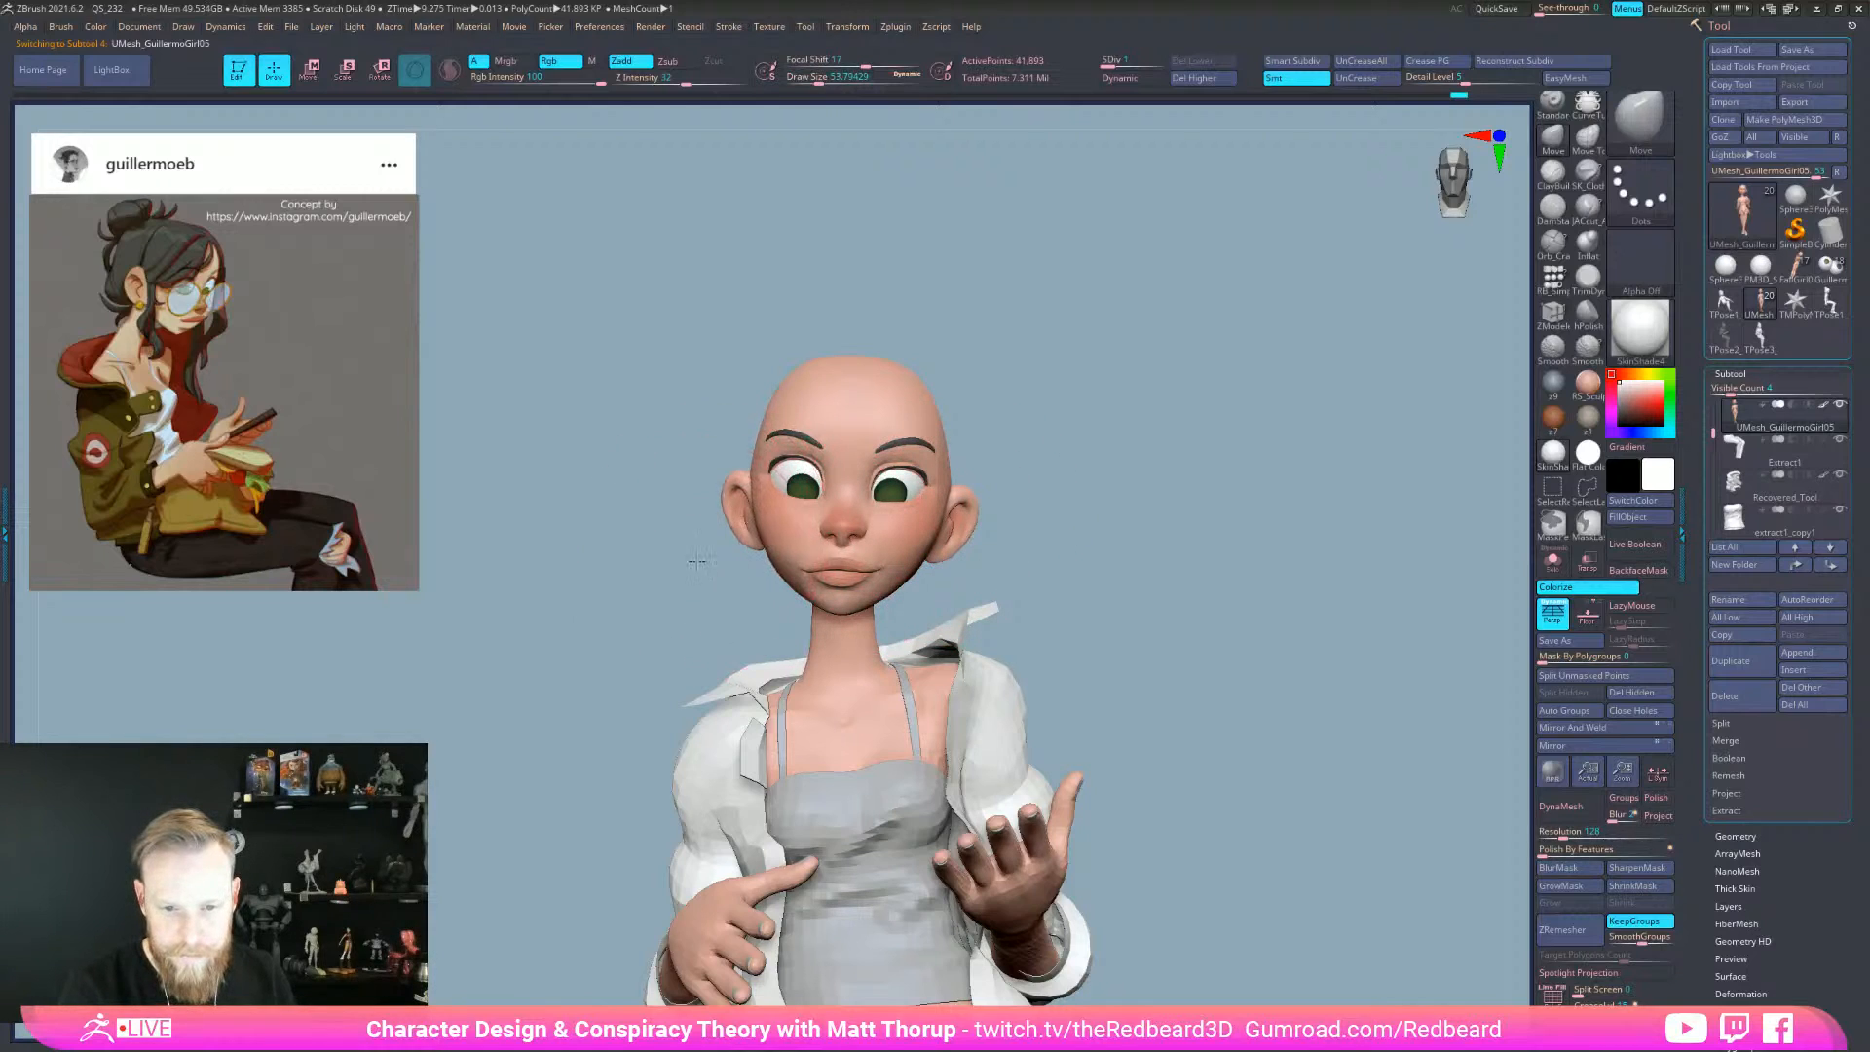
drag(692, 559, 729, 553)
key(])
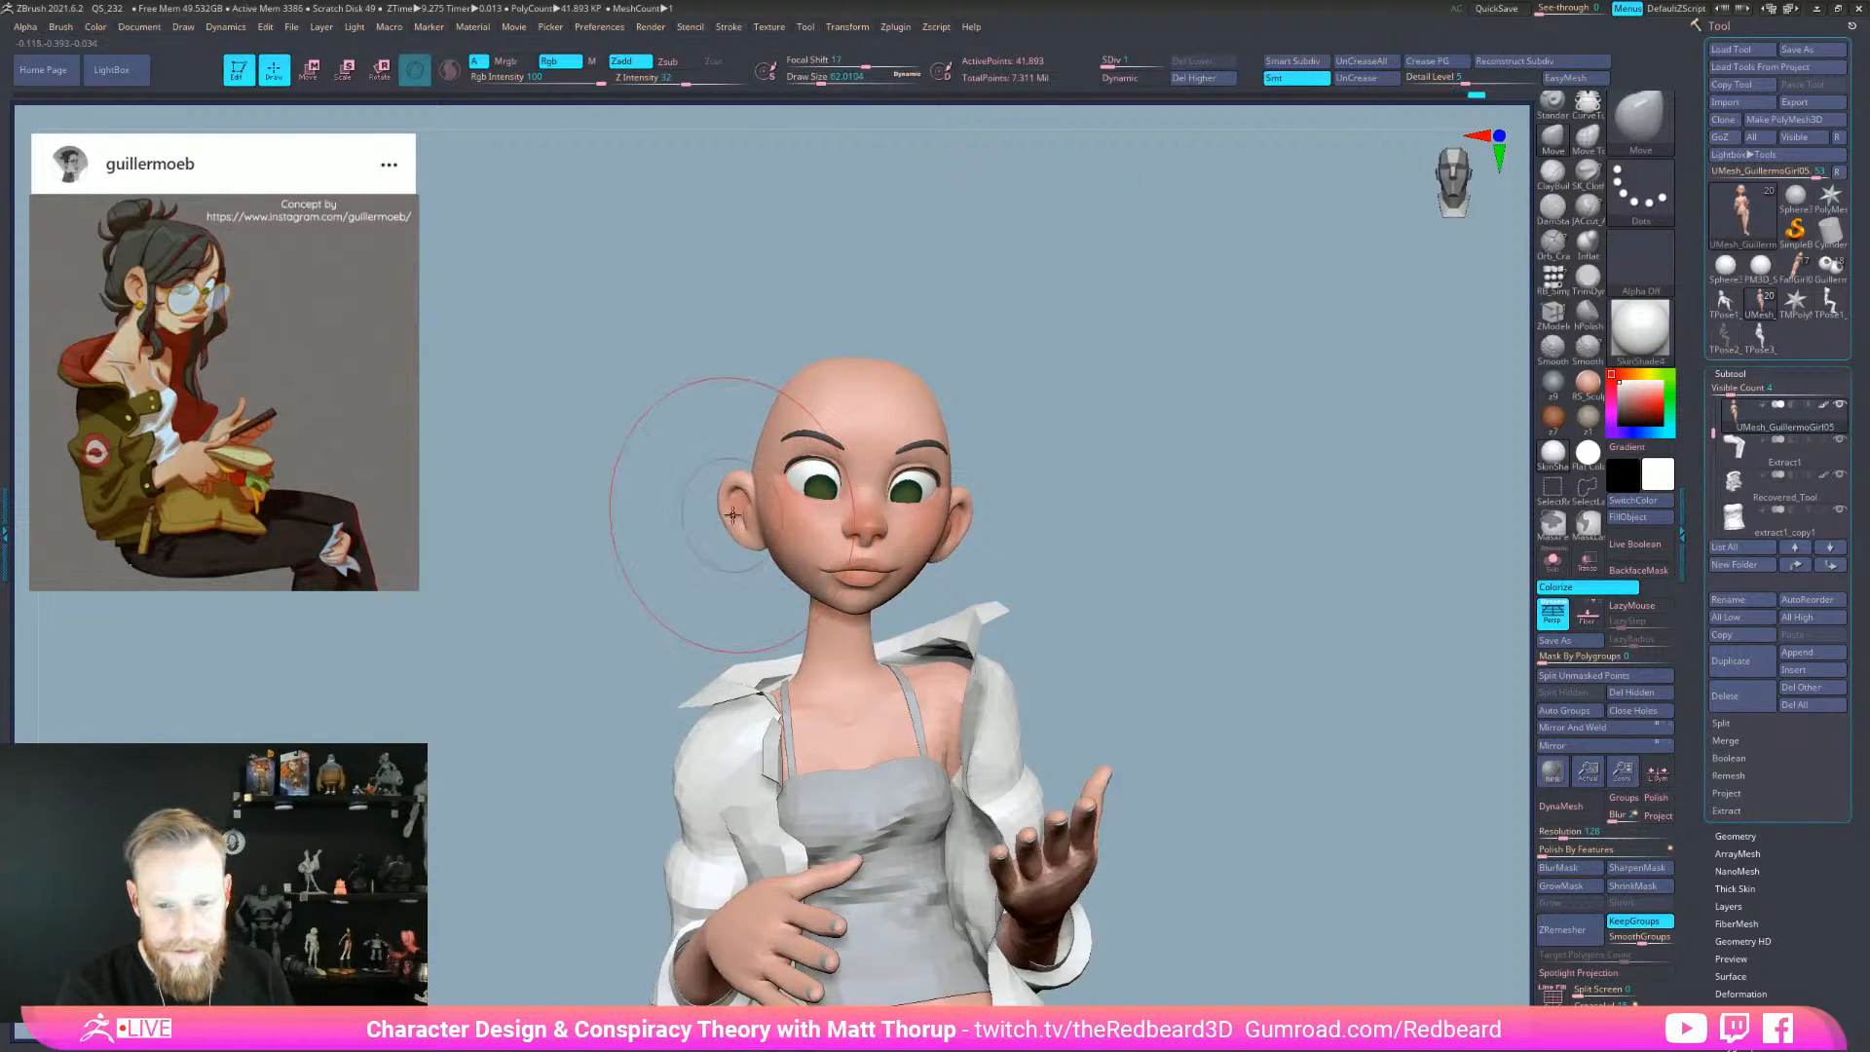
- Adjust the cheeks and jawline with the Move brush at a draw size of about 26.9
mouse_move(1003, 527)
mouse_down()
mouse_move(1043, 480)
mouse_move(1093, 468)
mouse_move(1060, 530)
mouse_move(1323, 667)
mouse_move(1273, 668)
mouse_up()
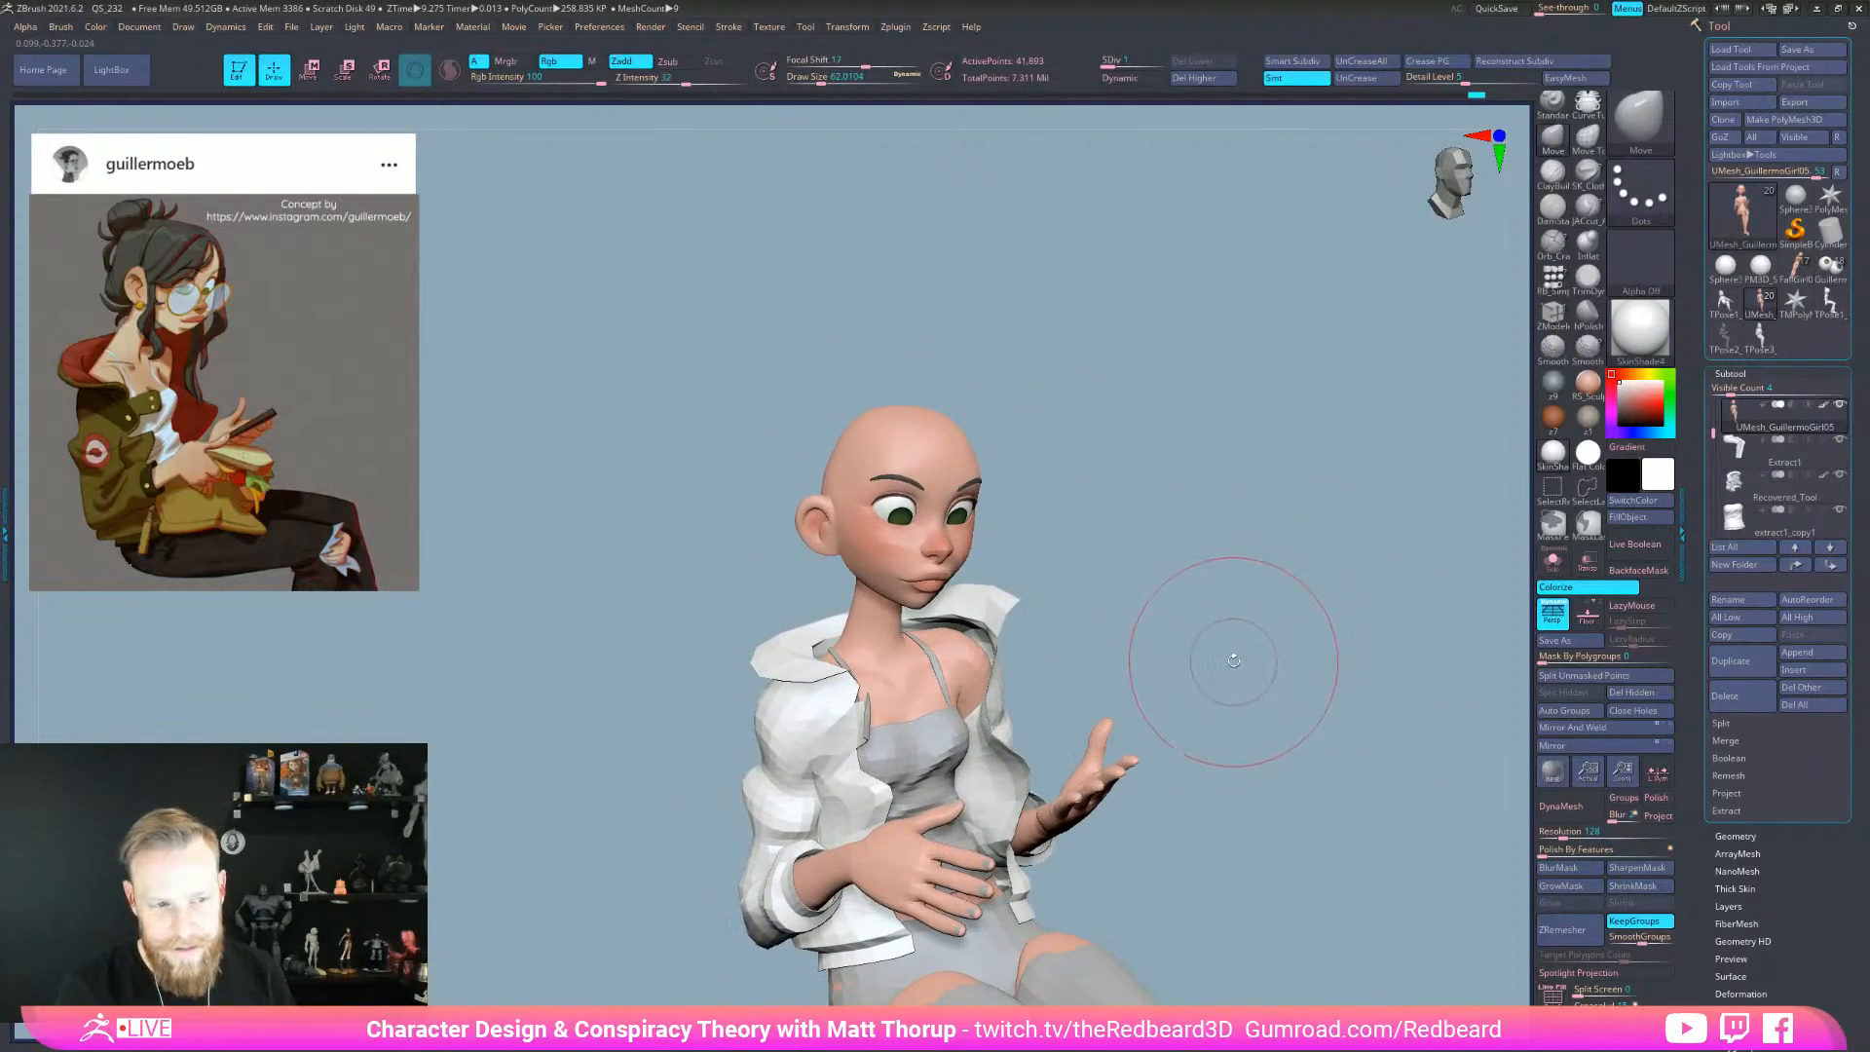
mouse_move(1094, 551)
mouse_down()
mouse_move(1056, 530)
mouse_move(1152, 595)
mouse_up()
key(s)
drag(901, 584, 881, 589)
key(s)
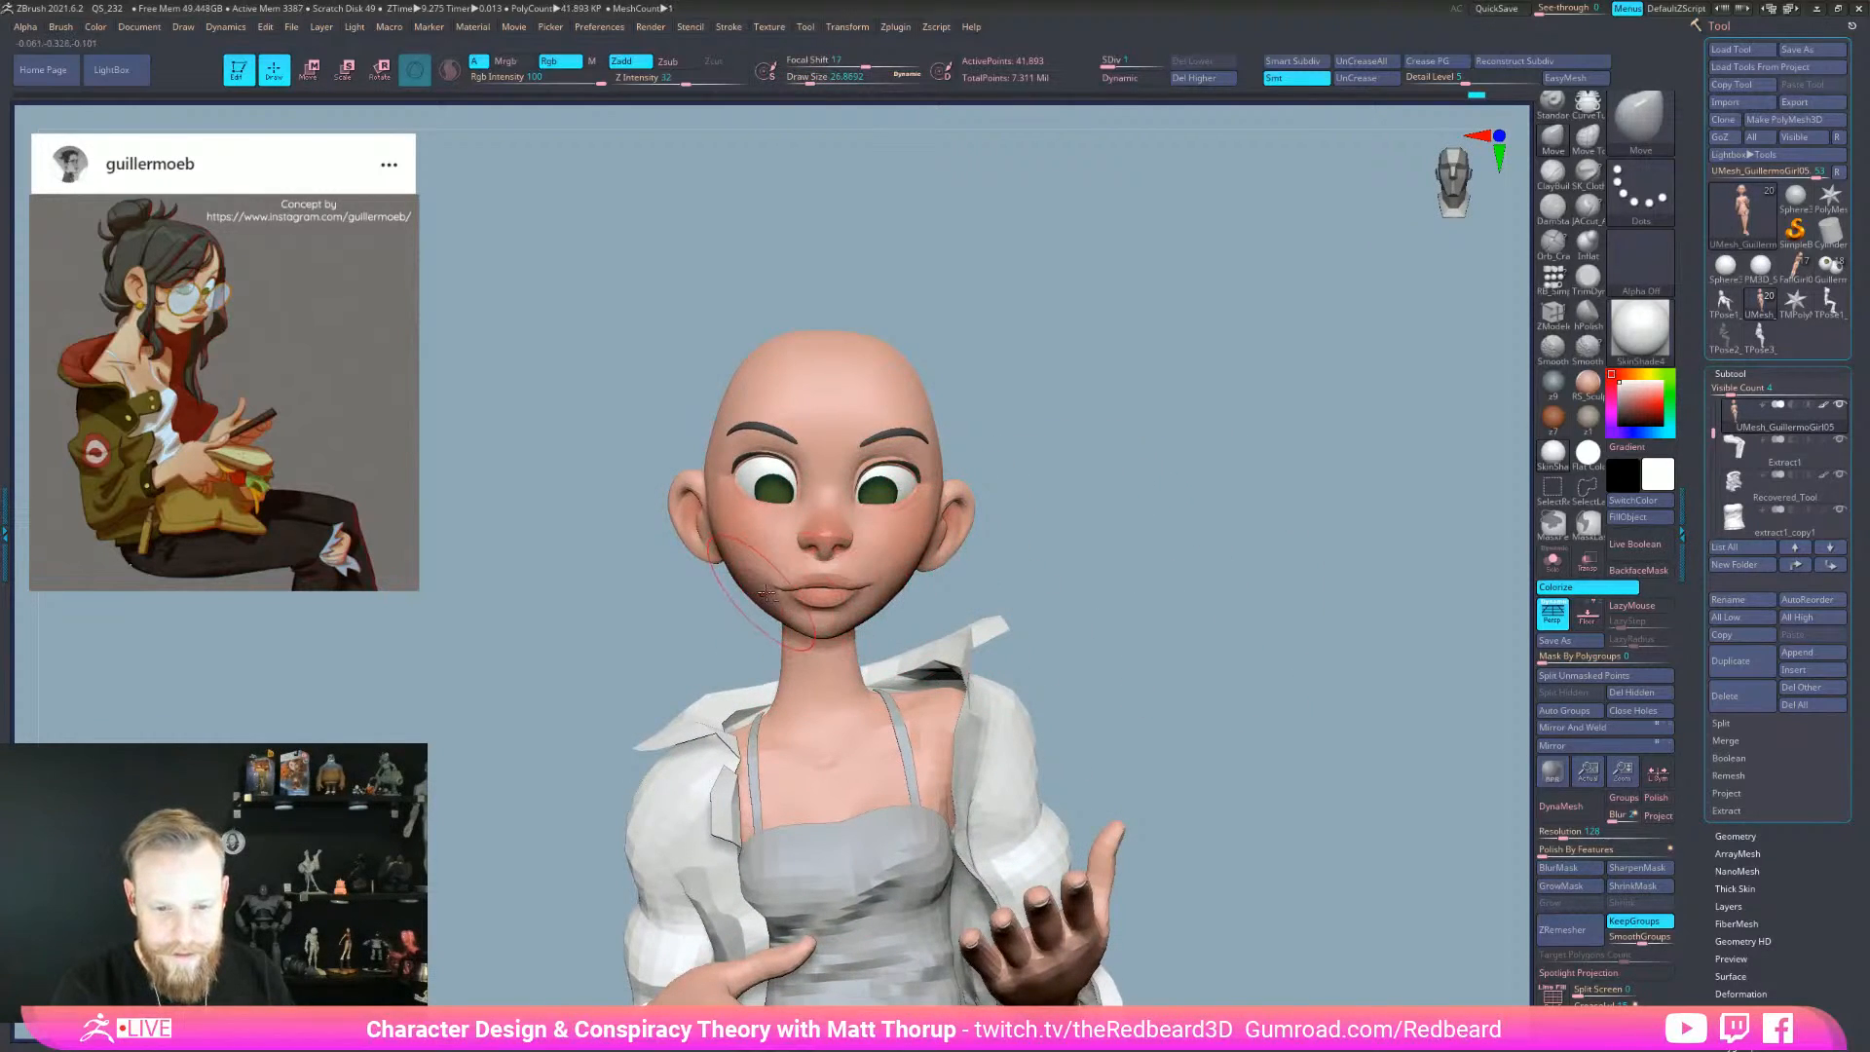
key(s)
mouse_move(882, 561)
mouse_down()
mouse_move(1014, 542)
mouse_move(883, 594)
mouse_up()
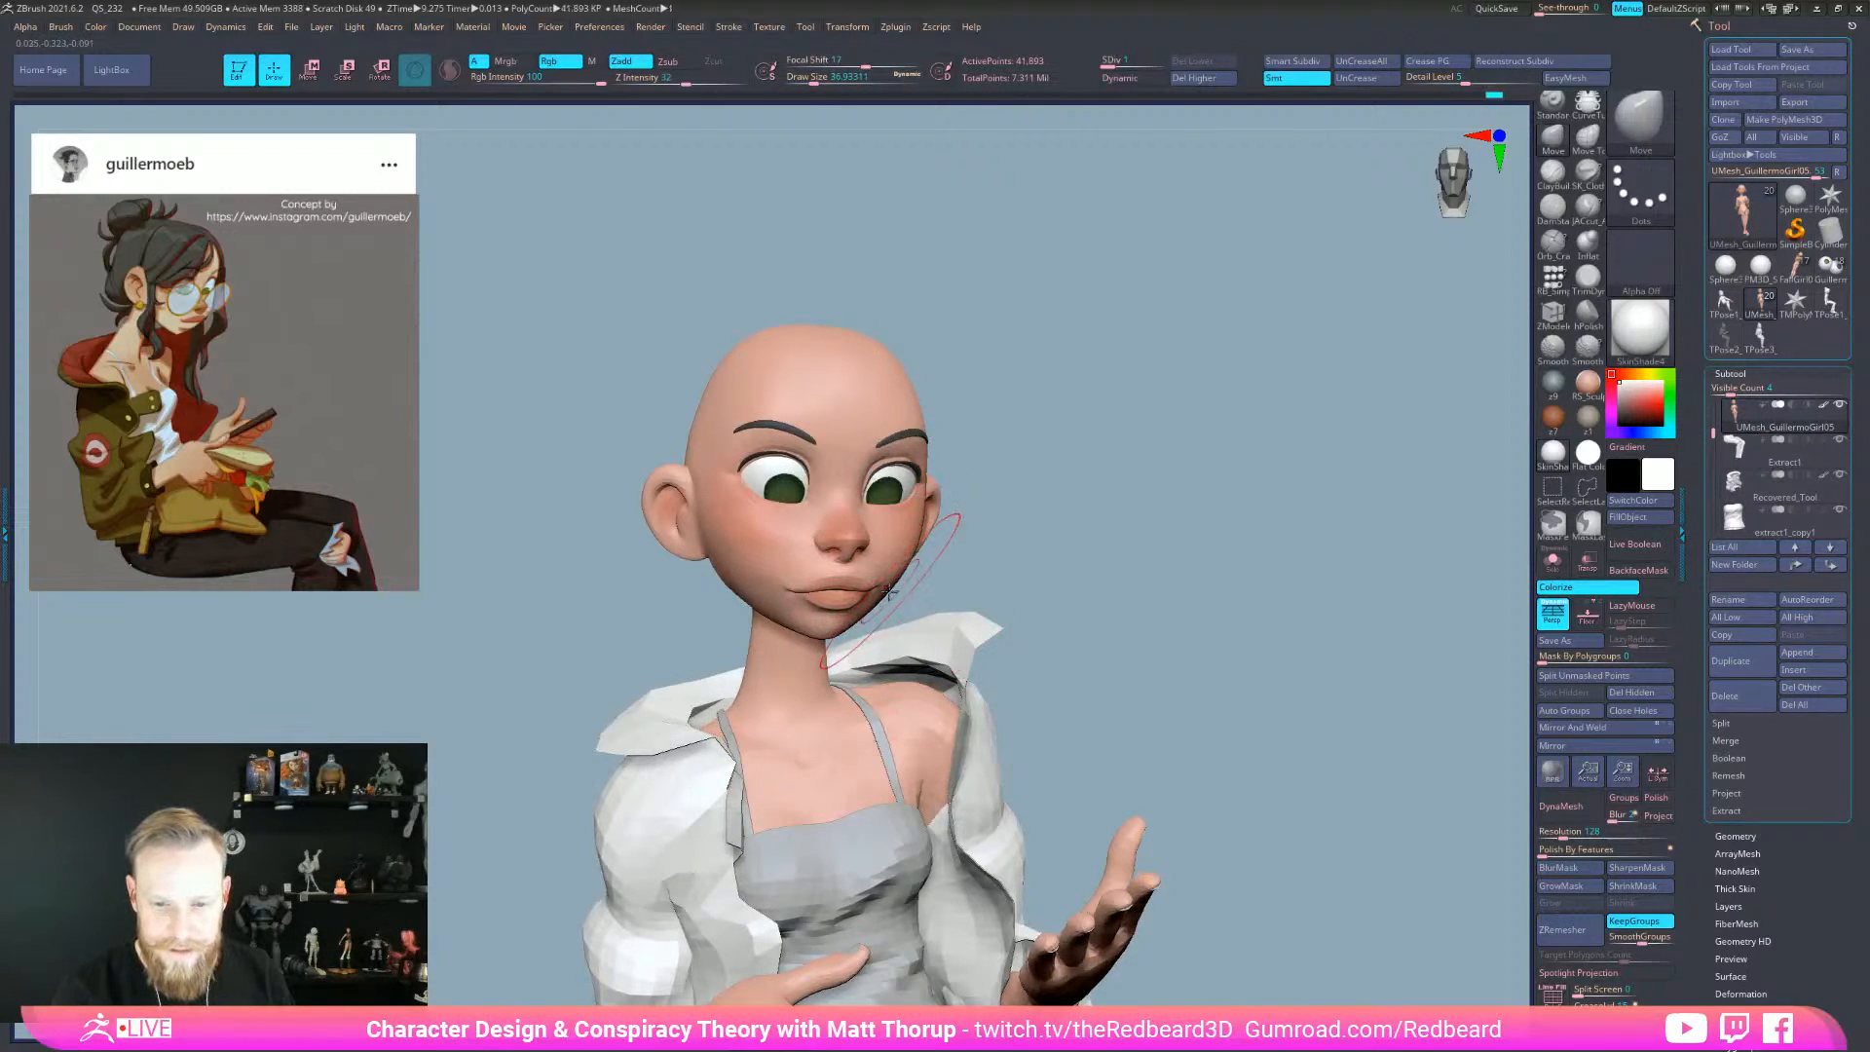
- Shift the area between ear and jaw with the Move brush at a draw size of about 43.8, and check the full figure
key(bracketleft)
key(s)
drag(710, 537, 717, 537)
drag(1081, 530, 997, 534)
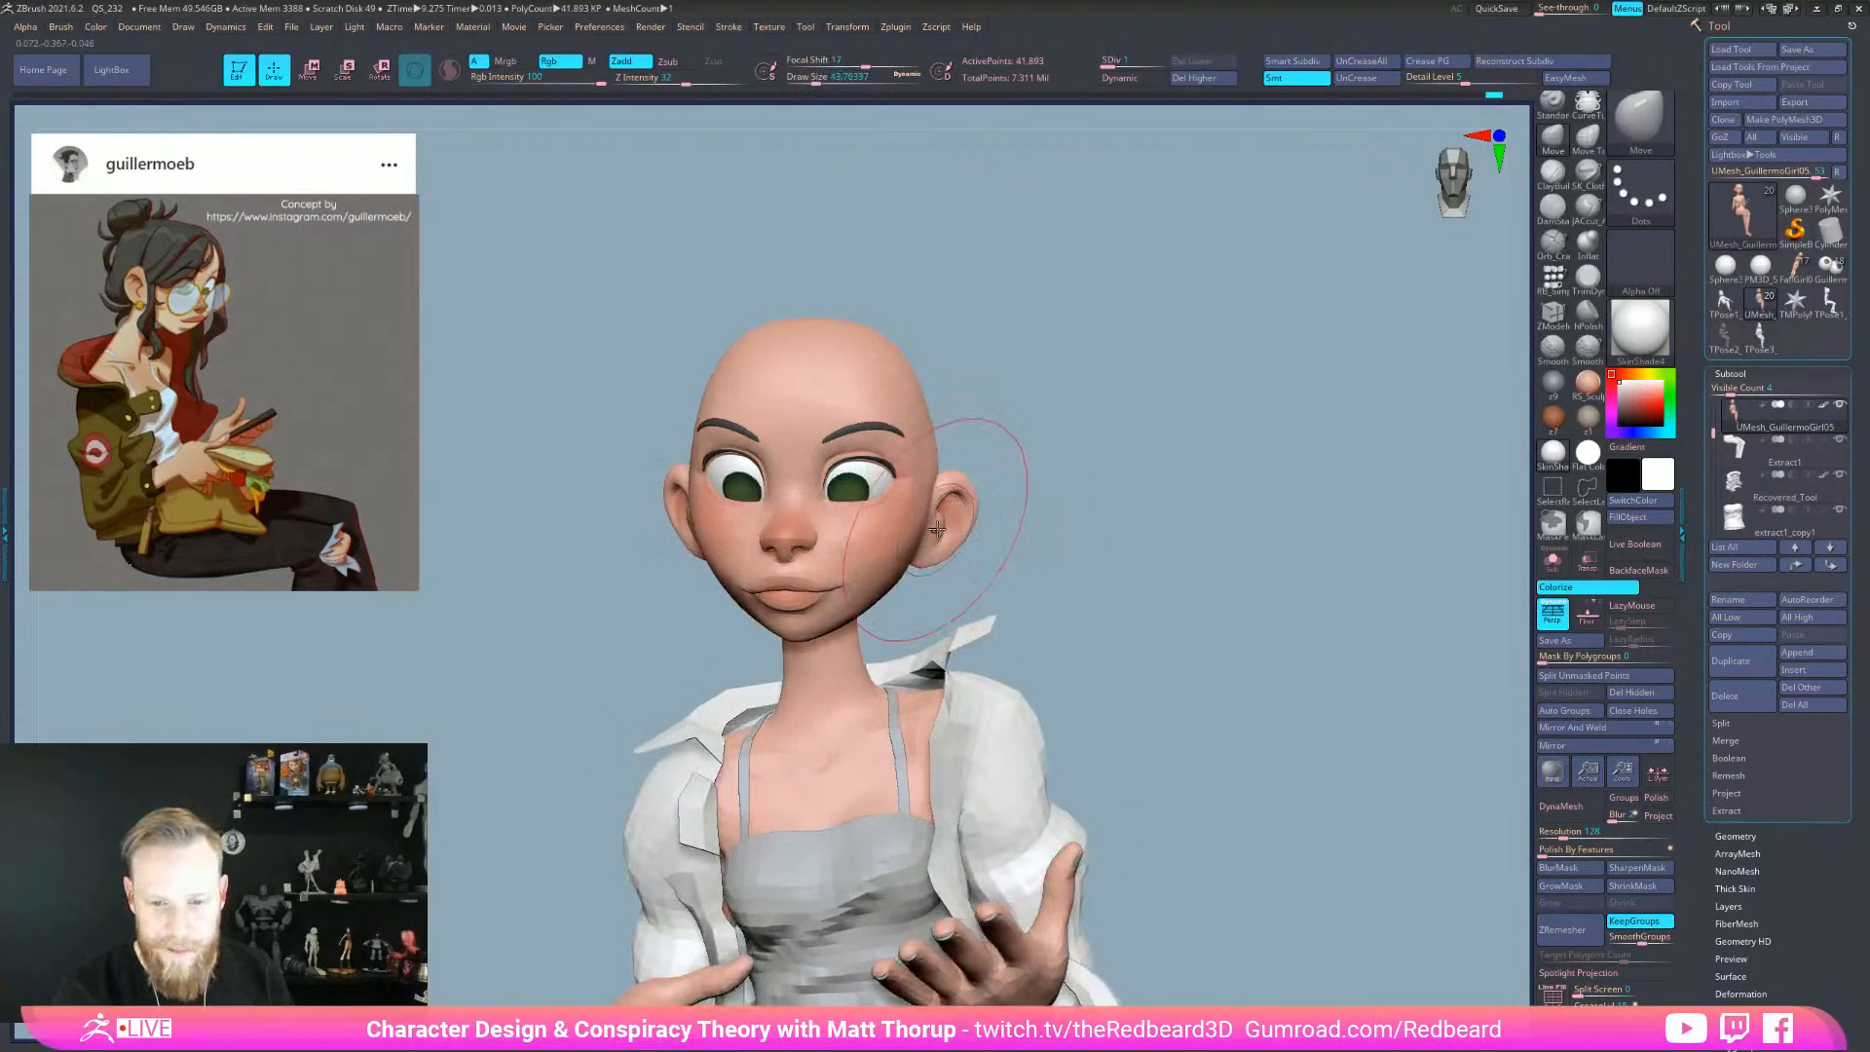
alt+drag(1285, 613, 1146, 631)
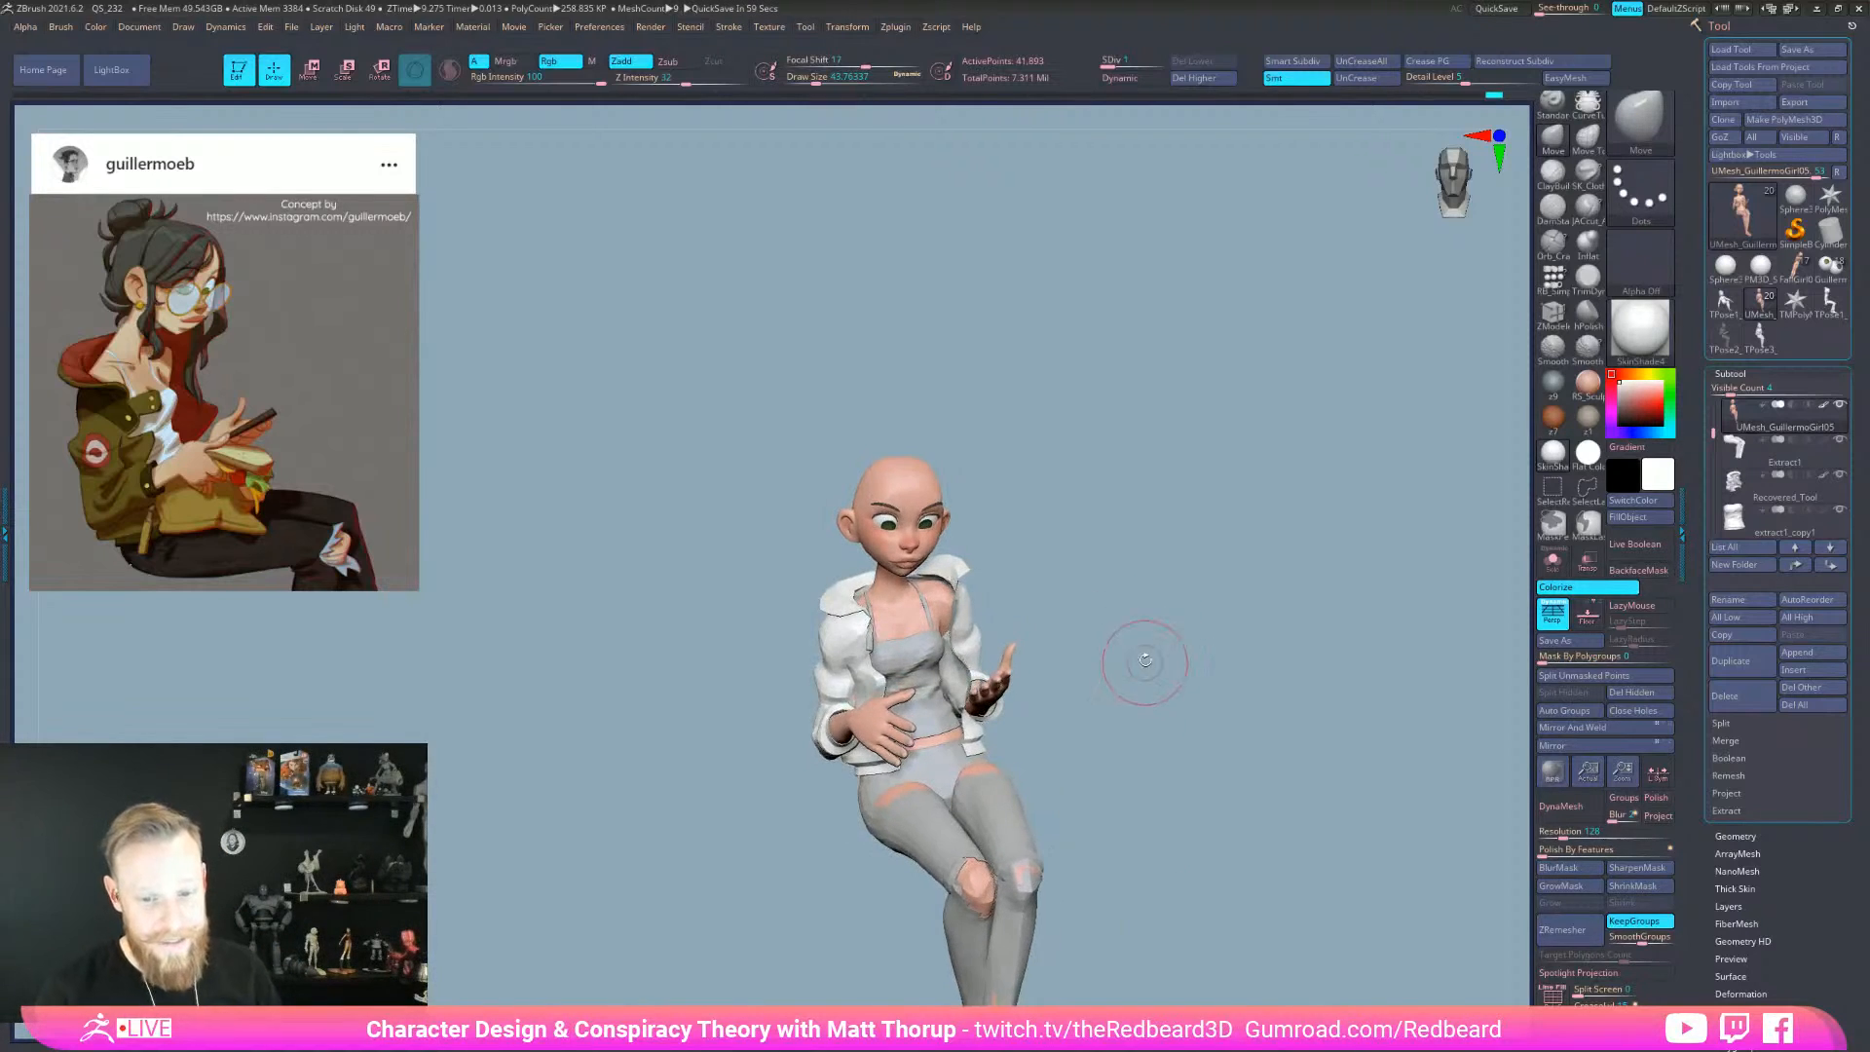
- Refine both sides of the jaw beside the mouth with the Move brush at a draw size of about 25
alt+drag(1097, 623, 1268, 668)
mouse_move(1169, 624)
mouse_down()
mouse_move(1139, 647)
mouse_move(1123, 630)
mouse_move(1160, 637)
mouse_move(1112, 631)
mouse_up()
key(s)
drag(869, 631, 861, 631)
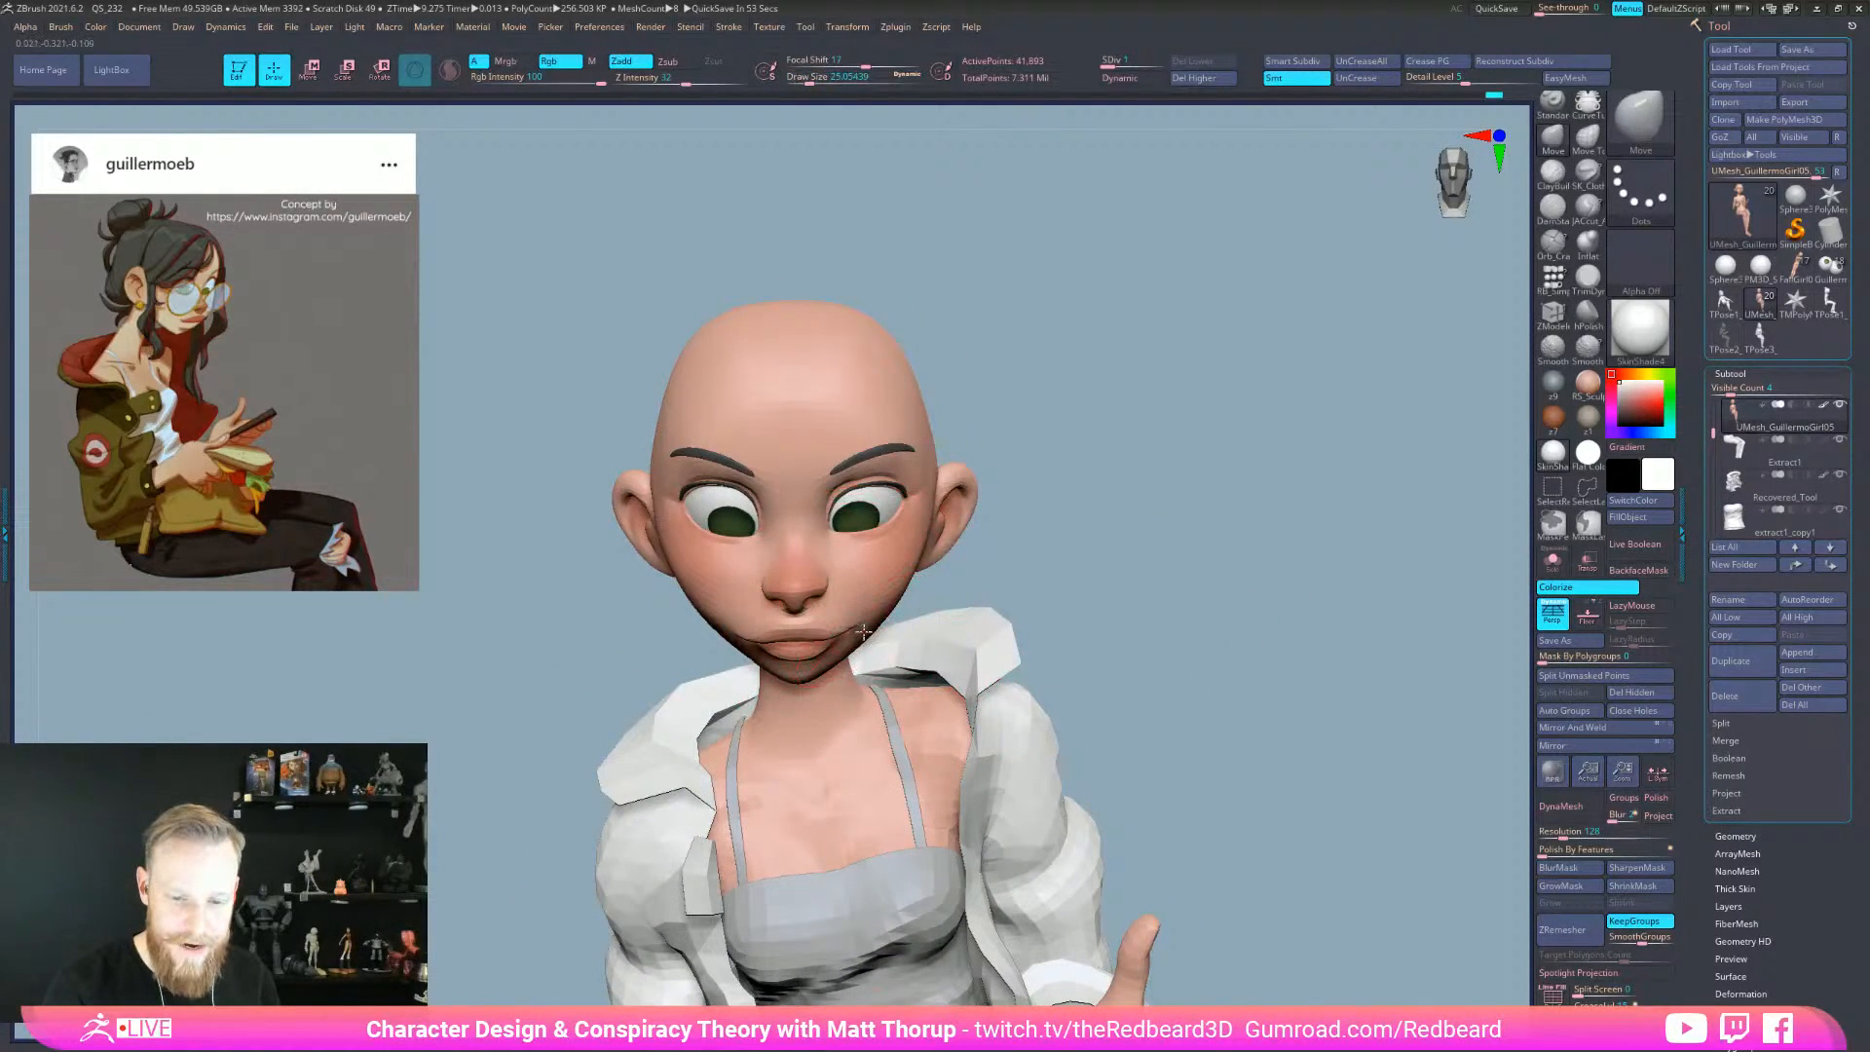
drag(1012, 601, 999, 608)
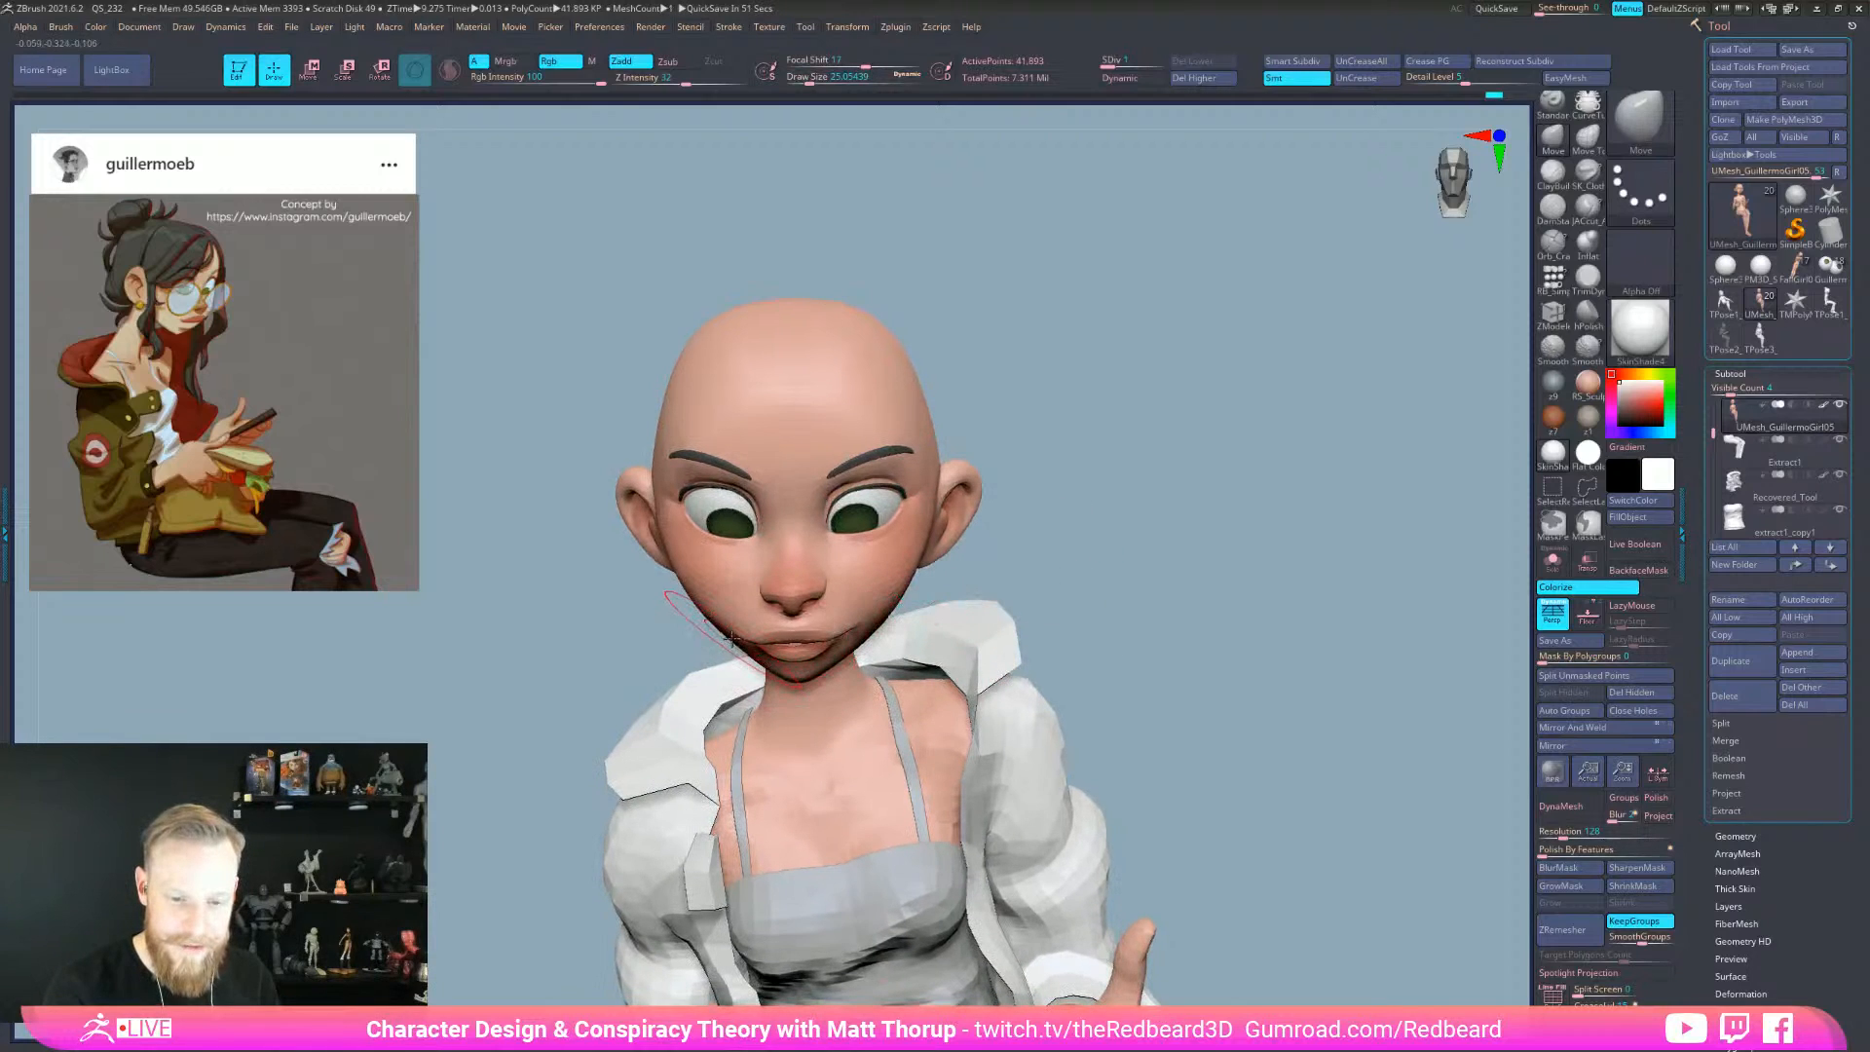
key(bracketright)
- Shape the underside of the jaw toward the ear with a smaller Move brush, working from a lower view
mouse_move(642, 635)
right_down()
mouse_move(689, 613)
mouse_move(917, 596)
mouse_move(877, 606)
right_up()
key(s)
key(s)
drag(826, 655, 817, 656)
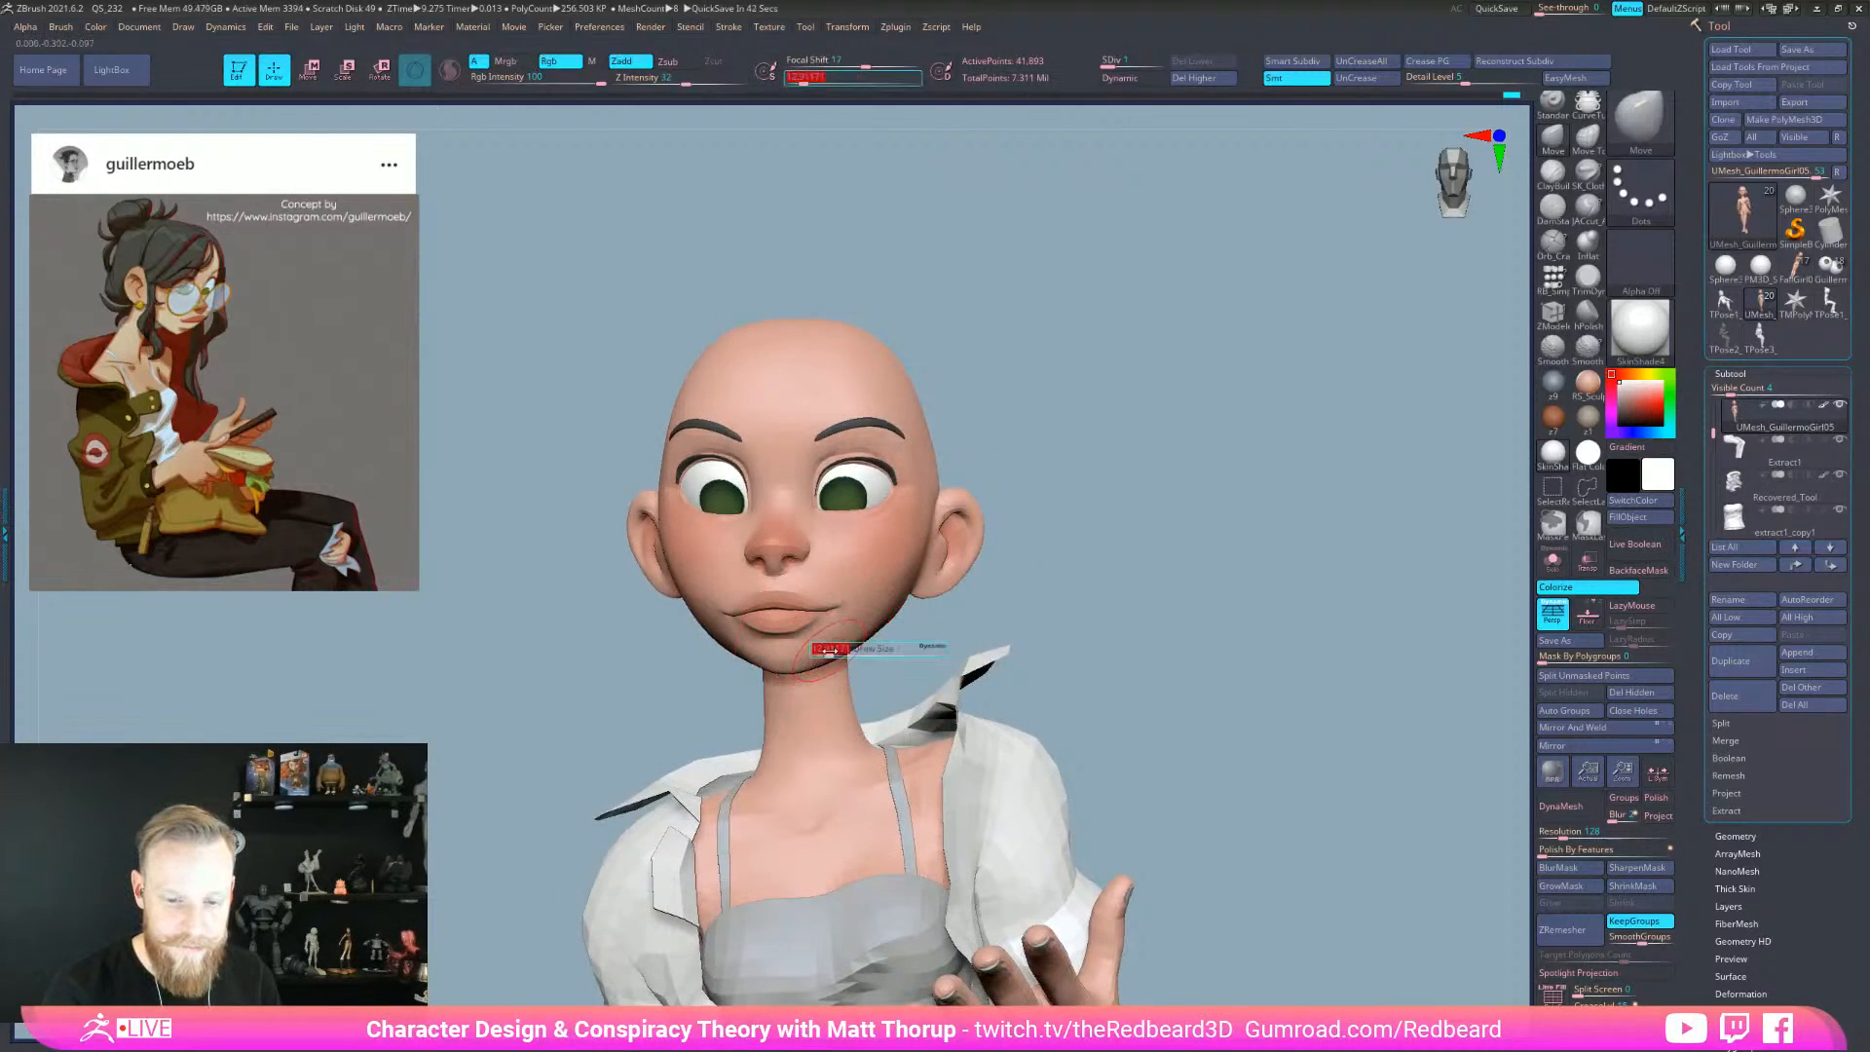
mouse_move(867, 639)
right_down()
mouse_move(961, 581)
mouse_move(918, 587)
right_up()
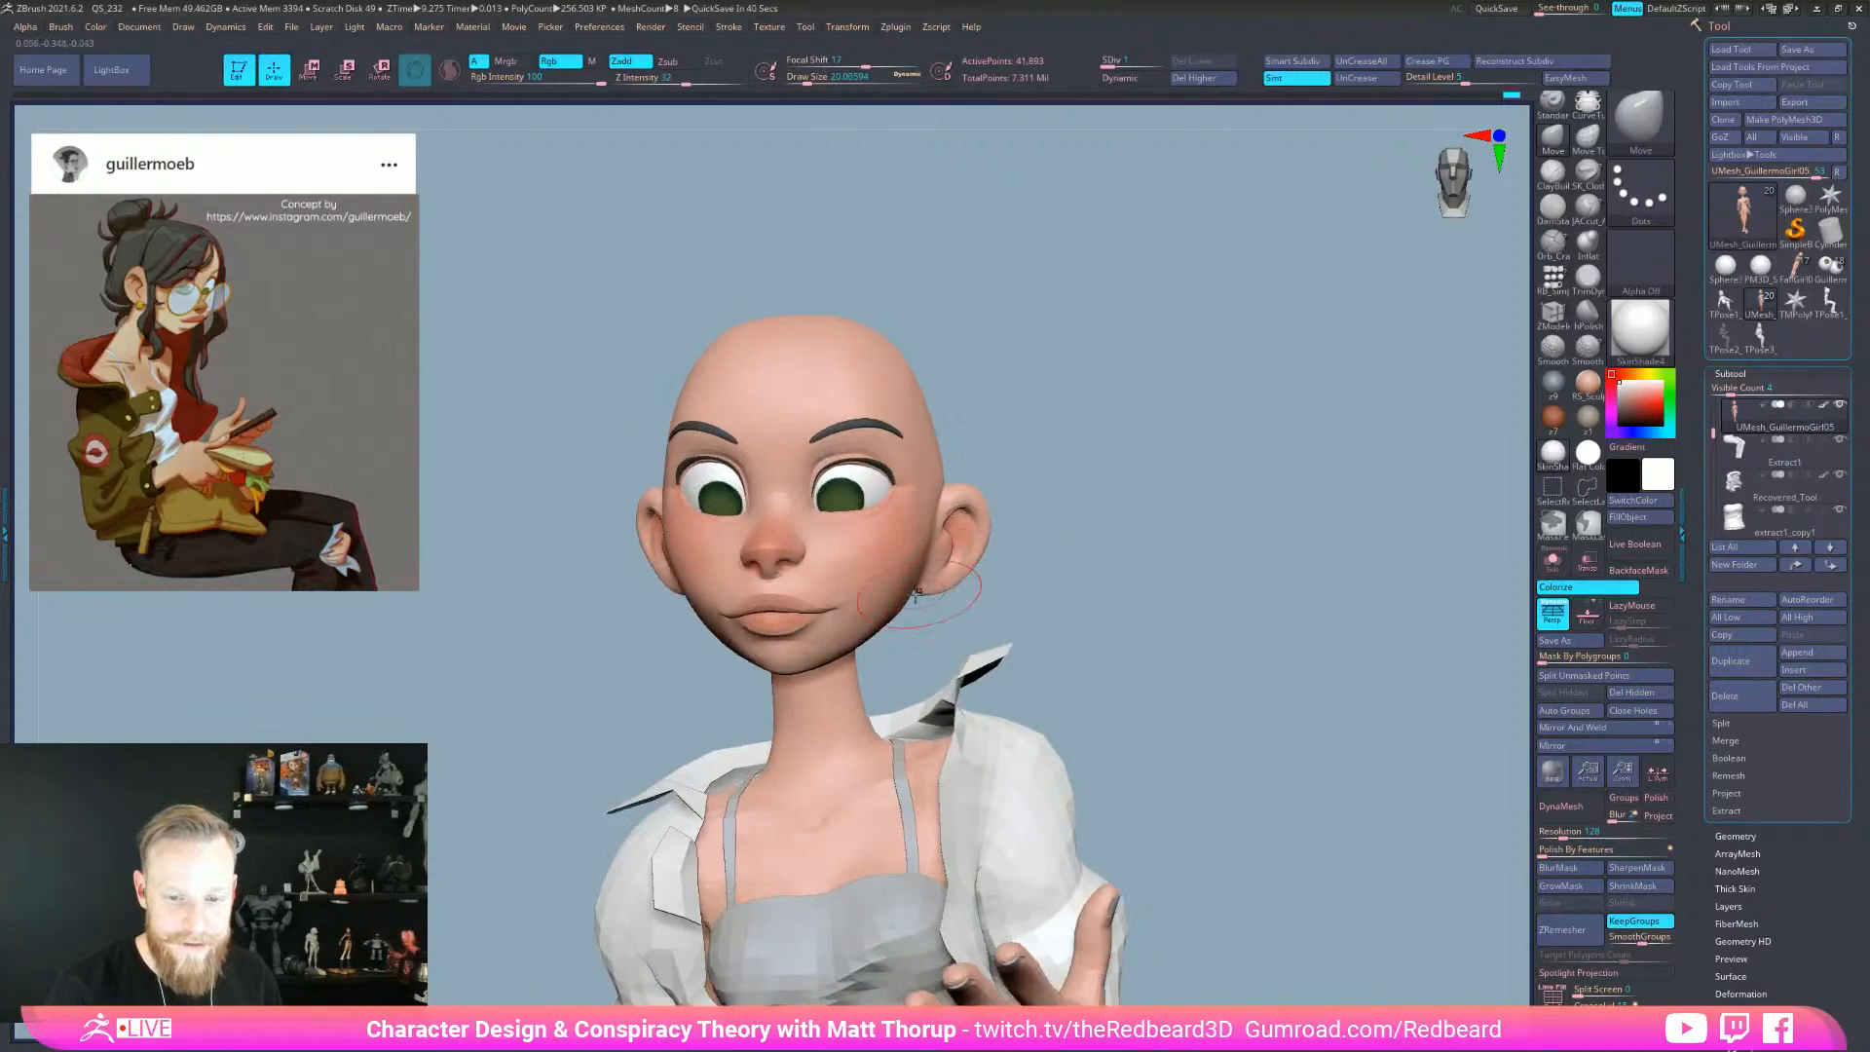
- Adjust the ears and outer cheeks from both sides with the Move brush, enlarging it to about 48.8 and reducing it again
key(s)
drag(943, 552, 956, 552)
right_drag(1008, 537, 1086, 542)
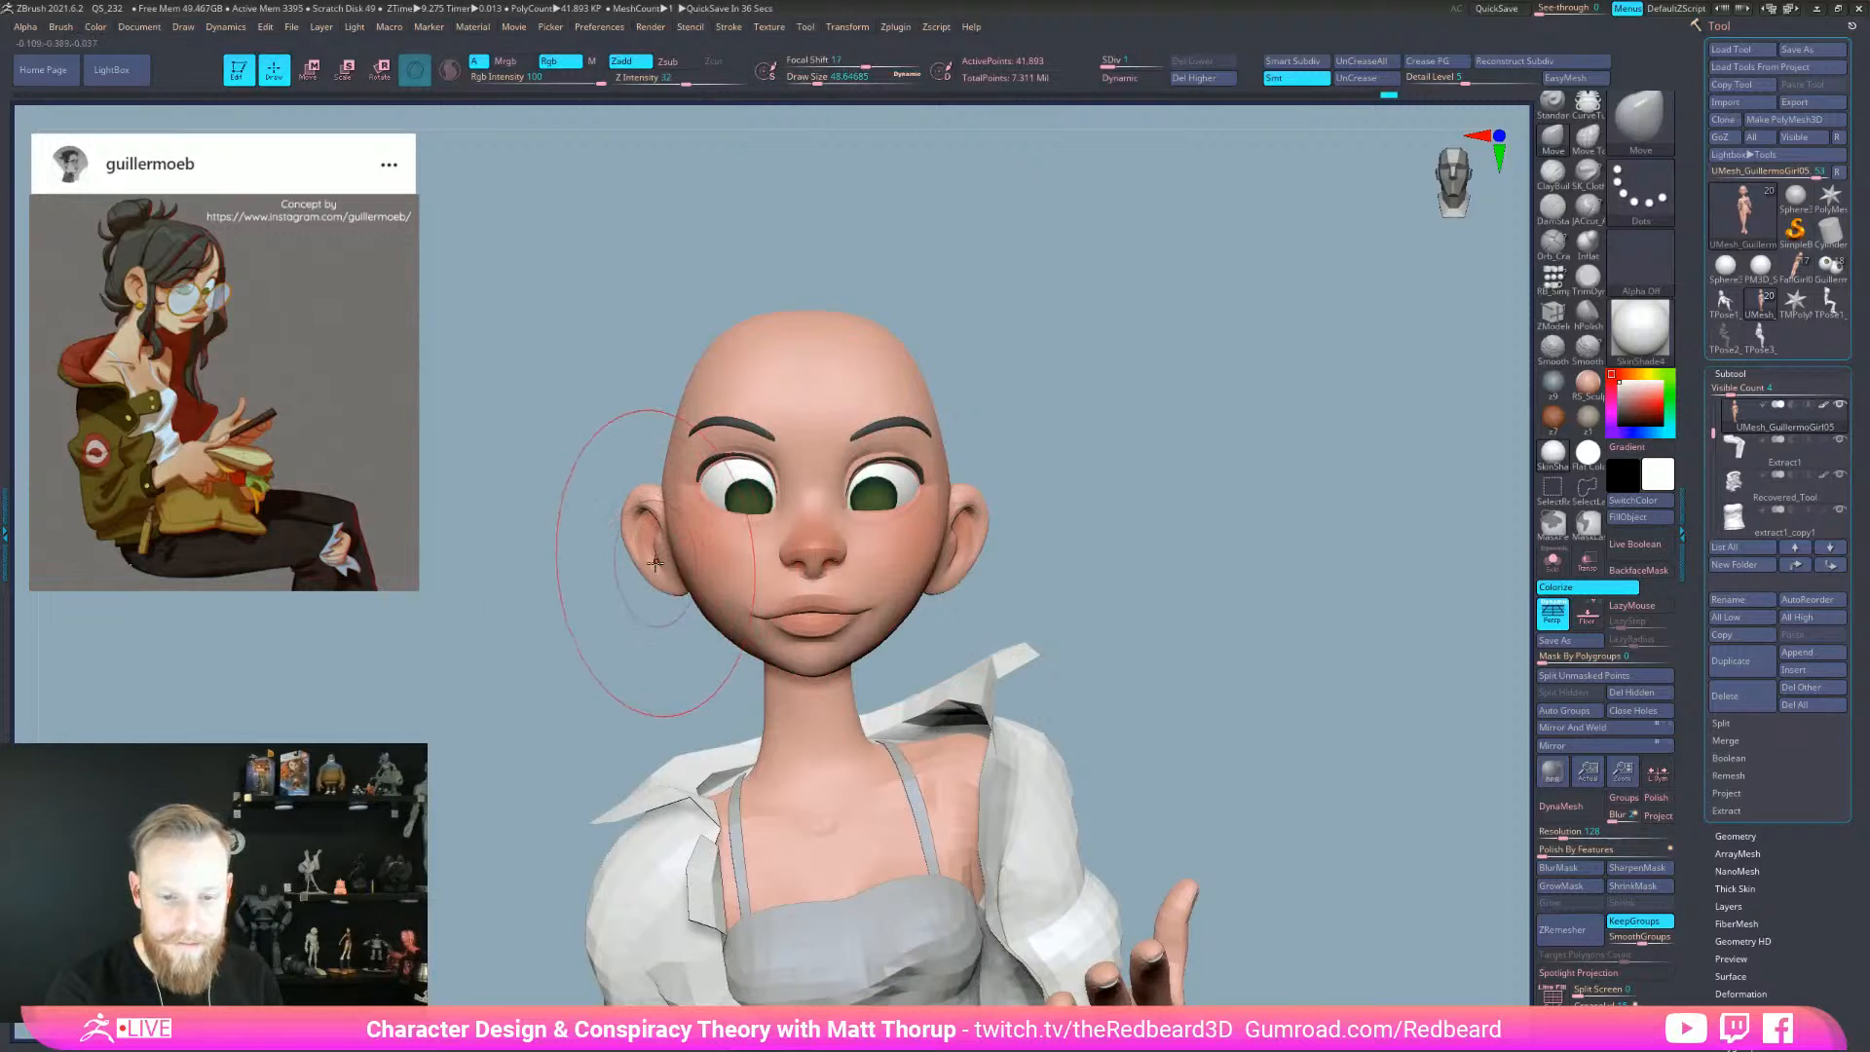
key(s)
drag(688, 594, 682, 594)
right_drag(633, 650, 675, 653)
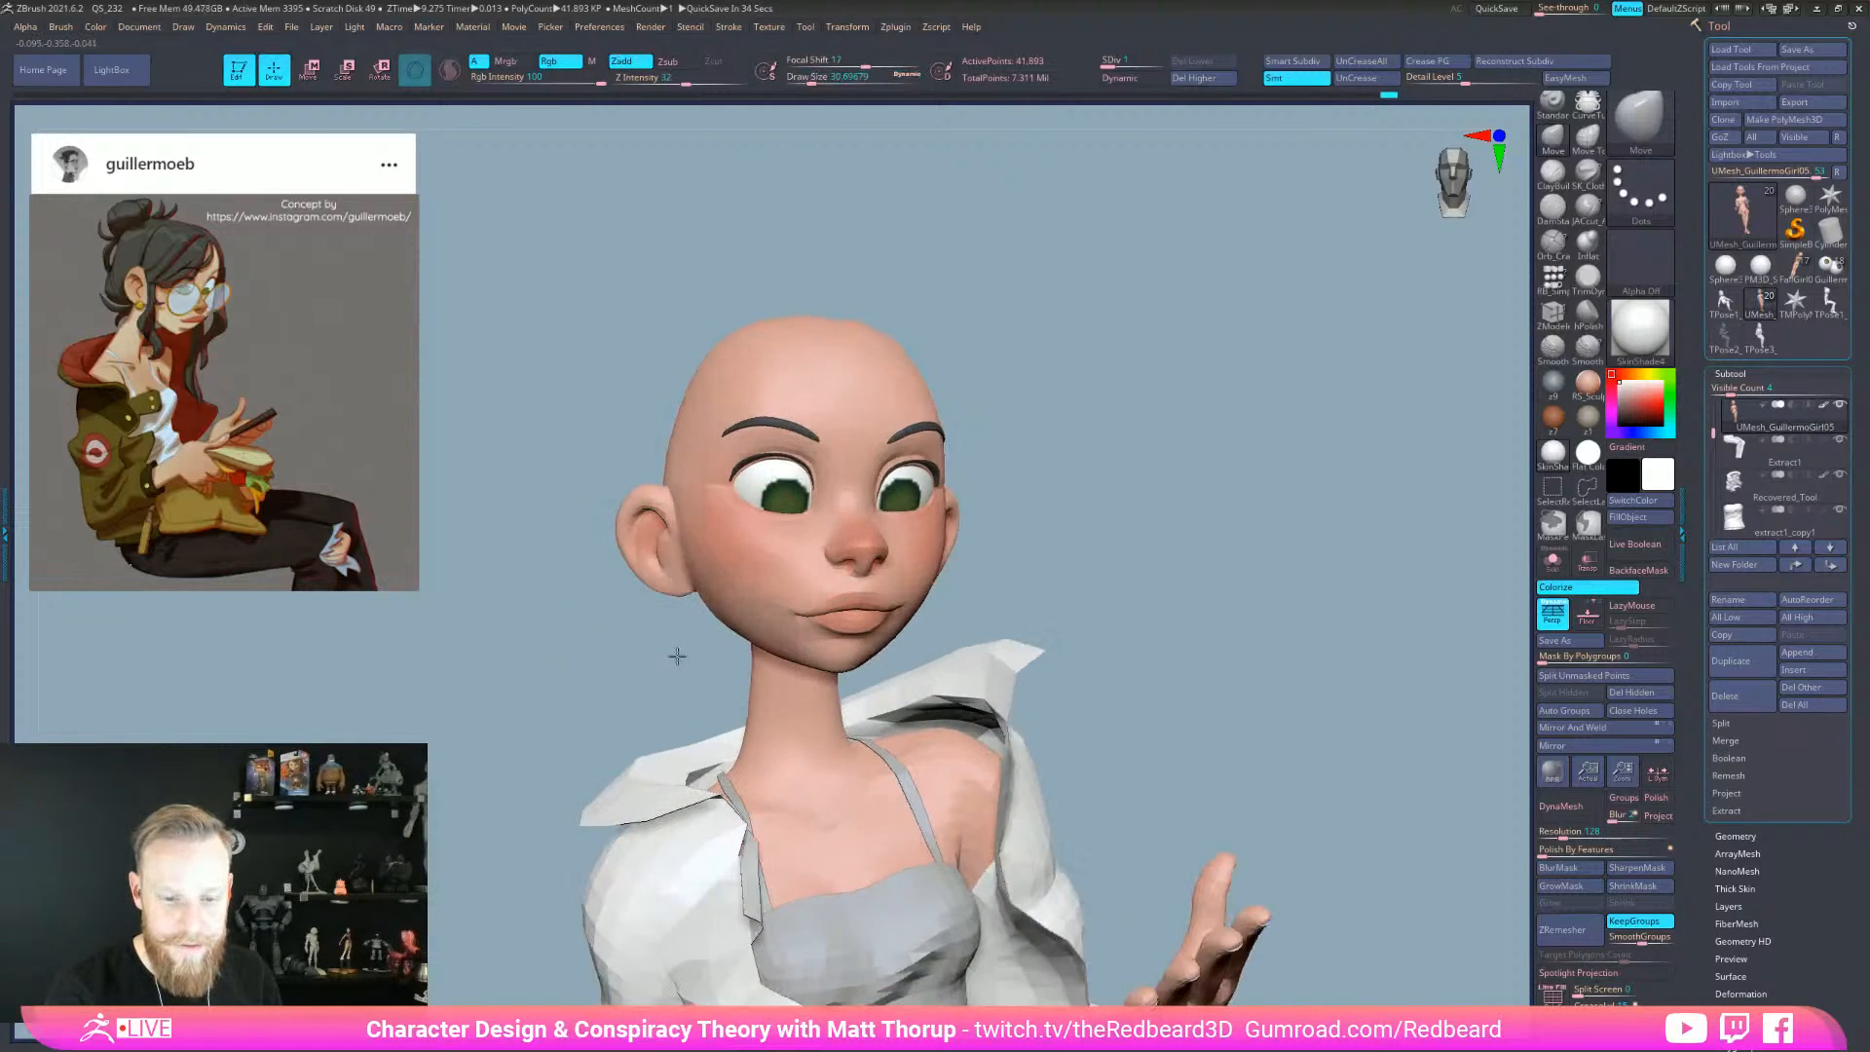
- Resize the Move brush to refine the lower cheek, and smooth the jawline on the opposite side
key(s)
drag(720, 609, 744, 611)
key(s)
drag(1159, 573, 1042, 578)
shift+drag(921, 610, 893, 626)
drag(1043, 605, 1019, 595)
- Correct the far cheek contour in three-quarter view with the Move brush at a draw size of about 26.9
key(s)
drag(930, 614, 949, 613)
mouse_move(951, 614)
right_down()
mouse_move(1106, 584)
mouse_move(1243, 663)
mouse_move(1117, 658)
right_up()
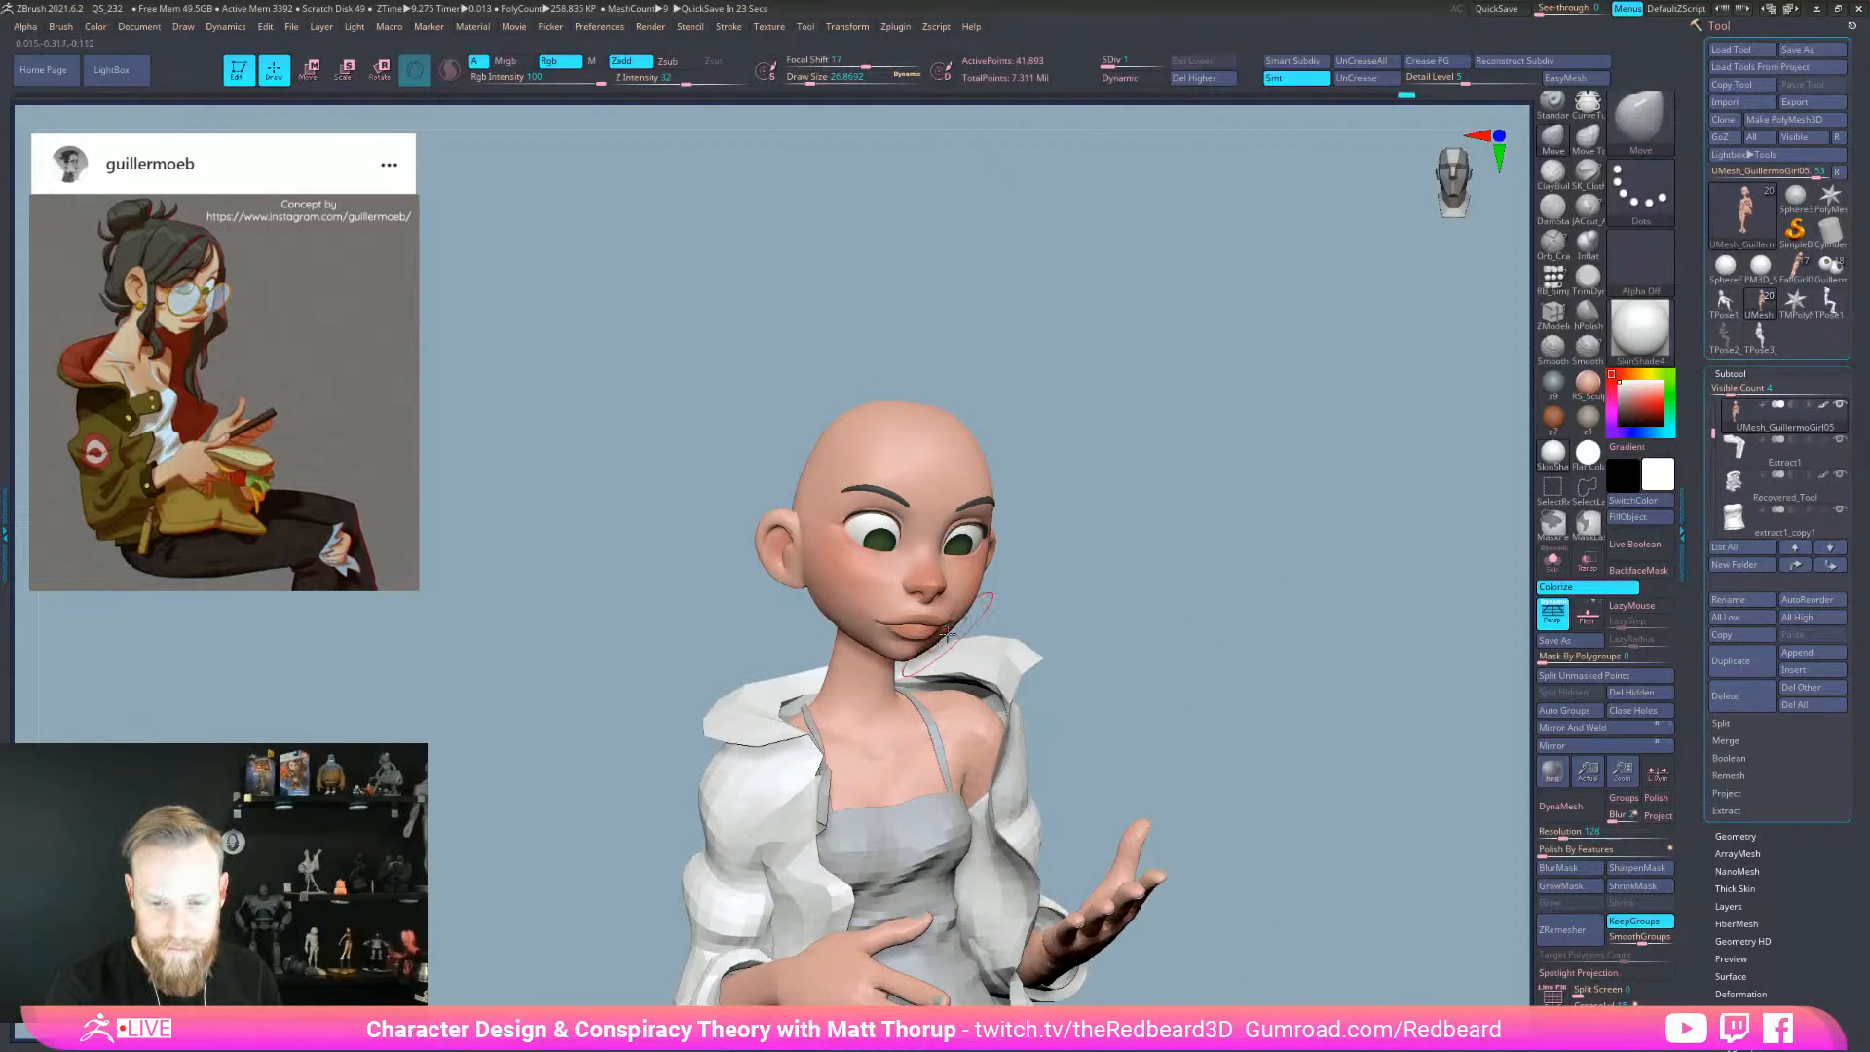
right_click(1145, 632)
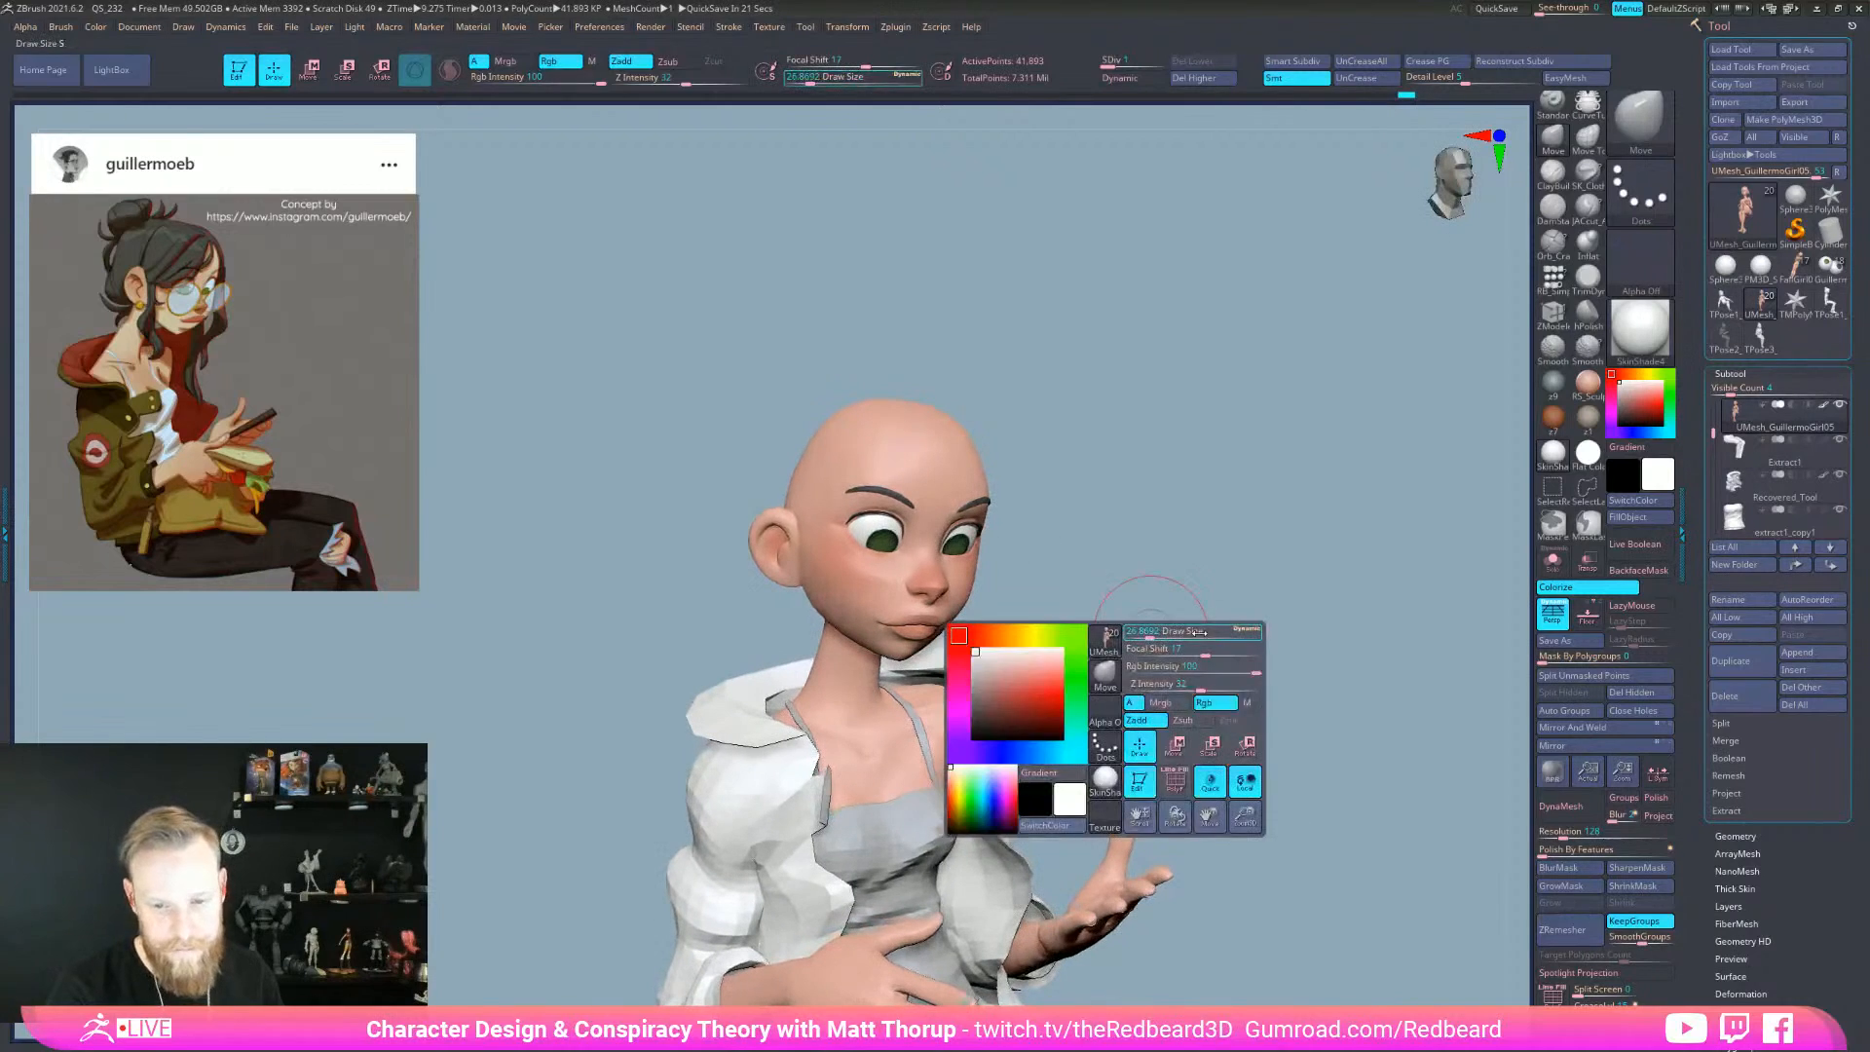
mouse_move(1377, 551)
right_down()
mouse_move(1394, 547)
mouse_move(1309, 563)
right_up()
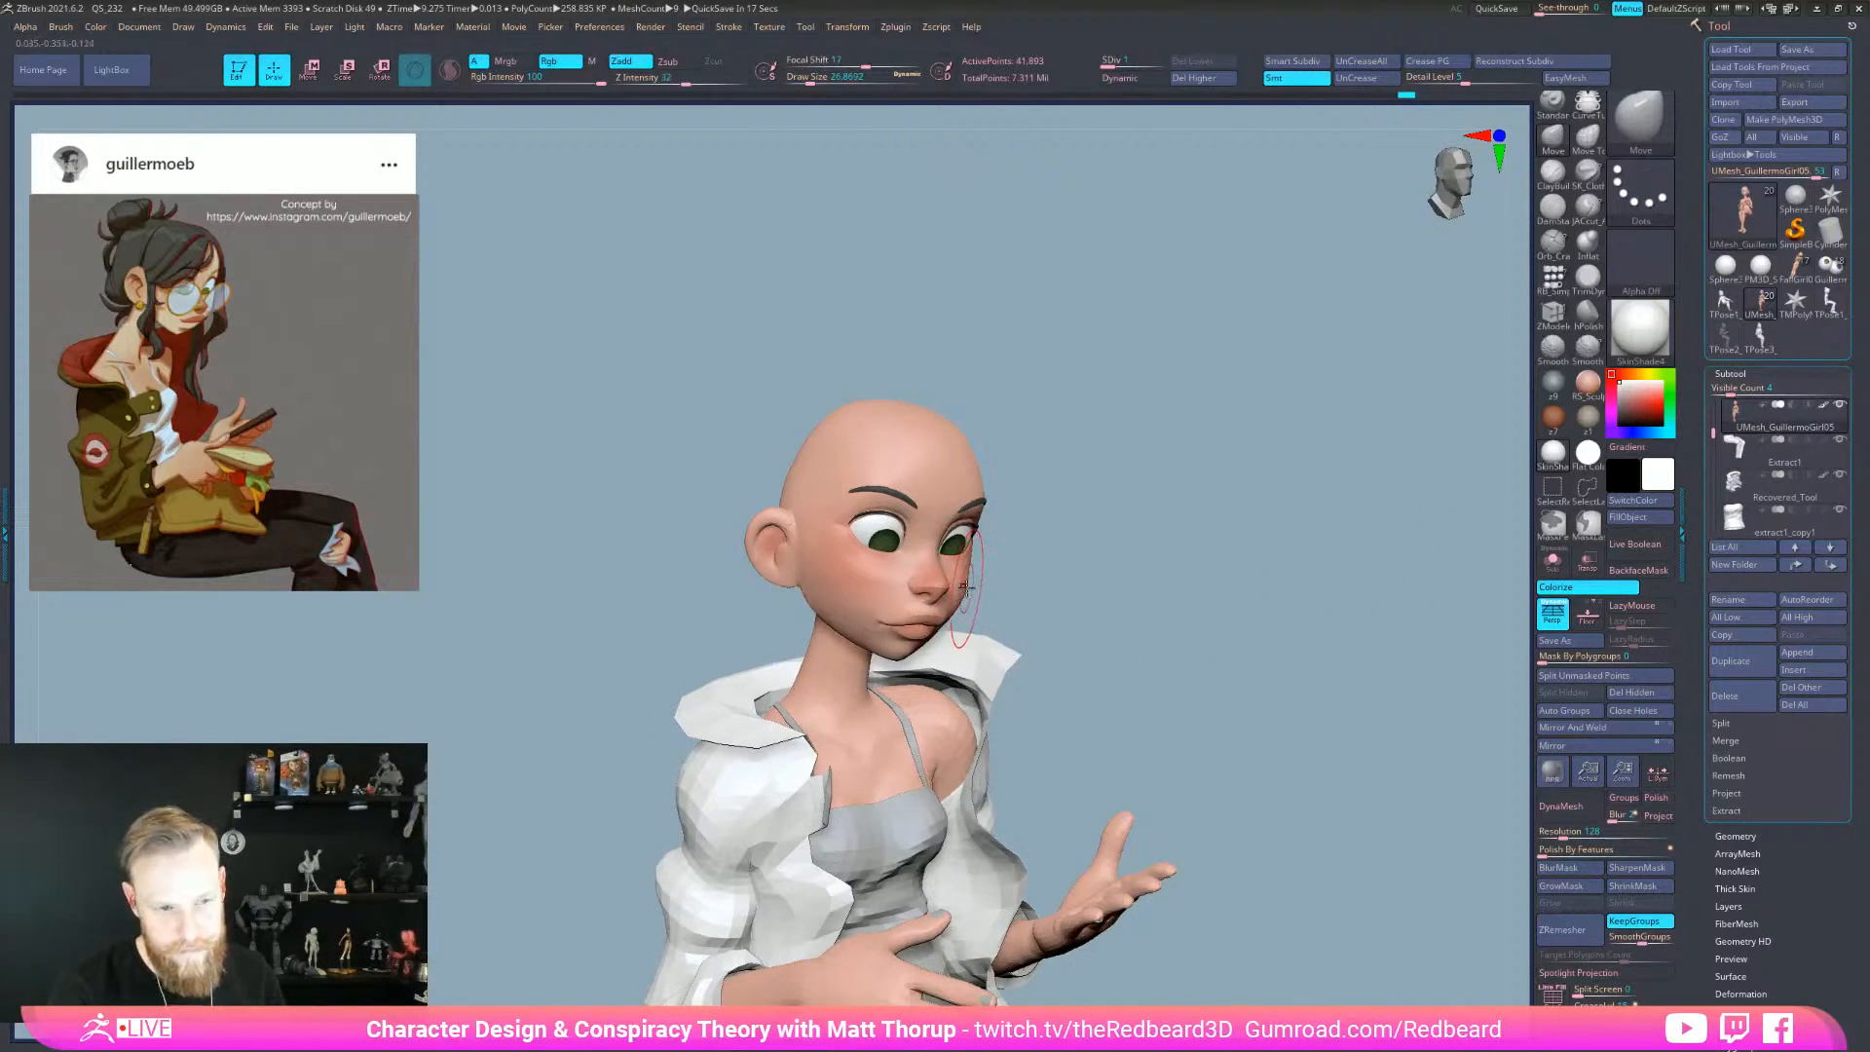
right_drag(964, 585, 976, 589)
- Adjust the cheek from both three-quarter sides with the Move brush, raising its draw size to about 41.4
key(s)
drag(864, 587, 861, 587)
right_drag(1198, 575, 1045, 574)
key(s)
drag(973, 567, 983, 567)
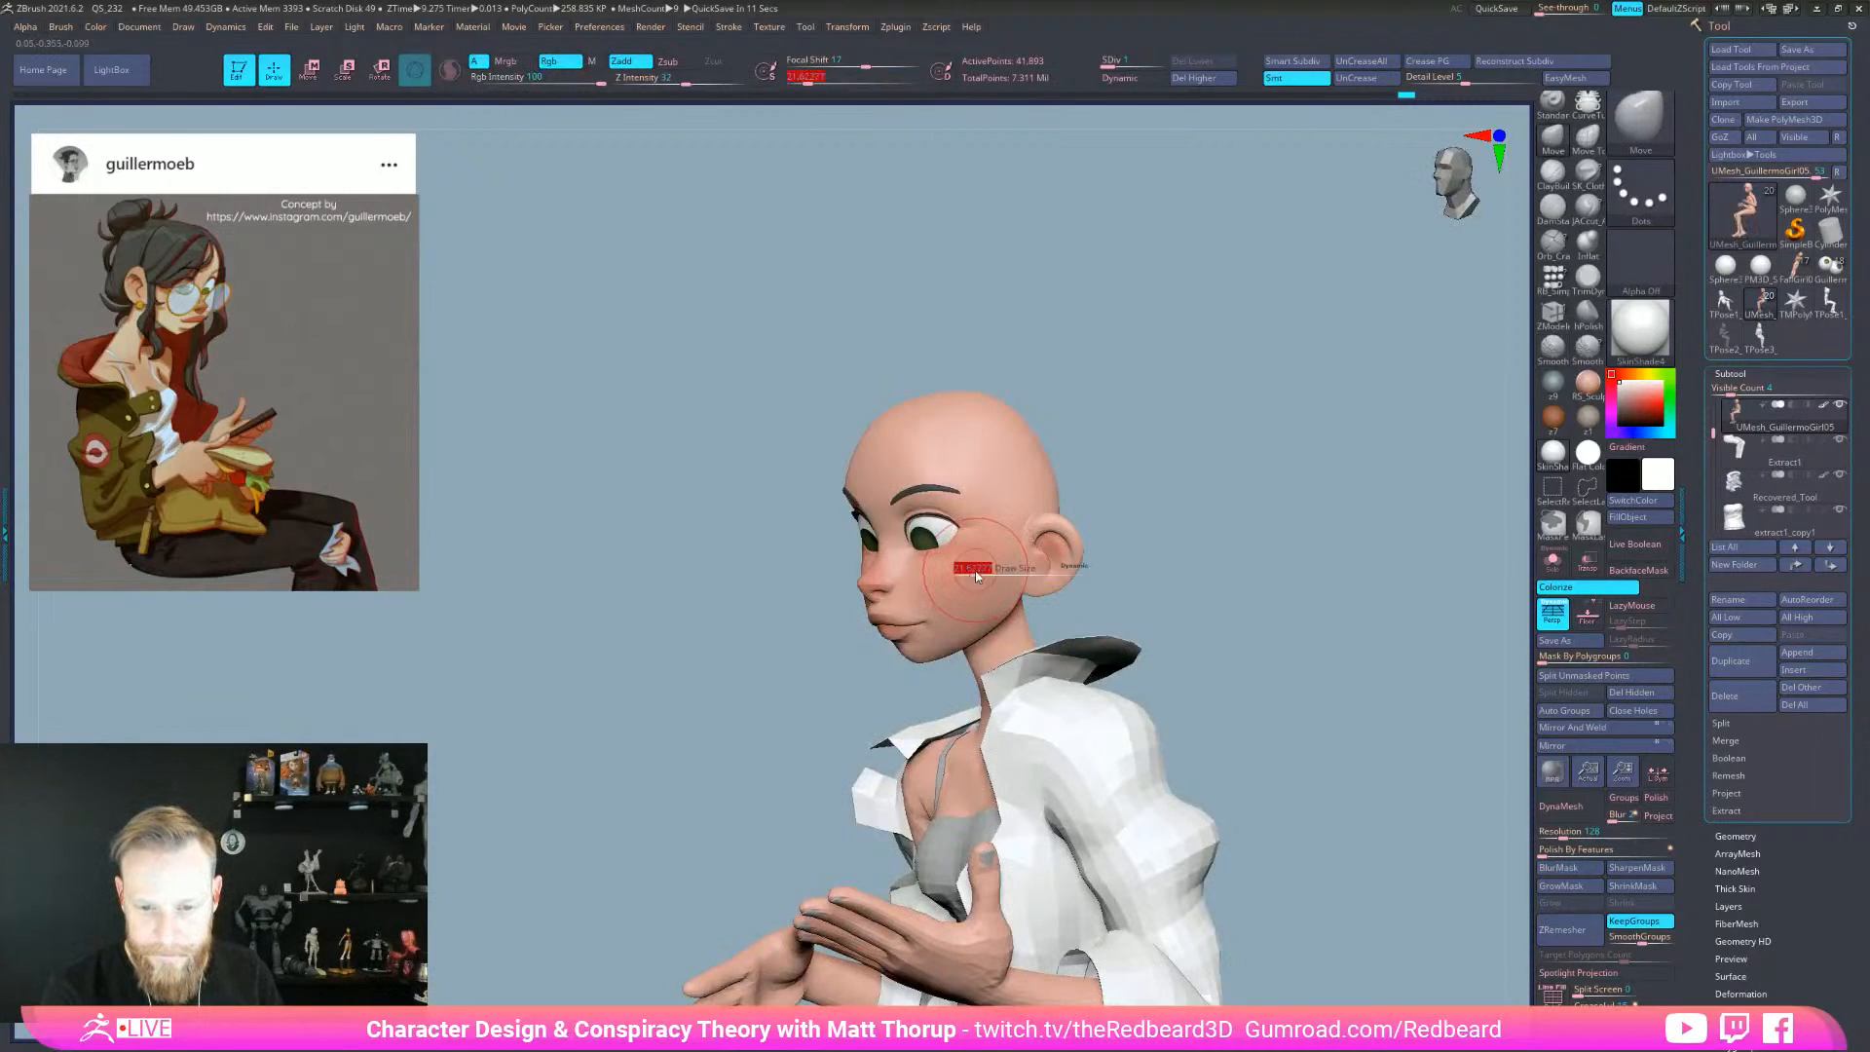
right_drag(1164, 550, 1120, 551)
- Examine the head shape from above and the whole seated figure from the front and three-quarter side
mouse_move(1169, 418)
right_down()
mouse_move(1227, 434)
mouse_move(1149, 496)
mouse_move(1135, 568)
right_up()
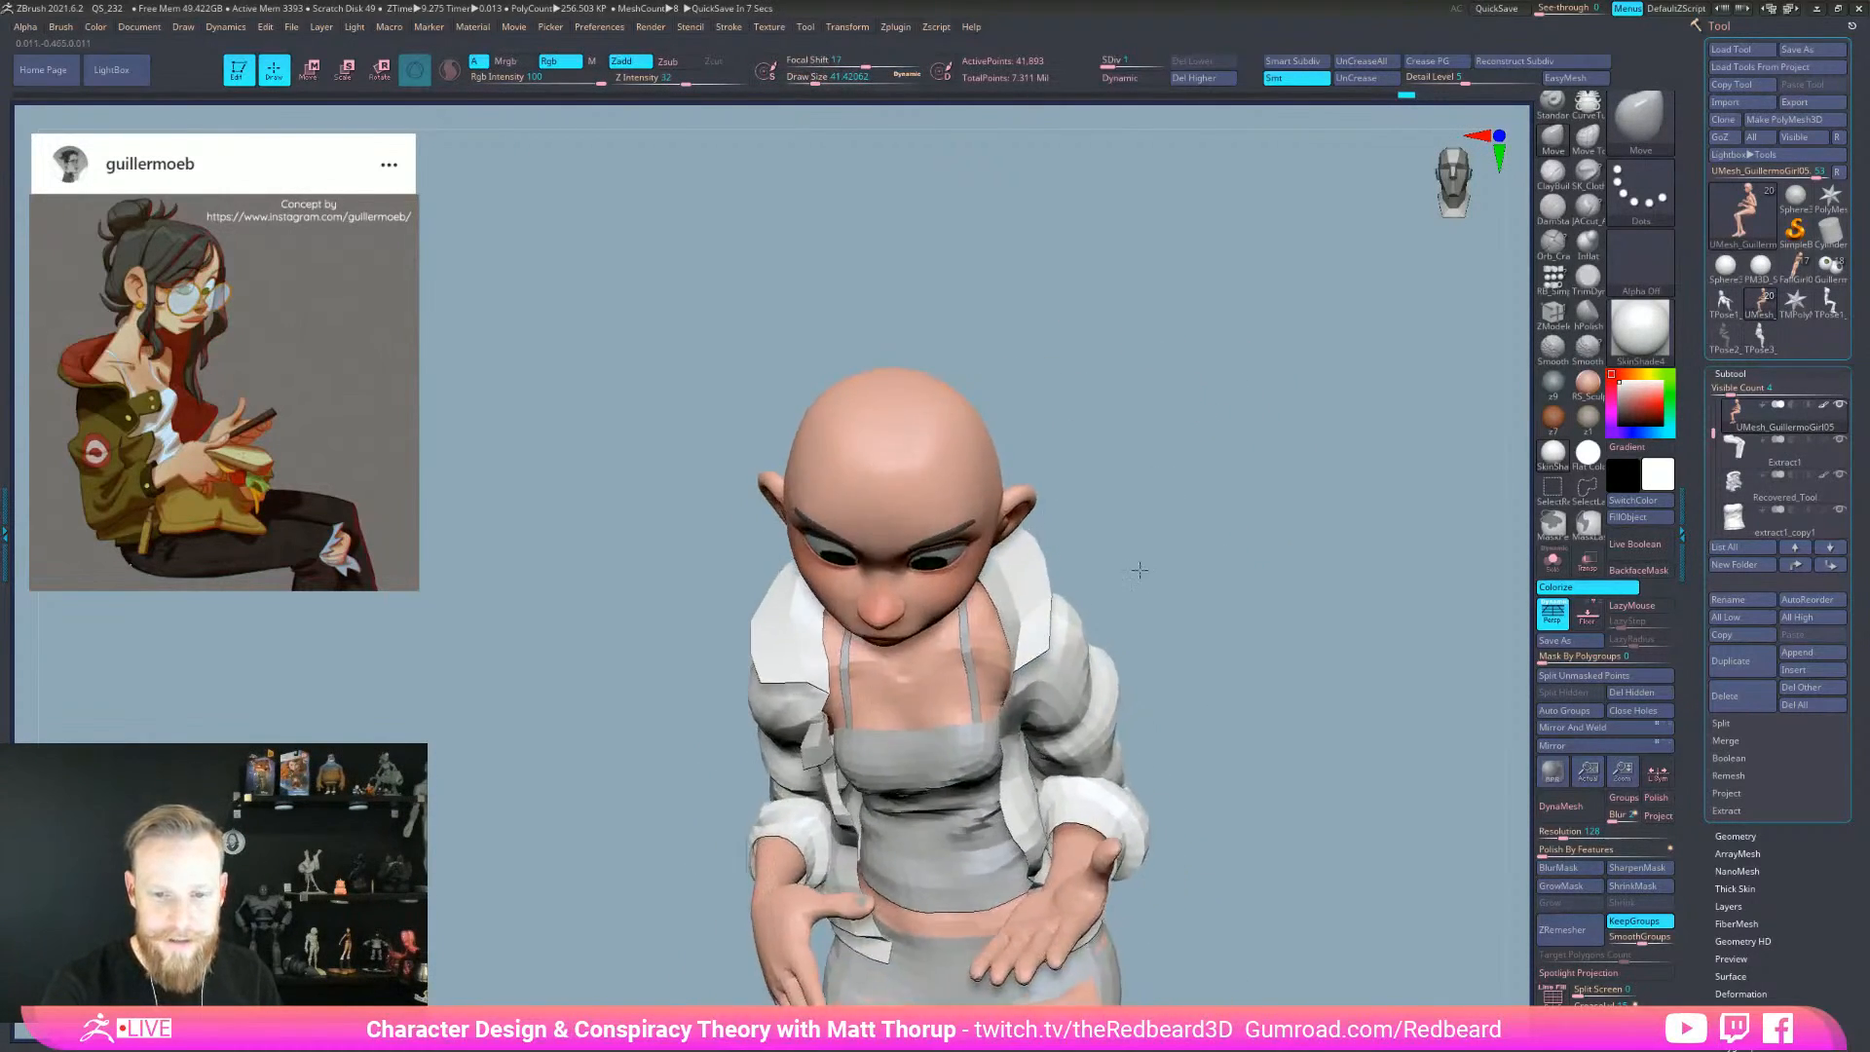
mouse_move(1077, 409)
right_down()
mouse_move(1078, 473)
mouse_move(1100, 477)
right_up()
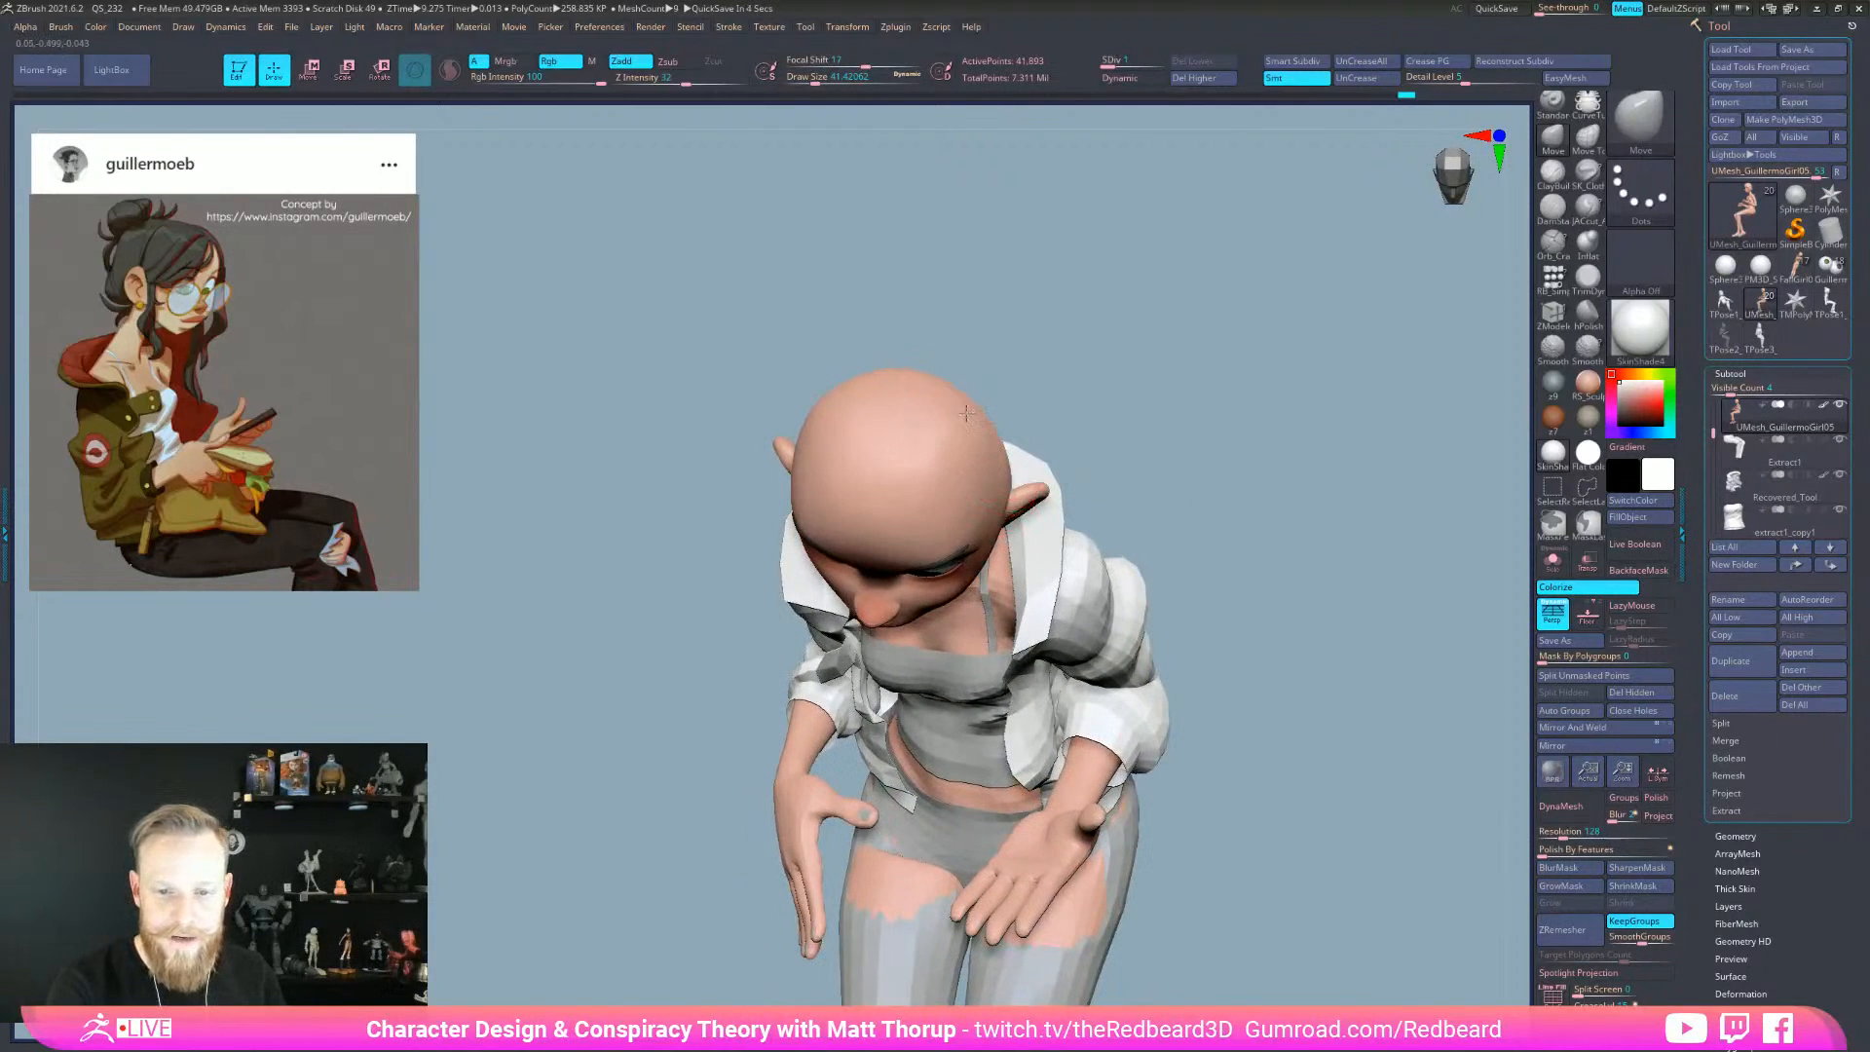
right_drag(1044, 383, 1071, 448)
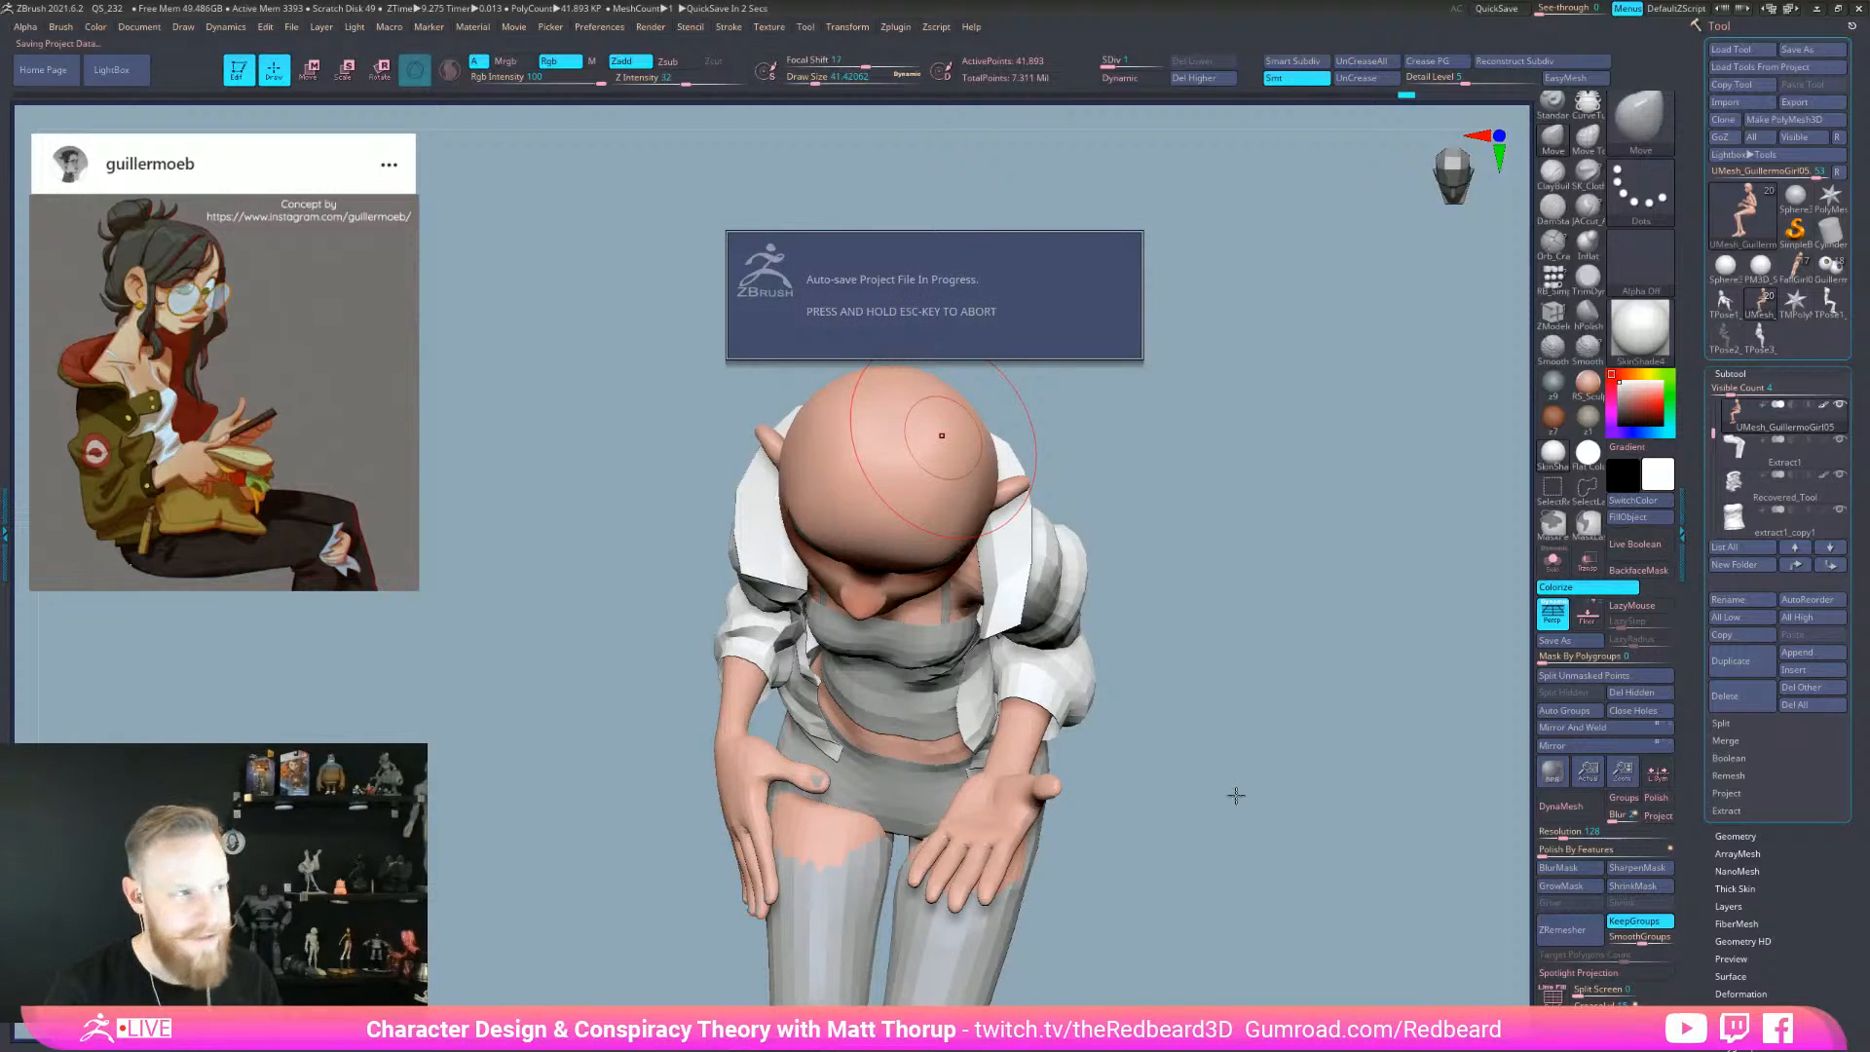
right_drag(1229, 809, 1139, 839)
right_click(1130, 874)
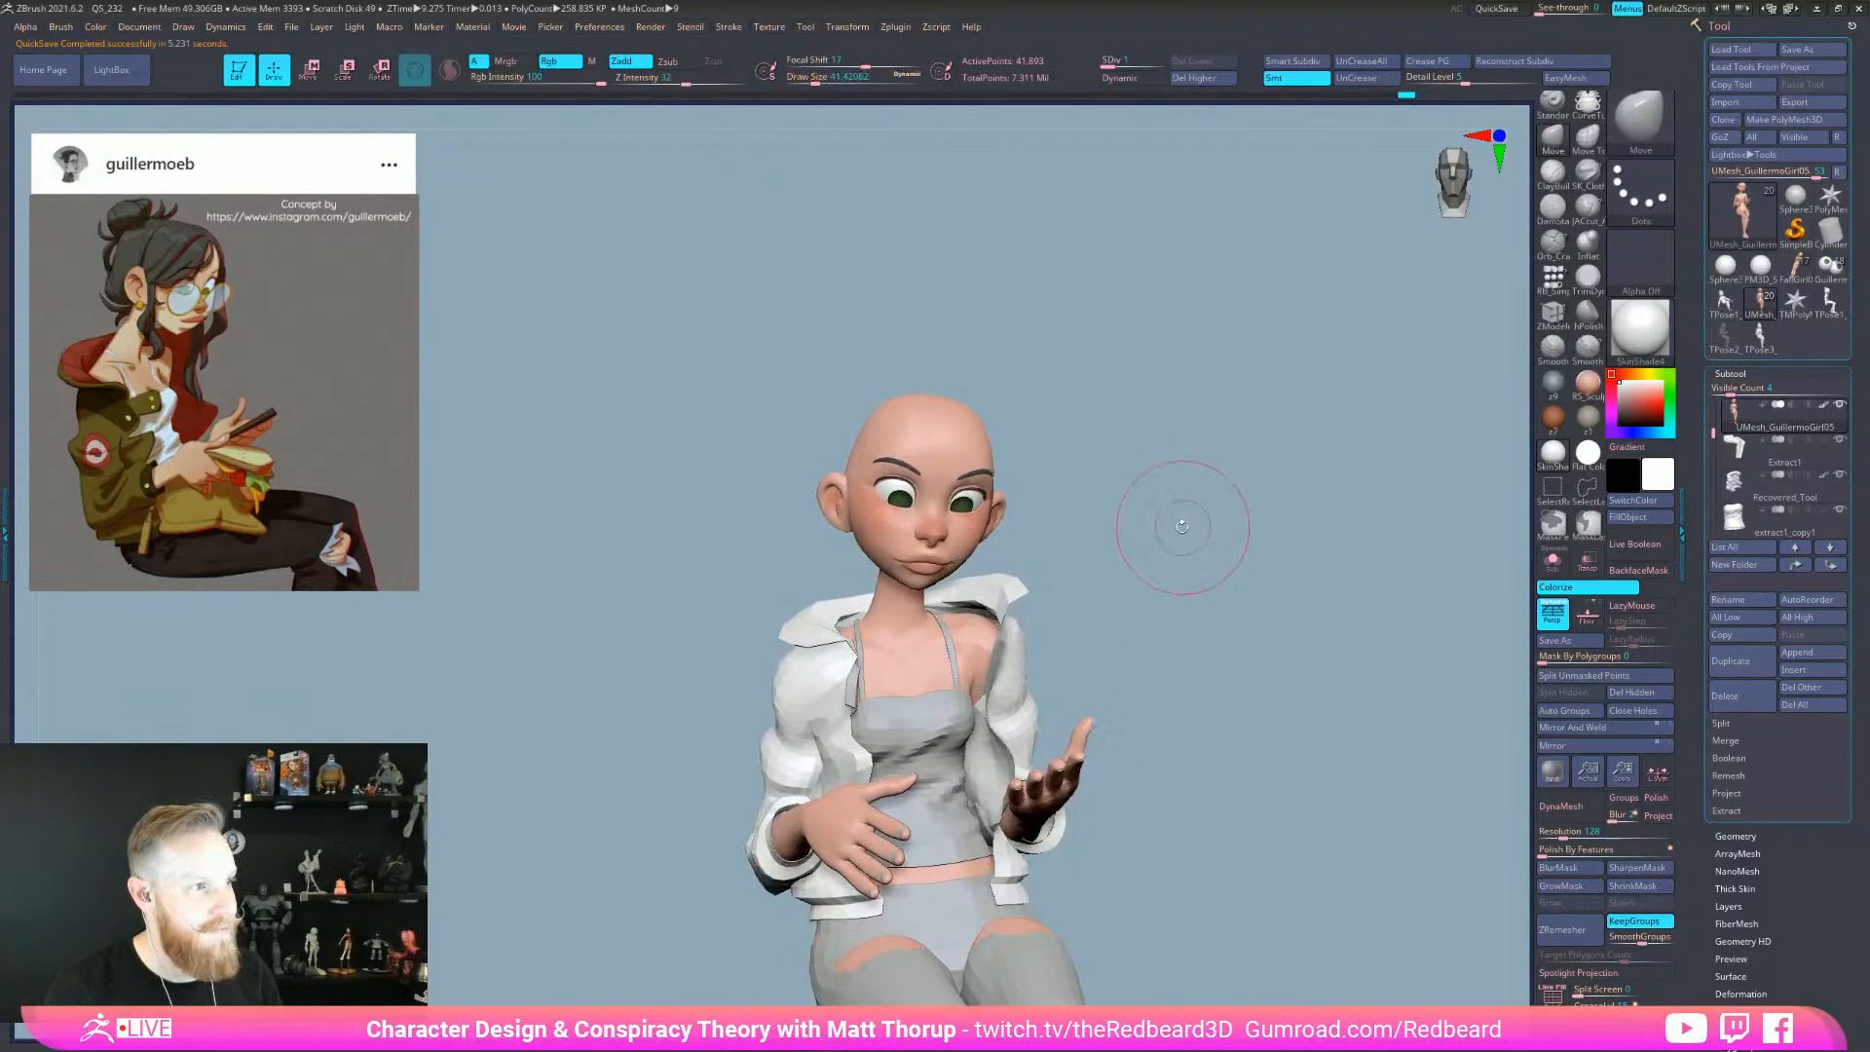
mouse_move(1194, 567)
alt+right_down()
mouse_move(1097, 507)
mouse_move(1104, 534)
alt+right_up()
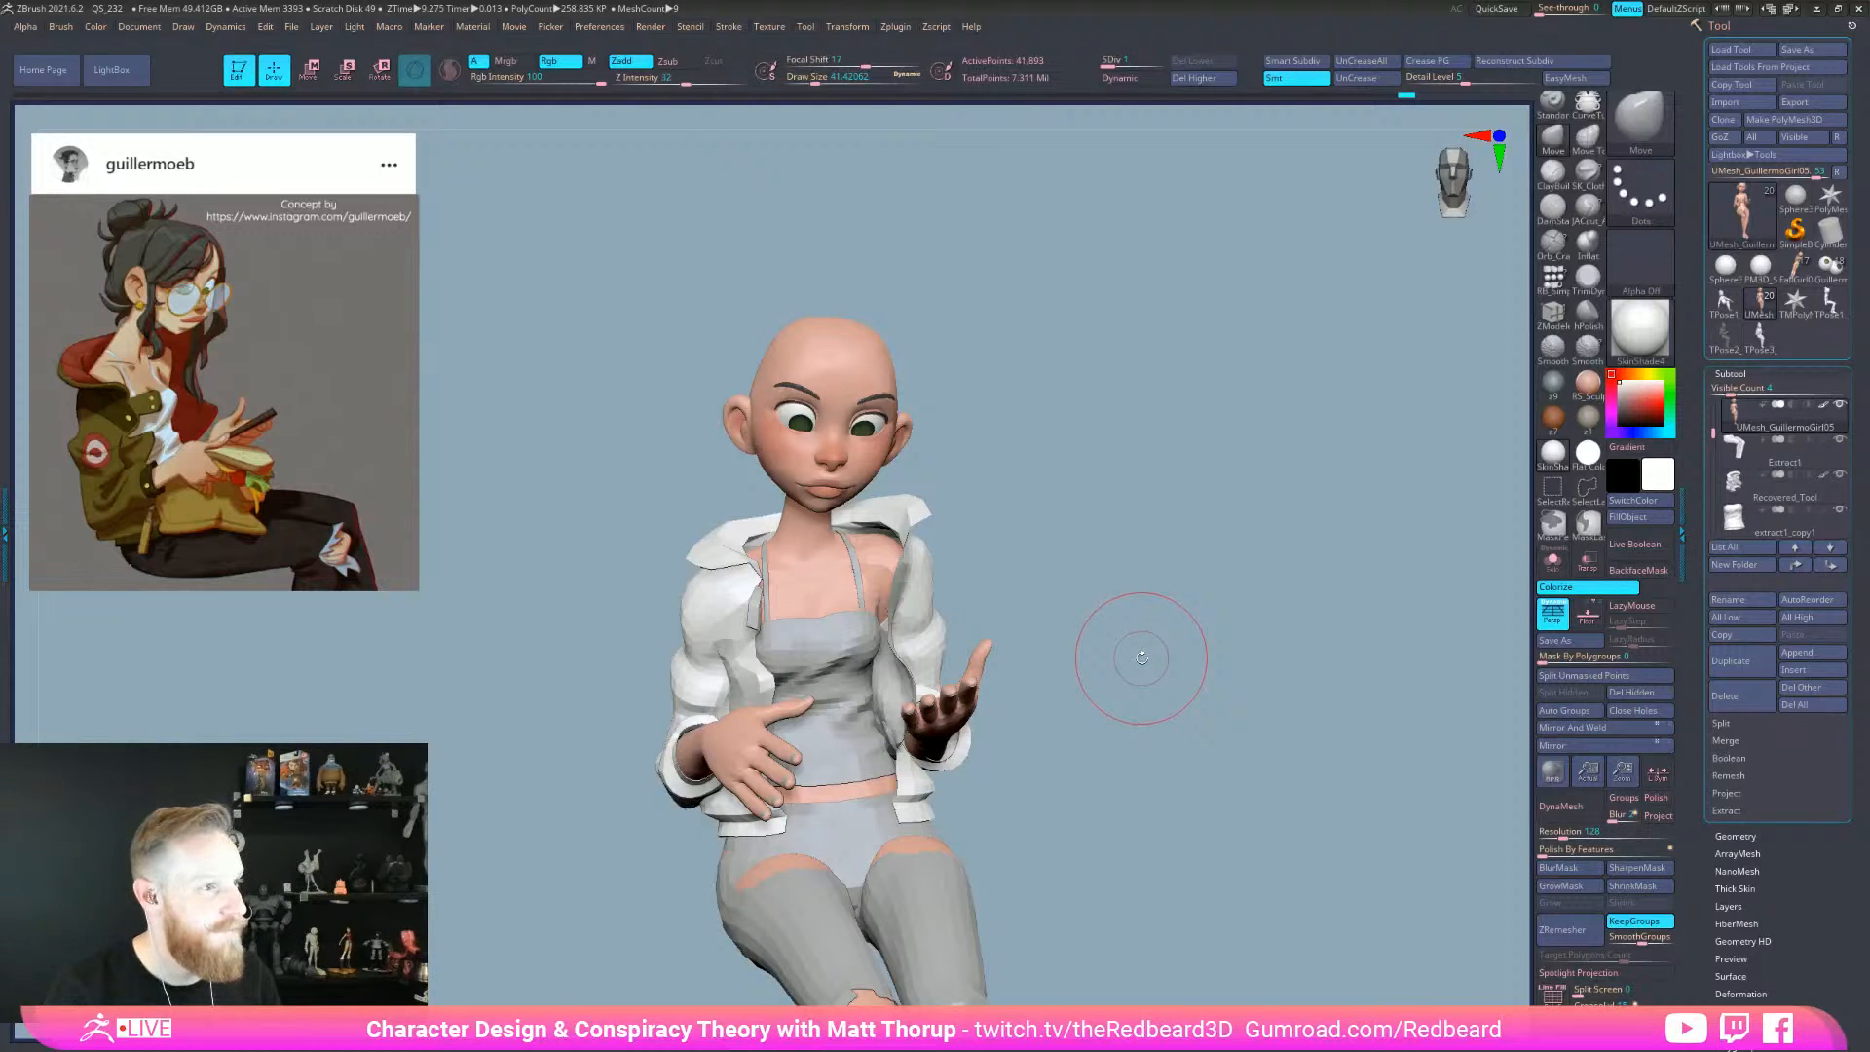
mouse_move(1140, 657)
right_down()
mouse_move(1221, 659)
mouse_move(1140, 661)
right_up()
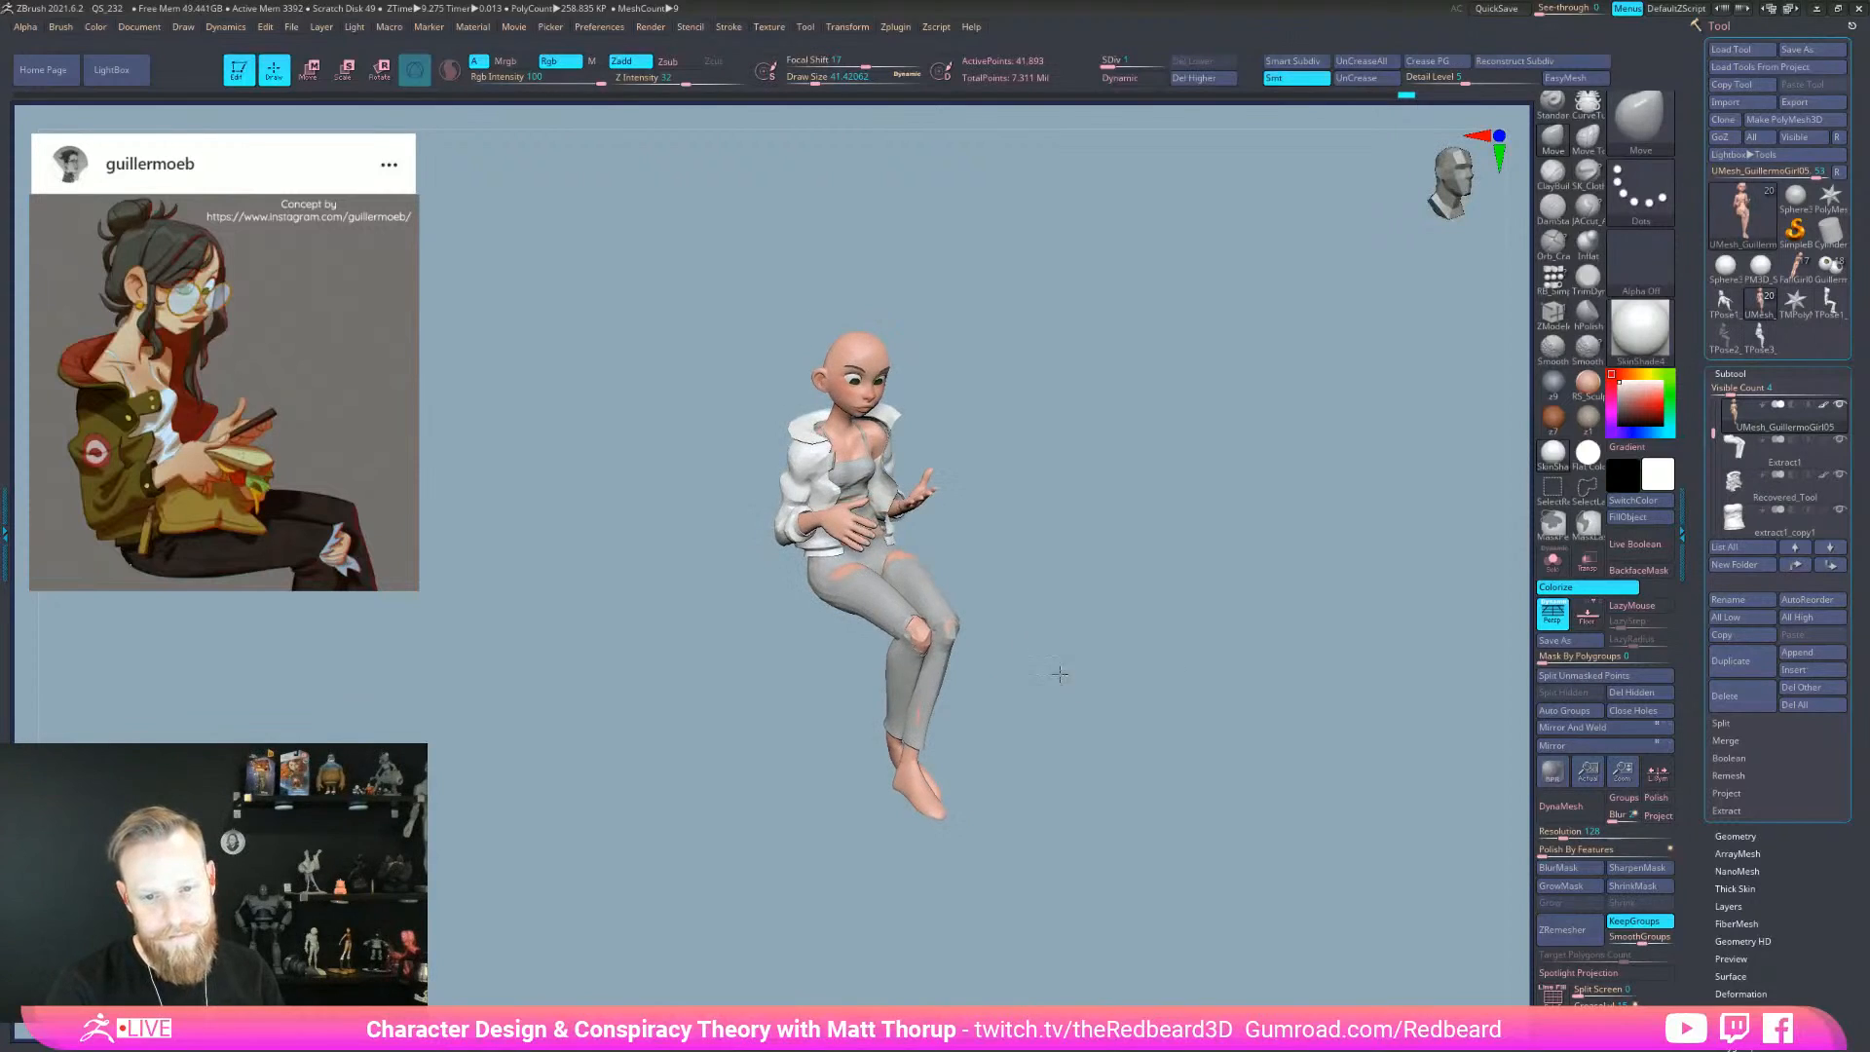
drag(1056, 672, 1146, 693)
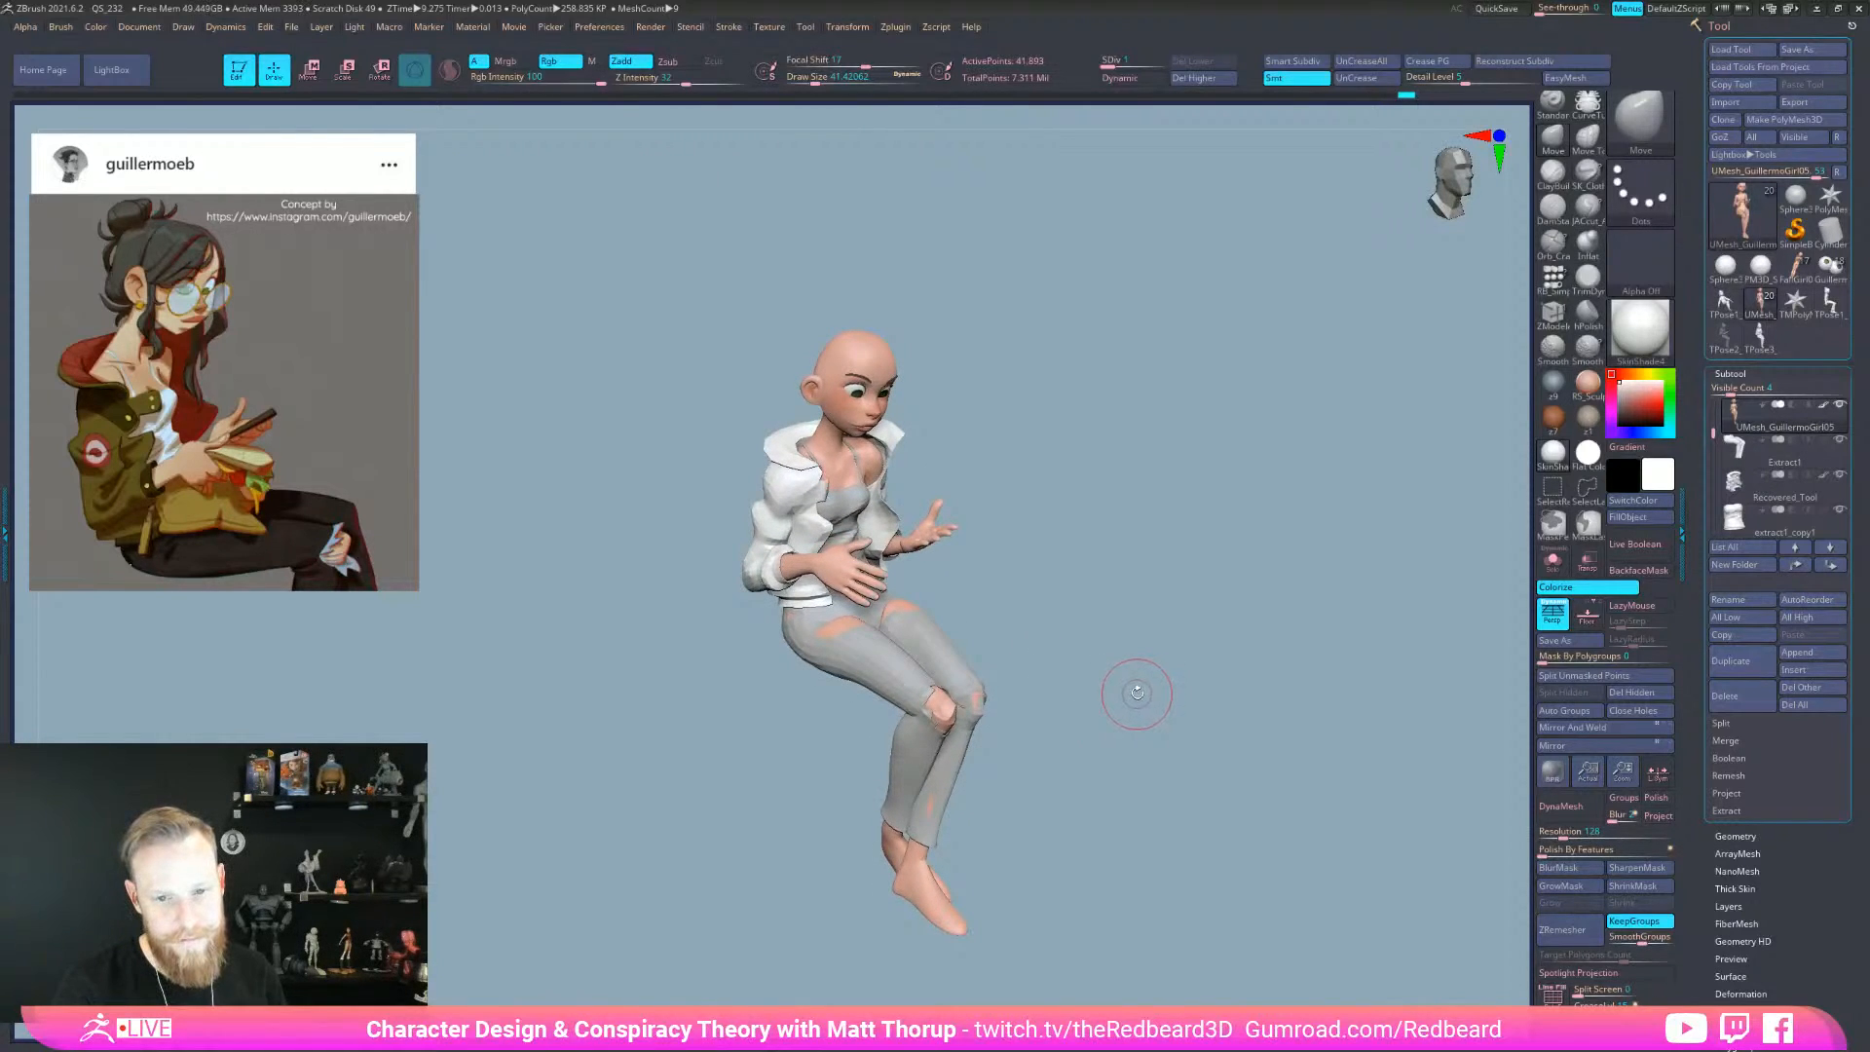
- Set the Move brush's focal shift to -24 and draw size to about 28.75, and adjust the near cheek
key(space)
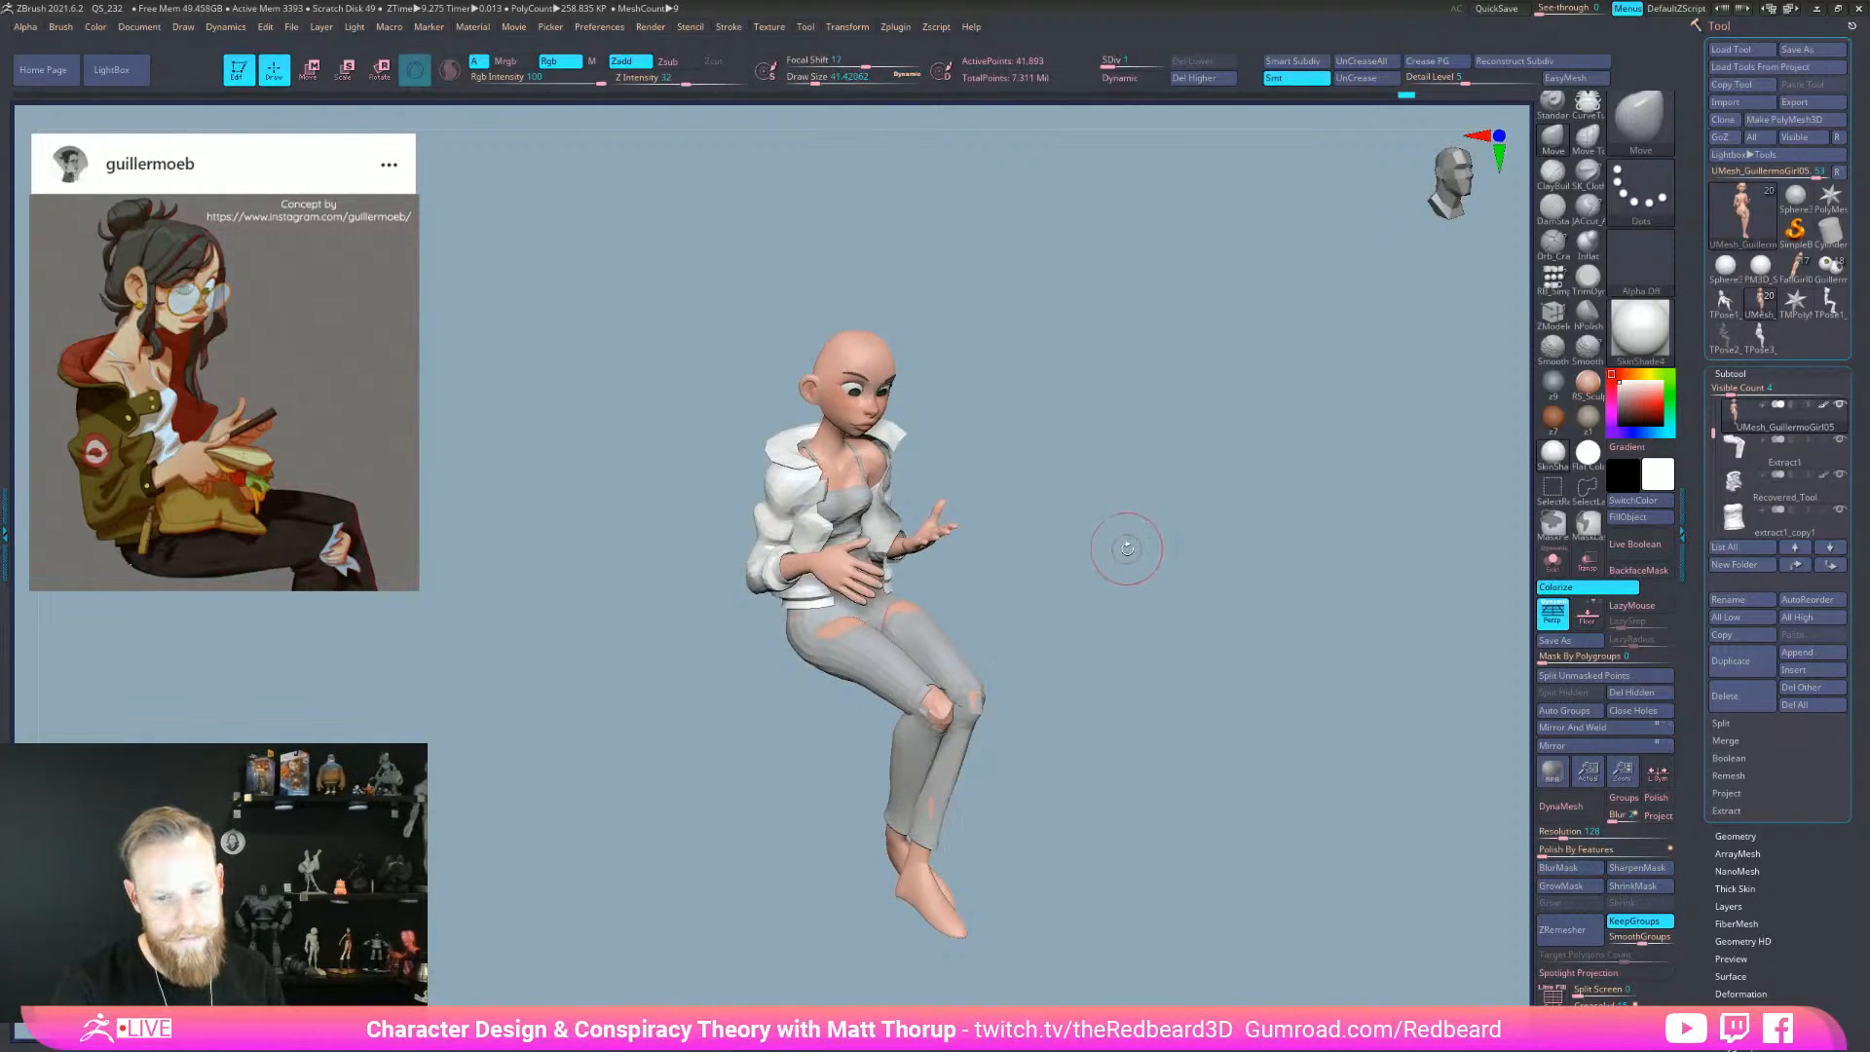
key(space)
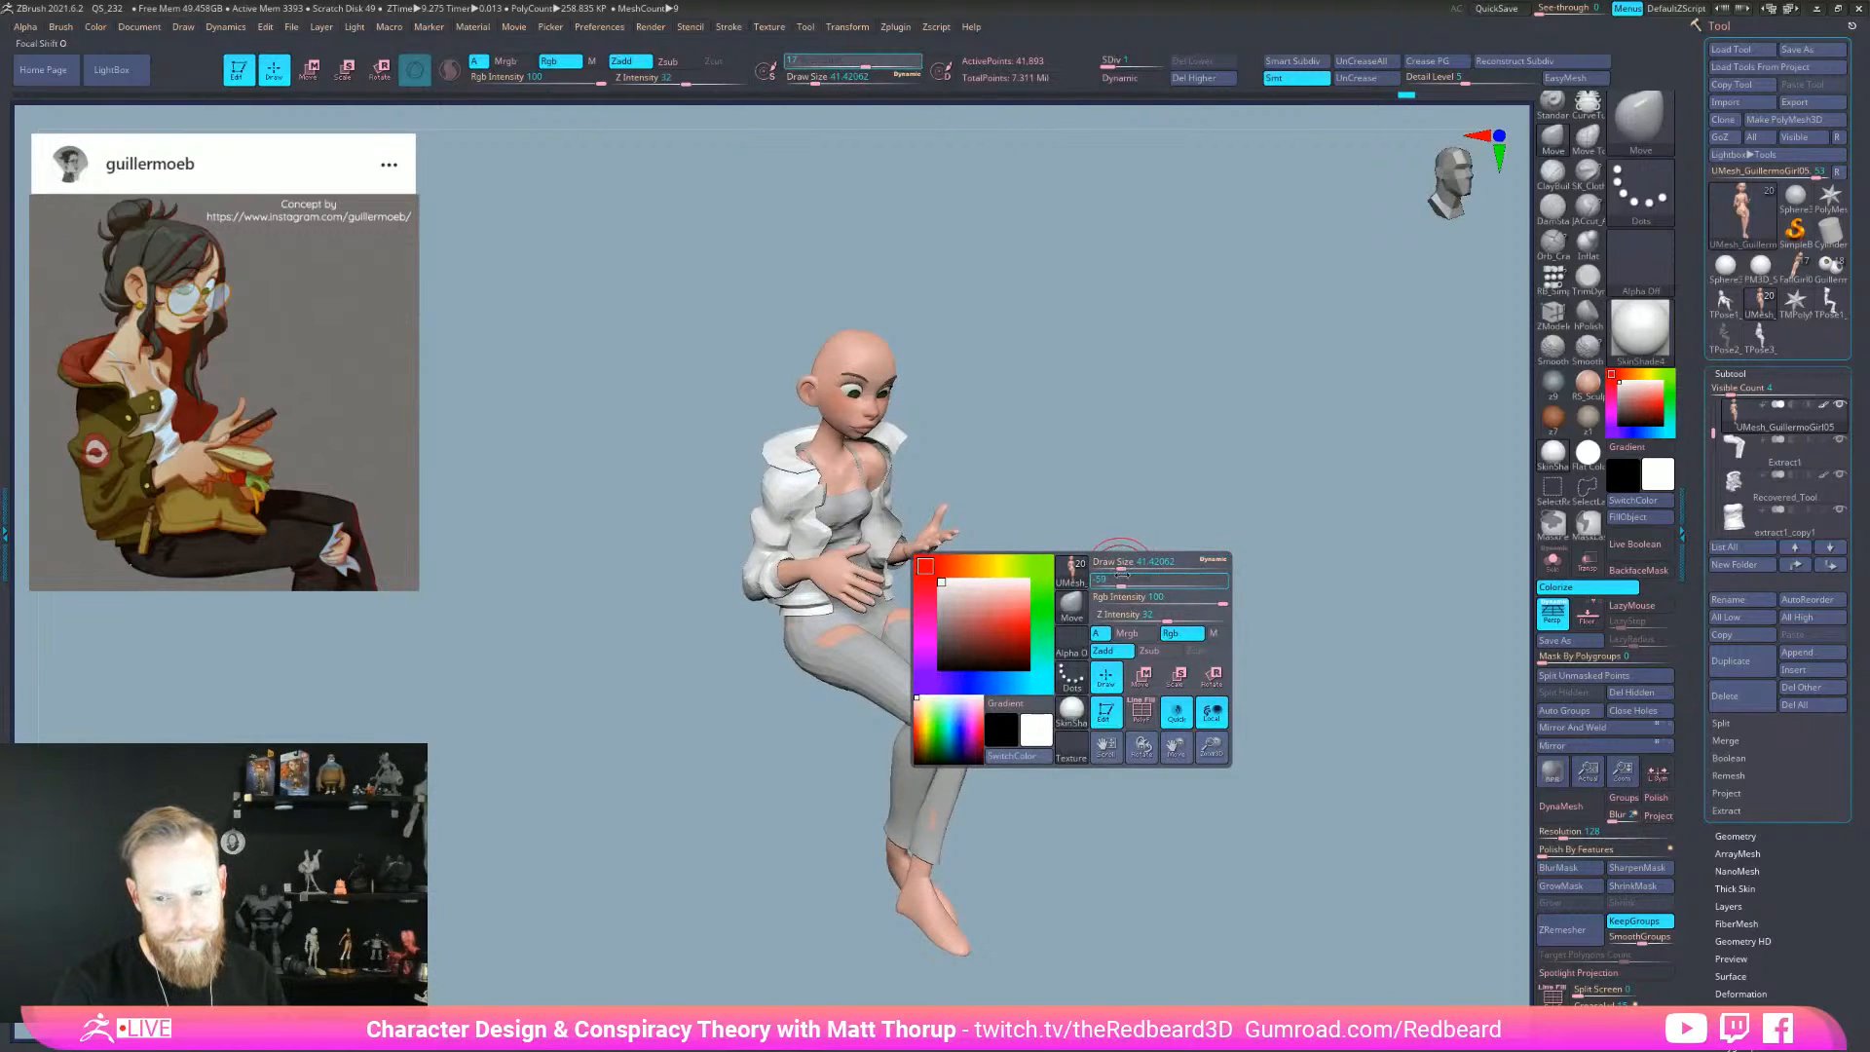
drag(1121, 574, 1147, 574)
mouse_move(1047, 447)
mouse_down()
mouse_move(1102, 449)
mouse_move(1136, 492)
mouse_move(827, 541)
mouse_move(785, 586)
mouse_up()
drag(729, 681, 891, 652)
key(s)
drag(831, 557, 839, 557)
drag(974, 536, 664, 565)
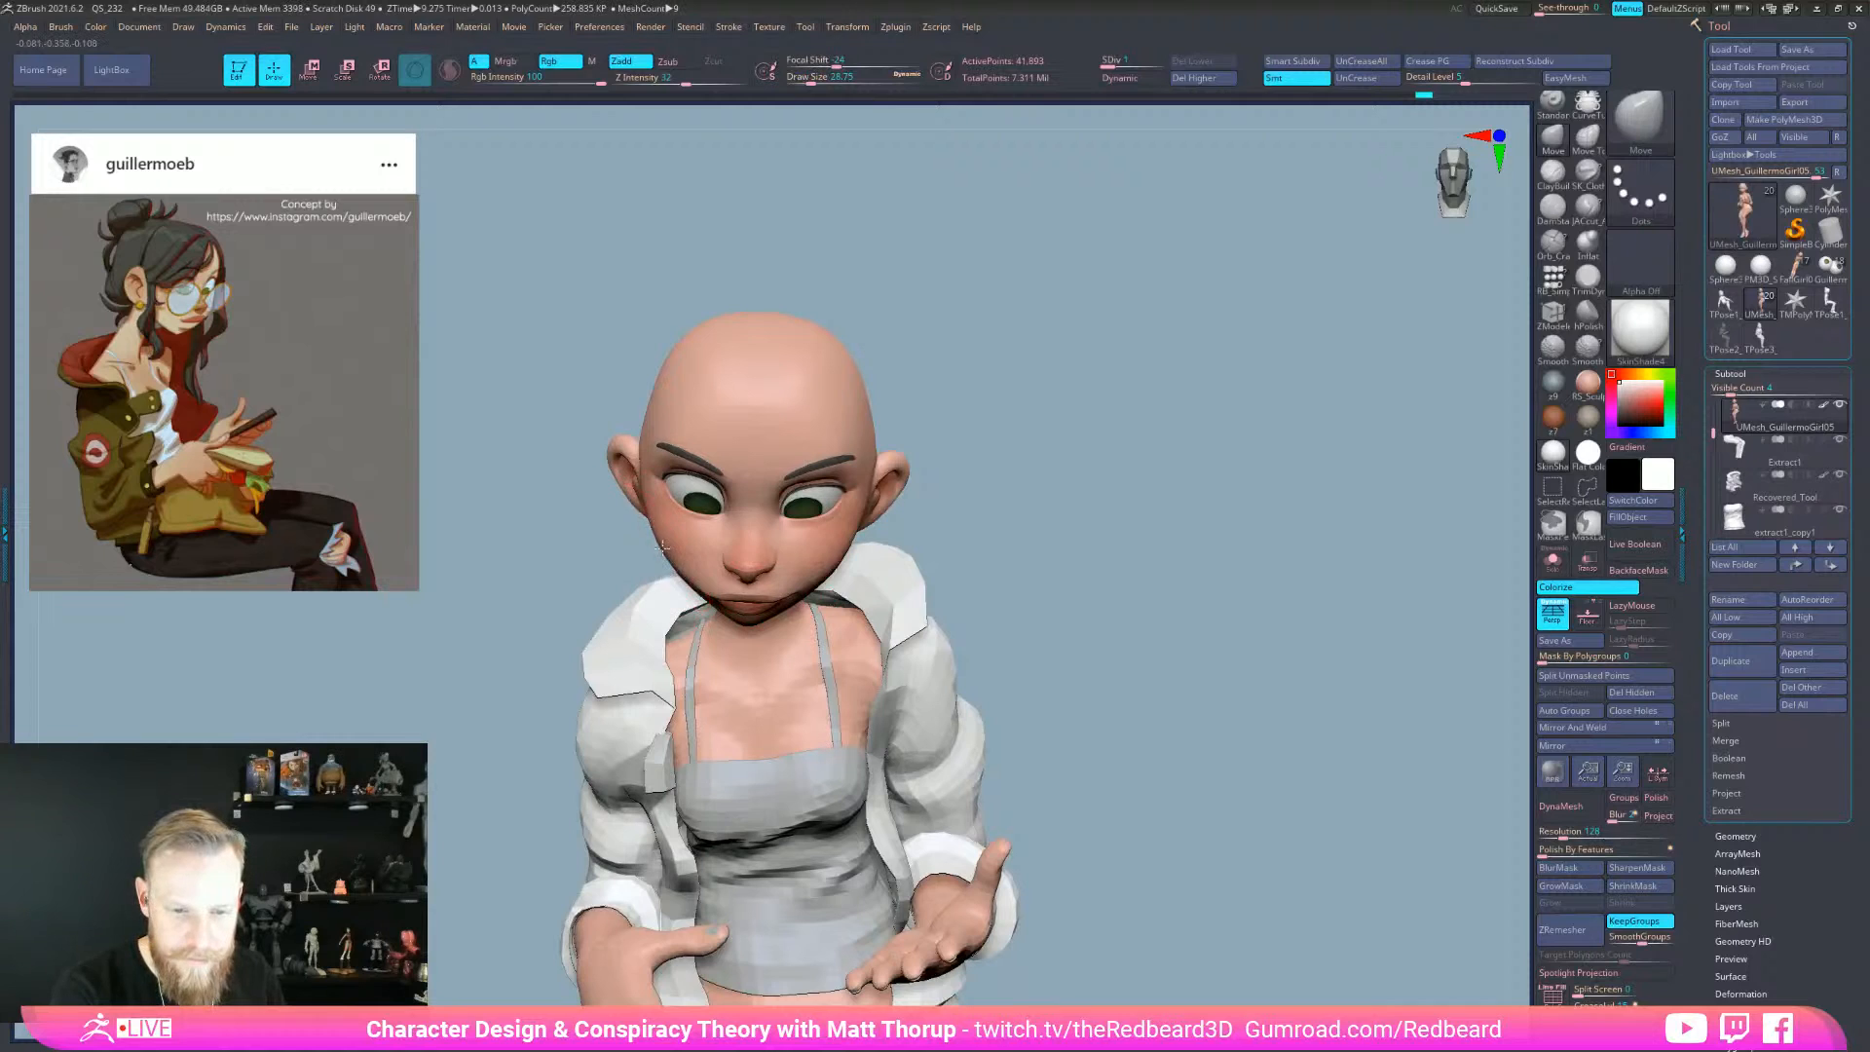
- Refine both cheek and jaw contours with the Move brush from the front, top and rear views
drag(1081, 543, 821, 581)
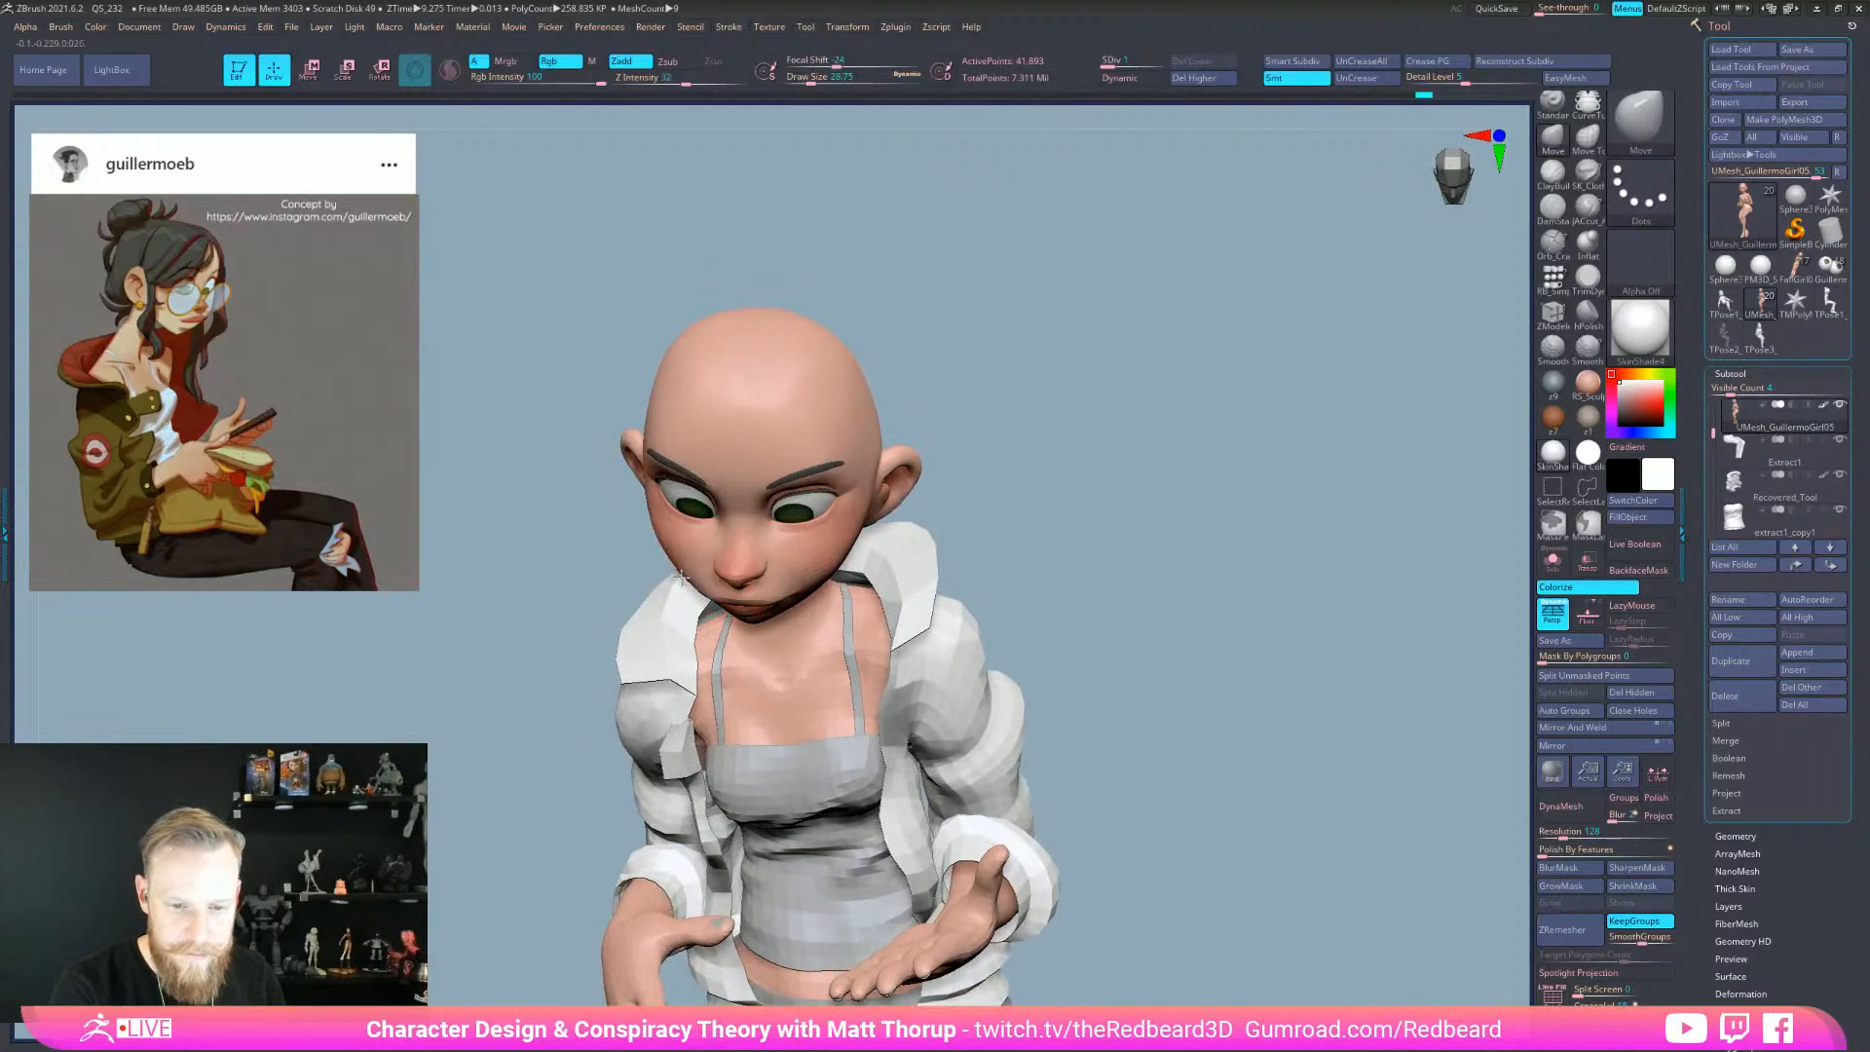
drag(663, 554, 866, 576)
right_drag(656, 564, 648, 573)
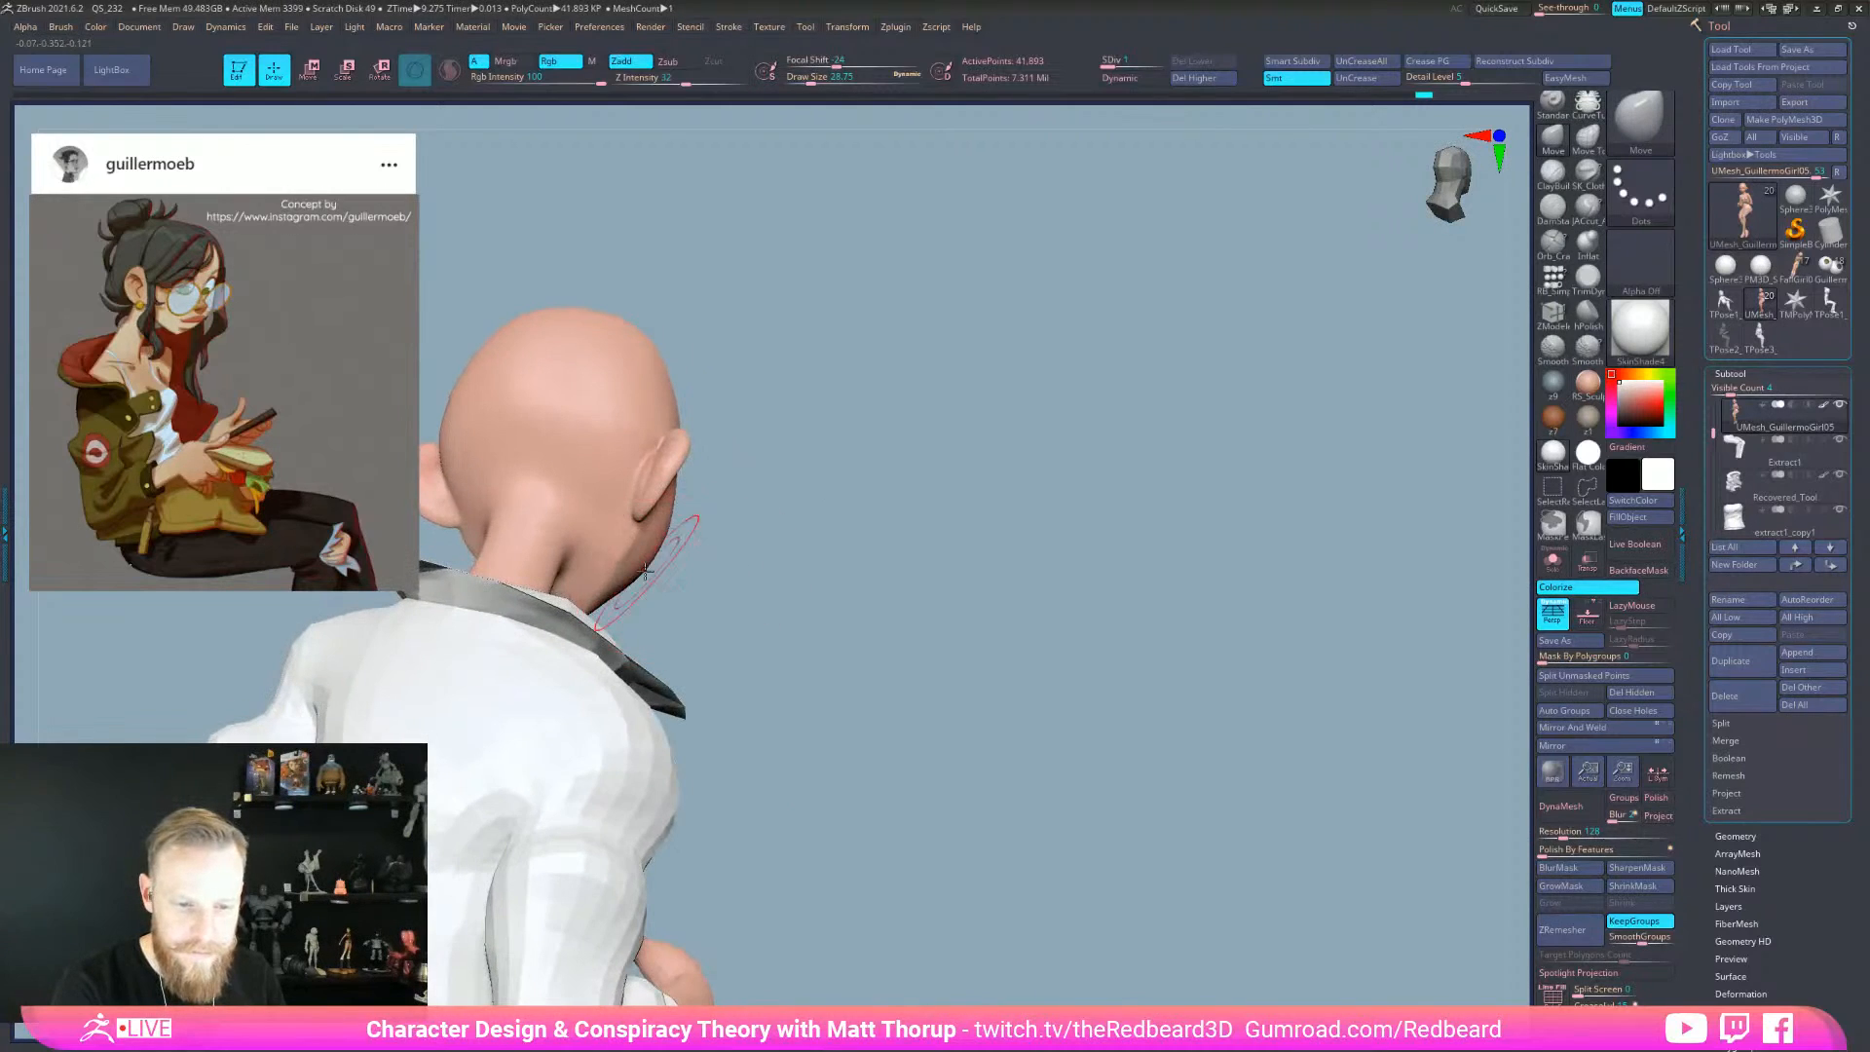
key(s)
drag(639, 559, 1082, 706)
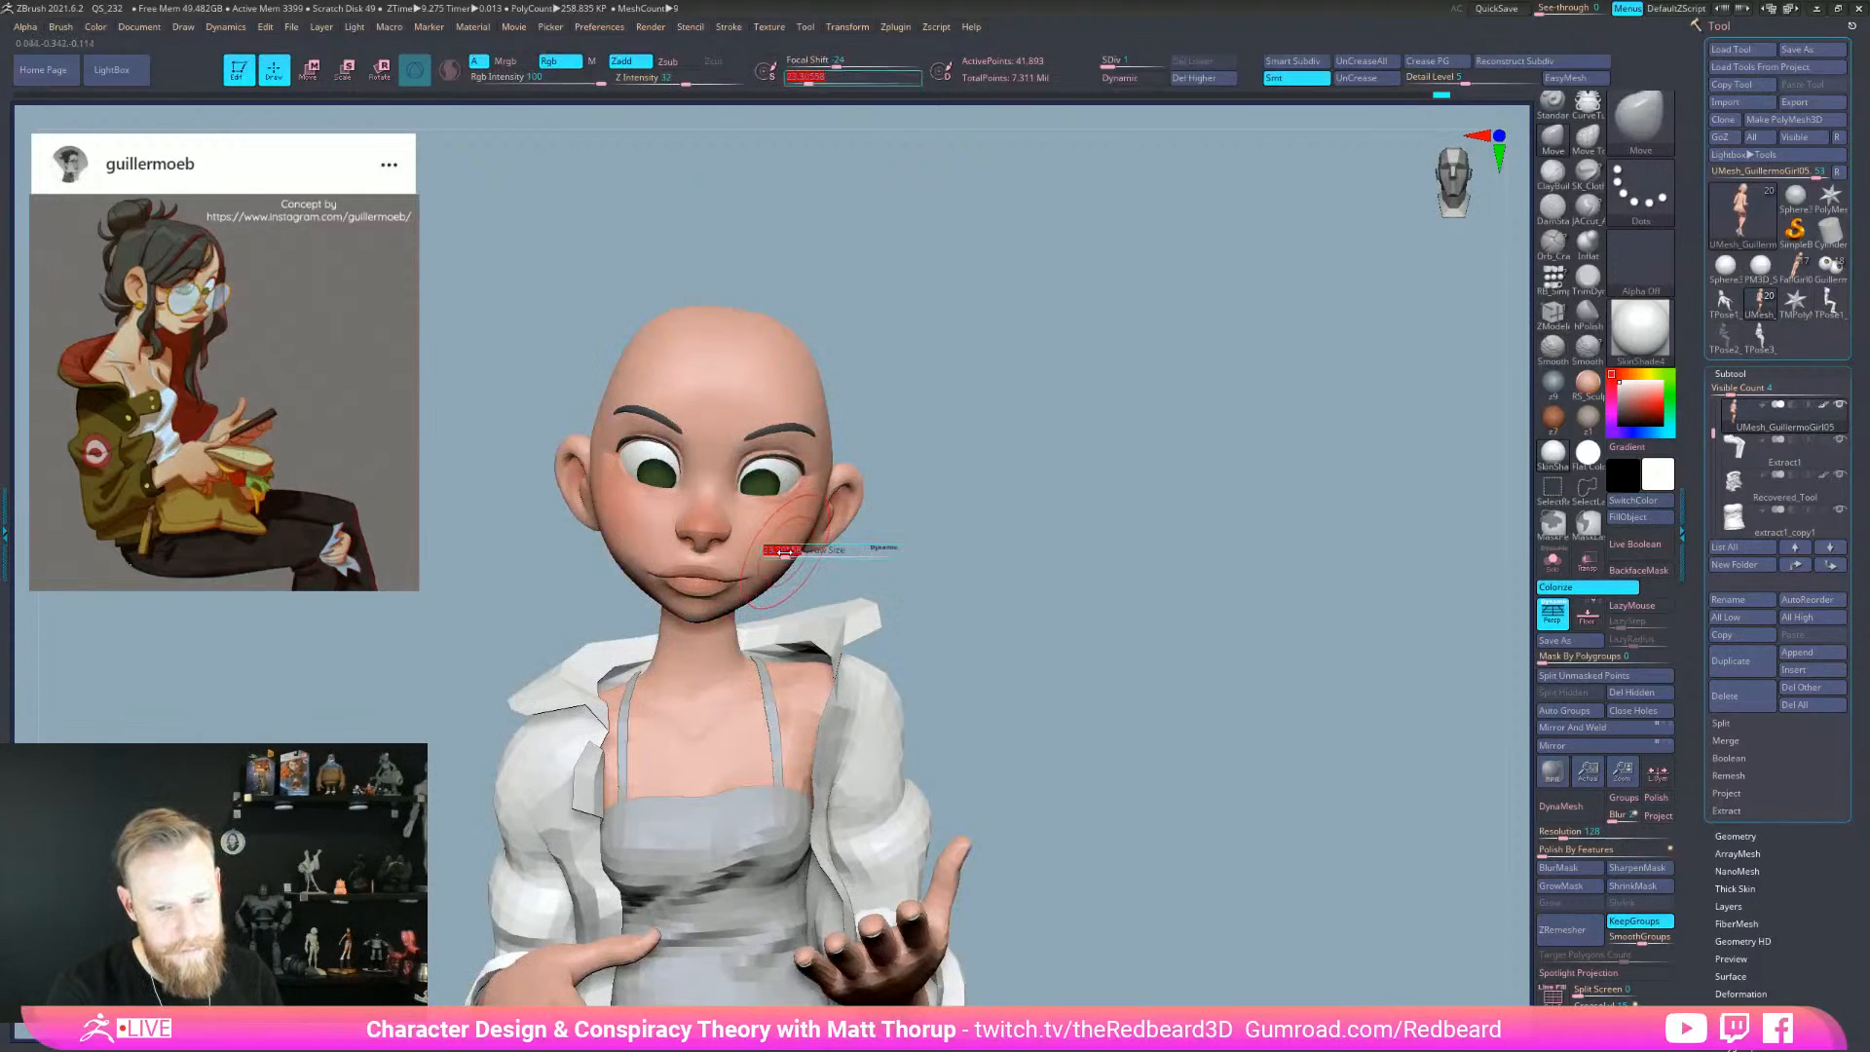
right_drag(780, 572, 791, 574)
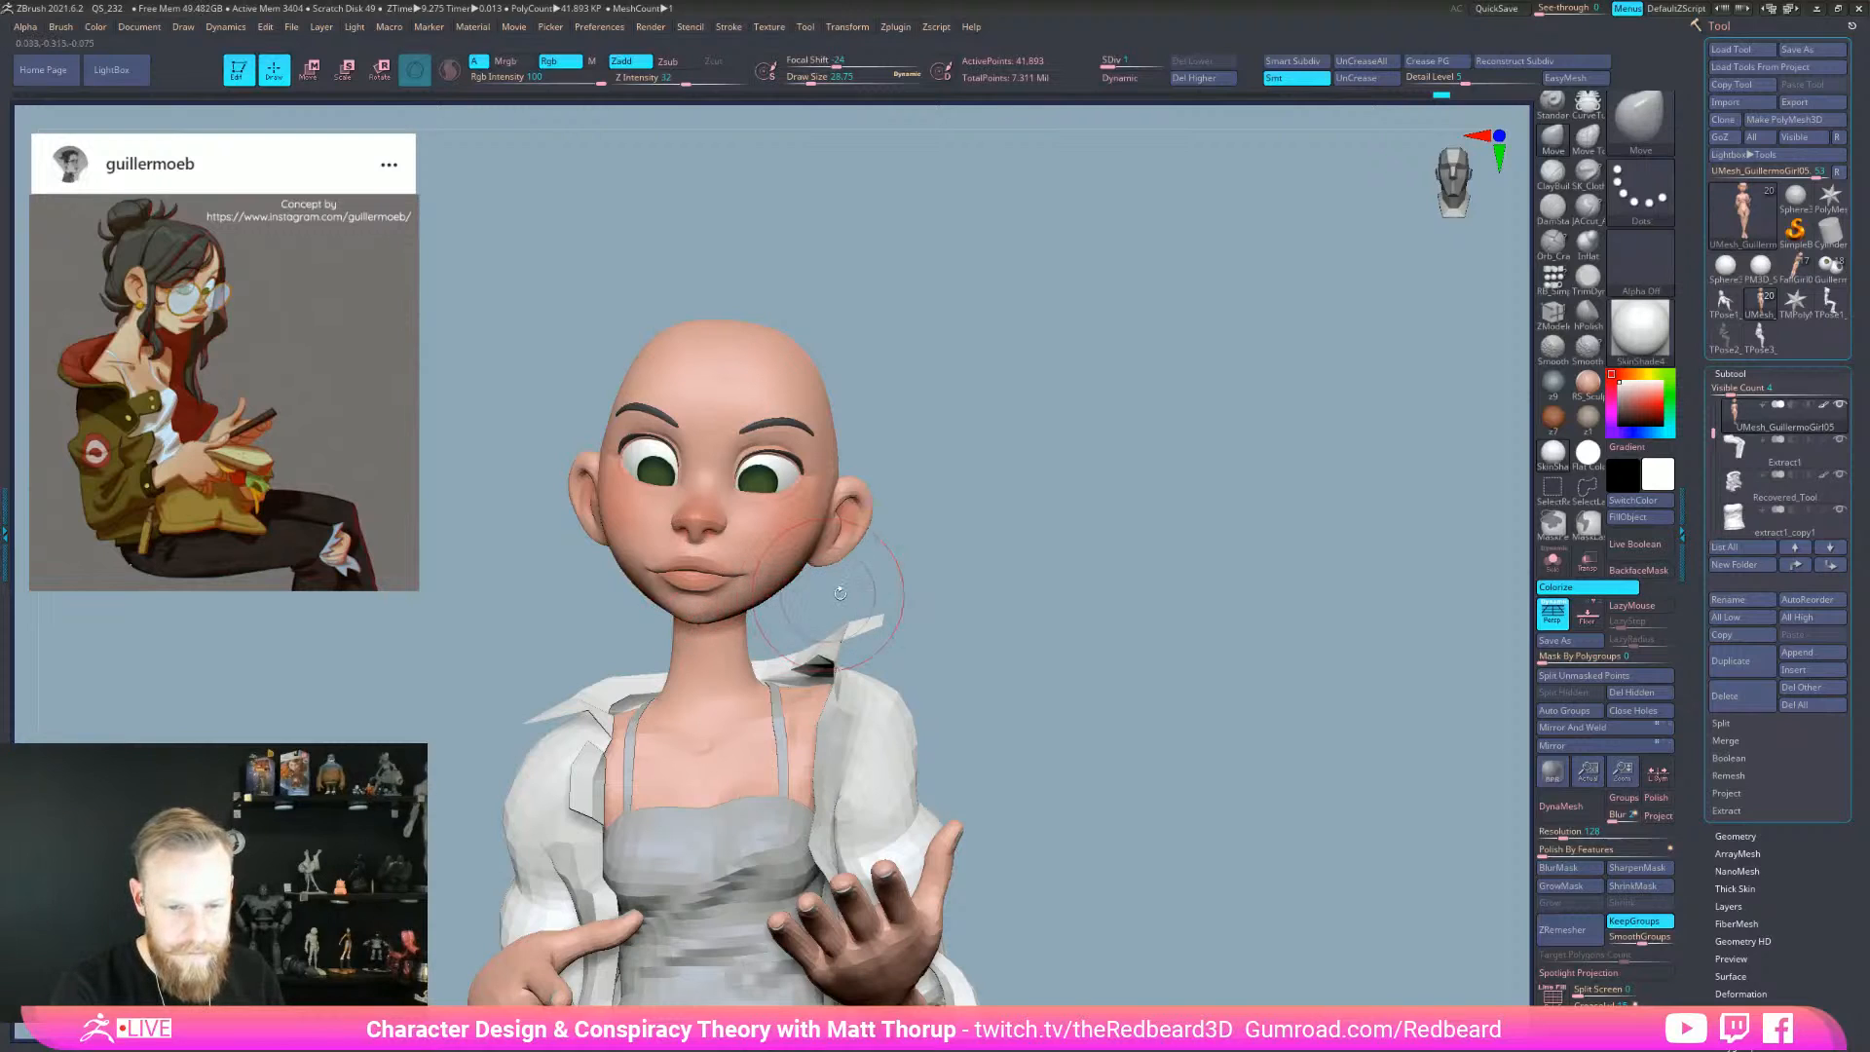
right_drag(833, 593, 855, 593)
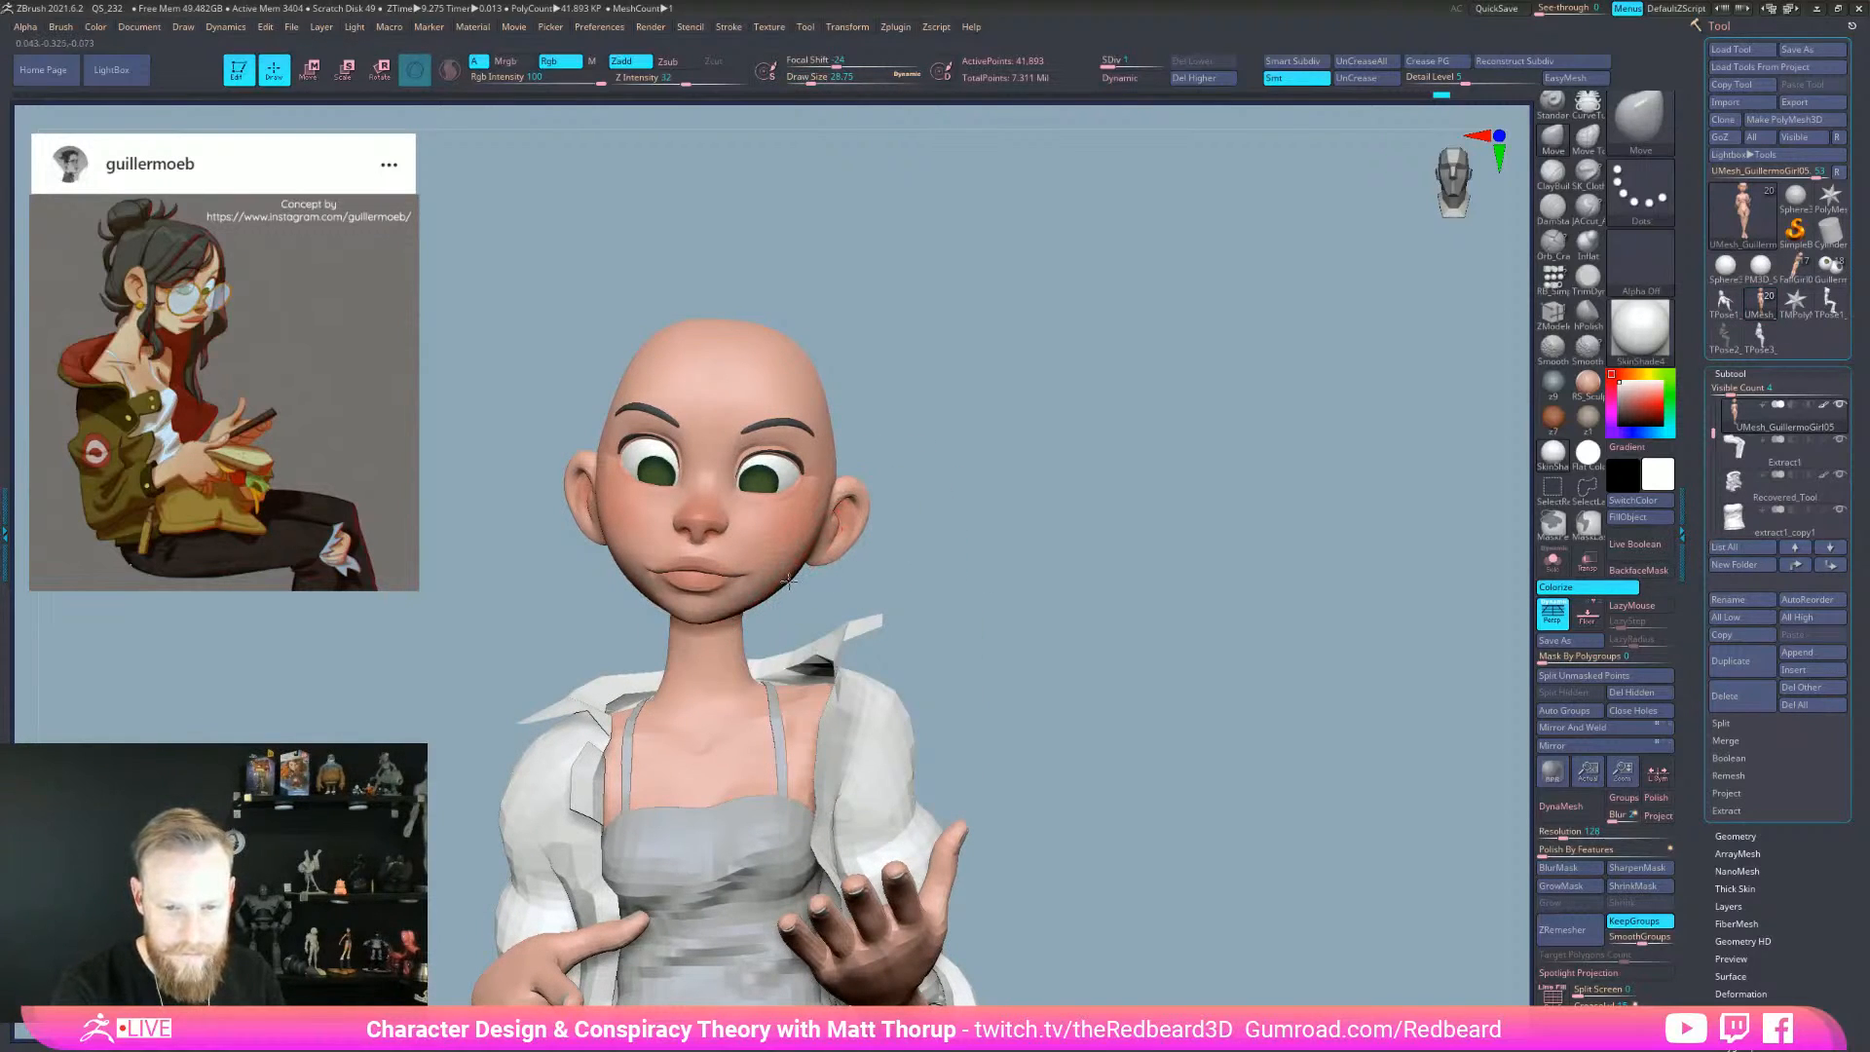
- Reduce the Move brush's draw size to about 7.5 and adjust the area under the girl's left eye
drag(1108, 619, 1069, 671)
mouse_move(995, 588)
mouse_down()
mouse_move(1018, 582)
mouse_move(997, 577)
mouse_up()
alt+drag(995, 575, 1015, 639)
key(s)
drag(807, 451, 794, 451)
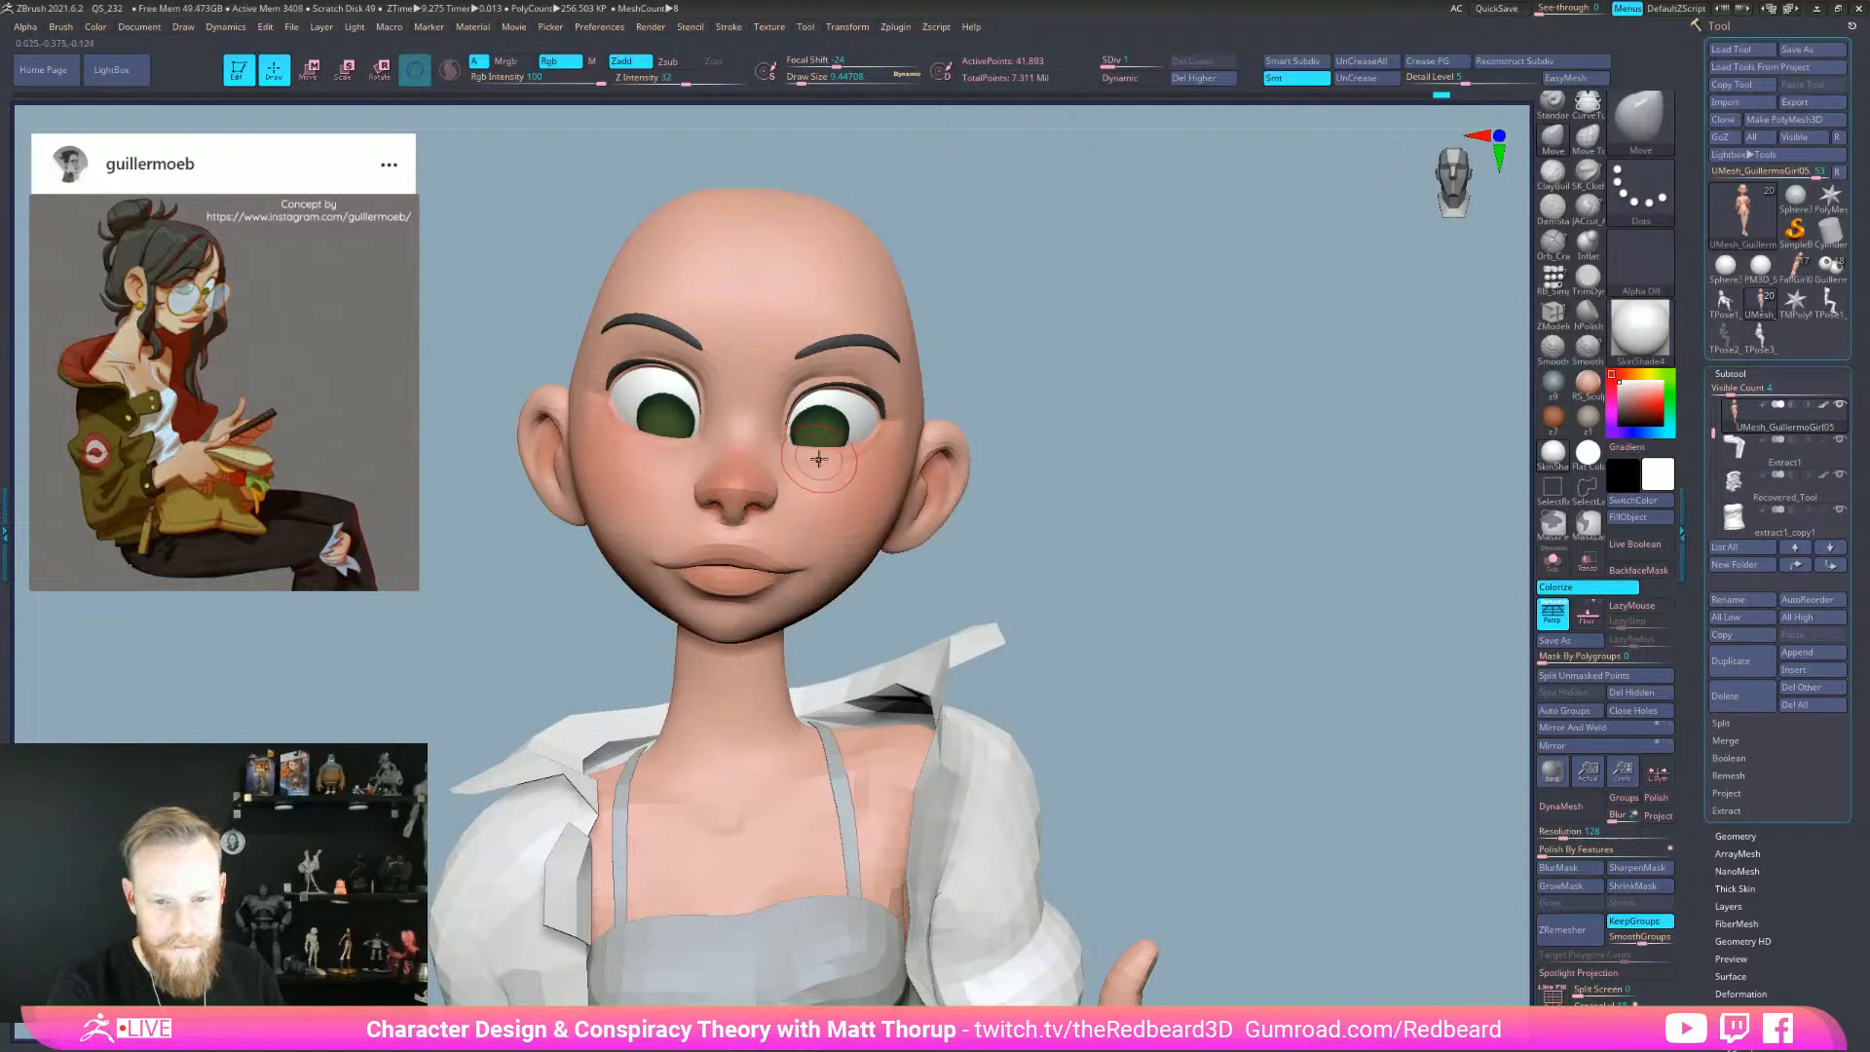
key(s)
drag(823, 461, 800, 465)
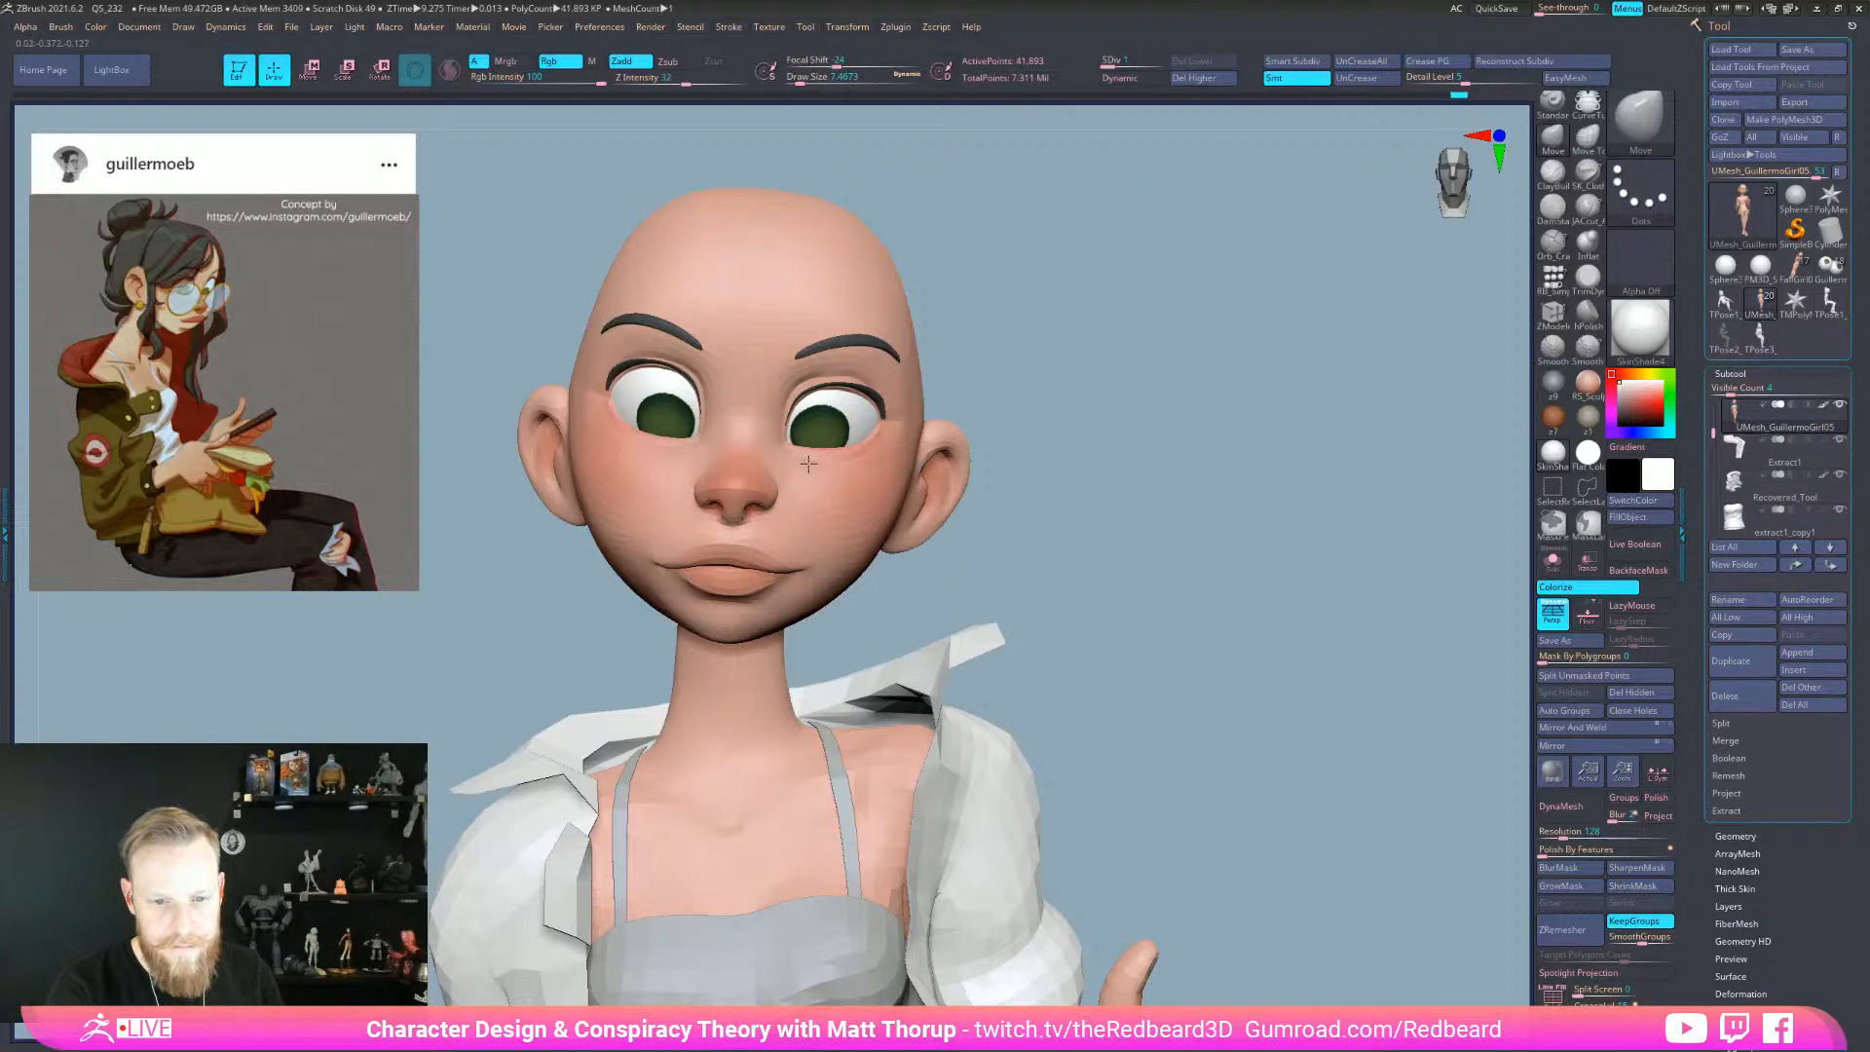
- Correct the far cheek contour below the eye in three-quarter view, raising the Move brush's draw size to about 17
drag(1159, 656, 1198, 659)
alt+drag(1302, 697, 1256, 623)
drag(1095, 684, 1107, 769)
right_click(1096, 798)
alt+drag(1047, 627, 1178, 665)
key(s)
drag(837, 482, 830, 478)
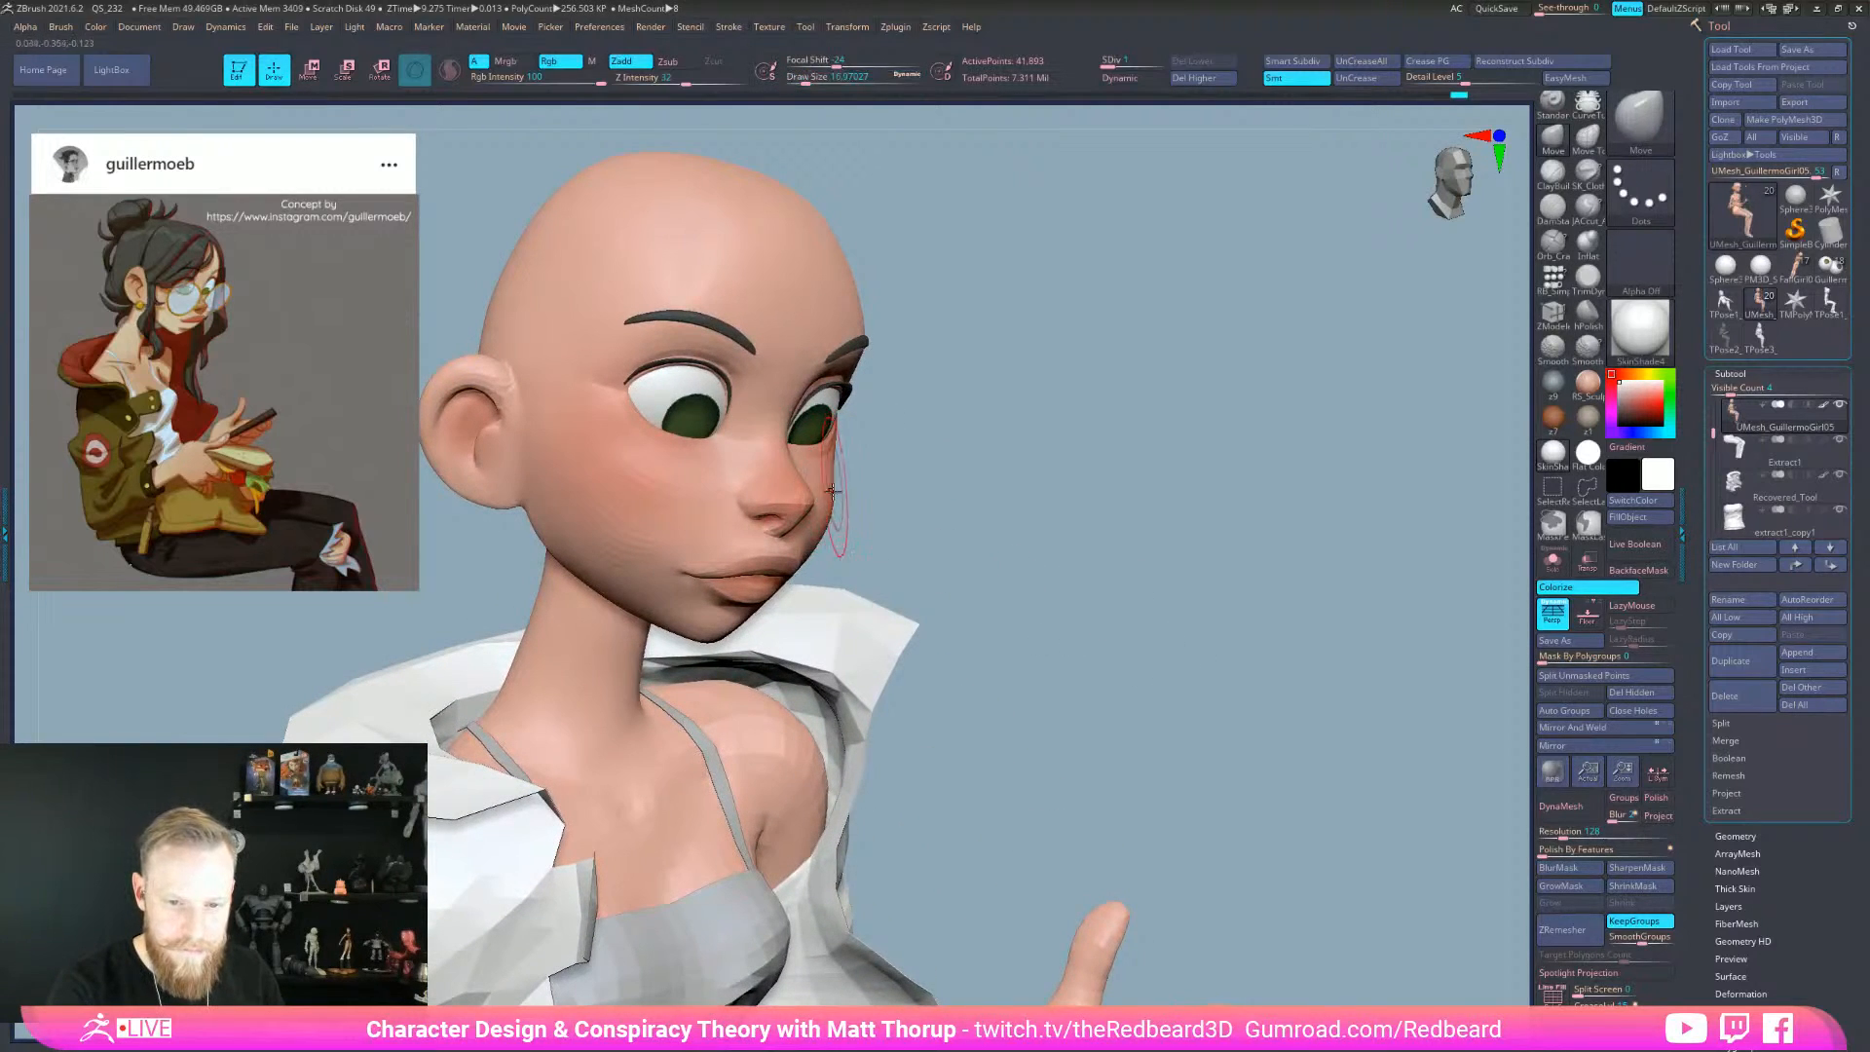
drag(925, 526, 849, 569)
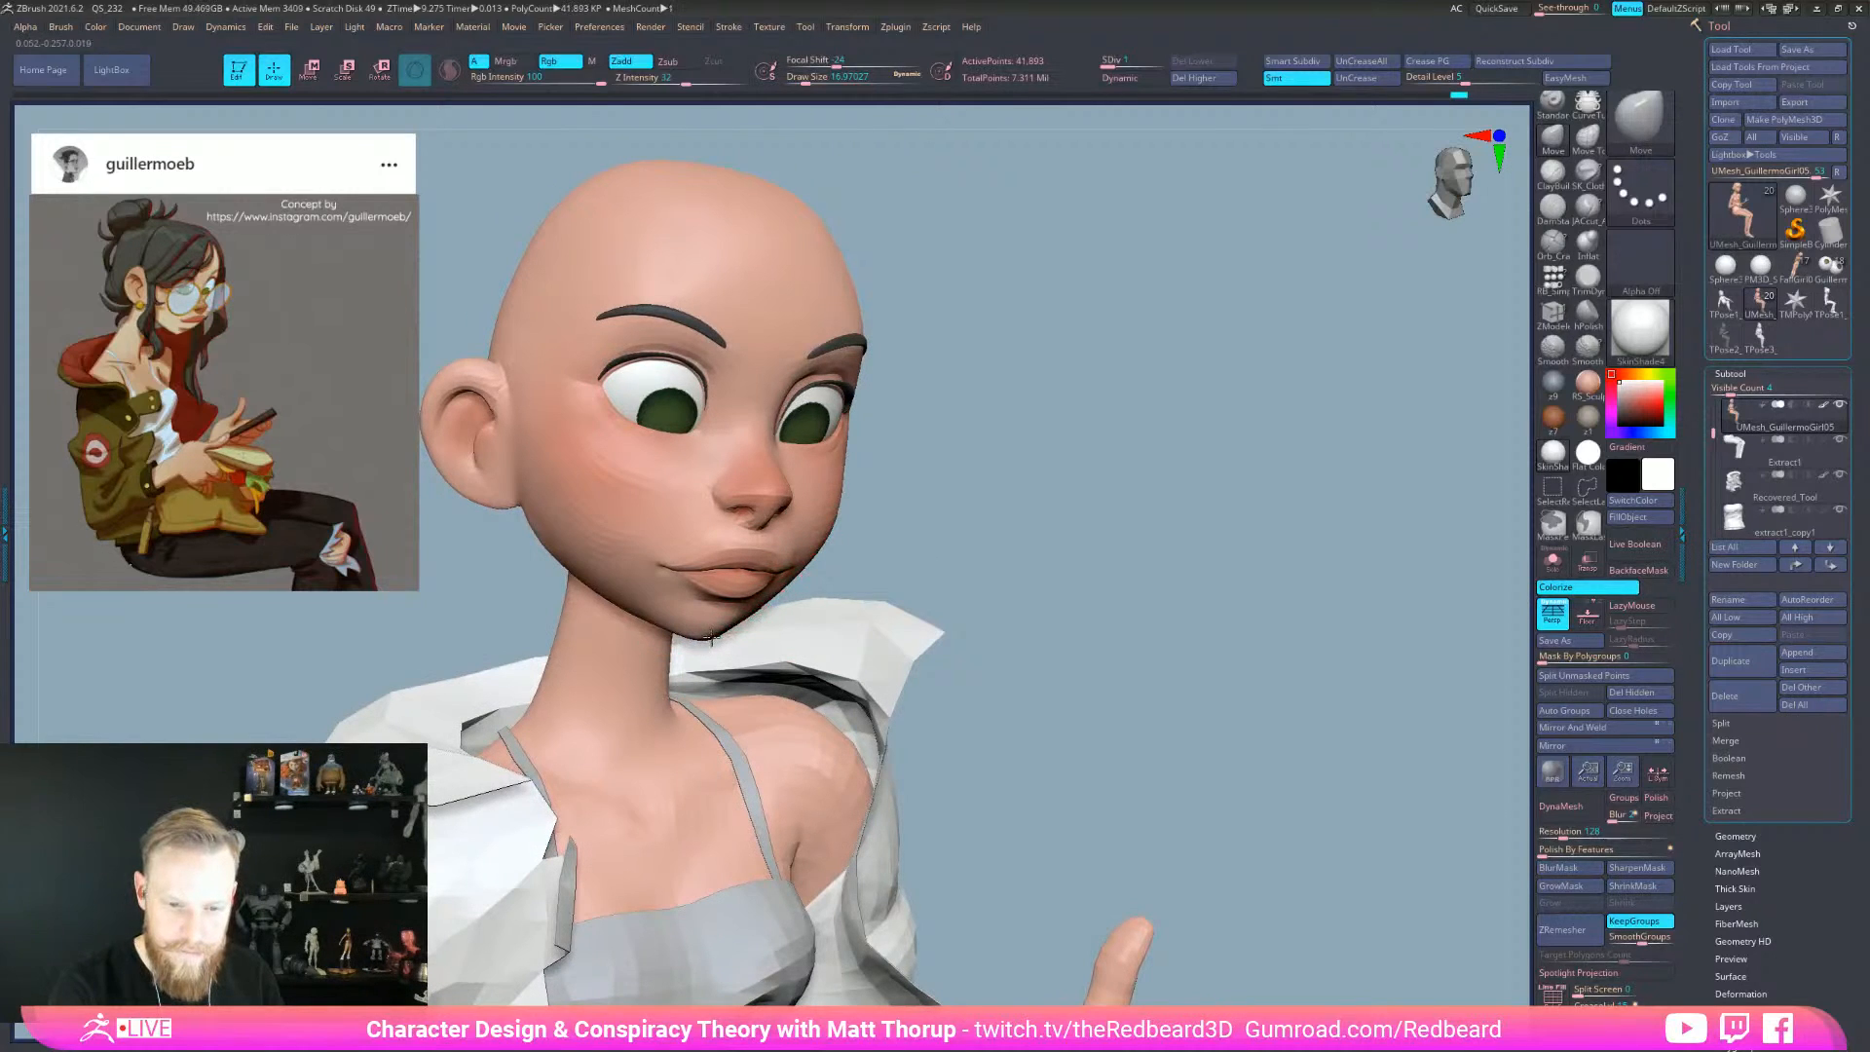
alt+drag(1191, 720, 1110, 697)
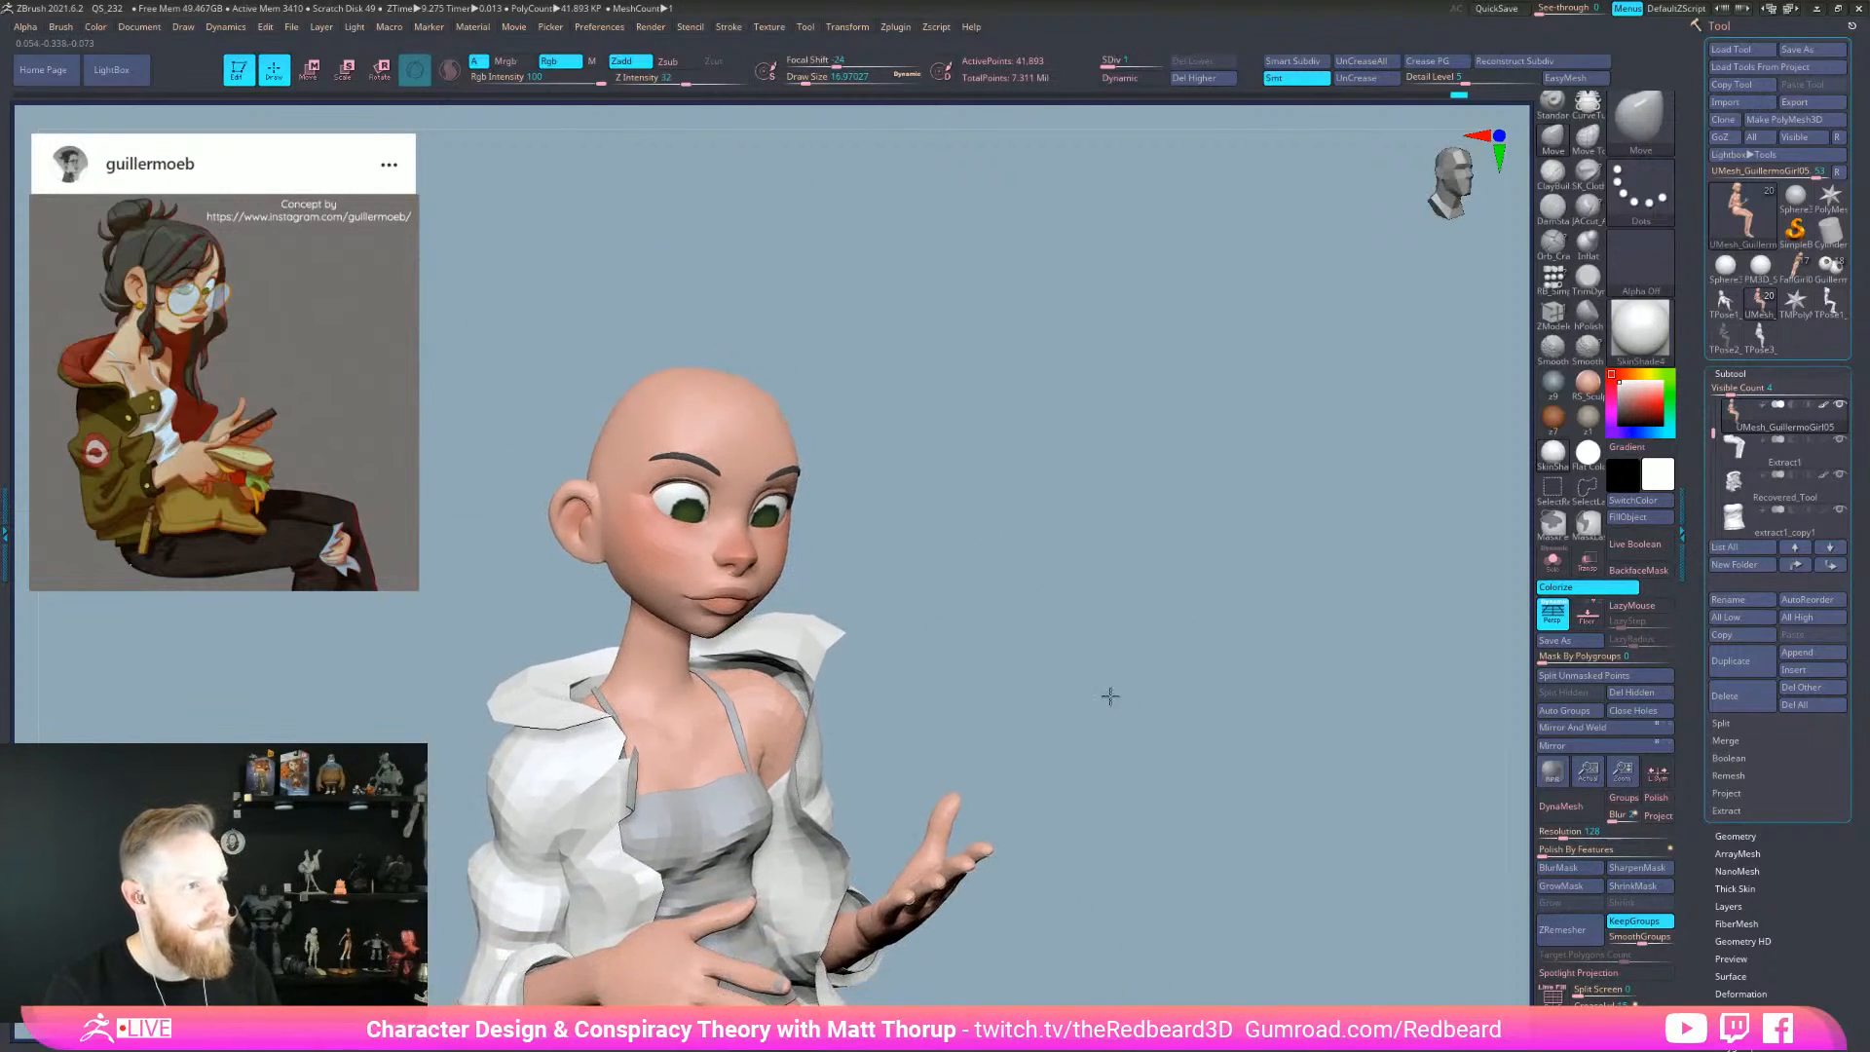
- Review the face from the front and three-quarter side, and refine the near jawline with a draw size of about 11.6
mouse_move(1167, 824)
mouse_down()
mouse_move(1155, 771)
mouse_move(1172, 780)
mouse_move(1151, 839)
mouse_up()
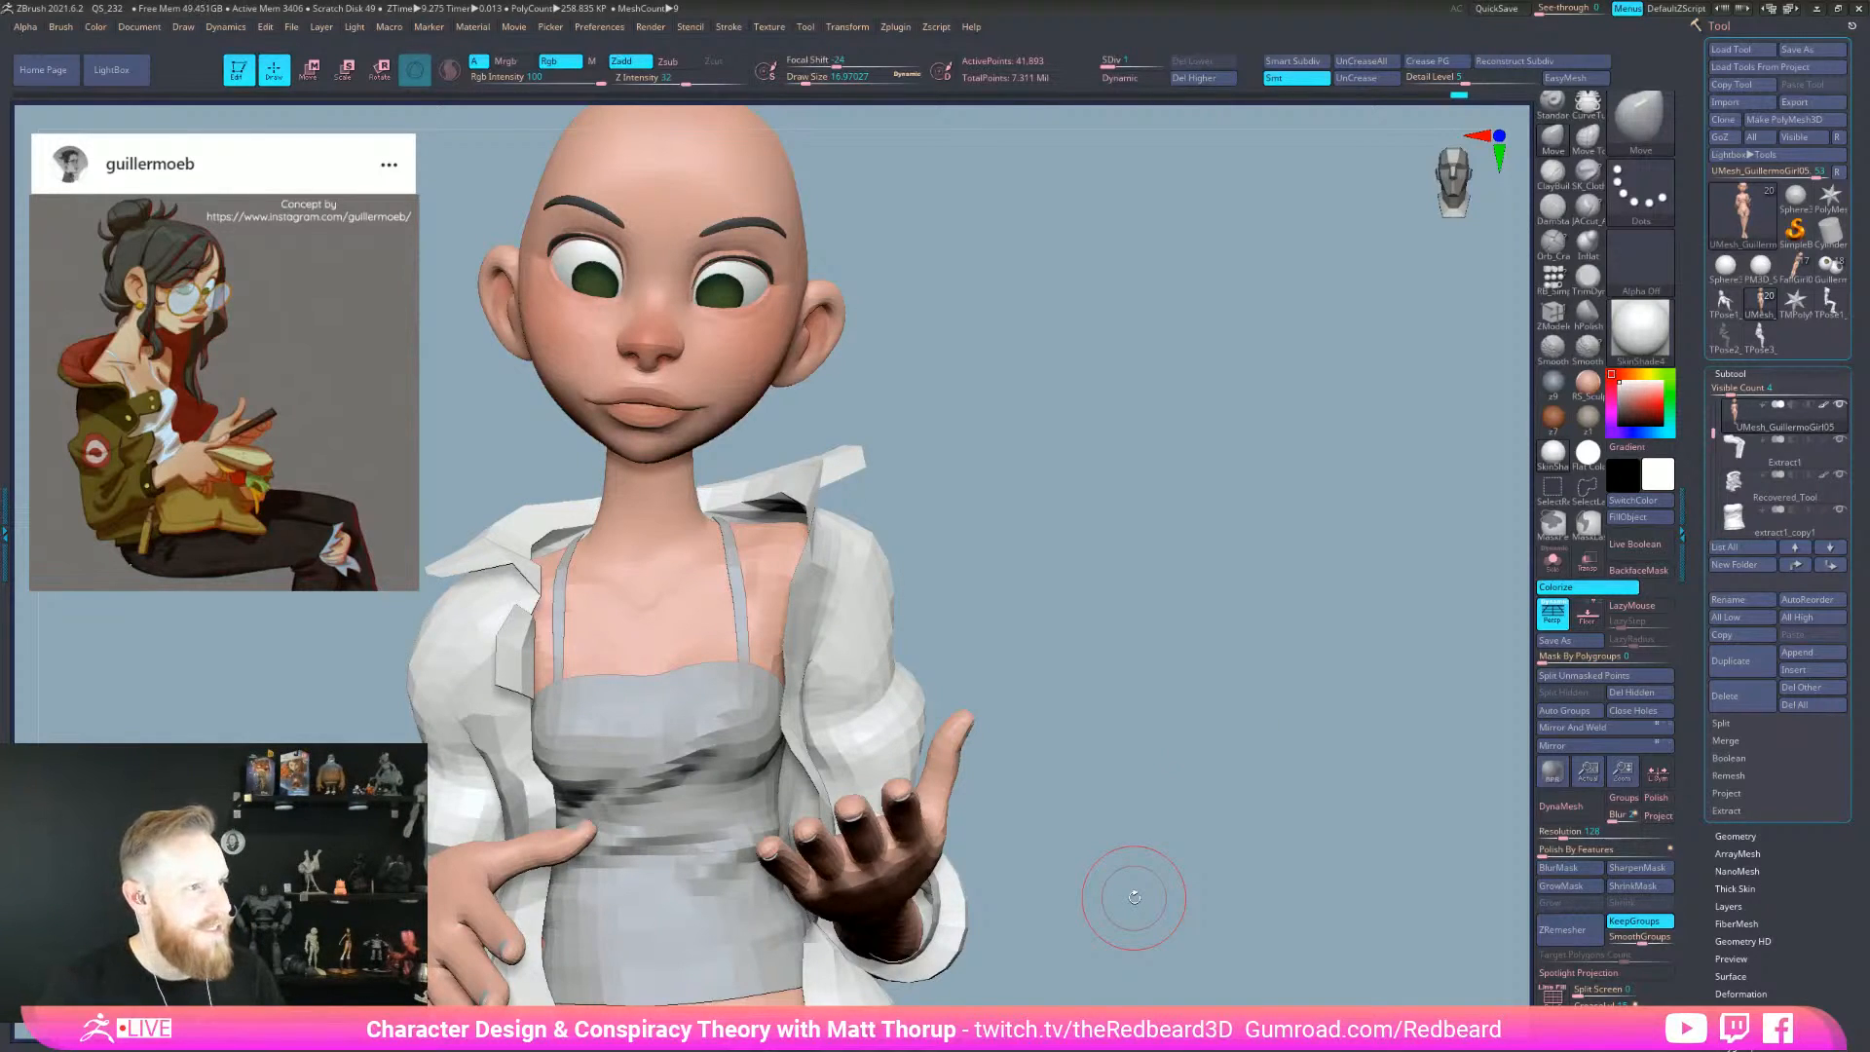
drag(1231, 756, 1159, 728)
drag(1090, 663, 1096, 626)
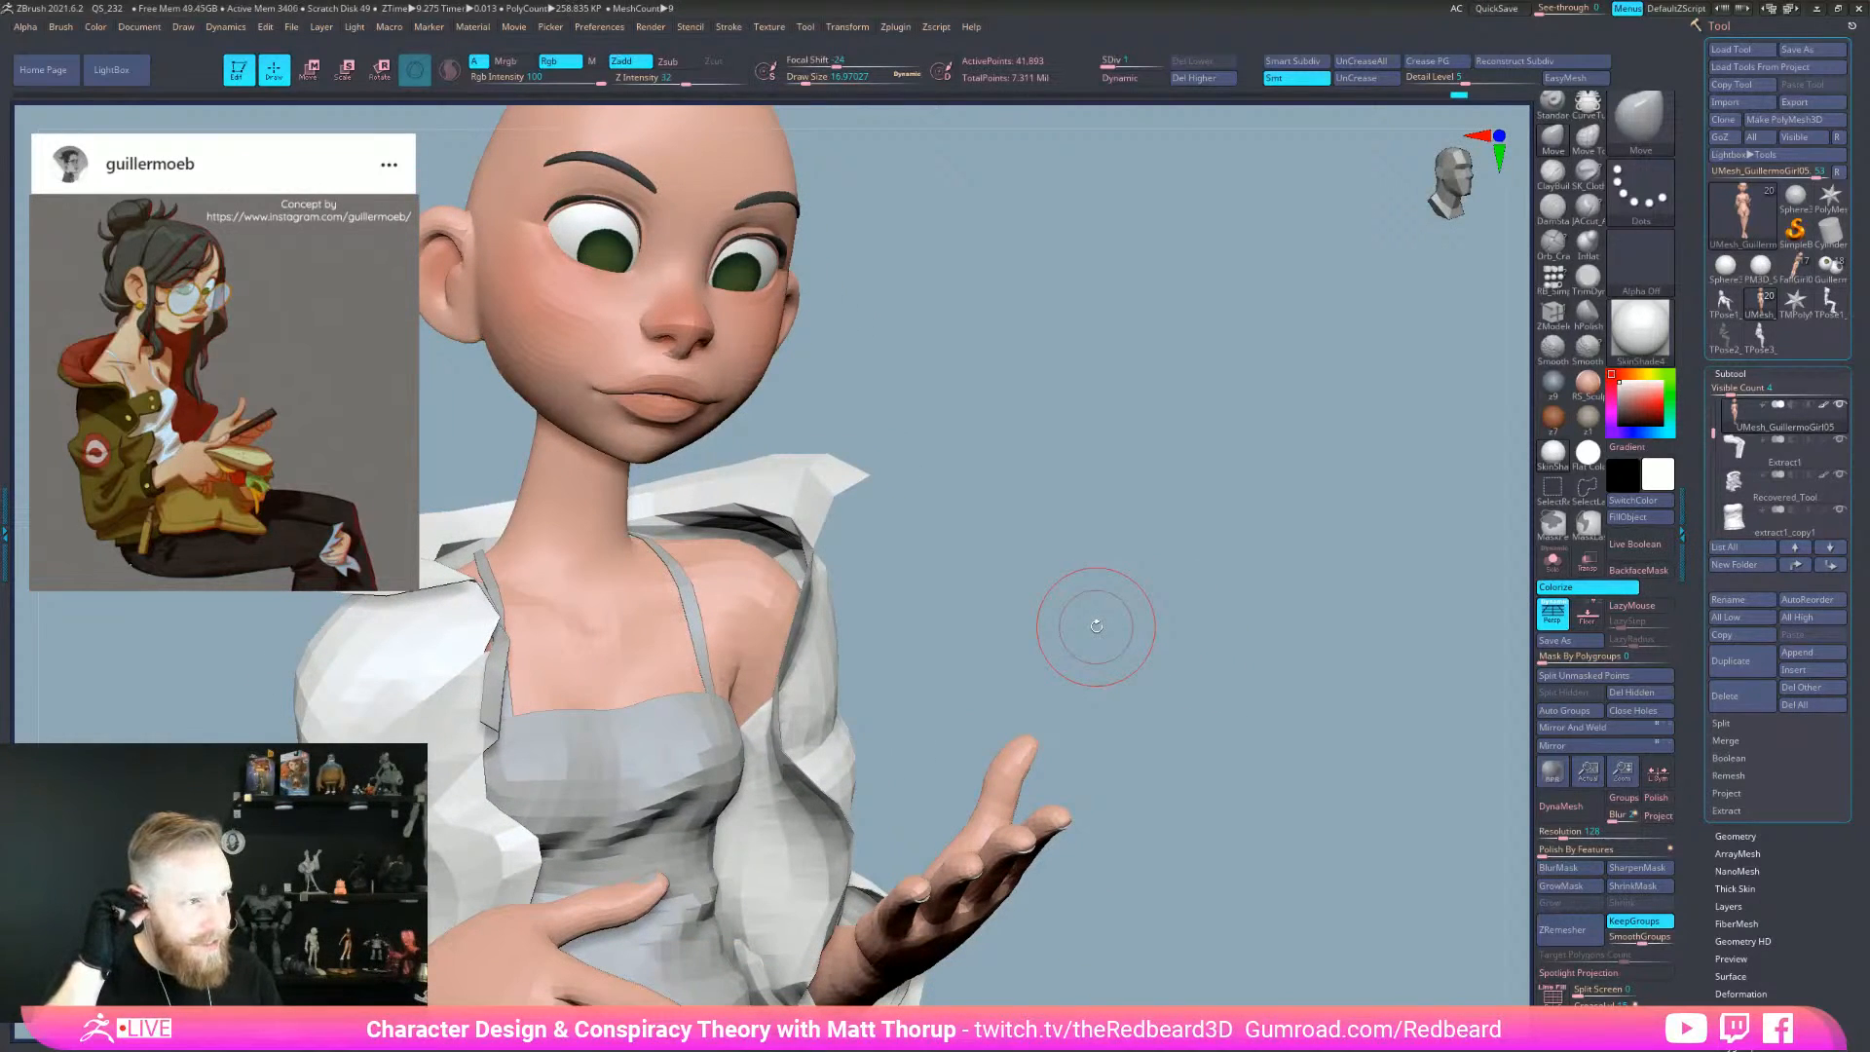
drag(1085, 617, 1227, 715)
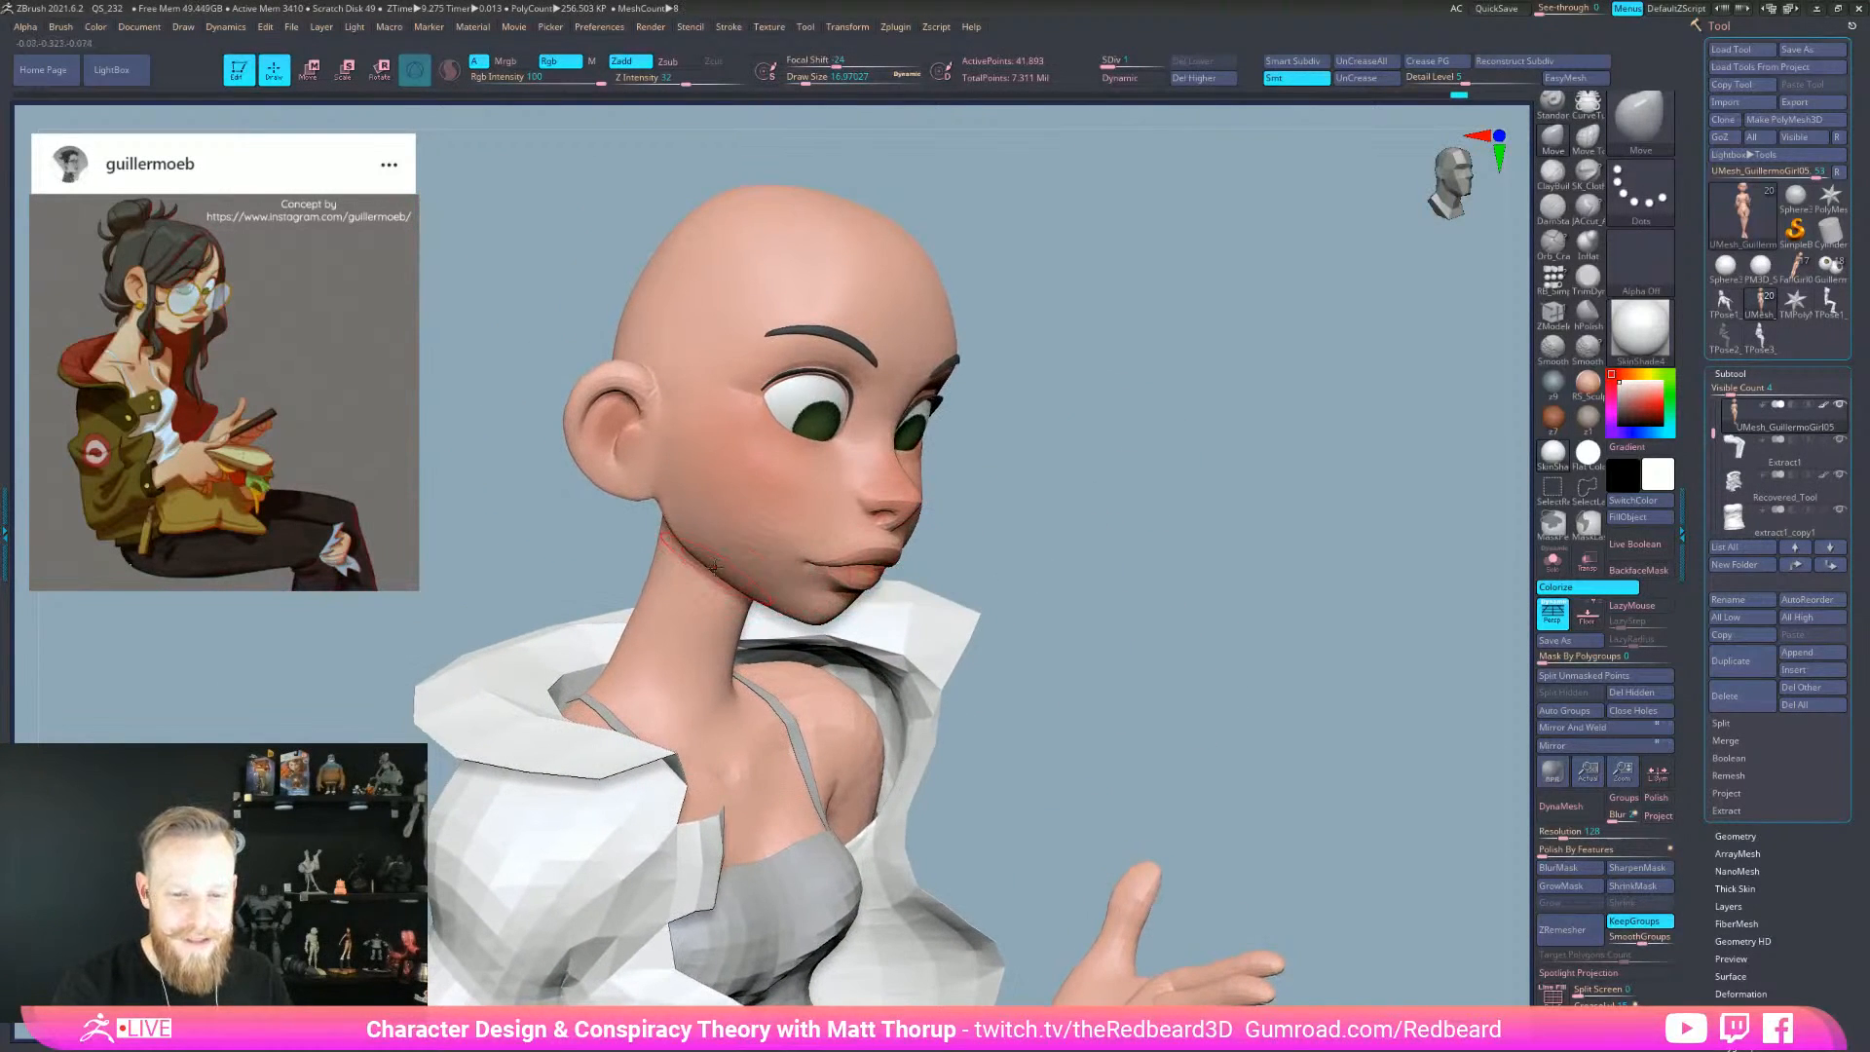
mouse_move(1072, 568)
mouse_down()
mouse_move(877, 545)
mouse_move(856, 526)
mouse_move(902, 475)
mouse_move(886, 562)
mouse_move(902, 501)
mouse_move(956, 572)
mouse_up()
drag(1383, 672, 1242, 710)
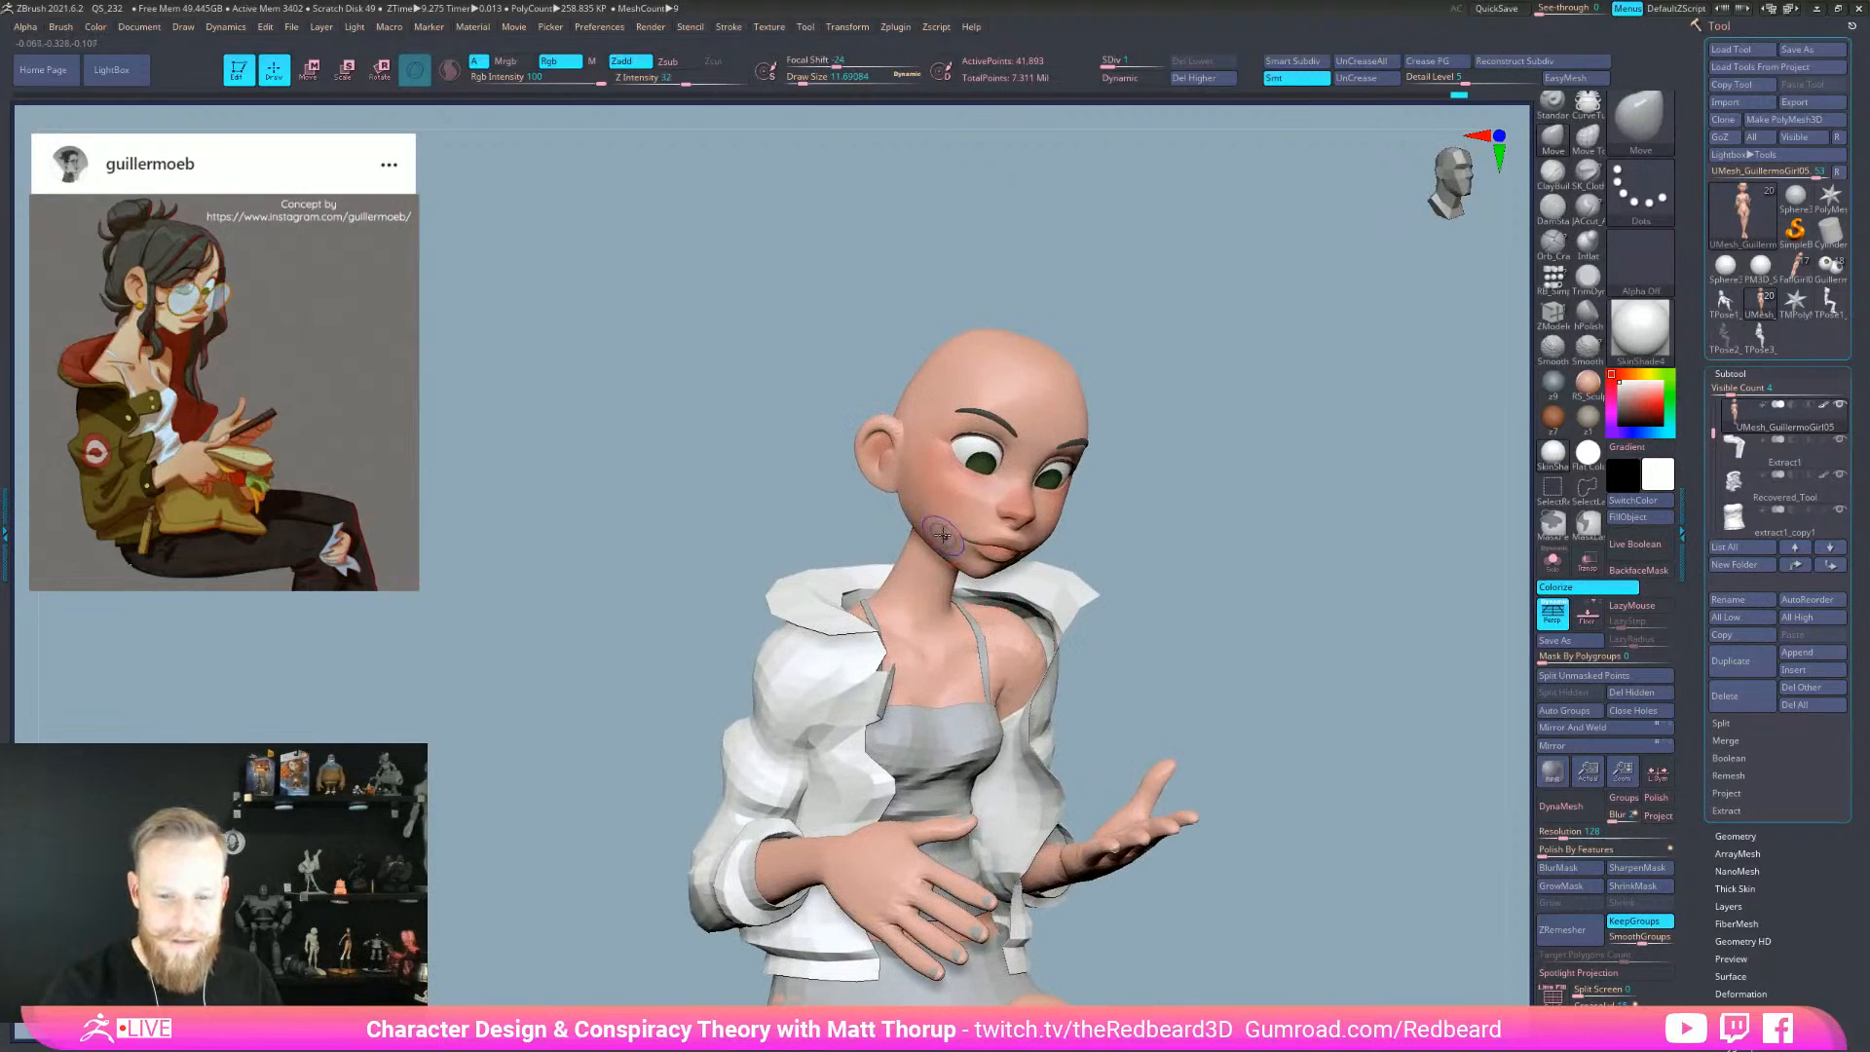
- Adjust and smooth the jawline on the opposite side, raising the Move brush's draw size to about 34.8
mouse_move(1106, 500)
mouse_down()
mouse_move(1210, 572)
mouse_move(1042, 548)
mouse_move(1063, 542)
mouse_up()
key(bracketright)
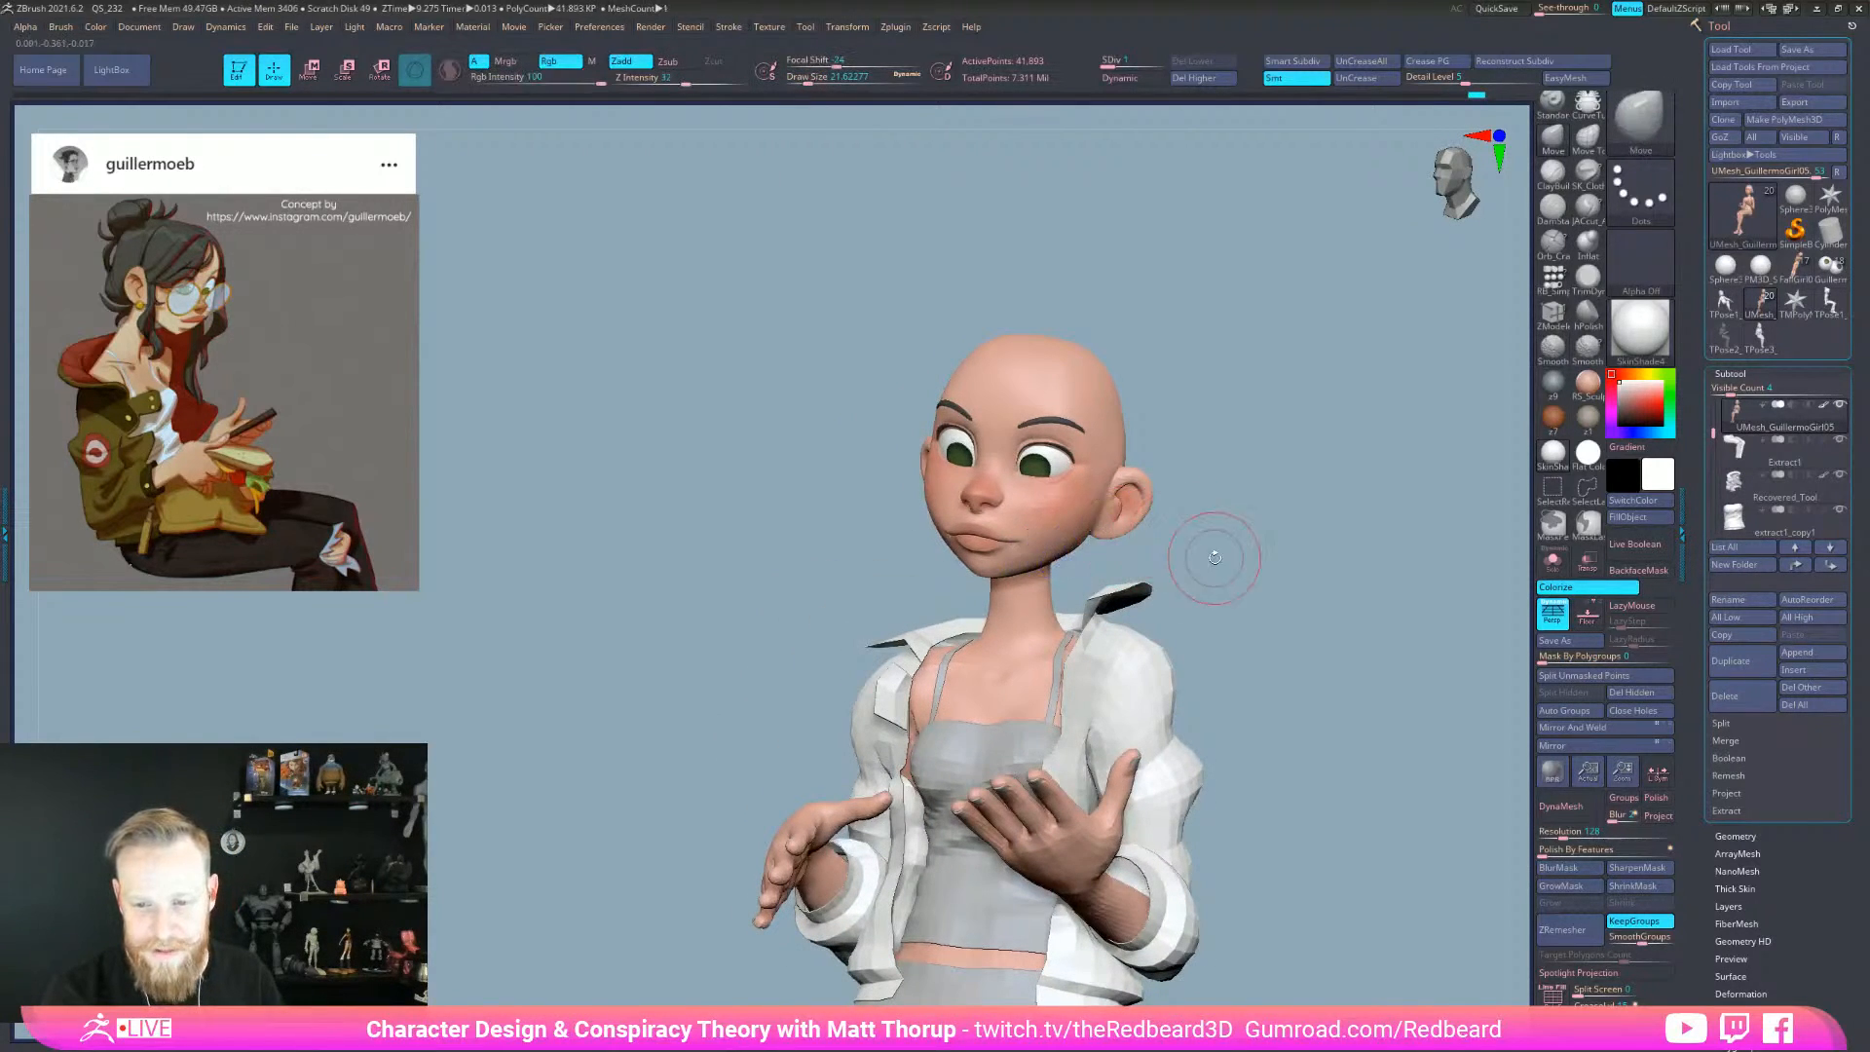
drag(1210, 556, 1163, 556)
key(s)
drag(1040, 544, 1049, 546)
shift+drag(1076, 536, 1089, 528)
- Show the glasses folder, reduce the draw size to about 14.2, and check the glasses on the whole figure
mouse_move(1235, 576)
mouse_down()
mouse_move(1306, 584)
mouse_move(1151, 563)
mouse_move(1091, 635)
mouse_move(1273, 679)
mouse_move(1170, 739)
mouse_up()
drag(1714, 435, 1715, 492)
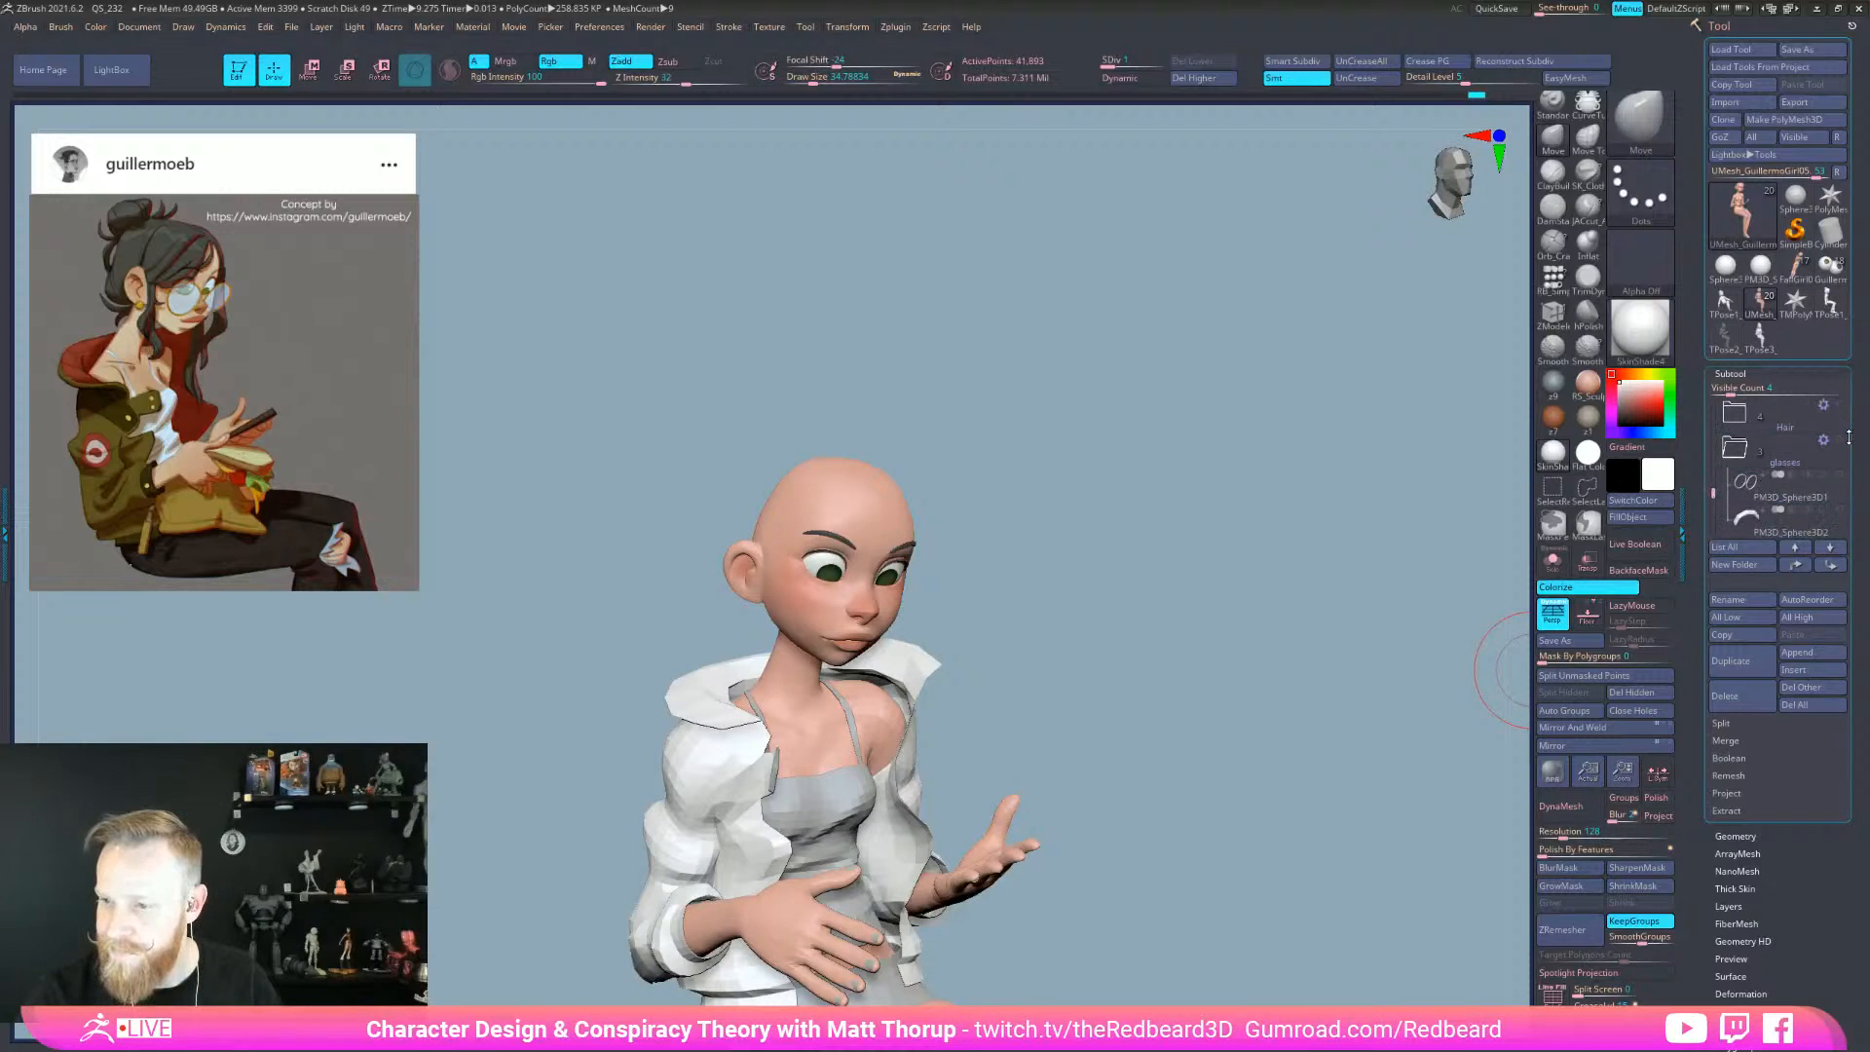
click(1846, 440)
click(1843, 443)
click(1843, 443)
click(1839, 441)
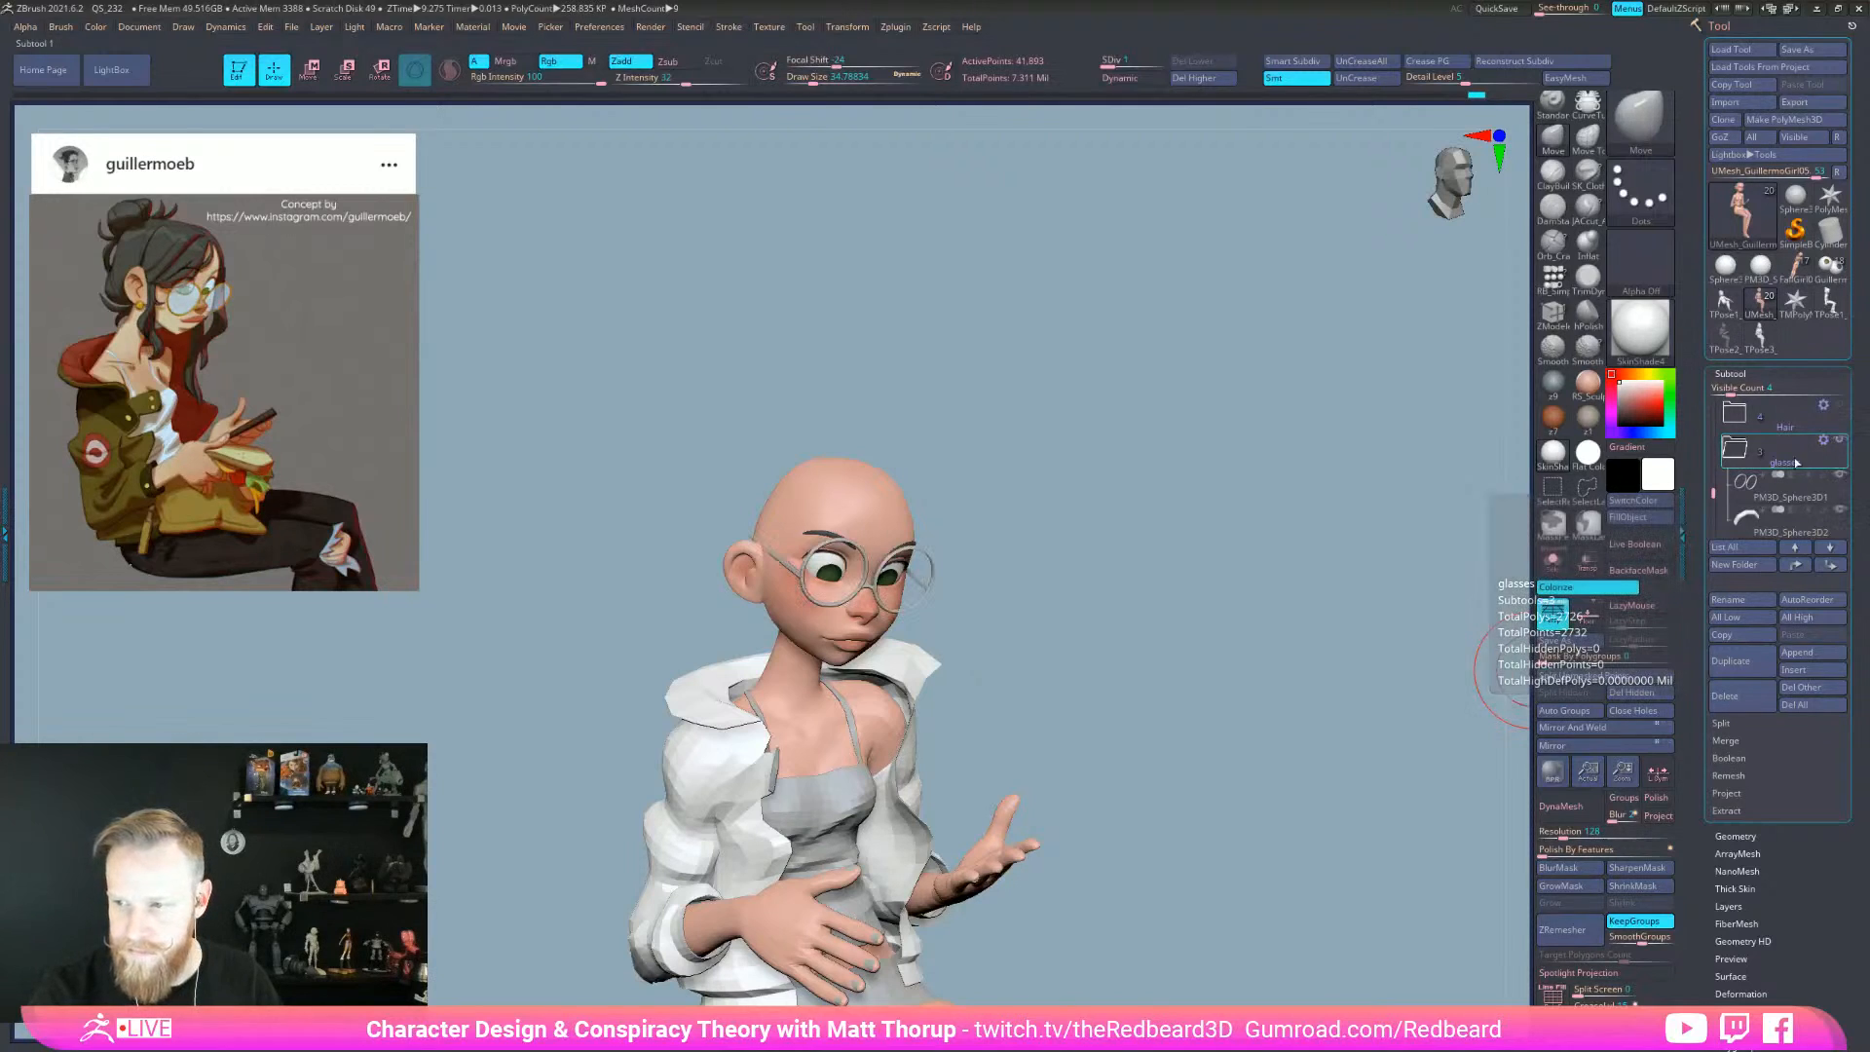
ctrl+right_drag(1294, 796, 1151, 794)
key(space)
drag(1164, 797, 1146, 797)
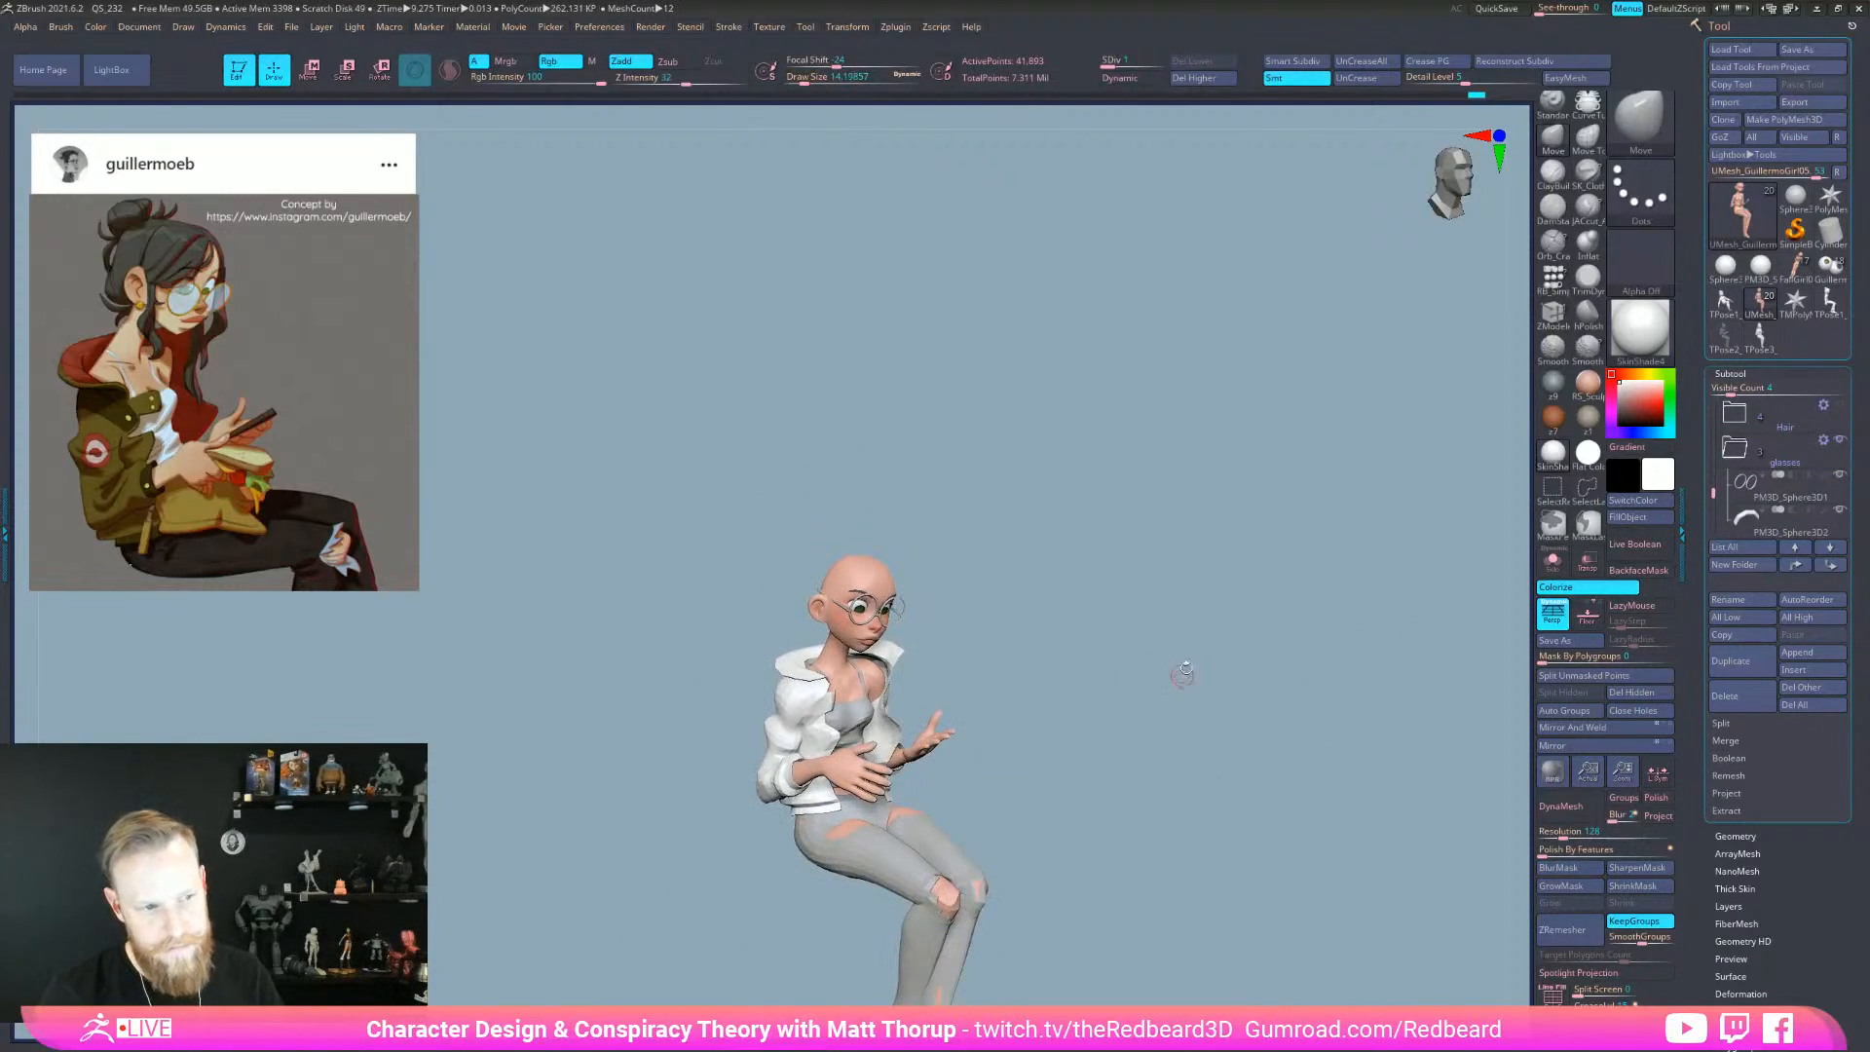
ctrl+right_drag(1148, 658, 1198, 679)
key(space)
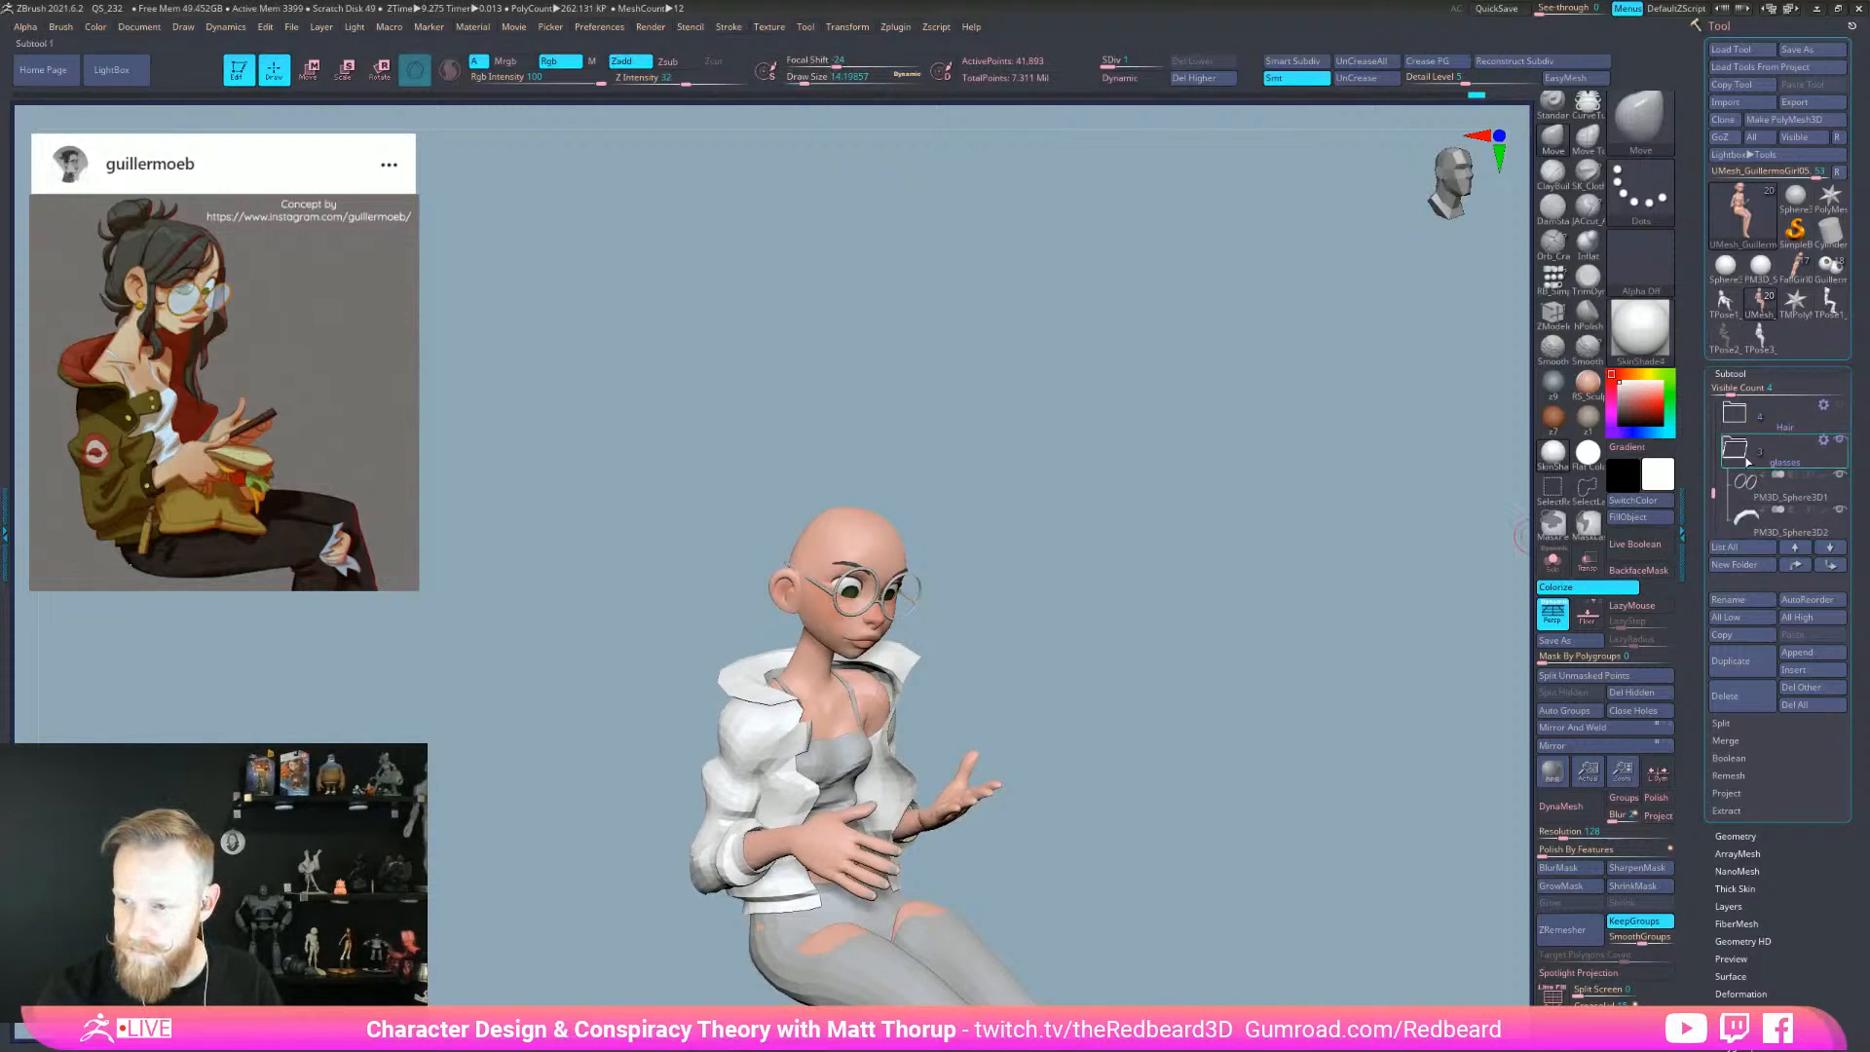
- Select the glasses frame, centre the Move gizmo on it, and restrict the multi-subtool transform to the glasses pieces
key(w)
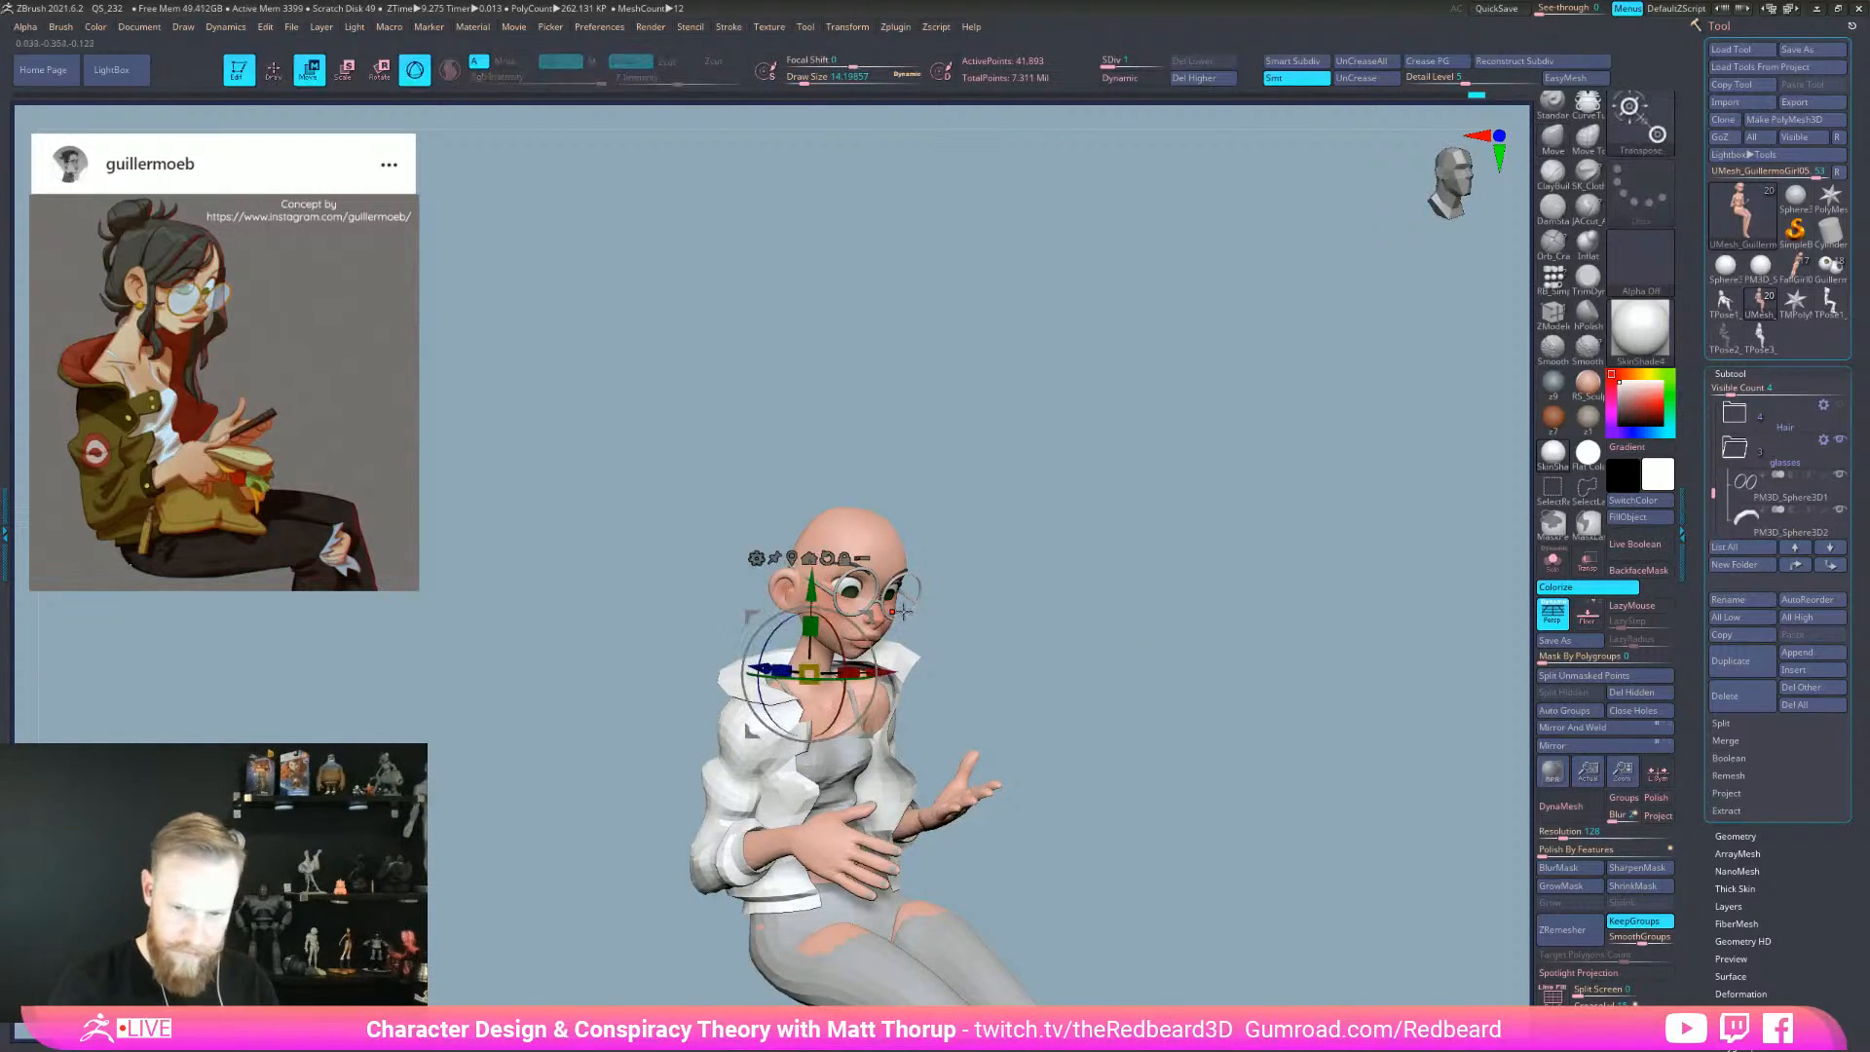
click(904, 609)
drag(1037, 533, 1079, 528)
click(899, 416)
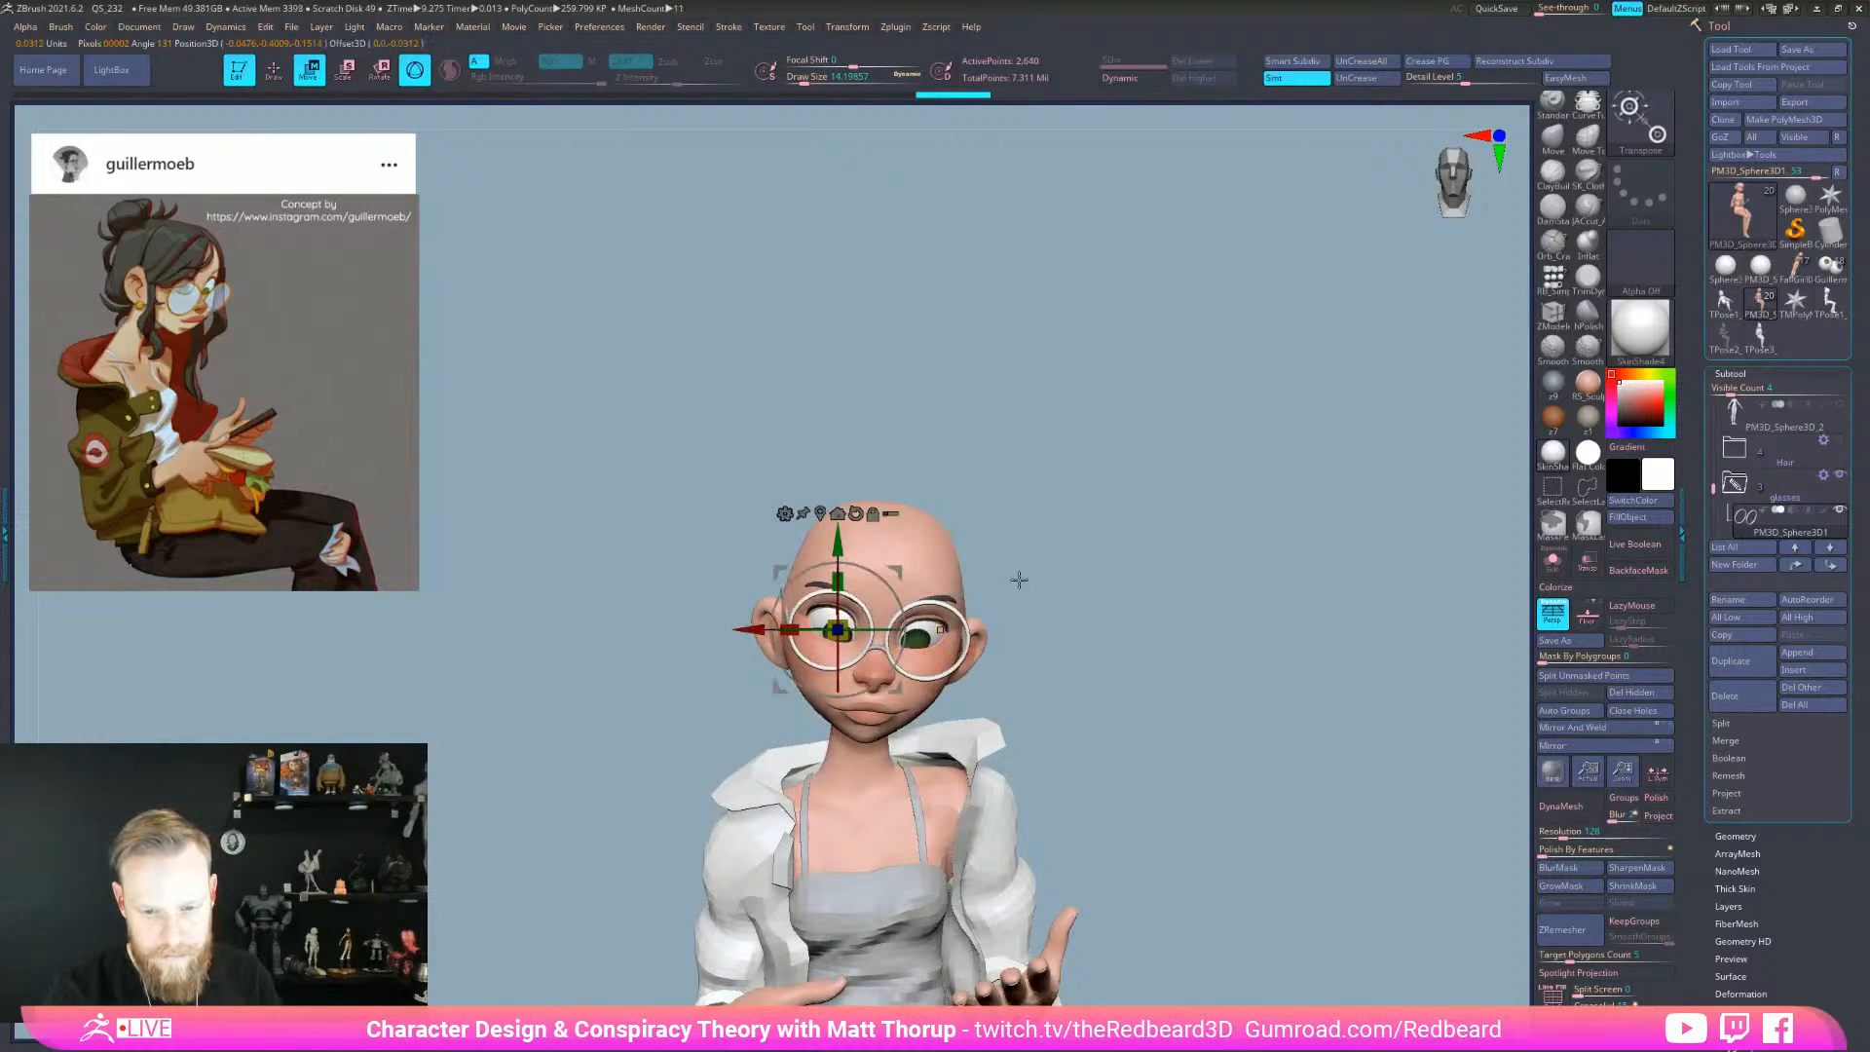
click(820, 514)
click(932, 518)
ctrl+right_drag(1053, 631, 1210, 661)
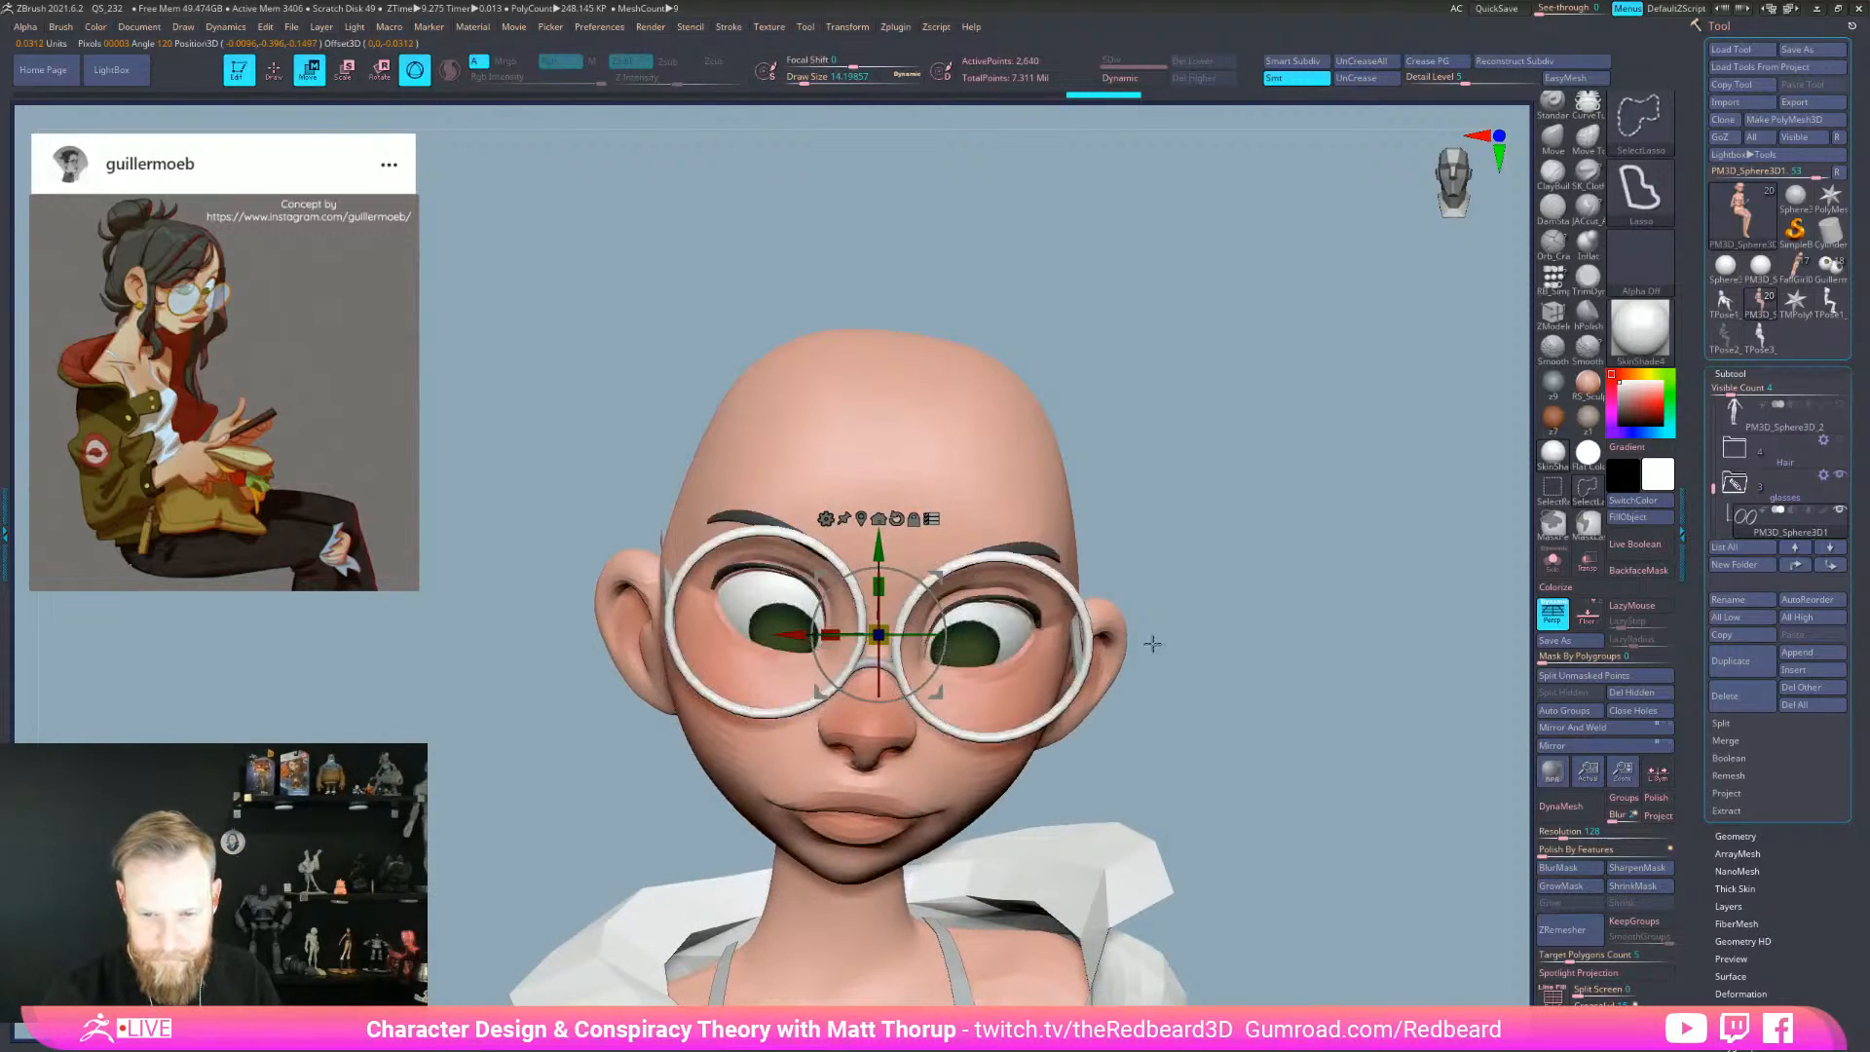
right_drag(1077, 668, 1073, 686)
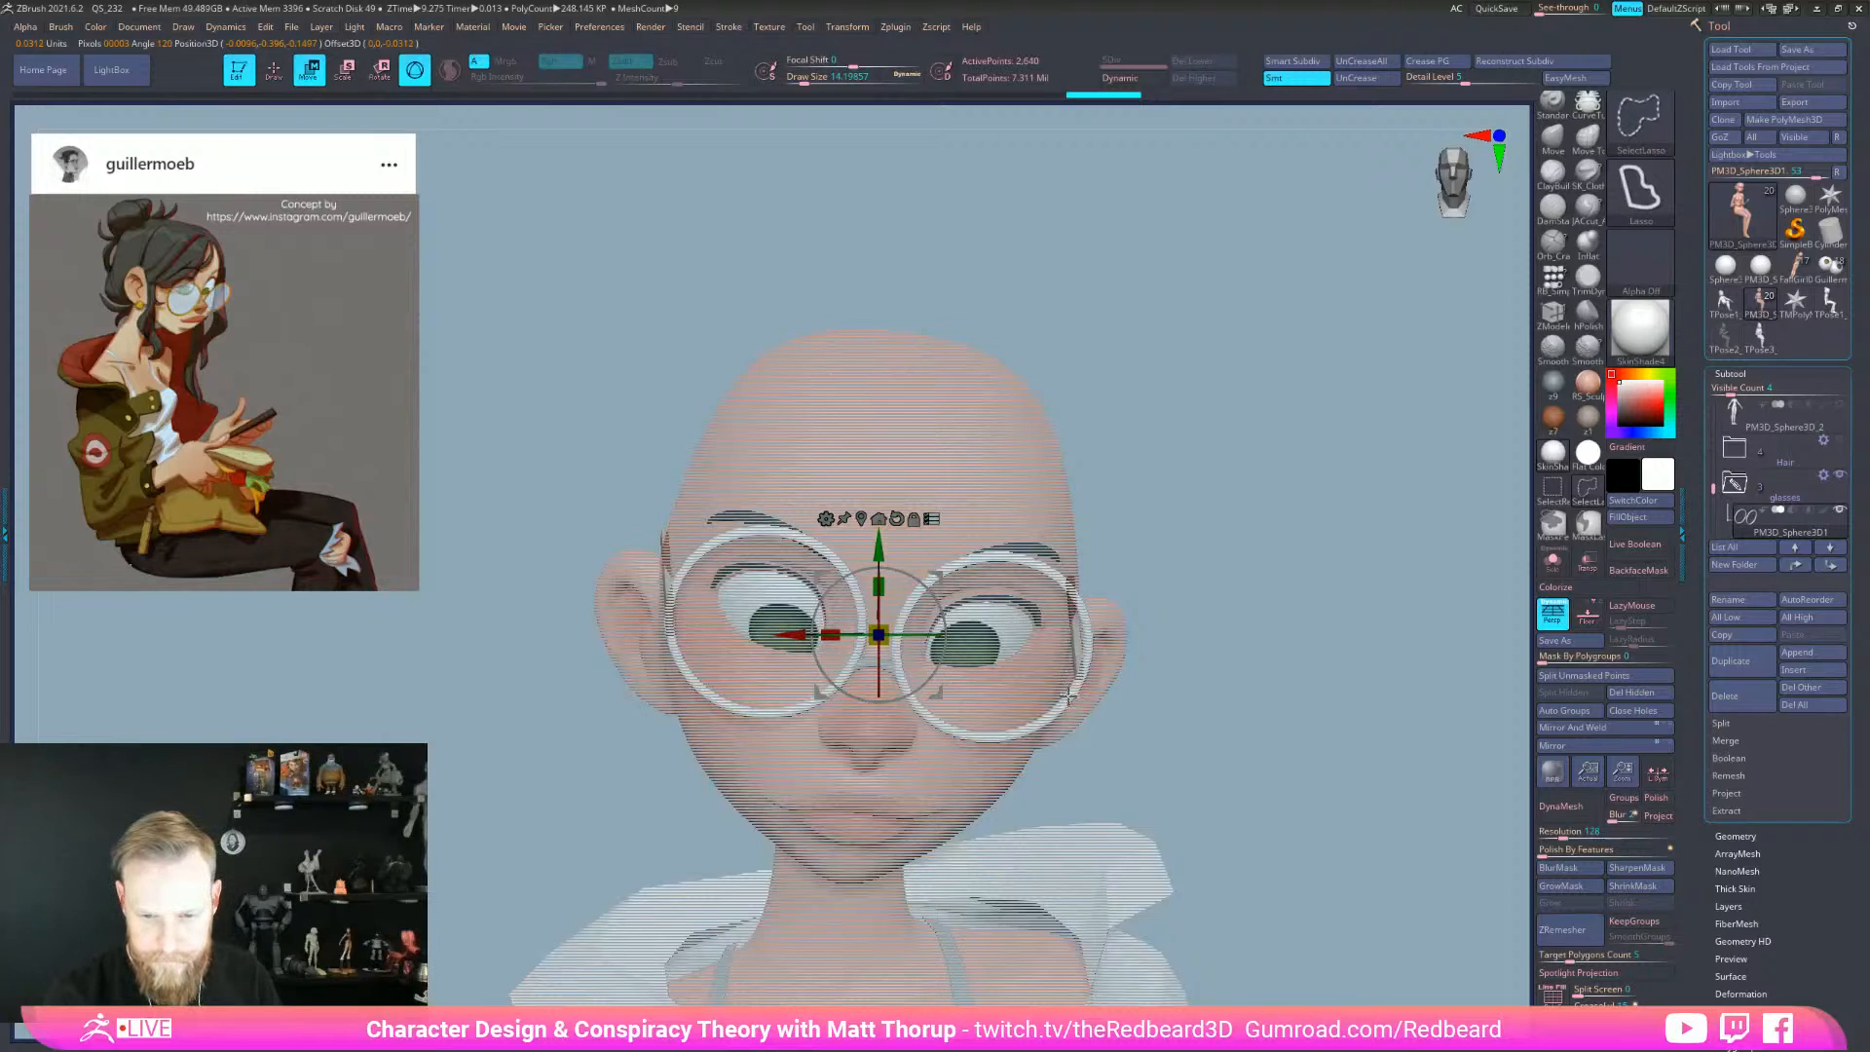
- Tilt the glasses in side view with the gizmo and shift them lower and forward on the nose
shift+drag(1198, 710, 1304, 735)
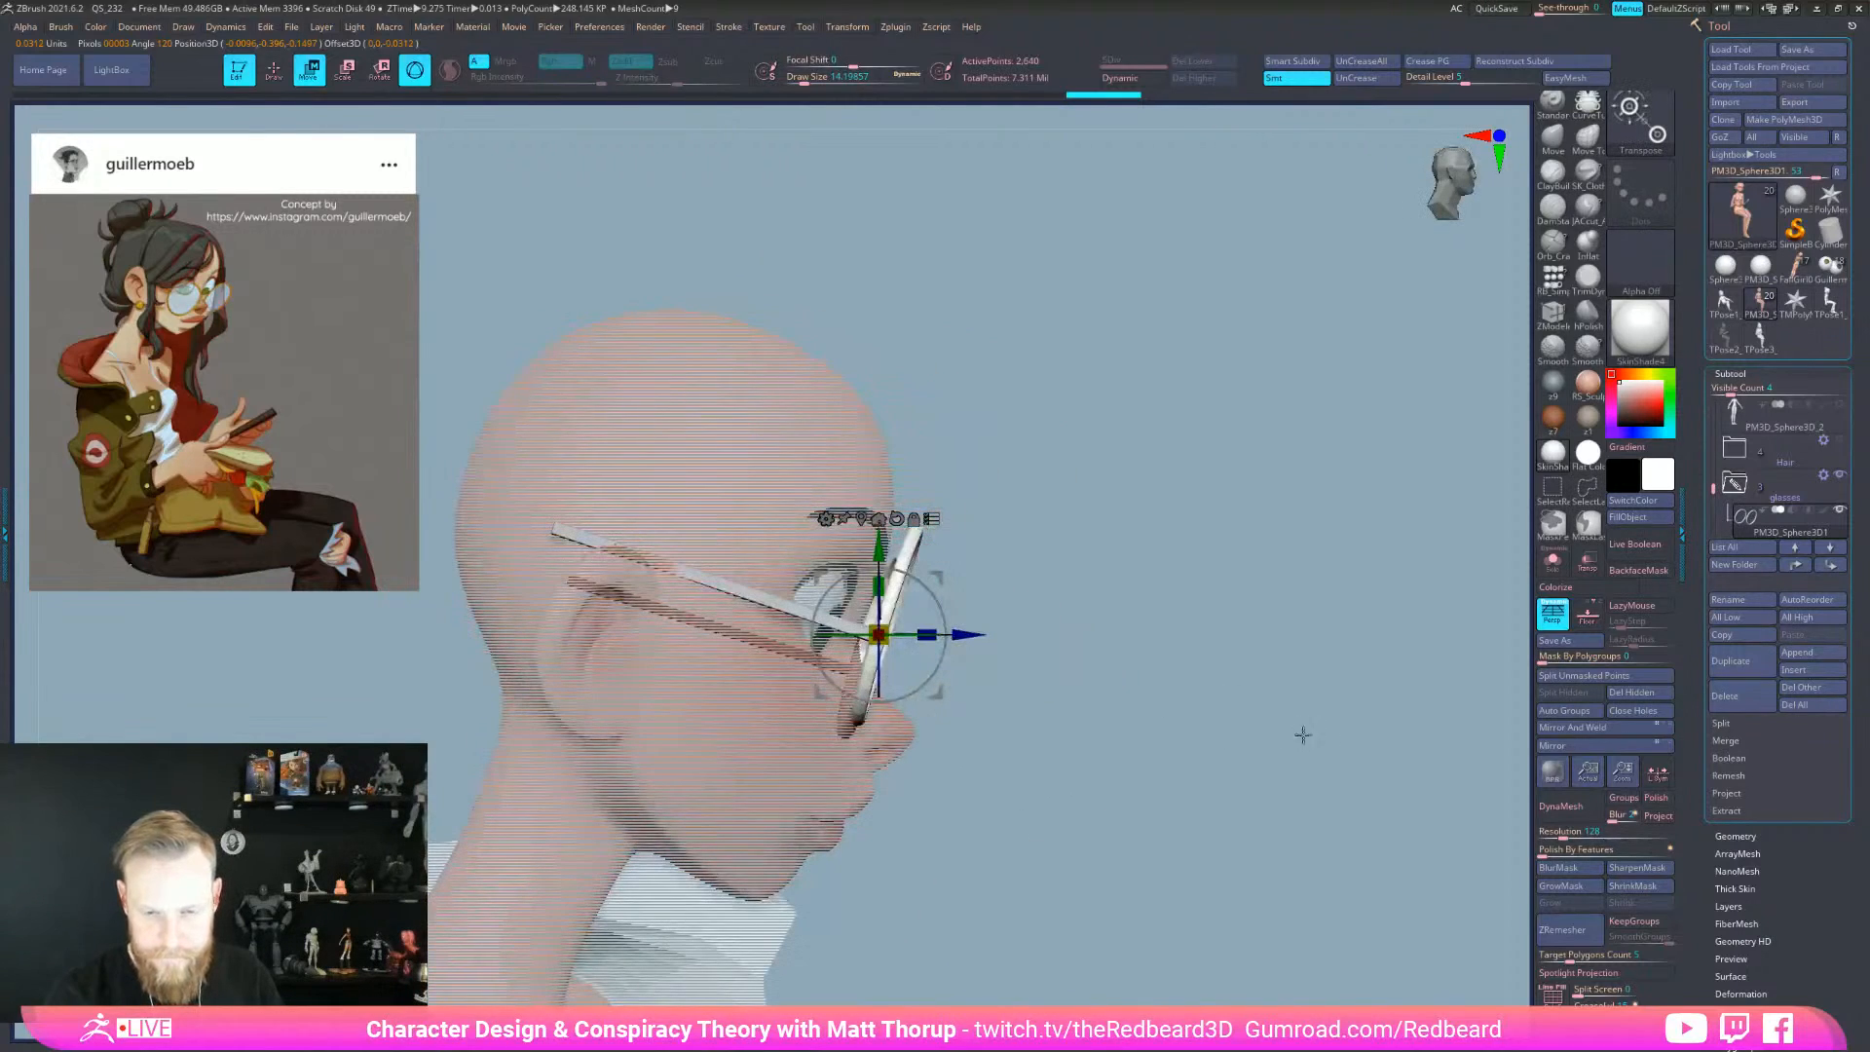
drag(977, 687, 933, 692)
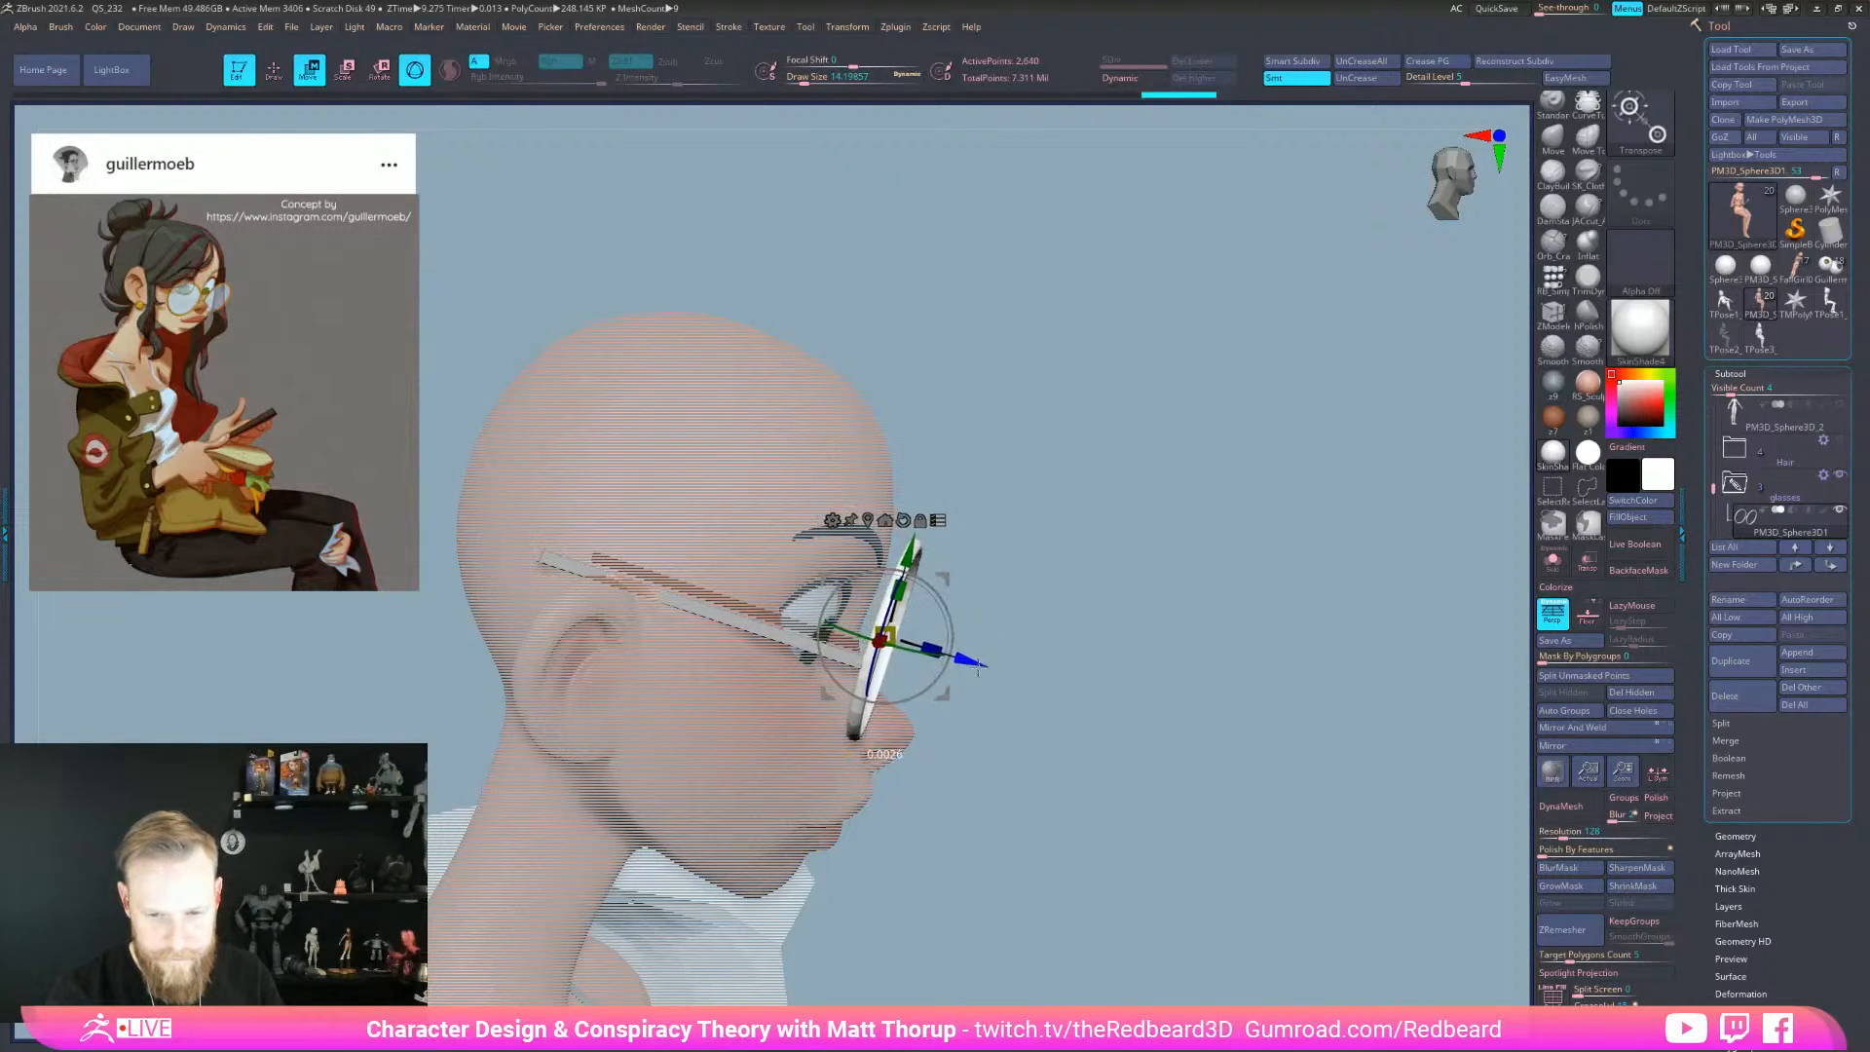
drag(921, 557, 919, 572)
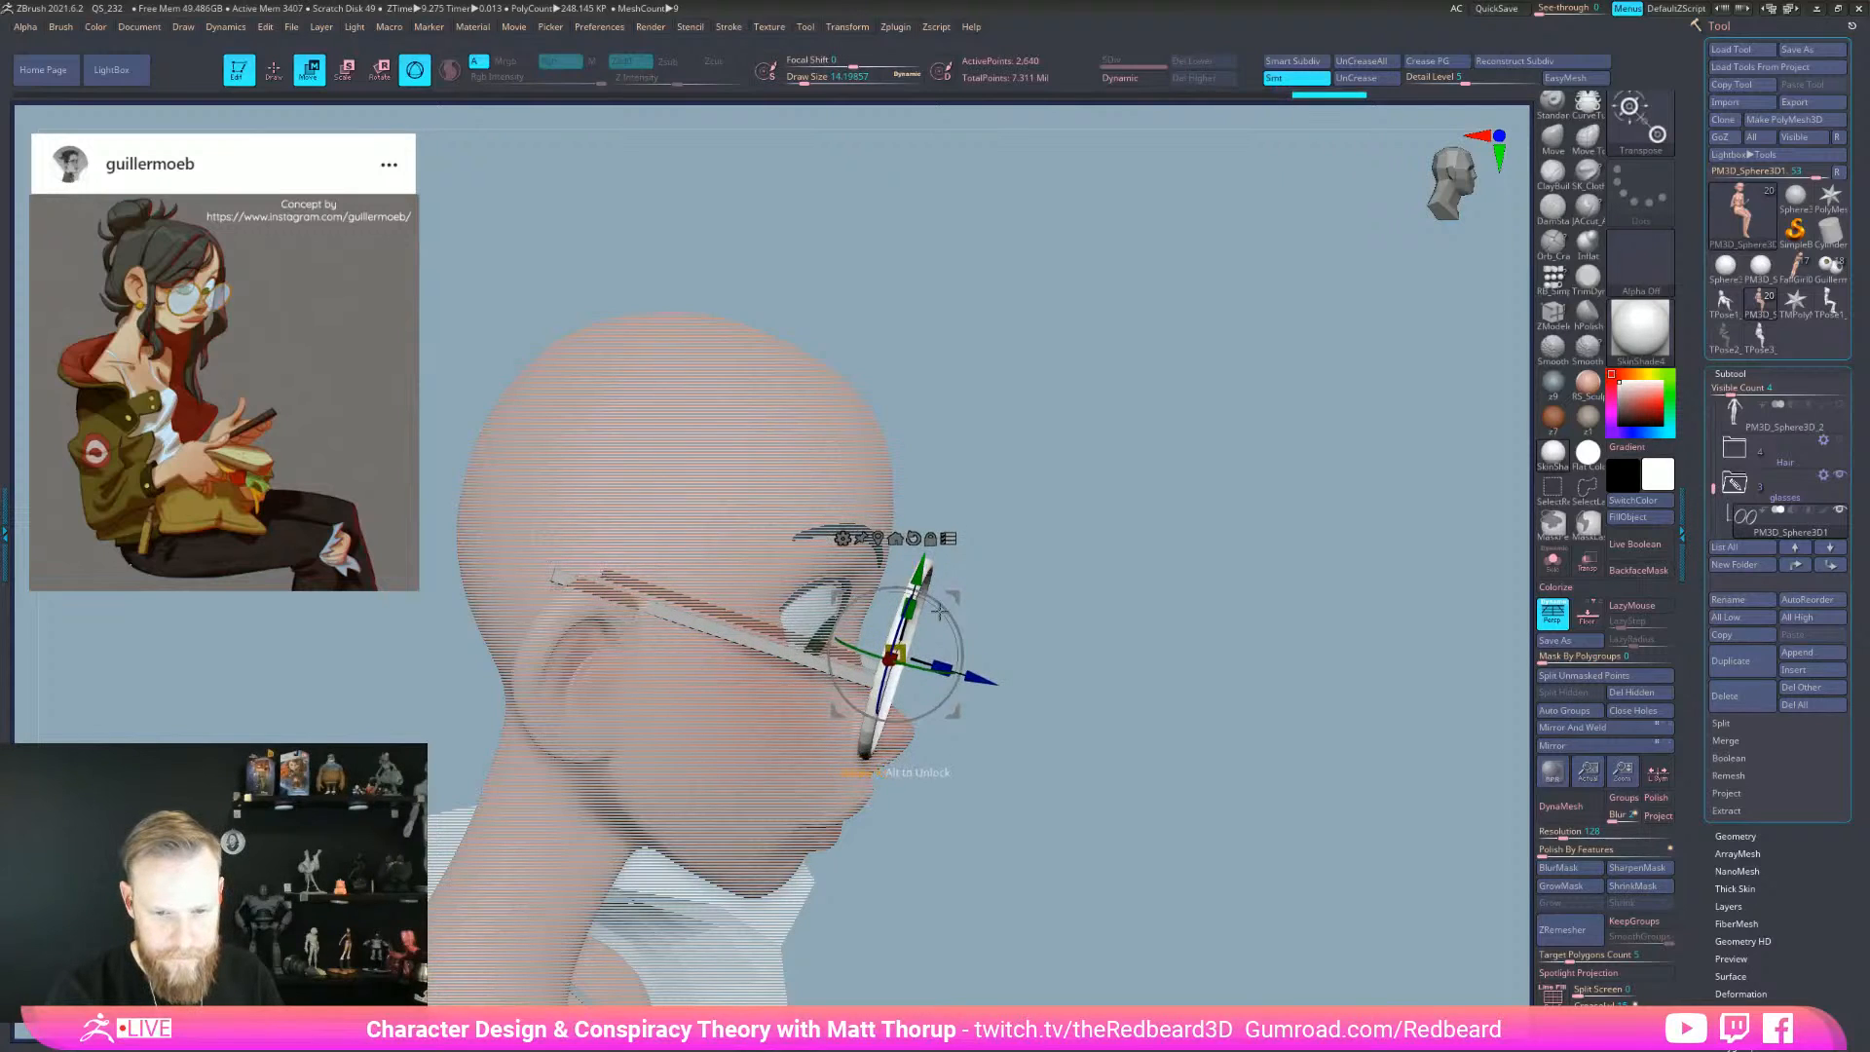
drag(956, 632, 957, 635)
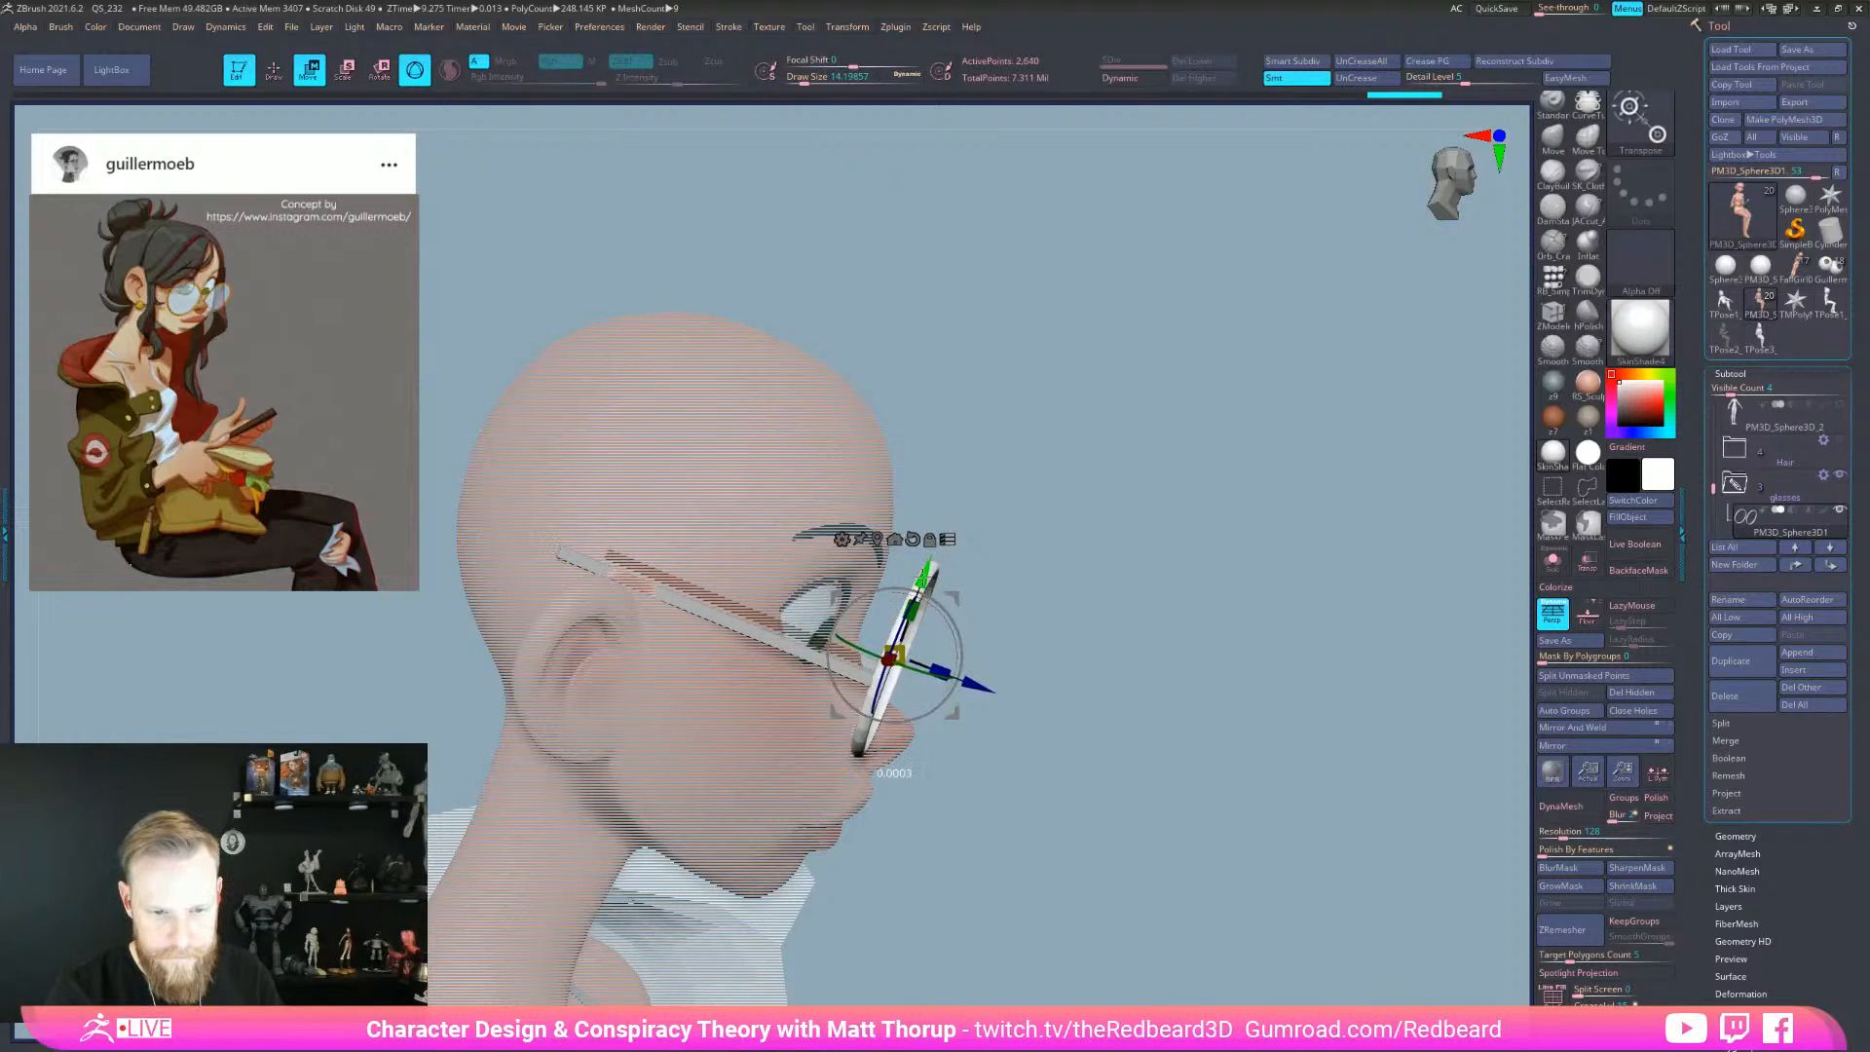
drag(1116, 633, 935, 681)
- Return to Draw mode, check the glasses from the front, and show the Hair folder
mouse_move(1195, 696)
mouse_down()
mouse_move(1218, 634)
mouse_move(1238, 670)
mouse_move(1223, 796)
mouse_up()
key(q)
key(space)
drag(1379, 643, 1110, 752)
drag(1327, 792, 1301, 756)
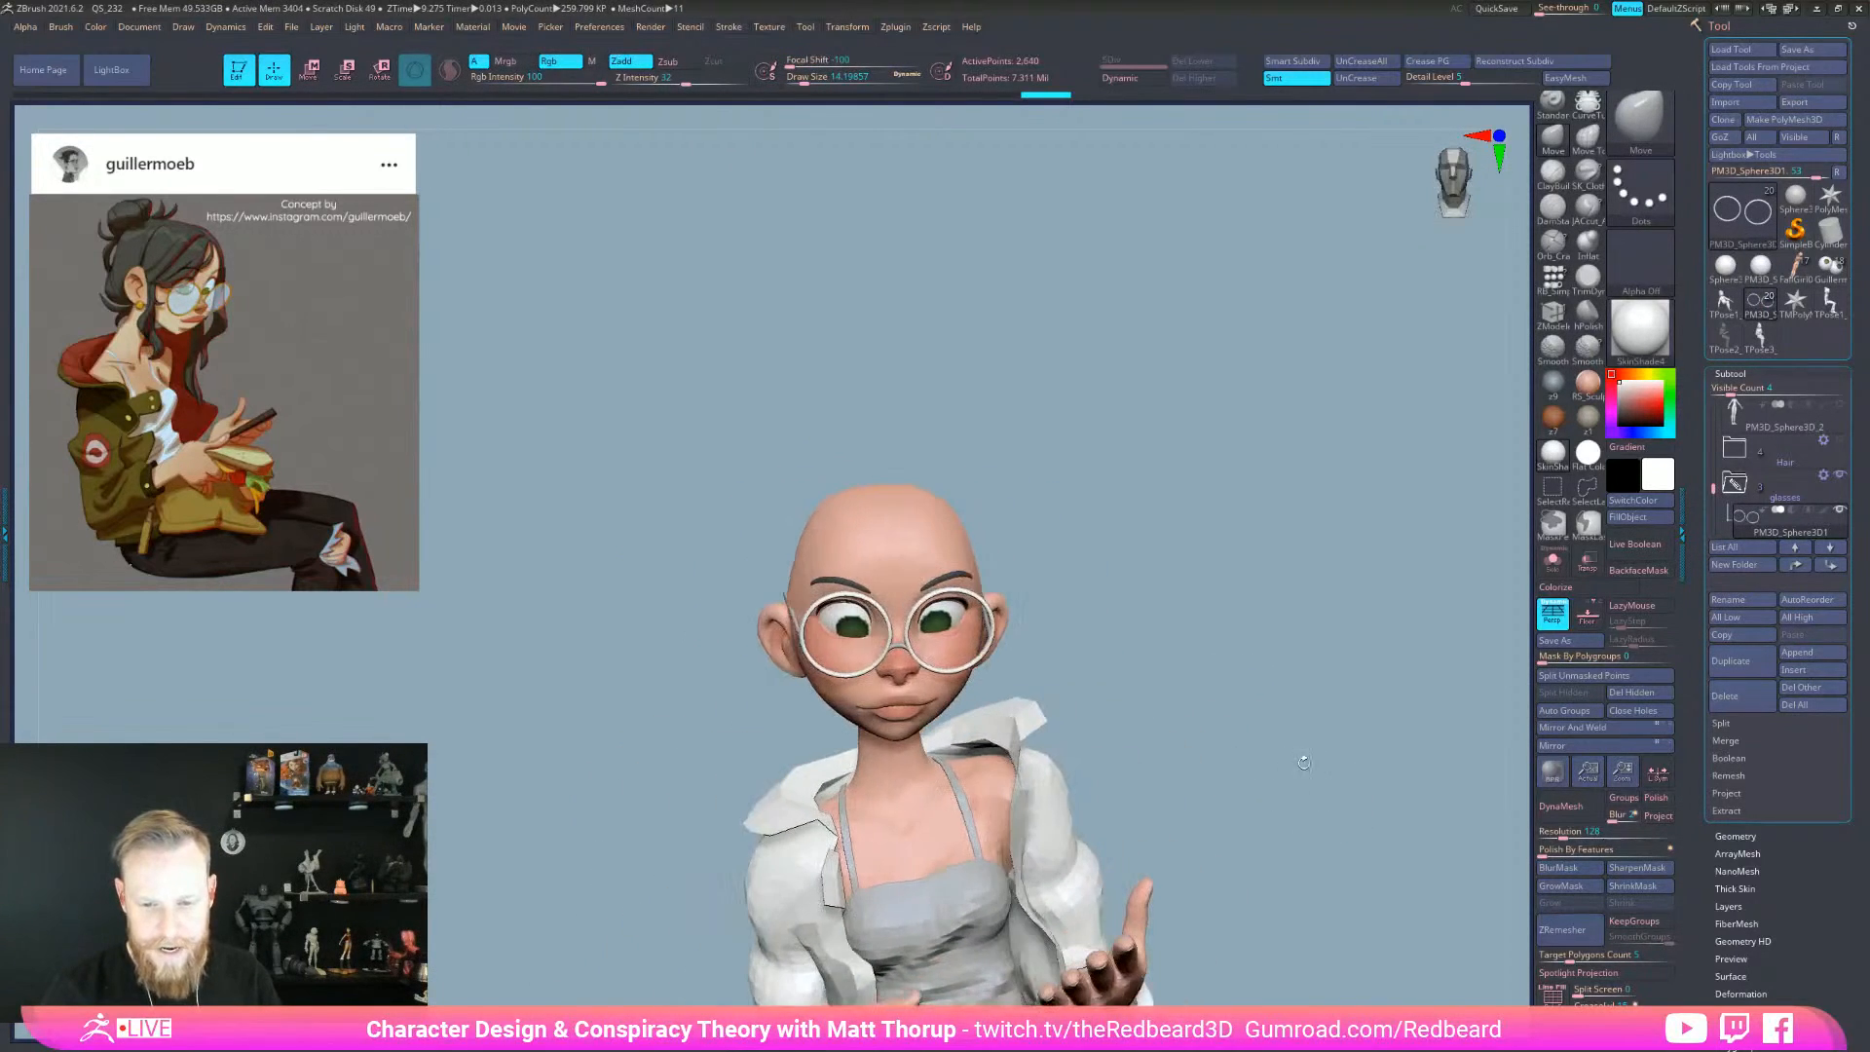
click(1839, 441)
drag(1431, 706, 1149, 619)
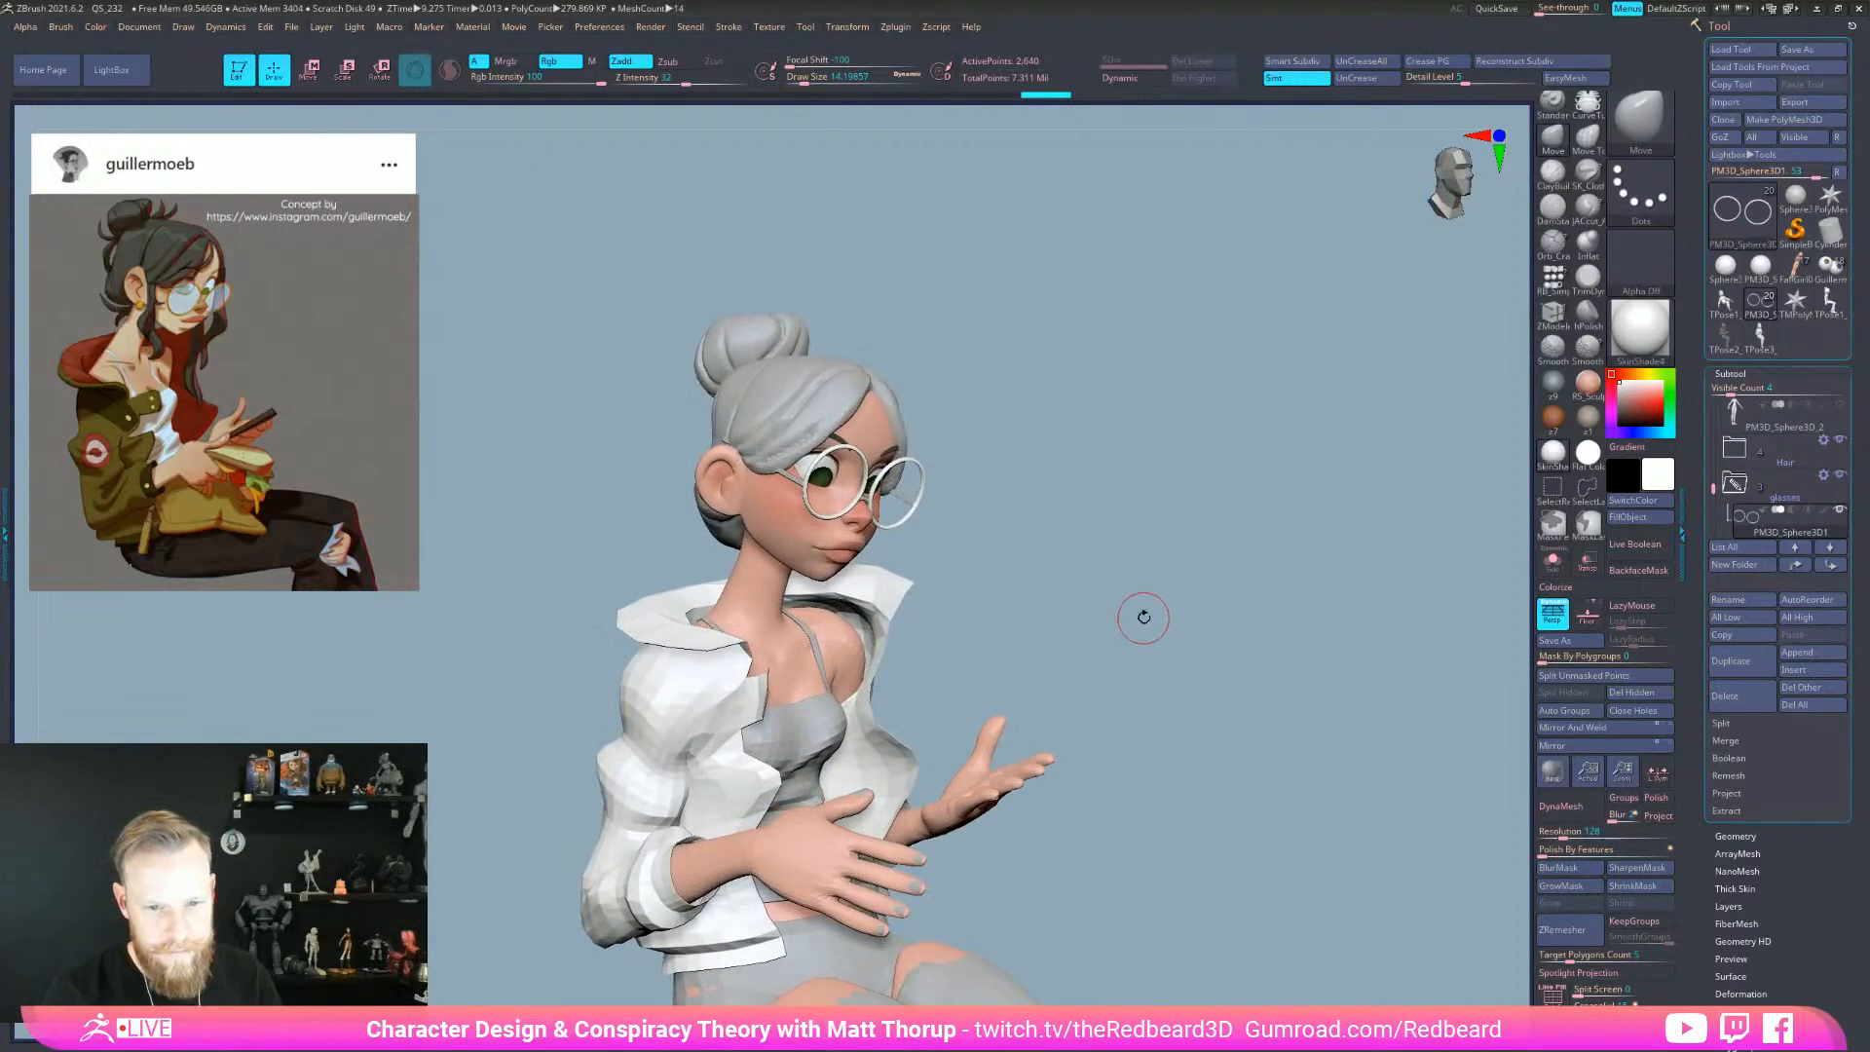
- Expand the Hair folder and show the loose hair strands subtool hanging around the face
key(space)
click(1755, 455)
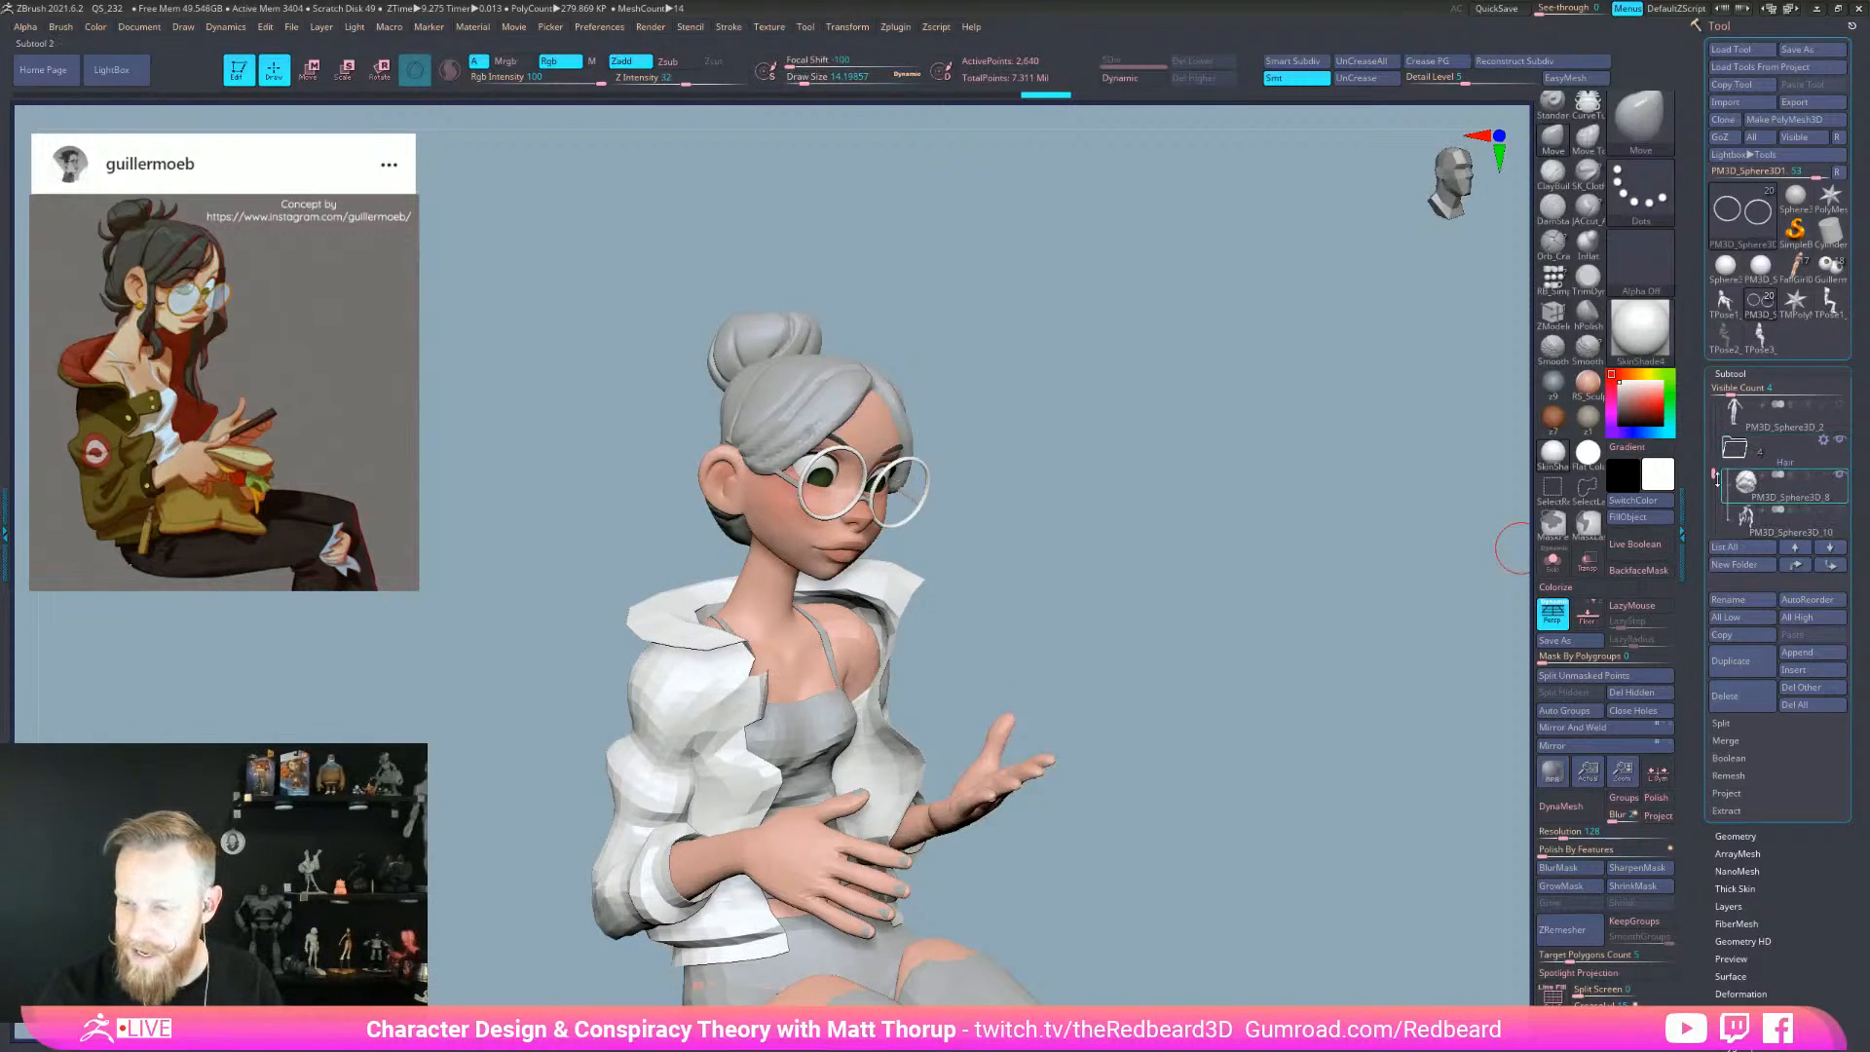
scroll(1722, 484, down, 2)
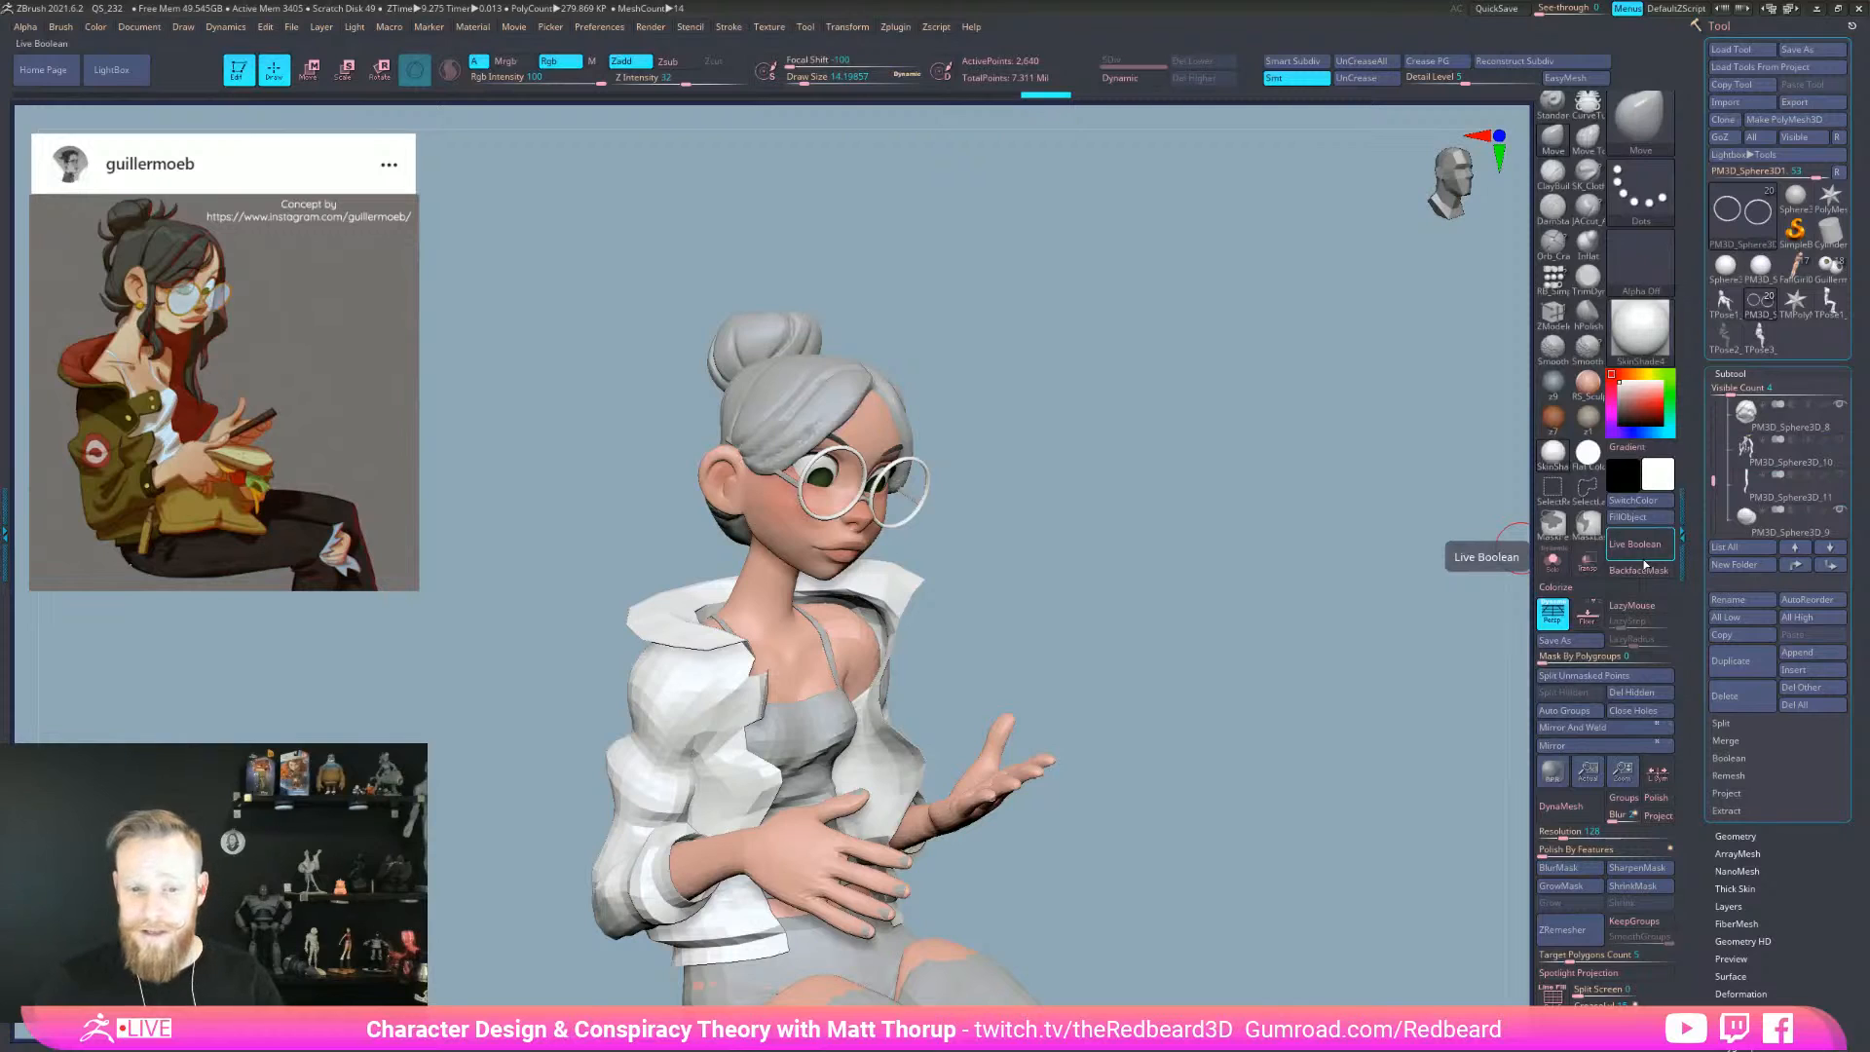
mouse_move(1841, 455)
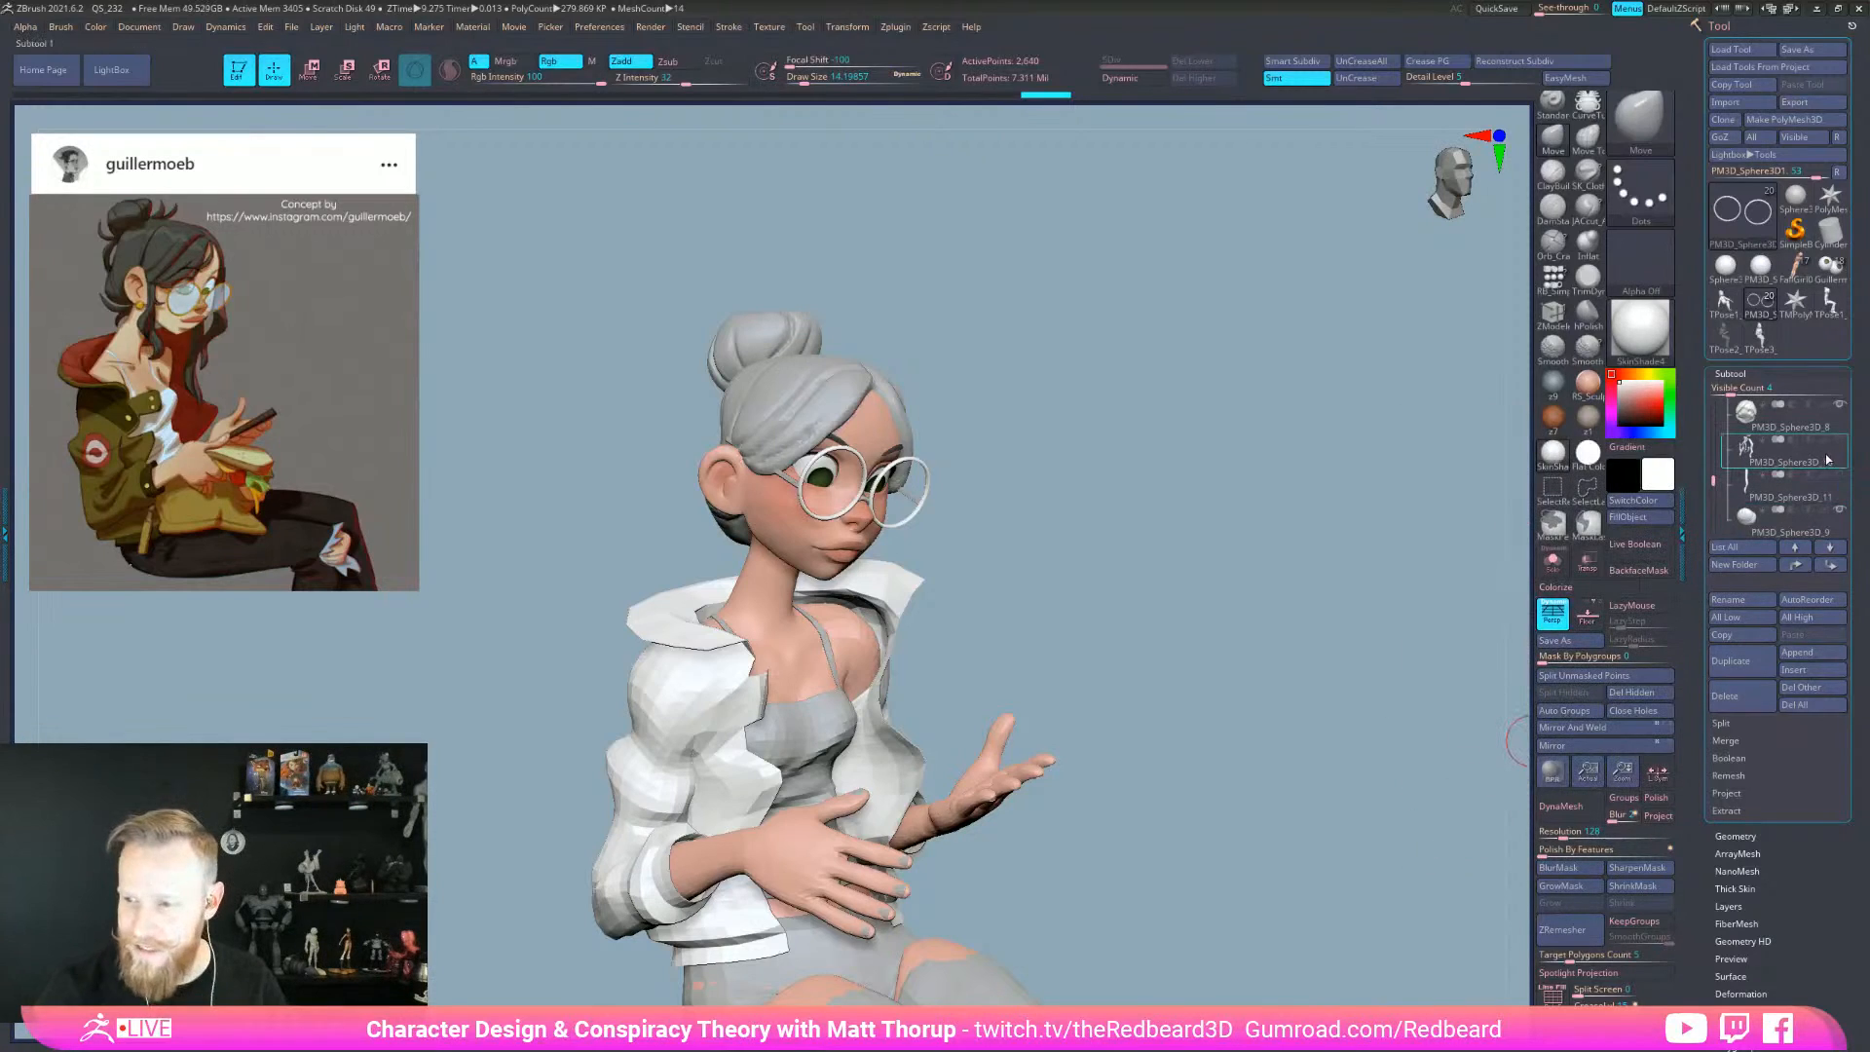
click(1839, 439)
drag(1183, 693, 1237, 746)
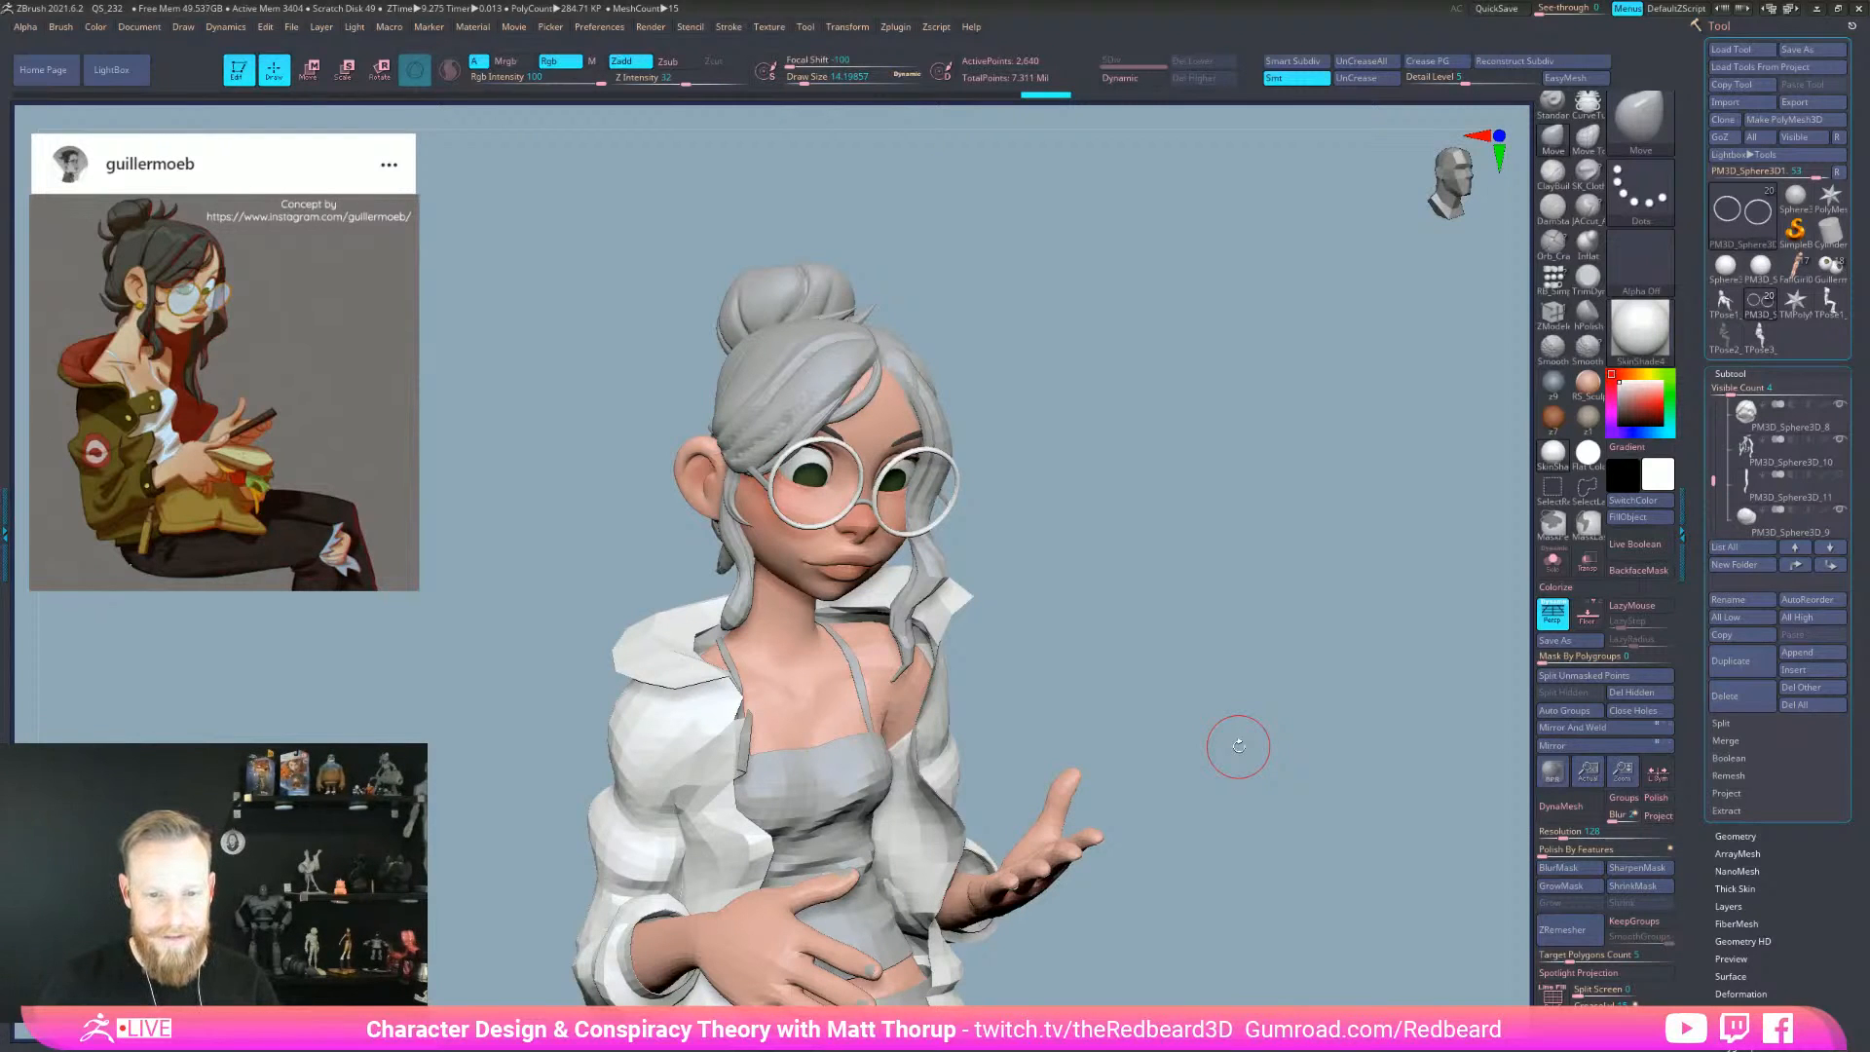
- Select the body mesh, set the Move brush's focal shift to 3, and isolate the body for a close profile view of the jaw
drag(1030, 526, 830, 508)
alt+click(818, 503)
key(bracketright)
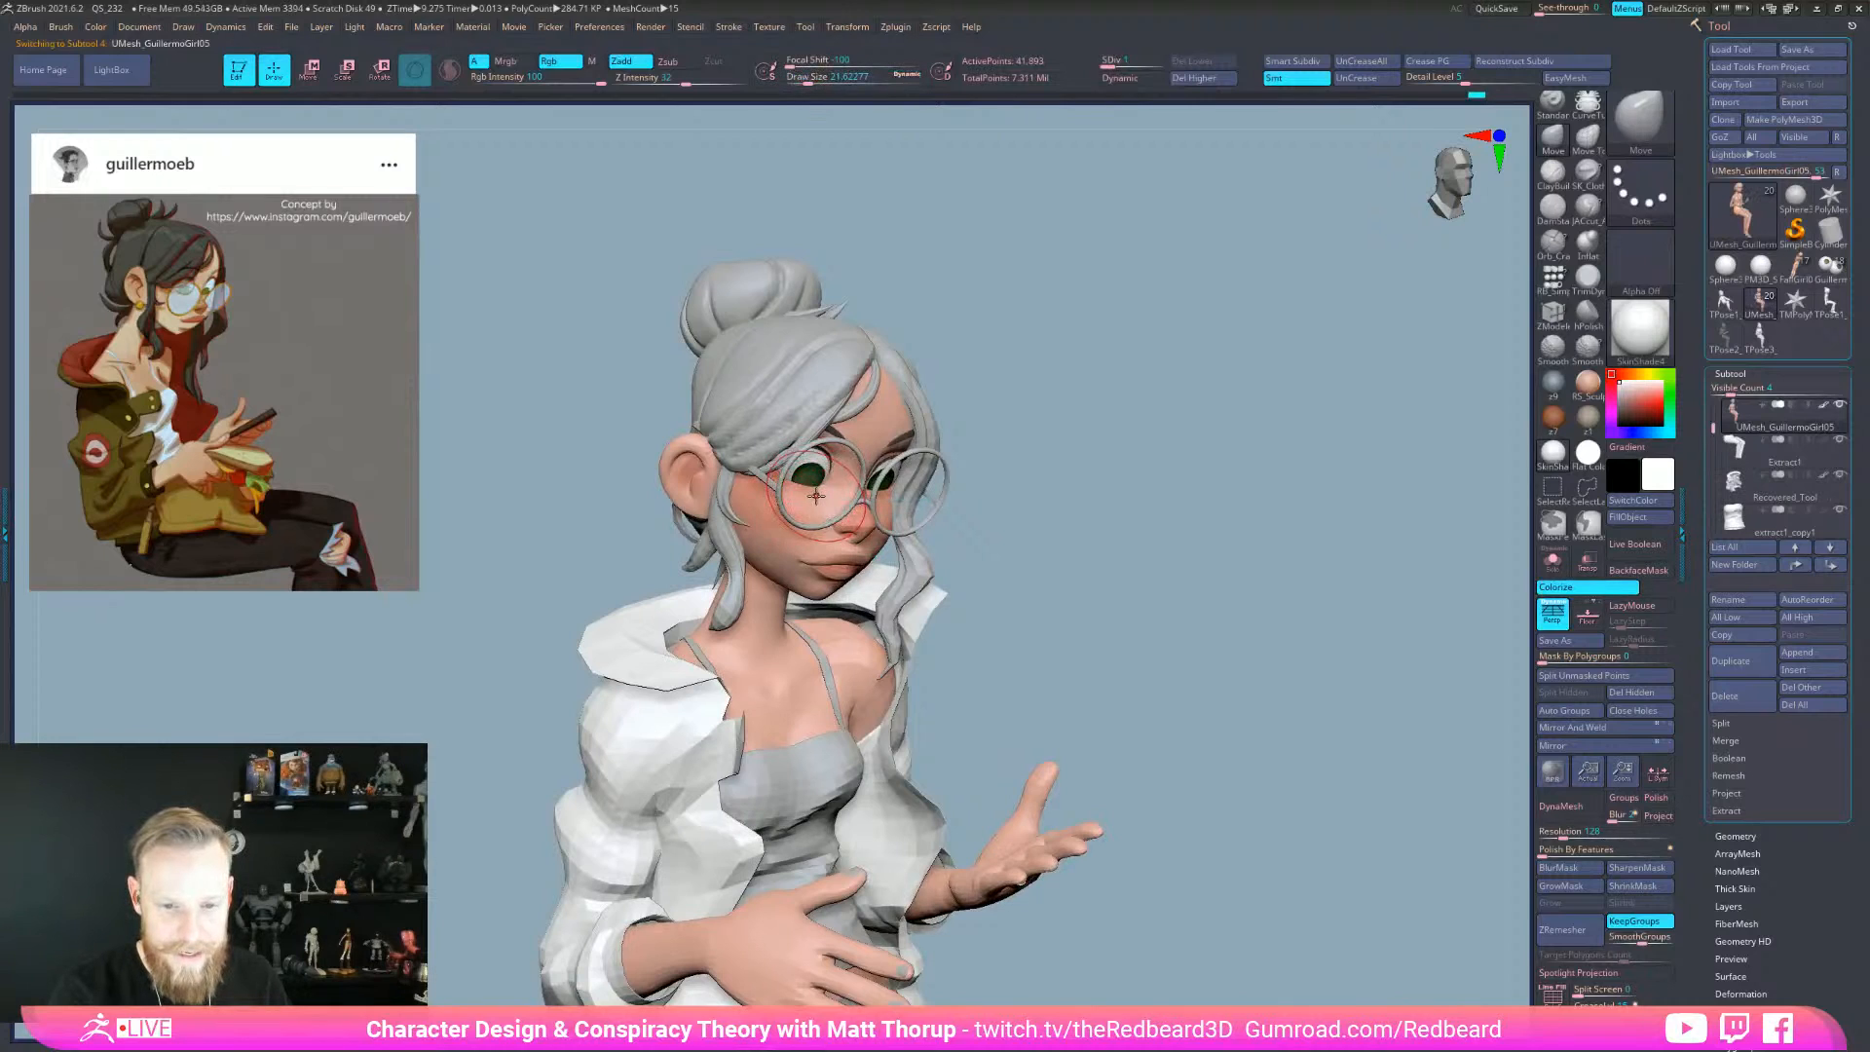
drag(1115, 537, 1156, 618)
key(bracketleft)
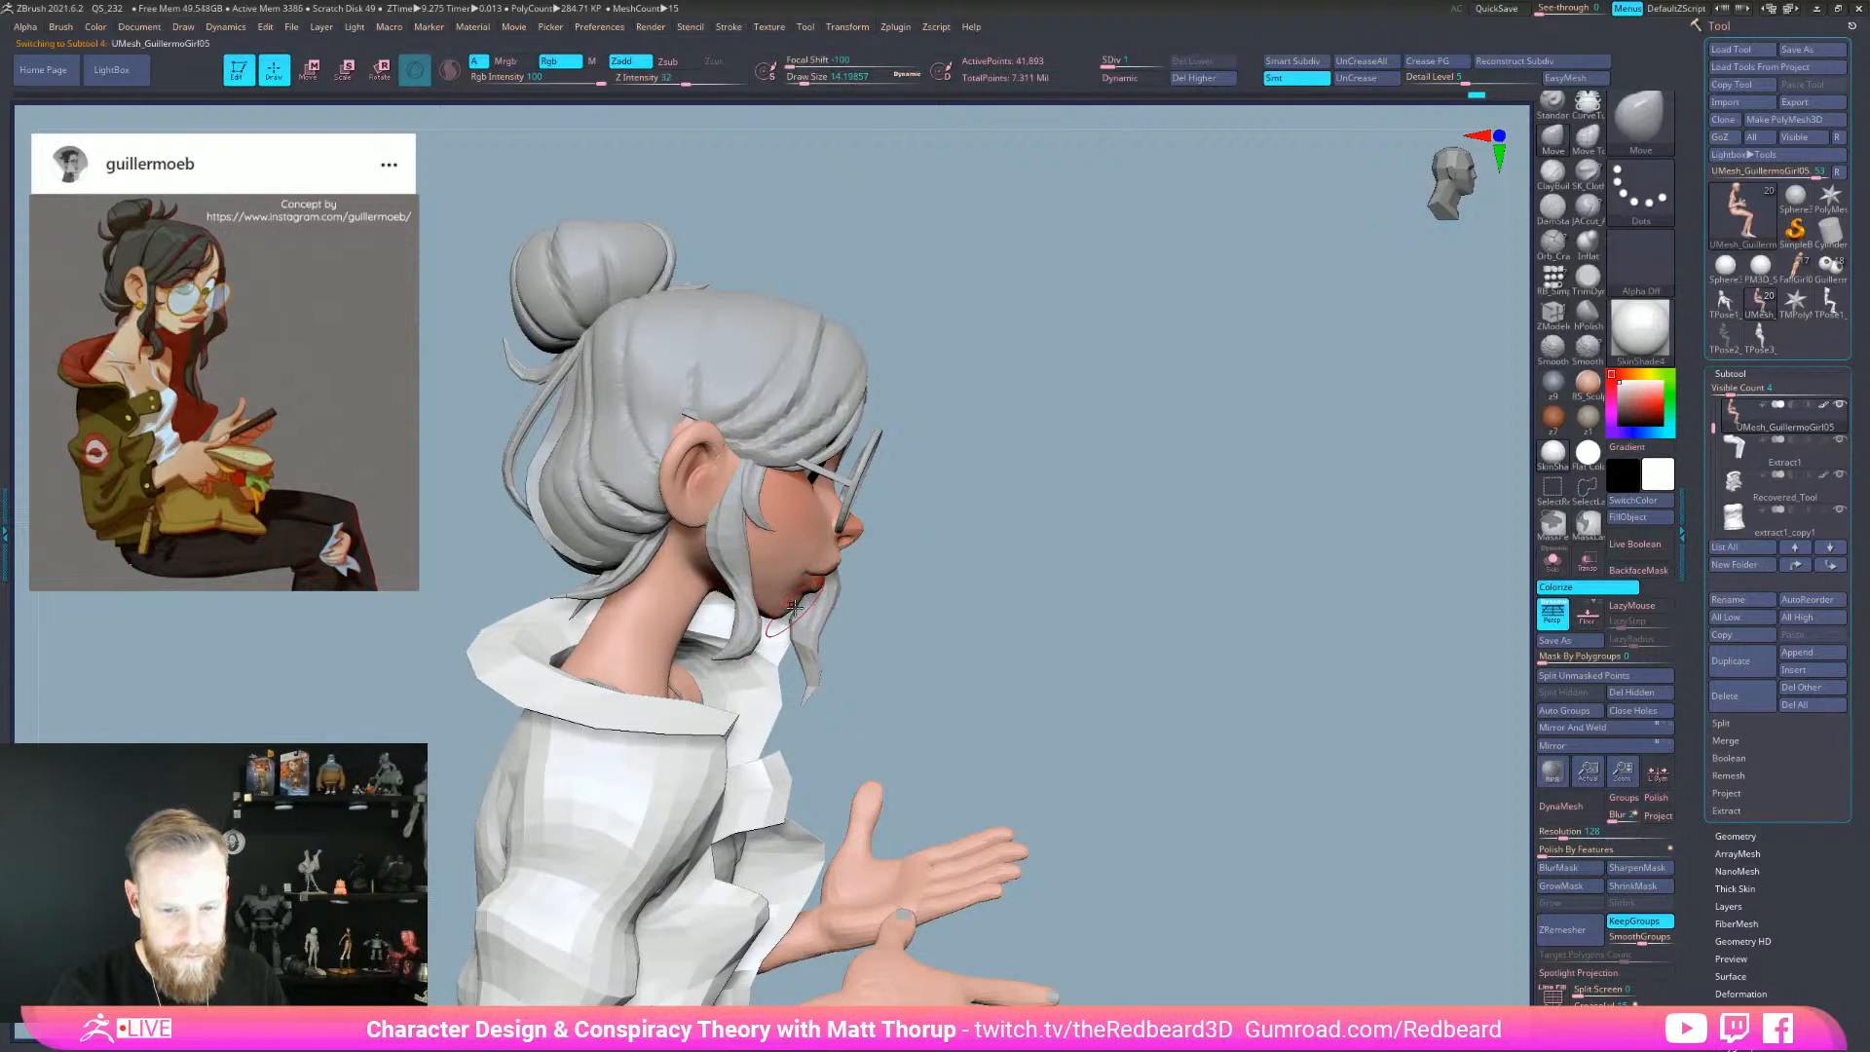
drag(808, 60, 850, 60)
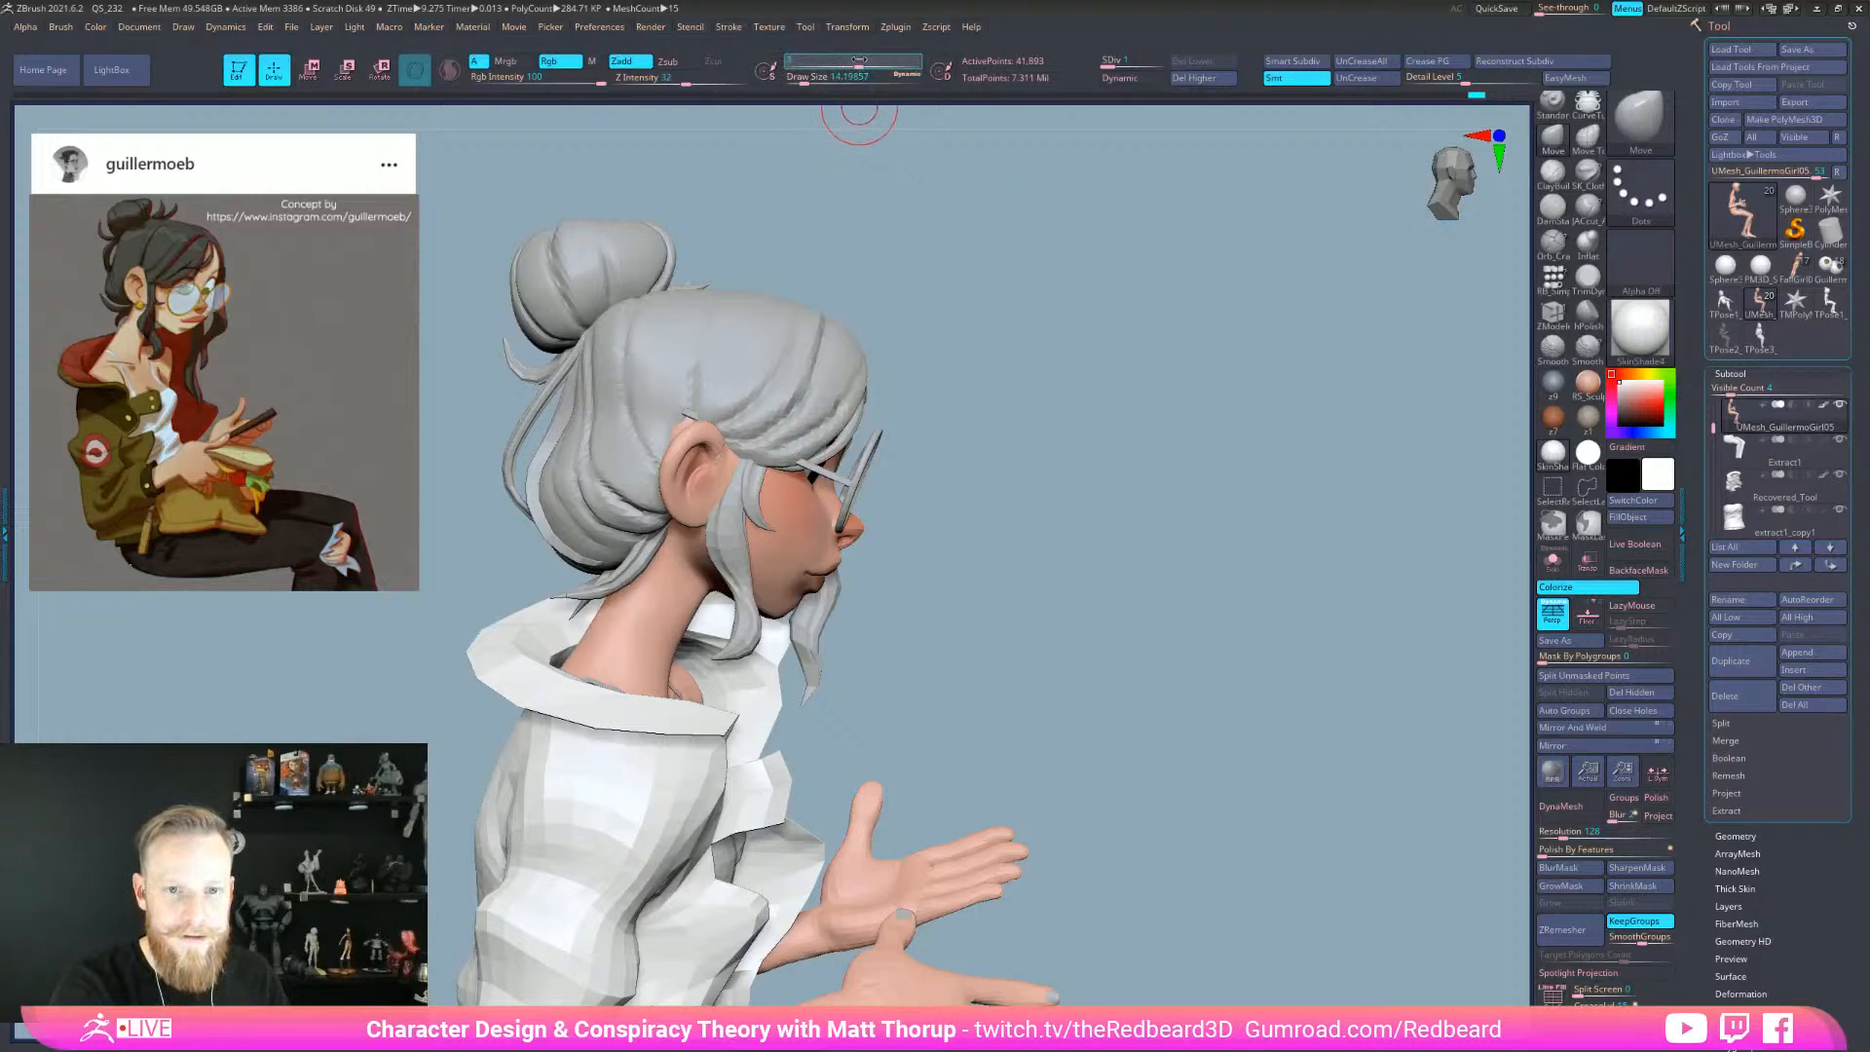
click(1552, 560)
alt+drag(1328, 604, 1322, 725)
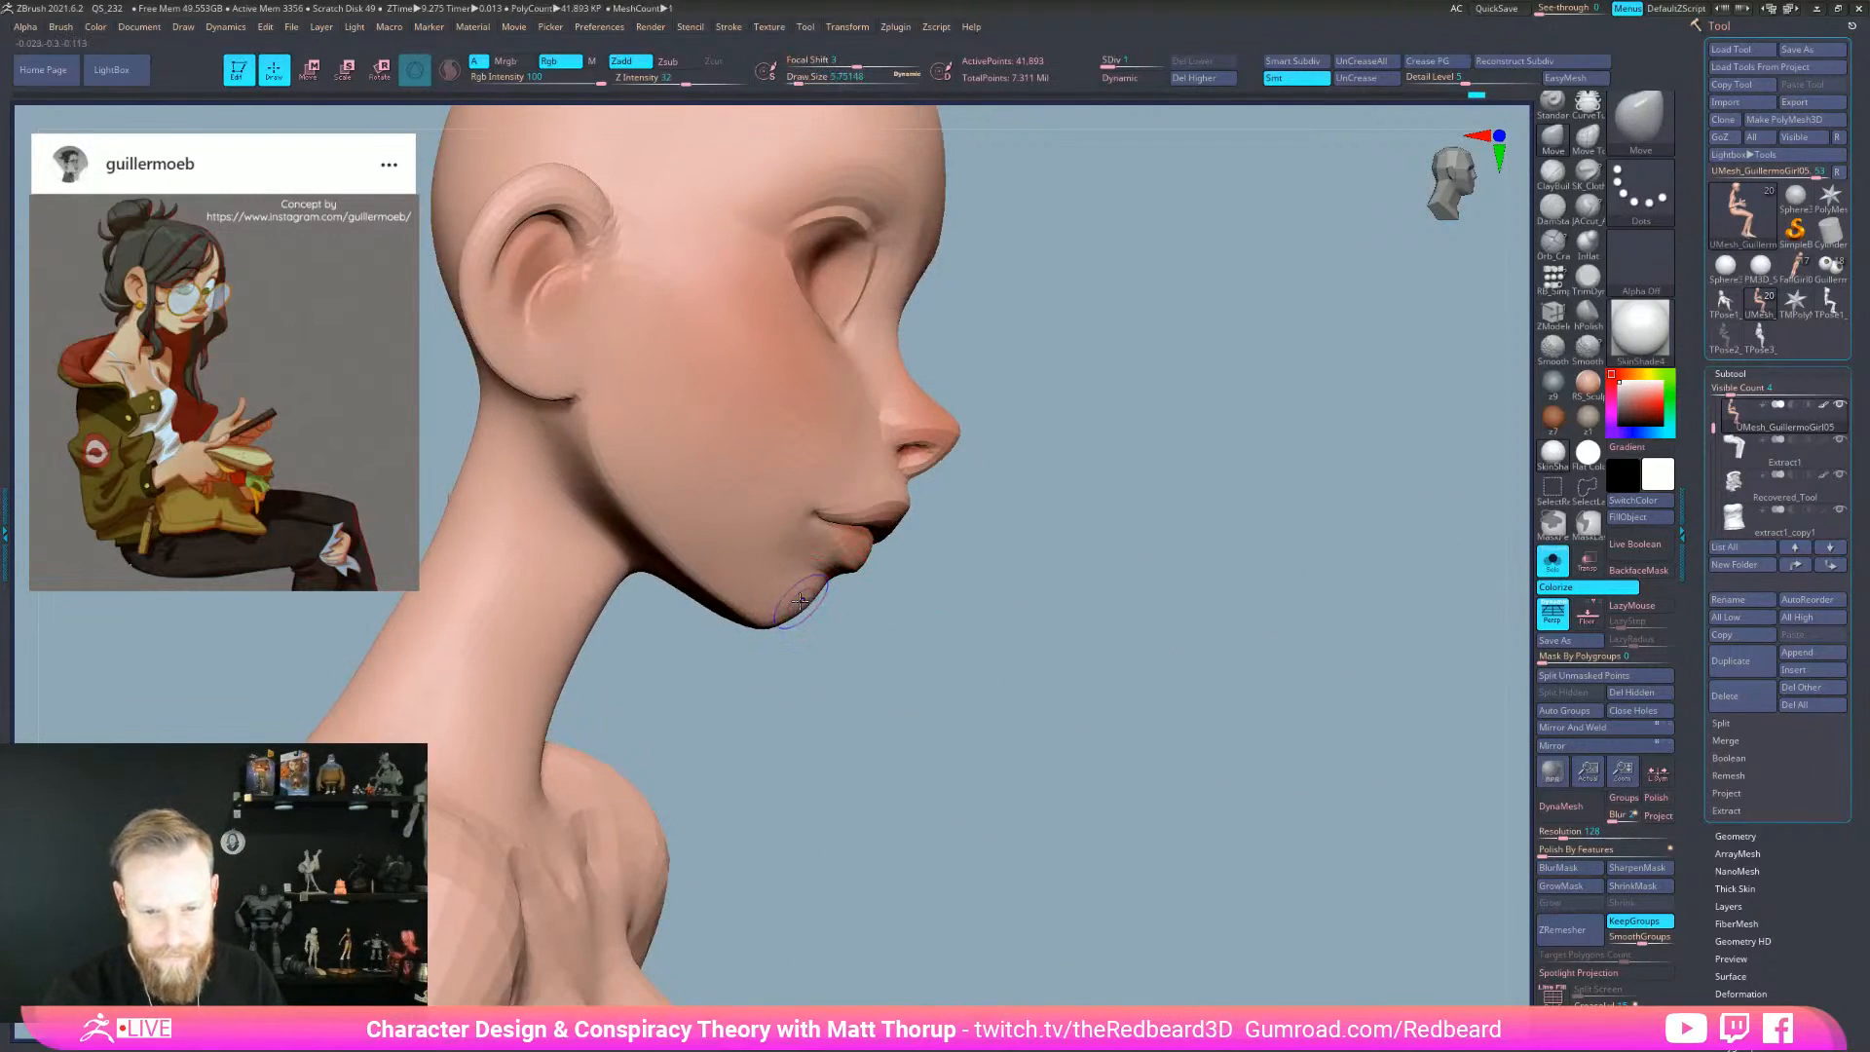
- Reshape the chin and jawline in profile with the Move brush and smooth the cheek above the jaw
key(shift)
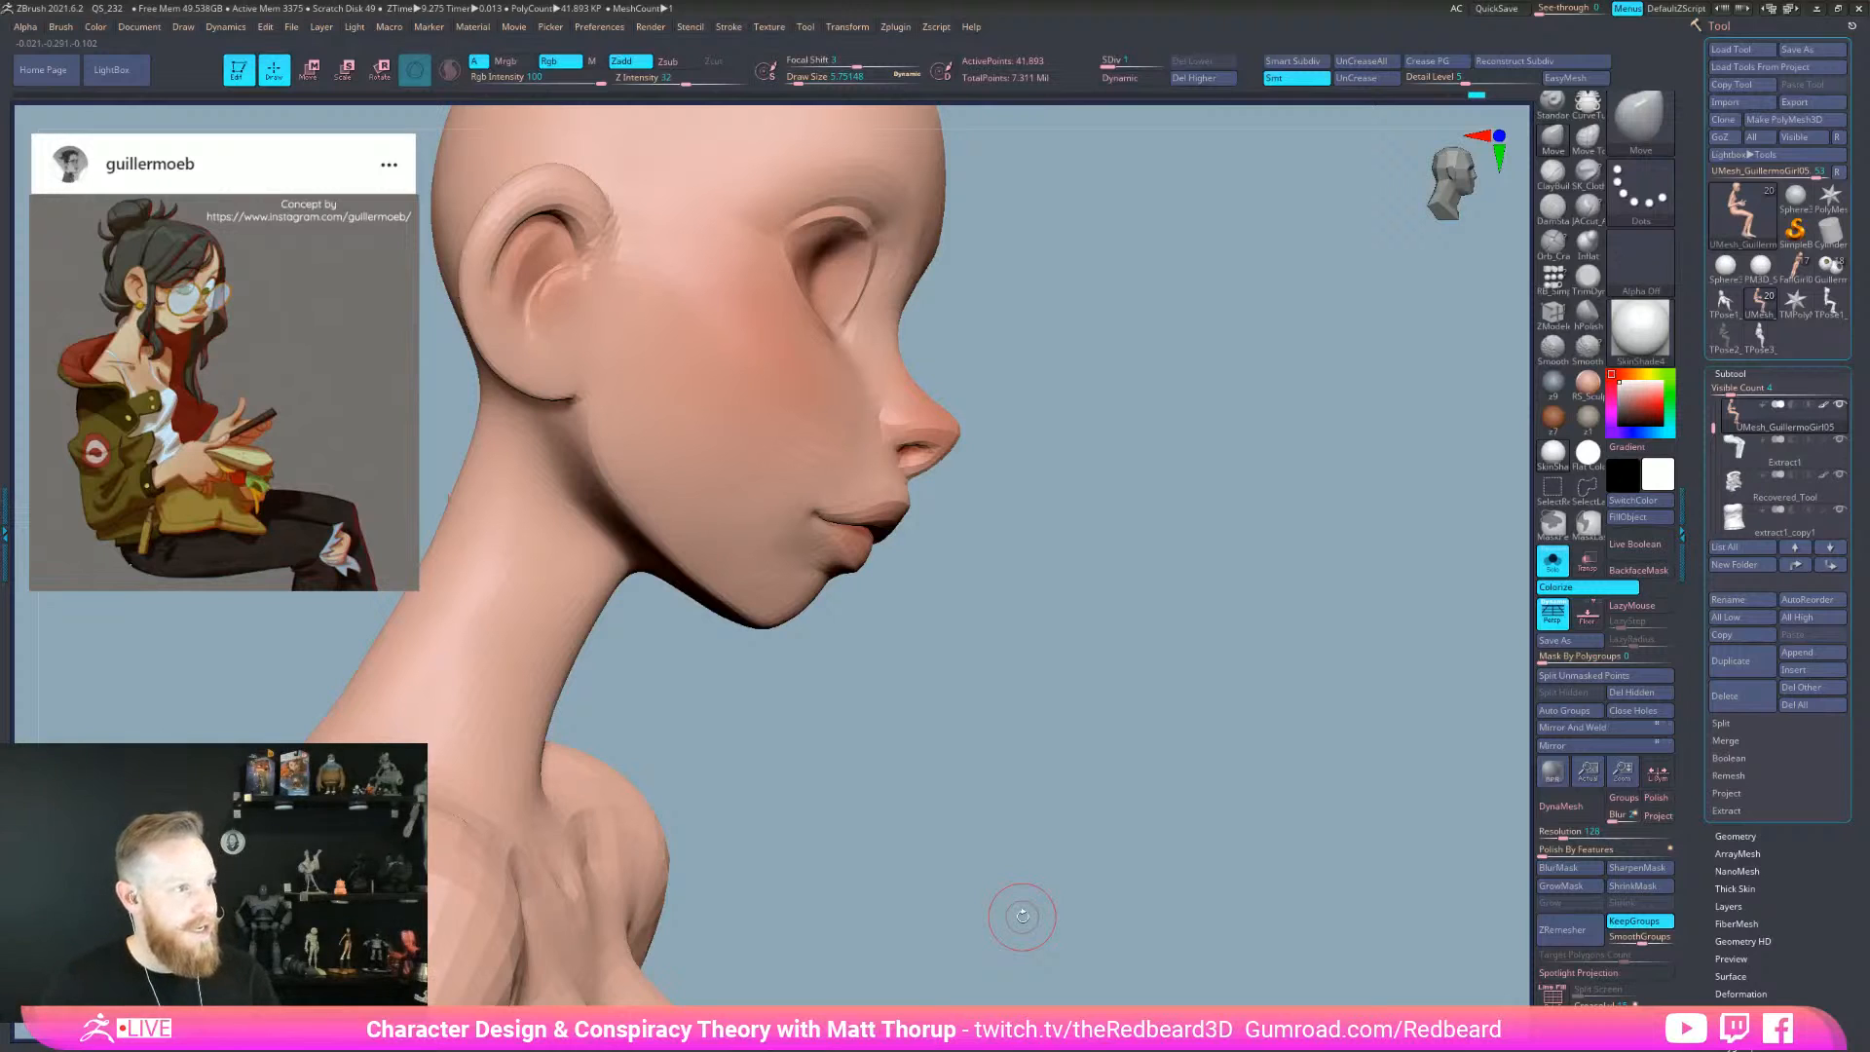
mouse_move(1021, 915)
mouse_down()
mouse_move(1022, 730)
mouse_move(847, 619)
mouse_up()
drag(1042, 659, 865, 662)
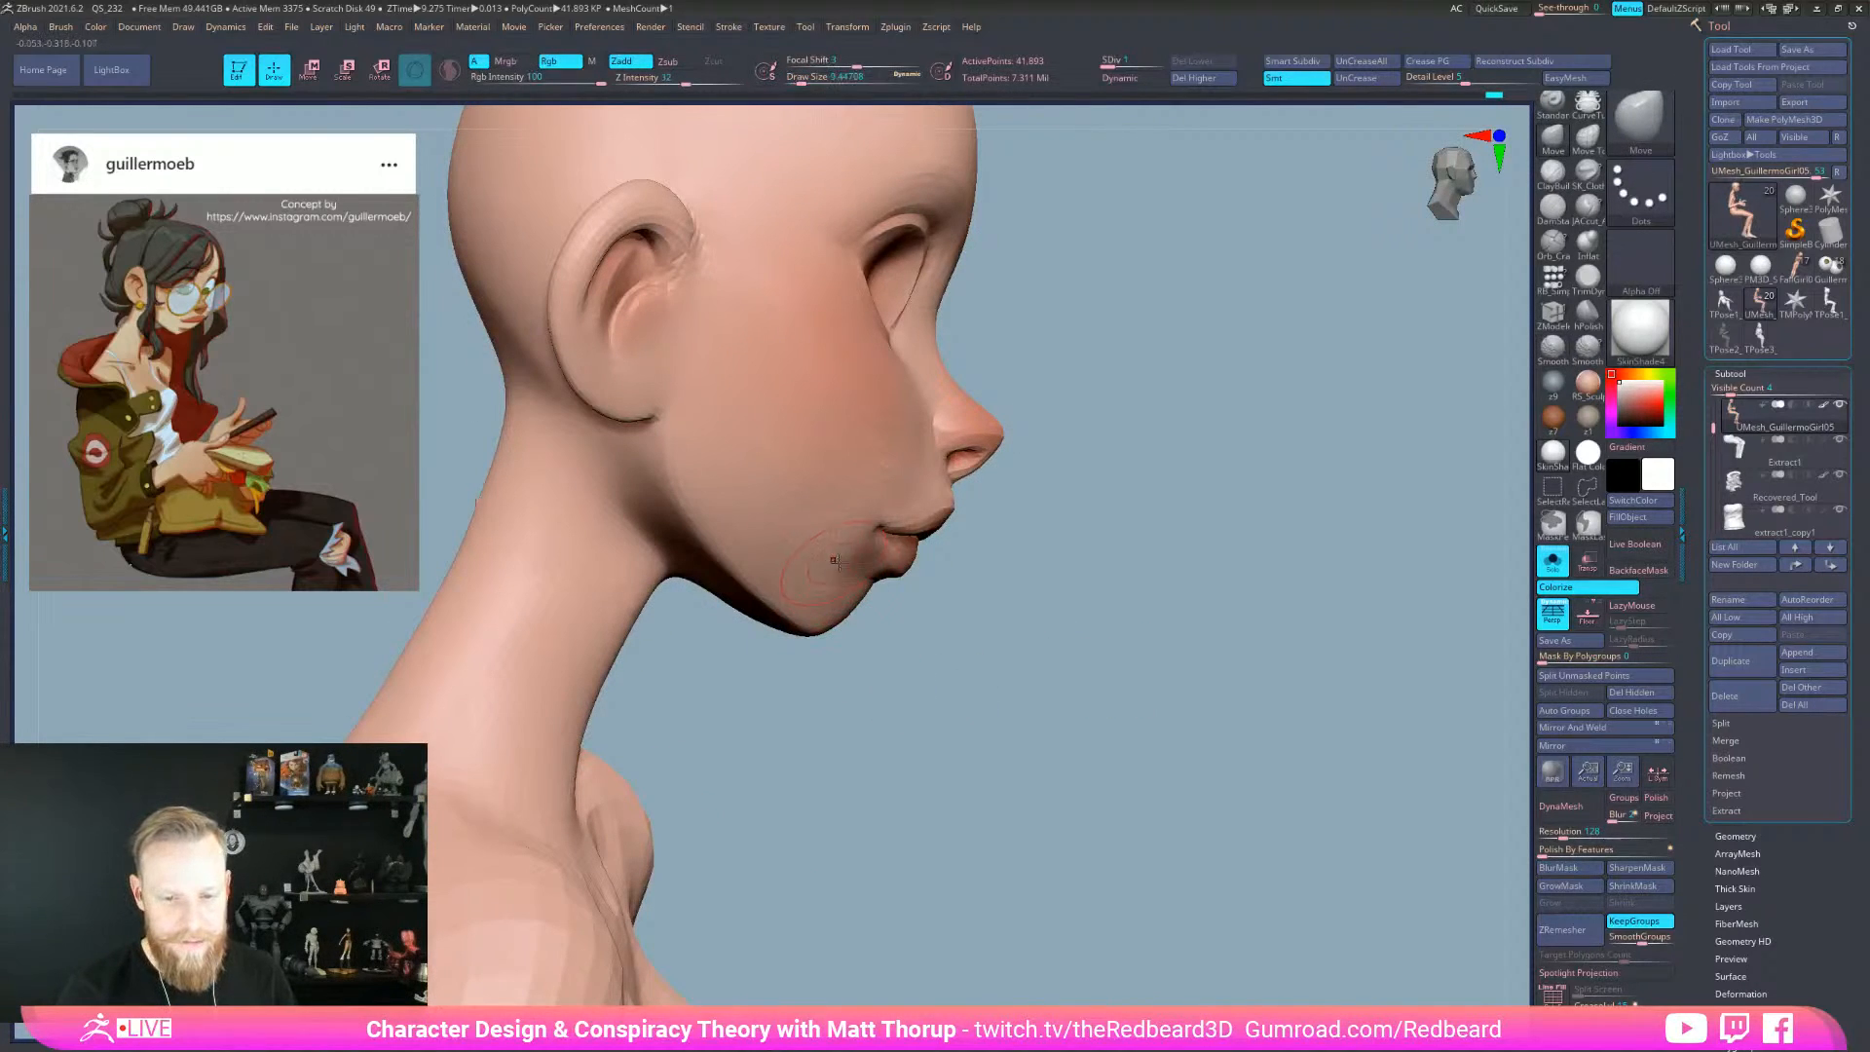
mouse_move(847, 505)
shift+mouse_down()
mouse_move(788, 505)
mouse_move(722, 451)
shift+mouse_up()
mouse_move(859, 742)
mouse_down()
mouse_move(1097, 776)
mouse_move(1076, 780)
mouse_up()
drag(1300, 726, 1231, 689)
- Smooth the jaw and the transition into the neck from several angles
shift+drag(957, 600, 984, 597)
mouse_move(1174, 581)
mouse_down()
mouse_move(1283, 611)
mouse_move(944, 663)
mouse_move(851, 772)
mouse_up()
mouse_move(1123, 764)
mouse_down()
mouse_move(1161, 756)
mouse_move(1132, 725)
mouse_move(973, 751)
mouse_up()
key(shift)
shift+drag(911, 696, 917, 819)
drag(959, 754, 983, 784)
mouse_move(826, 769)
shift+mouse_down()
mouse_move(834, 718)
mouse_move(827, 768)
shift+mouse_up()
- Enlarge the draw size to about 15.6 and smooth the back of the head
mouse_move(964, 716)
mouse_down()
mouse_move(1113, 697)
mouse_move(806, 604)
mouse_up()
key(s)
key(s)
drag(939, 646, 796, 611)
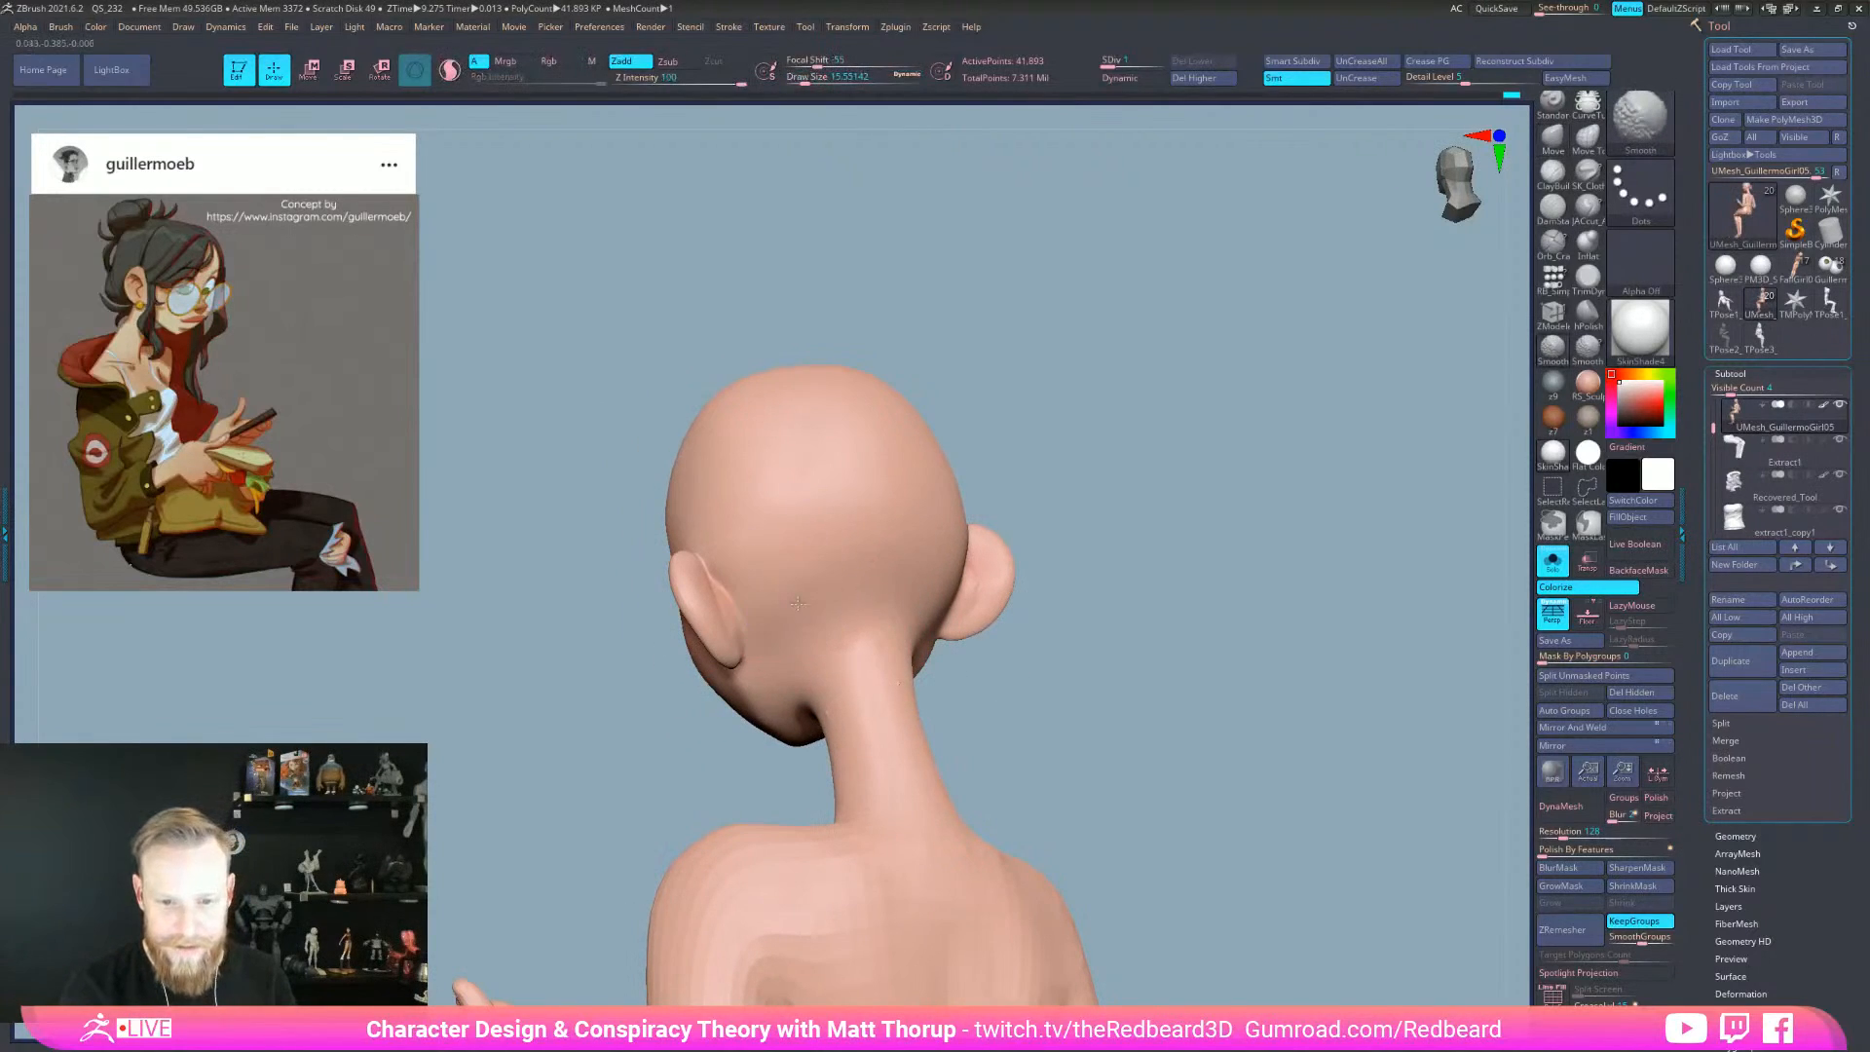
drag(1064, 500, 958, 597)
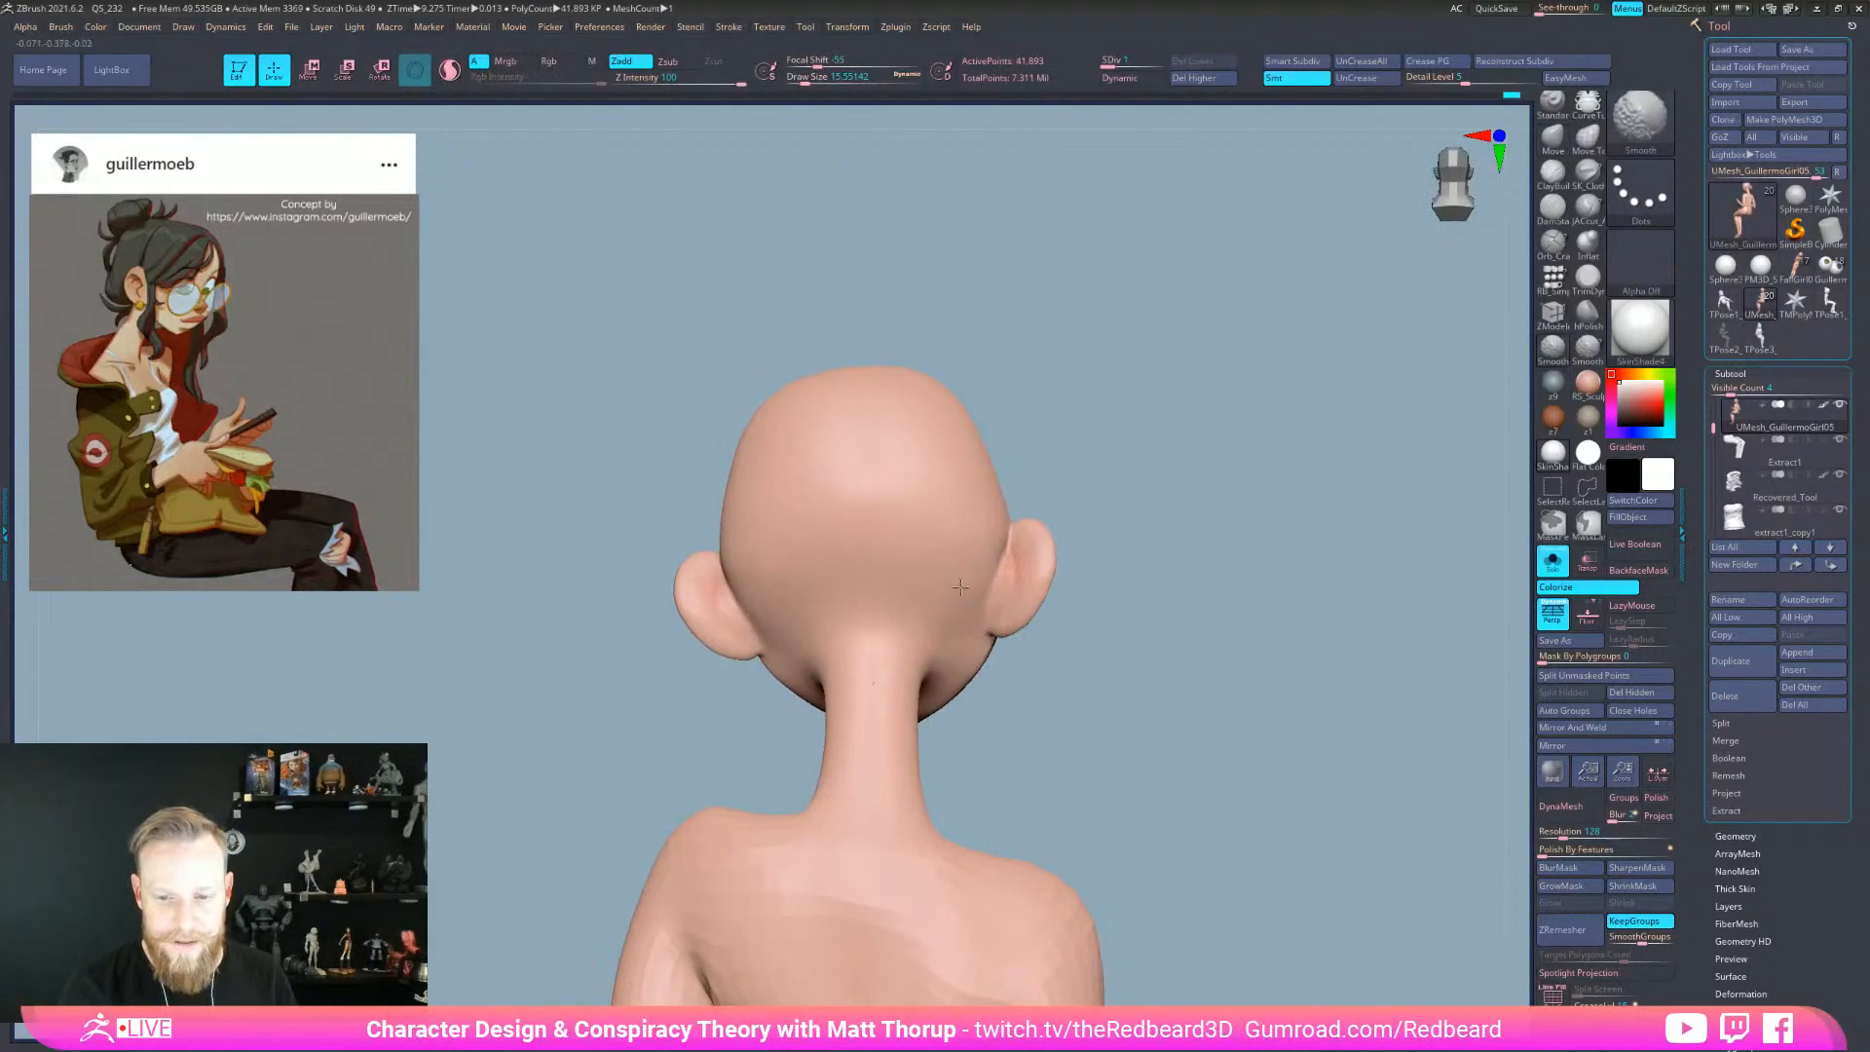
shift+drag(820, 531, 857, 557)
- Turn off isolation and review the whole seated figure with hair, glasses and clothing against the concept
mouse_move(1066, 597)
mouse_down()
mouse_move(1264, 743)
mouse_move(1282, 780)
mouse_move(1073, 791)
mouse_move(1133, 761)
mouse_up()
scroll(1749, 447, down, 4)
scroll(1782, 467, down, 3)
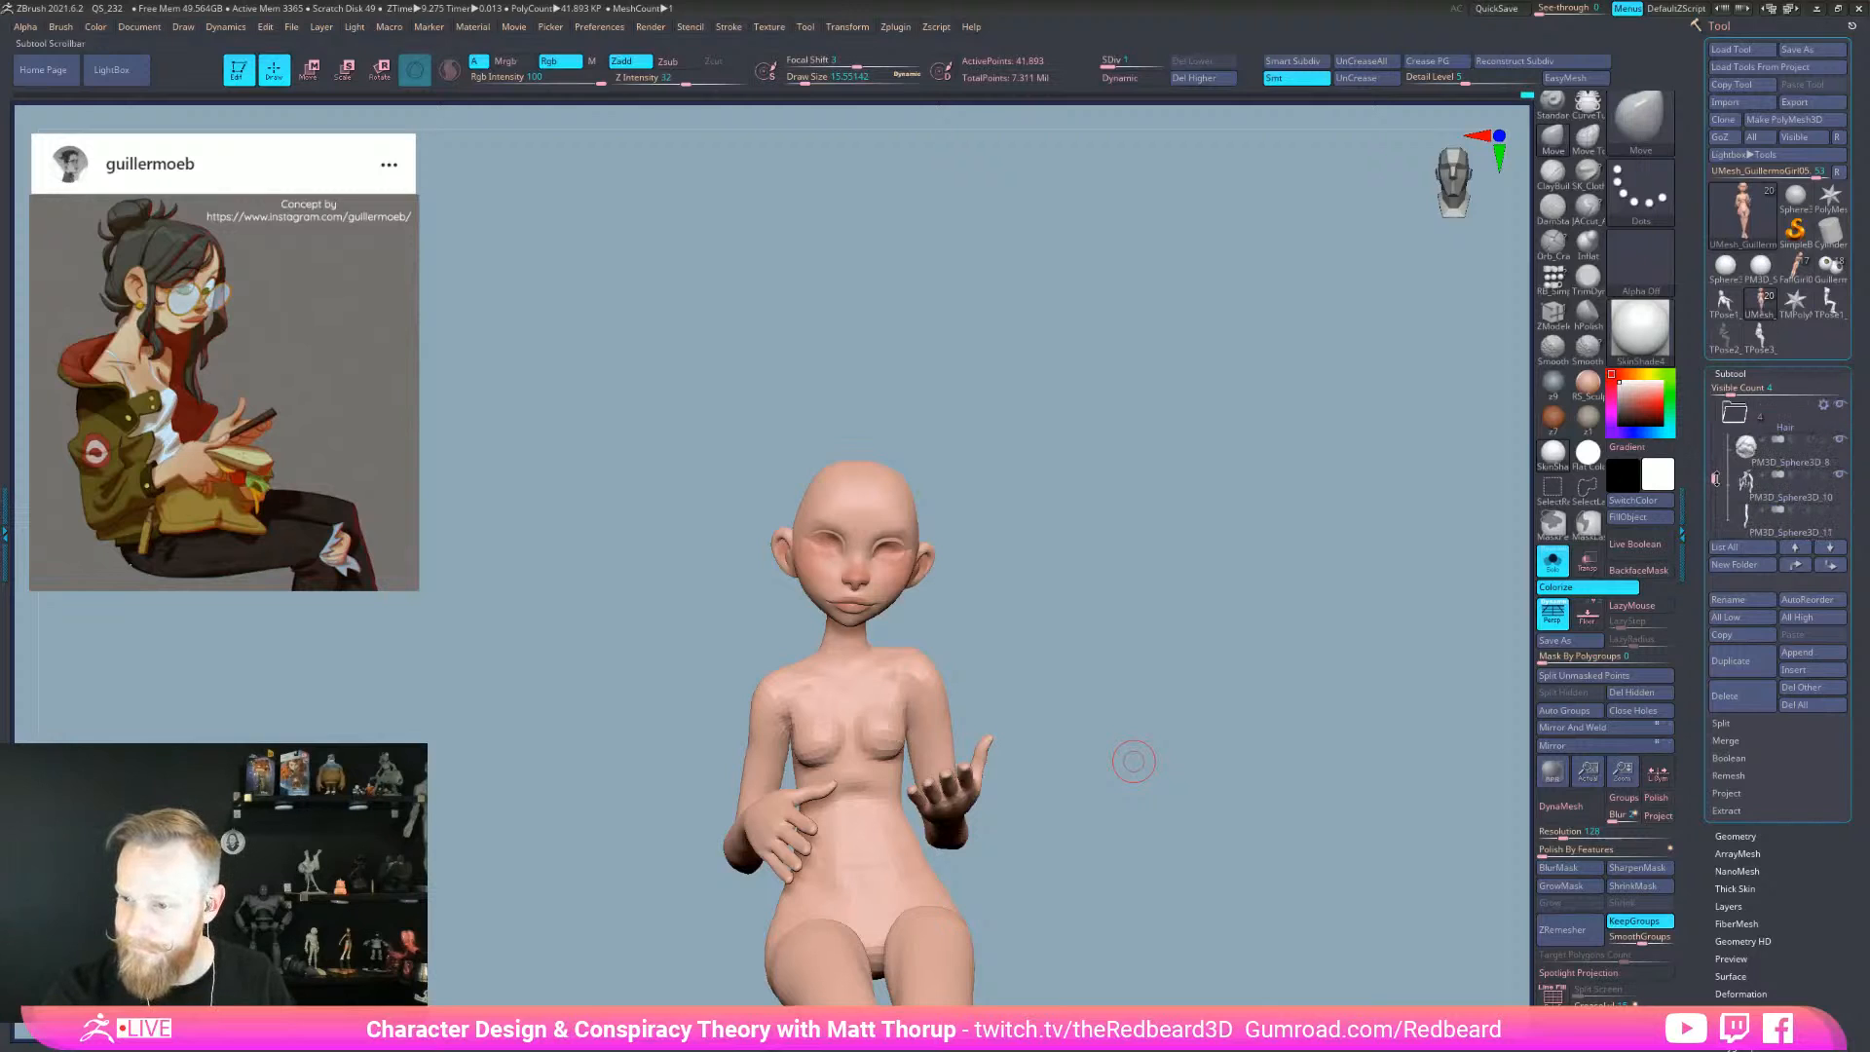
mouse_move(1815, 485)
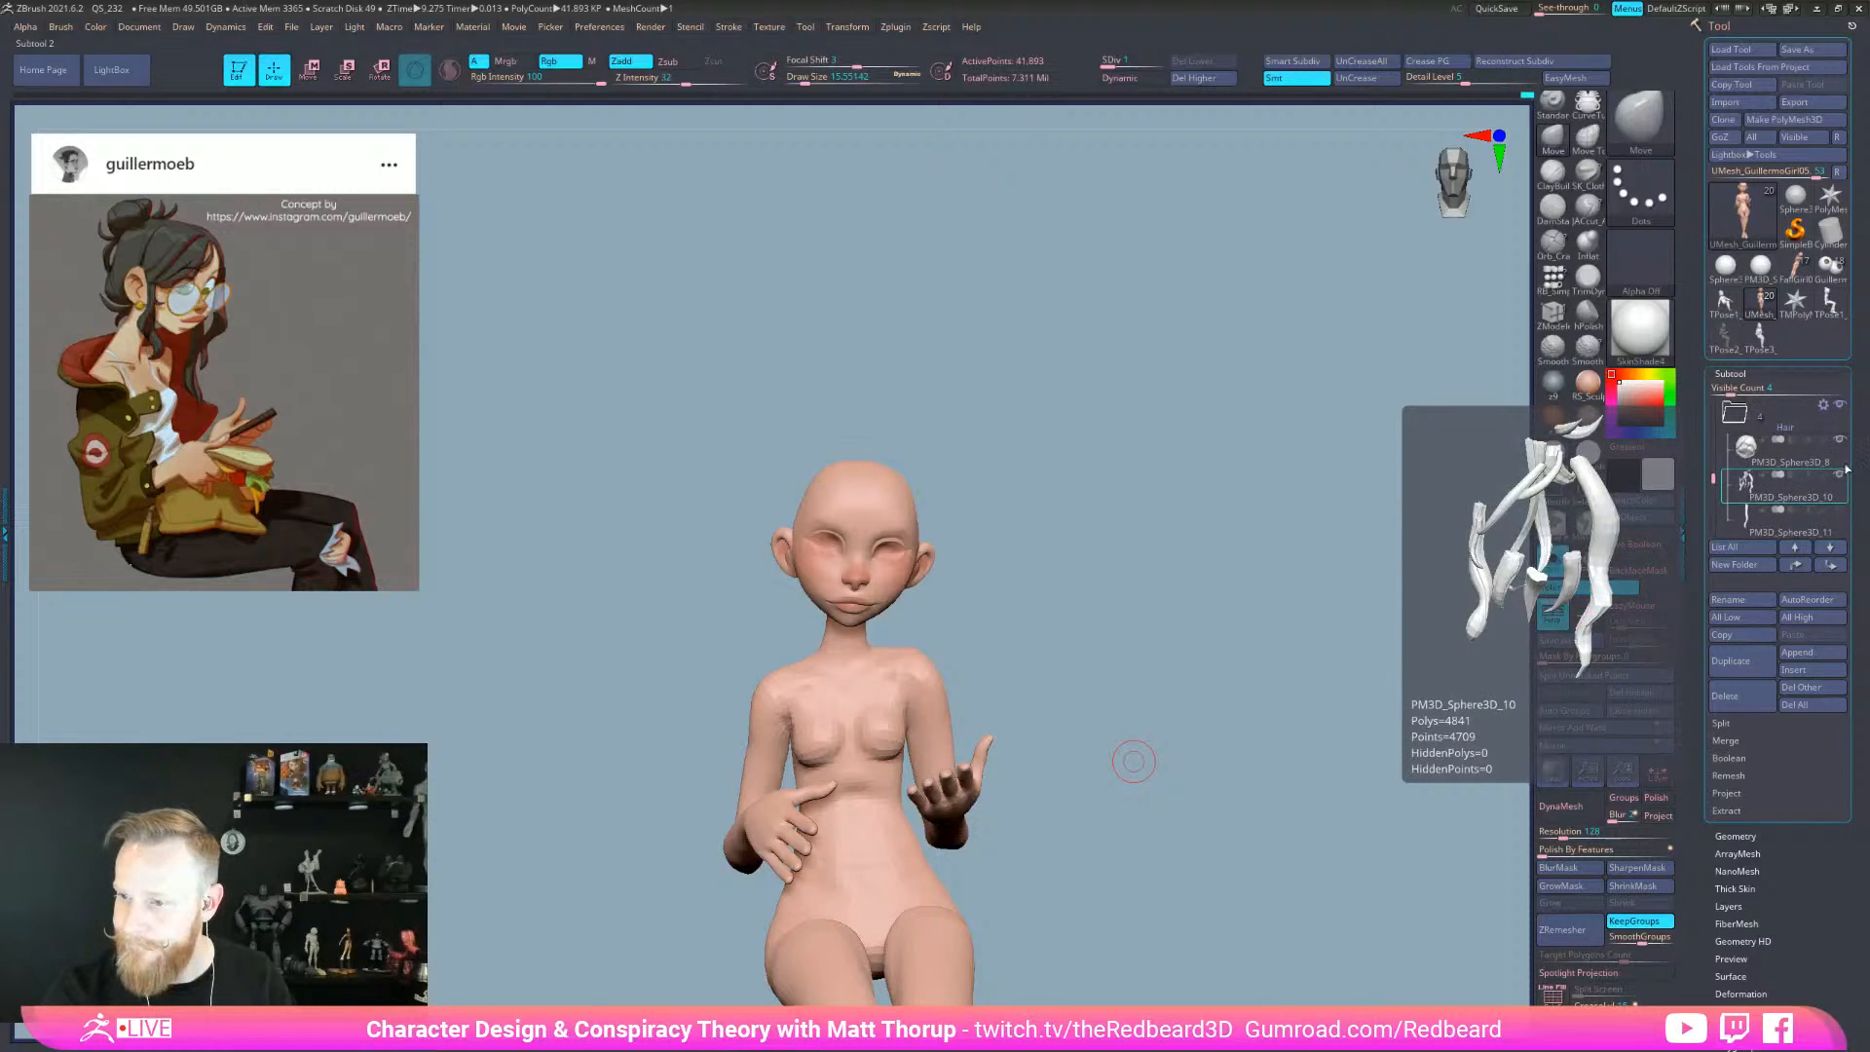
click(1552, 562)
mouse_move(1170, 789)
alt+mouse_down()
mouse_move(1013, 779)
mouse_move(1294, 822)
mouse_move(1084, 779)
mouse_move(1181, 768)
mouse_move(1208, 828)
mouse_move(1160, 760)
alt+mouse_up()
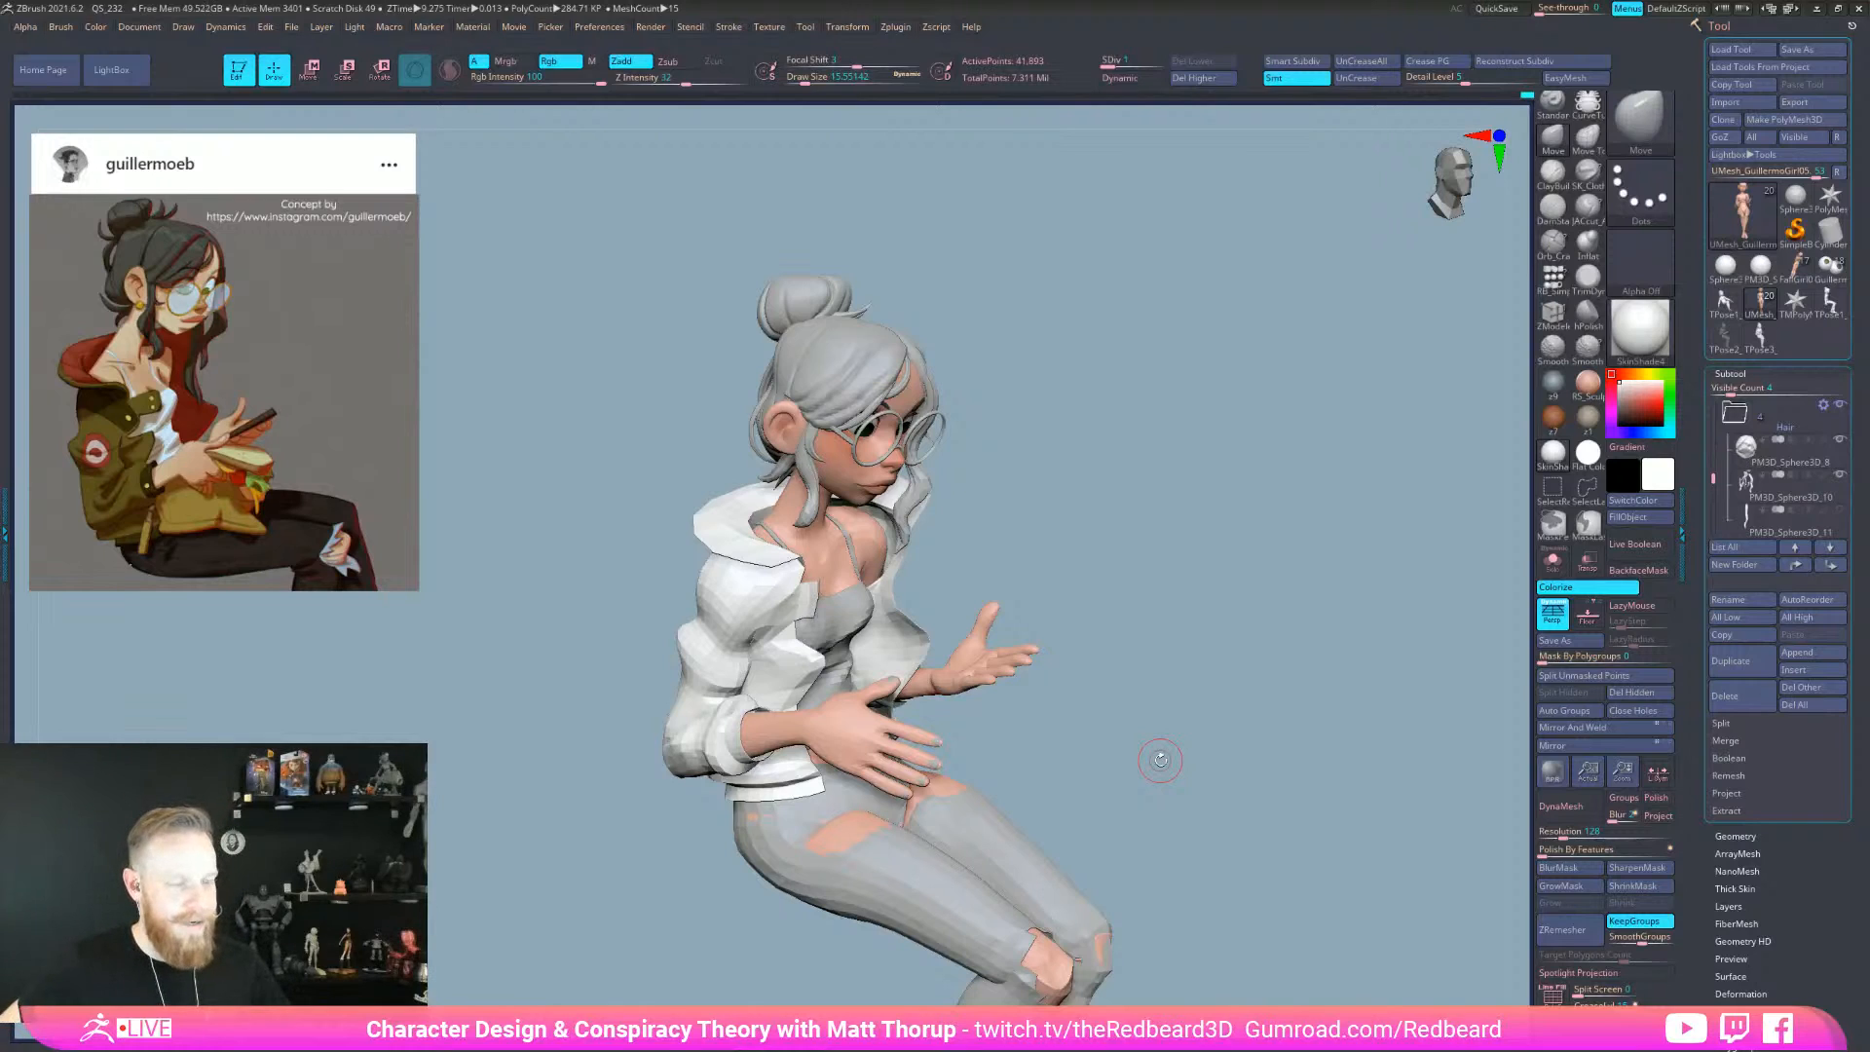
mouse_move(1216, 669)
mouse_down()
mouse_move(1246, 676)
mouse_move(1185, 697)
mouse_up()
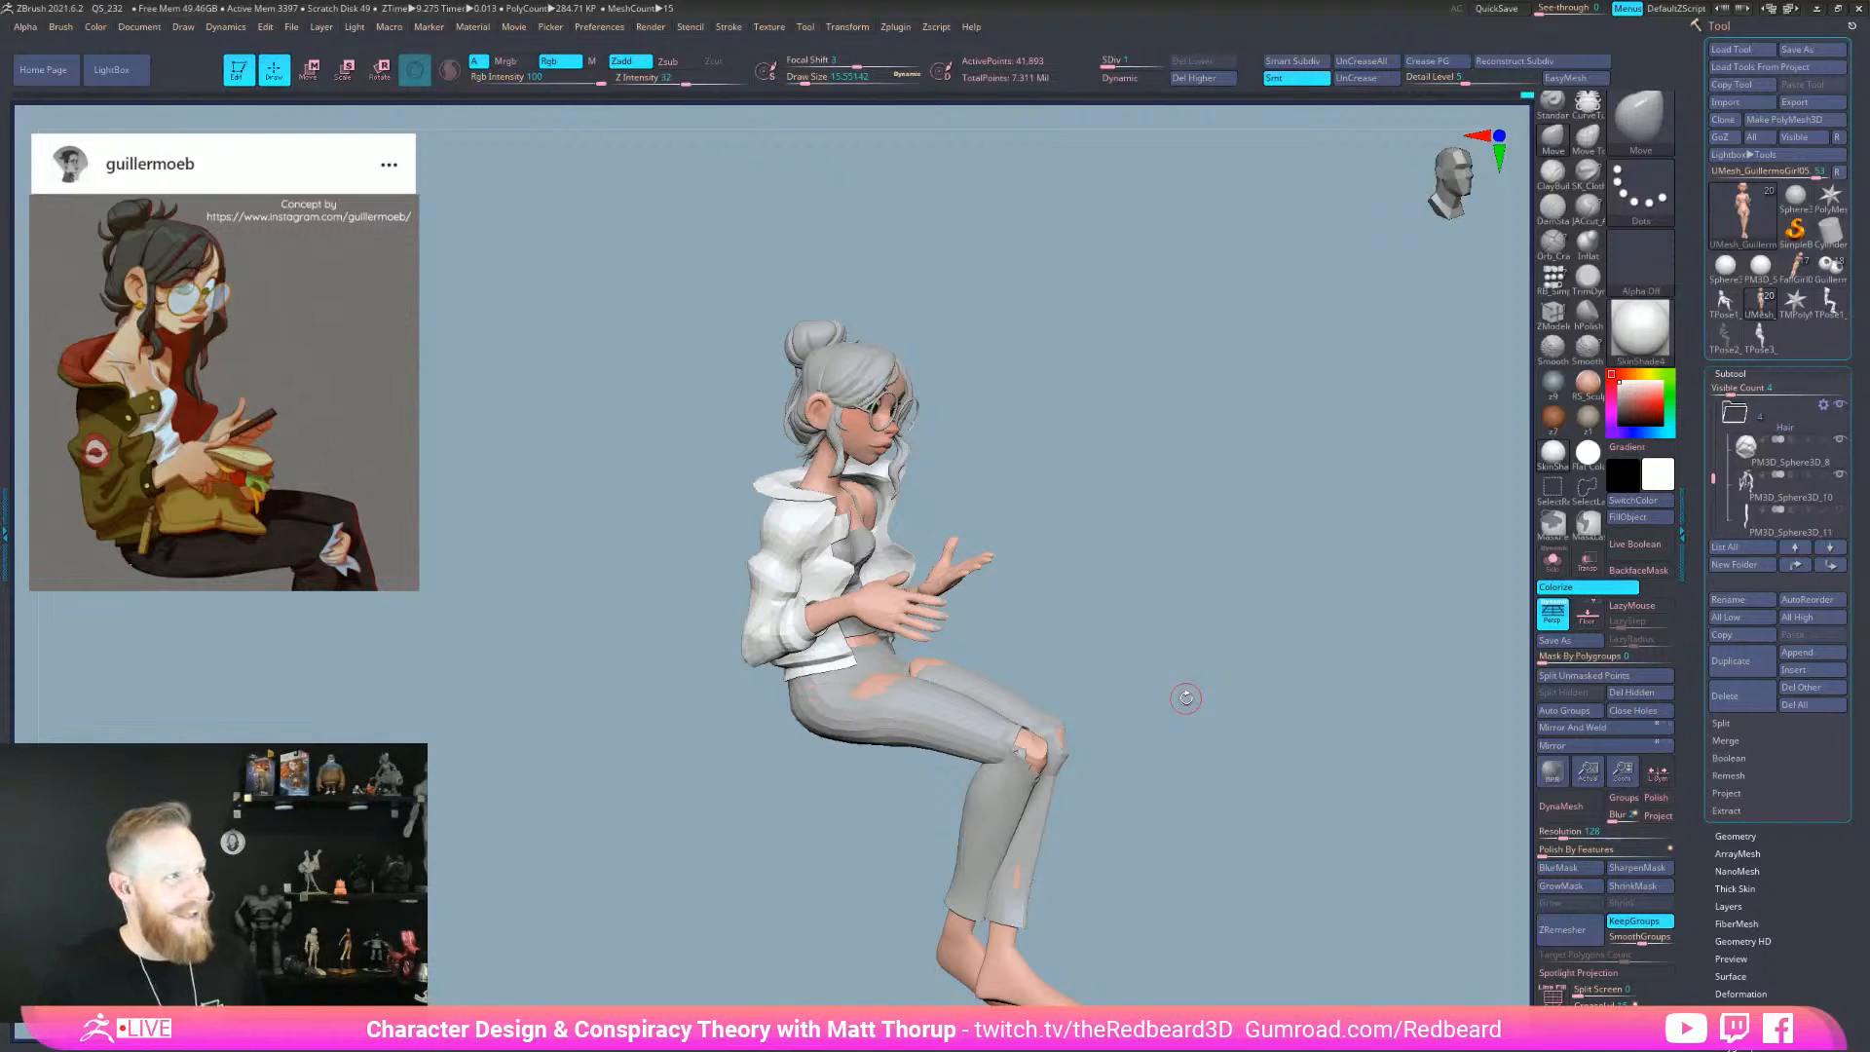
mouse_move(1185, 697)
mouse_down()
mouse_move(1205, 724)
mouse_move(1190, 681)
mouse_move(1294, 676)
mouse_move(1167, 667)
mouse_move(1251, 705)
mouse_move(1295, 687)
mouse_up()
- Select the tank top and adjust its neckline and sides with the Move brush at Z intensity 71
alt+click(888, 670)
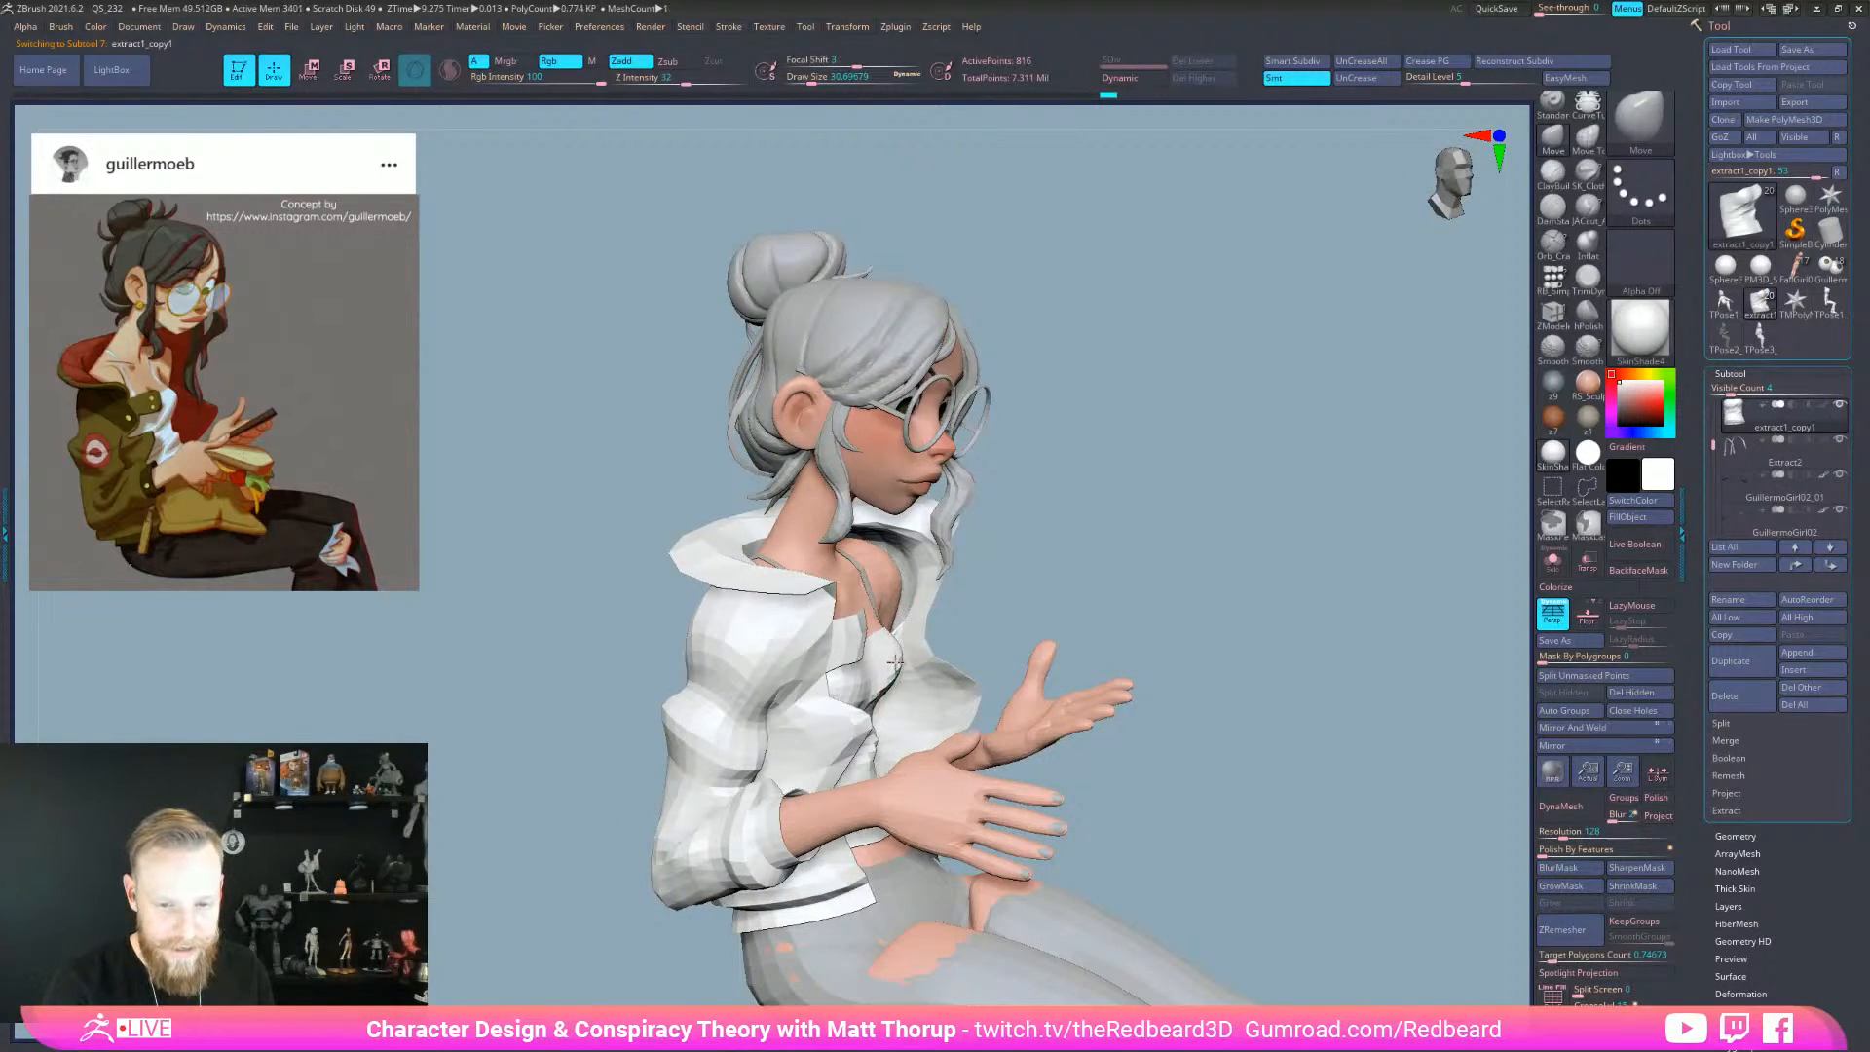
drag(1093, 604, 831, 711)
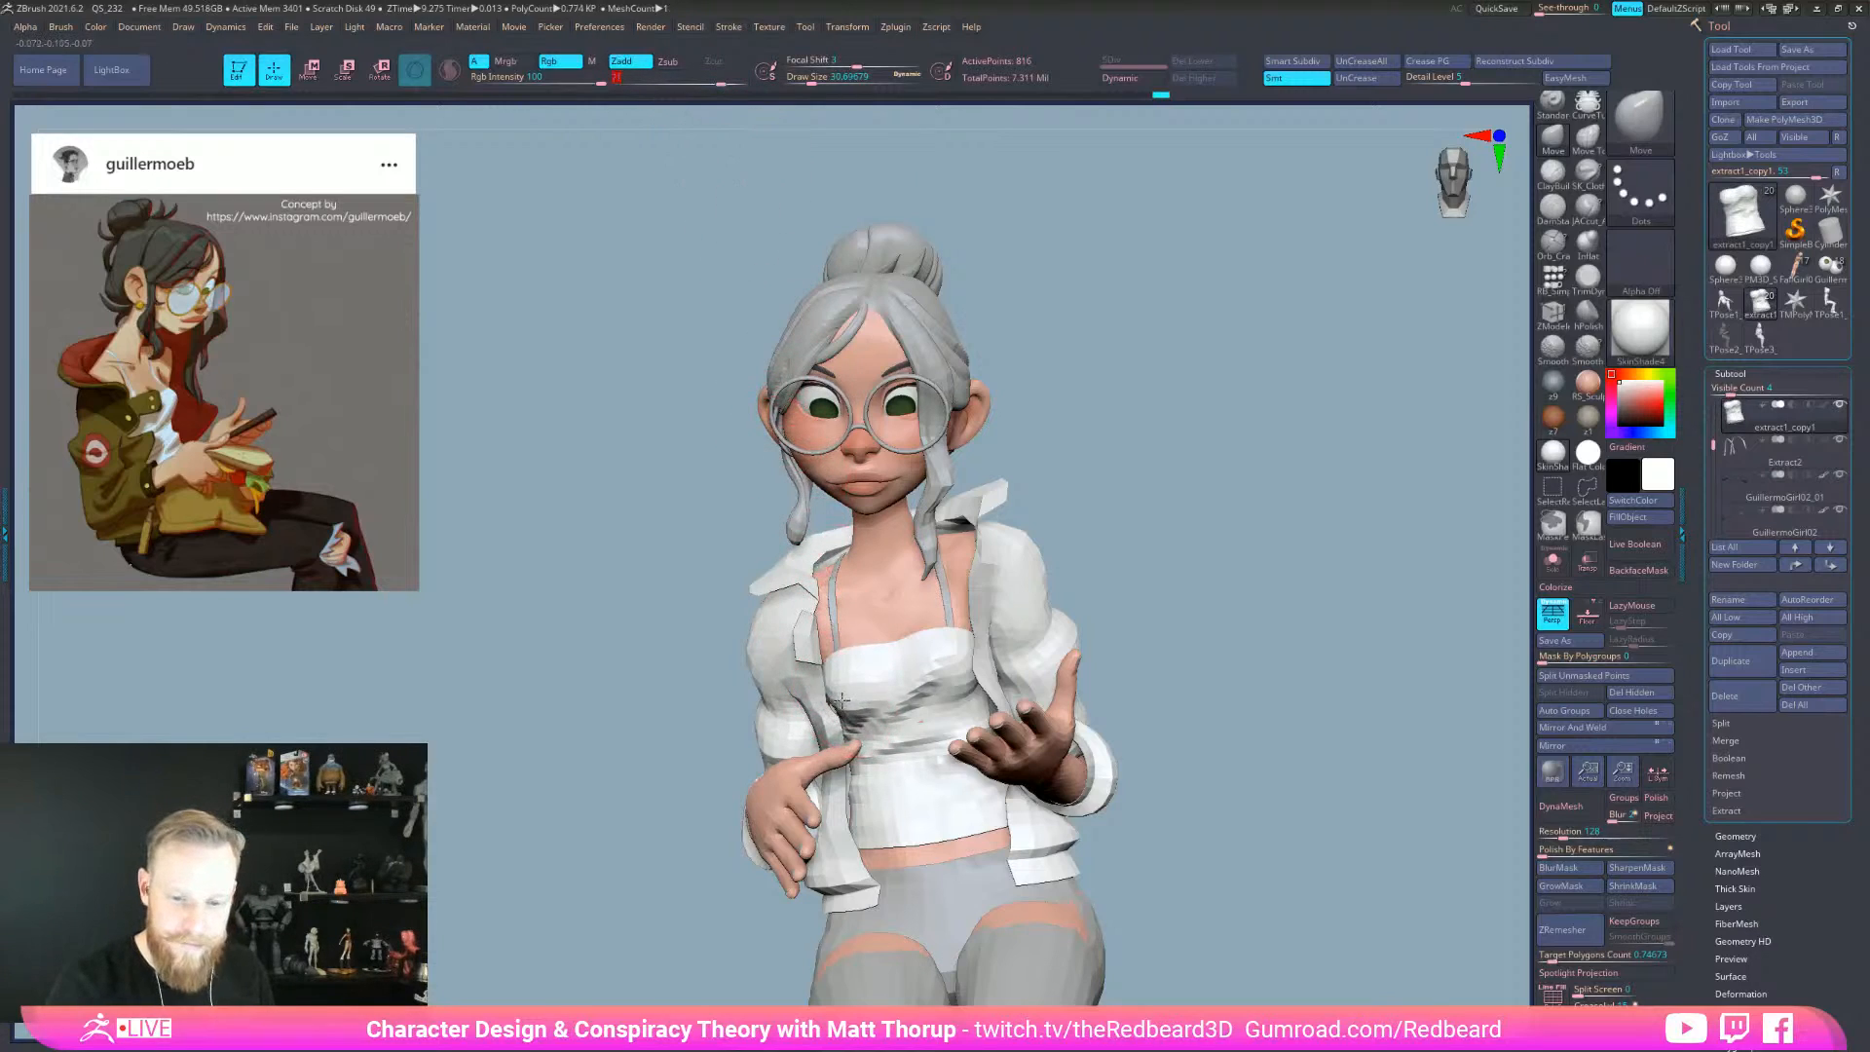
mouse_move(837, 661)
right_down()
mouse_move(908, 647)
mouse_move(883, 635)
right_up()
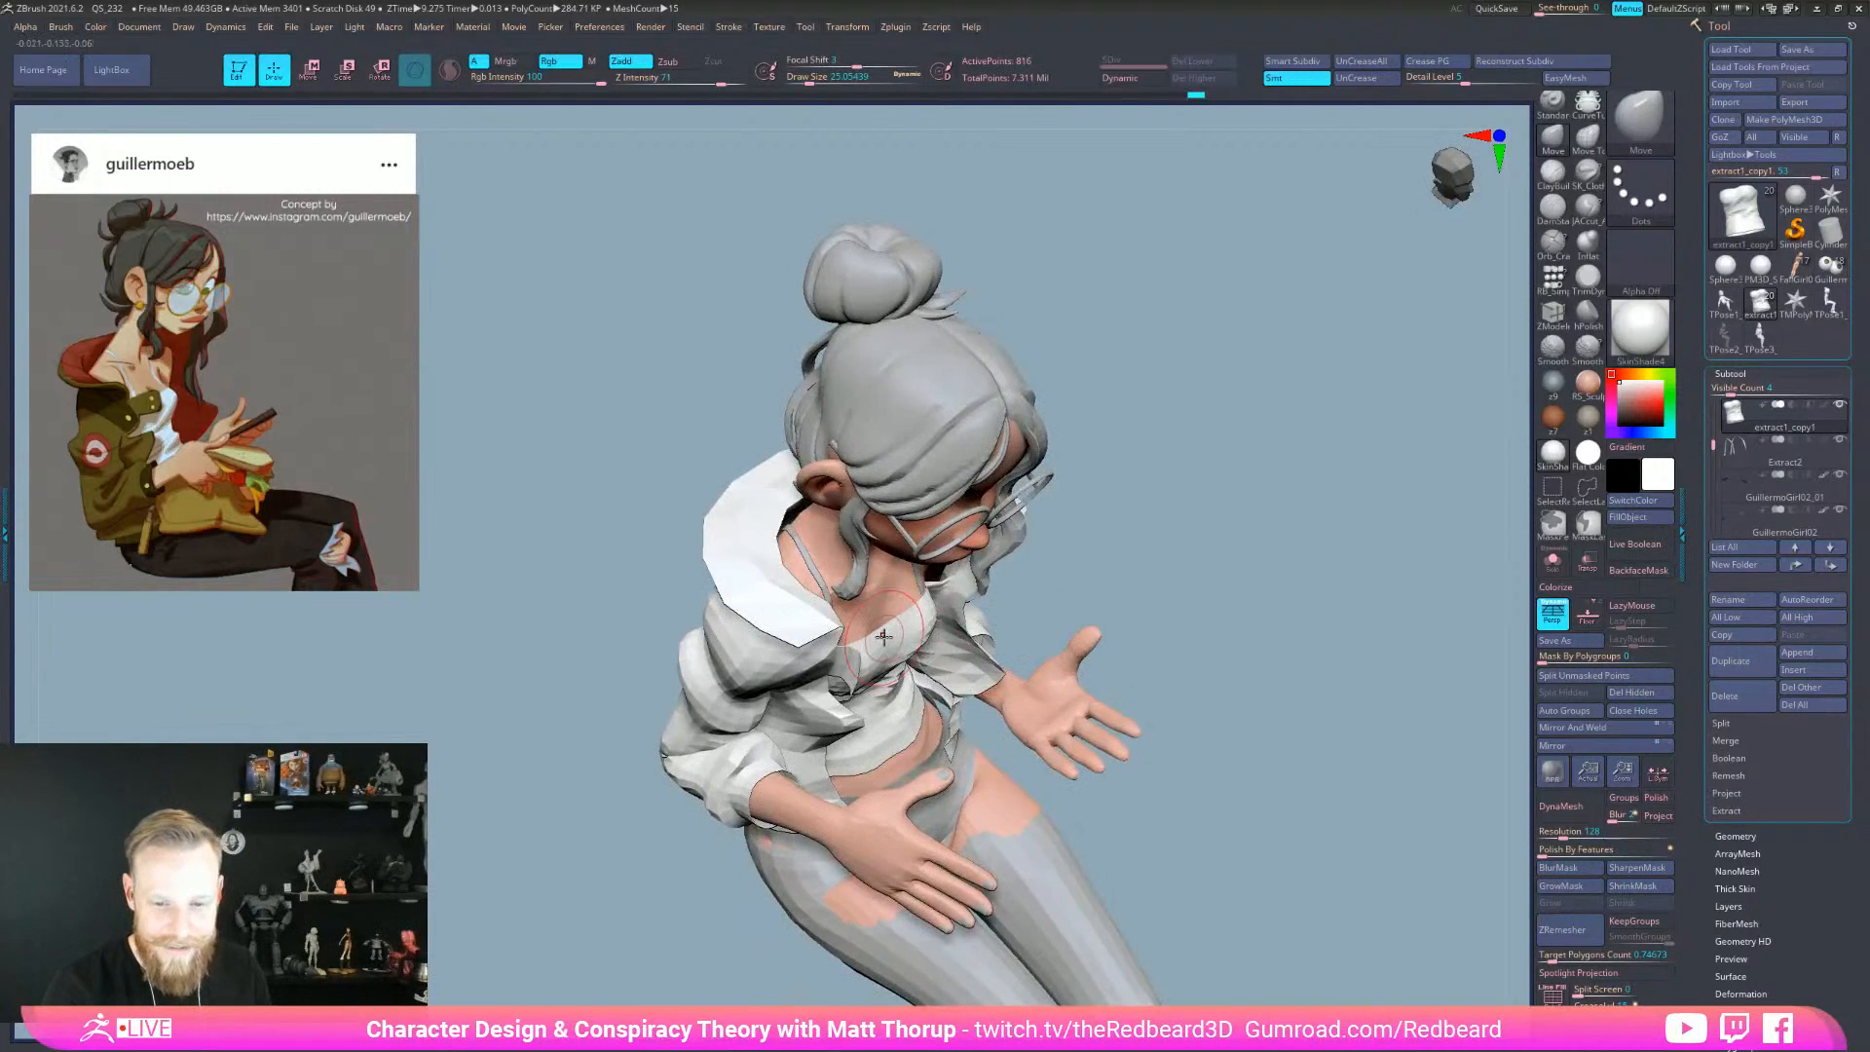
mouse_move(1134, 589)
right_down()
mouse_move(1181, 597)
mouse_move(1135, 613)
right_up()
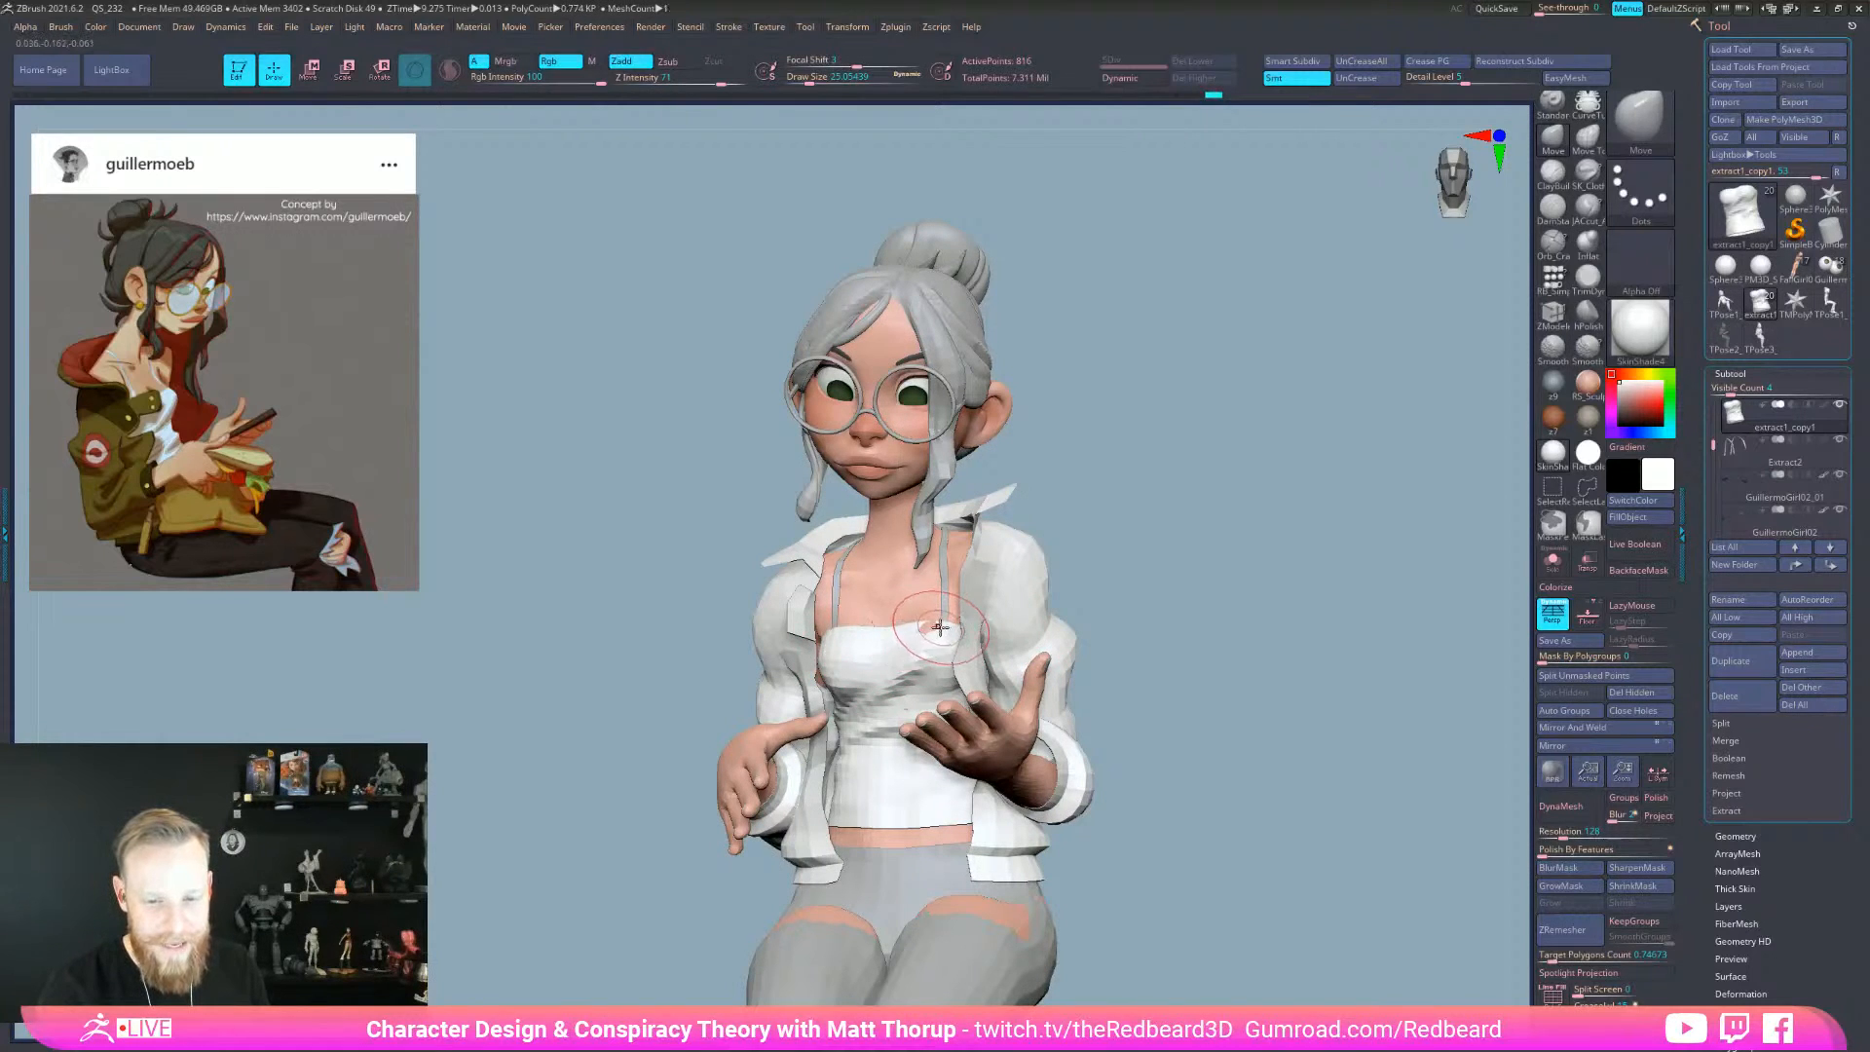
right_drag(921, 628, 1084, 774)
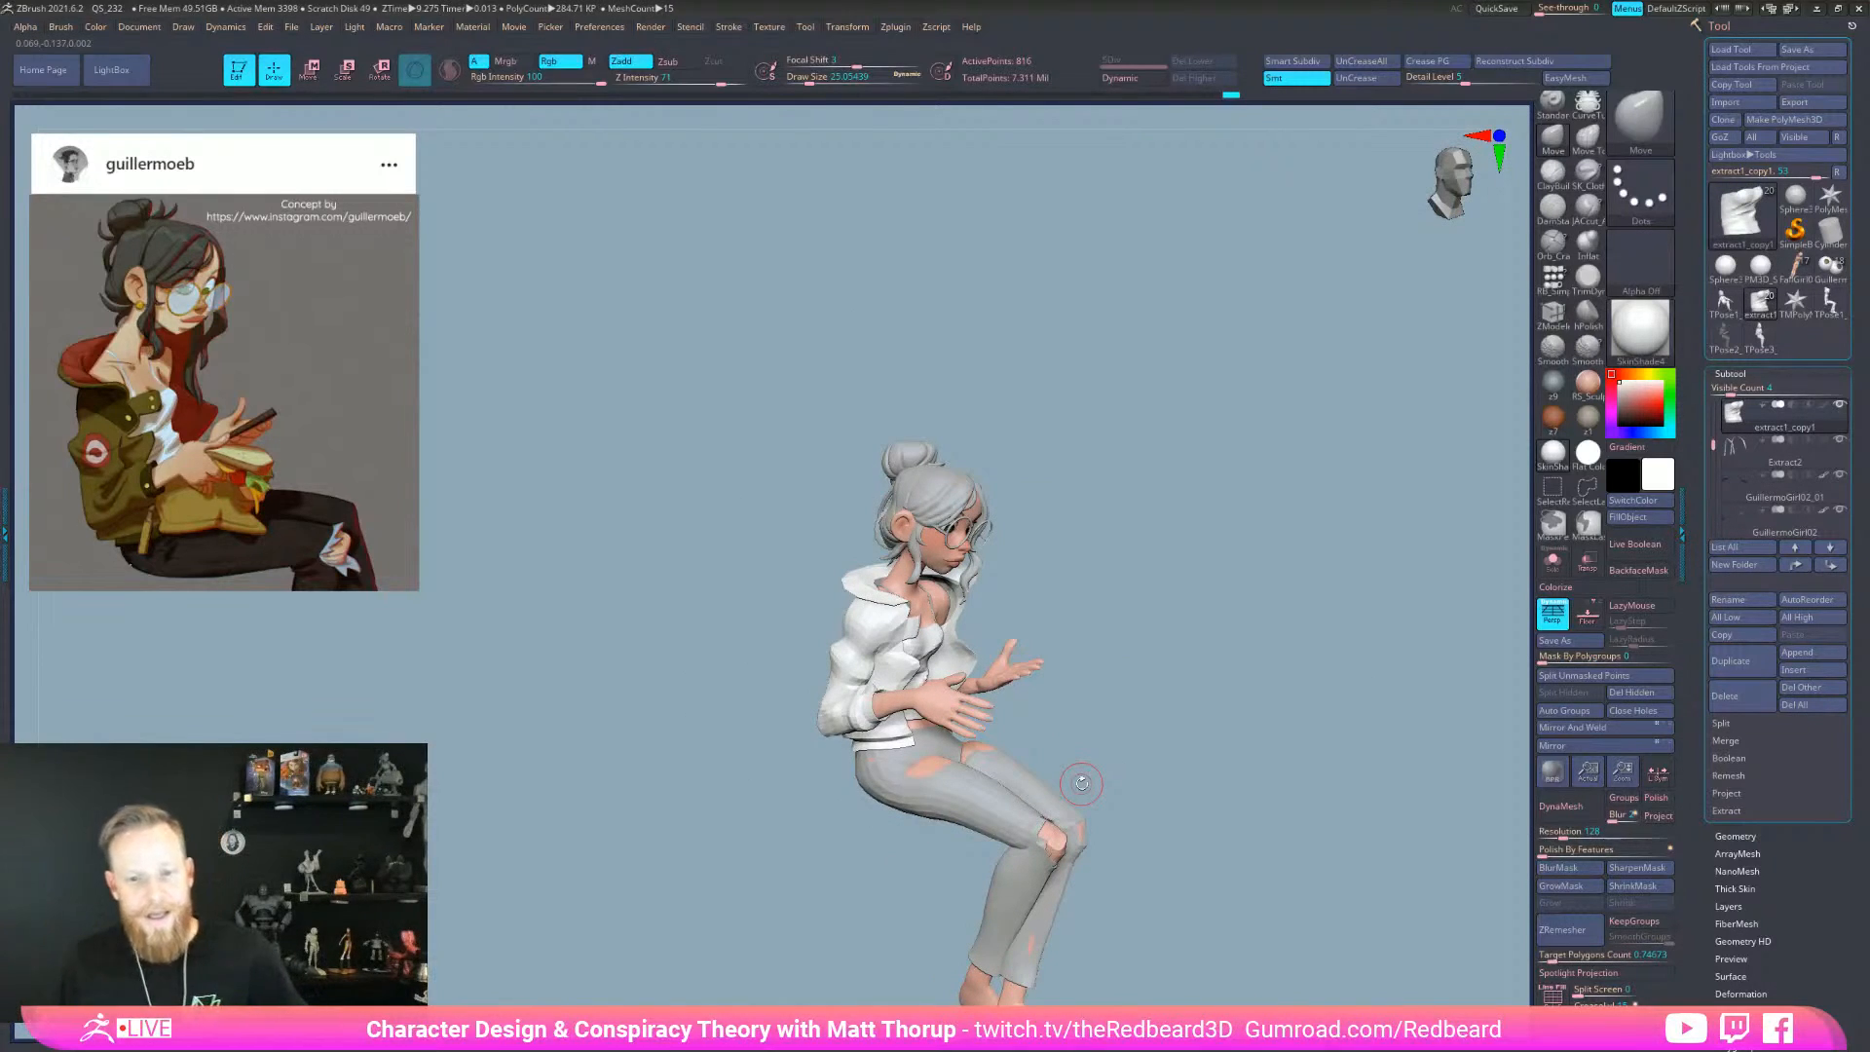
drag(1081, 783, 1126, 597)
- Select the loose hair strands, enlarge the draw size to about 62, and adjust the long face-framing strand beside the glasses
key(space)
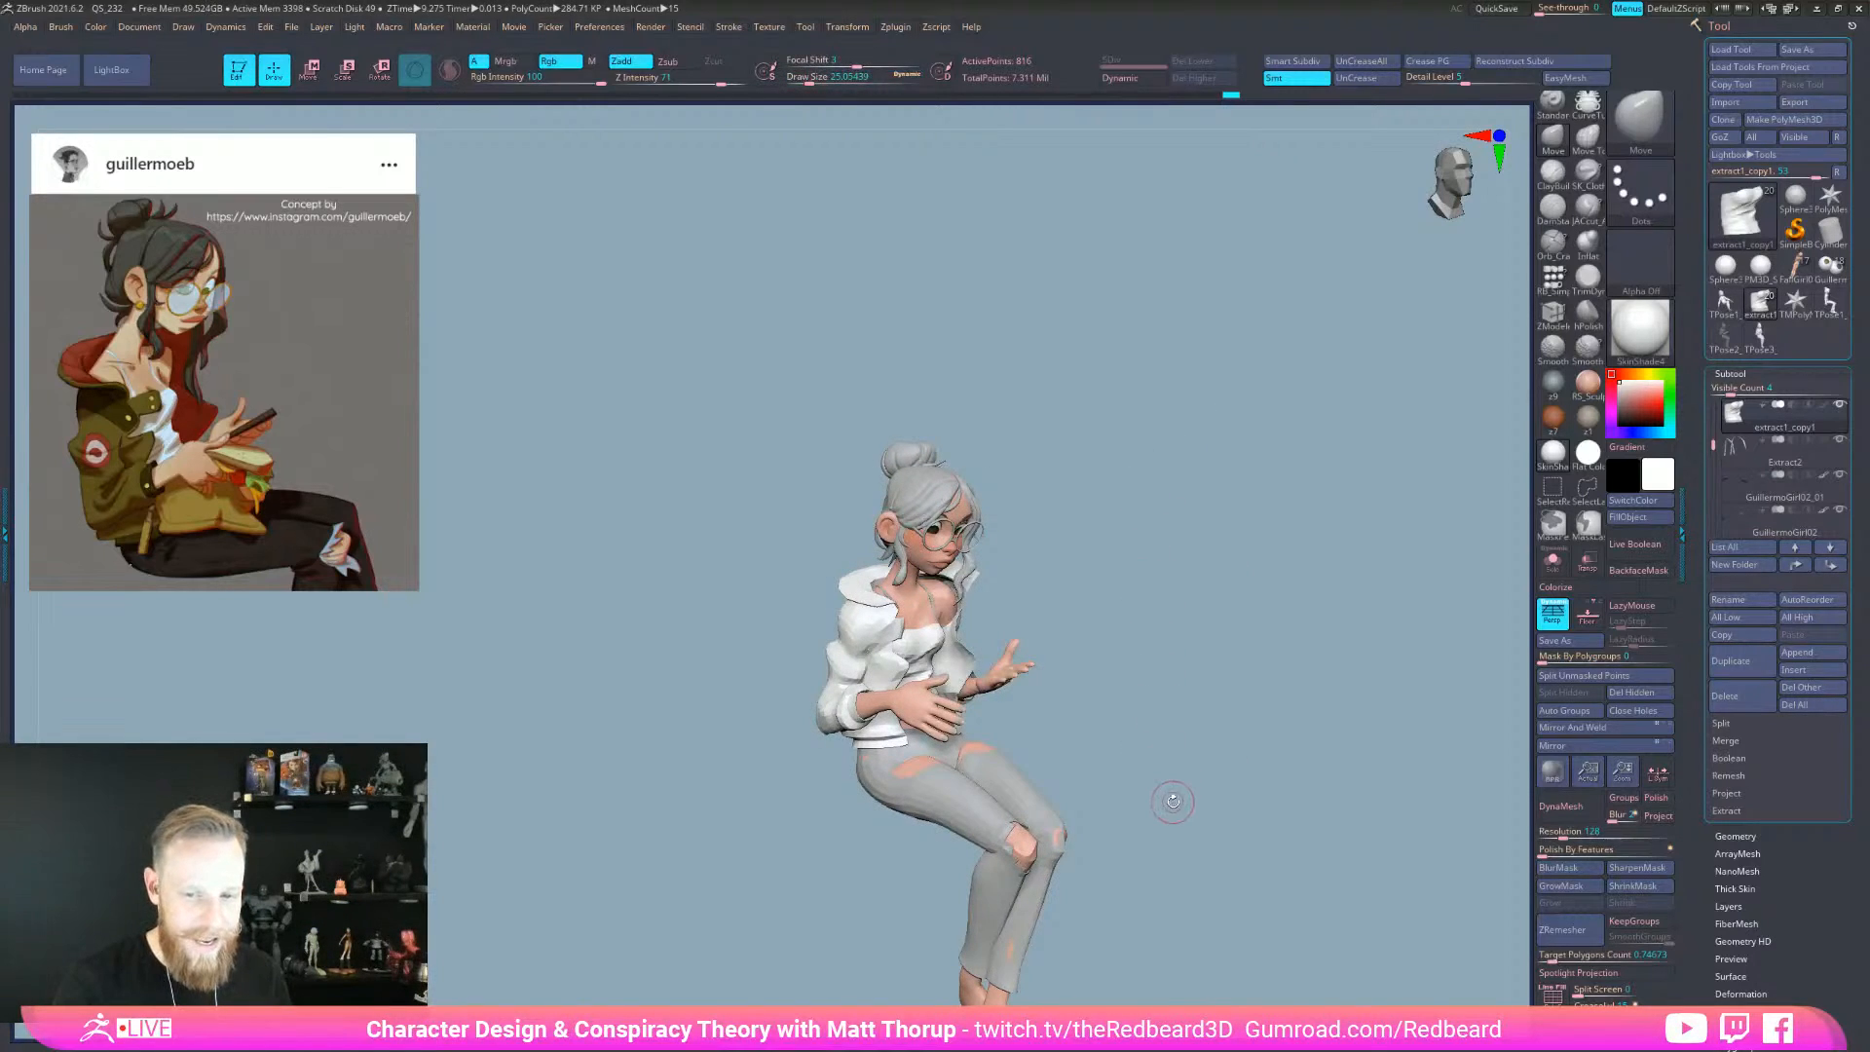
key(space)
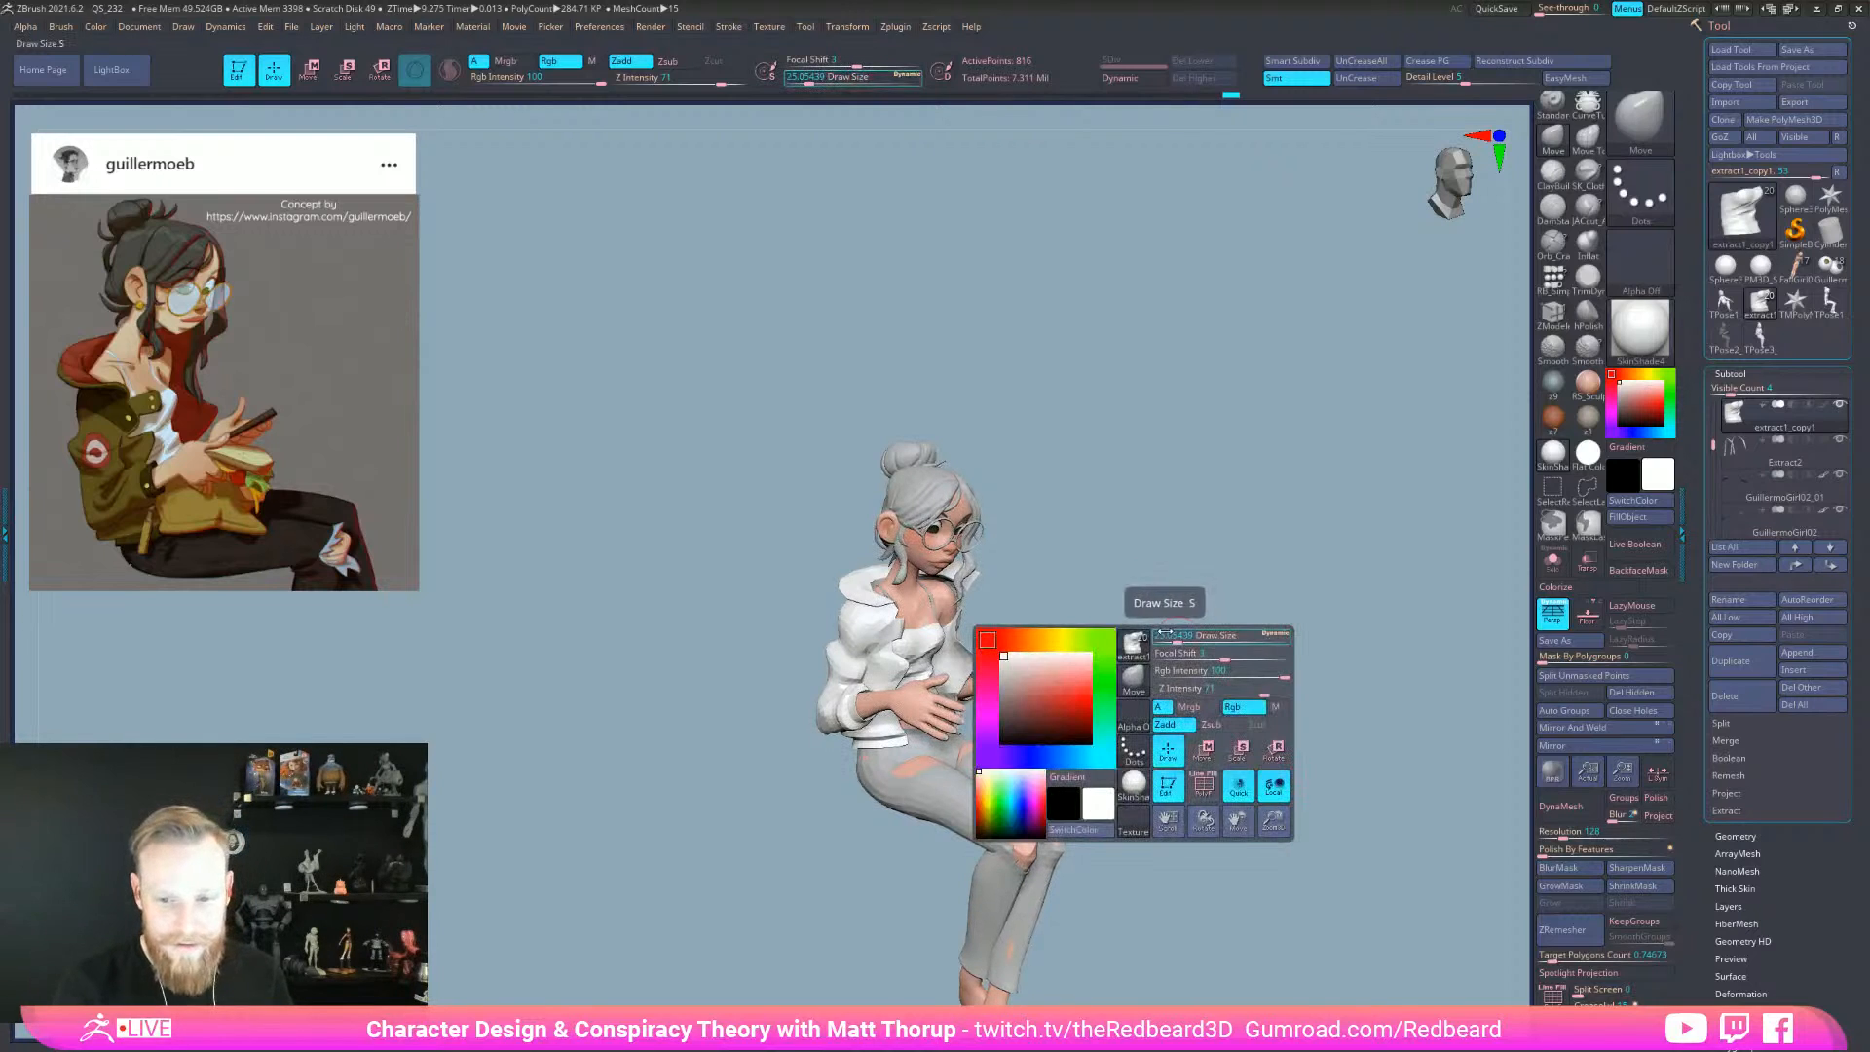
alt+drag(1143, 553, 955, 454)
drag(1135, 451, 1002, 459)
alt+click(929, 455)
drag(1119, 455, 1043, 468)
key(s)
drag(833, 360, 860, 364)
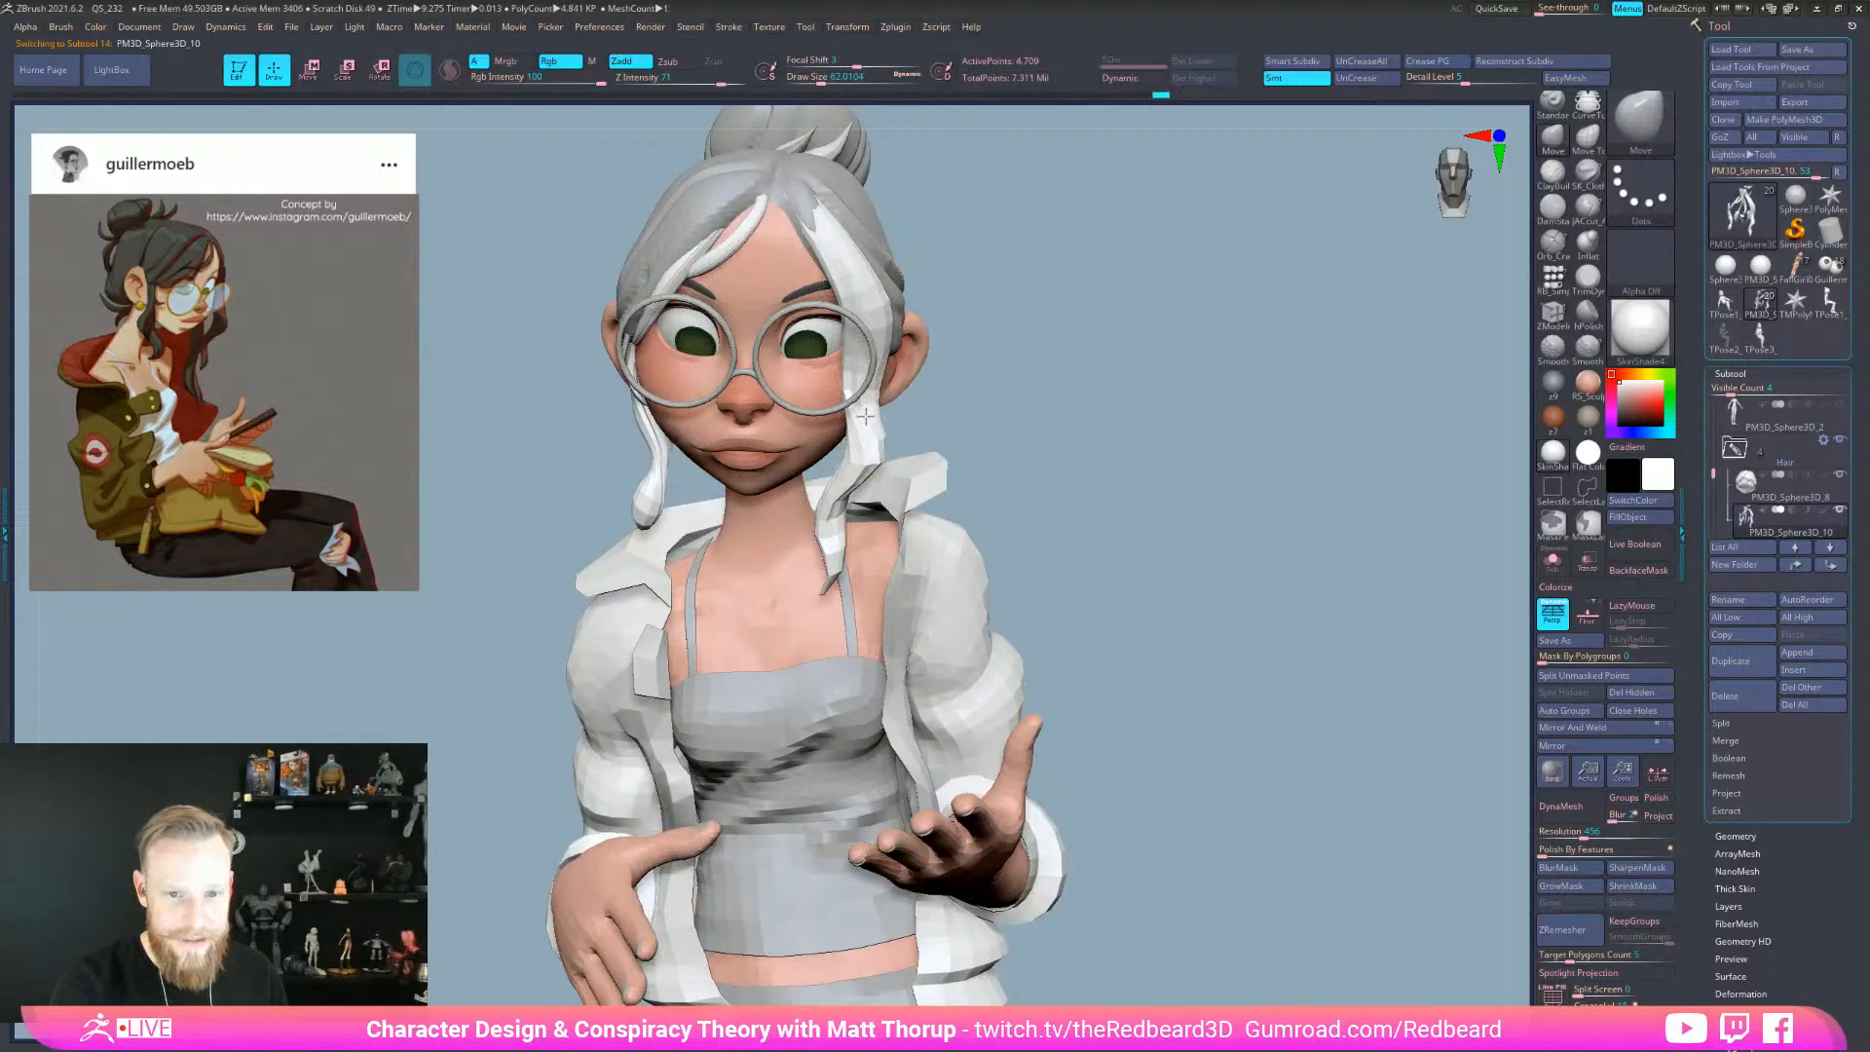
drag(974, 272, 1121, 436)
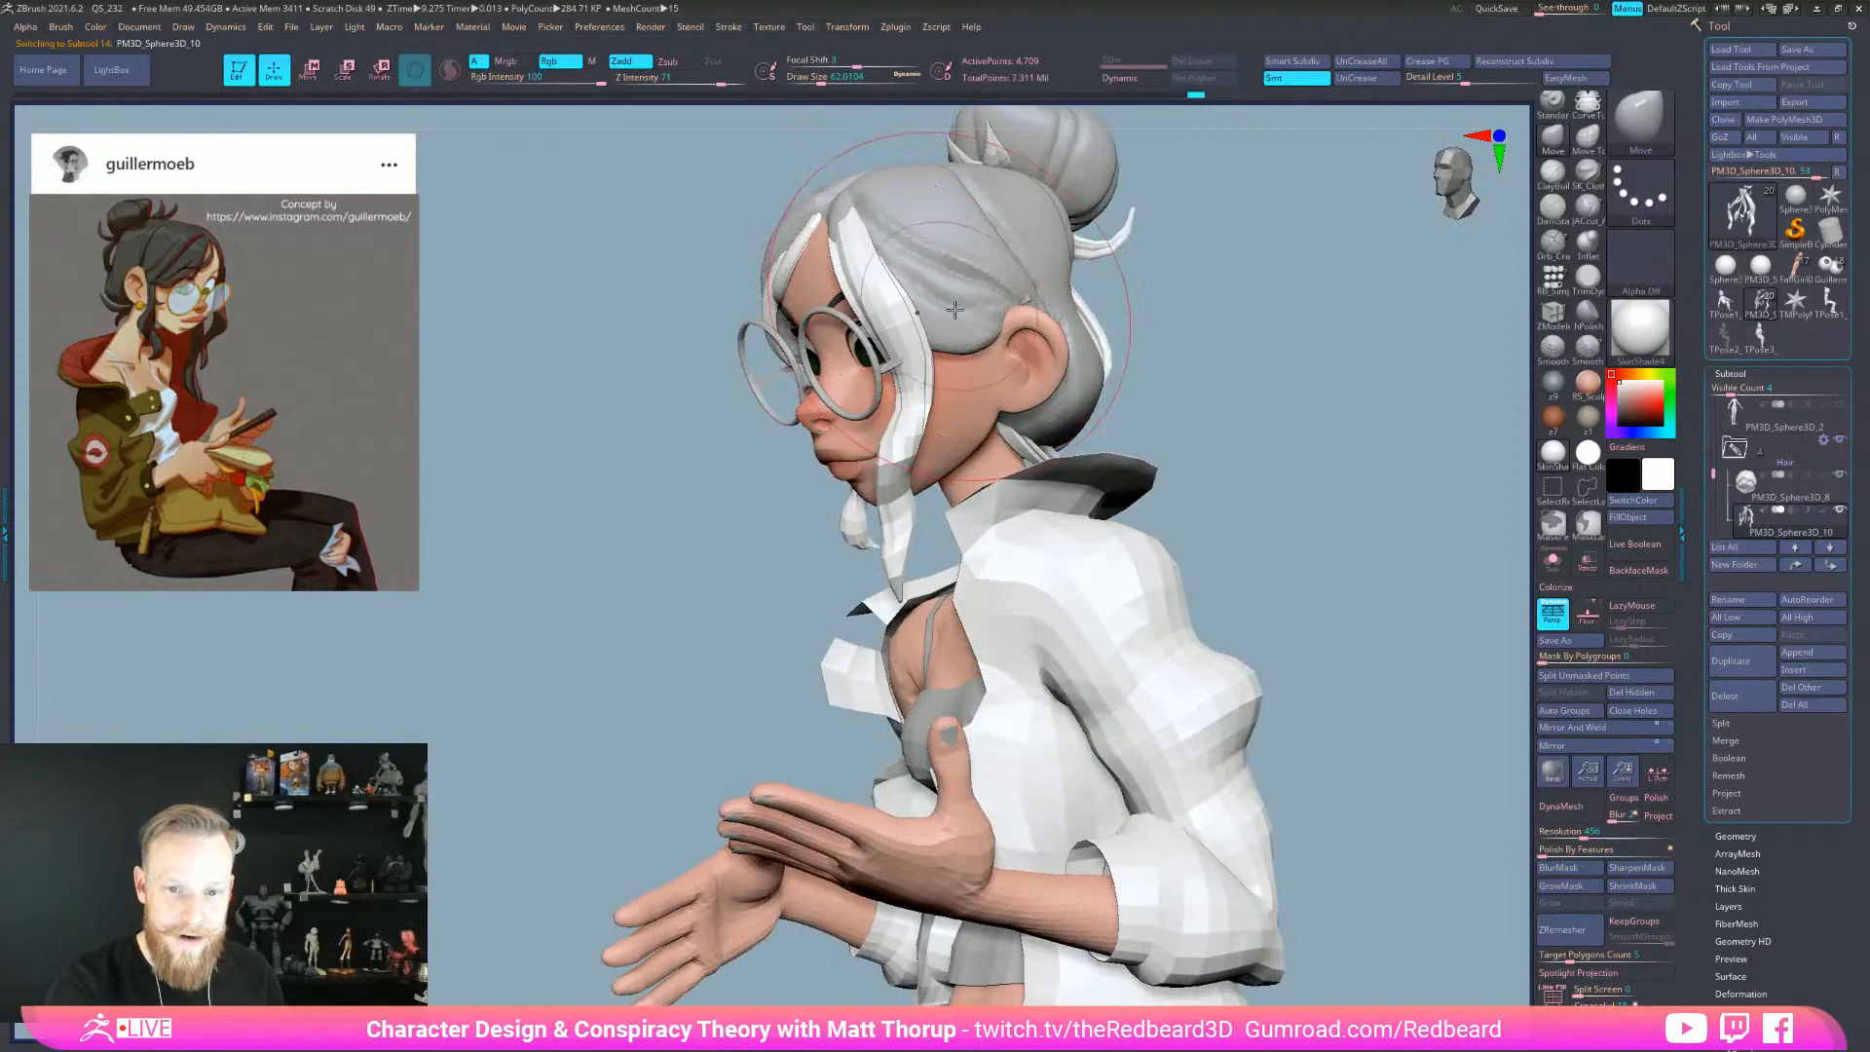
- Switch to the Move Topological brush and pull the lower end of the long front strand into place above the collar
key(b)
key(m)
key(t)
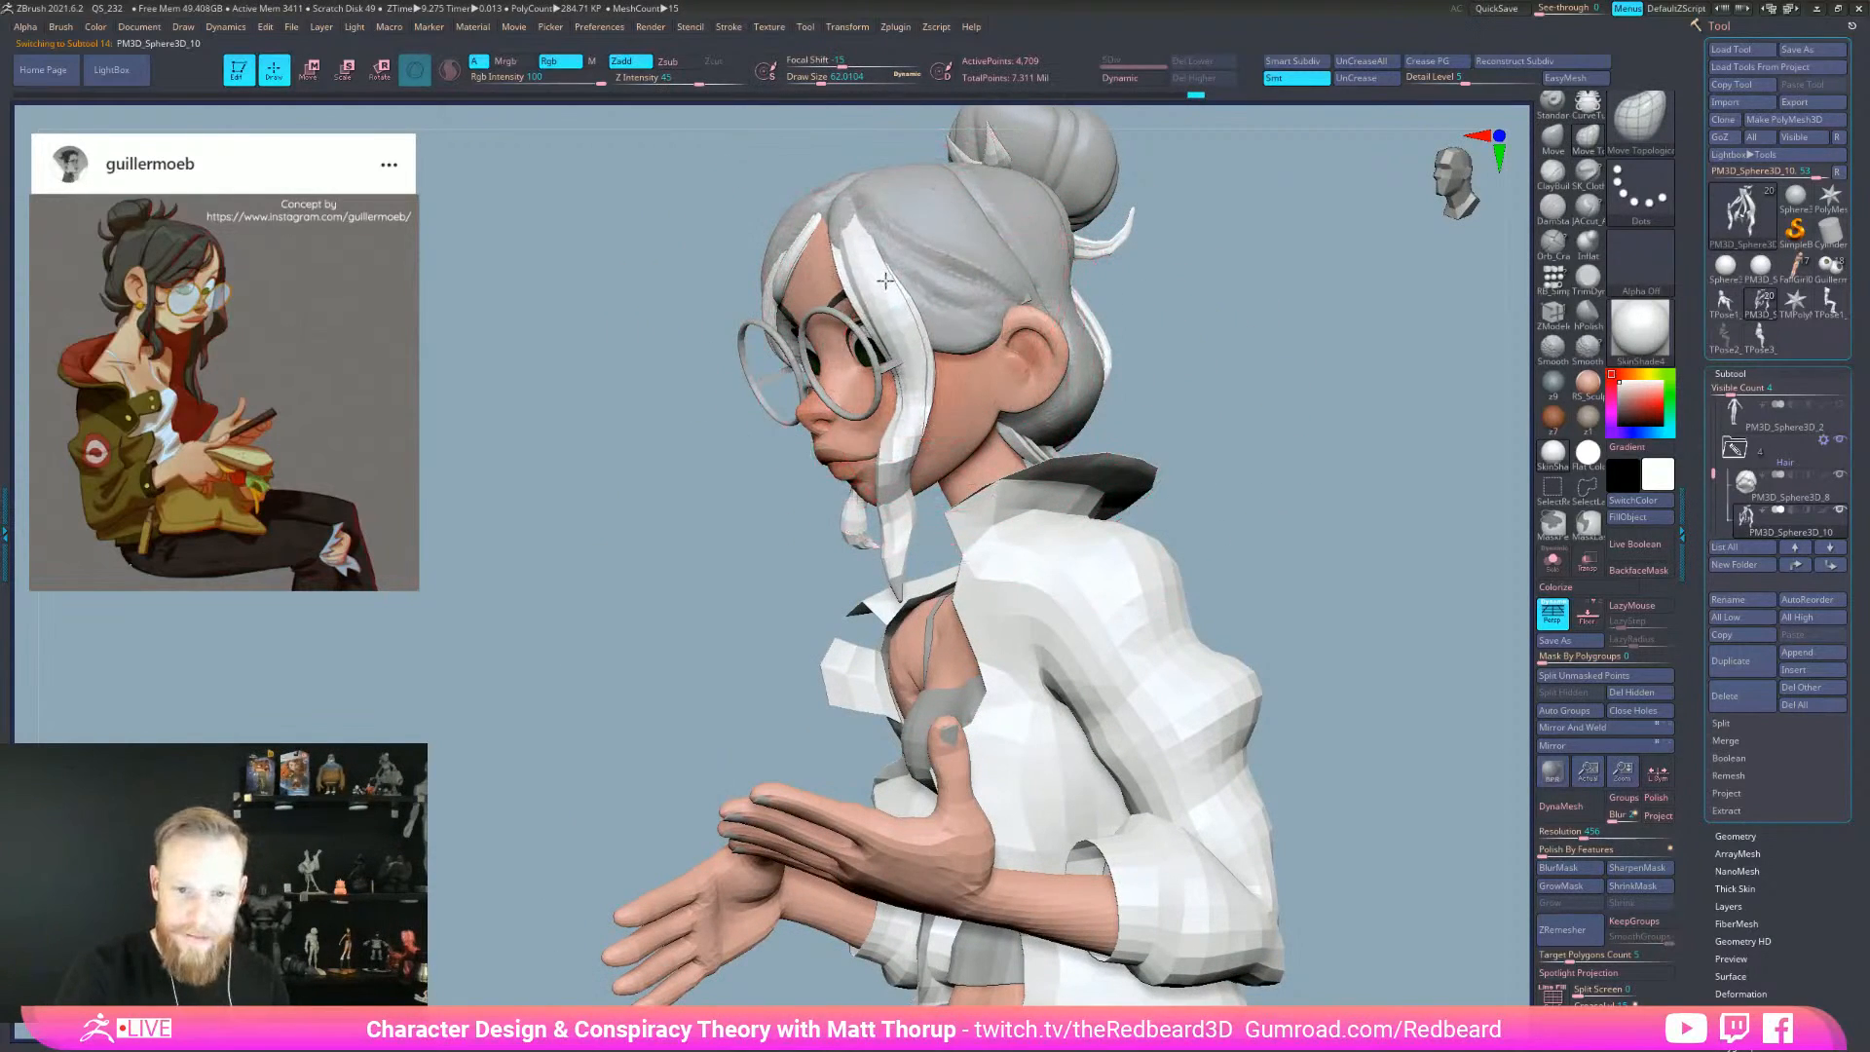
mouse_move(1169, 457)
mouse_down()
mouse_move(1244, 473)
mouse_move(1106, 492)
mouse_move(1043, 467)
mouse_up()
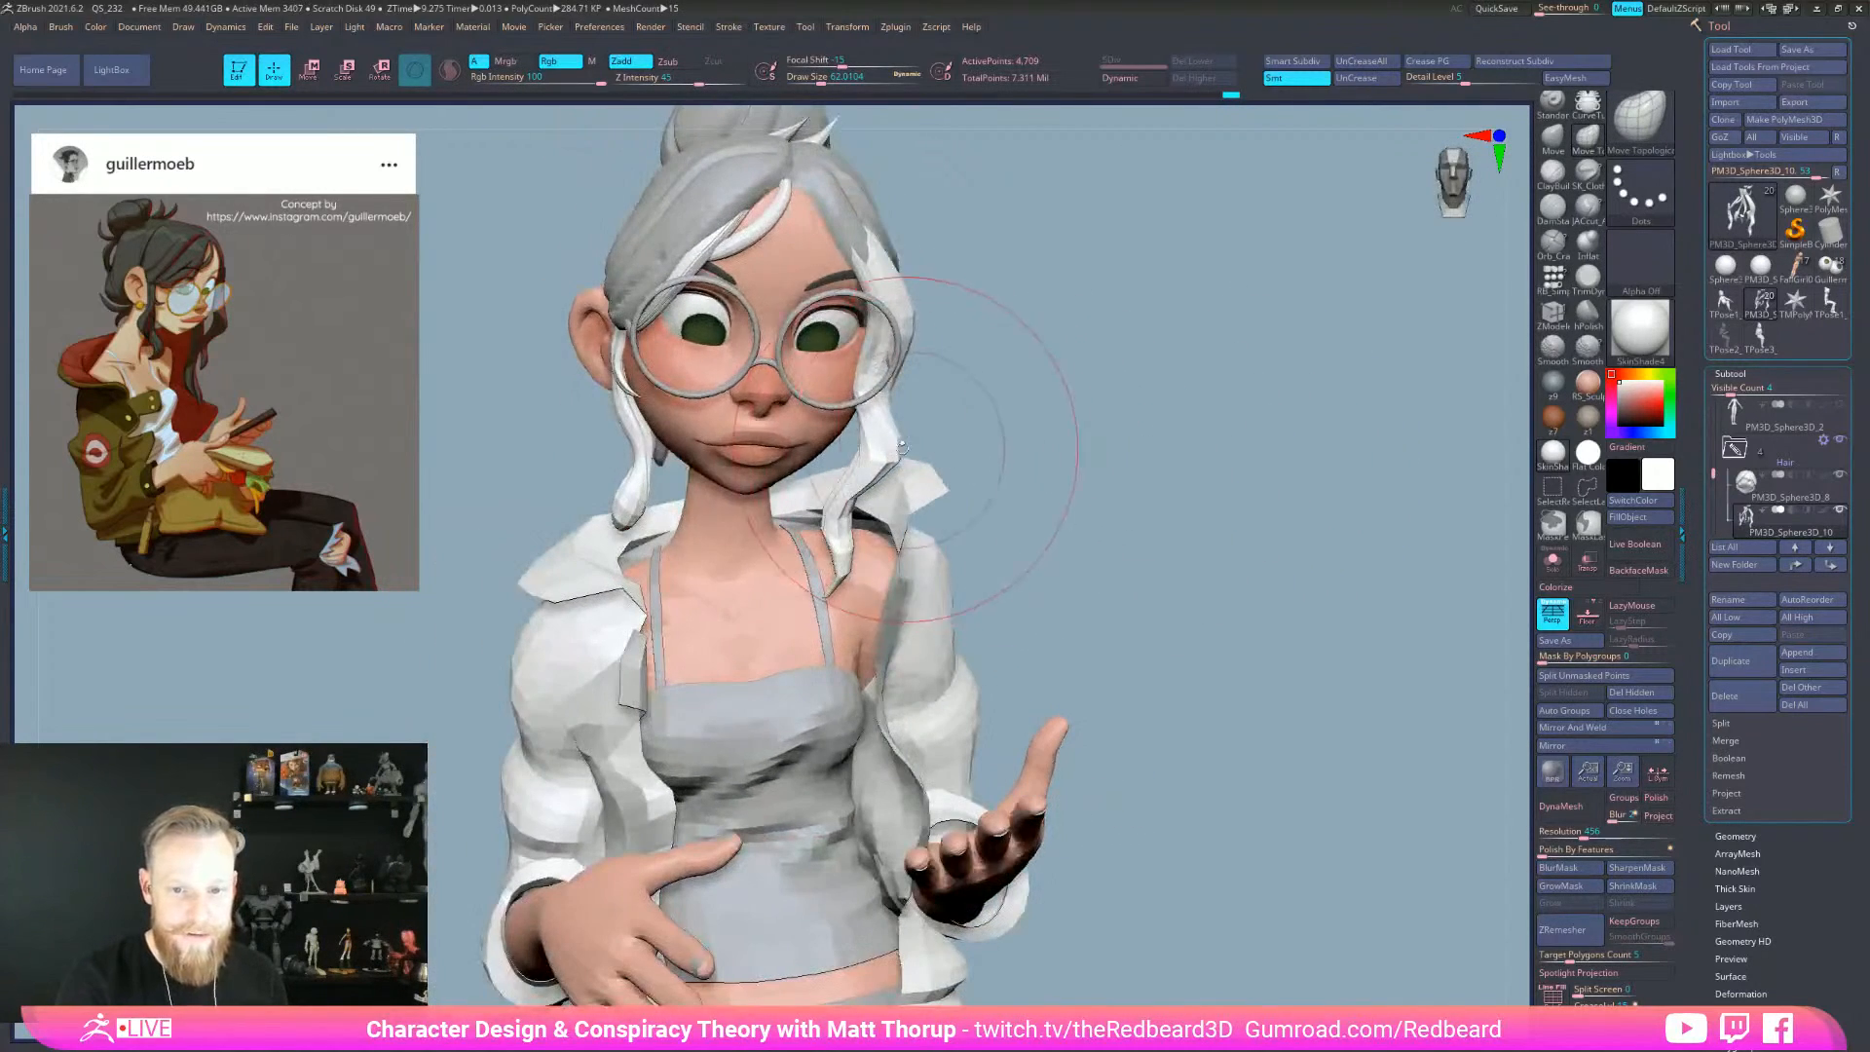
key(s)
drag(851, 572, 877, 579)
drag(1022, 526, 1126, 533)
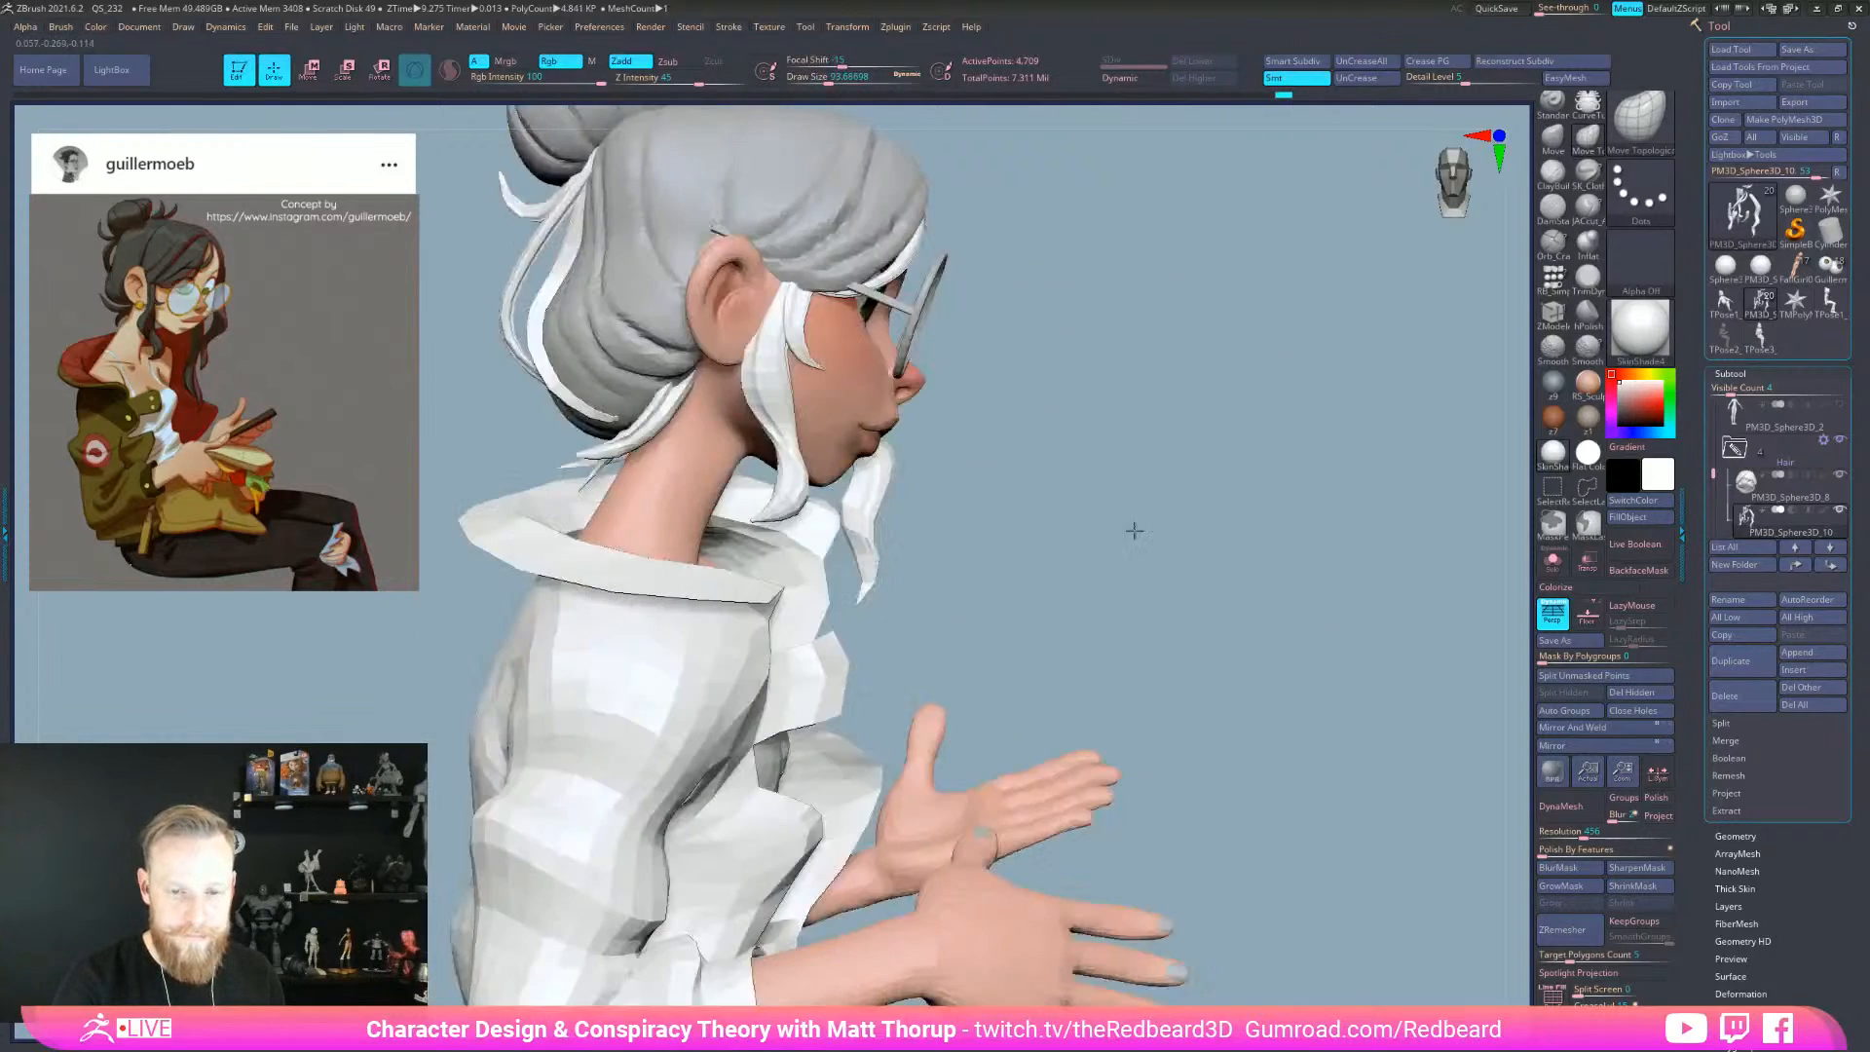
mouse_move(952, 523)
mouse_down()
mouse_move(897, 557)
mouse_move(923, 555)
mouse_up()
- Set the draw size to about 49 and reshape the long front strand in profile along the face
mouse_move(906, 428)
mouse_down()
mouse_move(922, 424)
mouse_move(883, 383)
mouse_up()
key(s)
key(s)
drag(871, 311, 874, 311)
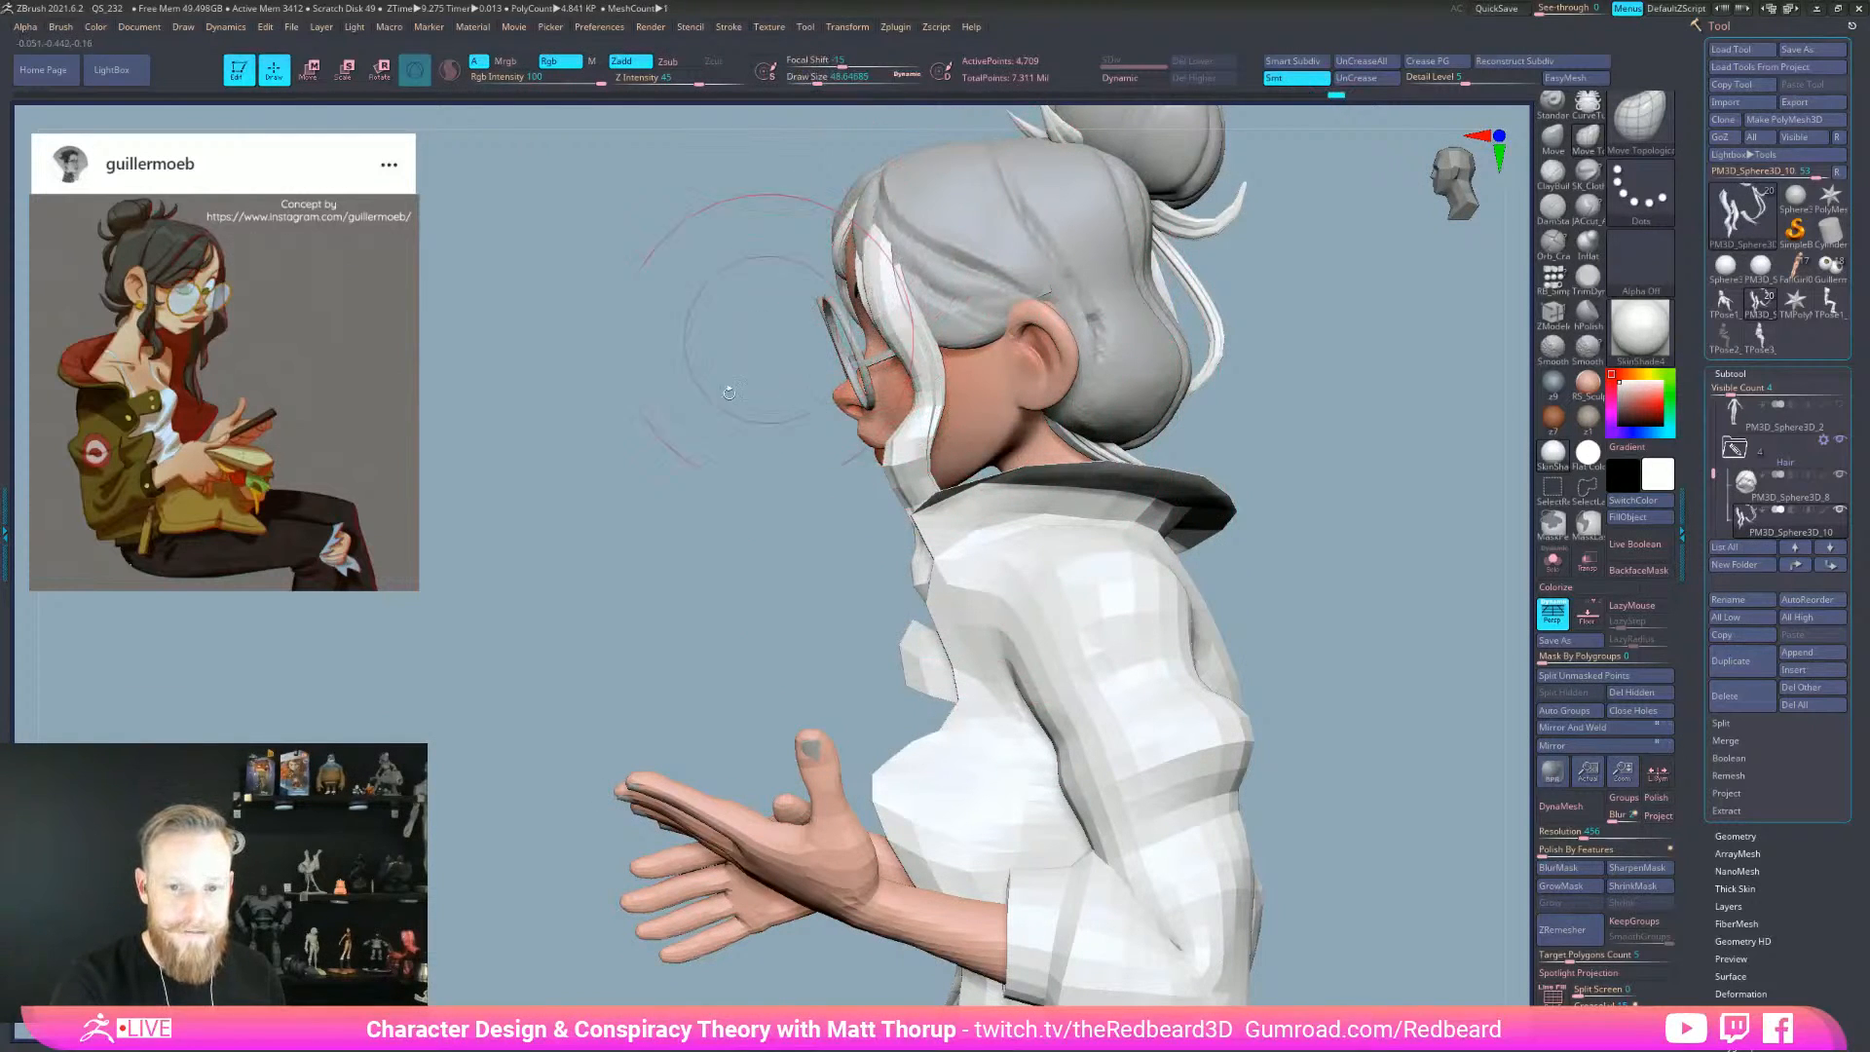
drag(721, 429, 810, 471)
- Enlarge the draw size to about 77 and reposition the whole front strand so it frames the face
drag(996, 259, 1100, 261)
key(s)
drag(848, 236, 857, 236)
drag(1047, 316, 1014, 328)
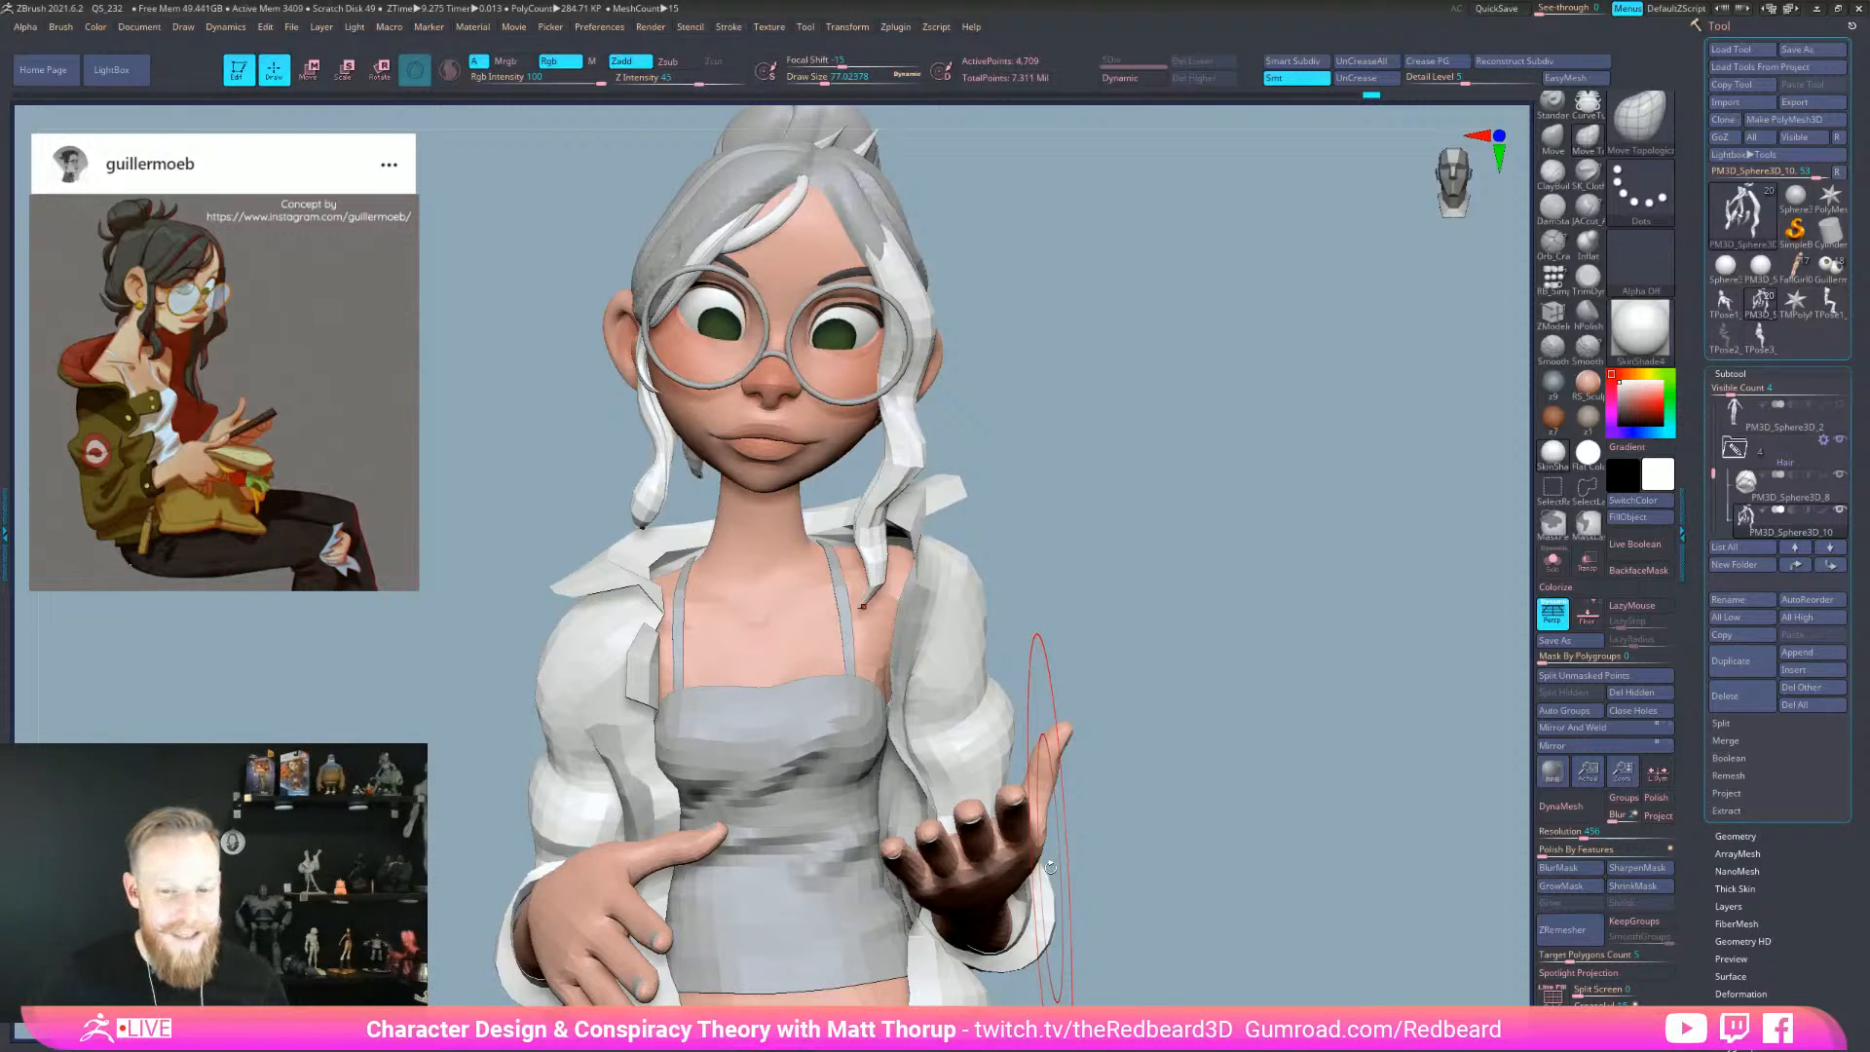
drag(1022, 297, 1266, 511)
drag(874, 385, 896, 415)
- Reduce the draw size to about 44 and refine the curve of the front strand beside the glasses and cheek
key(bracketleft)
drag(865, 337, 853, 313)
drag(777, 455, 1013, 488)
right_click(1046, 444)
key(bracketleft)
key(bracketleft)
drag(874, 491, 871, 499)
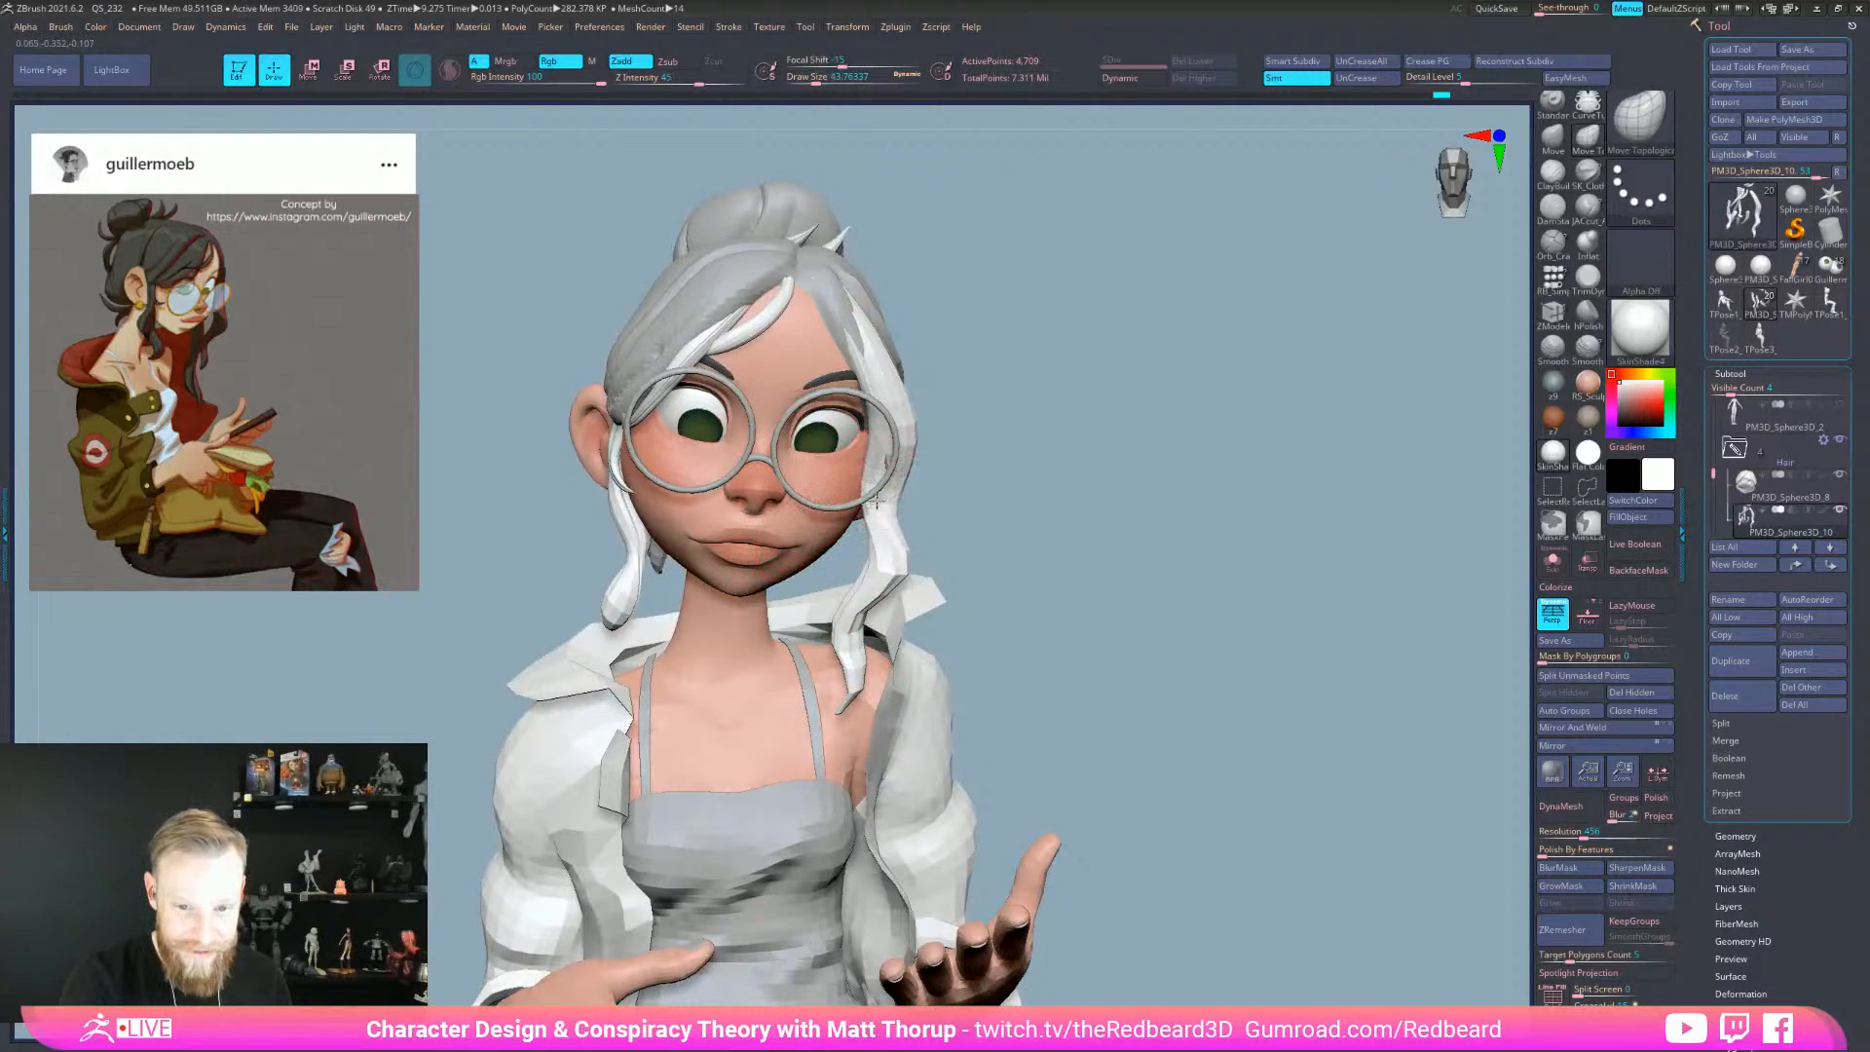
- Reduce the draw size to about 12 and refine the lower end of the long front strand above the collar
drag(989, 639, 899, 654)
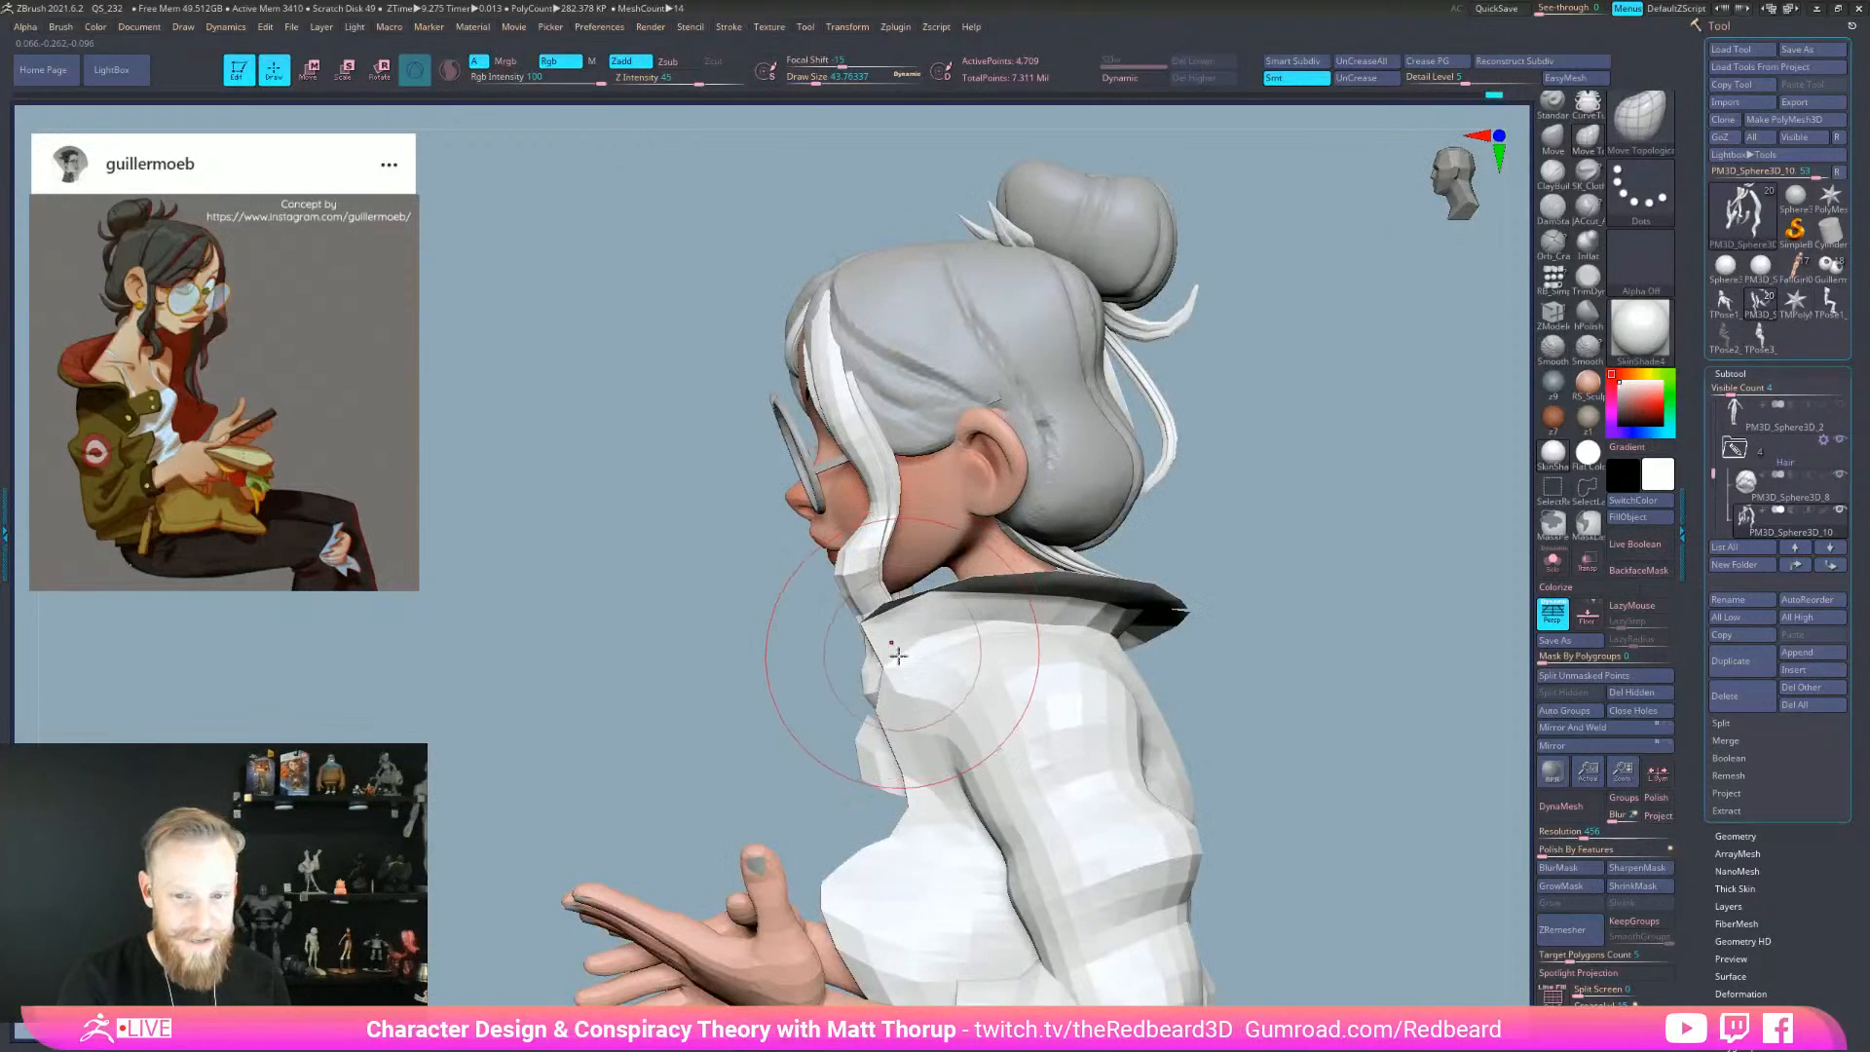
drag(787, 680, 862, 700)
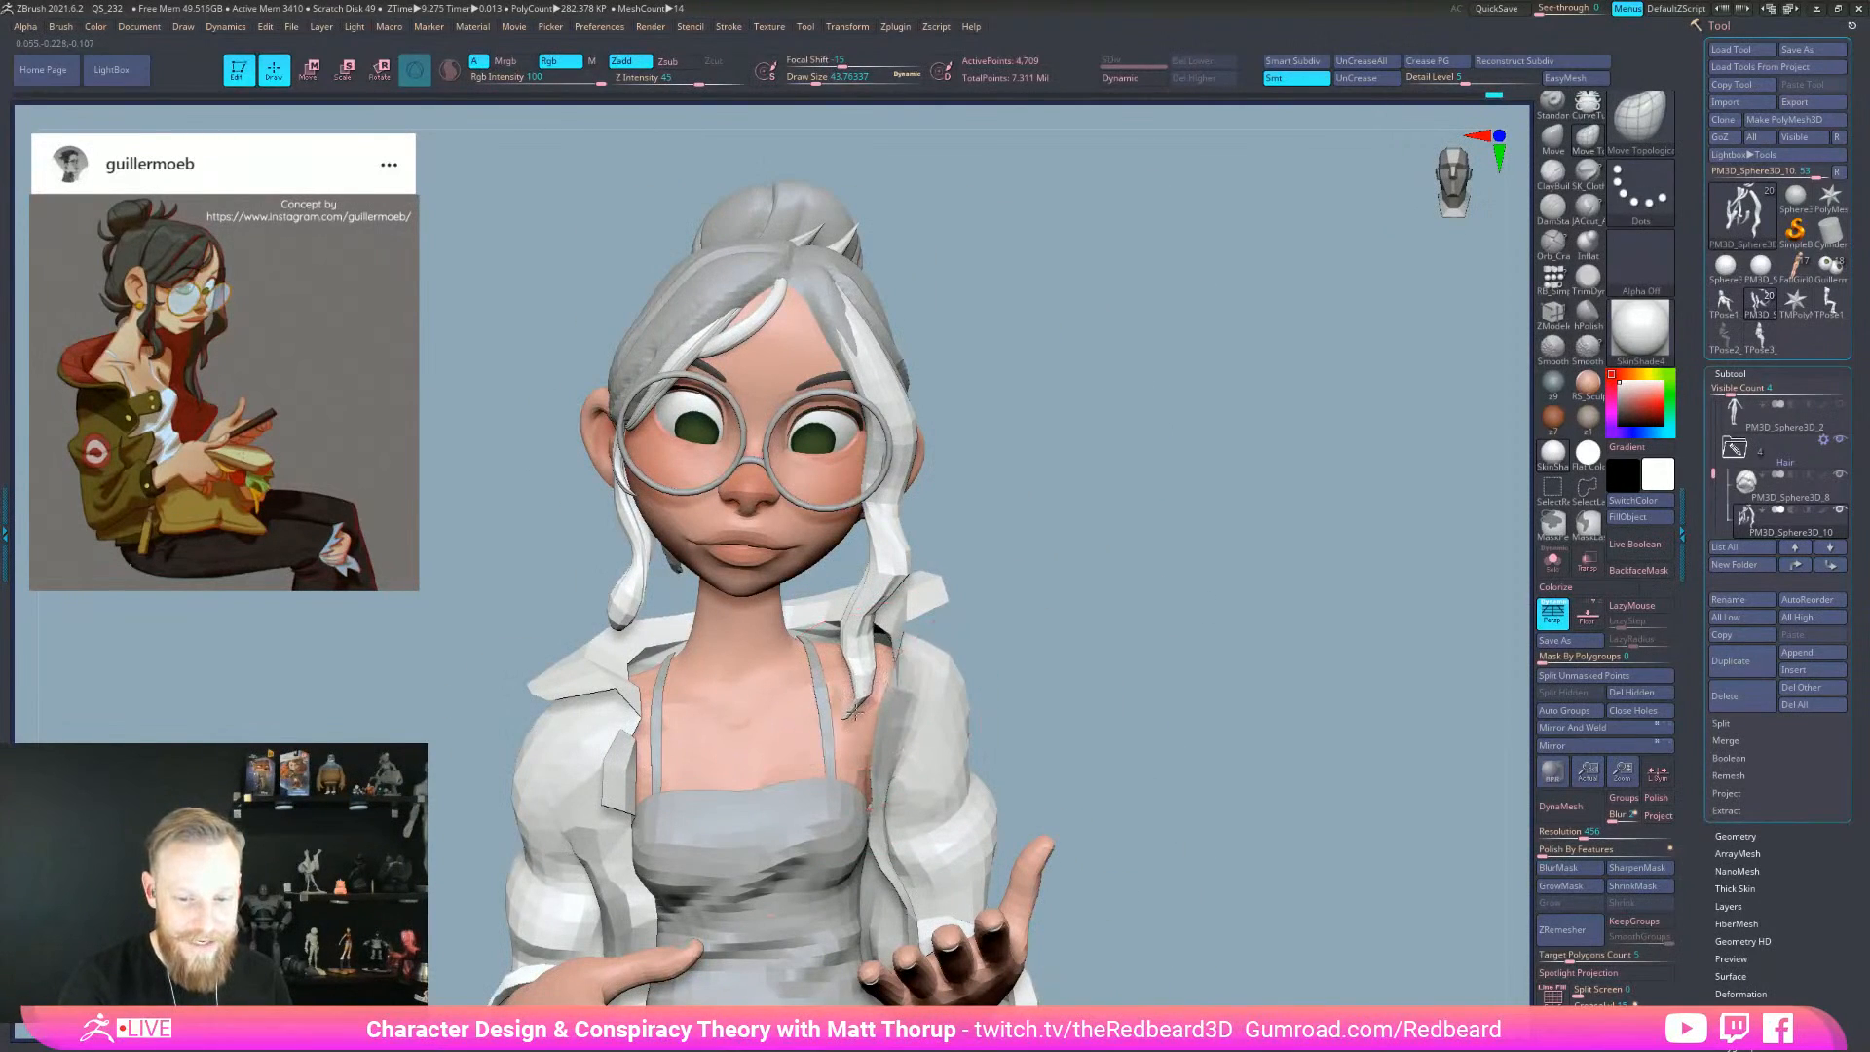
key(bracketleft)
key(bracketleft)
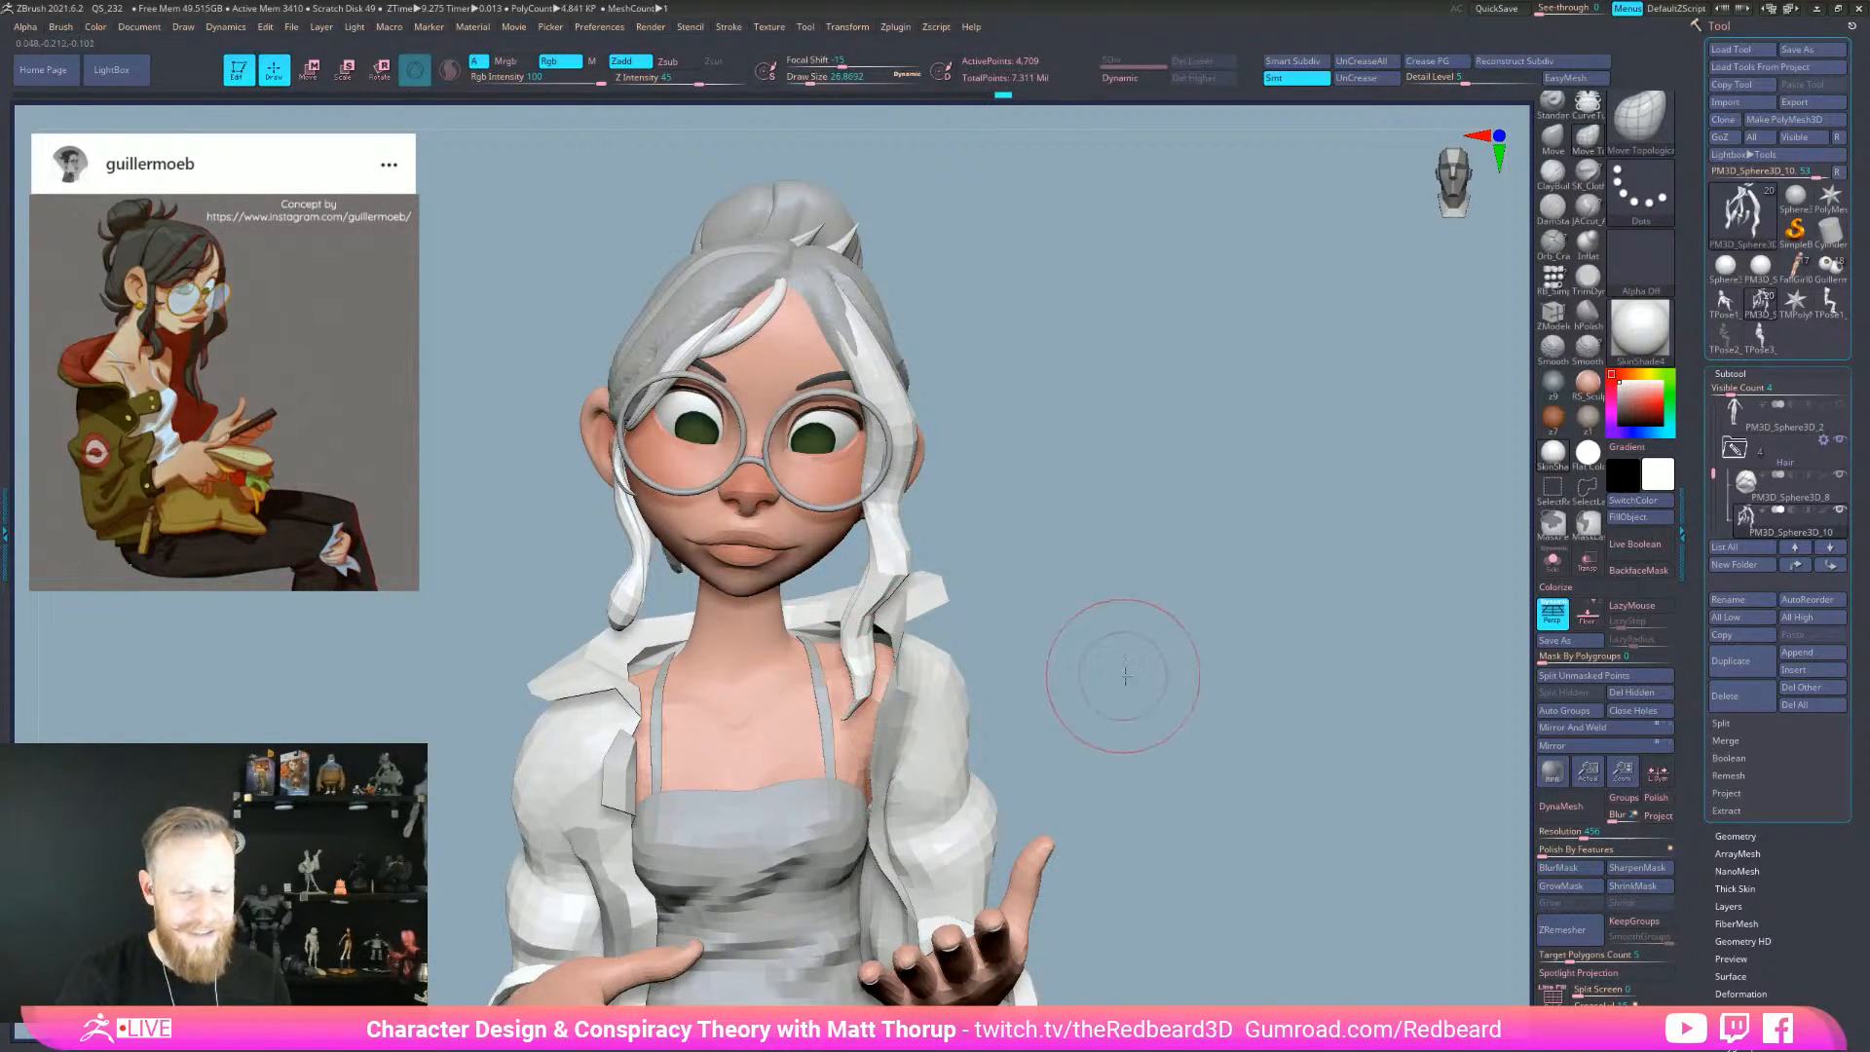
drag(1123, 674, 857, 677)
key(bracketleft)
key(bracketleft)
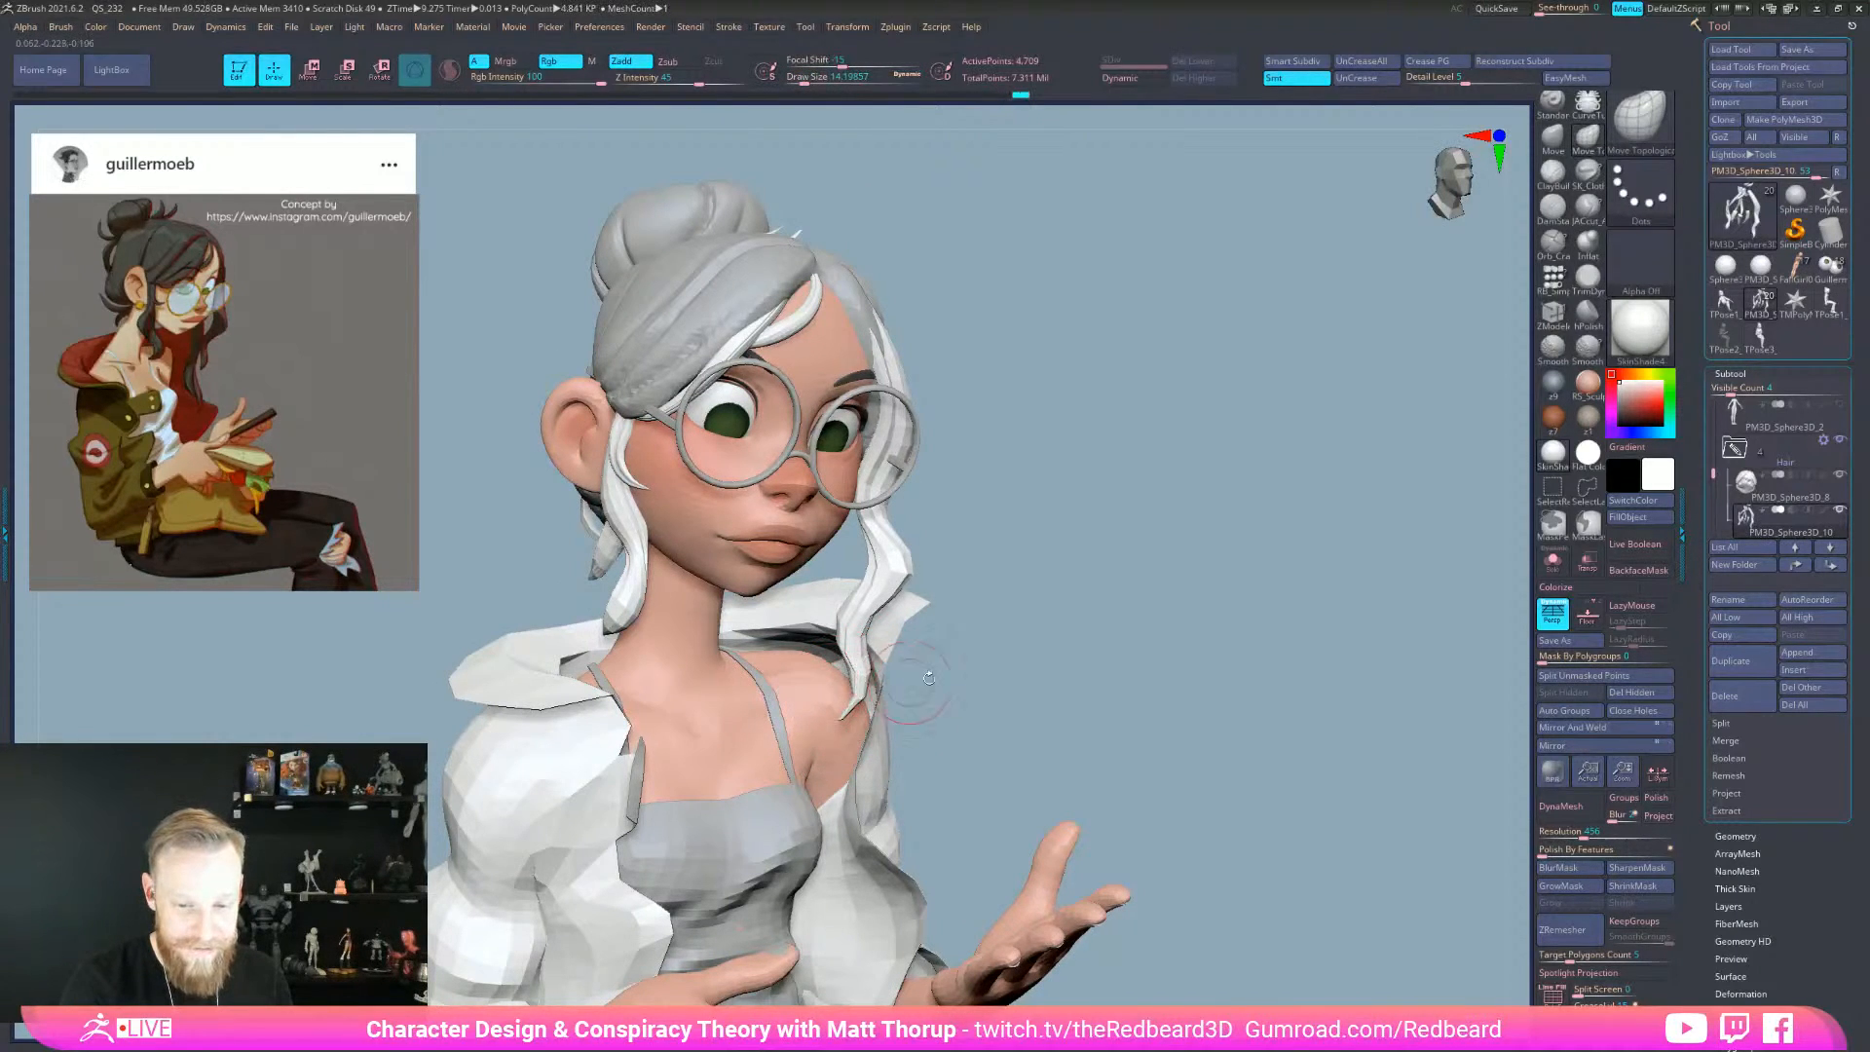
drag(910, 680, 938, 686)
right_drag(944, 674, 907, 690)
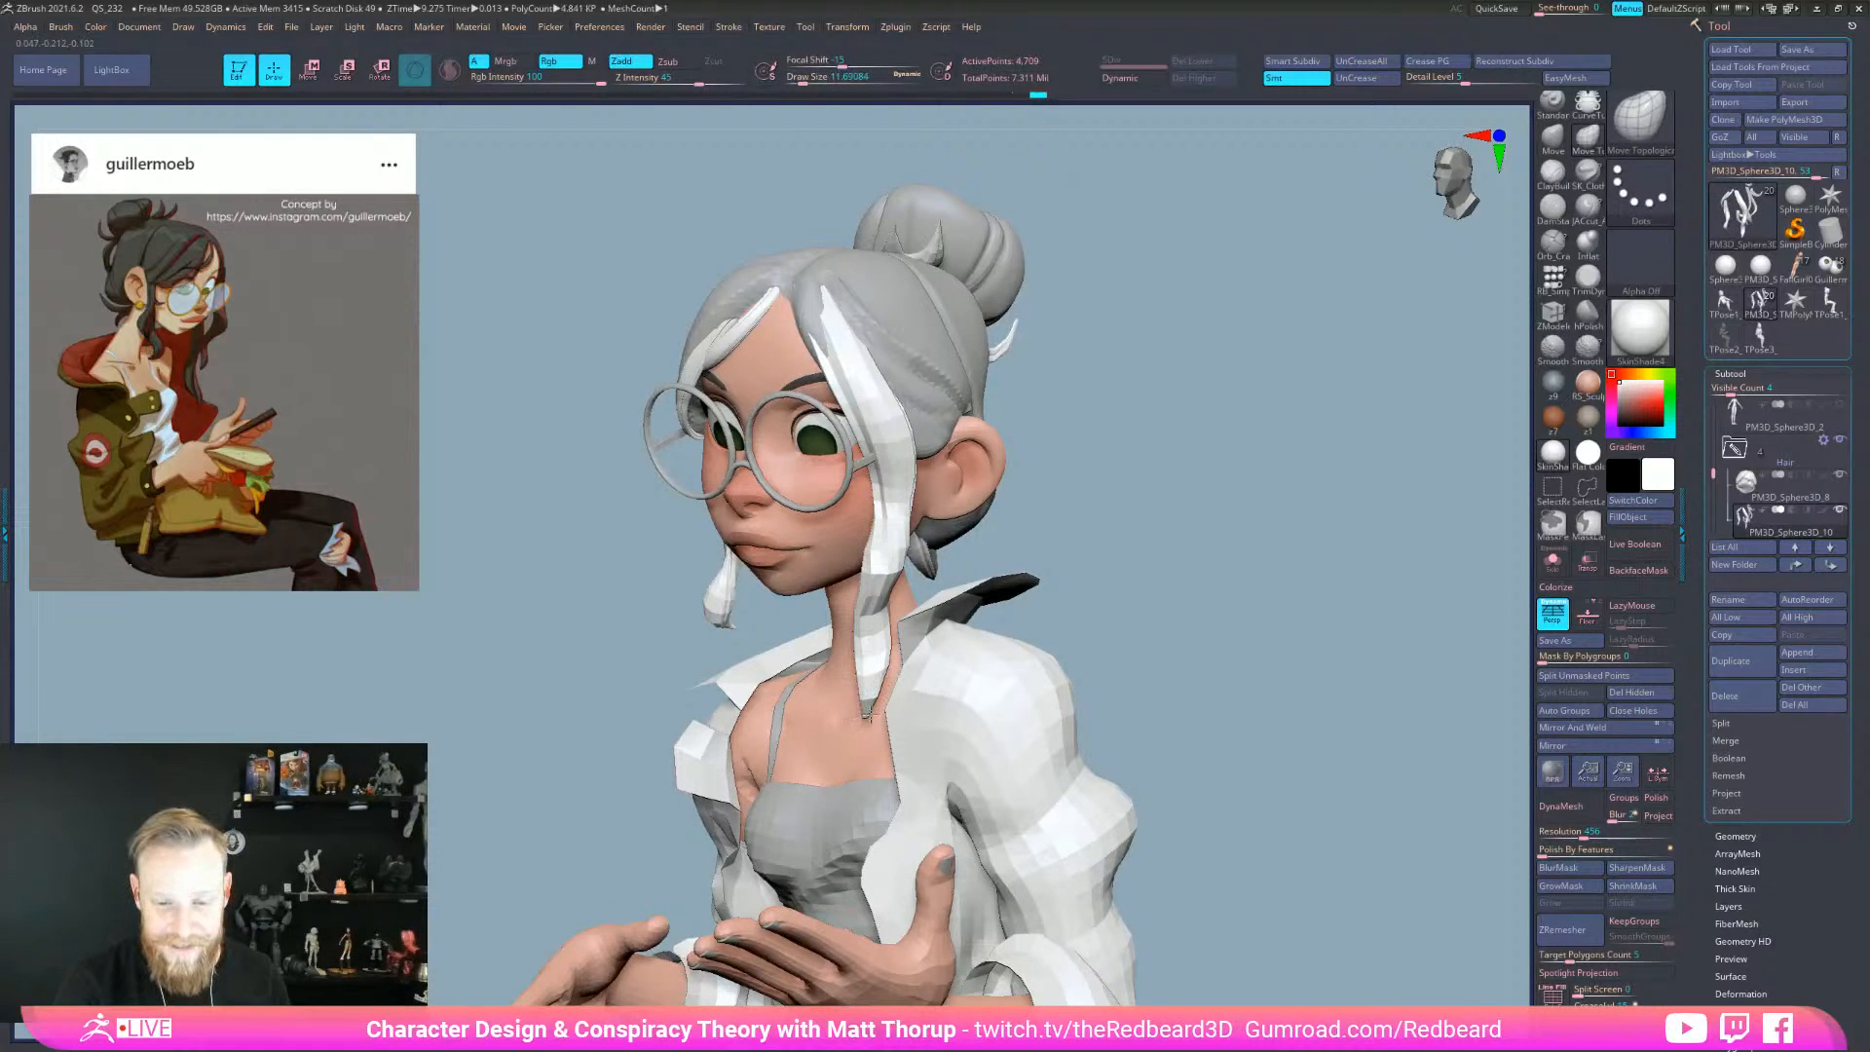
- Isolate the loose hair strands, refine the long strand's tip with a draw size of about 4, and restore the full model
click(1552, 561)
mouse_move(1227, 667)
right_down()
mouse_move(1127, 681)
mouse_move(1152, 710)
mouse_move(921, 765)
mouse_move(918, 739)
mouse_move(937, 742)
right_up()
key(s)
drag(864, 681, 858, 680)
right_drag(913, 692, 906, 750)
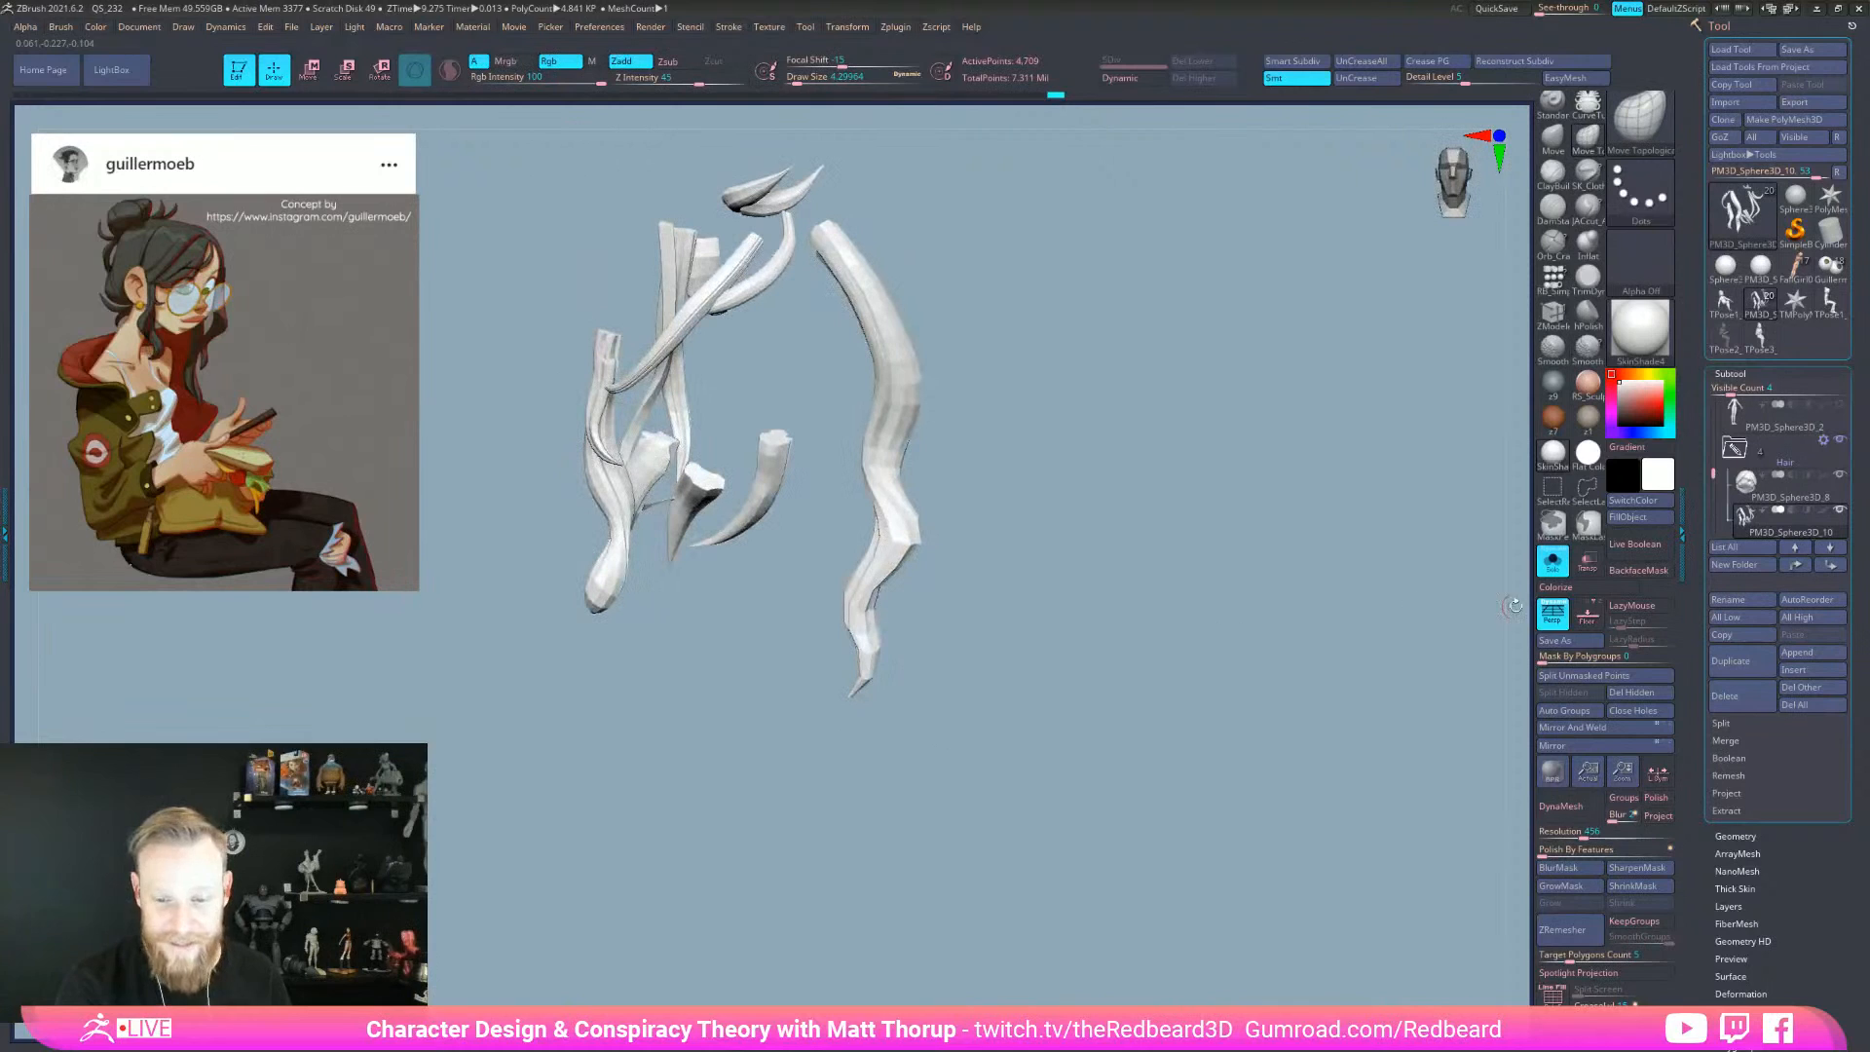
click(1552, 560)
- Enlarge the draw size to about 39 and then 73 while repositioning the side strand in front of the ear
right_drag(1279, 763, 921, 649)
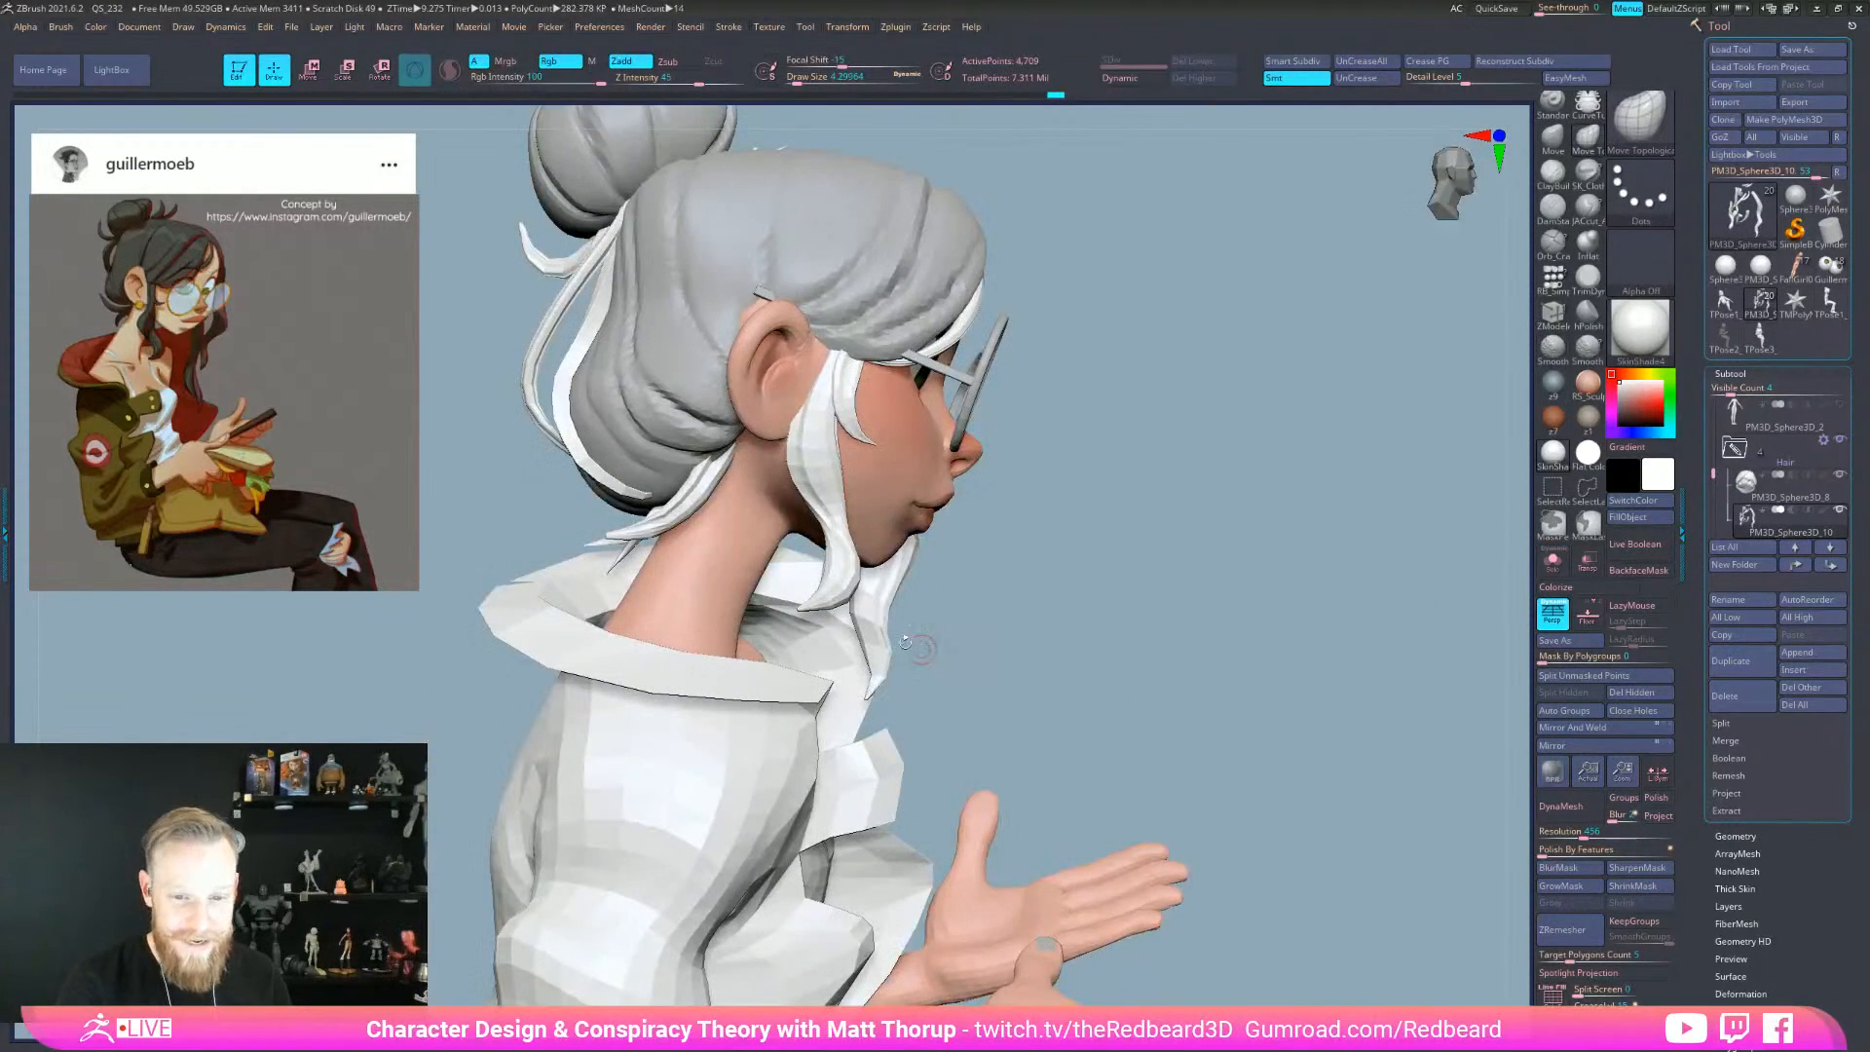
drag(811, 601, 830, 601)
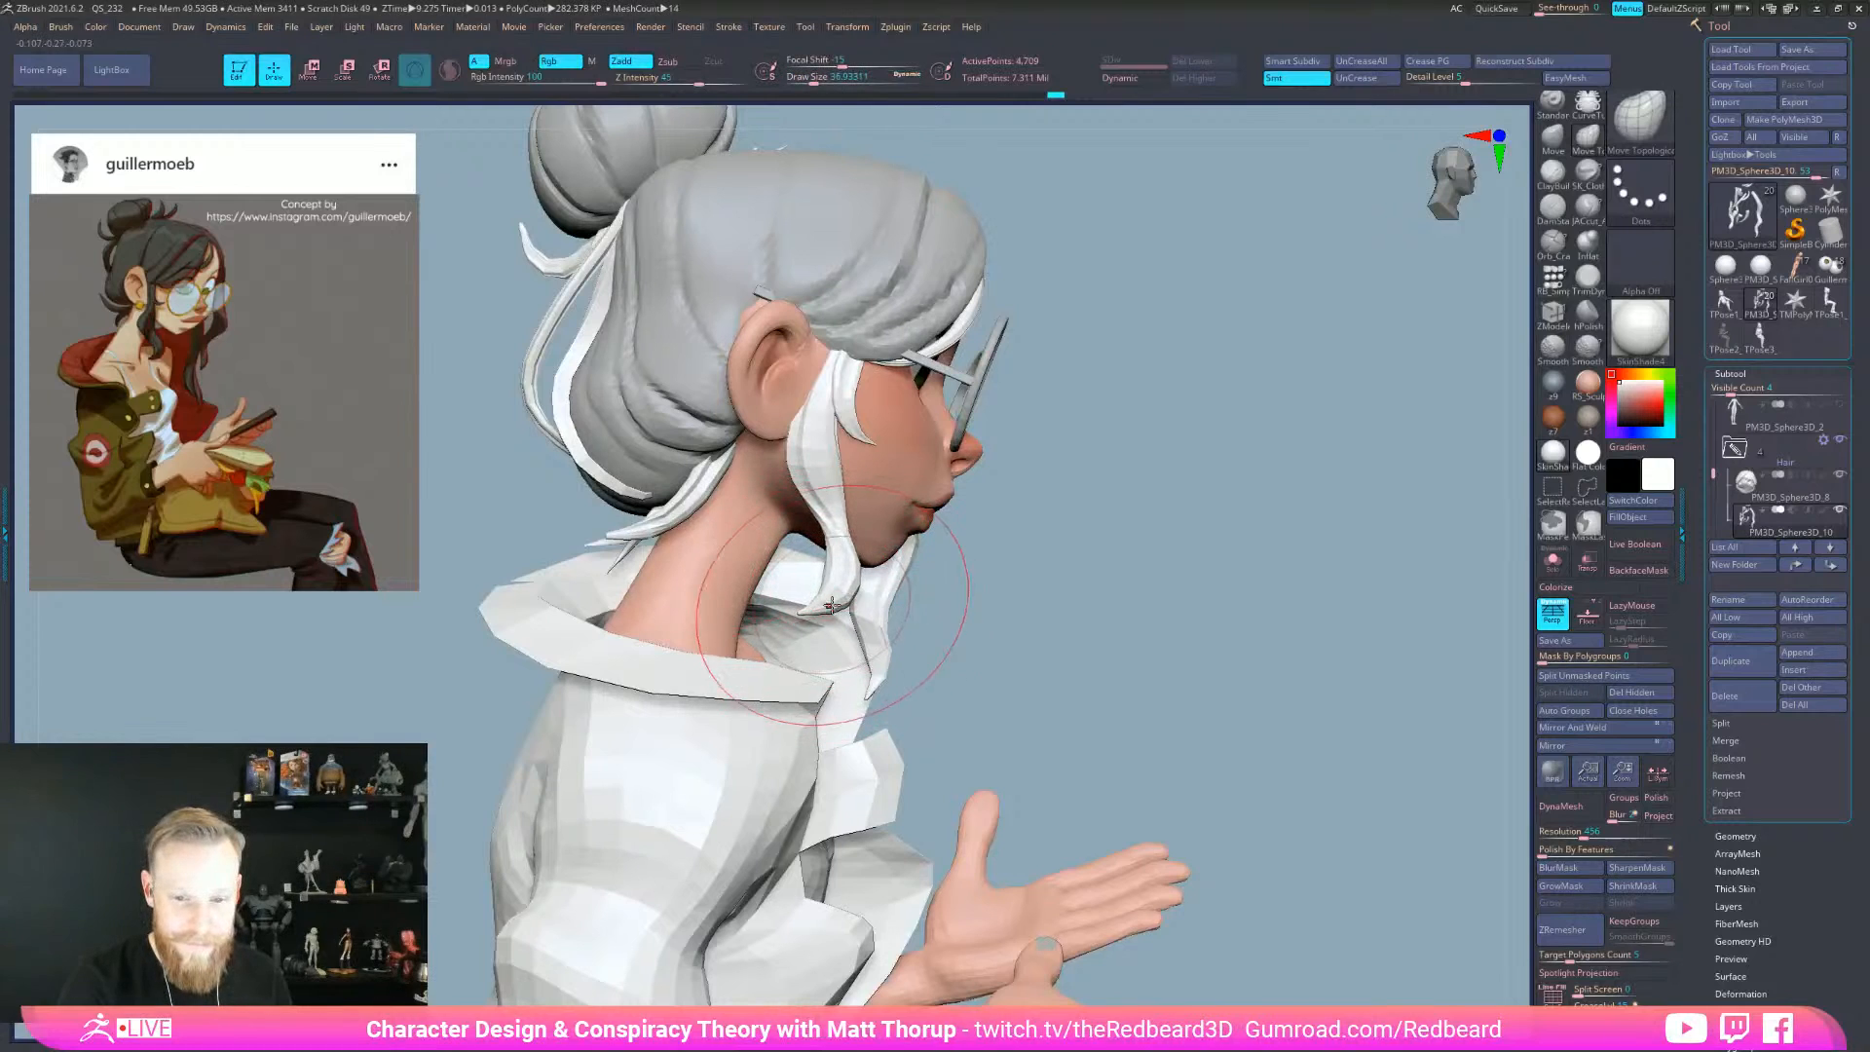
right_drag(836, 594, 915, 578)
key(s)
drag(832, 437, 843, 436)
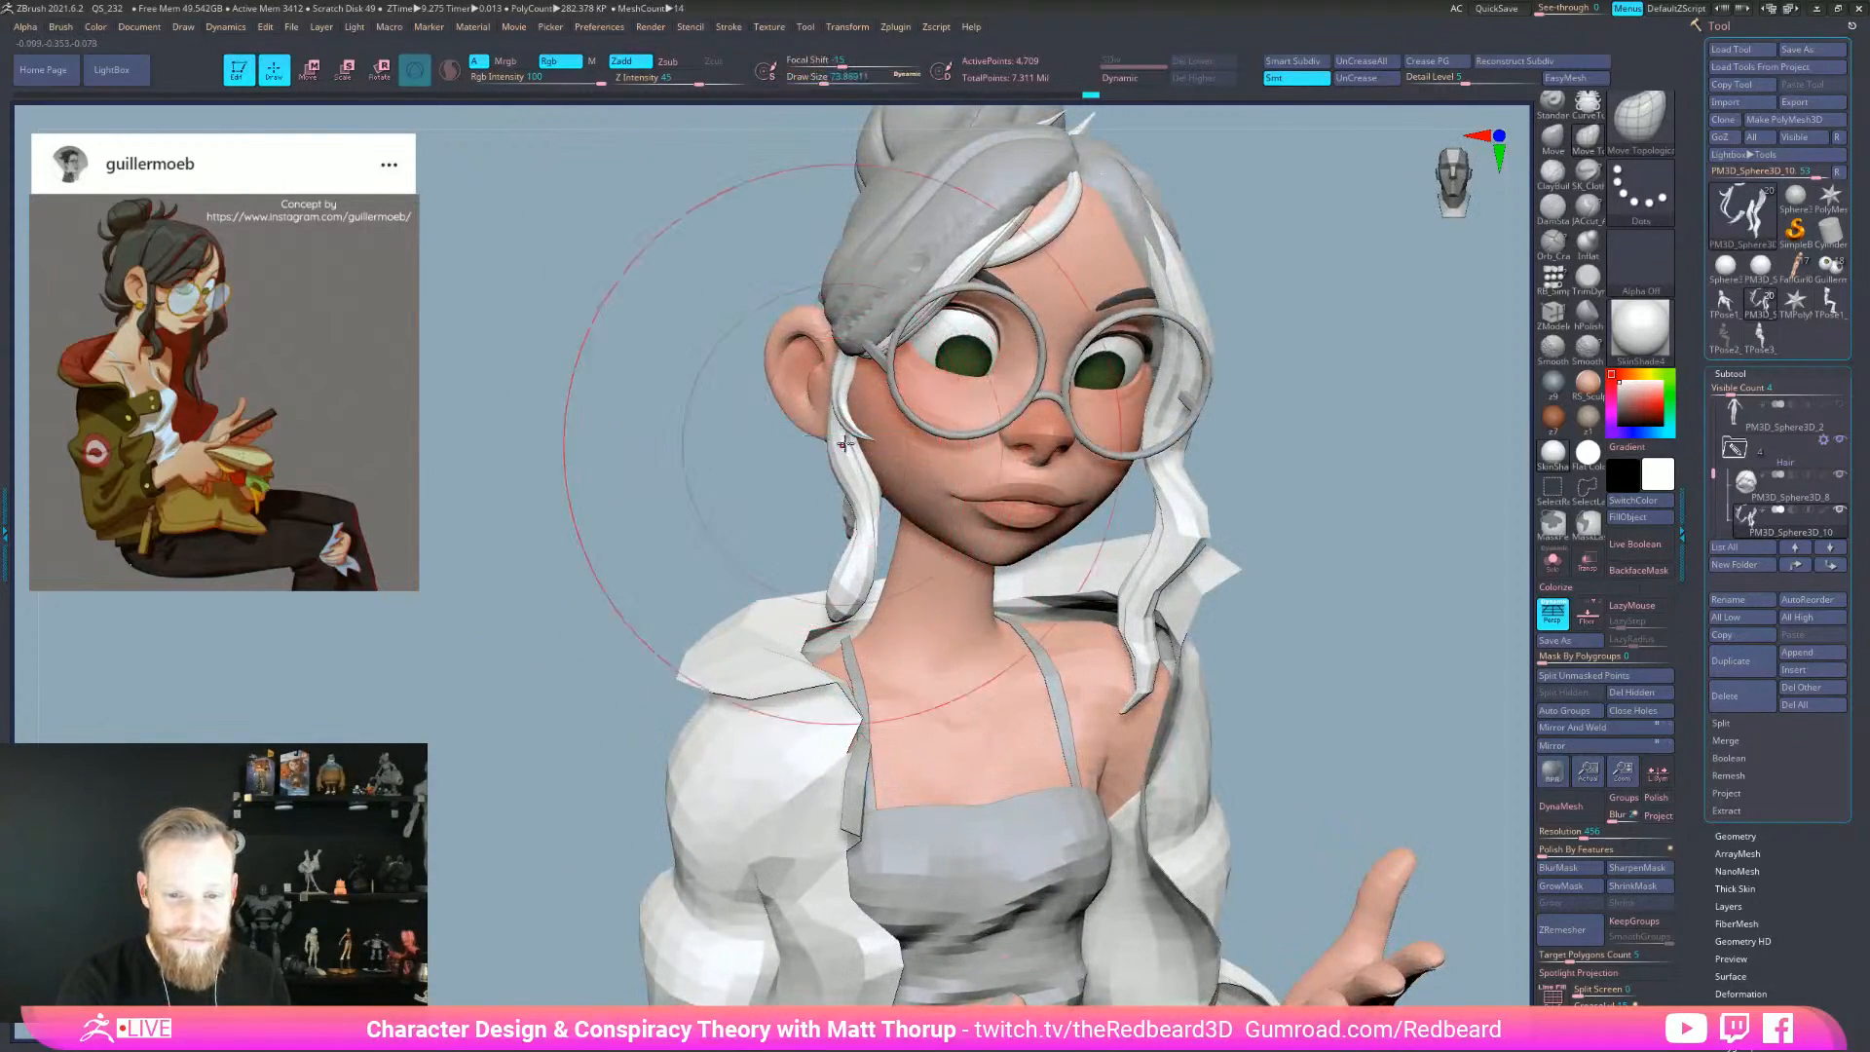
- Select the main hair mass and adjust its edge beside the ear with a draw size of about 45
mouse_move(733, 452)
right_down()
mouse_move(807, 523)
mouse_move(847, 451)
mouse_move(1101, 399)
mouse_move(989, 515)
right_up()
mouse_move(1095, 421)
right_down()
mouse_move(1023, 426)
mouse_move(1052, 425)
right_up()
alt+click(835, 425)
key(s)
drag(839, 424, 862, 435)
key(s)
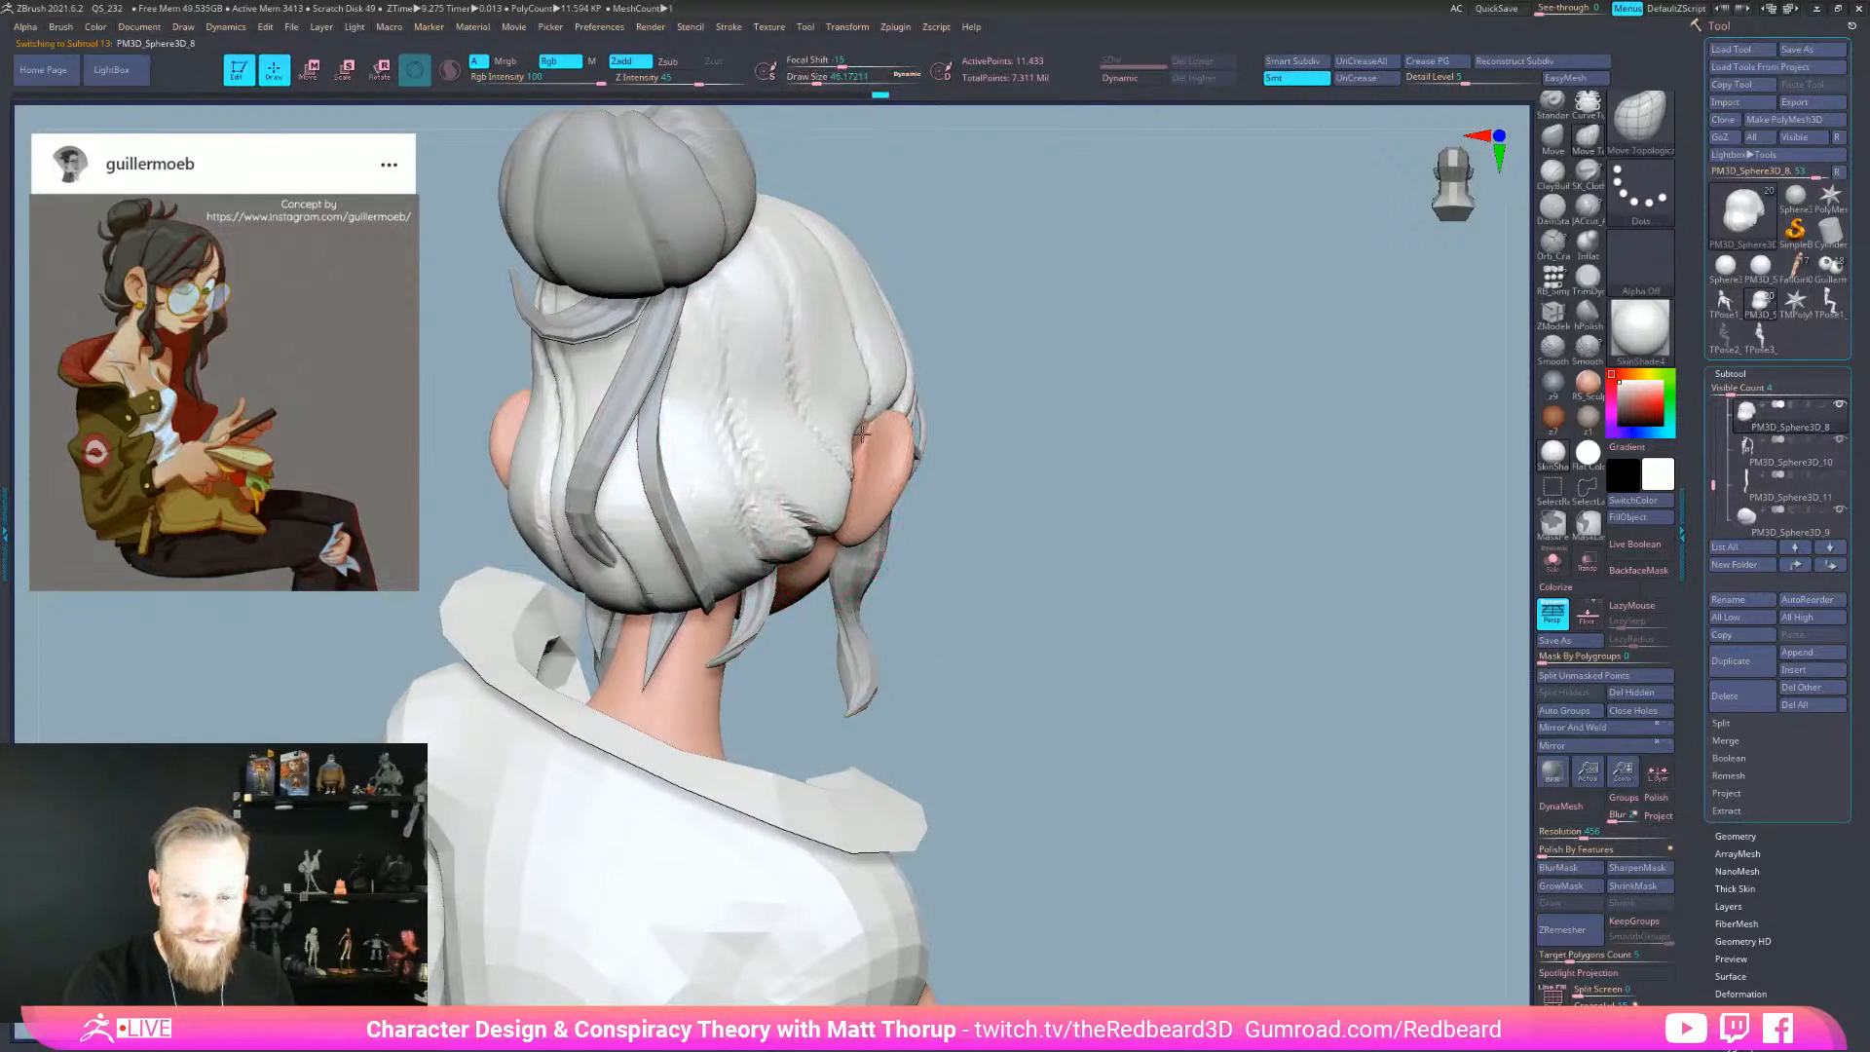
- Reduce the draw size to about 29 and shape the main hair mass behind the opposite ear
mouse_move(881, 420)
right_down()
mouse_move(1014, 421)
mouse_move(934, 419)
right_up()
key(s)
drag(530, 400, 533, 396)
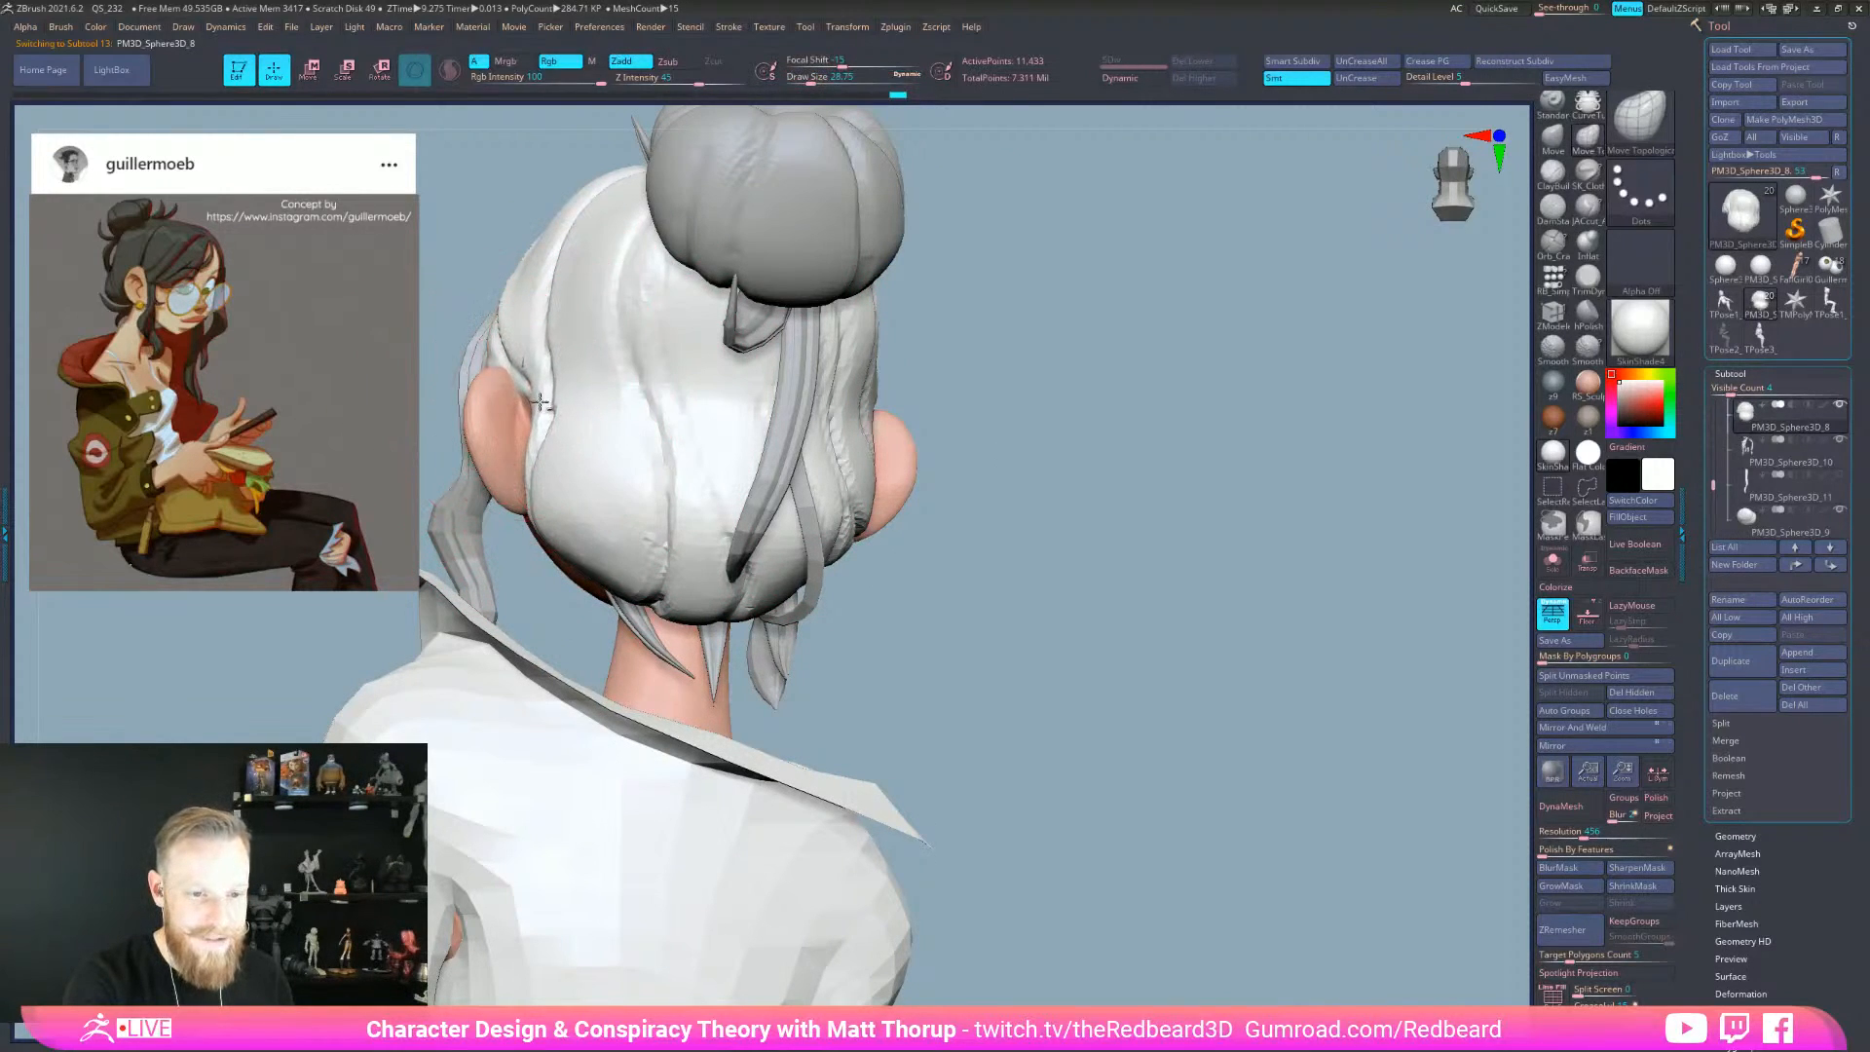
right_drag(1002, 481, 1151, 597)
ctrl+right_drag(1093, 784, 1181, 818)
ctrl+right_drag(1077, 743, 983, 546)
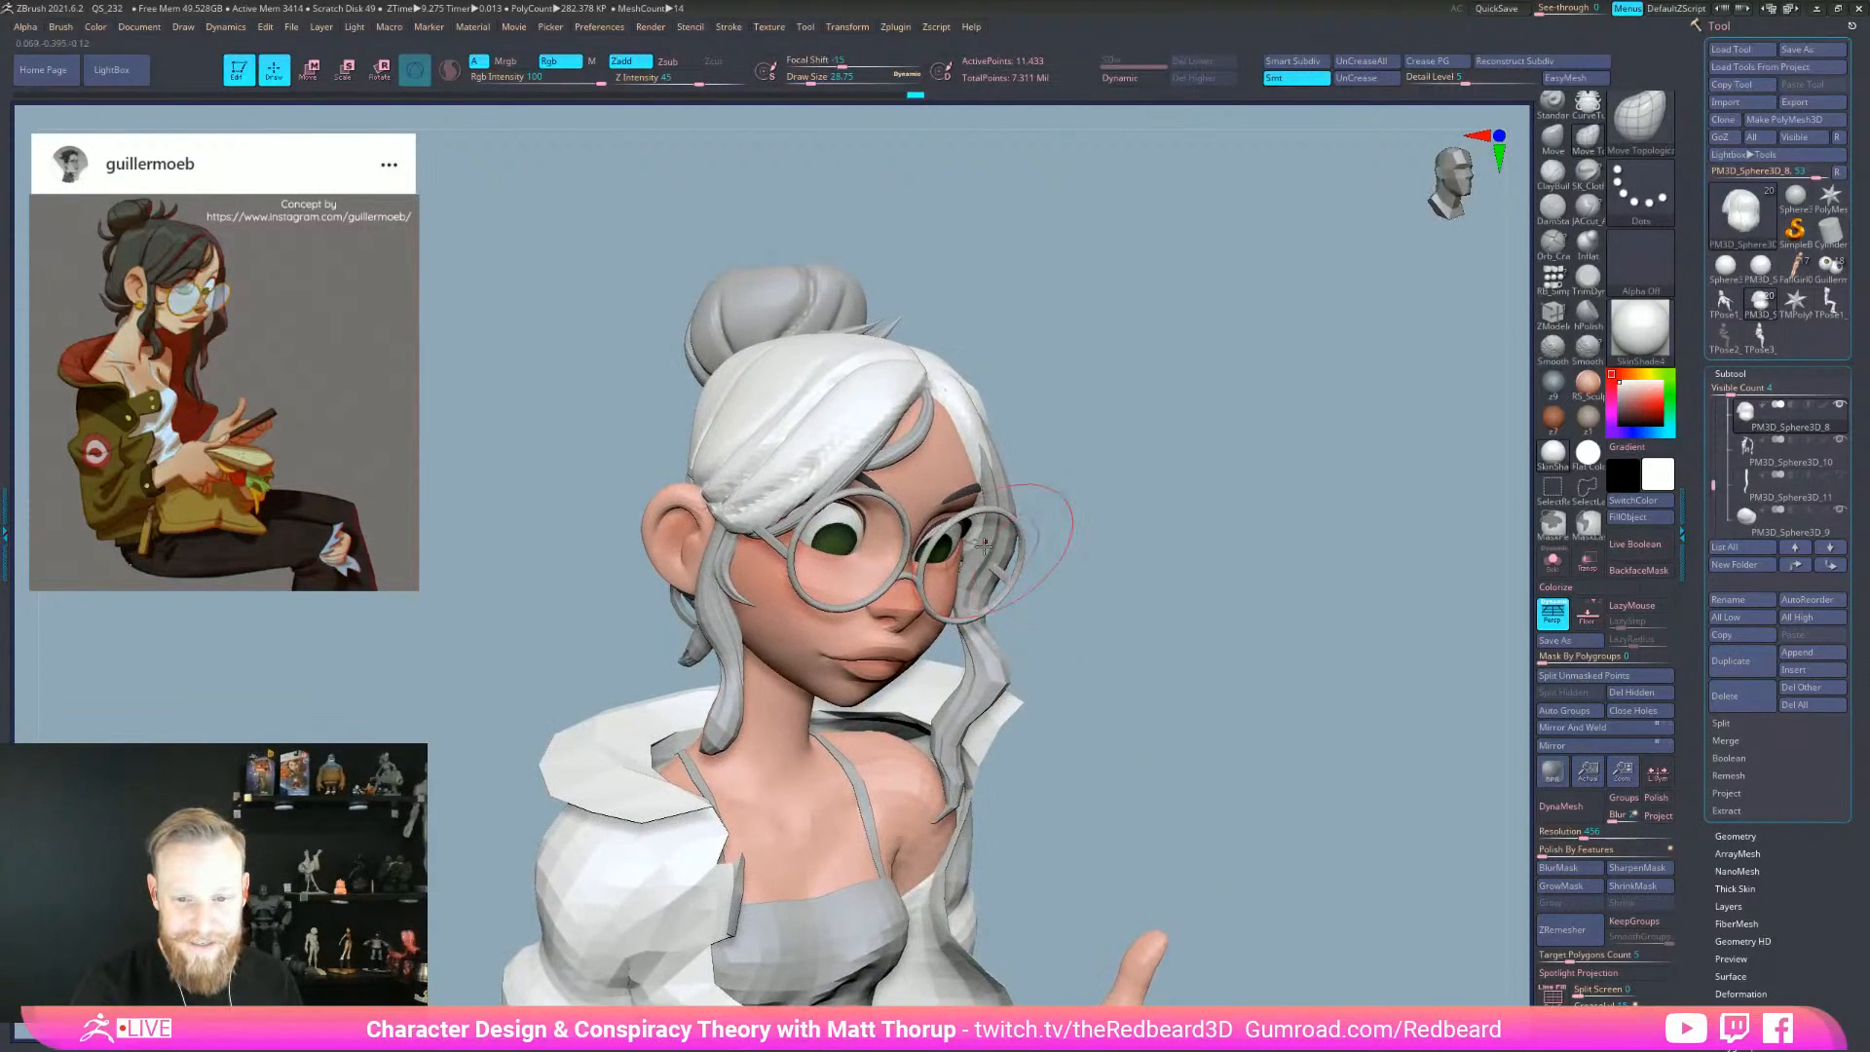
- Select the loose strands and adjust the swept strand over the forehead with a draw size of about 49
alt+click(877, 445)
right_drag(876, 445, 931, 405)
right_drag(1139, 397, 861, 494)
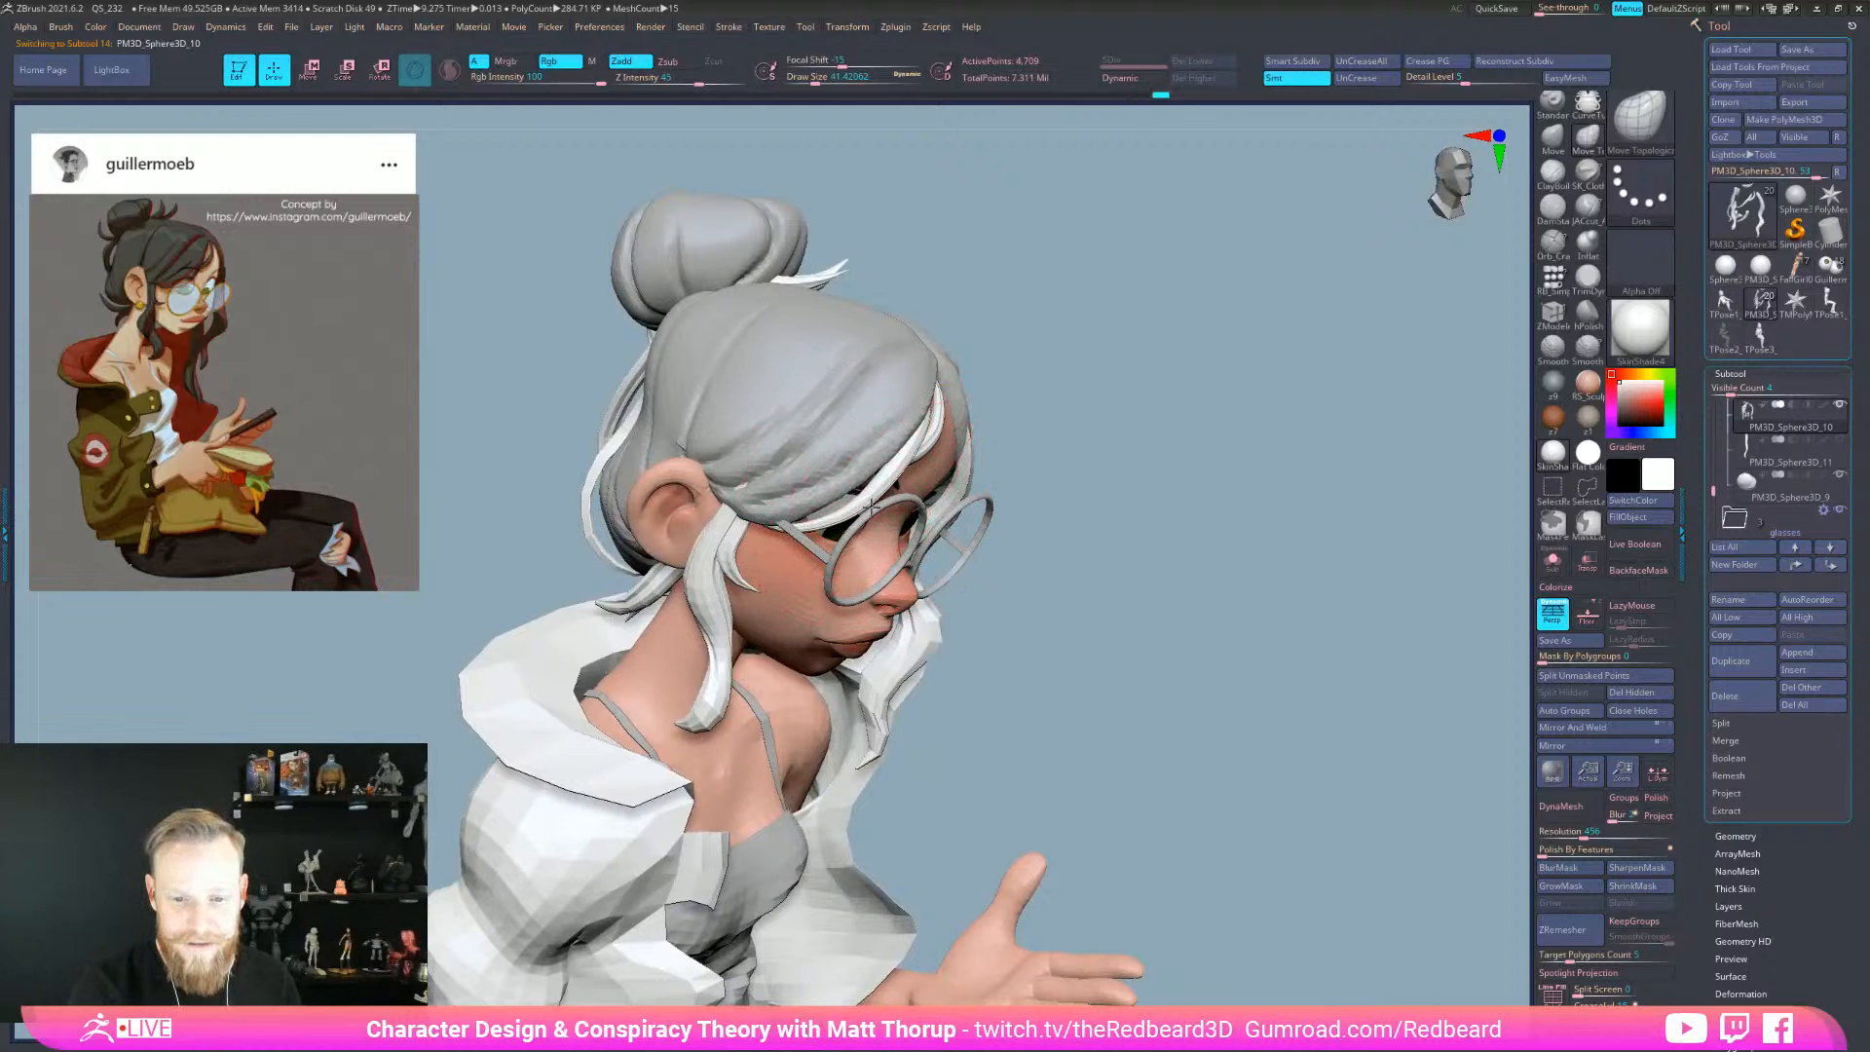
key(bracketright)
right_drag(872, 514, 932, 431)
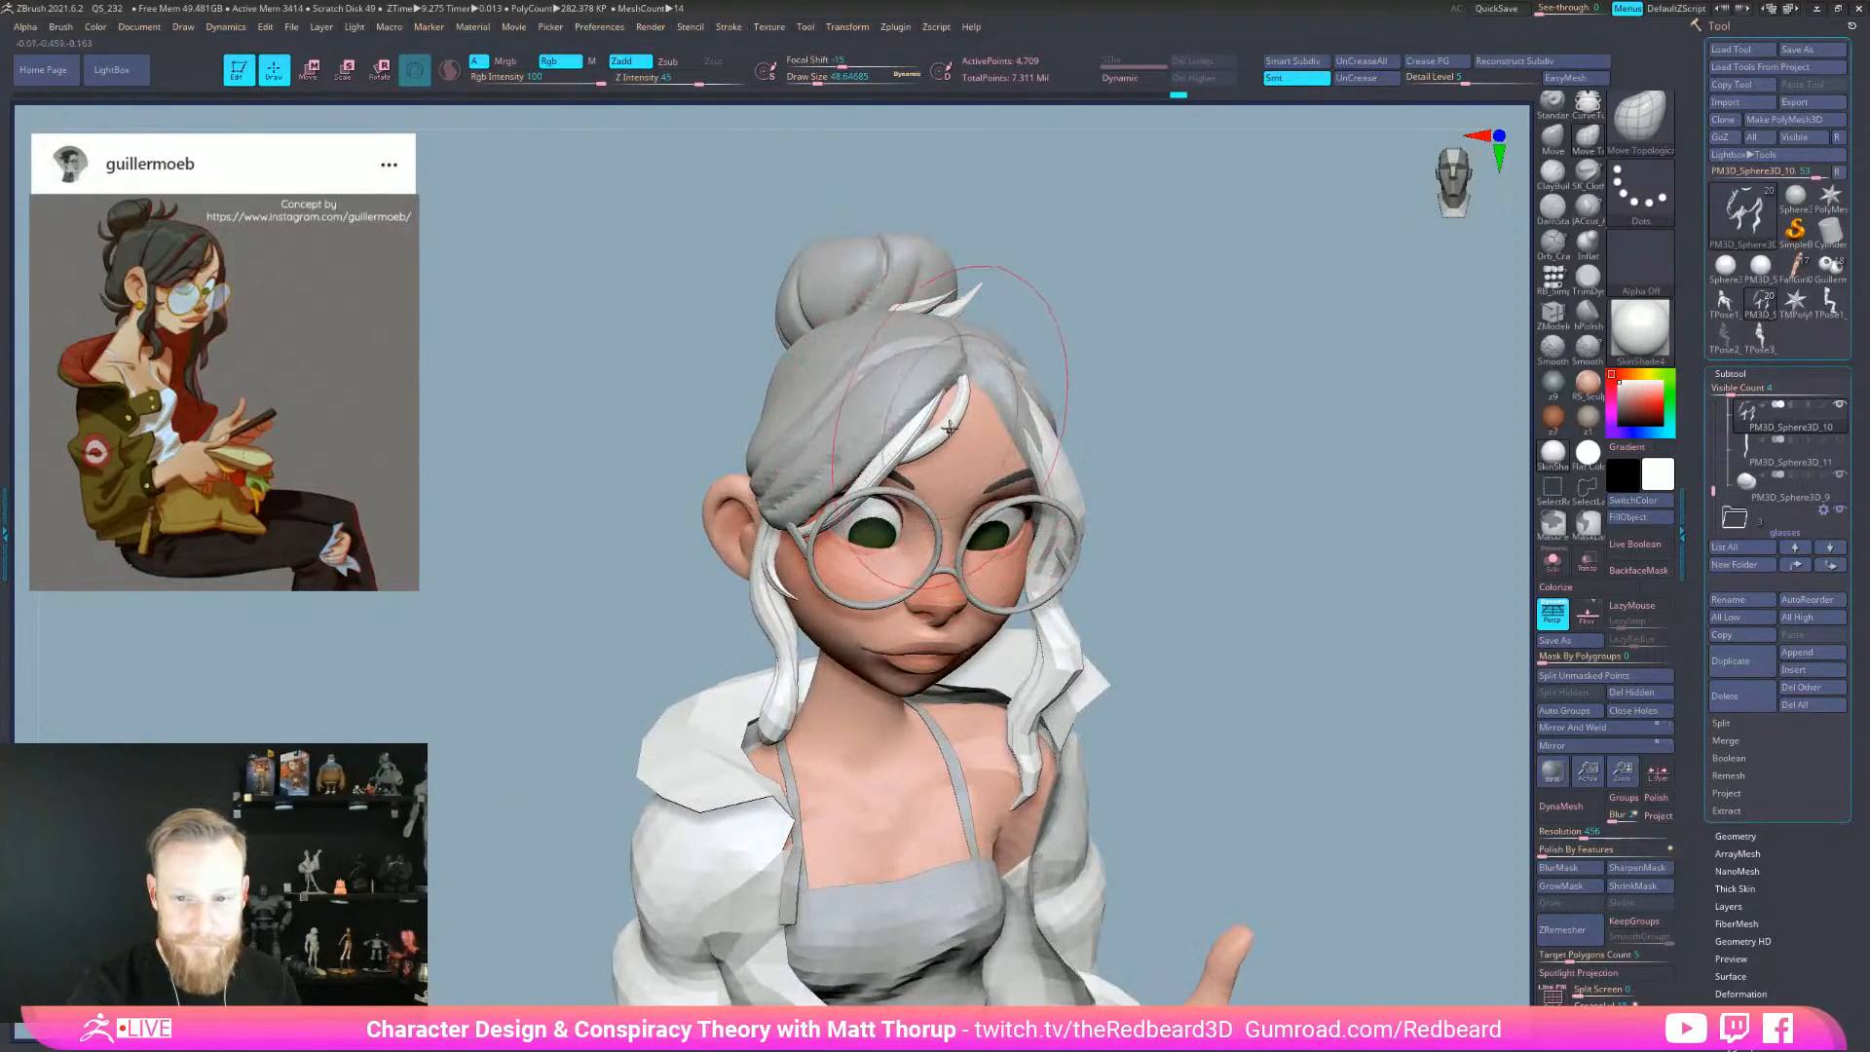
right_drag(1061, 210, 1234, 604)
ctrl+right_drag(1285, 754, 1241, 696)
- Select the main hair mass and adjust its contour around and behind the ears, raising the draw size to about 39
alt+click(1014, 526)
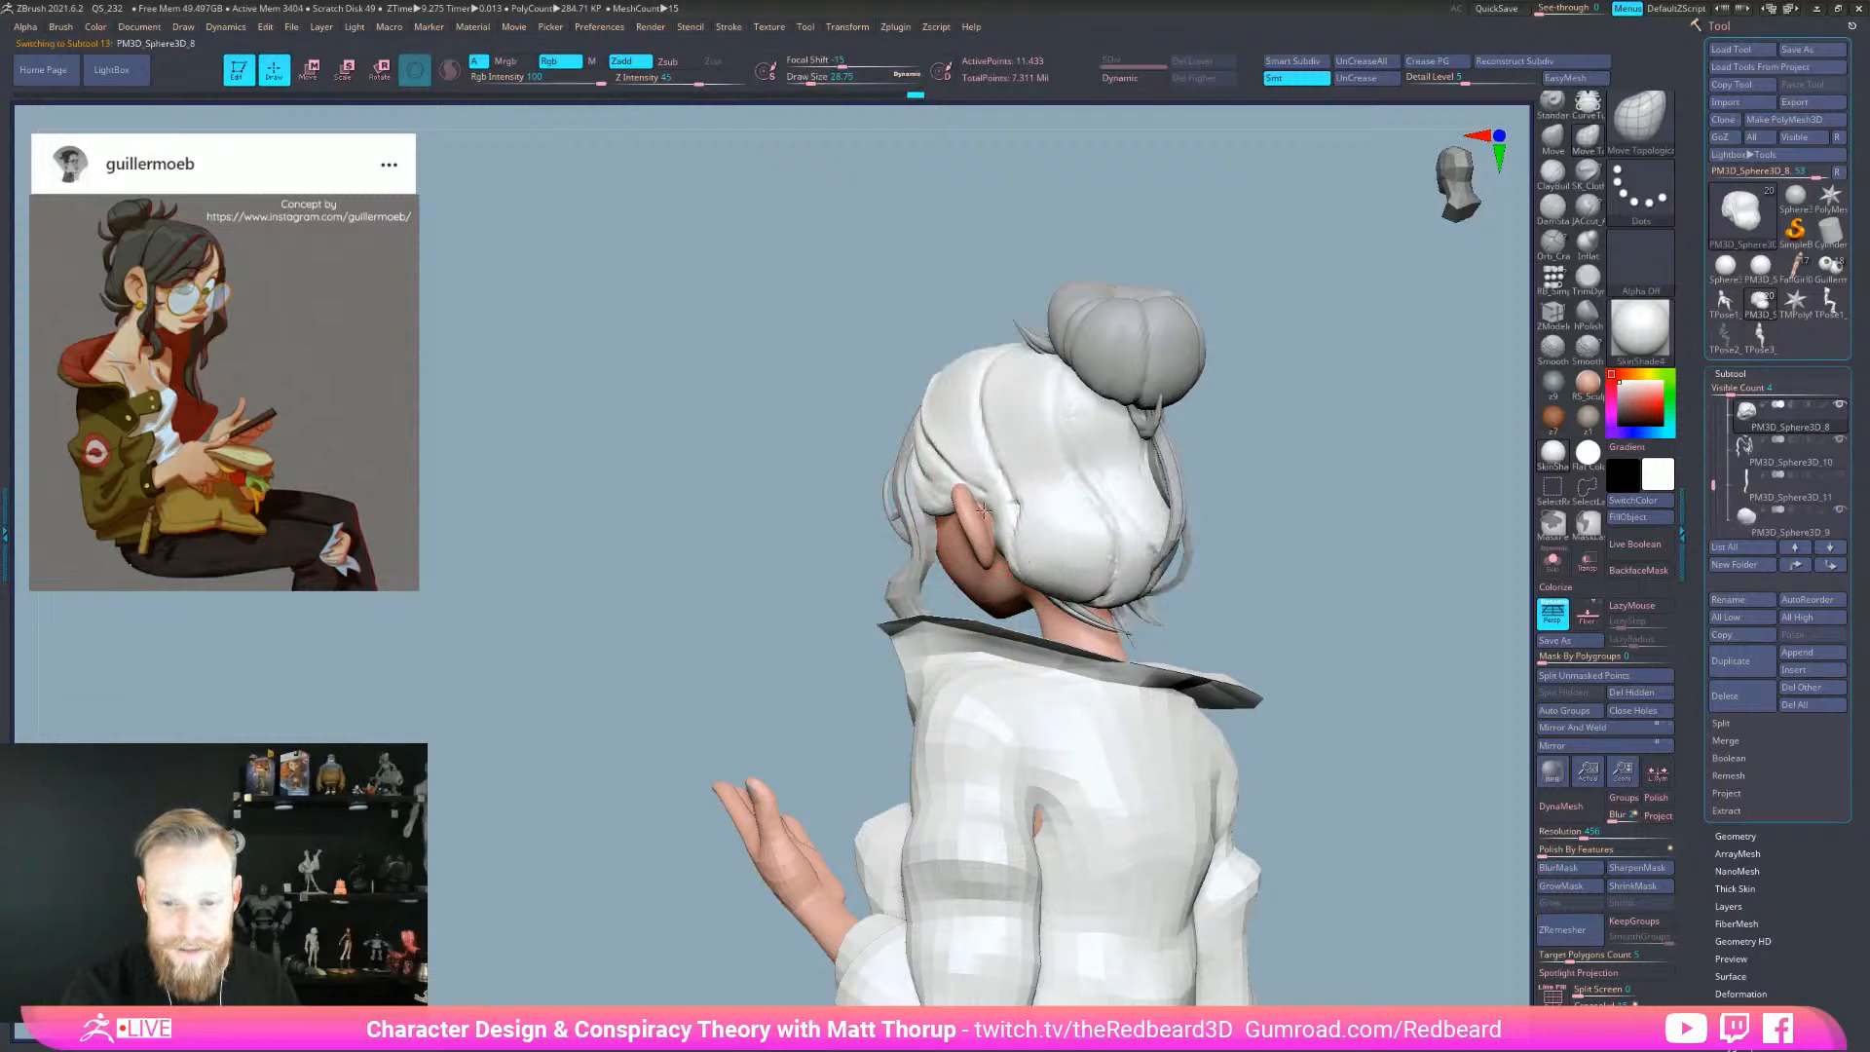
right_drag(927, 593, 998, 558)
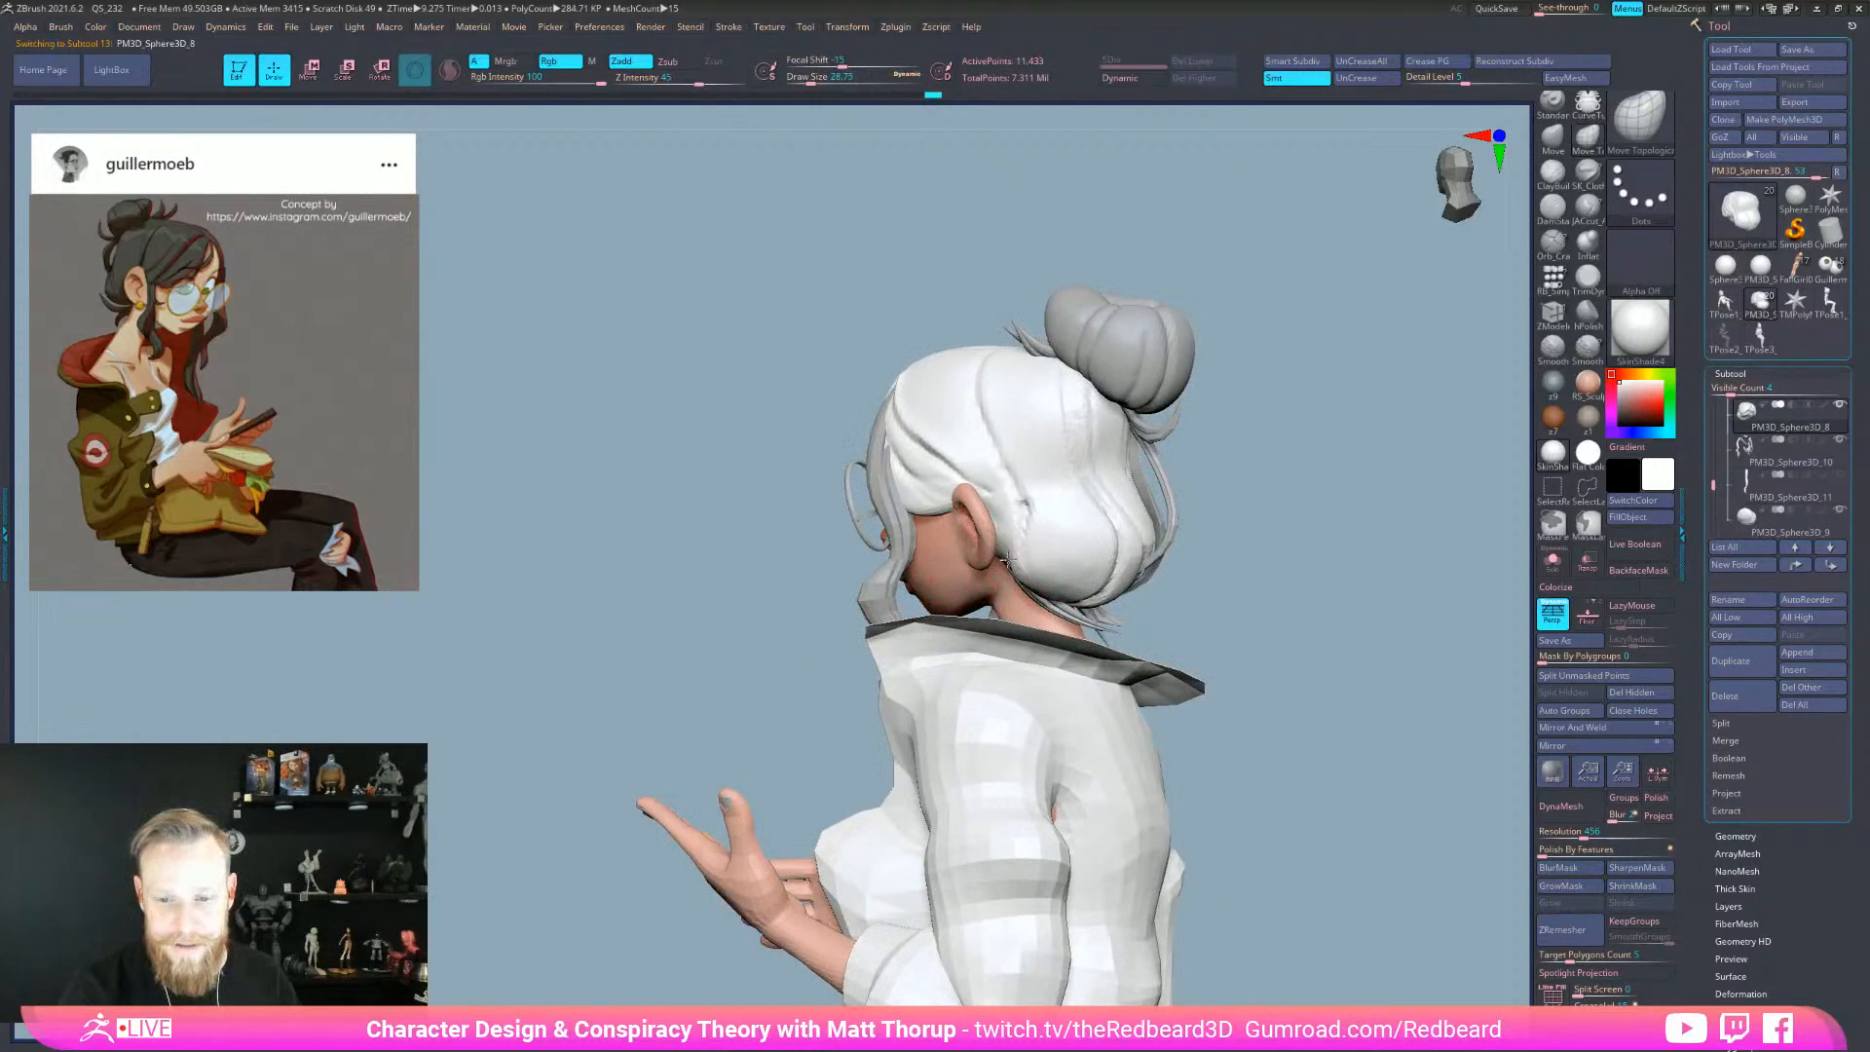
right_drag(1208, 585, 890, 635)
drag(671, 481, 672, 498)
key(bracketright)
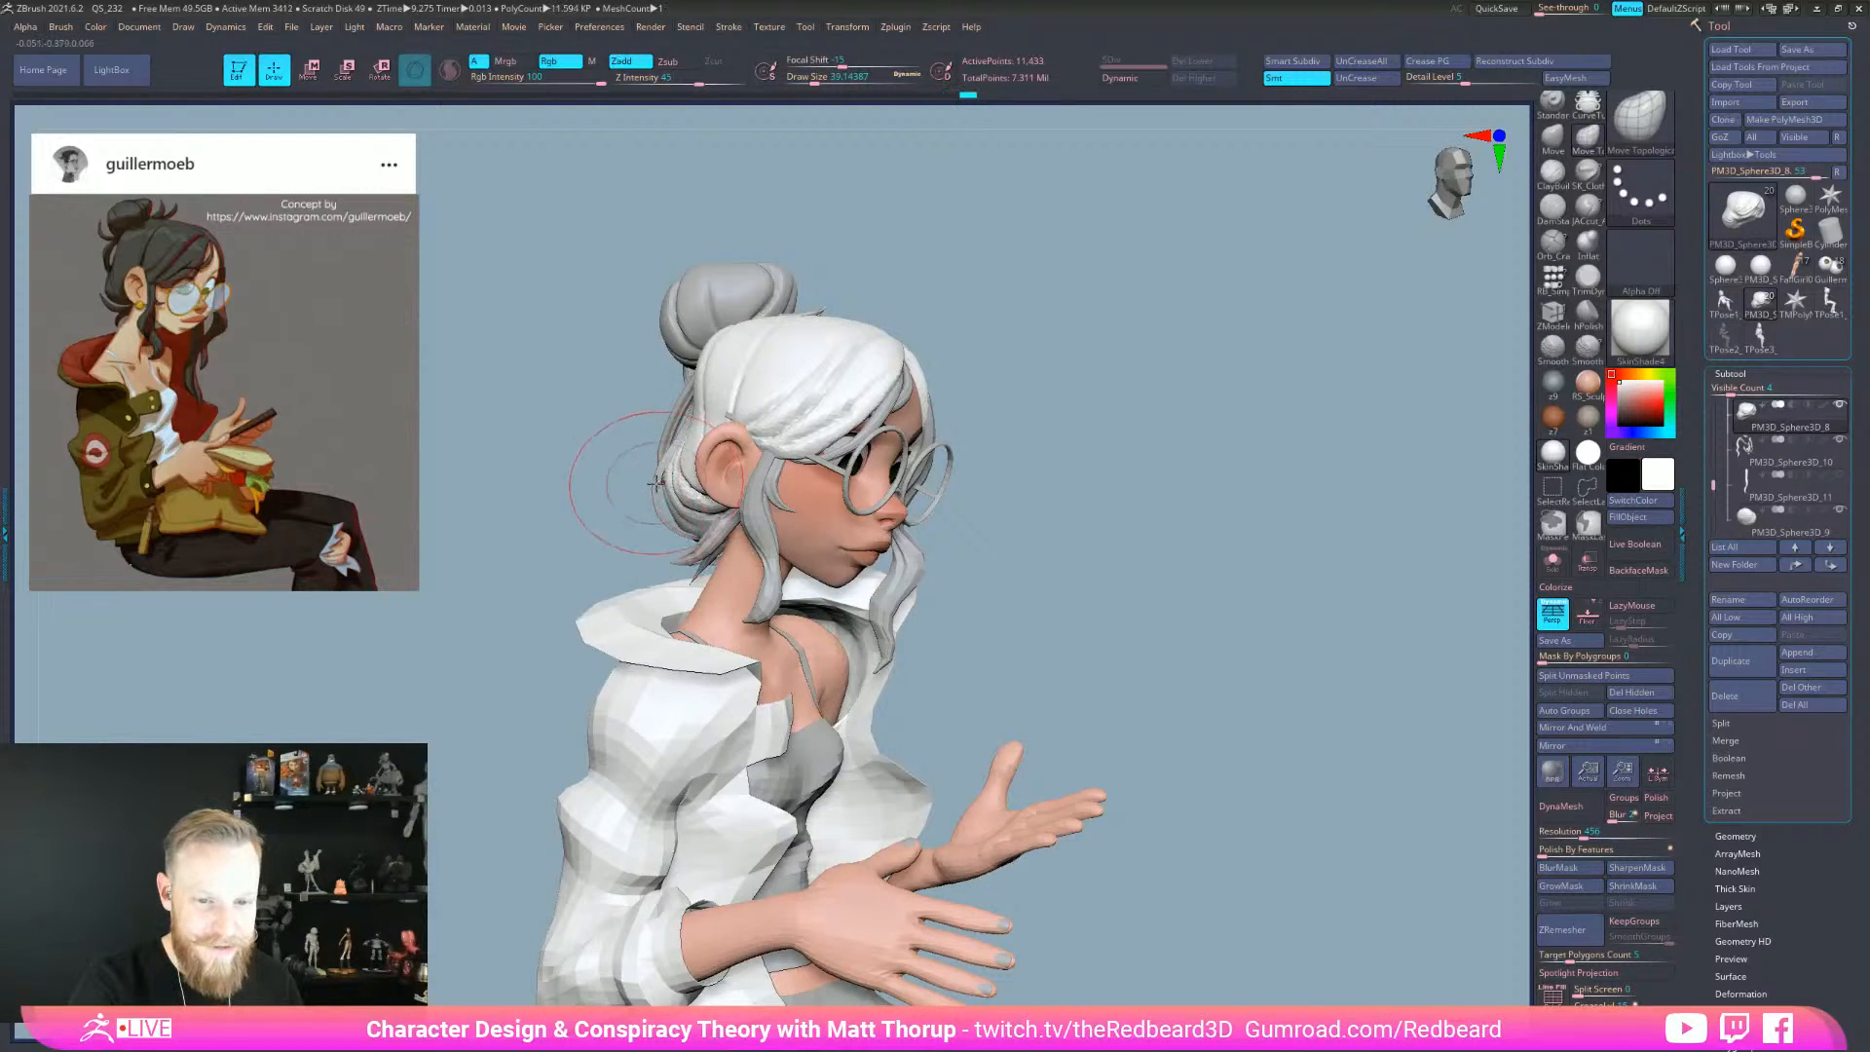
- Select the loose strands and reshape the wisps at the nape with the draw size reduced to under 30
alt+click(662, 482)
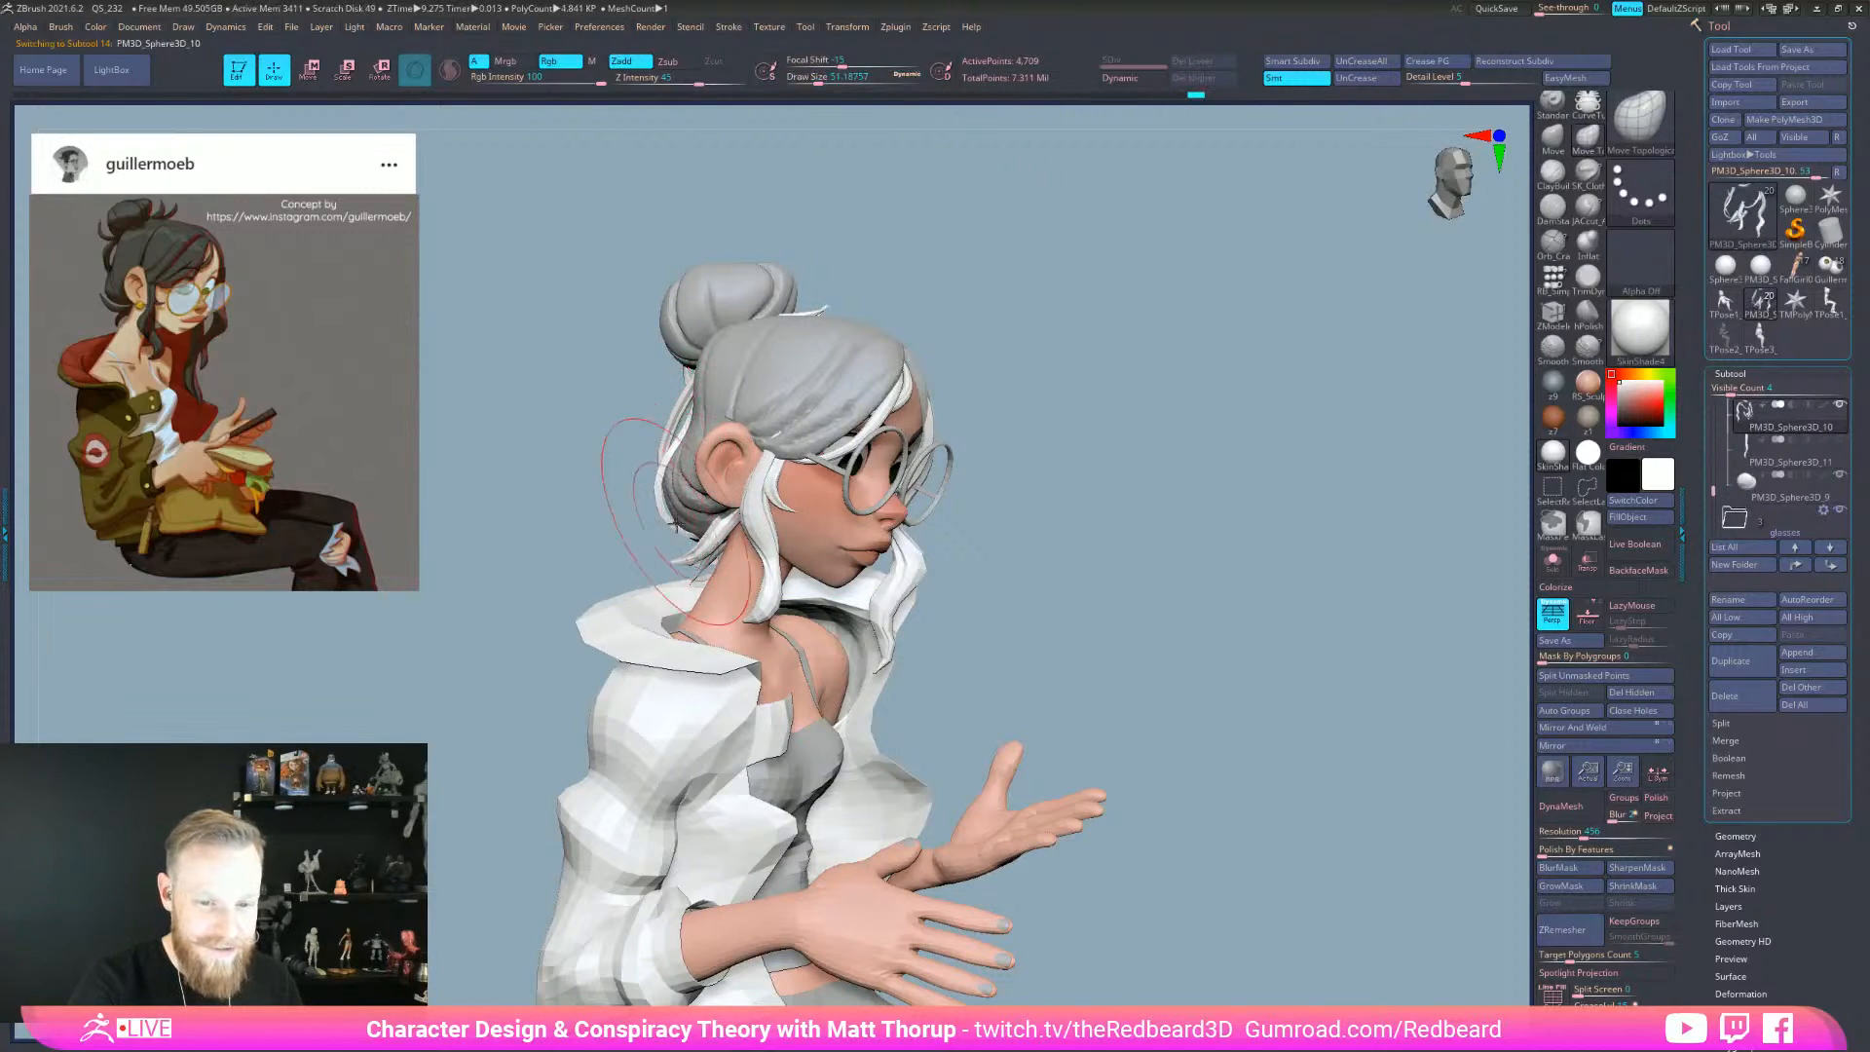
mouse_move(1098, 727)
right_down()
mouse_move(1131, 685)
mouse_move(740, 594)
right_up()
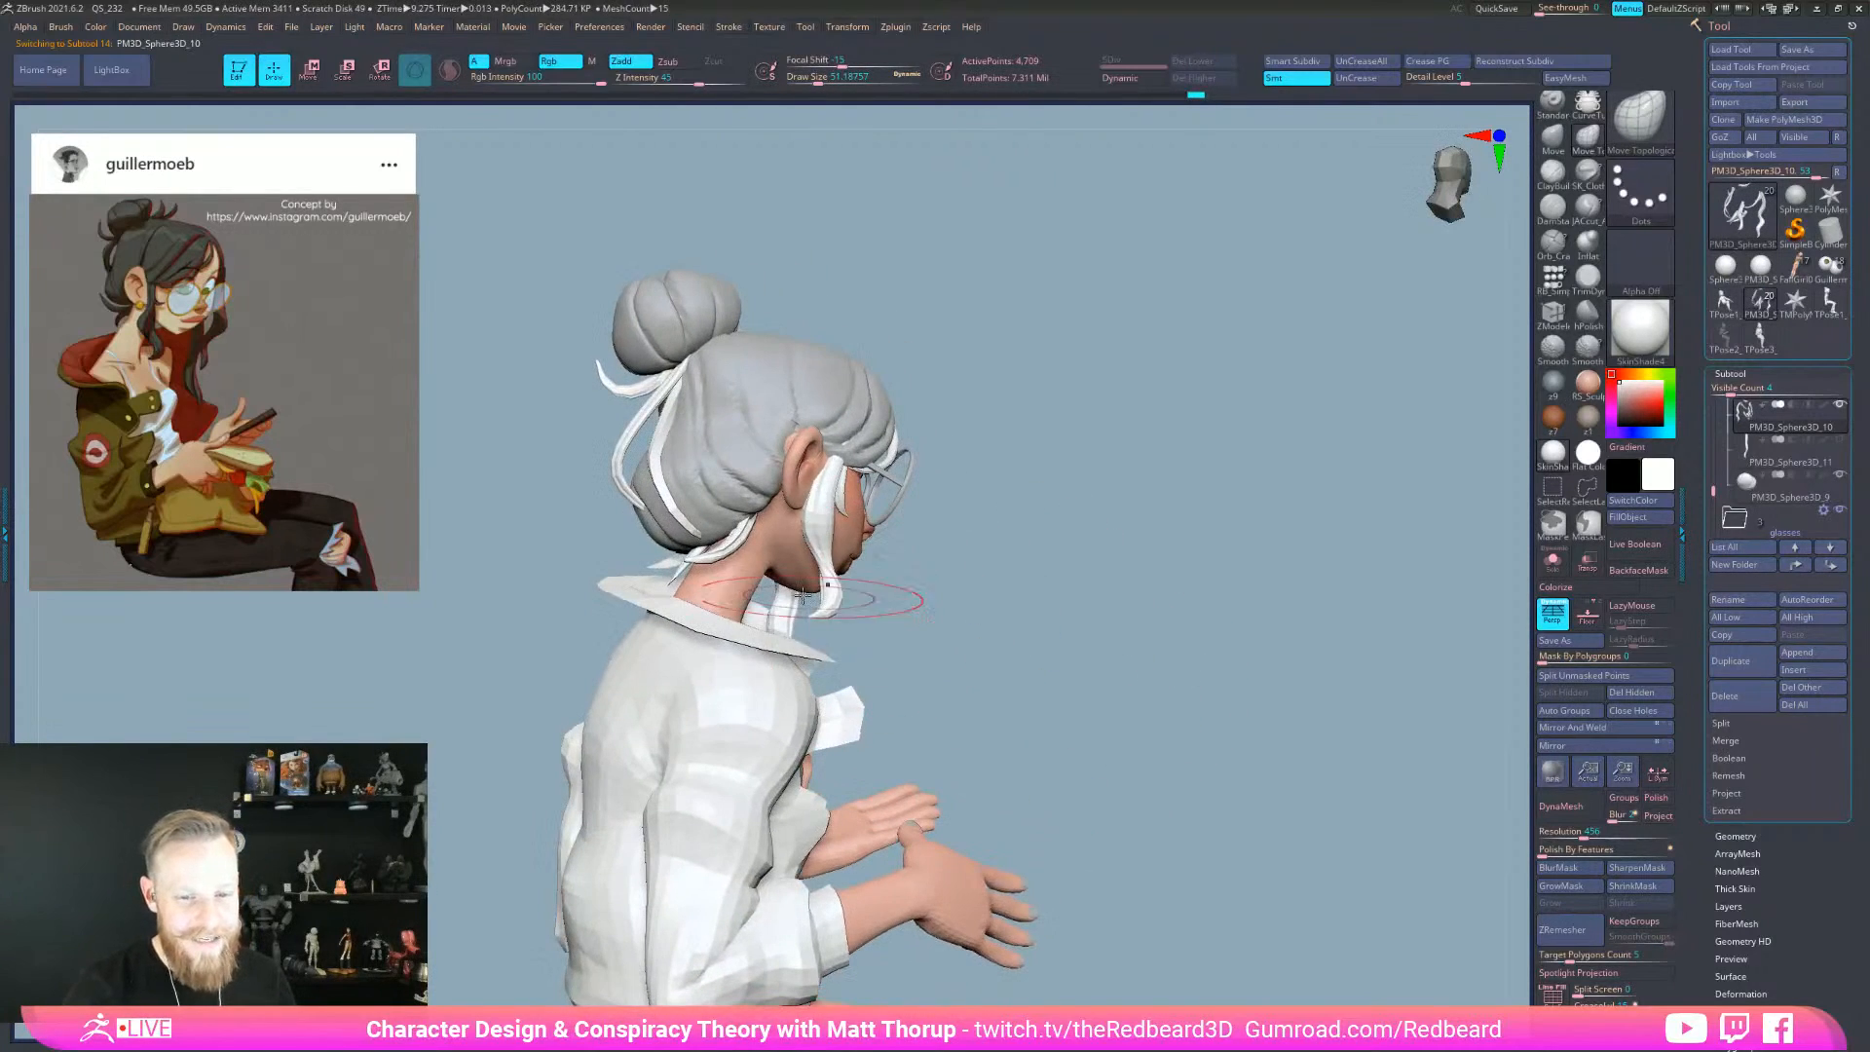
drag(722, 543, 760, 510)
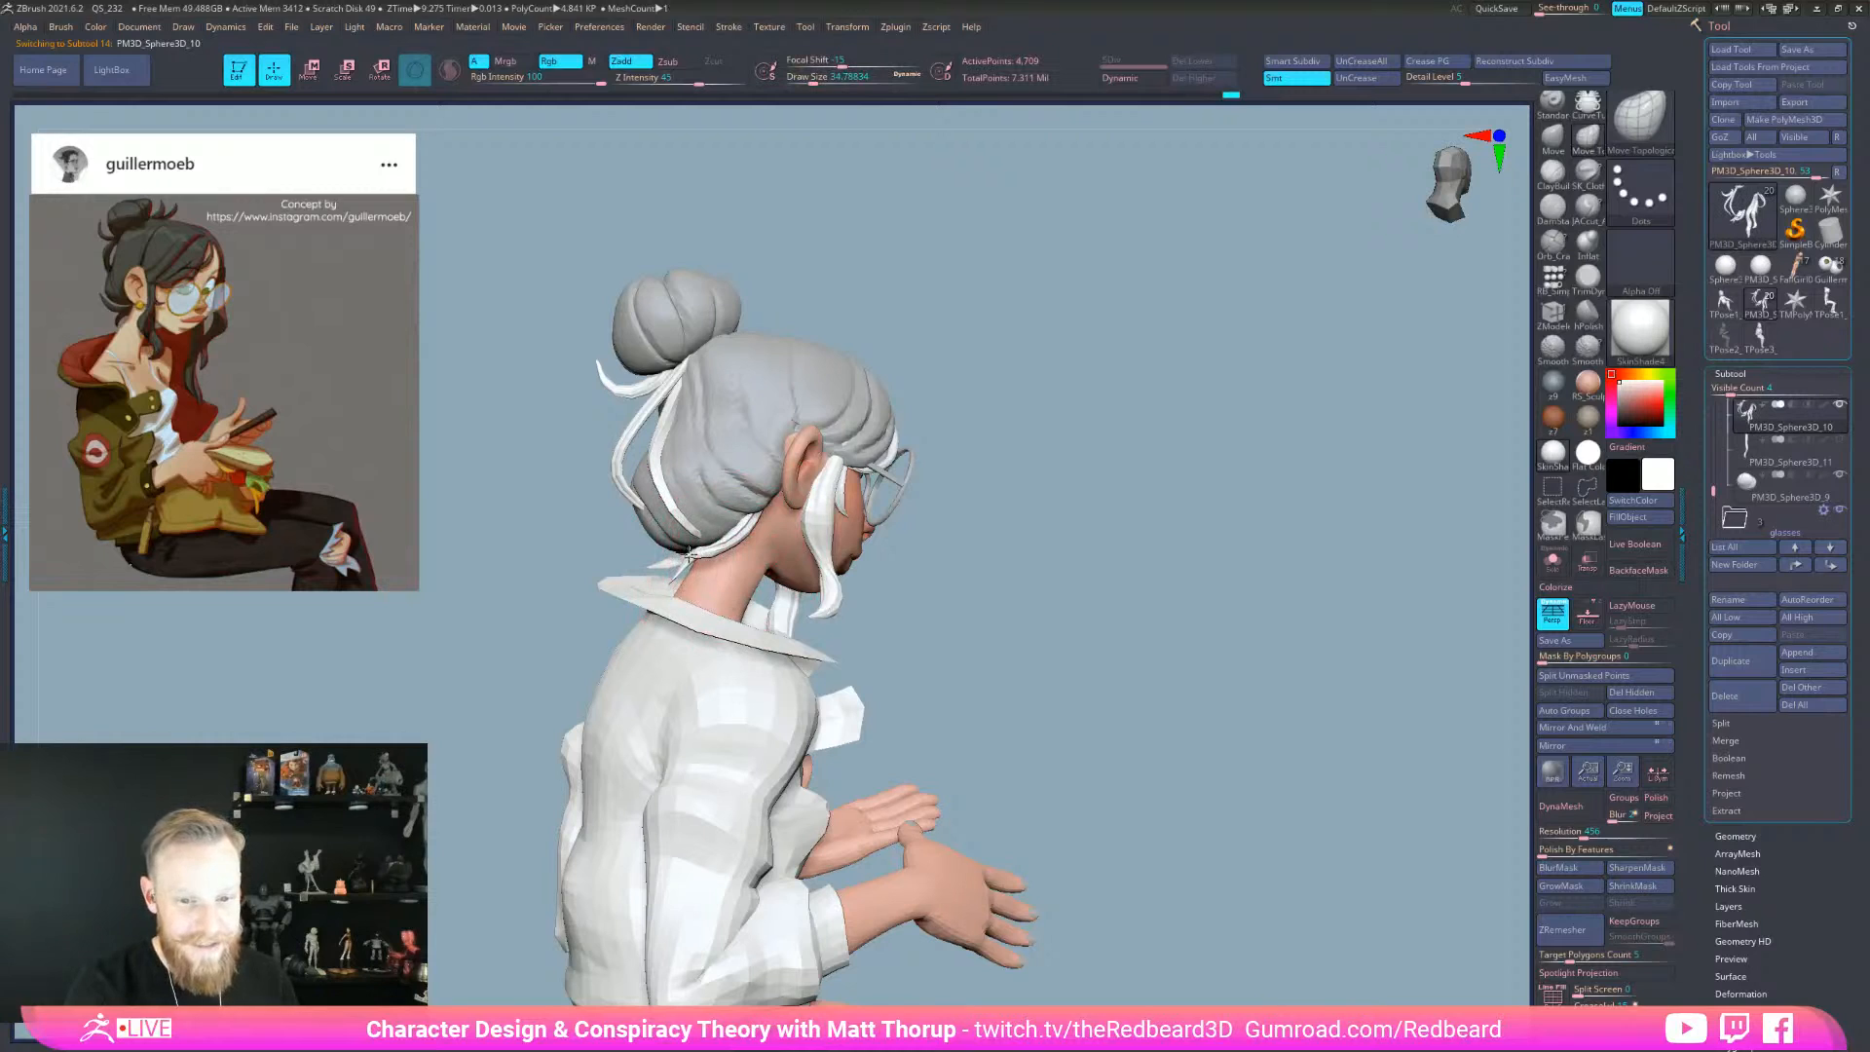
right_drag(903, 548, 955, 585)
key(s)
drag(757, 557, 745, 557)
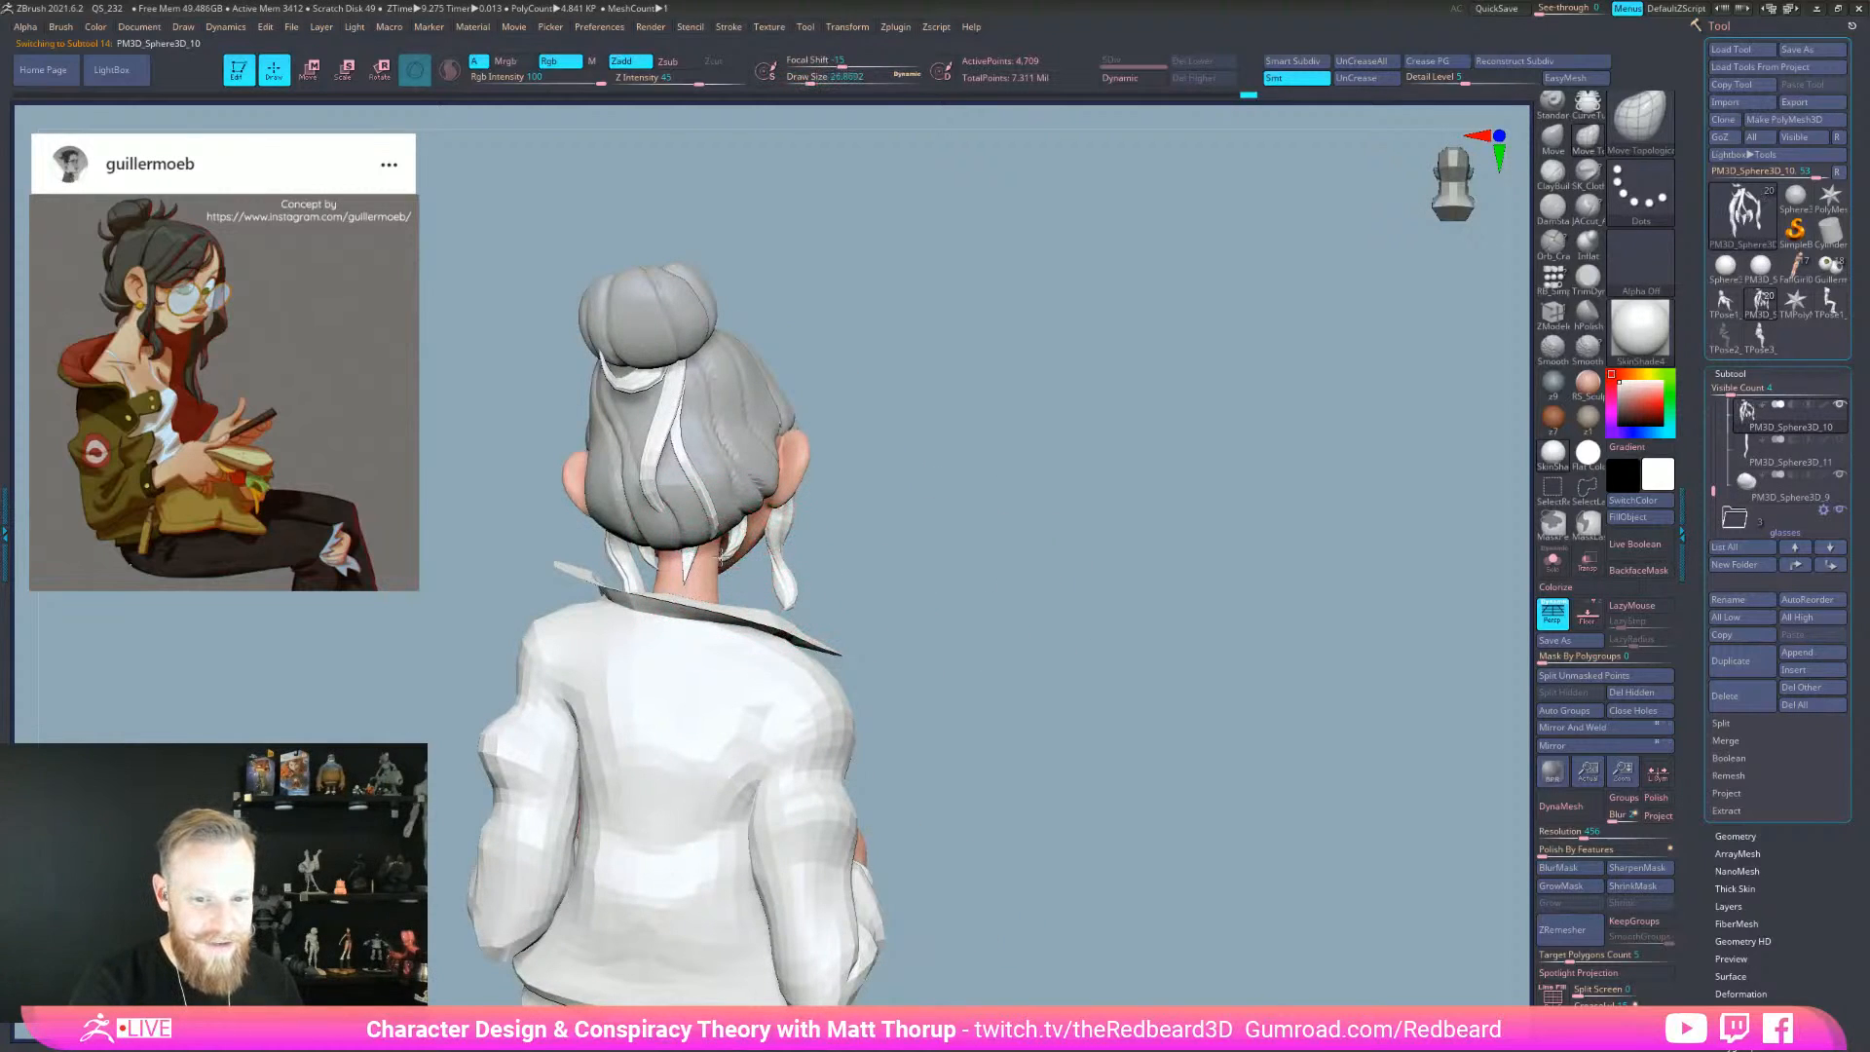
mouse_move(906, 535)
right_down()
mouse_move(993, 543)
mouse_move(774, 443)
mouse_move(784, 427)
right_up()
- Select the main hair mass and refine and smooth its sides near the ears
alt+click(774, 443)
key([)
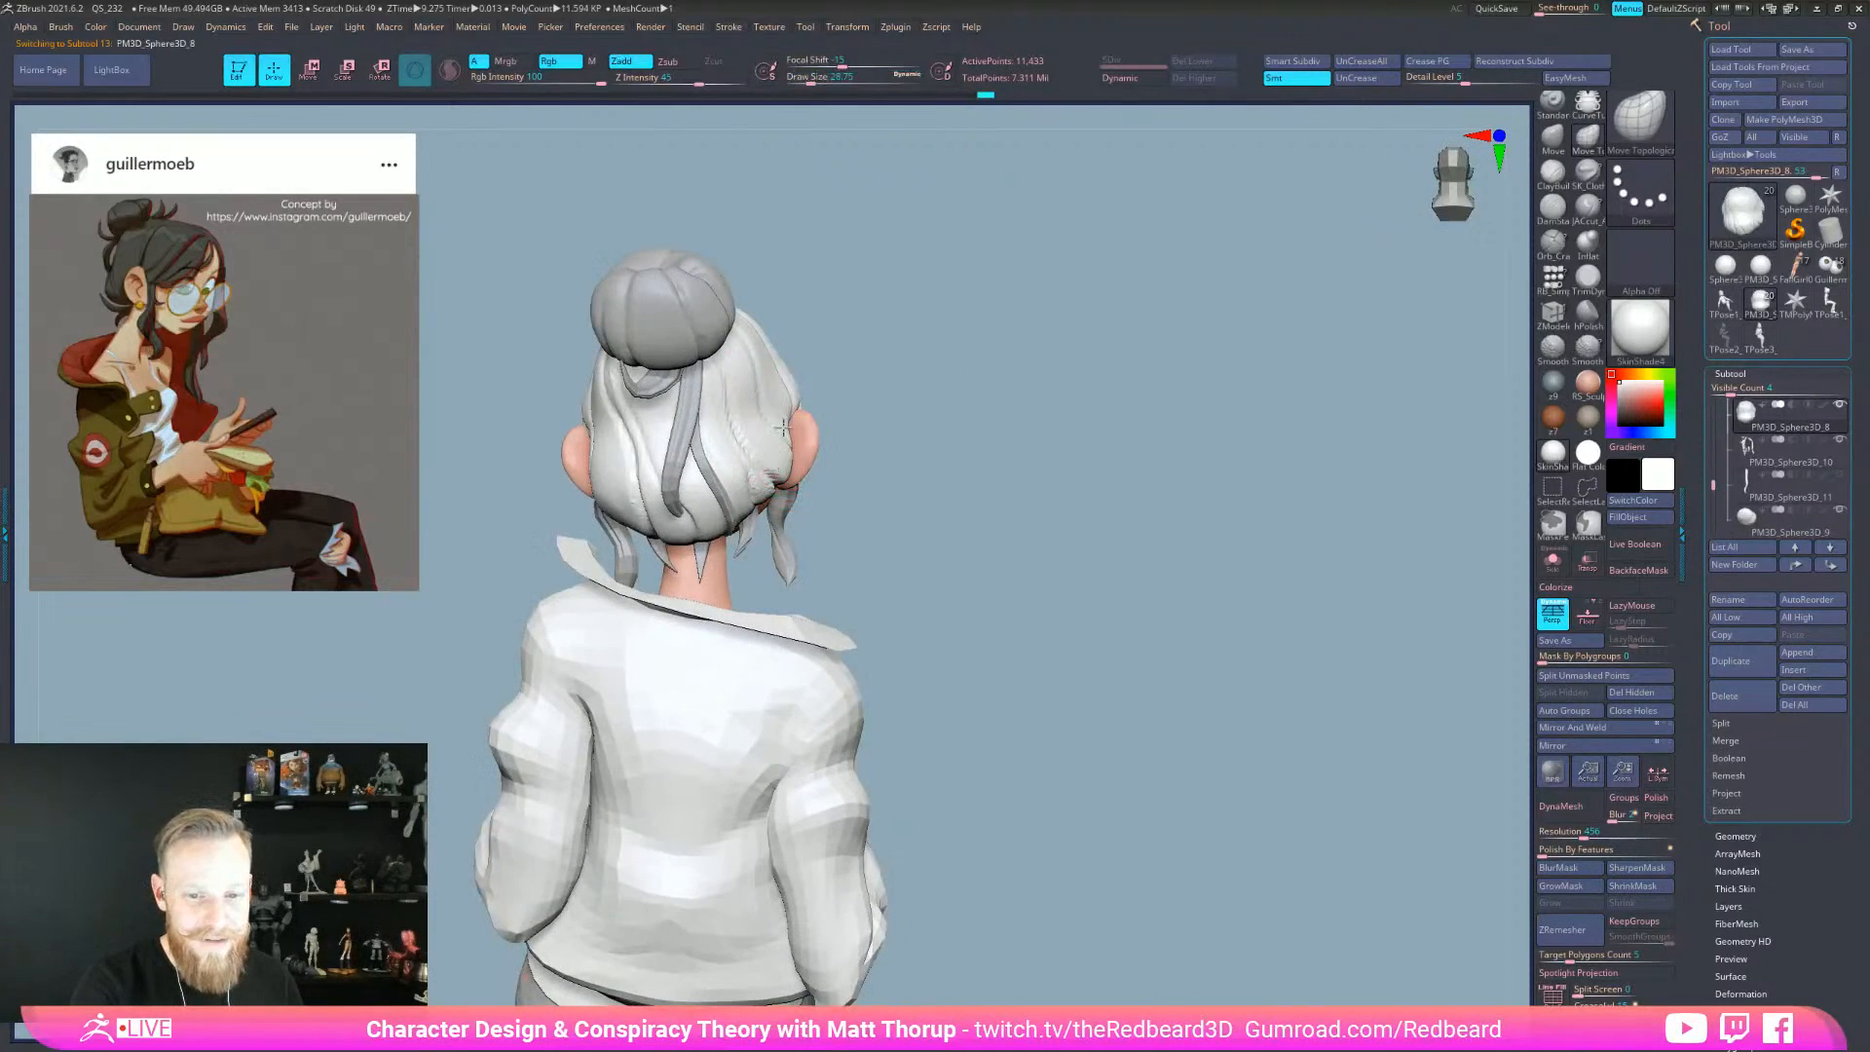
key(])
drag(613, 429, 604, 439)
mouse_move(827, 448)
right_down()
mouse_move(1039, 455)
mouse_move(977, 530)
mouse_move(955, 610)
mouse_move(1008, 644)
mouse_move(899, 722)
mouse_move(1014, 743)
right_up()
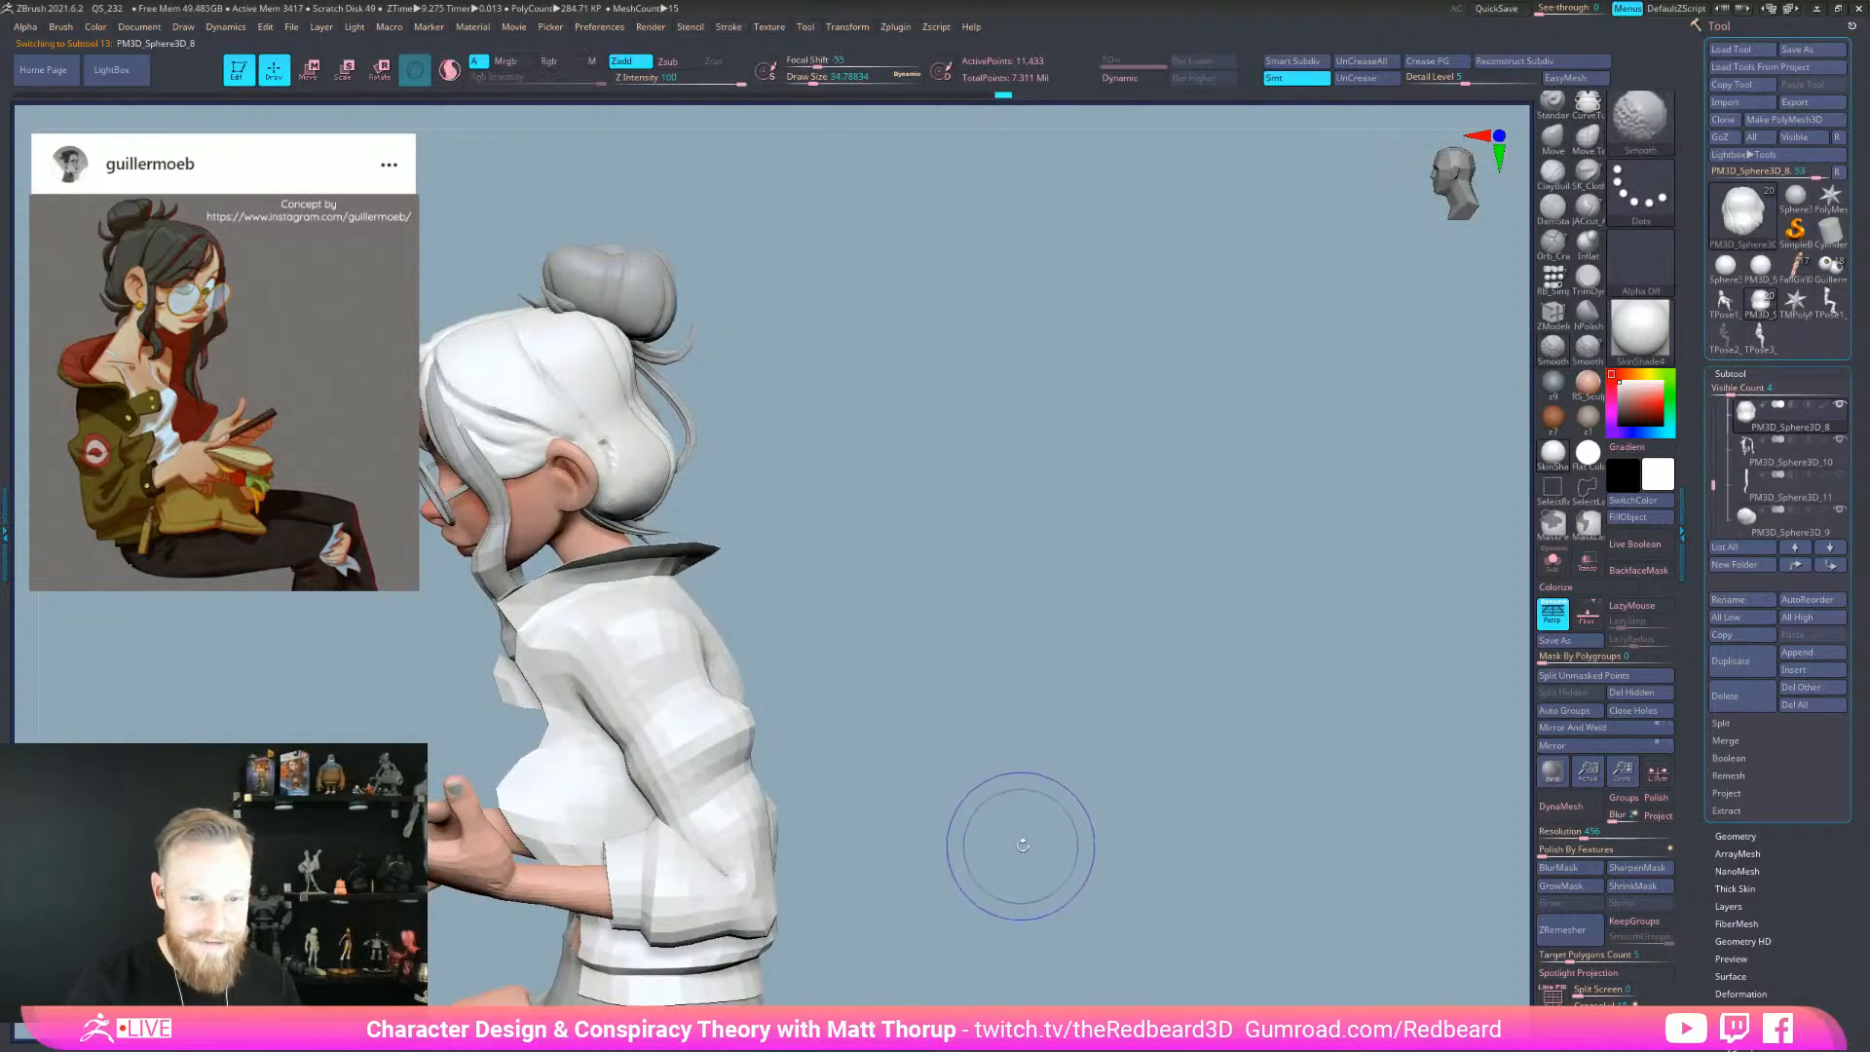
right_drag(1090, 643, 830, 584)
- Select the separate long hair strand and save the character sculpt to file
alt+click(666, 629)
right_drag(666, 627, 1025, 623)
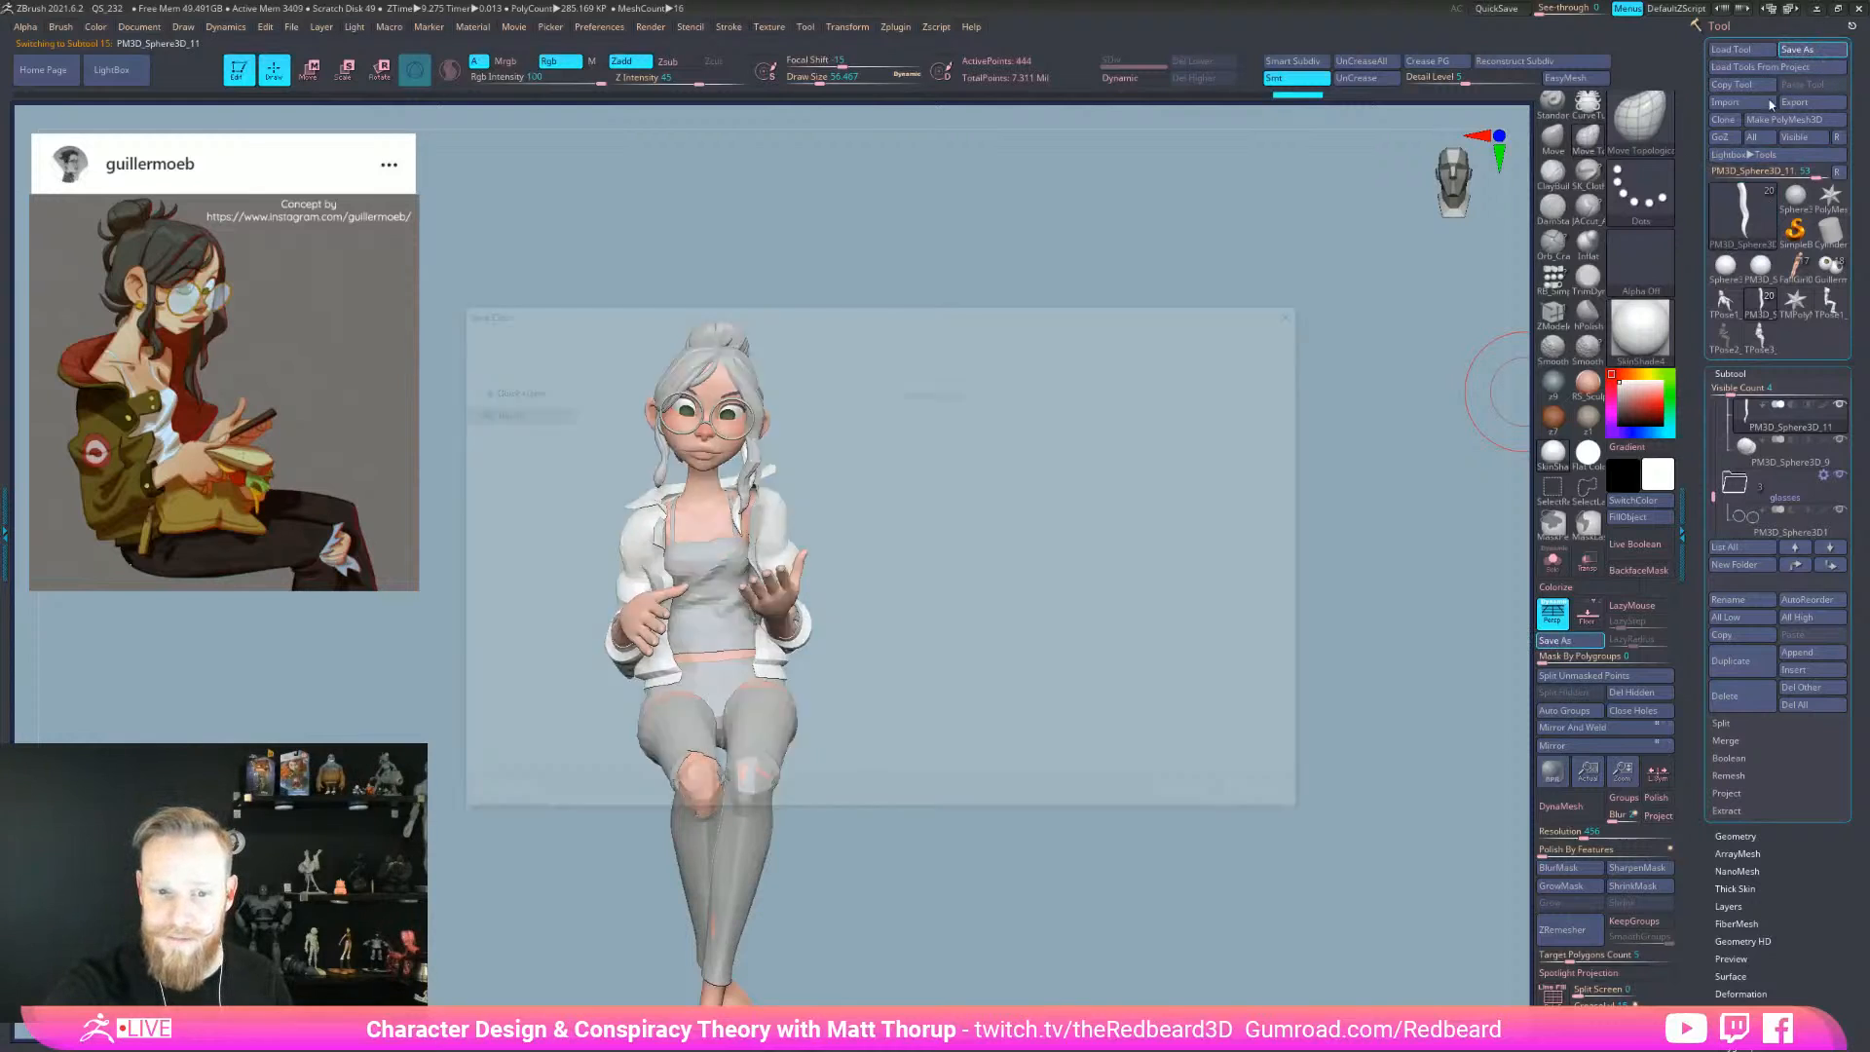
click(1198, 799)
click(971, 518)
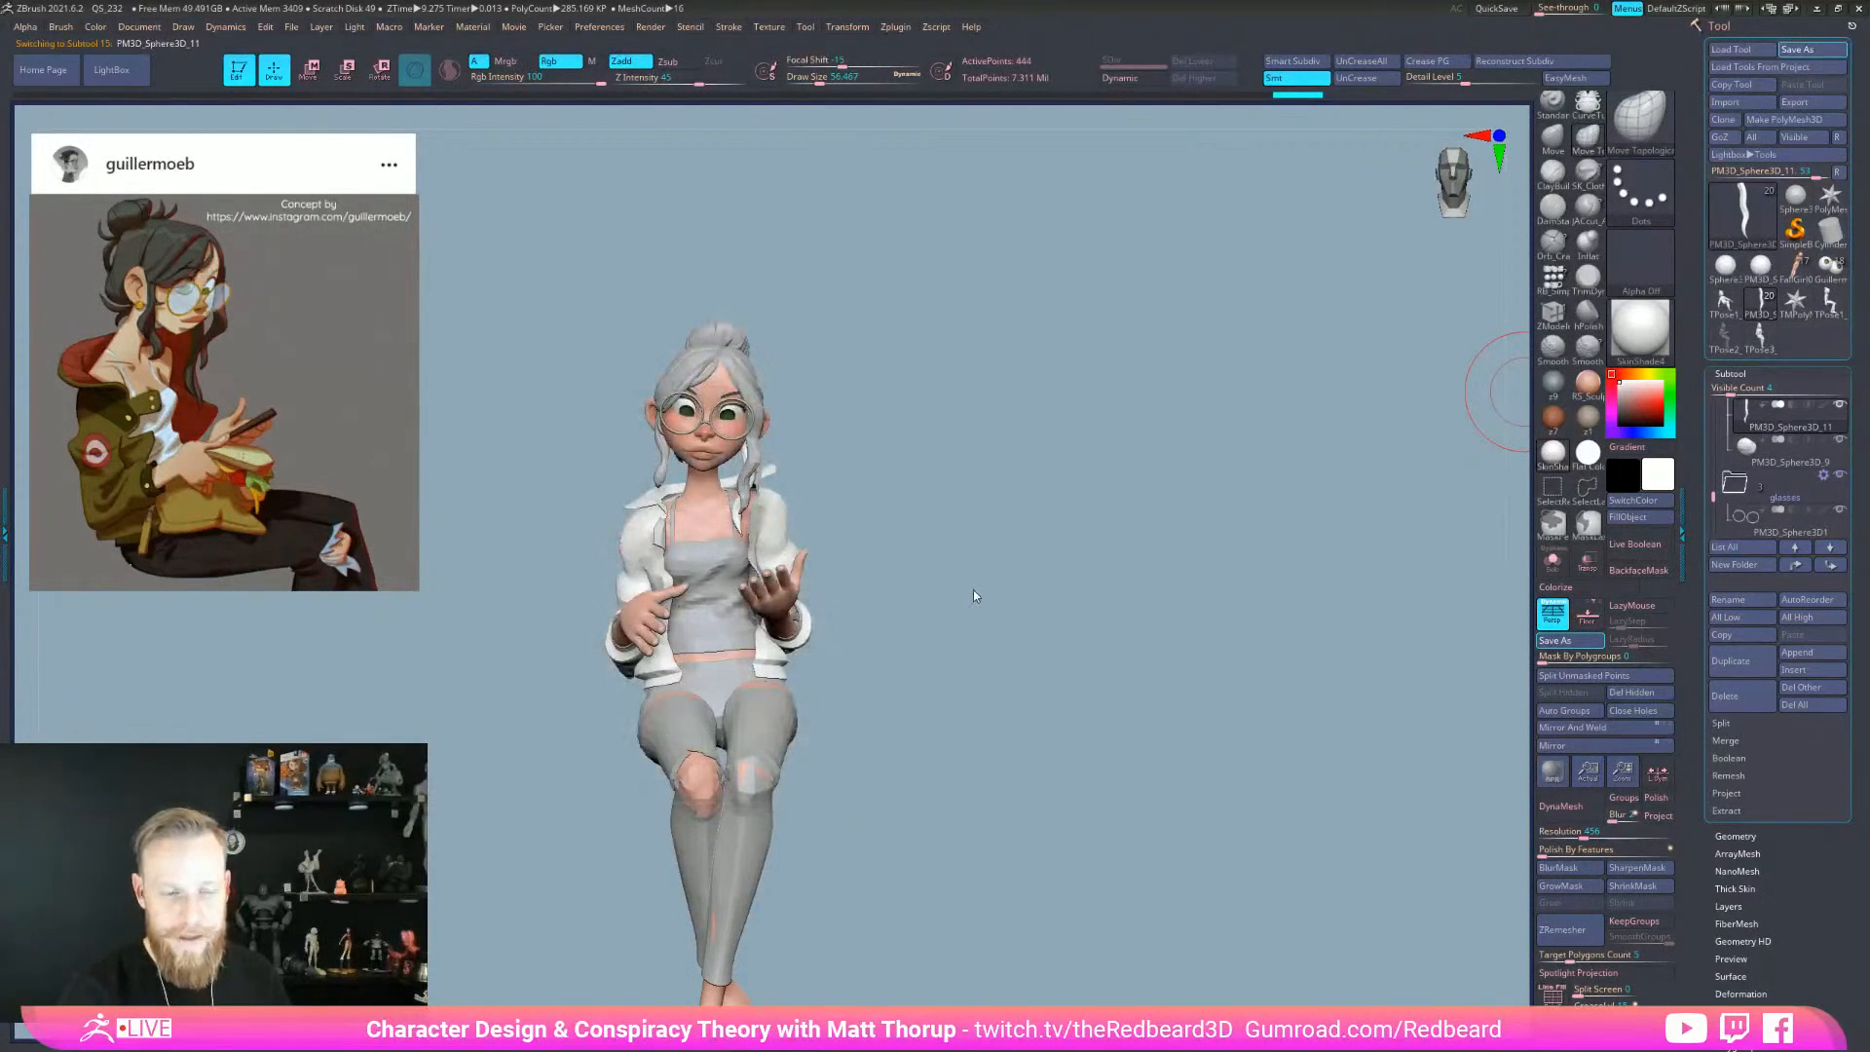
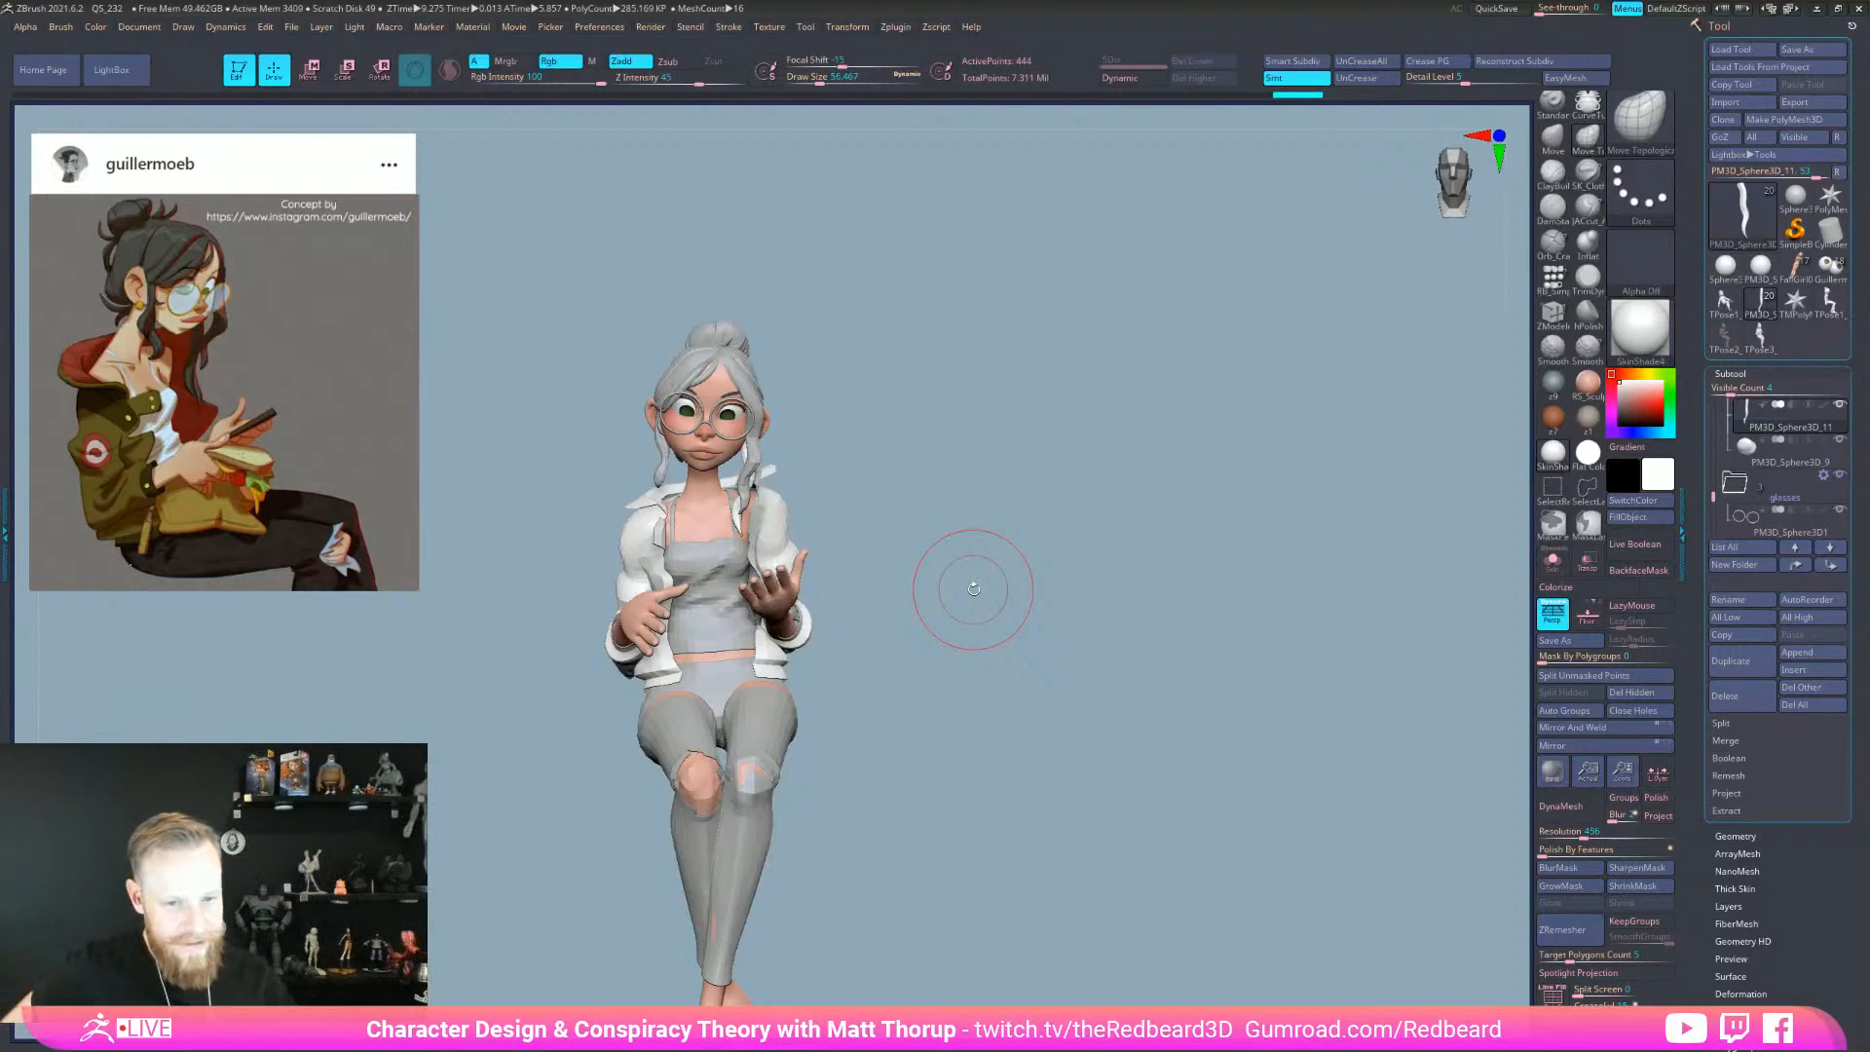
- Select and isolate the body, and adjust the shoulder and upper chest with the Move Topological brush
drag(1027, 714, 1089, 635)
drag(1089, 635, 971, 605)
alt+click(716, 484)
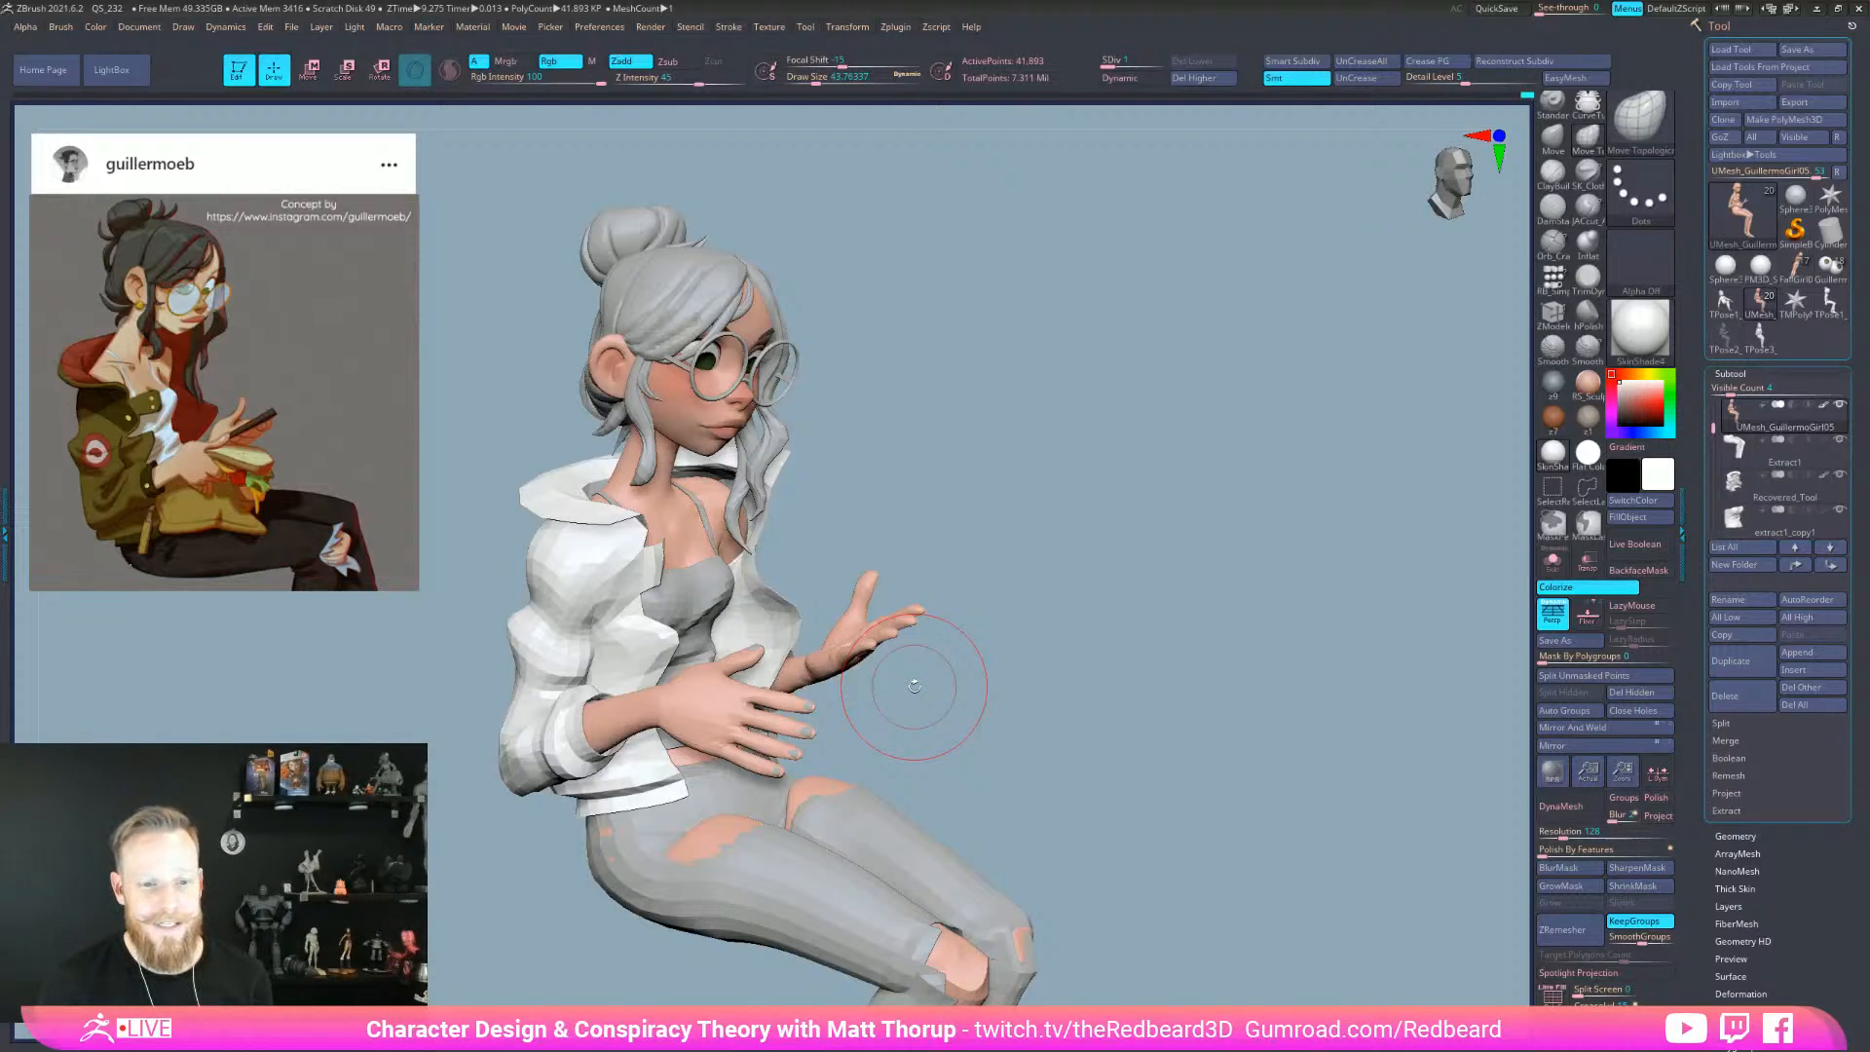
click(1552, 566)
mouse_move(1140, 647)
mouse_down()
mouse_move(1194, 642)
mouse_move(873, 513)
mouse_move(798, 507)
mouse_move(889, 478)
mouse_up()
key(s)
mouse_move(766, 468)
mouse_down()
mouse_move(777, 480)
mouse_move(751, 498)
mouse_up()
key(s)
mouse_move(1071, 436)
mouse_down()
mouse_move(931, 464)
mouse_move(949, 465)
mouse_up()
key(s)
drag(709, 513, 695, 513)
- Smooth the front of the body's shoulder and collarbone area with a draw size of about 23
mouse_move(845, 473)
mouse_down()
mouse_move(694, 584)
mouse_move(680, 421)
mouse_up()
key(s)
key(s)
mouse_move(678, 426)
right_down()
mouse_move(1000, 421)
mouse_move(833, 429)
mouse_move(1006, 392)
mouse_move(984, 407)
right_up()
drag(984, 406, 915, 501)
shift+drag(685, 555, 738, 535)
mouse_move(1295, 526)
mouse_down()
mouse_move(1214, 447)
mouse_move(1127, 543)
mouse_move(1105, 633)
mouse_move(855, 617)
mouse_up()
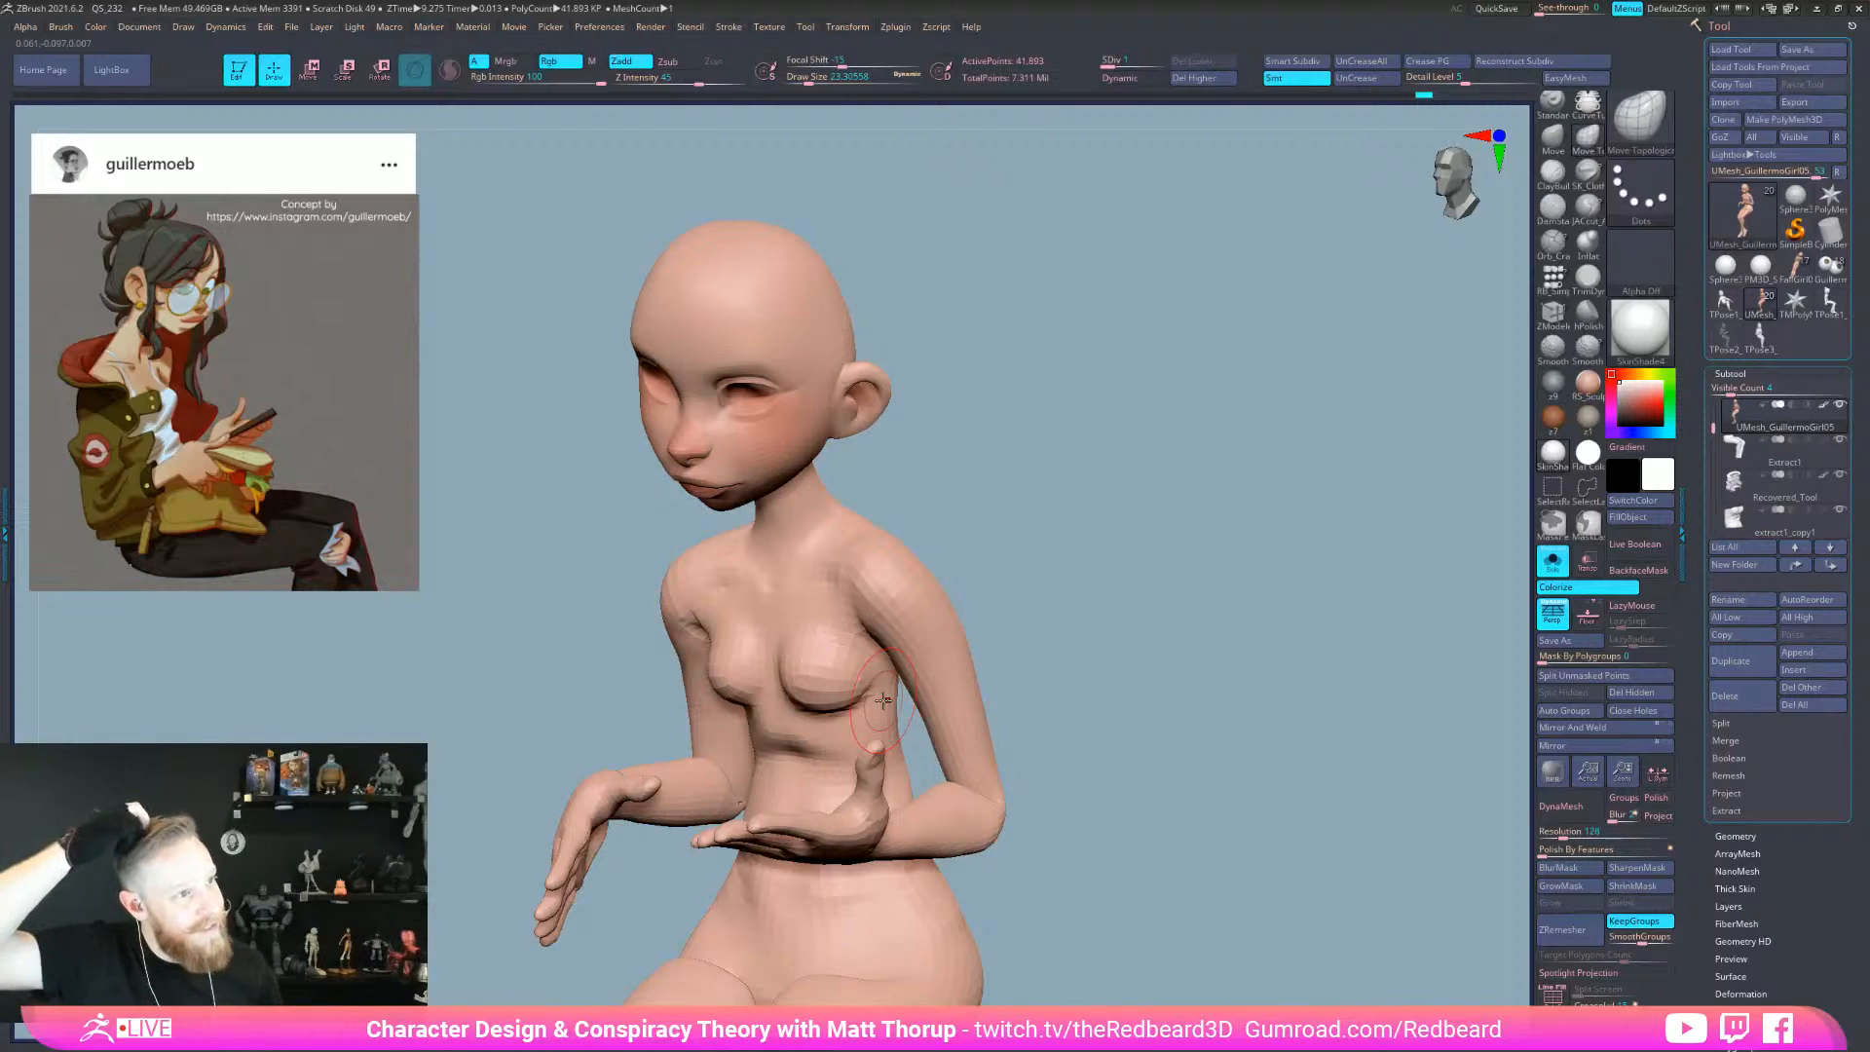
- Reduce the draw size to about 17 and refine the crease where the arm meets the chest
drag(1068, 701, 1201, 737)
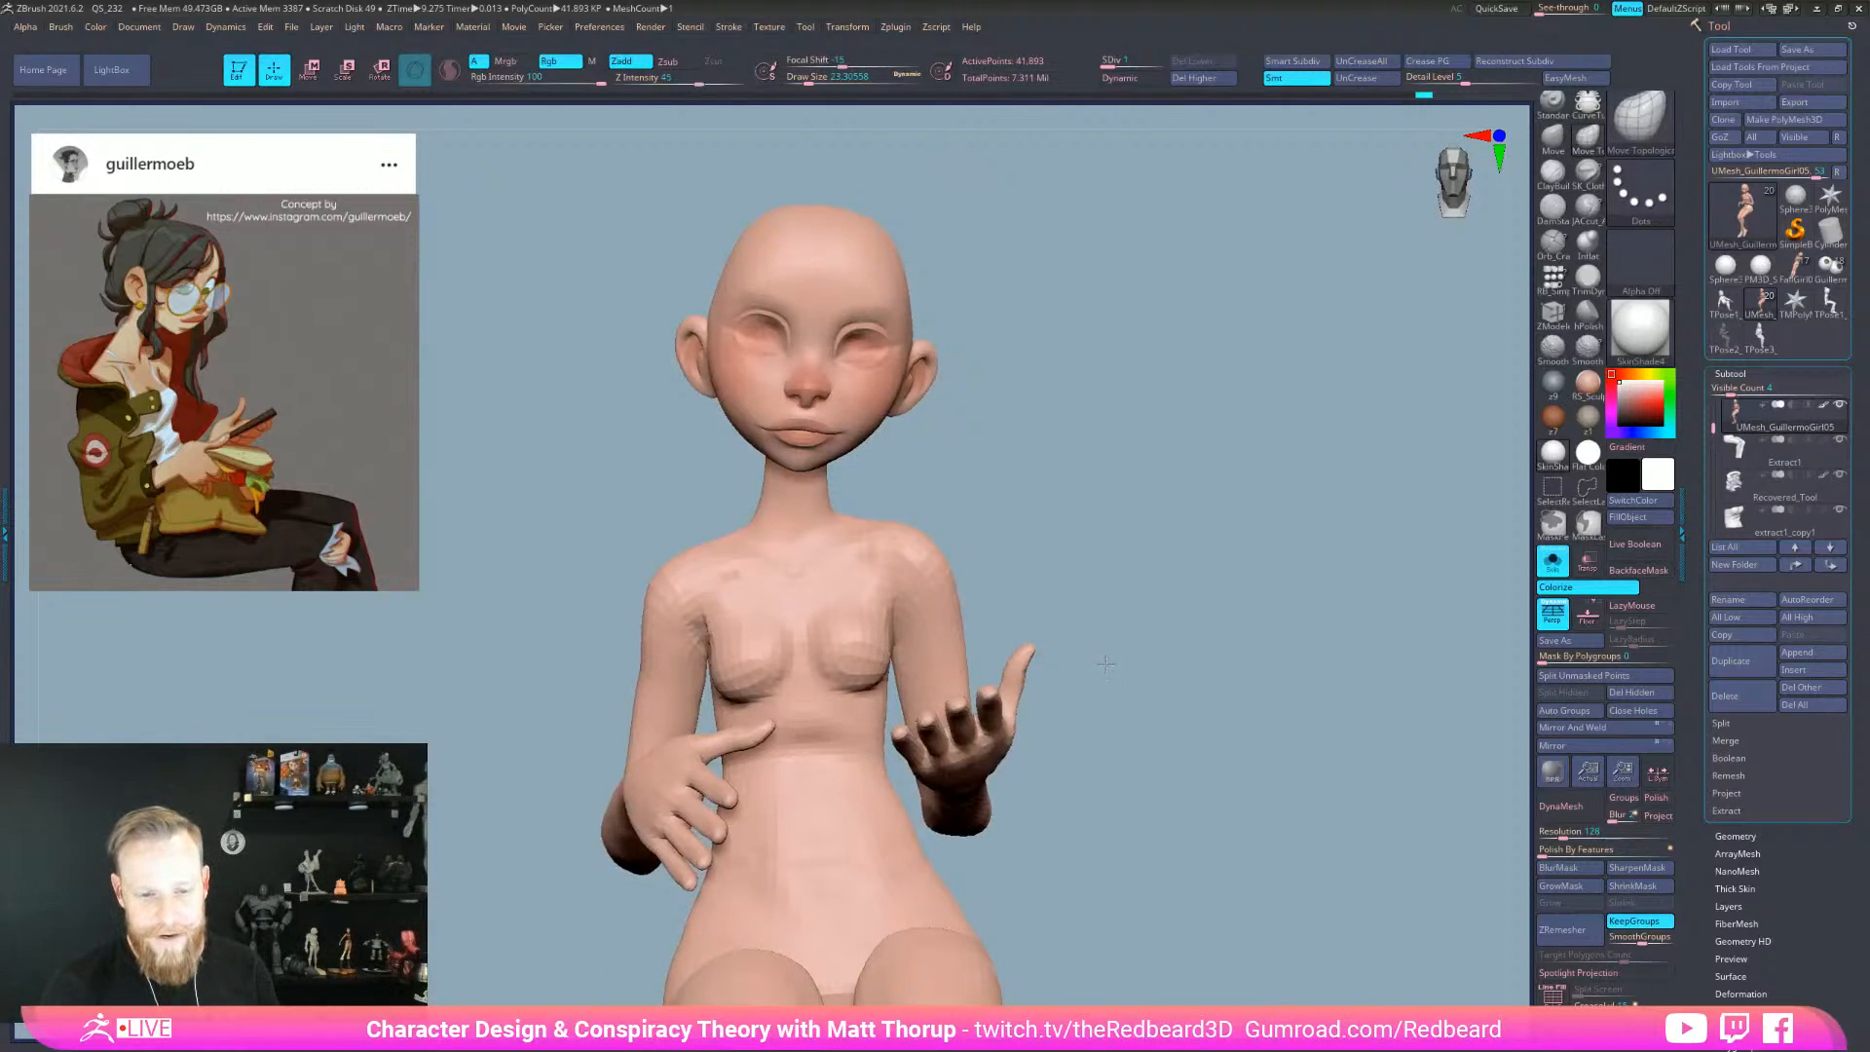
alt+drag(1102, 659, 1020, 631)
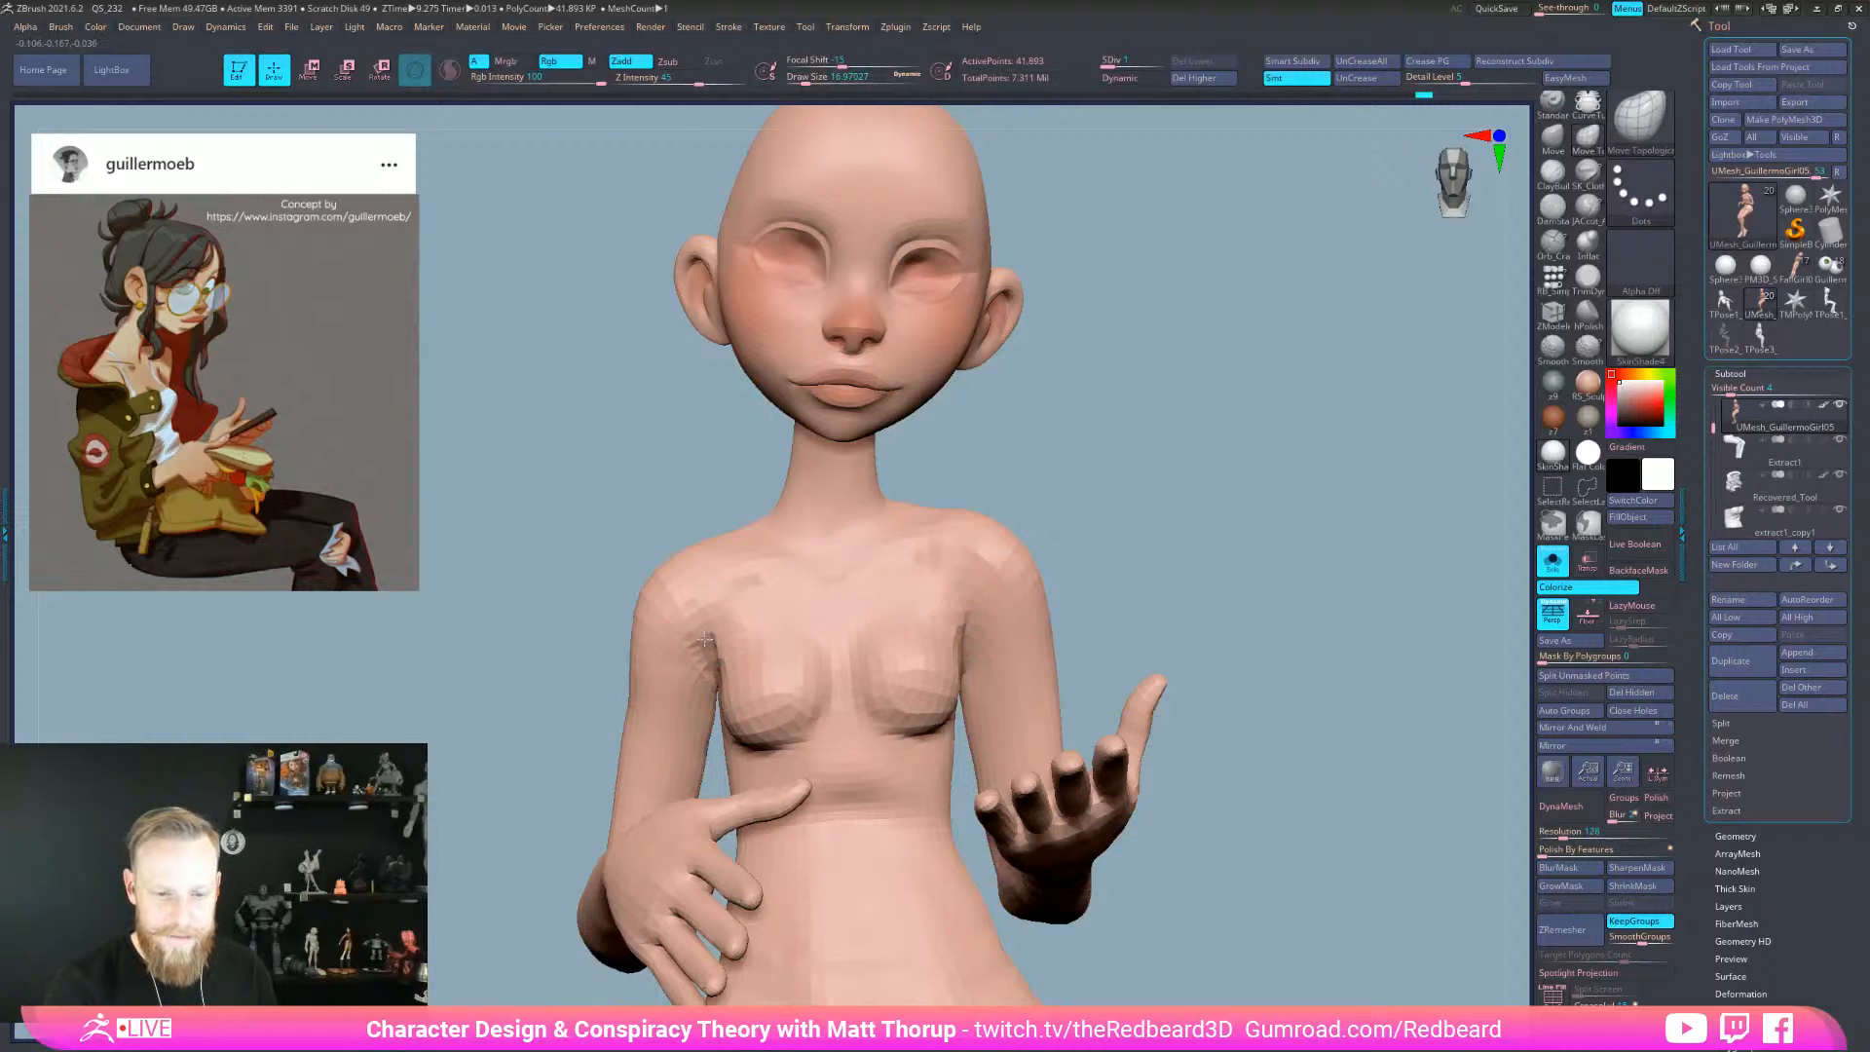
drag(701, 642, 709, 638)
mouse_move(1052, 536)
mouse_down()
mouse_move(1106, 546)
mouse_move(925, 595)
mouse_up()
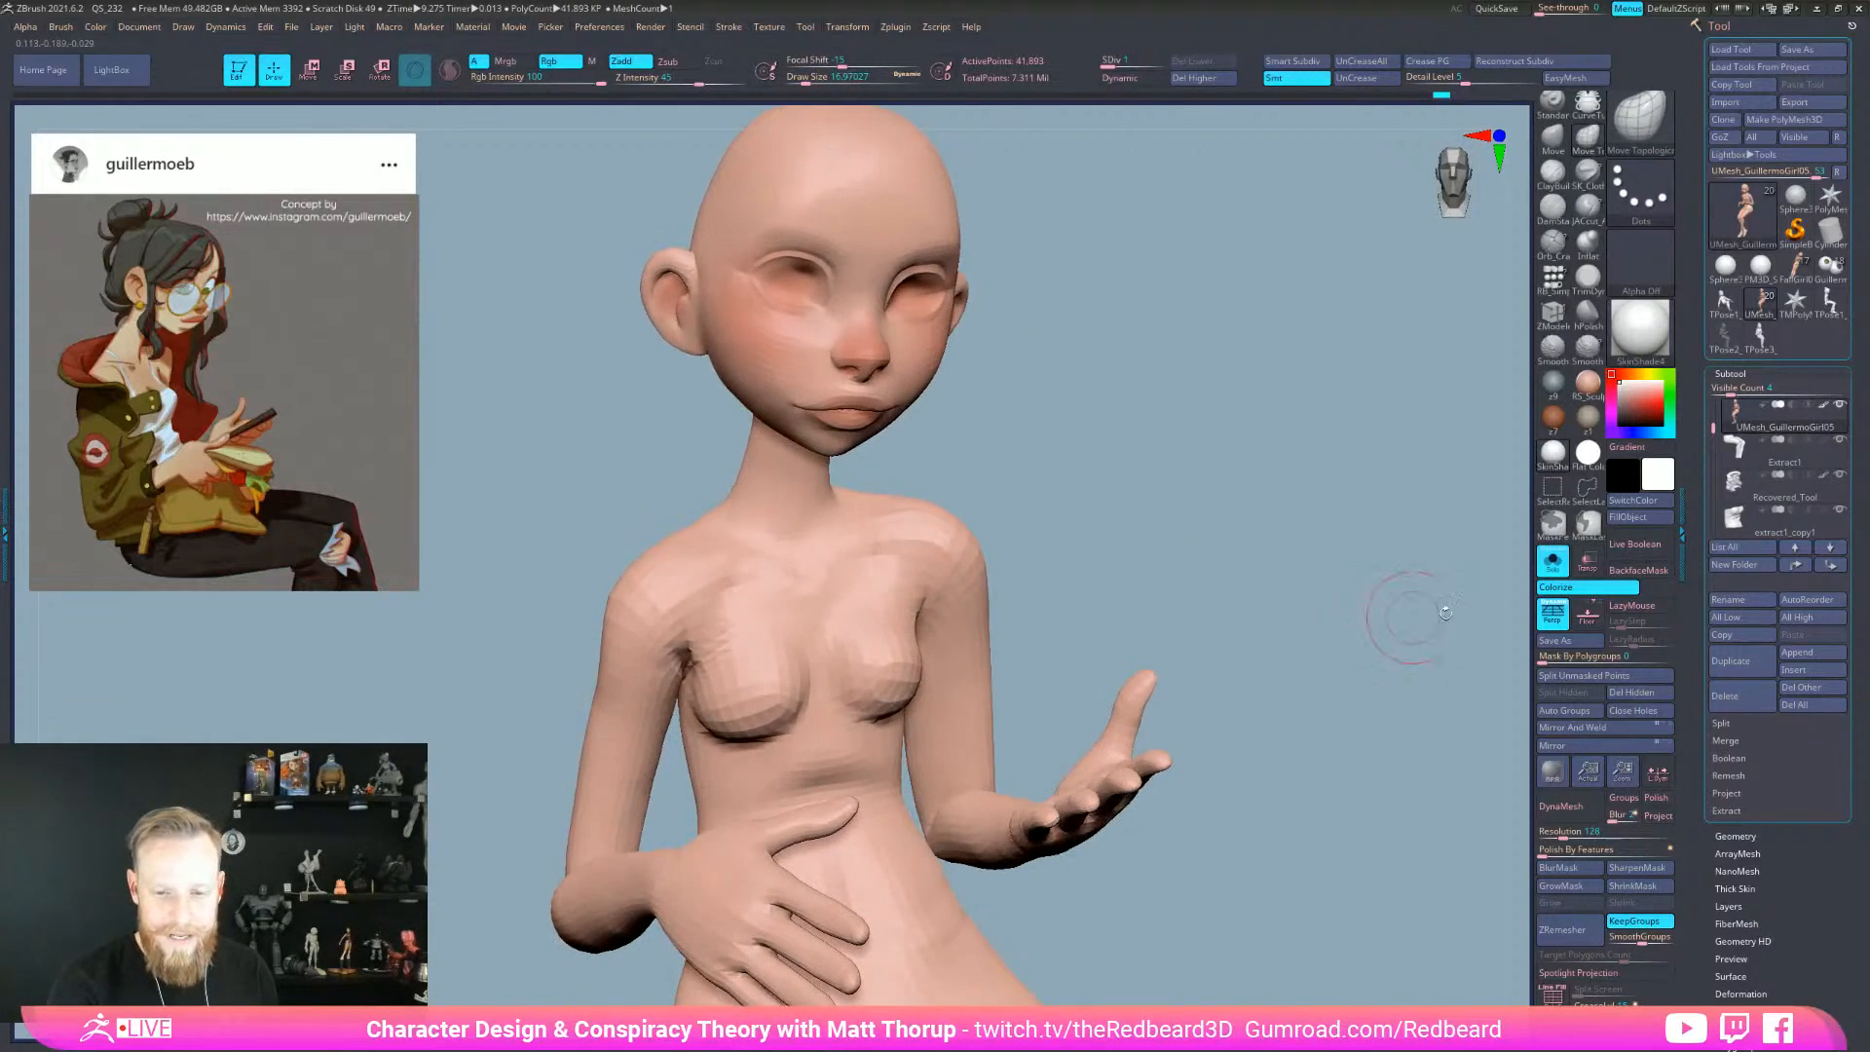
- Show the full model again and adjust the chest and shoulder inside the jacket with a draw size of about 39
click(1553, 561)
drag(1374, 742, 1385, 743)
drag(1272, 663, 1289, 663)
key(bracketright)
key(bracketright)
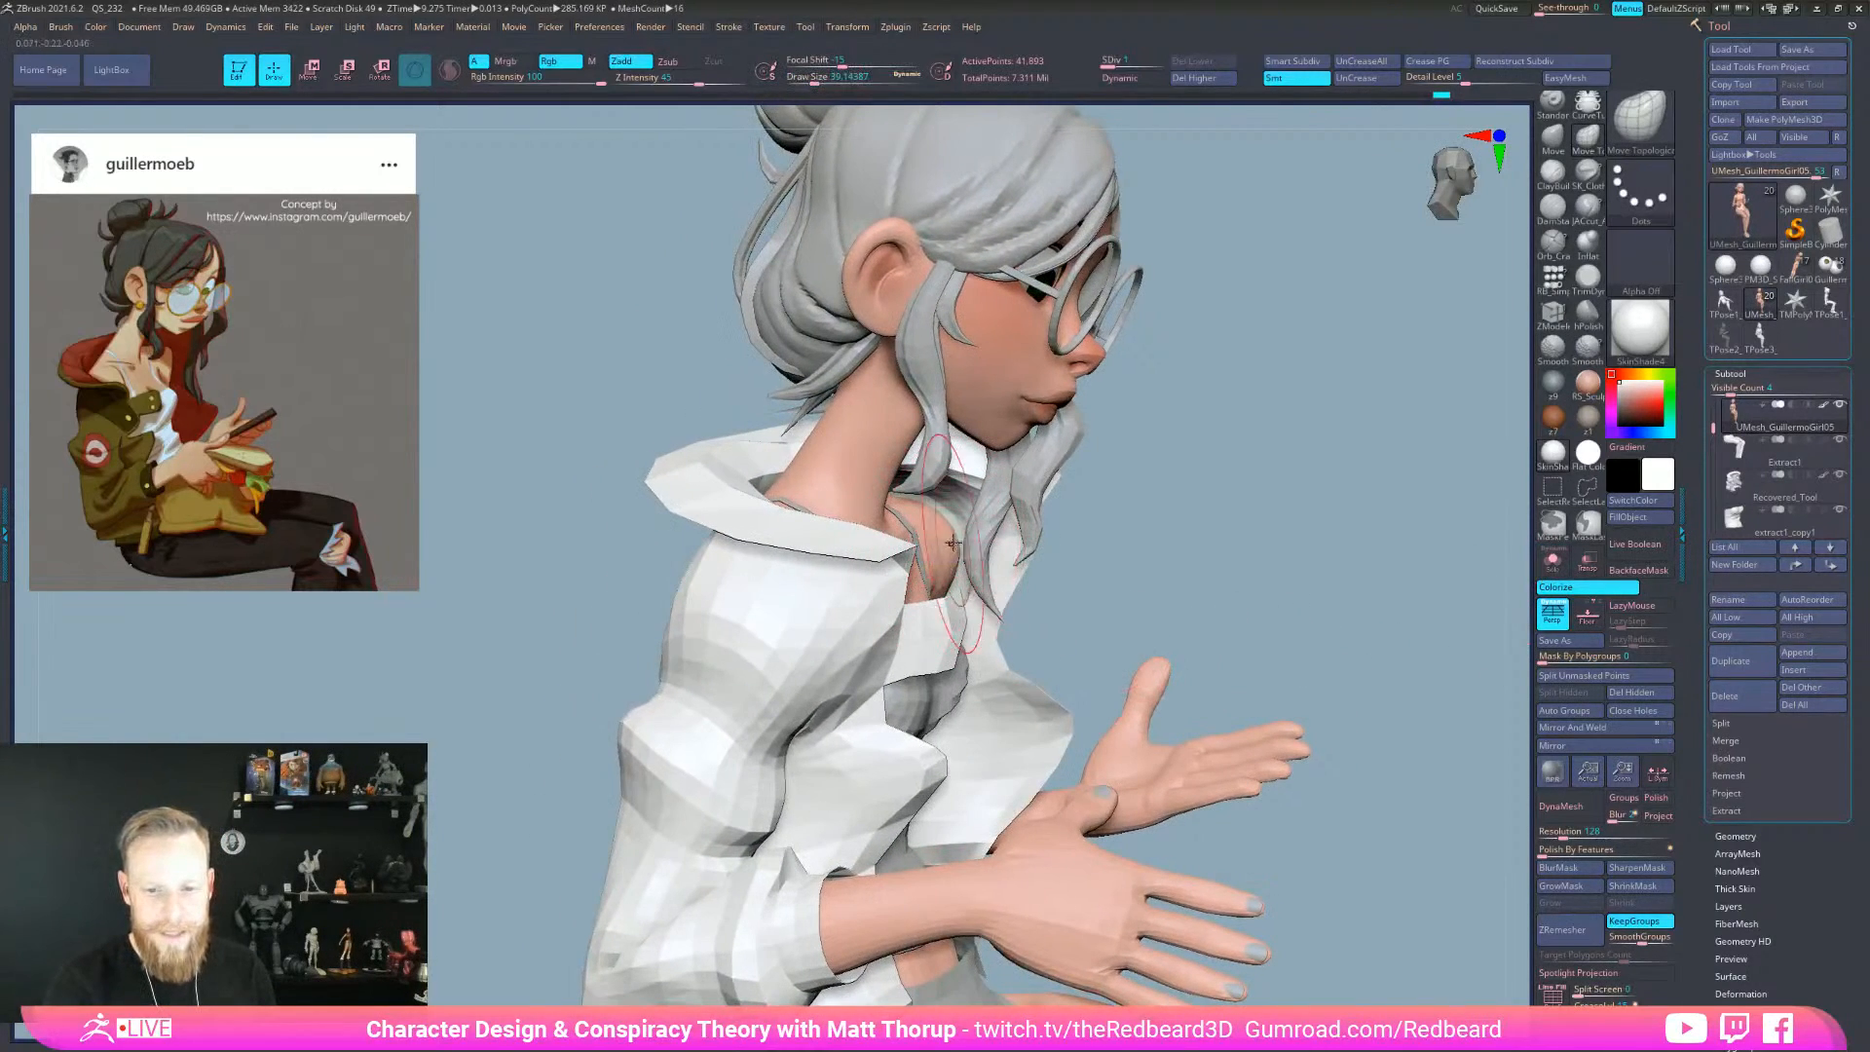
drag(1314, 536, 1115, 543)
mouse_move(1111, 378)
mouse_down()
mouse_move(974, 428)
mouse_move(876, 594)
mouse_move(844, 796)
mouse_move(916, 681)
mouse_move(938, 592)
mouse_up()
- Isolate the body and shape the upper back and shoulder blade with a smaller draw size
mouse_move(917, 526)
mouse_down()
mouse_move(907, 426)
mouse_move(1231, 419)
mouse_move(1295, 462)
mouse_move(1207, 672)
mouse_move(1261, 582)
mouse_move(1295, 580)
mouse_move(1178, 688)
mouse_move(983, 643)
mouse_up()
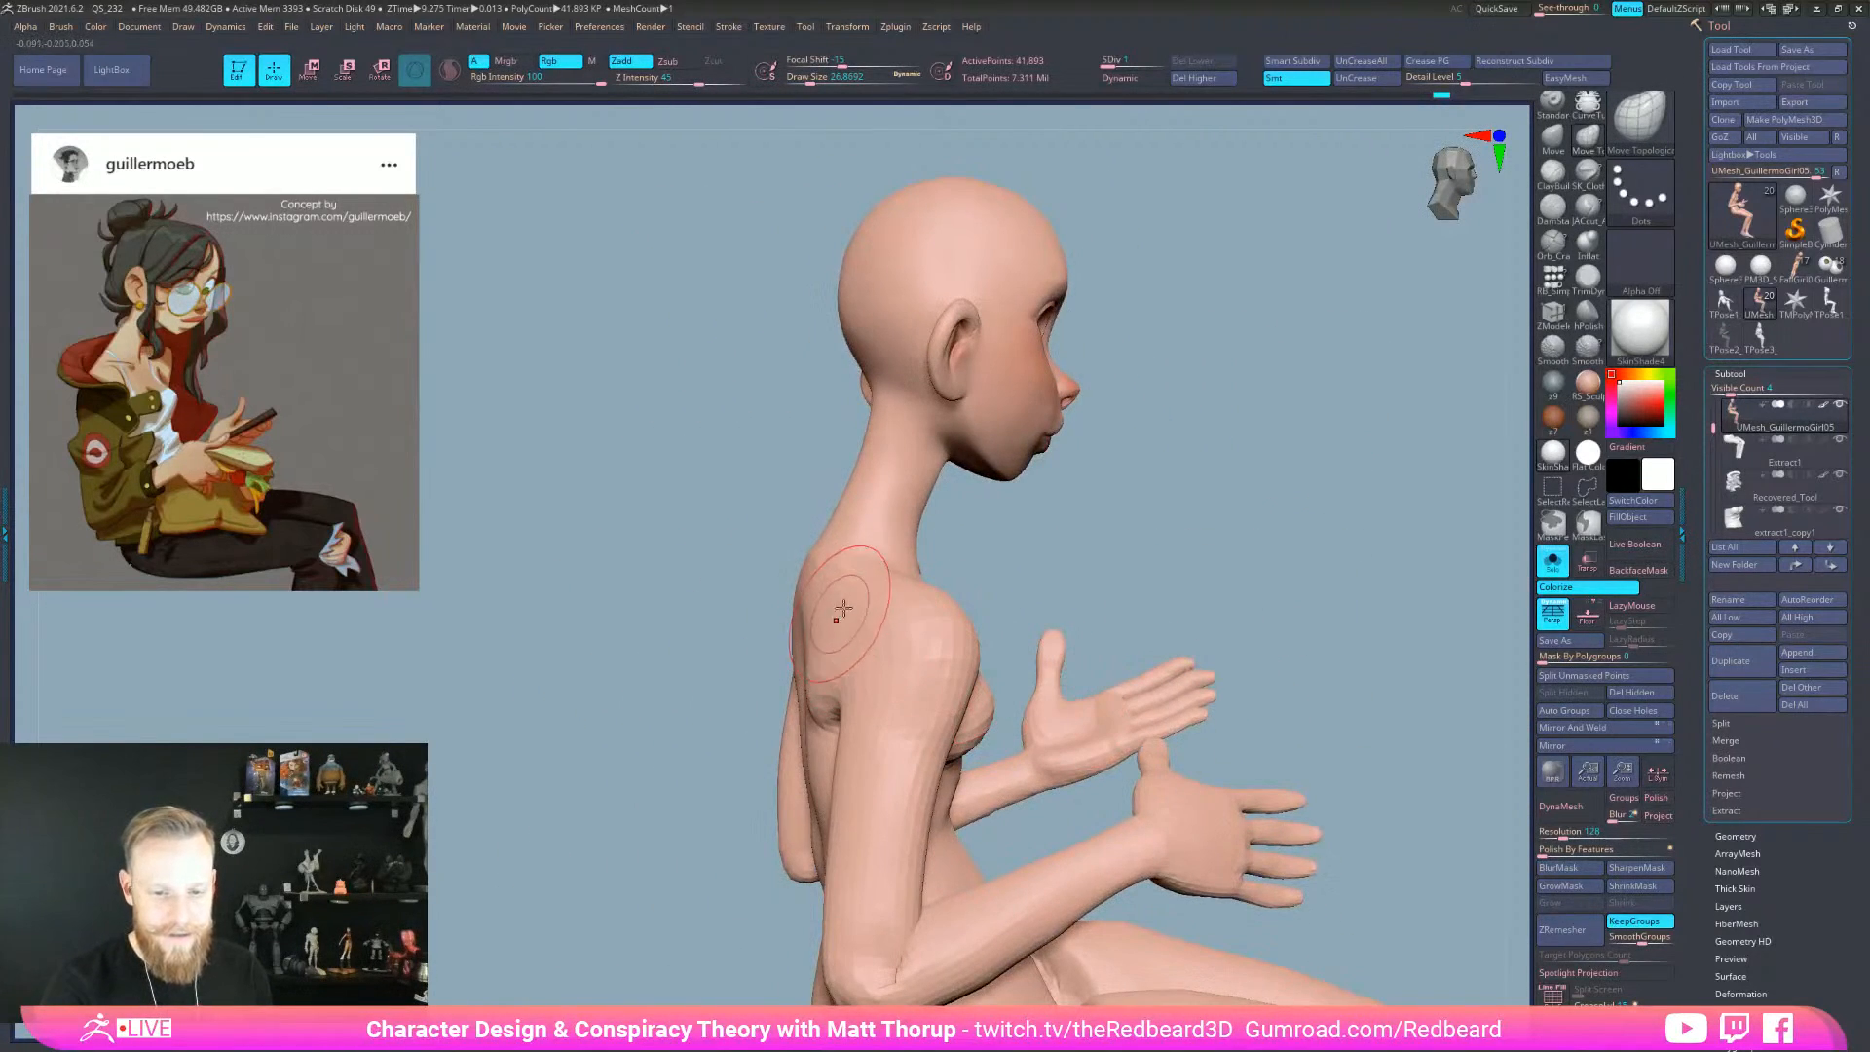
drag(1012, 507, 773, 689)
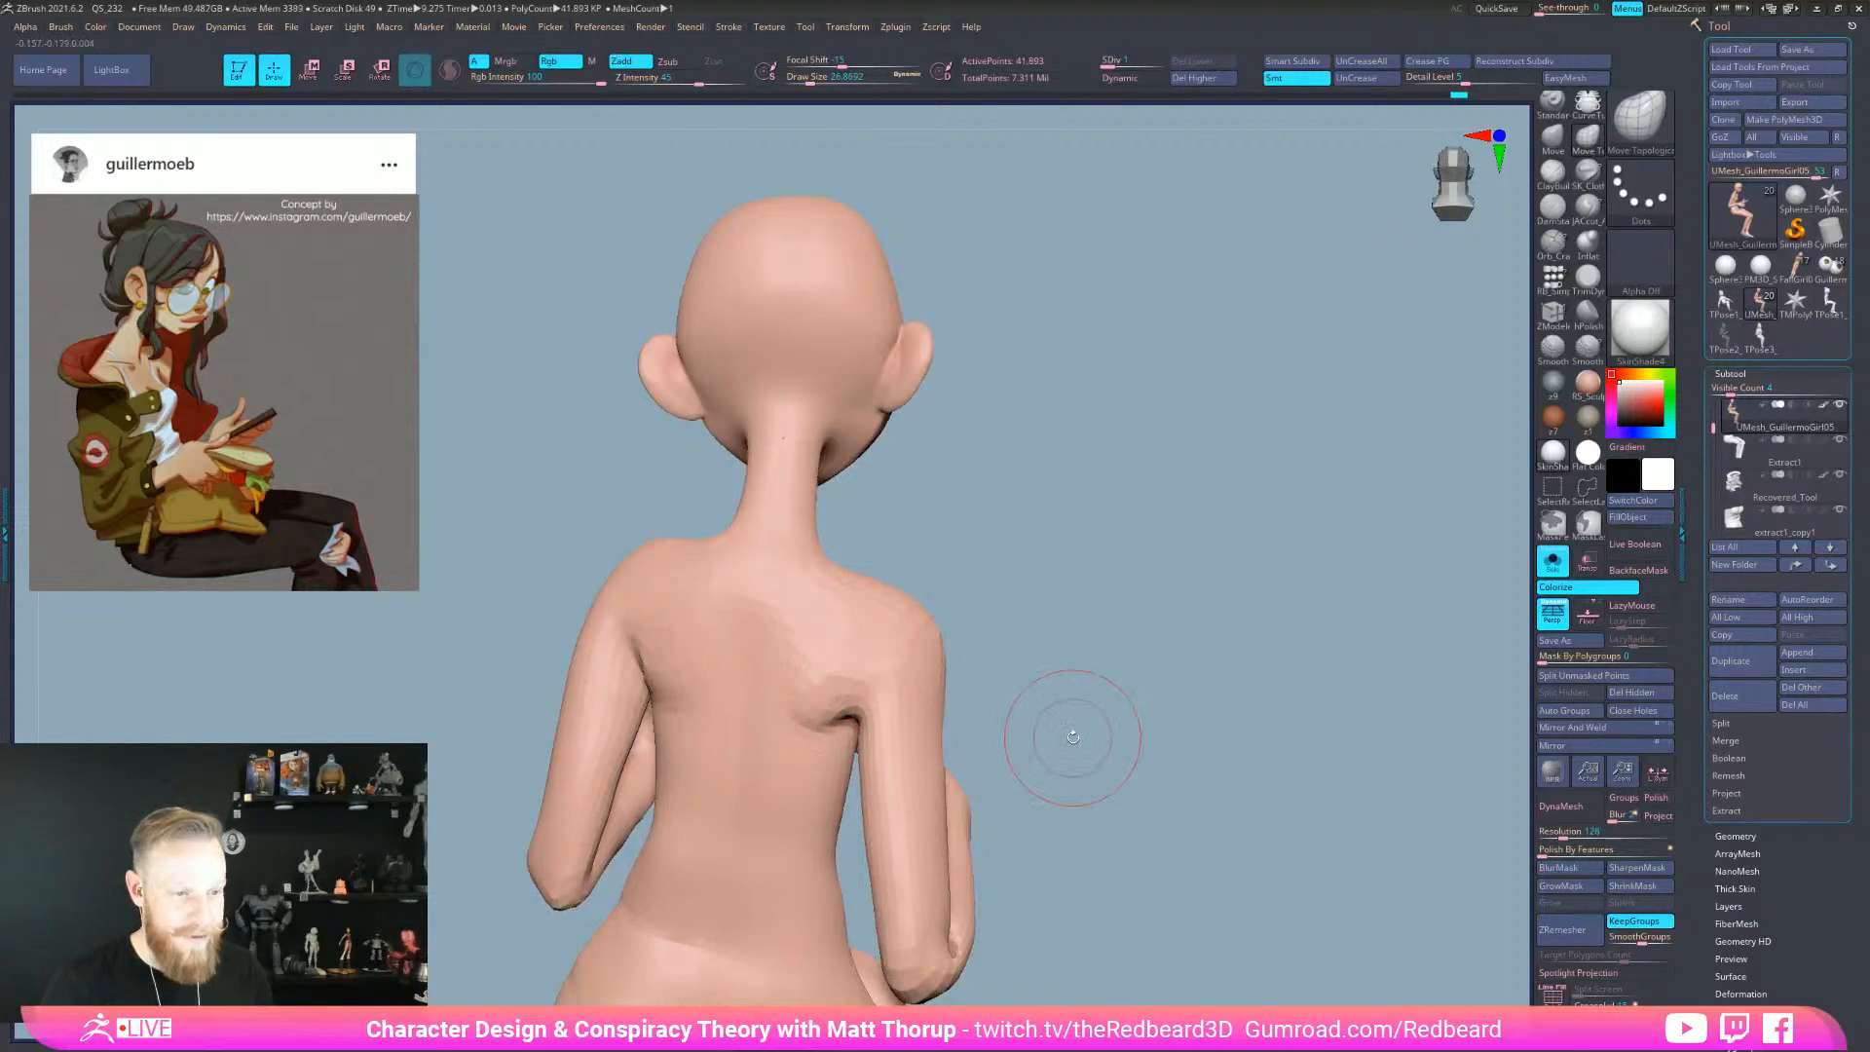
drag(1072, 737, 1055, 588)
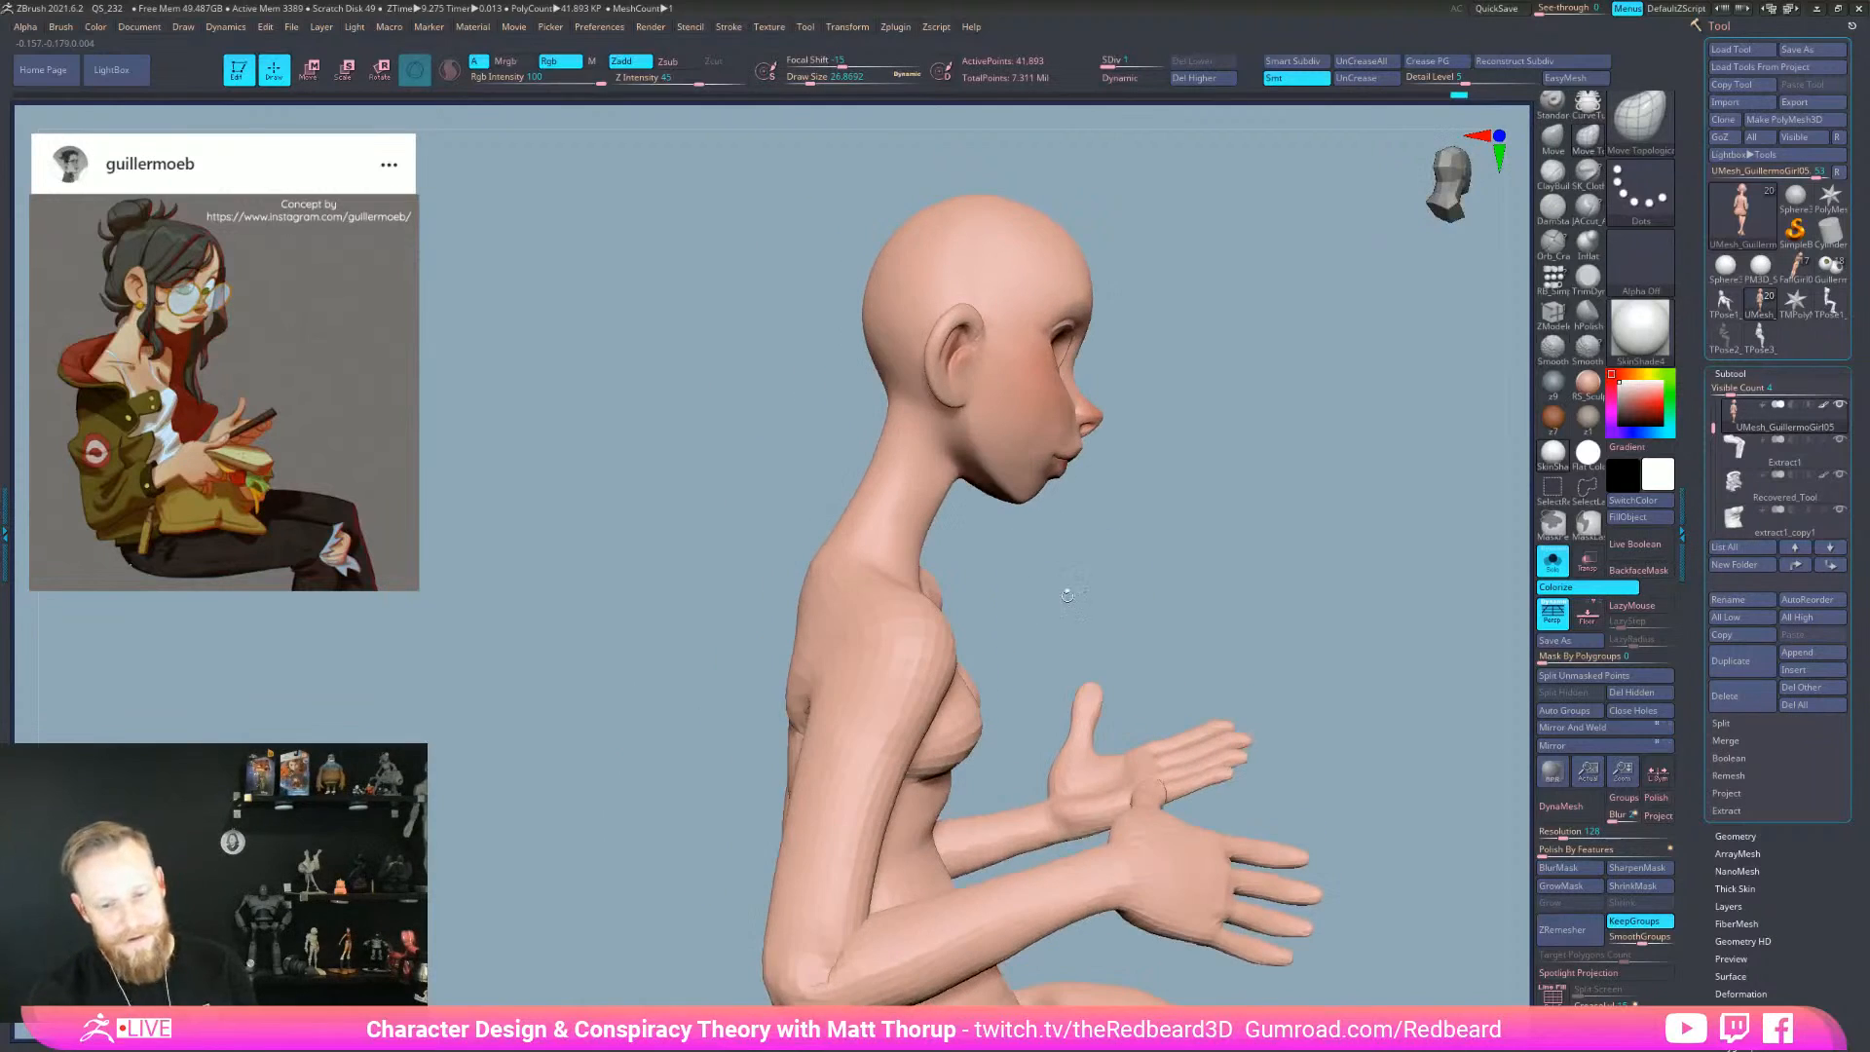
- Show the full model again and frame the seated figure from the front
drag(1233, 637, 1249, 626)
key(])
click(1554, 571)
mouse_move(1422, 719)
alt+mouse_down()
mouse_move(1218, 718)
mouse_move(1064, 859)
alt+mouse_up()
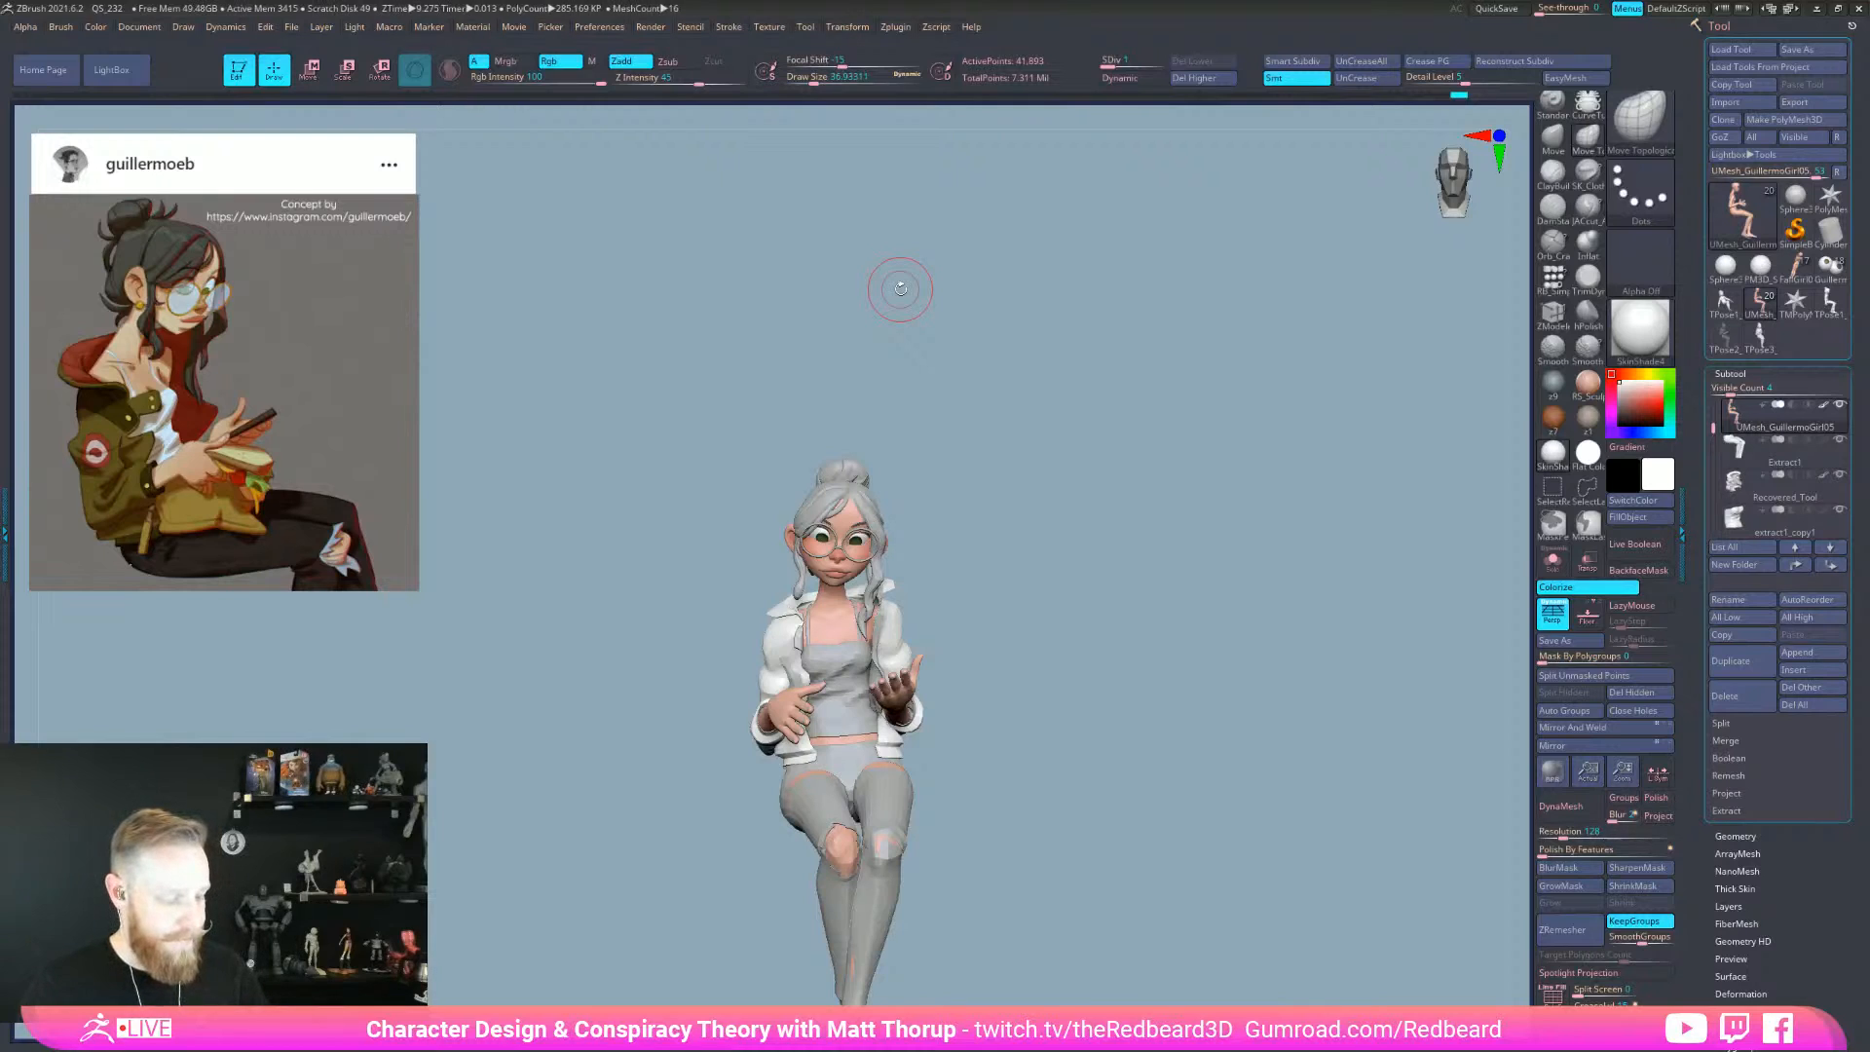
drag(1077, 671, 1064, 656)
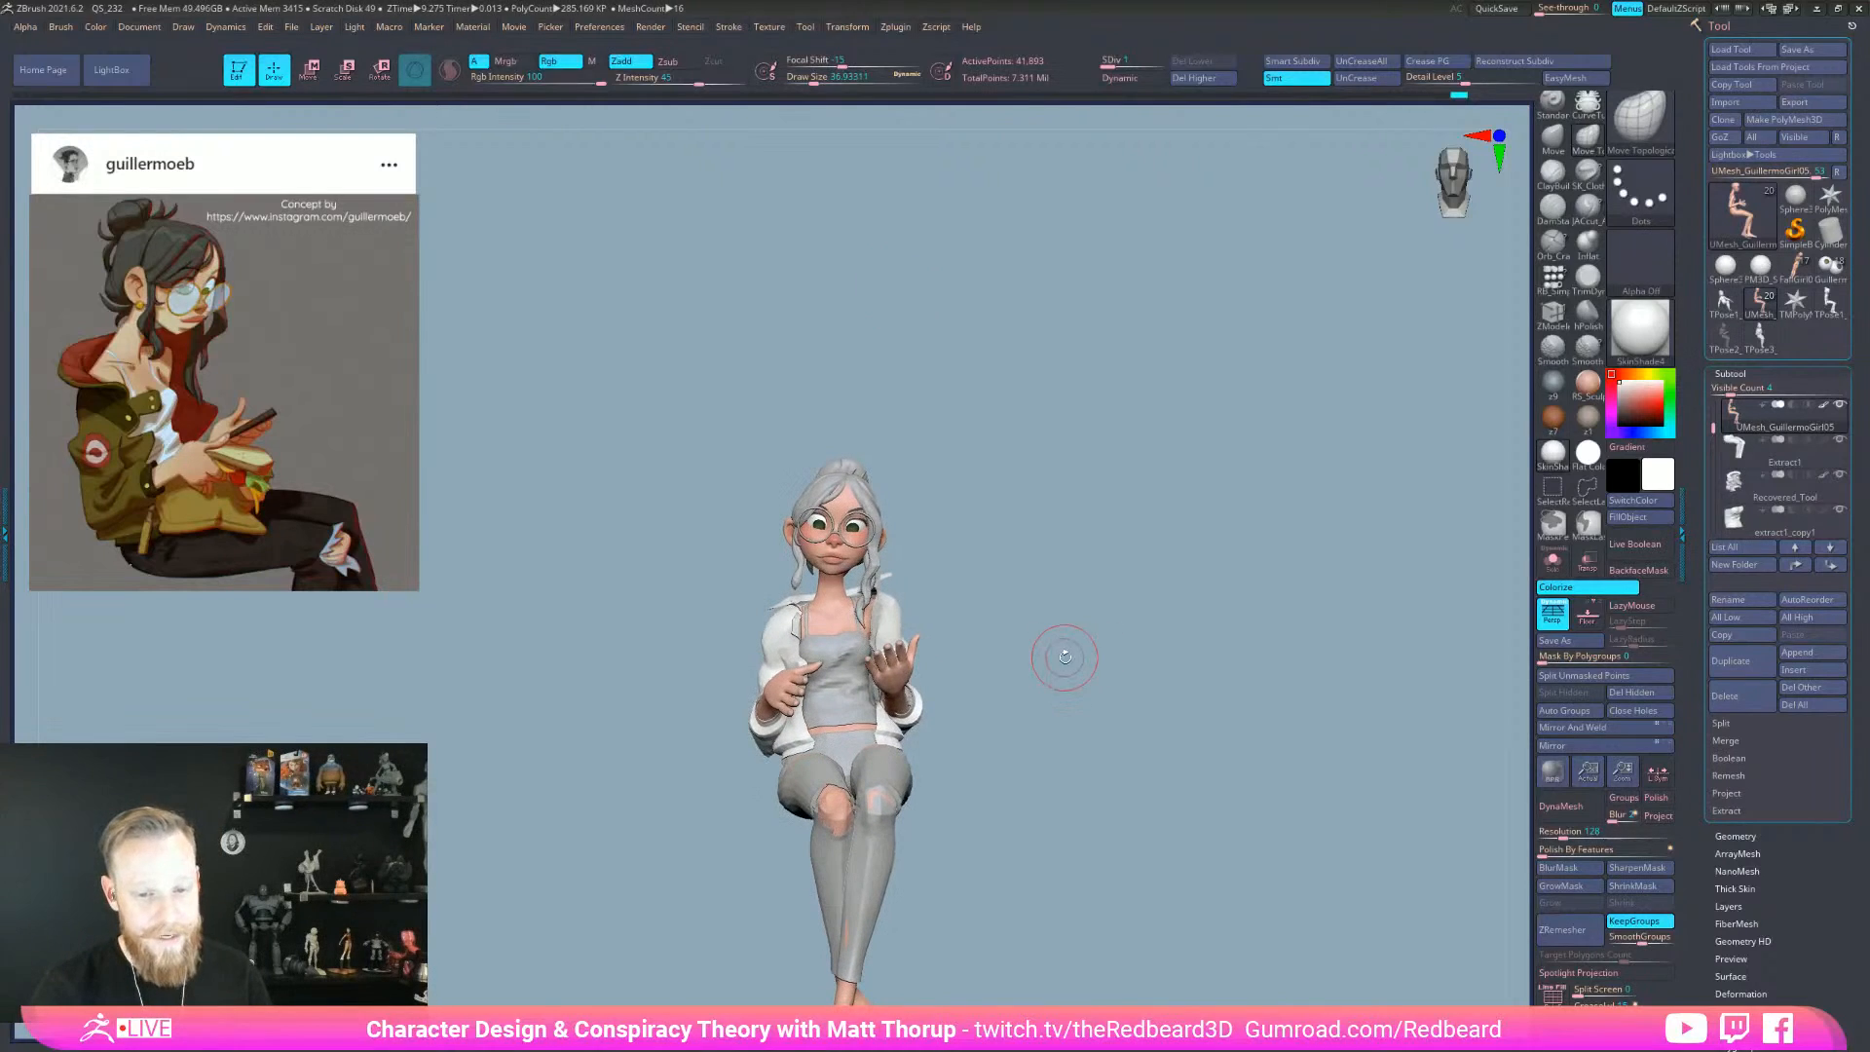
mouse_move(1111, 842)
mouse_down()
mouse_move(1201, 852)
mouse_move(1285, 910)
mouse_up()
- Select the main hair mass and reshape its back and side with a draw size of about 48
drag(946, 440, 819, 419)
alt+click(810, 420)
key(s)
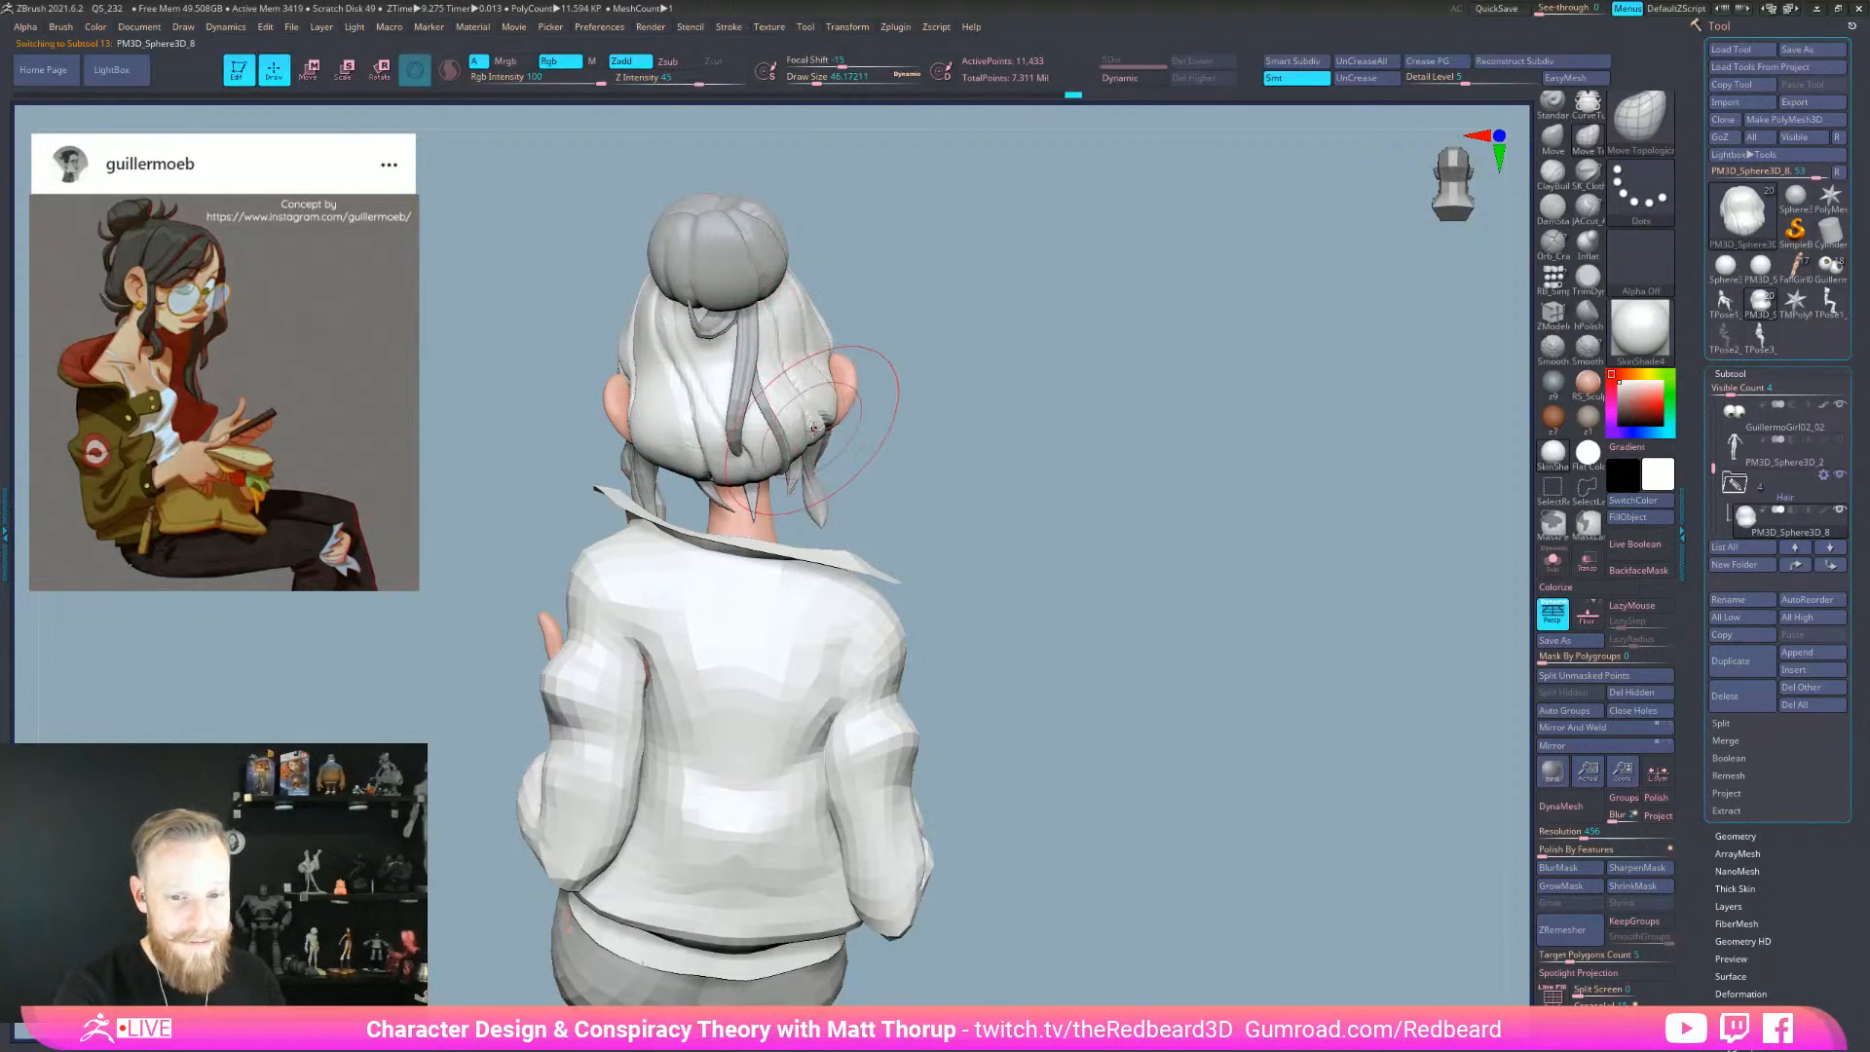
drag(959, 525, 1094, 530)
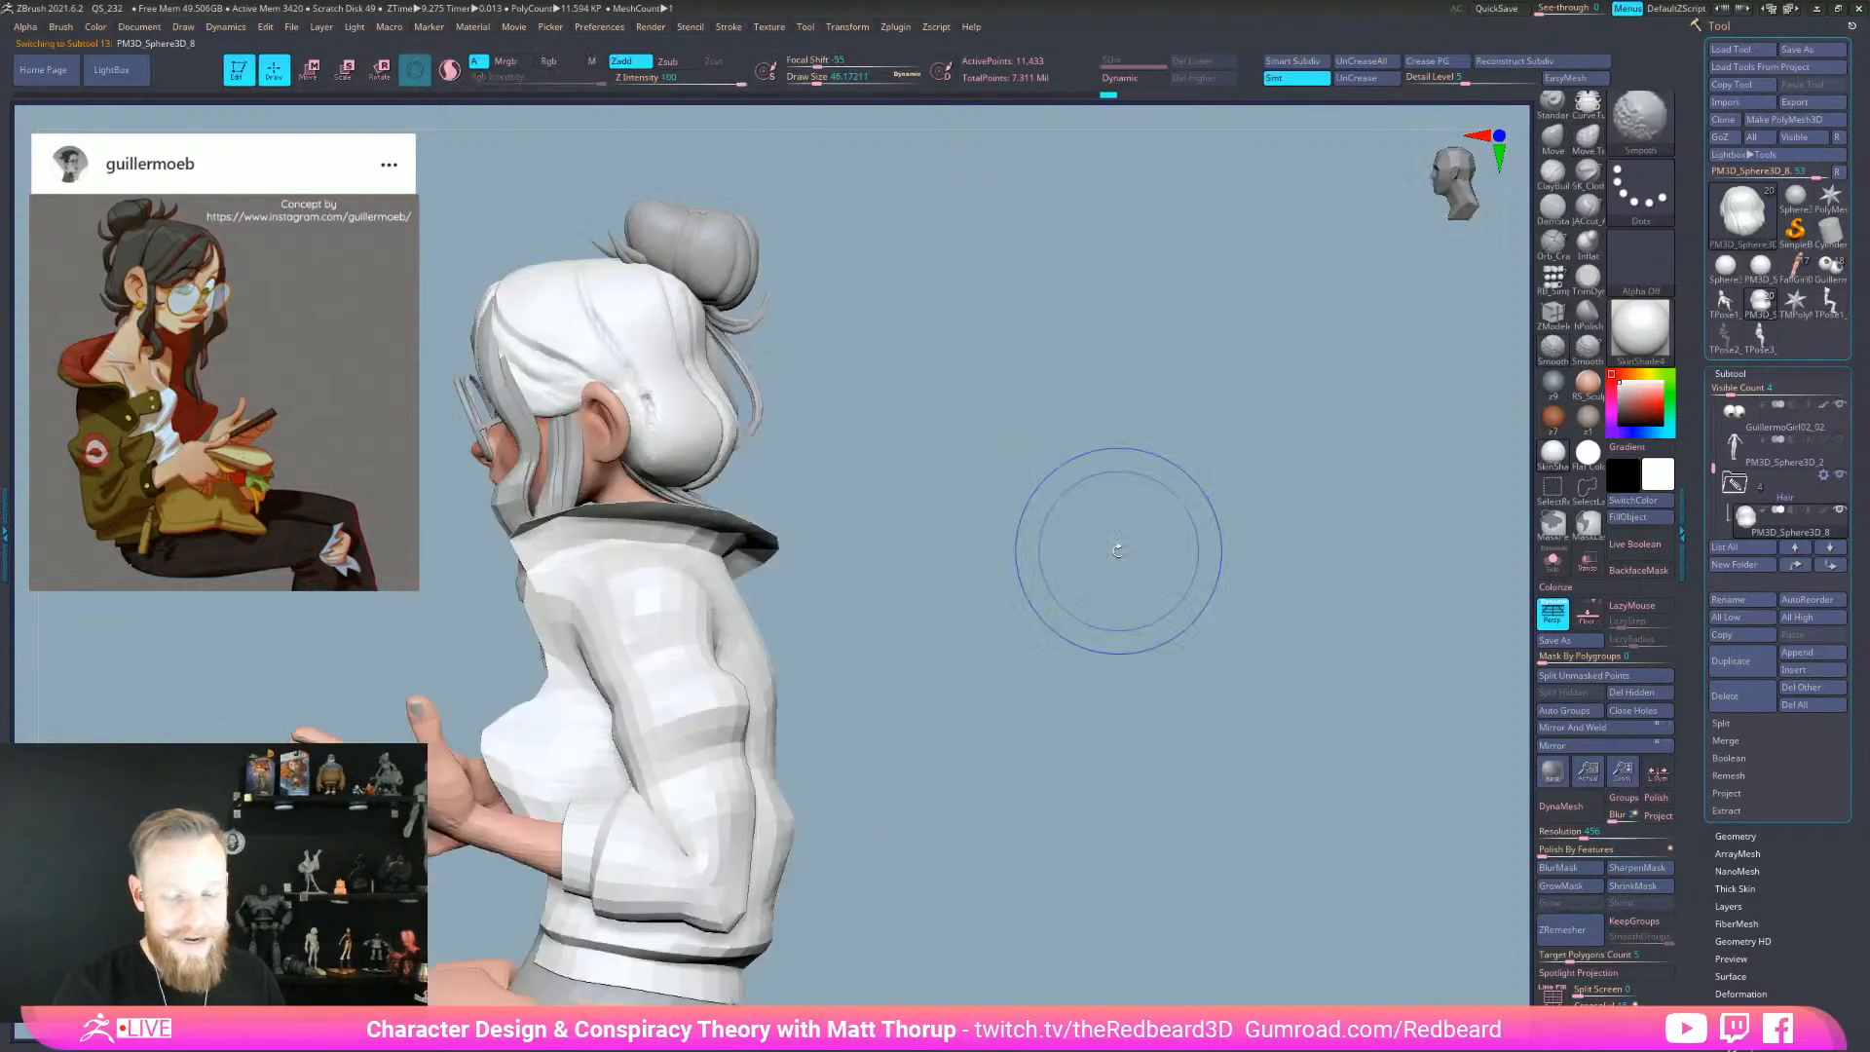
key(space)
click(1174, 798)
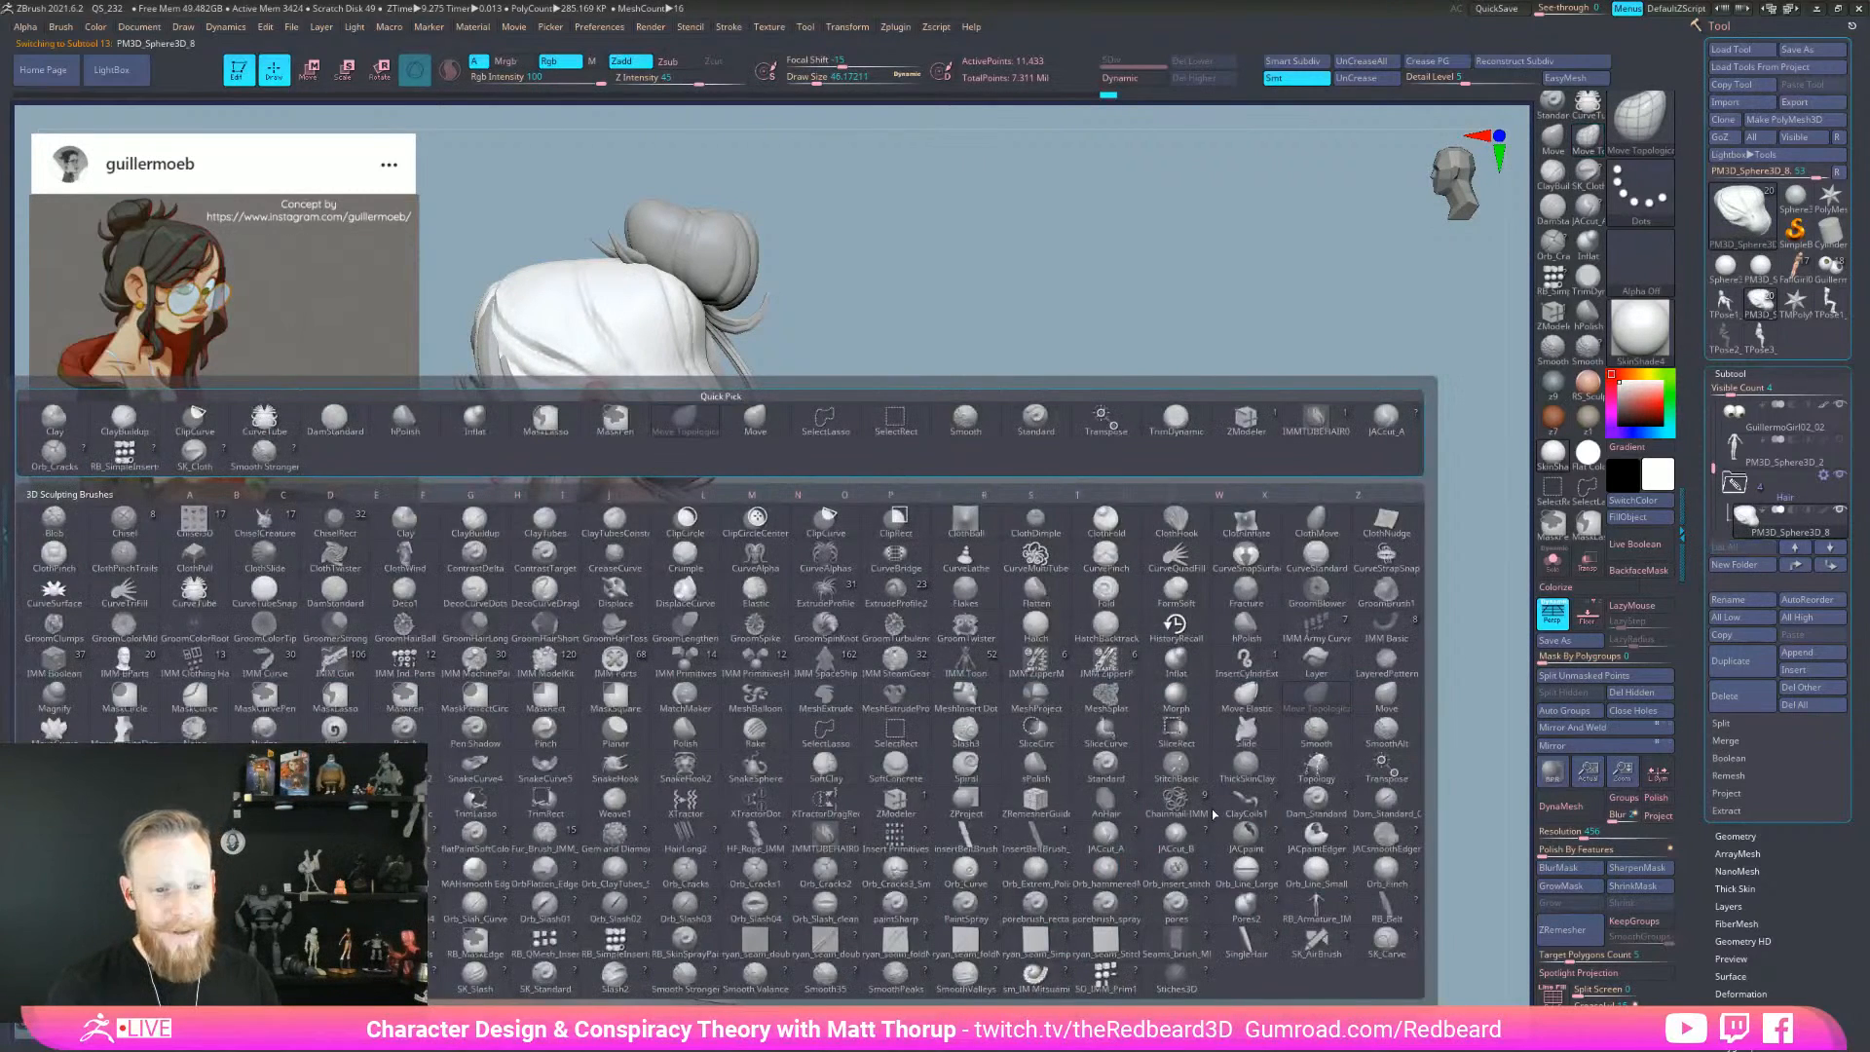
- Select the loose hair strands and adjust the strands around the ear and face with a draw size of about 39
mouse_move(993, 277)
mouse_down()
mouse_move(1070, 290)
mouse_move(984, 563)
mouse_up()
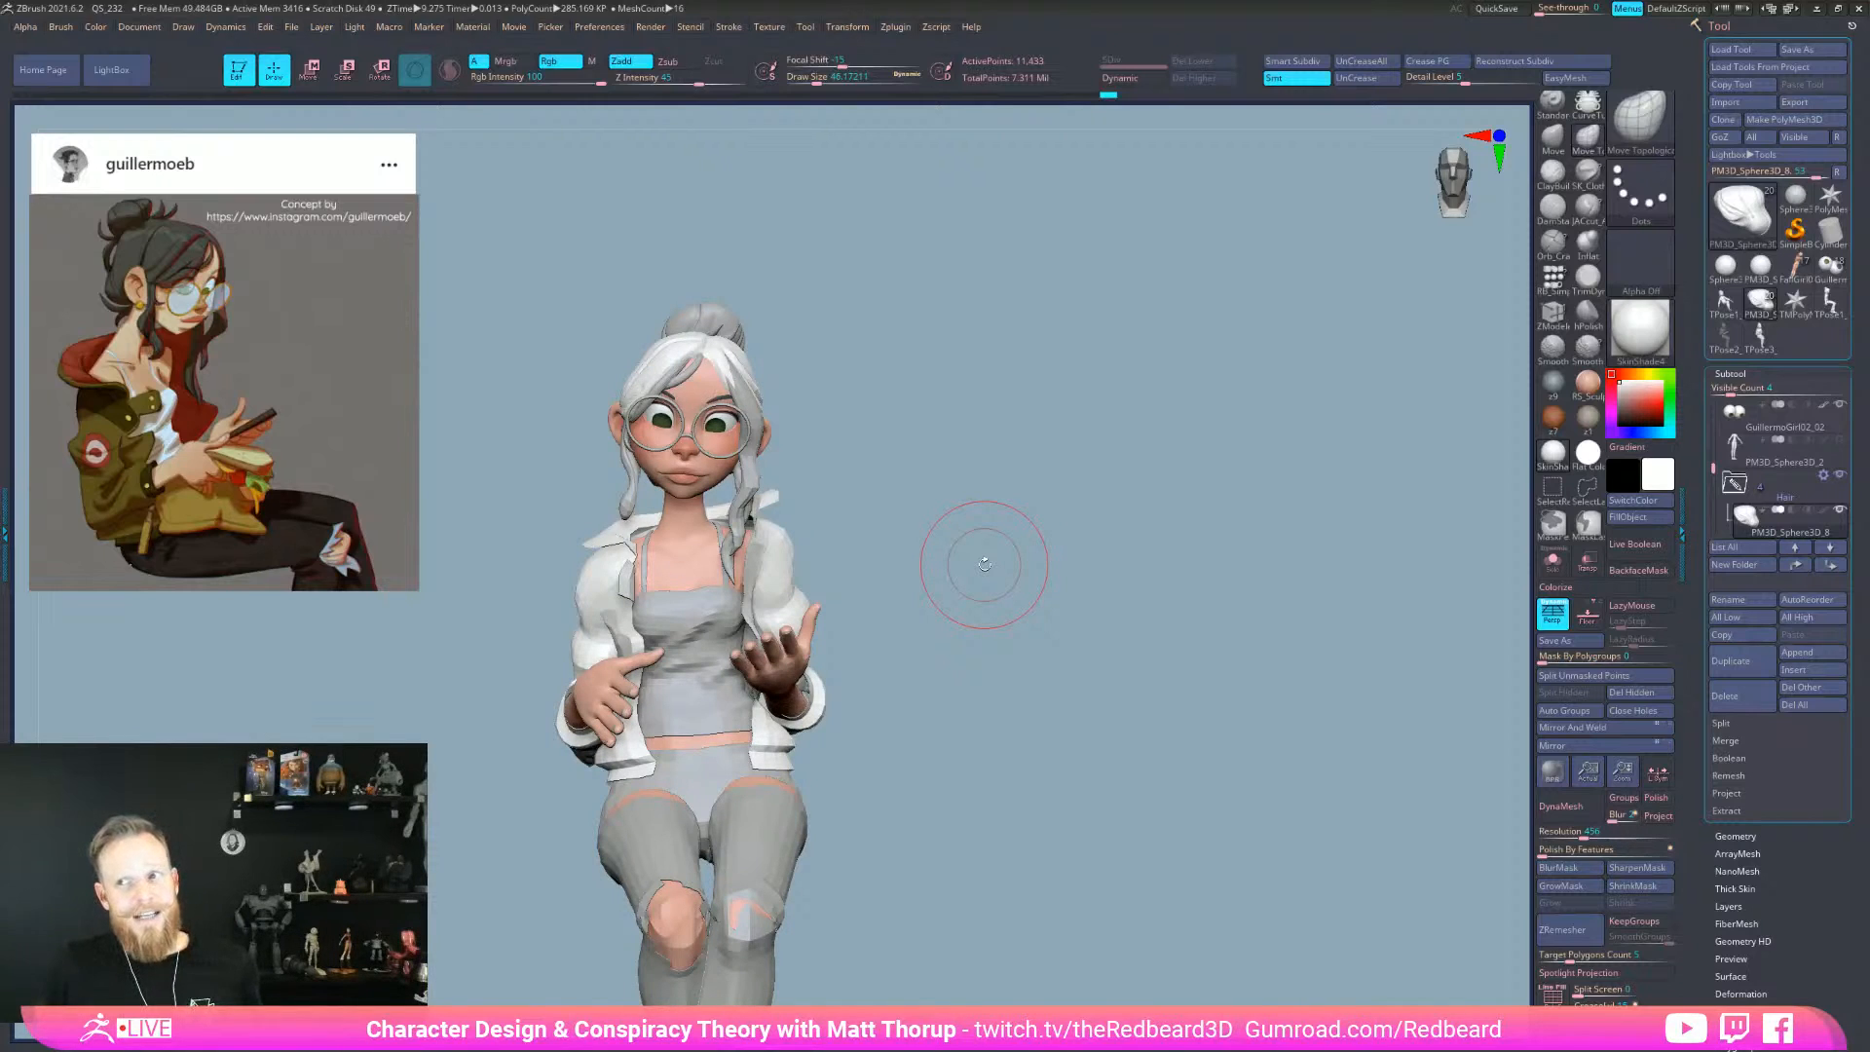
drag(1064, 613, 931, 557)
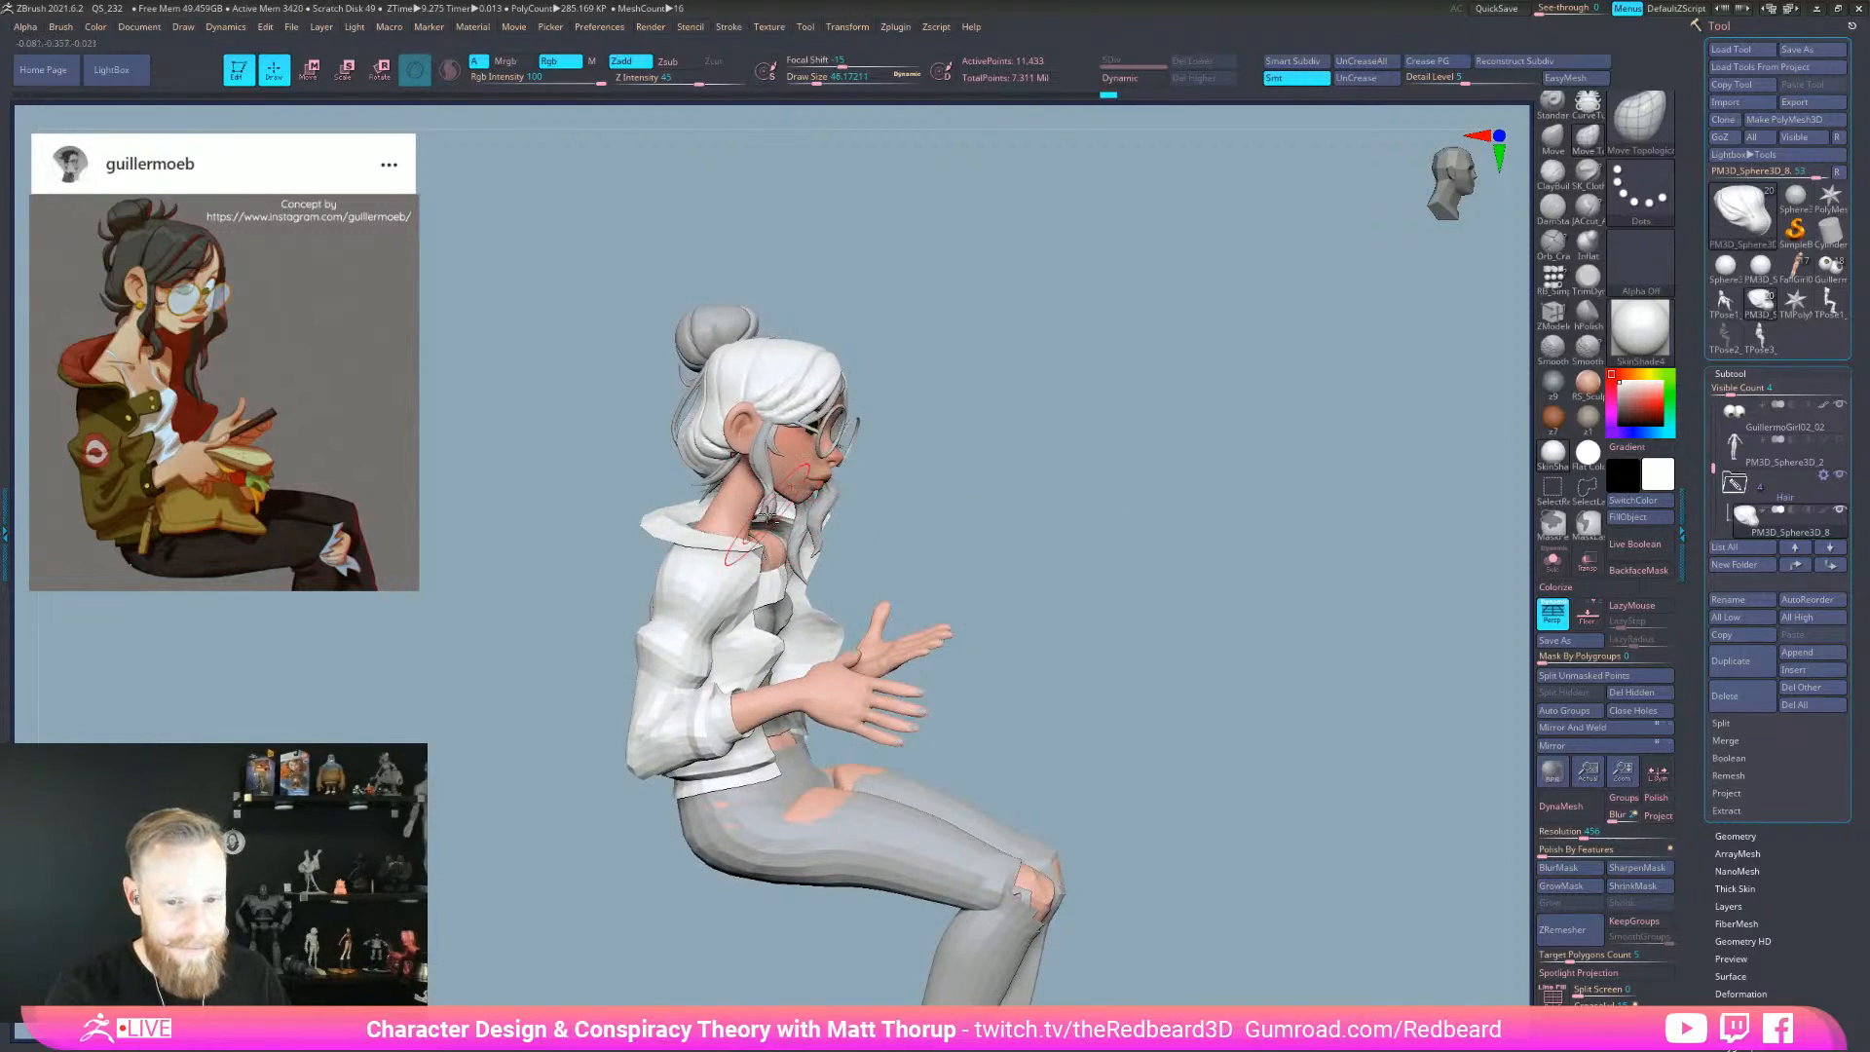
alt+click(767, 514)
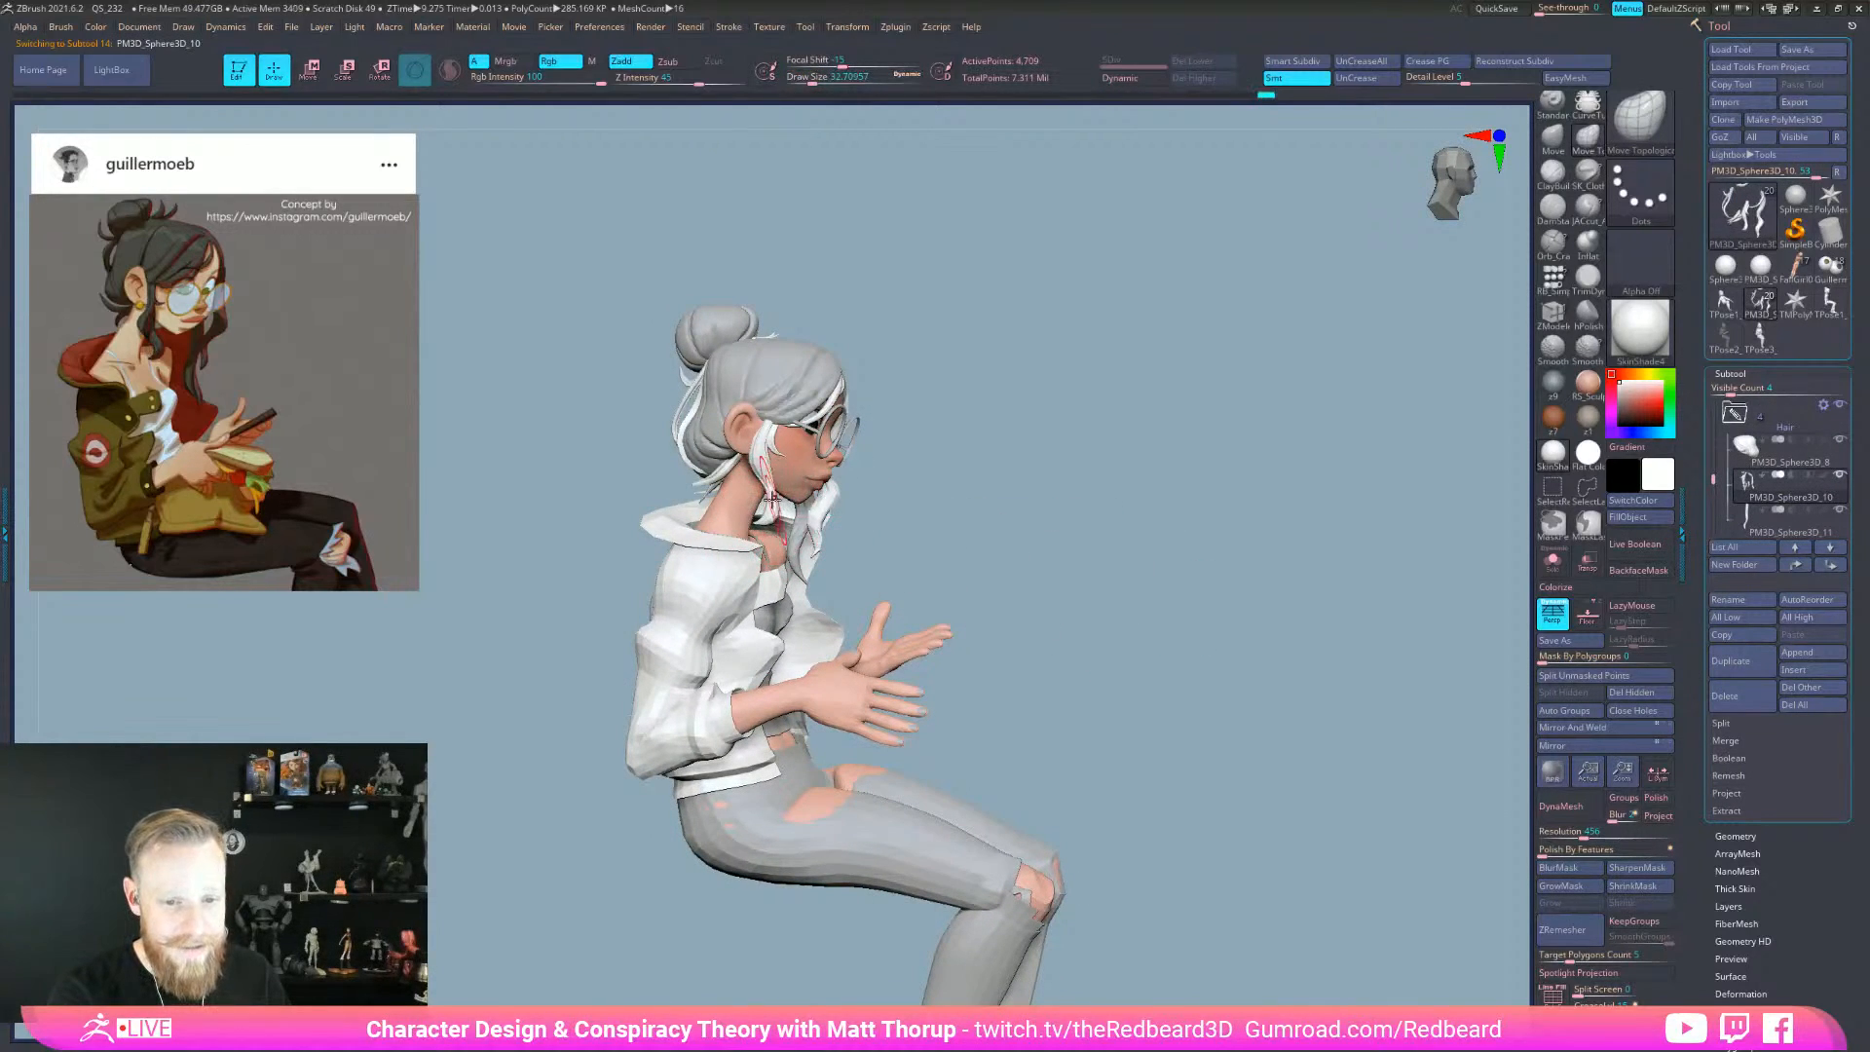
key(s)
drag(764, 429, 770, 429)
drag(1001, 676, 1266, 457)
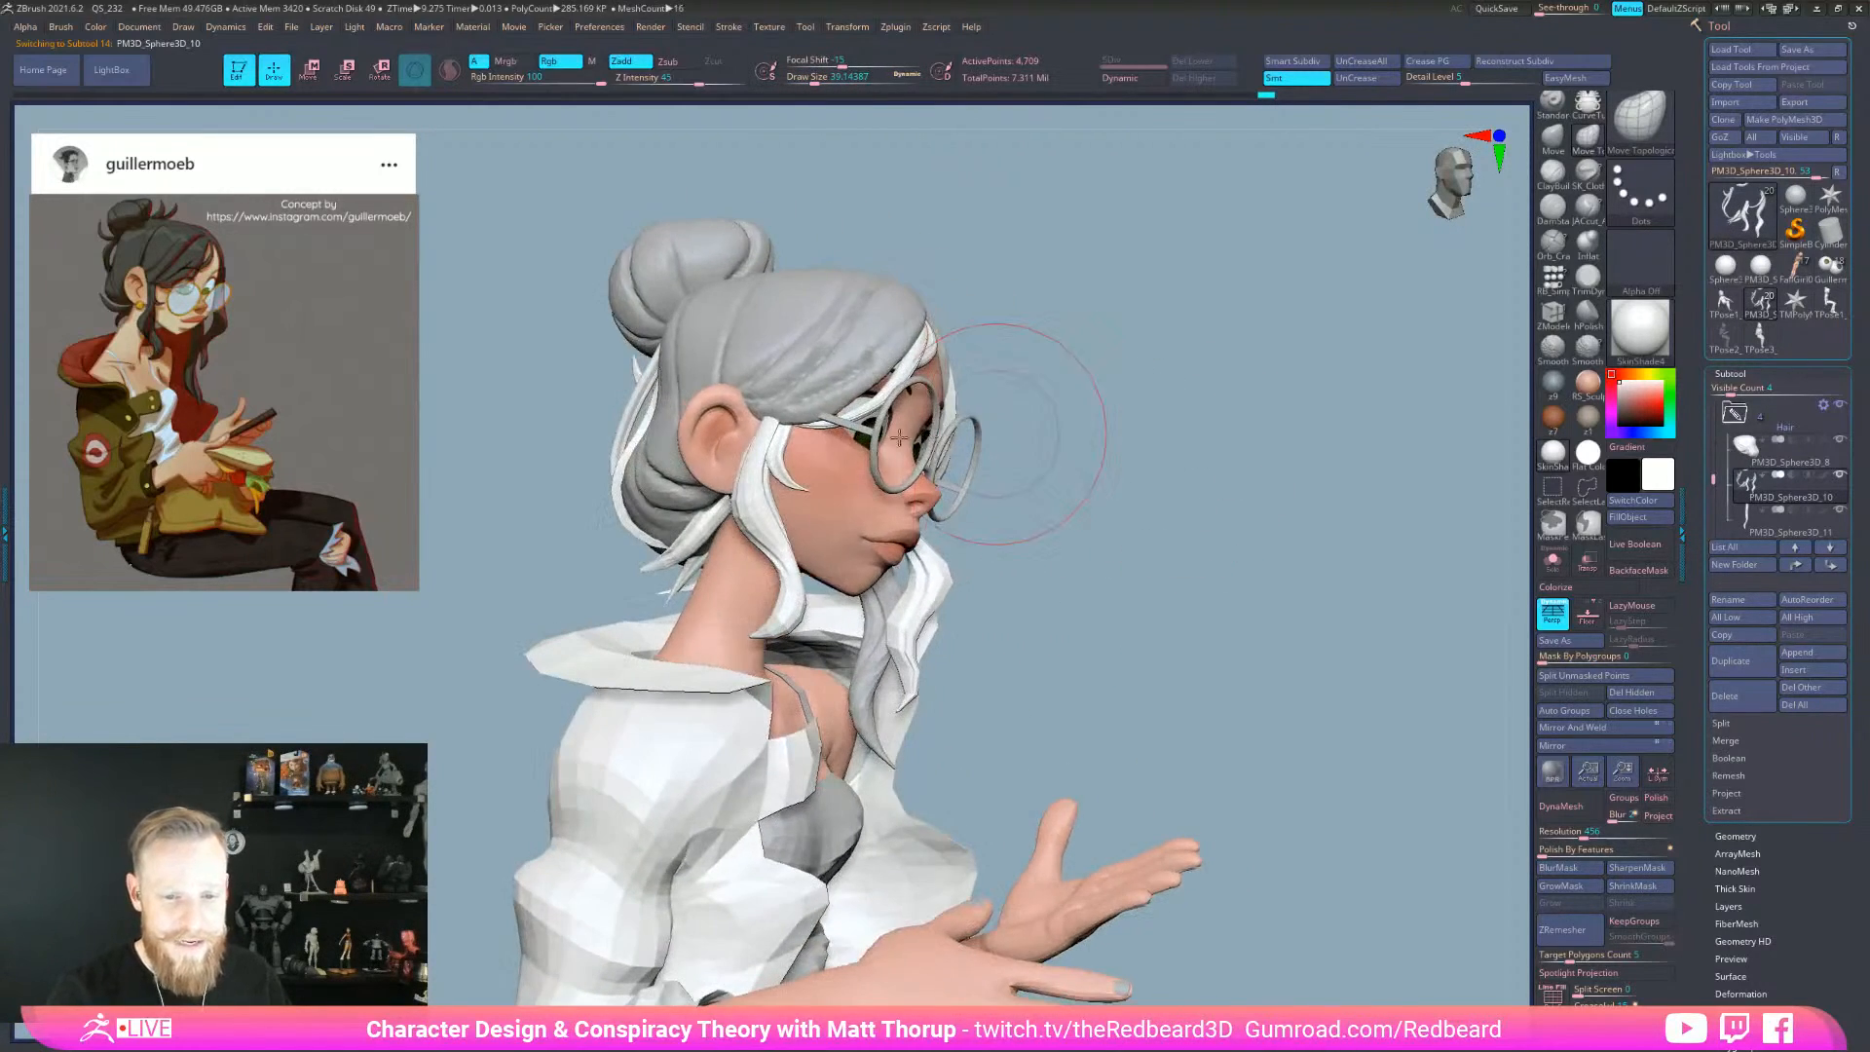
drag(1023, 354, 872, 428)
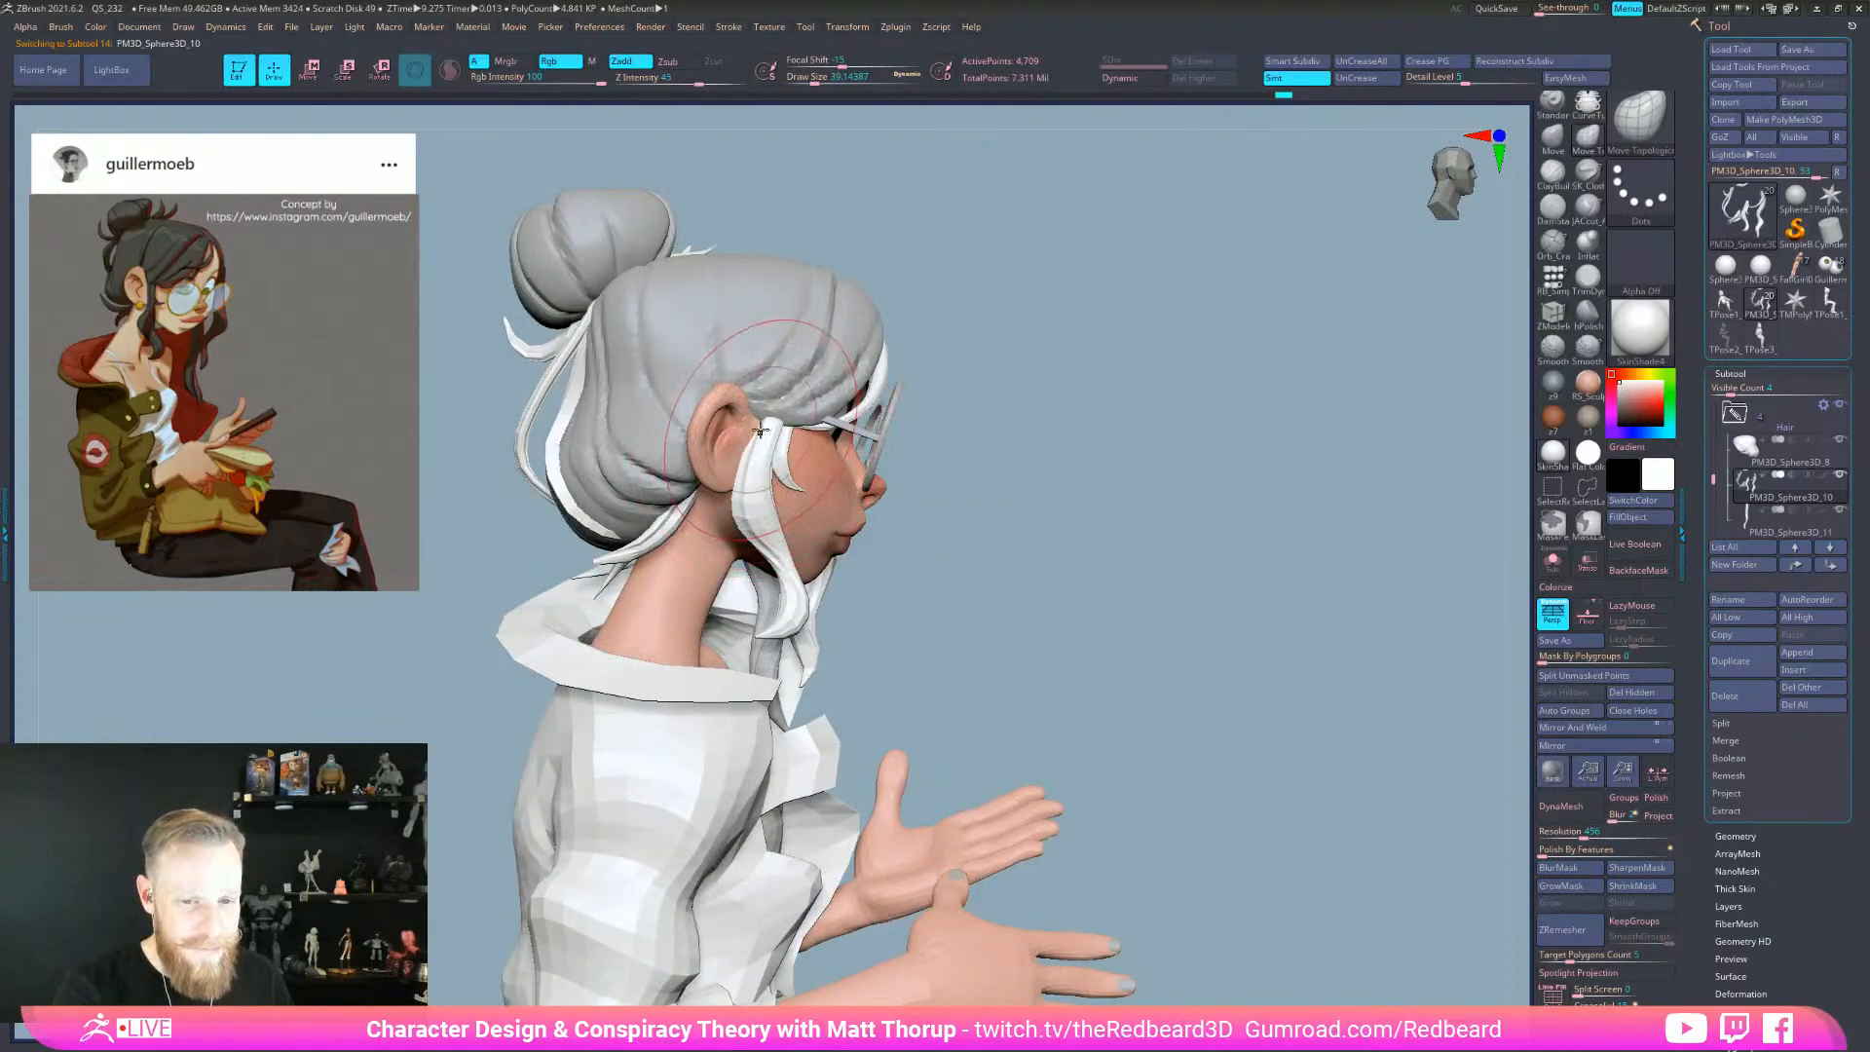
- Reduce the draw size and refine the loose strands hanging beside the face
key([)
drag(1382, 584, 1169, 634)
drag(892, 578, 829, 549)
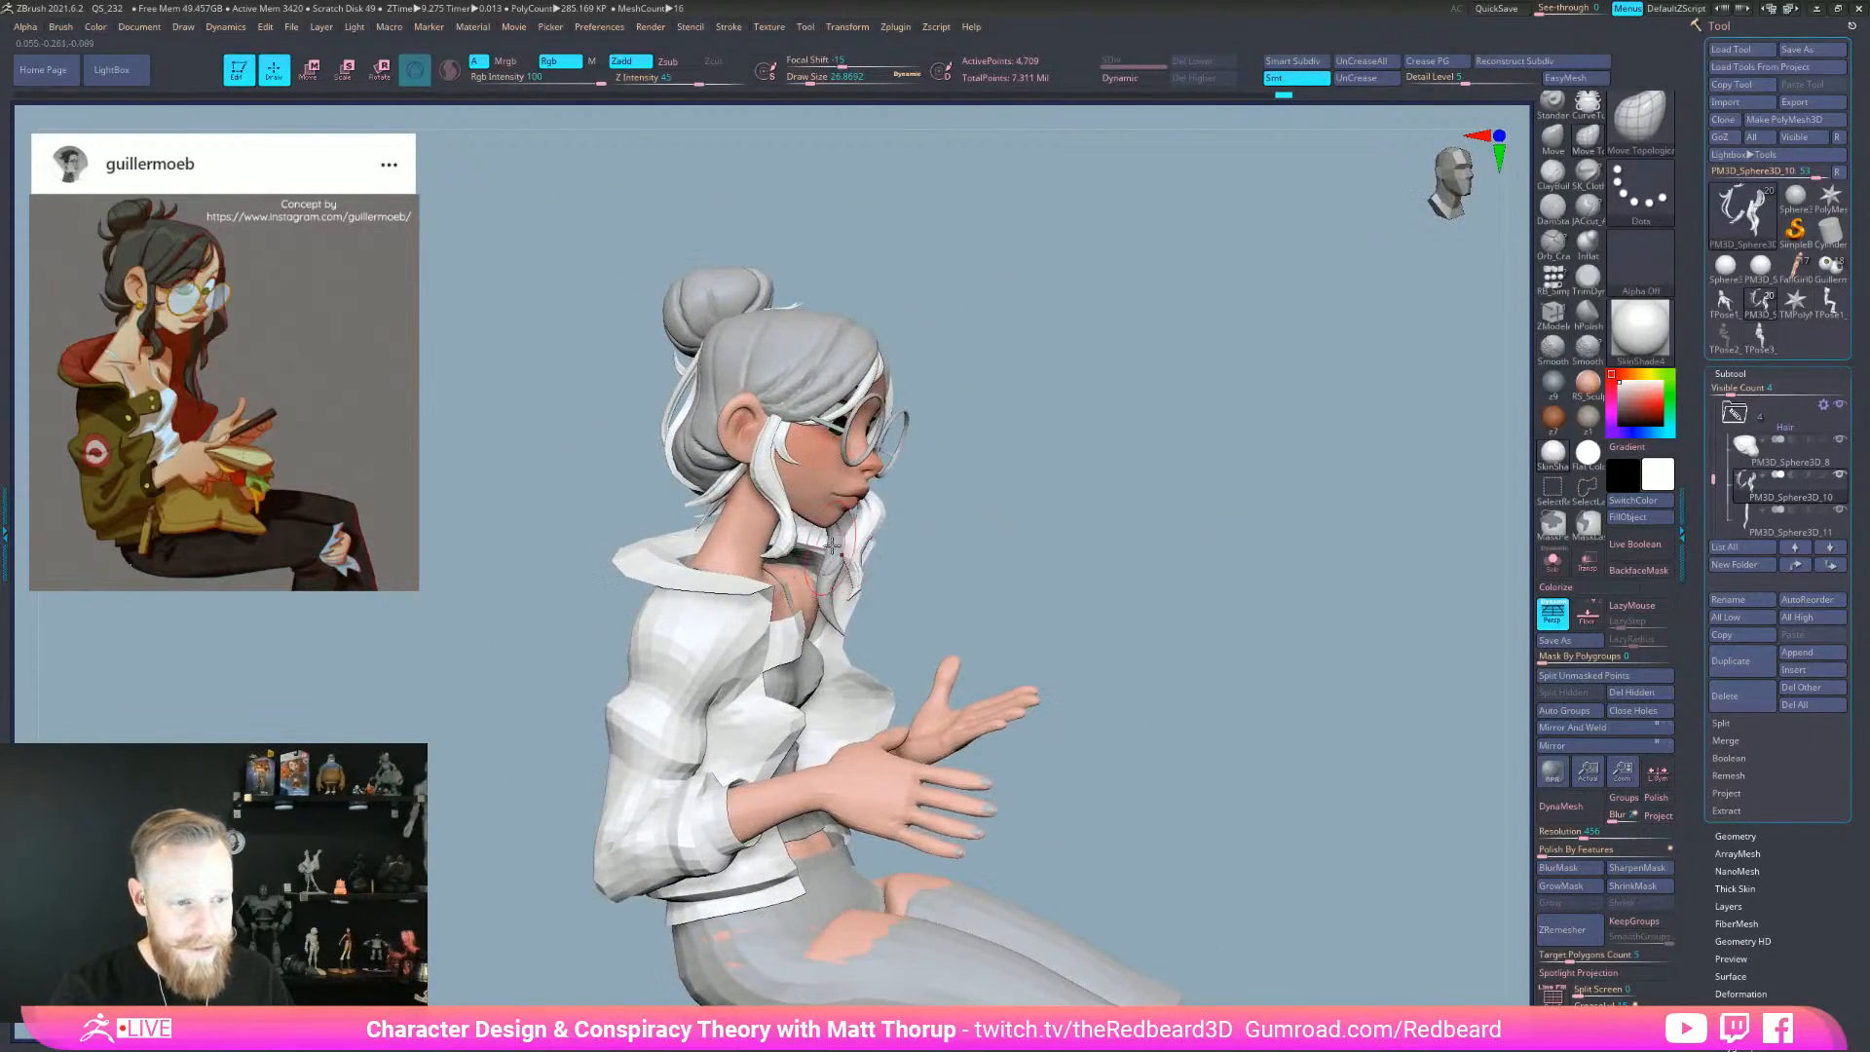
drag(987, 543, 749, 536)
- Increase the draw size to about 44 and reshape the face-framing strands from both sides of the head
key(s)
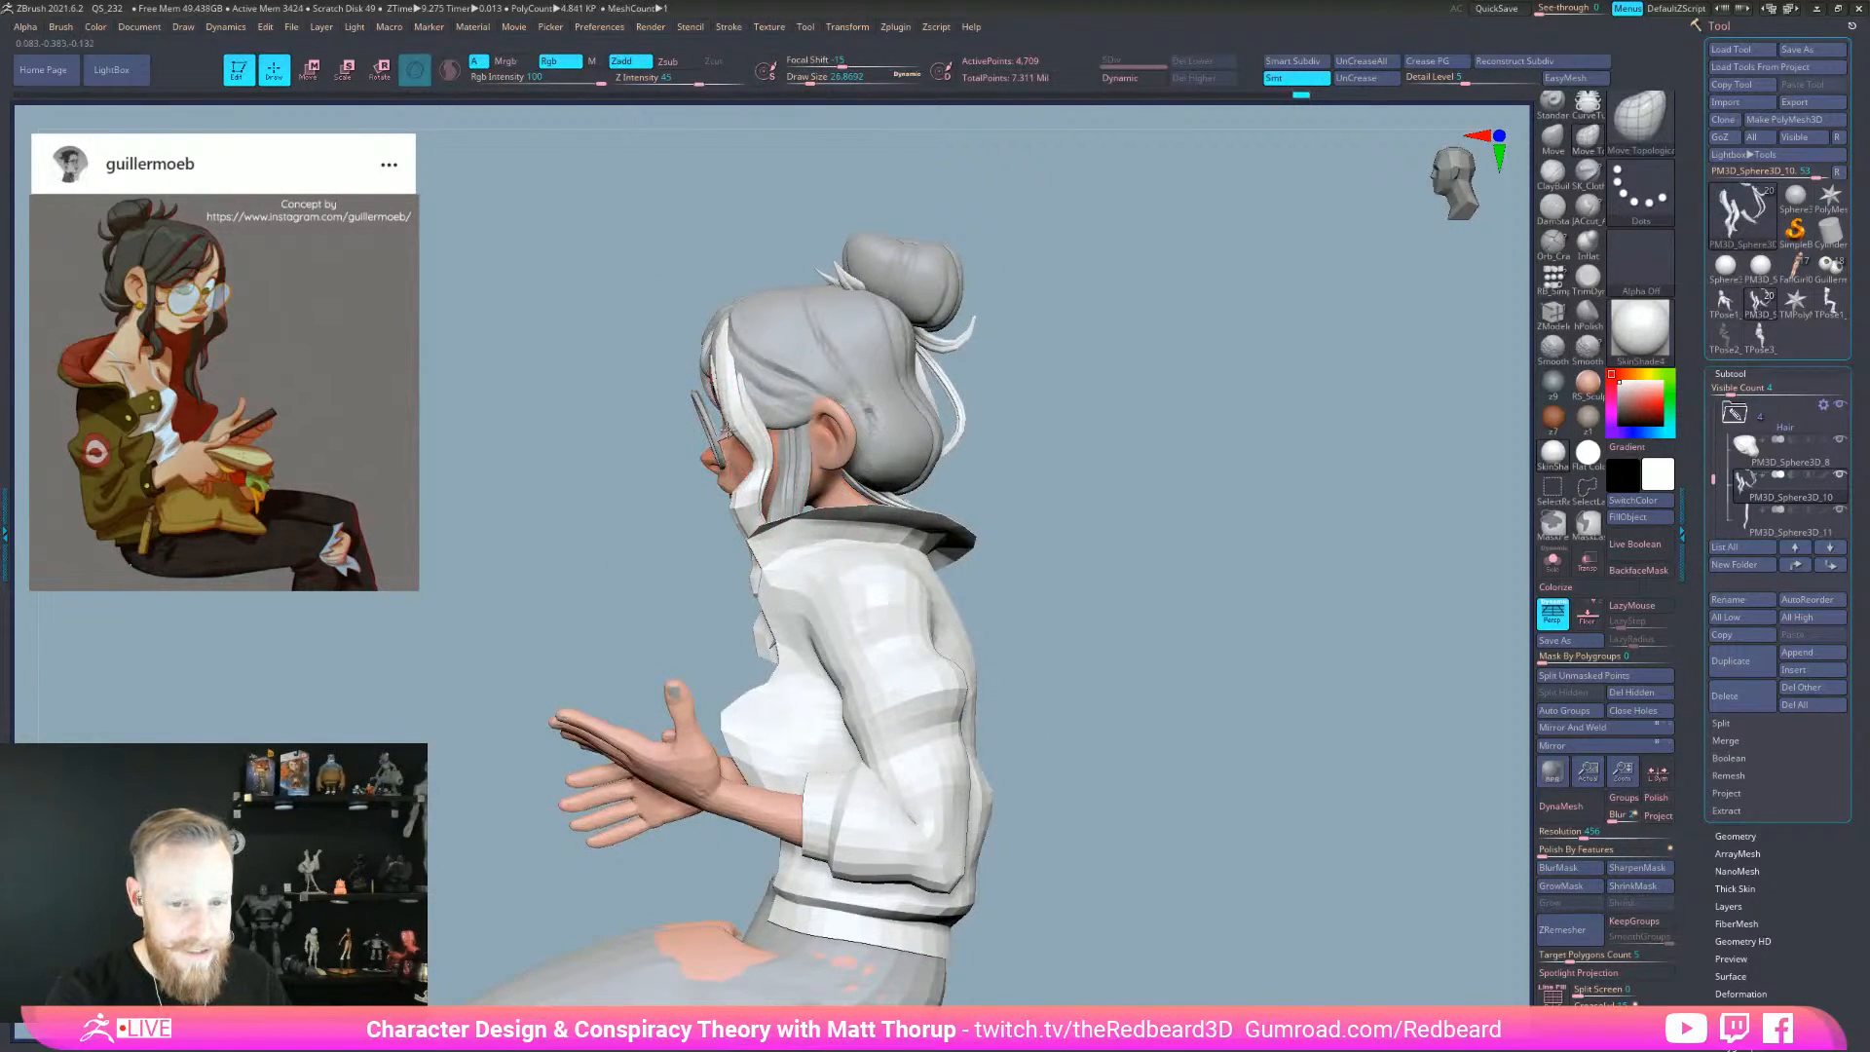
key(s)
drag(749, 496, 758, 497)
drag(988, 477, 1138, 481)
mouse_move(865, 552)
mouse_down()
mouse_move(902, 526)
mouse_move(750, 564)
mouse_move(719, 561)
mouse_move(727, 545)
mouse_up()
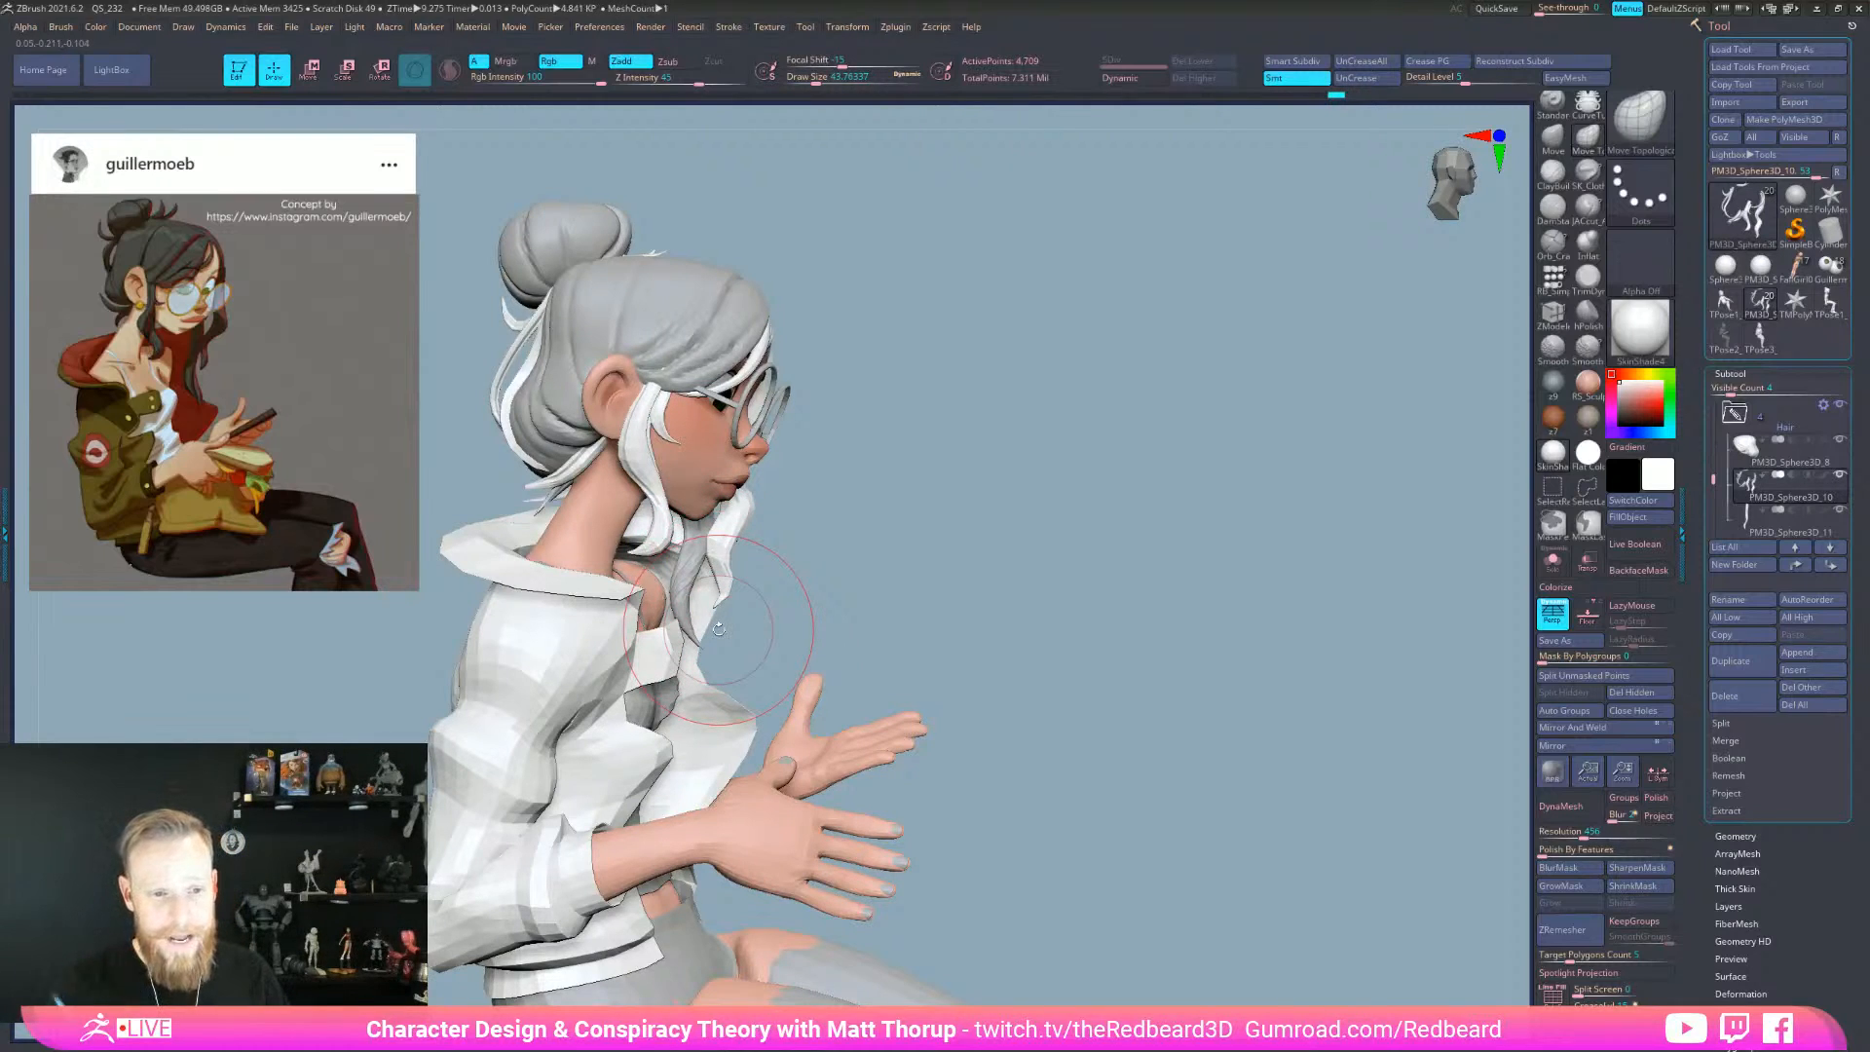
shift+drag(718, 629, 1125, 776)
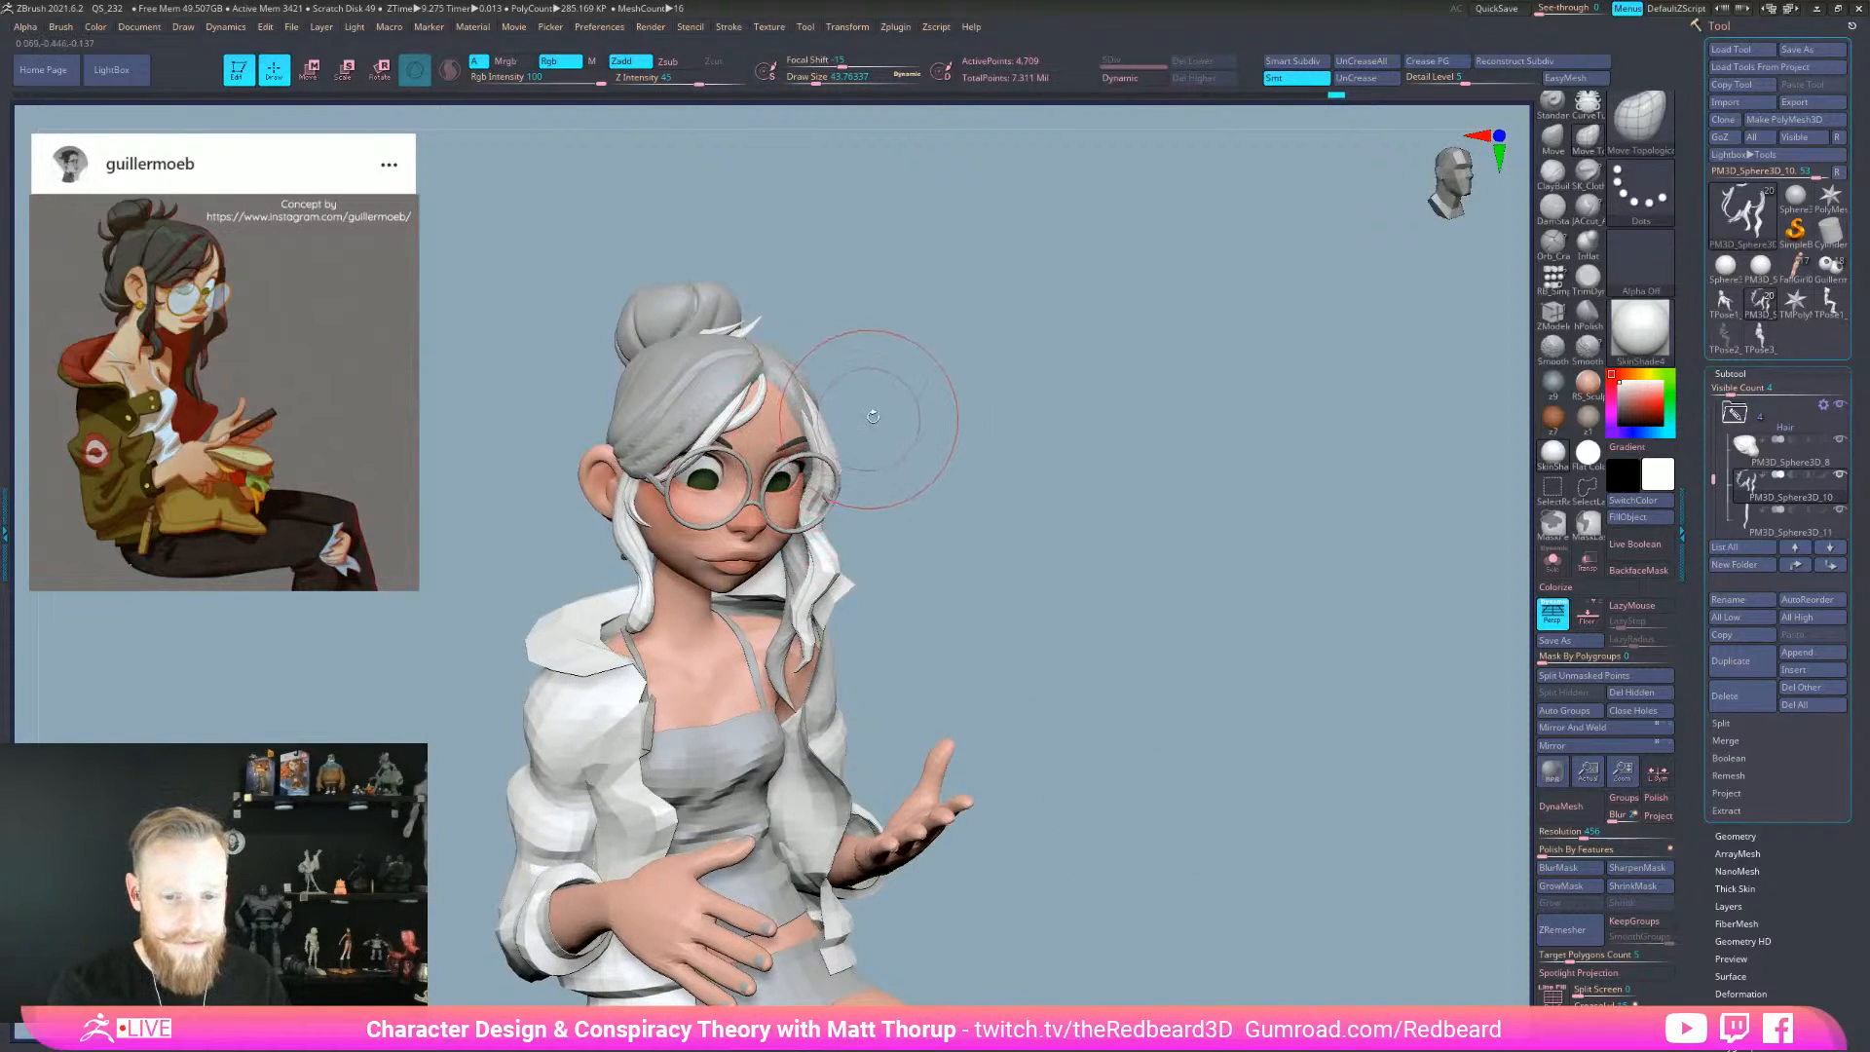
drag(881, 418, 868, 413)
right_drag(880, 413, 918, 530)
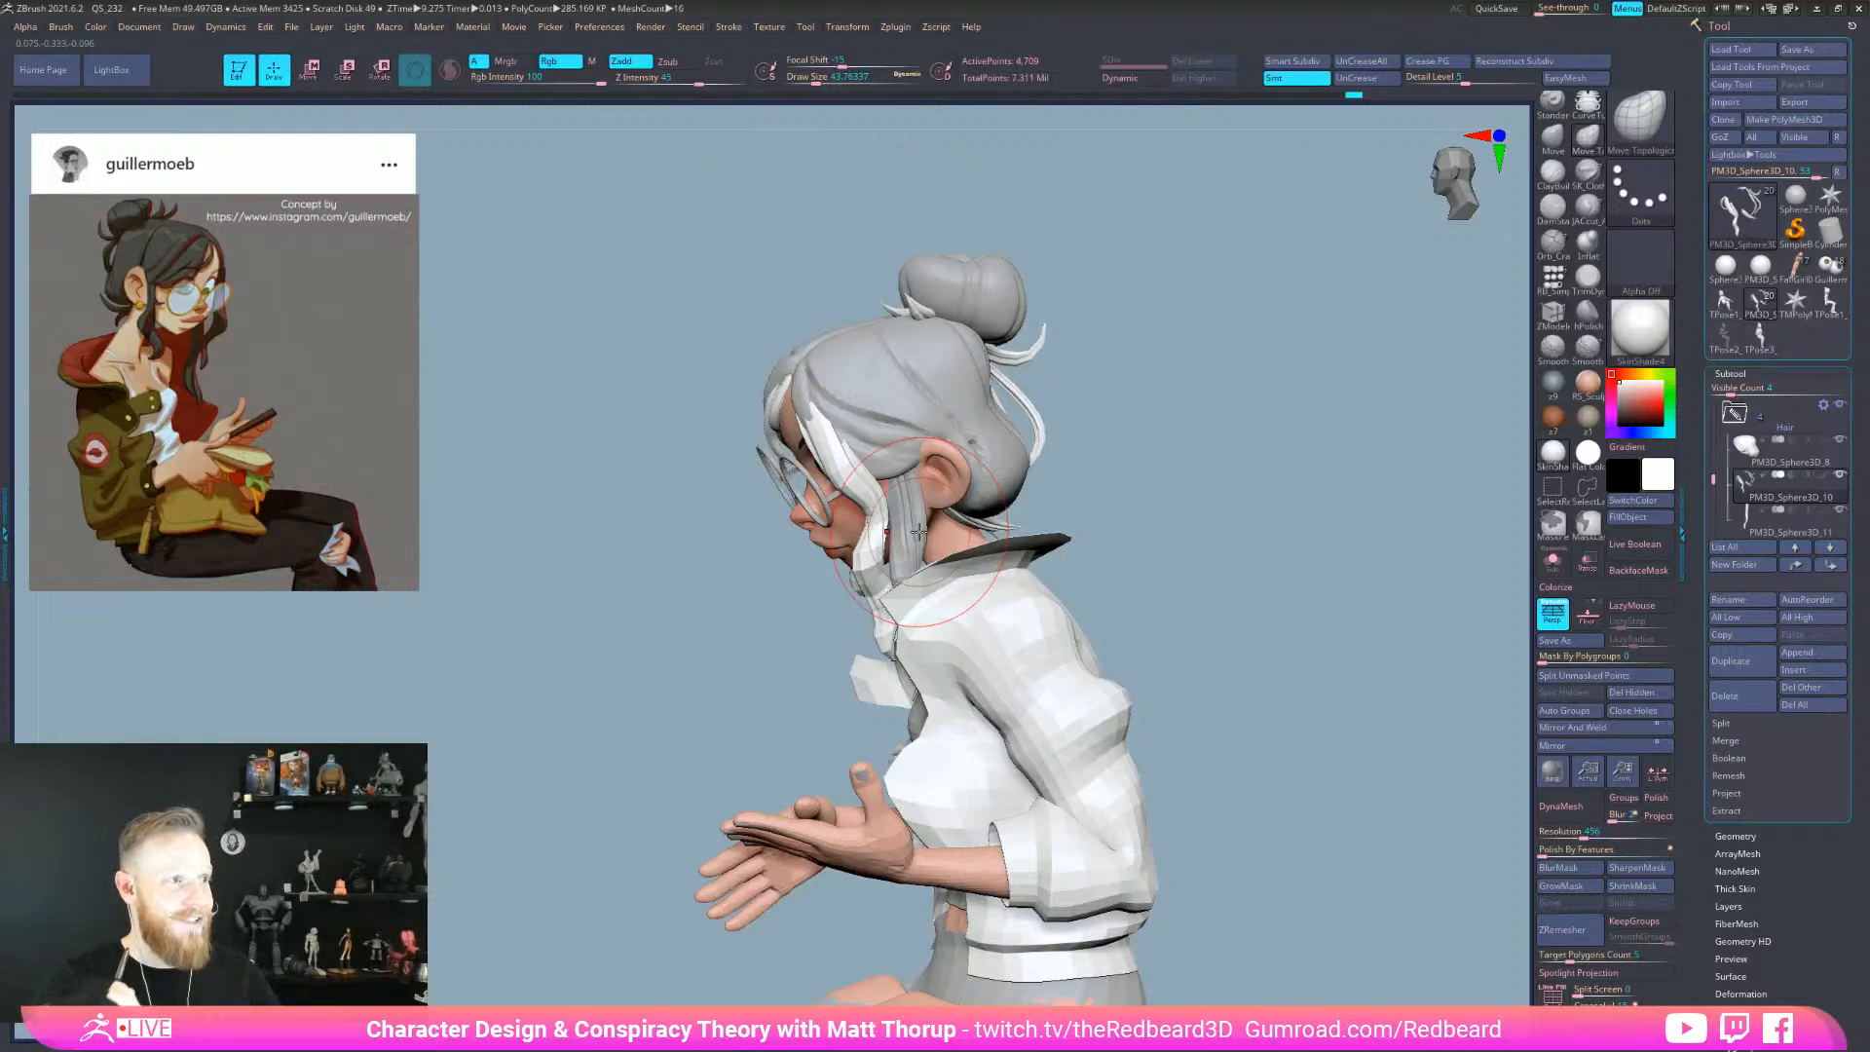
right_drag(918, 531, 1158, 737)
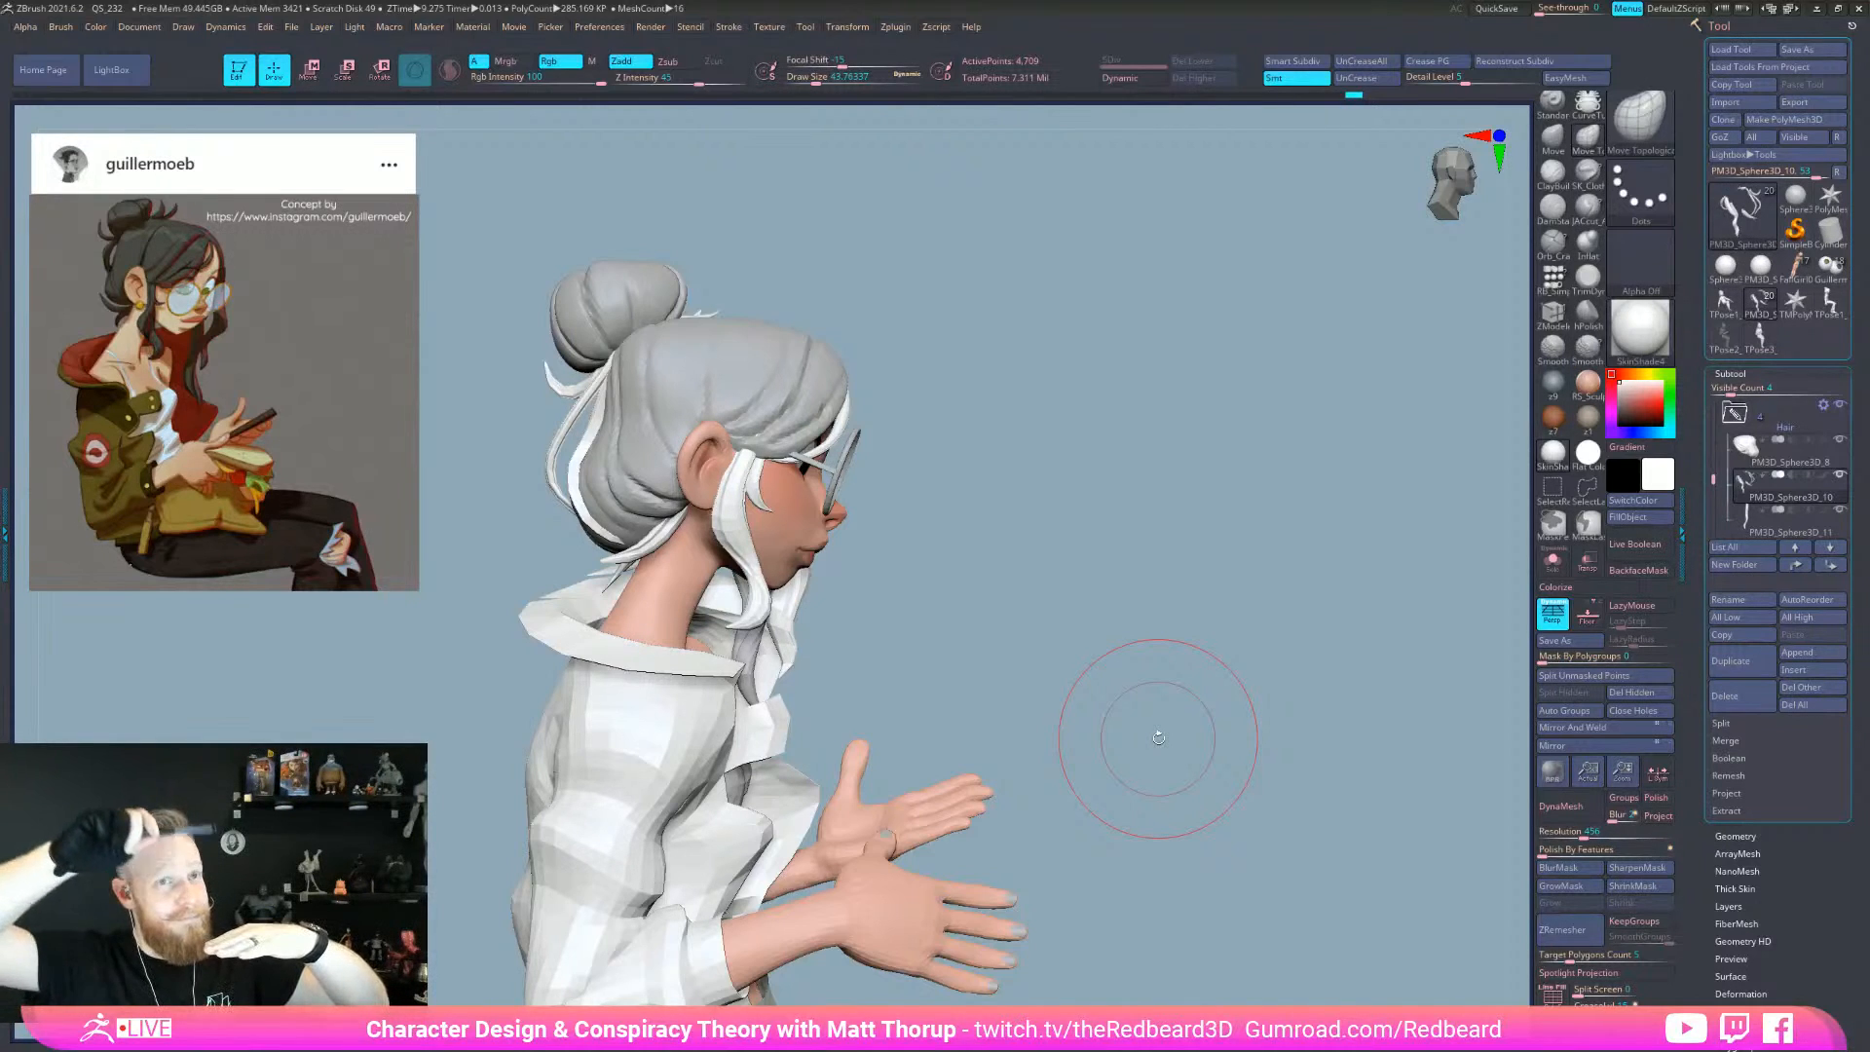
drag(1129, 742, 889, 604)
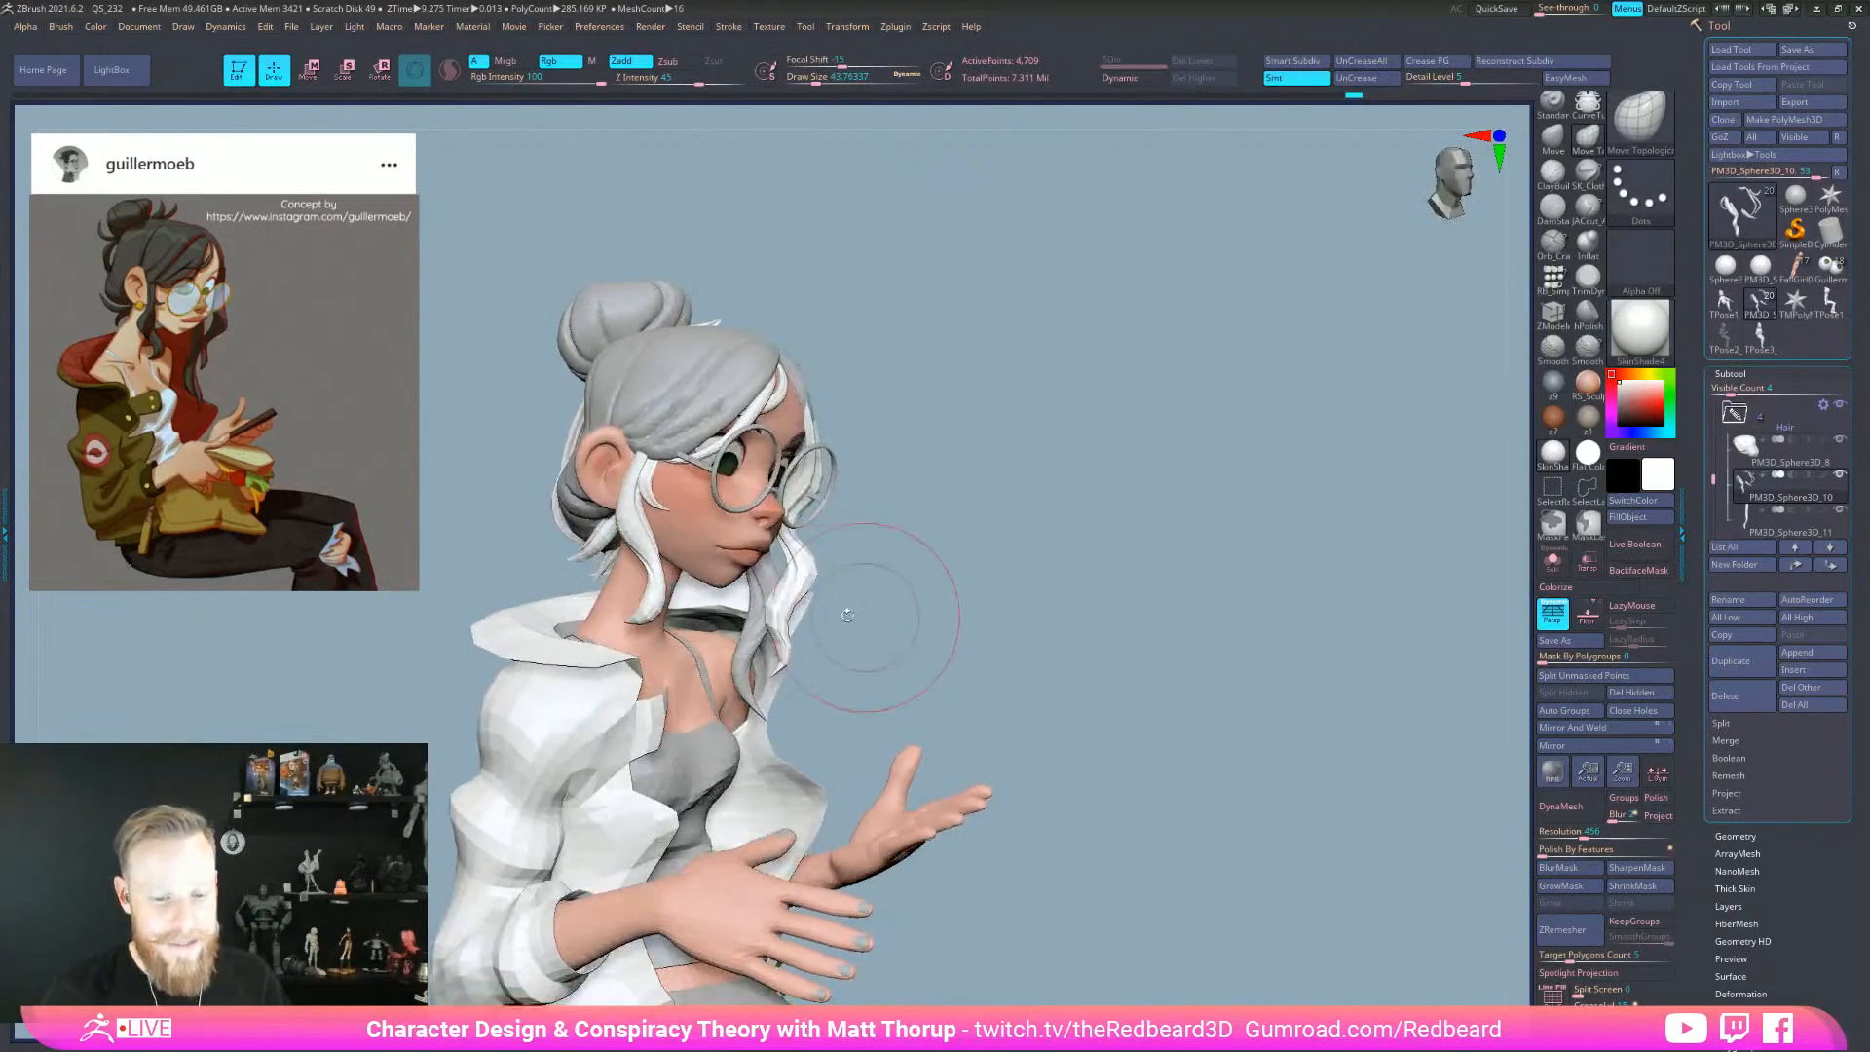
- Refine the lower end of the long strand over the chest with a draw size of about 22
drag(777, 616, 786, 651)
key(s)
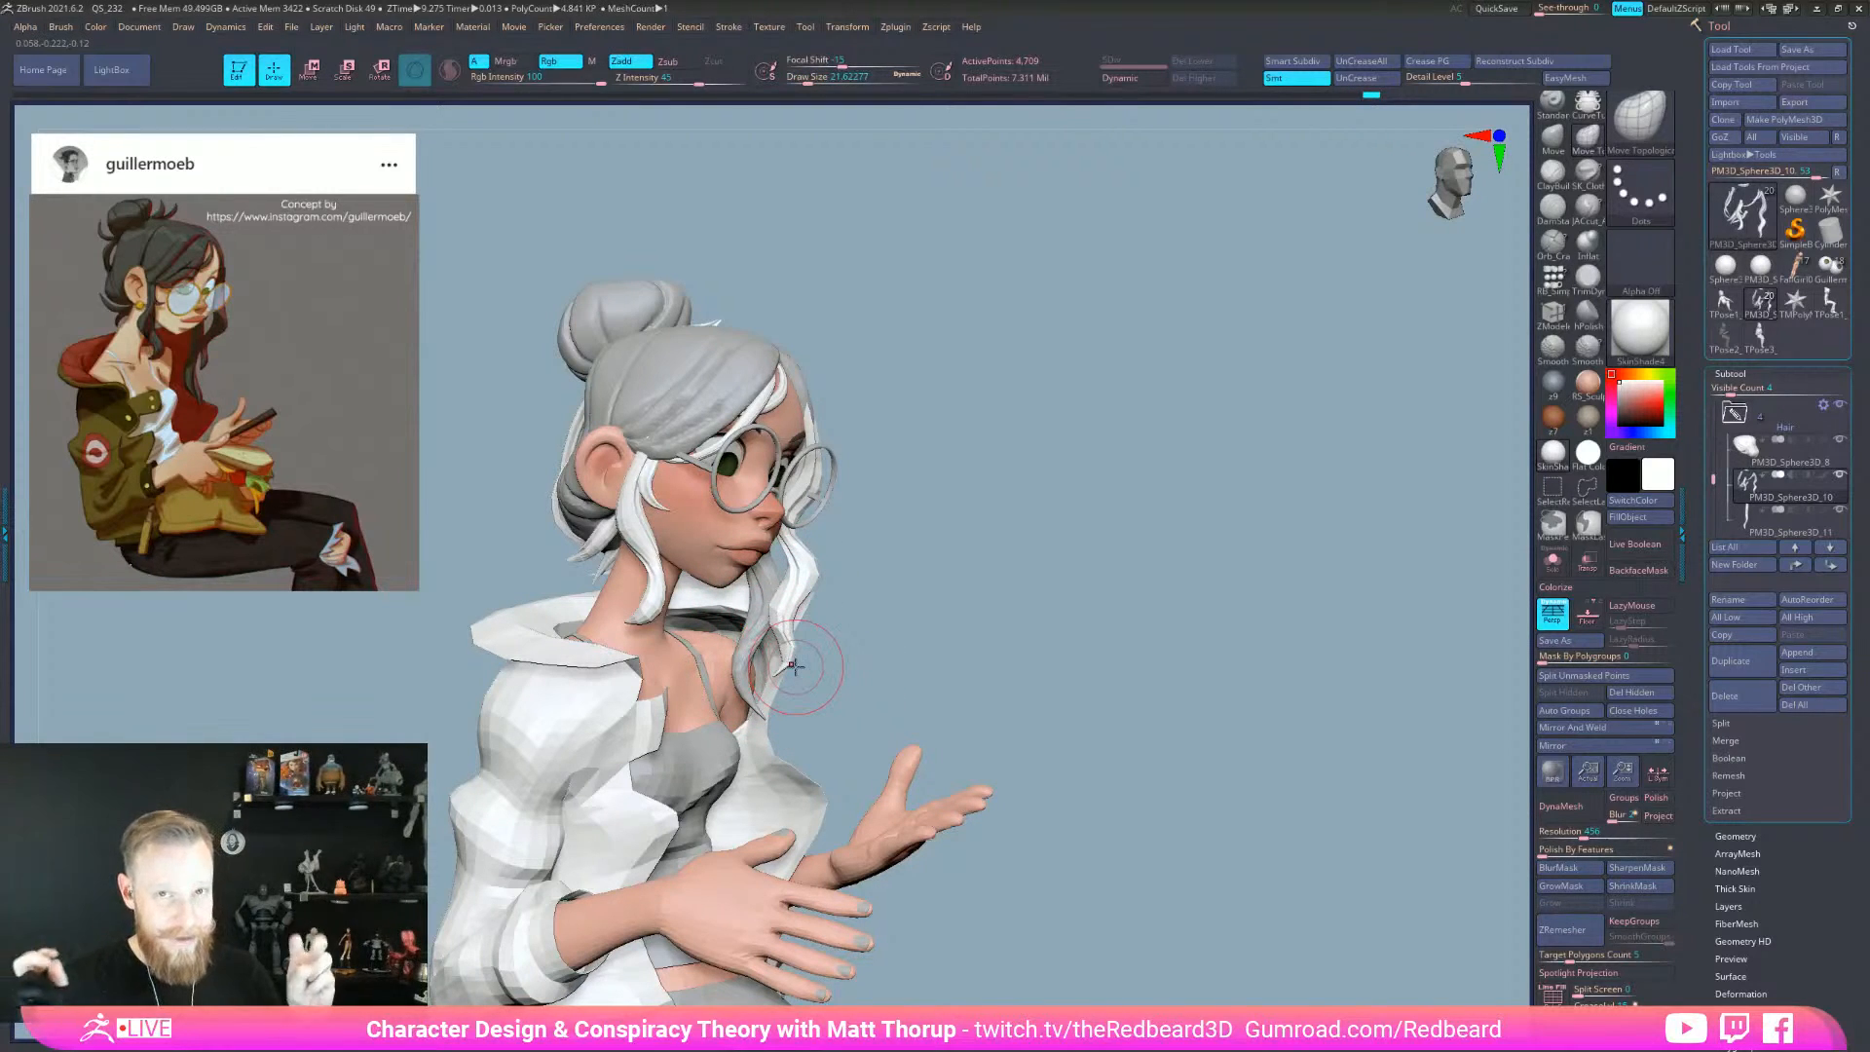
drag(1003, 536, 730, 419)
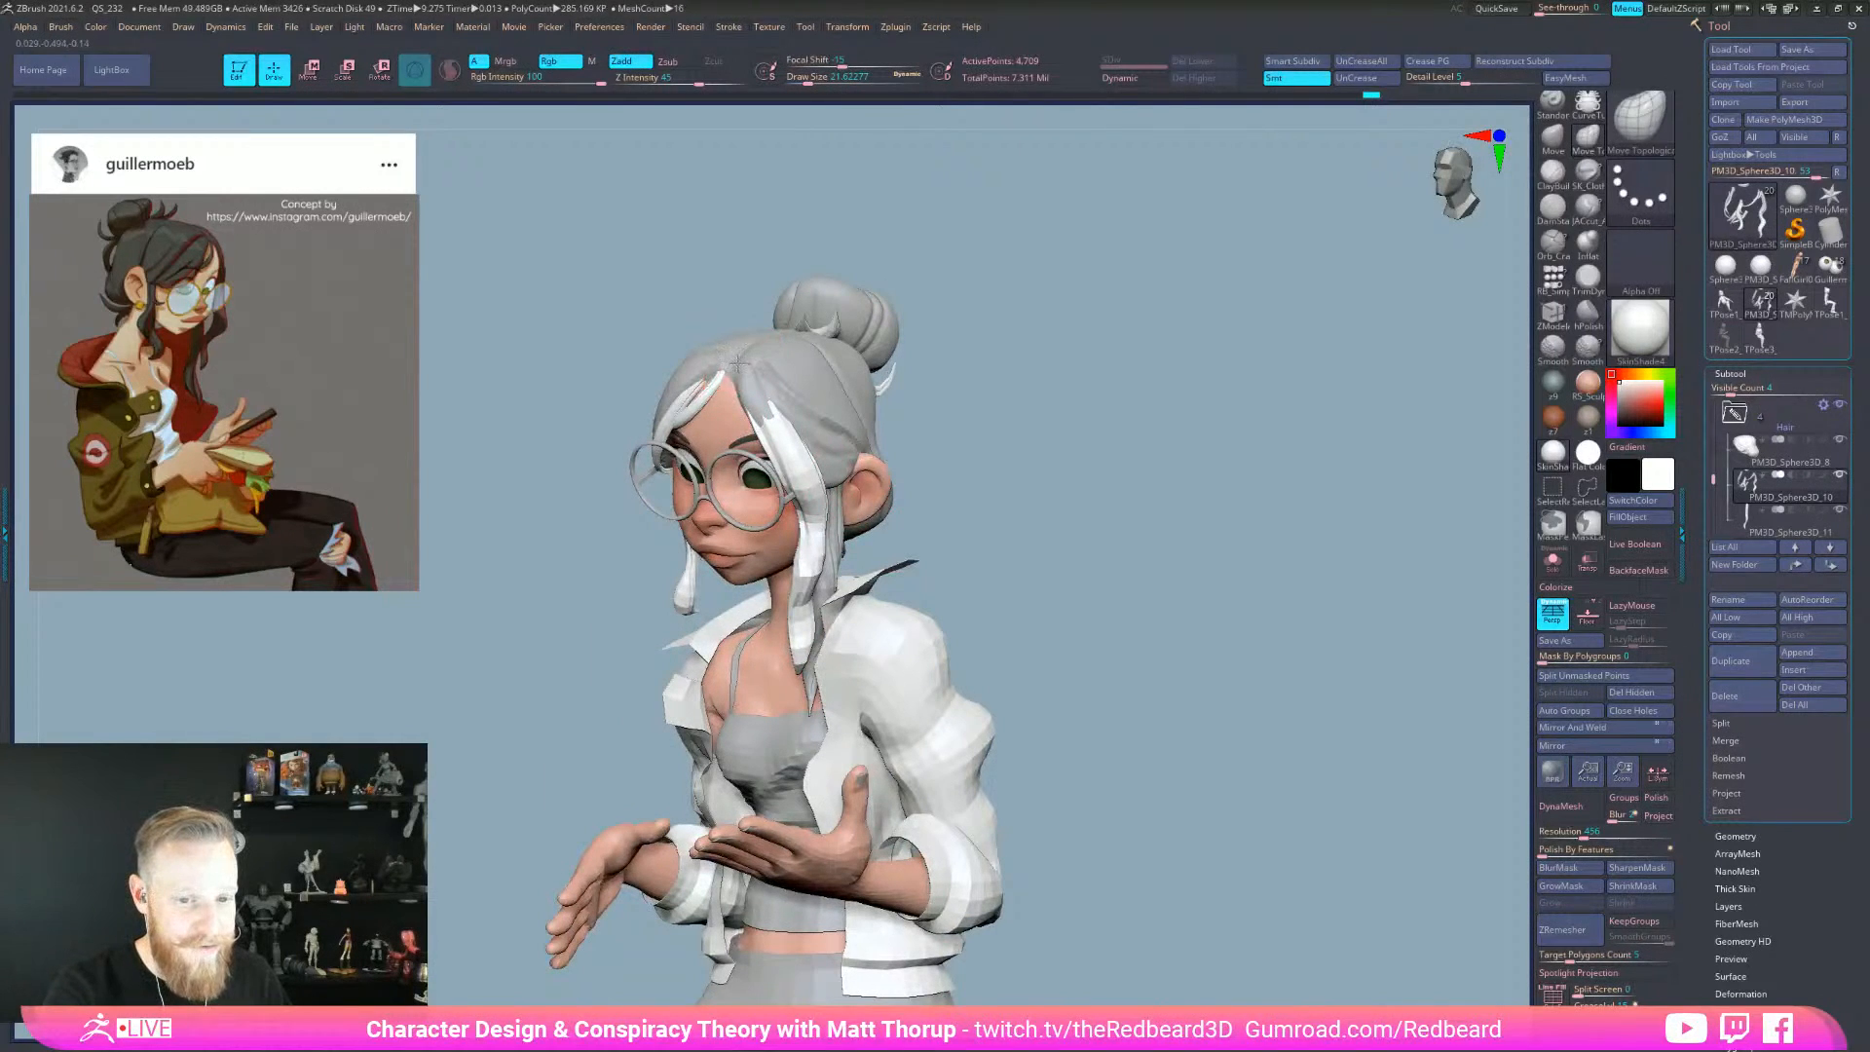
mouse_move(1227, 457)
mouse_down()
mouse_move(1056, 472)
mouse_move(1043, 447)
mouse_move(1093, 471)
mouse_move(991, 470)
mouse_move(1049, 481)
mouse_move(1015, 491)
mouse_move(1042, 501)
mouse_move(942, 543)
mouse_move(1070, 555)
mouse_up()
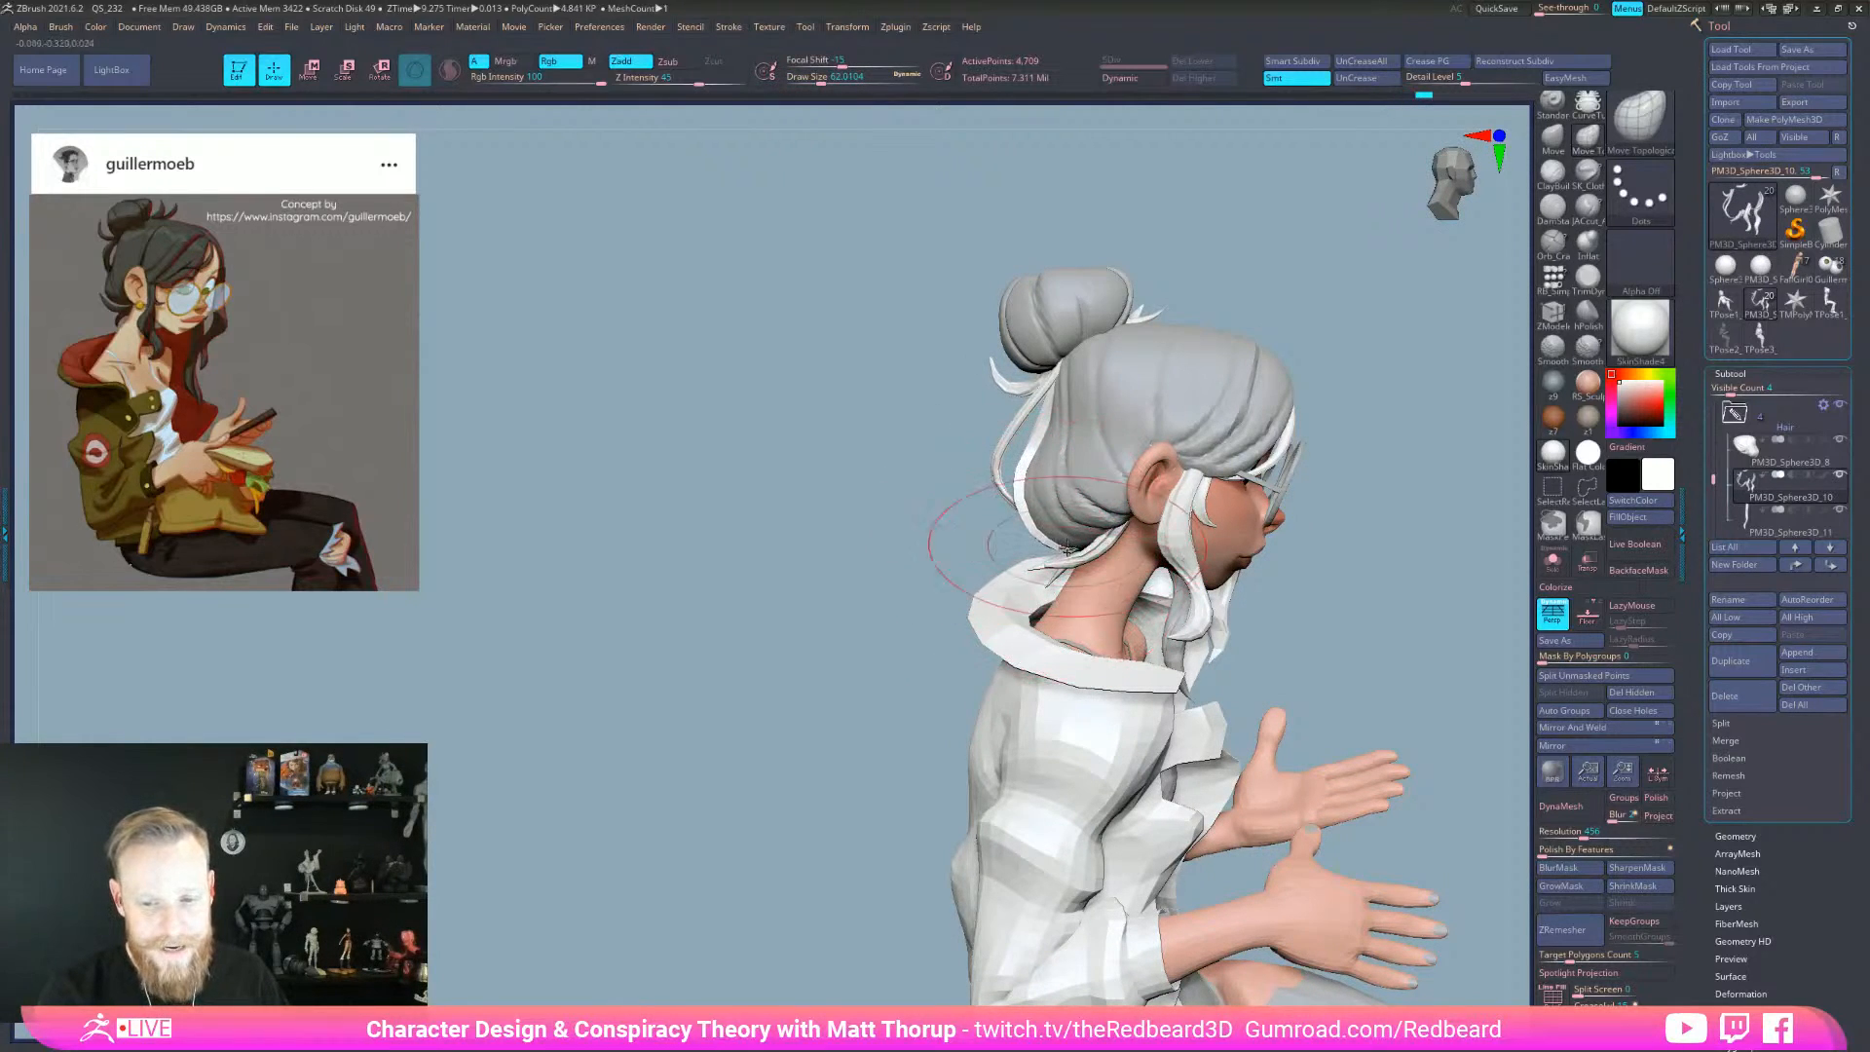
- Select the hair bun and adjust its shape from the side
mouse_move(855, 667)
mouse_down()
mouse_move(838, 654)
mouse_move(790, 801)
mouse_move(1207, 642)
mouse_move(1209, 609)
mouse_up()
alt+click(922, 448)
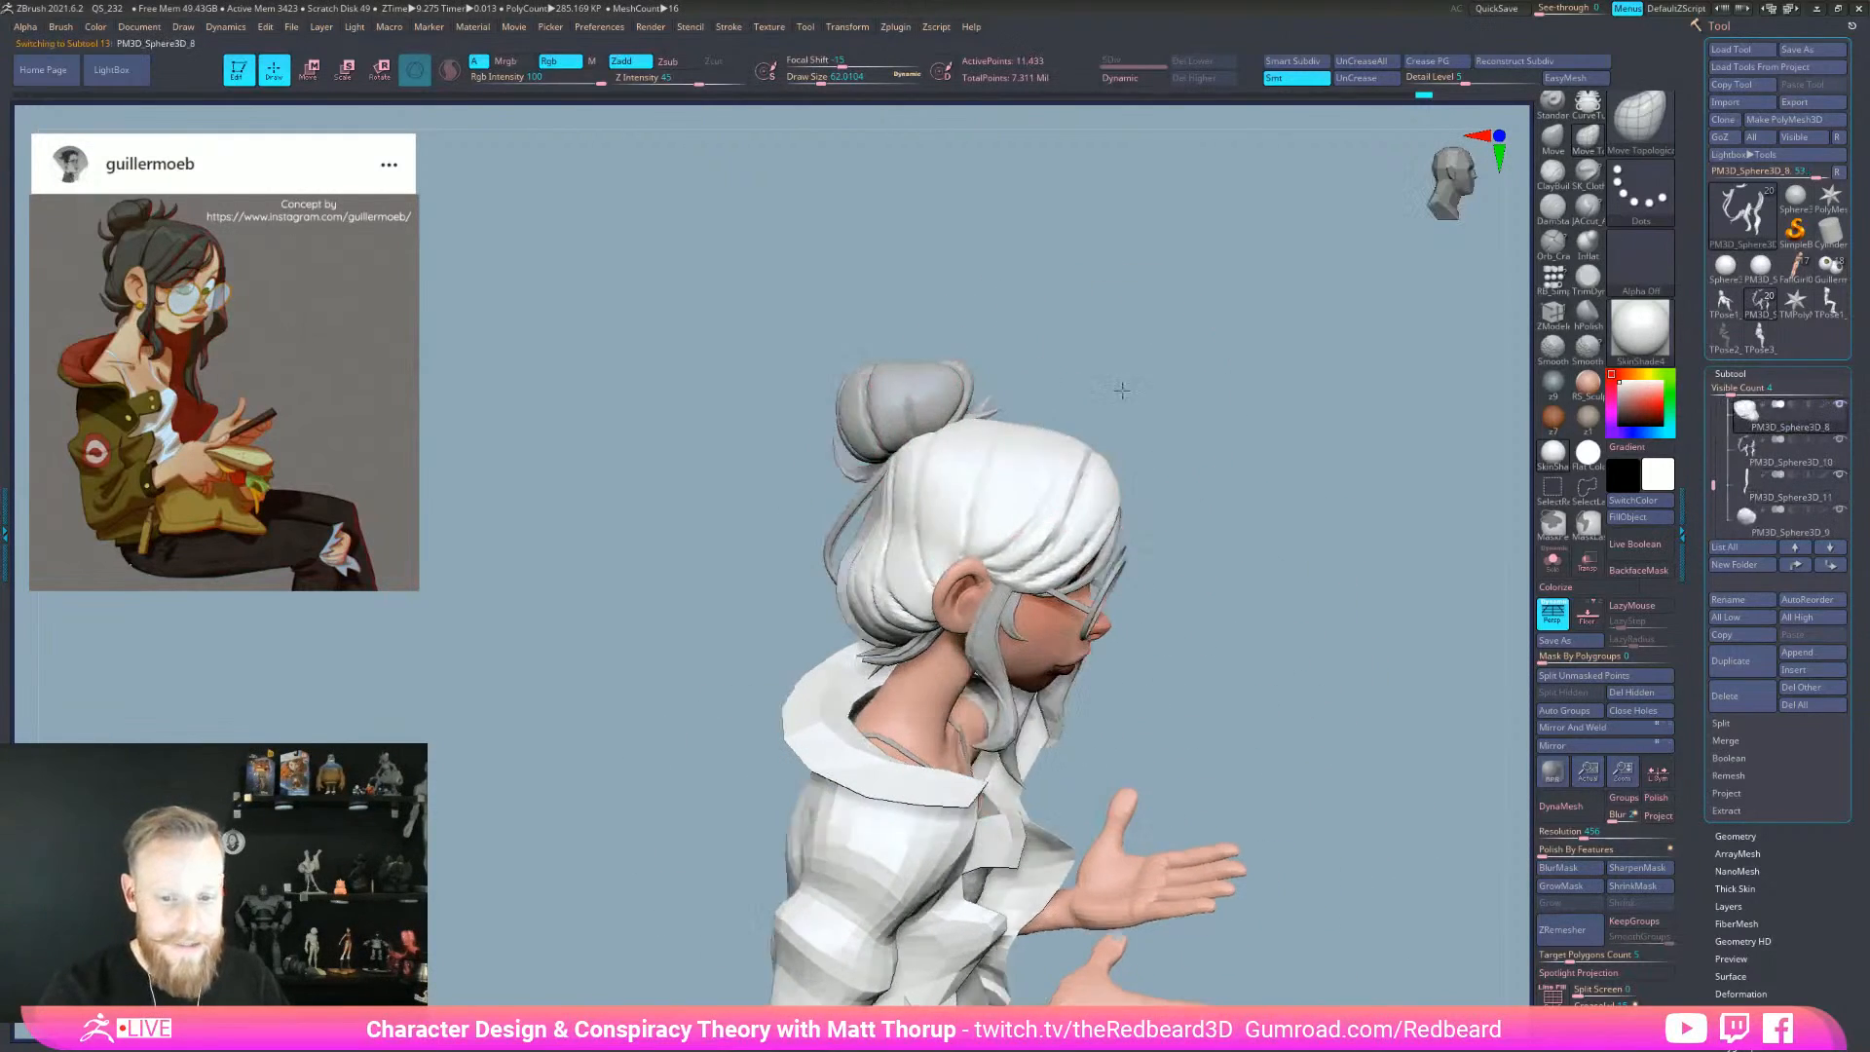
key(s)
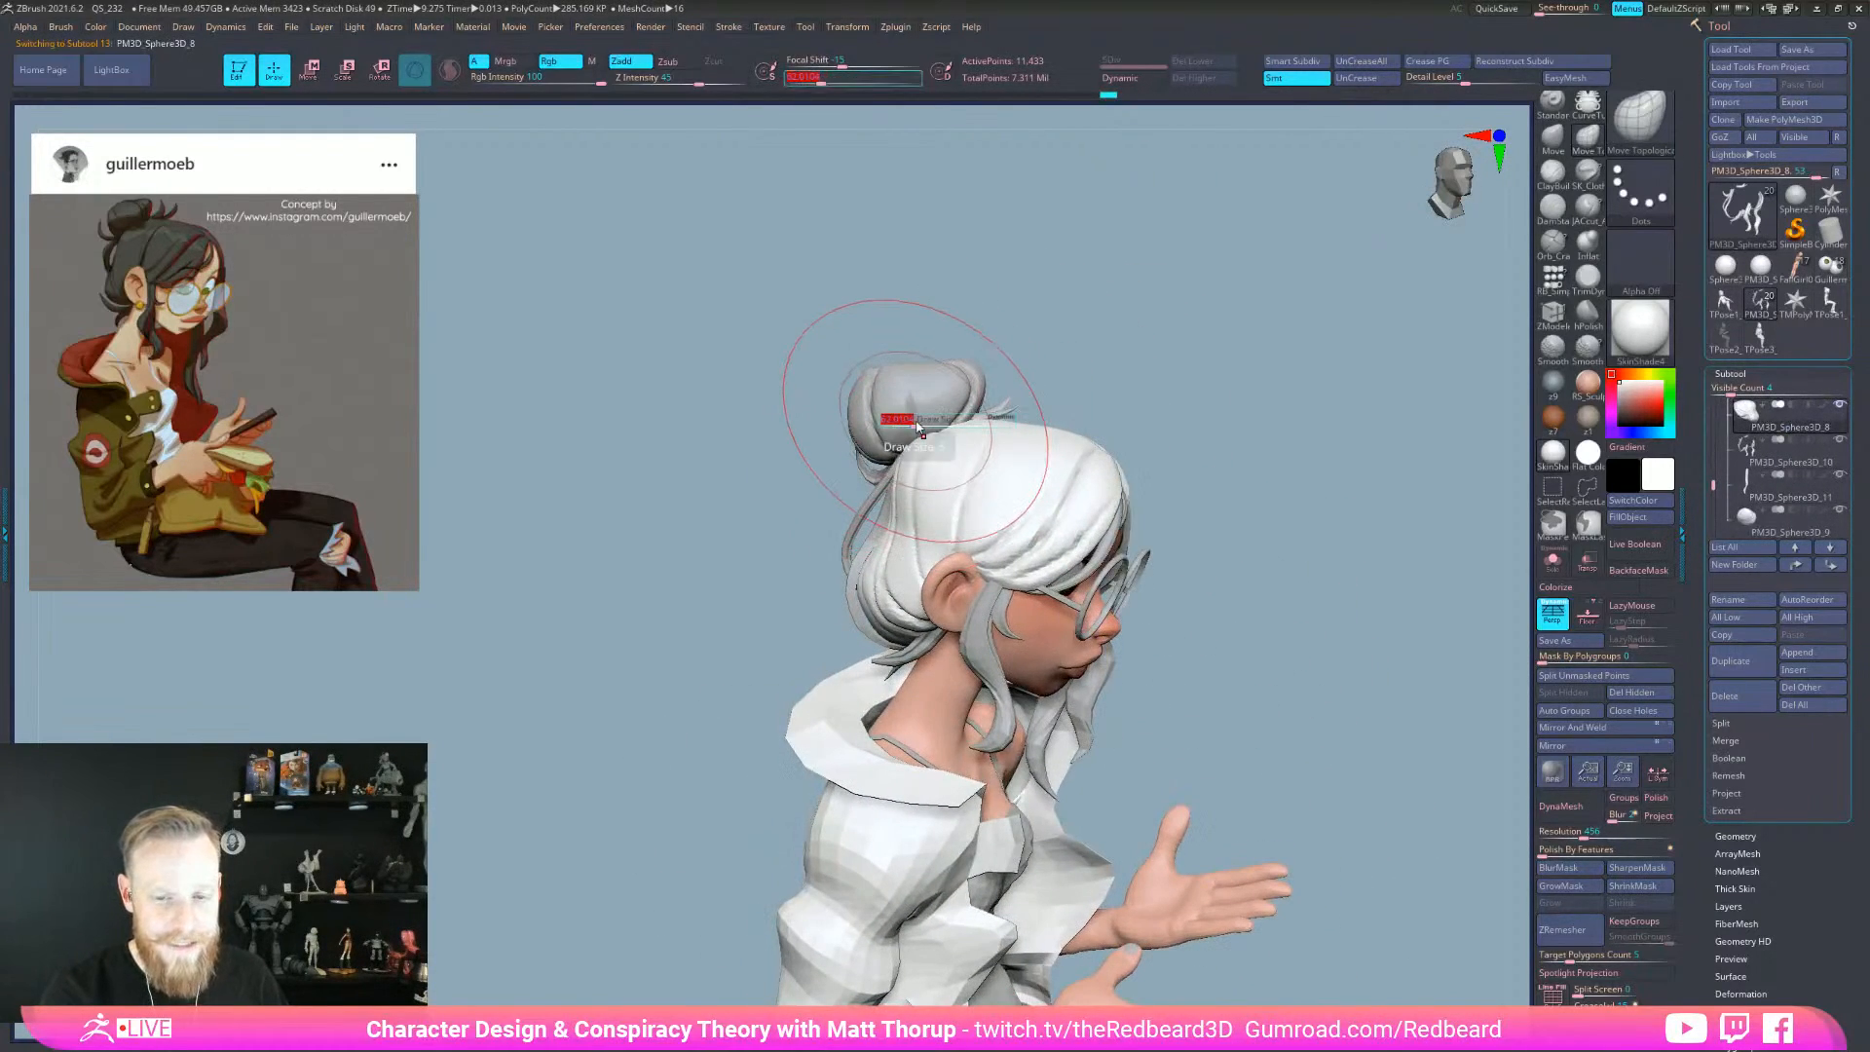
drag(914, 418, 900, 420)
alt+click(913, 425)
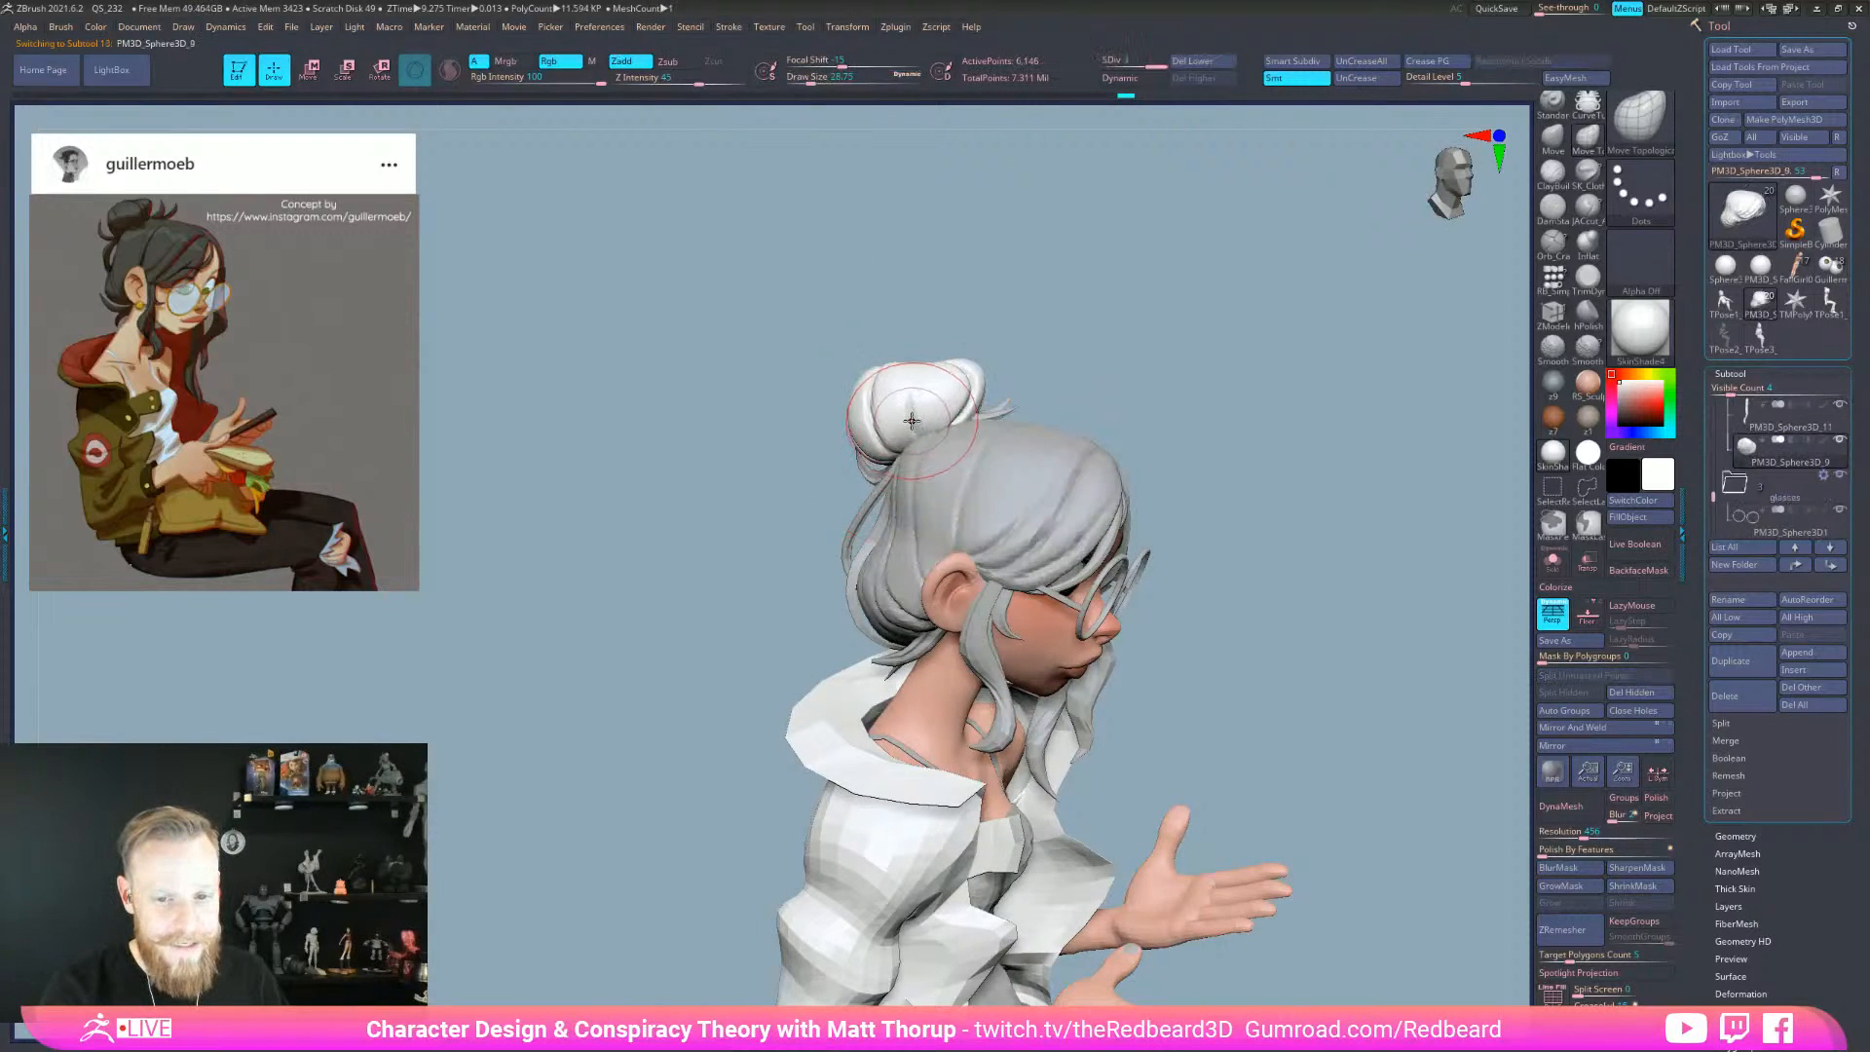
drag(1116, 398, 1163, 398)
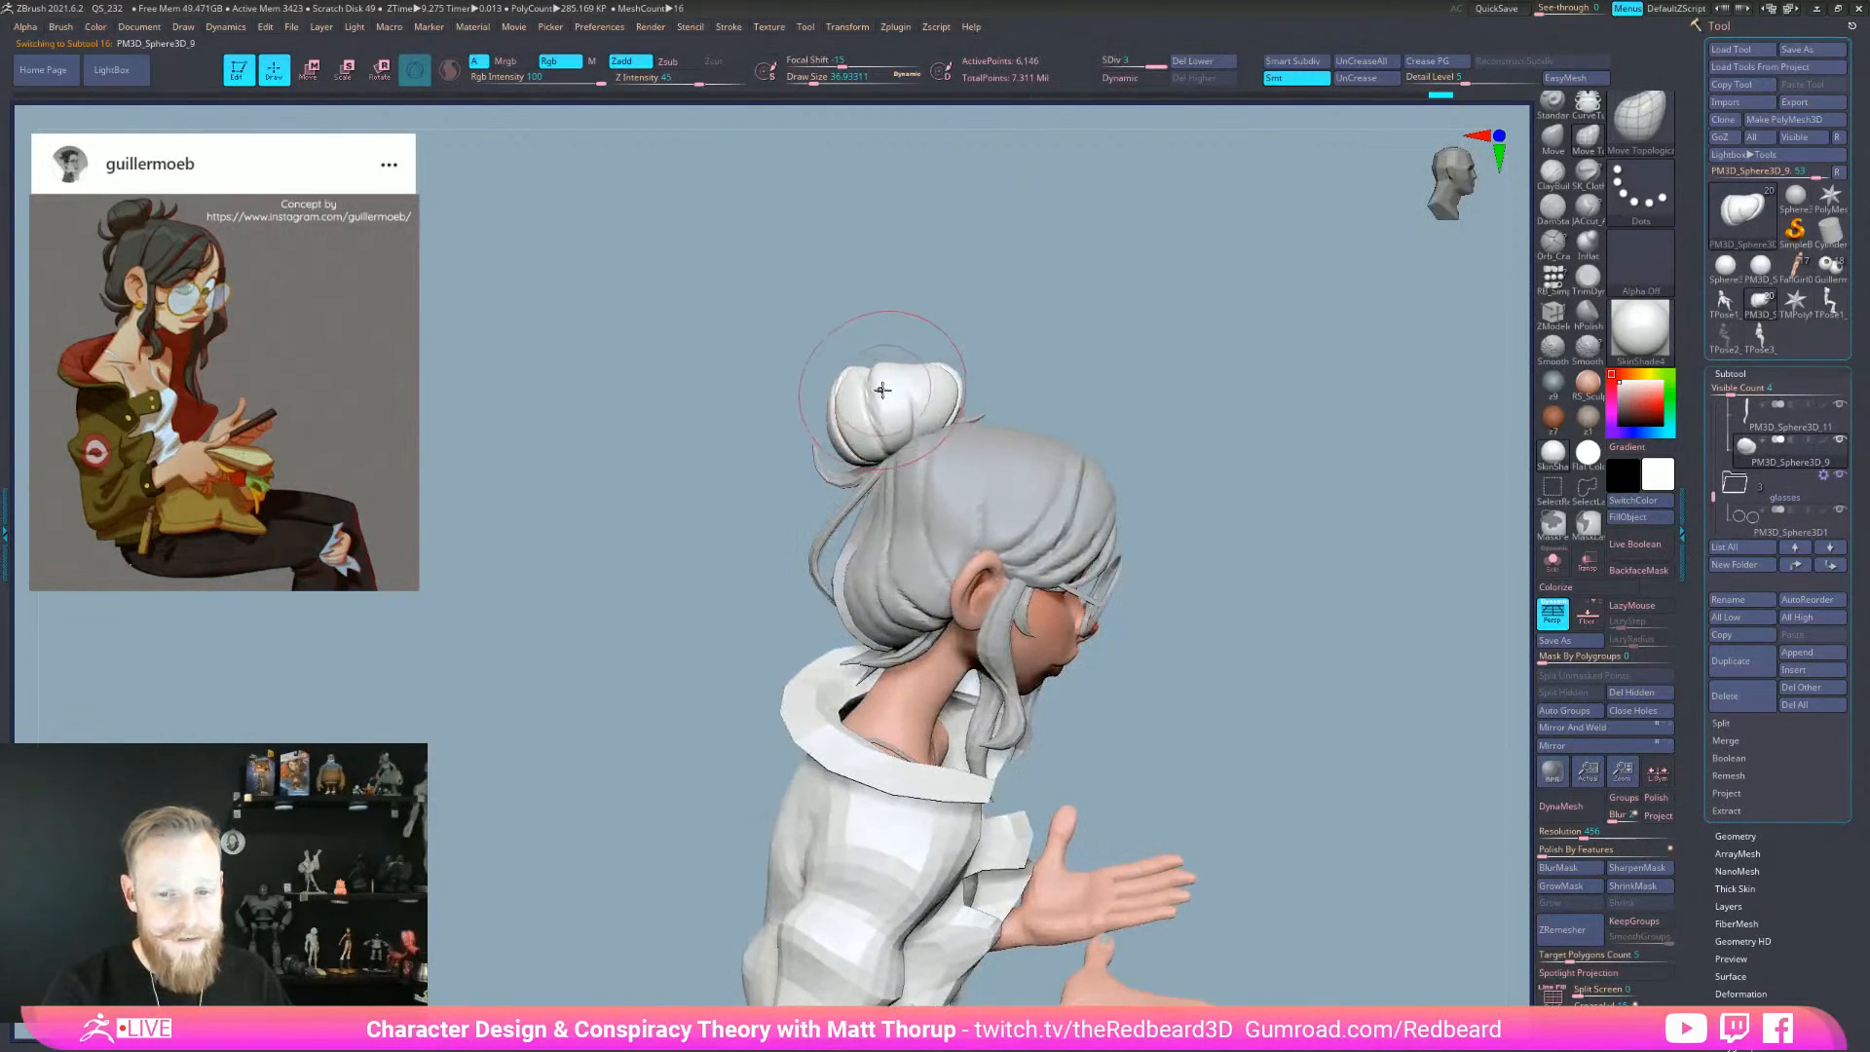
- Enlarge the brush and reshape the hair bun, working from the side and back
key(s)
drag(880, 392, 890, 391)
right_drag(886, 375, 894, 425)
key(s)
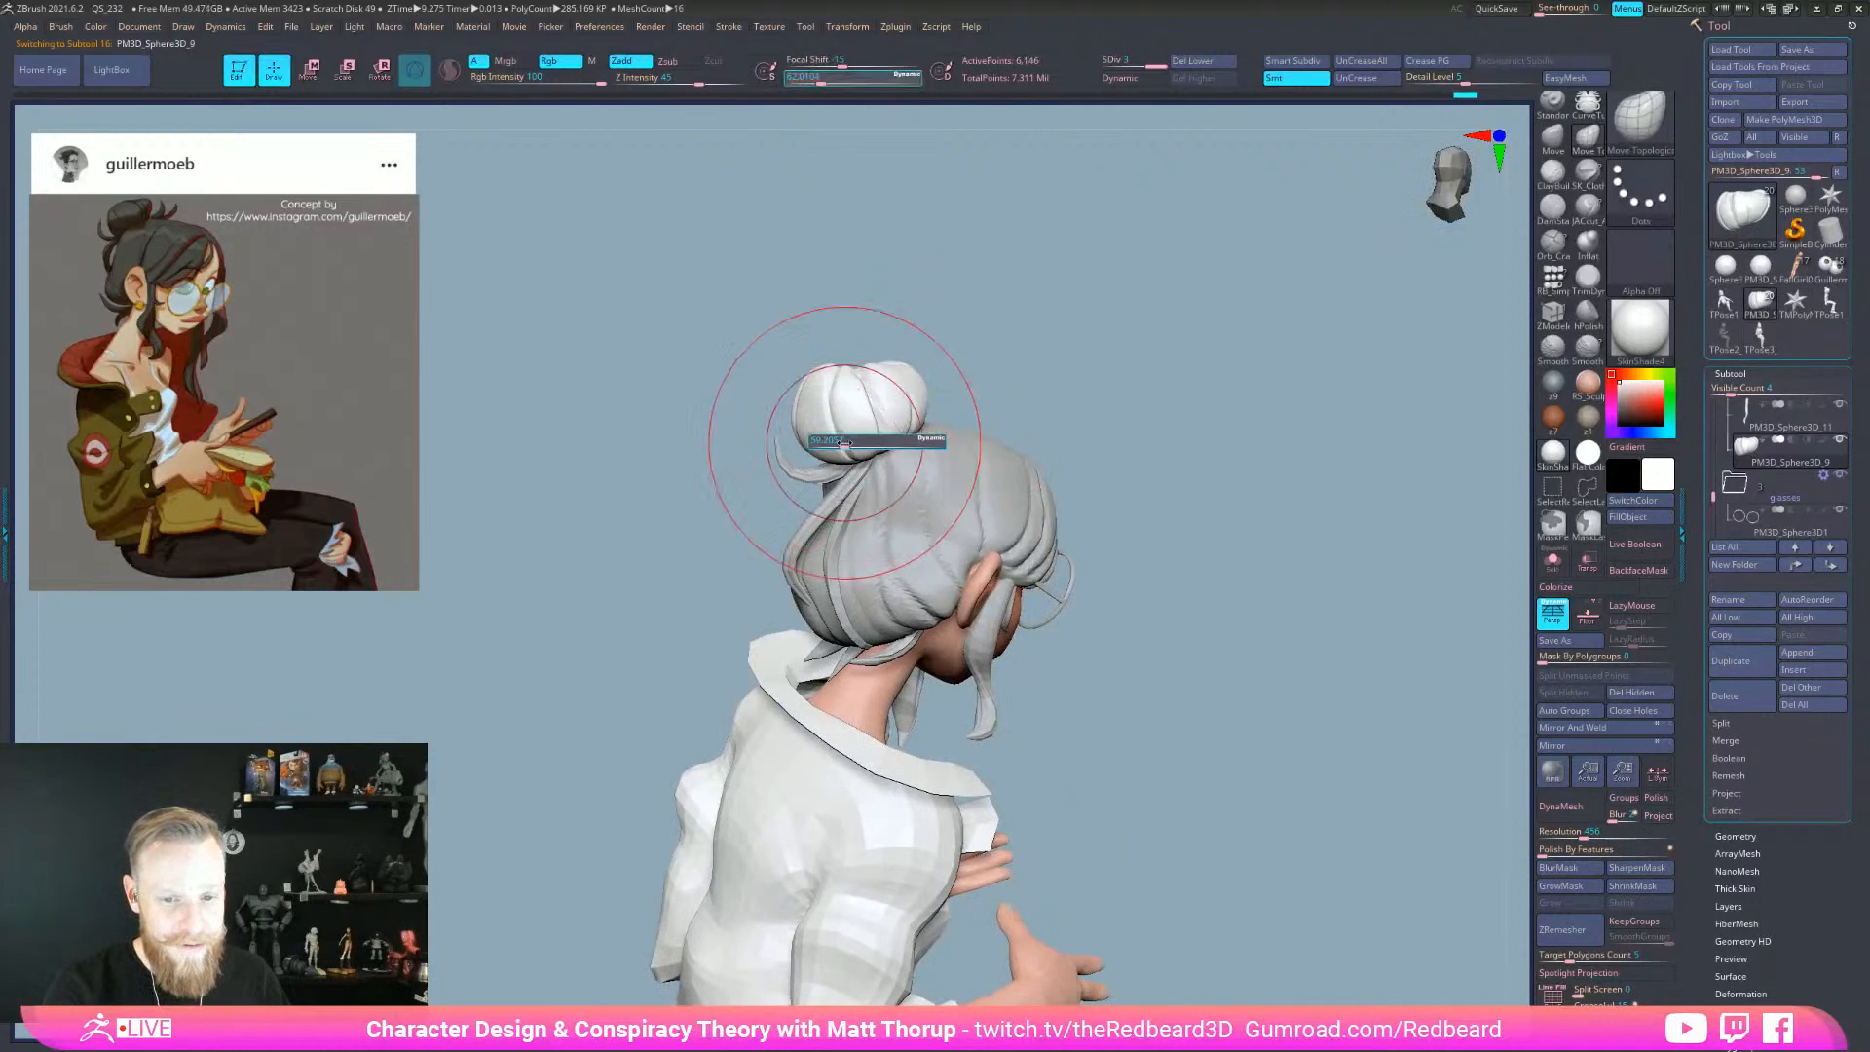
drag(866, 439, 855, 441)
right_drag(1057, 411, 1149, 764)
key(space)
mouse_move(1119, 588)
ctrl+right_down()
mouse_move(1277, 617)
mouse_move(1197, 614)
ctrl+right_up()
key(space)
drag(1237, 607, 1211, 606)
right_drag(1179, 554, 998, 507)
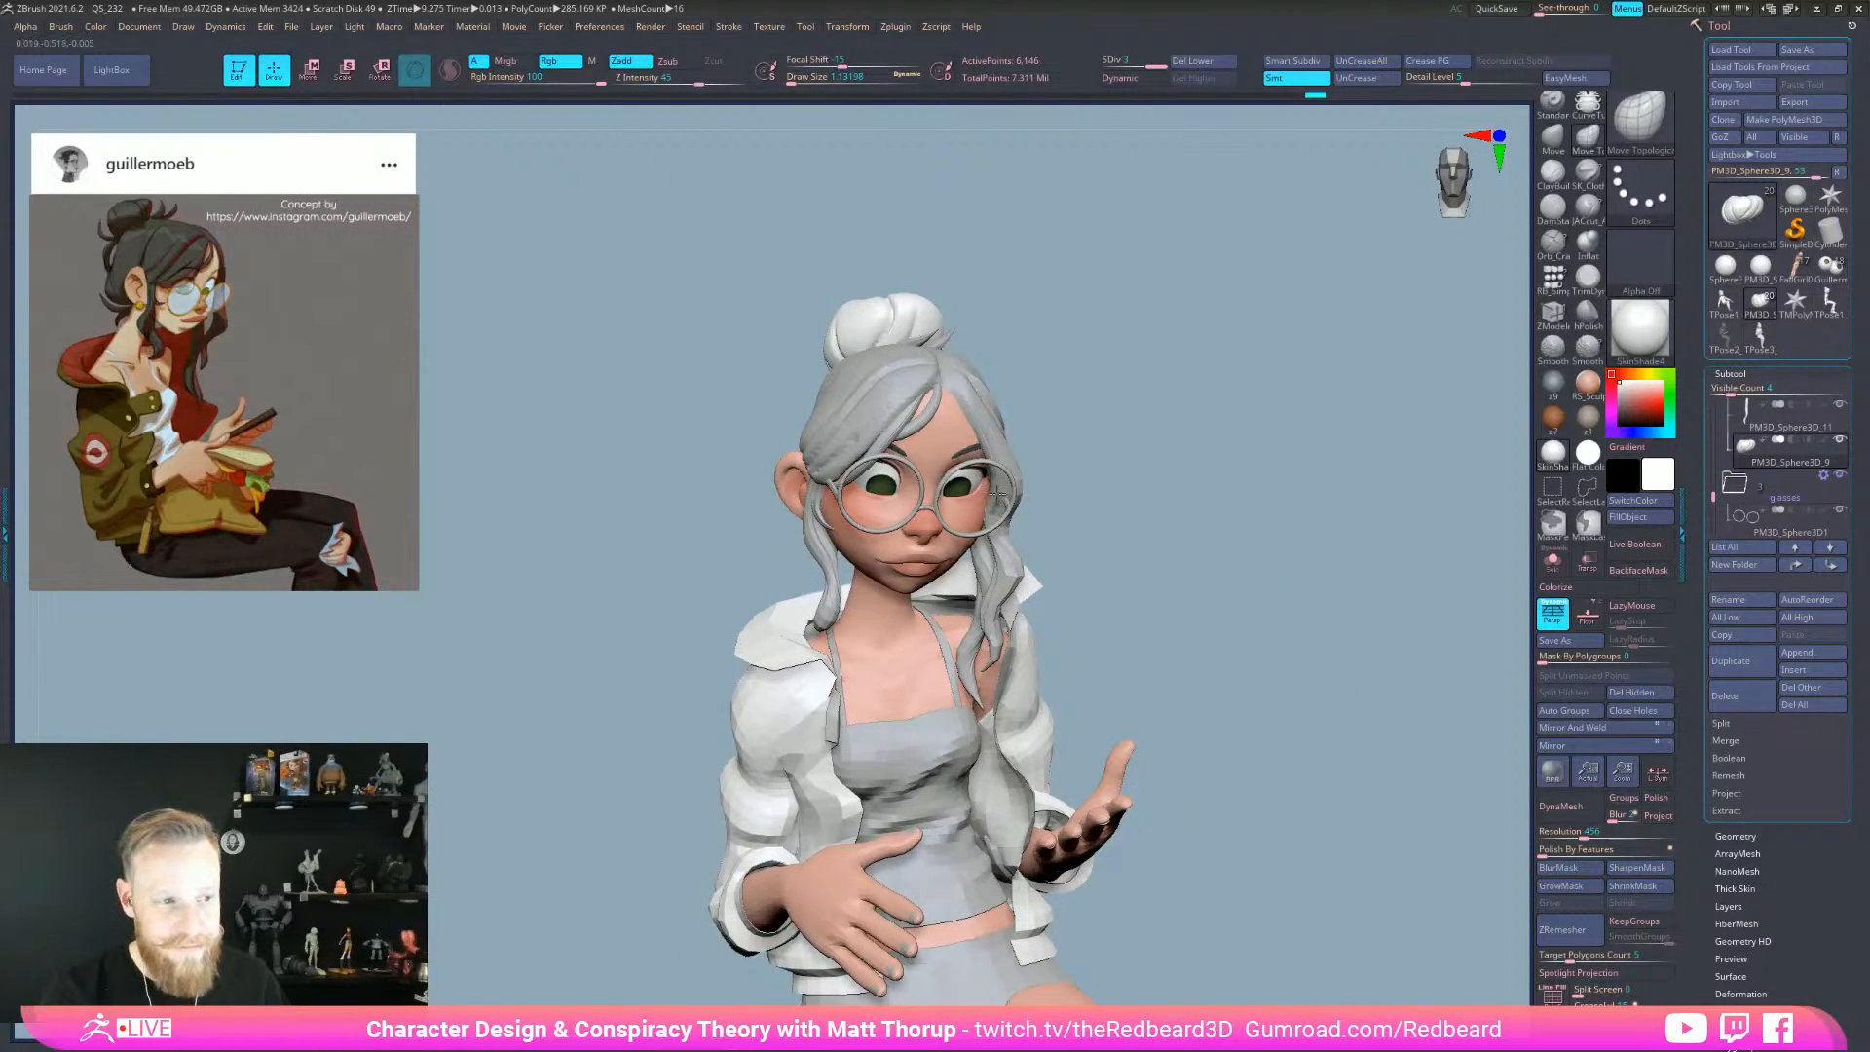
- Select the loose strands again and adjust the lock above the chest with a draw size of about 25
alt+click(995, 495)
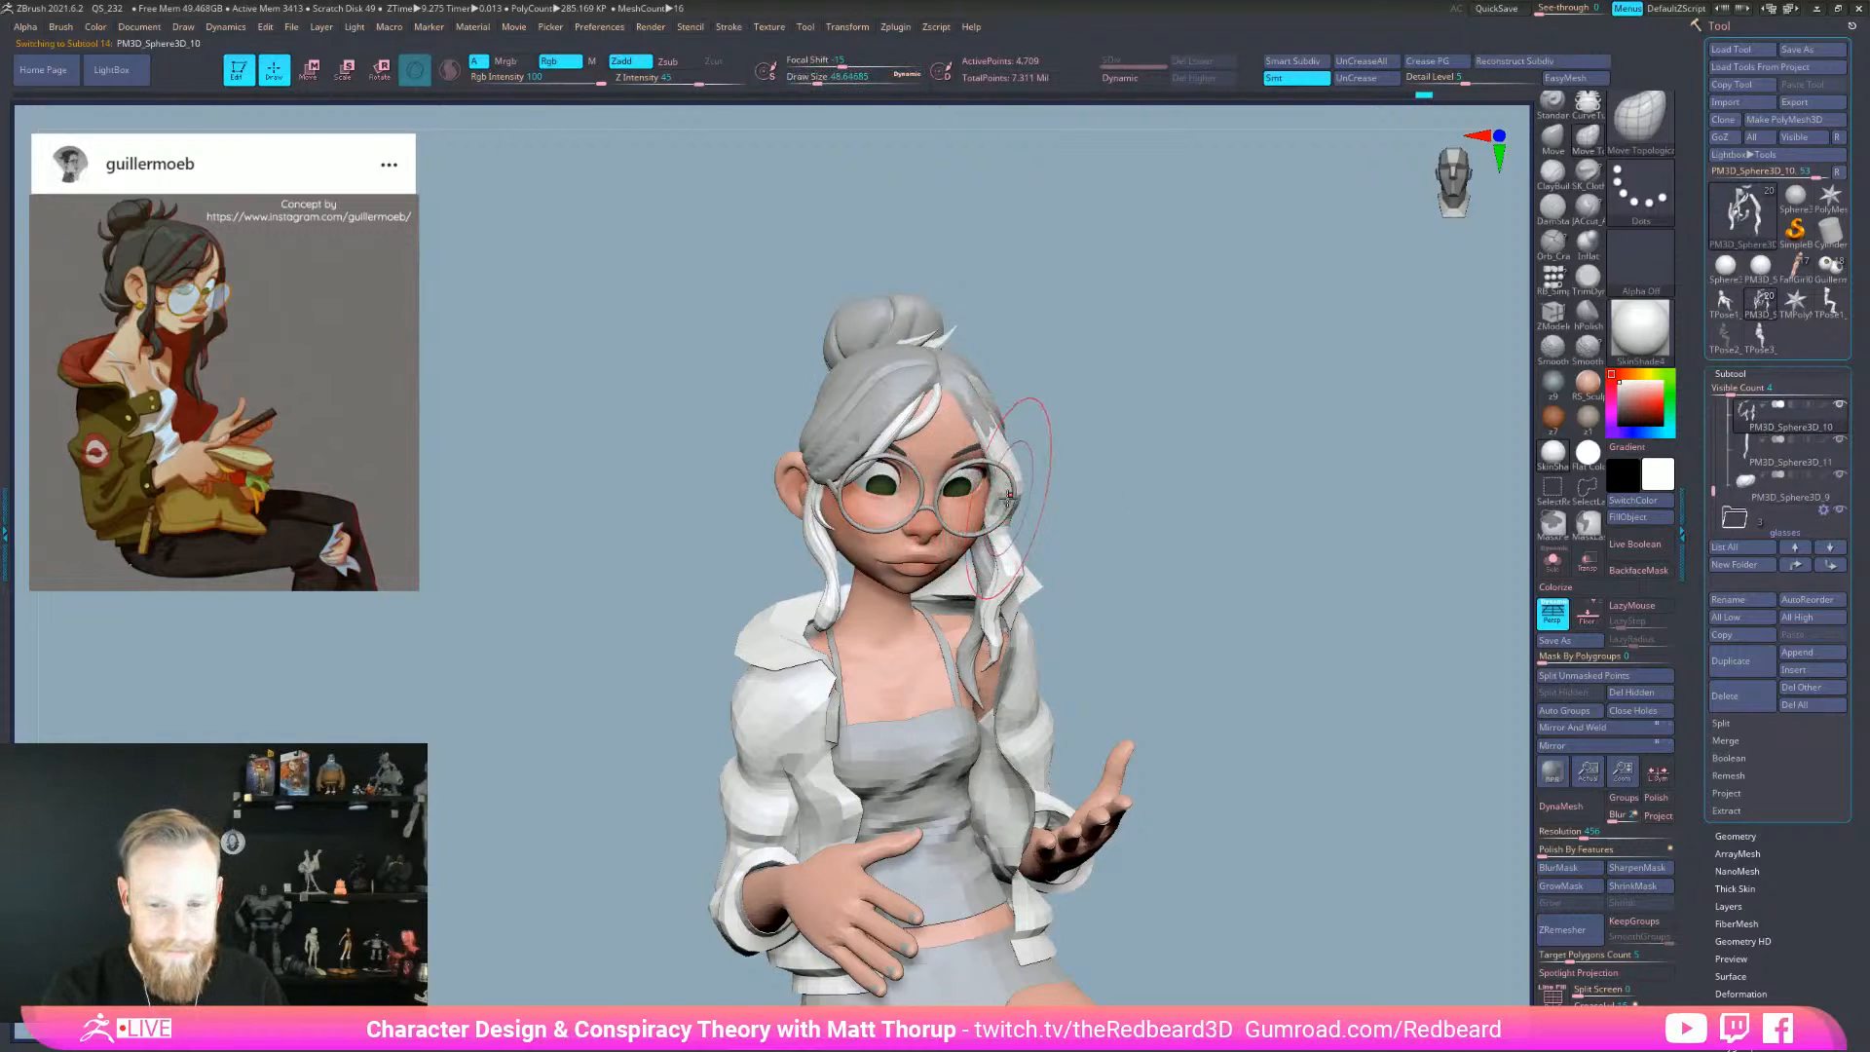
right_drag(1041, 561, 1268, 668)
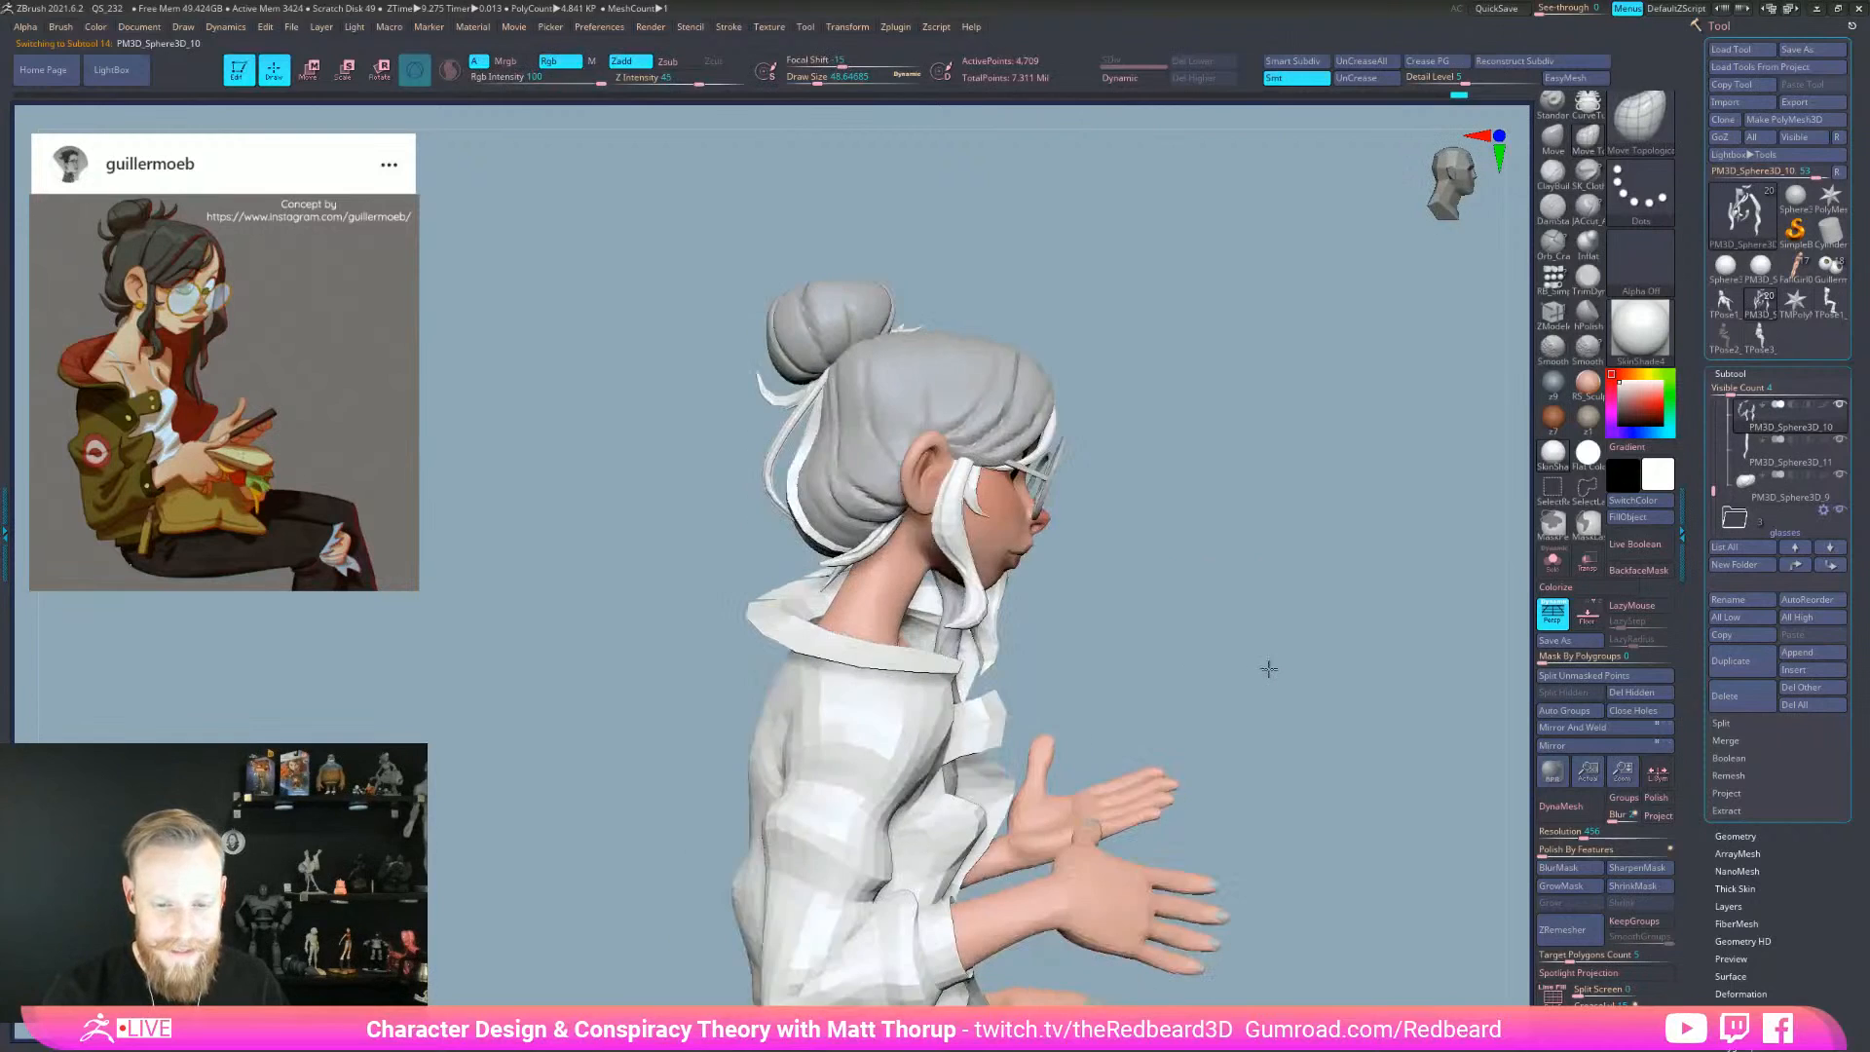
key(s)
drag(969, 624, 951, 625)
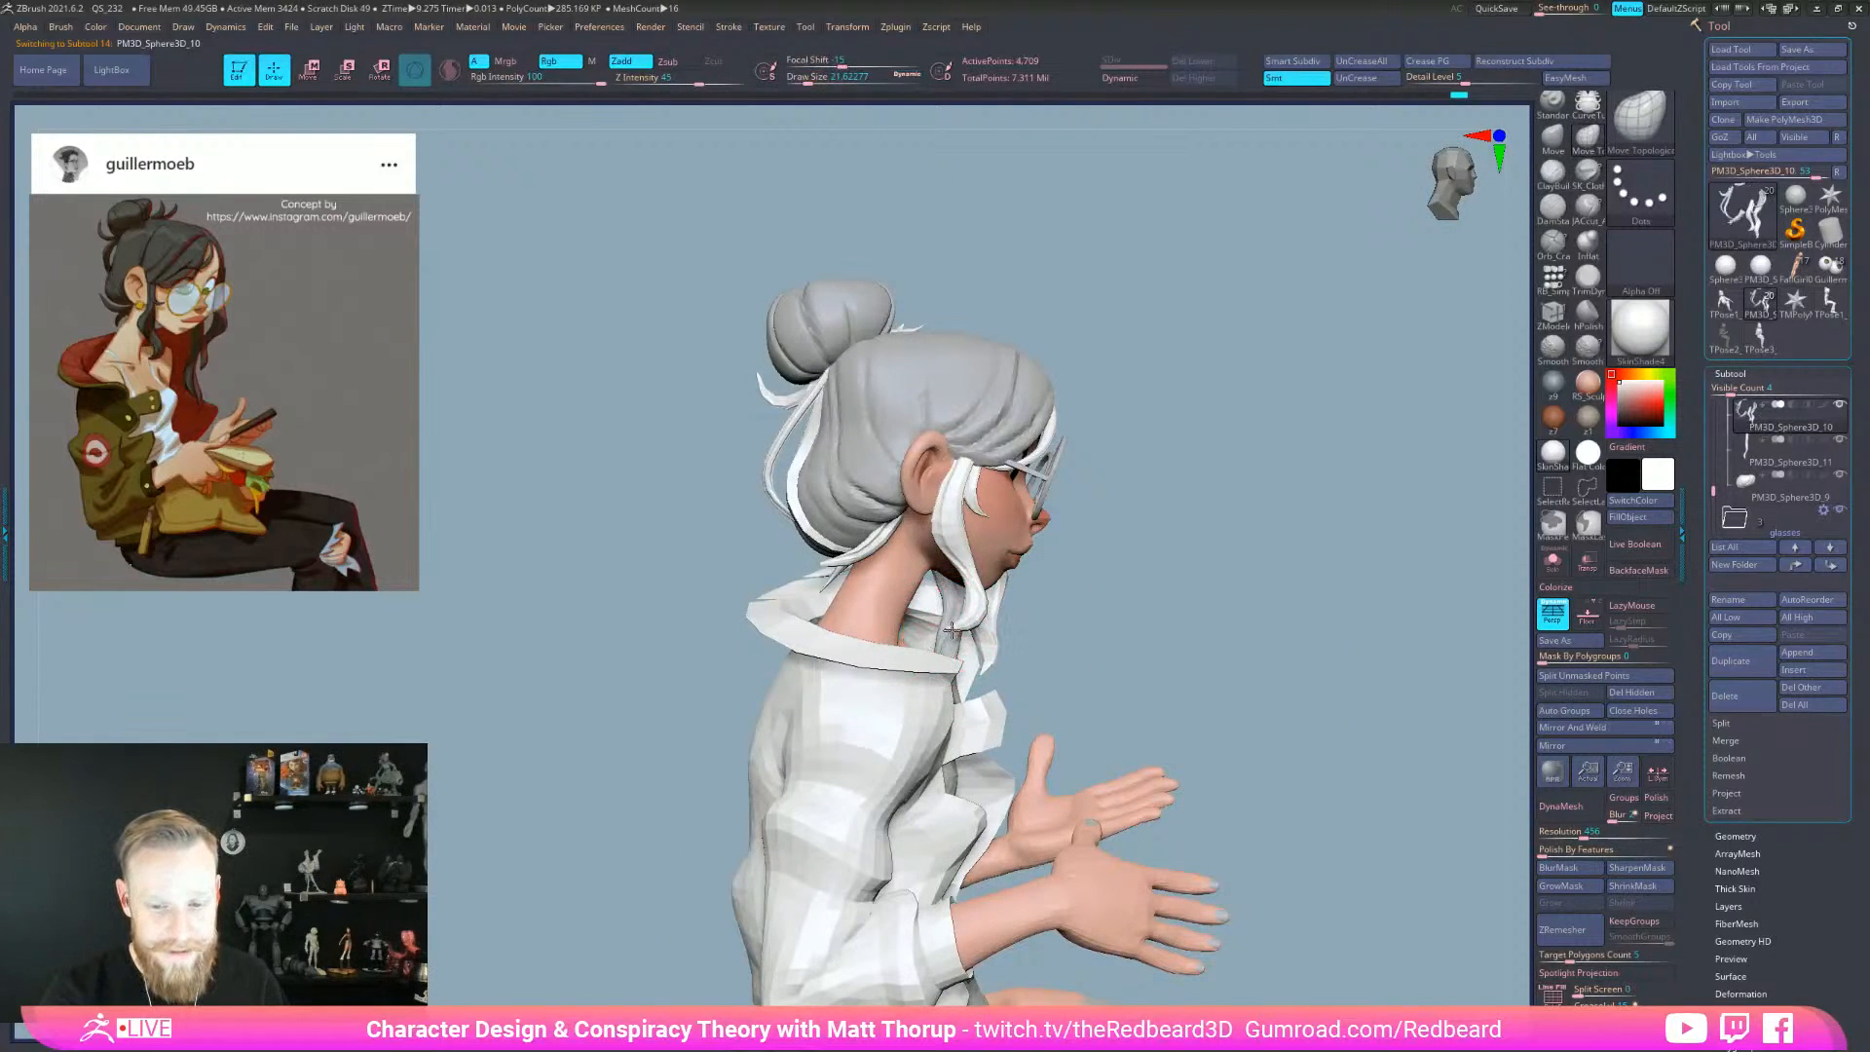
key(bracketright)
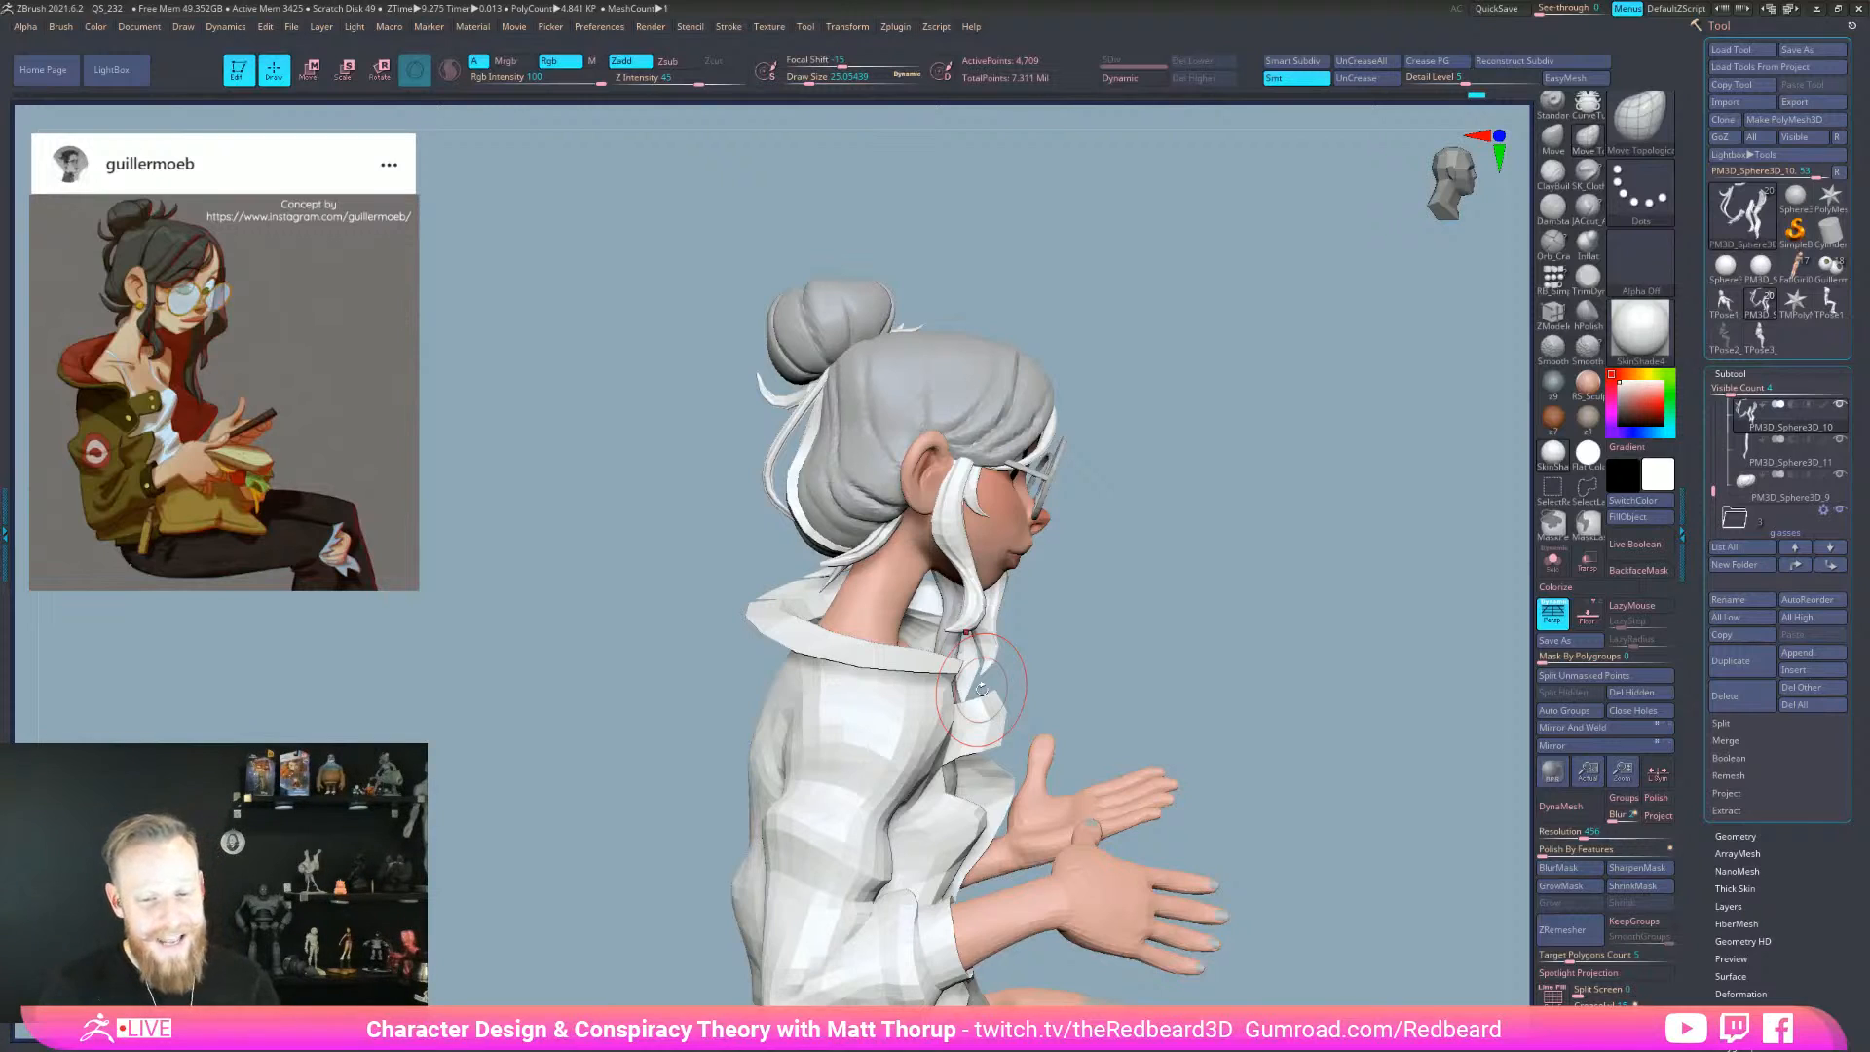
drag(1299, 693, 1120, 653)
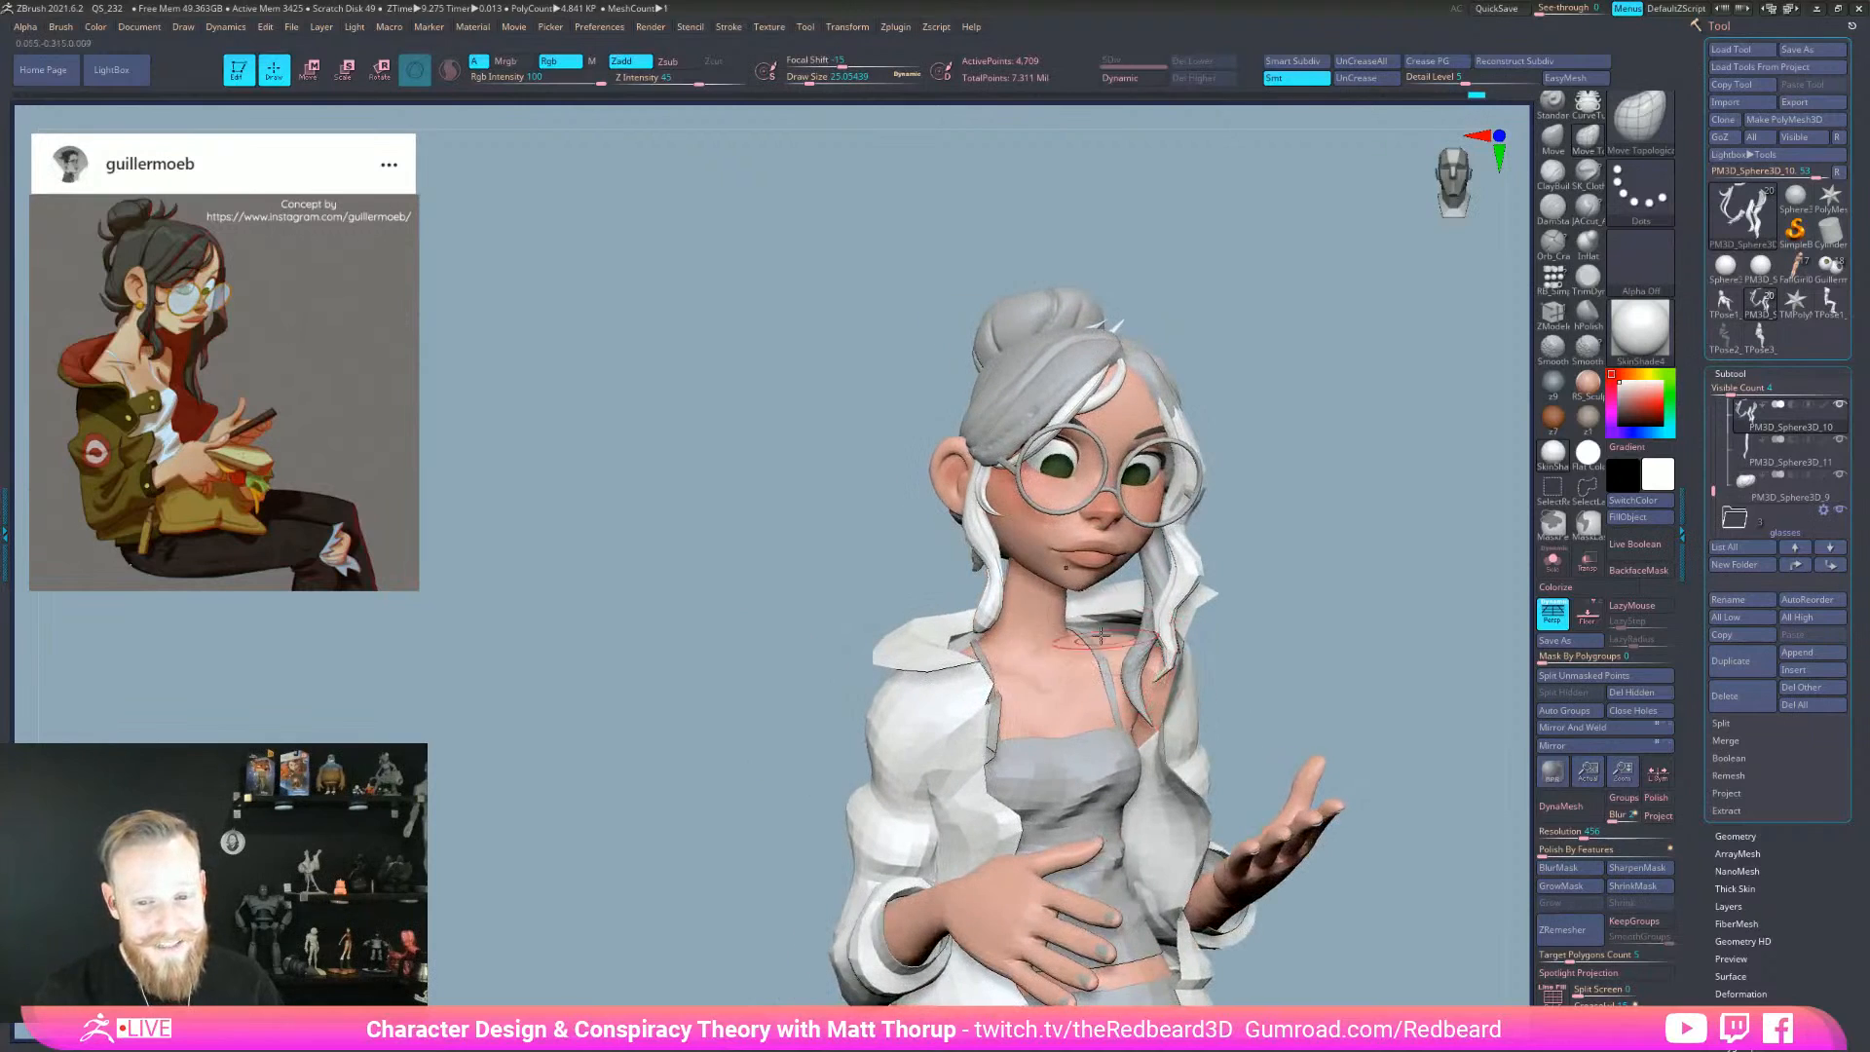
- Refine the tips and flow of the long front strands with a smaller draw size, working from both sides
right_drag(1315, 522, 1035, 742)
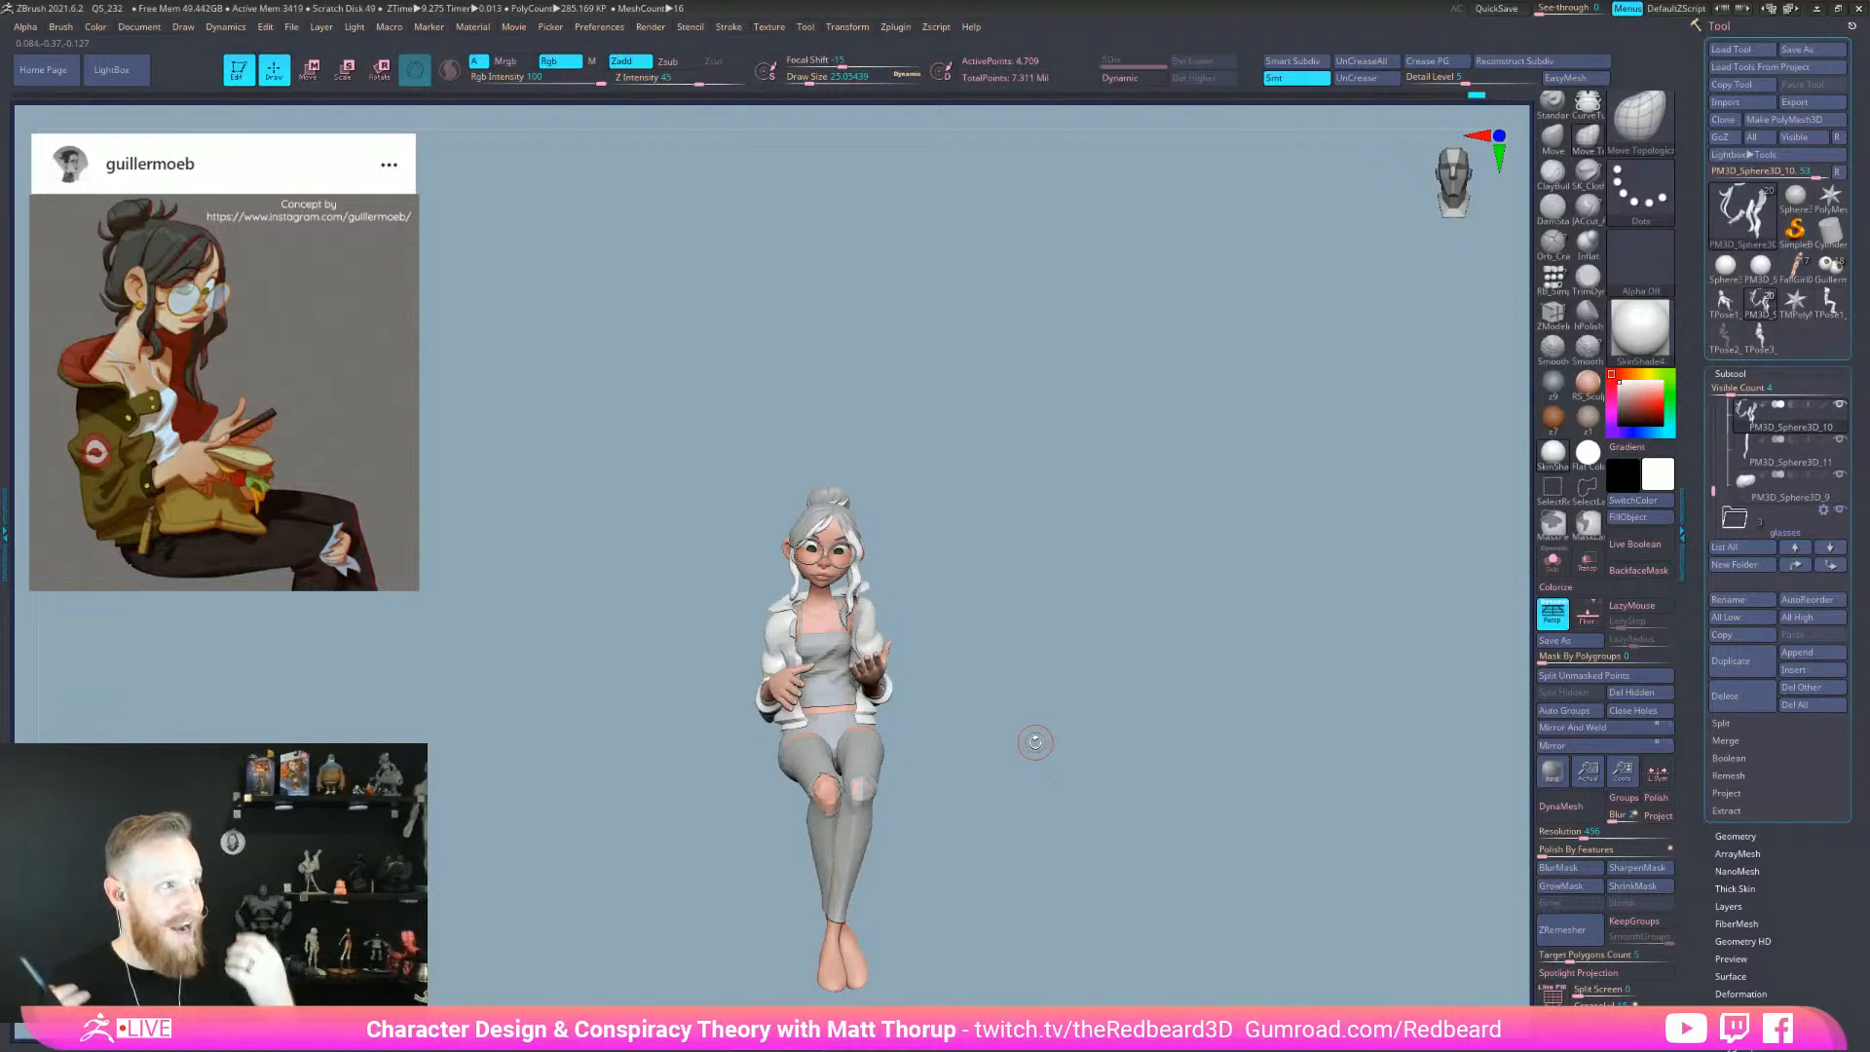
mouse_move(1014, 646)
right_down()
mouse_move(951, 649)
mouse_move(1147, 639)
mouse_move(1013, 644)
right_up()
ctrl+right_drag(1014, 644, 1110, 647)
key(s)
drag(760, 650, 755, 650)
right_drag(737, 673, 935, 670)
key(s)
drag(759, 671, 753, 675)
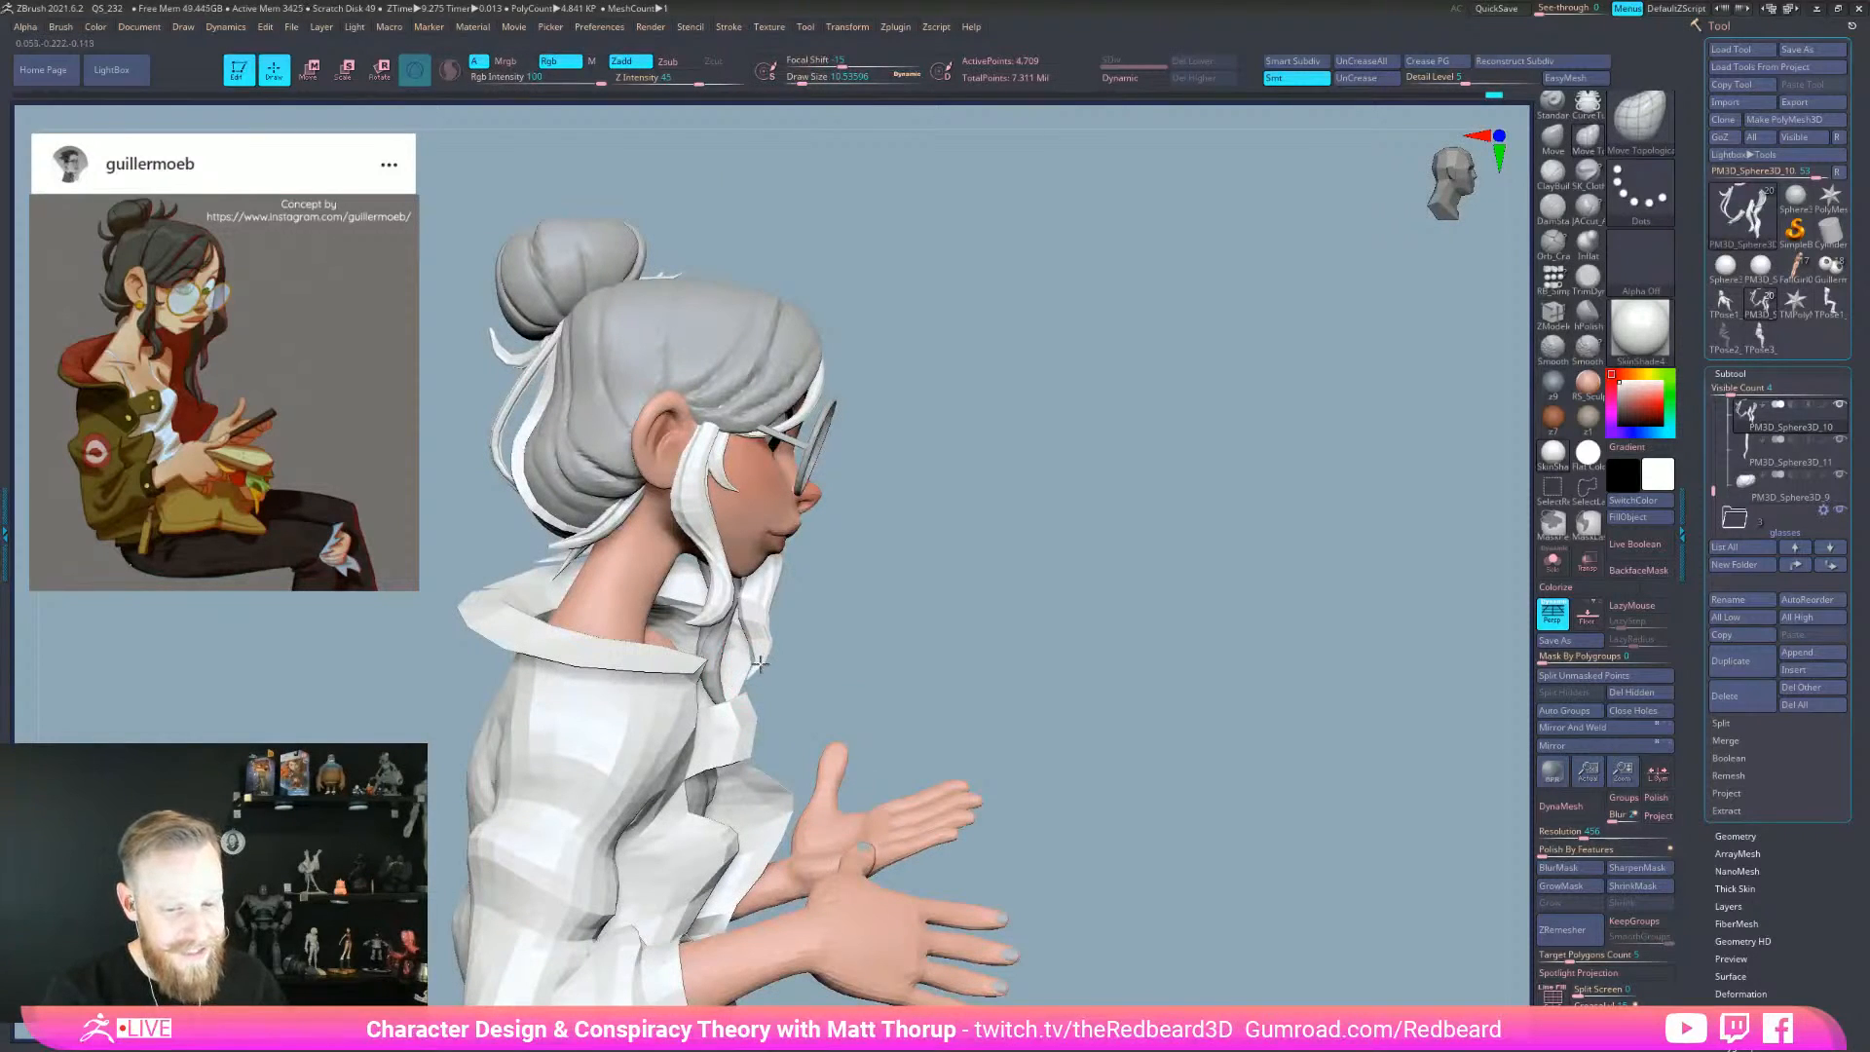
right_drag(847, 693, 870, 679)
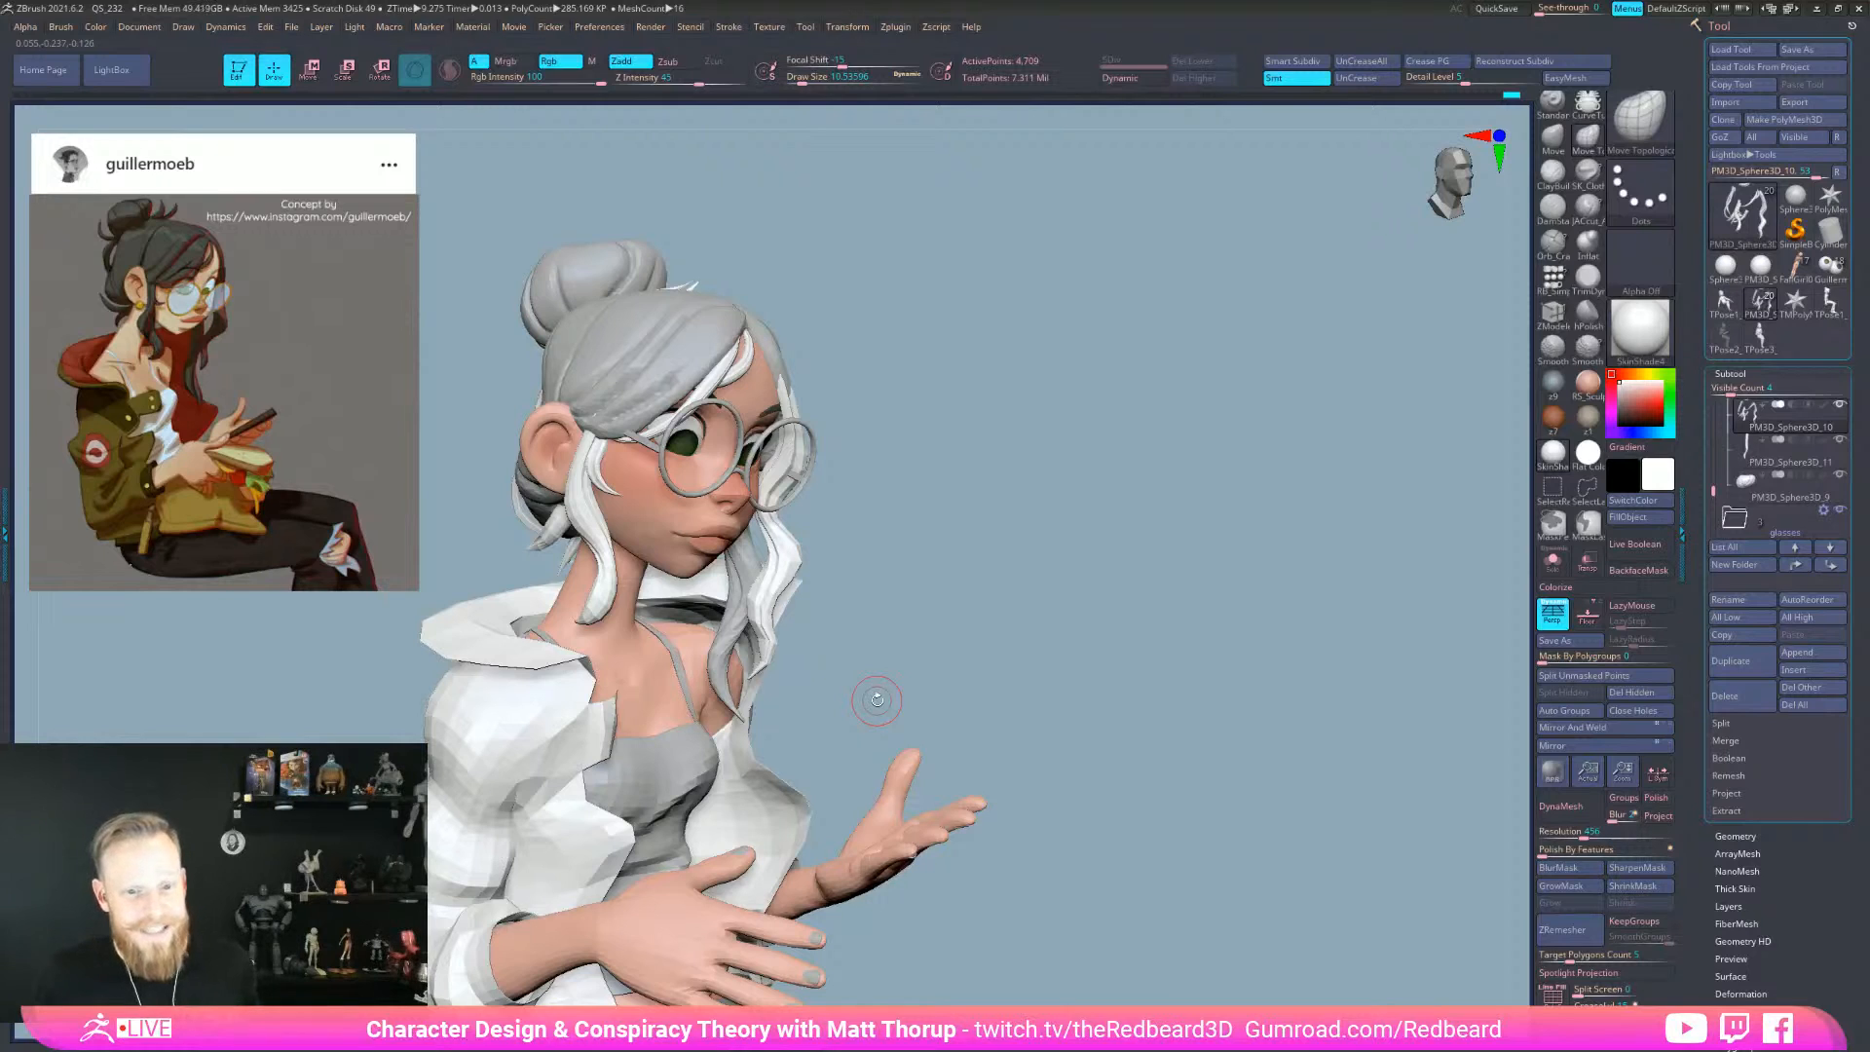
right_drag(877, 700, 887, 555)
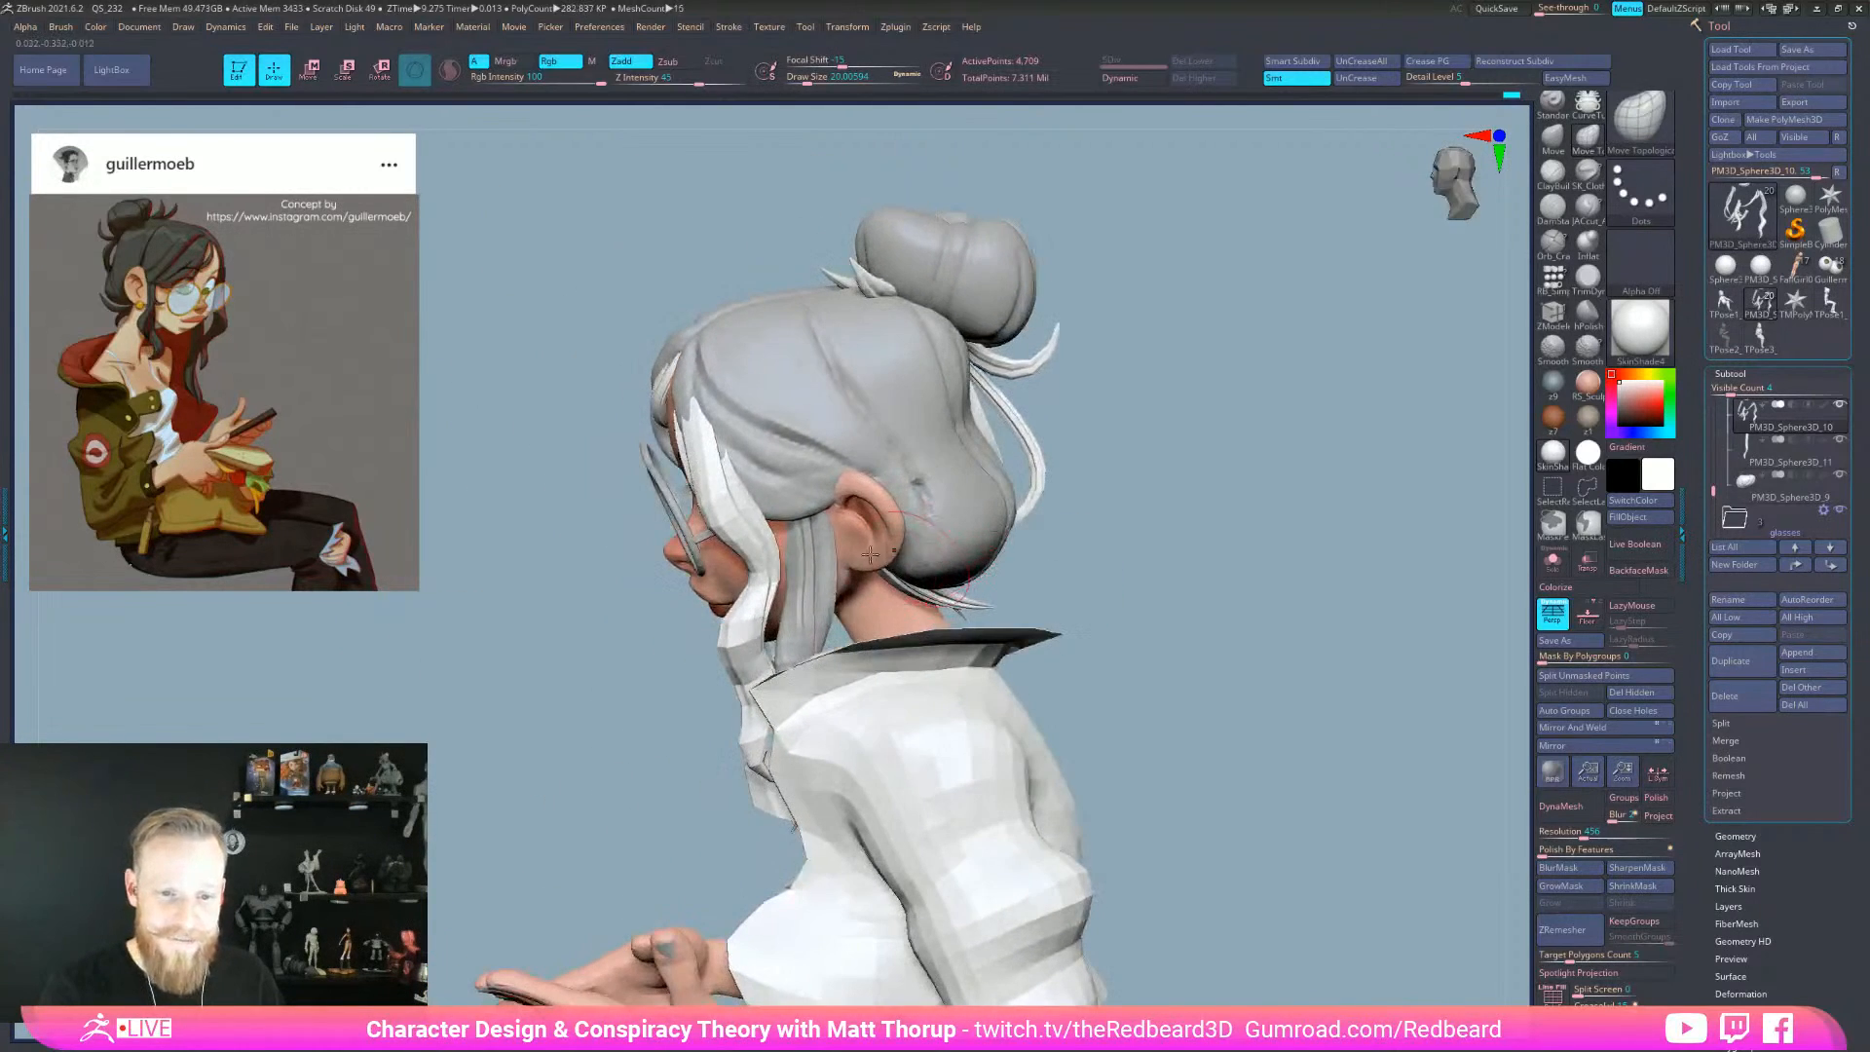
- Adjust the root of the long front strand beside the temple with the Move Topological brush
key(s)
drag(690, 418, 686, 442)
key(s)
key(s)
key(ctrl+z)
right_drag(592, 613, 663, 612)
key(s)
drag(686, 452, 682, 452)
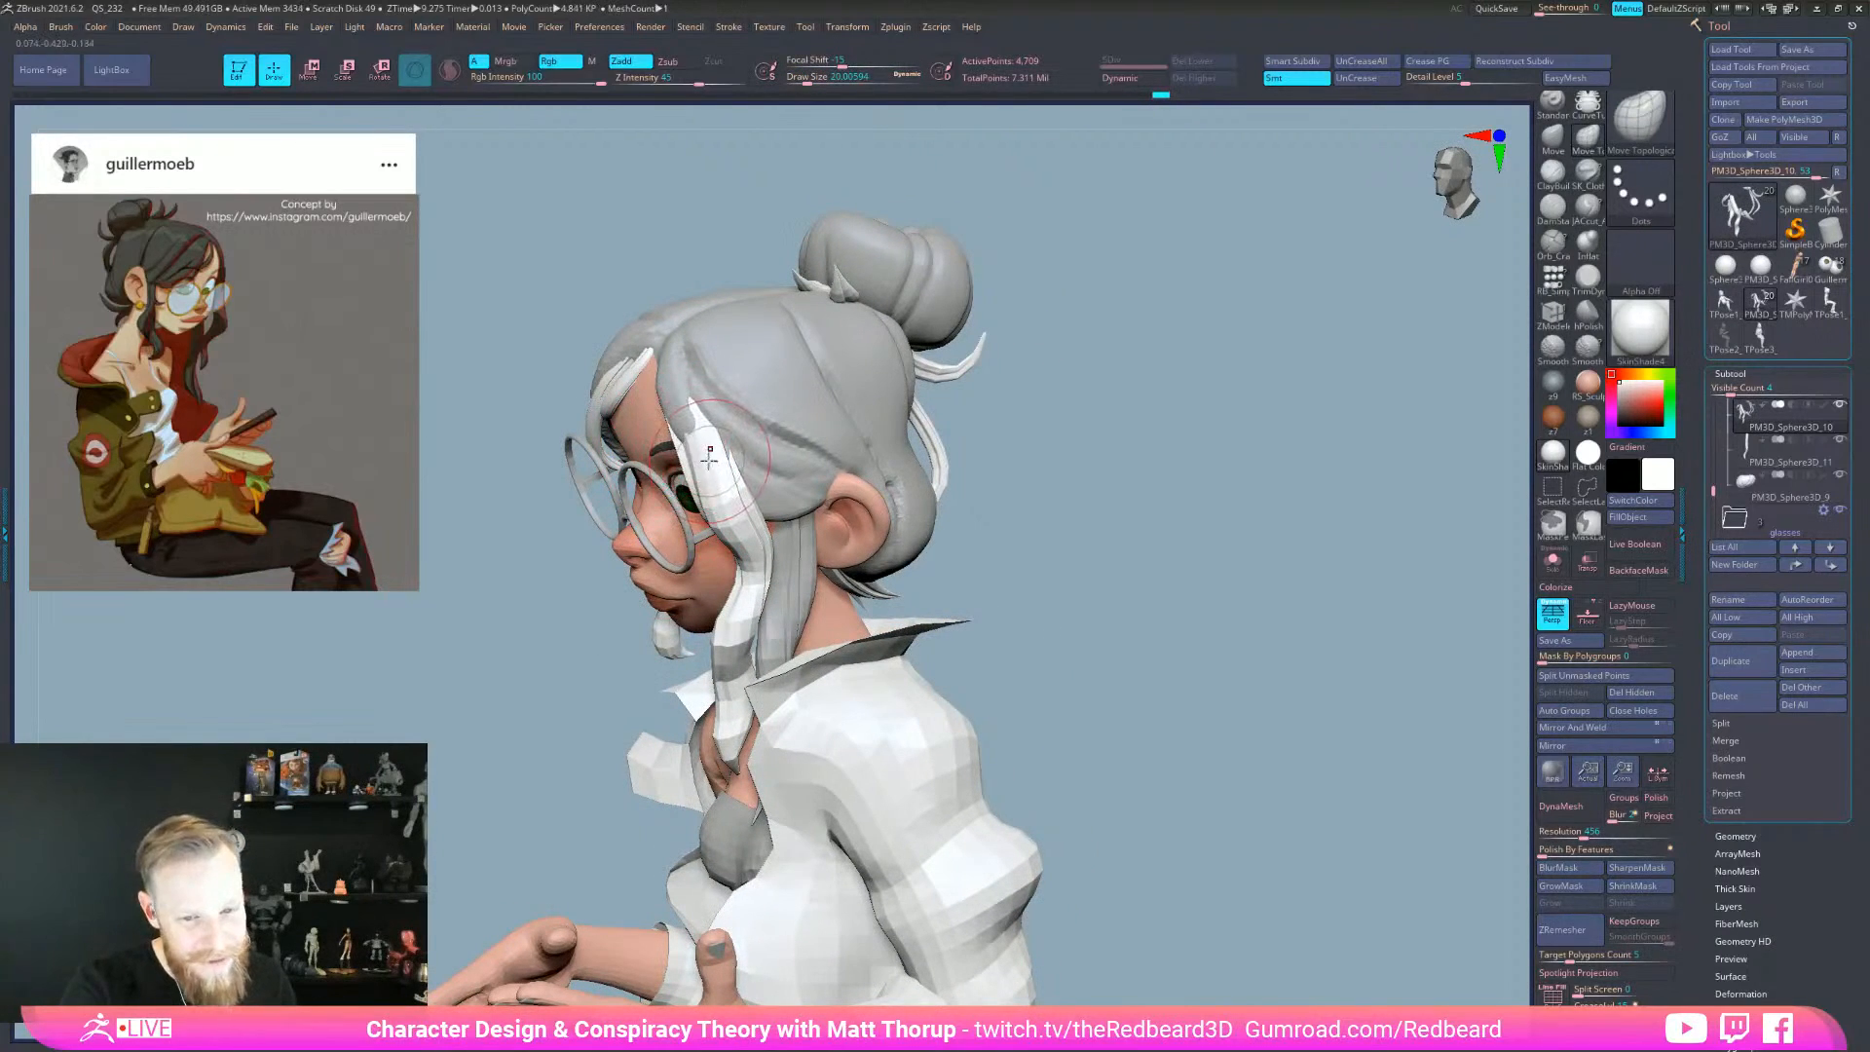
key(])
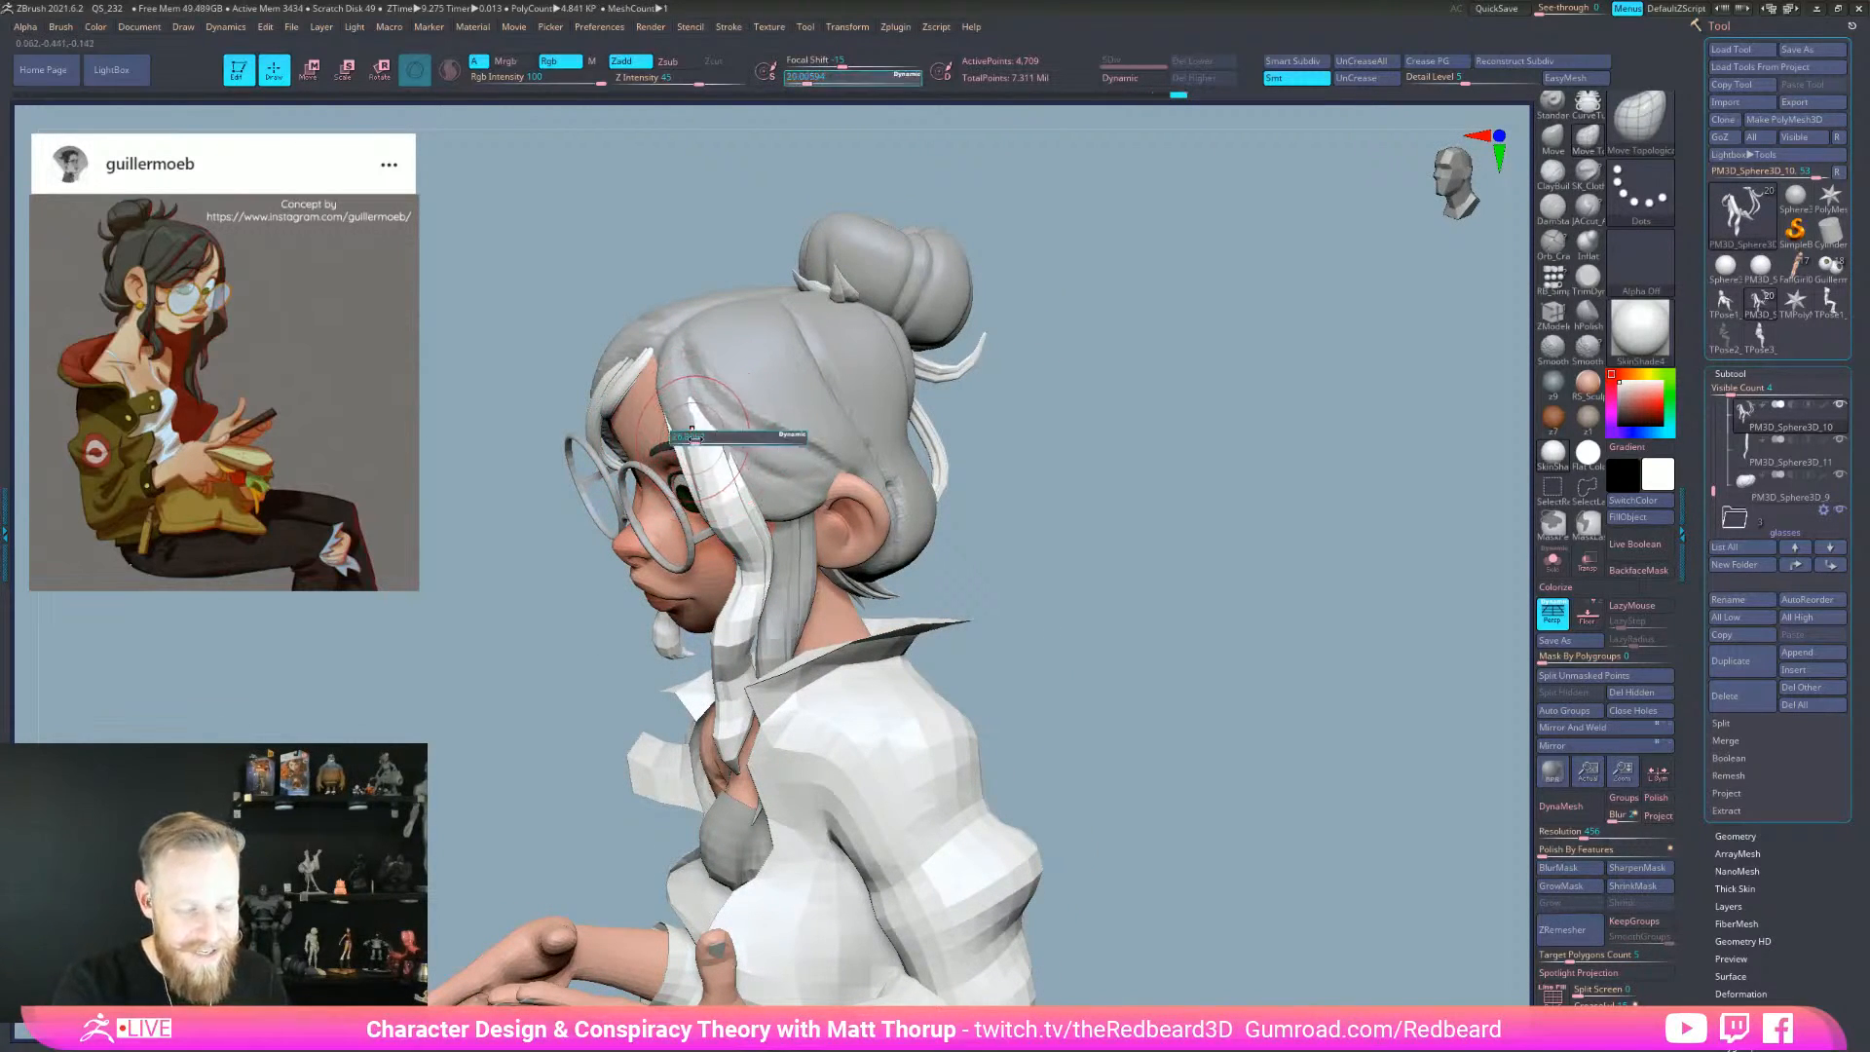
- Tighten the upper end of the front strand with an enlarged Pinch brush
mouse_move(882, 390)
right_down()
mouse_move(1112, 406)
mouse_move(1043, 568)
mouse_move(1069, 647)
right_up()
key(b)
key(p)
key(i)
right_drag(994, 597, 813, 455)
key(])
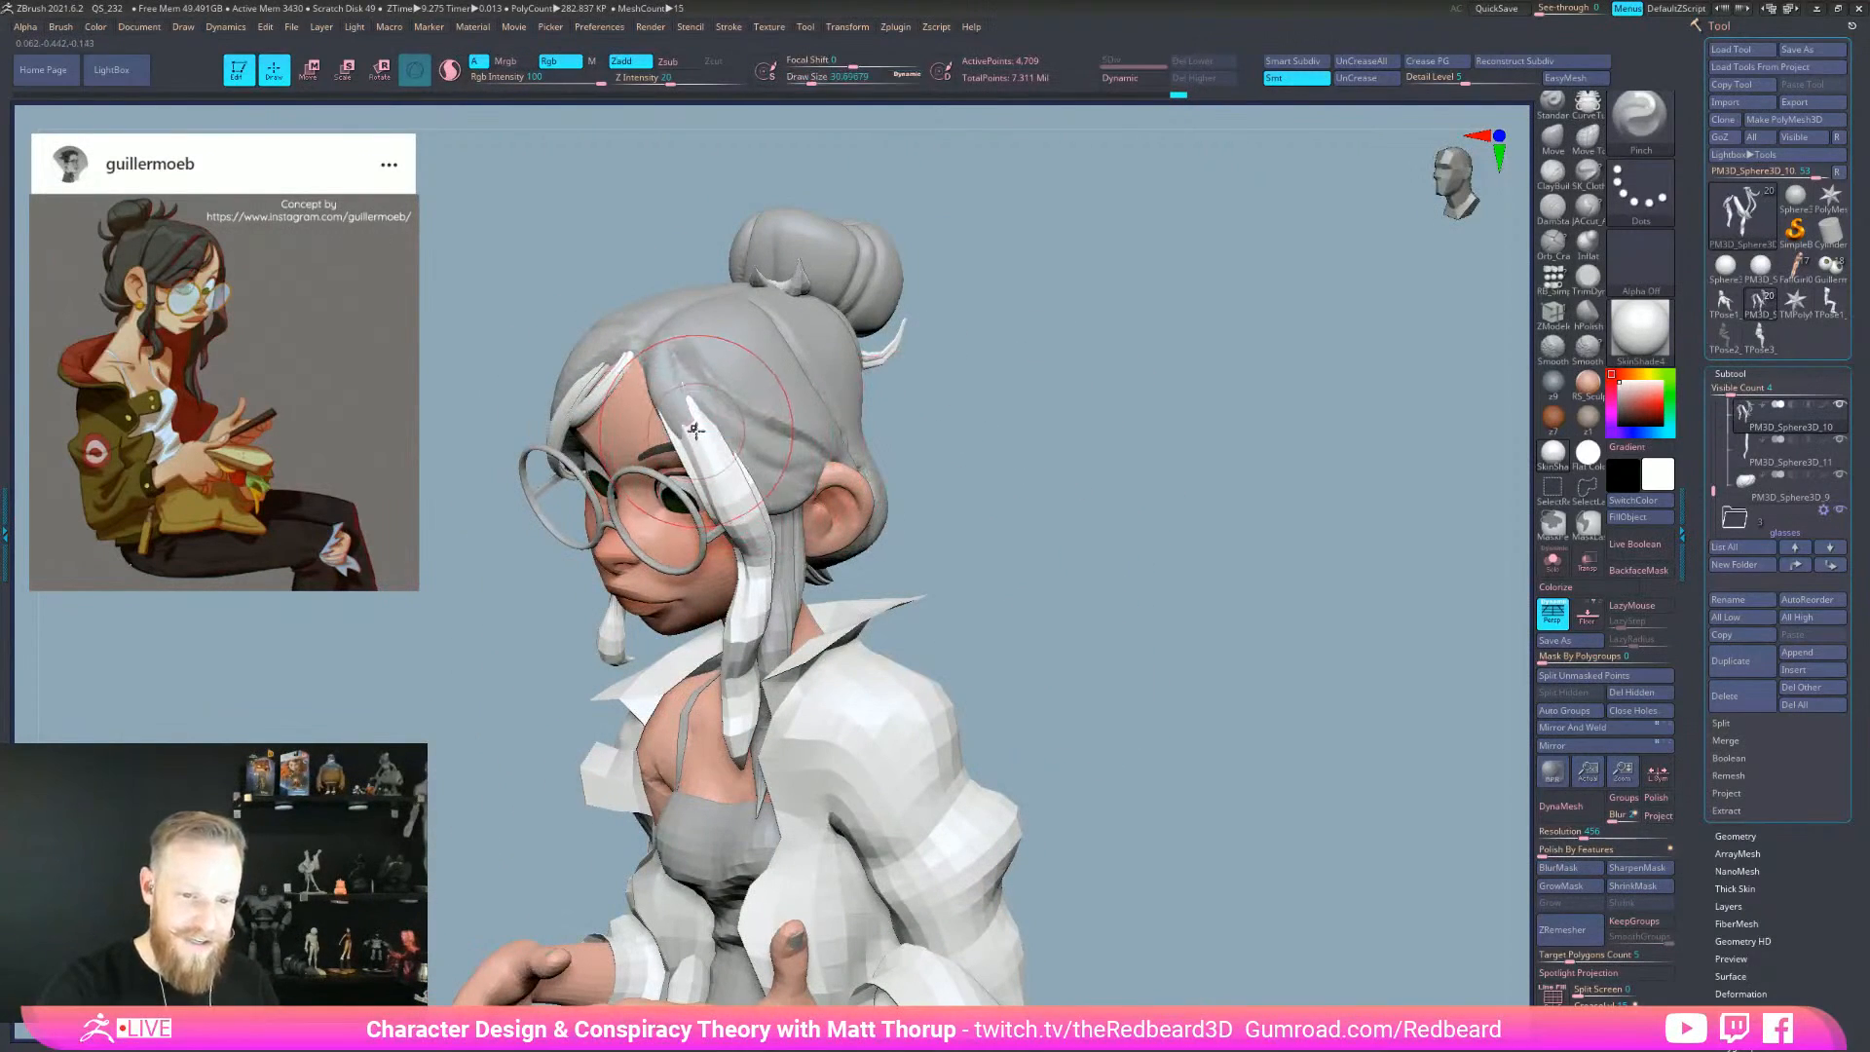
mouse_move(960, 419)
right_down()
mouse_move(1064, 434)
mouse_move(1136, 668)
mouse_move(981, 717)
mouse_move(1036, 740)
mouse_move(1043, 881)
right_up()
- Select the body, isolate it in Solo mode and hide everything except the hips and thighs
alt+right_drag(905, 877, 1247, 667)
alt+click(850, 737)
mouse_move(1084, 668)
right_down()
mouse_move(1266, 662)
mouse_move(1218, 769)
right_up()
click(1552, 560)
shift+drag(848, 737, 856, 740)
mouse_move(937, 708)
right_down()
mouse_move(1156, 668)
mouse_move(925, 726)
mouse_move(945, 844)
mouse_move(1110, 756)
mouse_move(1177, 756)
mouse_move(1227, 589)
mouse_move(1186, 523)
right_up()
mouse_move(1186, 523)
ctrl+shift+mouse_down()
mouse_move(960, 935)
mouse_move(1173, 545)
ctrl+shift+mouse_up()
ctrl+shift+click(1327, 588)
mouse_move(1025, 987)
ctrl+shift+mouse_down()
mouse_move(1105, 581)
mouse_move(1246, 867)
ctrl+shift+mouse_up()
right_drag(1246, 867, 881, 797)
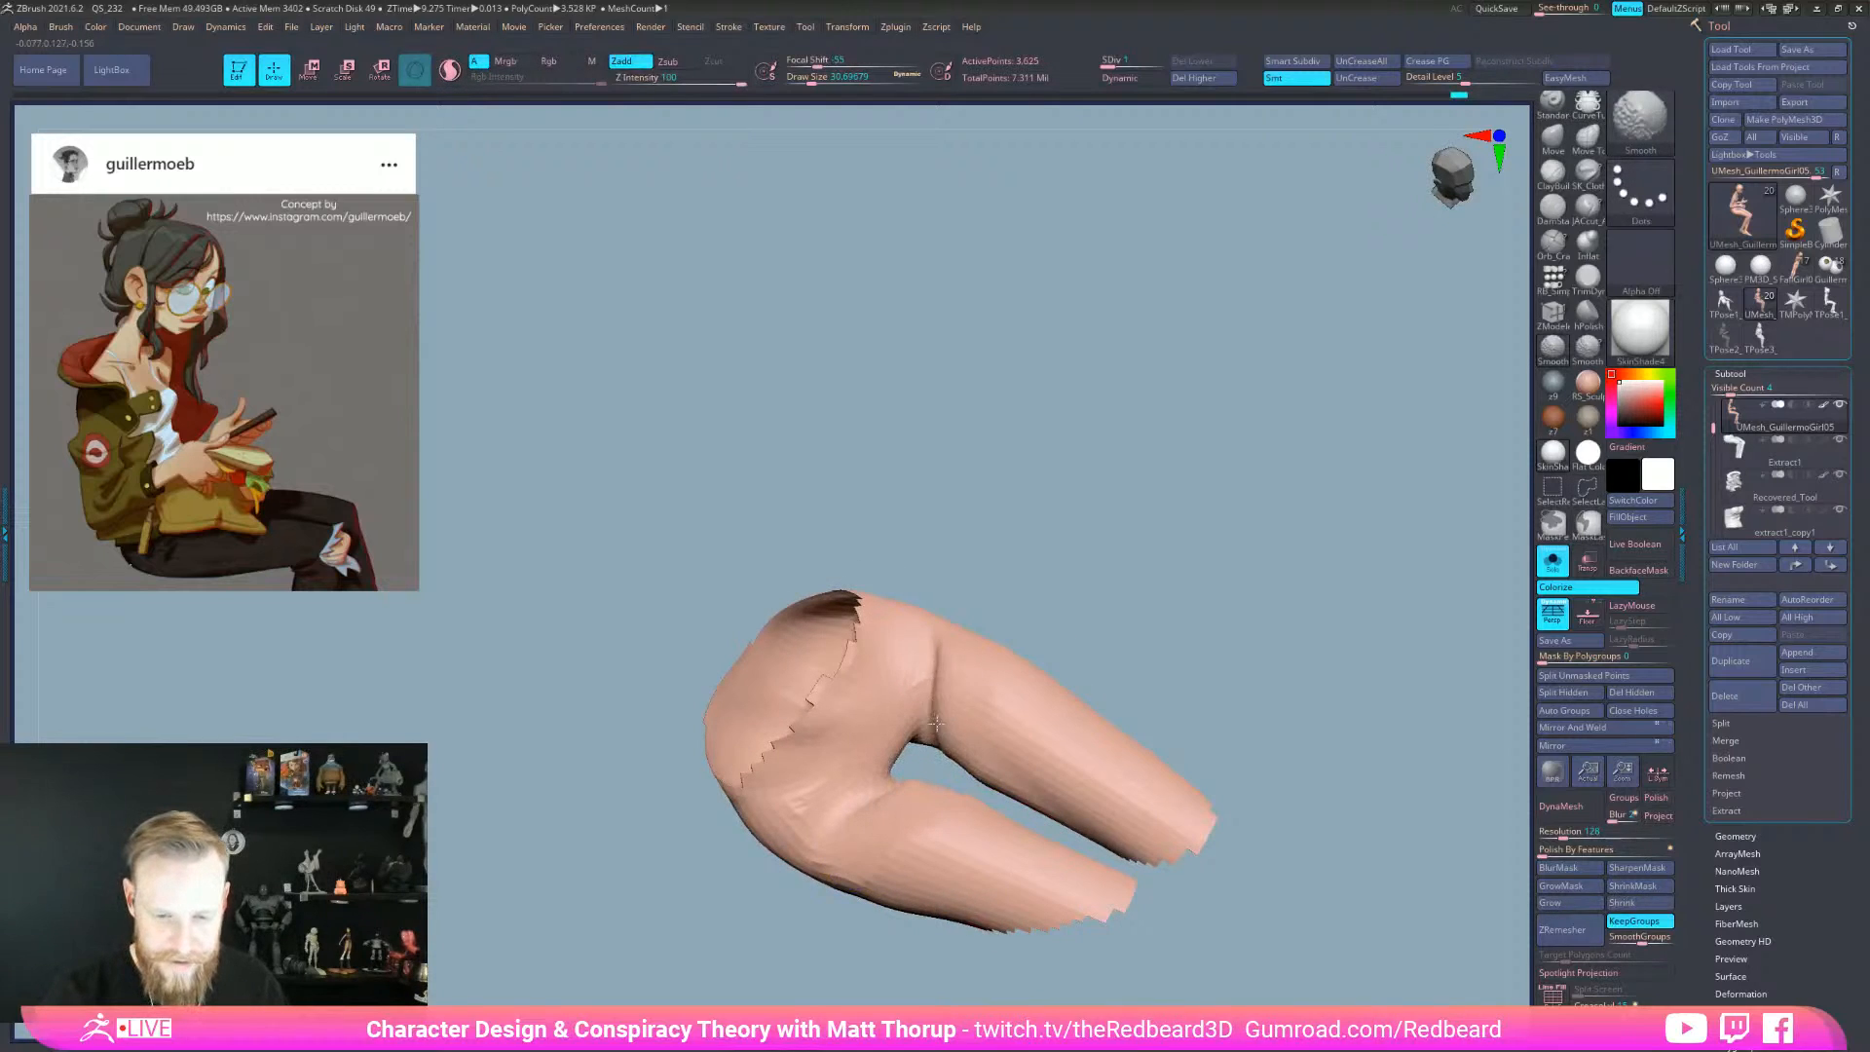
- Smooth the thighs and add volume to them with the Inflate brush at a draw size of about 44
right_drag(954, 718, 1114, 629)
mouse_move(939, 829)
shift+mouse_down()
mouse_move(902, 835)
mouse_move(921, 845)
shift+mouse_up()
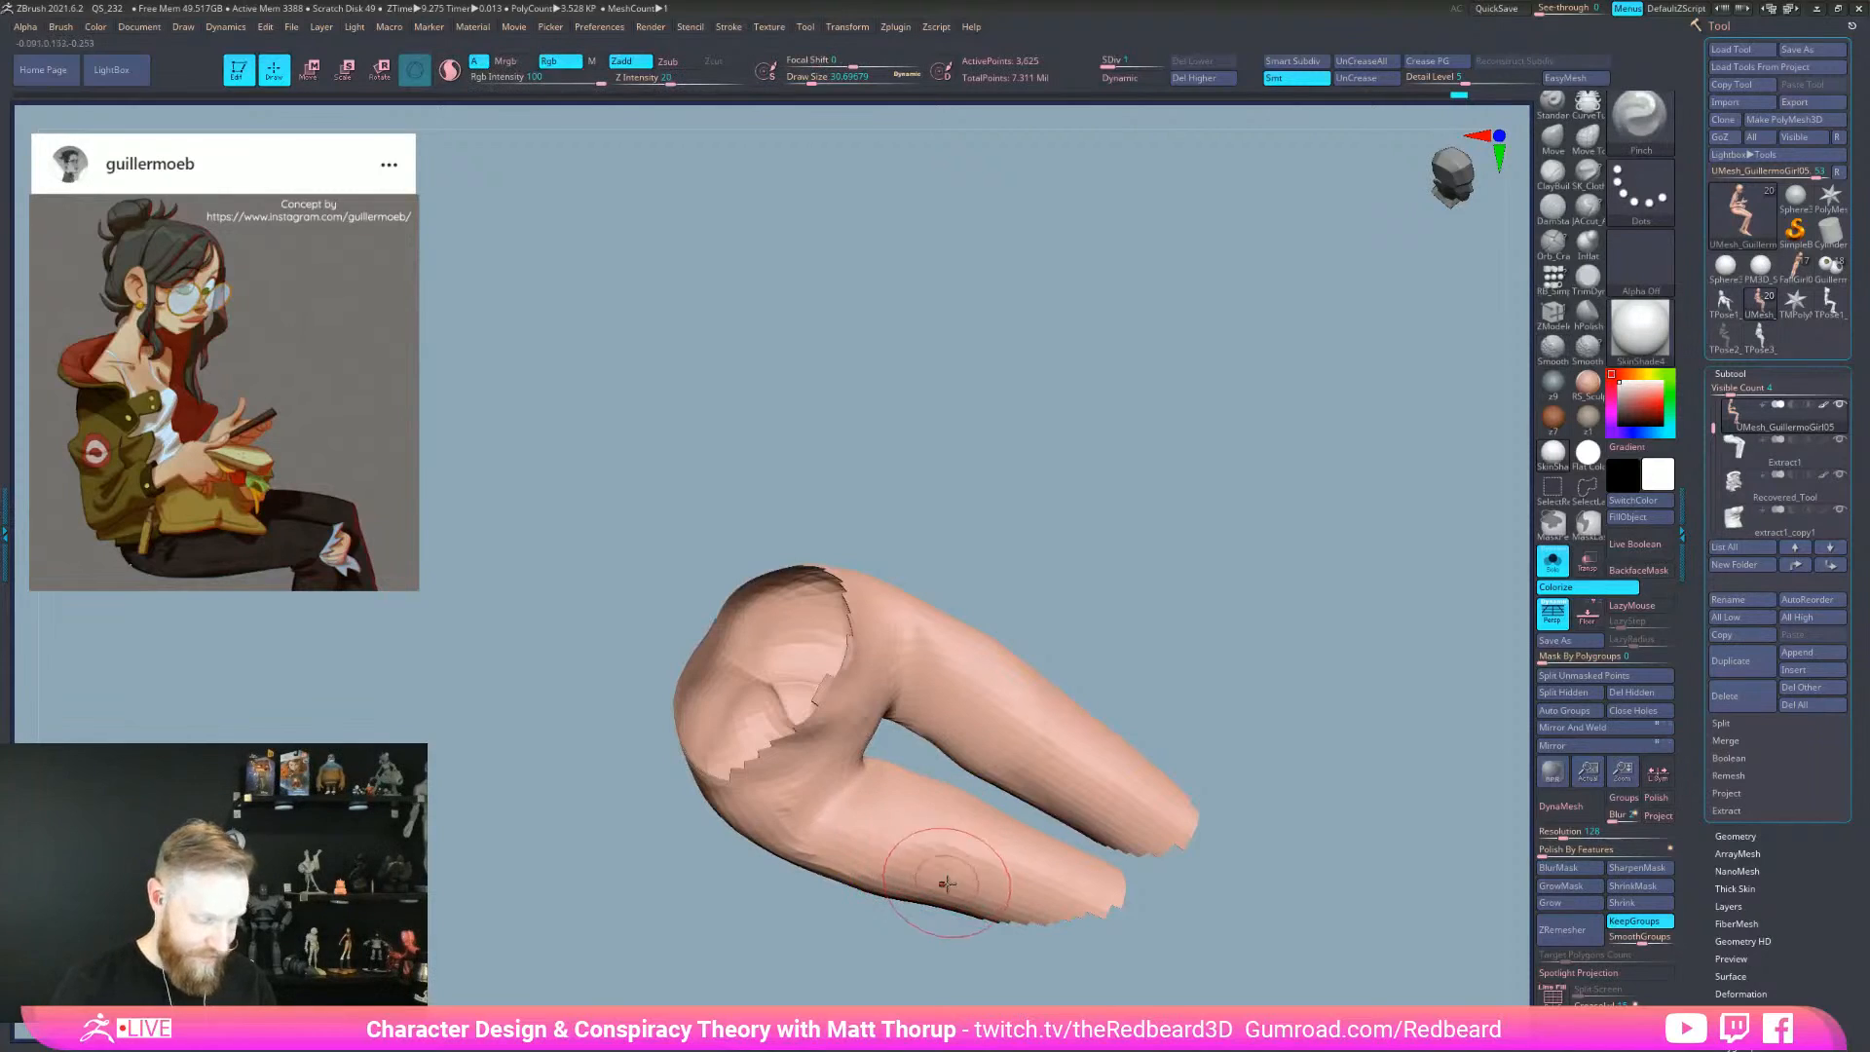
key(b)
key(i)
key(n)
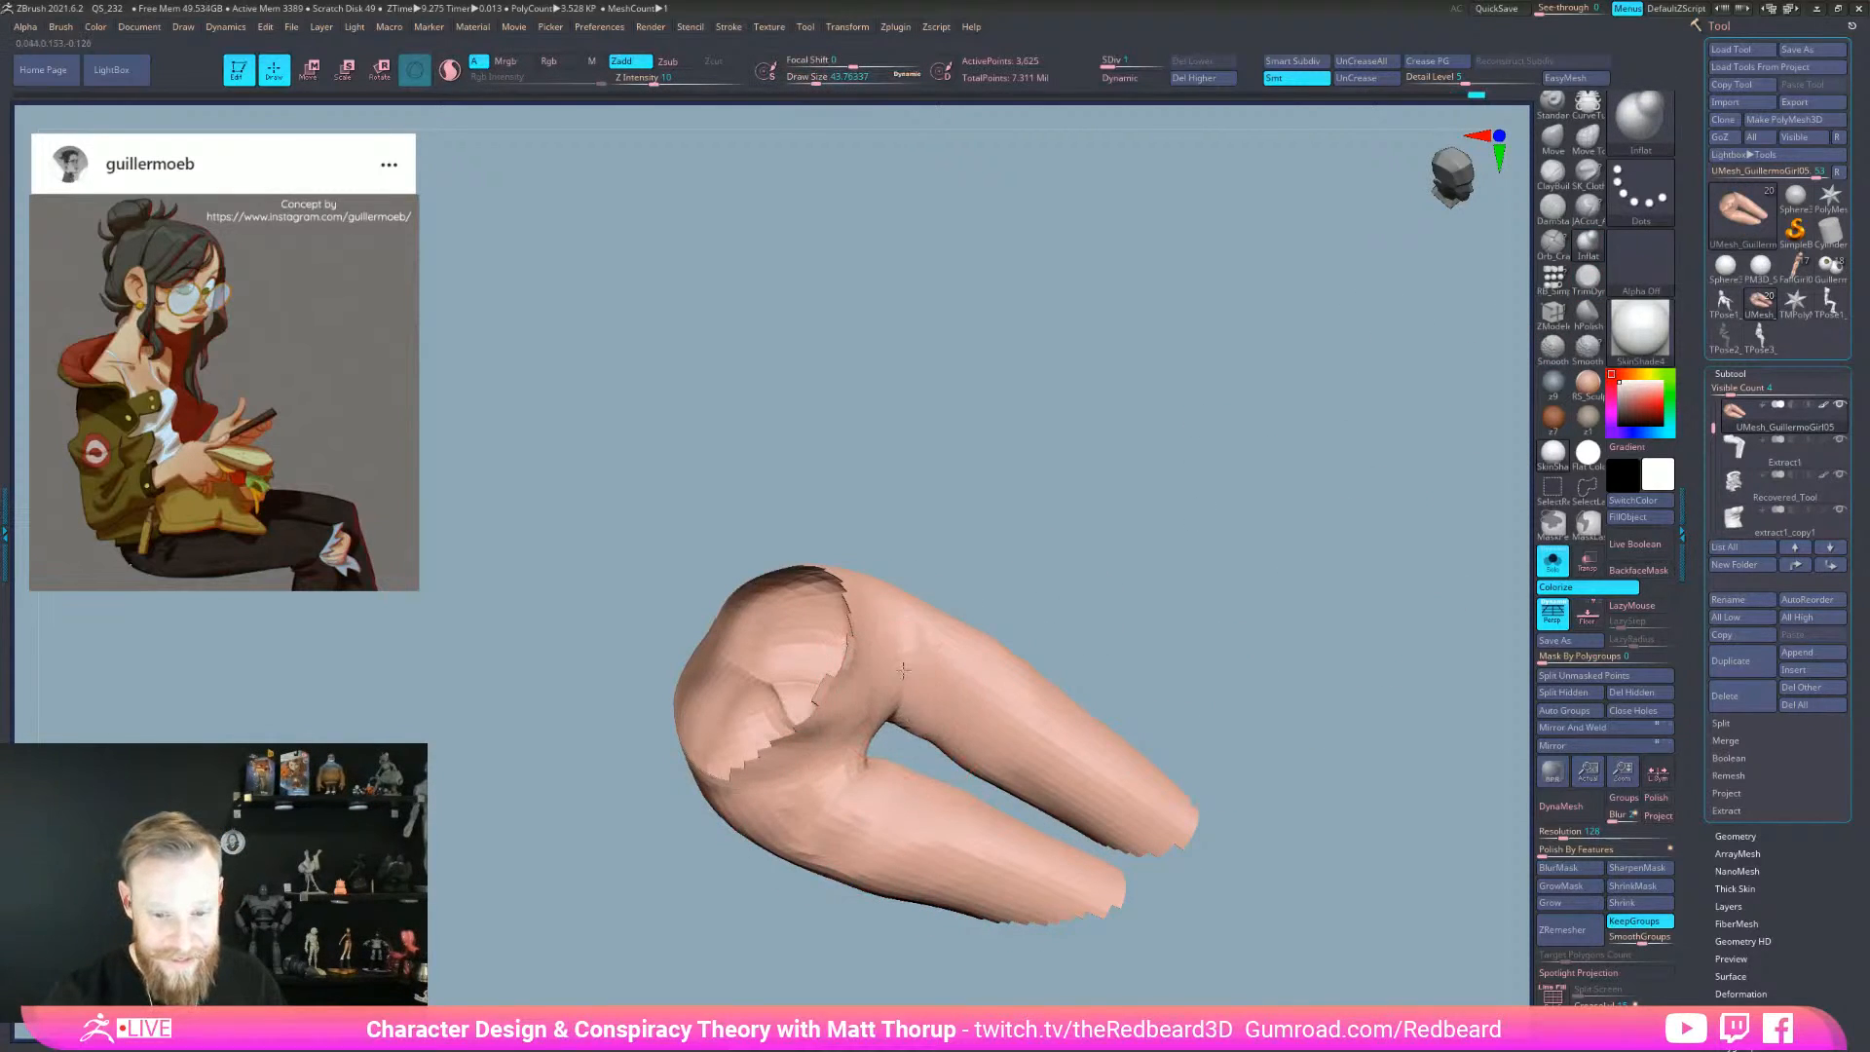
mouse_move(904, 691)
right_down()
mouse_move(1056, 619)
mouse_move(920, 626)
mouse_move(1080, 643)
mouse_move(1013, 710)
right_up()
mouse_move(847, 779)
shift+mouse_down()
mouse_move(851, 814)
mouse_move(914, 814)
shift+mouse_up()
right_drag(1042, 662, 1083, 714)
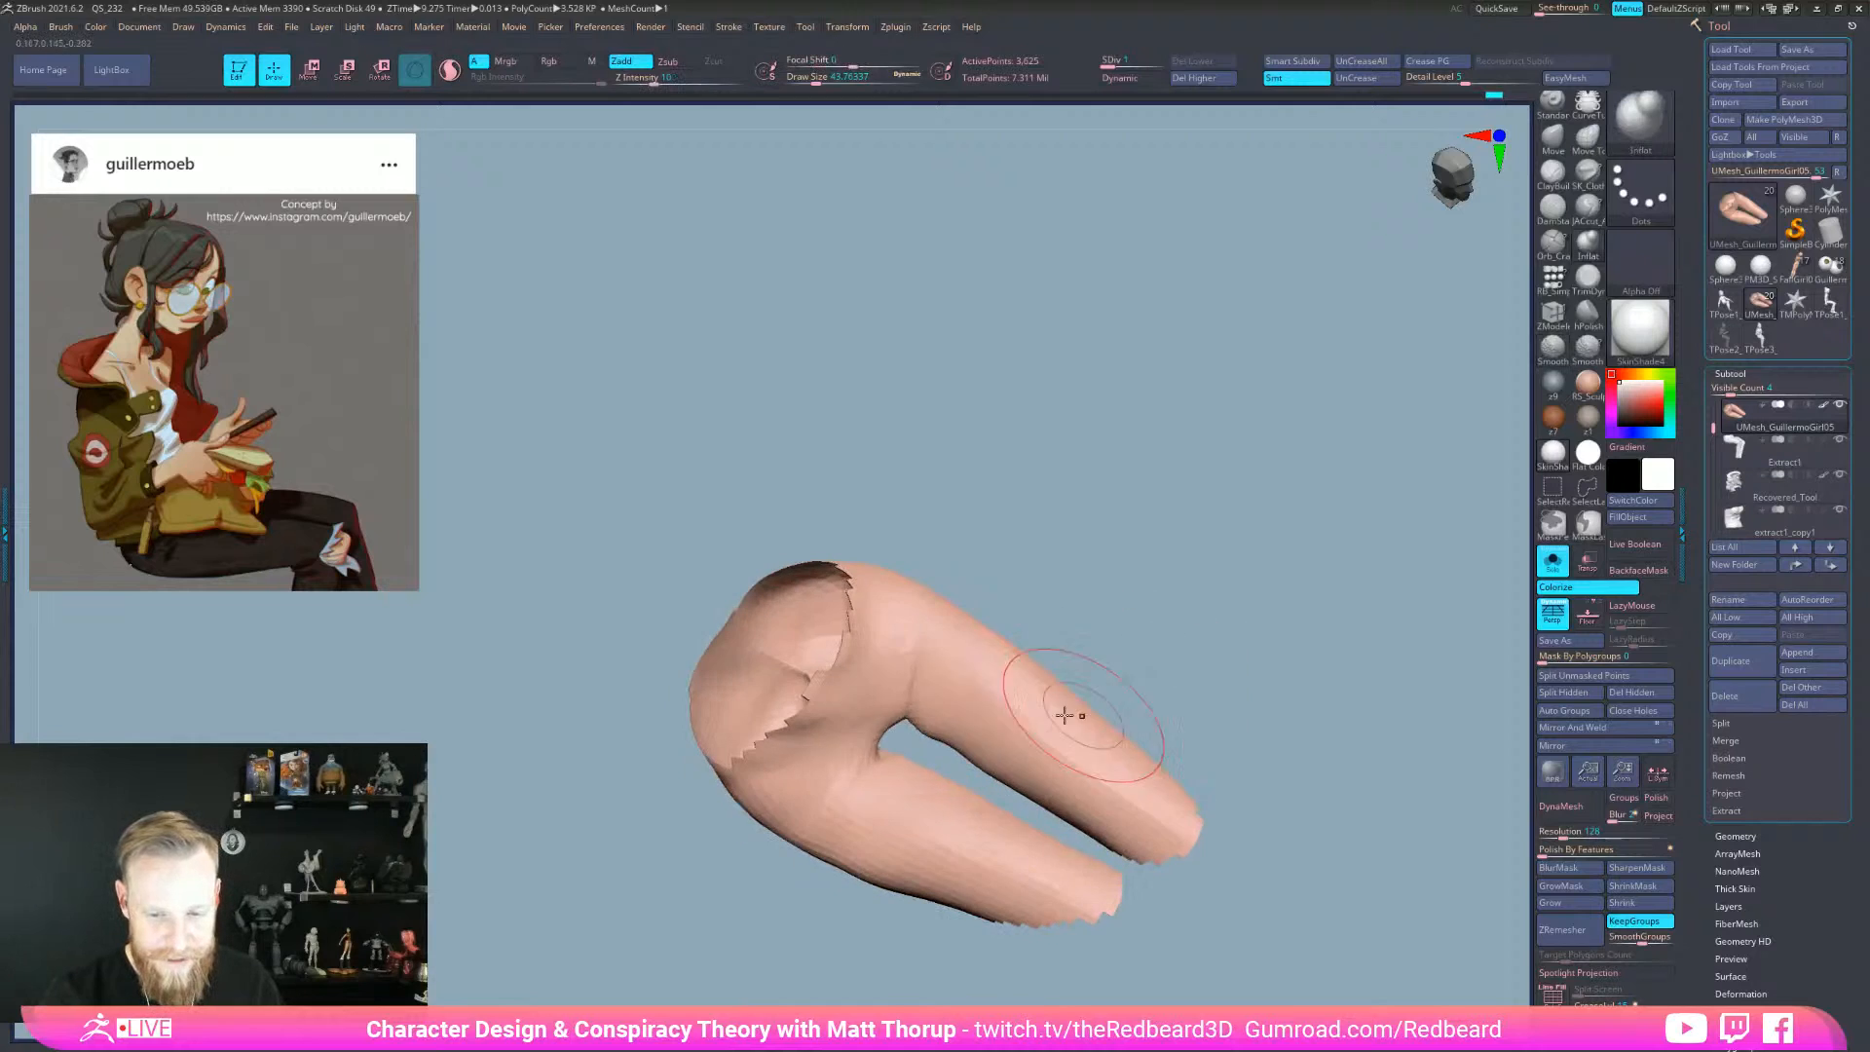
drag(889, 932, 847, 857)
shift+drag(843, 814, 884, 764)
mouse_move(818, 959)
mouse_down()
mouse_move(859, 893)
mouse_move(836, 971)
mouse_move(872, 965)
mouse_up()
- Reshape the crotch and inner thighs of the body with the Move brush at a draw size of about 29, smoothing as needed
key(b)
key(m)
key(v)
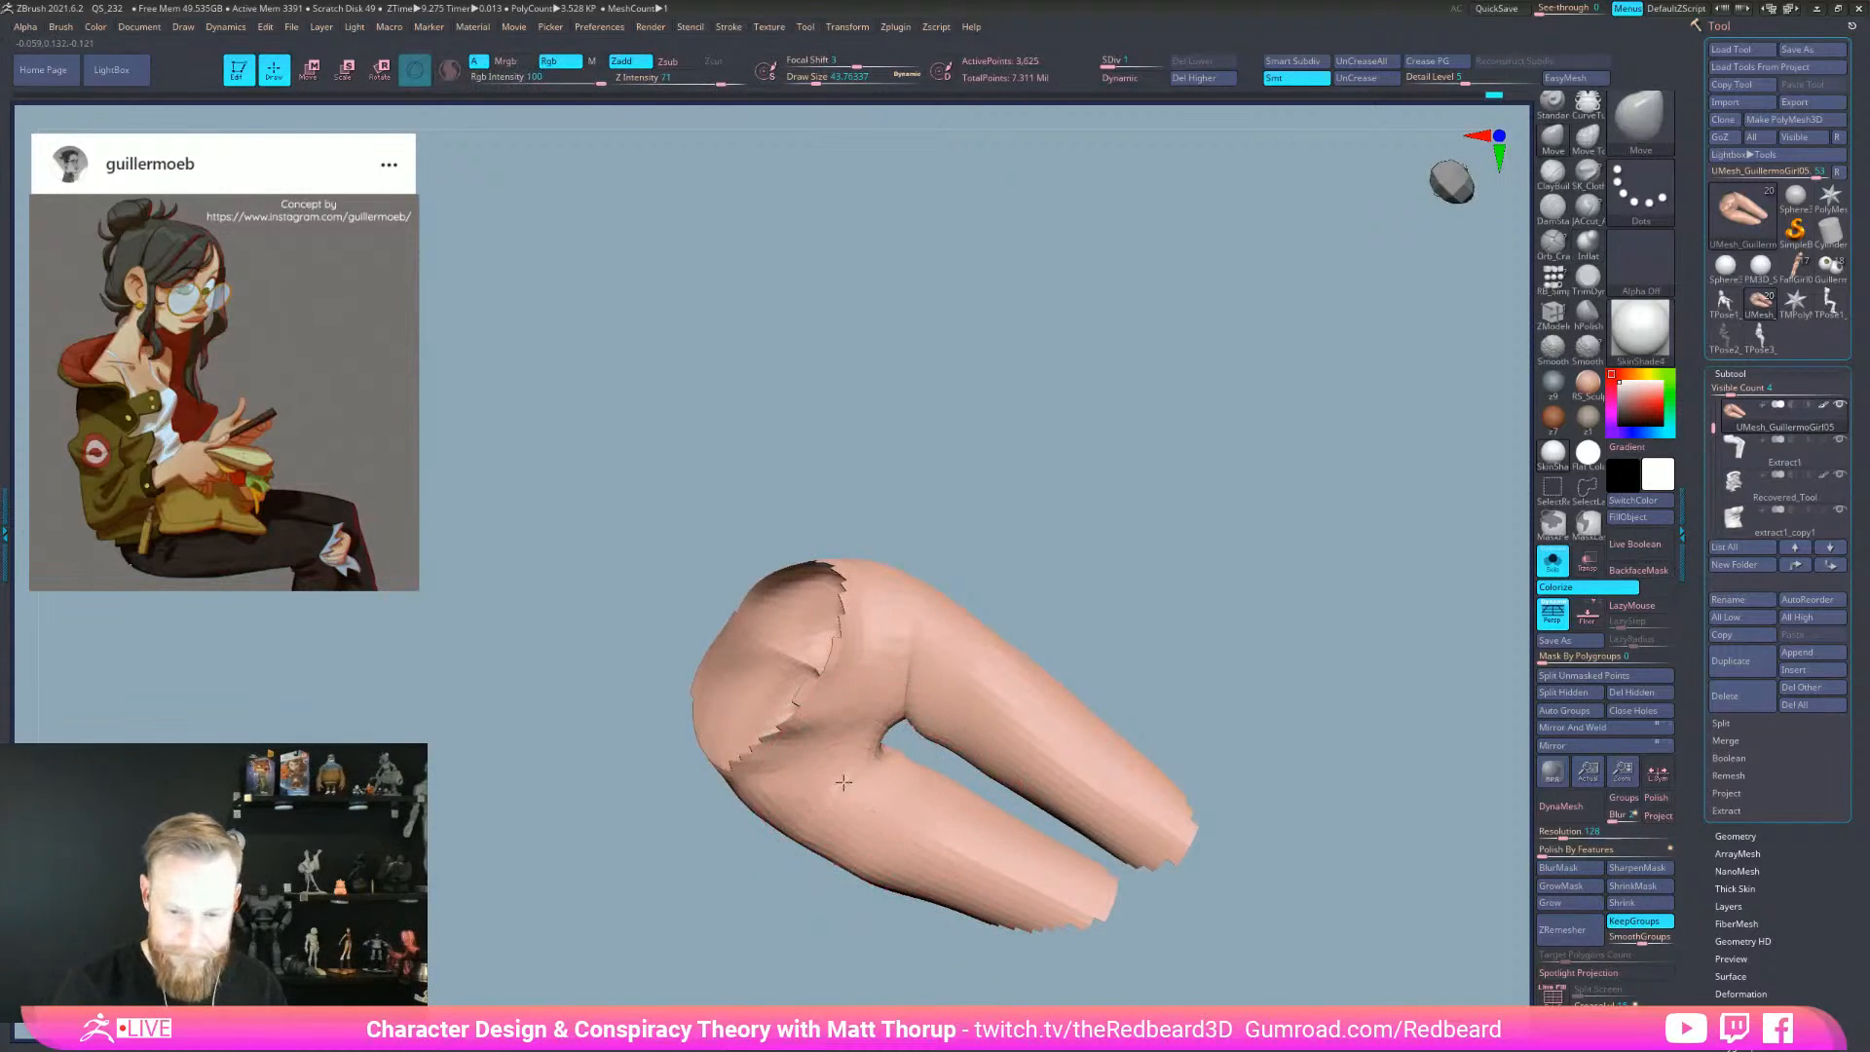
key(s)
mouse_move(886, 732)
mouse_down()
mouse_move(868, 730)
mouse_move(887, 736)
mouse_up()
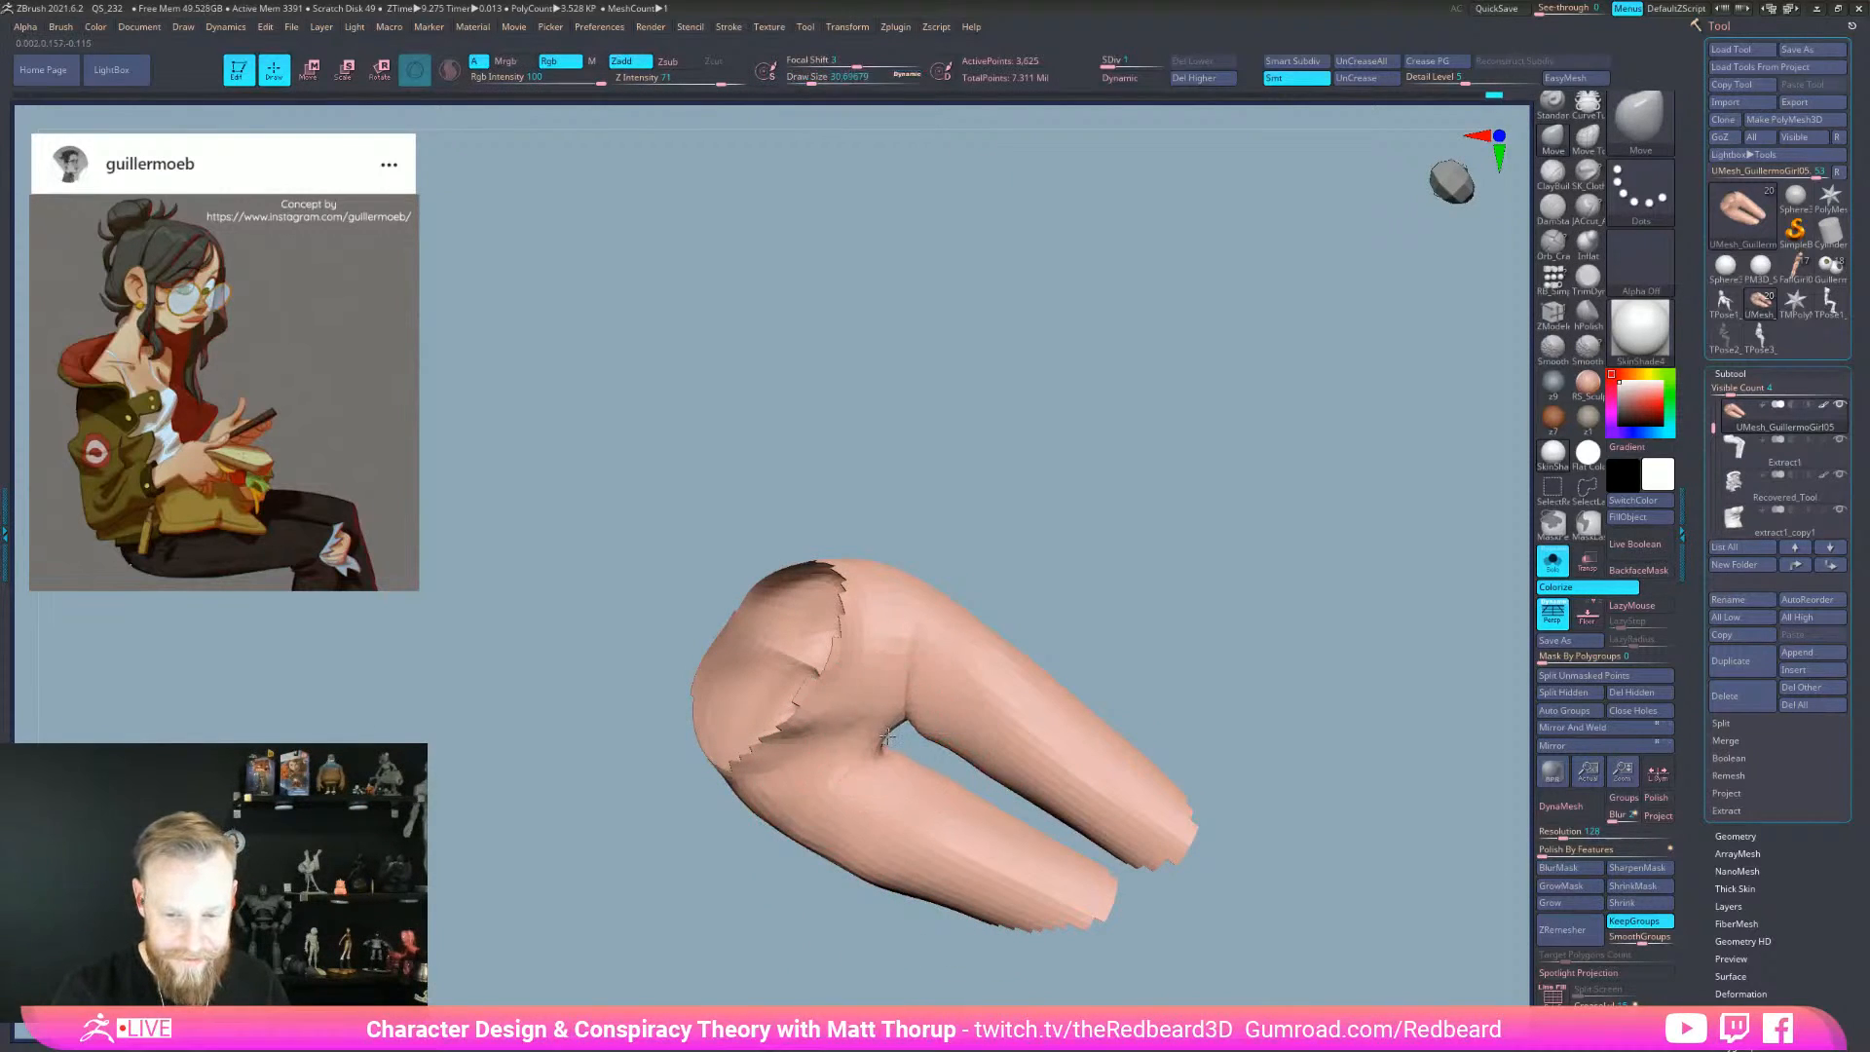
key(bracketleft)
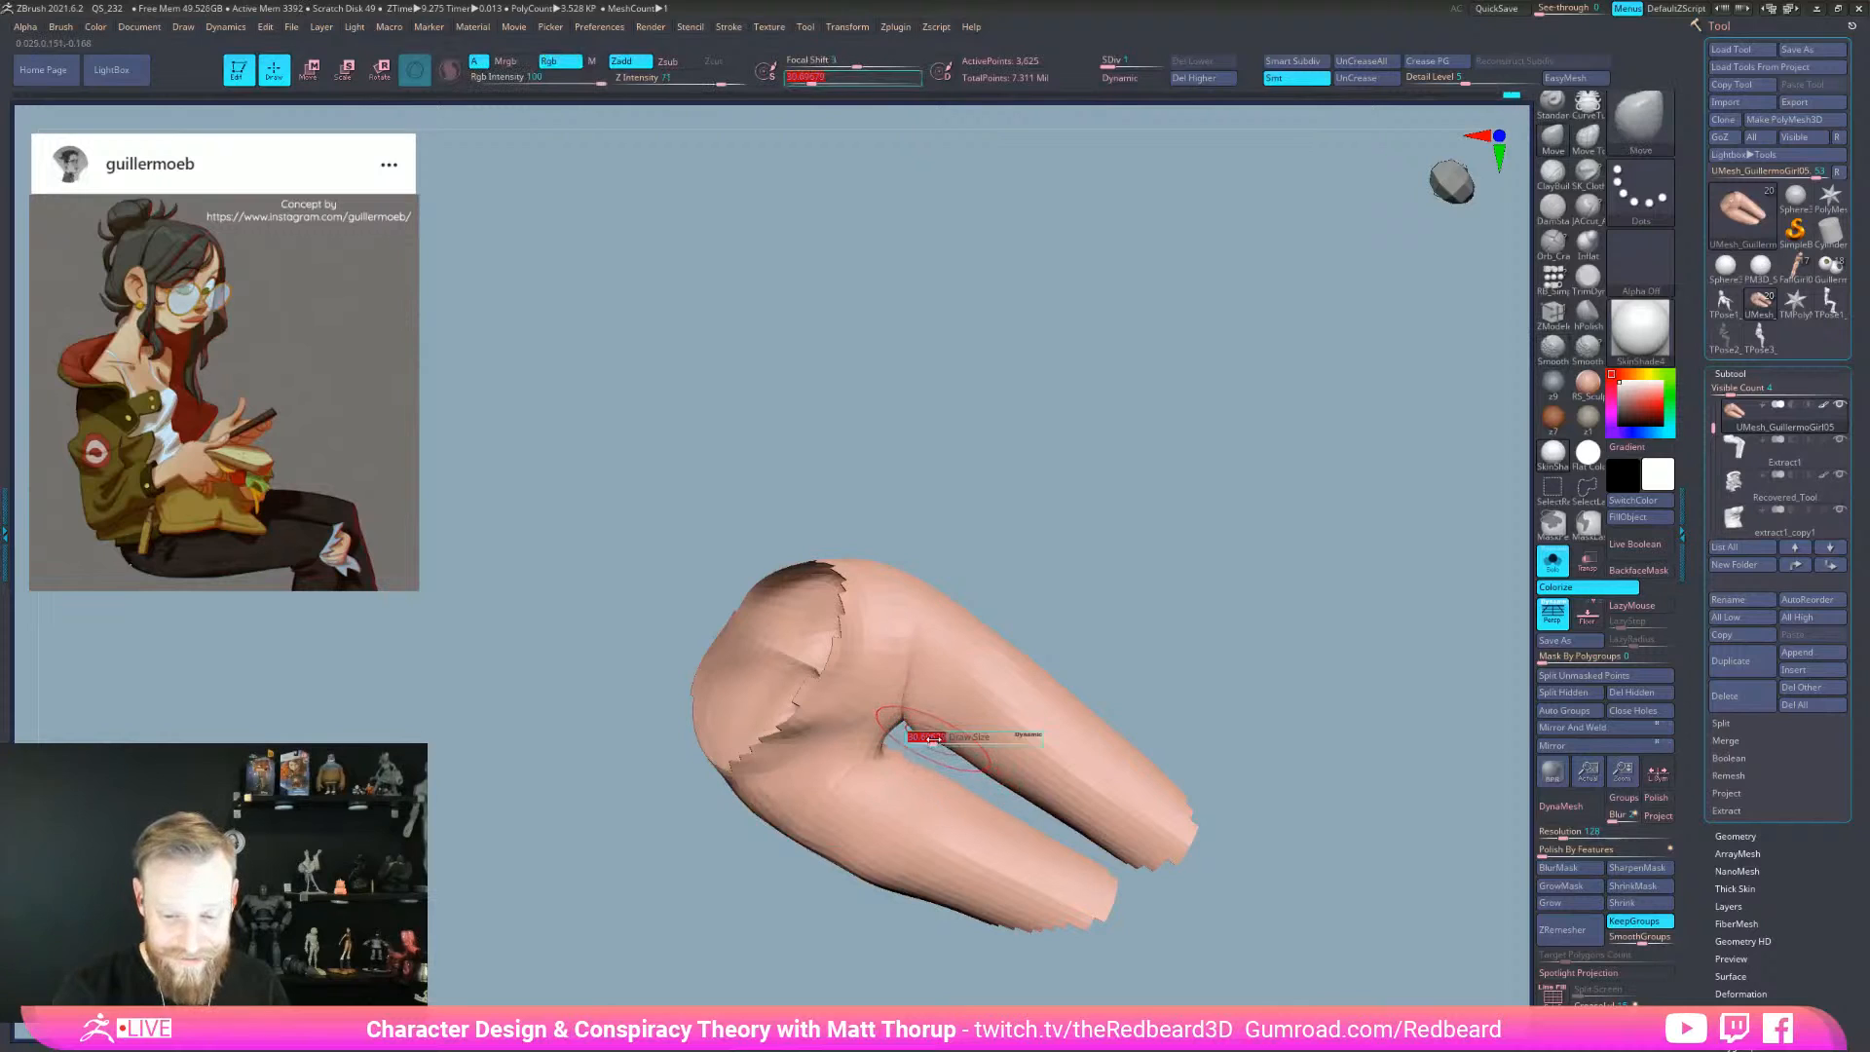
key(shift)
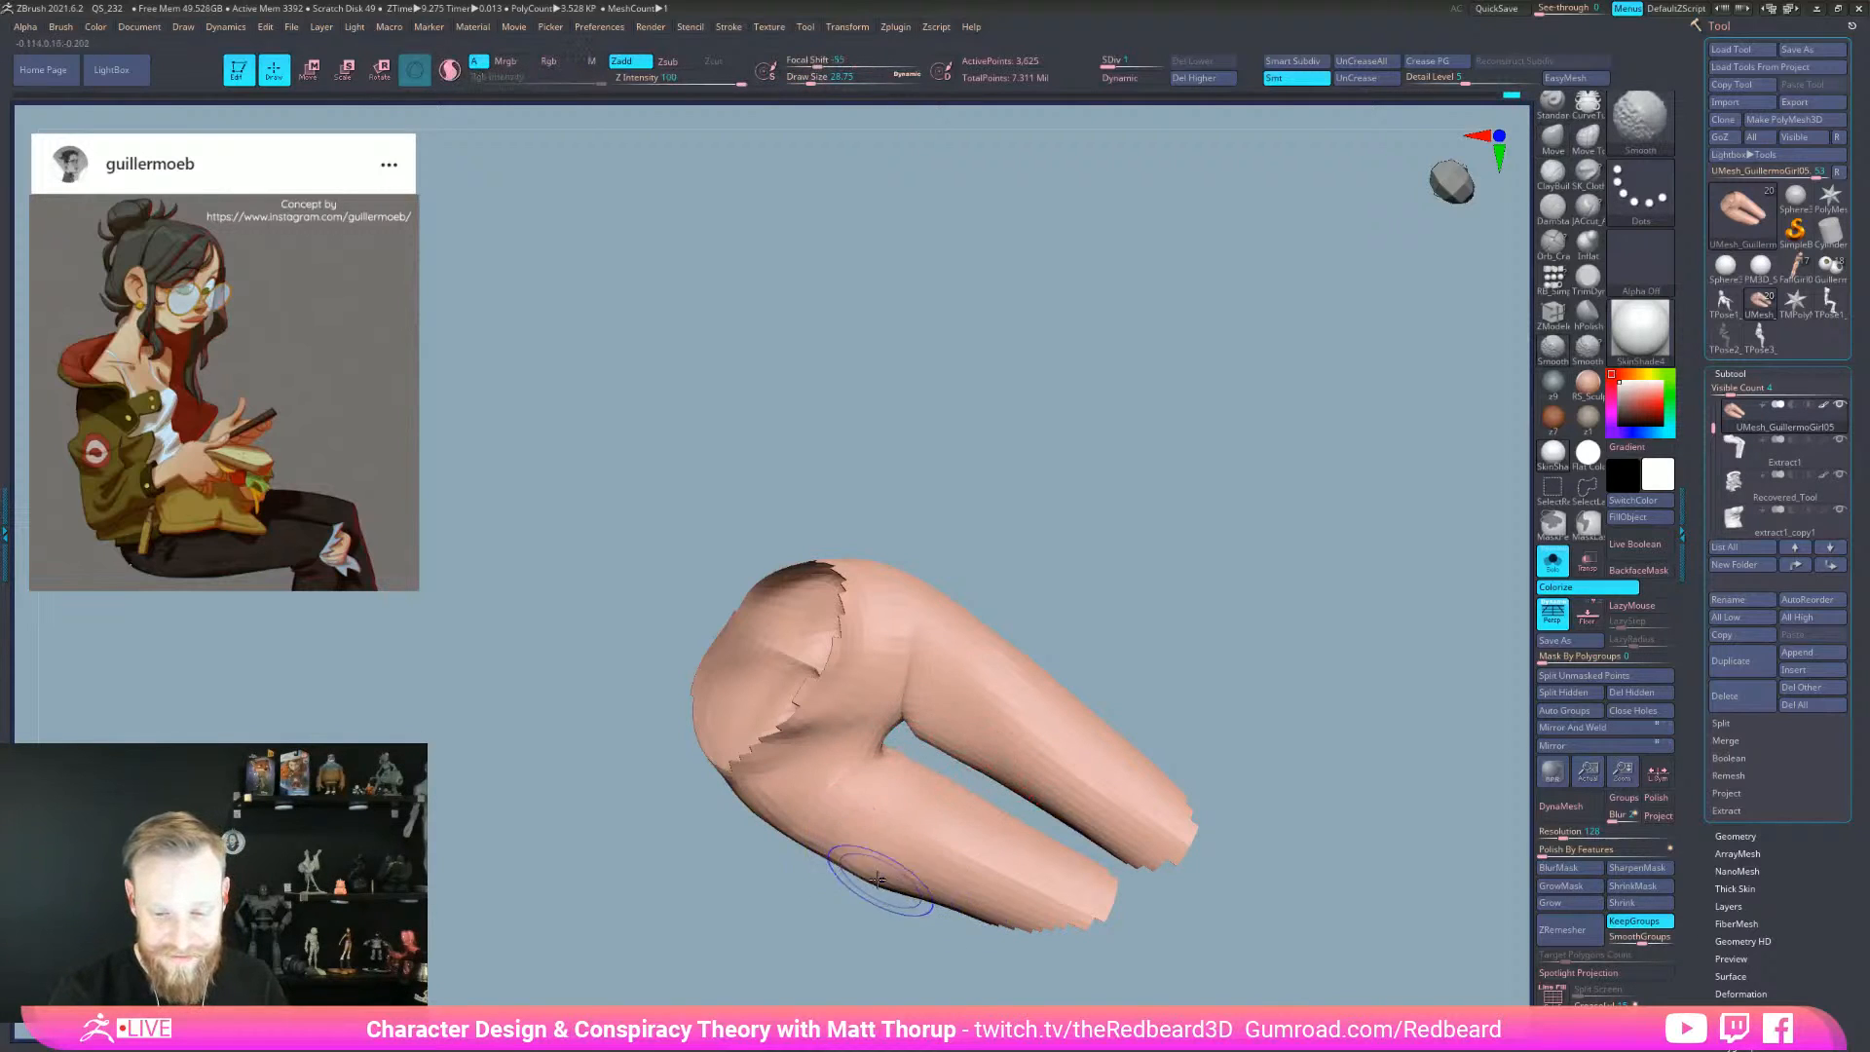
drag(866, 916, 905, 828)
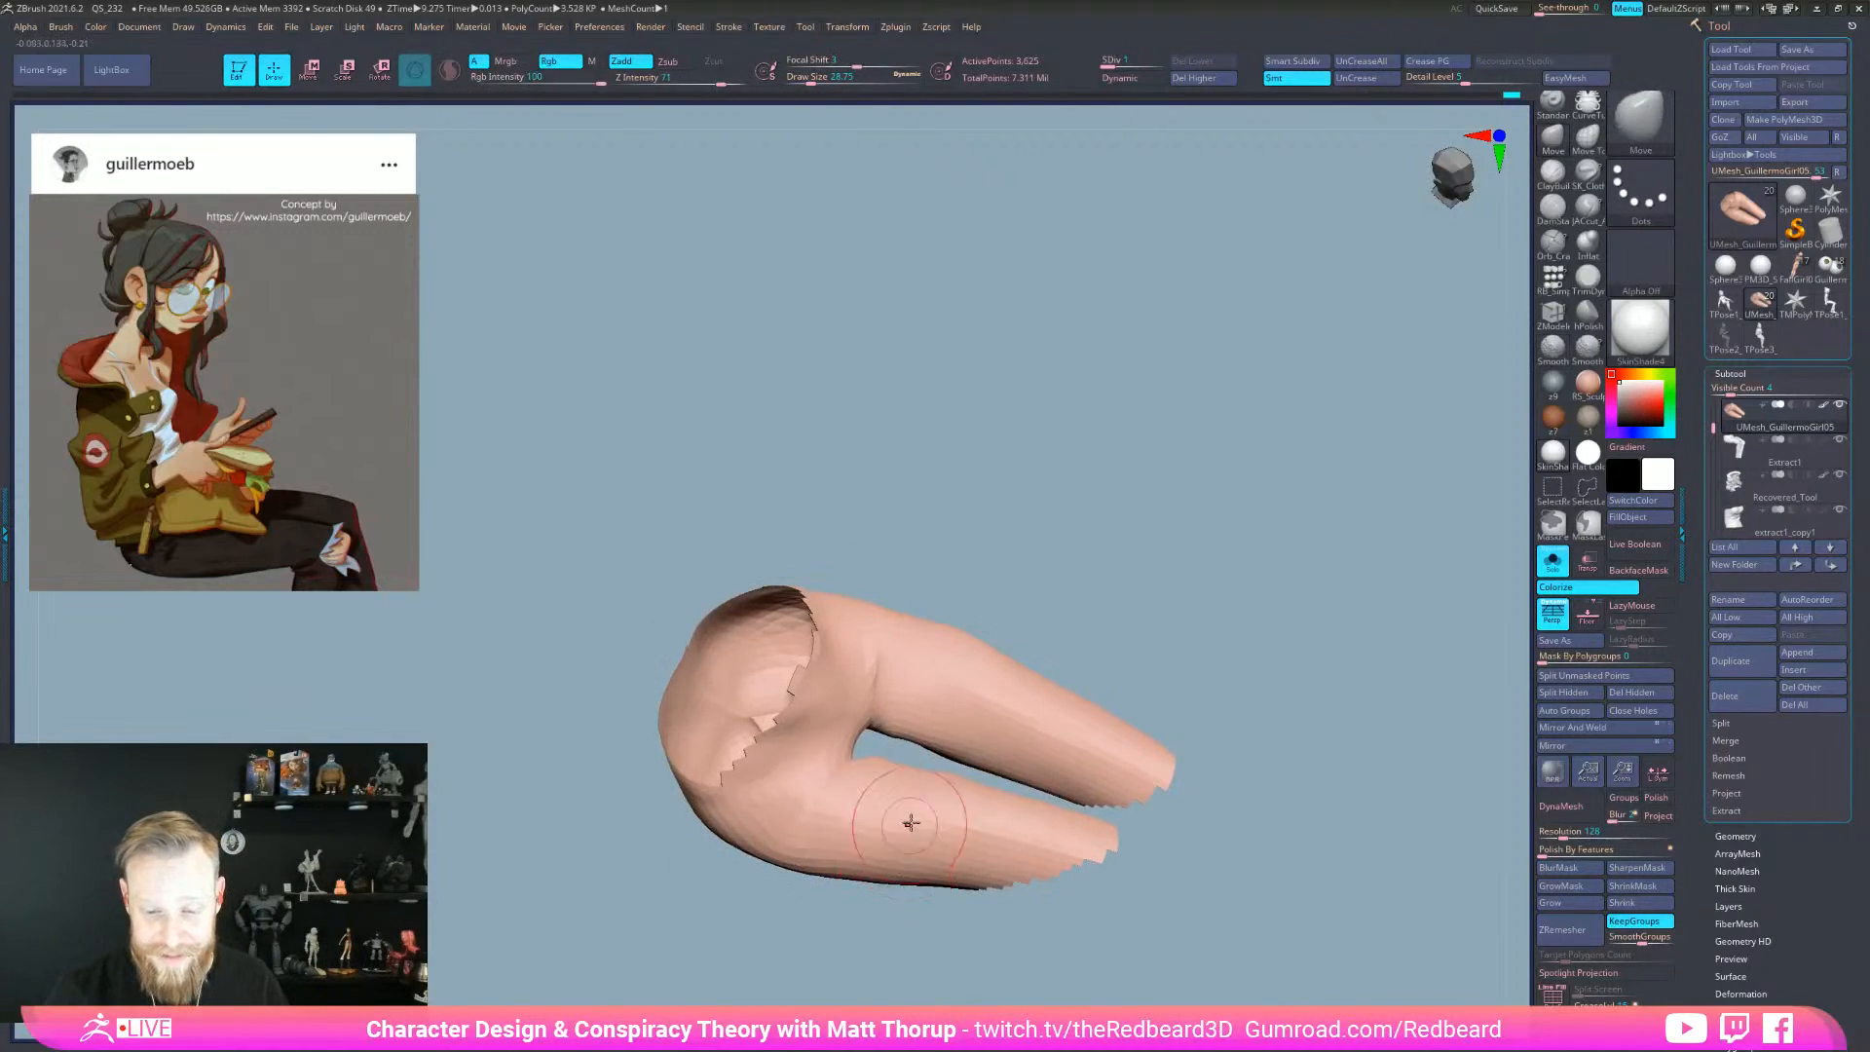
drag(1056, 623, 1152, 704)
key(shift)
mouse_move(948, 731)
mouse_down()
mouse_move(1139, 739)
mouse_move(1149, 770)
mouse_move(943, 819)
mouse_move(1050, 800)
mouse_up()
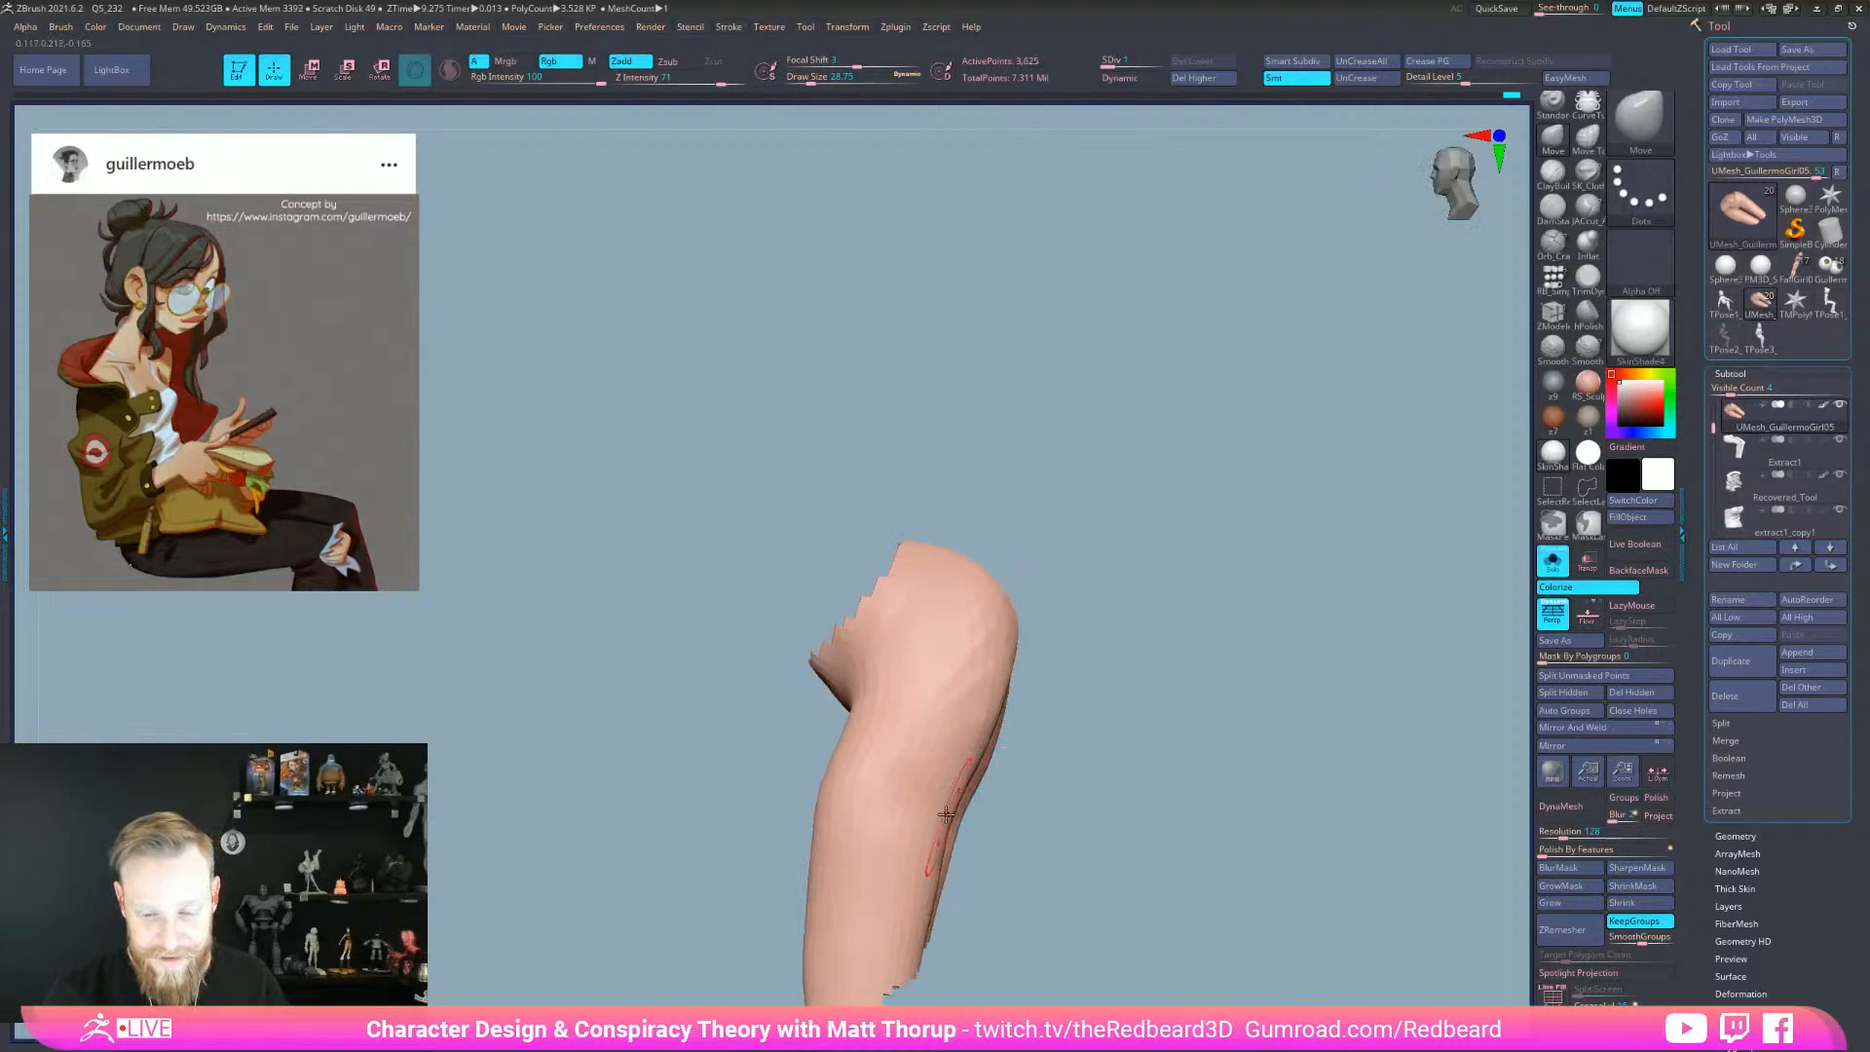
- Reshape and smooth the back of the thighs and buttocks from the side with a draw size of about 62
key(bracketright)
key(ctrl)
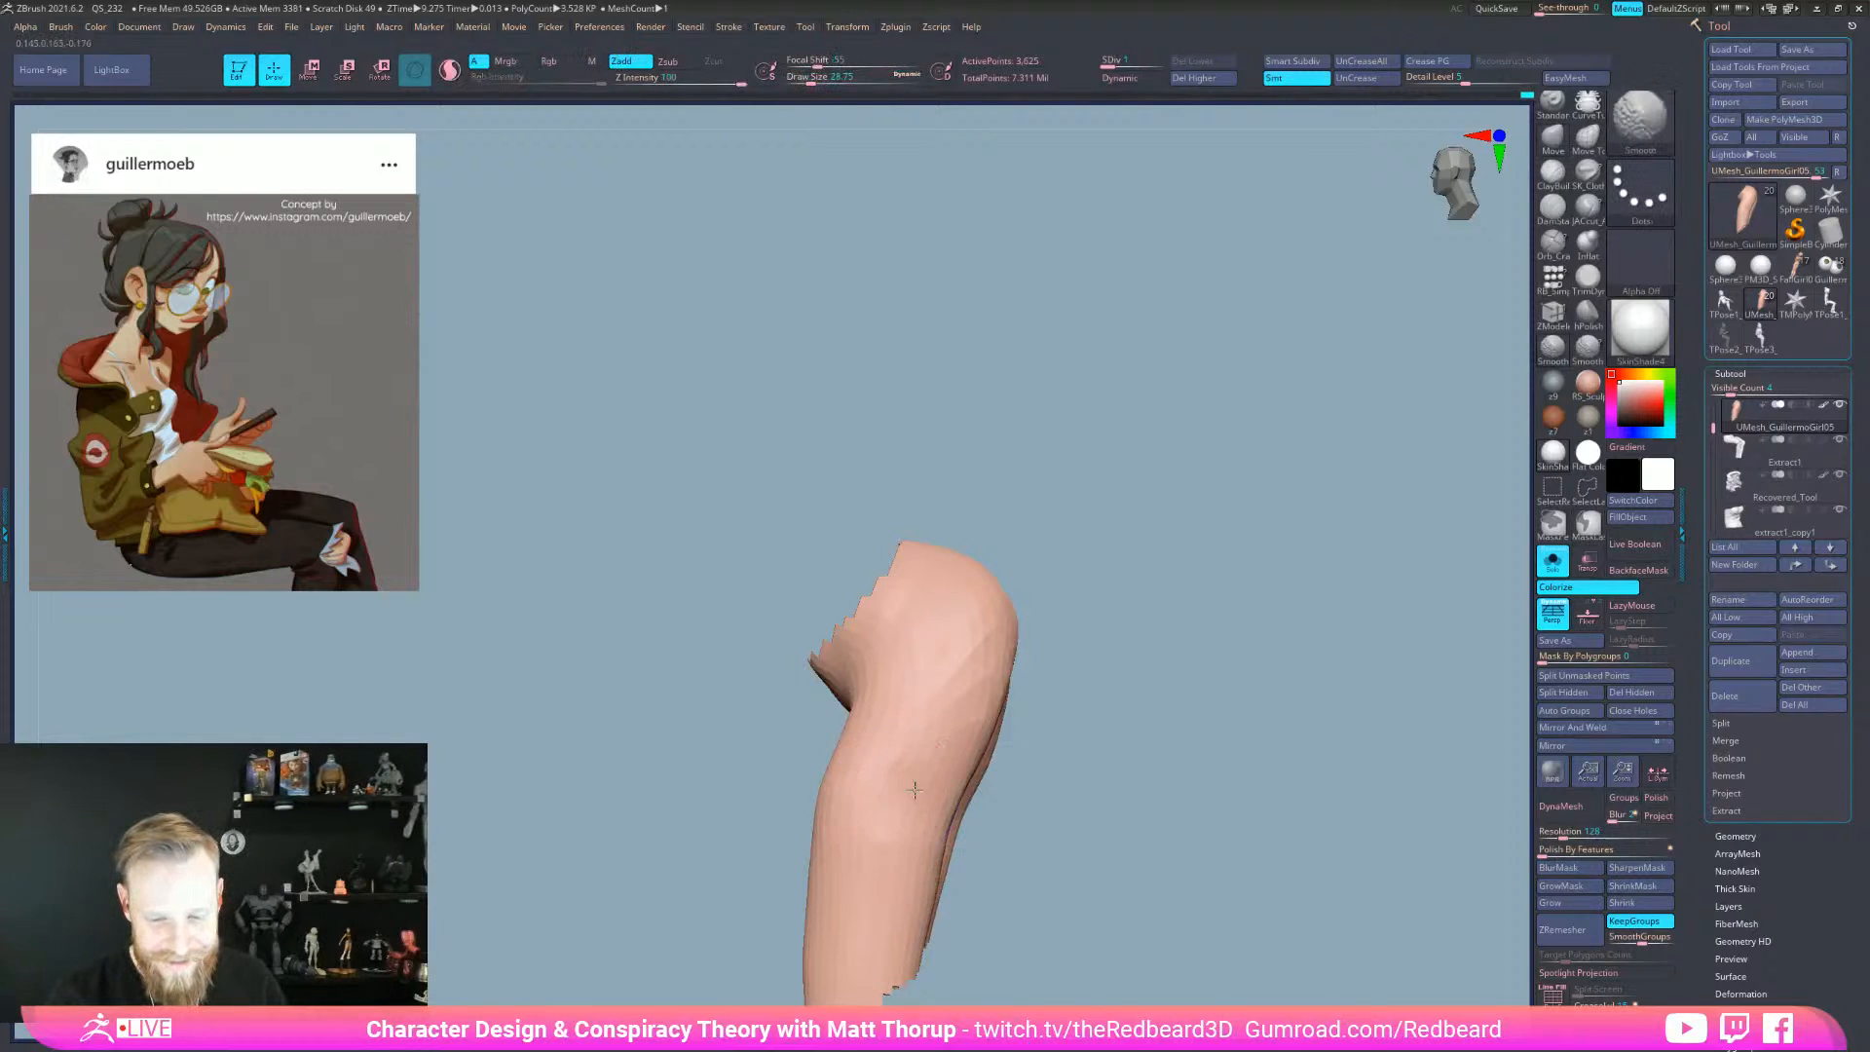
drag(876, 808, 1056, 820)
key(s)
drag(880, 806, 907, 805)
key(ctrl)
key(s)
drag(898, 795, 915, 797)
key(s)
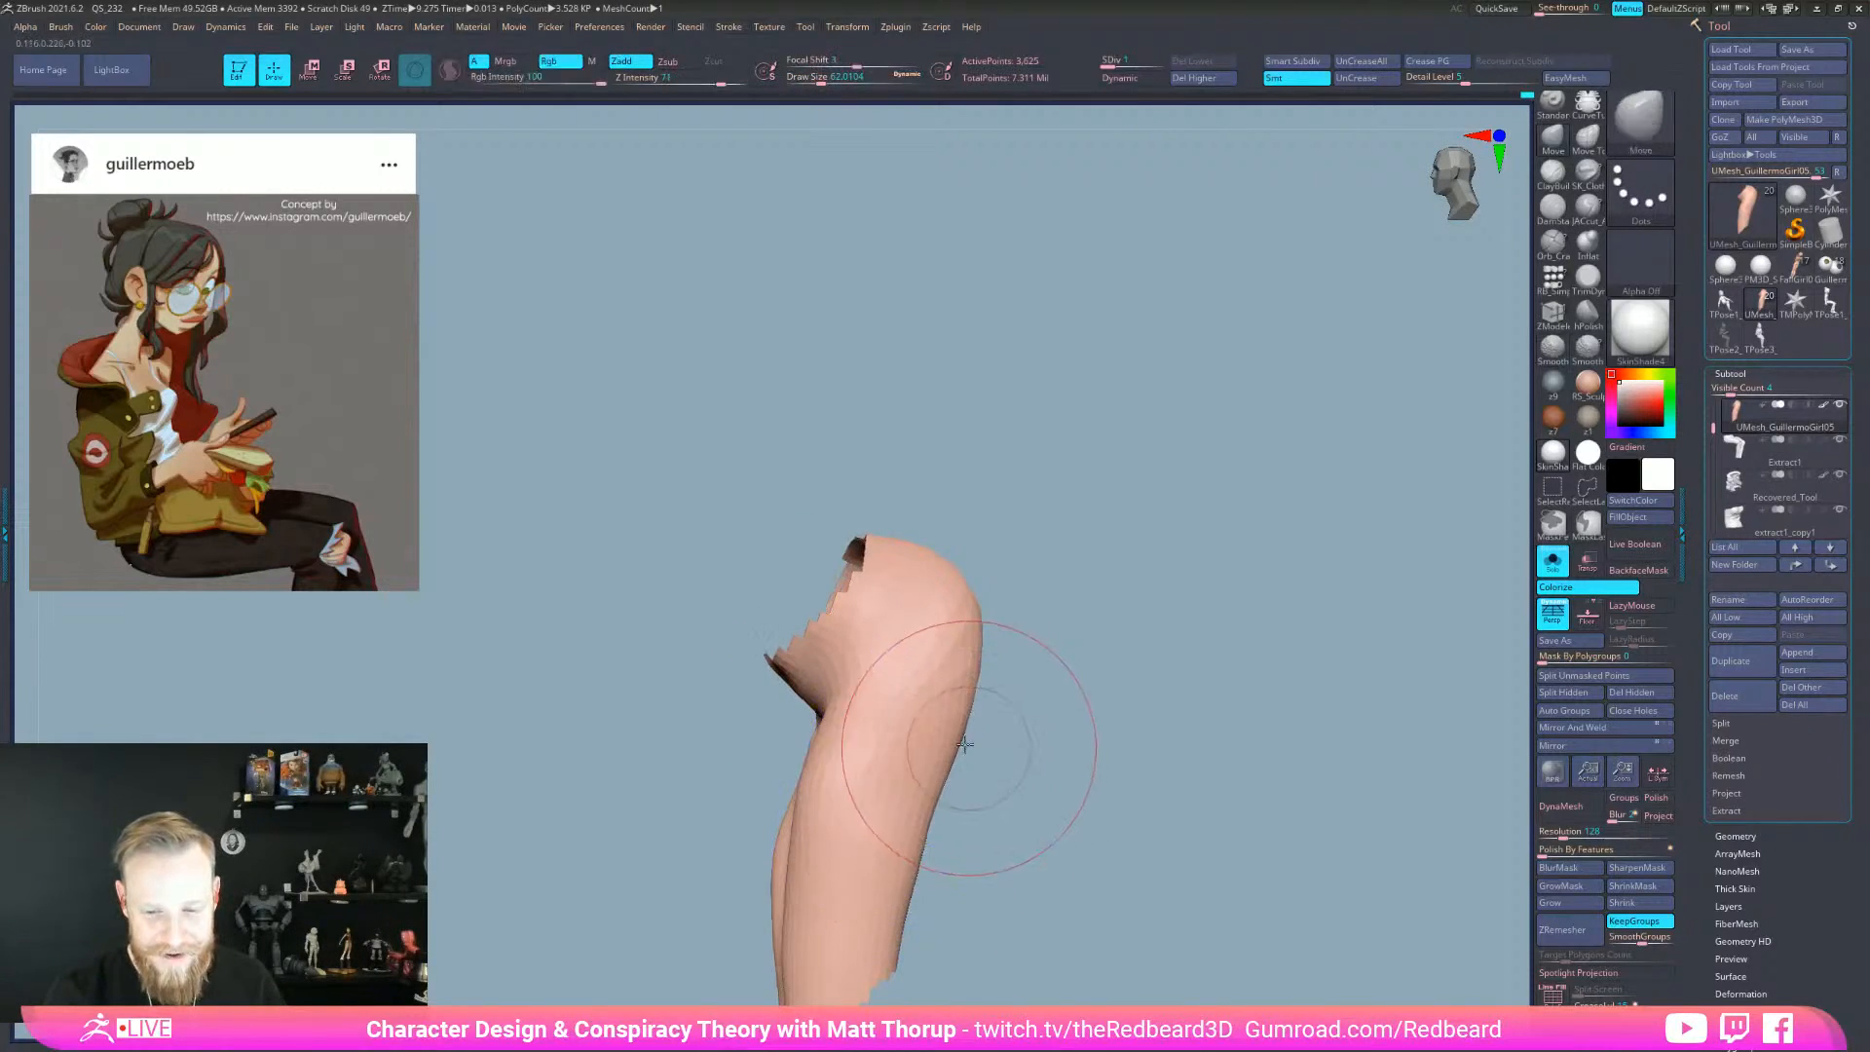
shift+drag(1003, 755, 979, 816)
mouse_move(1275, 784)
mouse_down()
mouse_move(1294, 773)
mouse_move(1265, 818)
mouse_move(1148, 834)
mouse_move(1198, 779)
mouse_move(1040, 675)
mouse_up()
right_drag(1040, 676, 1095, 682)
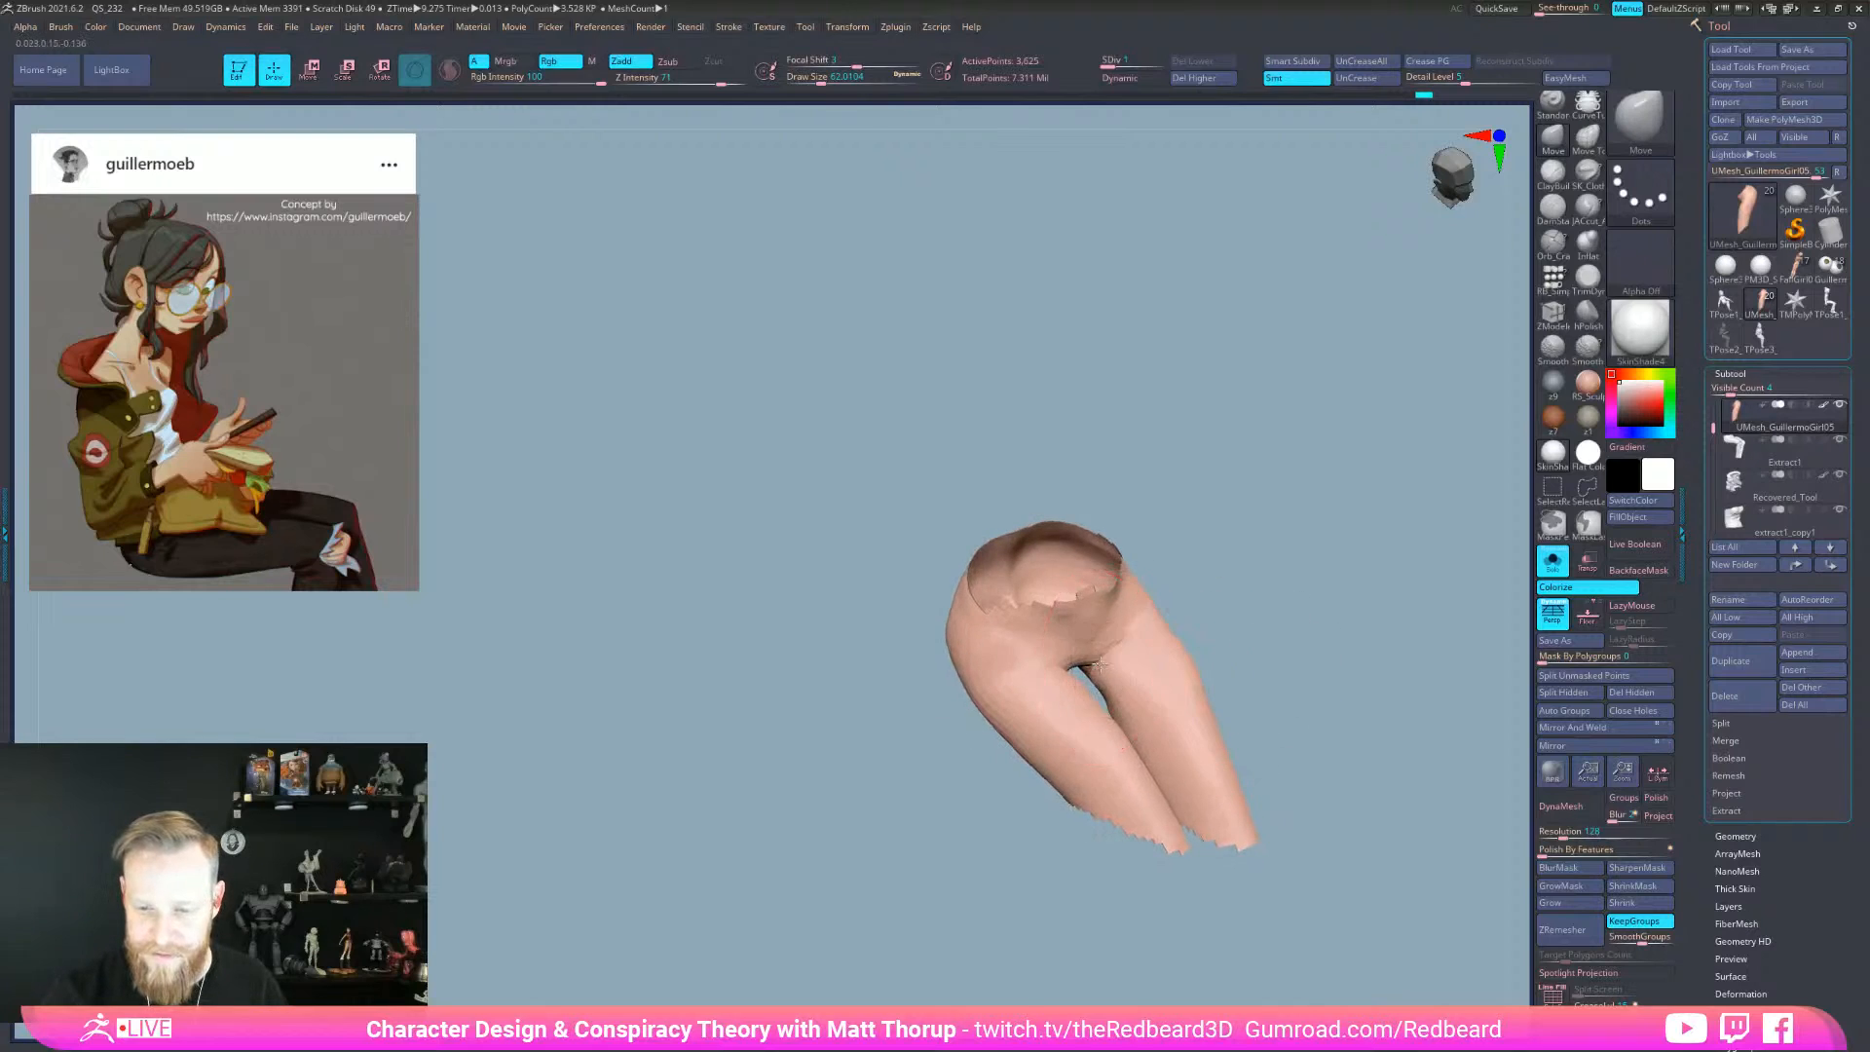
- Show the whole figure again and select the pants
click(1552, 561)
drag(1484, 601, 1324, 643)
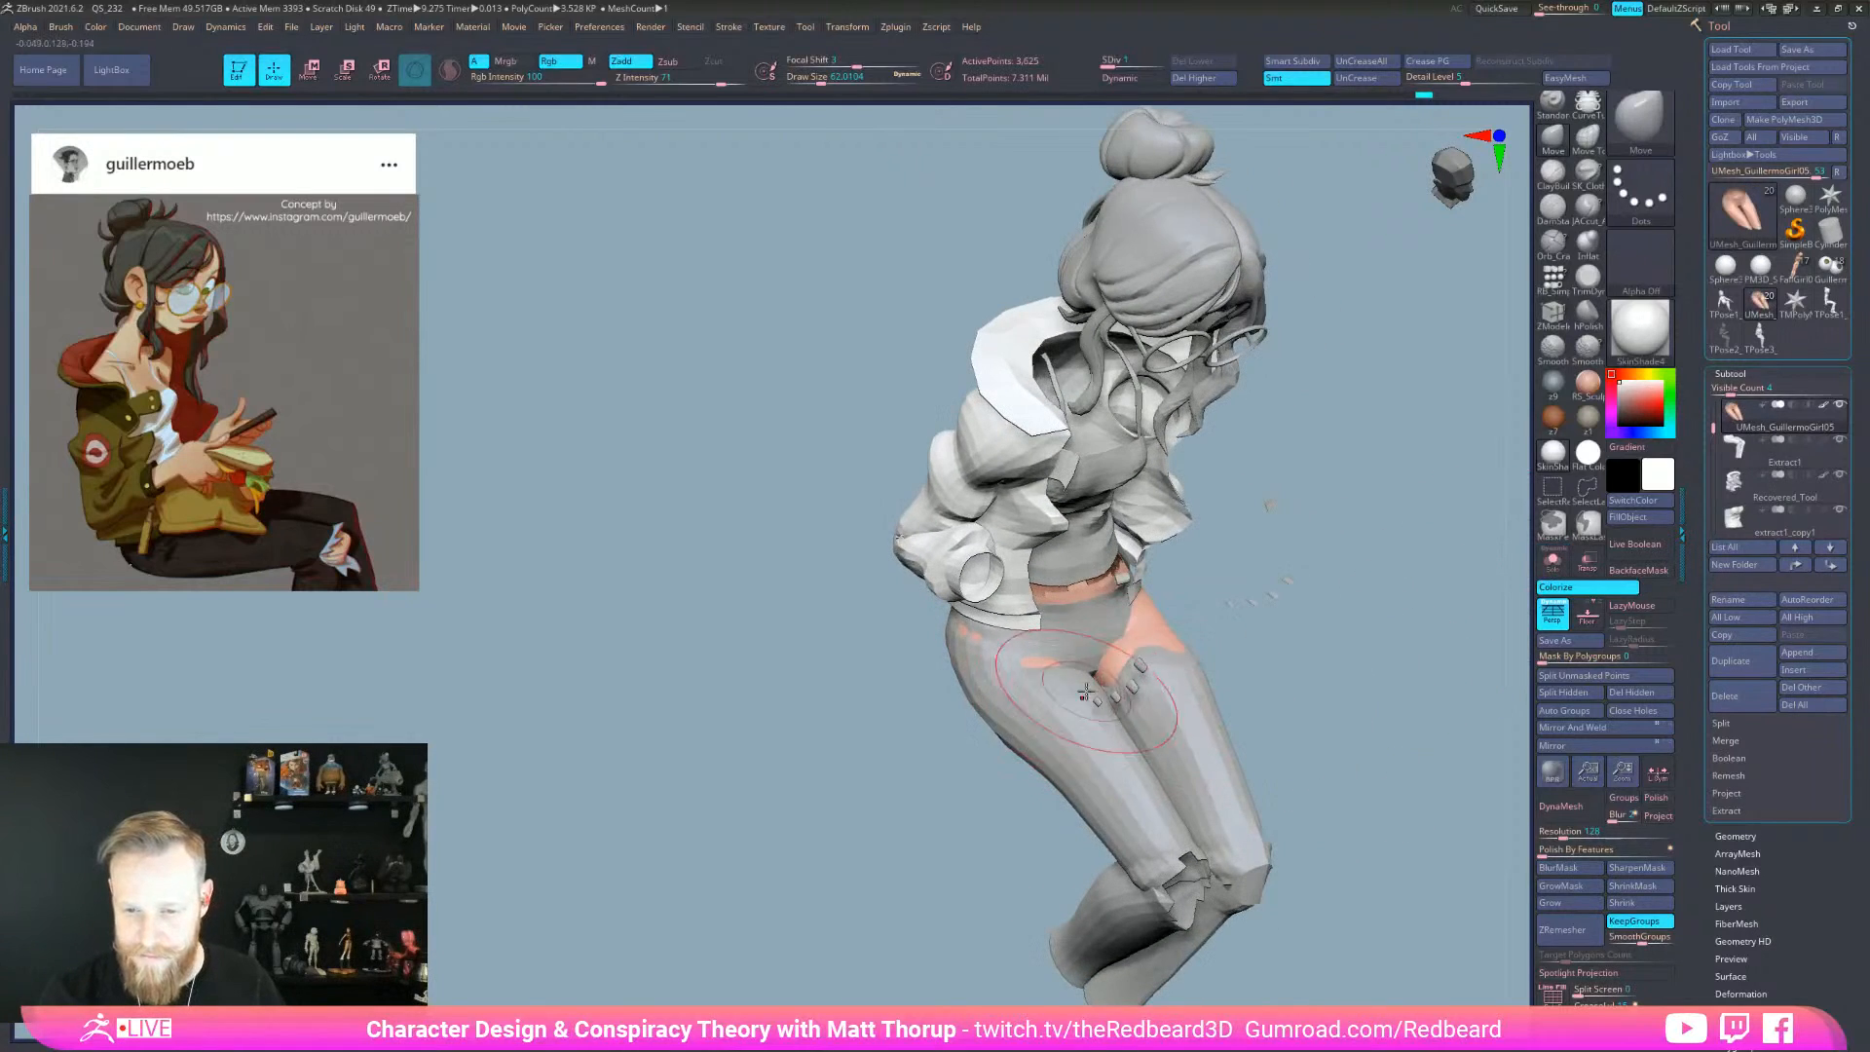
alt+click(1037, 666)
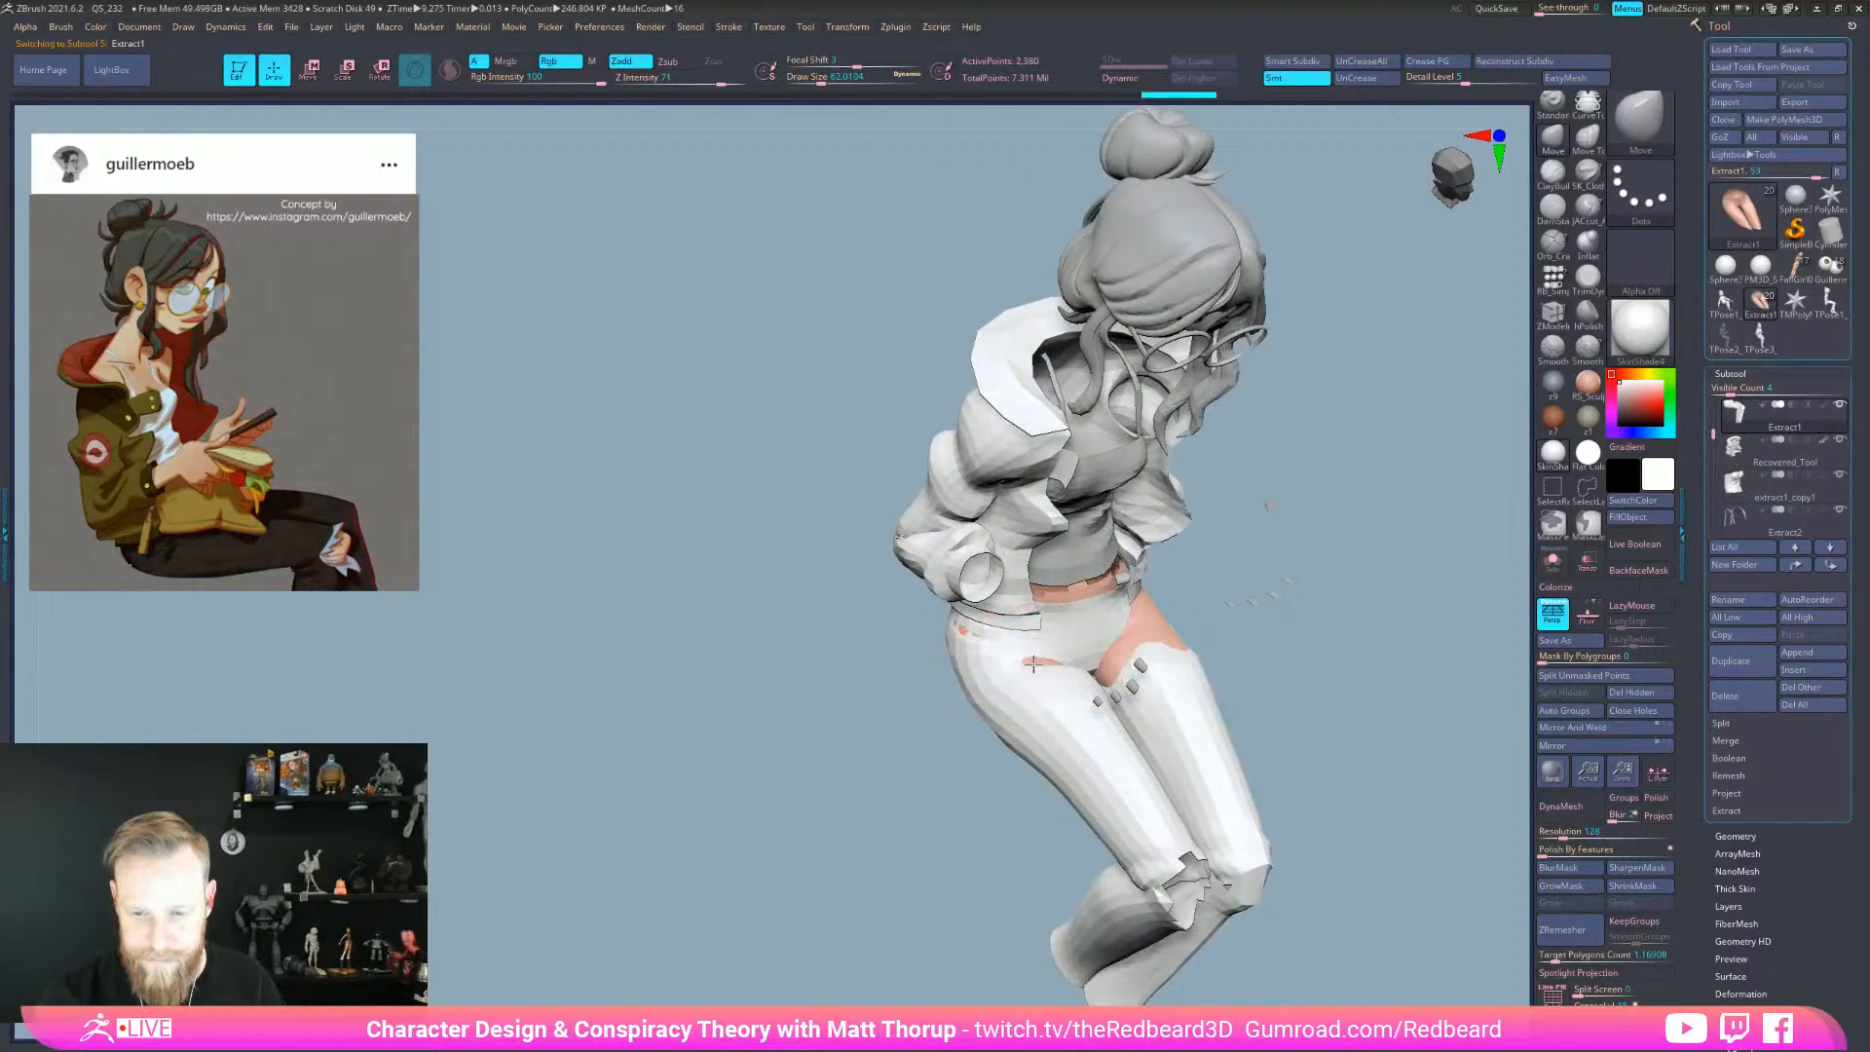
drag(1037, 665, 1133, 641)
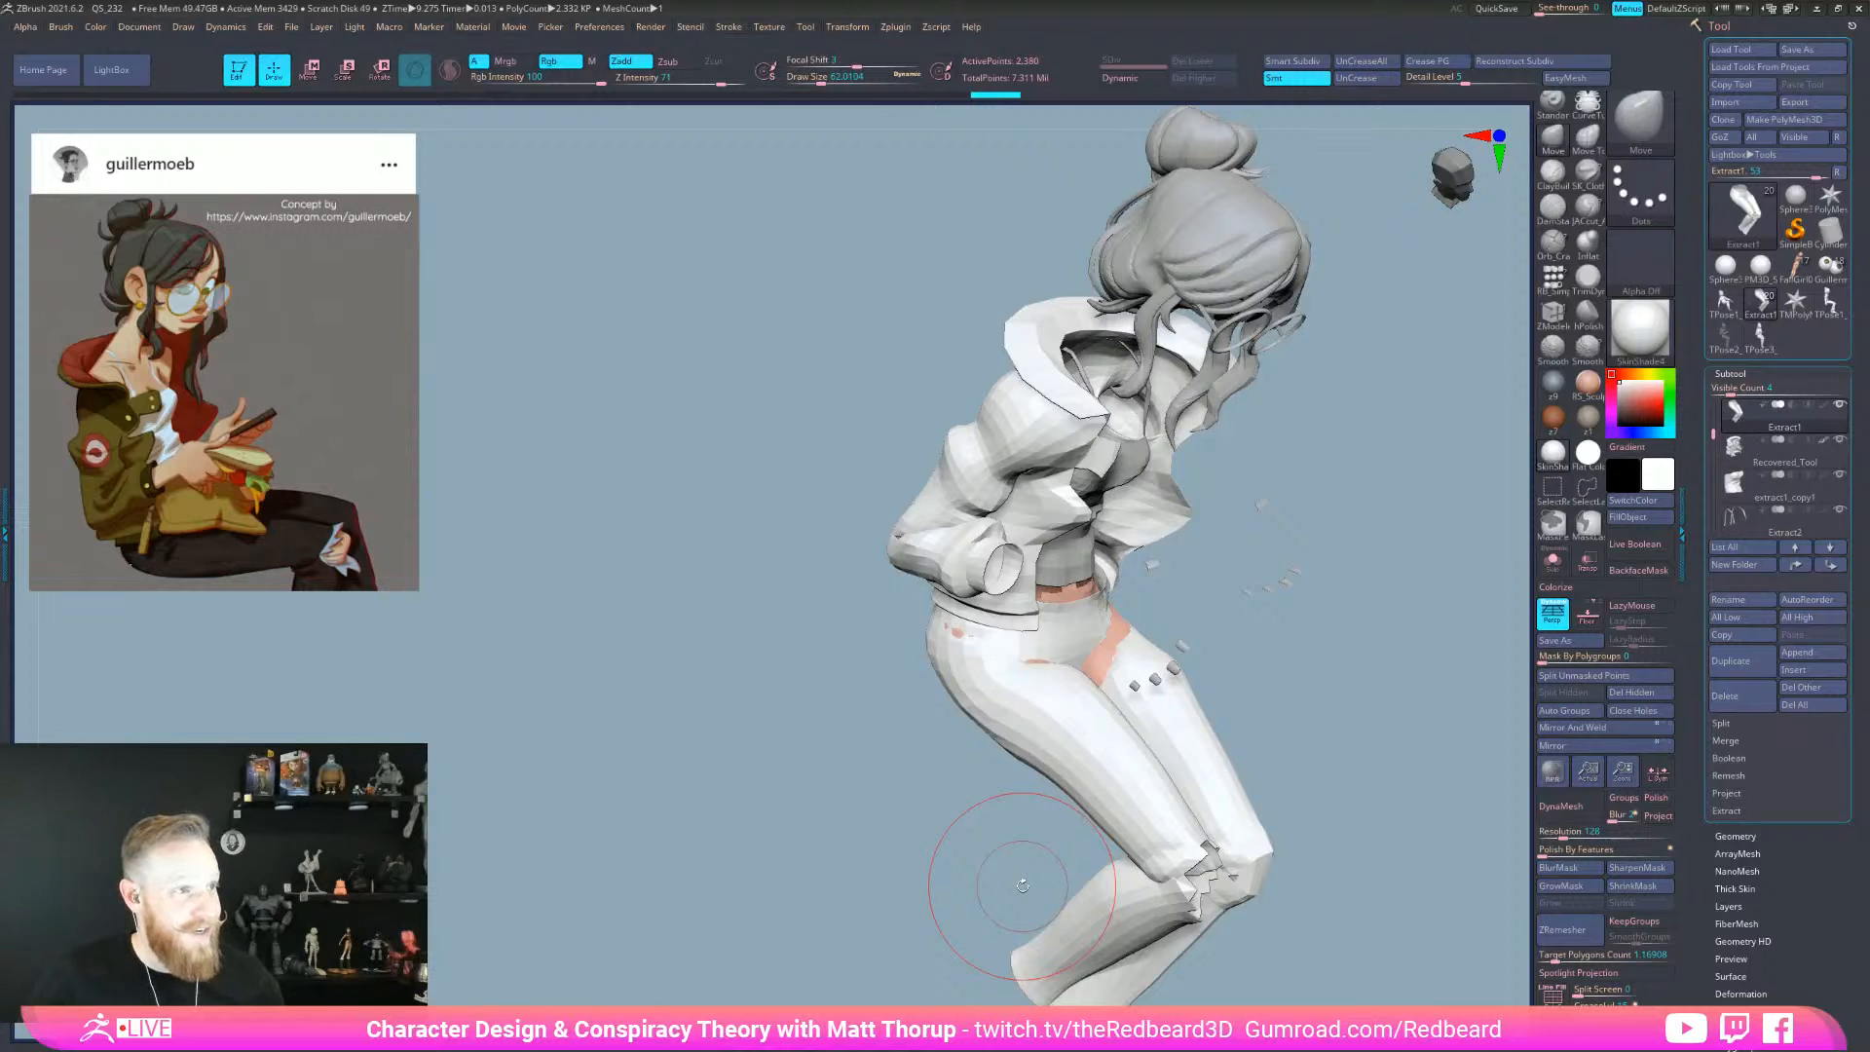
- Reshape the hips and seat of the pants with a large Move brush, working around to the back
drag(1327, 668, 1092, 654)
key(s)
mouse_move(1254, 623)
mouse_down()
mouse_move(1147, 623)
mouse_move(1176, 596)
mouse_move(1328, 584)
mouse_up()
key(])
key(])
key(])
drag(993, 645, 982, 638)
mouse_move(931, 756)
mouse_down()
mouse_move(1065, 727)
mouse_move(1105, 646)
mouse_up()
key(s)
drag(757, 665, 761, 665)
mouse_move(769, 666)
mouse_down()
mouse_move(767, 629)
mouse_move(791, 613)
mouse_up()
drag(1085, 627, 1050, 628)
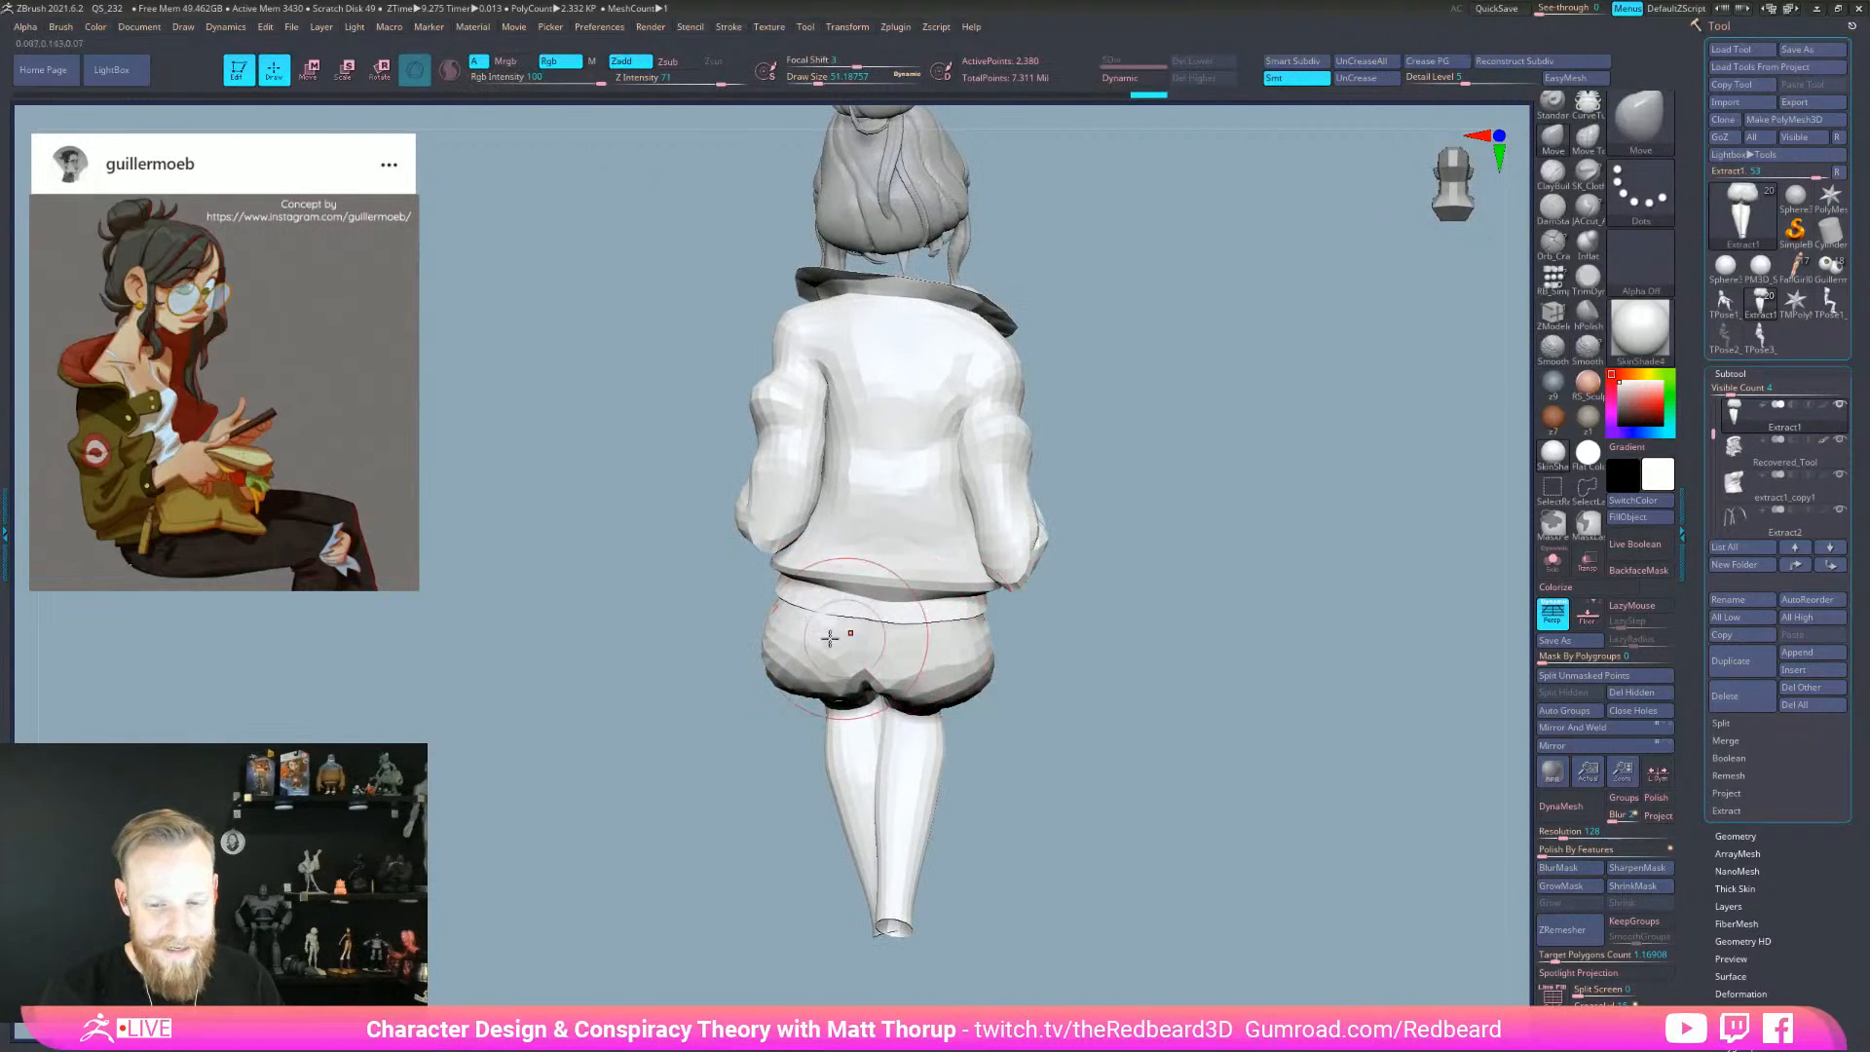
- Refine the outer hip contour of the pants from the back and side, and isolate the pants
key(s)
drag(770, 613, 762, 633)
mouse_move(641, 717)
mouse_down()
mouse_move(780, 750)
mouse_move(852, 701)
mouse_up()
mouse_move(839, 630)
mouse_down()
mouse_move(841, 672)
mouse_move(934, 672)
mouse_move(872, 770)
mouse_up()
drag(720, 693, 732, 708)
mouse_move(1193, 642)
mouse_down()
mouse_move(1093, 793)
mouse_move(837, 789)
mouse_up()
drag(814, 714, 876, 779)
- Adjust and smooth the pants' crotch where the legs meet, using a draw size of about 25
key(s)
drag(706, 765, 693, 766)
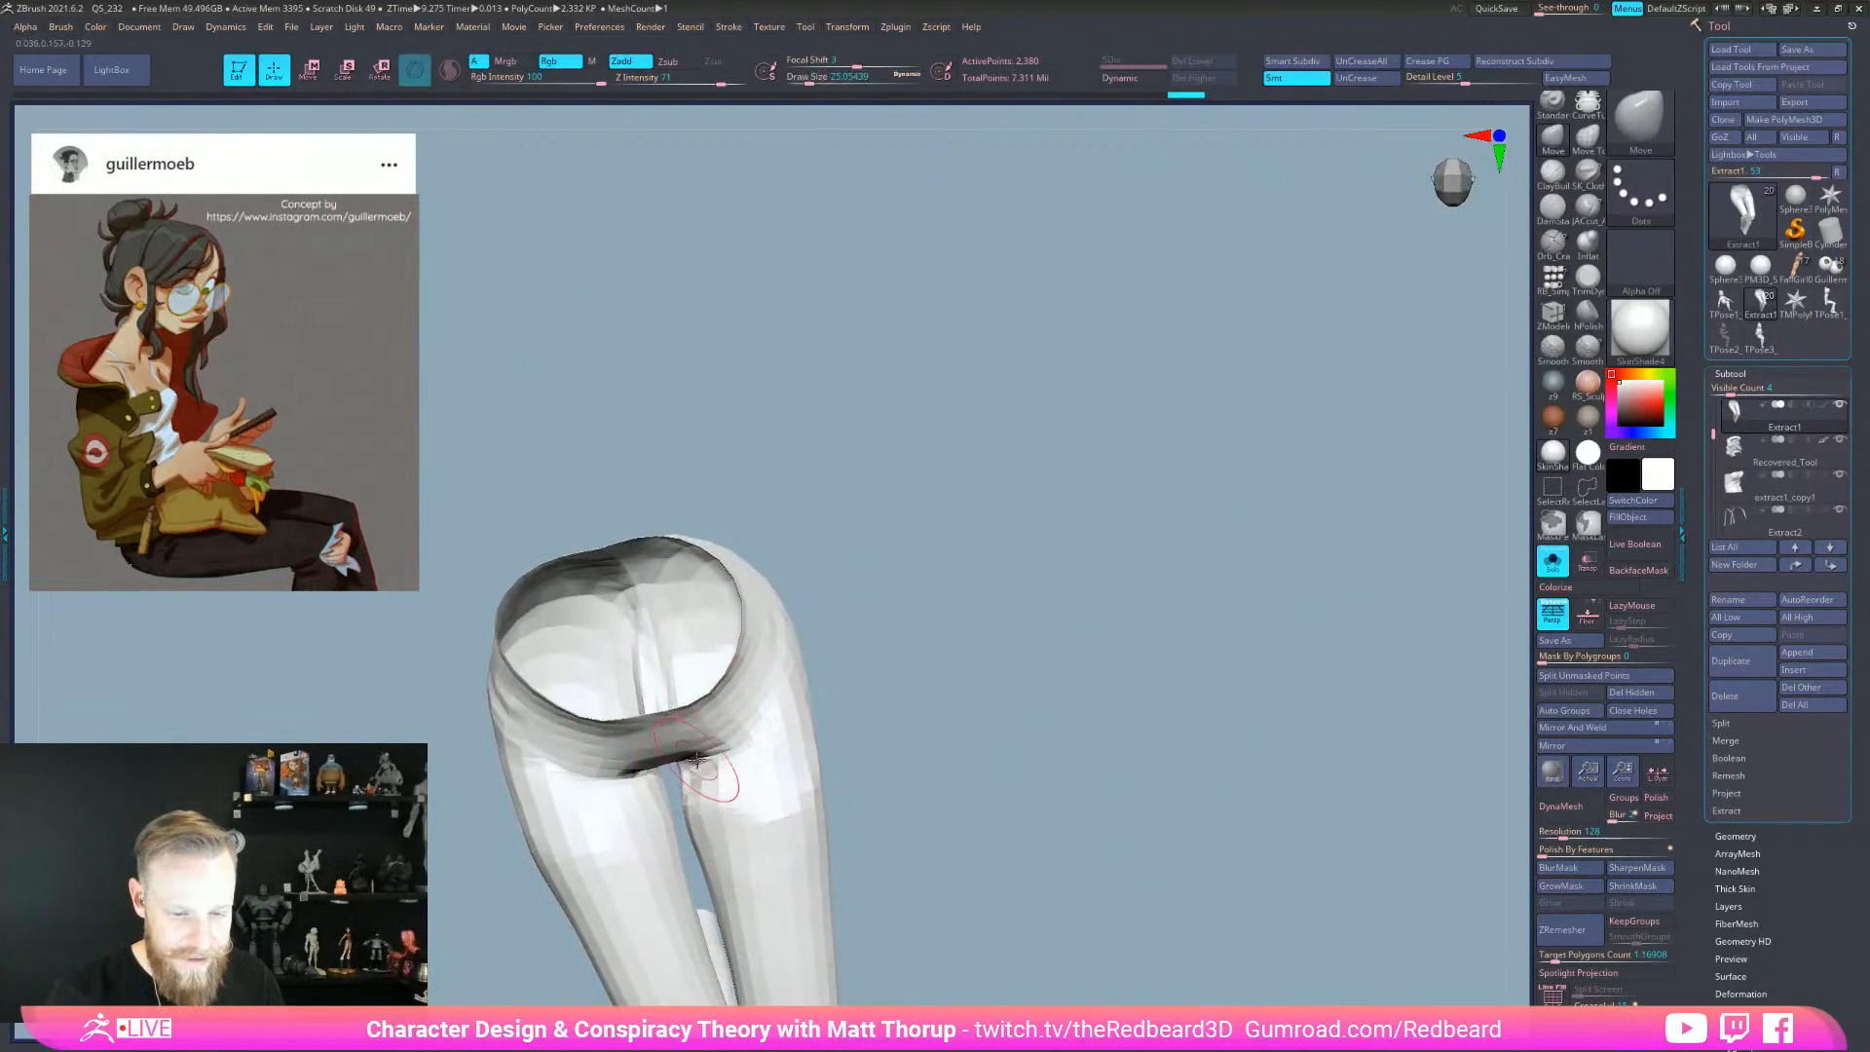
key(shift)
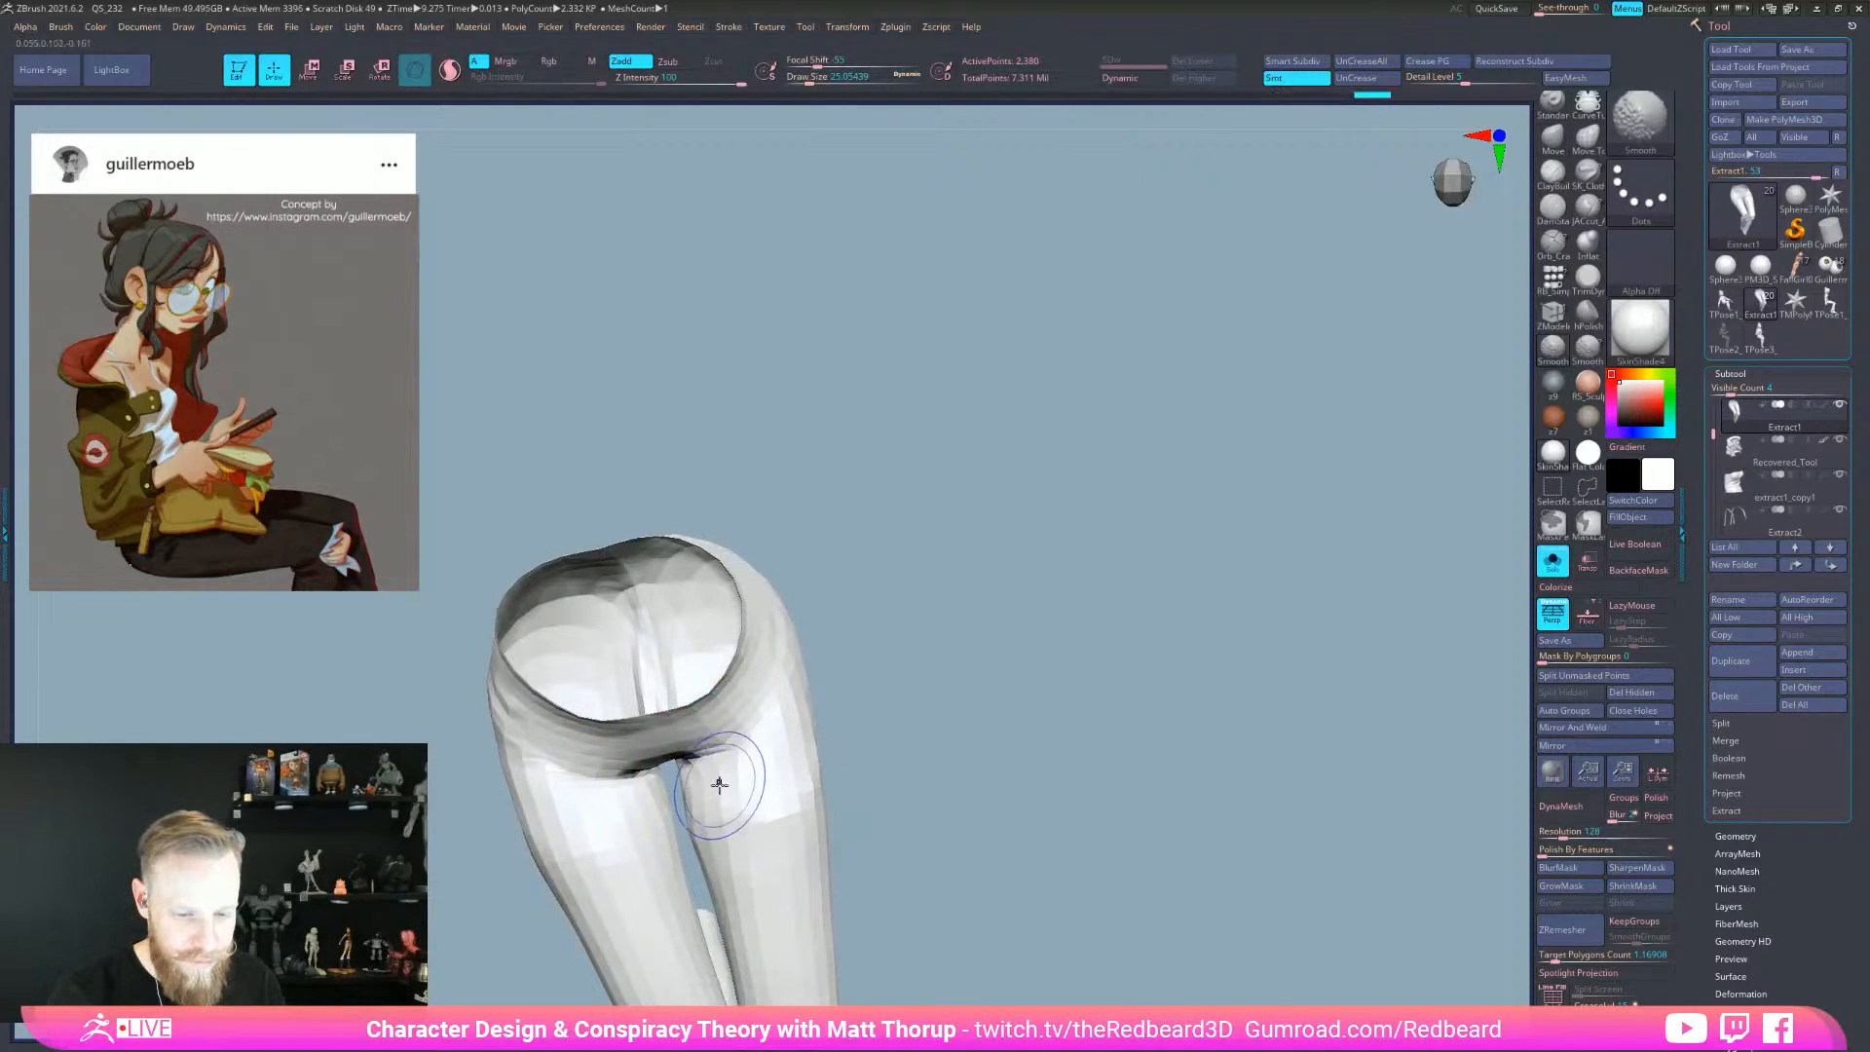
right_drag(761, 804, 734, 775)
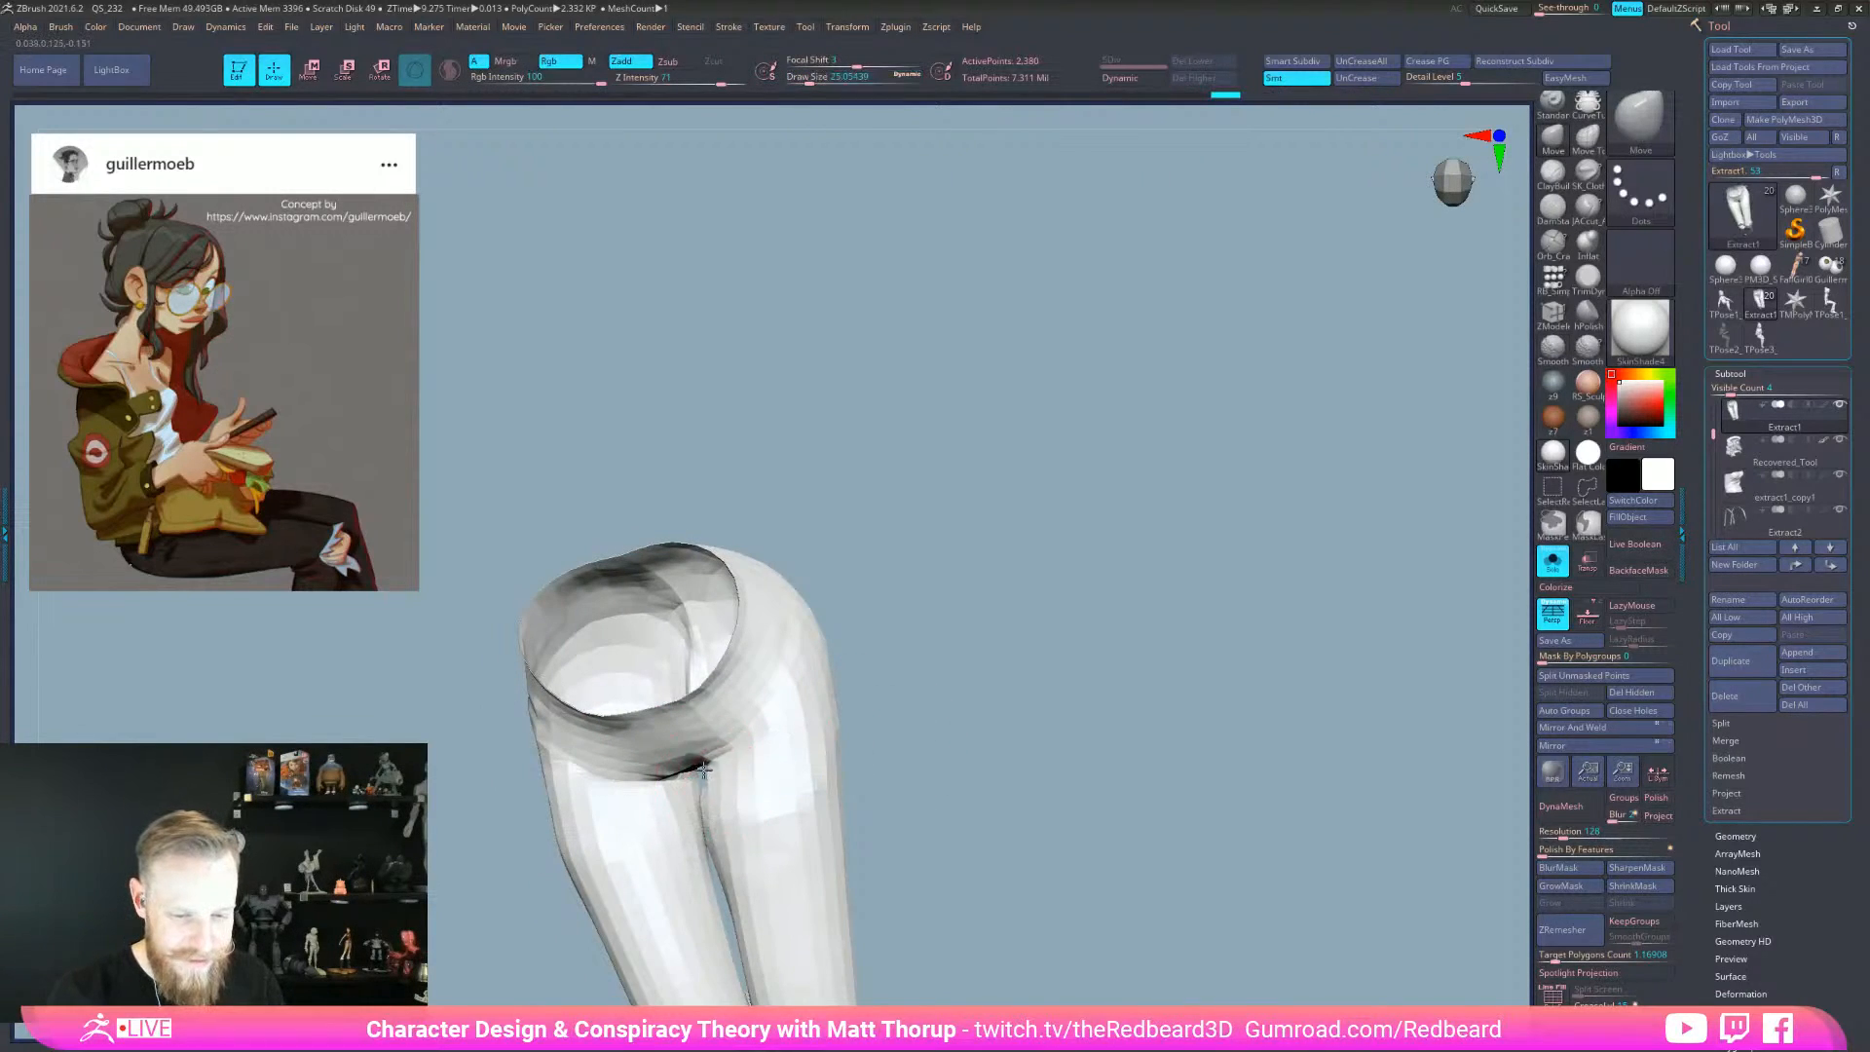
shift+drag(701, 806, 705, 828)
right_drag(780, 835, 689, 827)
shift+drag(688, 826, 693, 779)
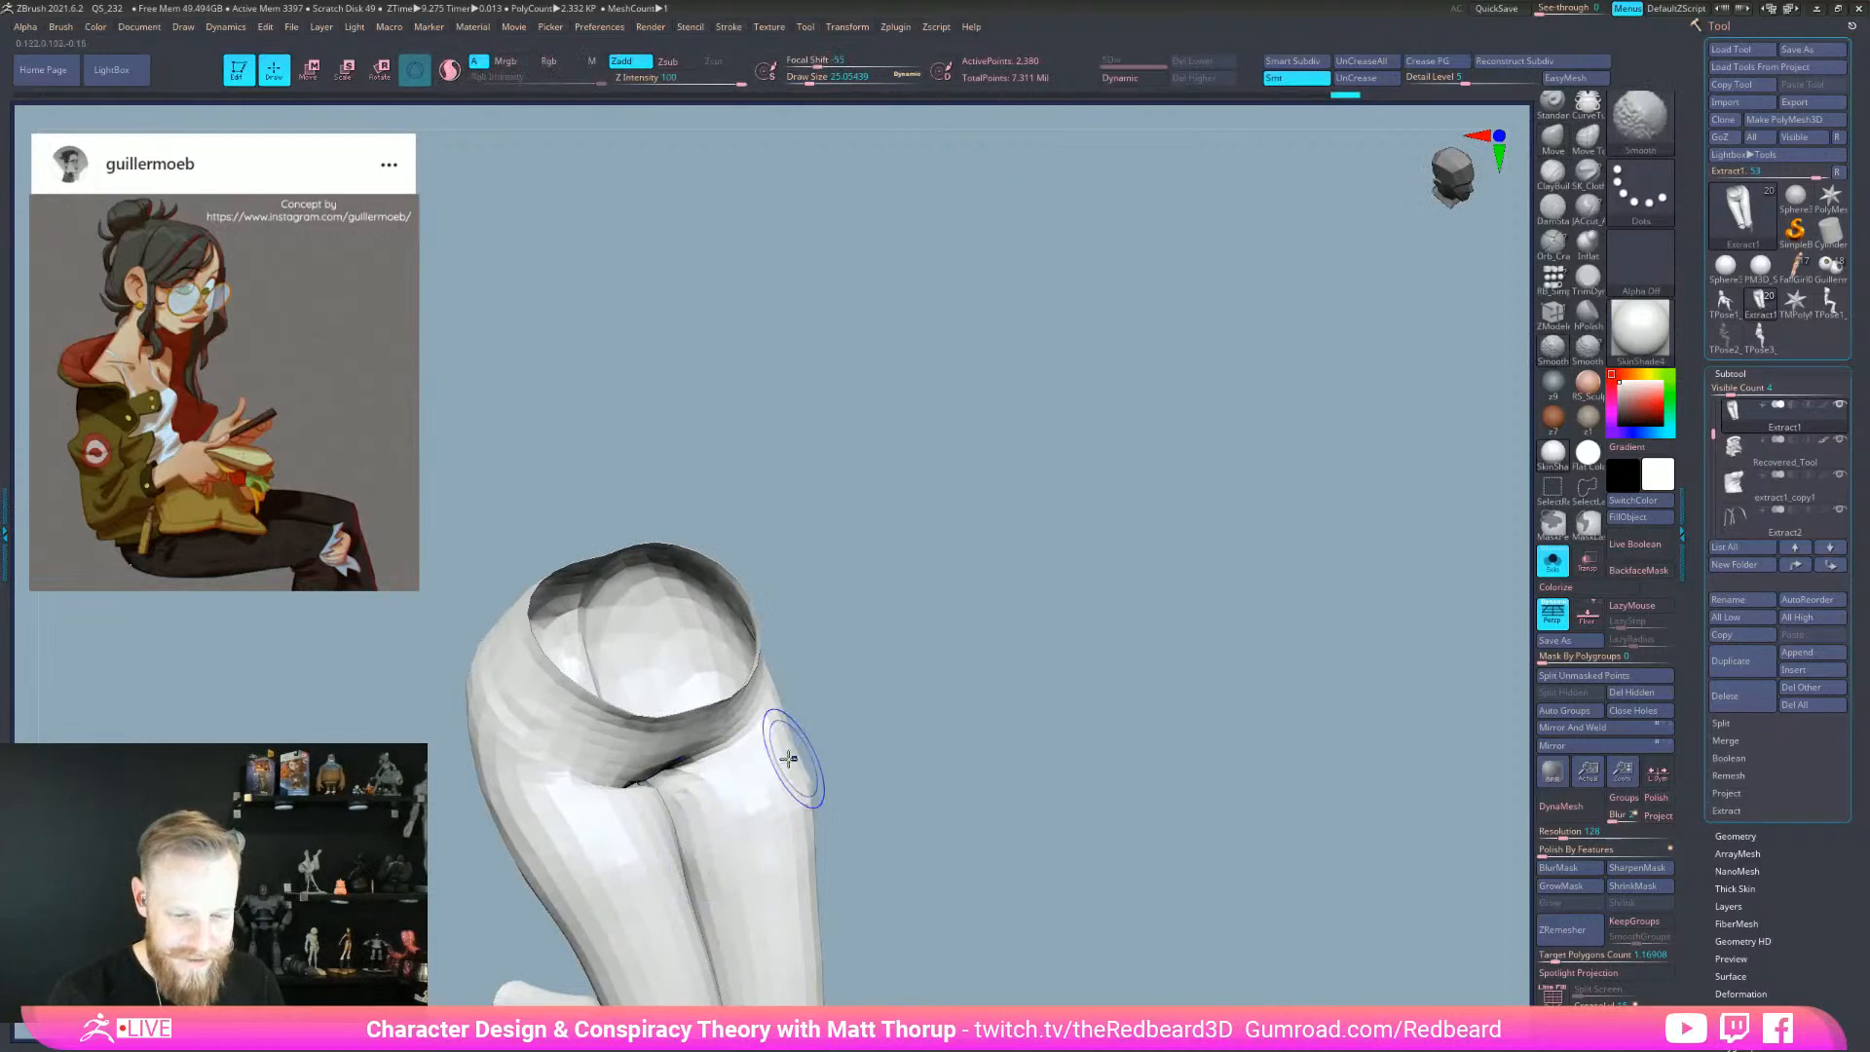
- Pull the front crotch area of the isolated pants into shape and smooth the inner upper thighs from several angles
mouse_move(889, 776)
mouse_down()
mouse_move(751, 793)
mouse_move(744, 767)
mouse_up()
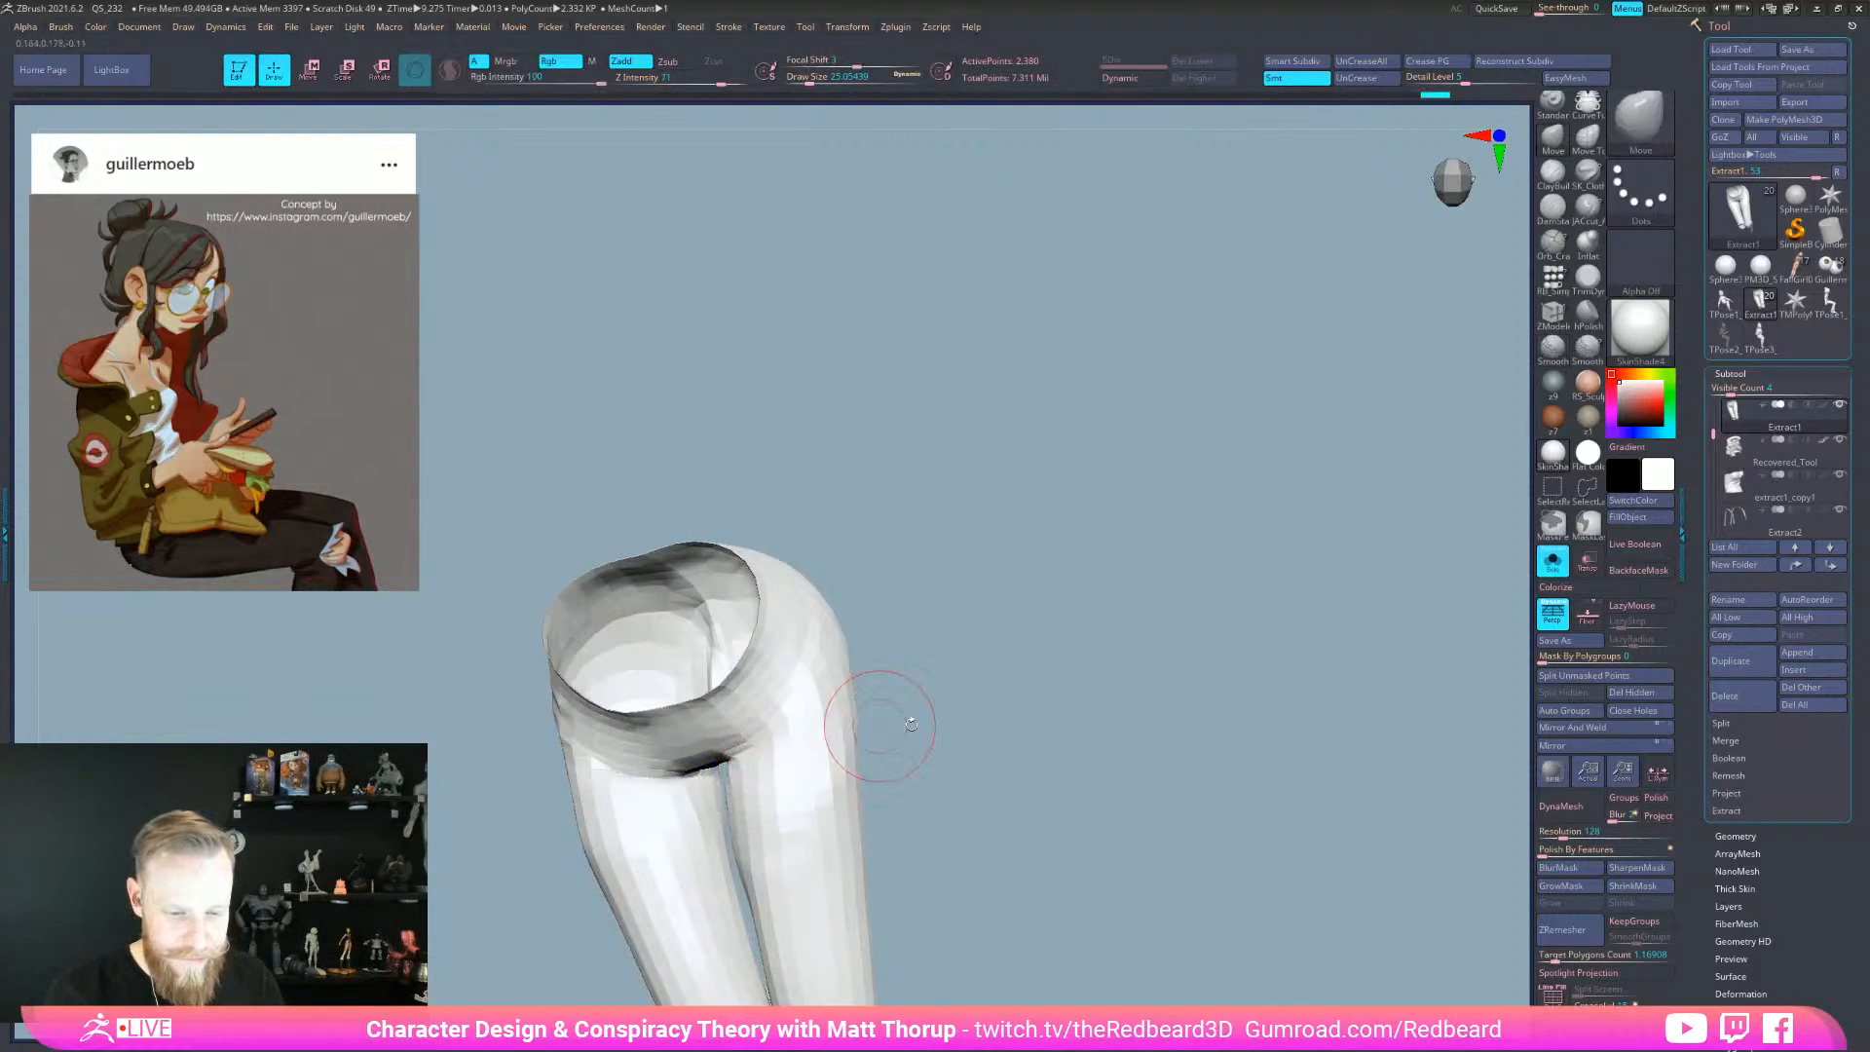
drag(902, 723, 930, 725)
shift+drag(671, 762, 693, 760)
mouse_move(876, 730)
mouse_down()
mouse_move(956, 701)
mouse_move(840, 749)
mouse_up()
drag(707, 765, 695, 765)
mouse_move(891, 735)
mouse_down()
mouse_move(689, 774)
mouse_move(979, 731)
mouse_up()
shift+drag(655, 791, 703, 856)
drag(939, 756, 835, 769)
mouse_move(705, 801)
shift+mouse_down()
mouse_move(656, 885)
mouse_move(622, 798)
shift+mouse_up()
mouse_move(916, 740)
mouse_down()
mouse_move(1098, 680)
mouse_move(943, 793)
mouse_move(904, 770)
mouse_up()
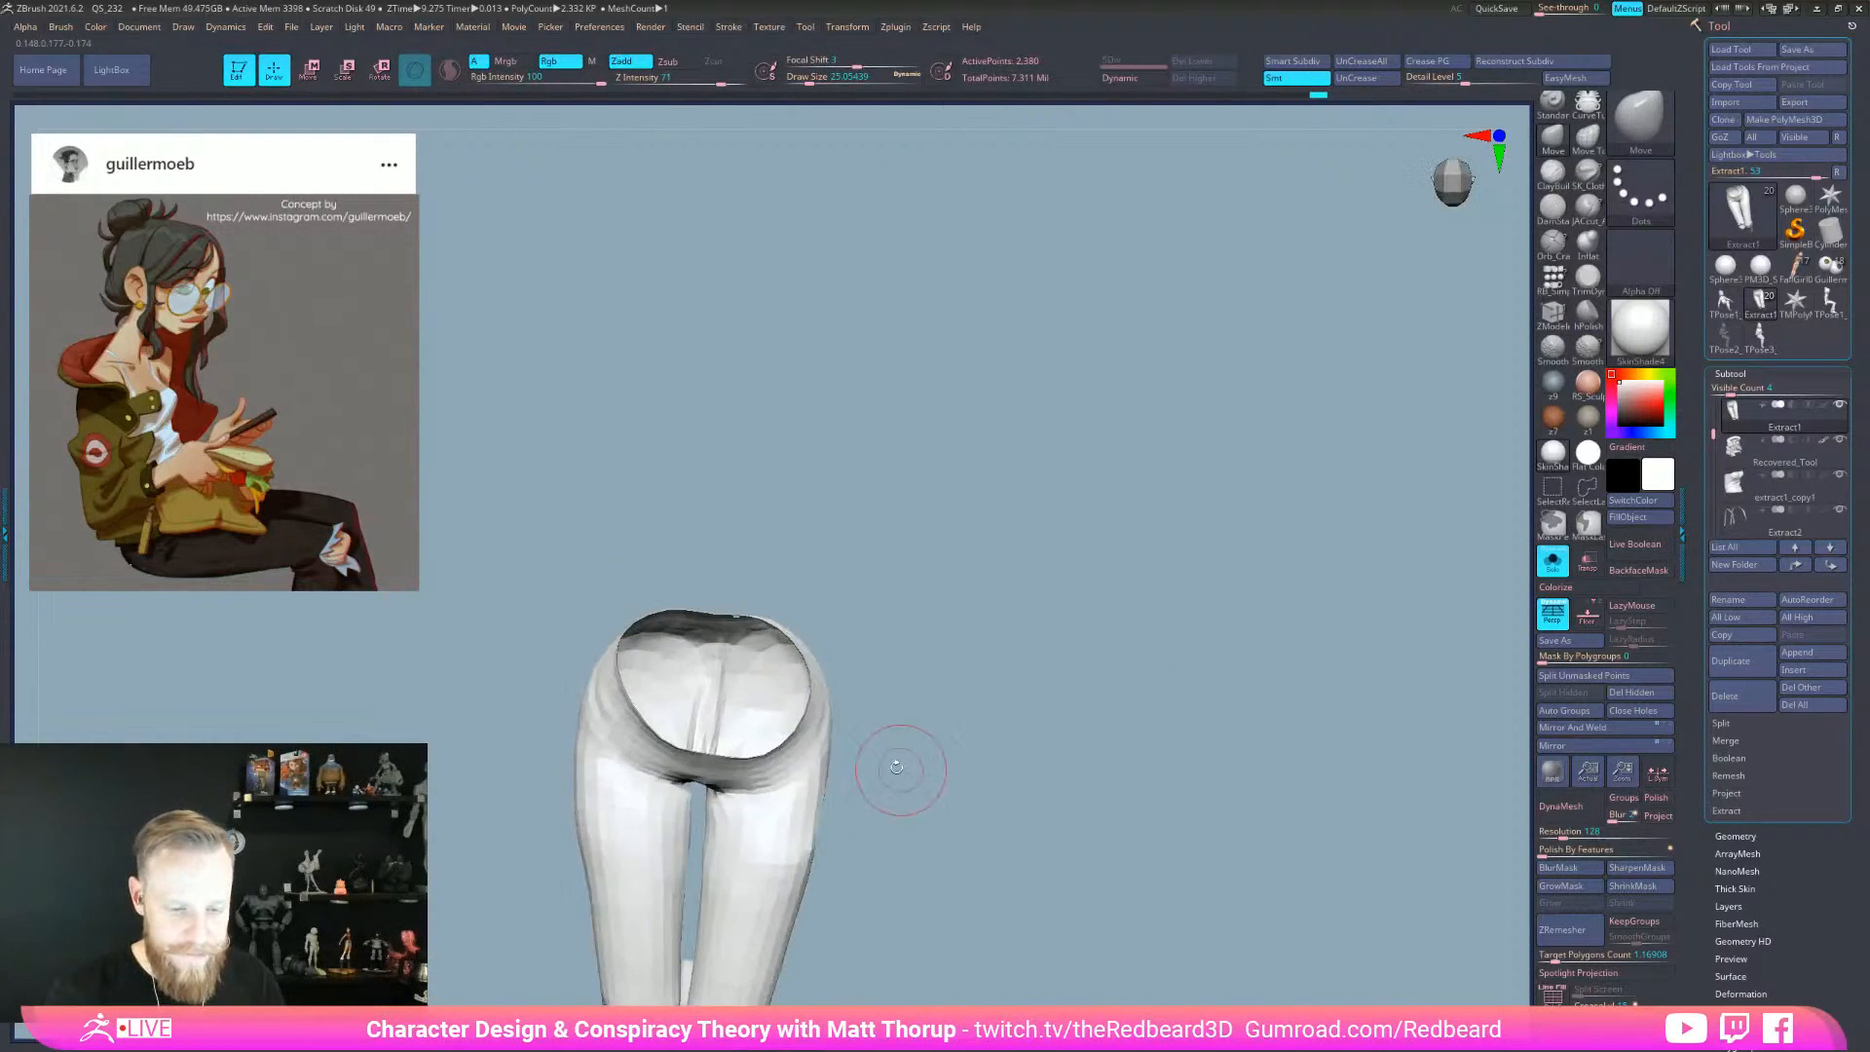
- Refine the transition from the crotch to the upper thigh on the pants with the Move brush
mouse_move(775, 772)
mouse_down()
mouse_move(672, 774)
mouse_move(945, 769)
mouse_move(801, 751)
mouse_move(693, 779)
mouse_move(697, 801)
mouse_move(709, 783)
mouse_up()
drag(881, 764, 823, 764)
mouse_move(715, 809)
mouse_down()
mouse_move(776, 811)
mouse_move(794, 789)
mouse_move(750, 800)
mouse_up()
drag(989, 760, 891, 764)
drag(766, 797, 759, 802)
mouse_move(925, 731)
mouse_down()
mouse_move(1009, 762)
mouse_move(864, 785)
mouse_move(931, 776)
mouse_move(975, 743)
mouse_move(906, 716)
mouse_up()
drag(1002, 765, 1010, 547)
drag(940, 772, 1017, 811)
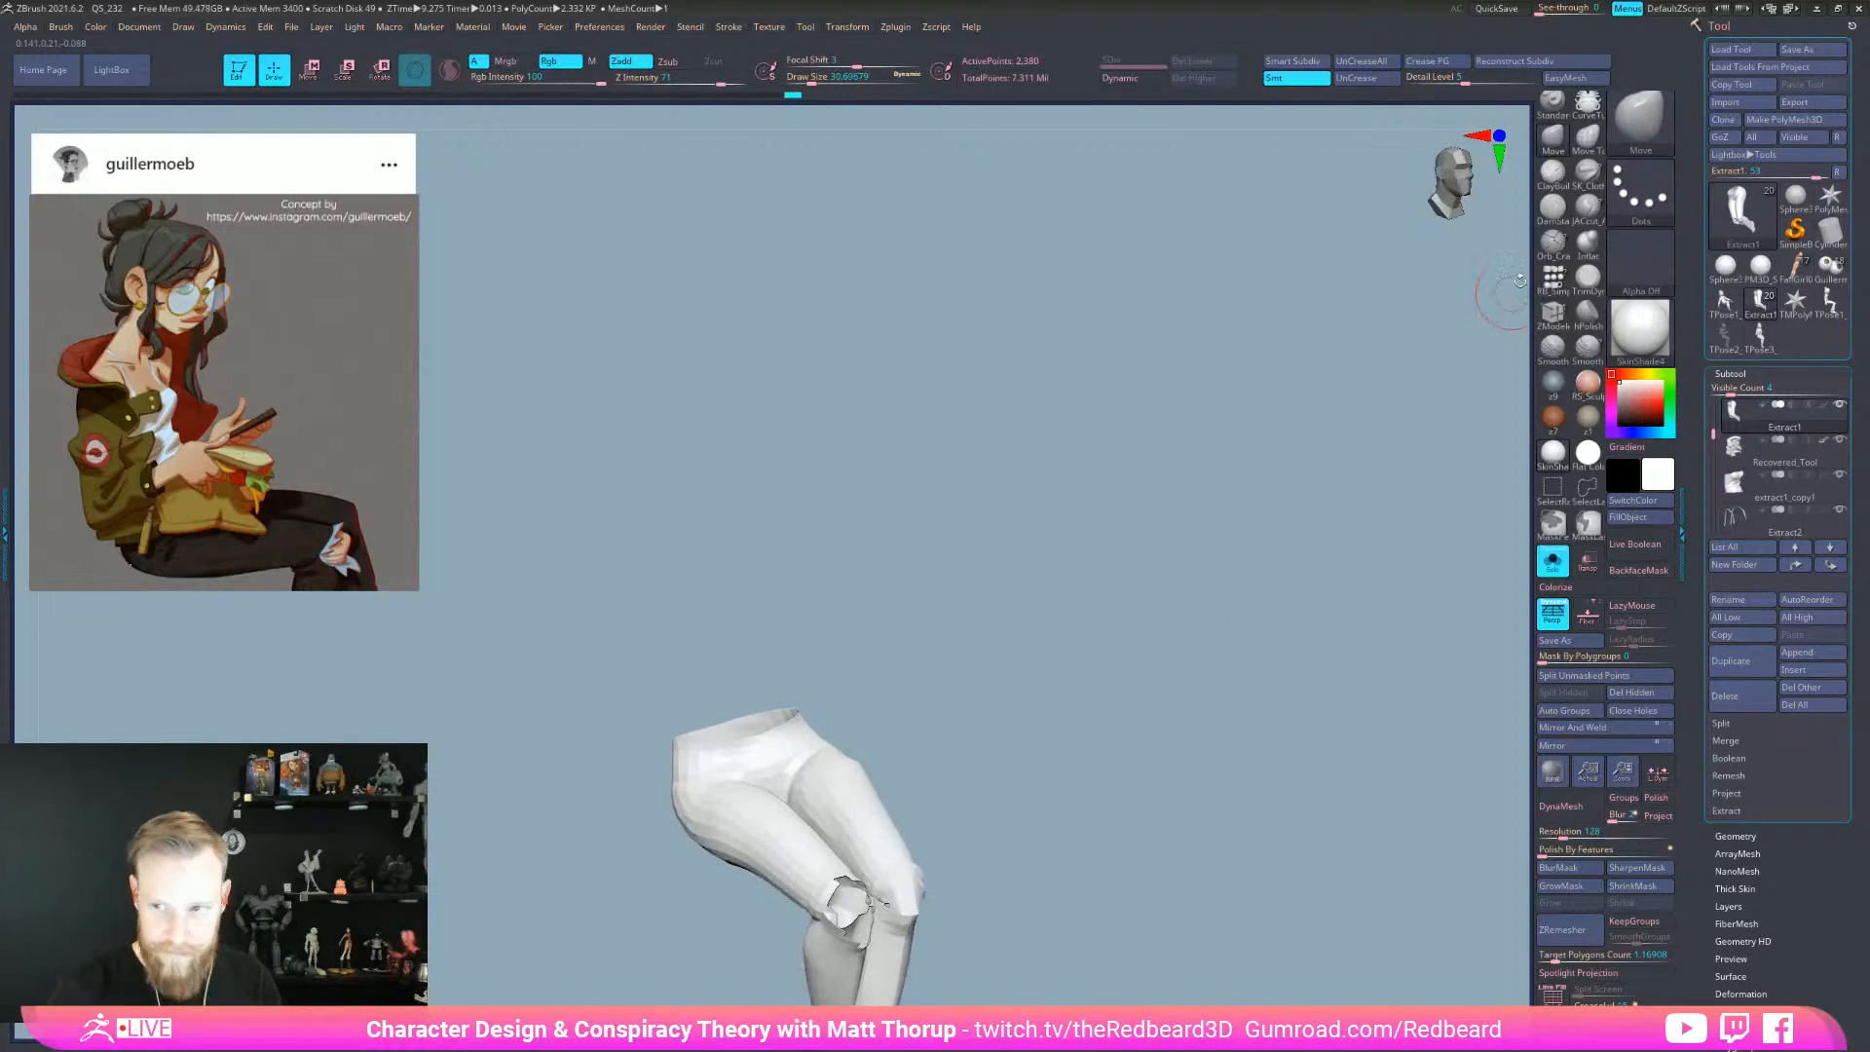
- Carve the crease between hip and thigh on the pants with DamStandard at a draw size of about 16, and smooth it
click(1556, 207)
drag(1310, 531, 1197, 623)
drag(939, 703, 988, 699)
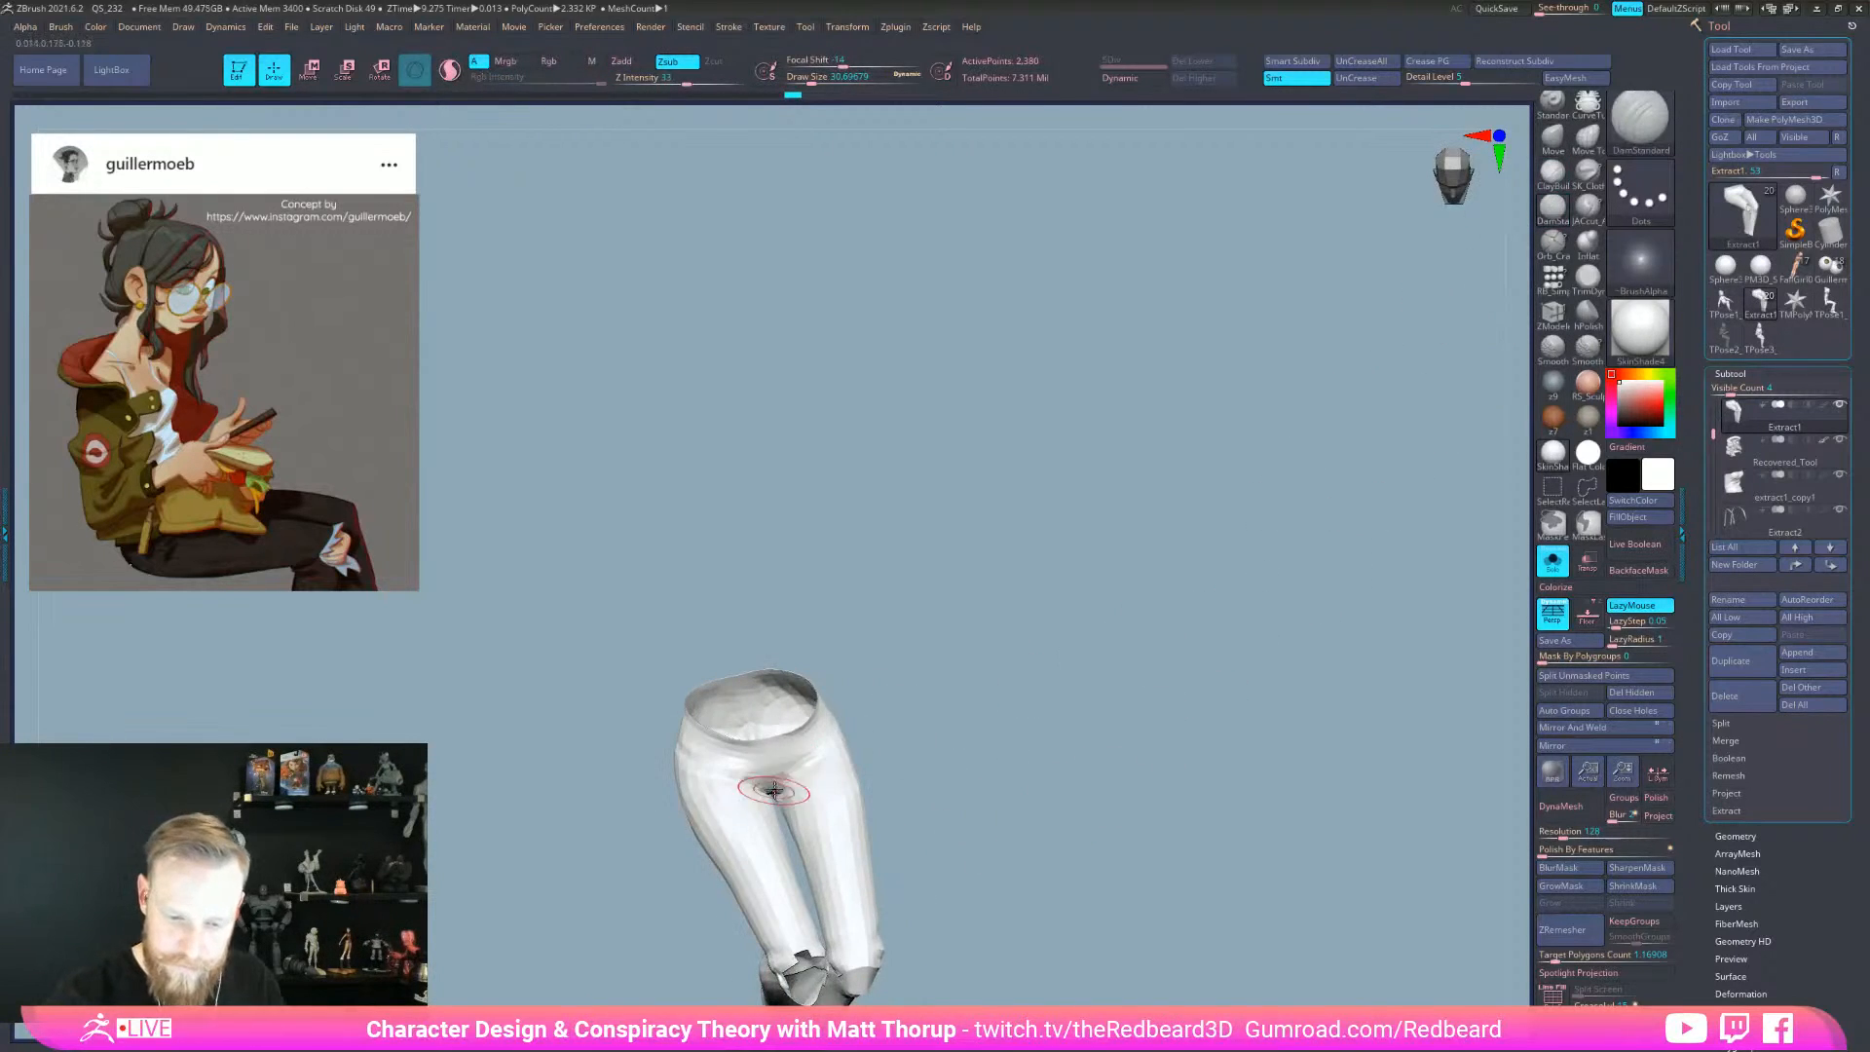
drag(809, 761, 781, 789)
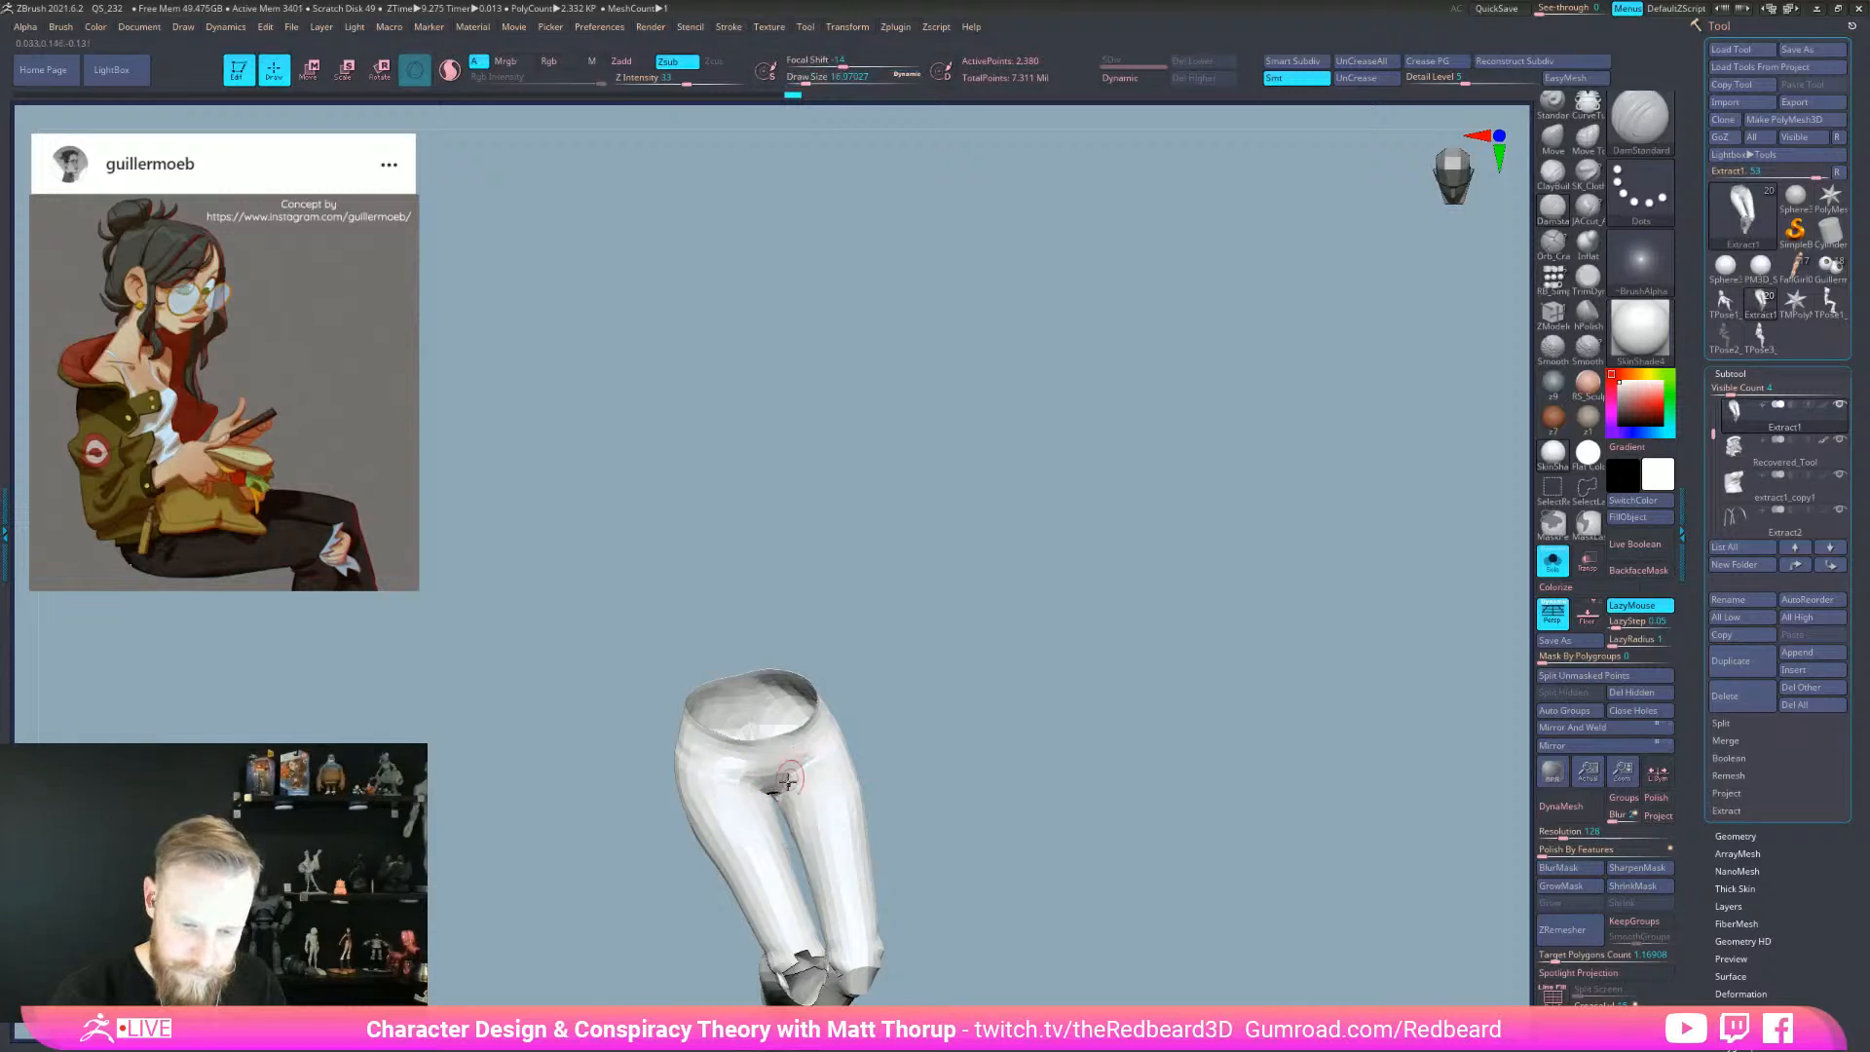
mouse_move(791, 780)
right_down()
mouse_move(755, 798)
mouse_move(992, 757)
mouse_move(925, 754)
right_up()
shift+drag(718, 792, 747, 796)
mouse_move(889, 790)
right_down()
mouse_move(997, 768)
mouse_move(875, 763)
mouse_move(949, 797)
mouse_move(934, 806)
right_up()
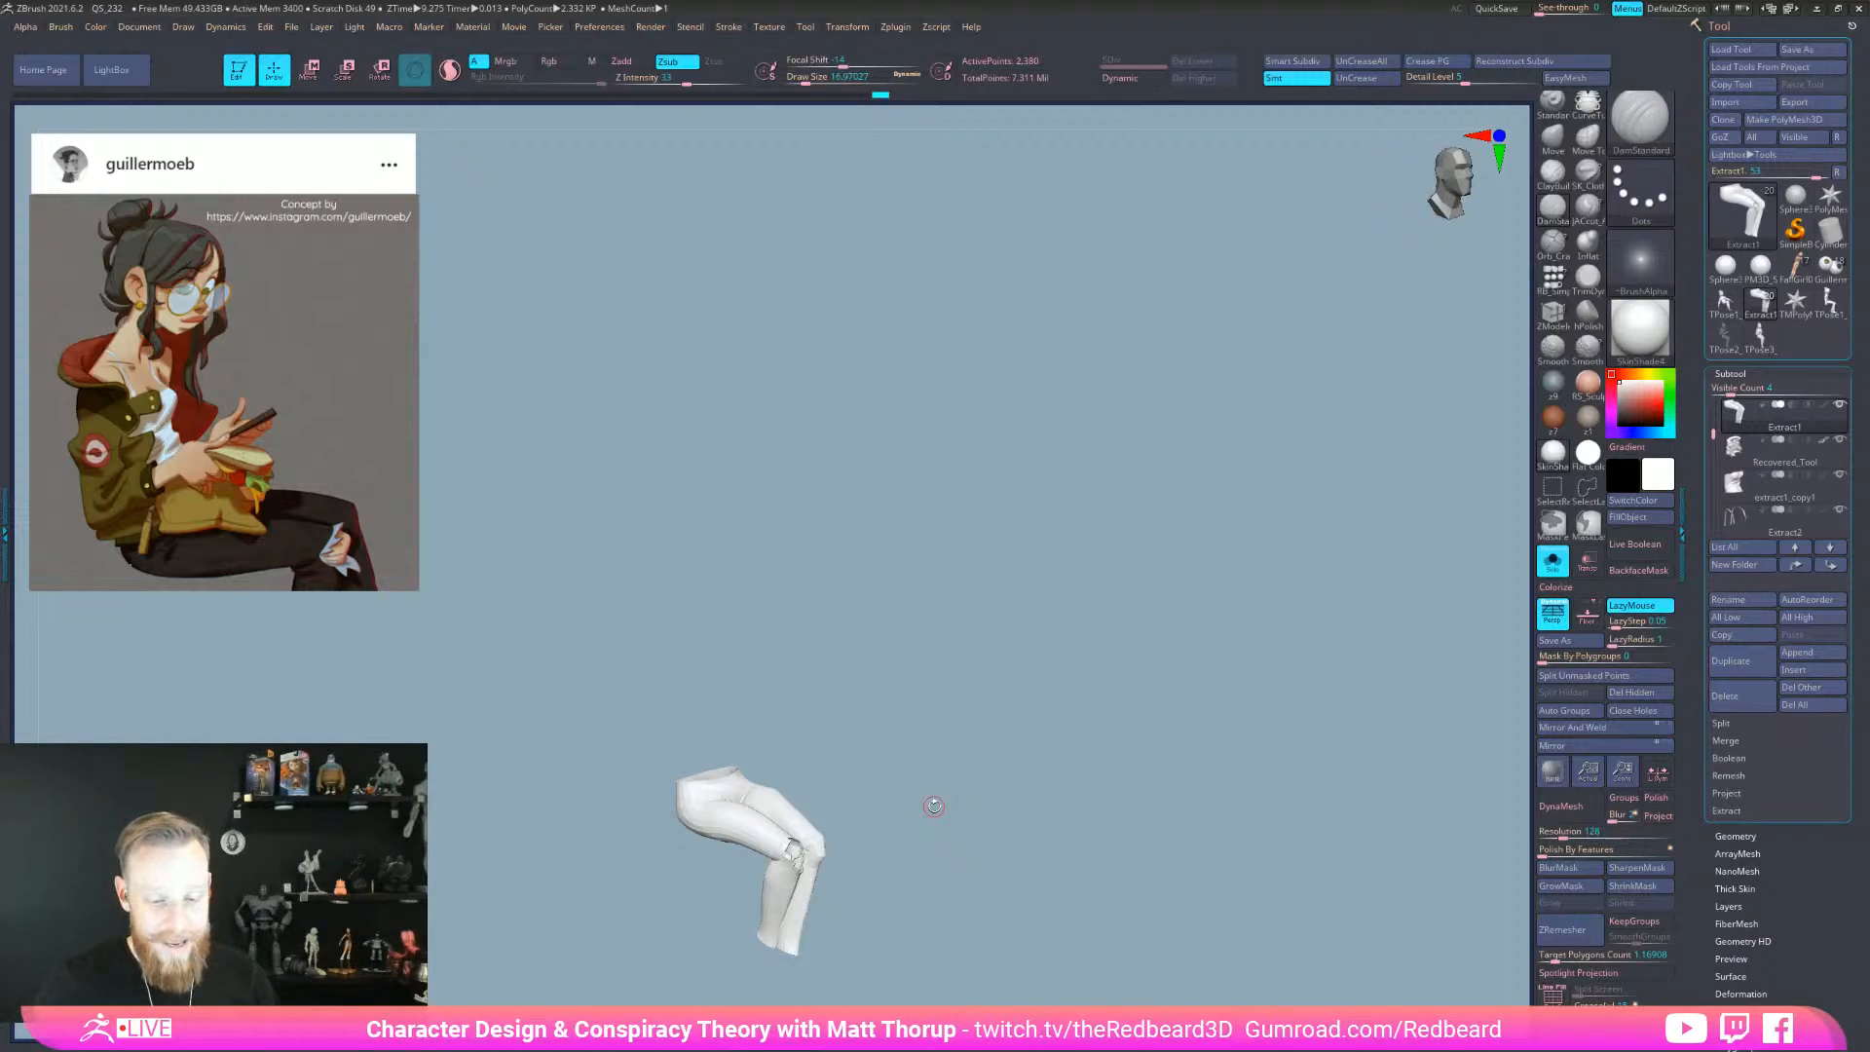
- Show the whole figure again and reshape the pants' hips and upper thighs with the Move brush
mouse_move(988, 768)
mouse_down()
mouse_move(989, 806)
mouse_move(1031, 777)
mouse_move(1077, 834)
mouse_up()
click(1552, 560)
key(b)
key(m)
key(v)
mouse_move(1013, 745)
mouse_down()
mouse_move(897, 743)
mouse_move(956, 761)
mouse_move(941, 693)
mouse_up()
key(shift)
mouse_move(743, 772)
mouse_down()
mouse_move(818, 774)
mouse_move(1014, 839)
mouse_move(1028, 765)
mouse_up()
mouse_move(1029, 766)
right_down()
mouse_move(1002, 634)
mouse_move(1000, 745)
right_up()
mouse_move(904, 782)
mouse_down()
mouse_move(929, 750)
mouse_move(741, 745)
mouse_up()
key(s)
right_drag(873, 730, 701, 758)
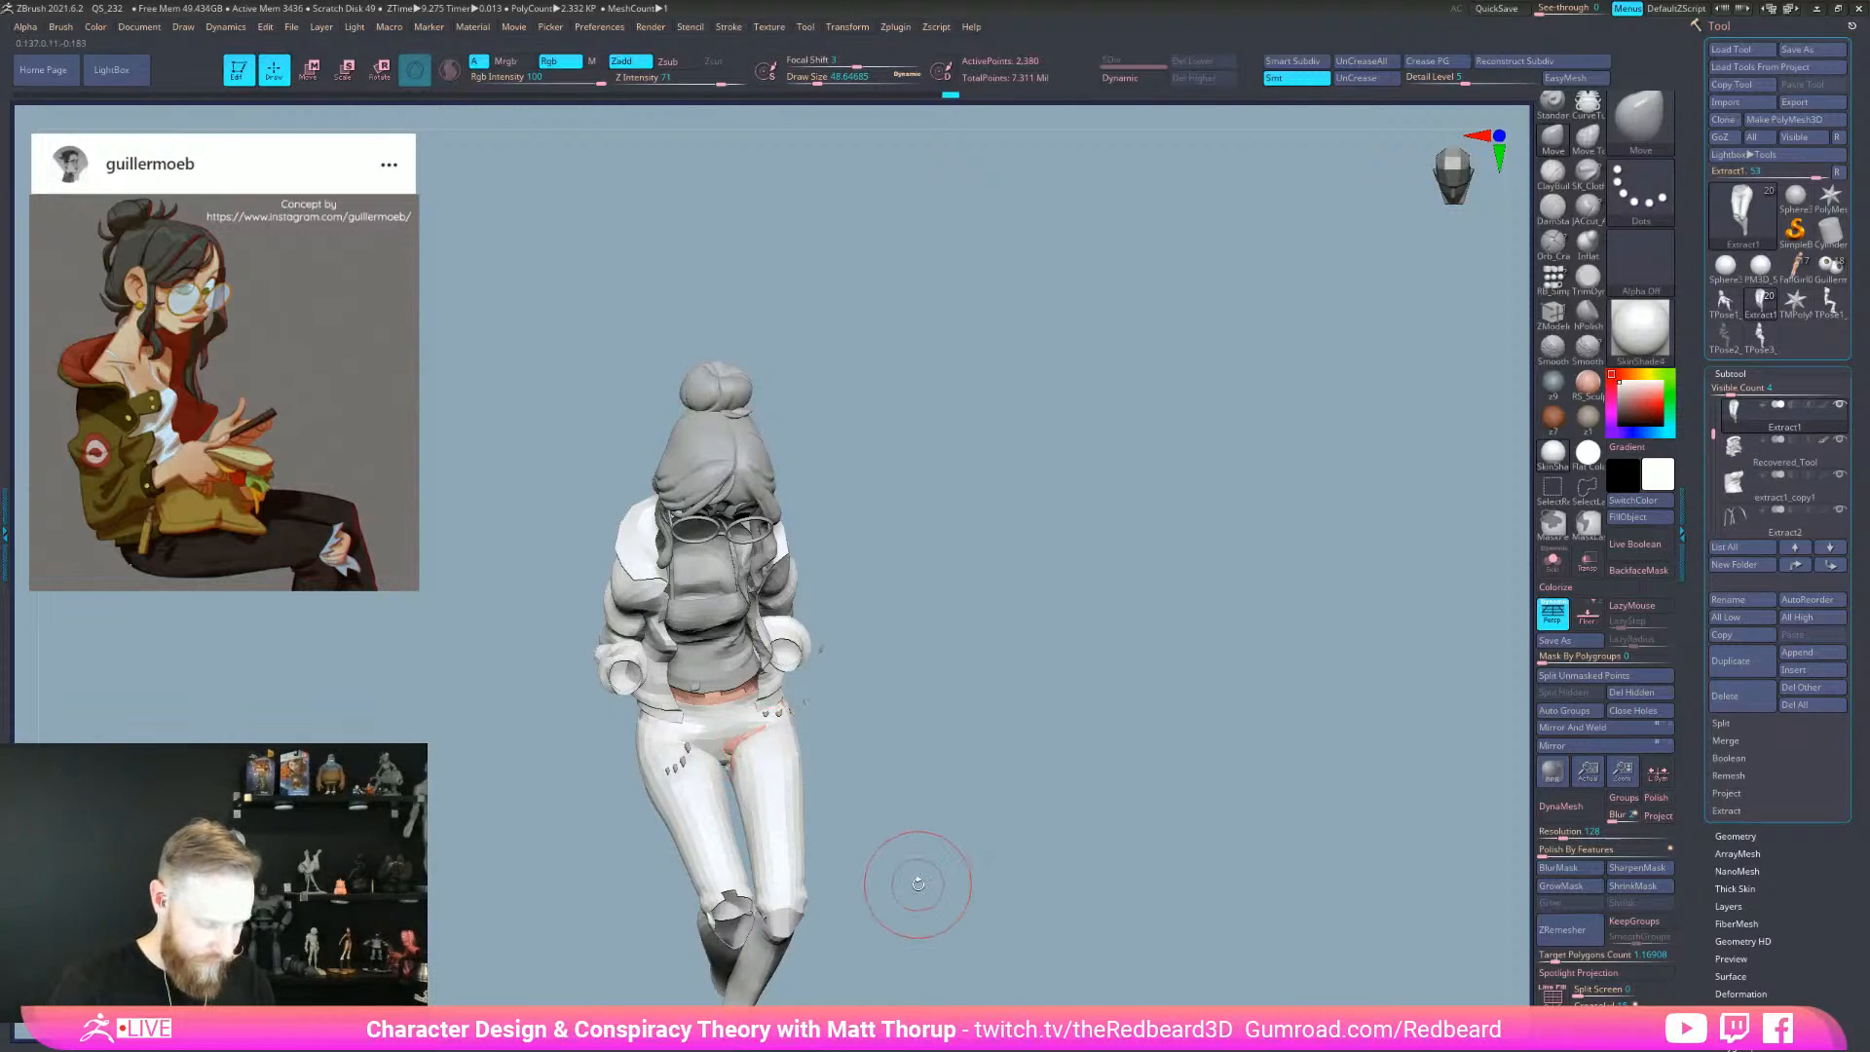
- Work on the pants' inner thighs from below with the Inflate brush and smooth the area between the legs
key(b)
key(i)
key(n)
mouse_move(925, 687)
ctrl+right_down()
mouse_move(891, 563)
mouse_move(886, 584)
ctrl+right_up()
right_drag(740, 745, 781, 723)
mouse_move(924, 793)
right_down()
mouse_move(959, 642)
mouse_move(703, 765)
mouse_move(972, 697)
mouse_move(910, 760)
mouse_move(1060, 816)
mouse_move(772, 802)
mouse_move(935, 769)
mouse_move(681, 772)
right_up()
key(bracketright)
shift+drag(628, 808, 672, 797)
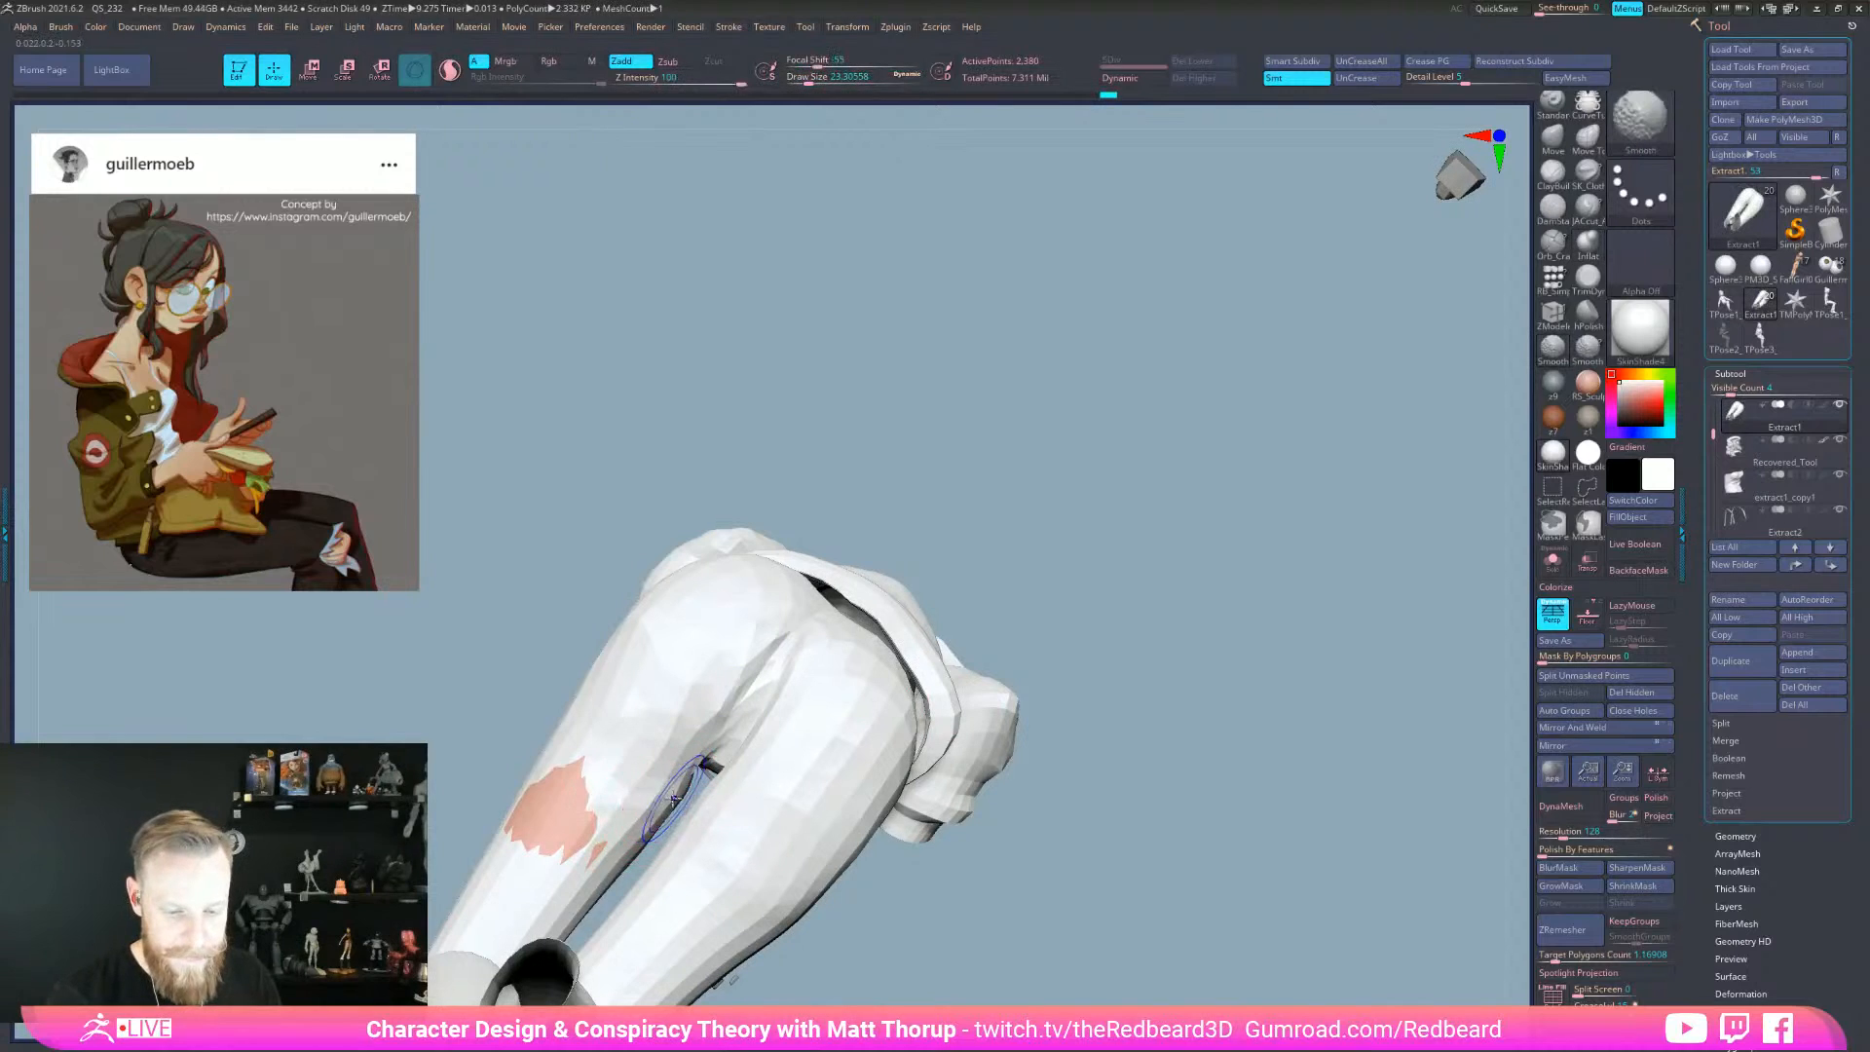
right_drag(978, 828, 918, 802)
mouse_move(745, 765)
shift+mouse_down()
mouse_move(757, 776)
mouse_move(740, 750)
shift+mouse_up()
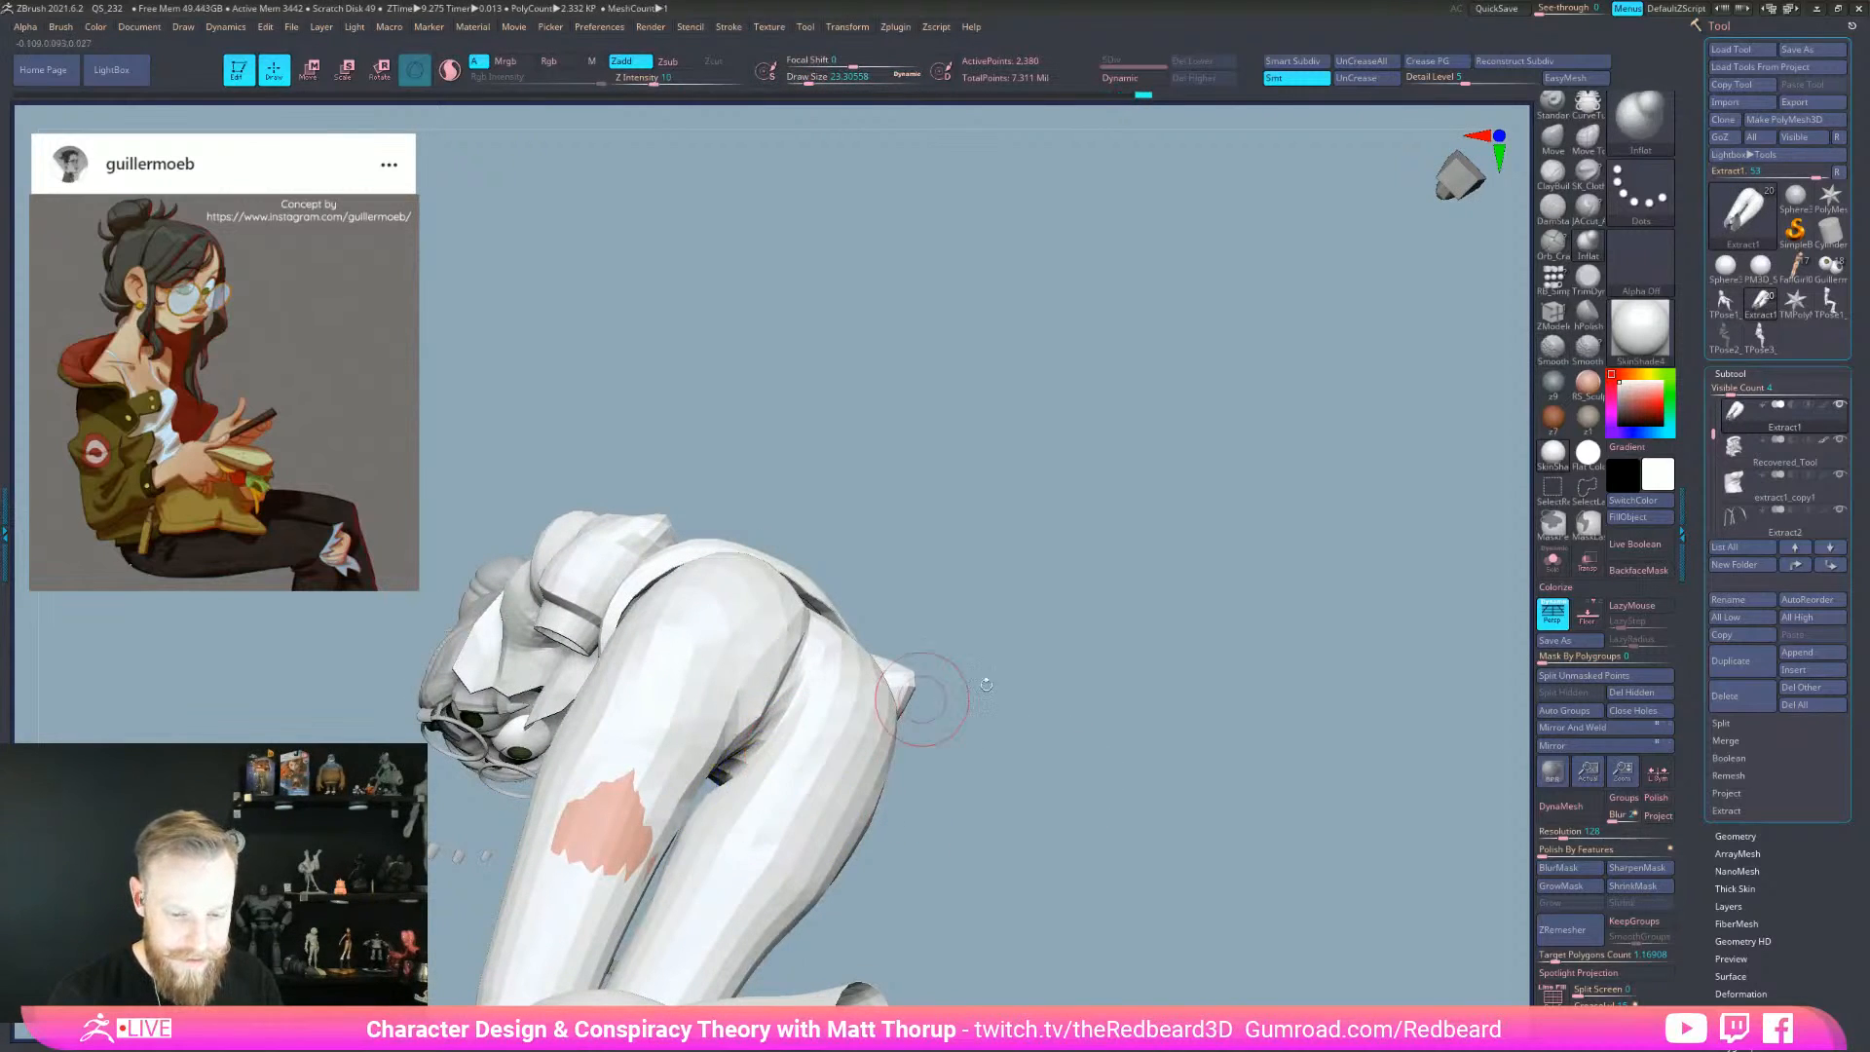
- Adjust the pants' inner thighs from below with the Move Topological brush at a draw size of about 54
right_drag(926, 672, 1013, 683)
key(b)
key(m)
key(v)
key(bracketright)
key(bracketright)
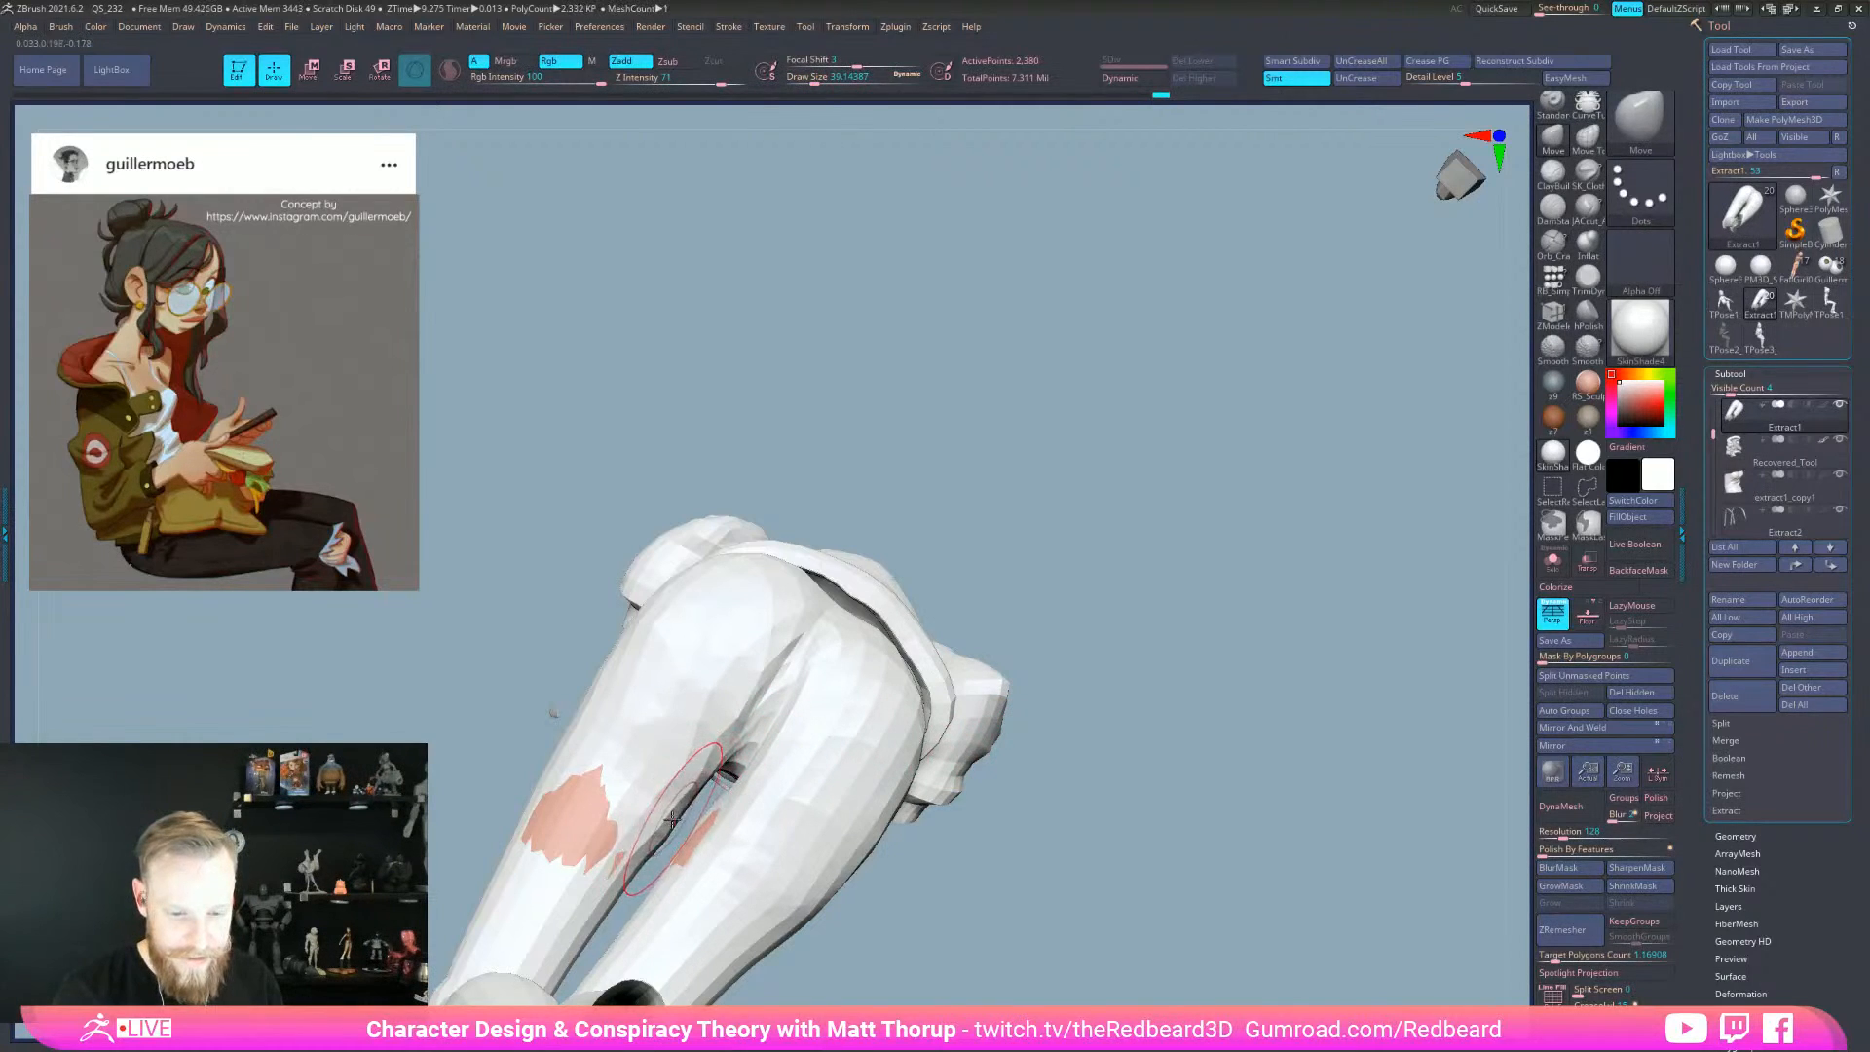
key(b)
key(m)
key(t)
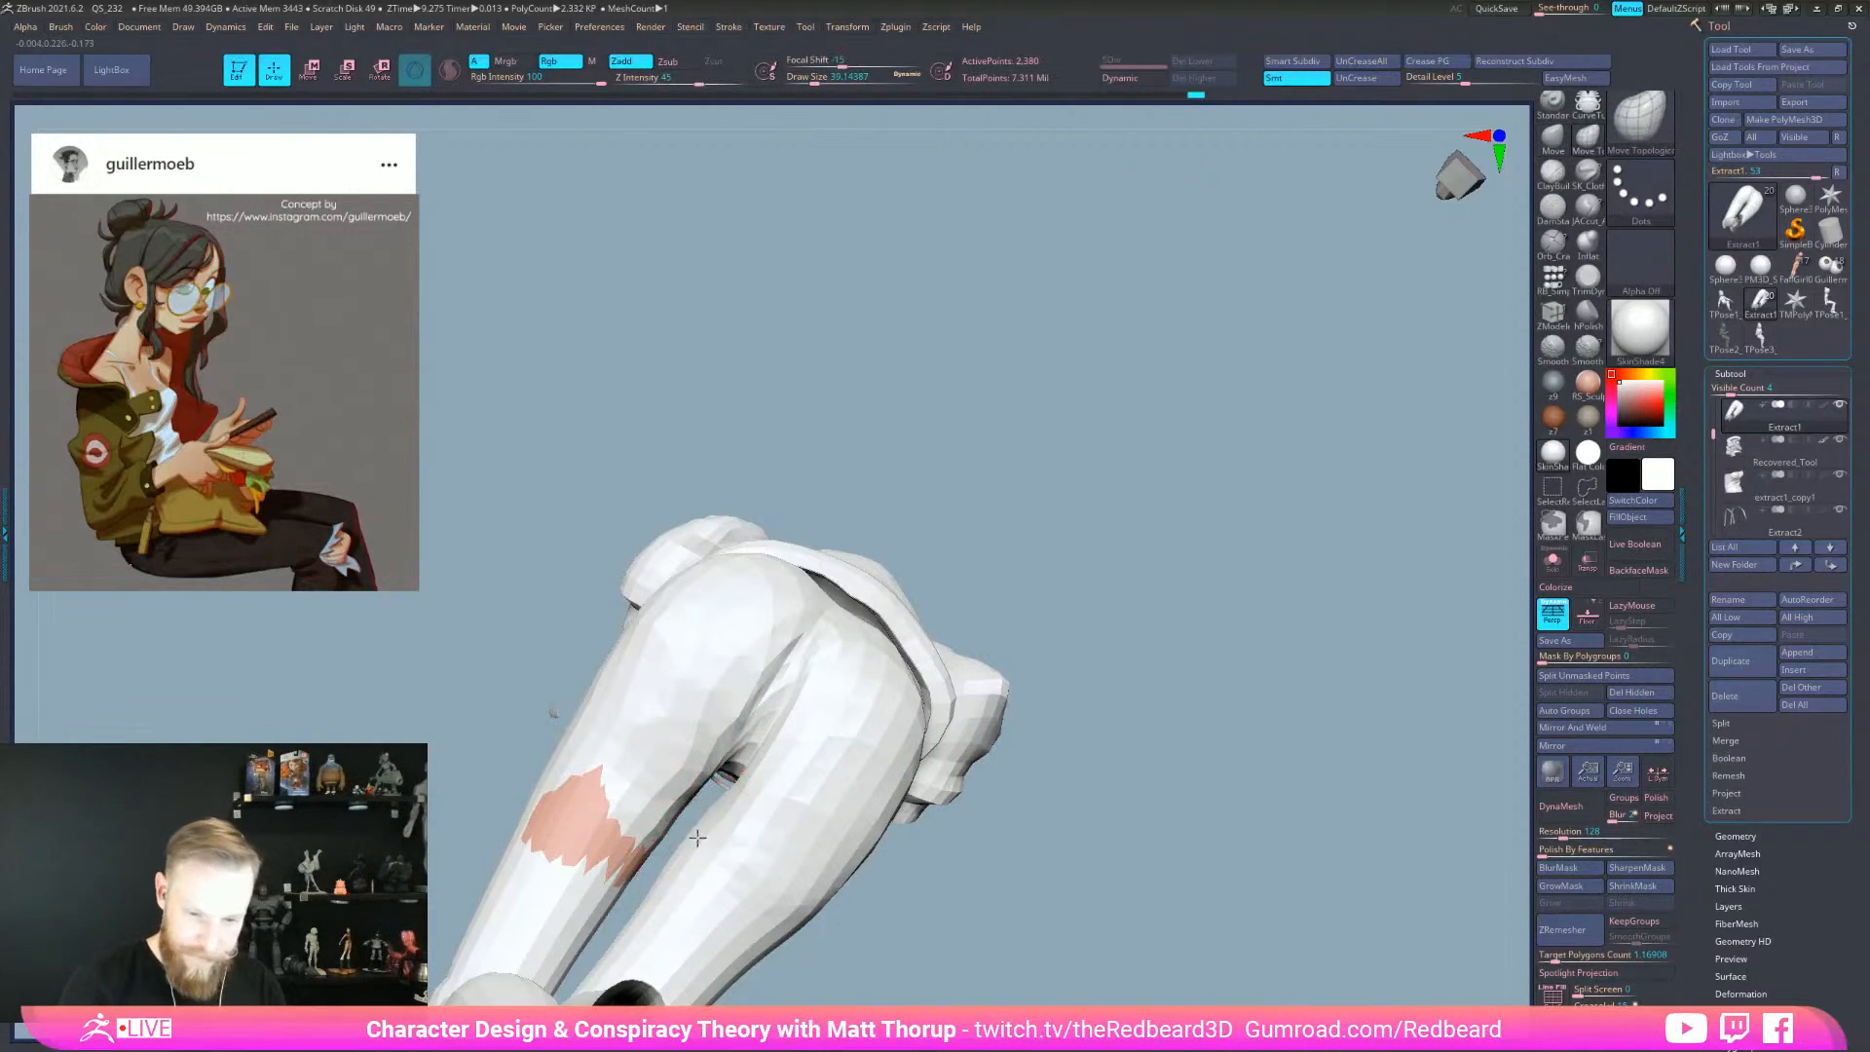
key(bracketright)
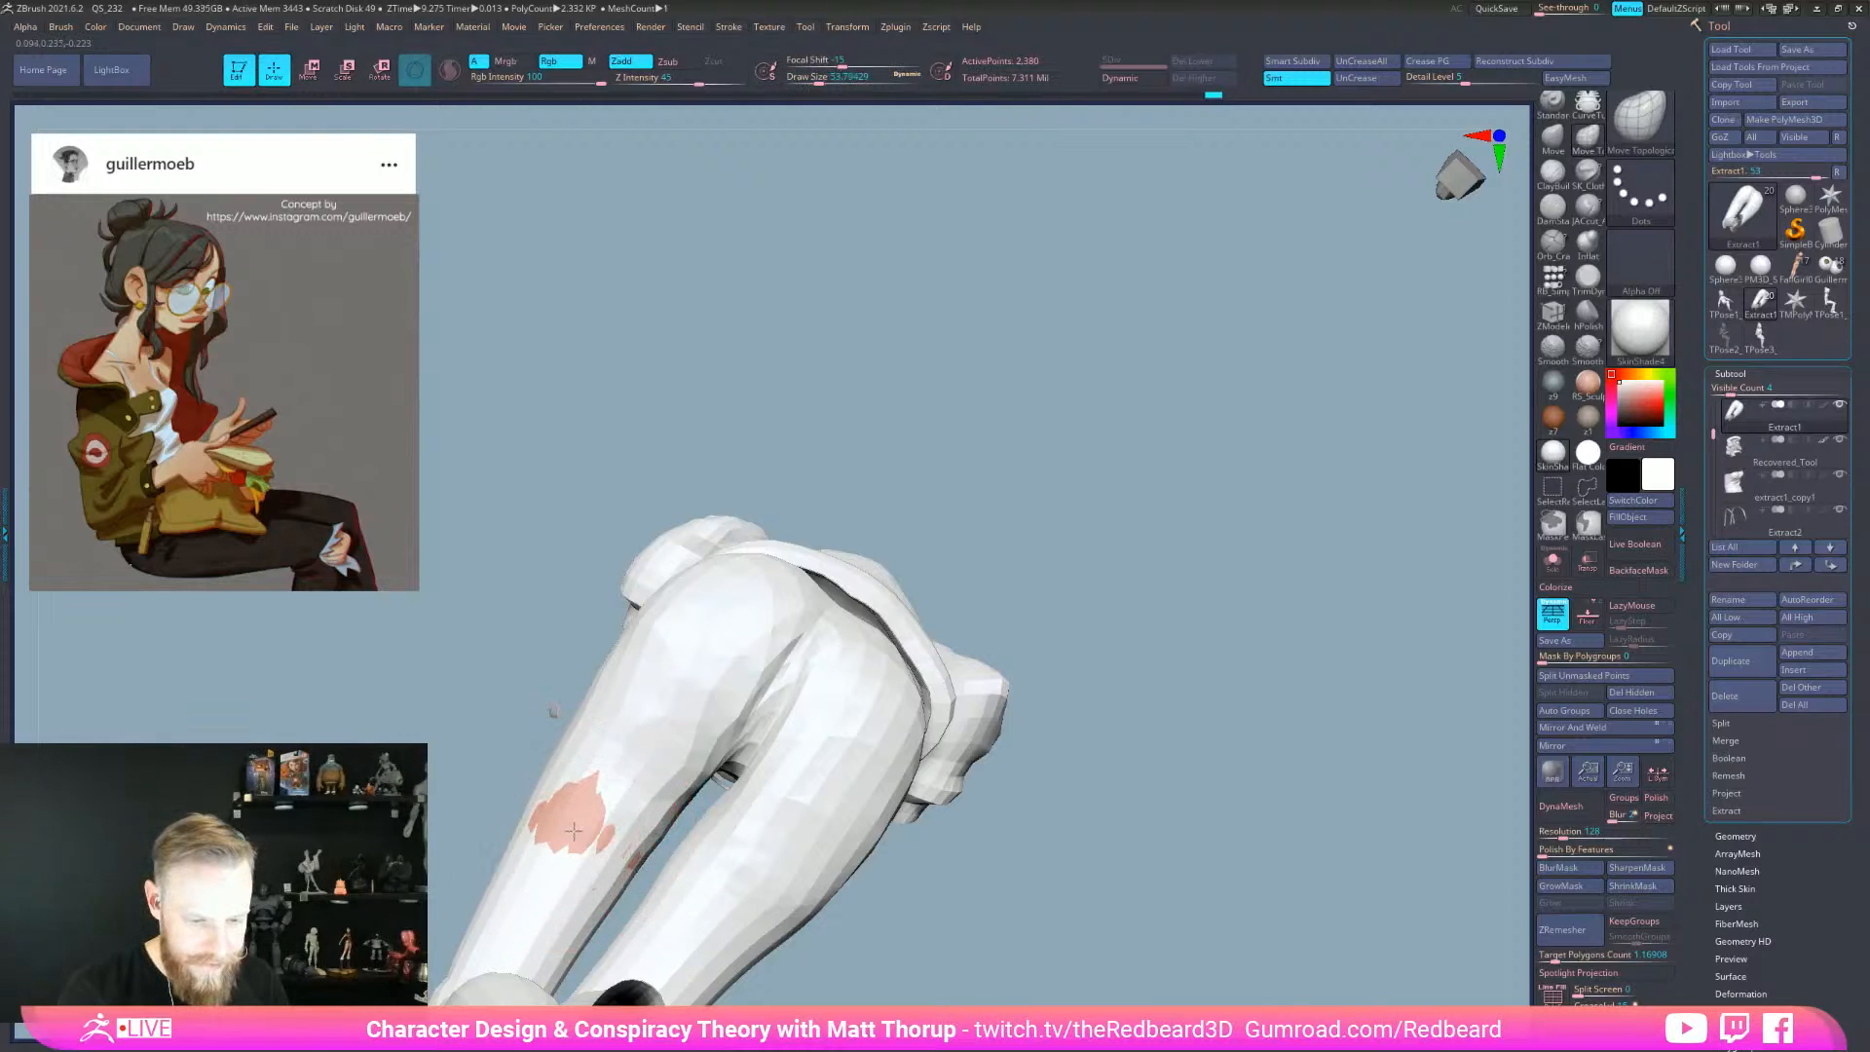
- Reshape the front of the pants around the hips and crotch with Move Topological at a draw size of about 29
drag(1032, 744, 993, 793)
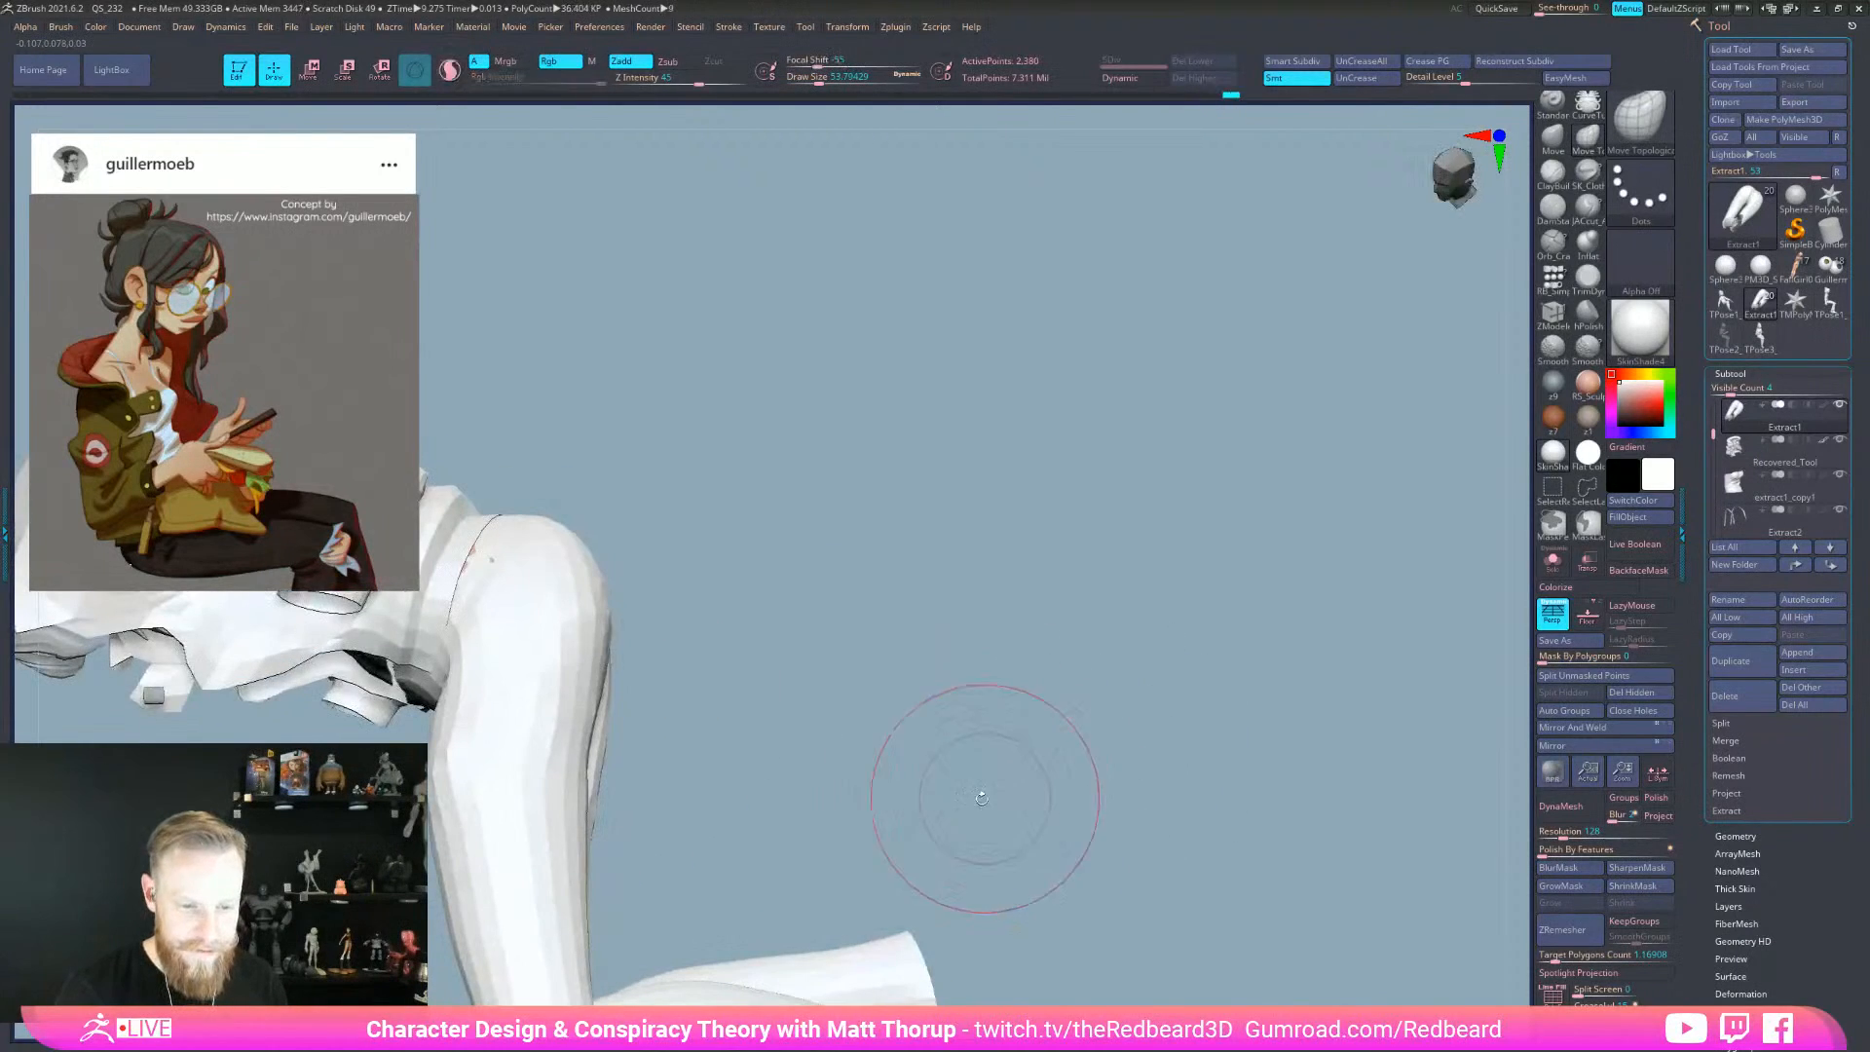
mouse_move(487, 710)
right_down()
mouse_move(730, 580)
mouse_move(775, 665)
mouse_move(1090, 625)
mouse_move(877, 701)
right_up()
key(s)
drag(584, 752, 563, 746)
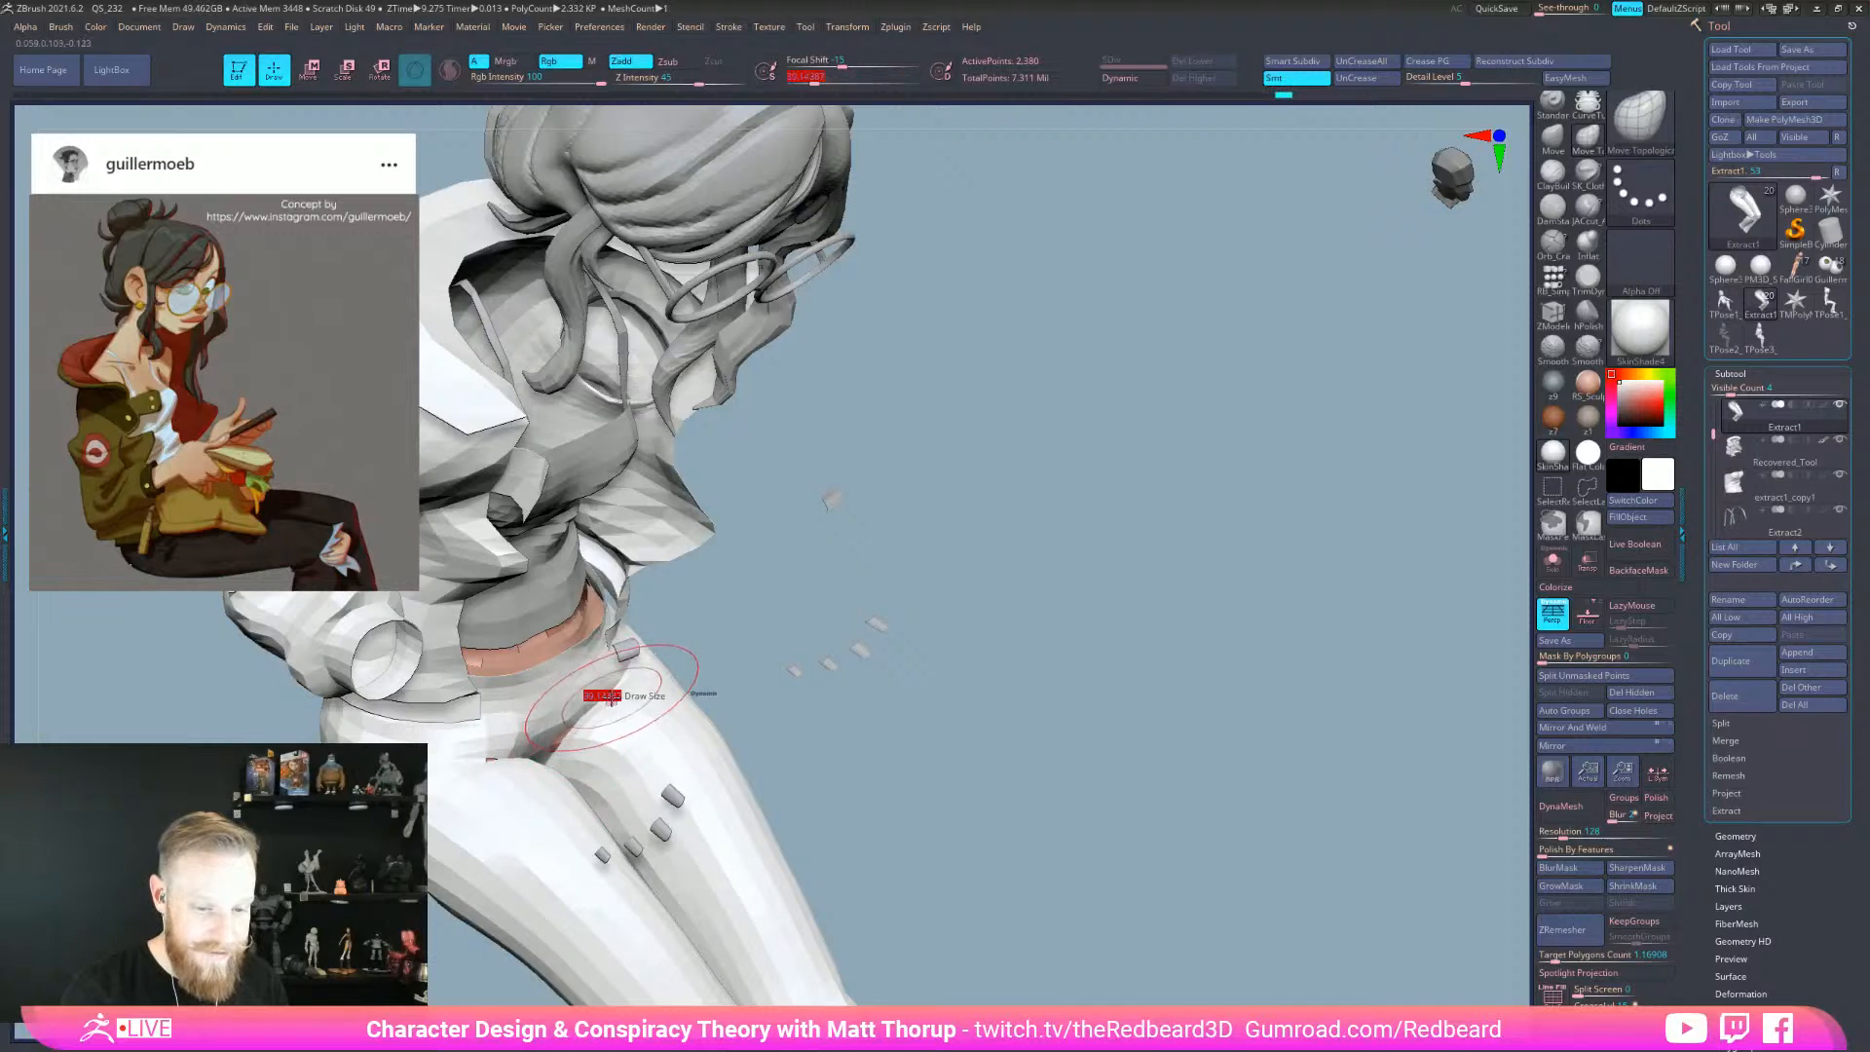
right_drag(608, 695, 562, 737)
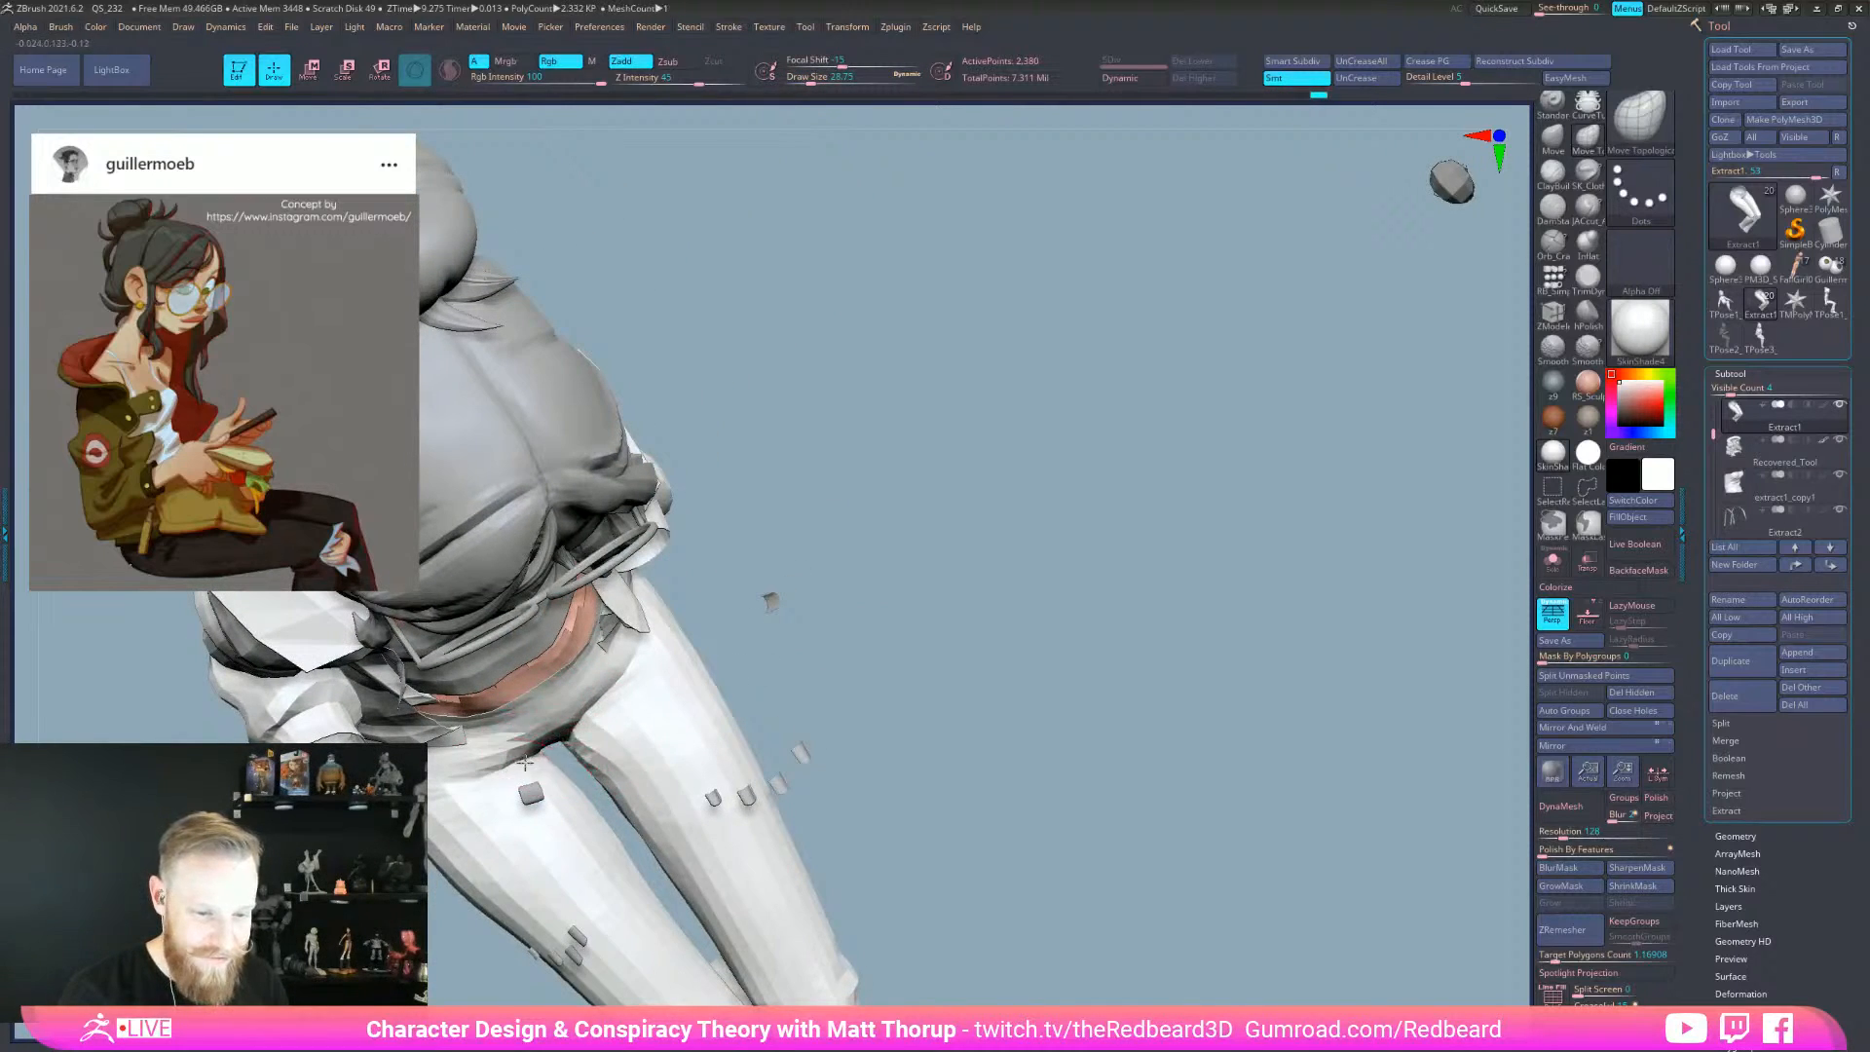
mouse_move(556, 765)
right_down()
mouse_move(647, 748)
mouse_move(585, 750)
right_up()
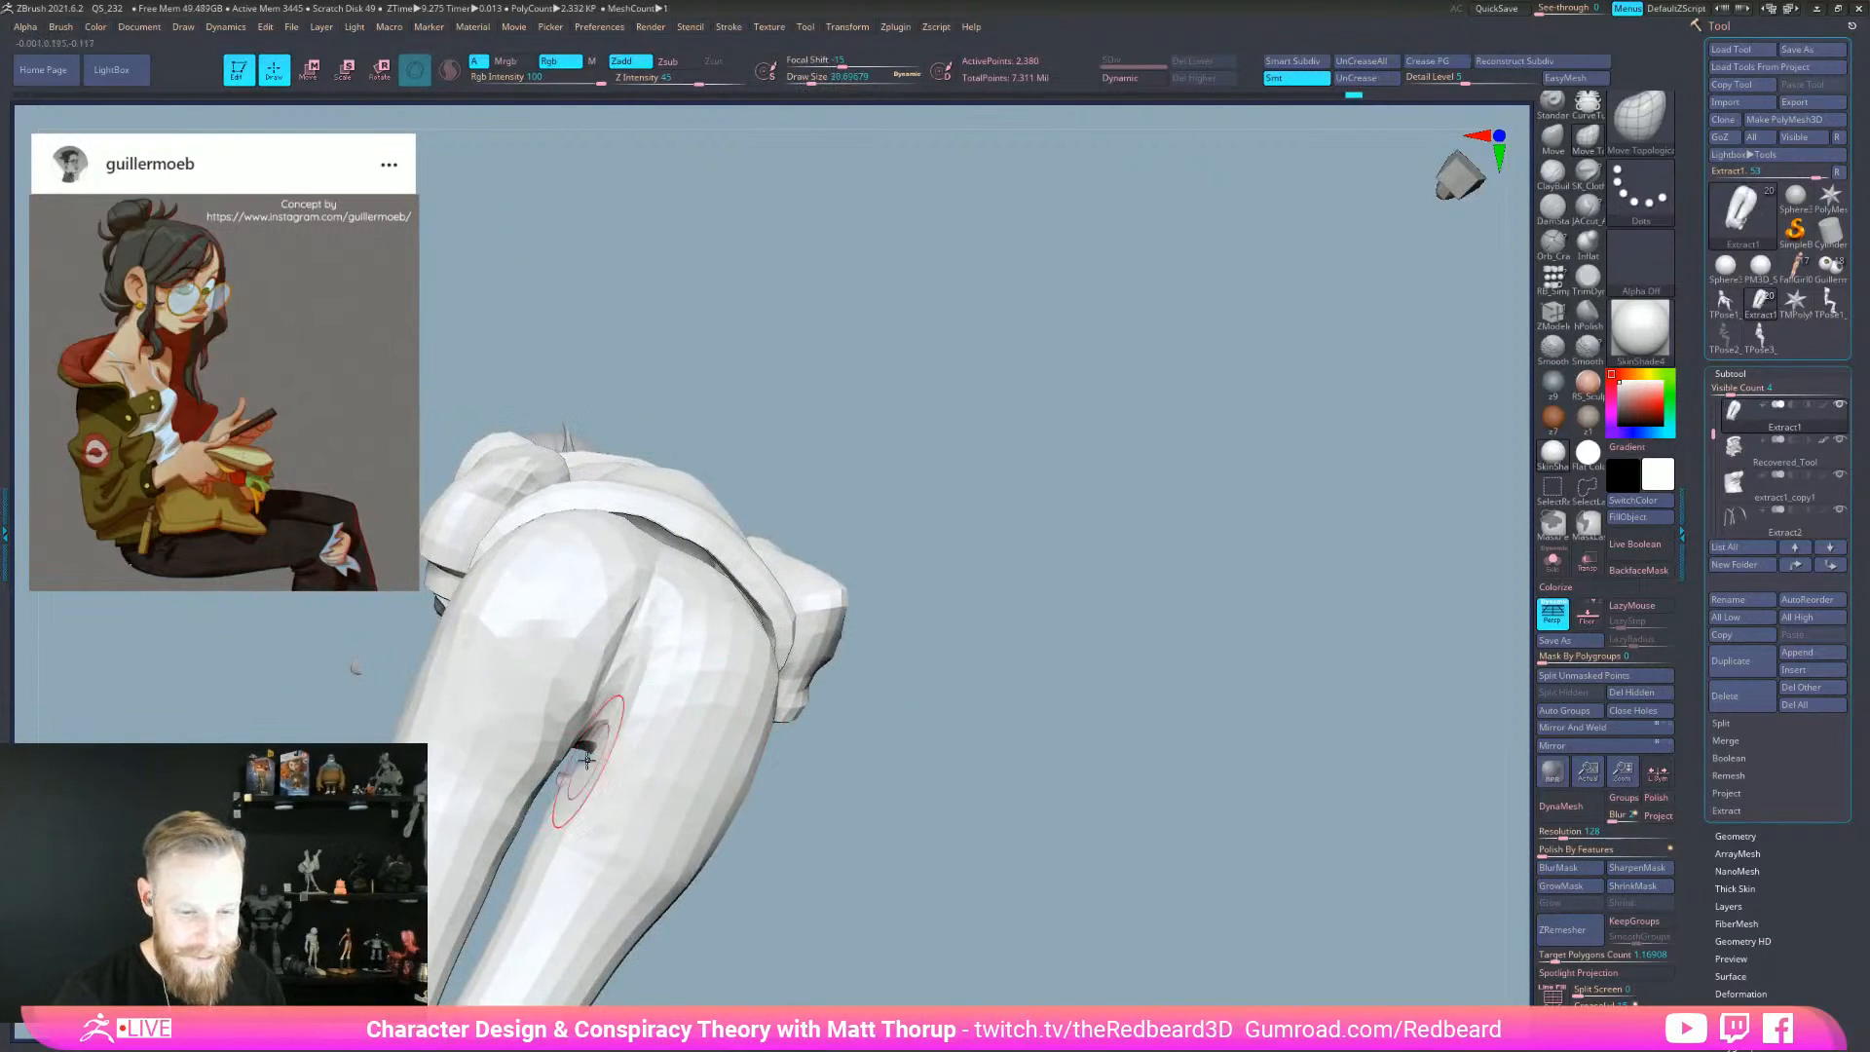
- Adjust the underside and outer hip of the pants with Move Topological at a draw size of about 62
key(])
key(])
right_drag(607, 743, 898, 776)
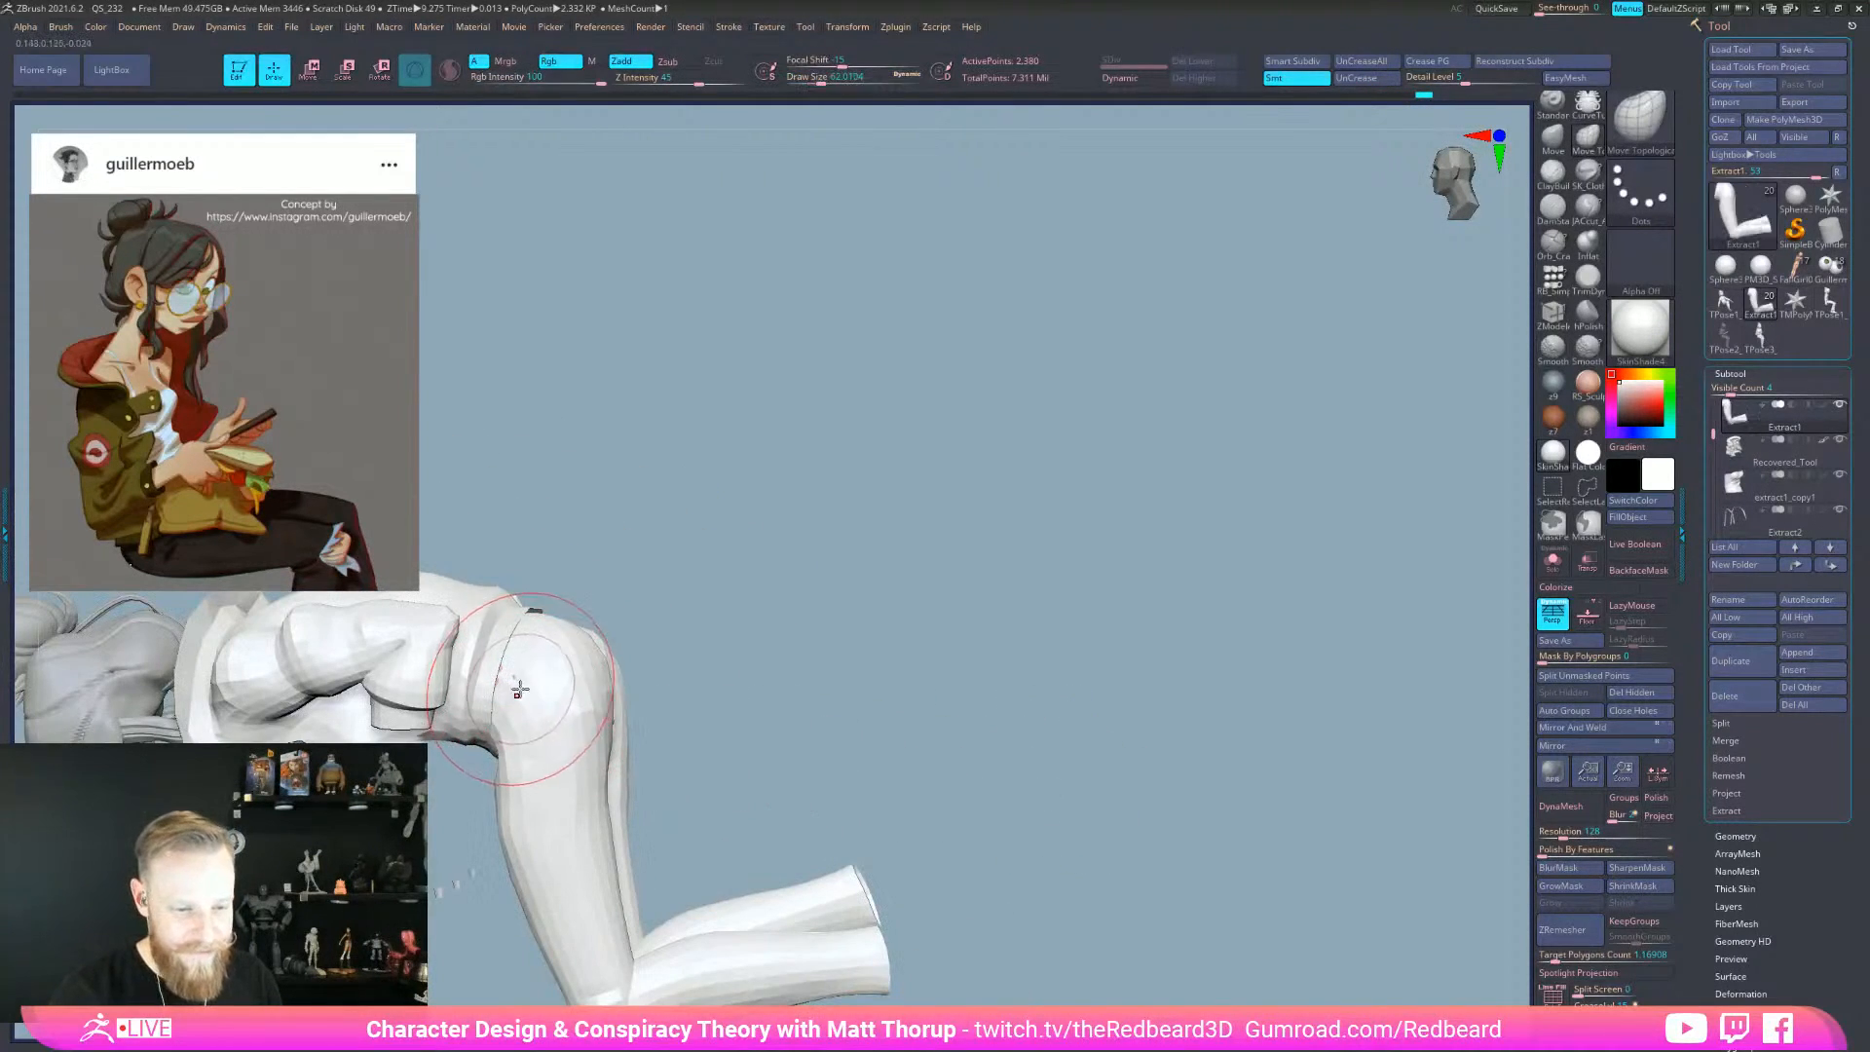
- Refine and smooth the tops of the pants' thighs near the lap at a draw size of about 37
mouse_move(542, 646)
right_down()
mouse_move(834, 575)
mouse_move(825, 689)
mouse_move(645, 655)
mouse_move(847, 692)
mouse_move(1002, 773)
mouse_move(934, 764)
mouse_move(1015, 748)
mouse_move(694, 766)
right_up()
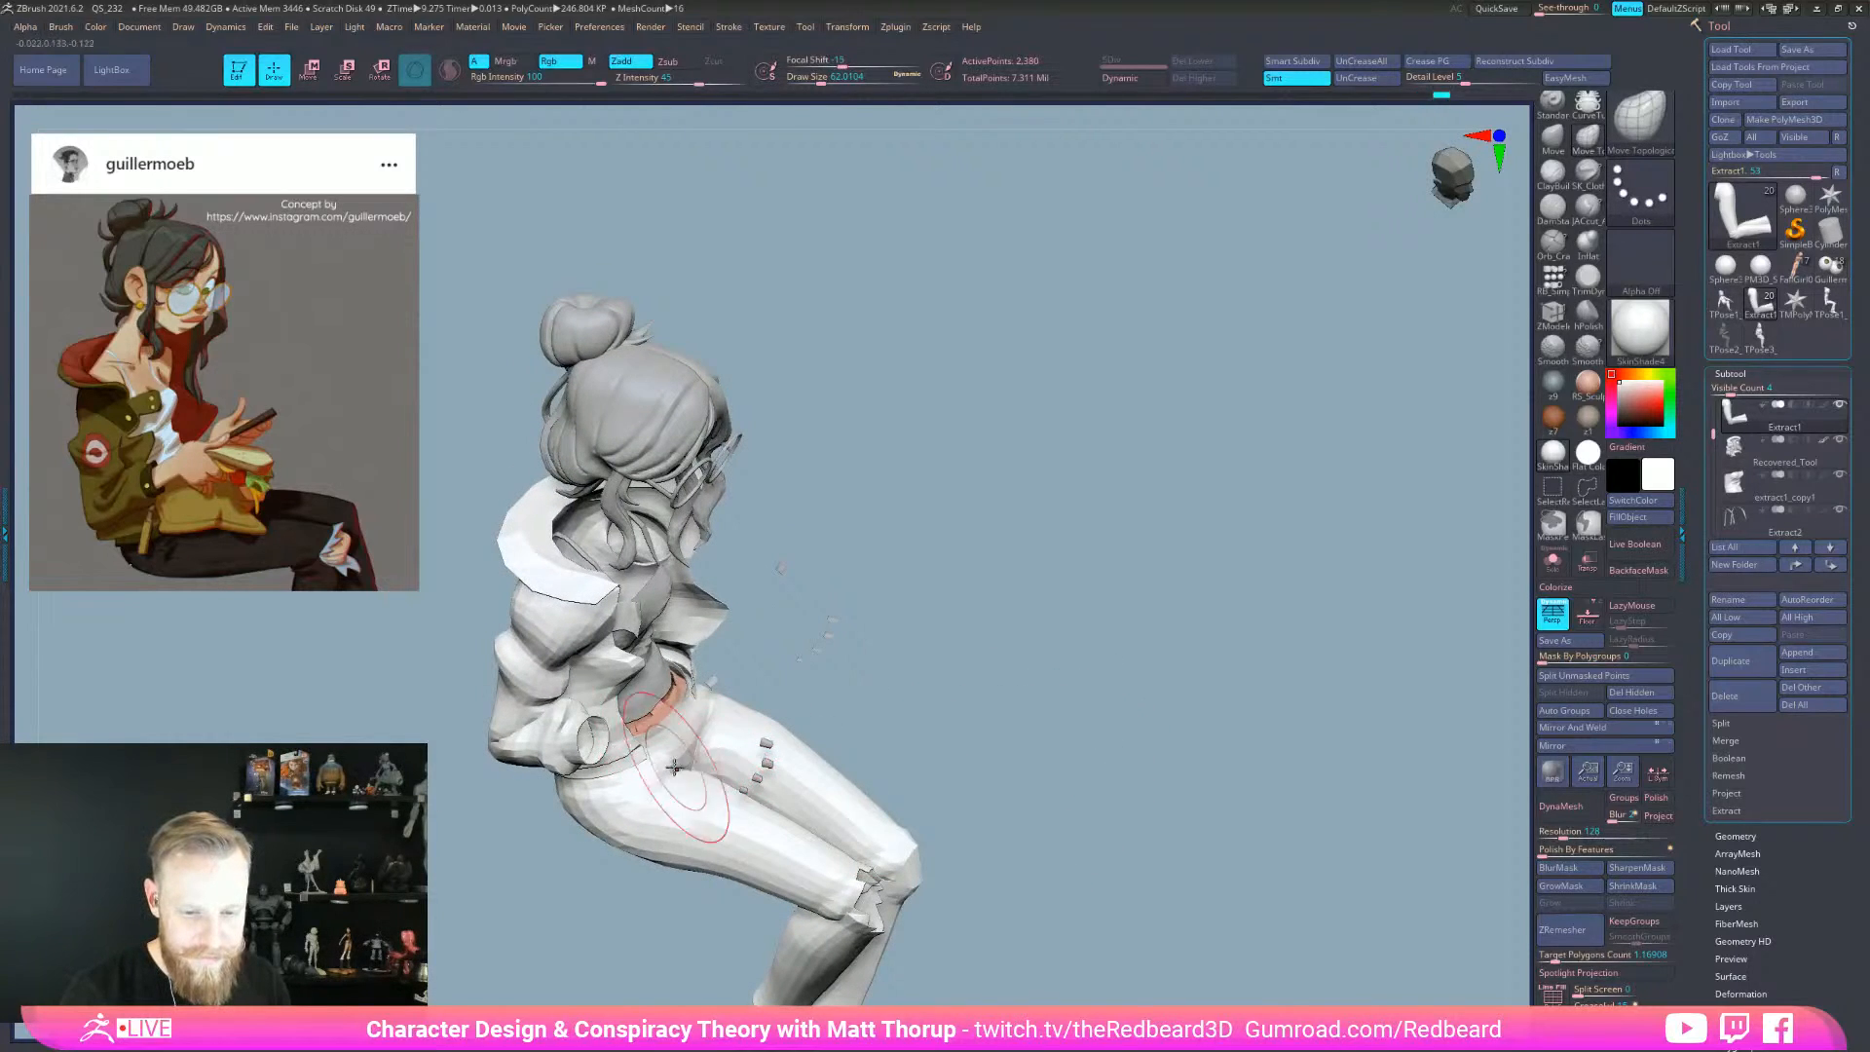
key(s)
key(s)
shift+drag(679, 780, 670, 760)
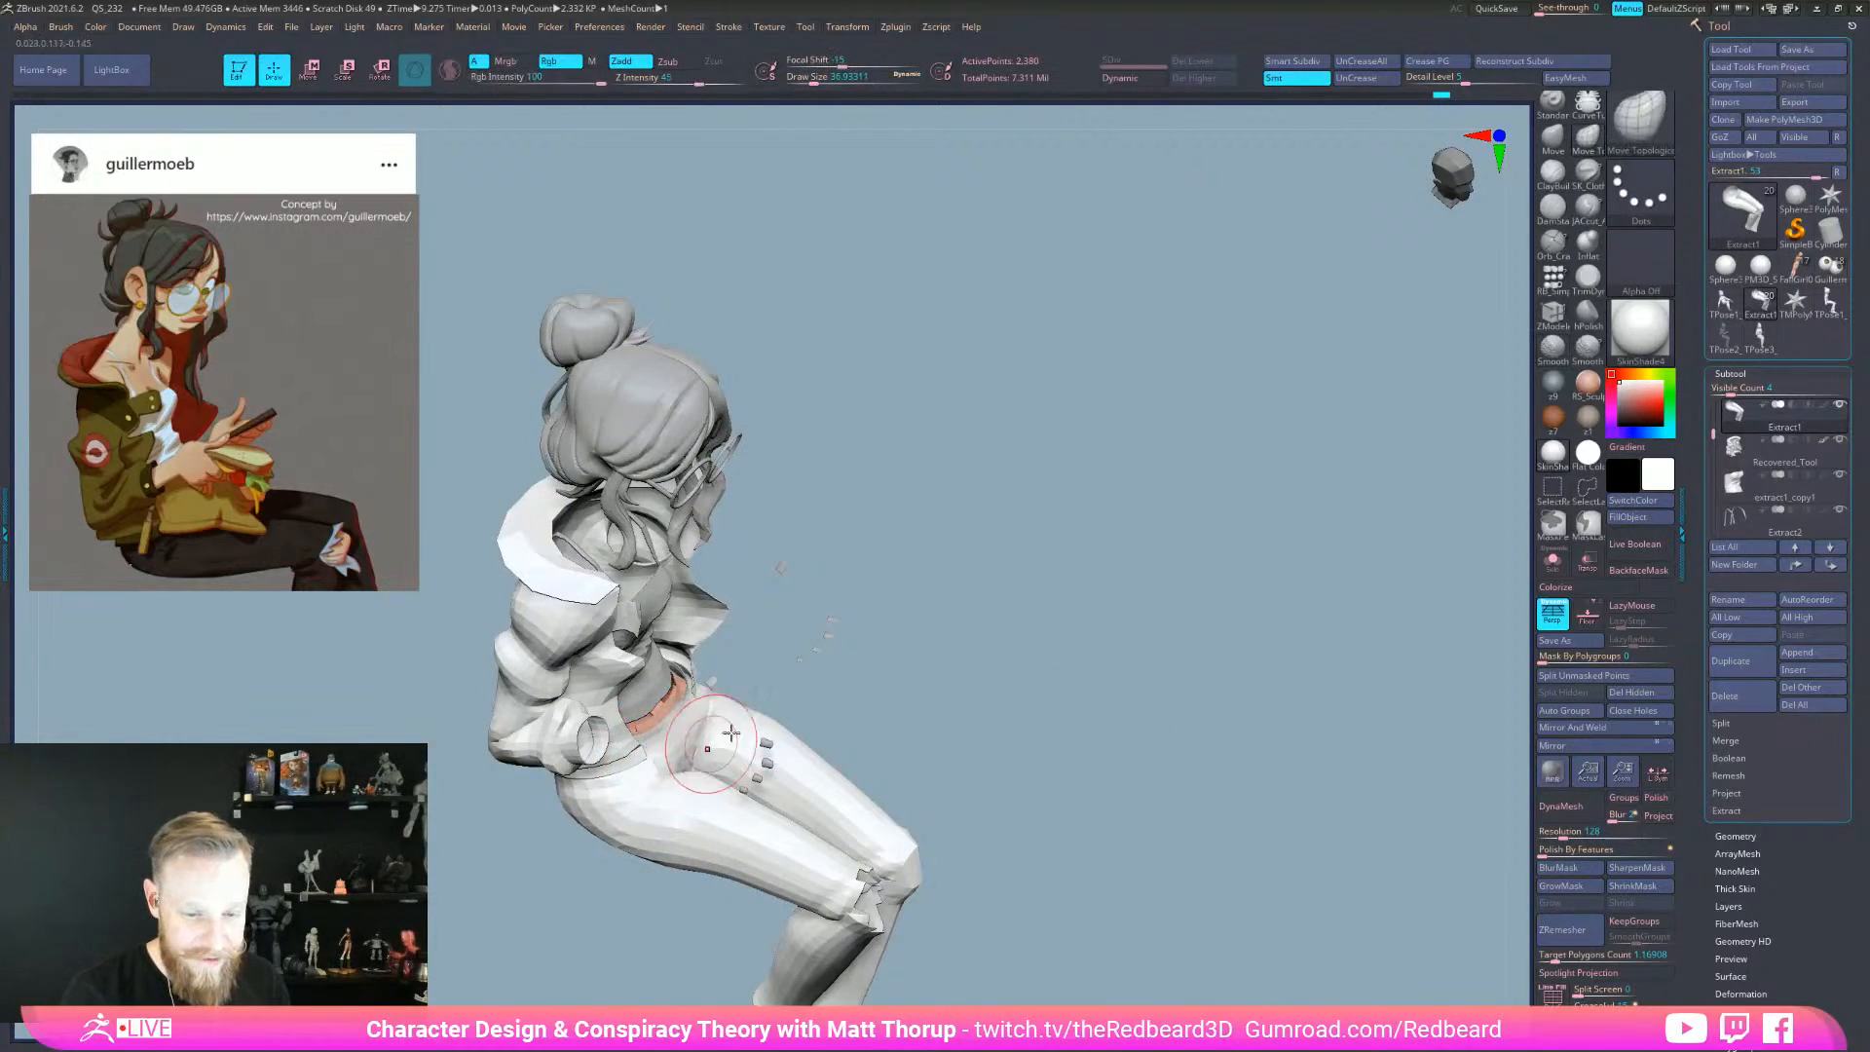
right_drag(856, 705, 827, 712)
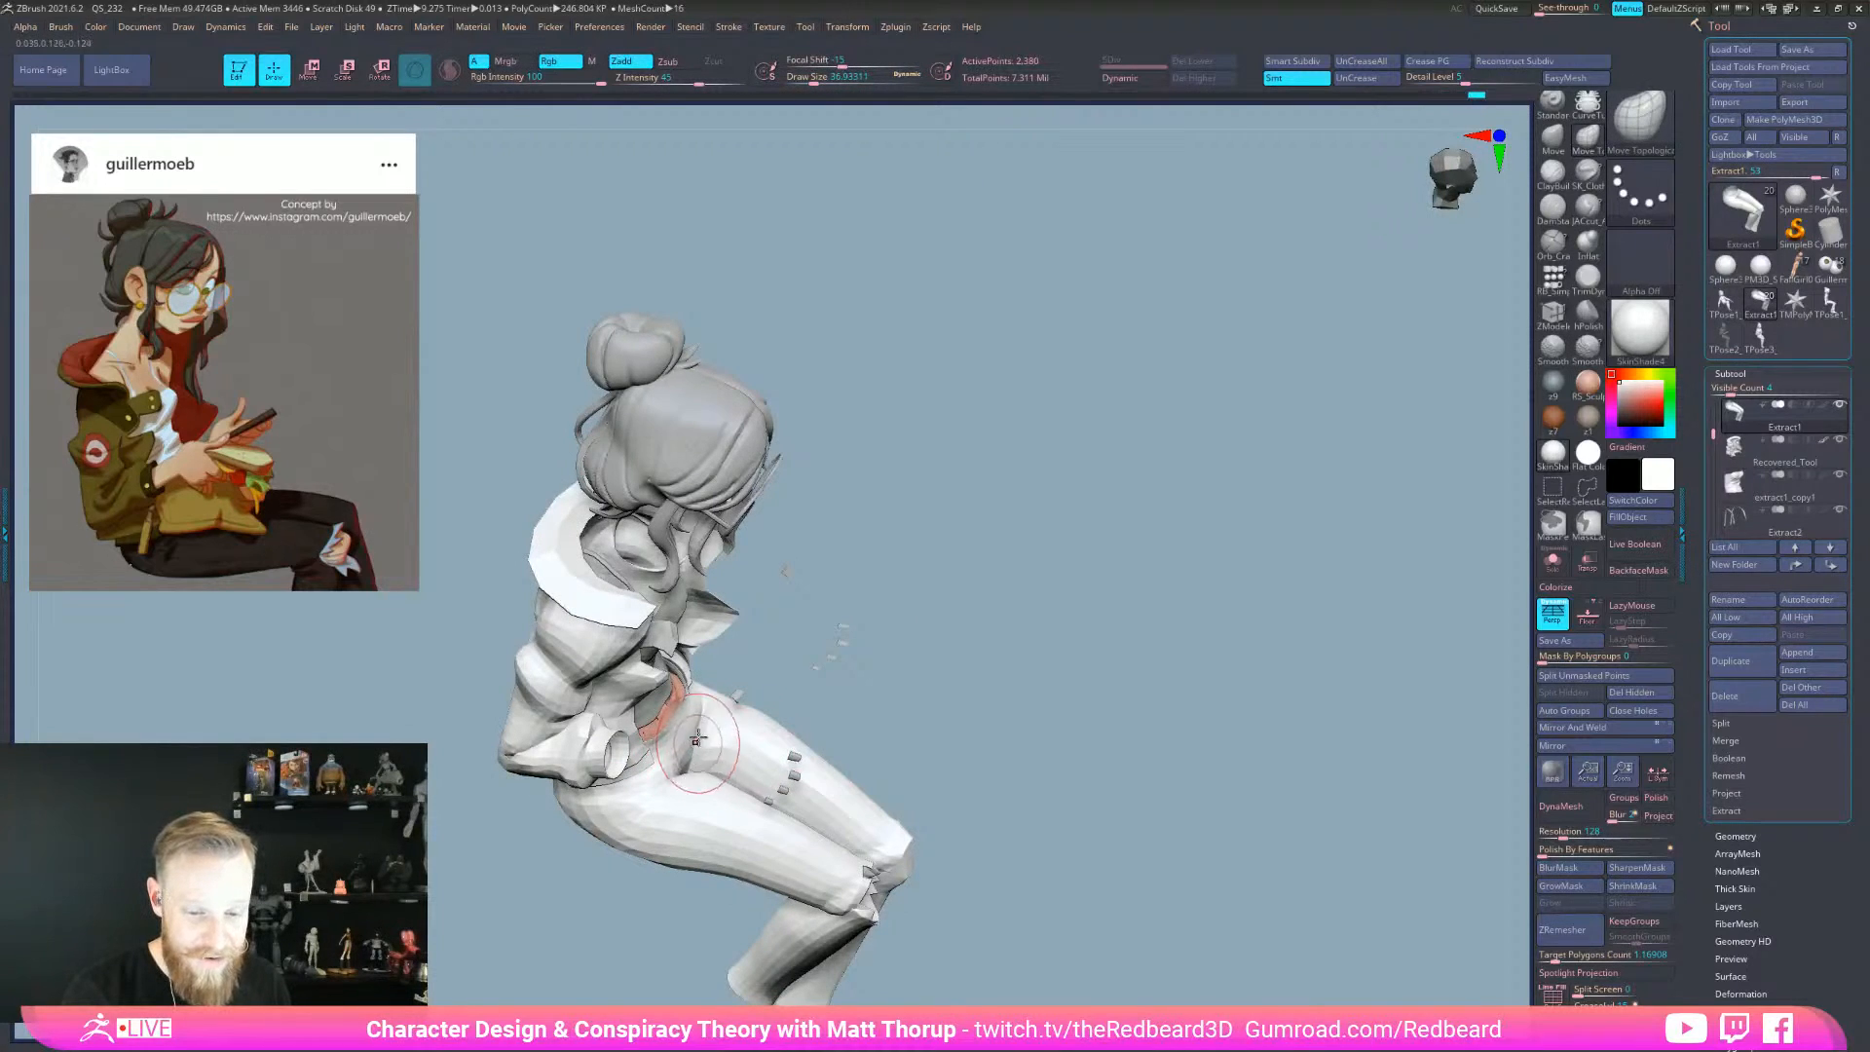
right_drag(954, 692, 732, 782)
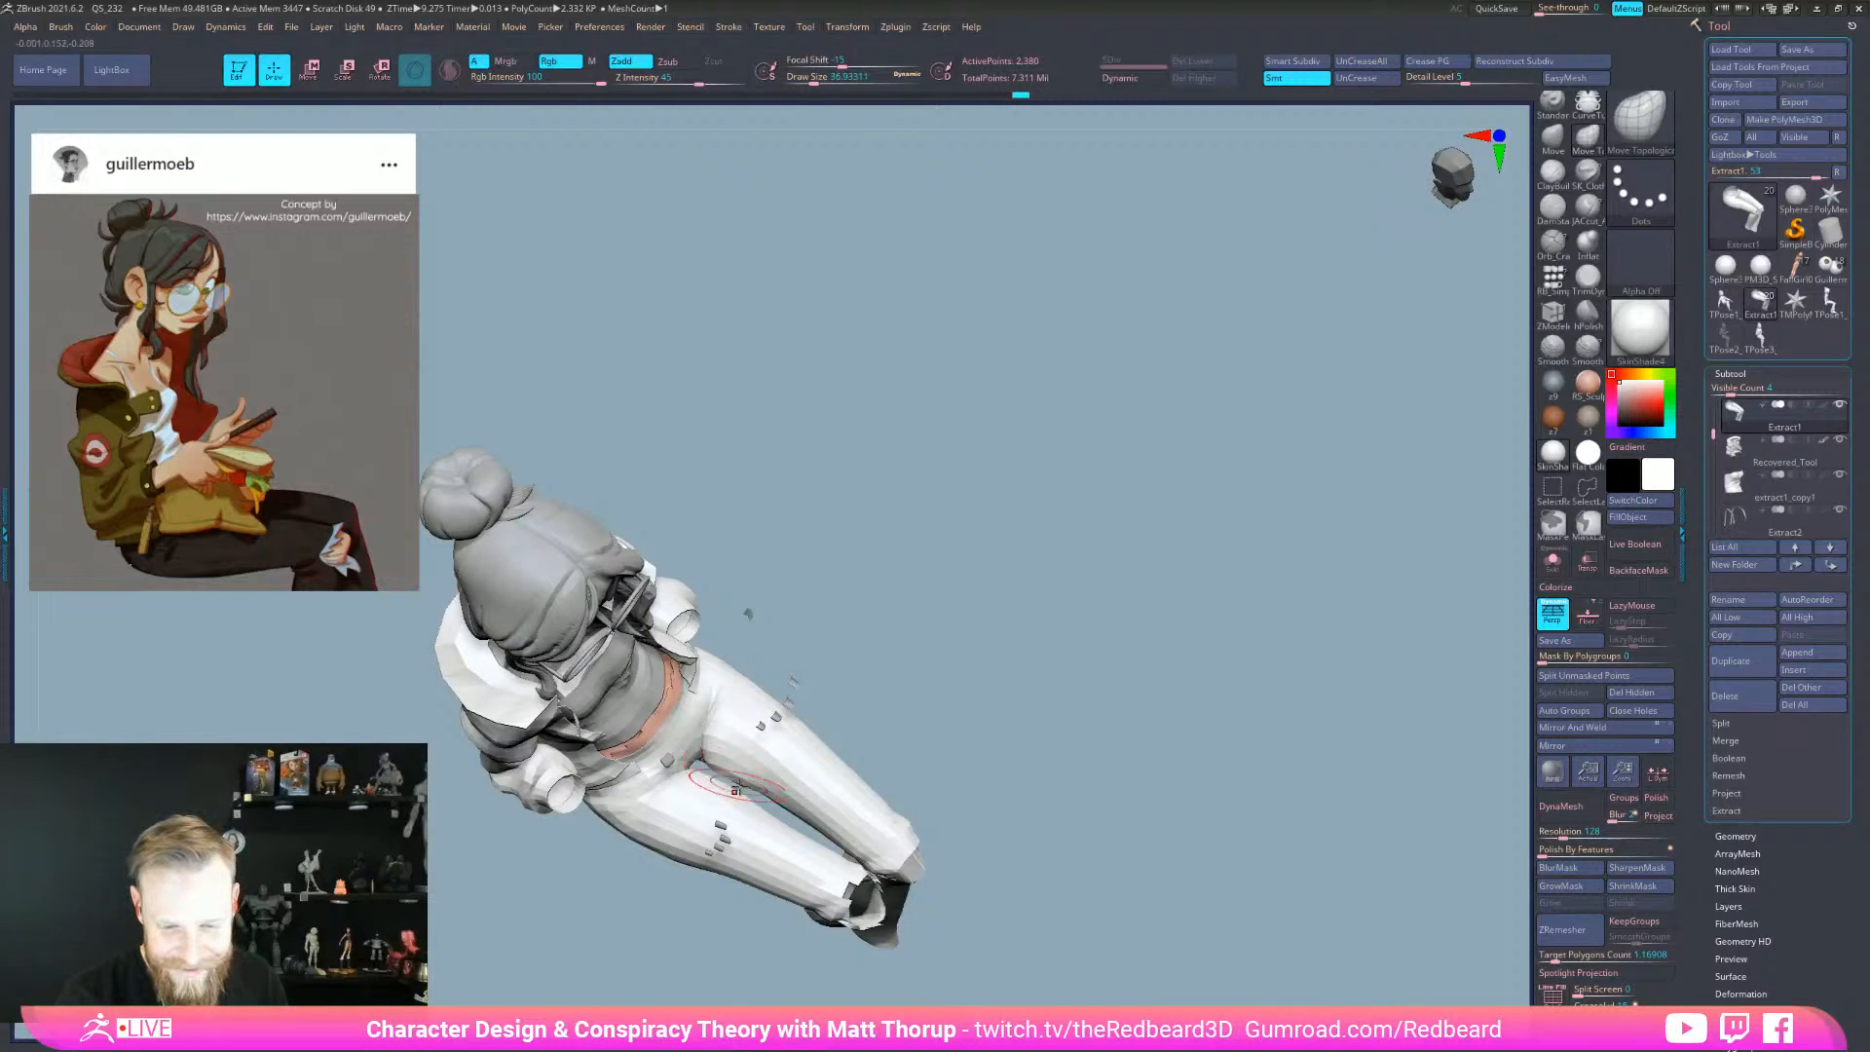
shift+drag(759, 792, 729, 795)
- Balance the pants' hips and upper thighs from the side, front and back with the Move Topological brush
key(])
right_drag(772, 821, 878, 843)
right_drag(766, 811, 983, 847)
key(bracketleft)
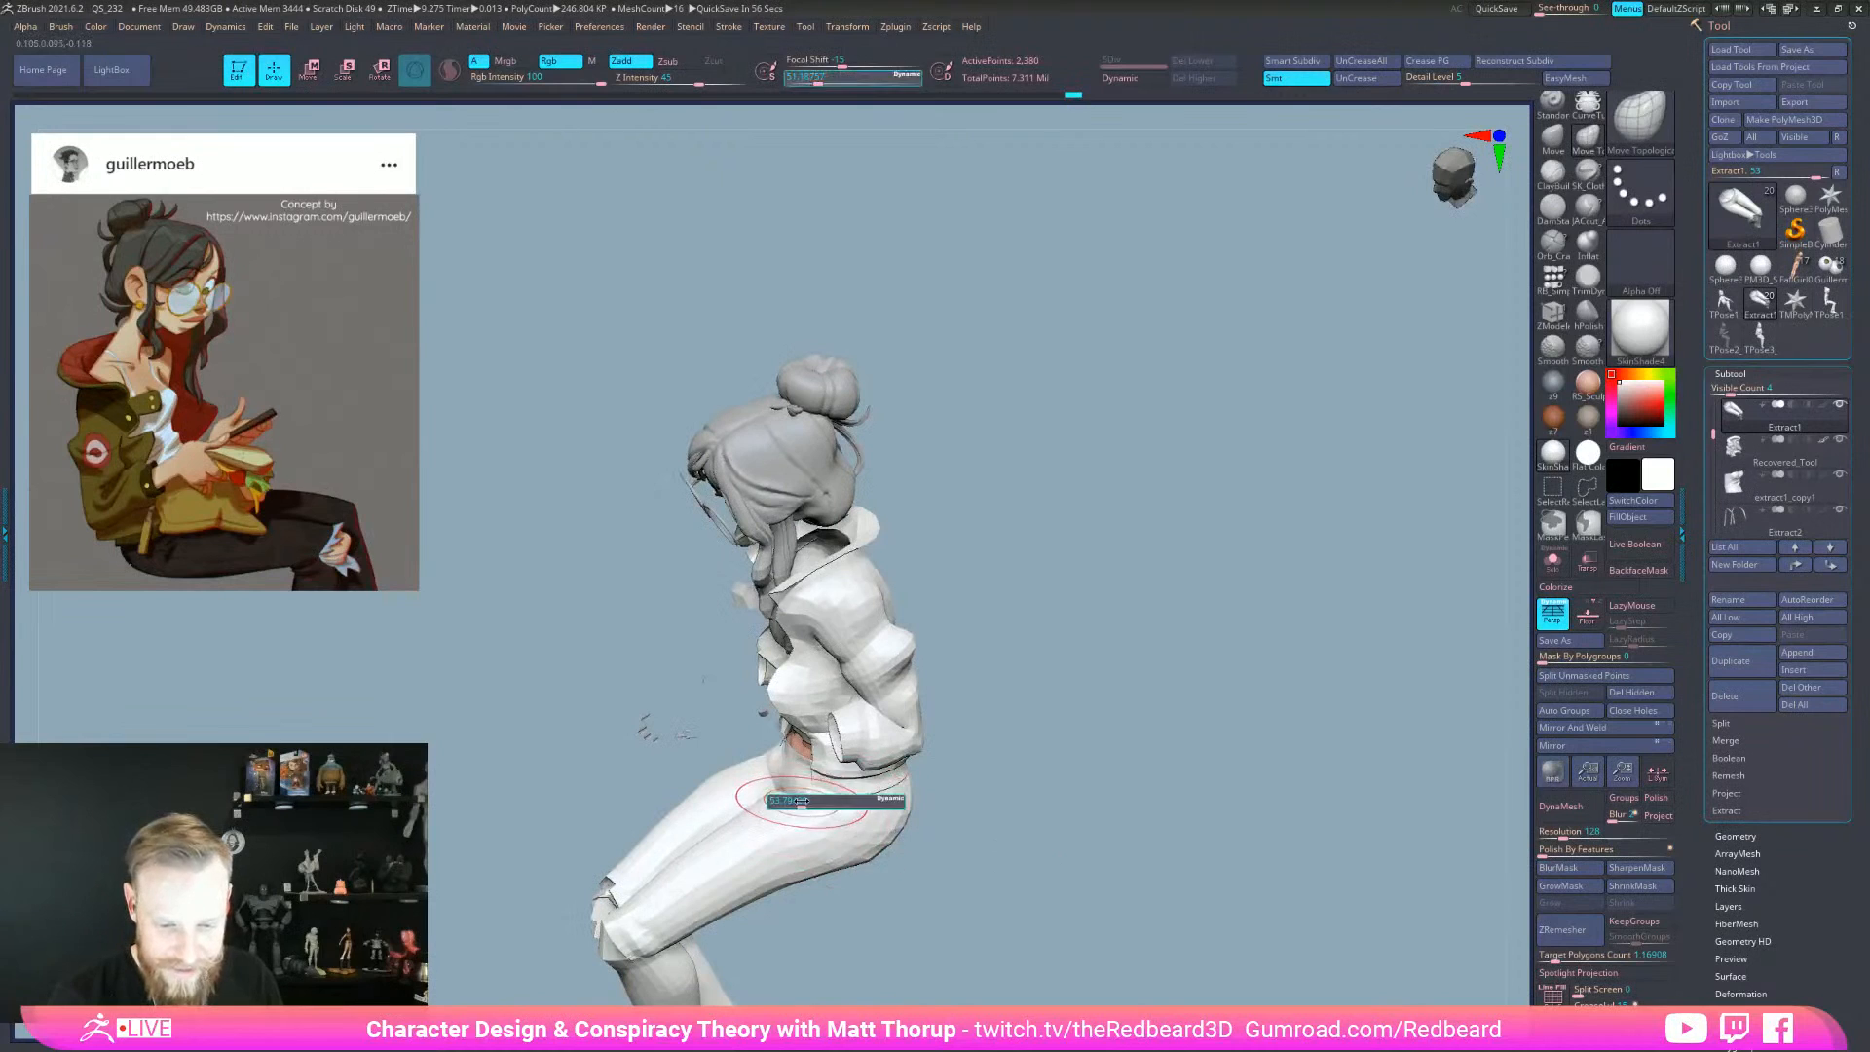
mouse_move(920, 785)
right_down()
mouse_move(986, 819)
mouse_move(795, 839)
mouse_move(800, 857)
right_up()
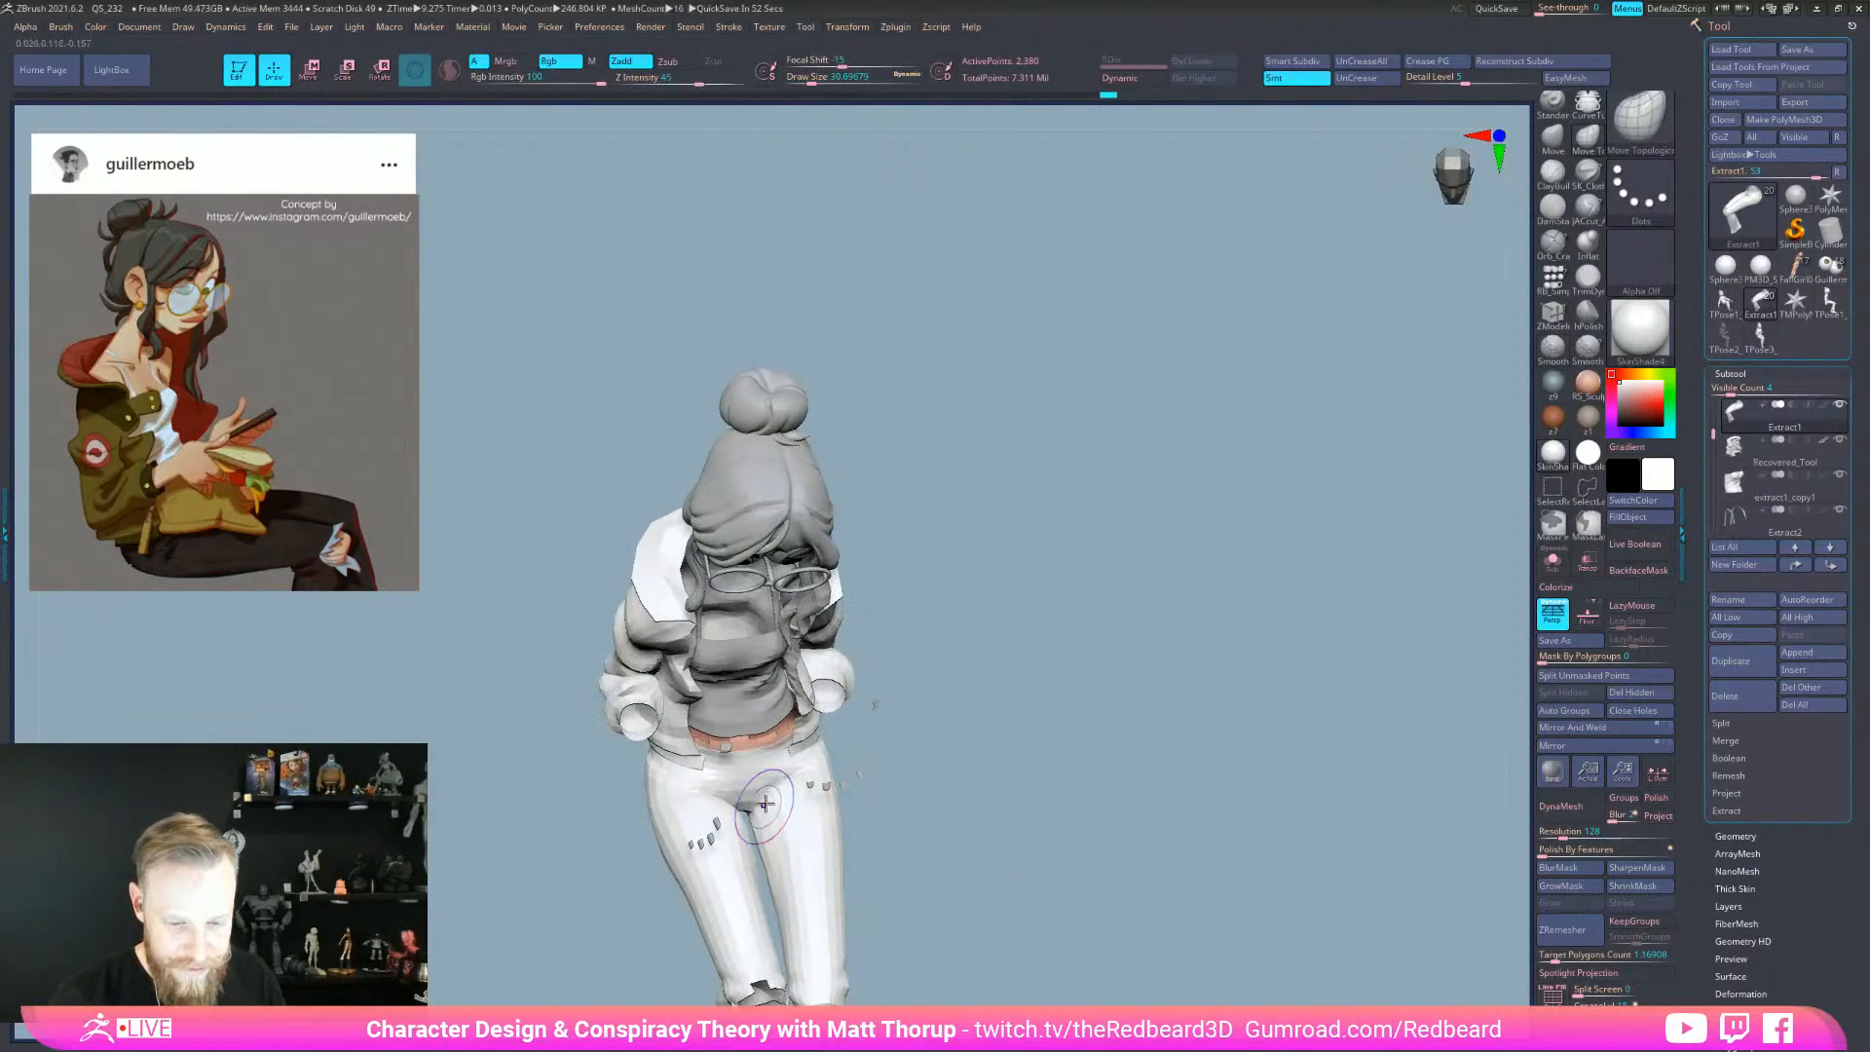
mouse_move(904, 787)
right_down()
mouse_move(1081, 818)
mouse_move(1183, 769)
mouse_move(876, 855)
mouse_move(921, 856)
right_up()
alt+click(781, 850)
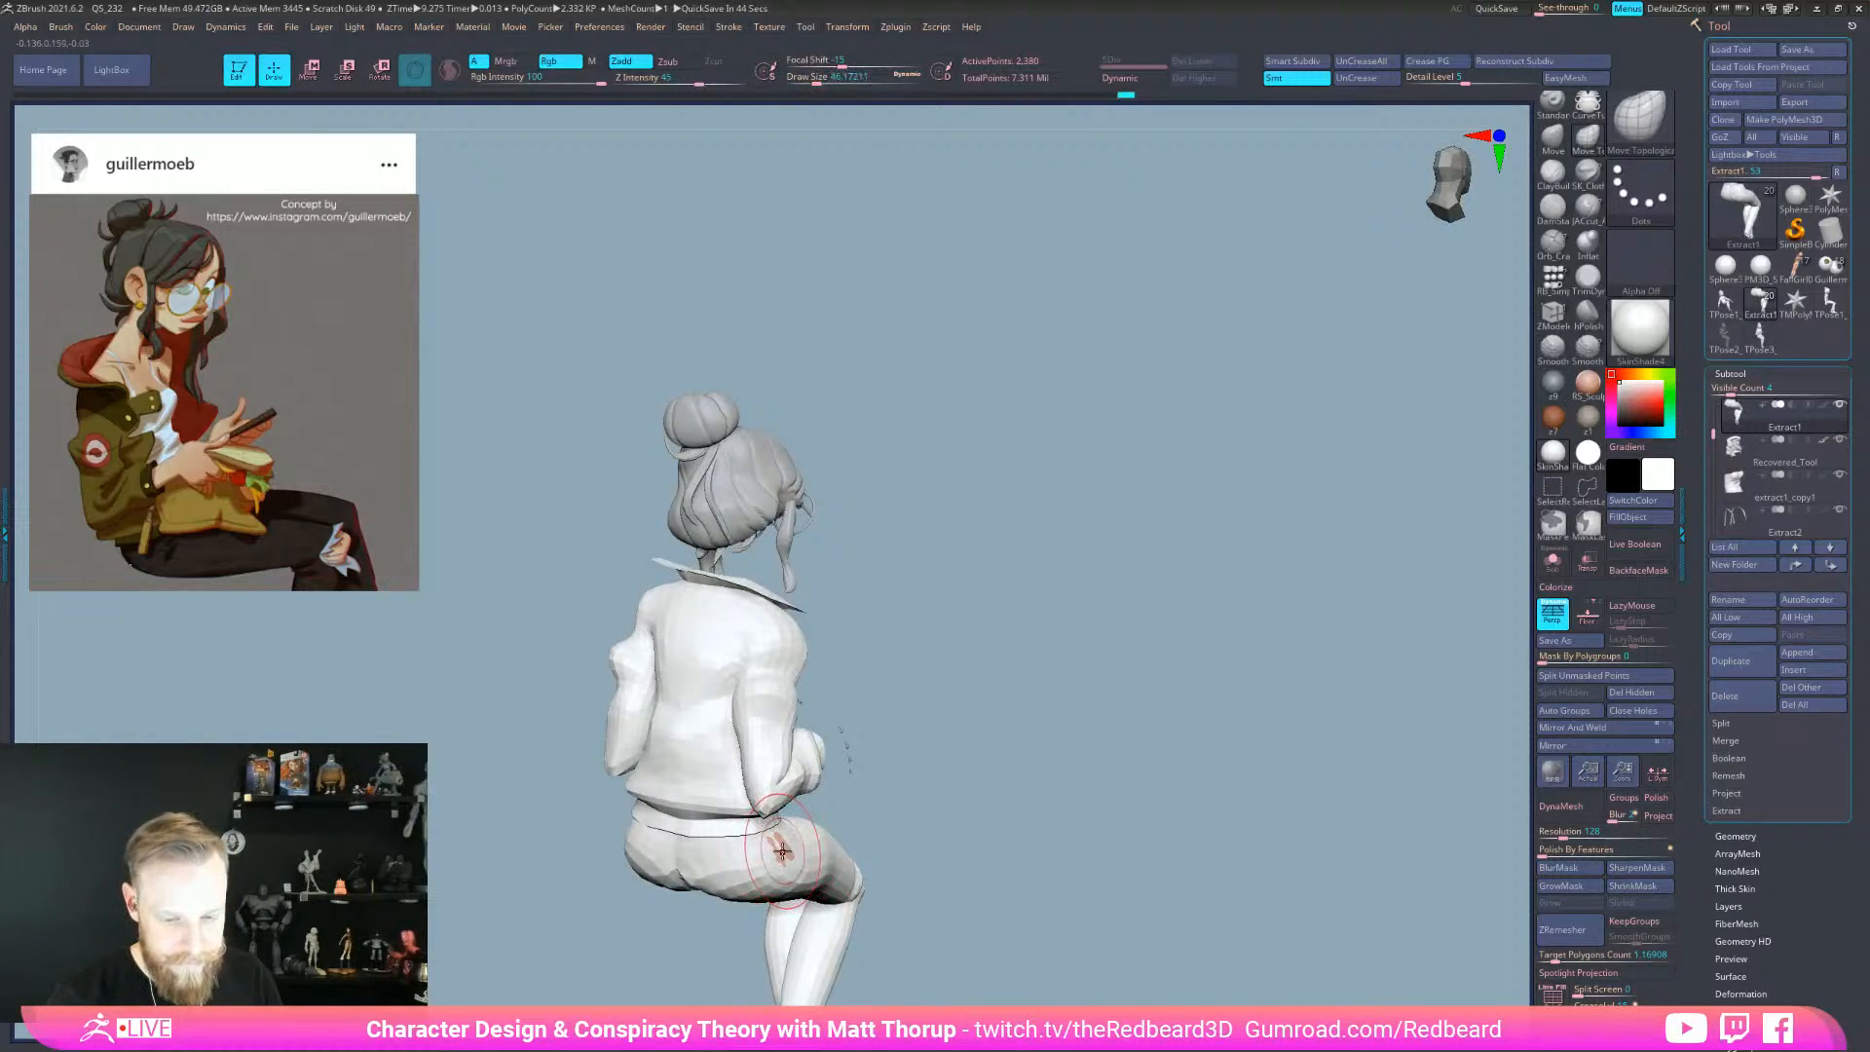
- Make the body subtool active, unhide its hidden parts and frame the upper figure
right_drag(792, 848, 1323, 708)
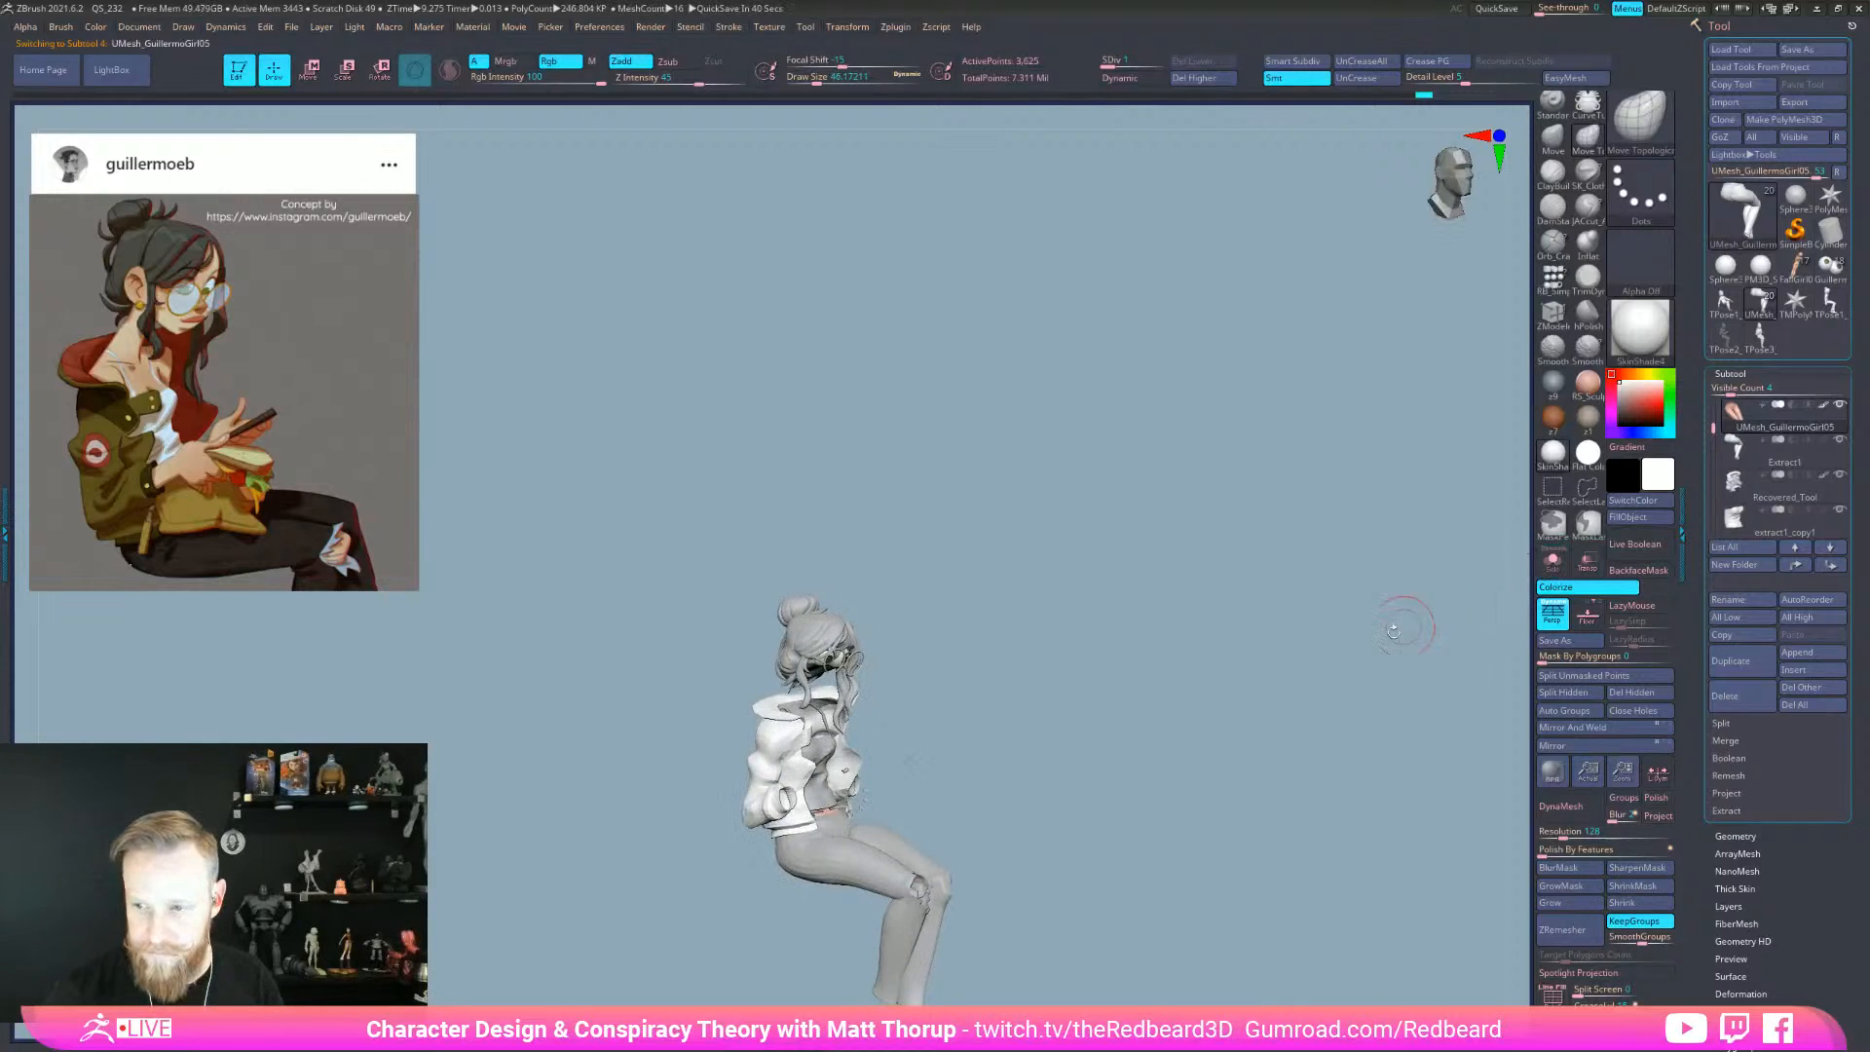
ctrl+shift+click(1290, 748)
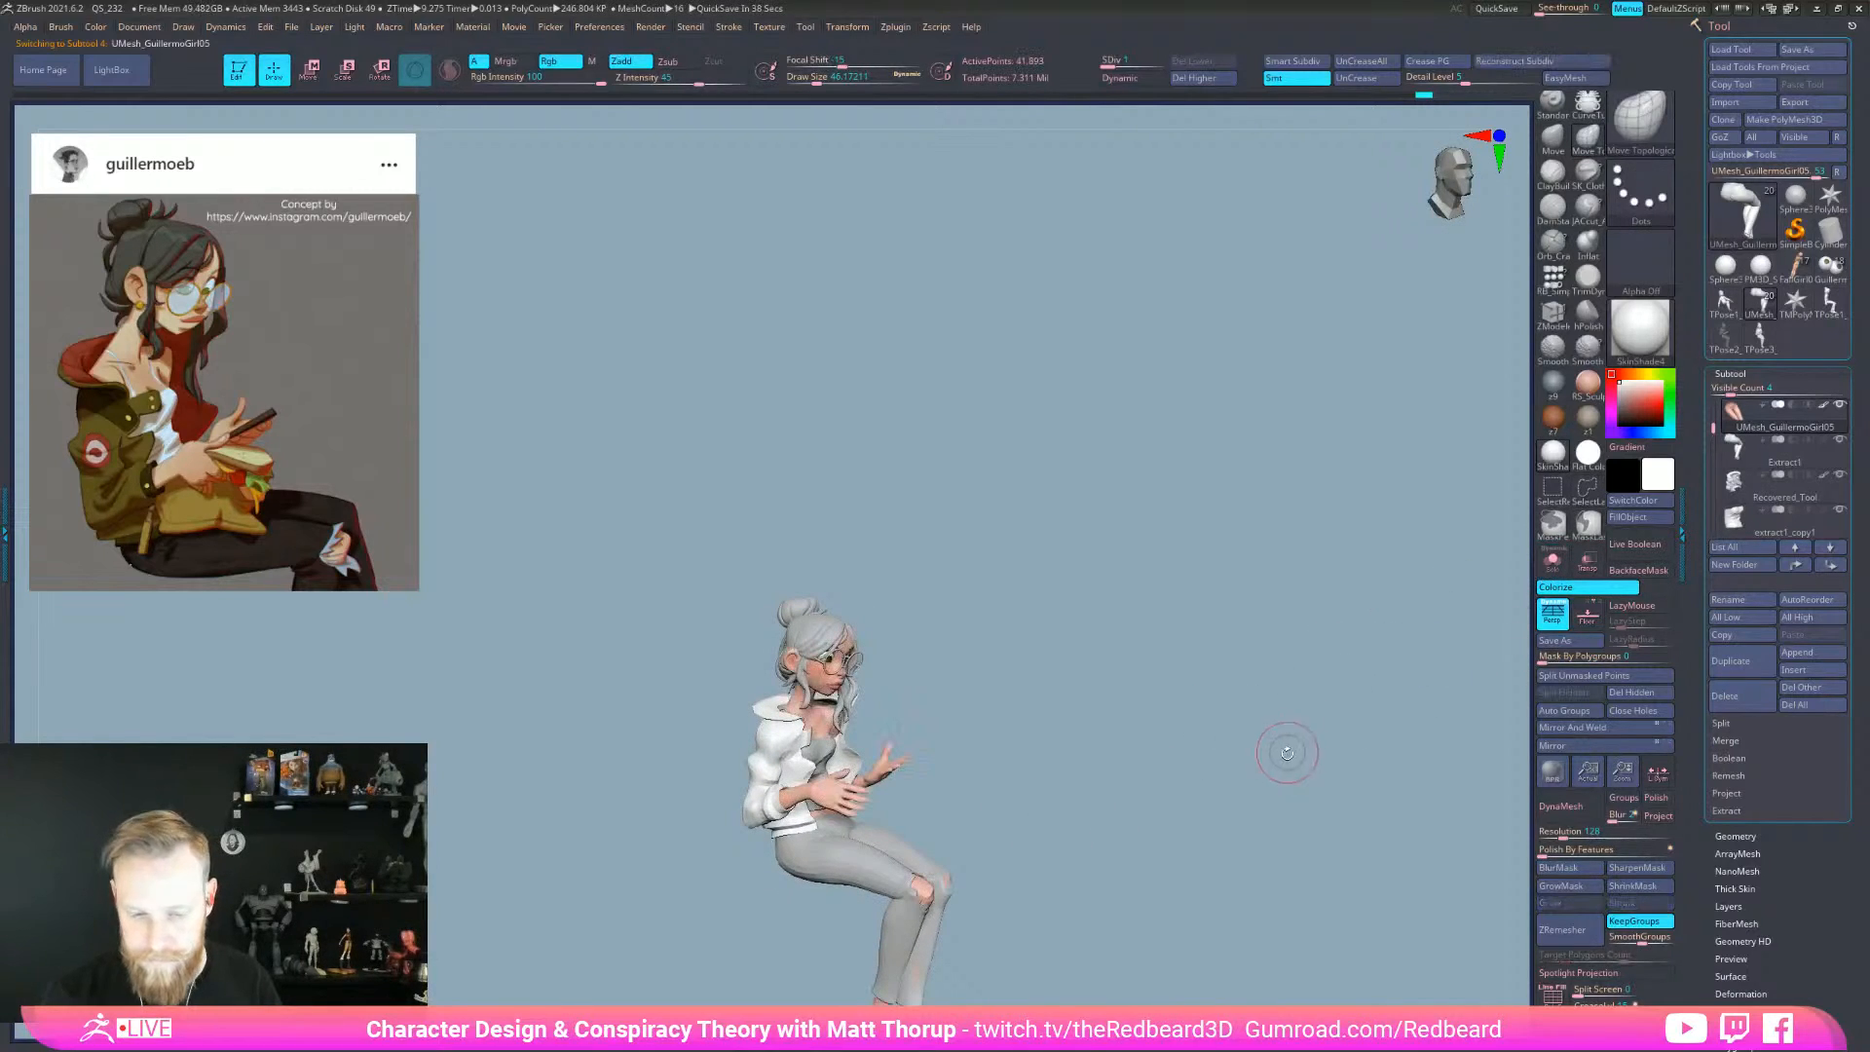
right_click(1272, 785)
alt+right_drag(1188, 597, 1161, 572)
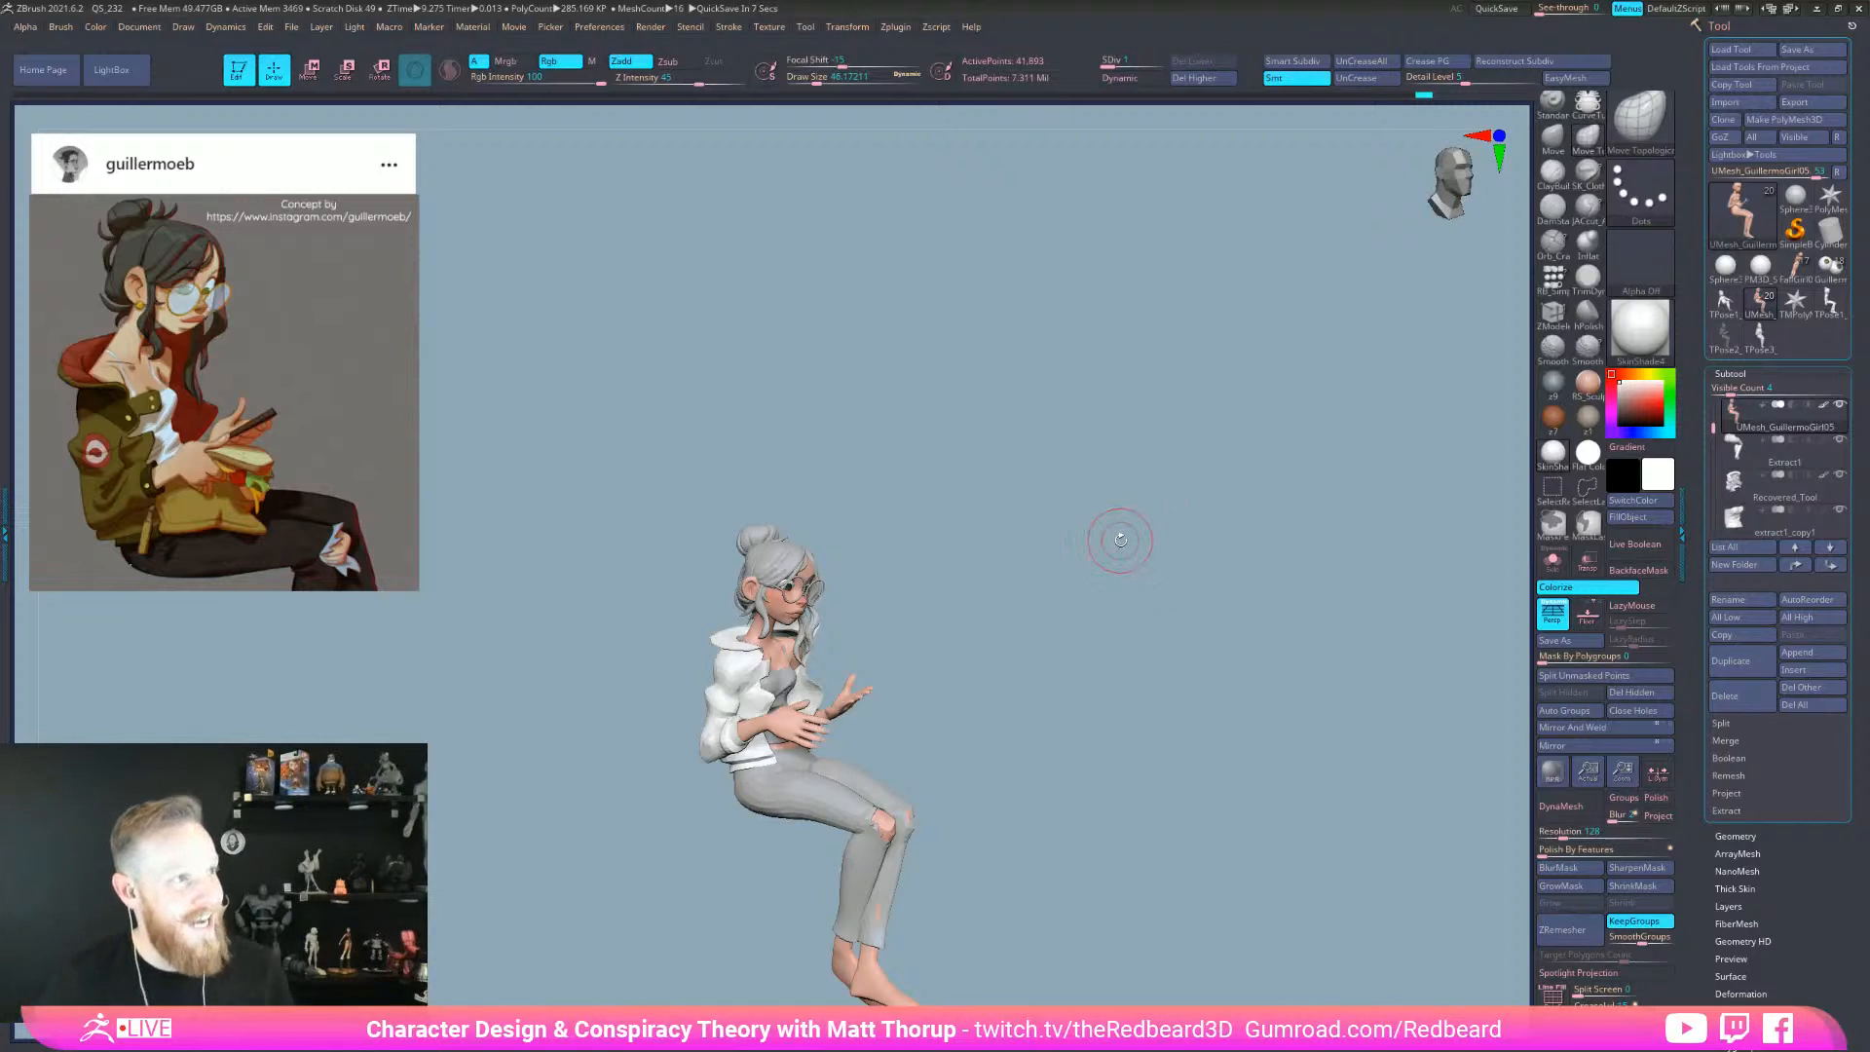
mouse_move(1071, 526)
mouse_down()
mouse_move(1017, 577)
mouse_move(993, 471)
mouse_move(993, 551)
mouse_move(1077, 568)
mouse_move(1111, 458)
mouse_move(1119, 588)
mouse_move(1156, 421)
mouse_move(1098, 708)
mouse_up()
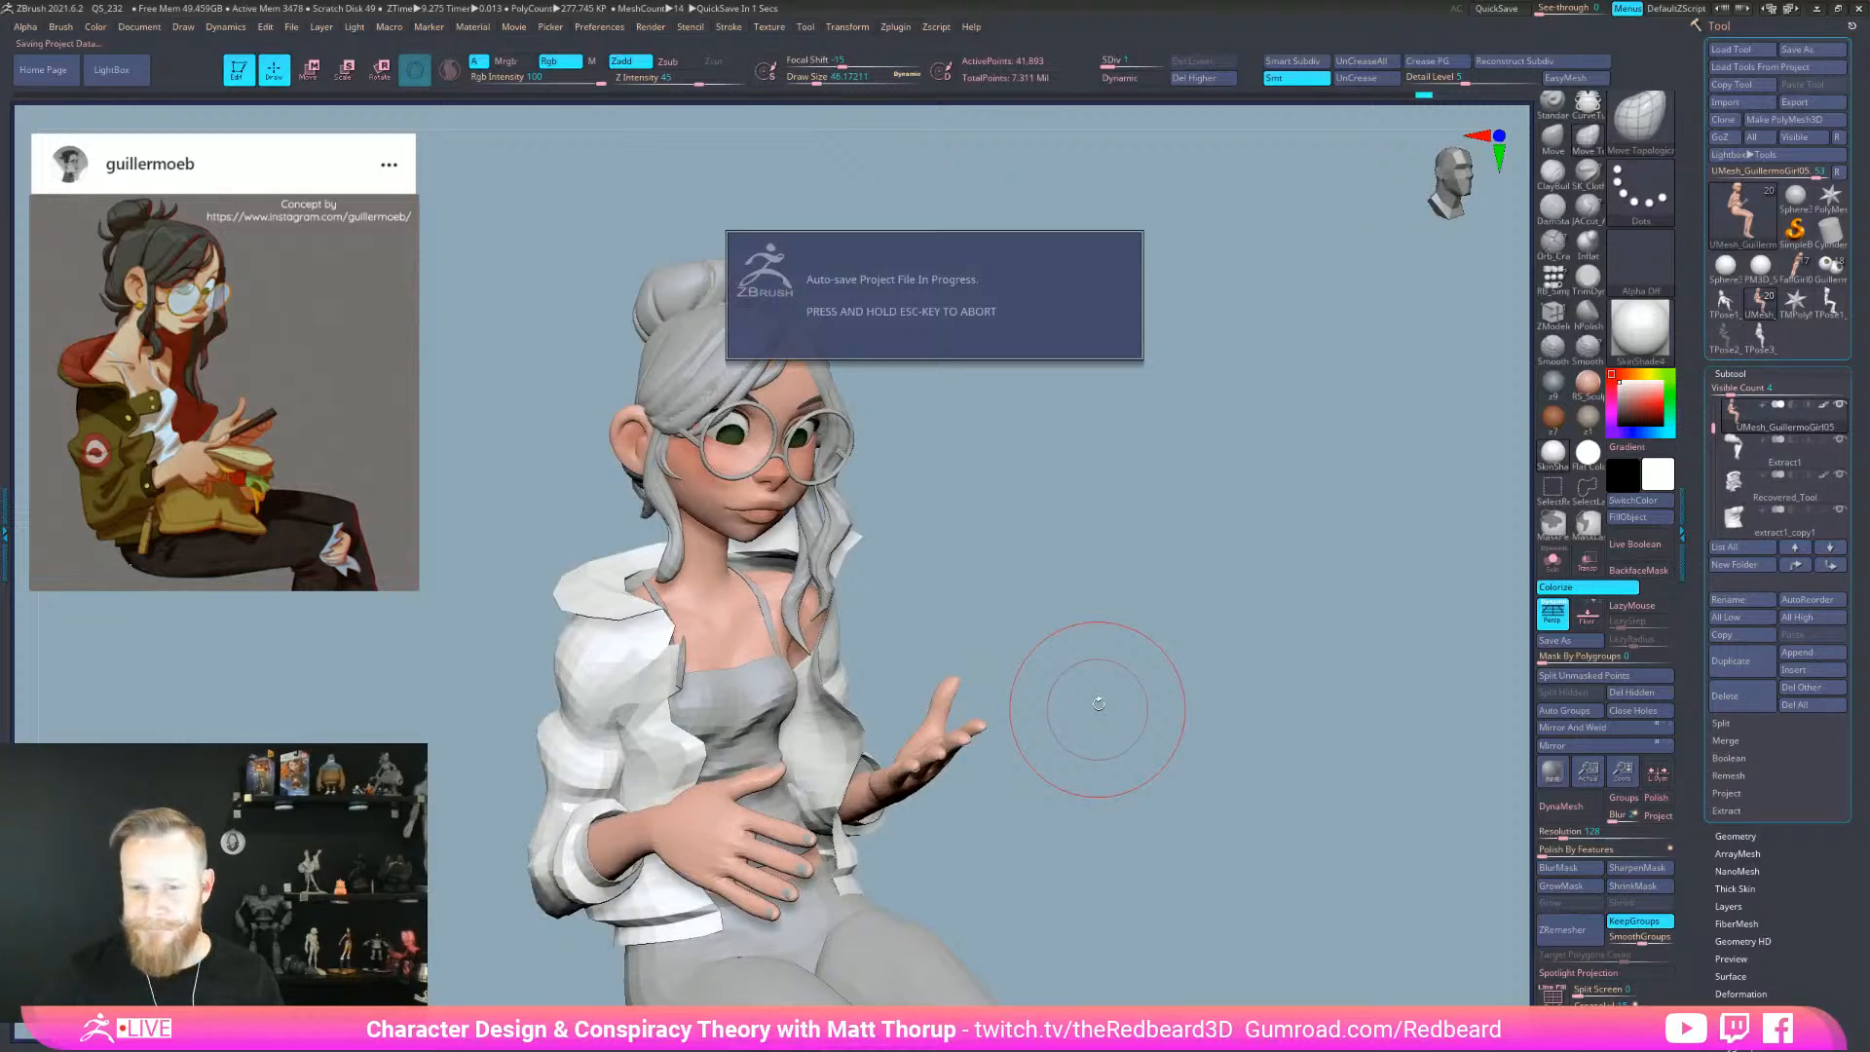